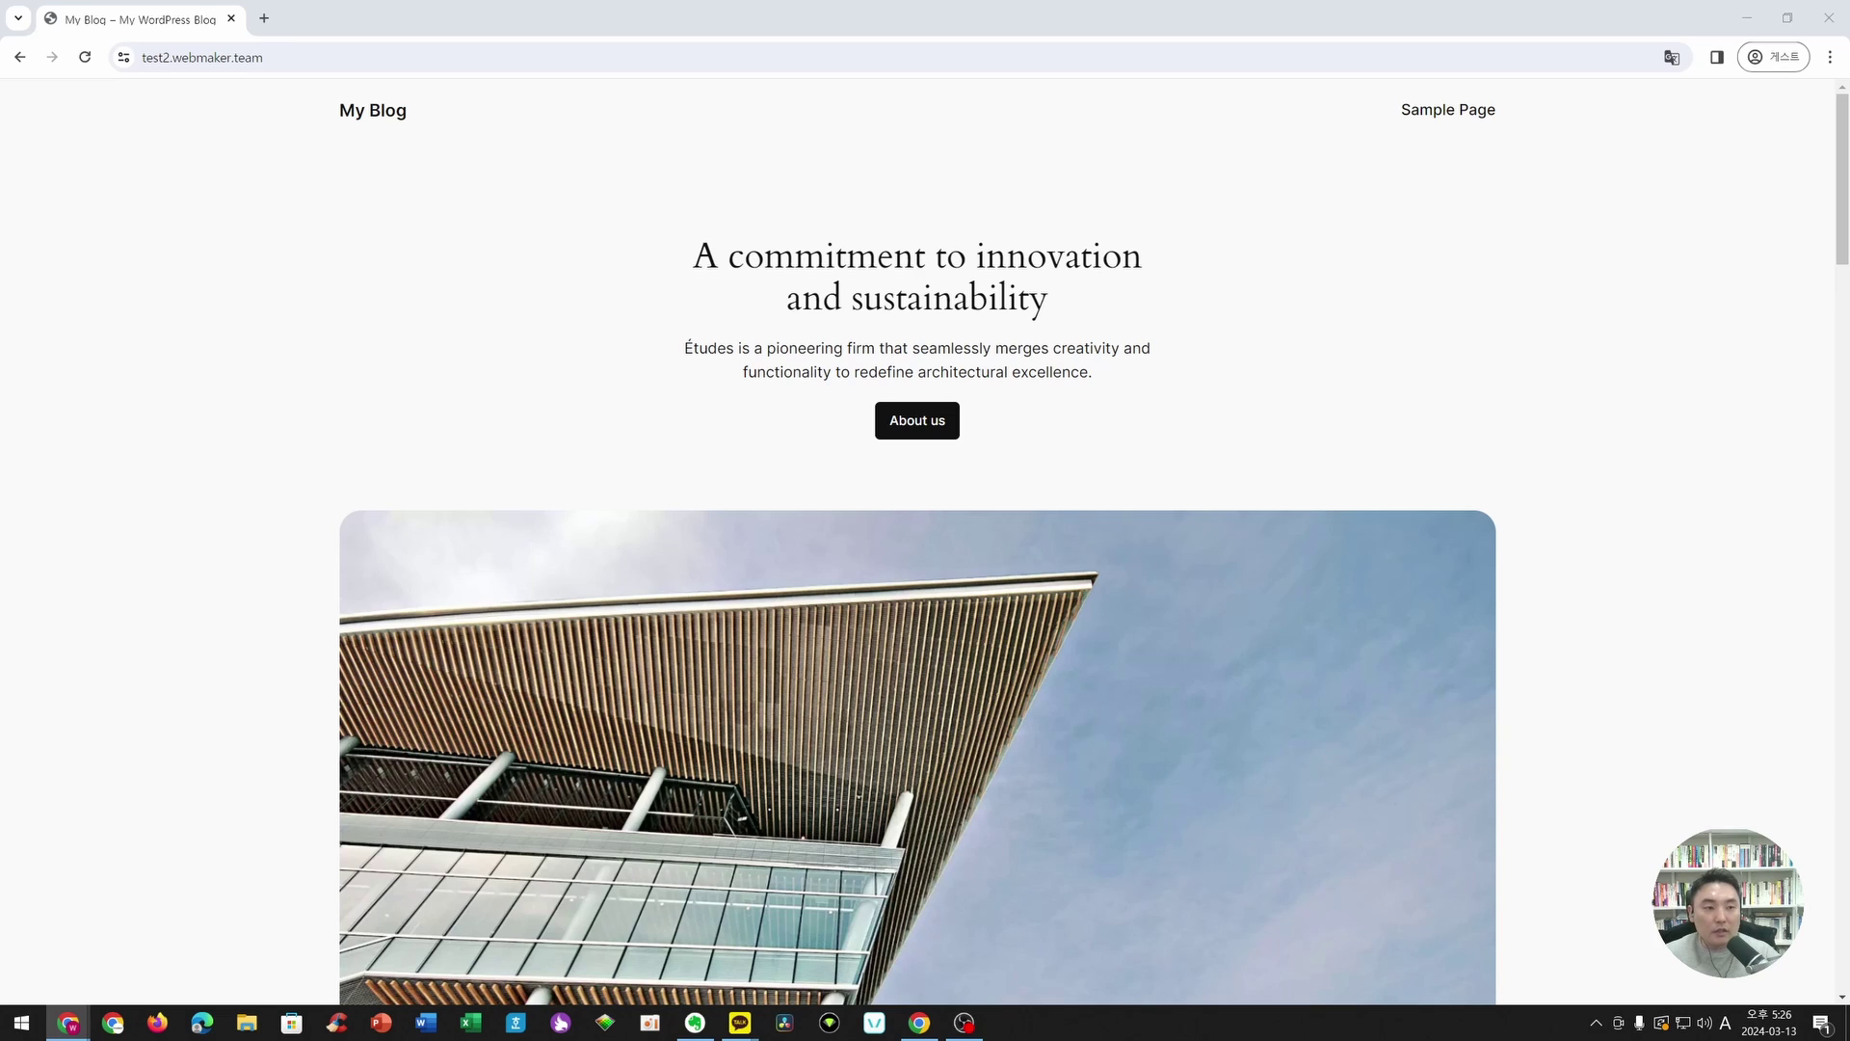
- Load test1.webmaker.team in a new browser tab and move that tab to the first position
click(262, 18)
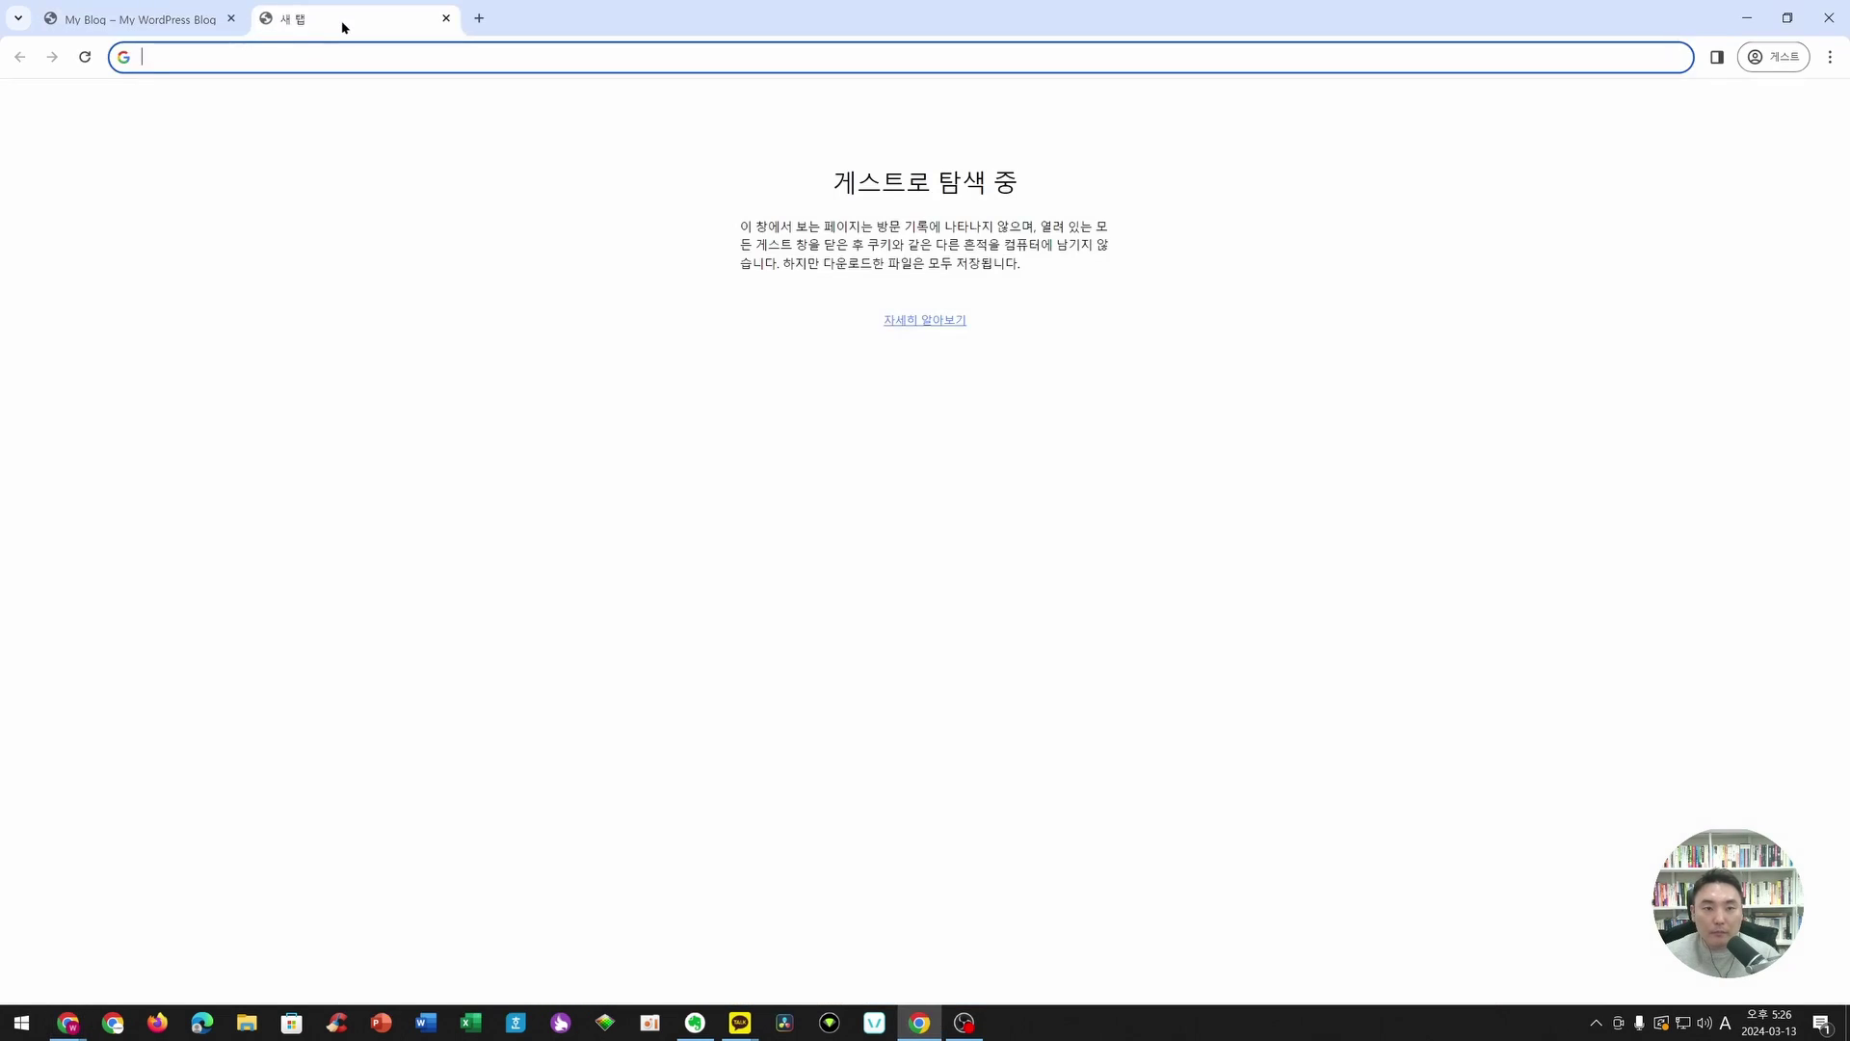
text(https://test1.webmaker.team/)
key(Return)
drag(342, 26, 144, 24)
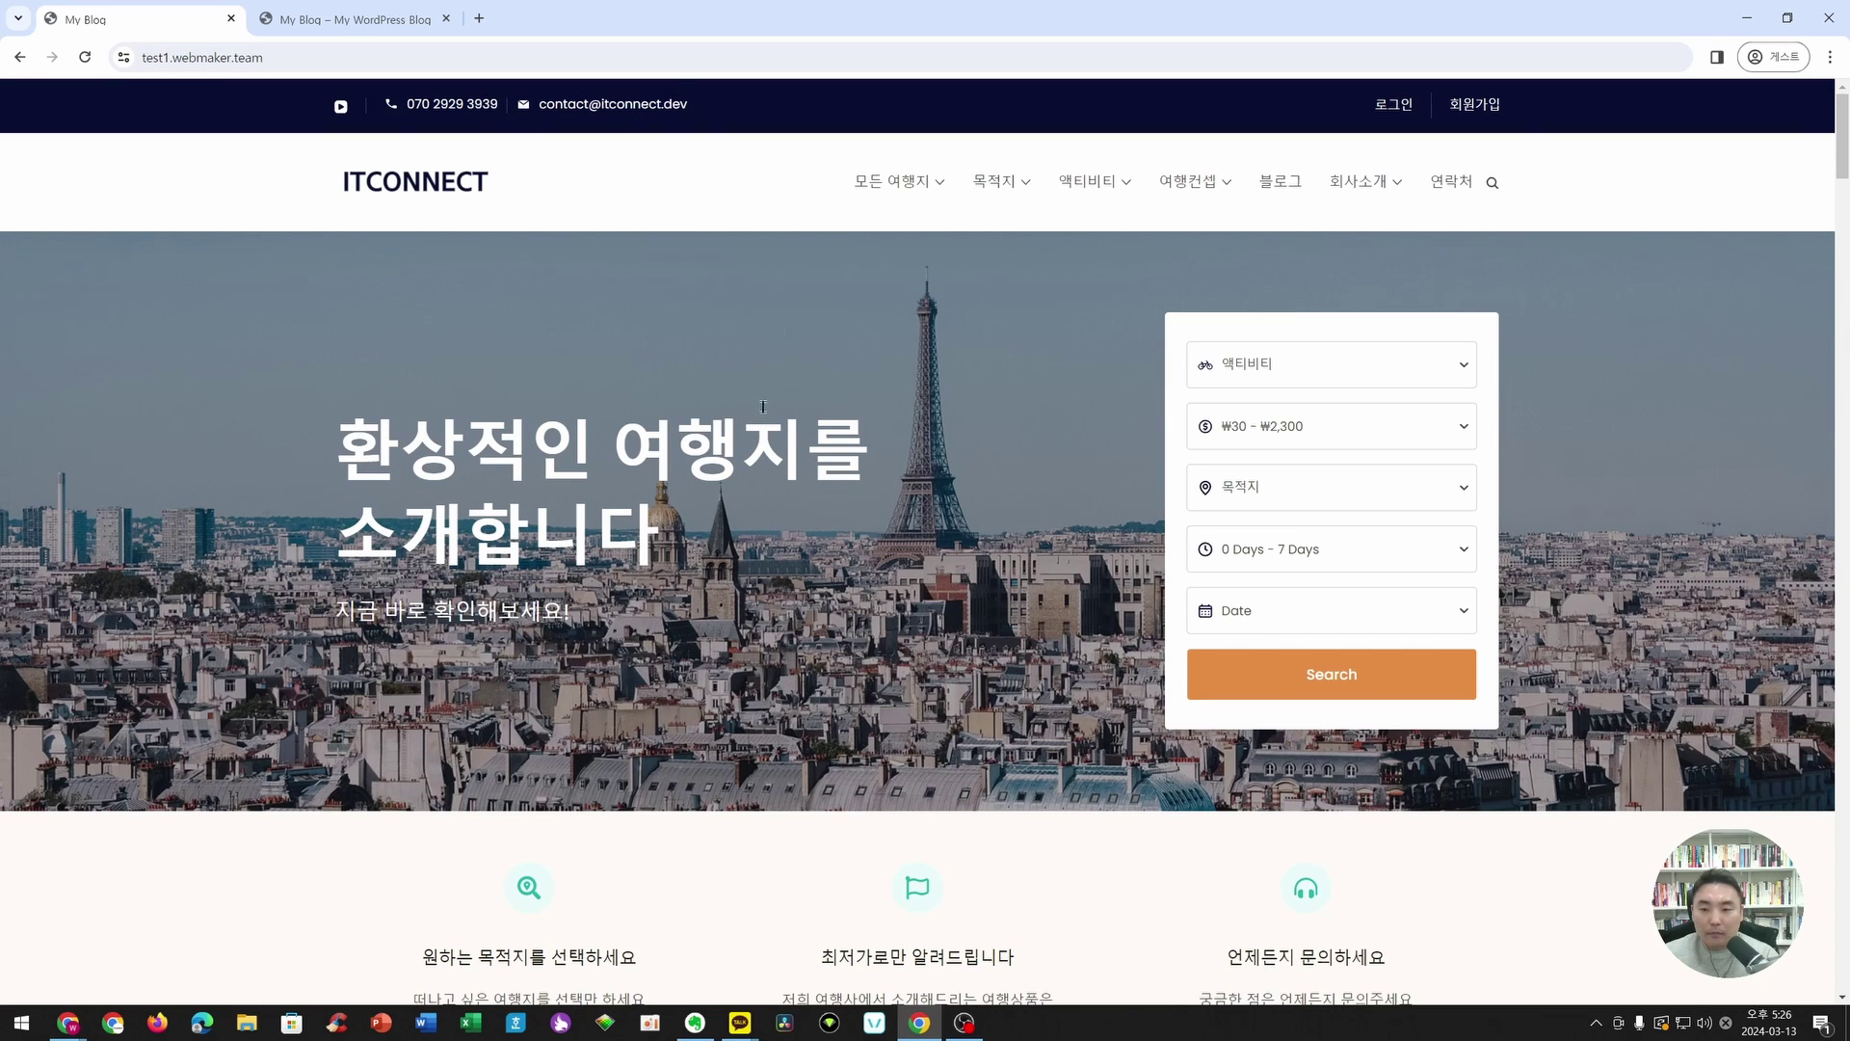
- Scroll the ITCONNECT homepage and try the activity, price, destination, trip length and date search filters
scroll(762, 406, down, 5)
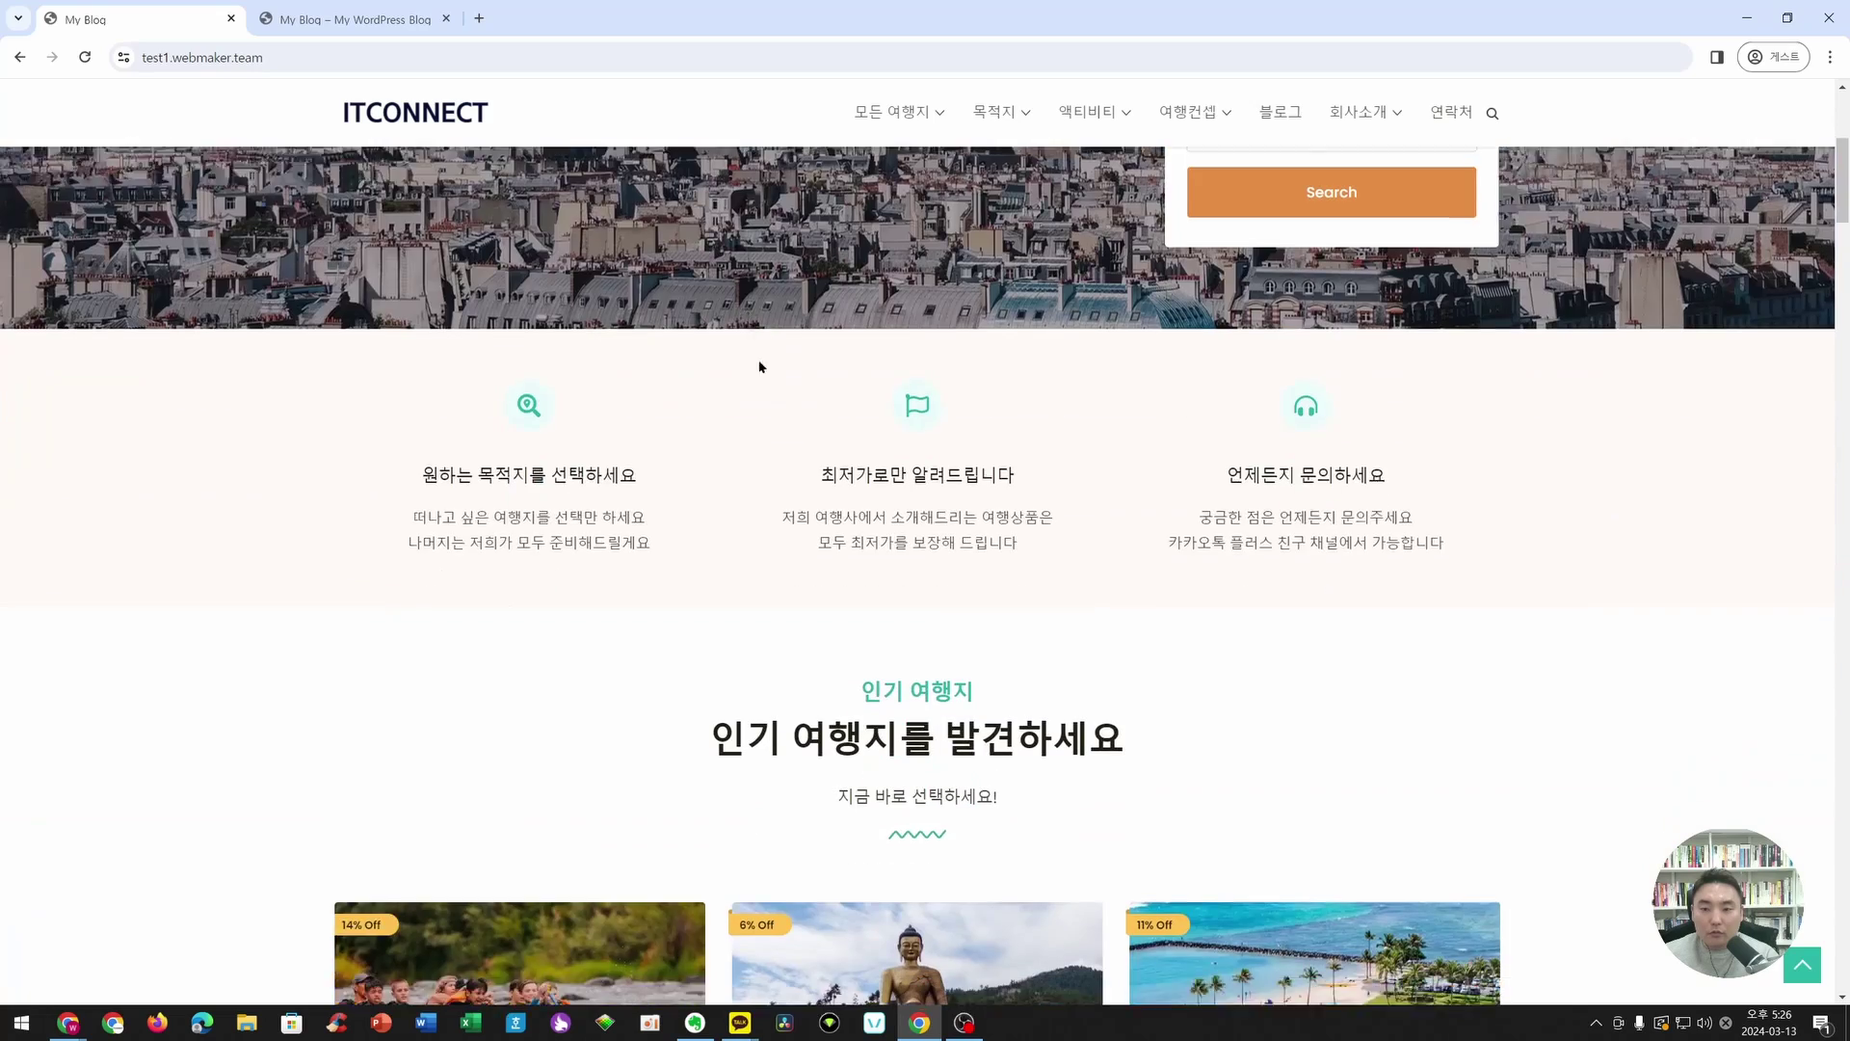
scroll(760, 366, down, 12)
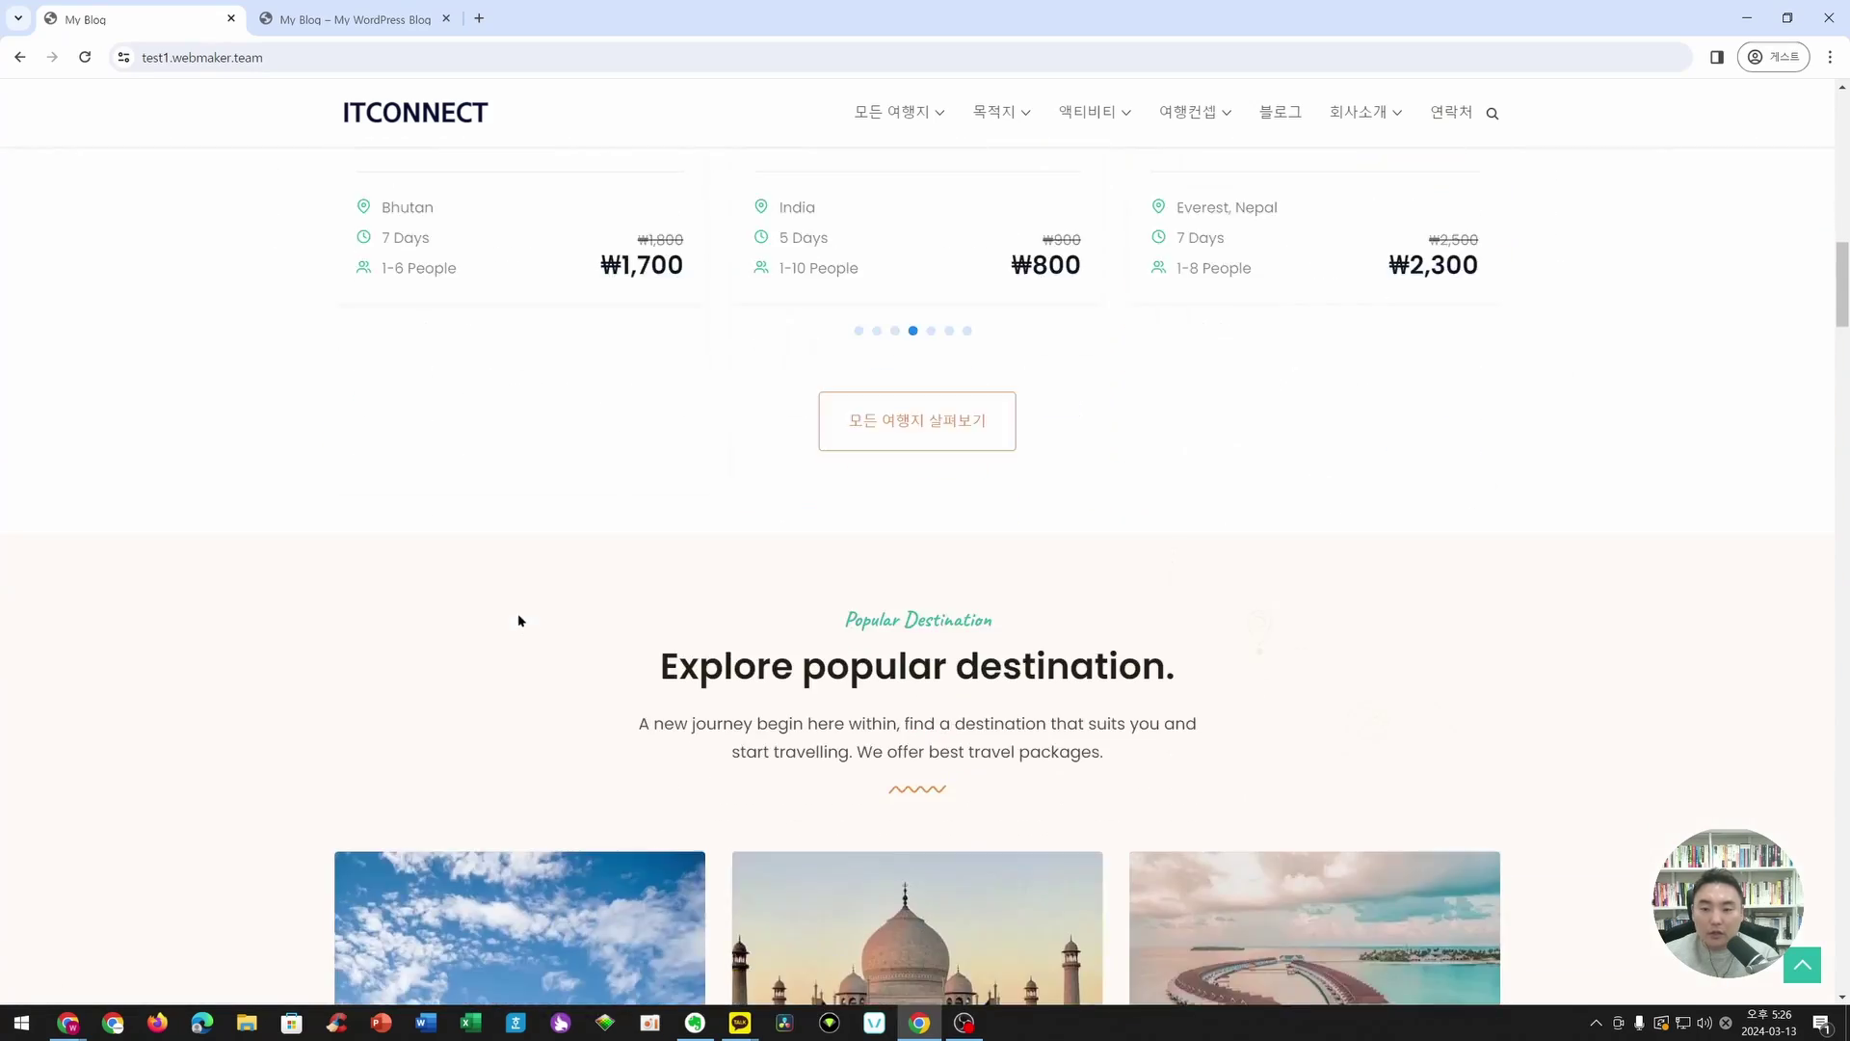
scroll(518, 620, down, 12)
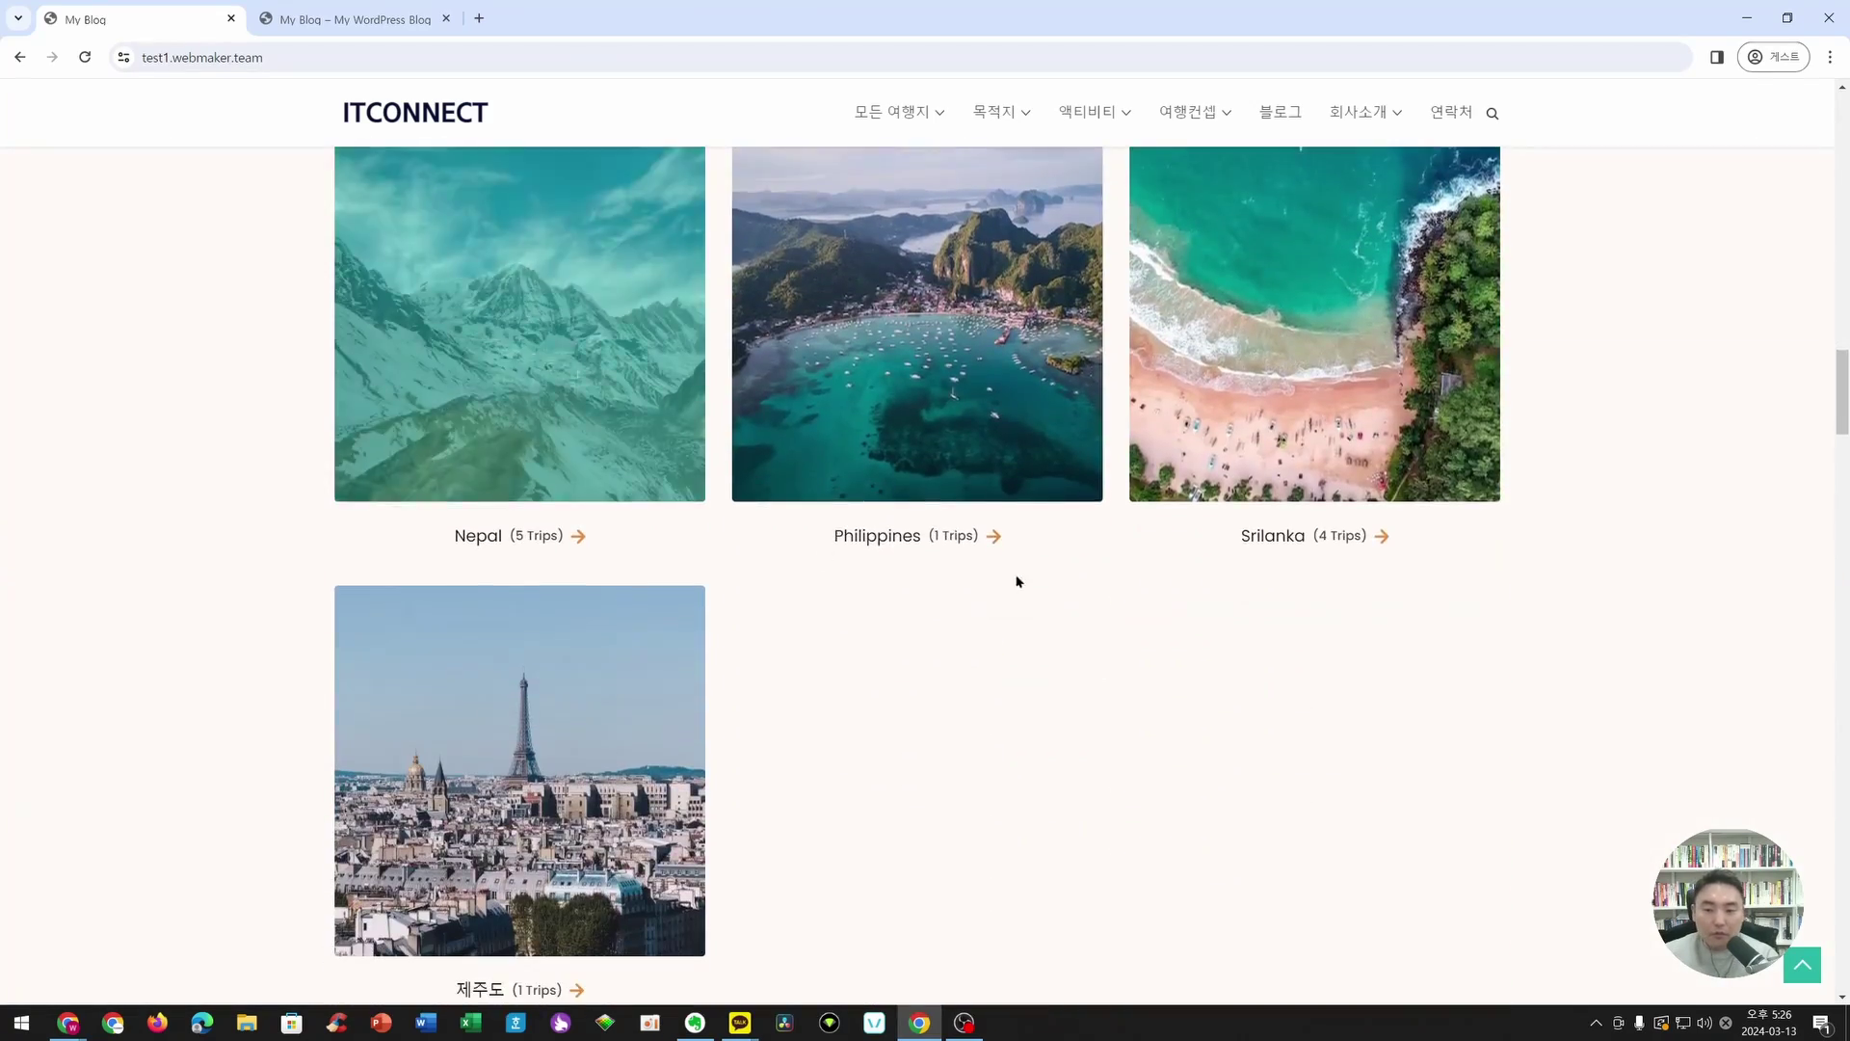
scroll(752, 533, down, 10)
scroll(559, 541, up, 7)
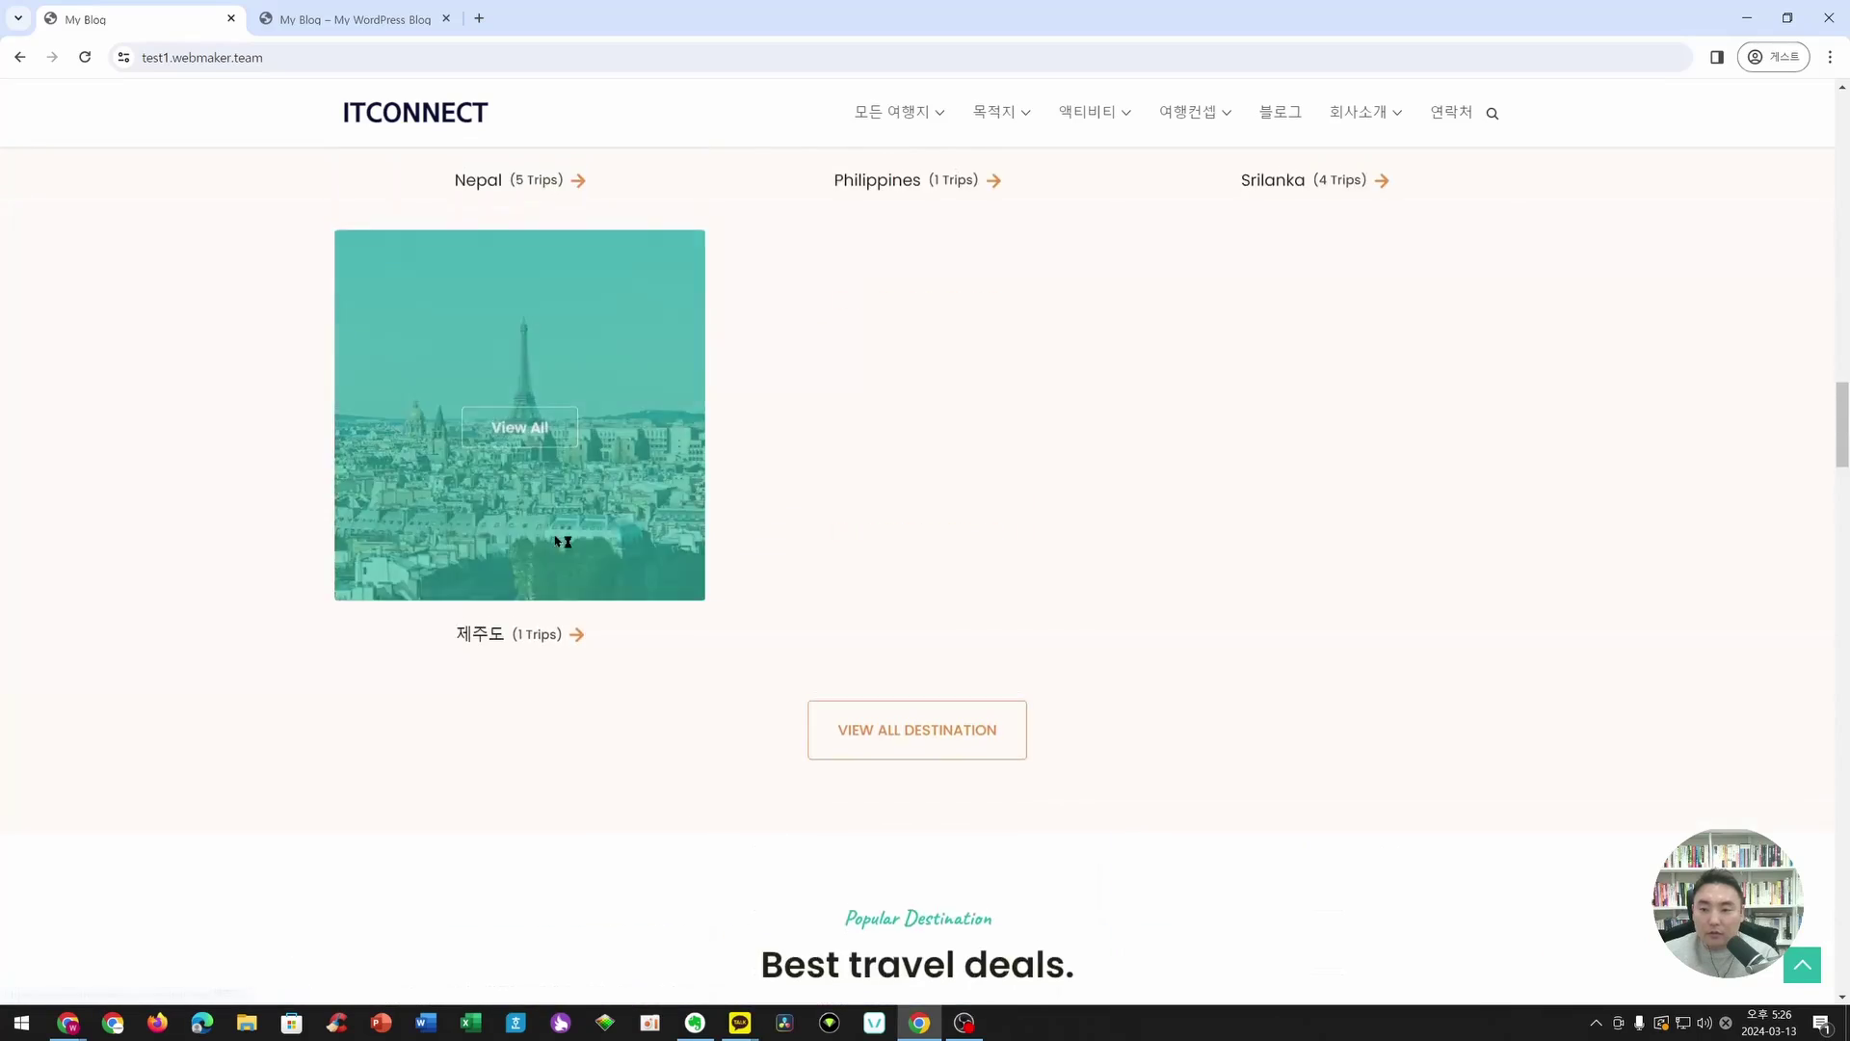
scroll(563, 542, up, 15)
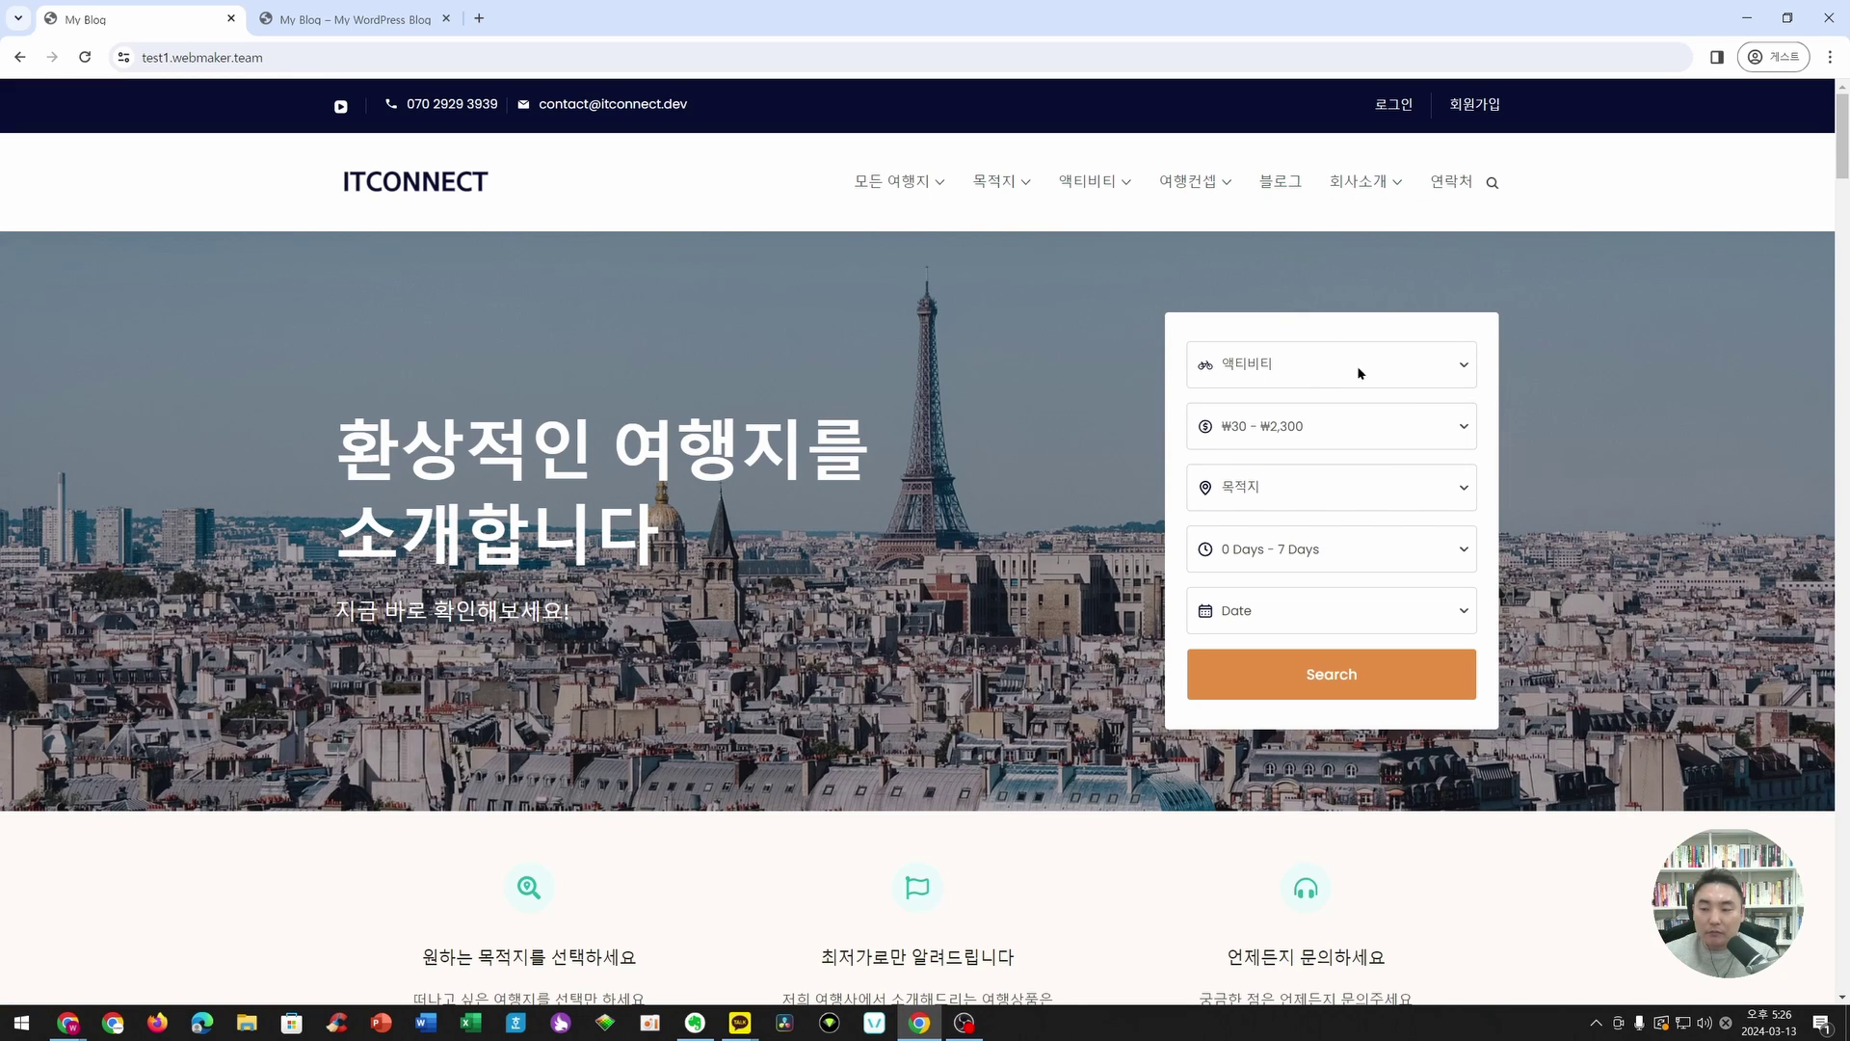
click(1314, 365)
click(1247, 368)
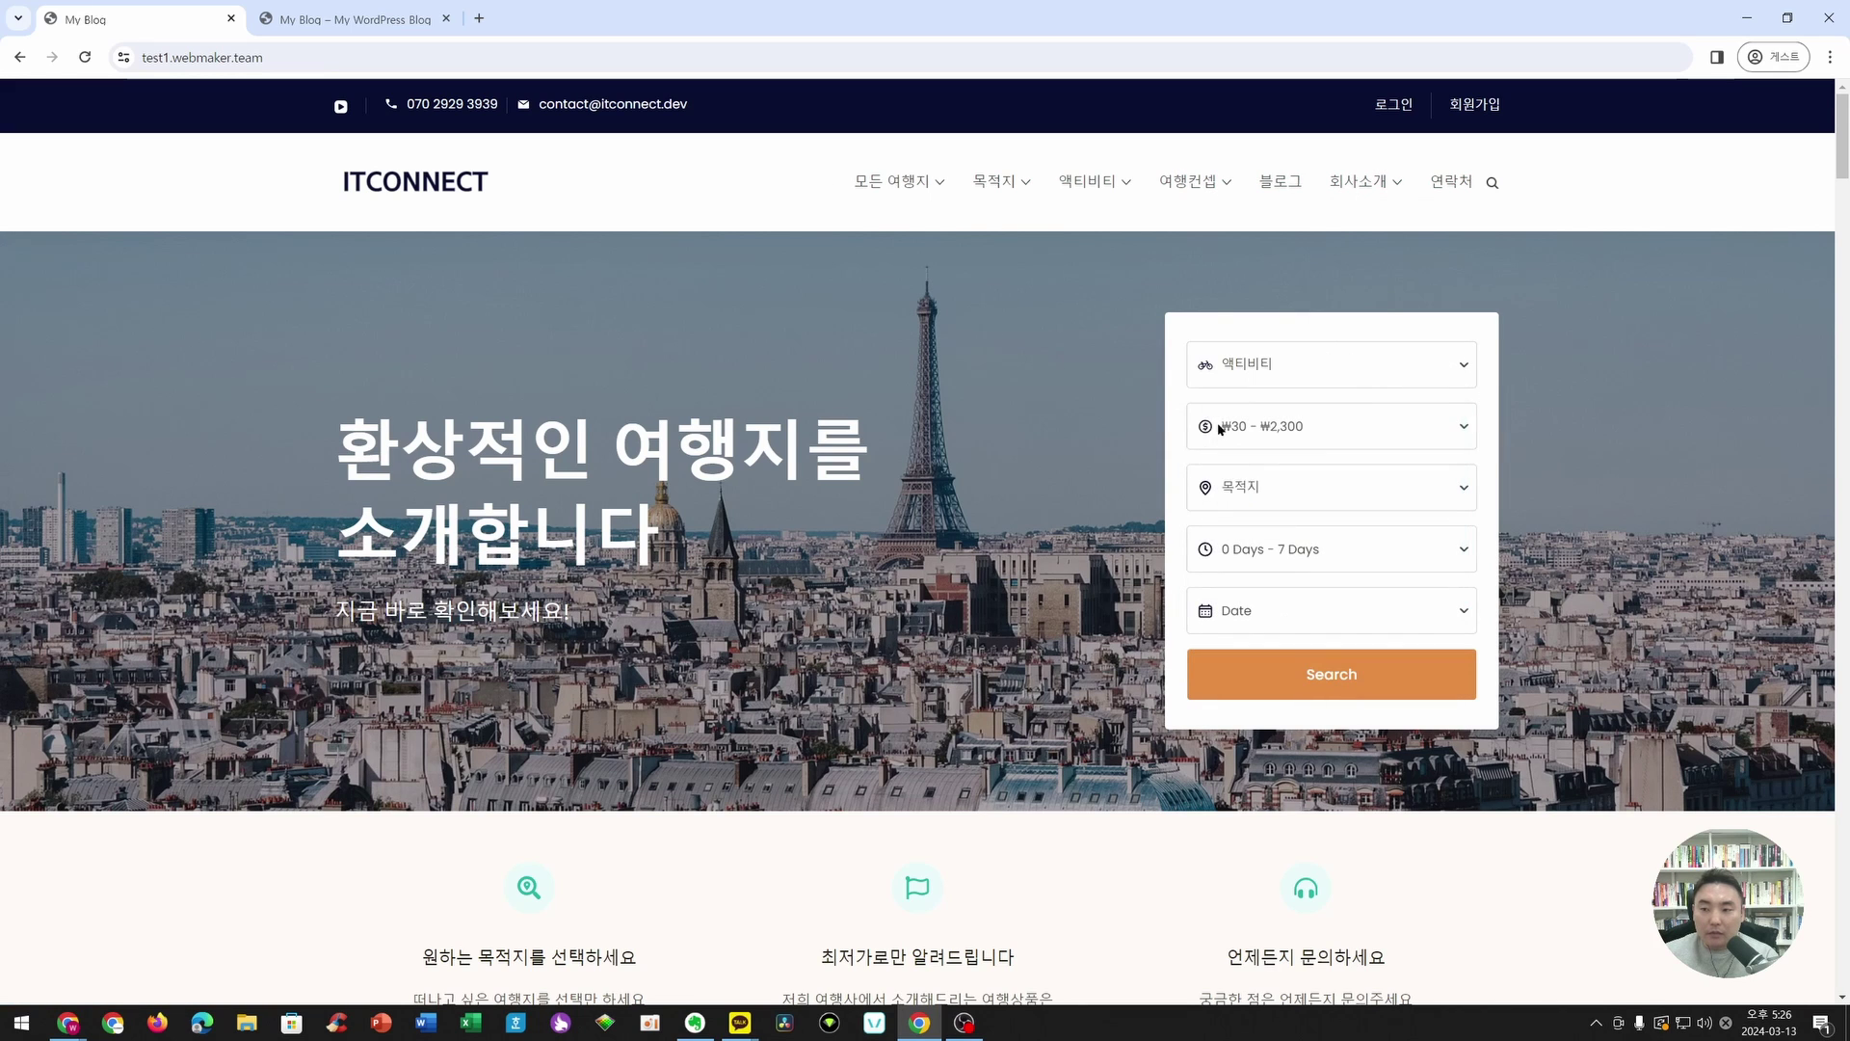
click(1219, 429)
click(1263, 491)
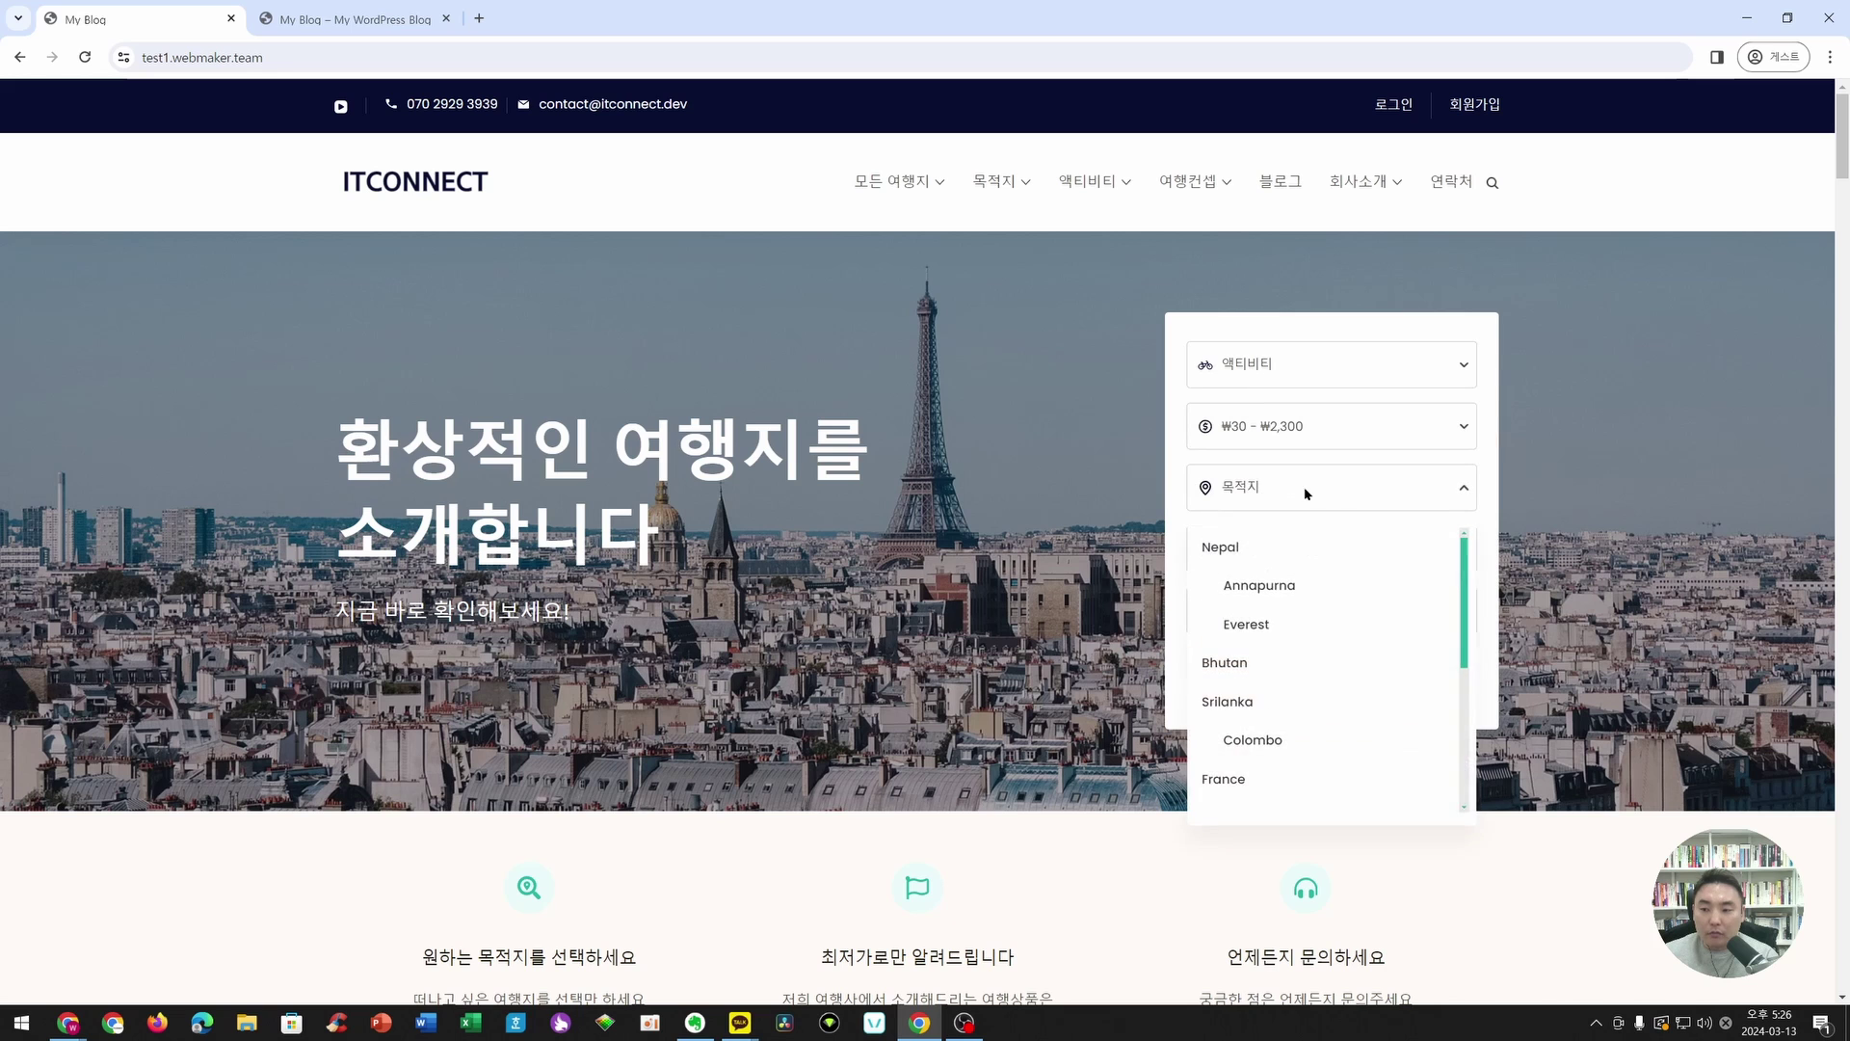
click(1307, 491)
click(1288, 545)
click(1322, 617)
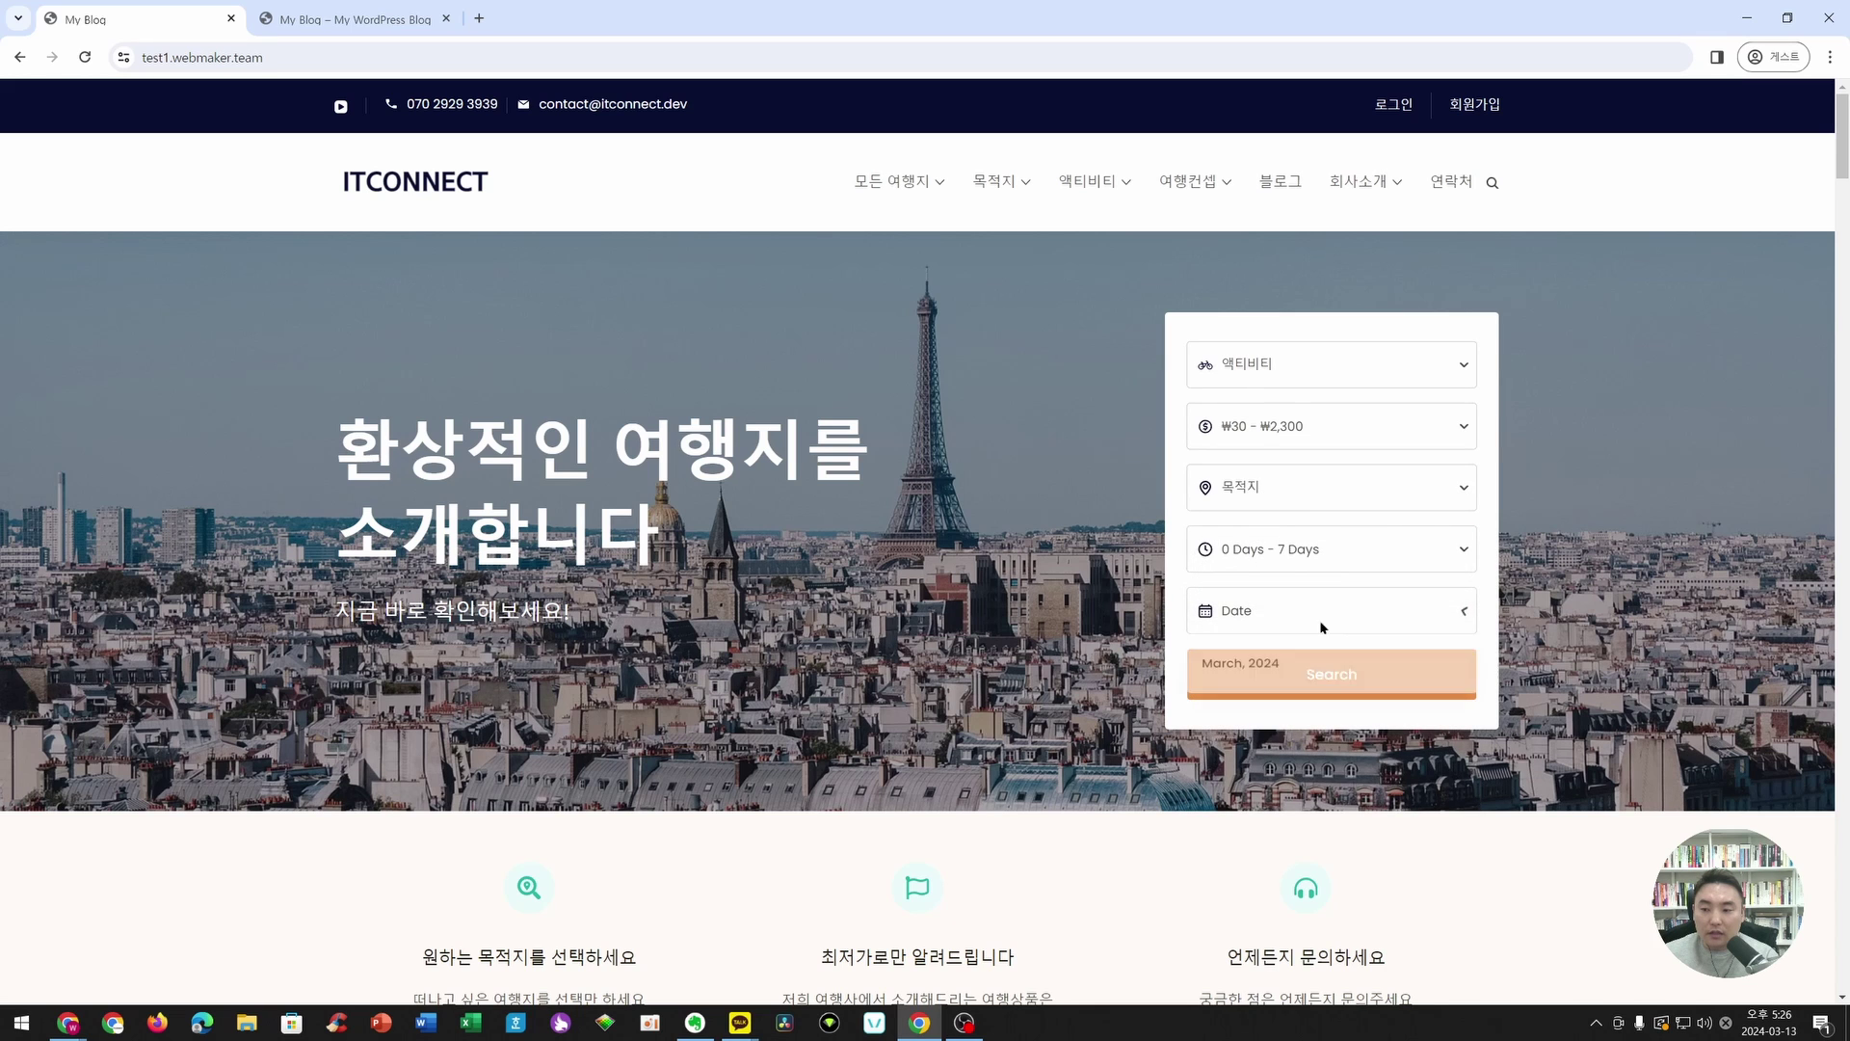
- Advance the popular tours carousel twice to reach the 제주도 여행 상품 card
scroll(913, 677, down, 2)
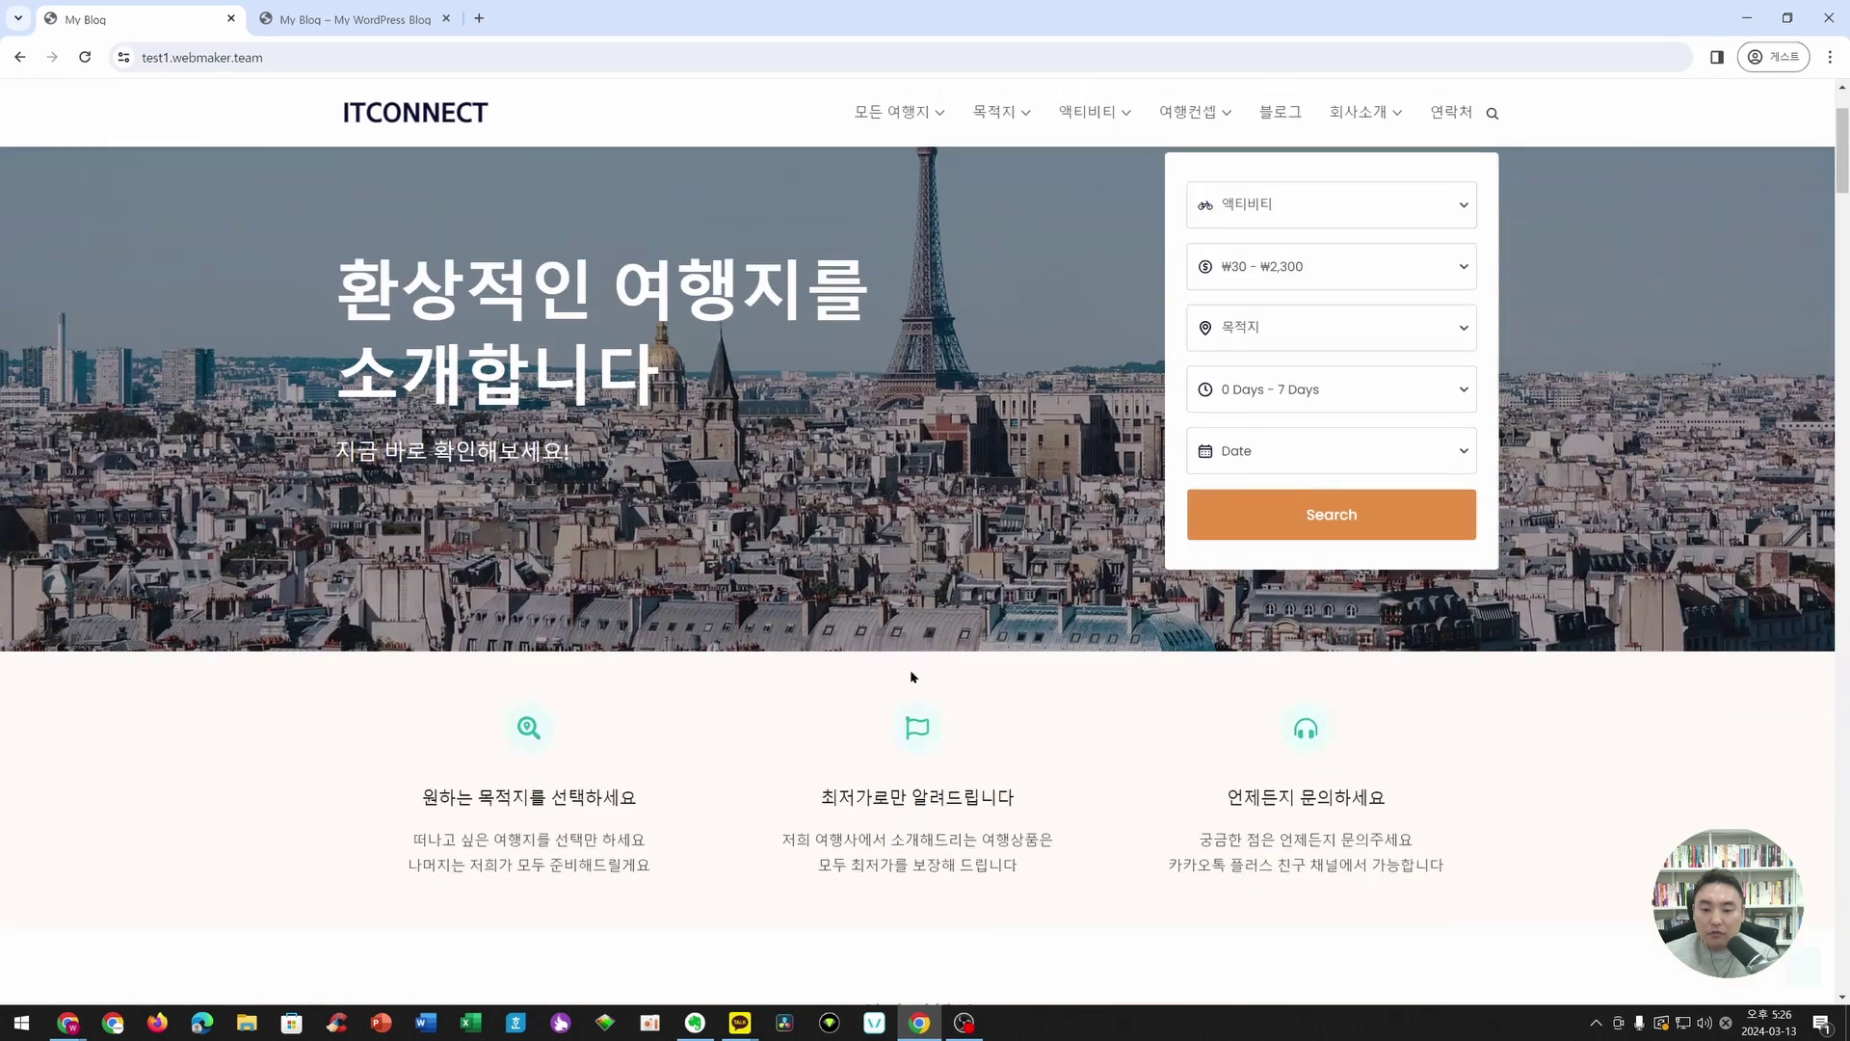
scroll(913, 677, down, 8)
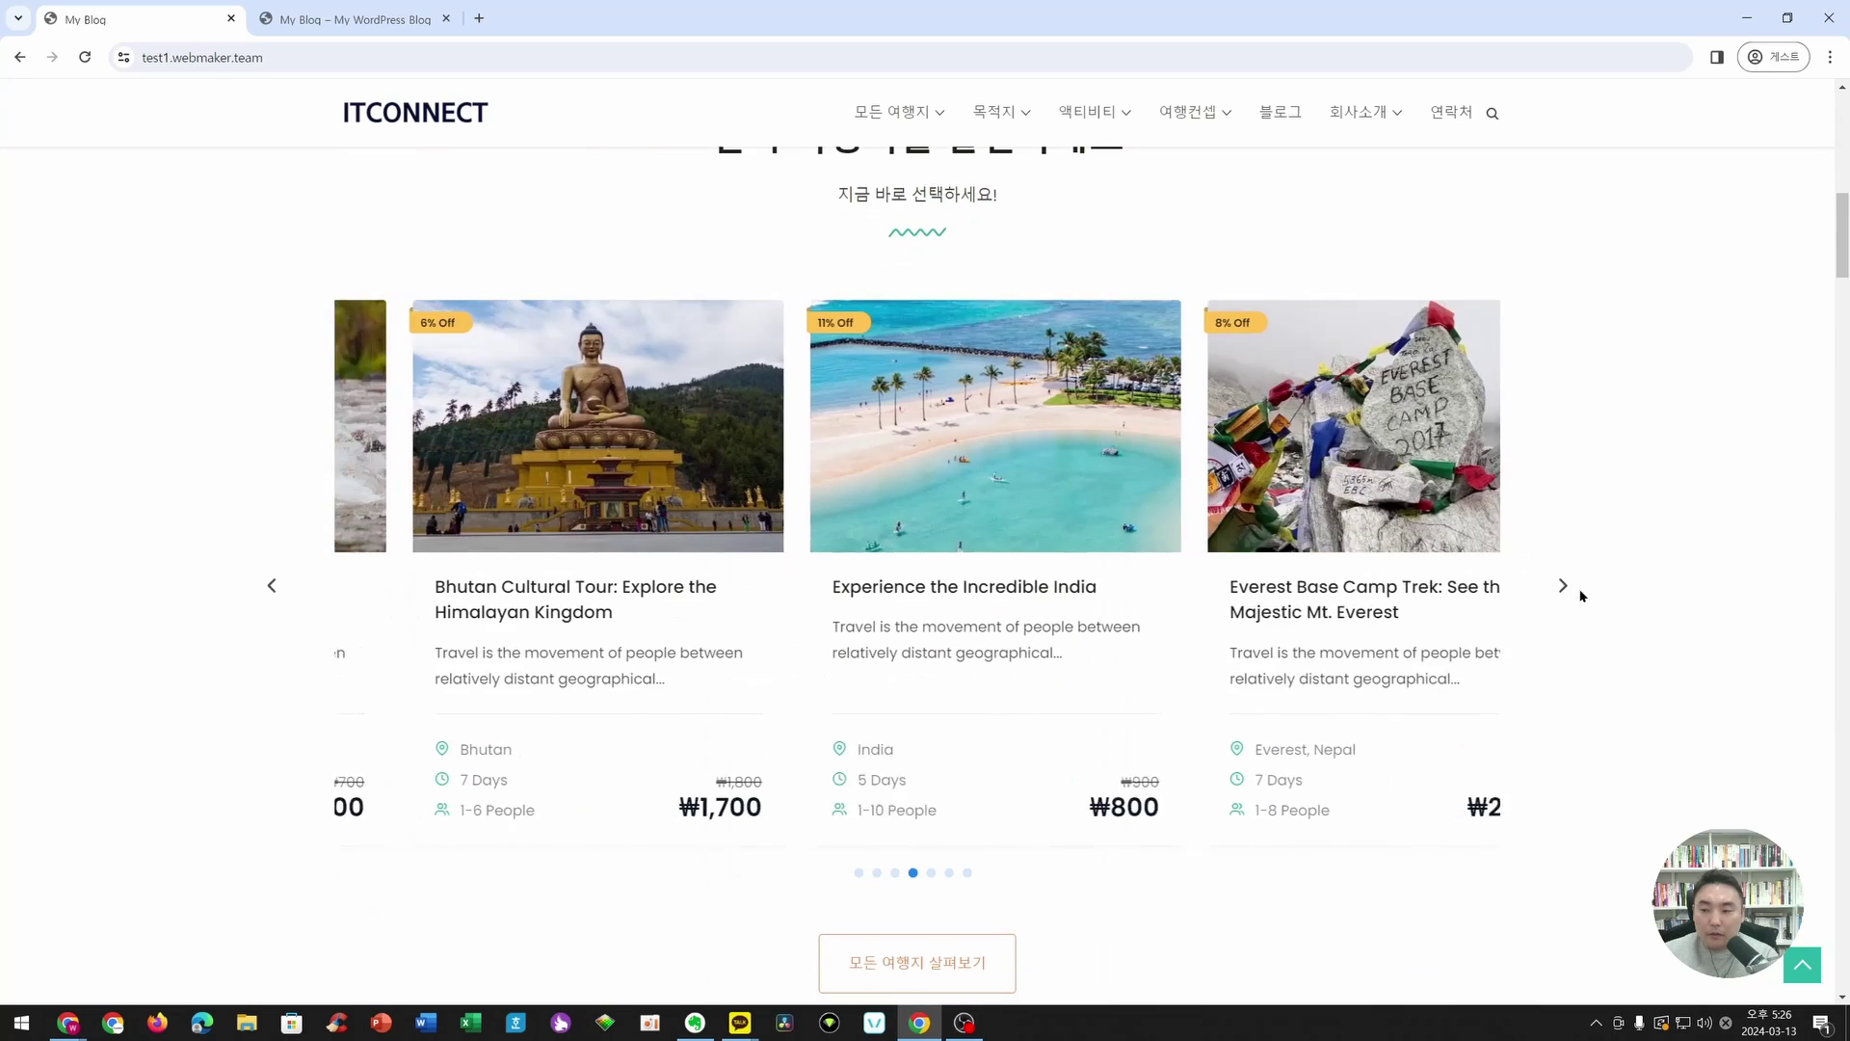
click(1563, 585)
click(1562, 585)
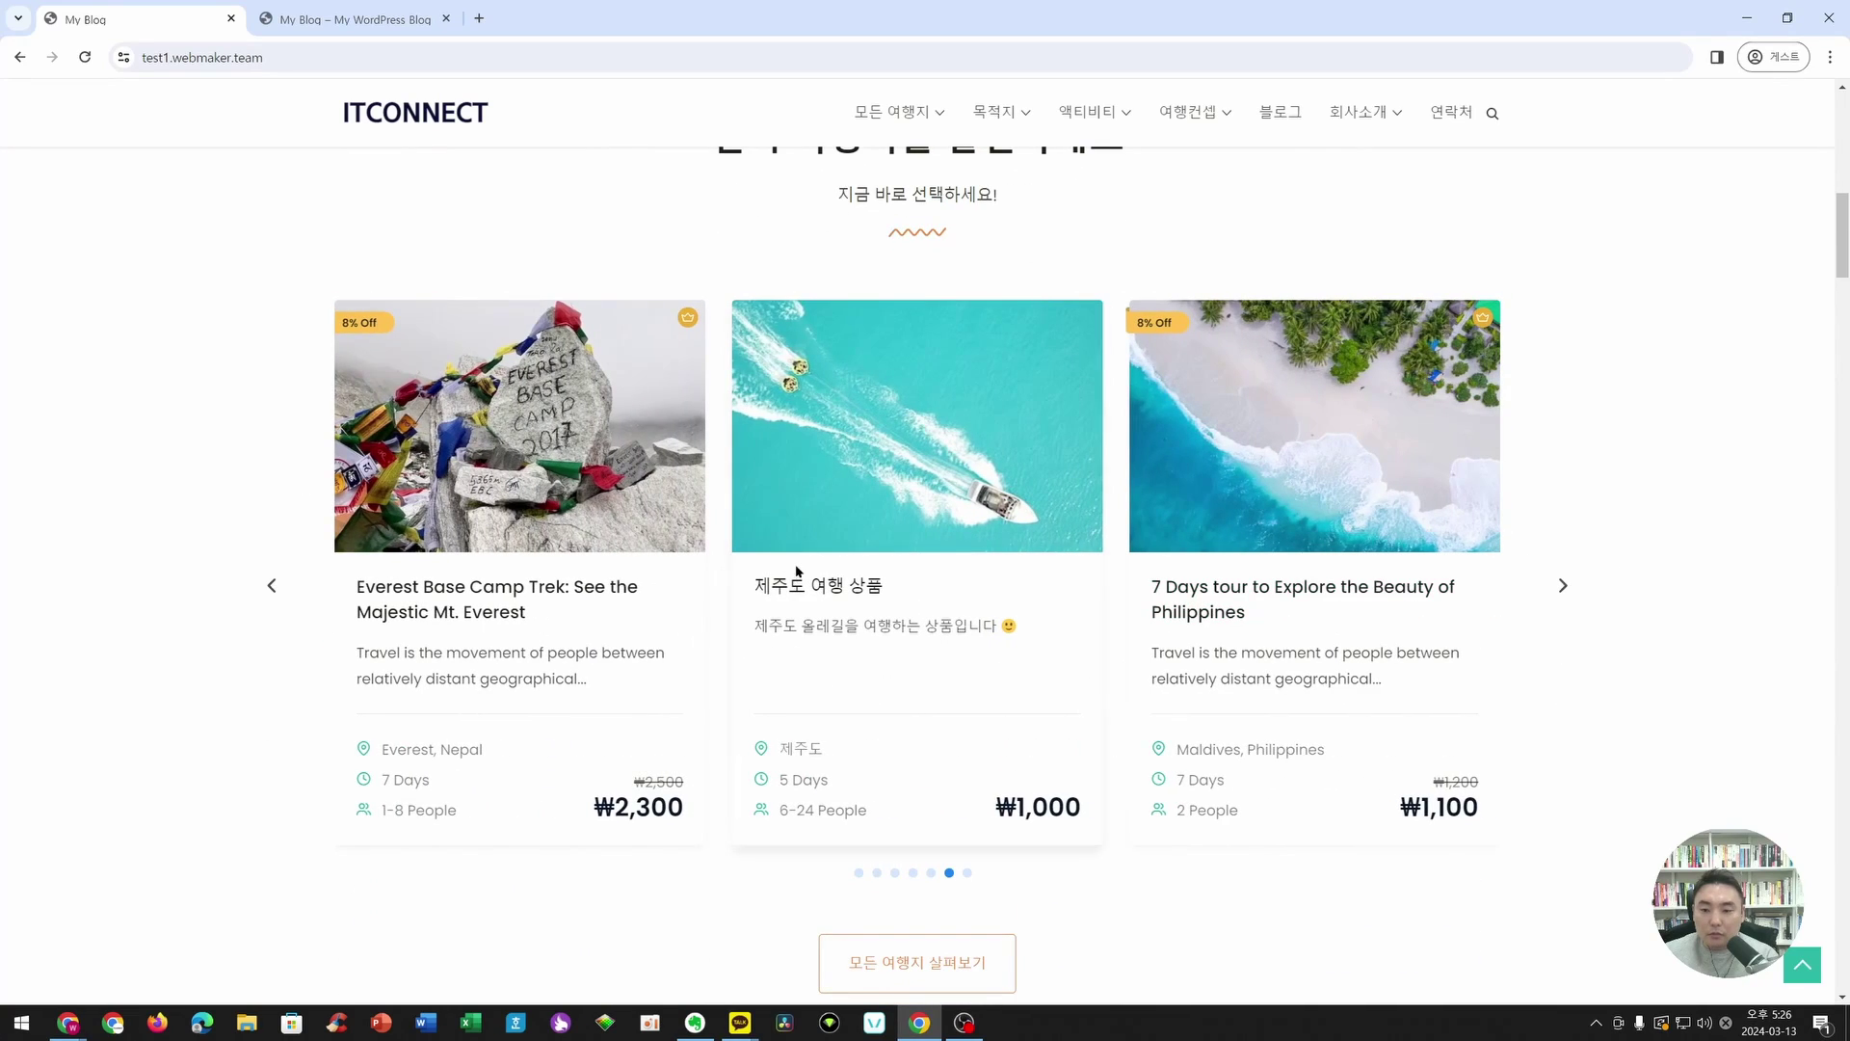
click(827, 633)
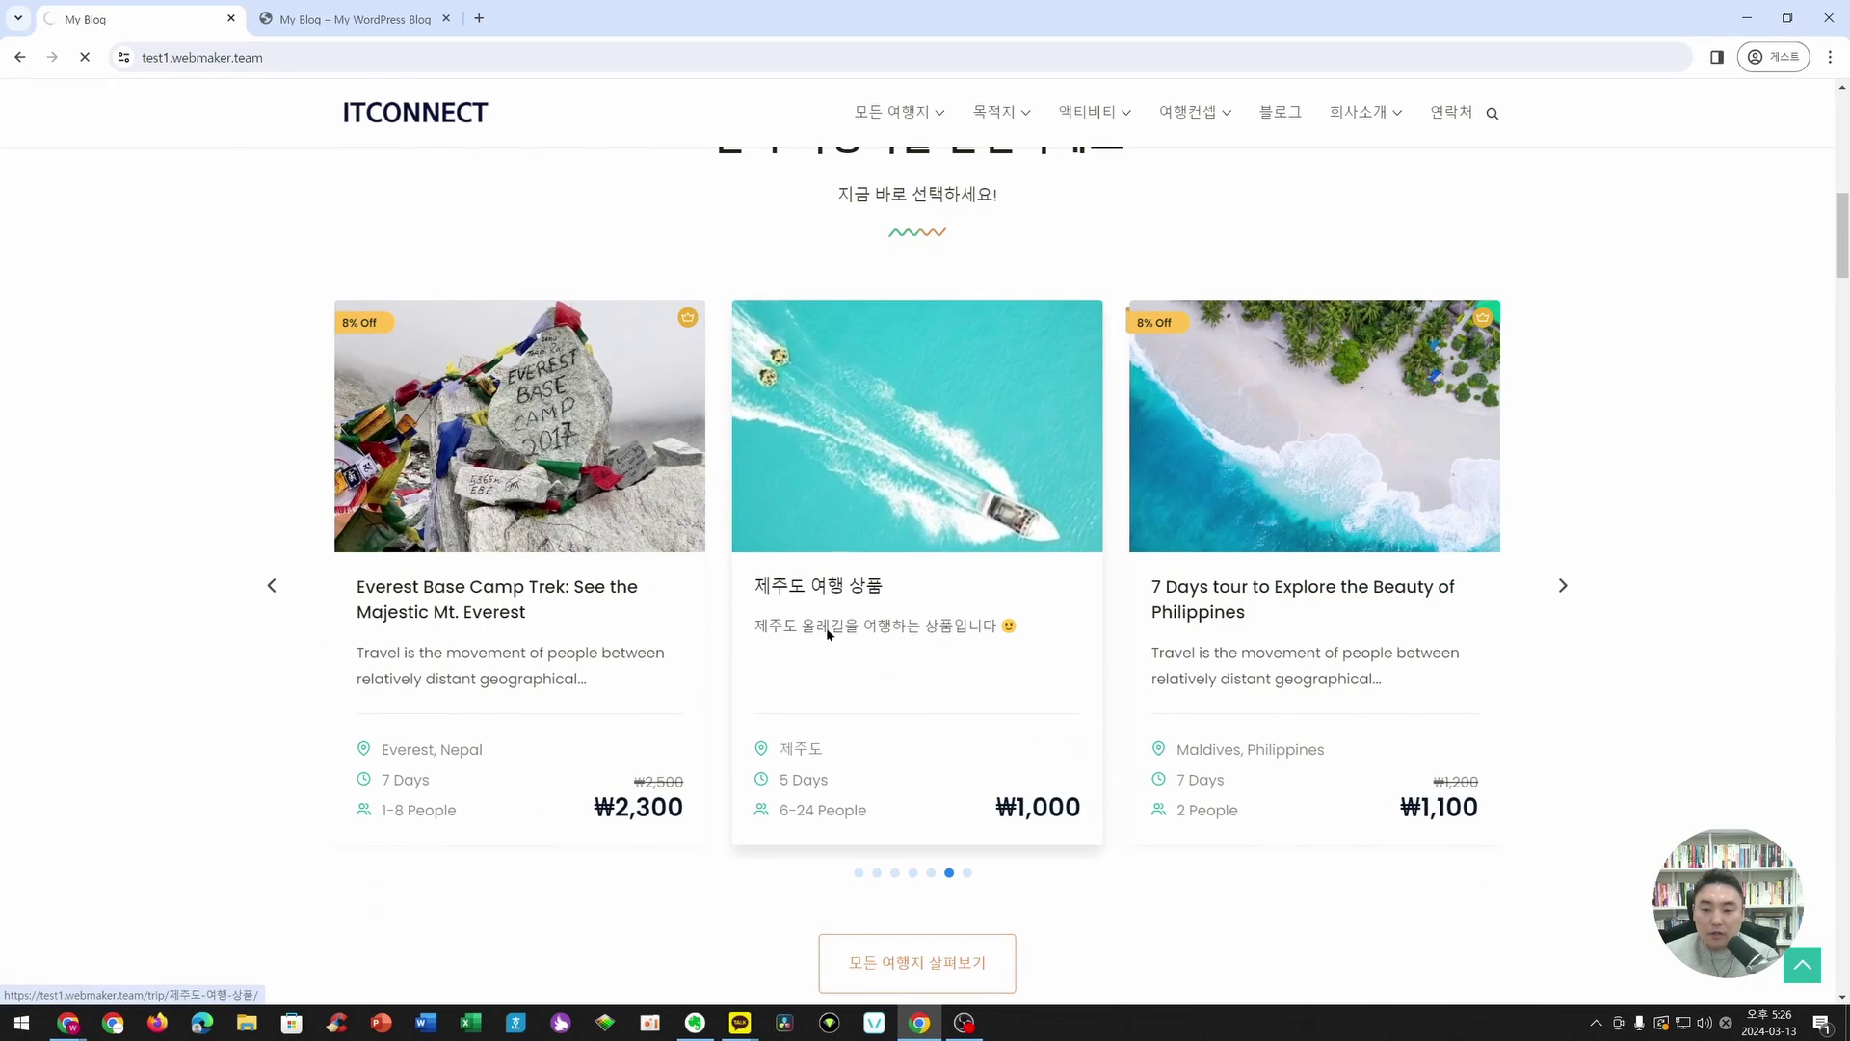
scroll(323, 559, down, 1)
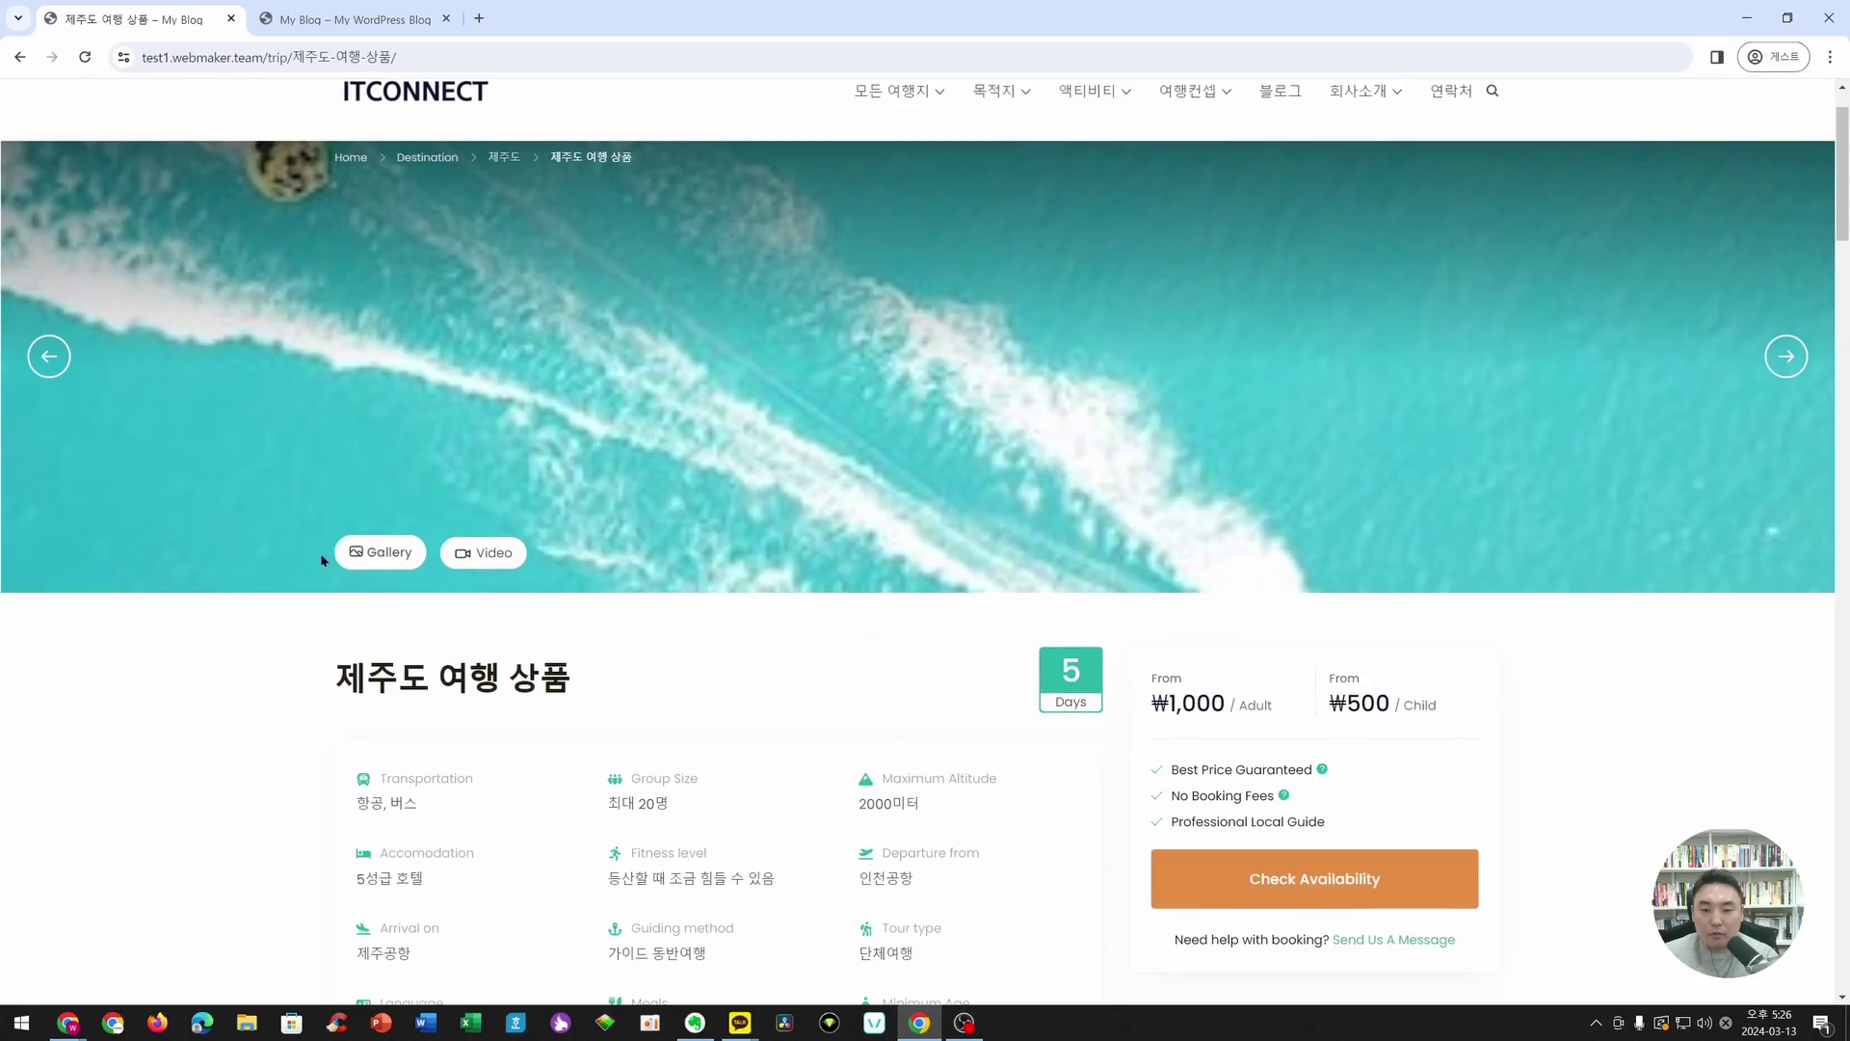
click(385, 552)
click(1808, 548)
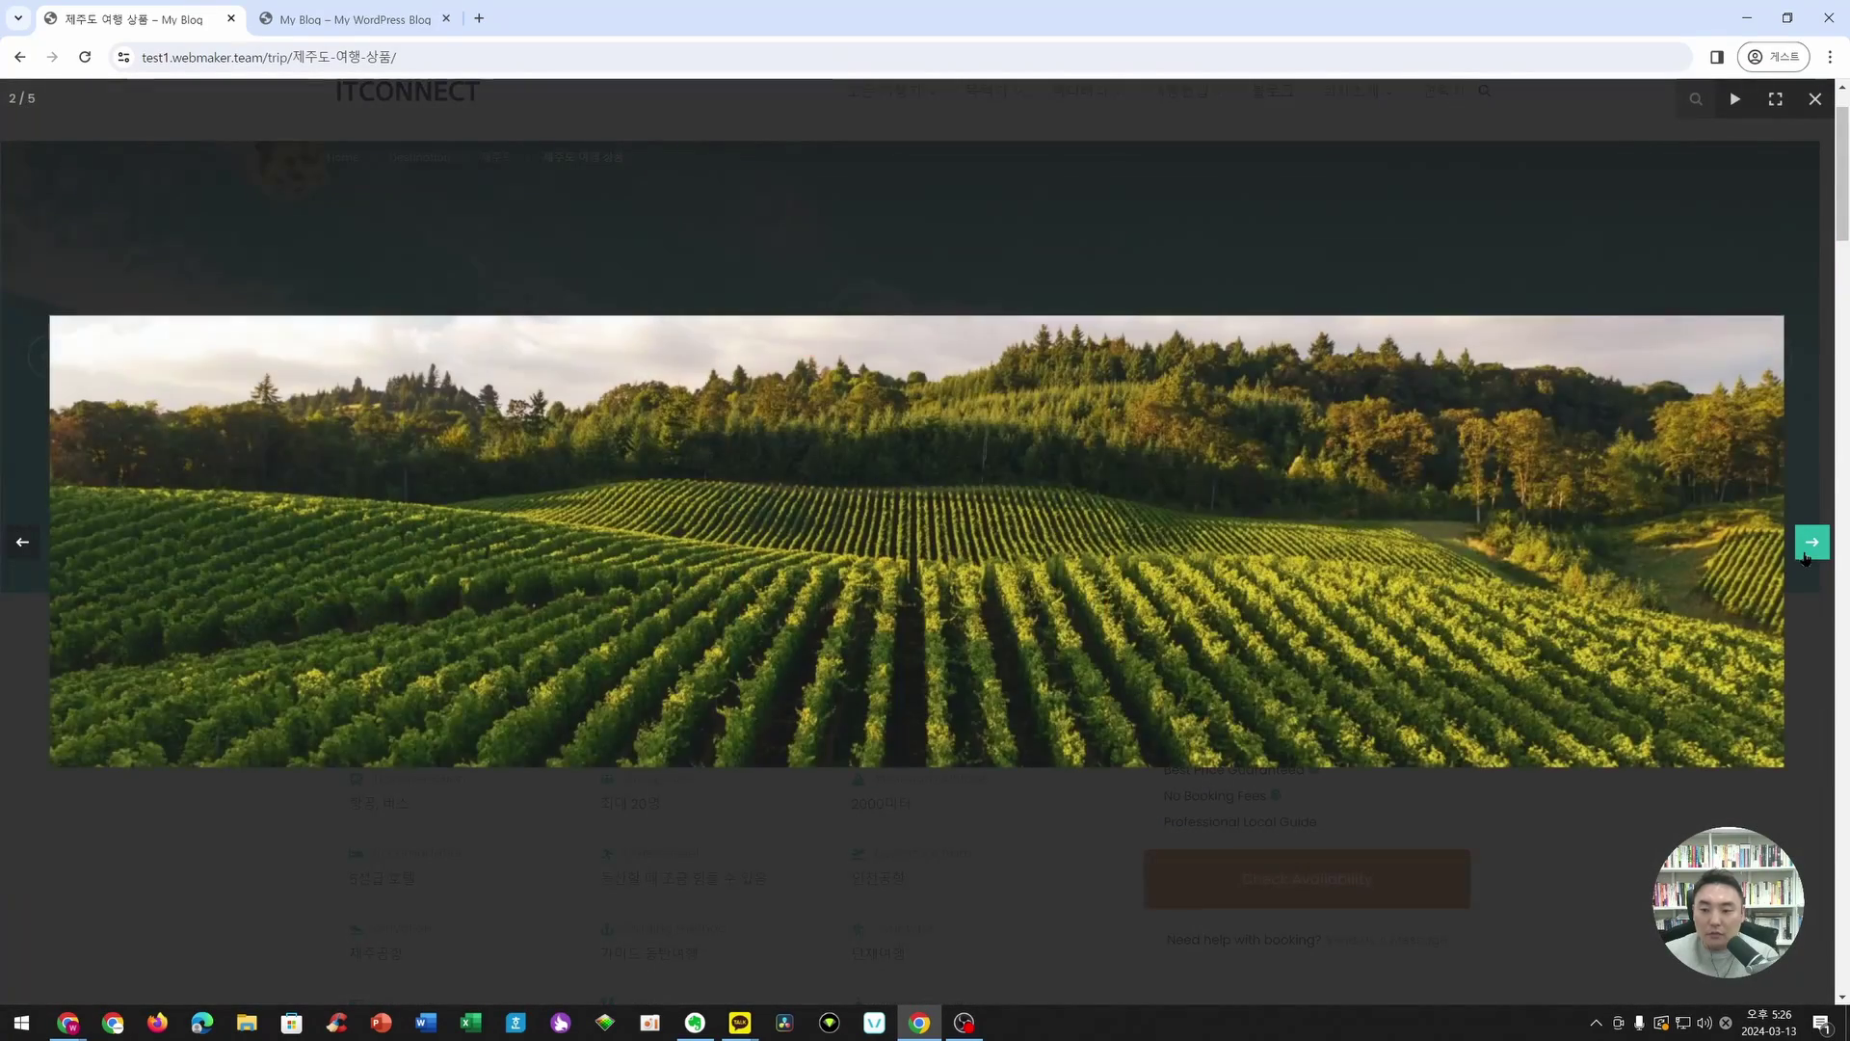
click(1809, 543)
click(1808, 542)
click(640, 248)
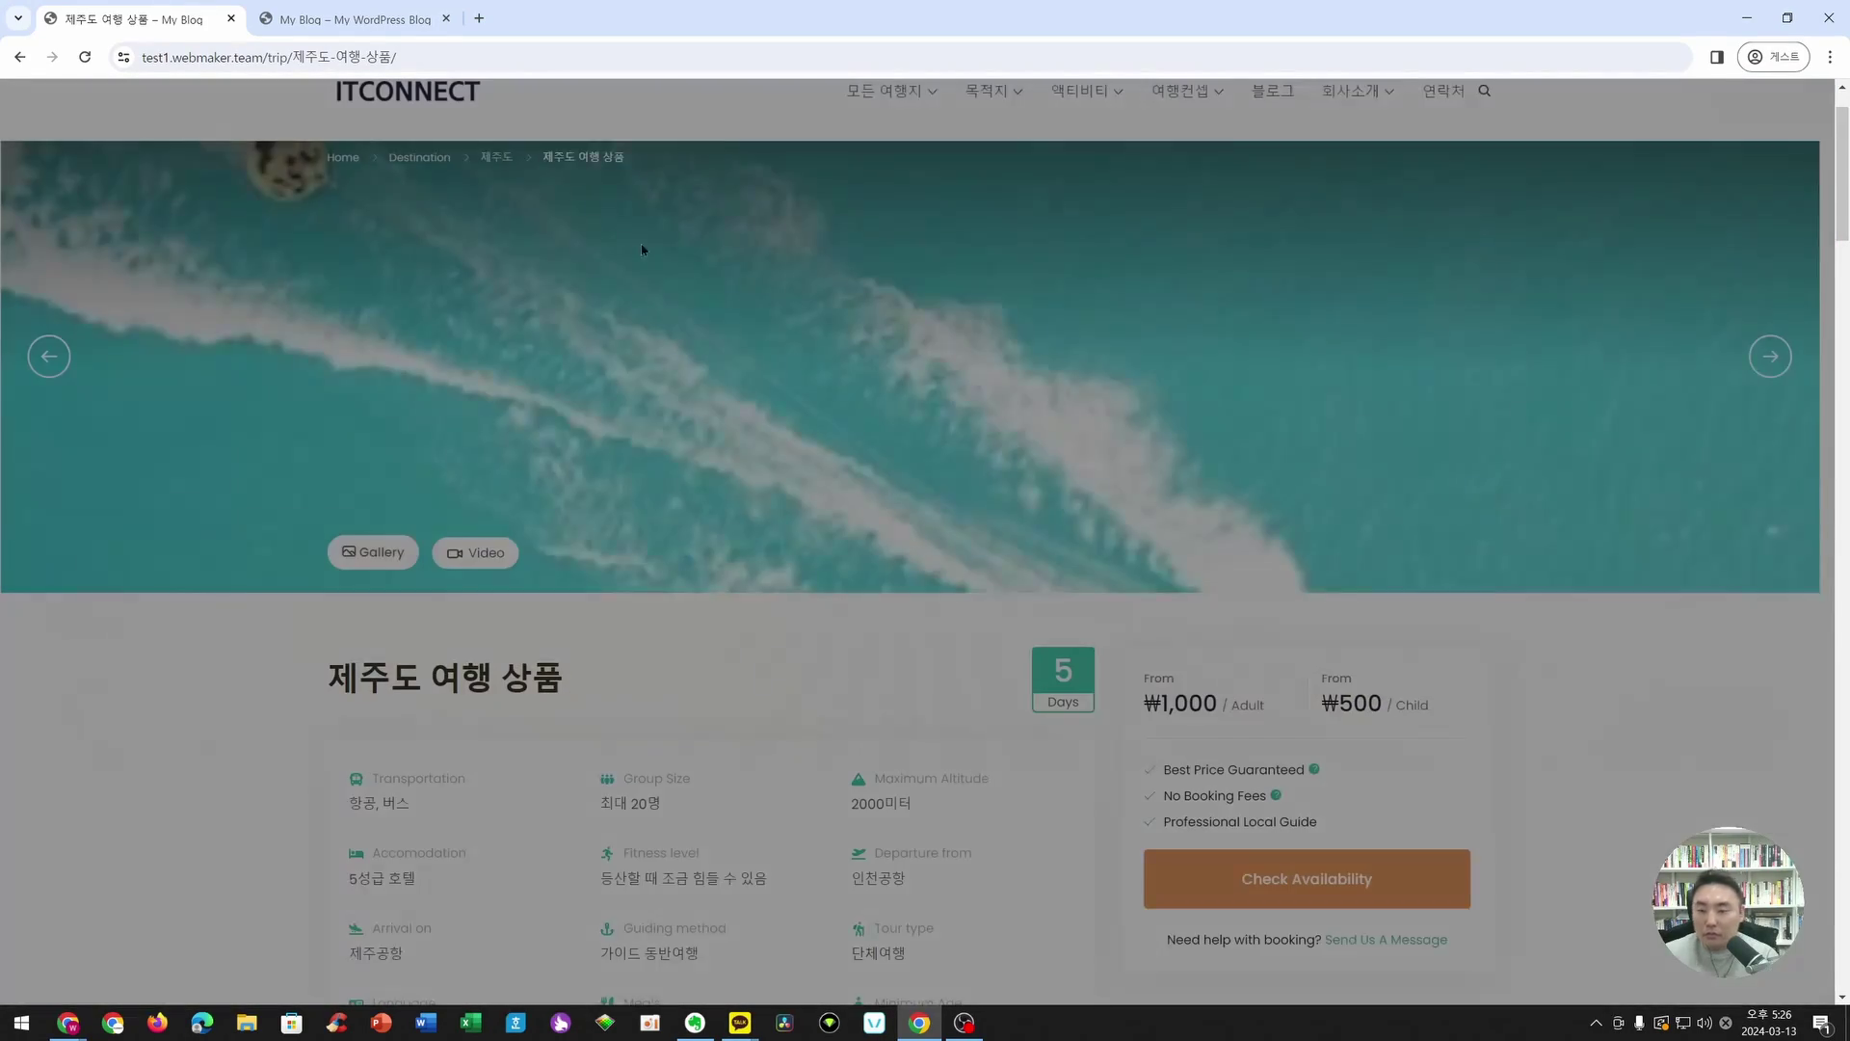
click(477, 554)
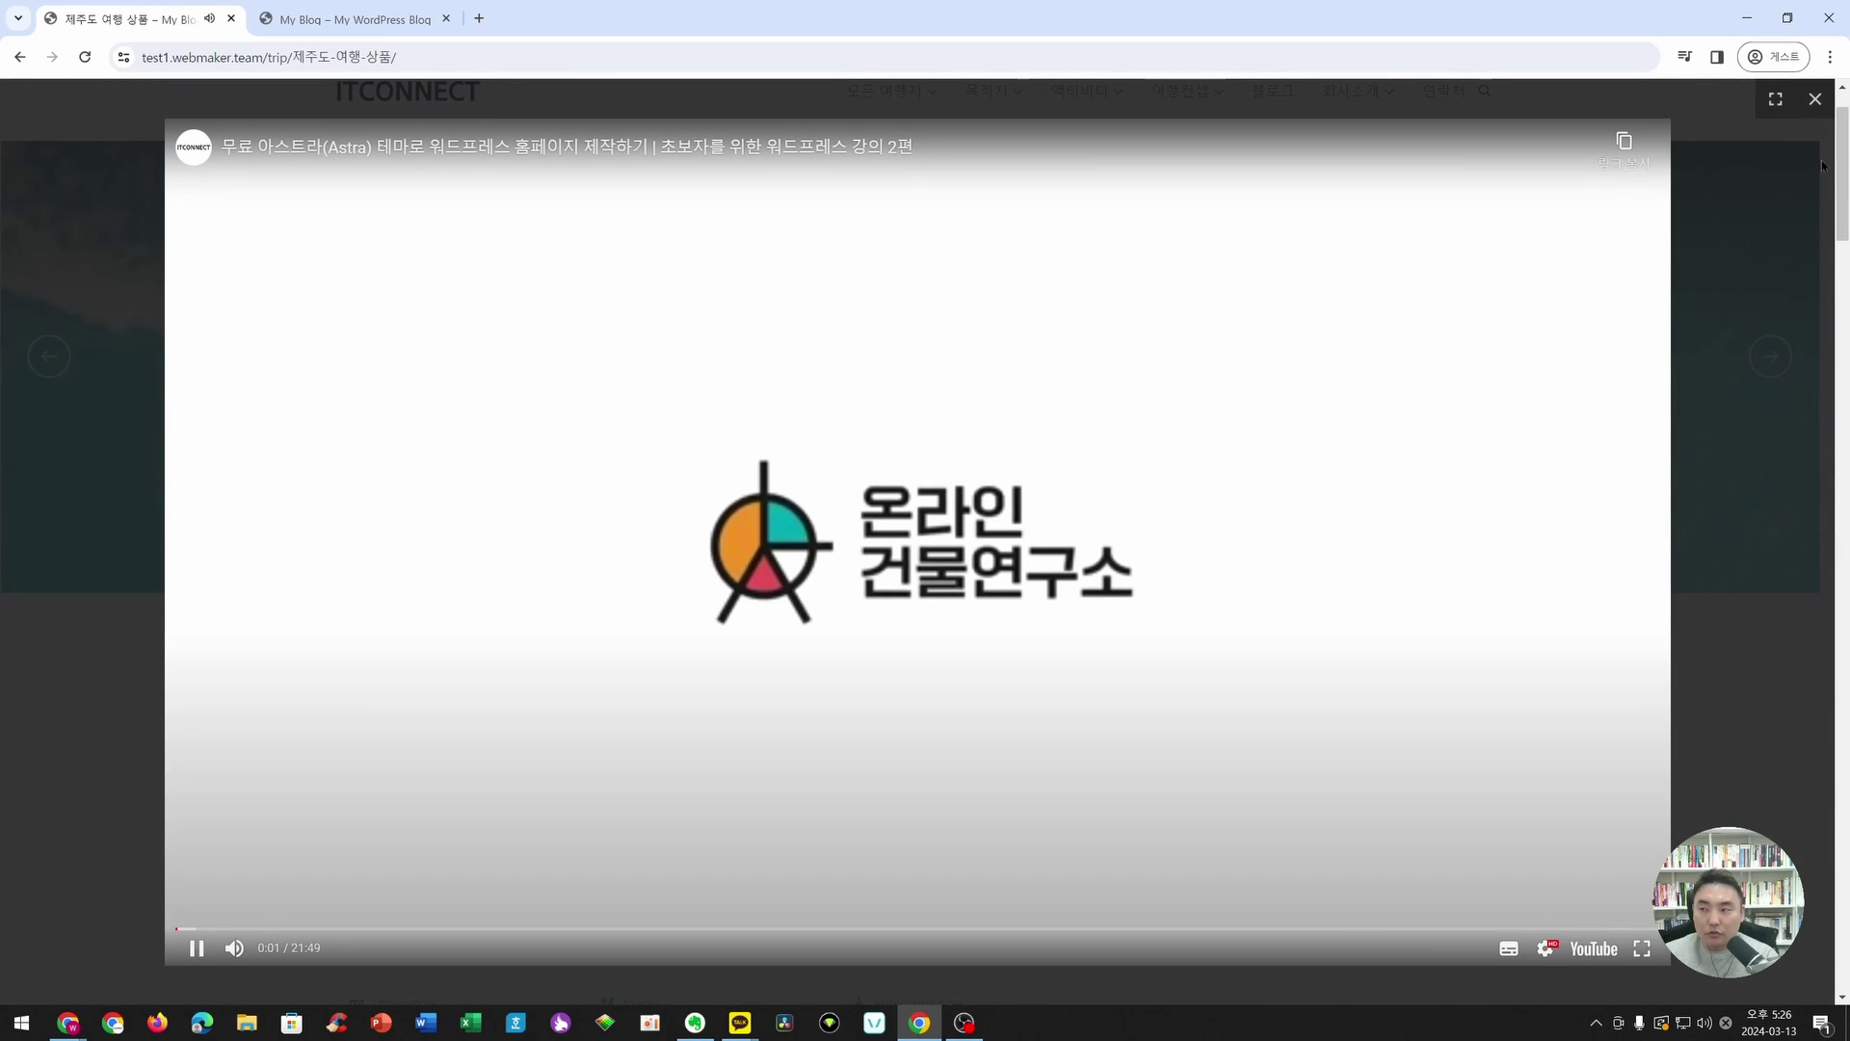
click(1815, 98)
scroll(1099, 495, down, 2)
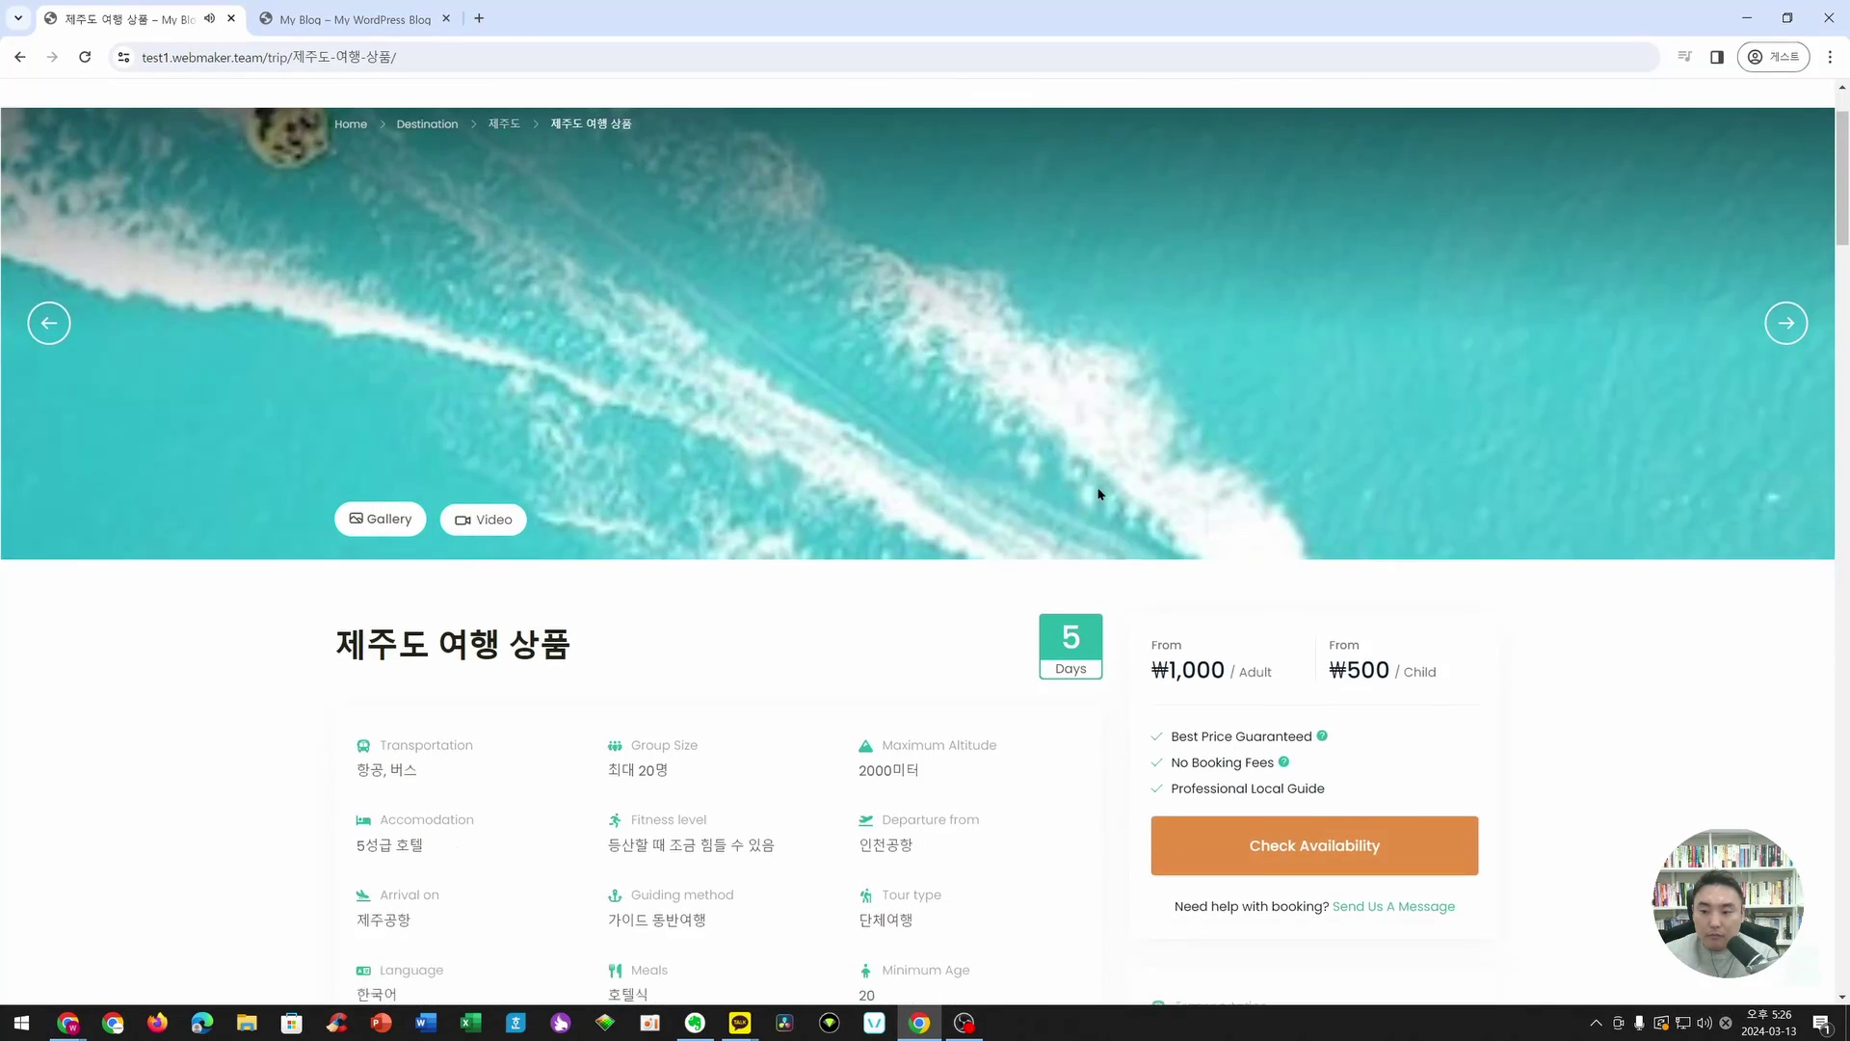
scroll(1098, 494, down, 4)
drag(385, 327, 508, 328)
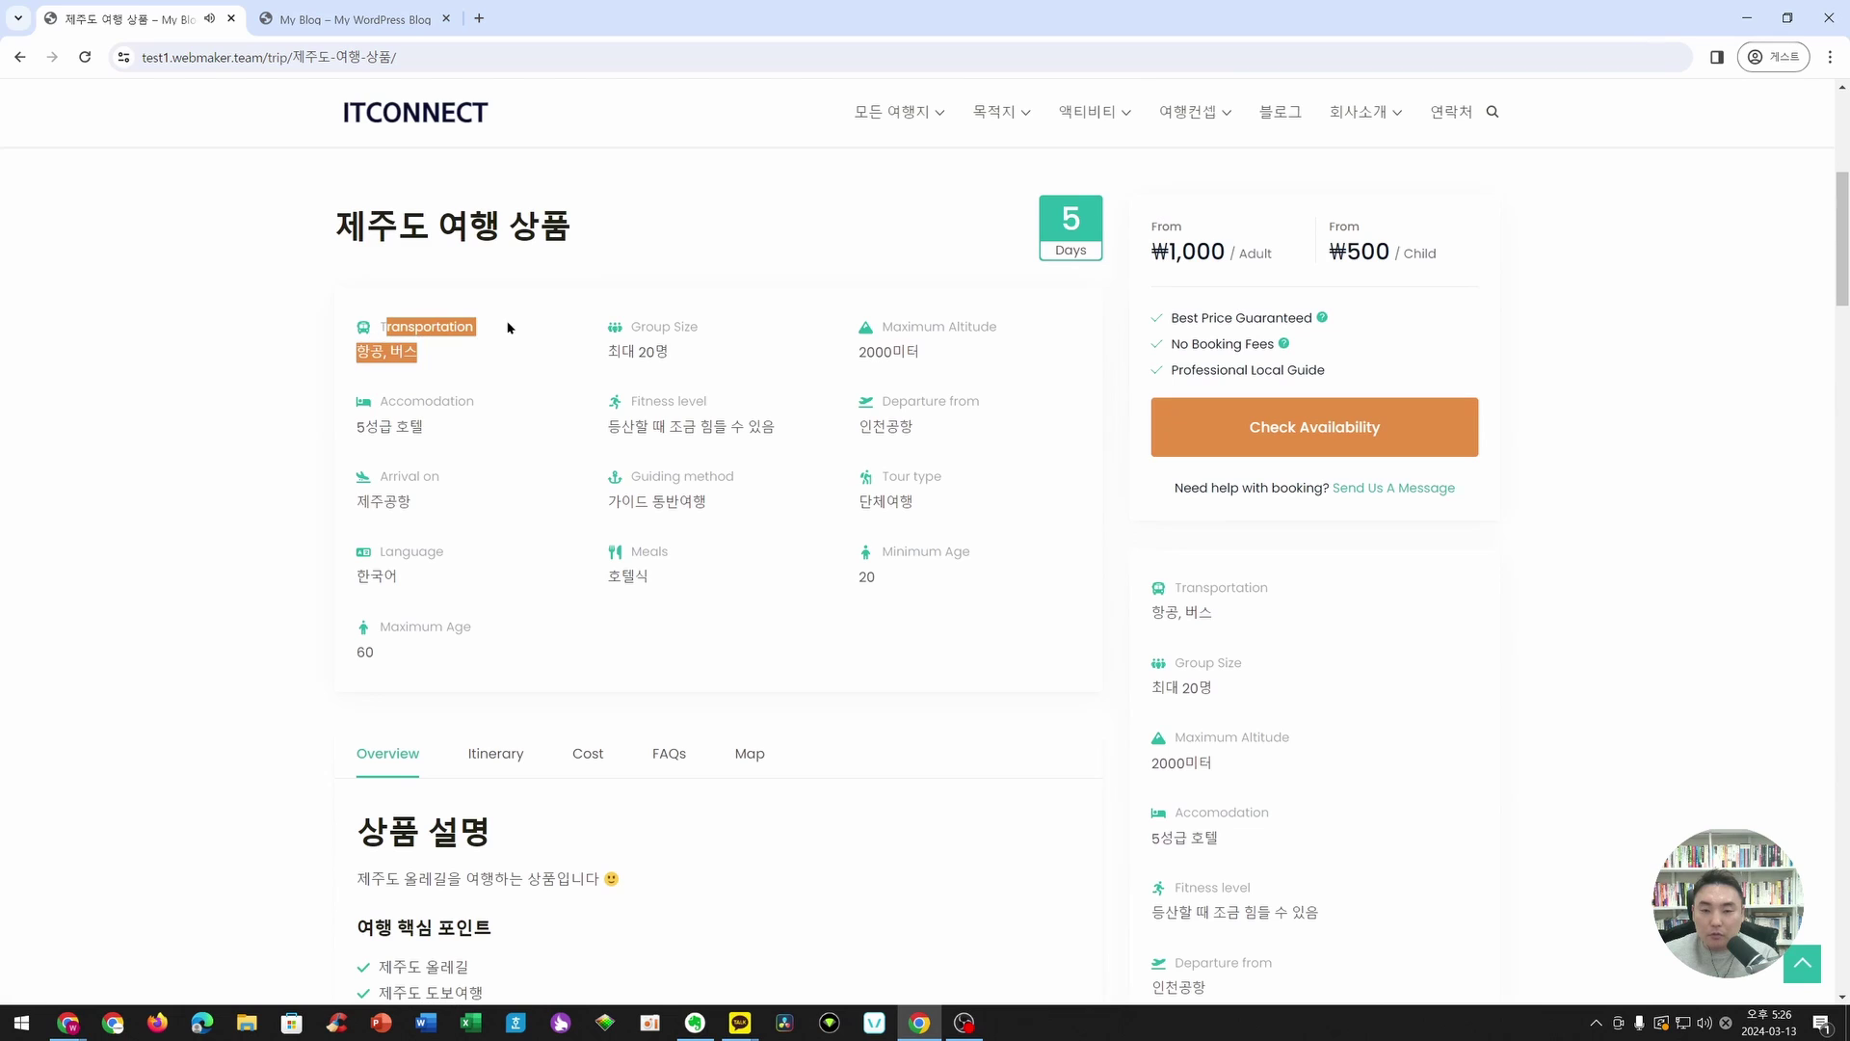
click(390, 423)
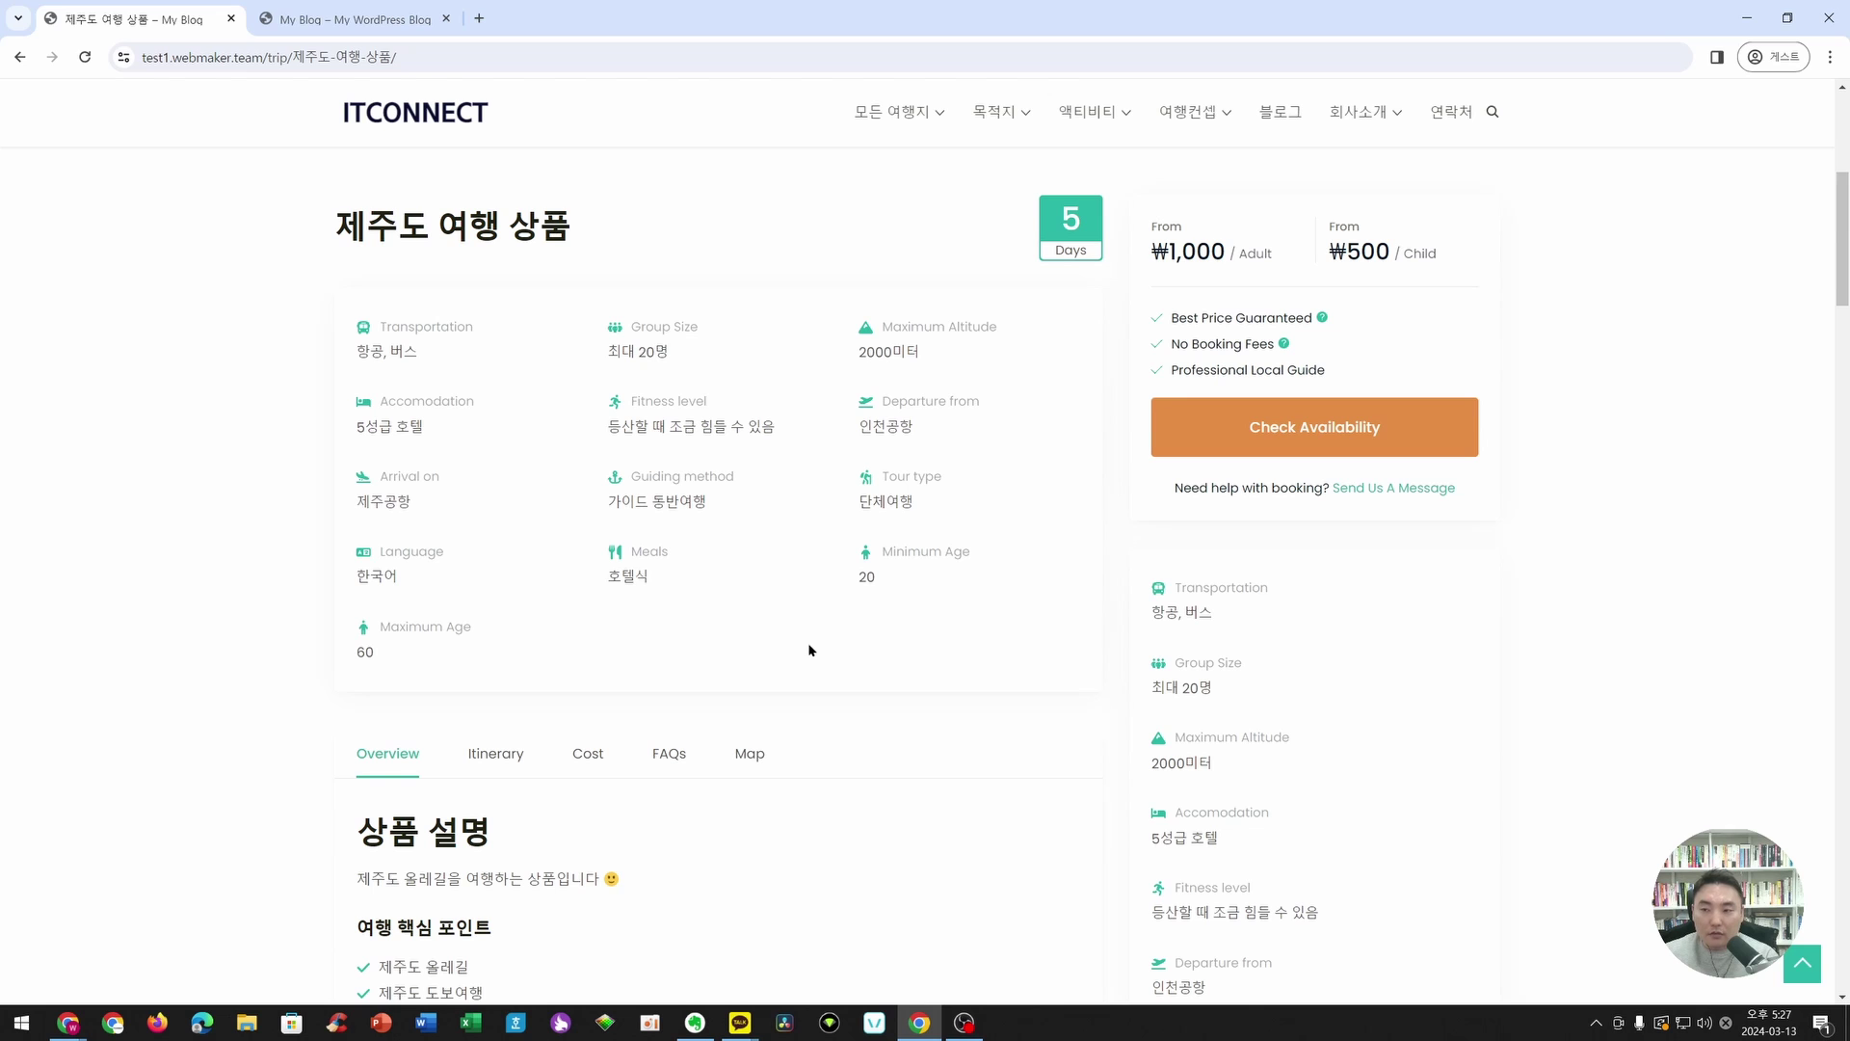
drag(1152, 246, 1446, 249)
click(1442, 317)
scroll(1293, 465, down, 4)
scroll(1207, 479, up, 5)
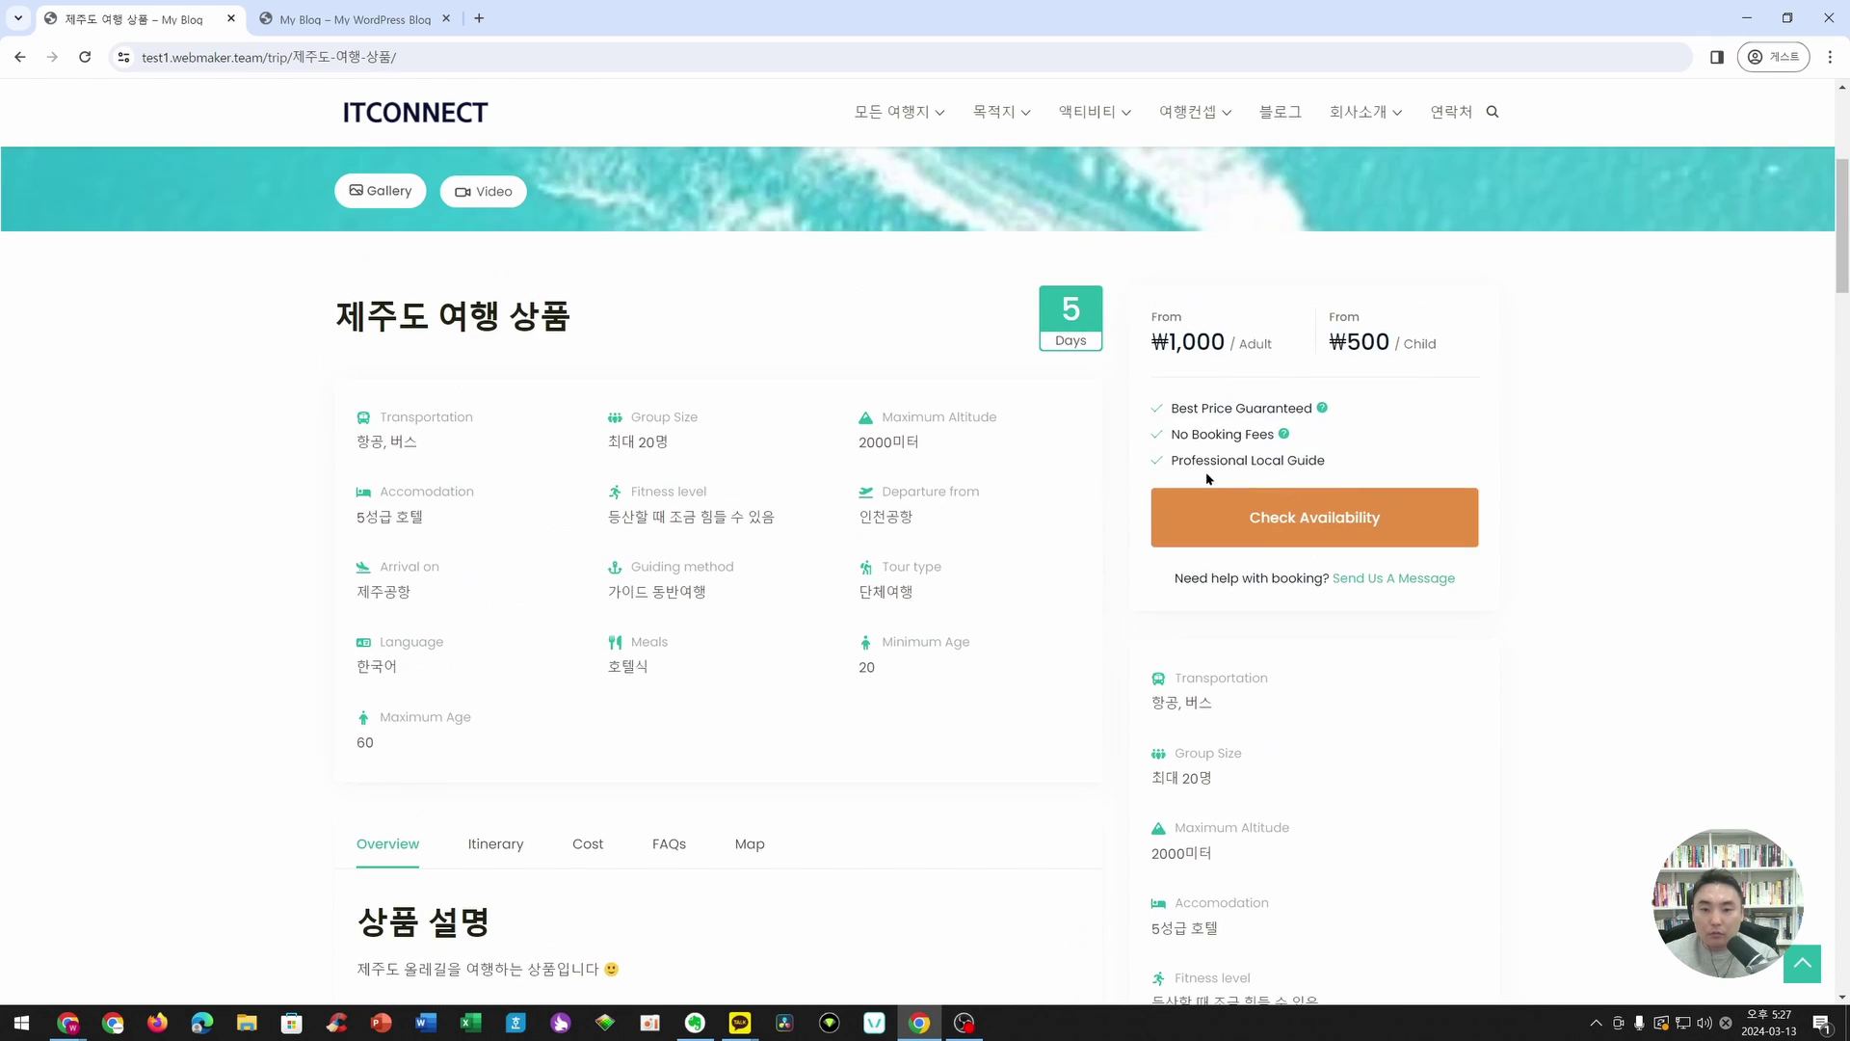
scroll(1443, 679, down, 4)
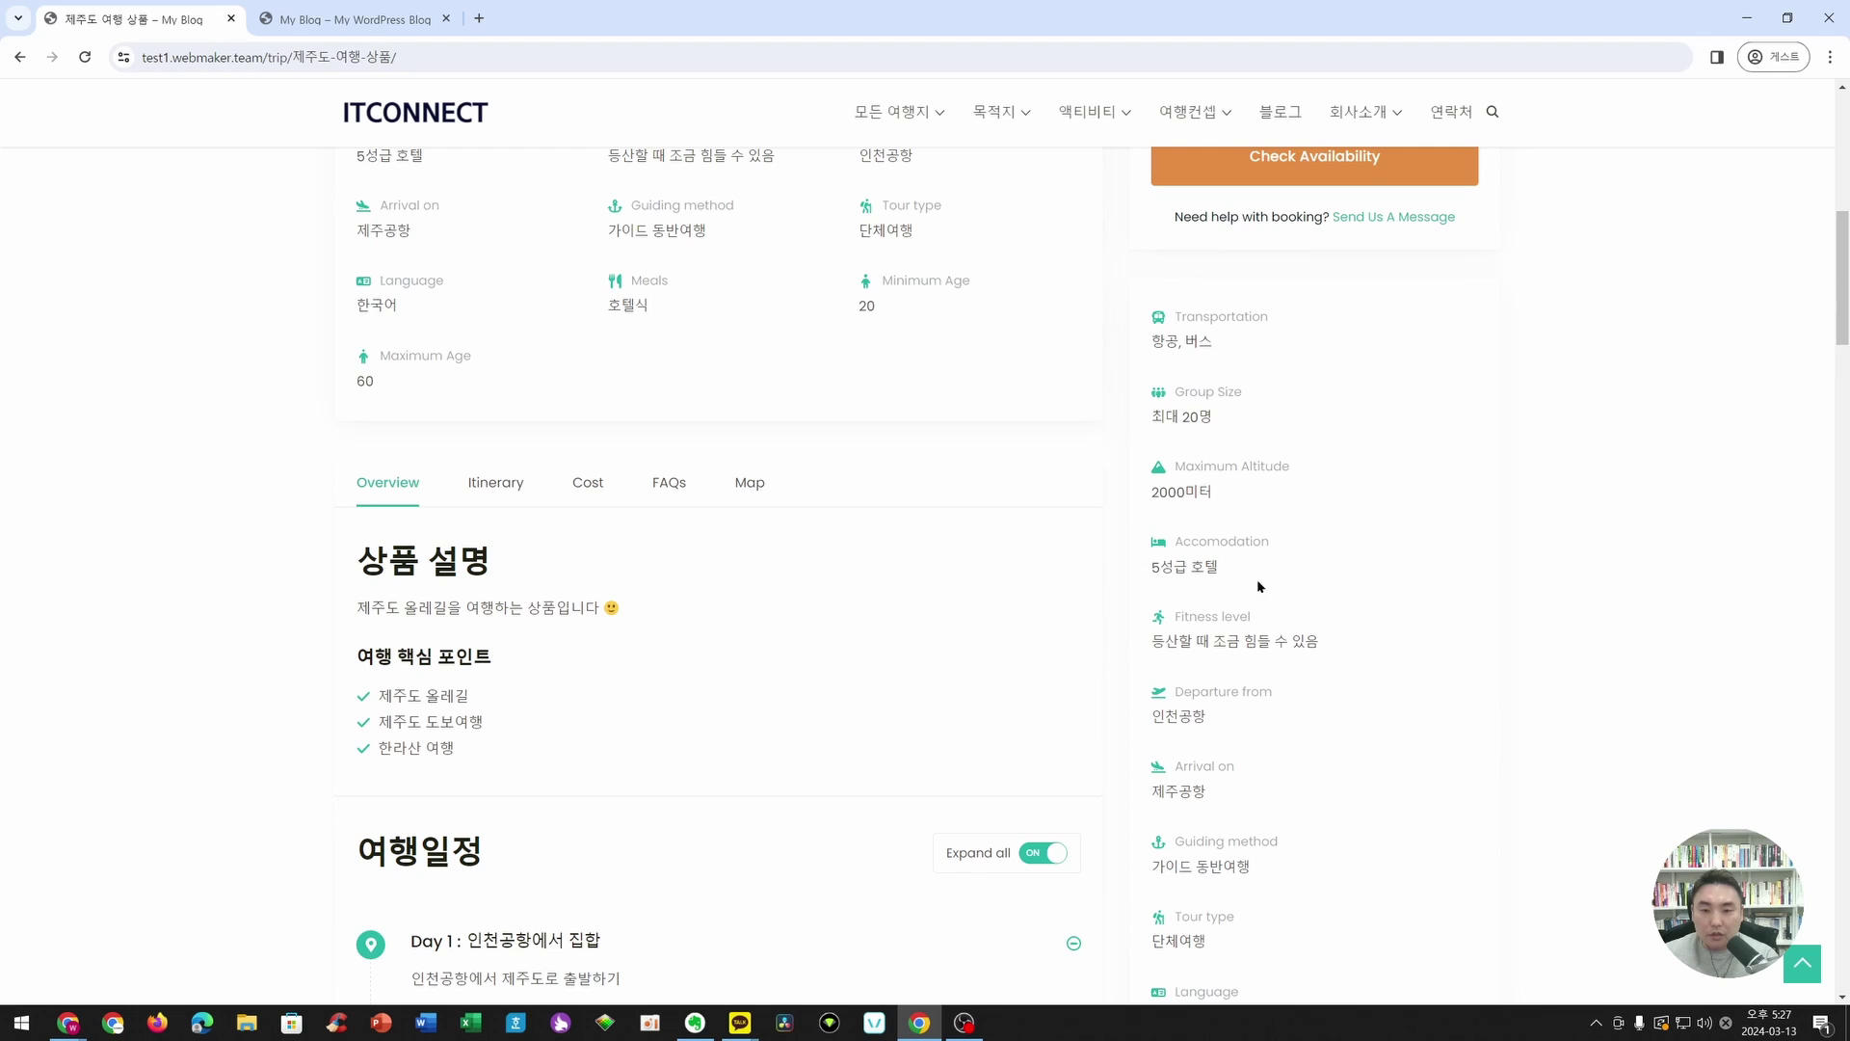
scroll(1259, 586, down, 3)
click(496, 211)
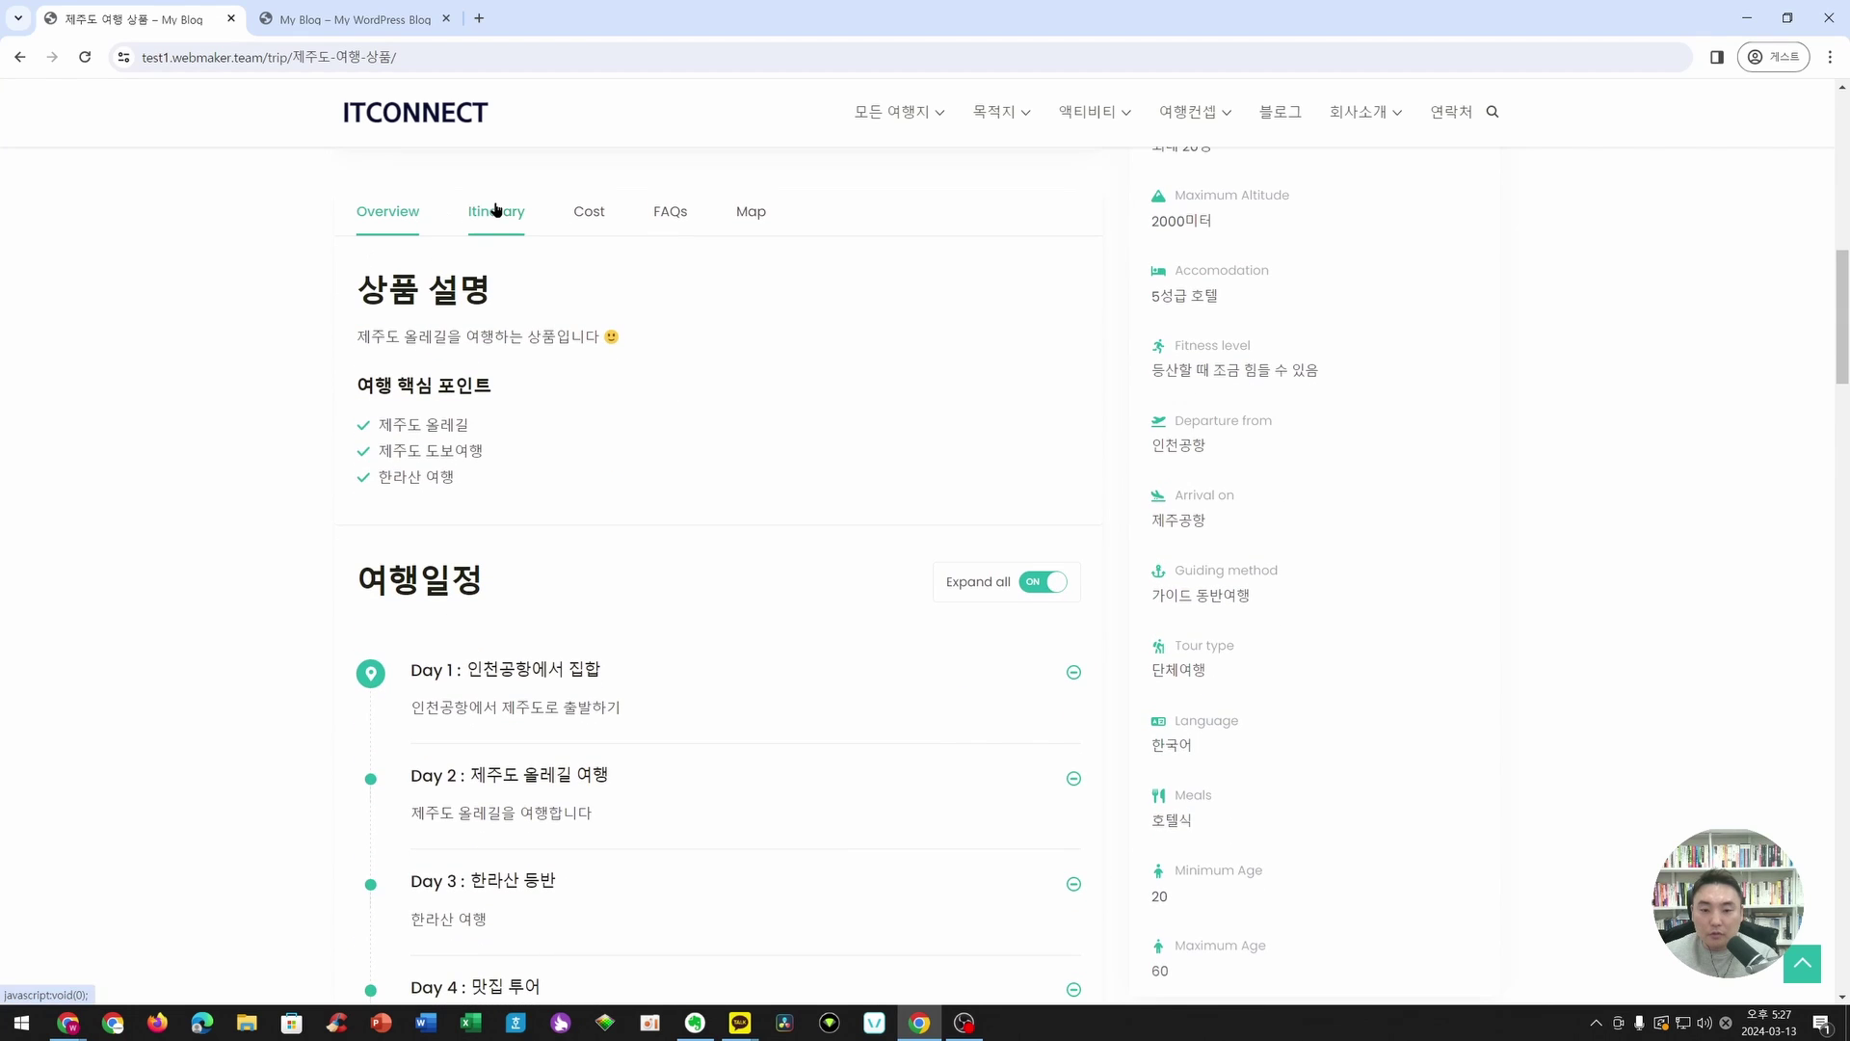
scroll(480, 464, down, 15)
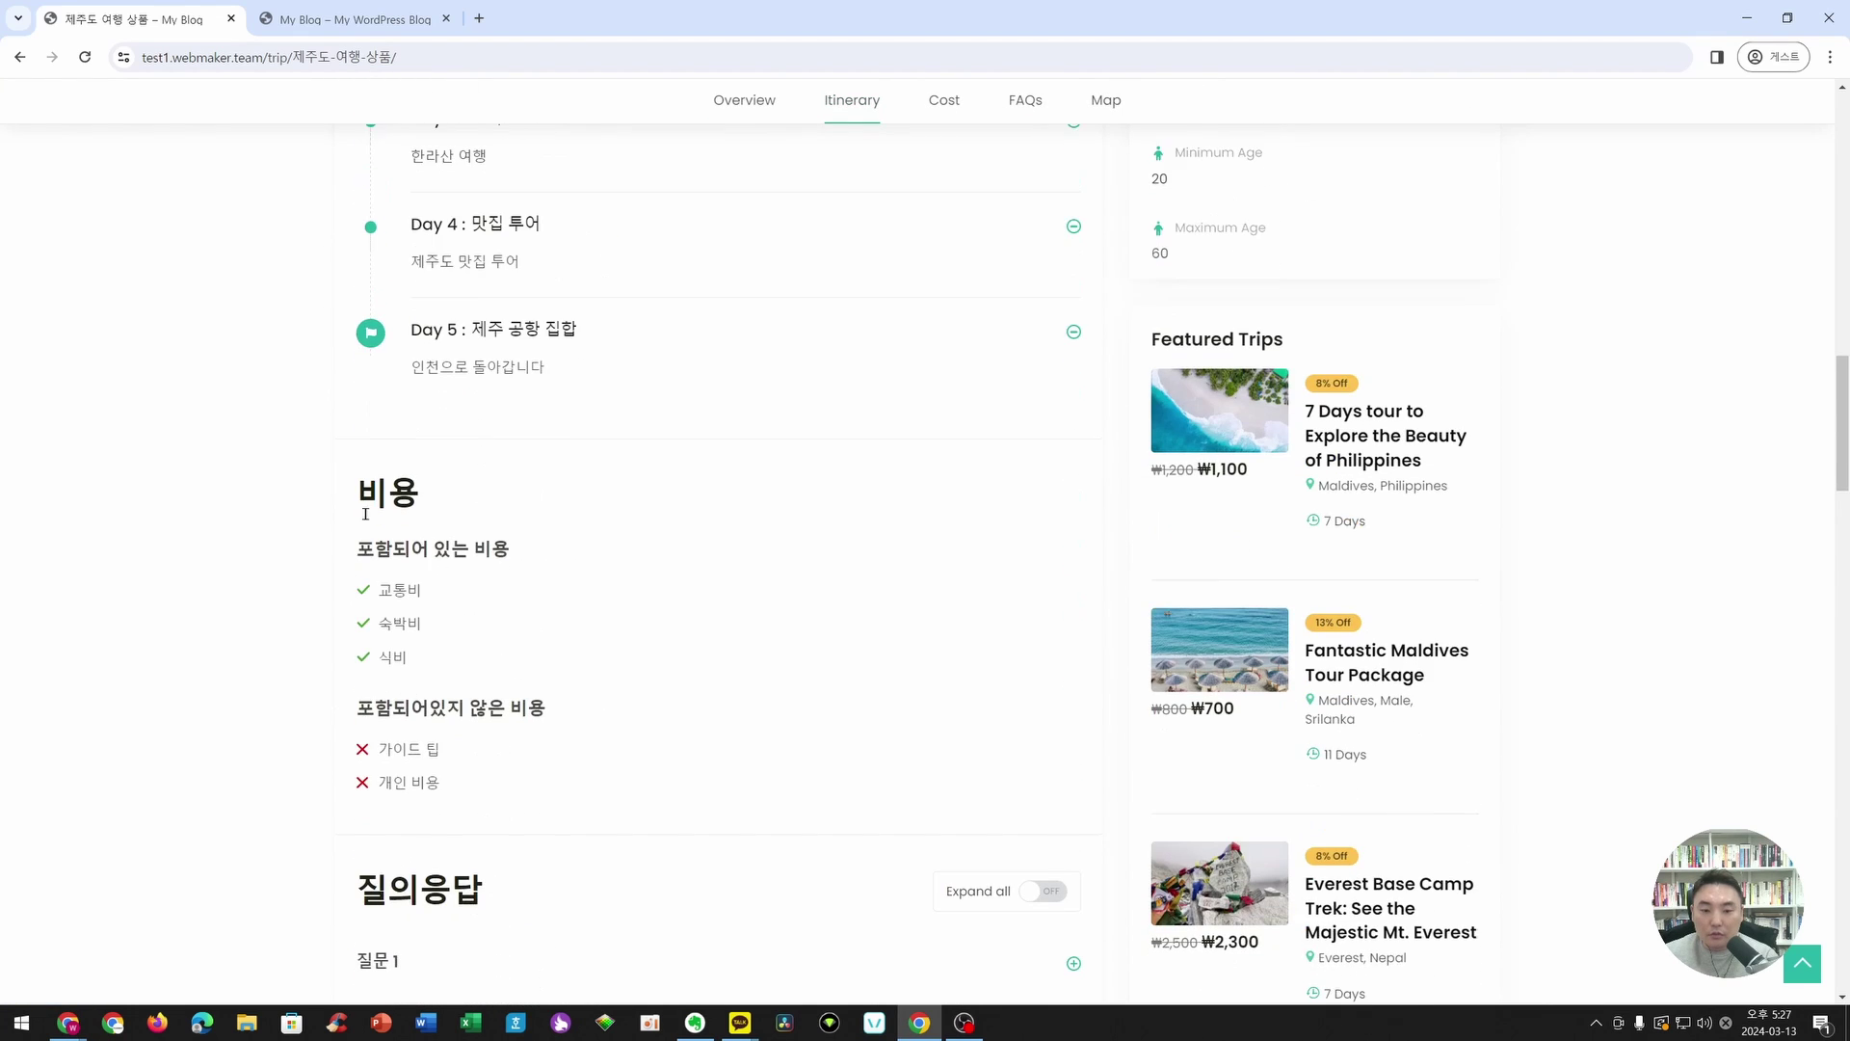
scroll(915, 641, down, 6)
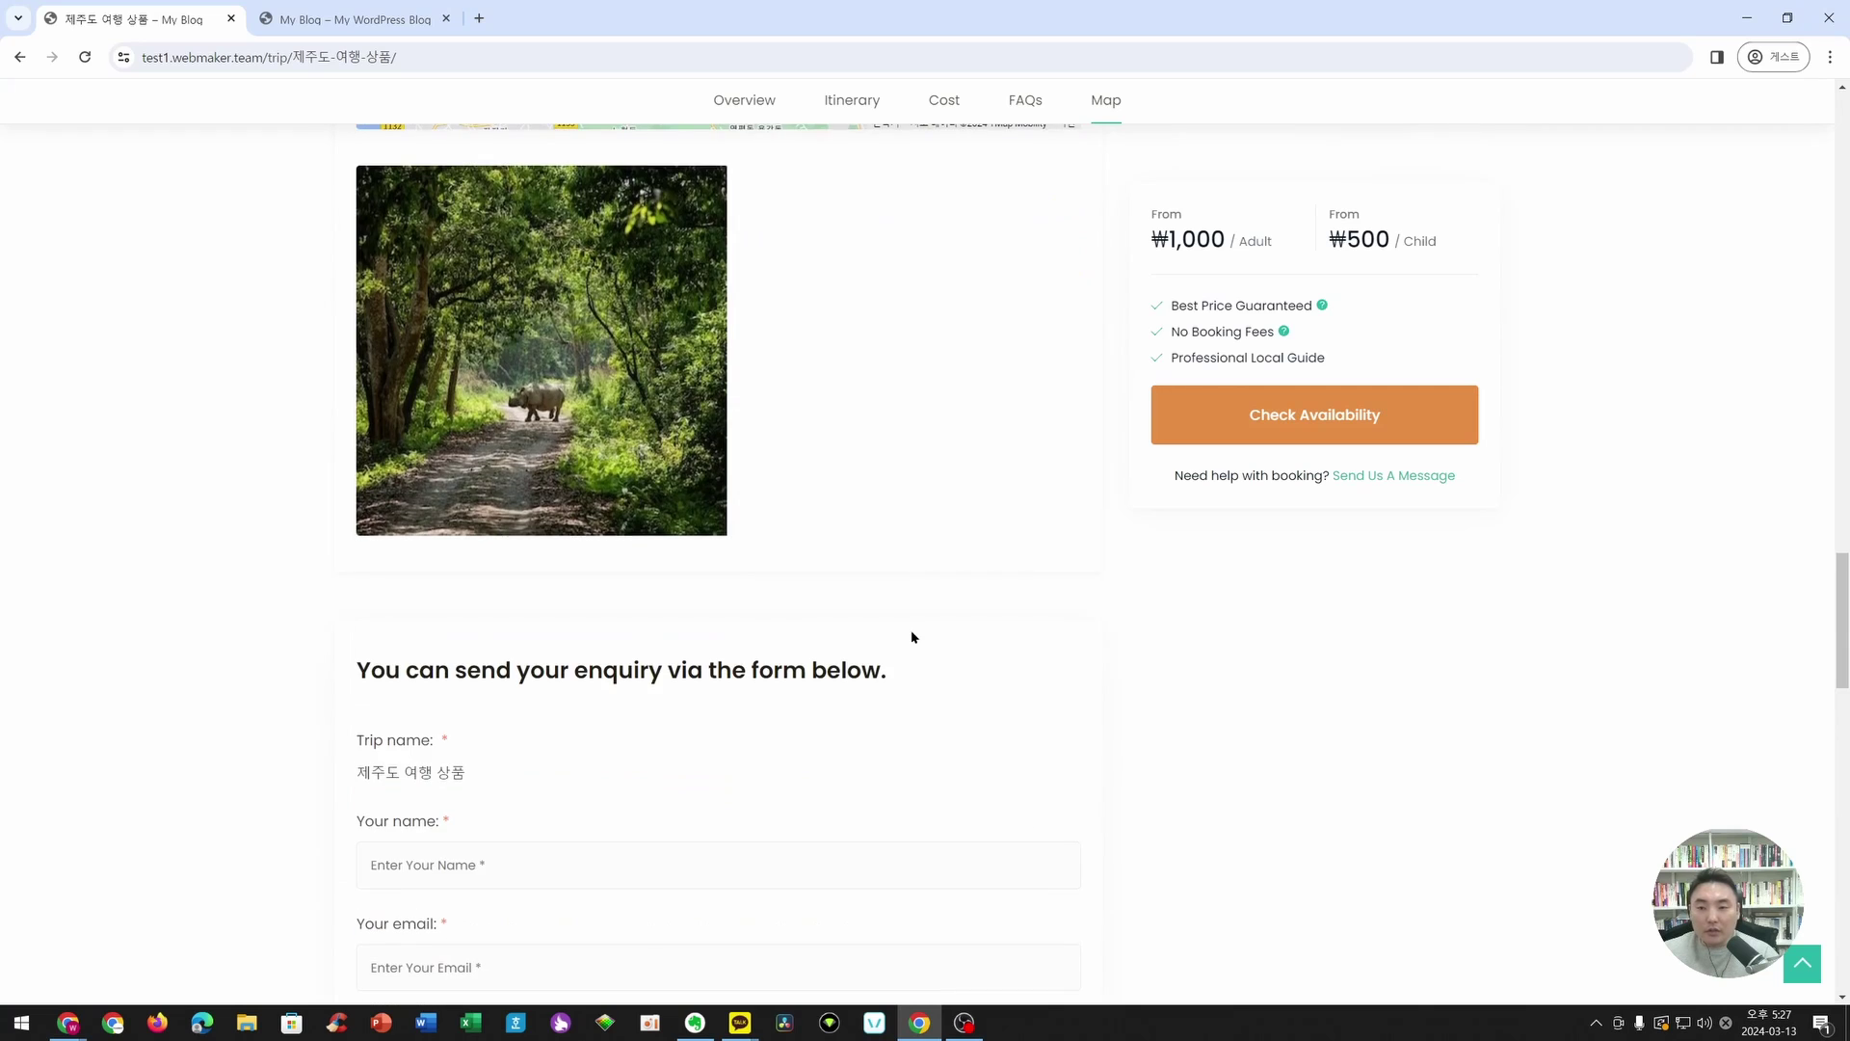
scroll(578, 372, up, 6)
scroll(1343, 524, up, 15)
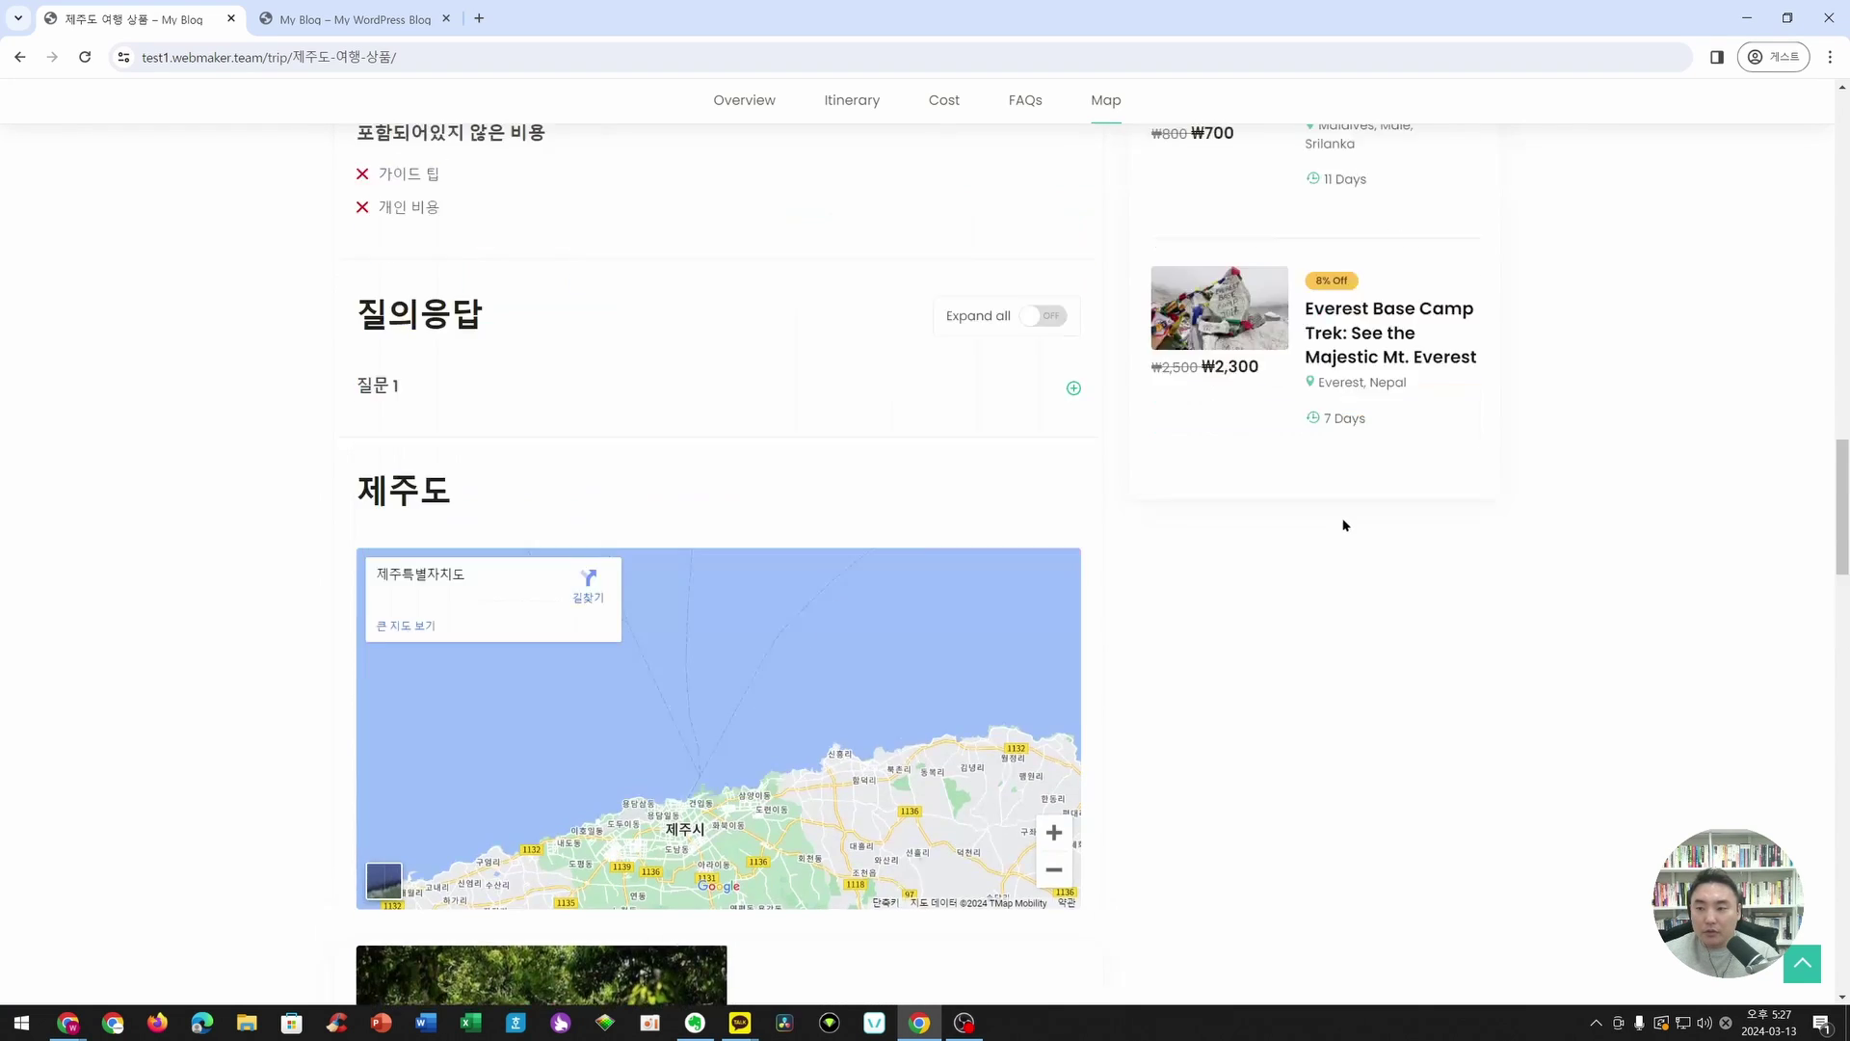
scroll(733, 352, up, 3)
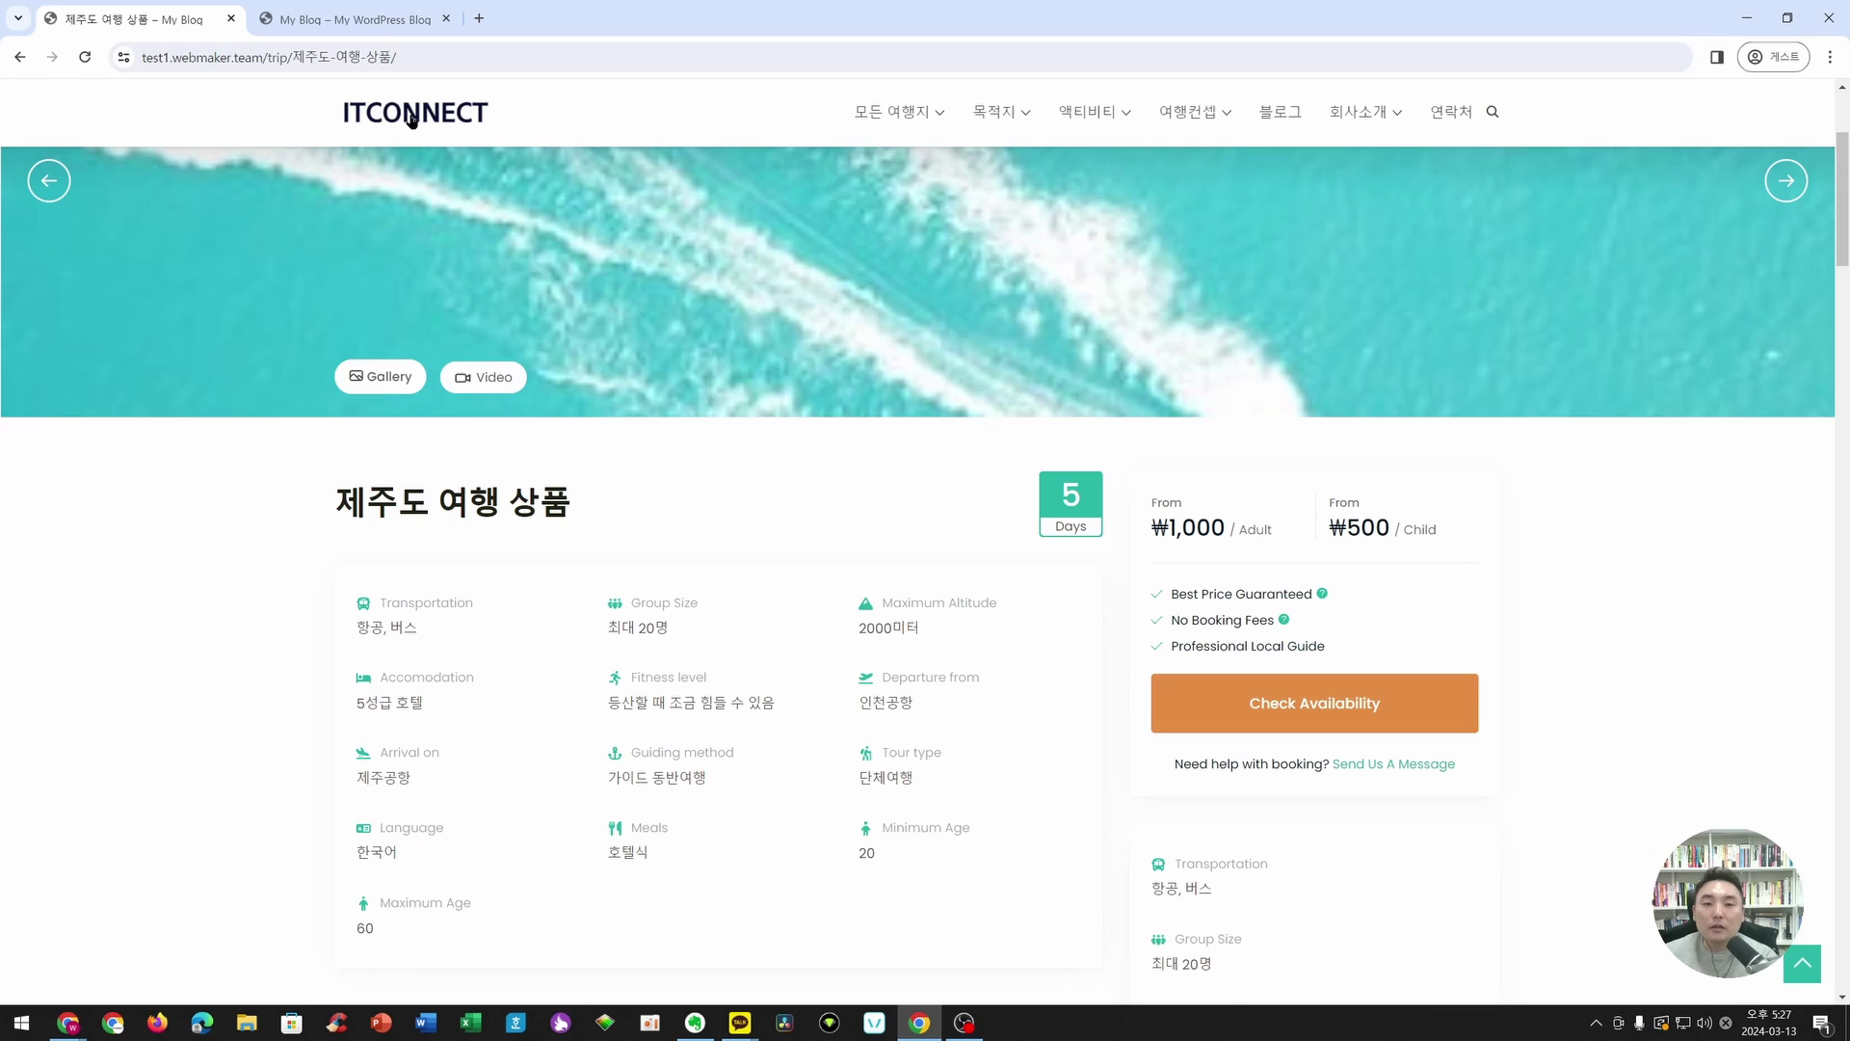
- Return to the ITCONNECT homepage and scroll through it to the bottom
click(411, 118)
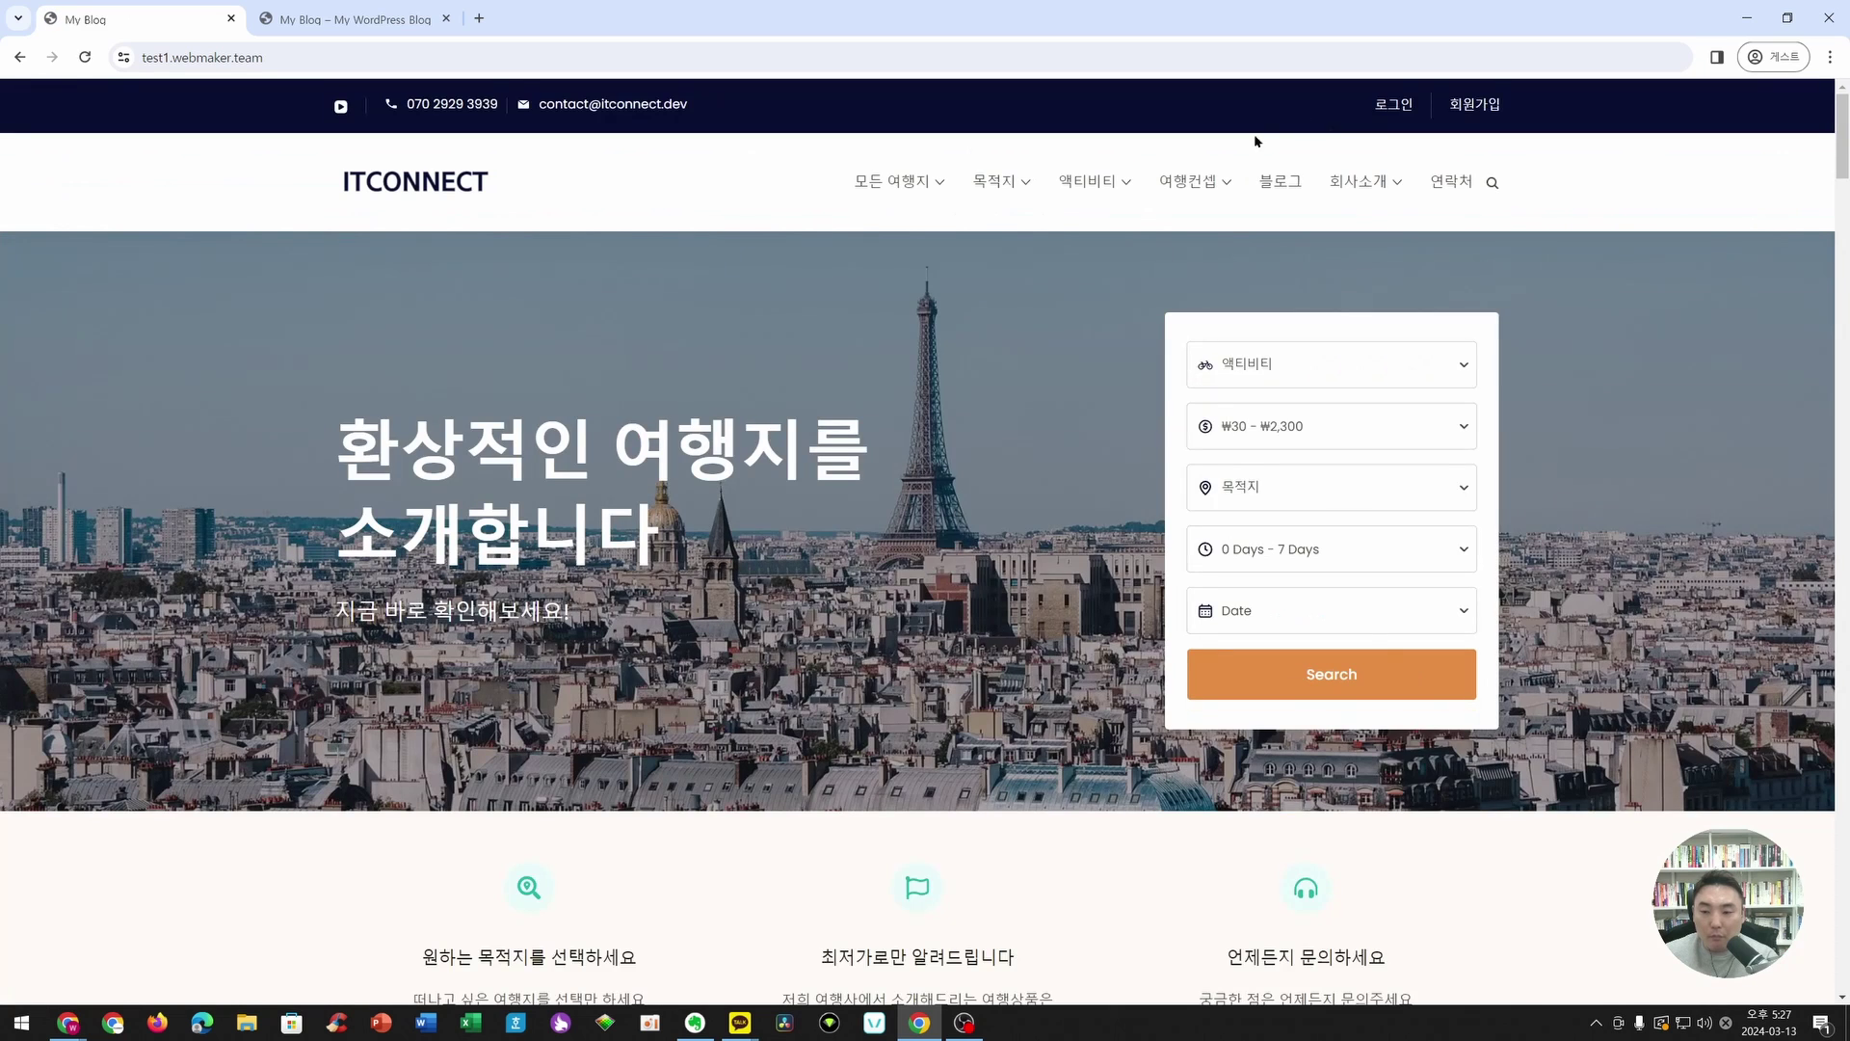
scroll(901, 533, down, 4)
scroll(901, 533, up, 1)
scroll(884, 504, down, 9)
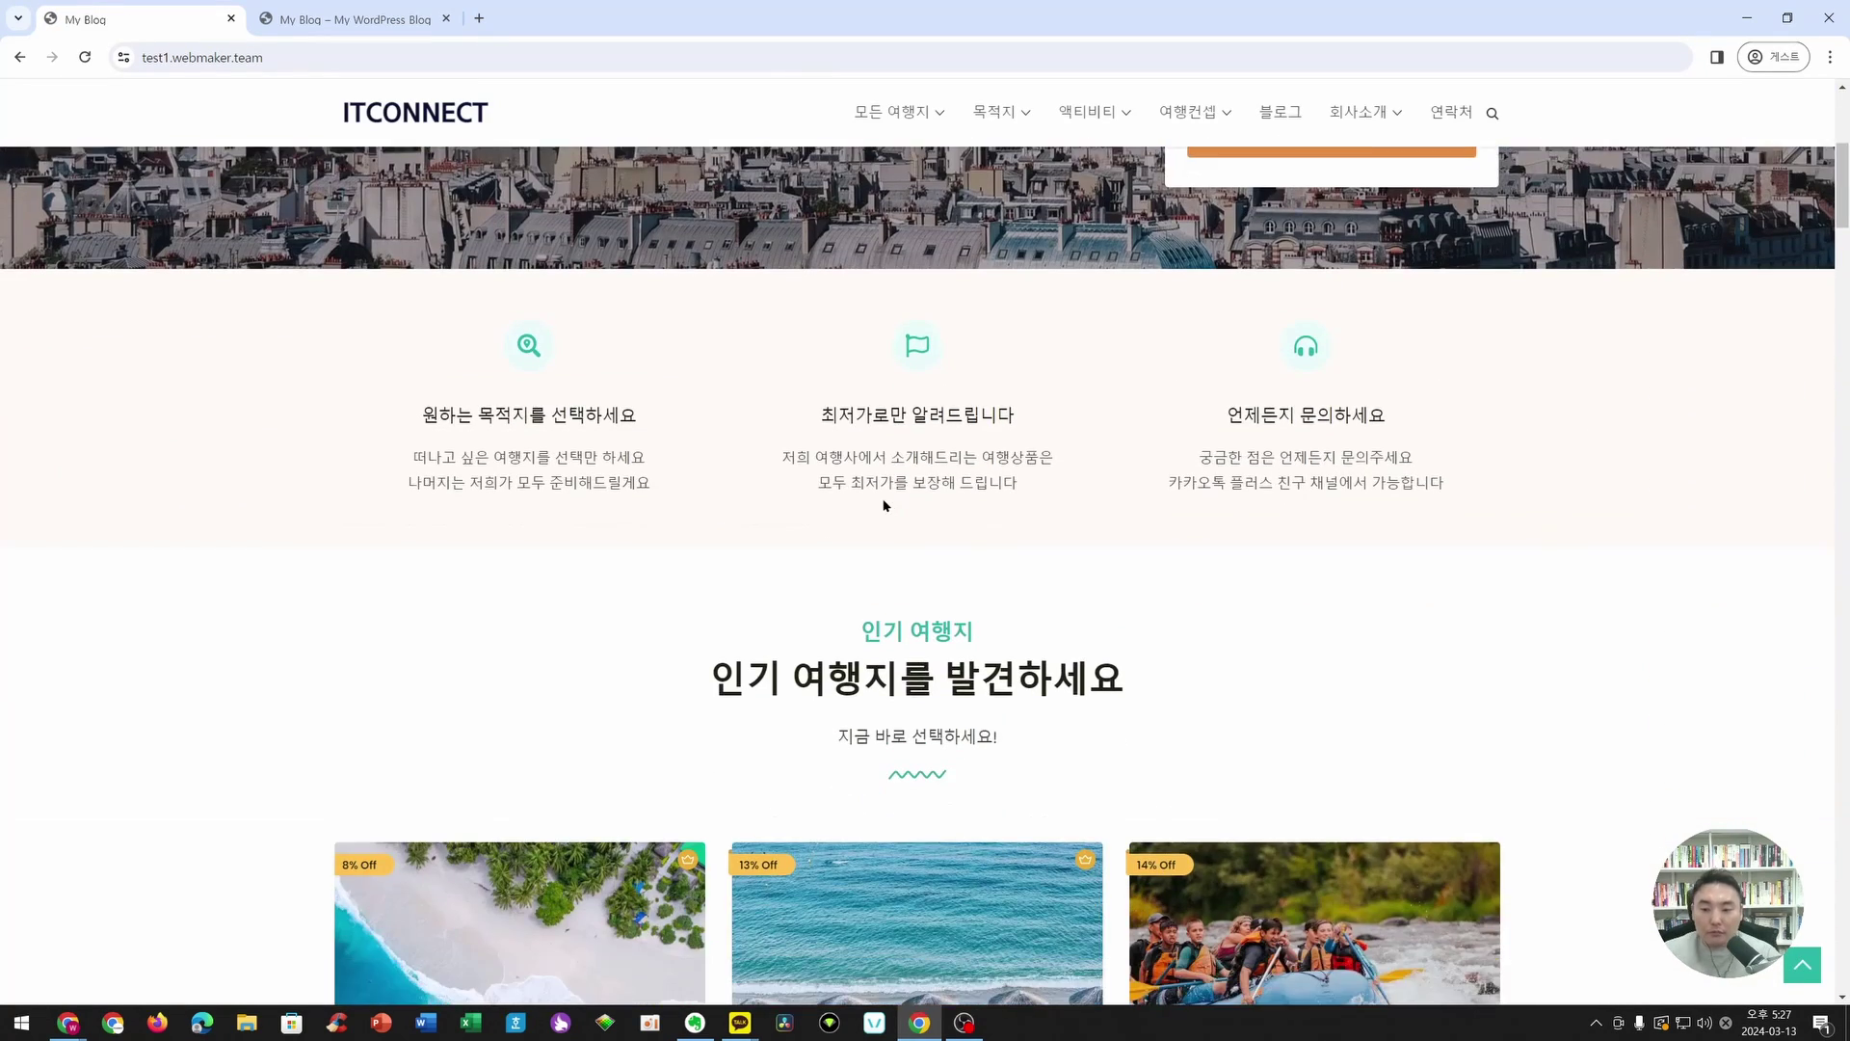
scroll(277, 565, down, 18)
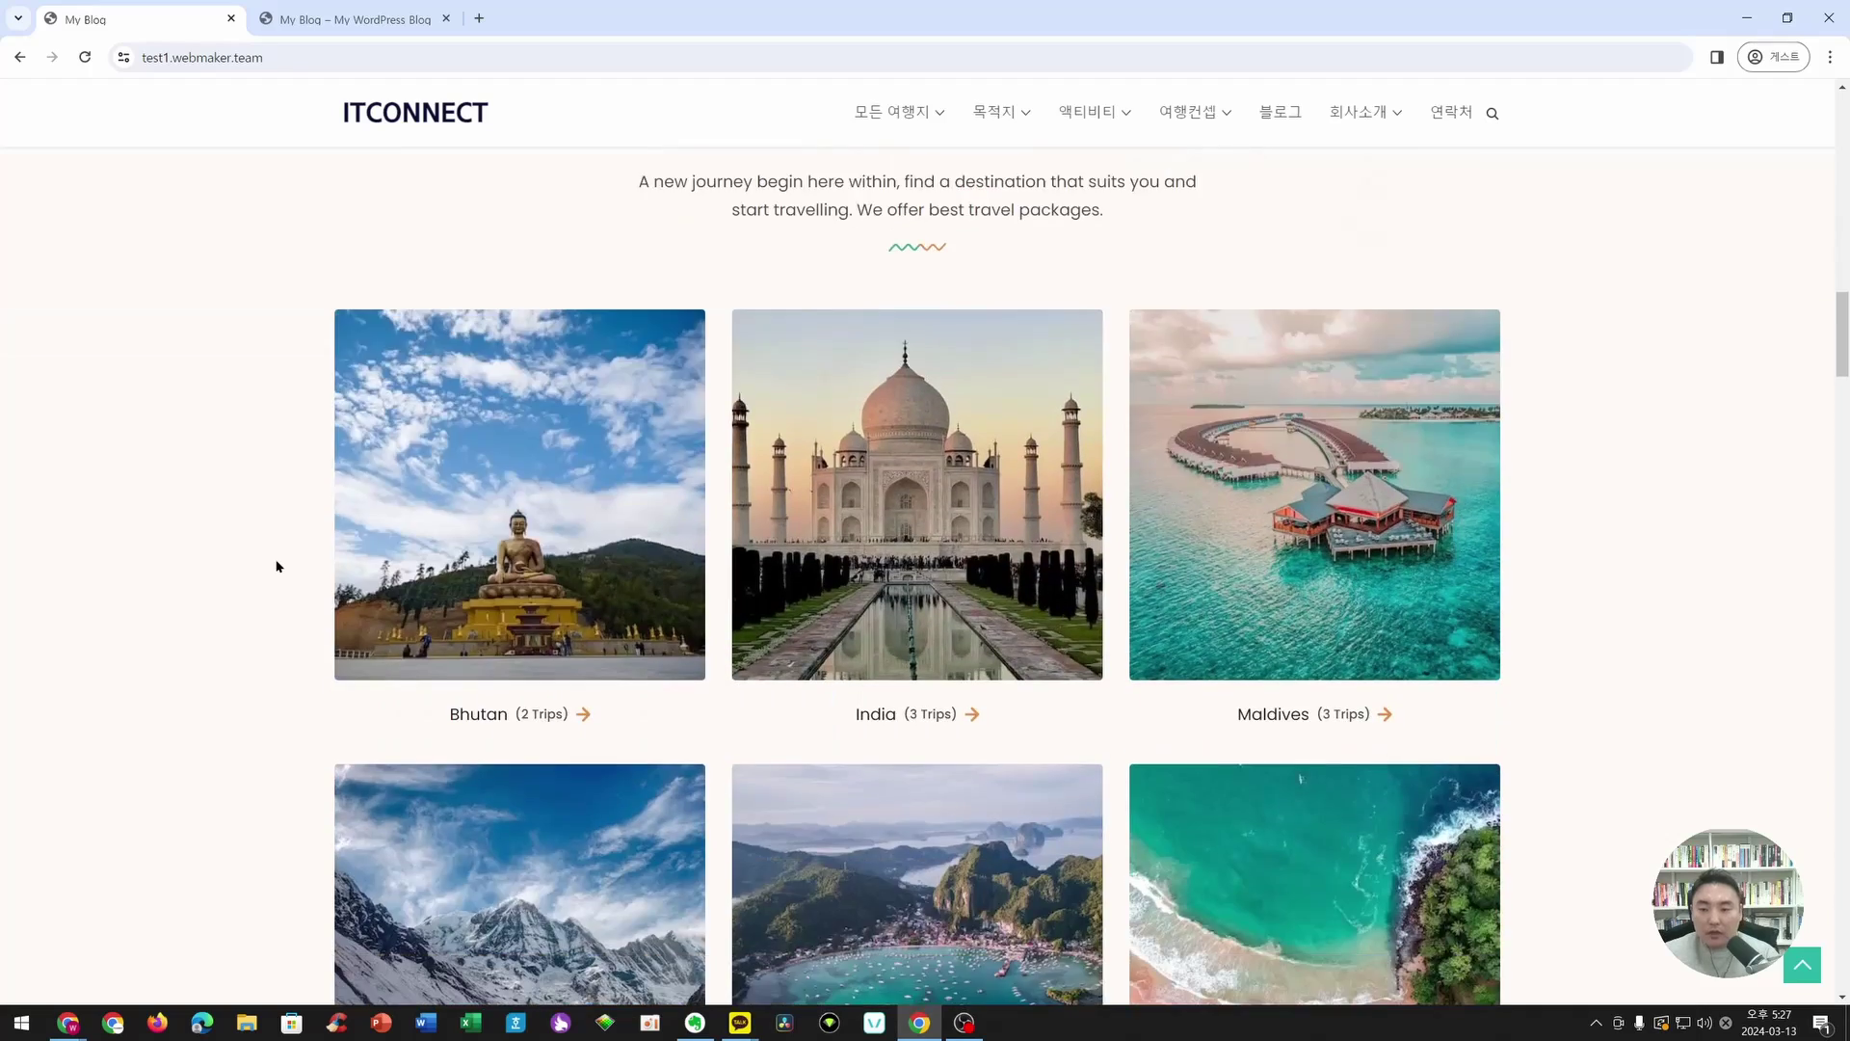
scroll(1376, 649, down, 18)
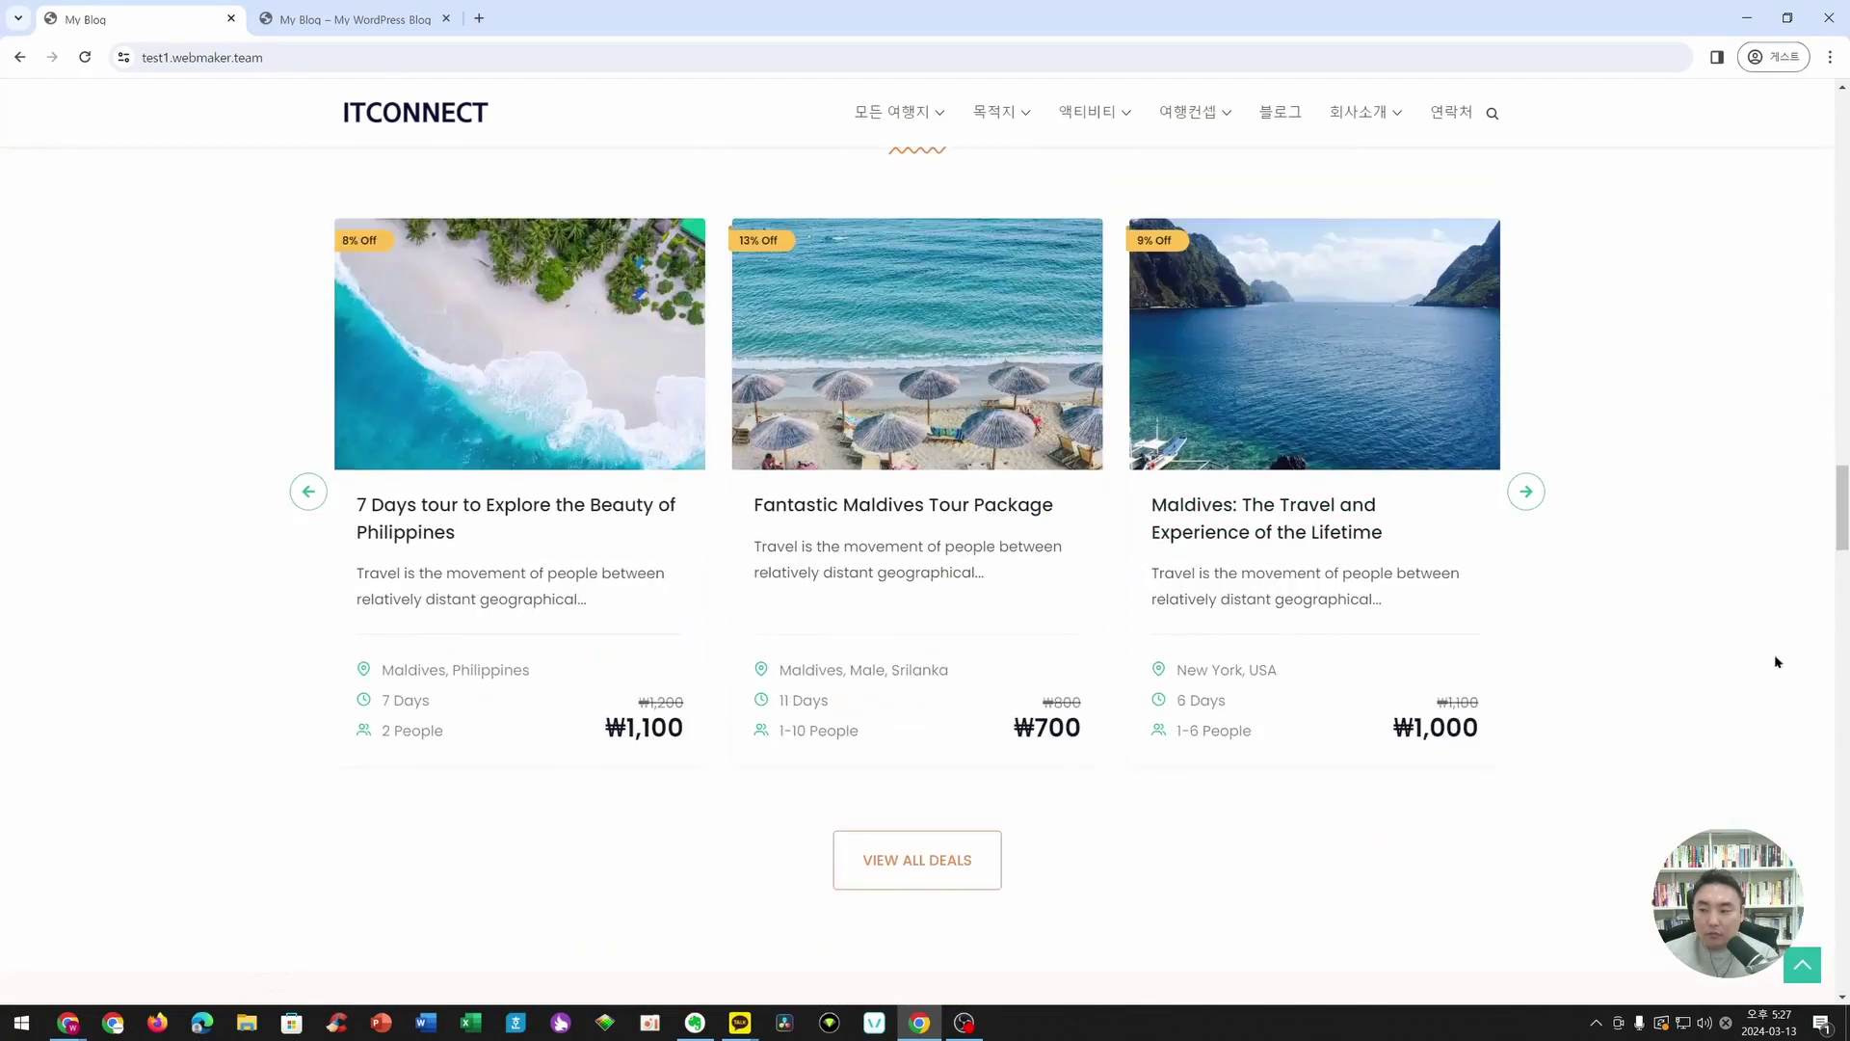
scroll(1577, 639, down, 16)
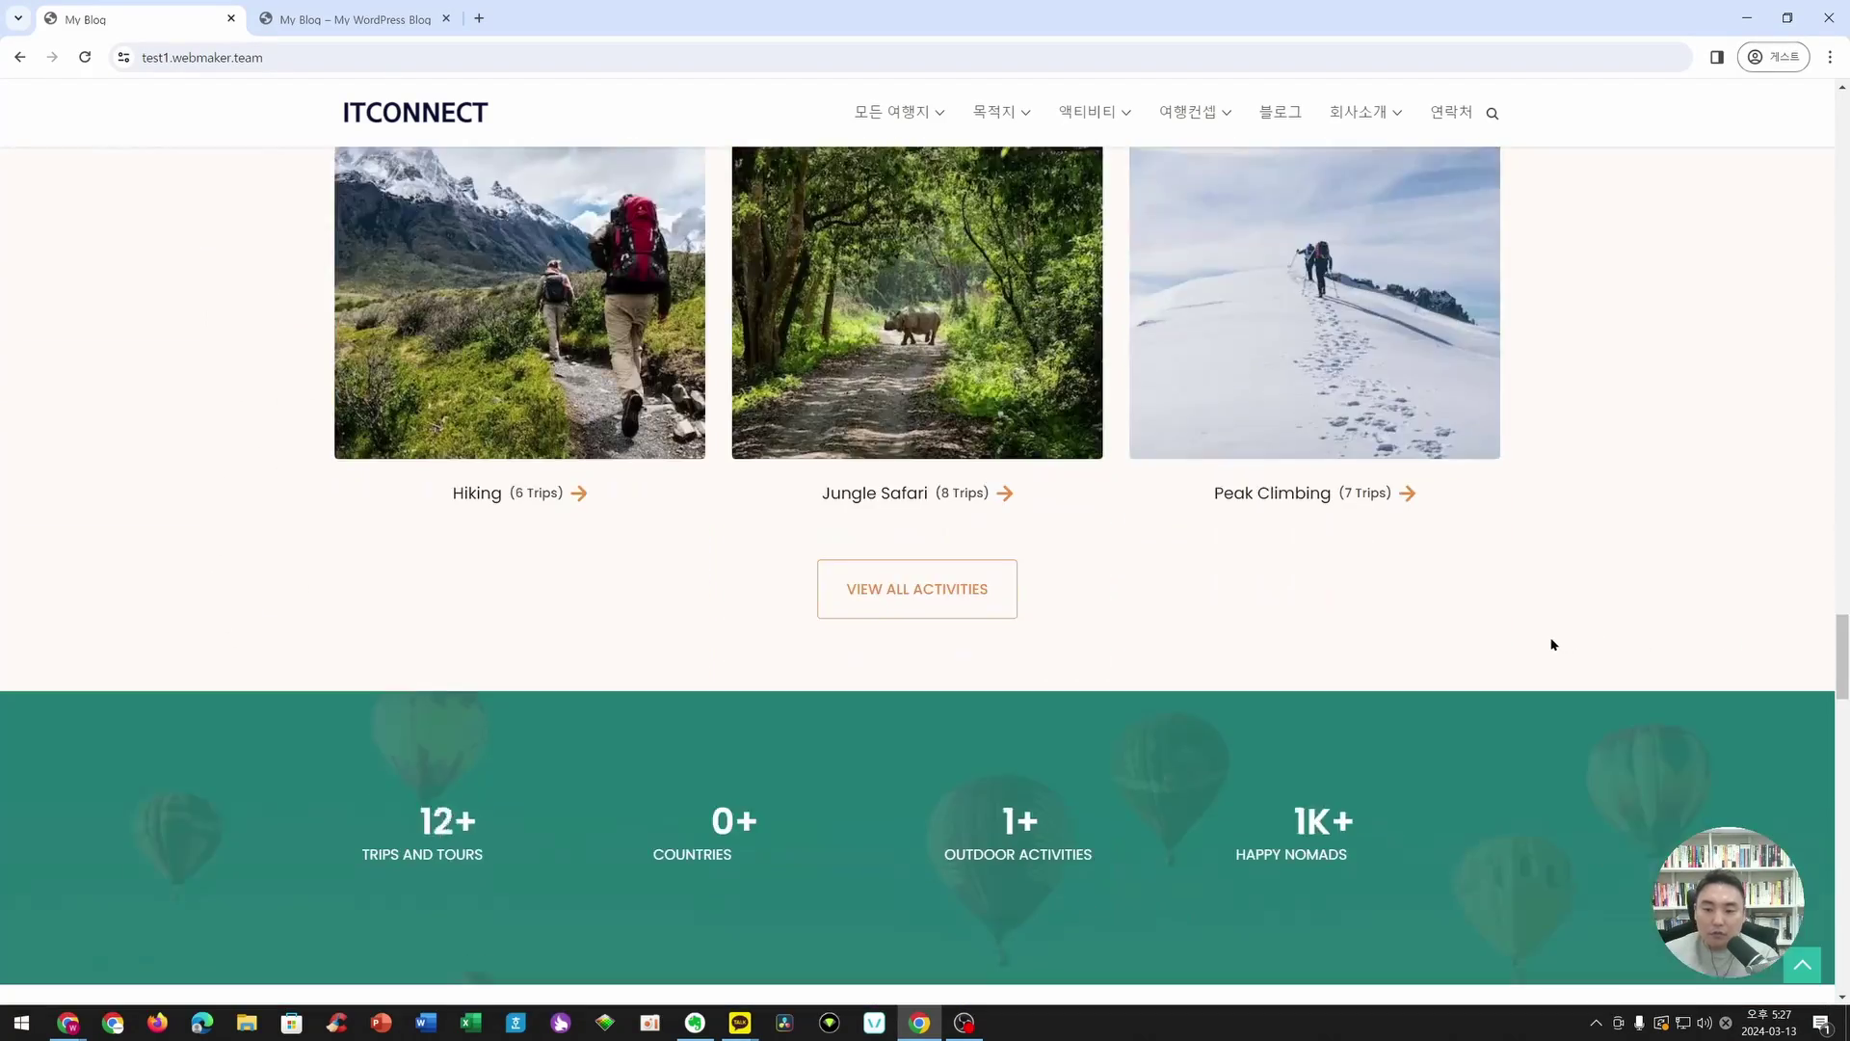
scroll(1496, 622, down, 4)
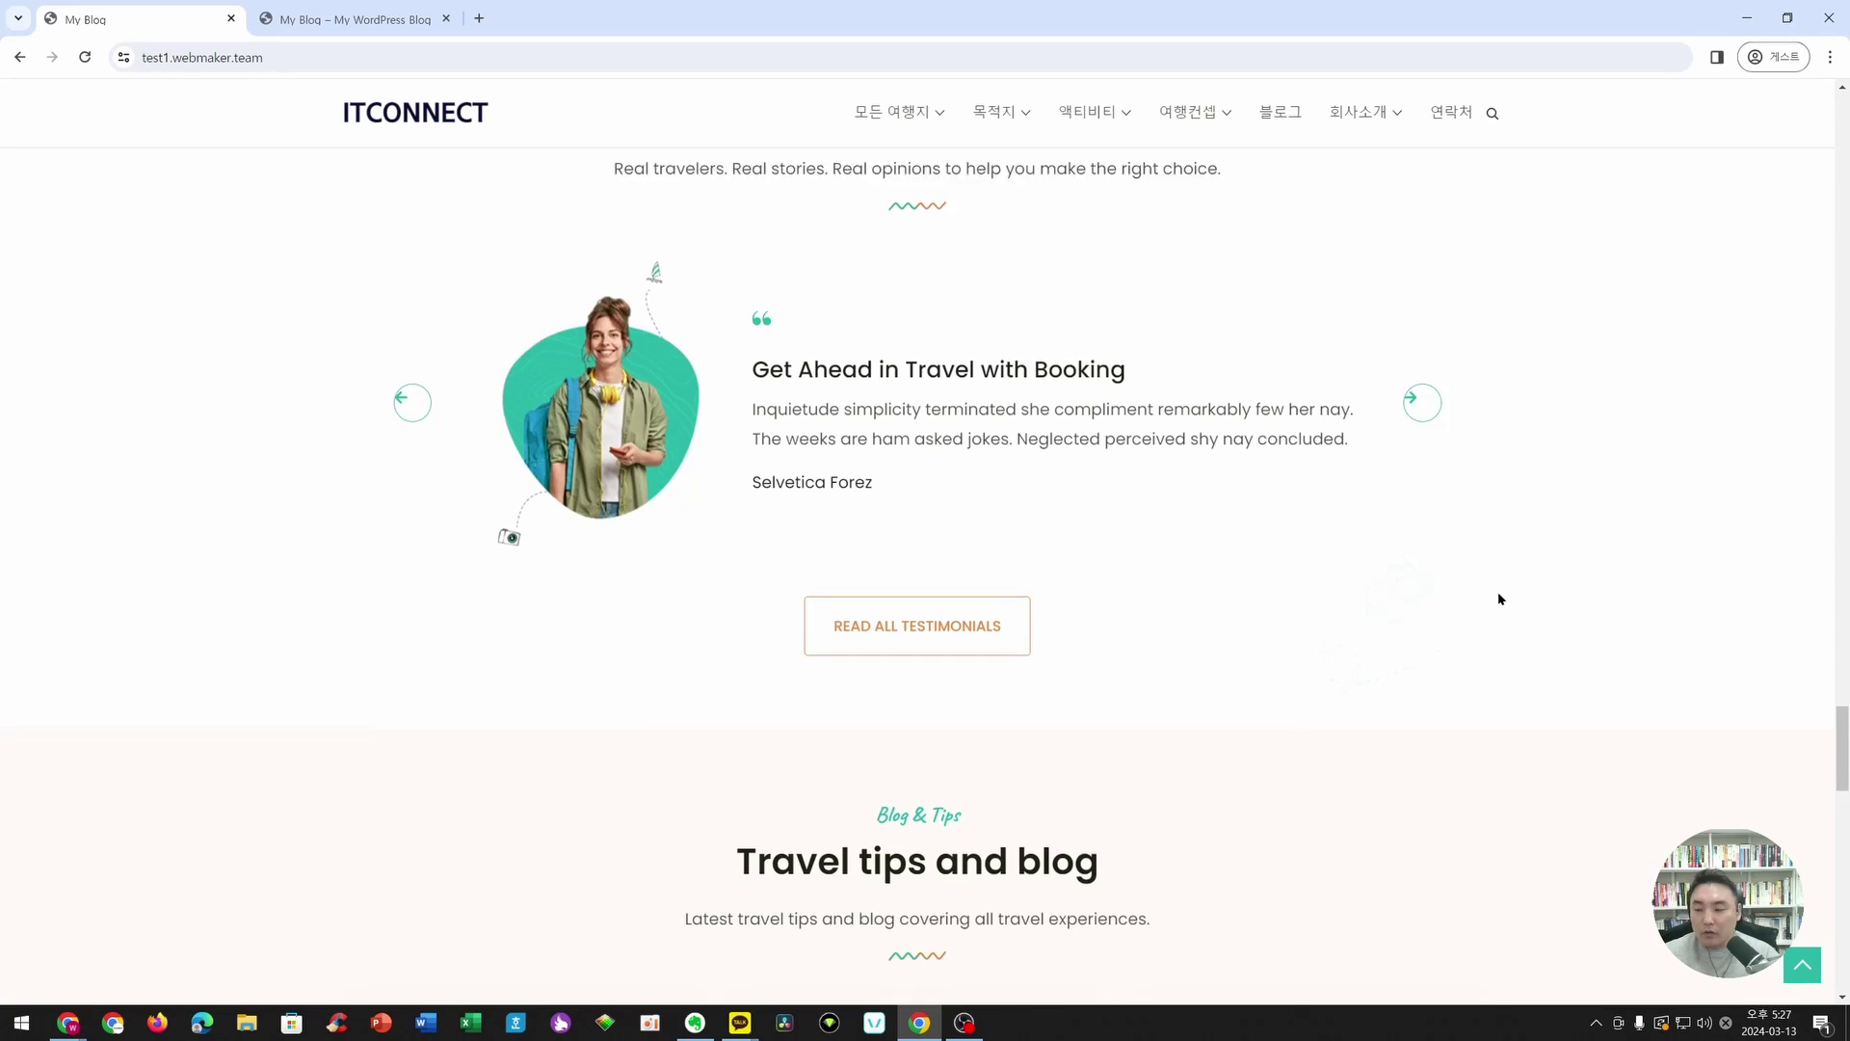
scroll(1495, 603, down, 5)
scroll(1502, 596, down, 4)
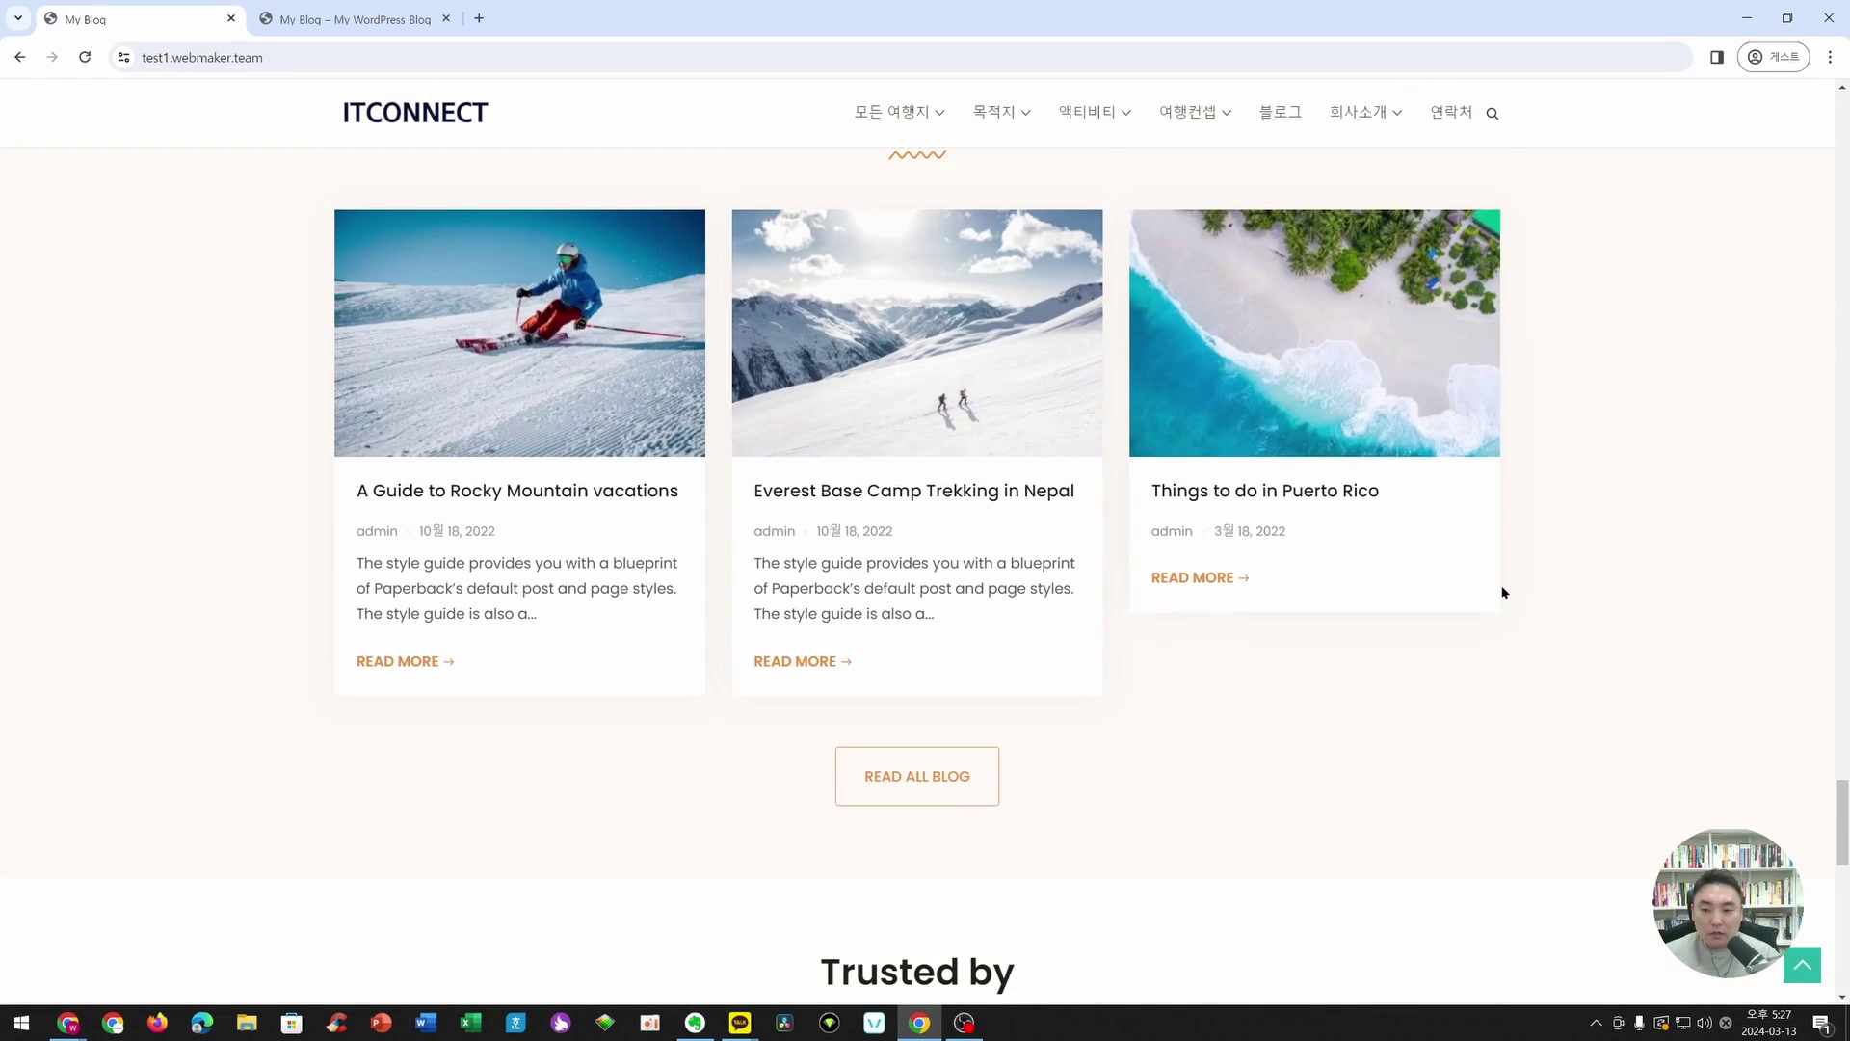
scroll(1501, 593, down, 10)
scroll(1501, 590, down, 3)
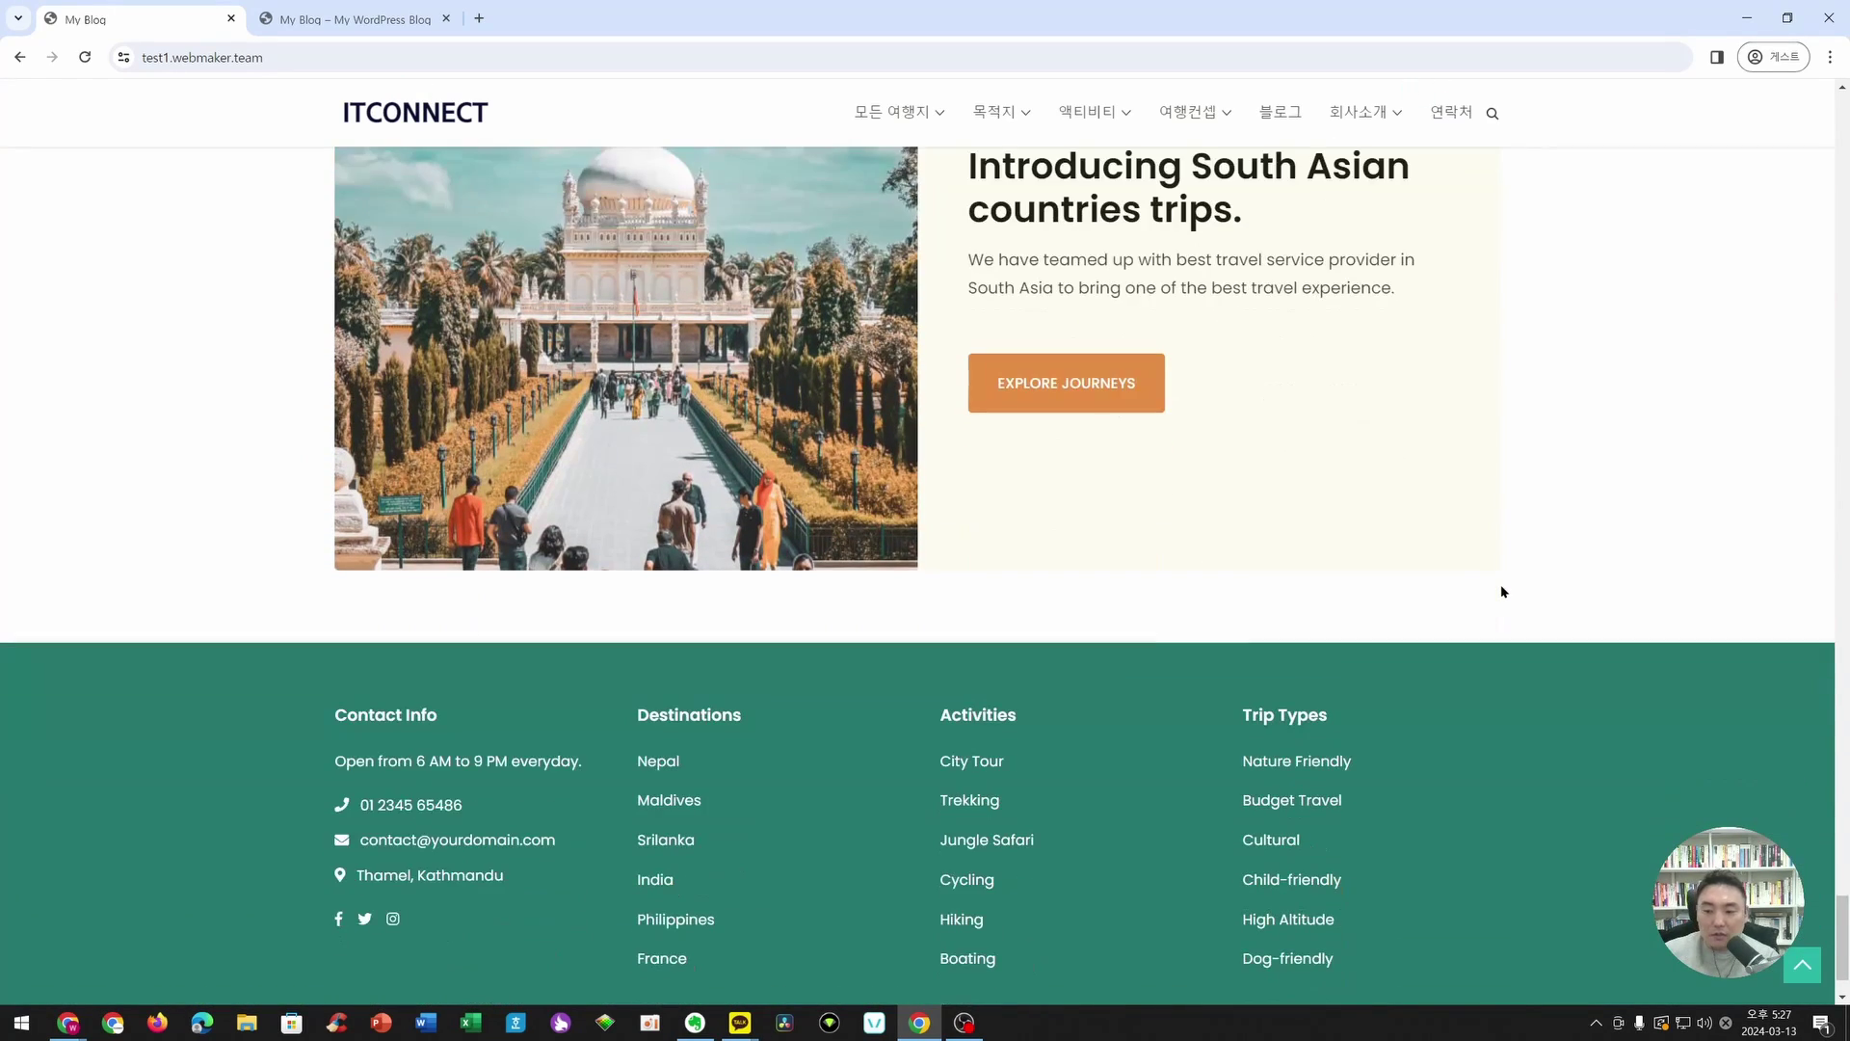
scroll(1501, 590, down, 1)
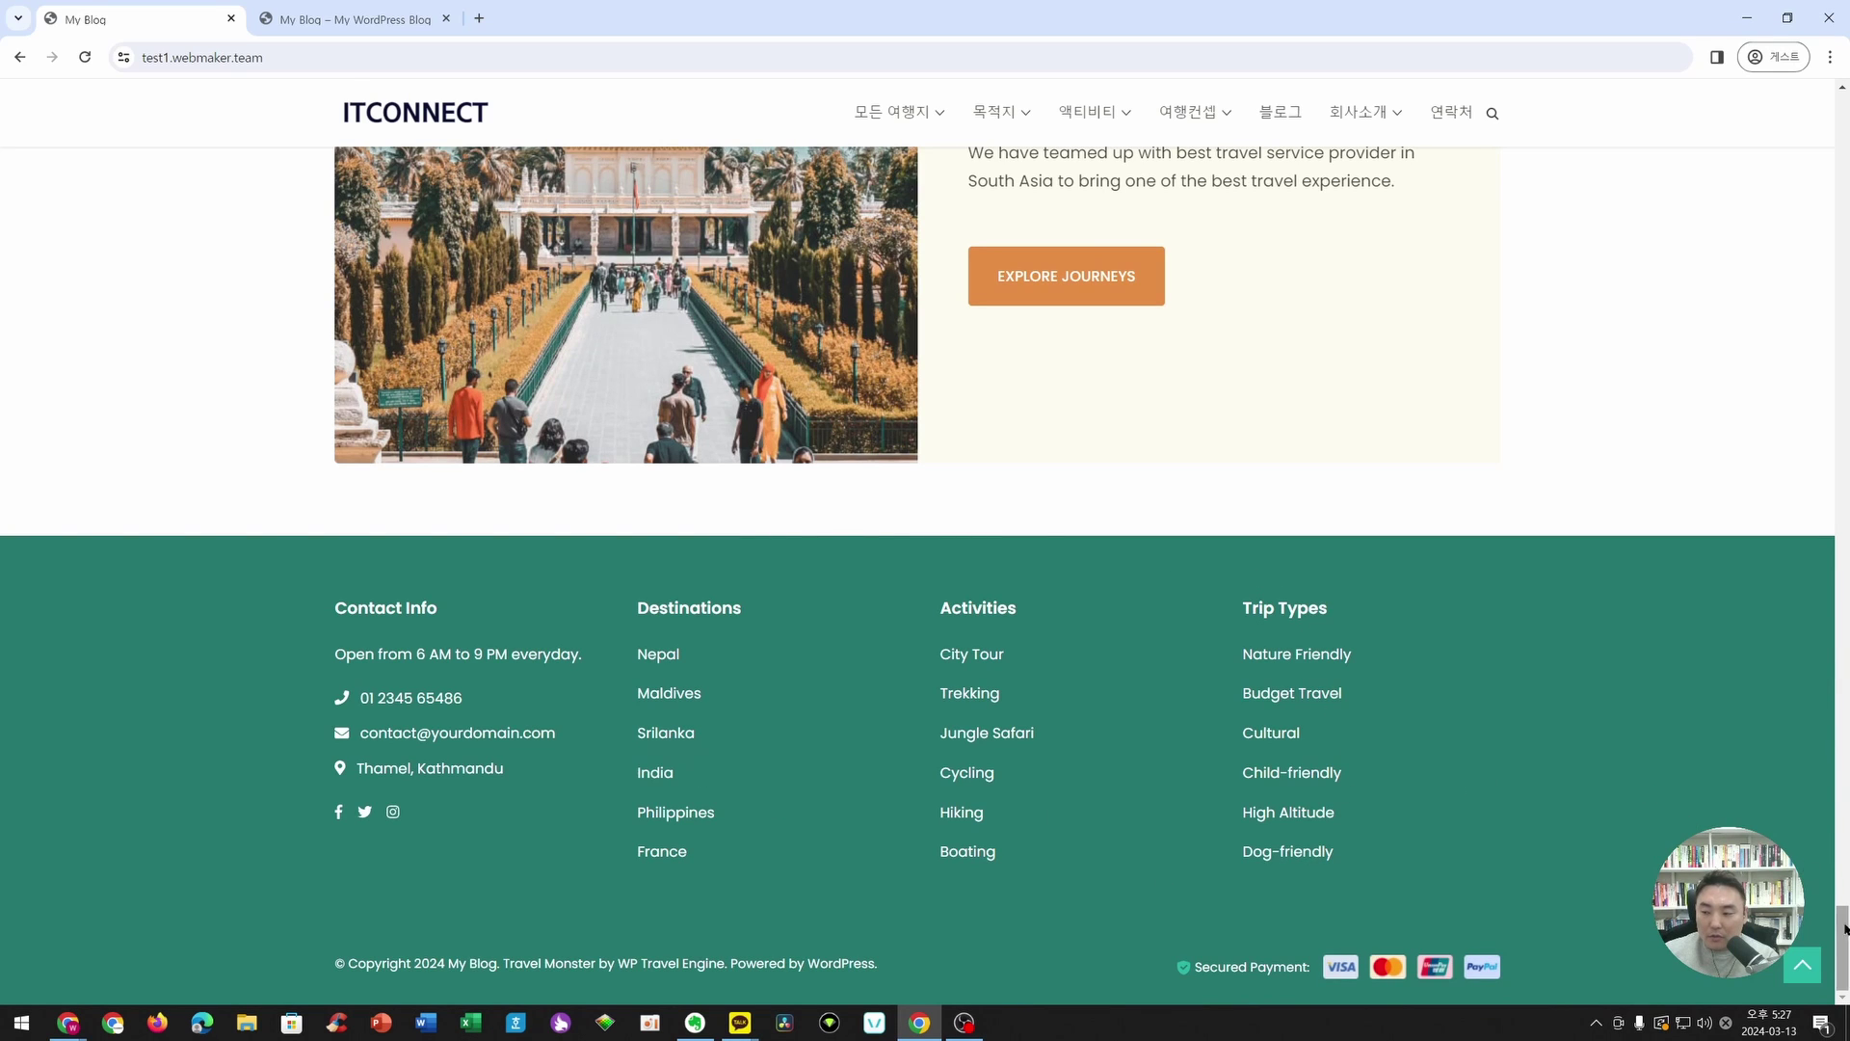
drag(1842, 931, 1843, 135)
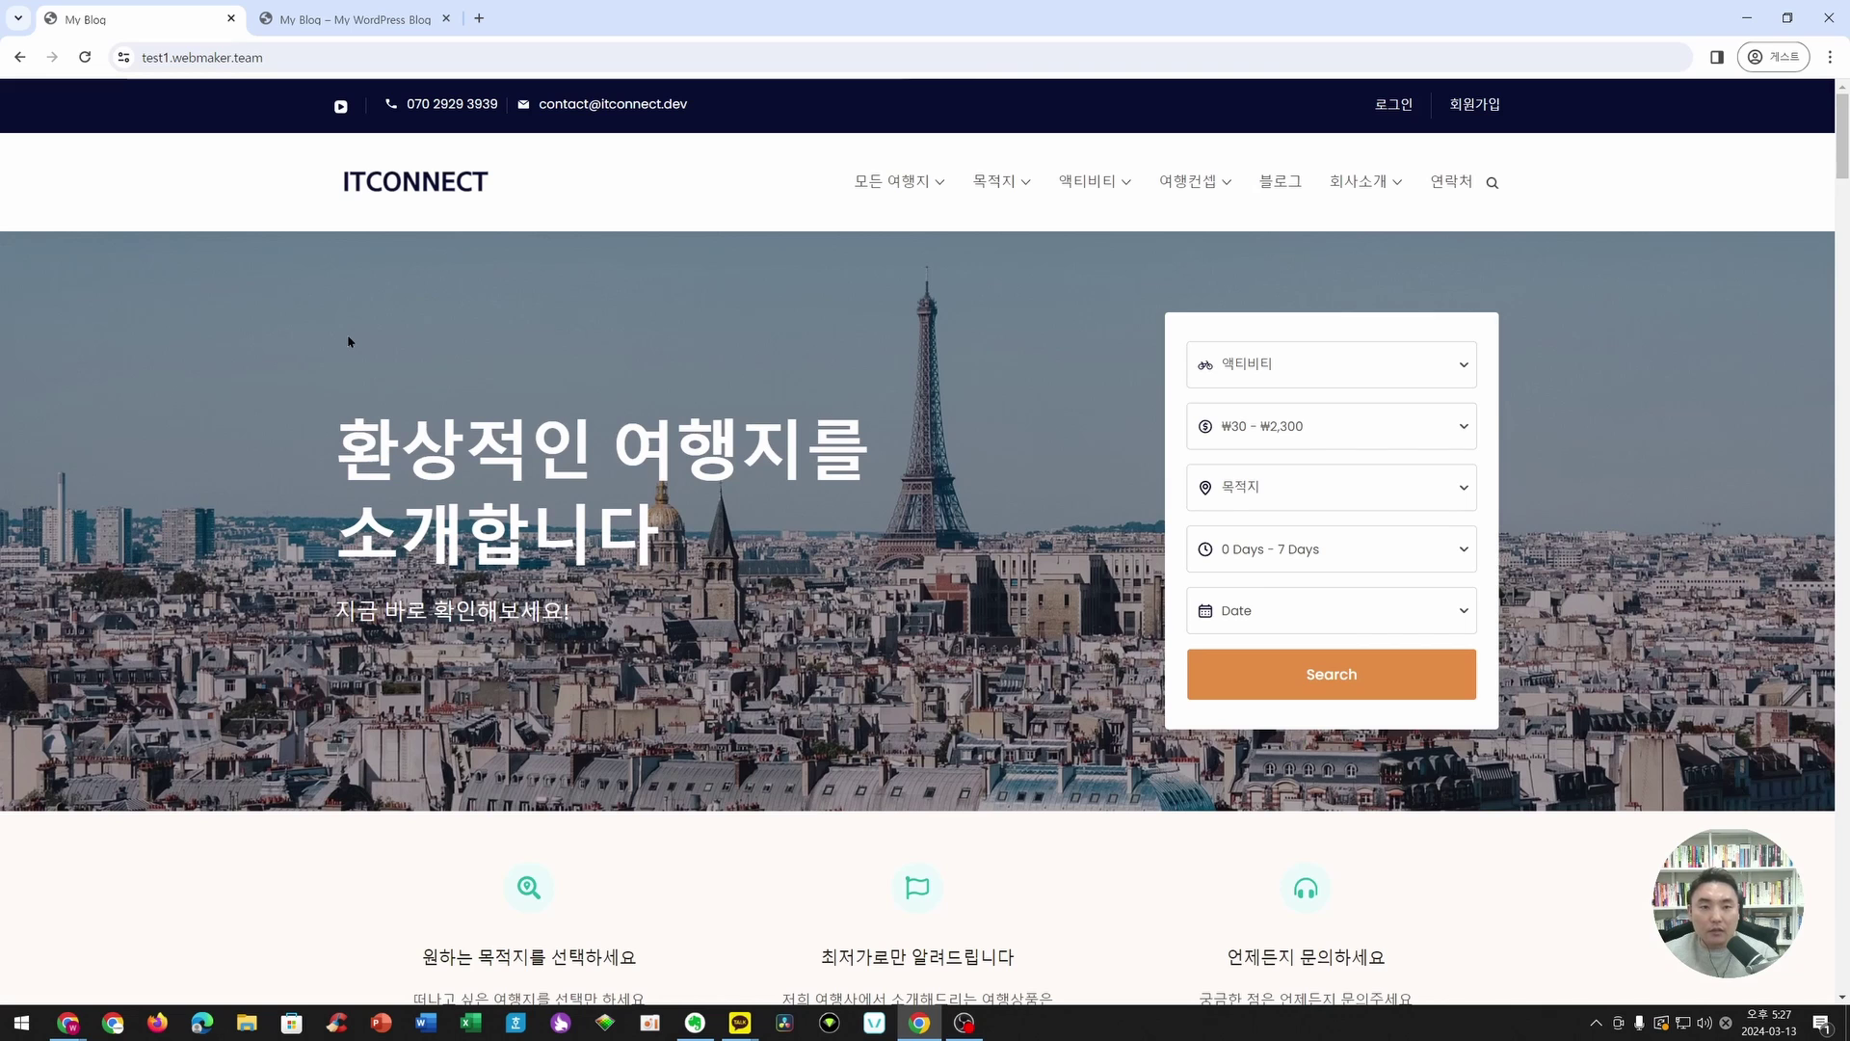
- Switch to the test2.webmaker.team tab and move it to the first position
click(338, 13)
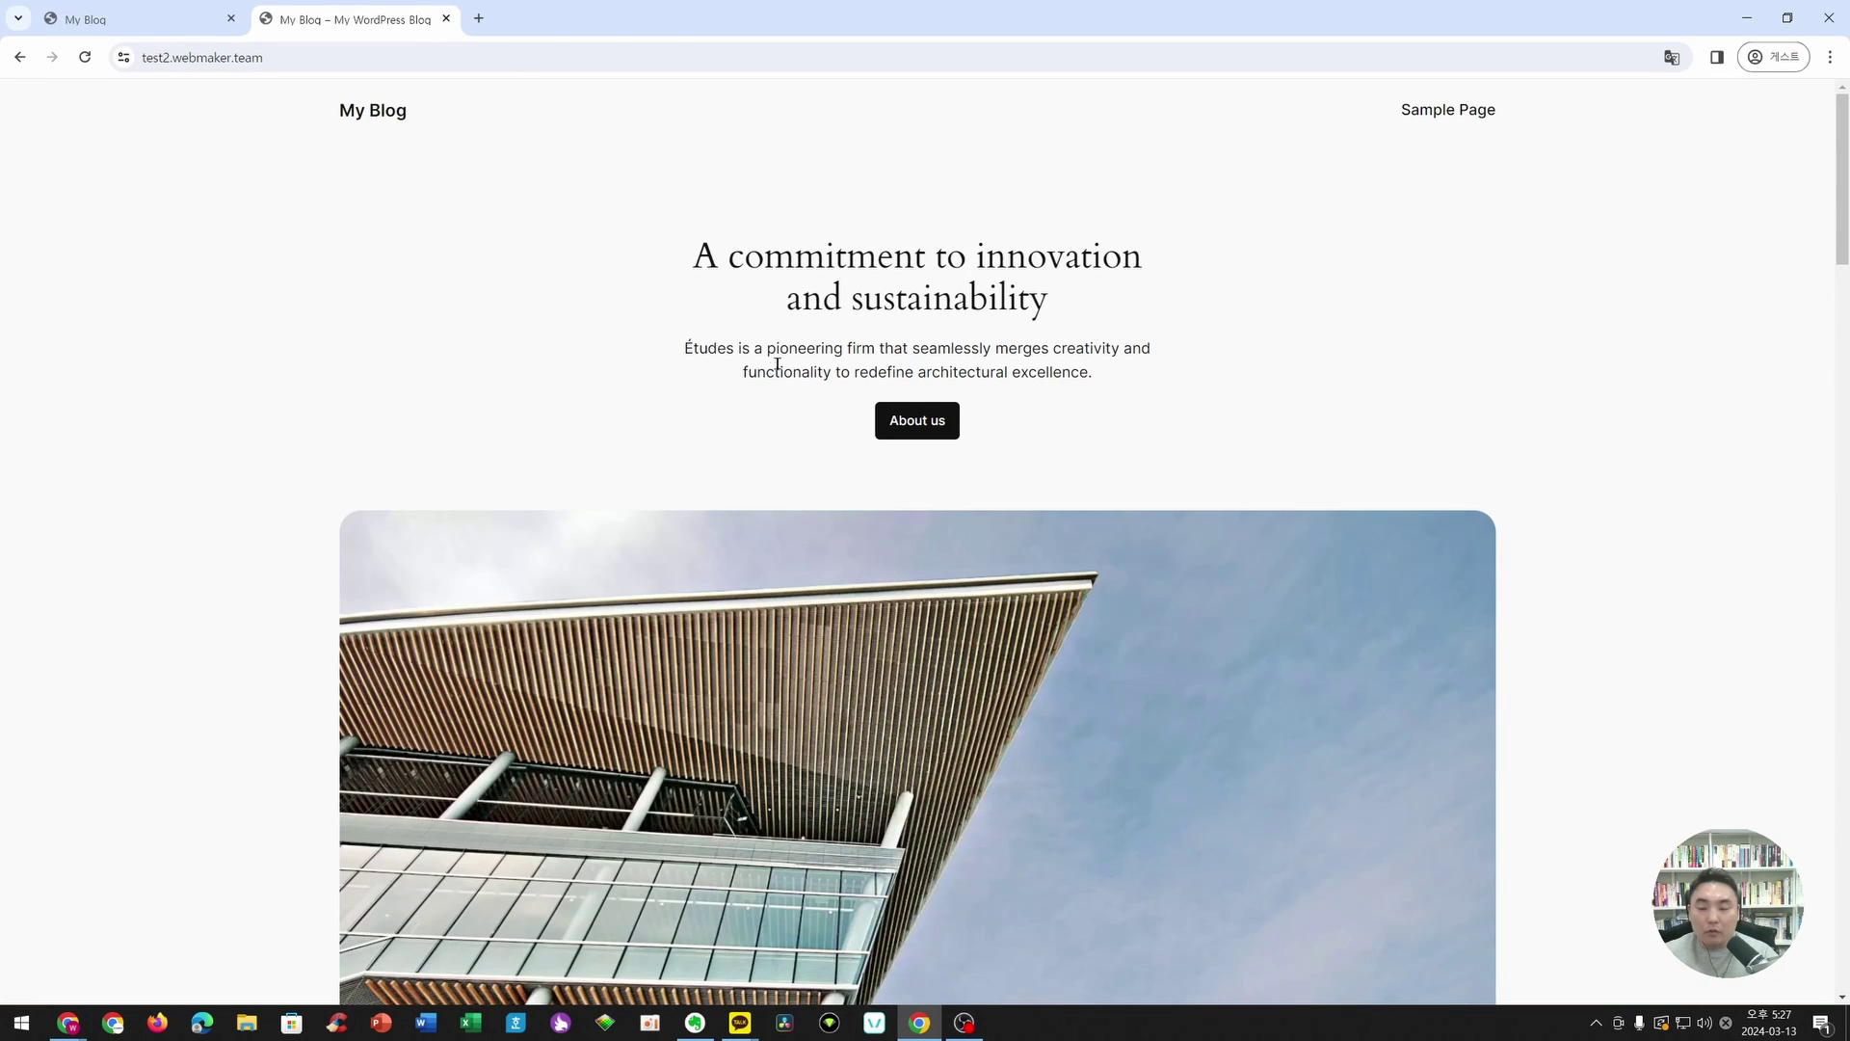
drag(416, 14, 186, 21)
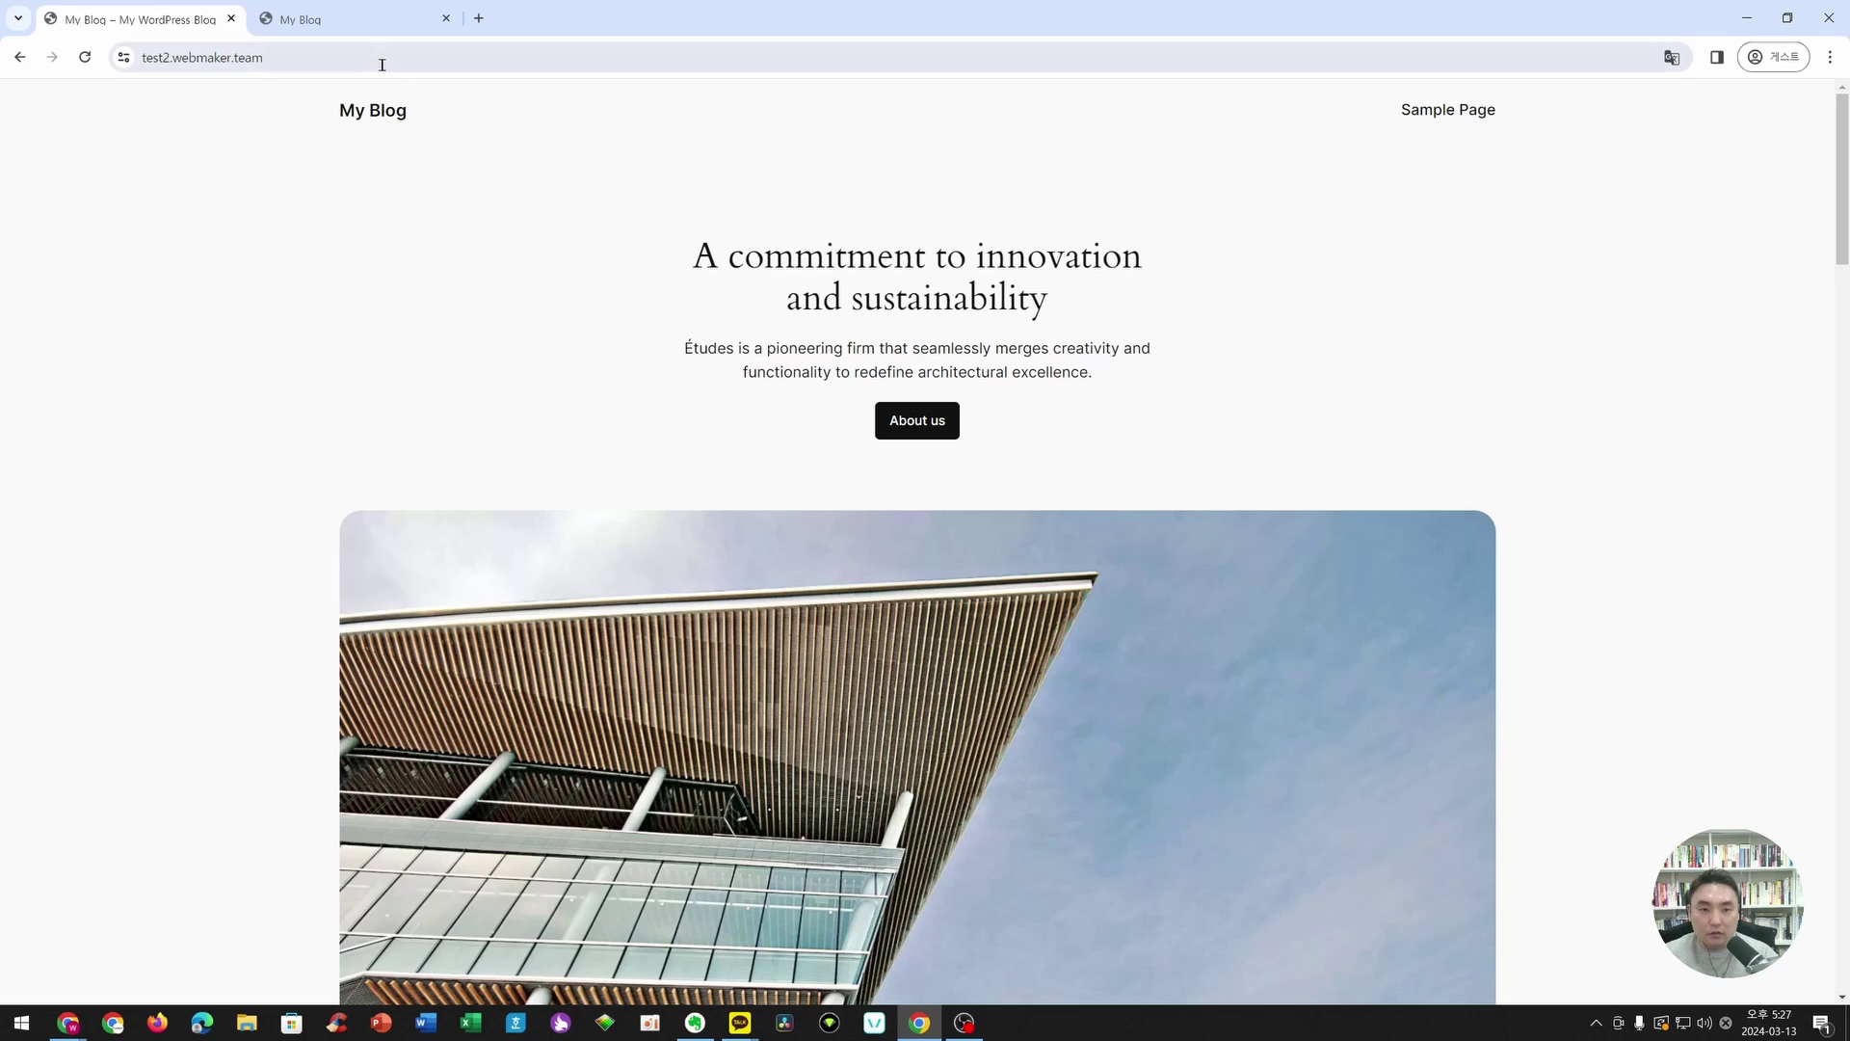
click(500, 59)
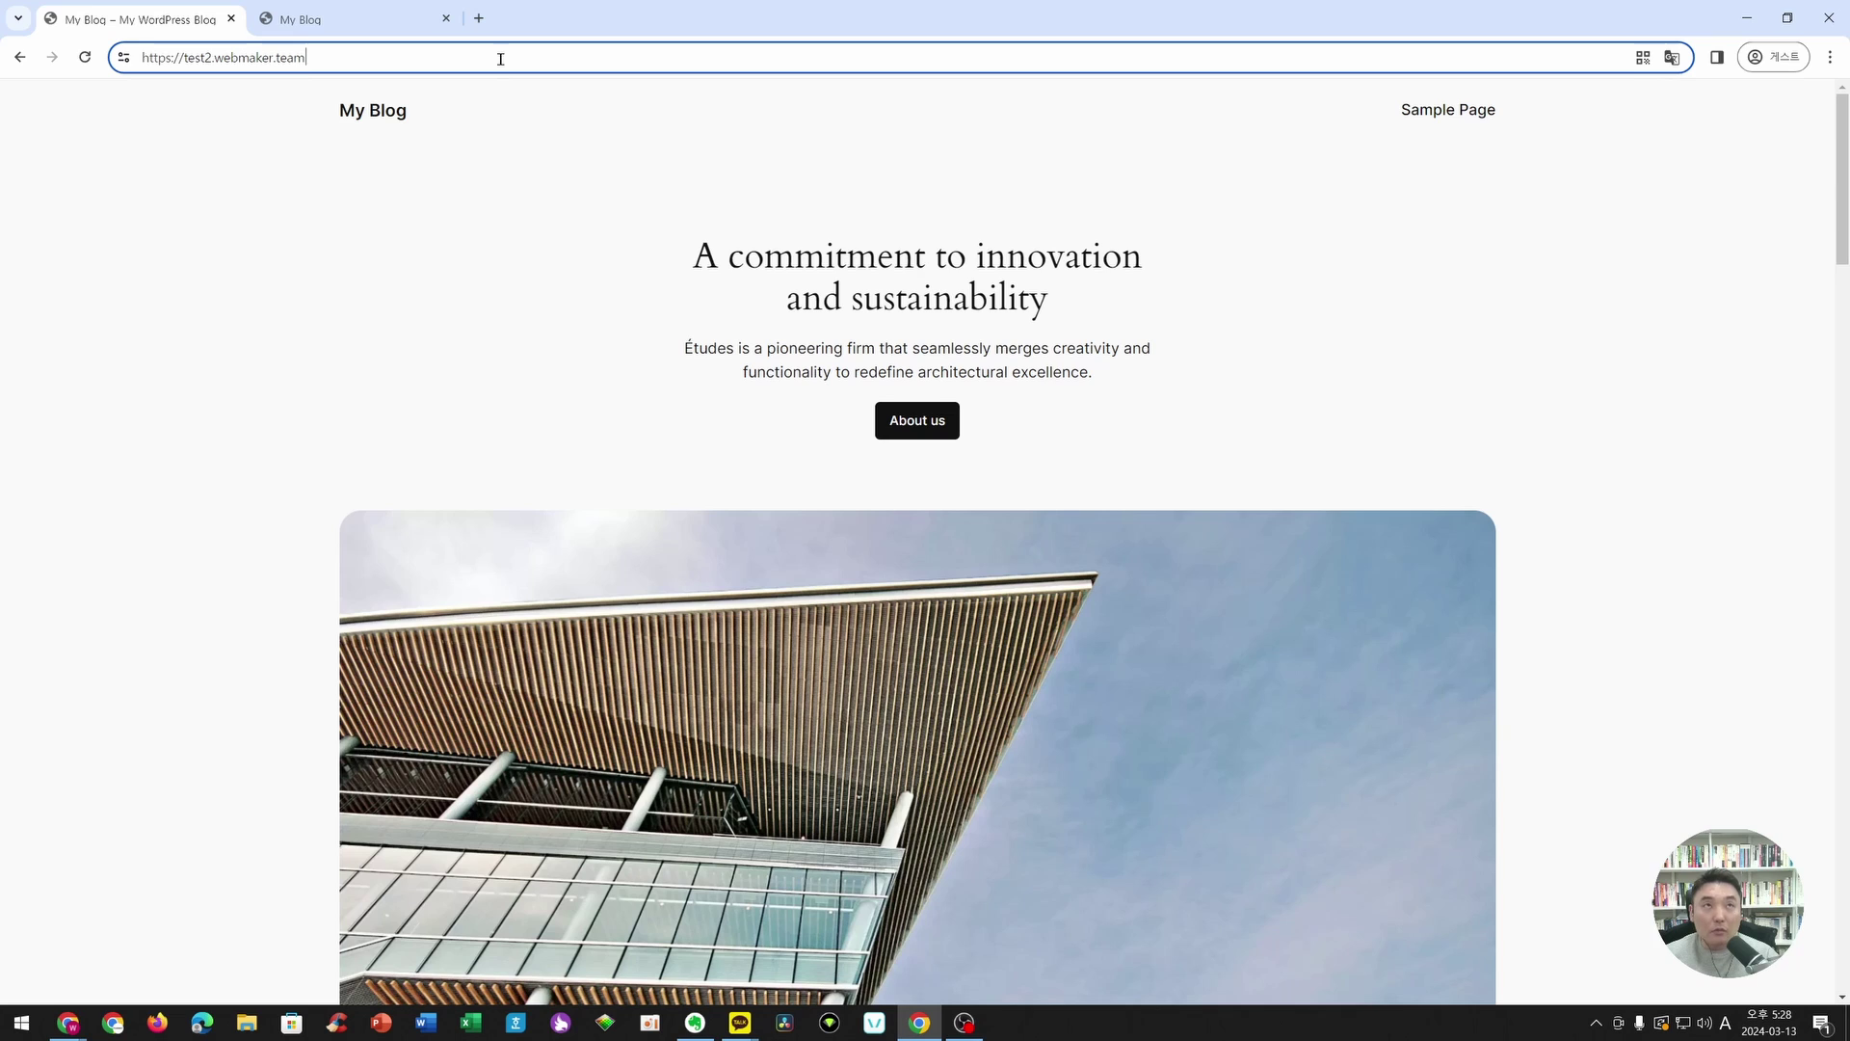
- Go to test2.webmaker.team/admin and log in with the administrator username and password
text(/admin)
key(Return)
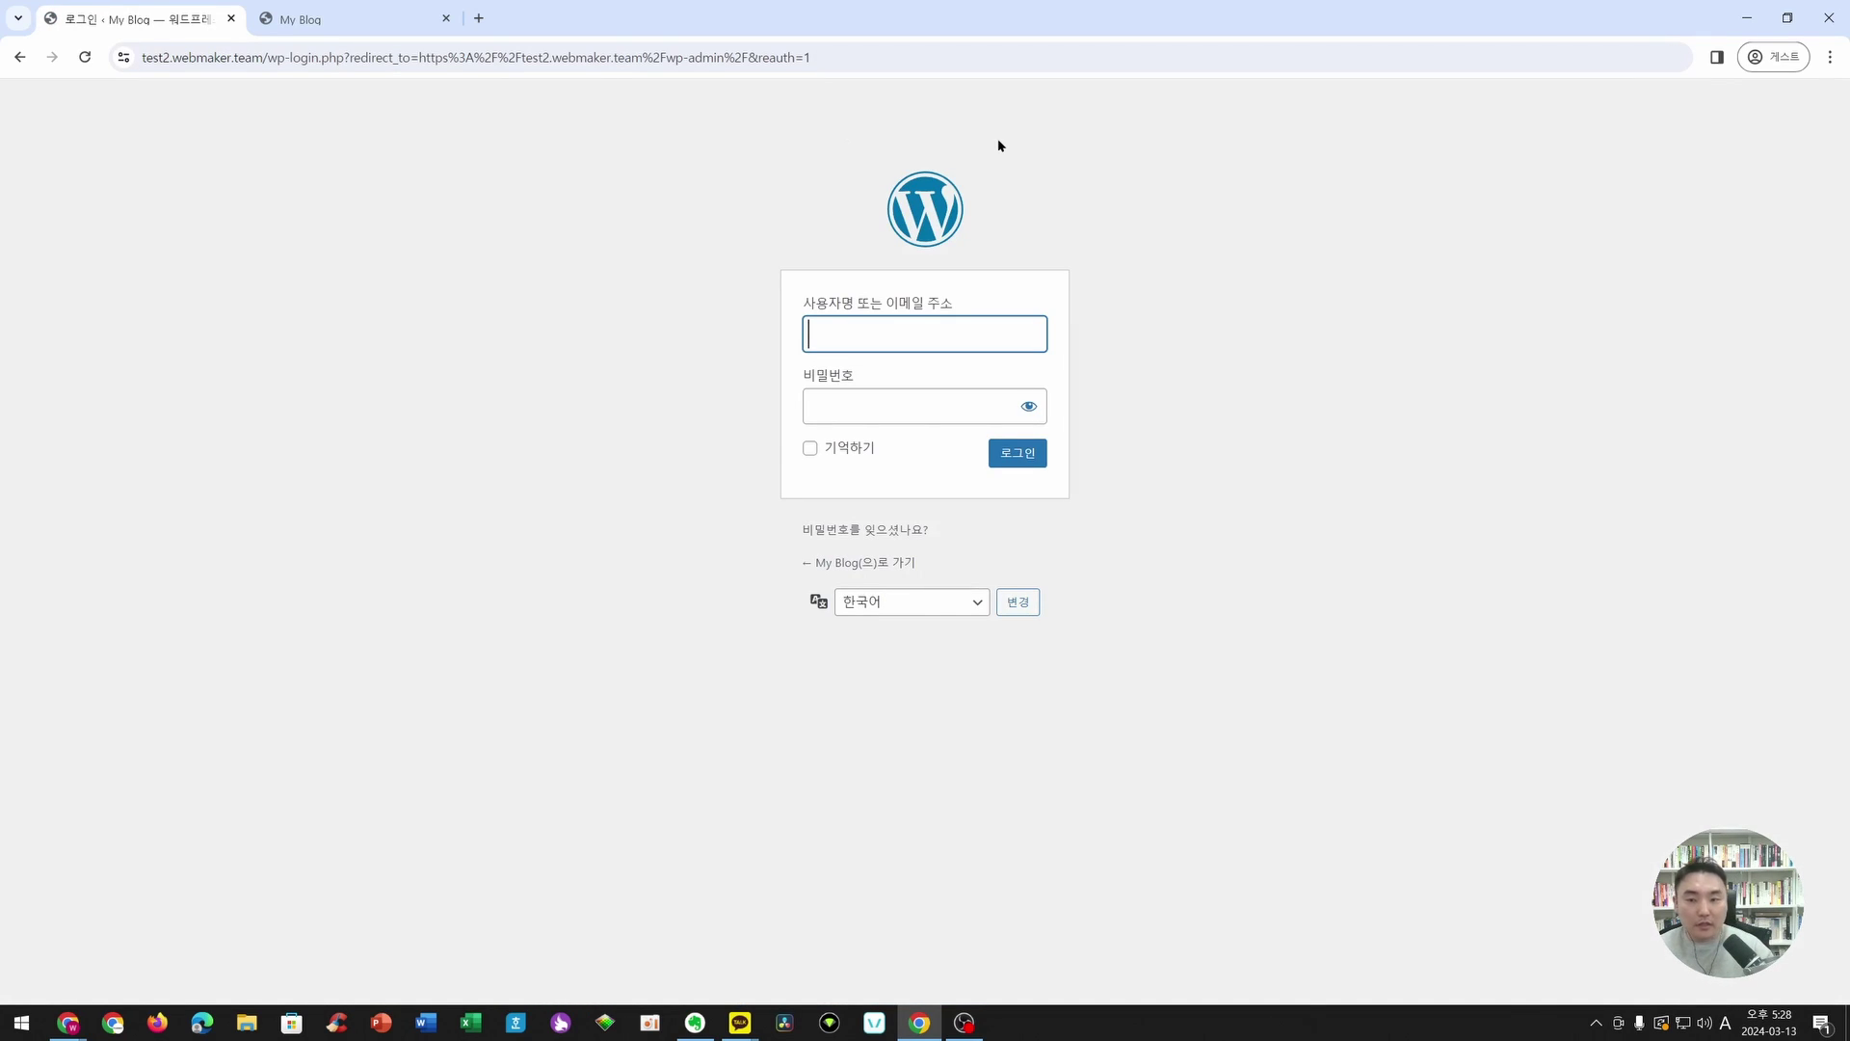
key(Tab)
text(****)
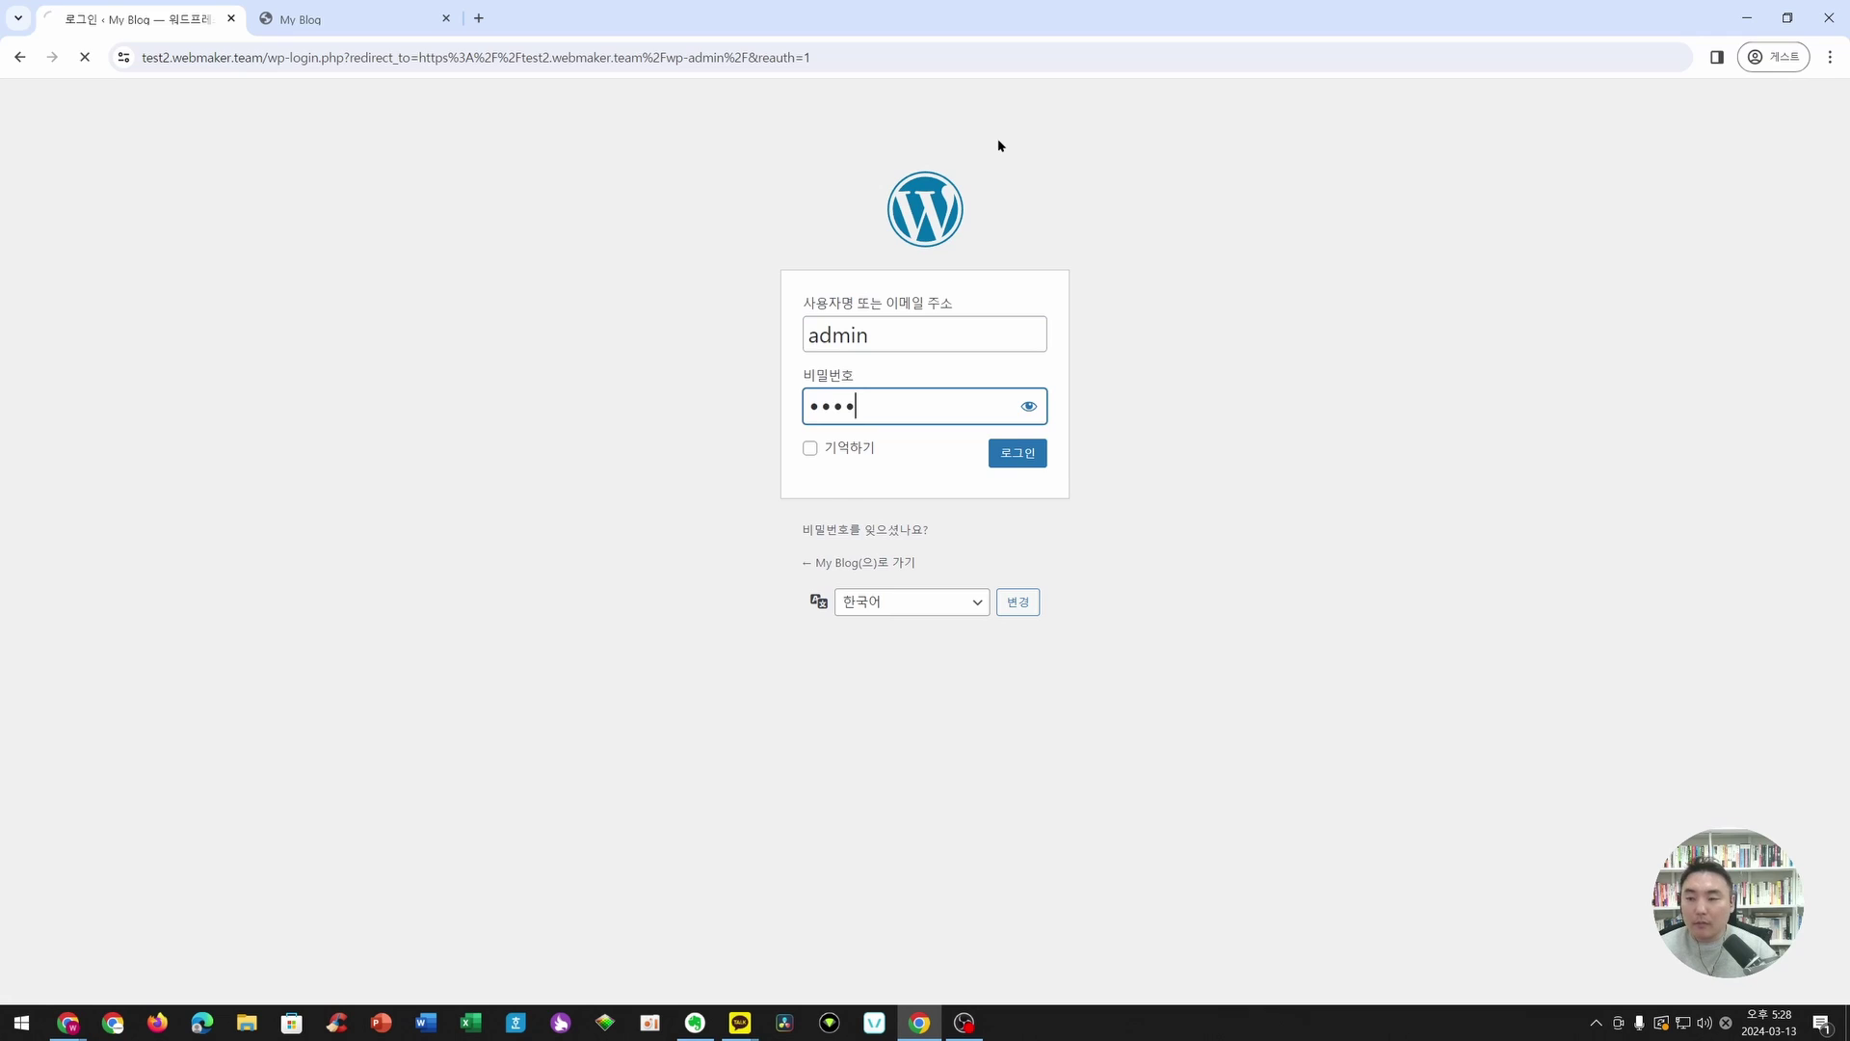
key(Return)
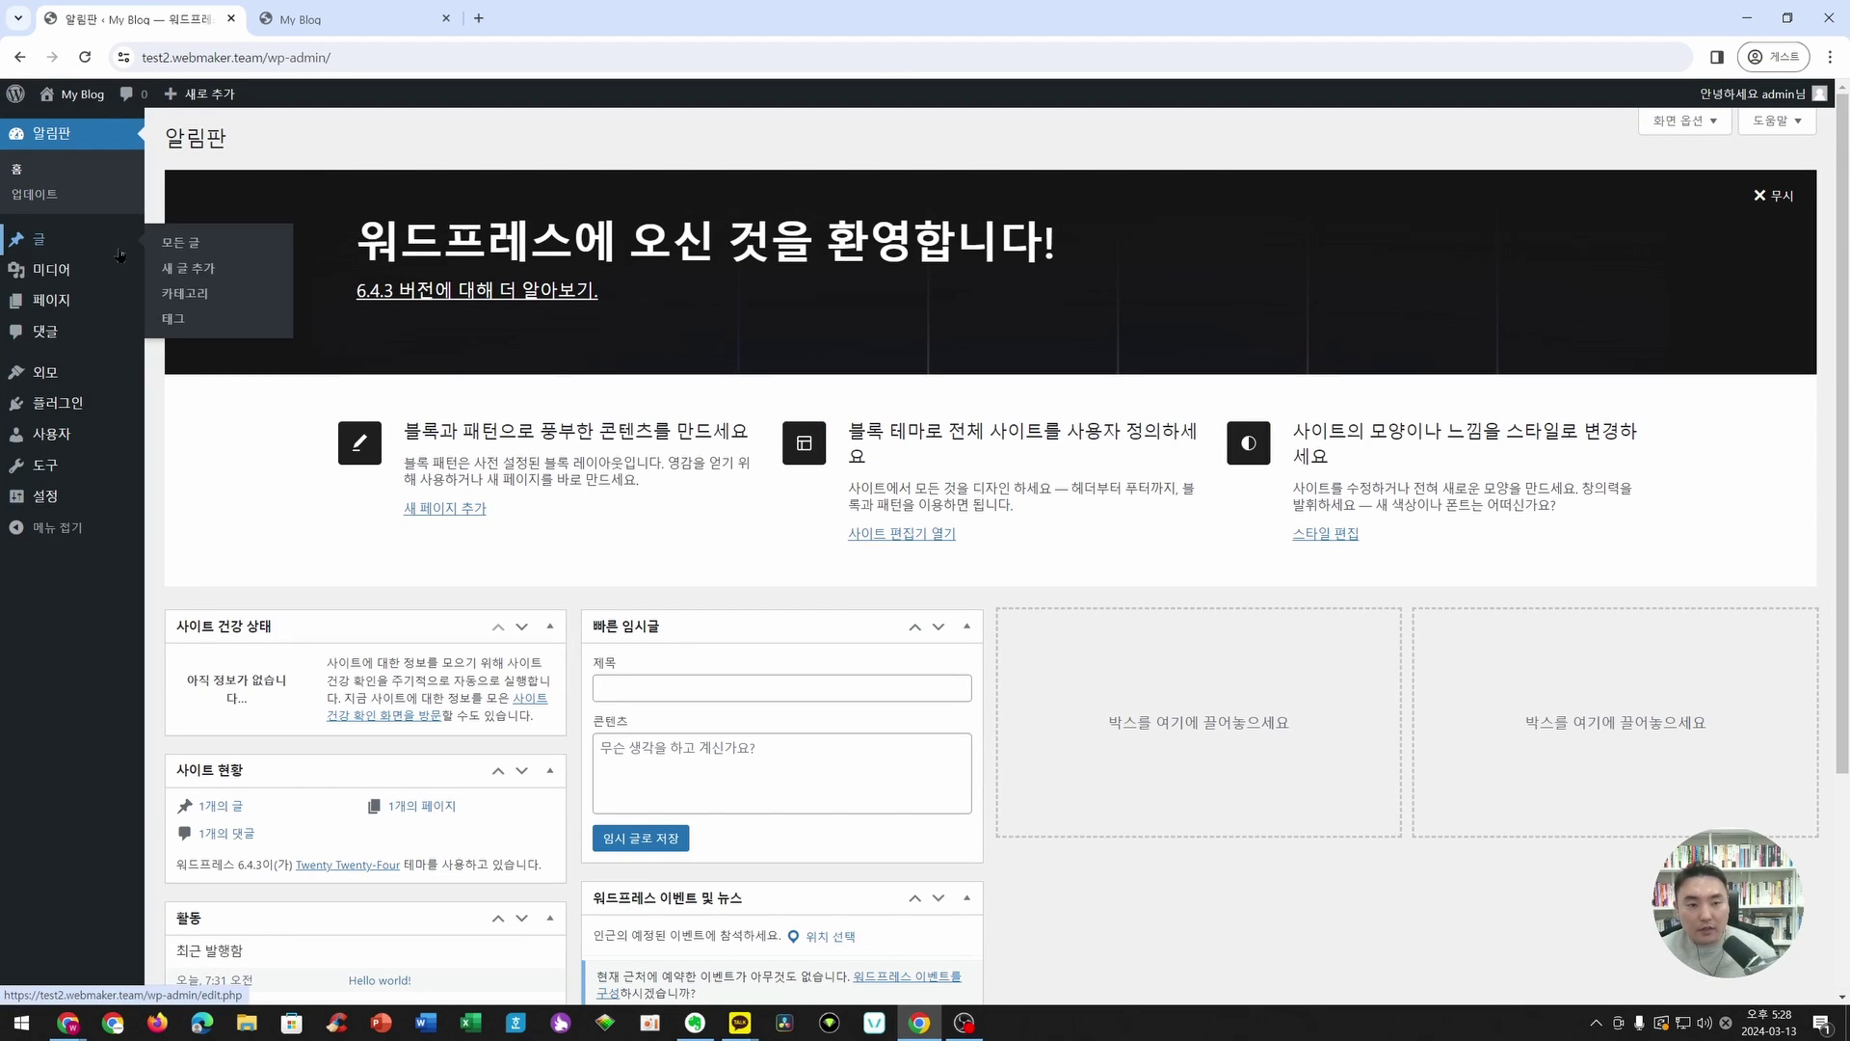
- Trash the Hello world! post and permanently delete it
click(106, 249)
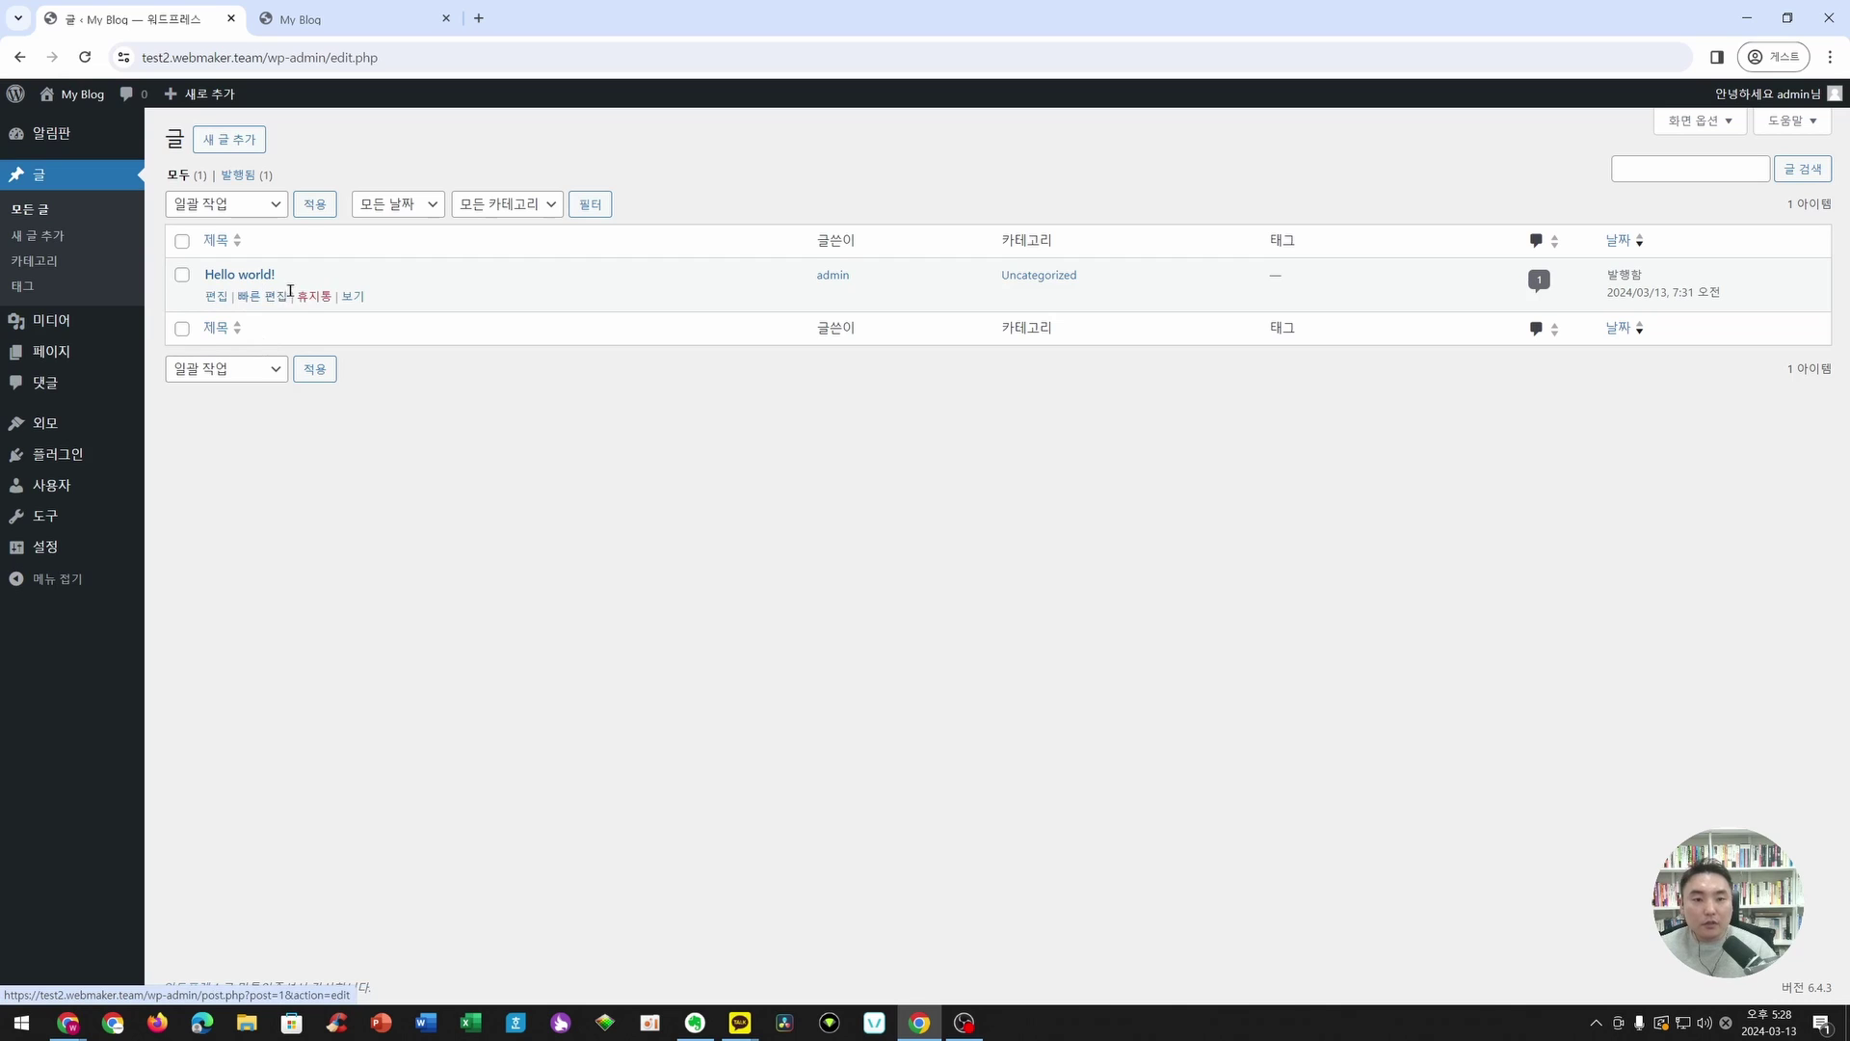
click(307, 299)
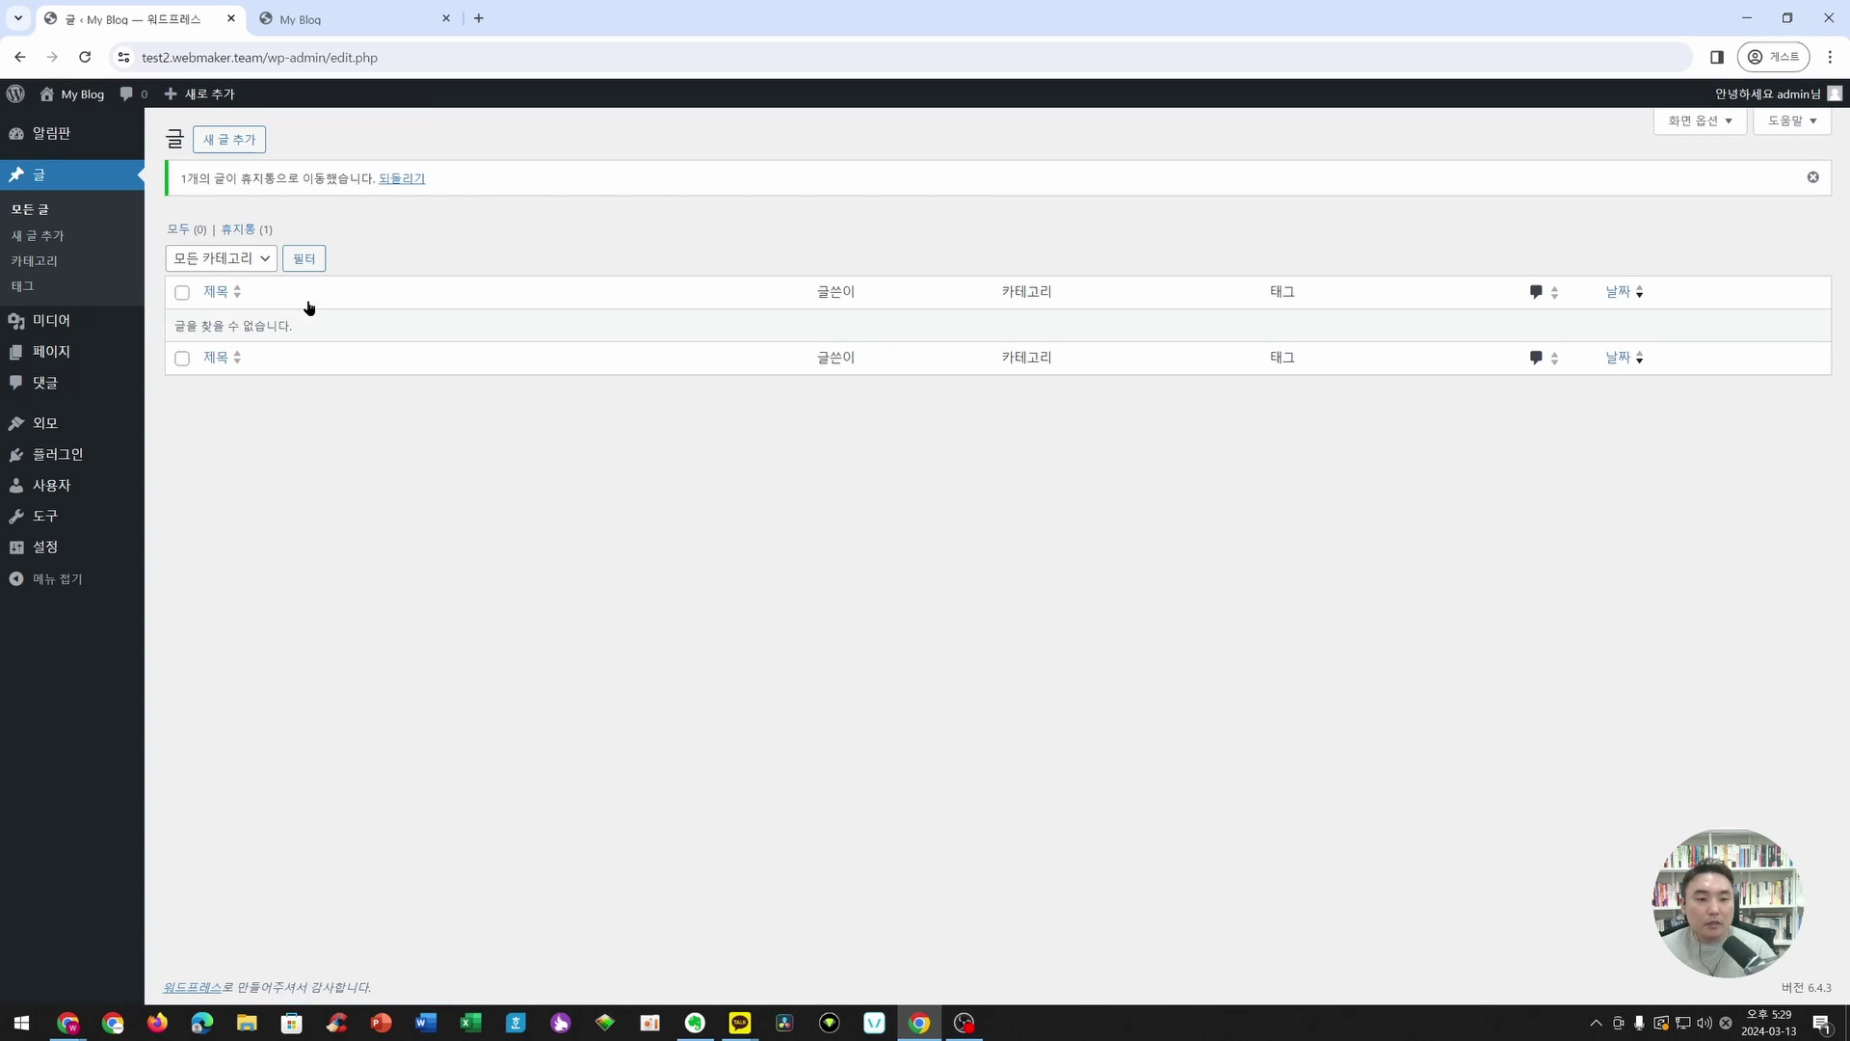
click(241, 229)
click(286, 299)
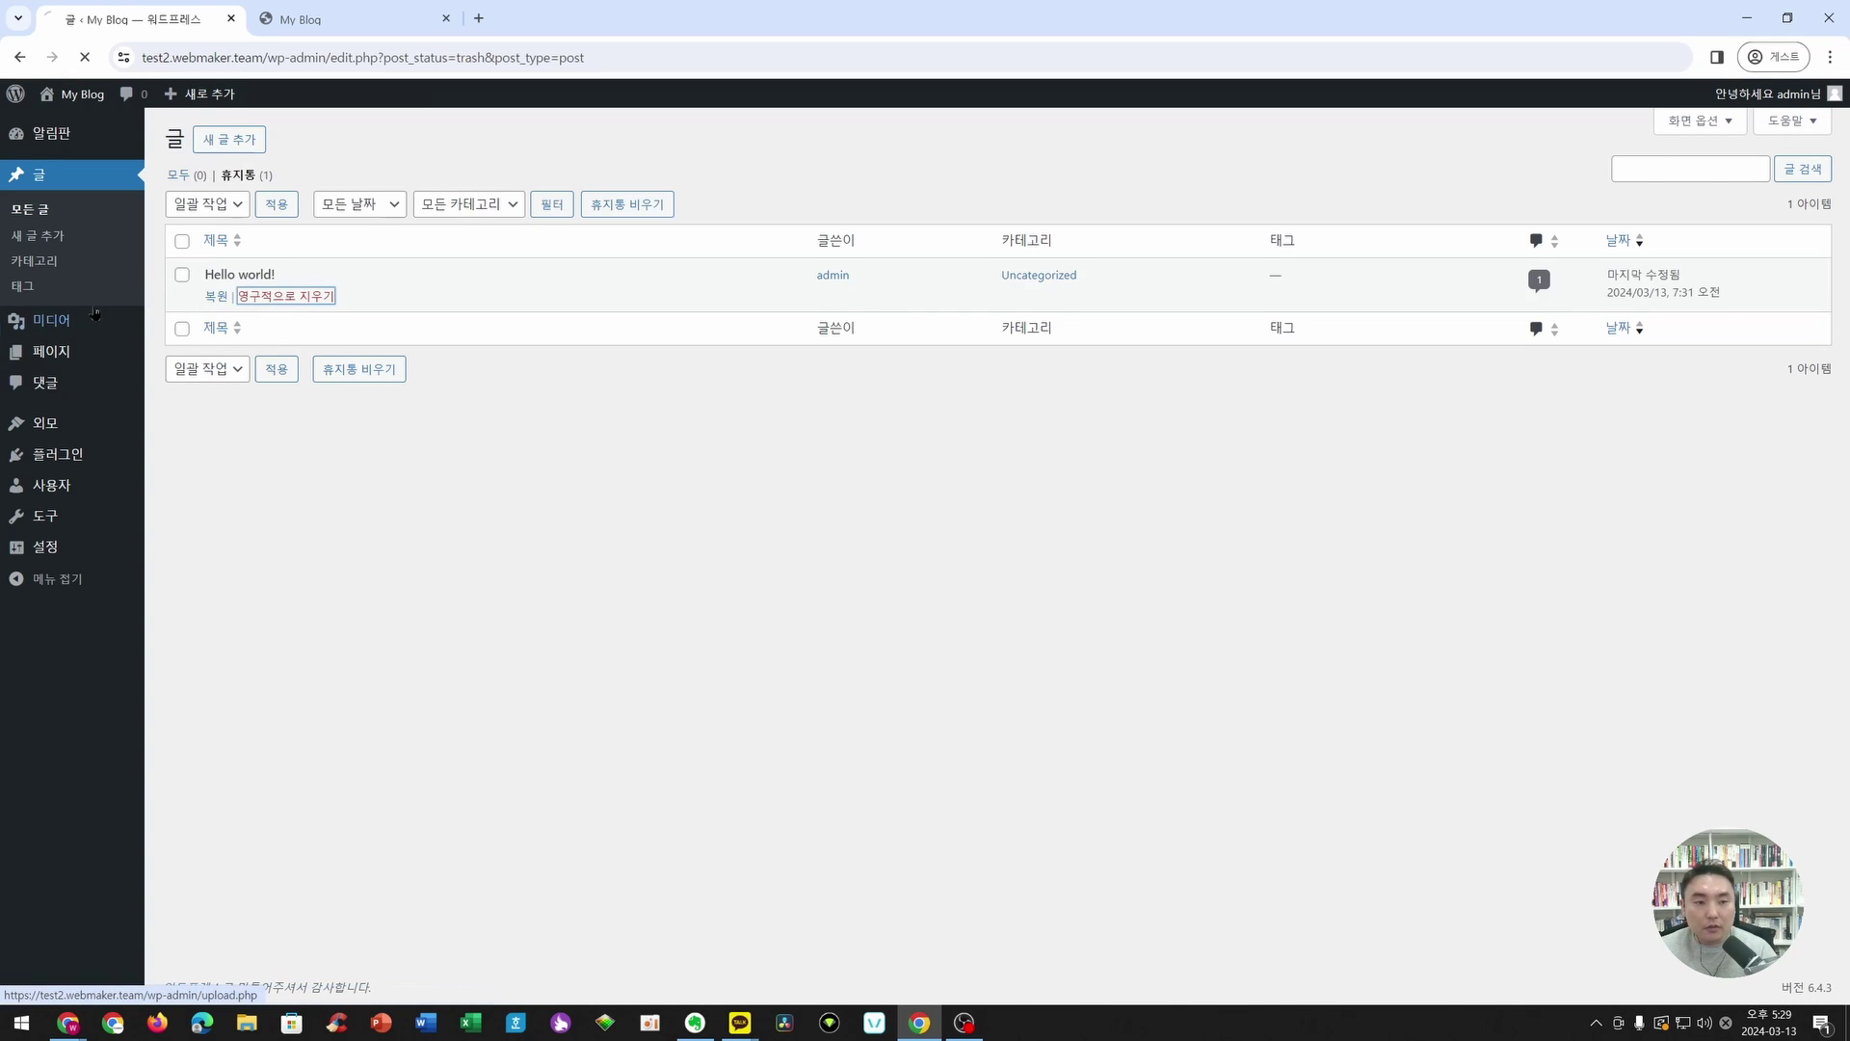
- Bulk-trash both pages, then permanently delete them from the trash
click(102, 354)
click(182, 240)
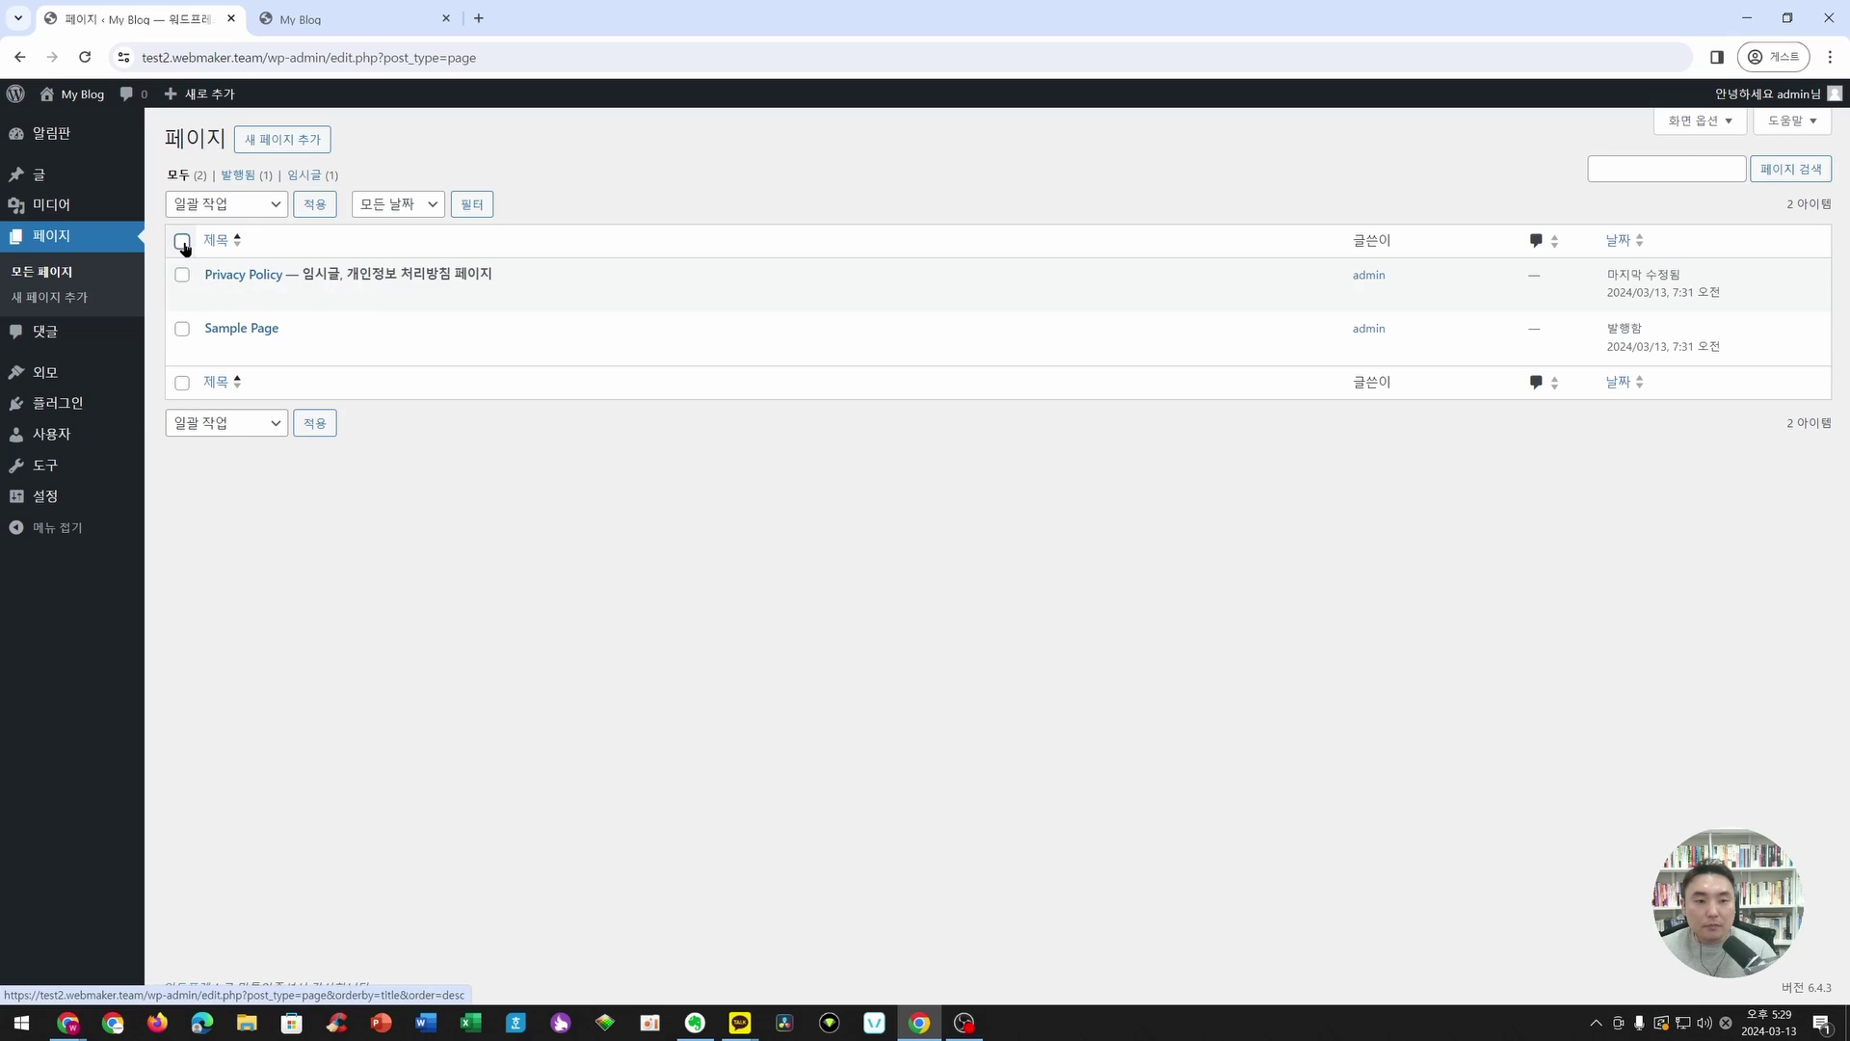
click(226, 203)
click(231, 258)
click(315, 204)
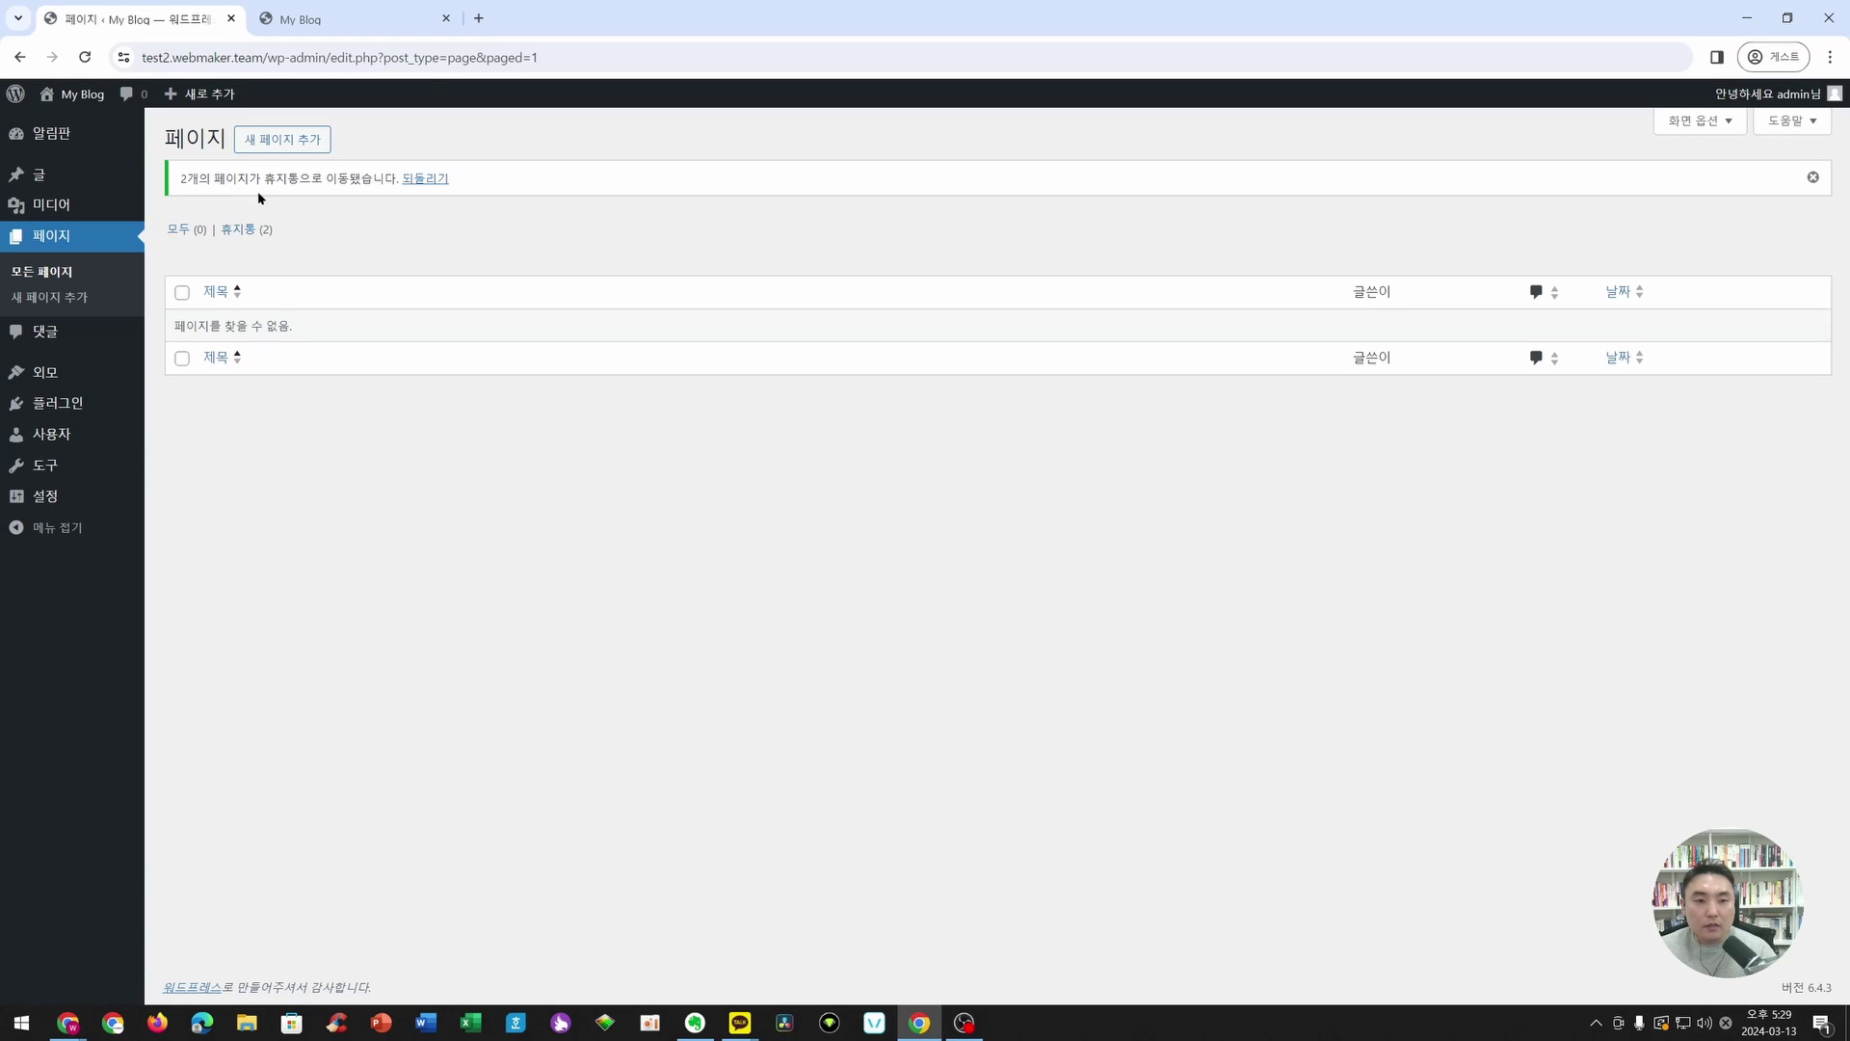
click(239, 228)
click(182, 240)
click(207, 204)
click(208, 265)
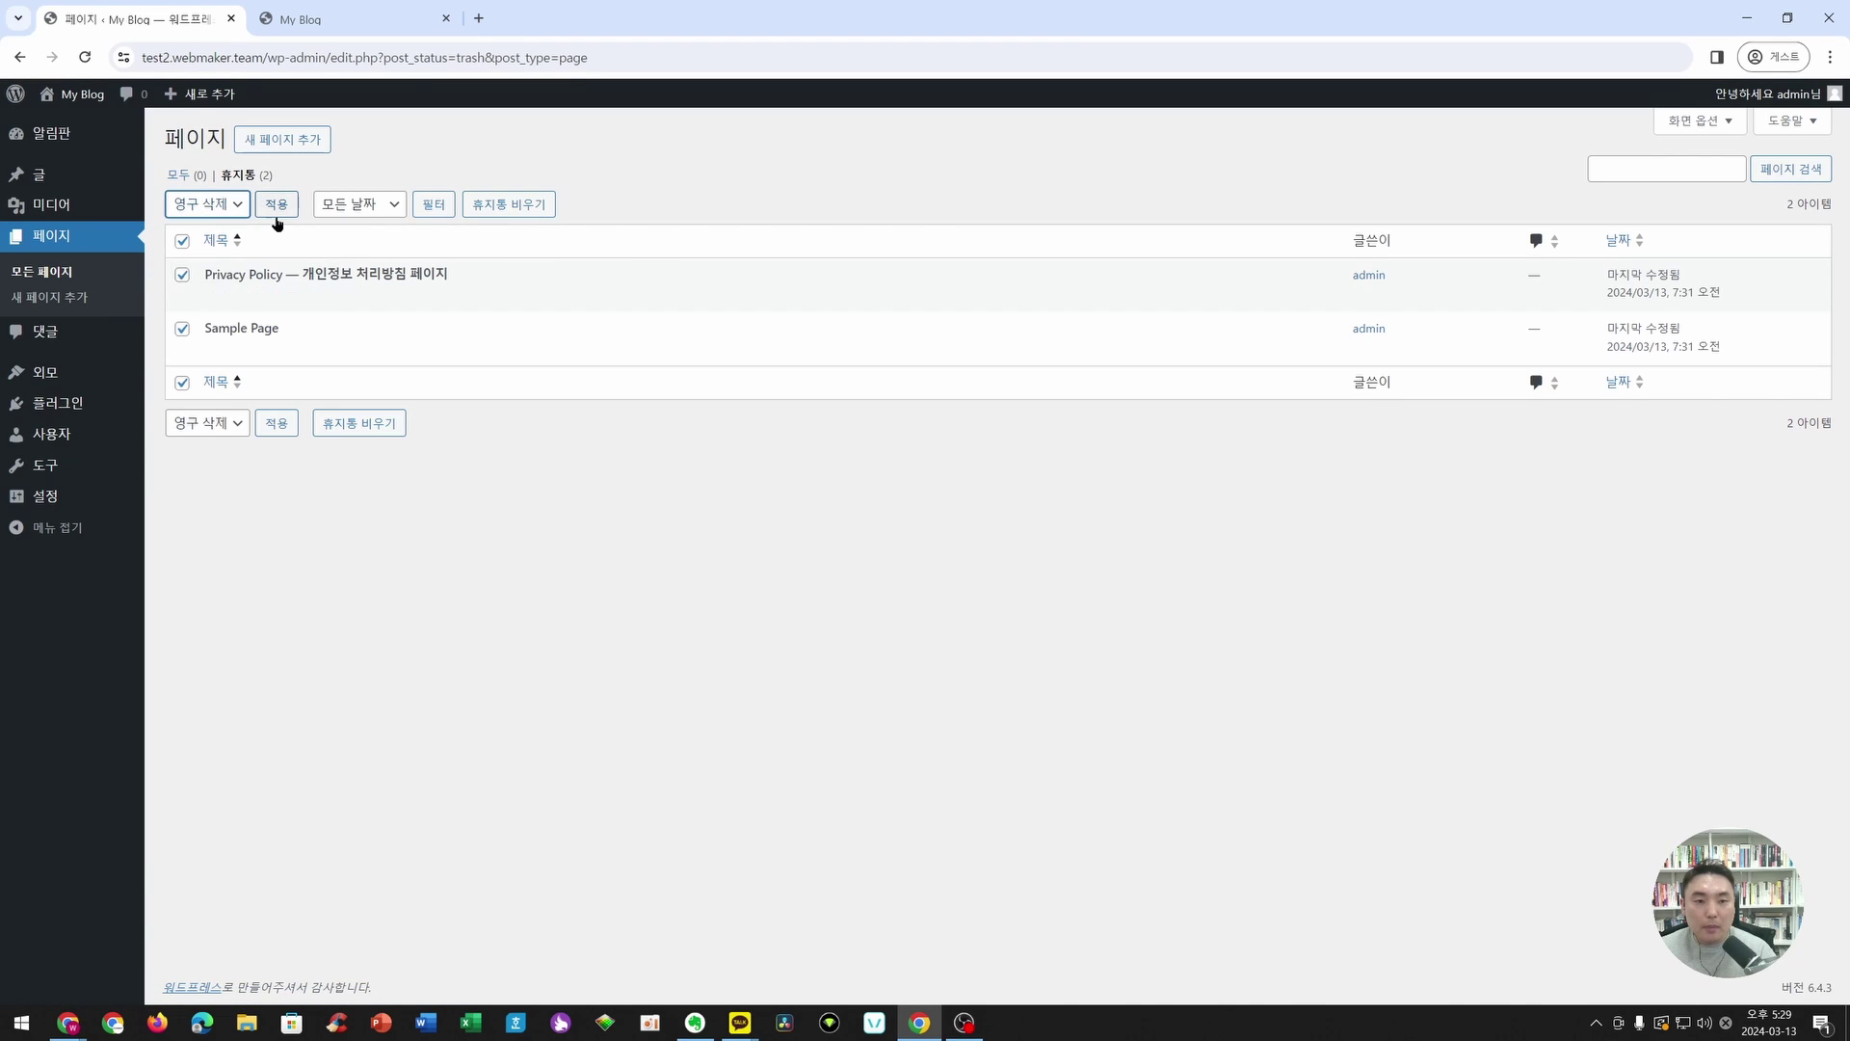
click(276, 204)
- Delete the Twenty Twenty-Three and Twenty Twenty-Two themes, leaving Twenty Twenty-Four
click(82, 375)
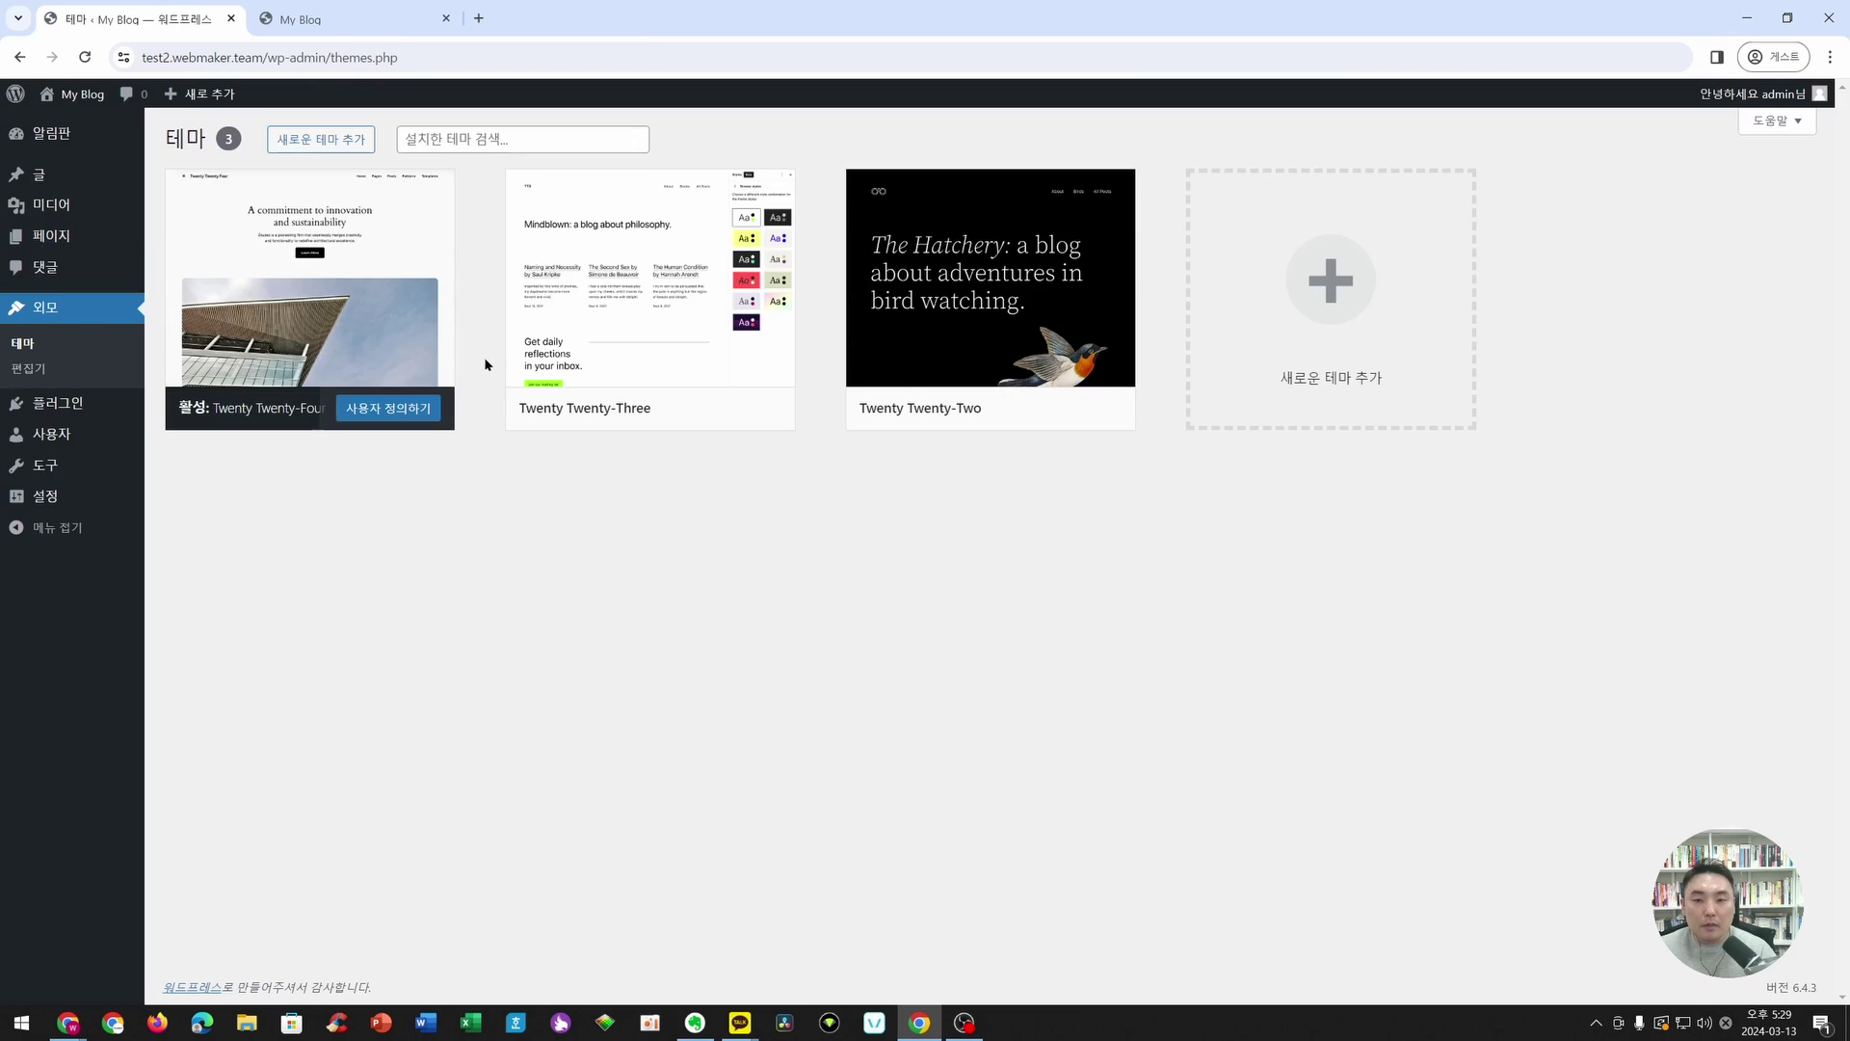
click(748, 314)
click(1027, 957)
click(1017, 205)
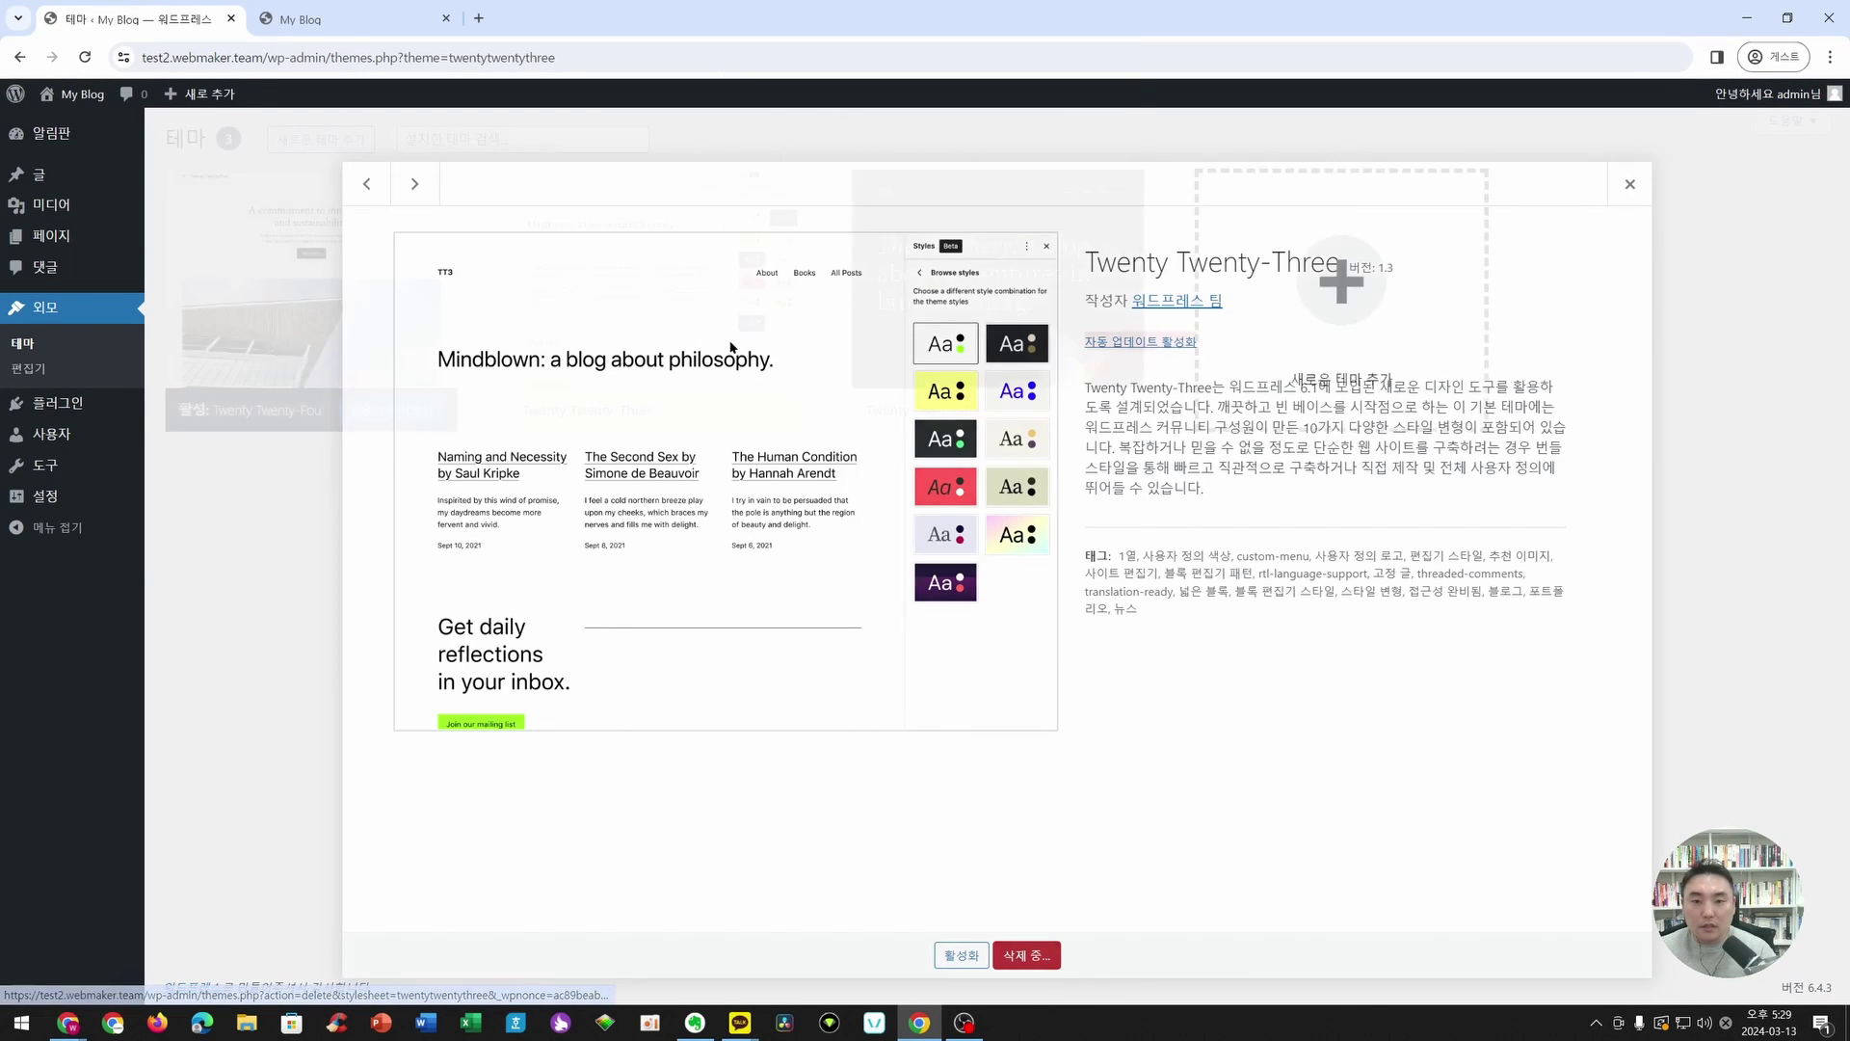
click(721, 339)
click(1027, 956)
click(1014, 205)
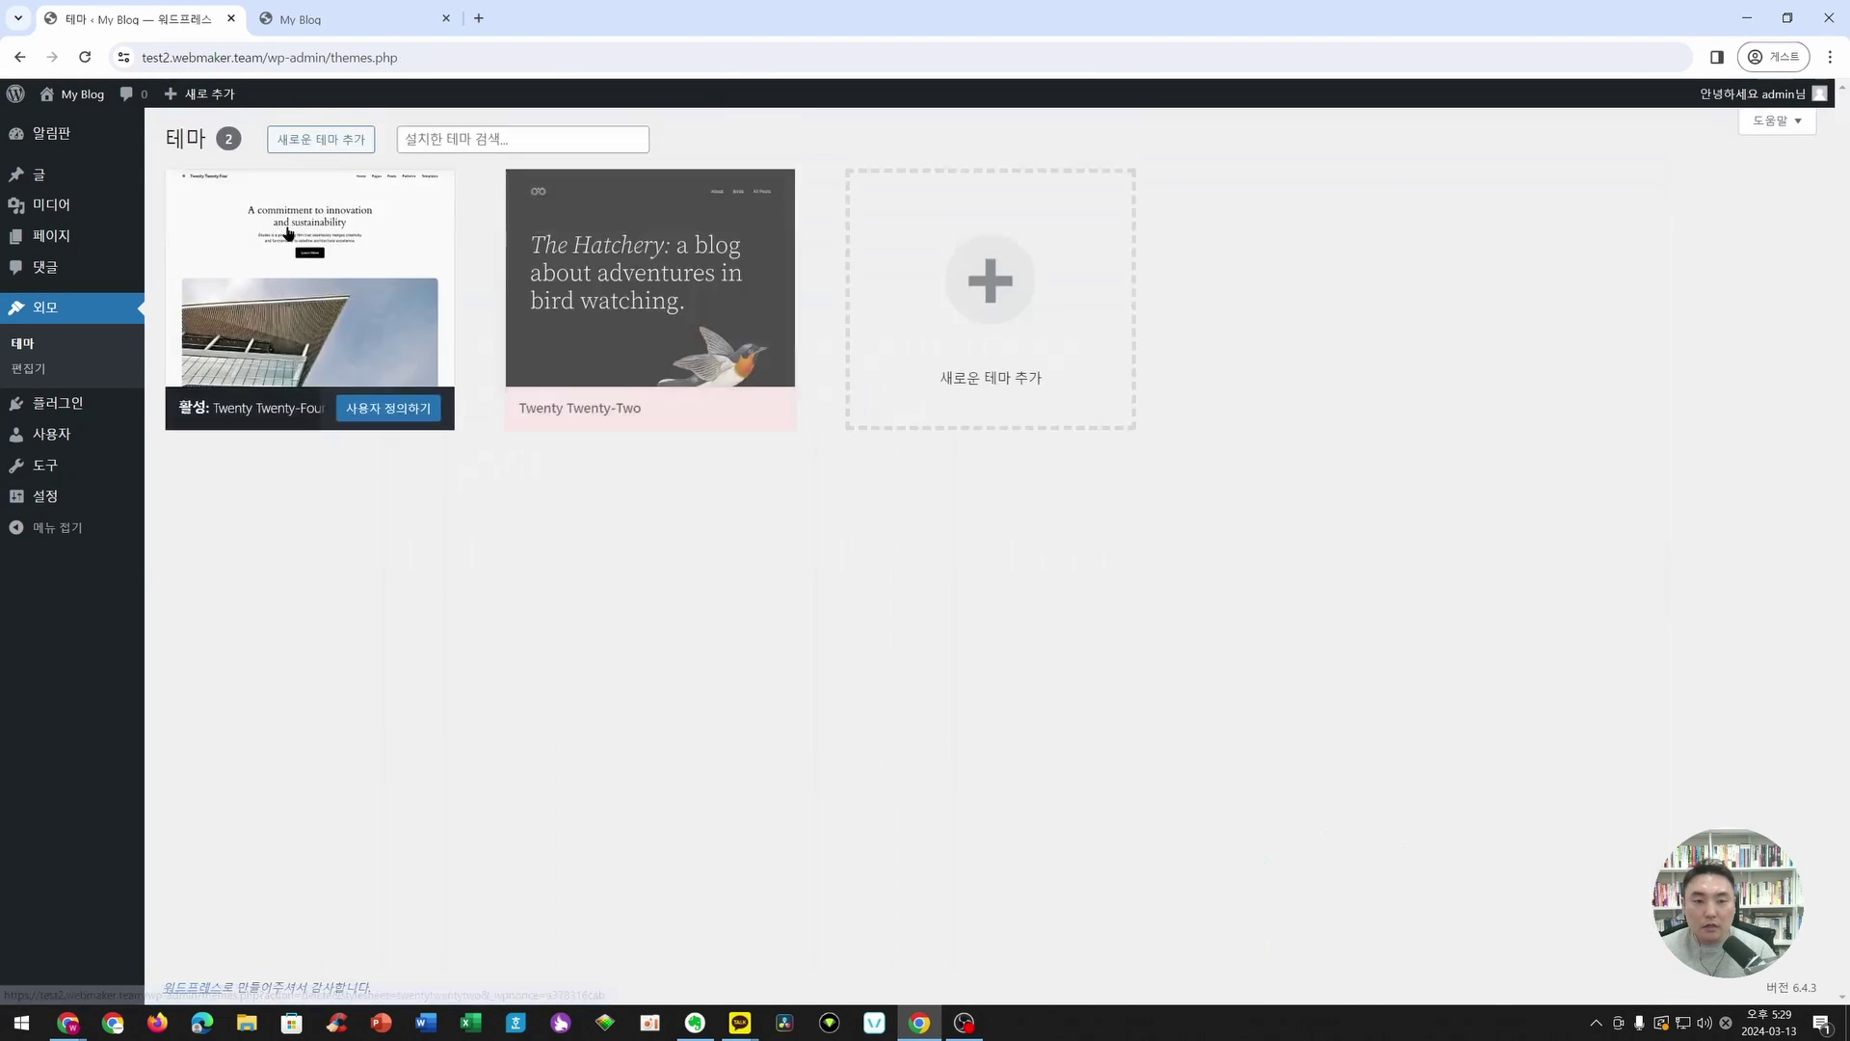
click(471, 345)
- Bulk-delete both installed plugins, Akismet and Hello Dolly
mouse_move(91, 412)
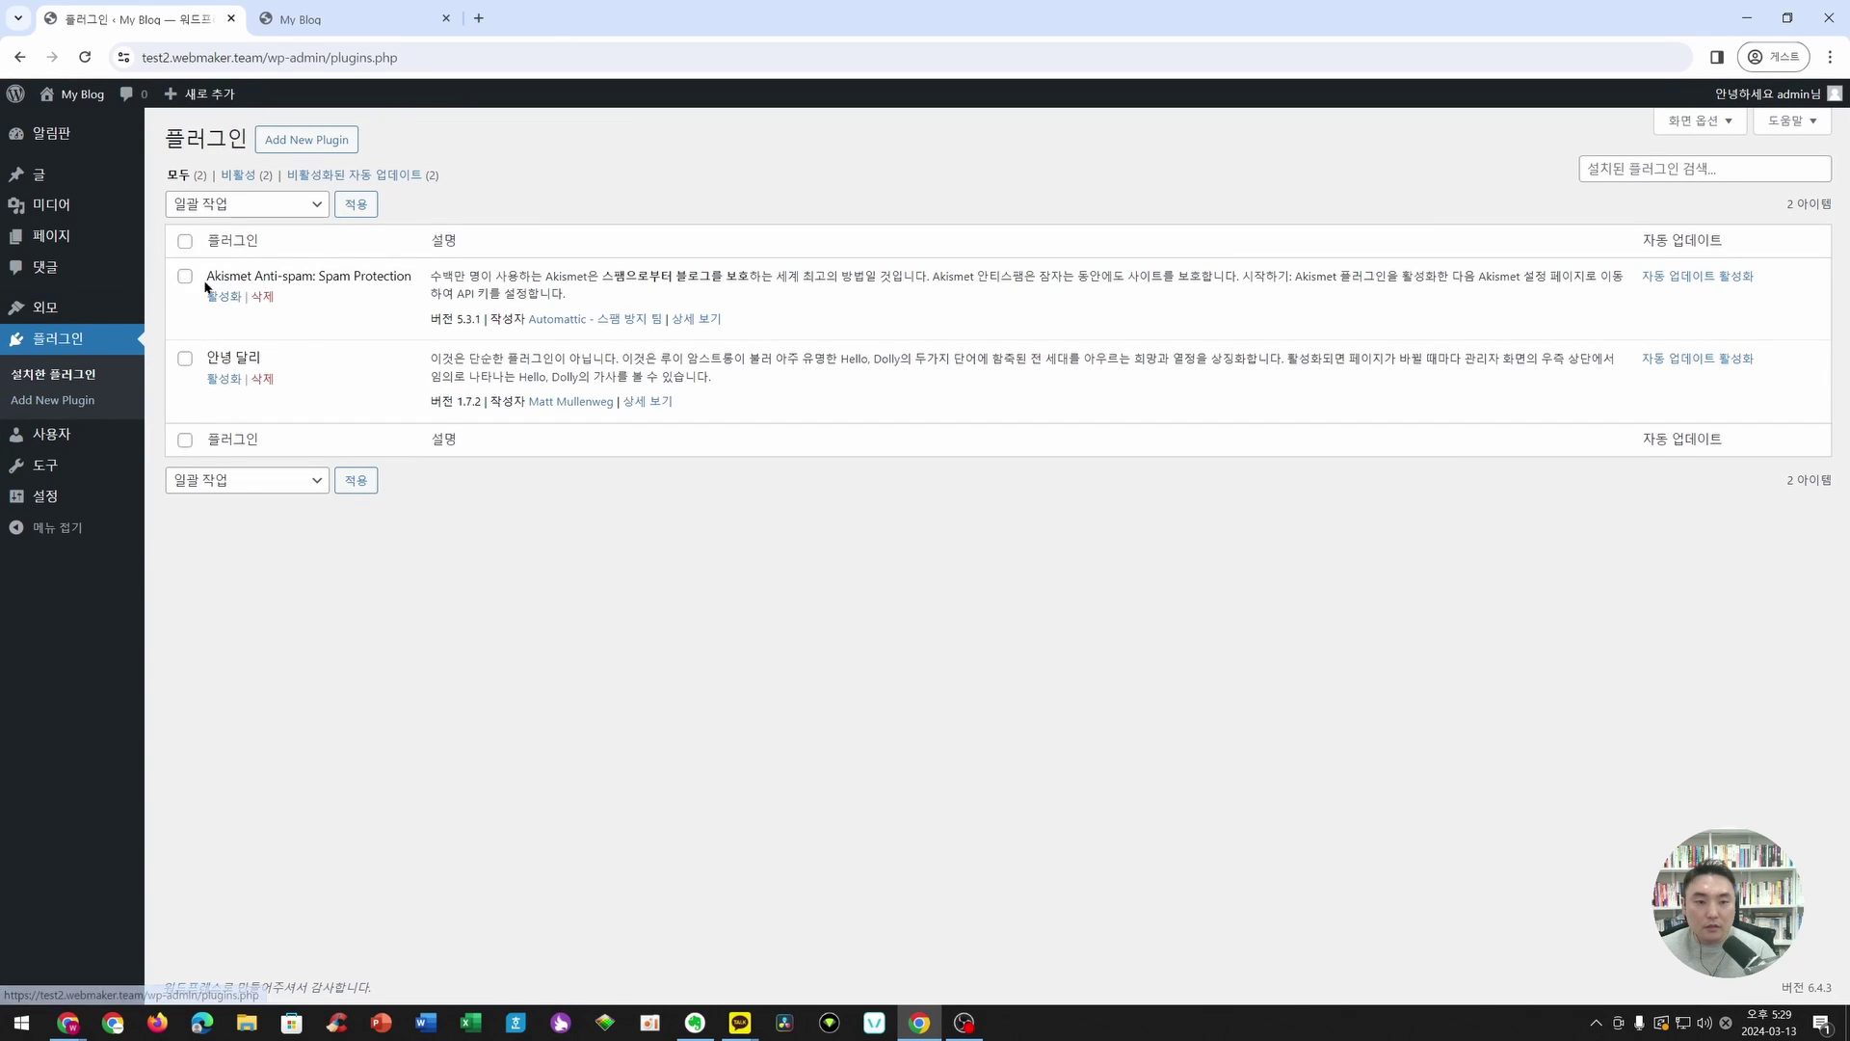
click(185, 240)
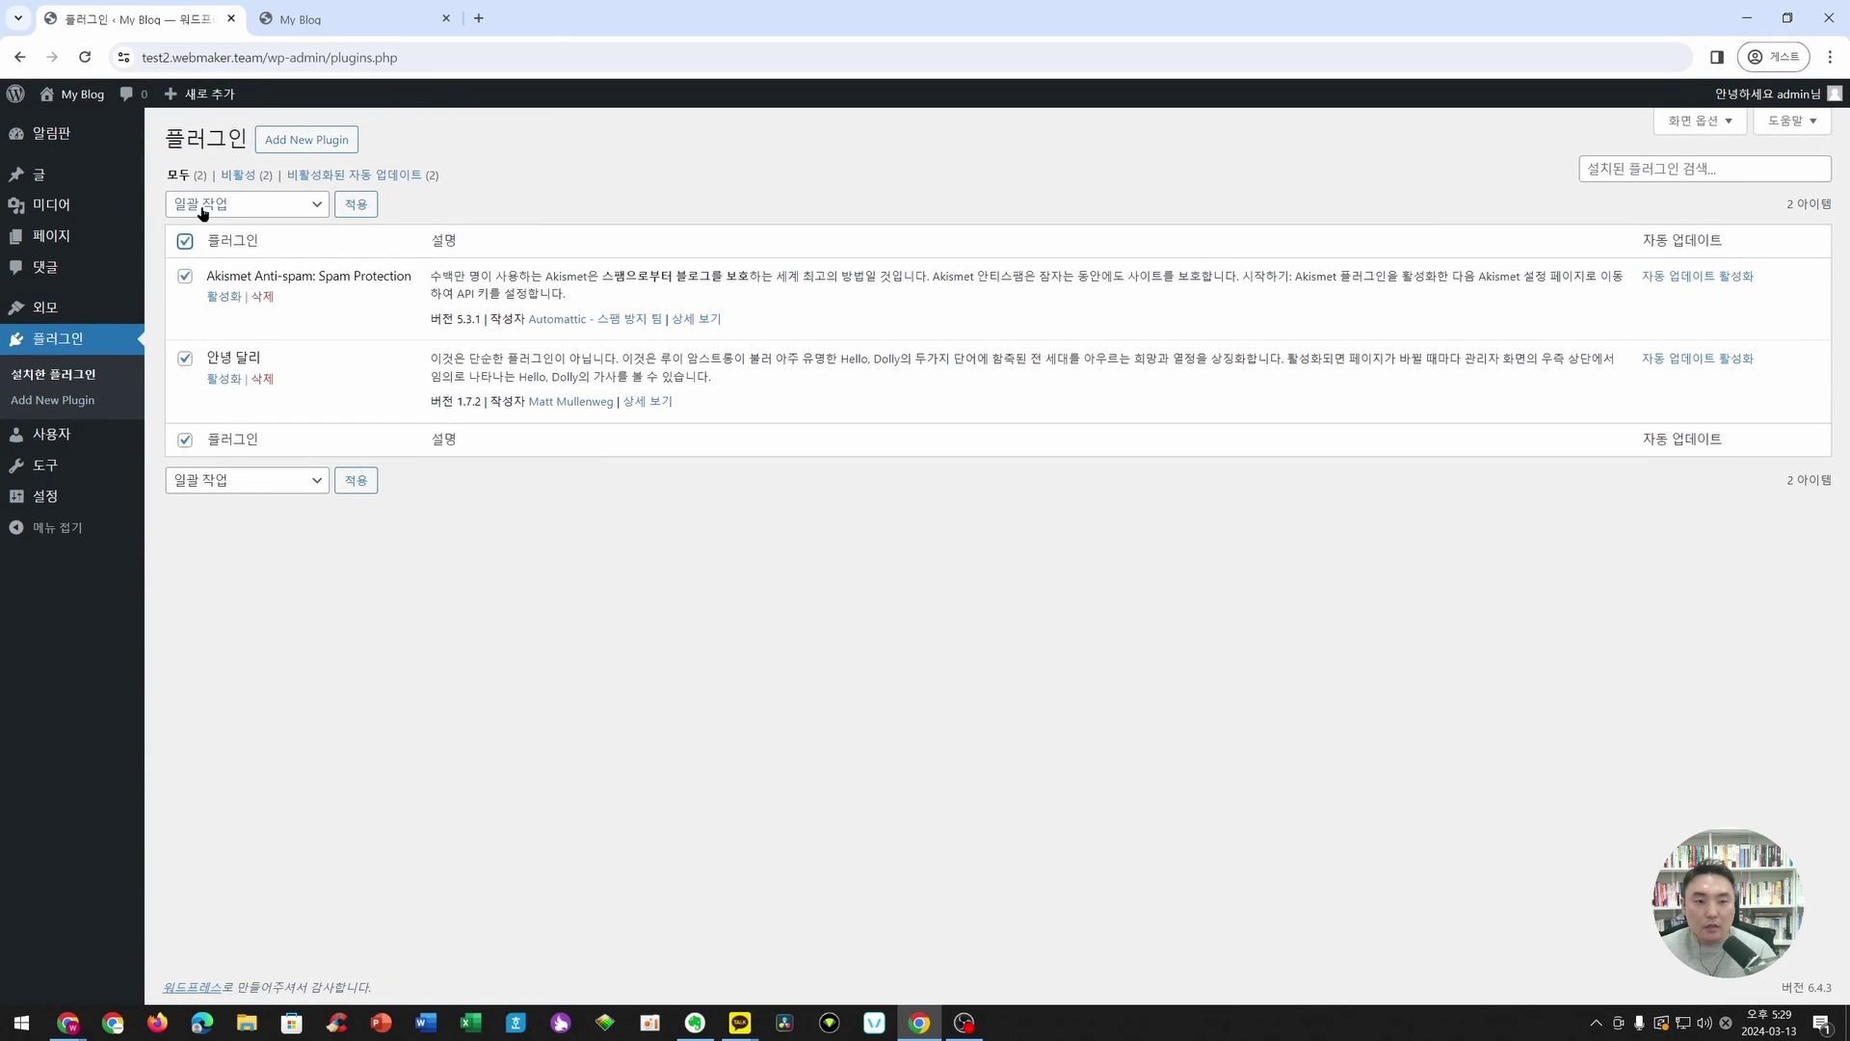
click(247, 204)
click(212, 298)
click(356, 203)
click(1010, 171)
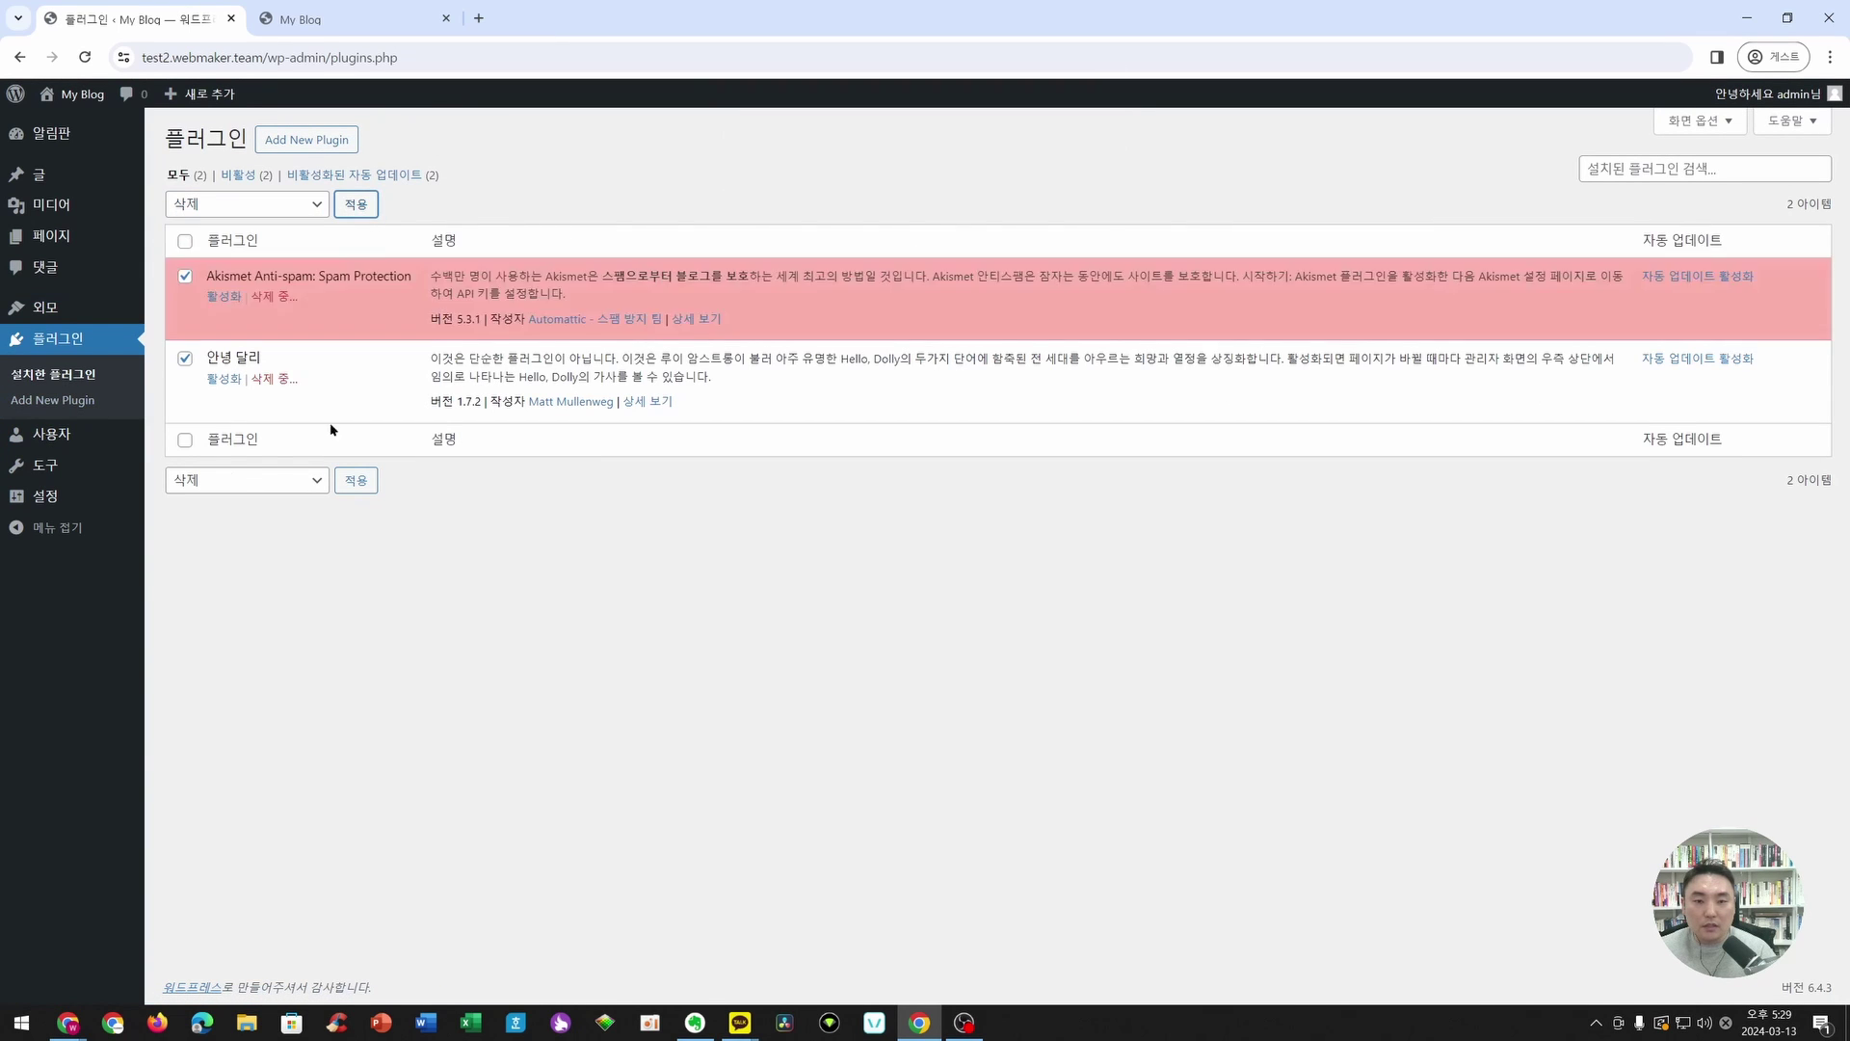
mouse_move(86, 499)
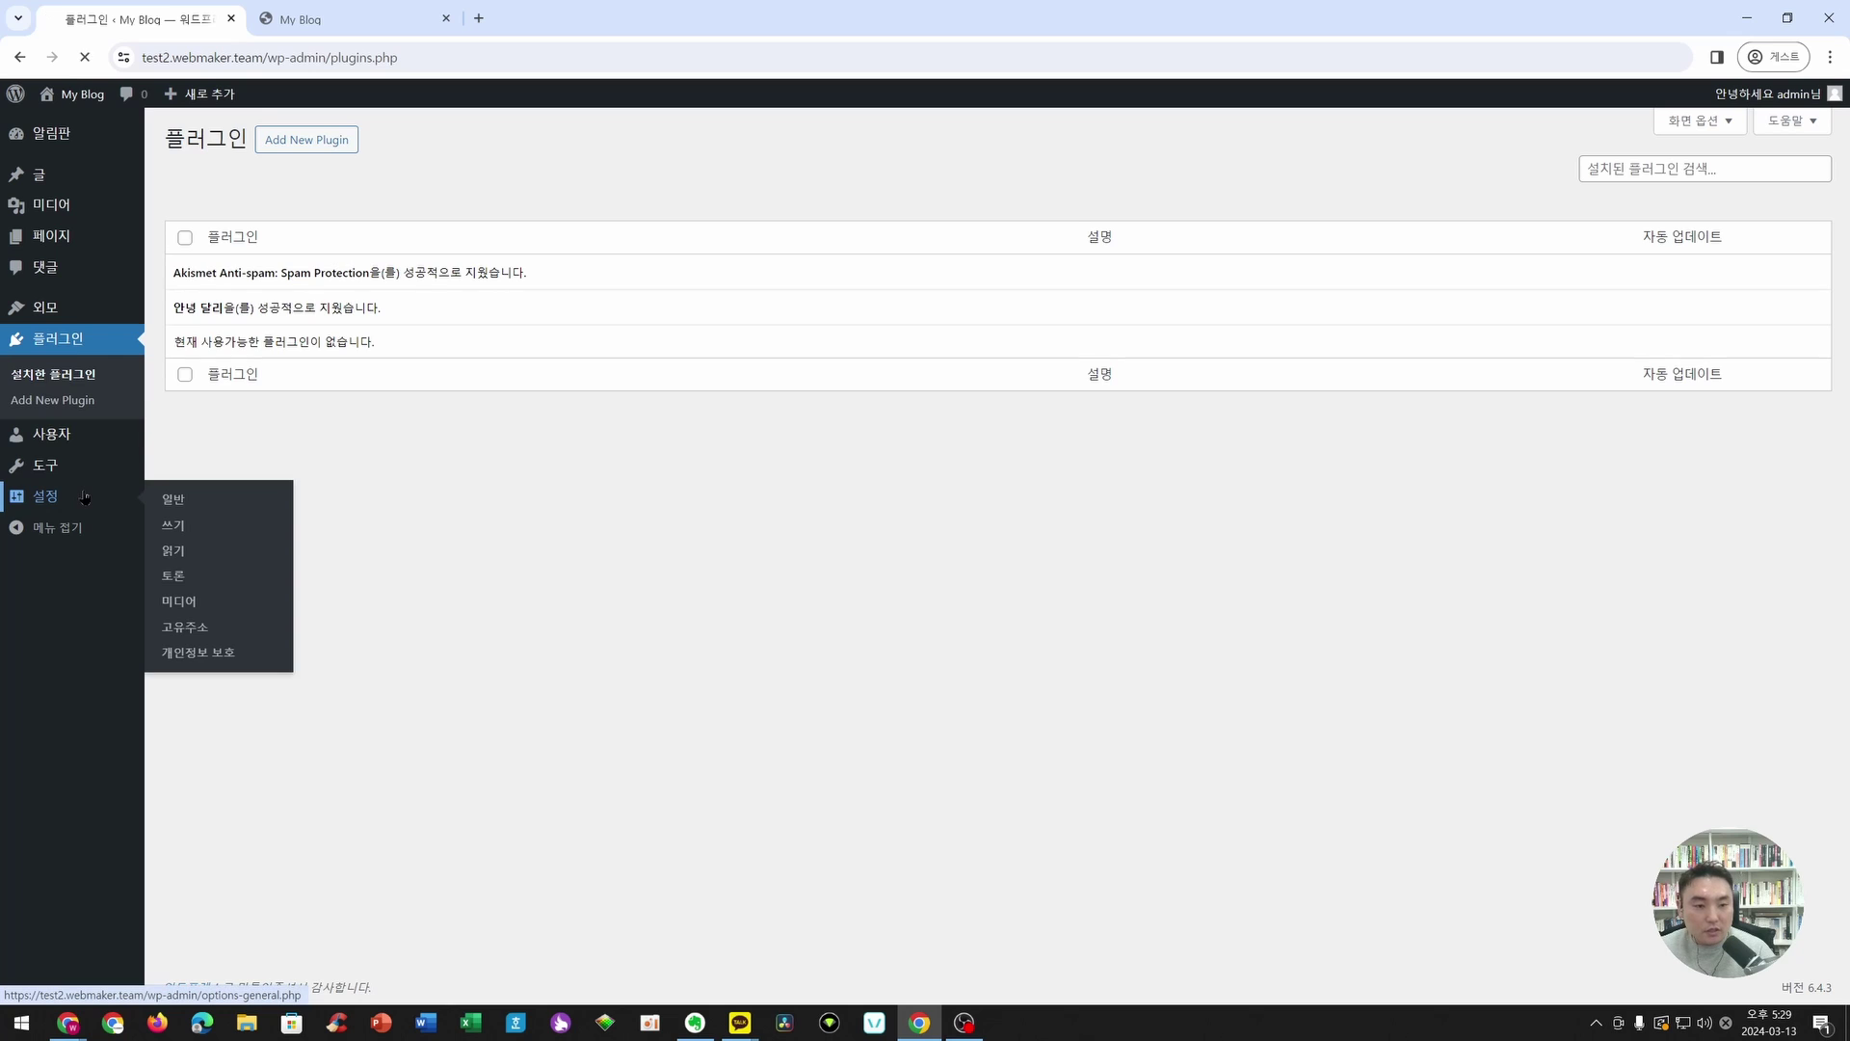
- Set the timezone to UTC+9 and save the general settings
scroll(856, 547, down, 1)
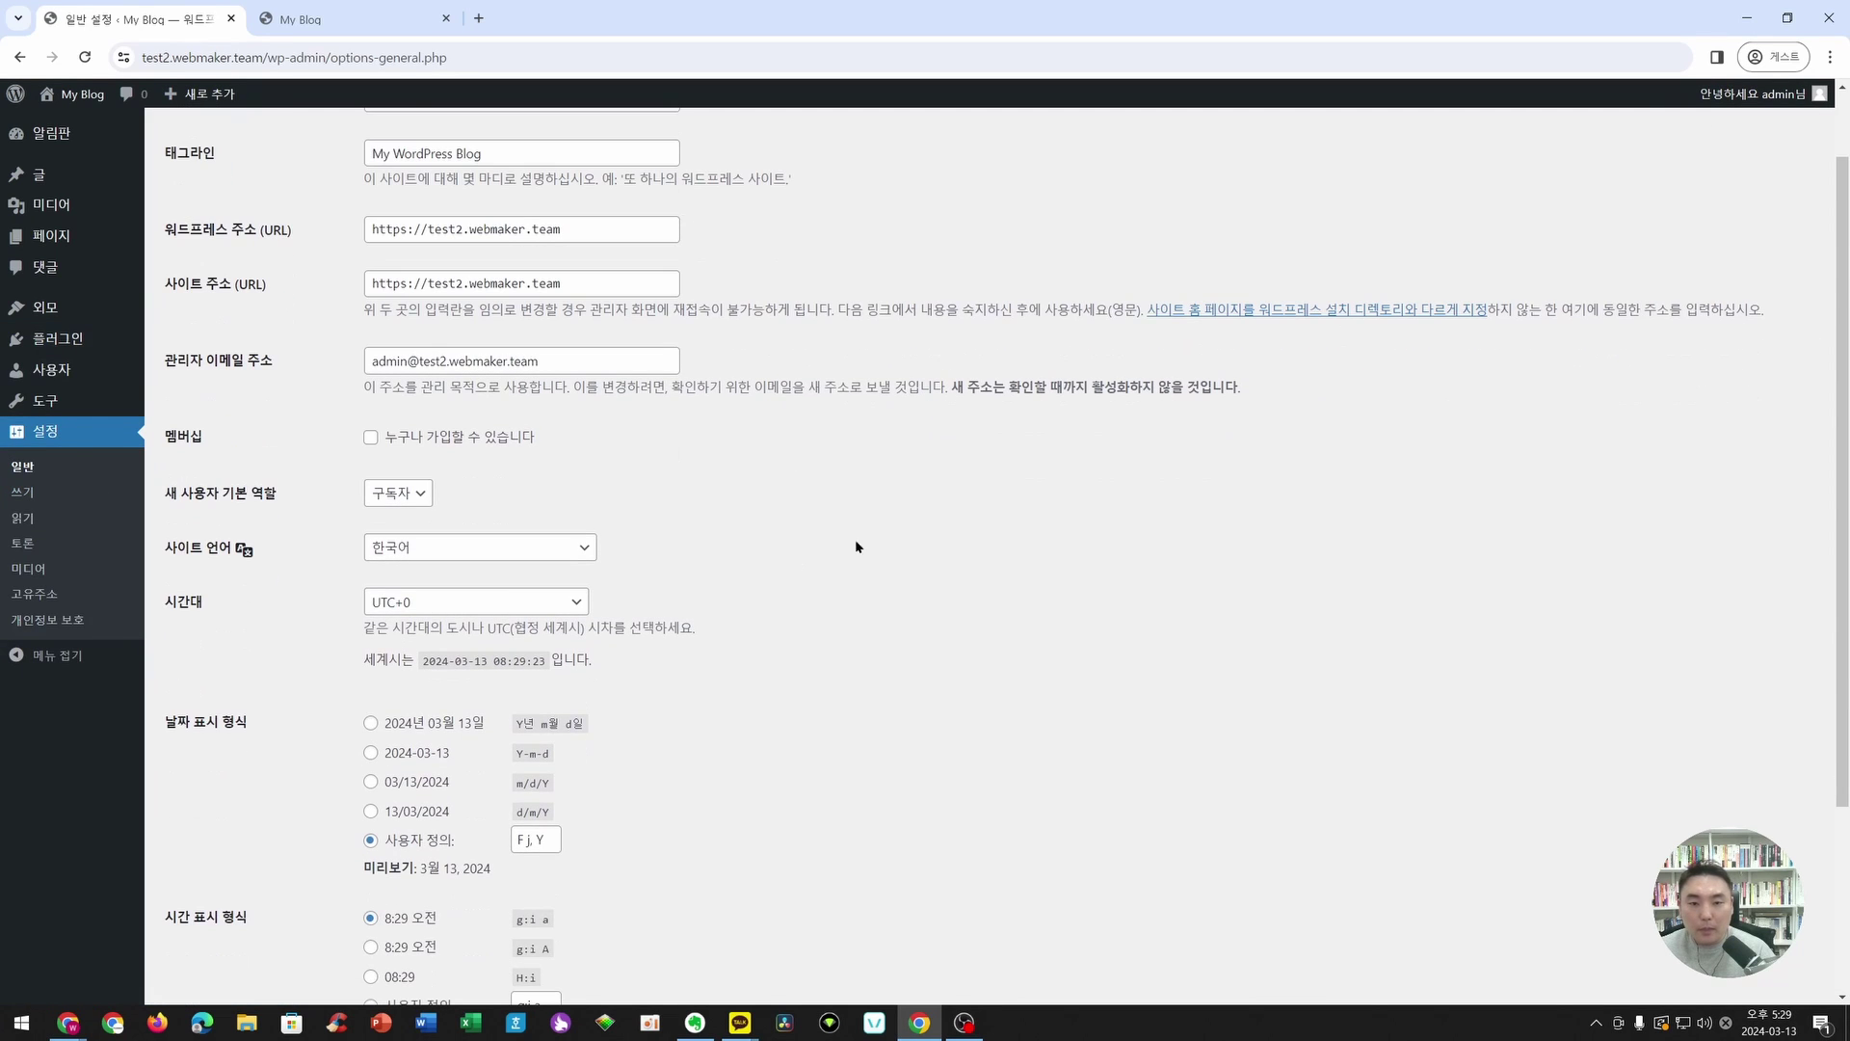
click(492, 601)
scroll(524, 699, down, 5)
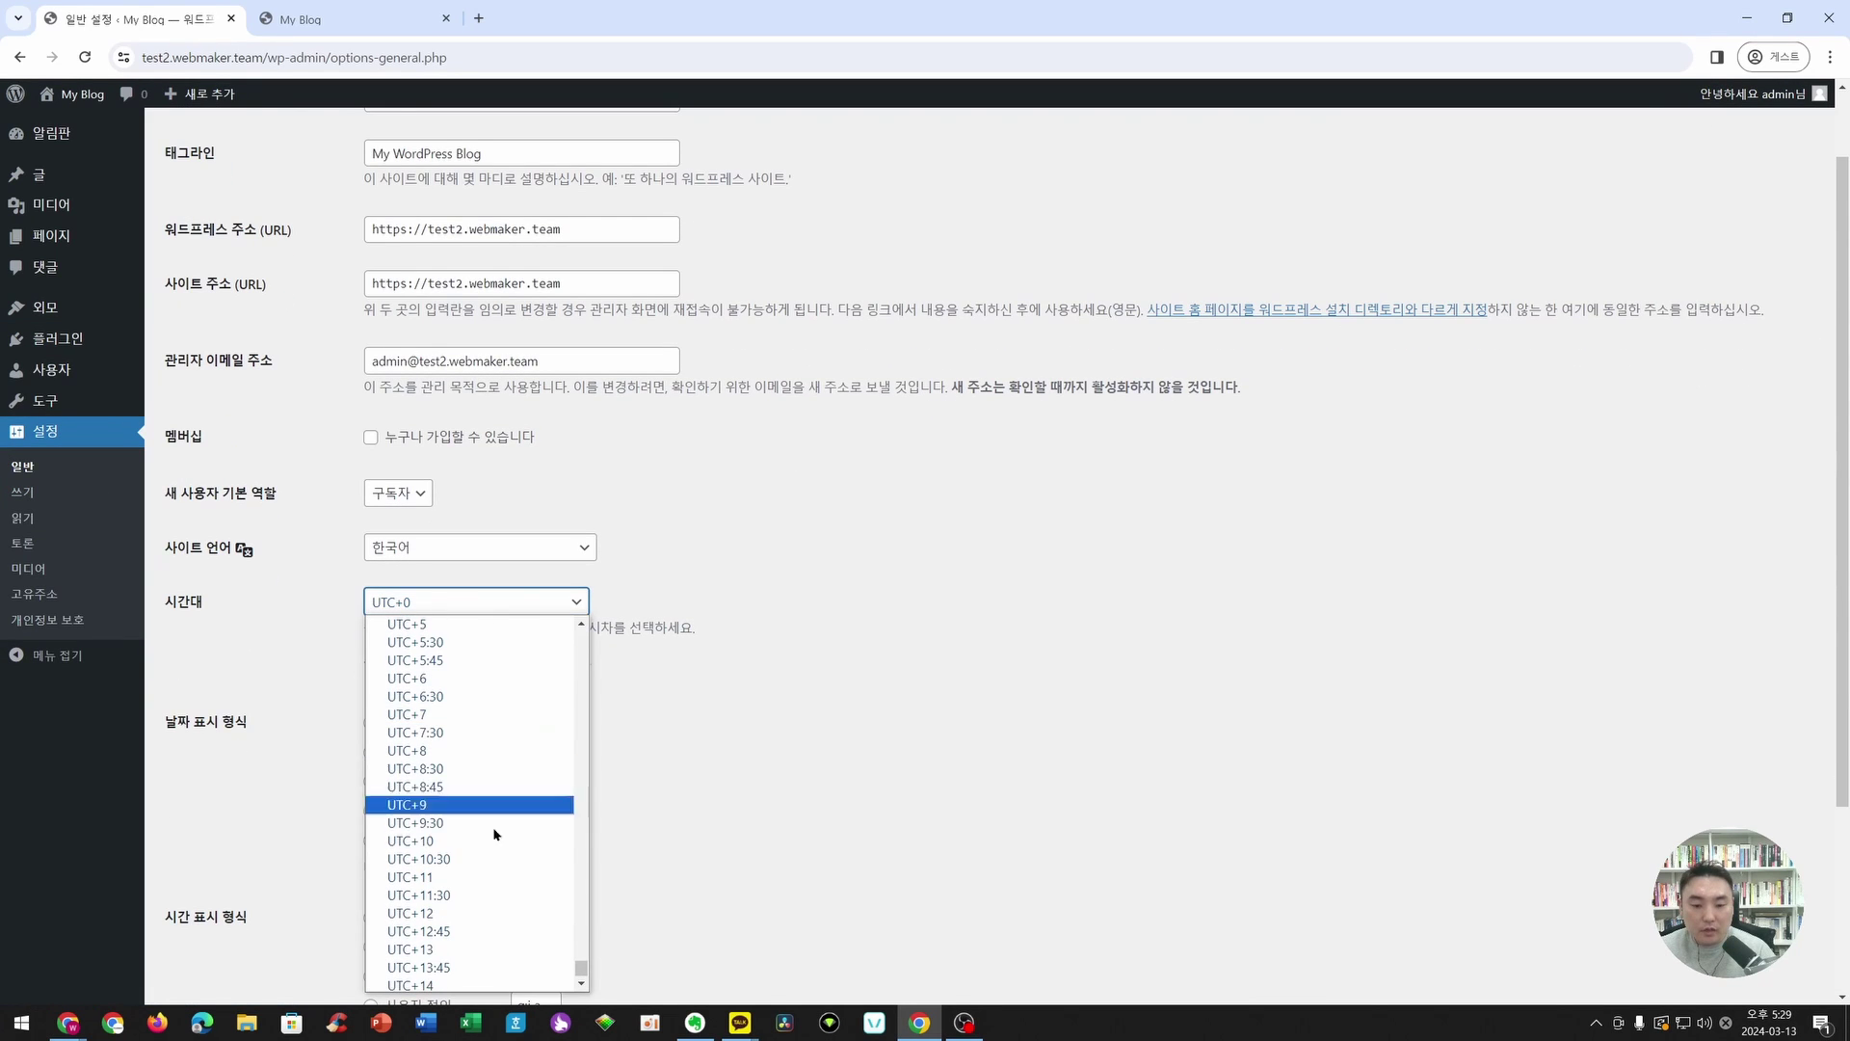
click(419, 805)
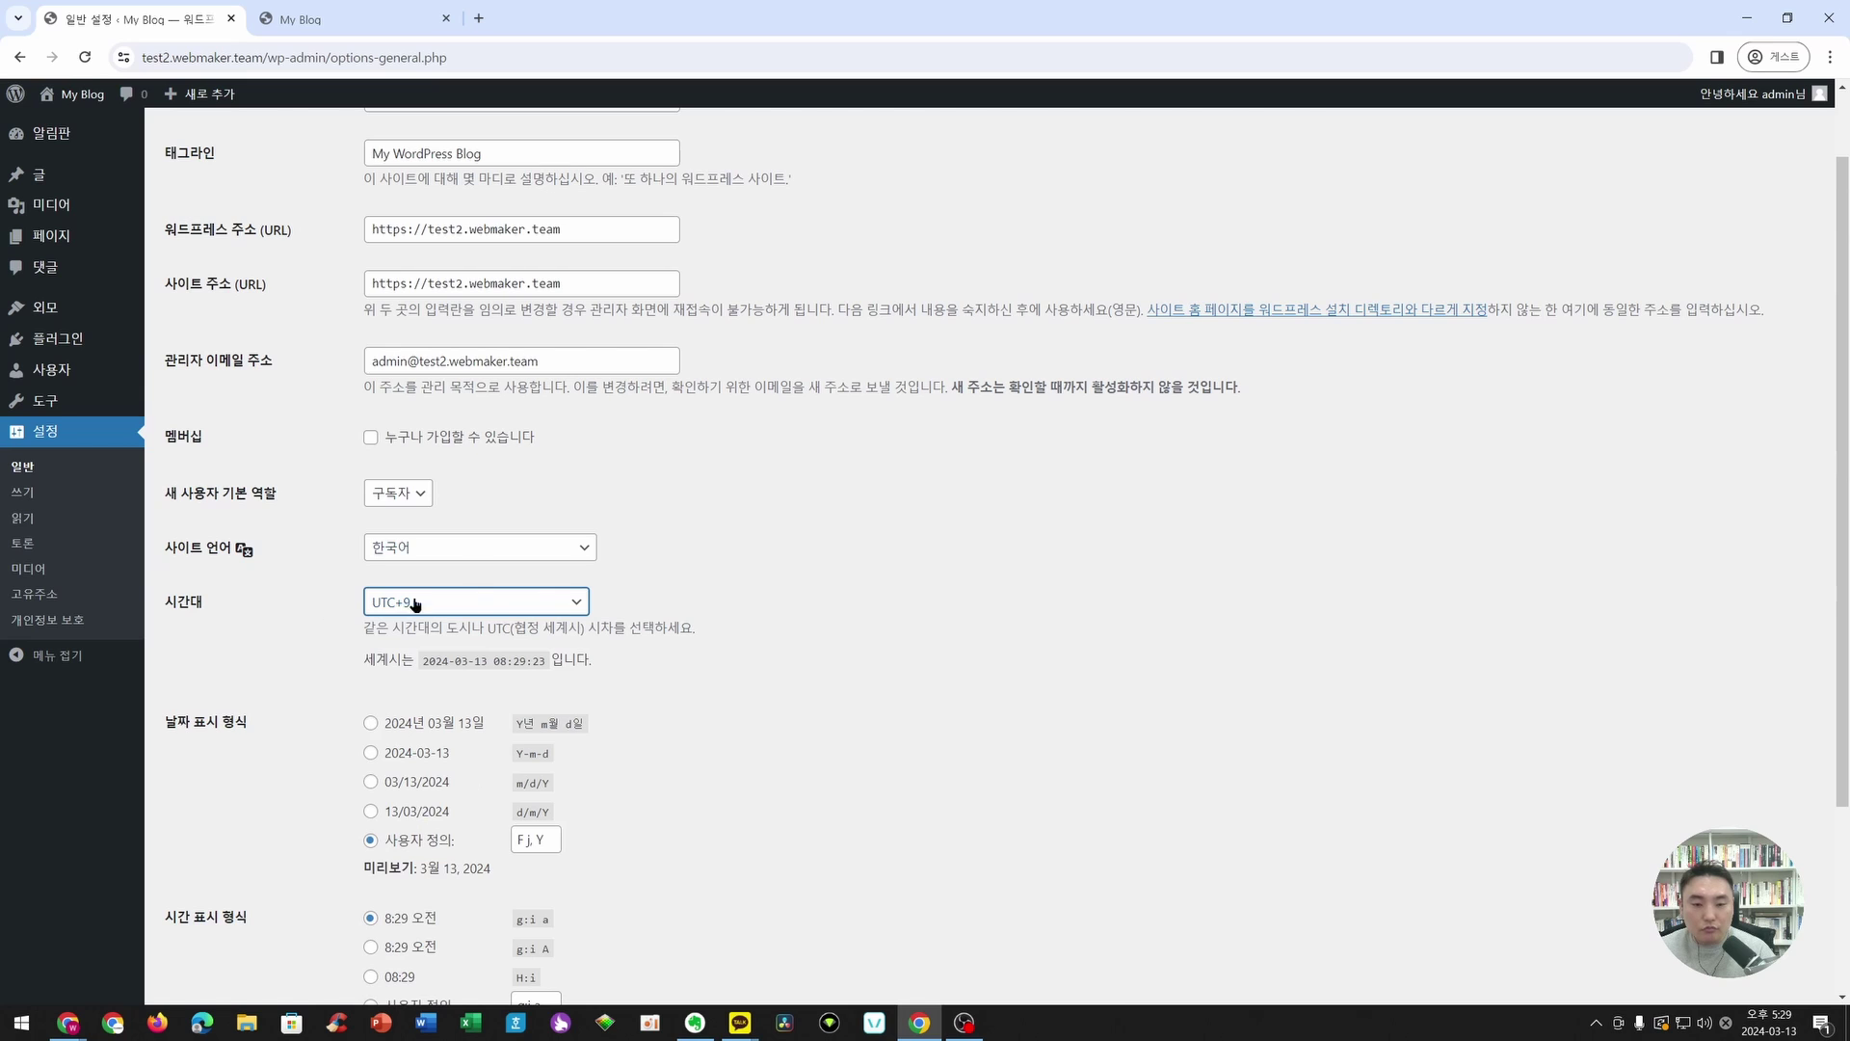
scroll(415, 602, down, 3)
click(222, 909)
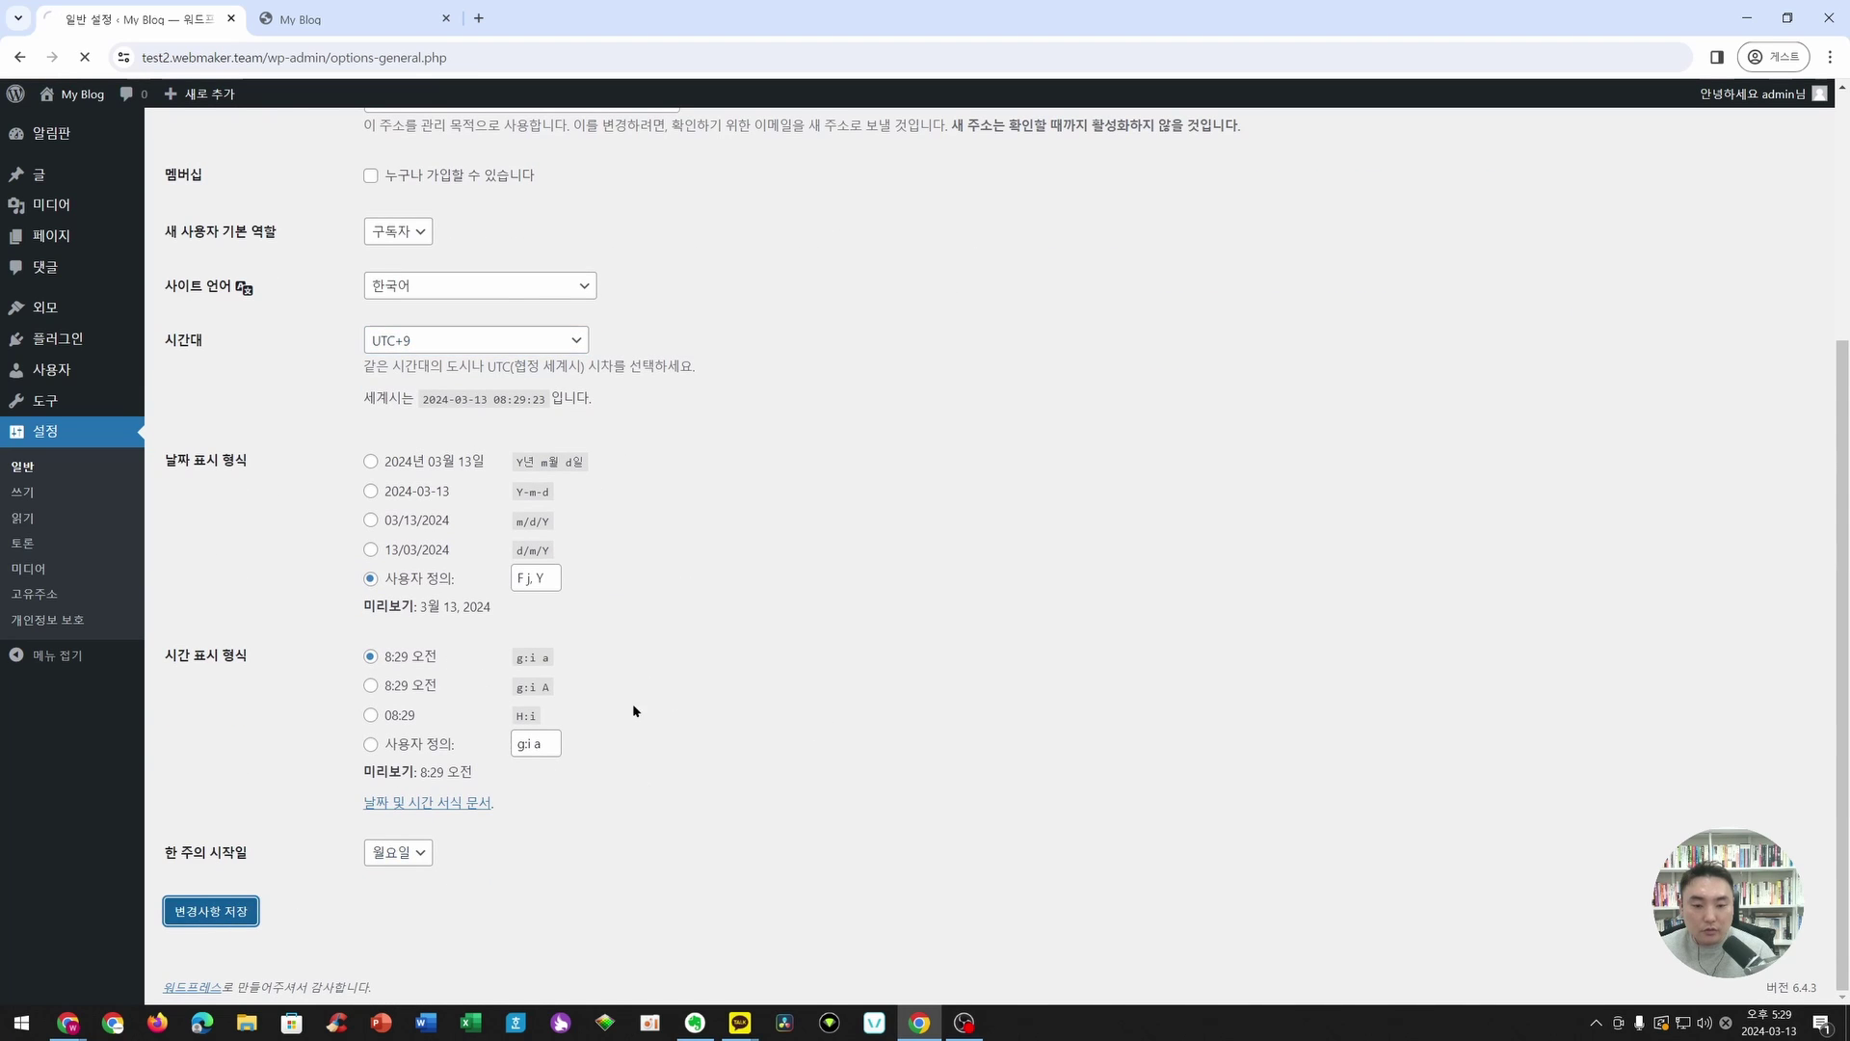
- Save the reading settings with search engines discouraged and switch permalinks to Post name (글 이름)
click(44, 521)
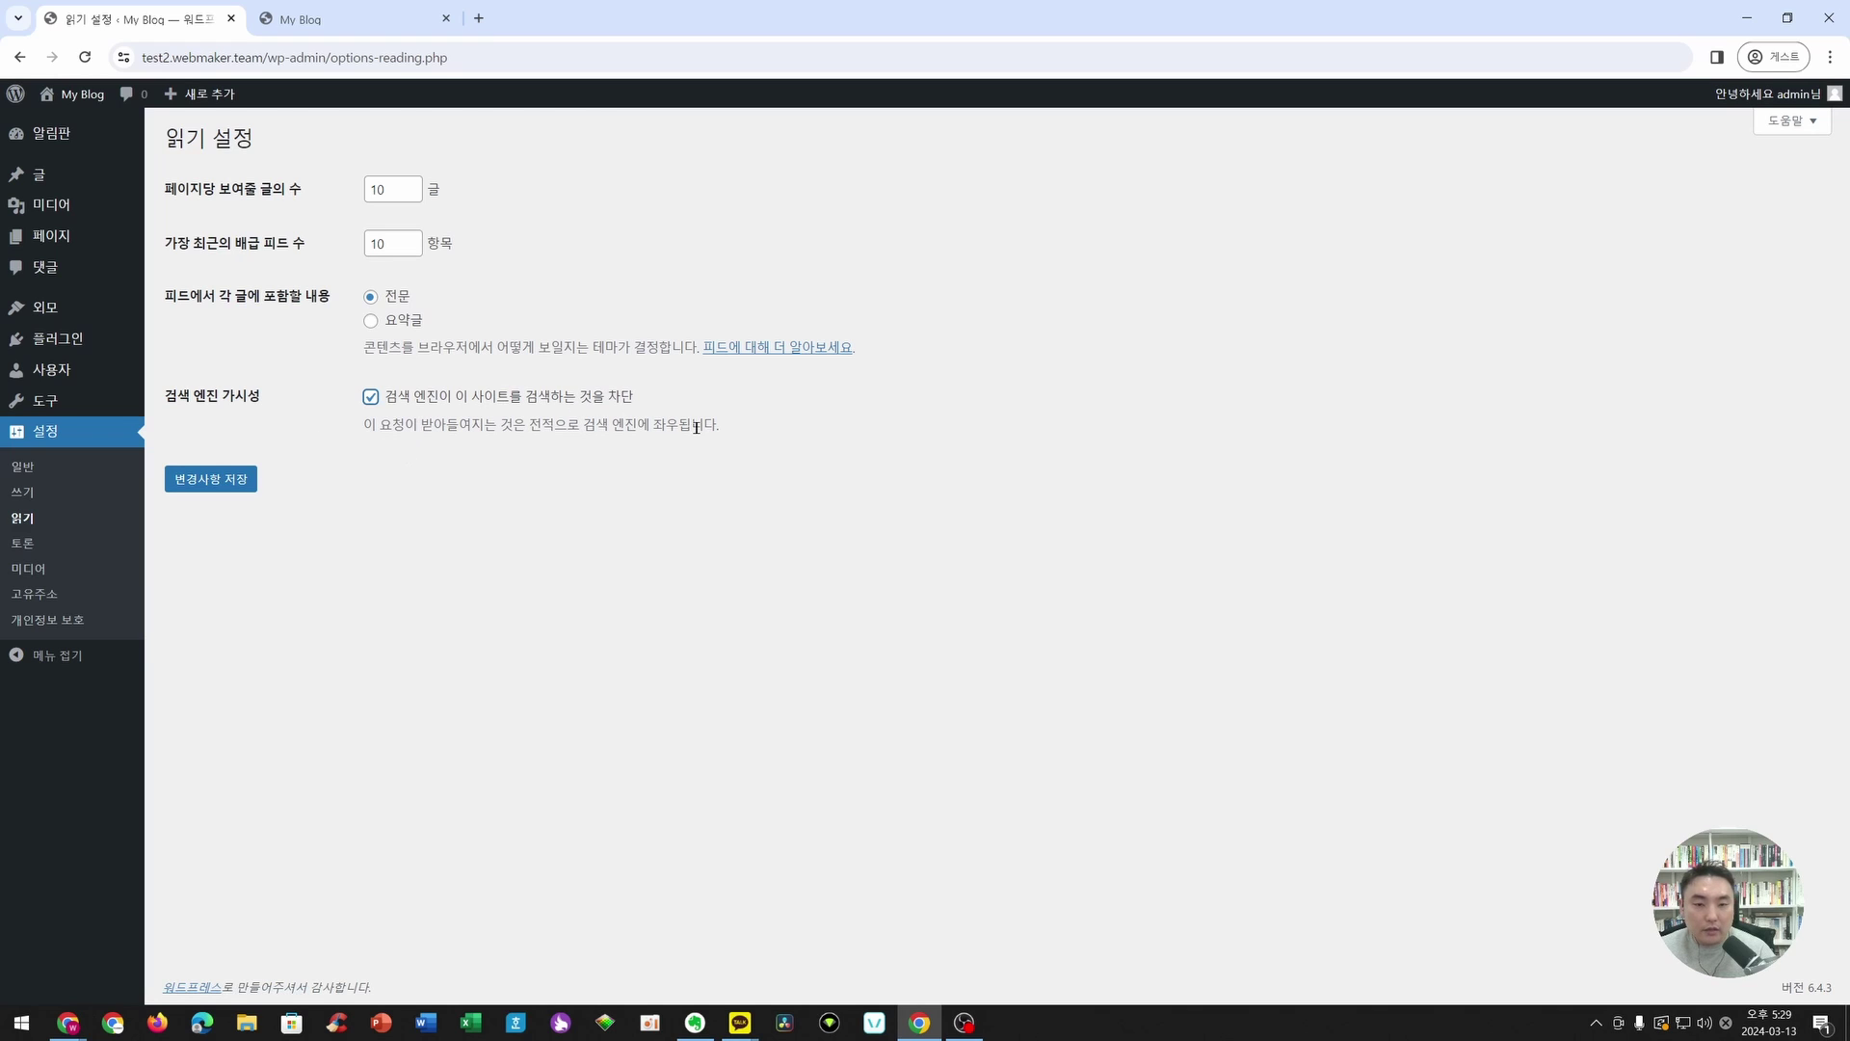
click(253, 477)
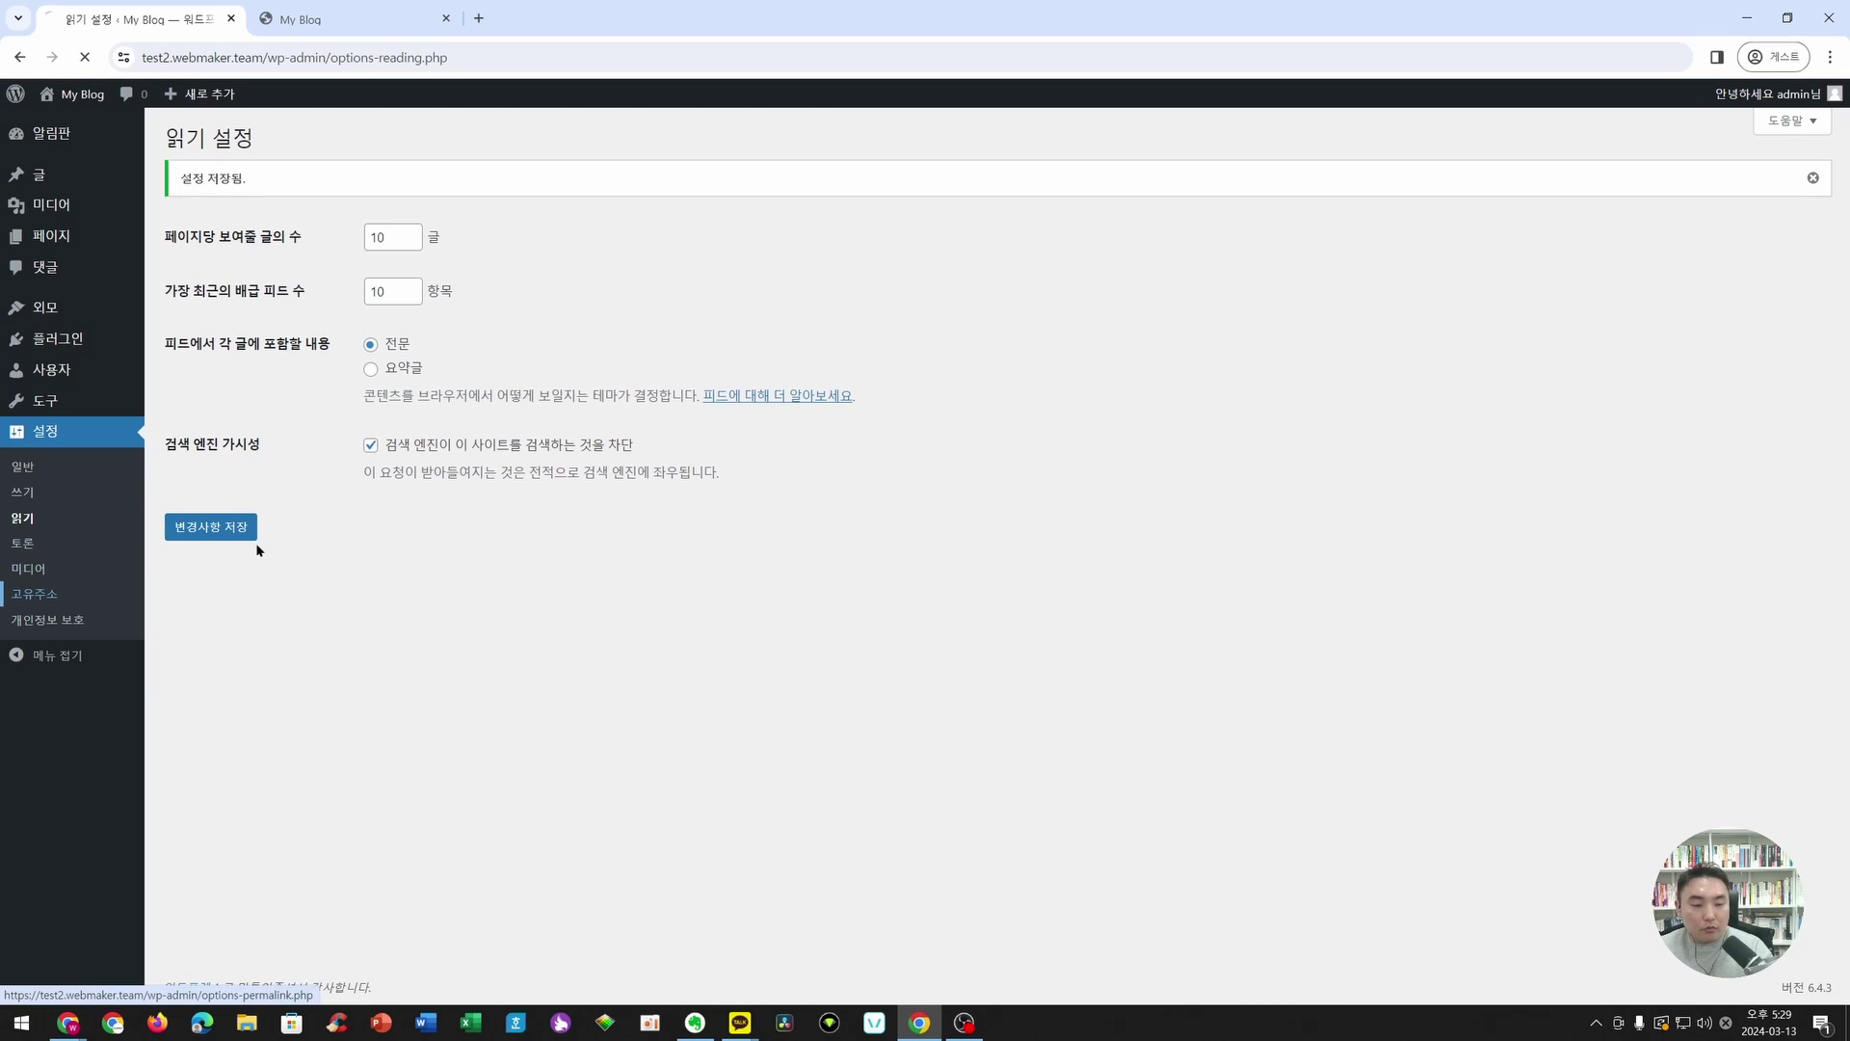
click(361, 536)
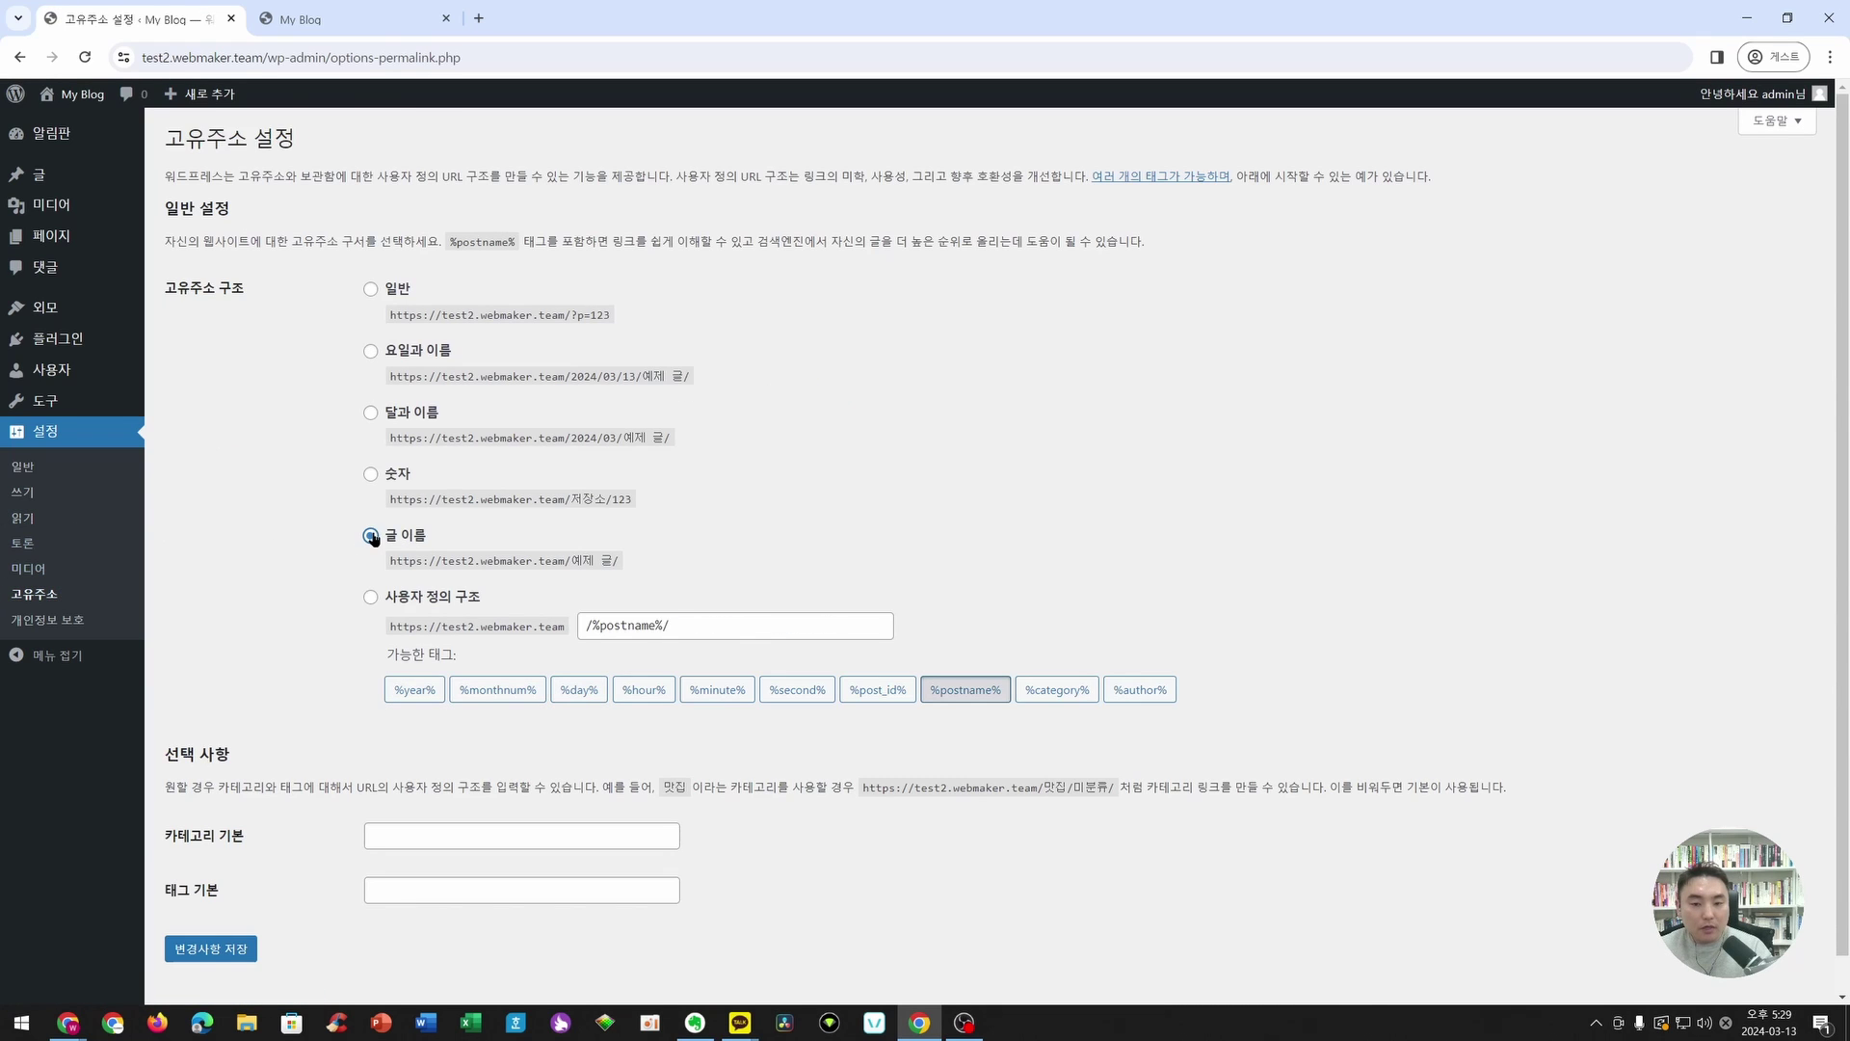
click(211, 949)
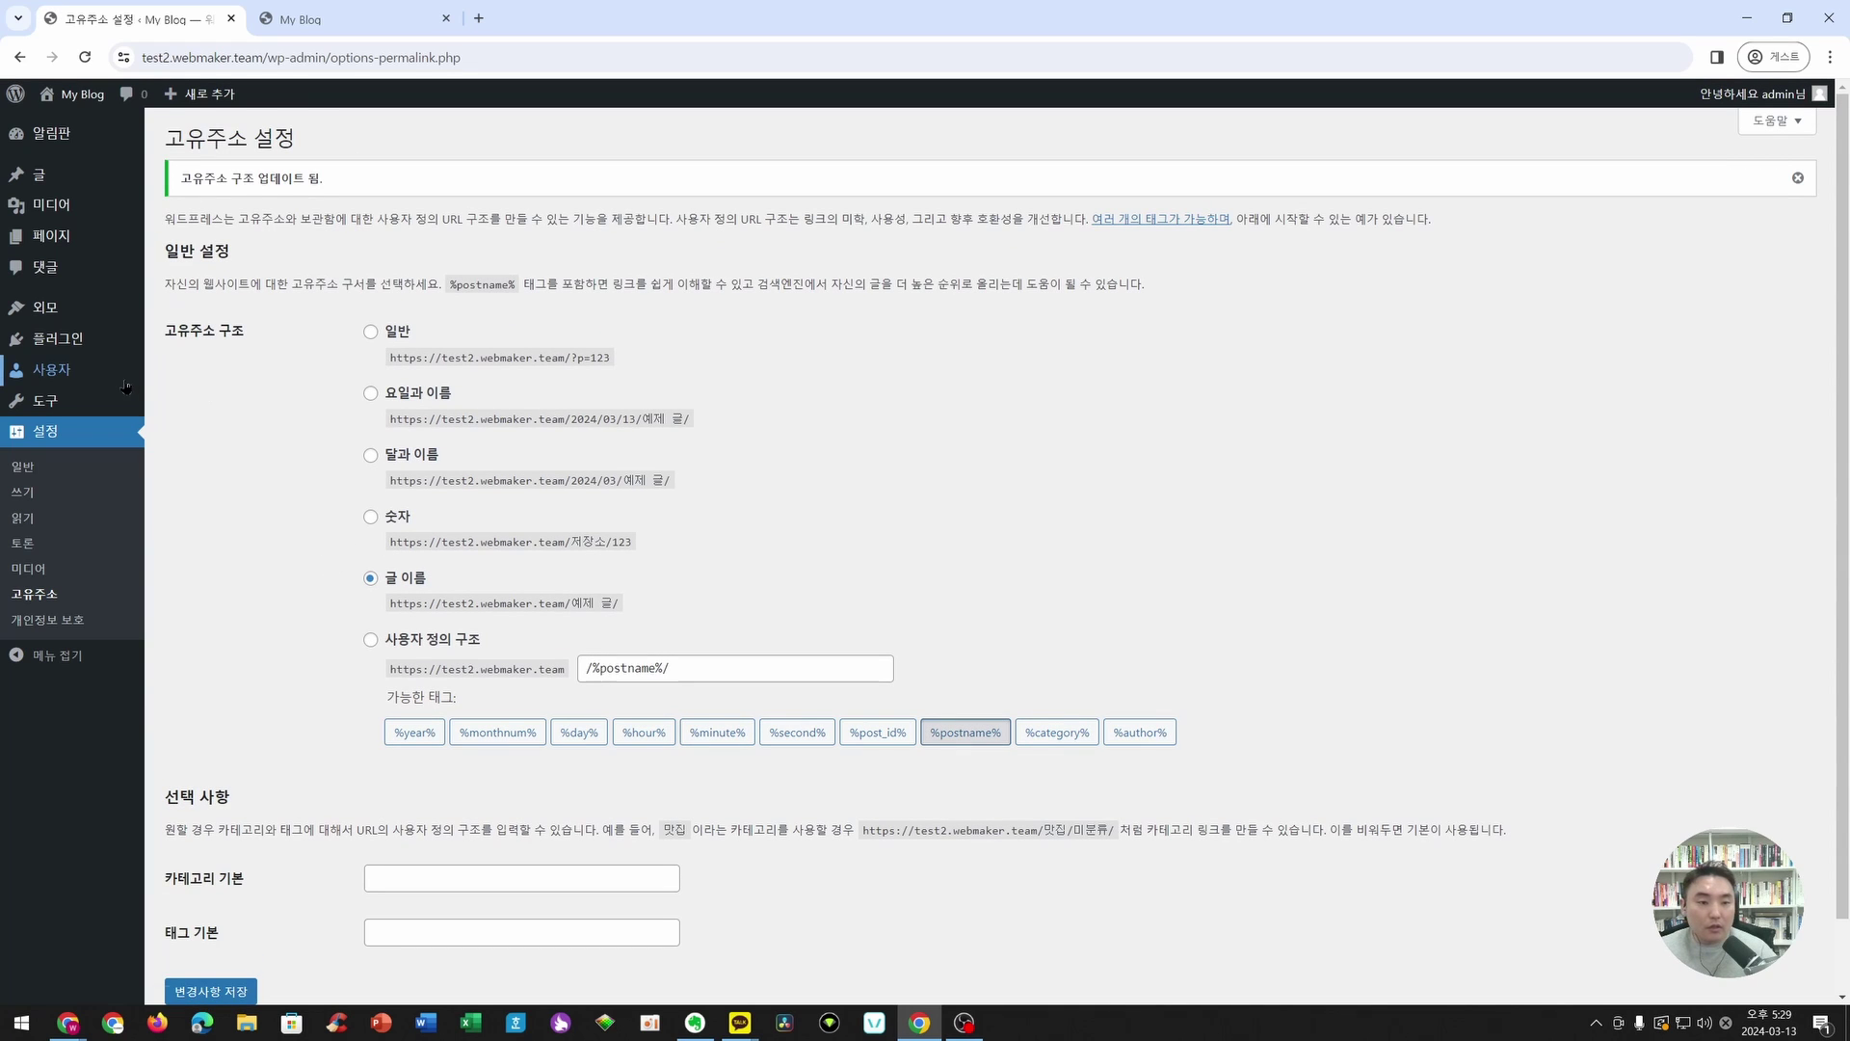
click(99, 307)
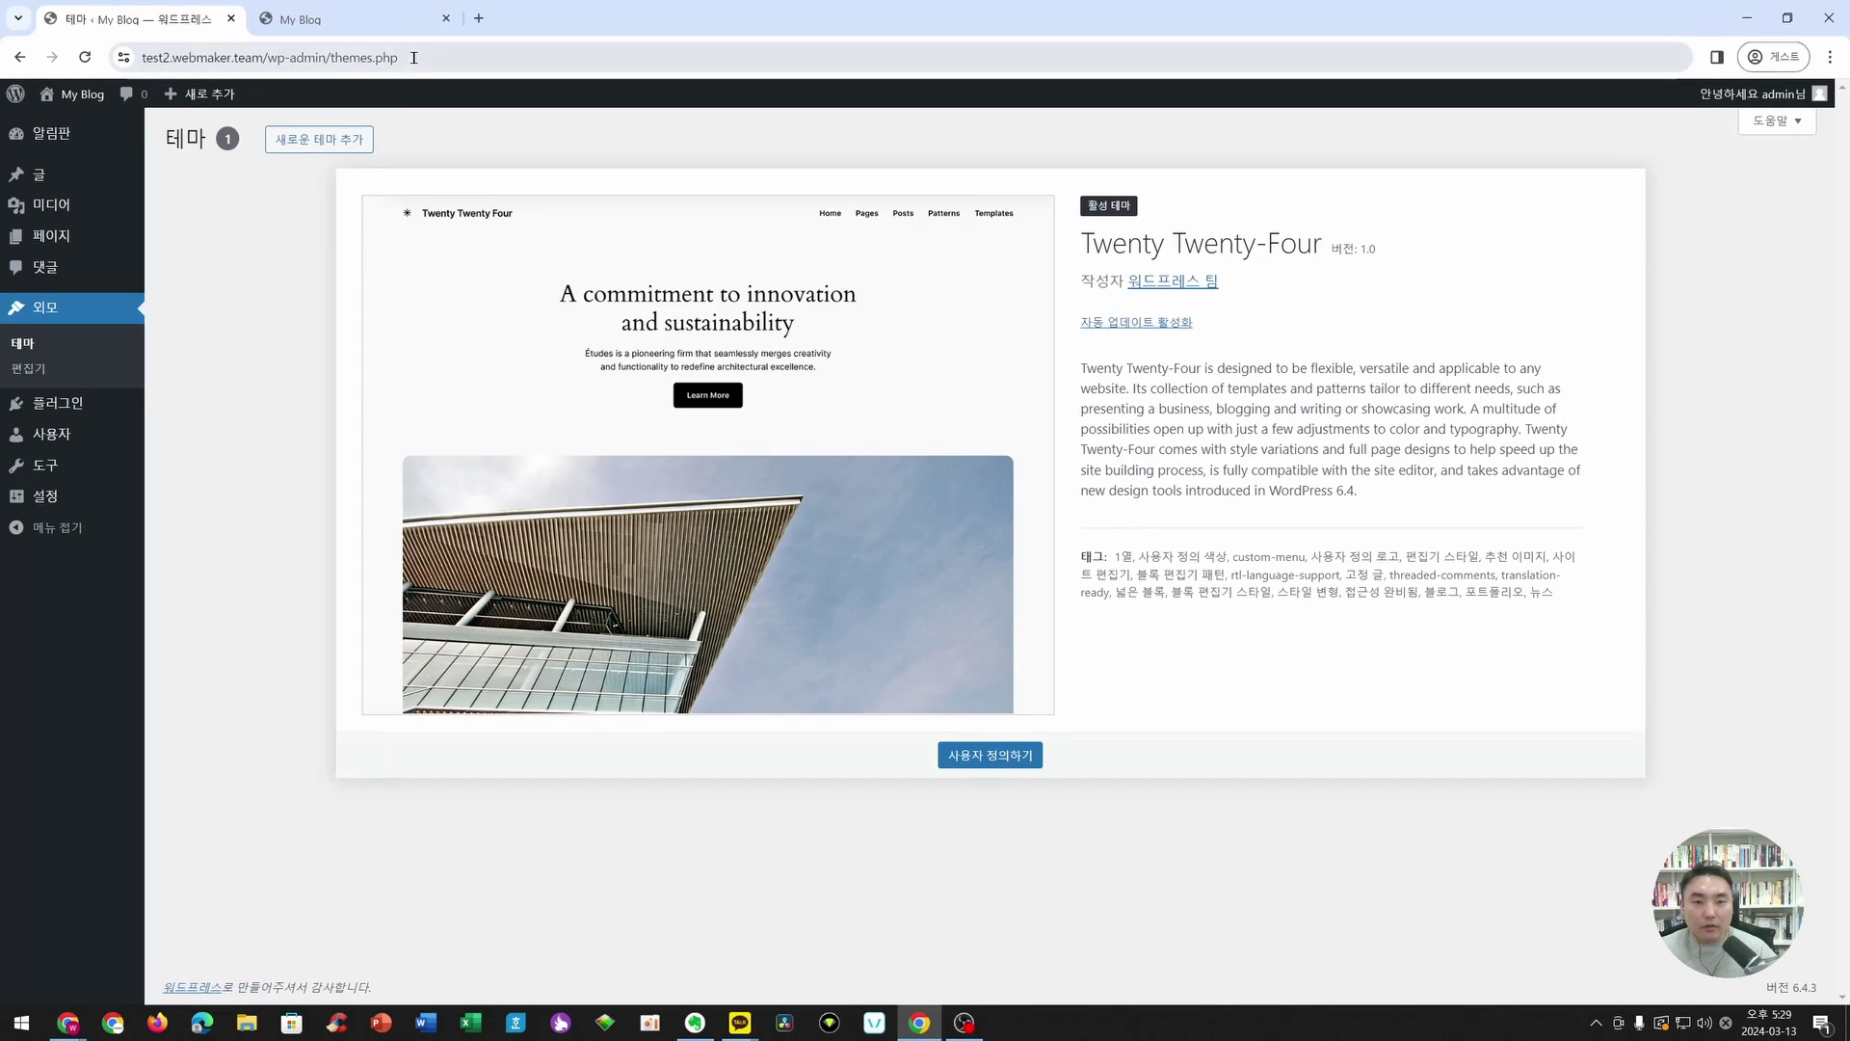
- Search the theme directory for 'wp travel monster', then install and activate Travel Monster
click(337, 141)
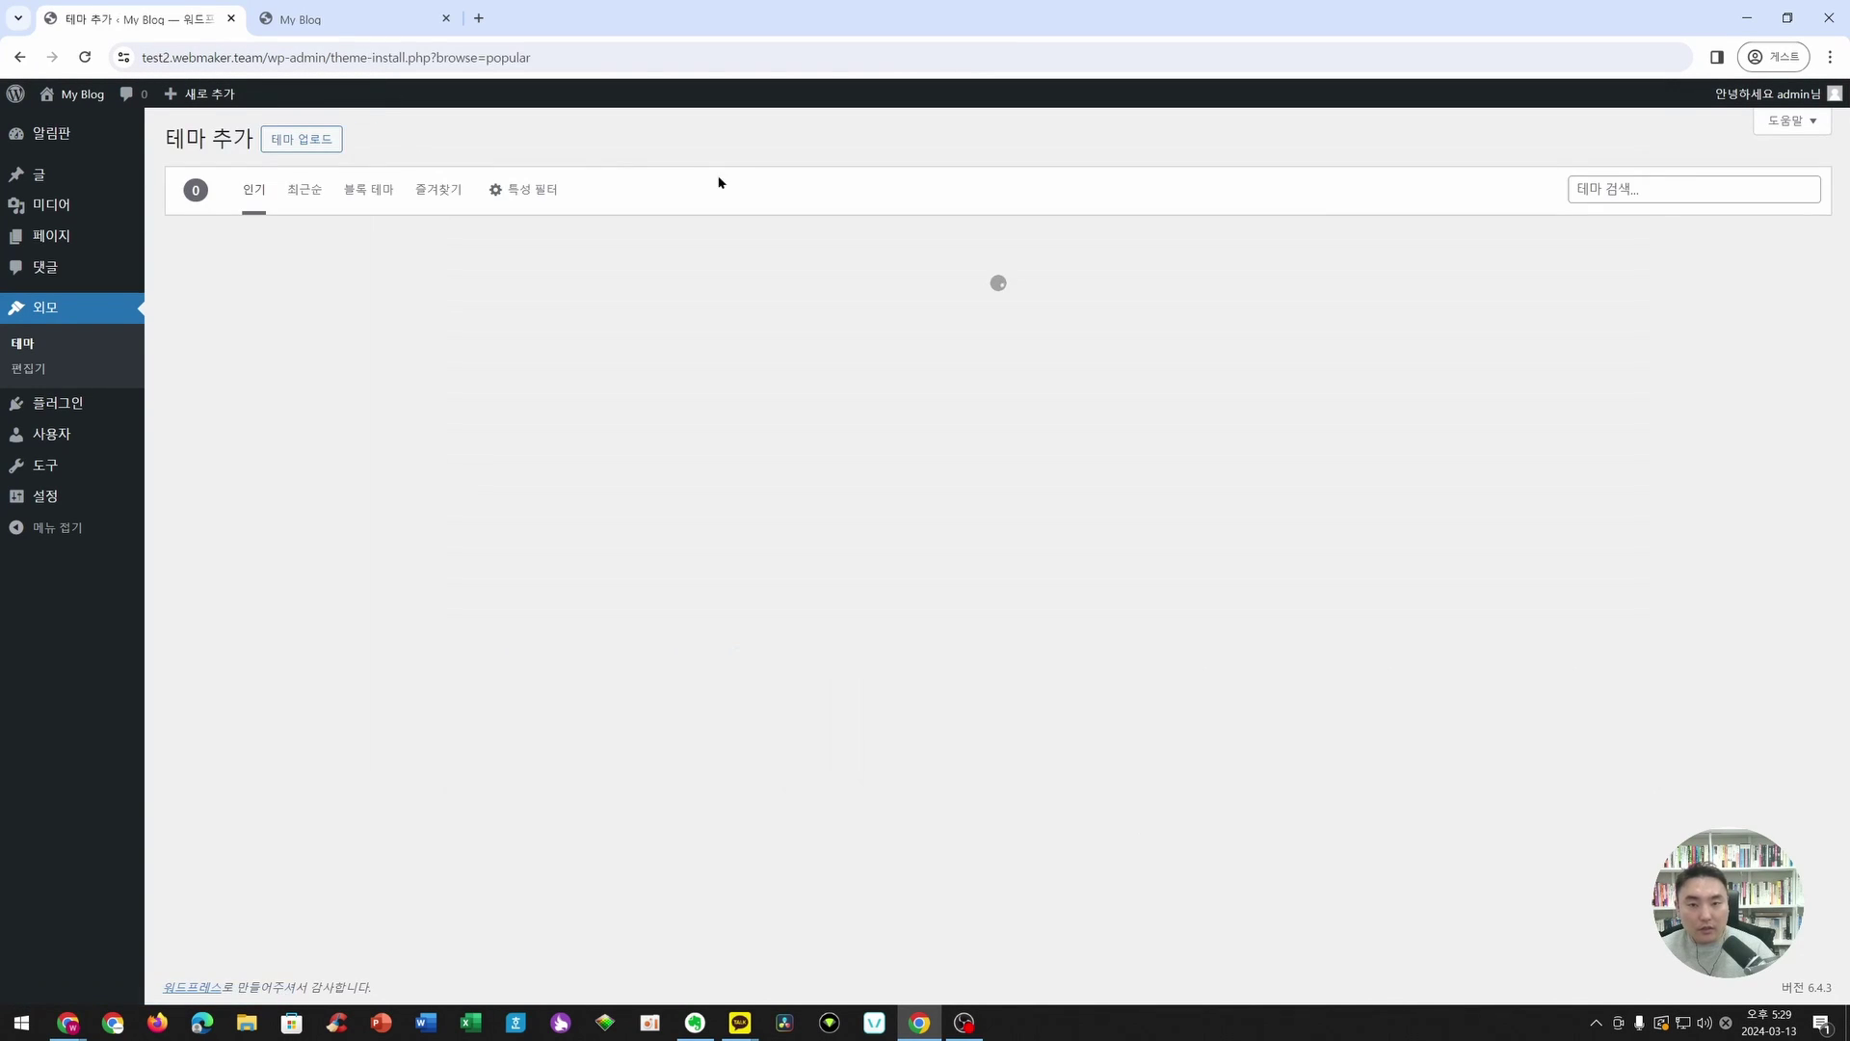
click(1673, 190)
text(wp travel monster)
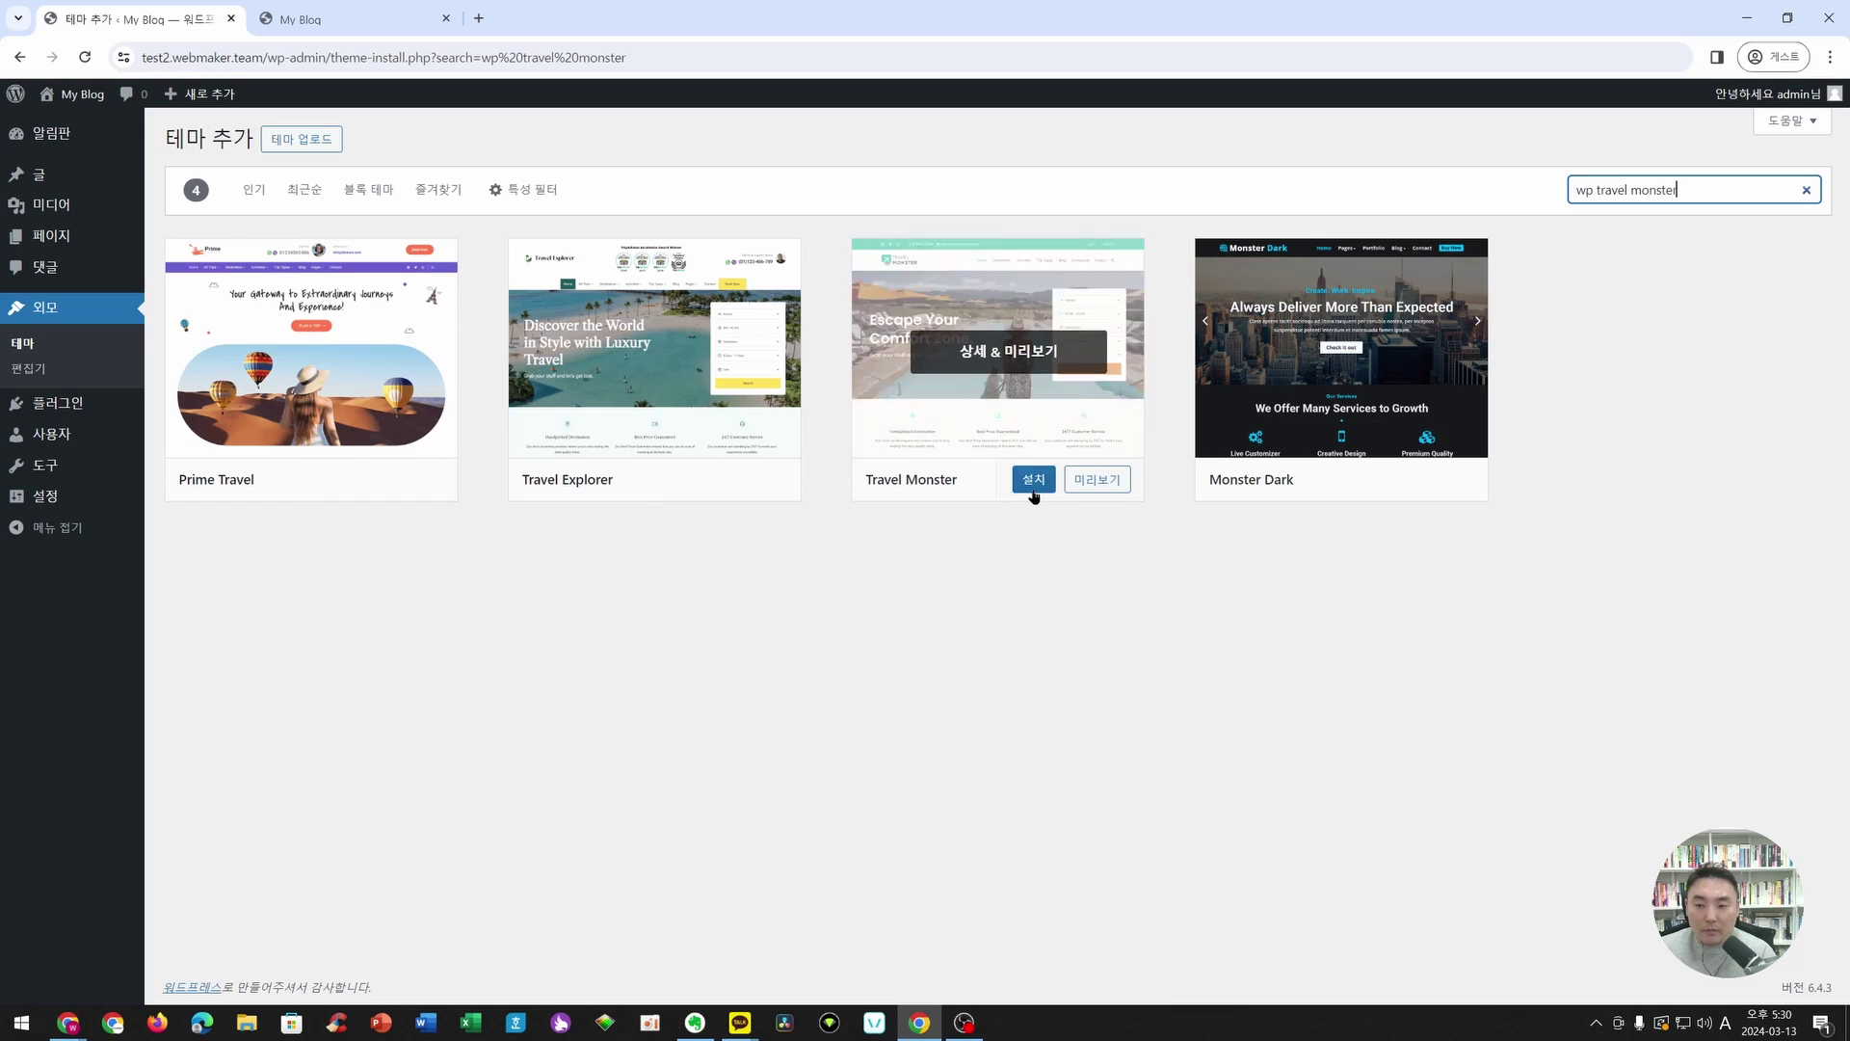
click(1033, 495)
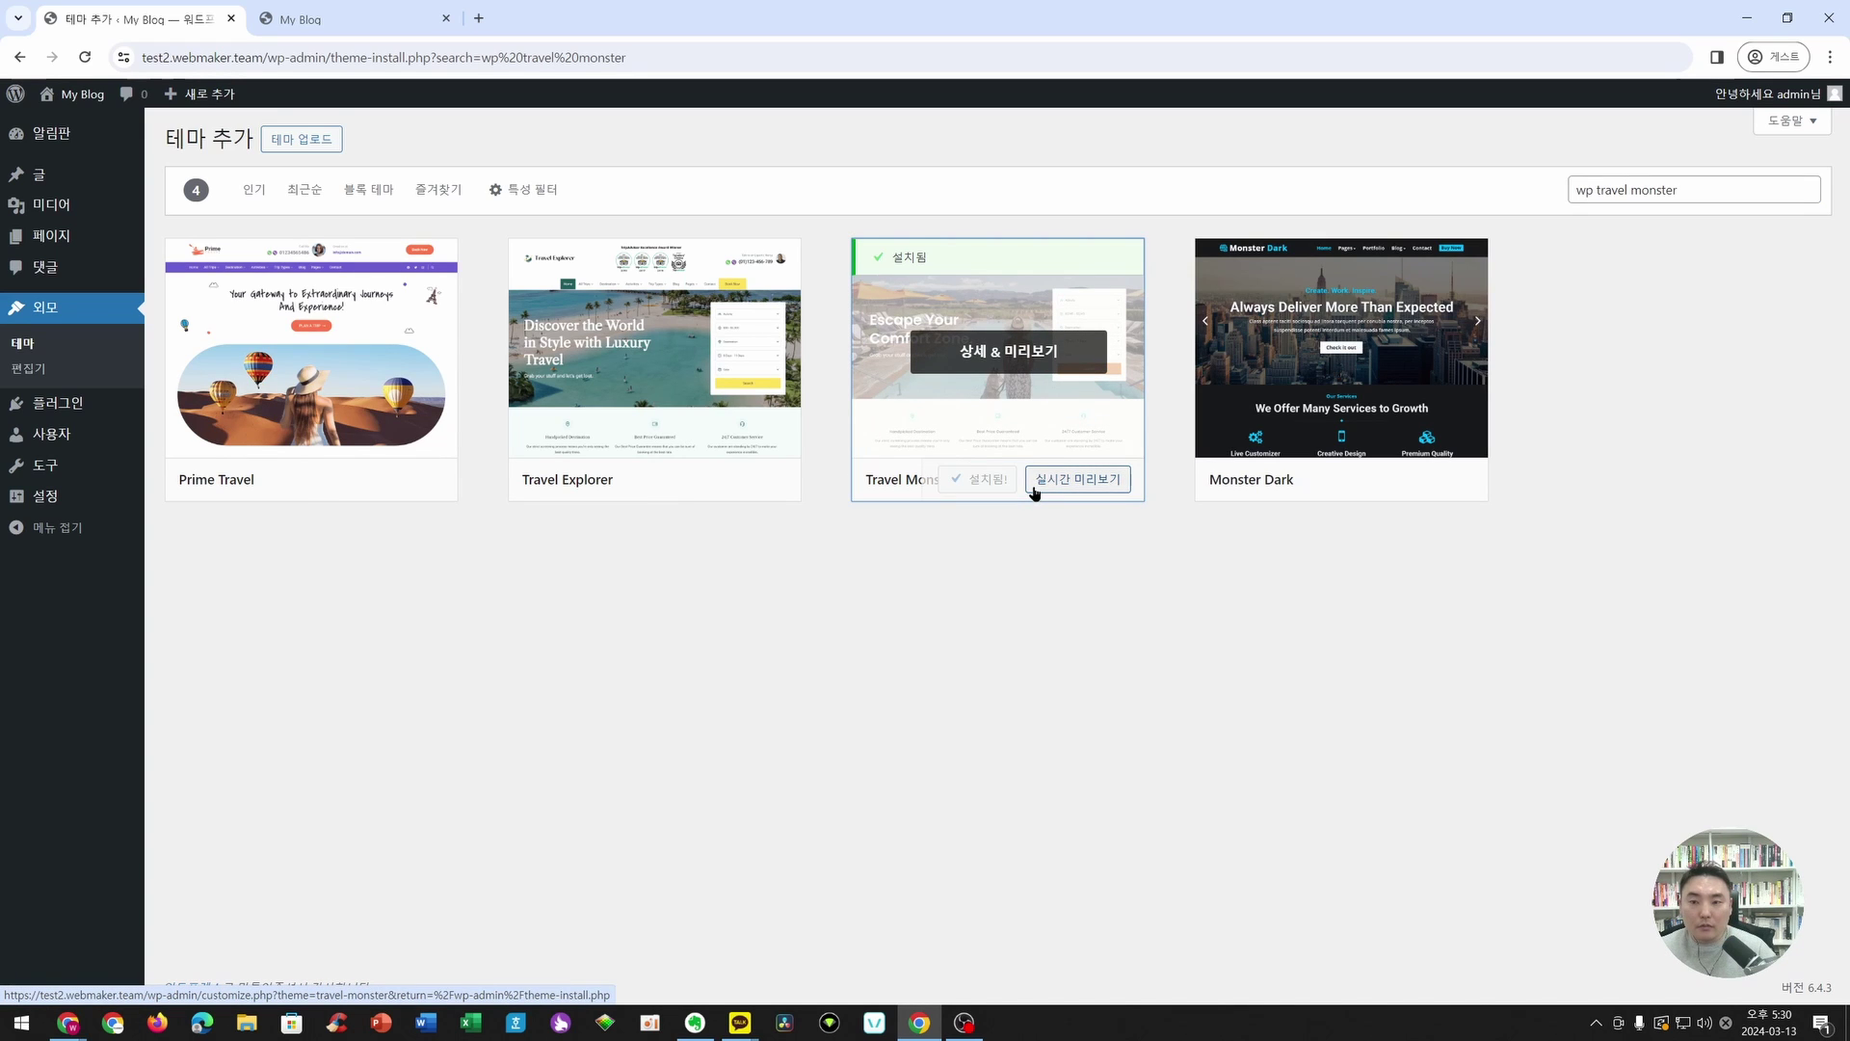
click(1000, 488)
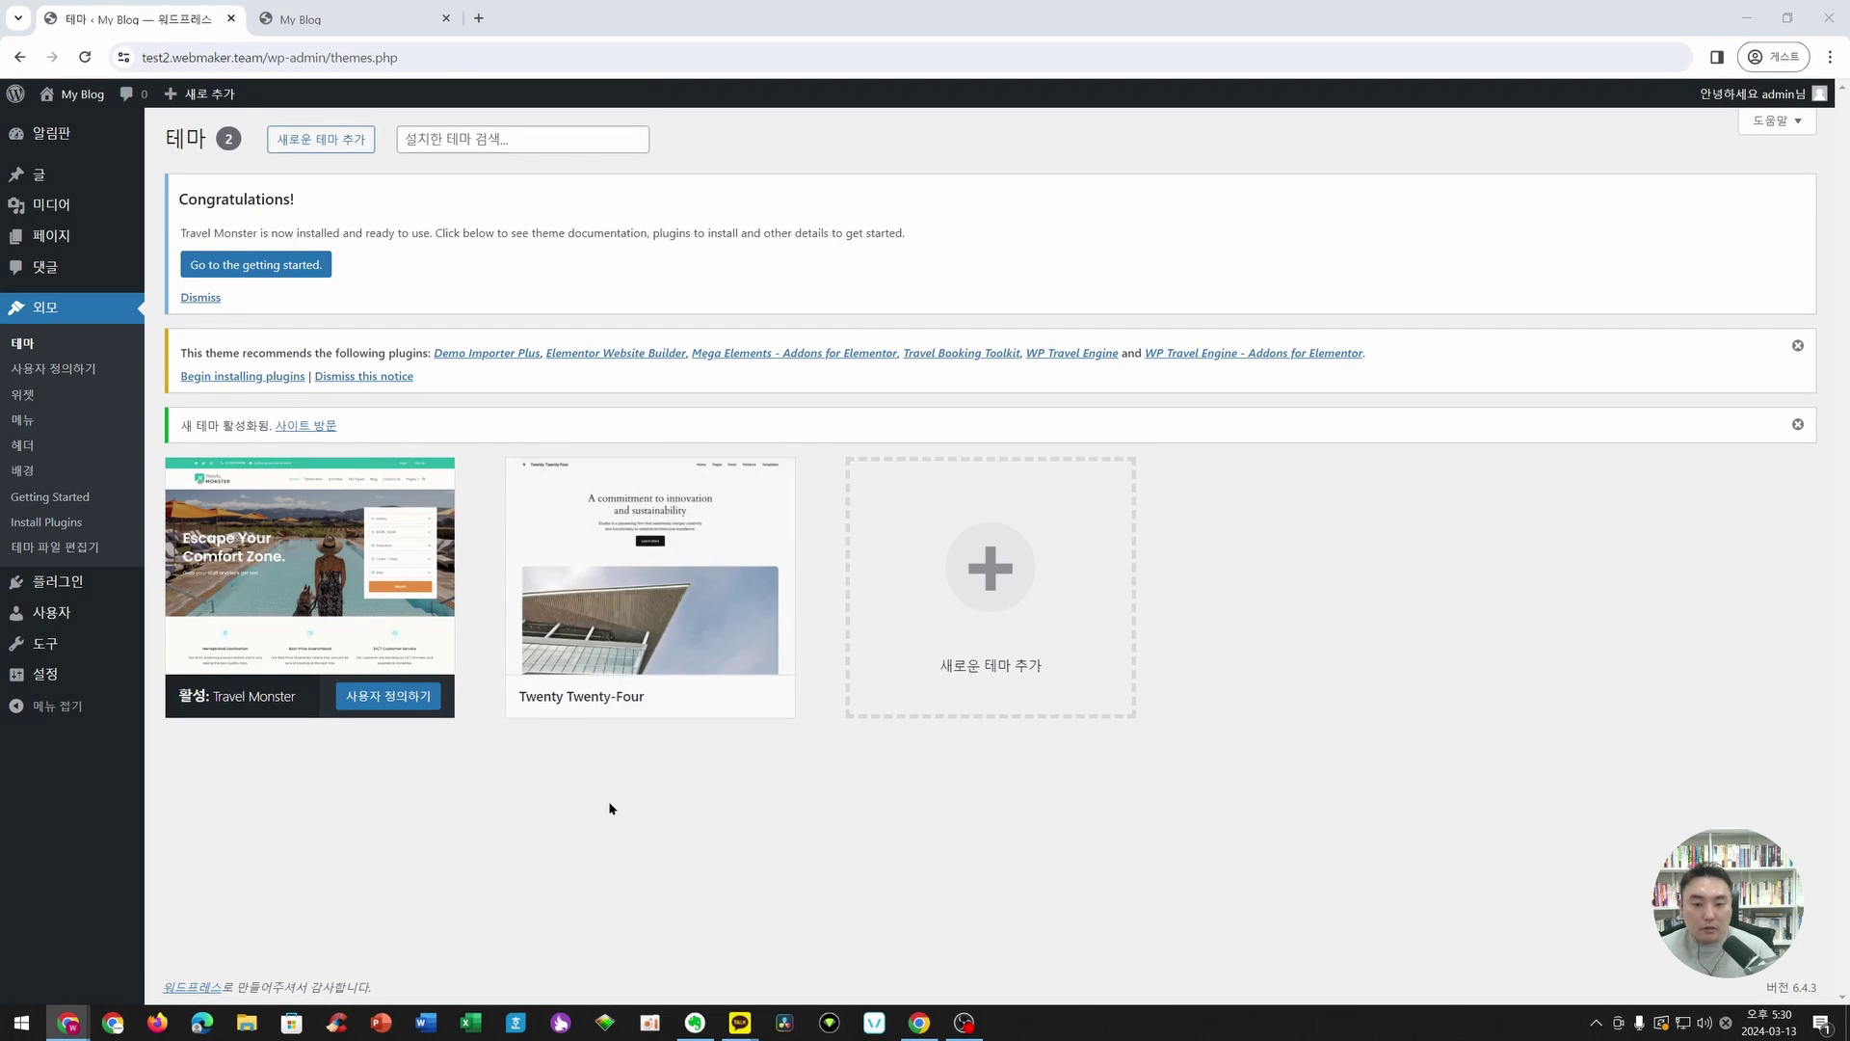
- Delete the Twenty Twenty-Four theme so Travel Monster is the only one
click(640, 576)
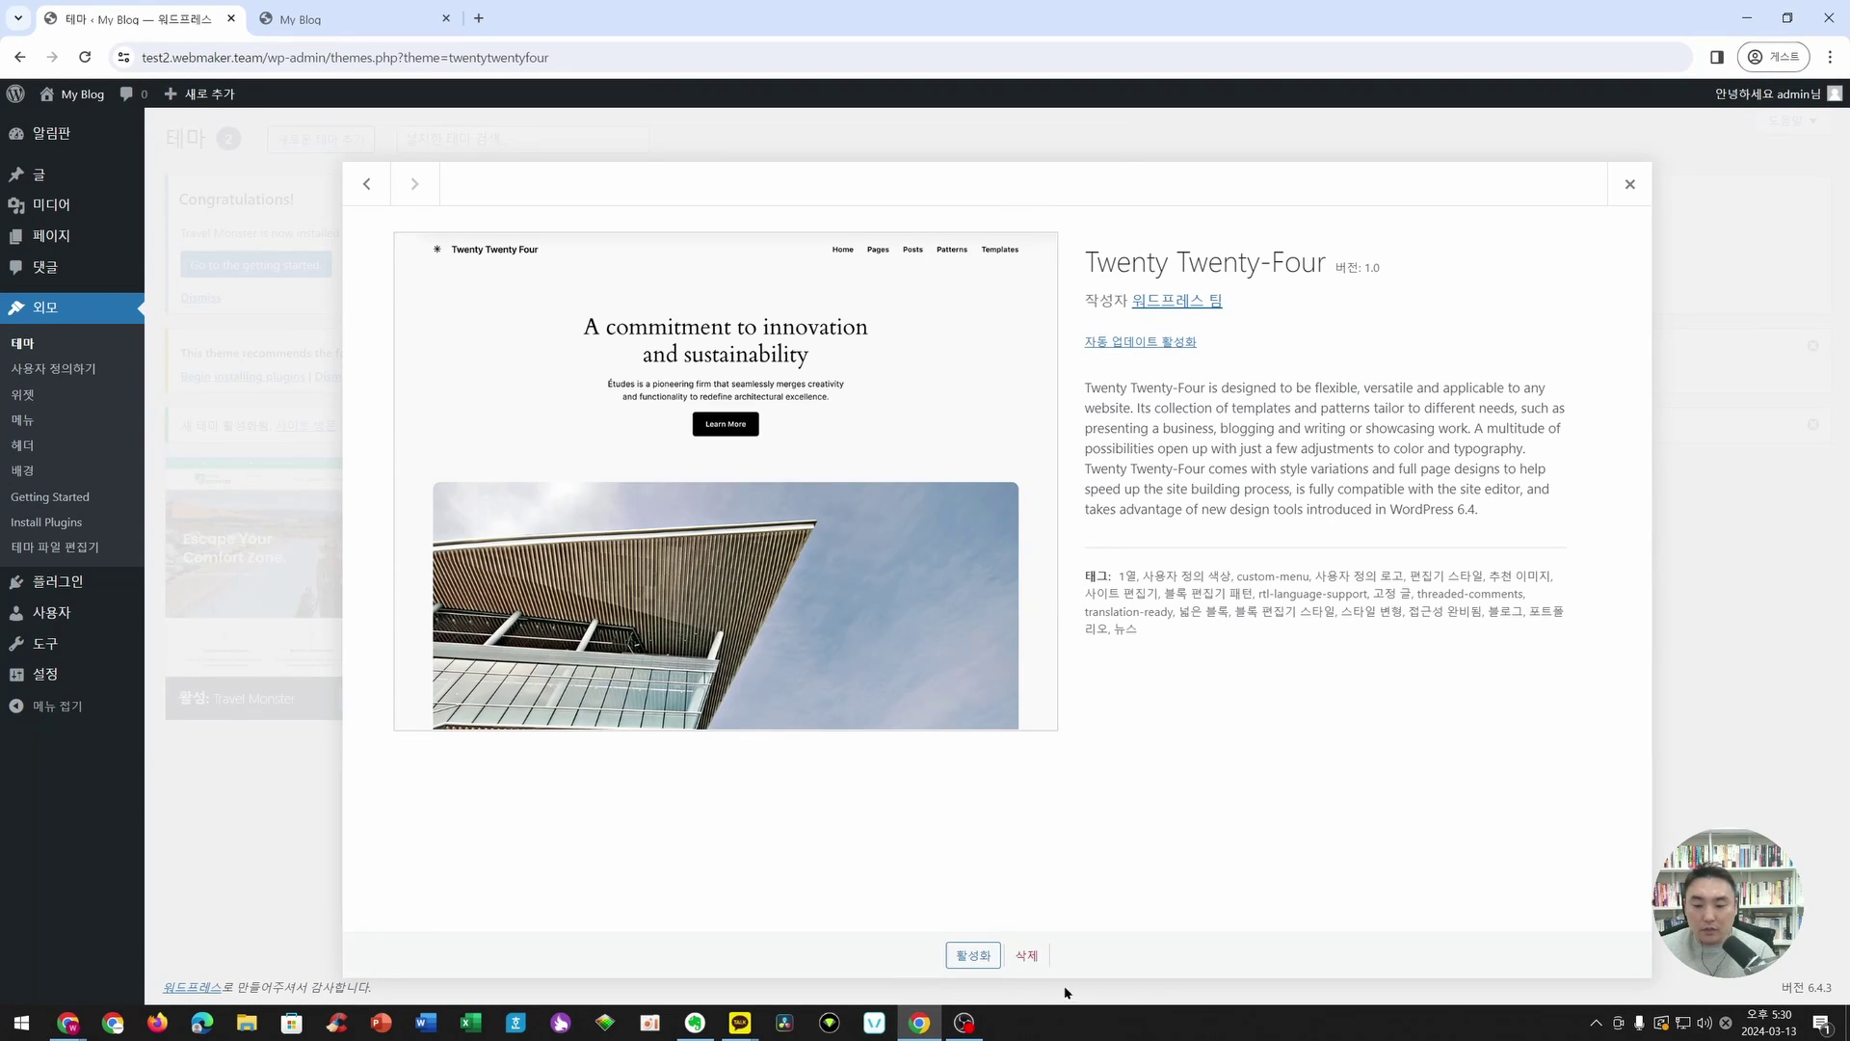
click(1026, 955)
key(Return)
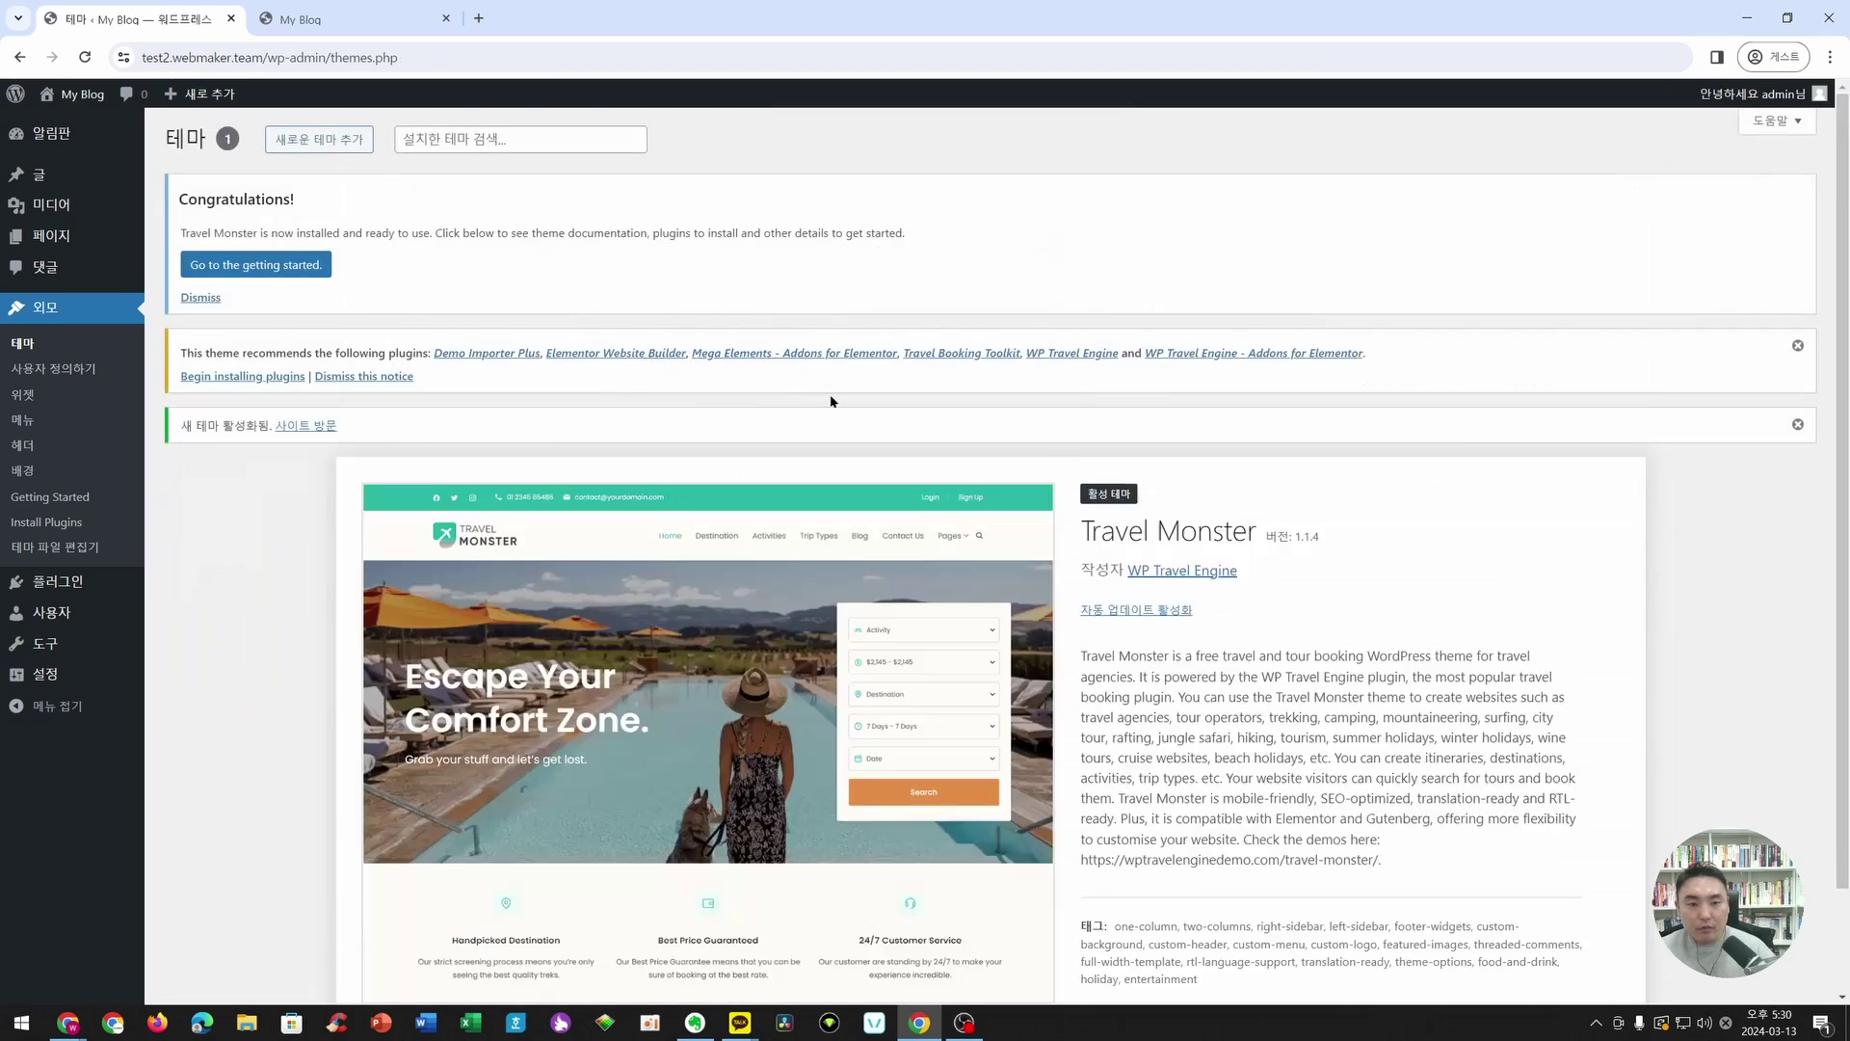
scroll(831, 400, down, 1)
scroll(675, 385, up, 1)
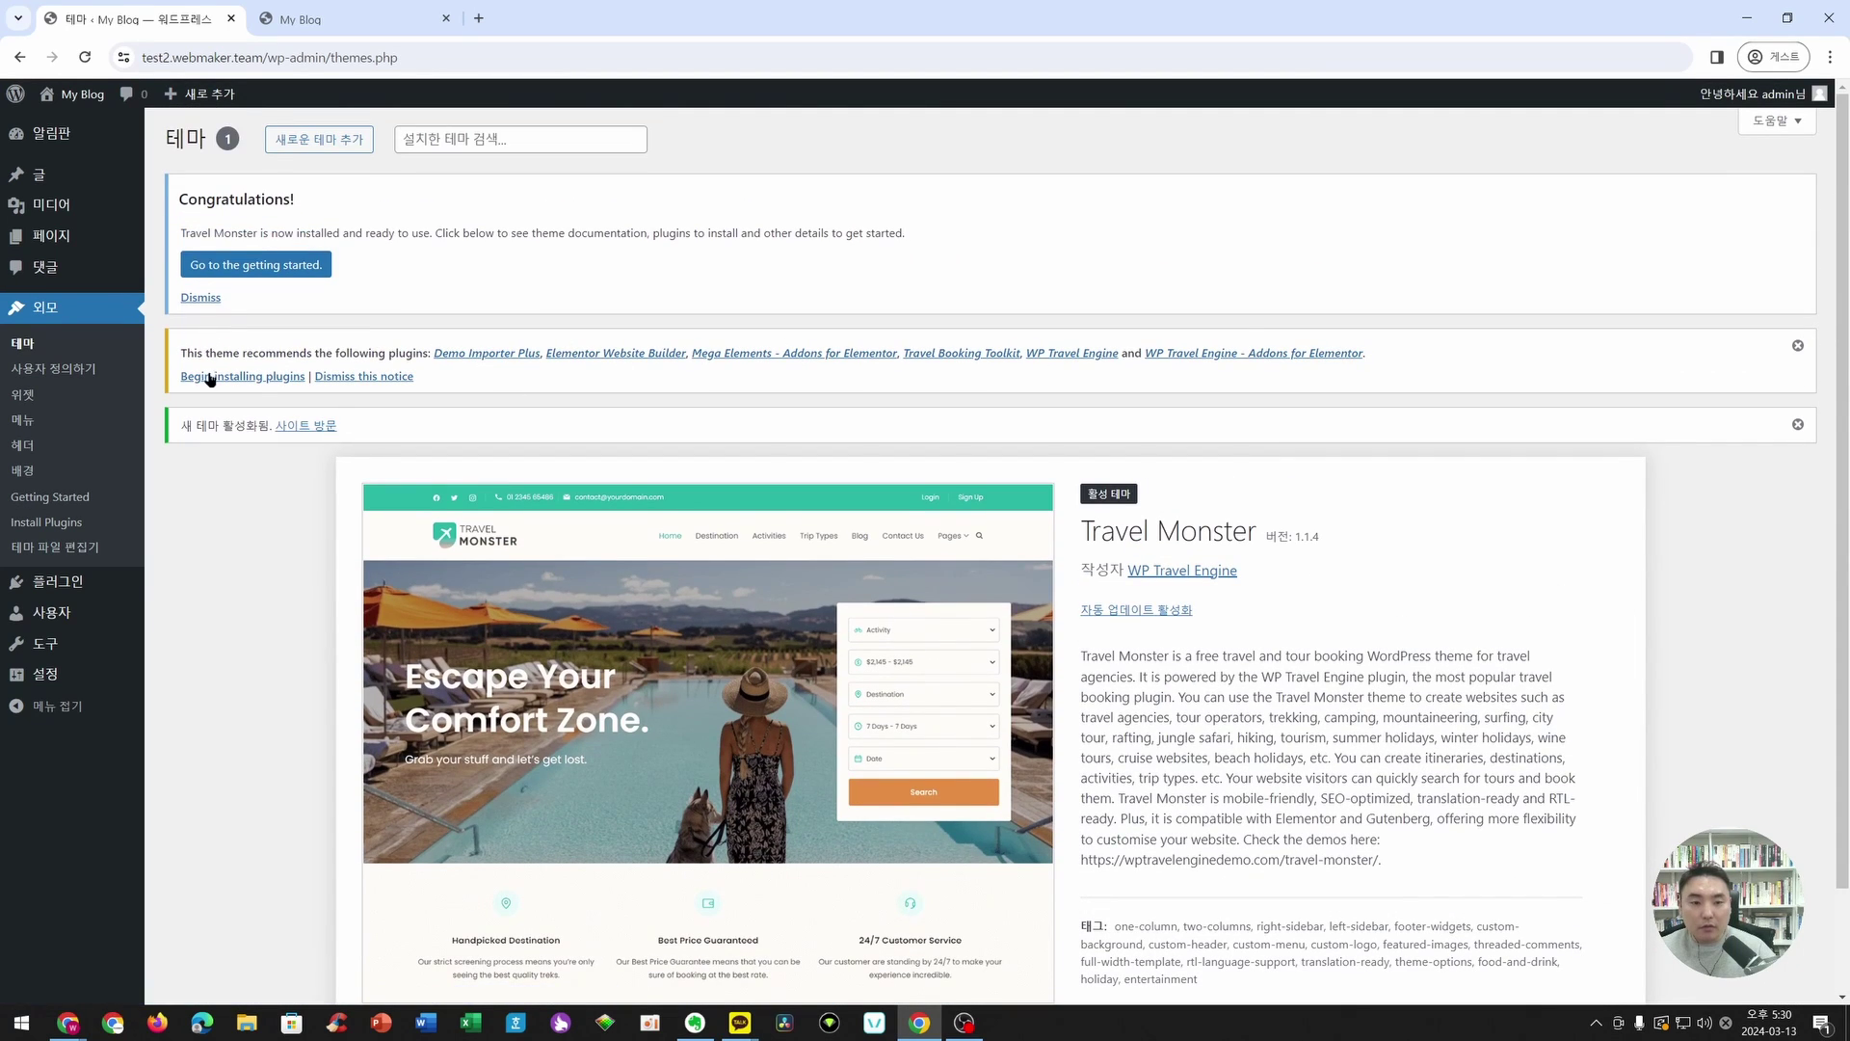
- Bulk-install all six plugins recommended by the Travel Monster theme
click(258, 377)
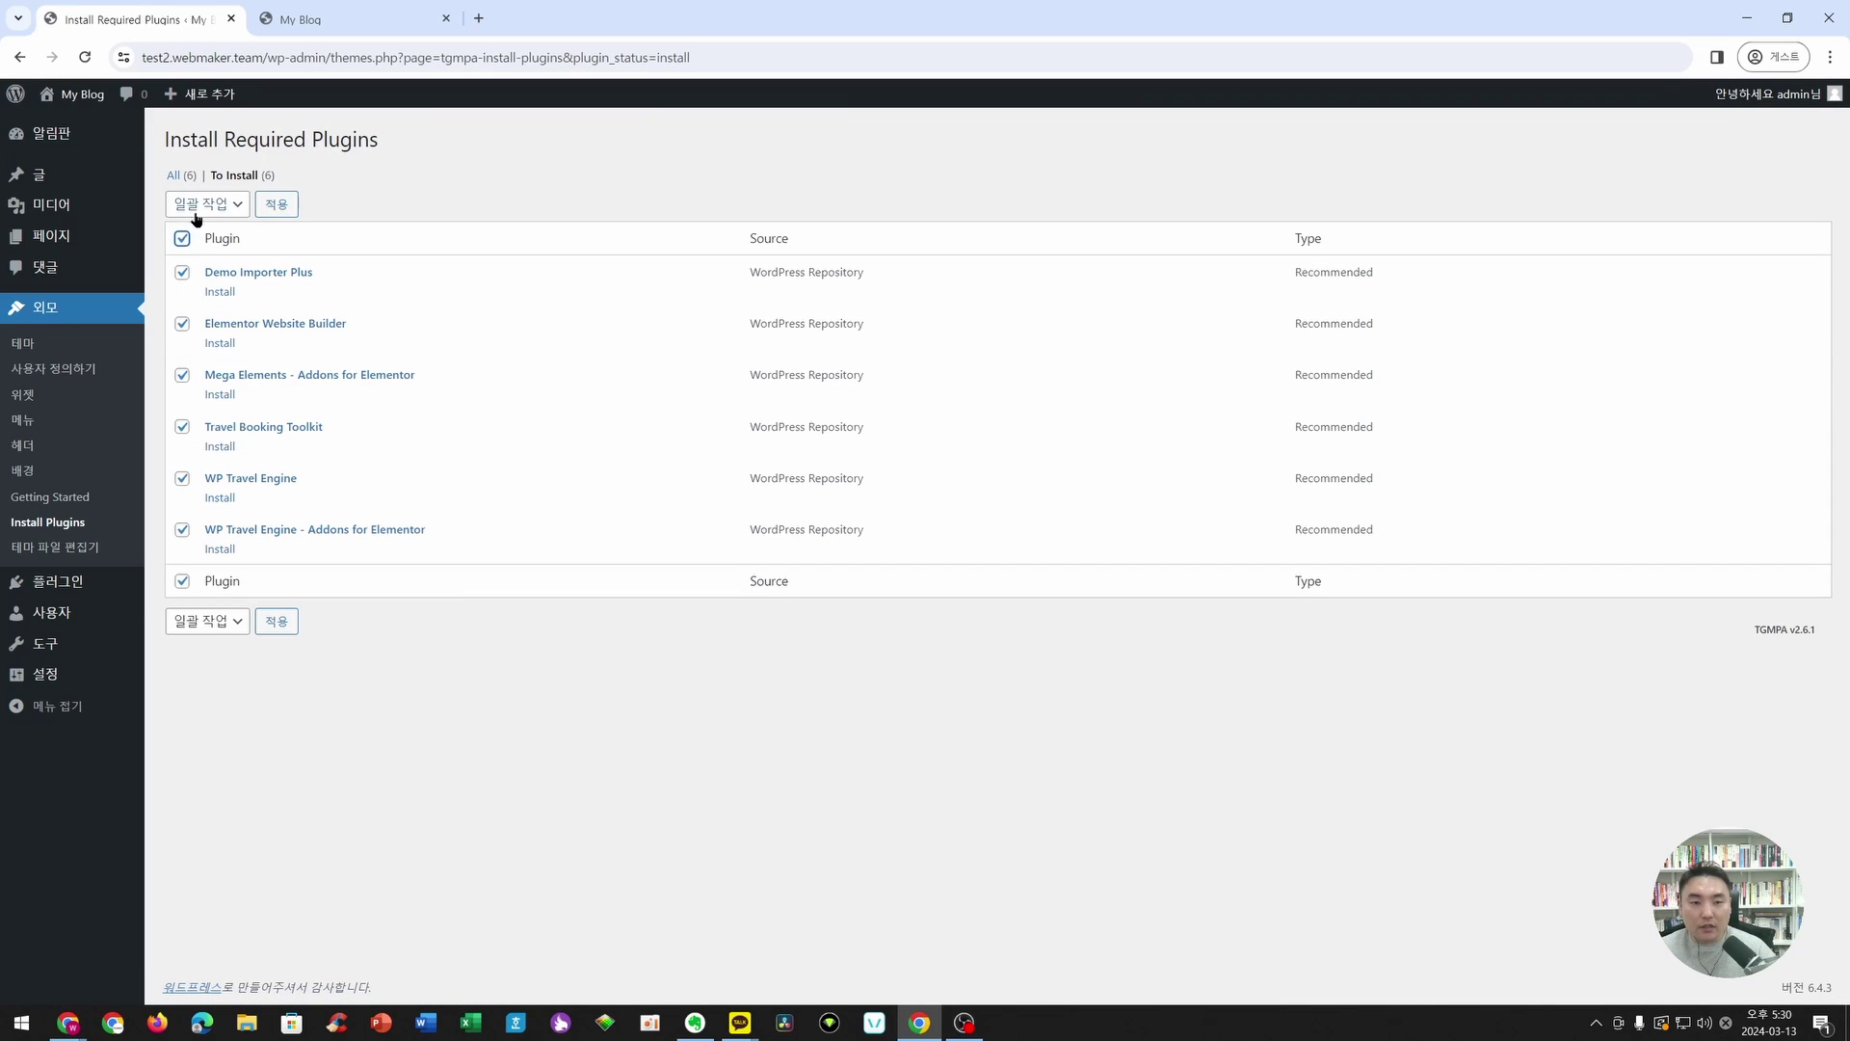
click(196, 213)
click(217, 242)
click(277, 206)
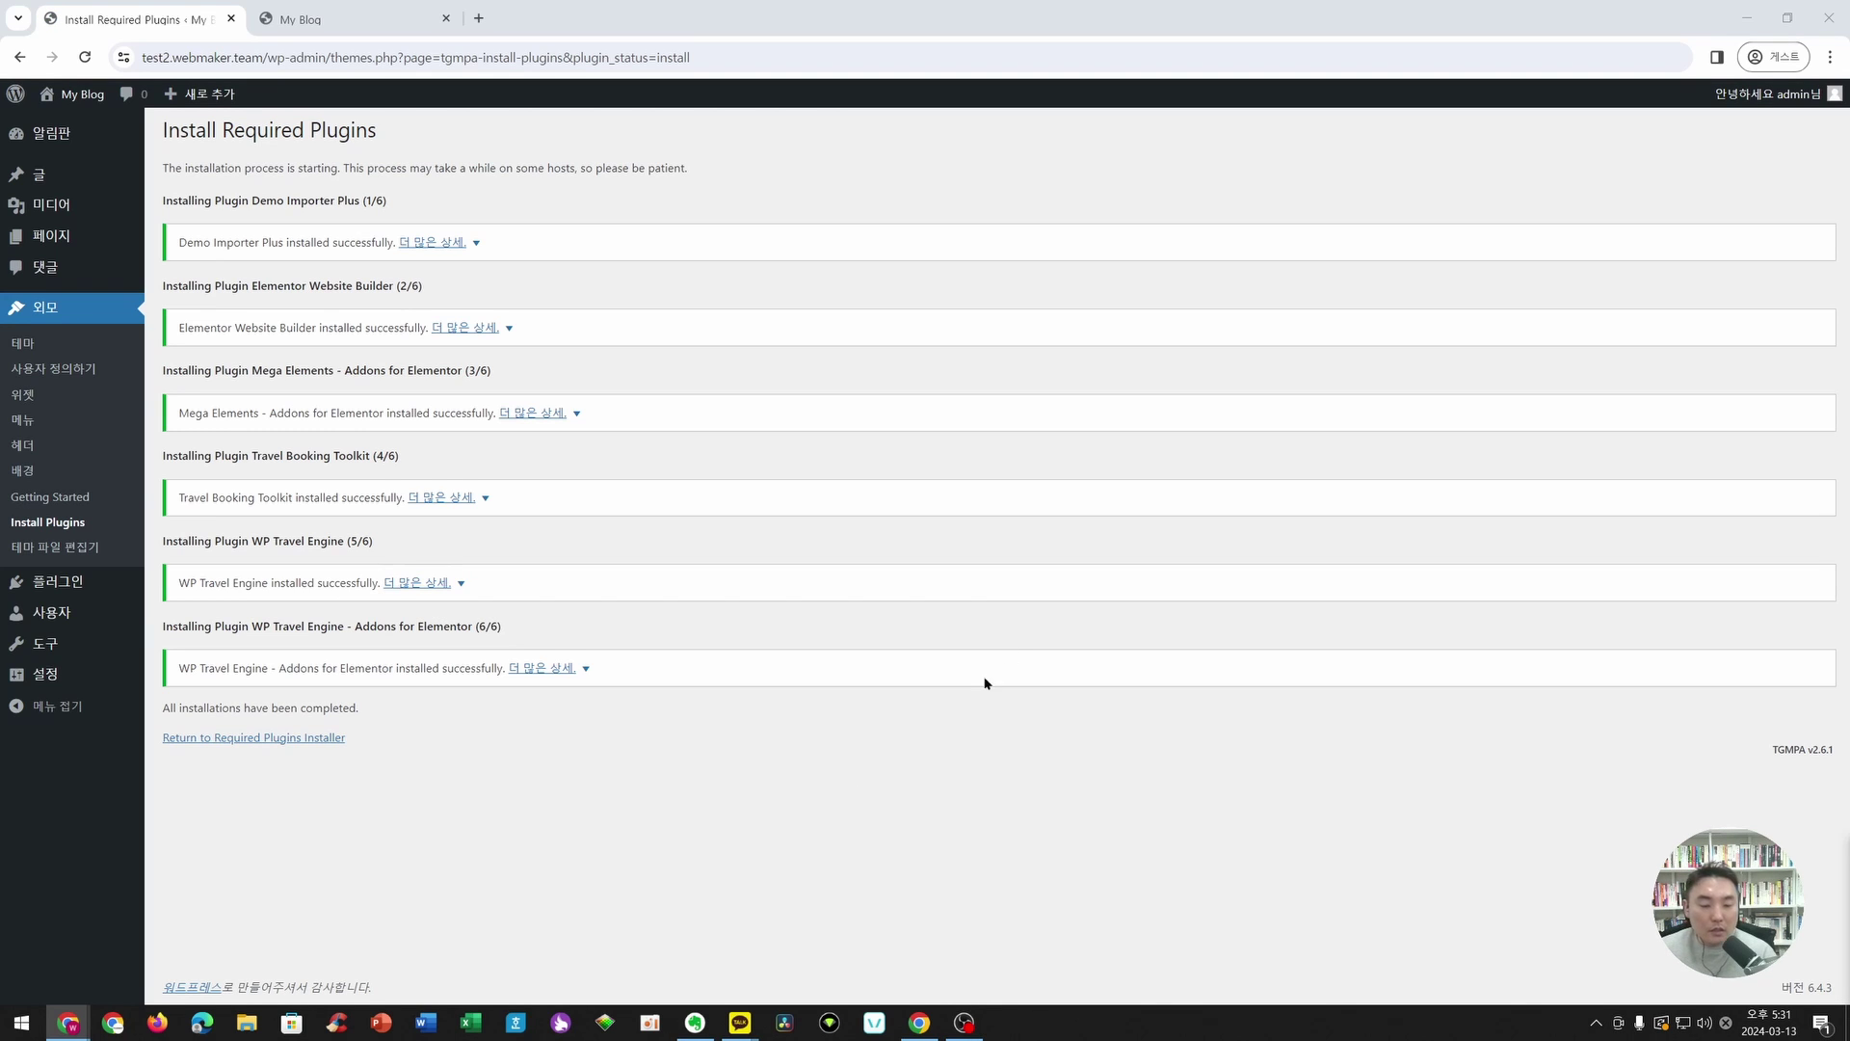
- Bulk-activate the six installed plugins, including Elementor and WP Travel Engine
click(249, 742)
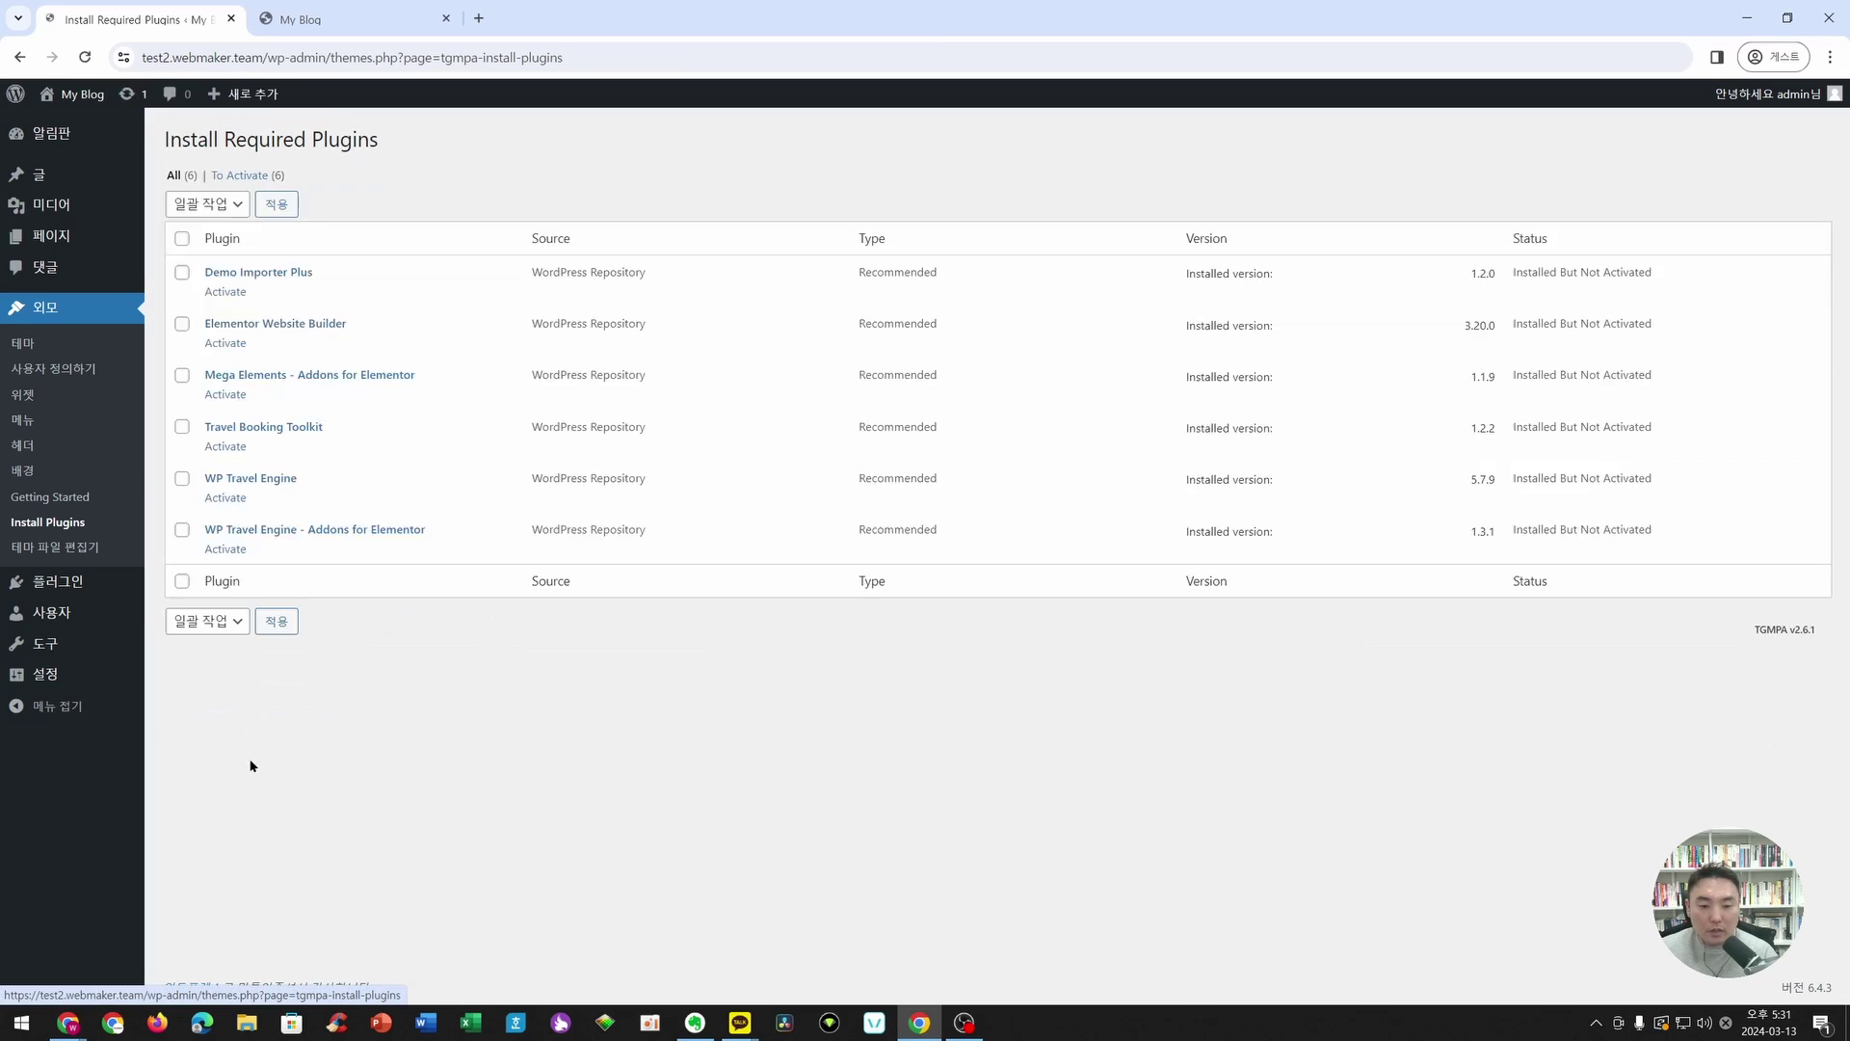
click(242, 206)
click(207, 259)
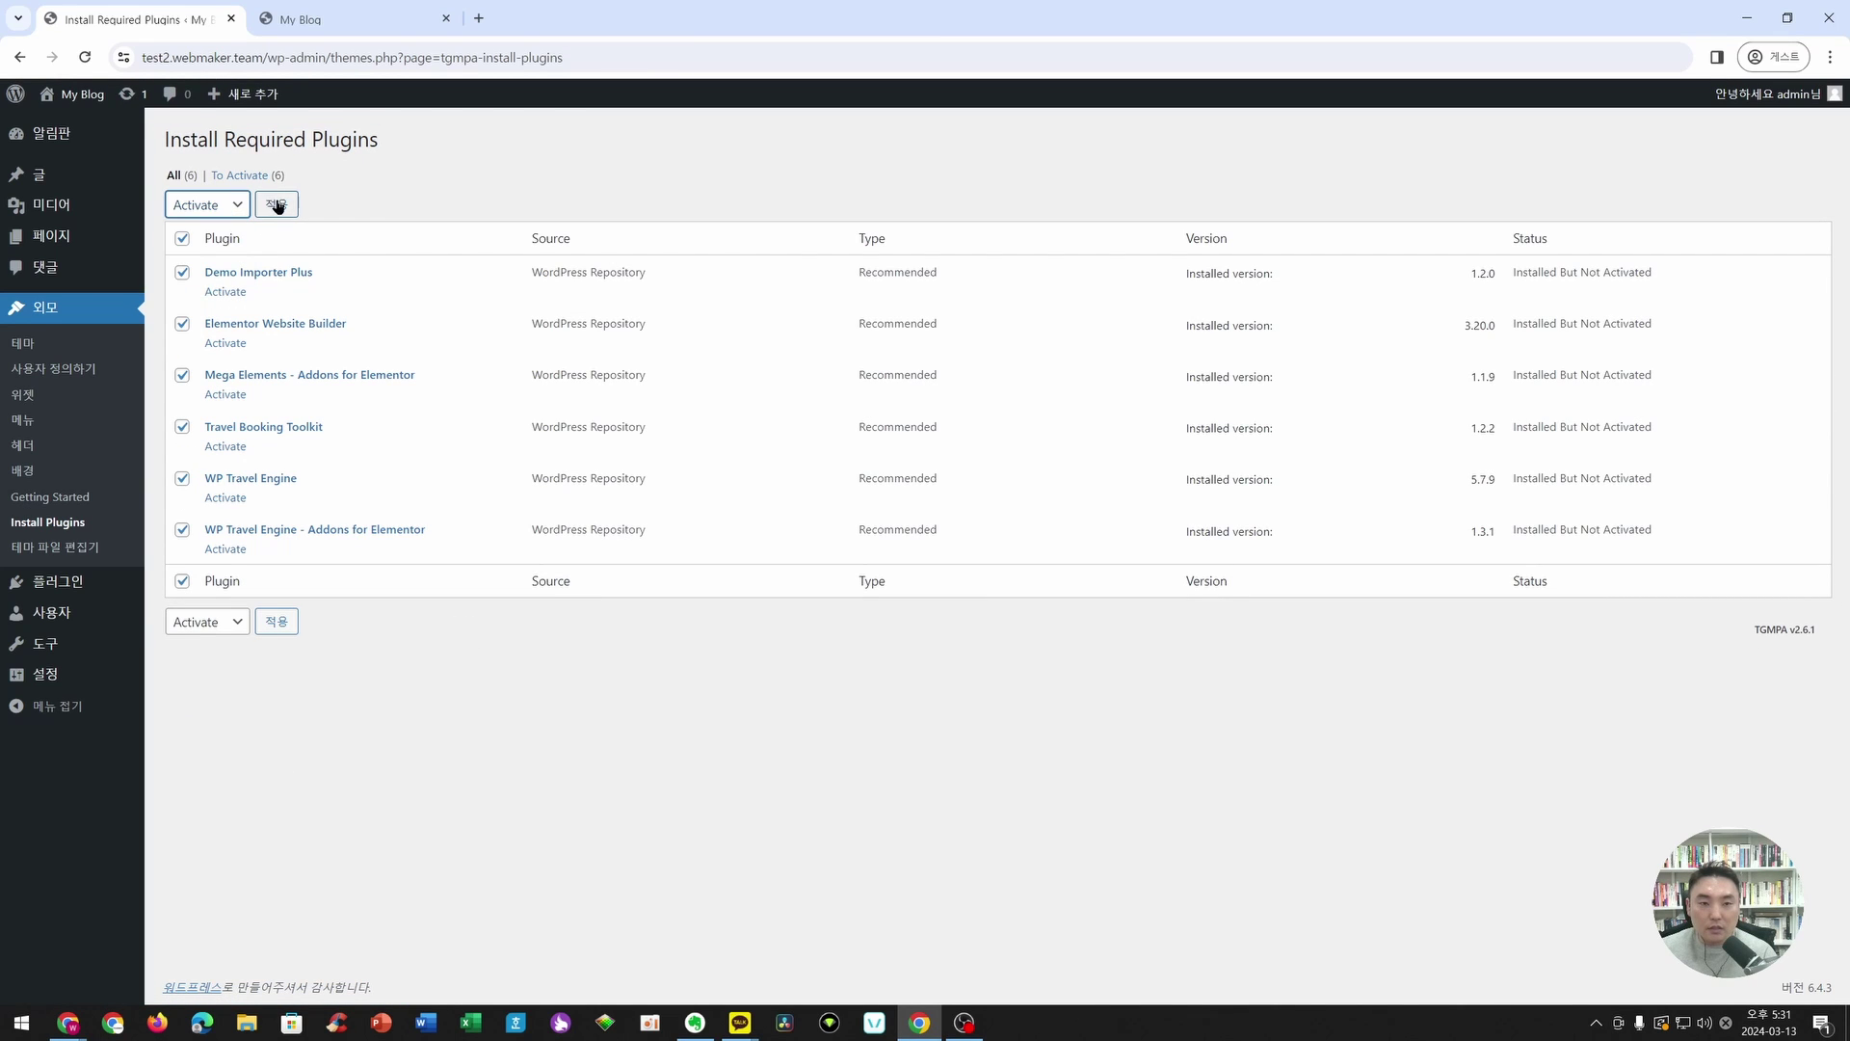
click(277, 205)
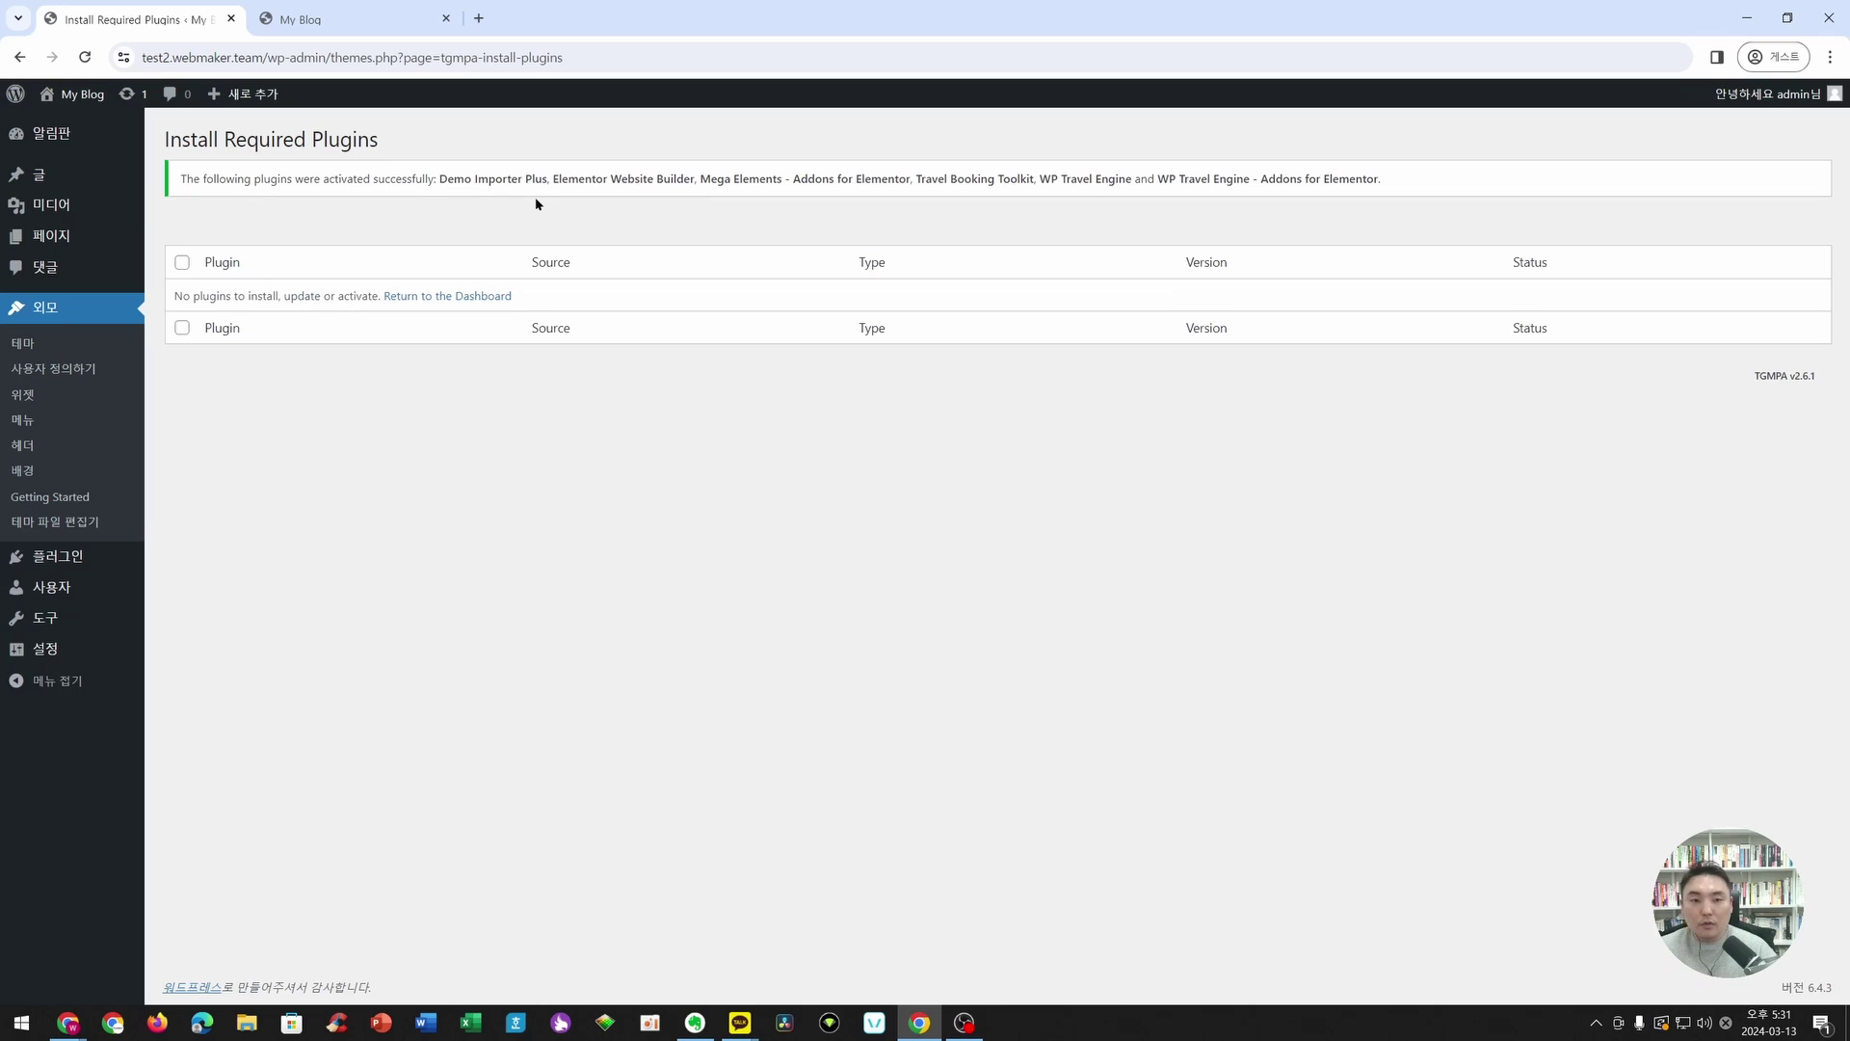
- Complete the WP Travel Engine activation with Allow & Continue and dismiss the opt-in notice
mouse_move(87, 566)
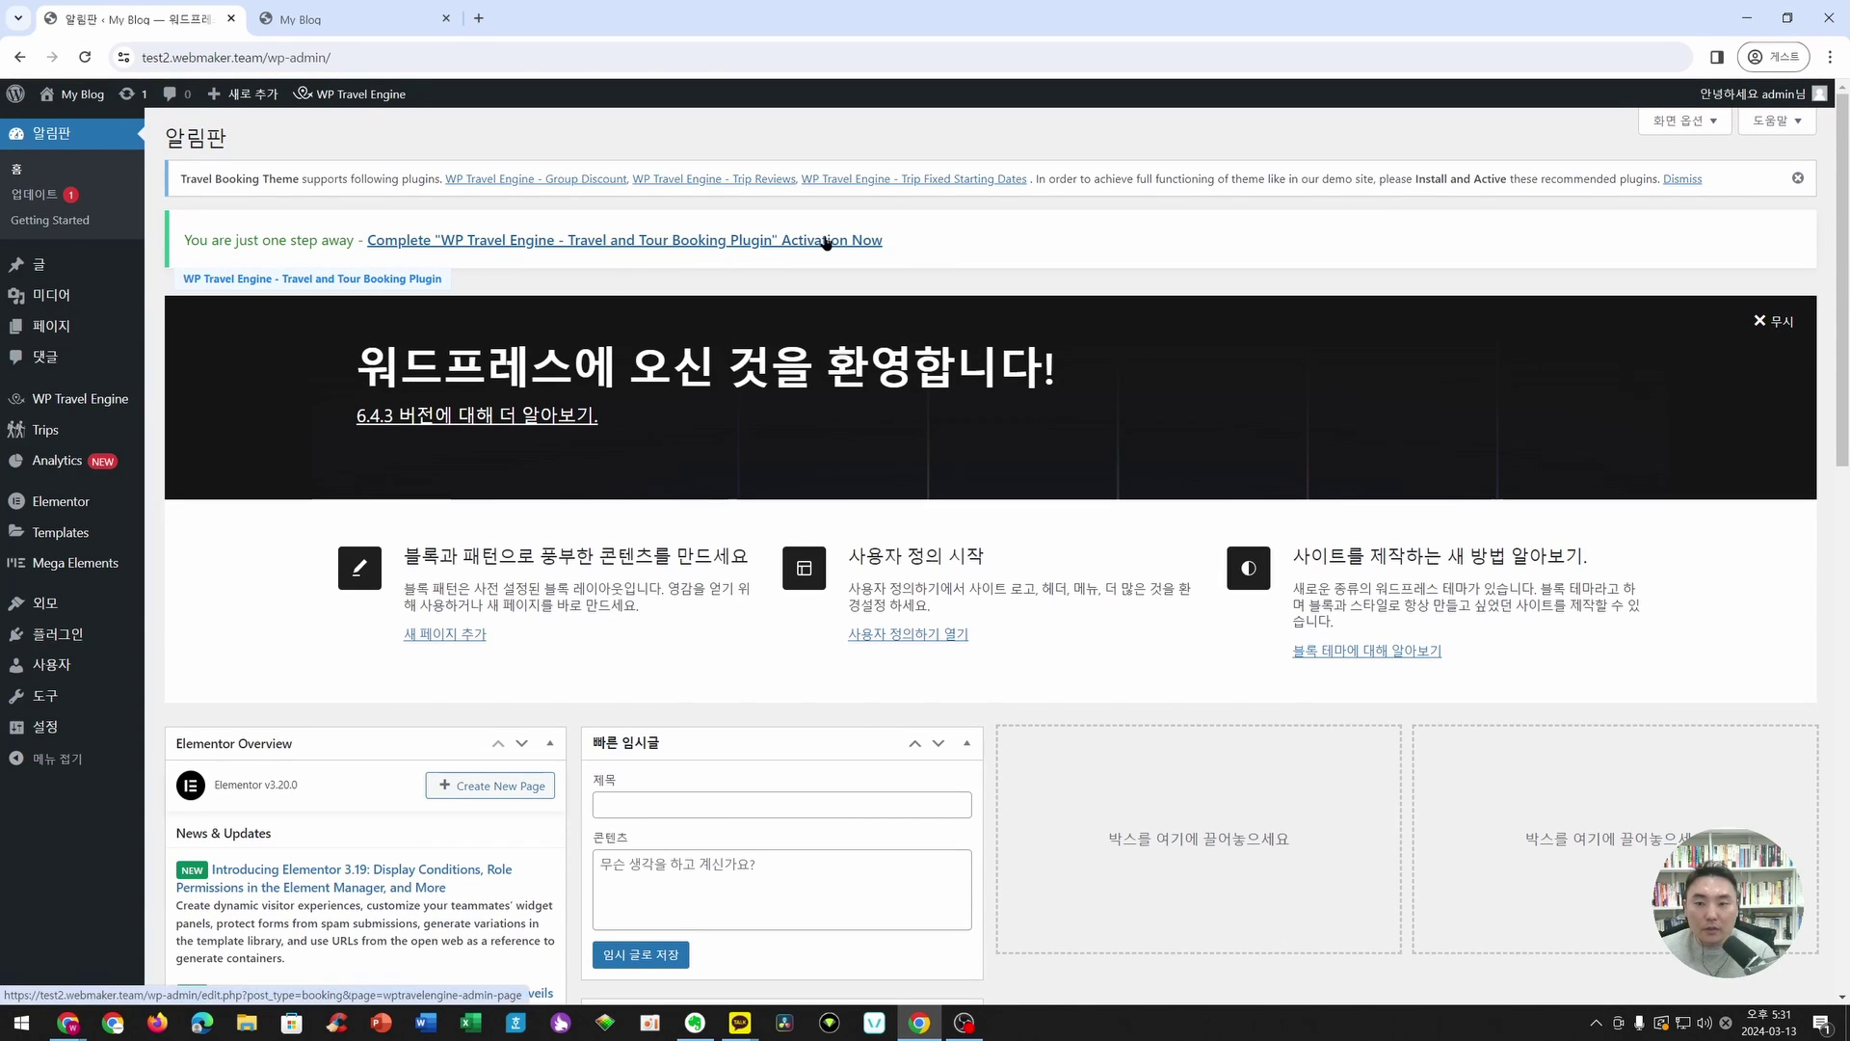
click(835, 245)
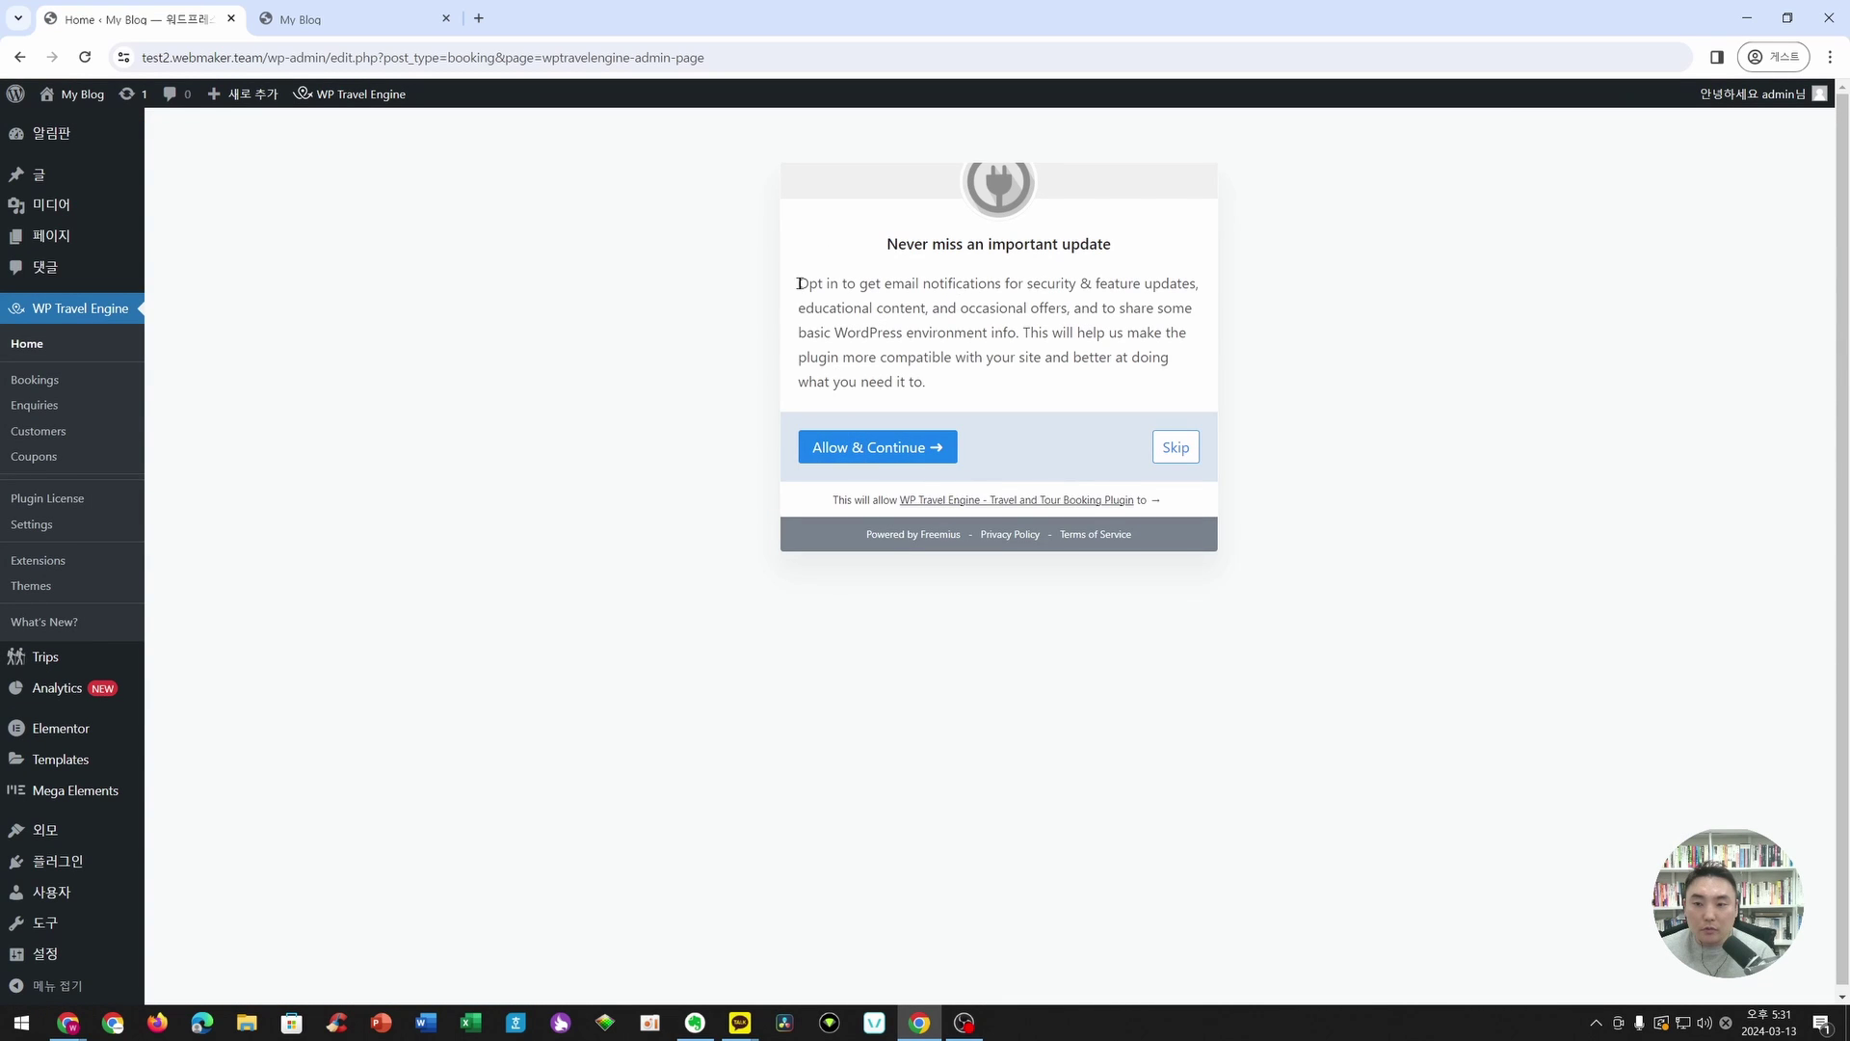
drag(800, 284, 1059, 381)
click(991, 397)
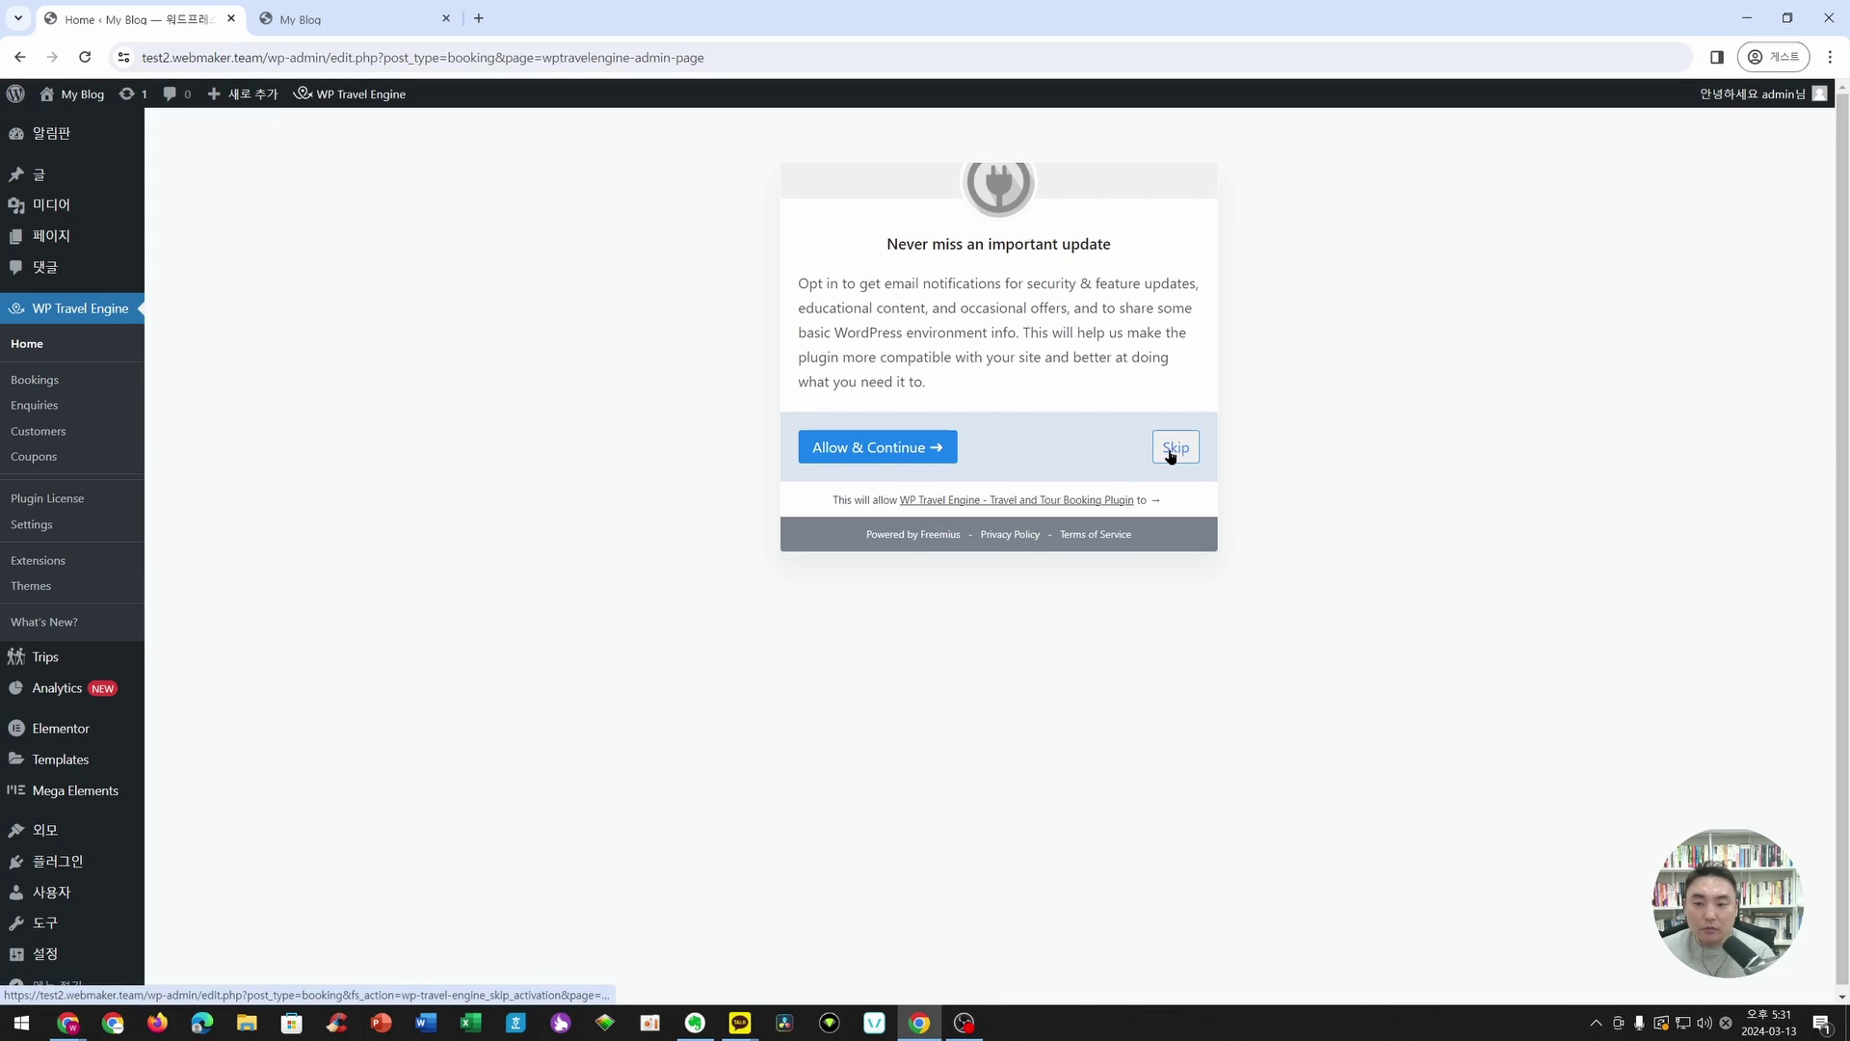
click(940, 449)
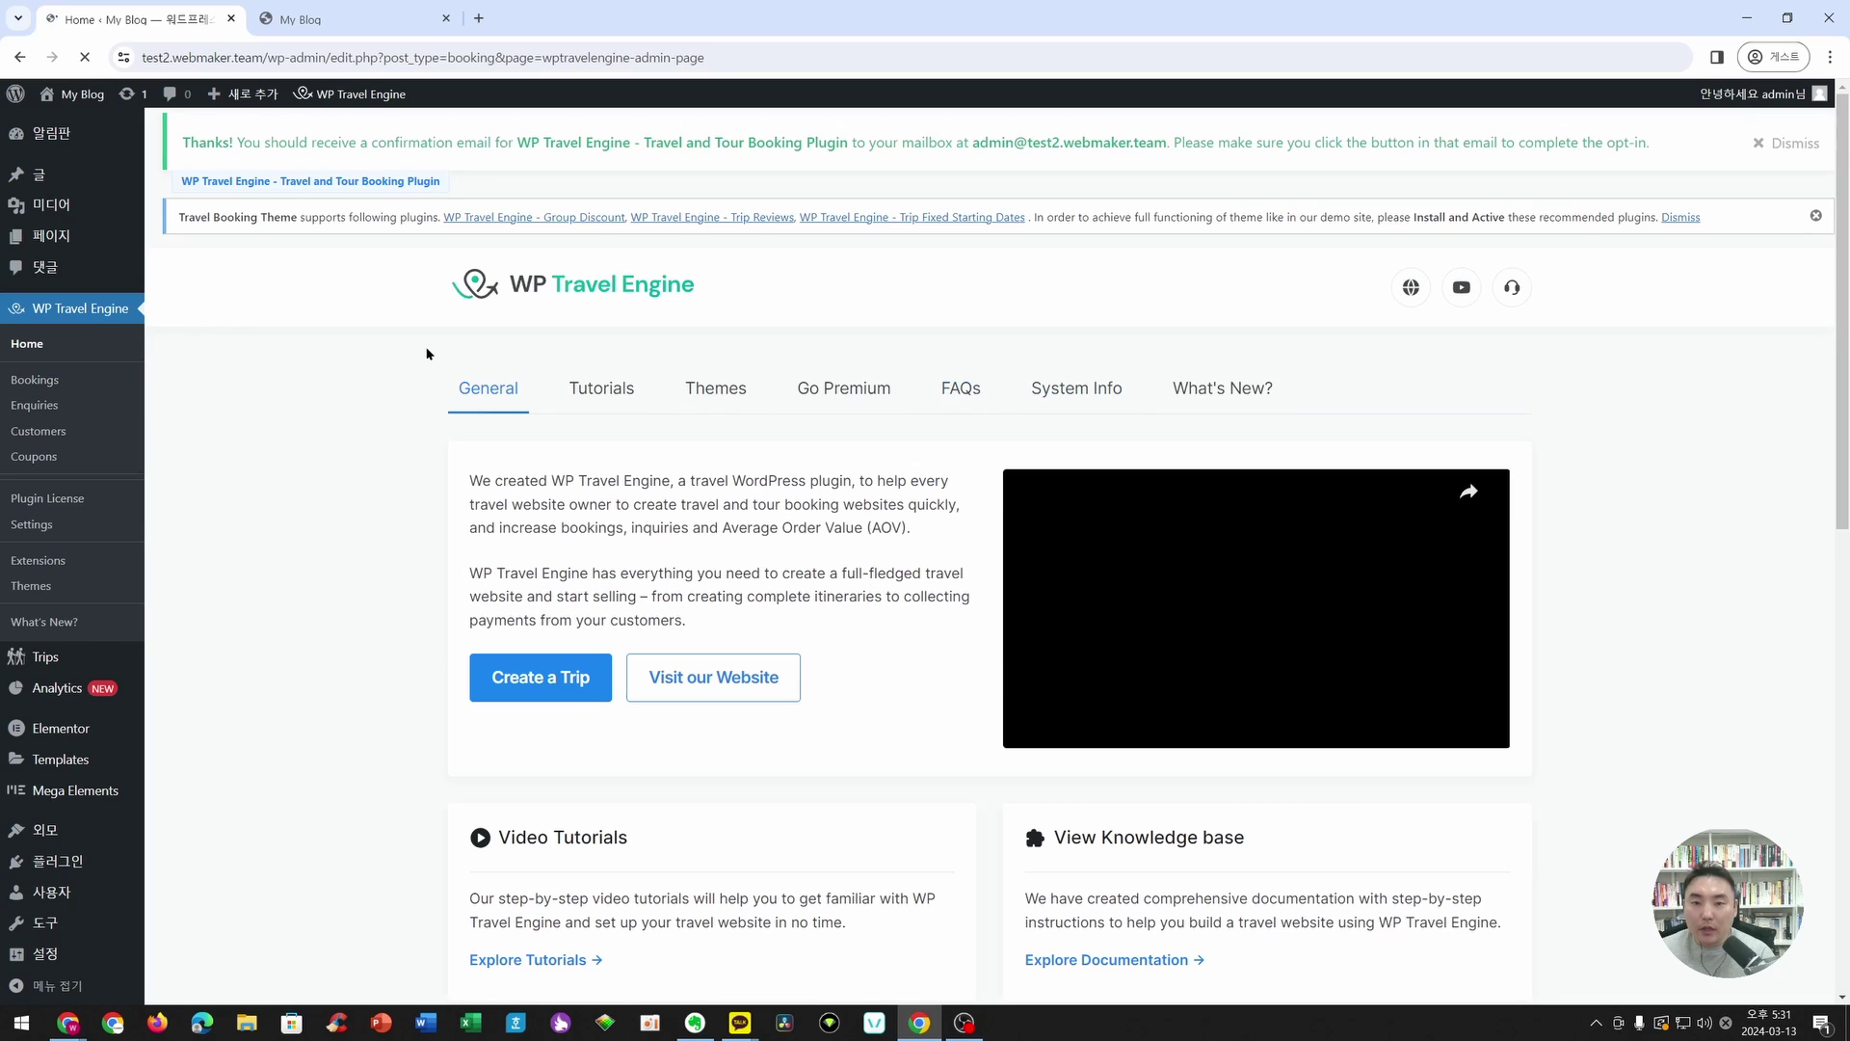
click(1804, 147)
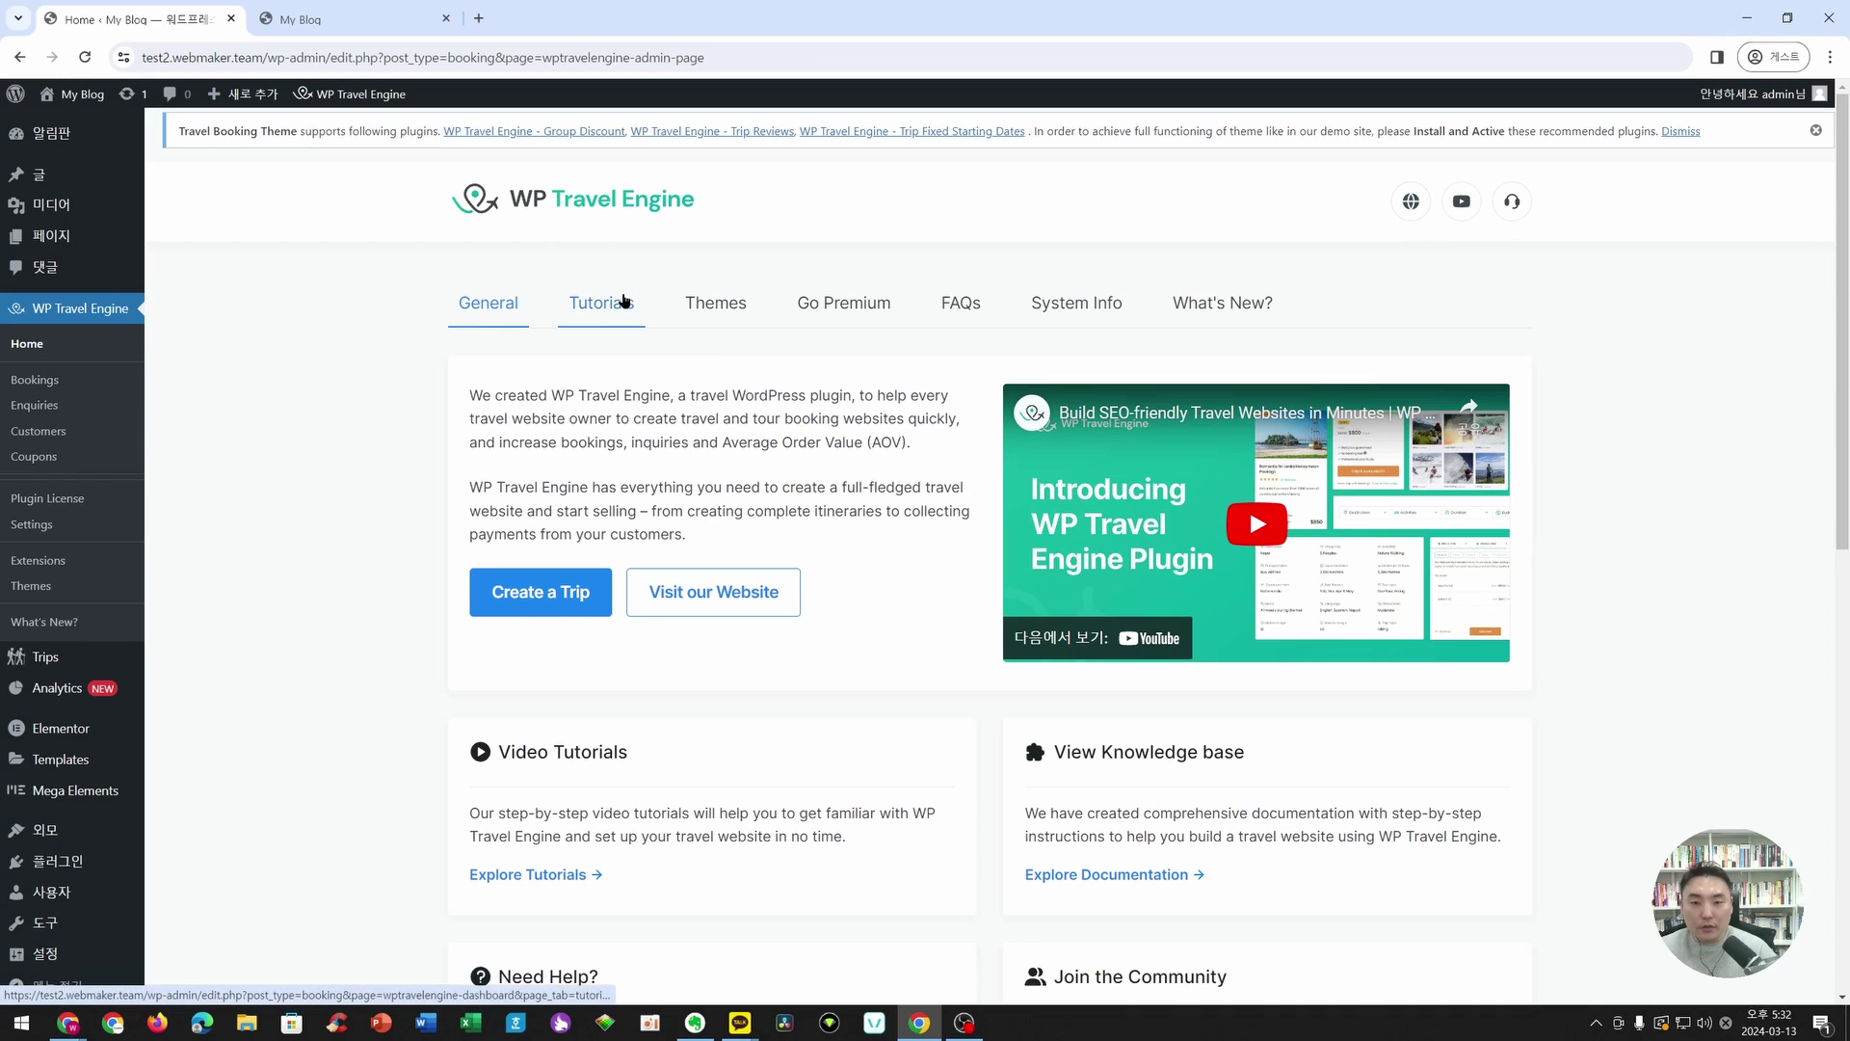
- Browse the Basics Tutorials videos on the WP Travel Engine Tutorials tab
click(597, 303)
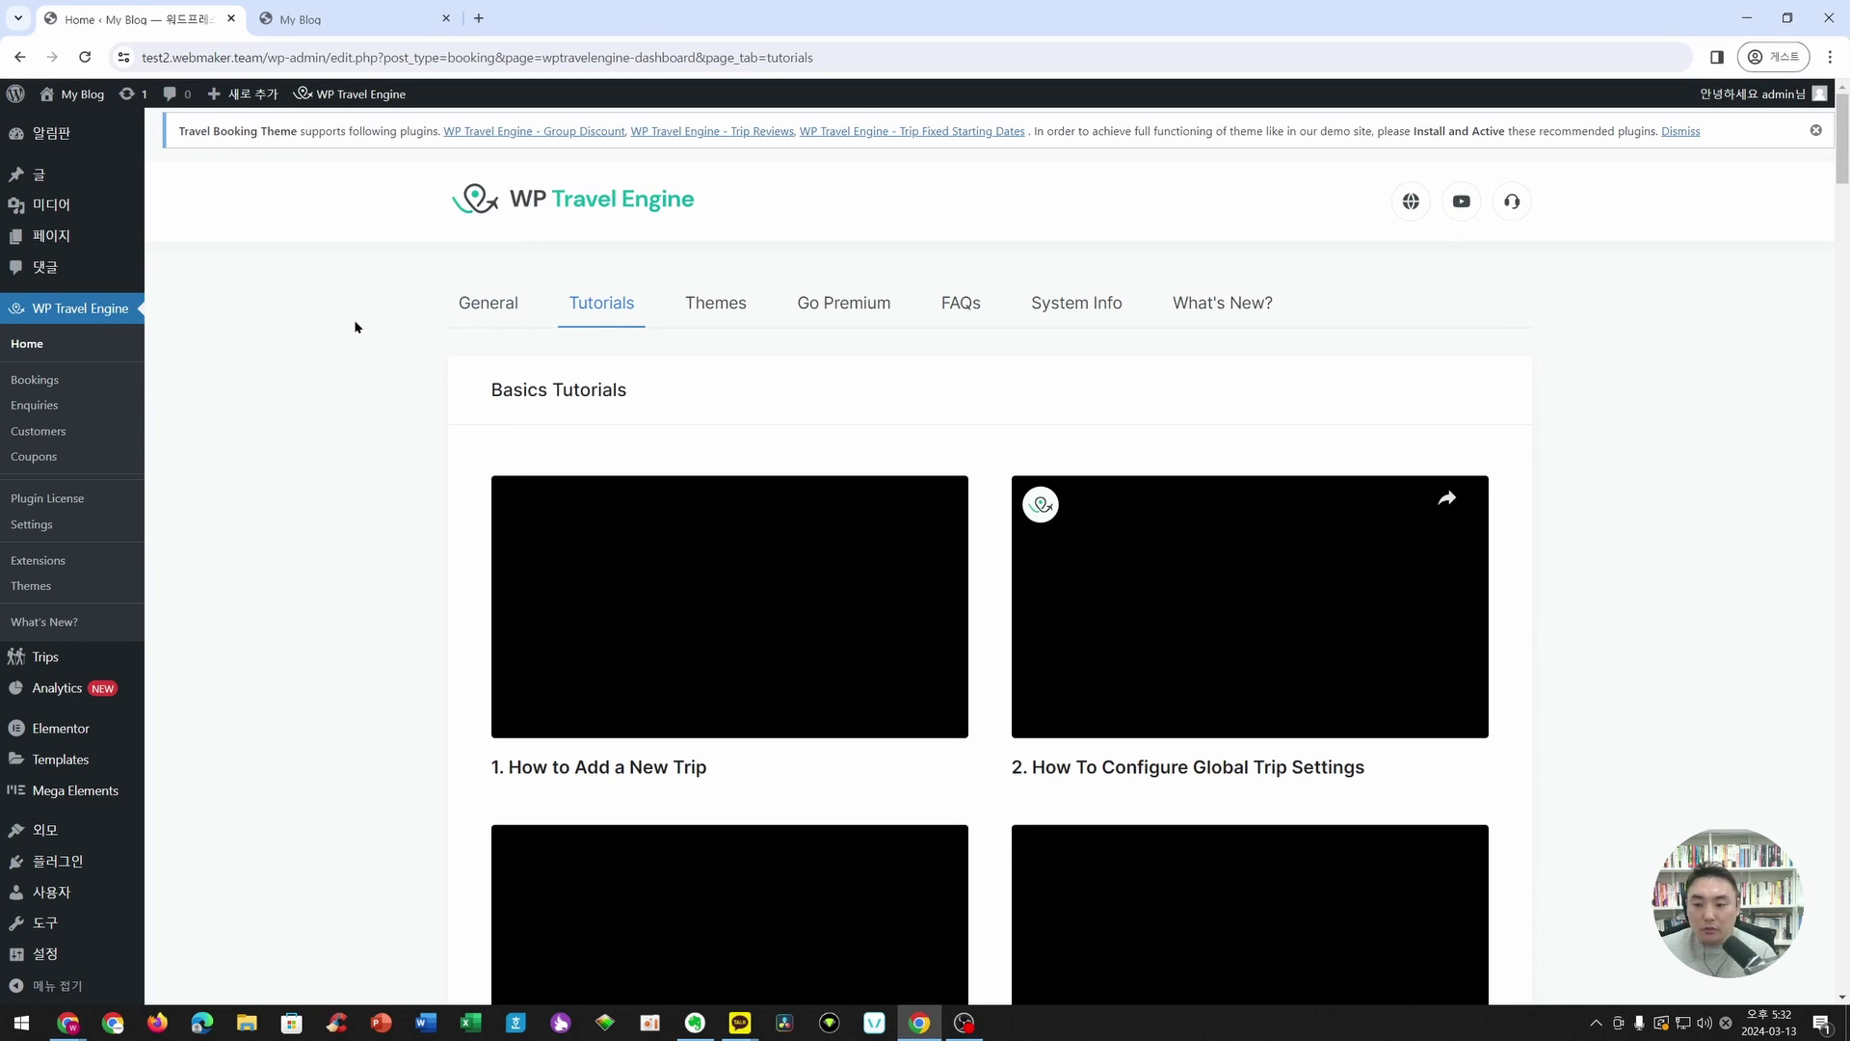
scroll(795, 400, down, 5)
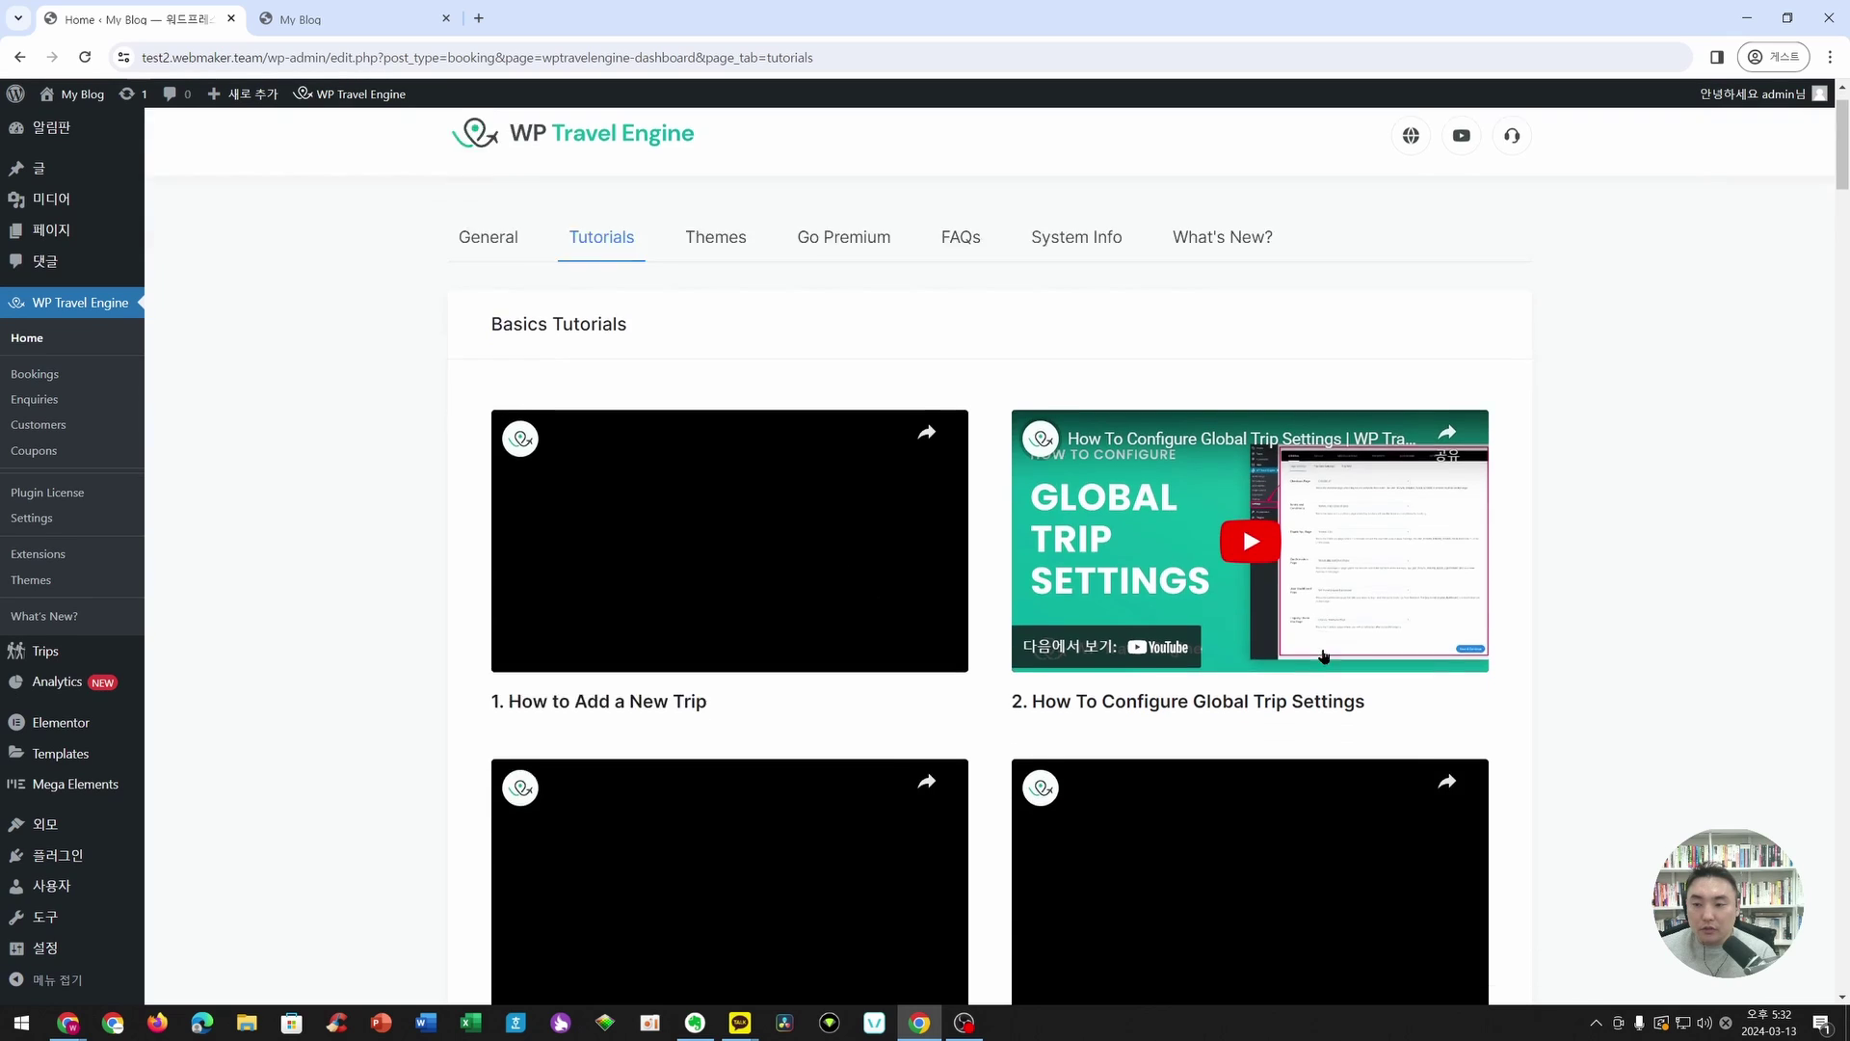
scroll(795, 400, down, 7)
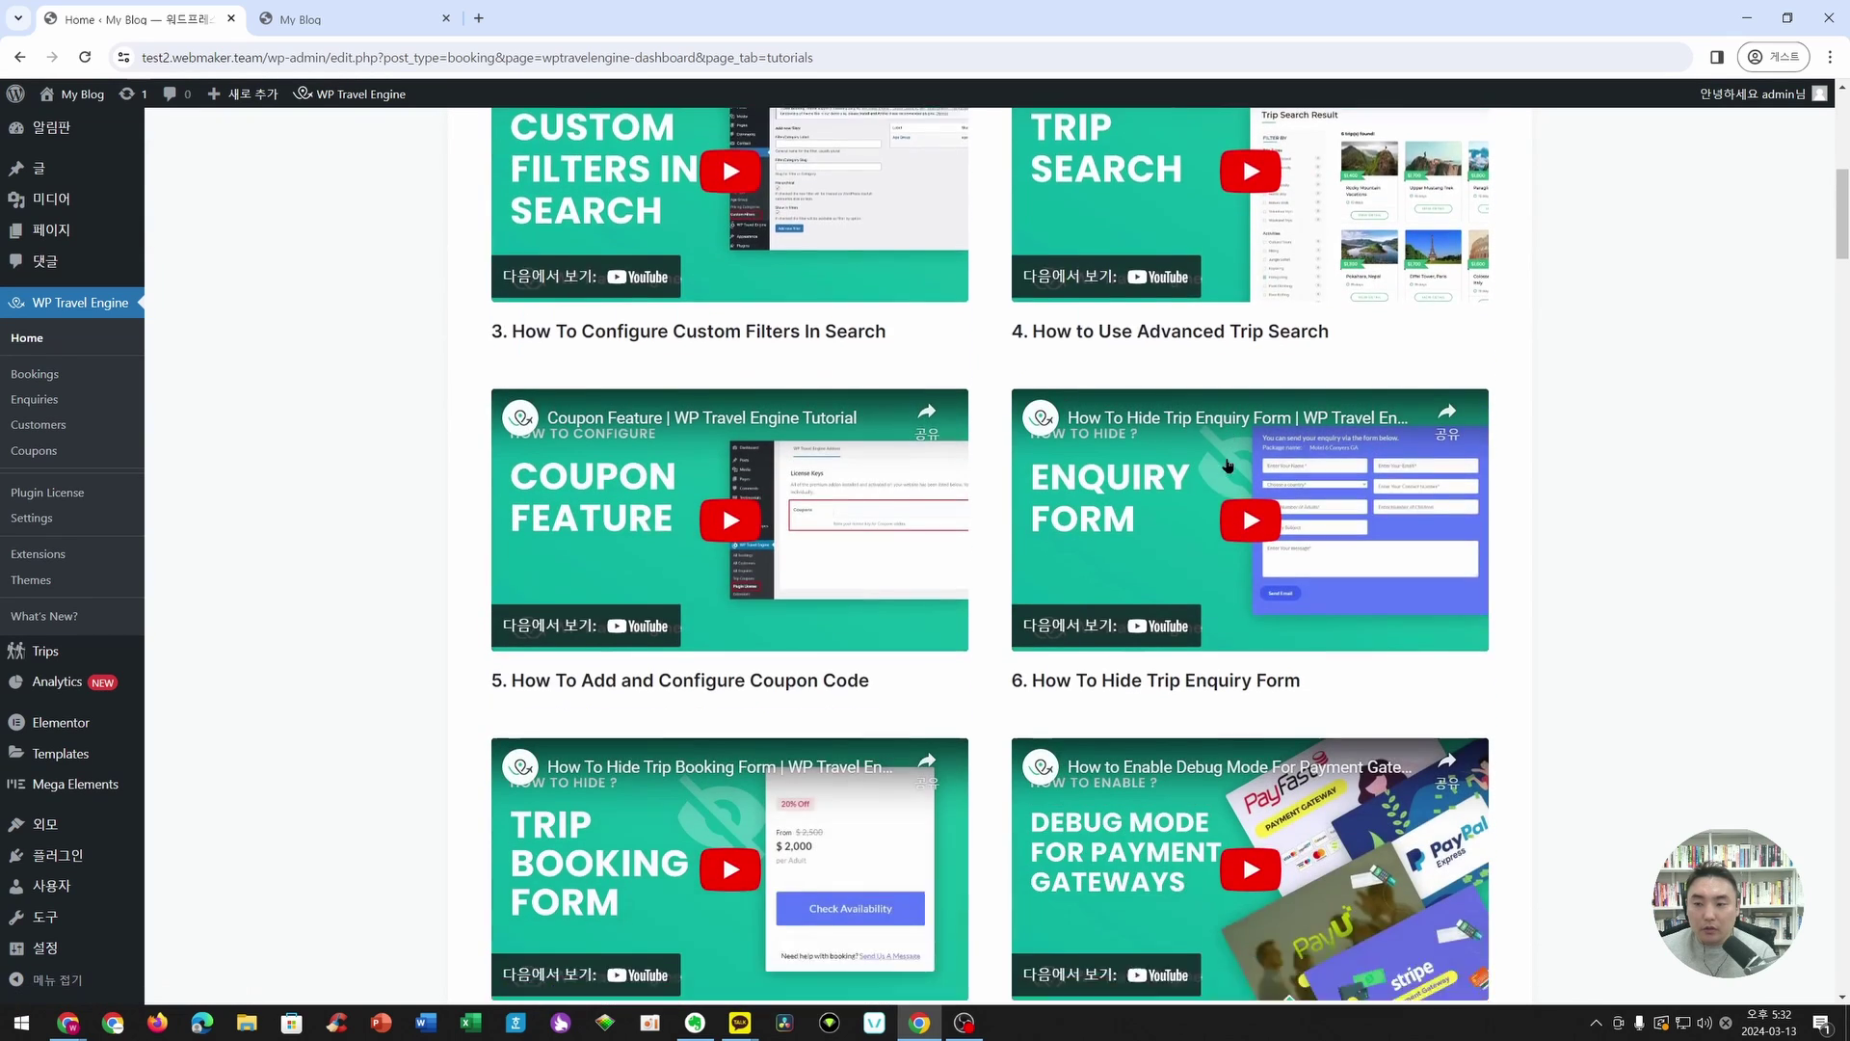
scroll(675, 438, down, 9)
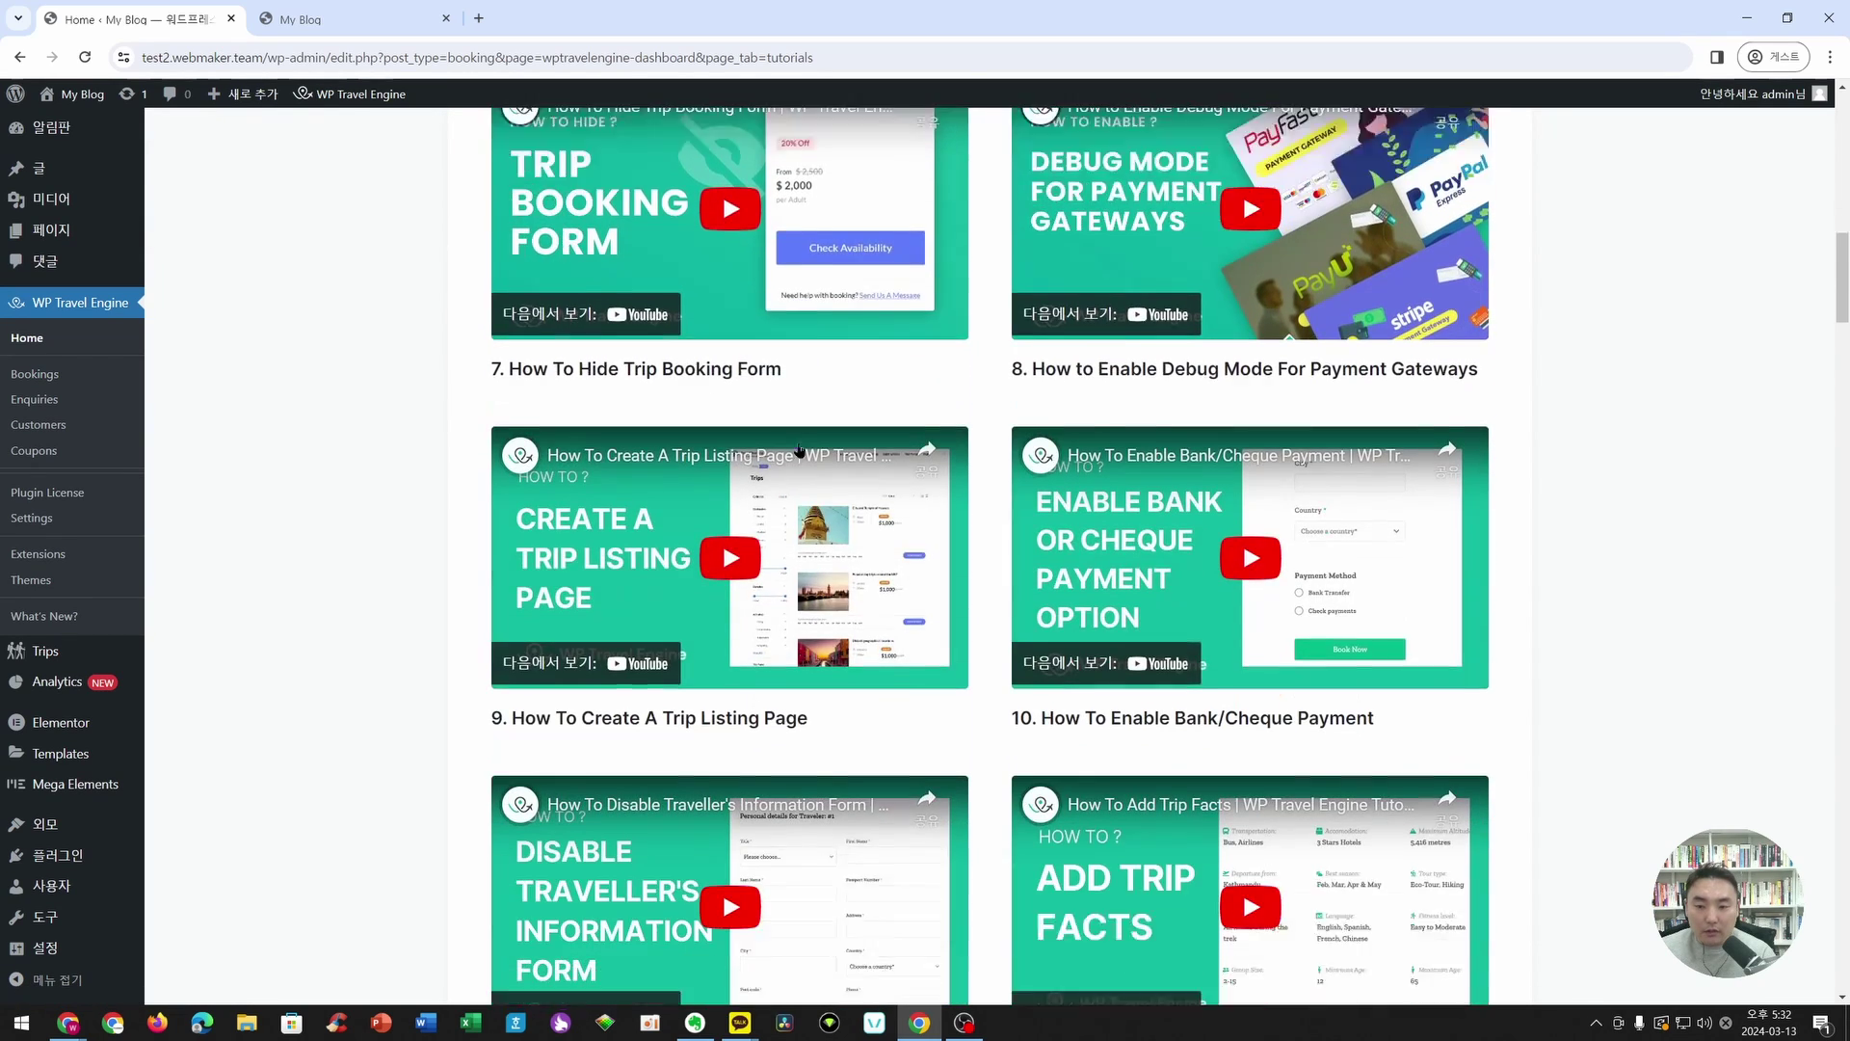
scroll(803, 445, down, 12)
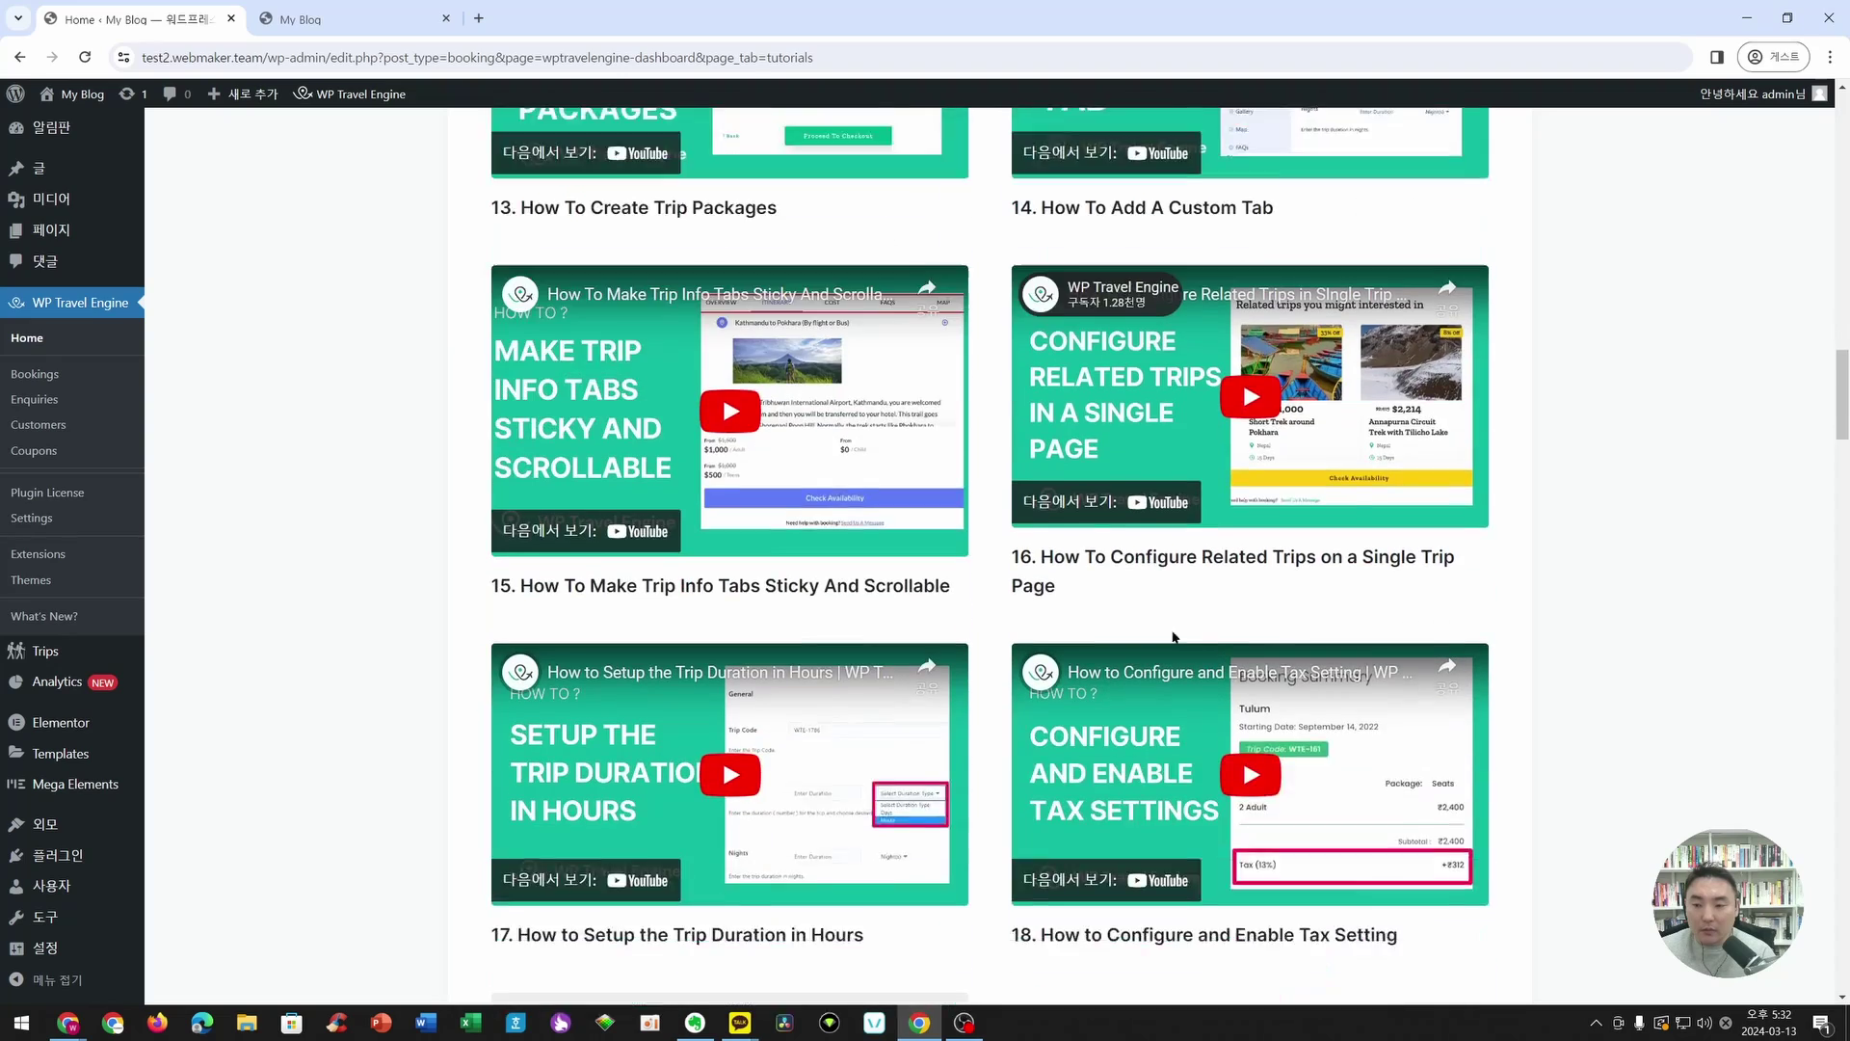
scroll(1364, 520, up, 20)
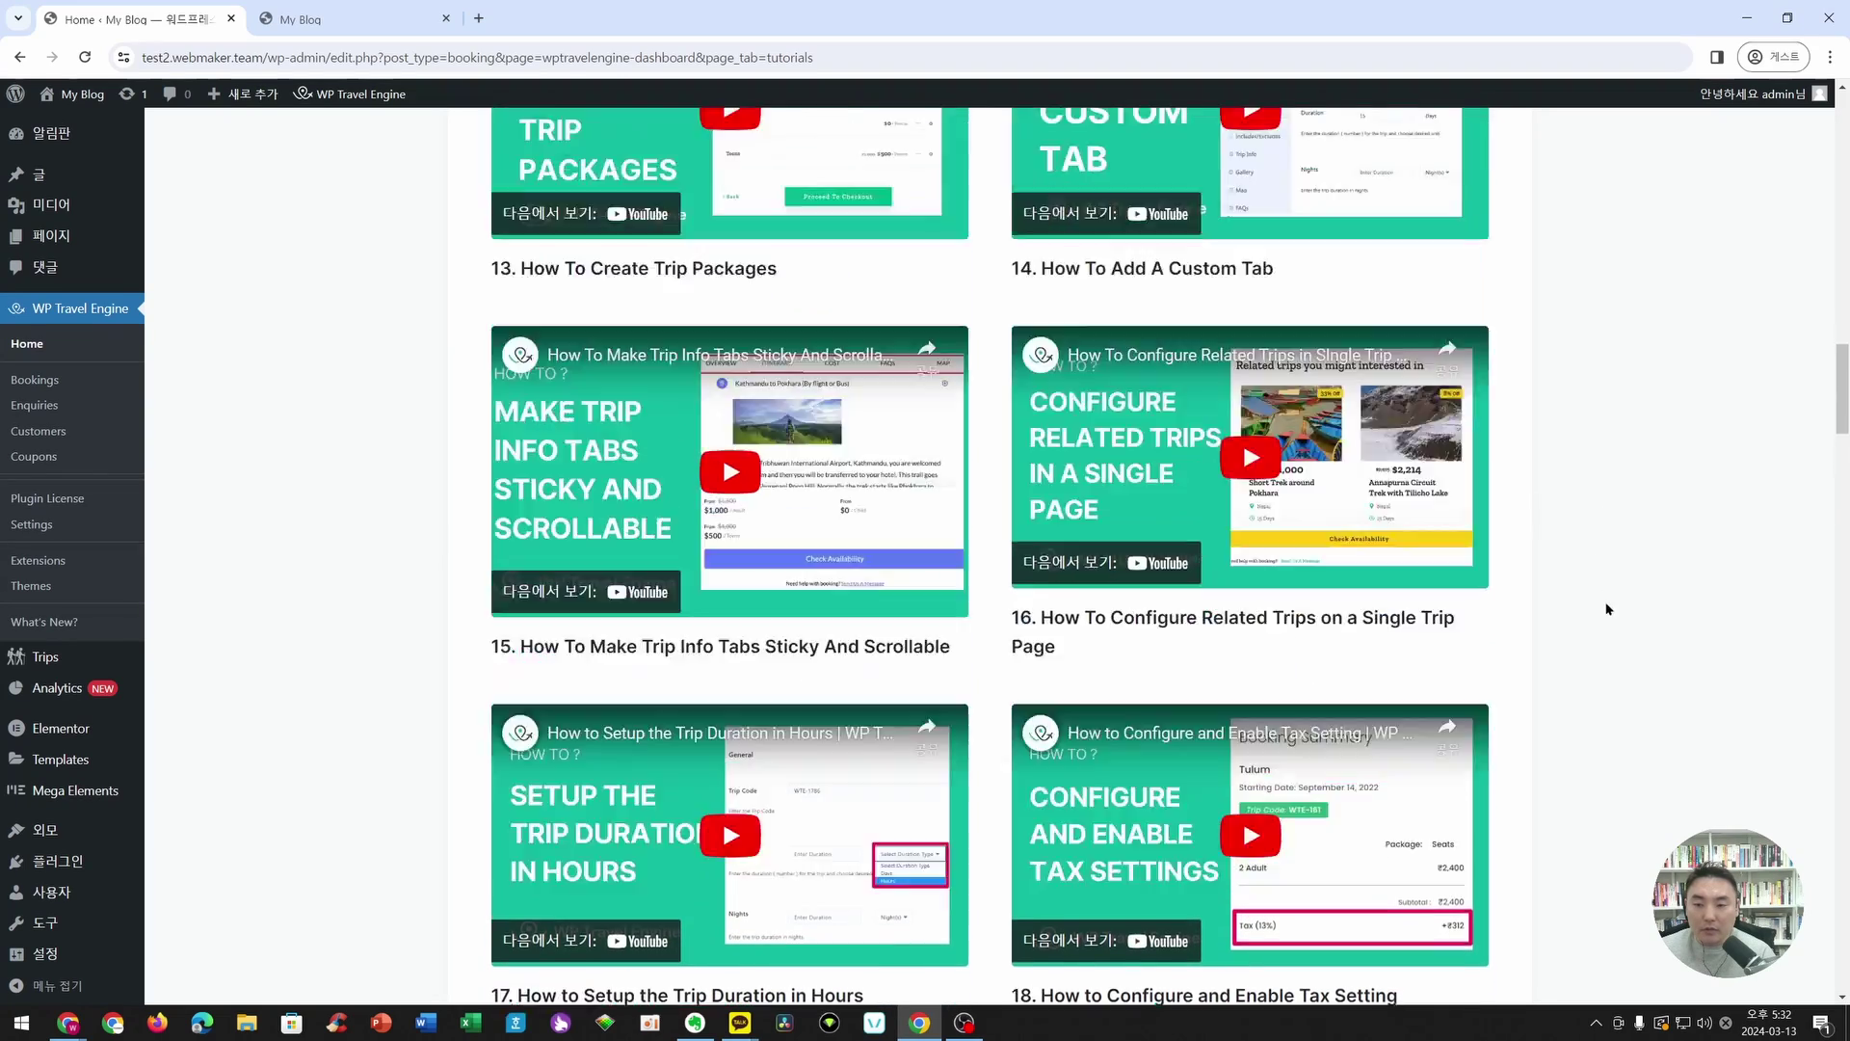
scroll(894, 289, up, 7)
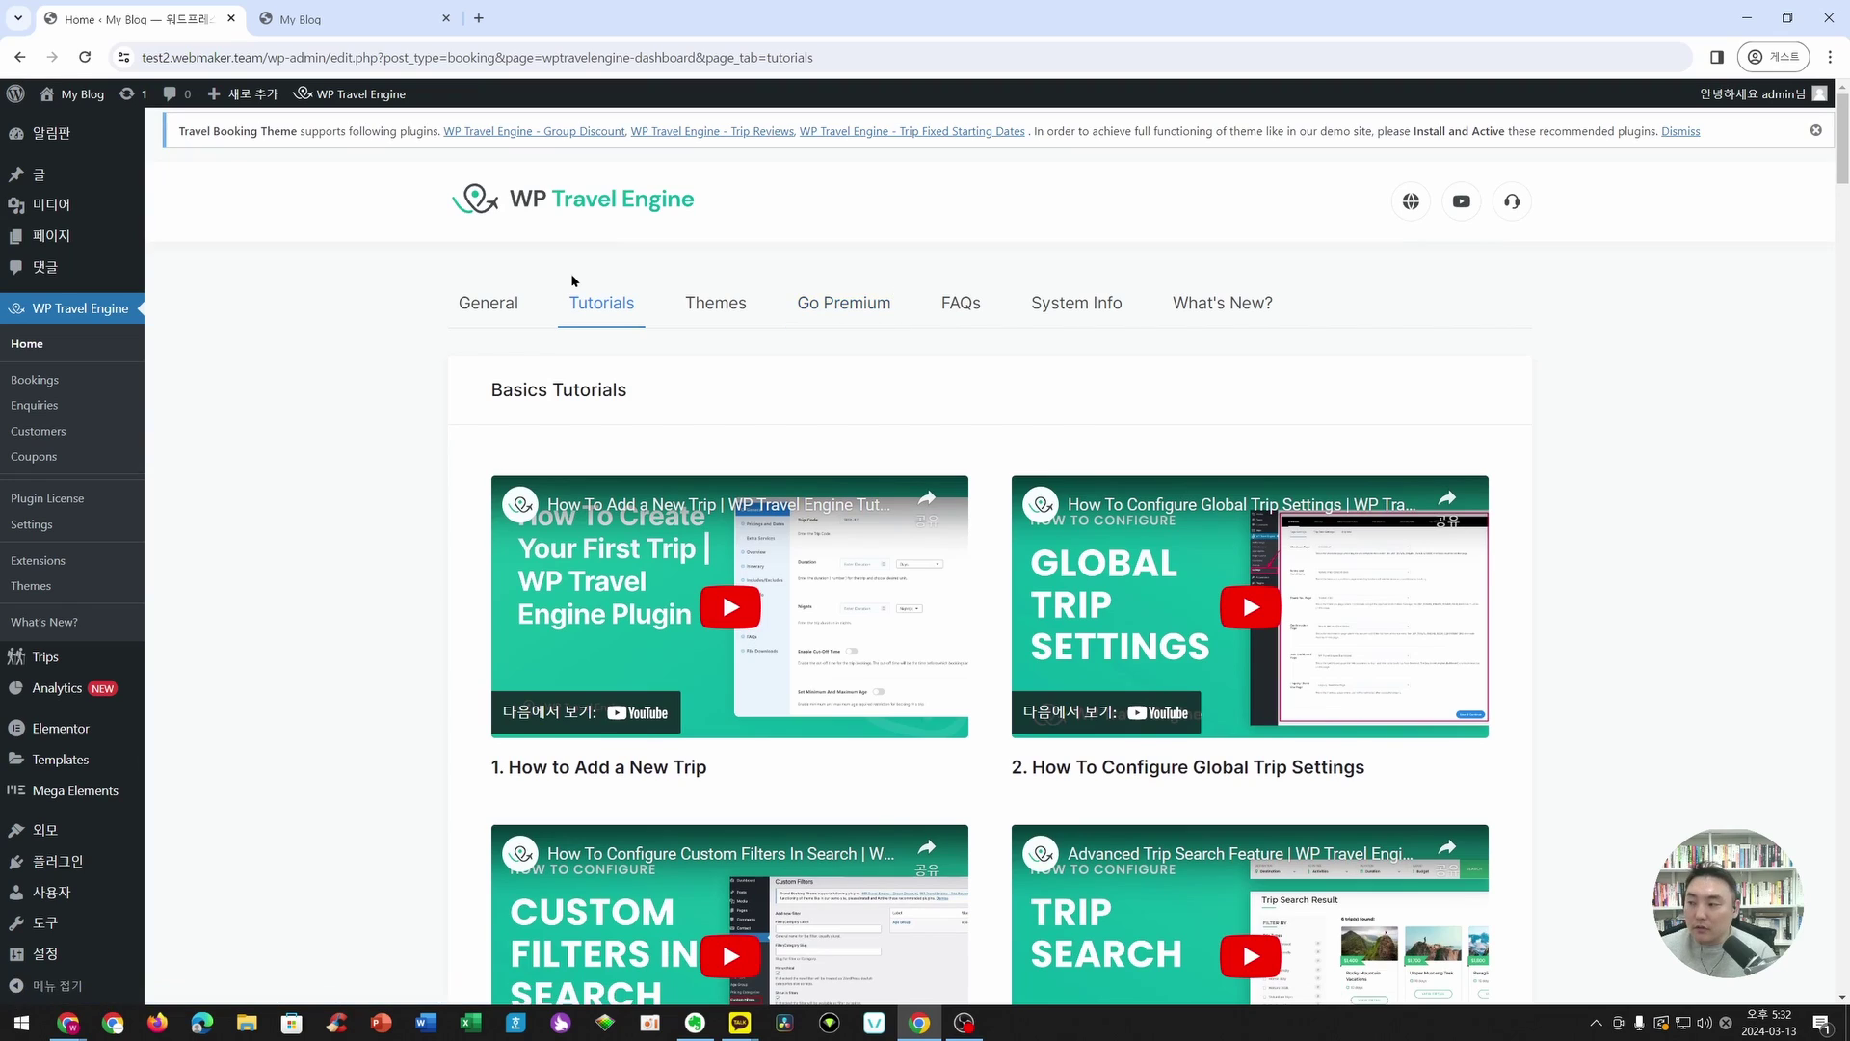
- Glance over the ITCONNECT site, then return to the test2 WP Travel Engine Tutorials page
click(375, 20)
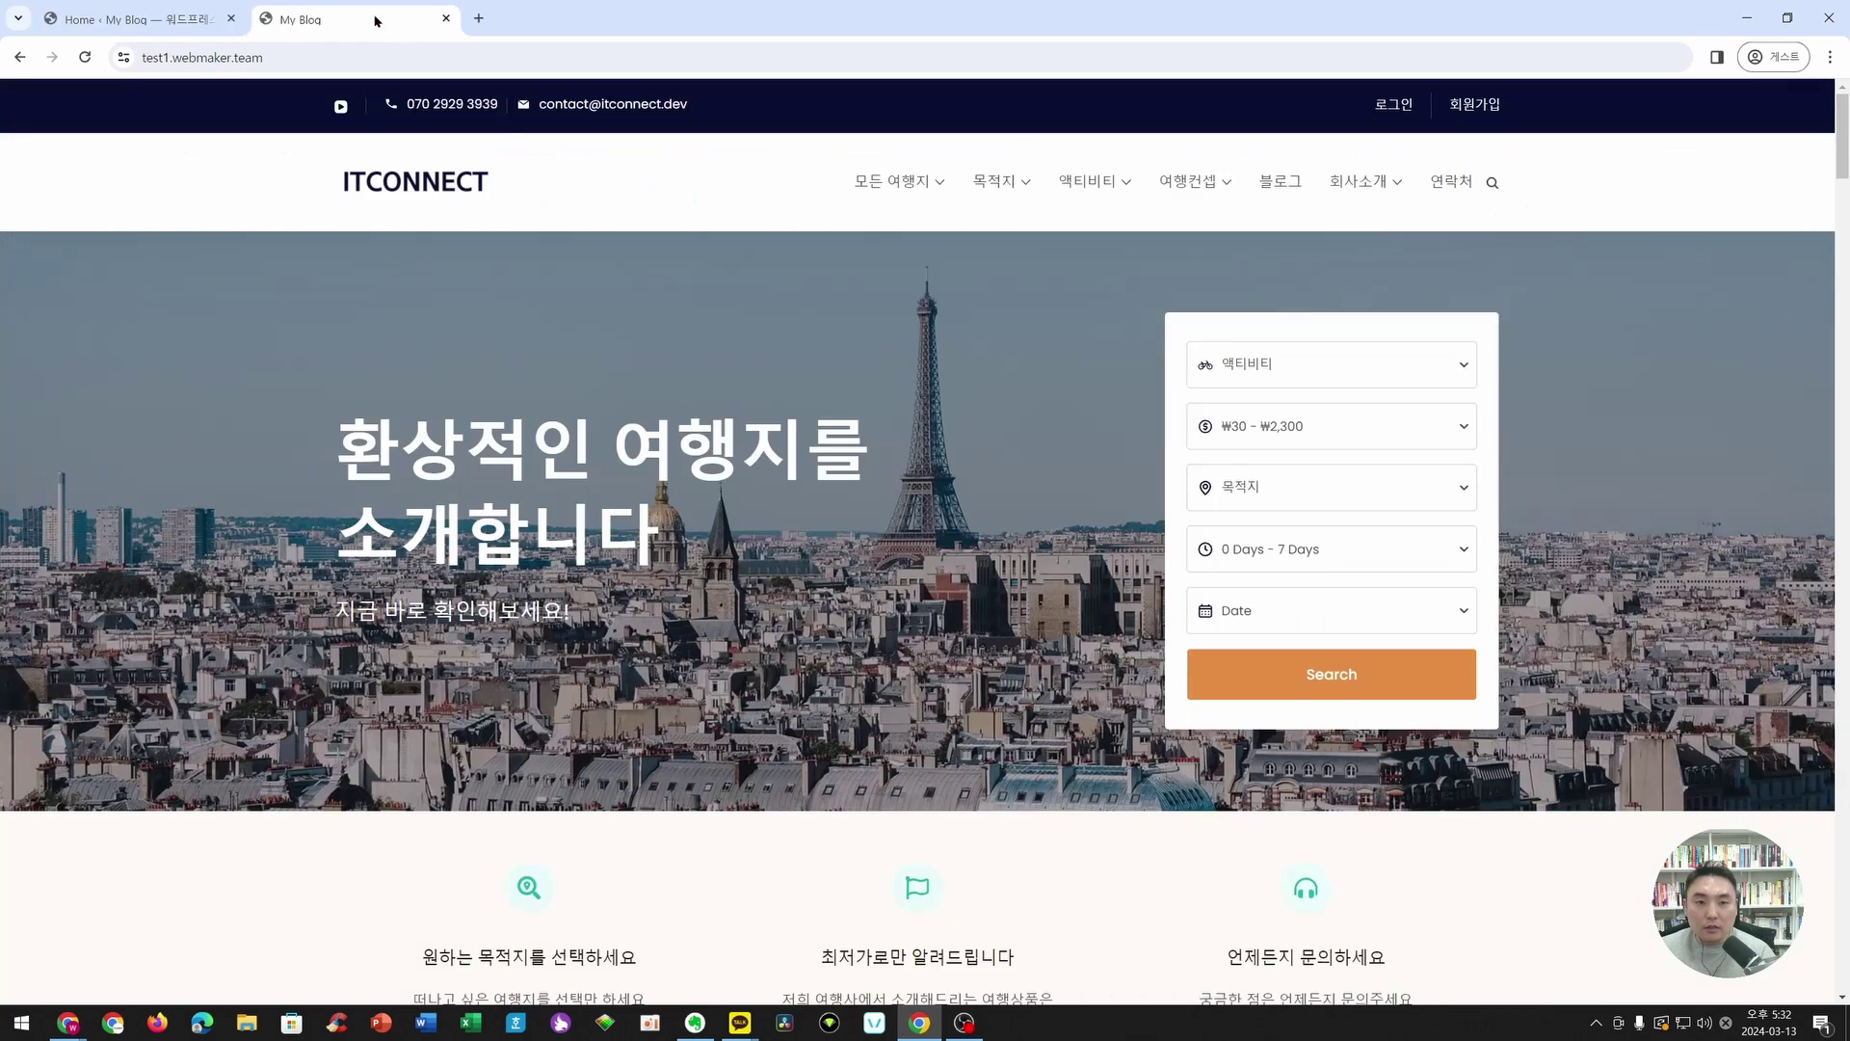
scroll(1083, 714, down, 15)
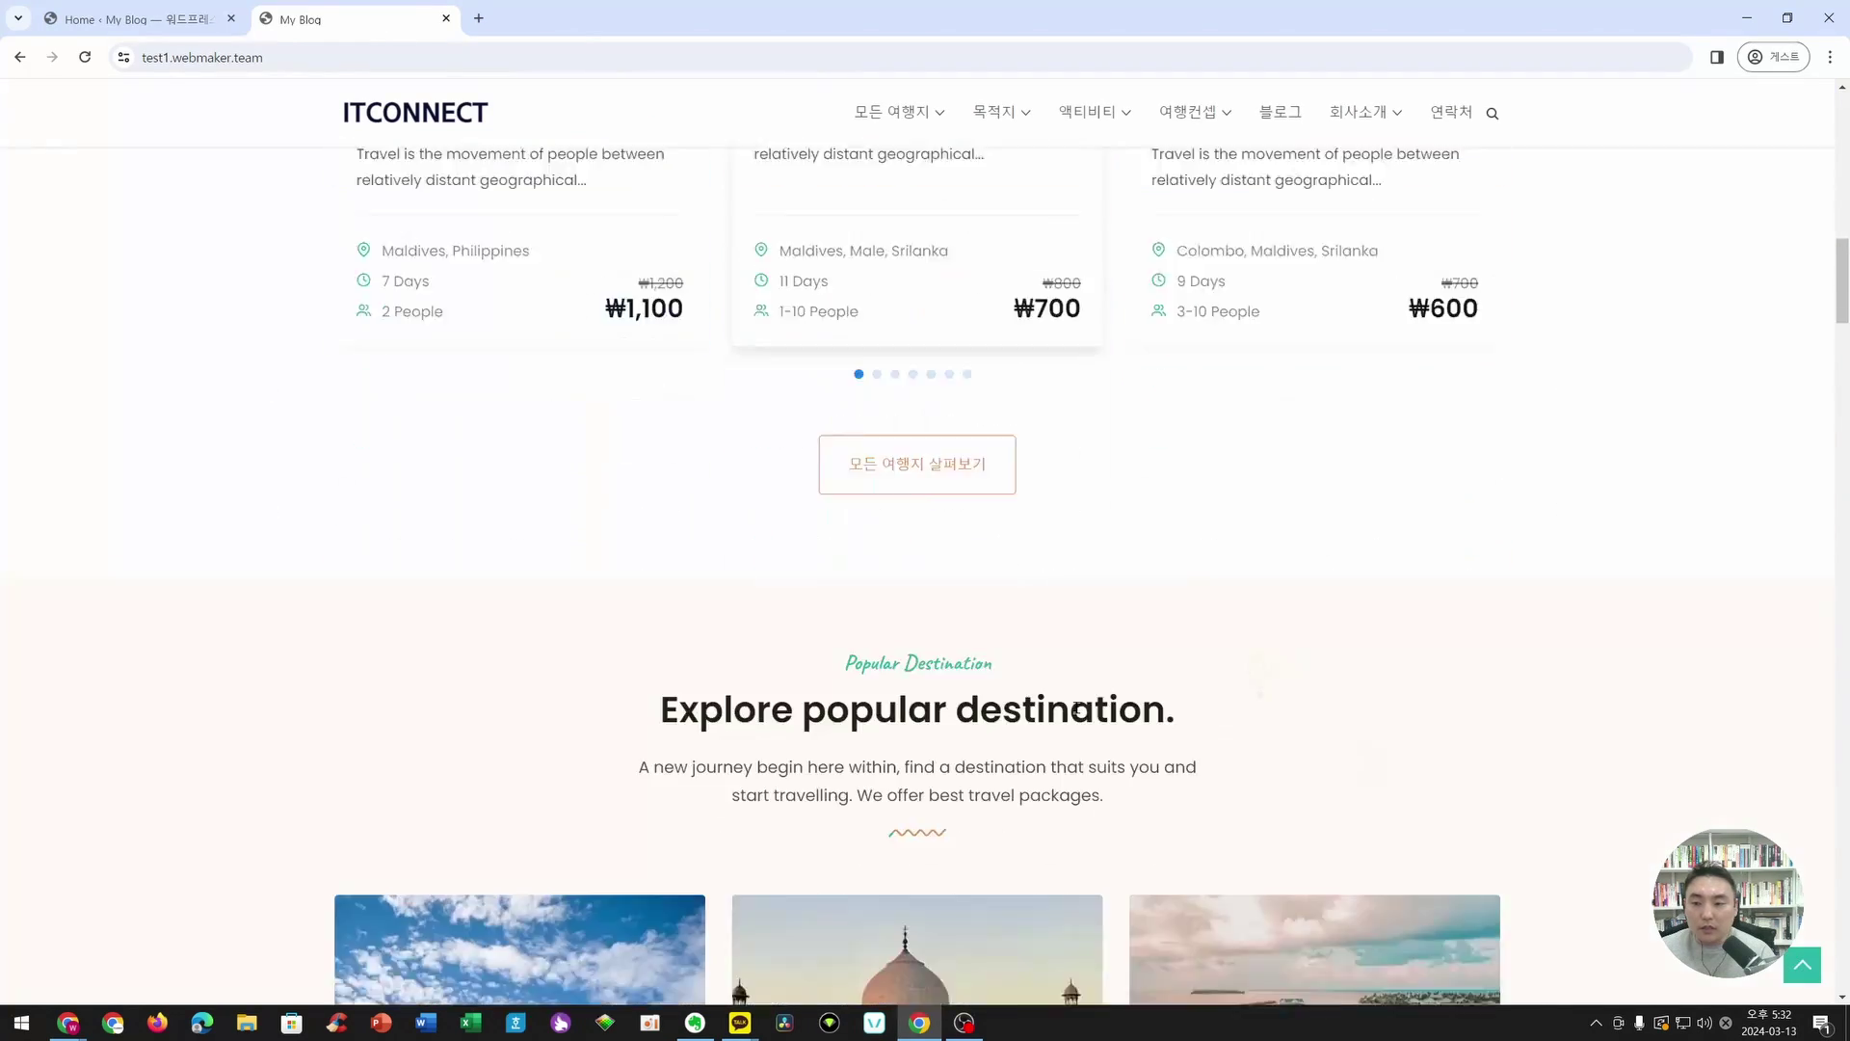
scroll(1073, 707, down, 4)
scroll(1074, 706, up, 20)
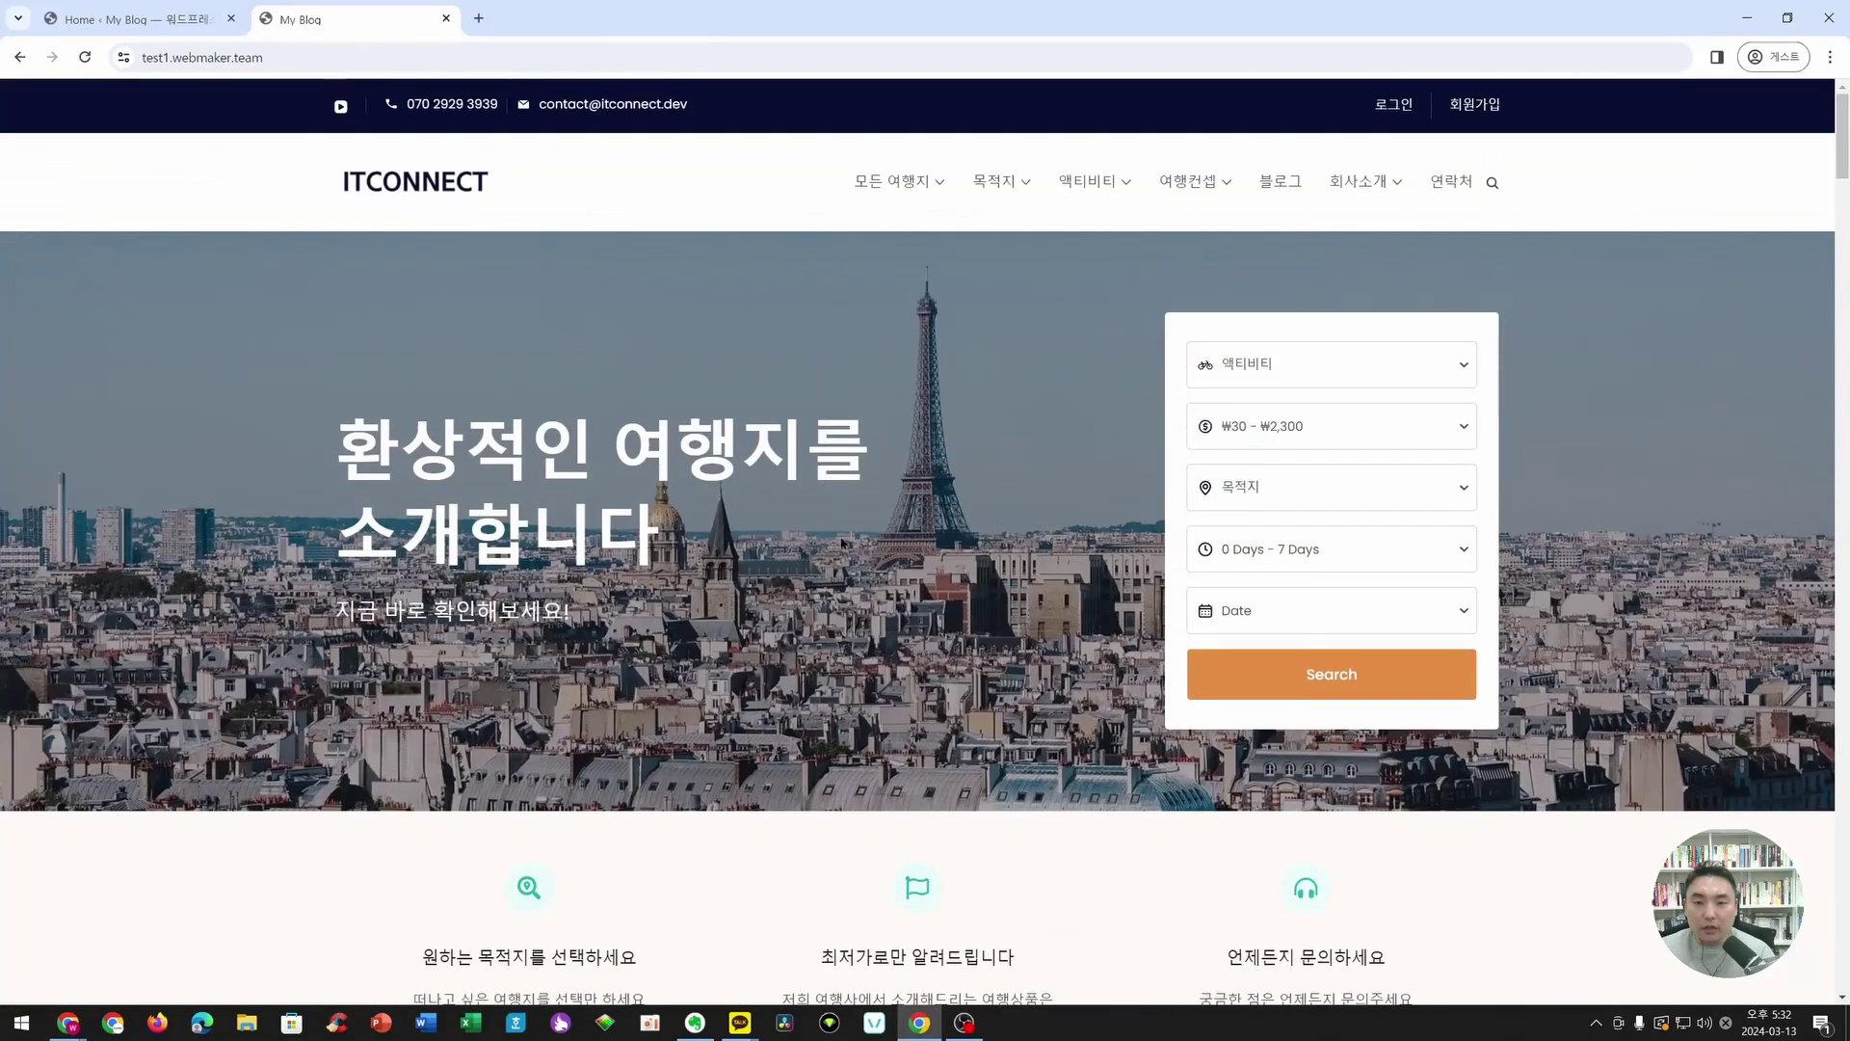
click(145, 19)
click(386, 20)
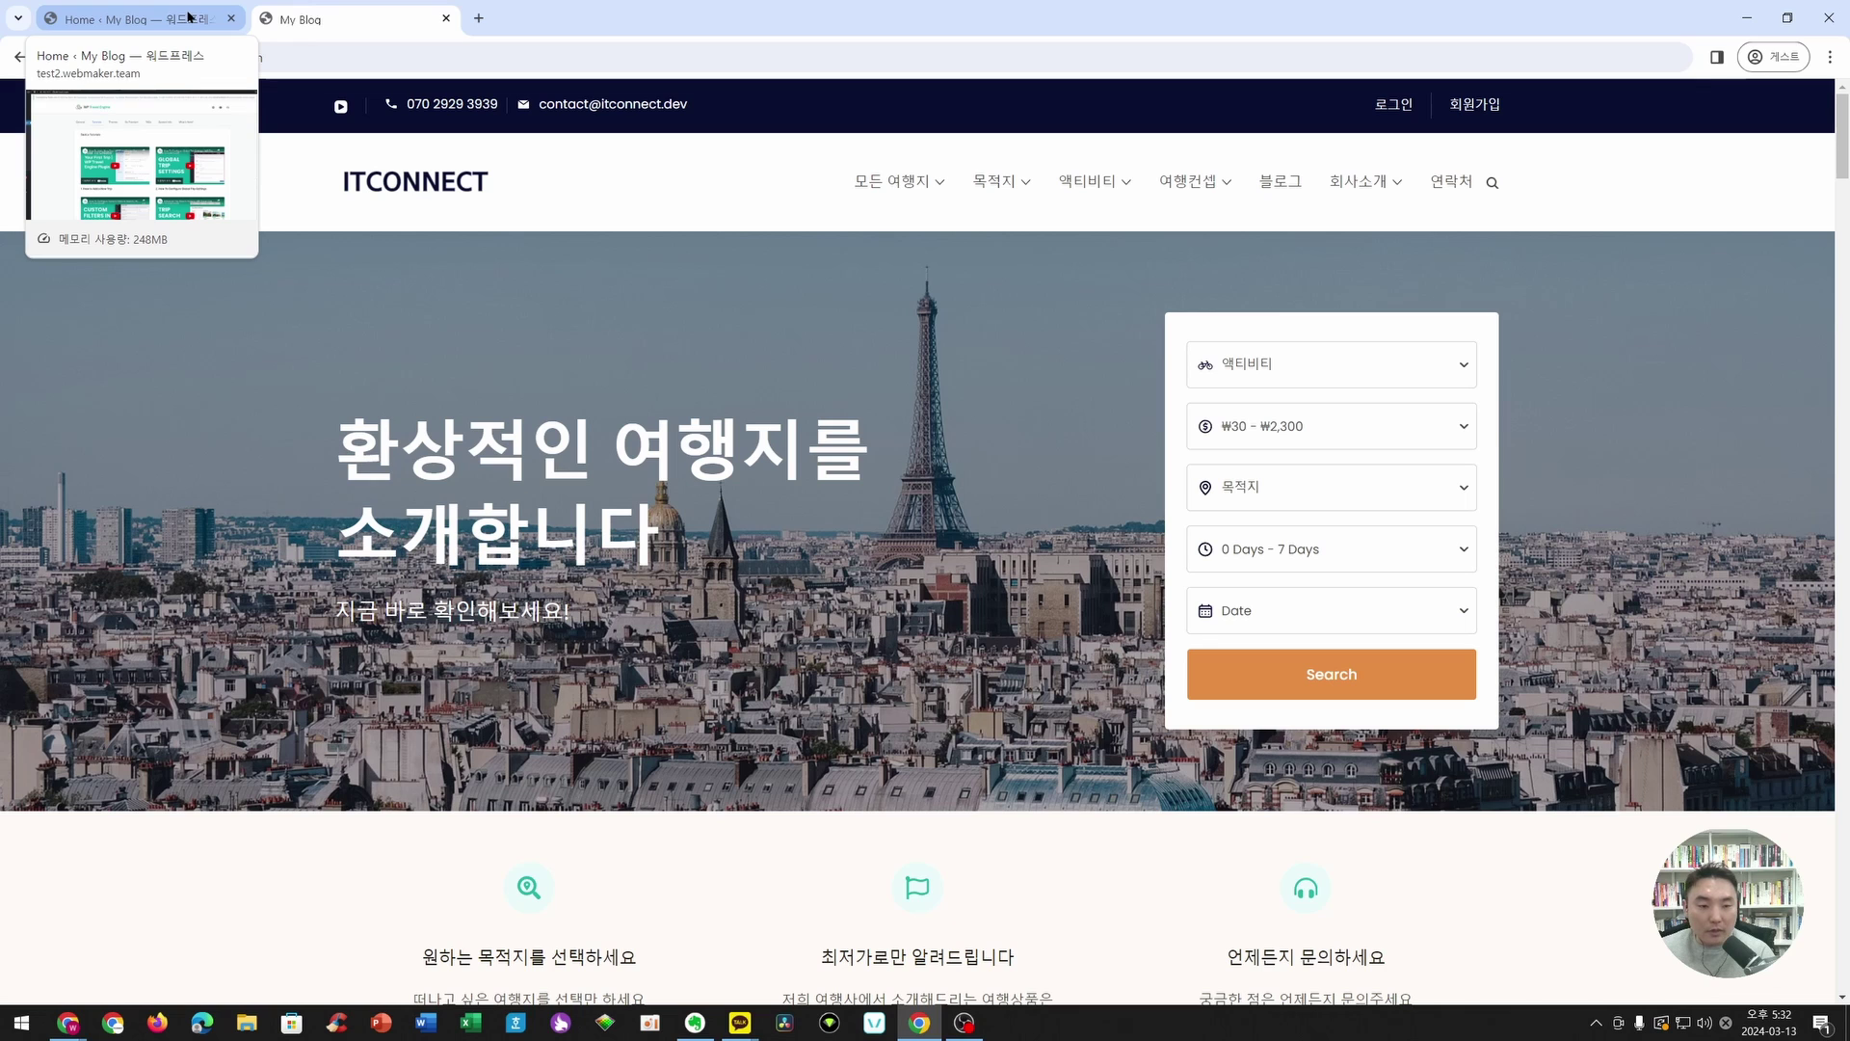
click(188, 16)
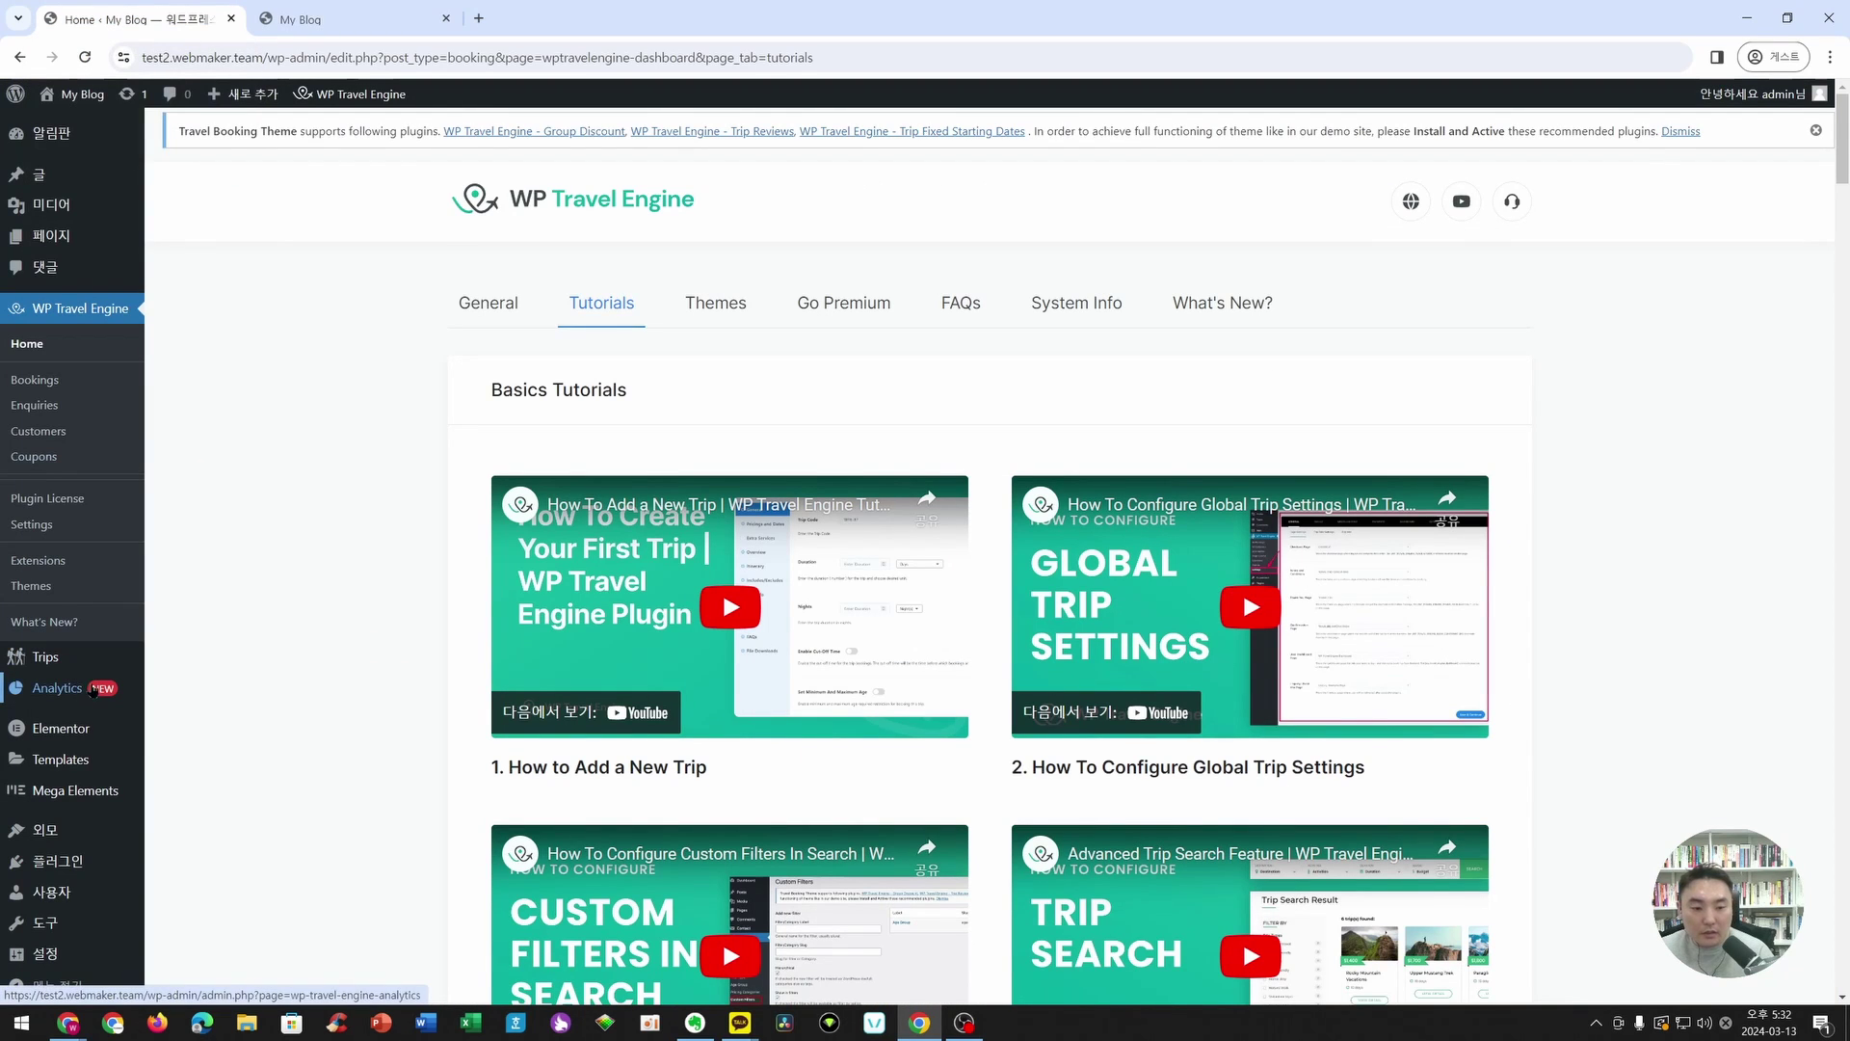
- Find the Travel Monster card in Demo Importer Plus and review its preview and page templates
scroll(70, 831, down, 1)
mouse_move(69, 830)
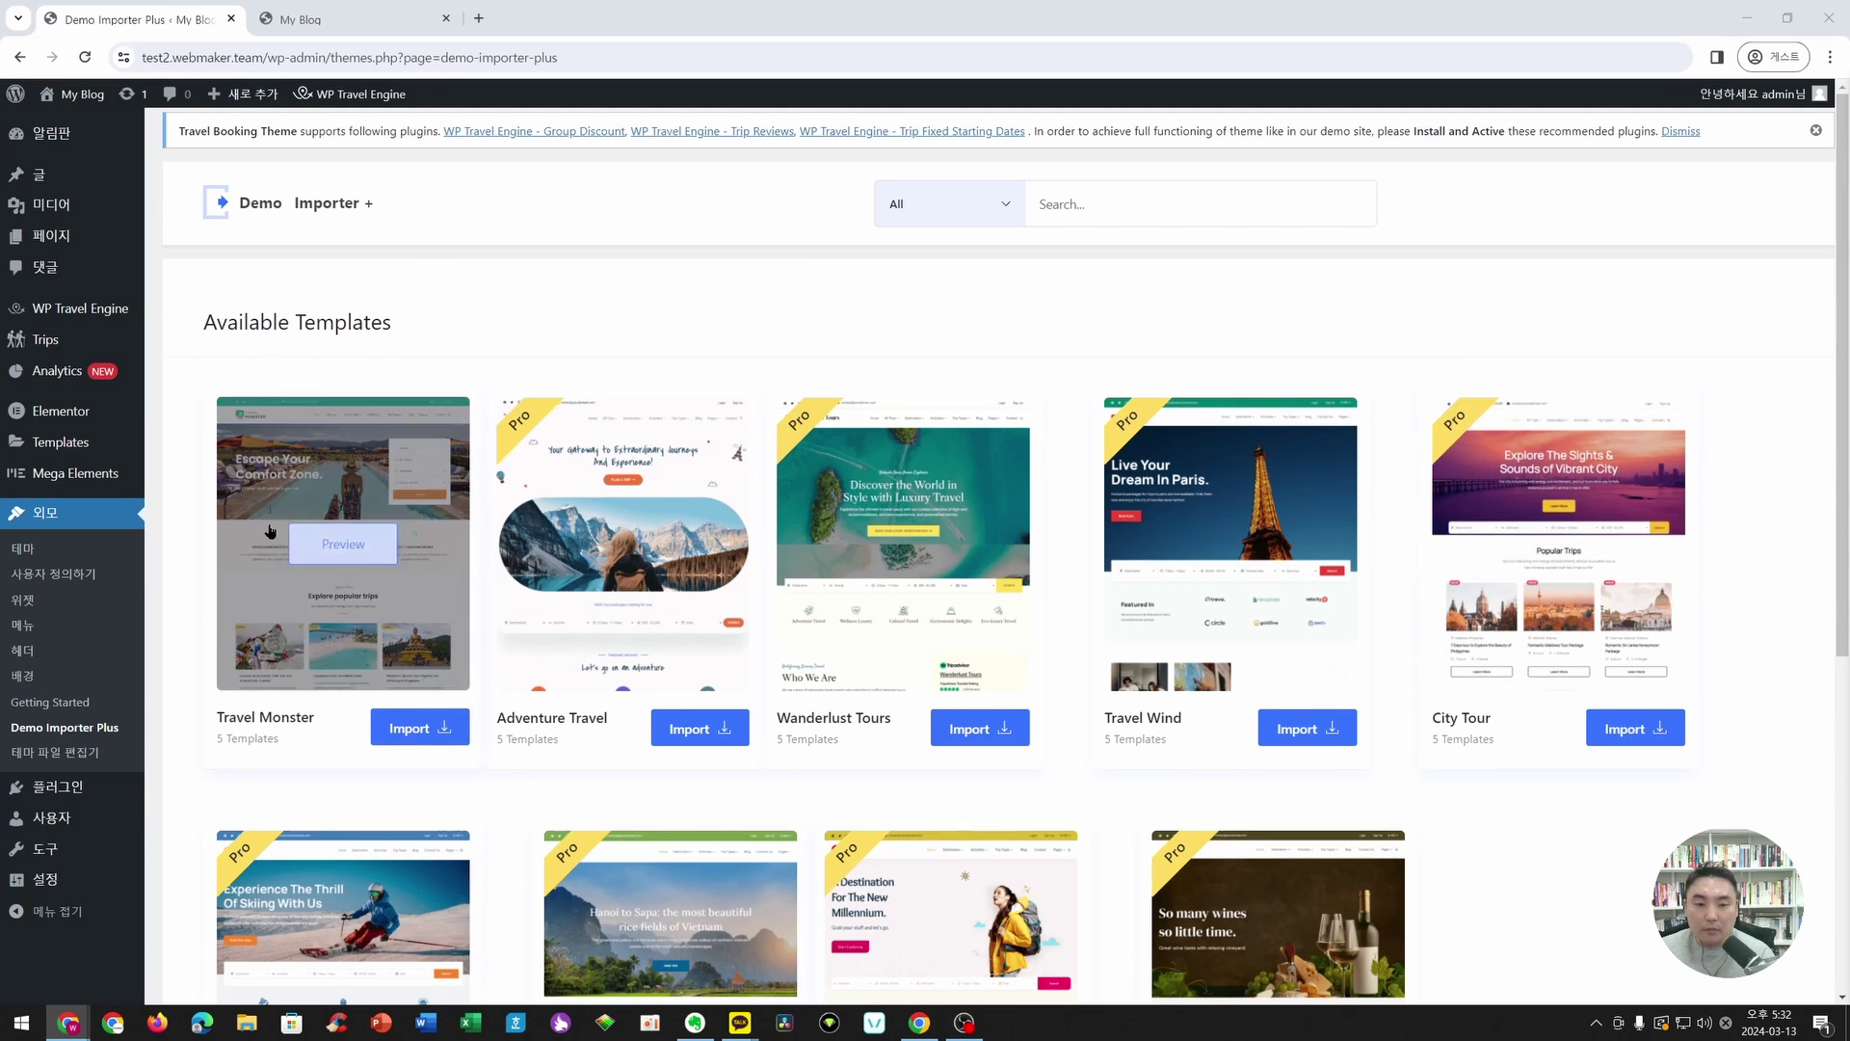
scroll(271, 531, down, 1)
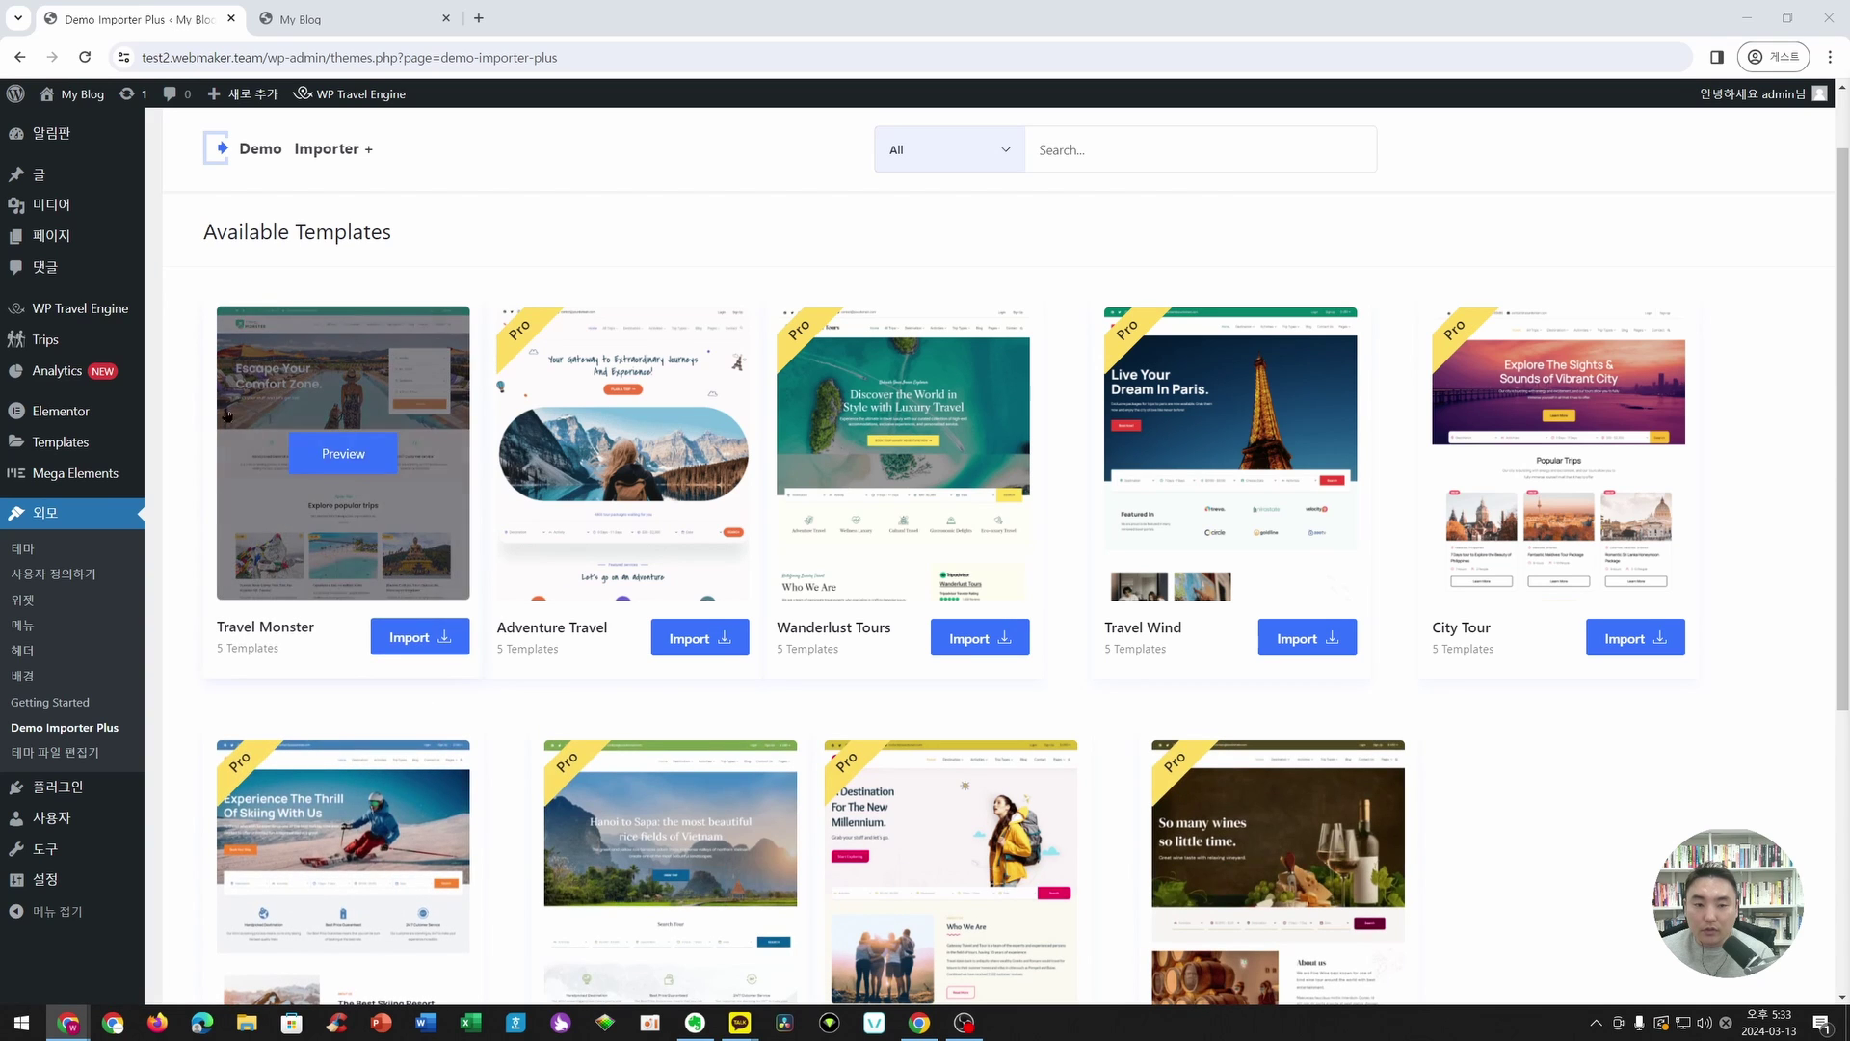
click(410, 637)
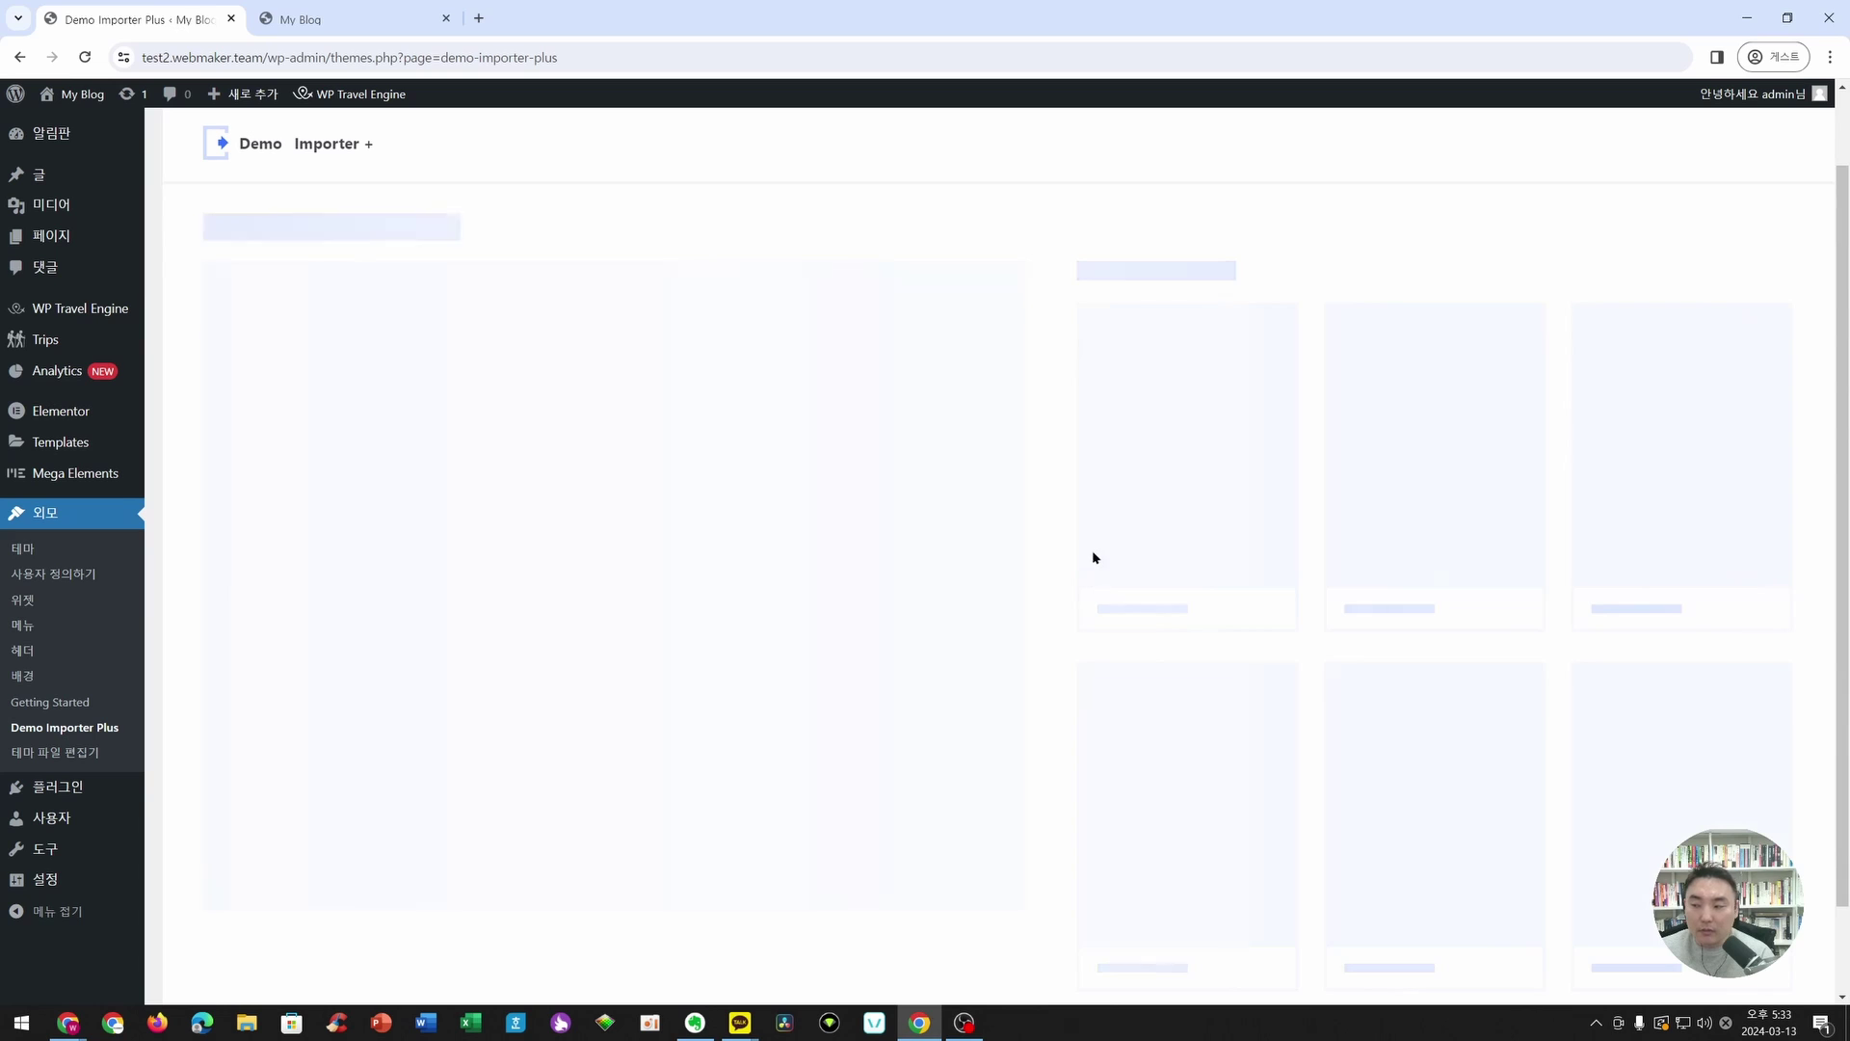
scroll(1079, 540, down, 3)
scroll(1042, 528, down, 5)
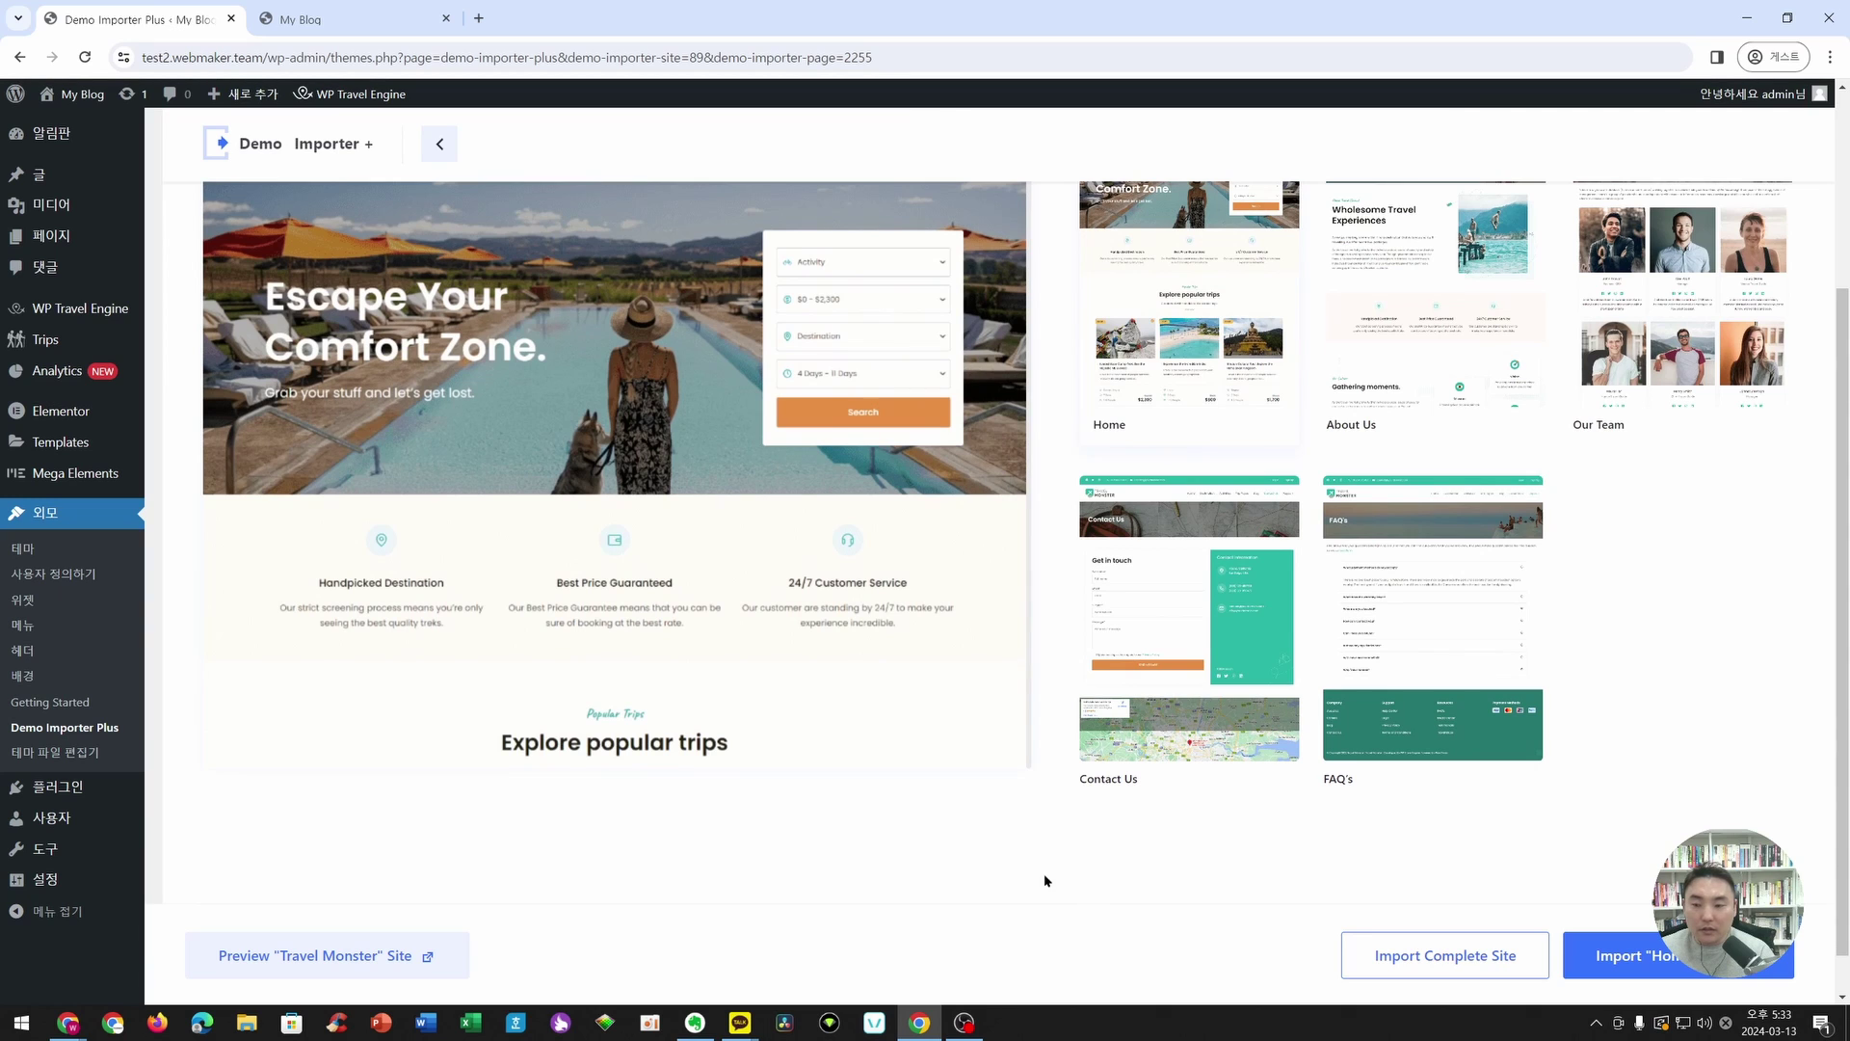
scroll(993, 752, up, 3)
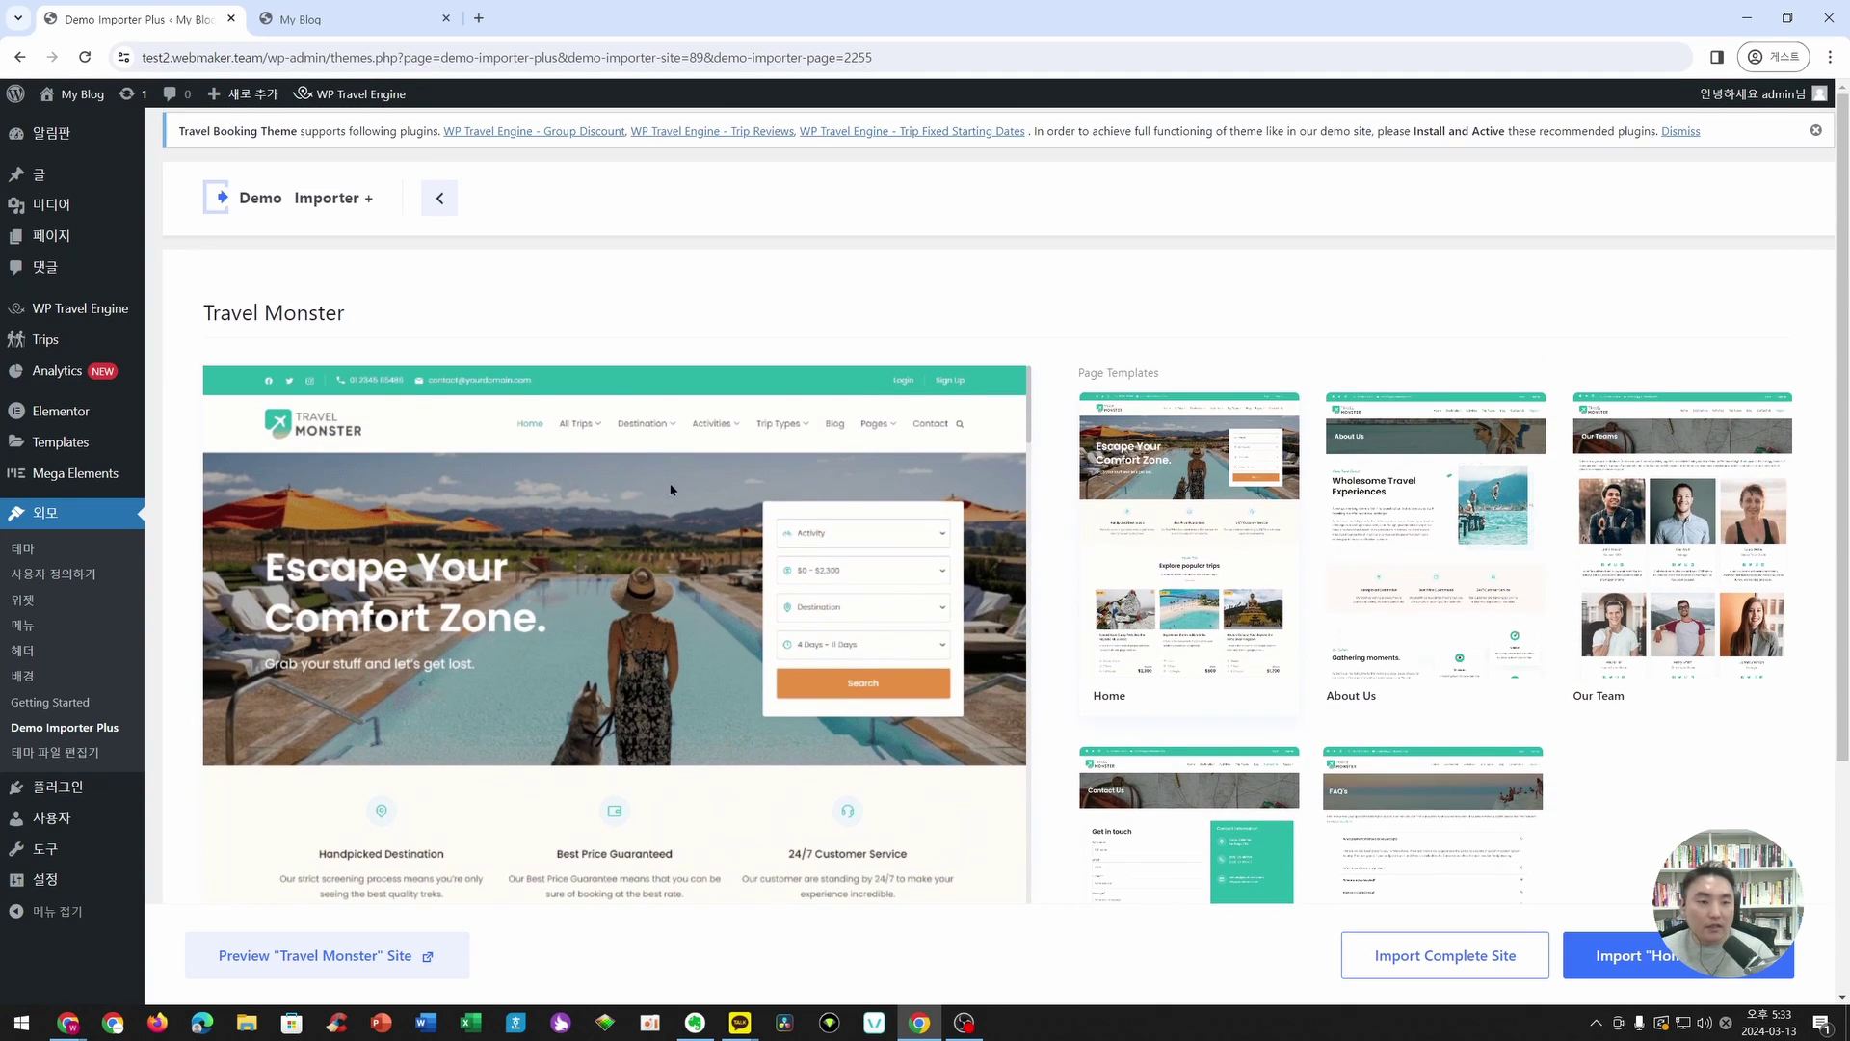
- Open the Pages list in a new first-position tab and look over the existing pages
right_click(60, 241)
click(106, 254)
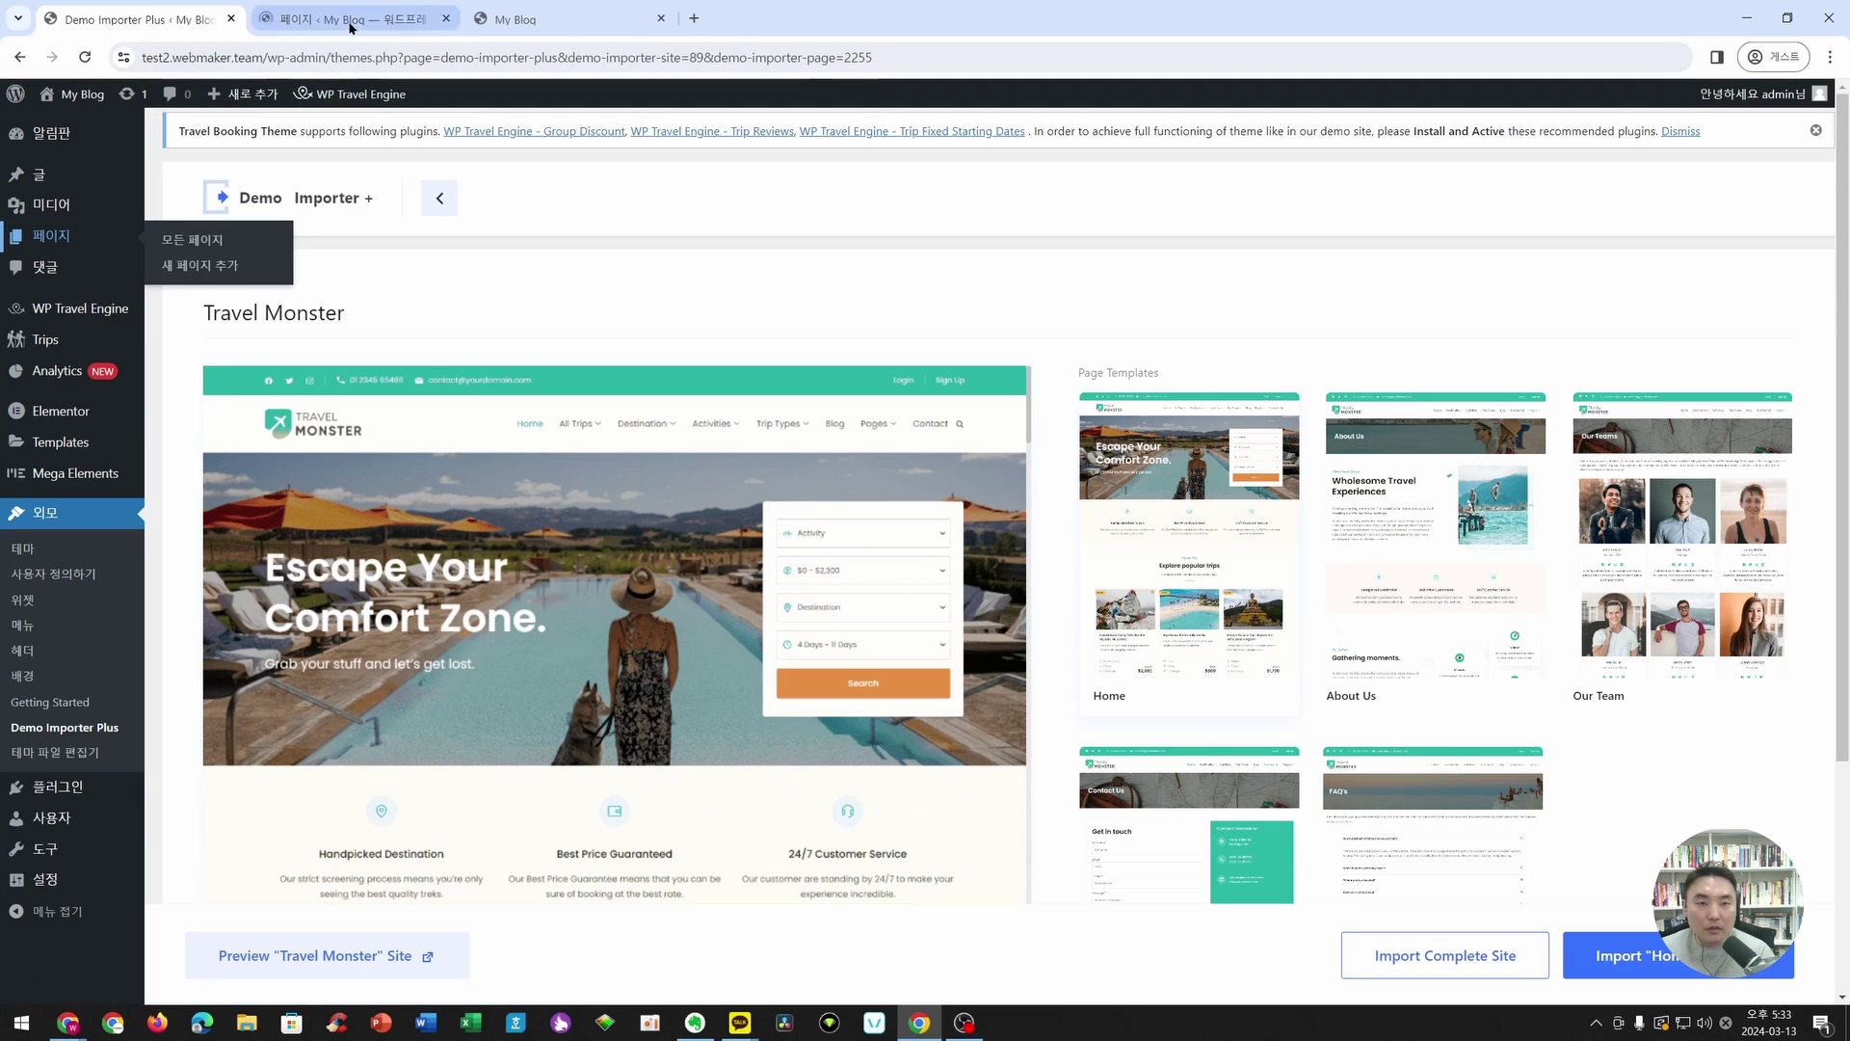
click(350, 26)
drag(350, 26, 135, 21)
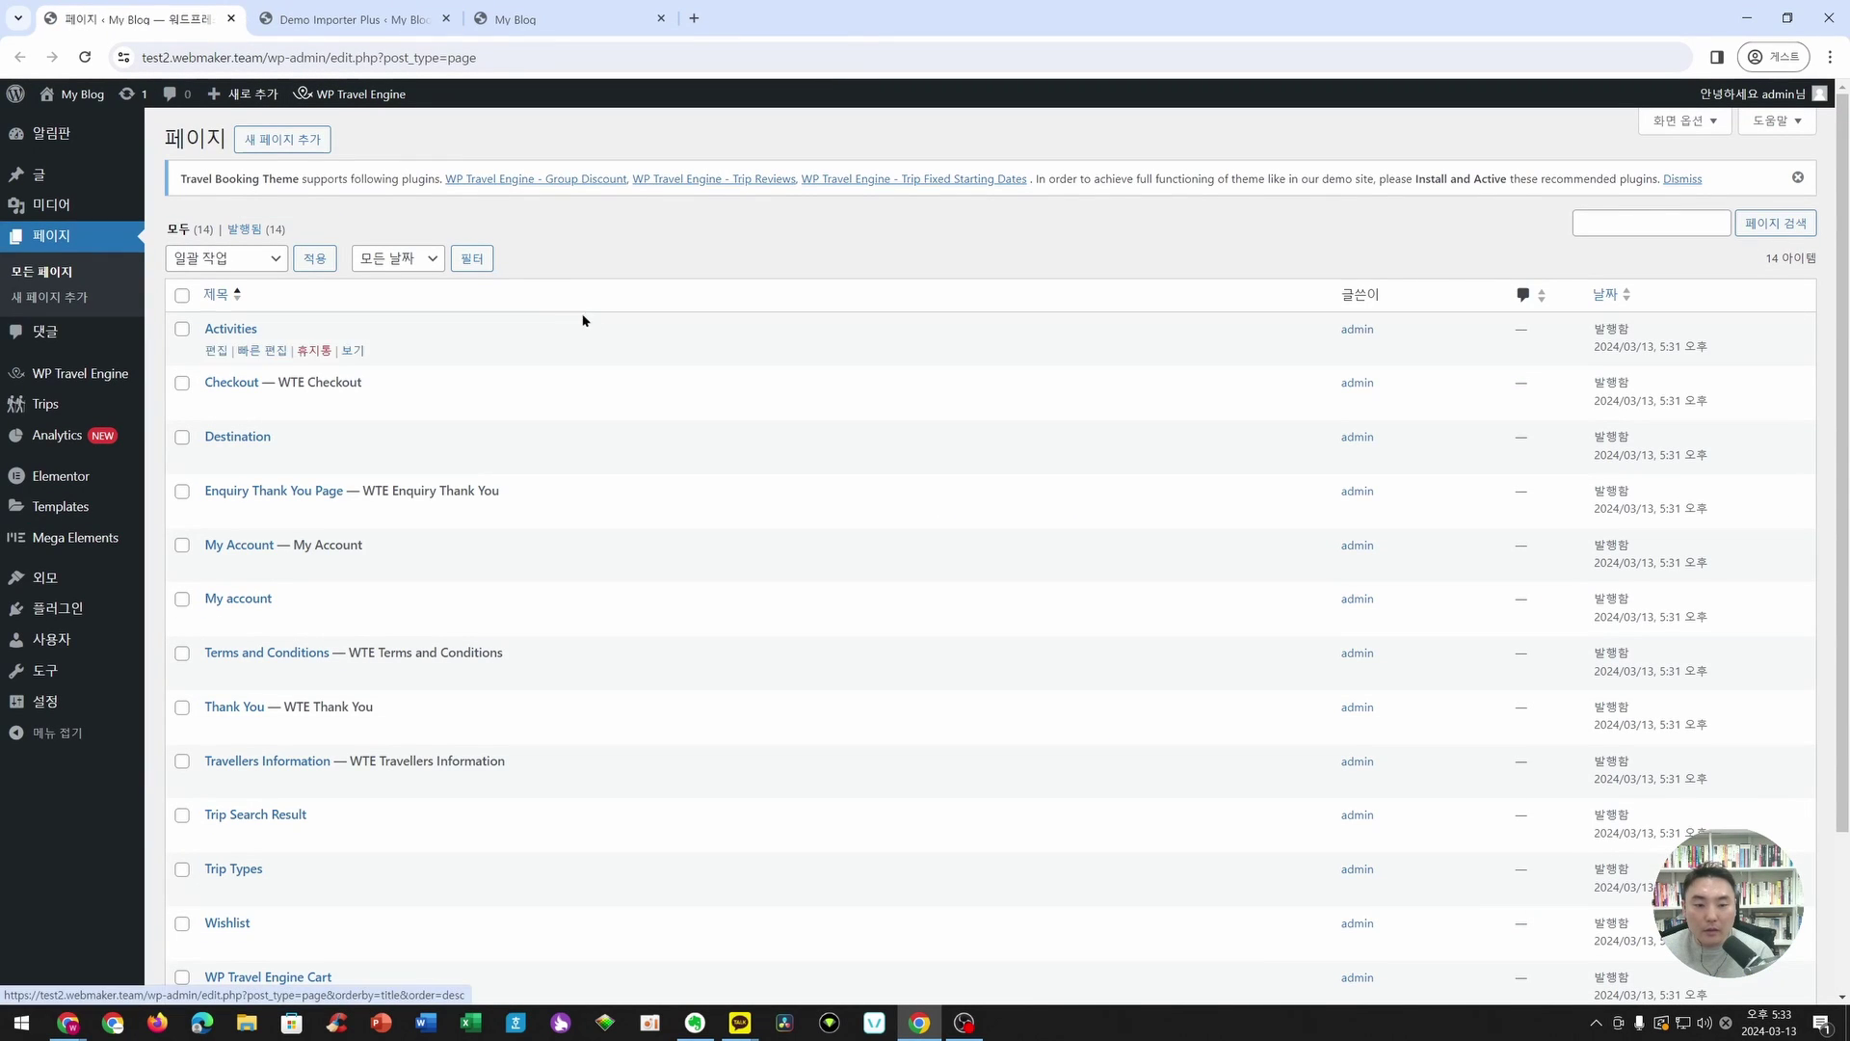
scroll(675, 386, down, 1)
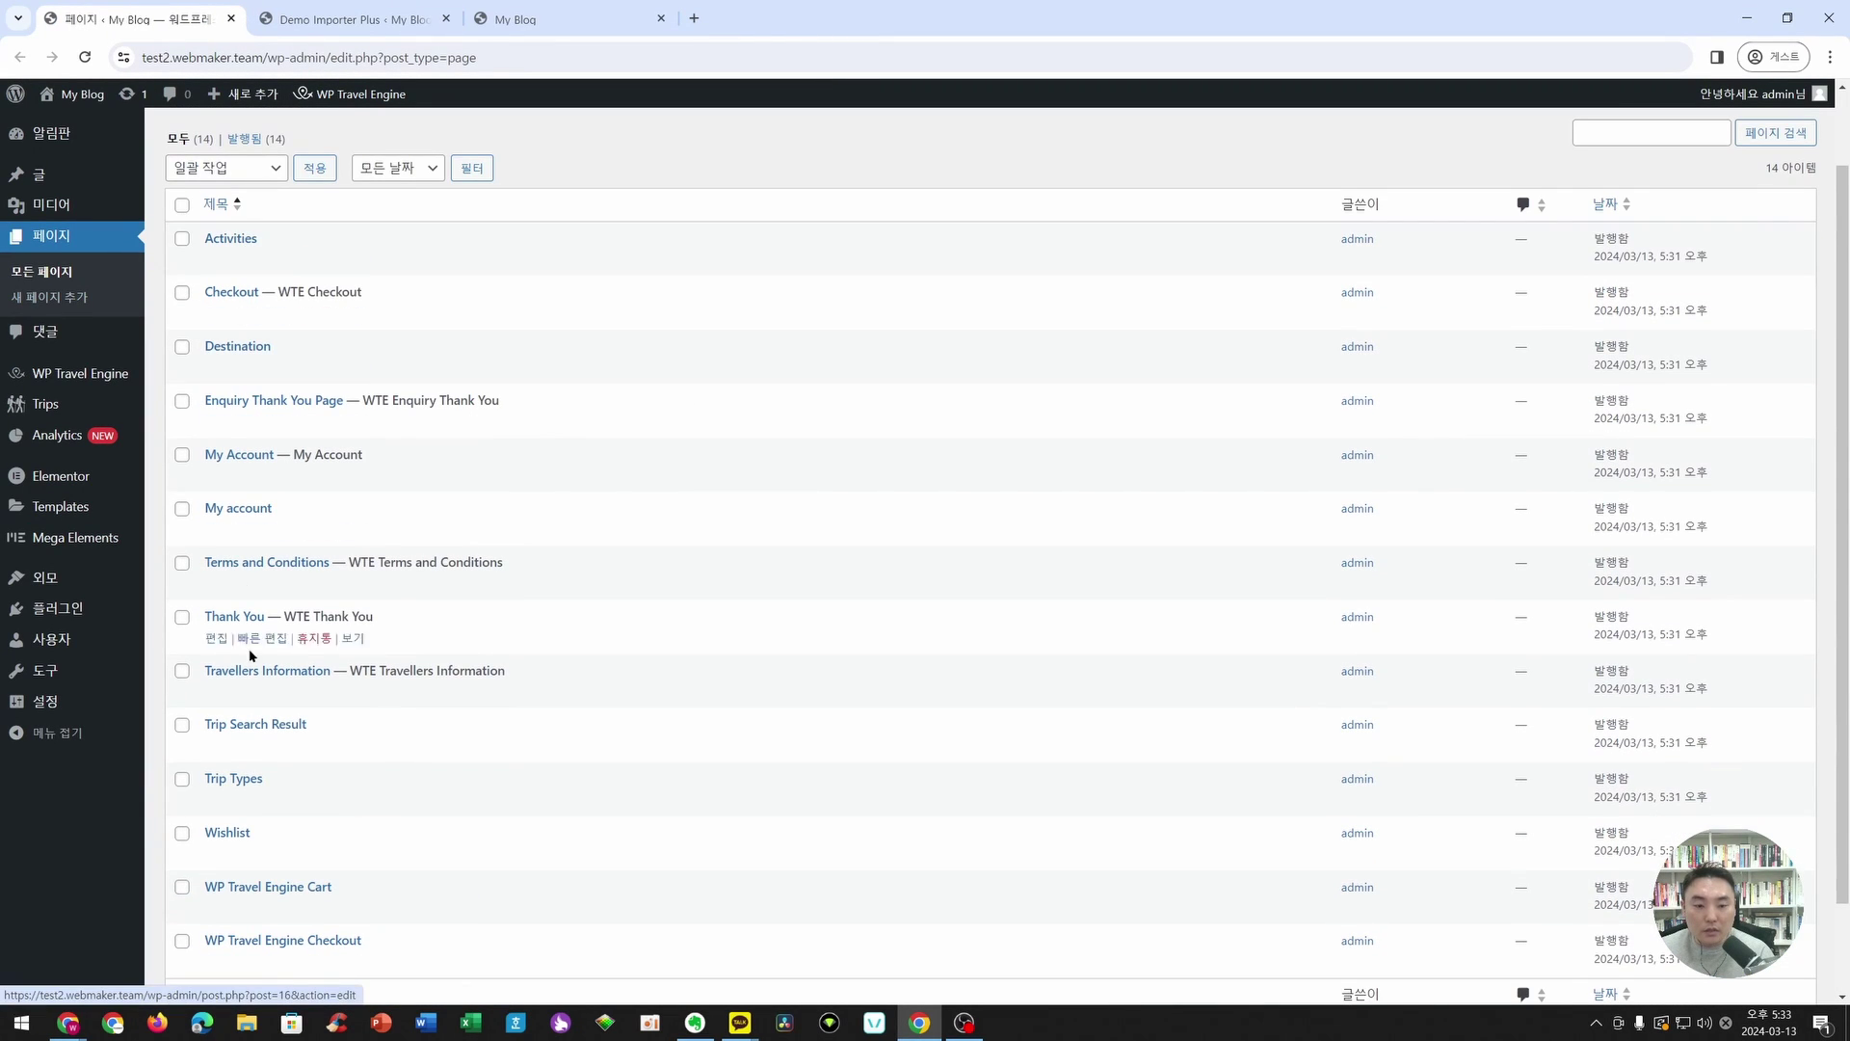
scroll(265, 694, down, 1)
scroll(271, 740, down, 1)
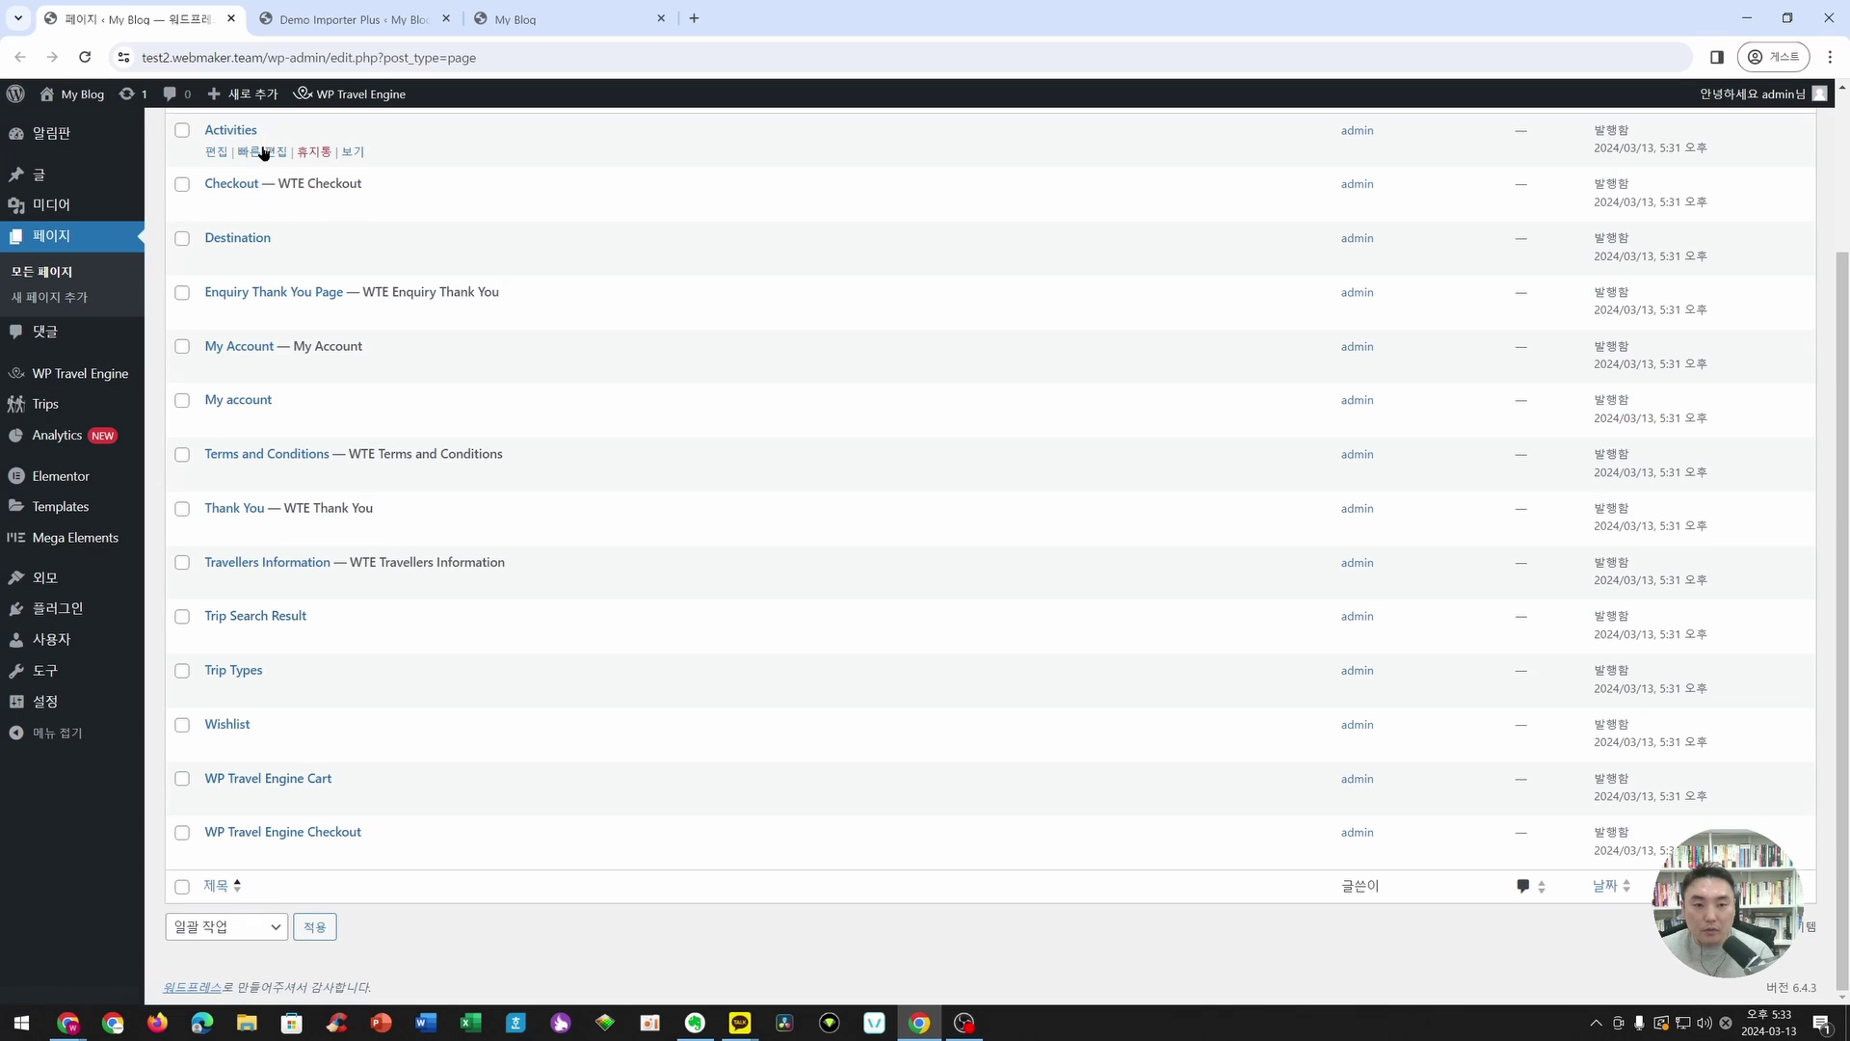
scroll(262, 156, up, 1)
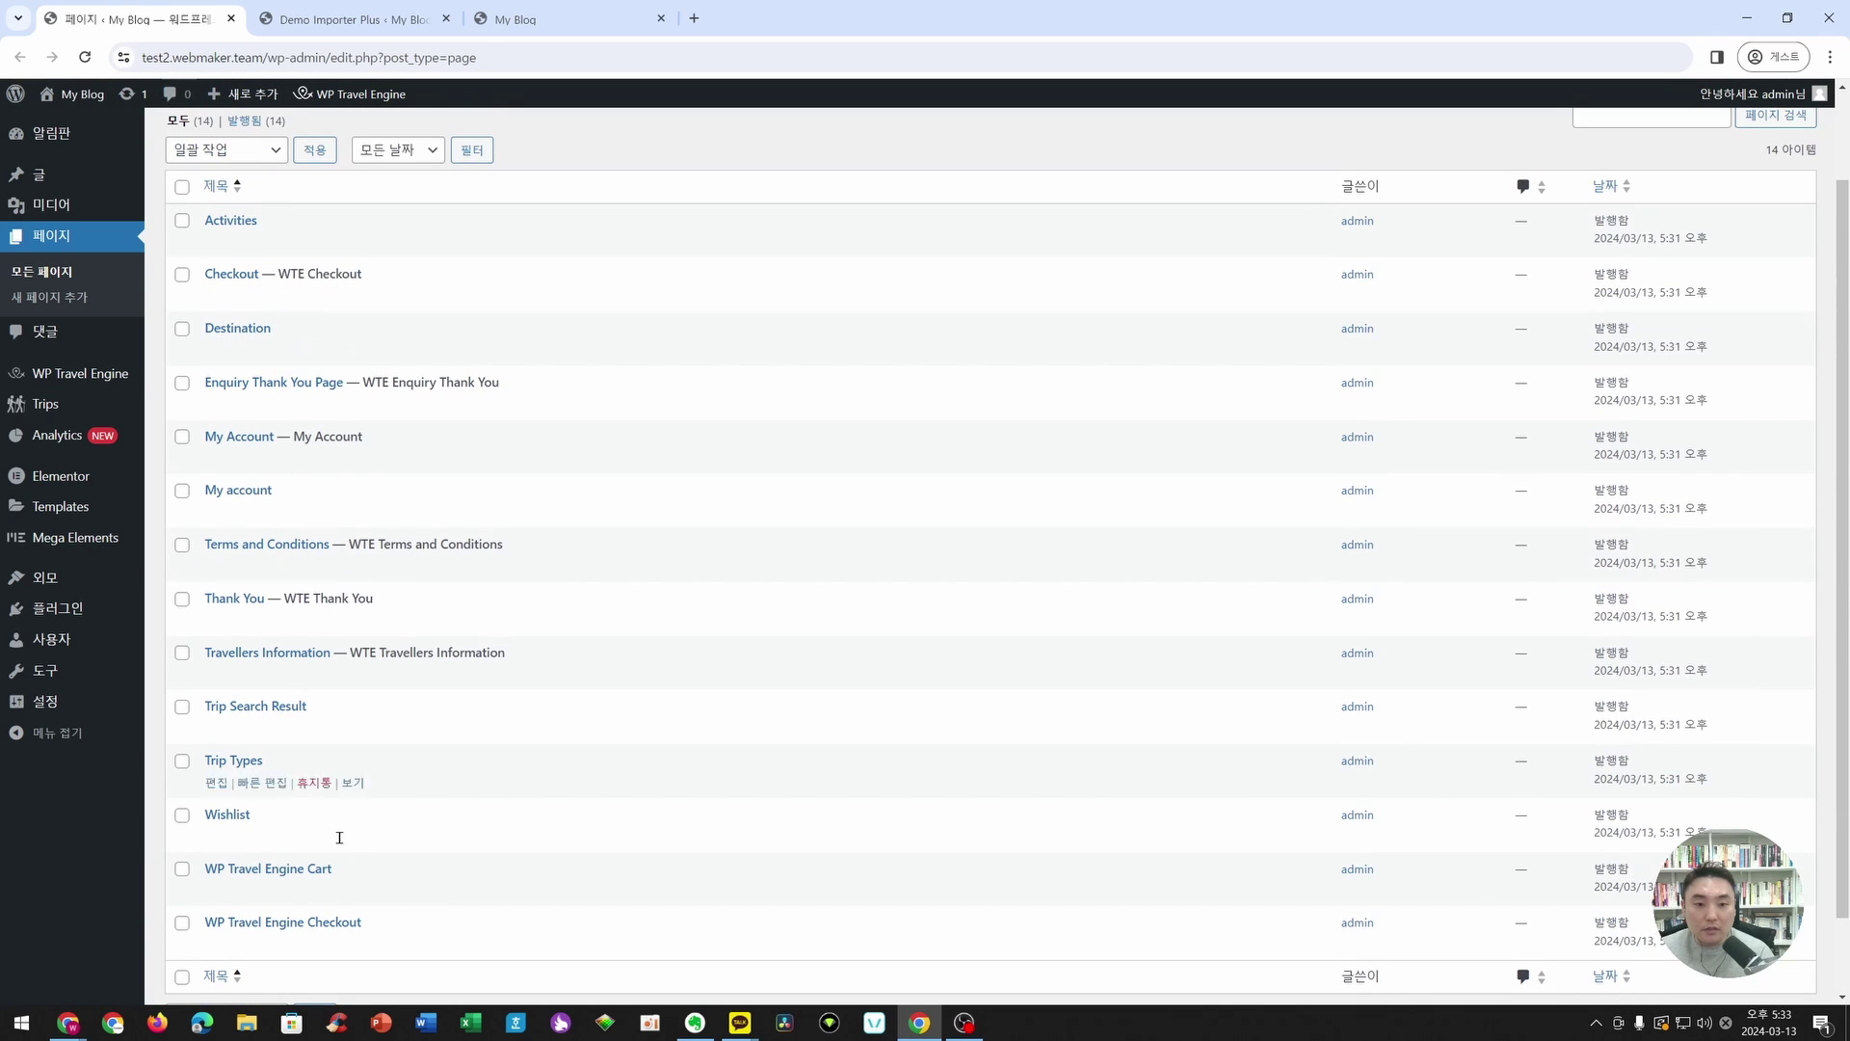
- Select all pages, move them to the trash with Bulk Actions, and return to the demo importer
click(328, 19)
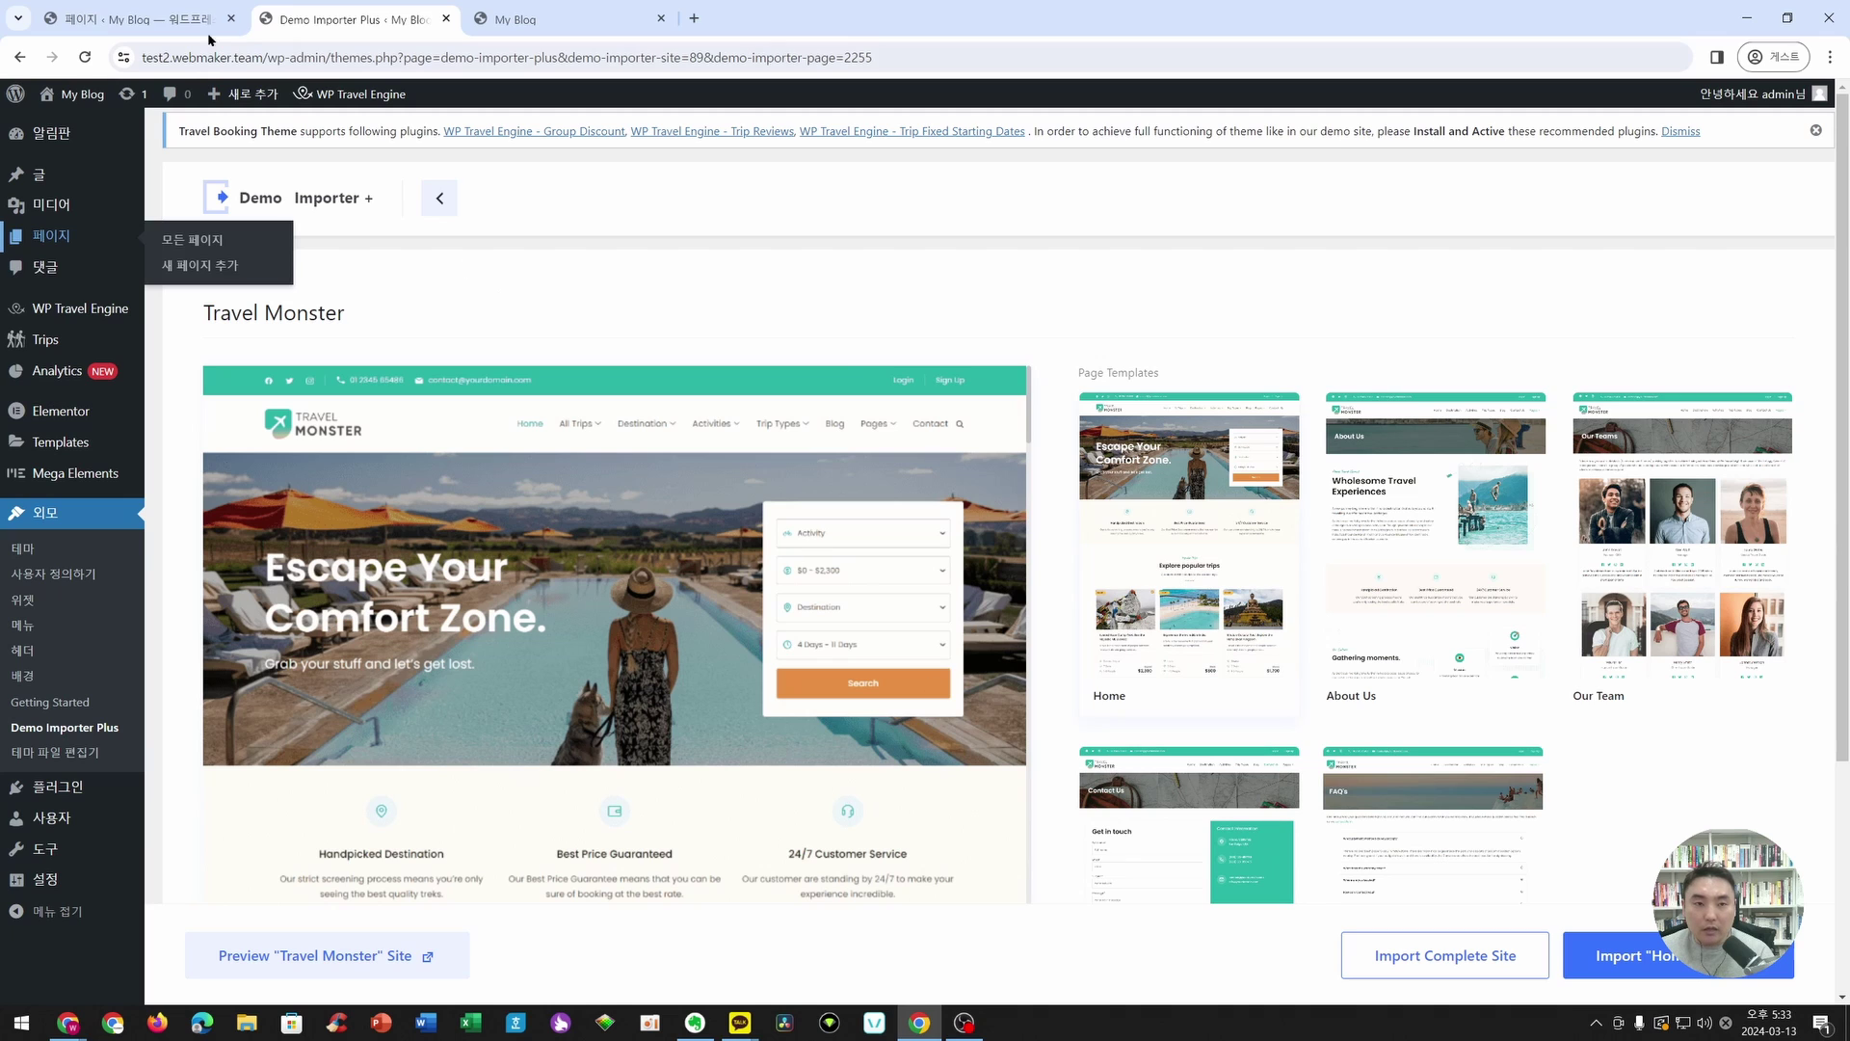
click(160, 21)
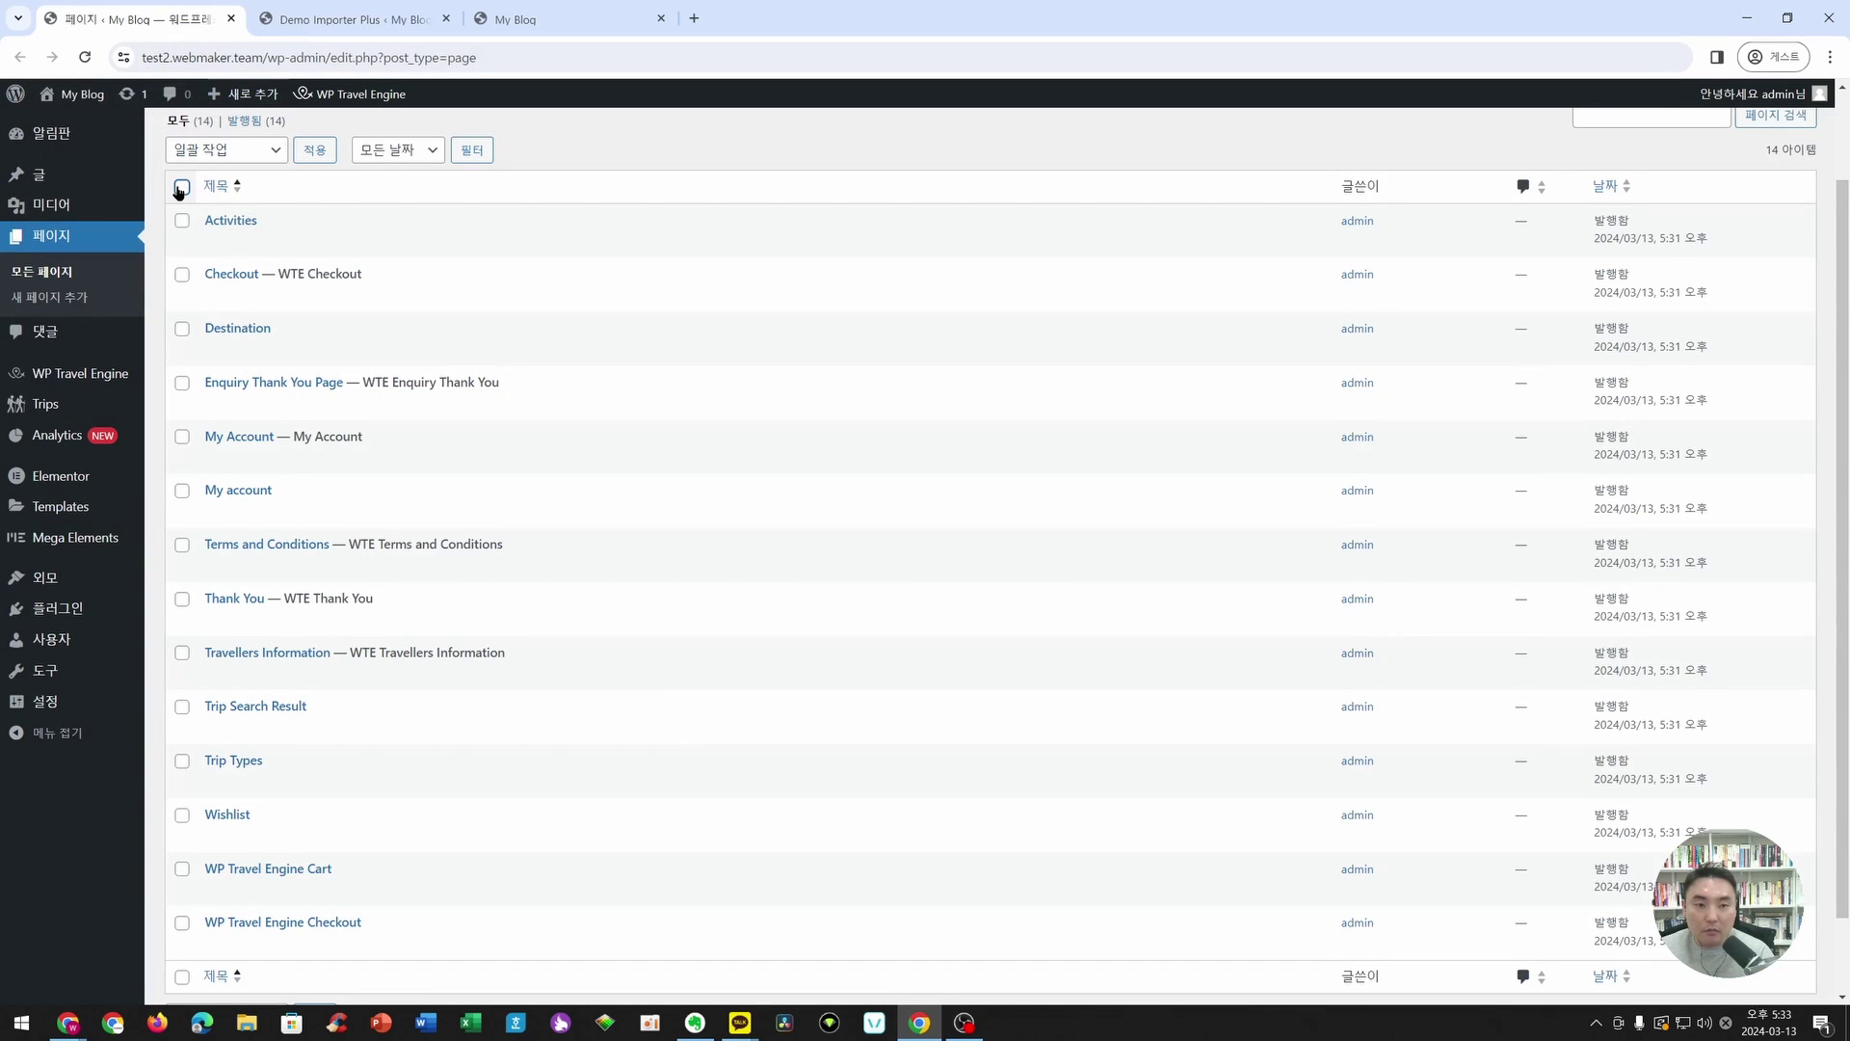
click(227, 150)
click(207, 202)
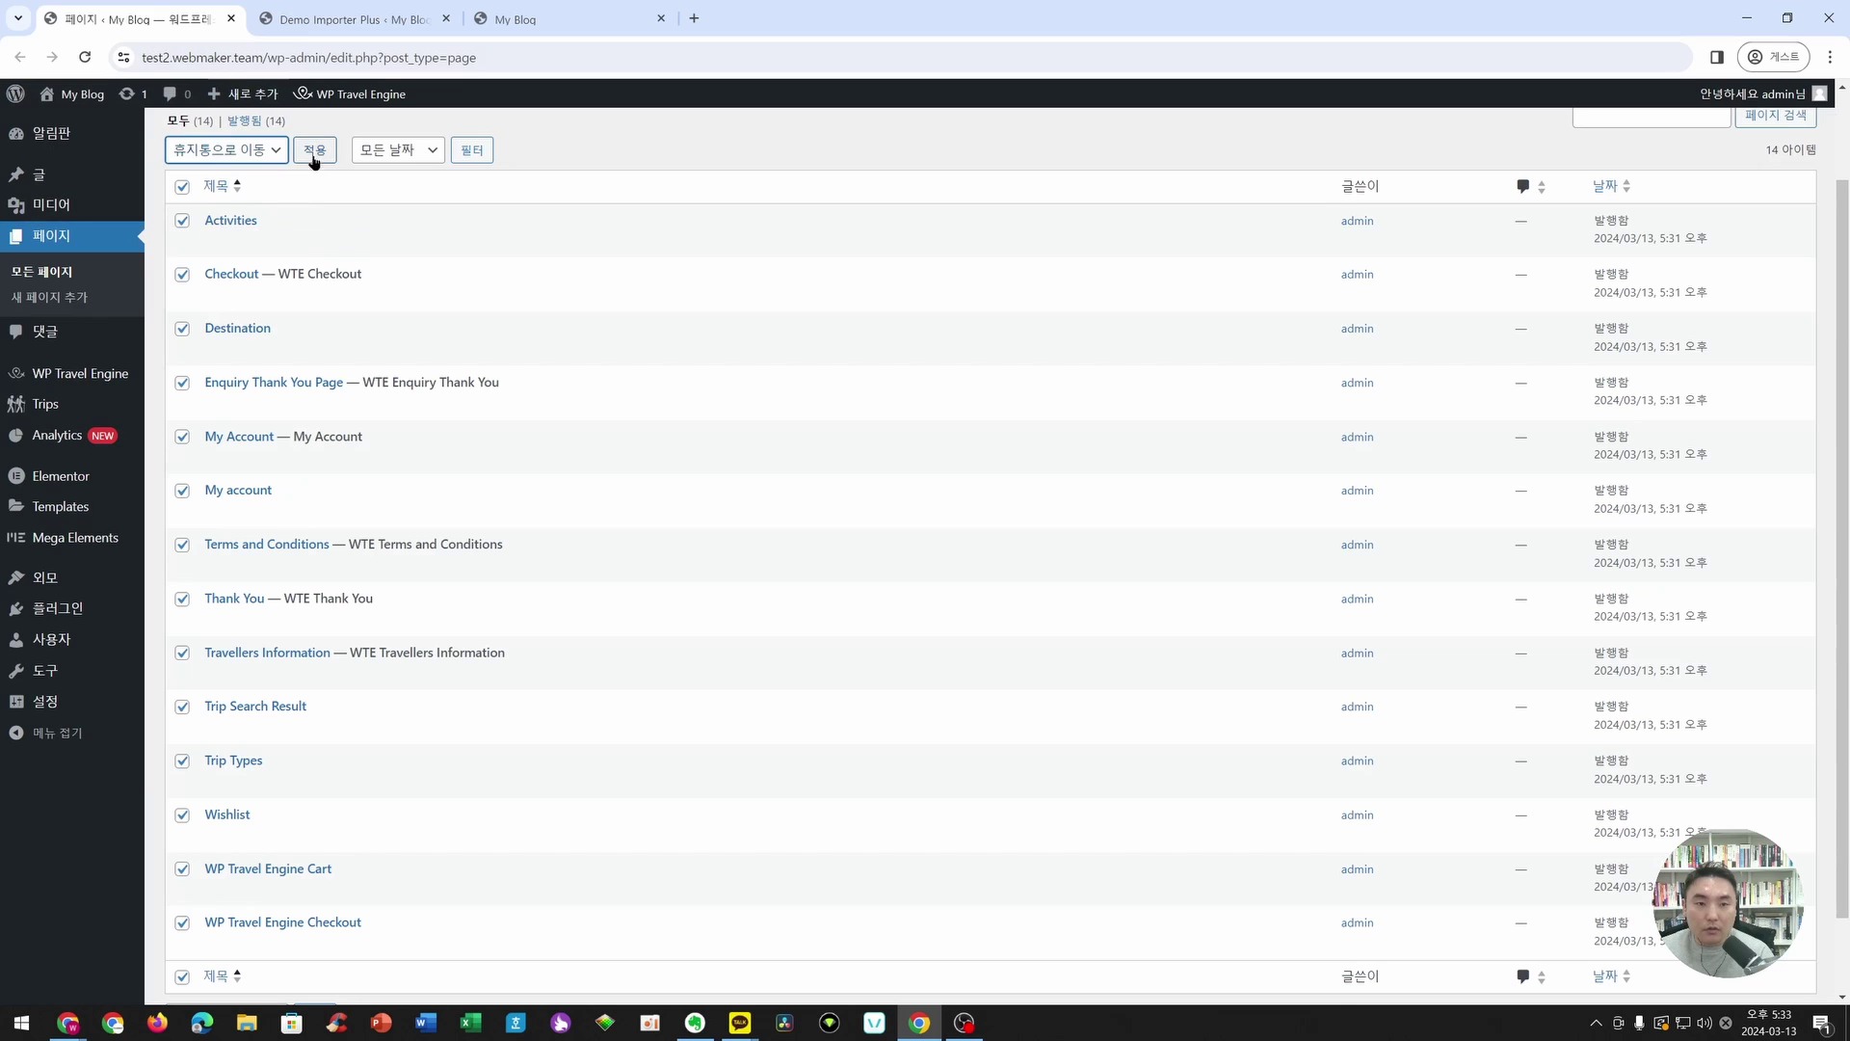
click(316, 150)
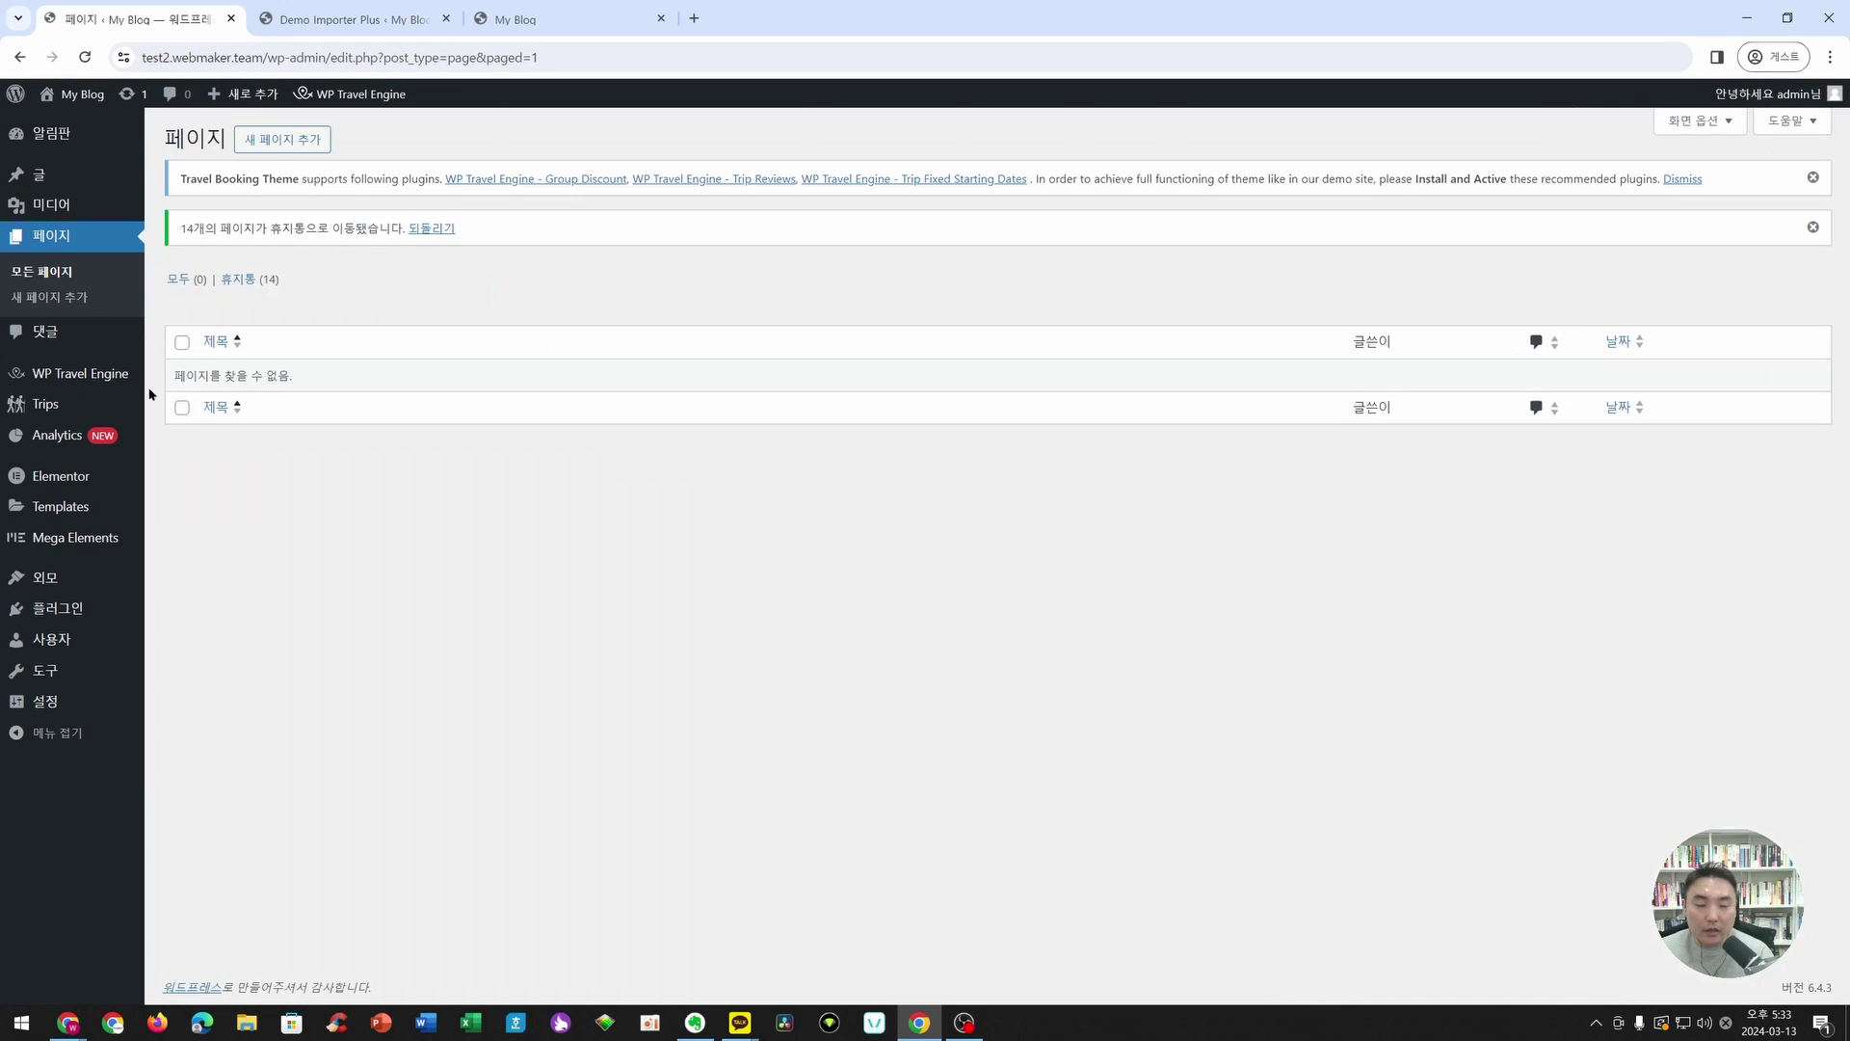
click(352, 19)
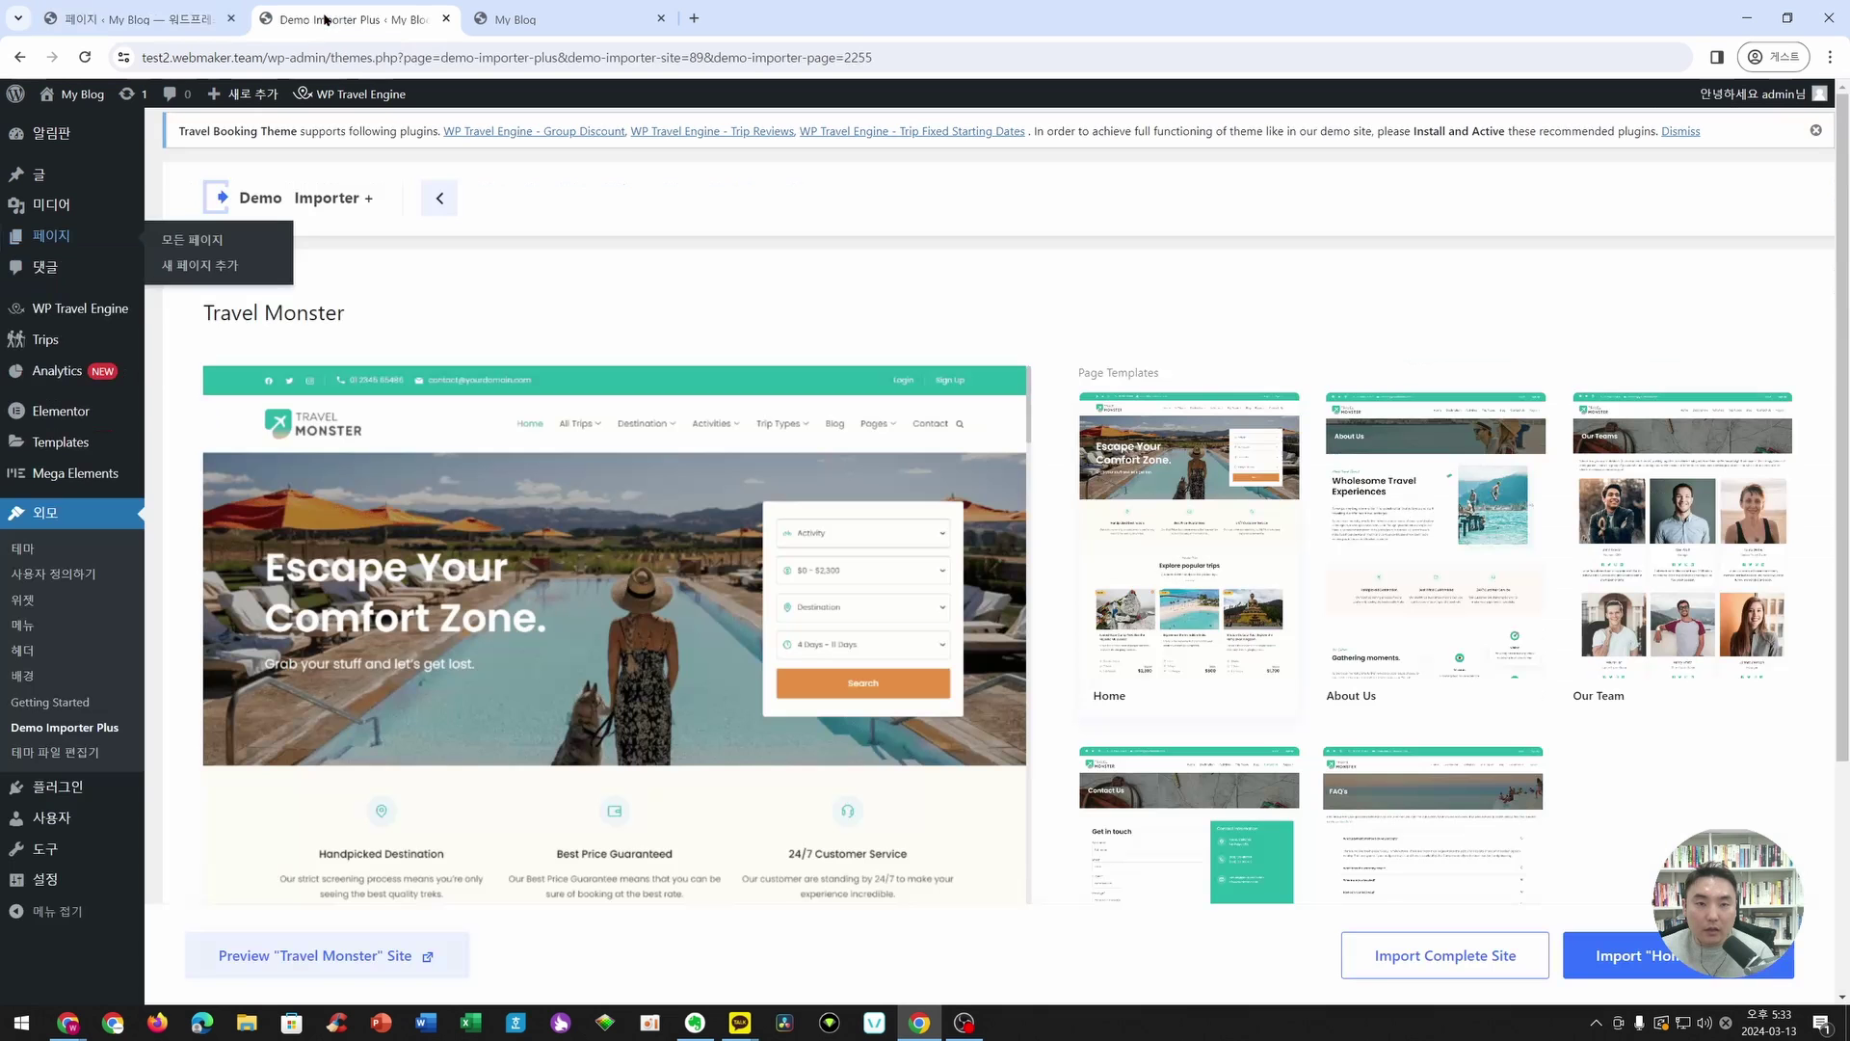
- Import the complete Travel Monster site with Delete Previously Imported Site ticked, then view the result
drag(351, 19, 164, 21)
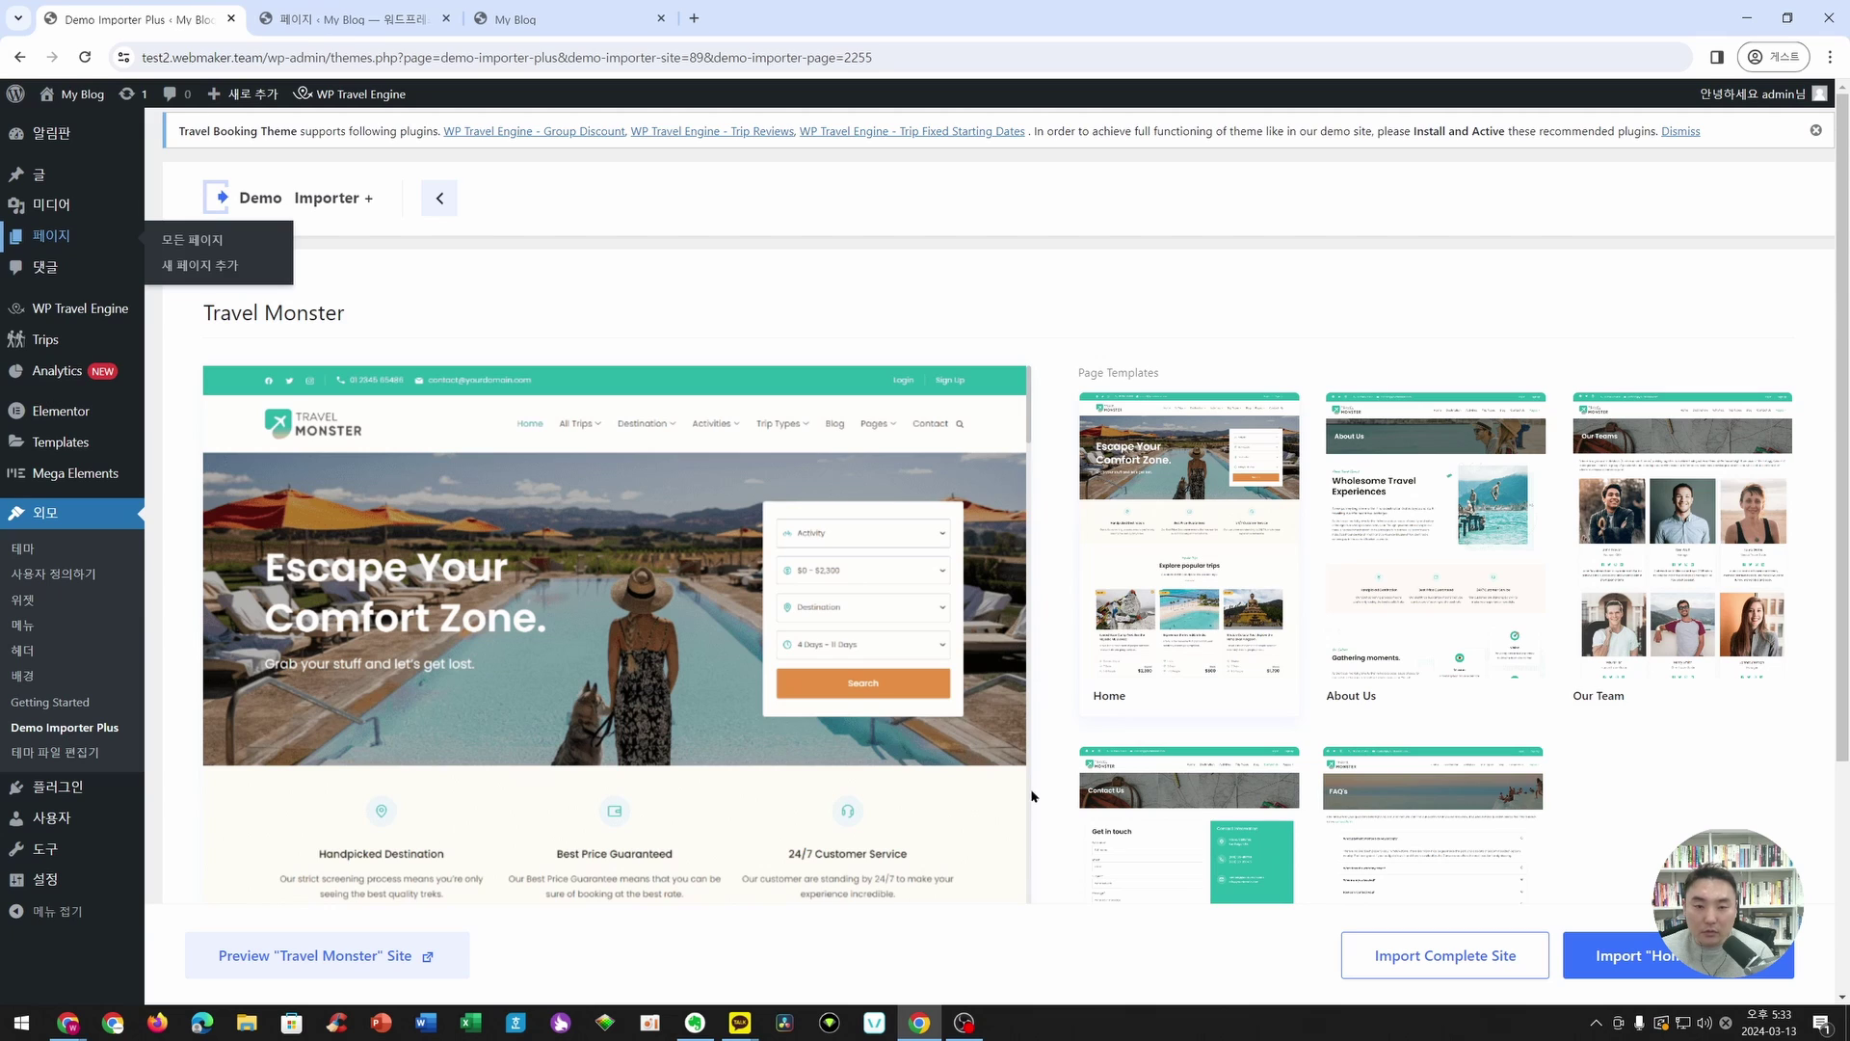
scroll(1181, 903, down, 2)
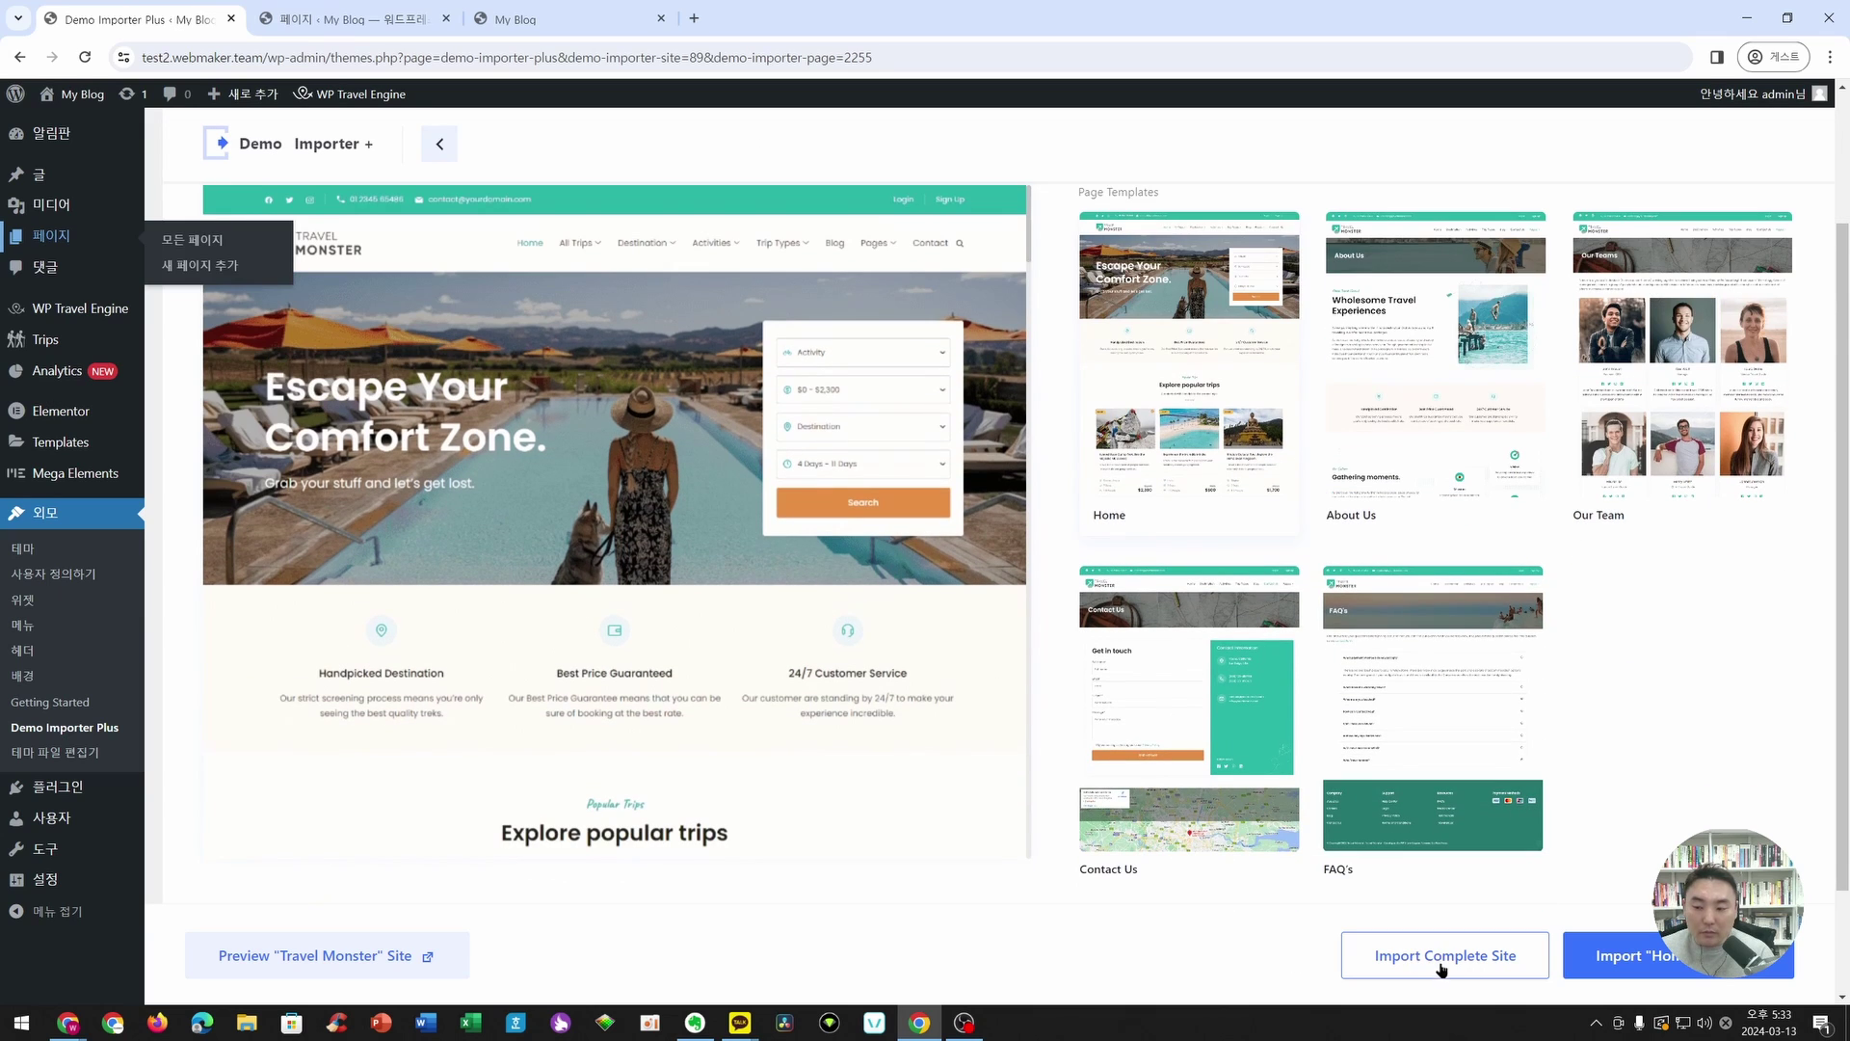
click(1464, 959)
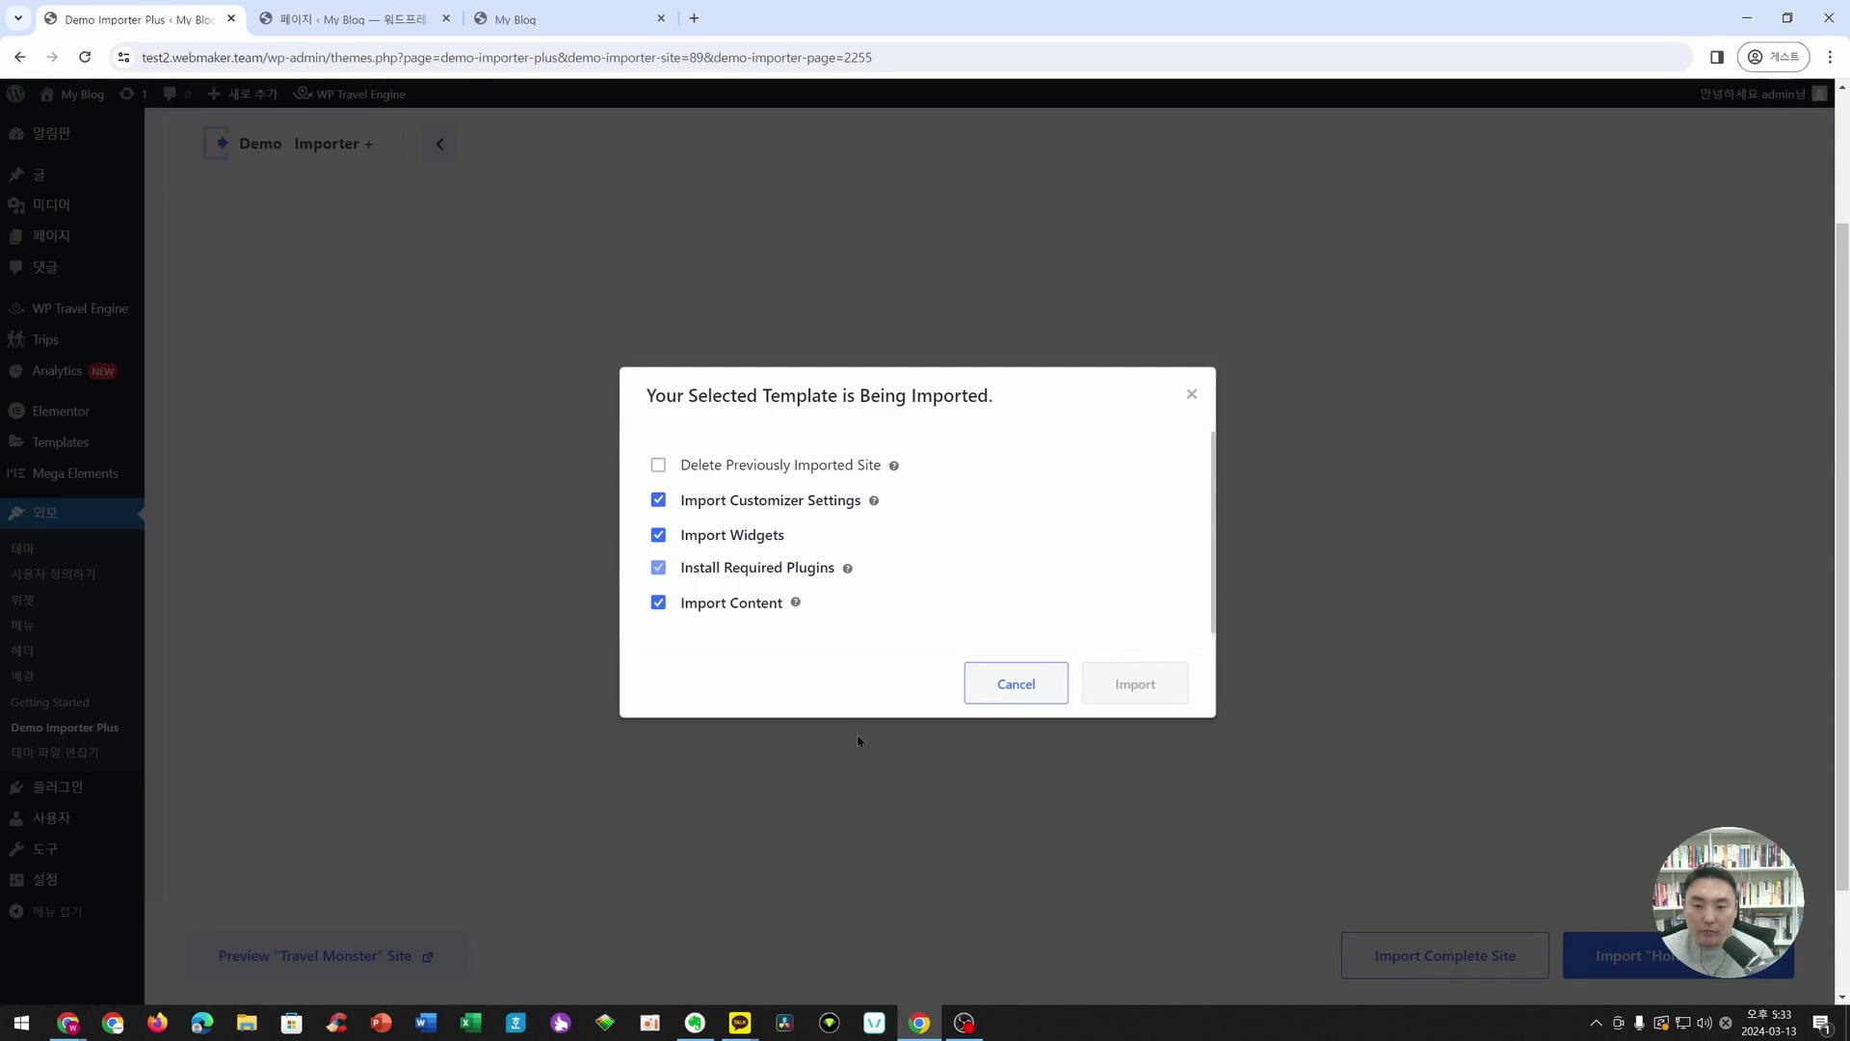
click(661, 466)
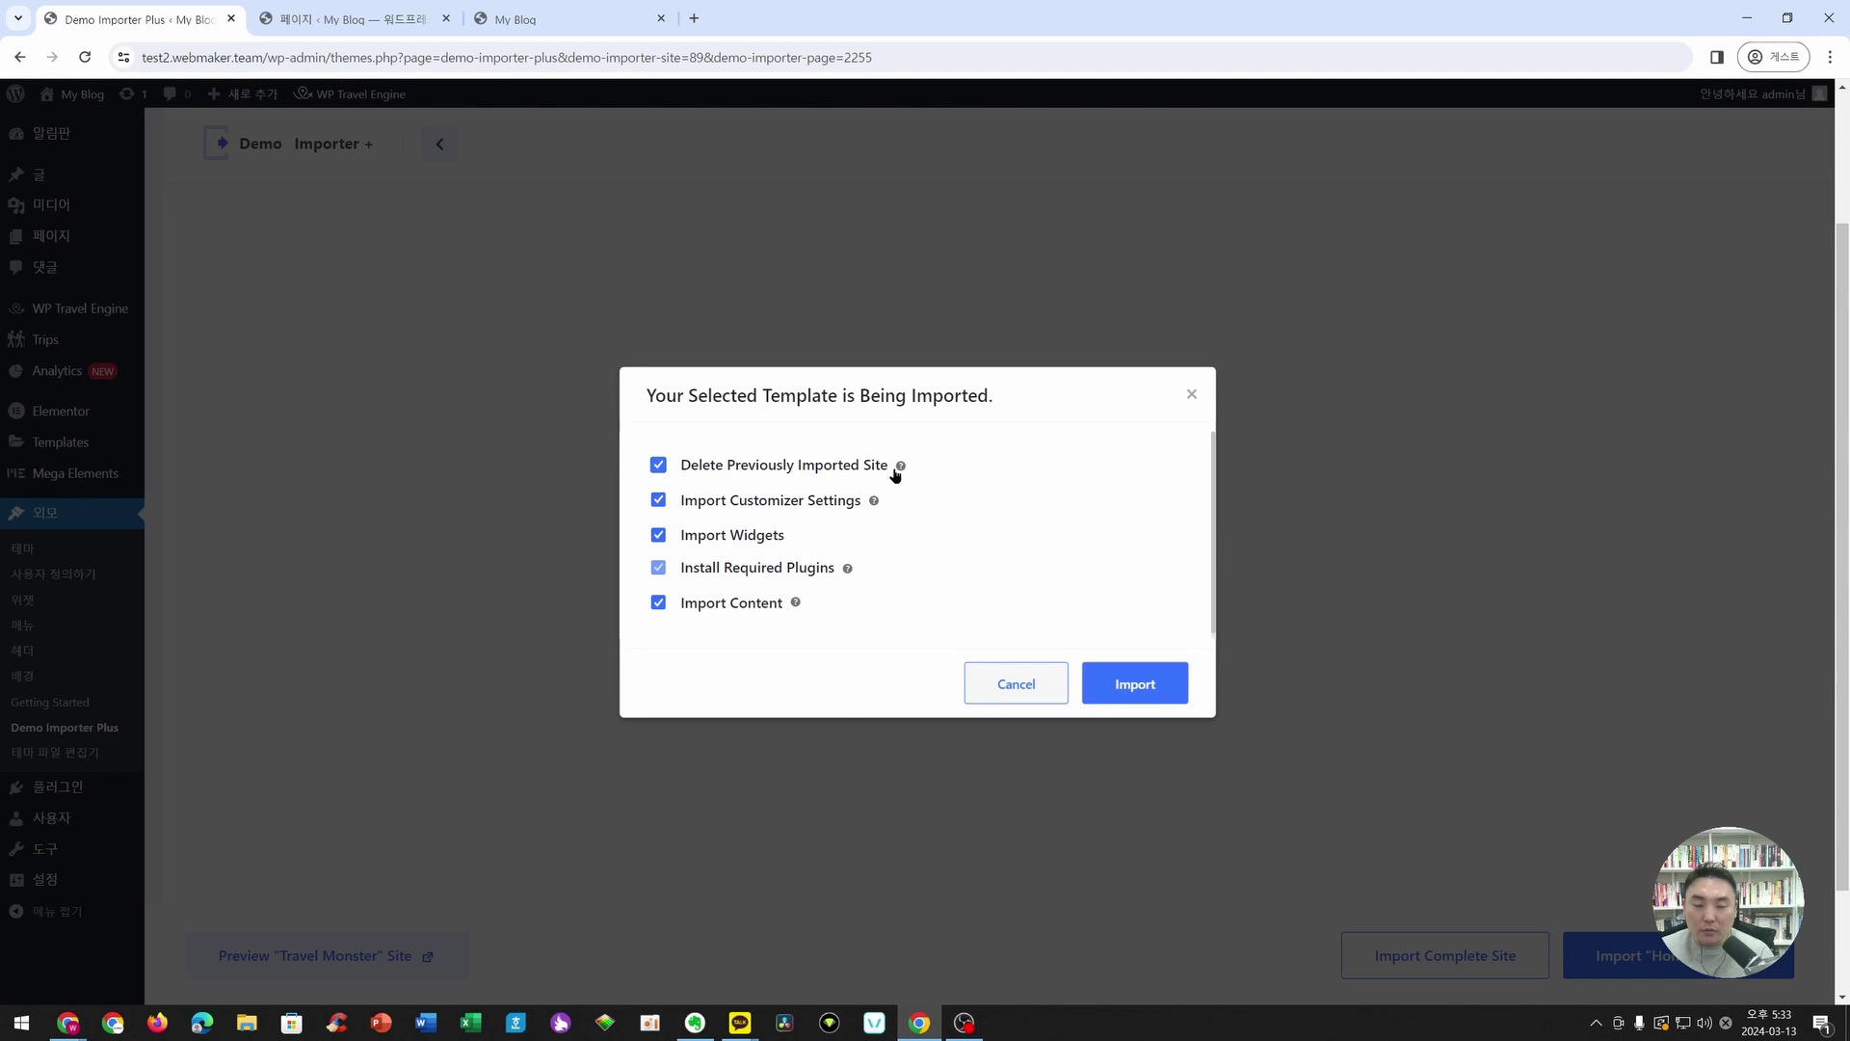
click(1133, 683)
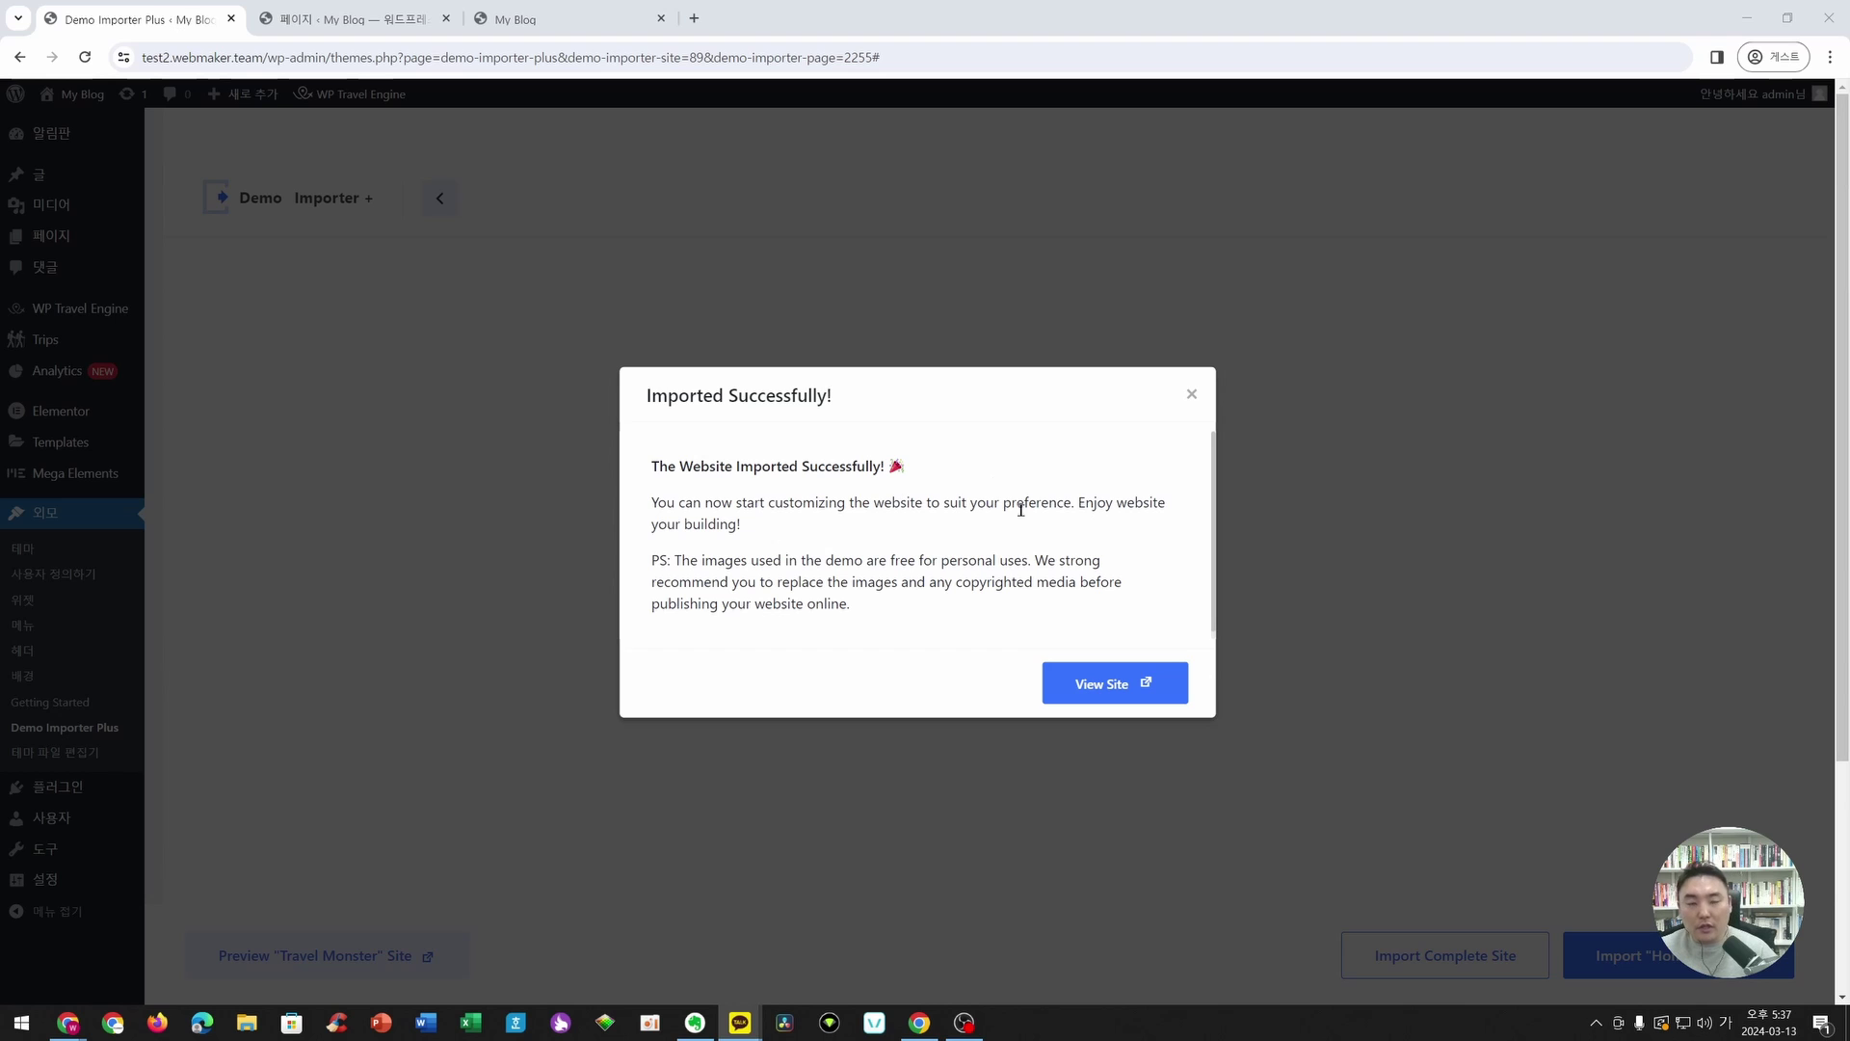
click(1092, 707)
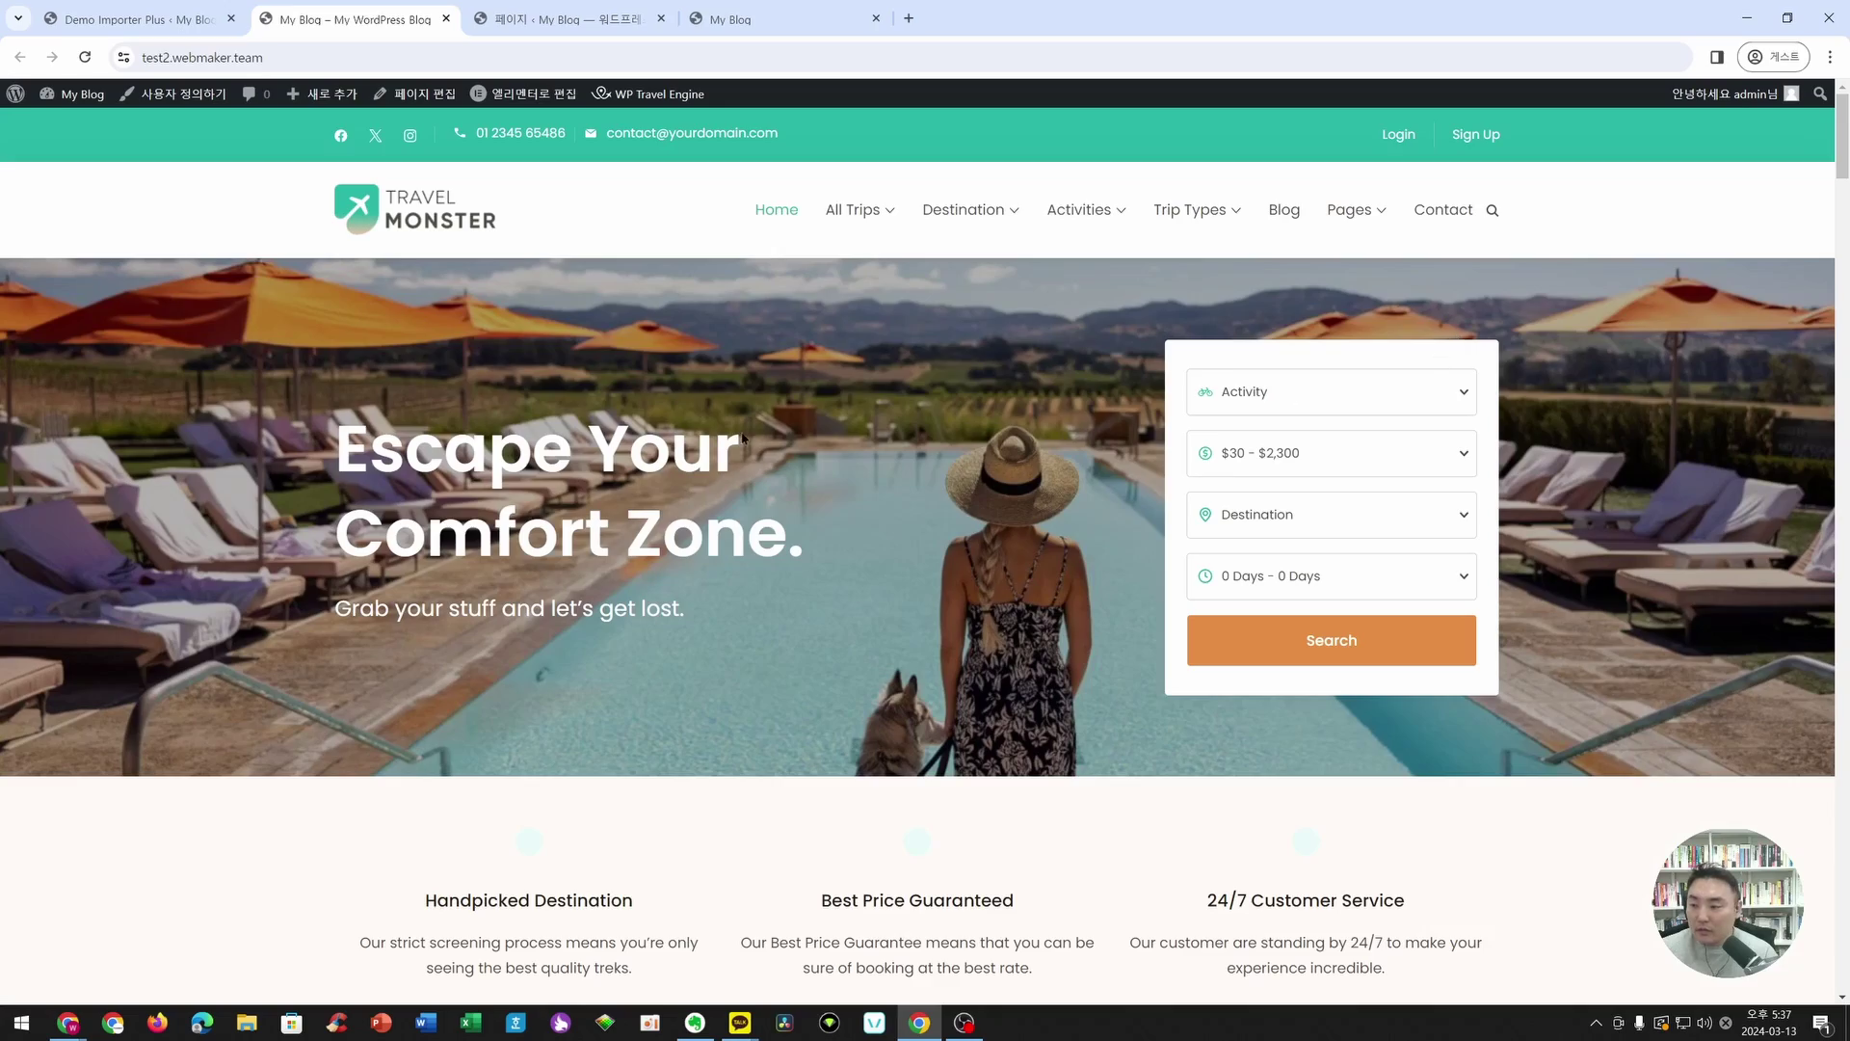
- Scroll through the new homepage's trip cards, popular destinations and travel tips sections
scroll(479, 448, down, 15)
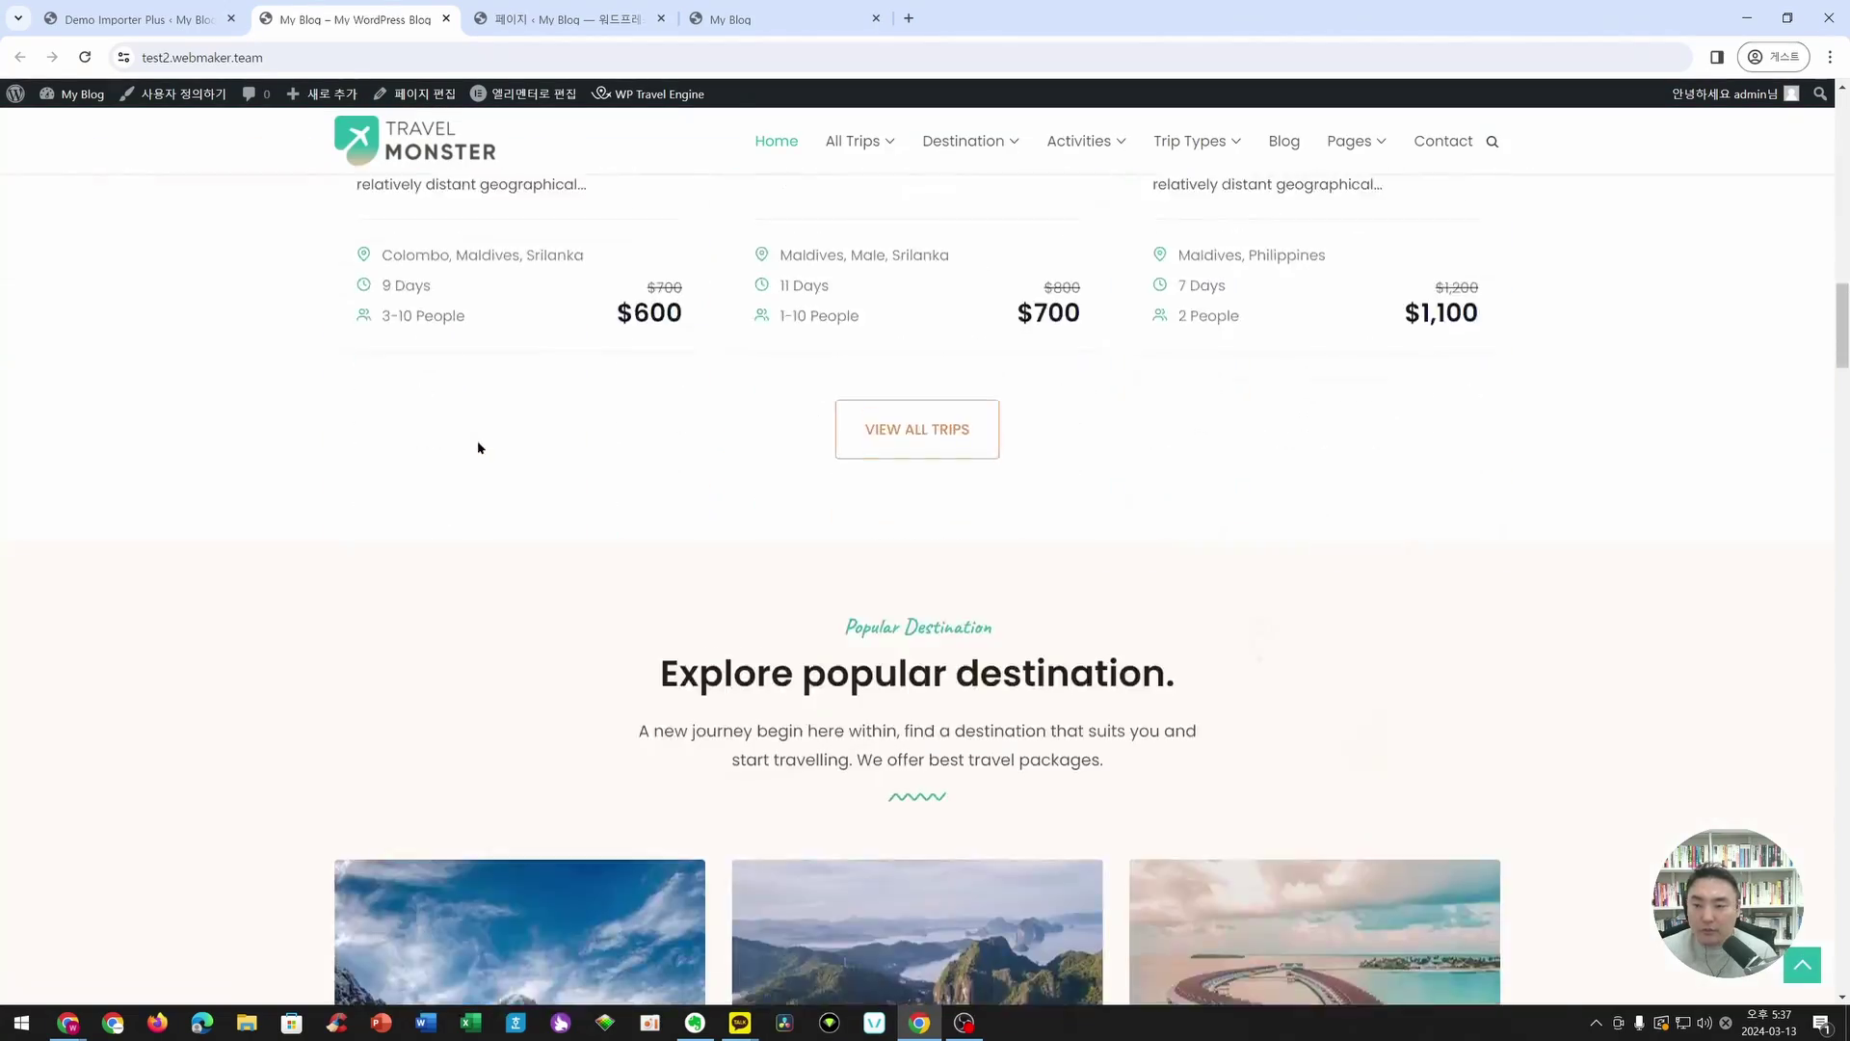
scroll(479, 448, down, 11)
drag(1841, 436, 1414, 115)
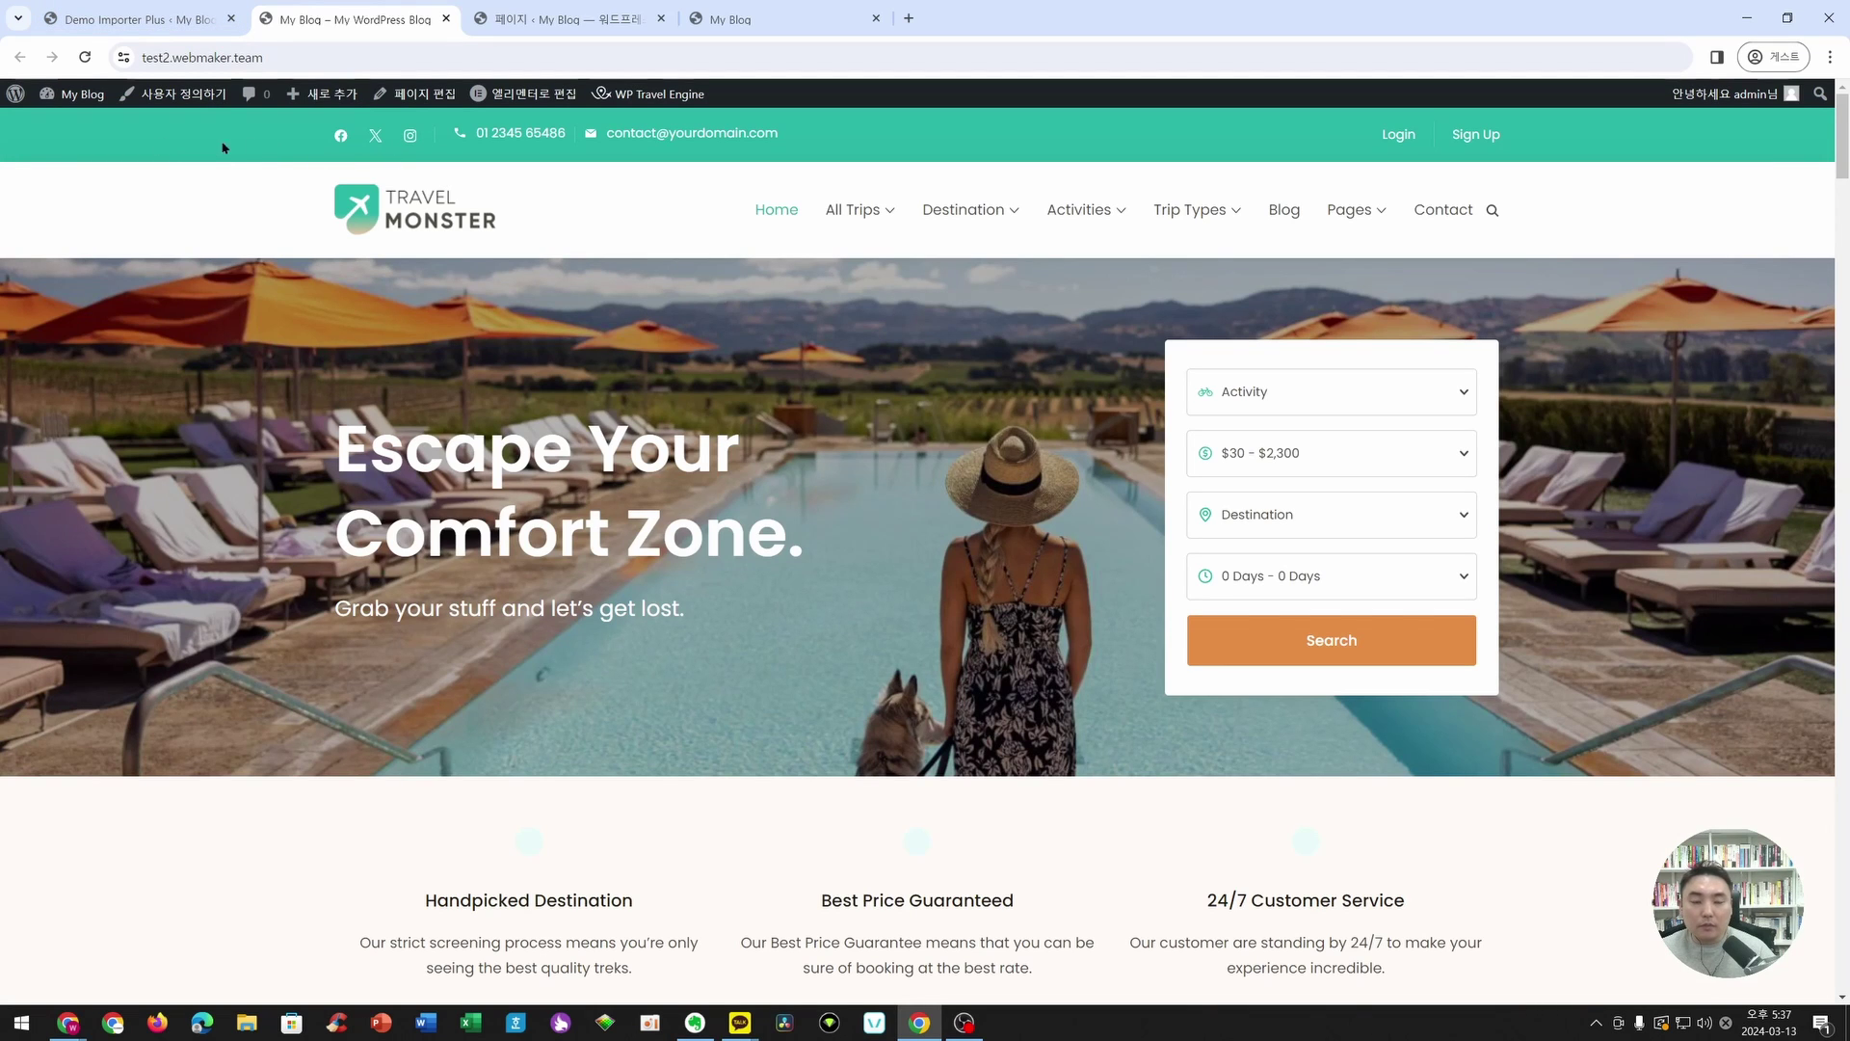
- Dismiss the import success message and start a new template from Elementor's Saved Templates list
click(173, 21)
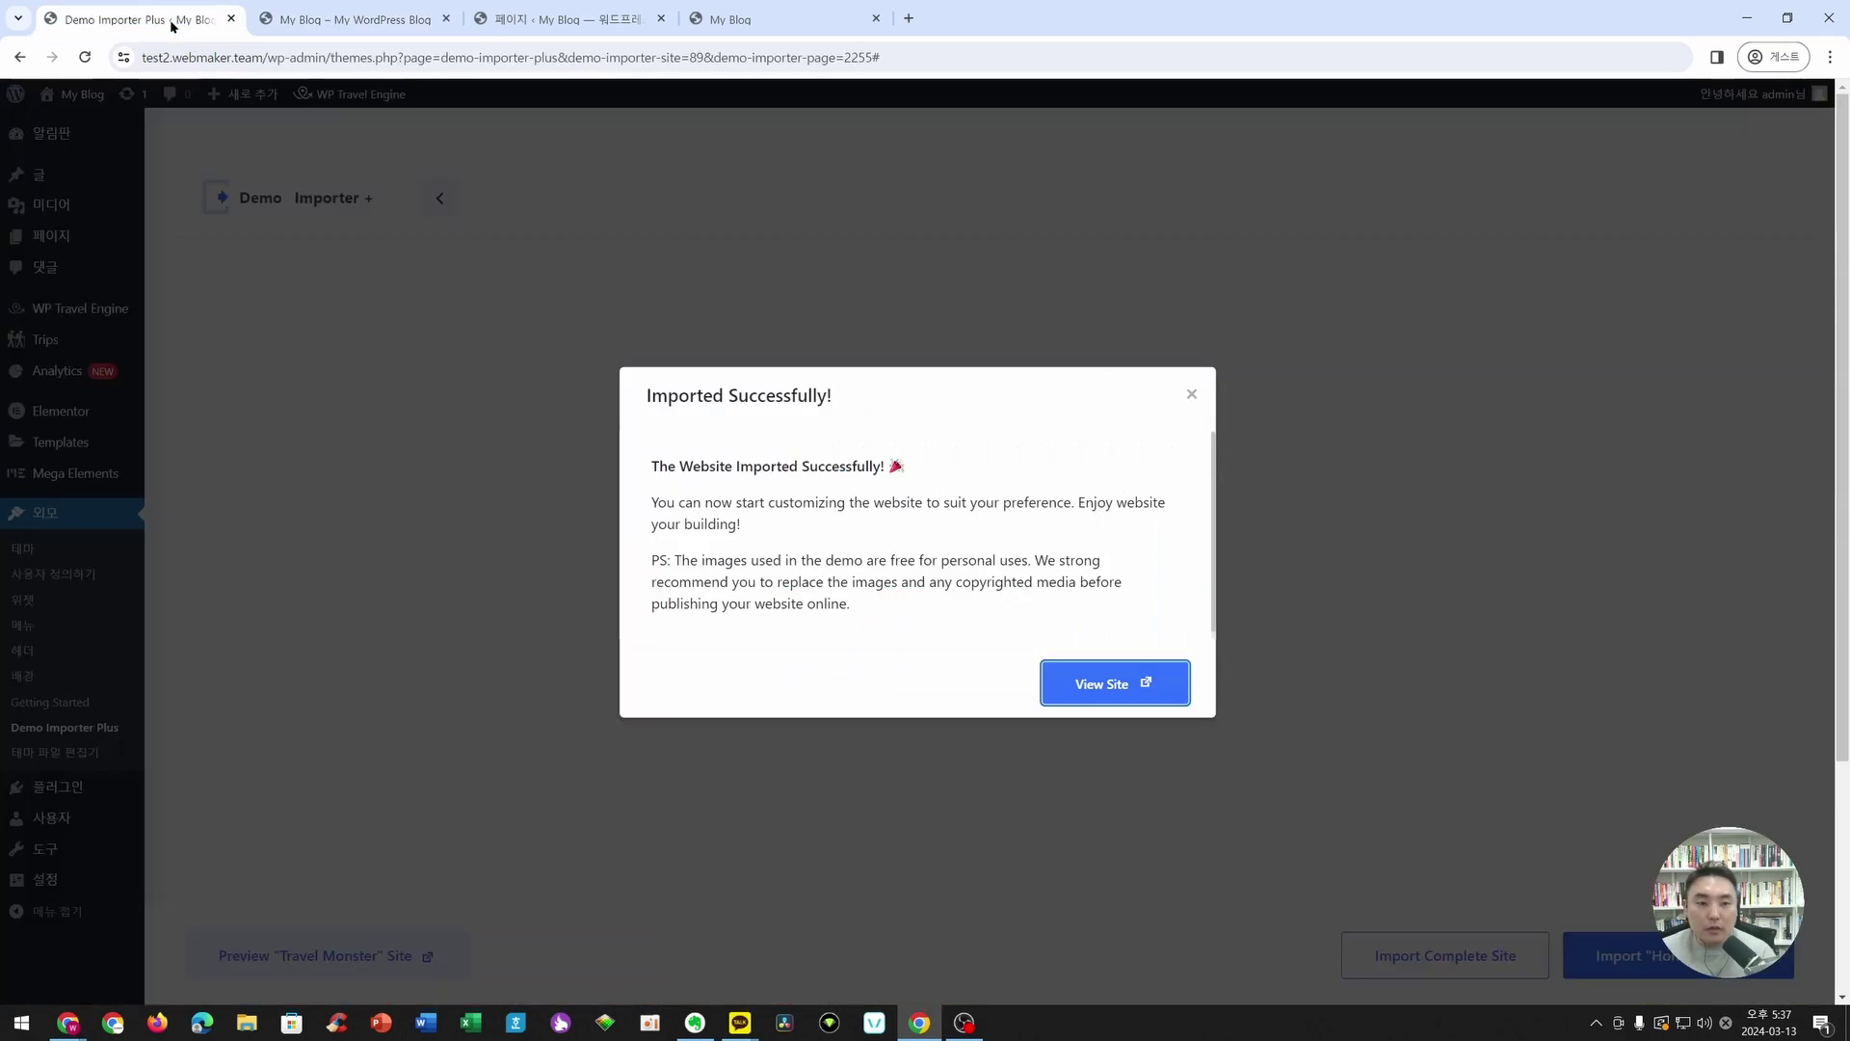
click(1193, 395)
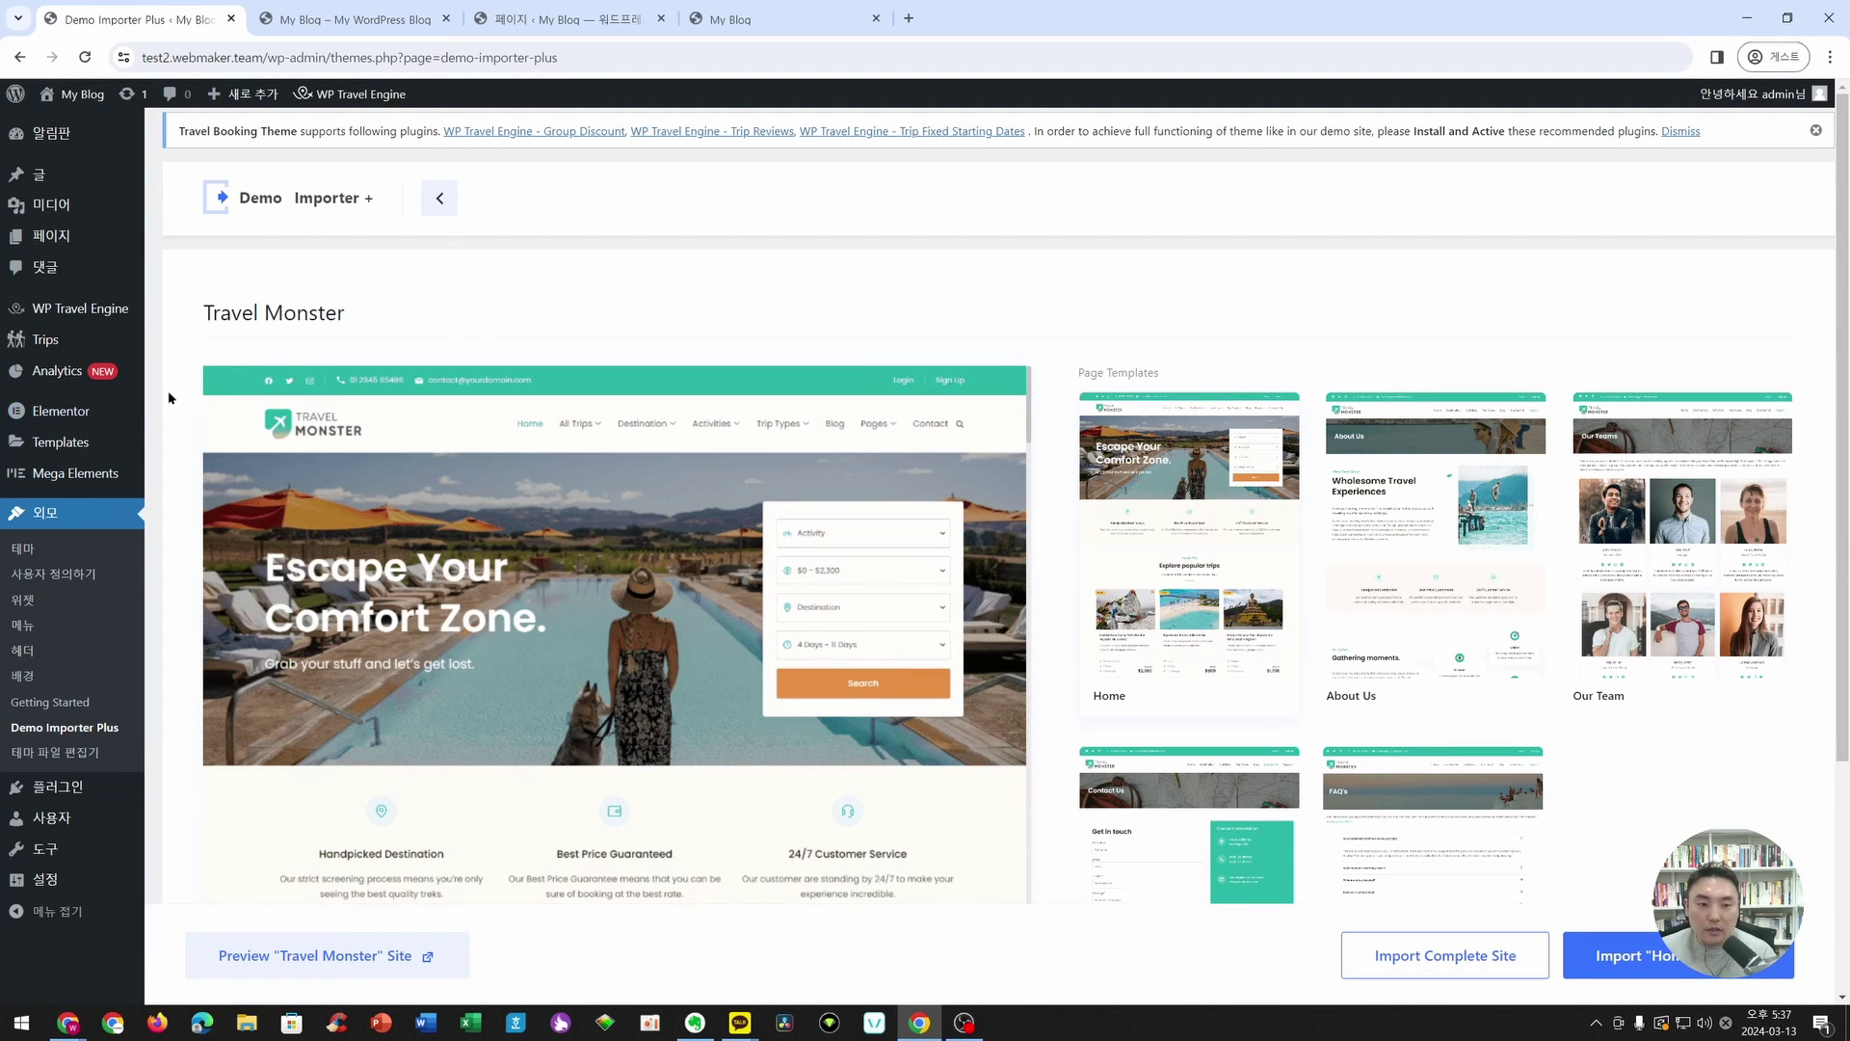
click(92, 414)
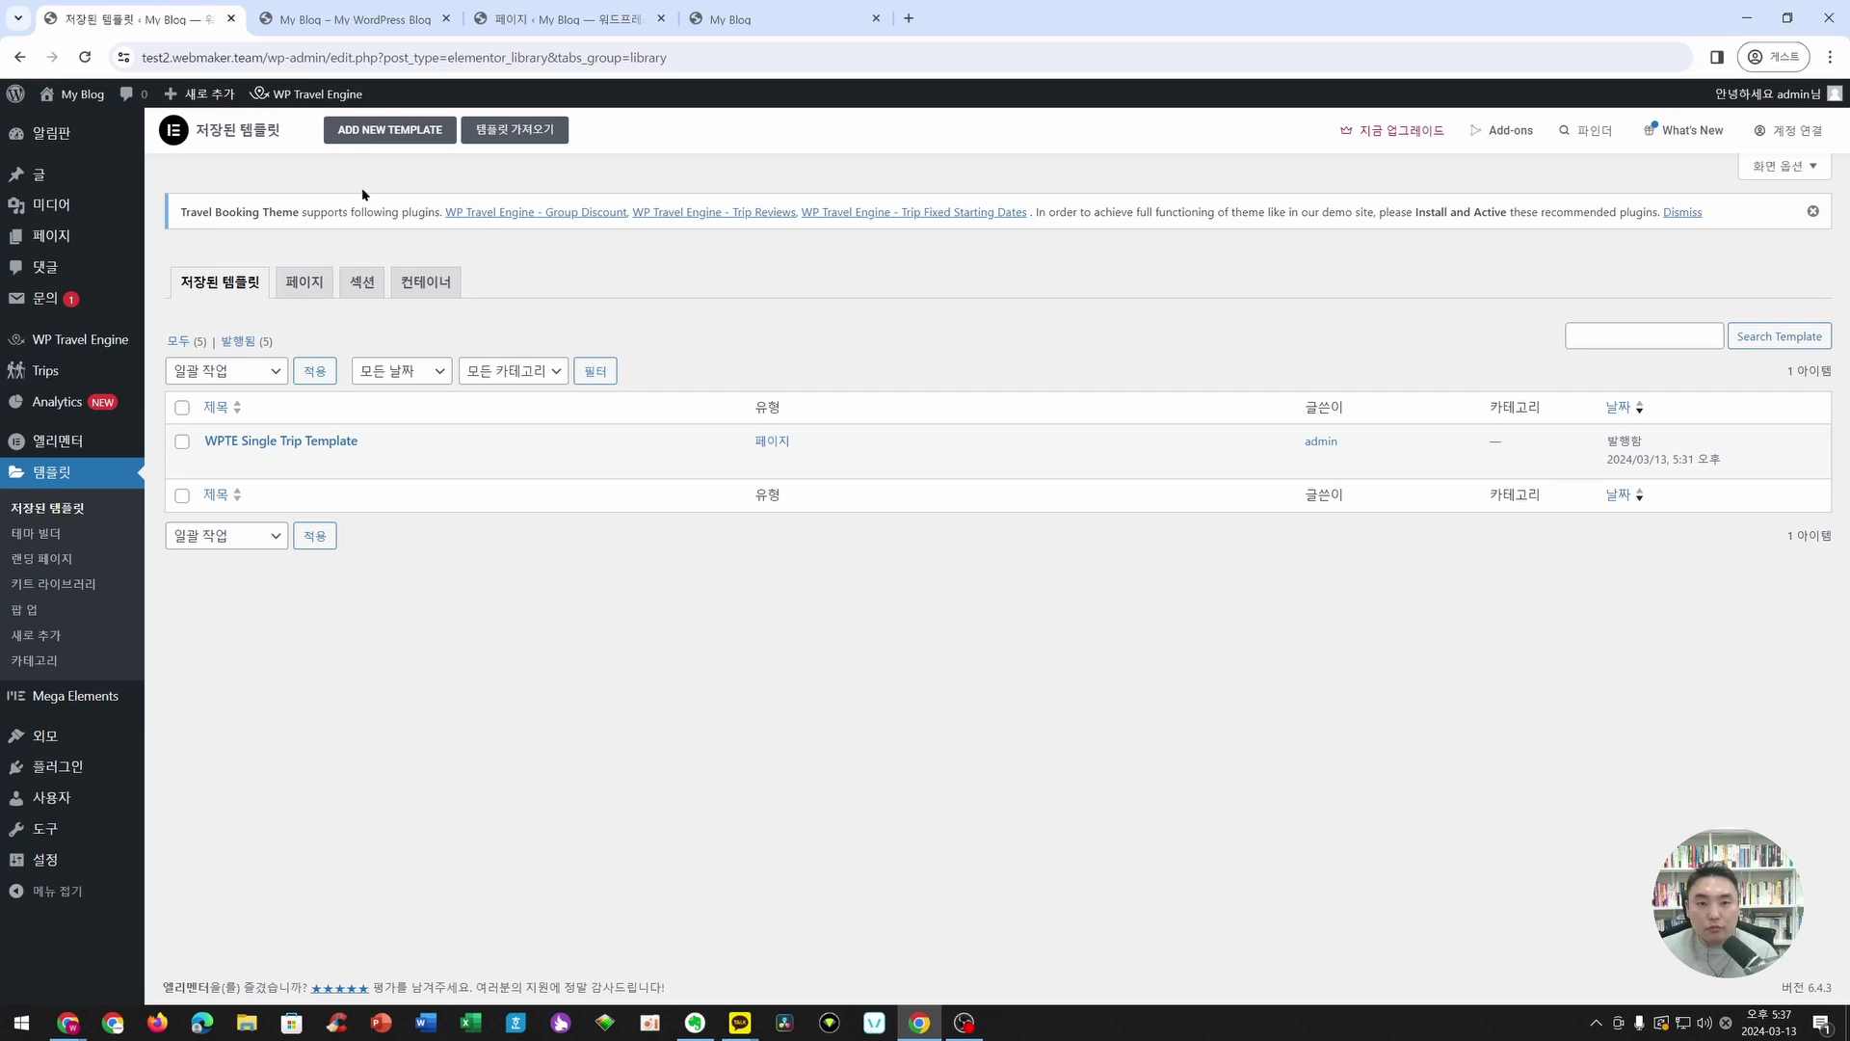
click(384, 131)
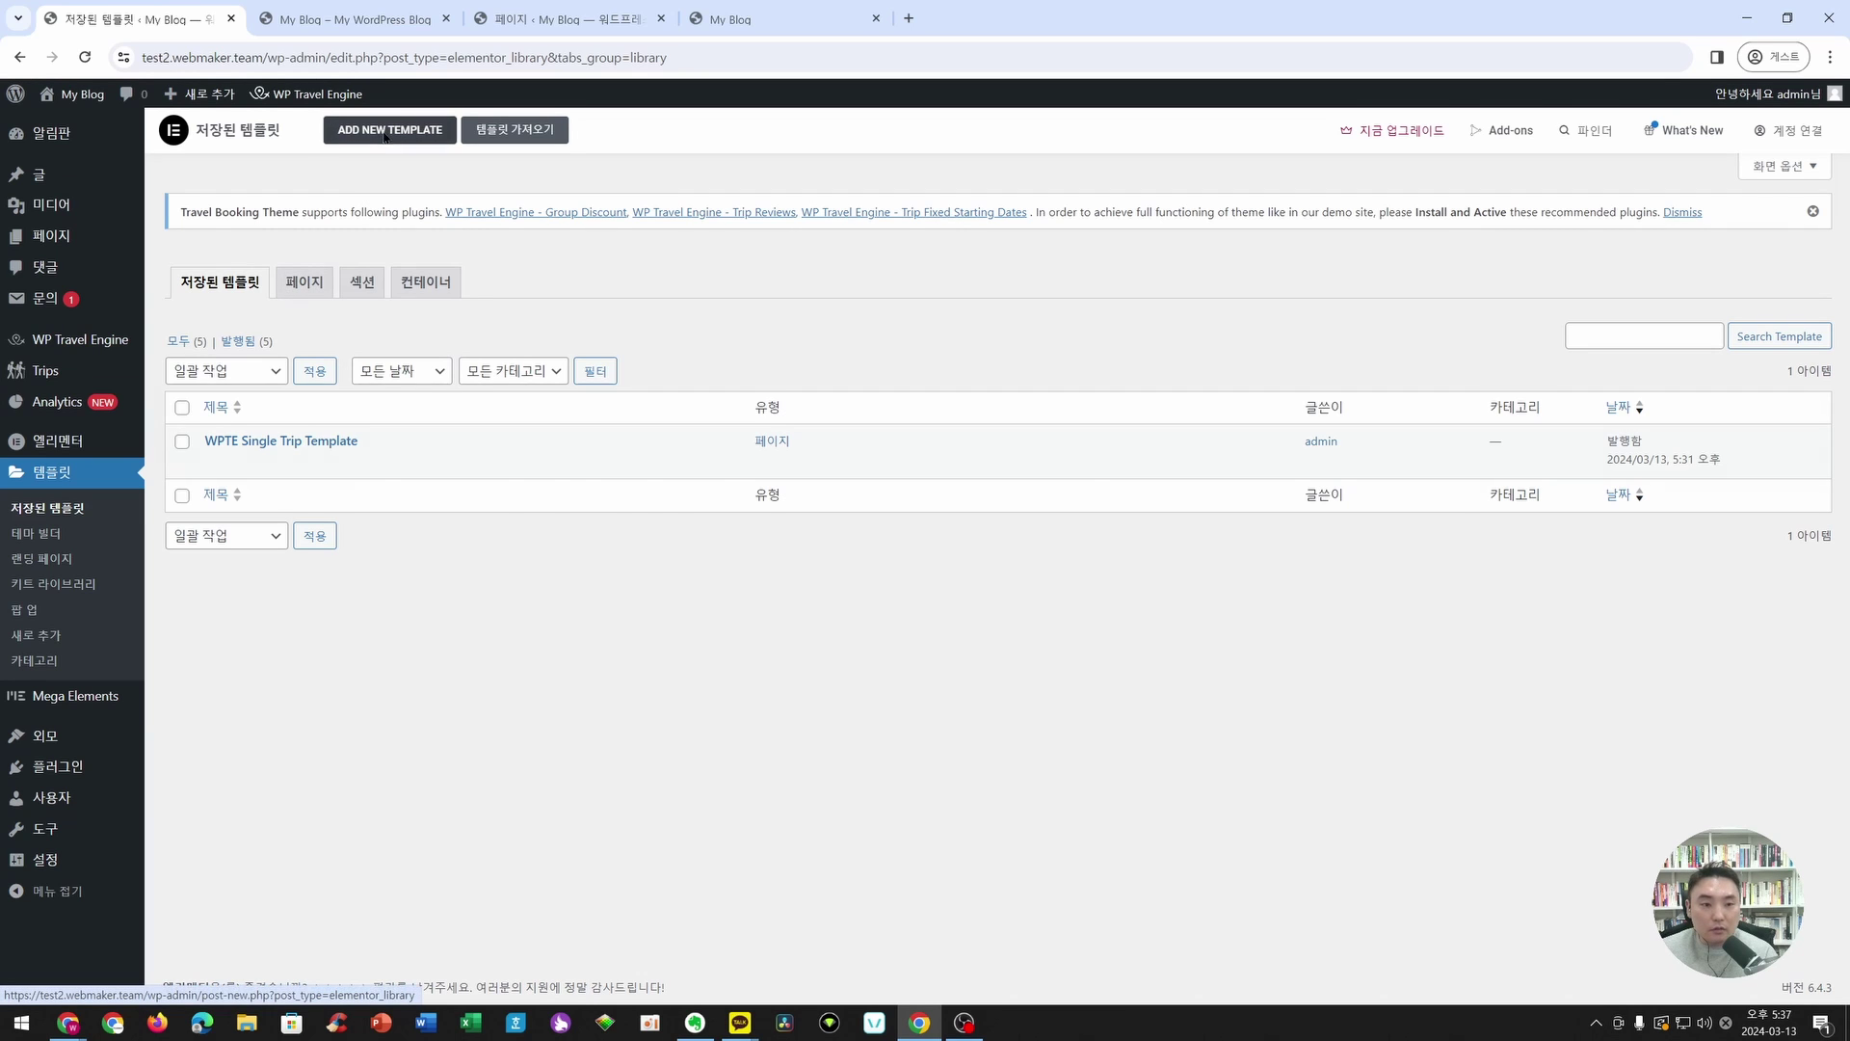
click(1068, 531)
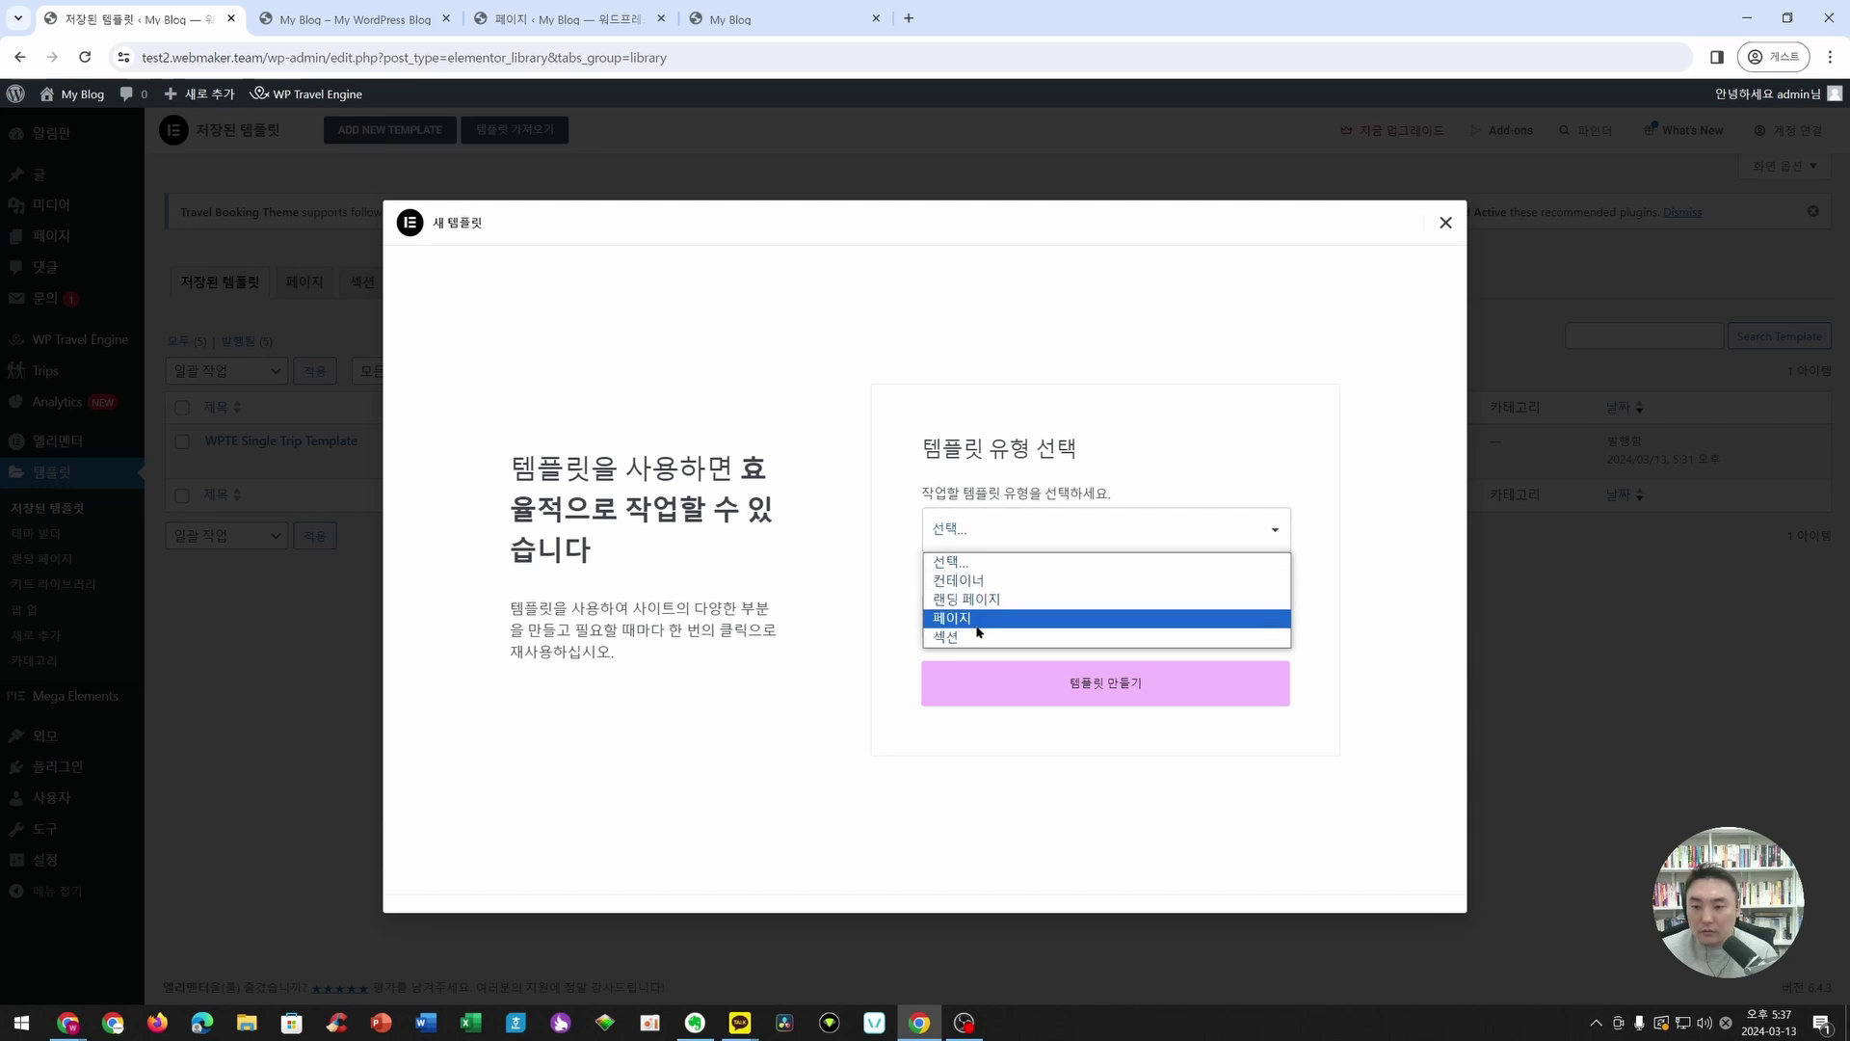
- Choose Container (컨테이너) as the template type, then close the New Template dialog
click(983, 581)
click(1024, 534)
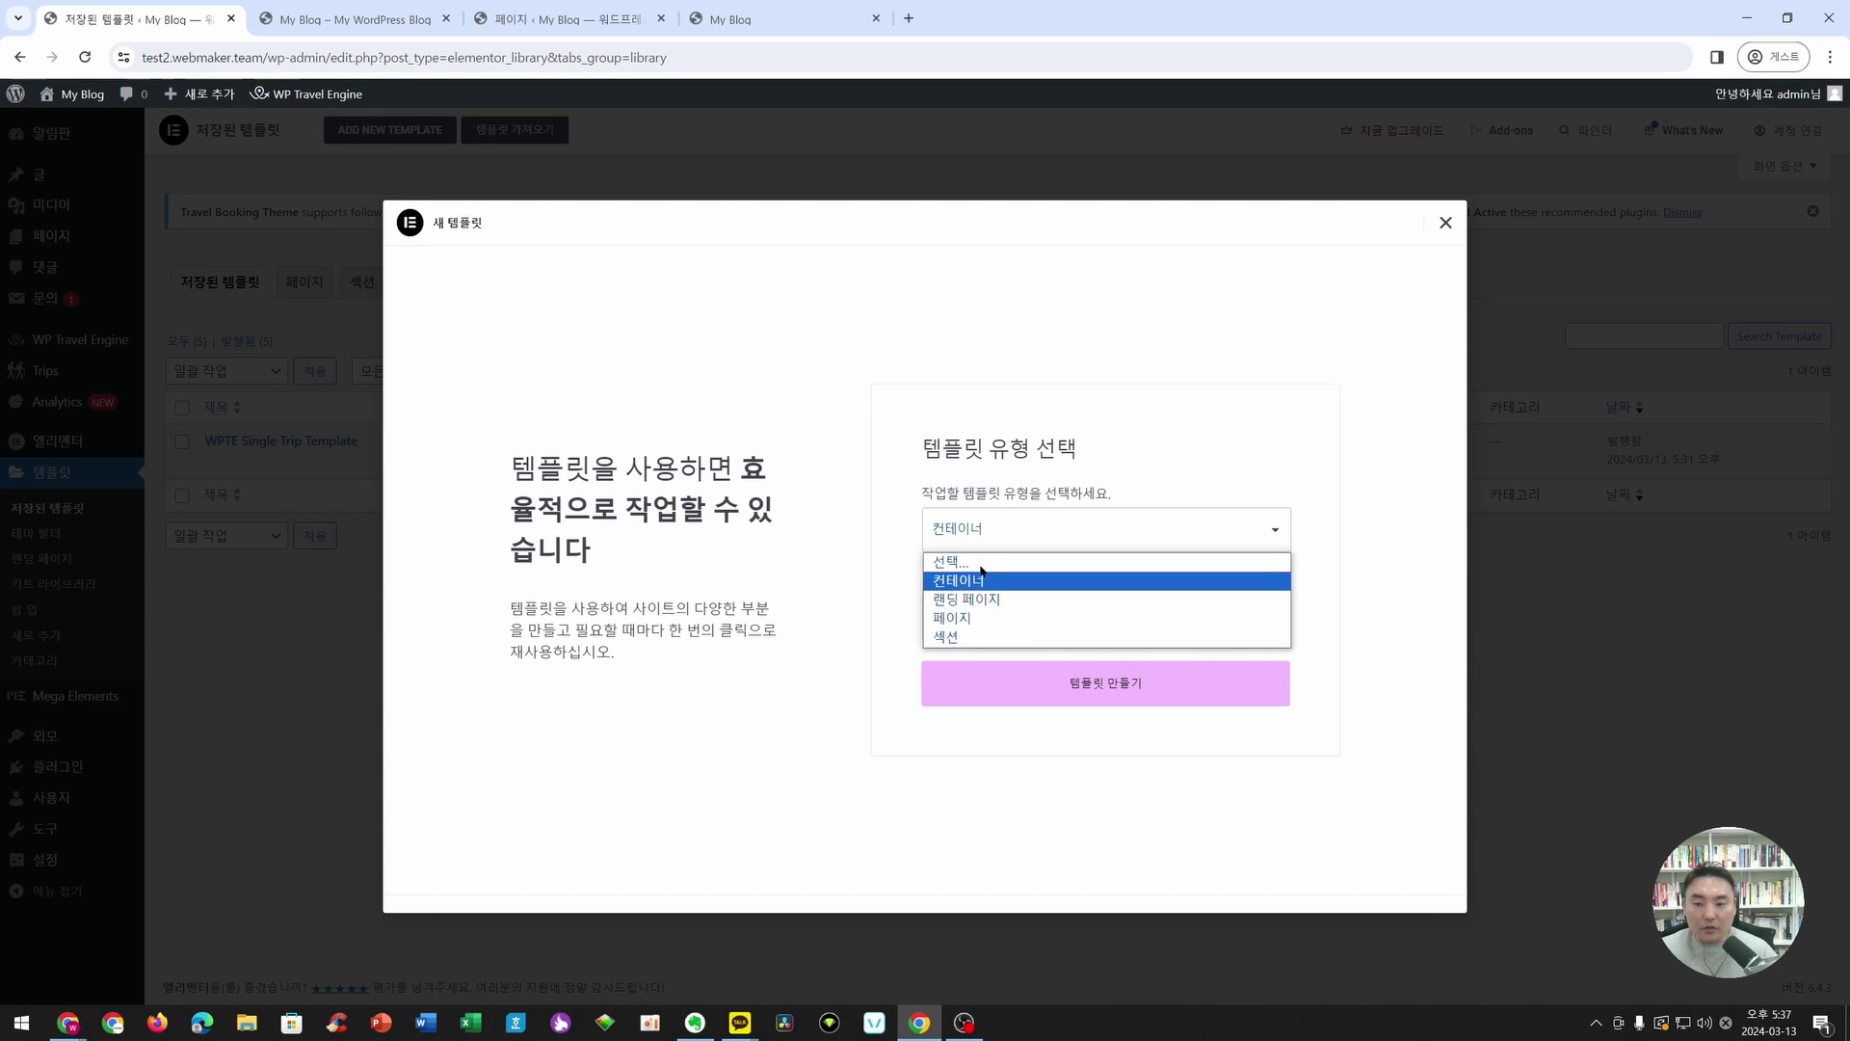
click(1270, 354)
click(1445, 222)
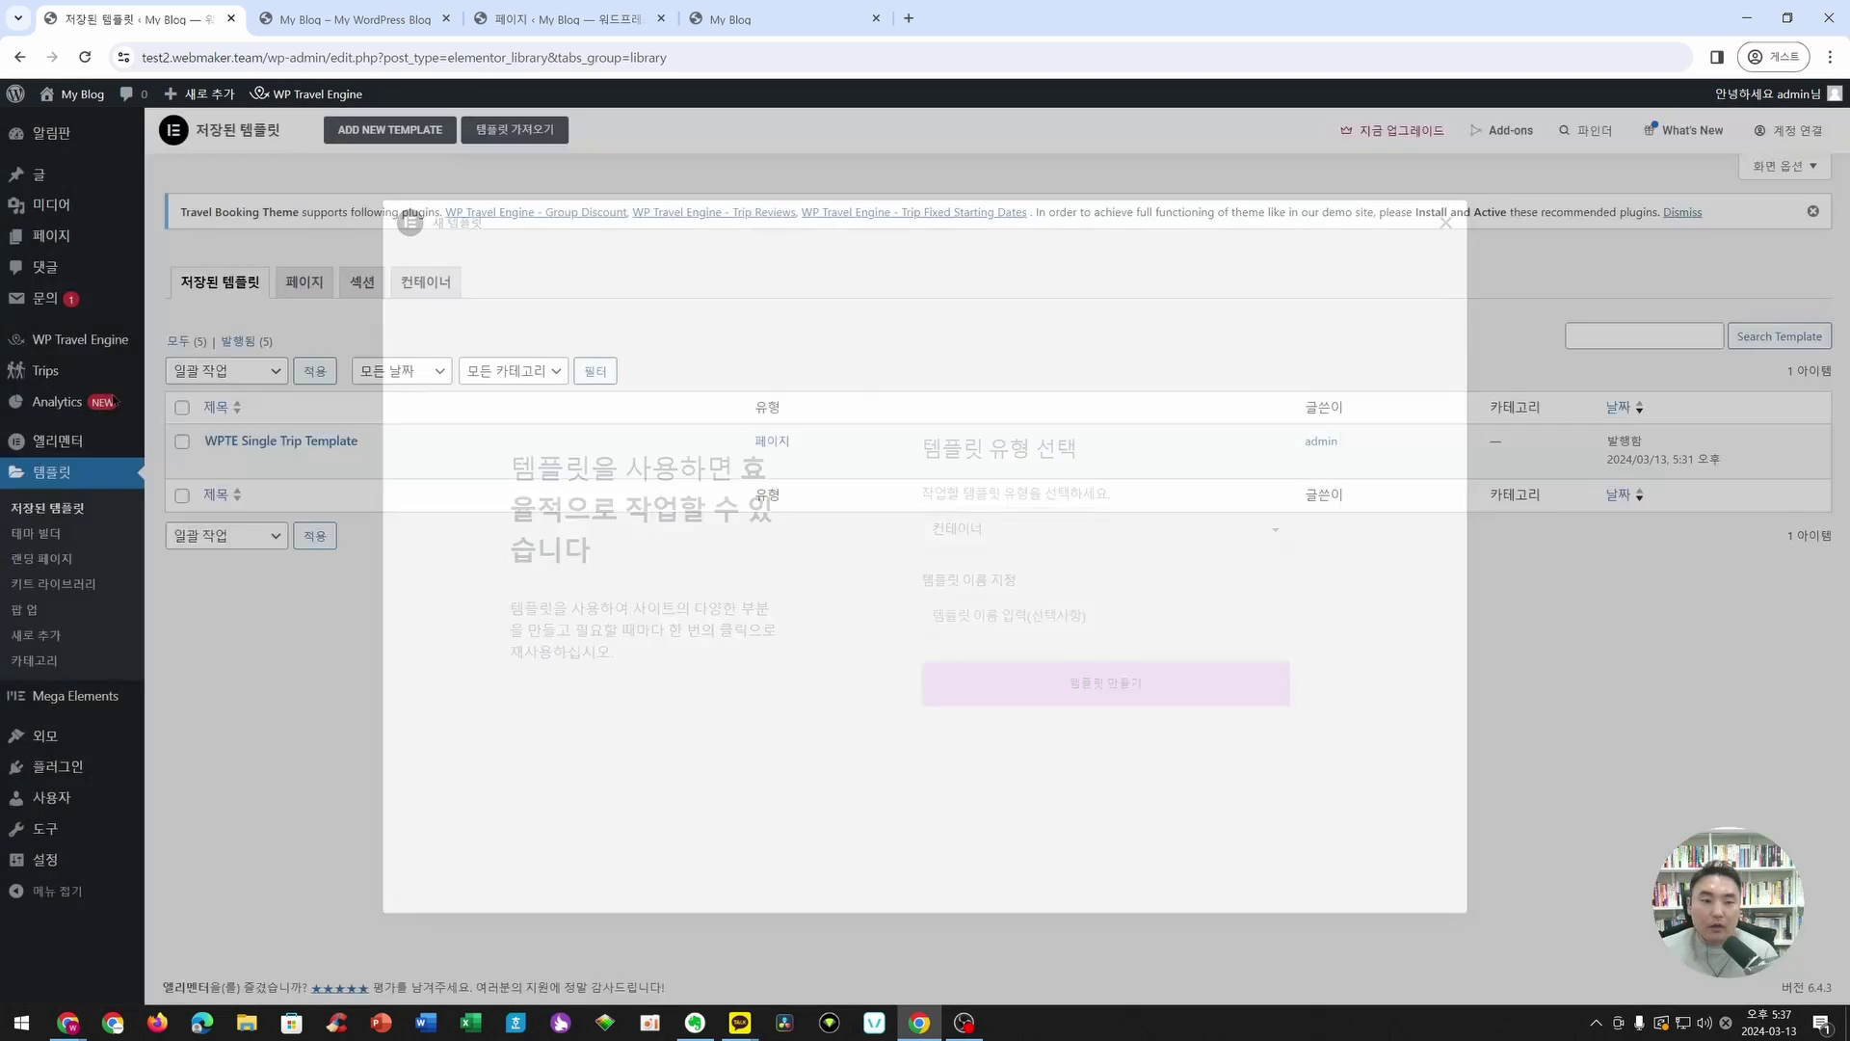
click(354, 13)
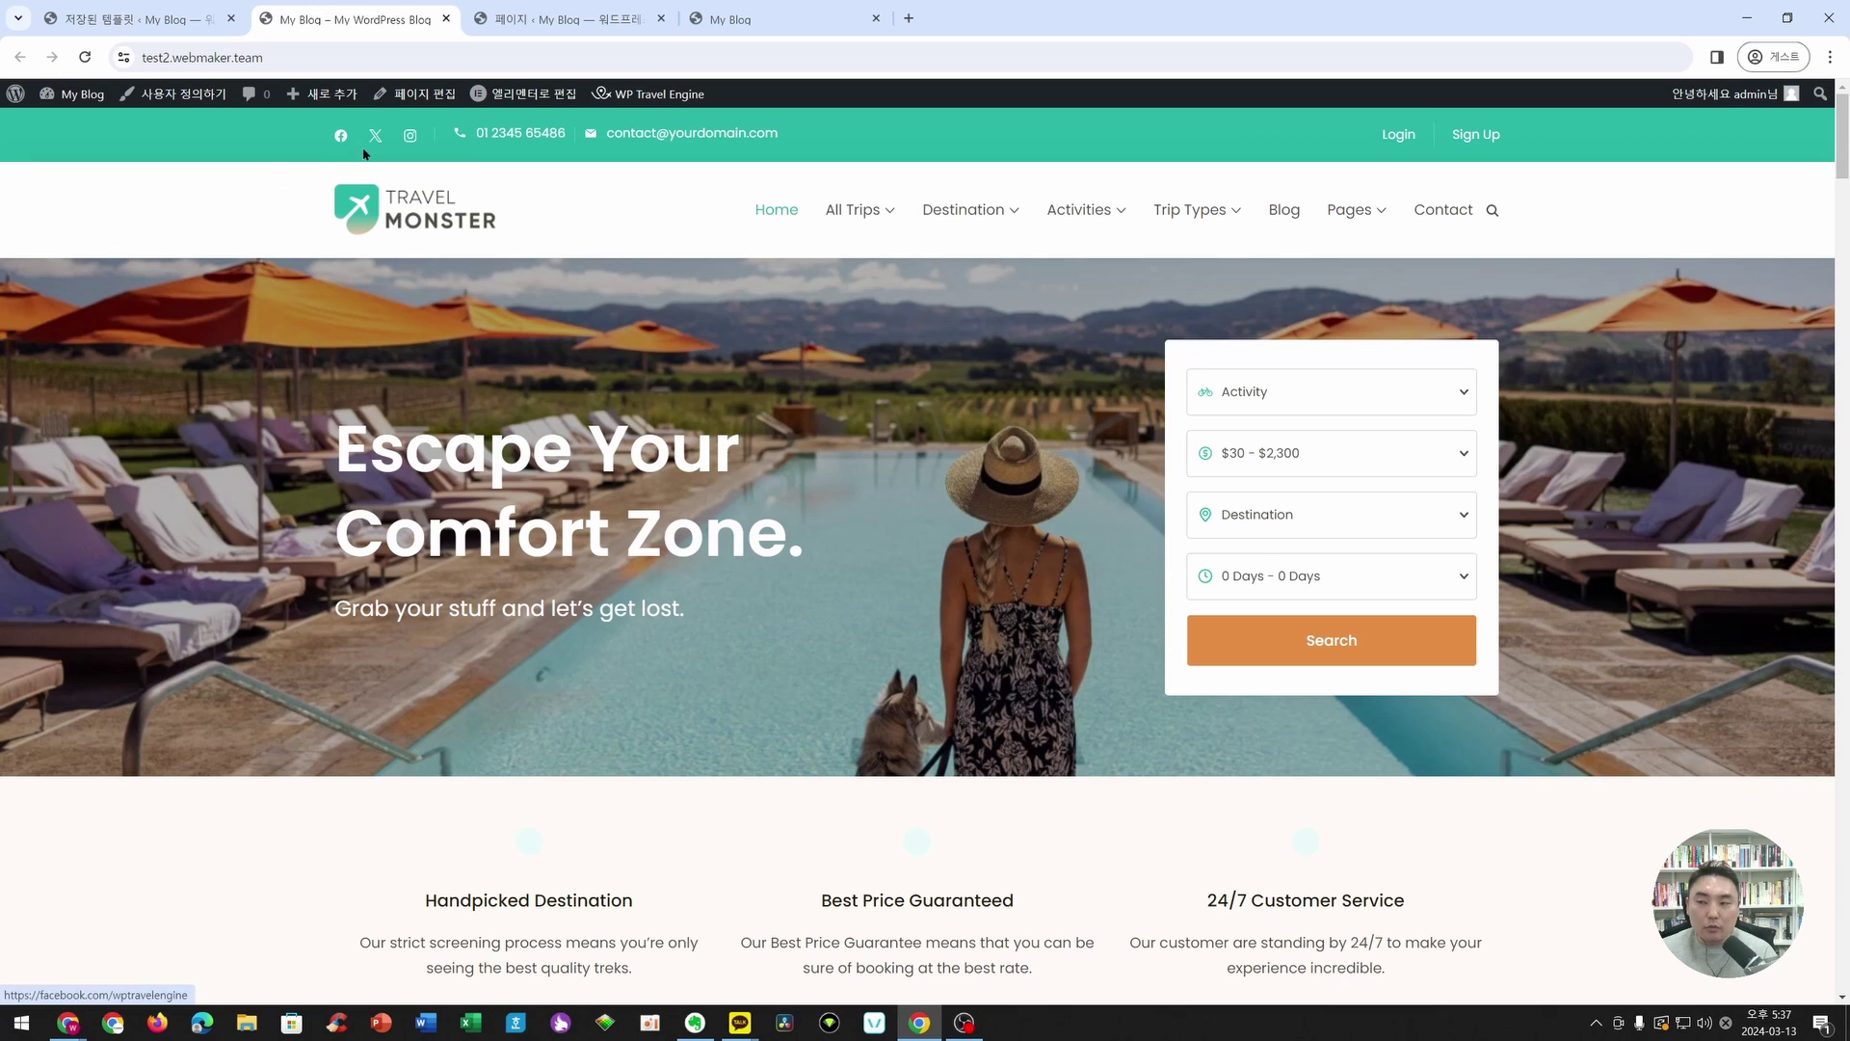
click(125, 21)
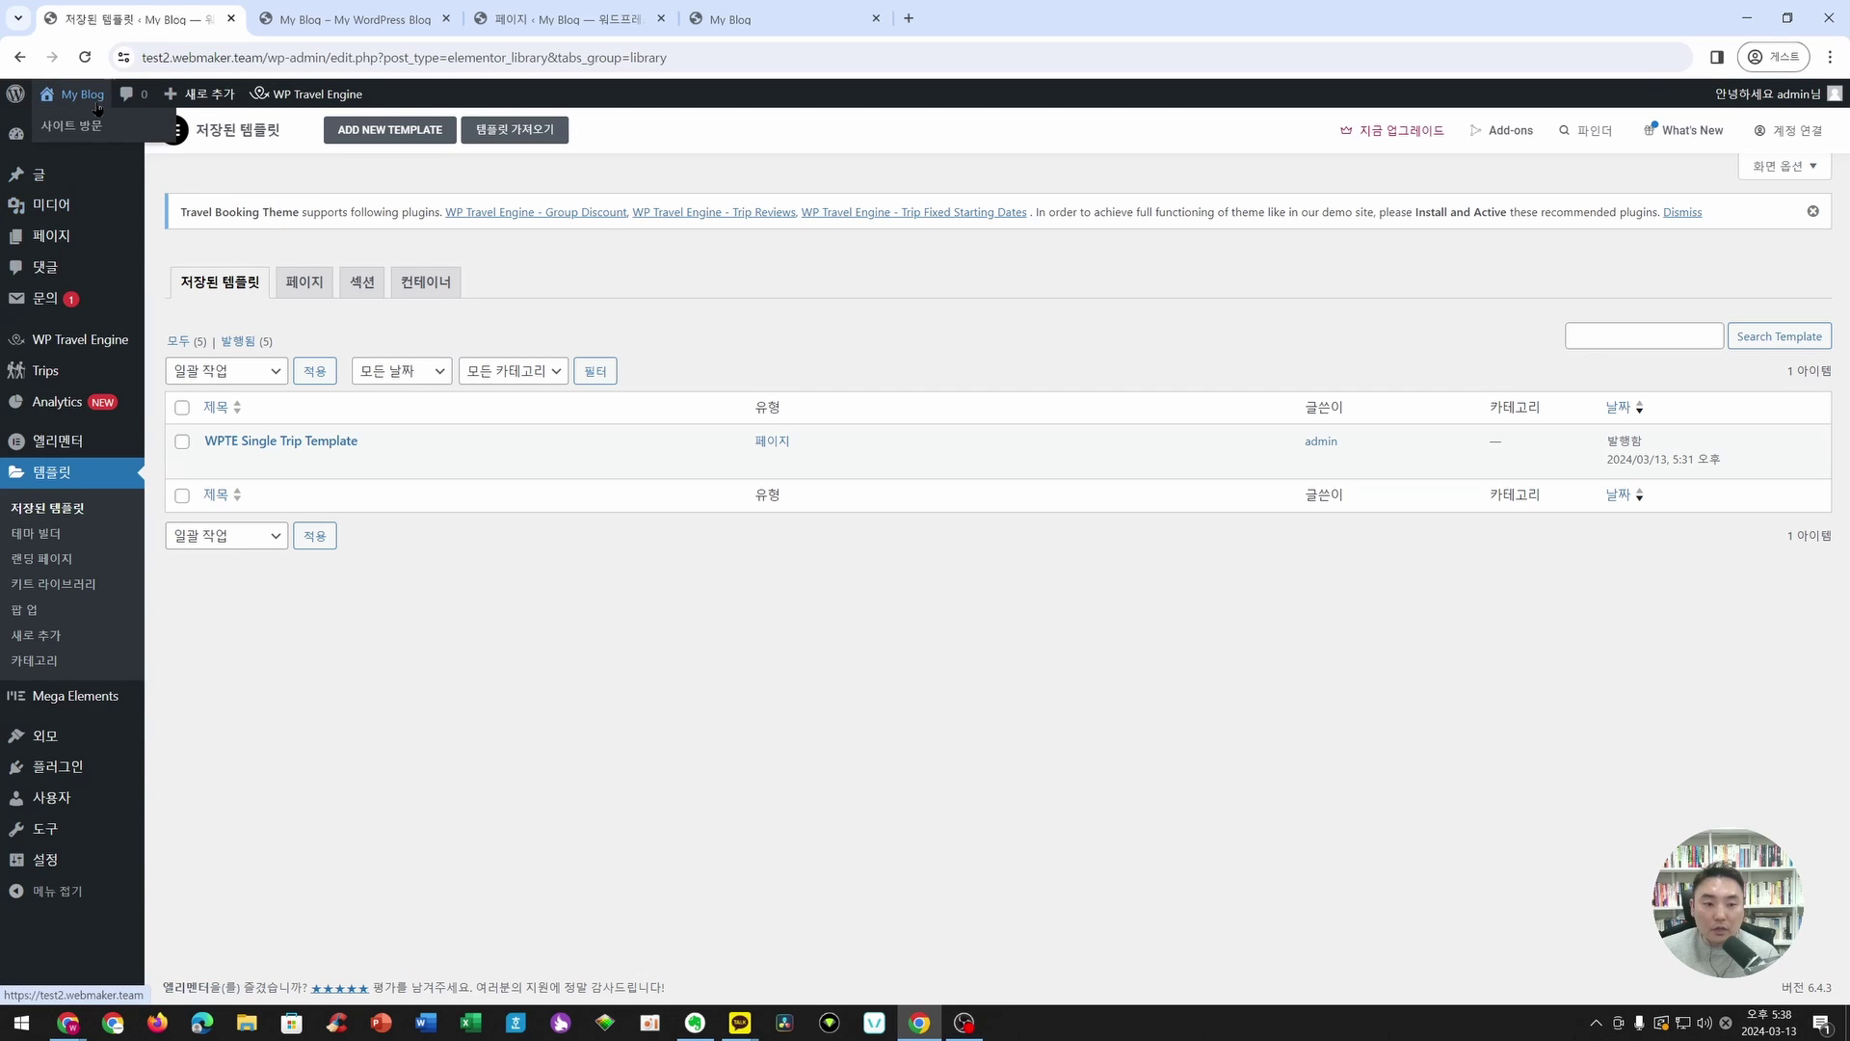
mouse_move(93, 750)
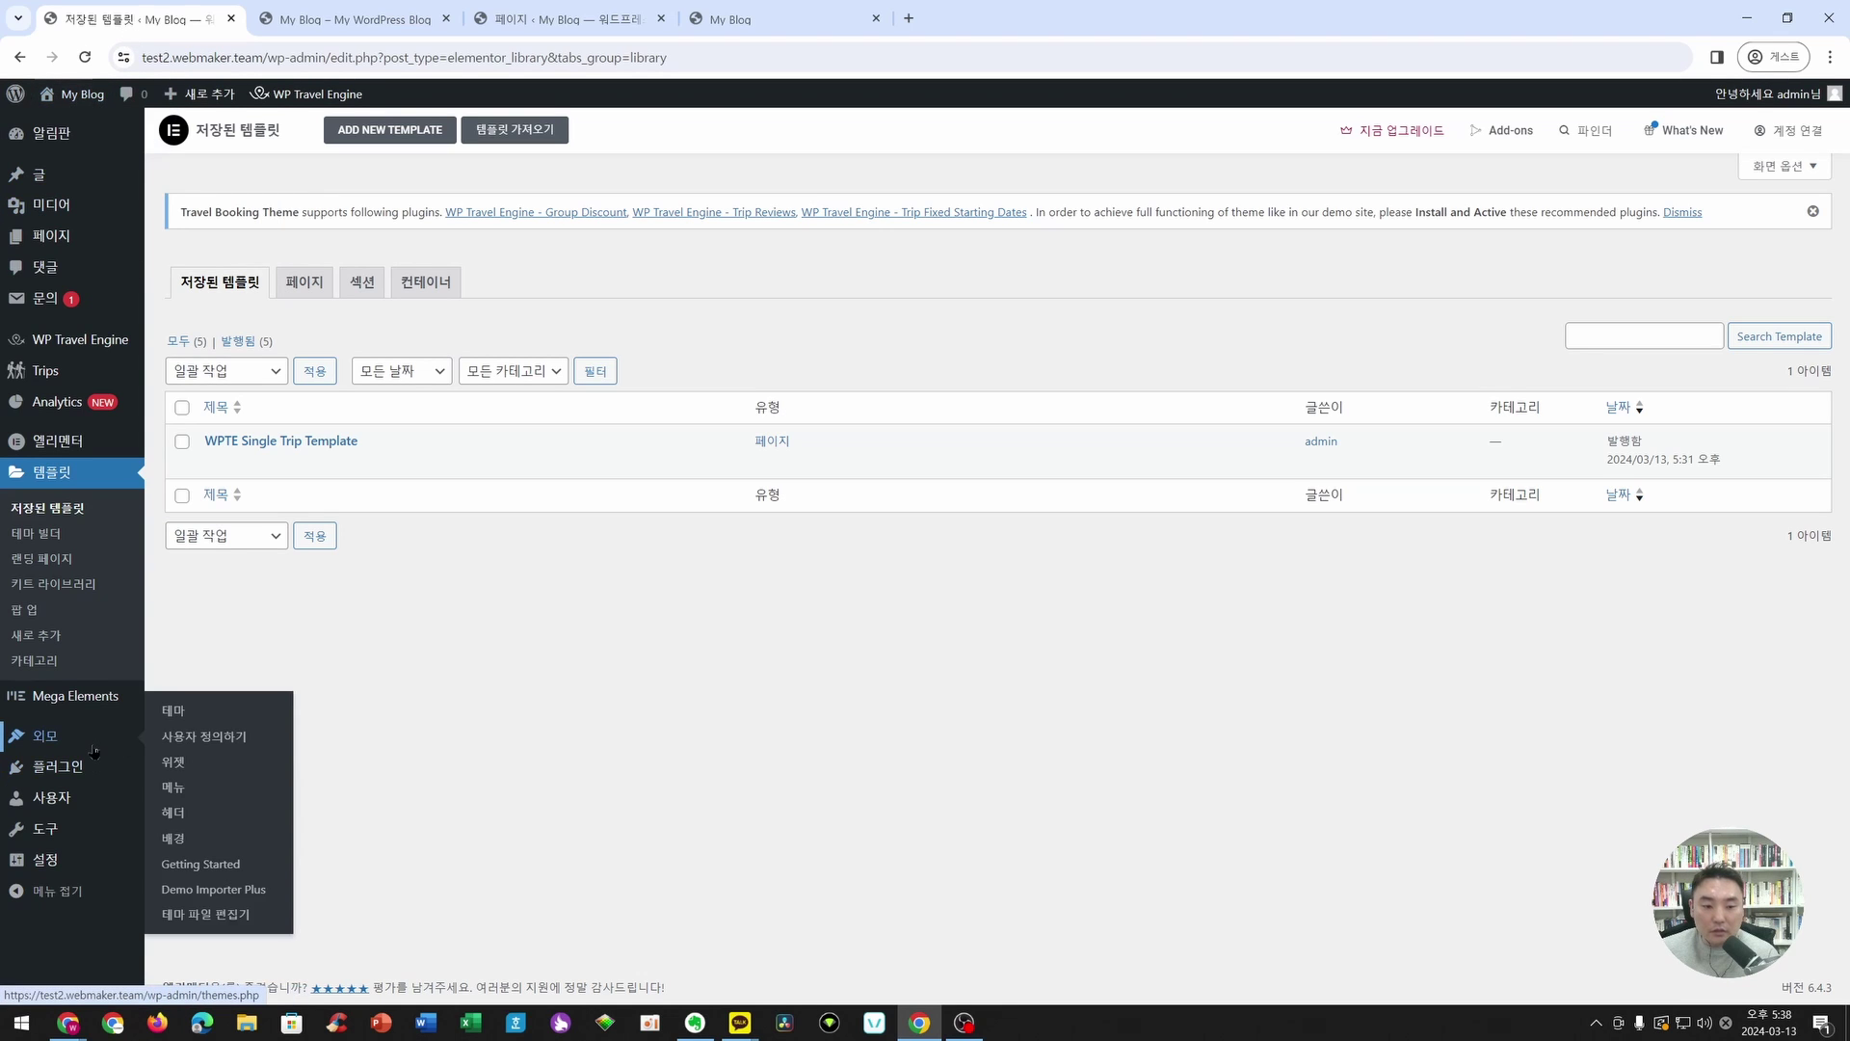
click(206, 736)
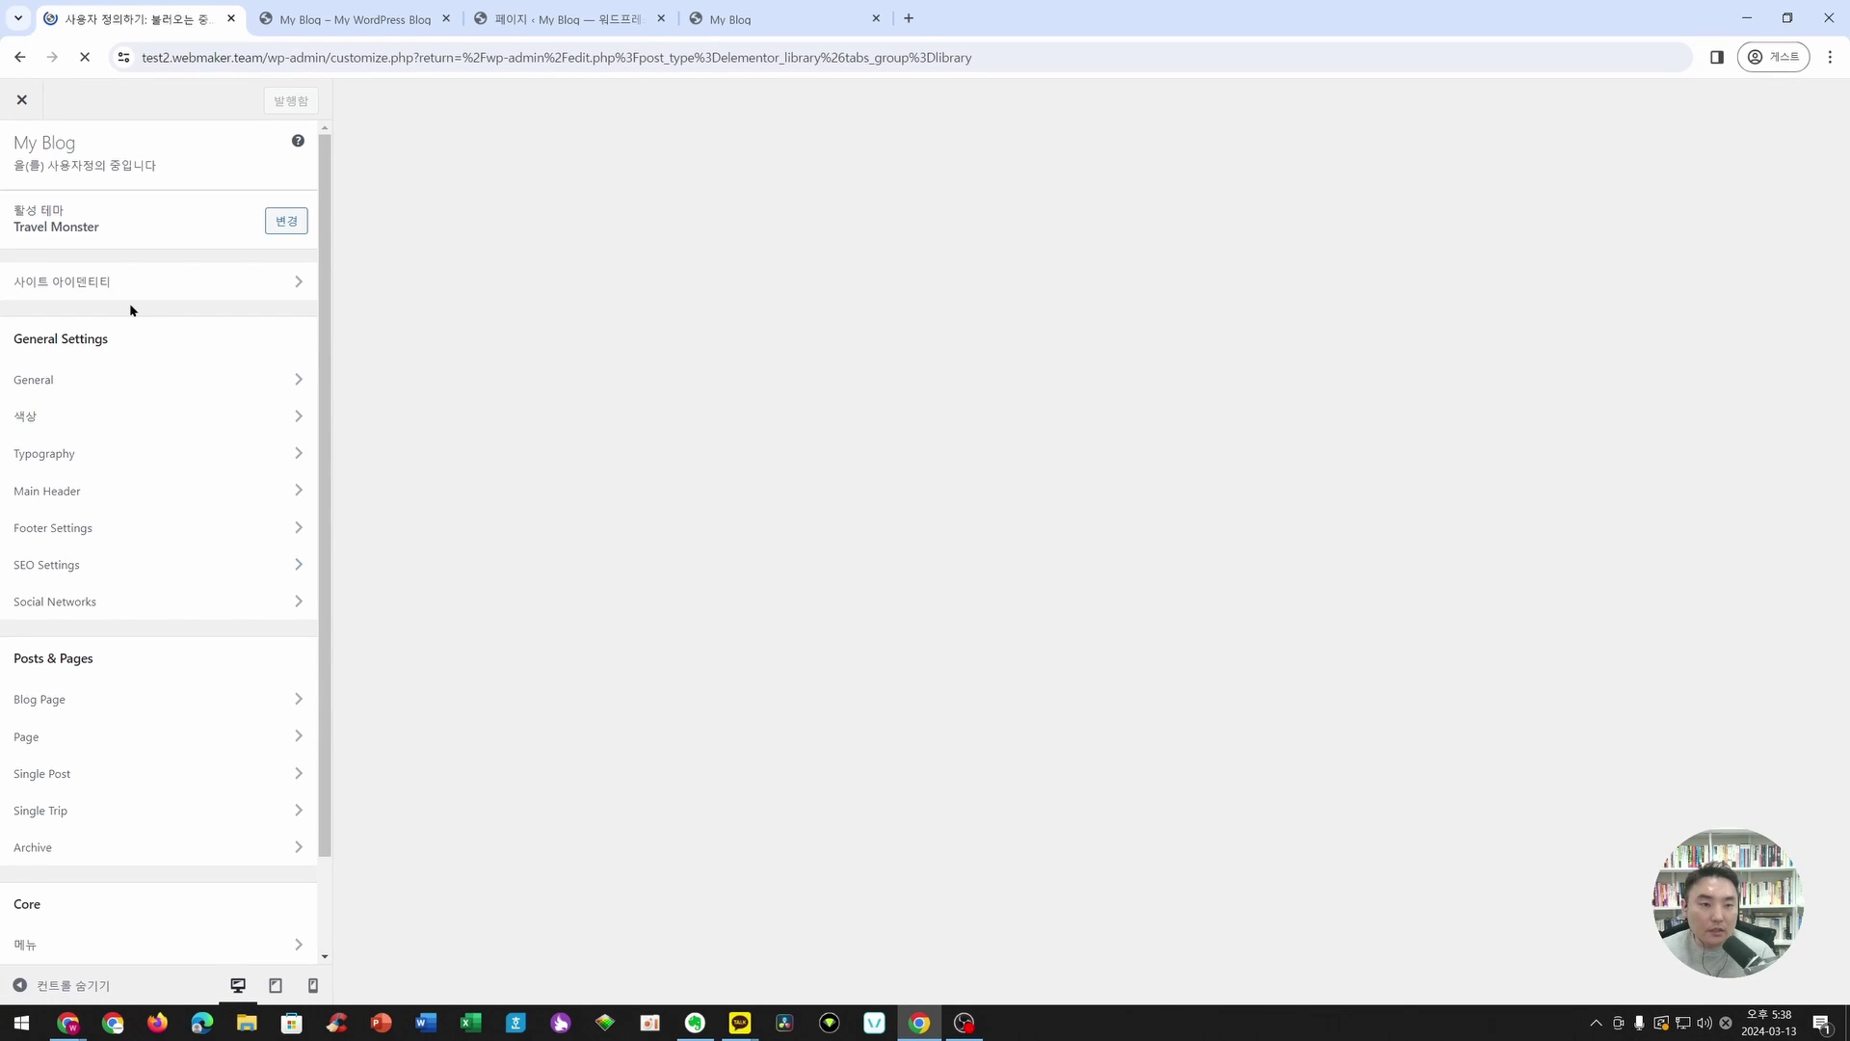
scroll(111, 382, down, 2)
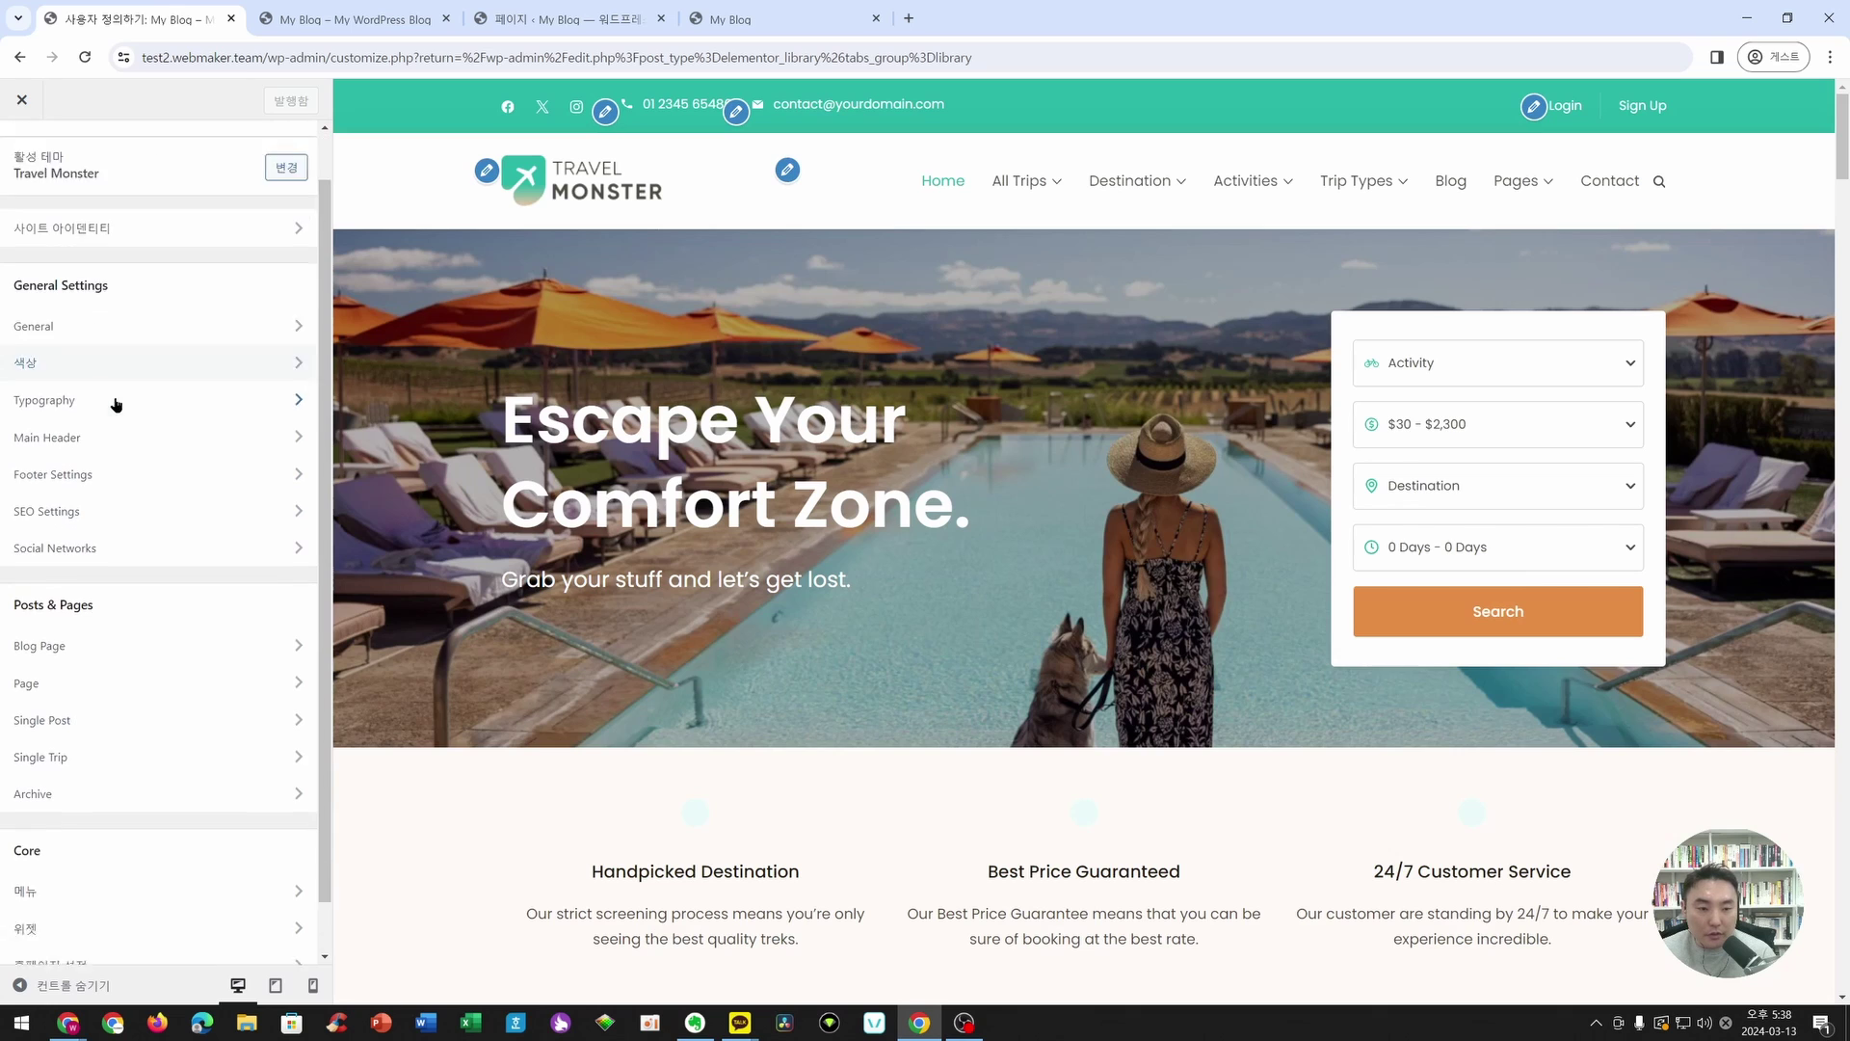
scroll(164, 276, up, 2)
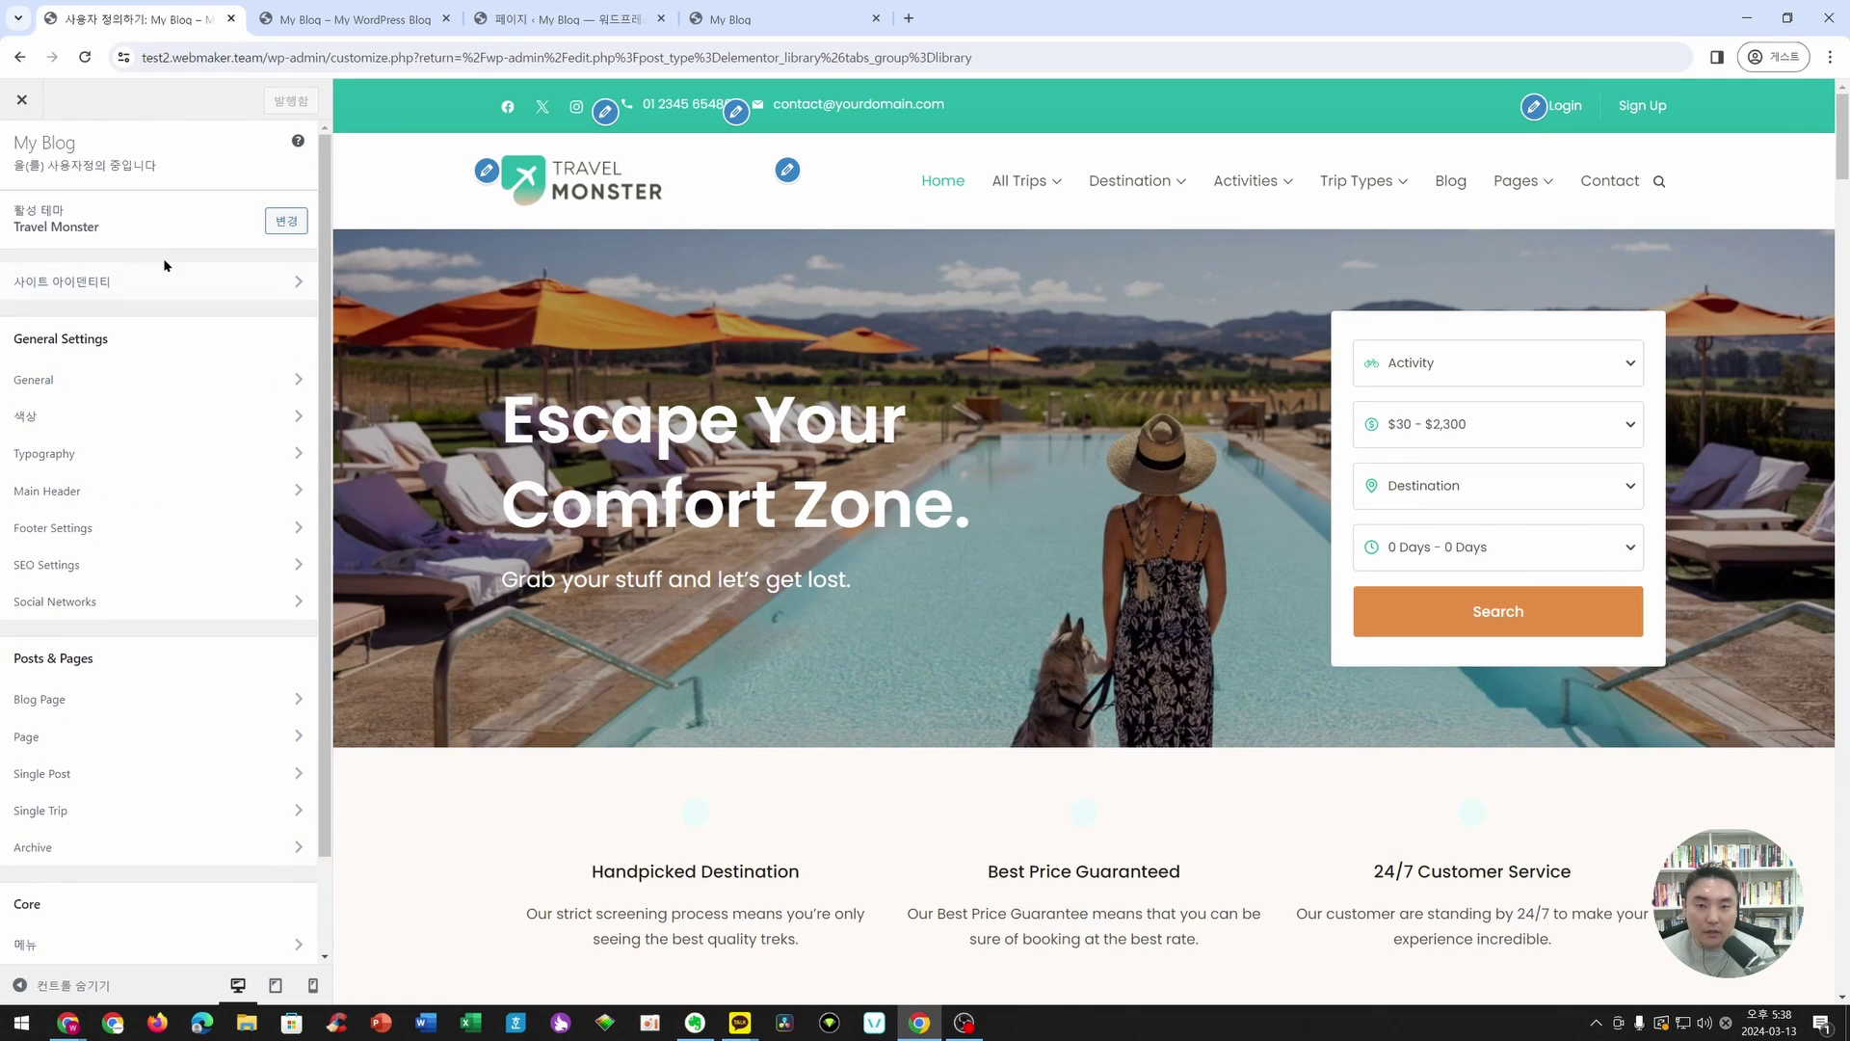
click(19, 104)
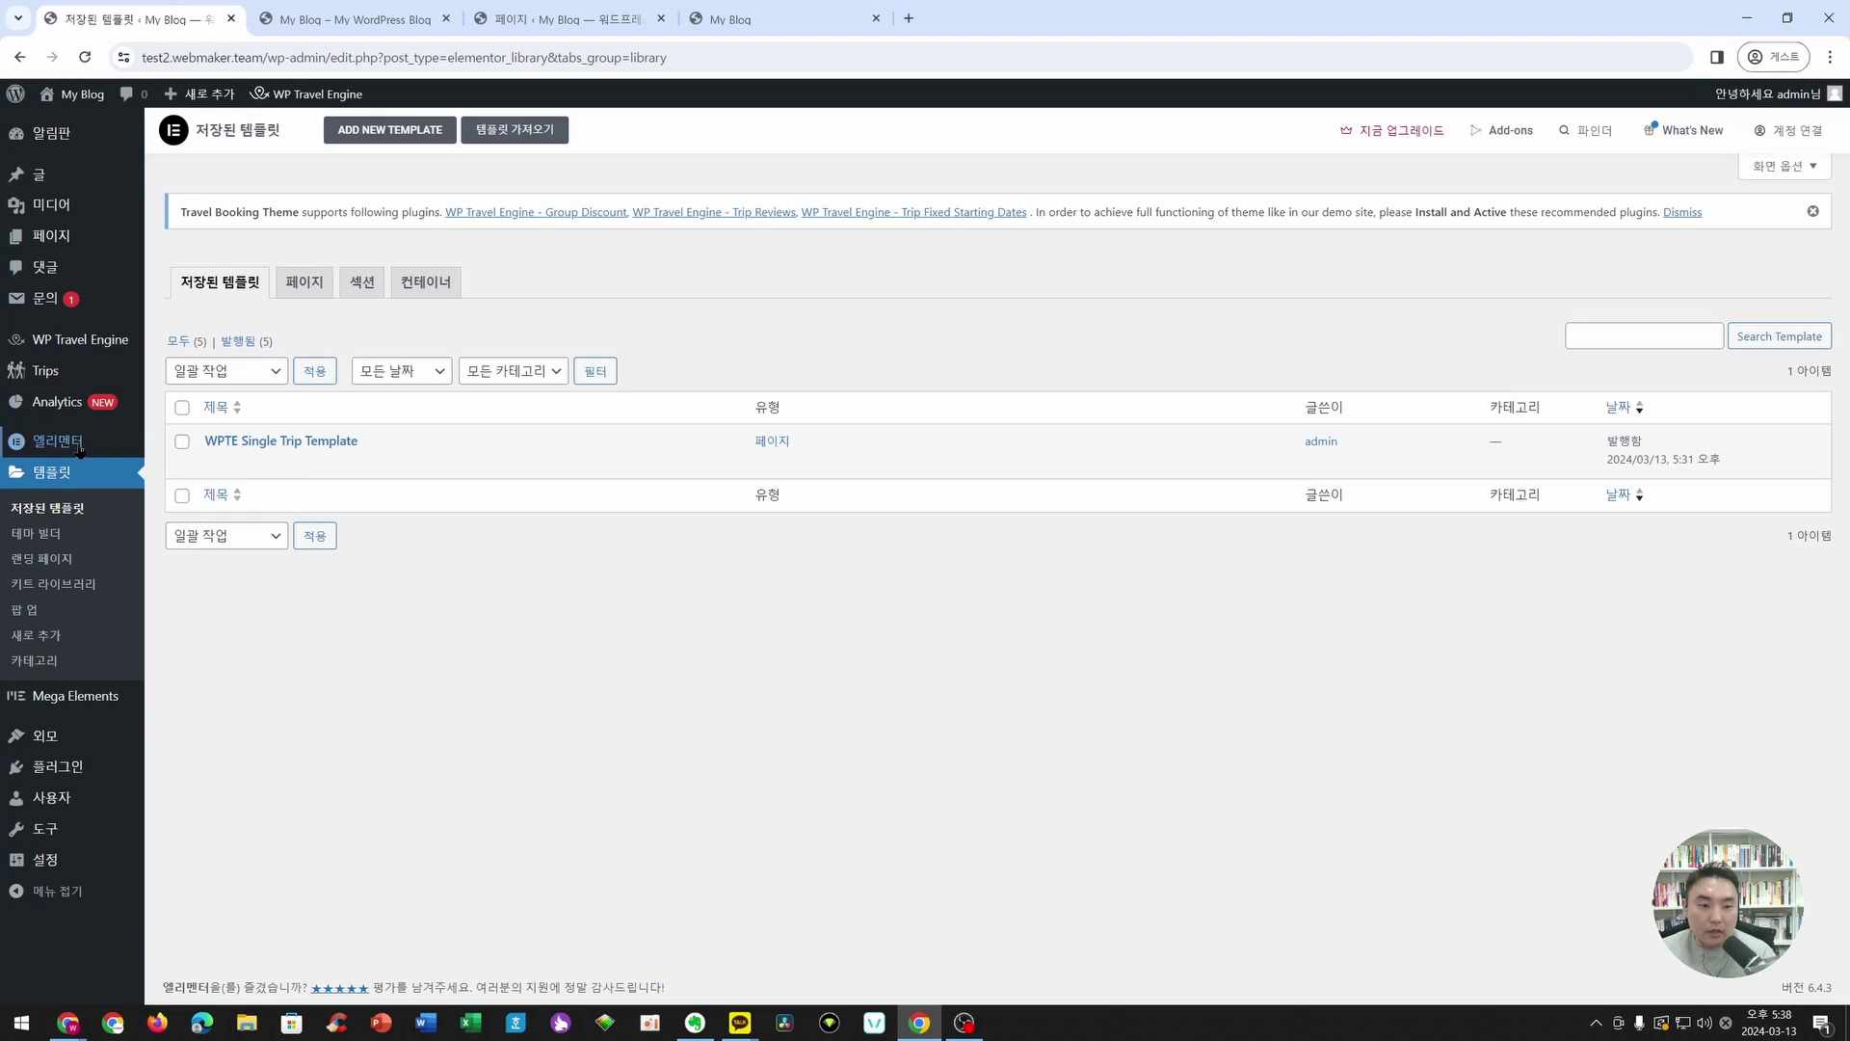
mouse_move(80, 449)
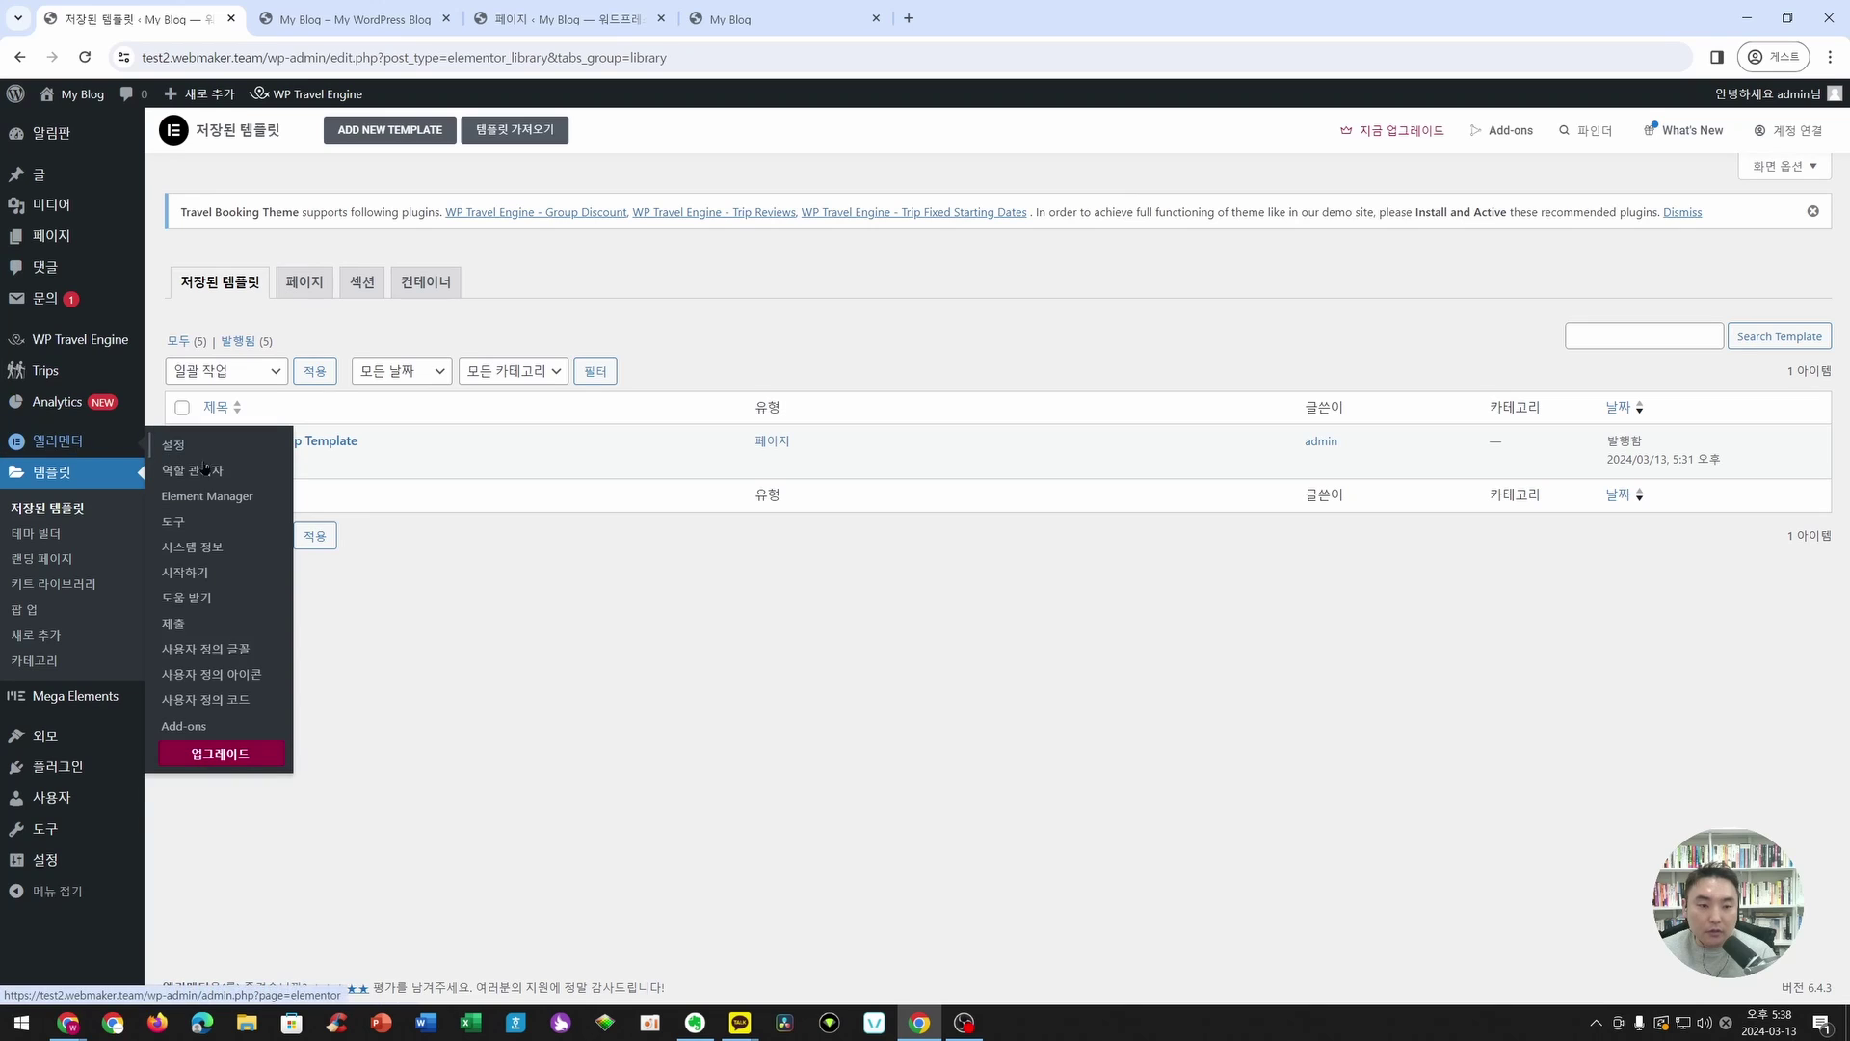
- Open Elementor's Settings page from the admin sidebar
click(192, 455)
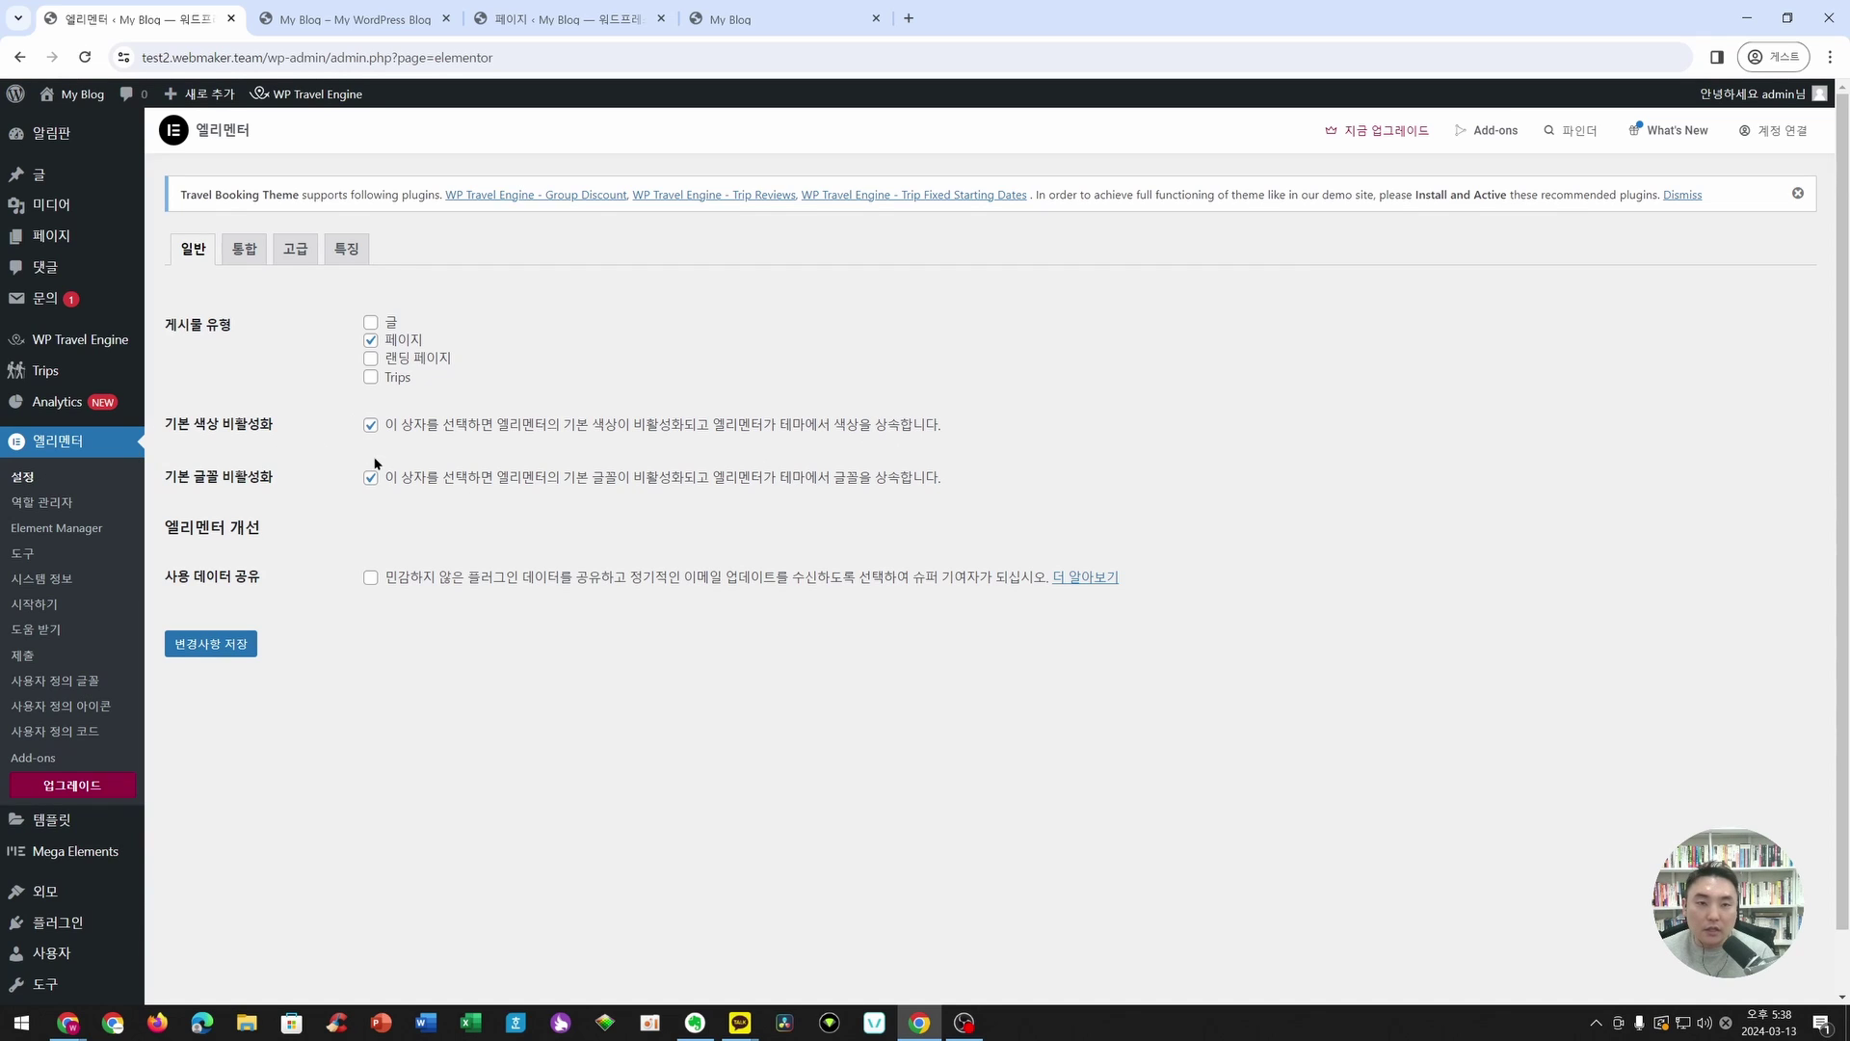
- In Main Header Social Media Settings, hide Facebook, Twitter and Instagram, show YouTube, and publish
mouse_move(45, 890)
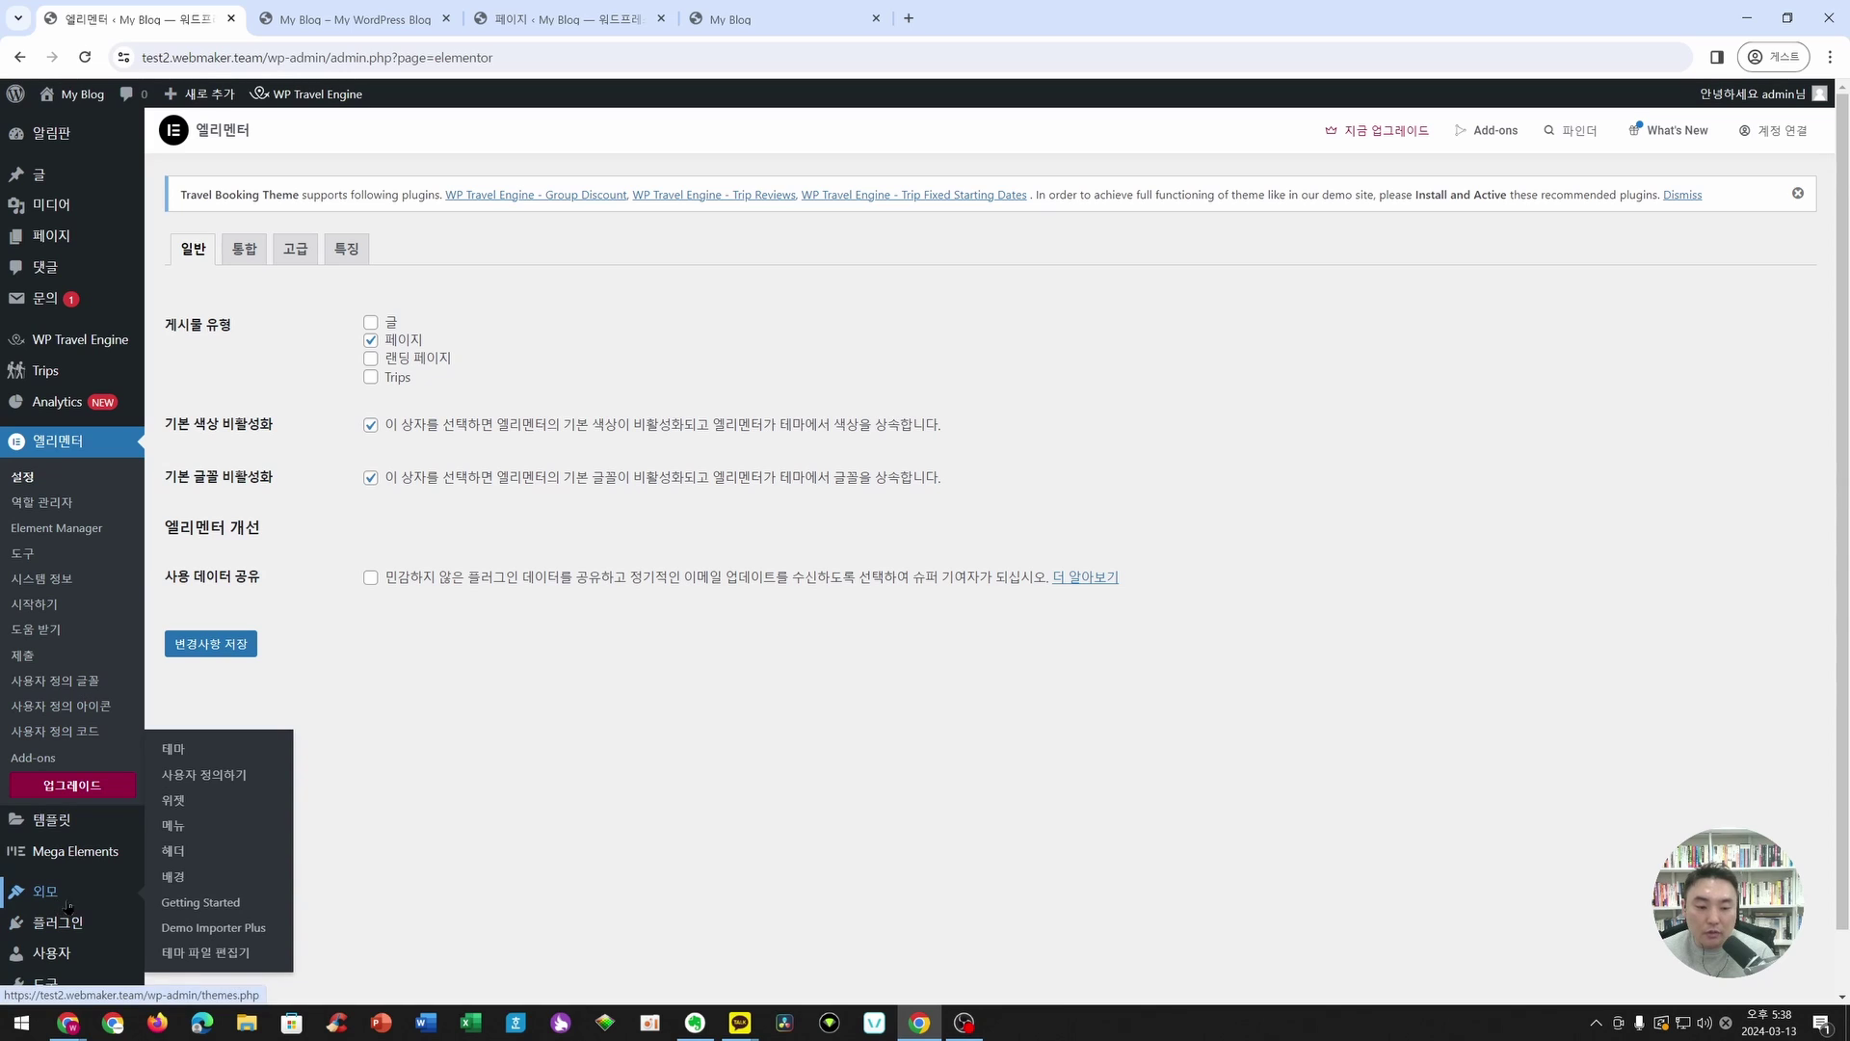
click(217, 781)
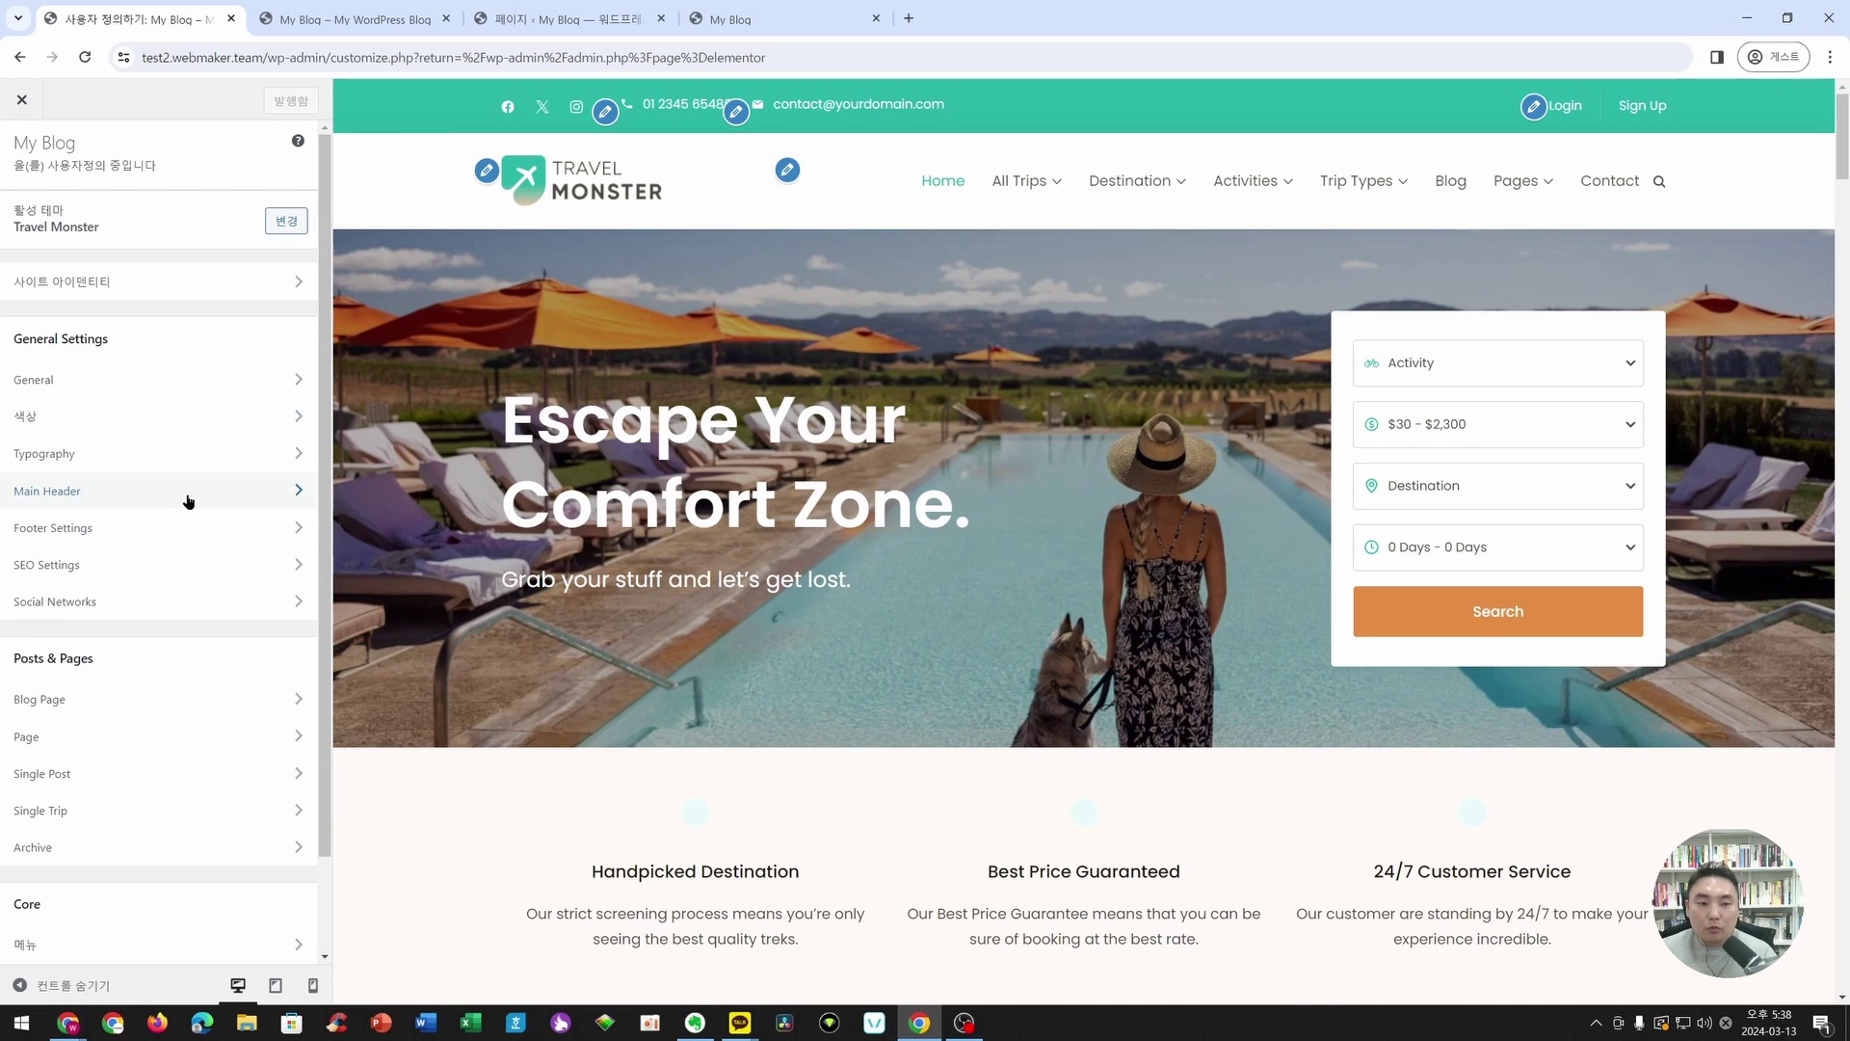
click(607, 115)
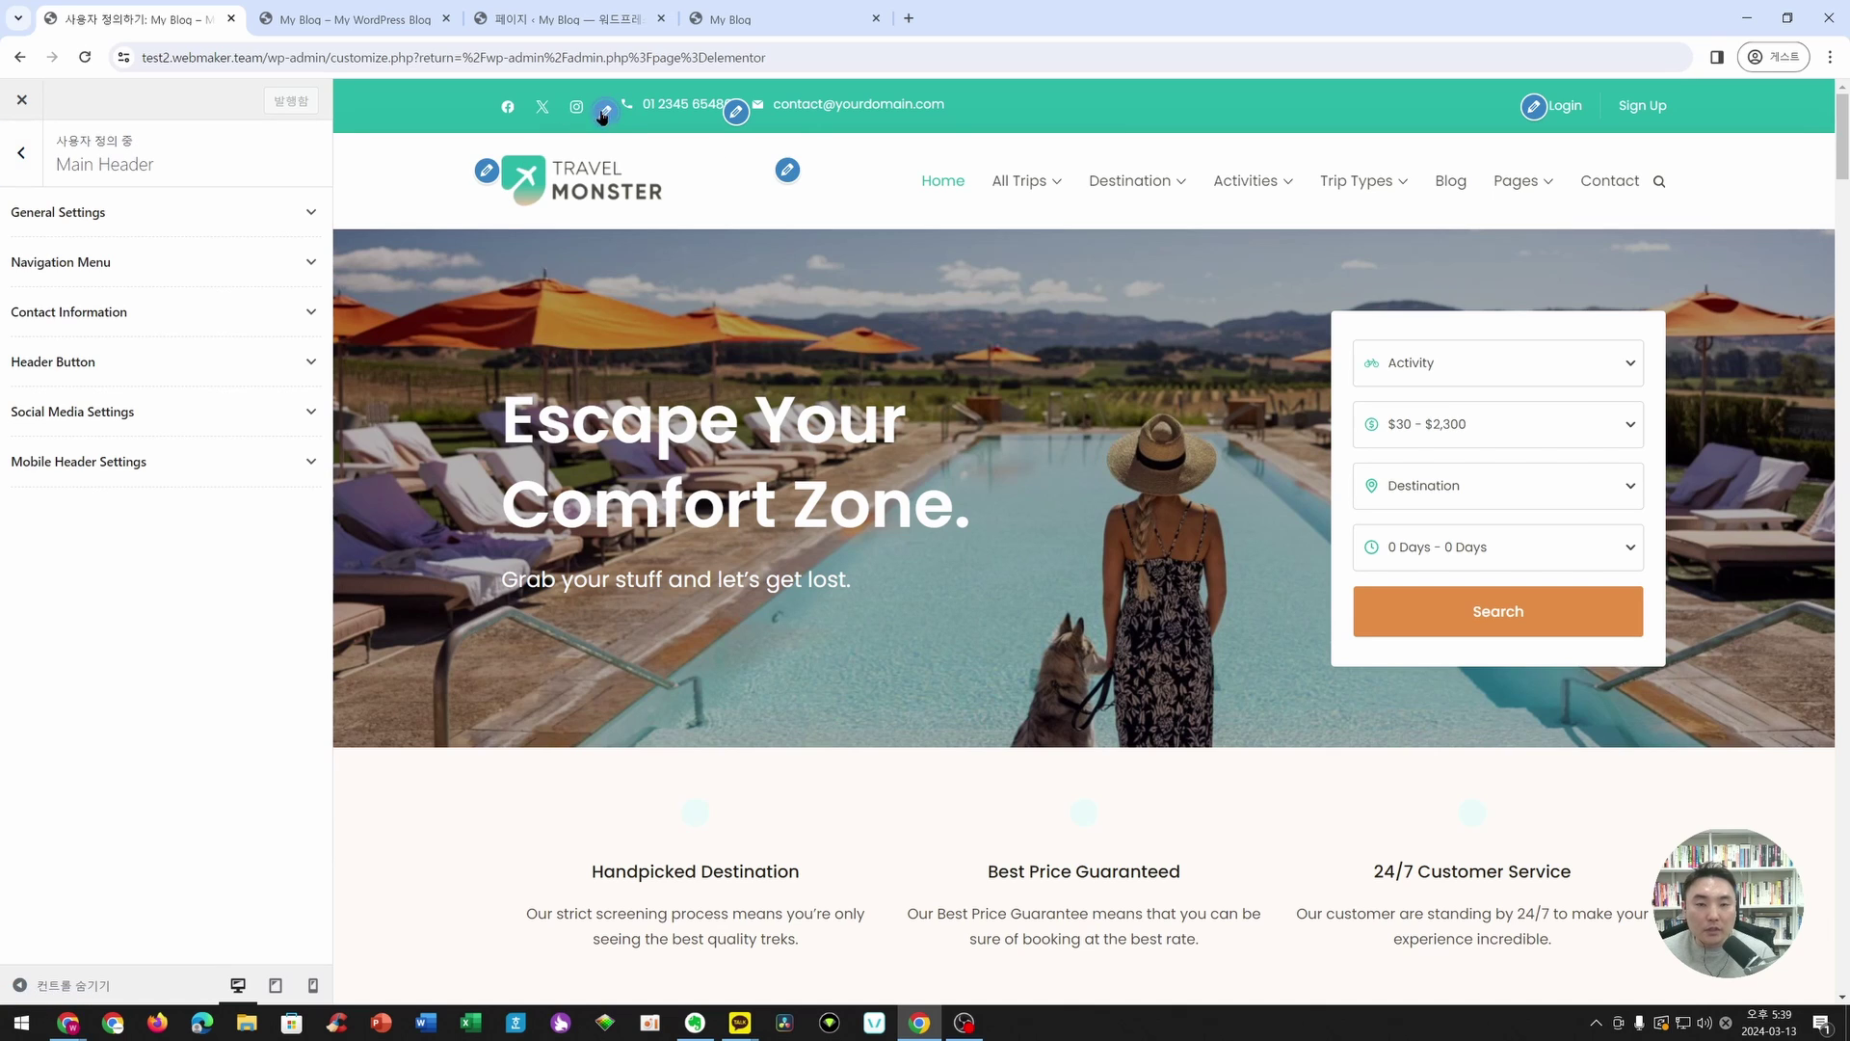
click(240, 416)
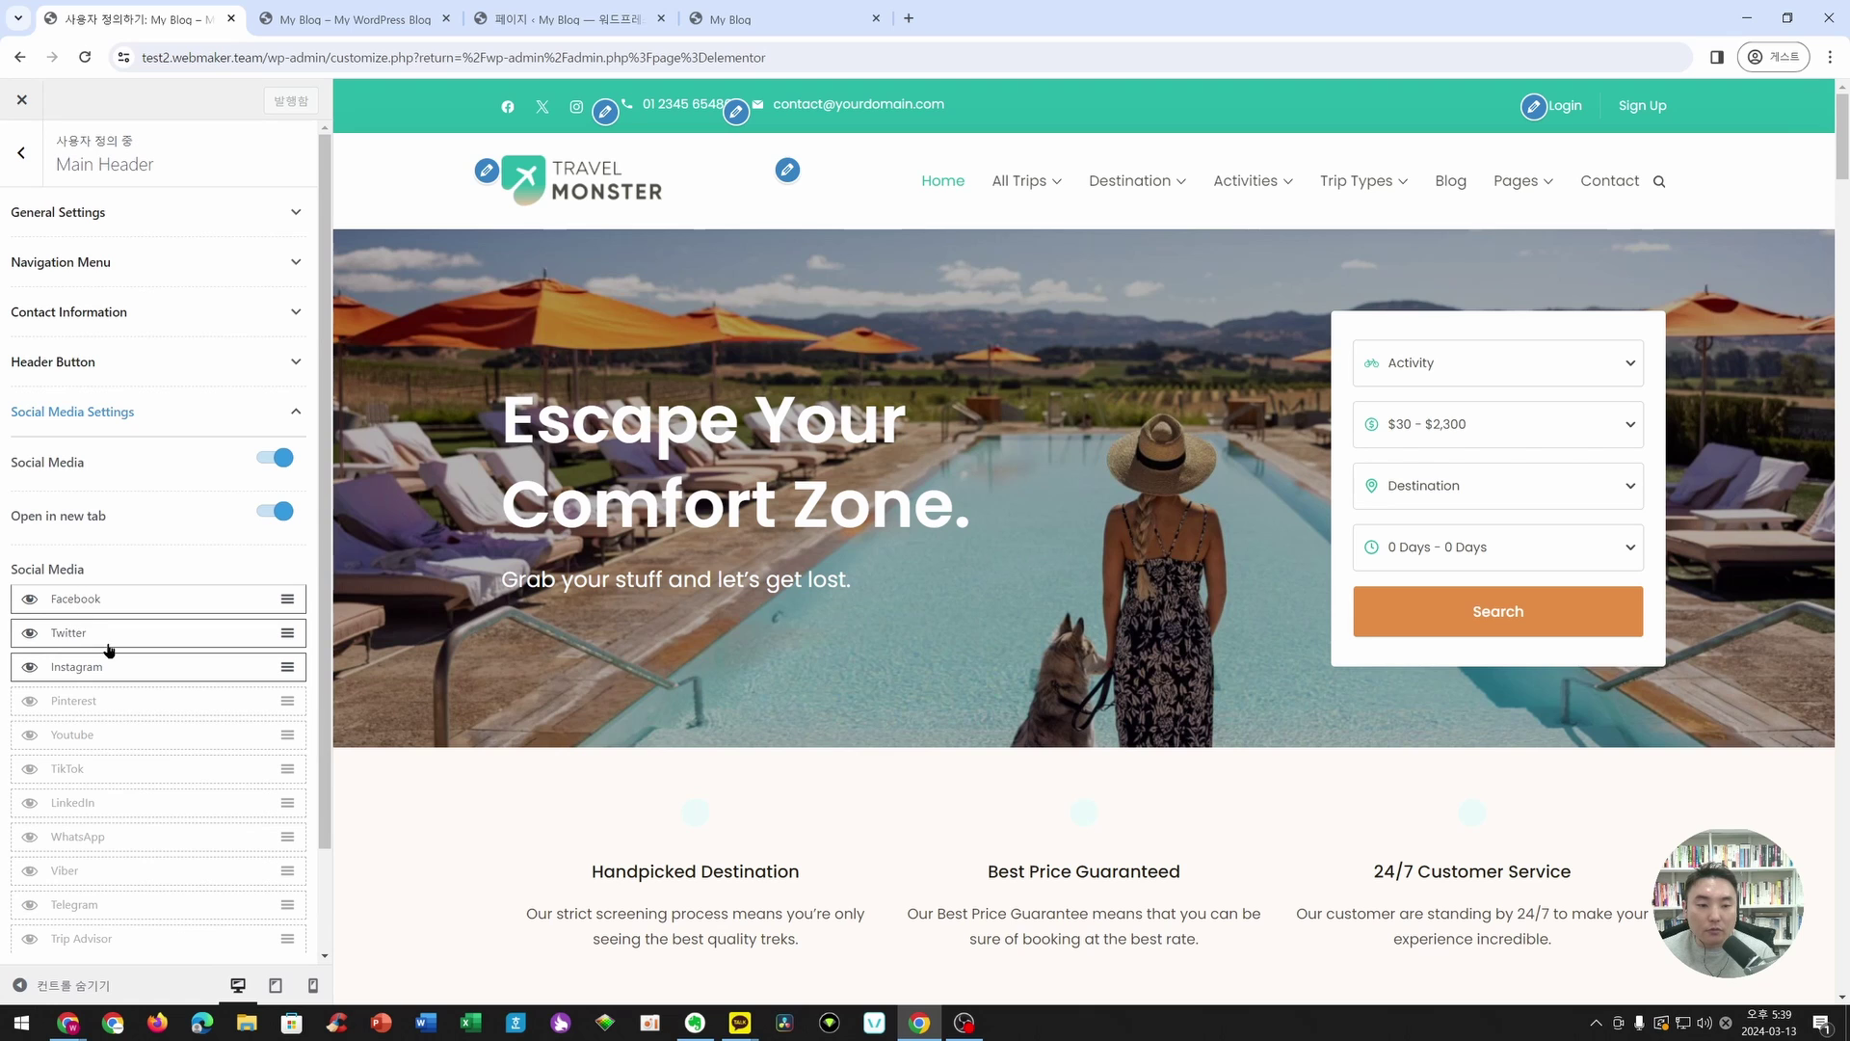
scroll(53, 625, down, 1)
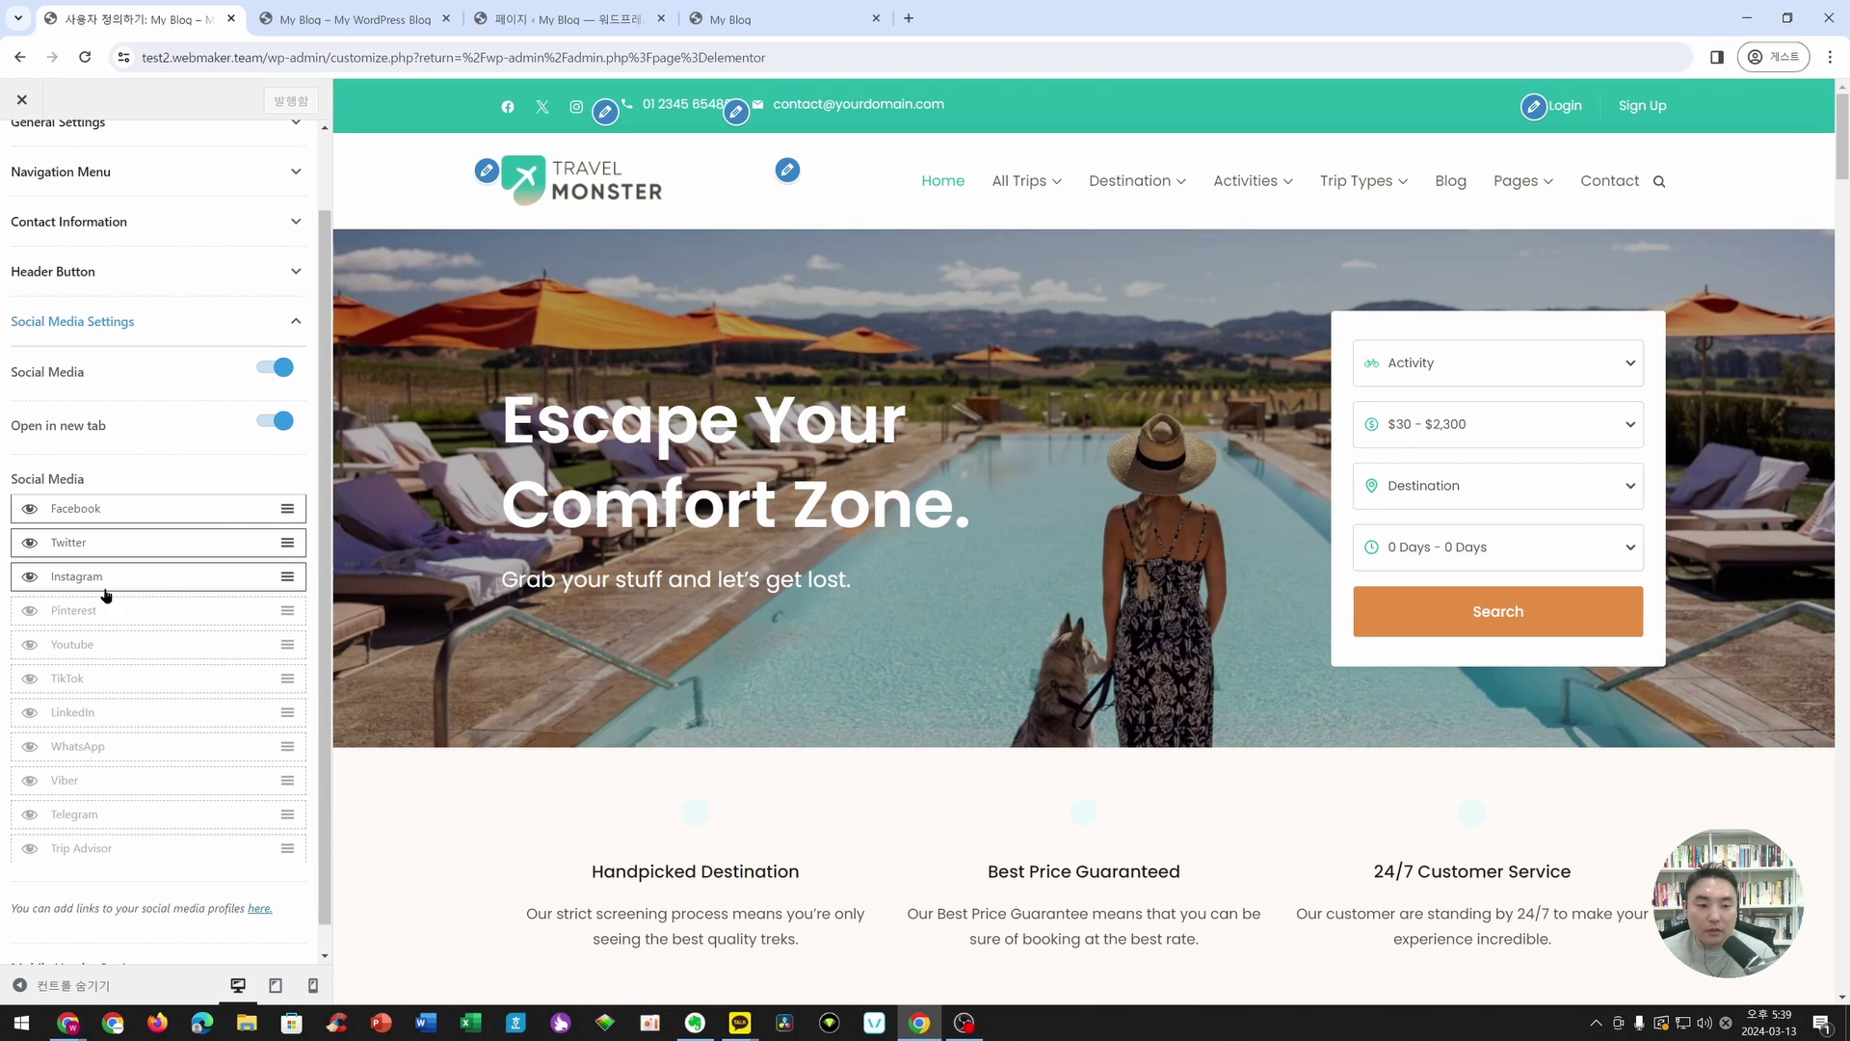
click(30, 576)
click(30, 543)
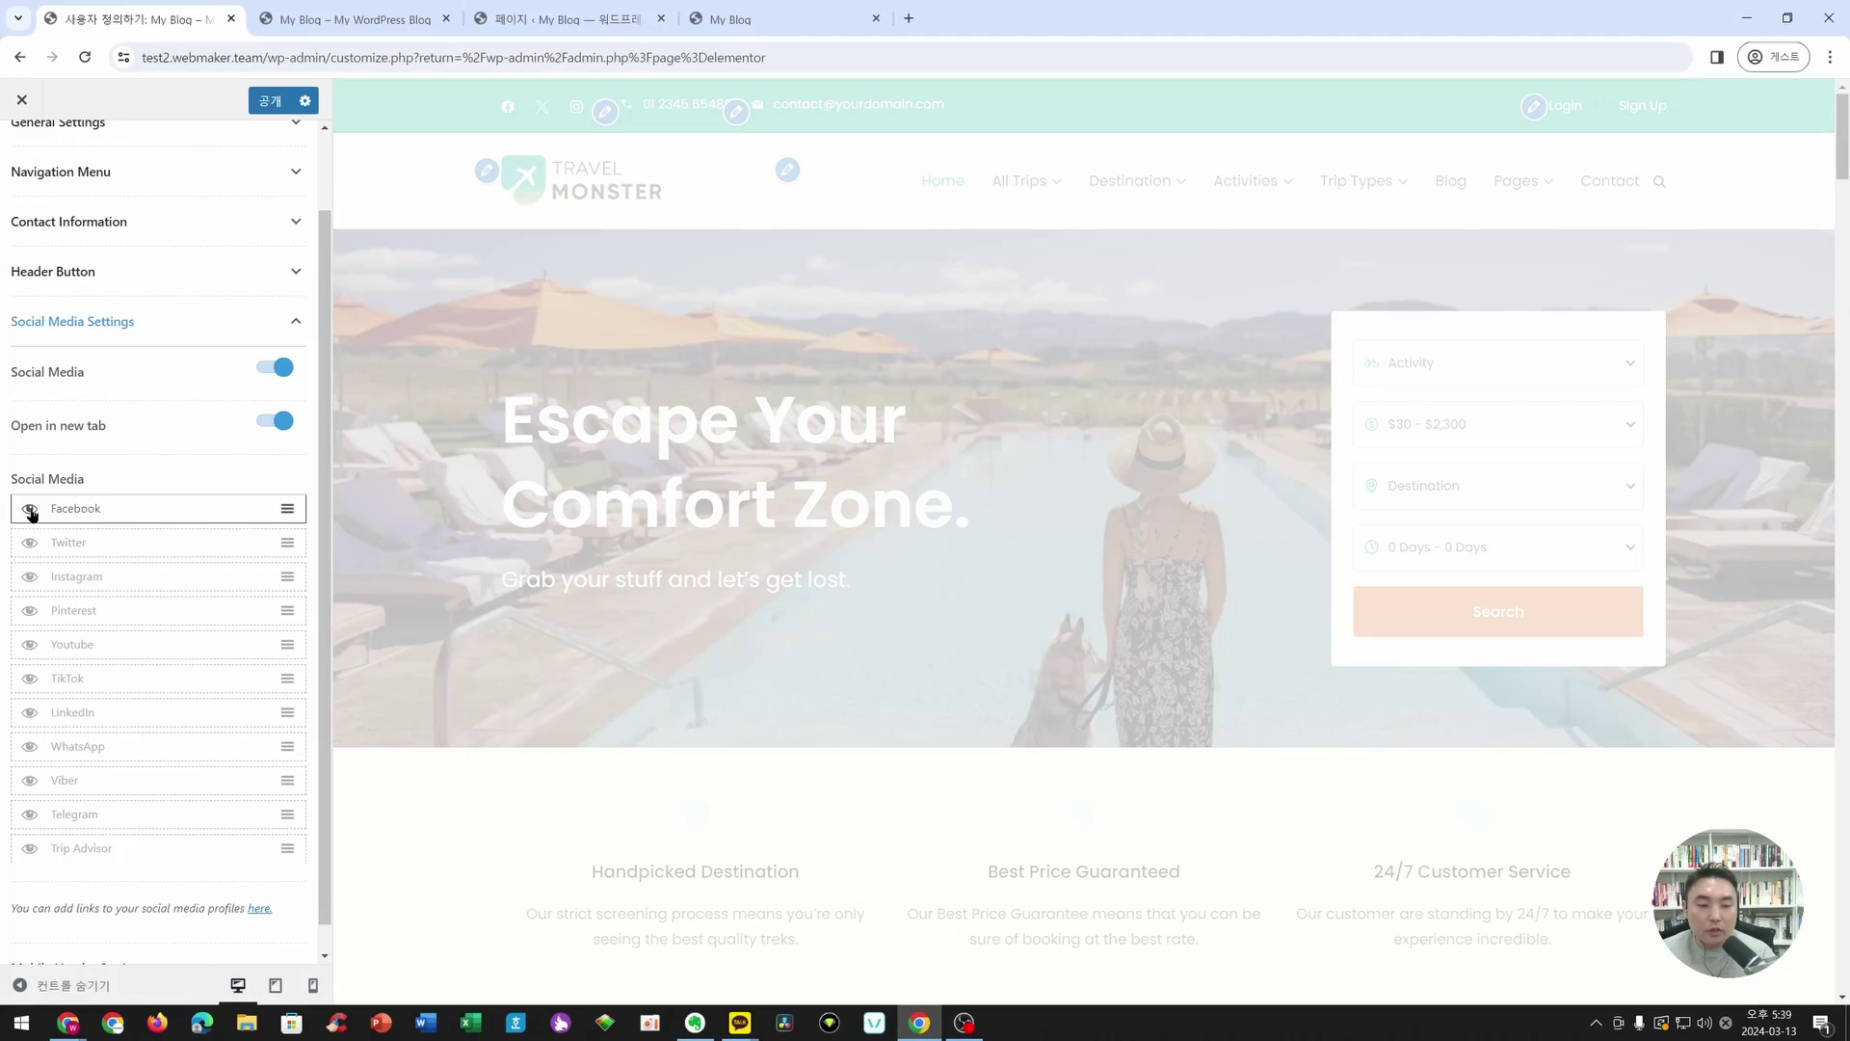
click(31, 511)
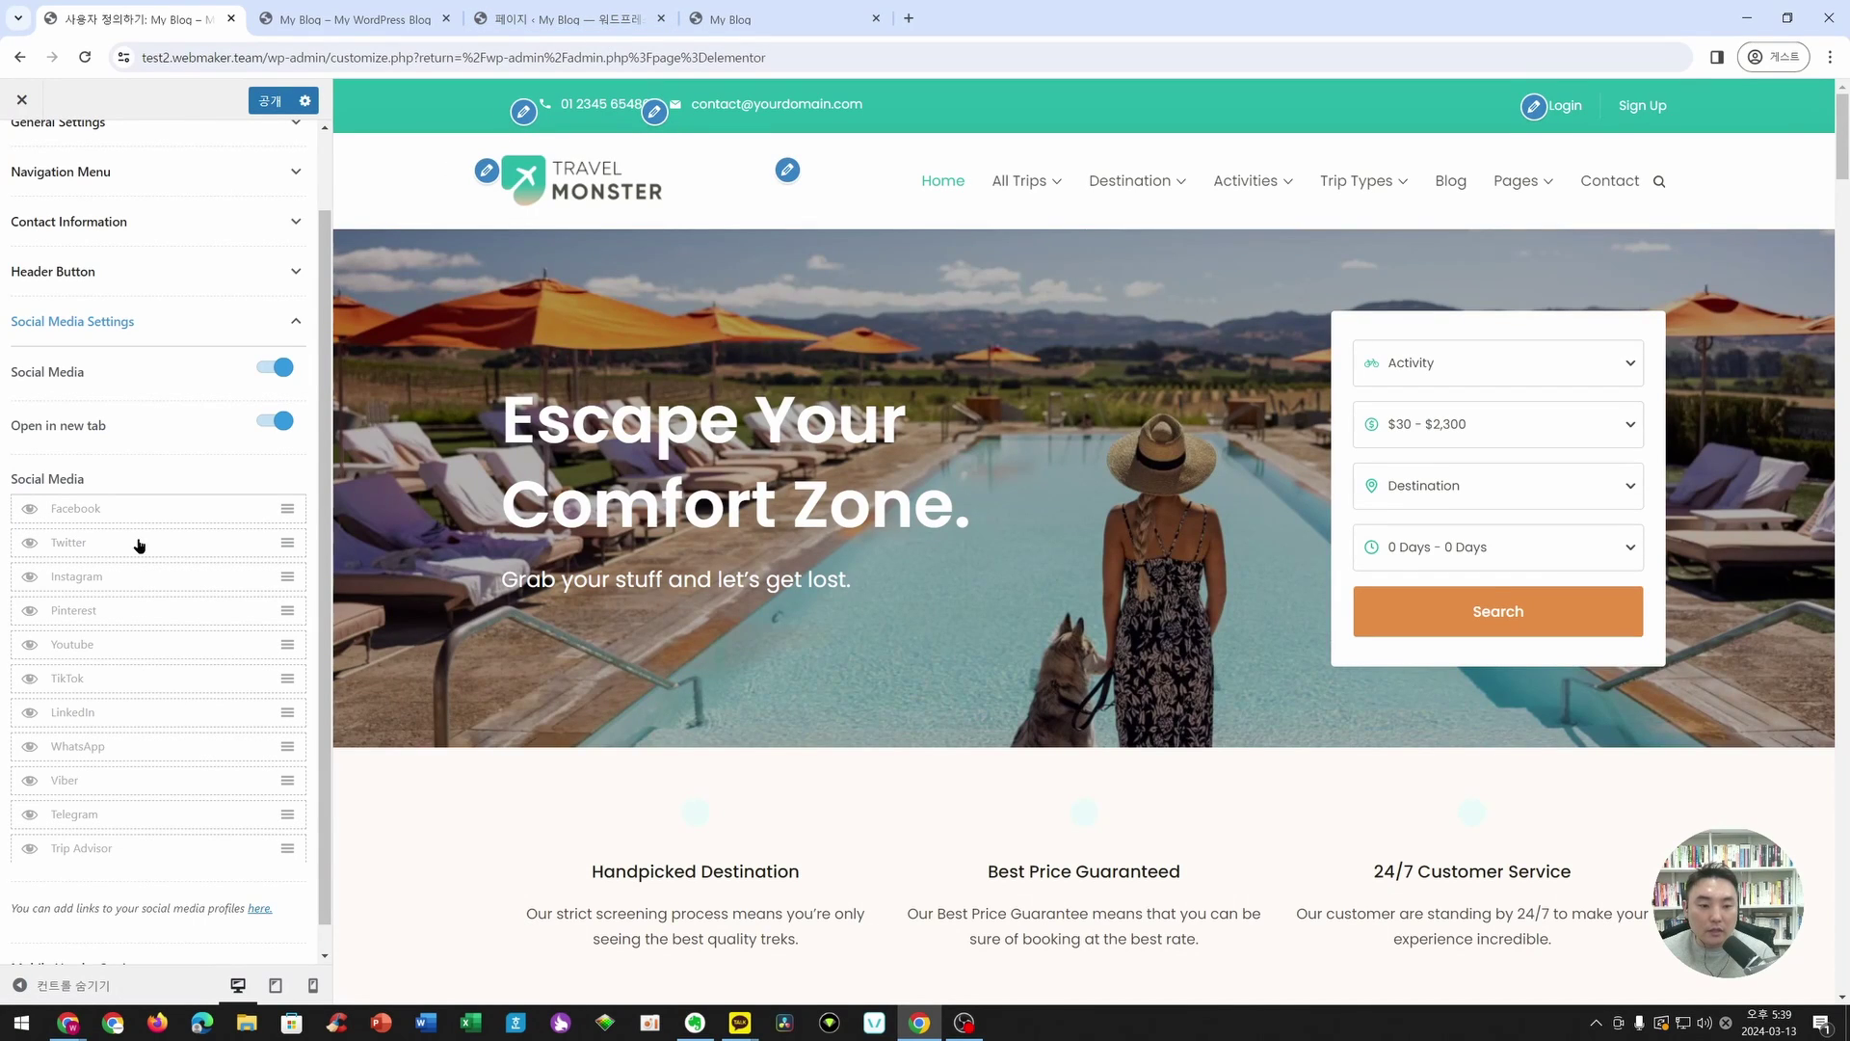
click(28, 647)
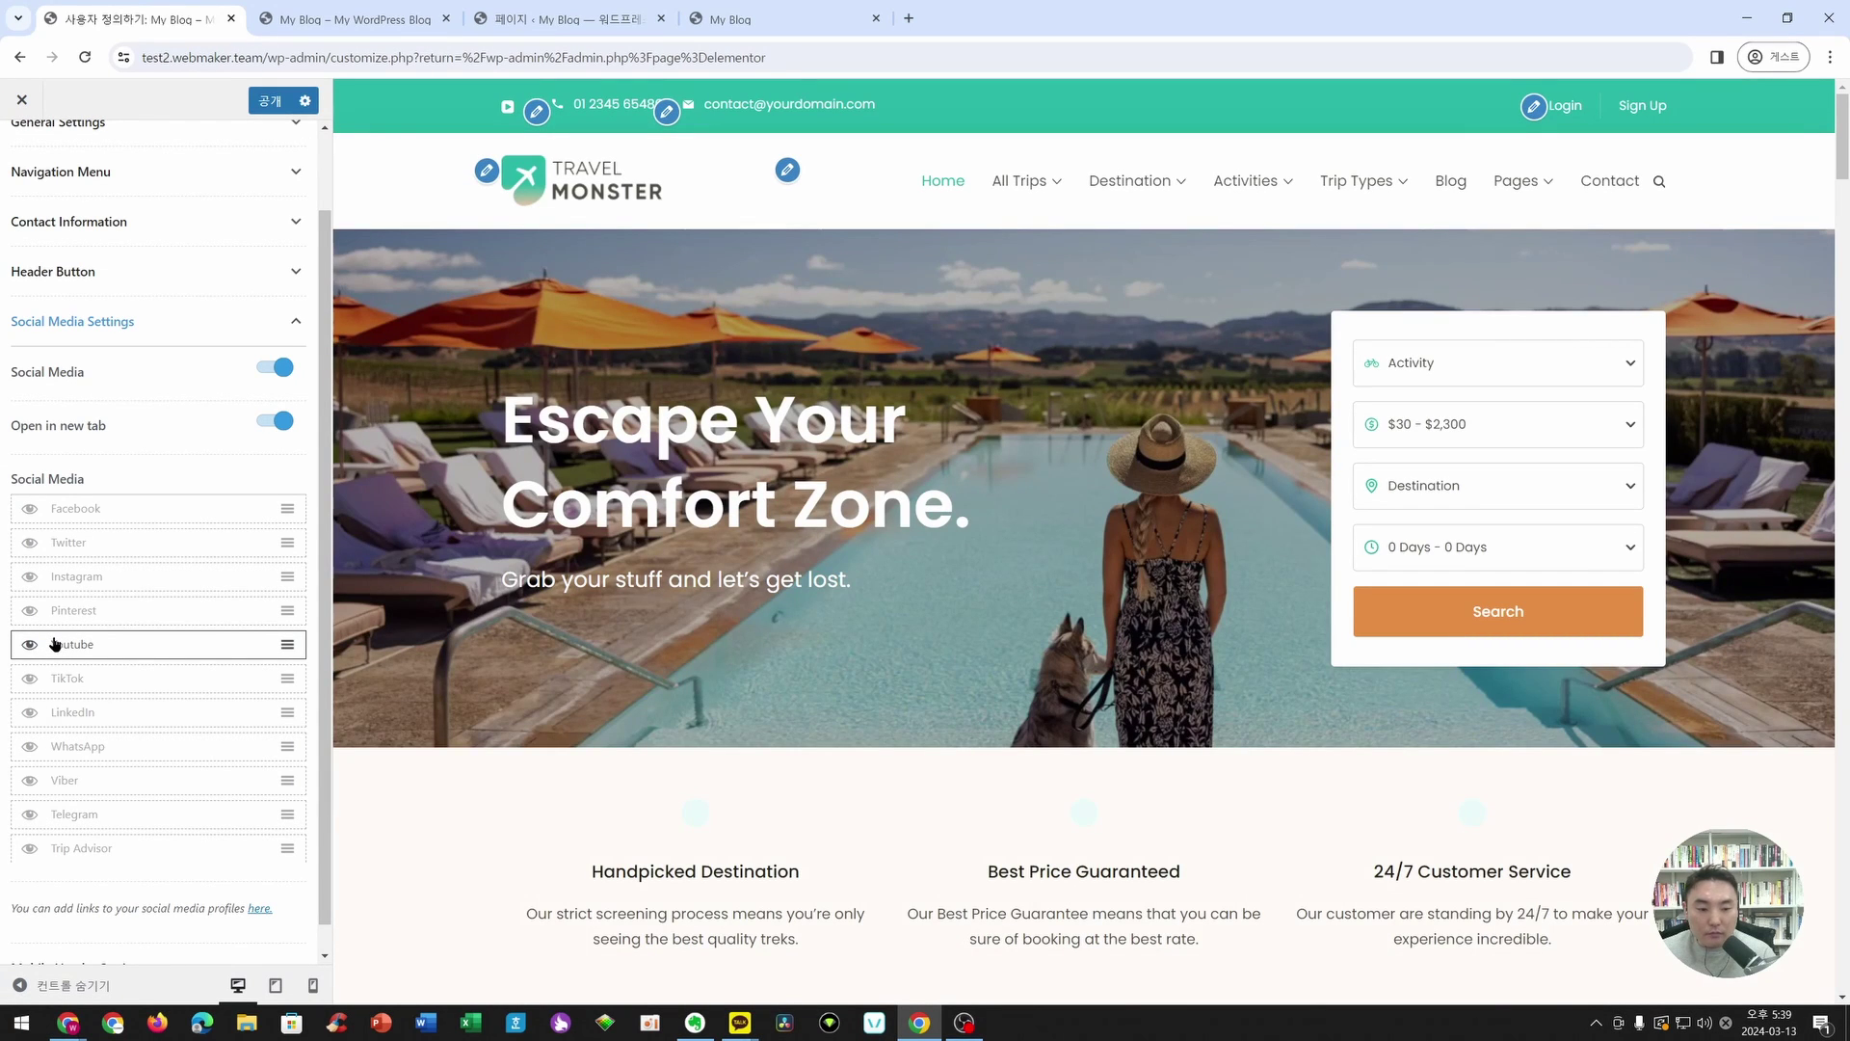
scroll(193, 703, down, 1)
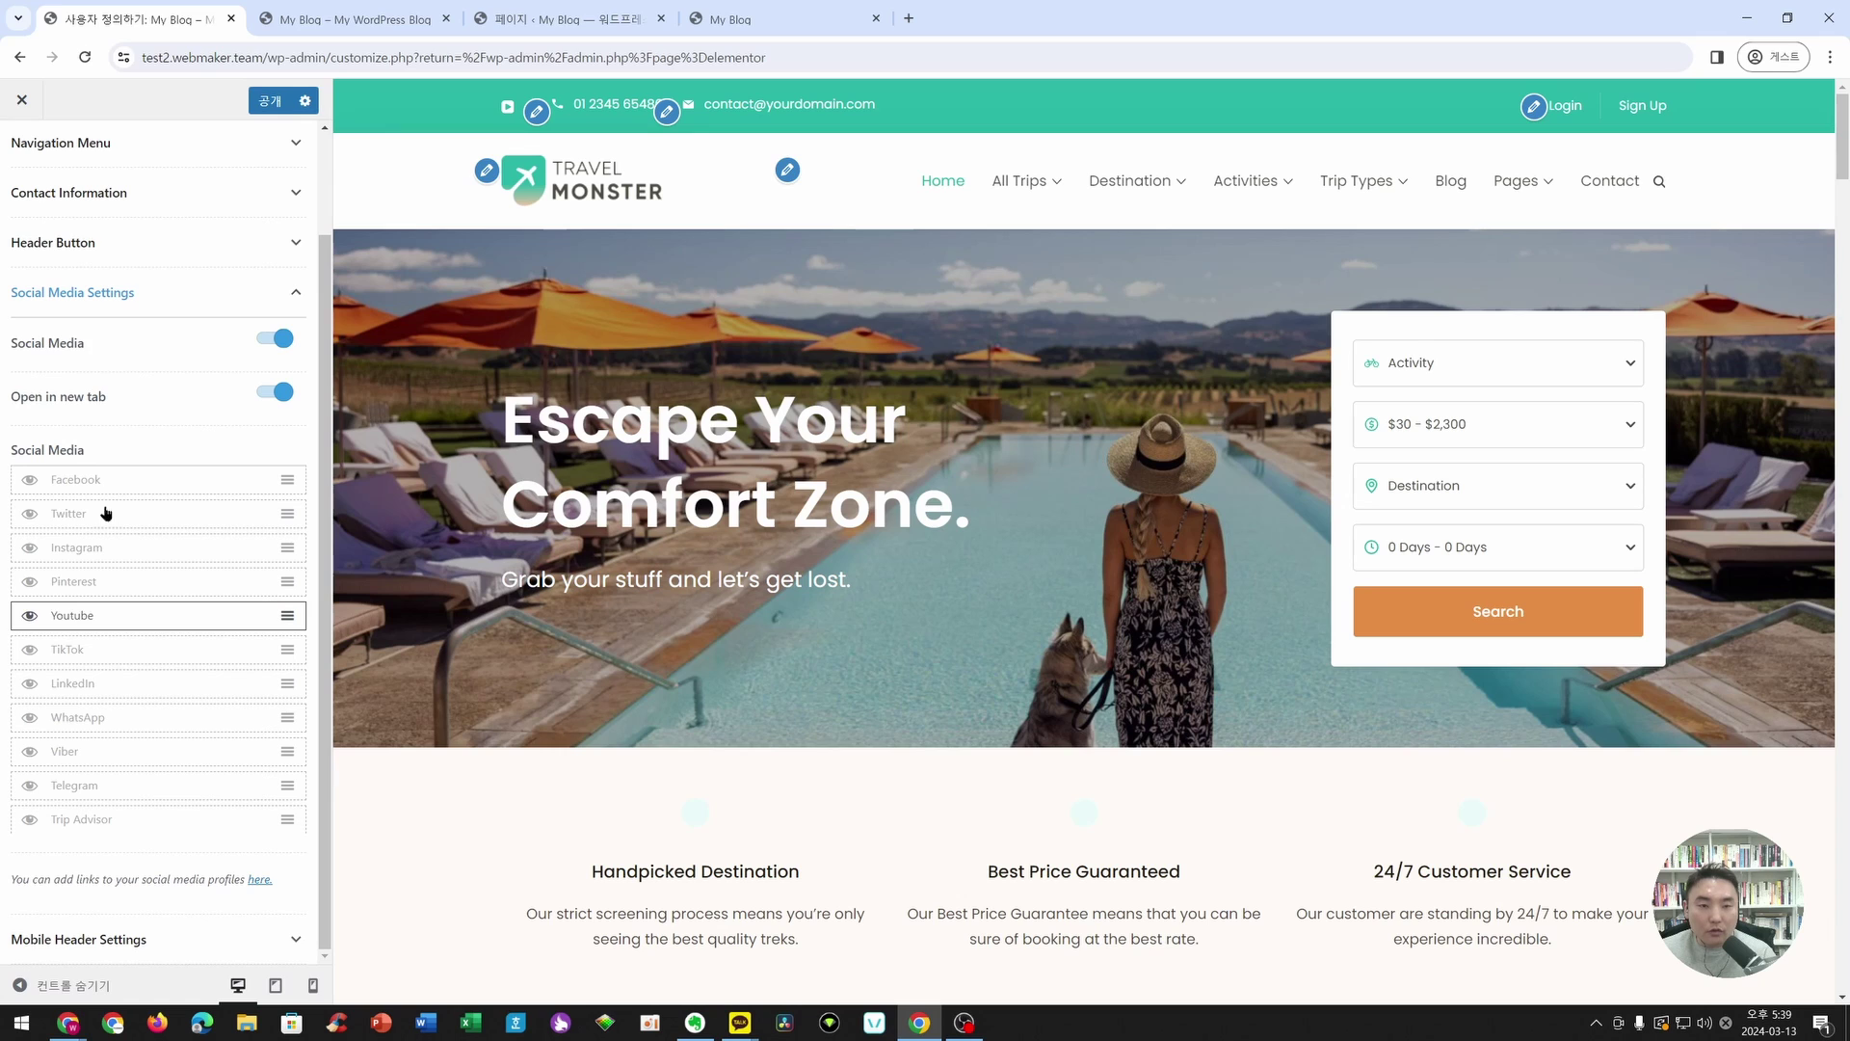
click(266, 102)
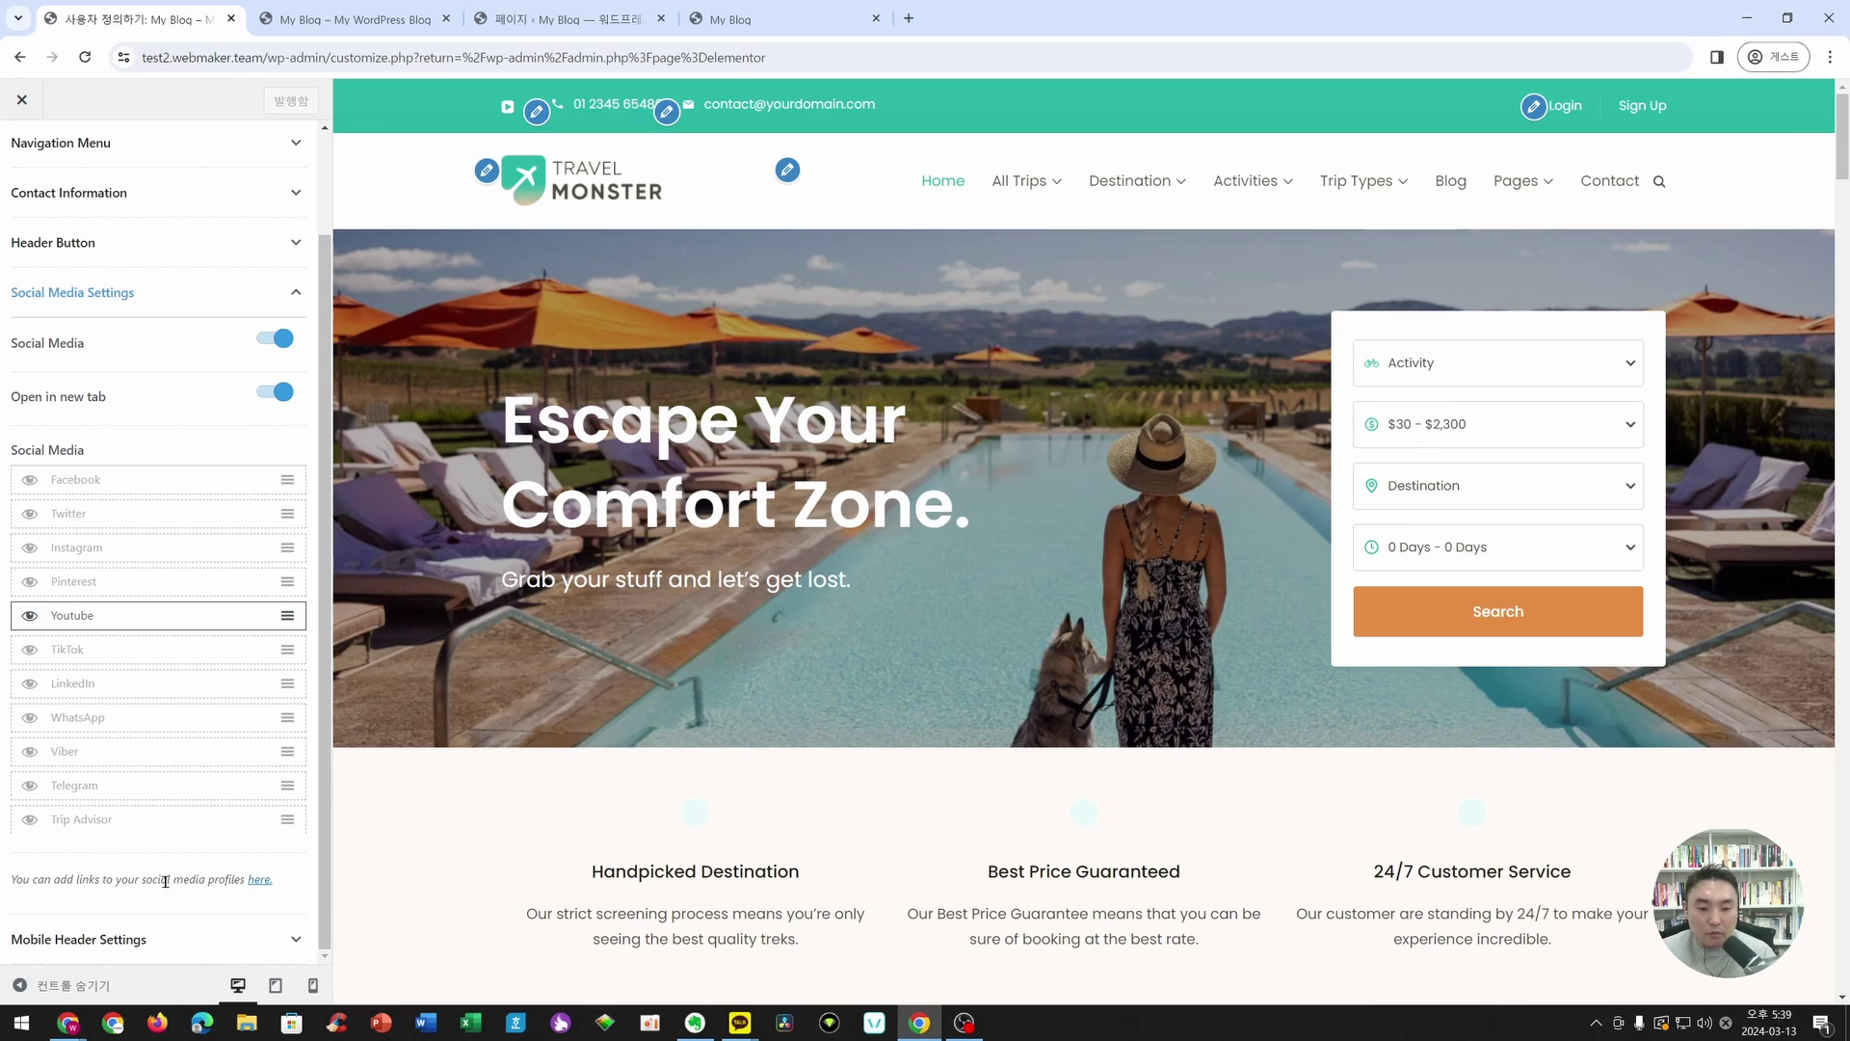
click(262, 882)
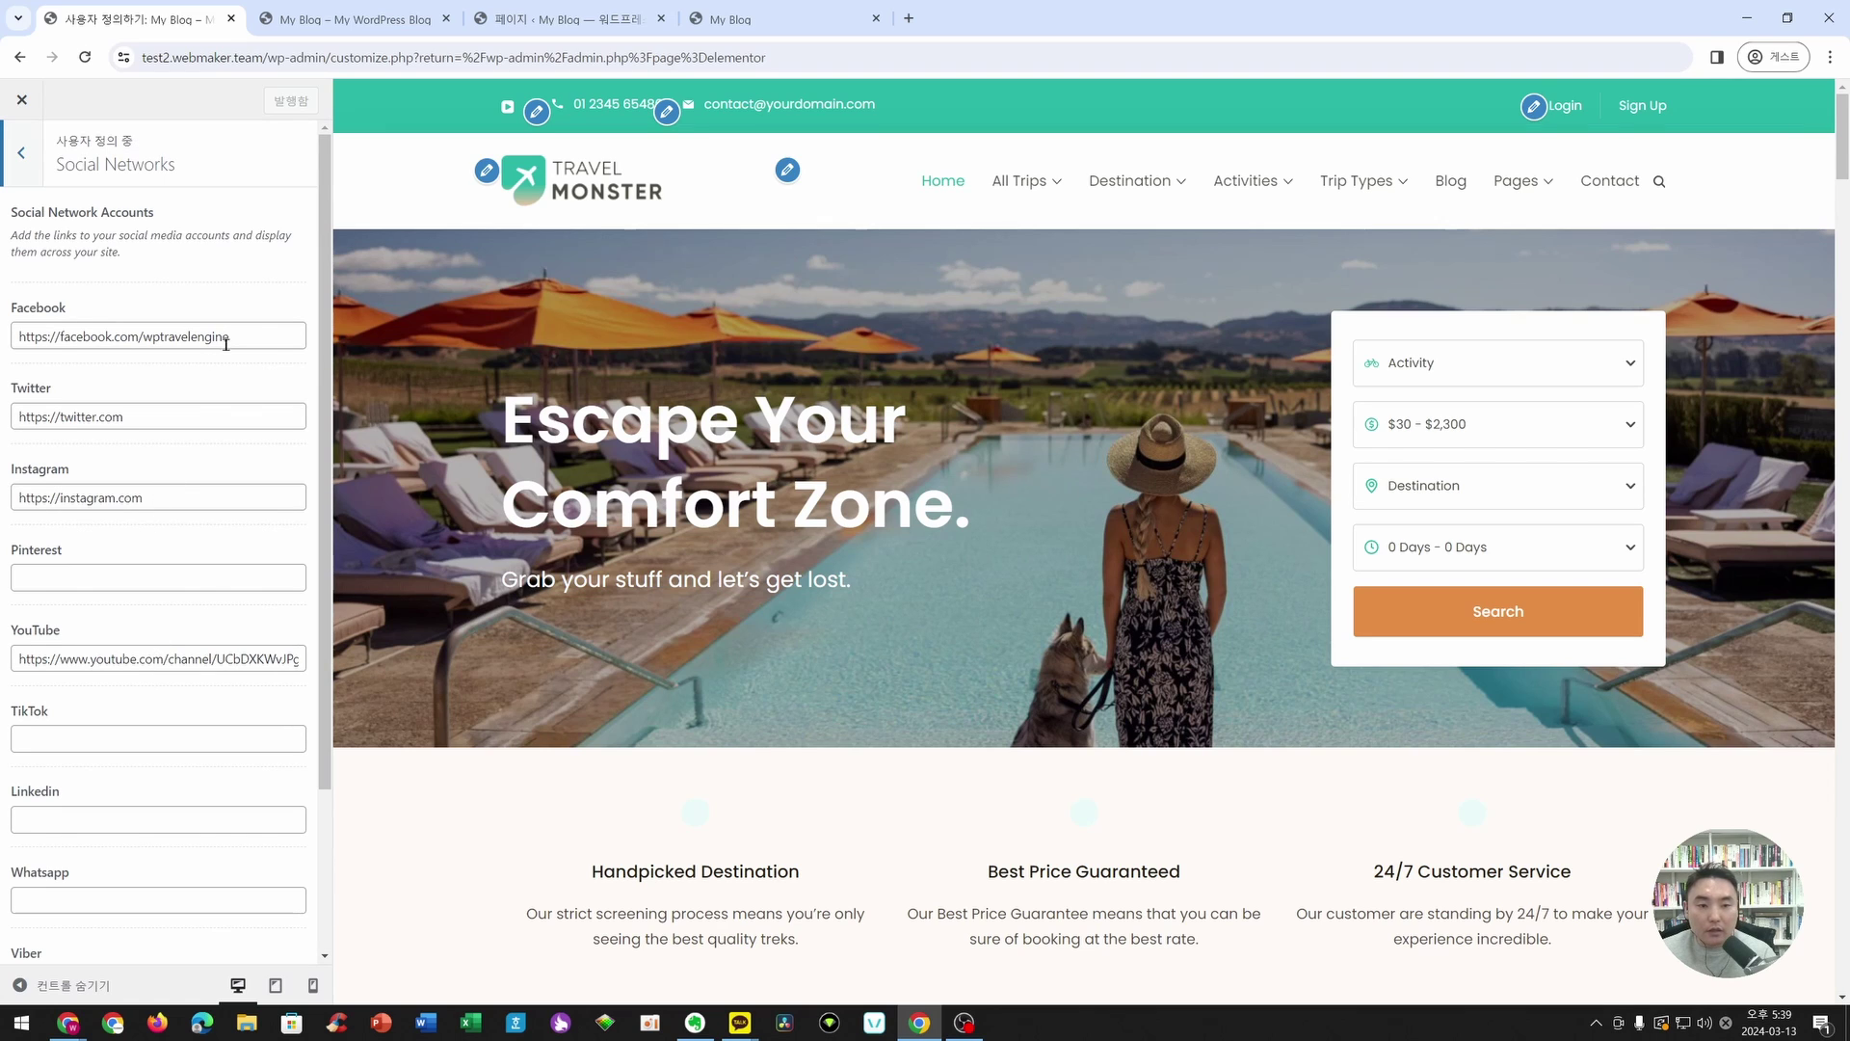
drag(180, 662, 303, 662)
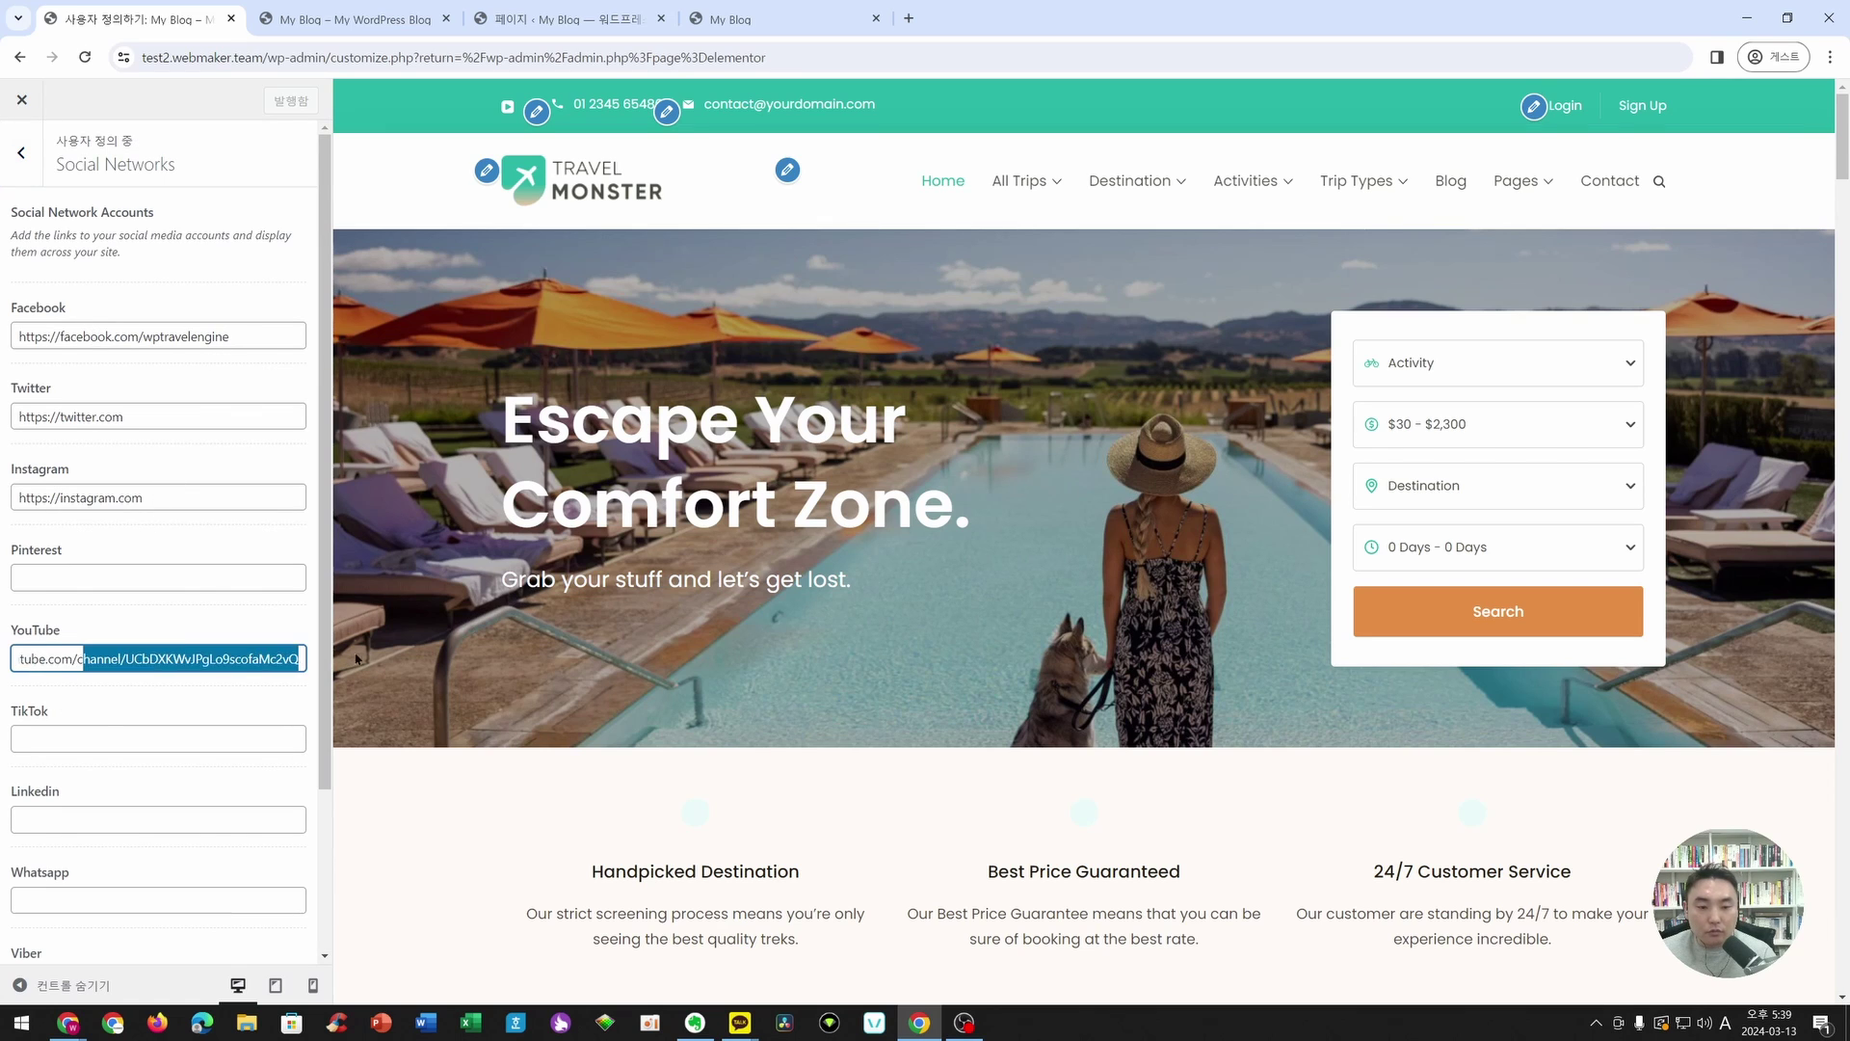
key(BackSpace)
key(BackSpace)
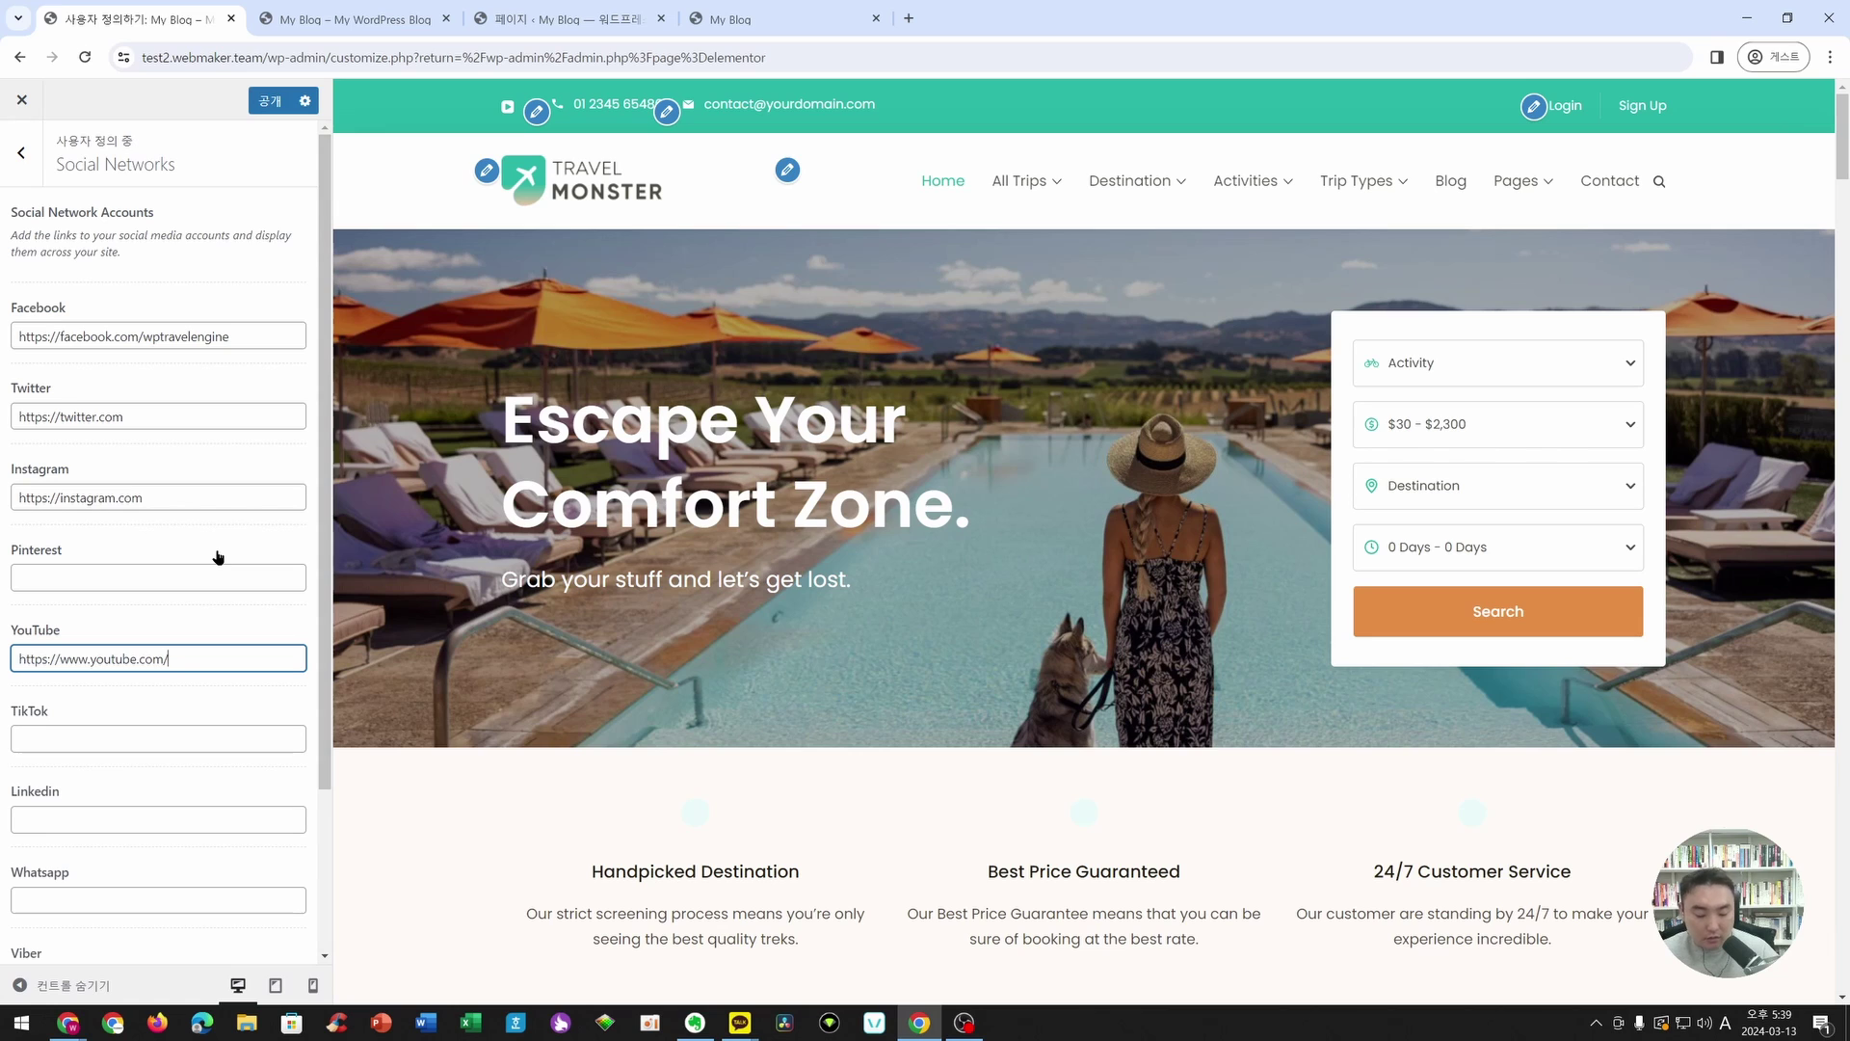
text(@itconnect)
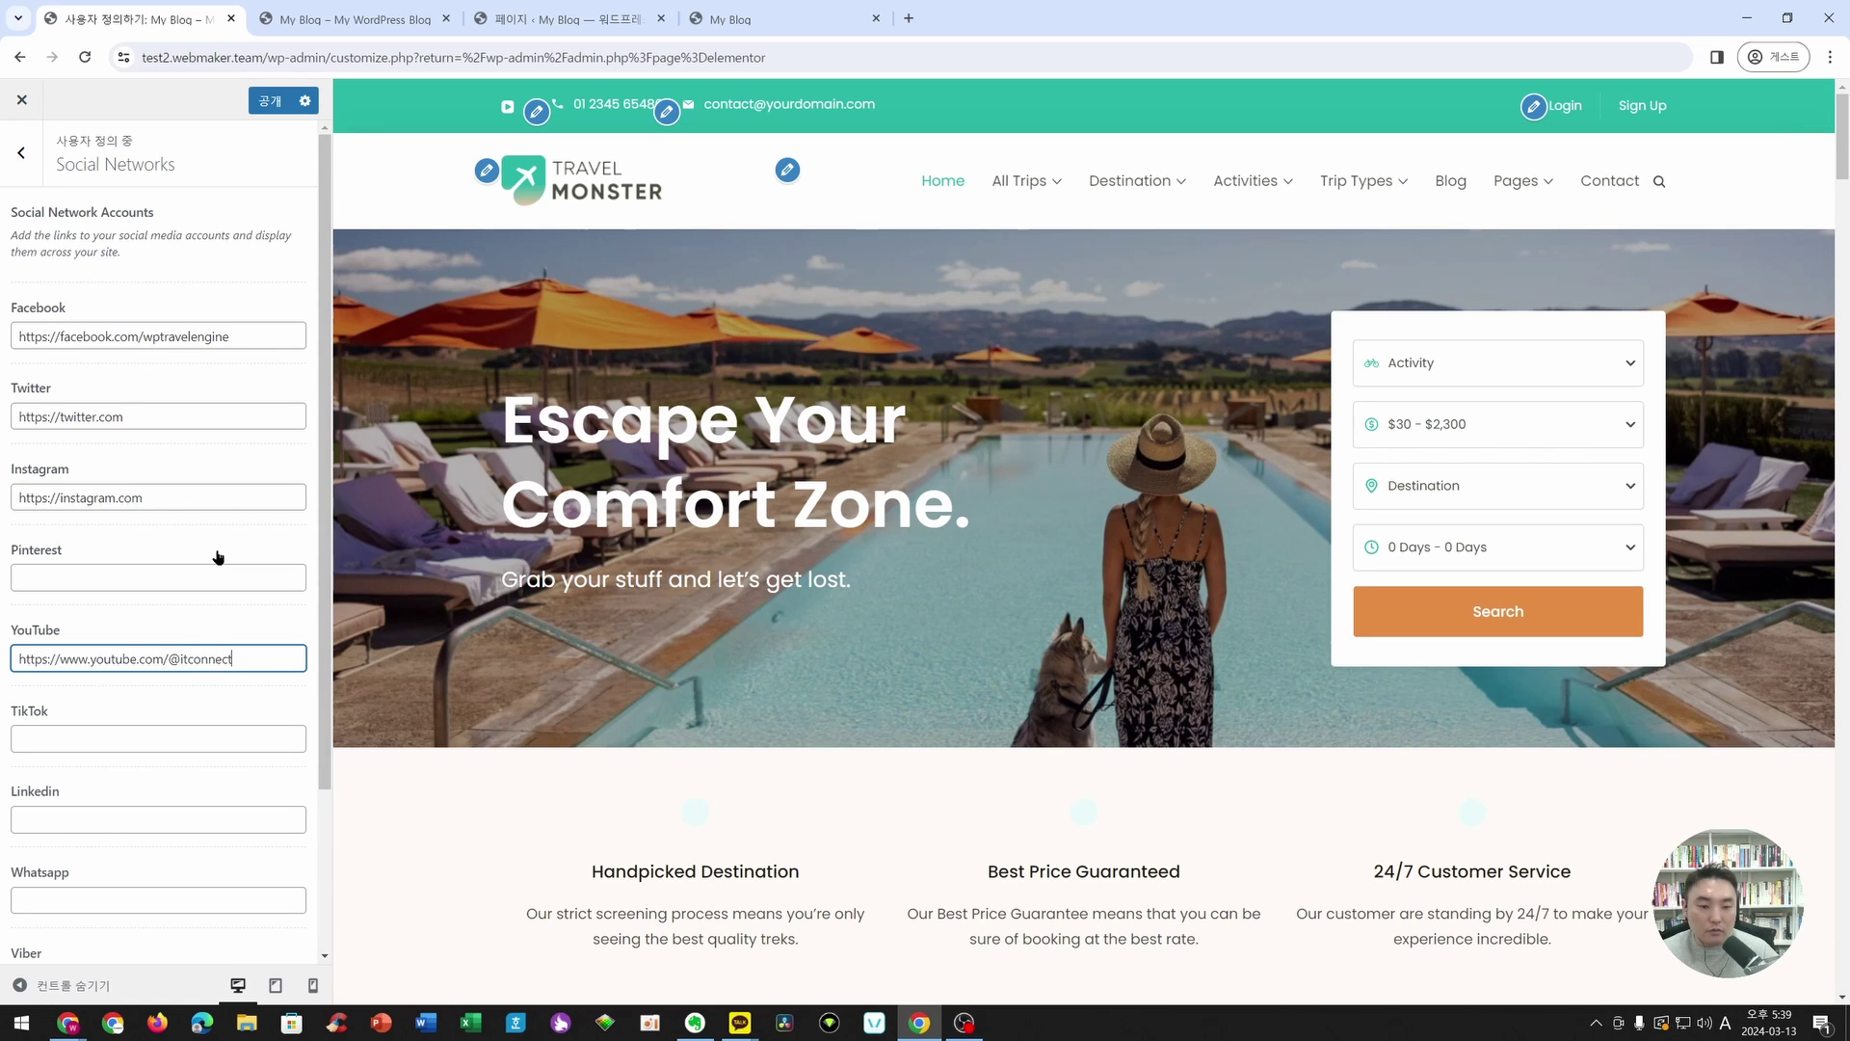
text(_dev)
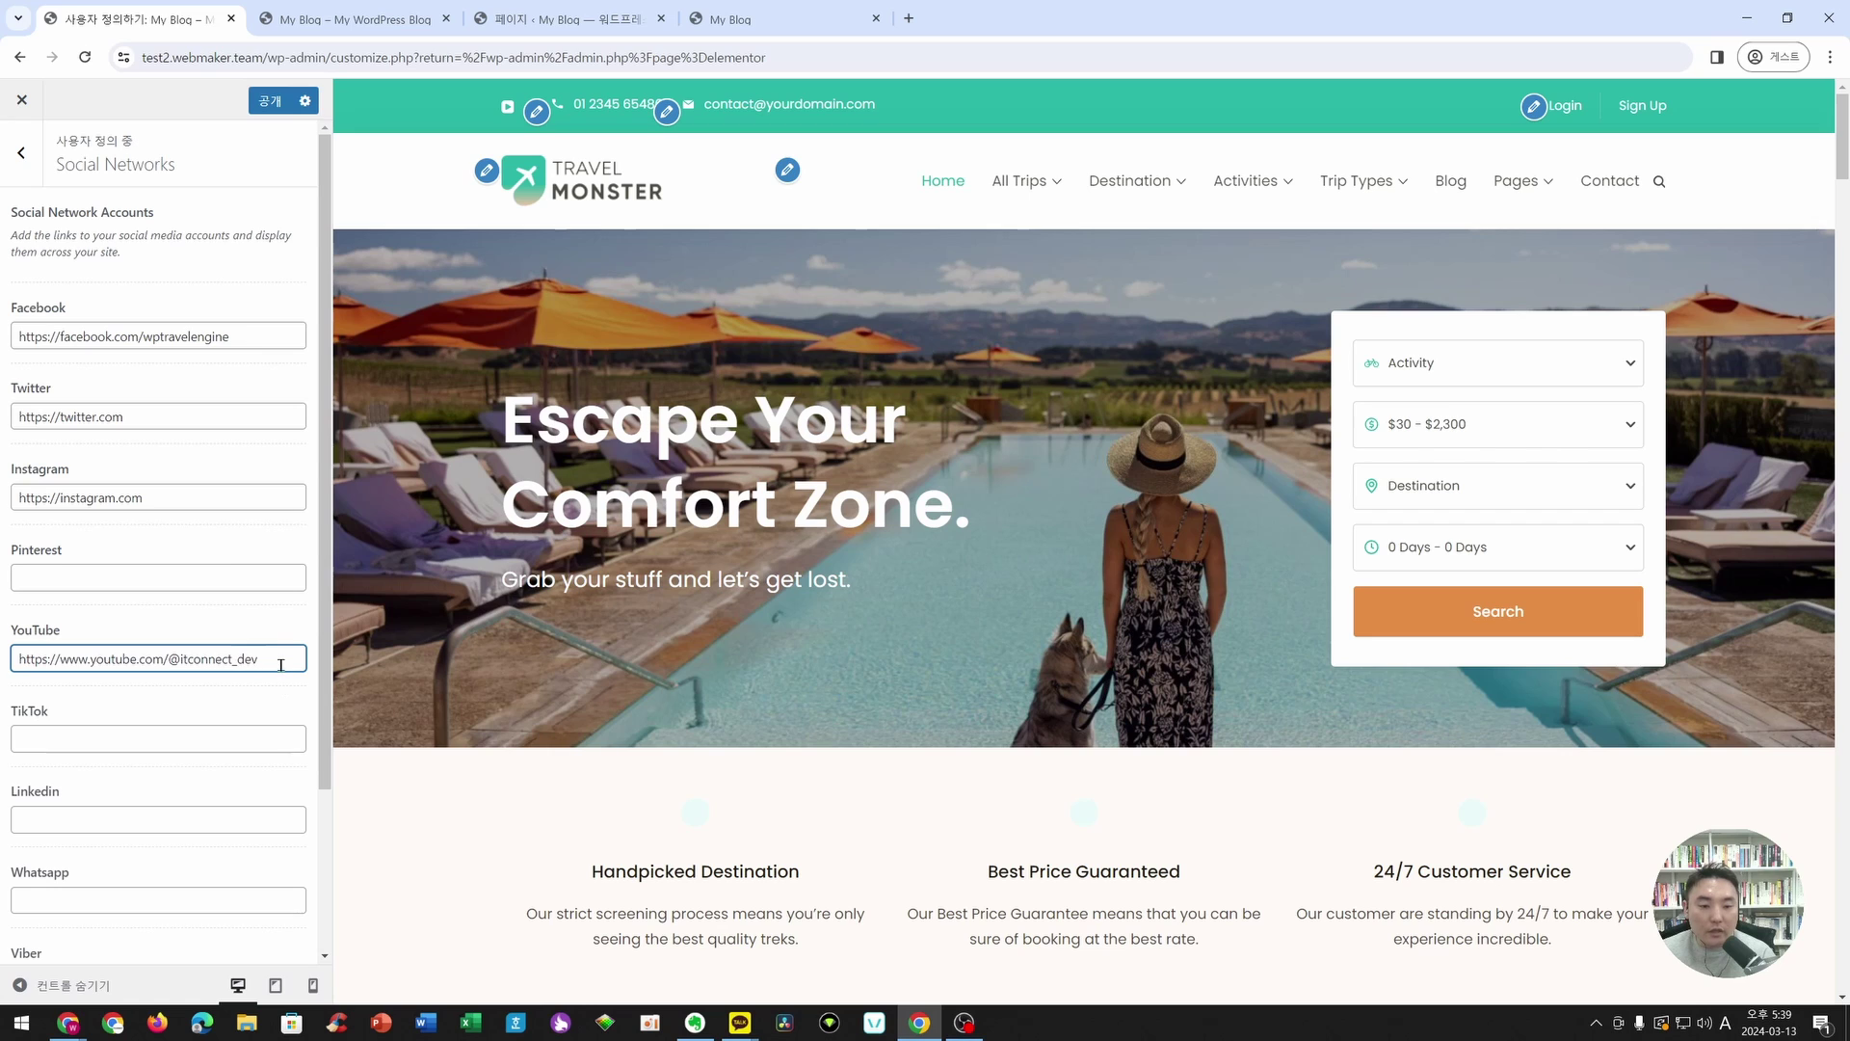
drag(280, 664, 14, 659)
click(267, 106)
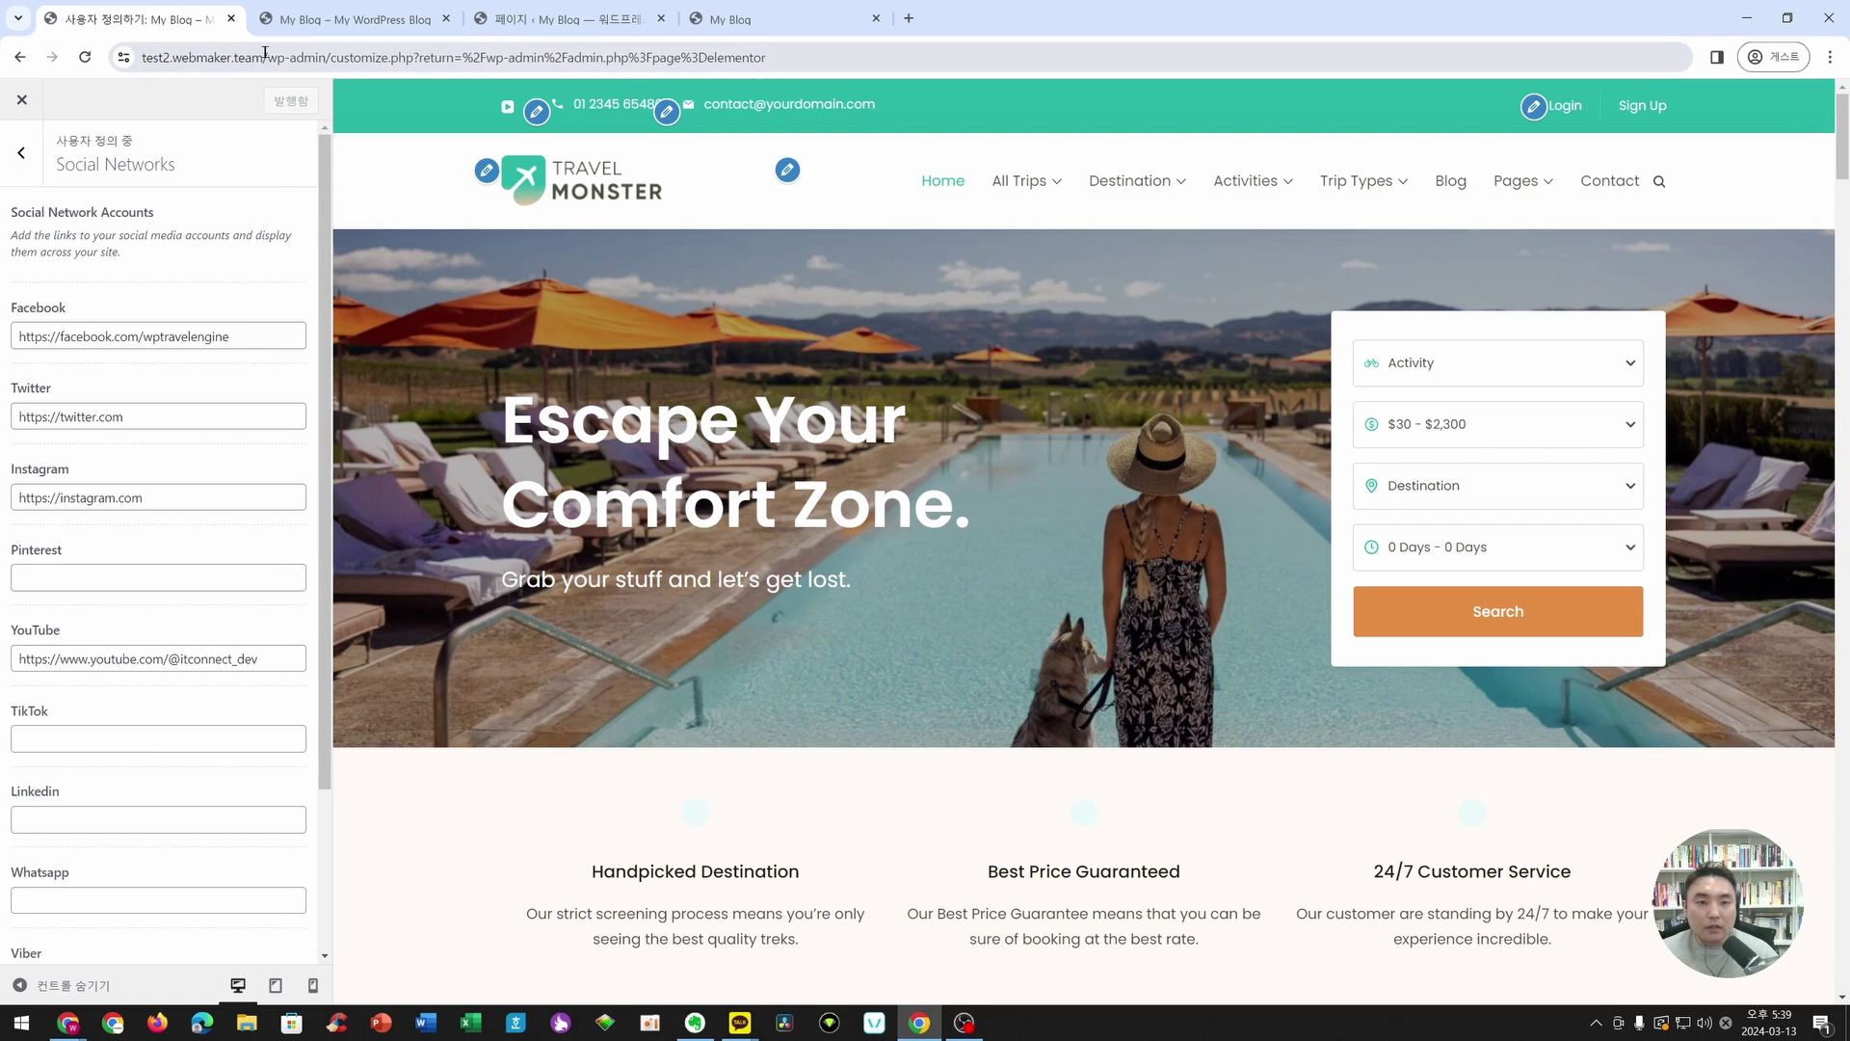
drag(306, 57, 89, 87)
key(ctrl+c)
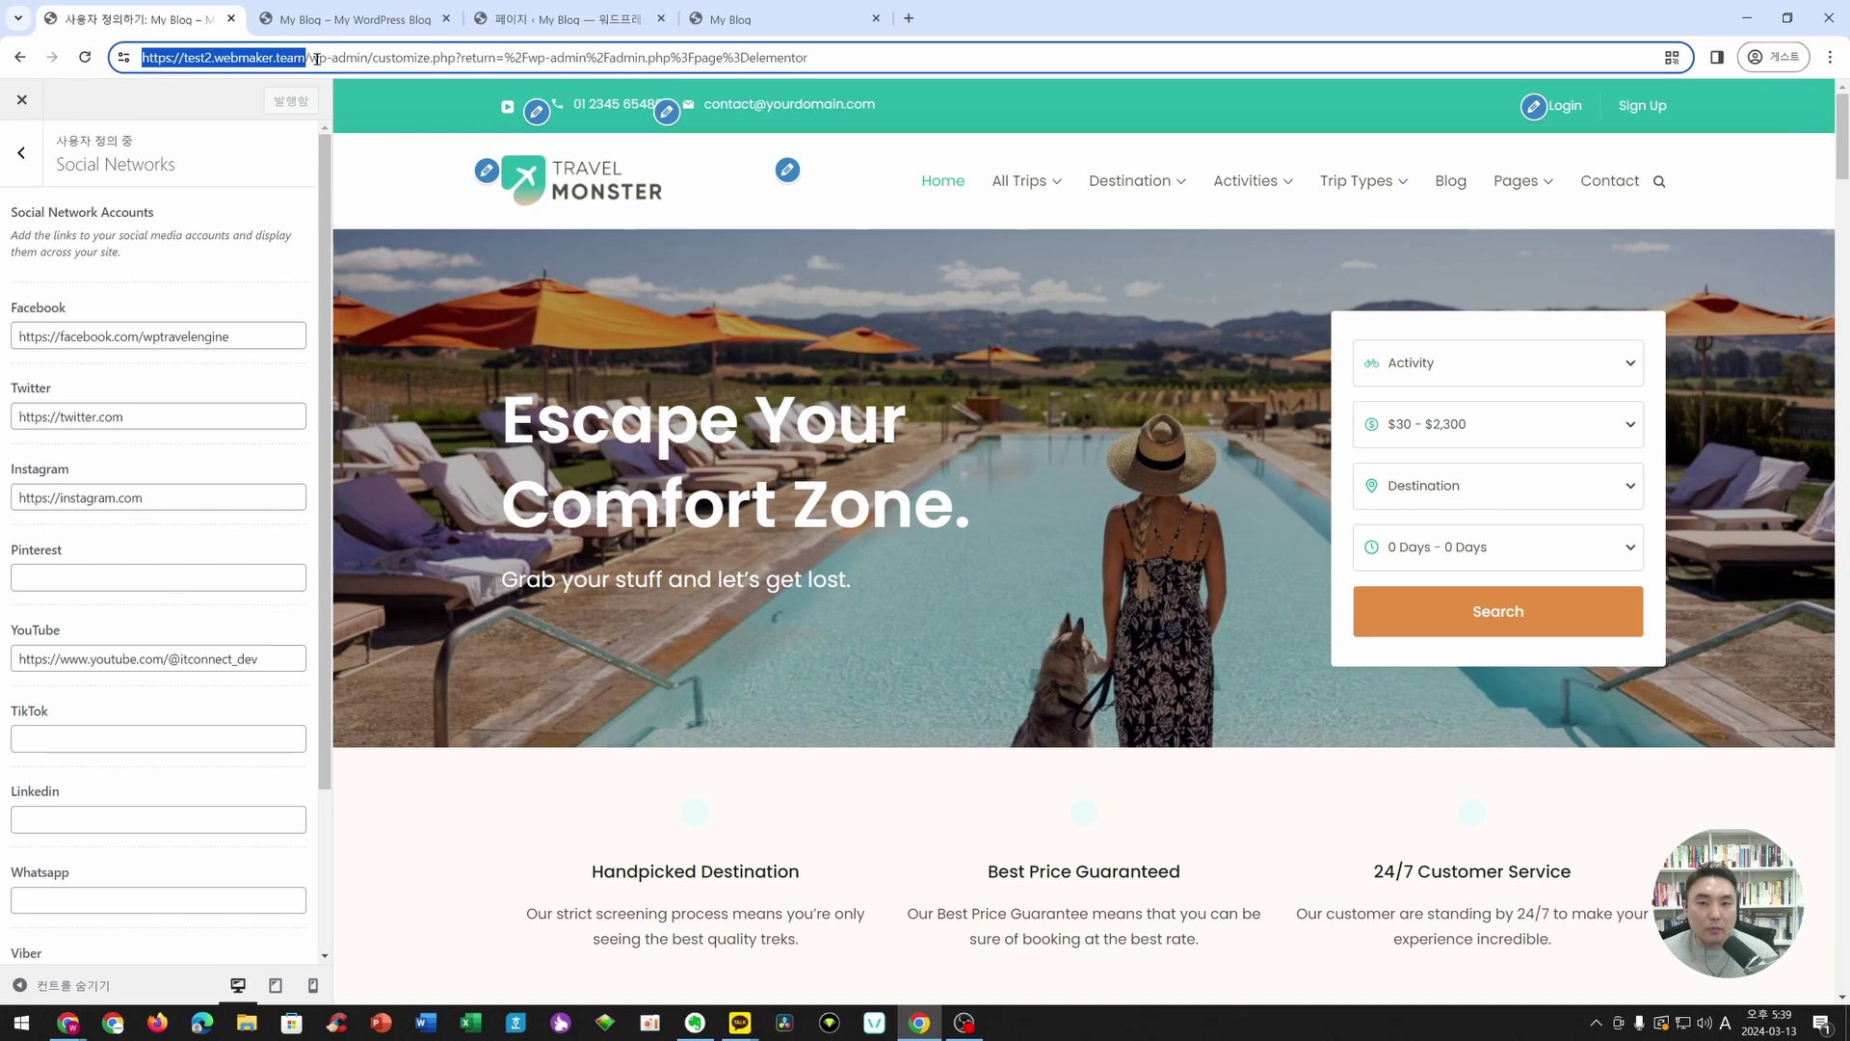
- Load the test2 site in the reference tab and confirm its header YouTube link opens the ITCONNECT channel
click(819, 19)
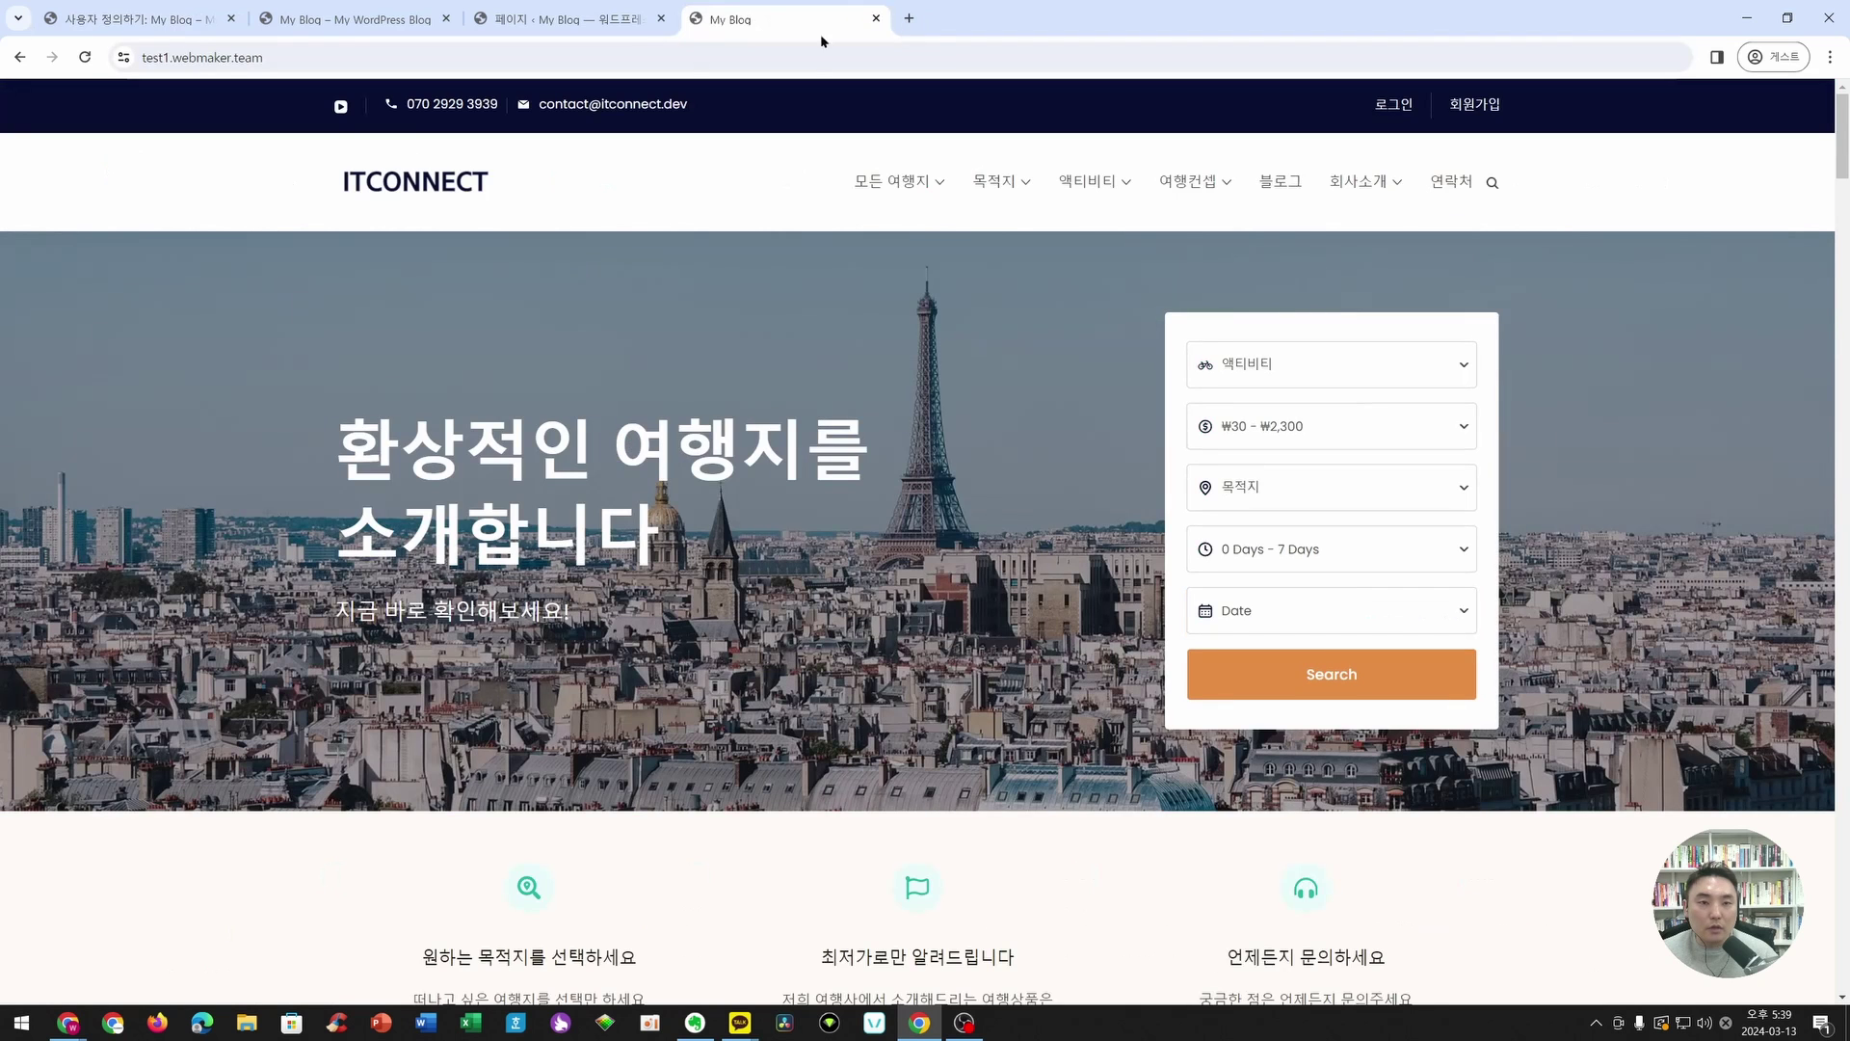
click(822, 46)
key(ctrl+v)
key(Return)
drag(786, 20, 366, 49)
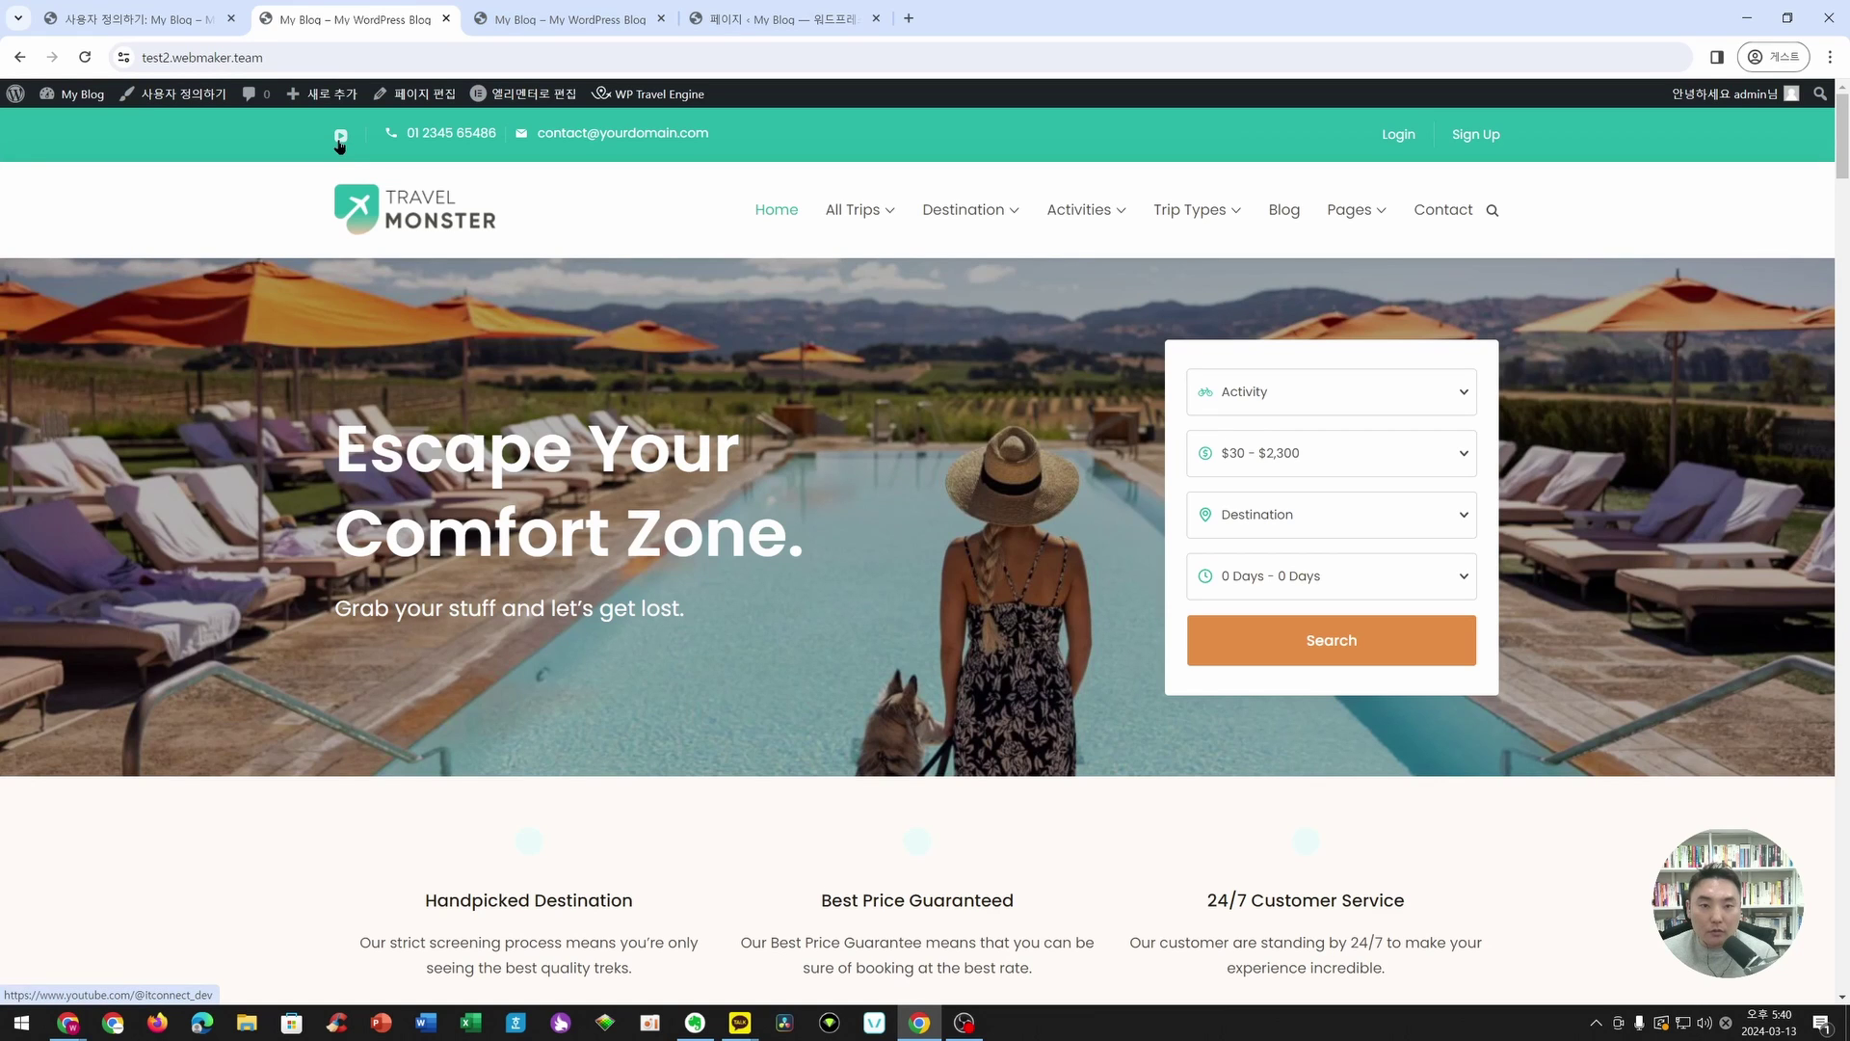
click(340, 138)
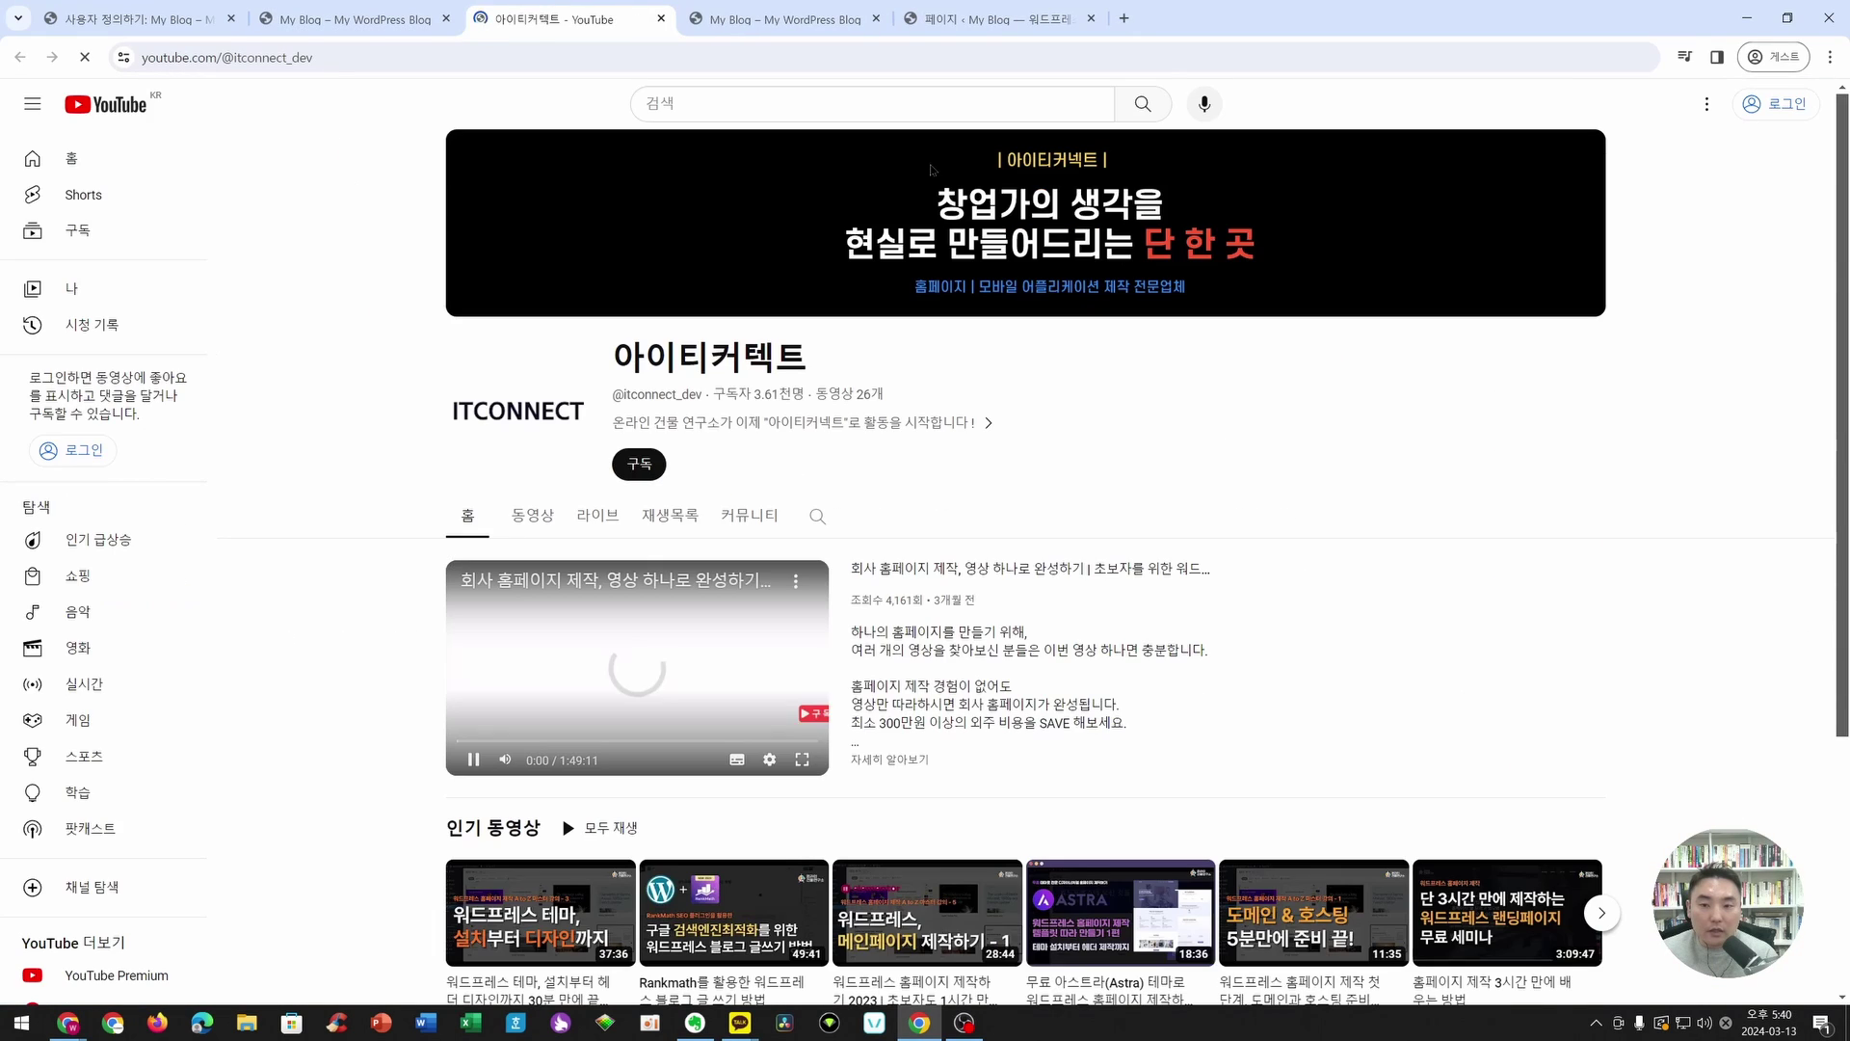
click(662, 19)
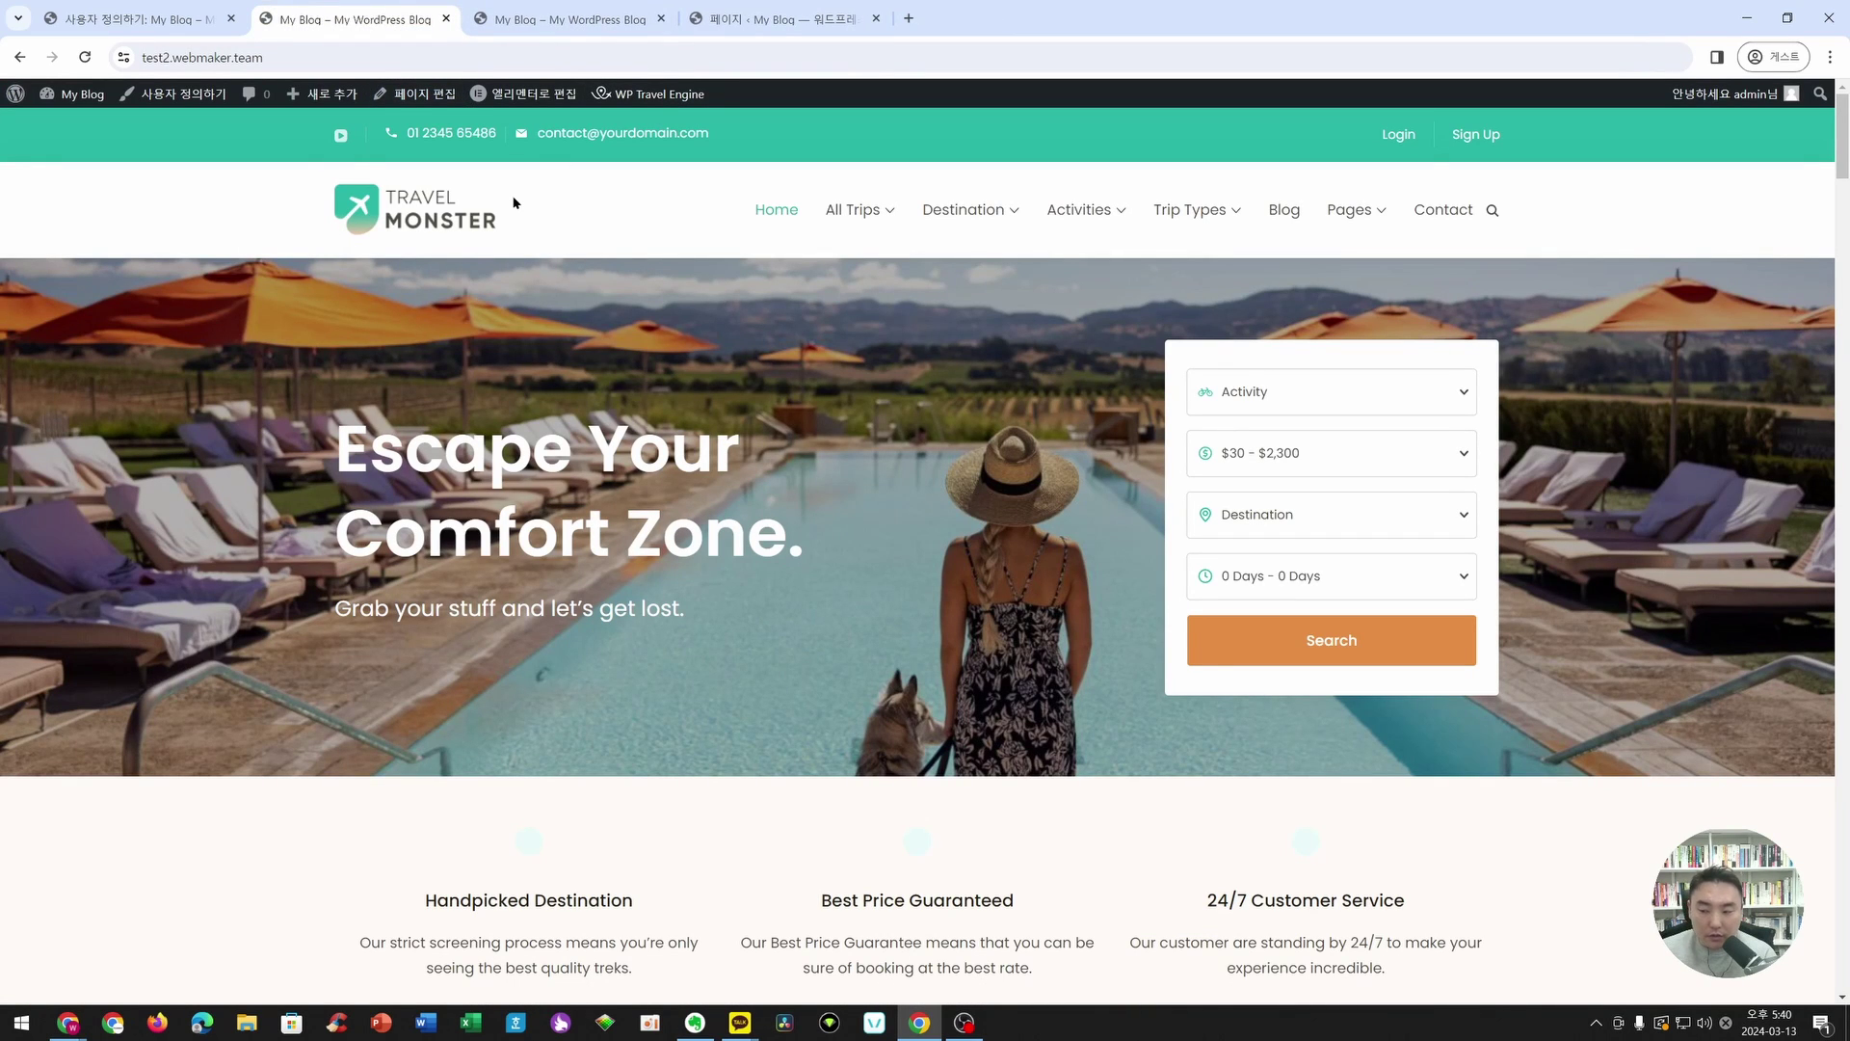
- Back in the customizer, open the Main Header's Contact Information settings
click(183, 35)
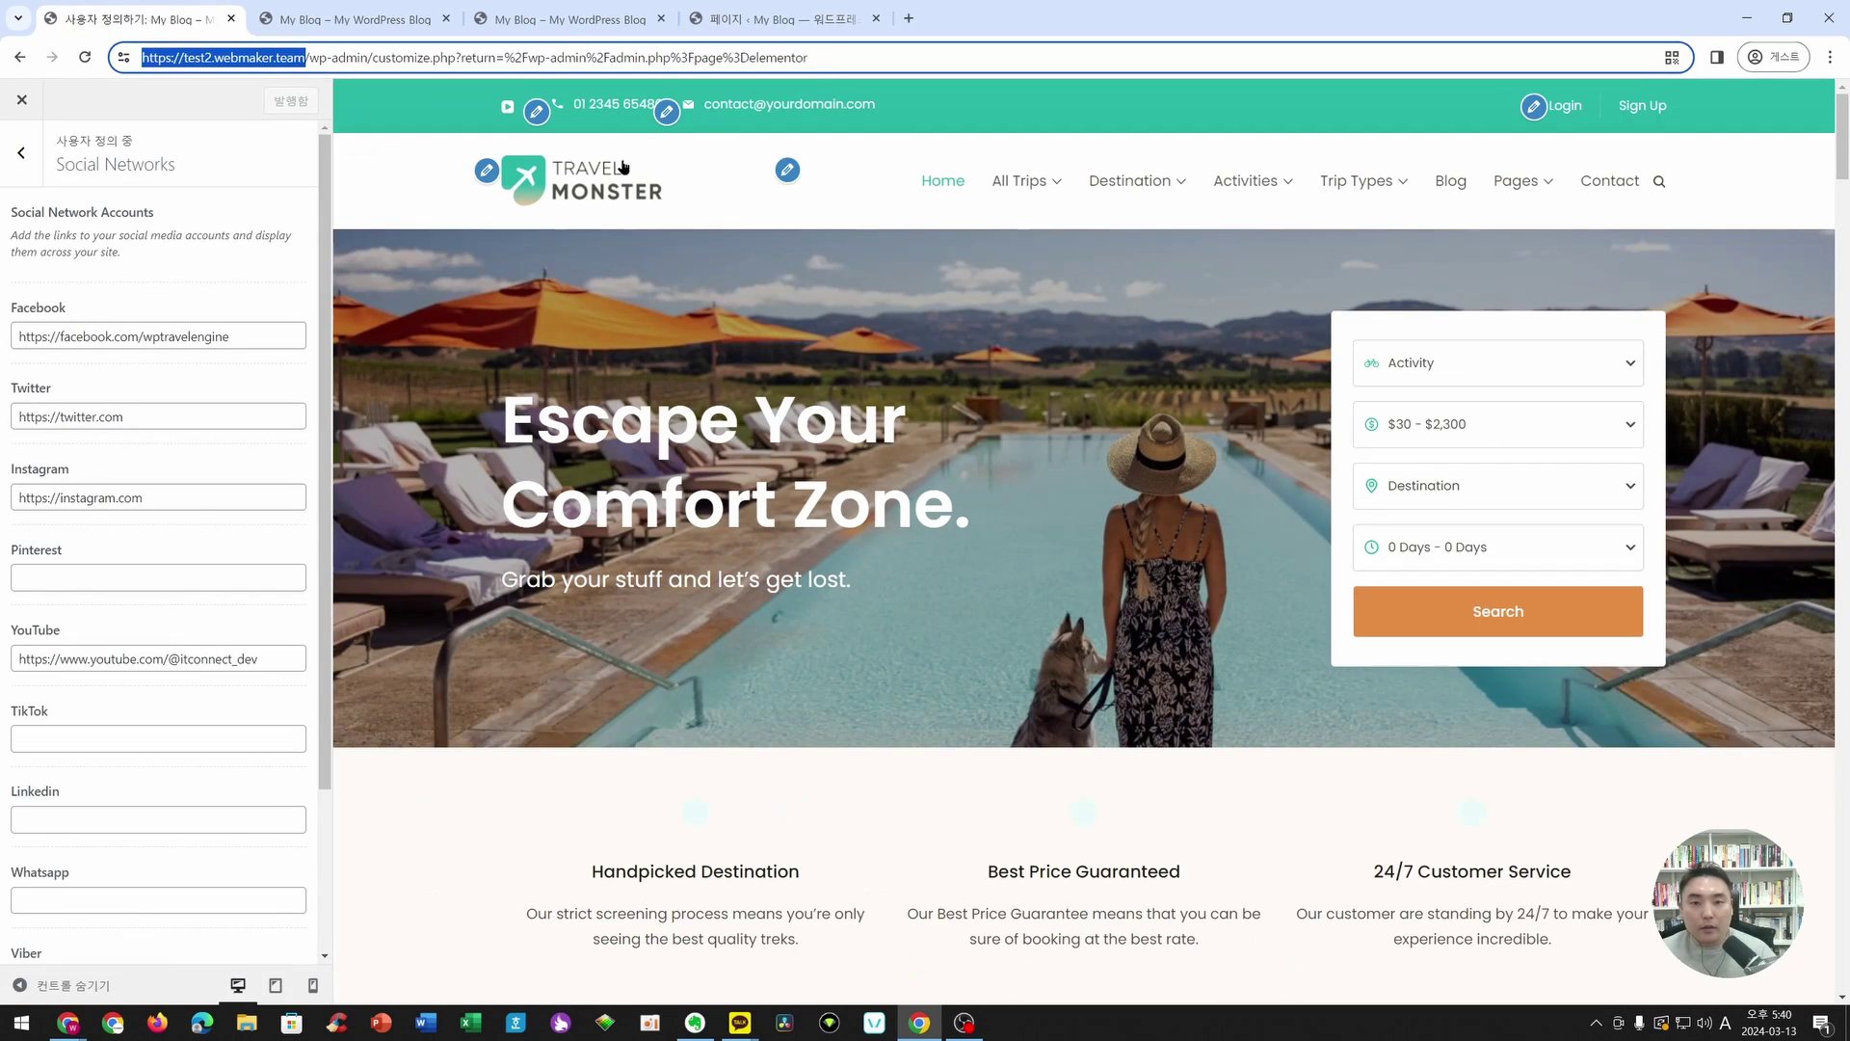
click(665, 113)
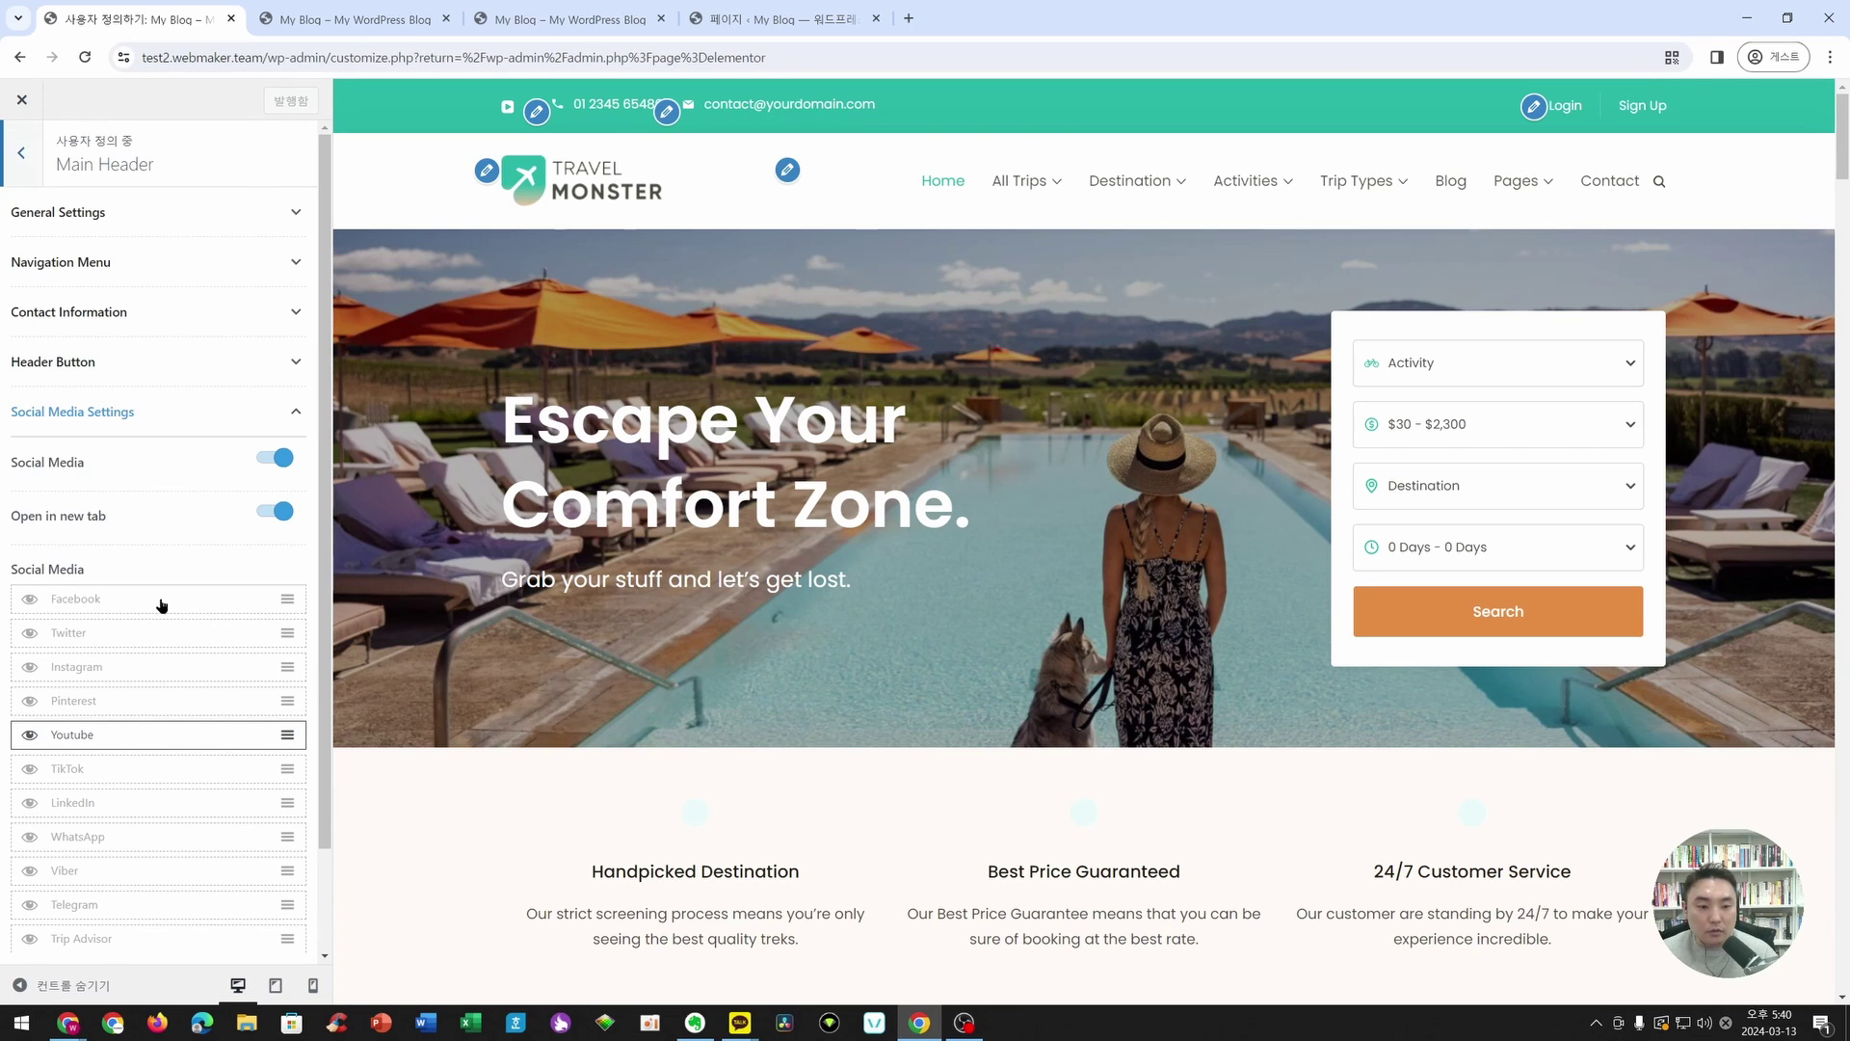
click(295, 412)
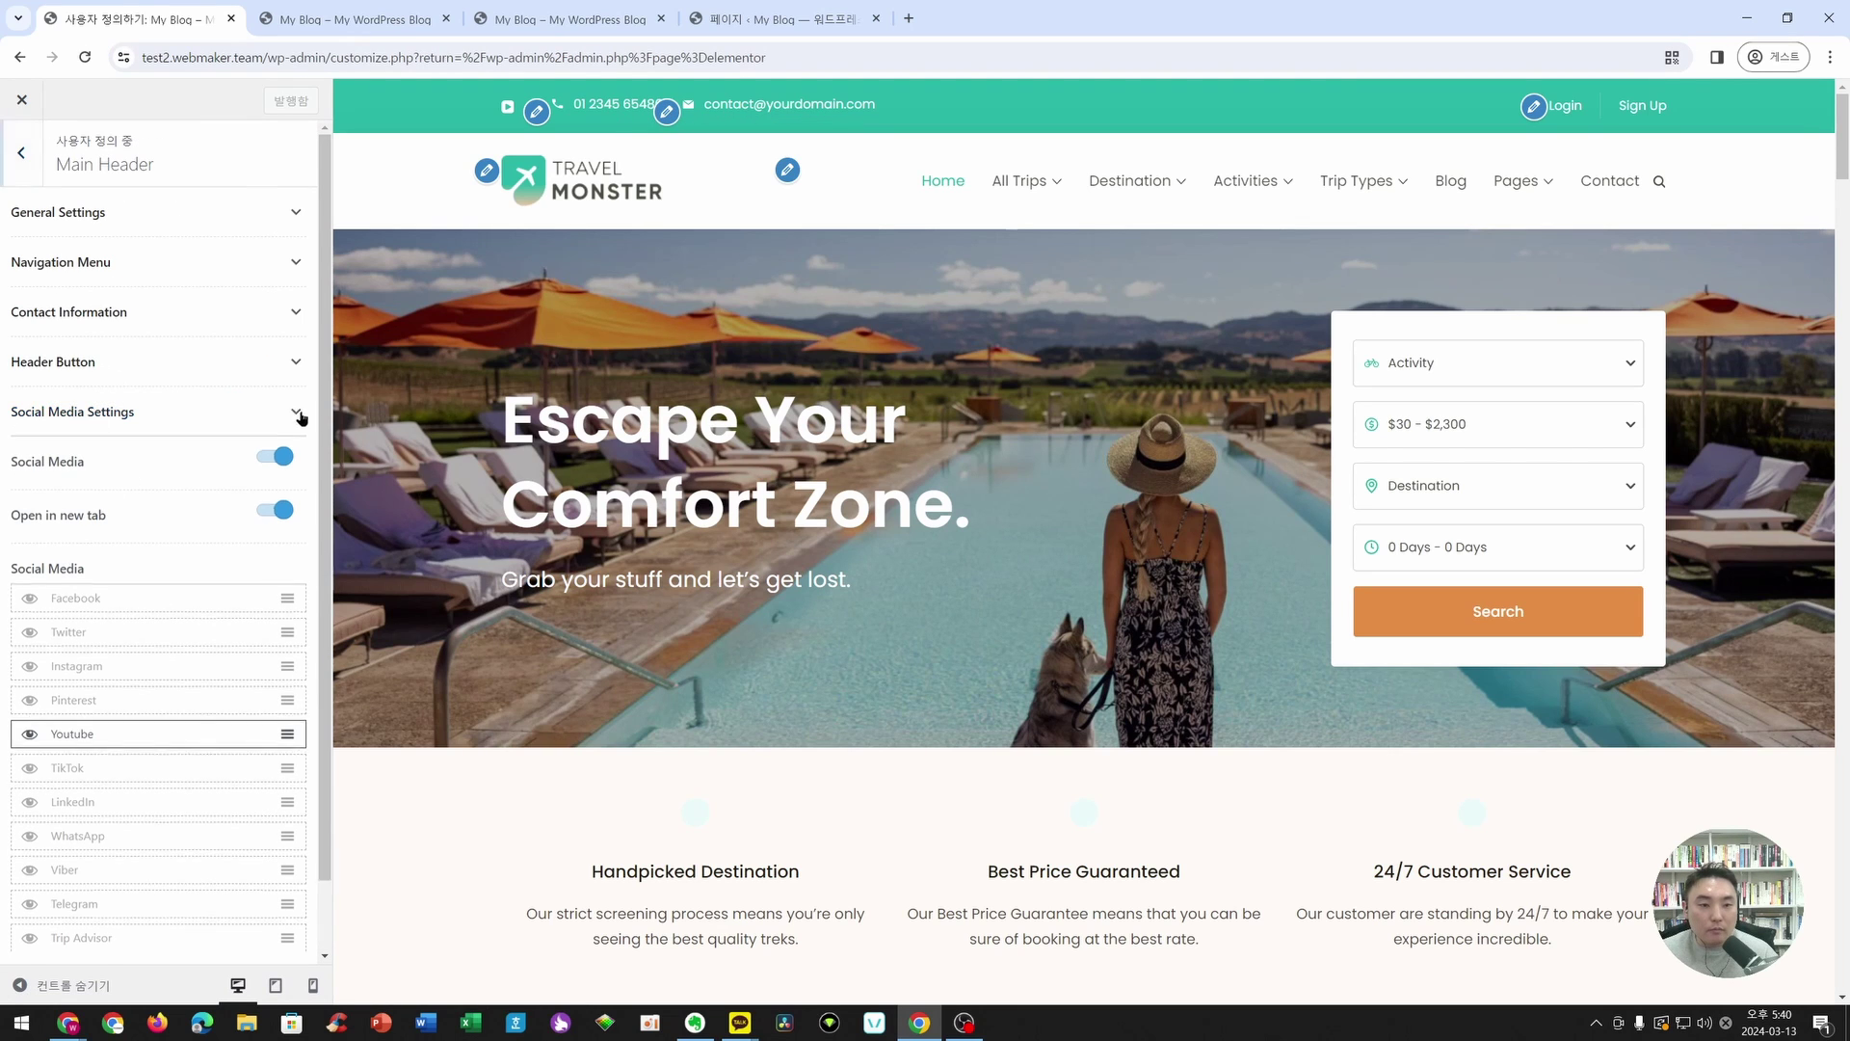
click(77, 322)
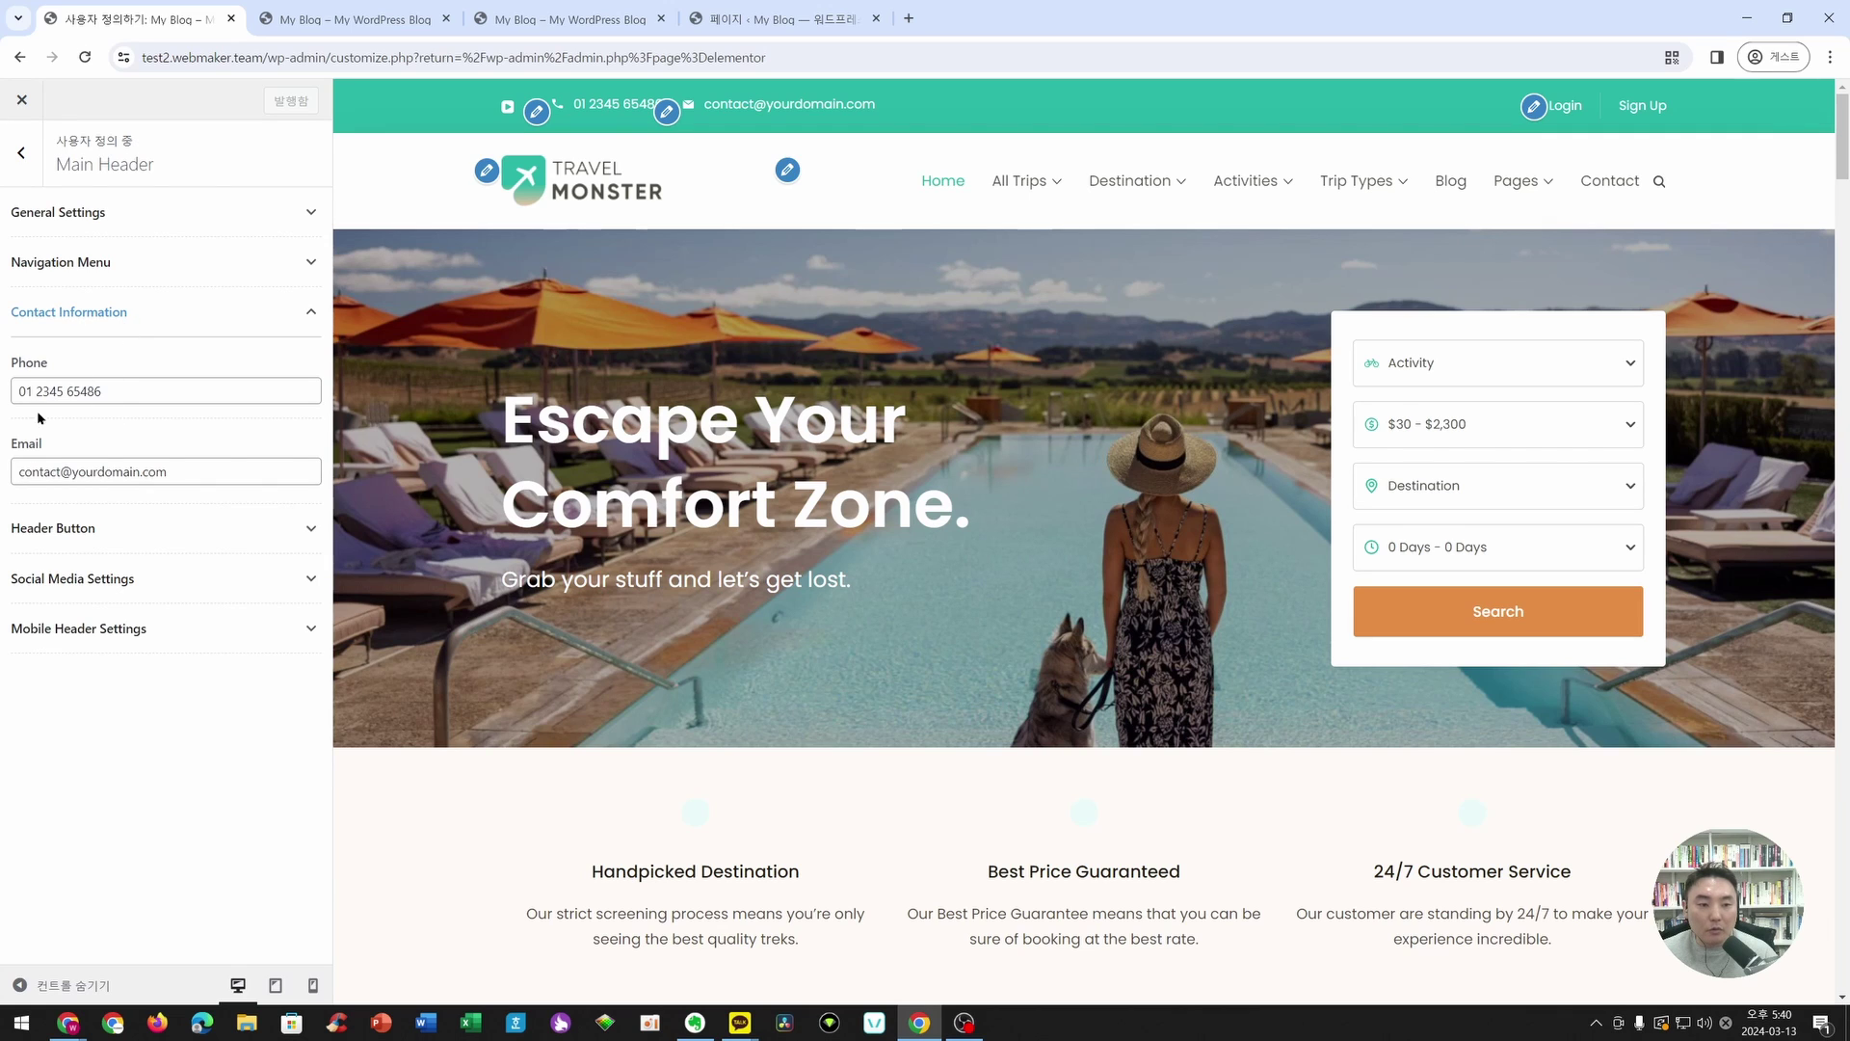
- Replace the placeholder header phone number with the ITCONNECT phone number
triple_click(141, 385)
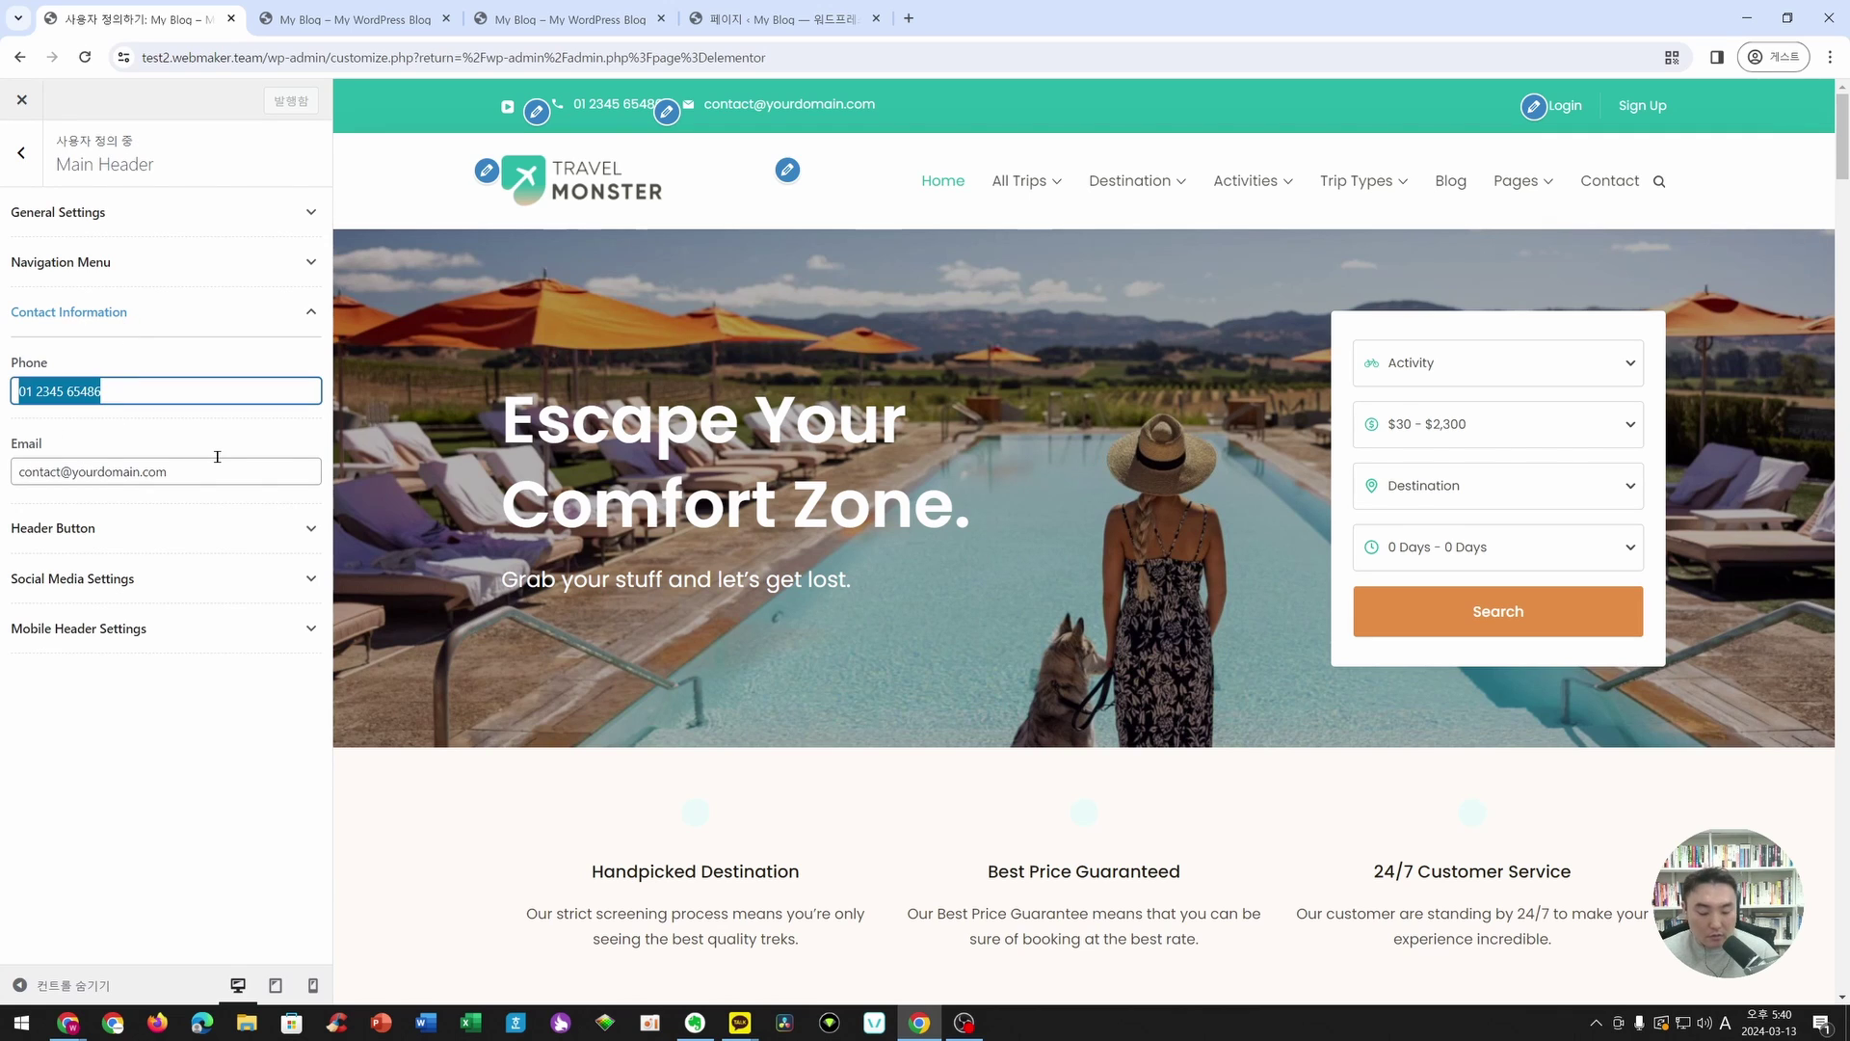
click(217, 456)
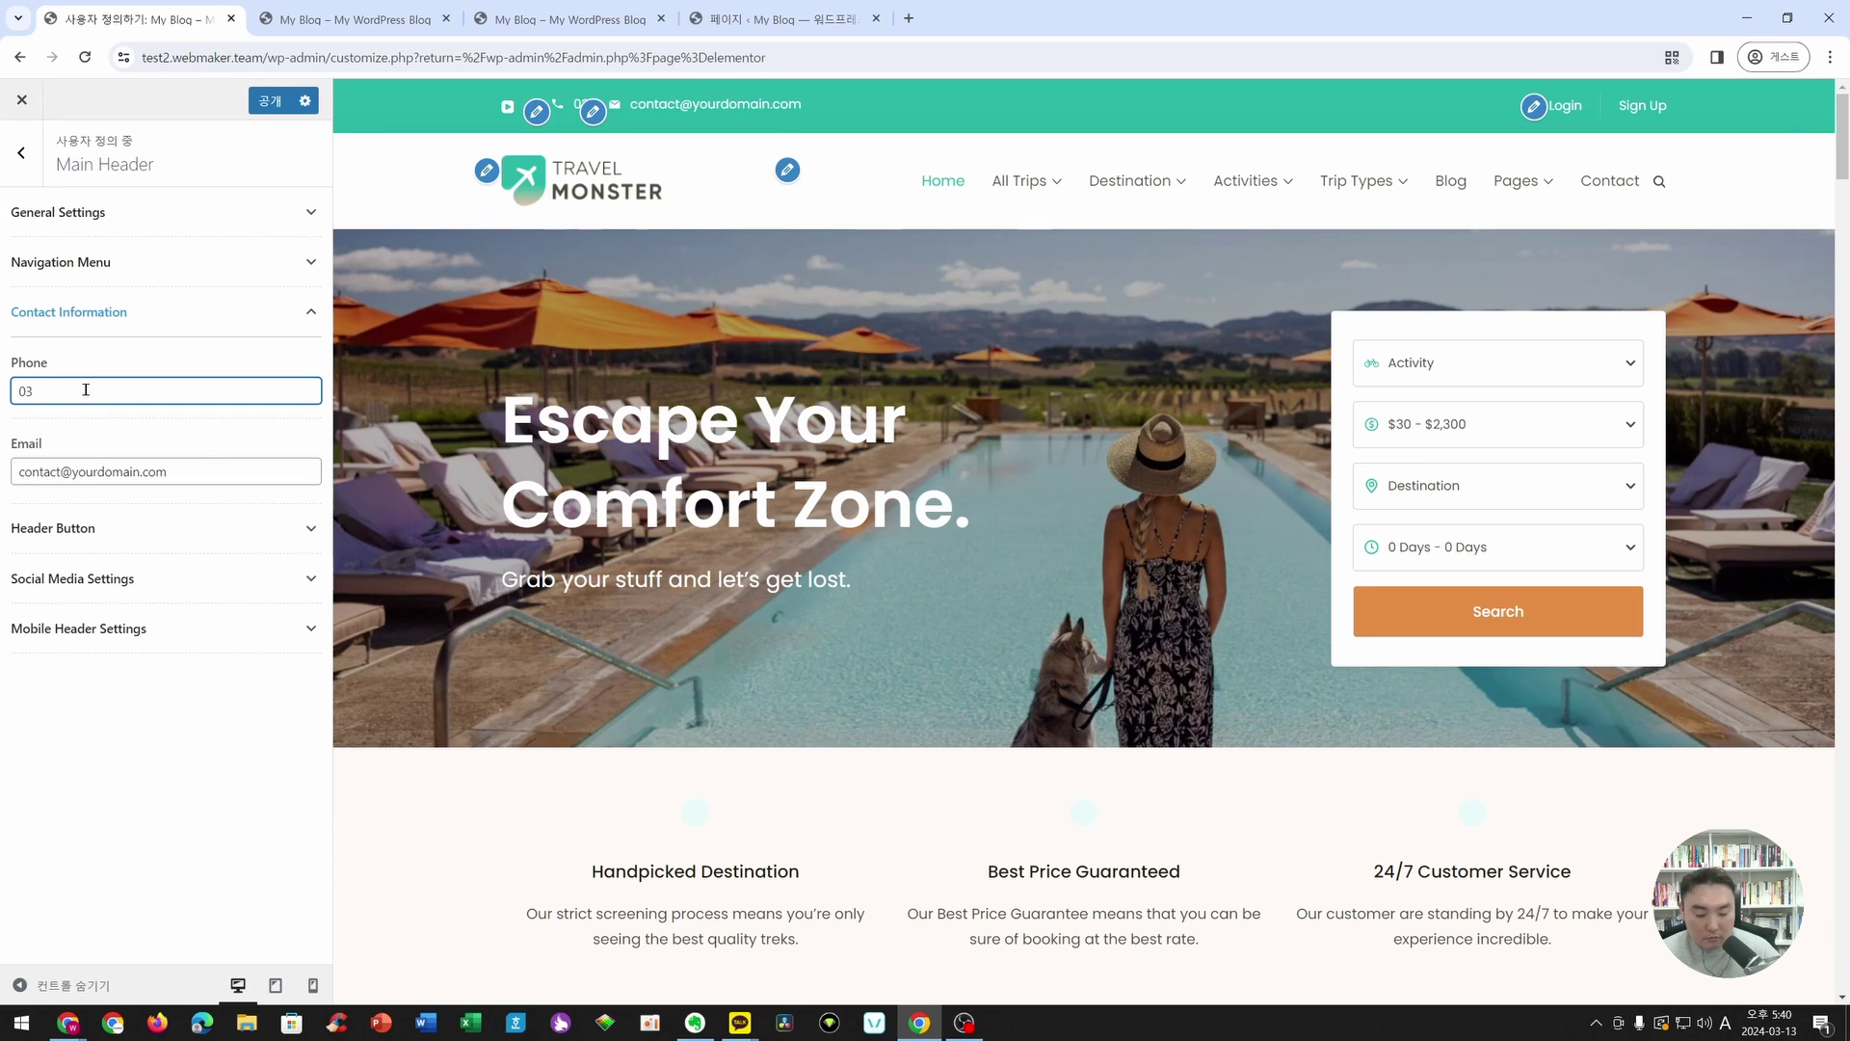
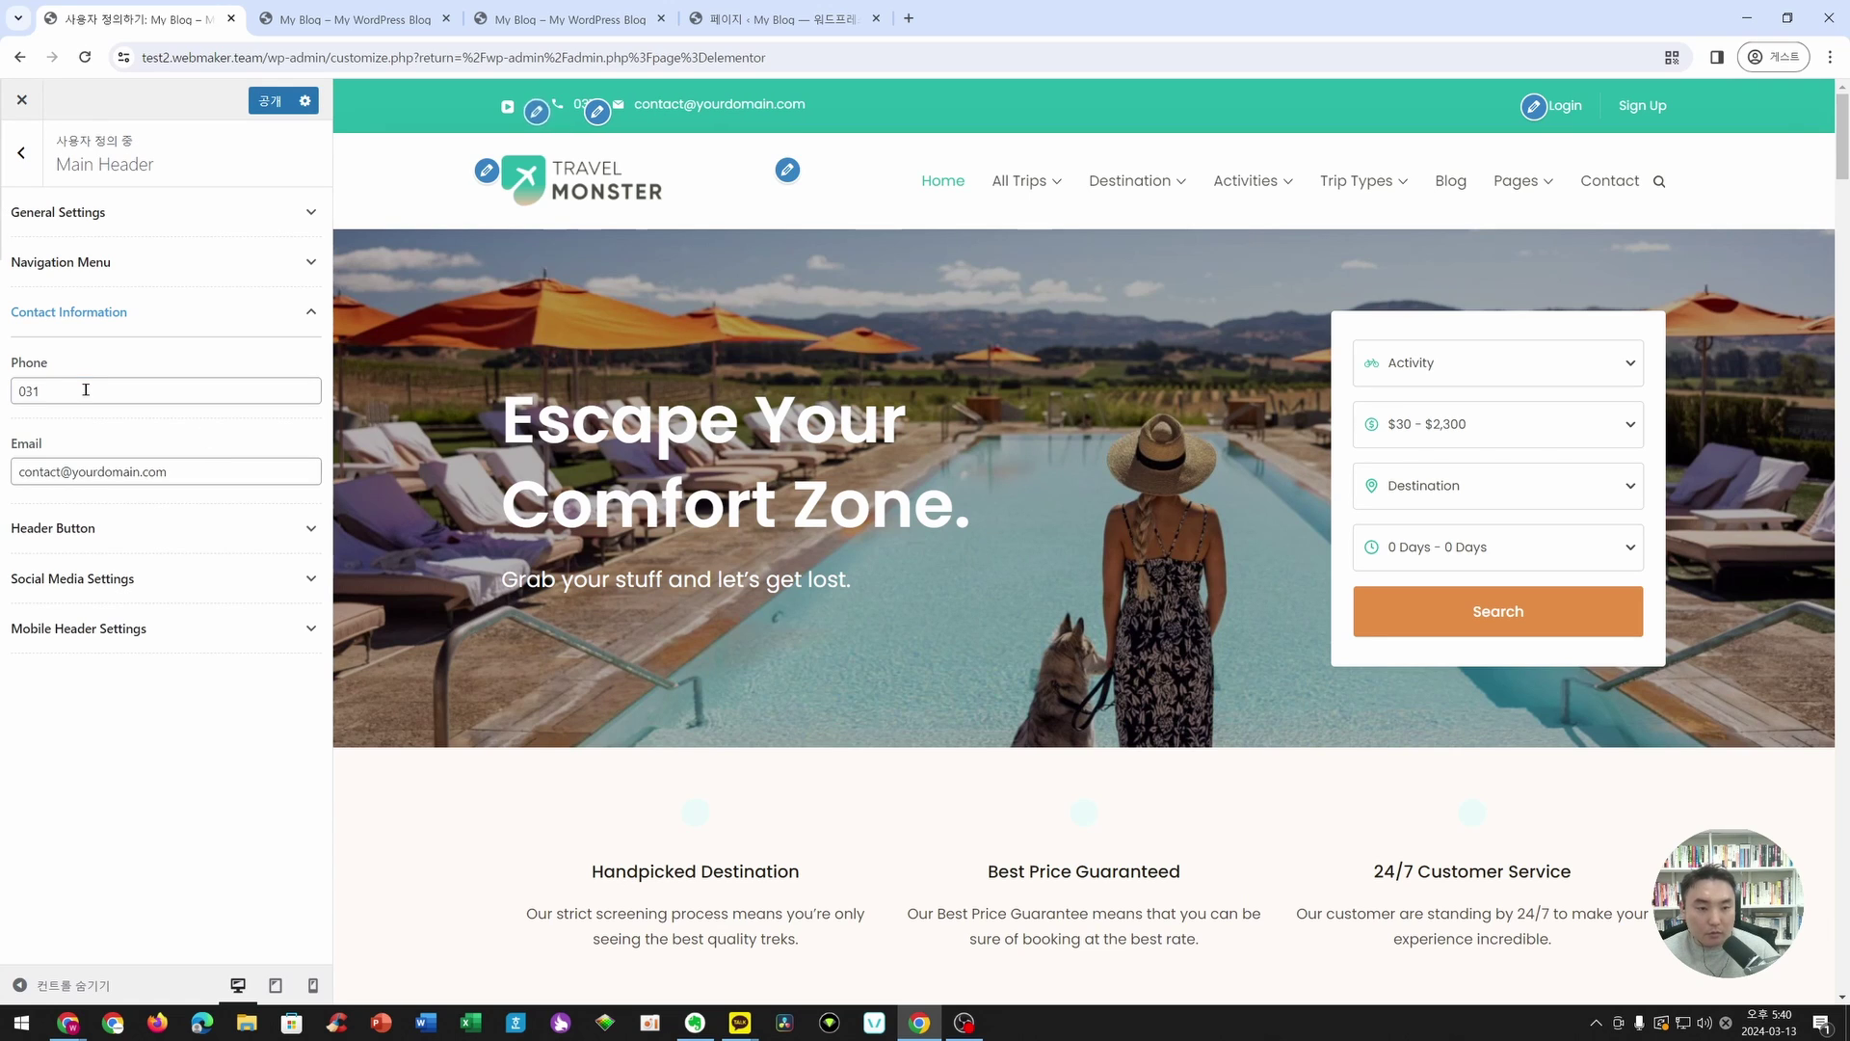
click(86, 389)
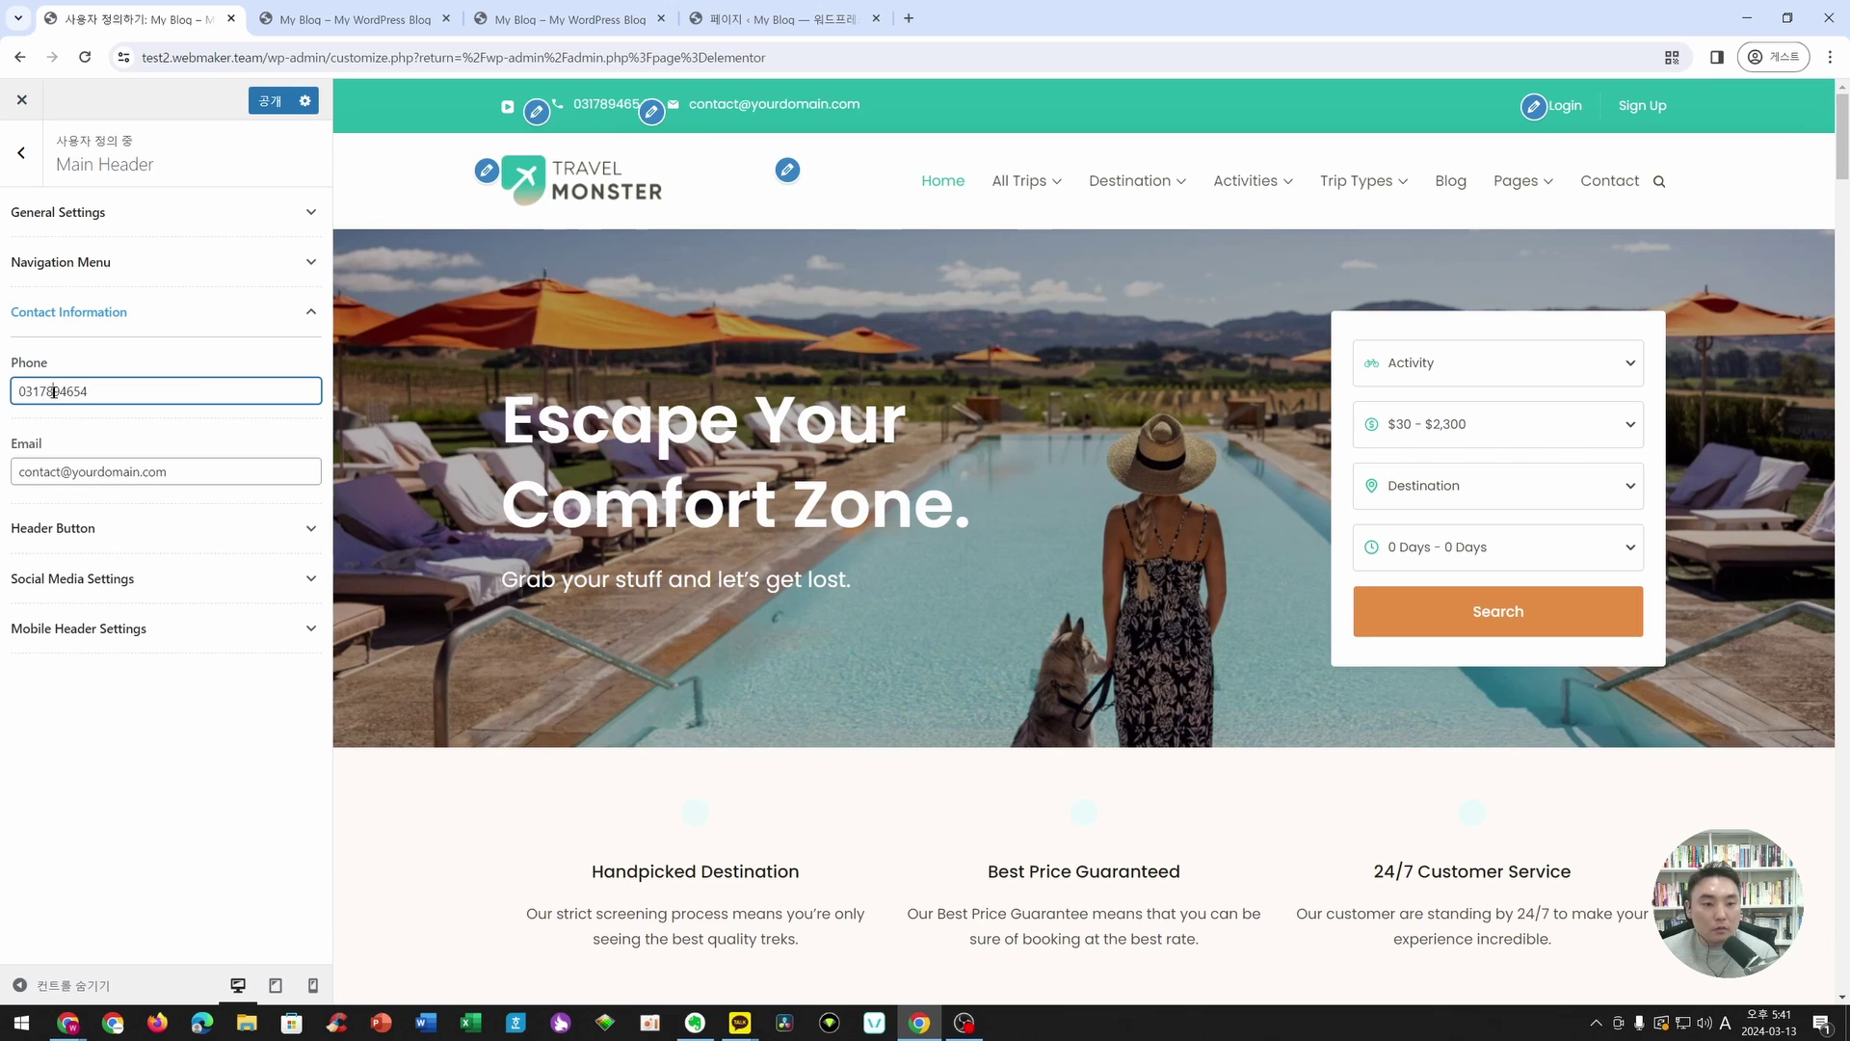
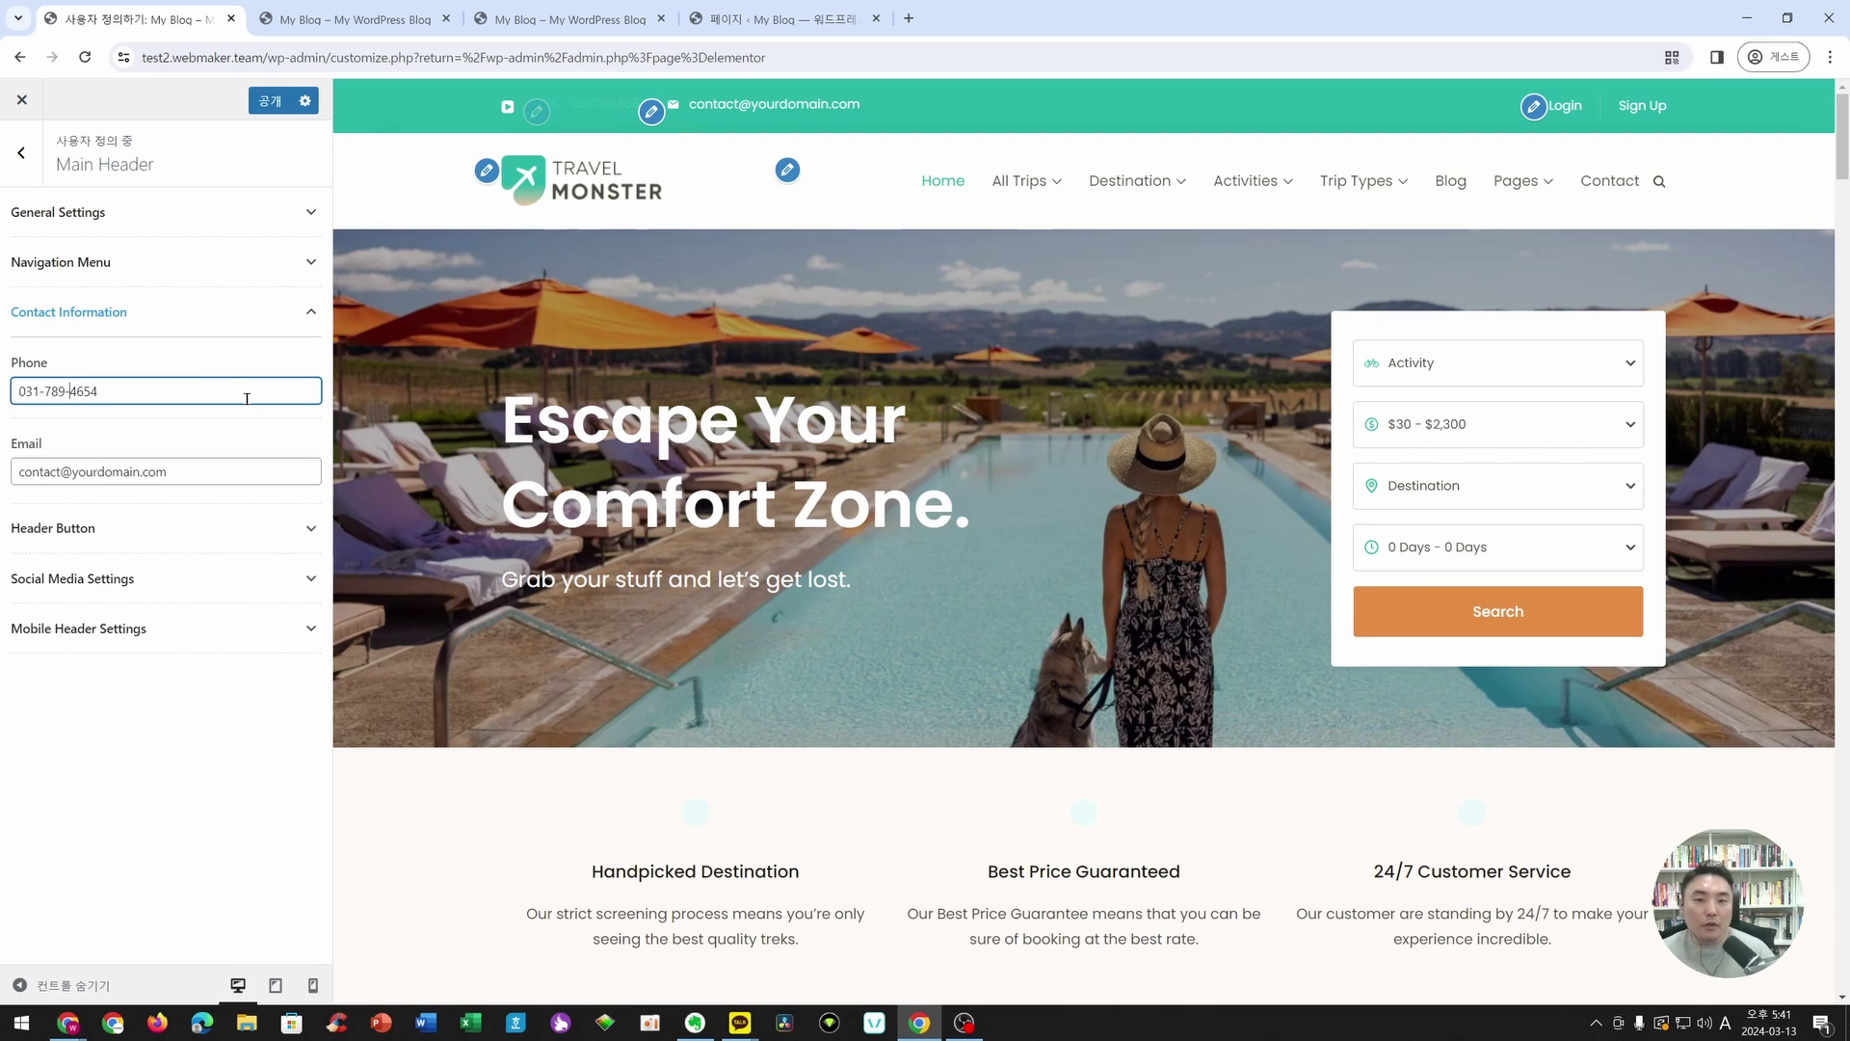
- Change the header e-mail to the itconnect.dev address and publish the contact details
click(166, 471)
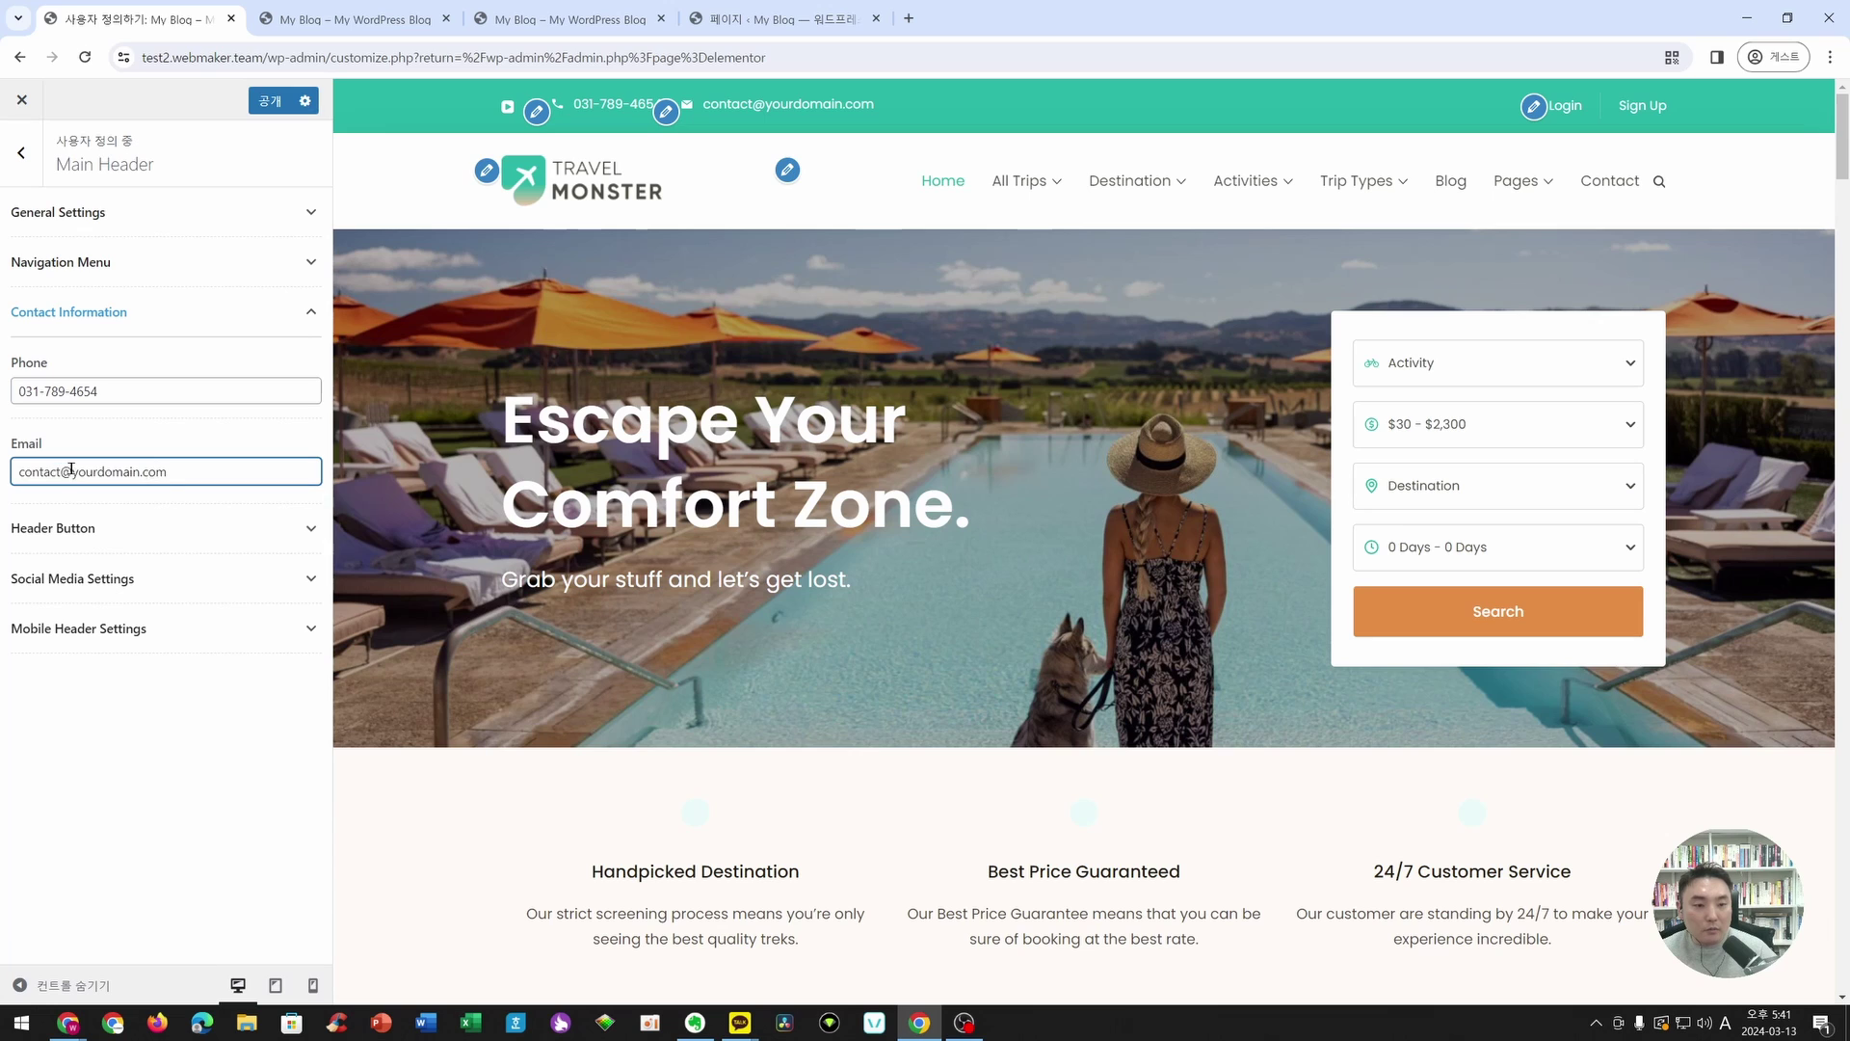
drag(70, 471, 351, 484)
text(c)
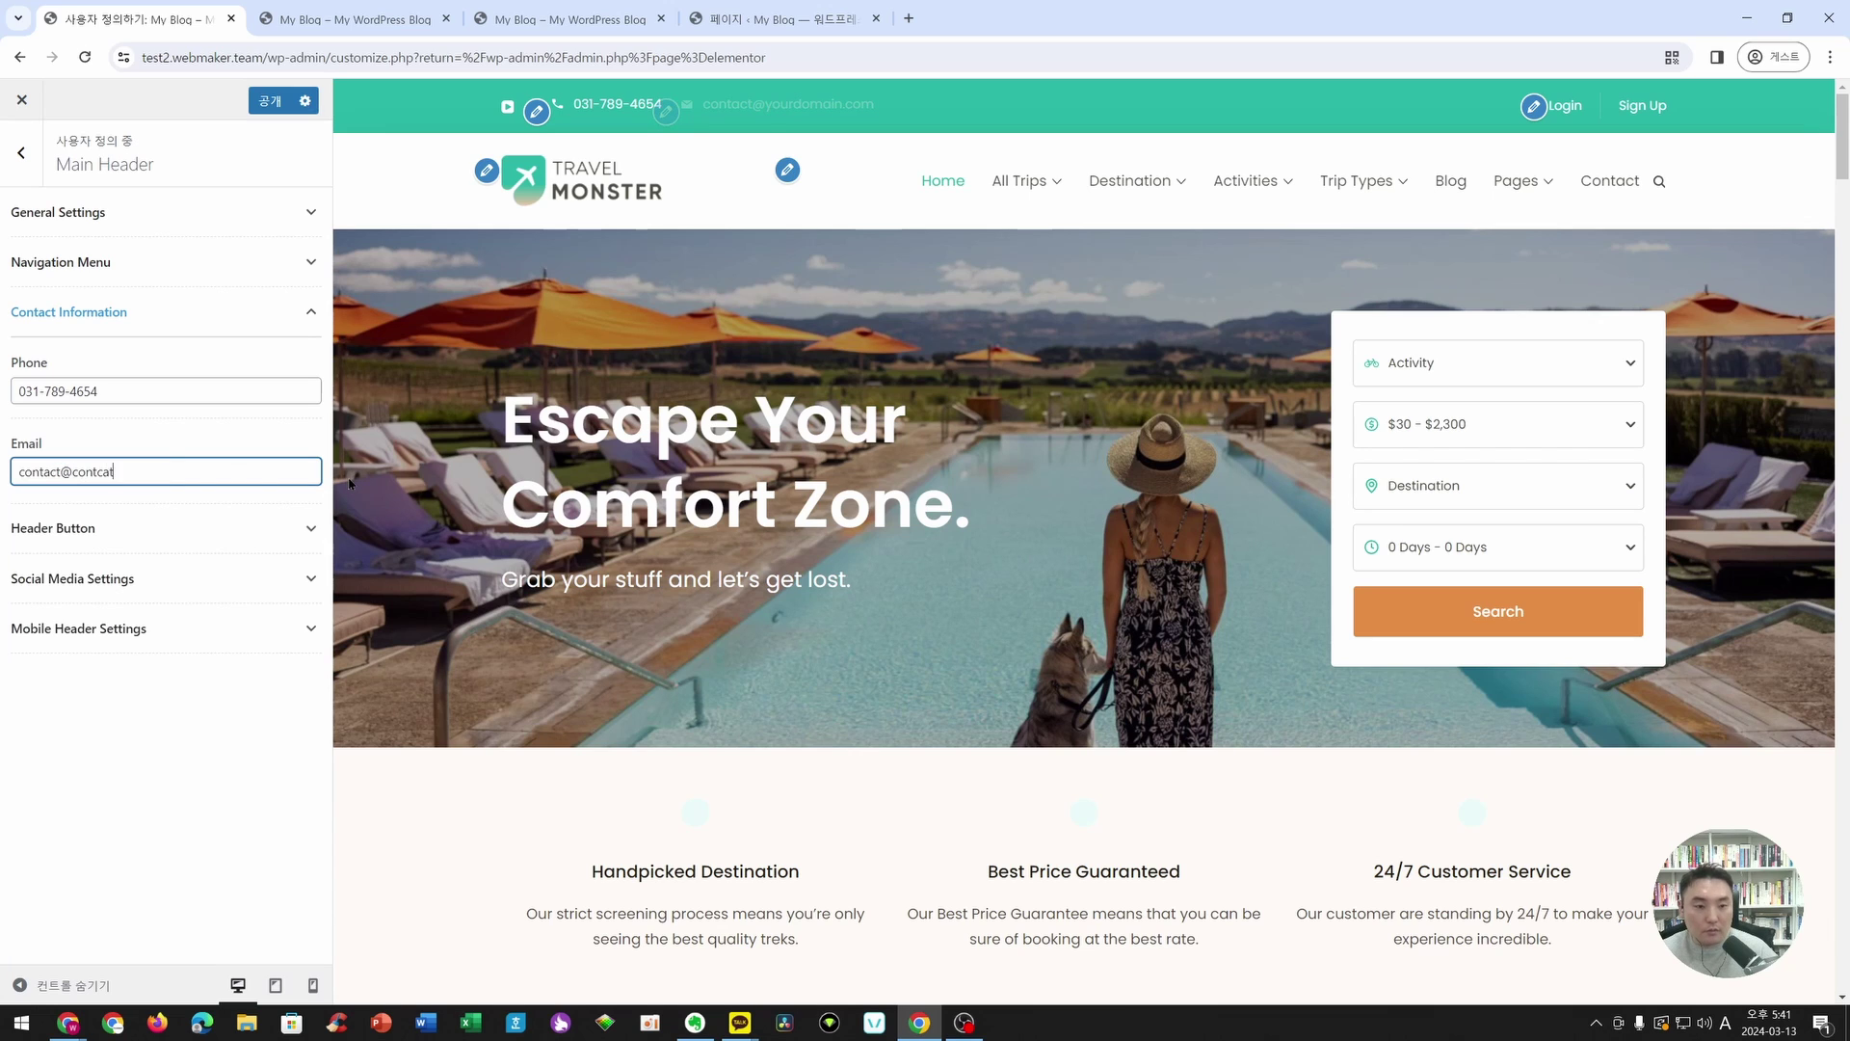
text(ontca)
key(BackSpace)
key(BackSpace)
key(BackSpace)
key(BackSpace)
key(BackSpace)
key(BackSpace)
text(itconnect.dev)
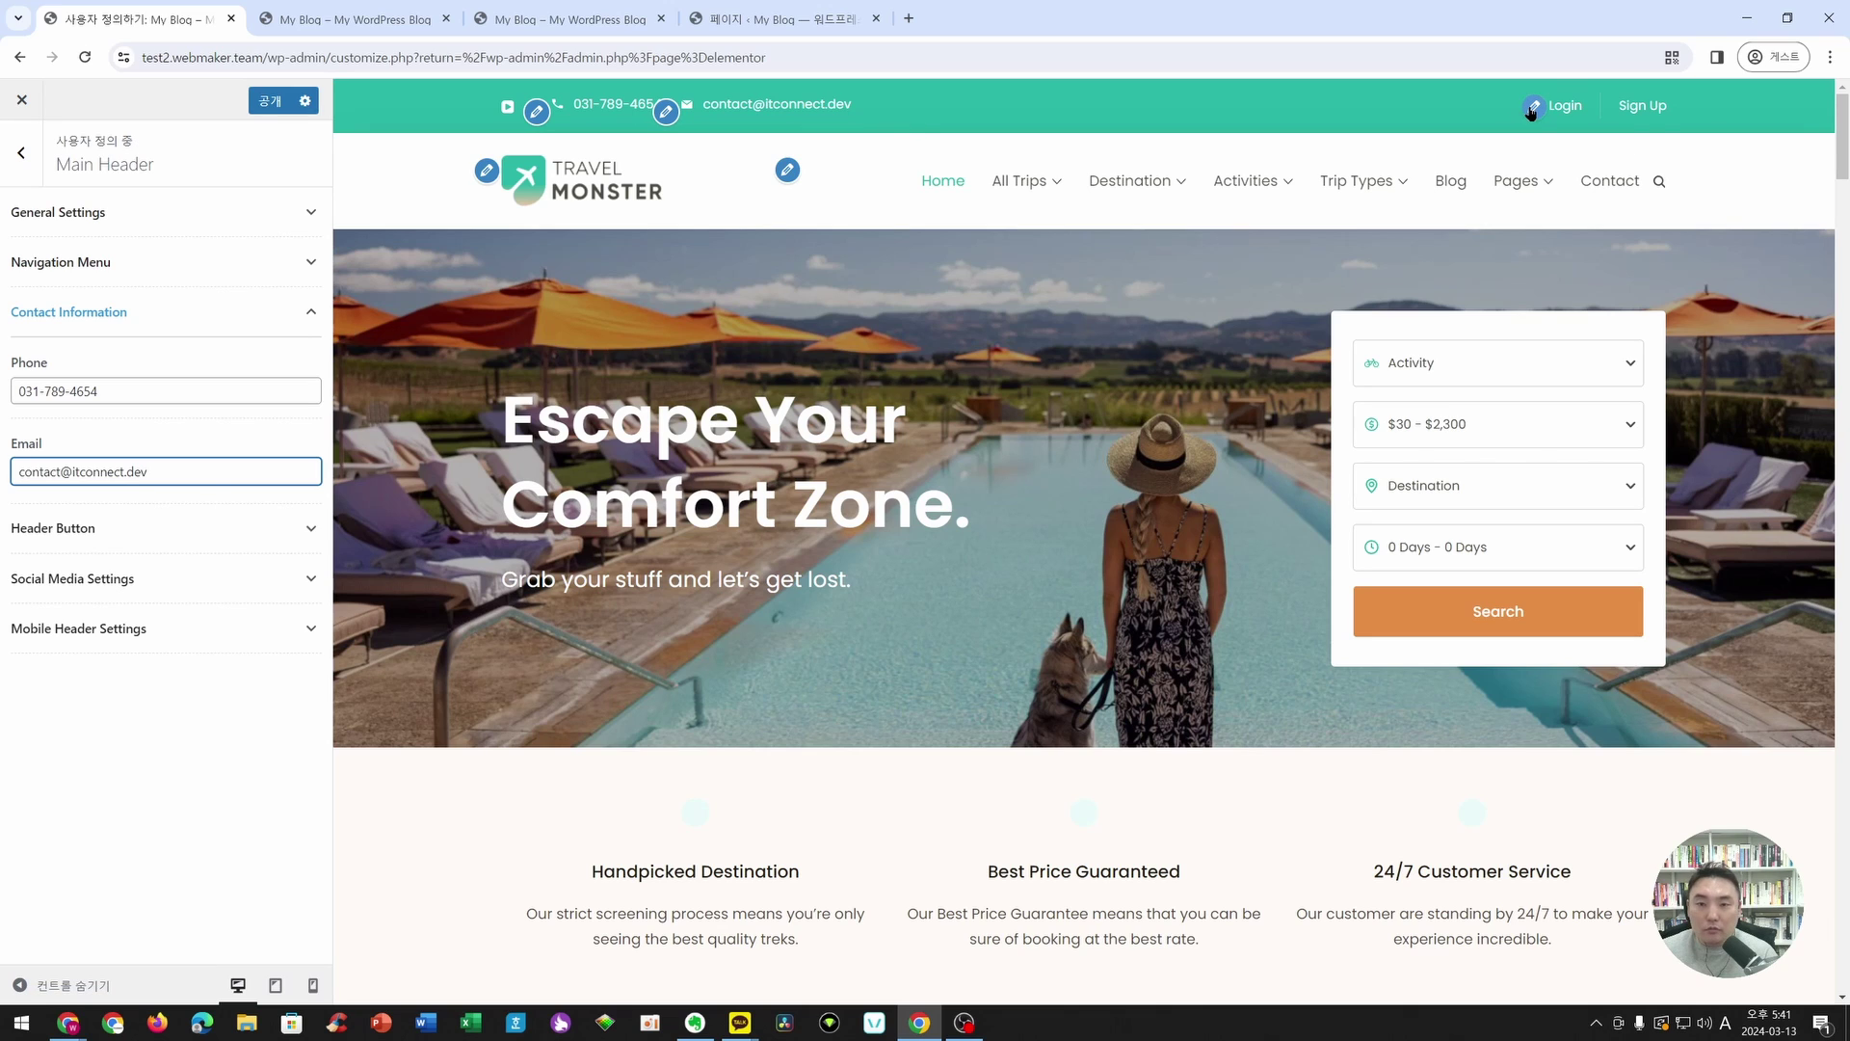
click(273, 106)
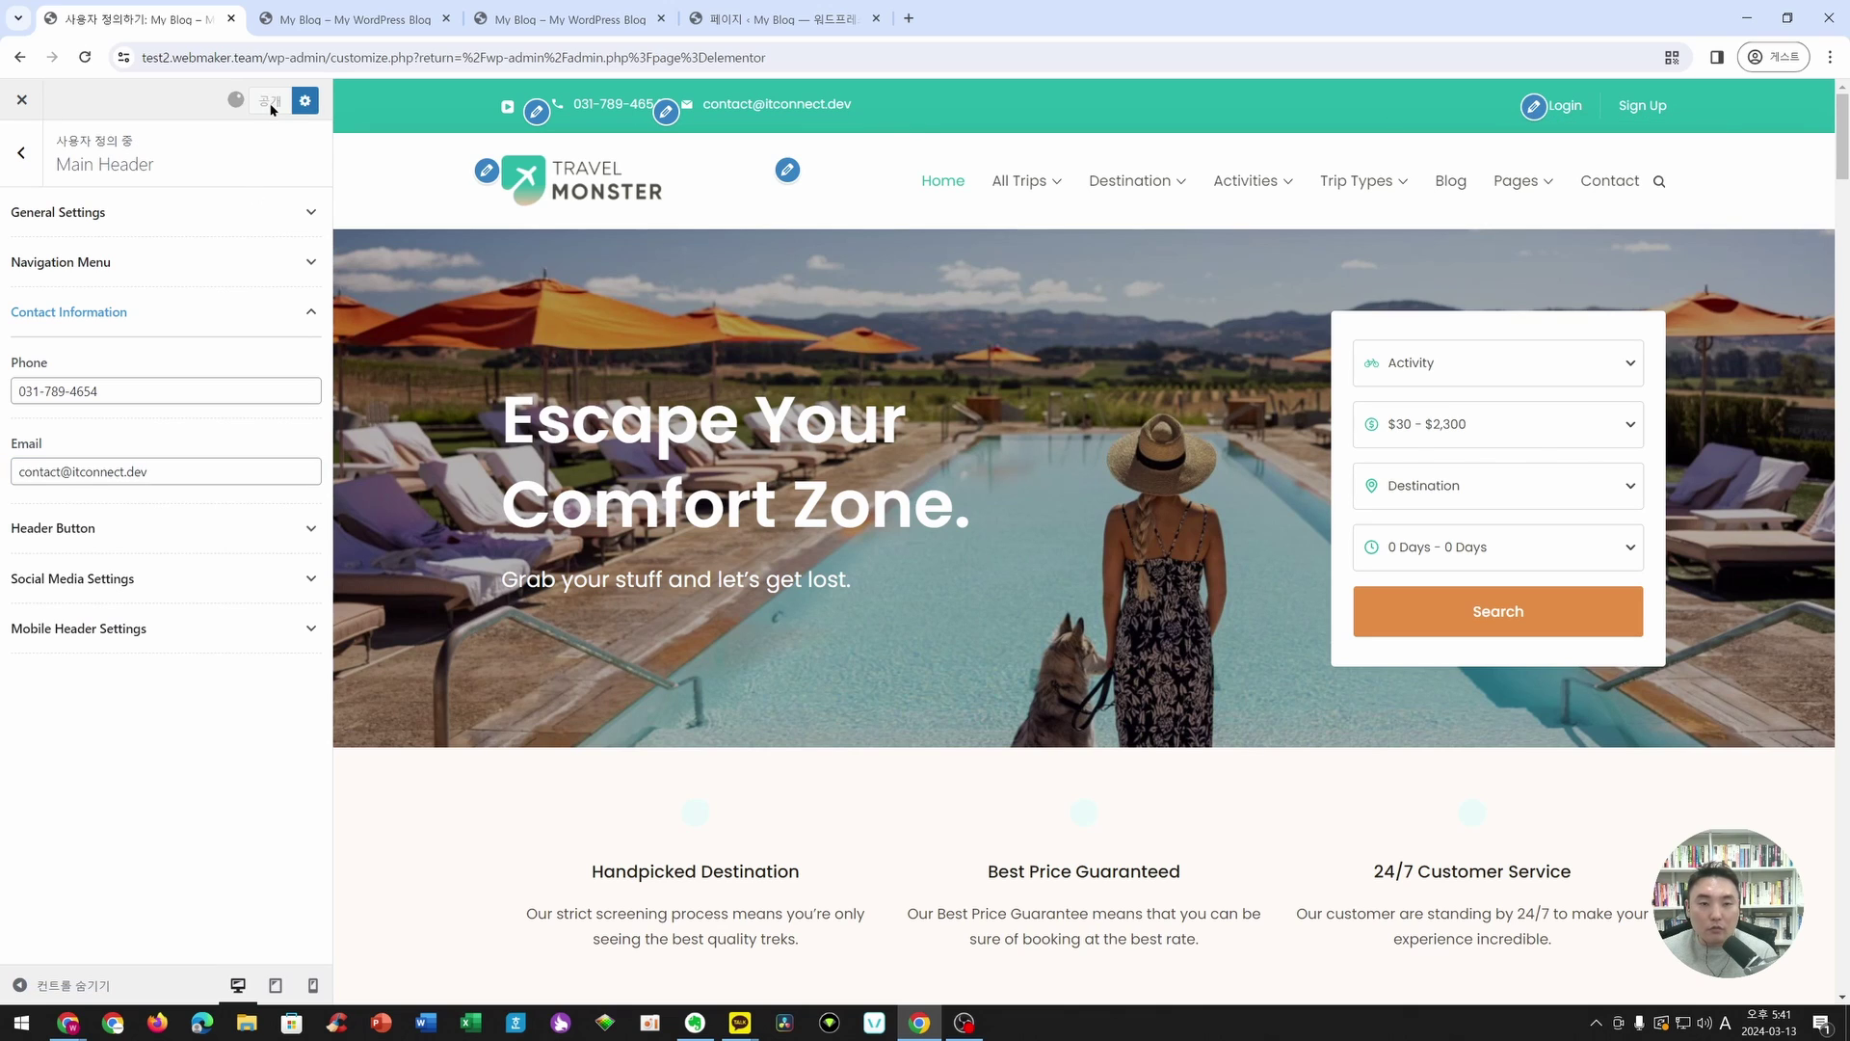
- In the Secondary Menu, relabel the Login item to 로그인 and check its link address
click(1525, 111)
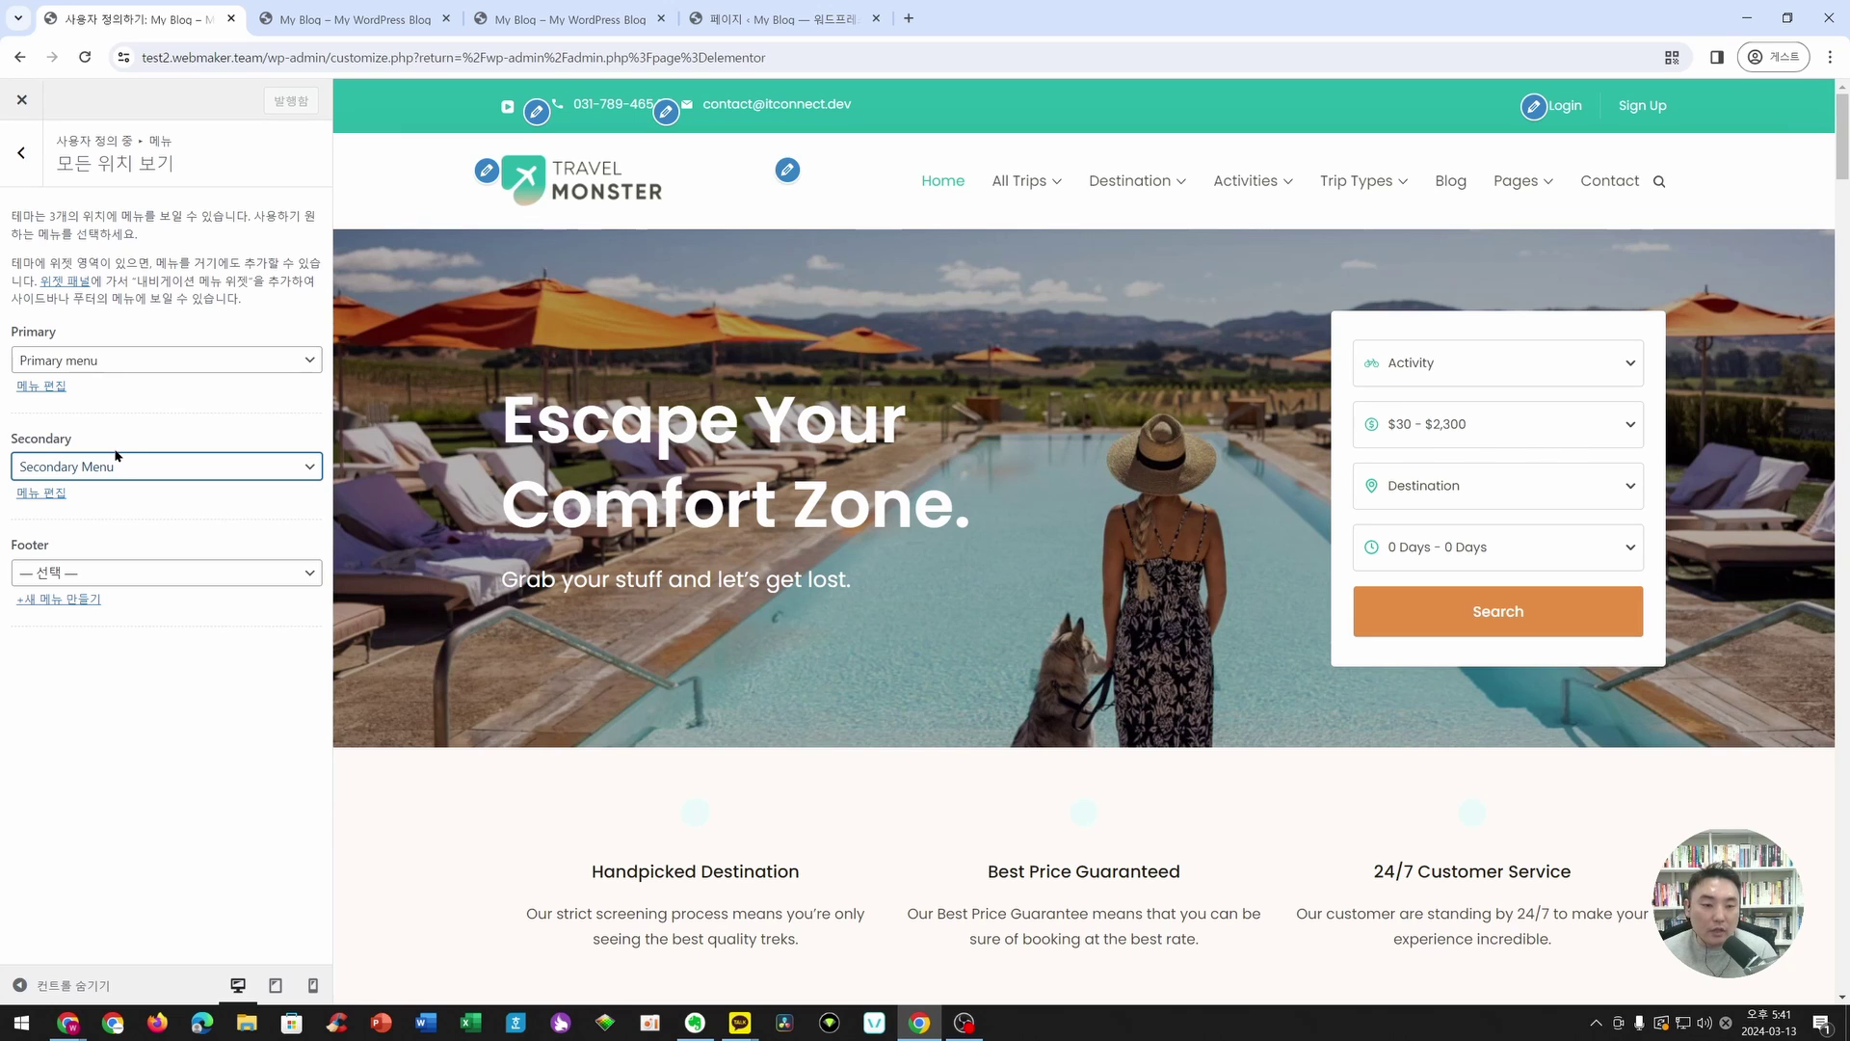
click(49, 495)
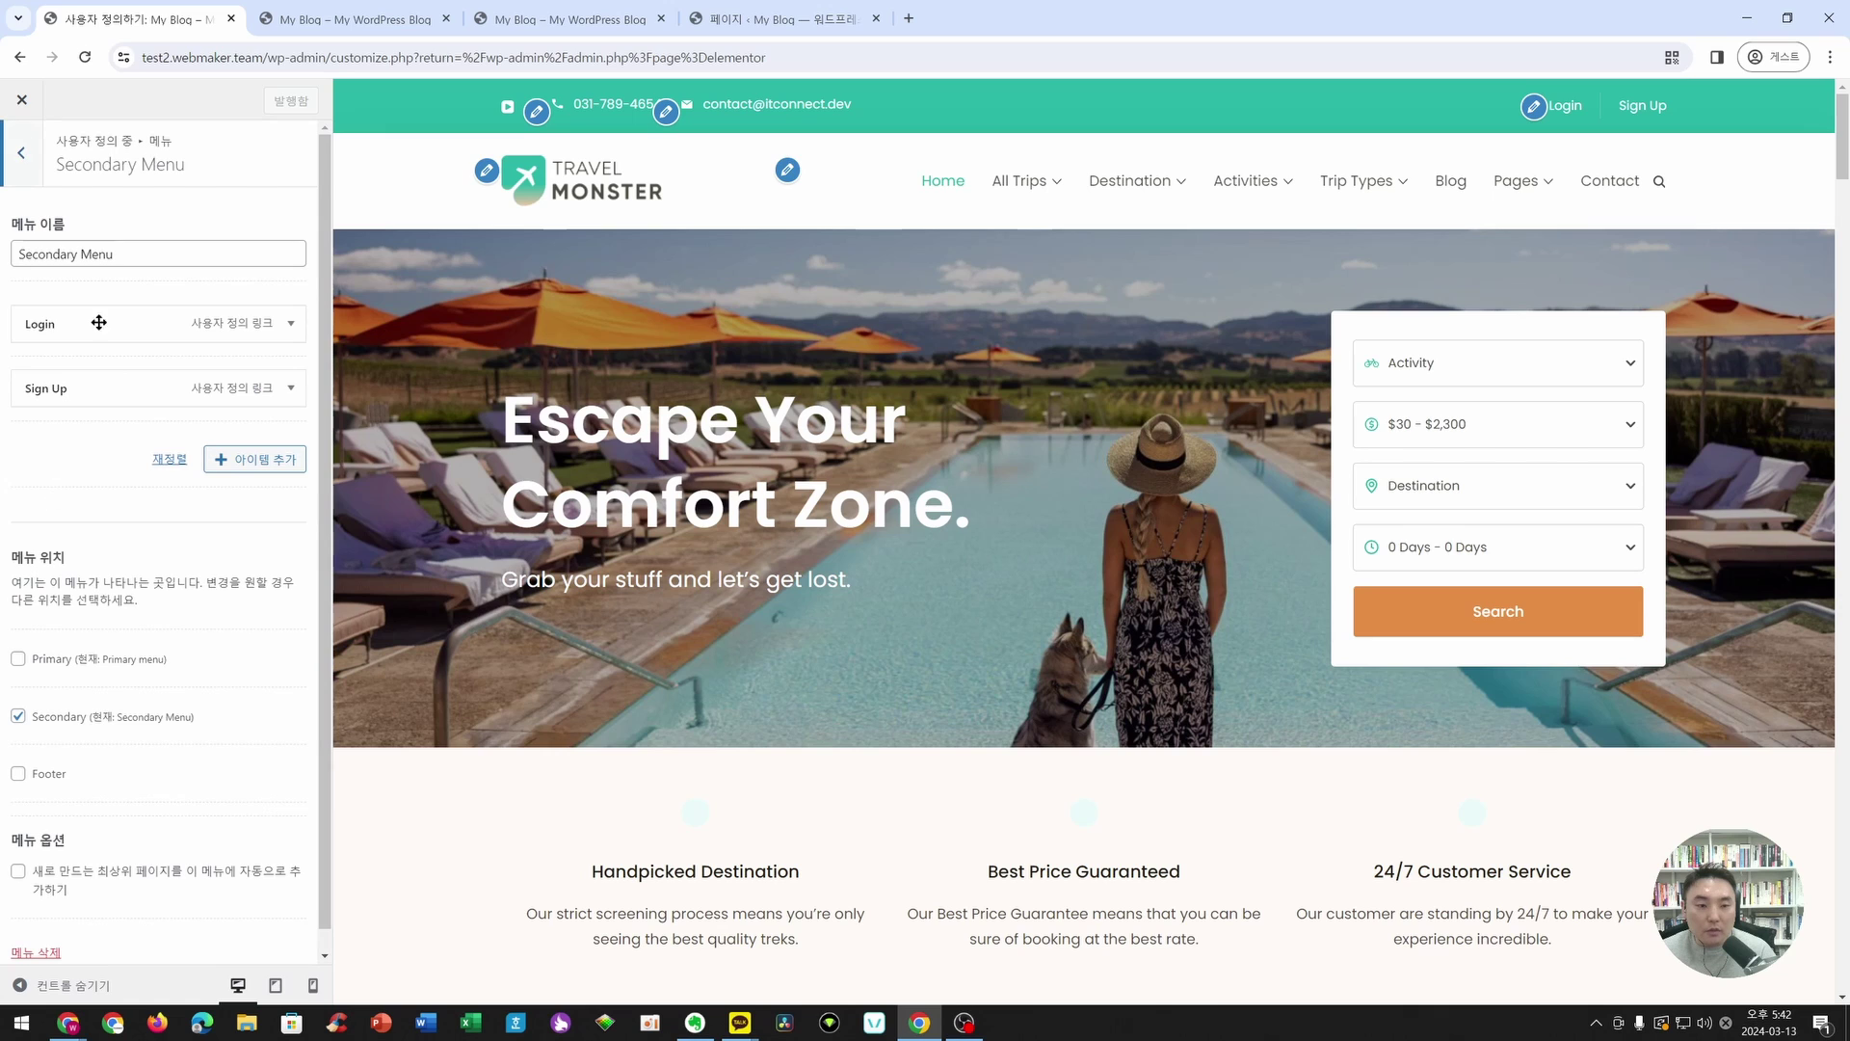
click(290, 326)
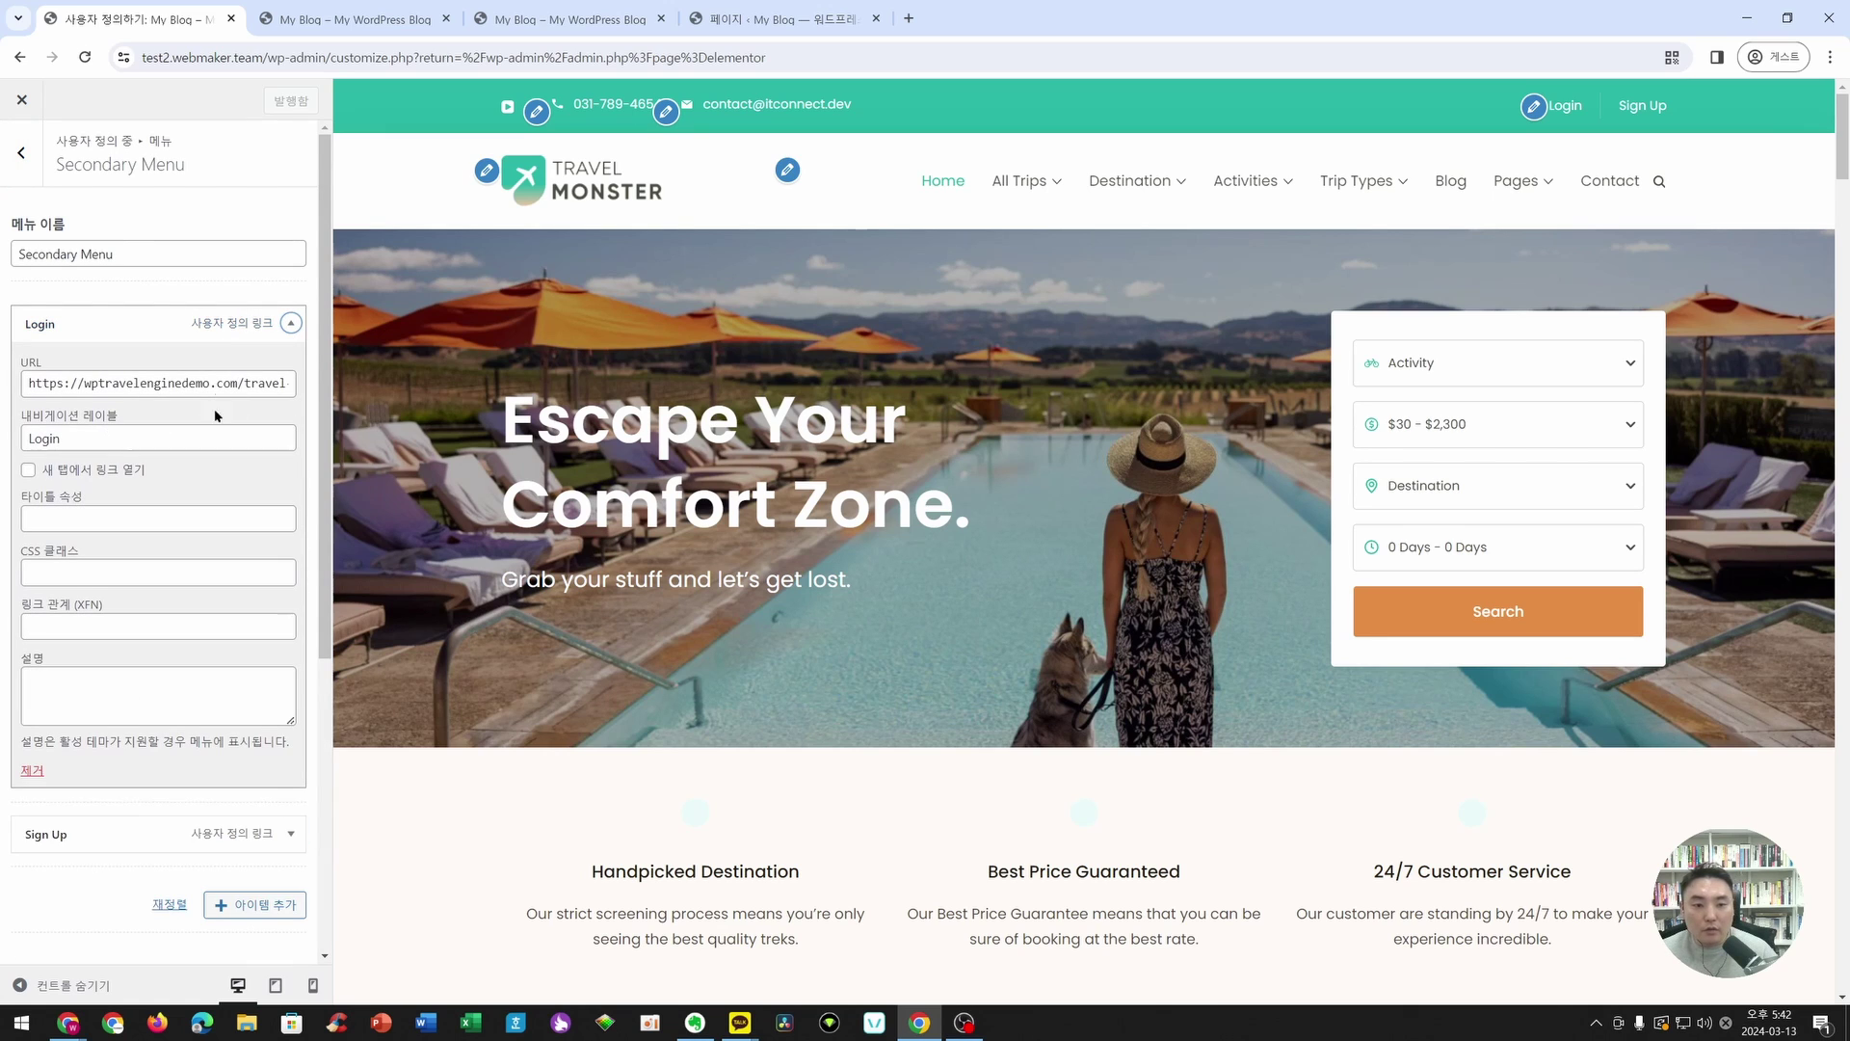
double_click(141, 436)
key(BackSpace)
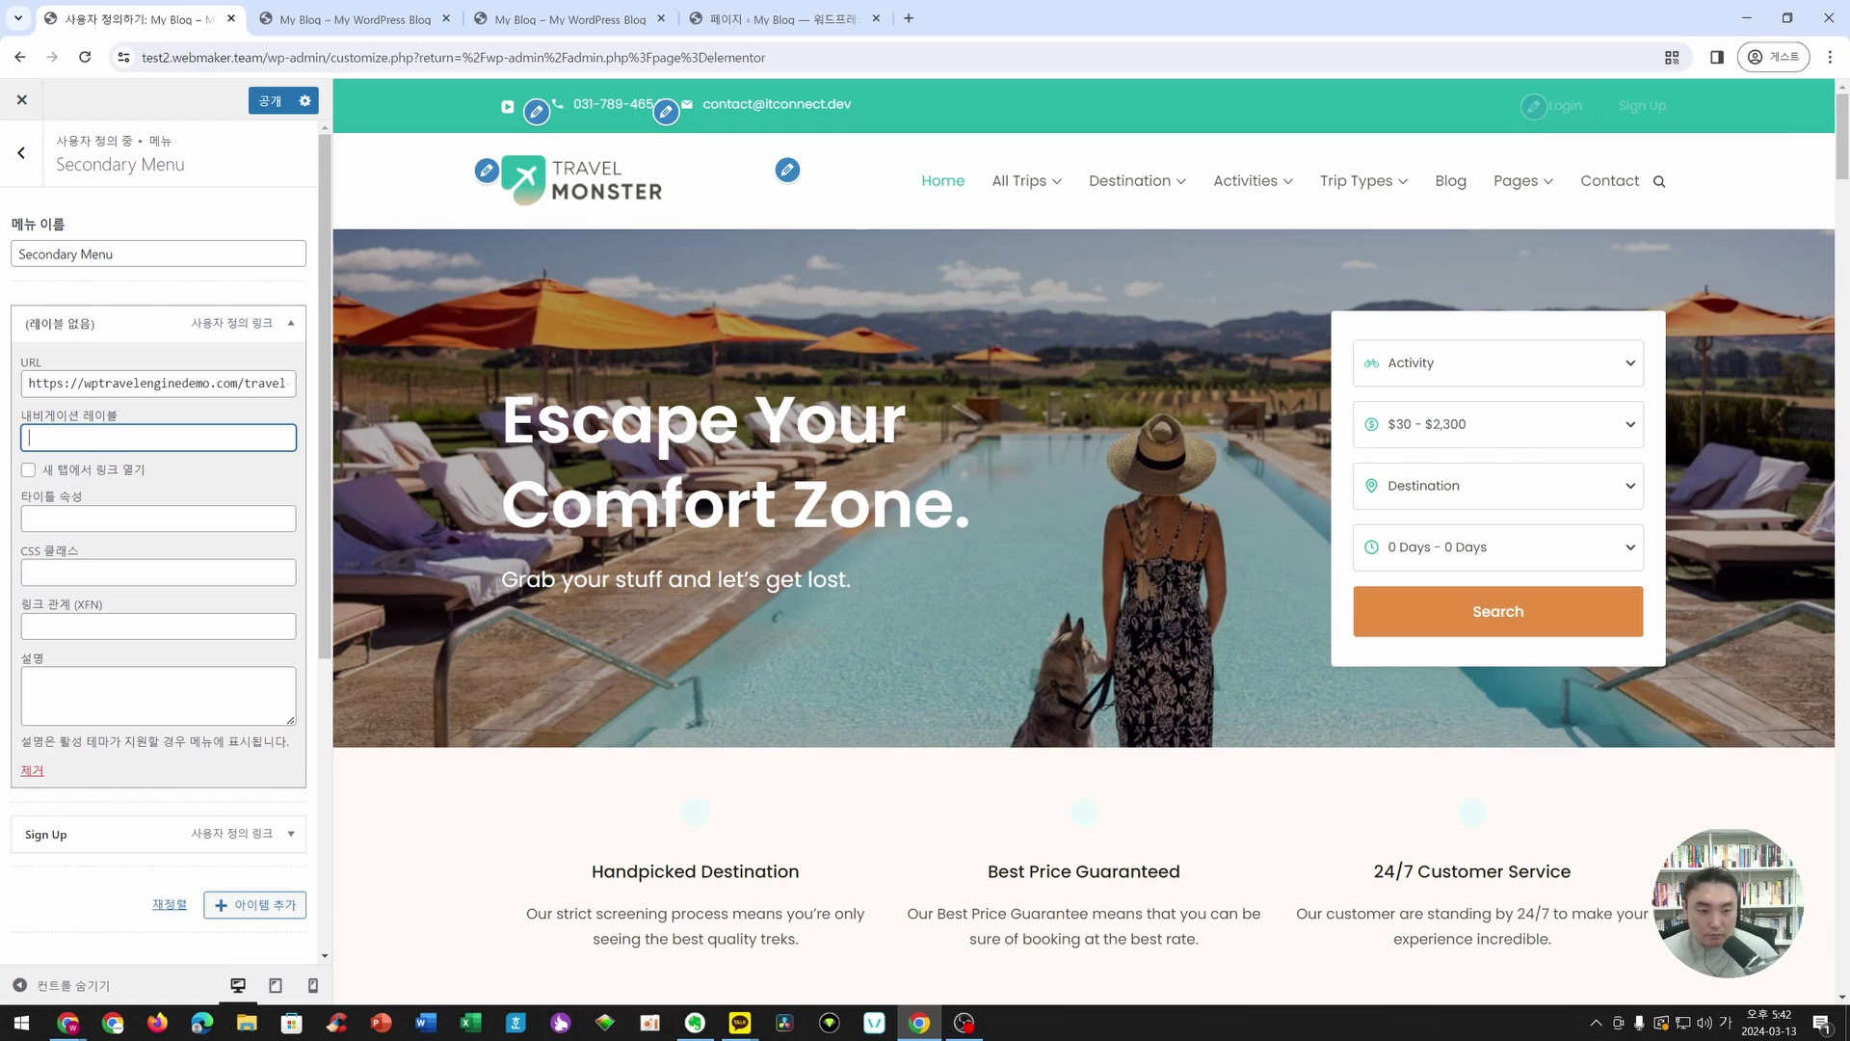
text(로그인)
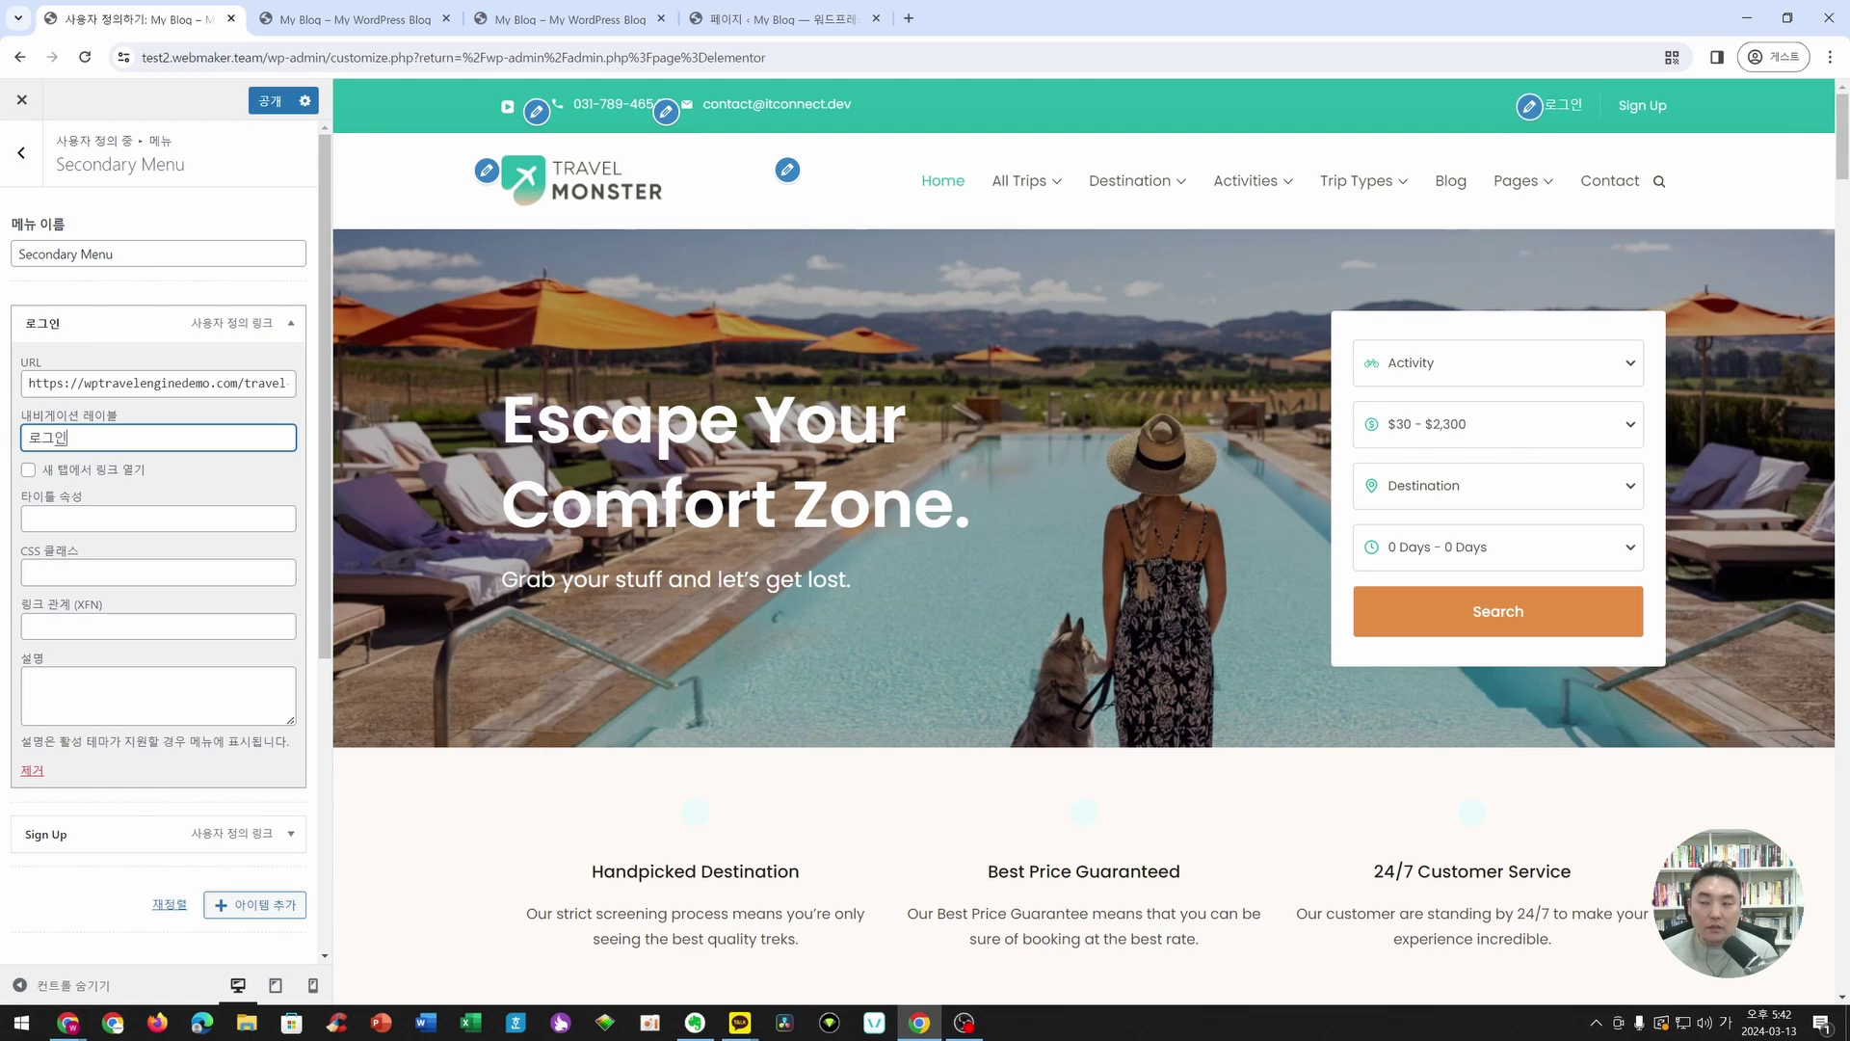
click(218, 390)
key(End)
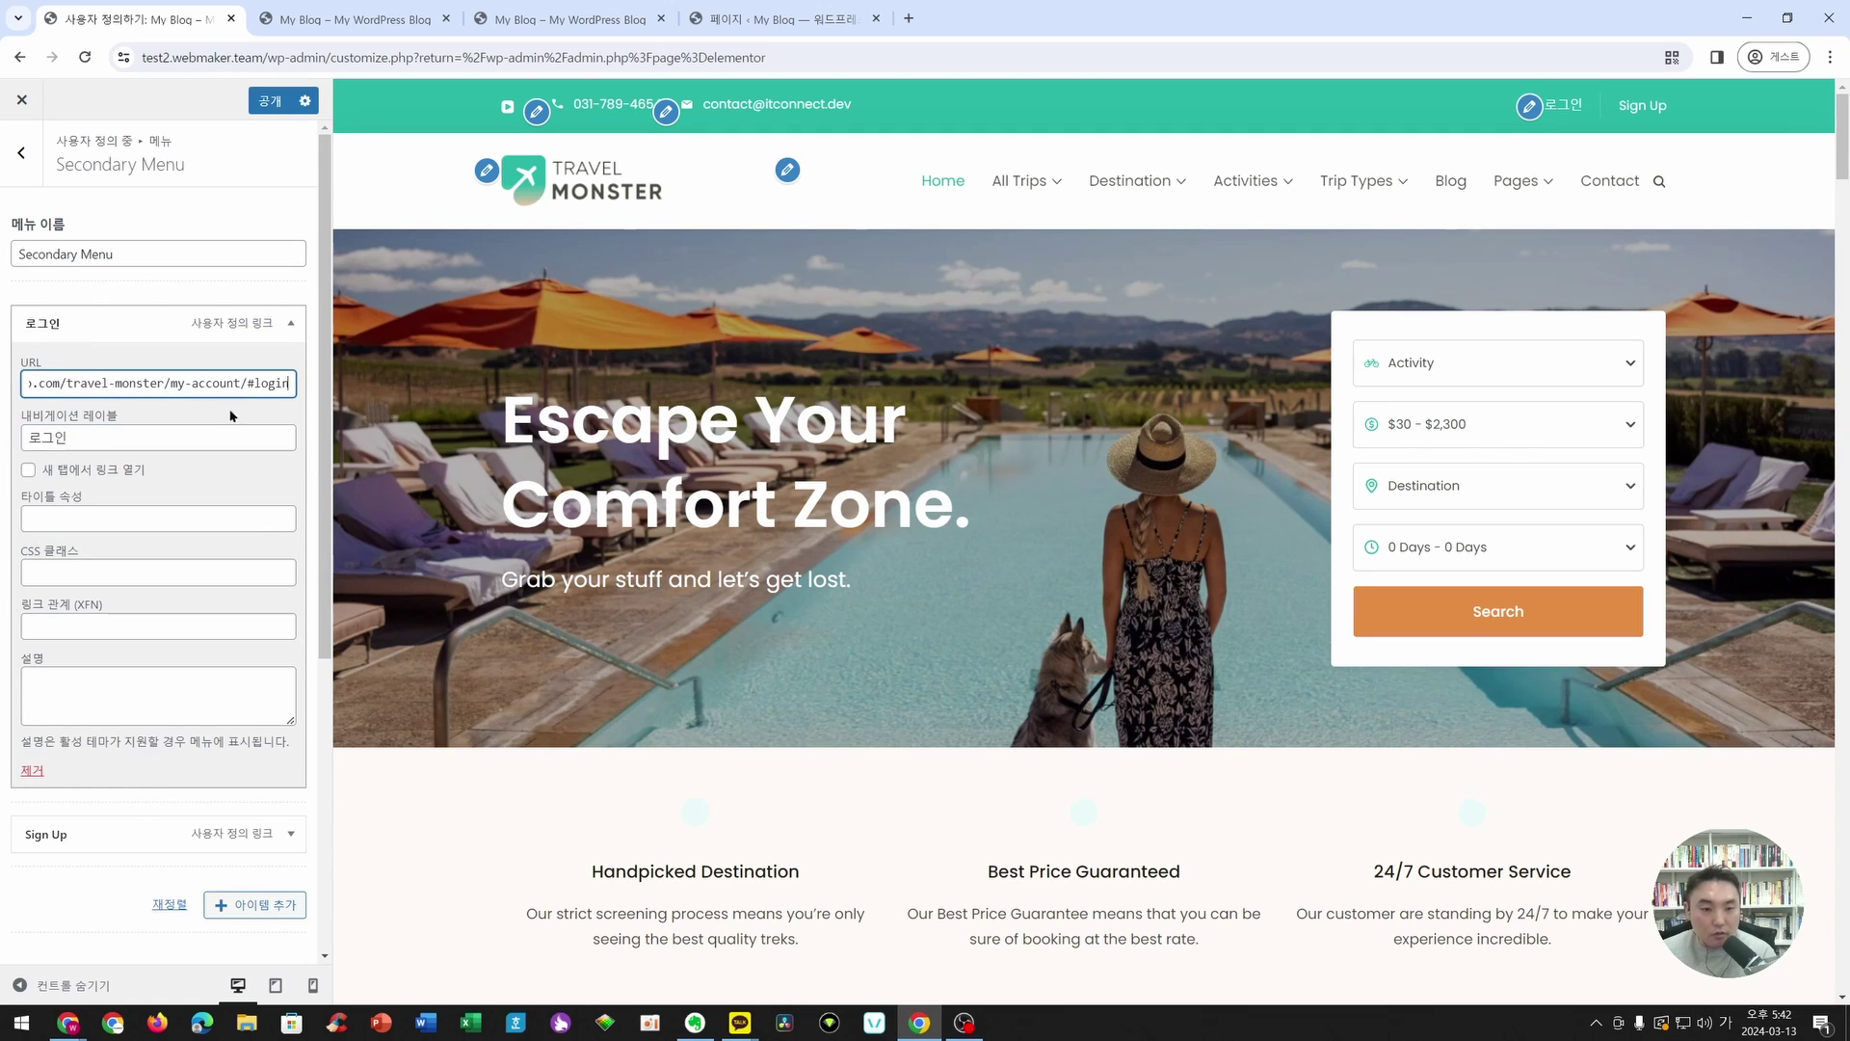
key(Home)
key(End)
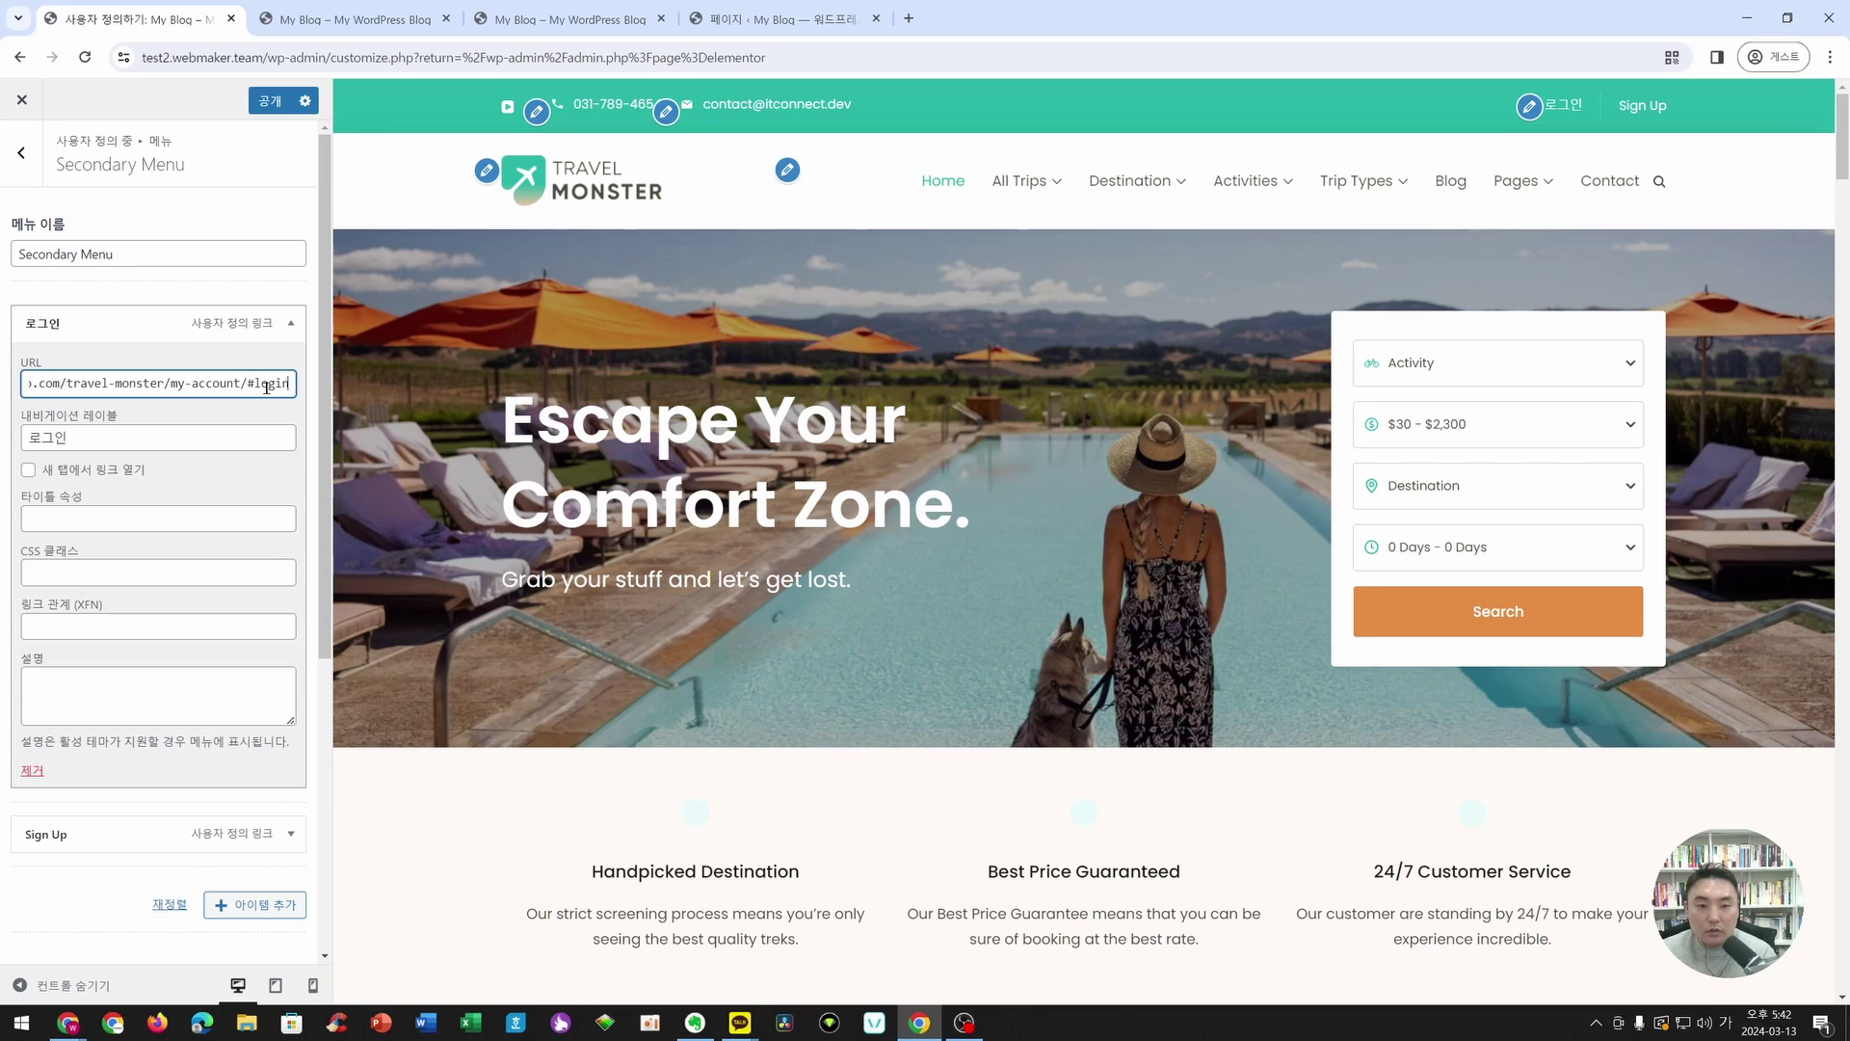
key(Home)
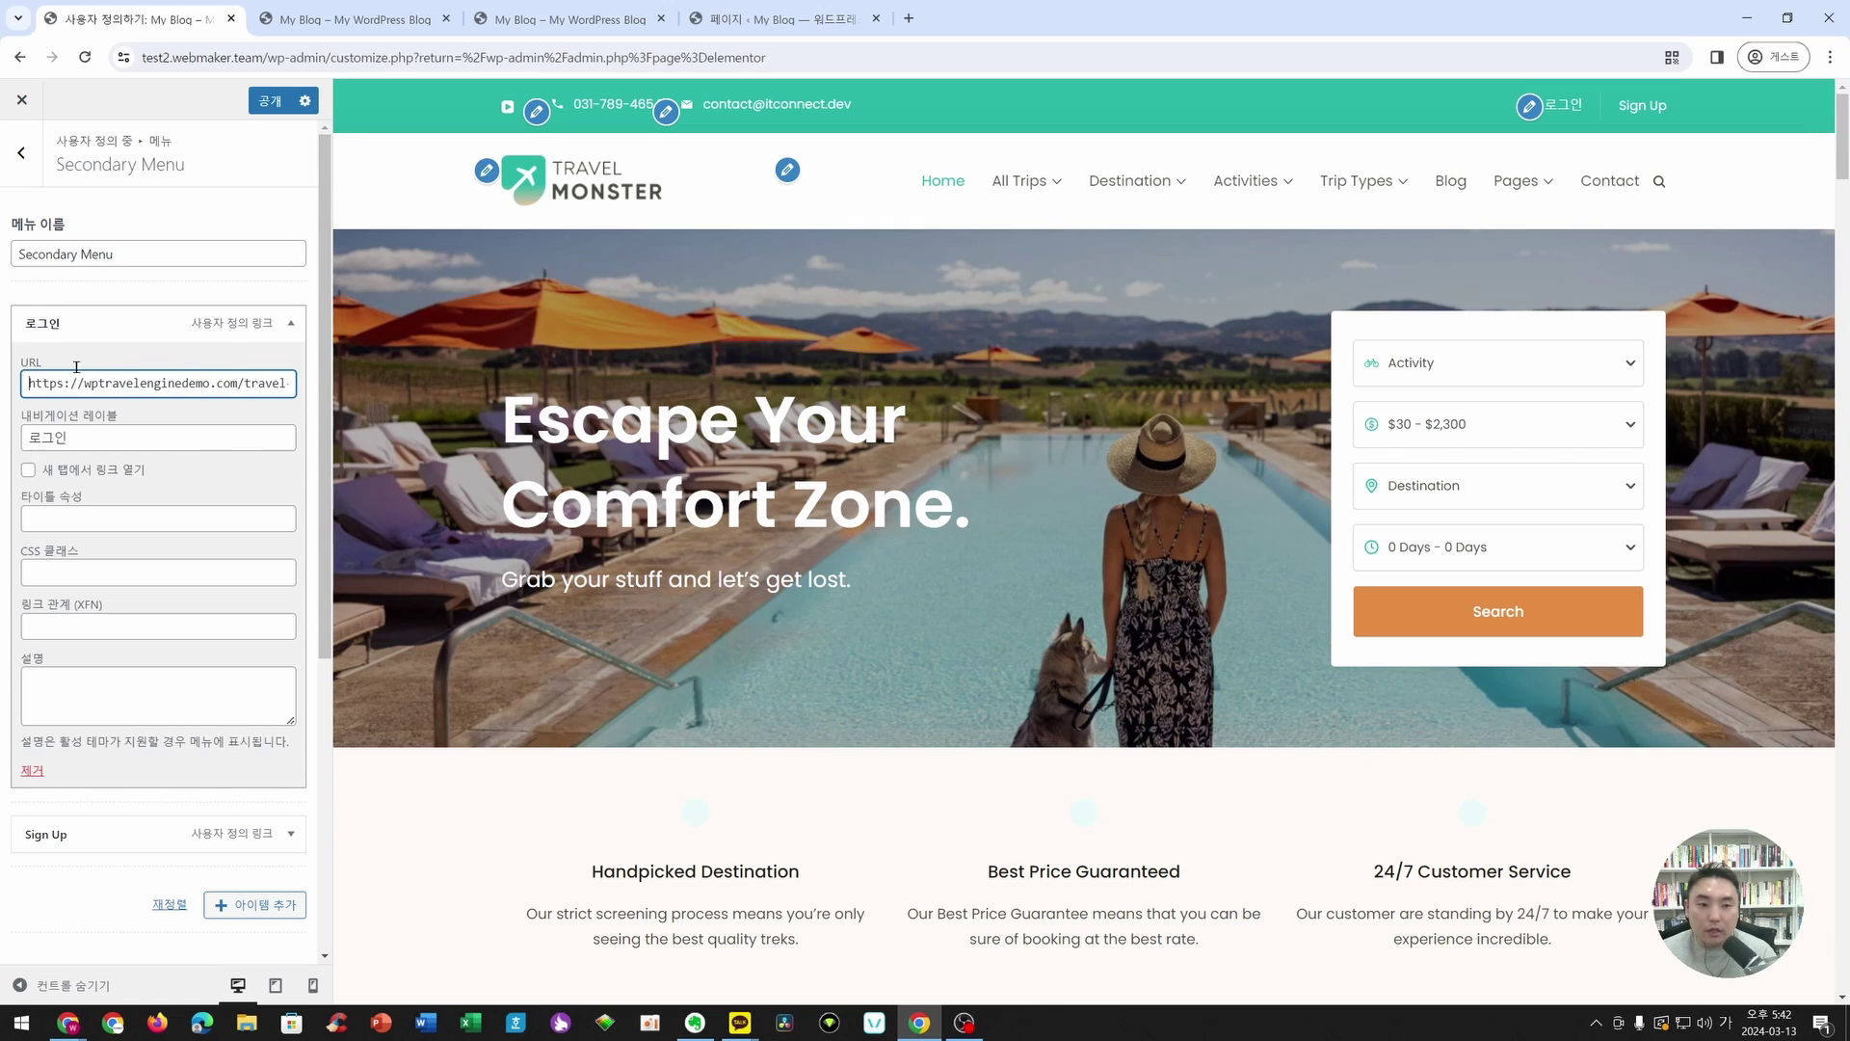
click(290, 324)
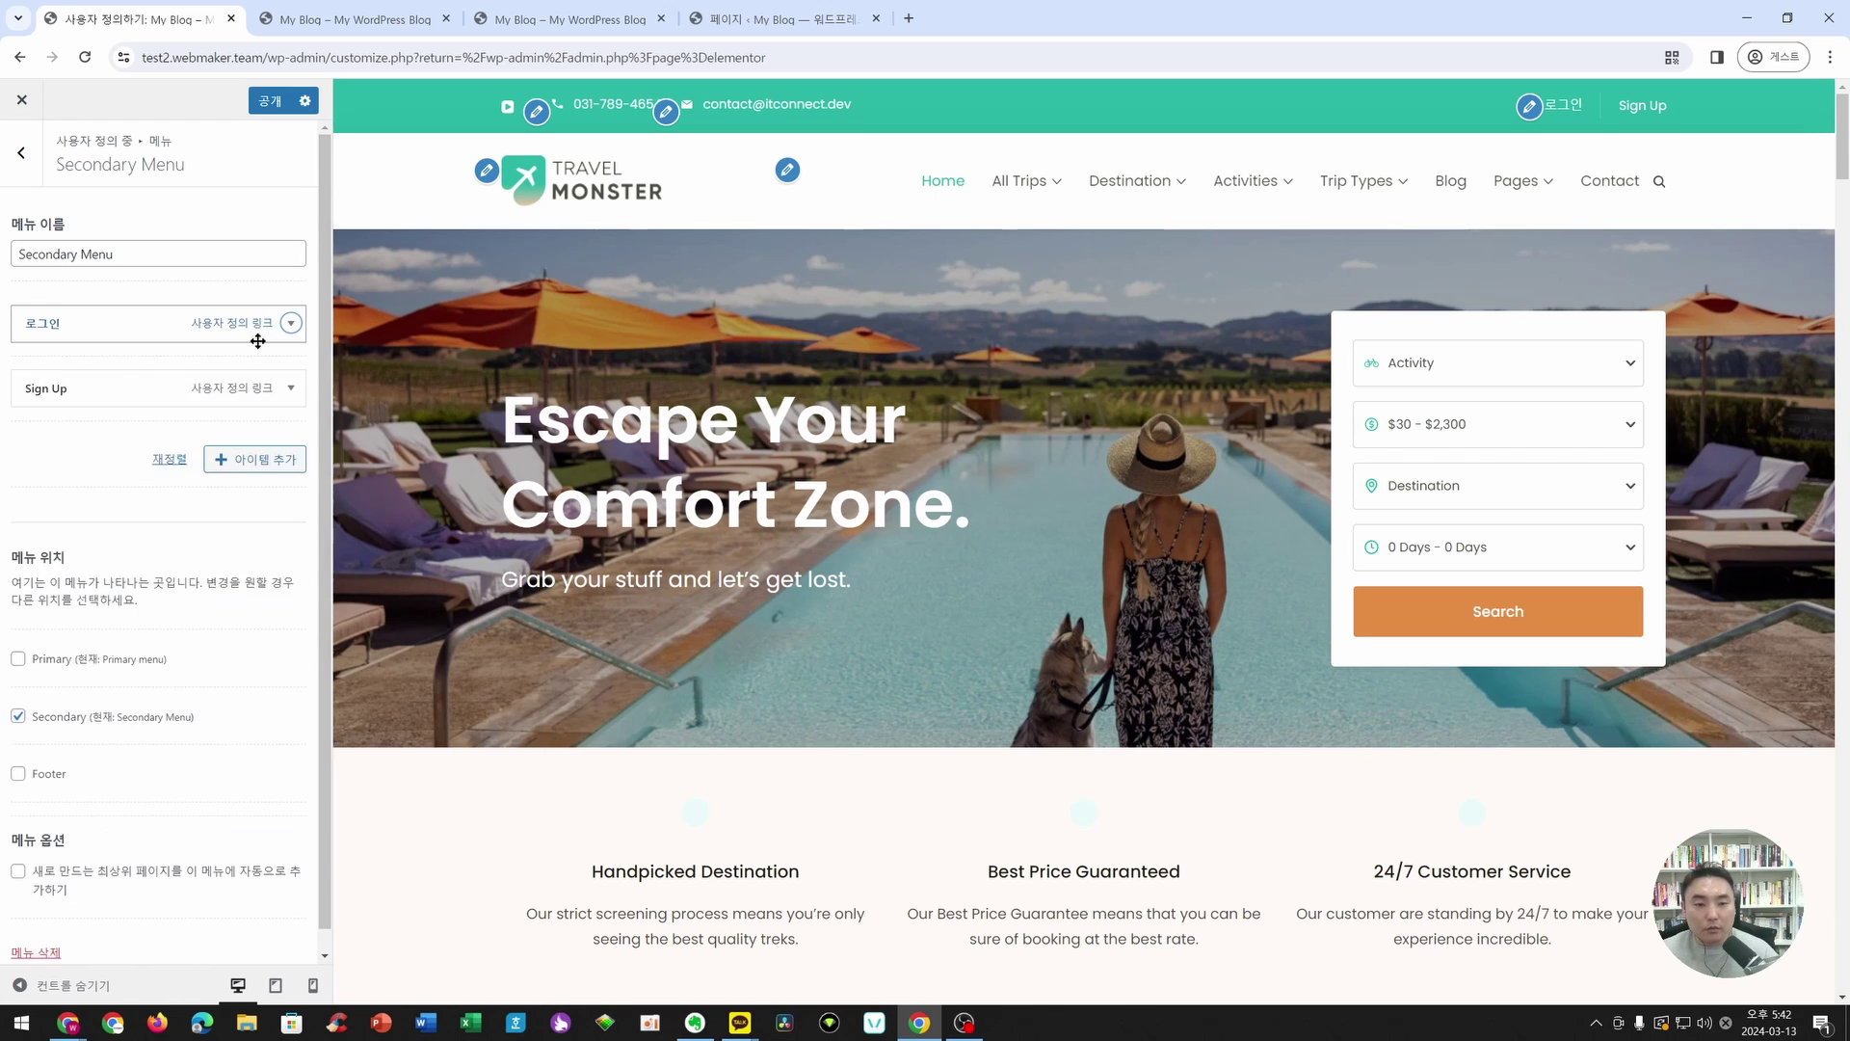
- Relabel the Sign Up item to 회원가입 and publish the menu
click(292, 387)
click(144, 501)
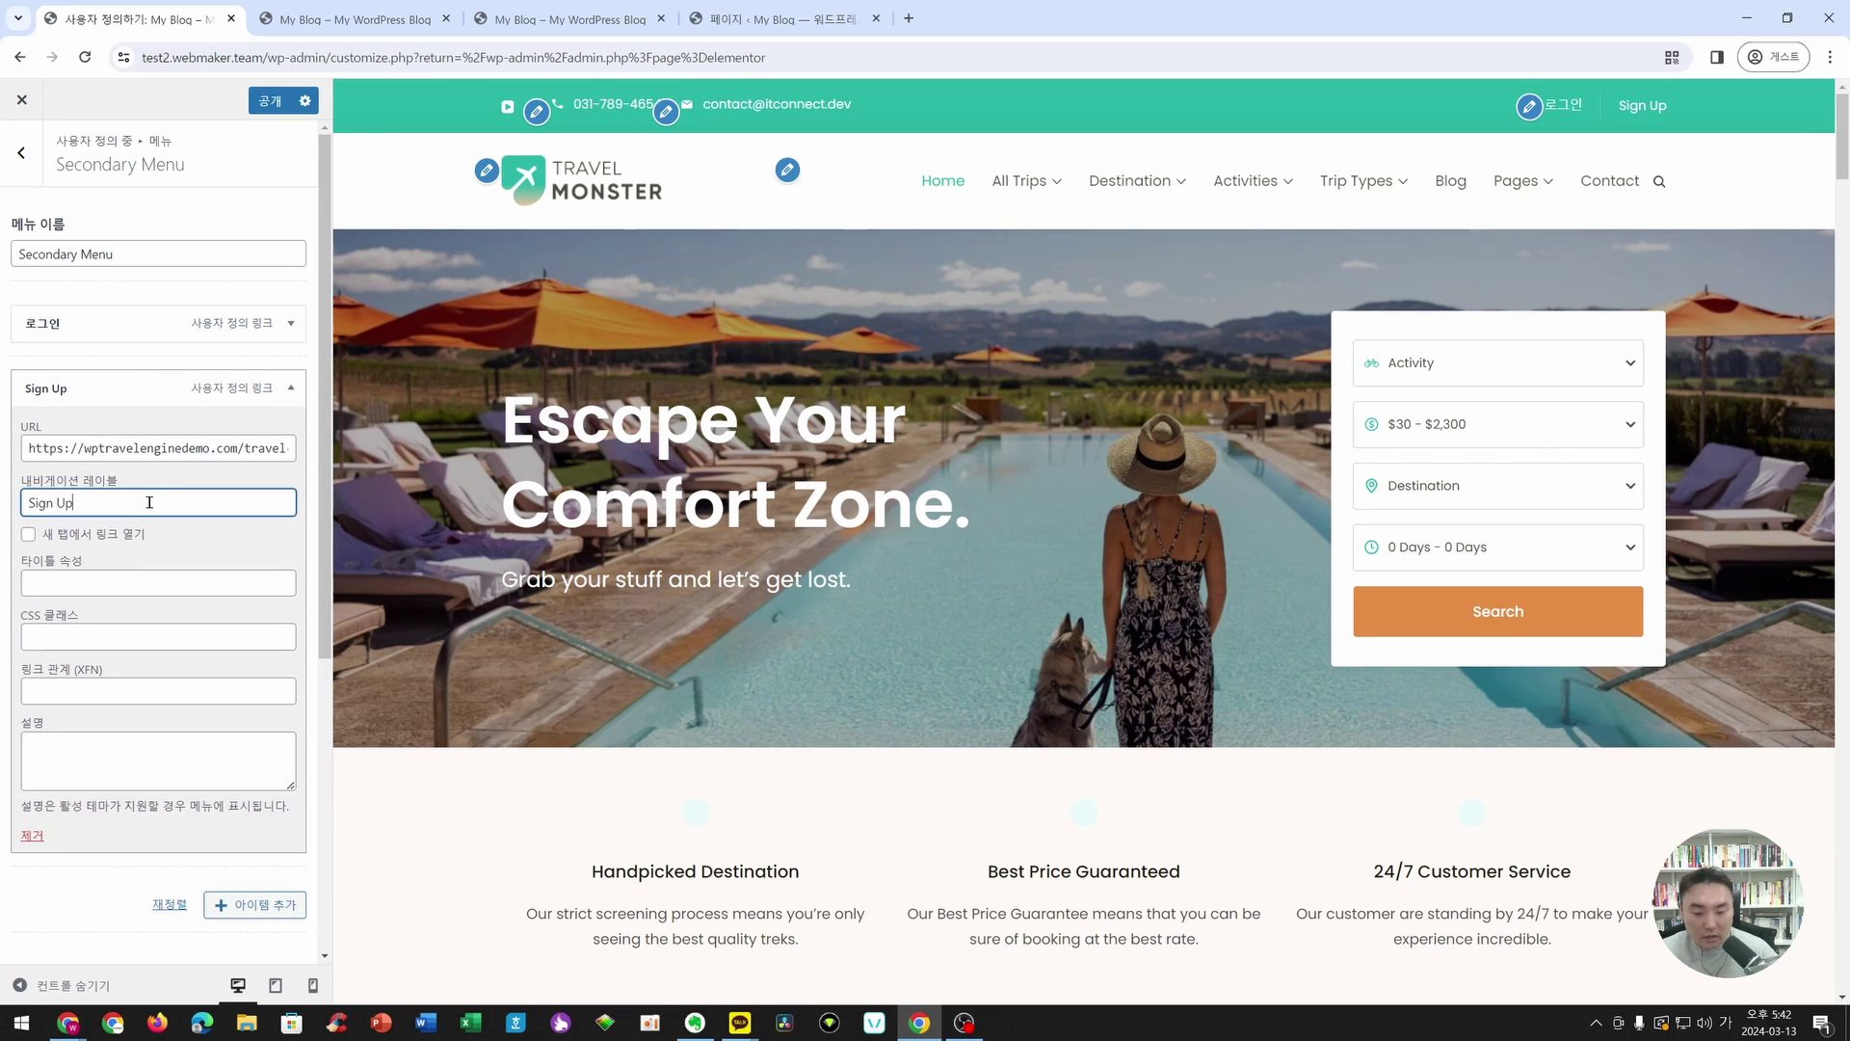
key(ctrl+a)
text(회우가입)
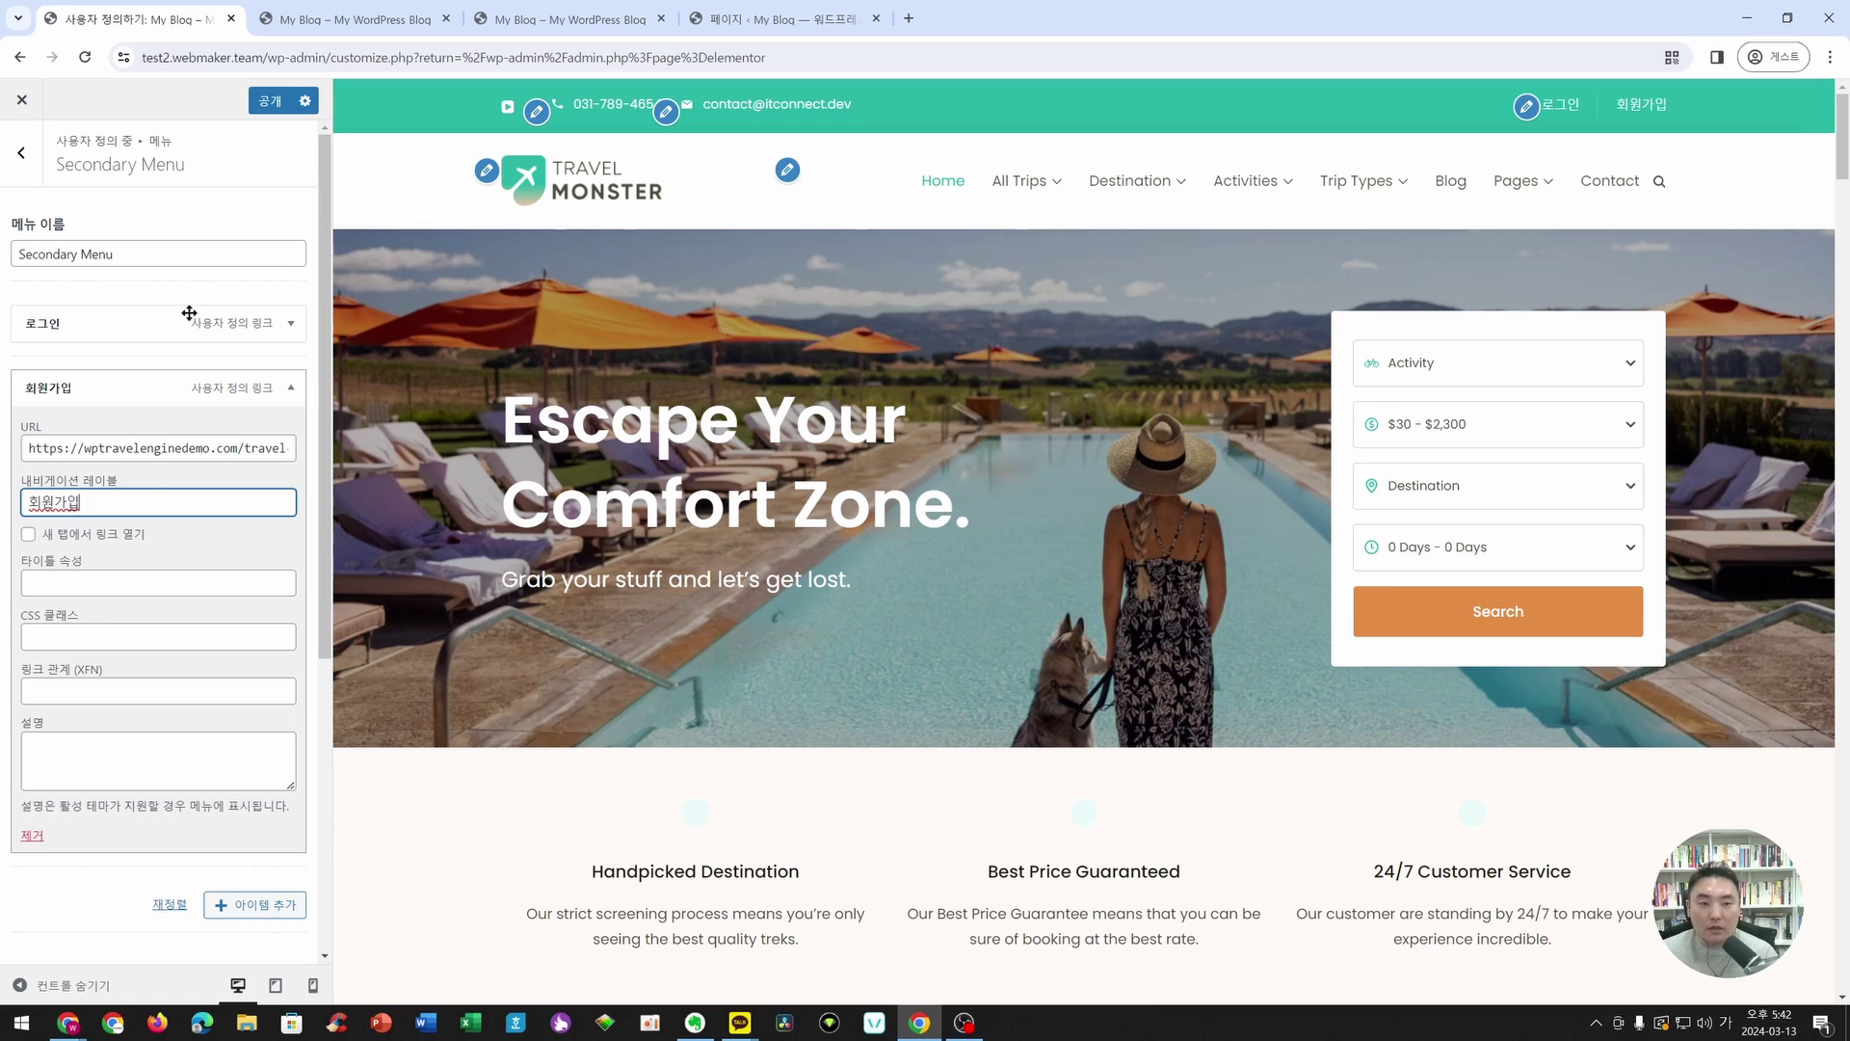
click(290, 390)
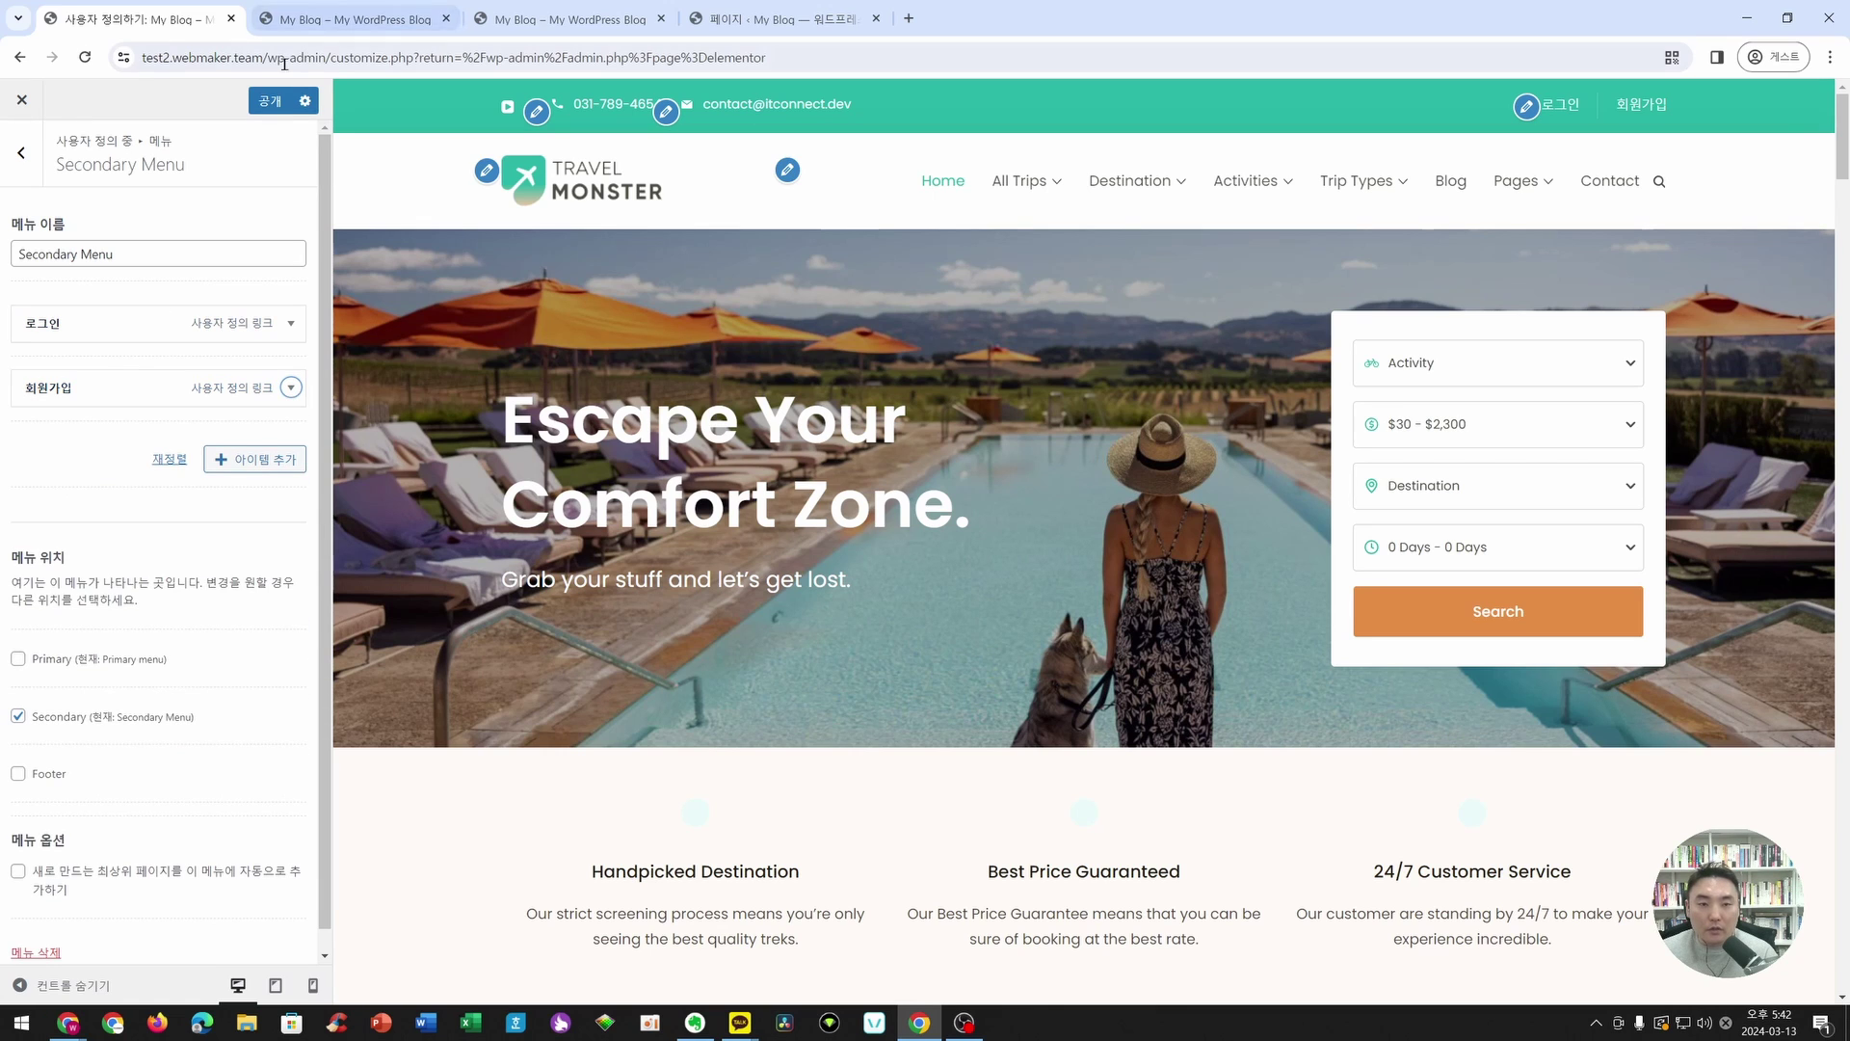
click(256, 103)
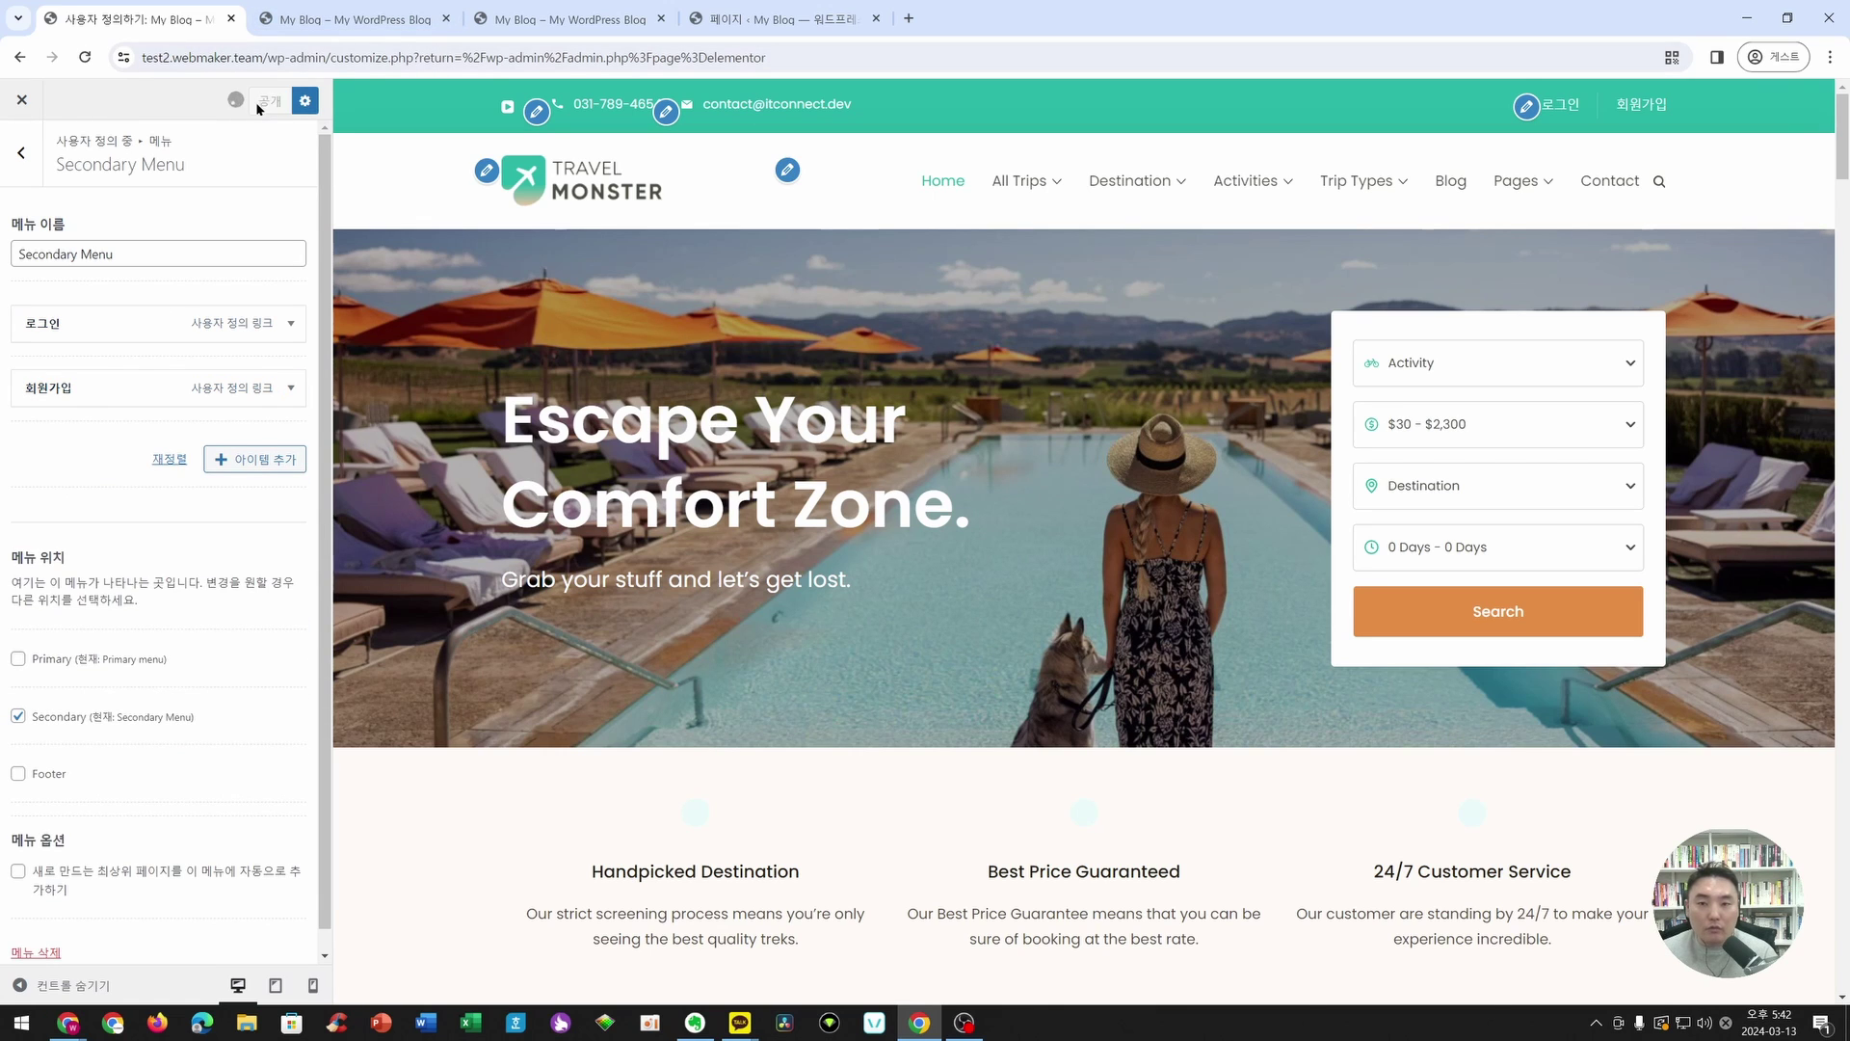
- Upload the ITCONNECT image as the site logo without cropping, then open the header menu settings
click(497, 179)
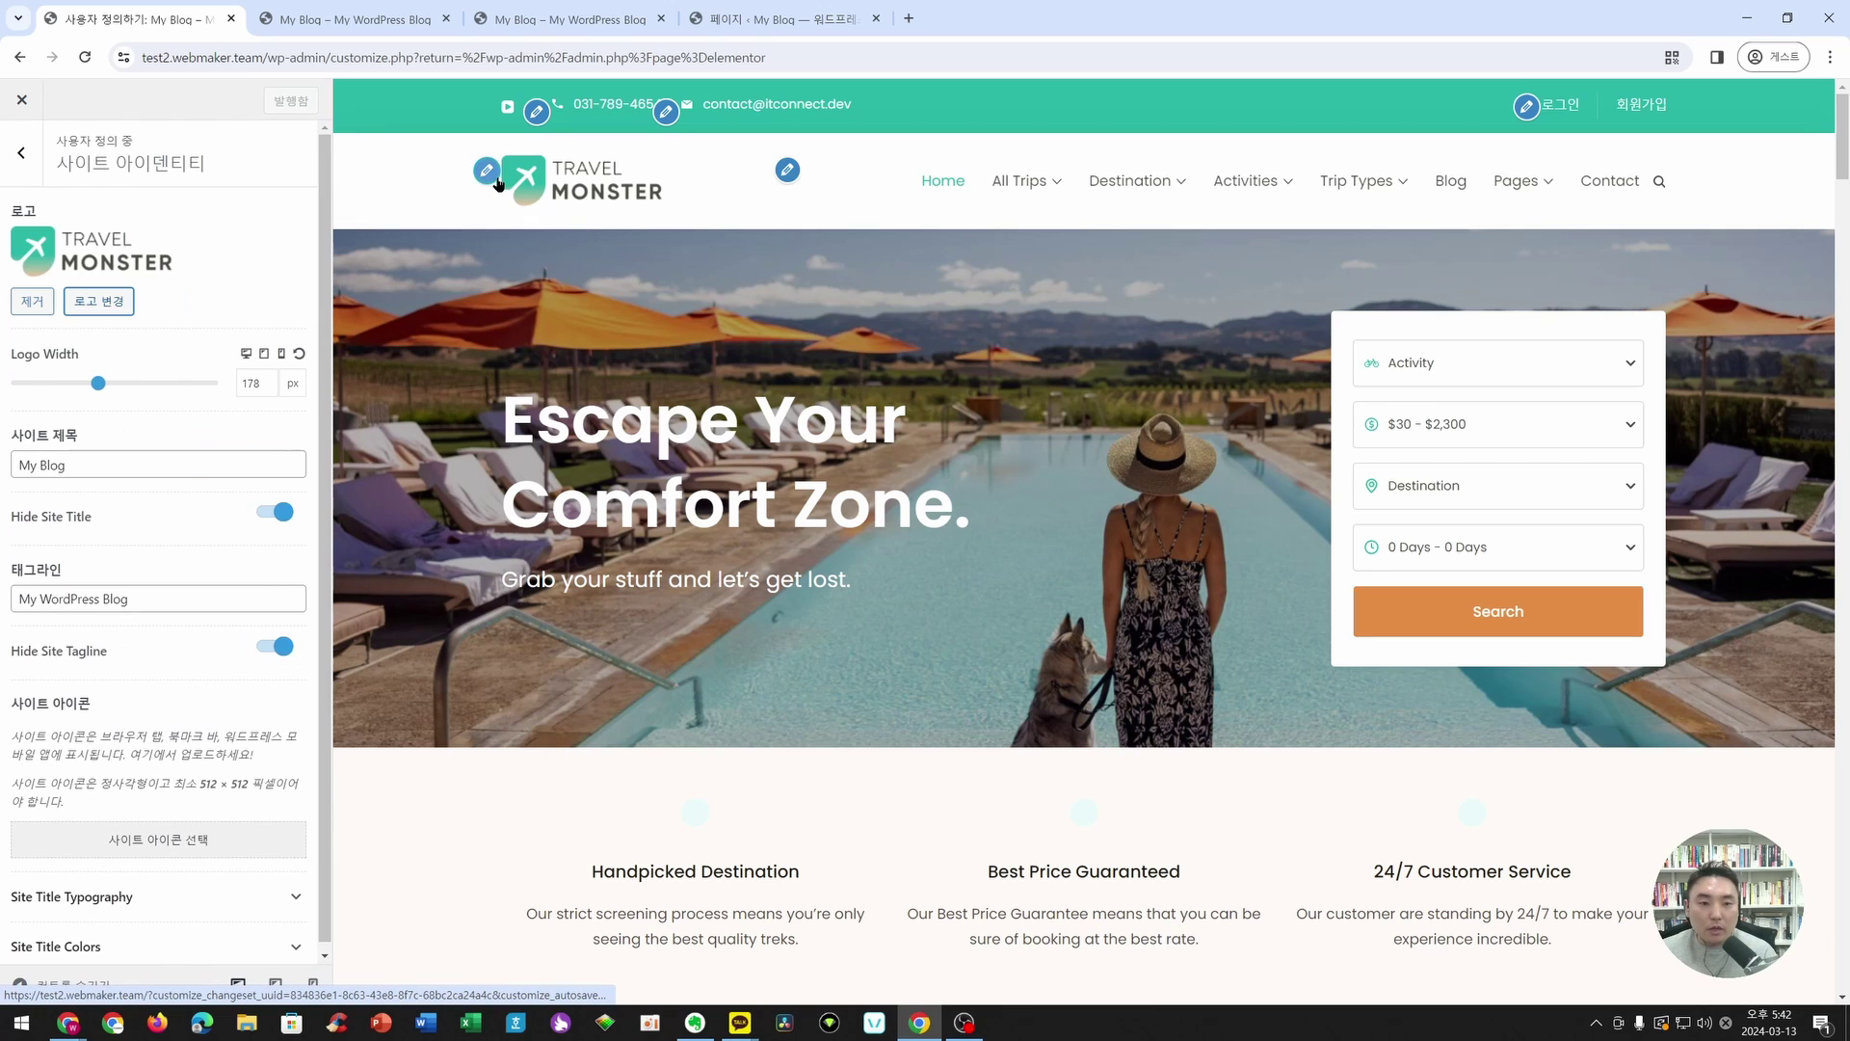
click(108, 300)
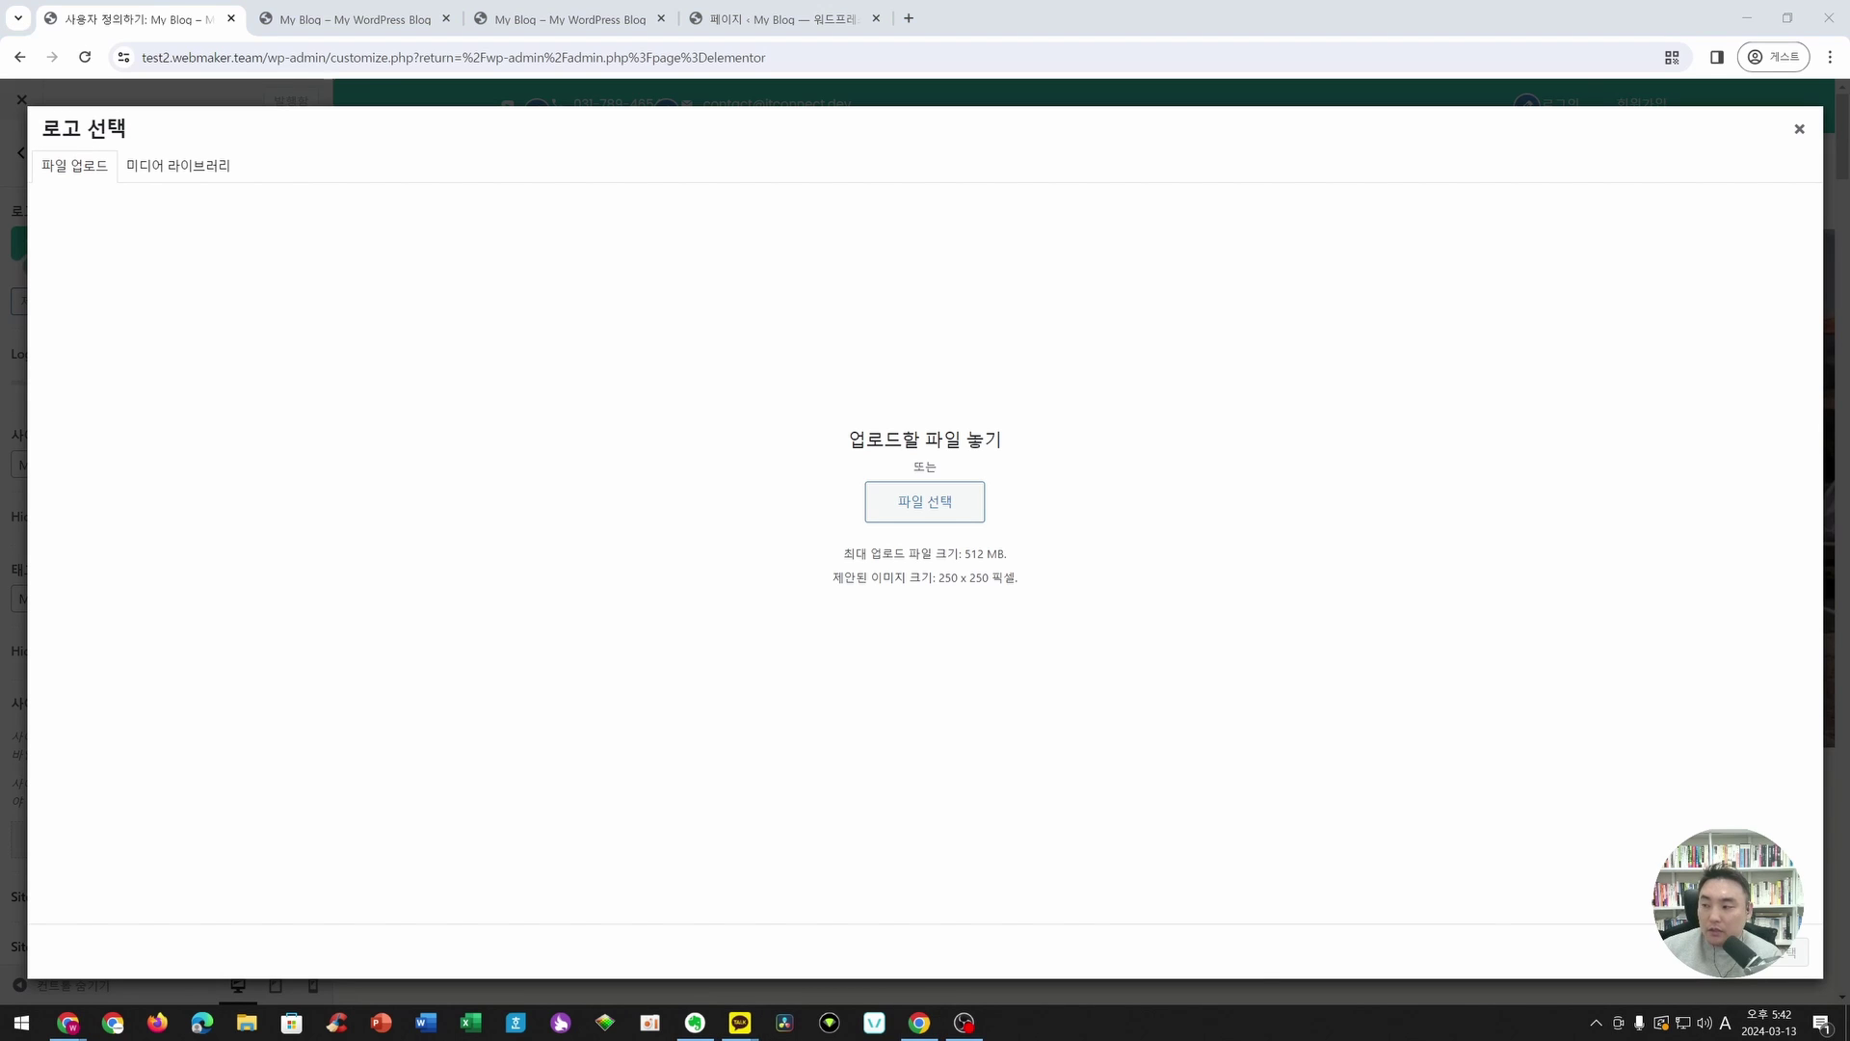
drag(1238, 853, 751, 543)
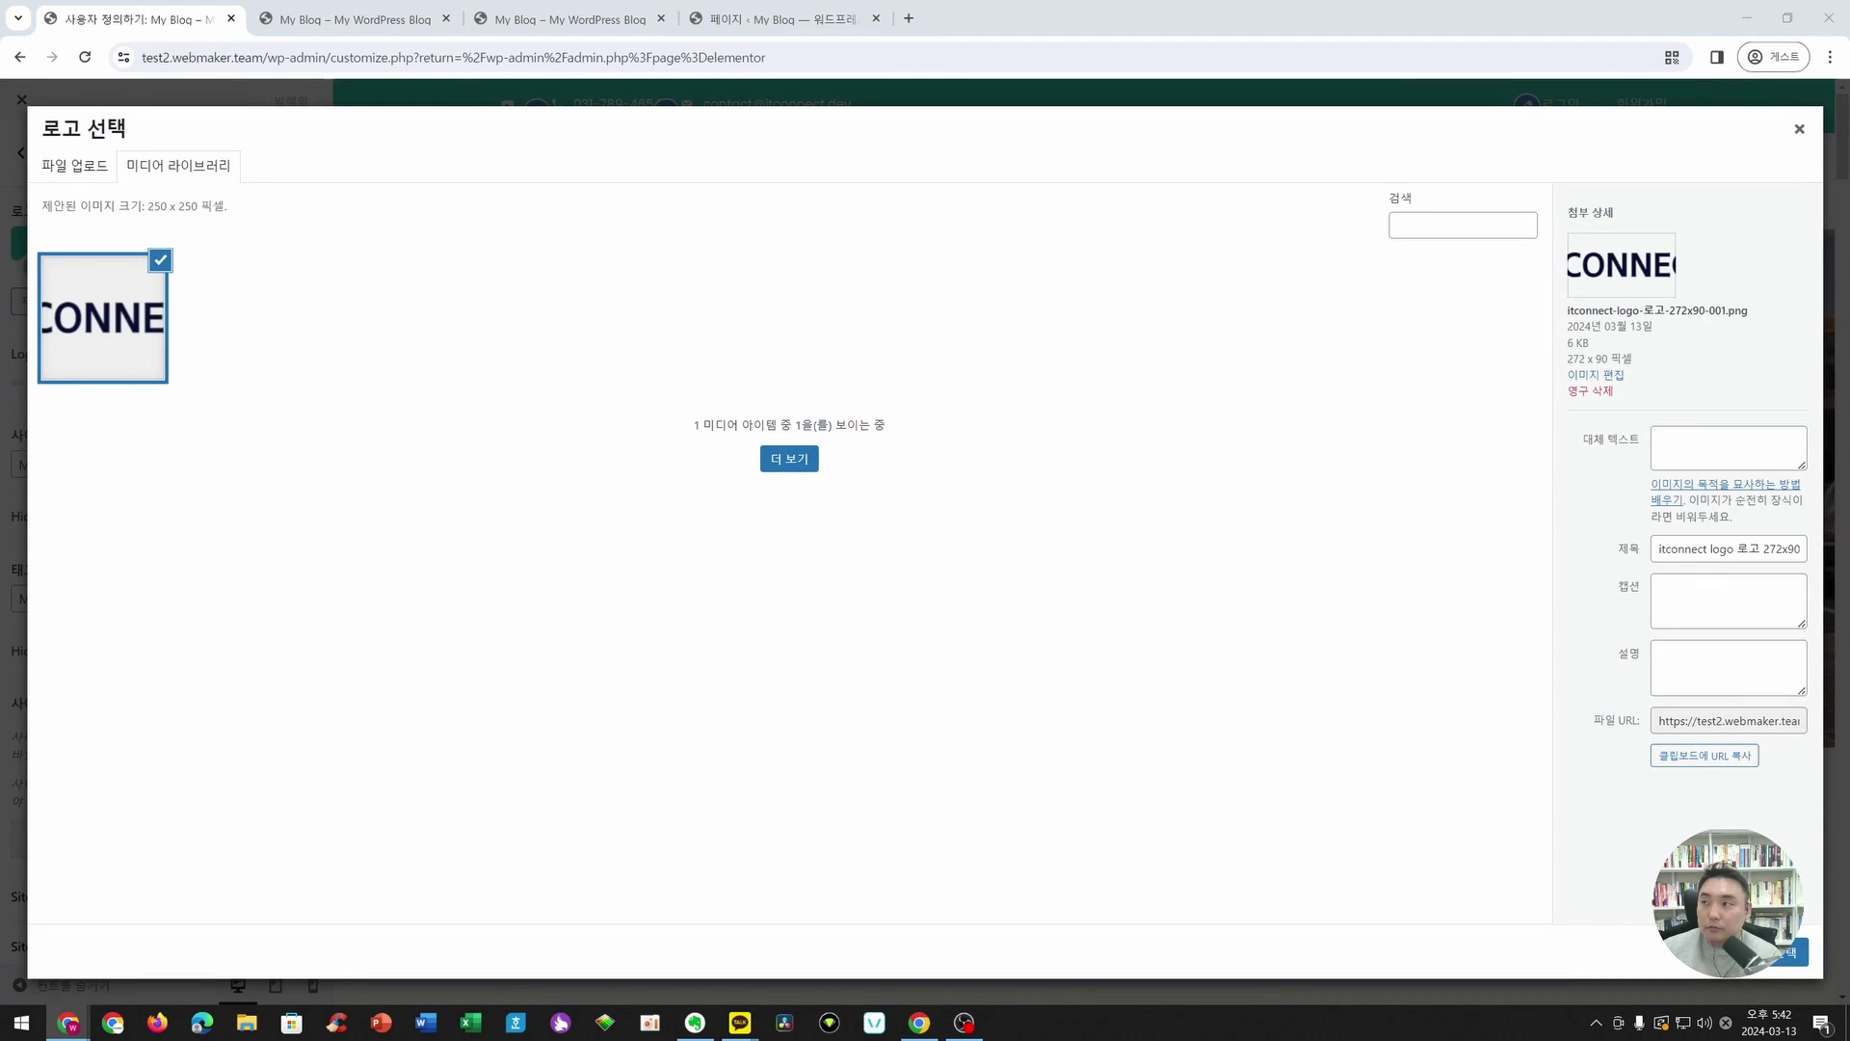
click(1781, 954)
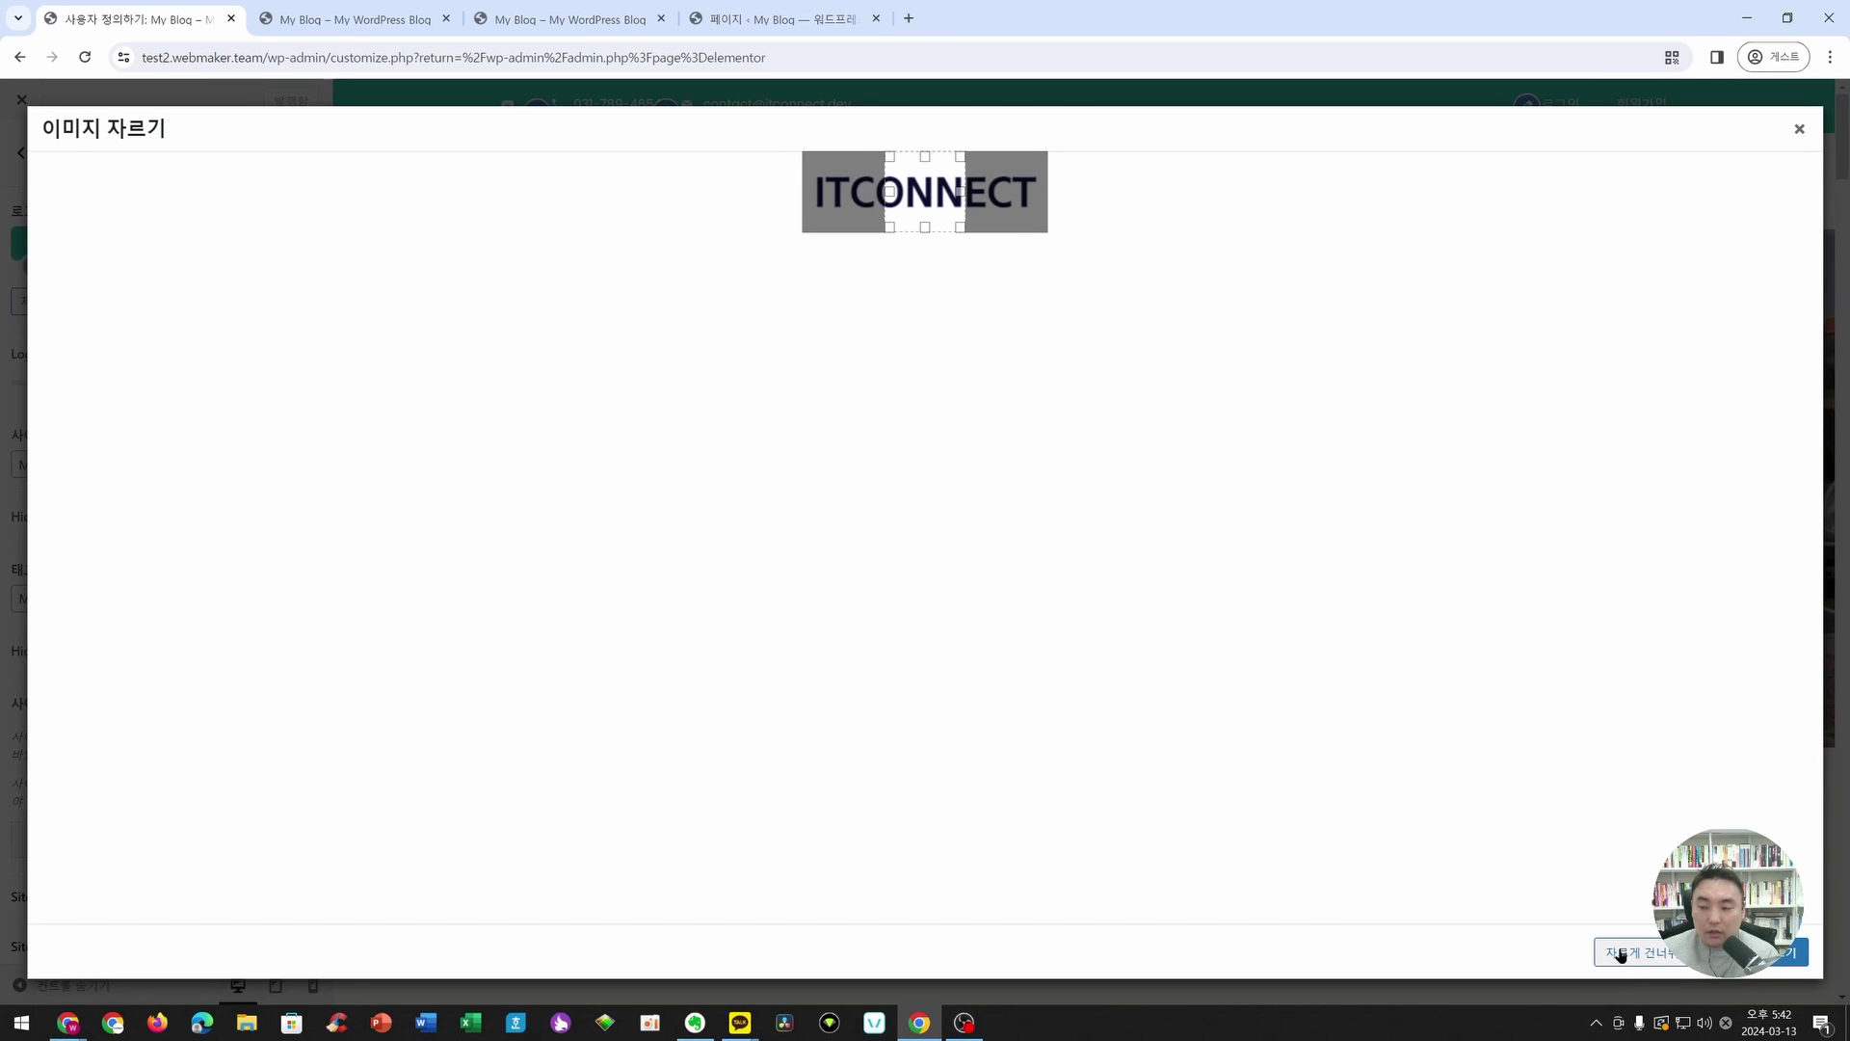
click(1620, 955)
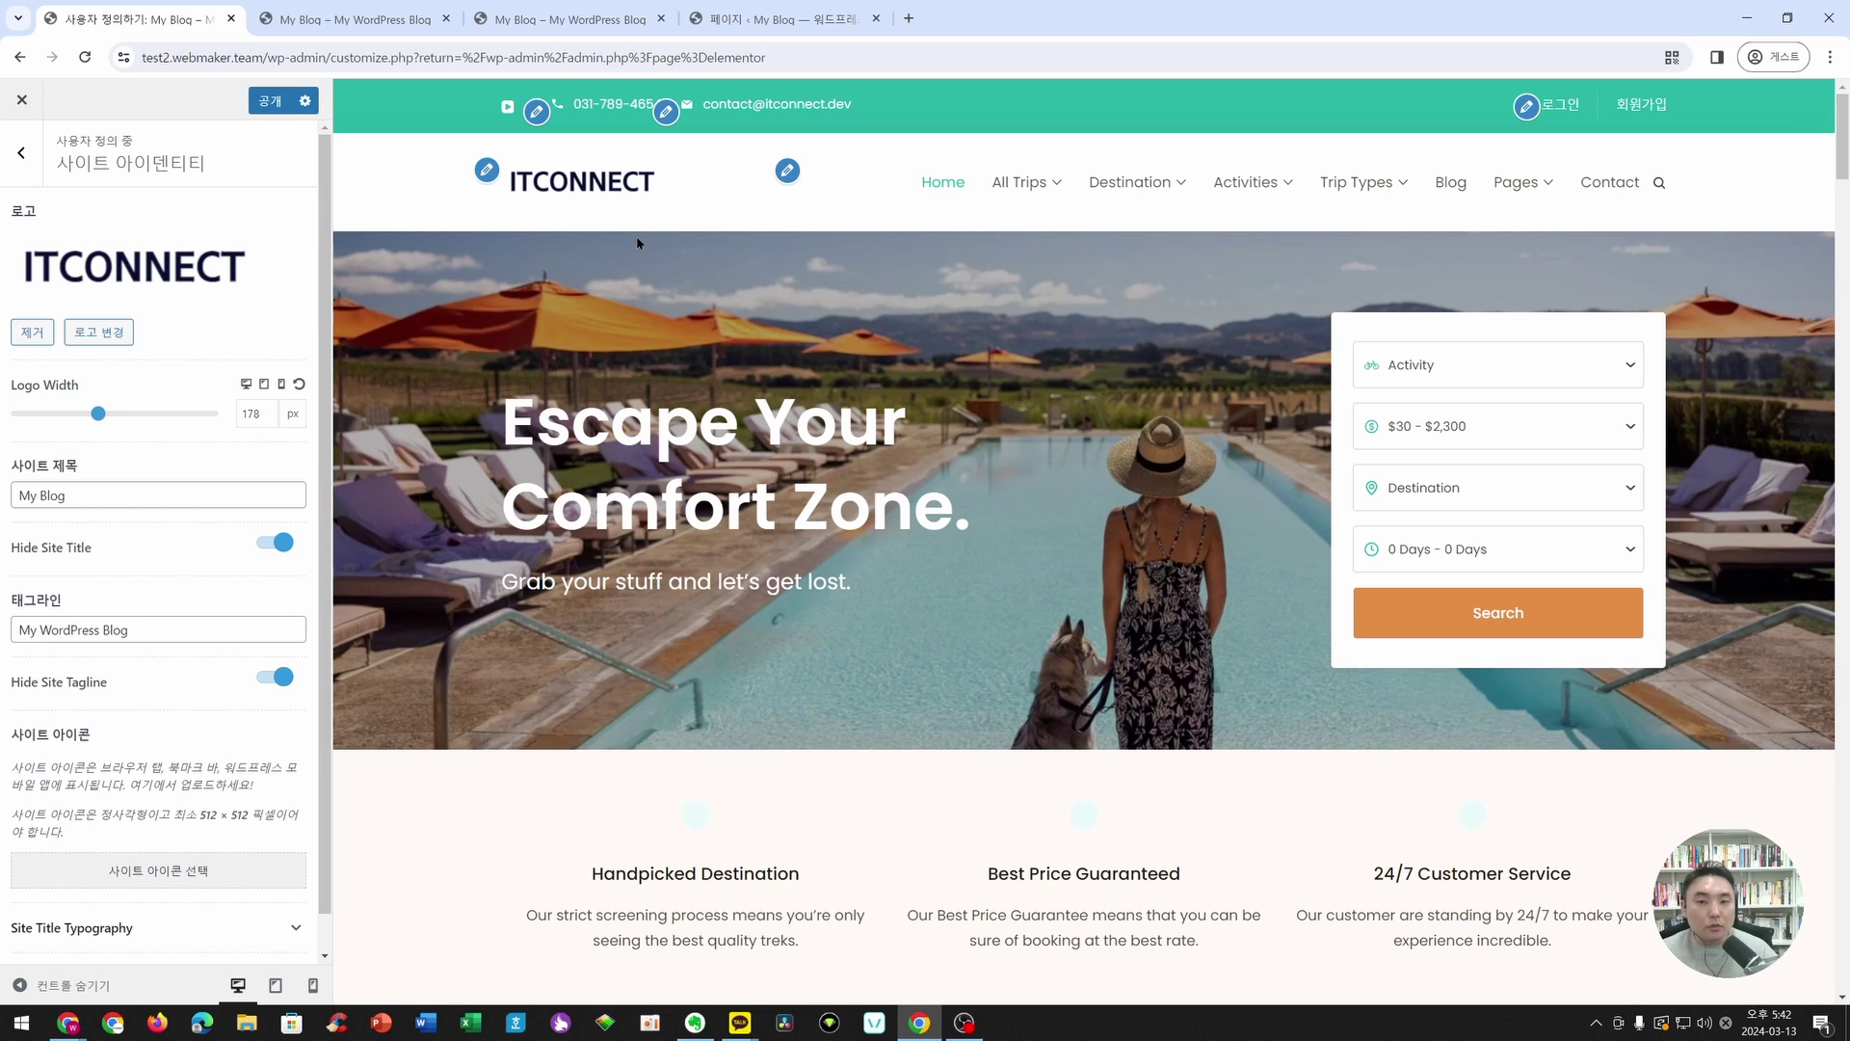
click(784, 175)
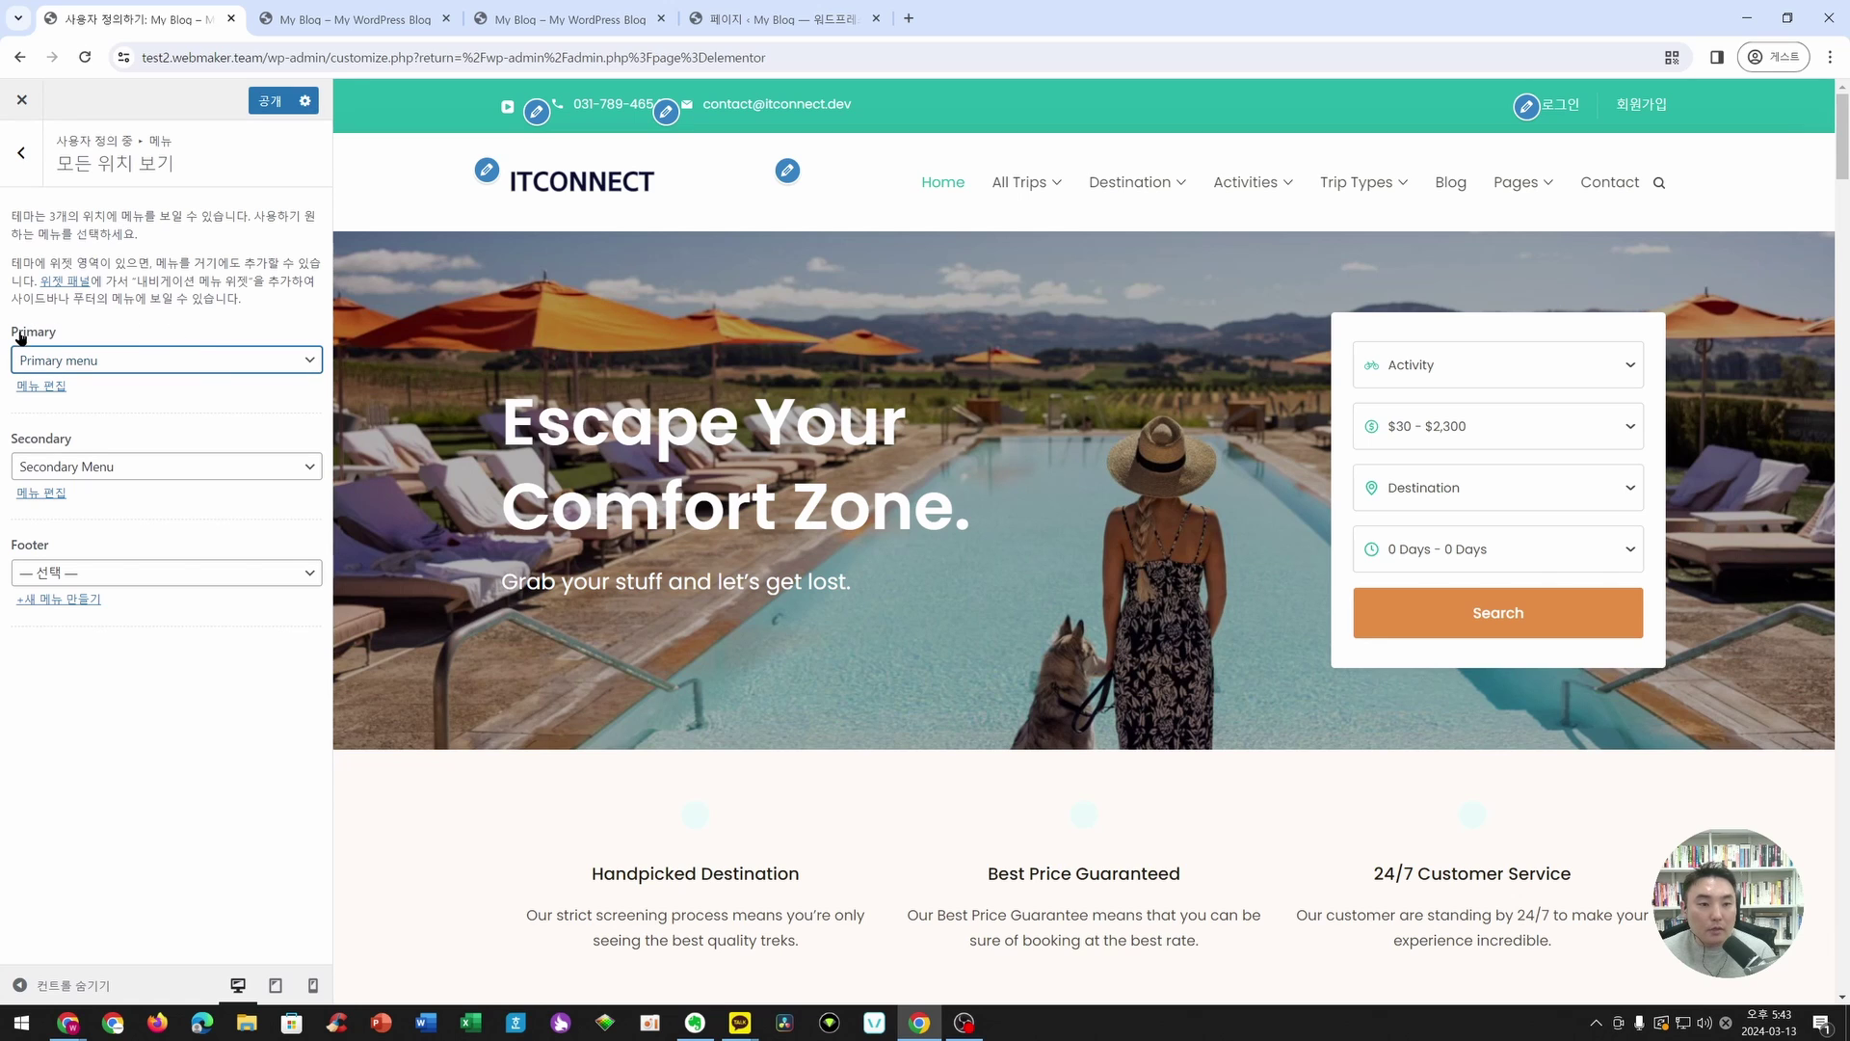
- Delete the Home item from the Primary menu's item list
click(60, 390)
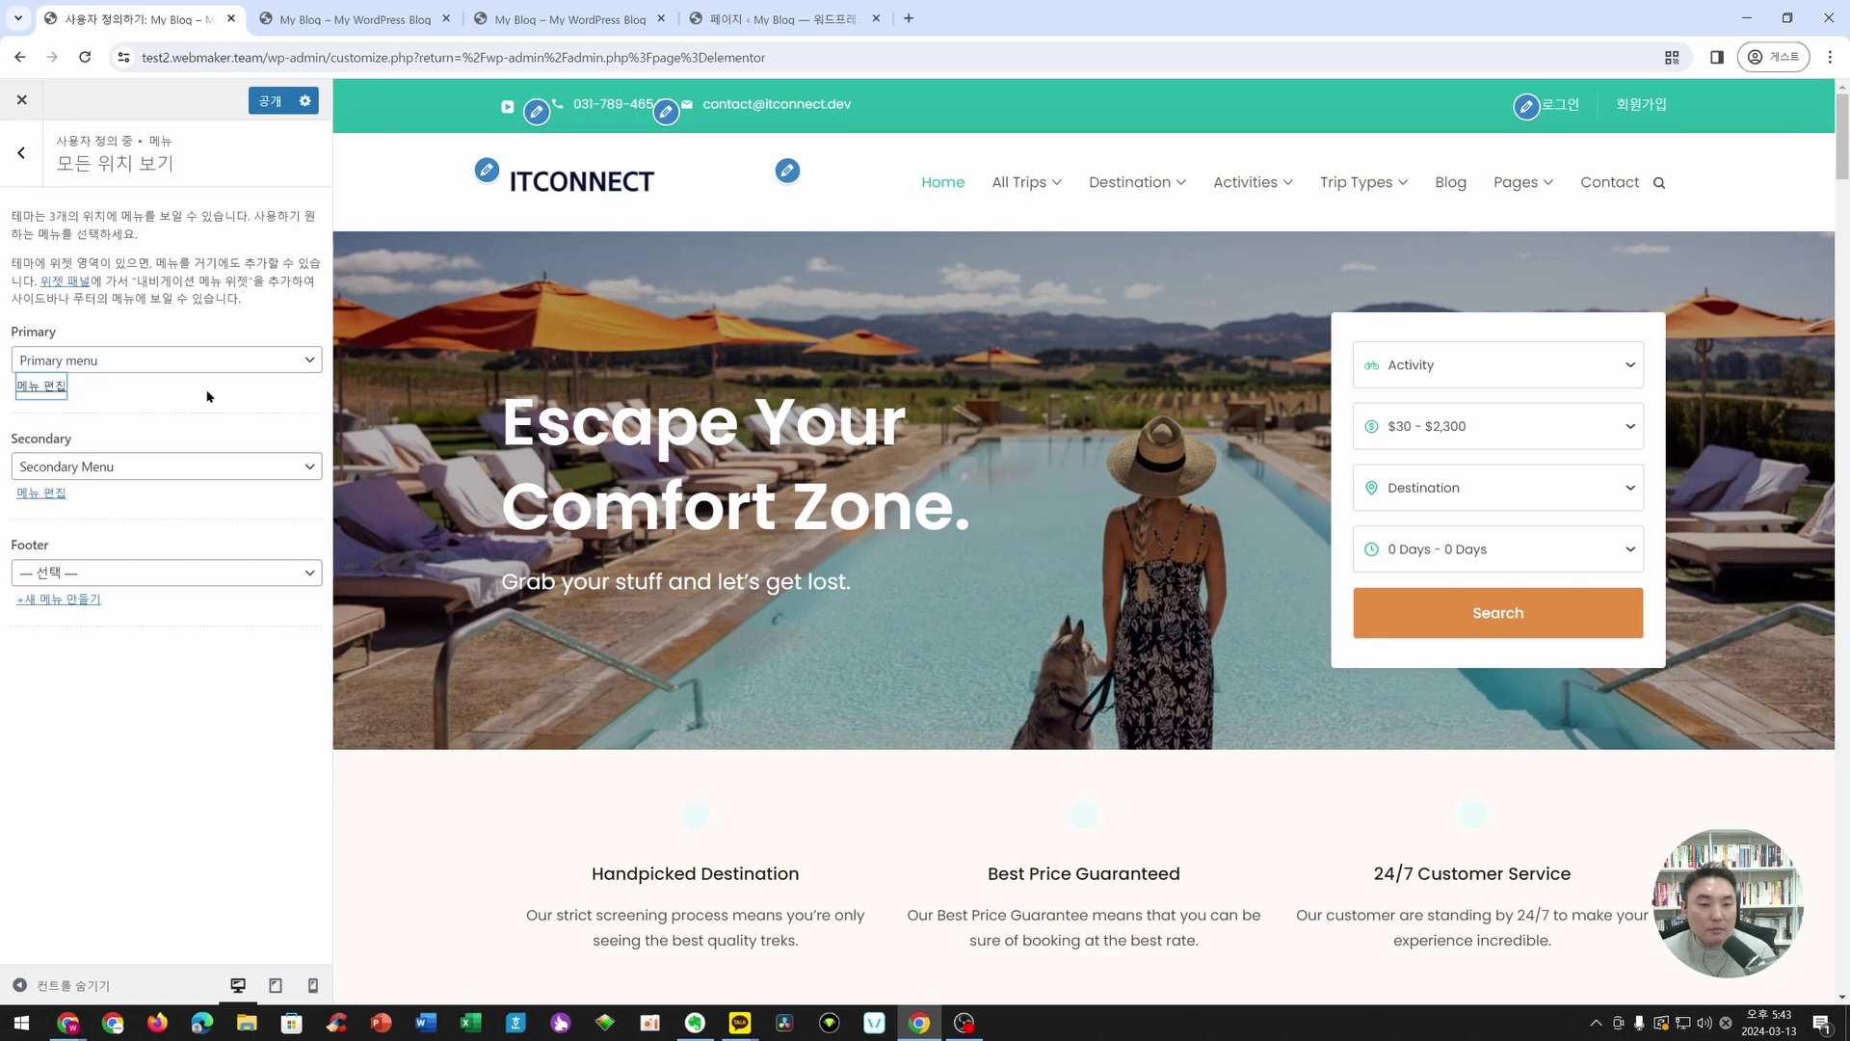
scroll(218, 418, down, 19)
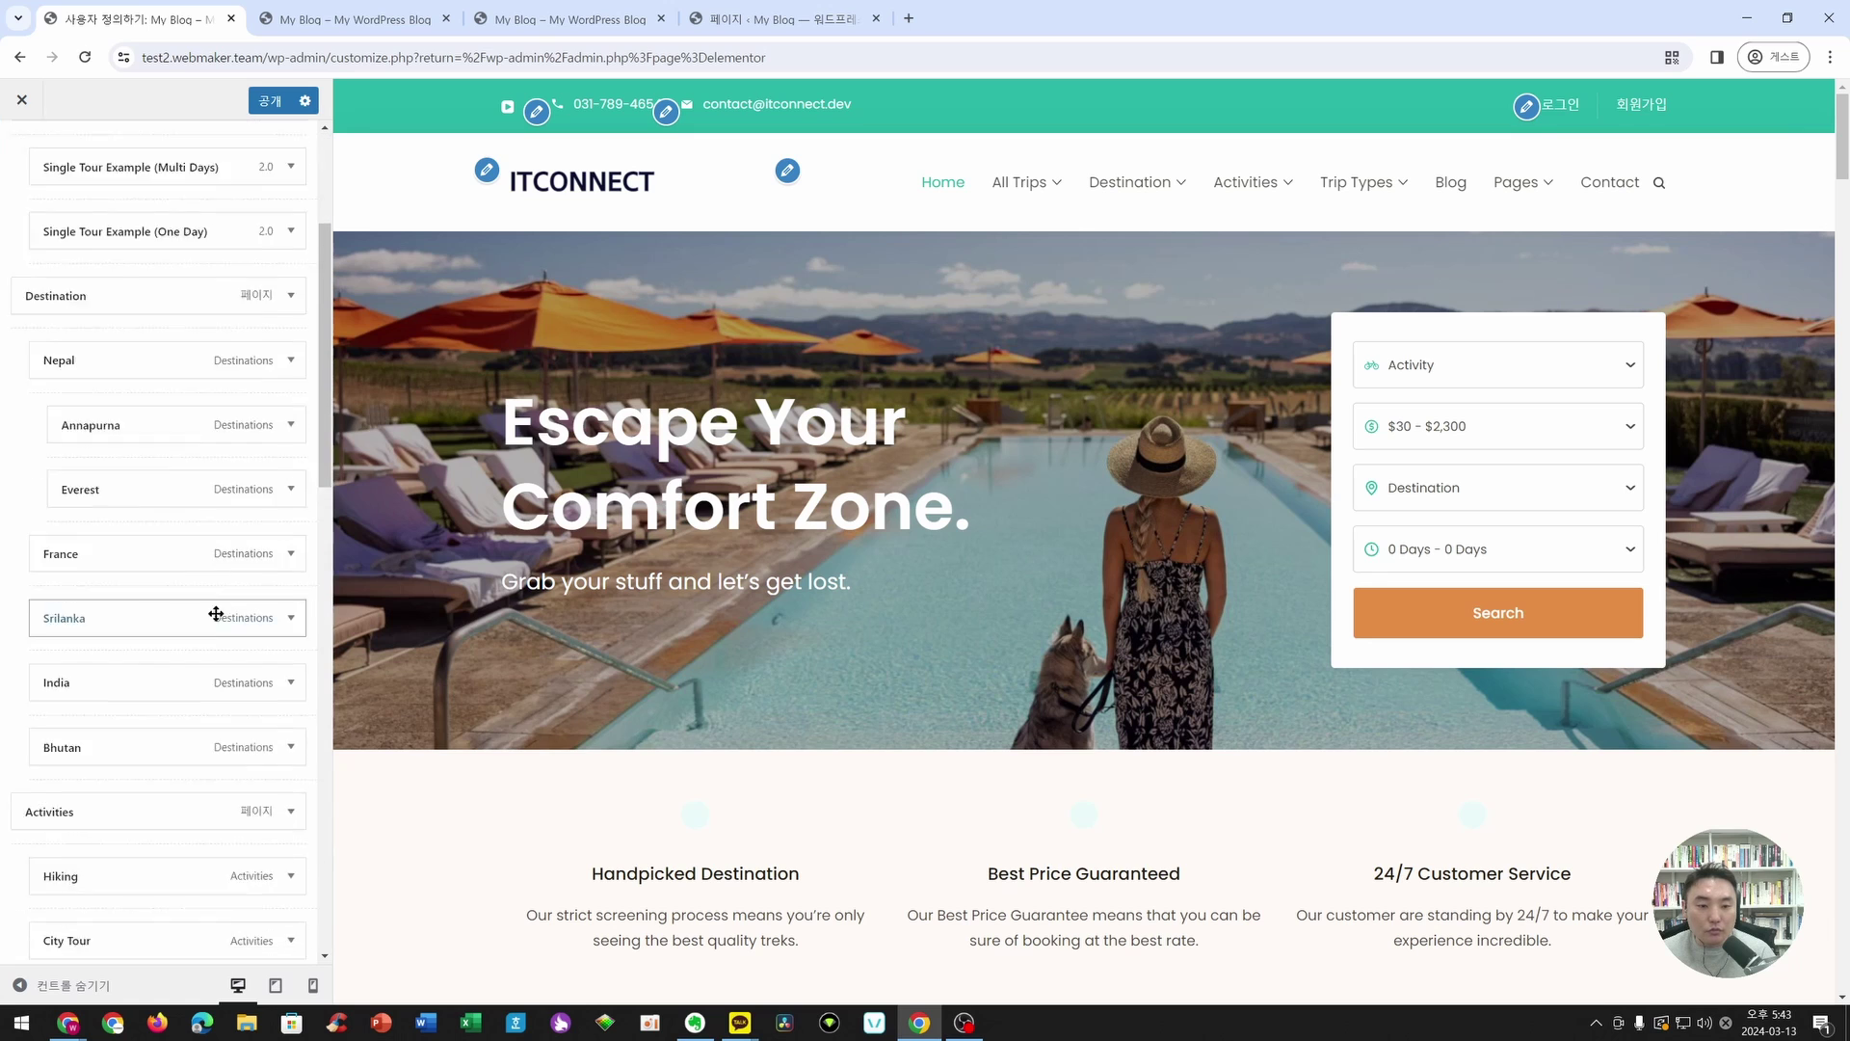
scroll(216, 620, up, 19)
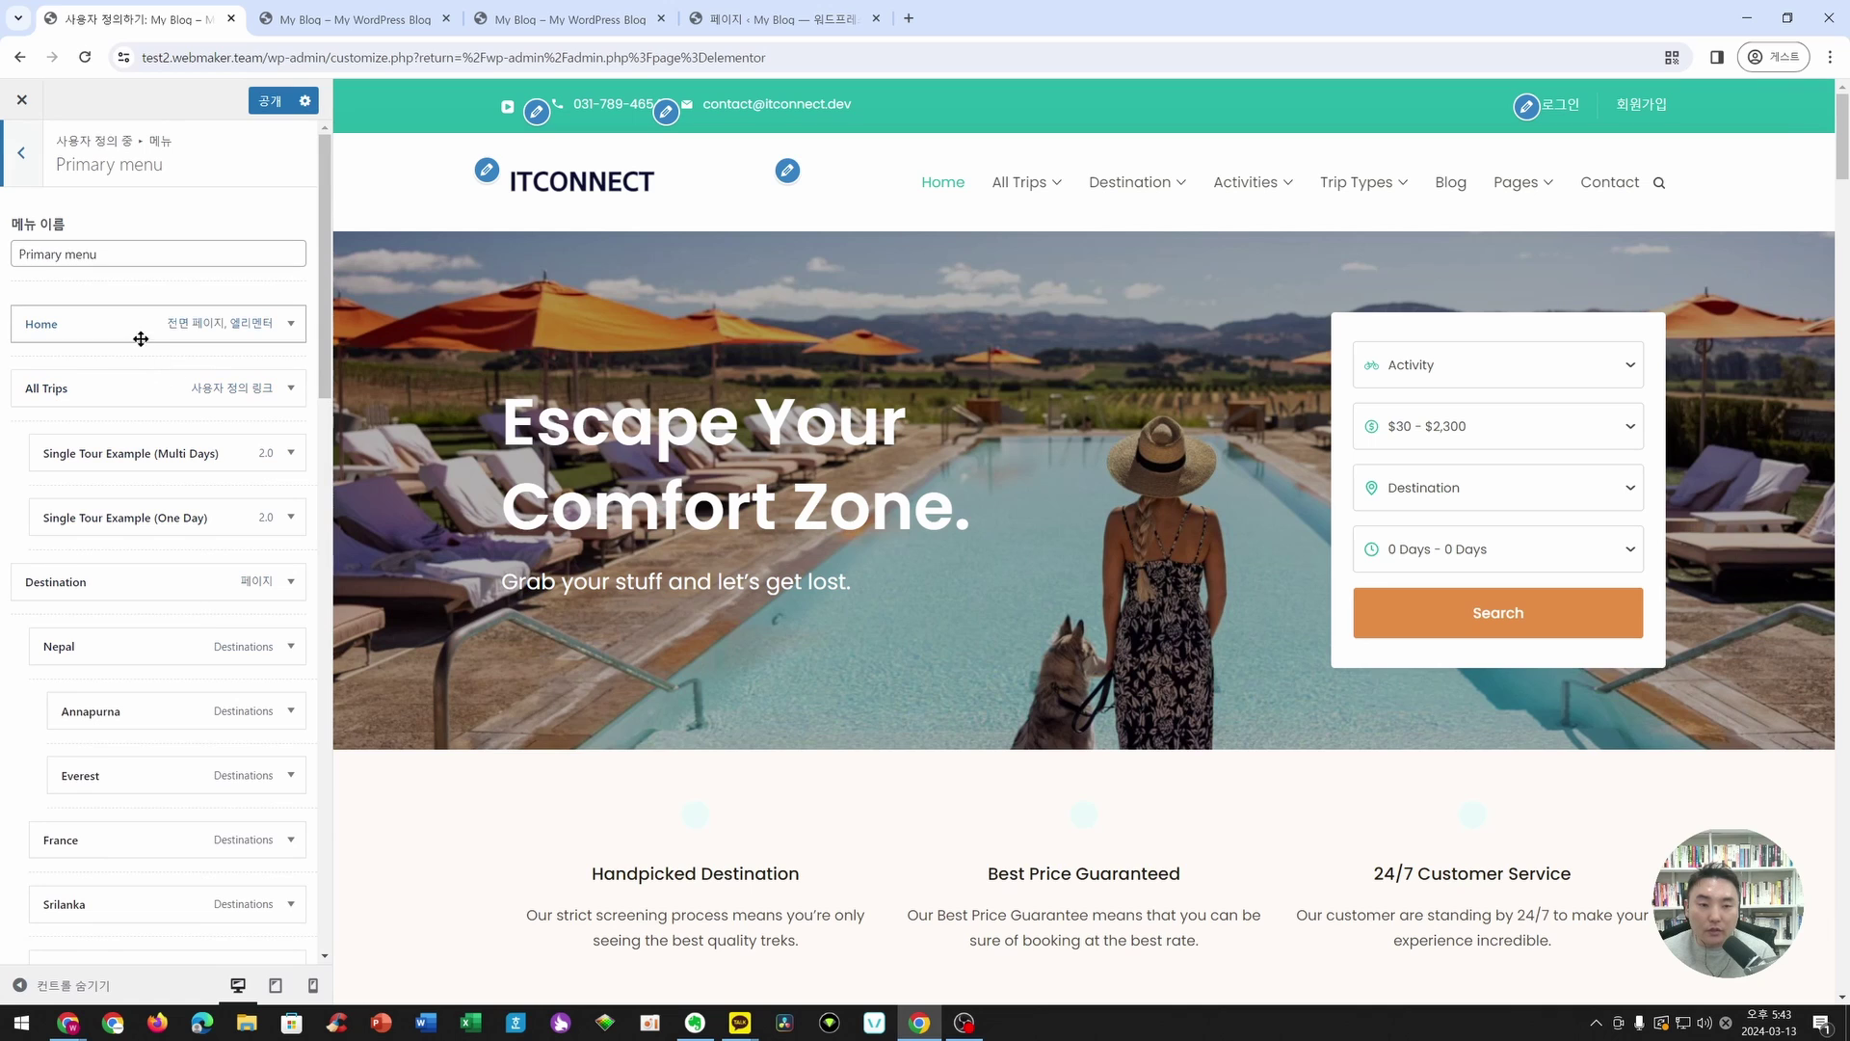
click(292, 325)
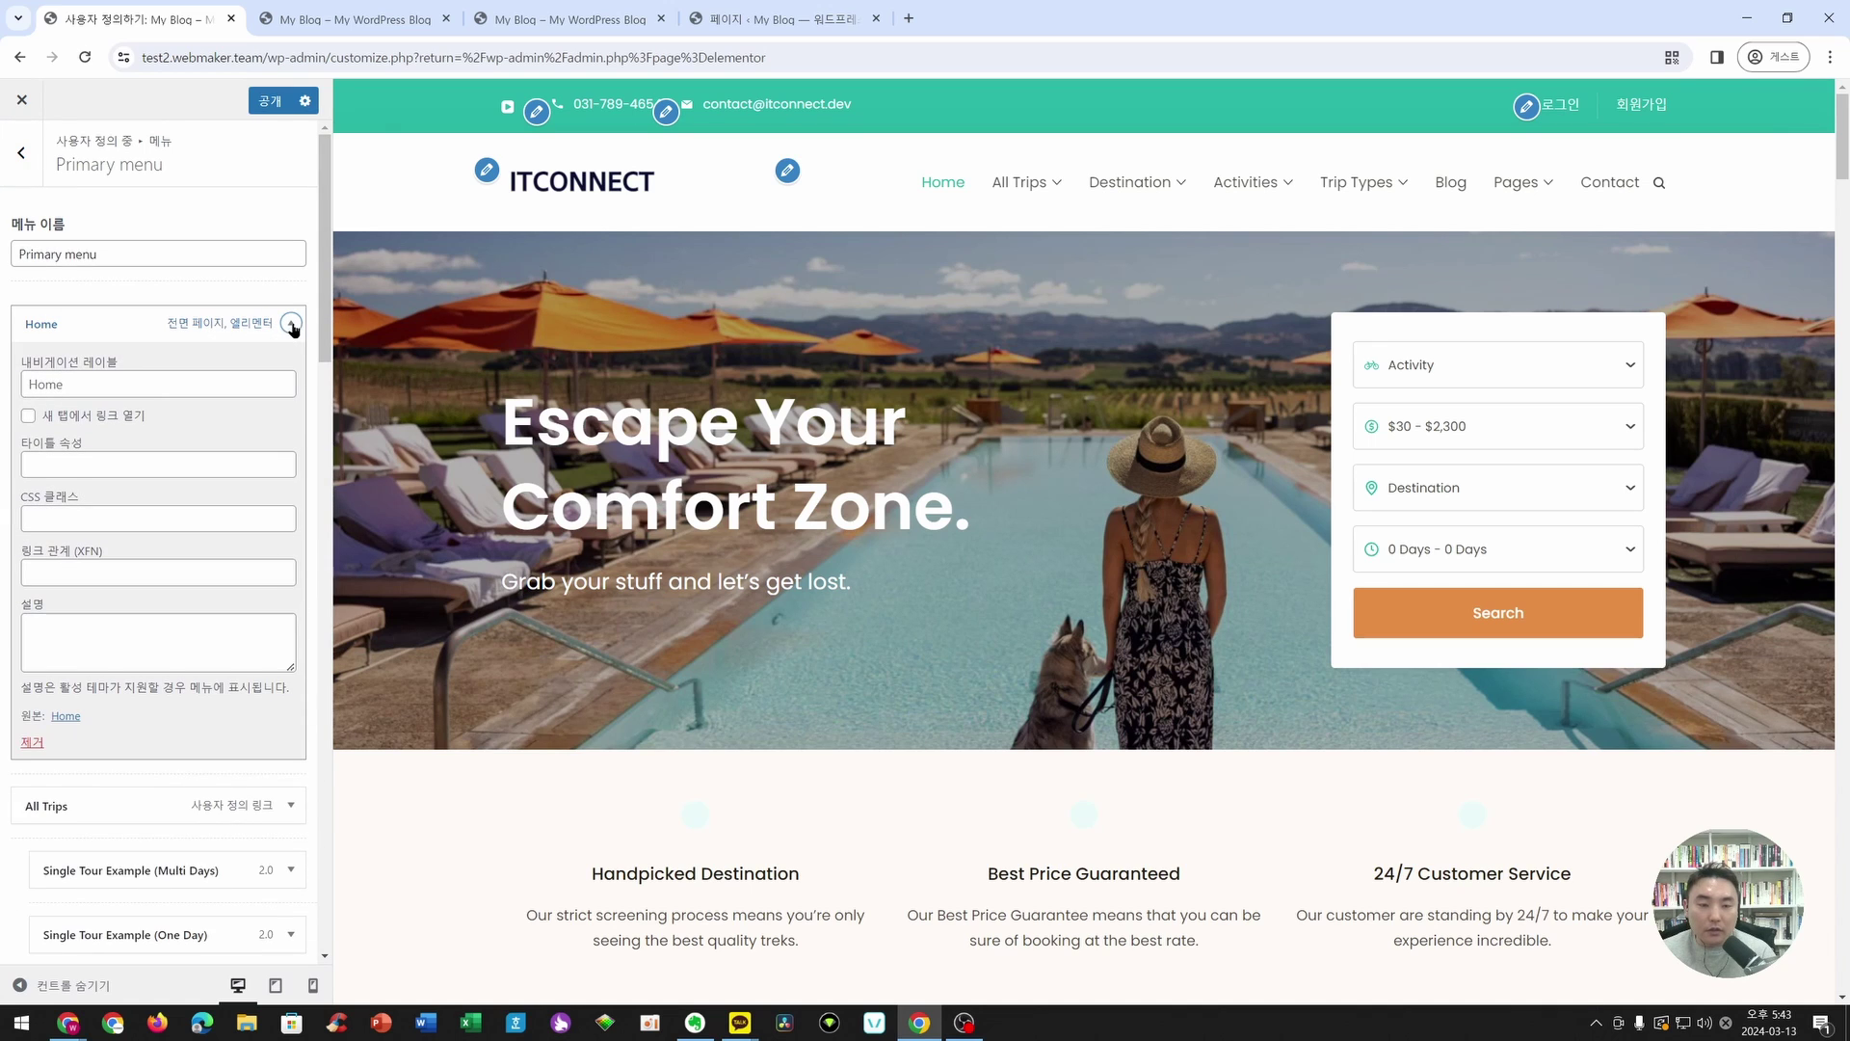
click(292, 325)
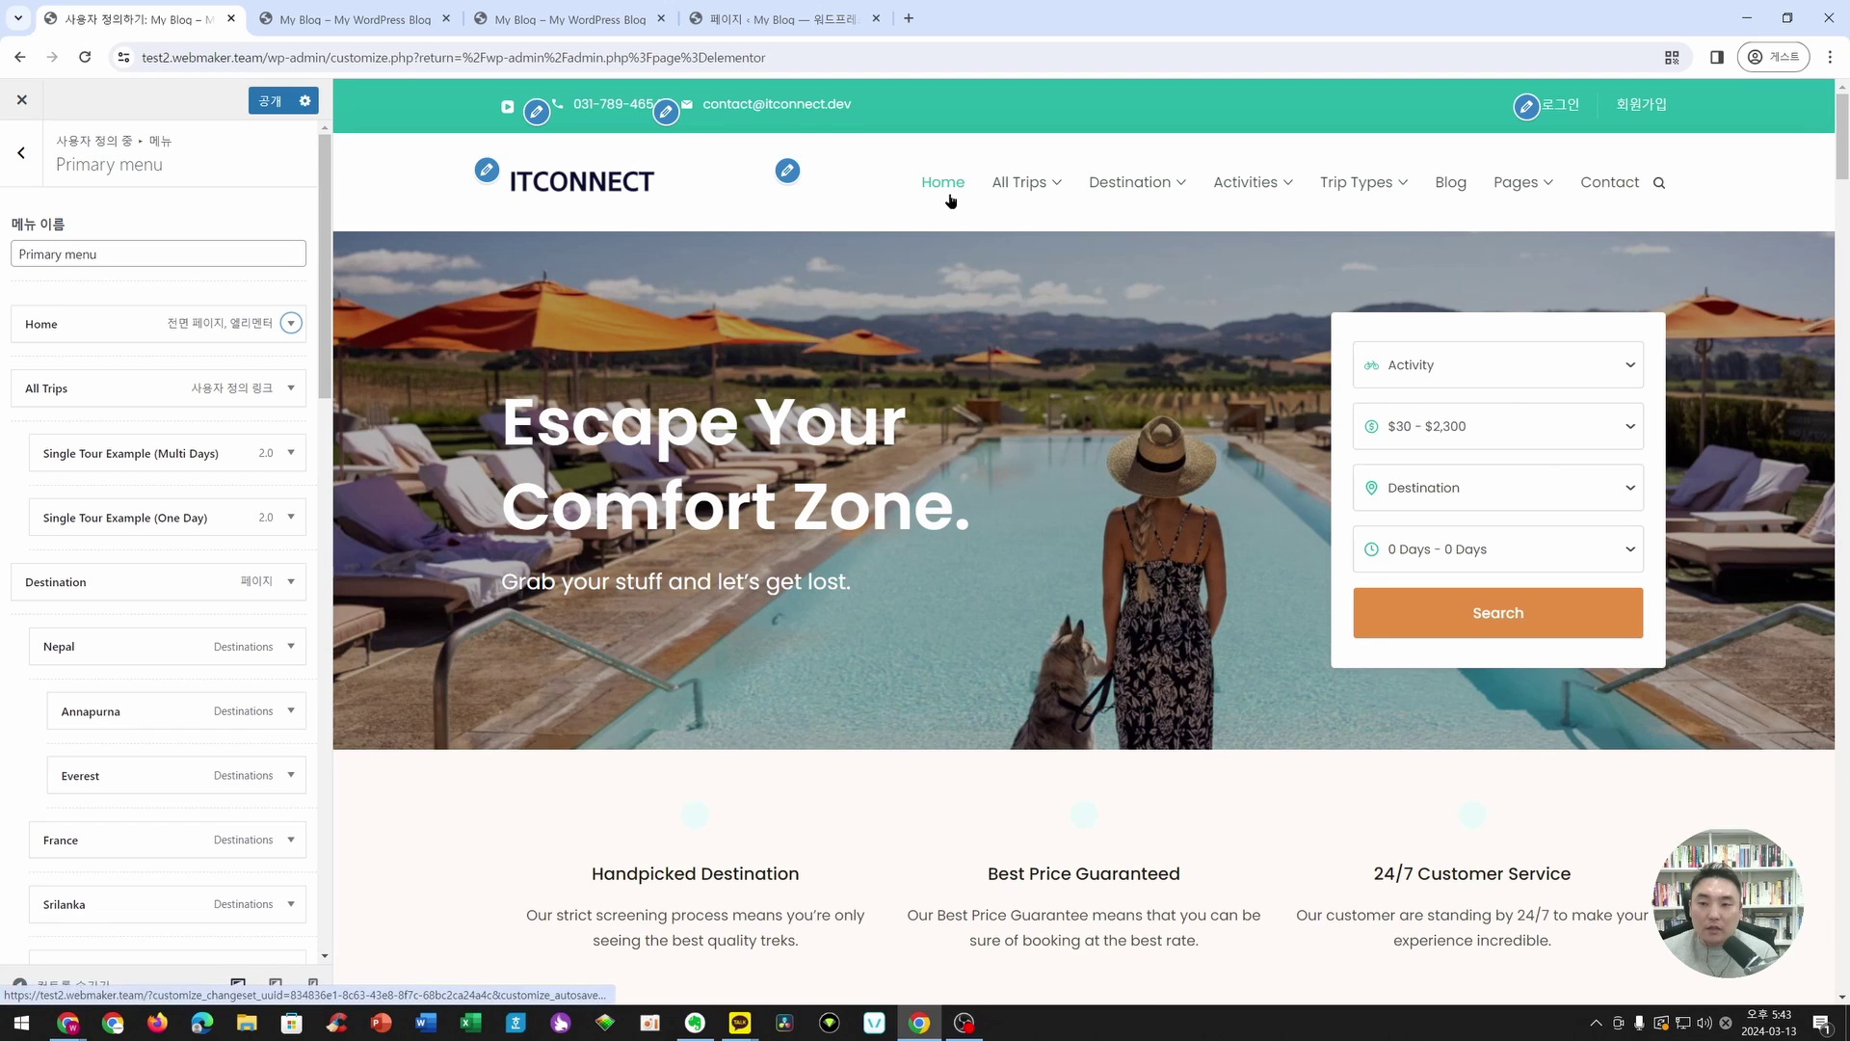
click(290, 325)
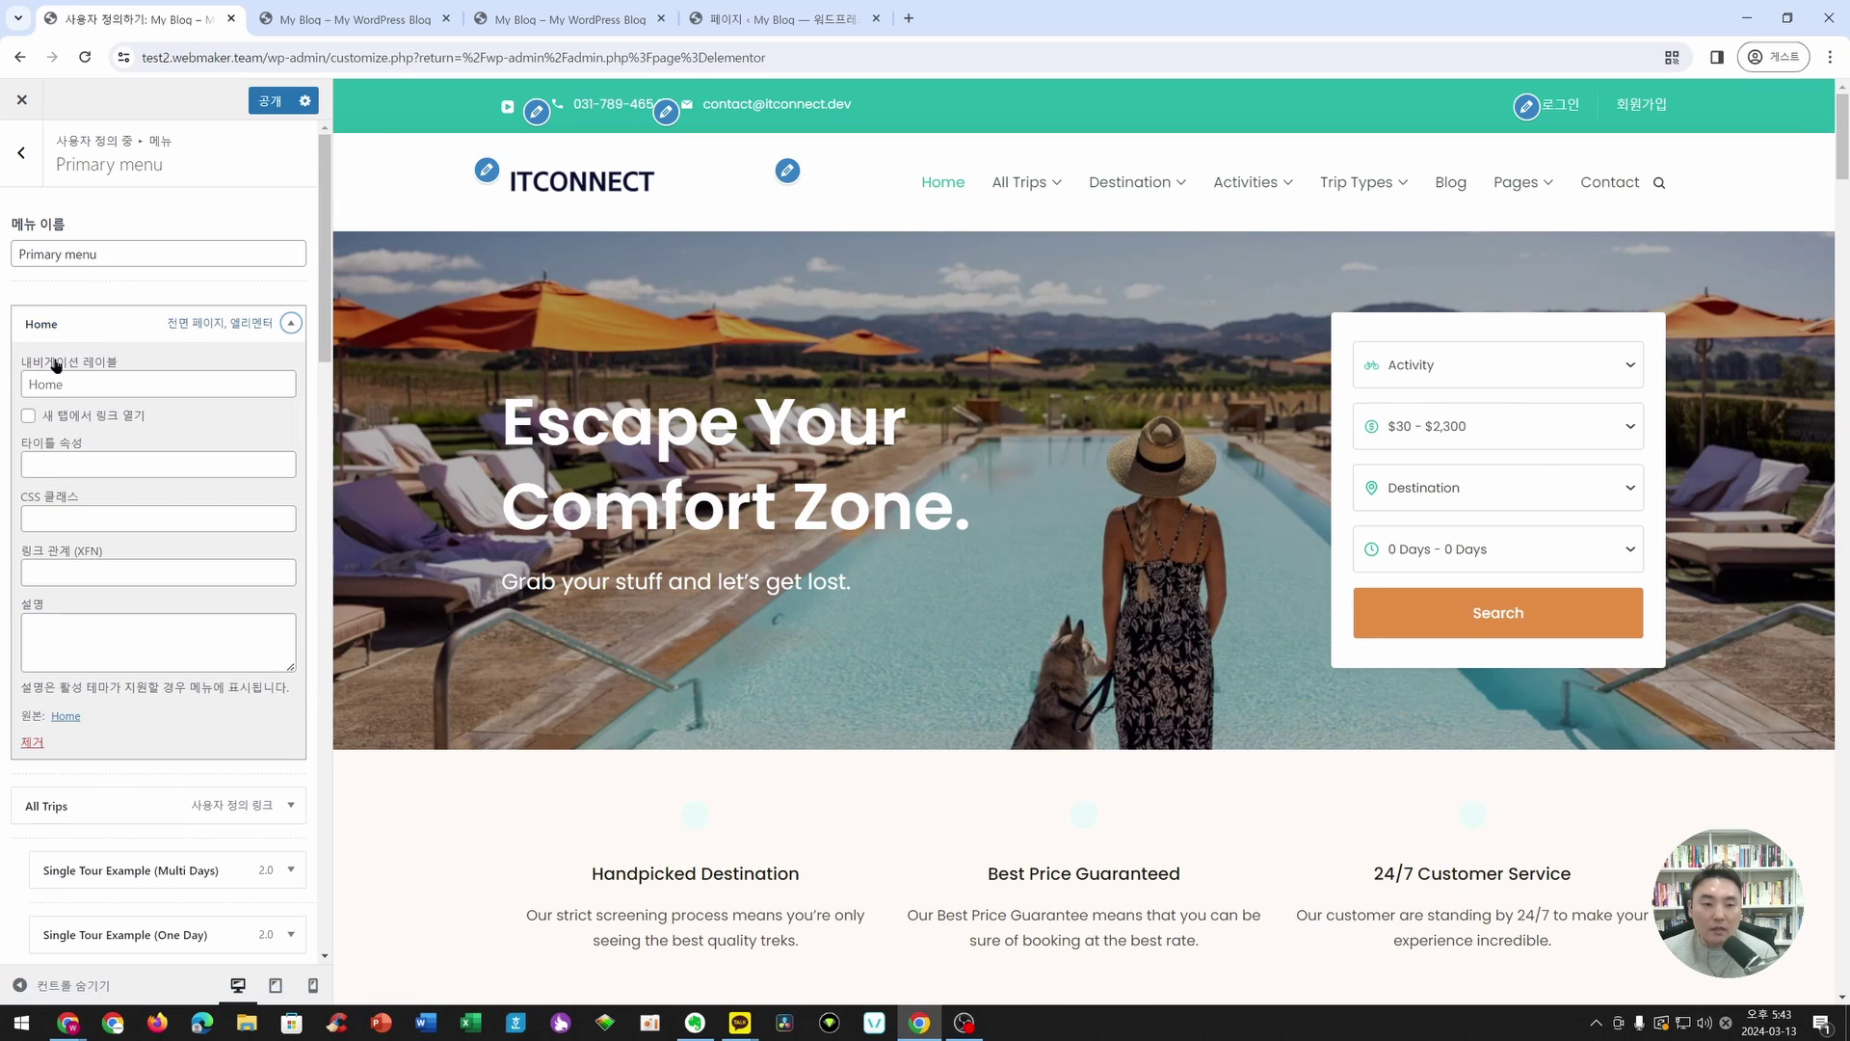
click(32, 742)
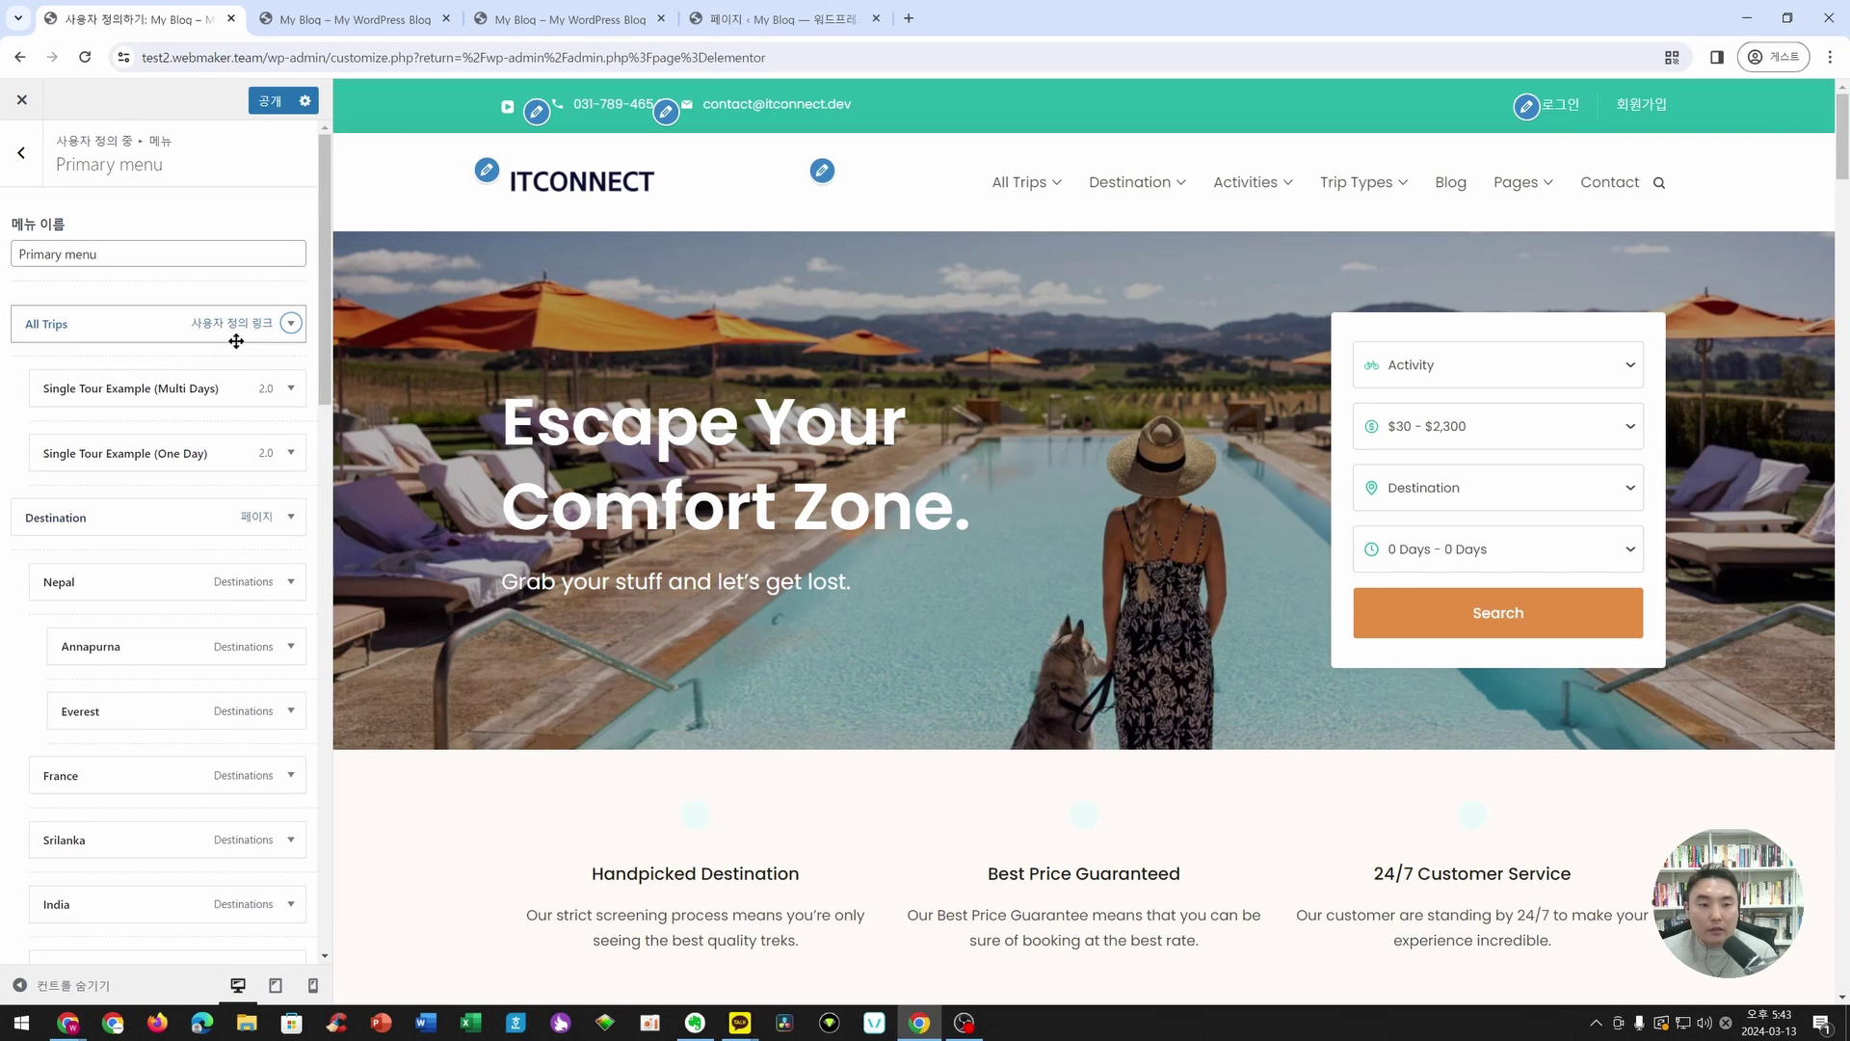
scroll(98, 527, down, 6)
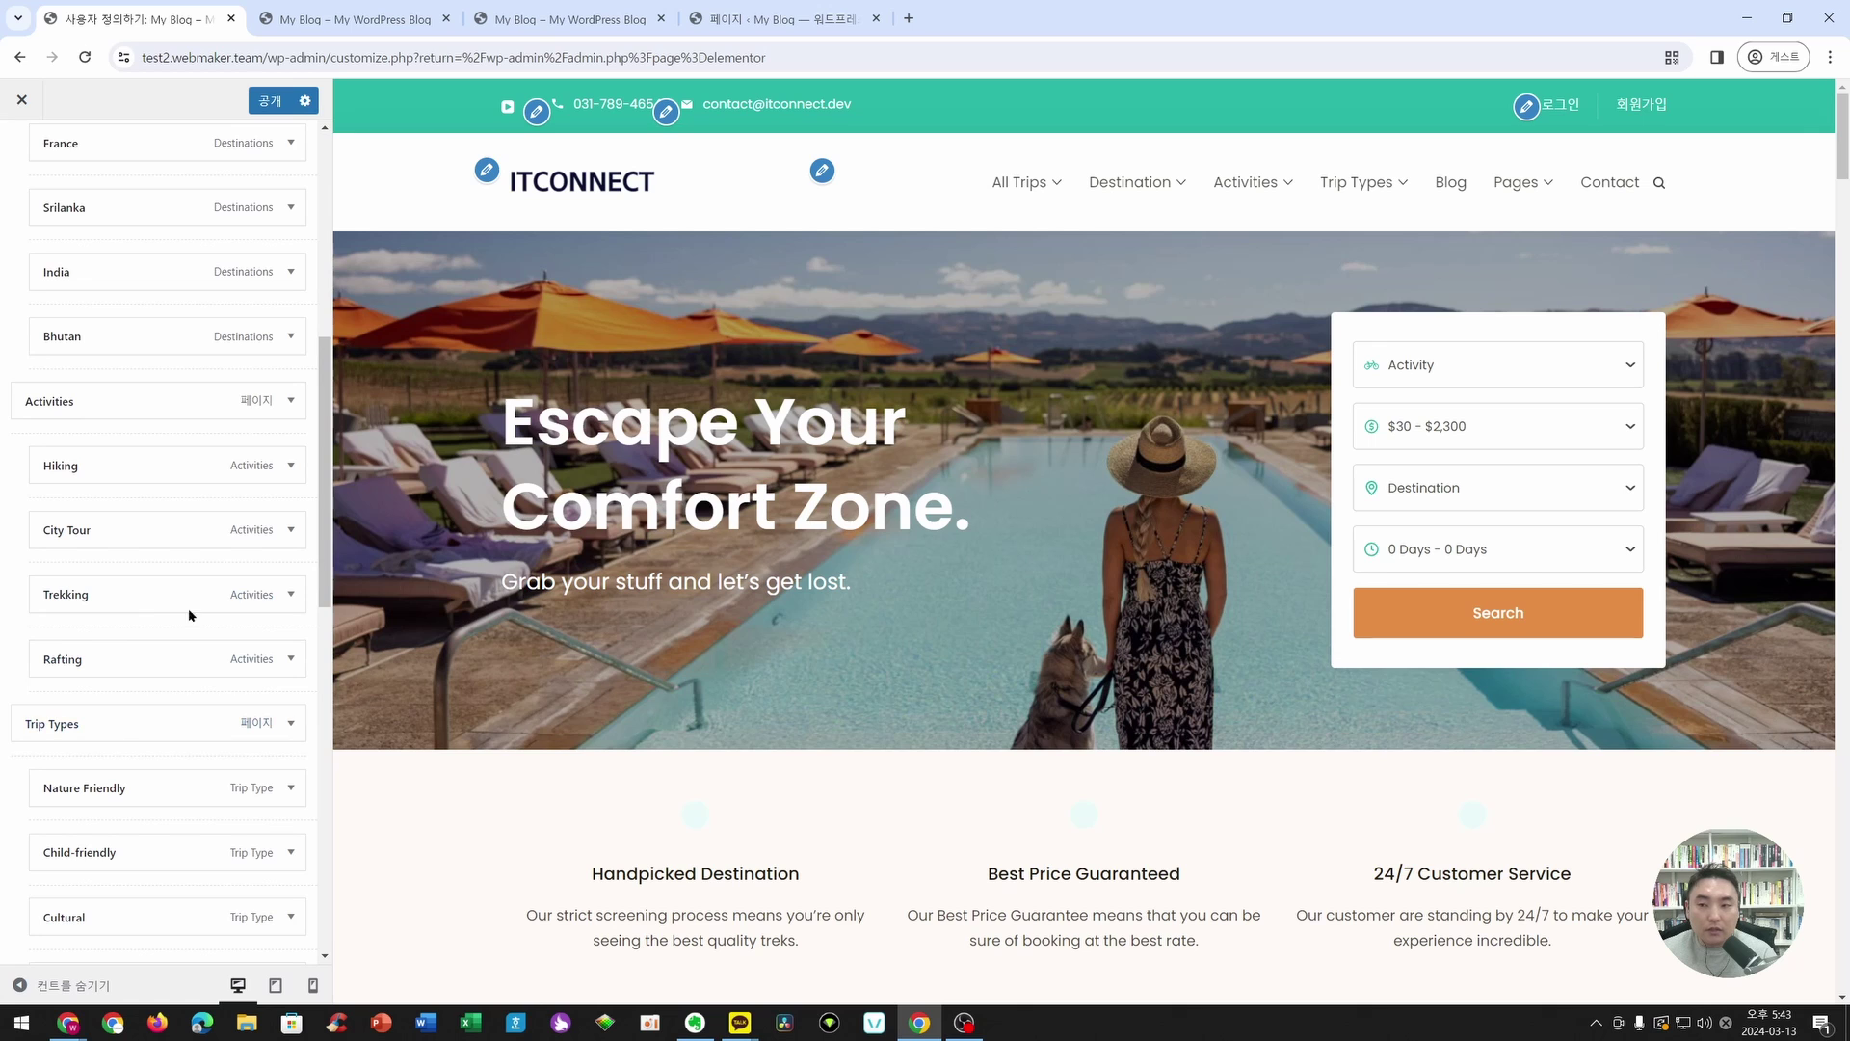
scroll(158, 414, up, 2)
scroll(158, 414, up, 7)
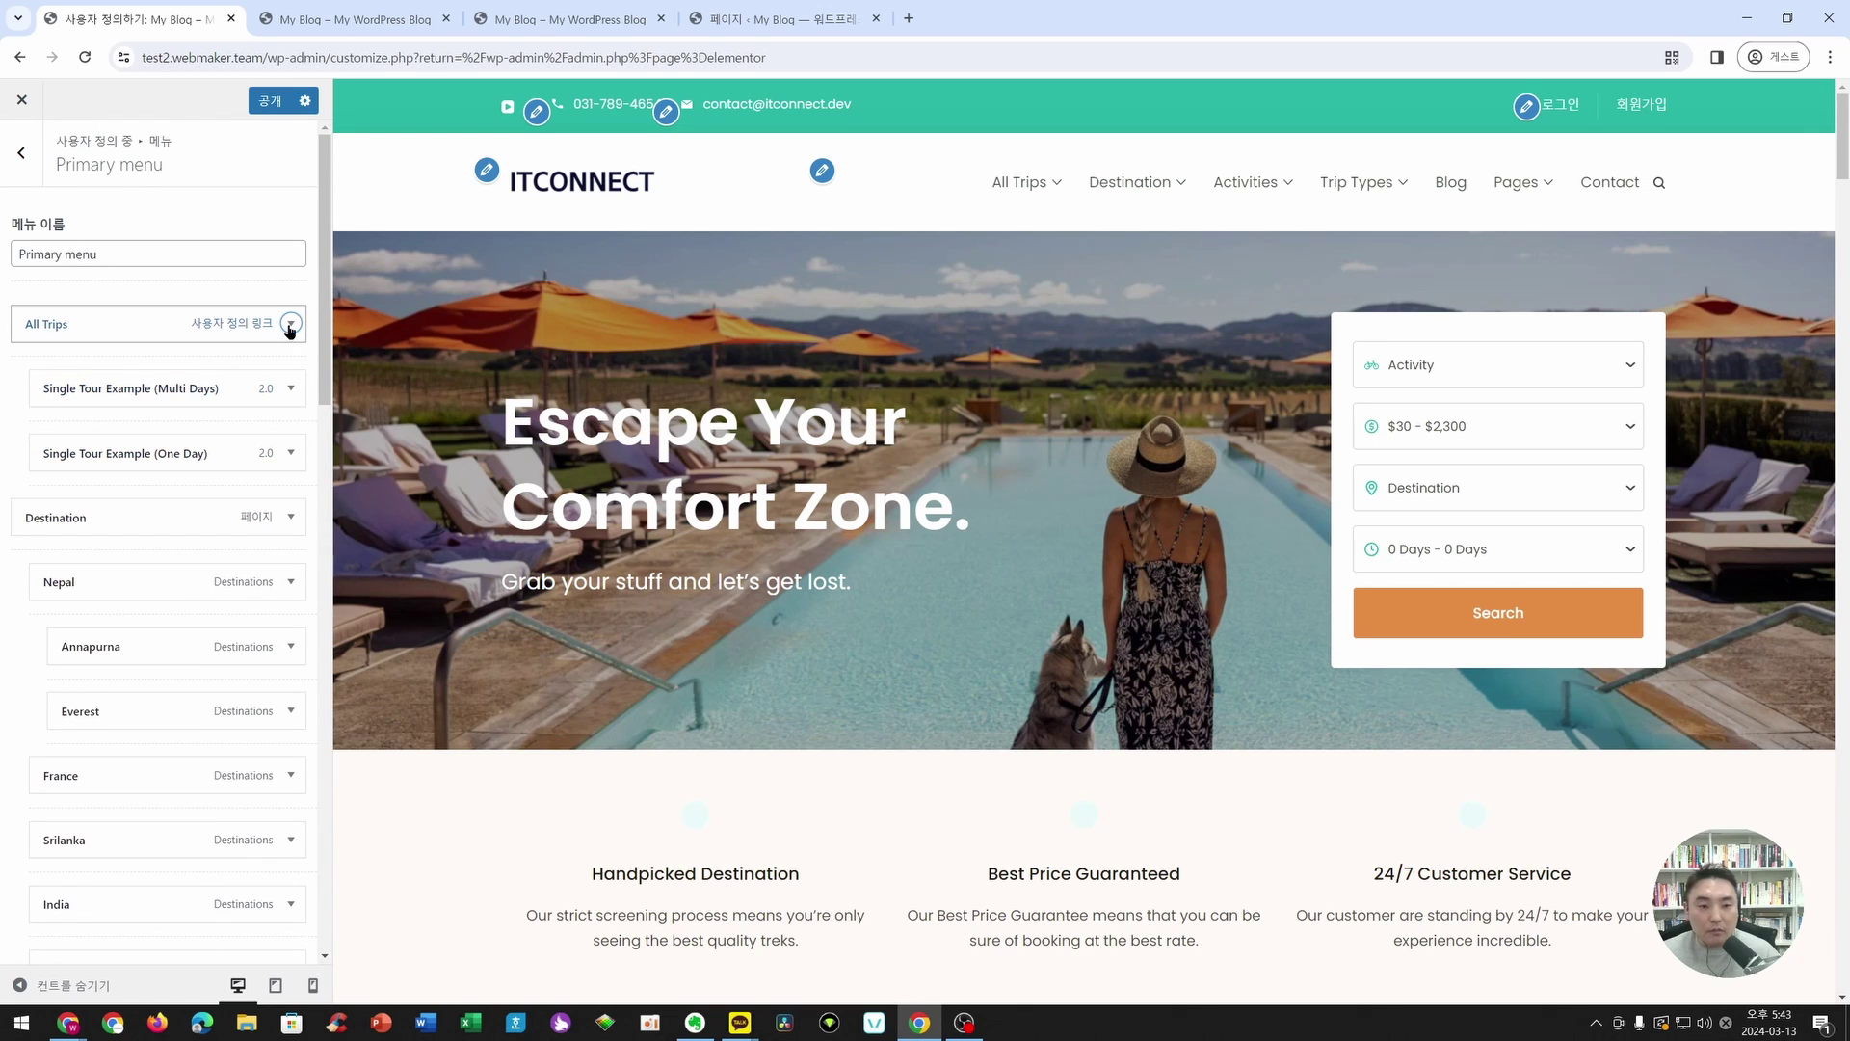
- Relabel All Trips to 전체여행상품 and Destination to 여행지 in the Primary menu
click(290, 323)
triple_click(112, 431)
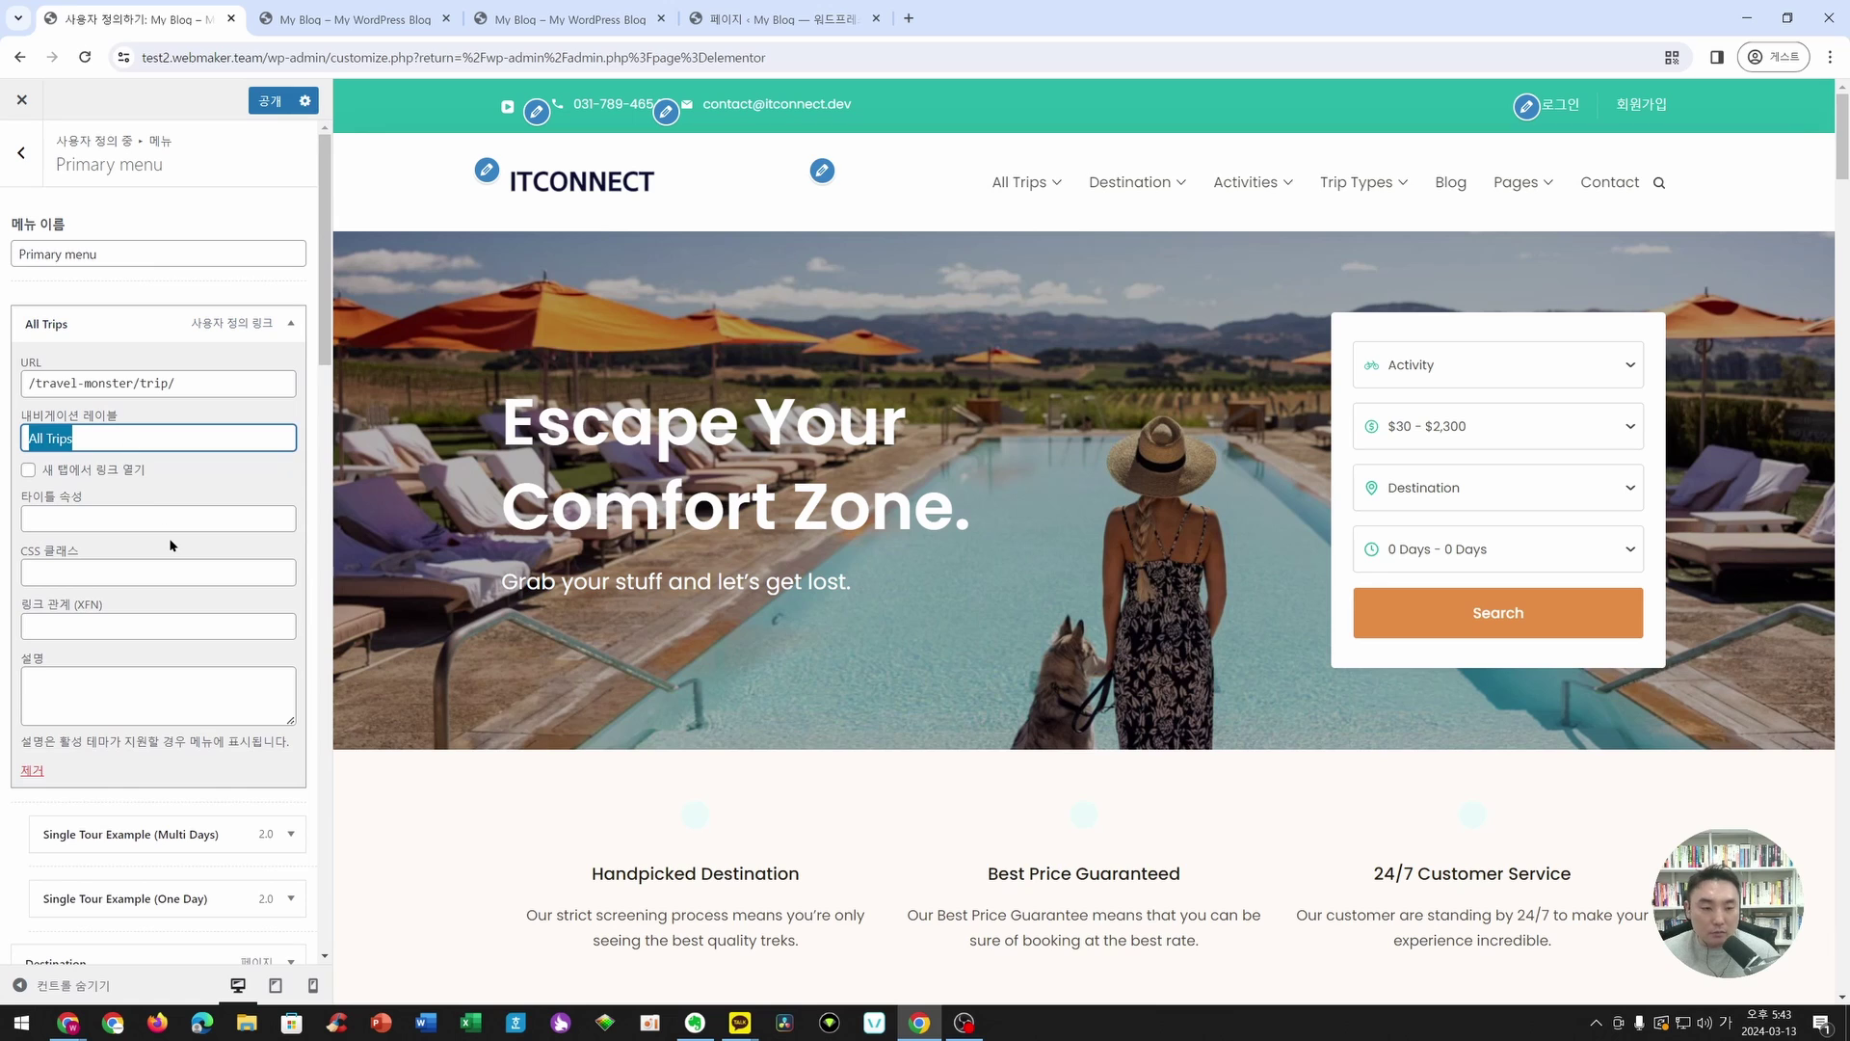
key(BackSpace)
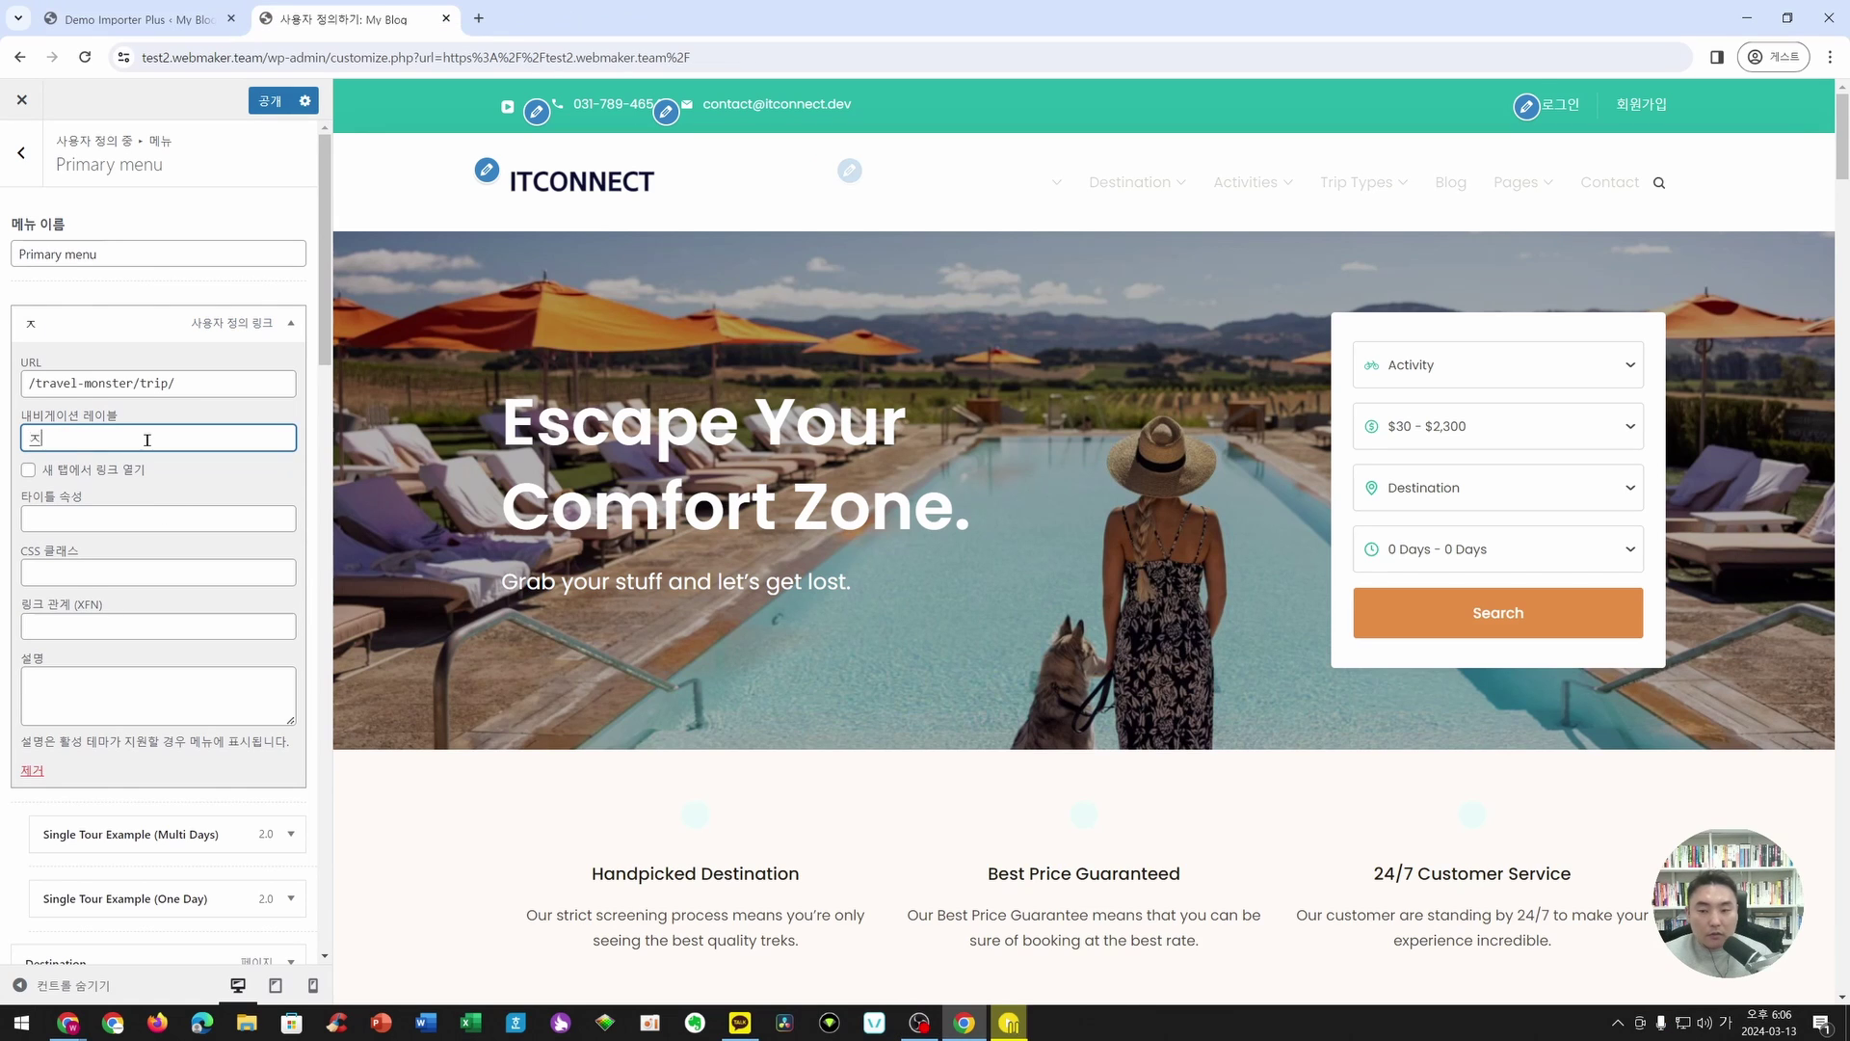
text(전체)
text(여행상푸)
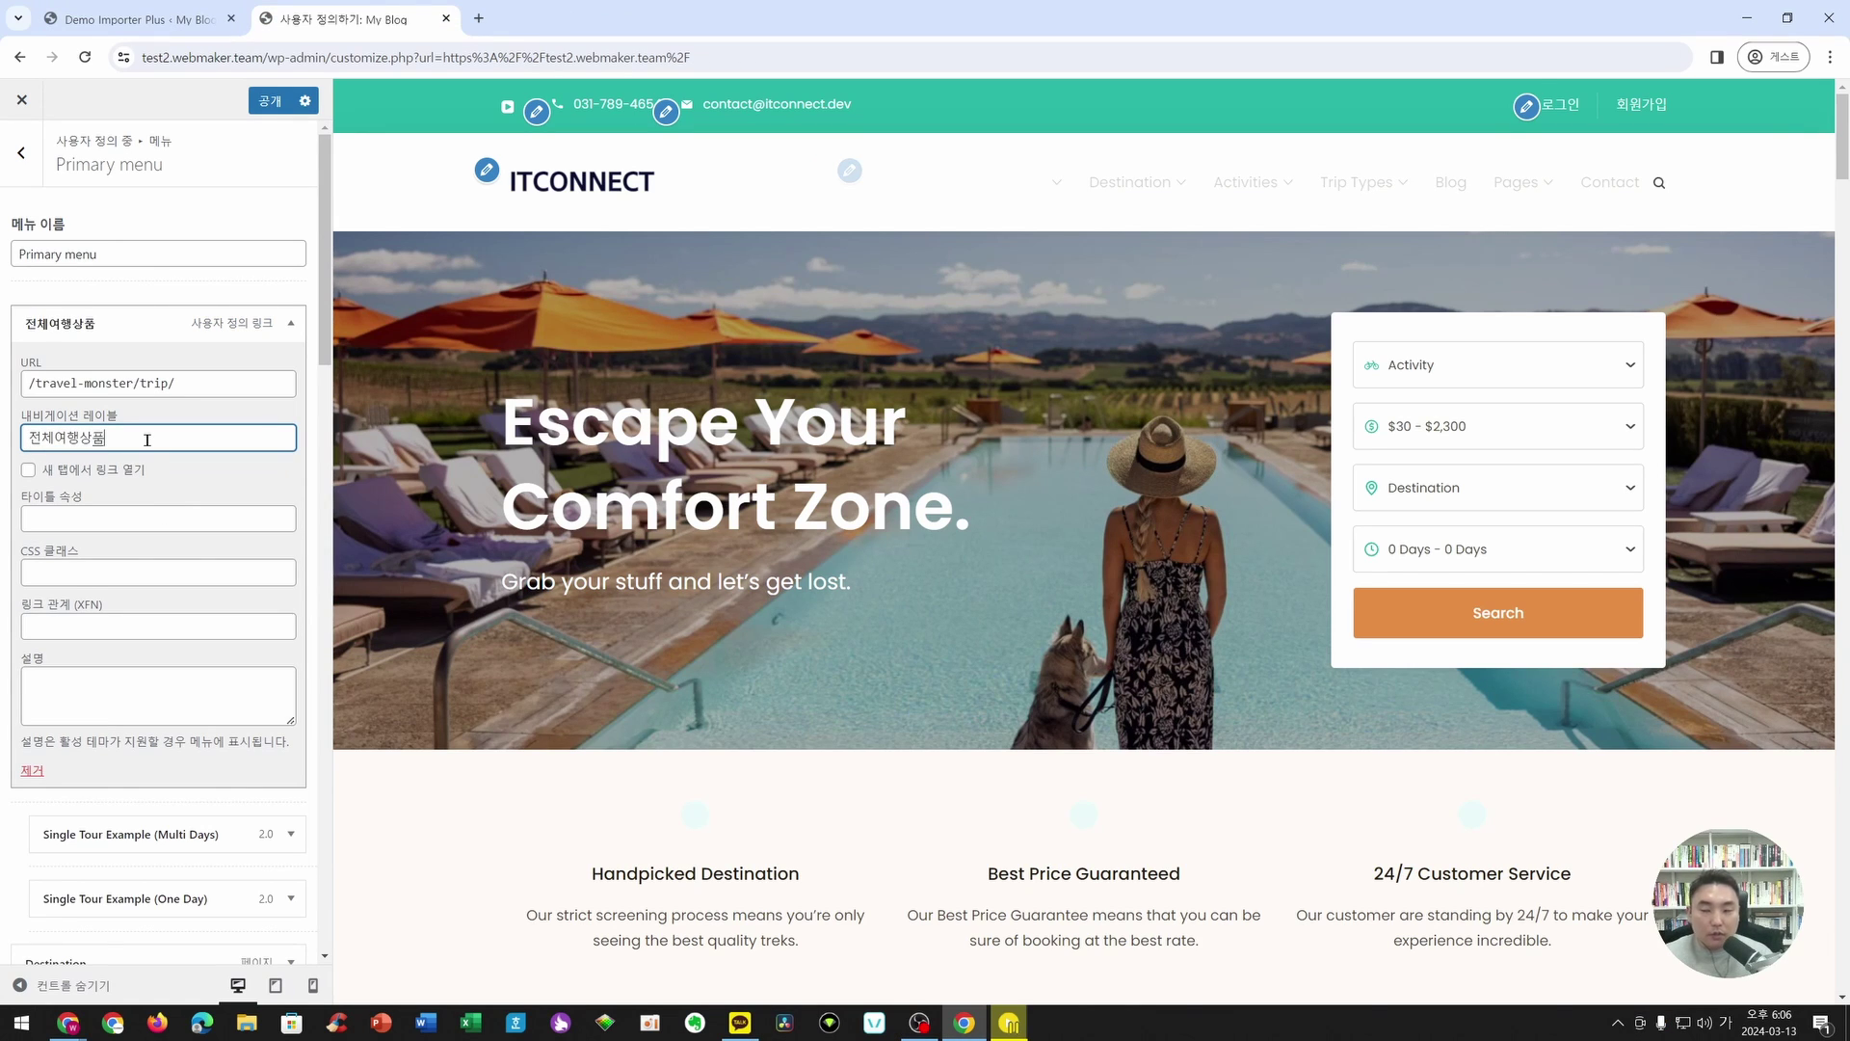
click(275, 323)
click(290, 516)
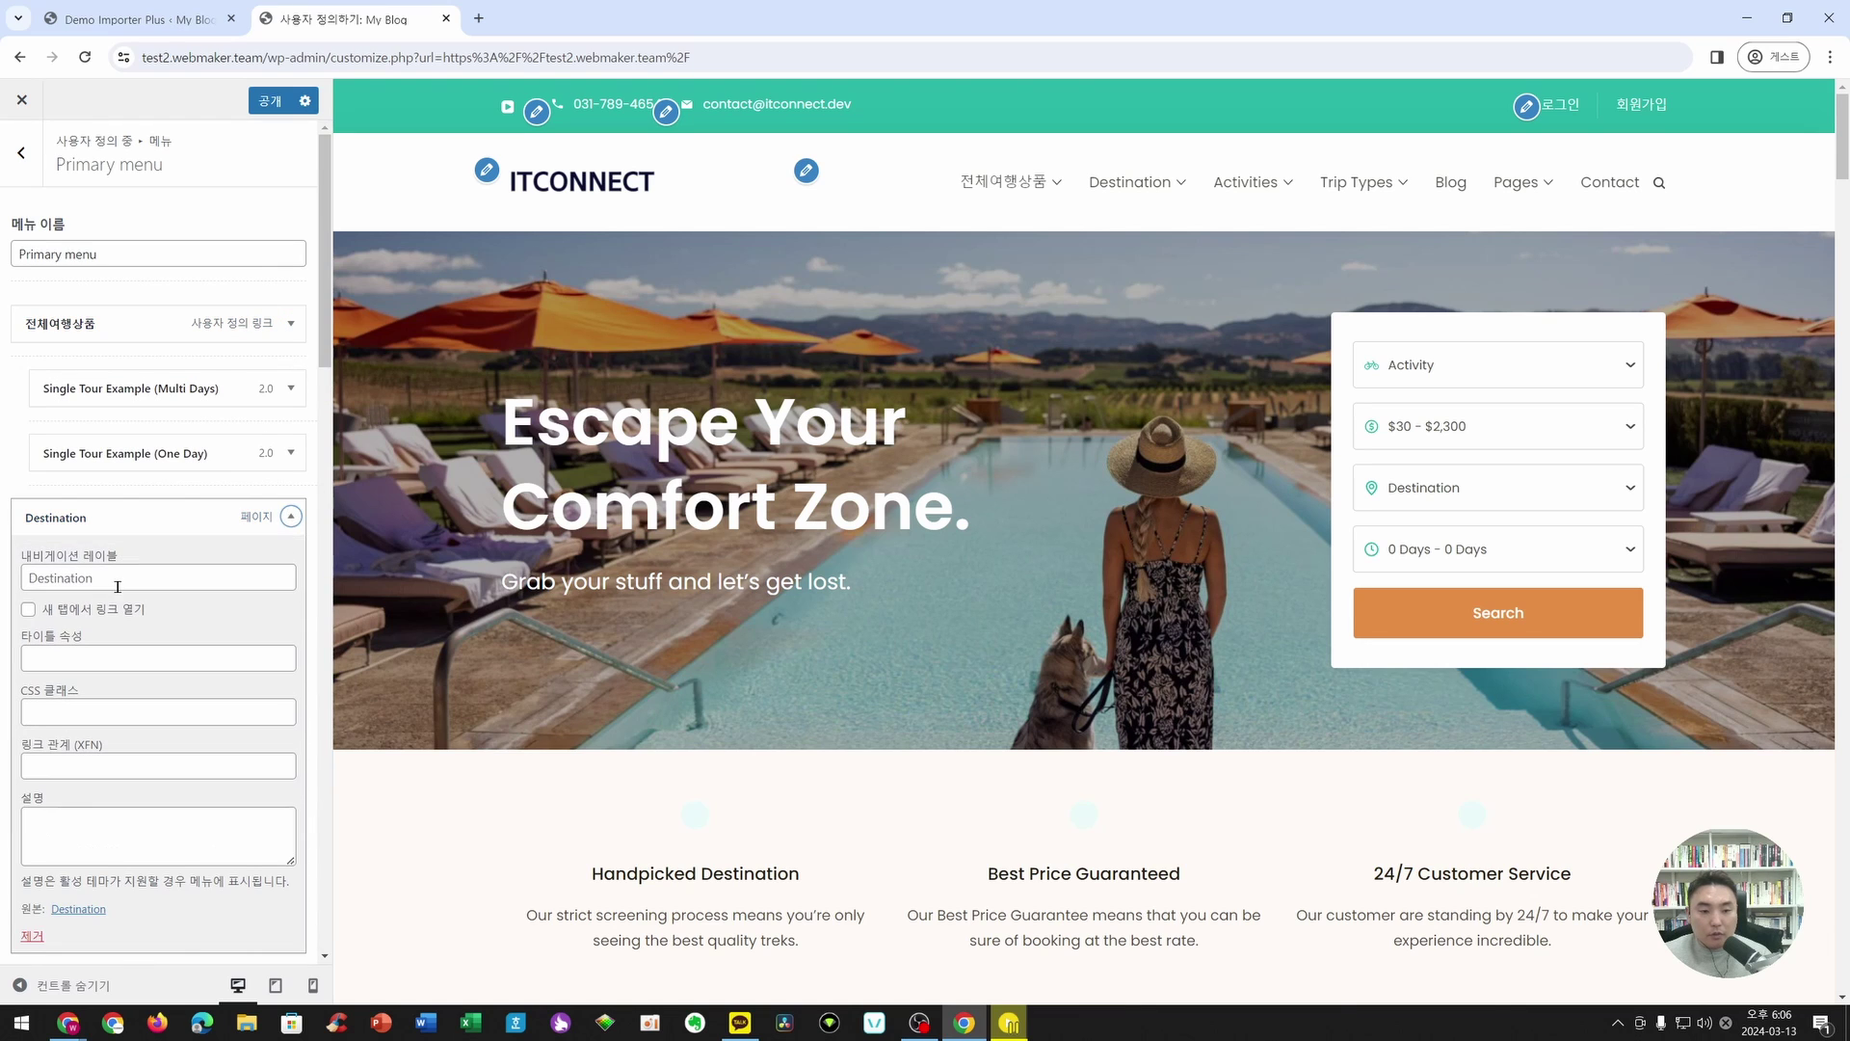
double_click(116, 586)
text(모)
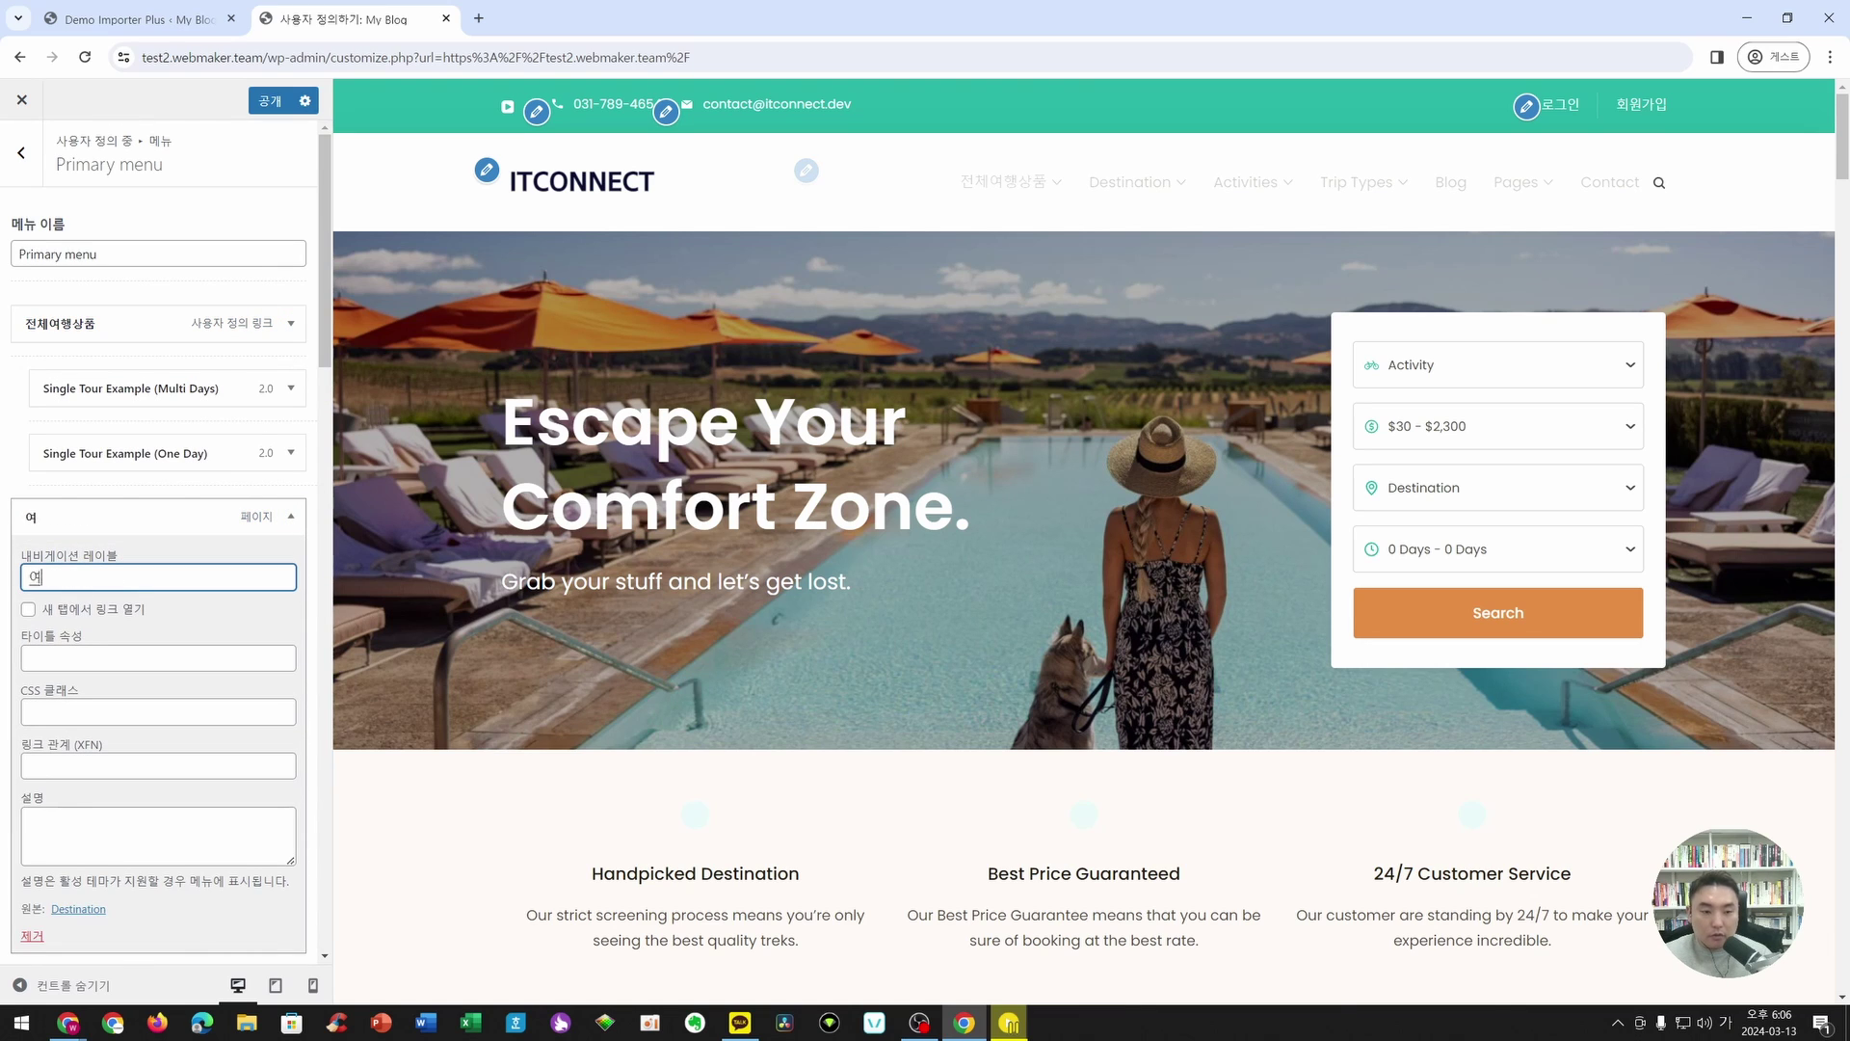
text(행지)
click(292, 323)
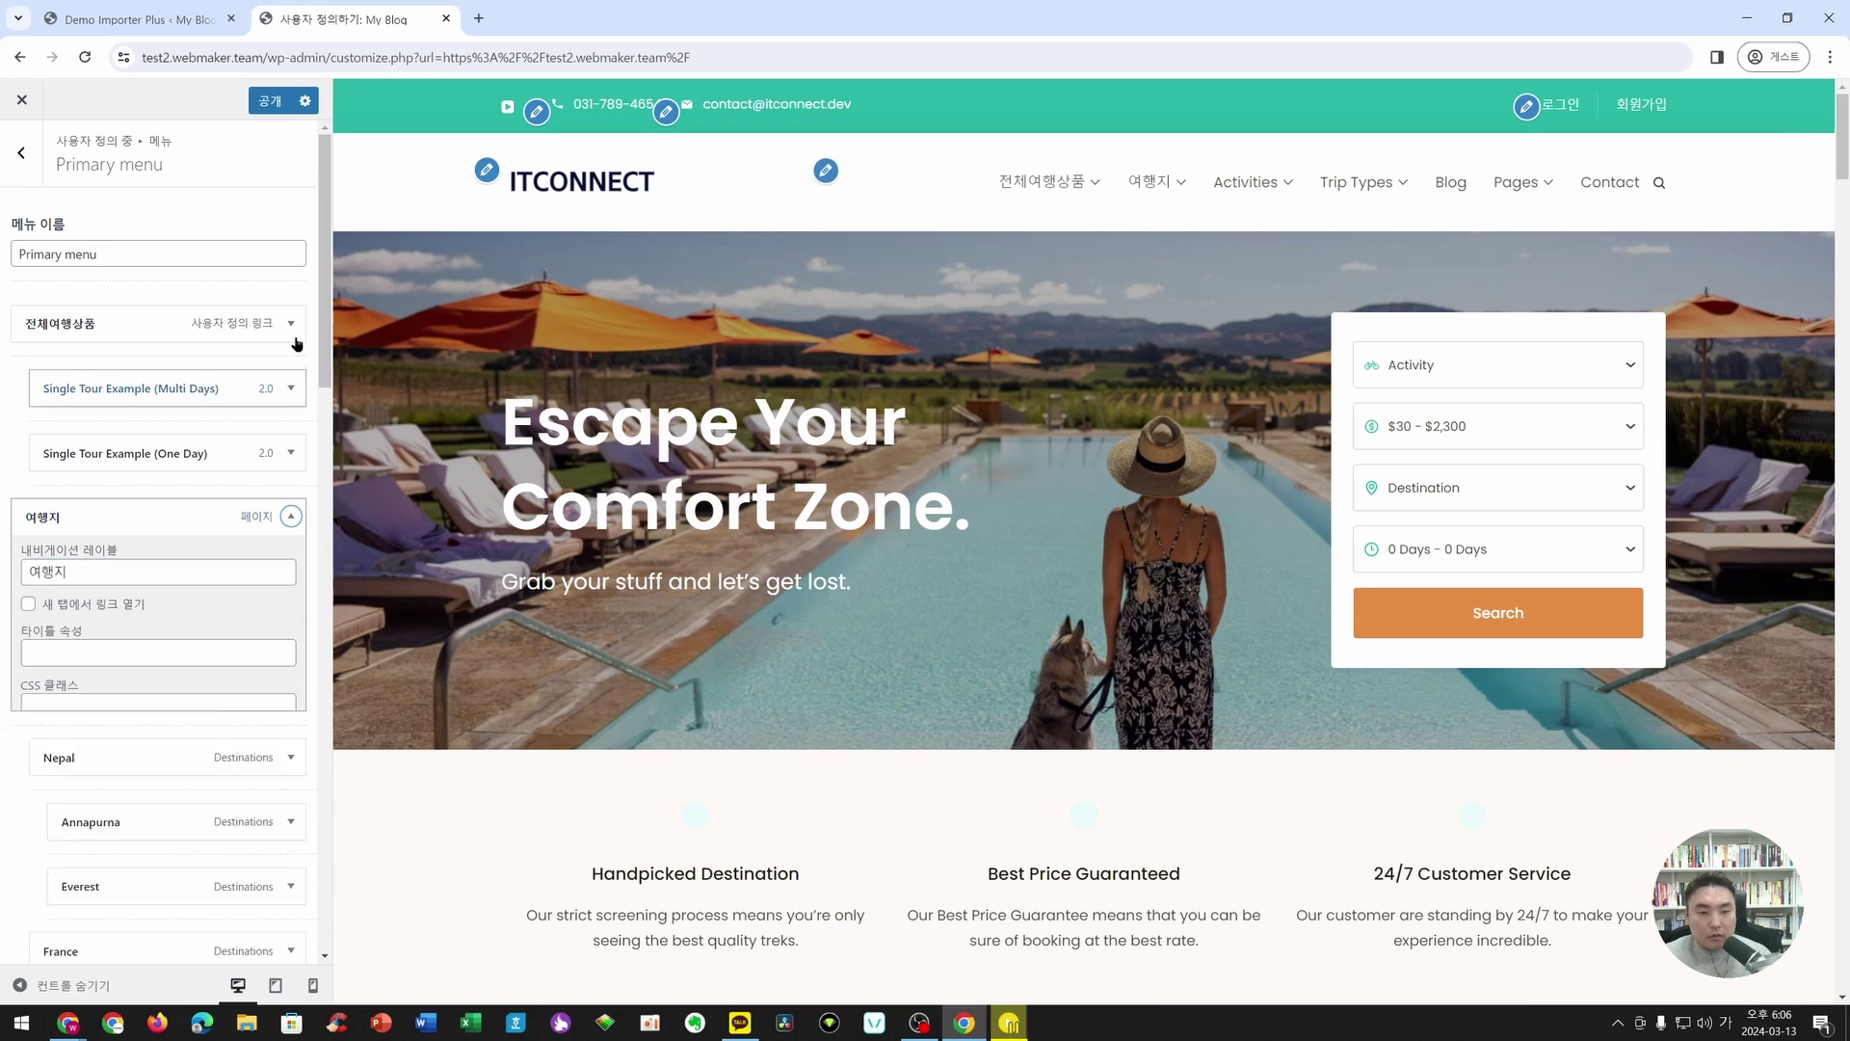
click(292, 324)
scroll(274, 463, down, 6)
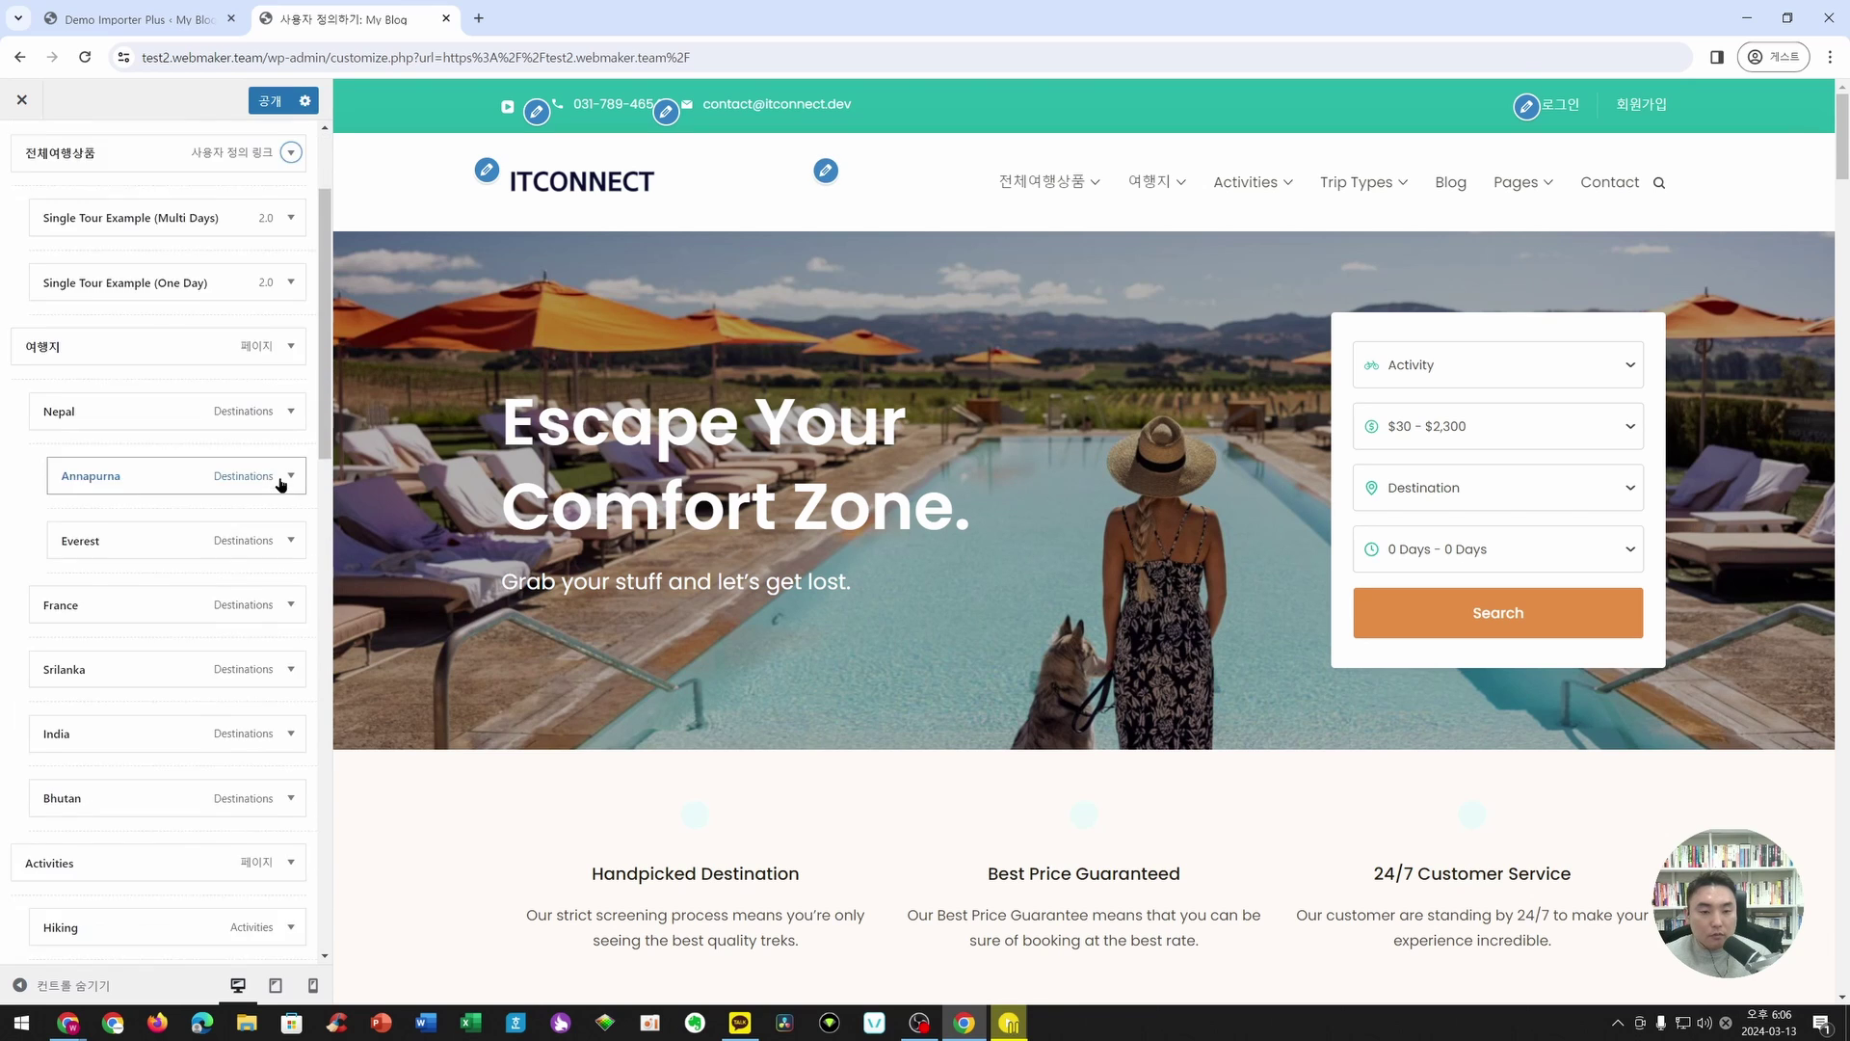
- Relabel Activities to 액티비티 and Trip Types to 여행타입, leaving Child-friendly unchanged
click(270, 401)
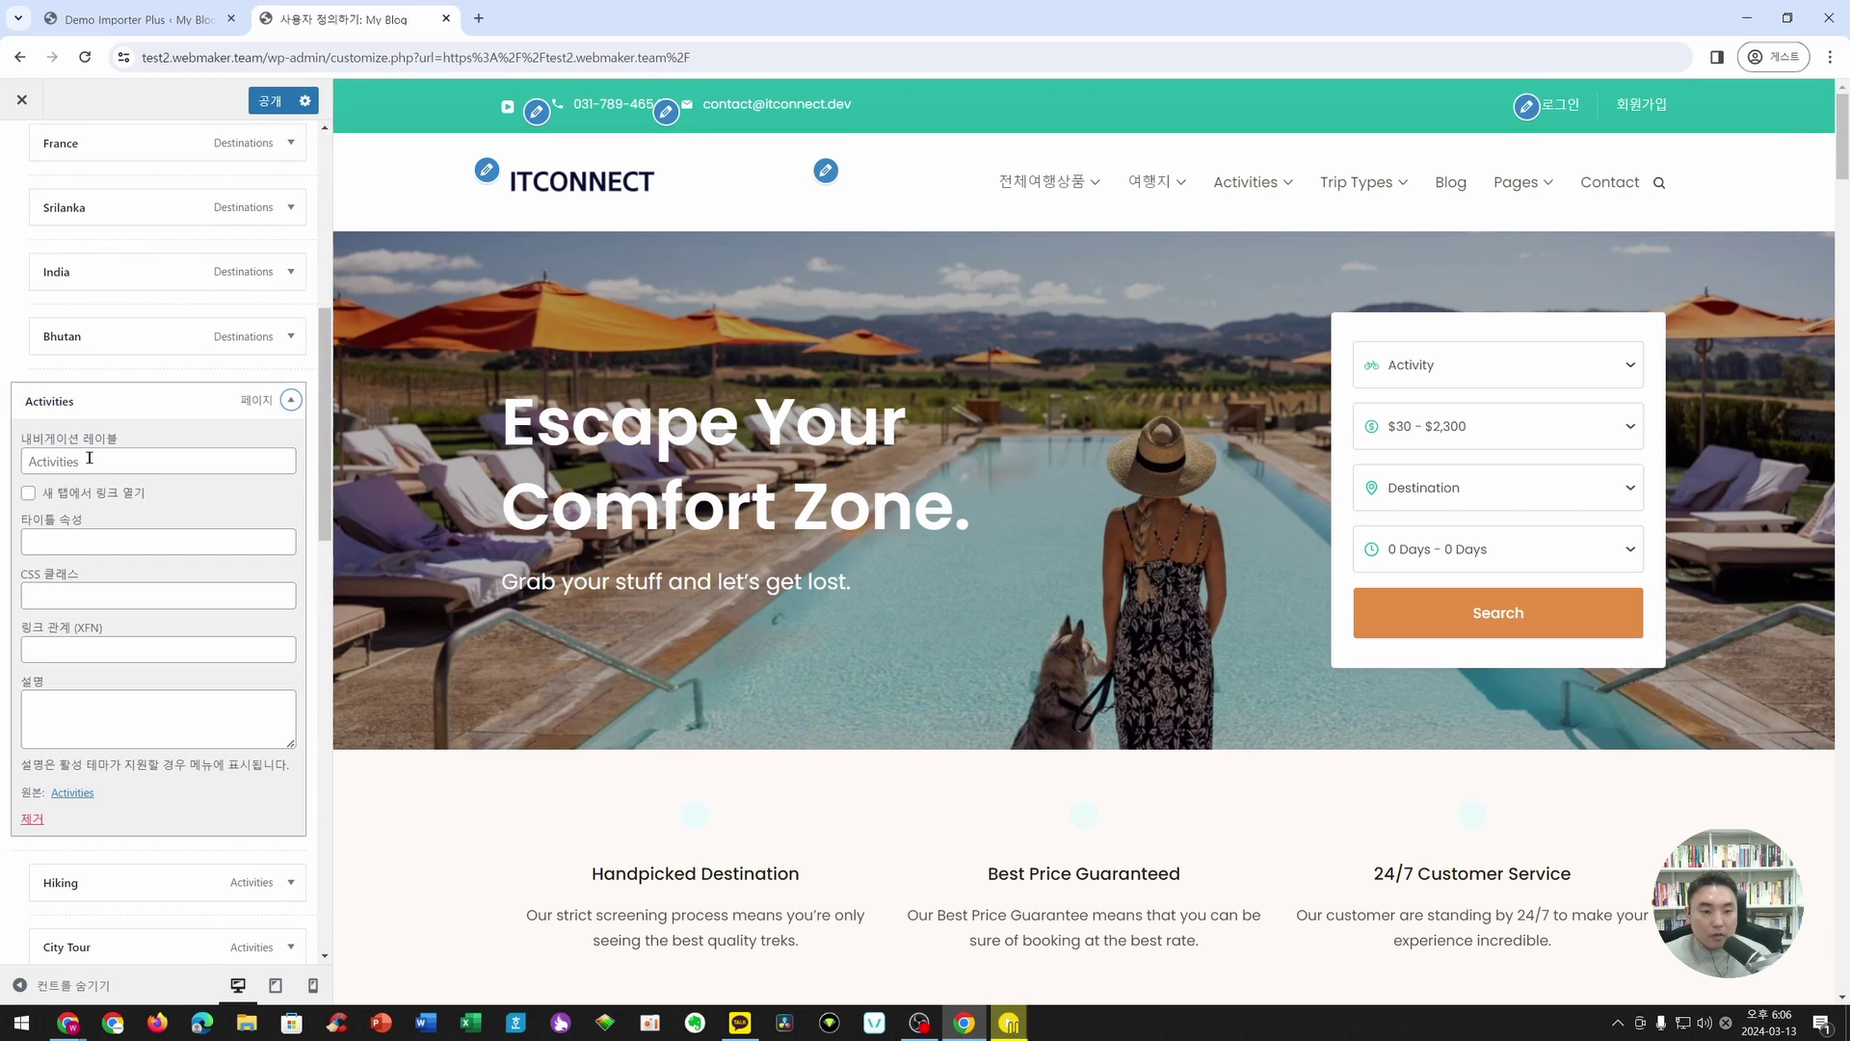
double_click(53, 461)
text(애ㄱ티비티)
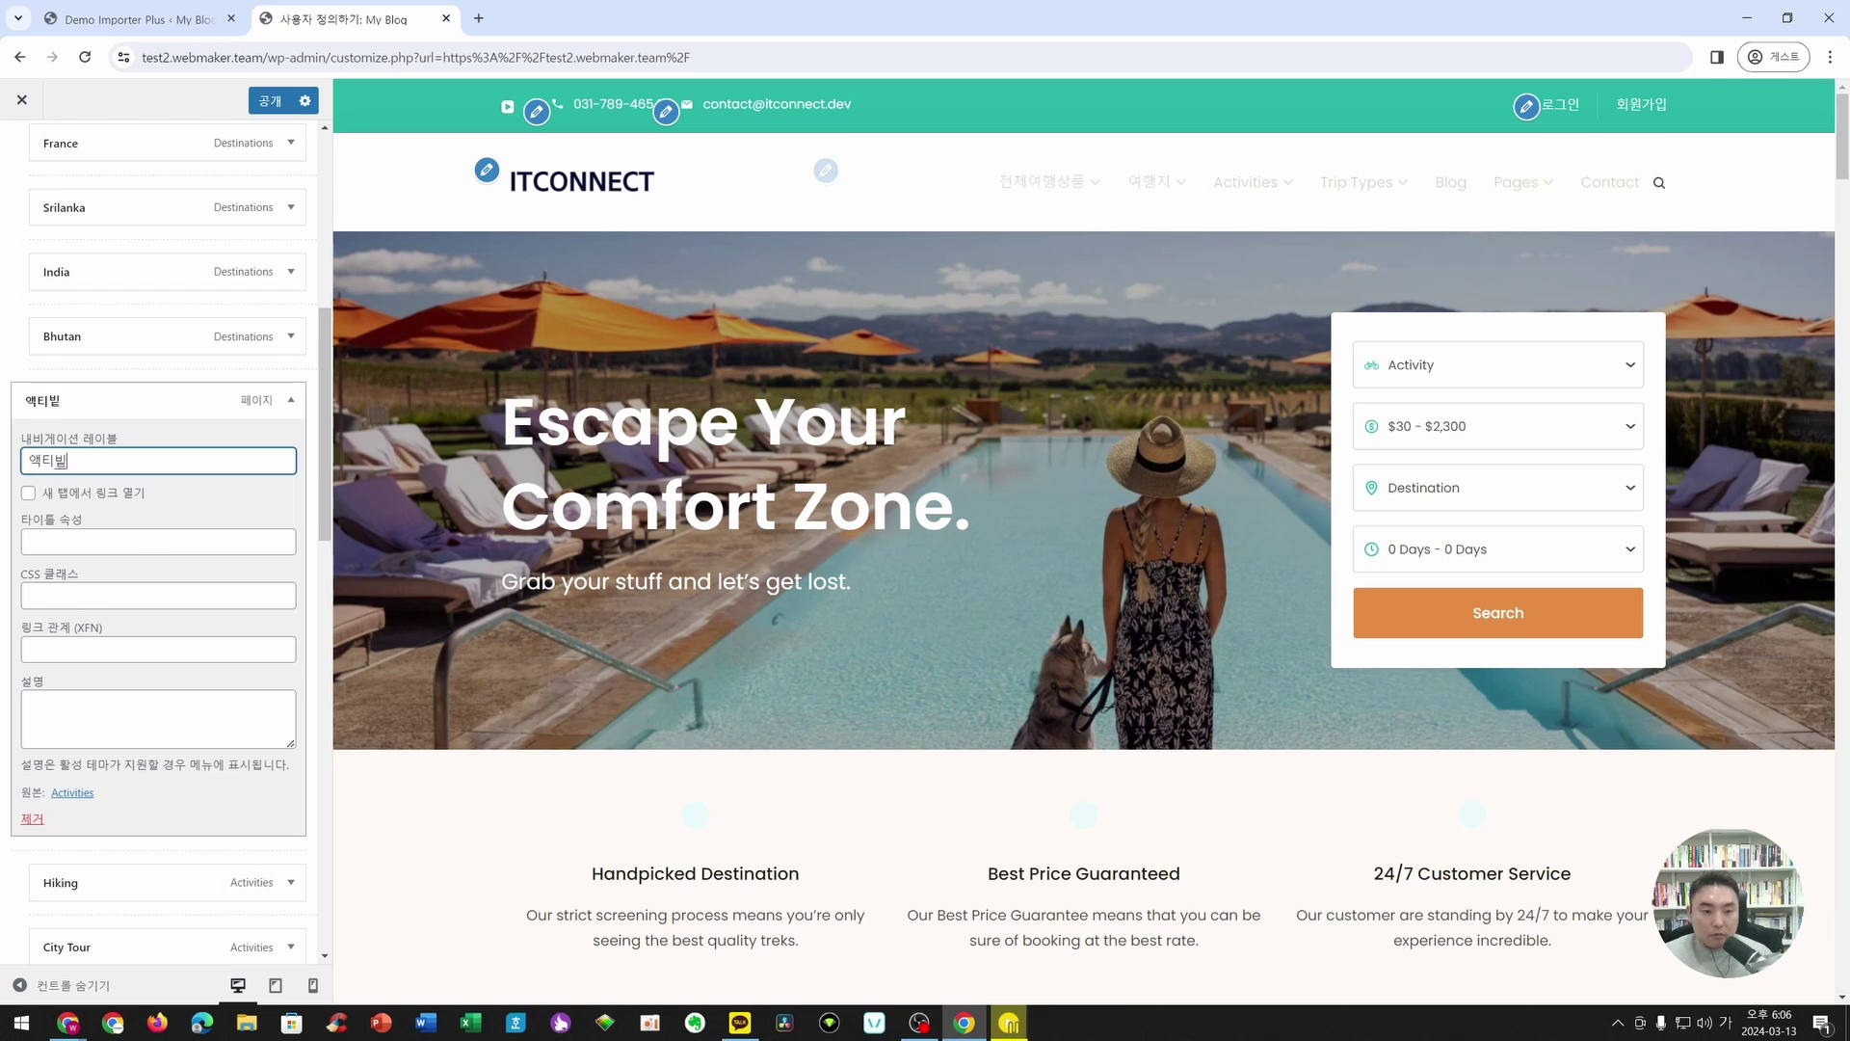
click(290, 400)
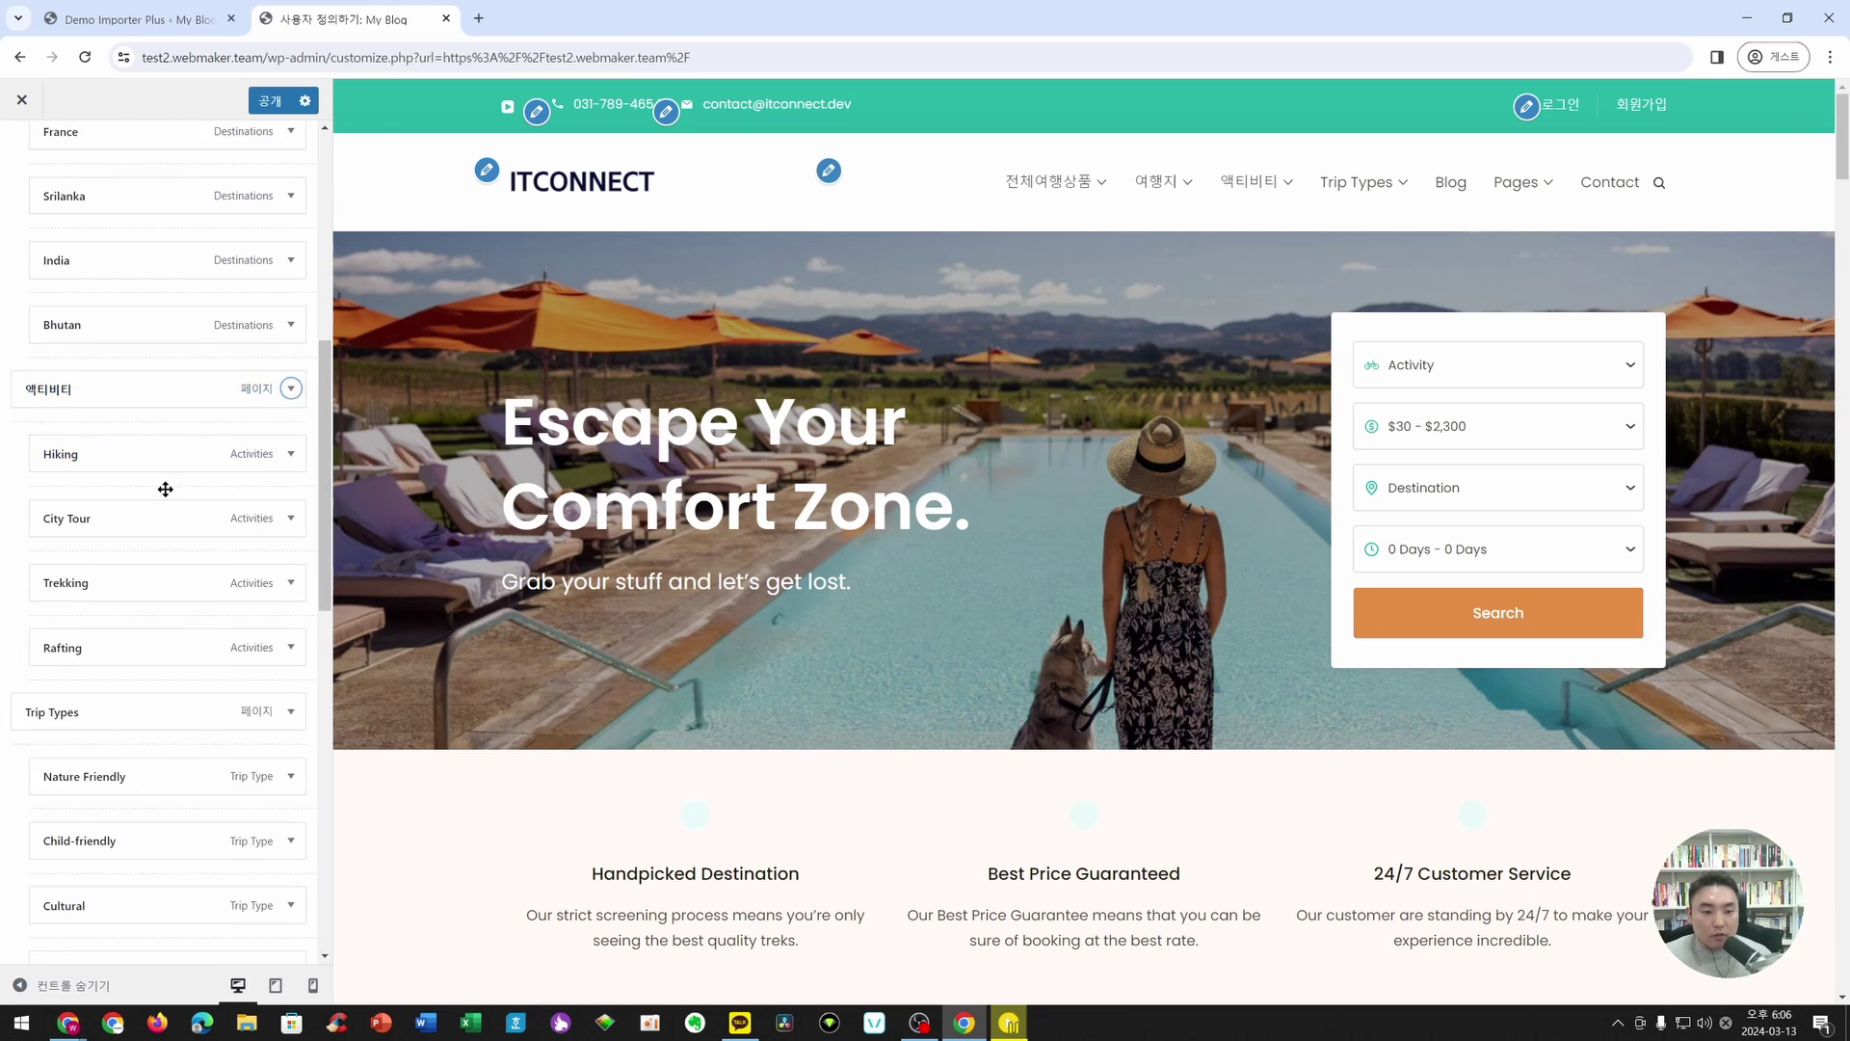
scroll(198, 529, down, 2)
click(291, 541)
triple_click(58, 601)
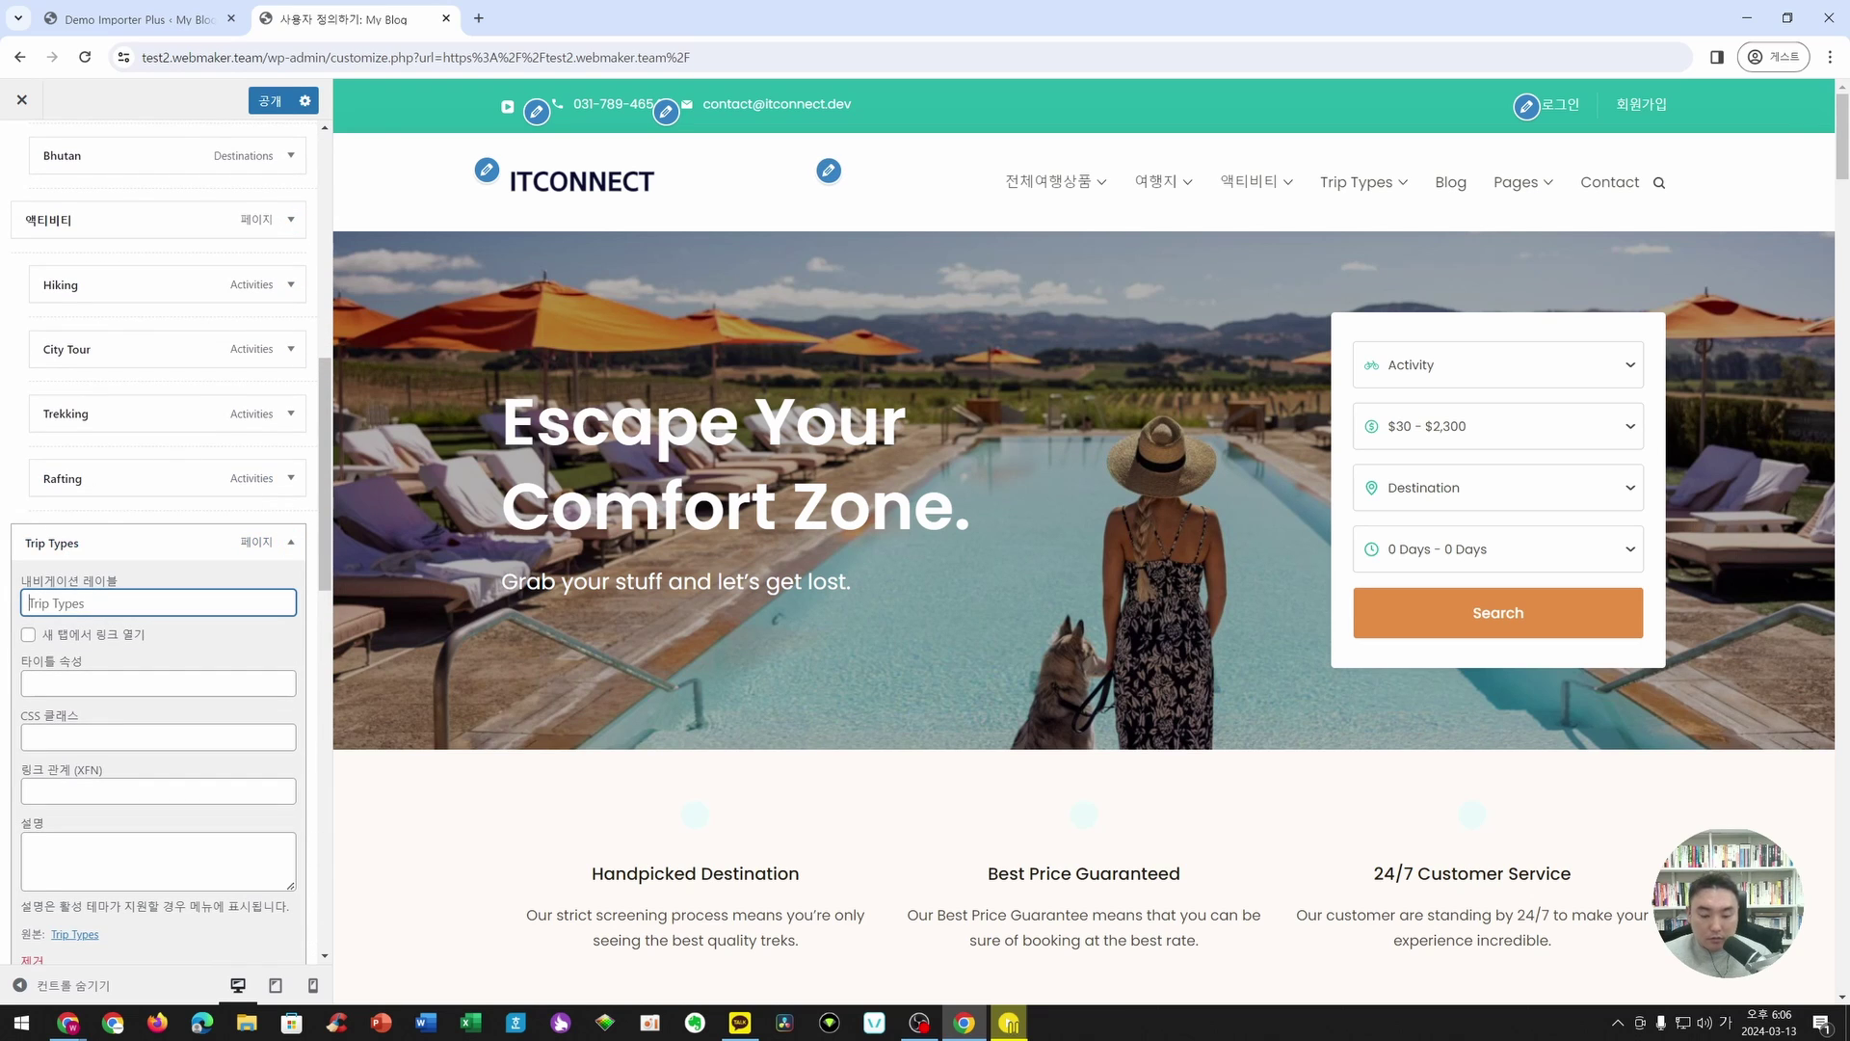
text(여행타이ㅂ)
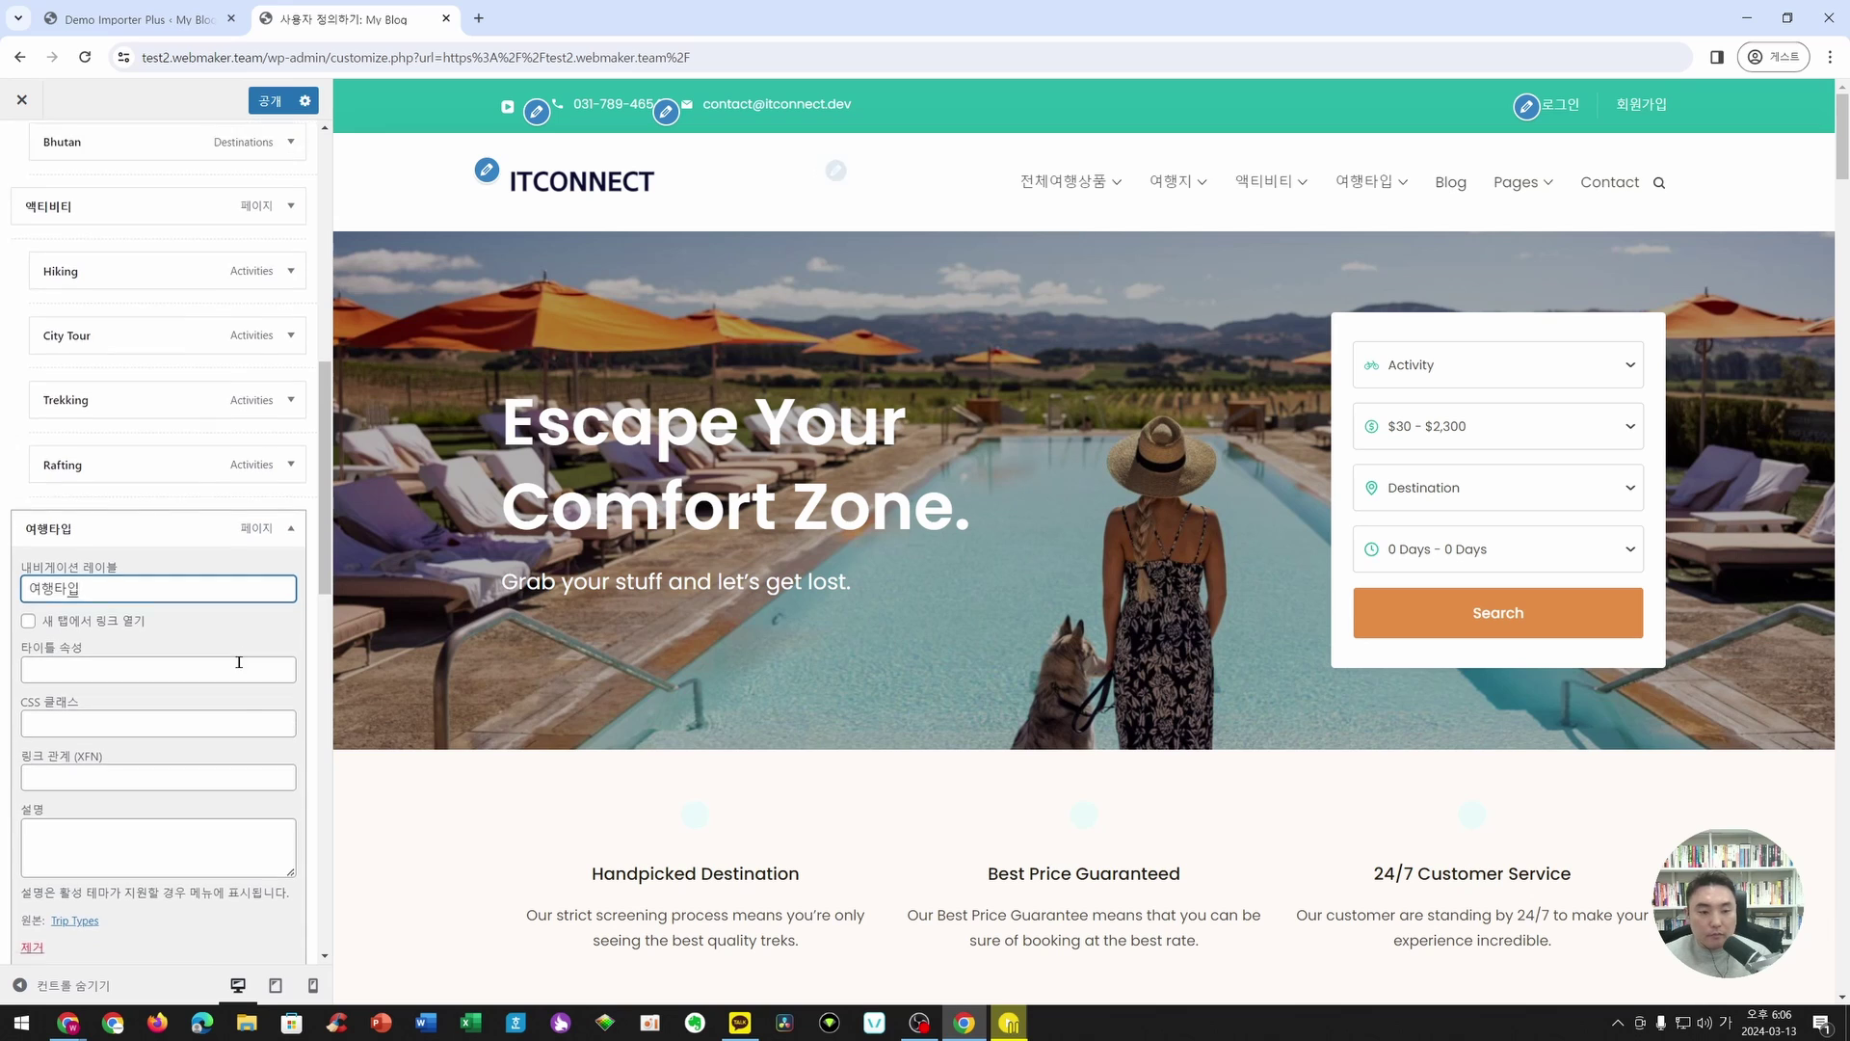
scroll(298, 617, down, 7)
click(290, 366)
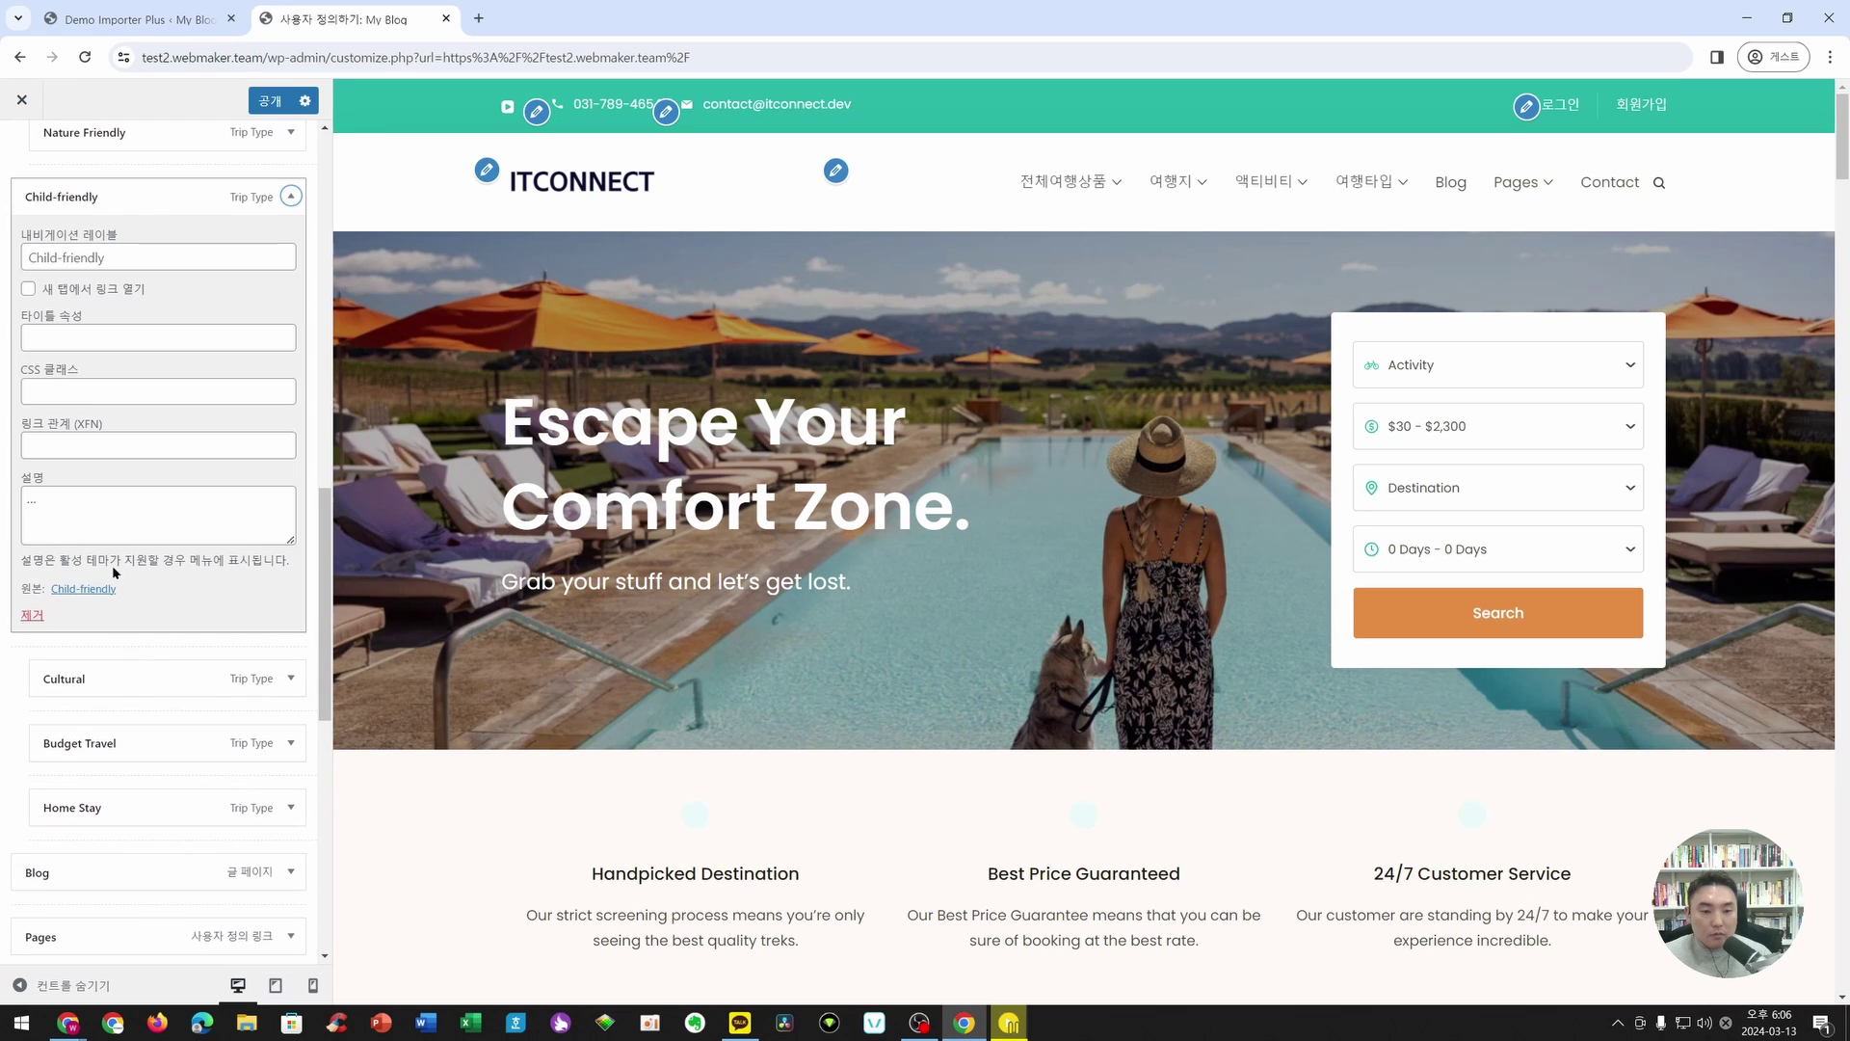
scroll(153, 372, up, 5)
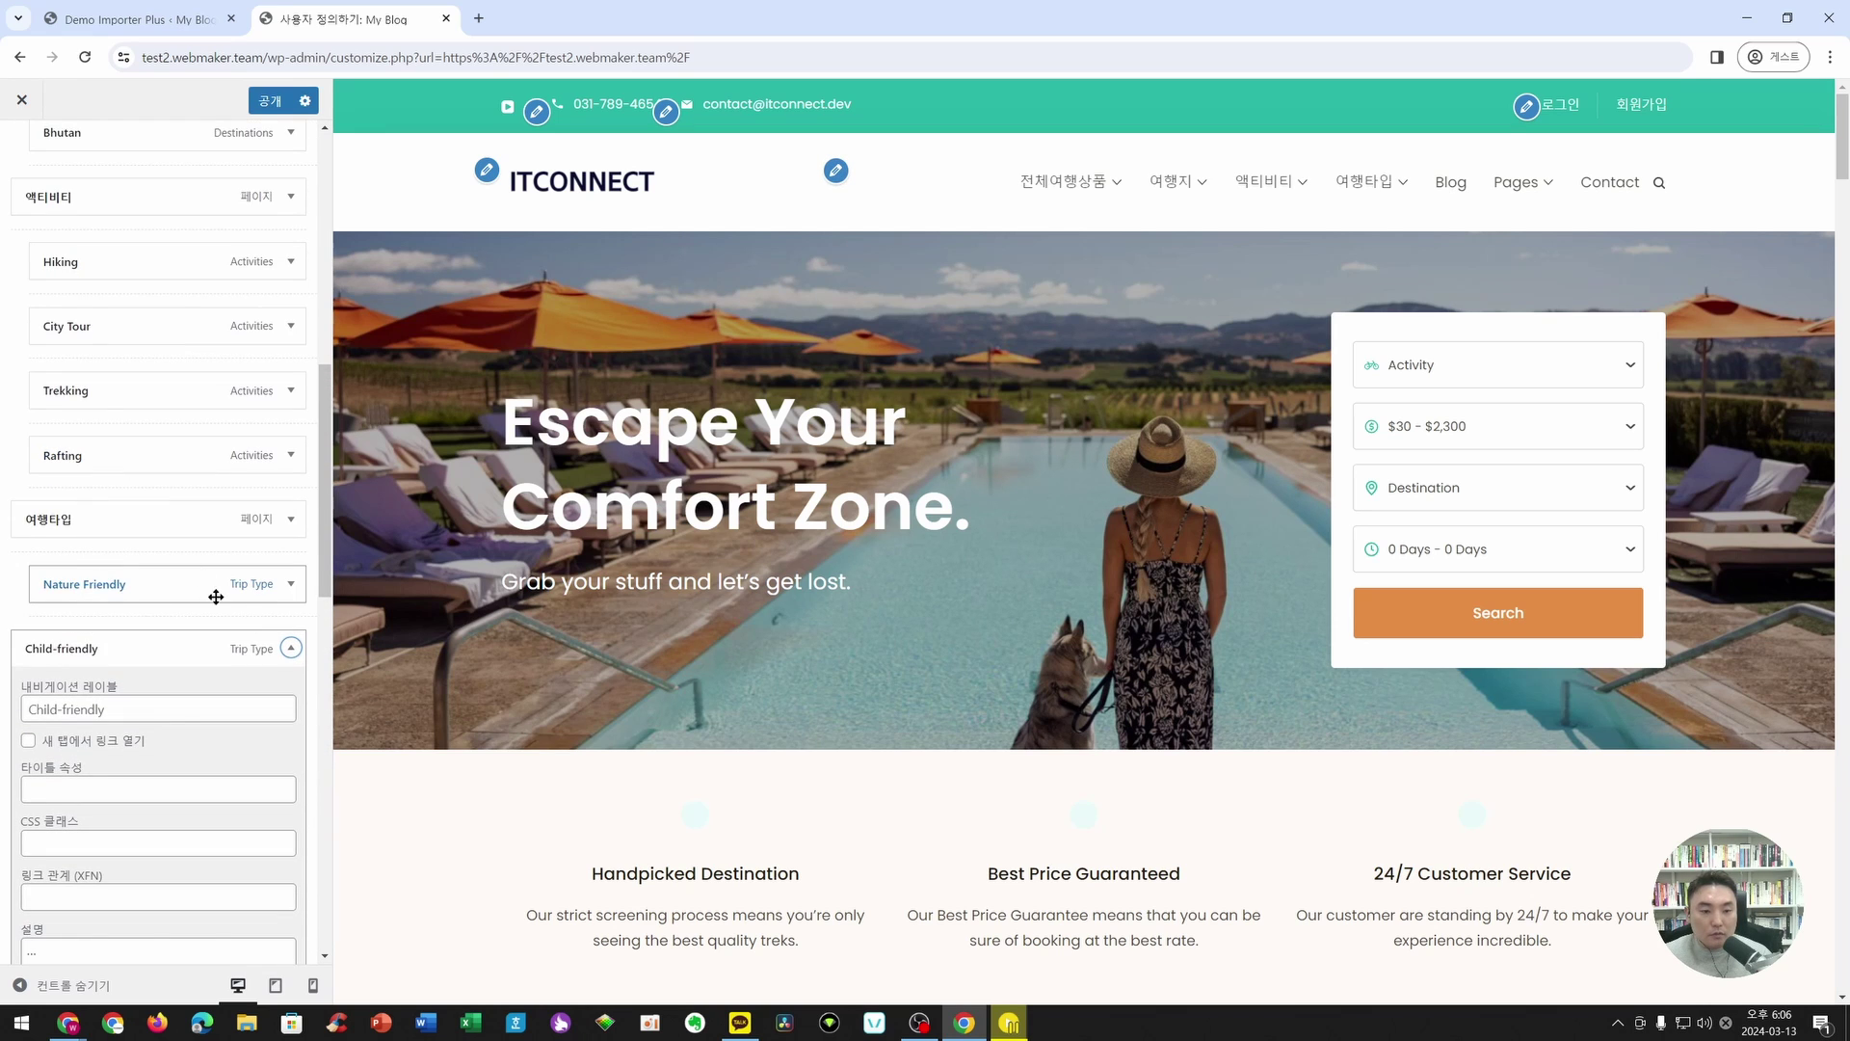
click(290, 647)
scroll(285, 607, down, 4)
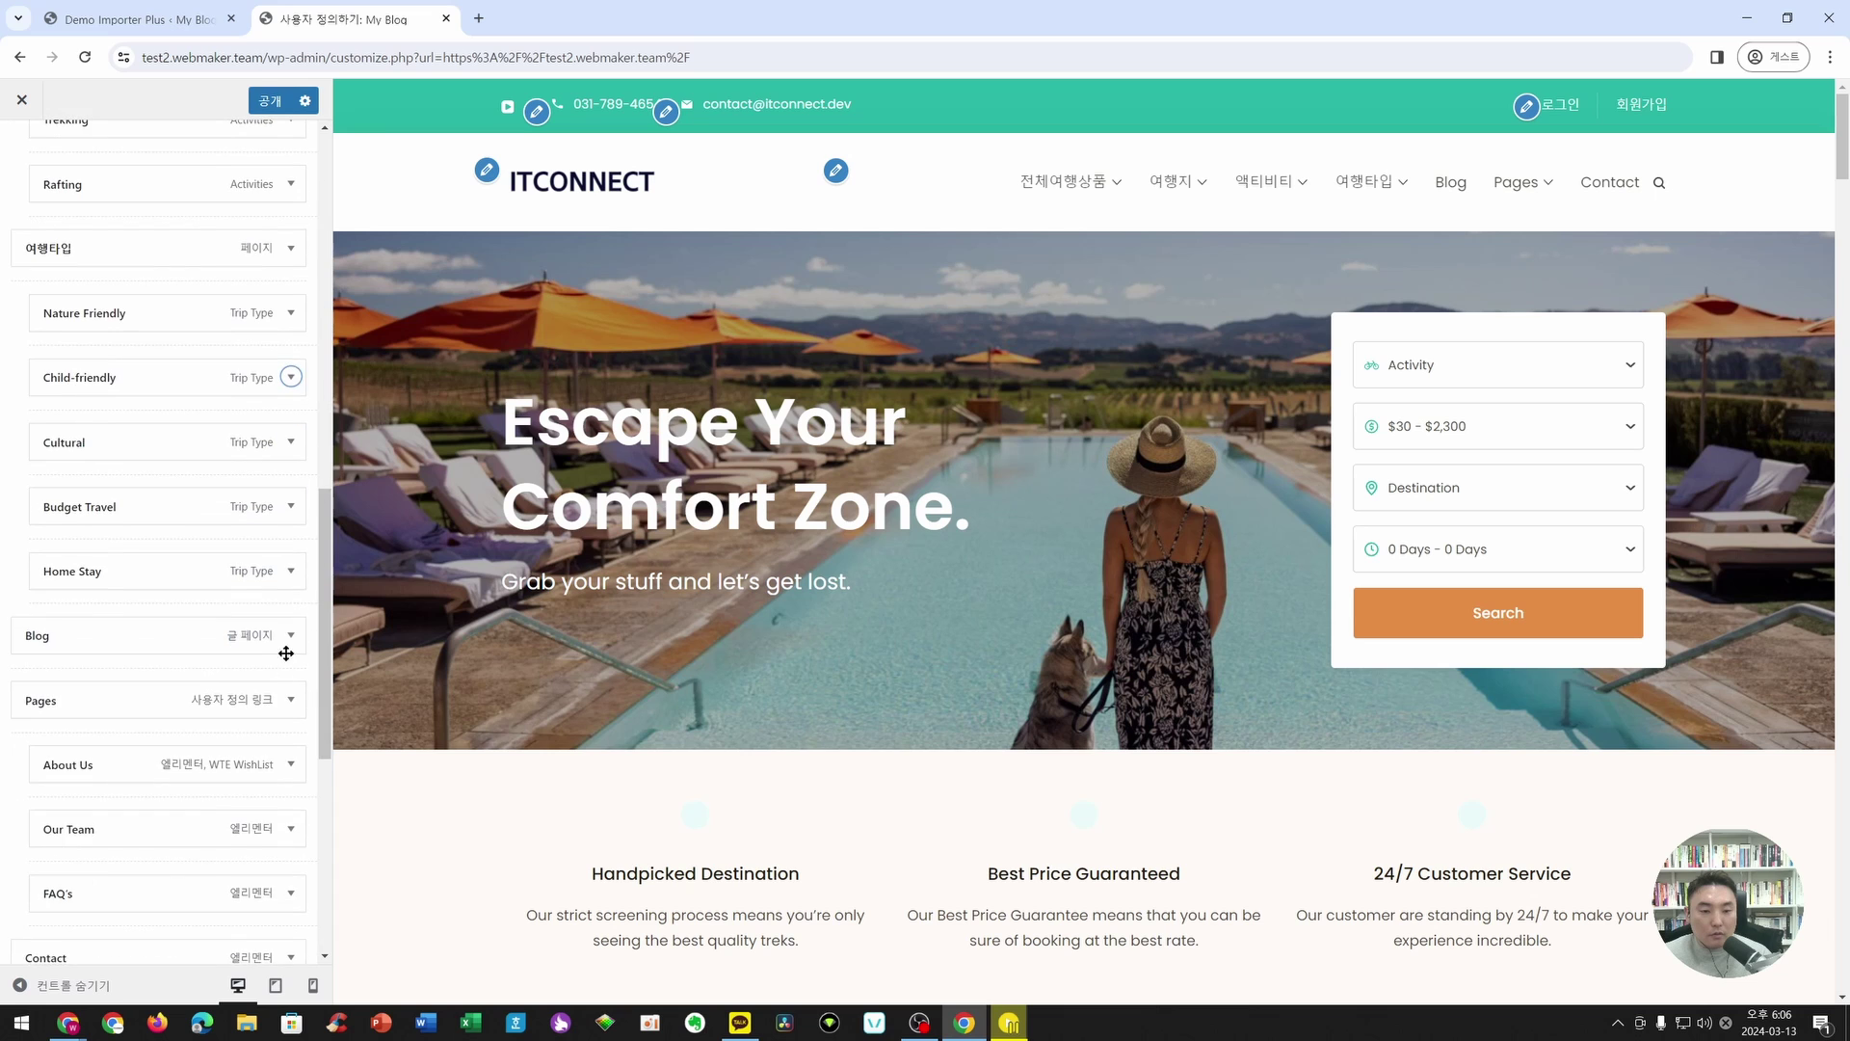
- Relabel Blog to 블로그, Pages to 회사소개, Contact to 연락처, and publish
click(289, 636)
double_click(82, 694)
text(블로그)
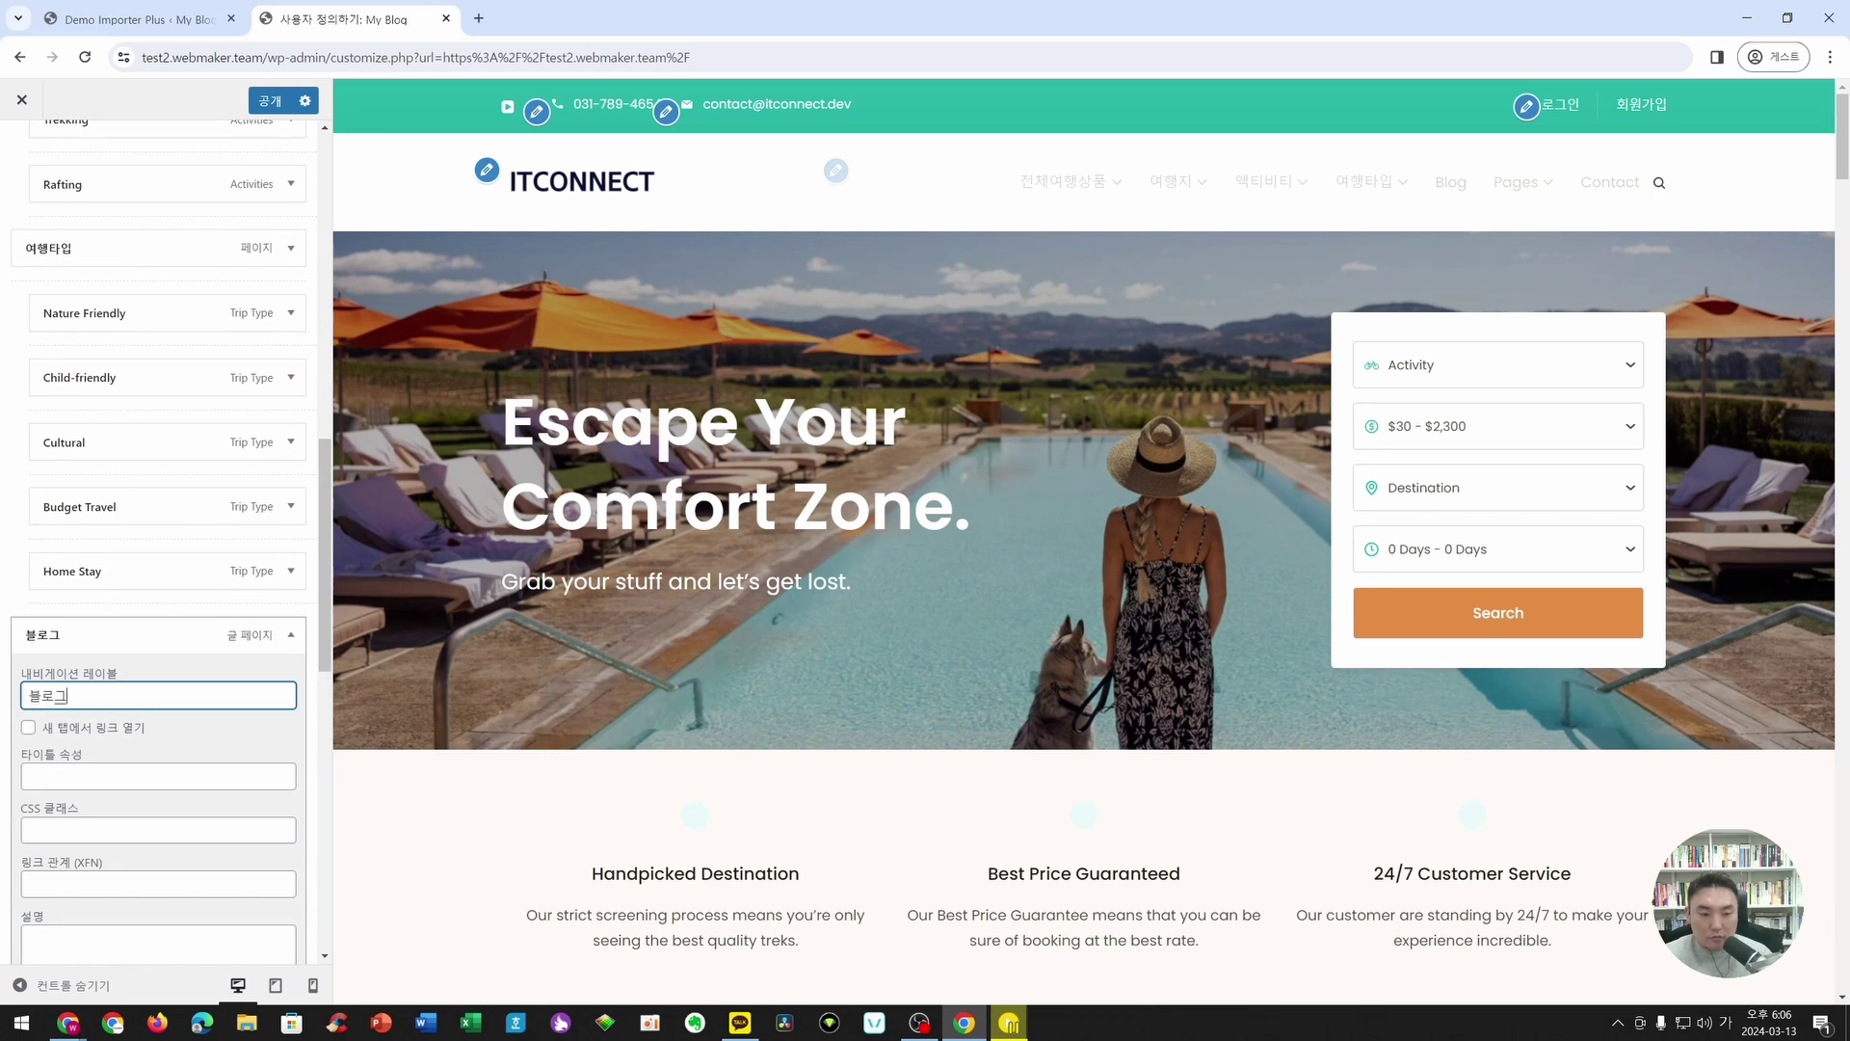
scroll(192, 579, down, 5)
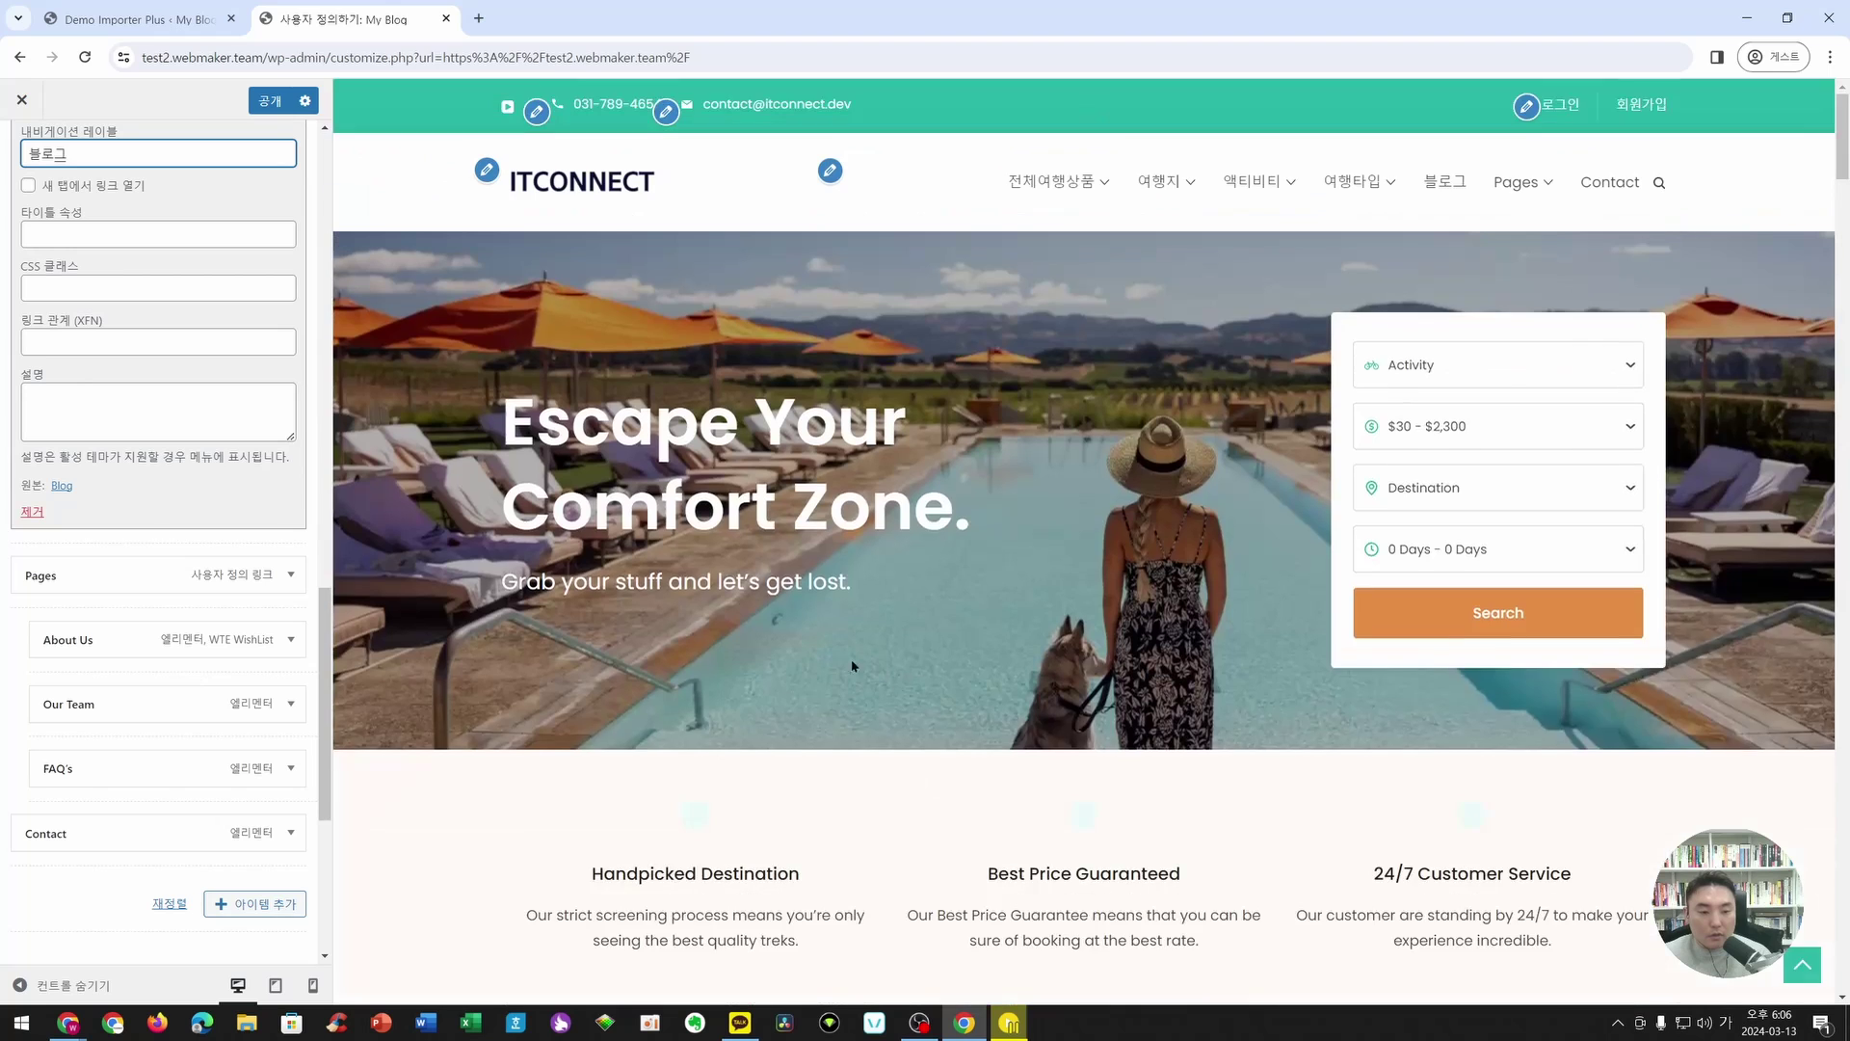
click(302, 572)
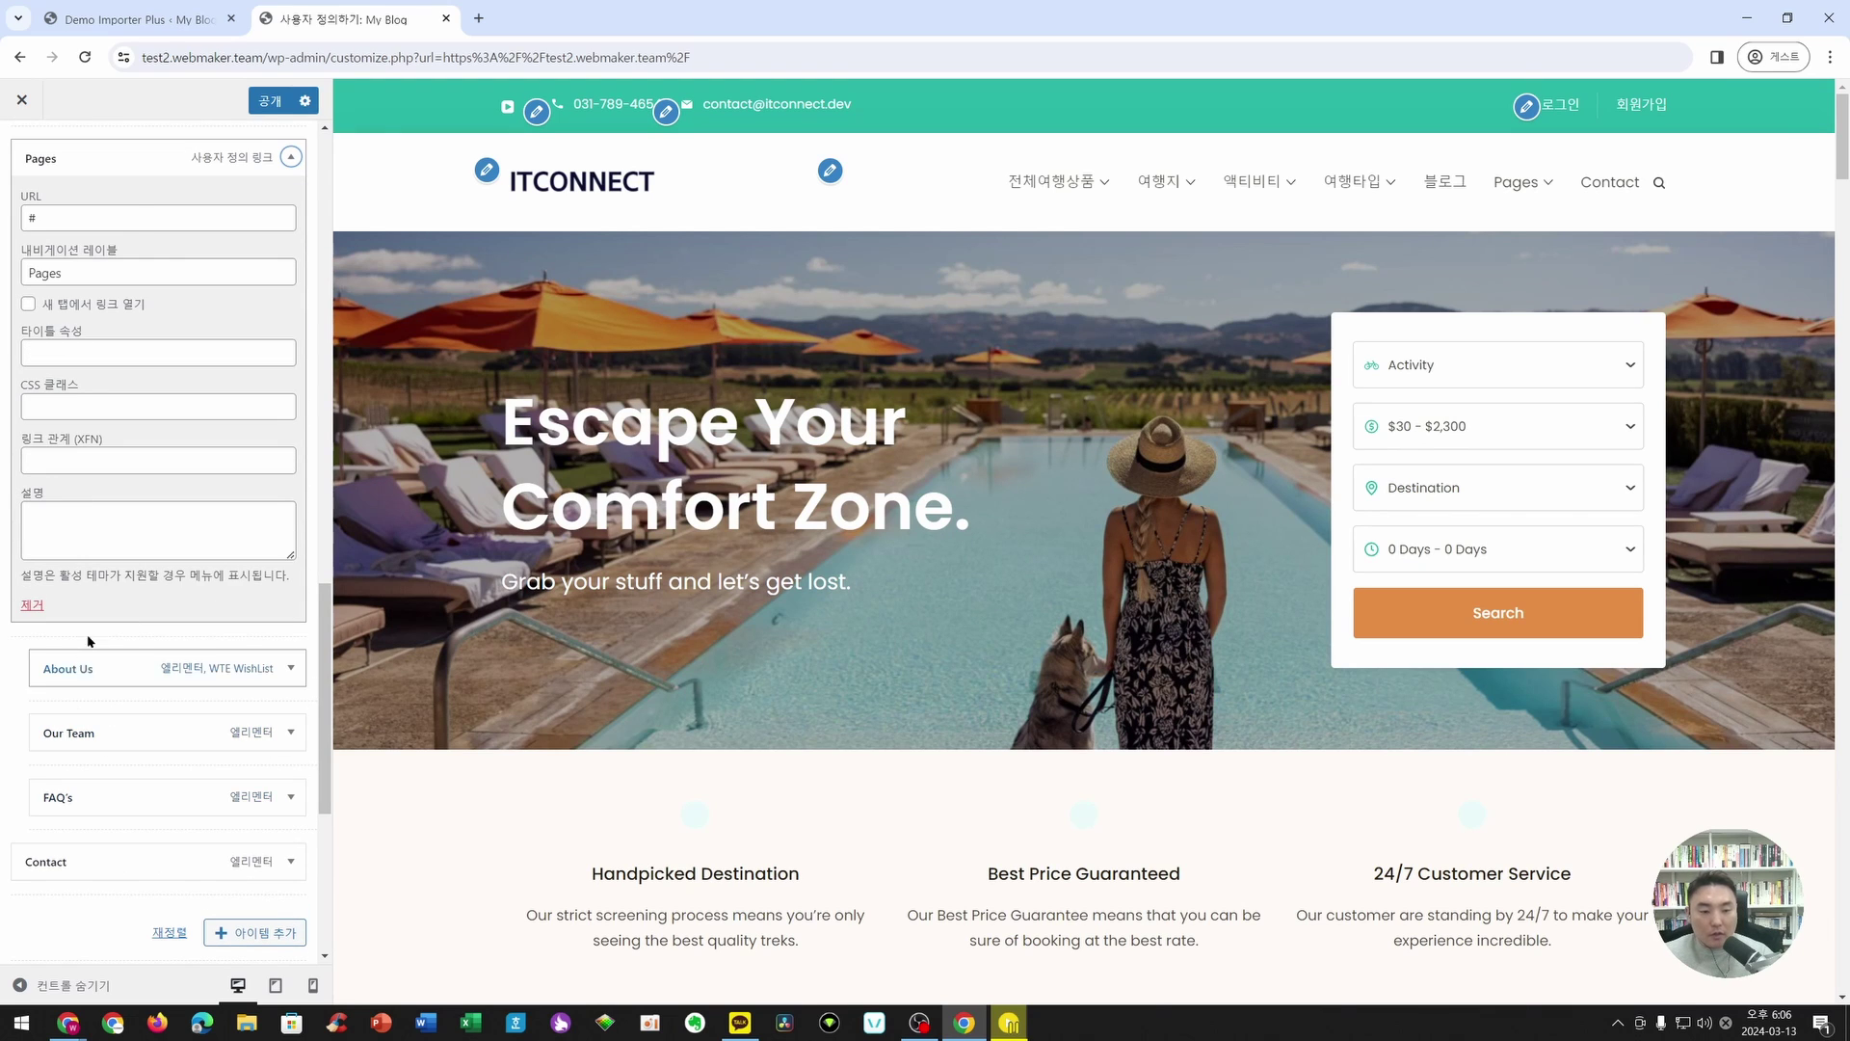
drag(89, 221, 7, 291)
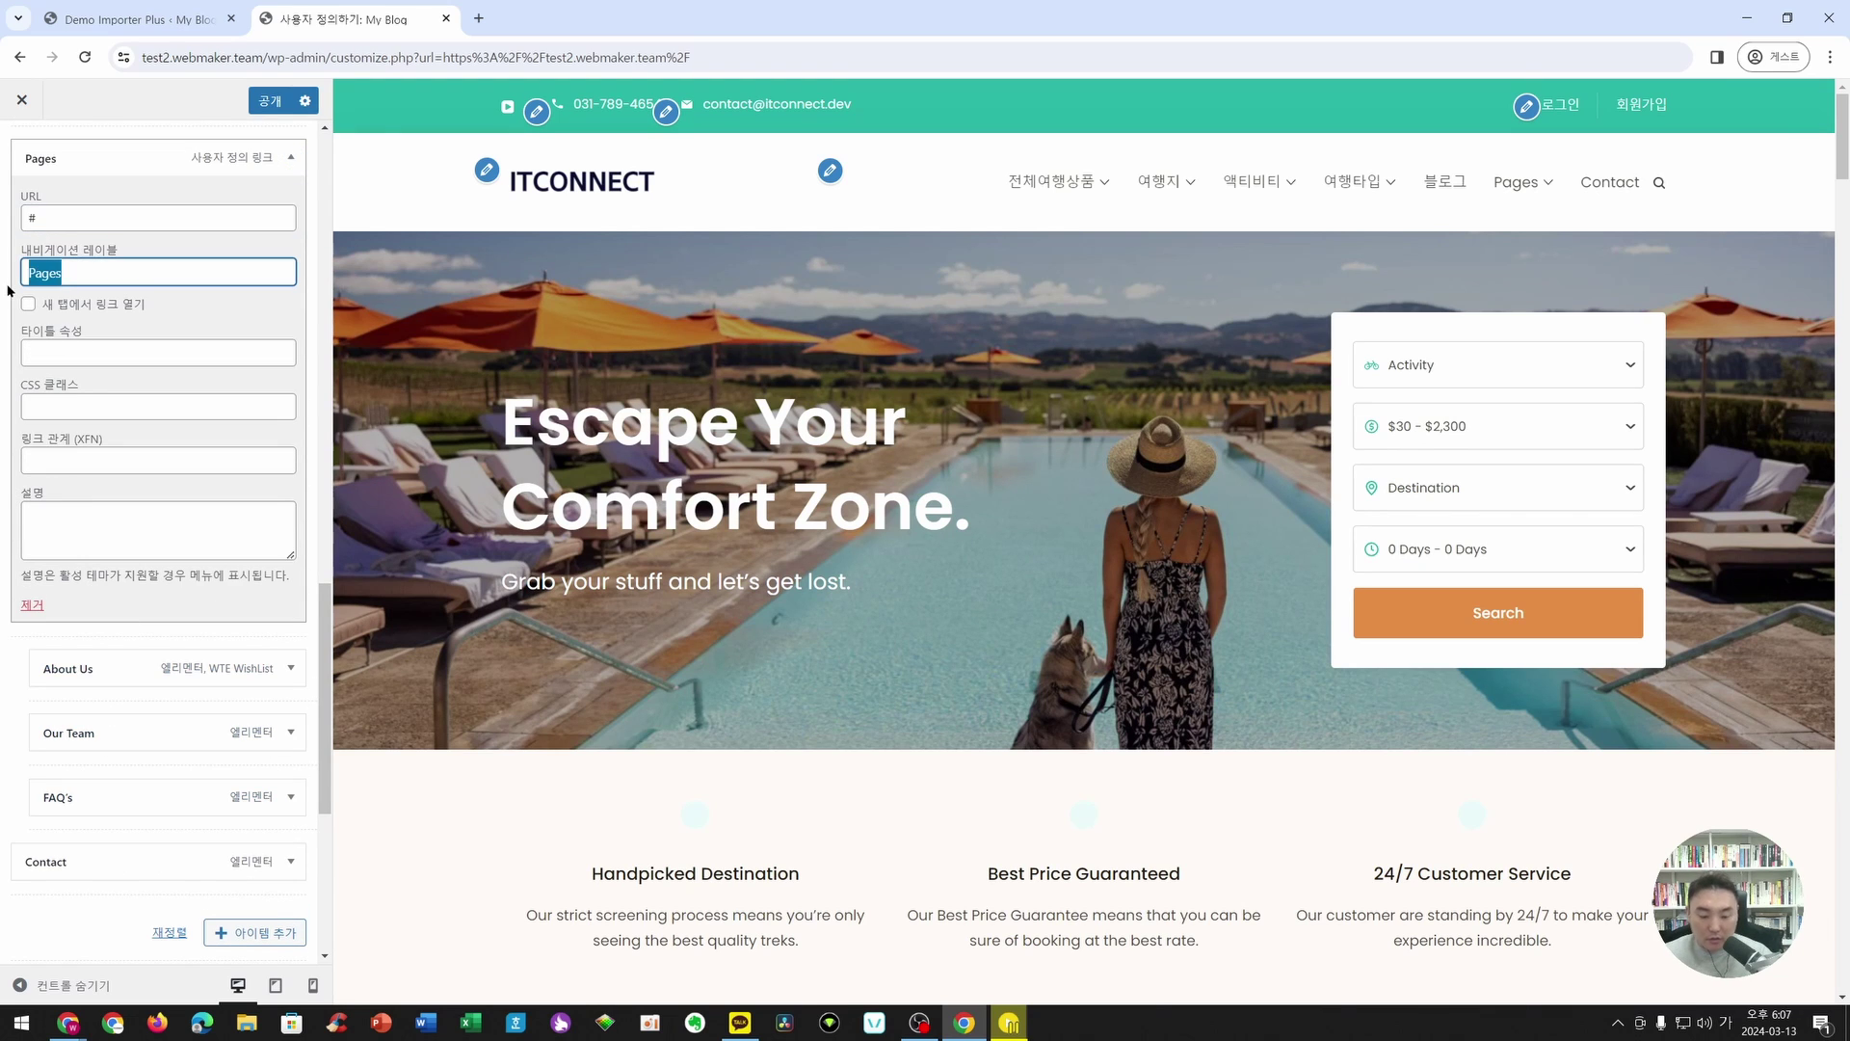
text(회사소개)
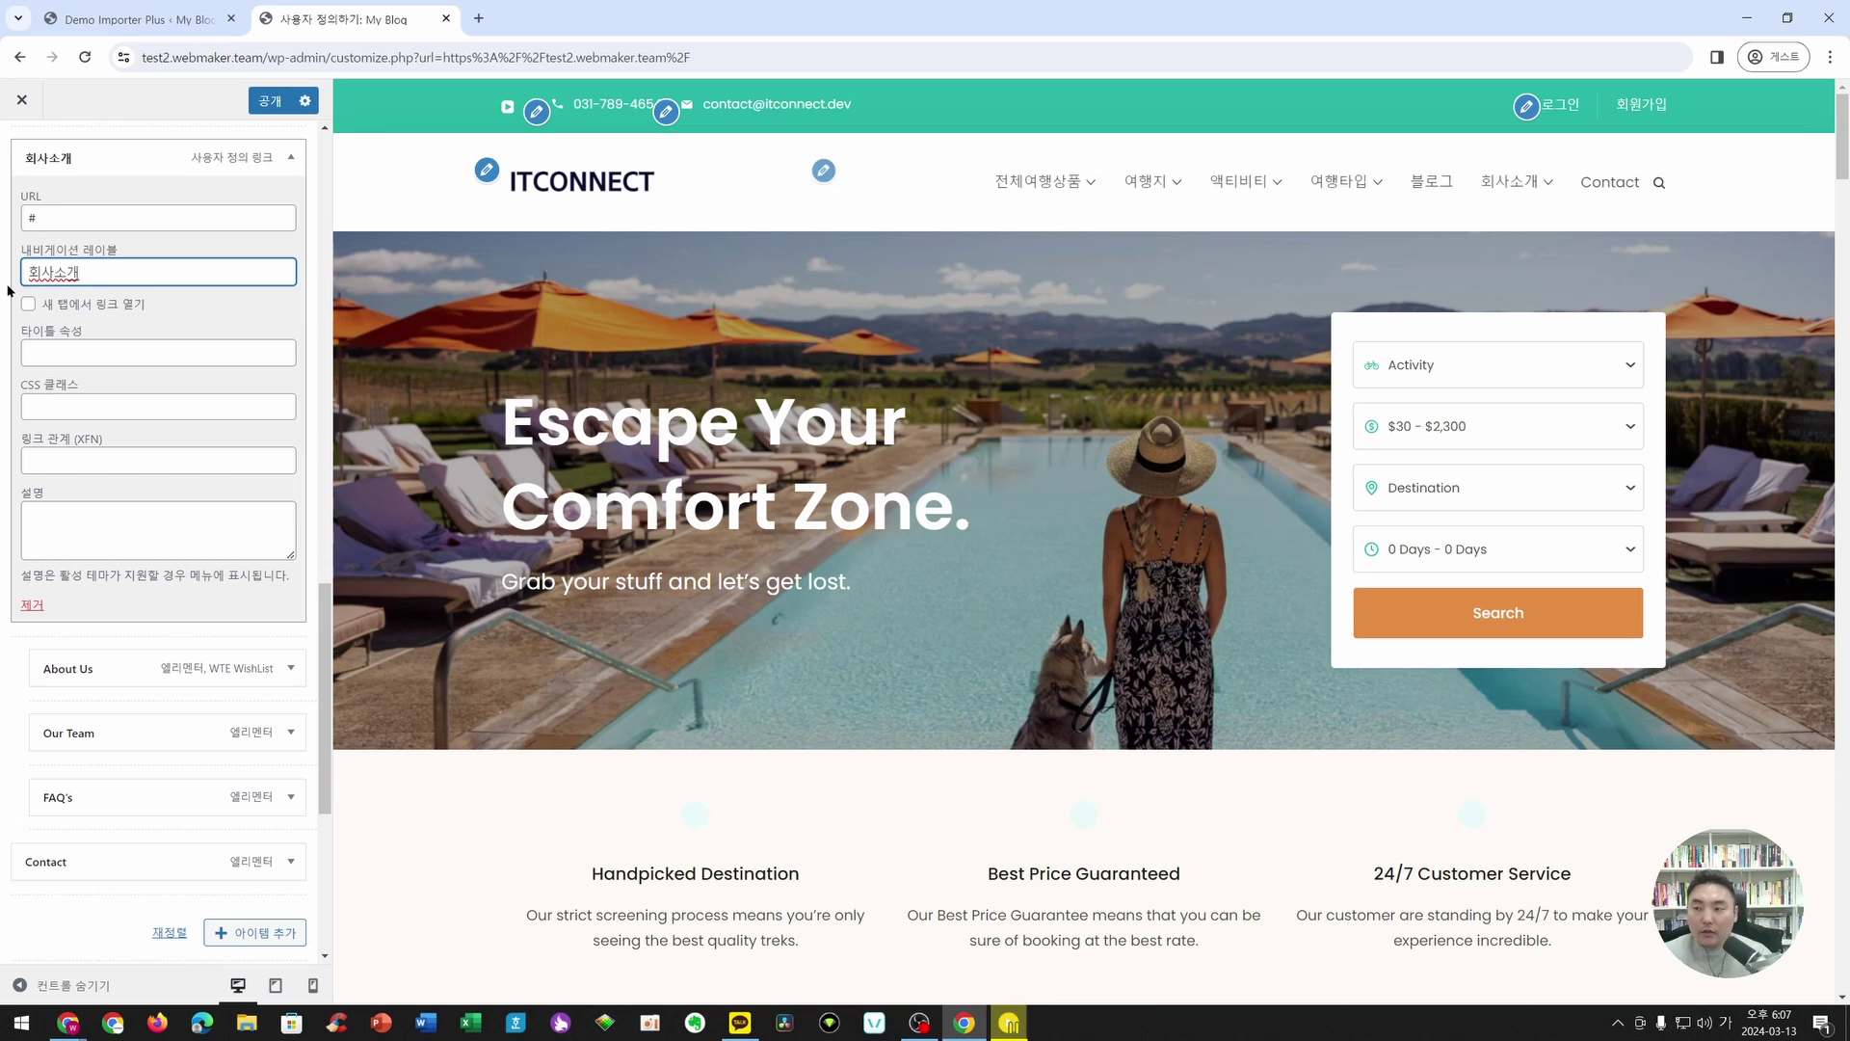
click(290, 861)
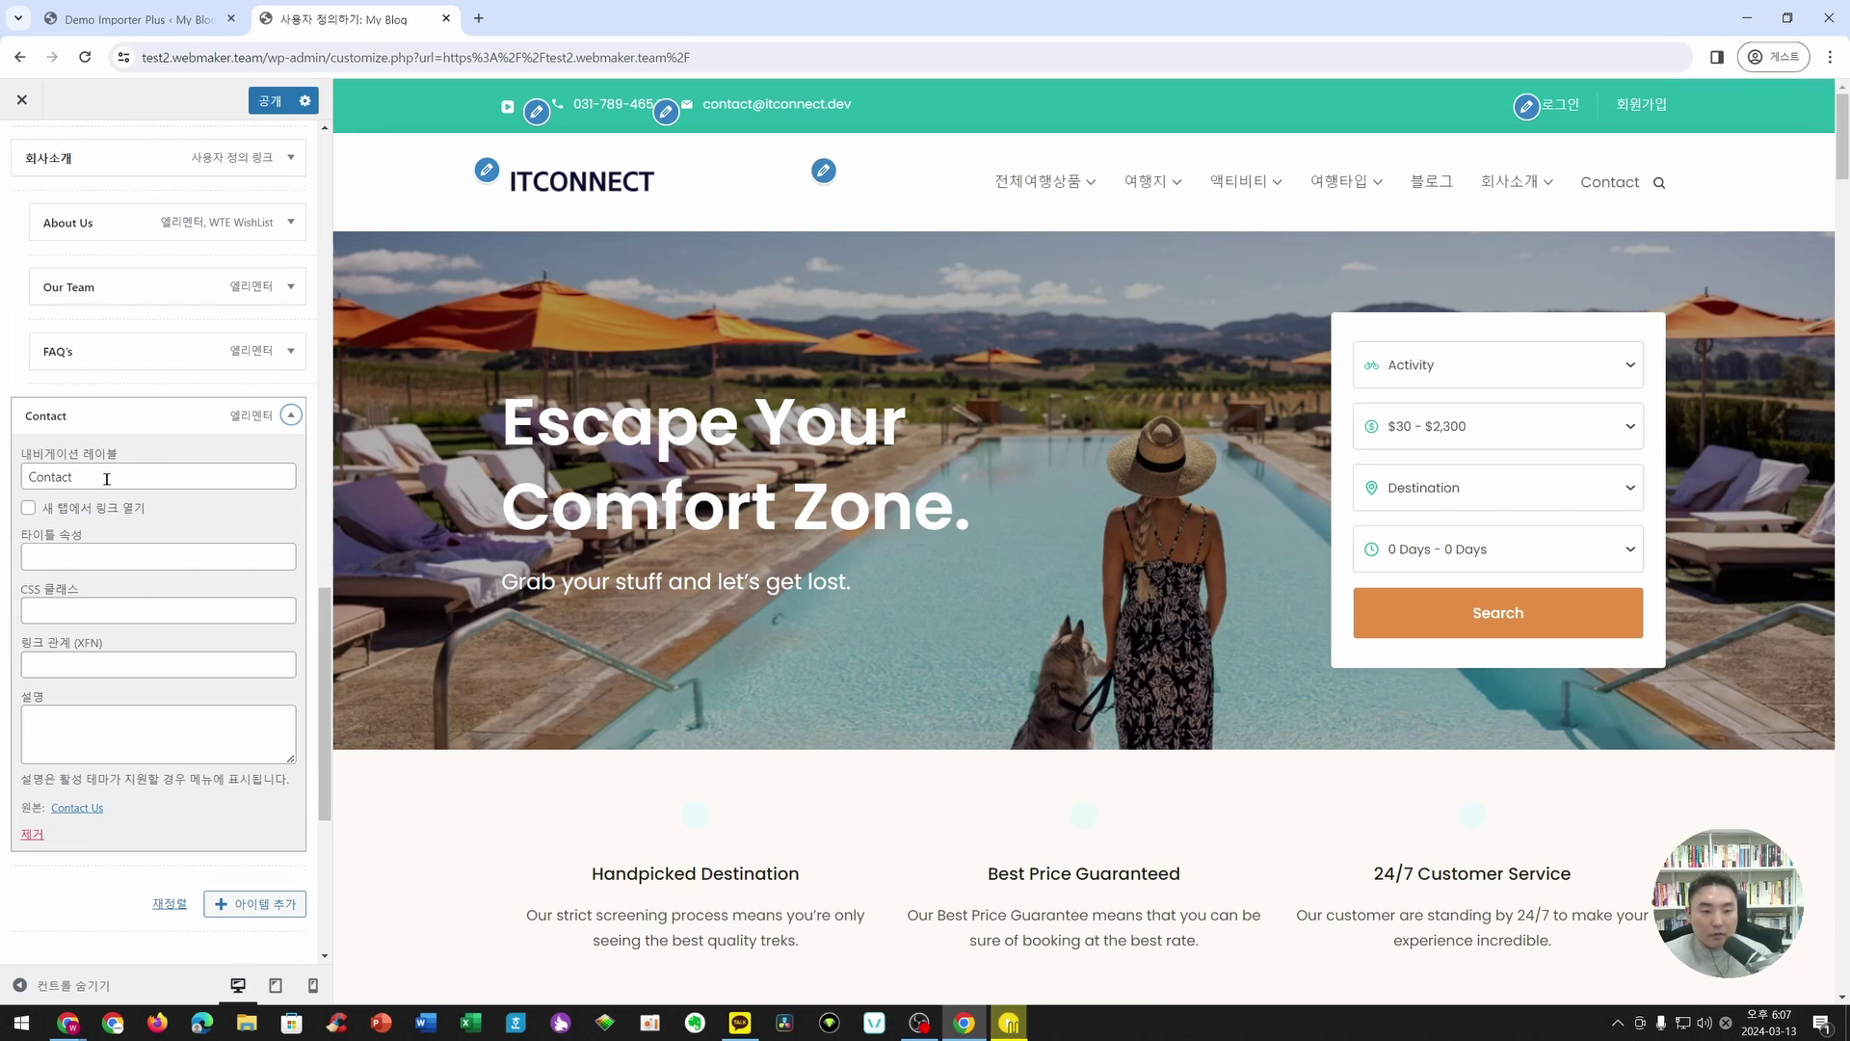
double_click(107, 478)
text(연ㄹ)
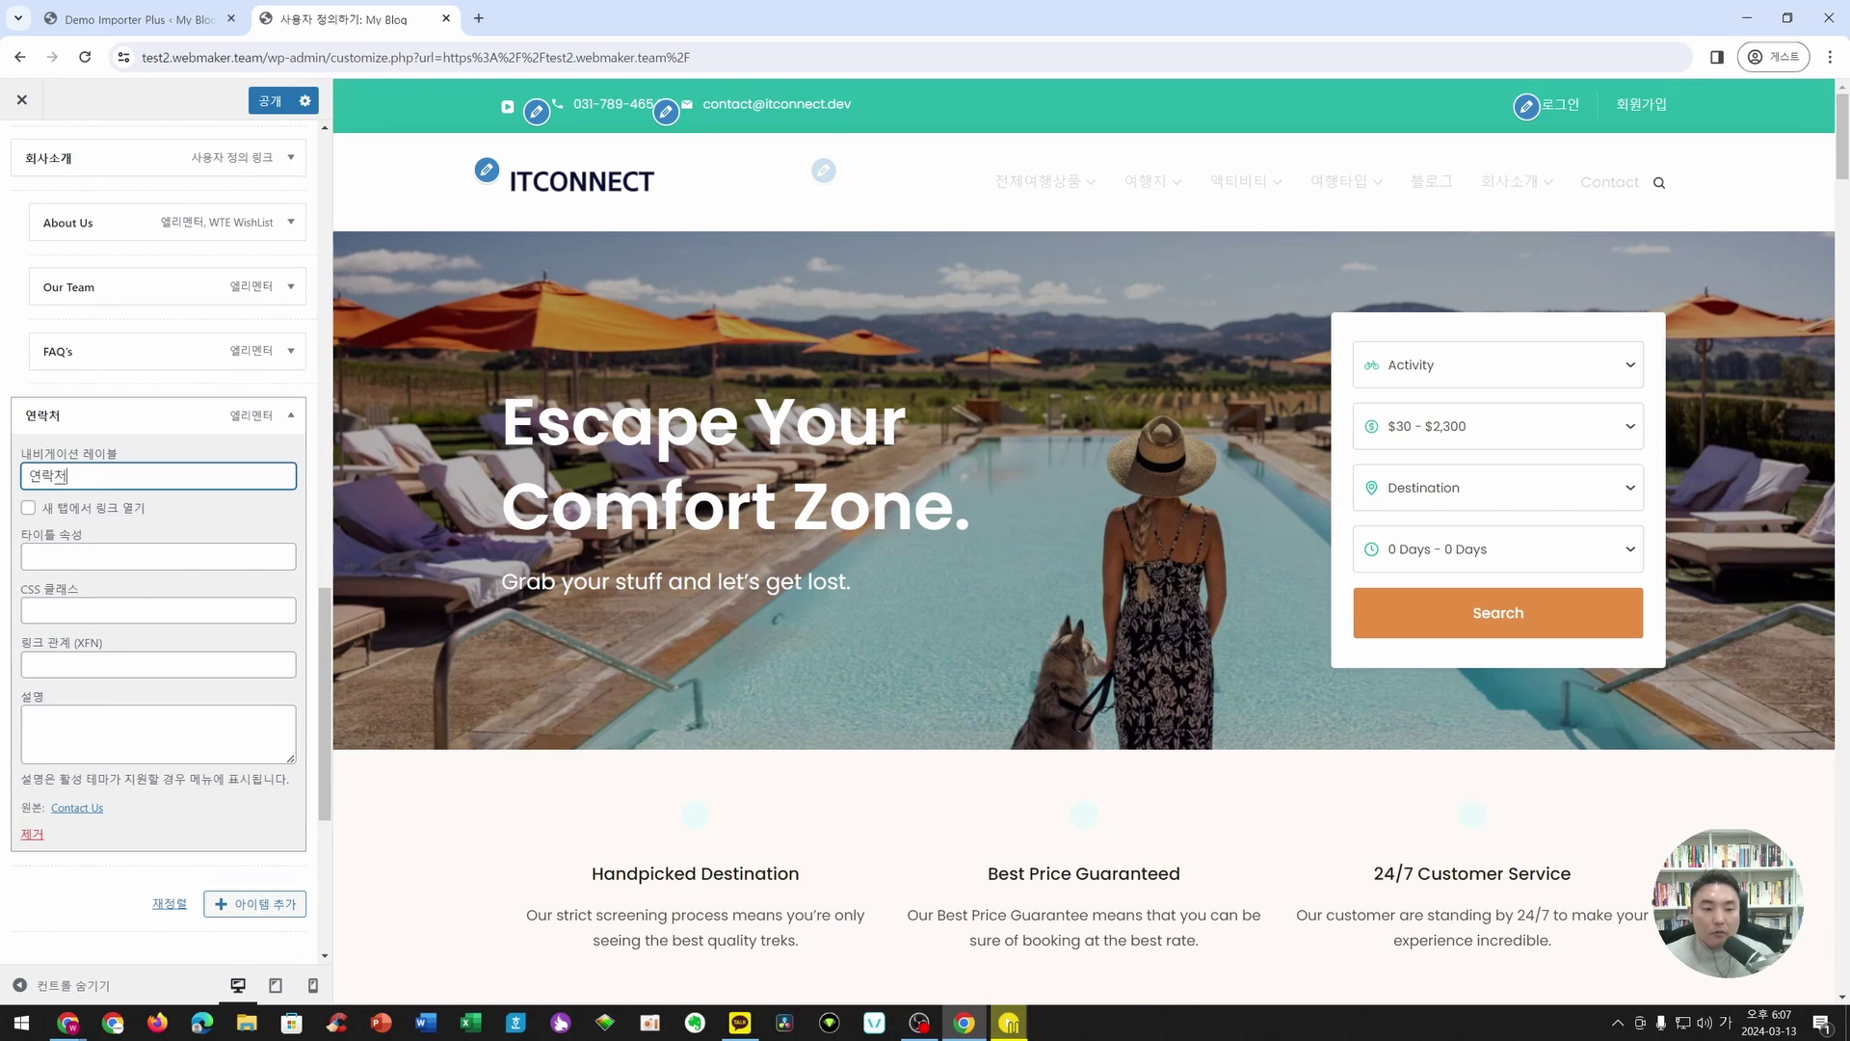
click(274, 102)
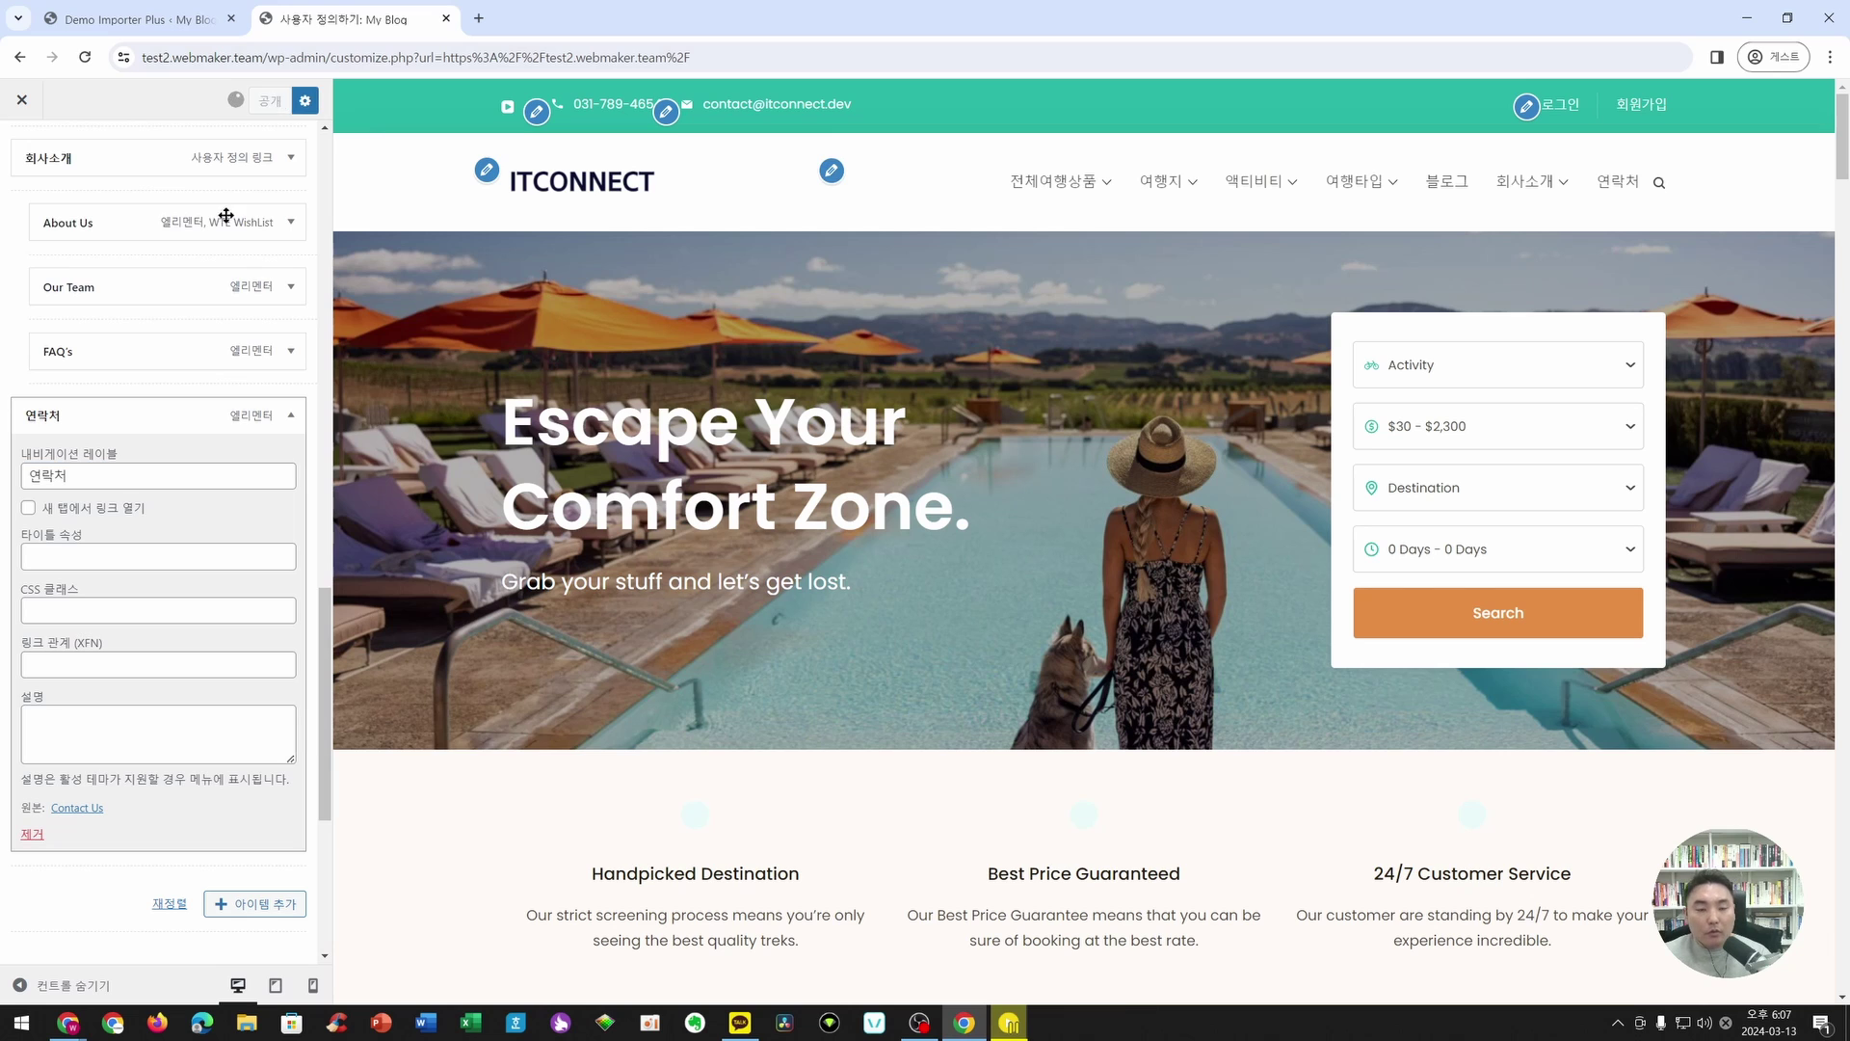
- Check the published Korean menu labels and dropdowns in the site preview
scroll(226, 216, up, 15)
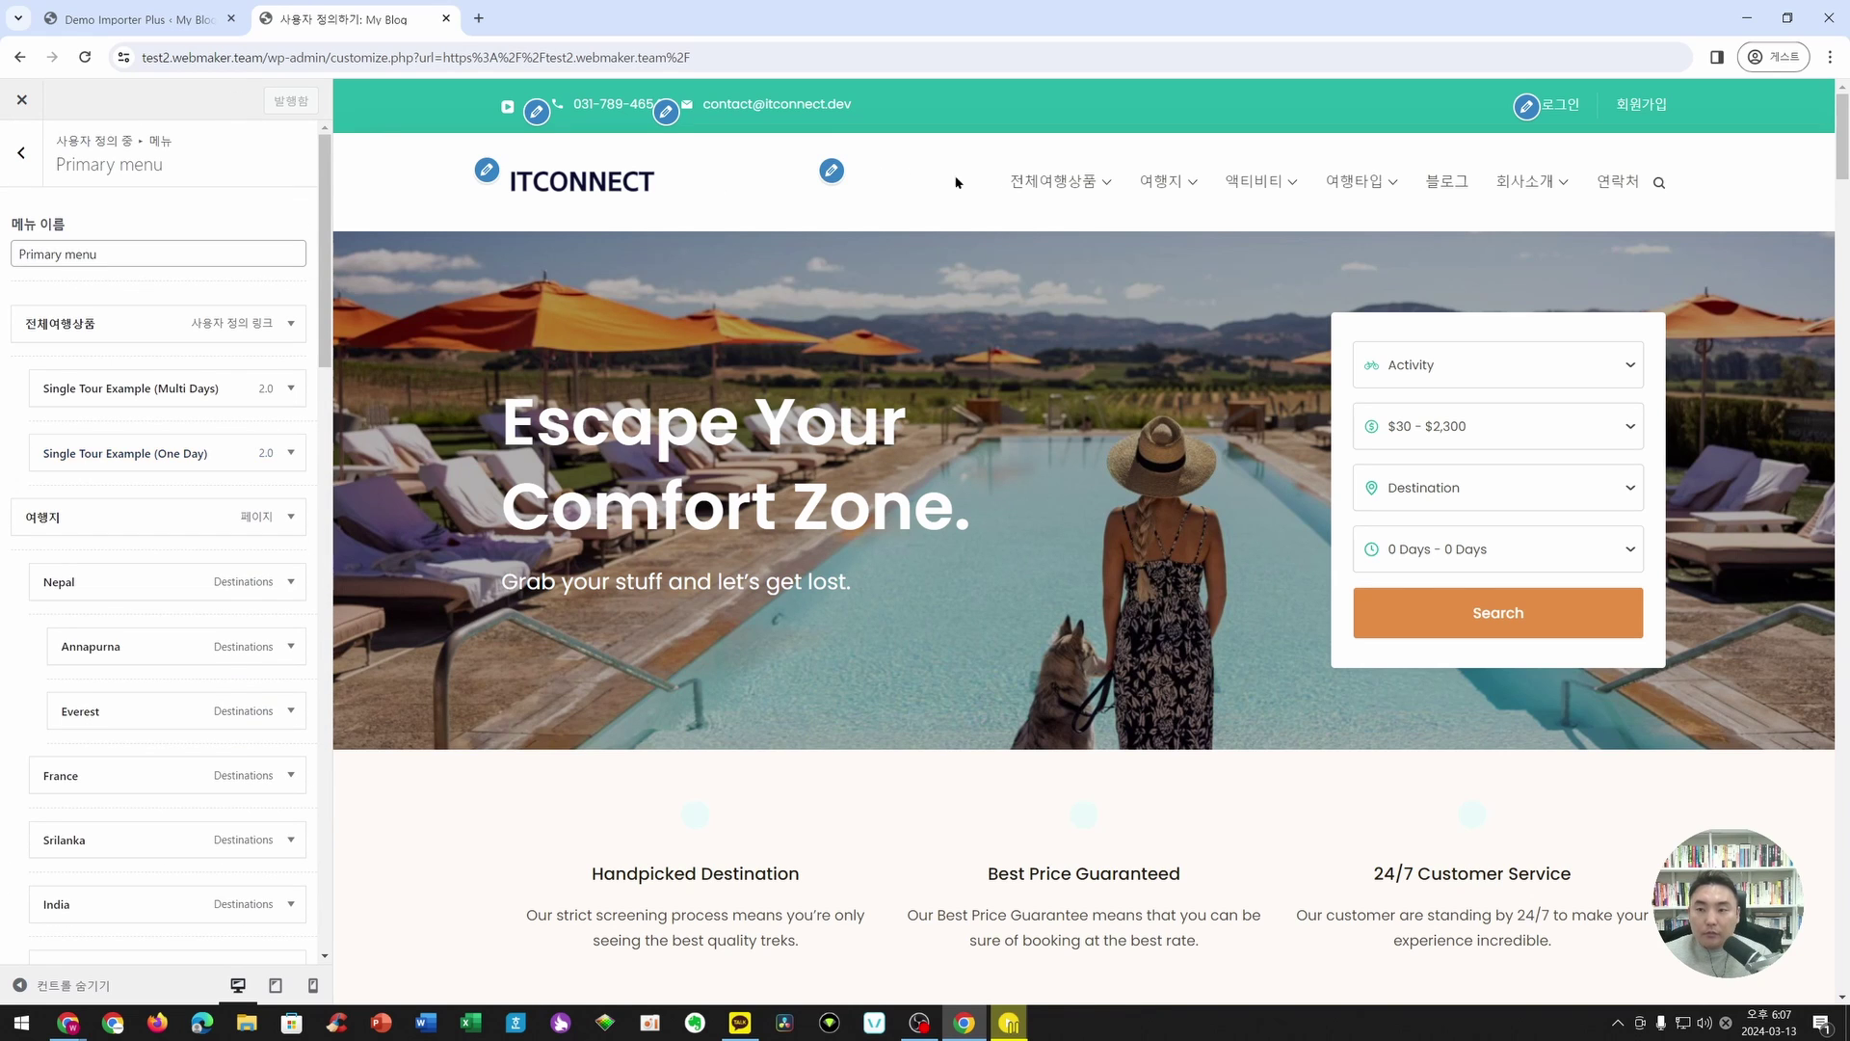
mouse_move(1163, 186)
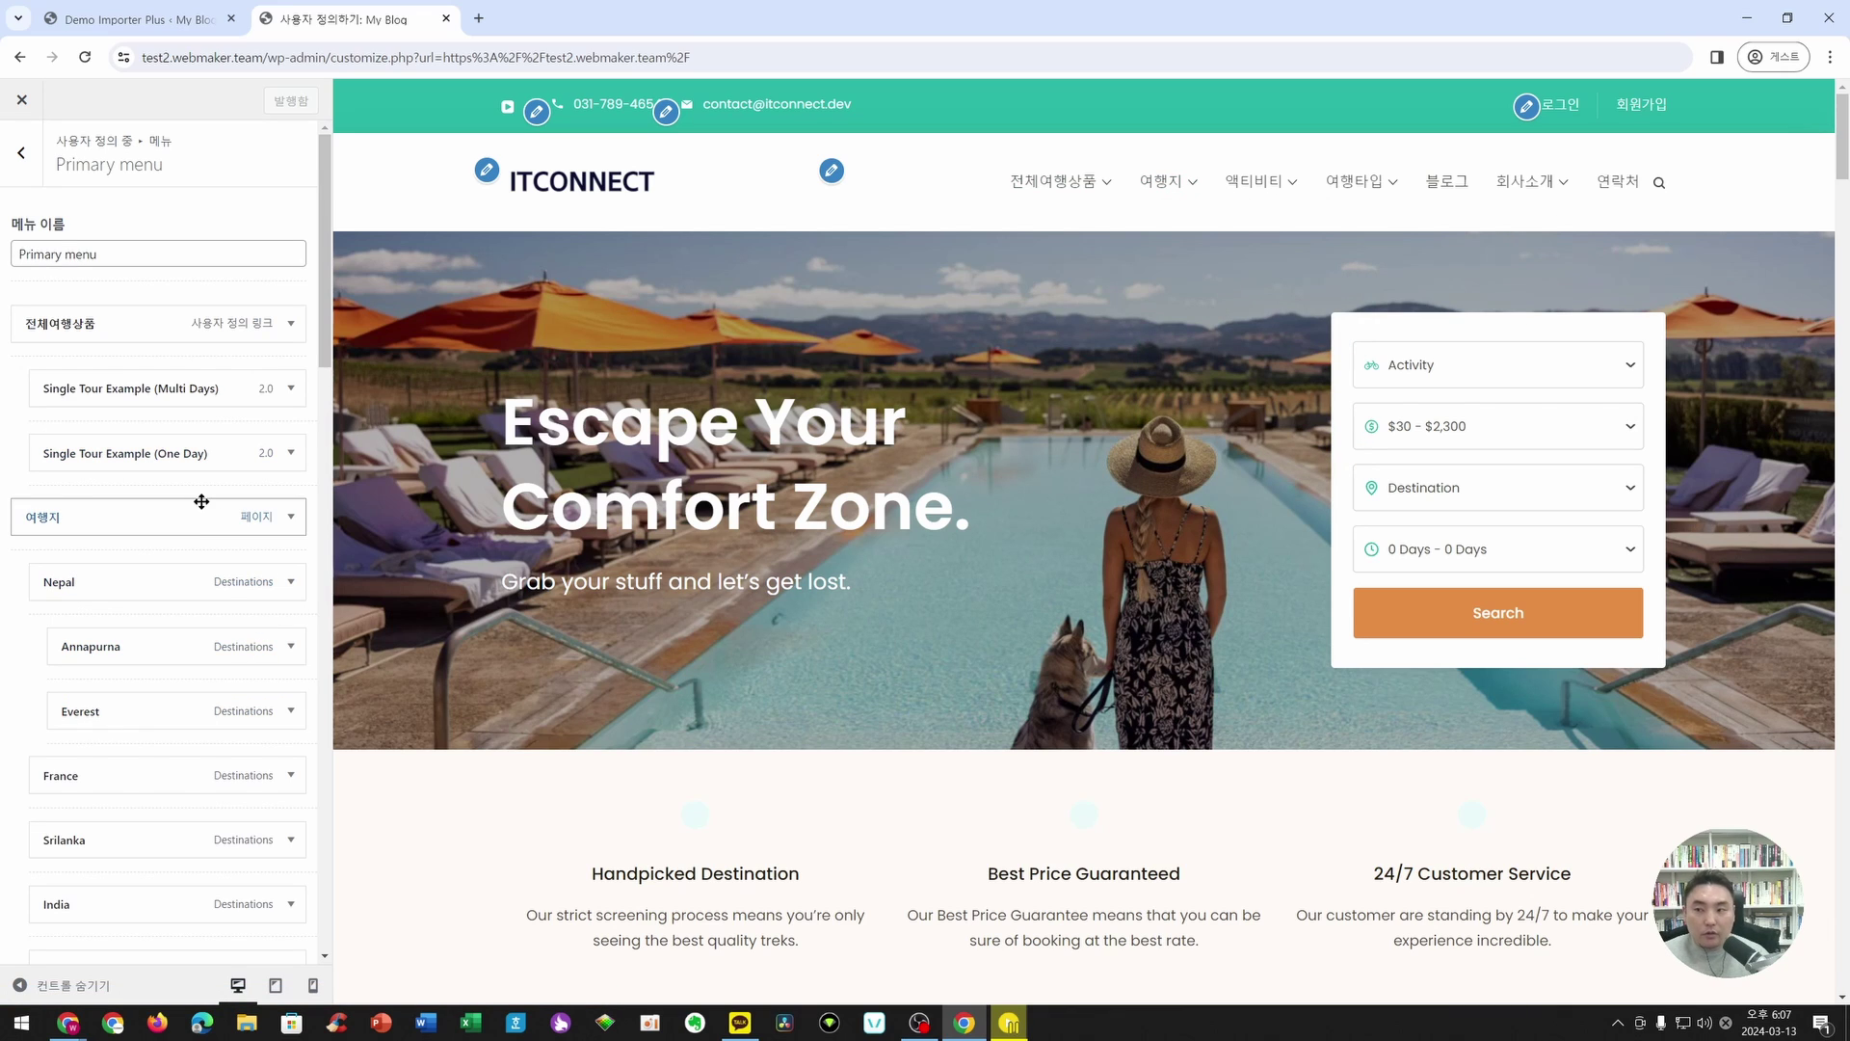
- Dismiss the import success message and choose the Primary menu on the admin Menus page
click(183, 21)
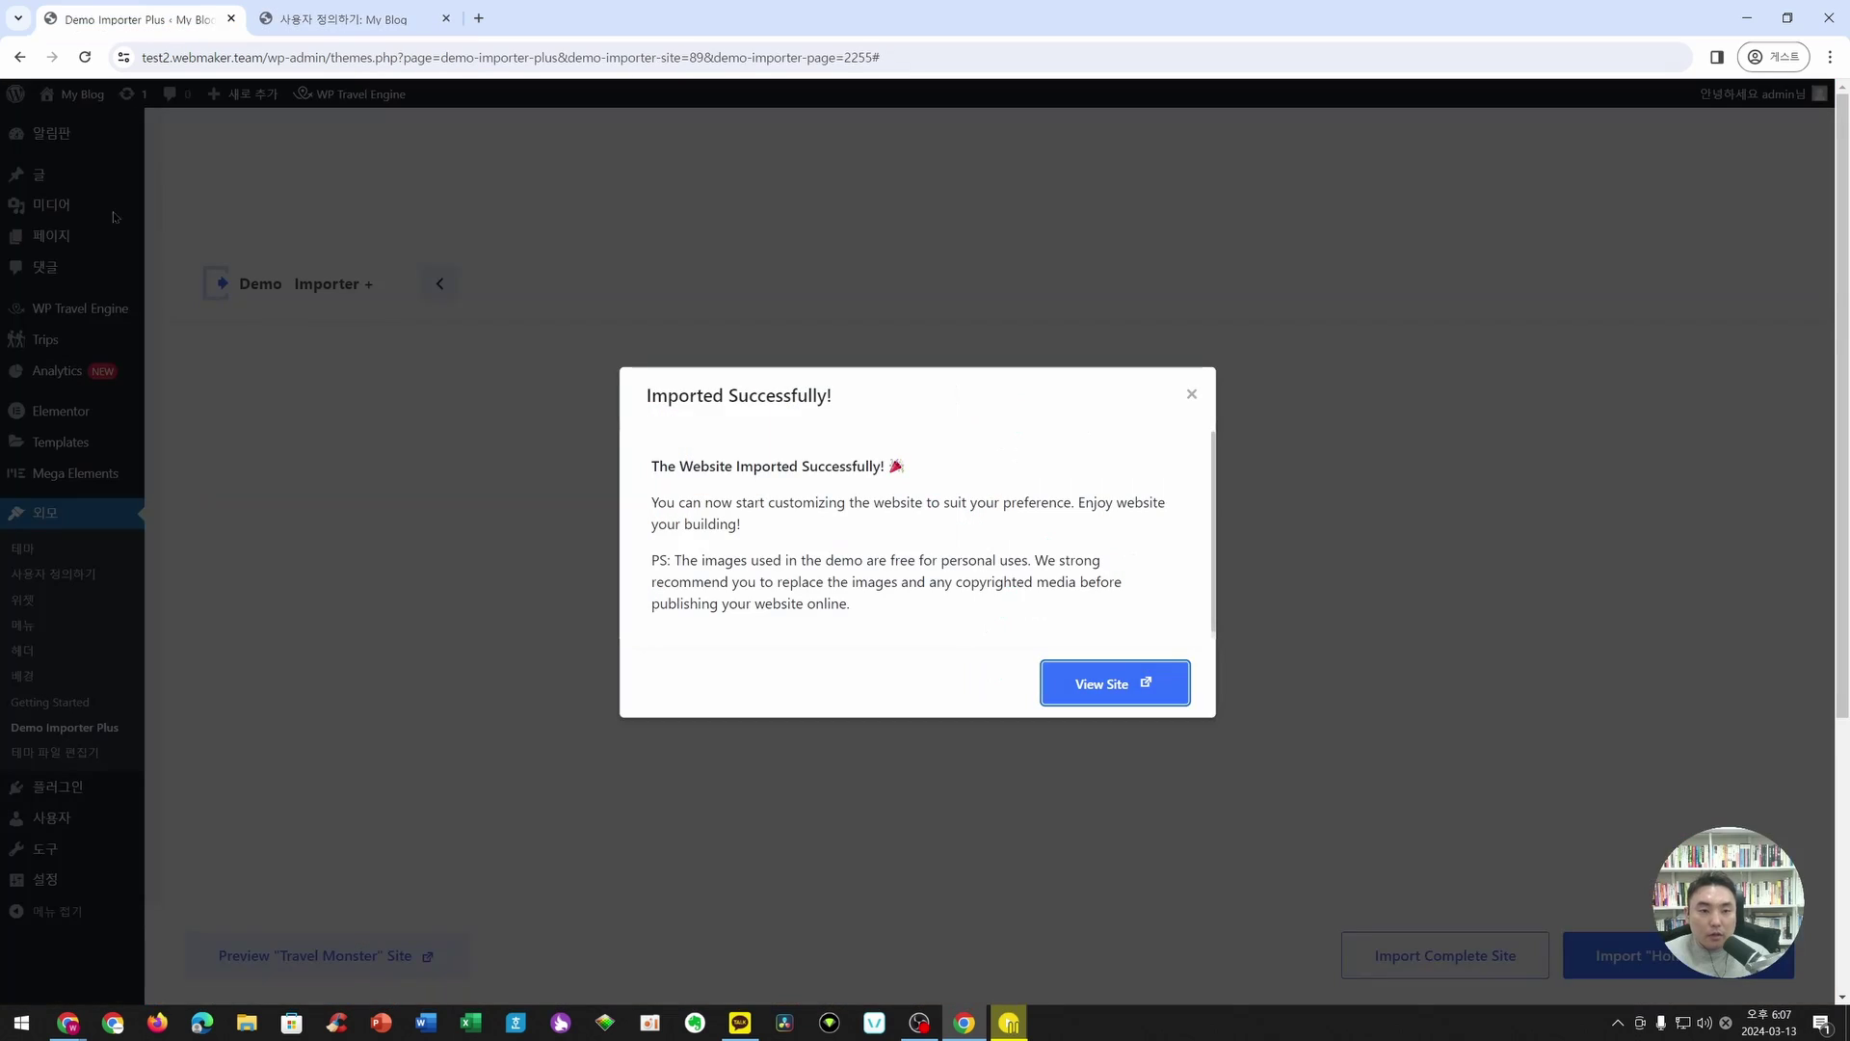
click(1191, 394)
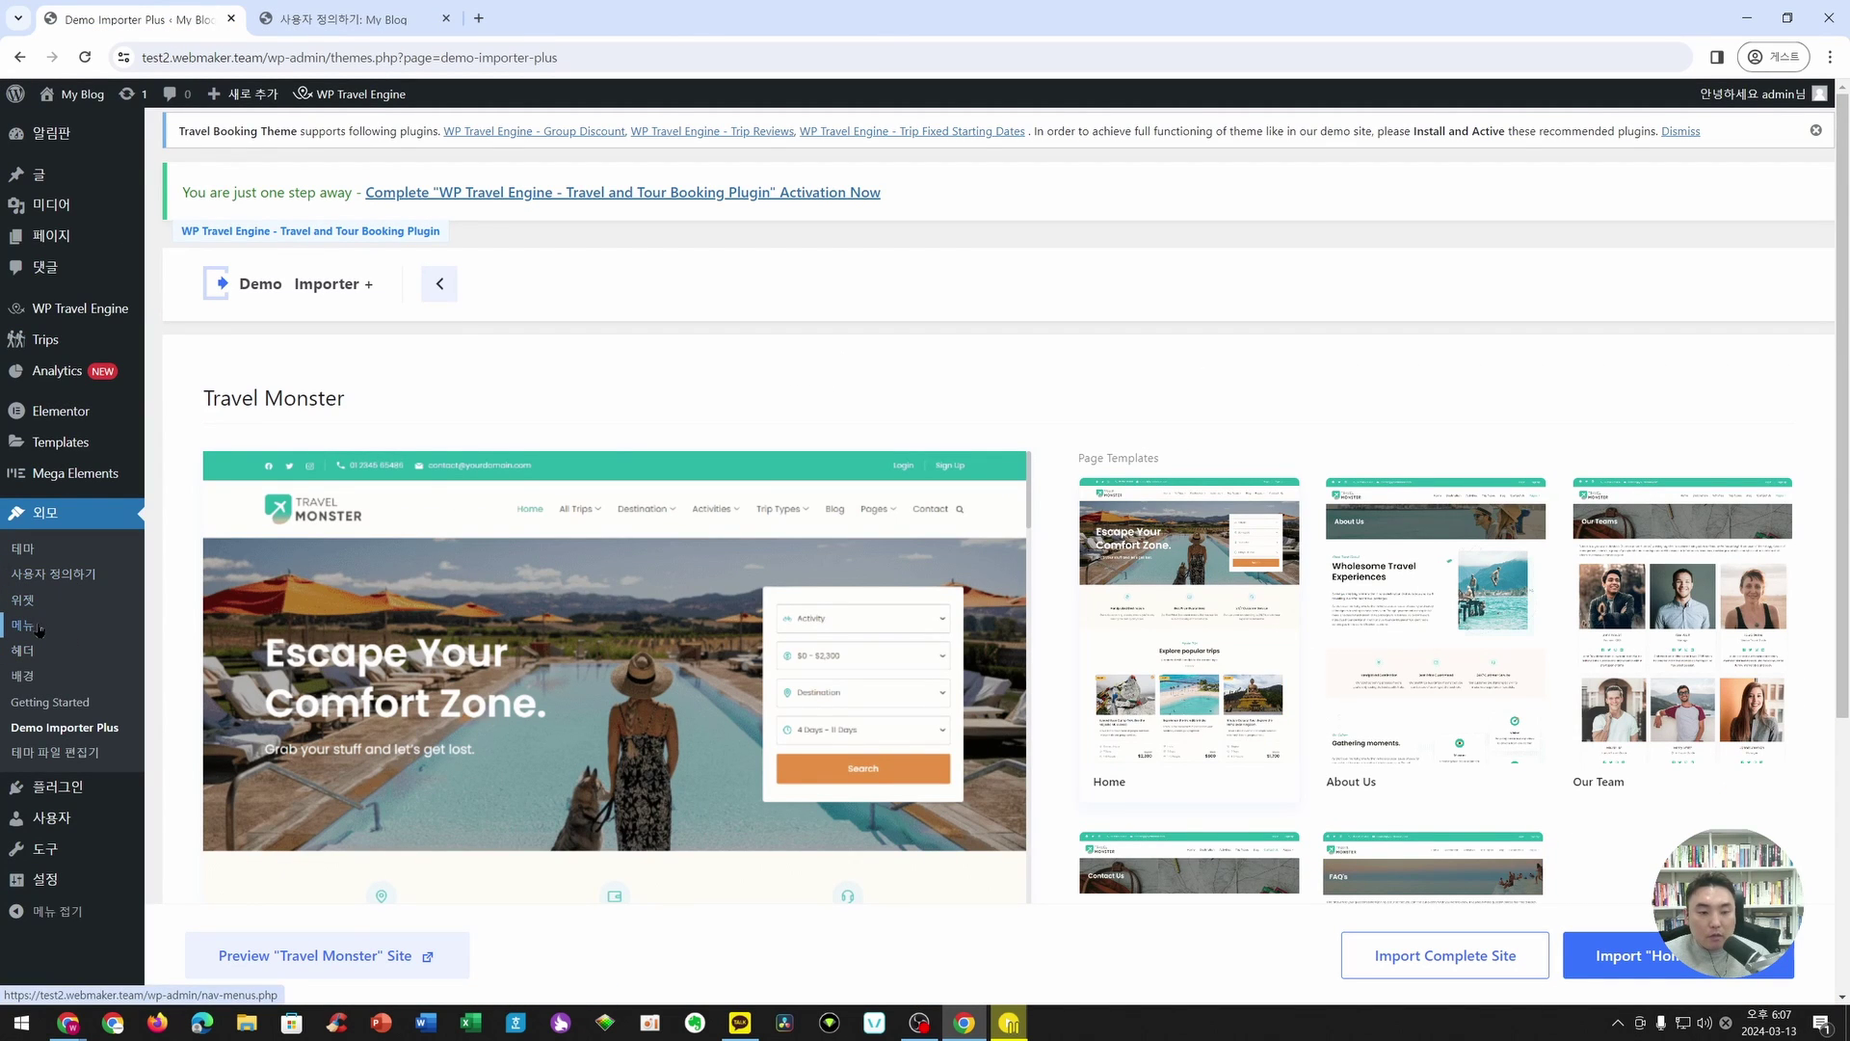
click(41, 628)
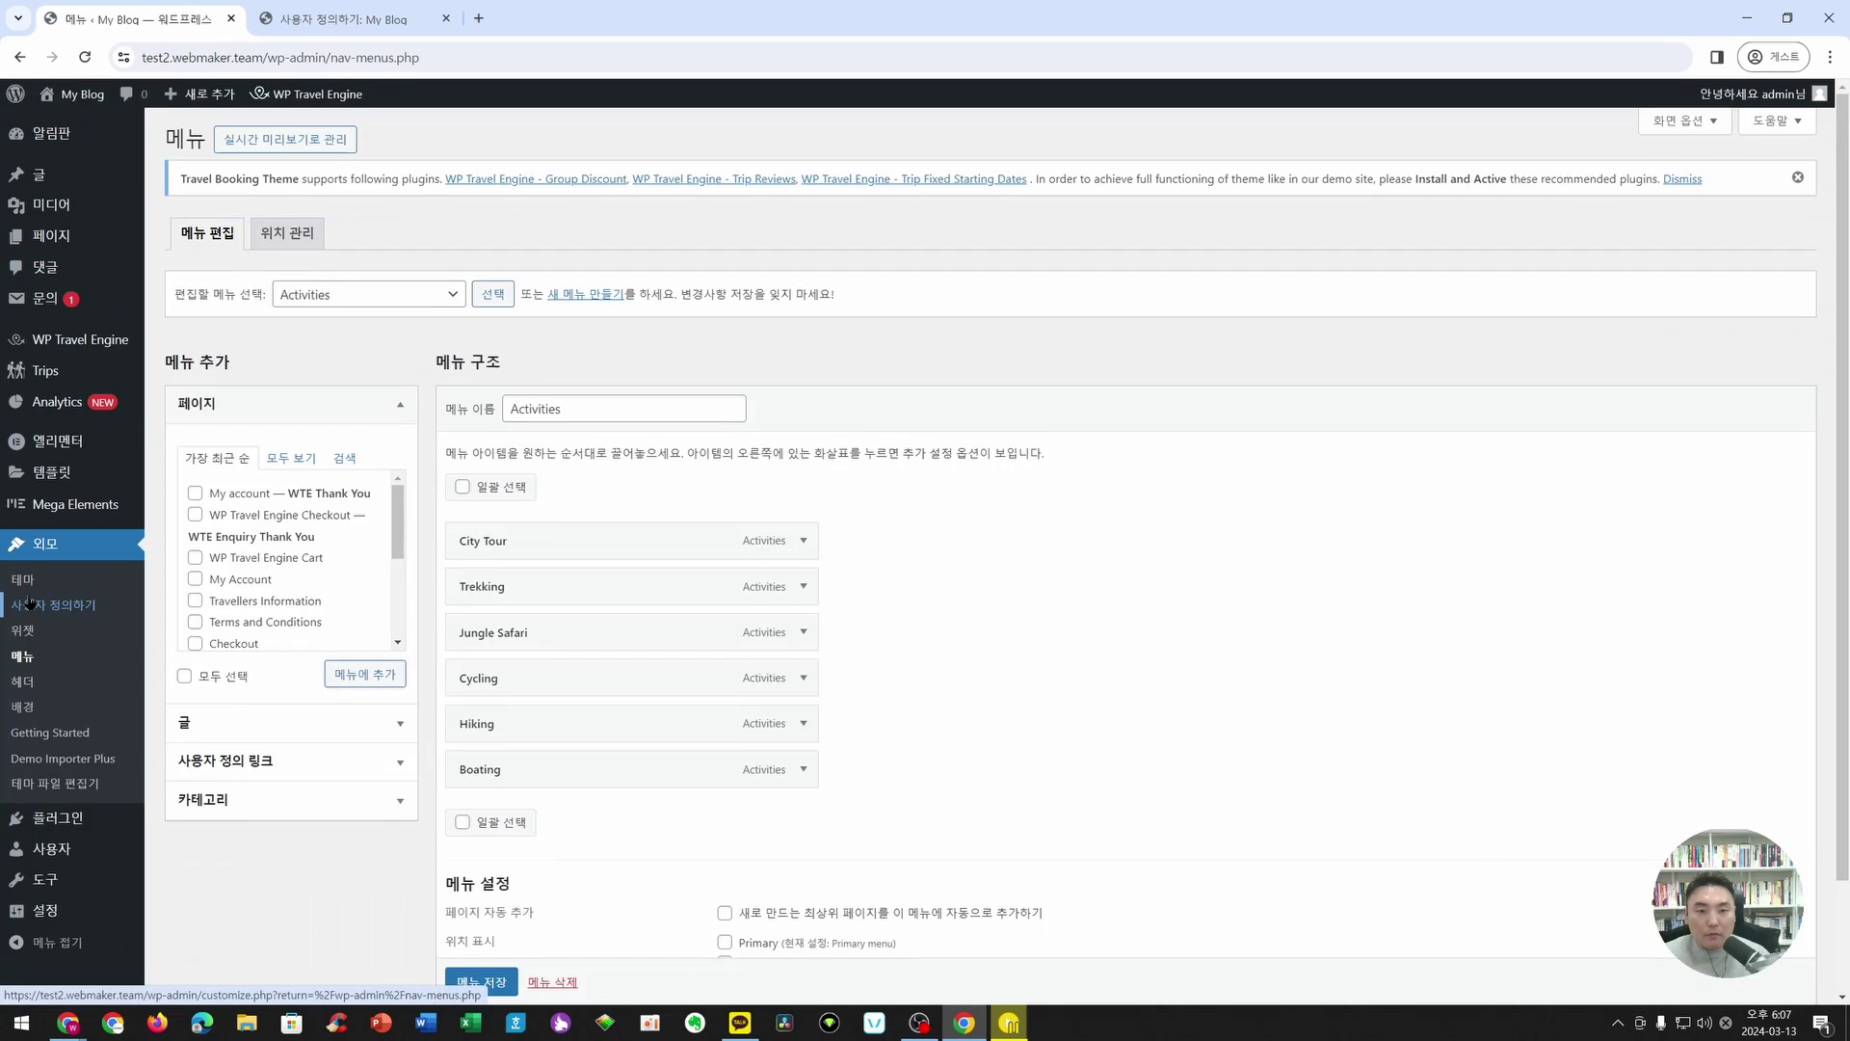
click(337, 295)
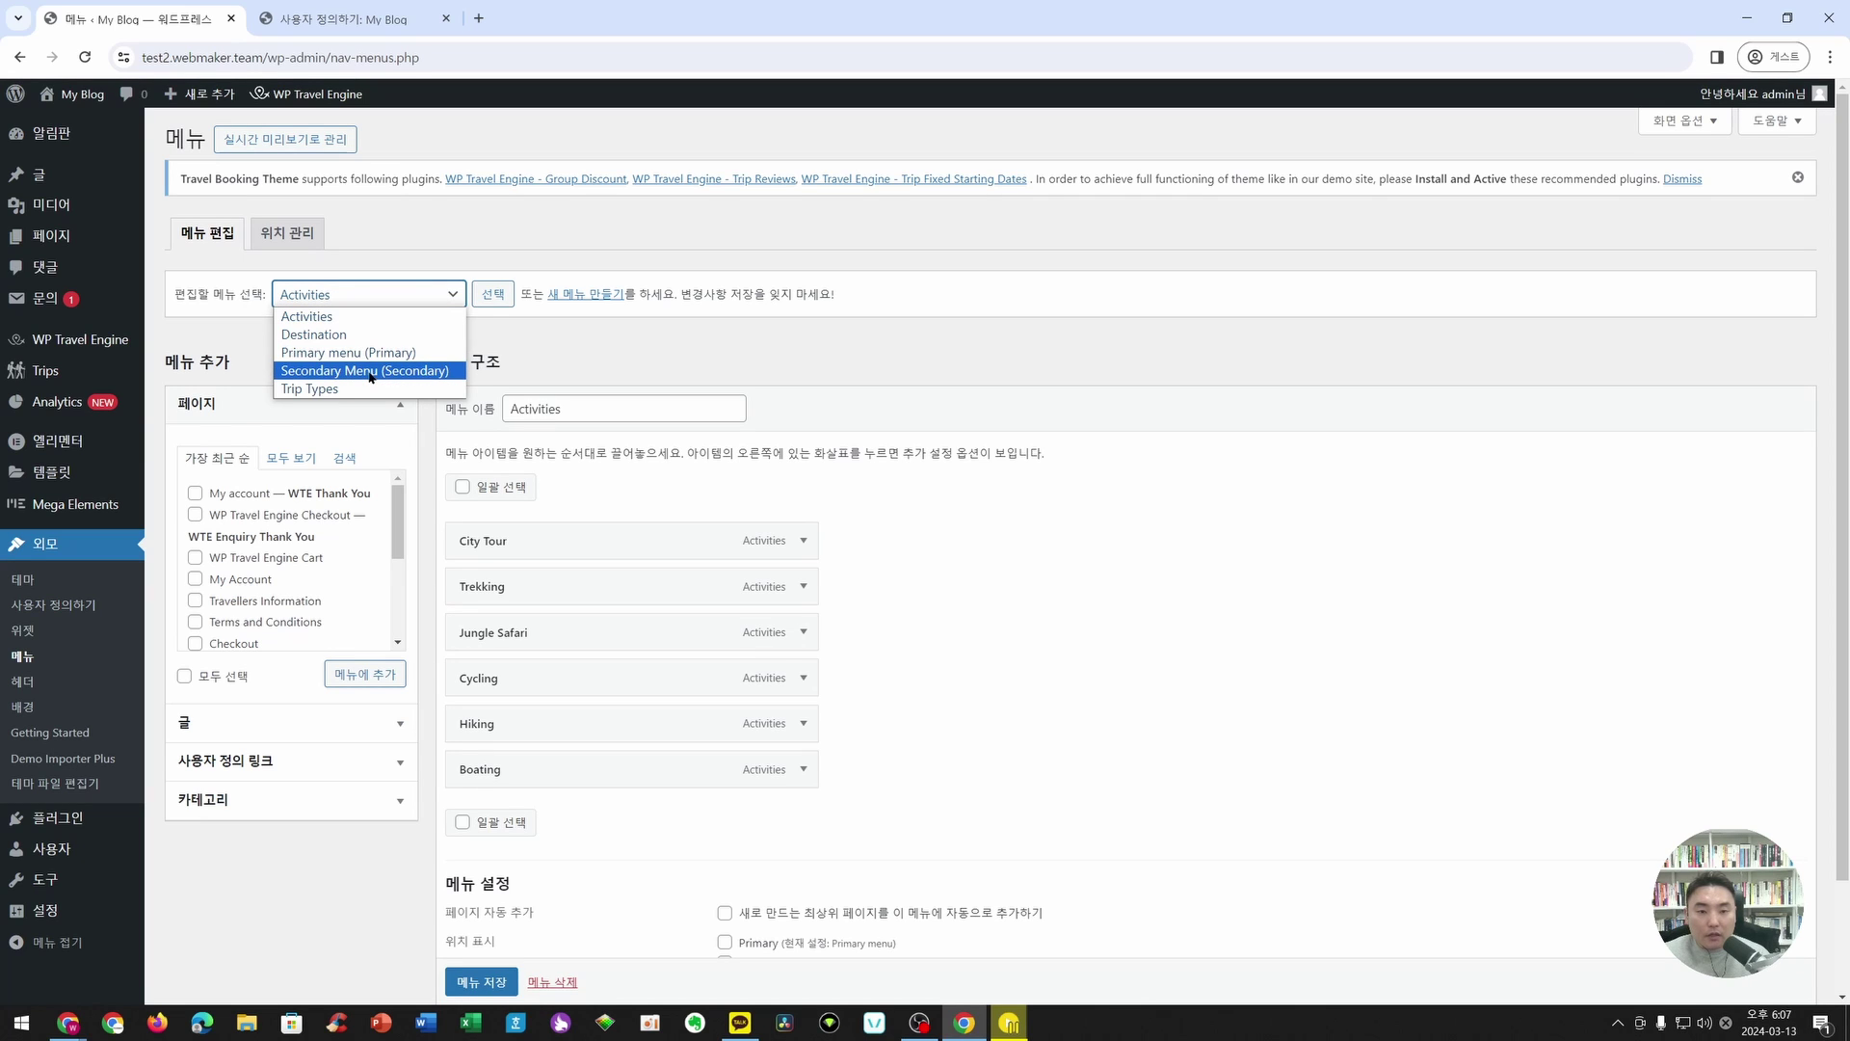
click(377, 353)
- Load the Primary menu and test-edit the 전체여행상품 label, leaving it unchanged
click(492, 294)
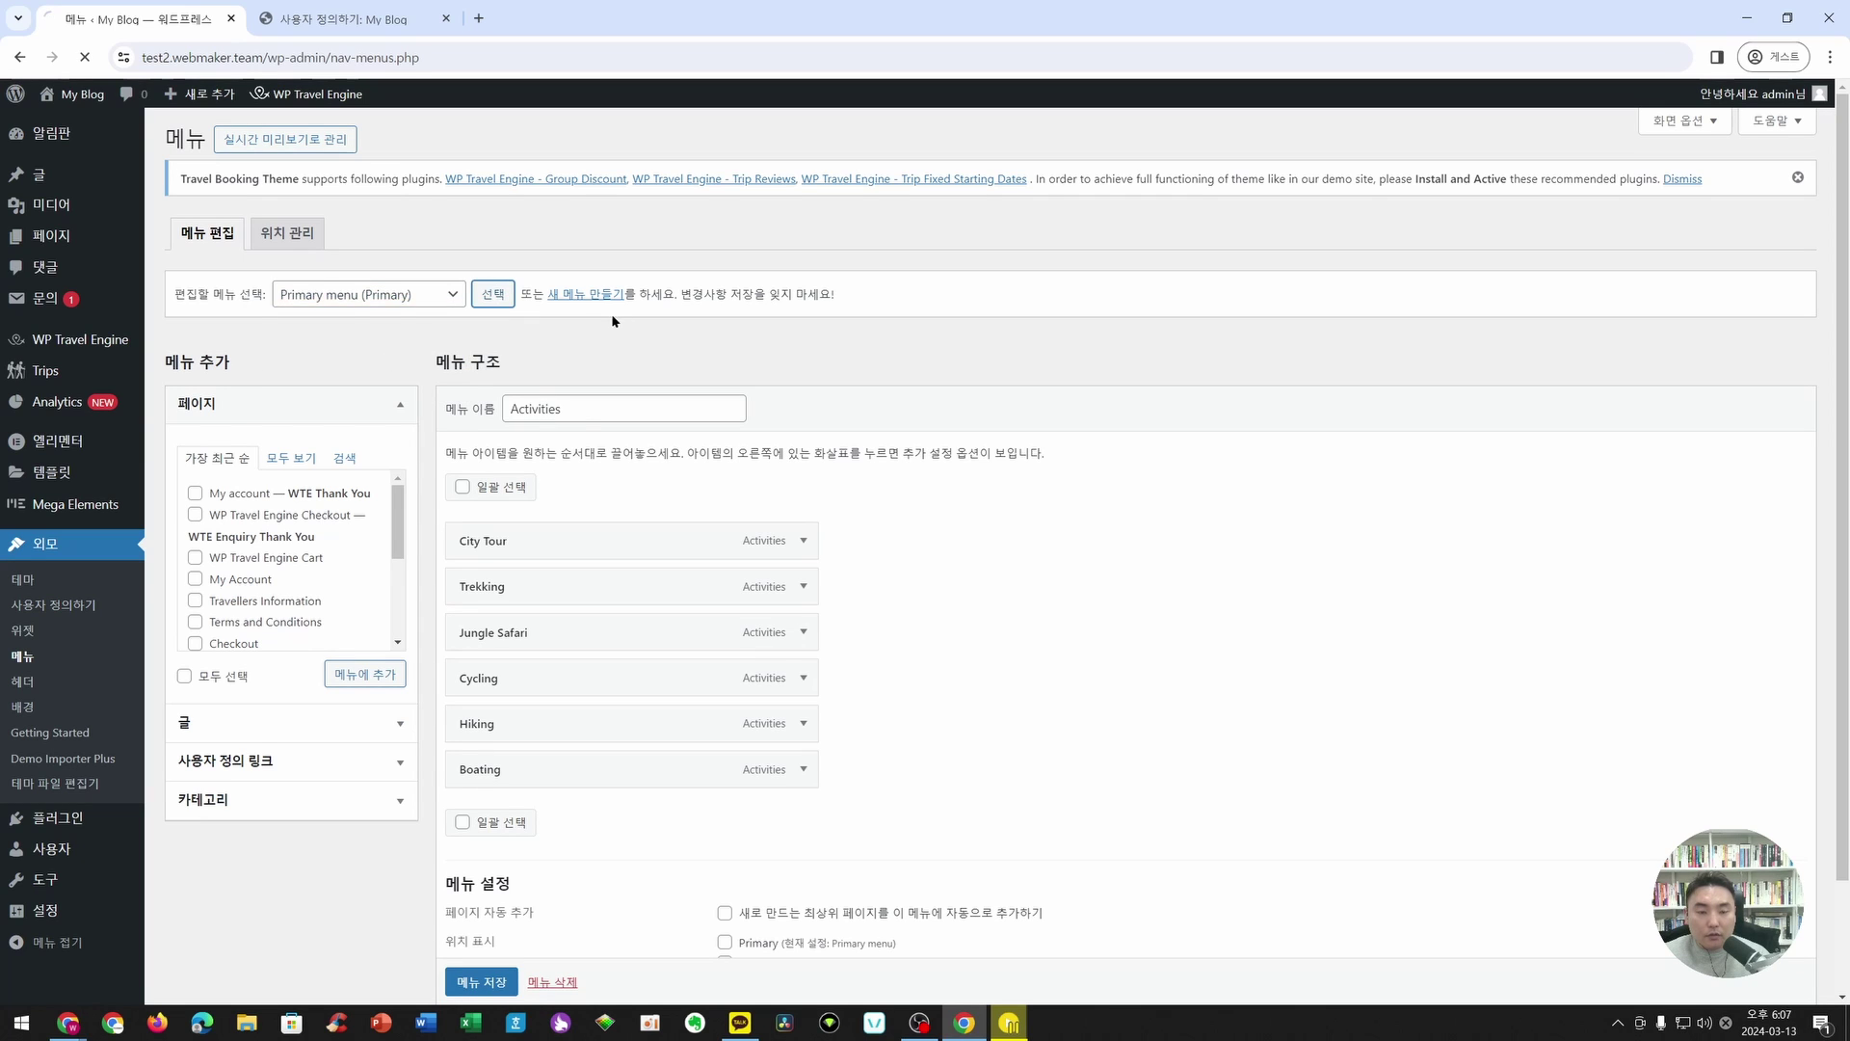
scroll(675, 588, down, 3)
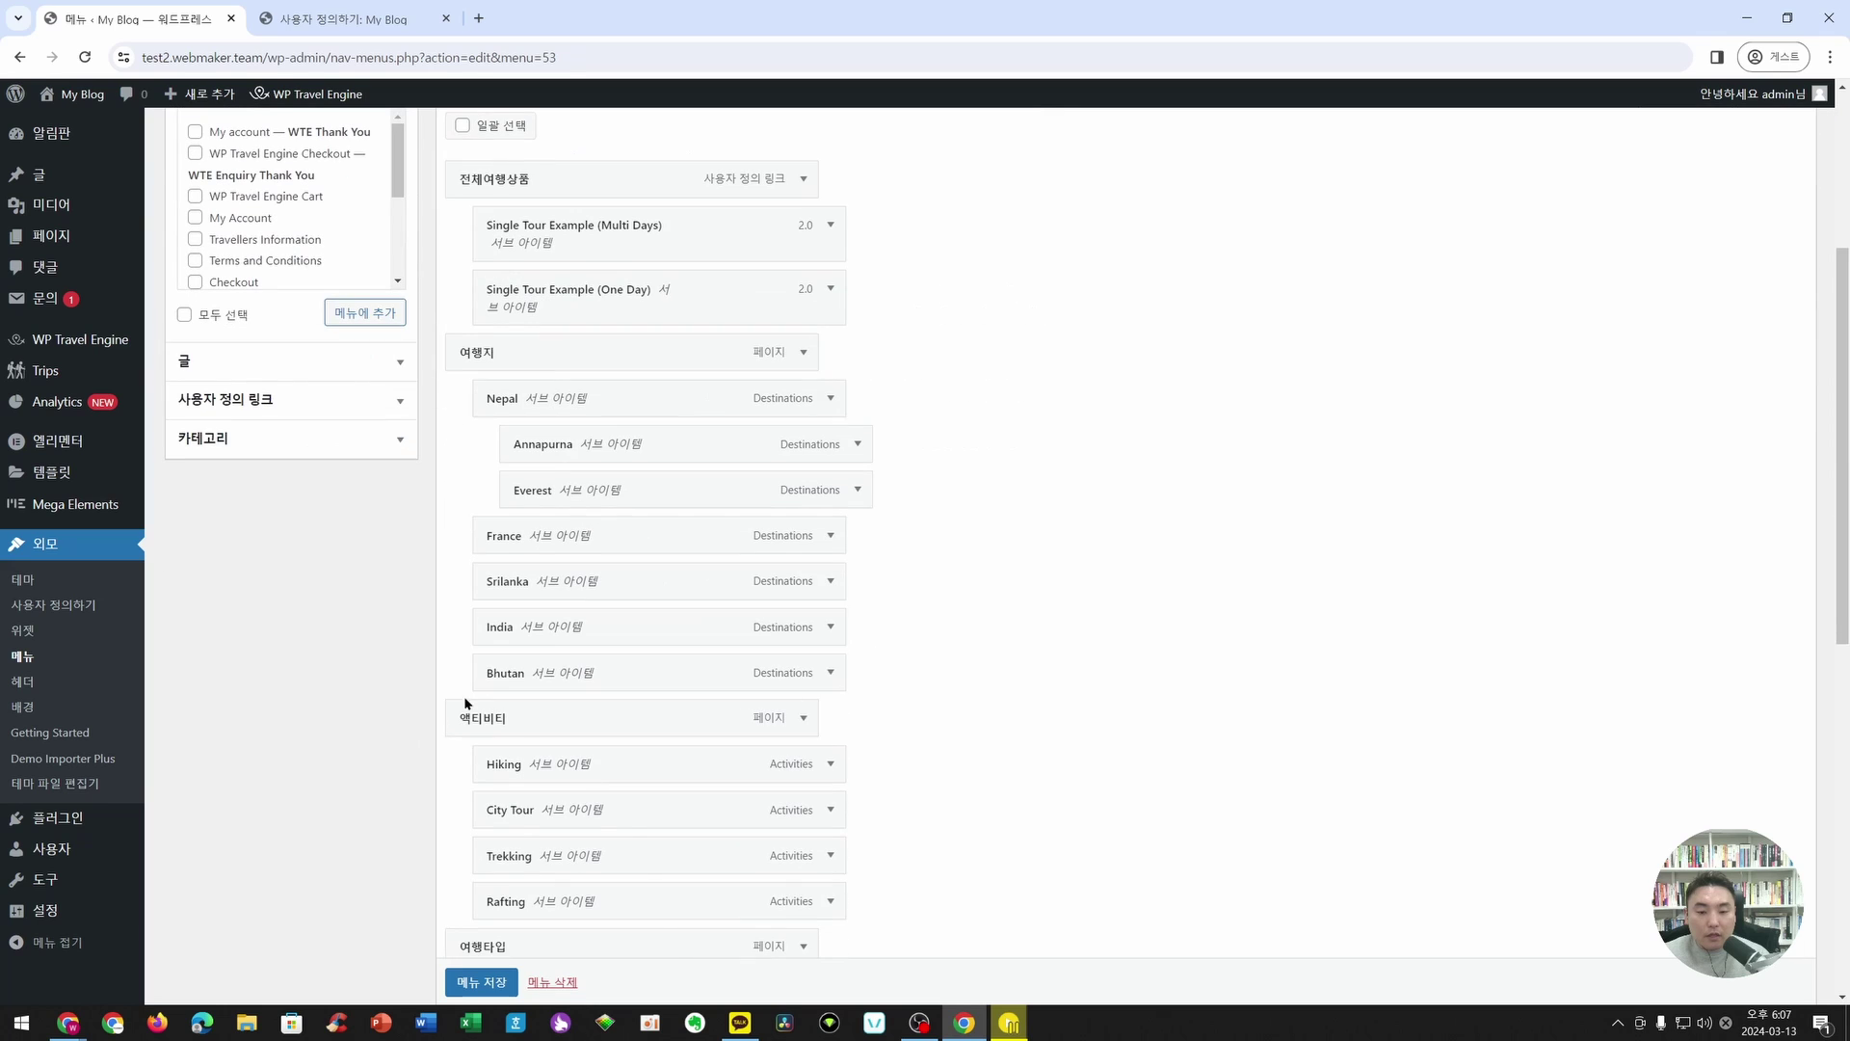
click(804, 179)
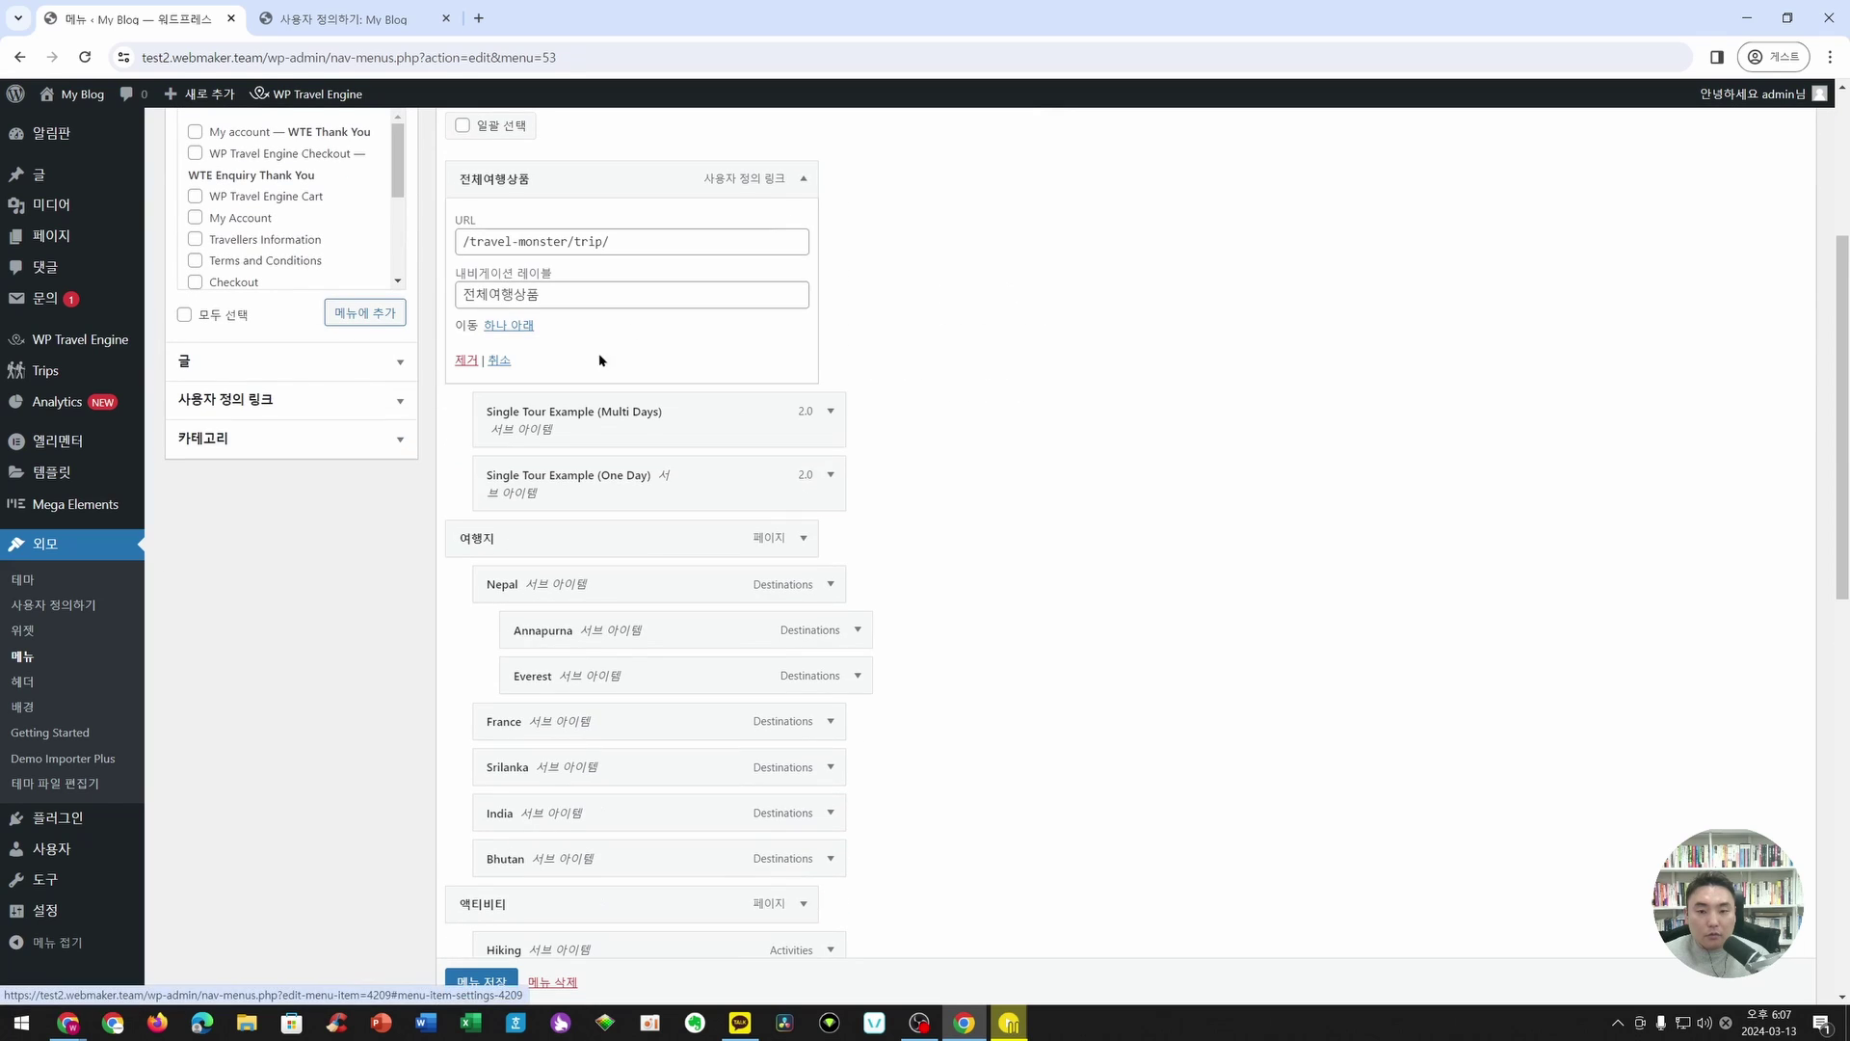
click(491, 293)
click(521, 294)
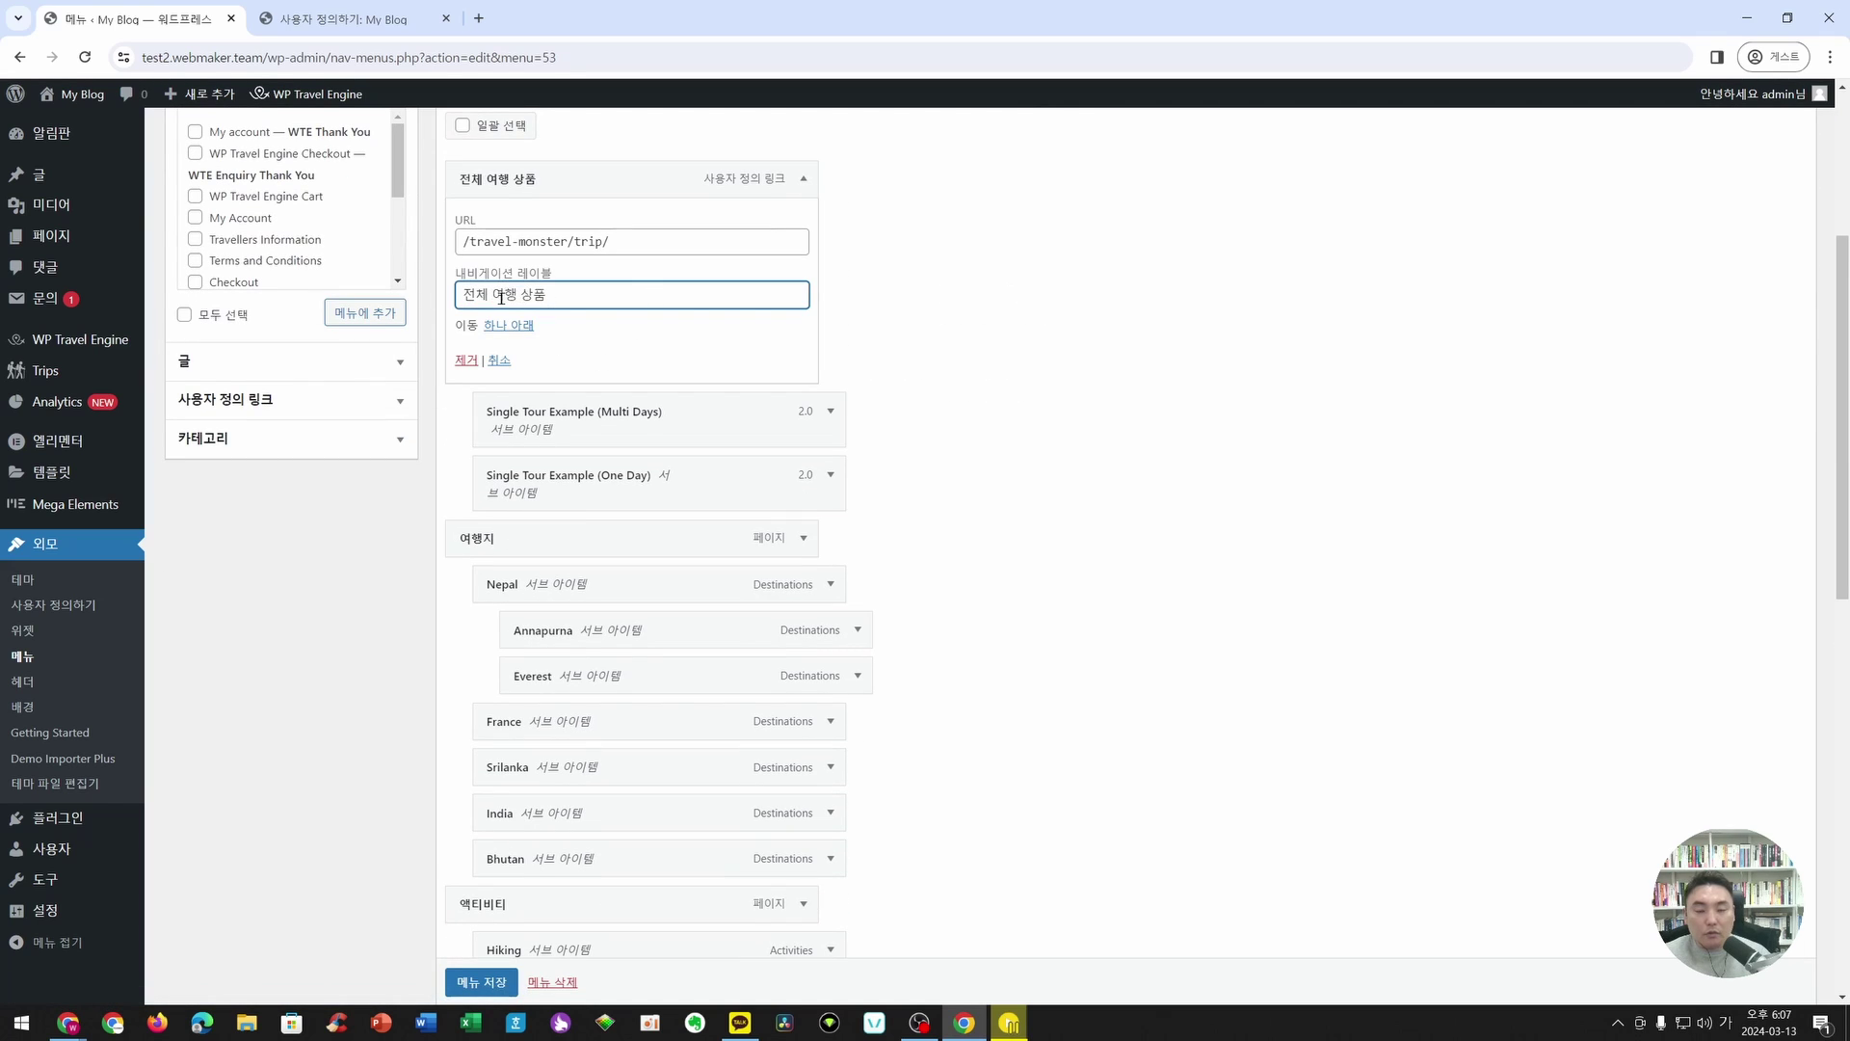
key(BackSpace)
click(492, 297)
key(BackSpace)
- Collapse the 전체여행상품 item and switch back to the customizer preview
scroll(619, 450, down, 9)
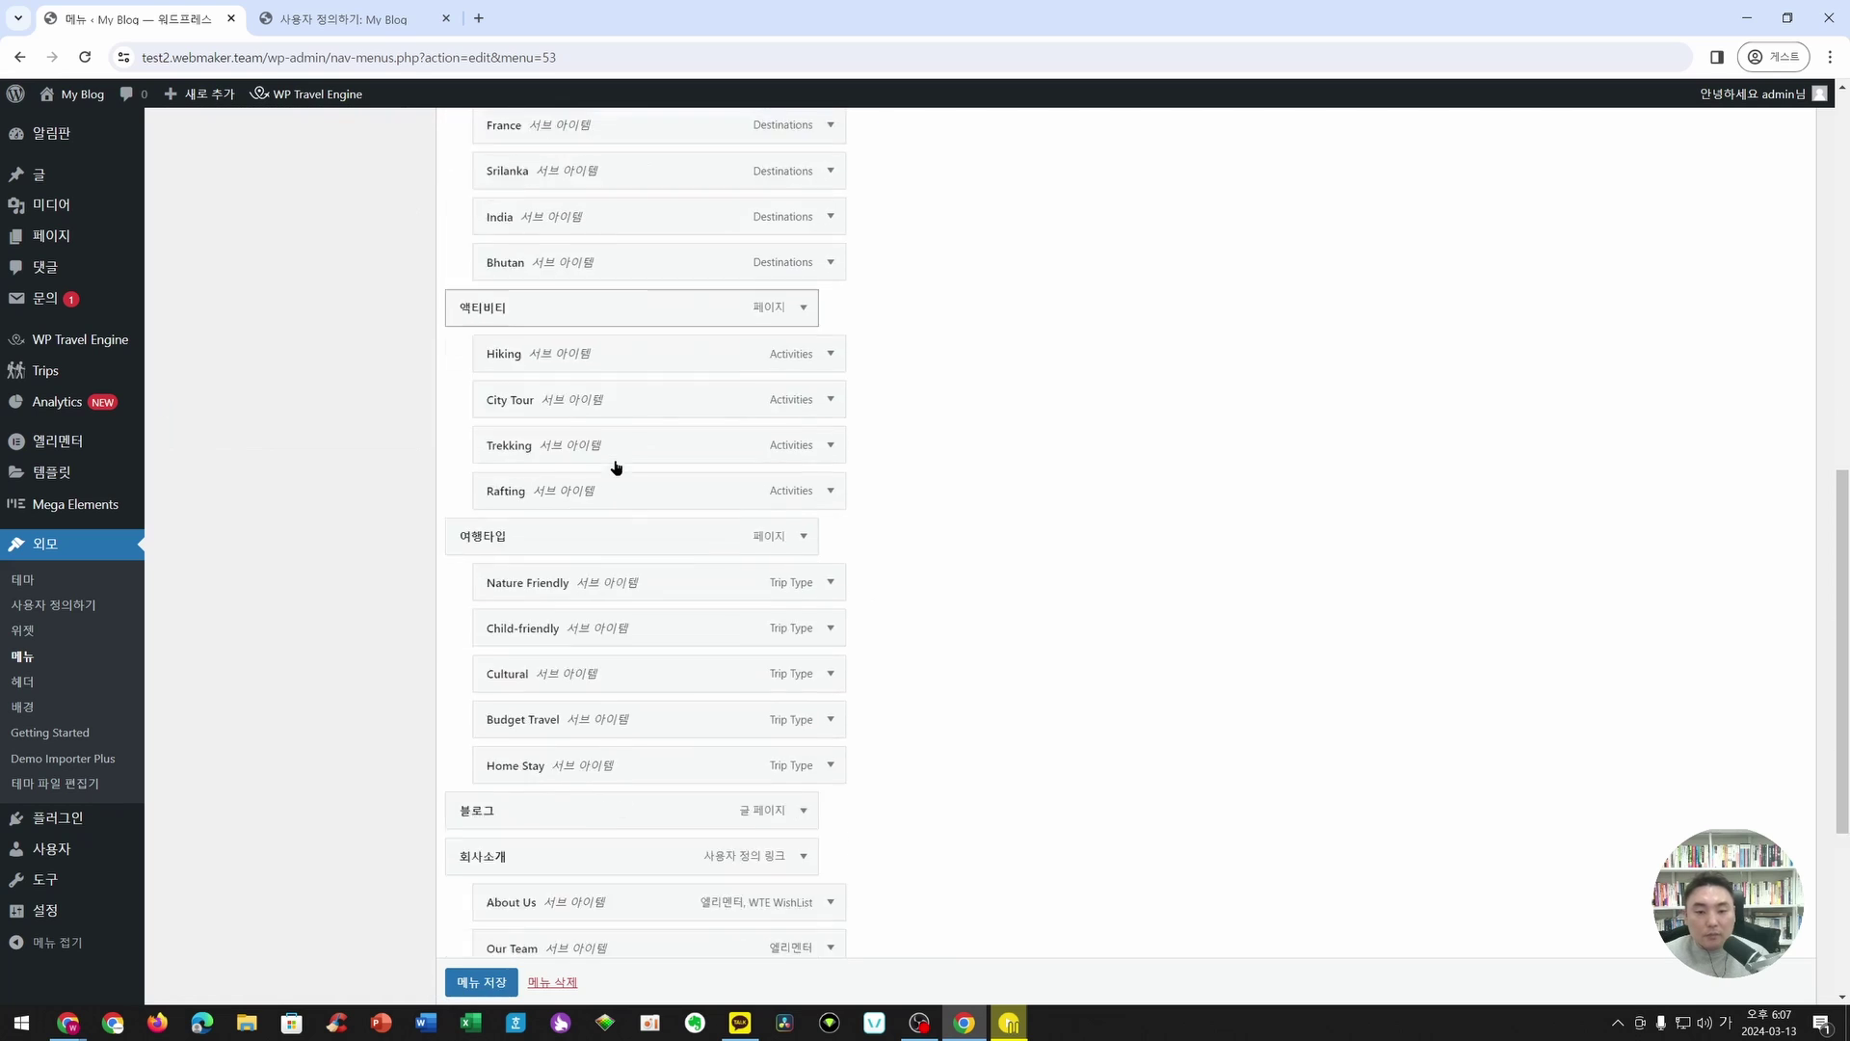
scroll(615, 463, up, 10)
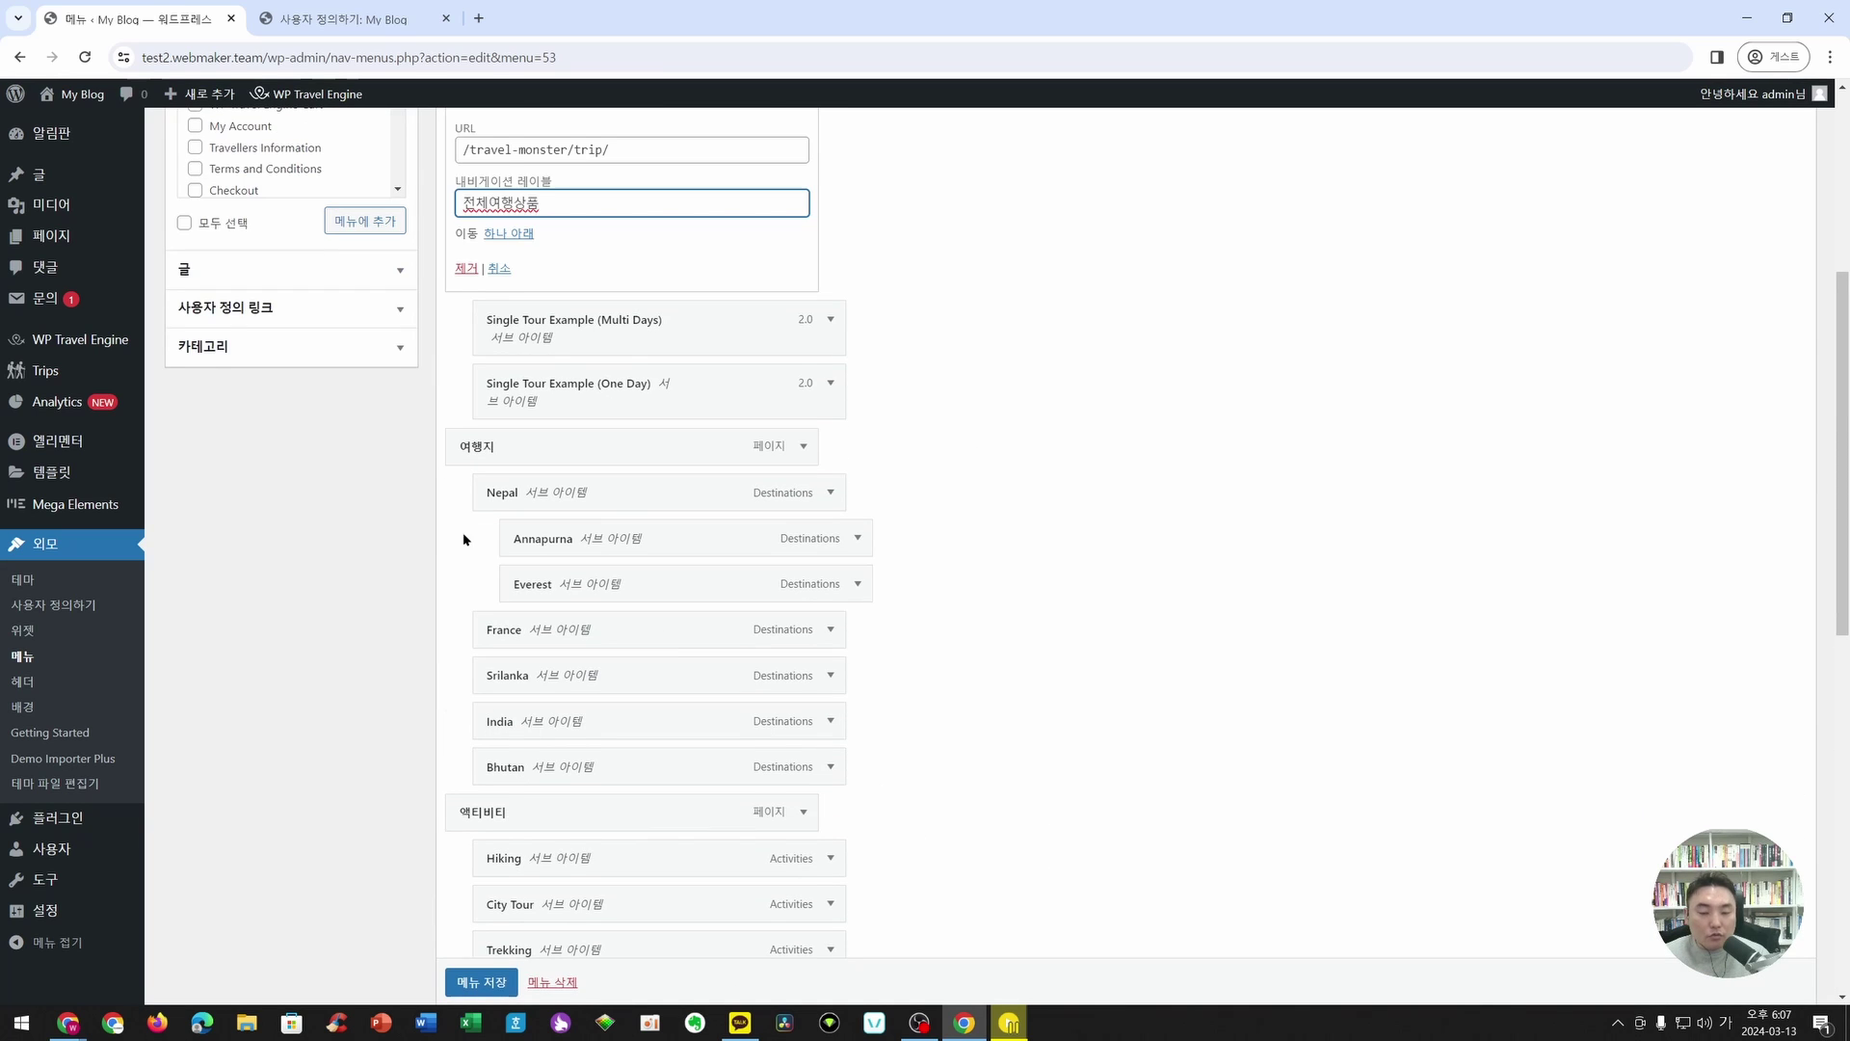
scroll(464, 540, up, 5)
click(805, 449)
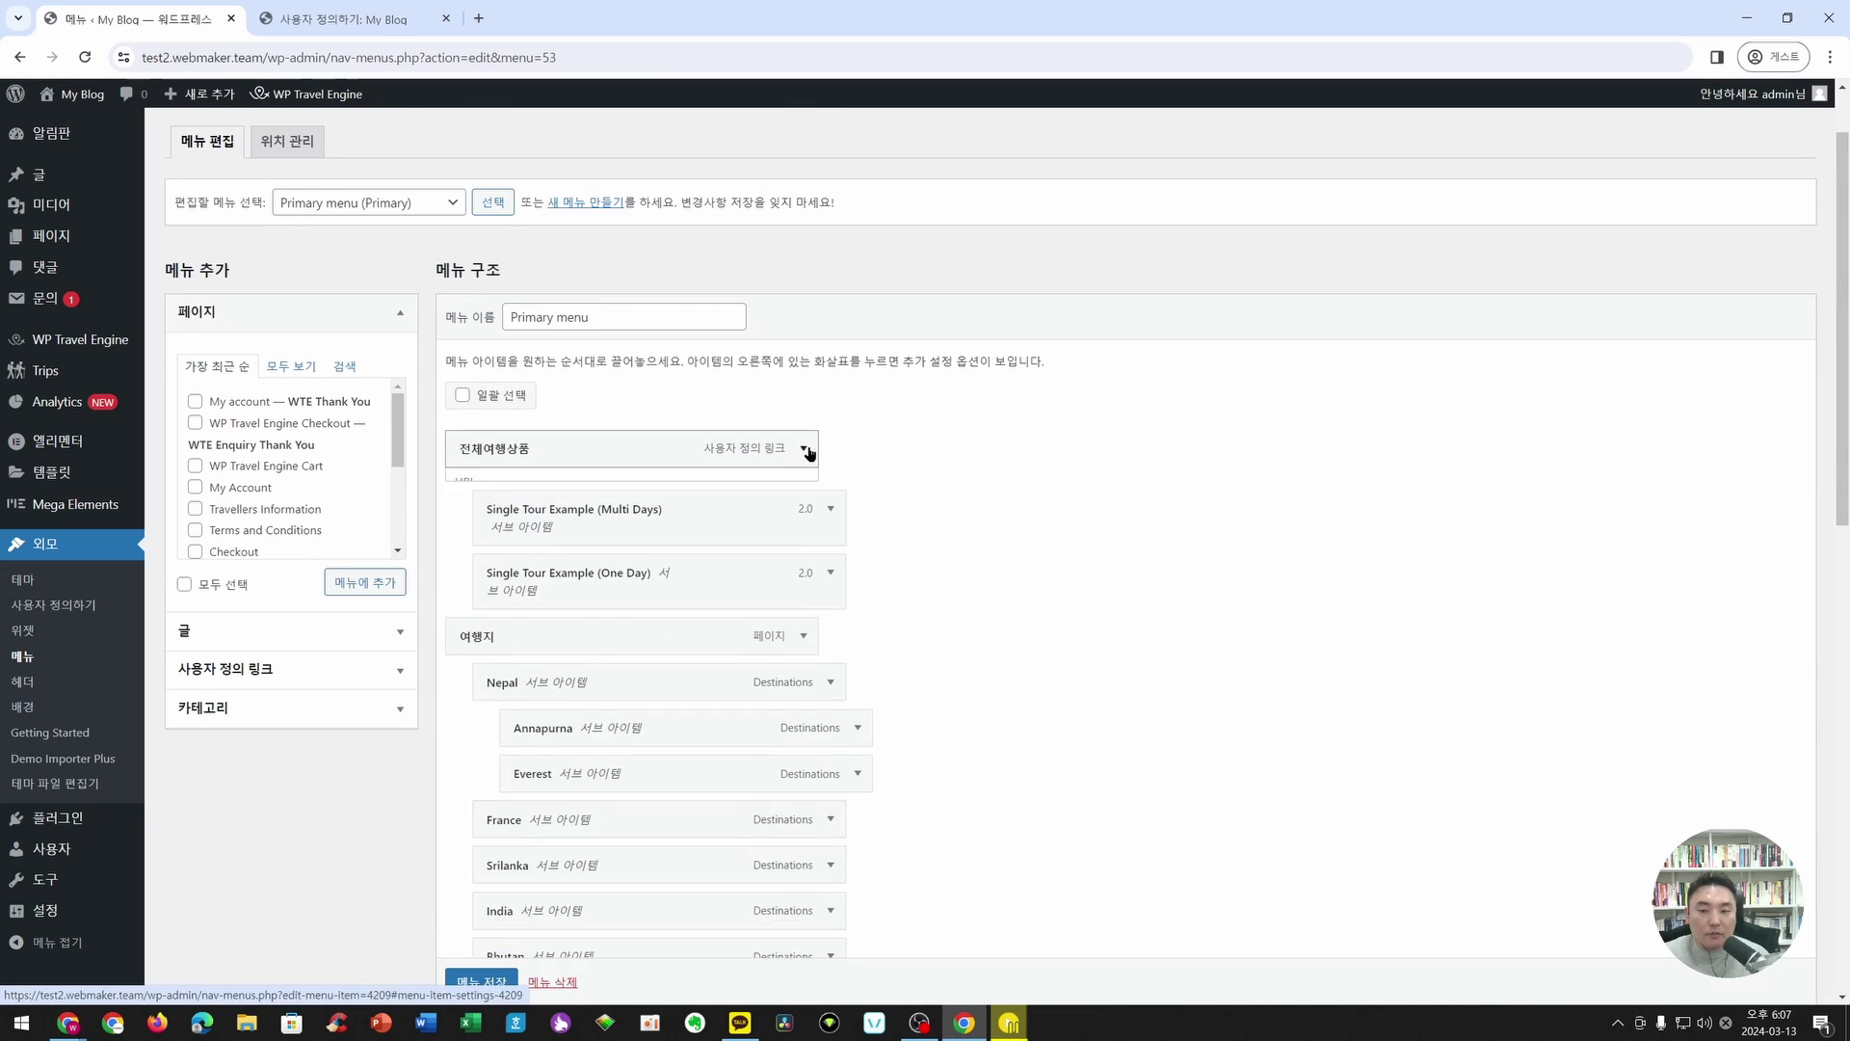
scroll(809, 453, up, 1)
click(436, 11)
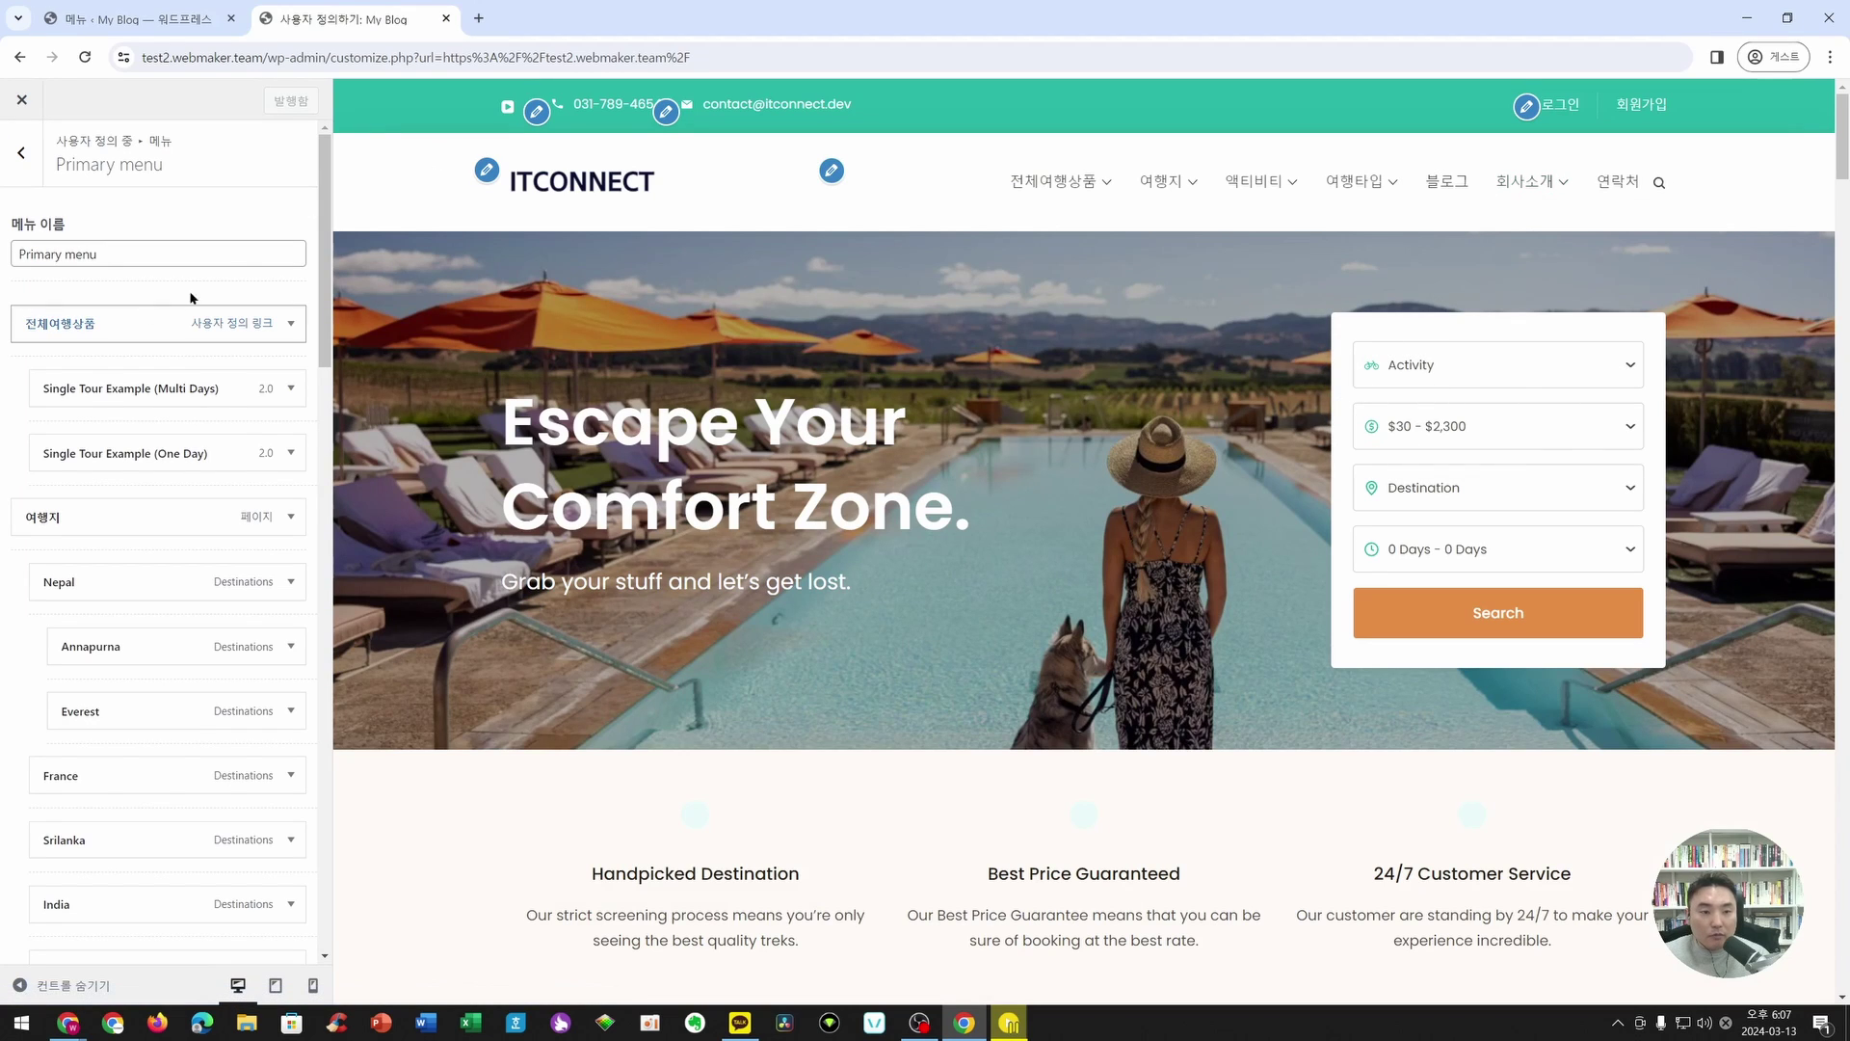
- From the customizer root, open Main Header and expand its General Settings section
click(21, 152)
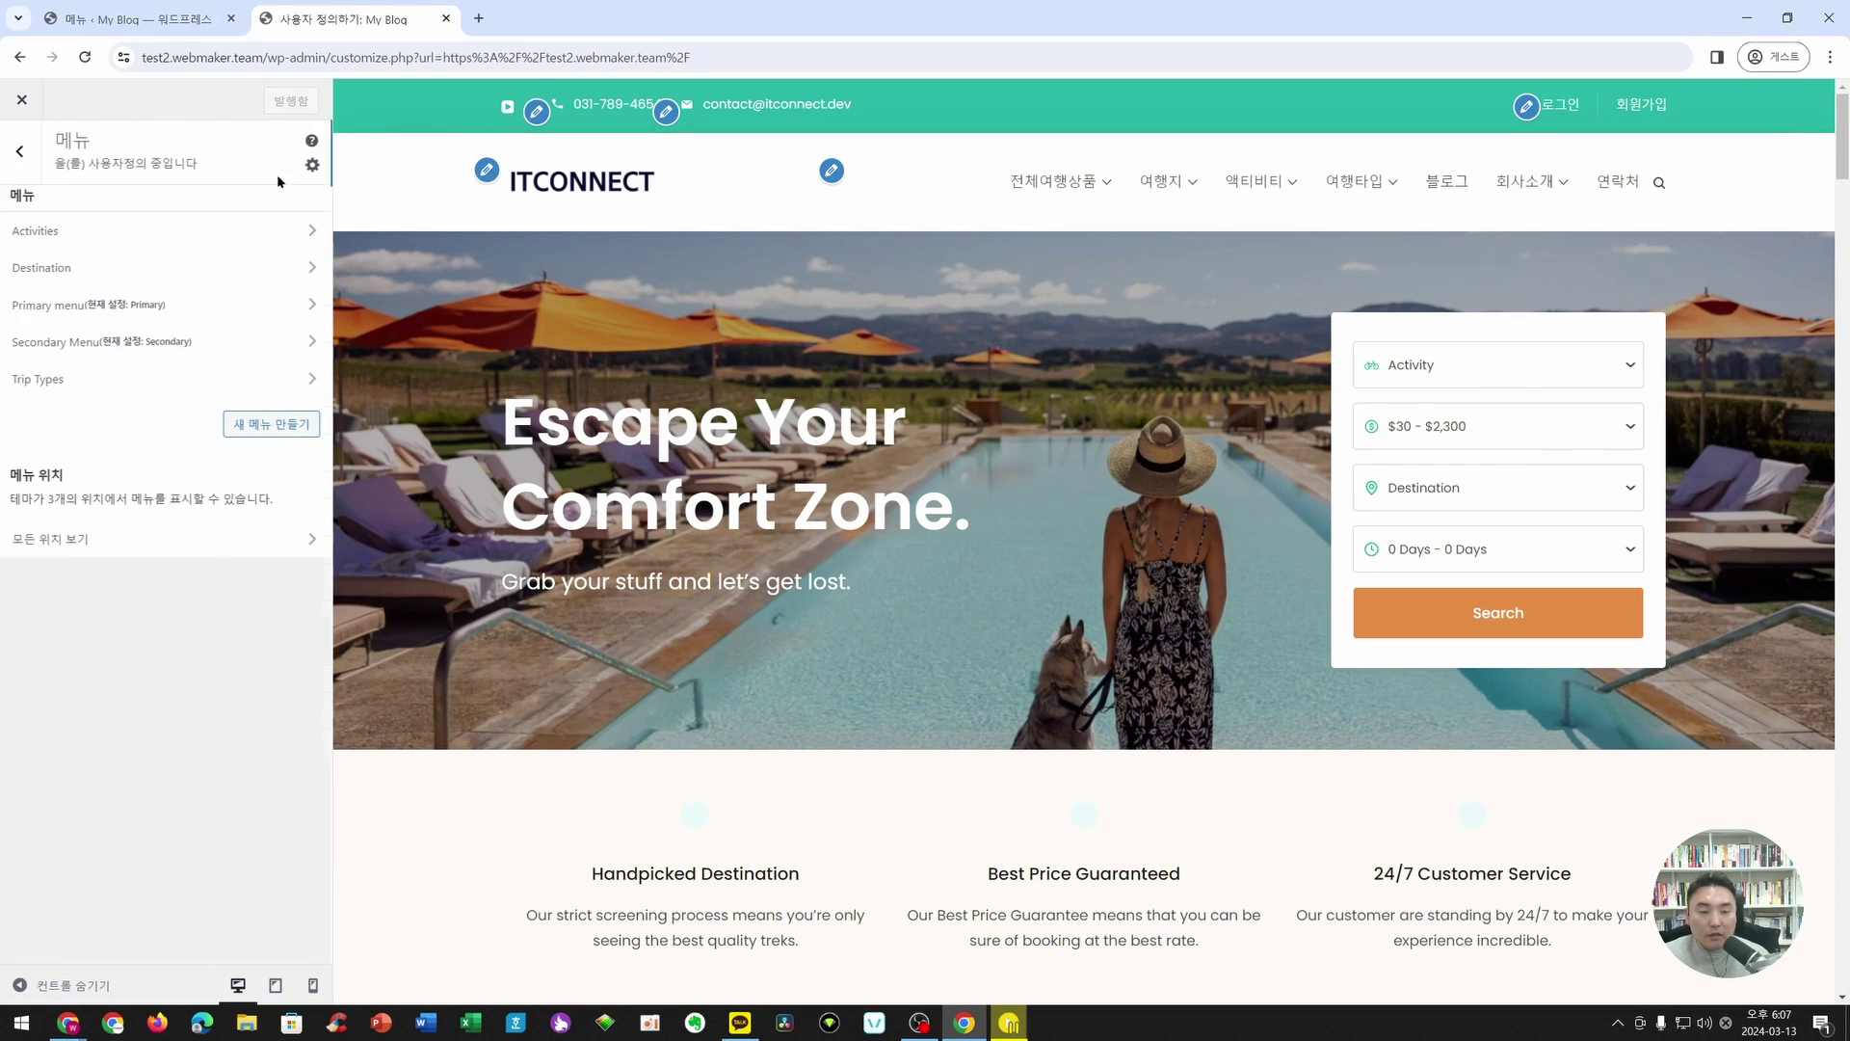
click(29, 137)
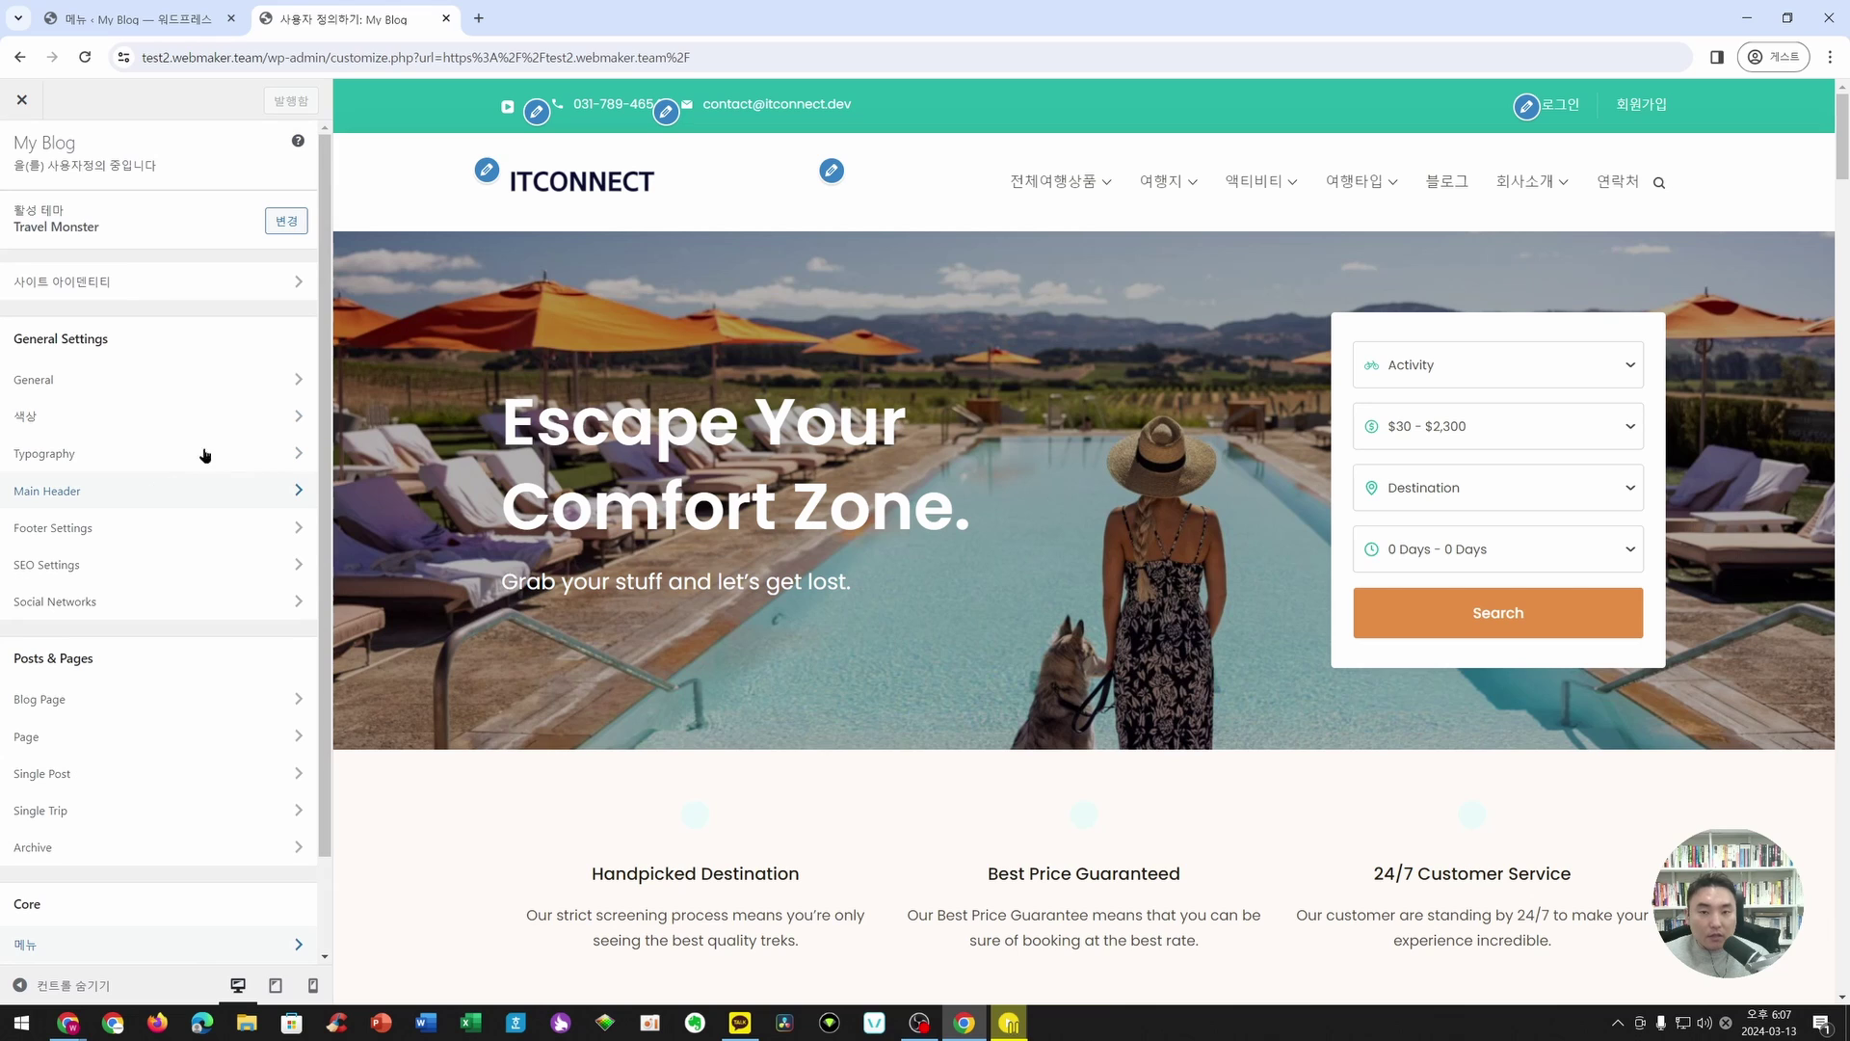
click(673, 114)
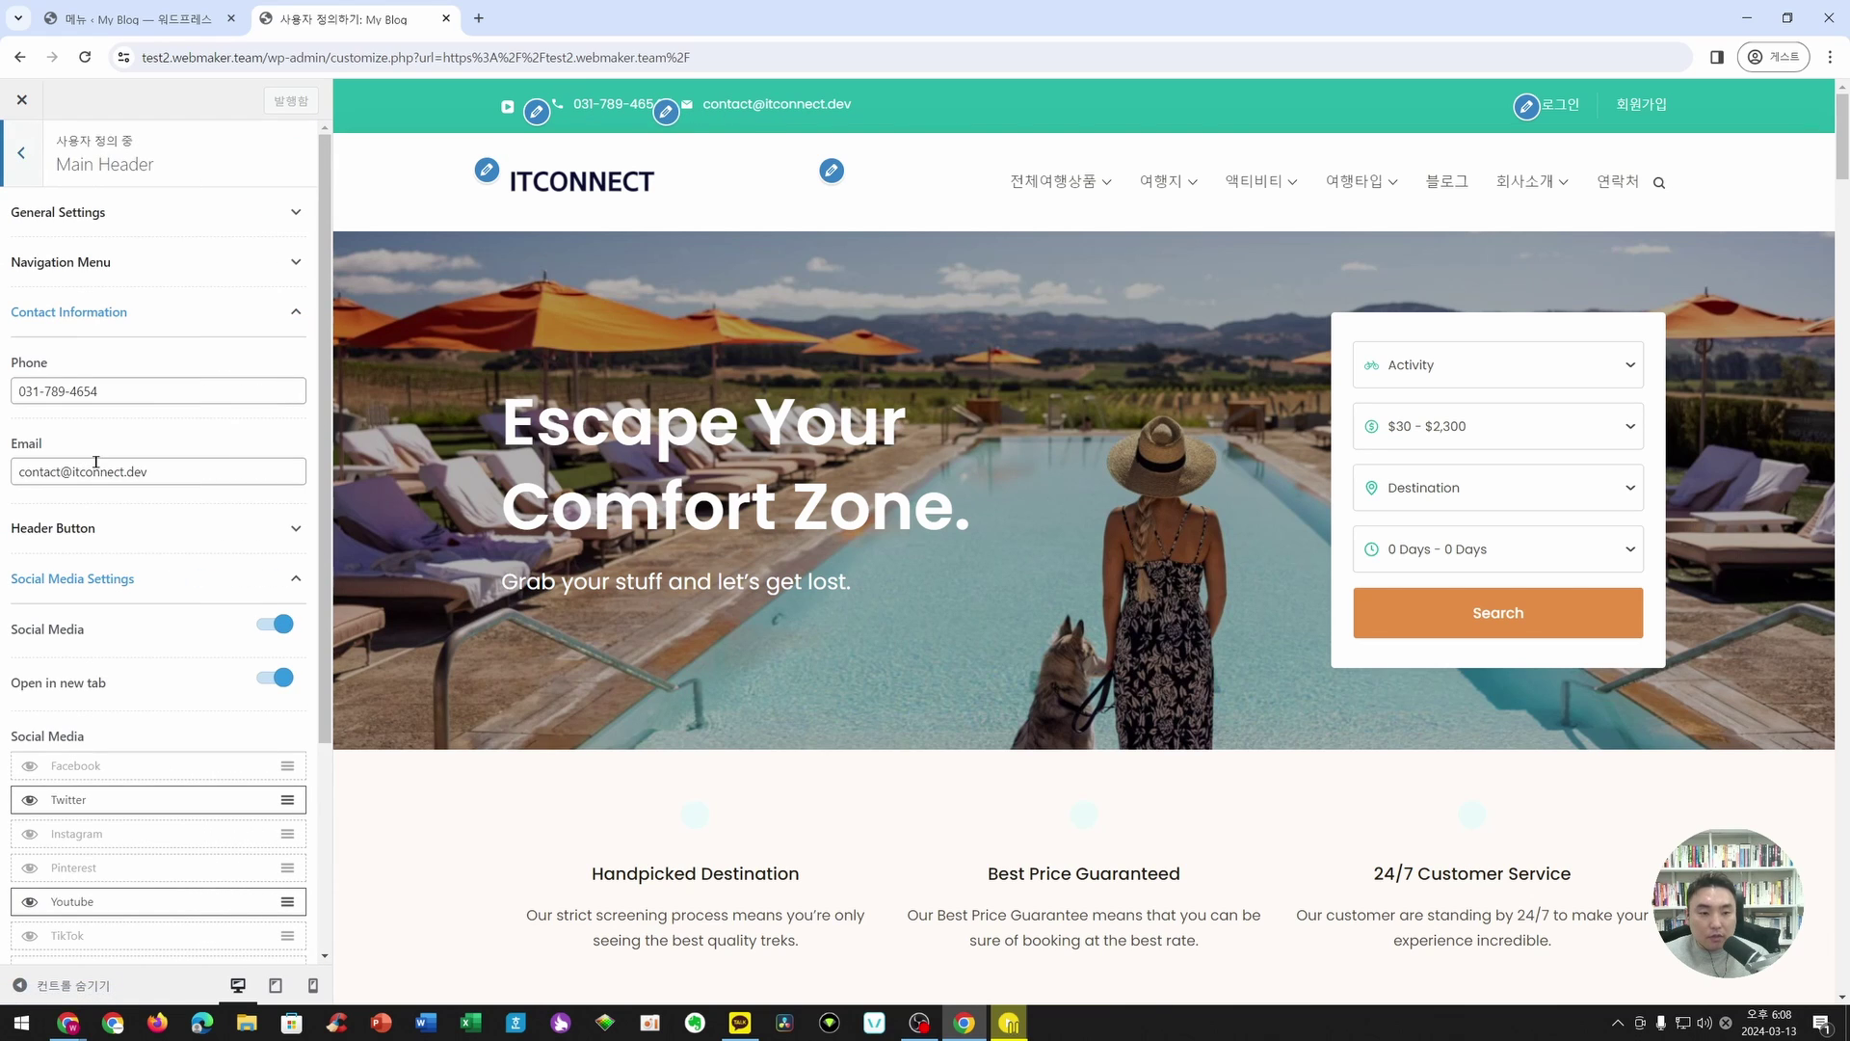
click(294, 313)
click(295, 411)
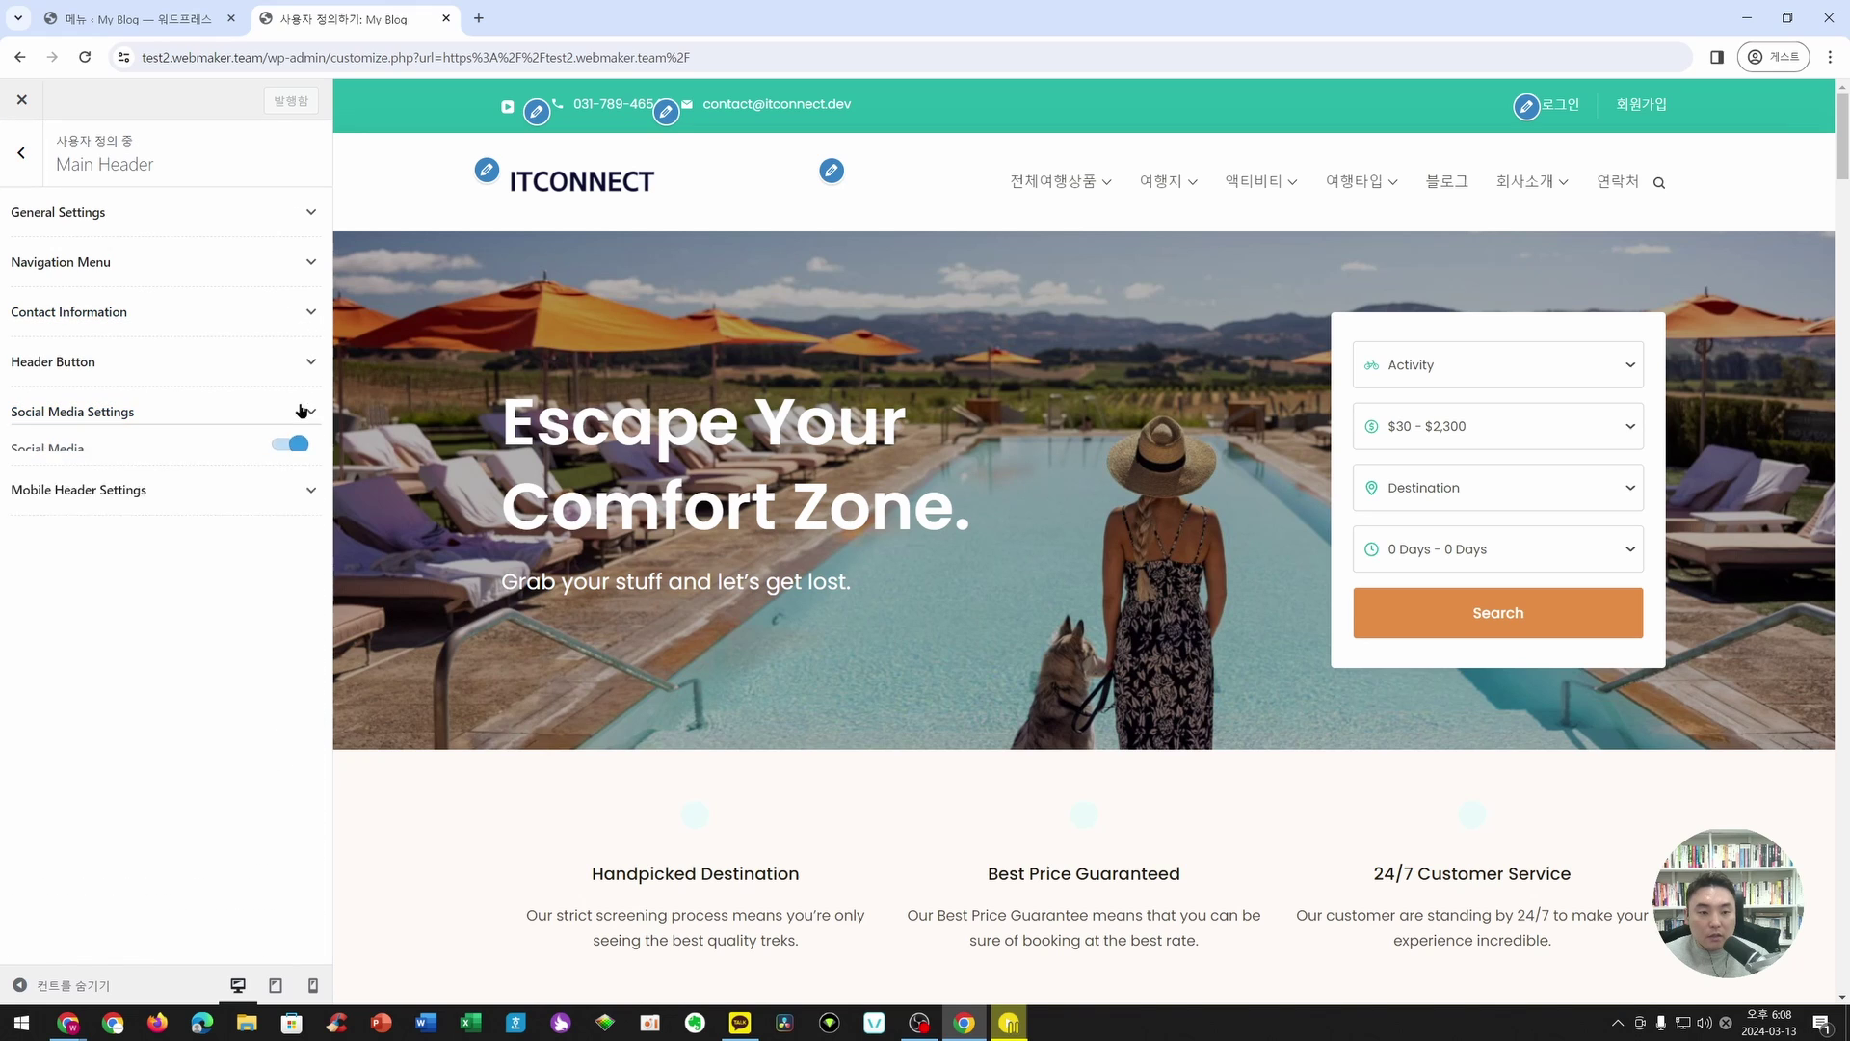
click(310, 263)
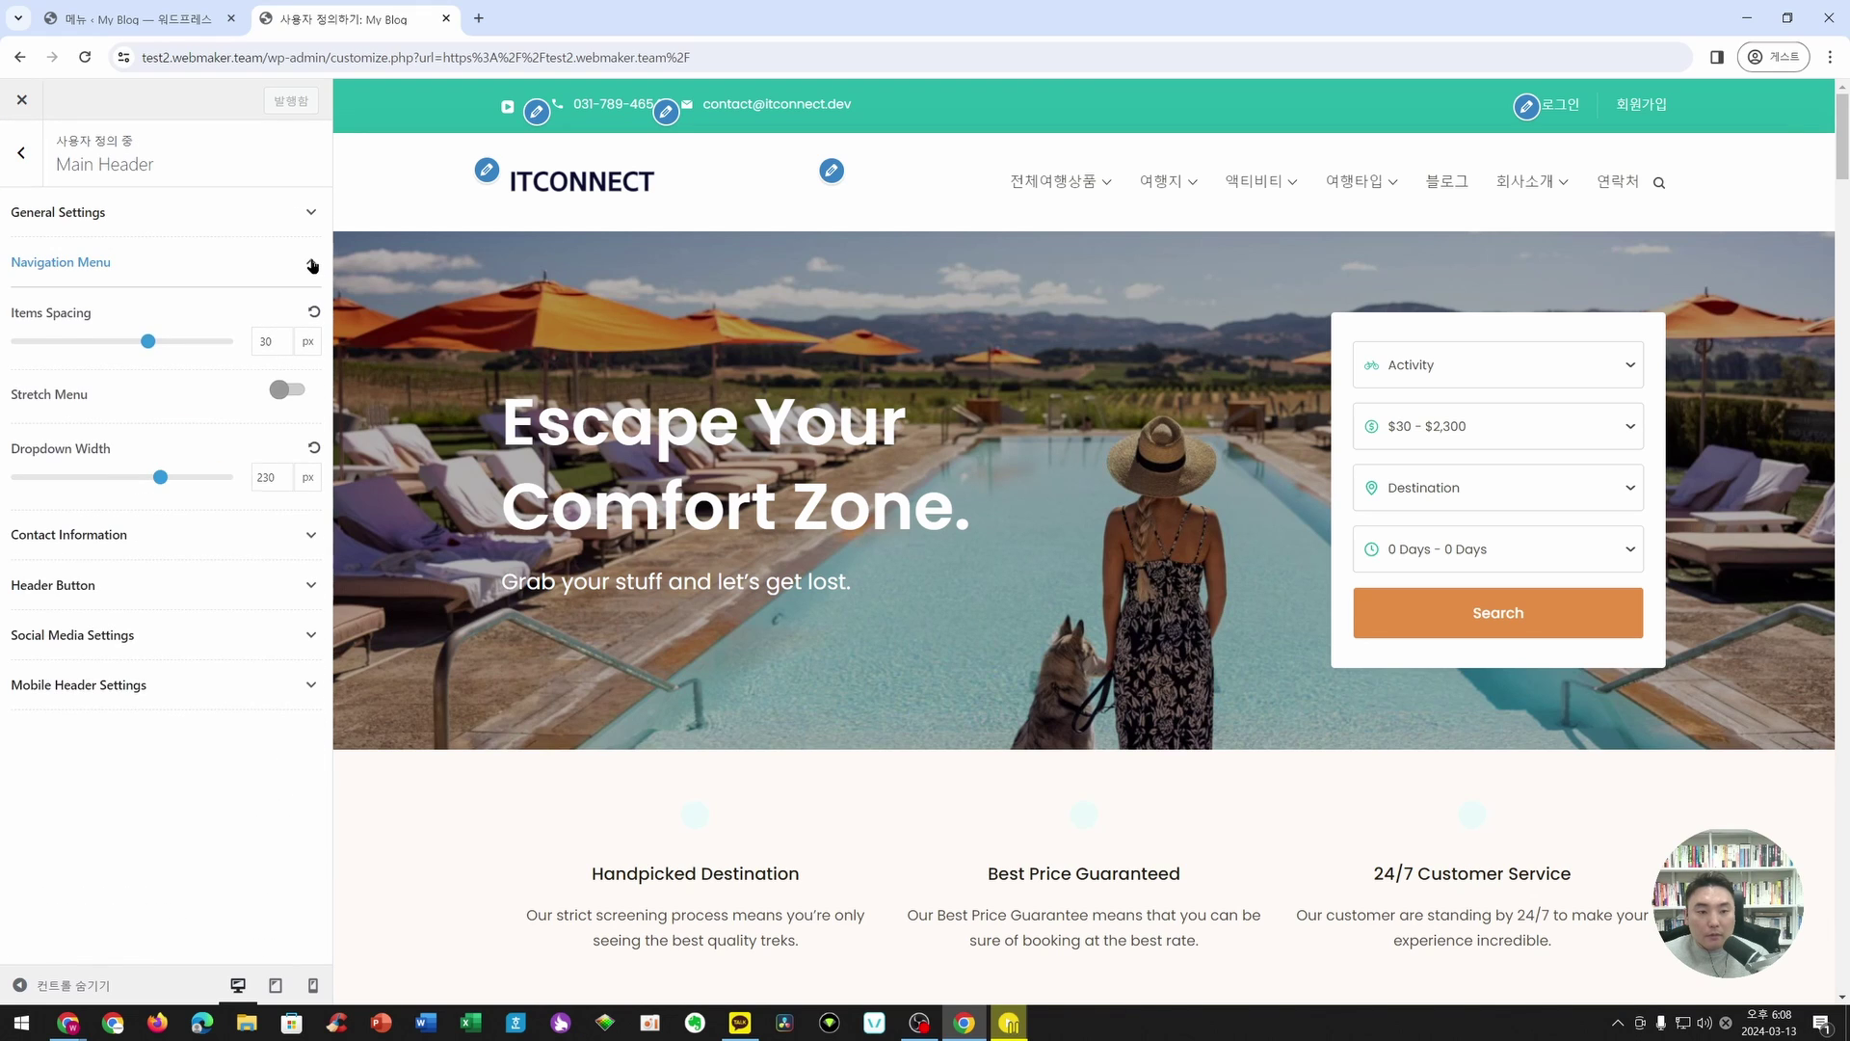
click(317, 210)
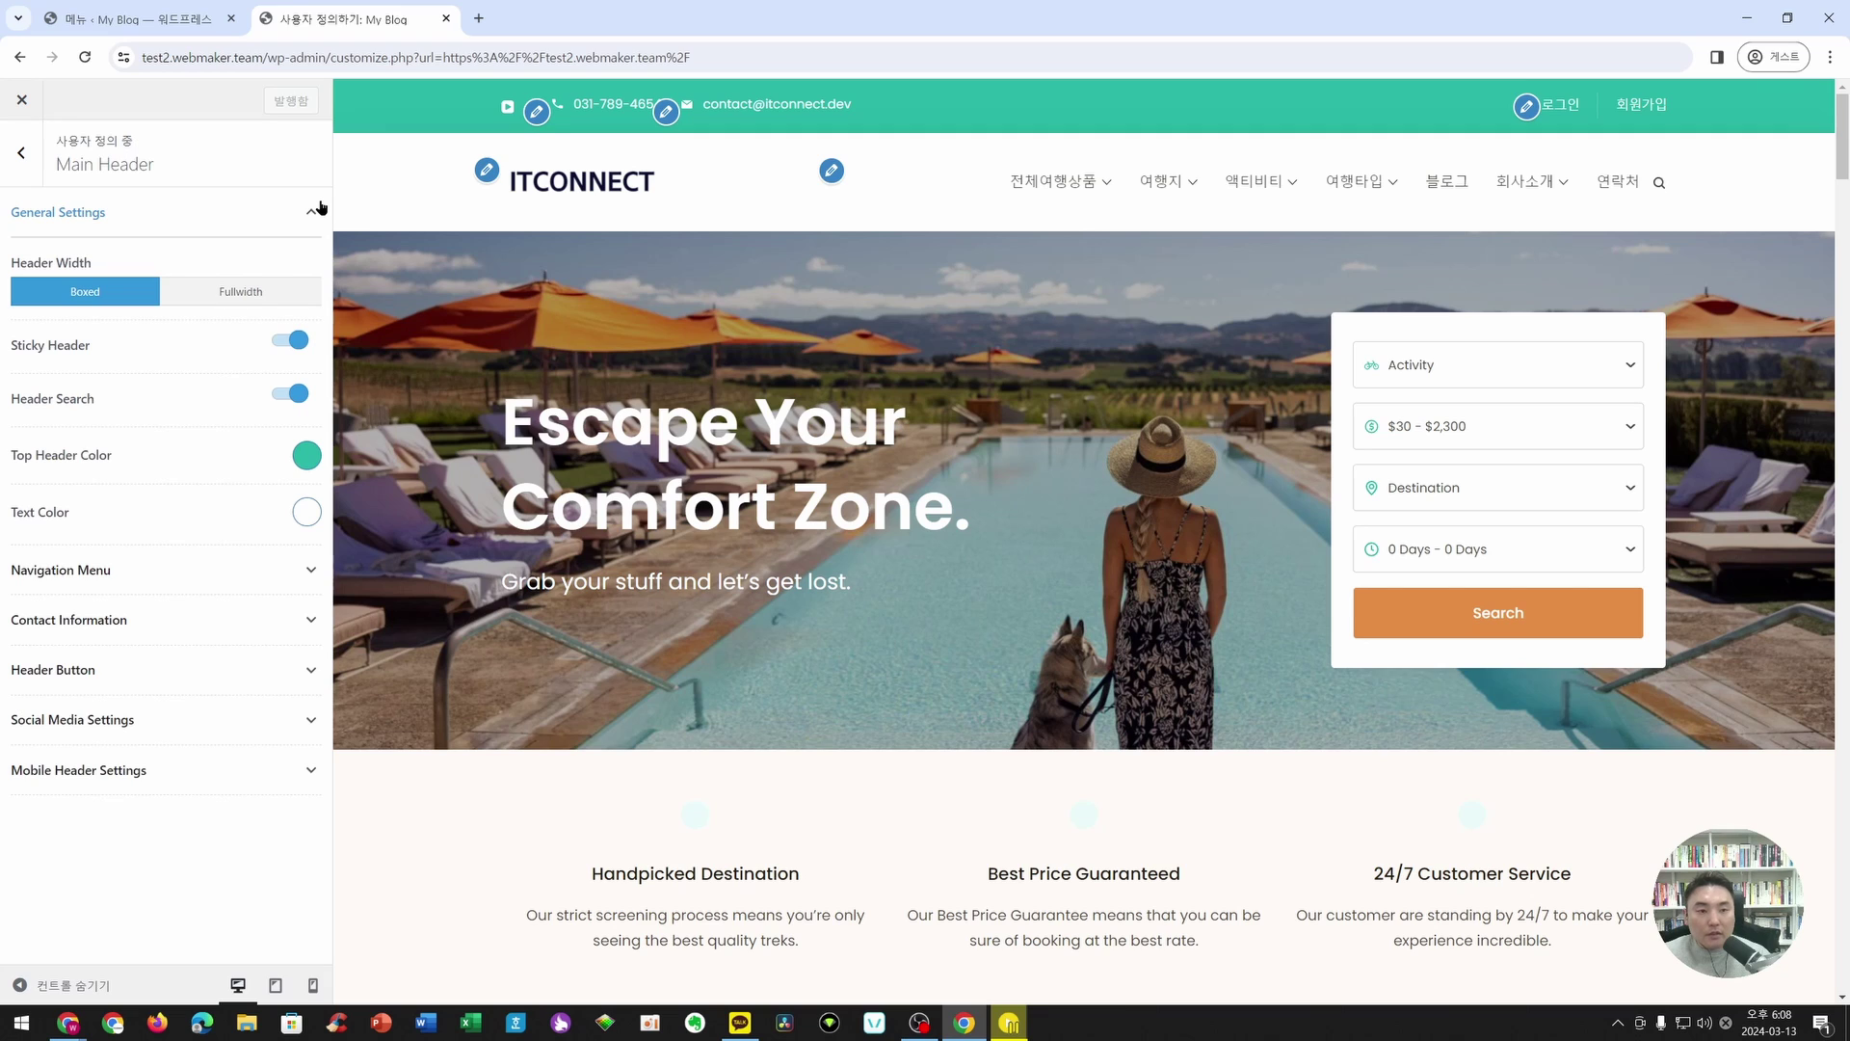
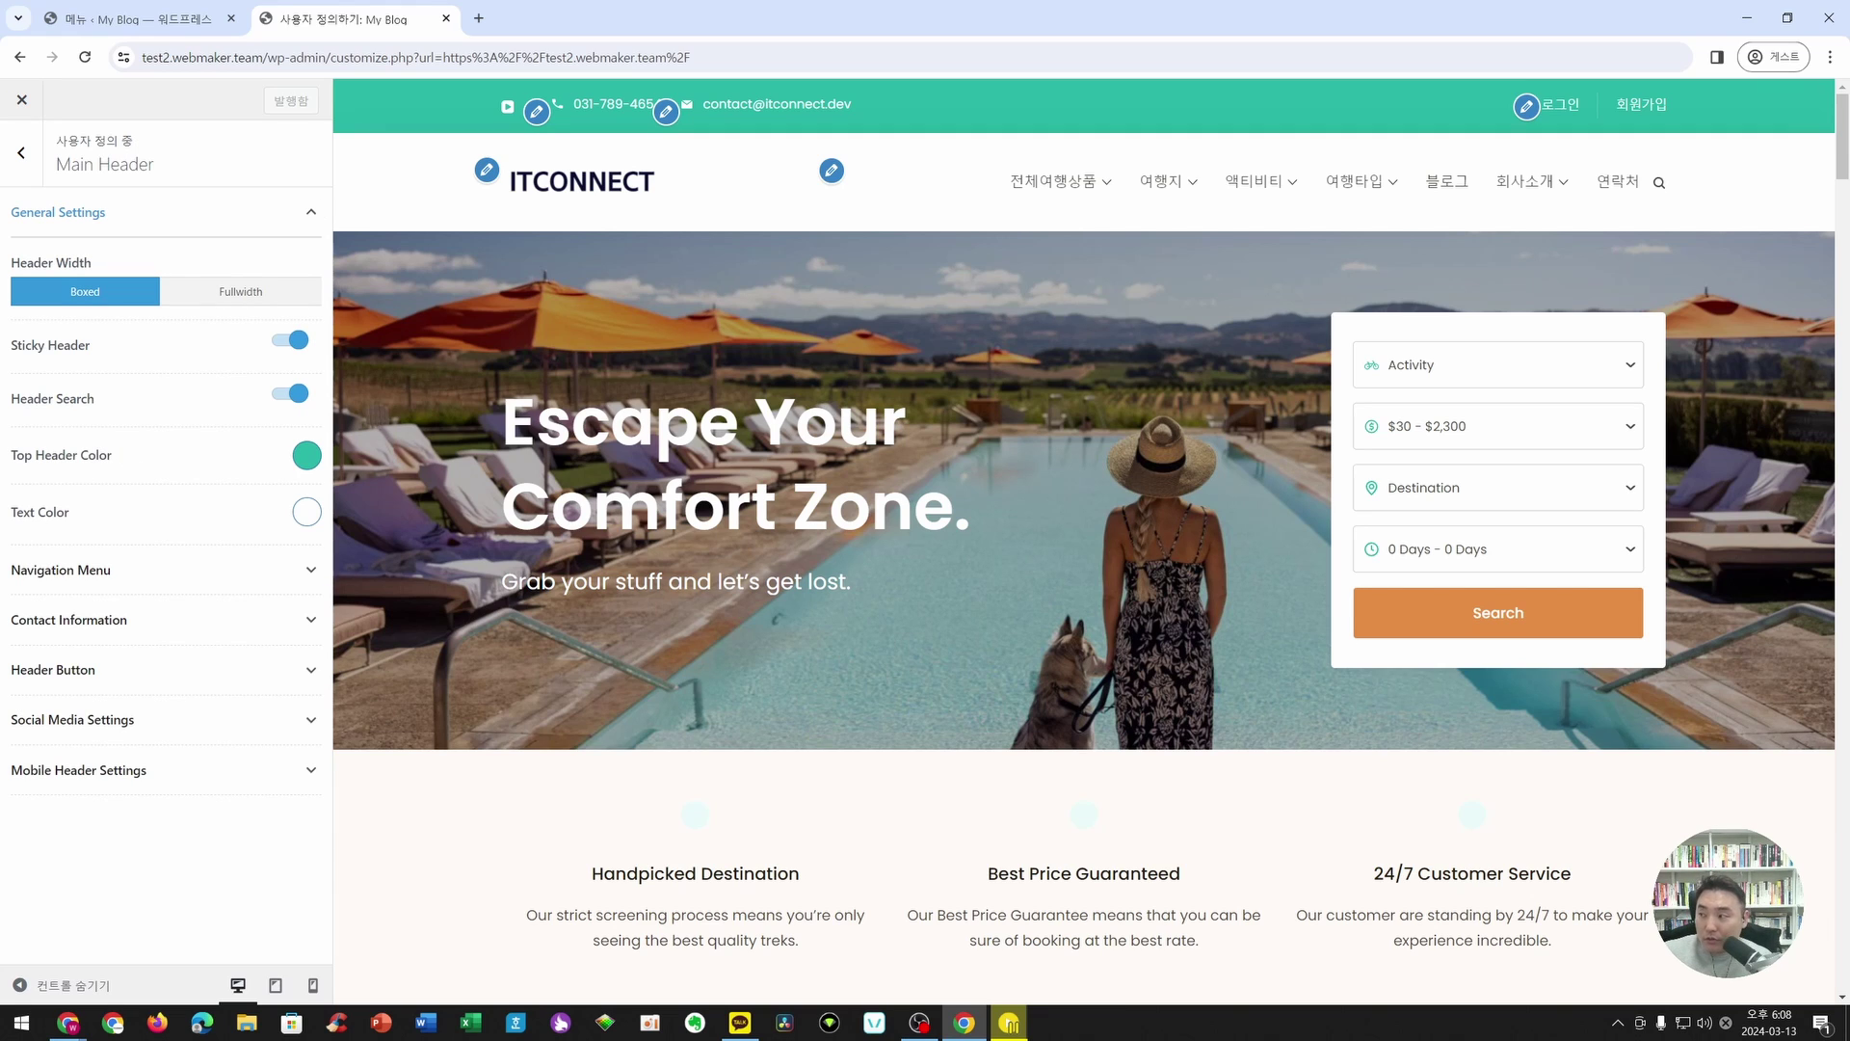
- Paste #070e30 as the Main Header top bar colour, publish it, and collapse General Settings
key(alt+Tab)
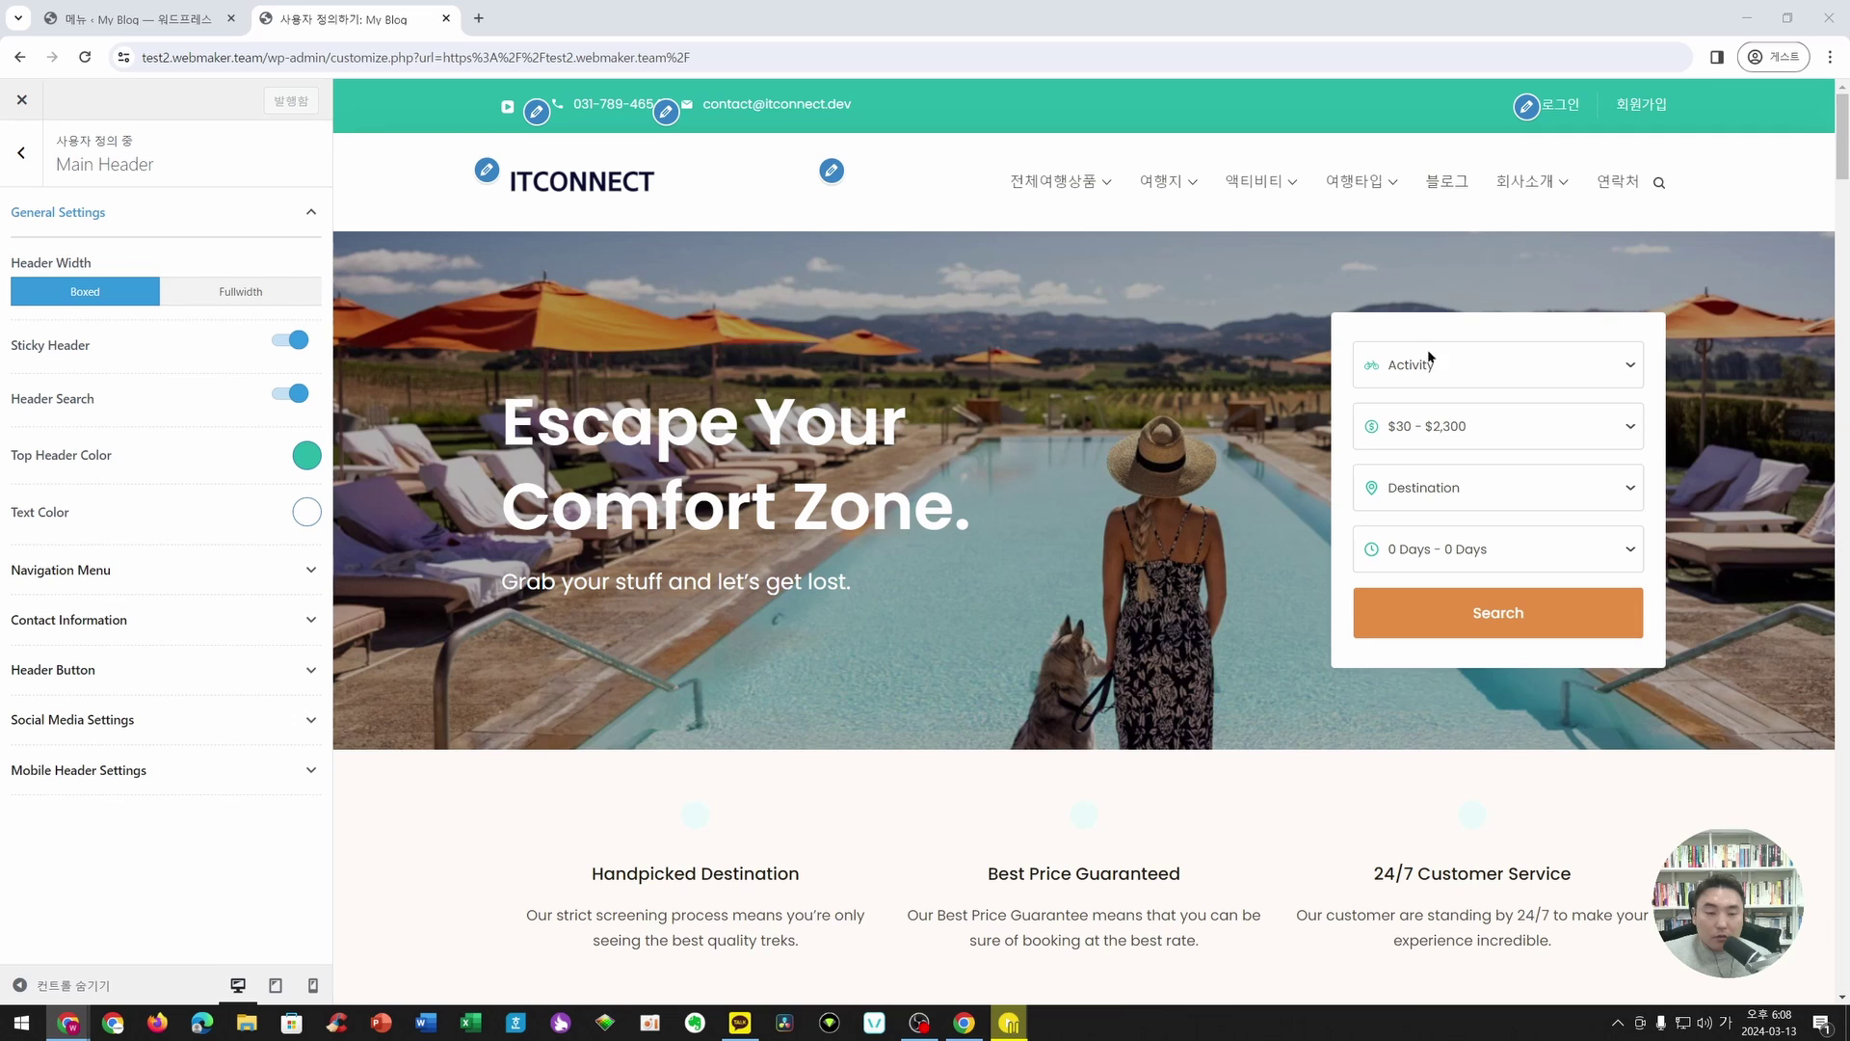
click(305, 456)
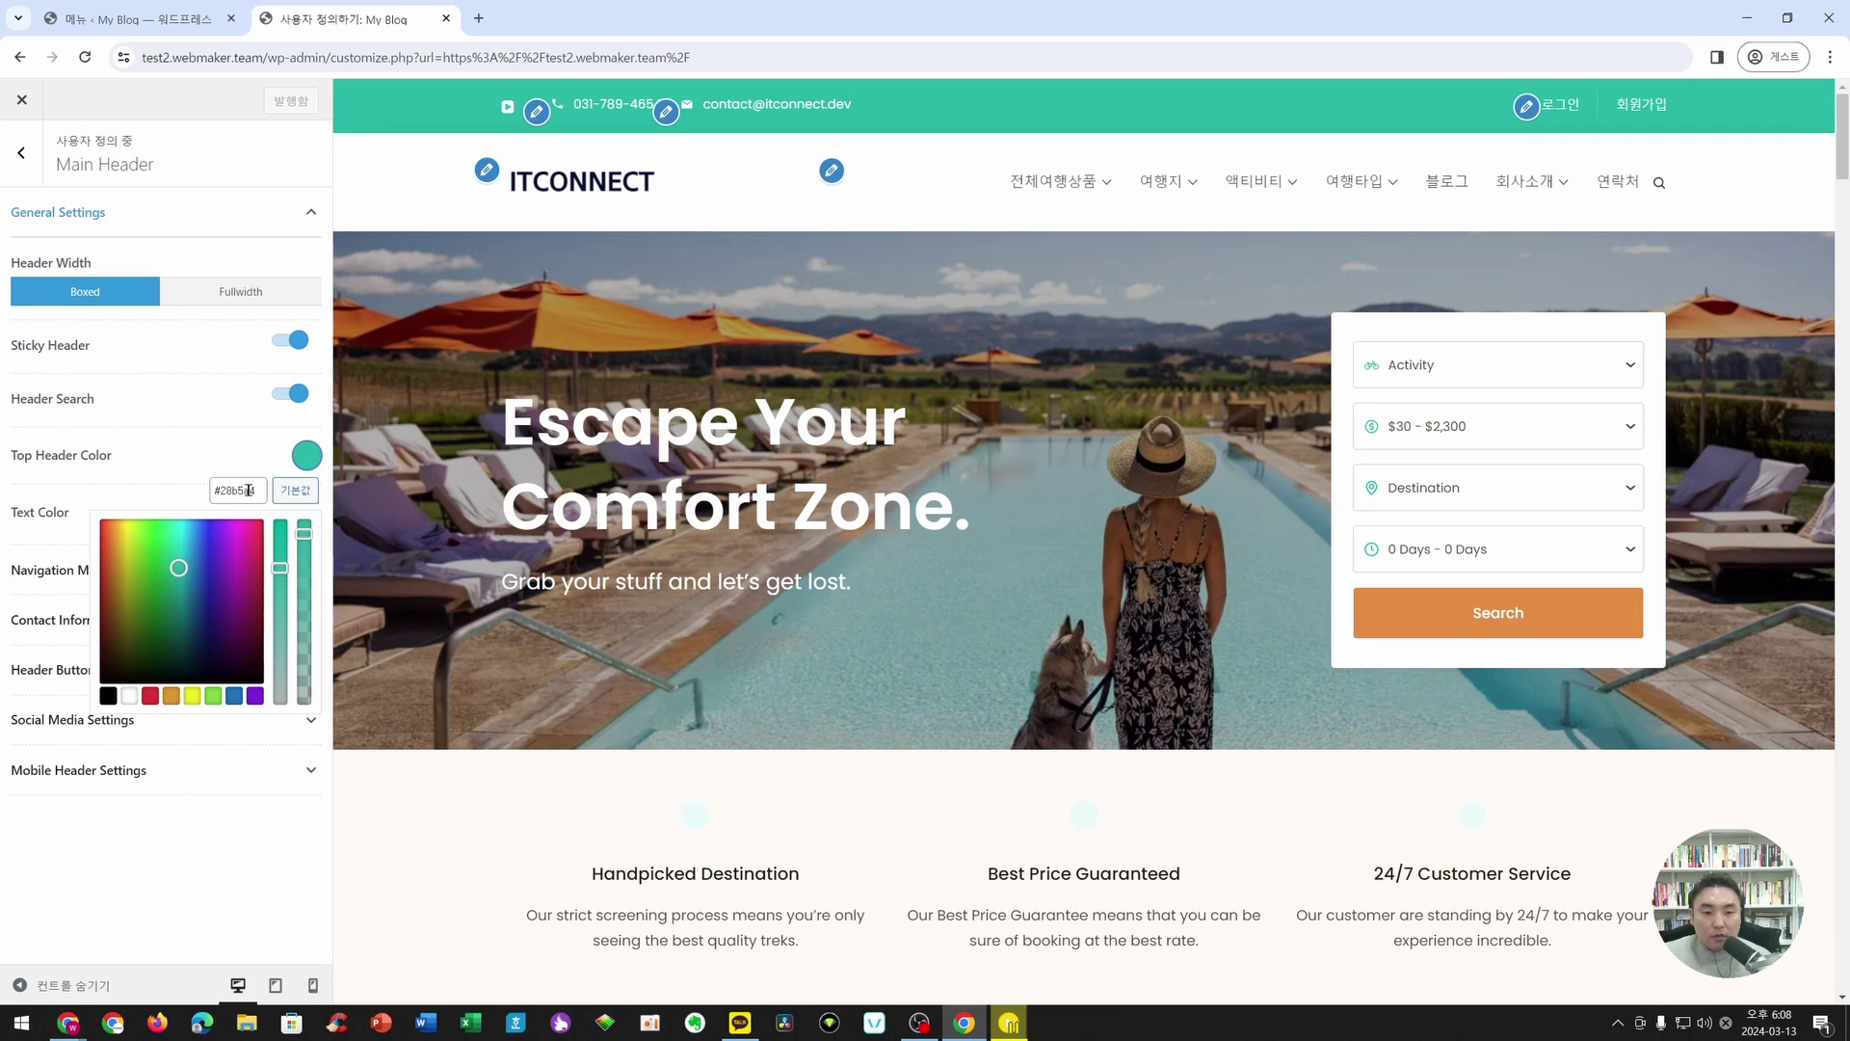
drag(248, 491, 213, 491)
text(#070e30)
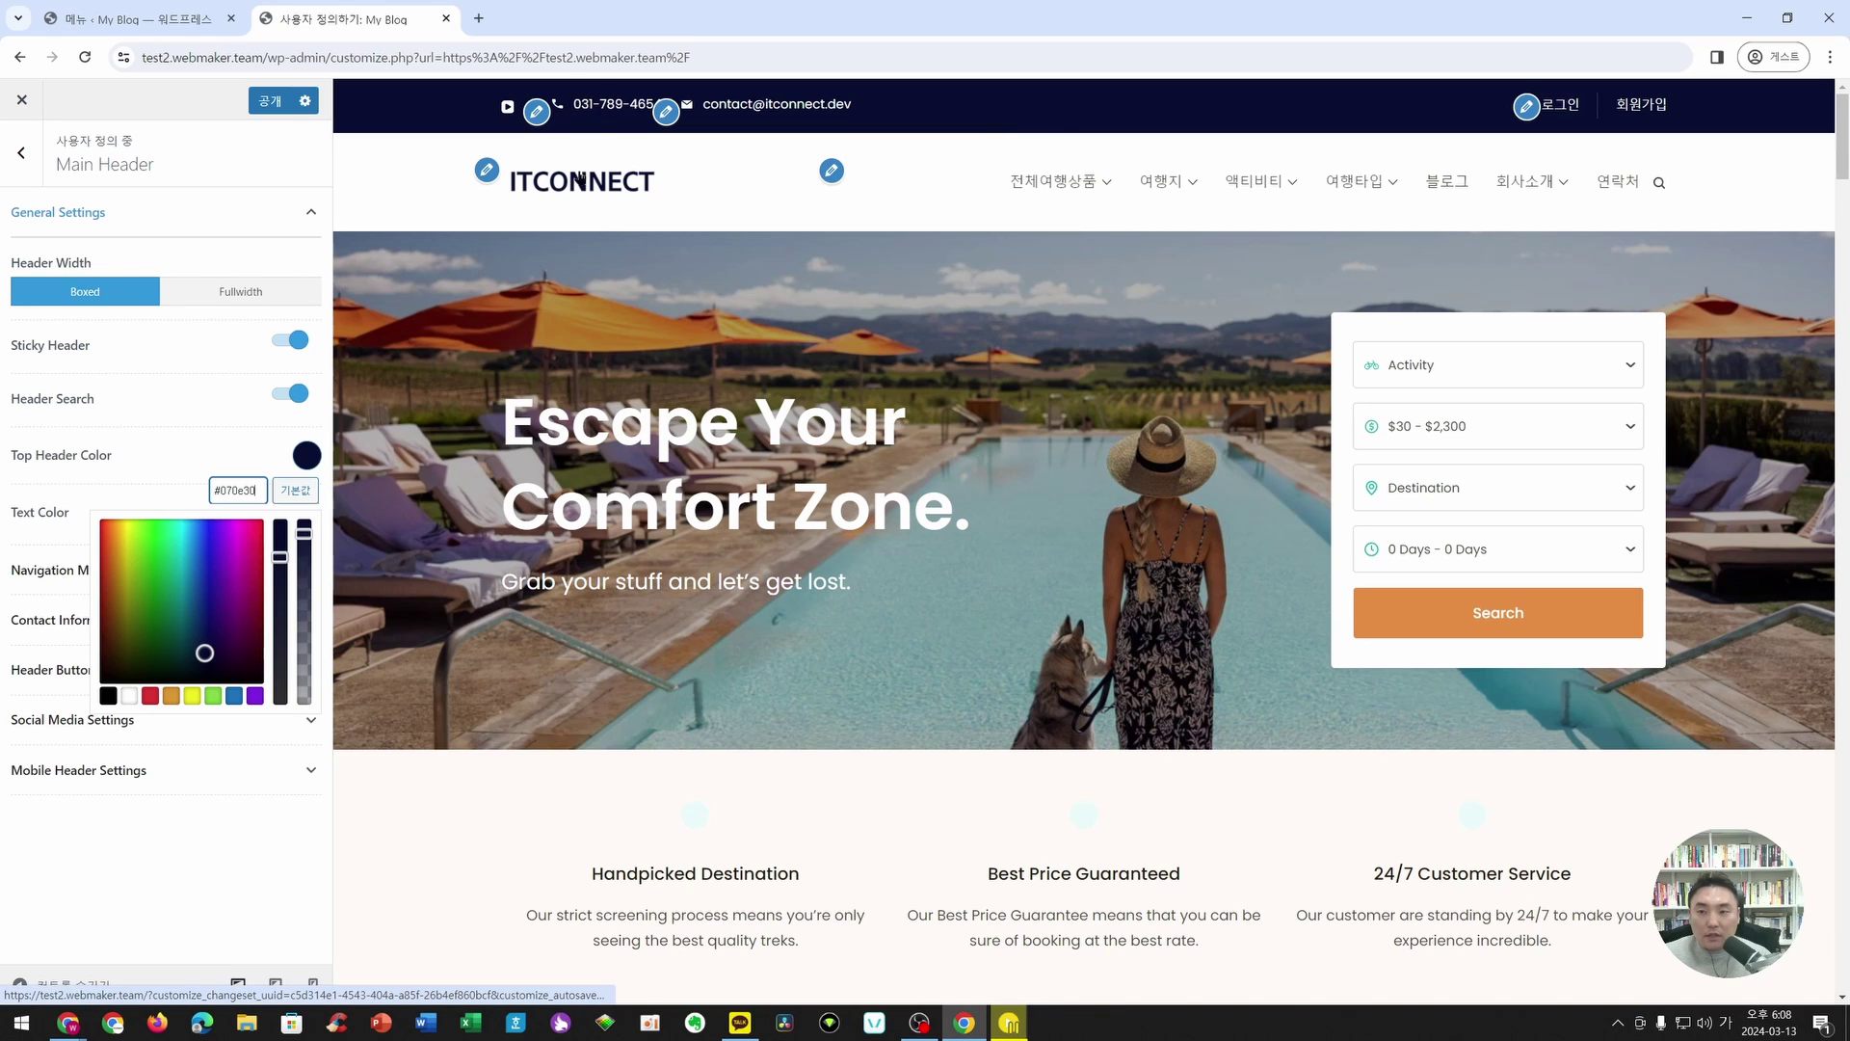
click(280, 495)
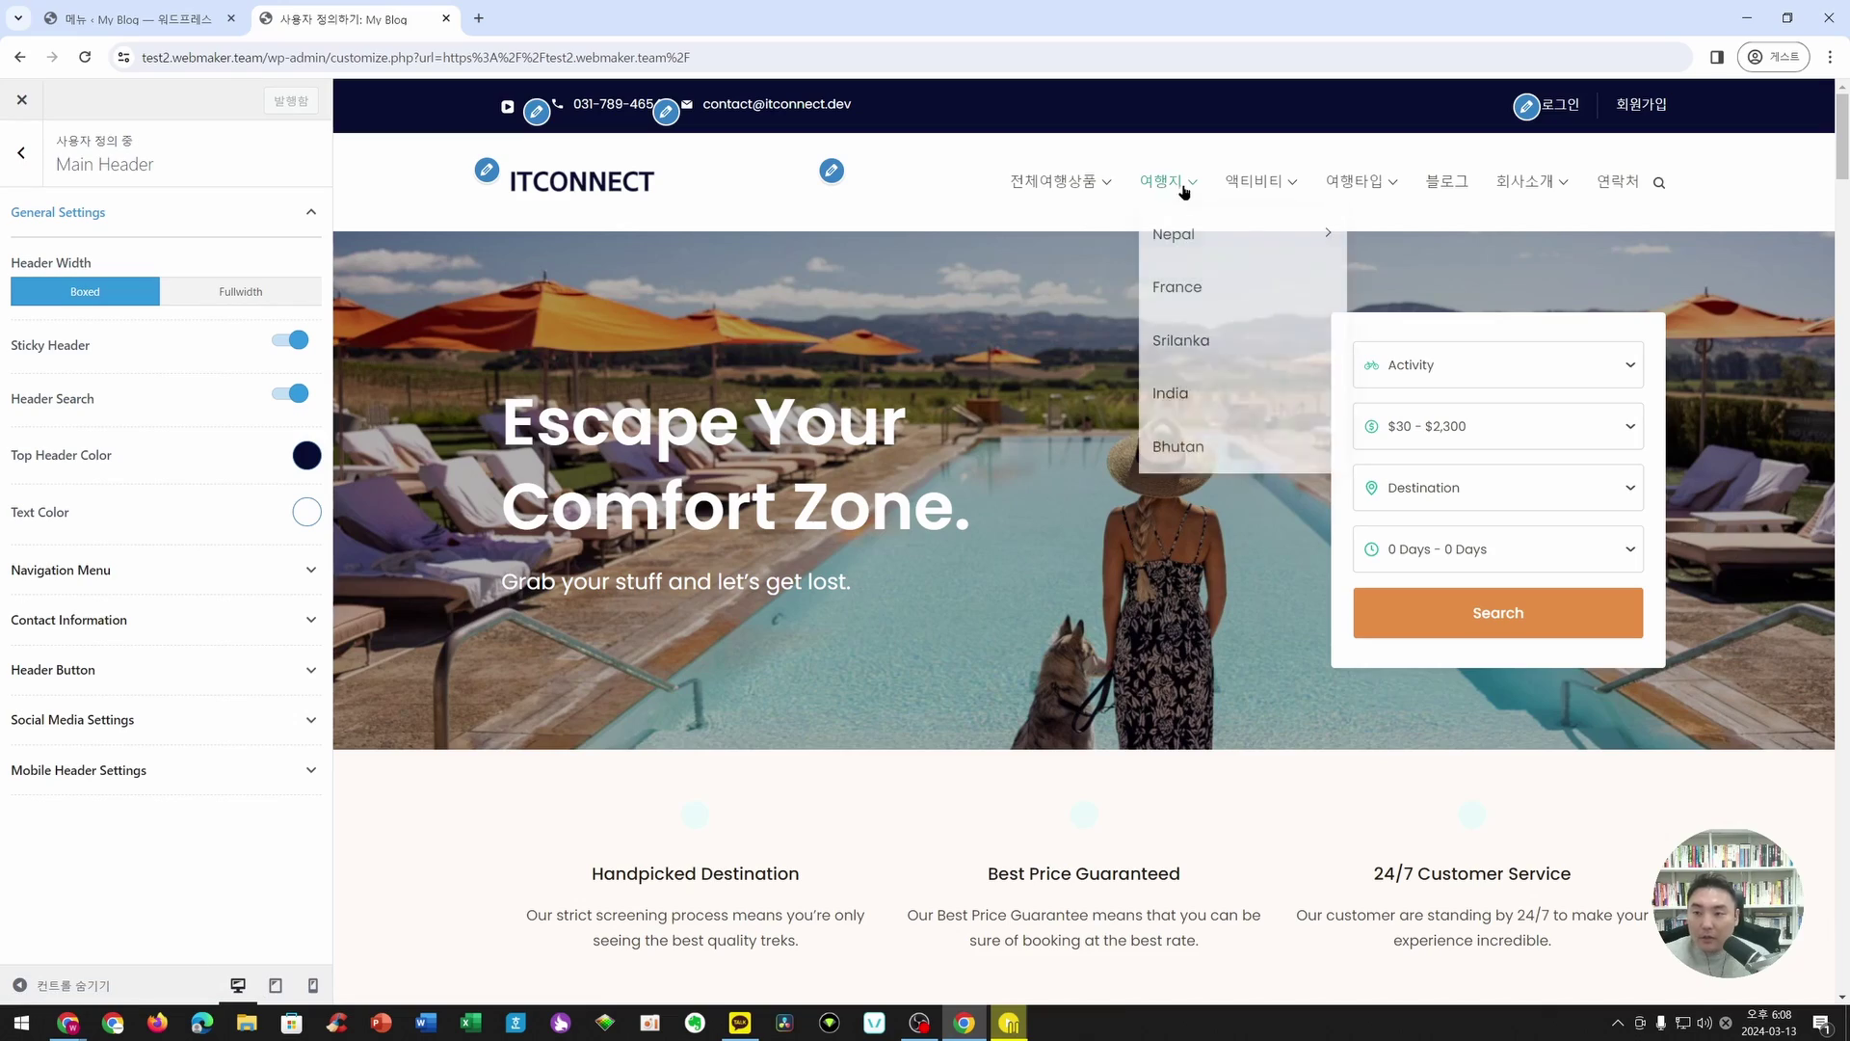
mouse_move(1136, 189)
click(304, 213)
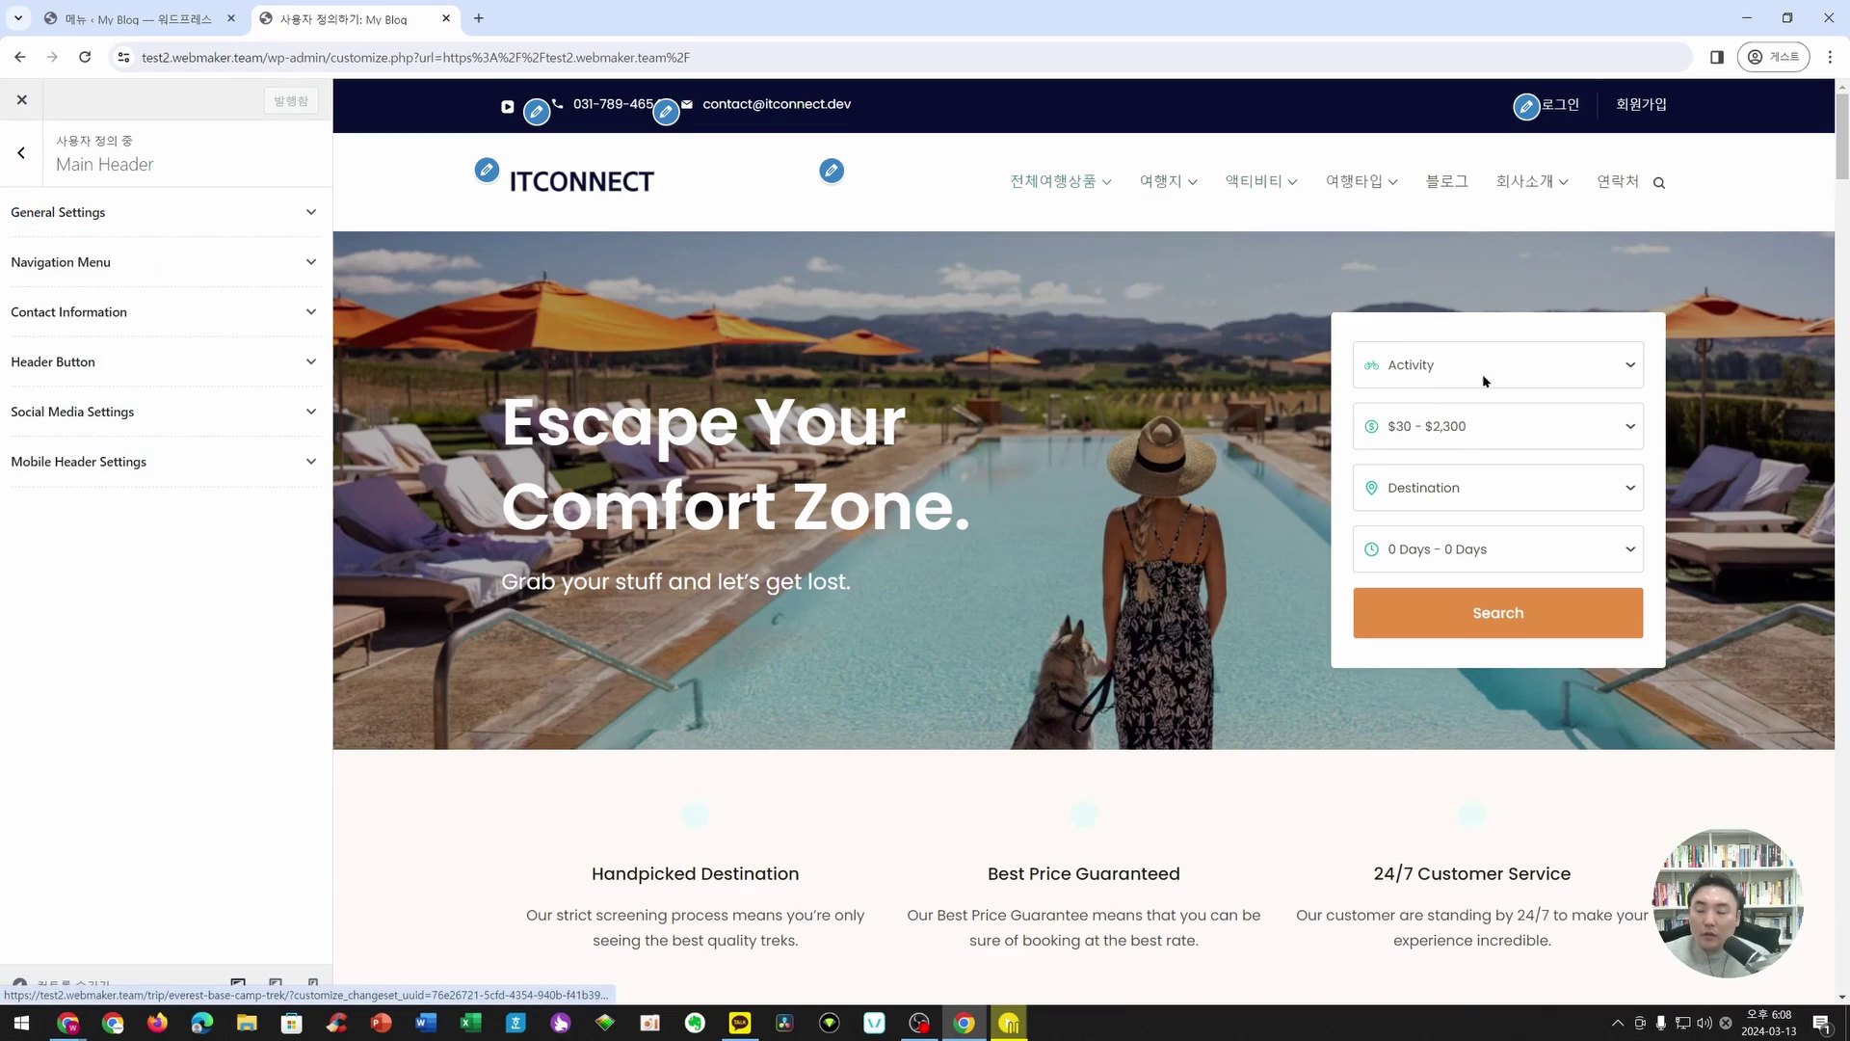
- Open the footer Contact Info widget for editing and dismiss the block widget welcome guide
scroll(914, 421, down, 5)
scroll(914, 421, down, 20)
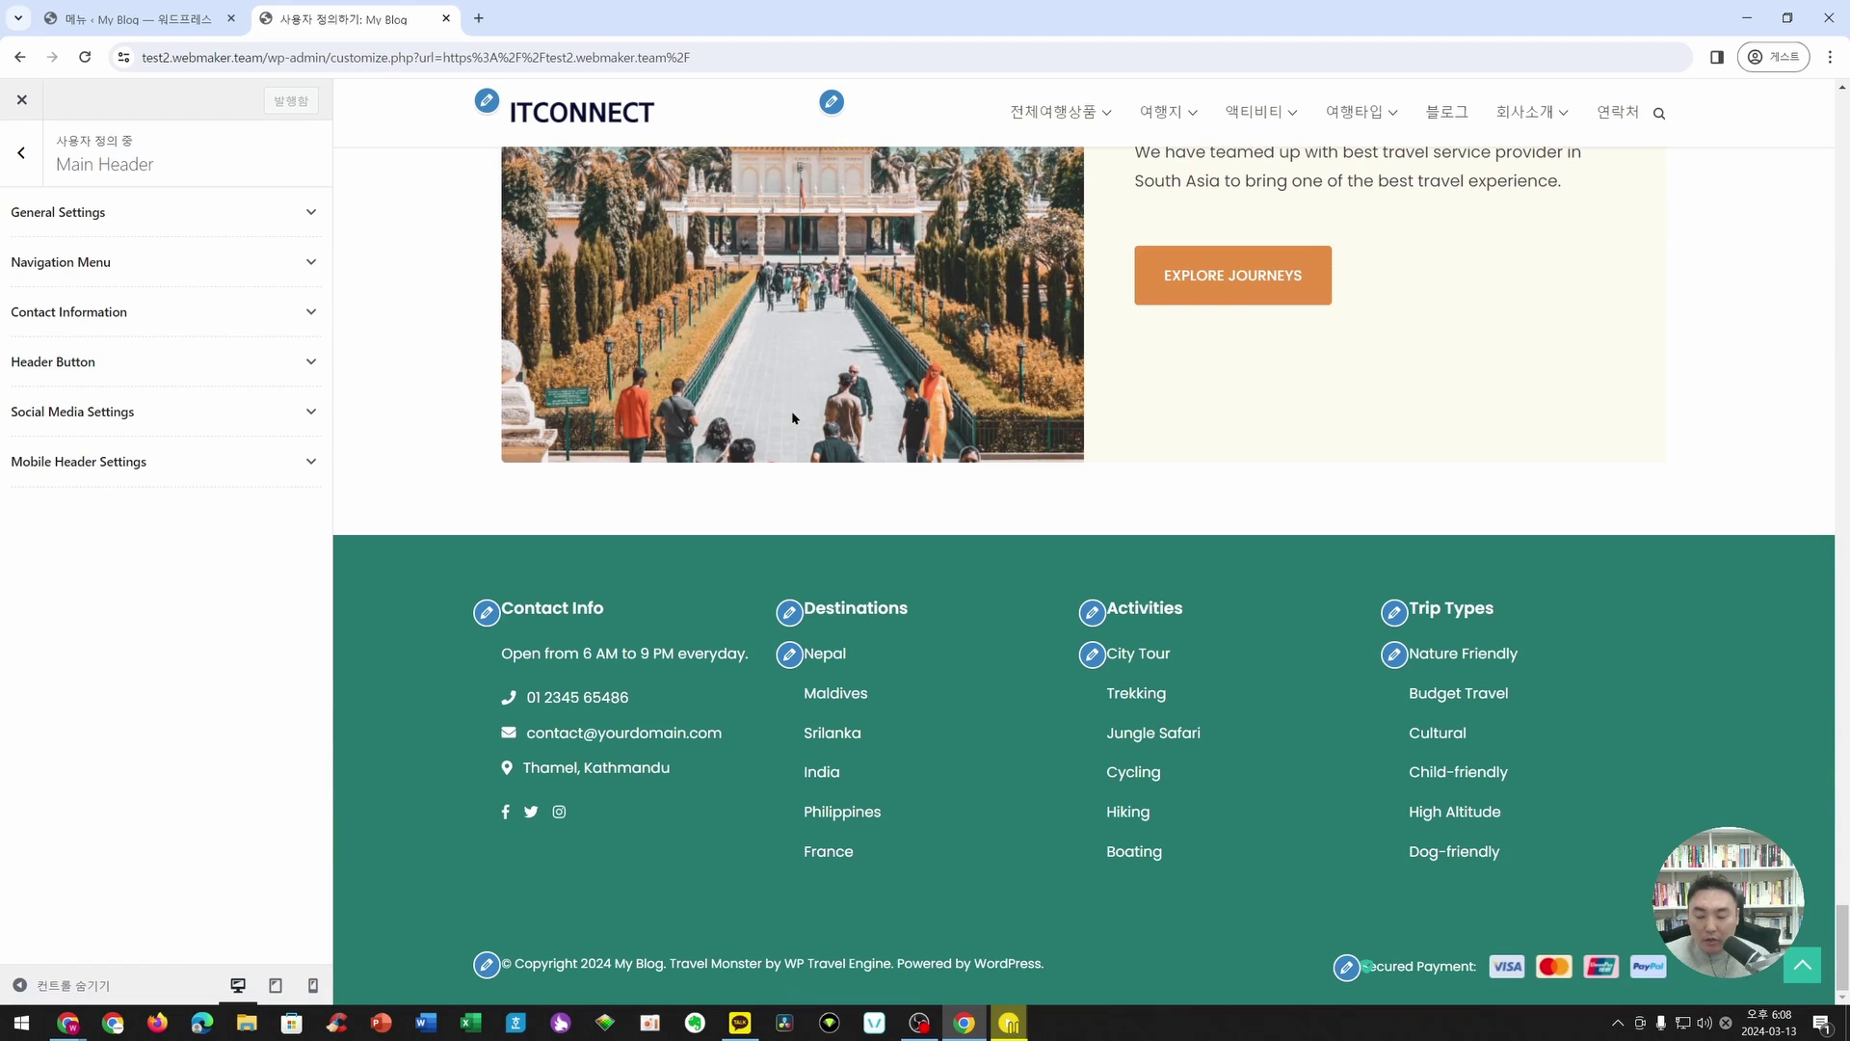
click(485, 614)
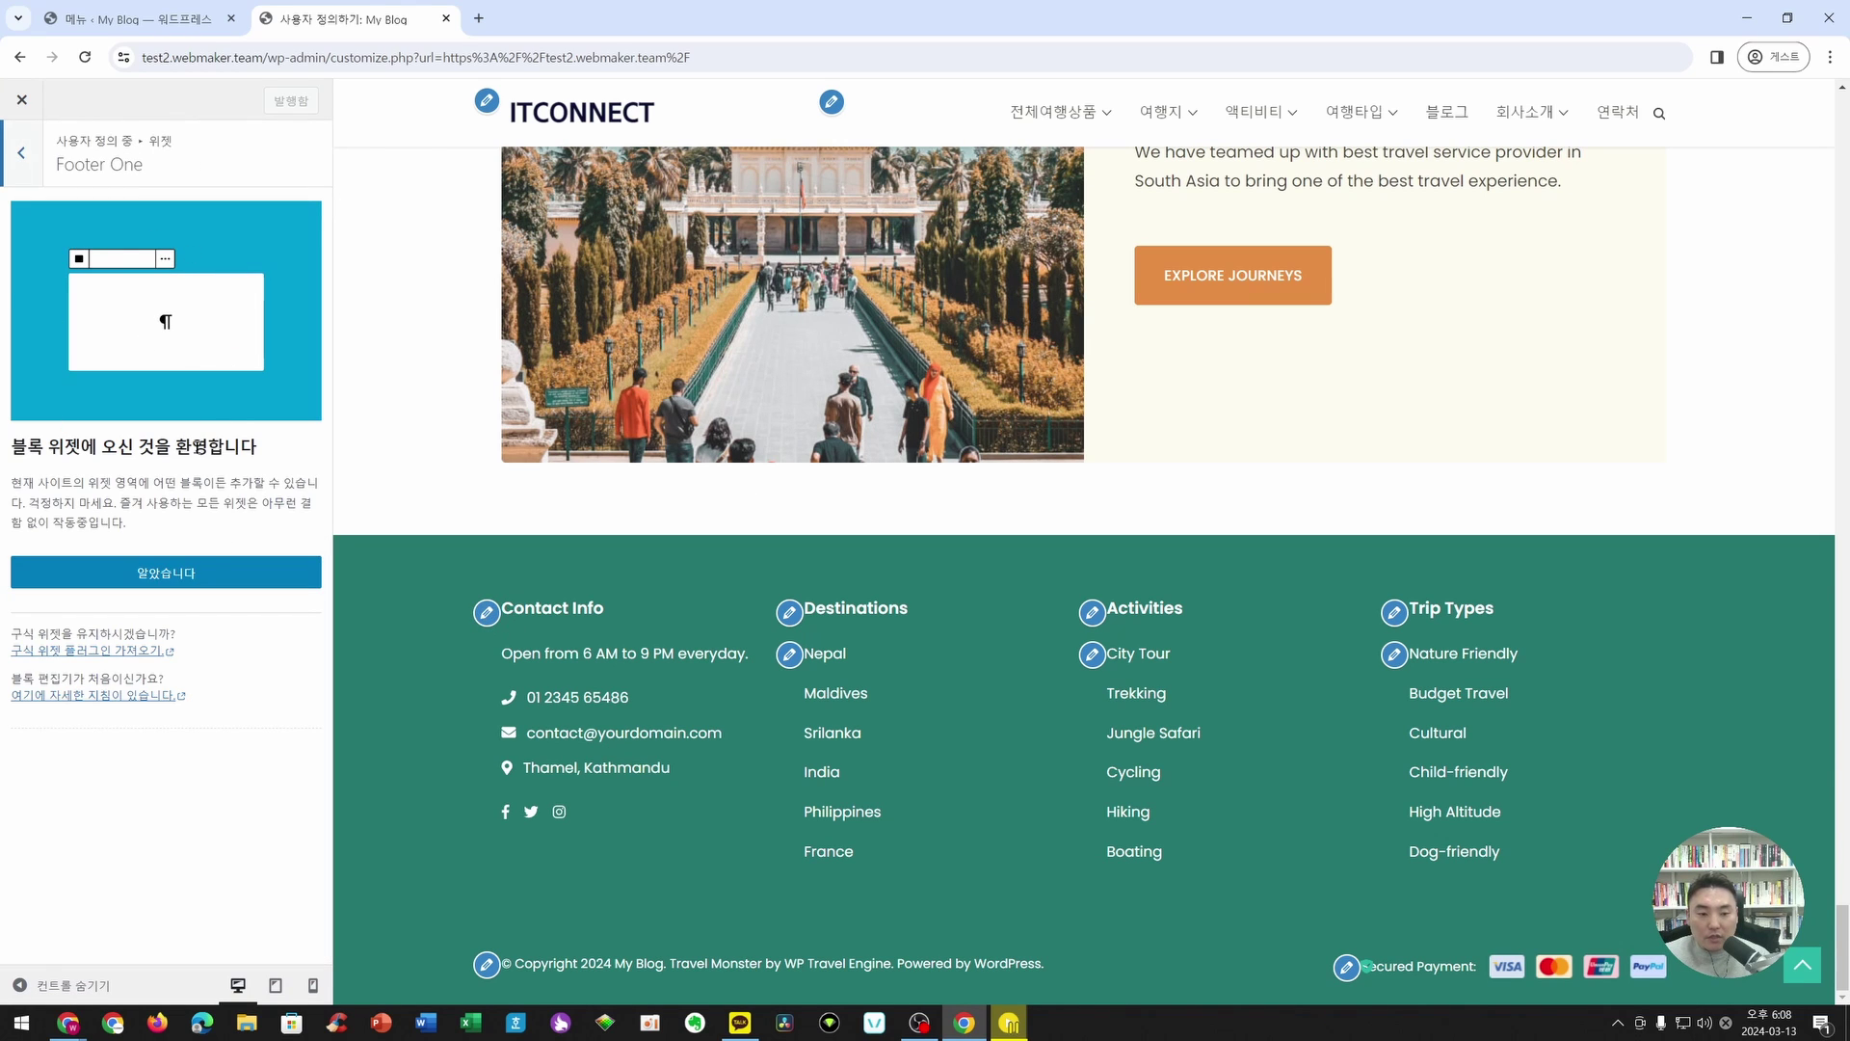
click(207, 572)
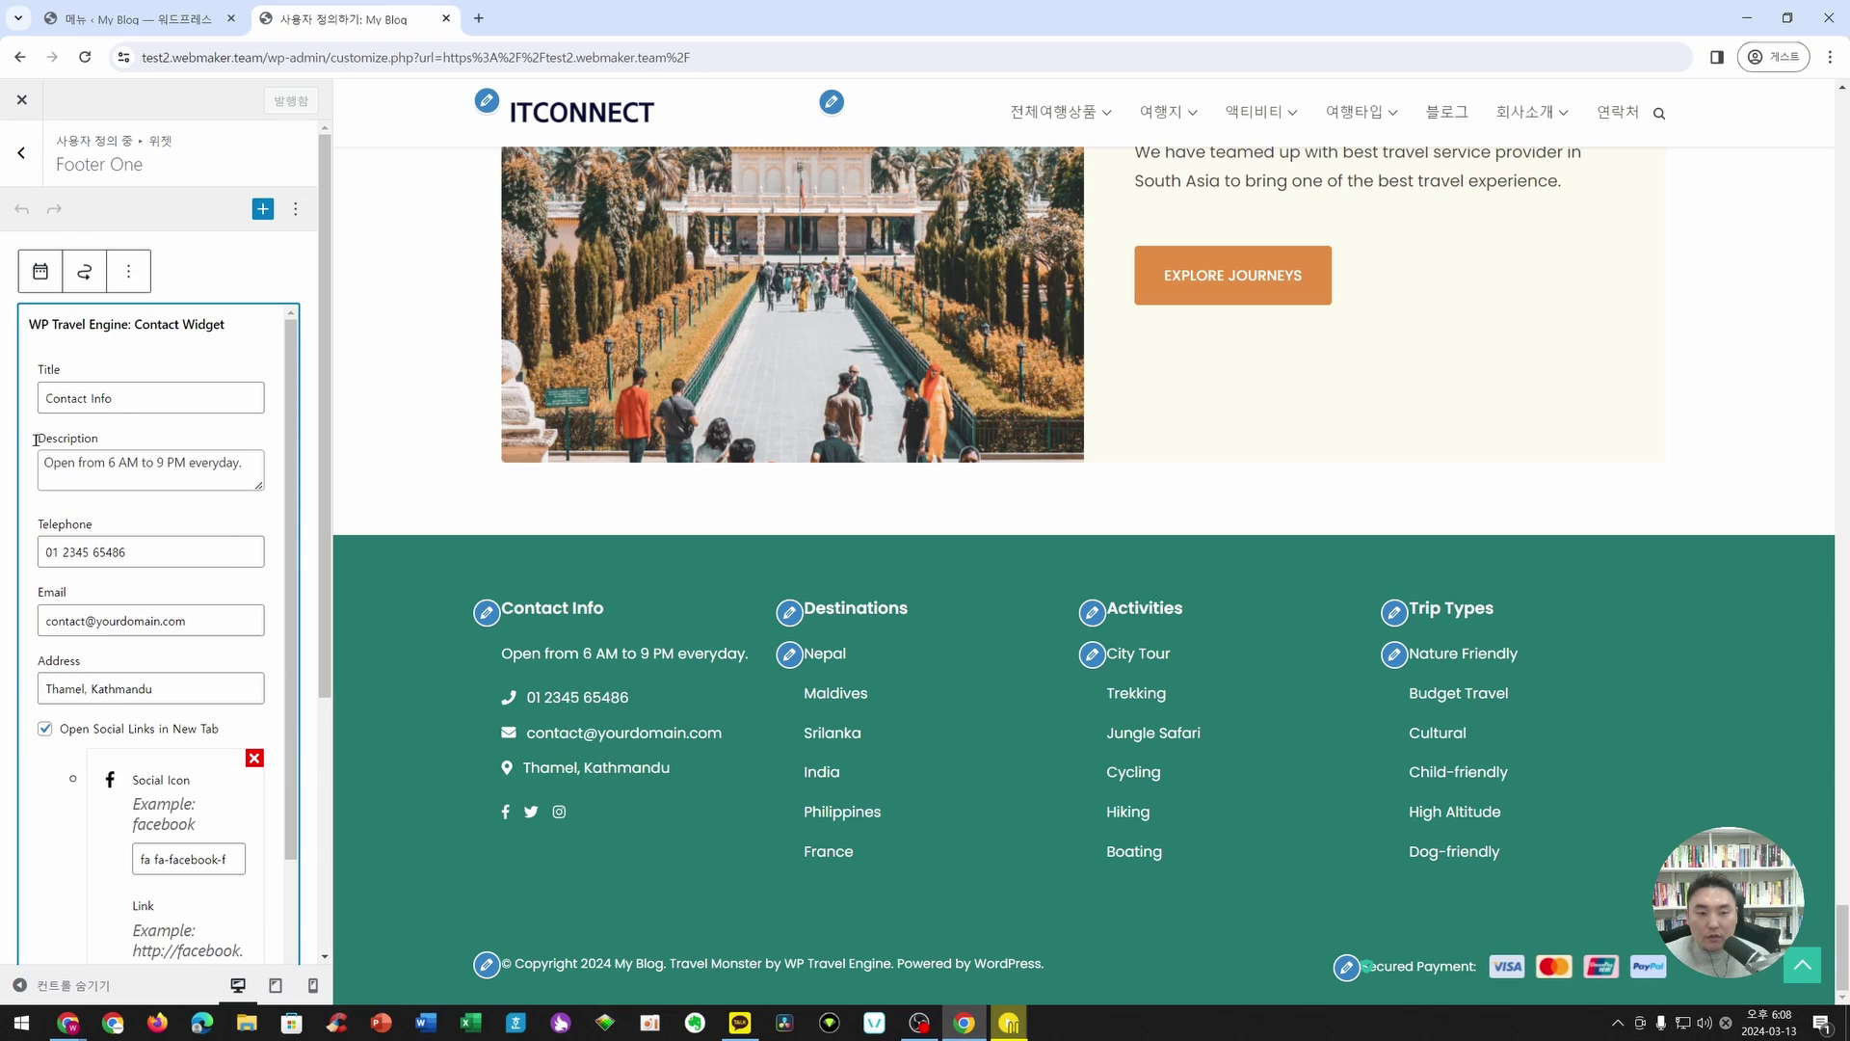
- Replace the title with 회사정보 and the description with 근무시간, publish, then go to Menus
drag(126, 389, 36, 398)
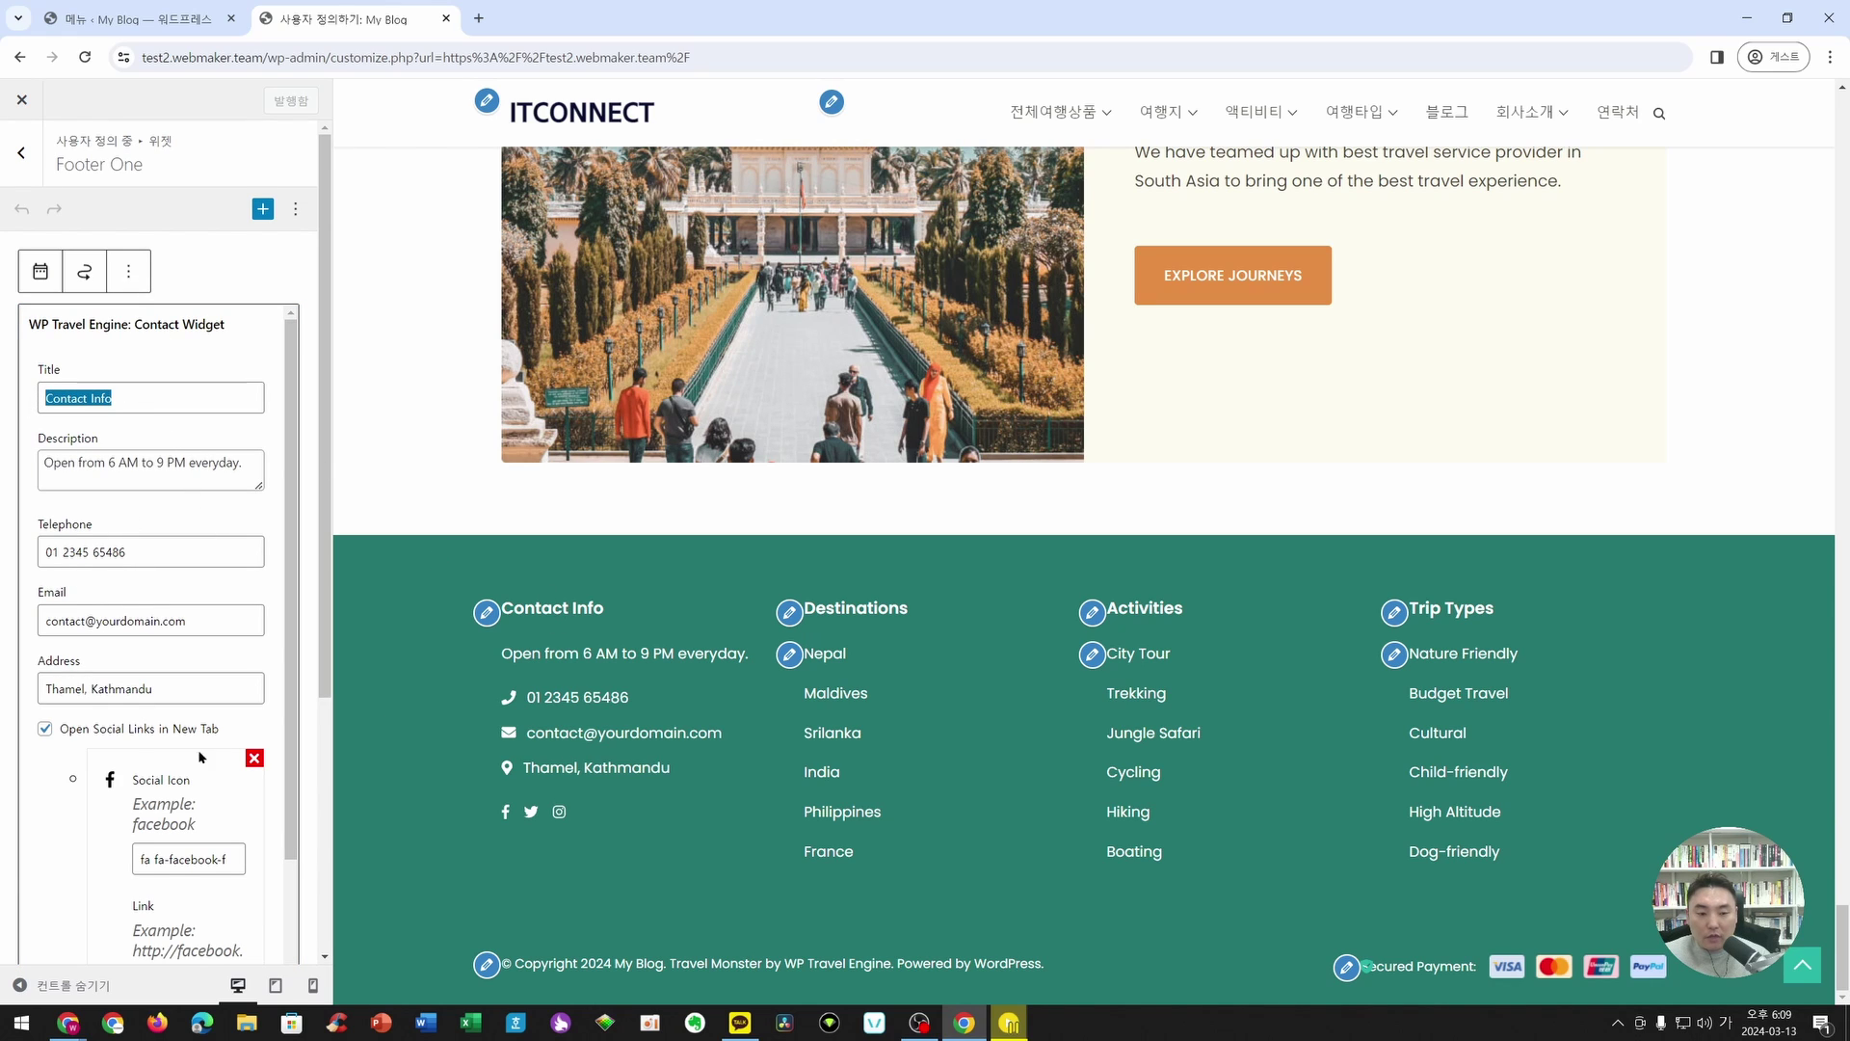
key(BackSpace)
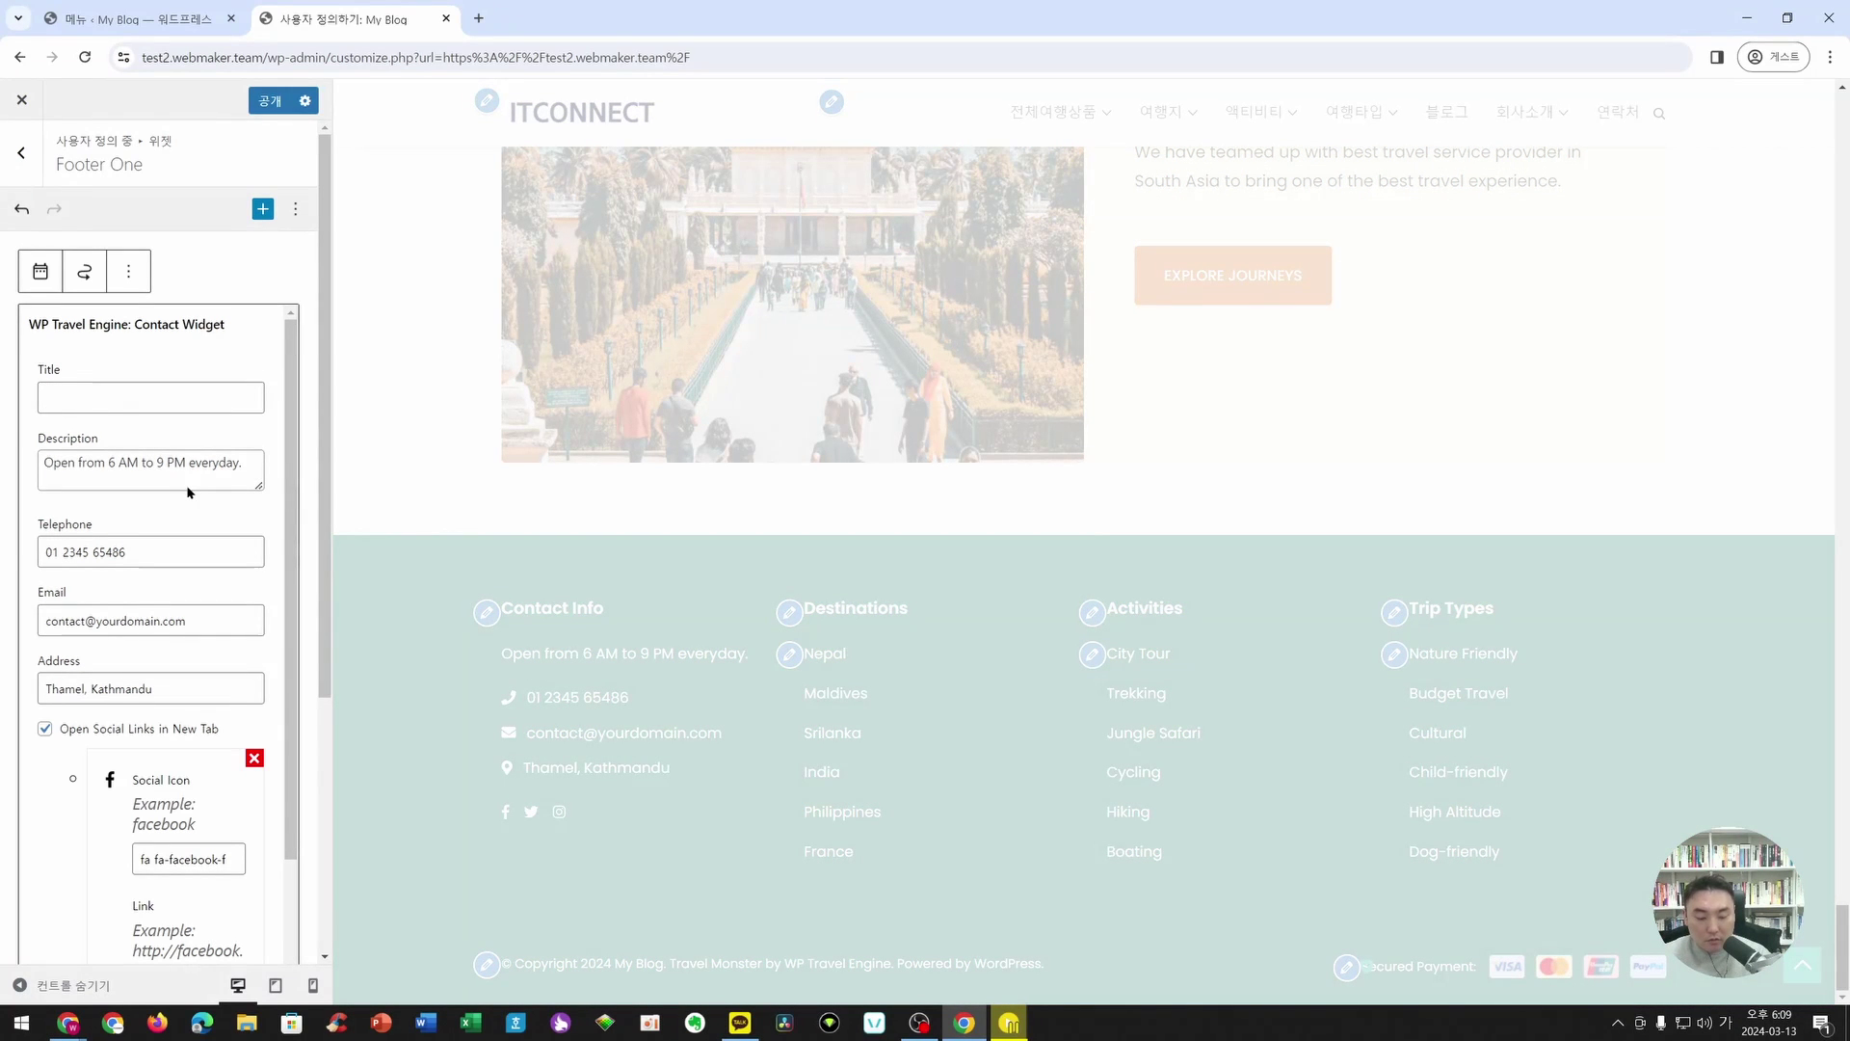
text(회사)
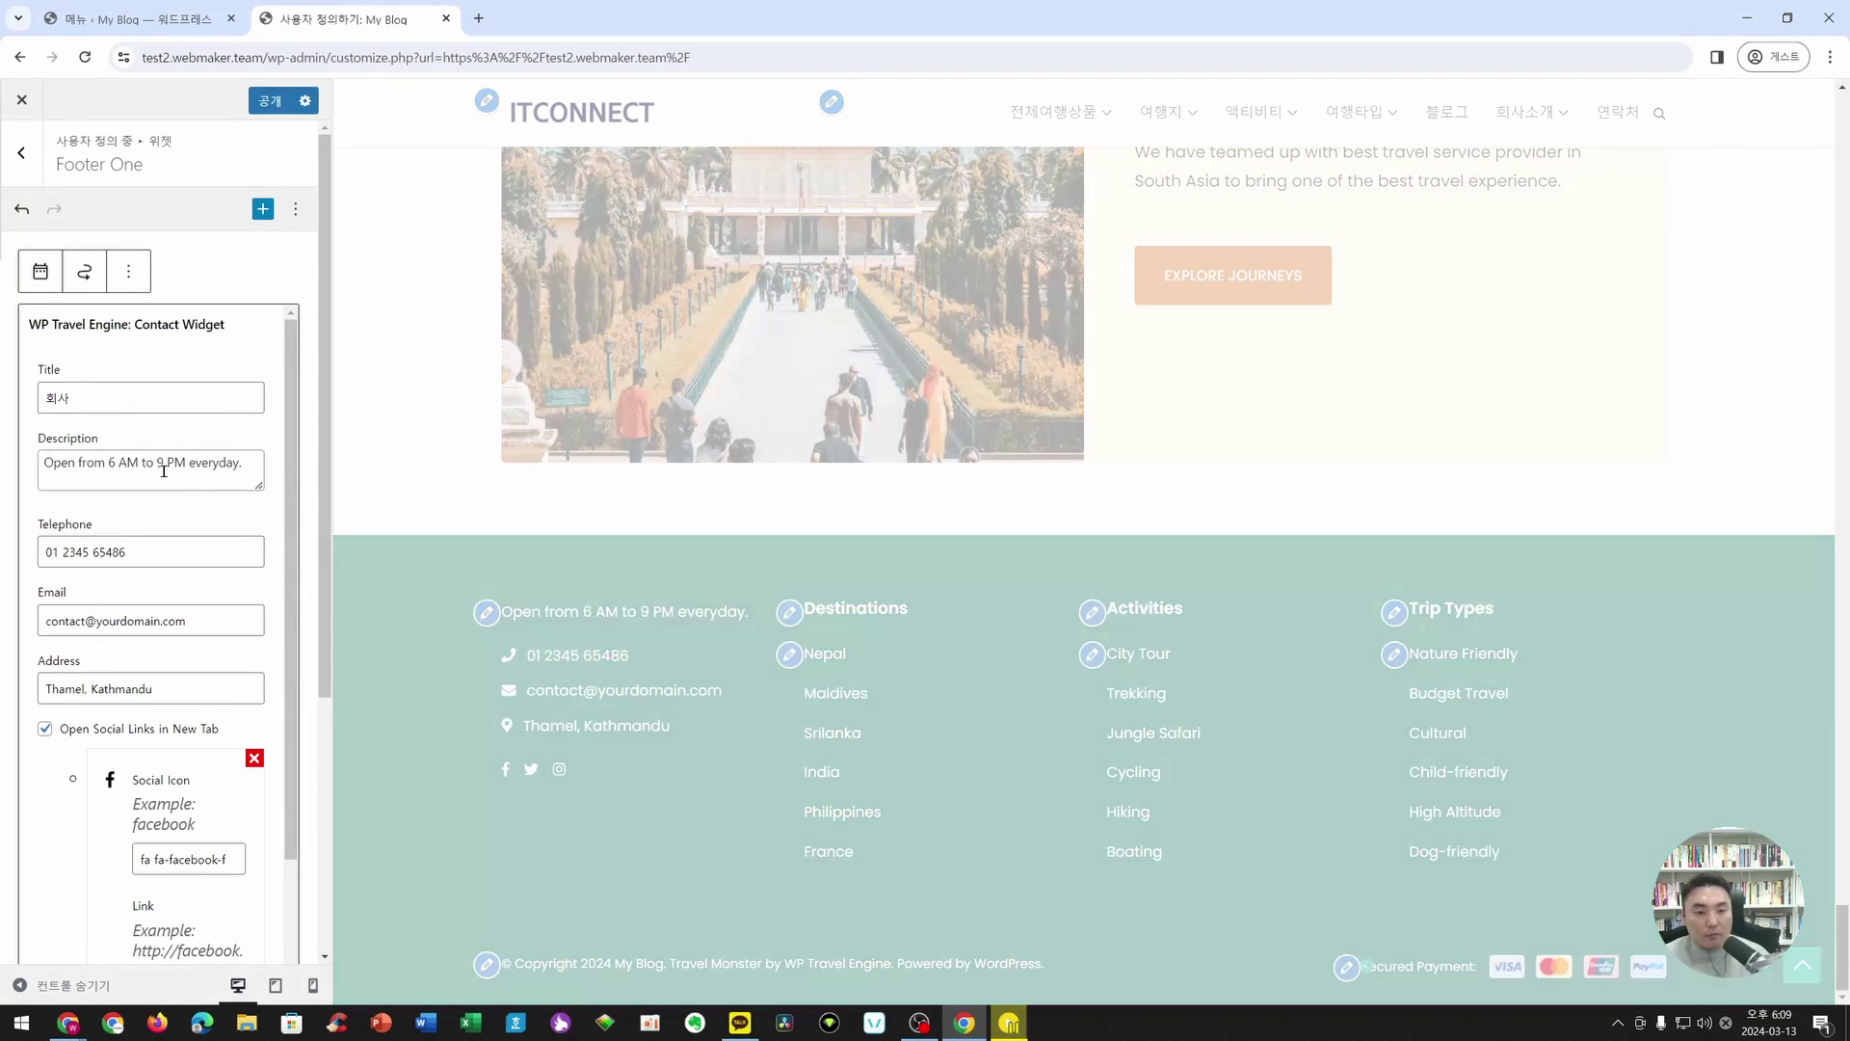
text(정보)
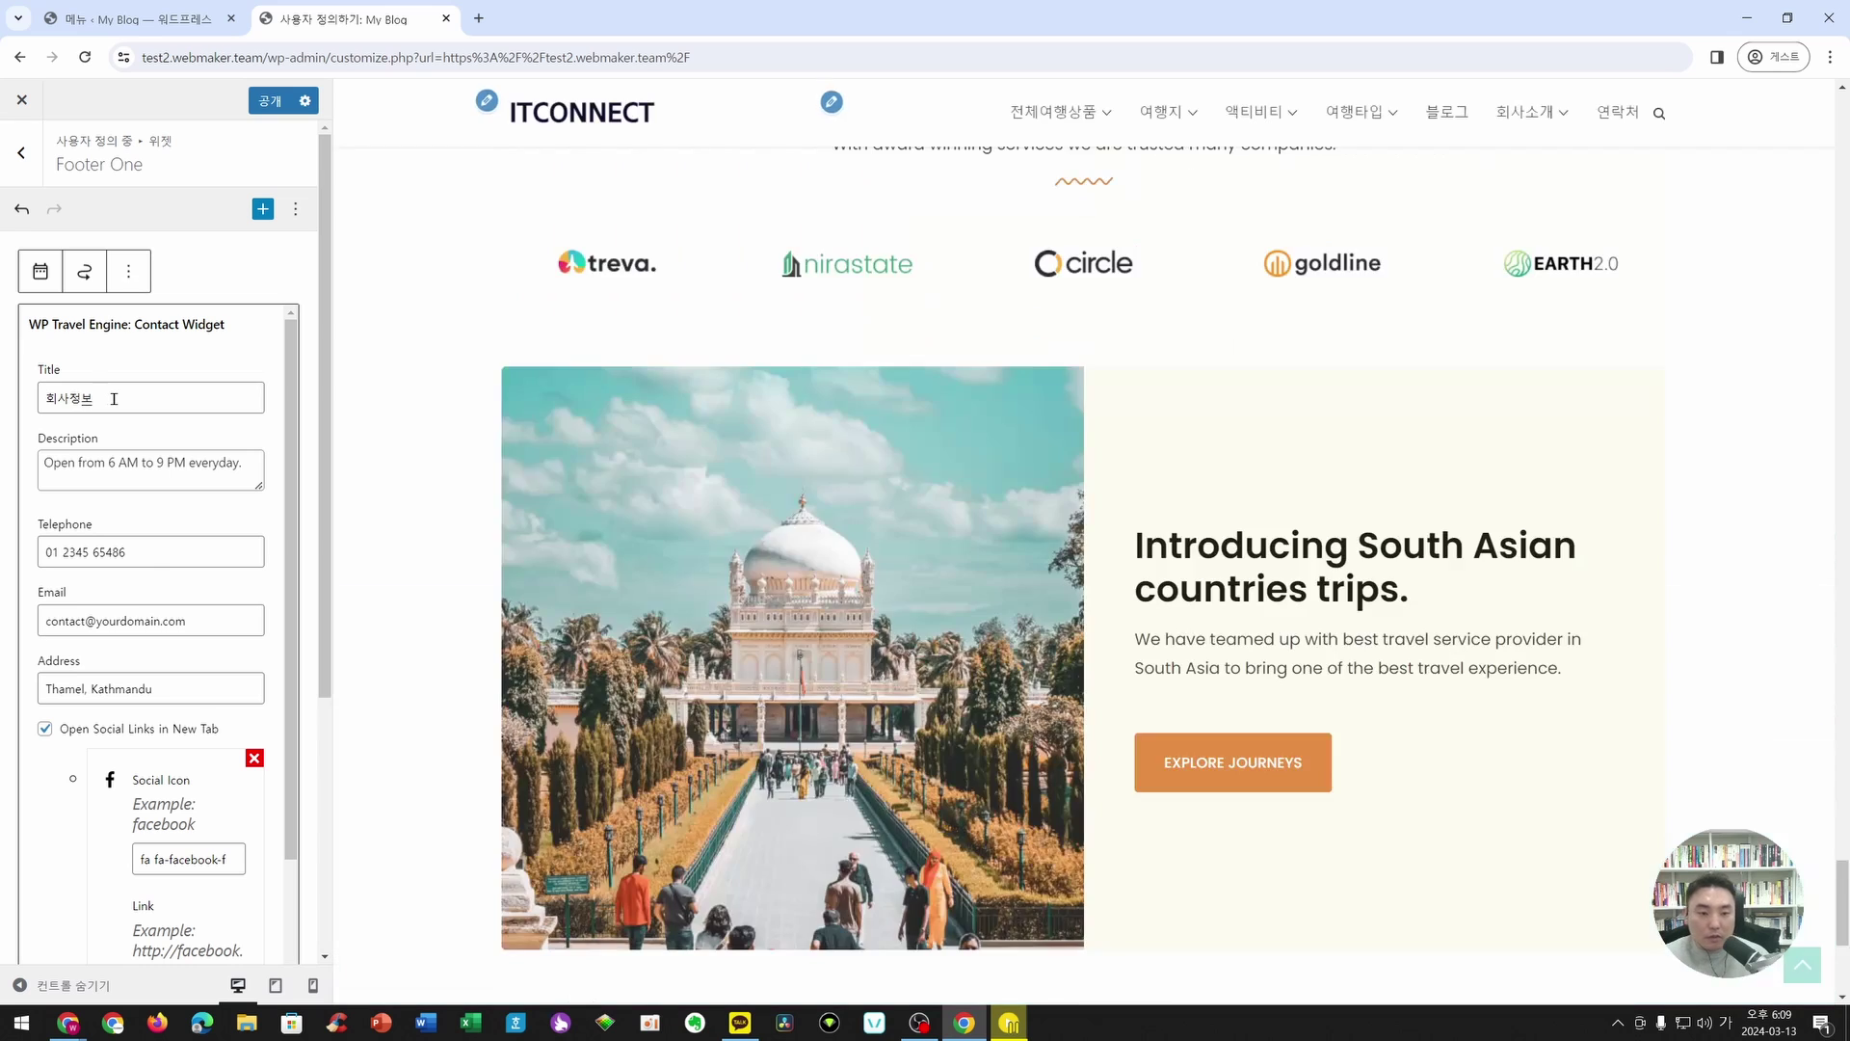
drag(239, 466, 37, 472)
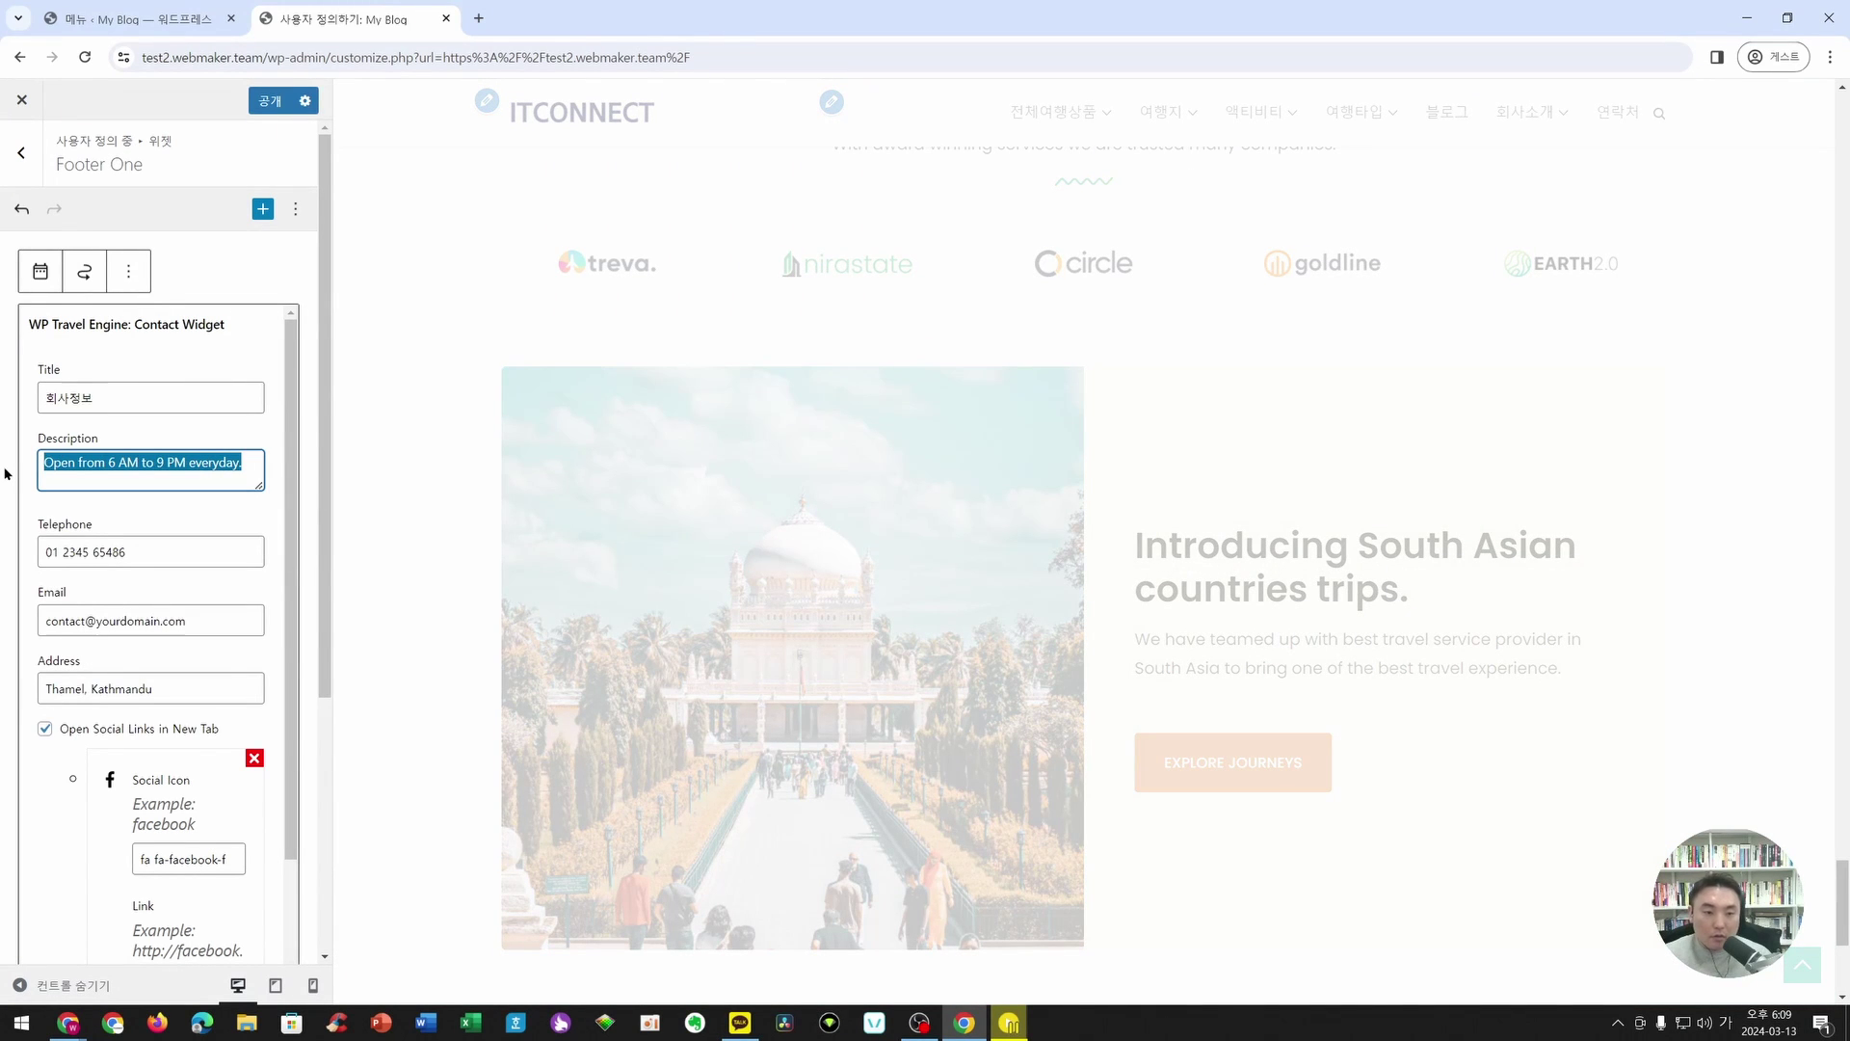
text(근ㅁ)
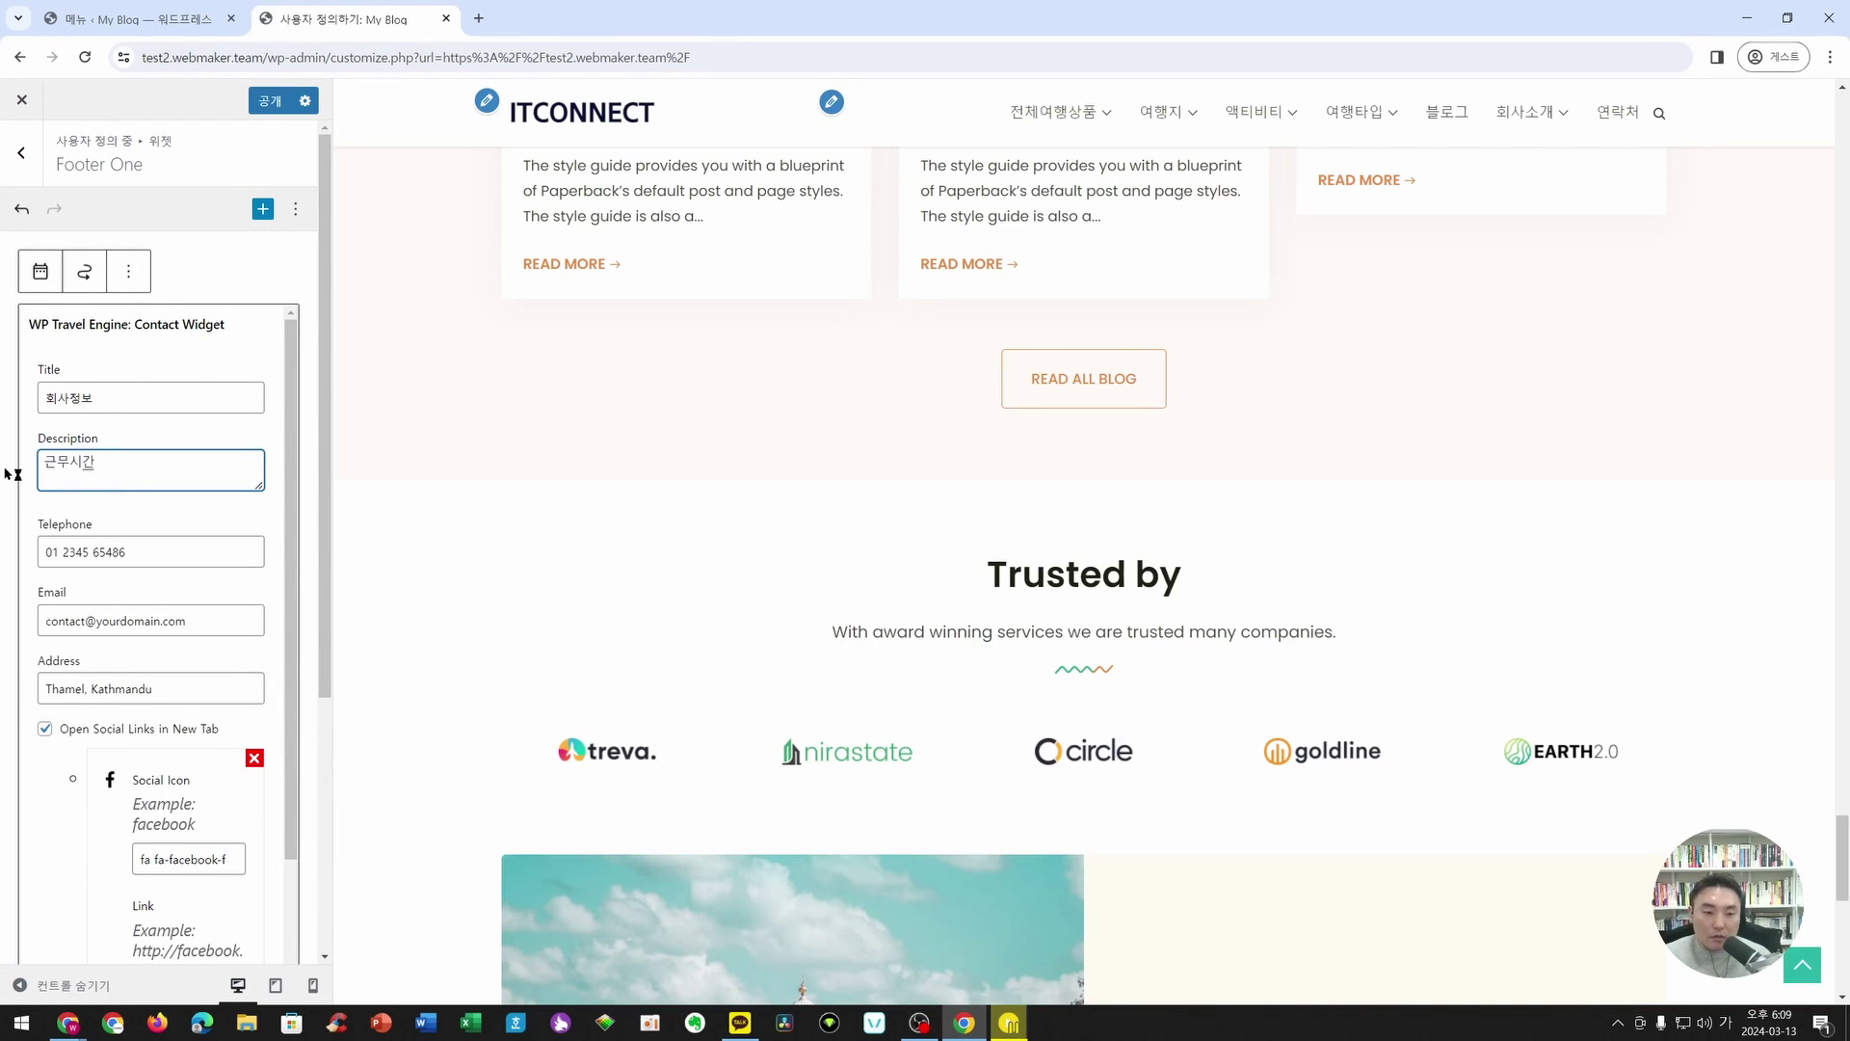
click(266, 106)
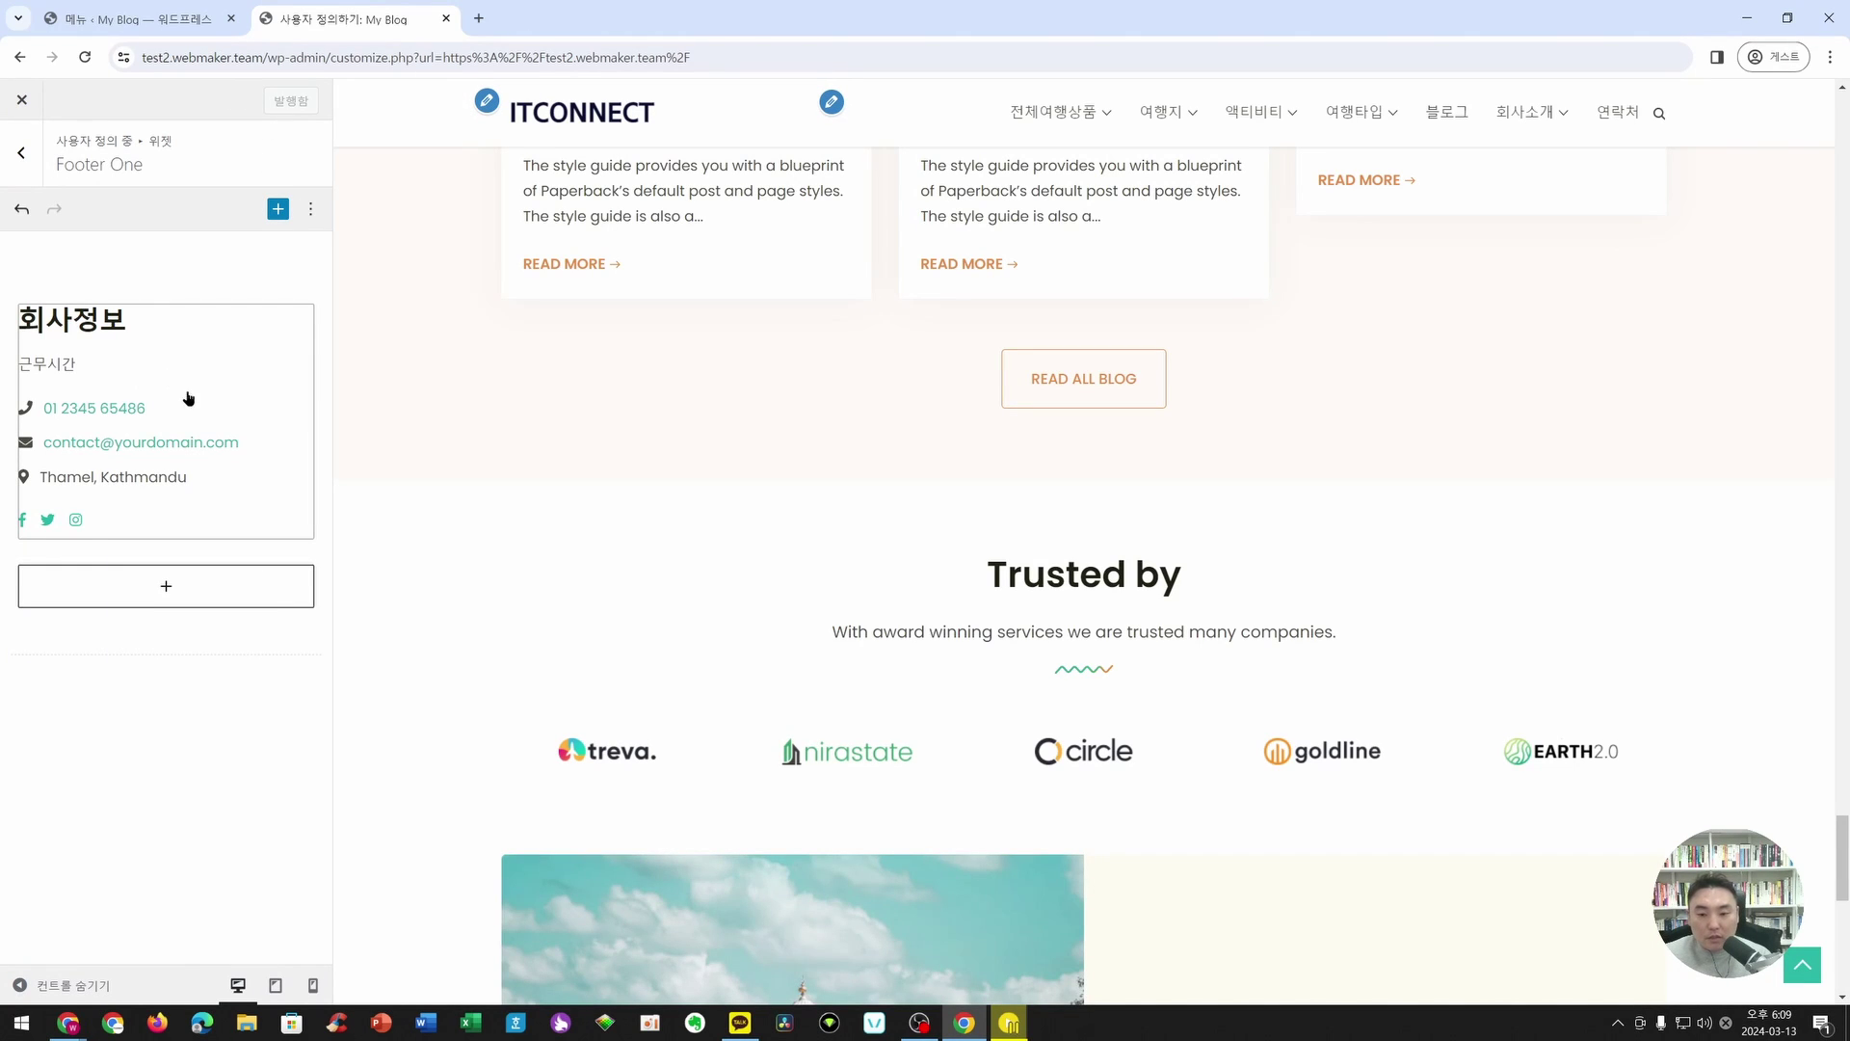
scroll(809, 511, down, 8)
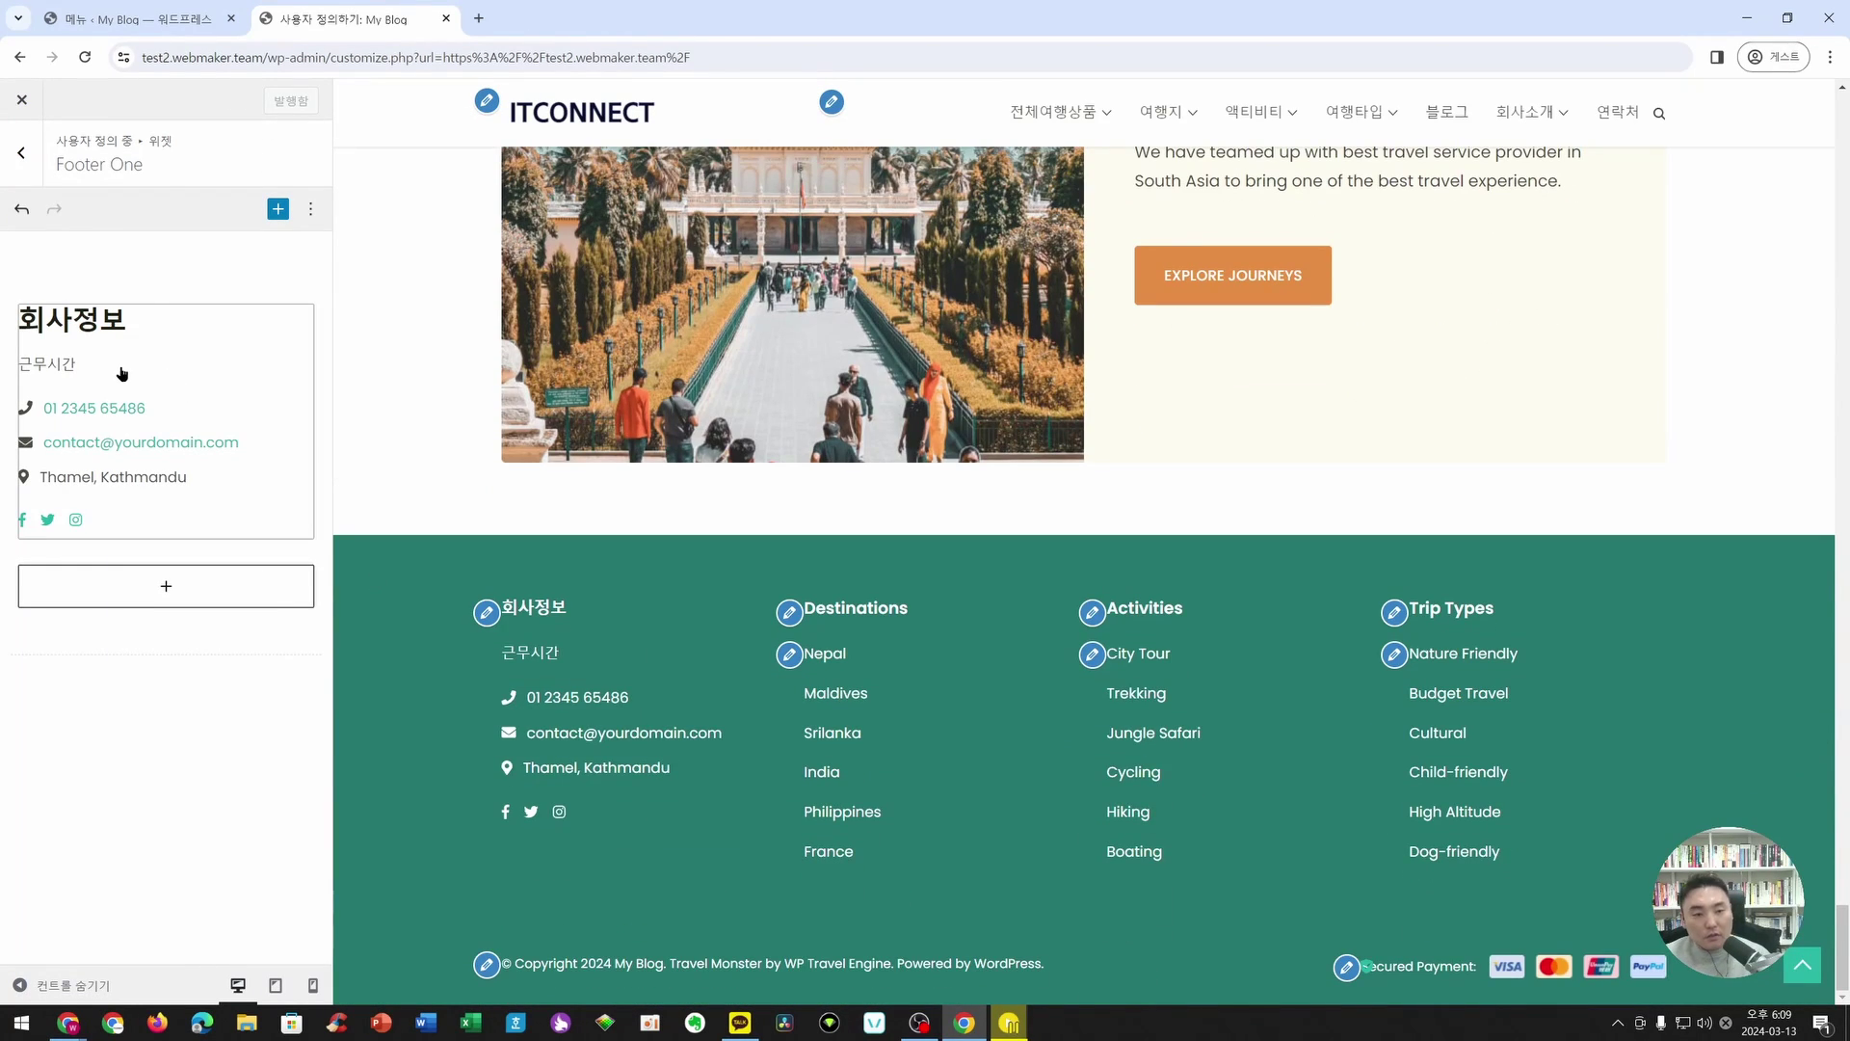
click(165, 30)
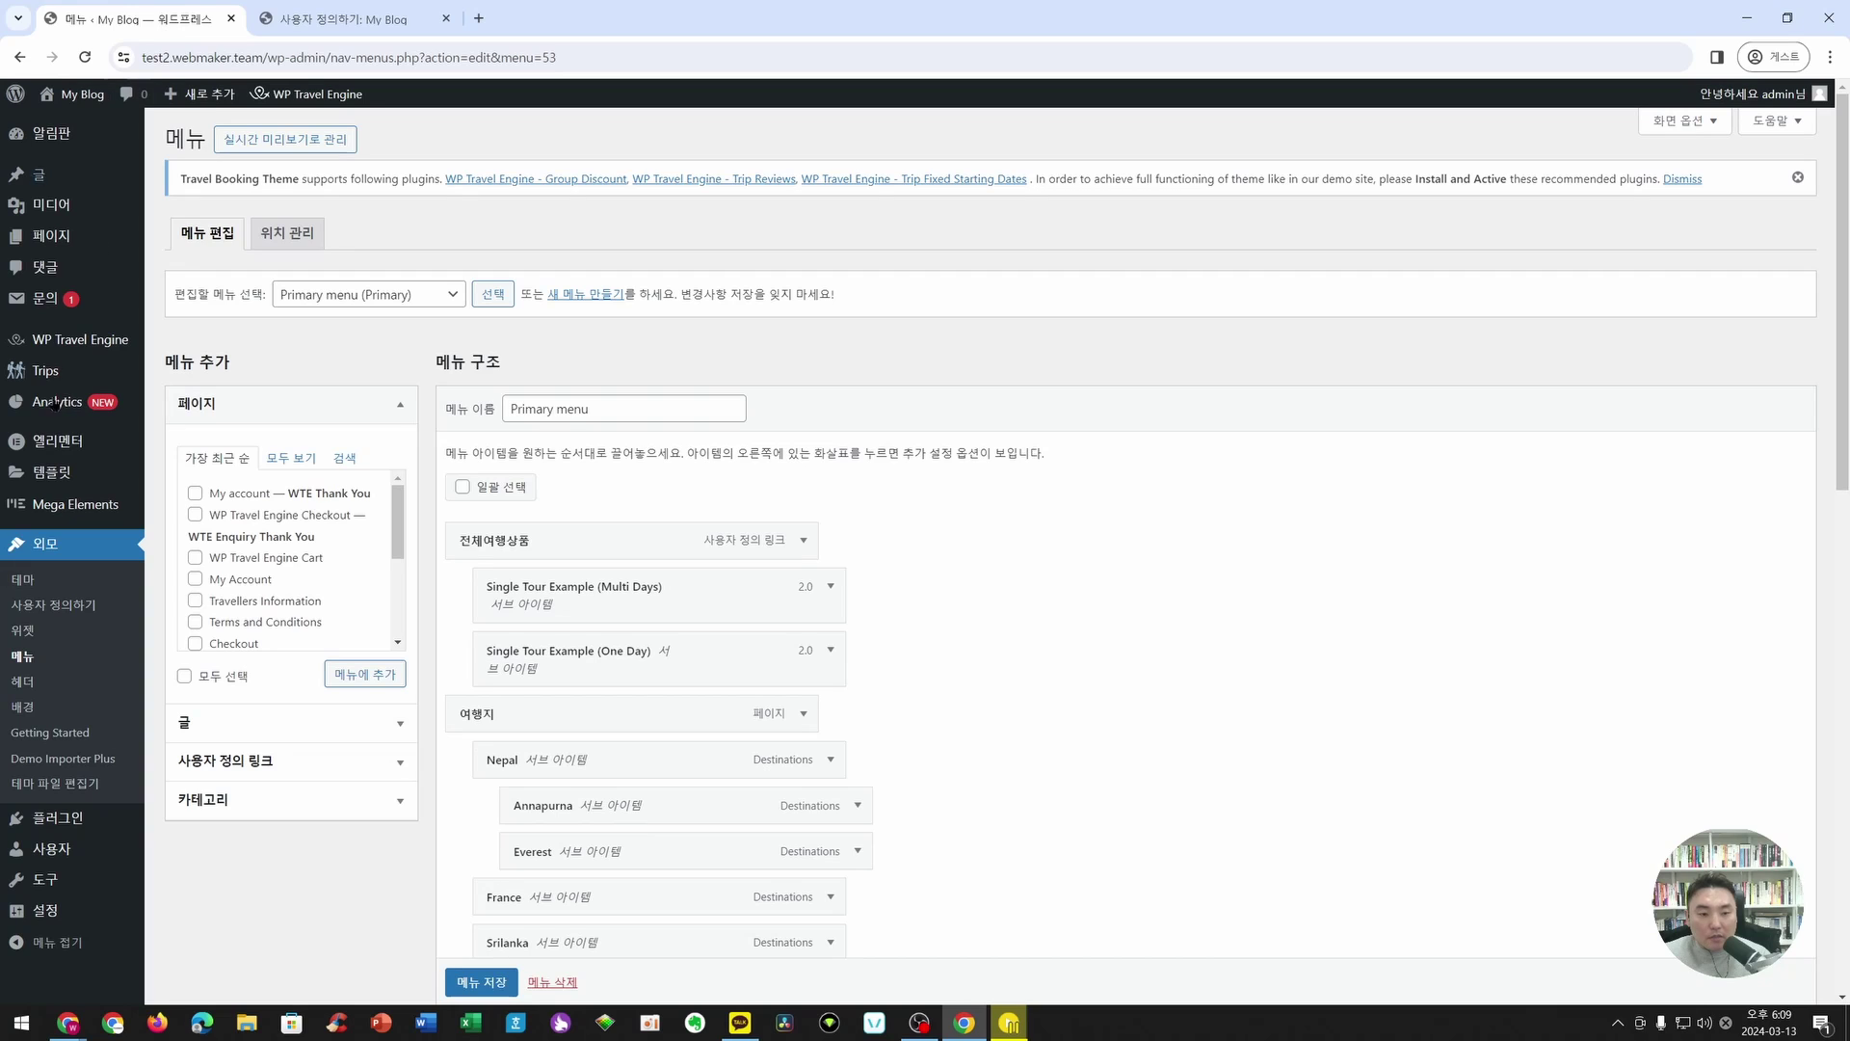
- Open Appearance > Widgets, close the welcome dialog, collapse WP Travel Engine Sidebar and expand Footer One
click(46, 631)
click(1005, 173)
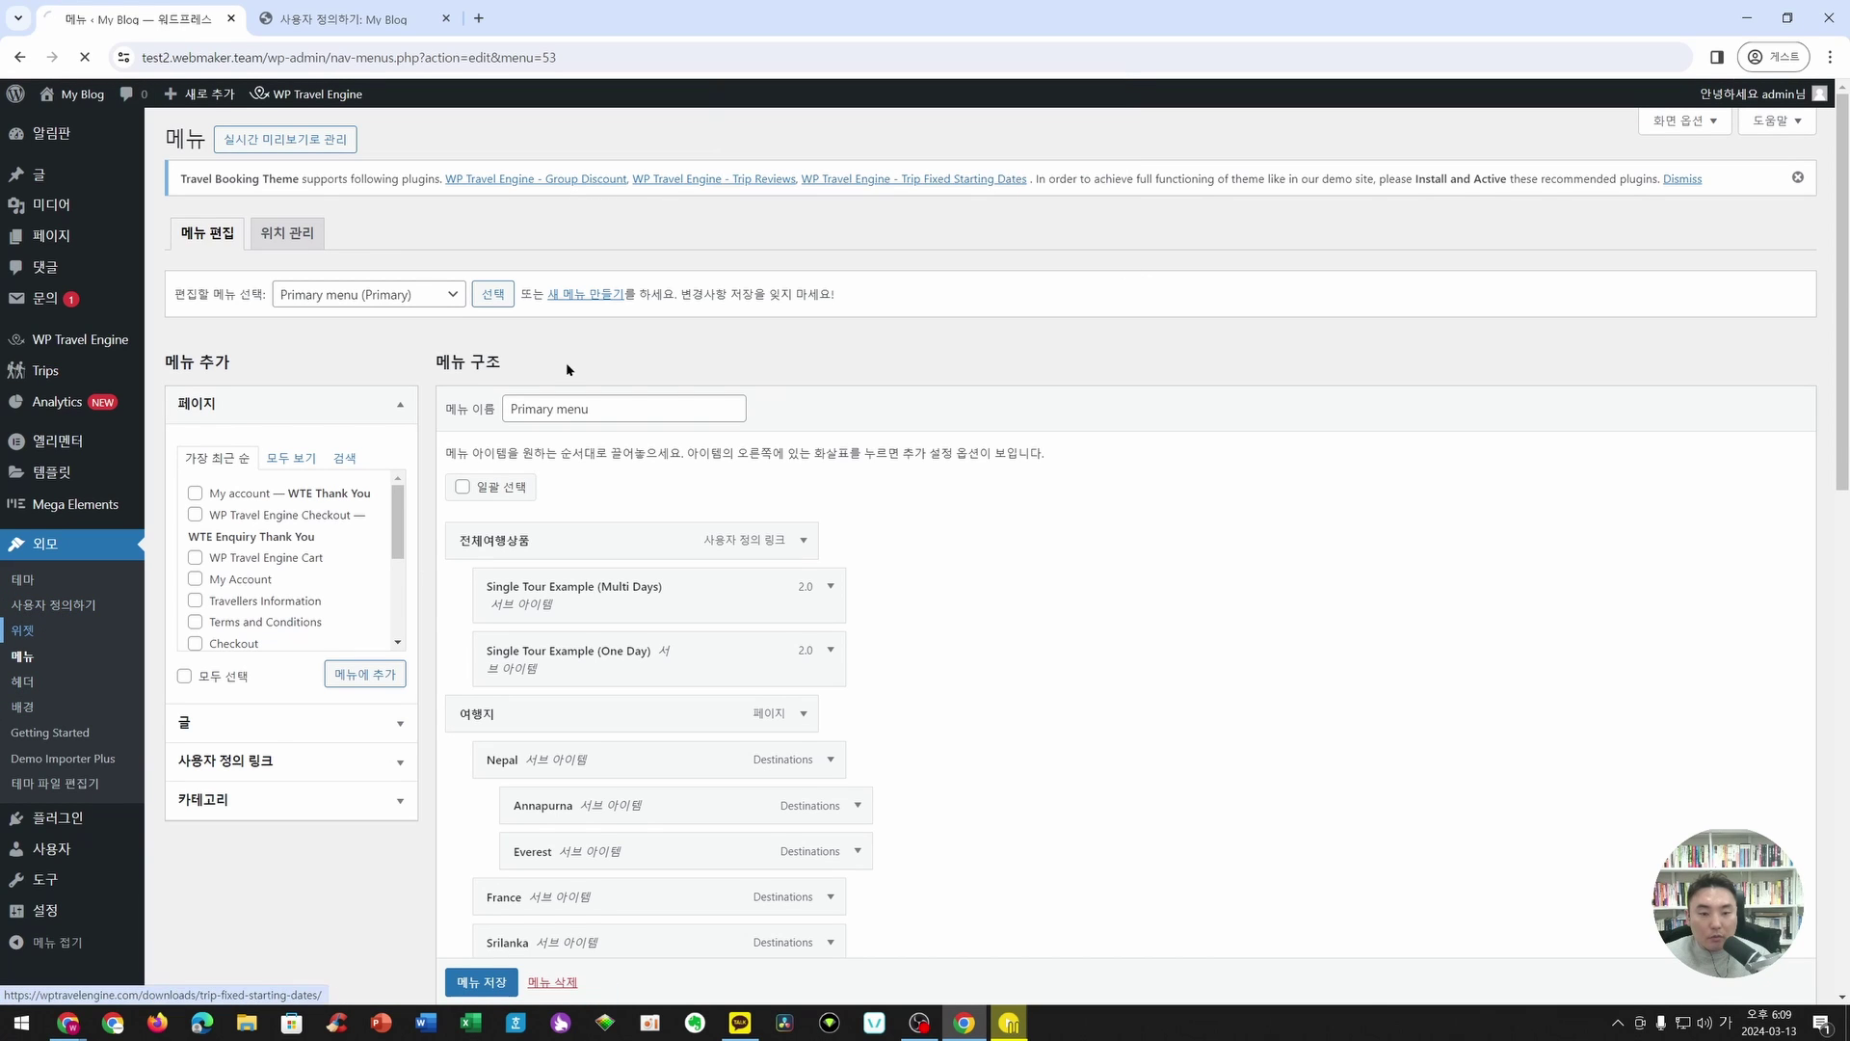
click(318, 19)
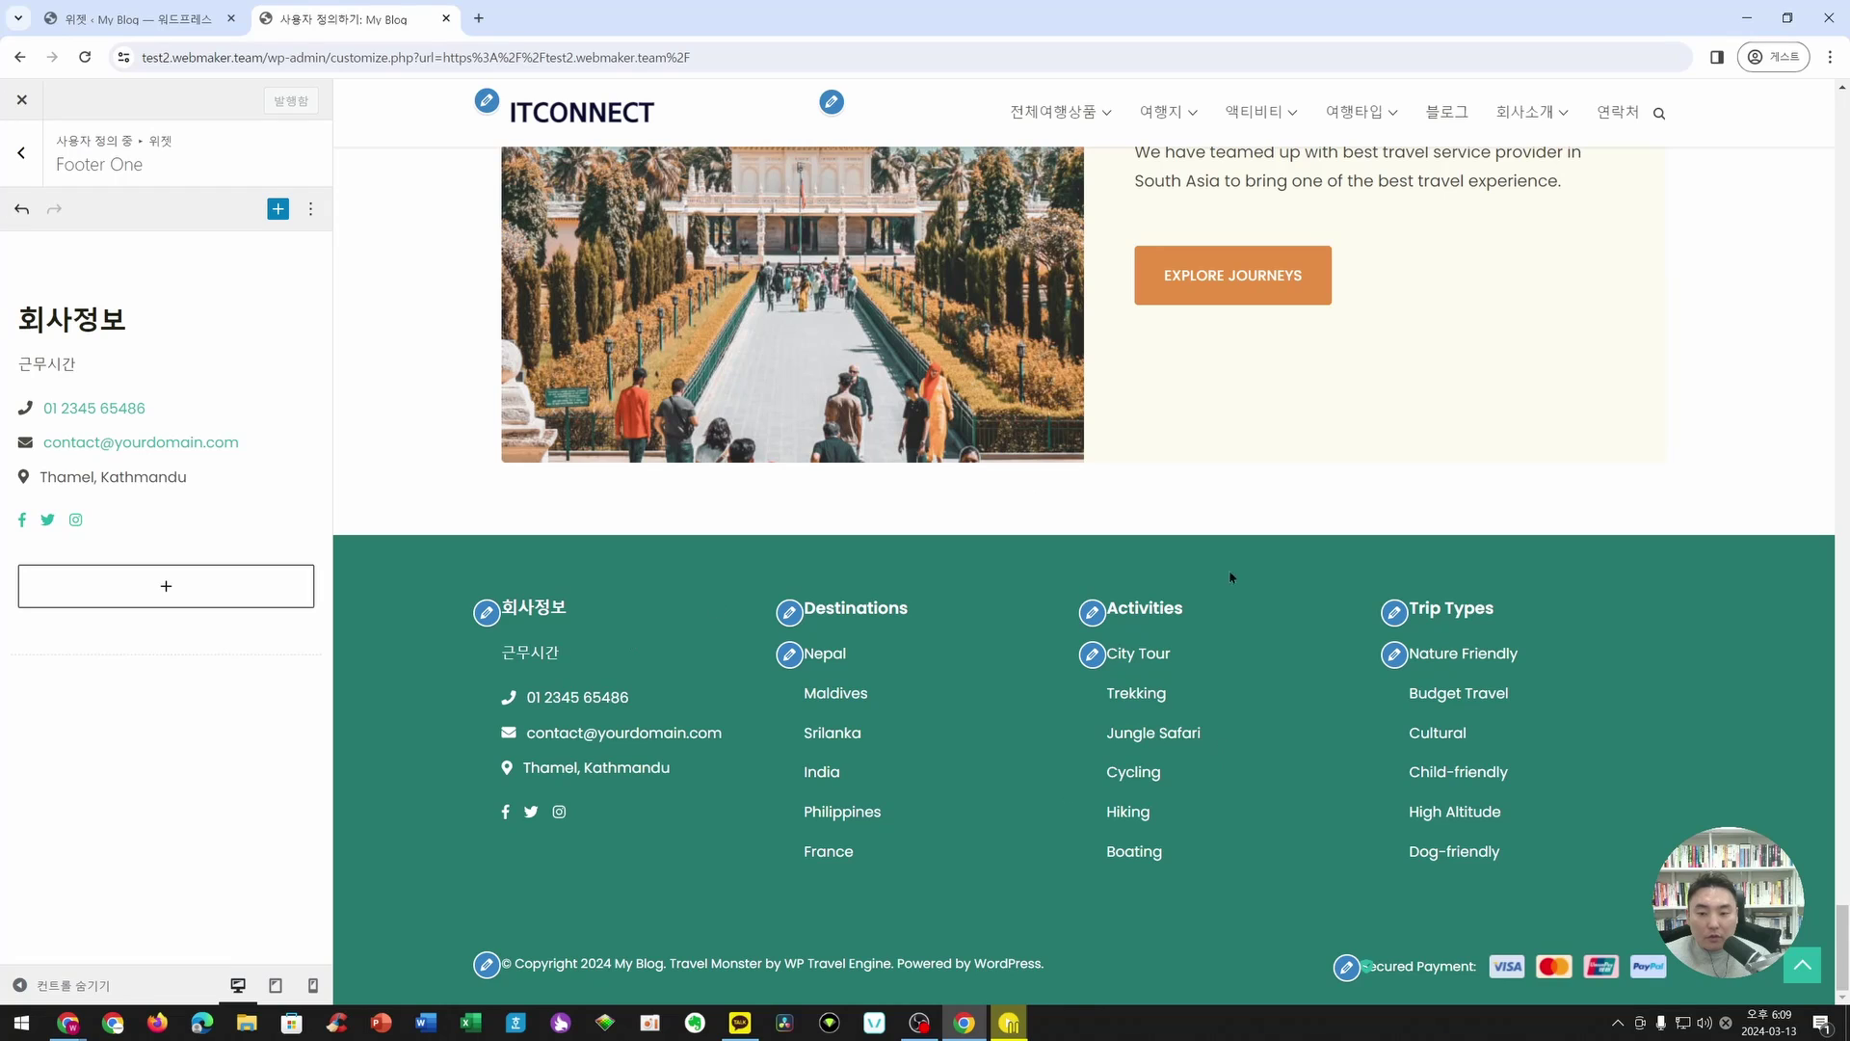
click(145, 18)
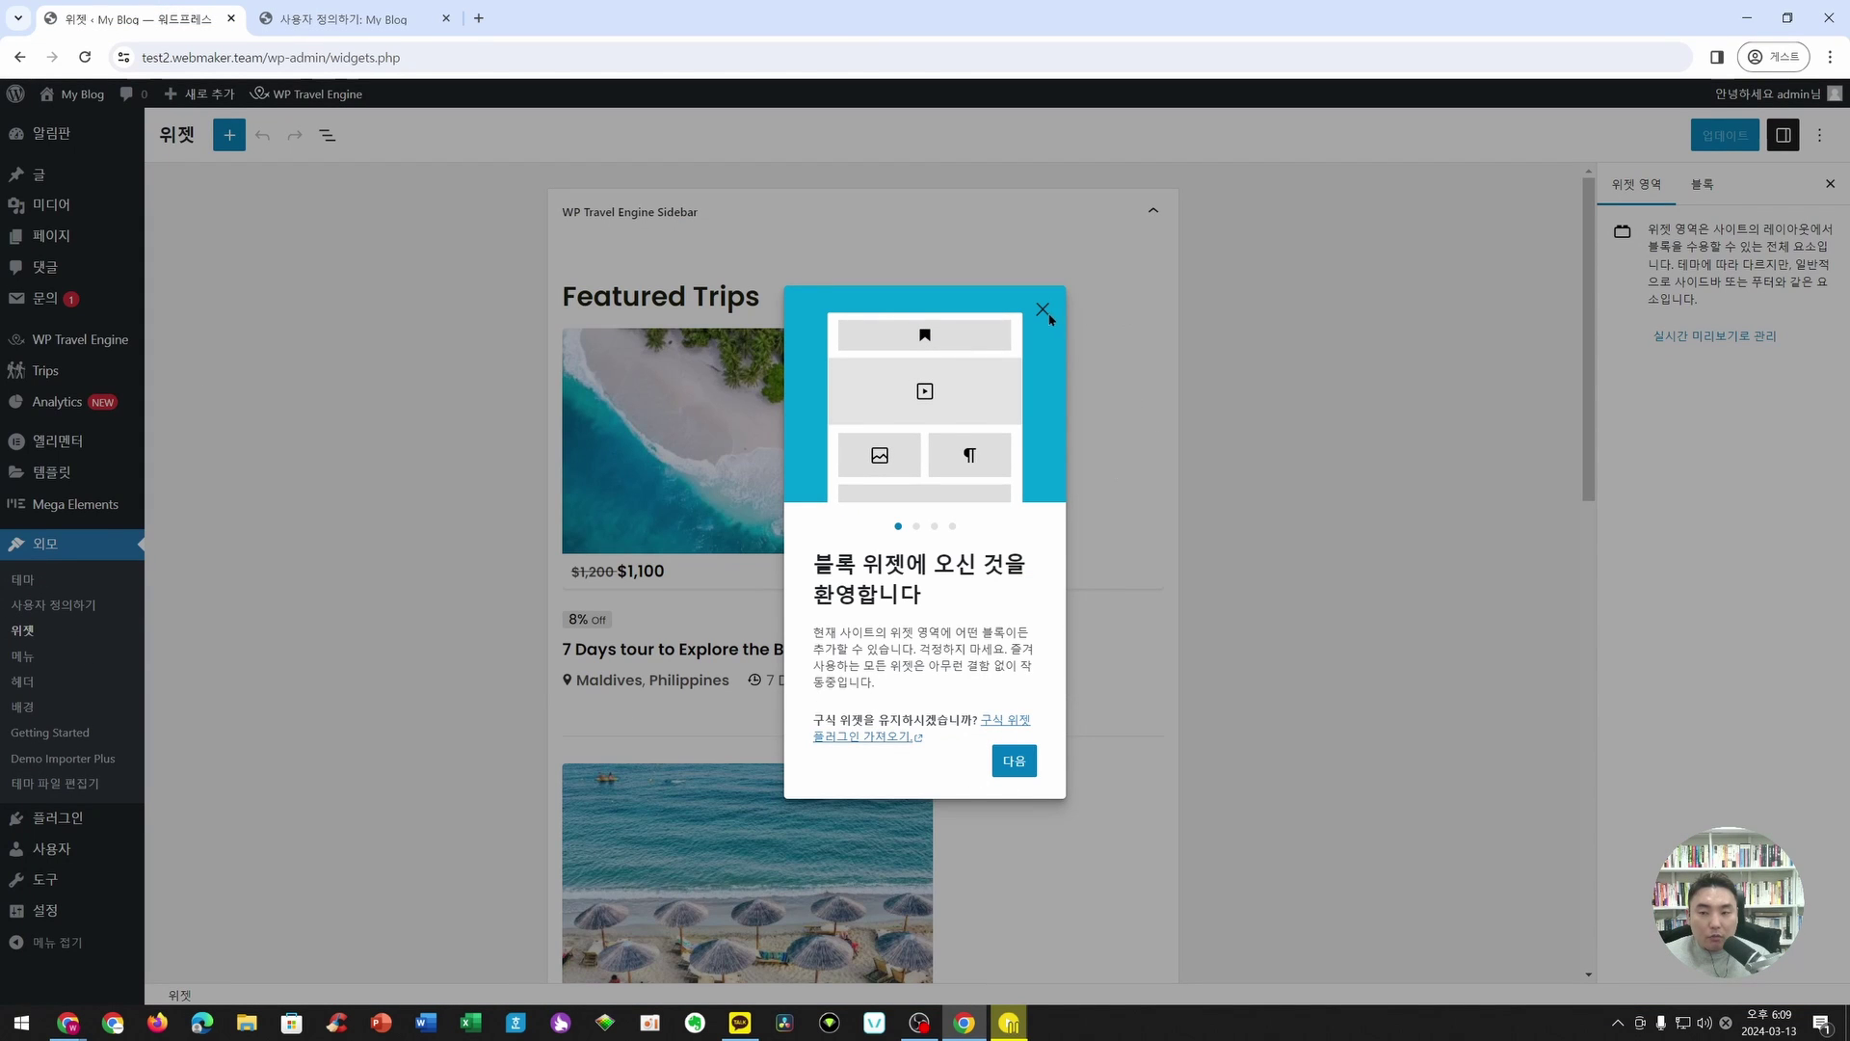
click(1042, 311)
click(1161, 220)
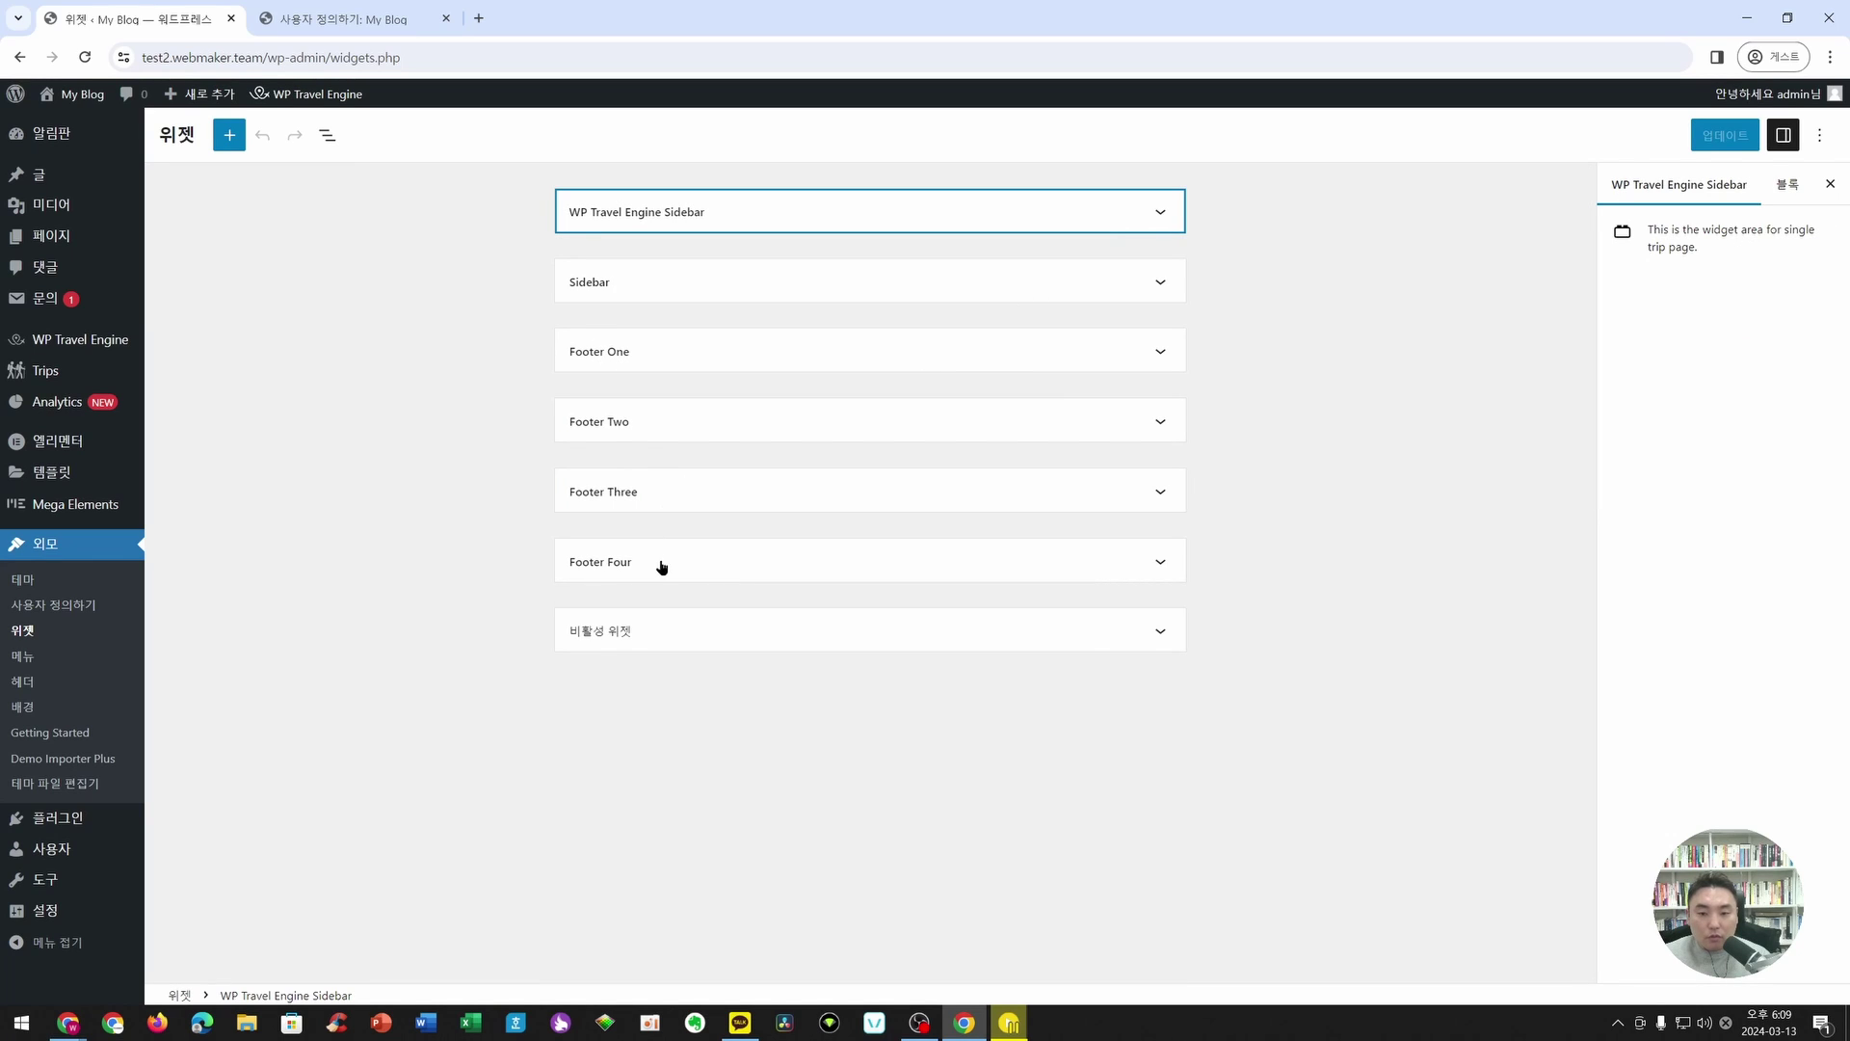
key(ctrl+Tab)
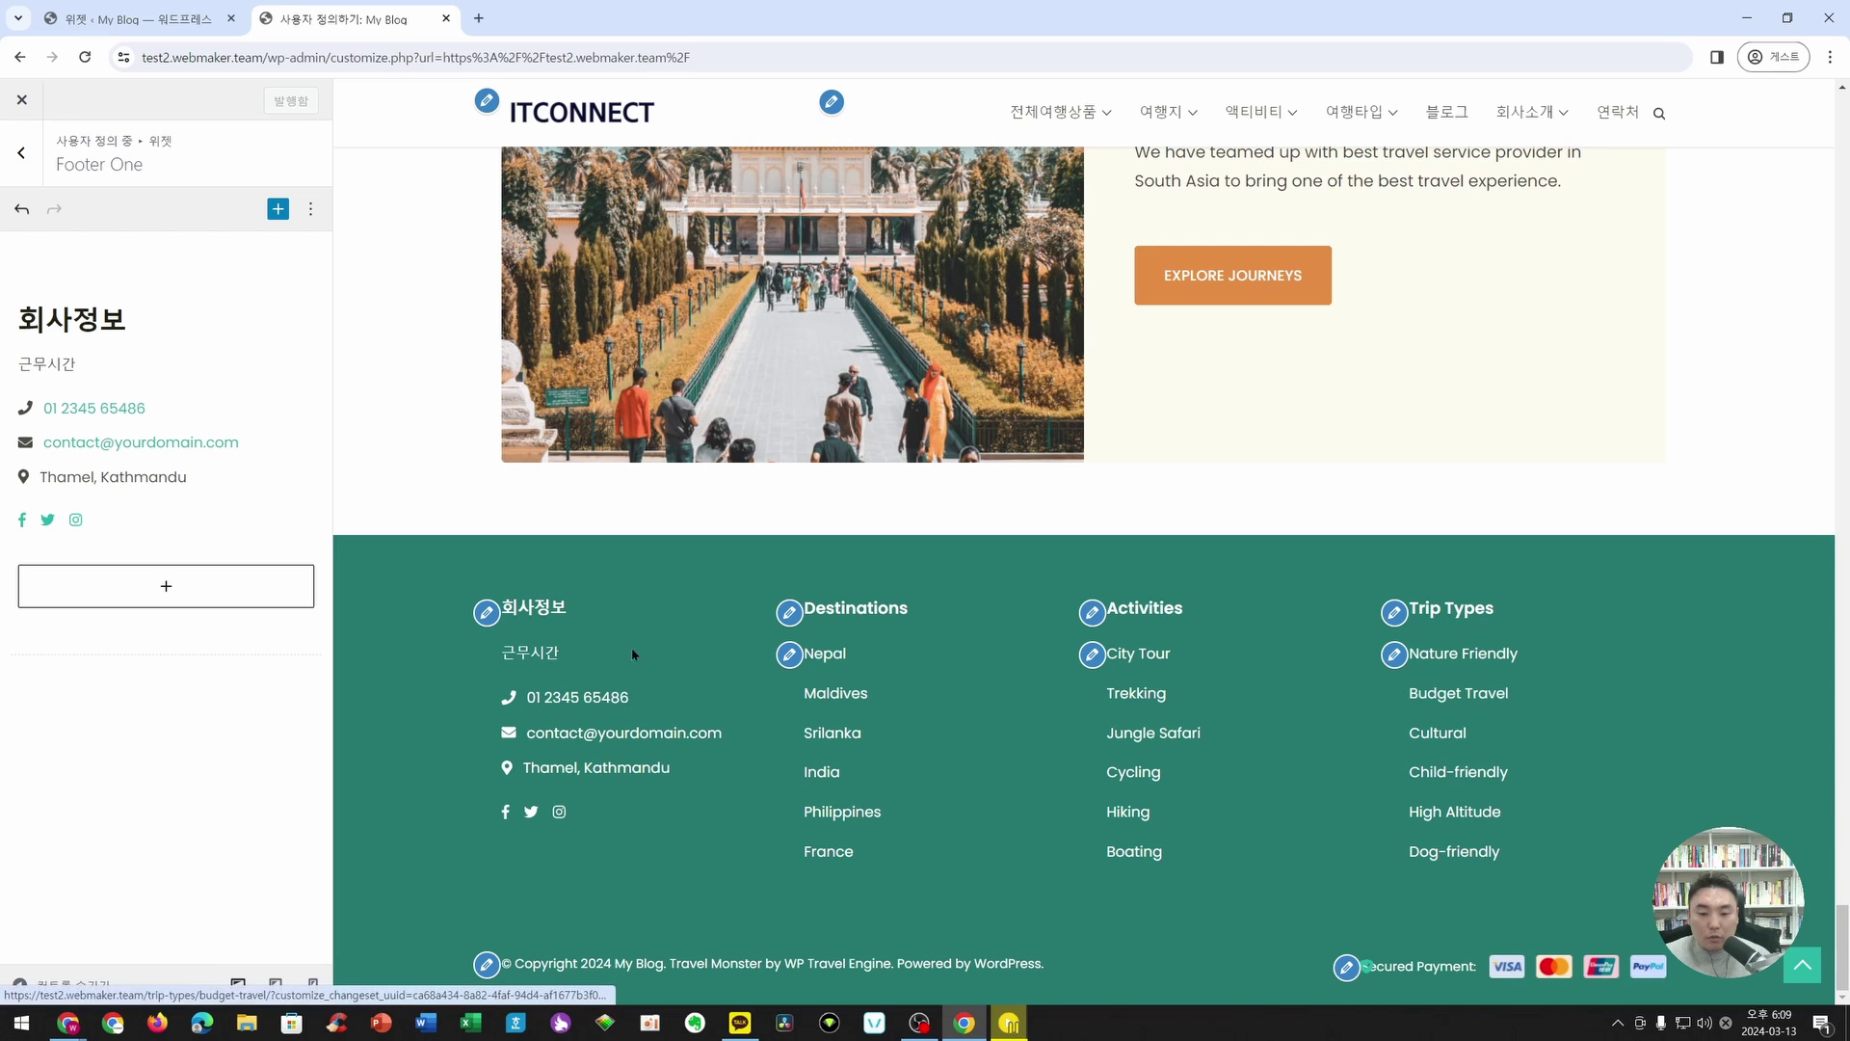
click(166, 11)
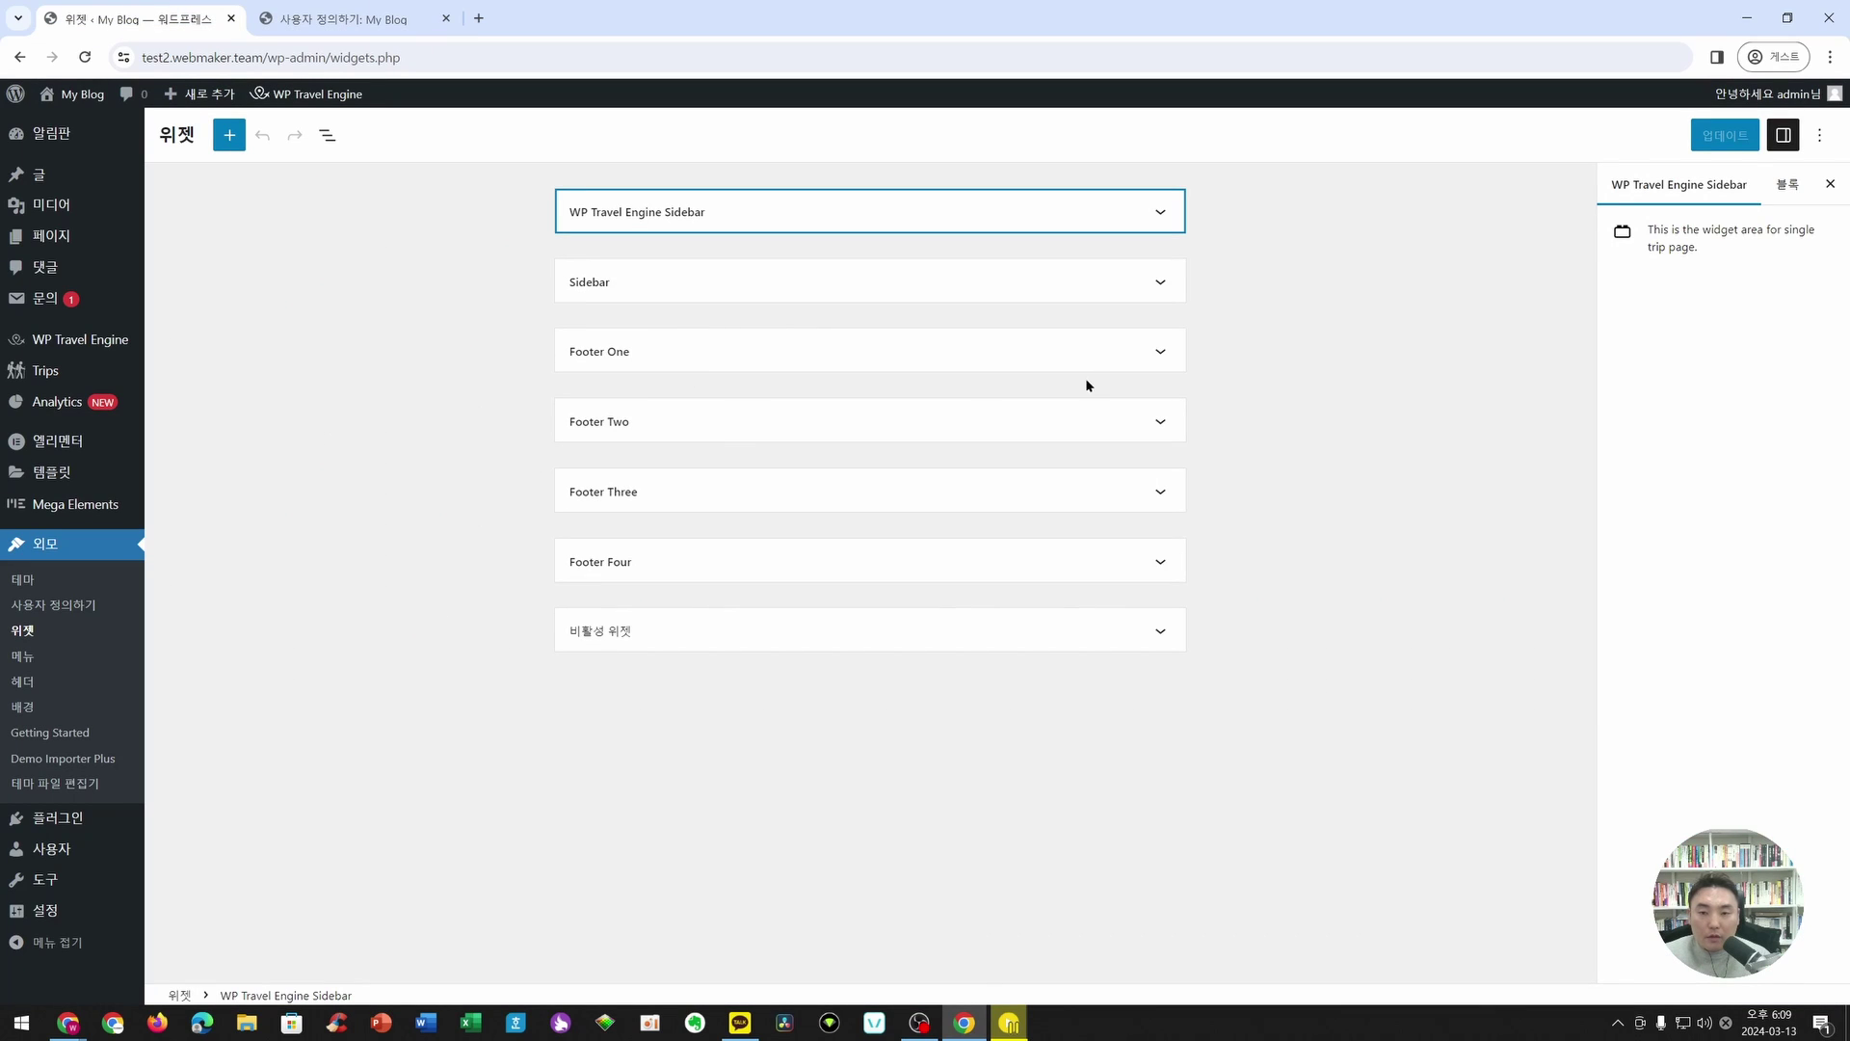
click(1156, 353)
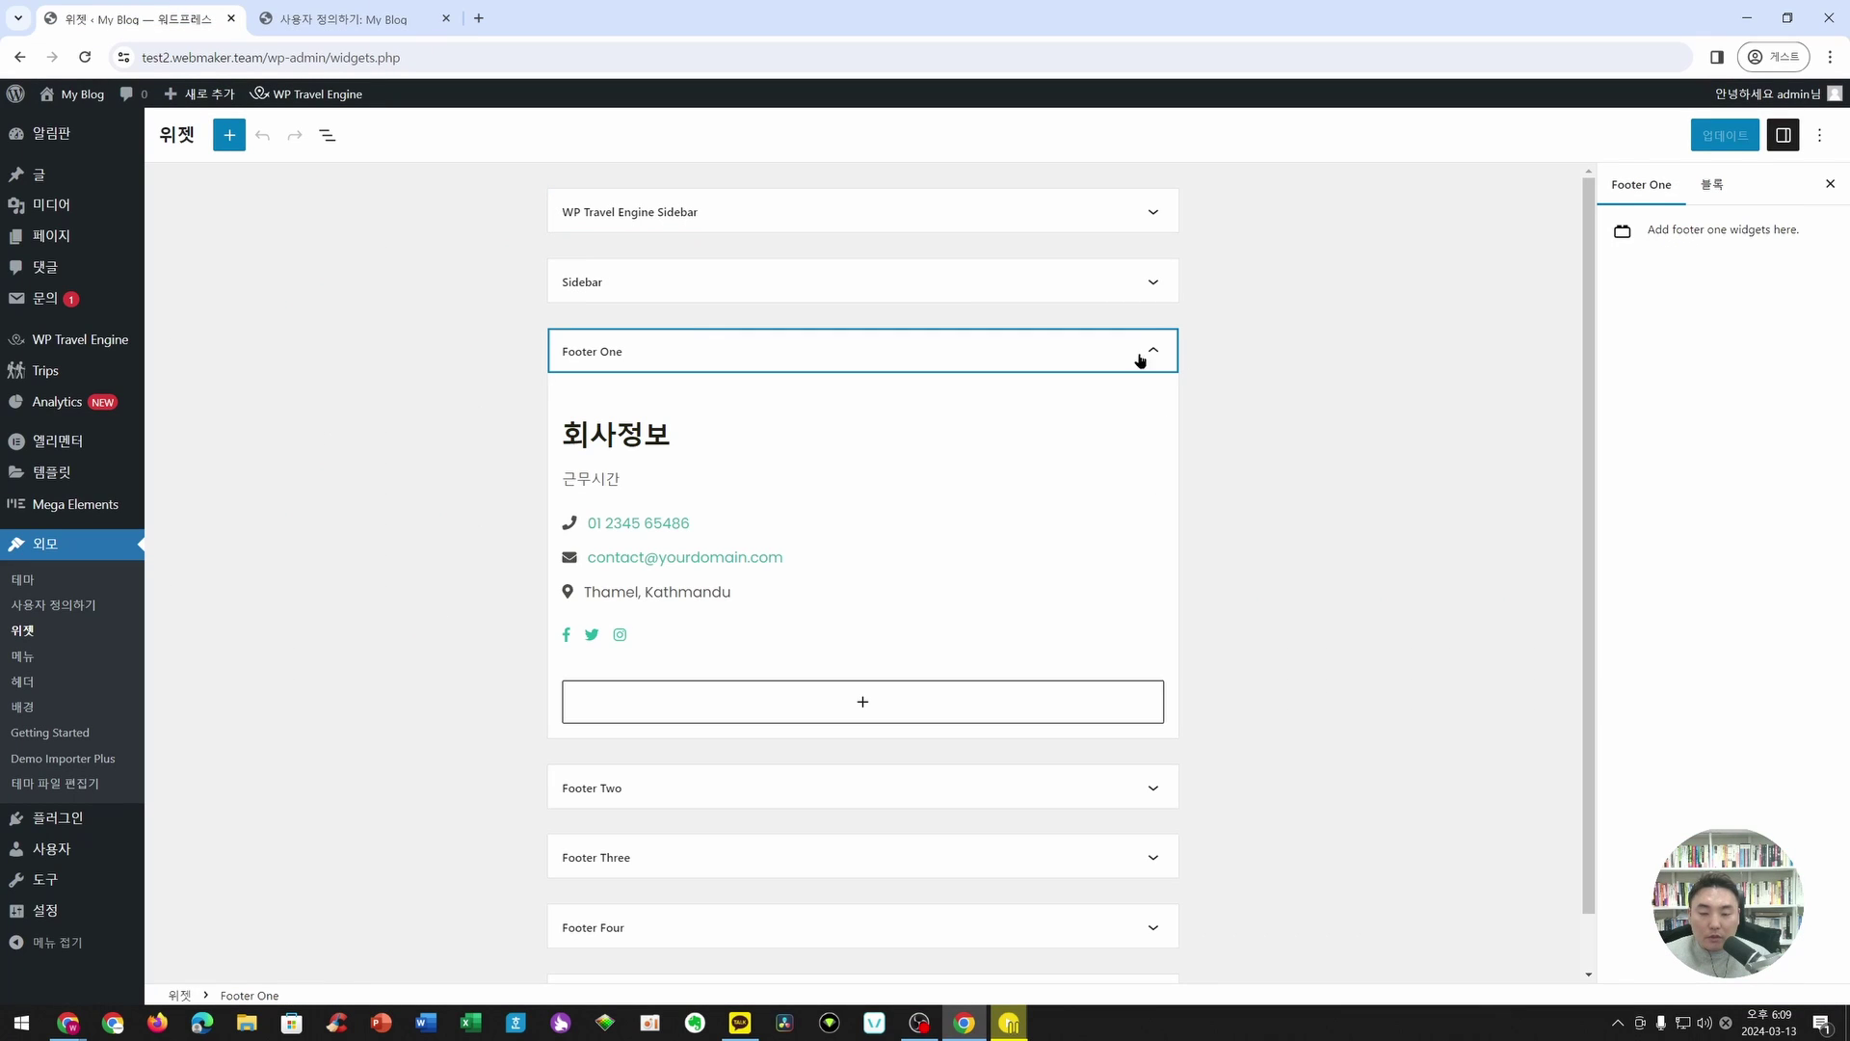
- Open the contact widget's form and add opening hours after 근무시간 in the Description
click(637, 436)
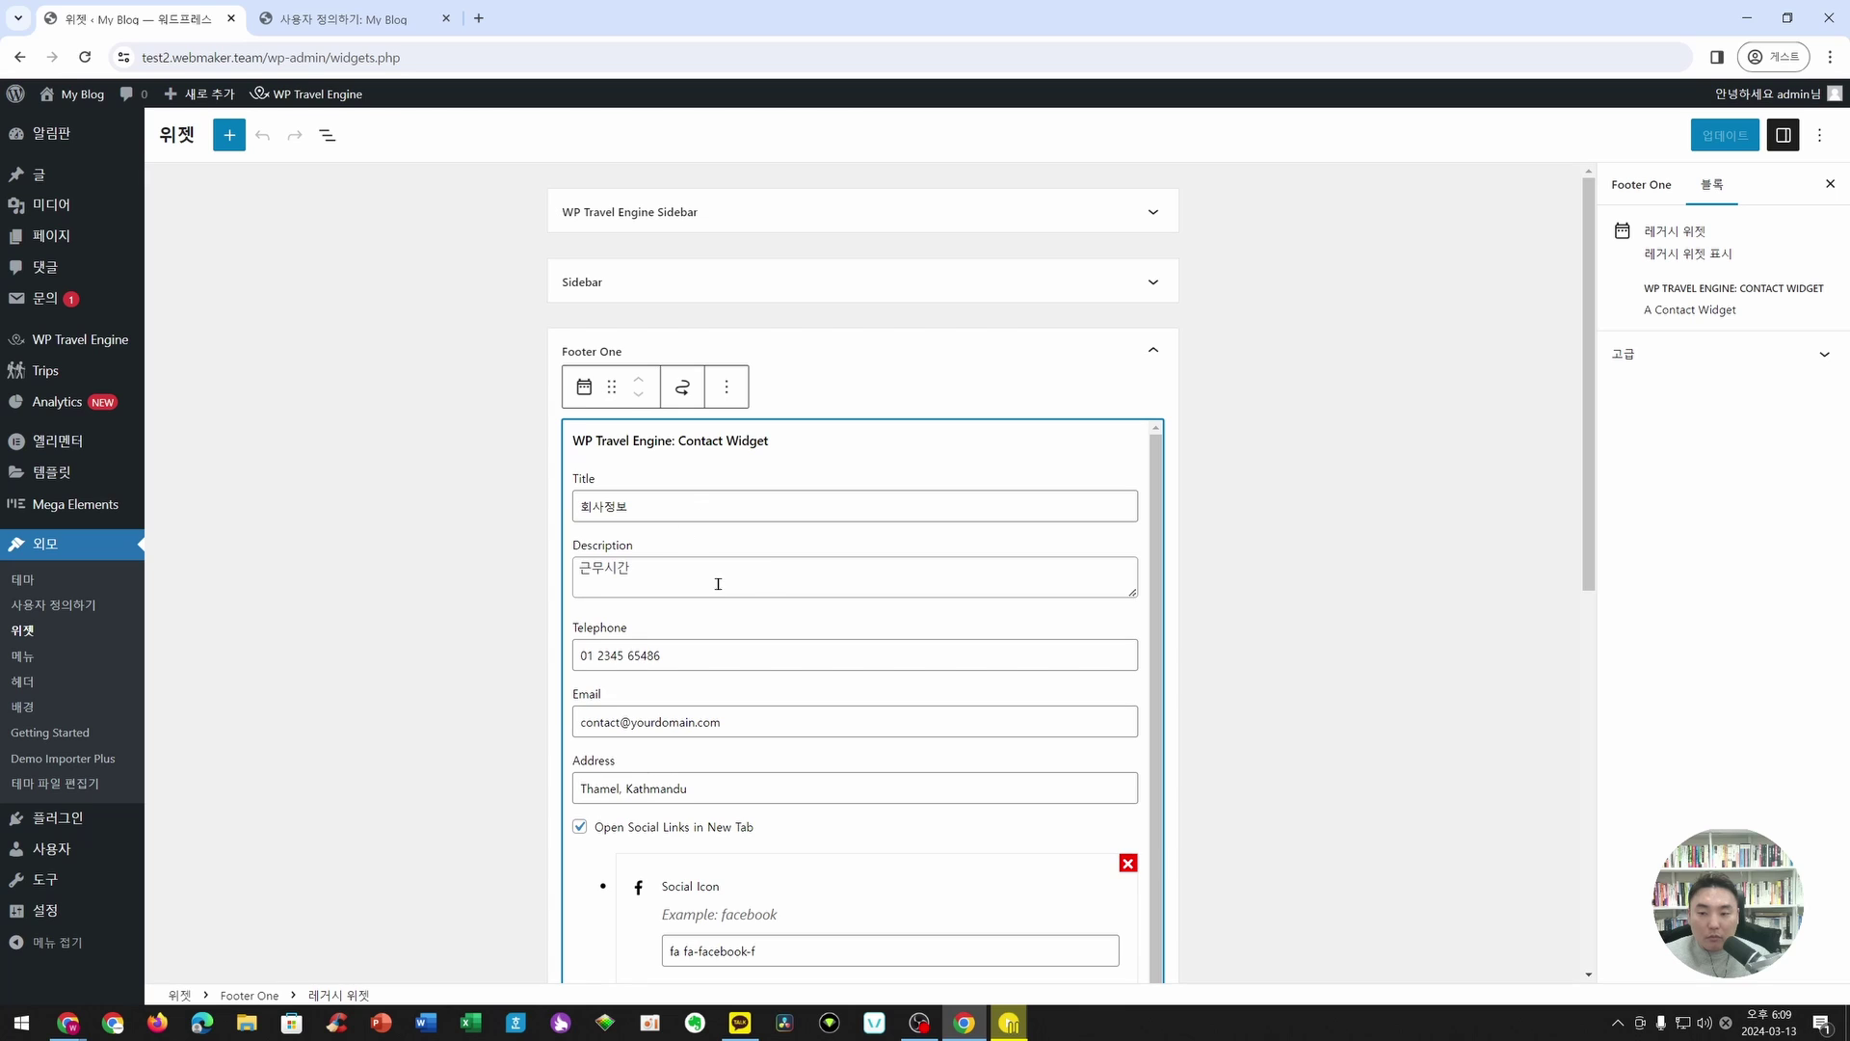
scroll(718, 583, down, 2)
scroll(718, 578, up, 2)
click(672, 570)
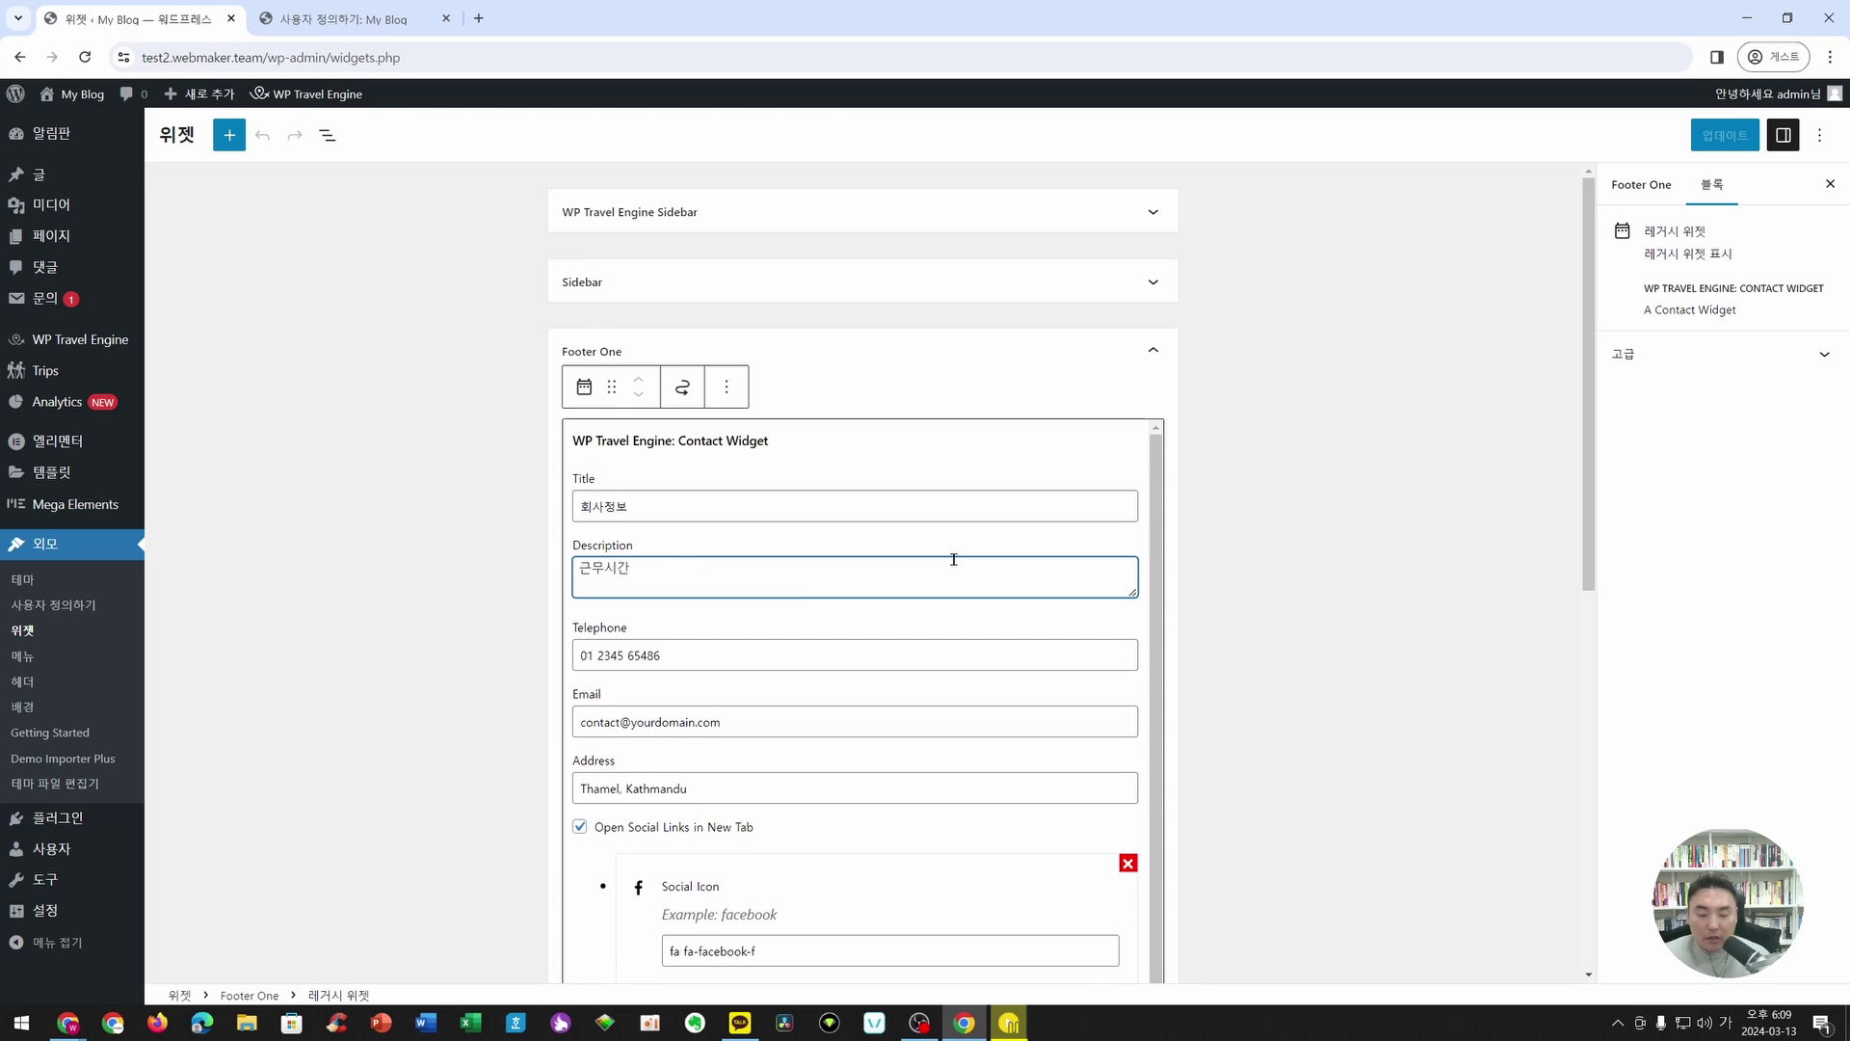
text(9)
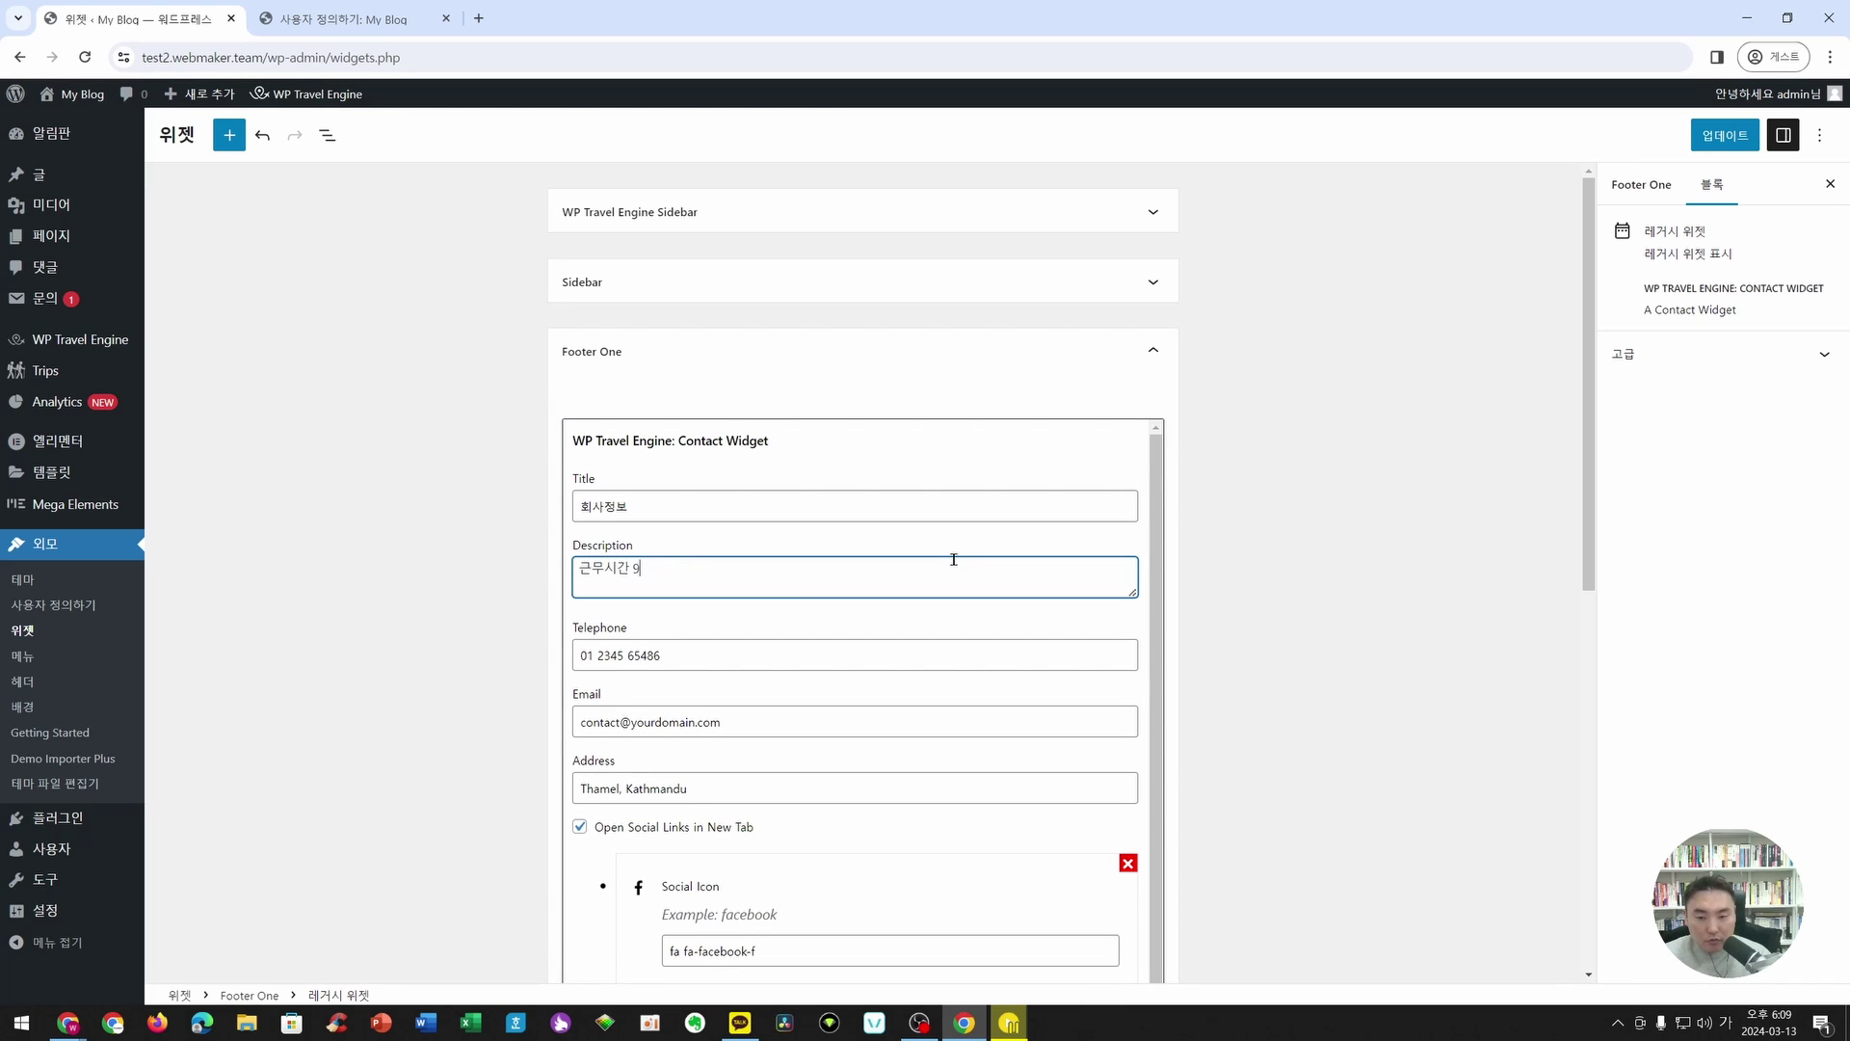
text(시 ~ 18시)
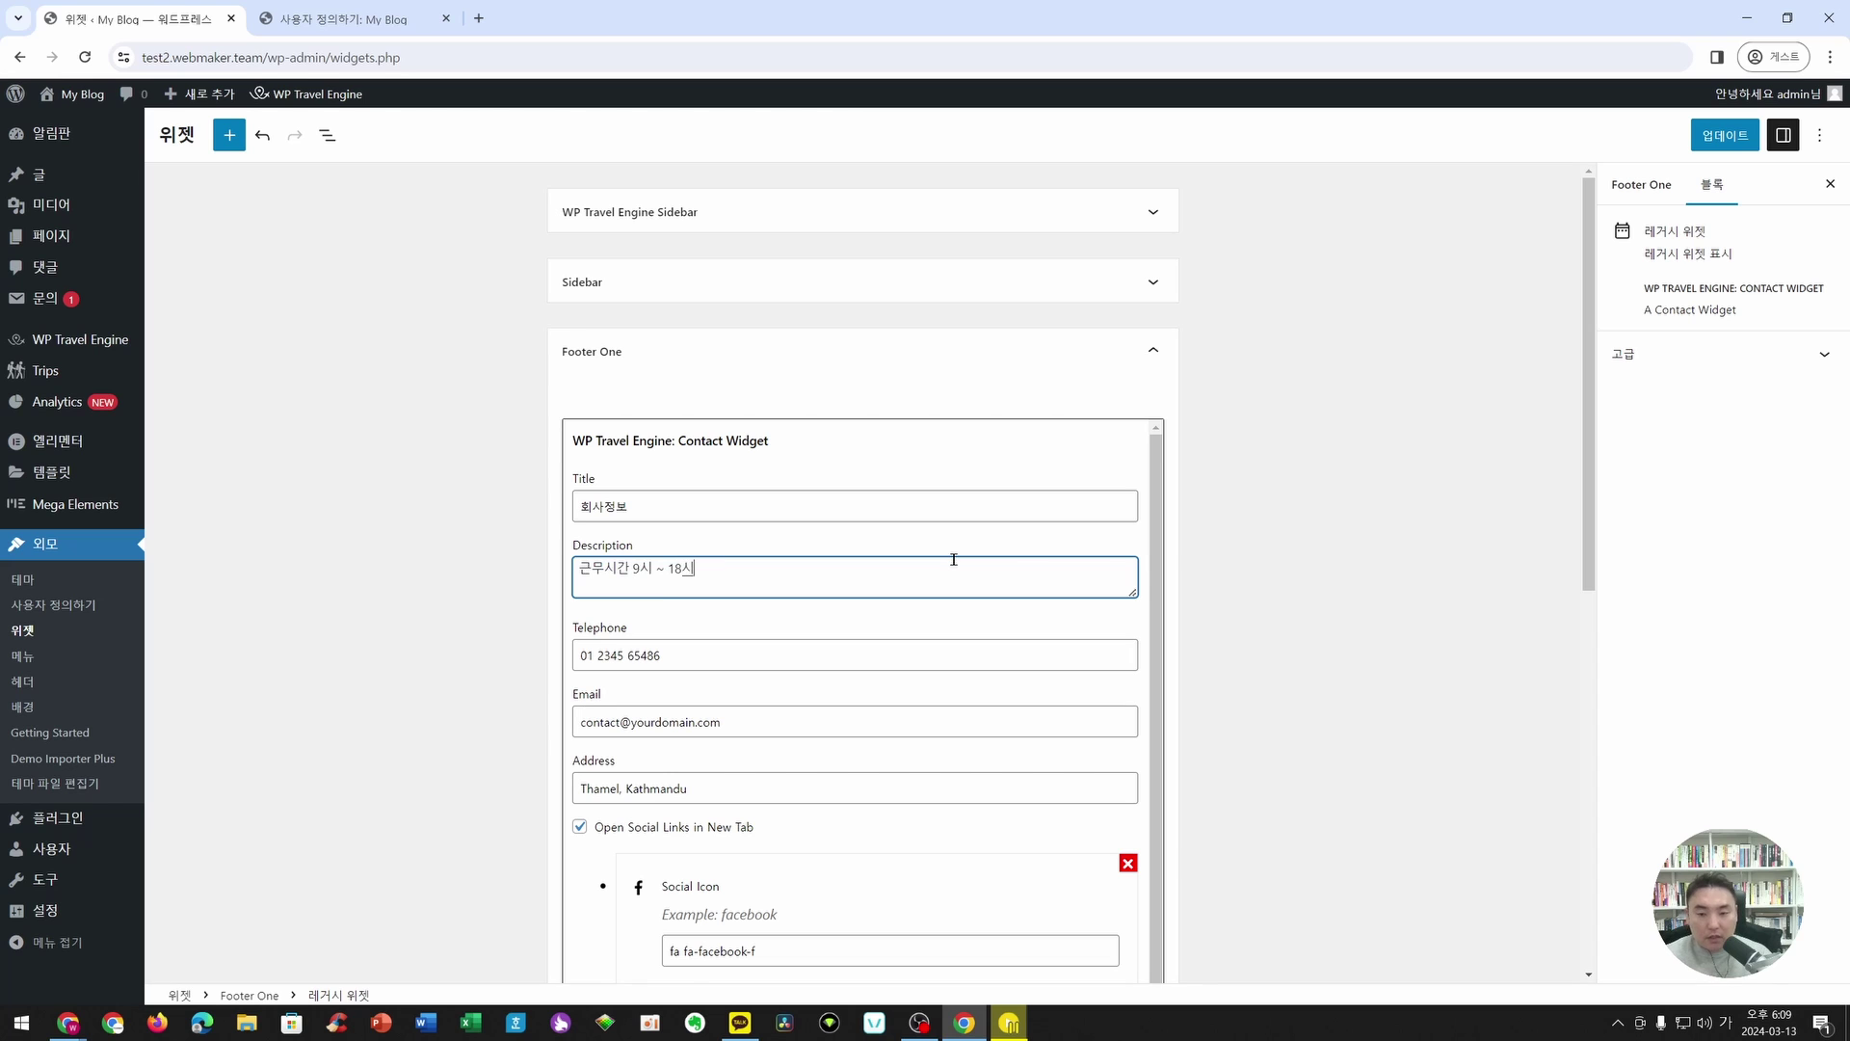
- Replace the Telephone field with the company's phone number
drag(710, 657, 511, 665)
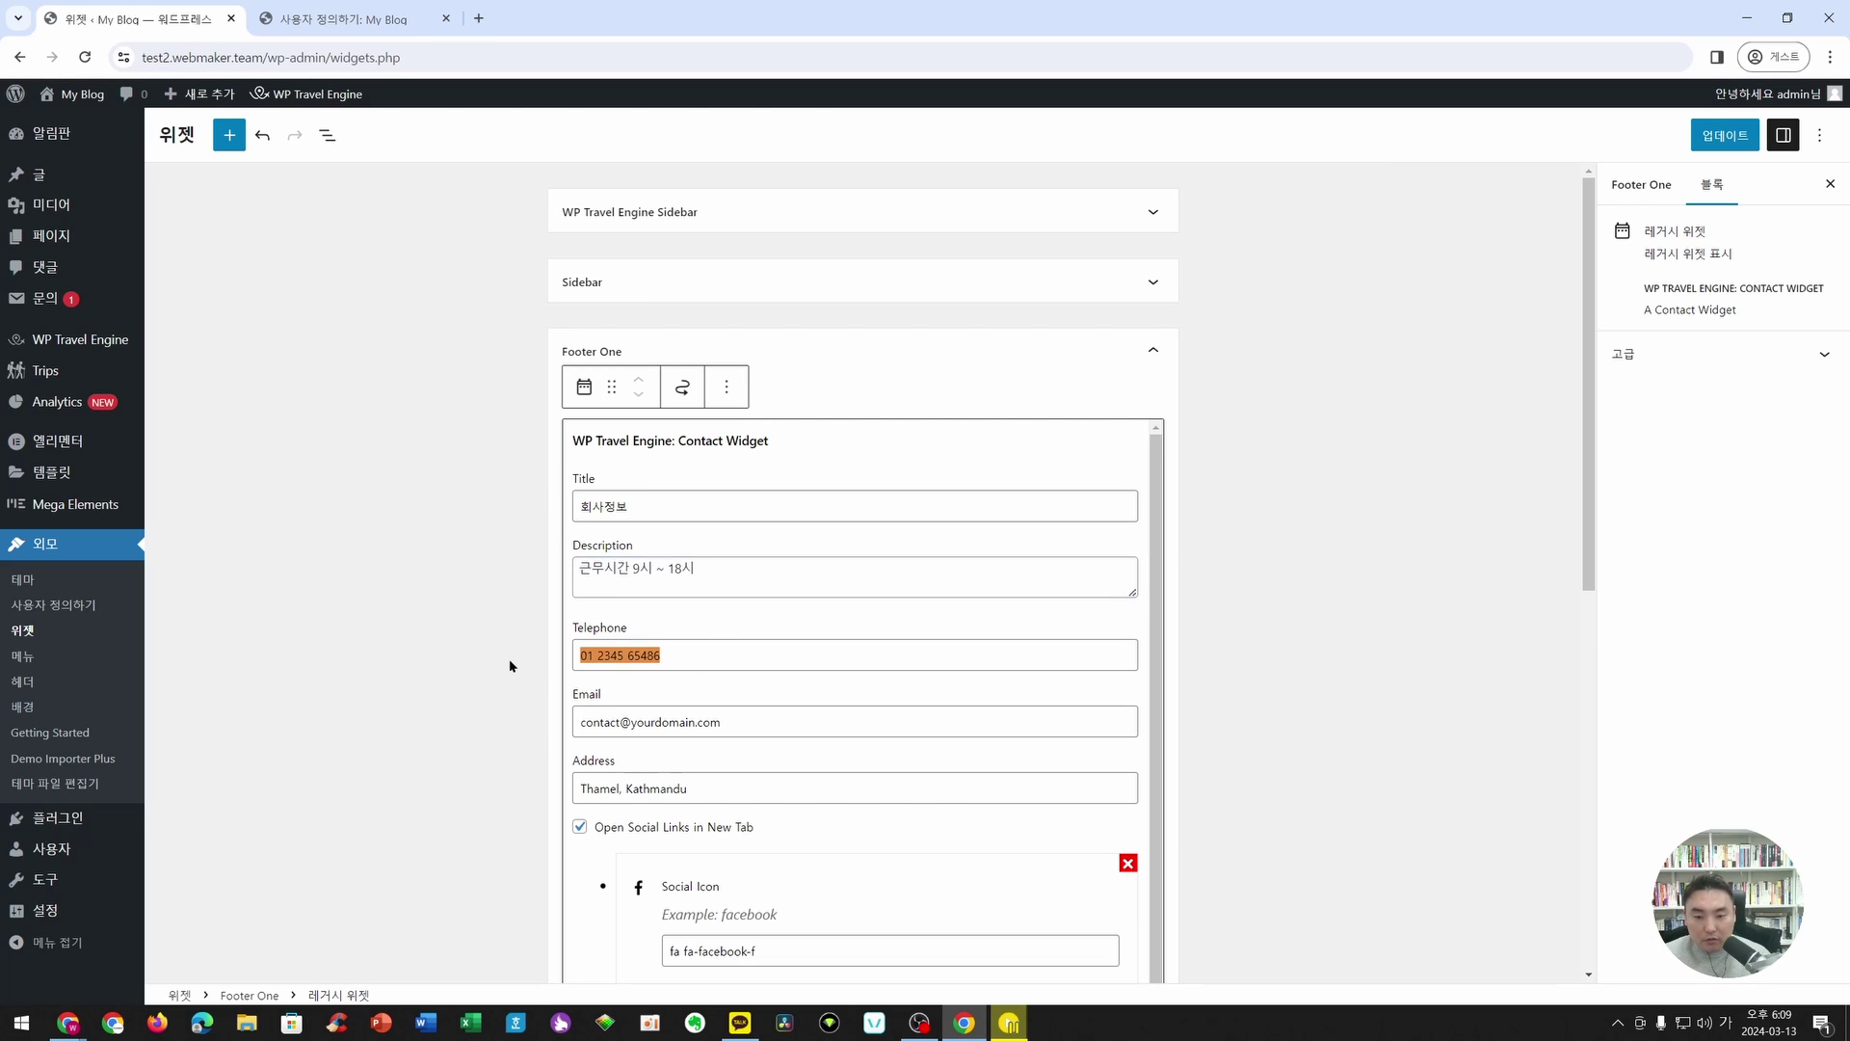
click(337, 19)
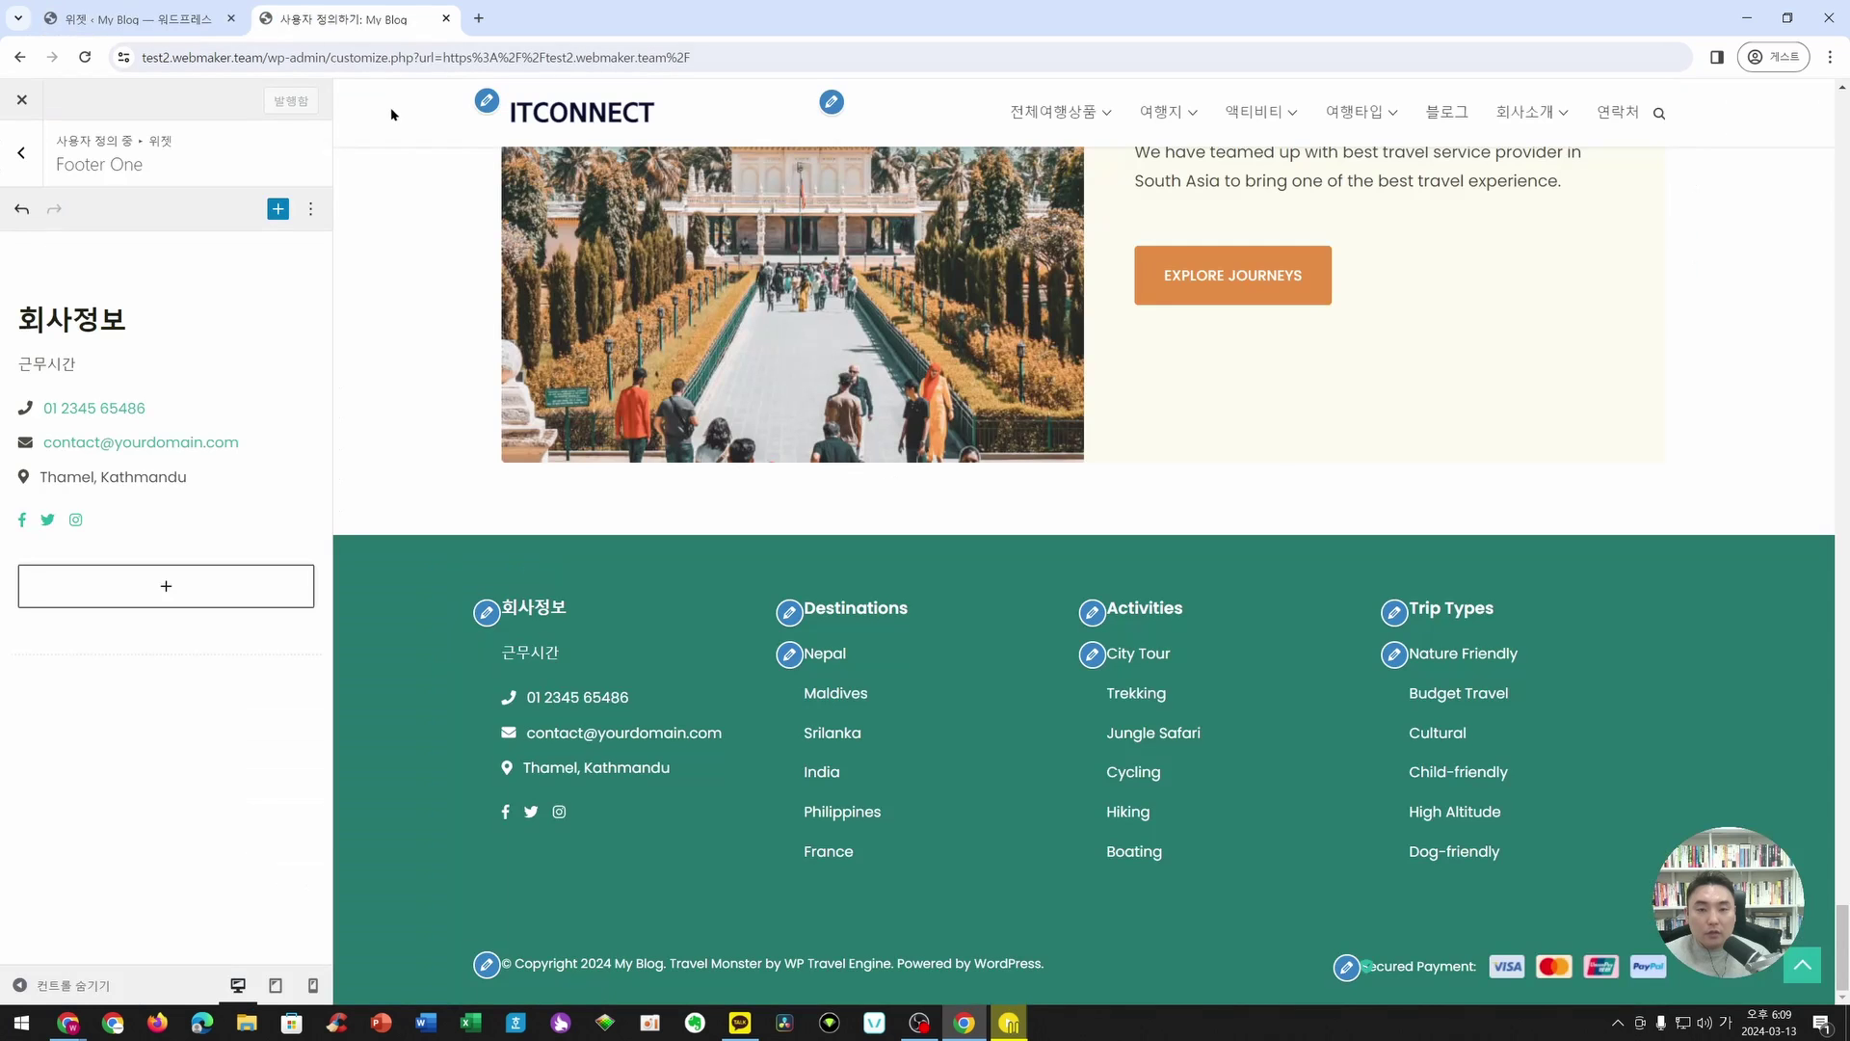
scroll(522, 273, up, 8)
scroll(521, 273, up, 15)
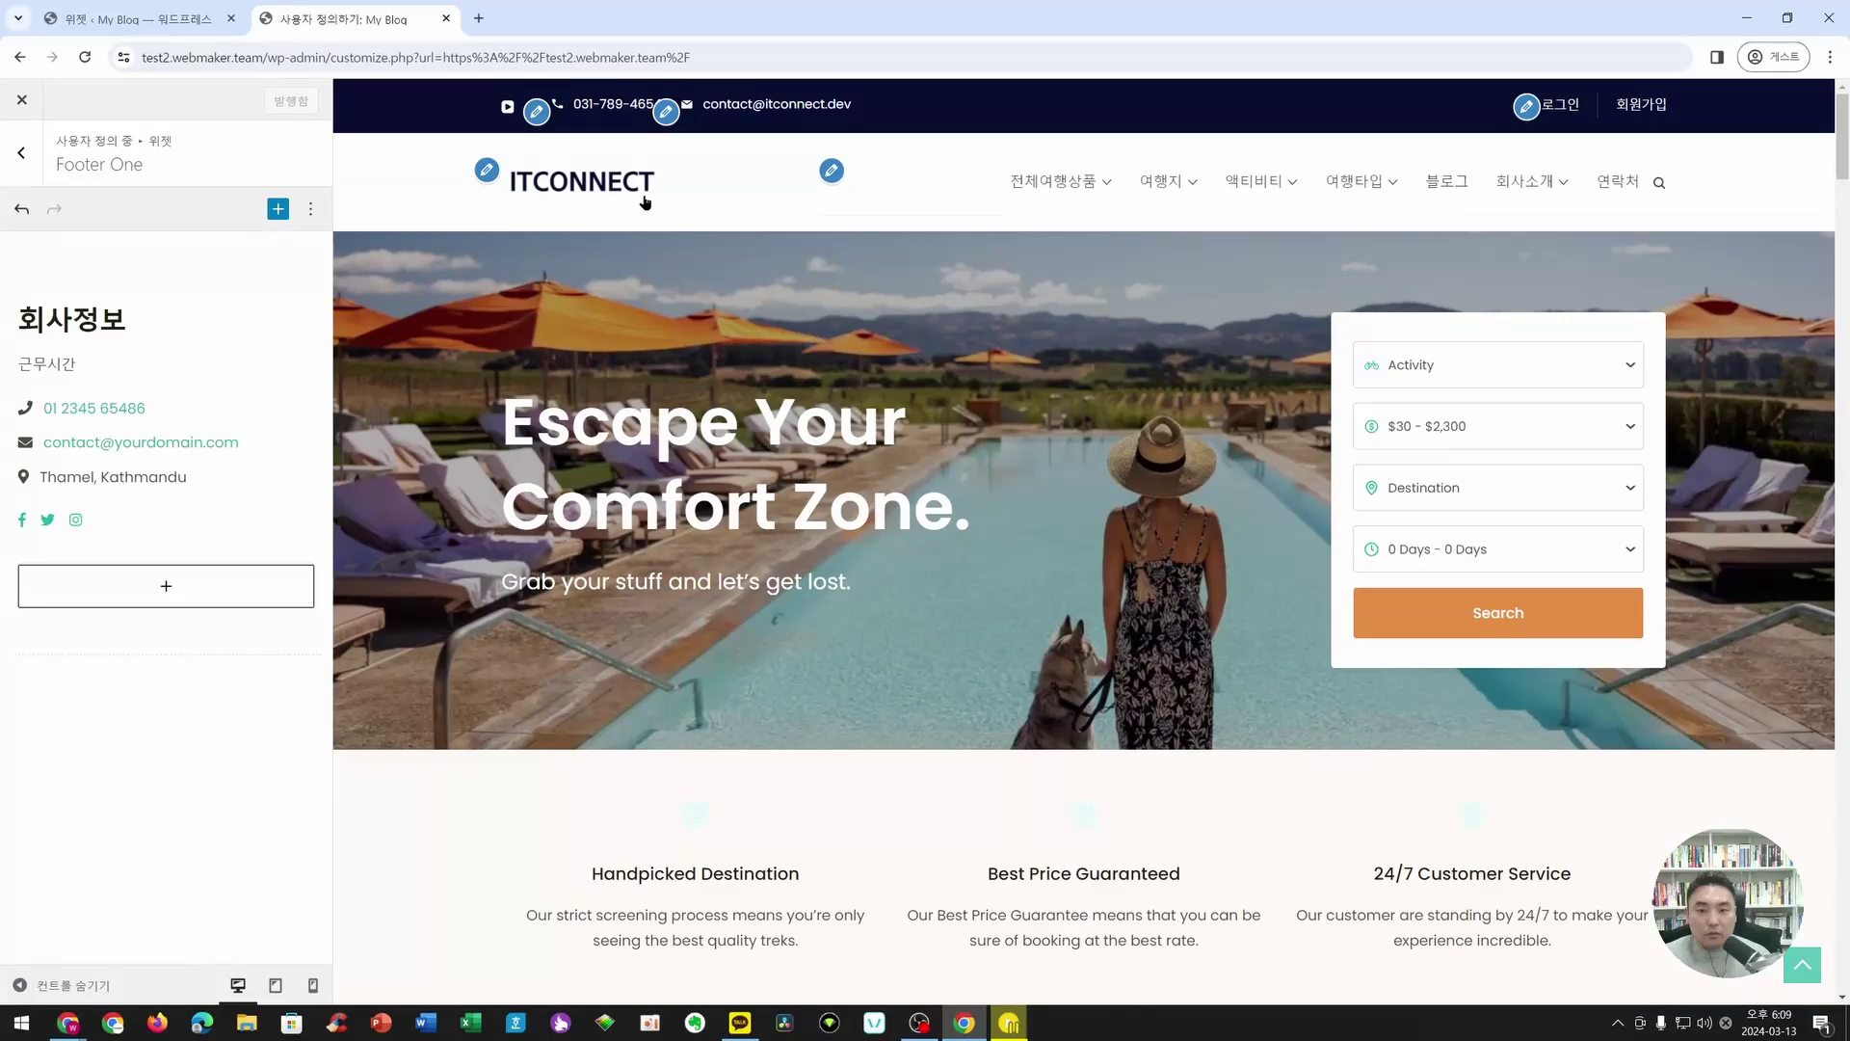
click(589, 113)
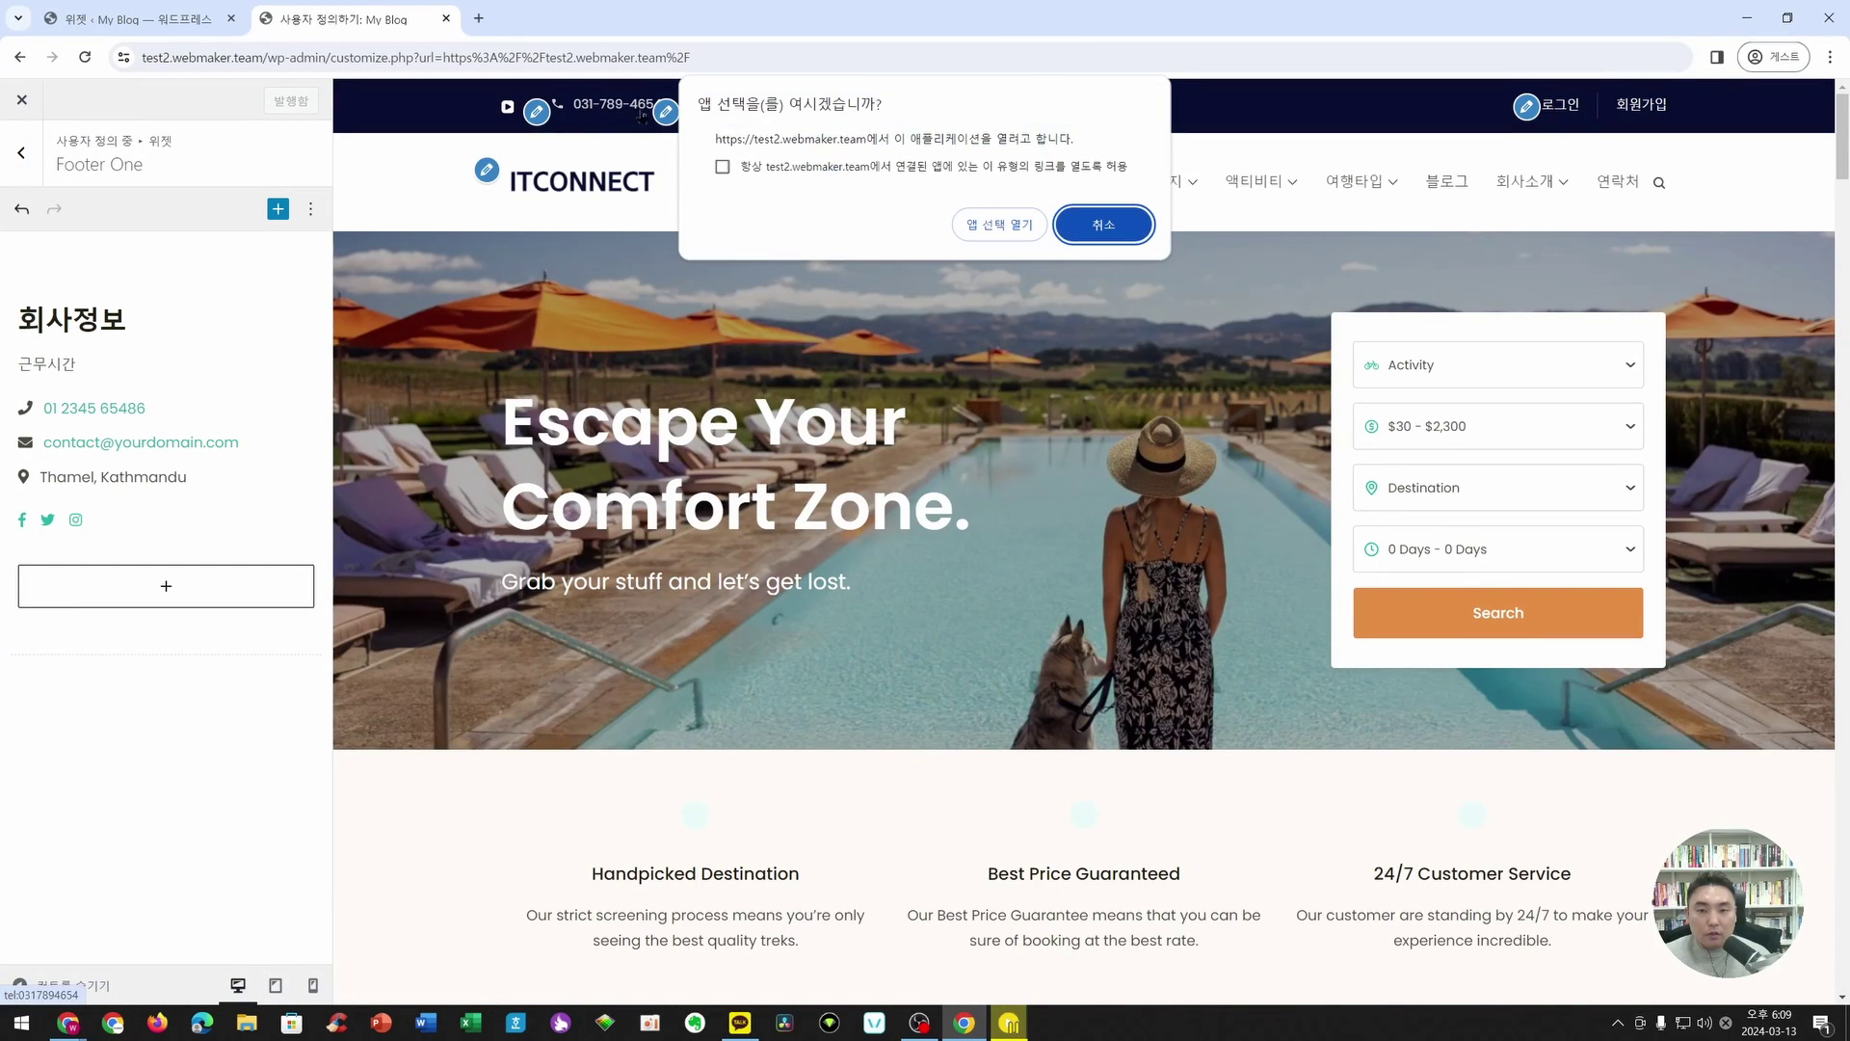
click(1102, 223)
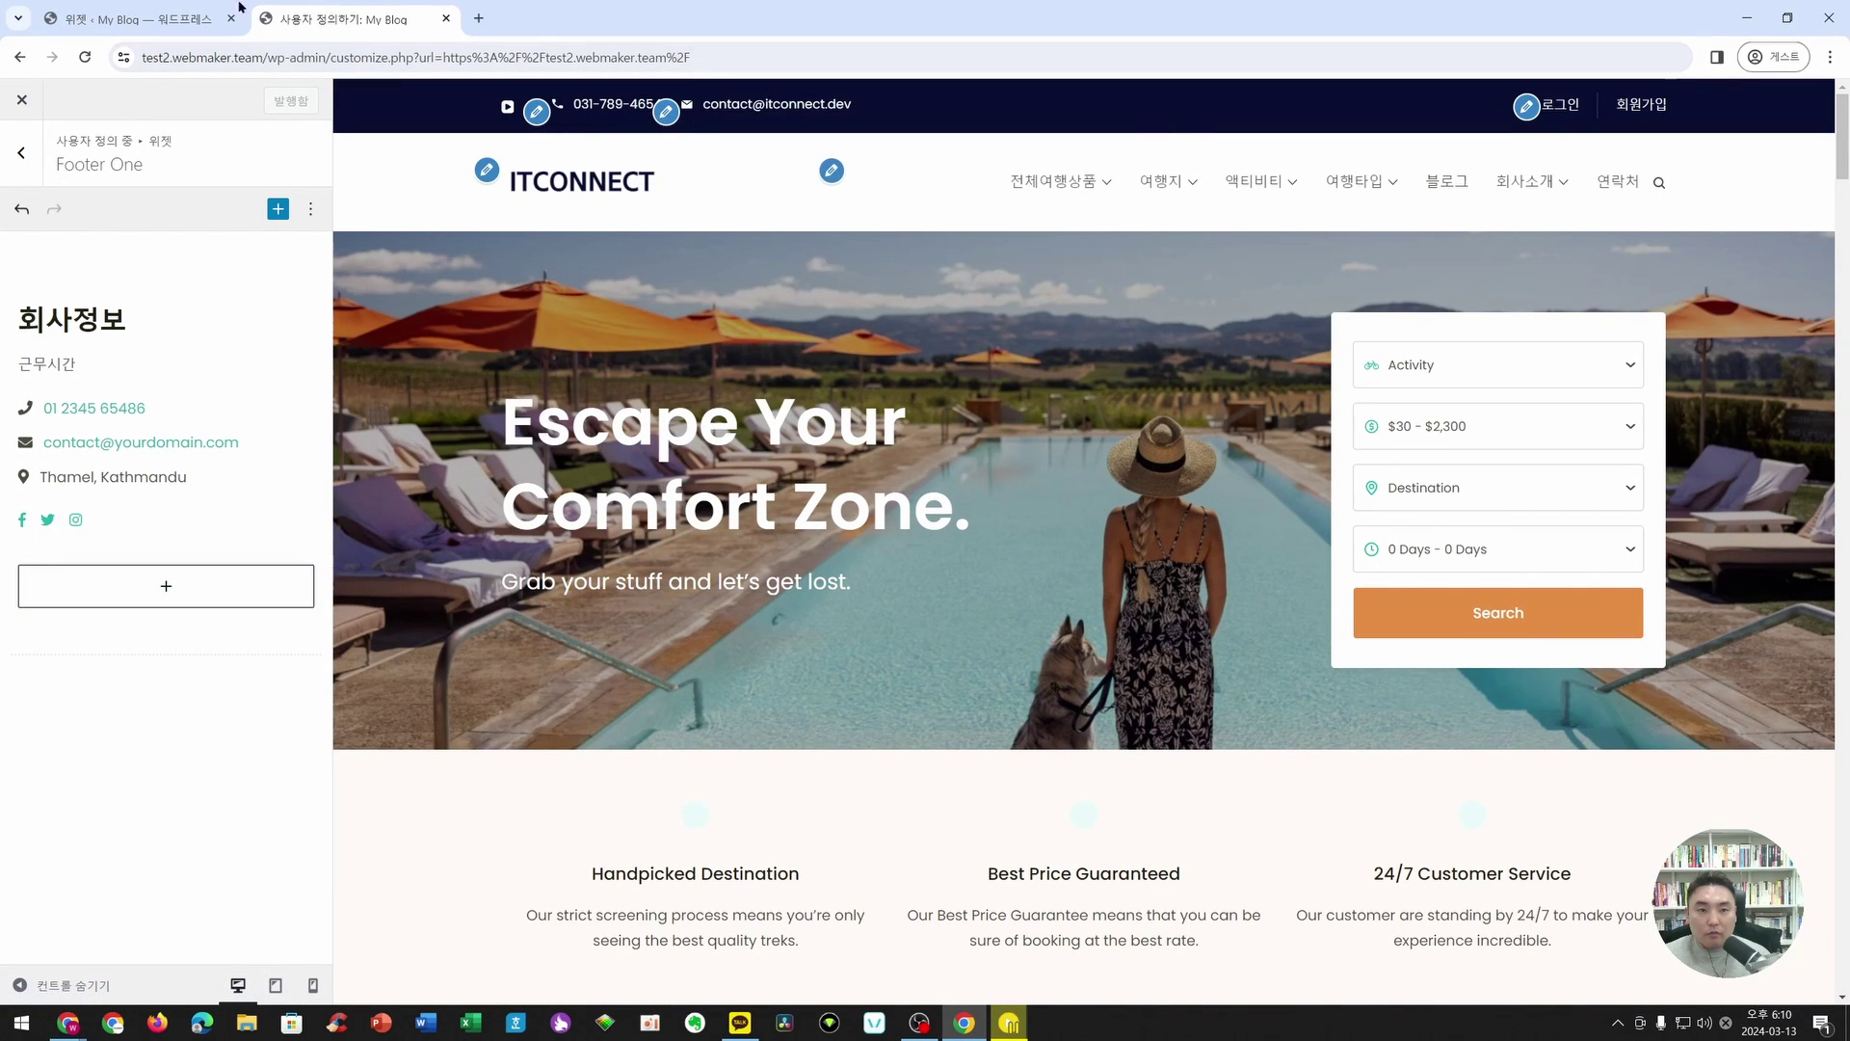
click(198, 13)
click(686, 655)
drag(686, 654, 548, 659)
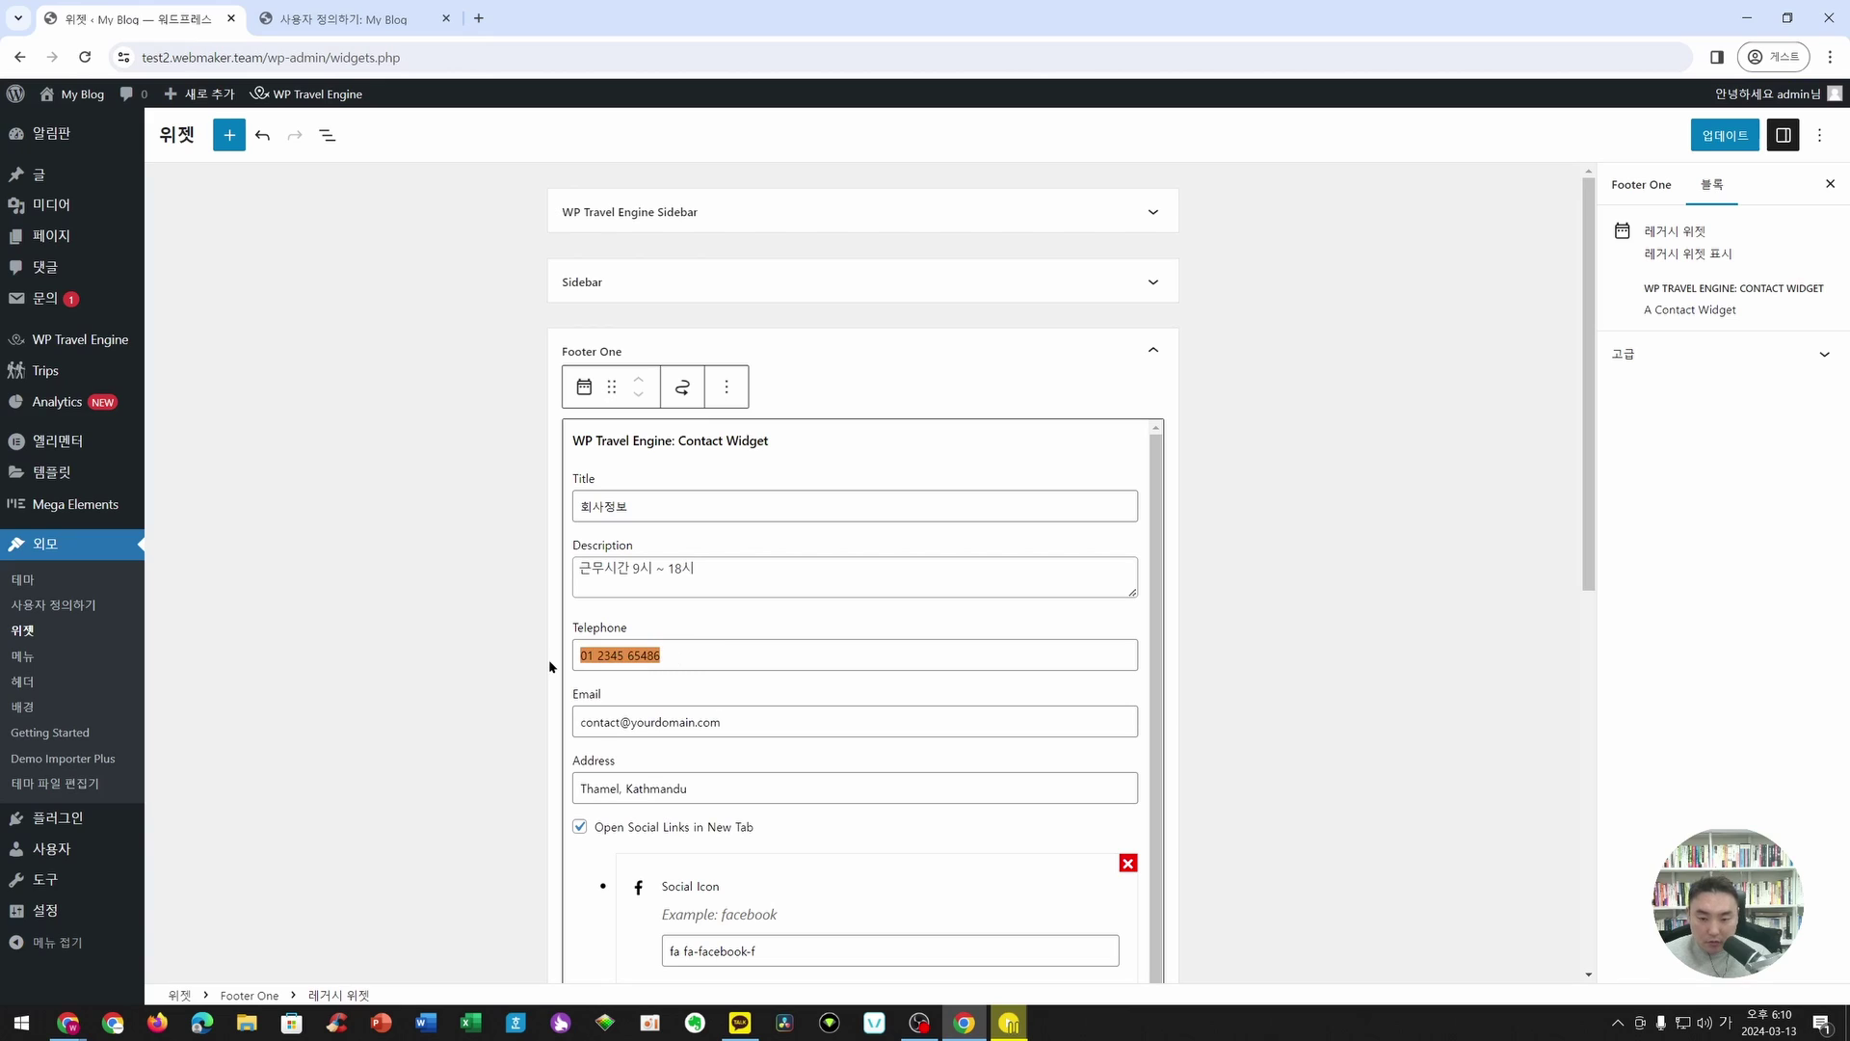
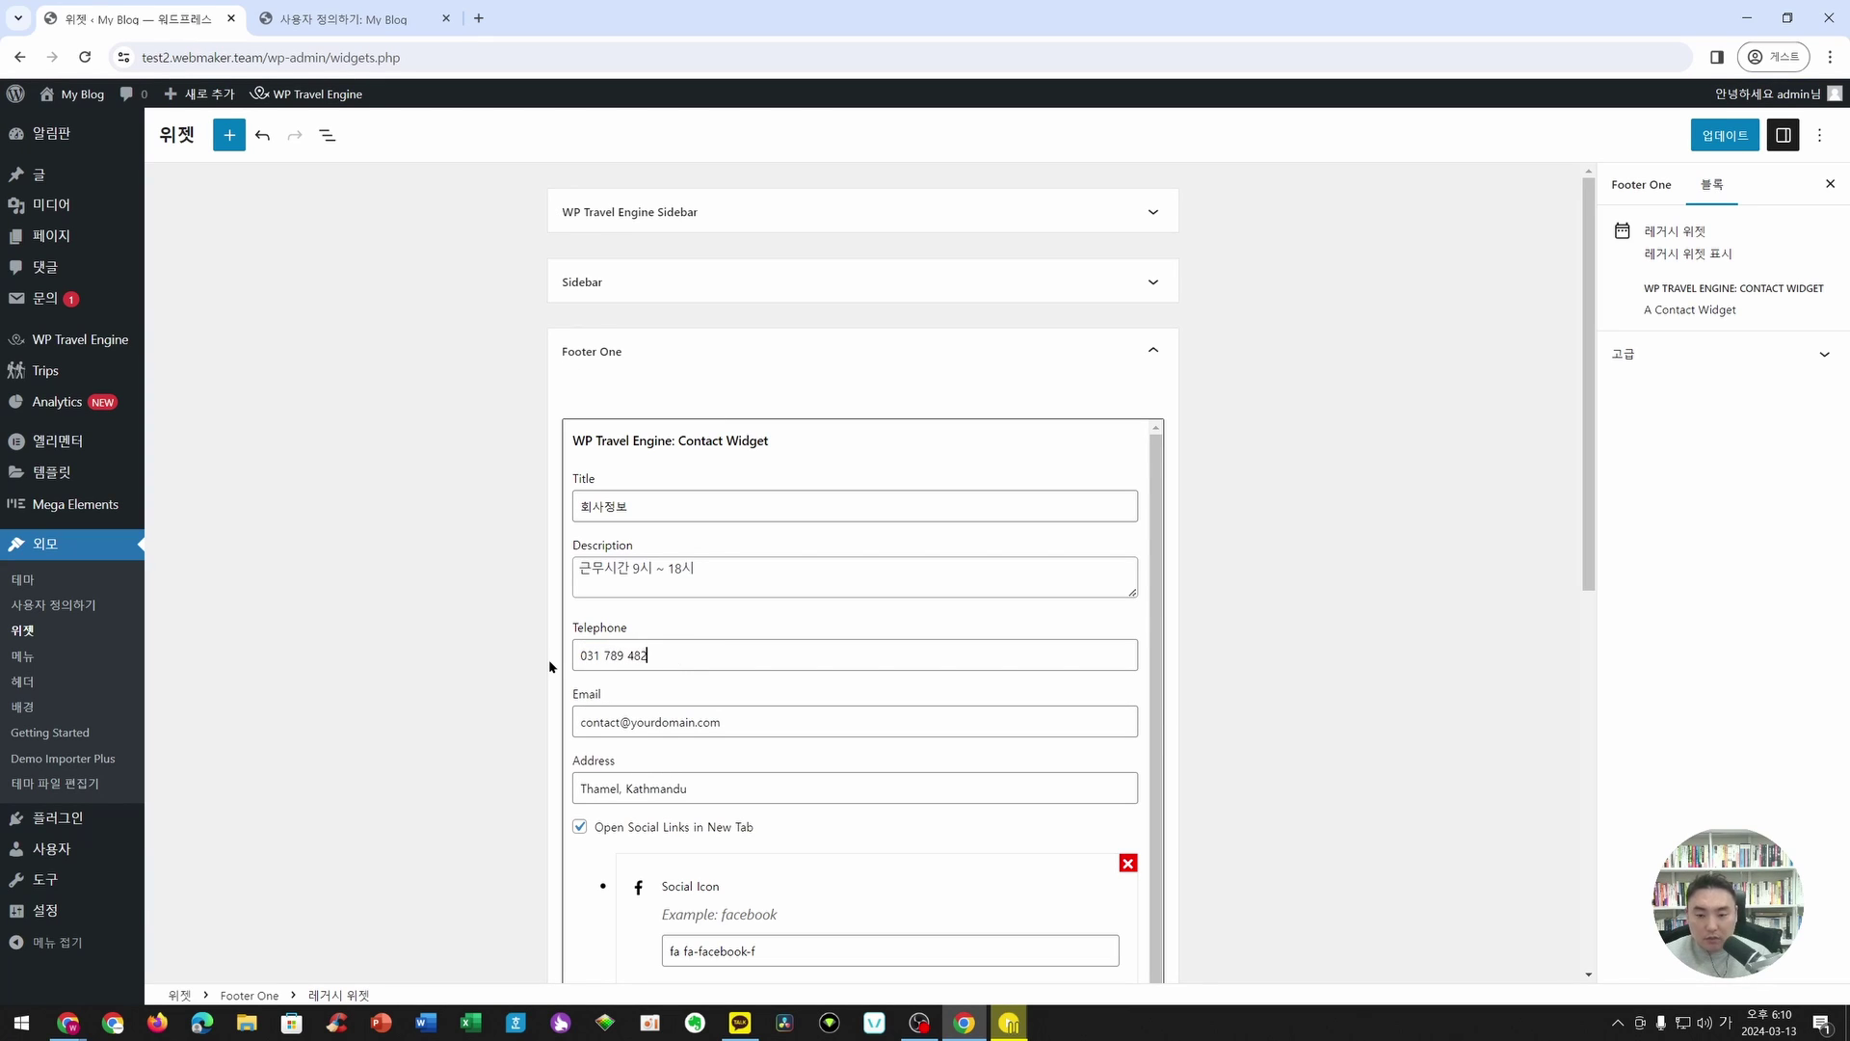
- Replace the Email domain with the company's e-mail and the Address with its city location
click(632, 722)
key(Delete)
key(Delete)
key(Delete)
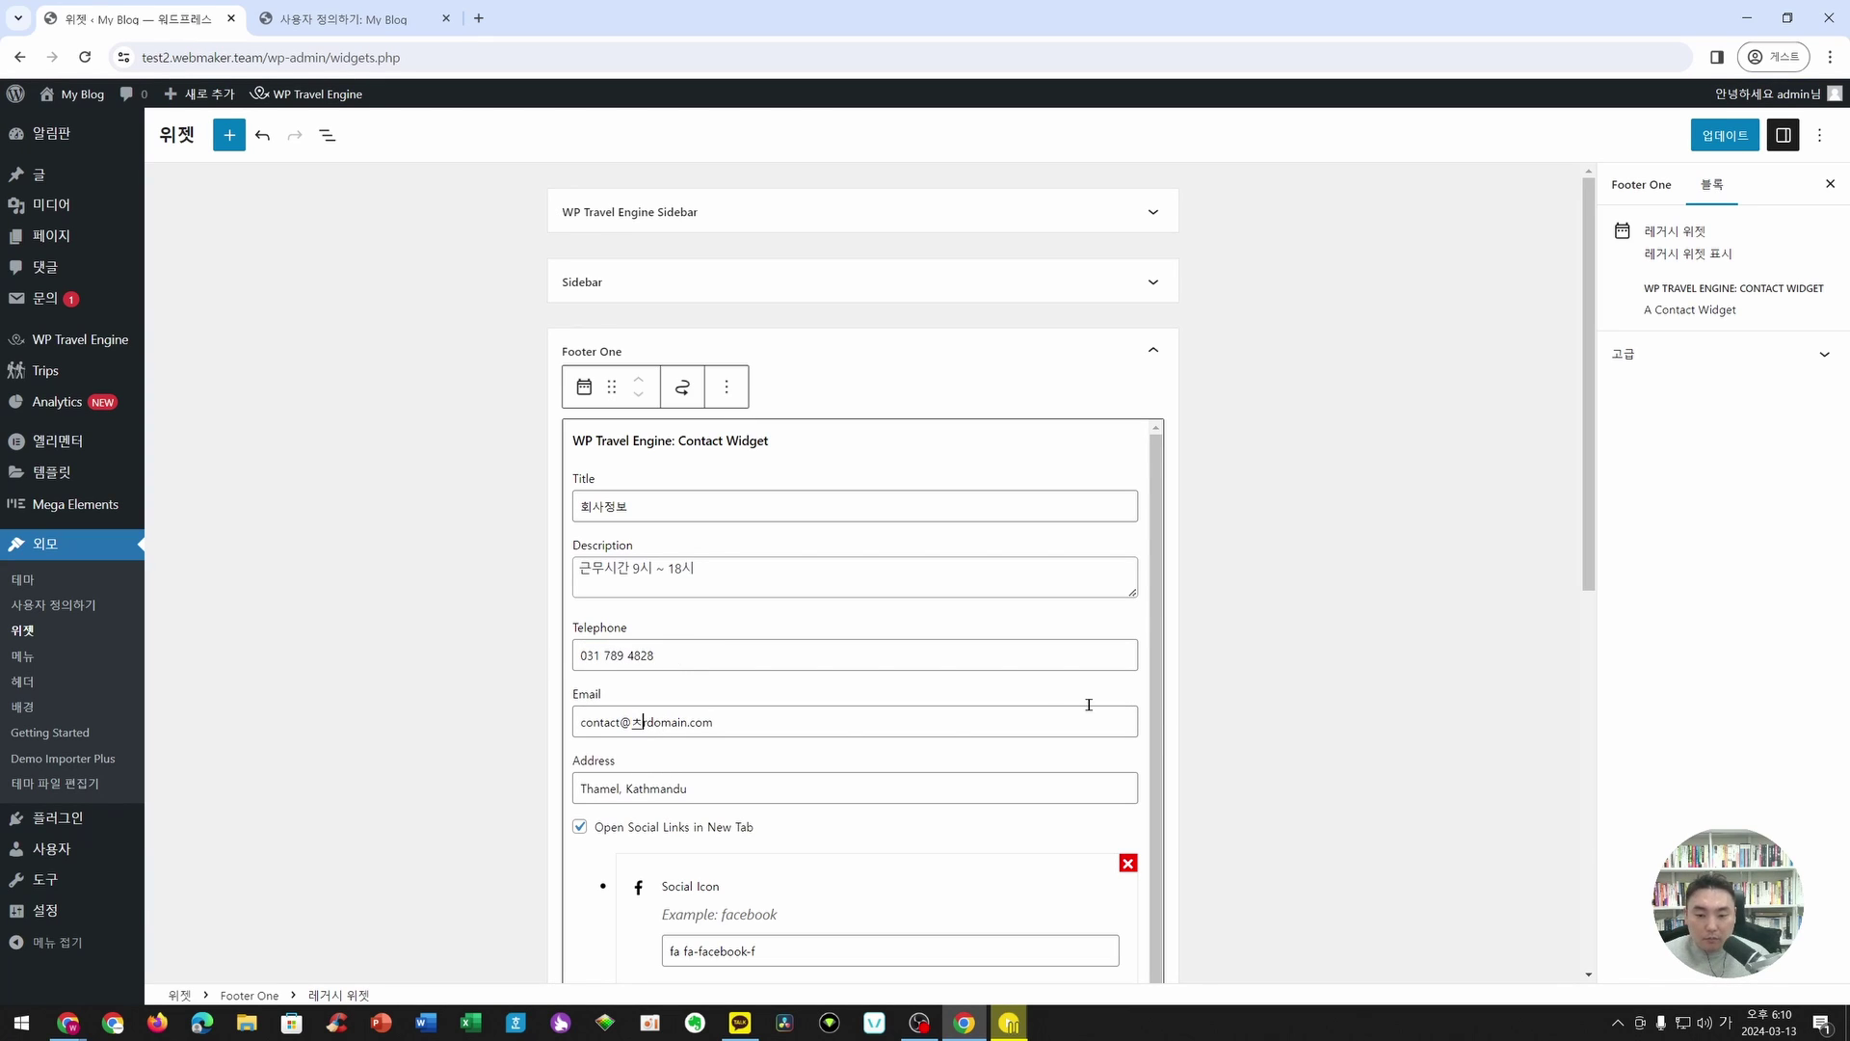
key(Delete)
key(Delete)
key(Delete)
key(Delete)
key(Delete)
key(Delete)
key(Delete)
key(Delete)
key(Delete)
key(Delete)
key(Delete)
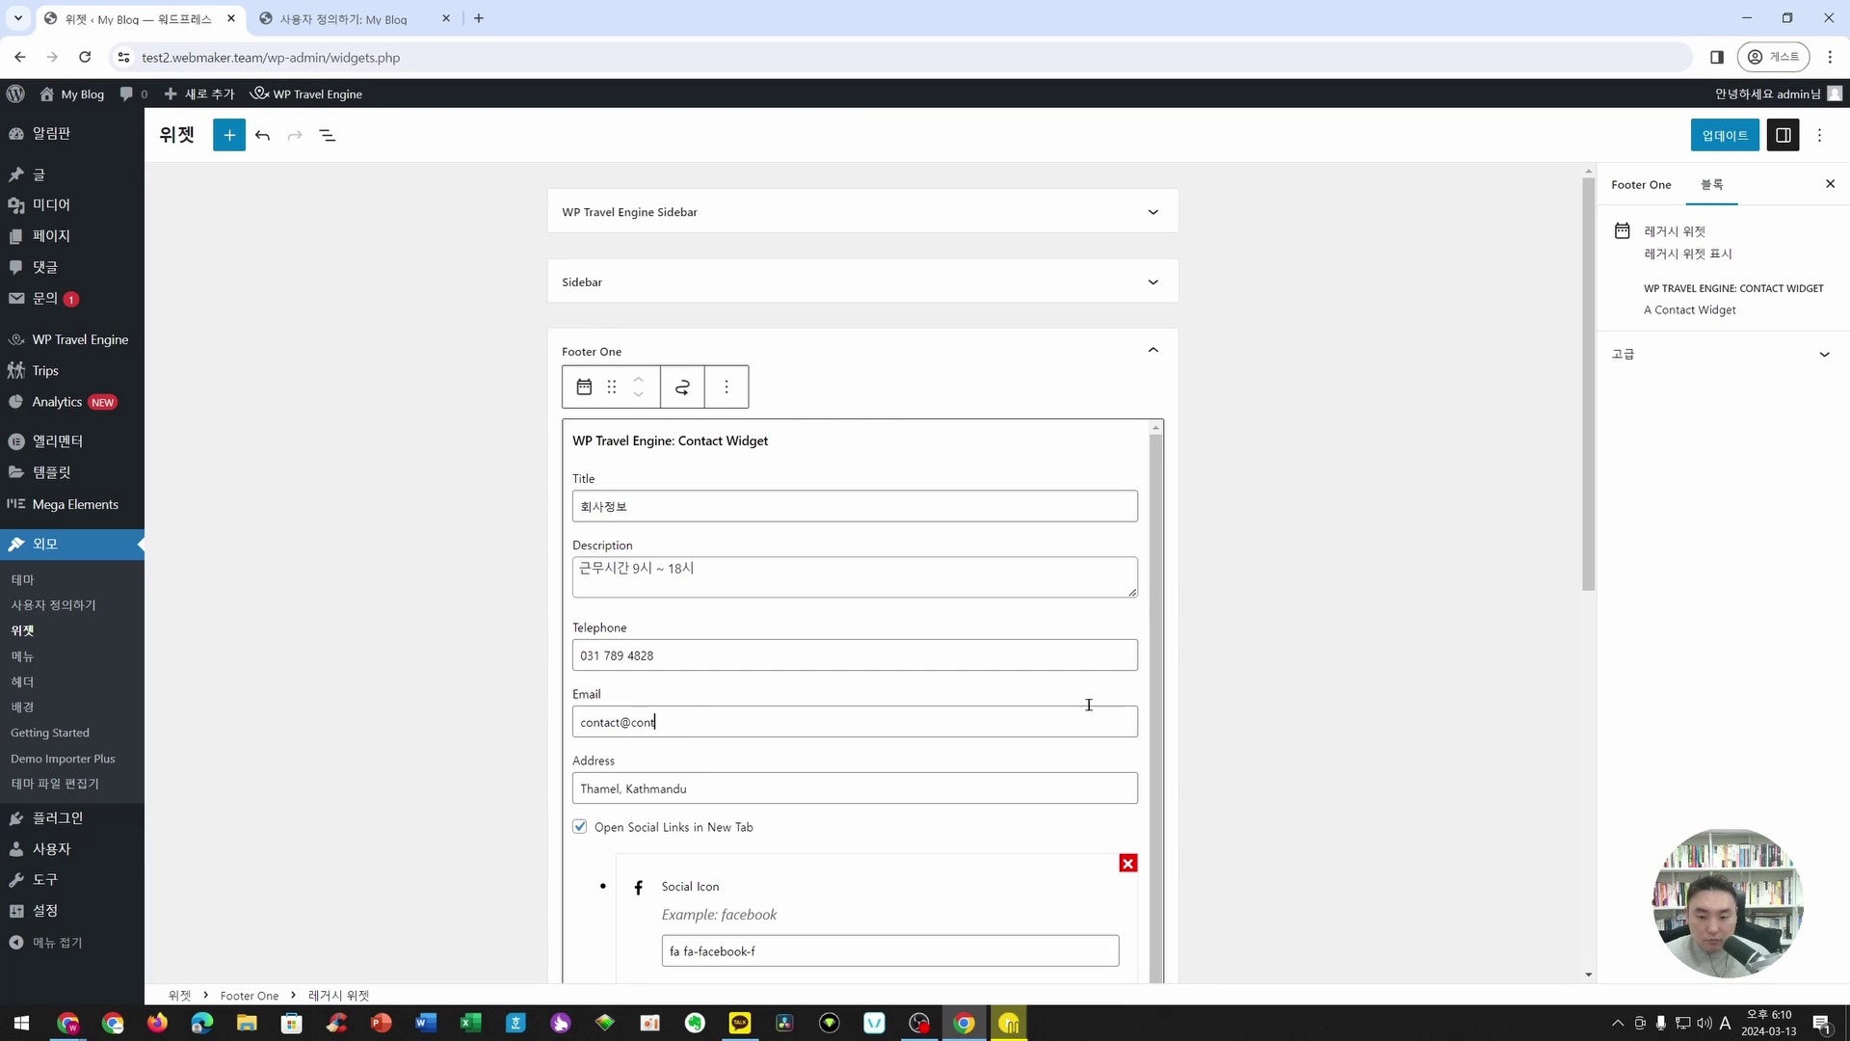
text(contact)
key(BackSpace)
key(BackSpace)
key(BackSpace)
key(BackSpace)
key(BackSpace)
key(BackSpace)
key(BackSpace)
text(itconne)
text(ct.dev)
scroll(1029, 710, down, 1)
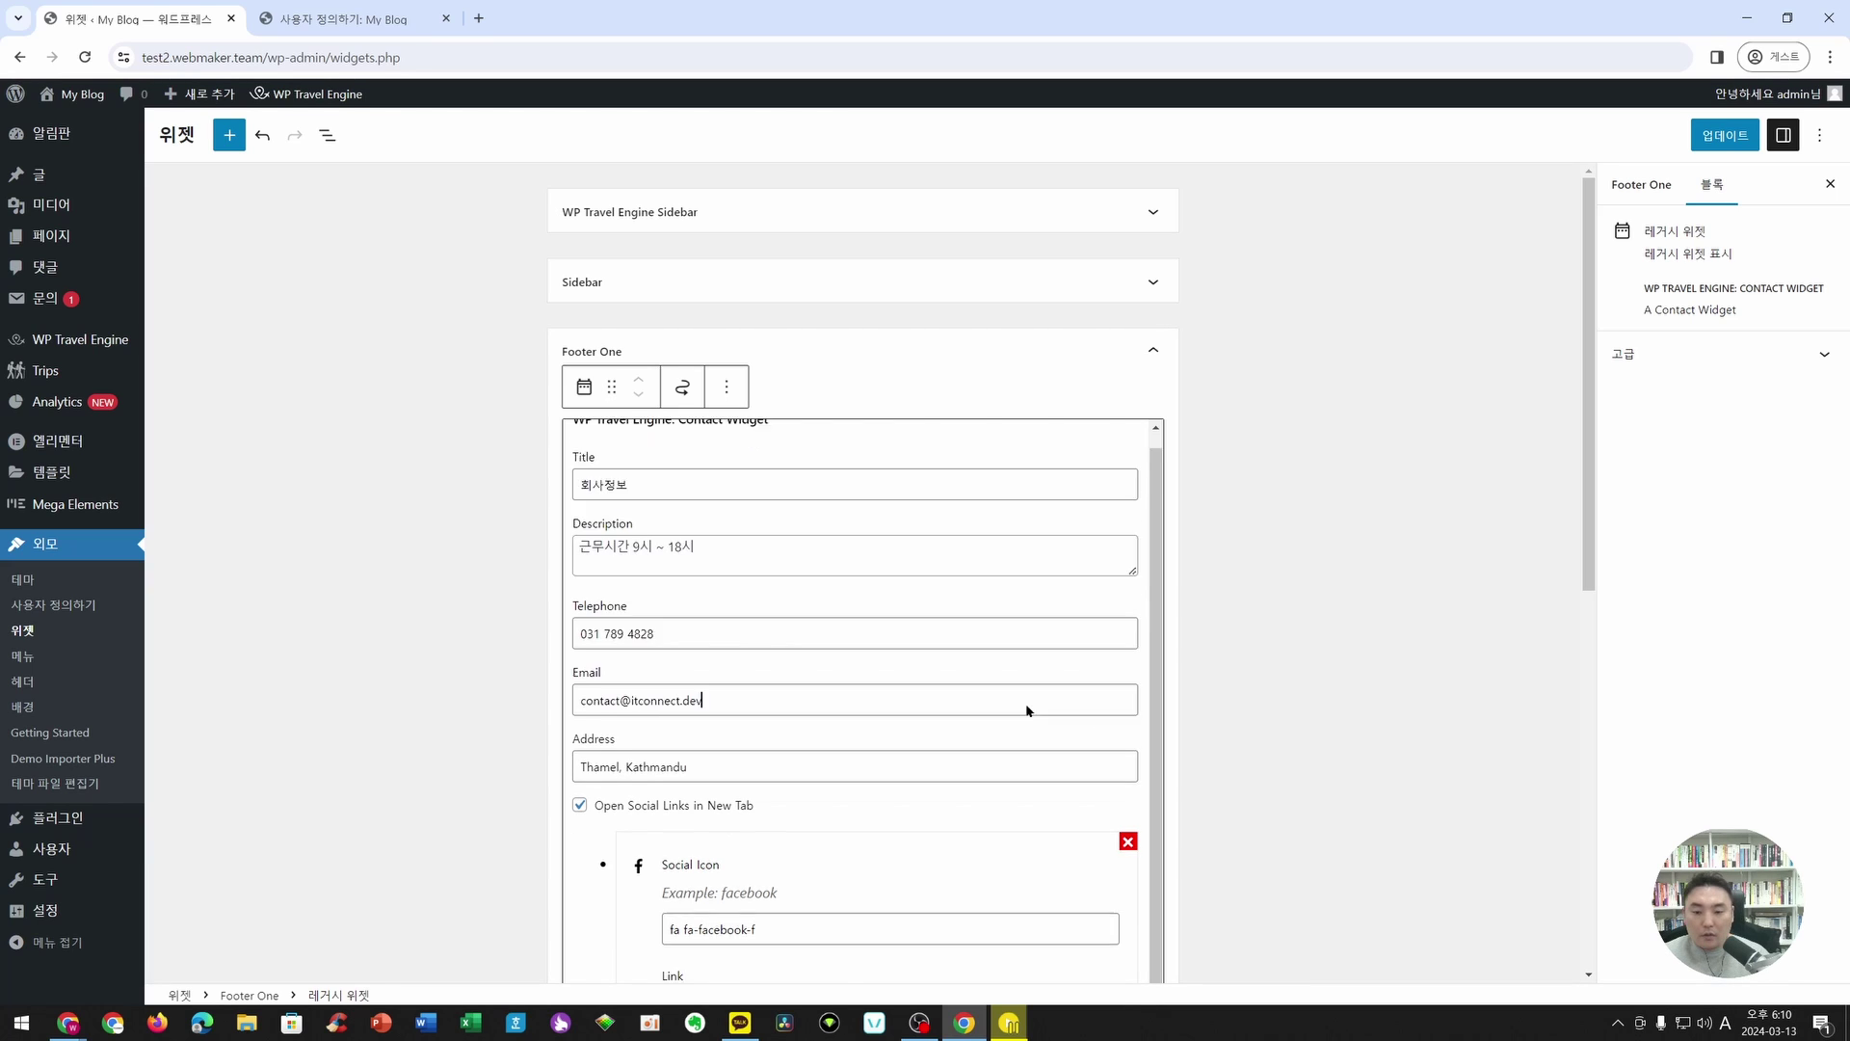
drag(749, 700, 461, 702)
text(경기도 과천시)
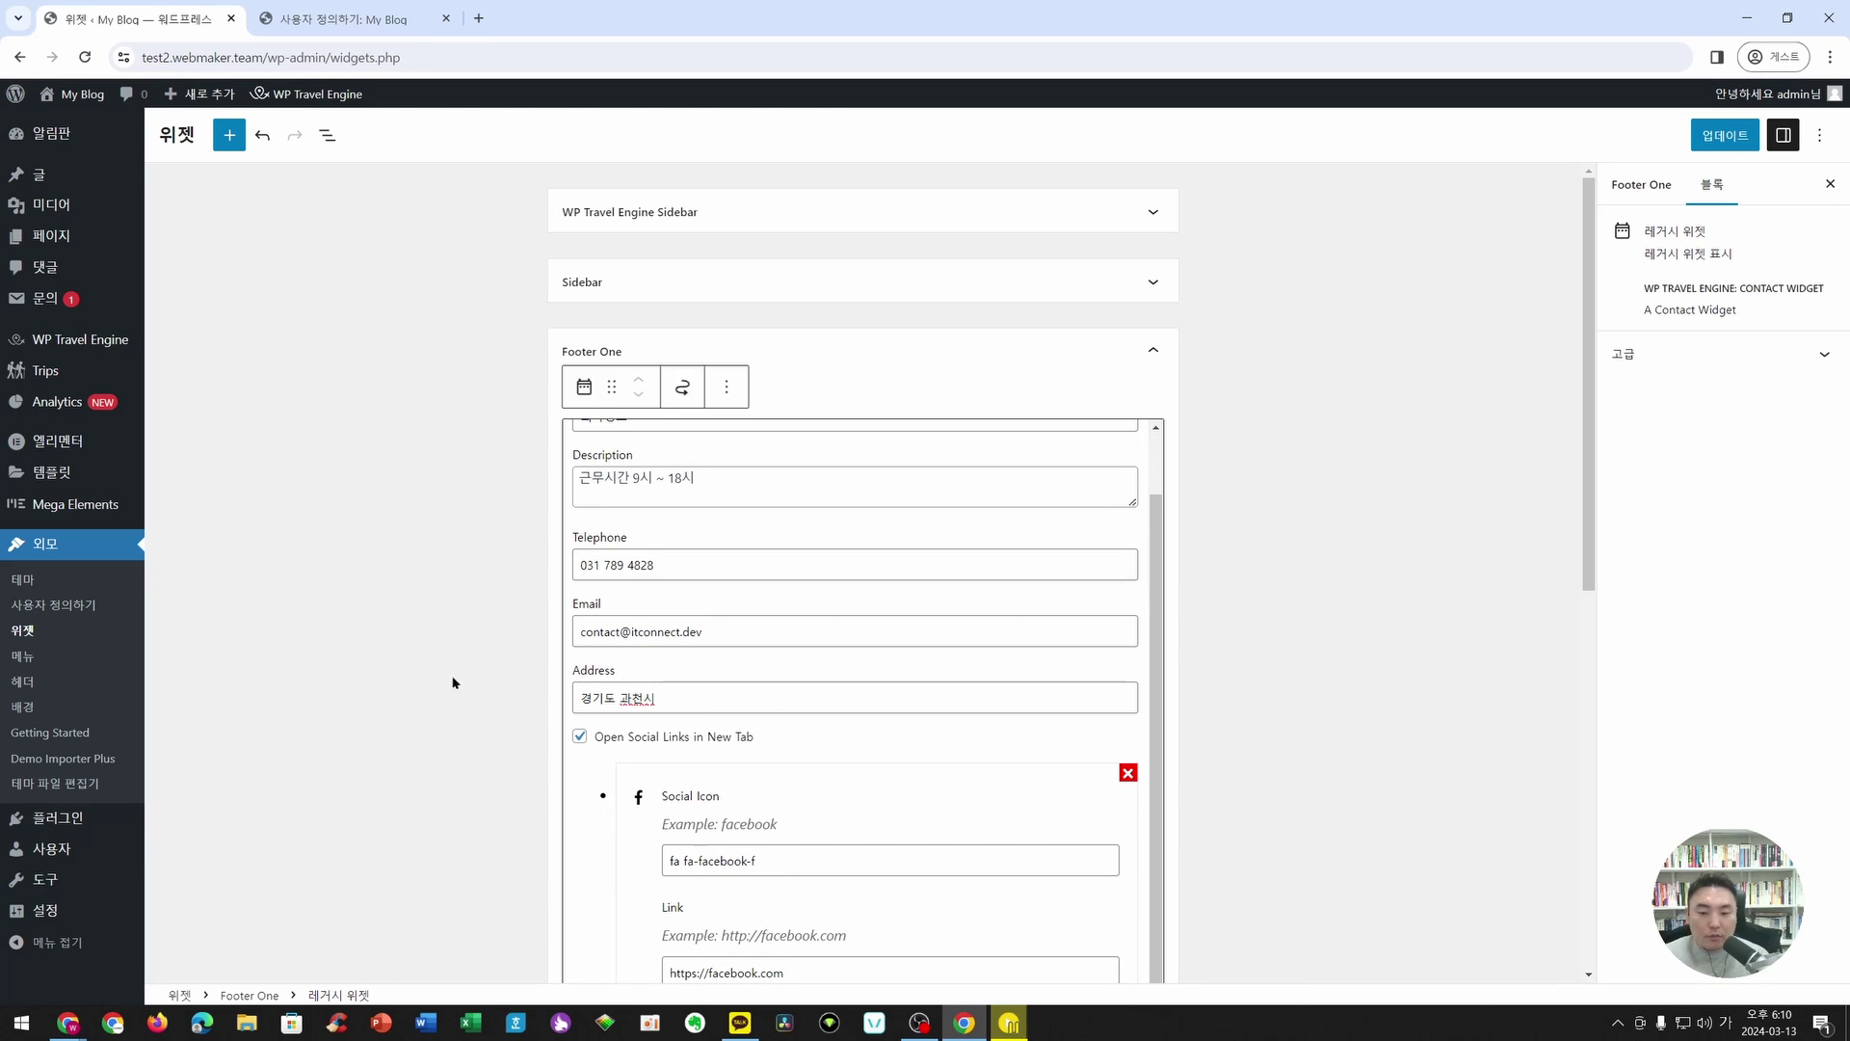
- Delete the Facebook, Twitter and Instagram social links from the contact widget
scroll(668, 661, down, 2)
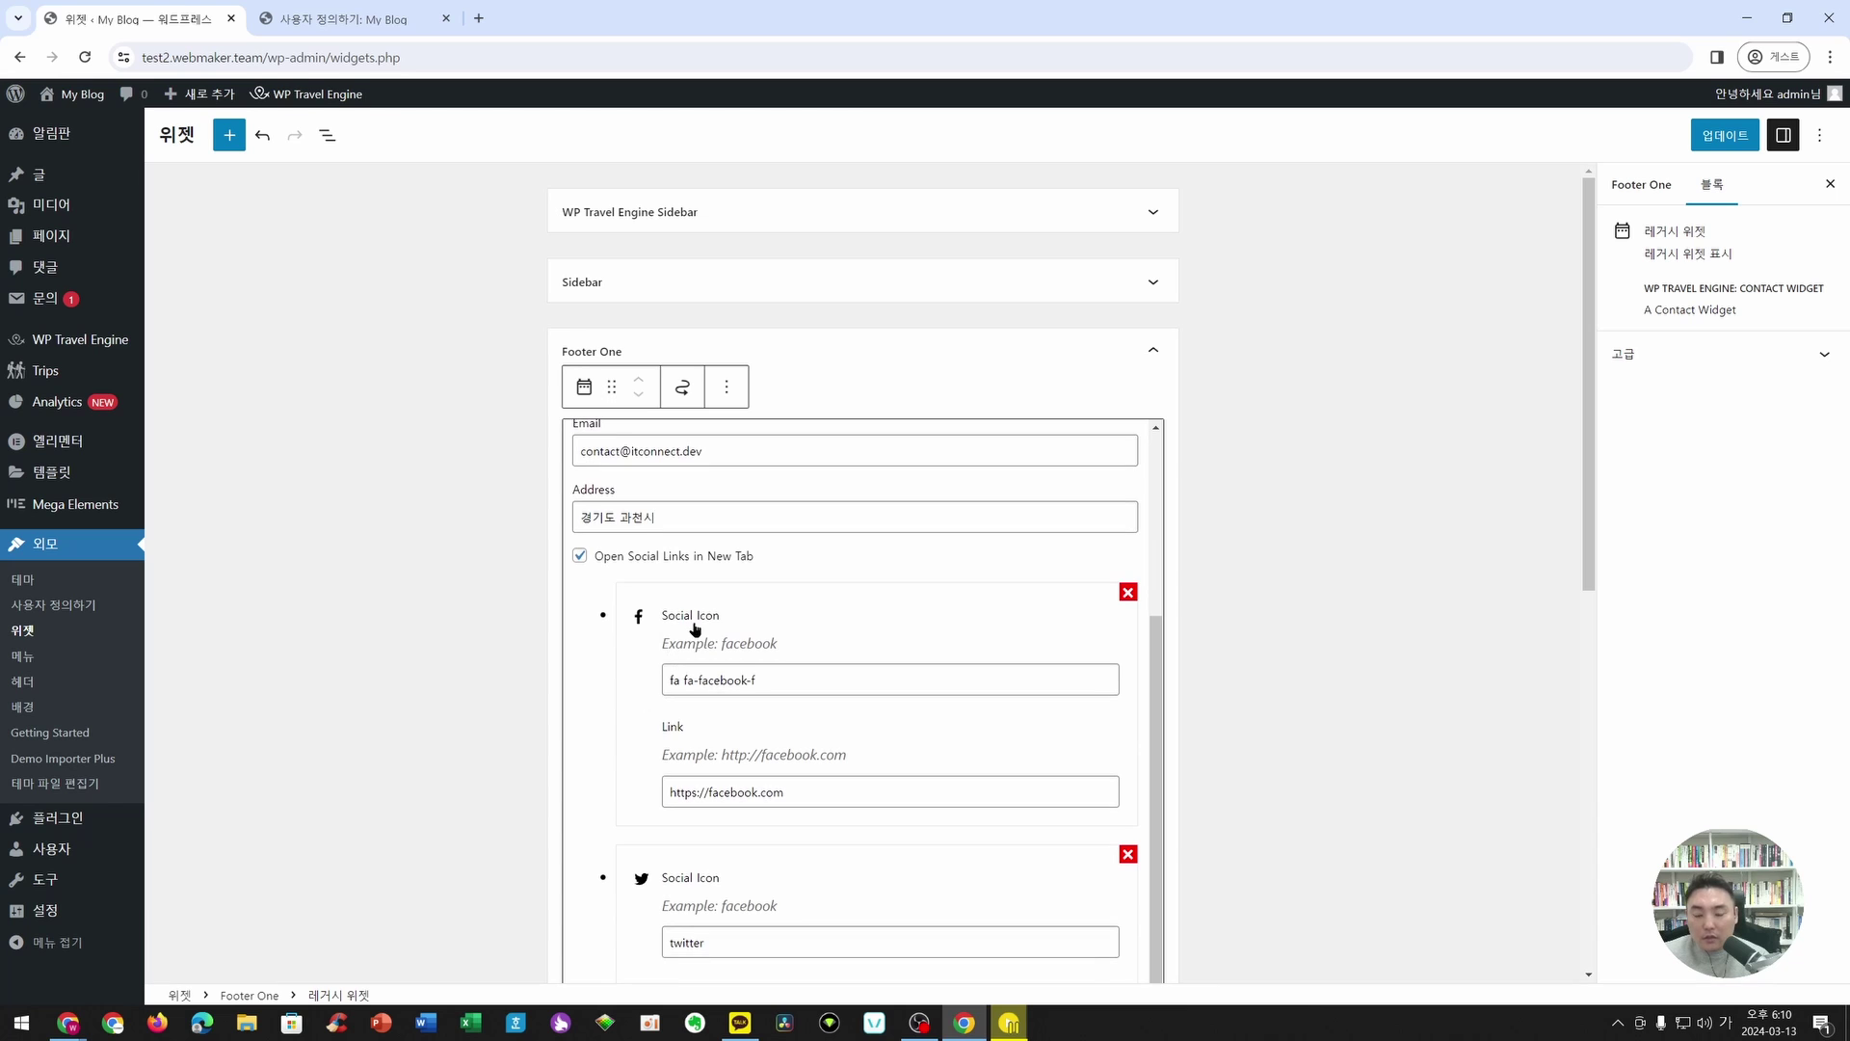
scroll(913, 608, down, 10)
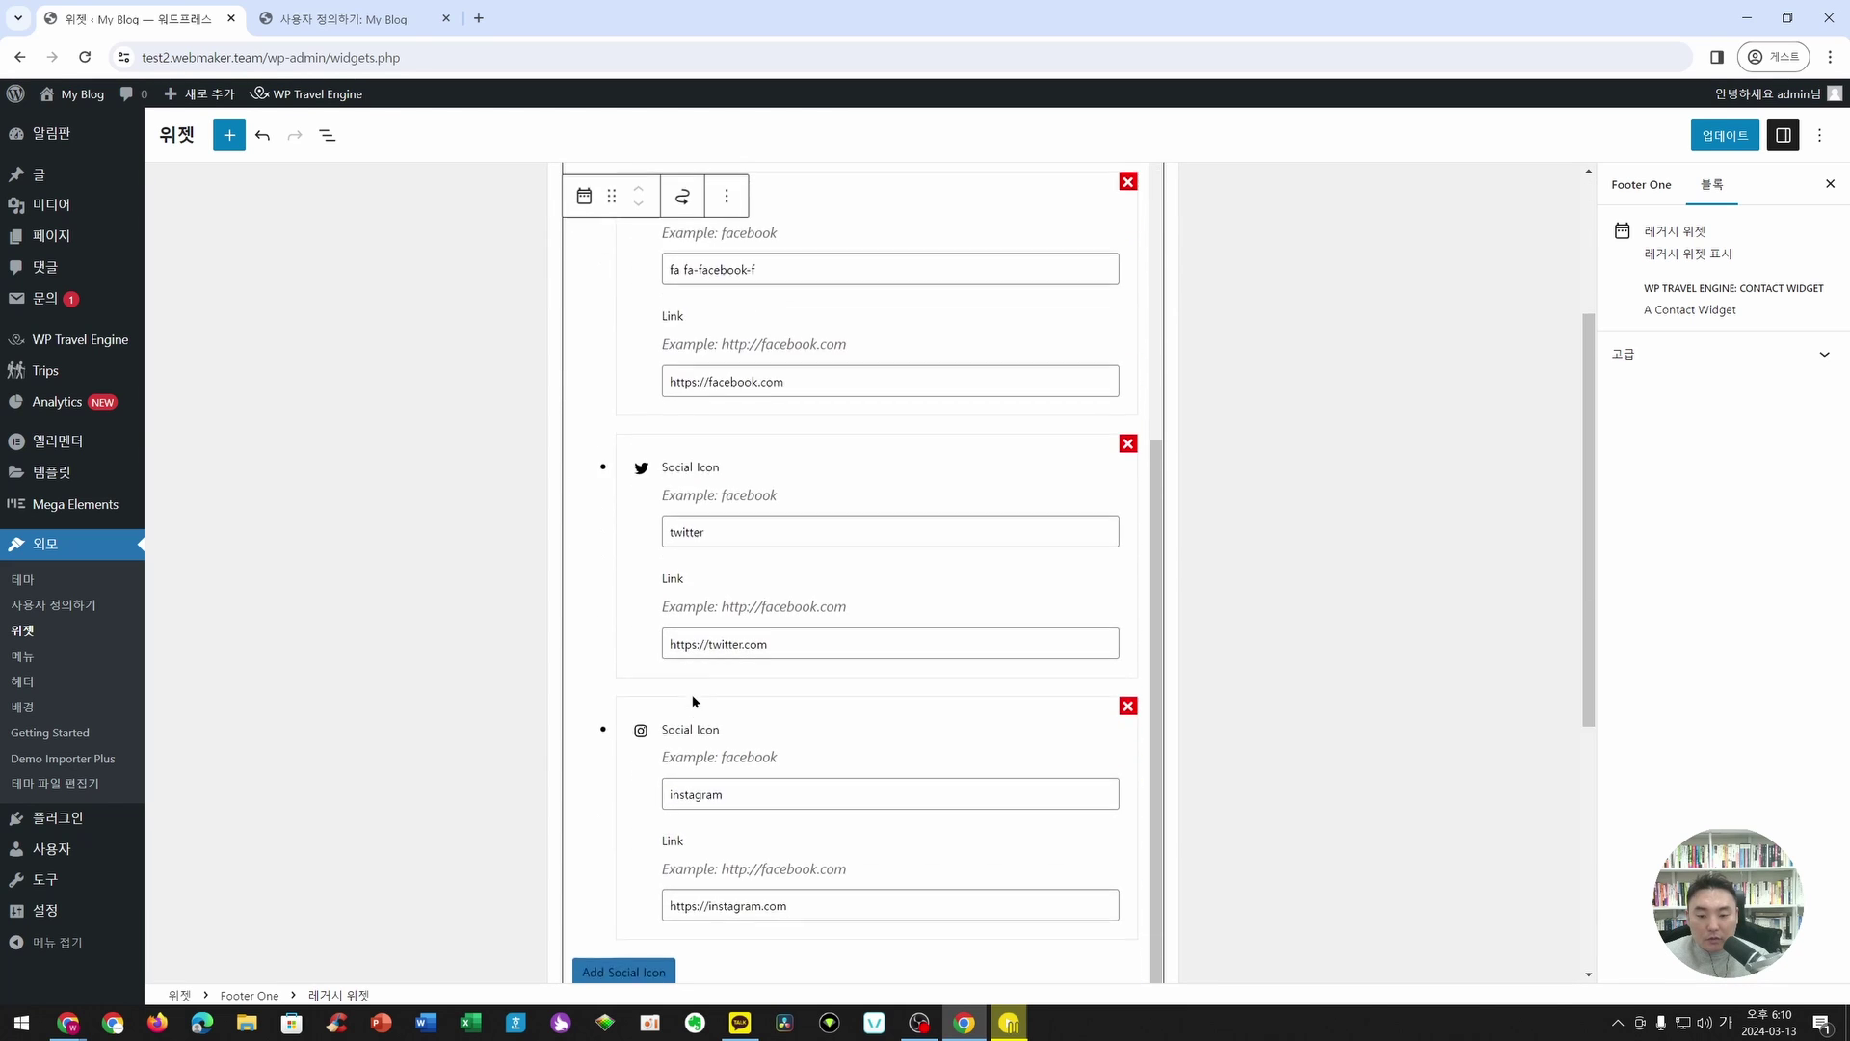
scroll(714, 716, up, 6)
scroll(866, 695, up, 2)
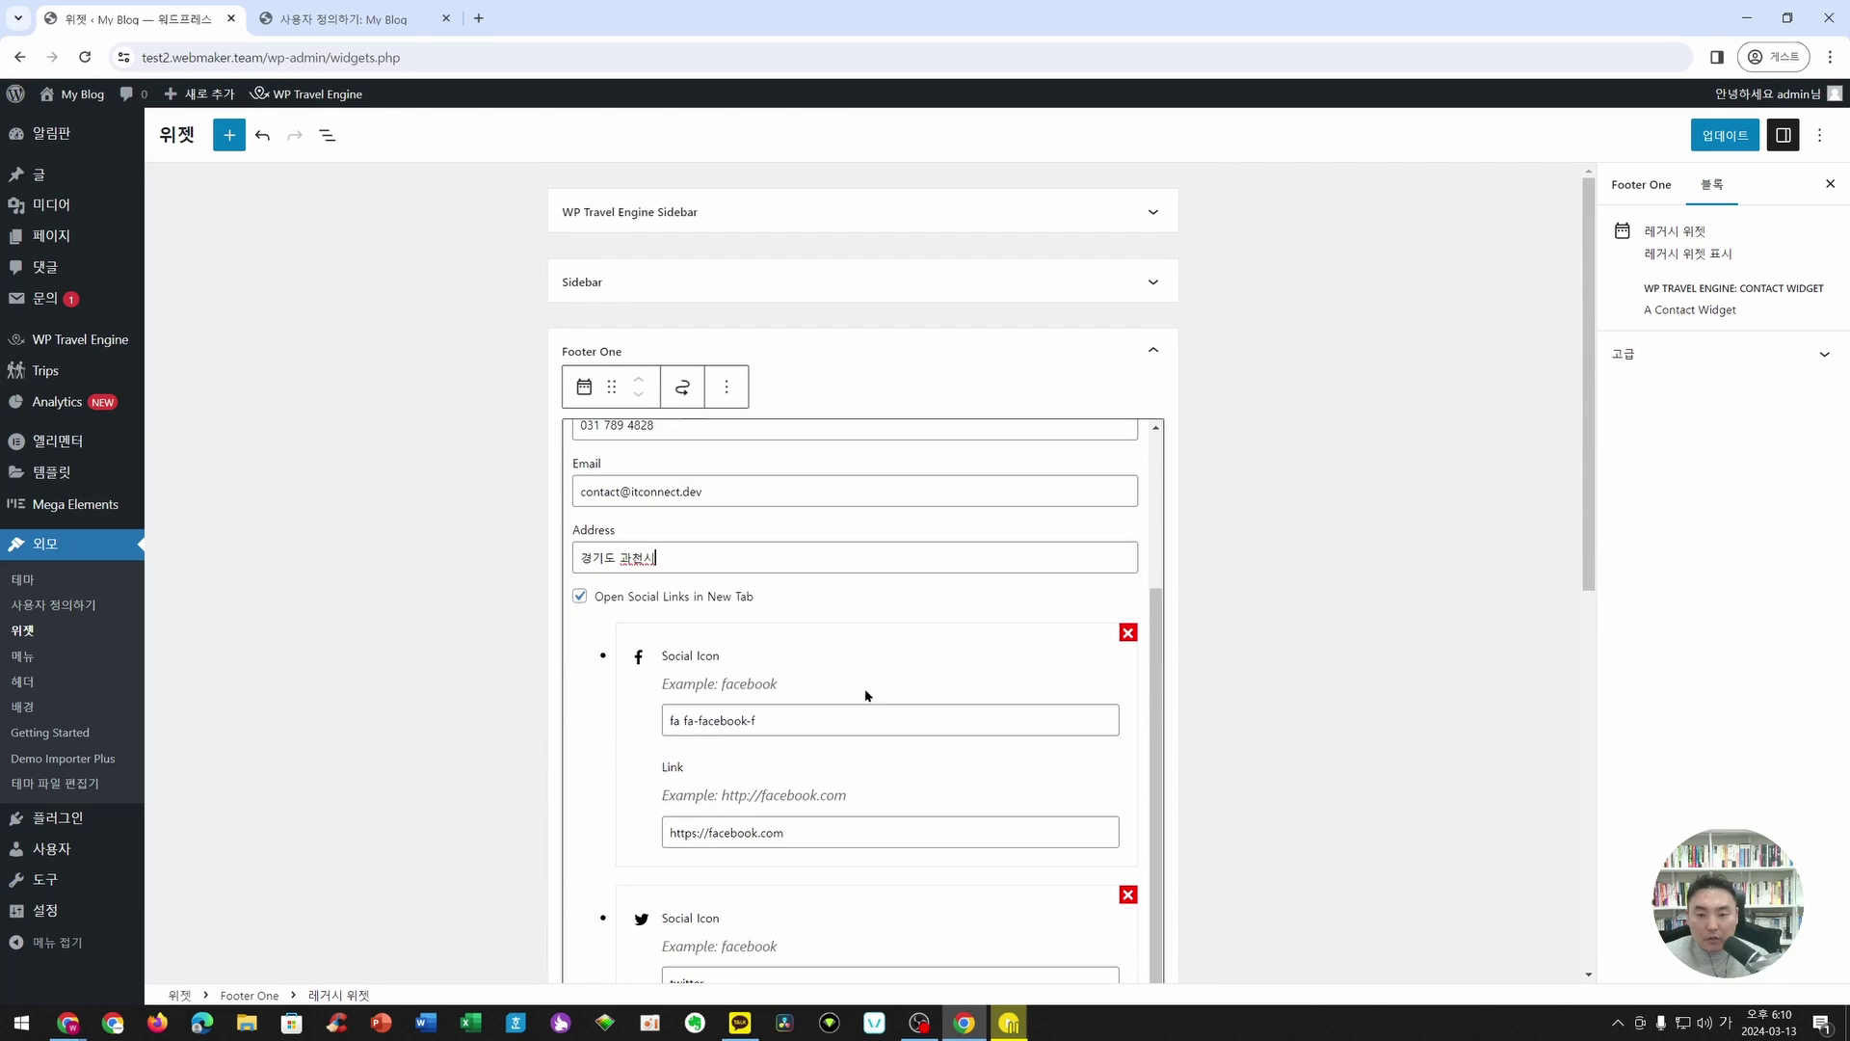
click(1127, 633)
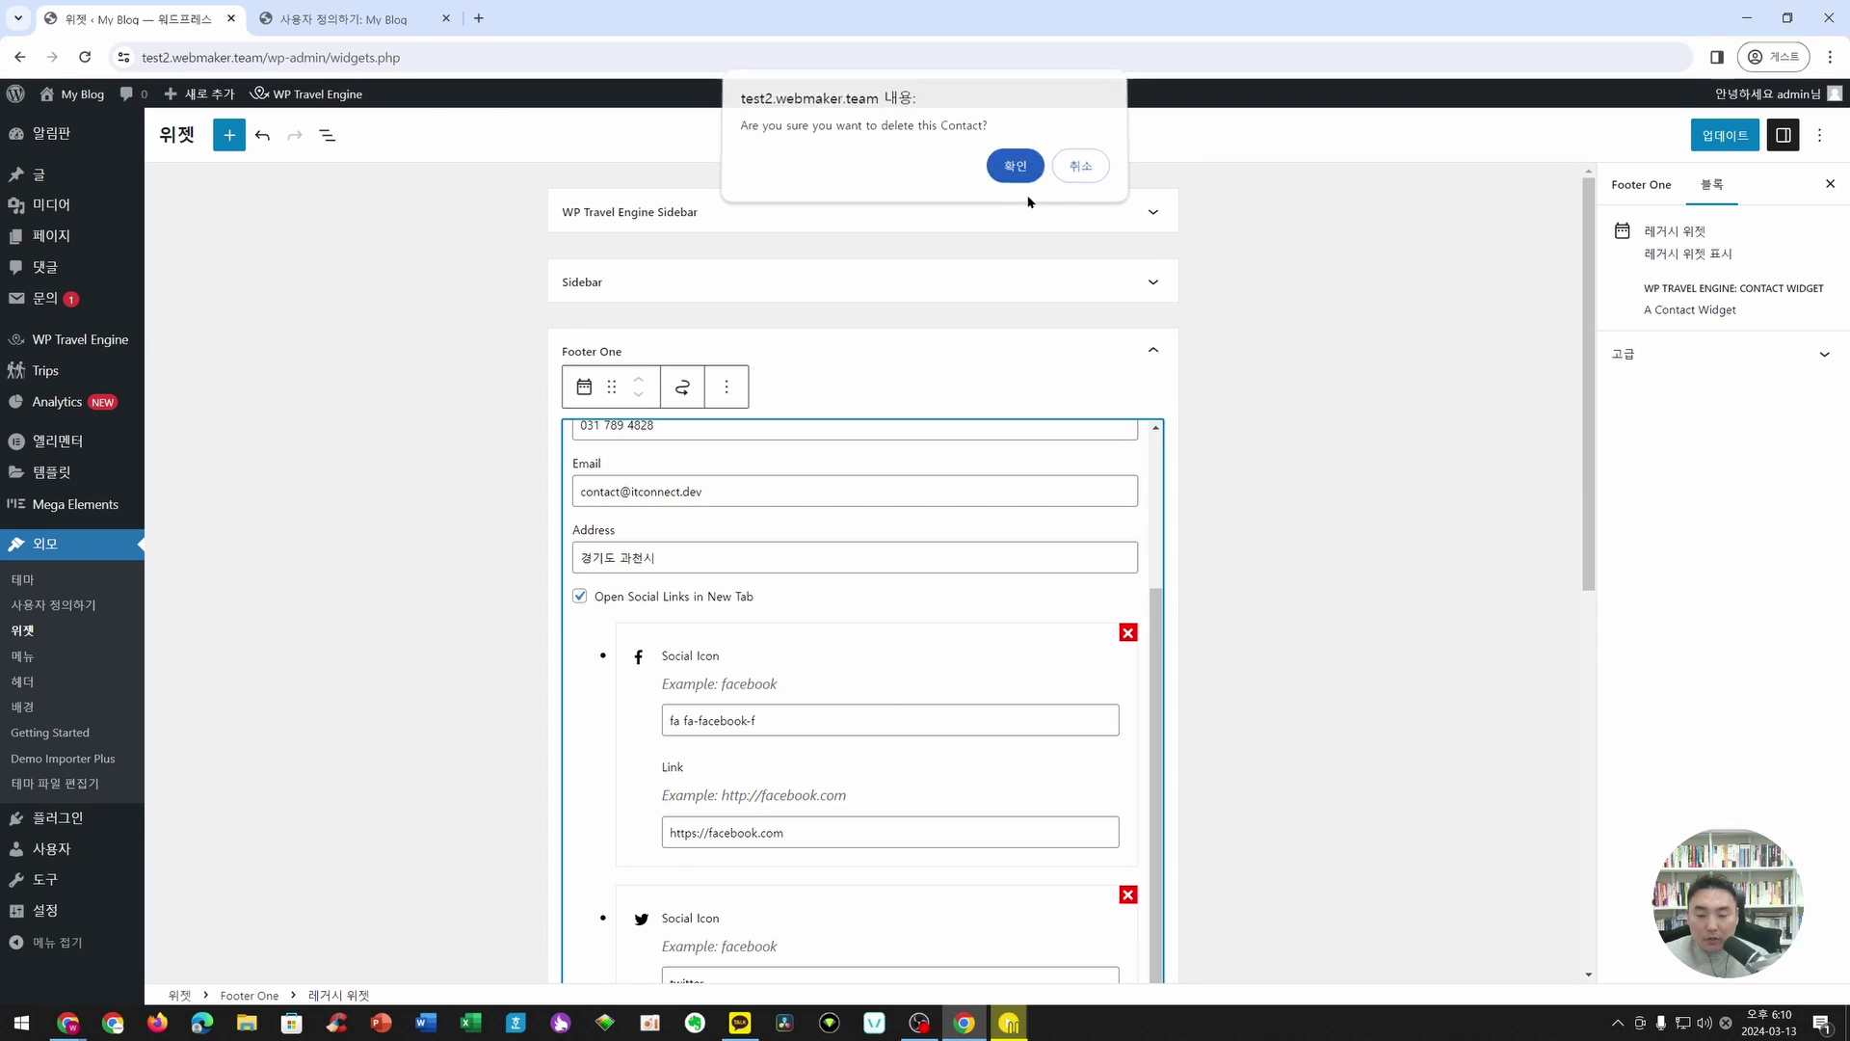
click(1008, 168)
click(1128, 714)
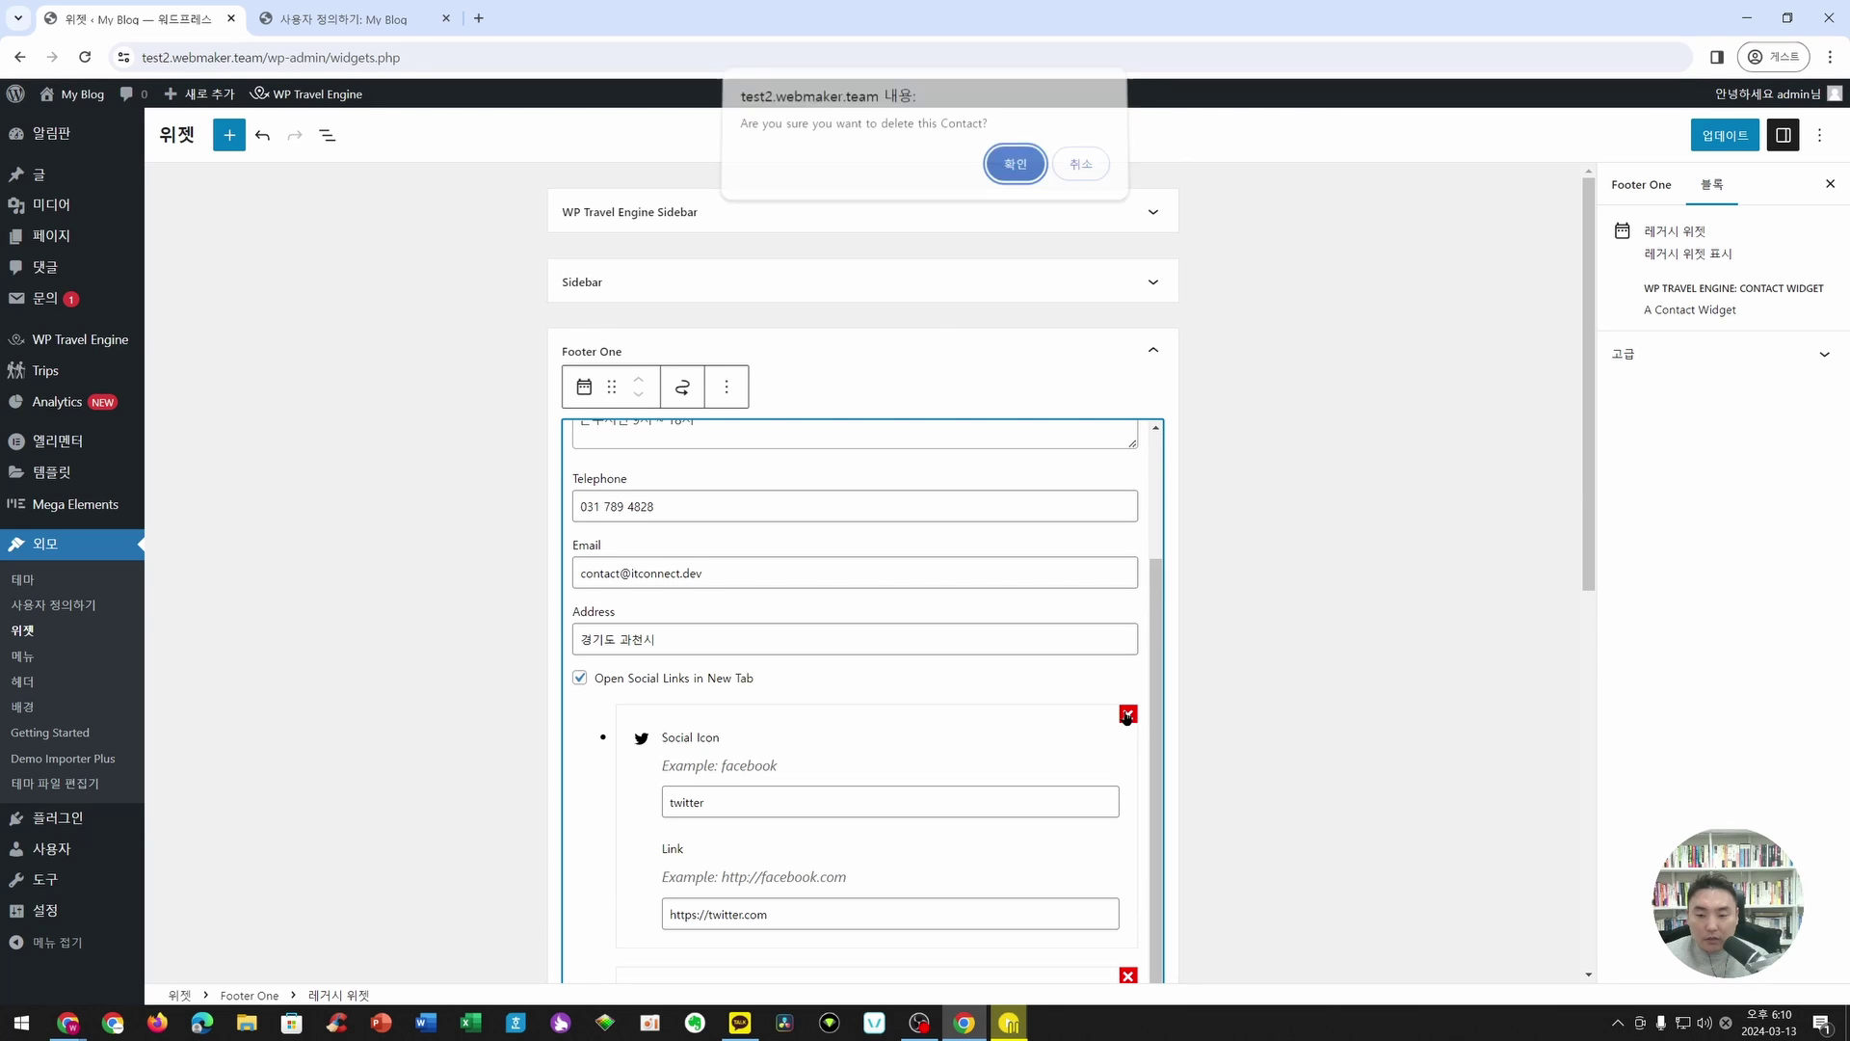
click(1010, 163)
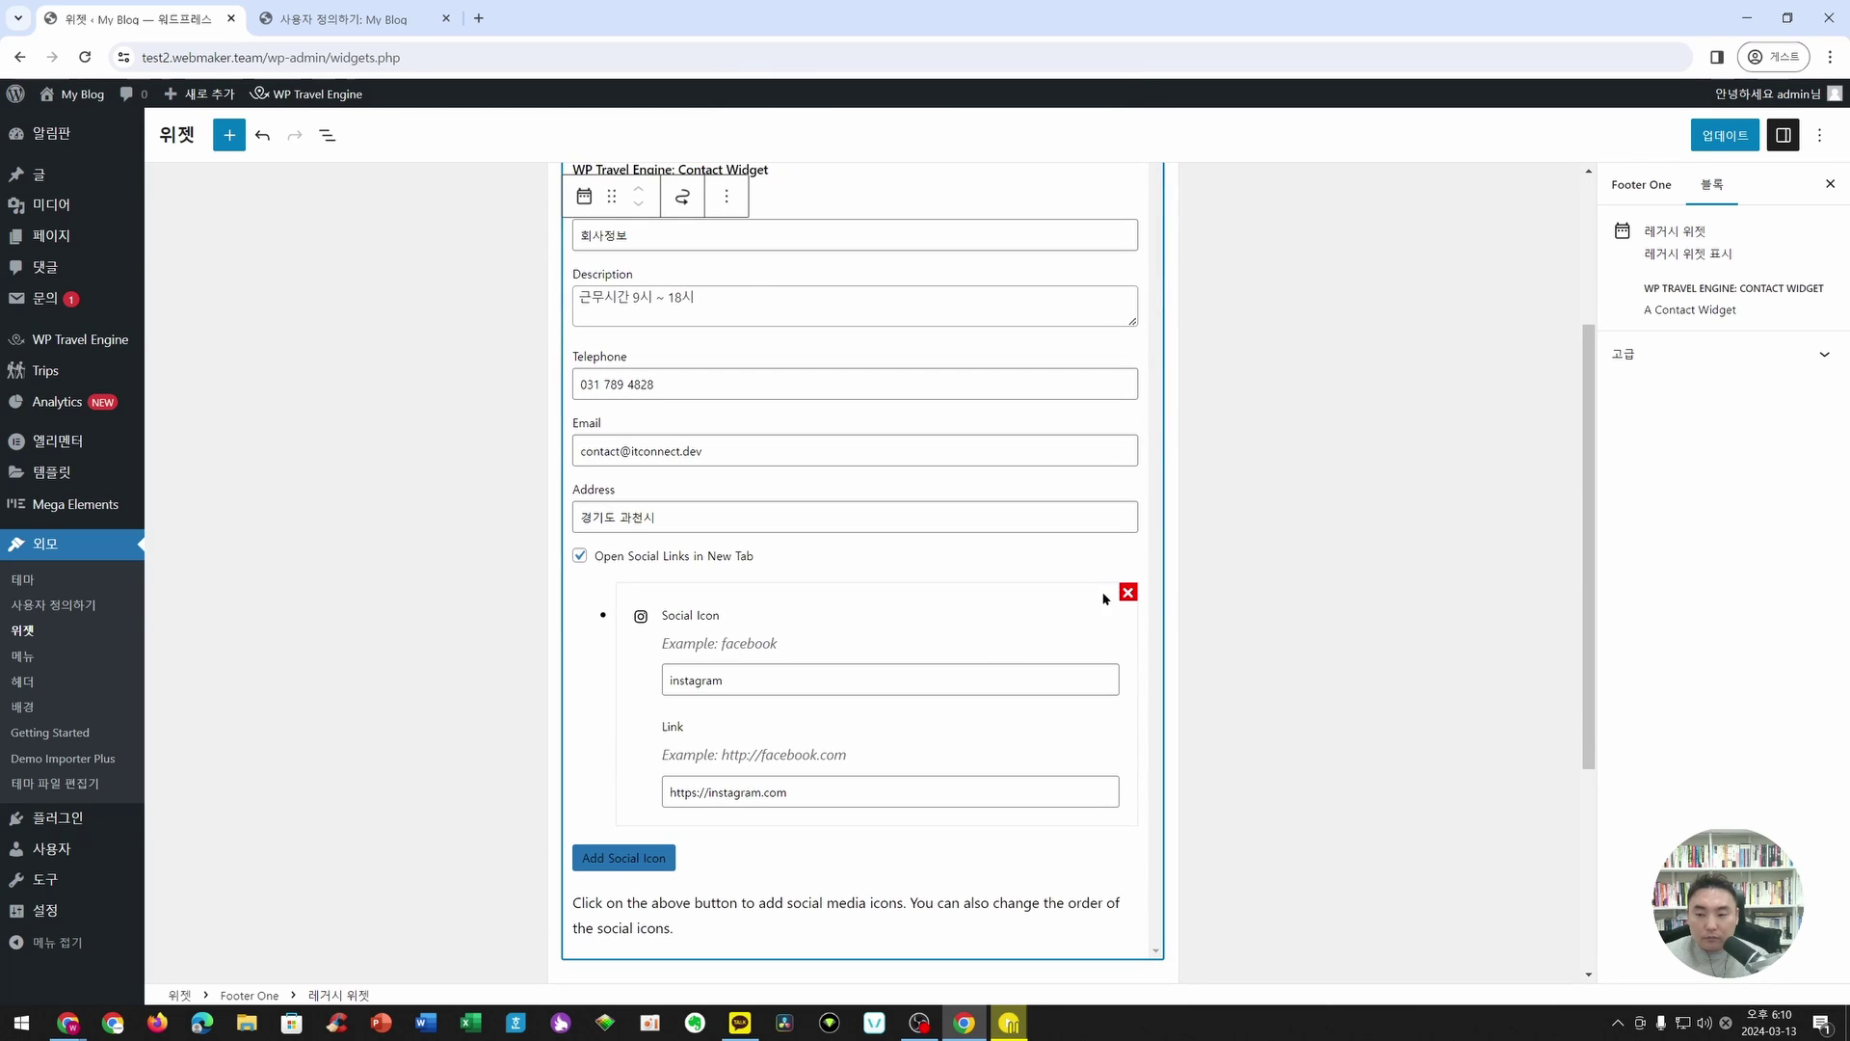
click(1128, 606)
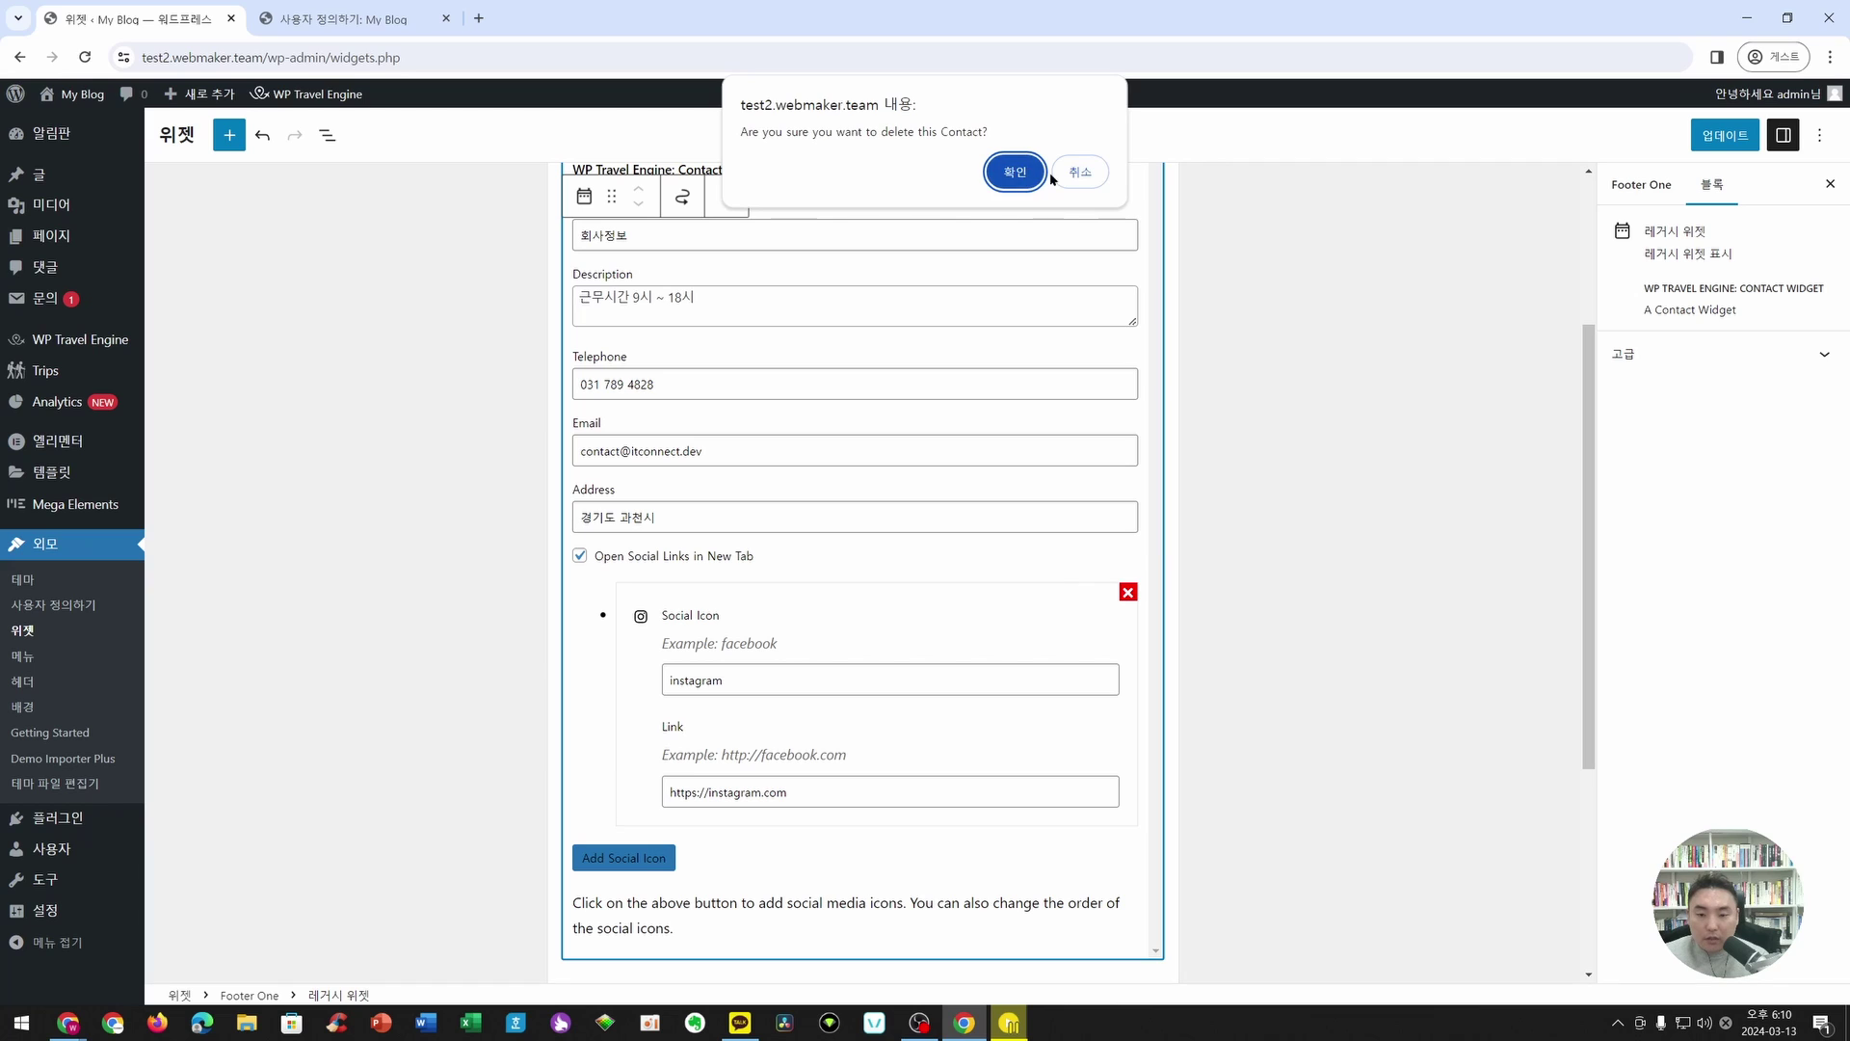
click(988, 176)
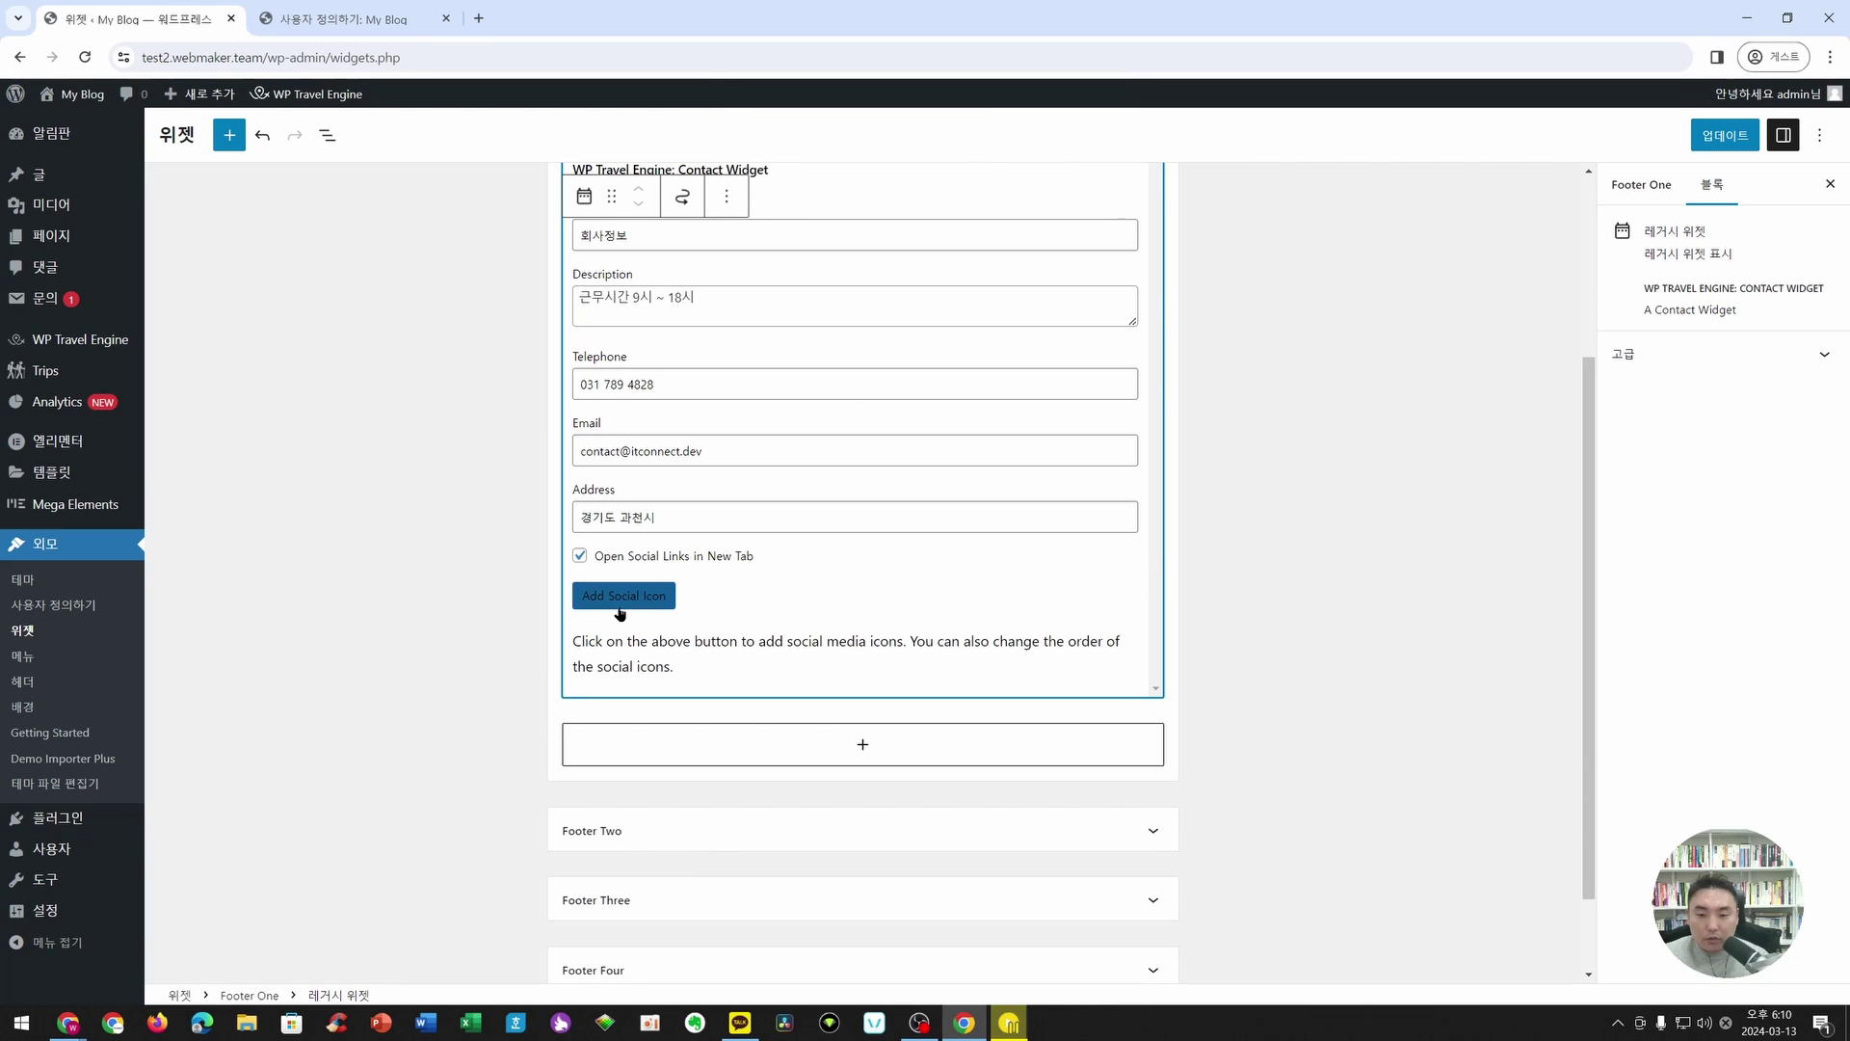
- Add a youtube social icon linking to the company's YouTube channel
click(624, 594)
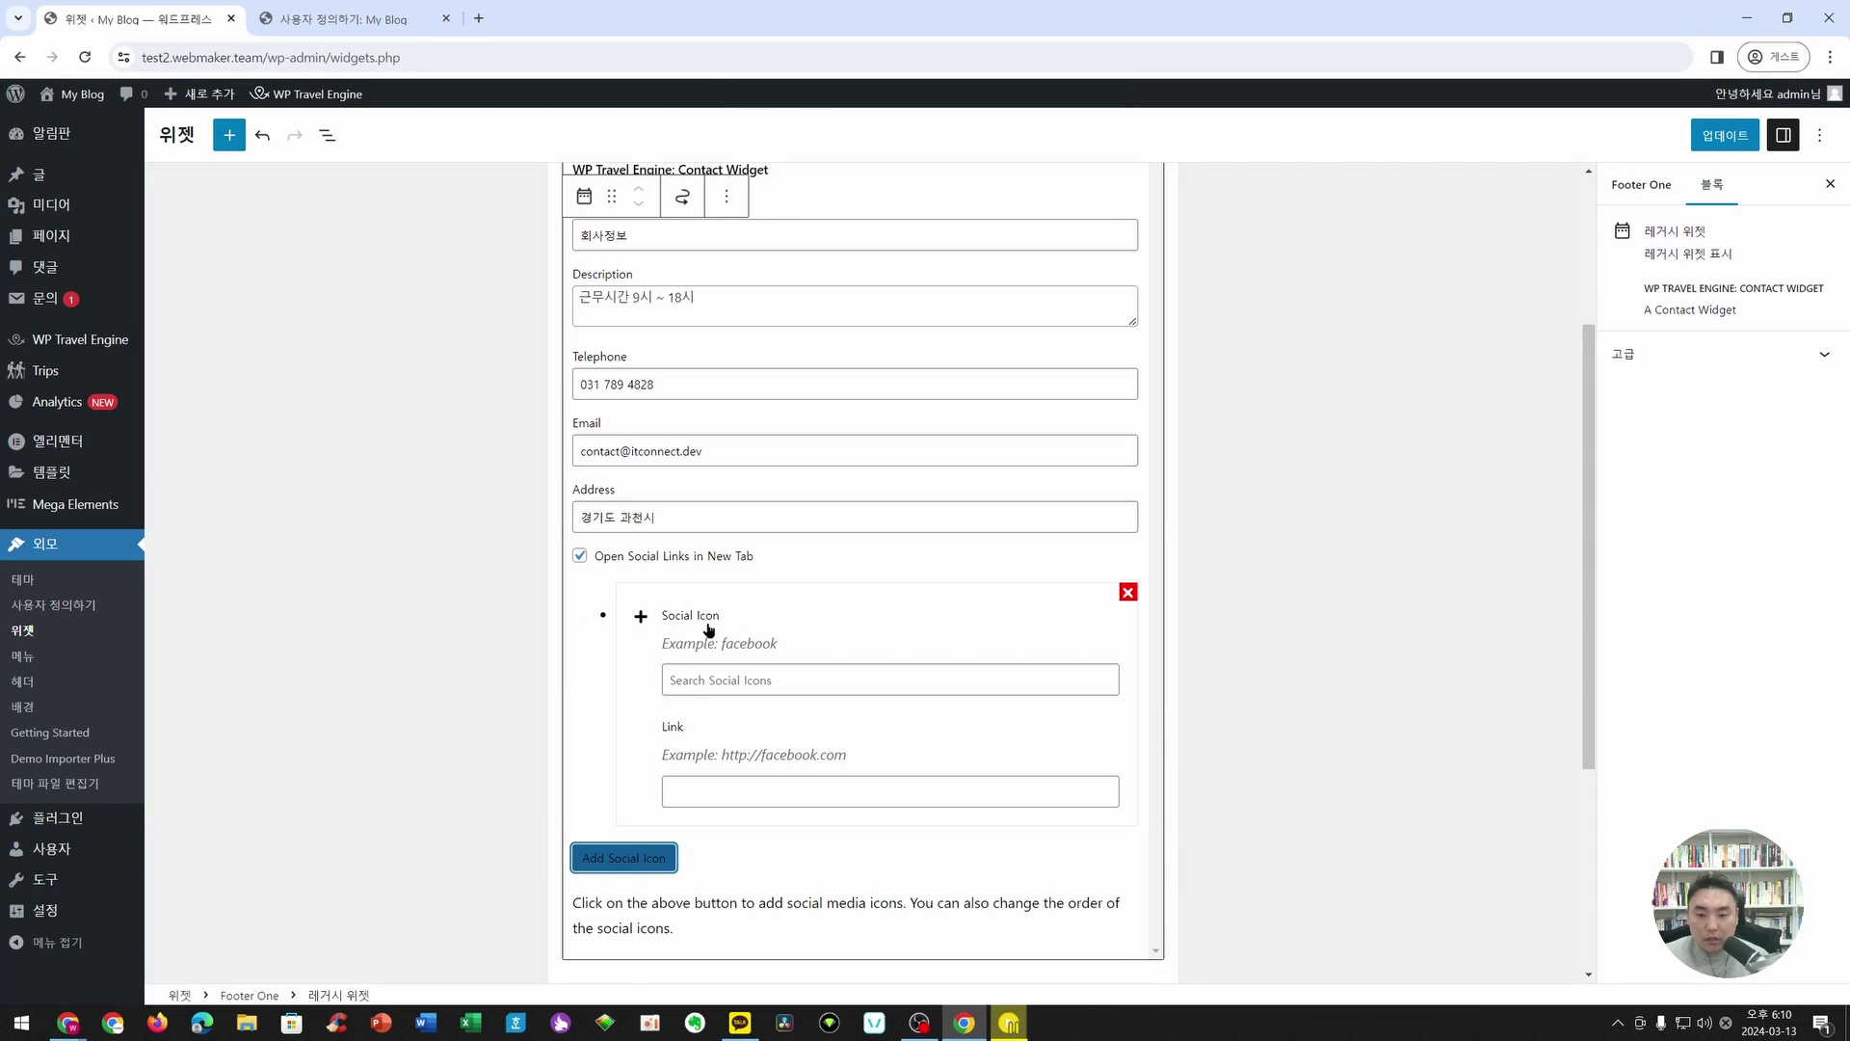
click(708, 630)
click(776, 680)
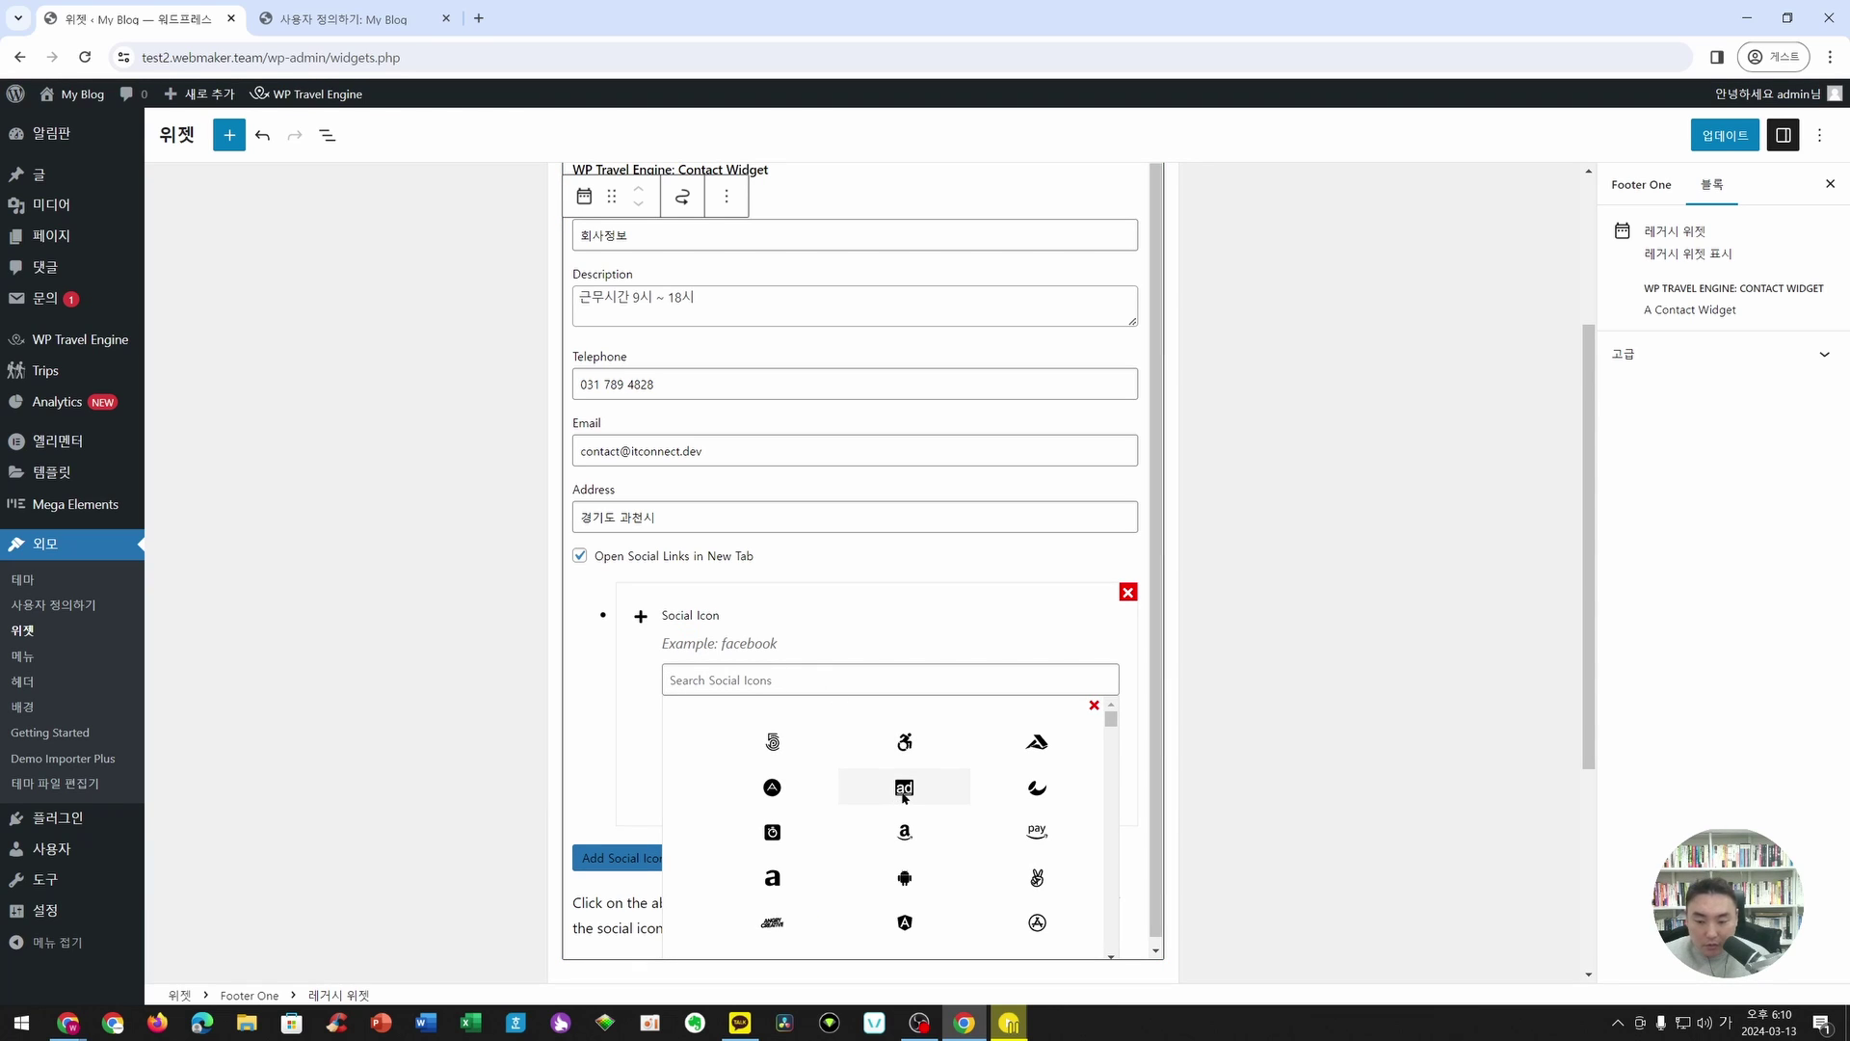
text(ㅛ)
key(BackSpace)
key(Hangul)
text(youtu)
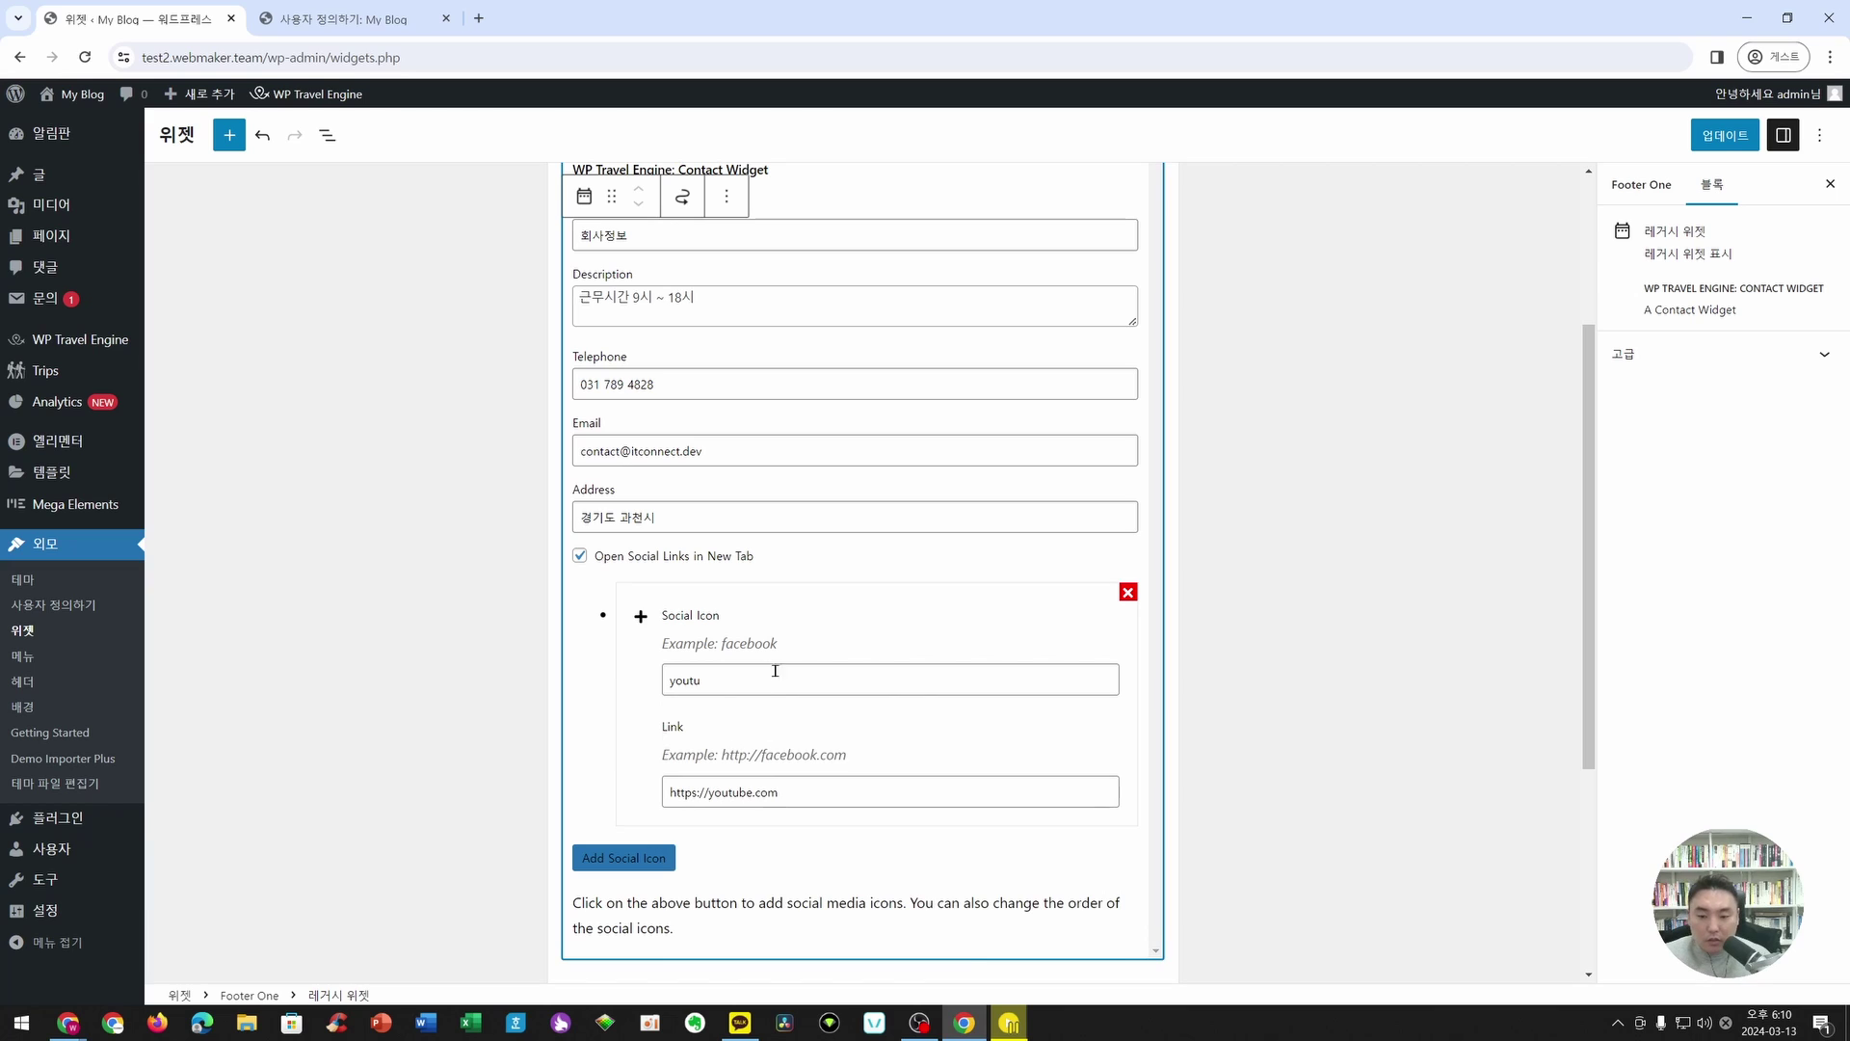
click(852, 679)
text(be)
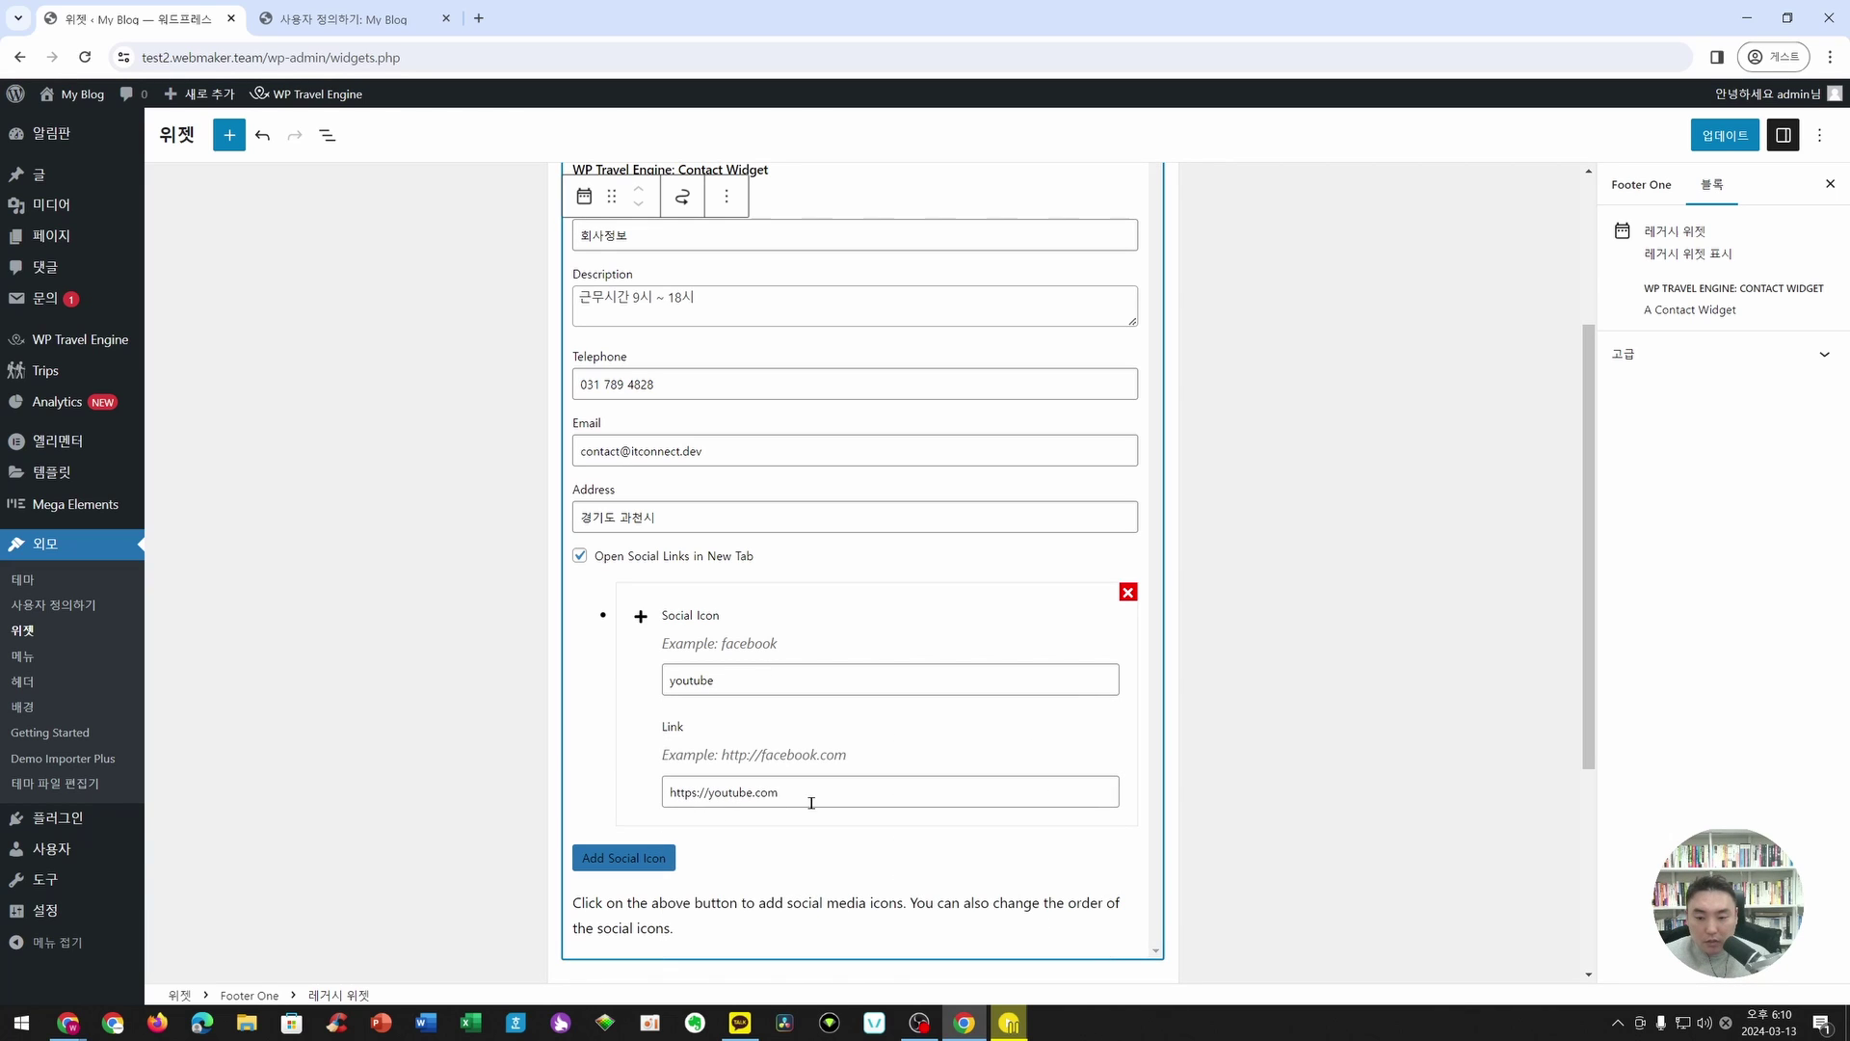
click(870, 796)
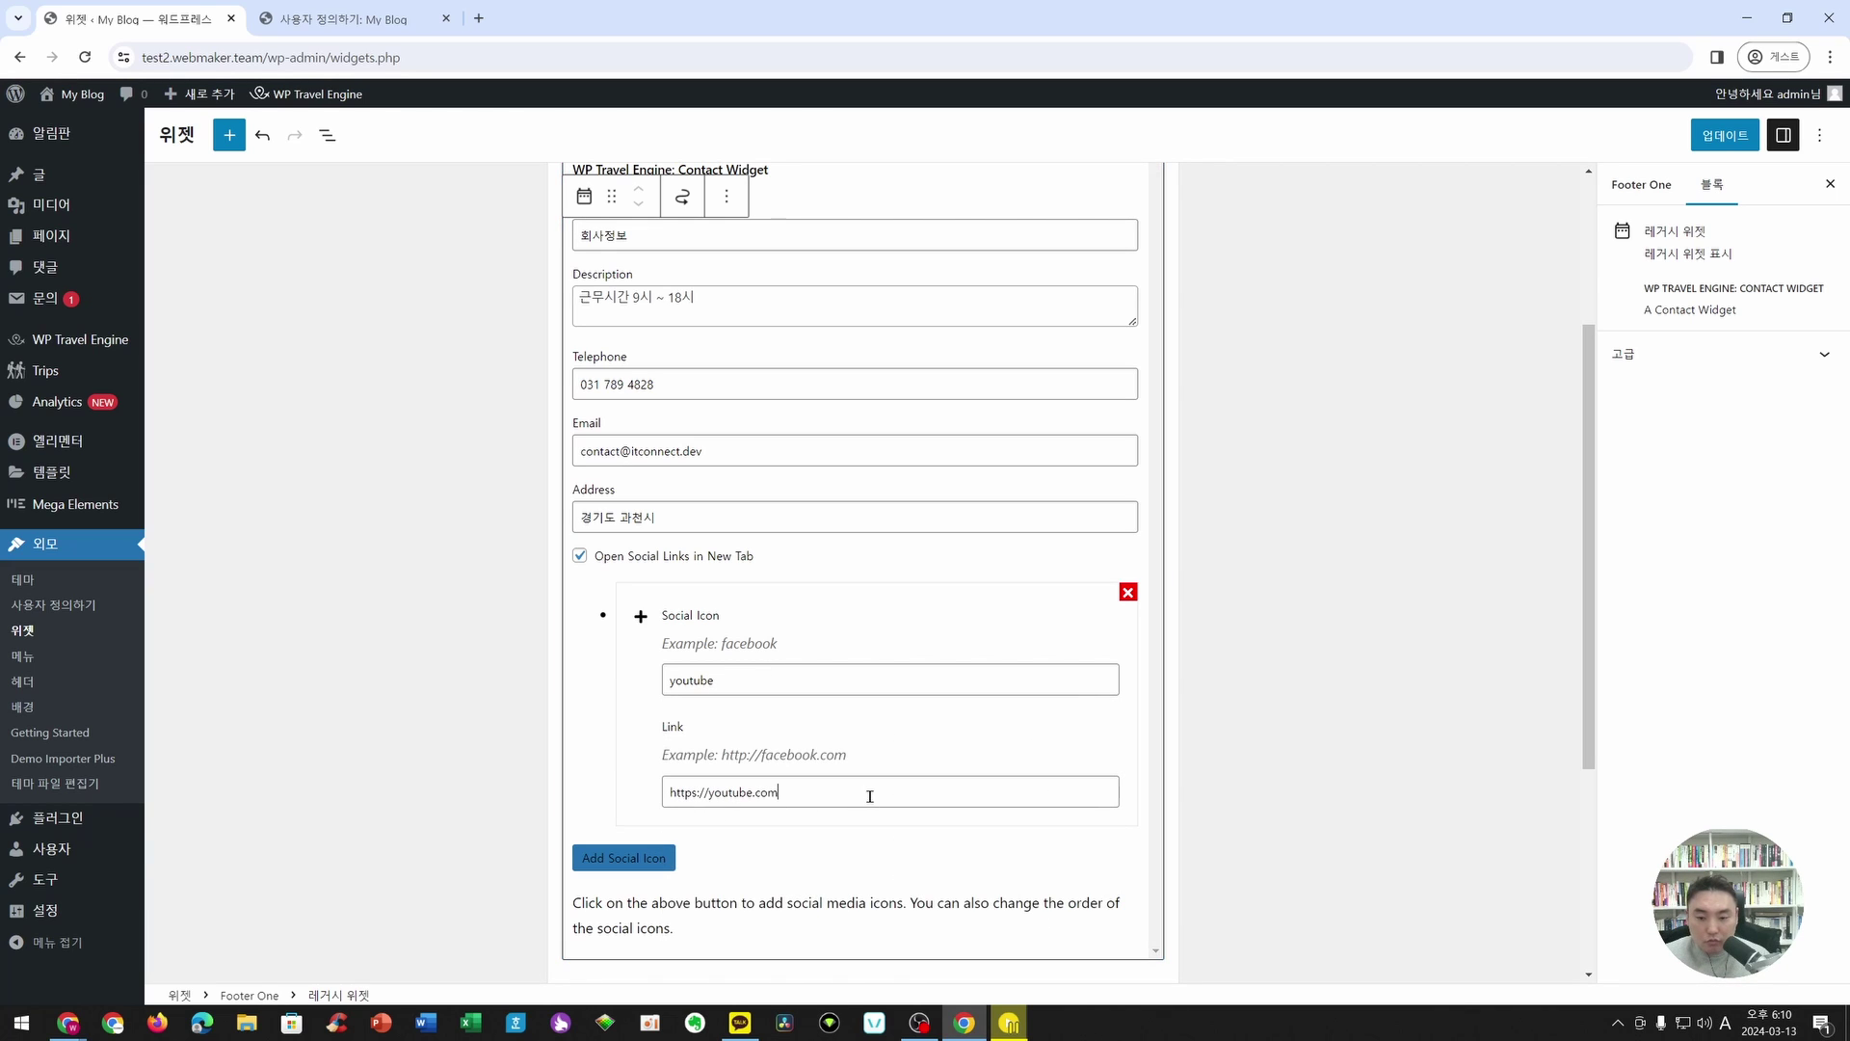
text(/@itconnect)
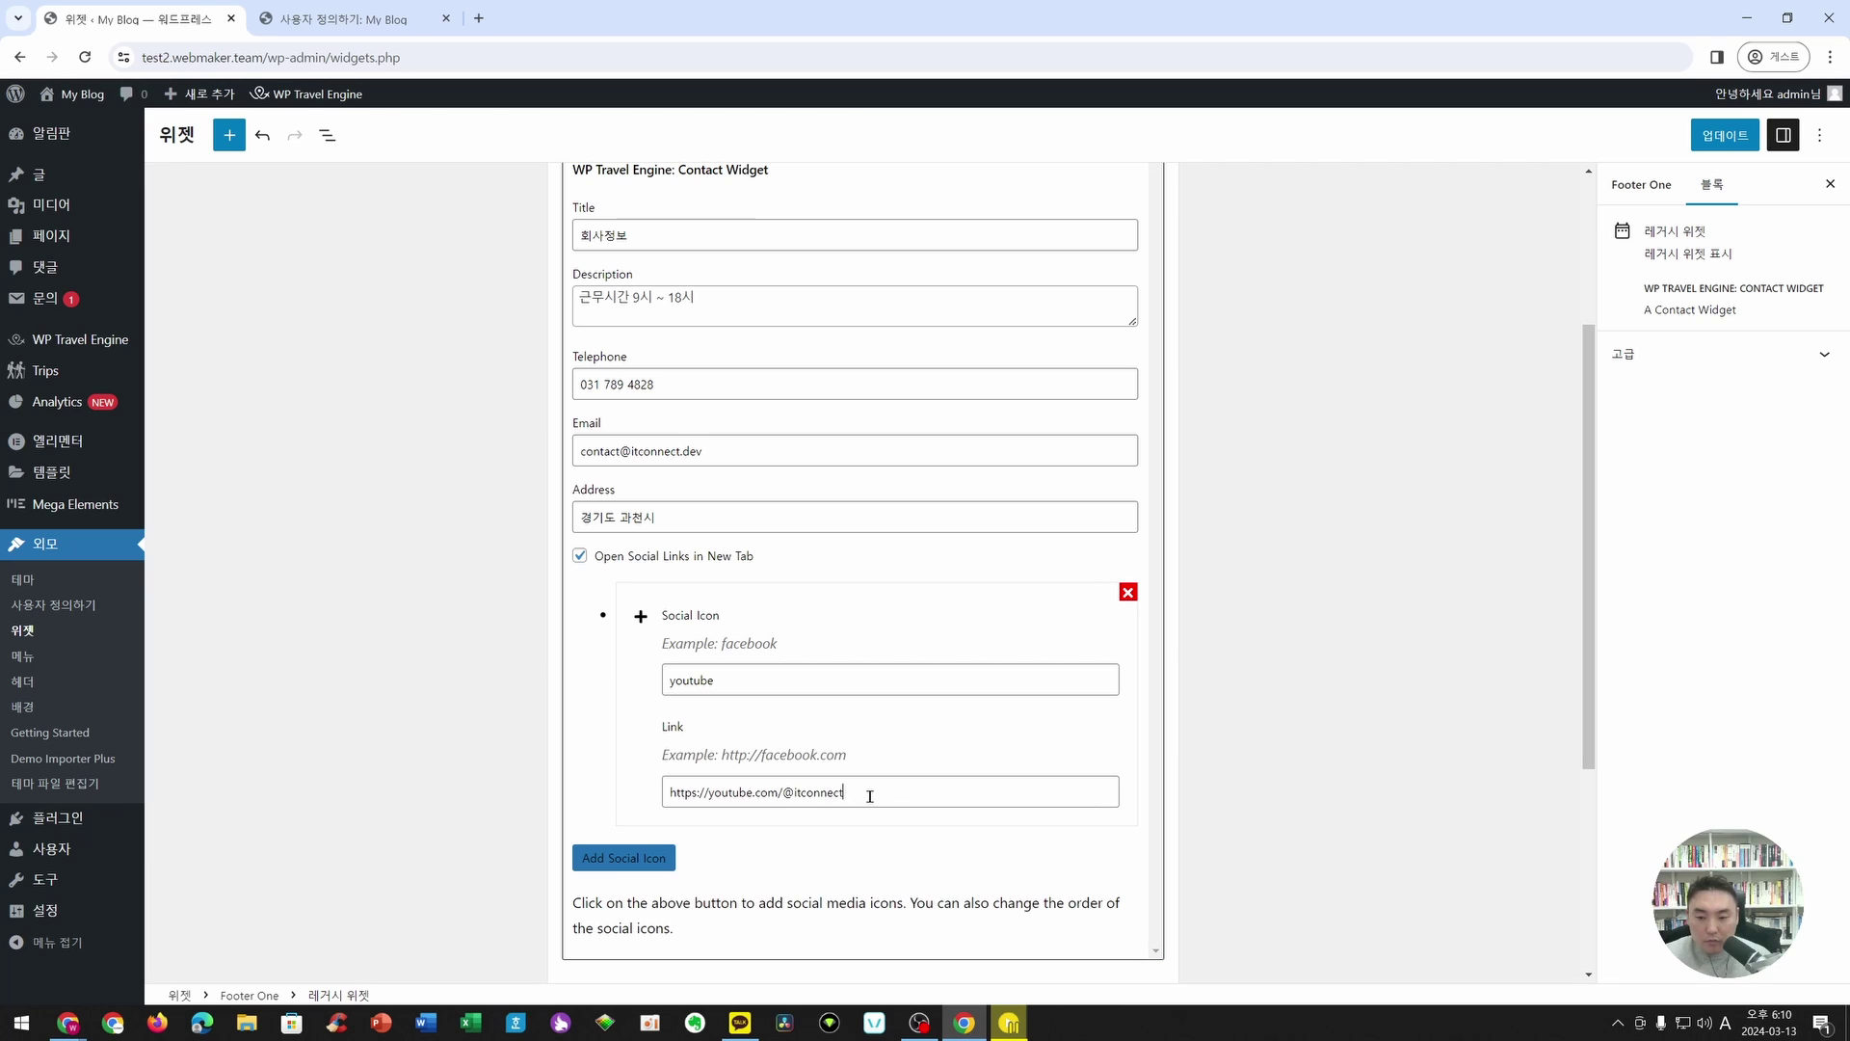
text(_dev)
scroll(810, 871, down, 3)
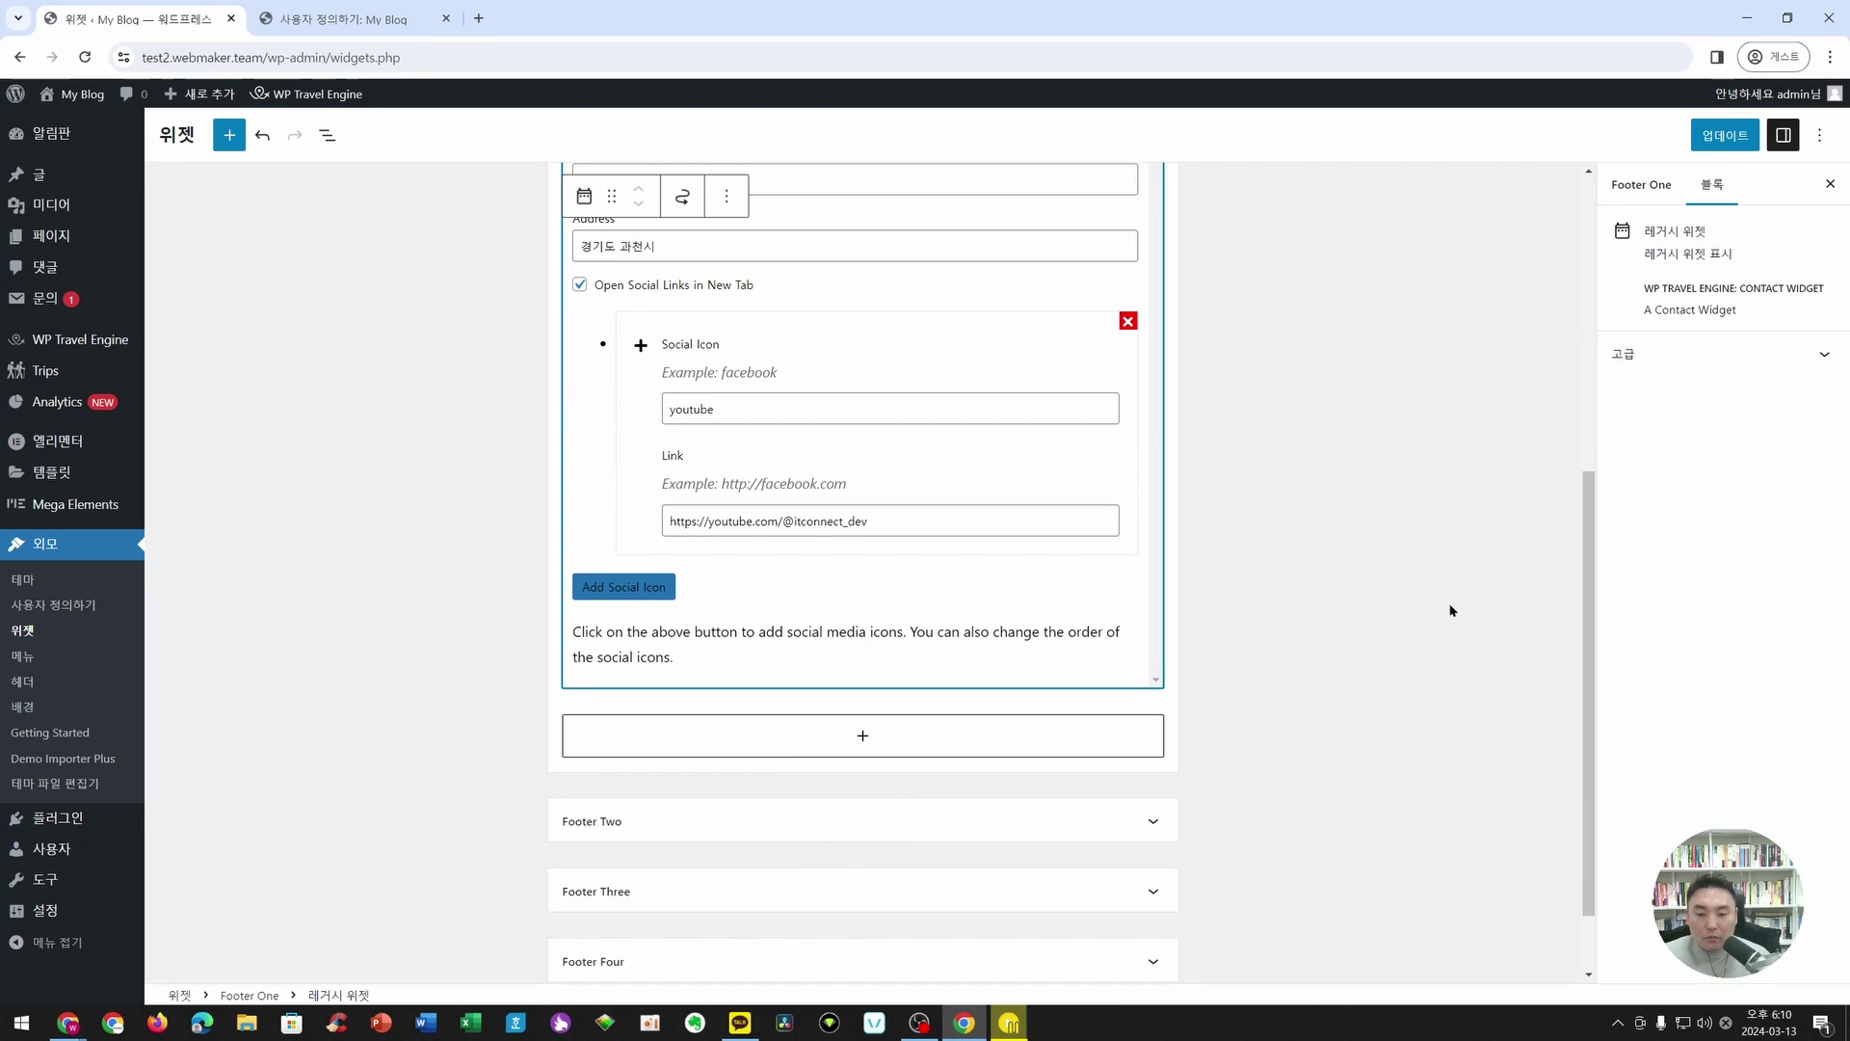
- Save the widget changes, close the customizer, and open the live site in a new tab
click(1752, 133)
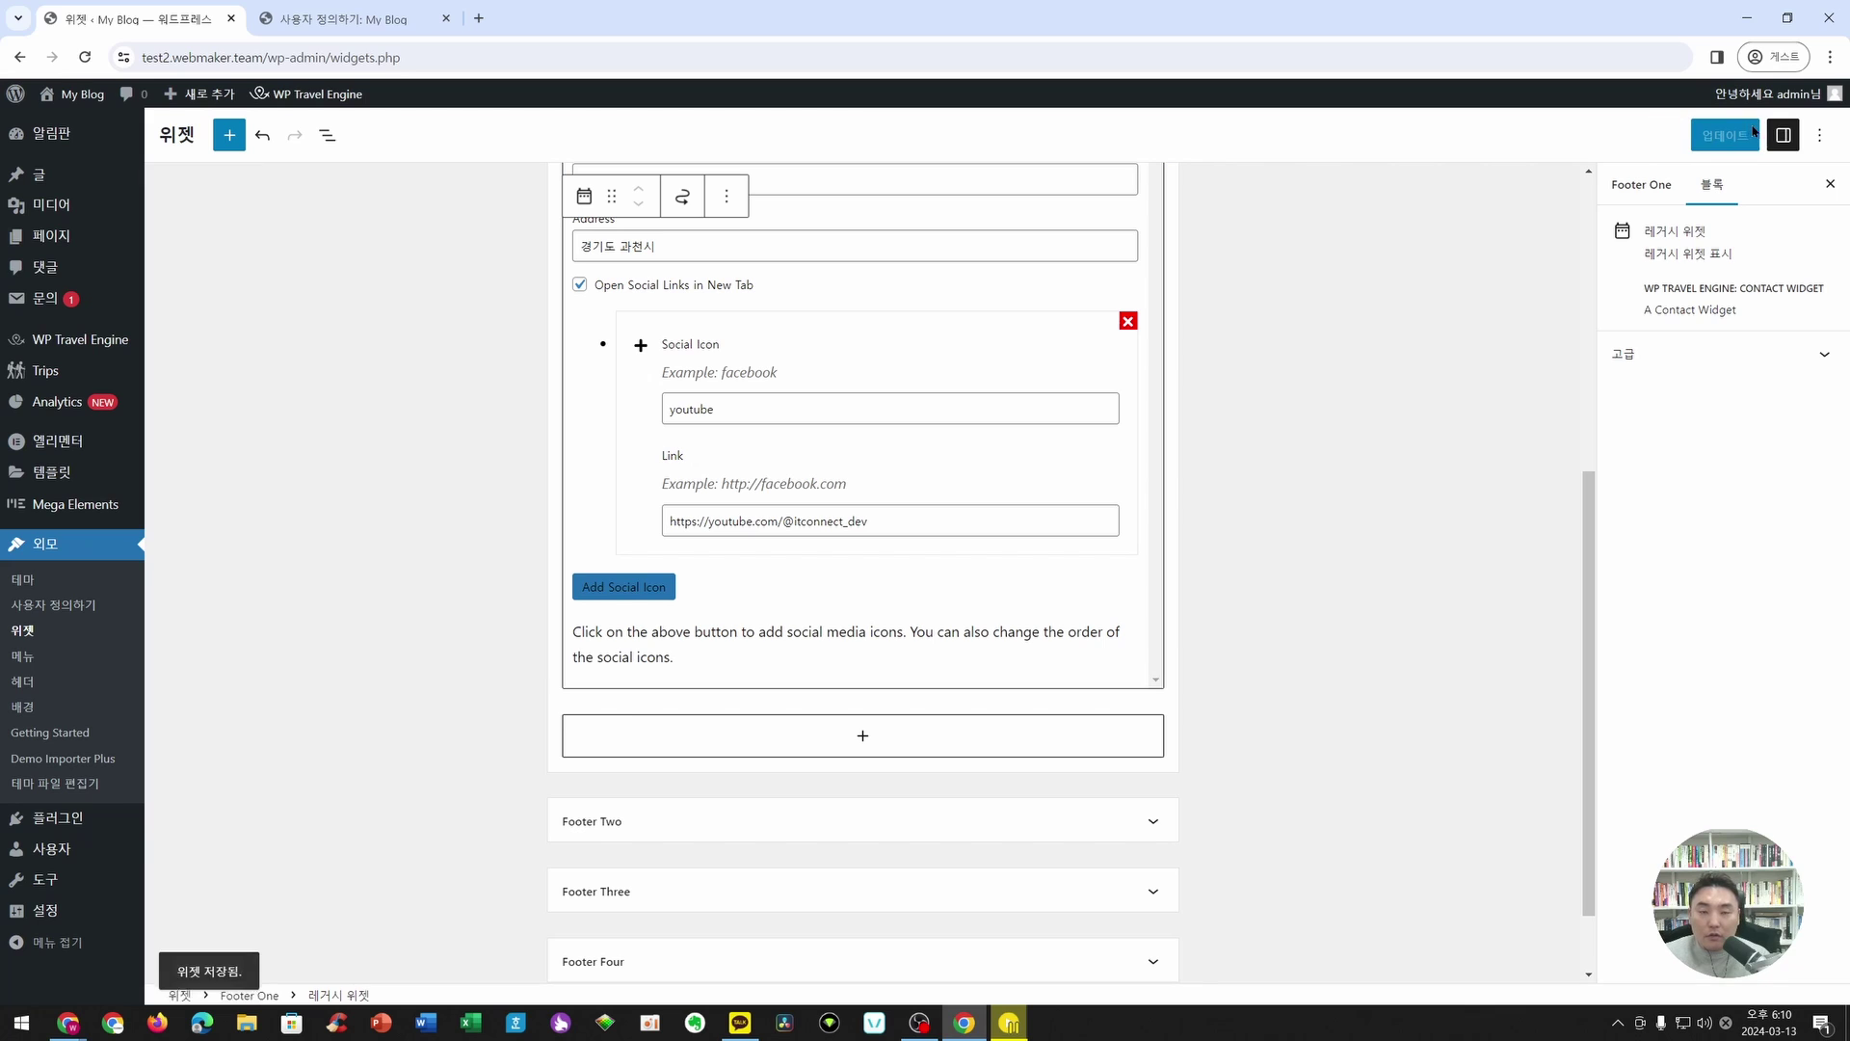
click(446, 20)
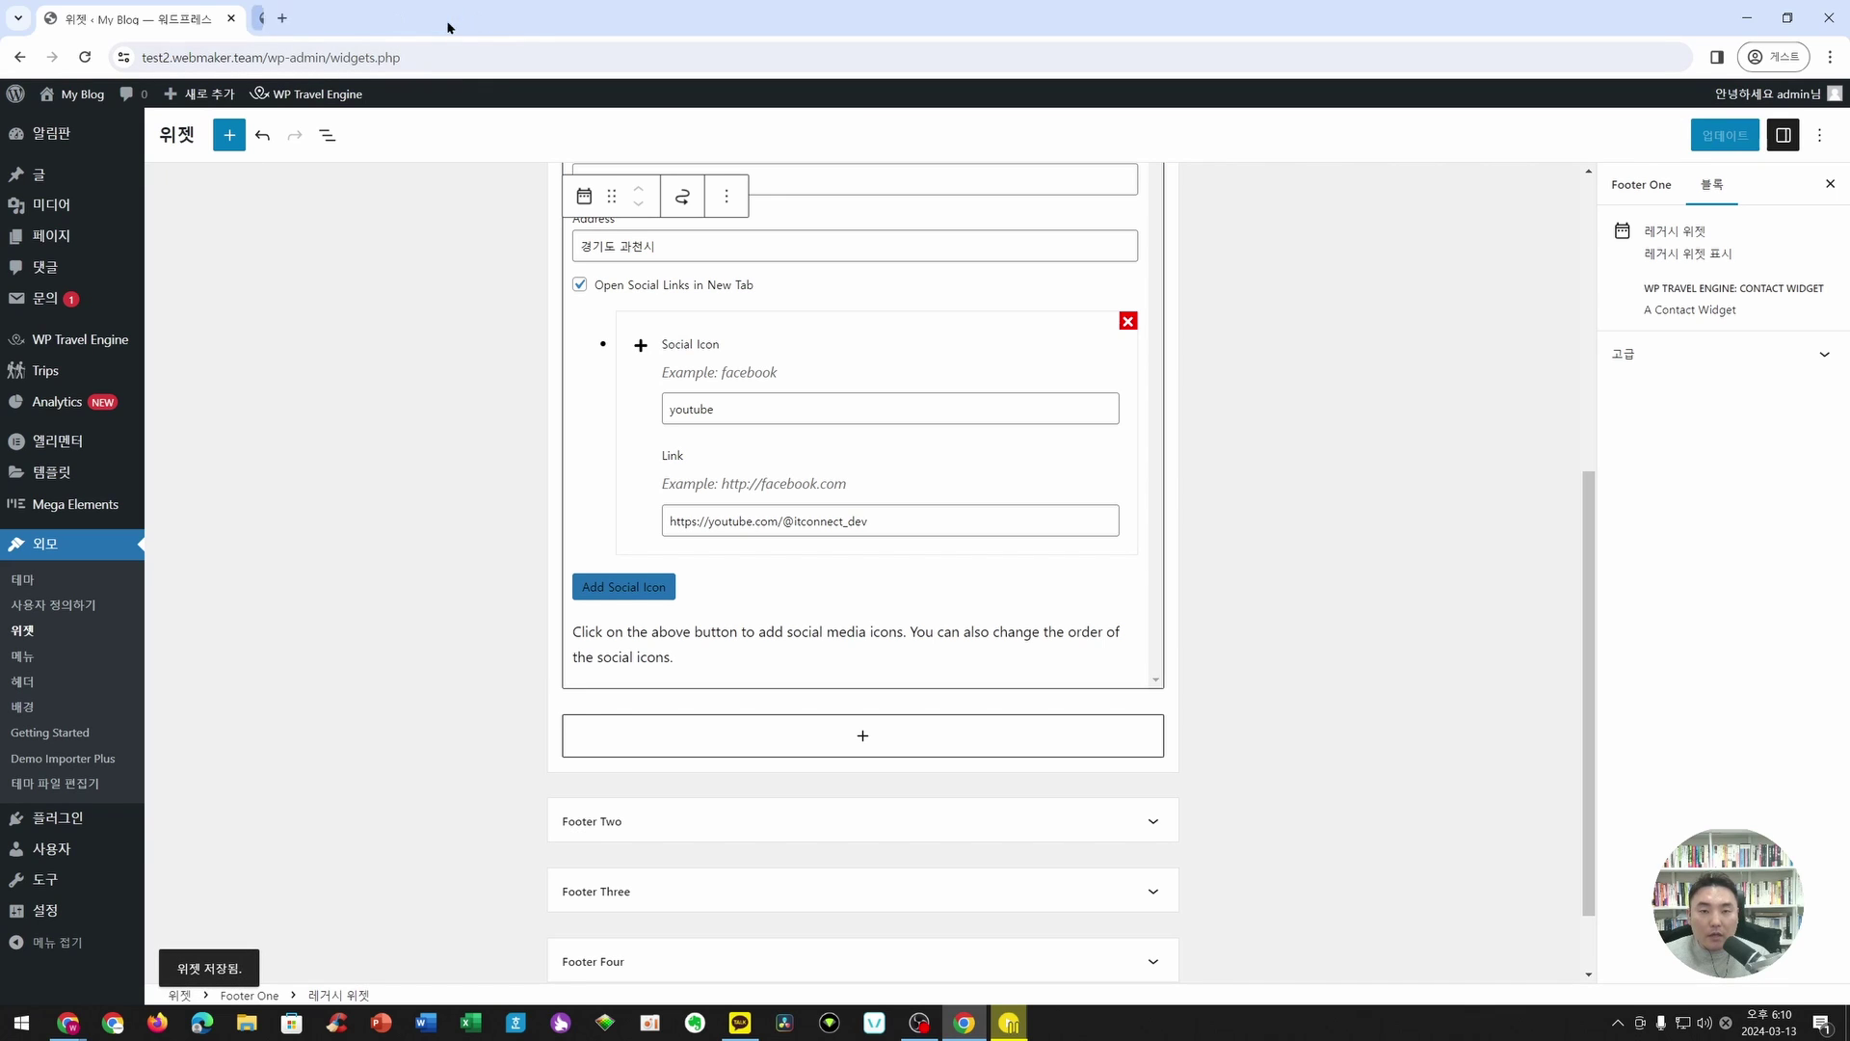
mouse_move(77, 102)
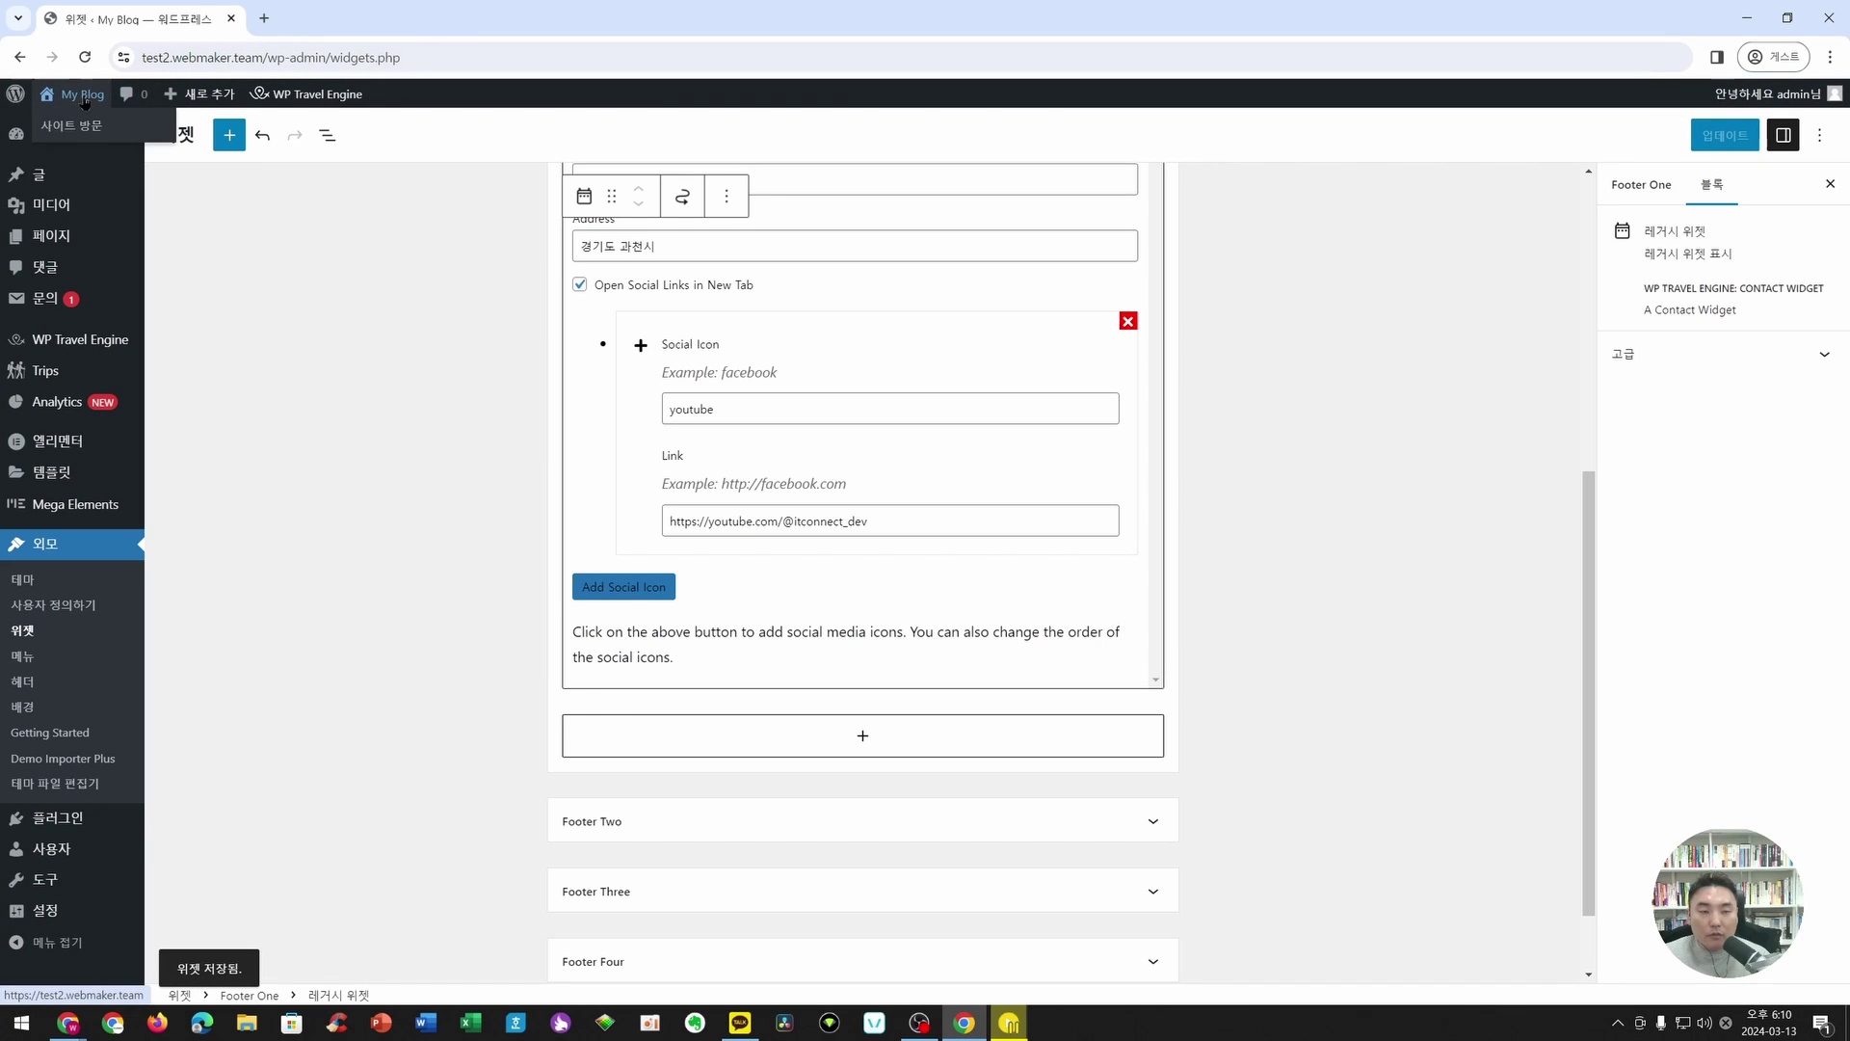
right_click(86, 102)
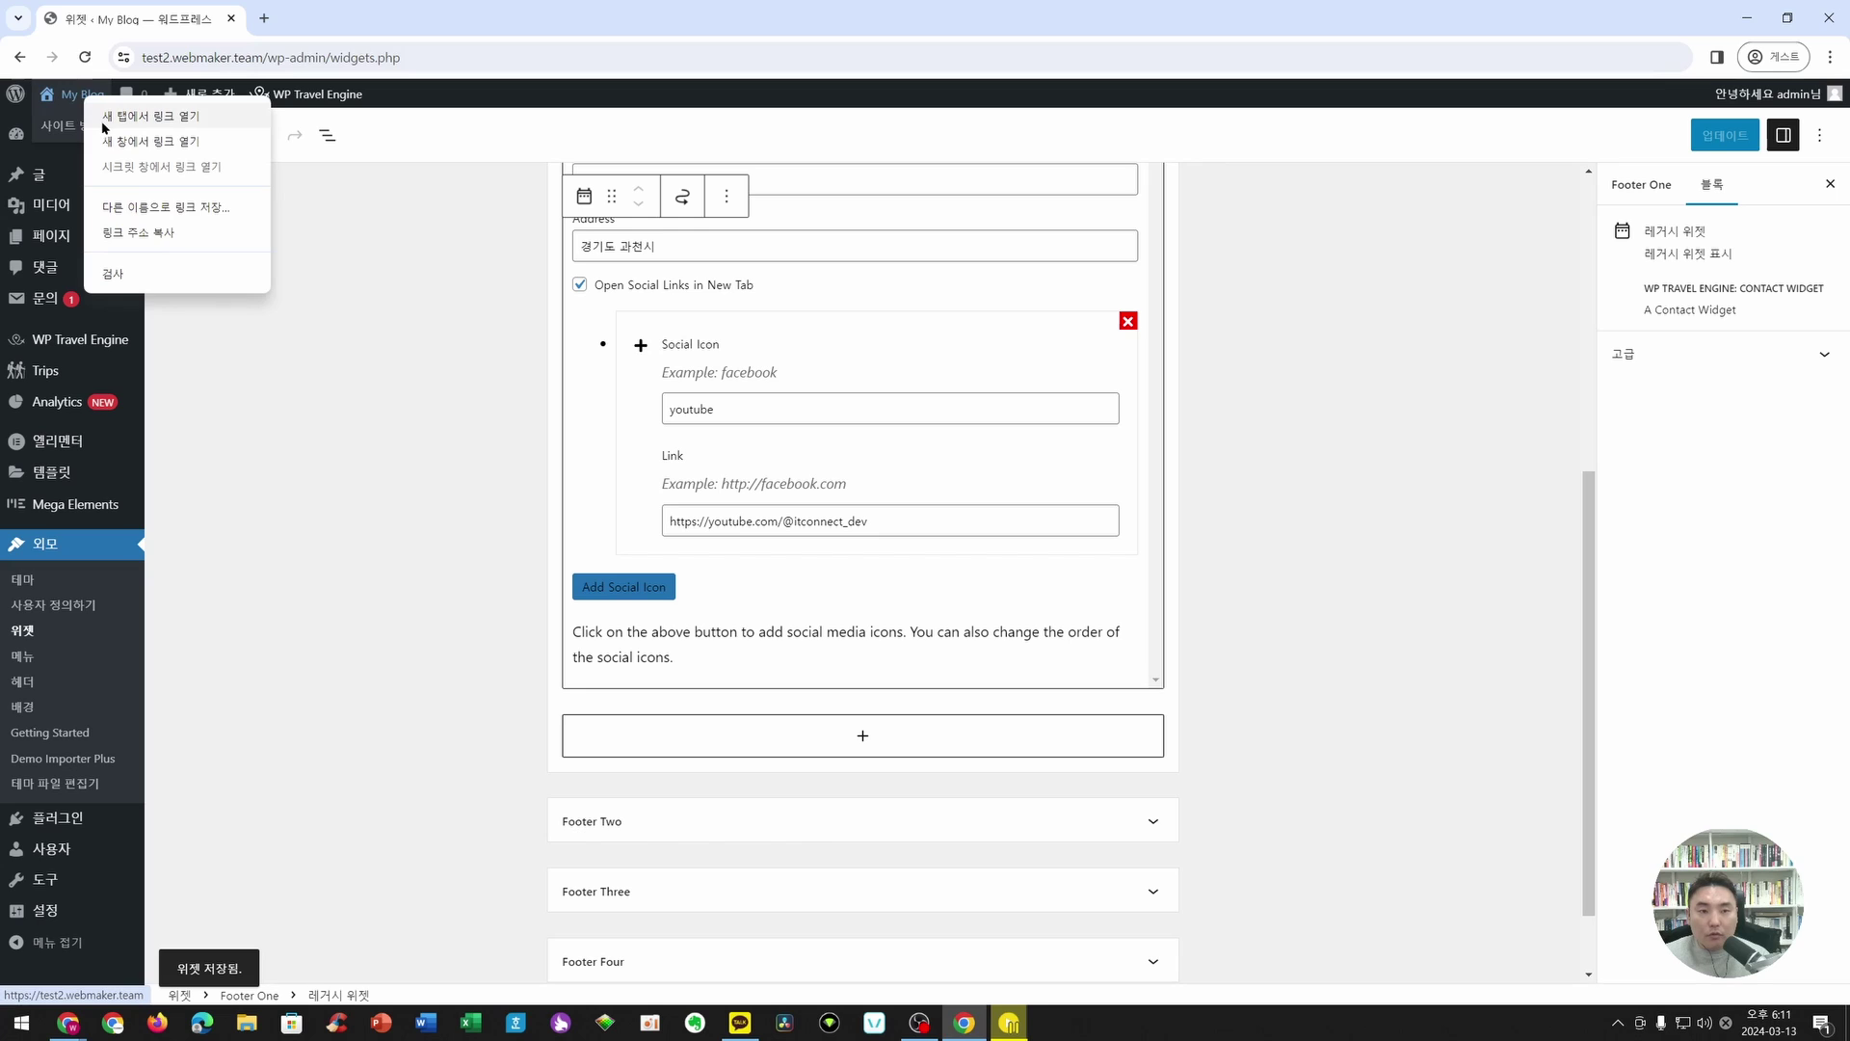
click(104, 122)
click(308, 20)
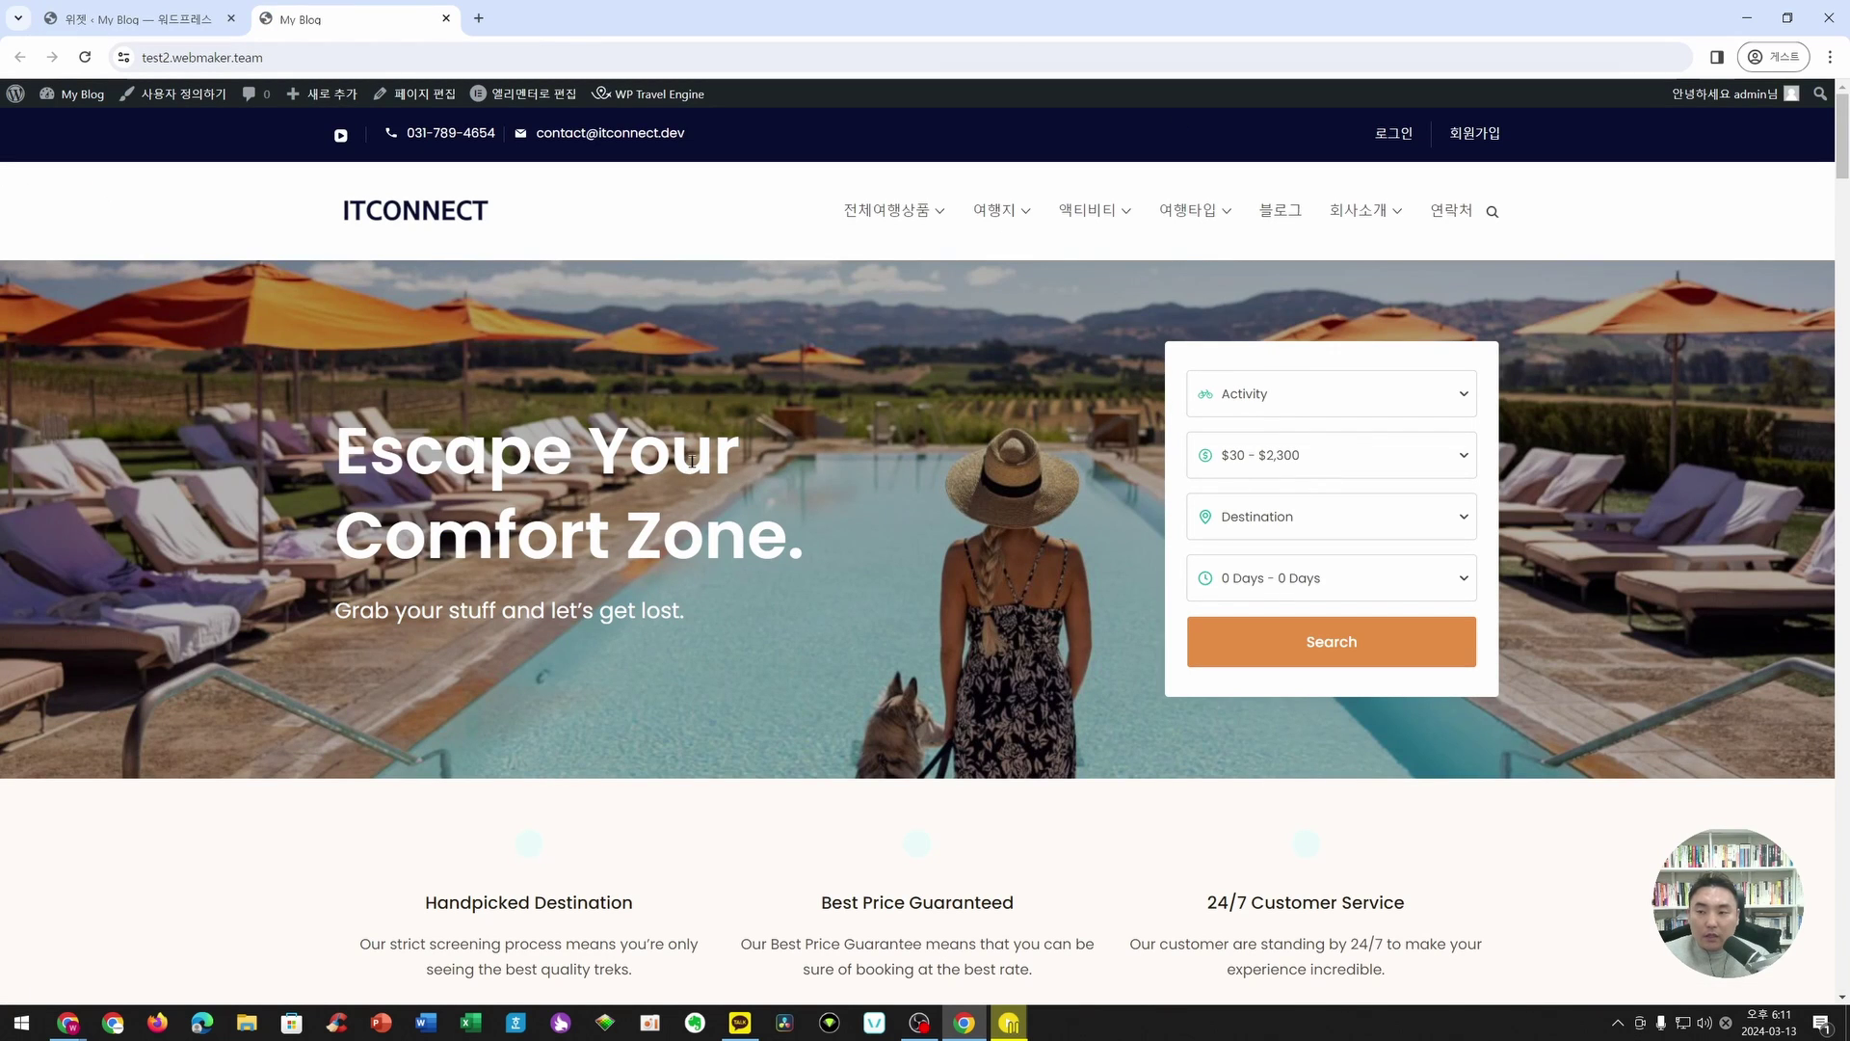
- Test the footer YouTube icon, pause the channel video, close that tab and return to Widgets
scroll(692, 461, down, 20)
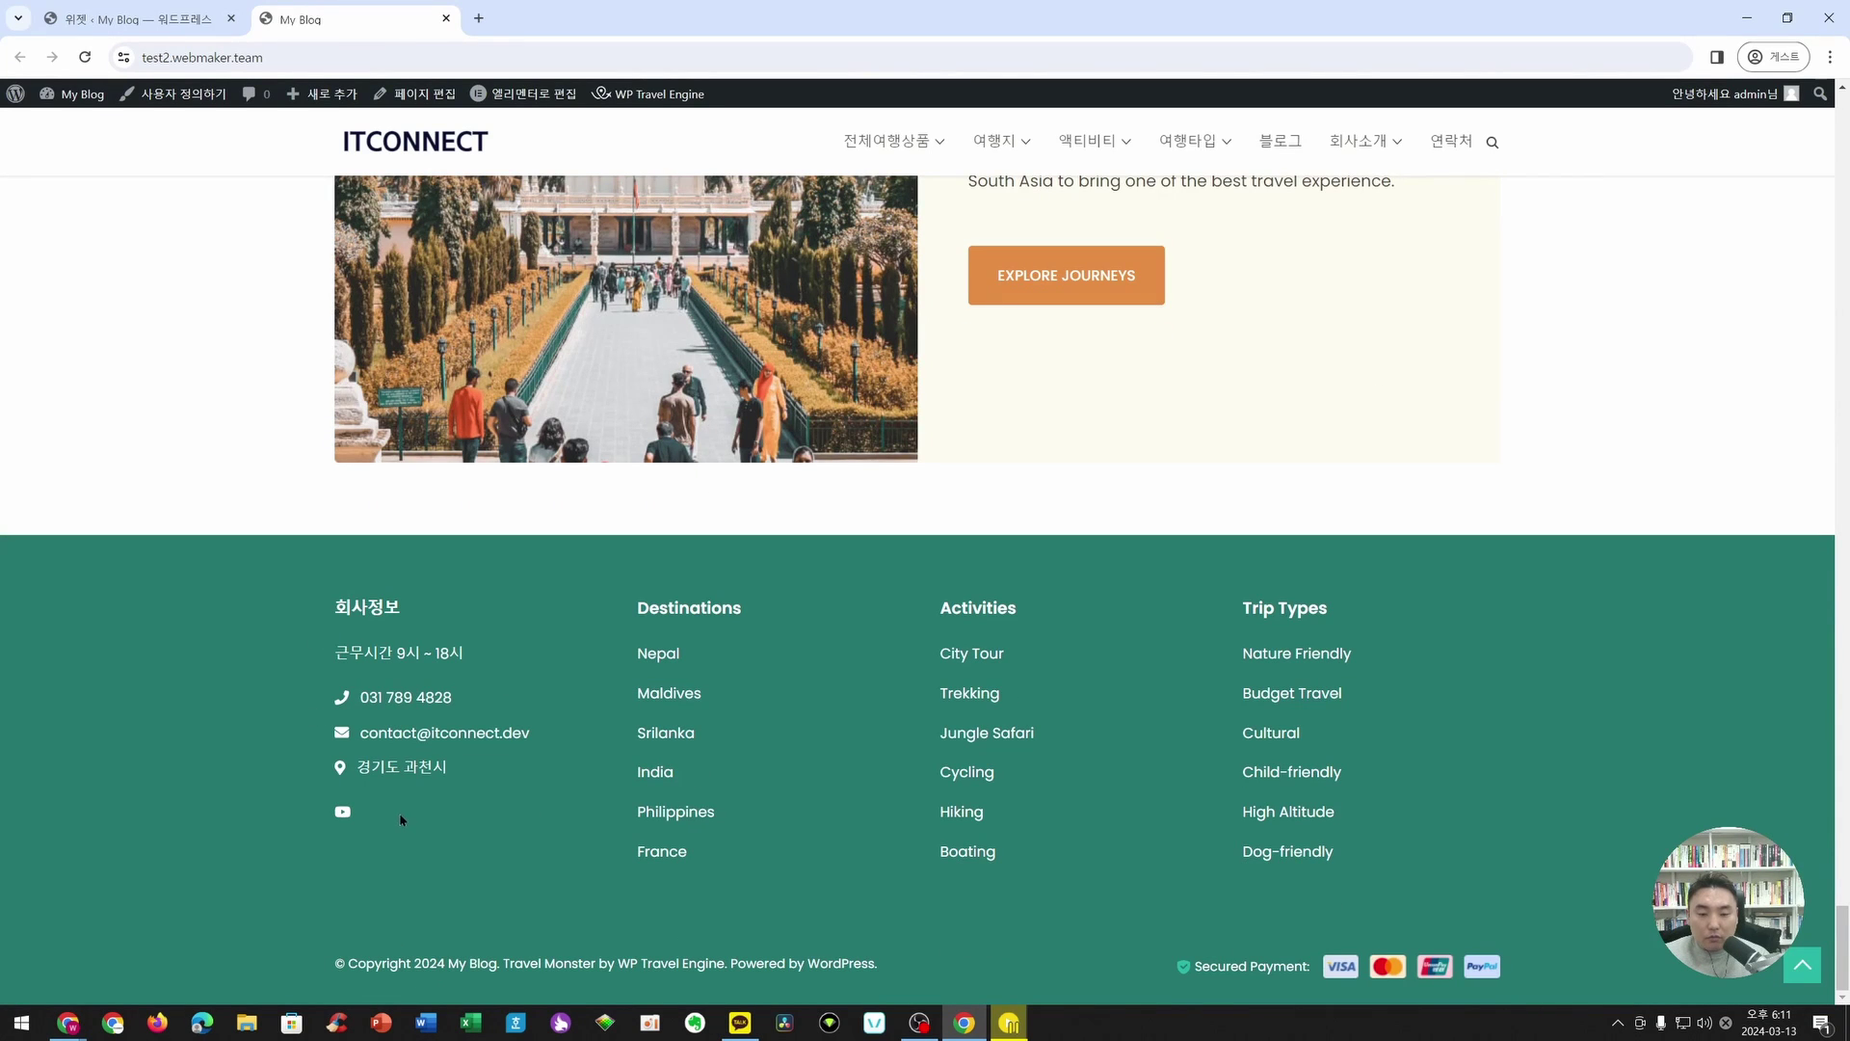
click(342, 813)
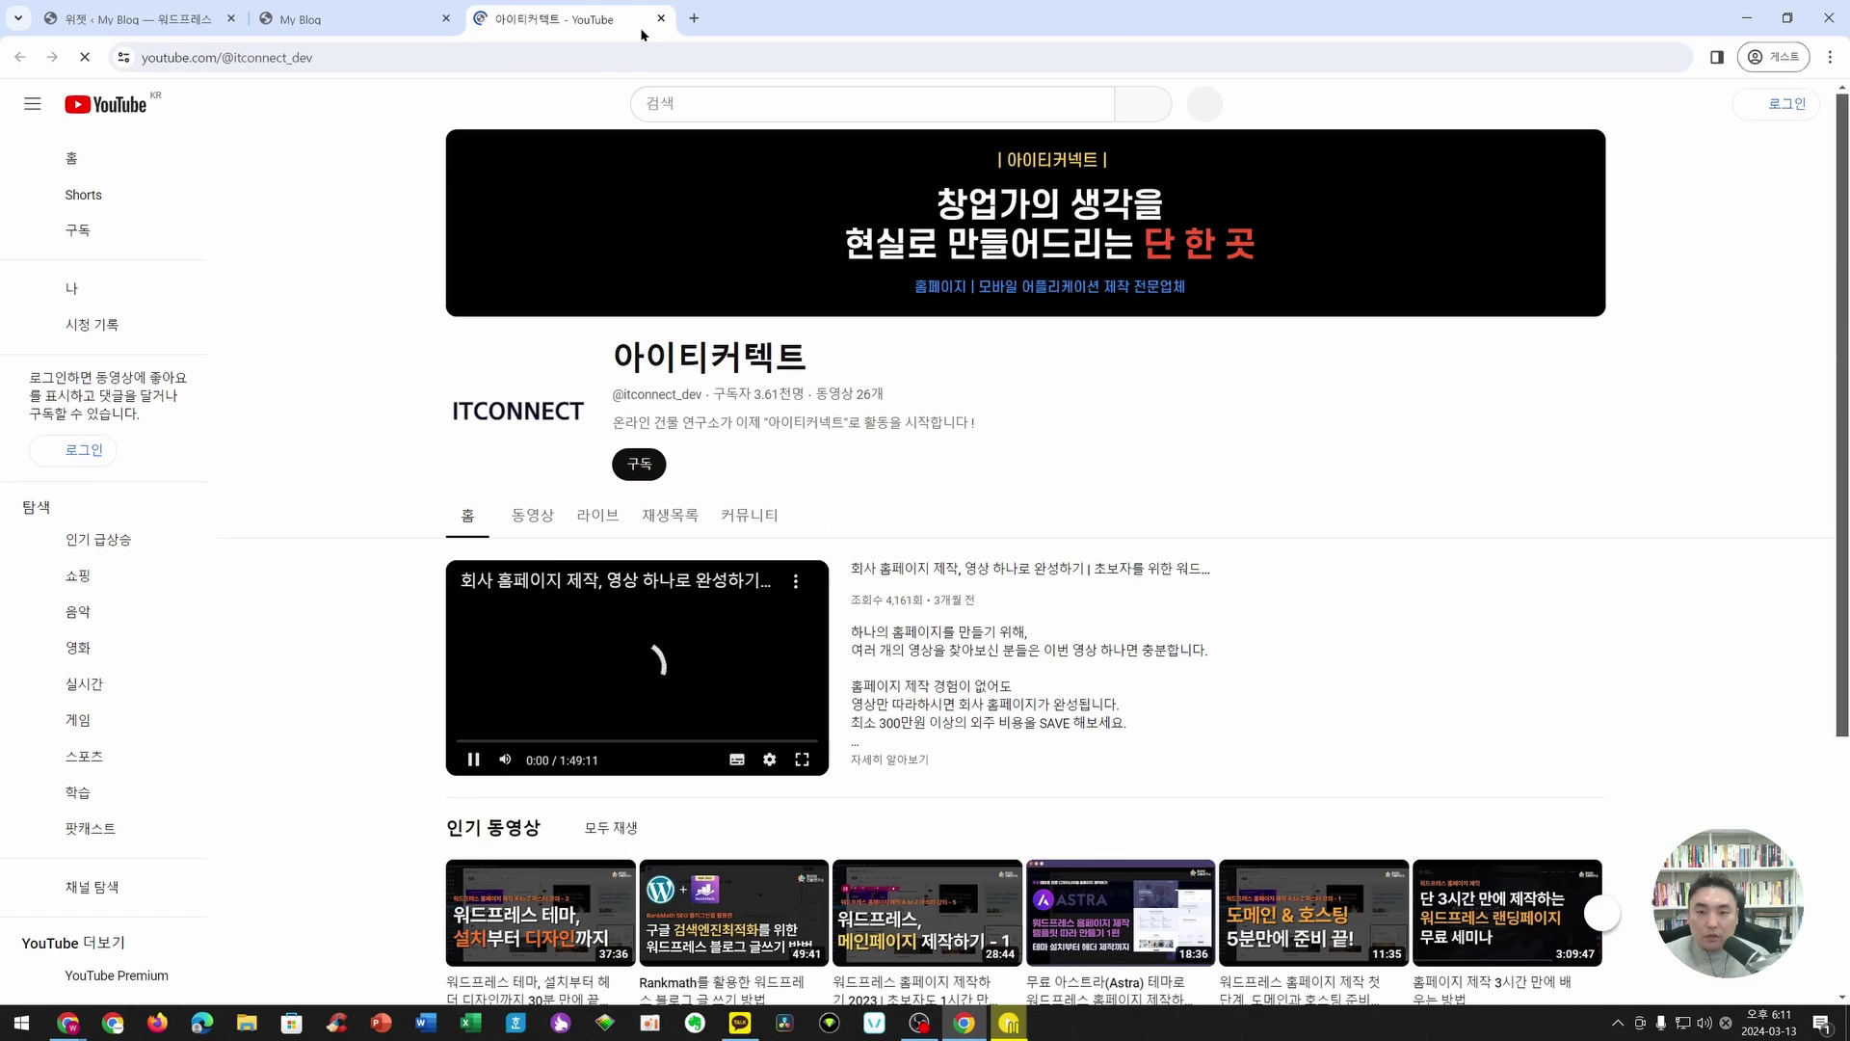
click(472, 763)
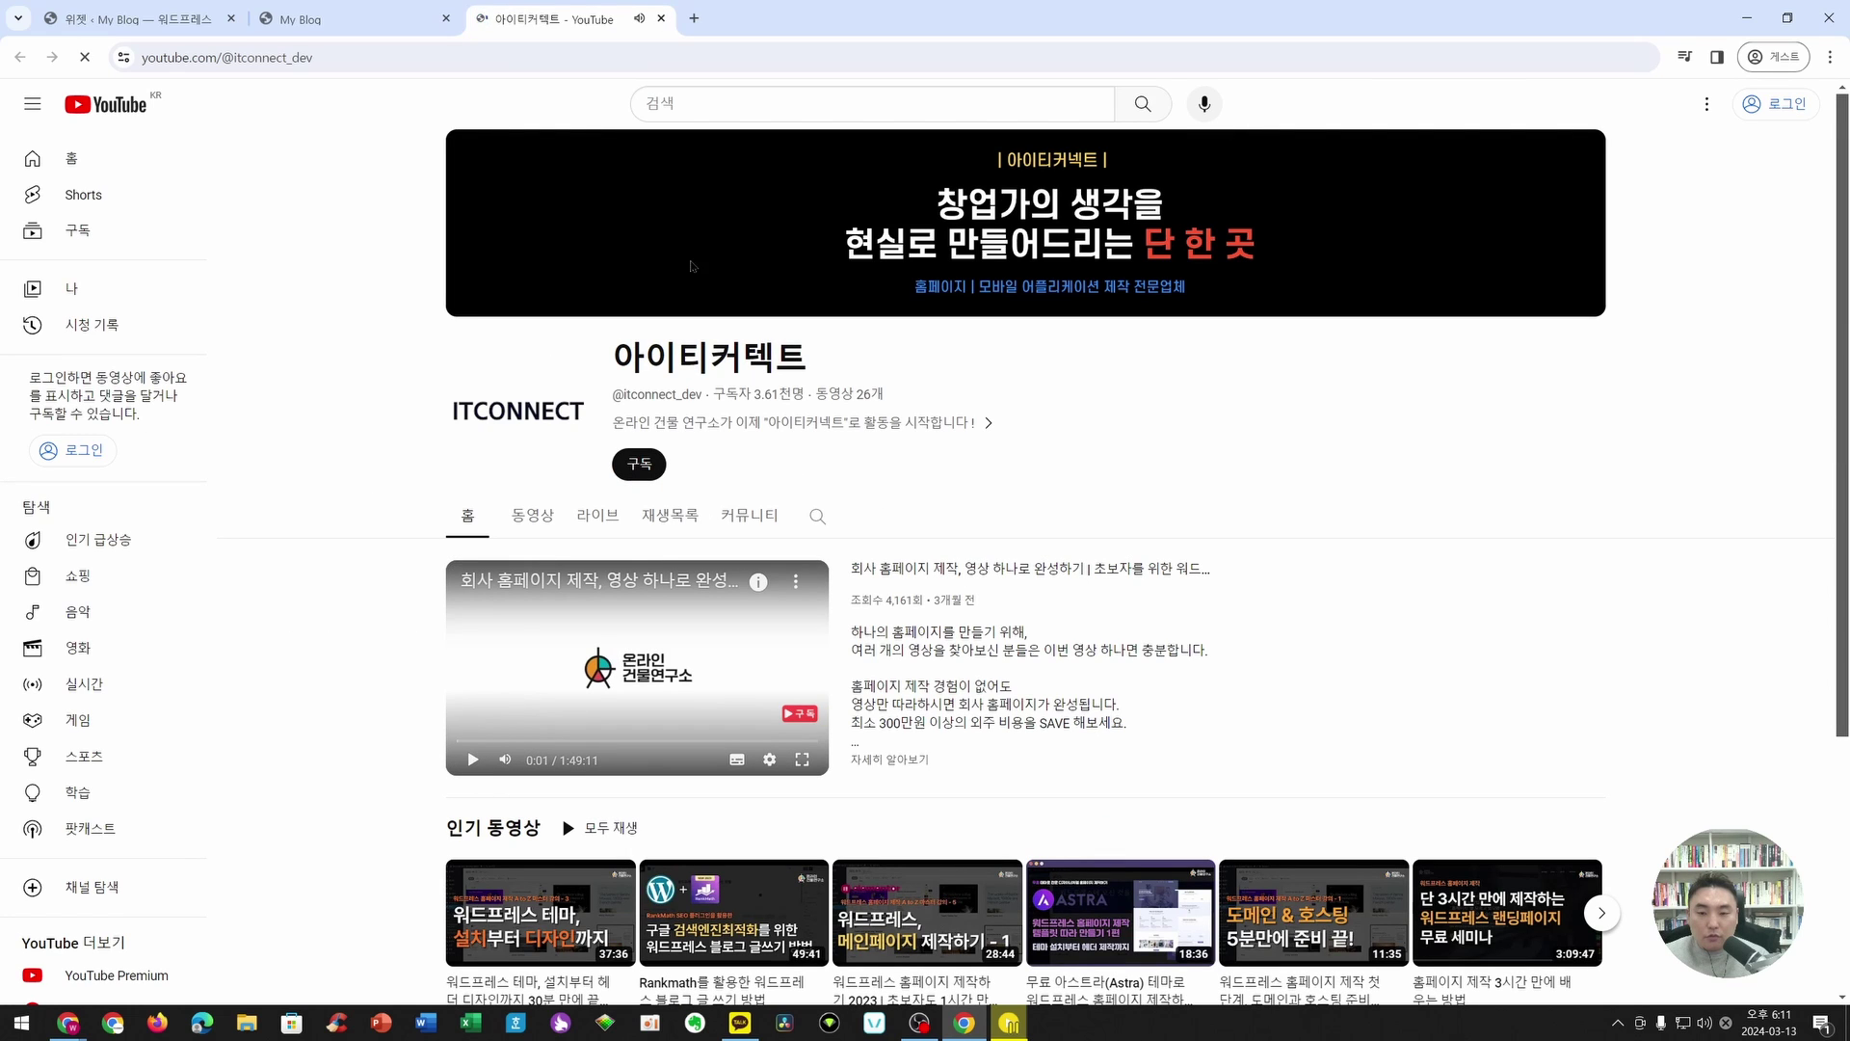
click(662, 18)
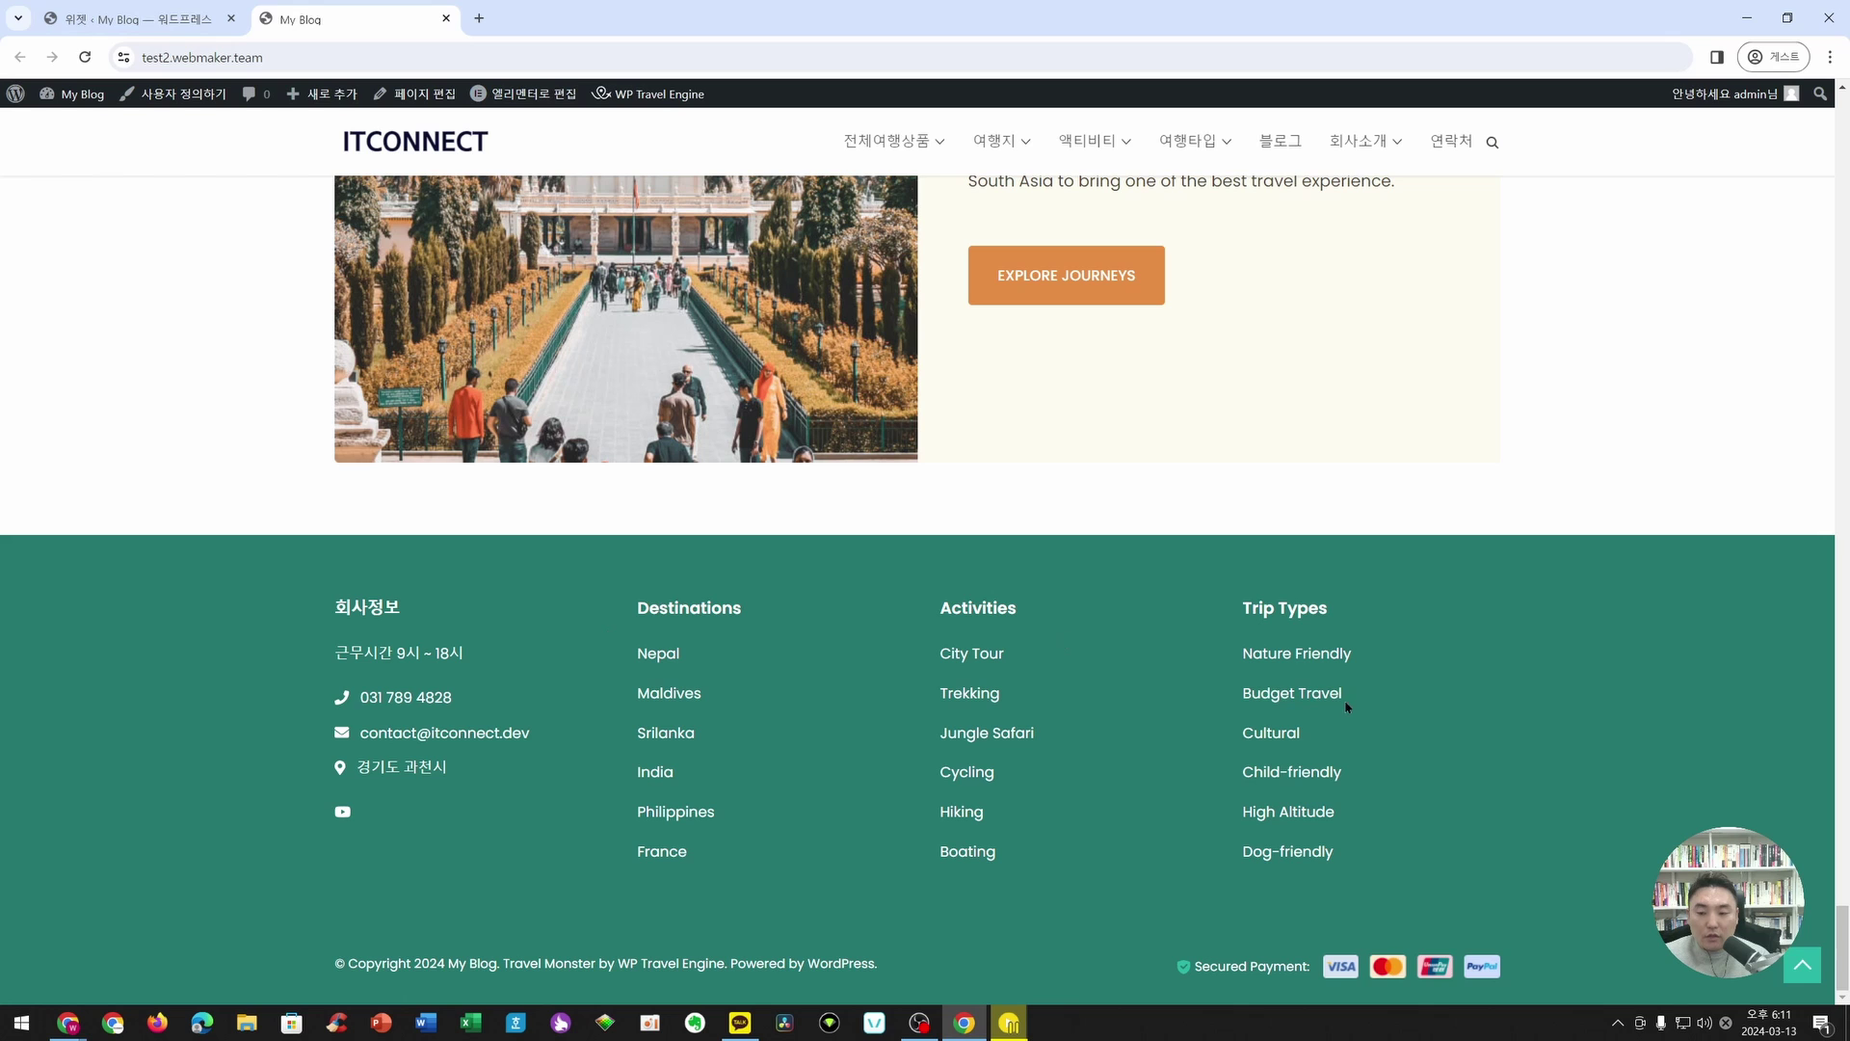
click(136, 6)
- Collapse Footer One, rename Footer Two's Destinations menu widget to 목적지, and click 업데이트
scroll(1003, 241, up, 6)
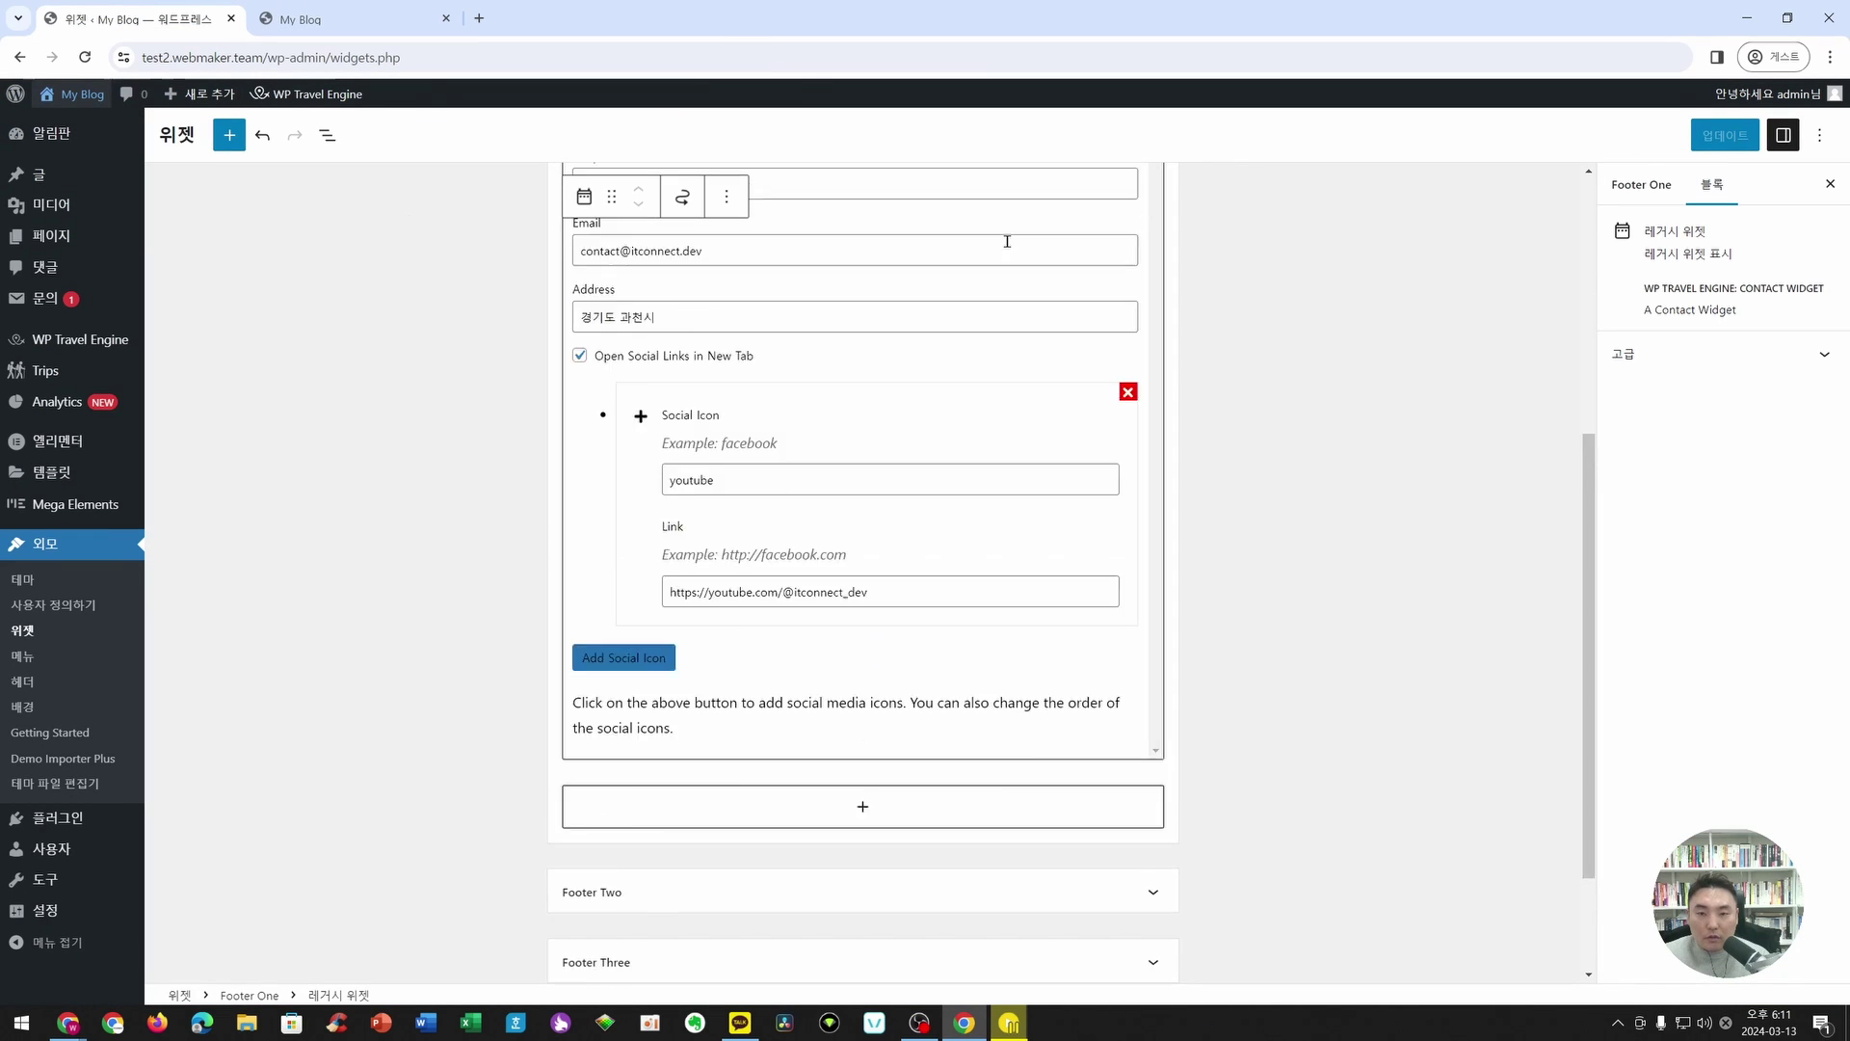
click(1152, 366)
click(665, 421)
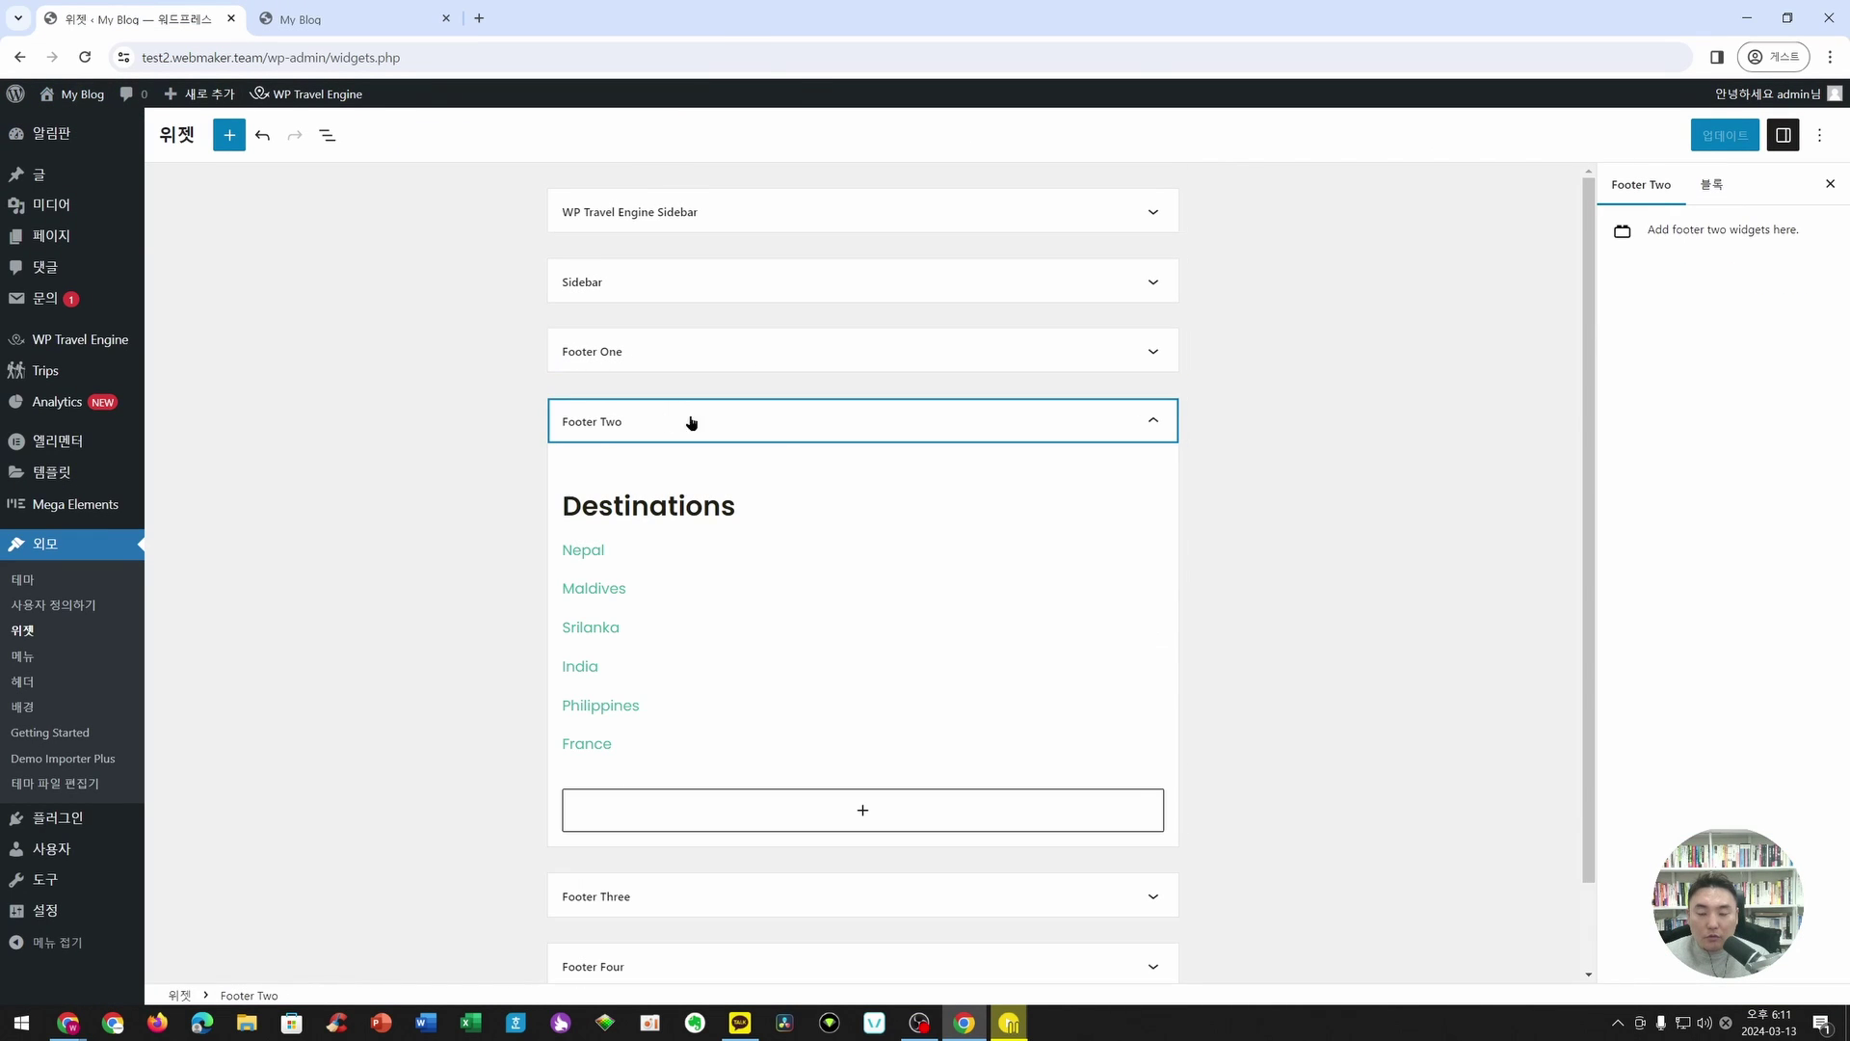
click(599, 518)
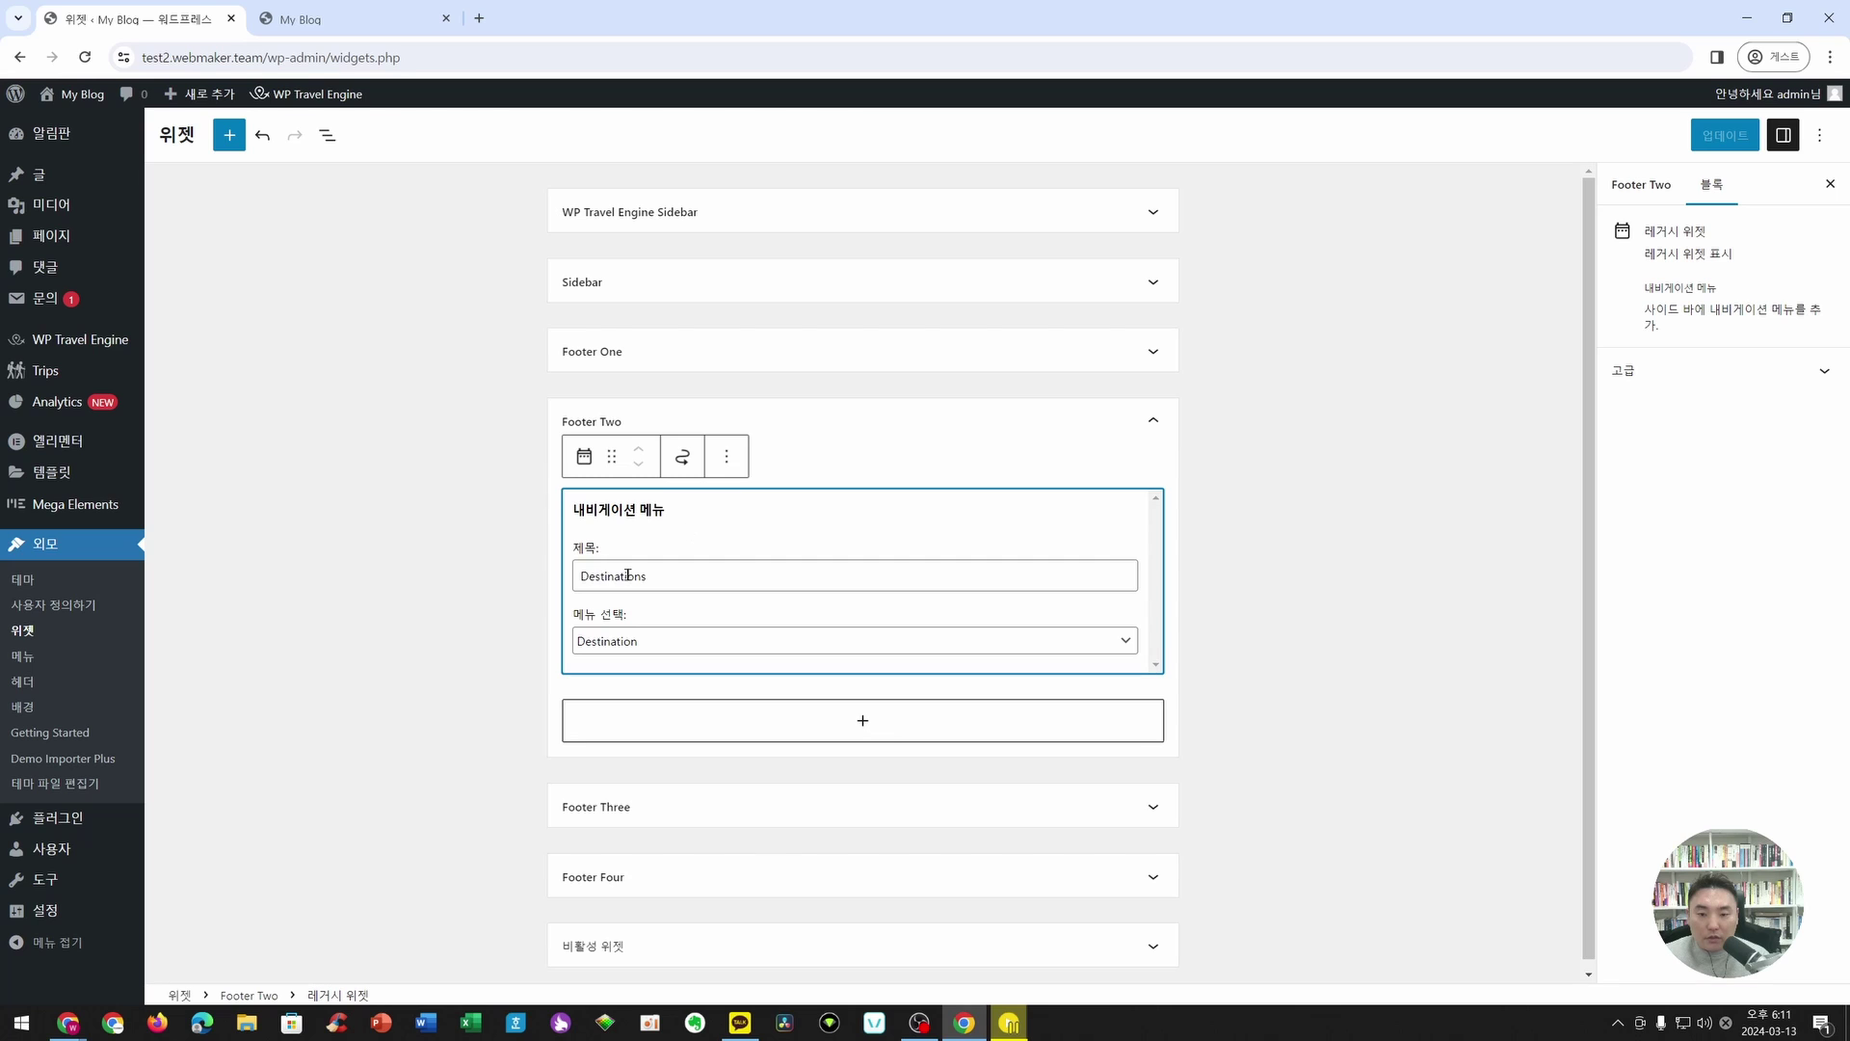
click(665, 640)
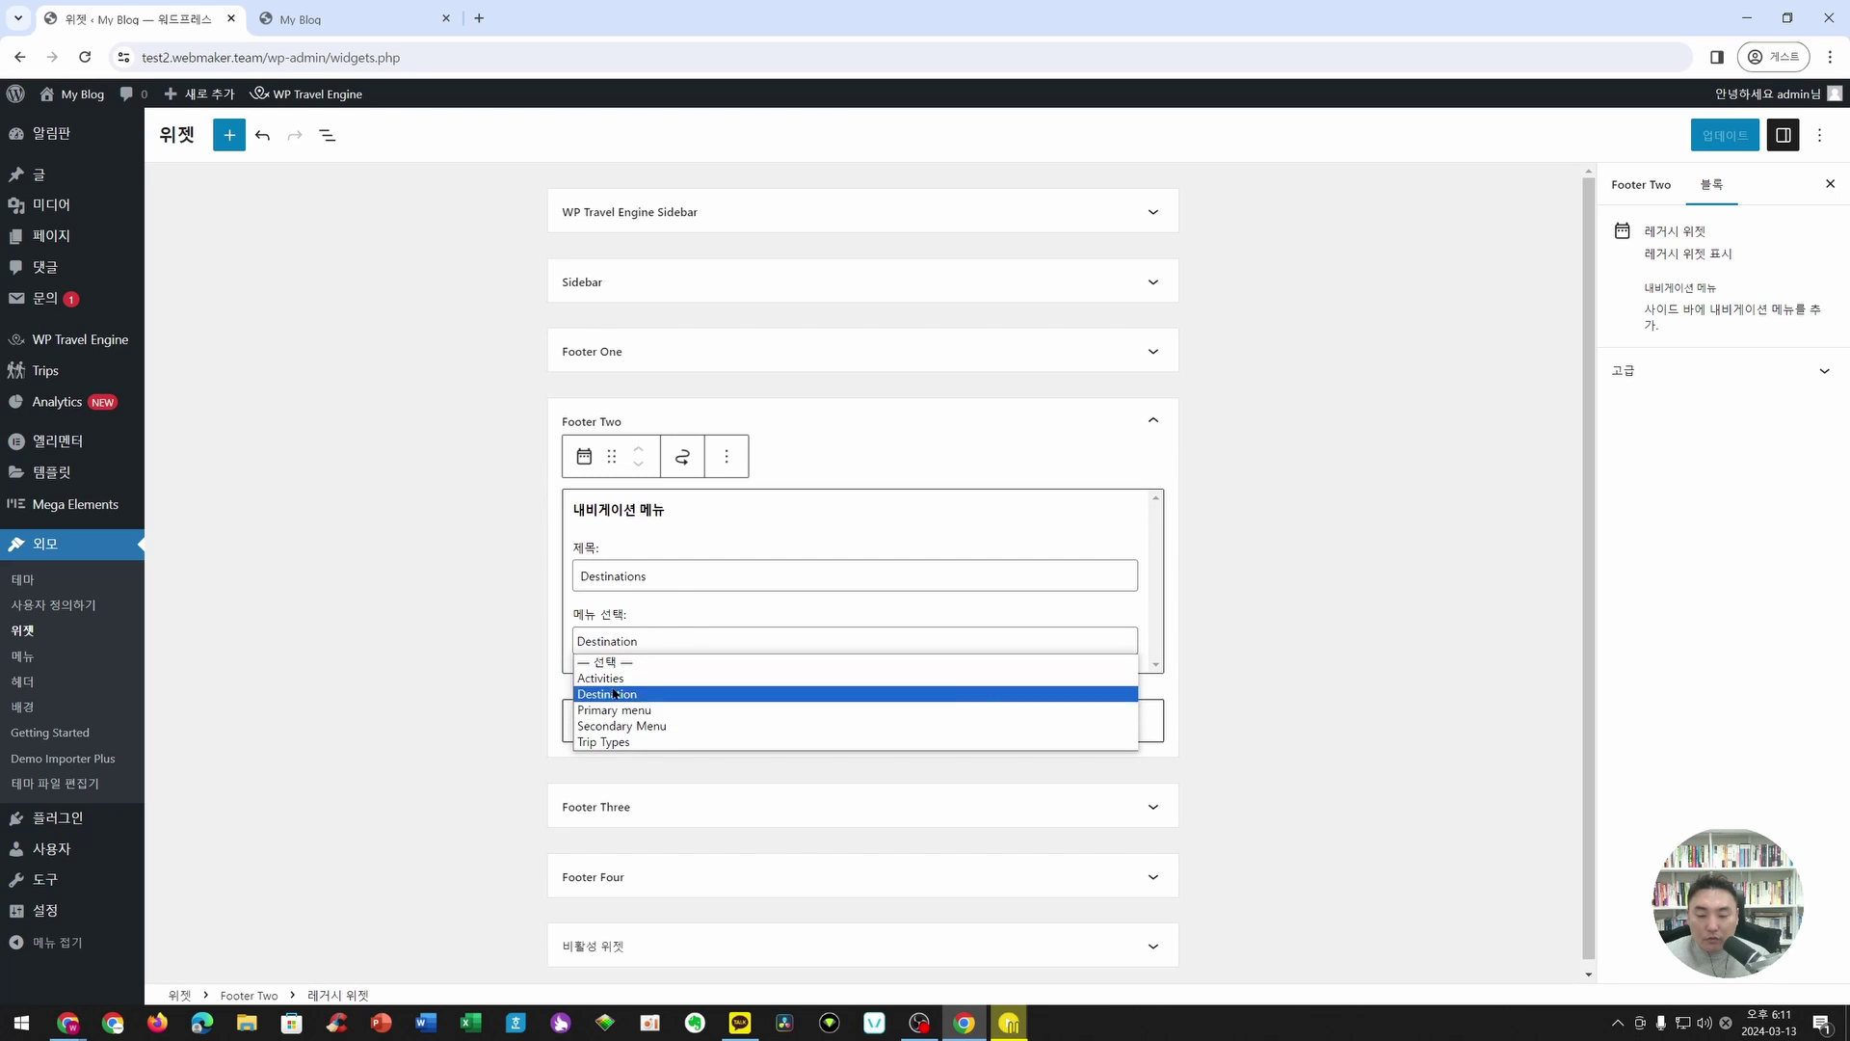
drag(653, 578, 562, 575)
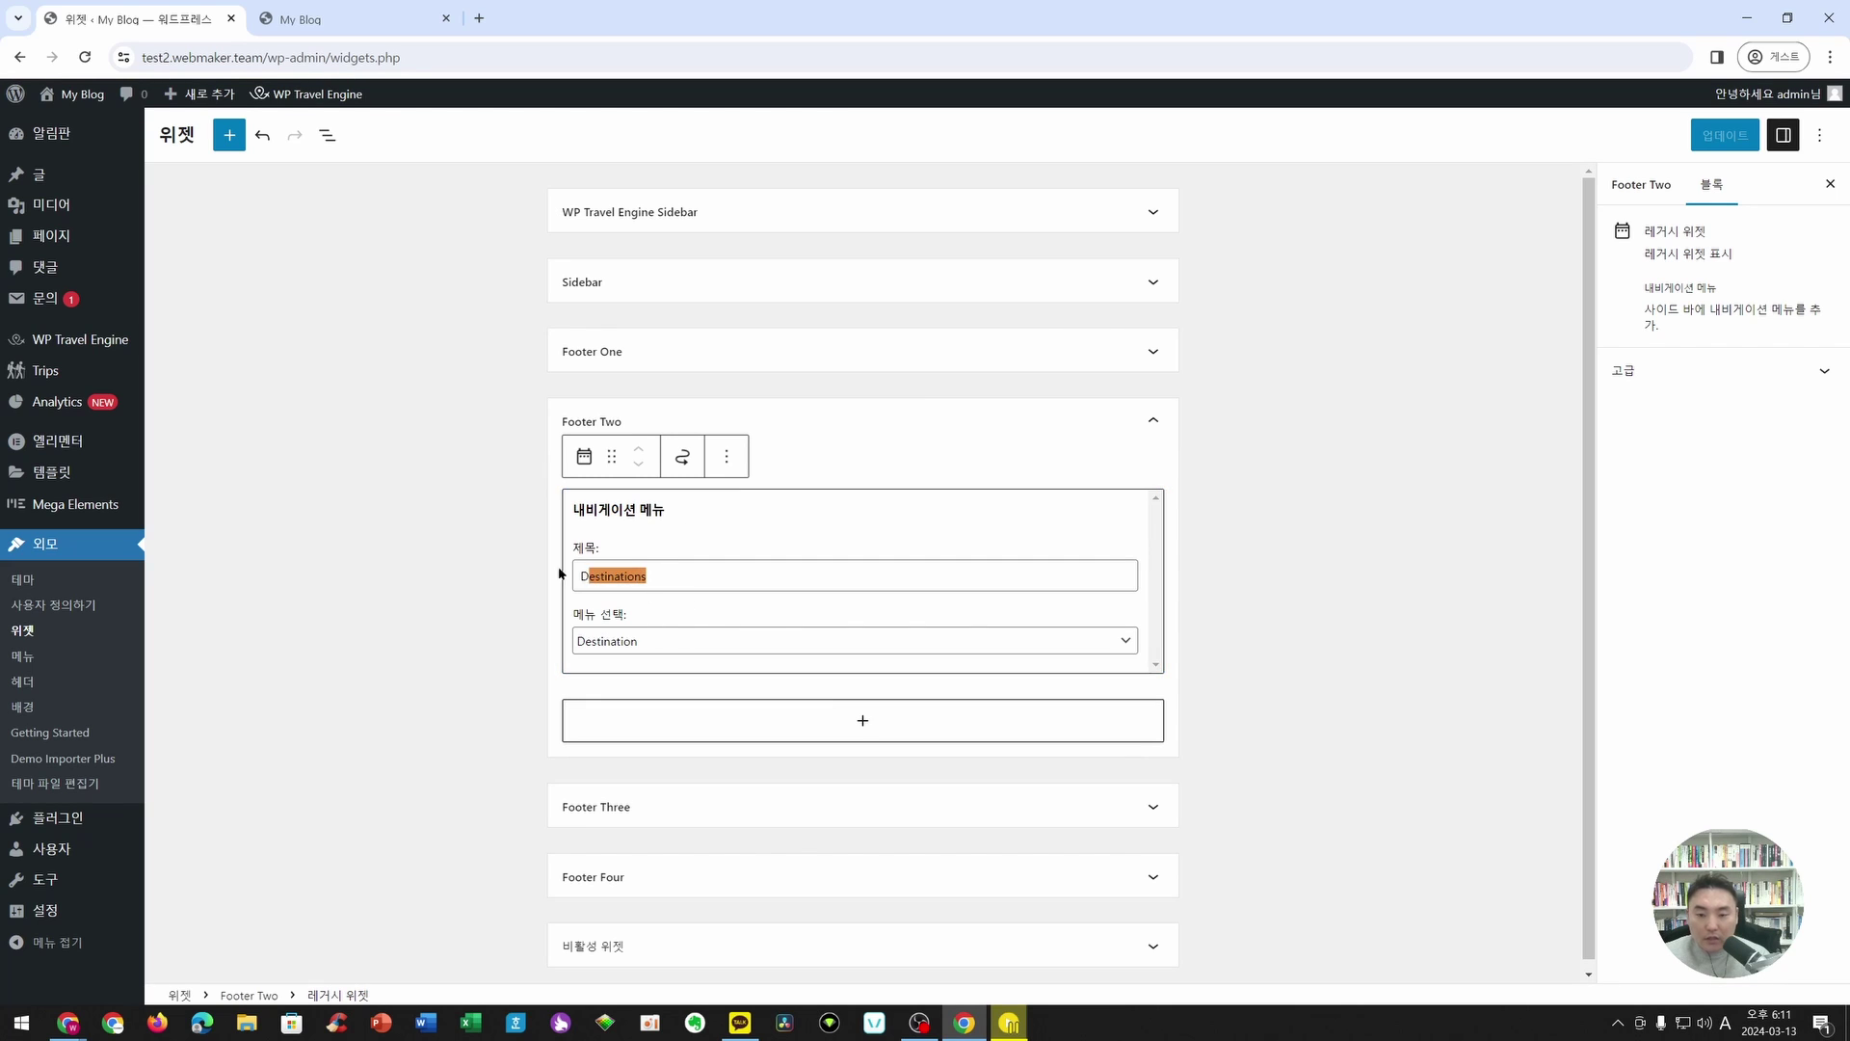
text(ahr)
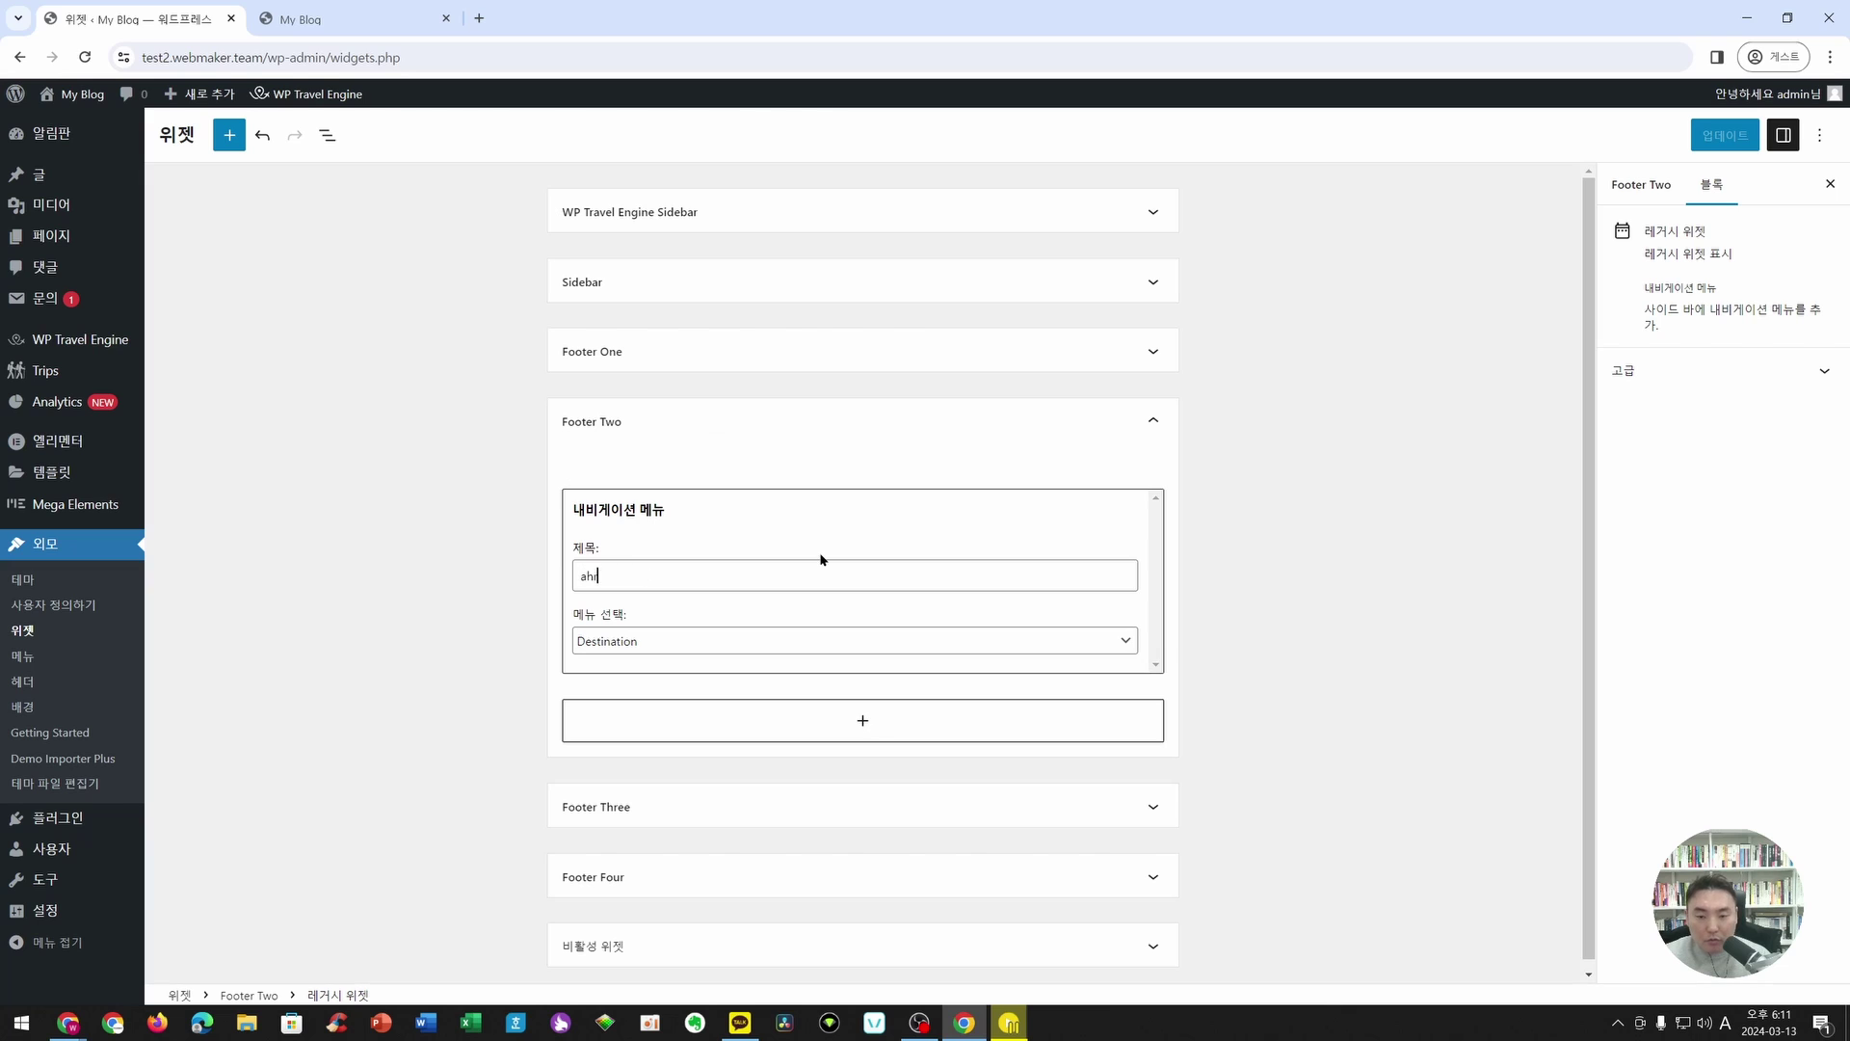
key(BackSpace)
key(BackSpace)
key(Hangul)
text(목적지)
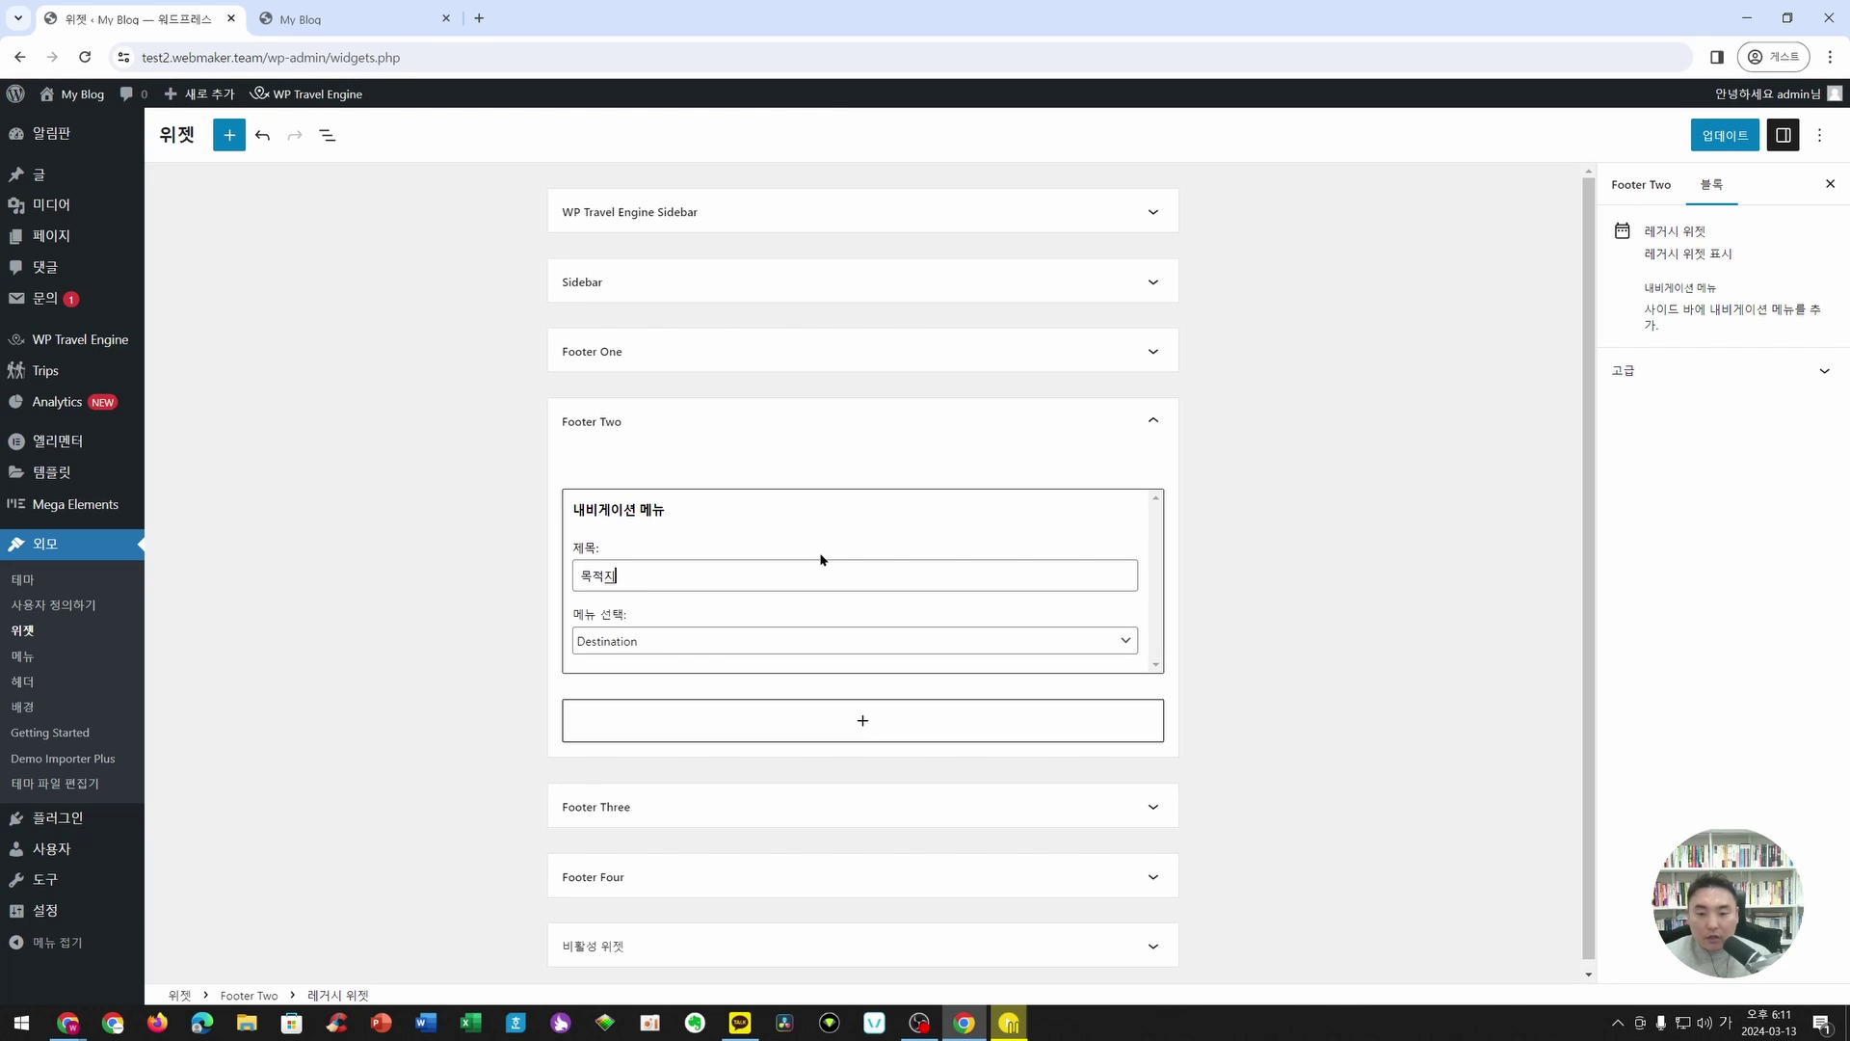
click(1701, 137)
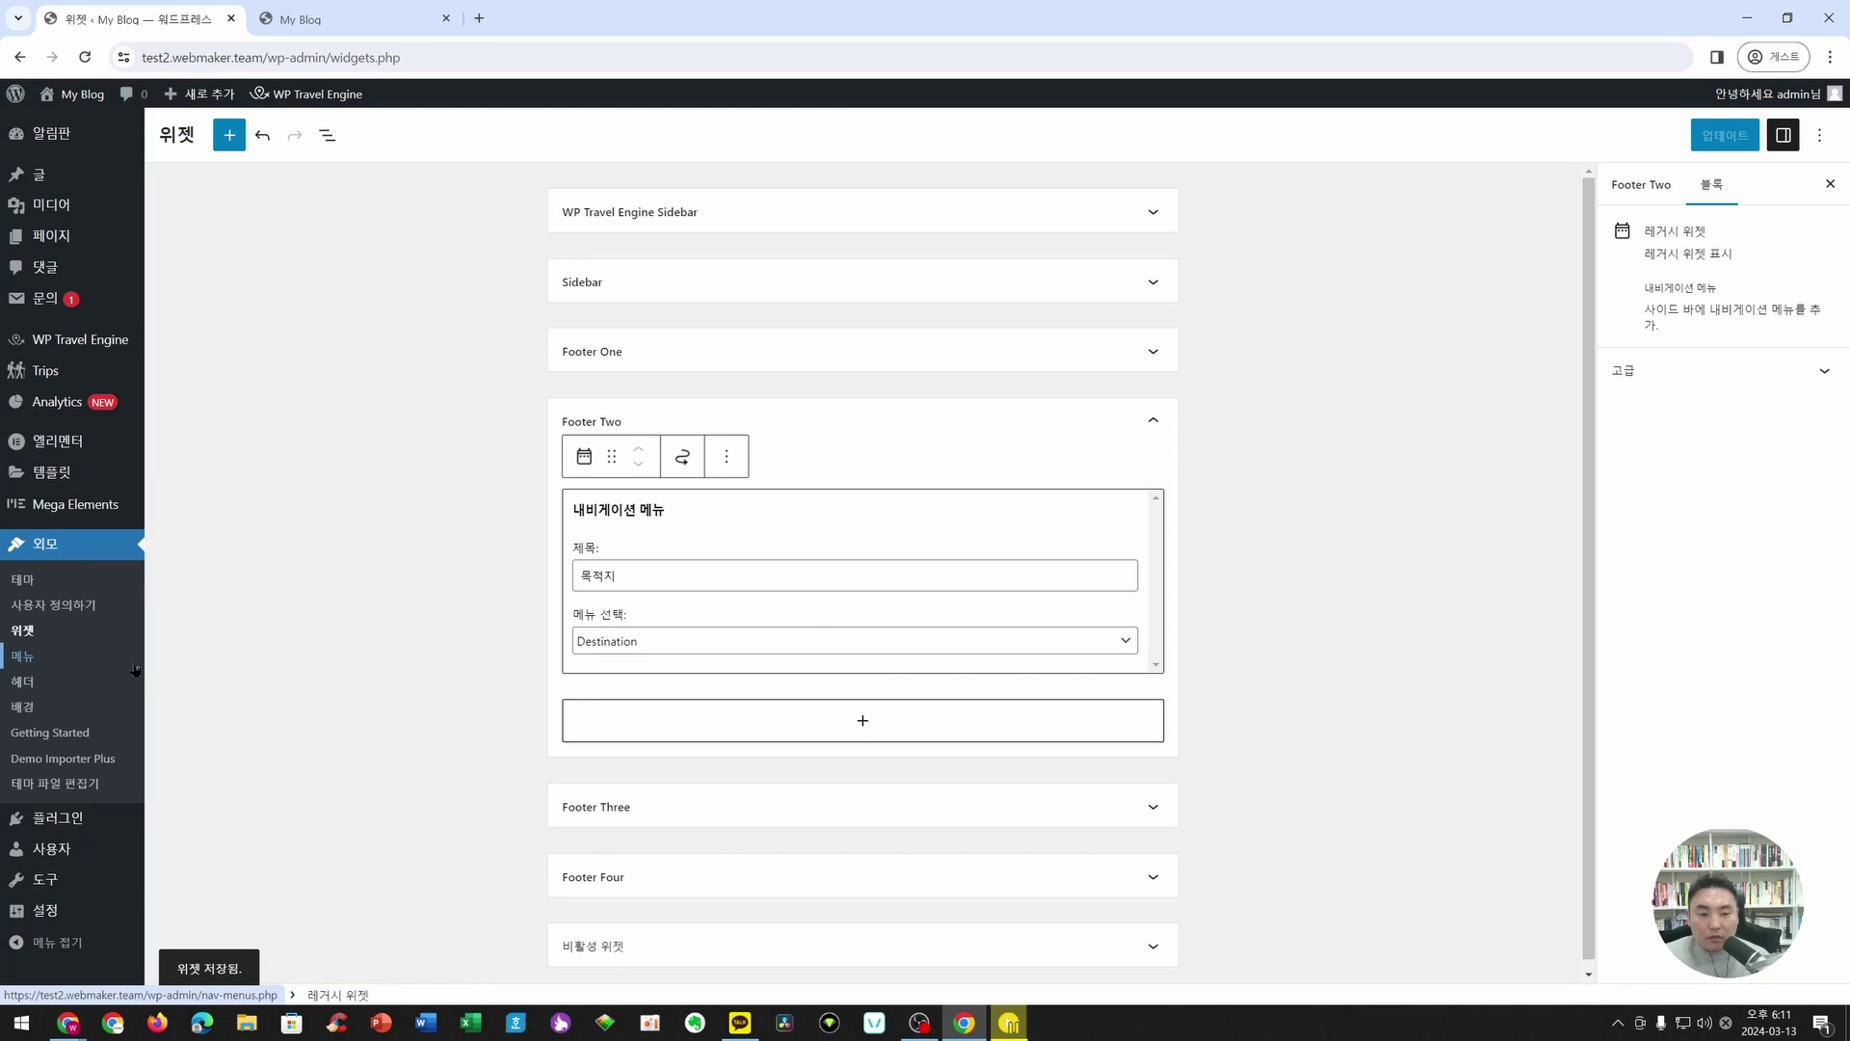
- Open Menus in a new tab and load Destination with Nepal, Maldives, Srilanka, India, Philippines, France
right_click(26, 661)
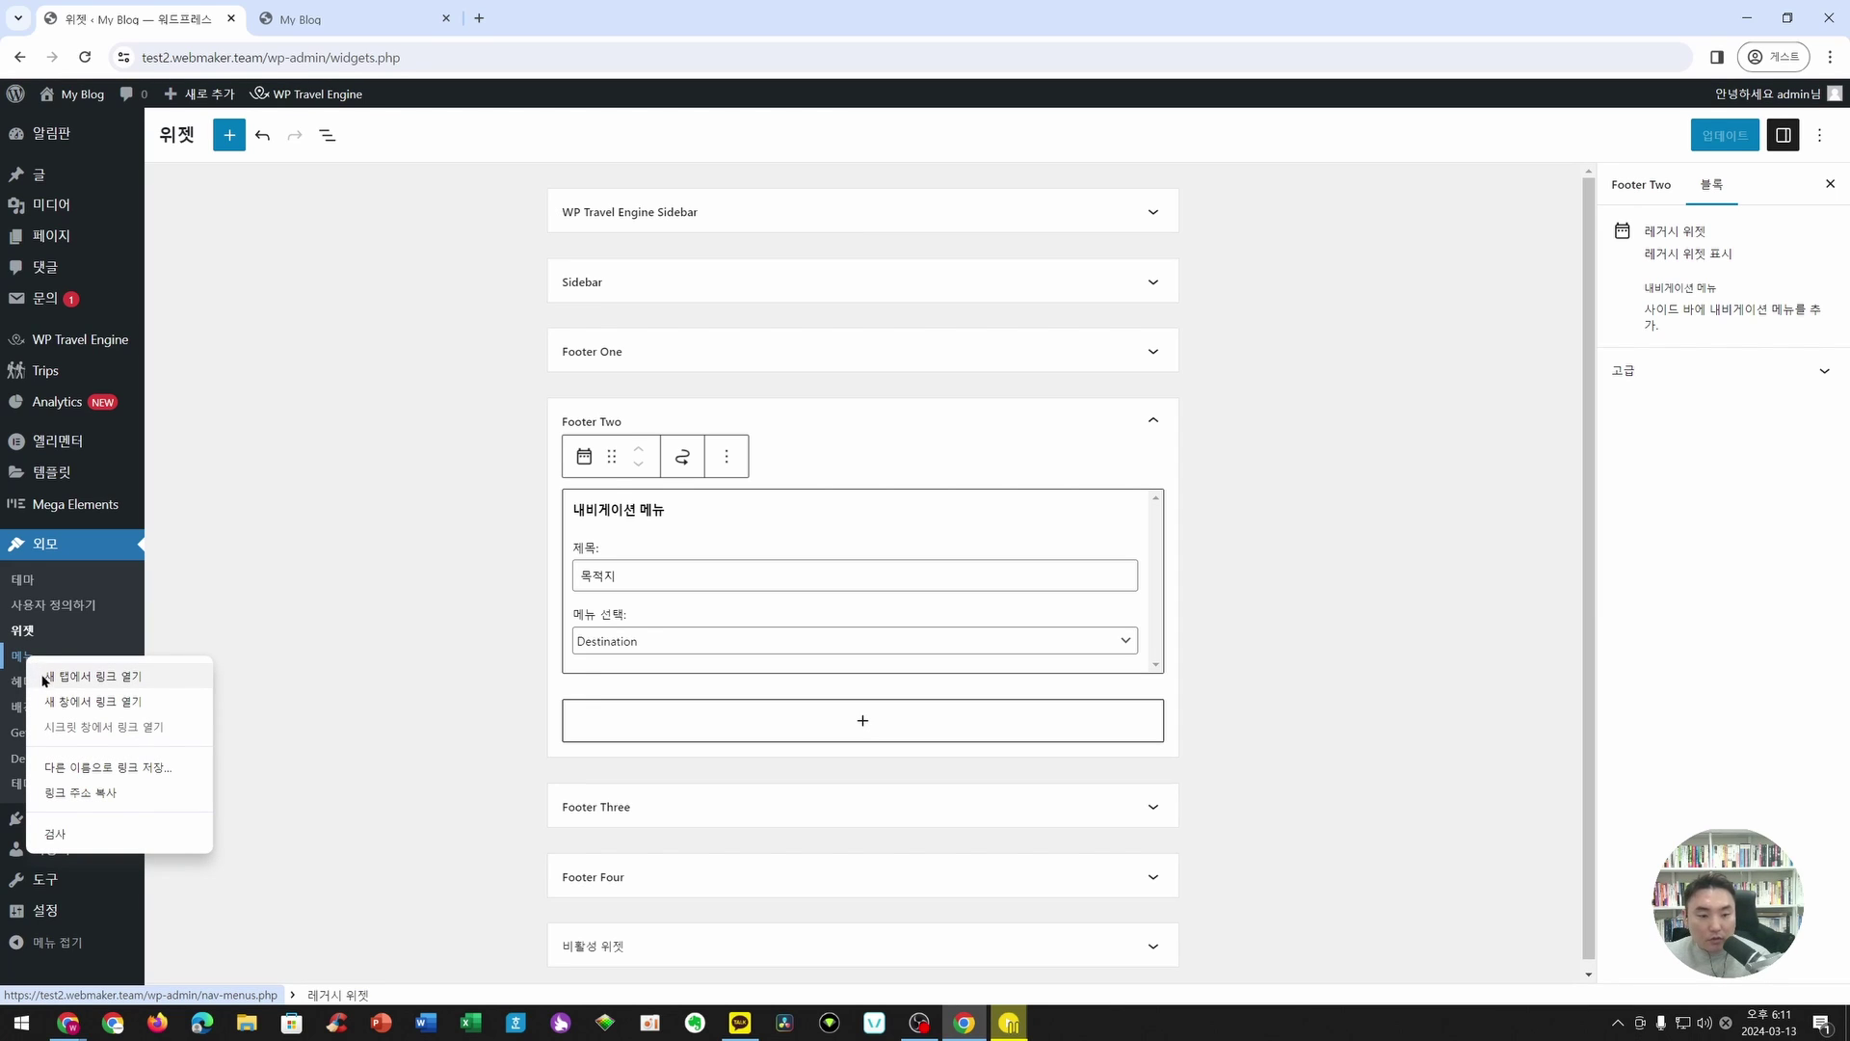
click(66, 678)
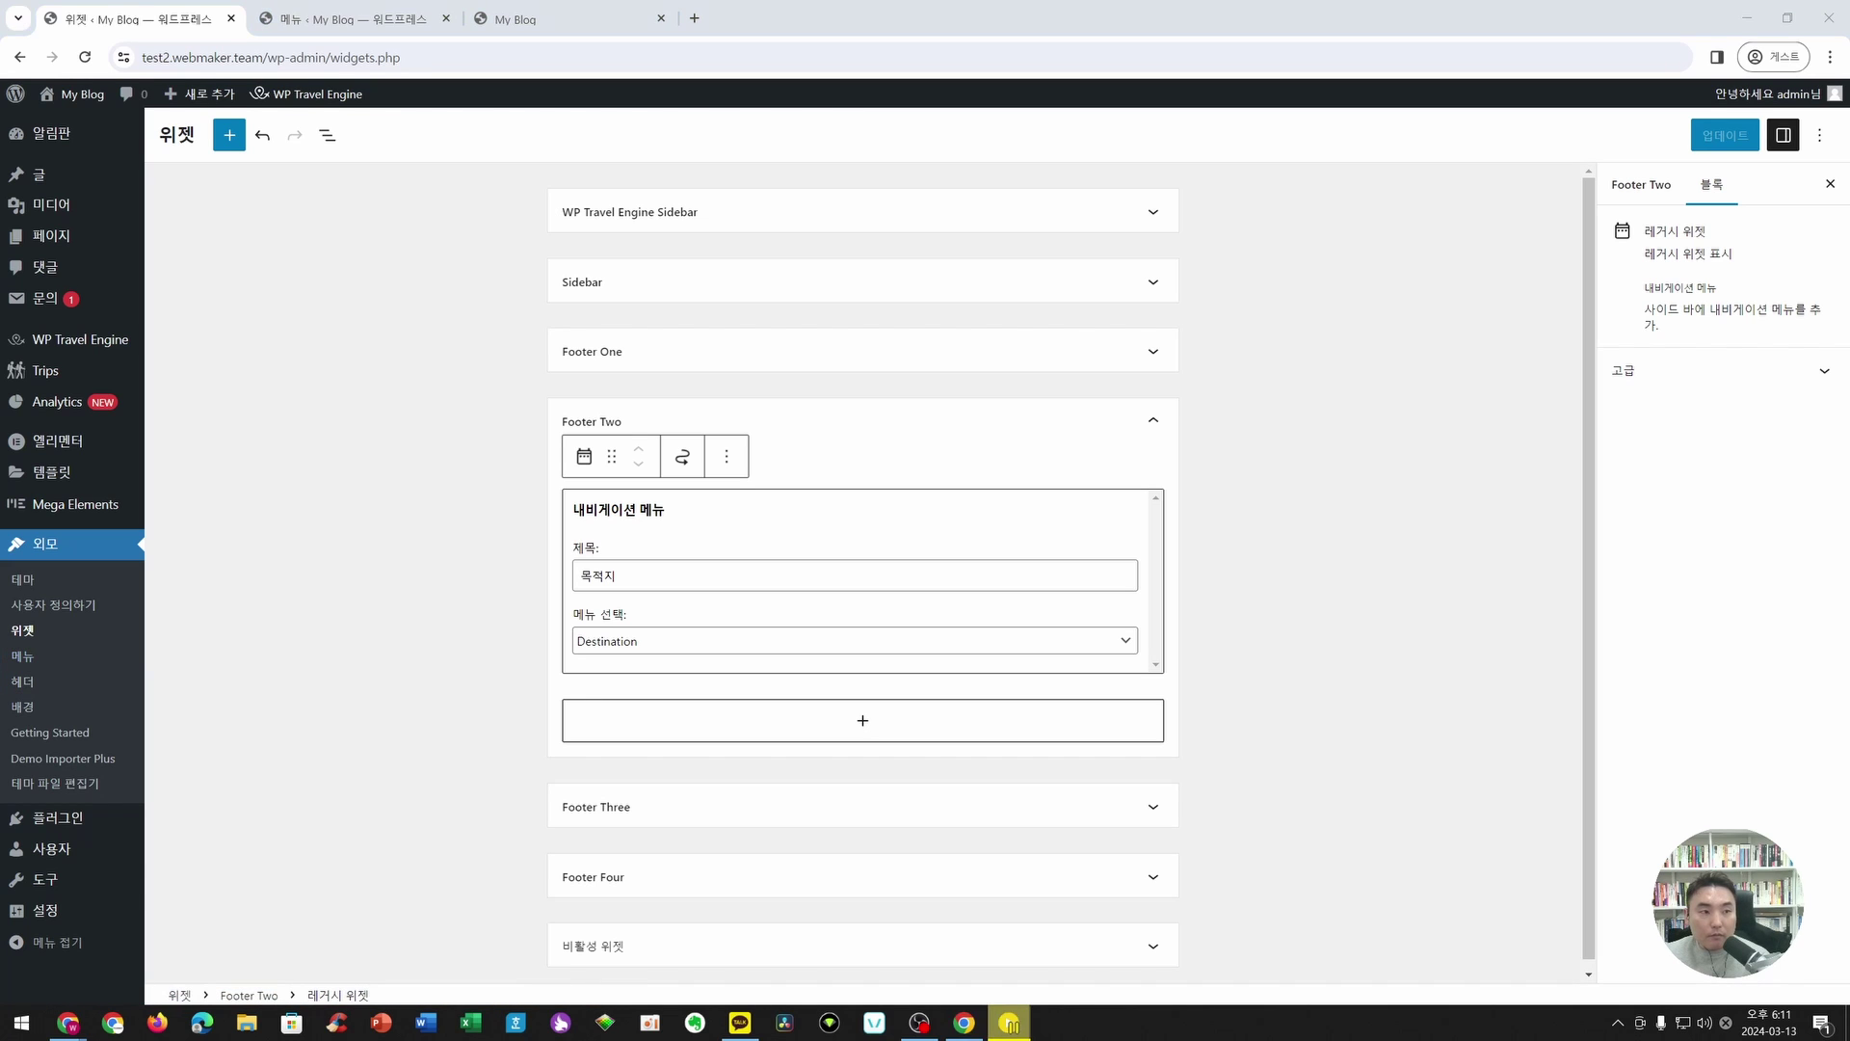
click(351, 20)
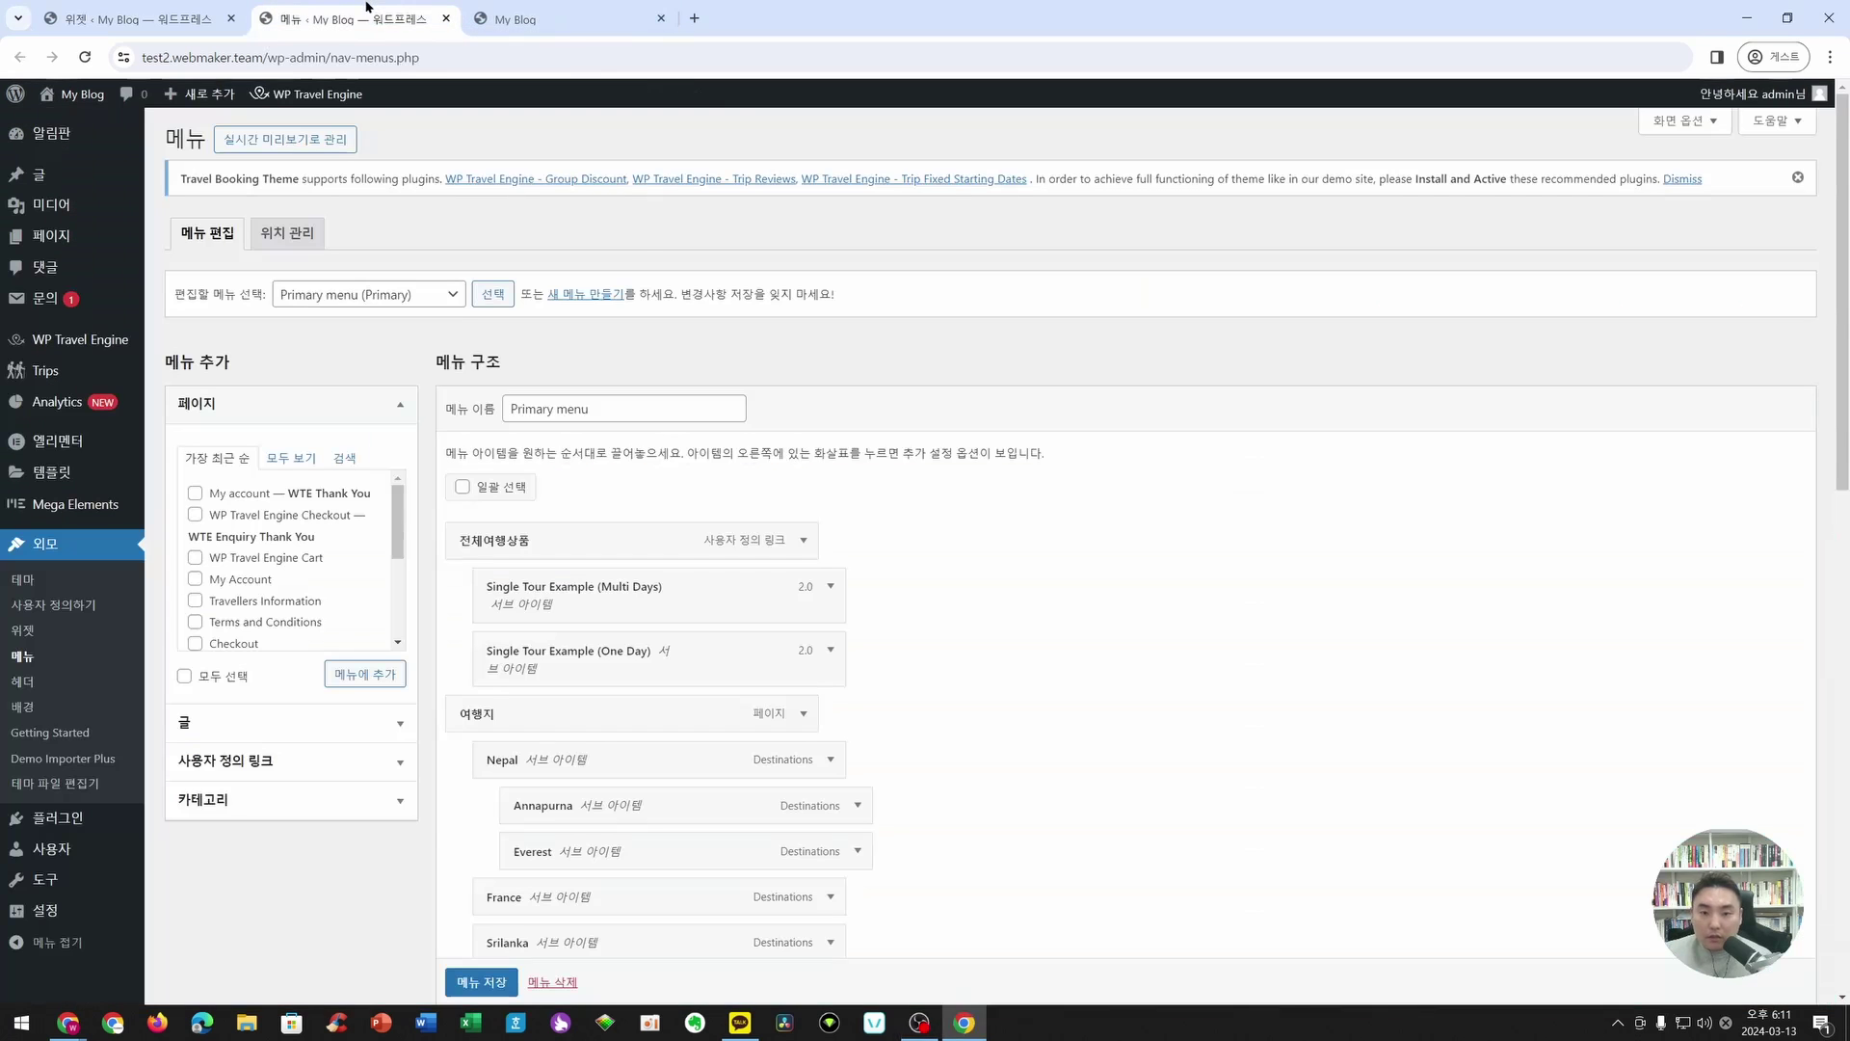
click(362, 299)
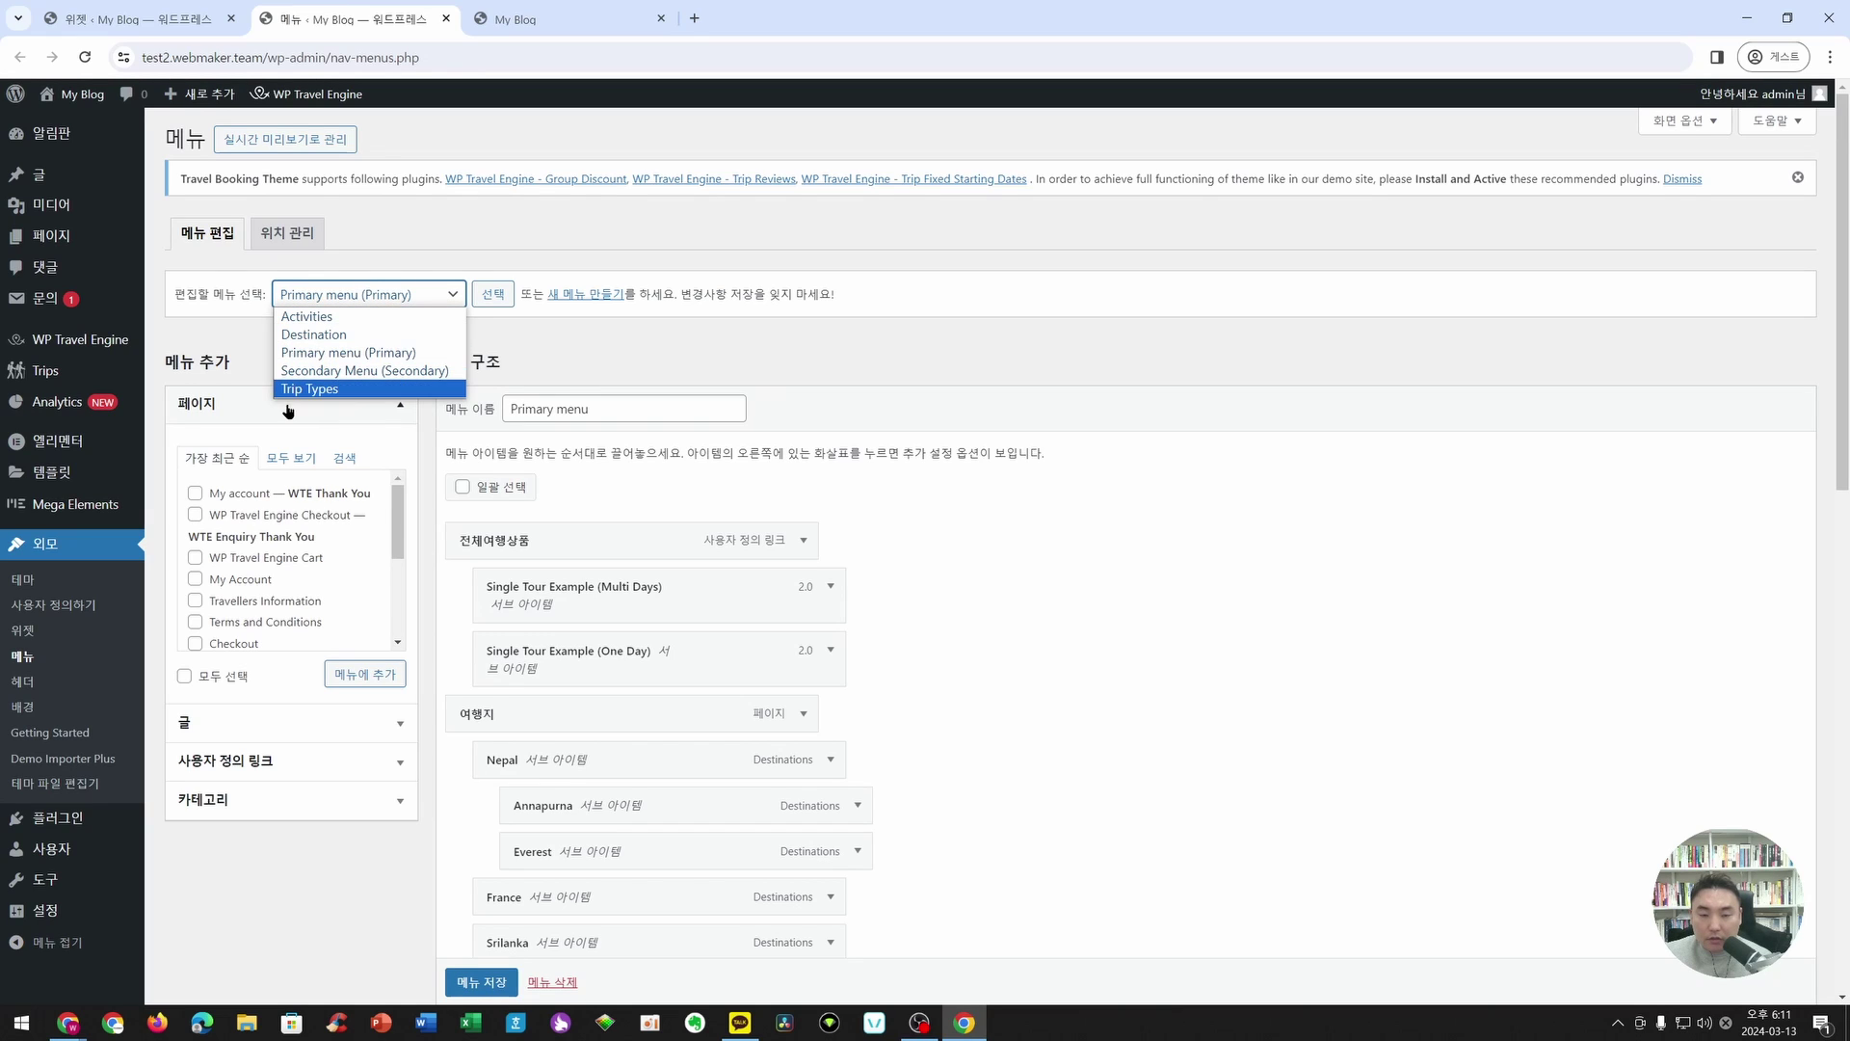
click(337, 336)
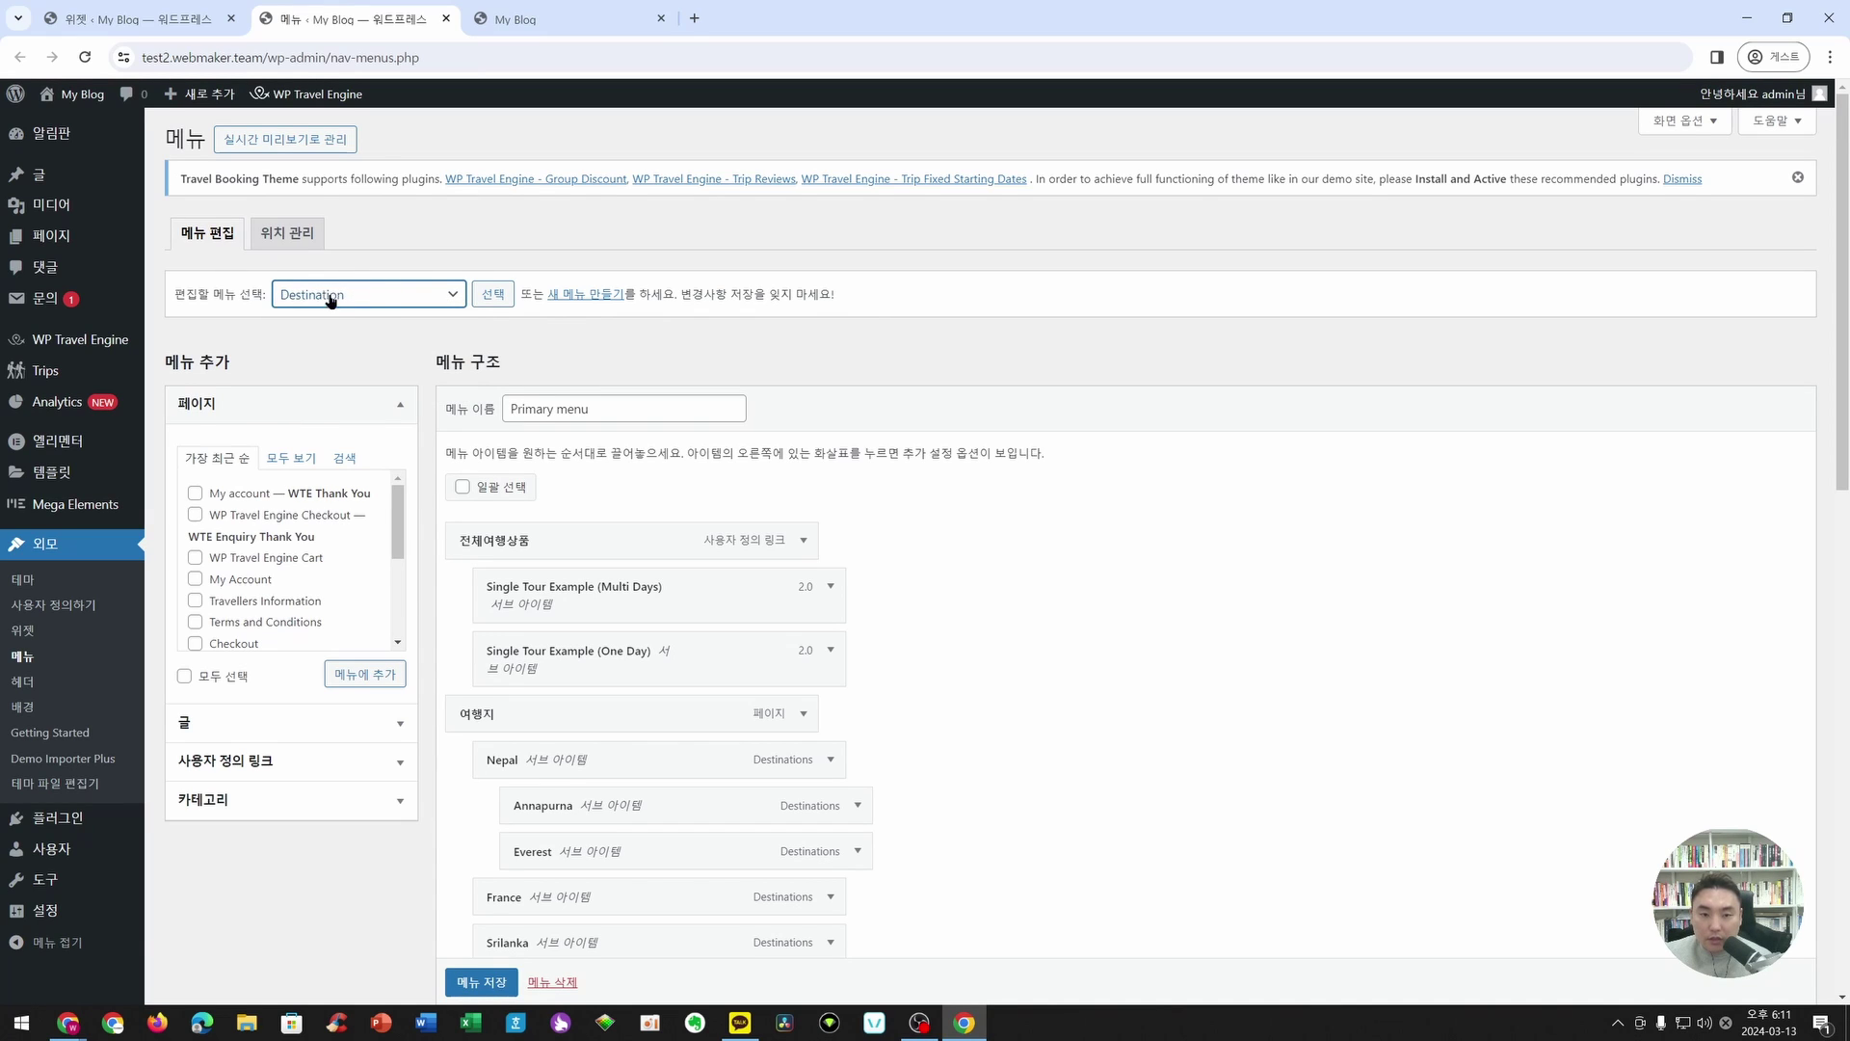
click(490, 301)
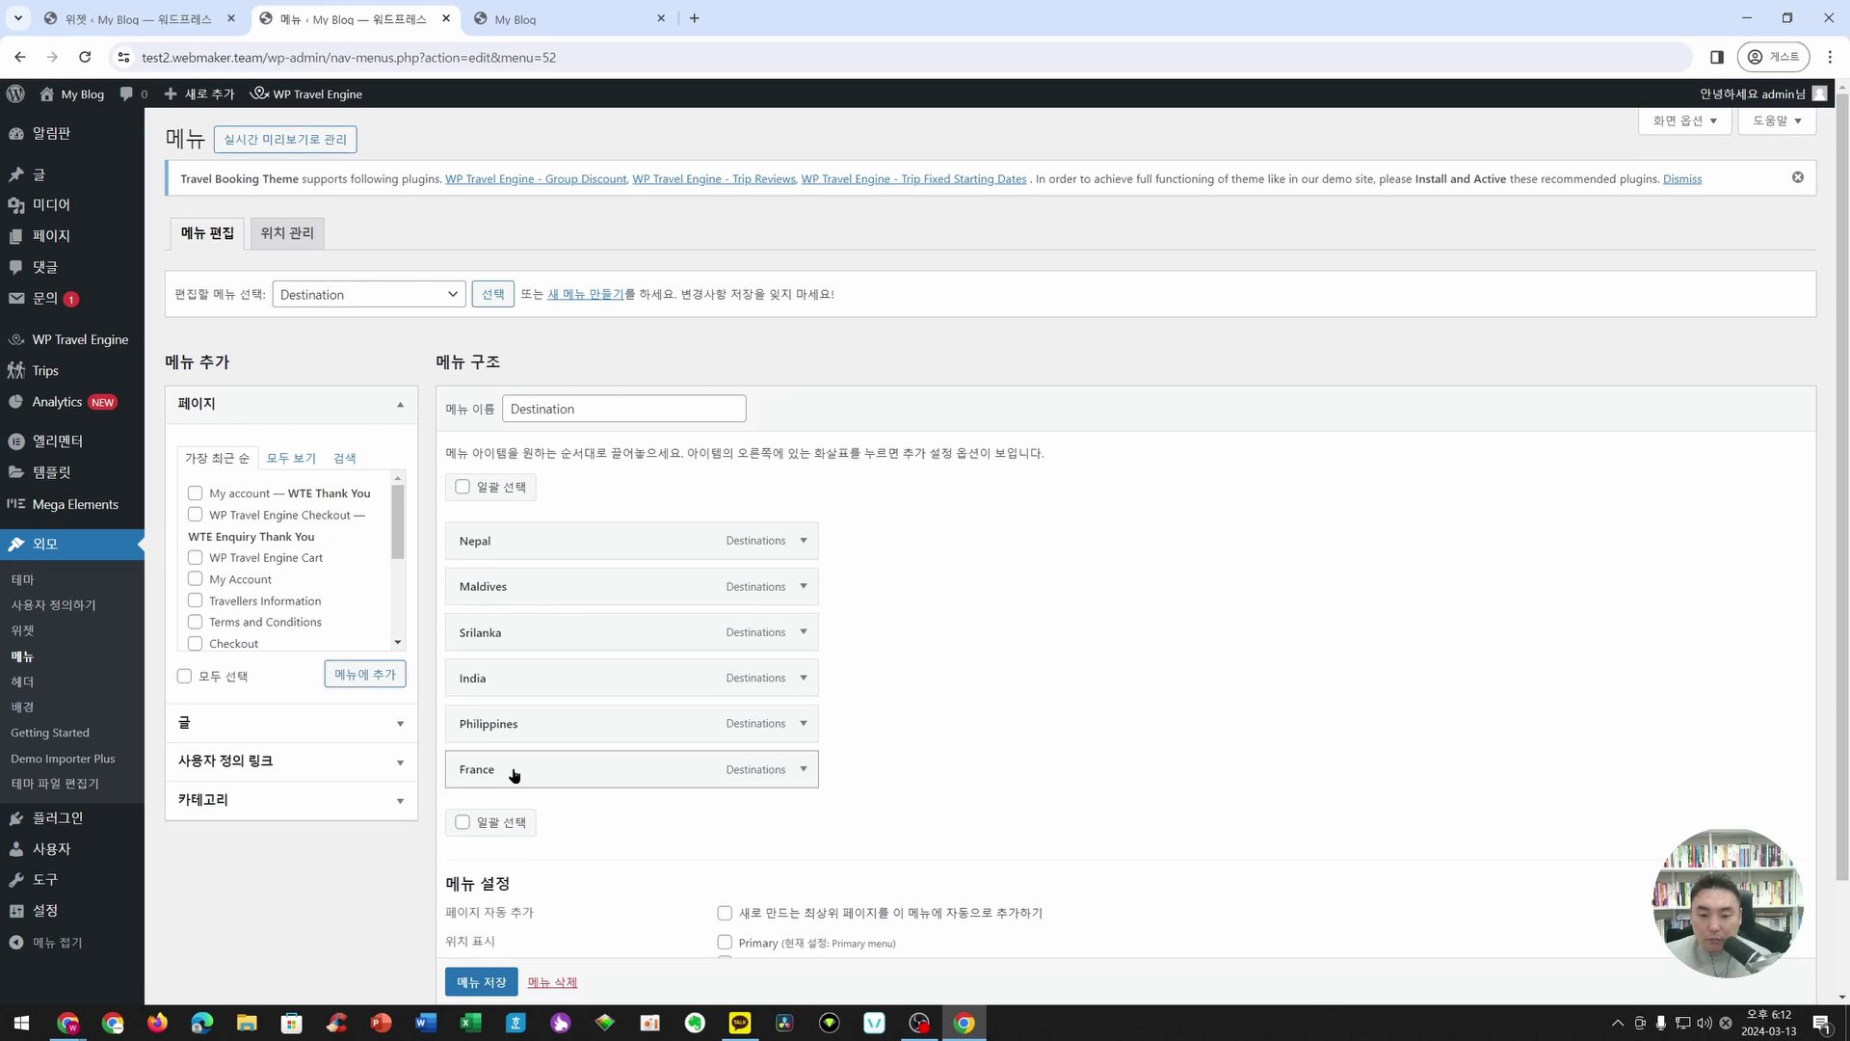
scroll(345, 437, down, 1)
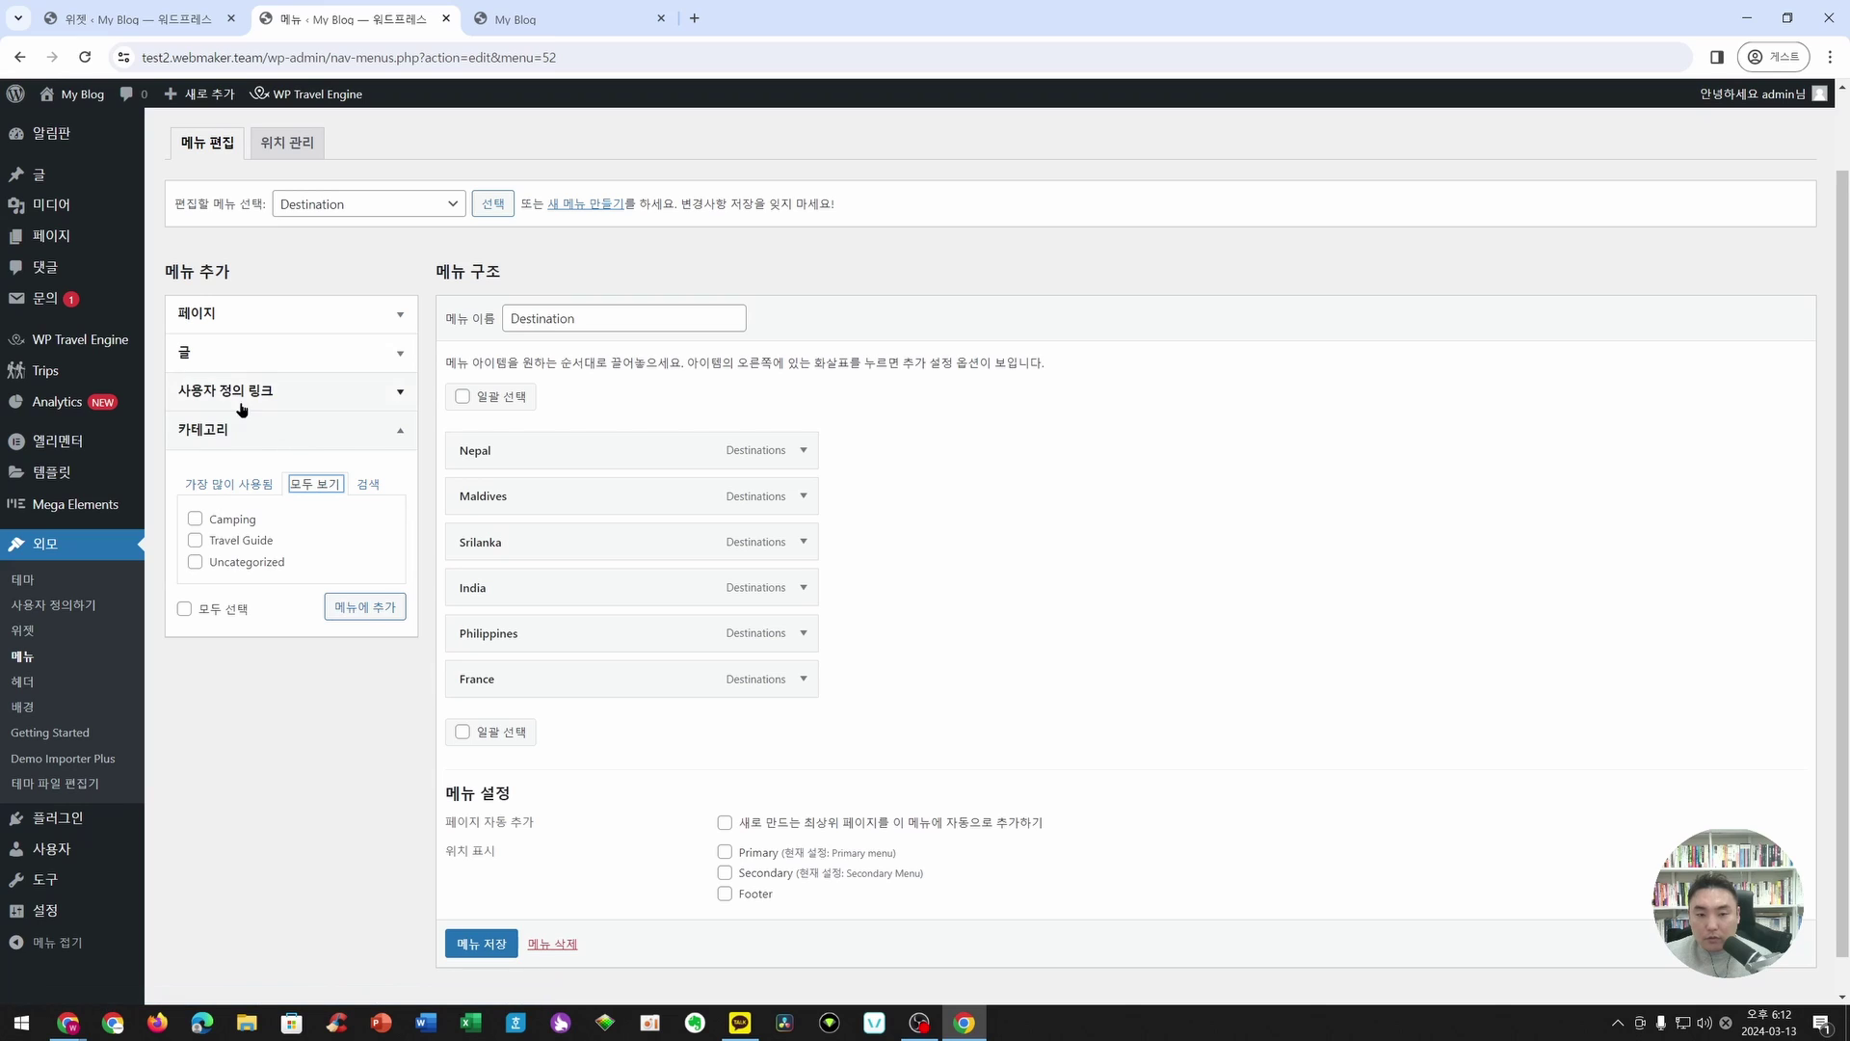
click(254, 428)
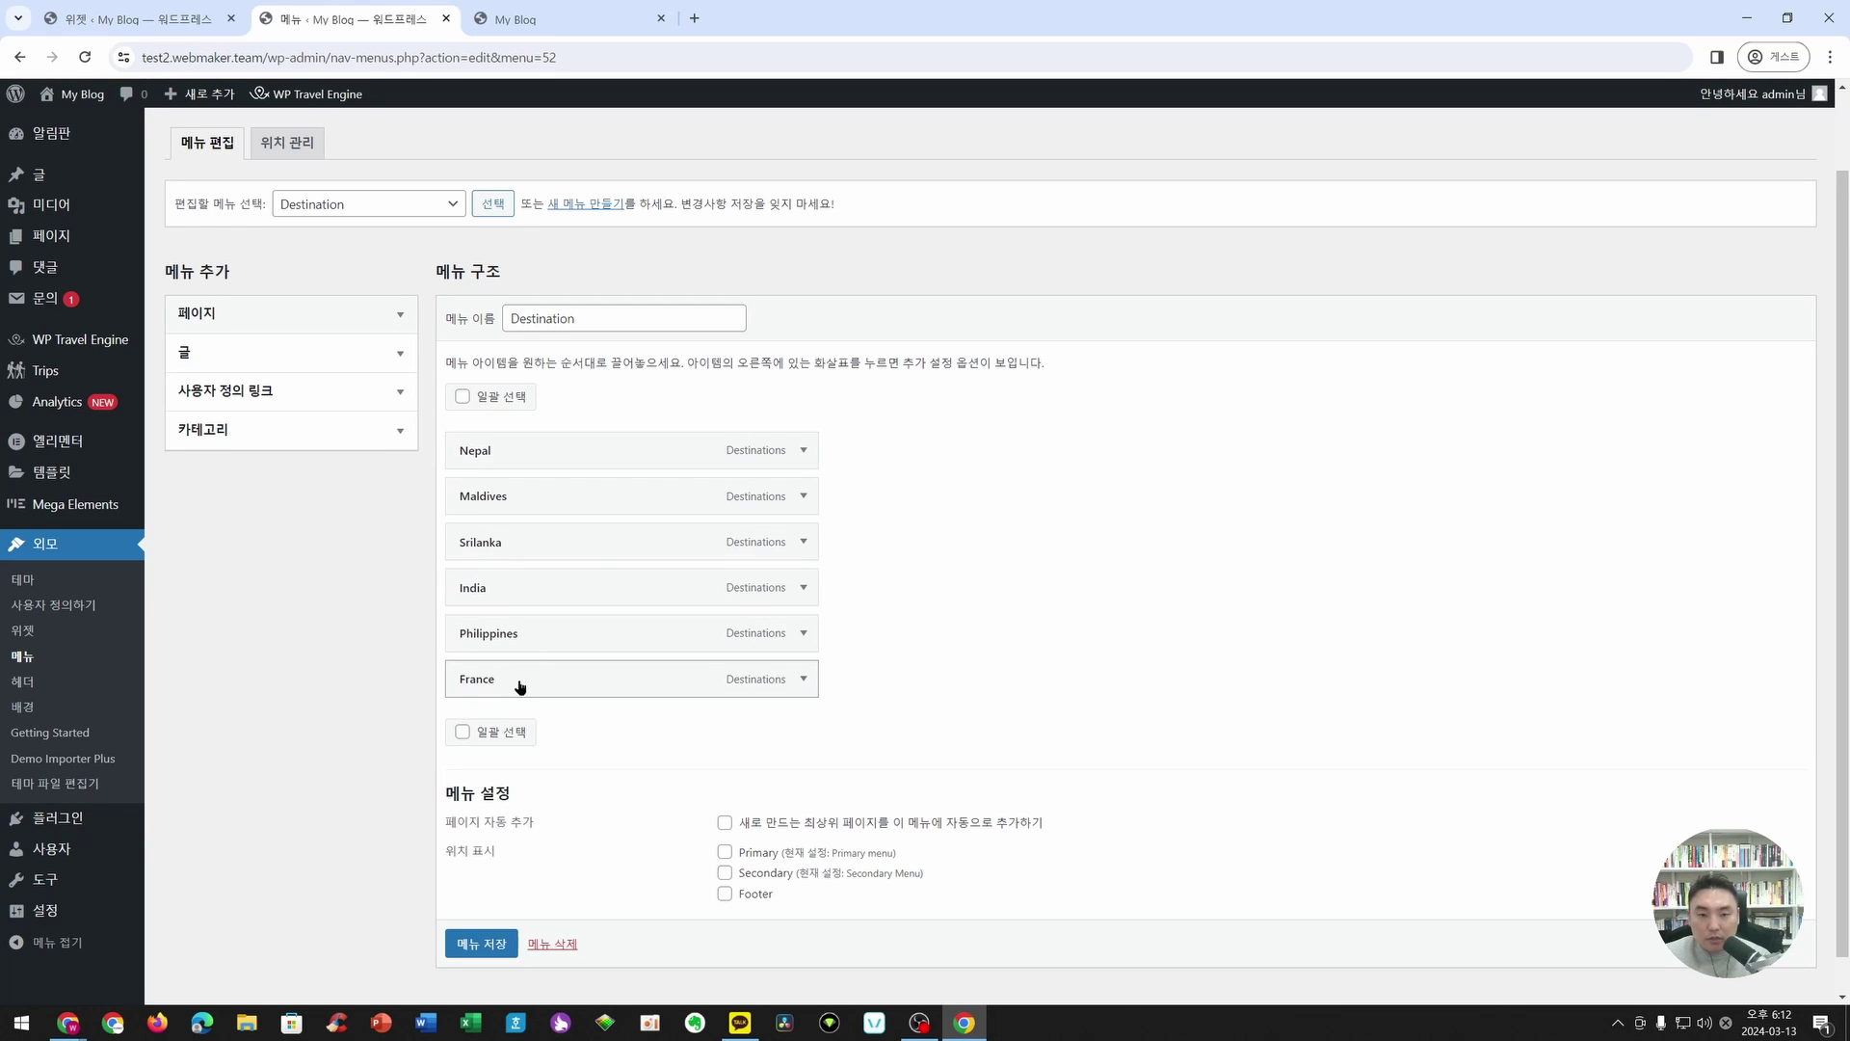
mouse_move(53, 332)
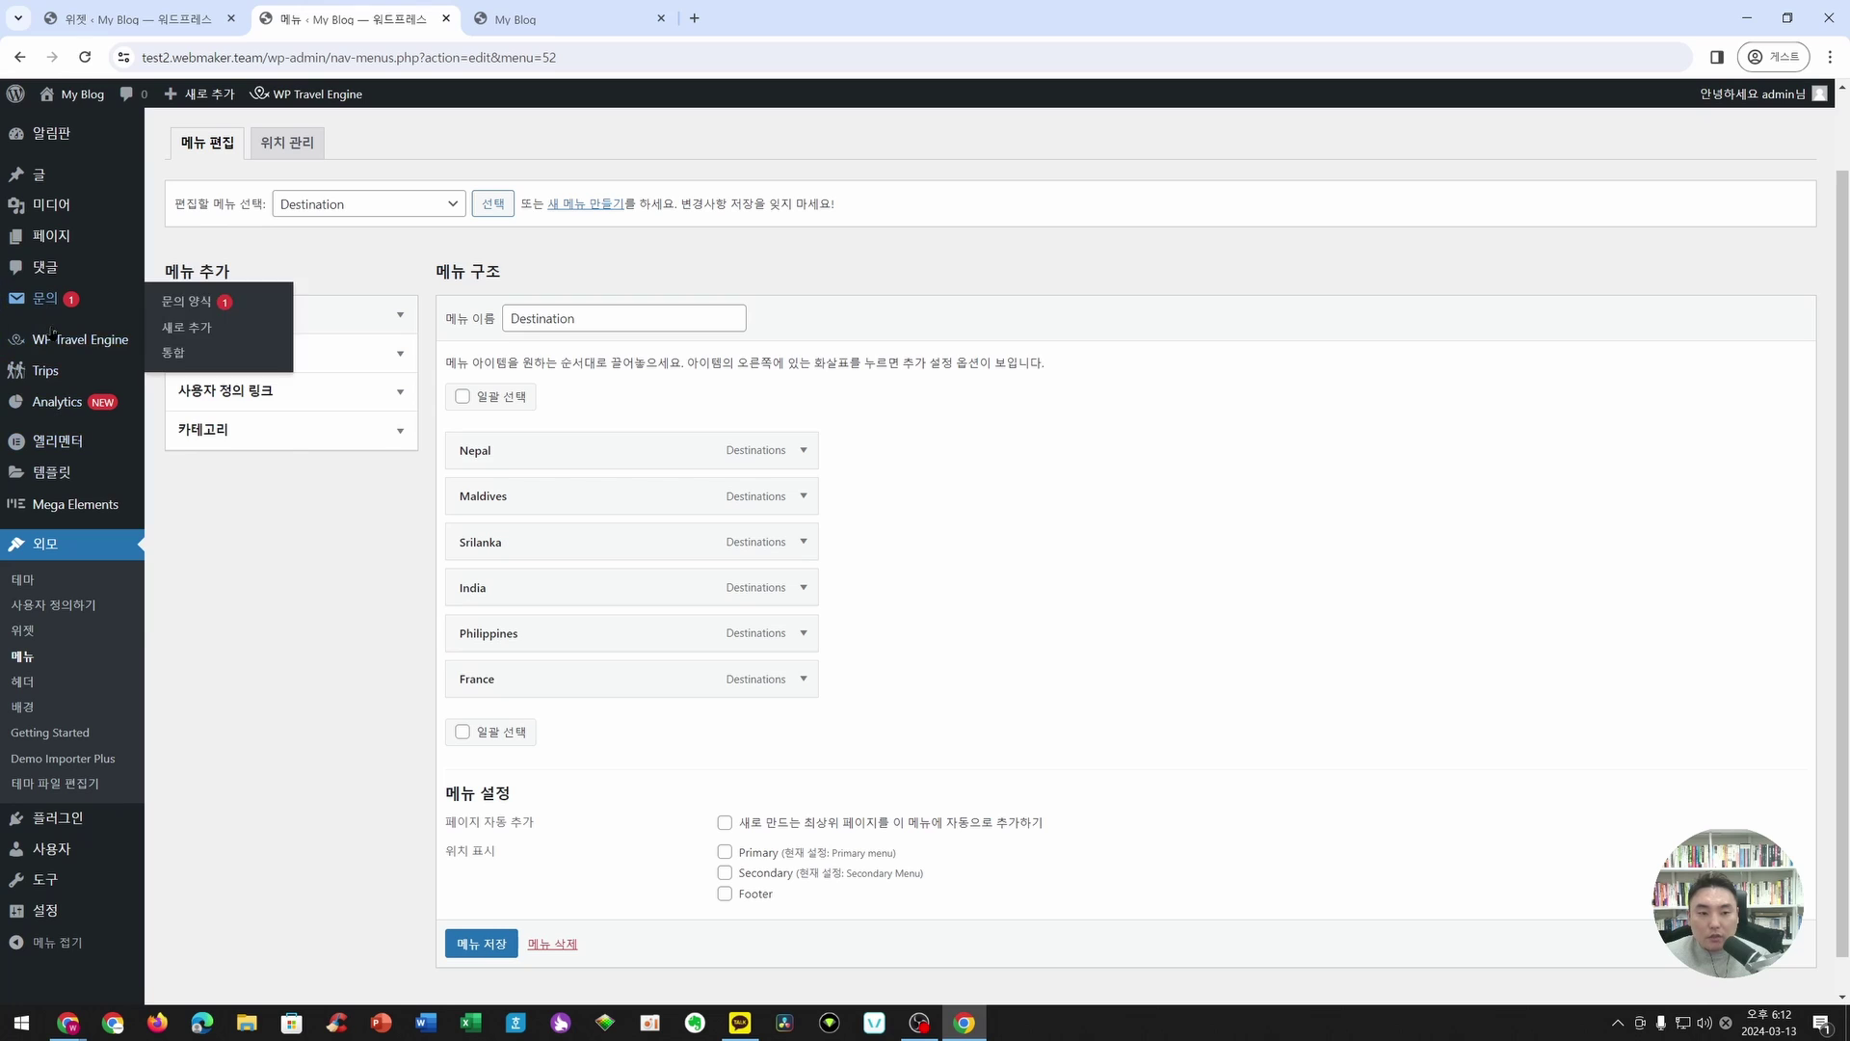
mouse_move(44, 376)
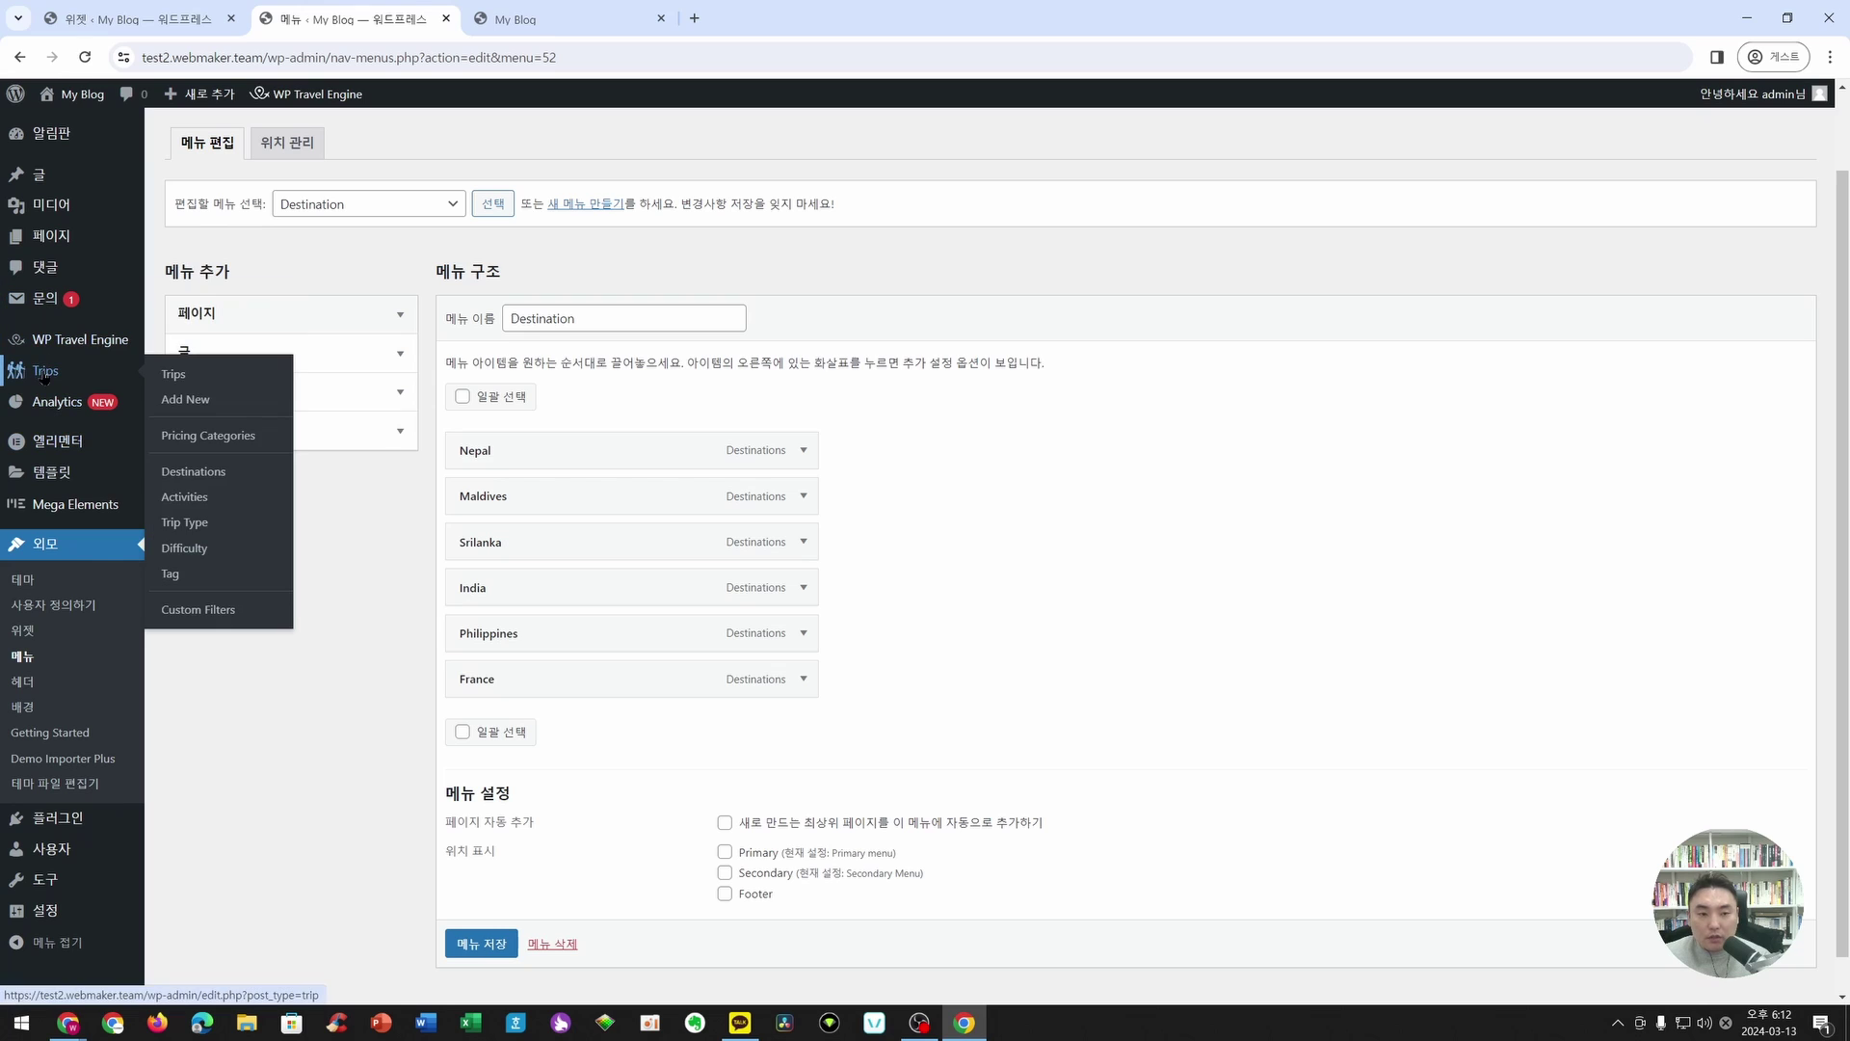
- Open Trips > Destinations in a new tab, review the list, and check the live site footer
right_click(214, 481)
click(318, 493)
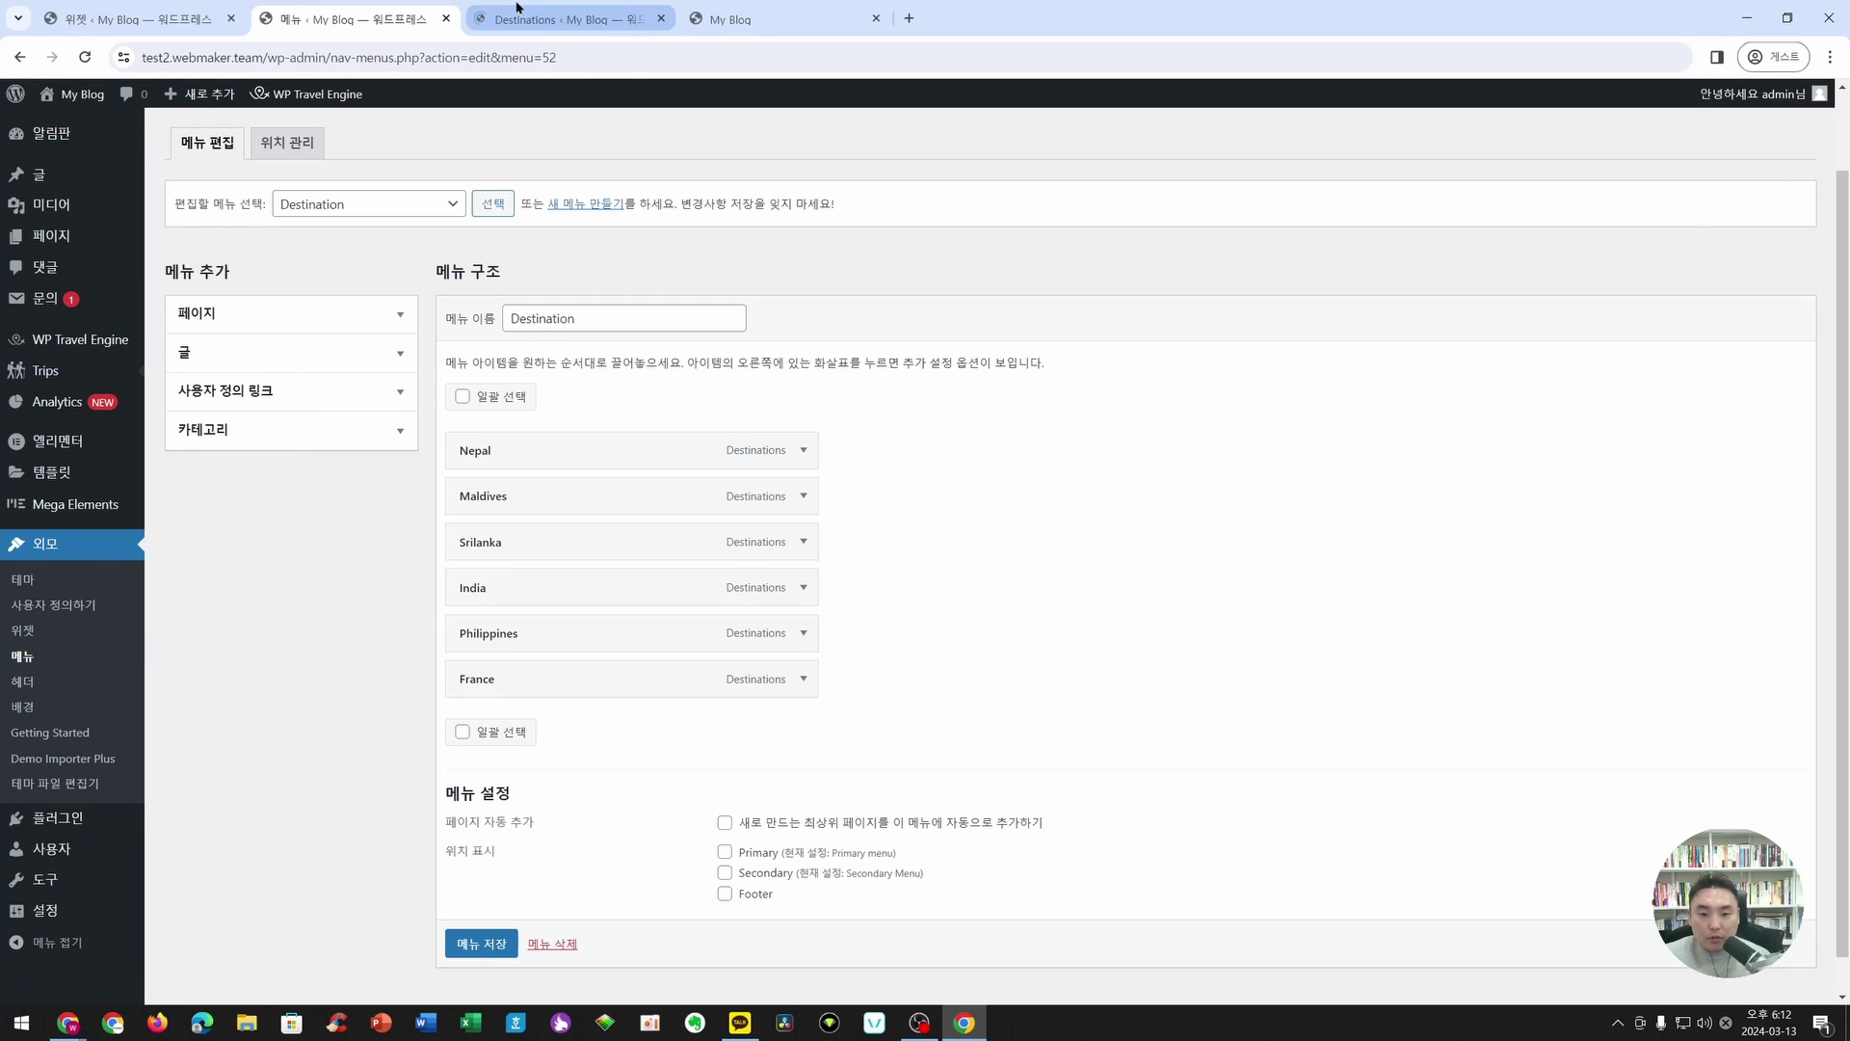
click(516, 7)
scroll(887, 539, down, 3)
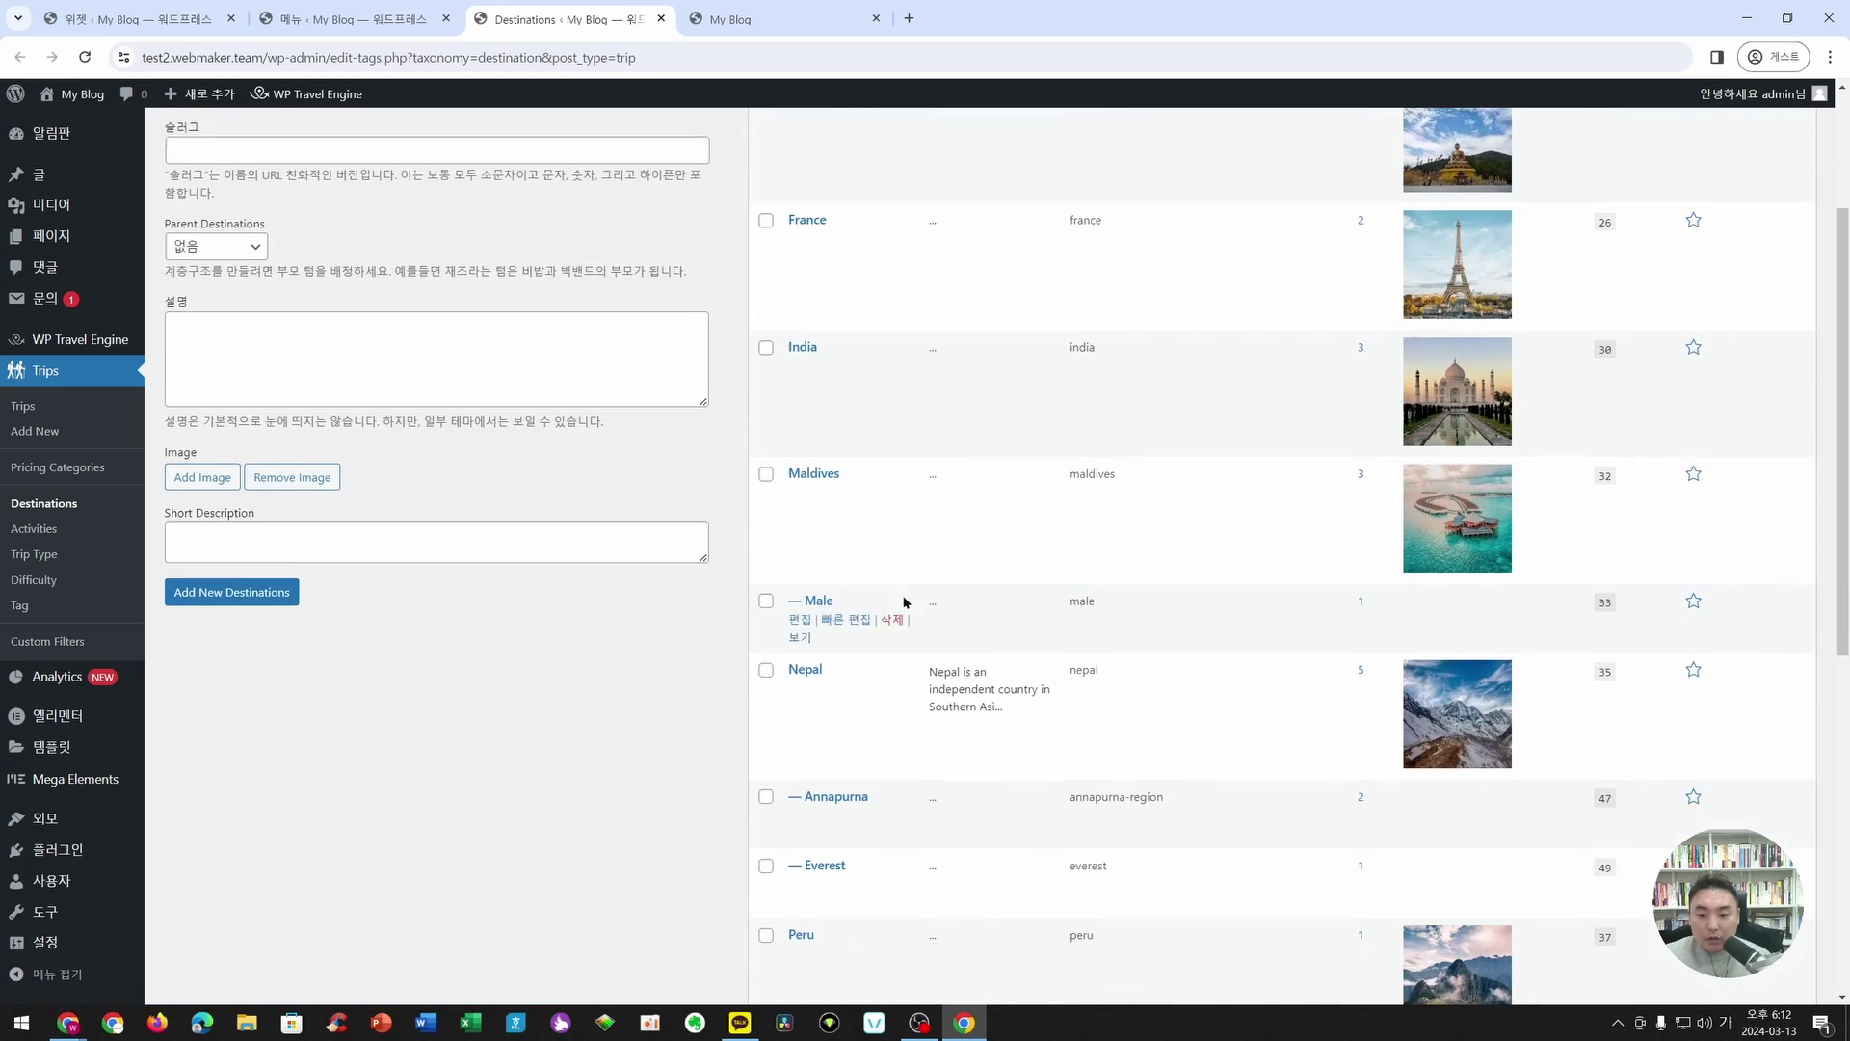
scroll(933, 727, down, 3)
scroll(933, 781, down, 4)
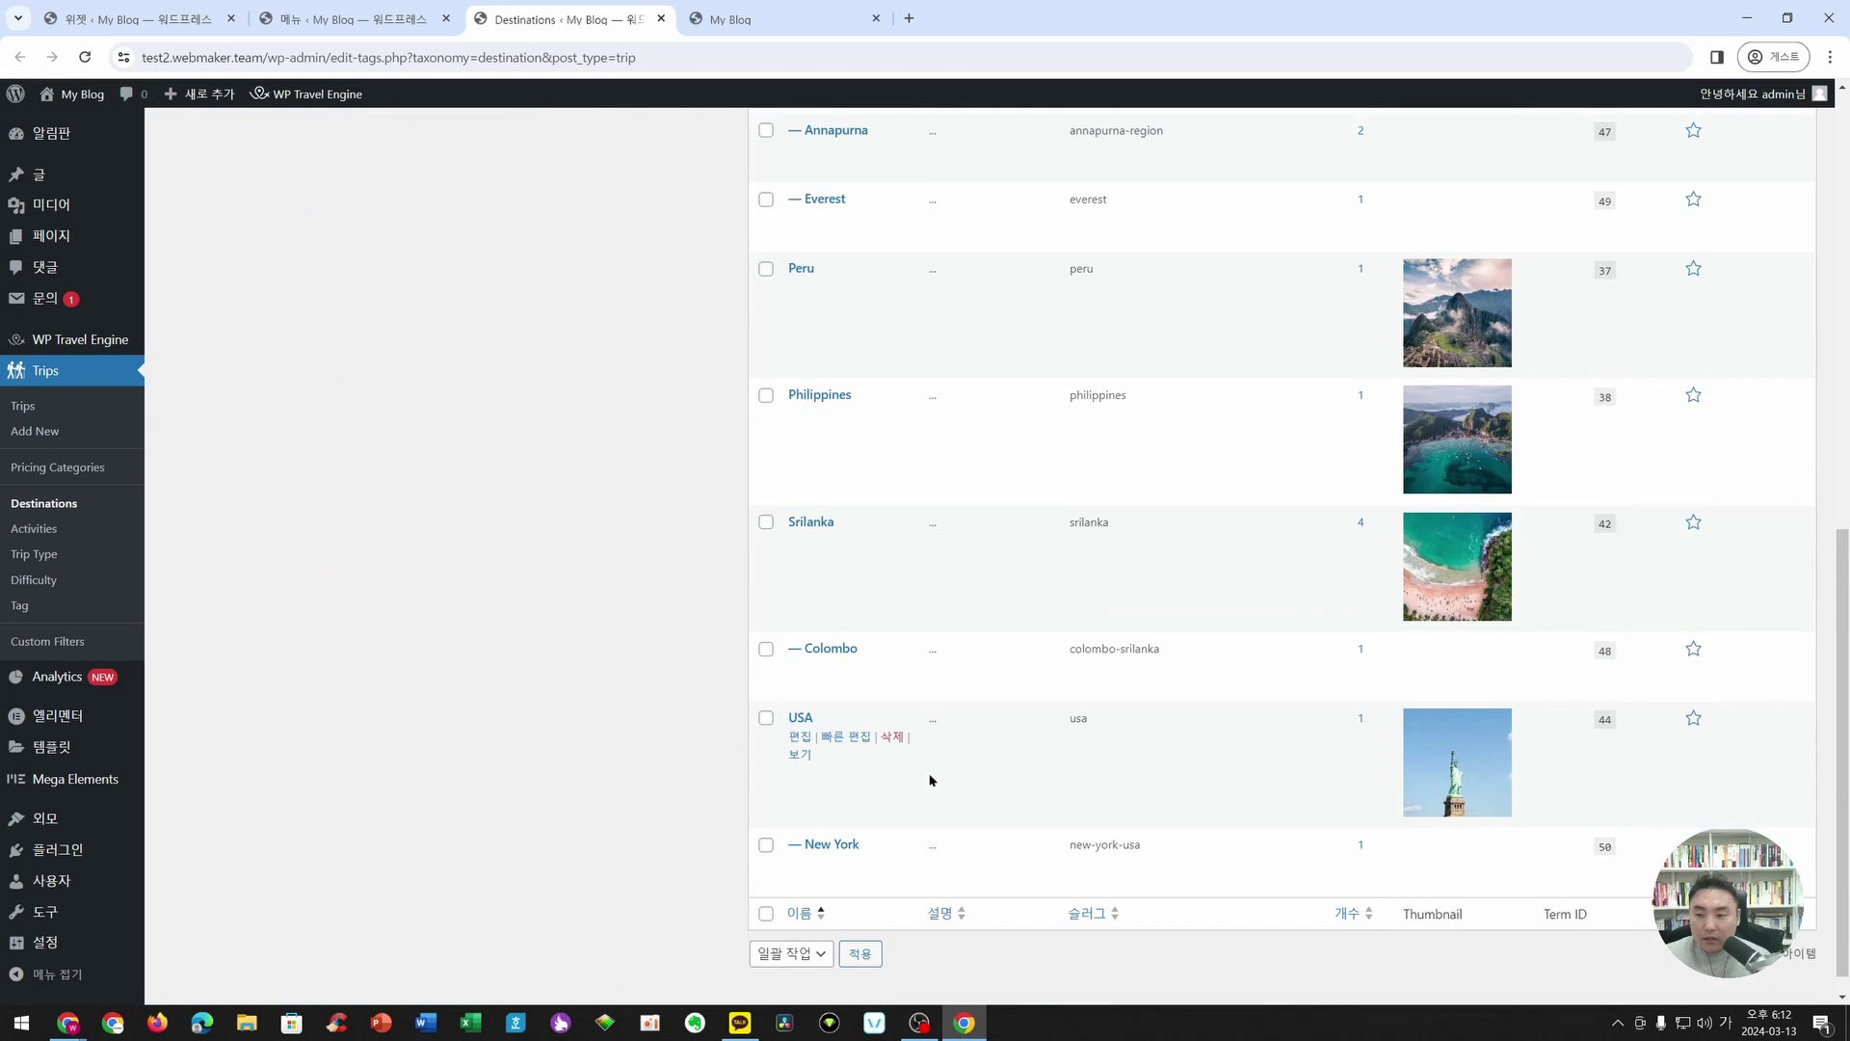
scroll(931, 776, up, 10)
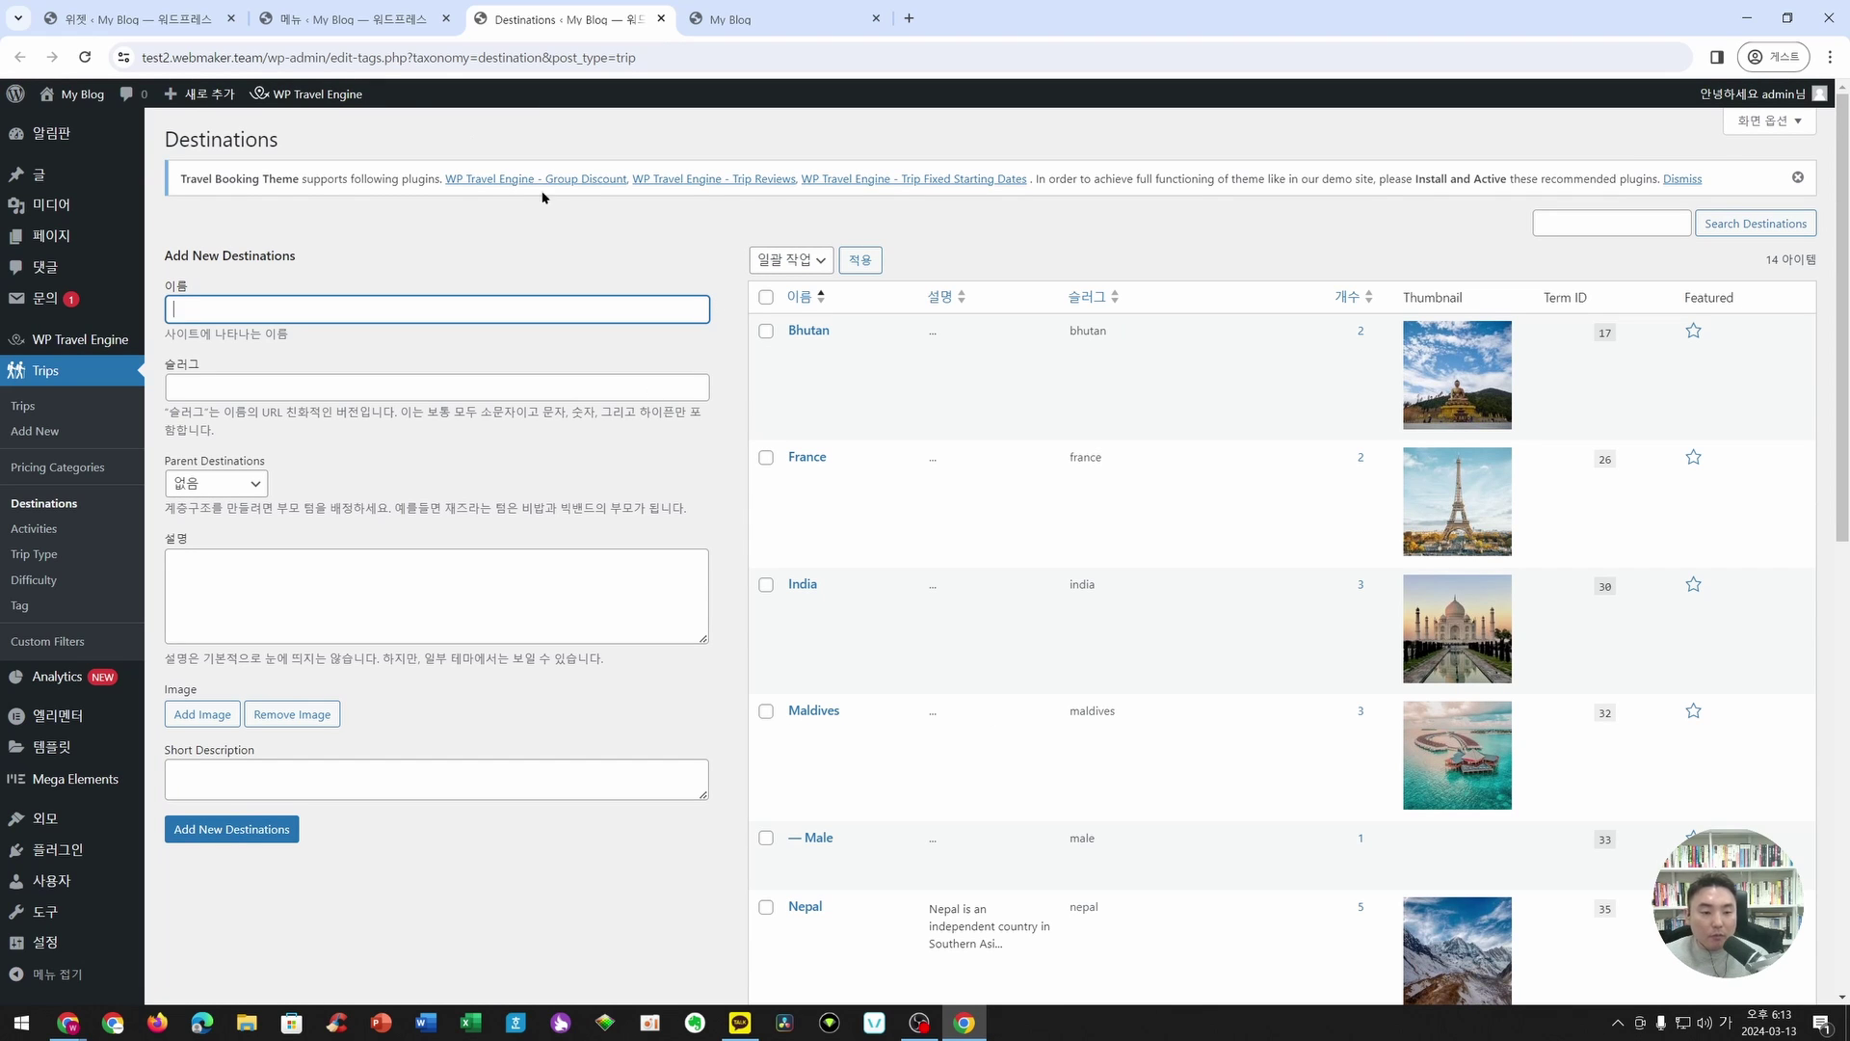
click(776, 19)
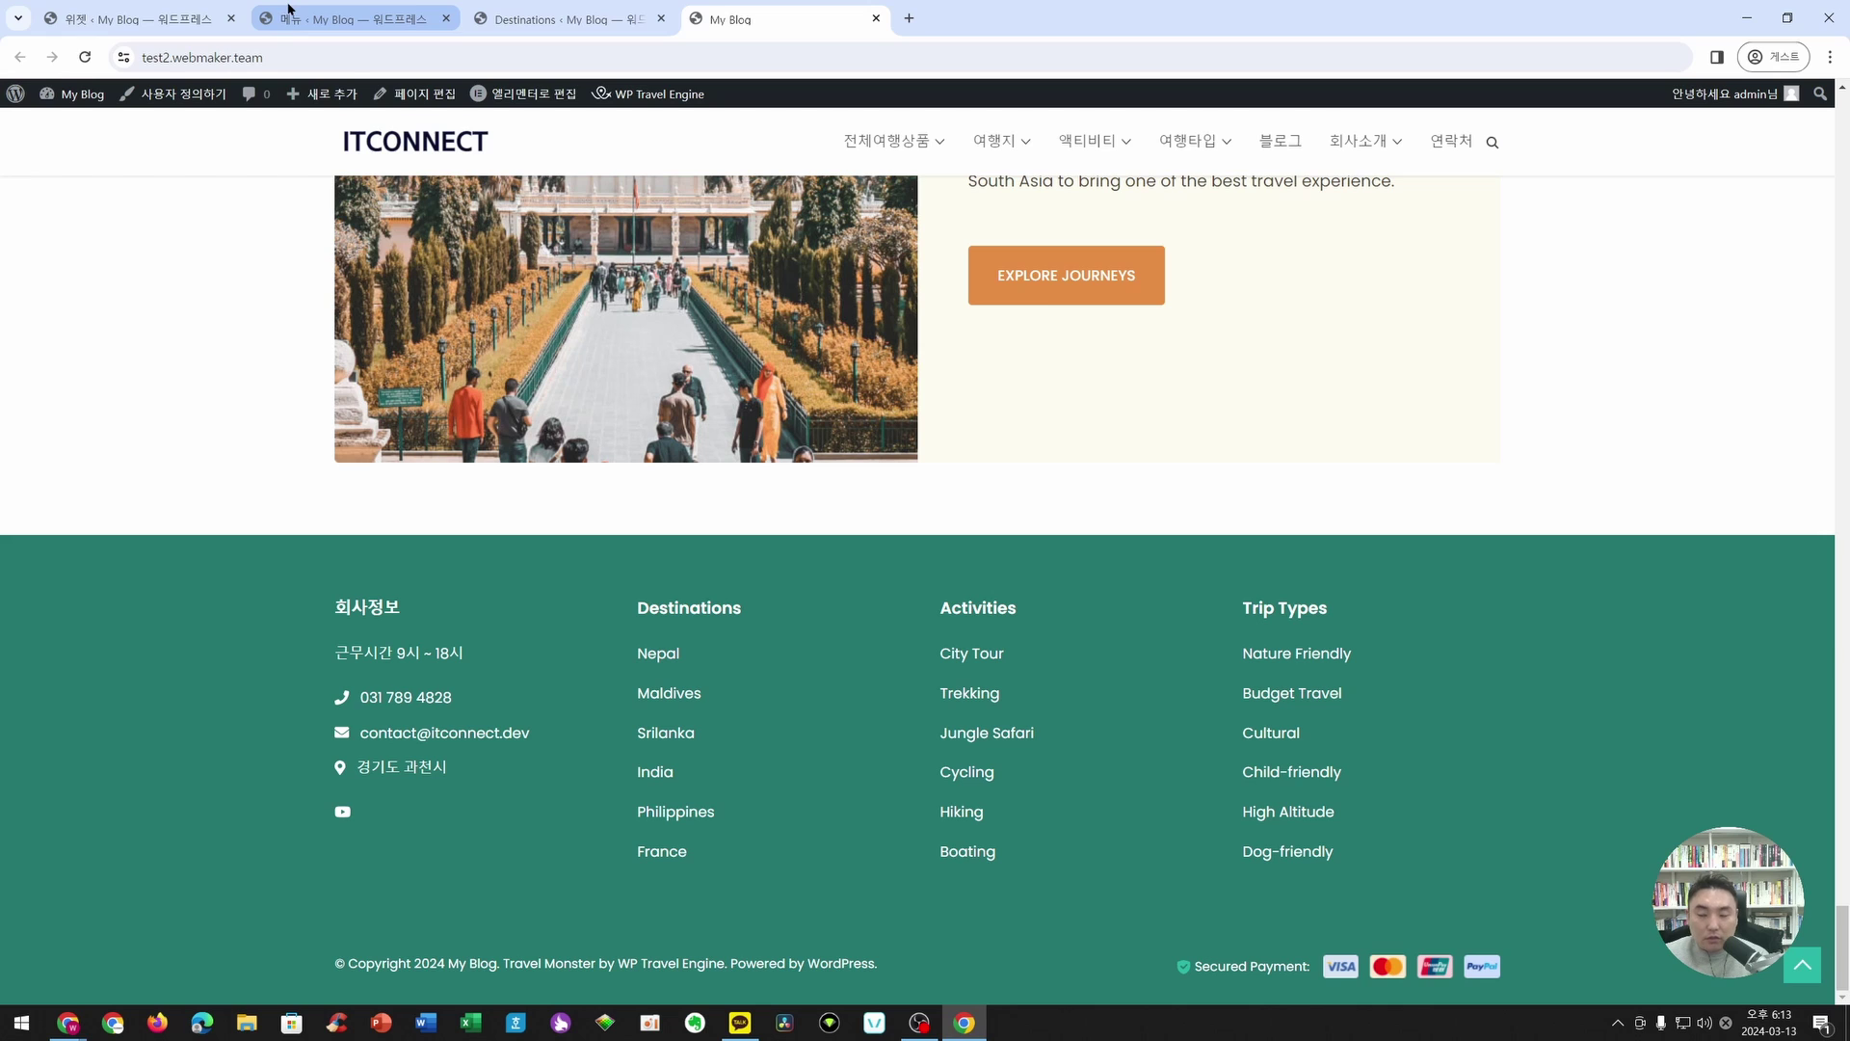
mouse_move(288, 9)
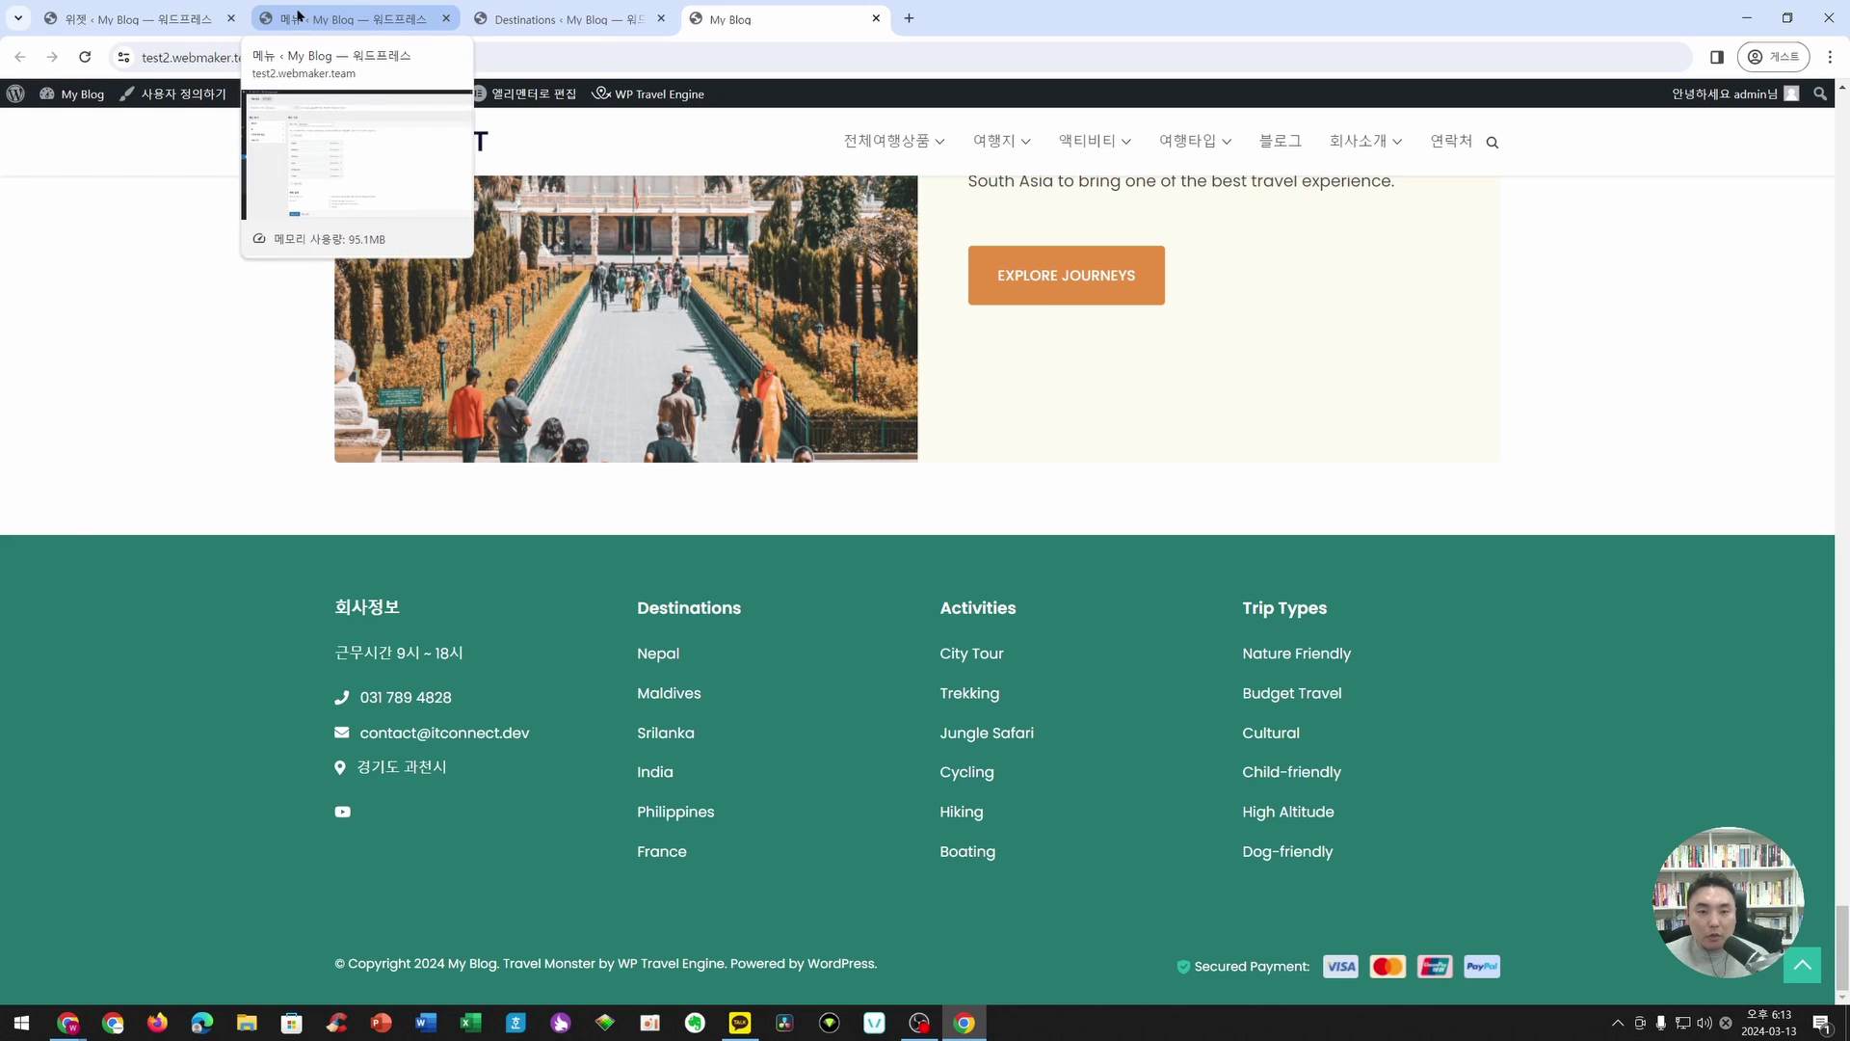
click(299, 13)
- Back in Widgets, keep Destination as Footer Two's menu and expand Footer Three's Activities area
click(135, 18)
click(585, 640)
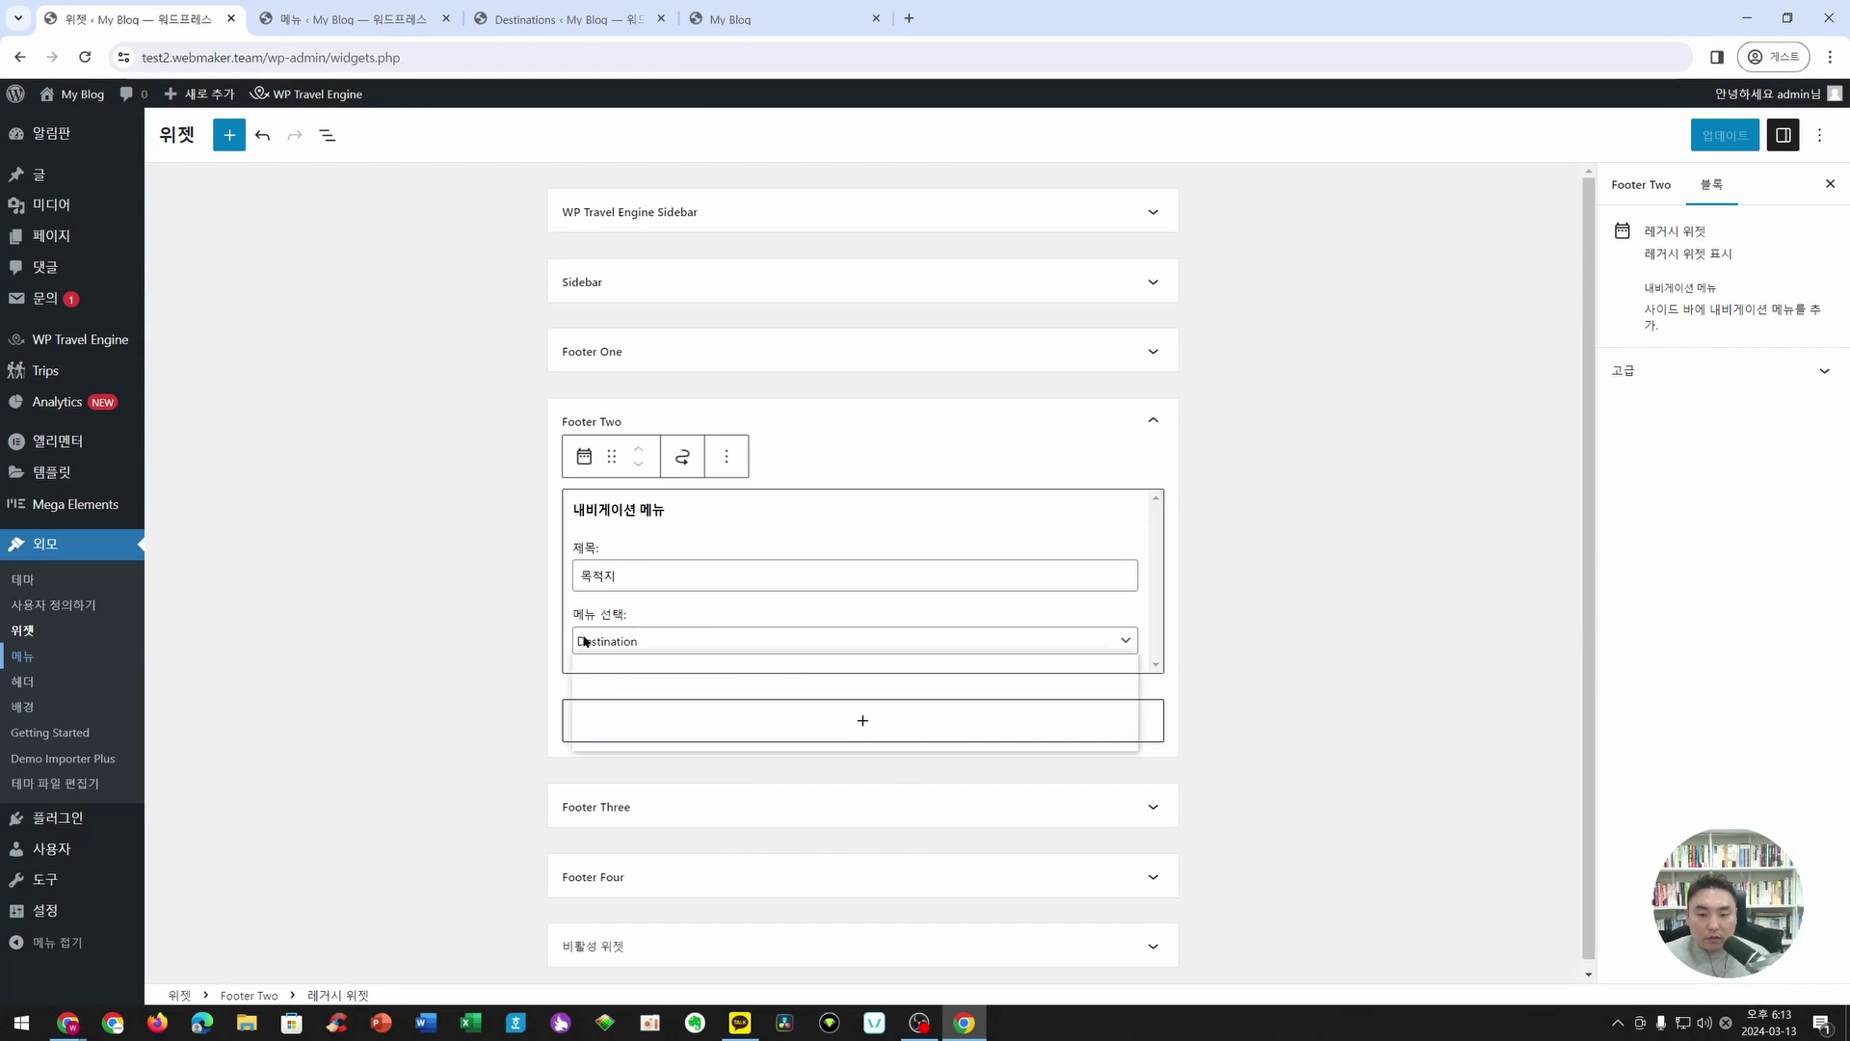
click(613, 694)
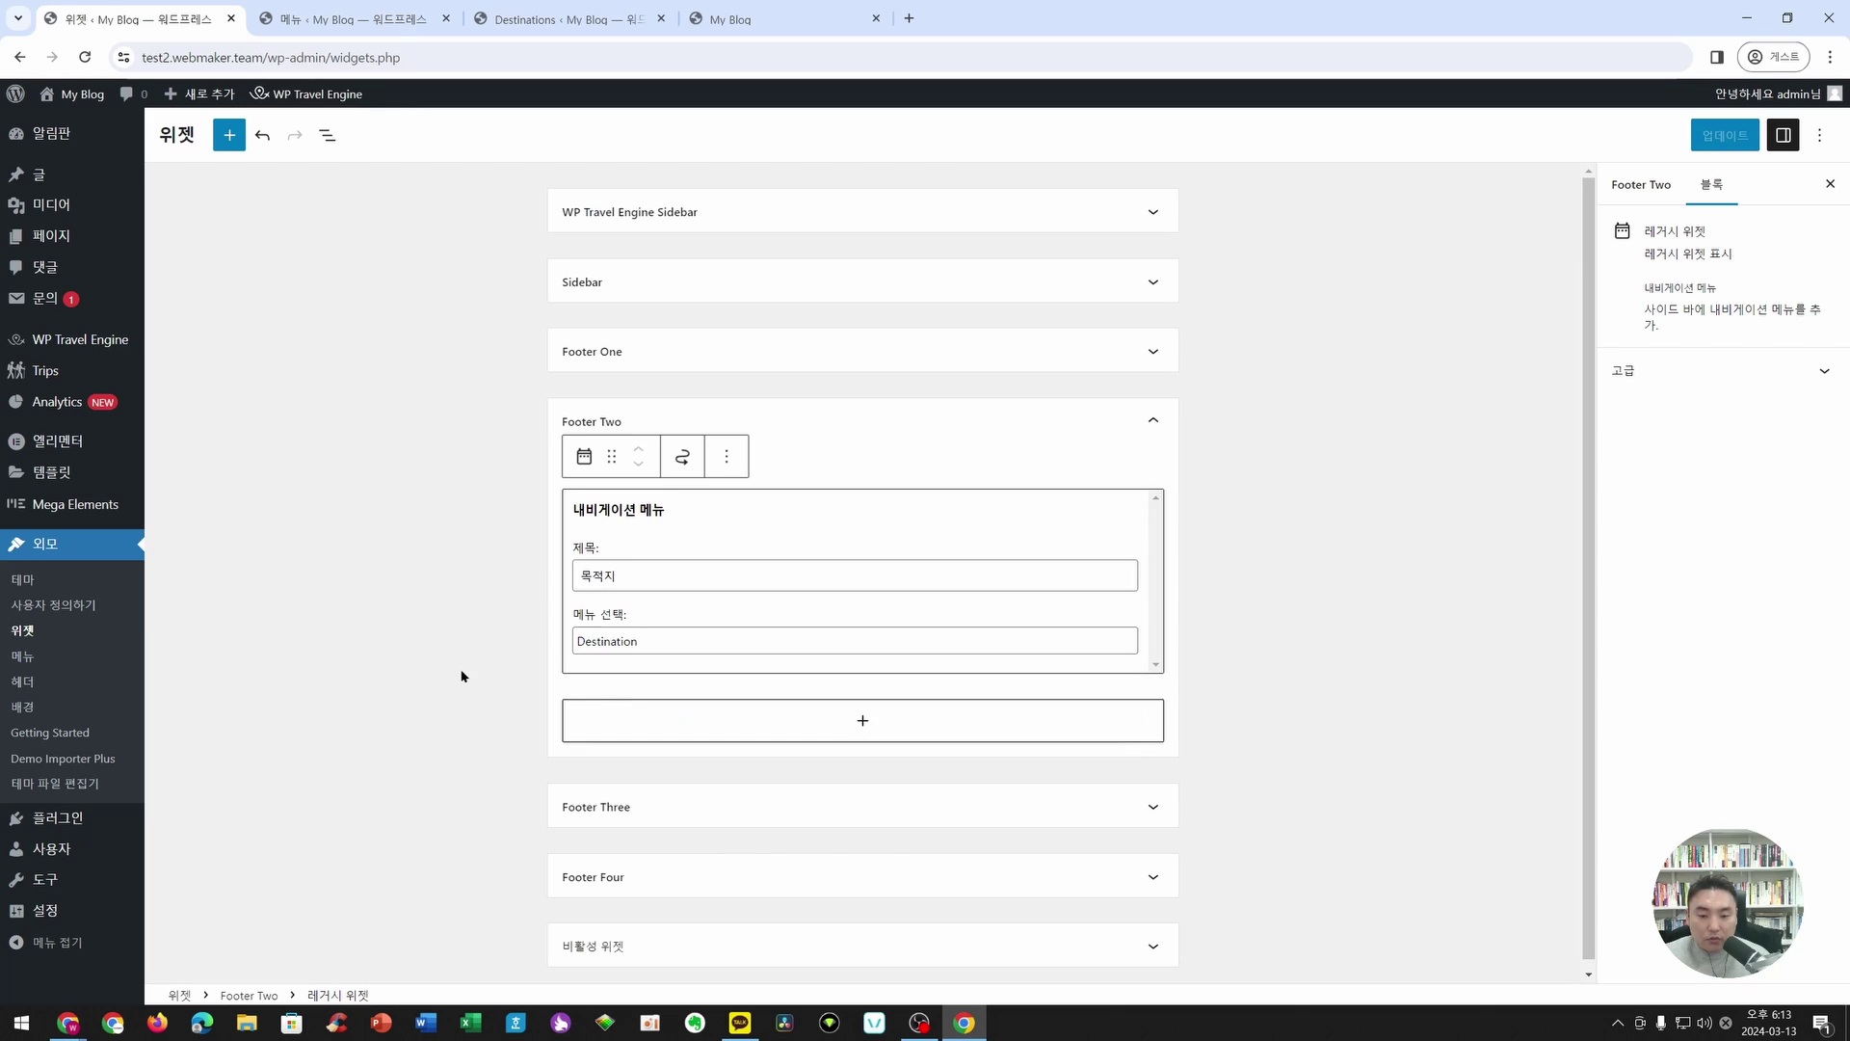
click(674, 748)
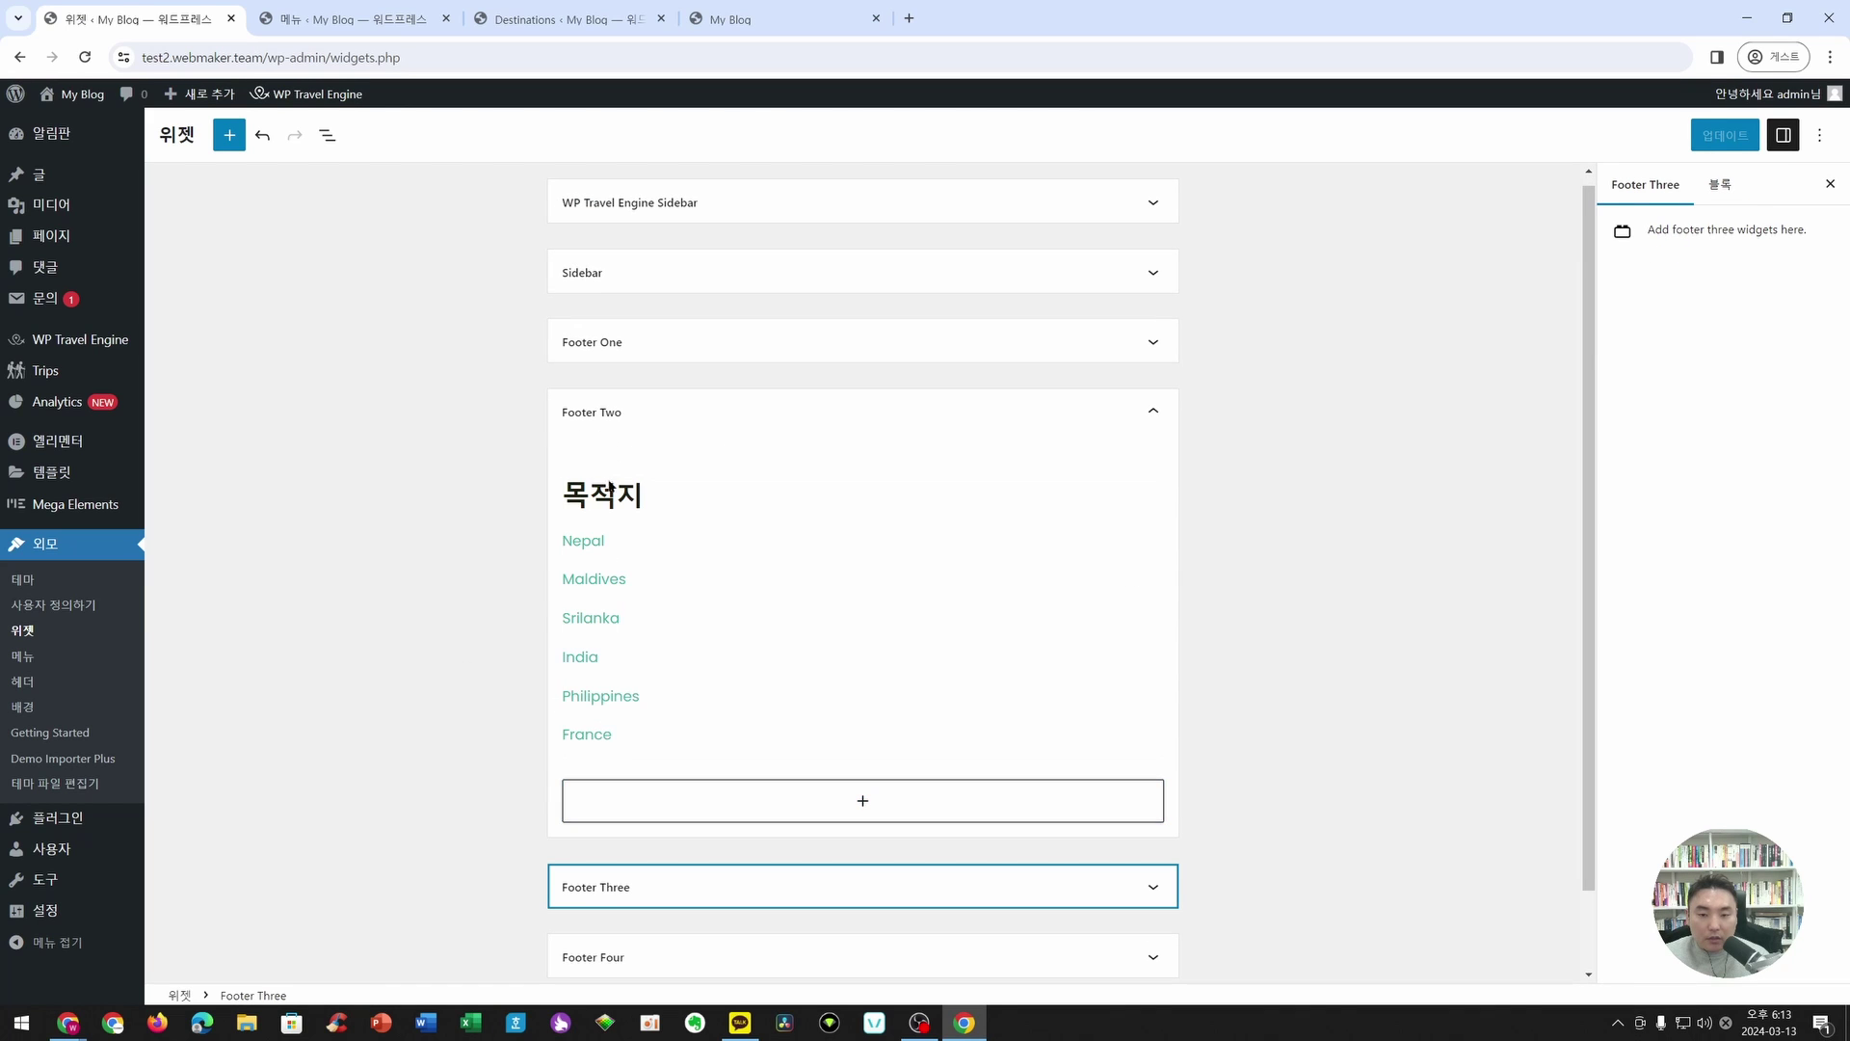
click(617, 599)
click(632, 804)
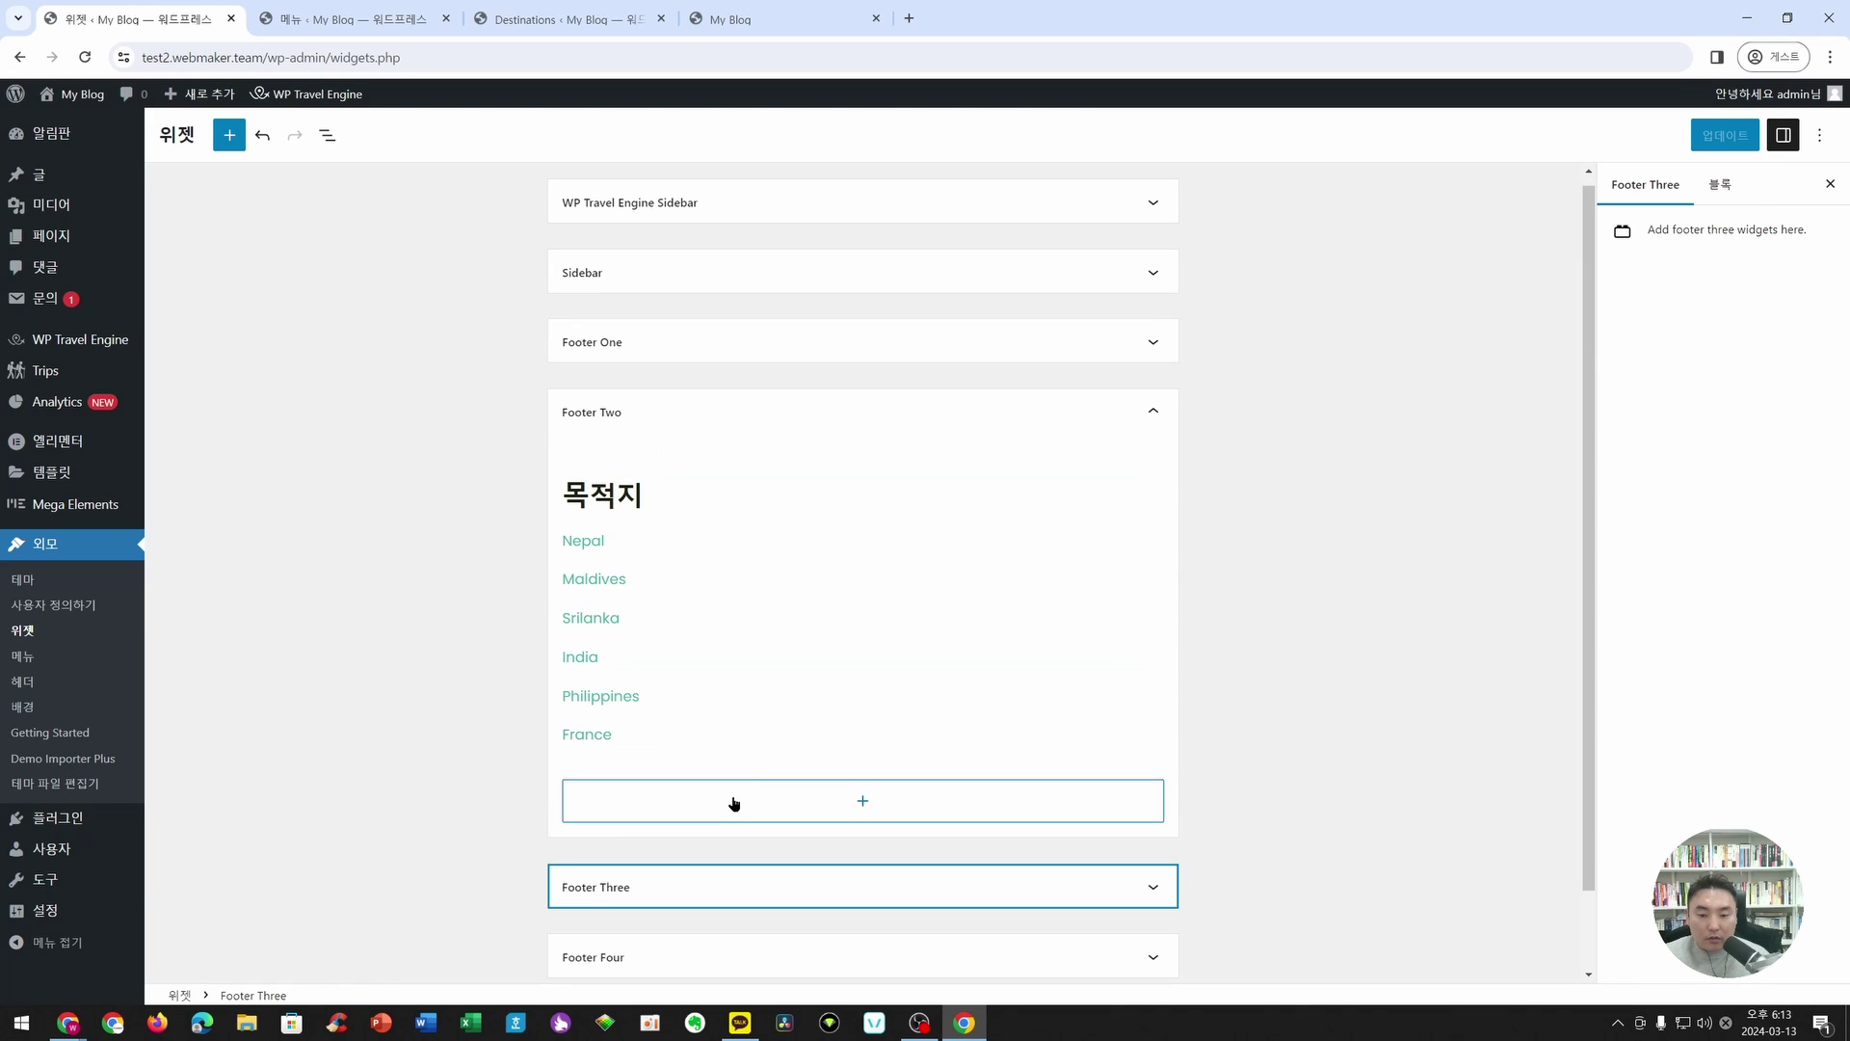
click(1157, 886)
- Retitle the Footer Three Activities menu widget to 액티비티
scroll(1256, 672, down, 3)
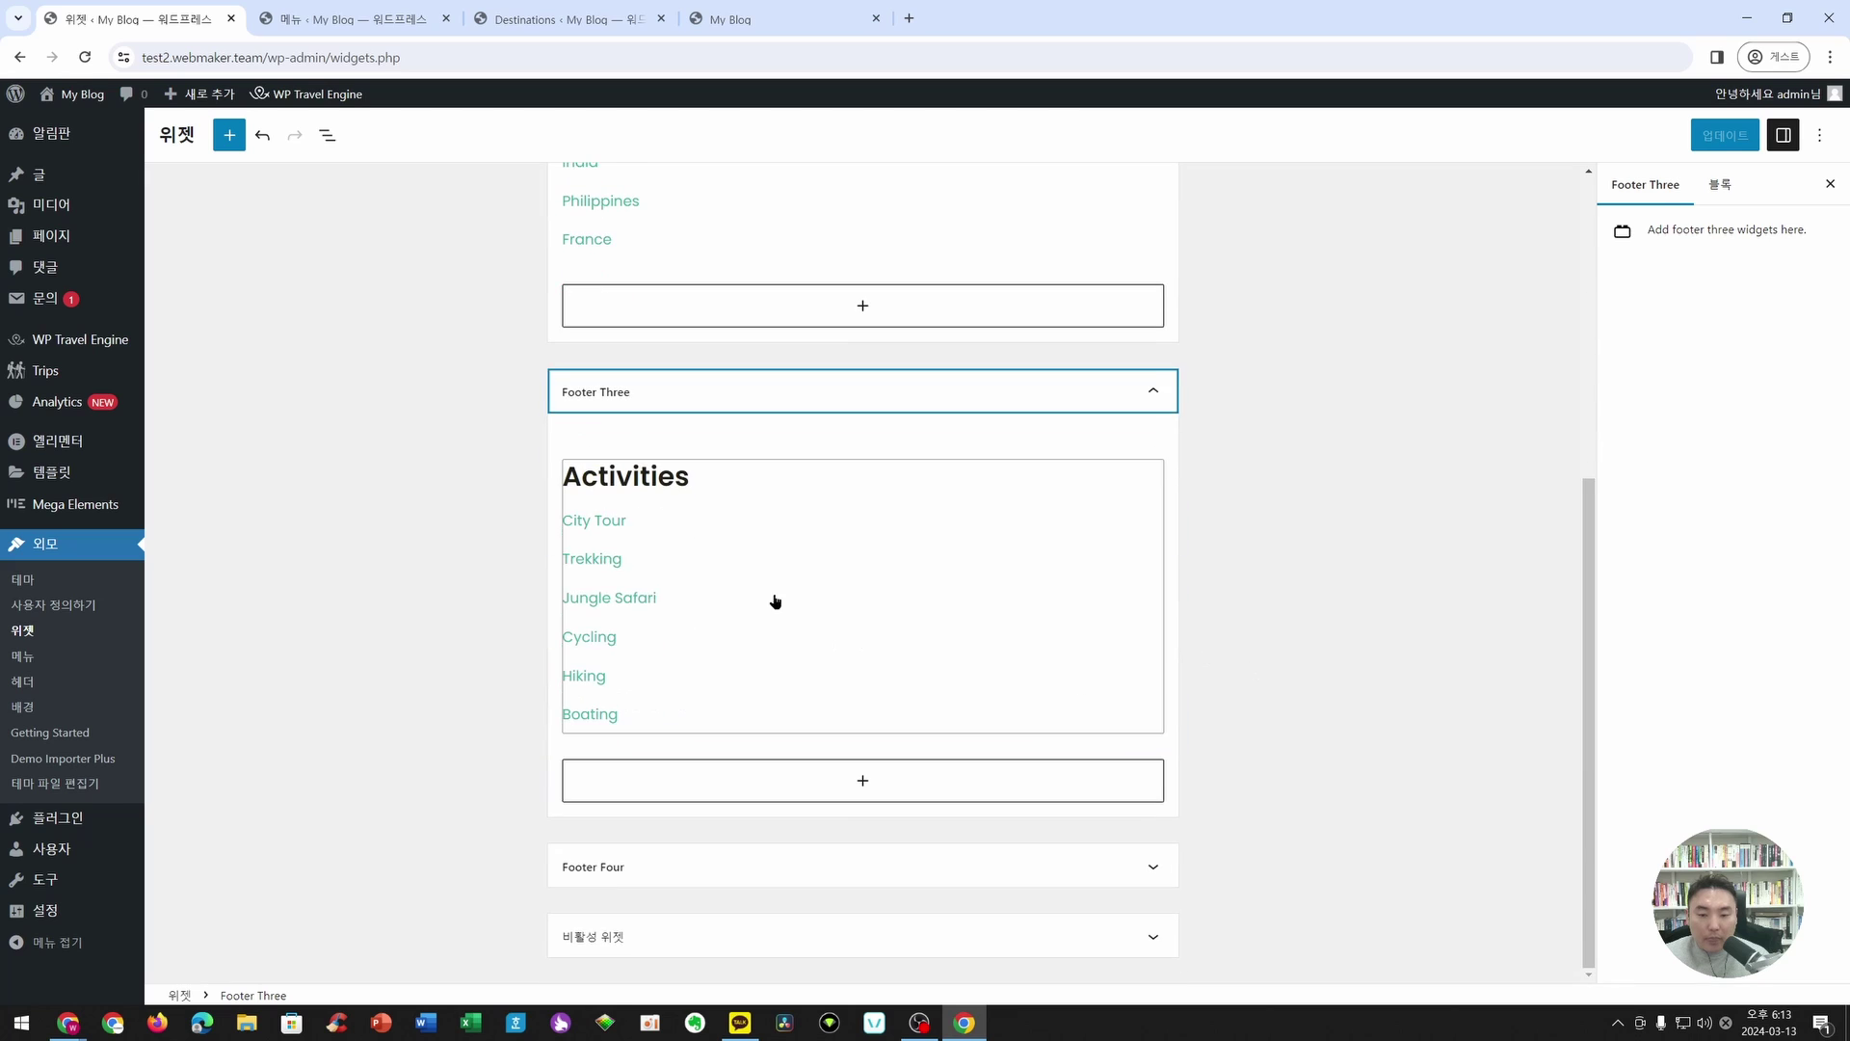
click(772, 599)
drag(649, 637, 549, 640)
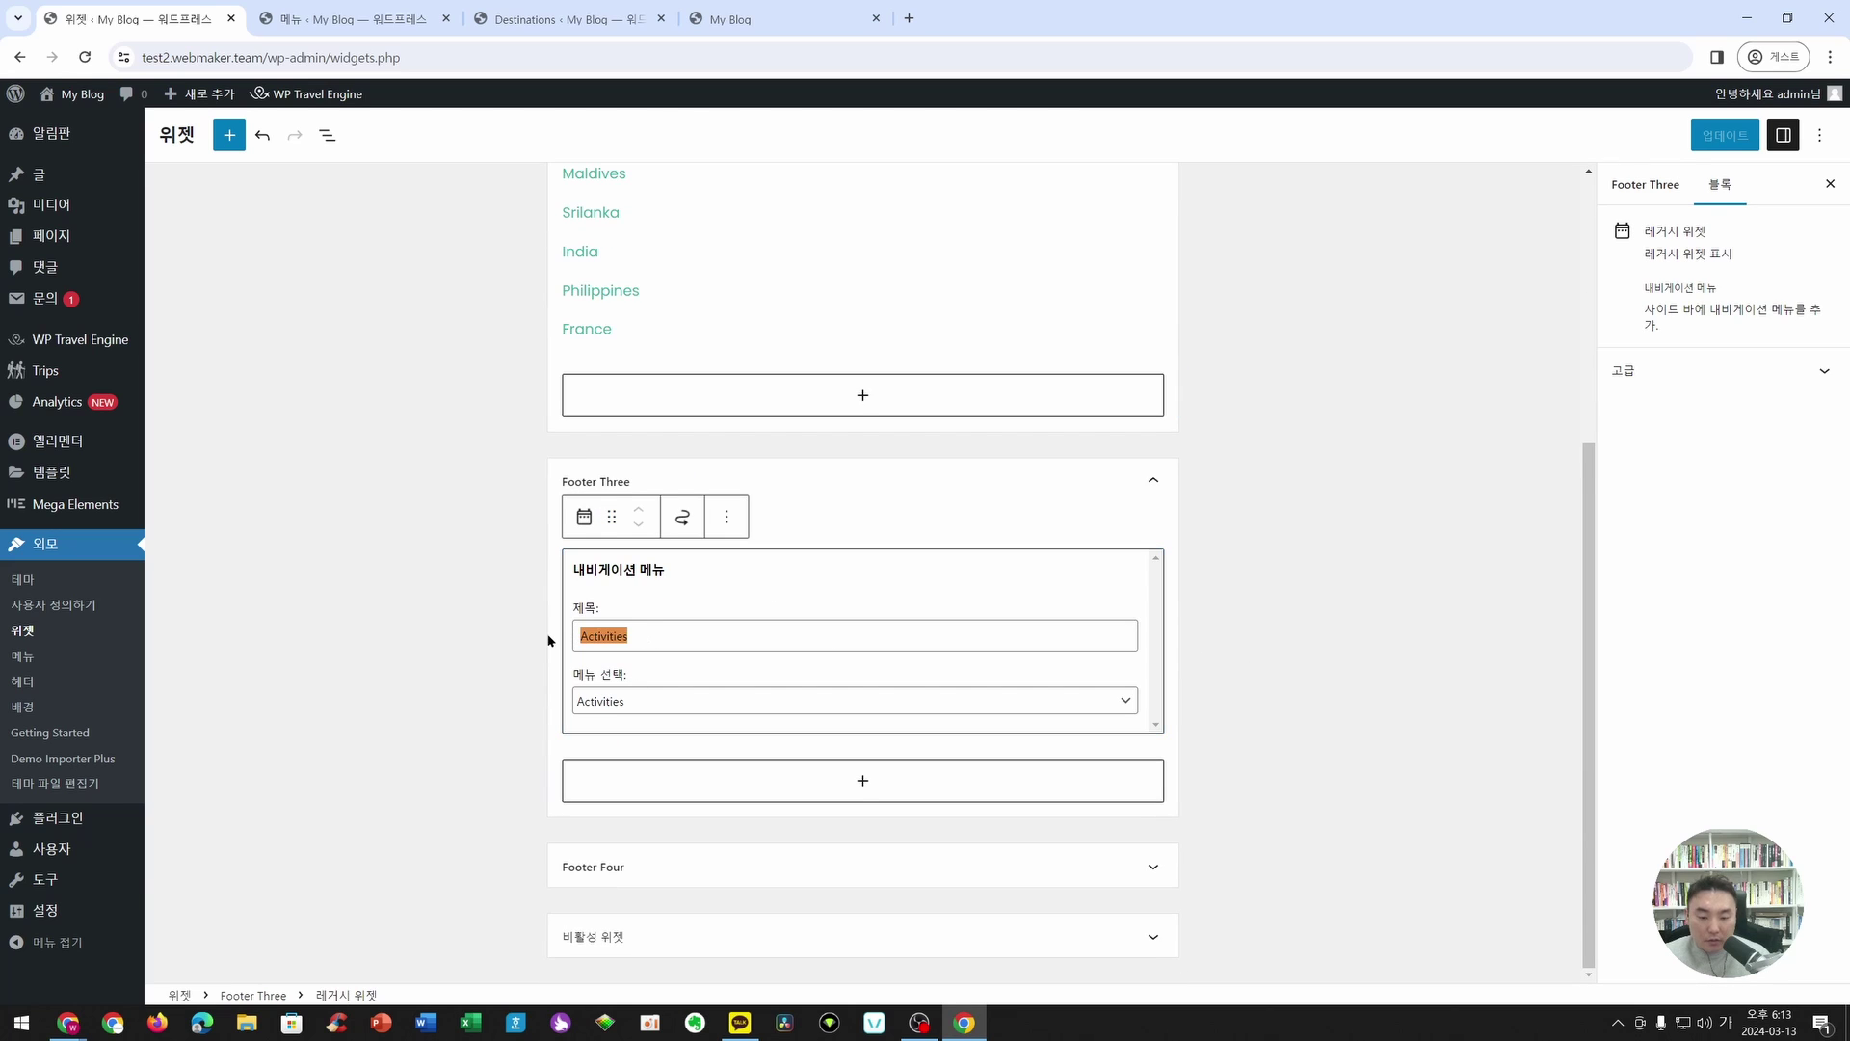
text(액티비티)
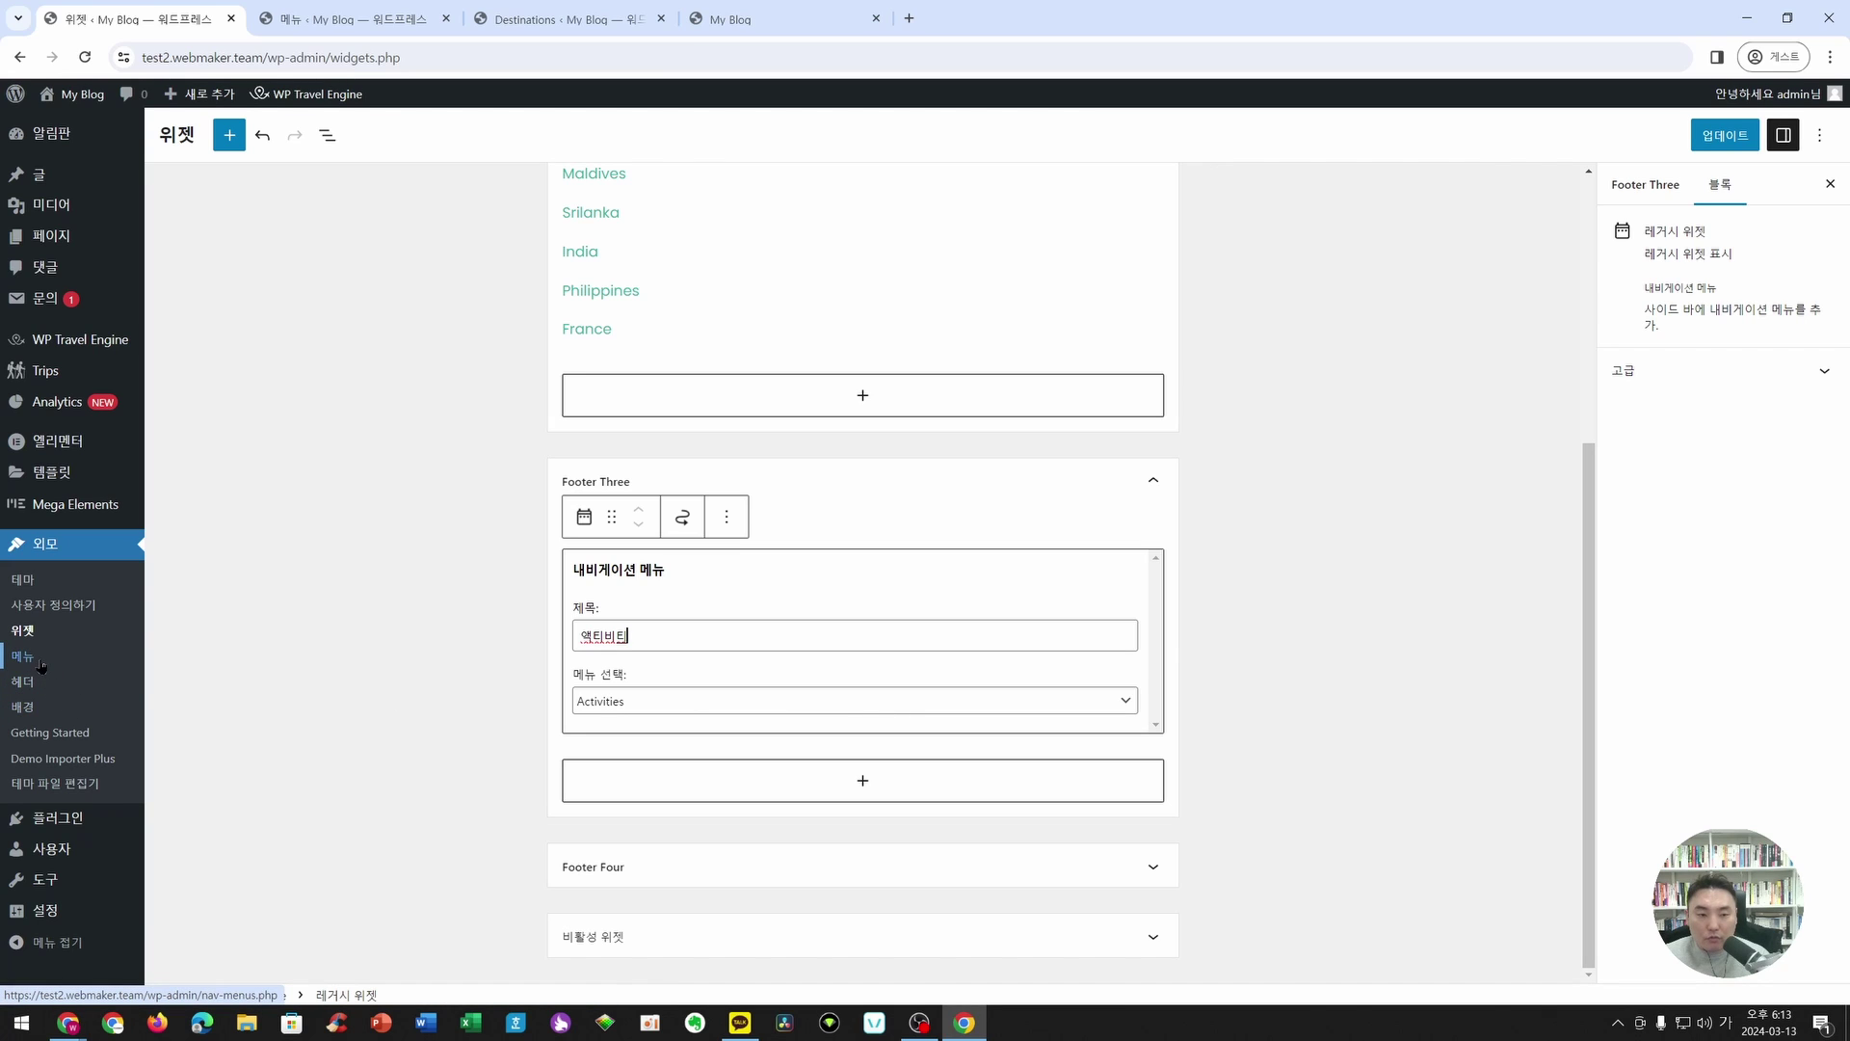
- Expand Footer Four to its Trip Types widget and compare against the live site footer
mouse_move(53, 383)
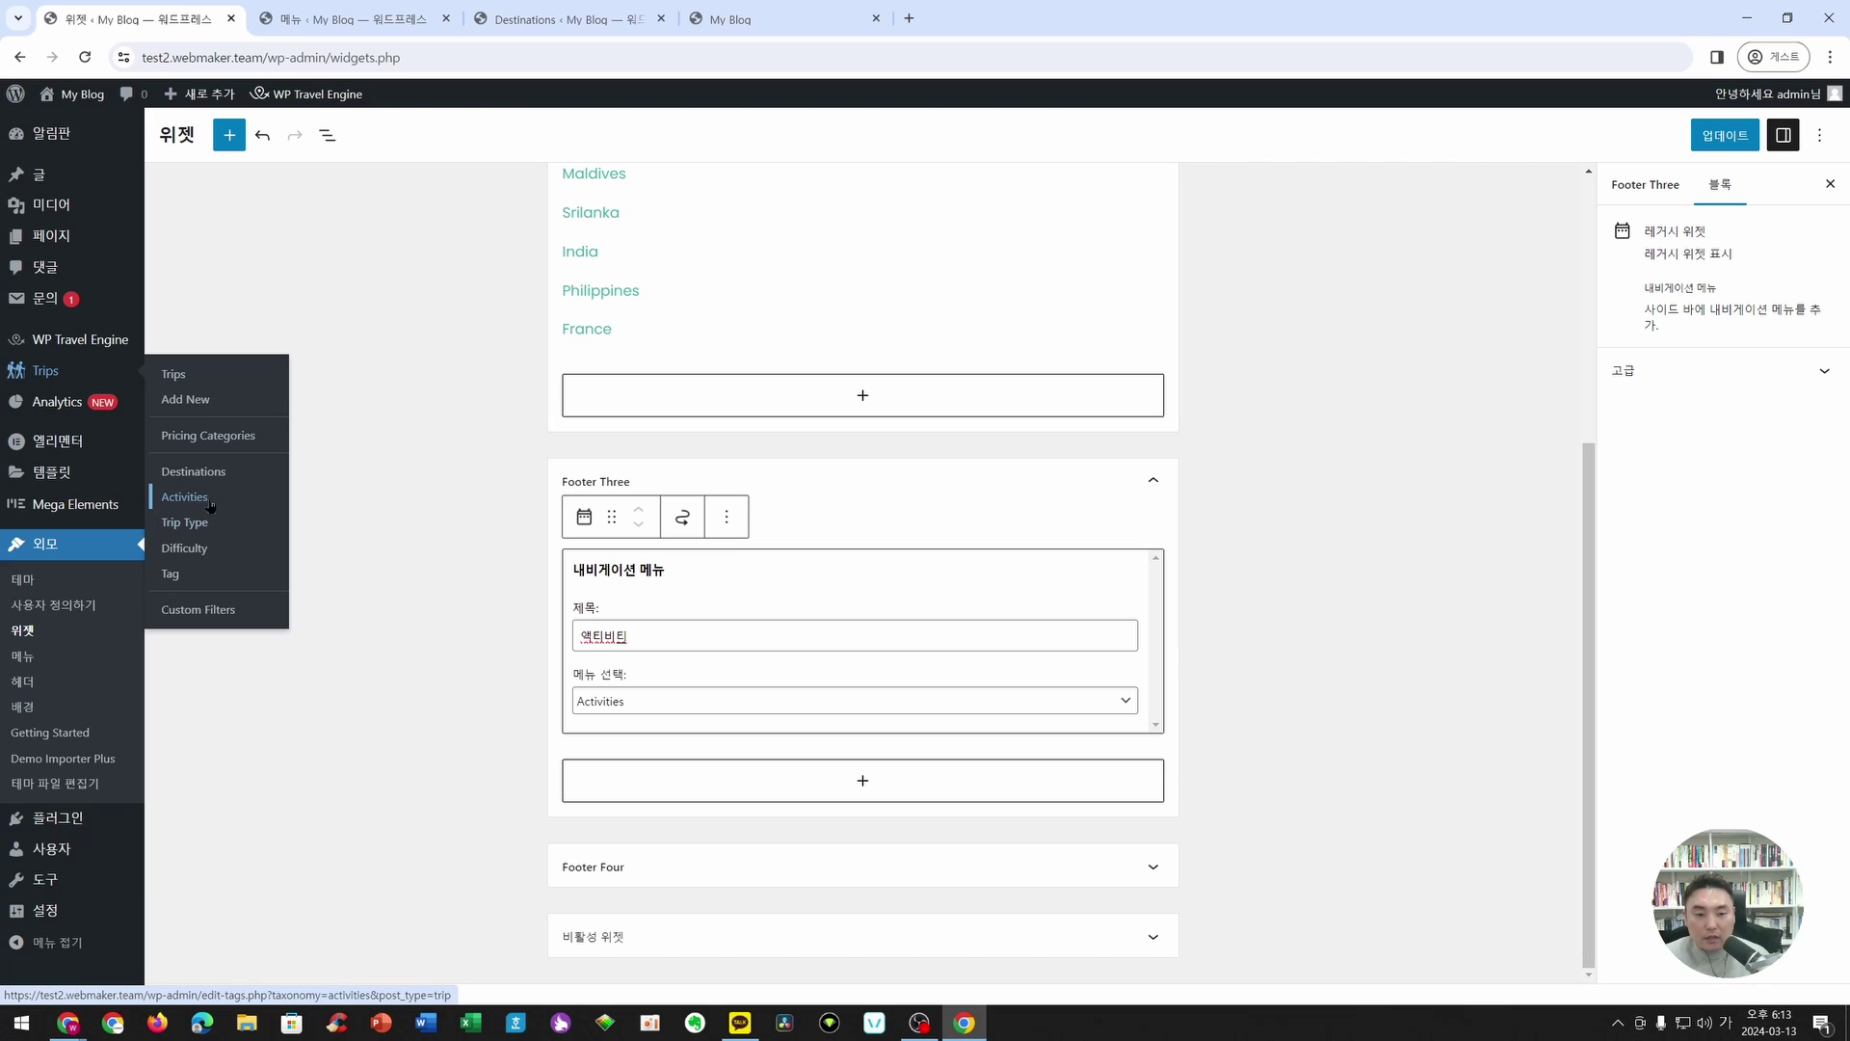
click(1156, 870)
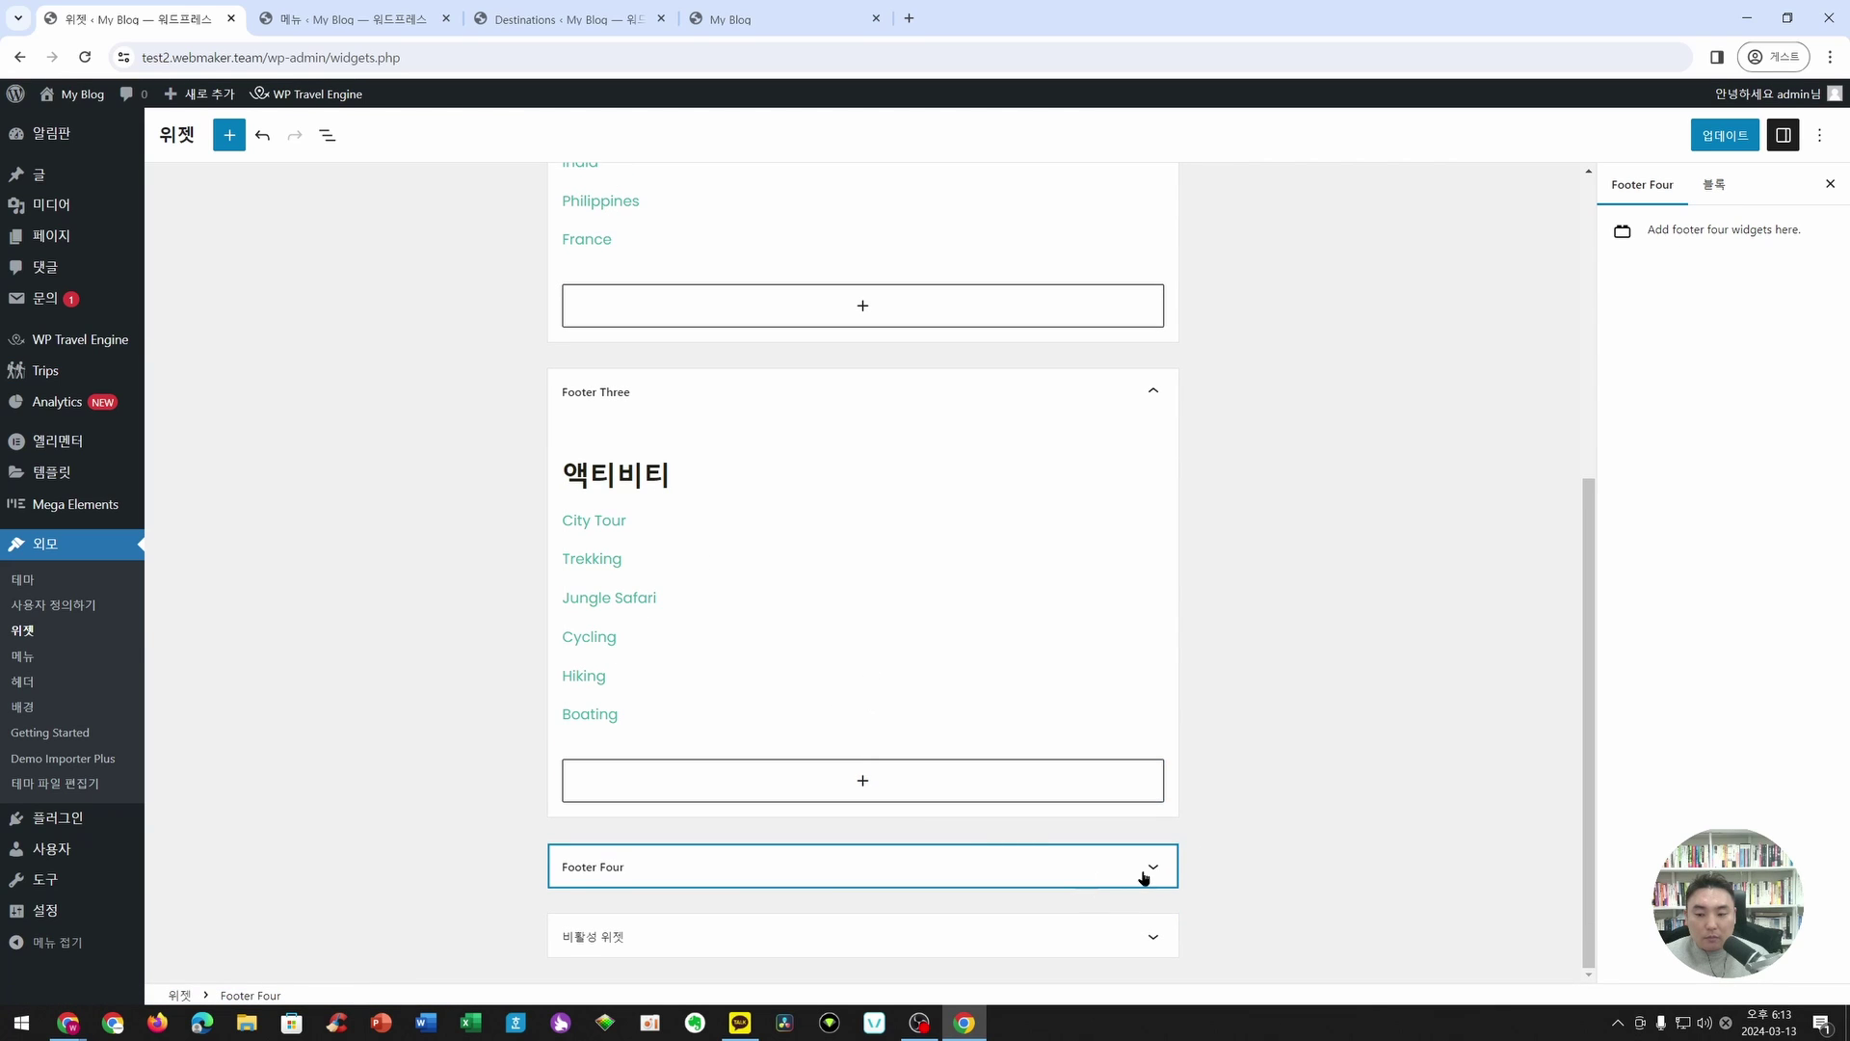
click(1147, 872)
click(672, 551)
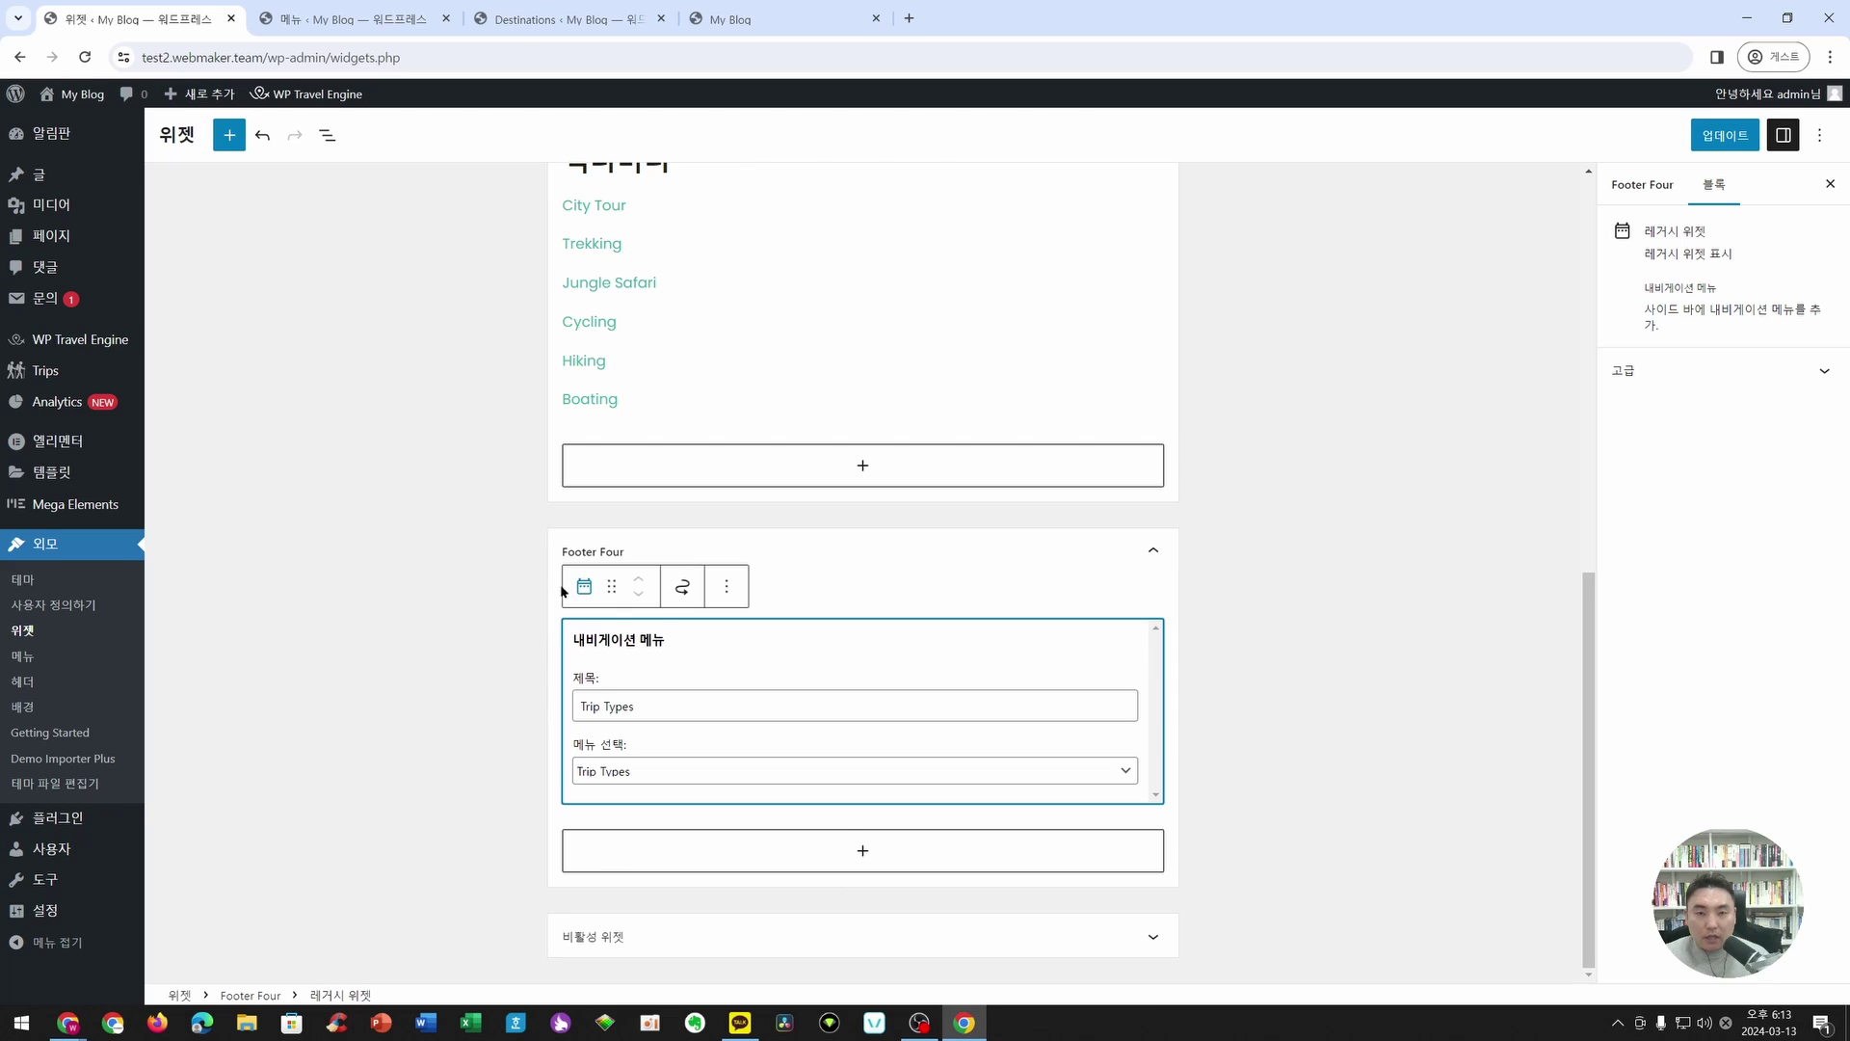
click(568, 19)
click(357, 19)
click(796, 11)
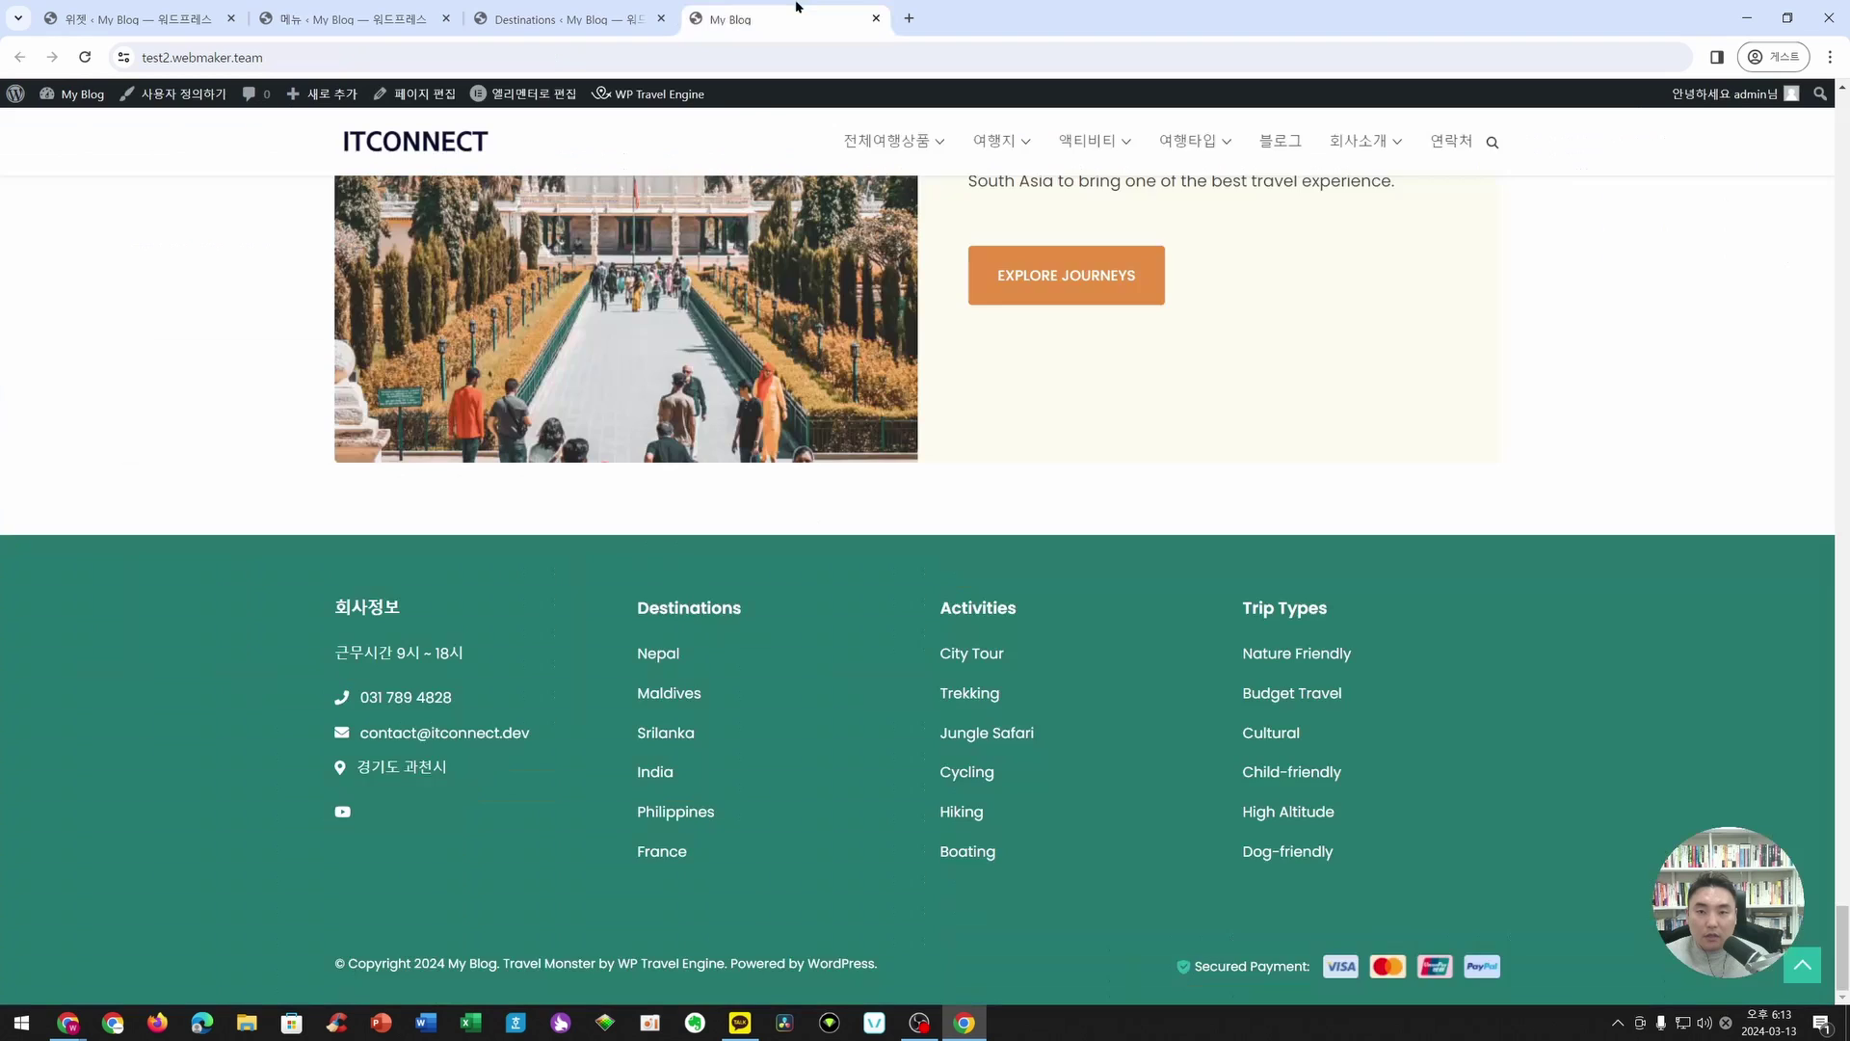
scroll(793, 321, up, 20)
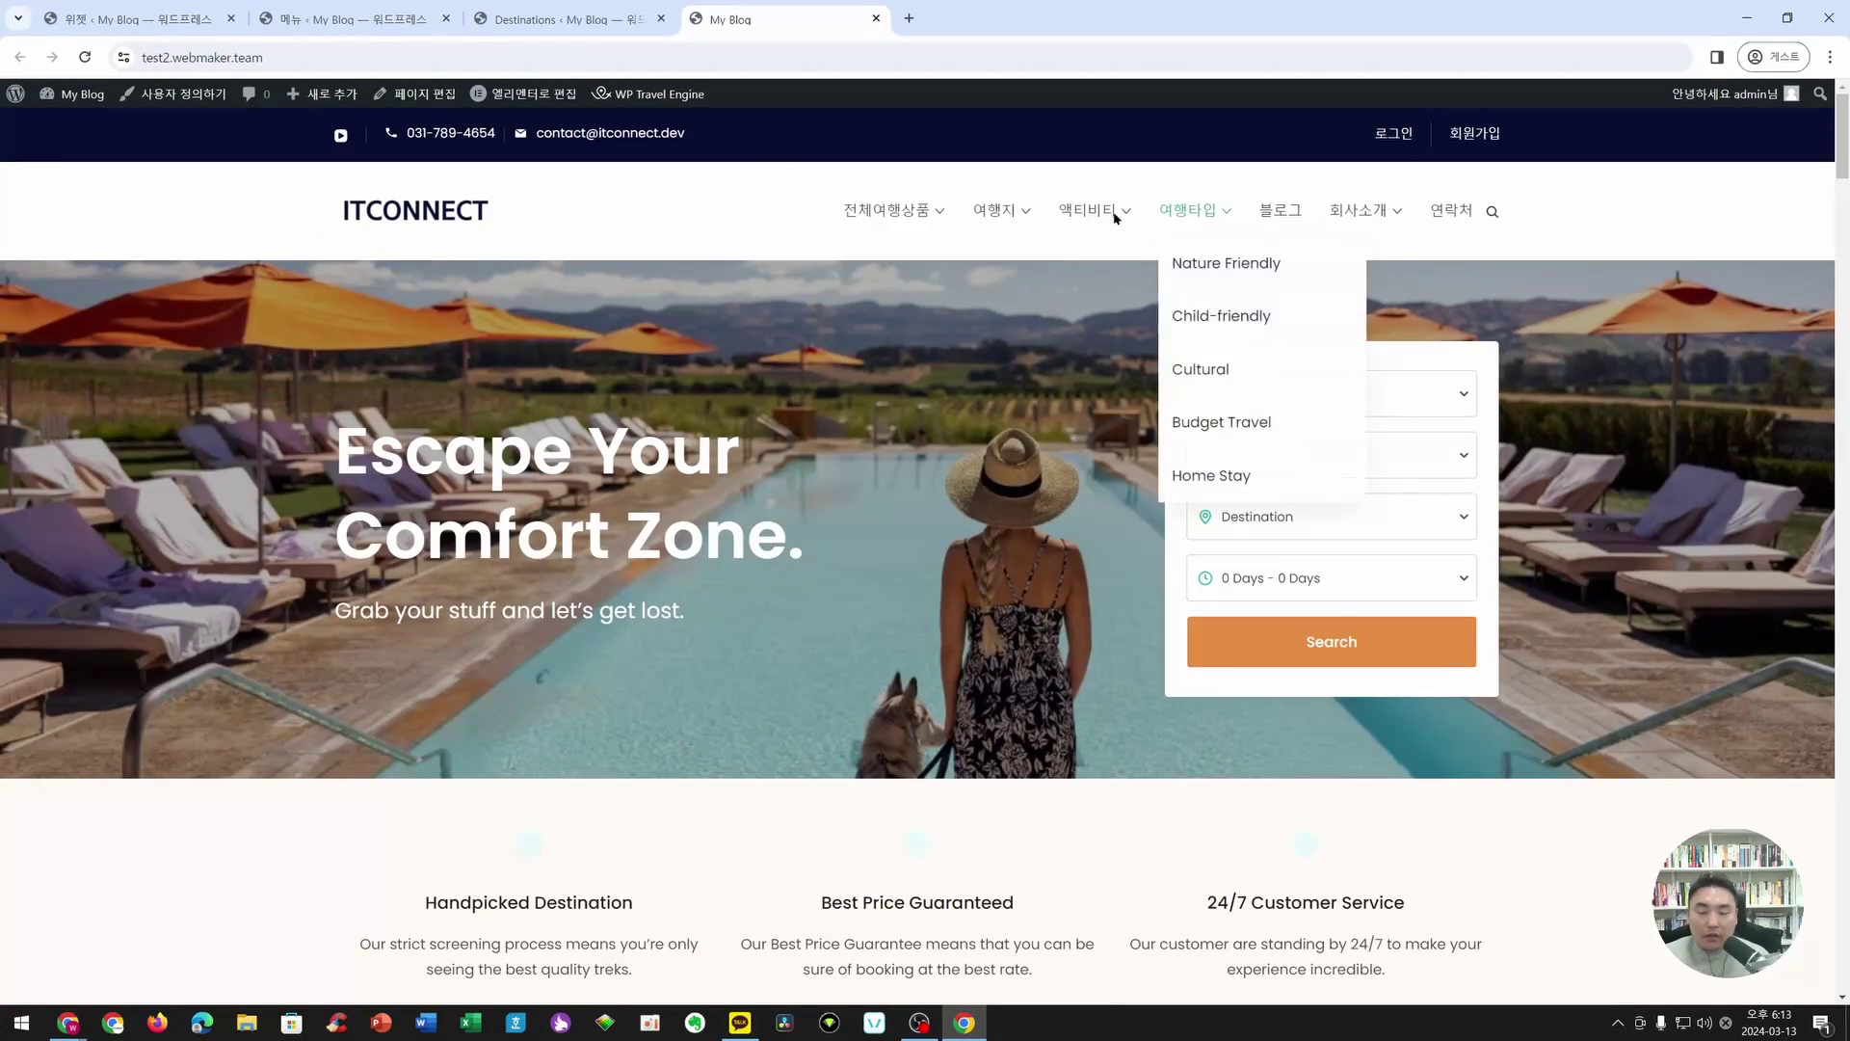
click(207, 6)
- Change the Trip Types title to 여행 타입, update the widgets, and view the front page
drag(644, 705, 529, 719)
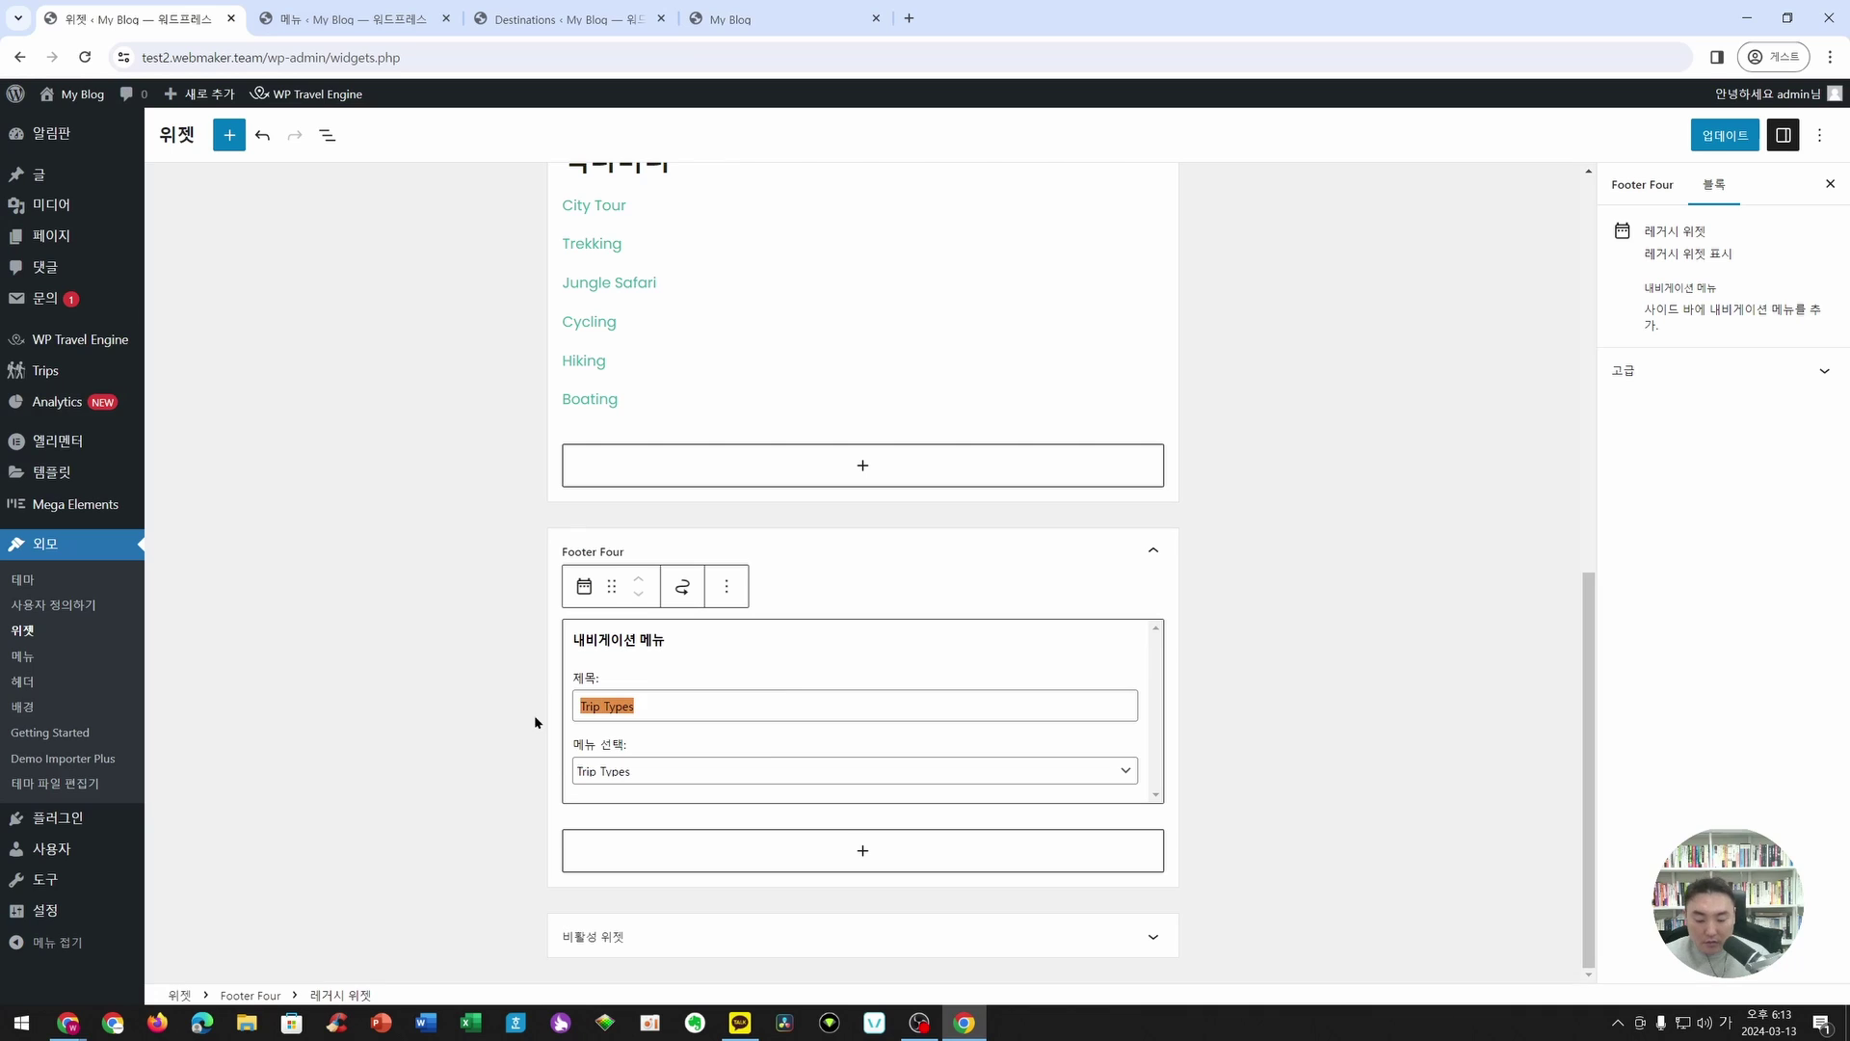
text(여행 타입)
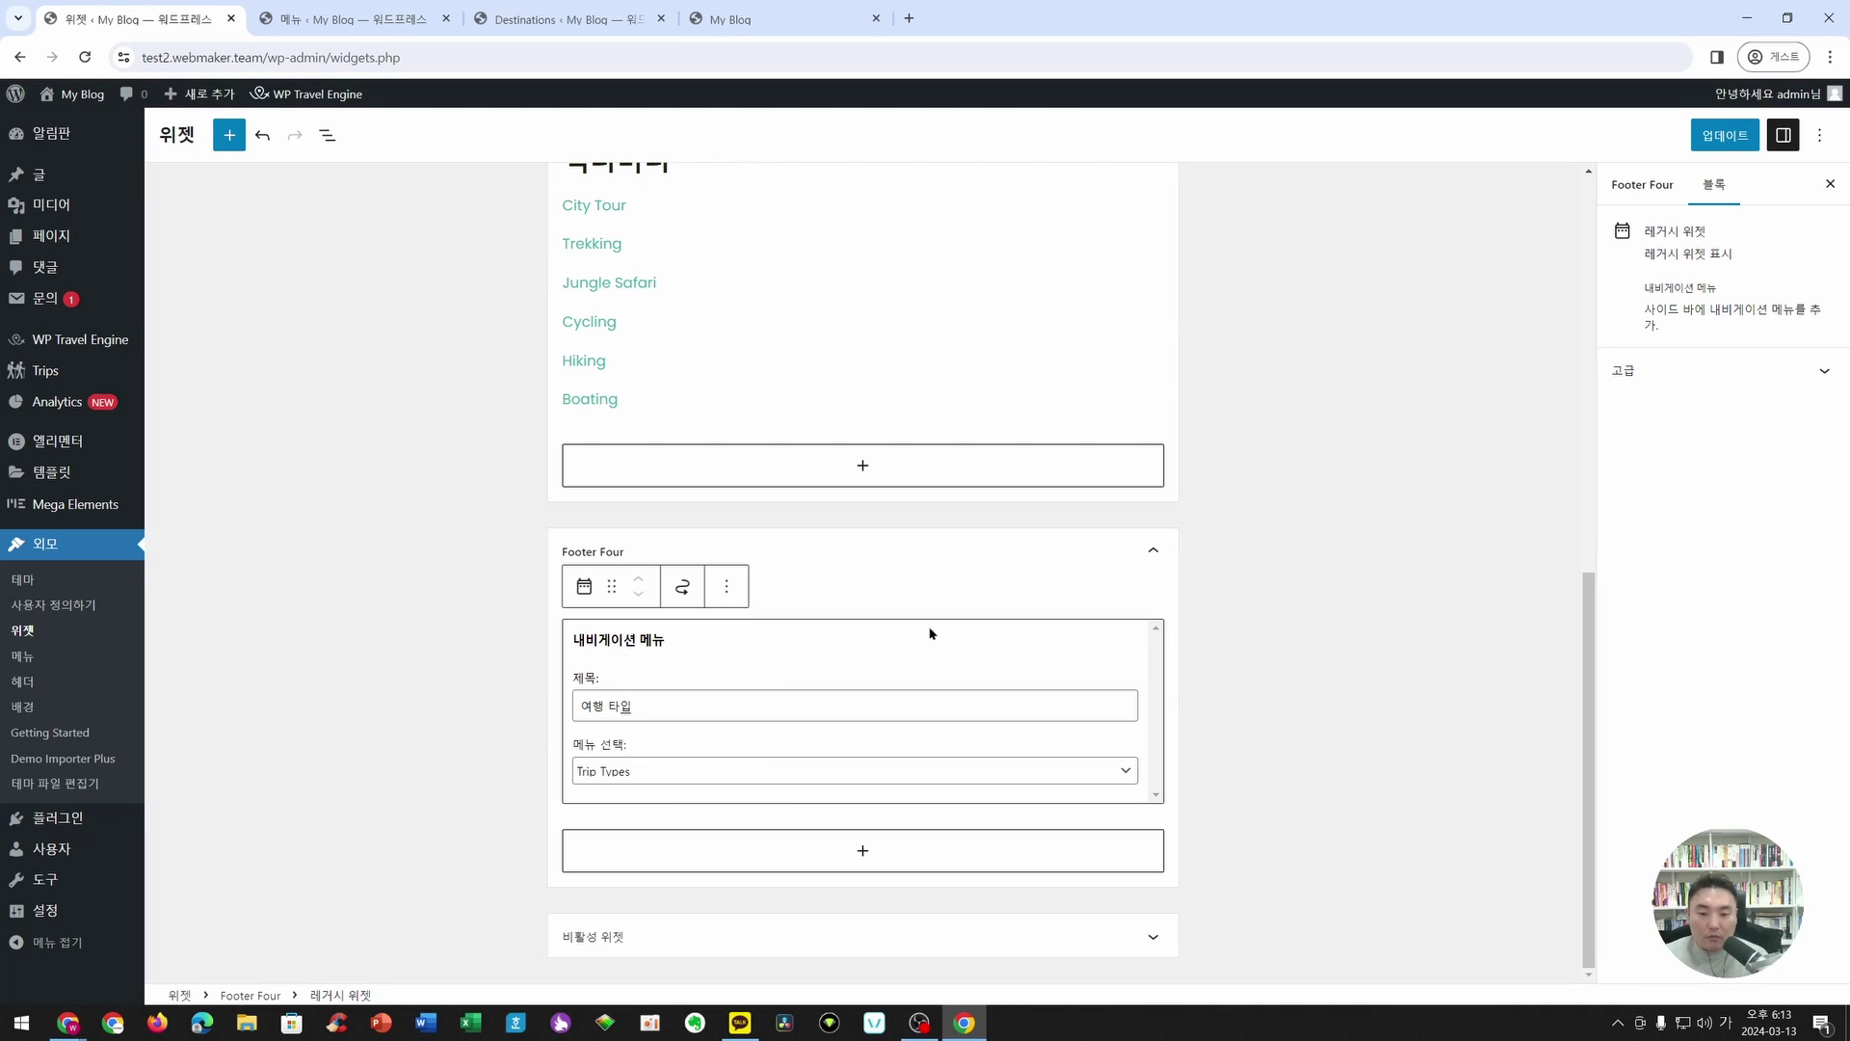
click(1724, 136)
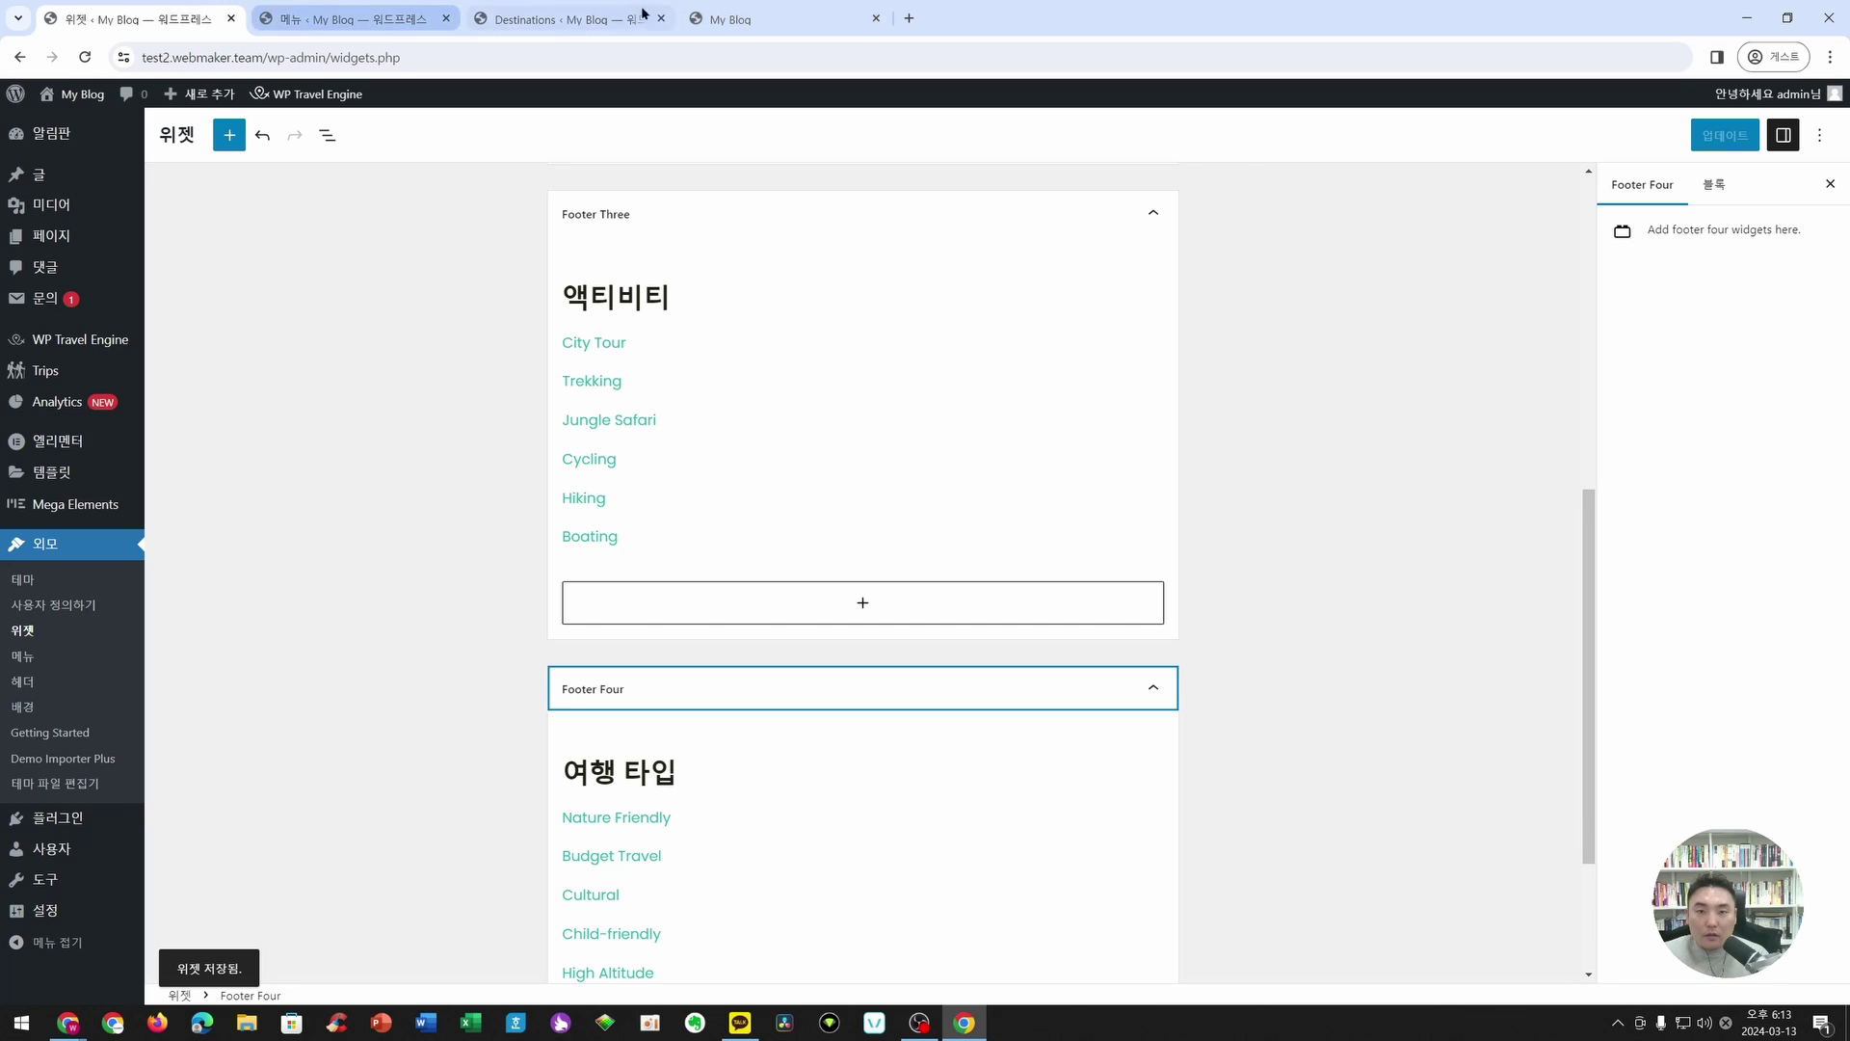
click(762, 18)
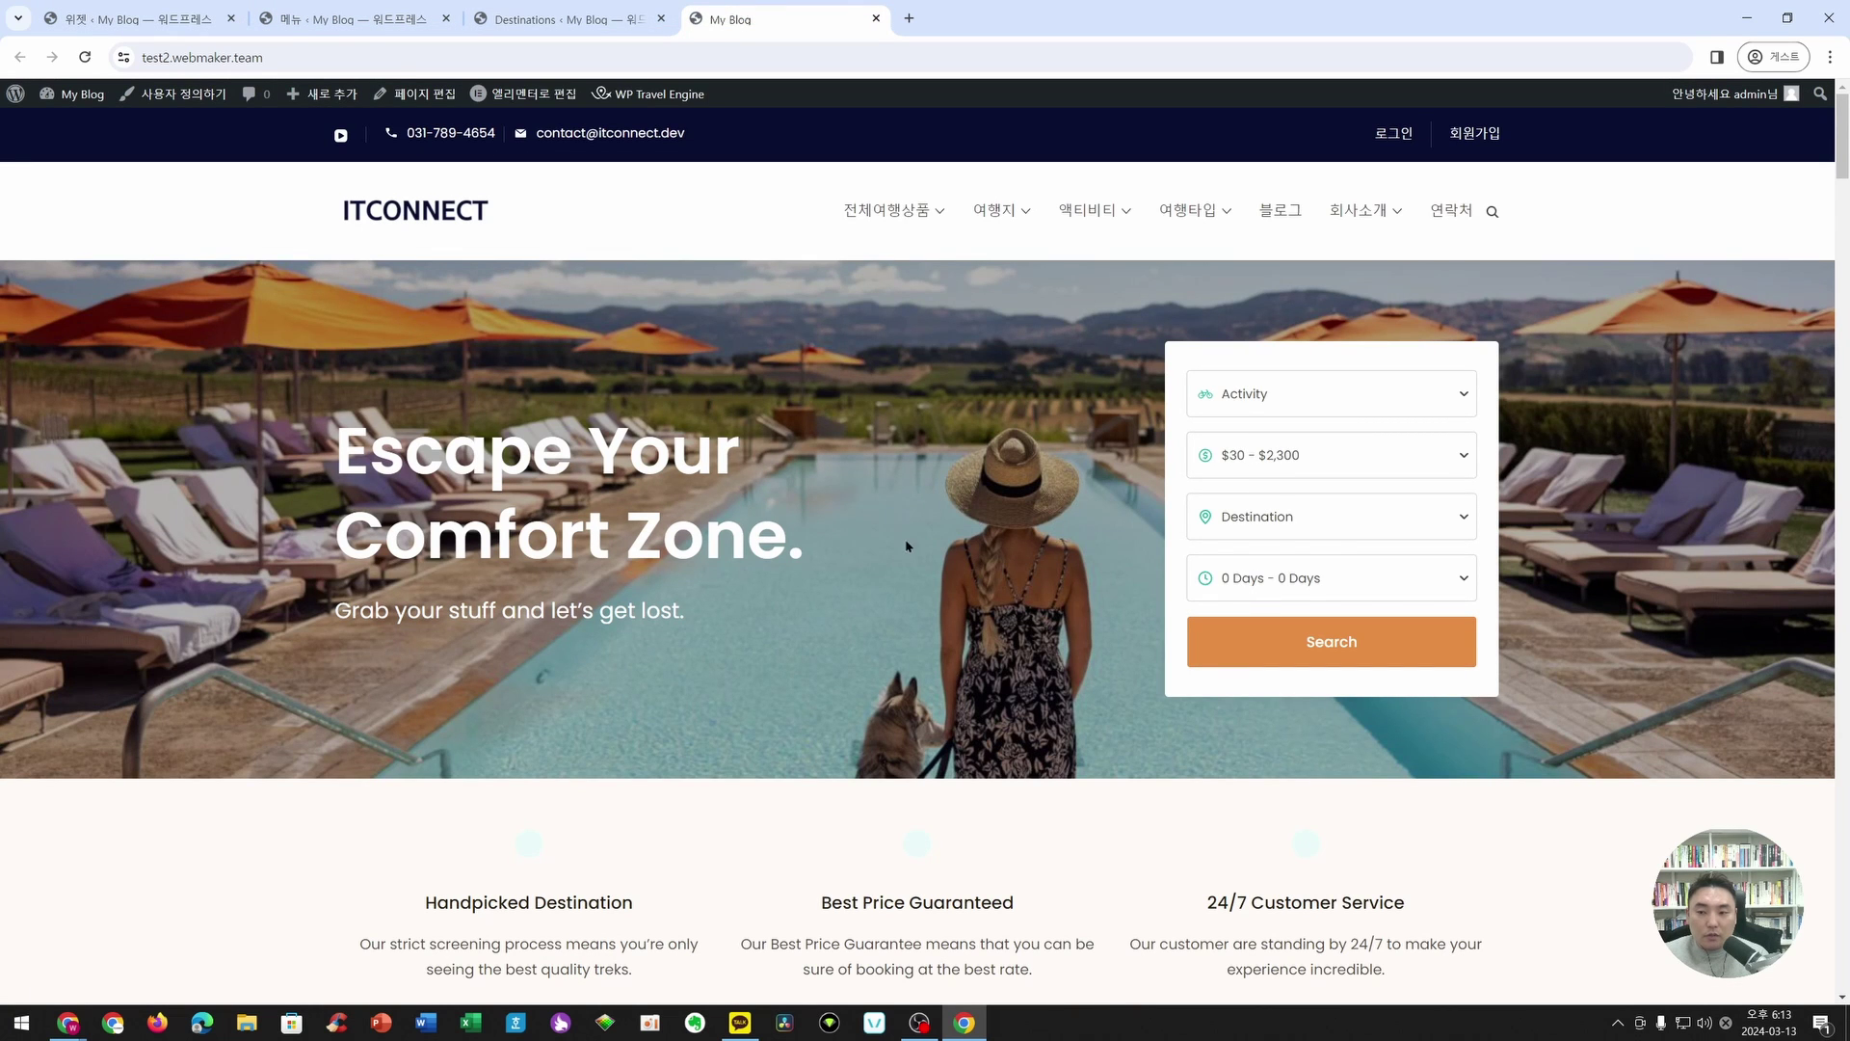
scroll(914, 521, down, 15)
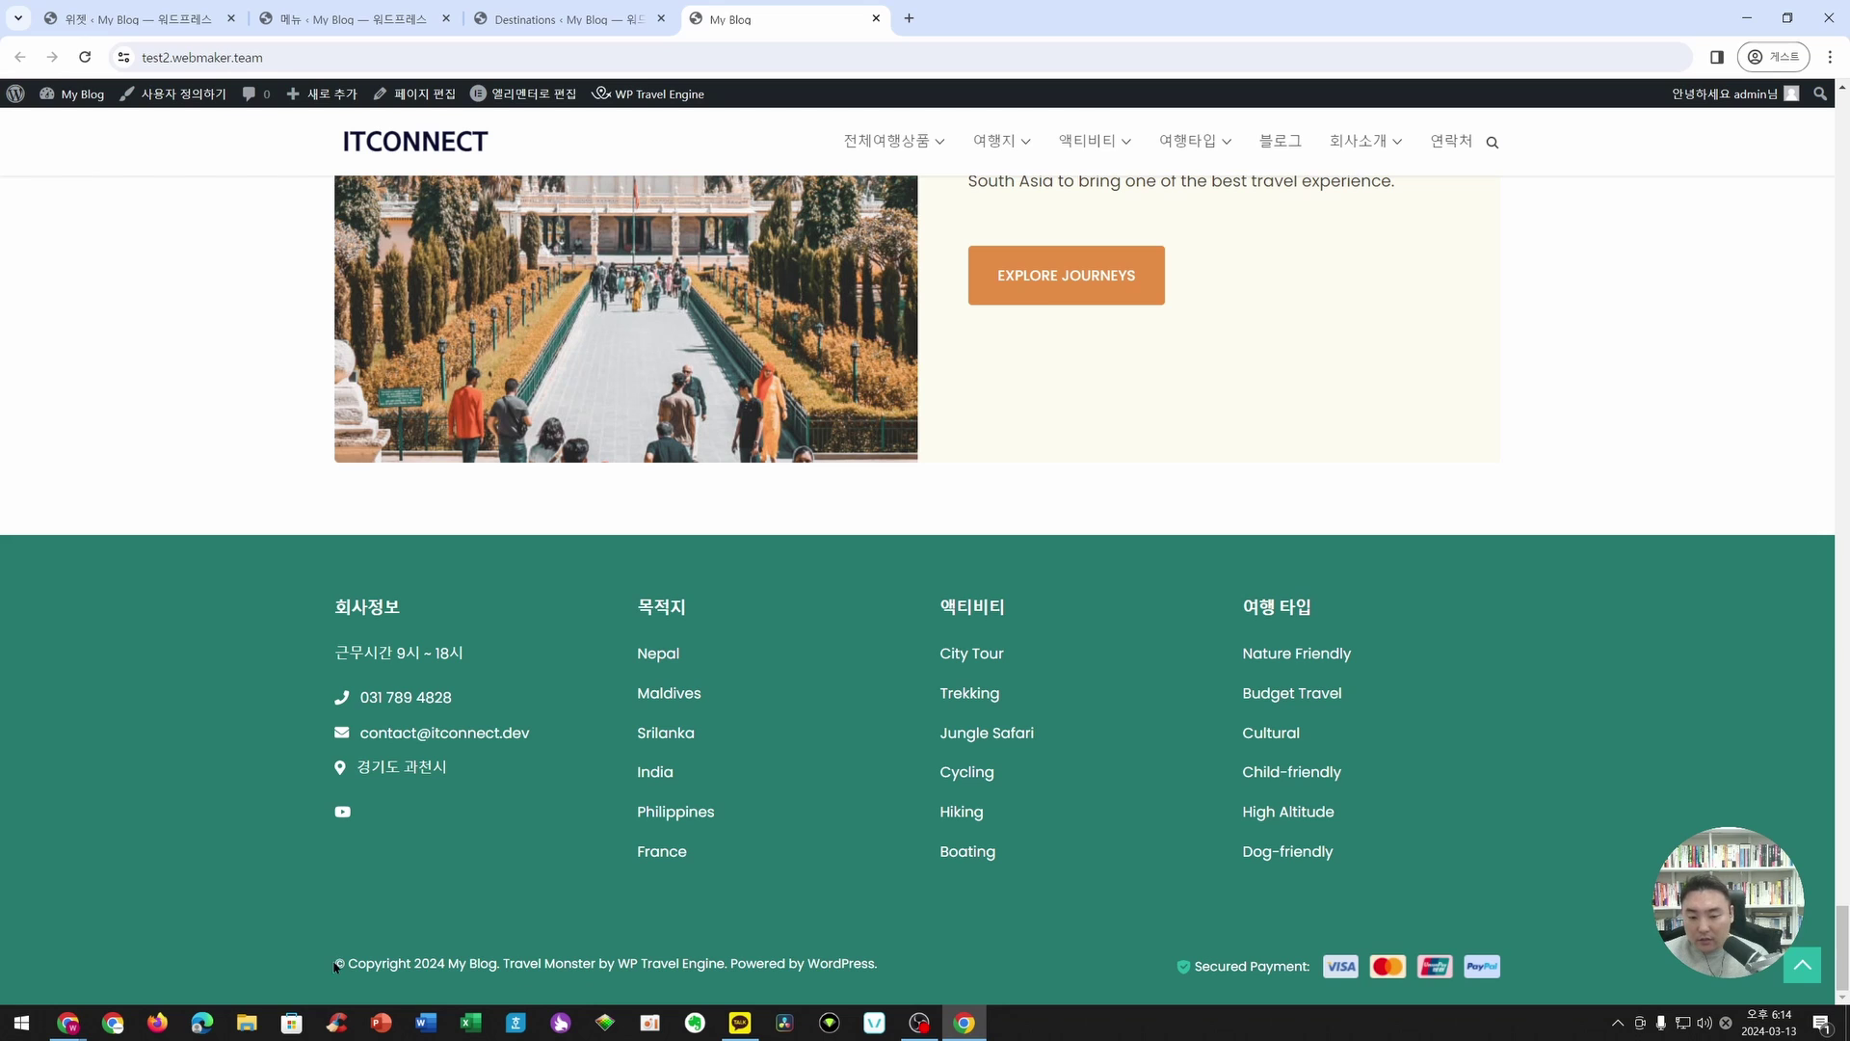
drag(335, 966, 954, 988)
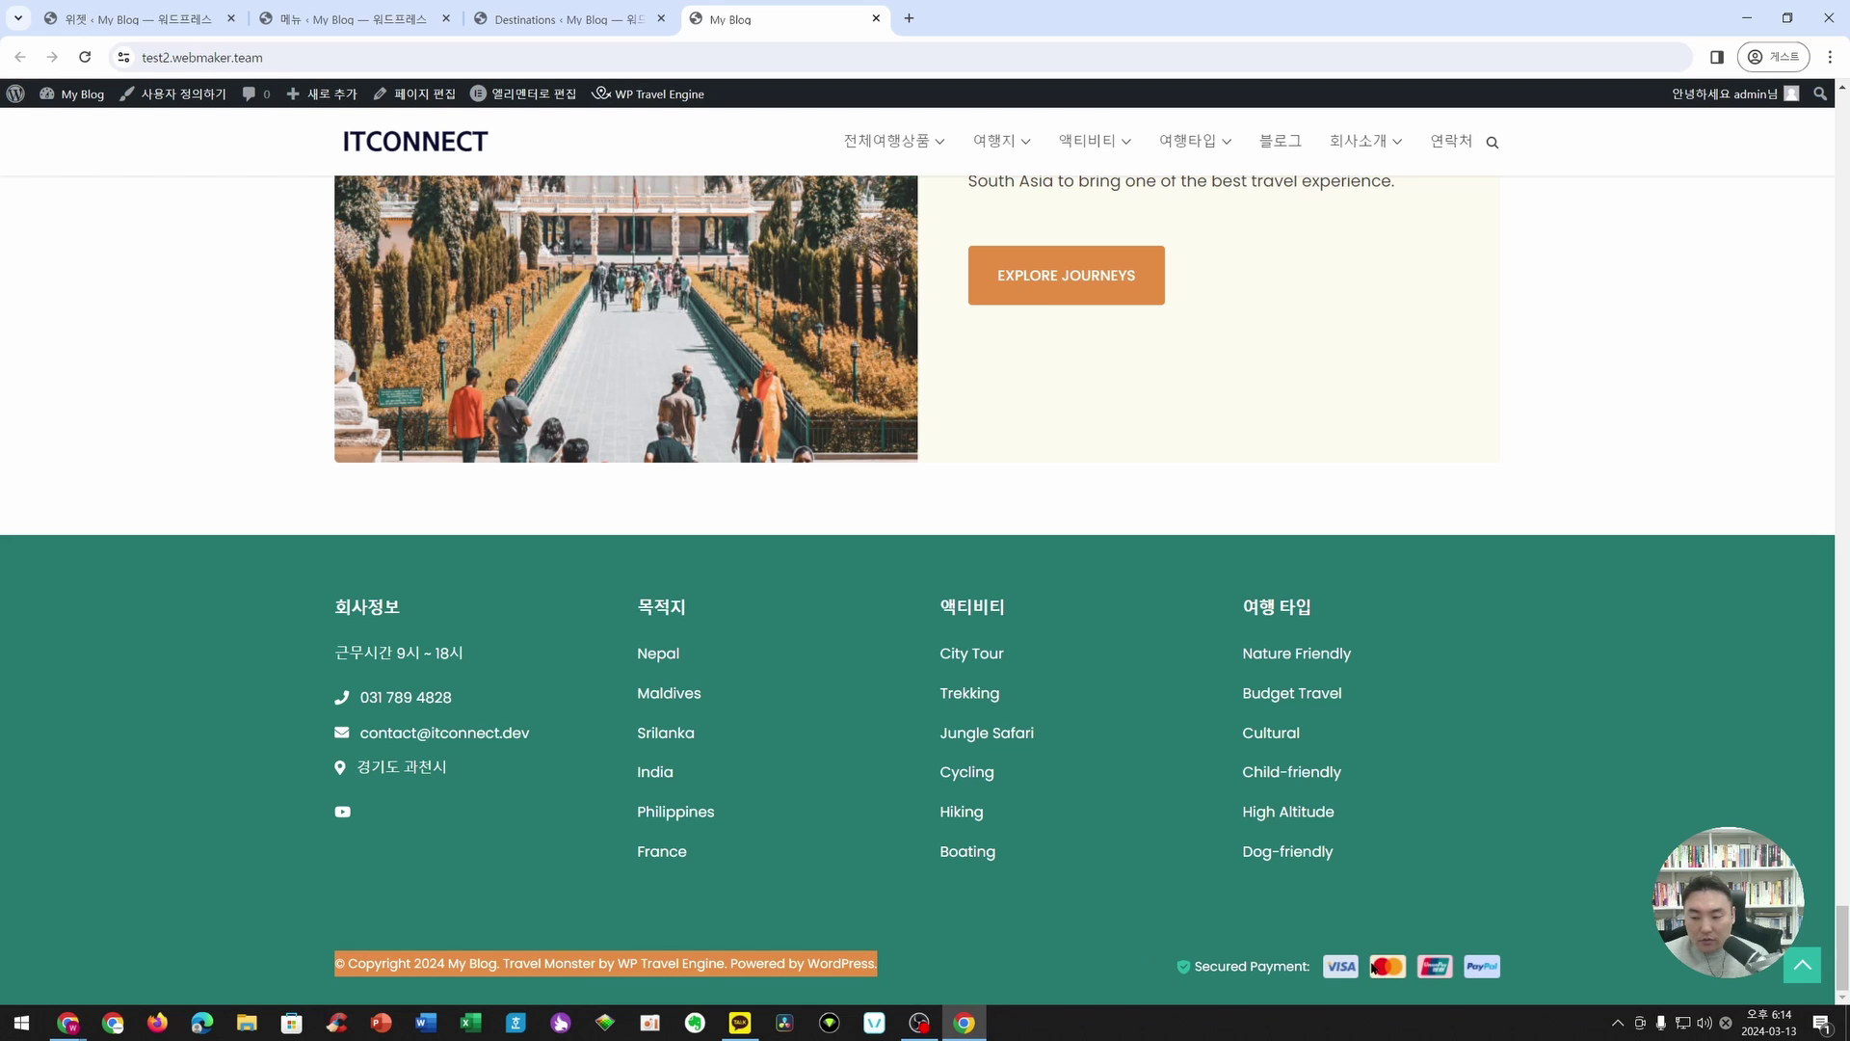
click(741, 936)
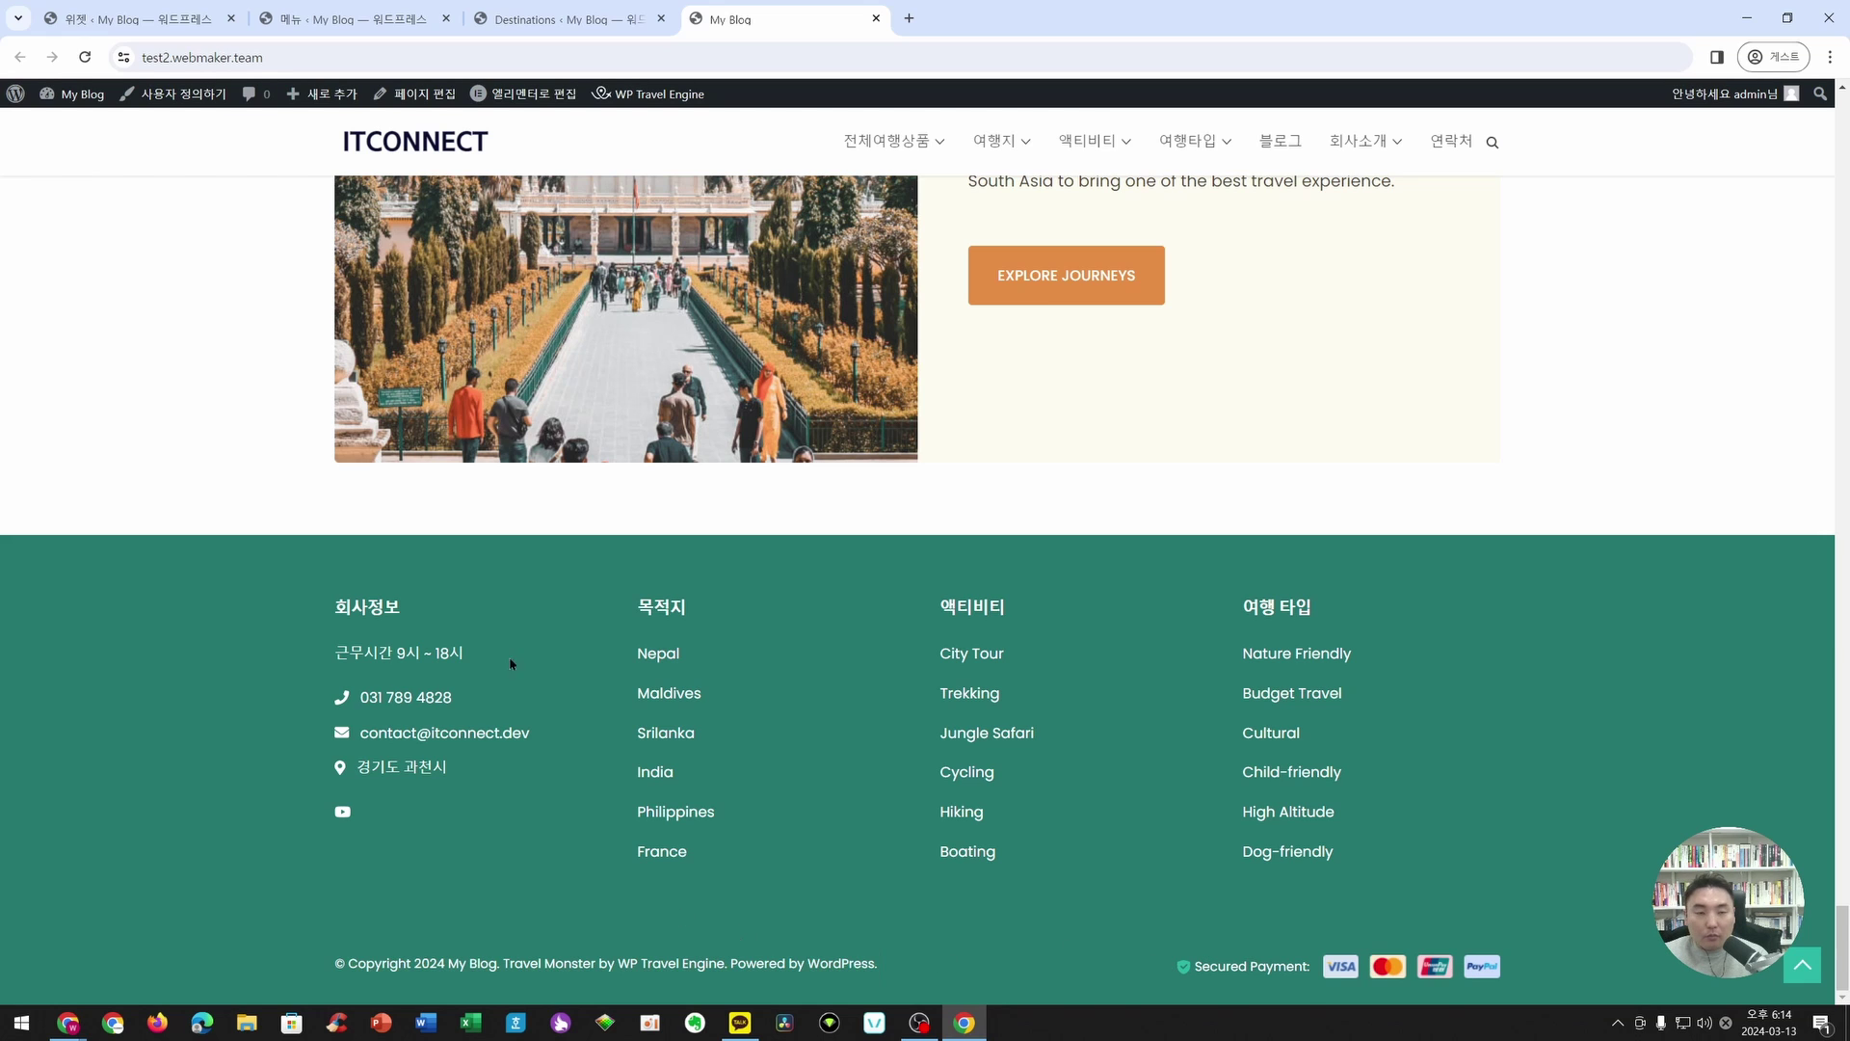
click(309, 22)
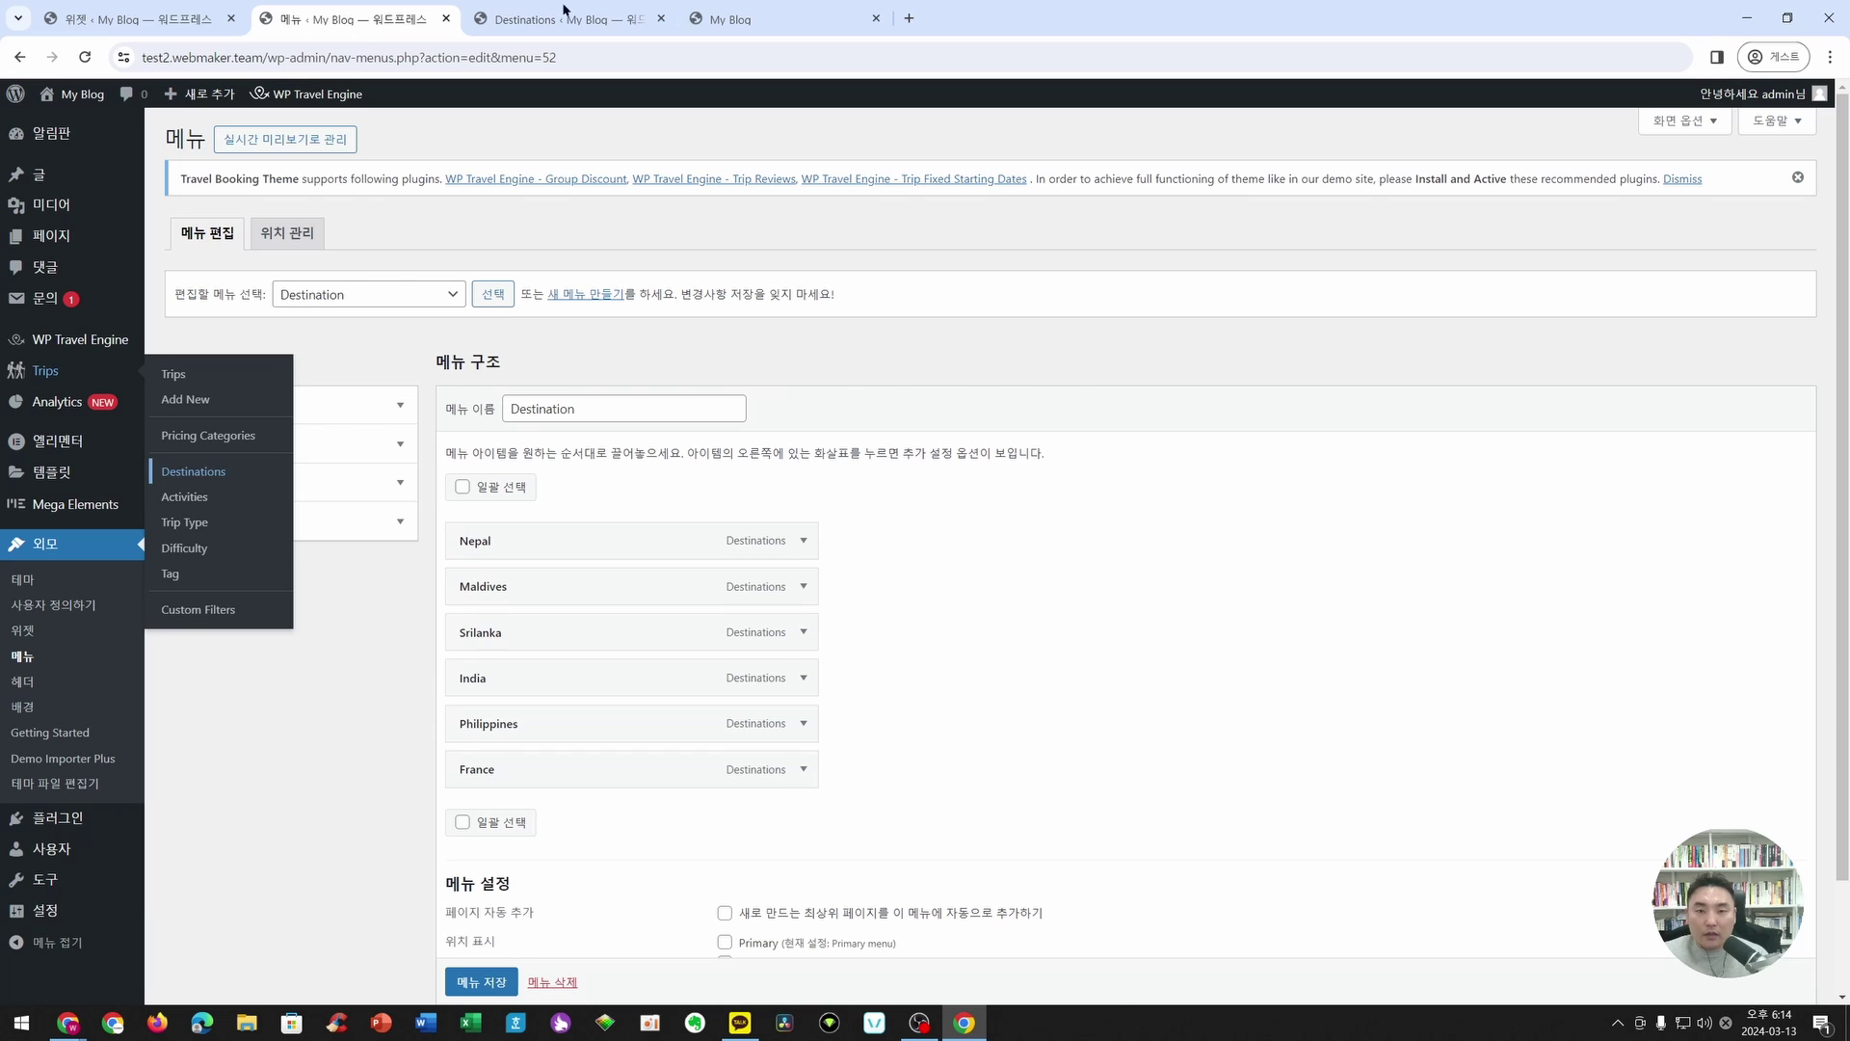
click(501, 19)
click(159, 18)
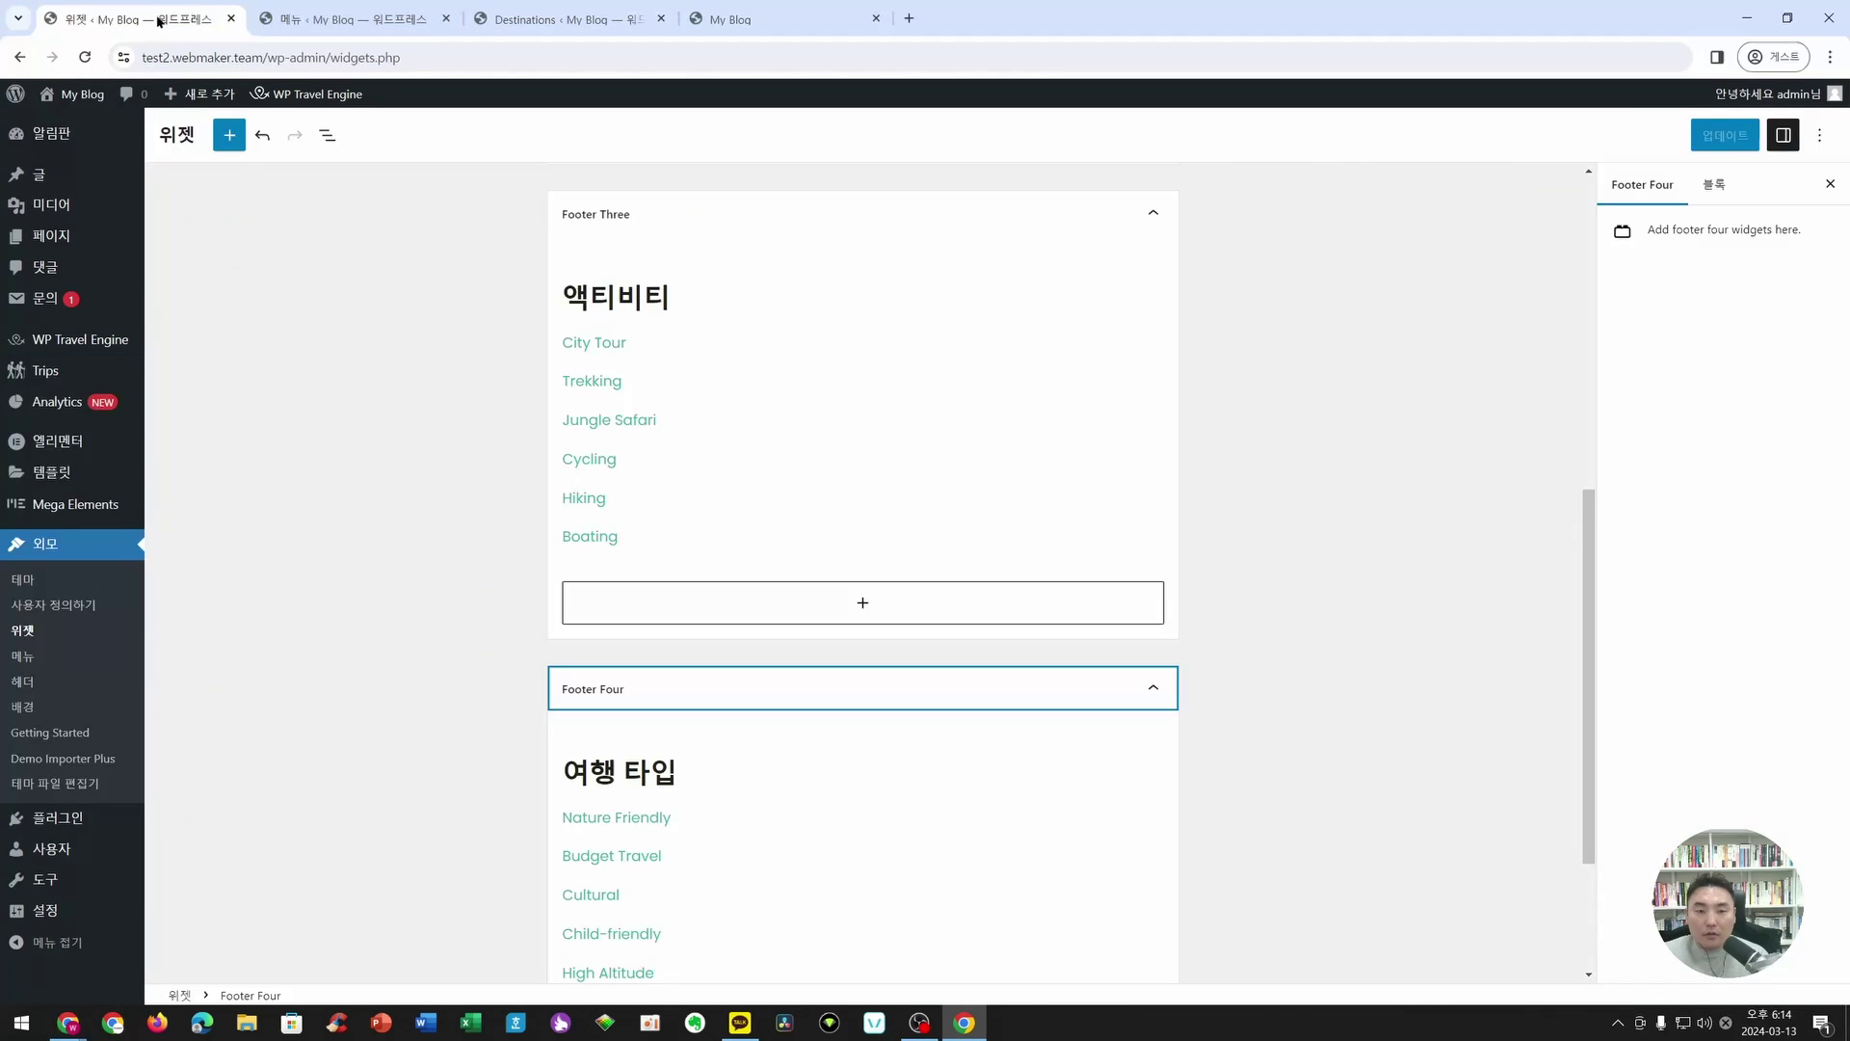
- From the live site footer, set the Footer Copyright Text to itconnect_copyright in the Customizer
click(798, 15)
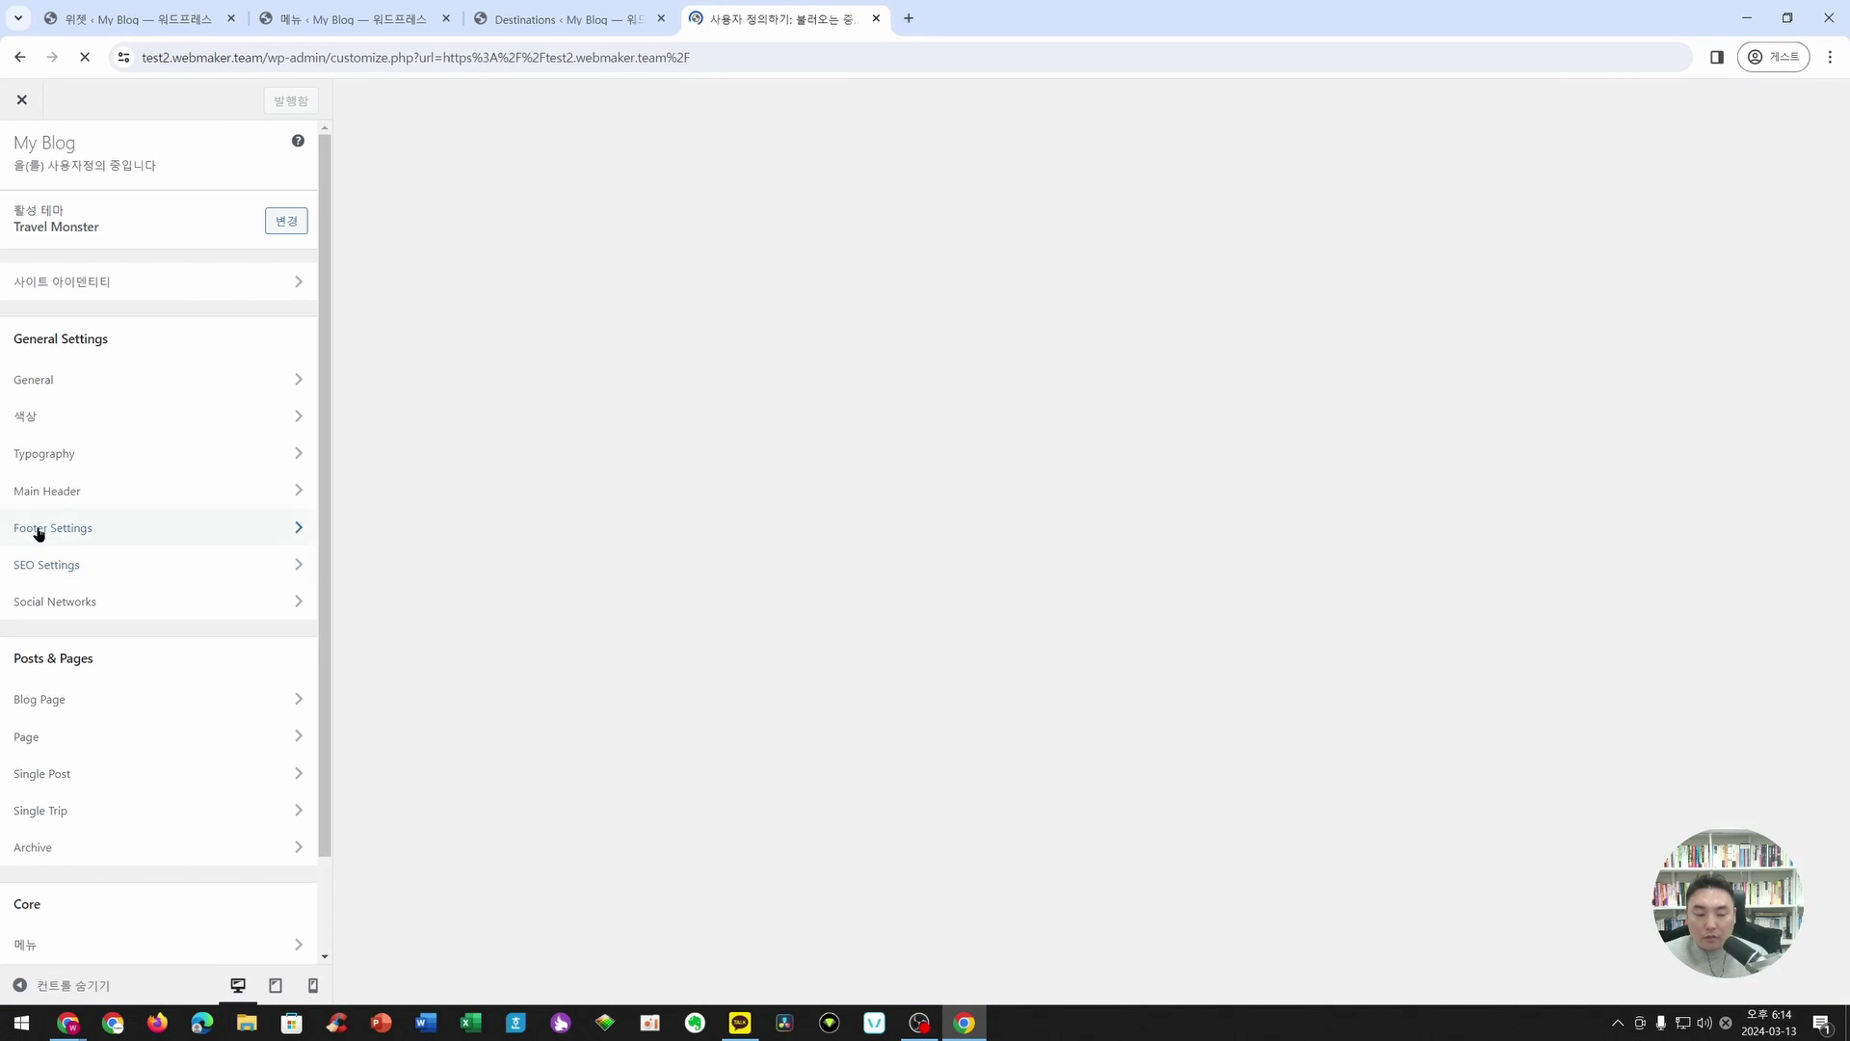
scroll(1180, 686, down, 20)
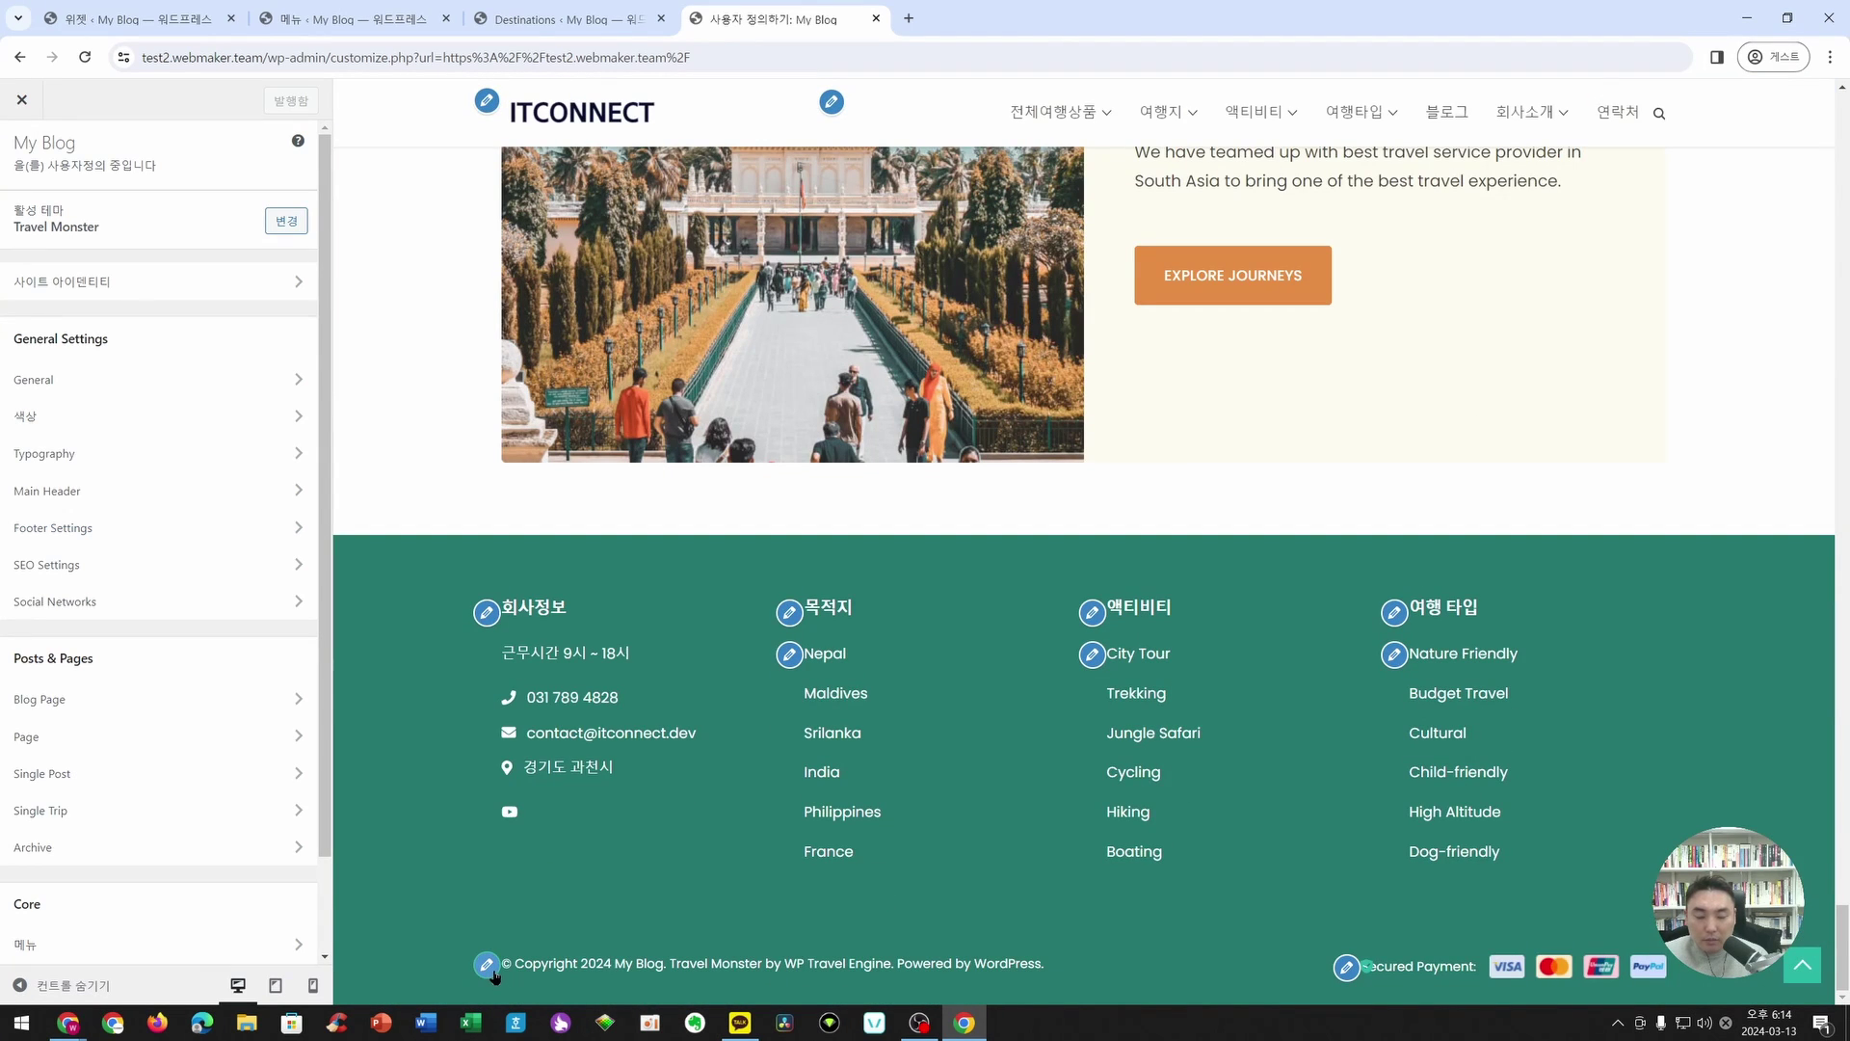
click(487, 964)
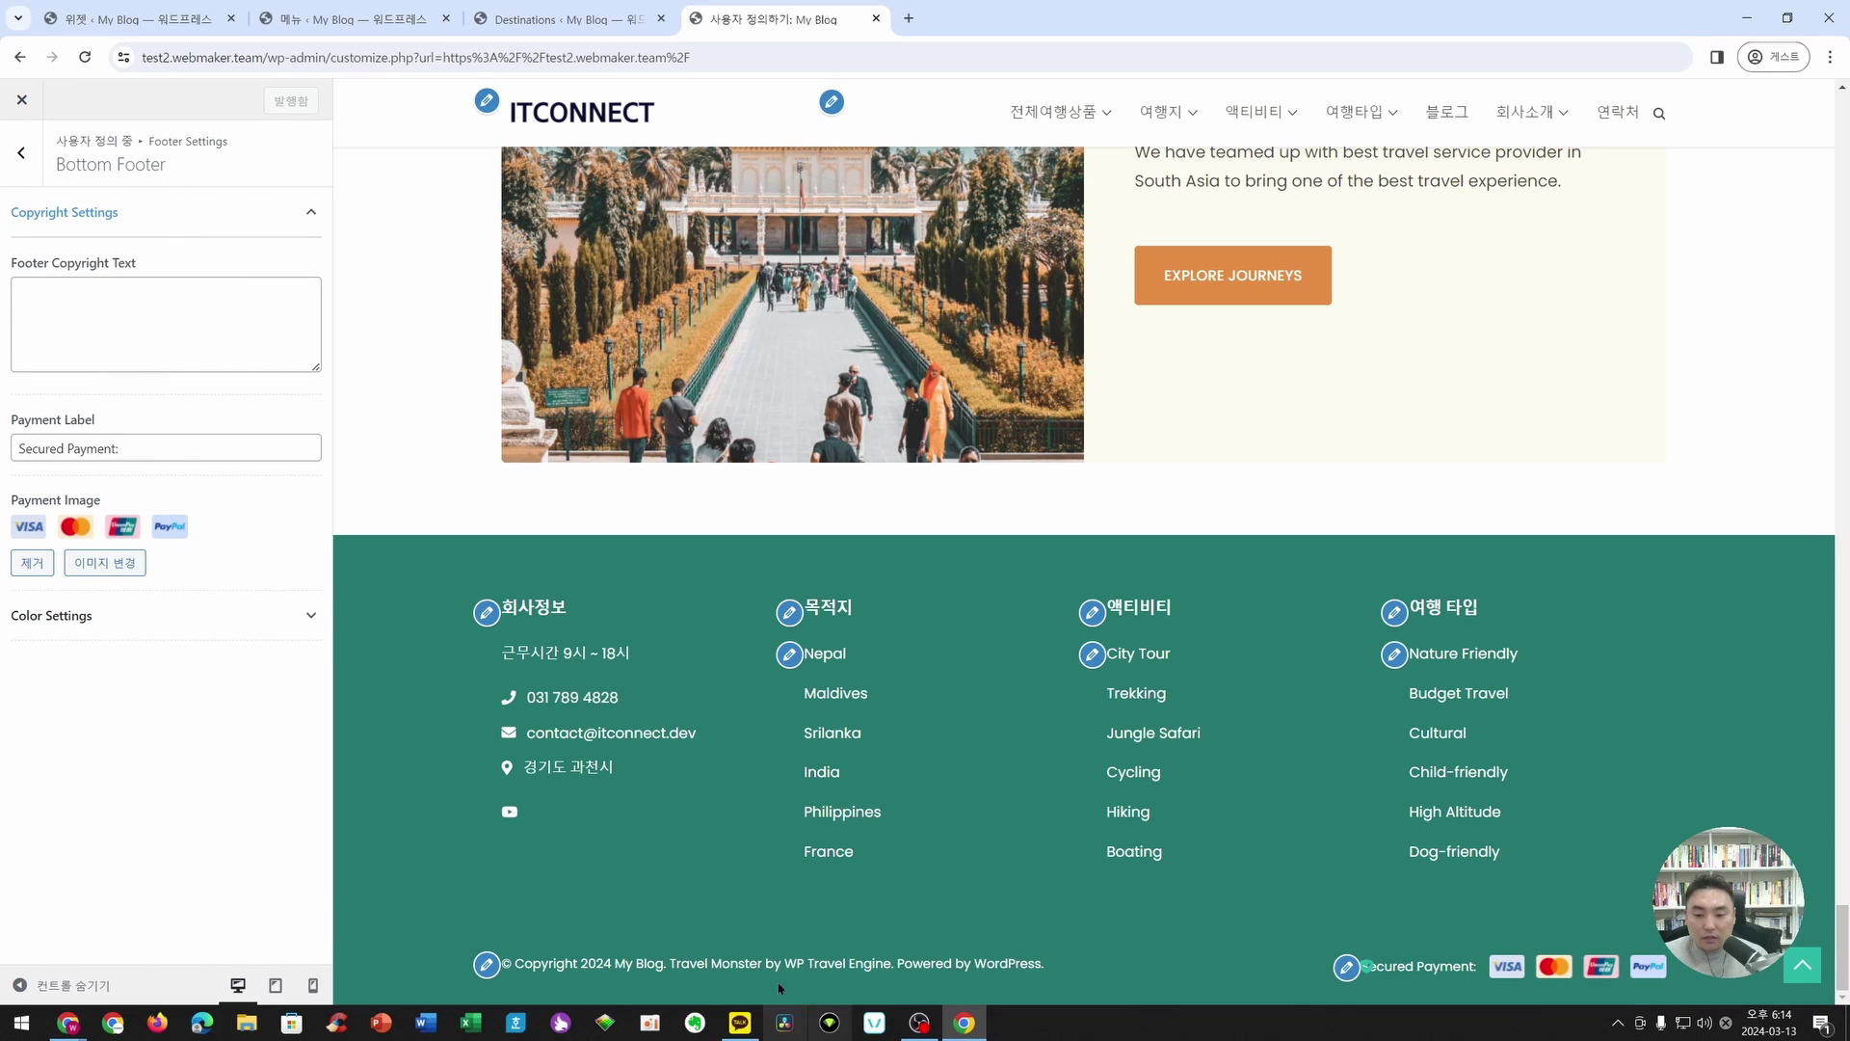
click(82, 328)
text(ㅇㅇ)
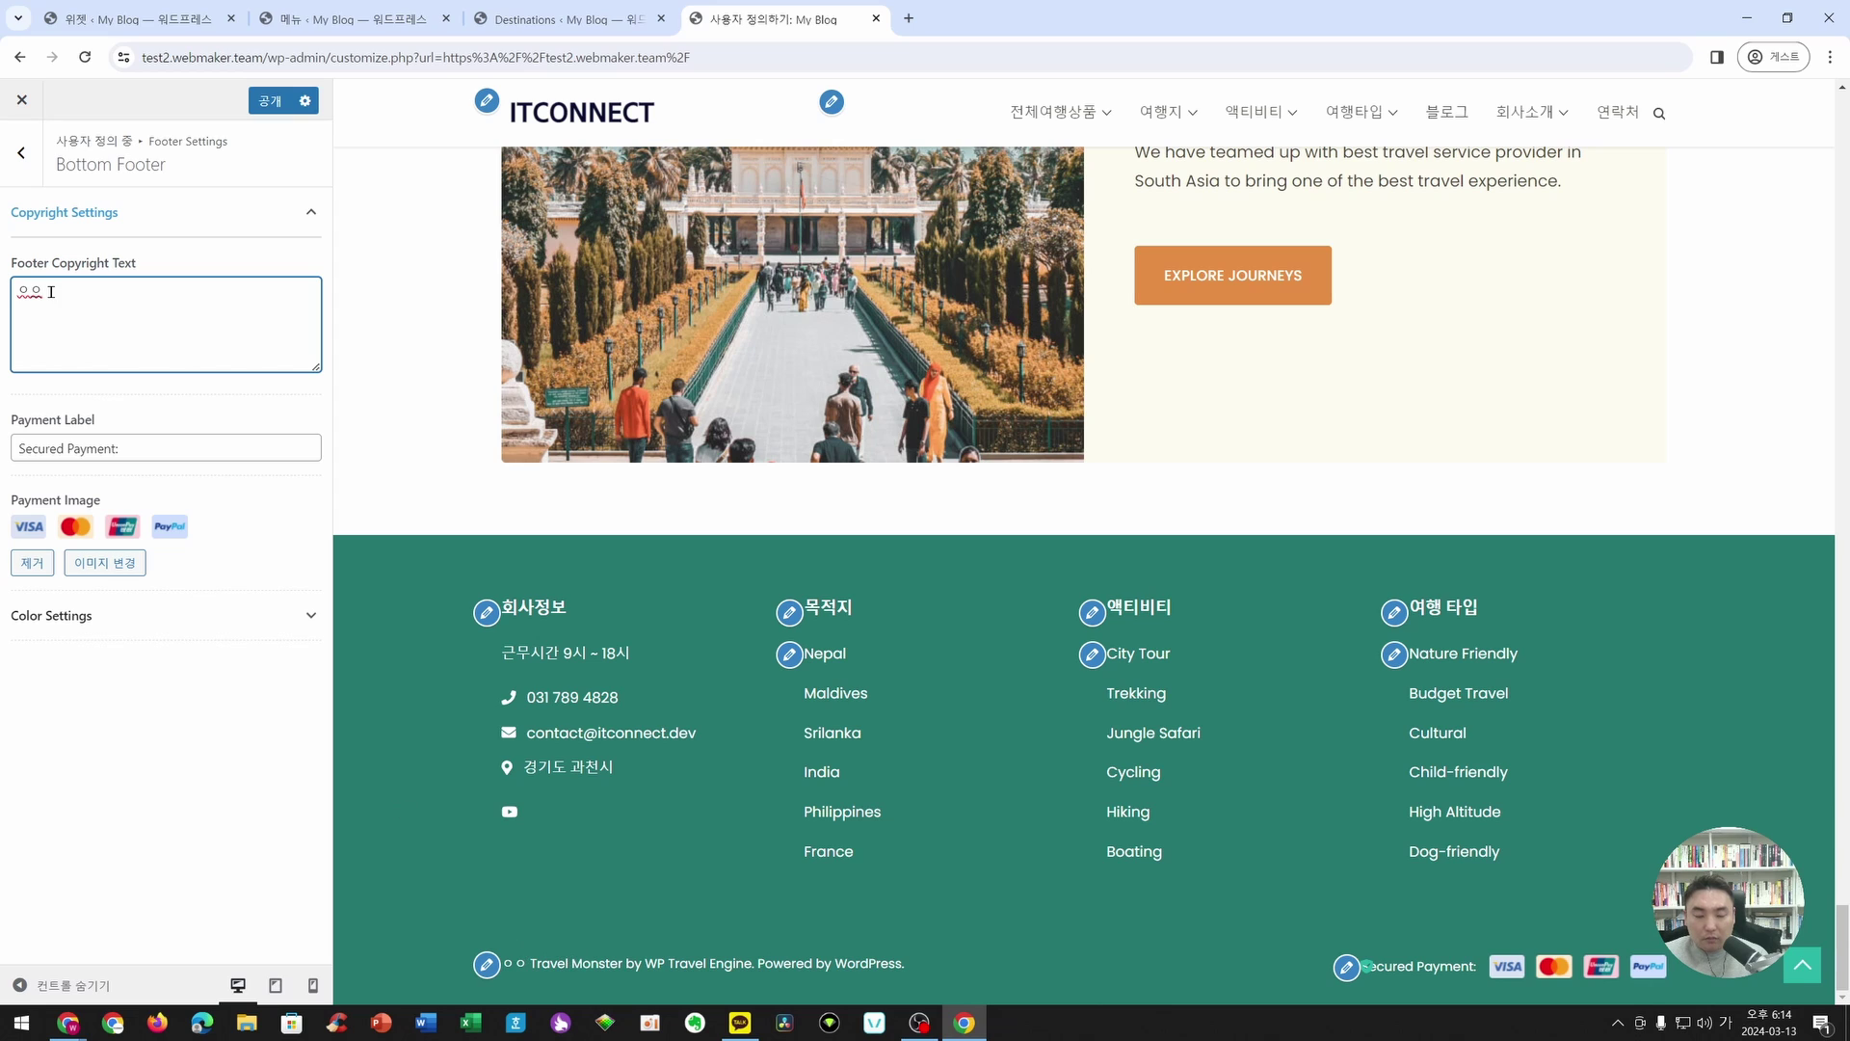
key(BackSpace)
key(BackSpace)
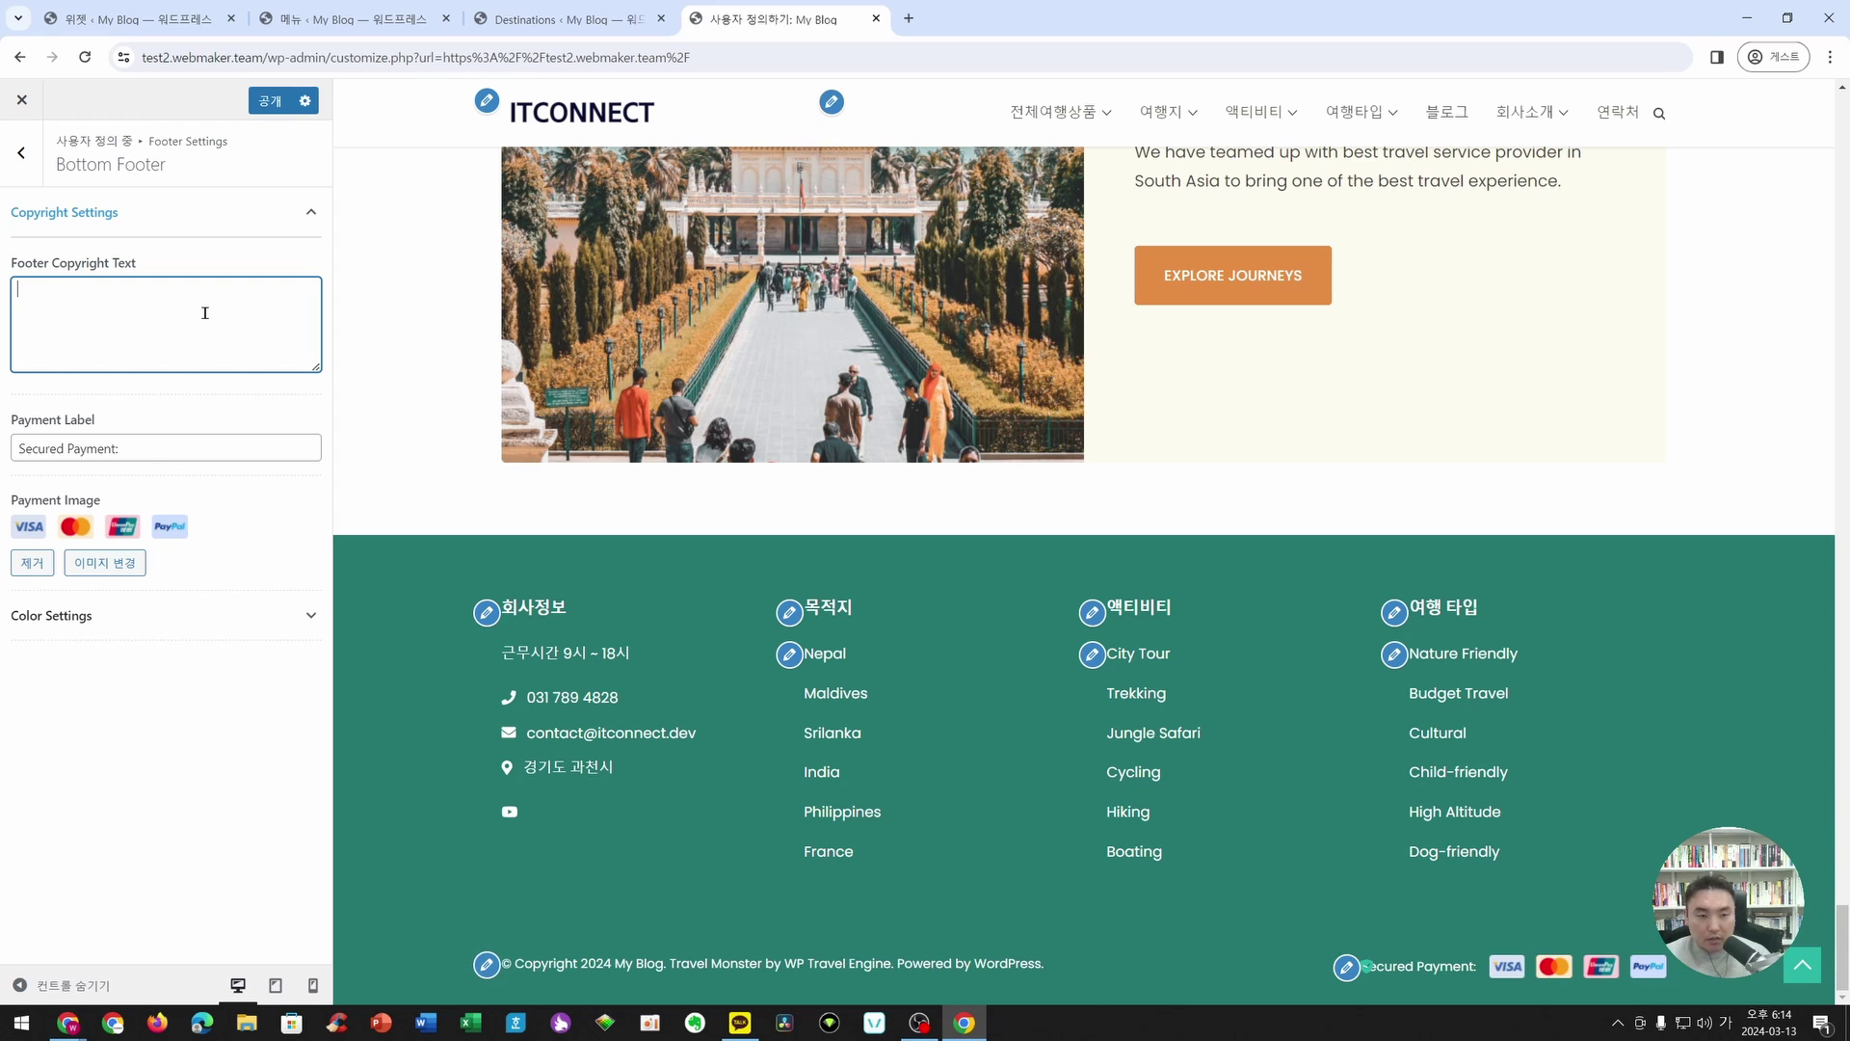
text(itconnect_copyright)
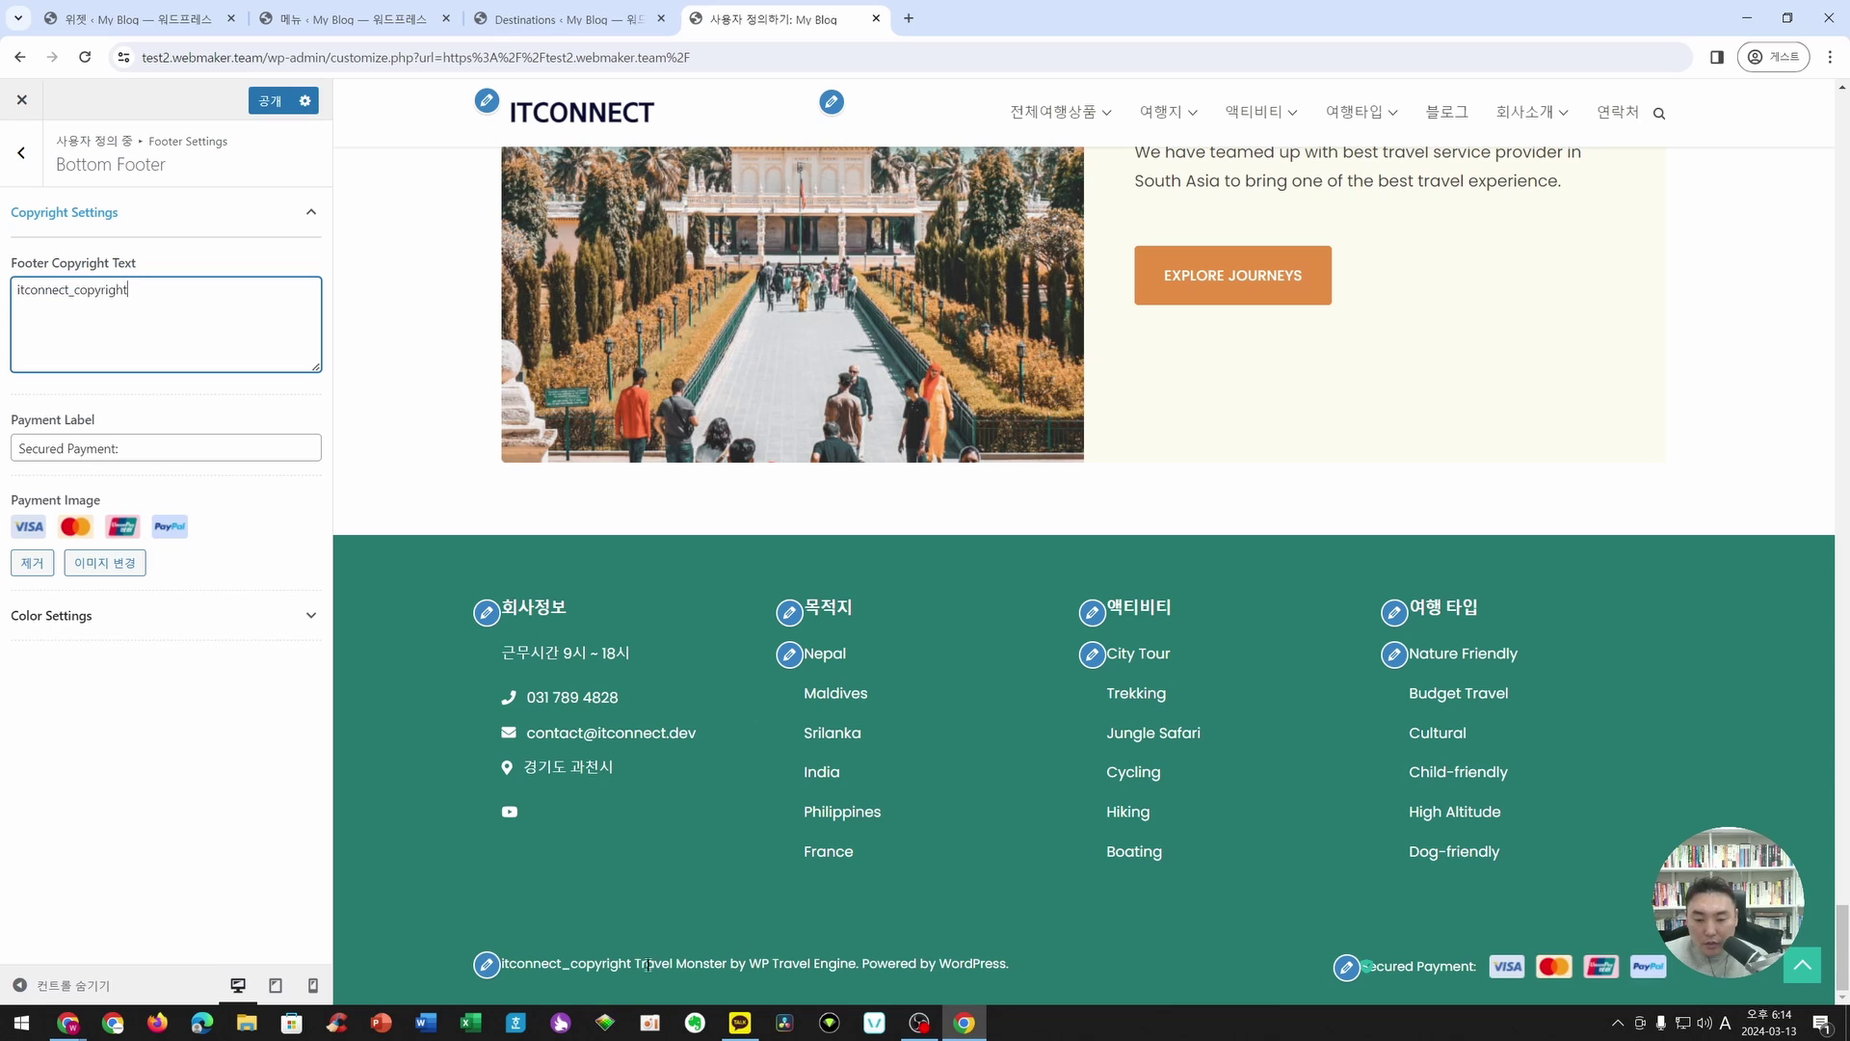
drag(639, 967, 1014, 973)
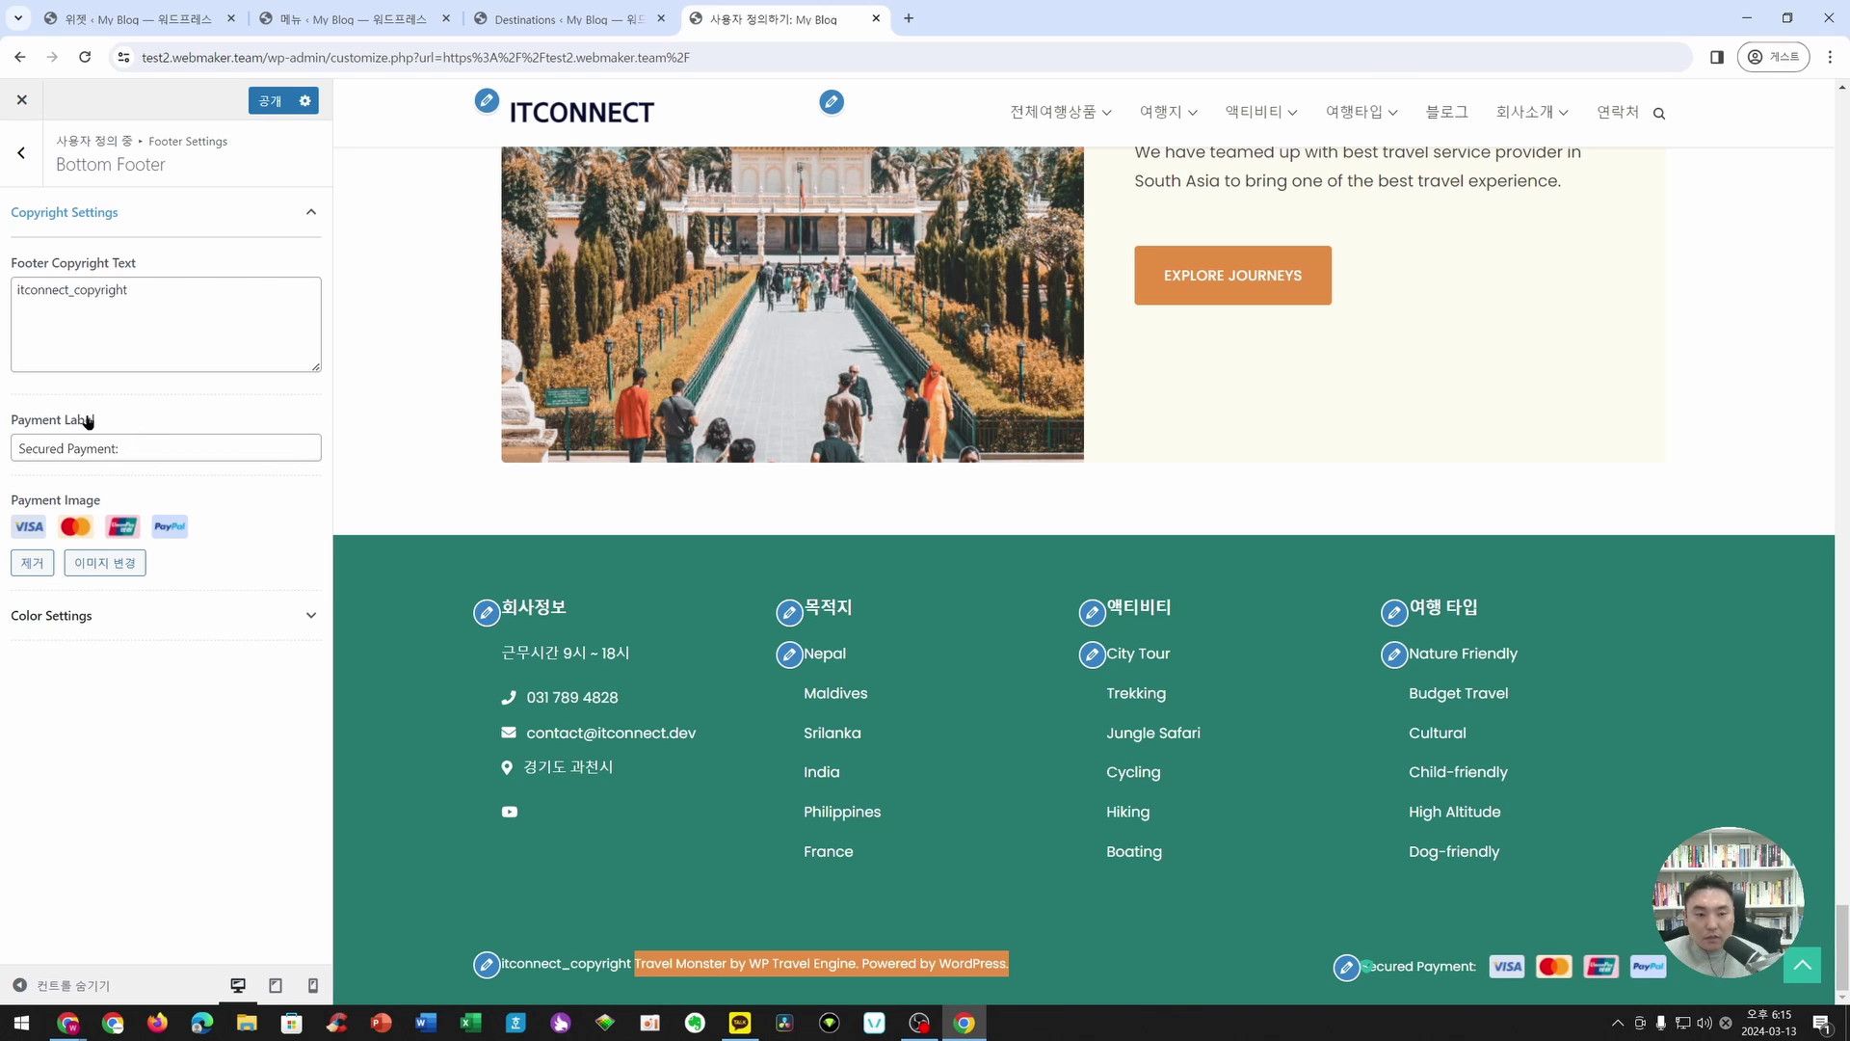
- Replace the Payment Image with the footer-payment graphic from the Media Library
click(163, 450)
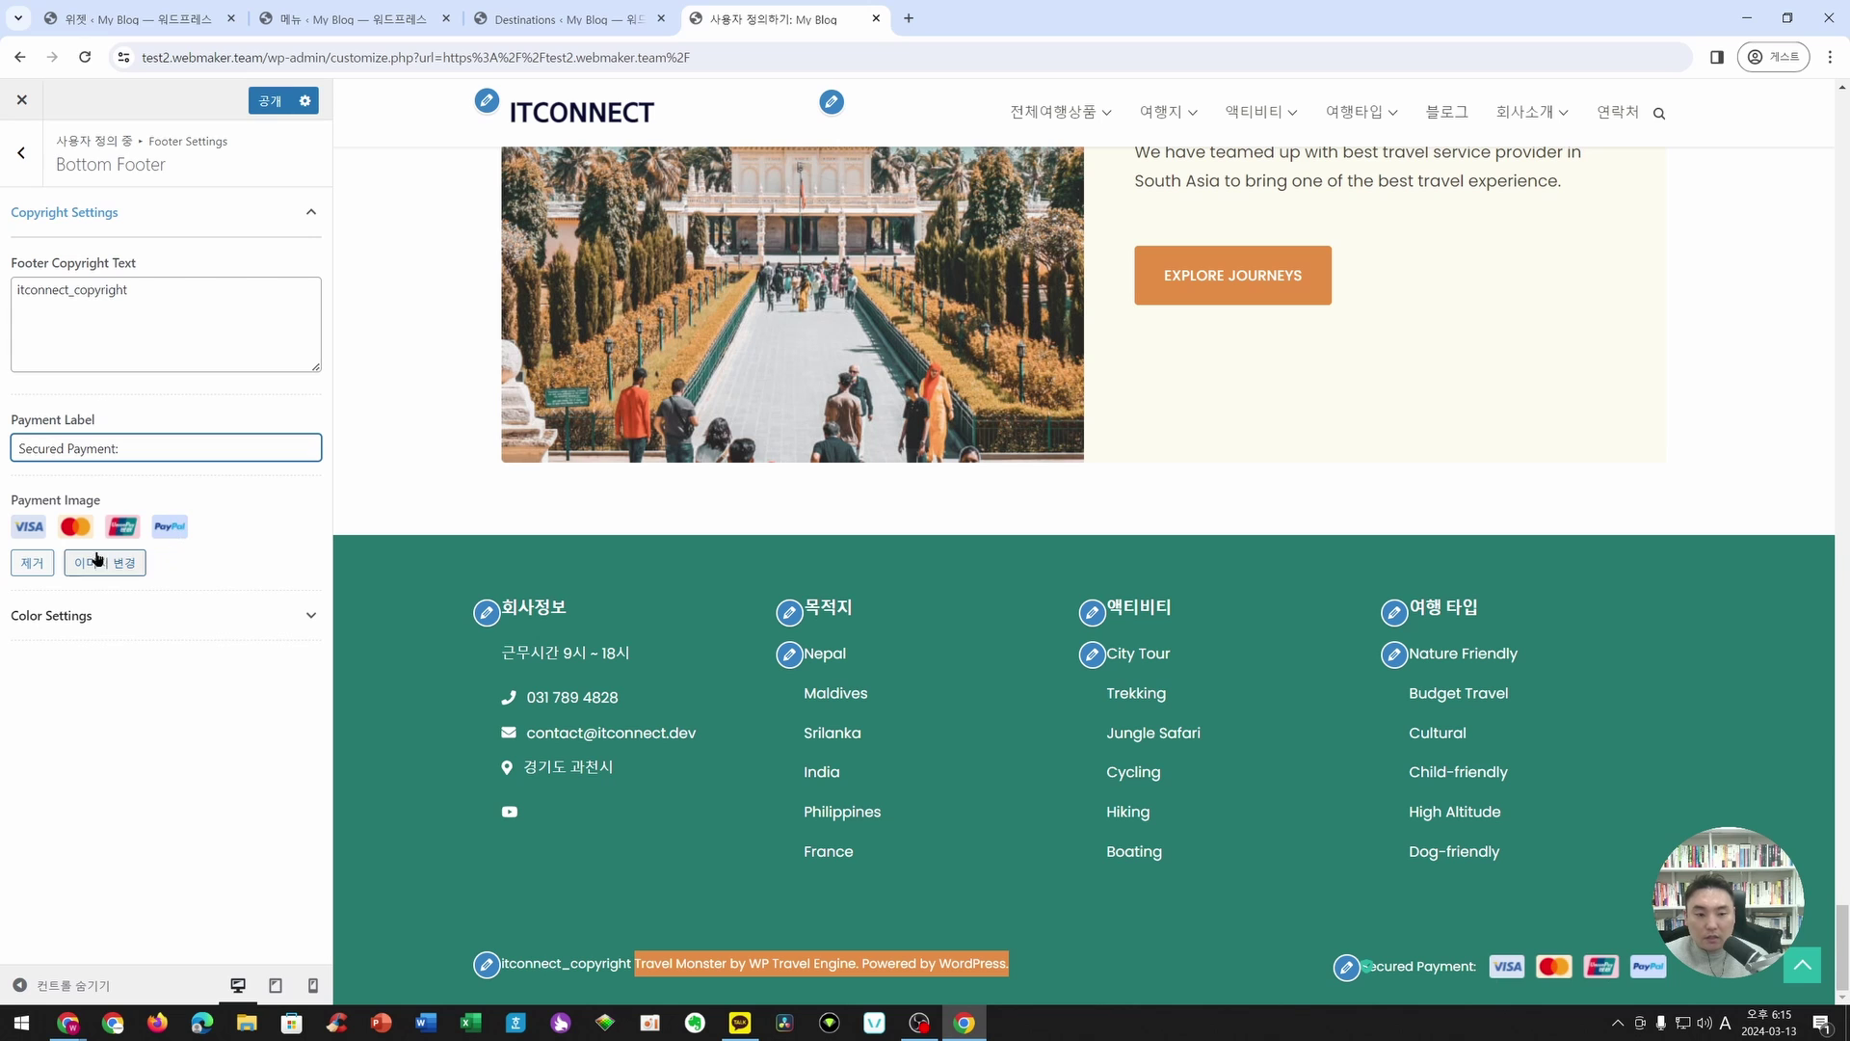
click(16, 568)
click(145, 535)
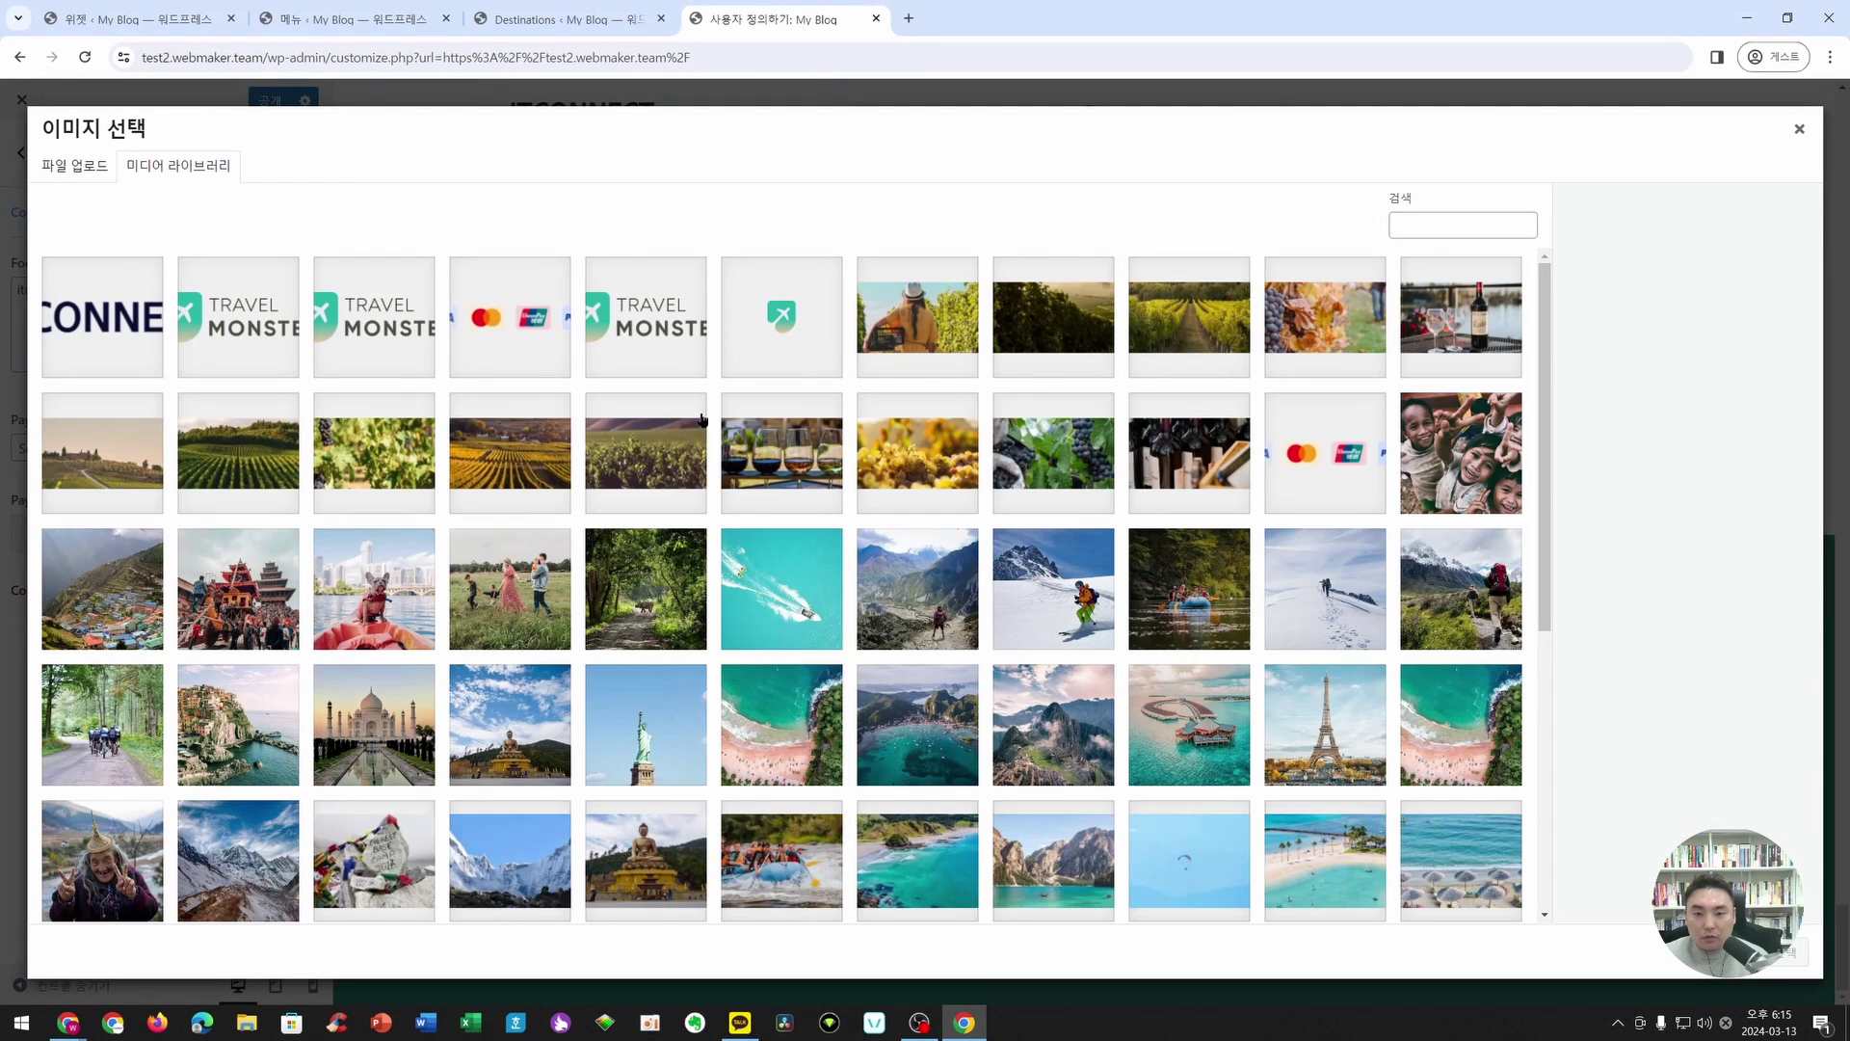
click(510, 317)
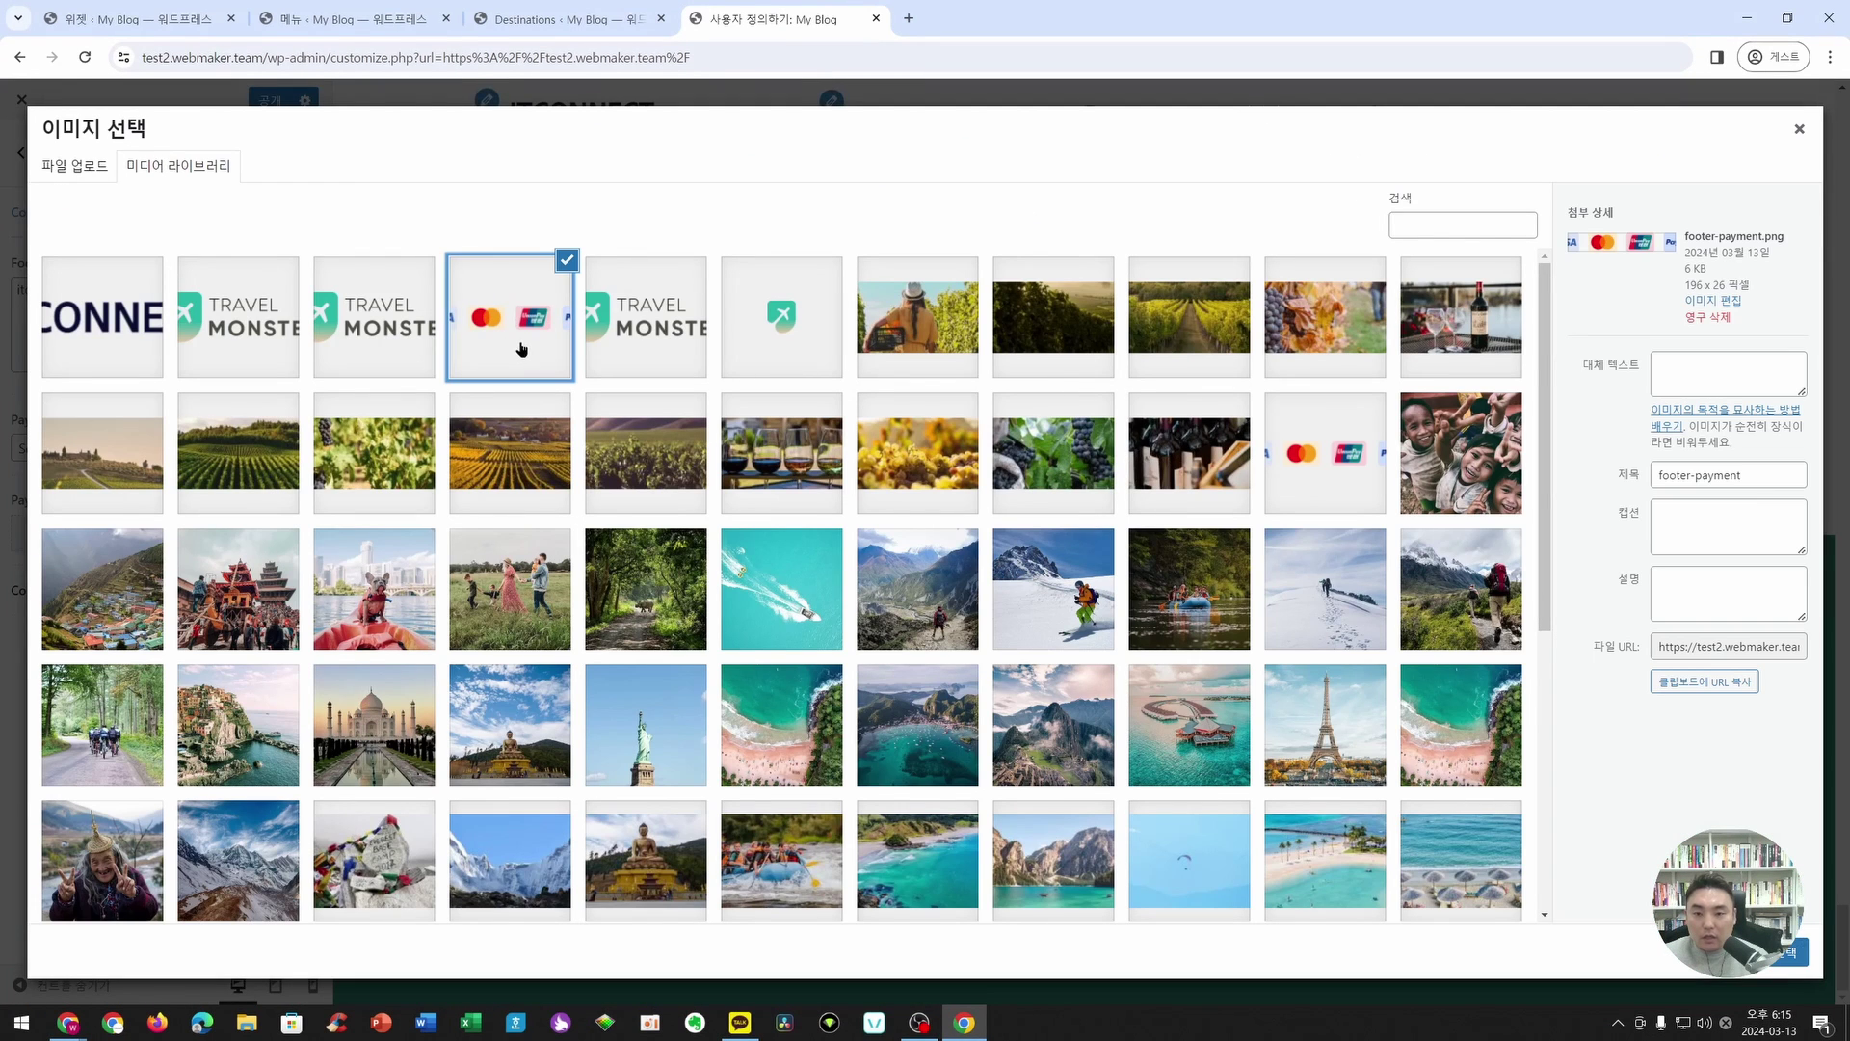
click(1786, 952)
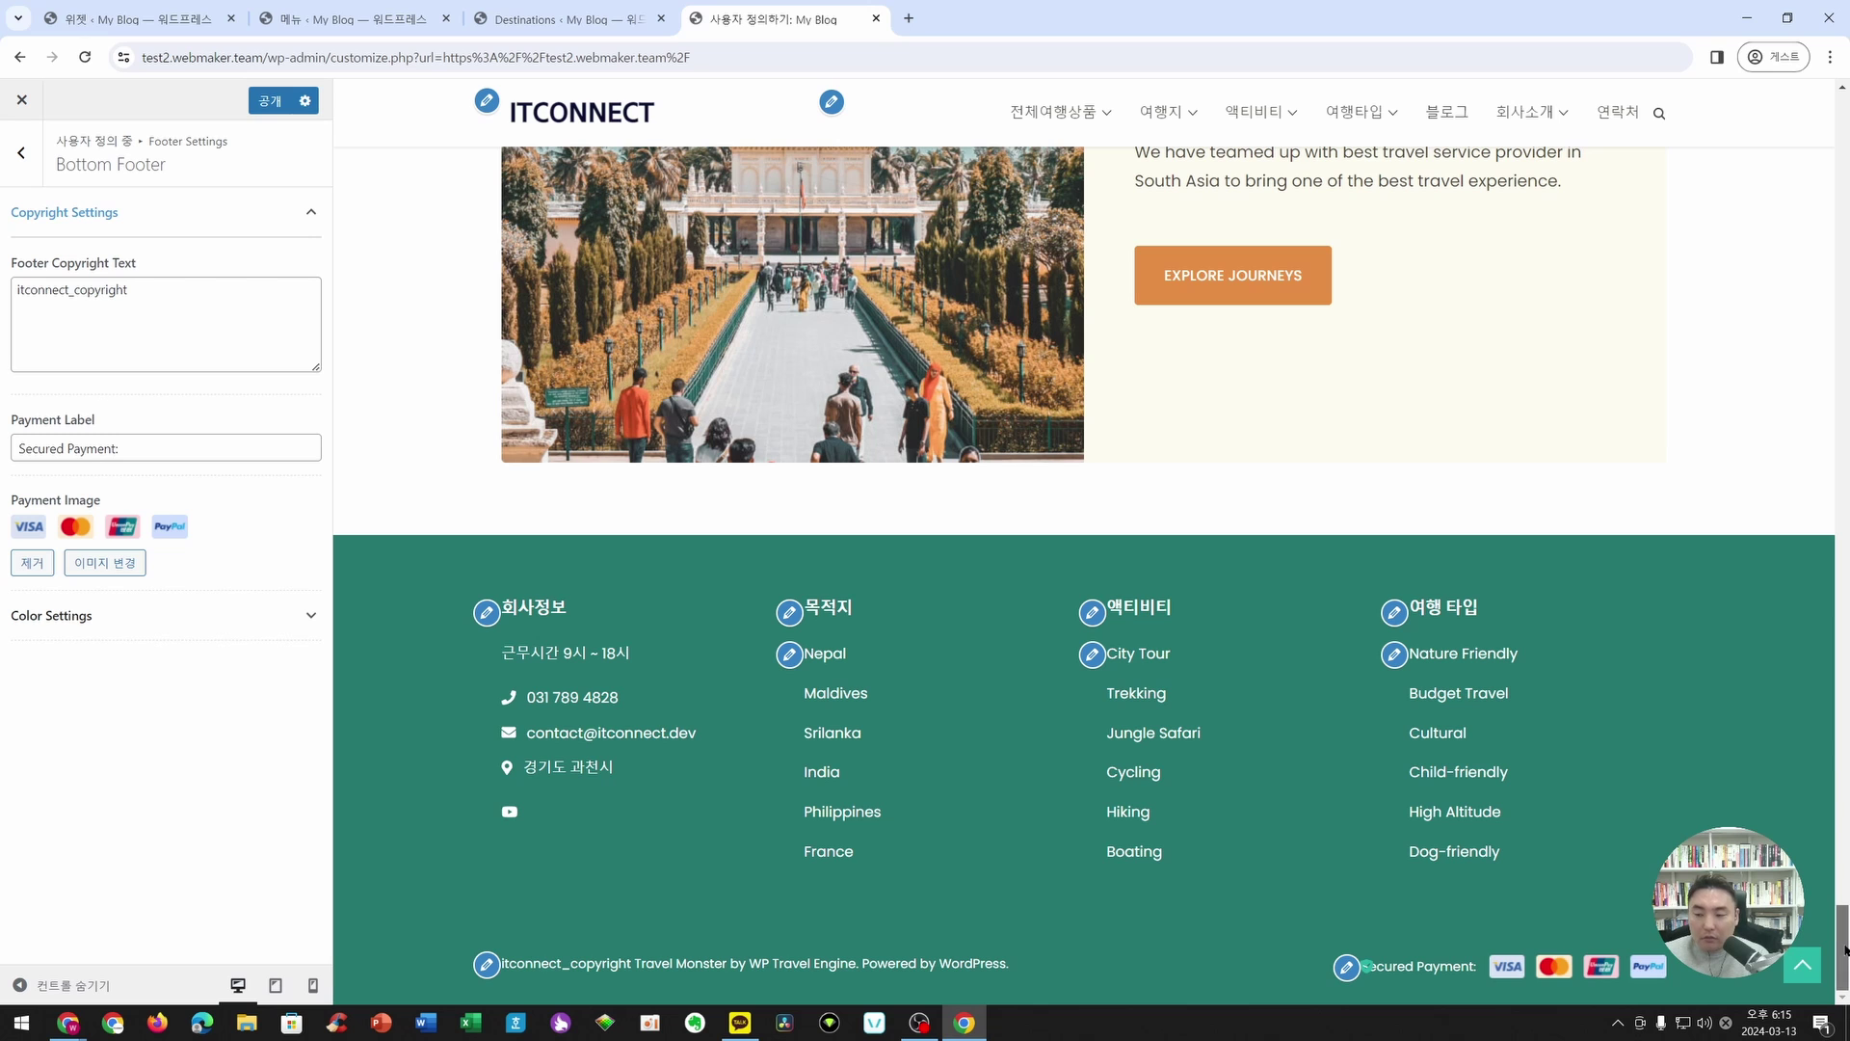
drag(1844, 954, 1820, 85)
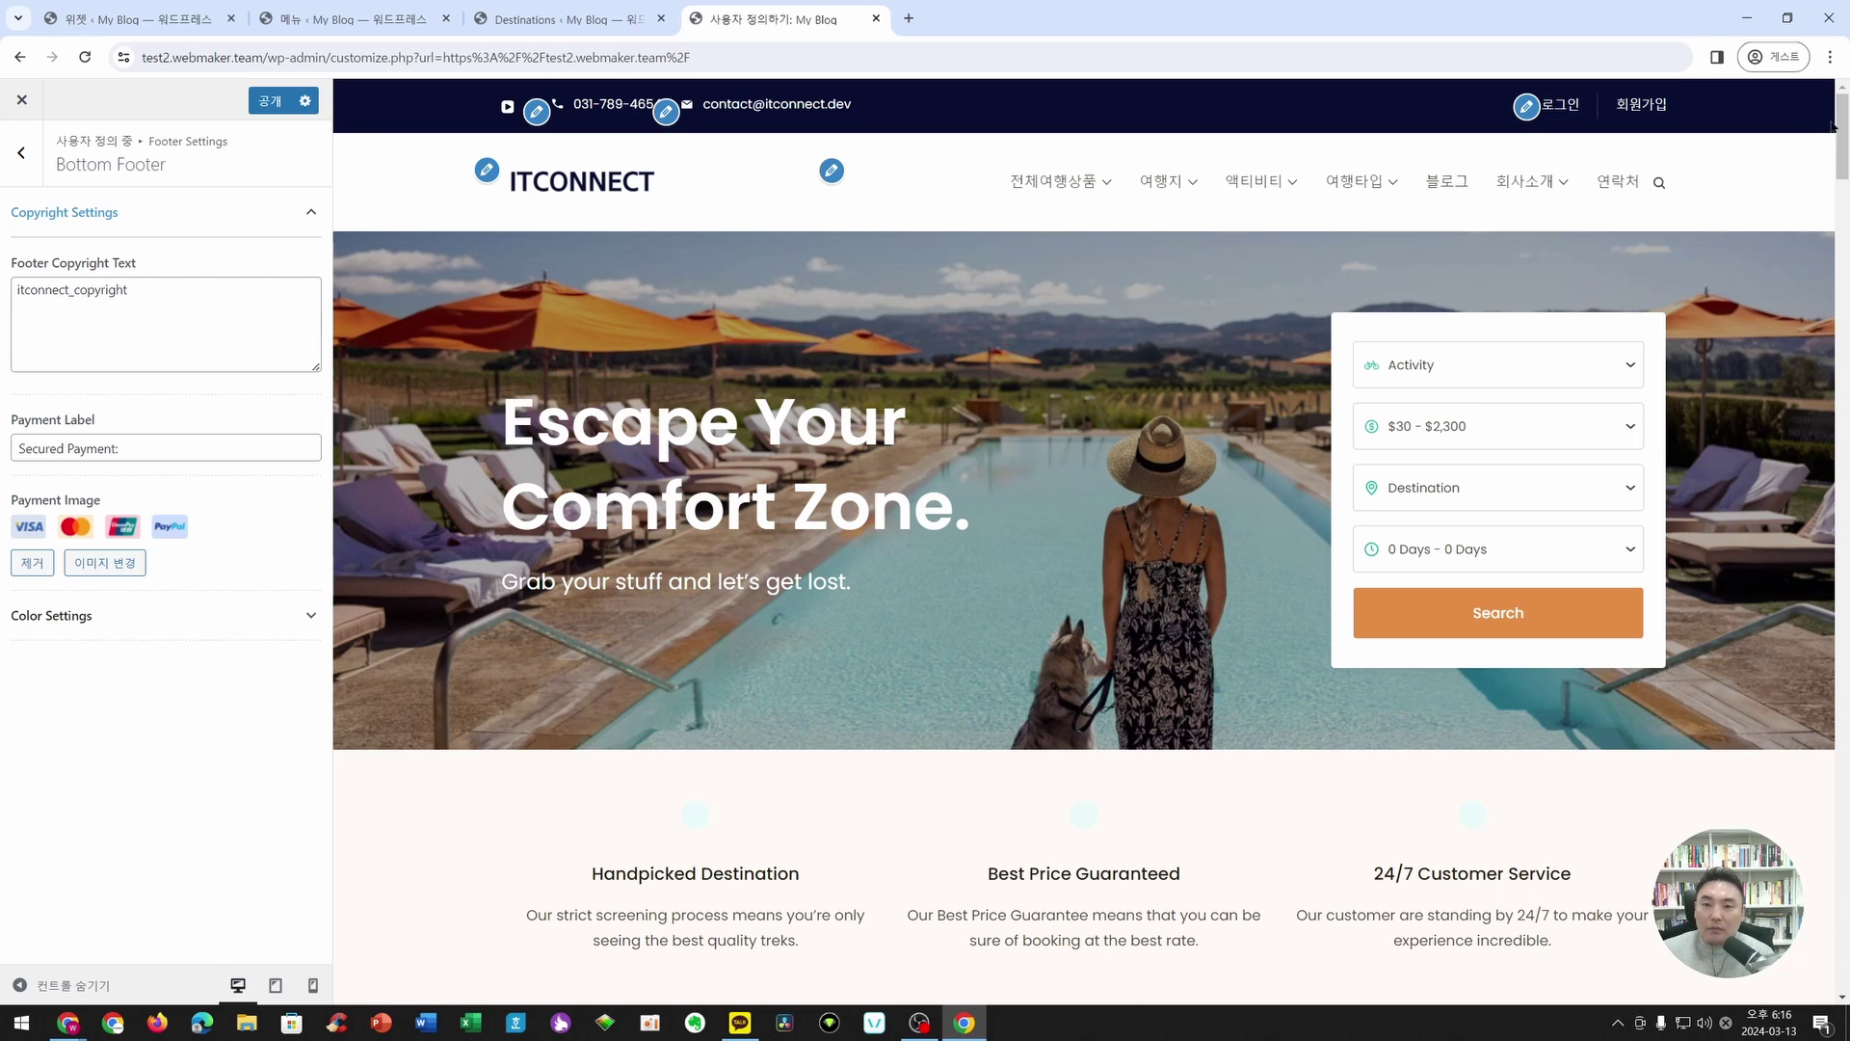
- Publish the footer customization changes
click(270, 100)
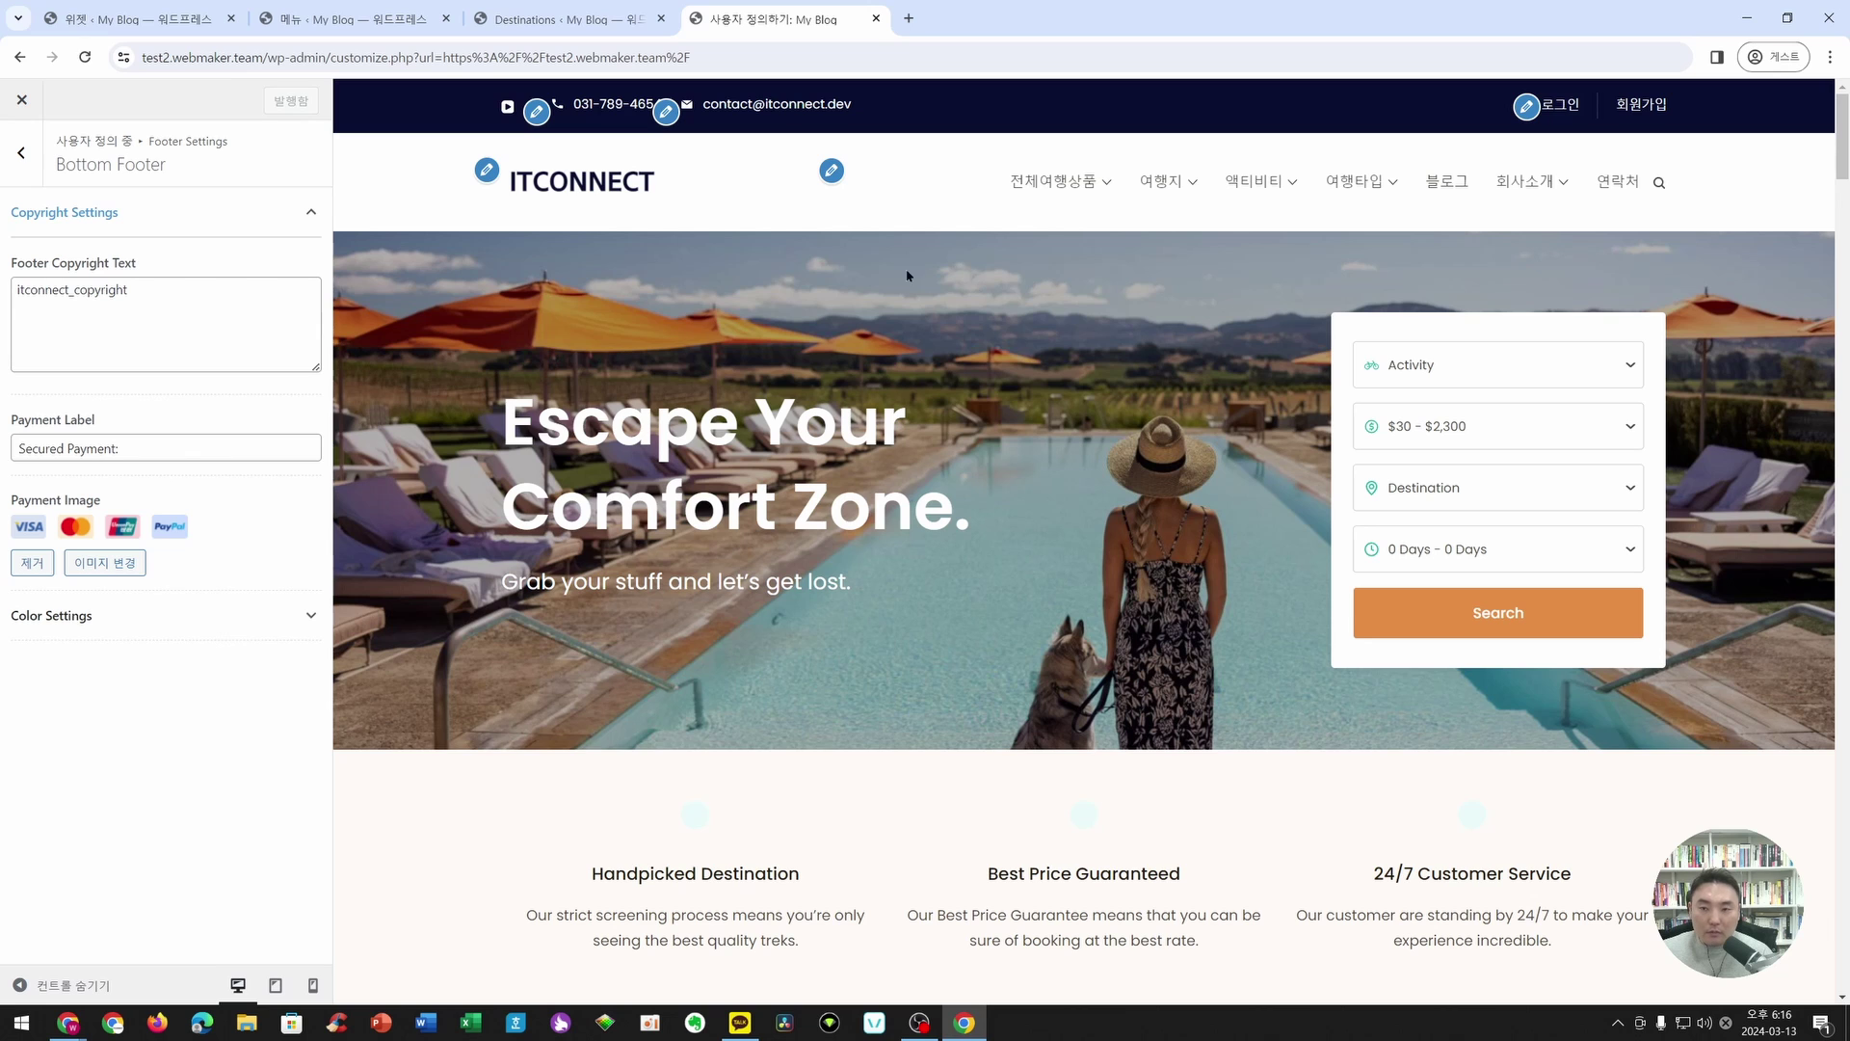
scroll(1015, 573, down, 4)
scroll(1015, 648, up, 3)
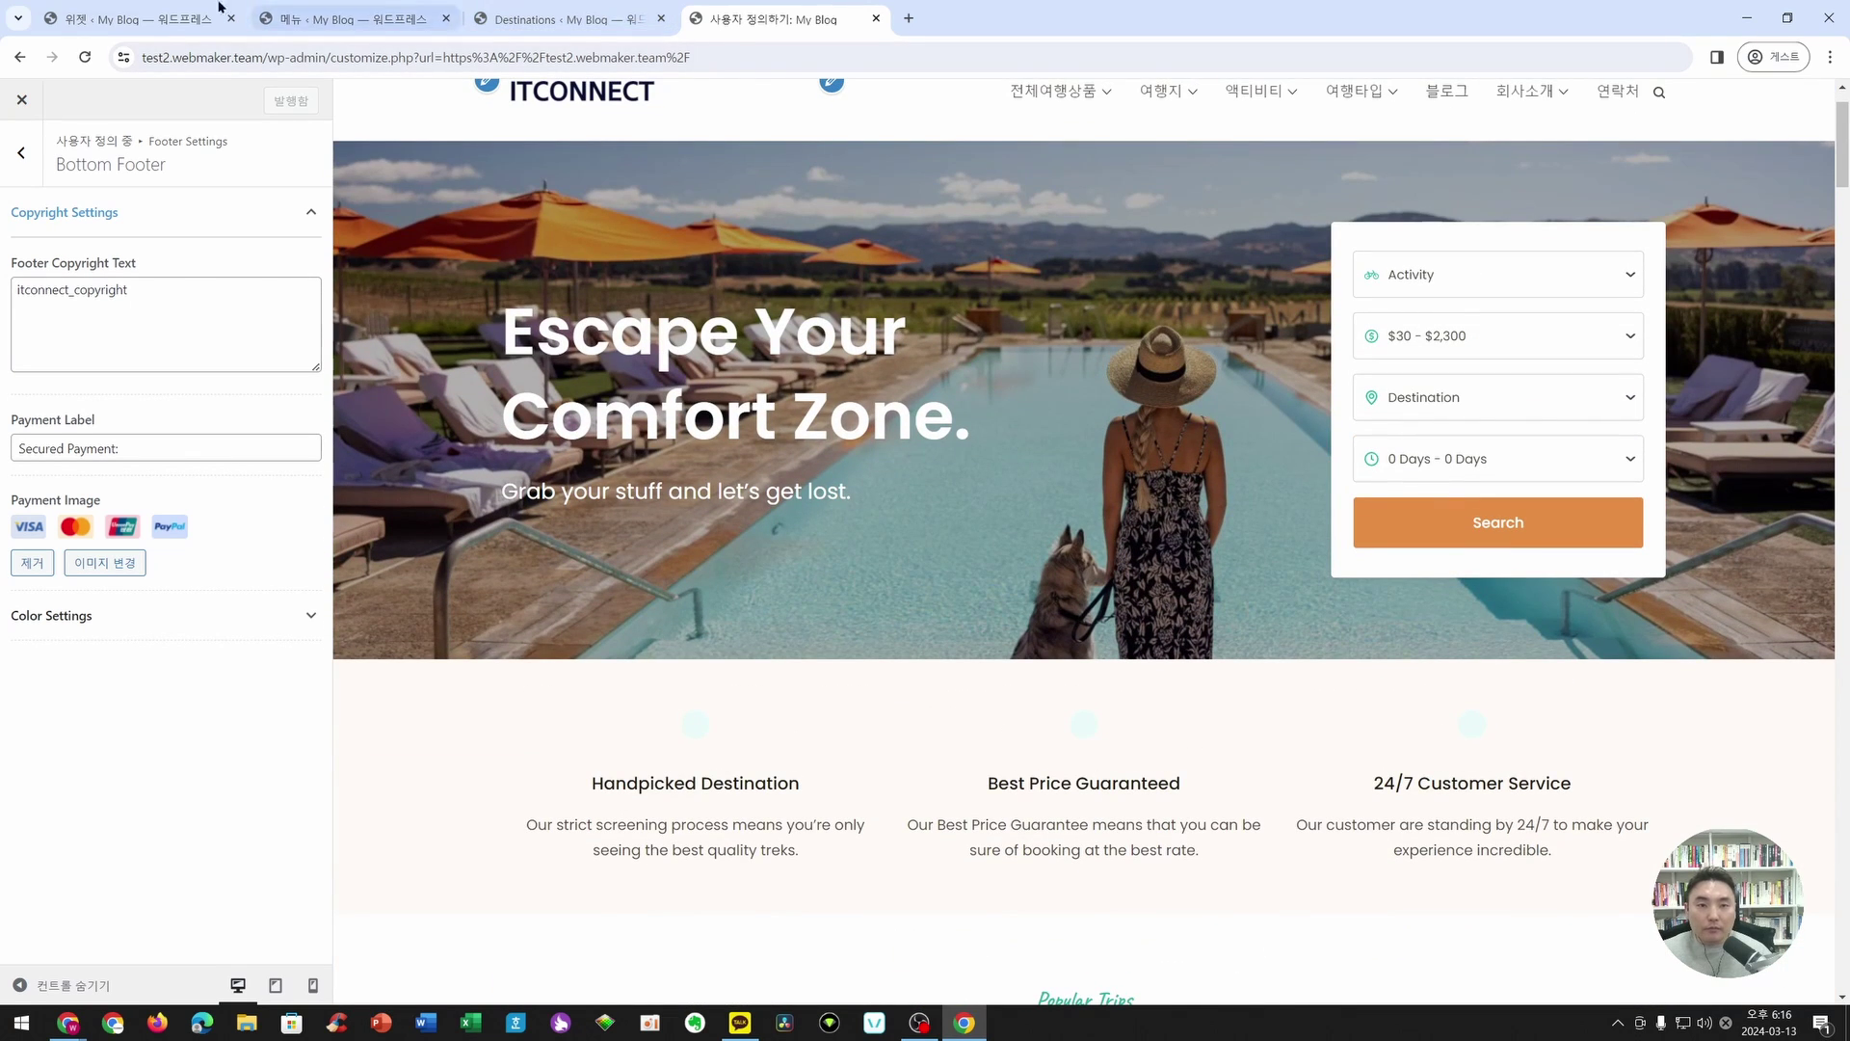
- Close the leftover Menus, Destinations and Customizer tabs, leaving the All Pages list
click(145, 10)
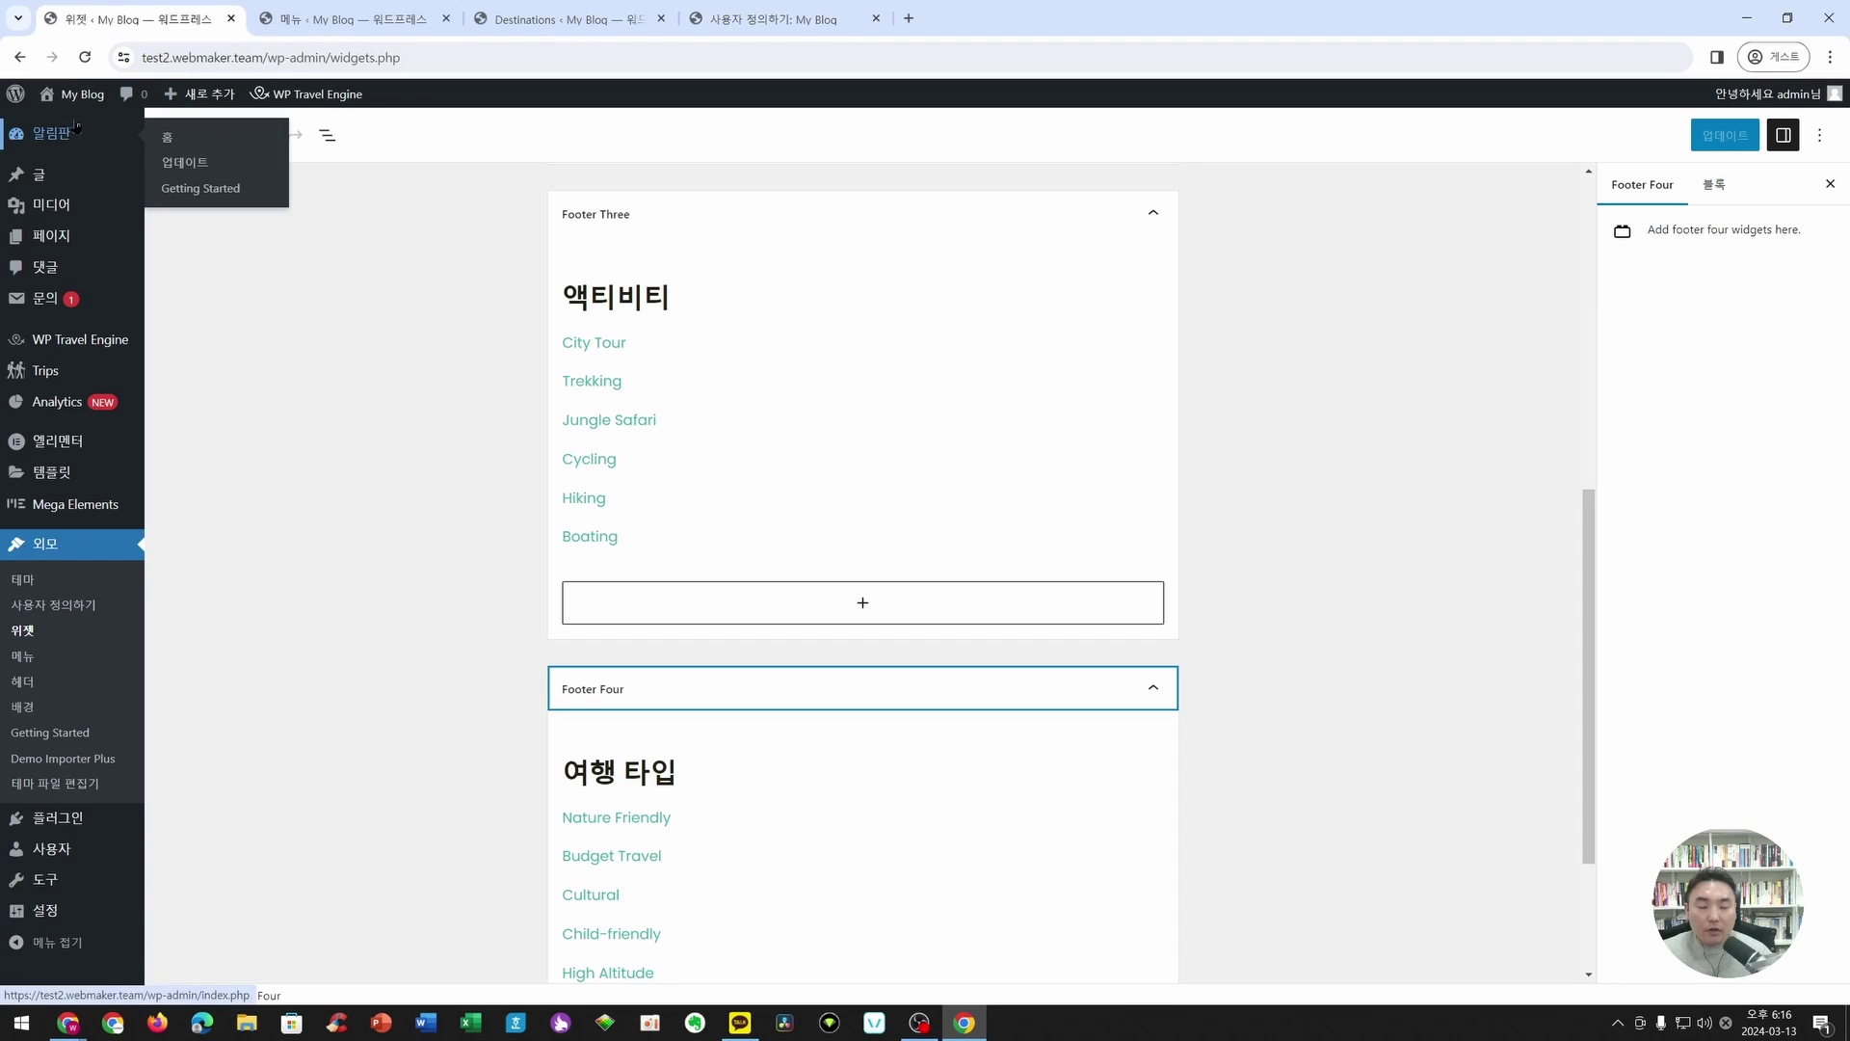
click(58, 133)
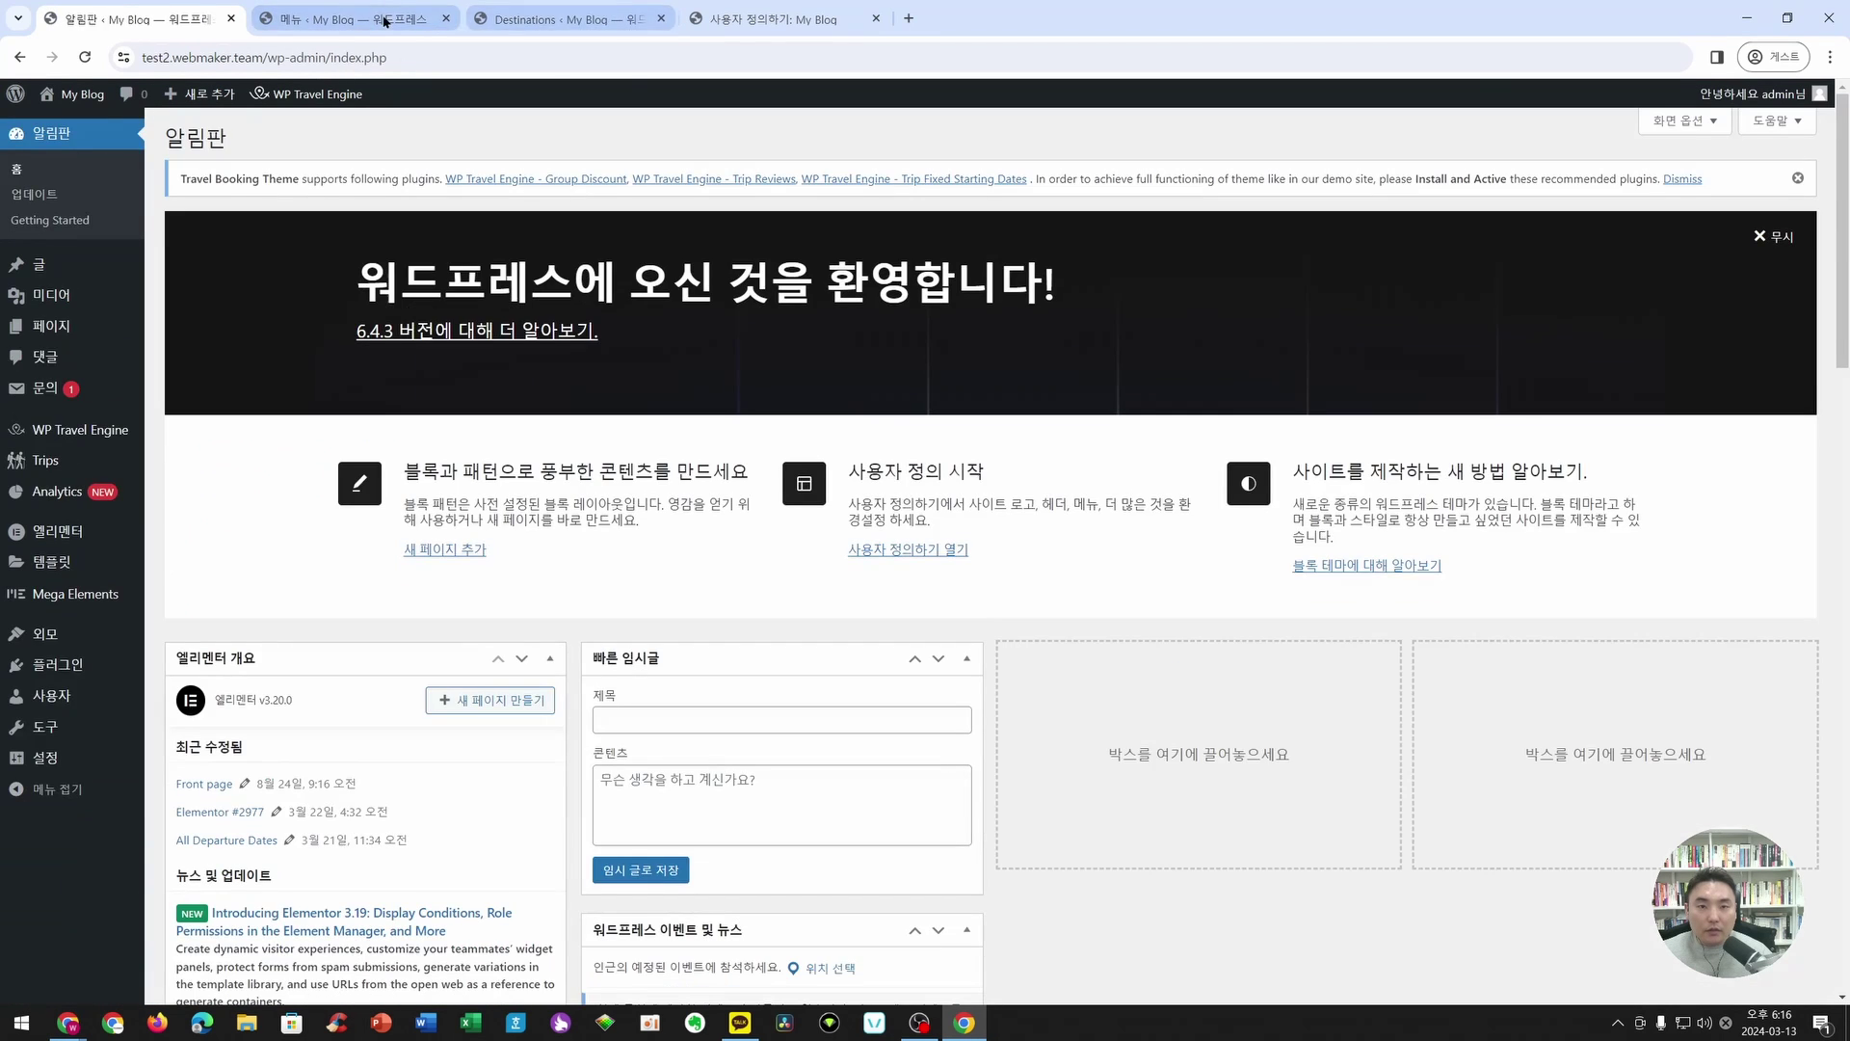
click(360, 19)
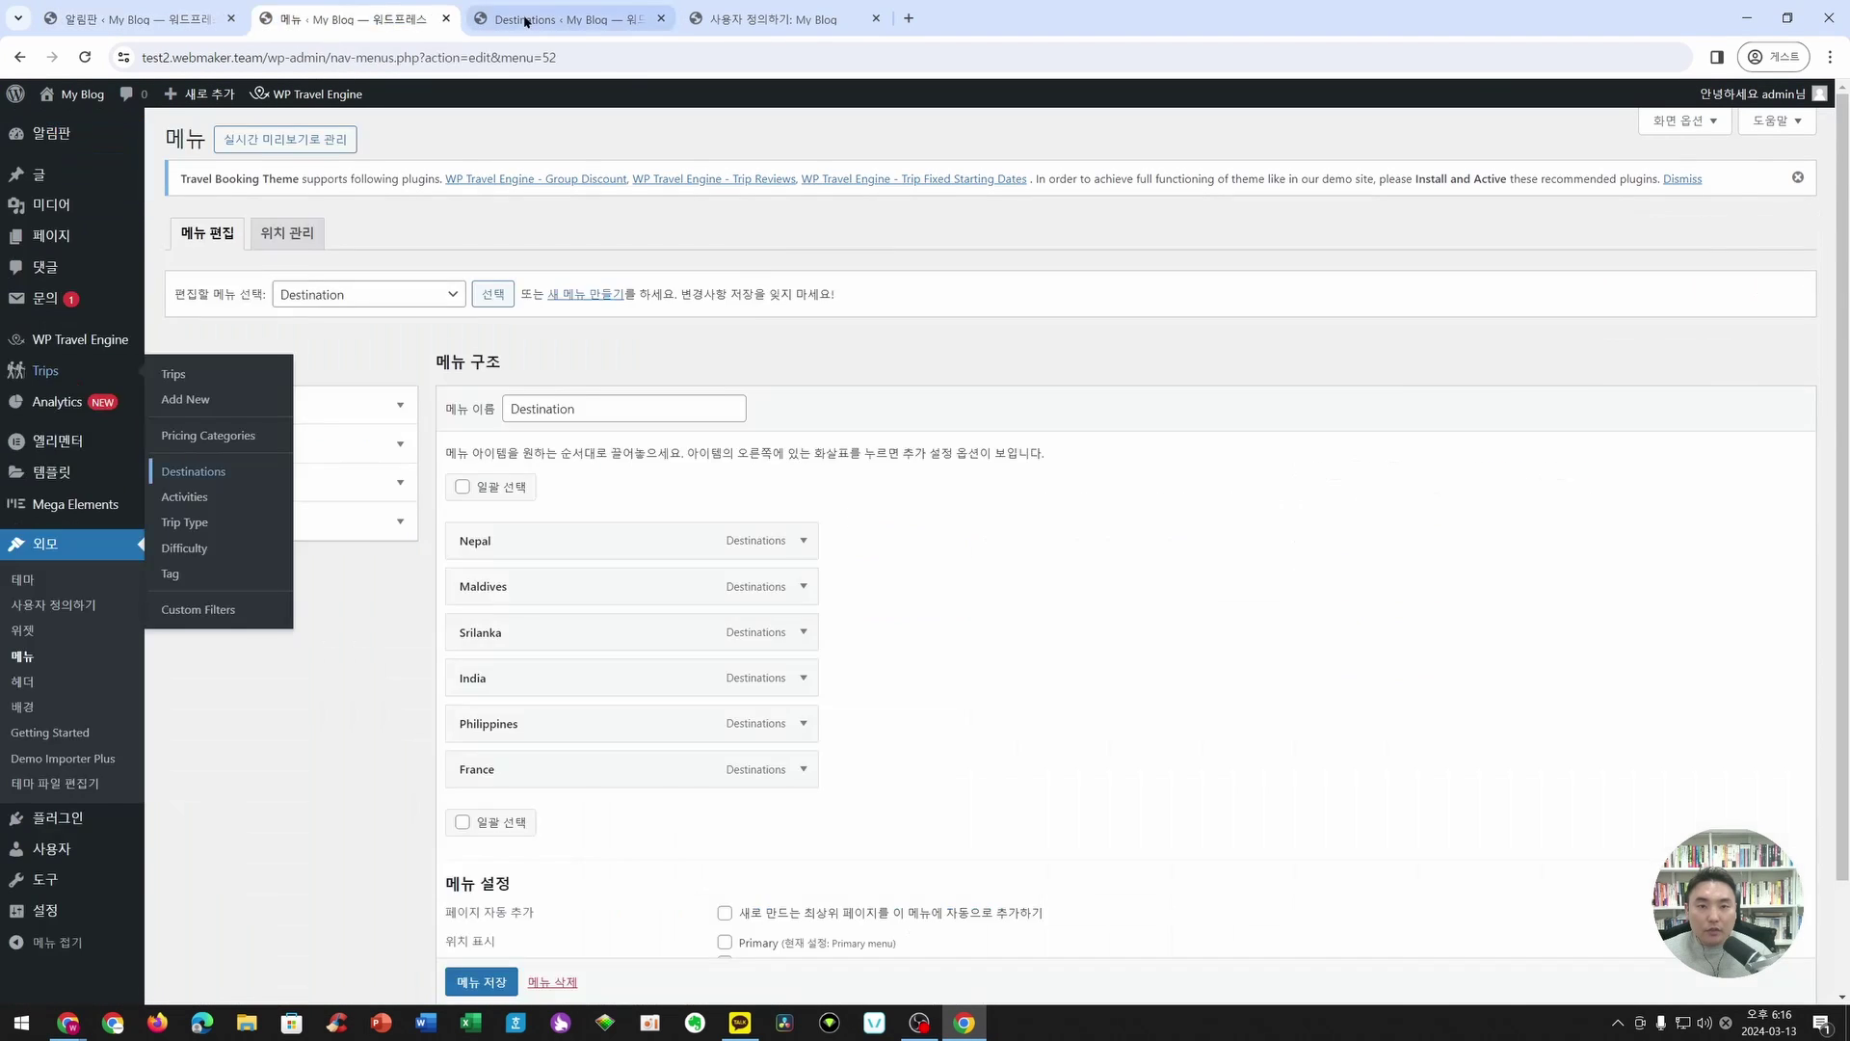
click(446, 18)
click(447, 18)
click(447, 20)
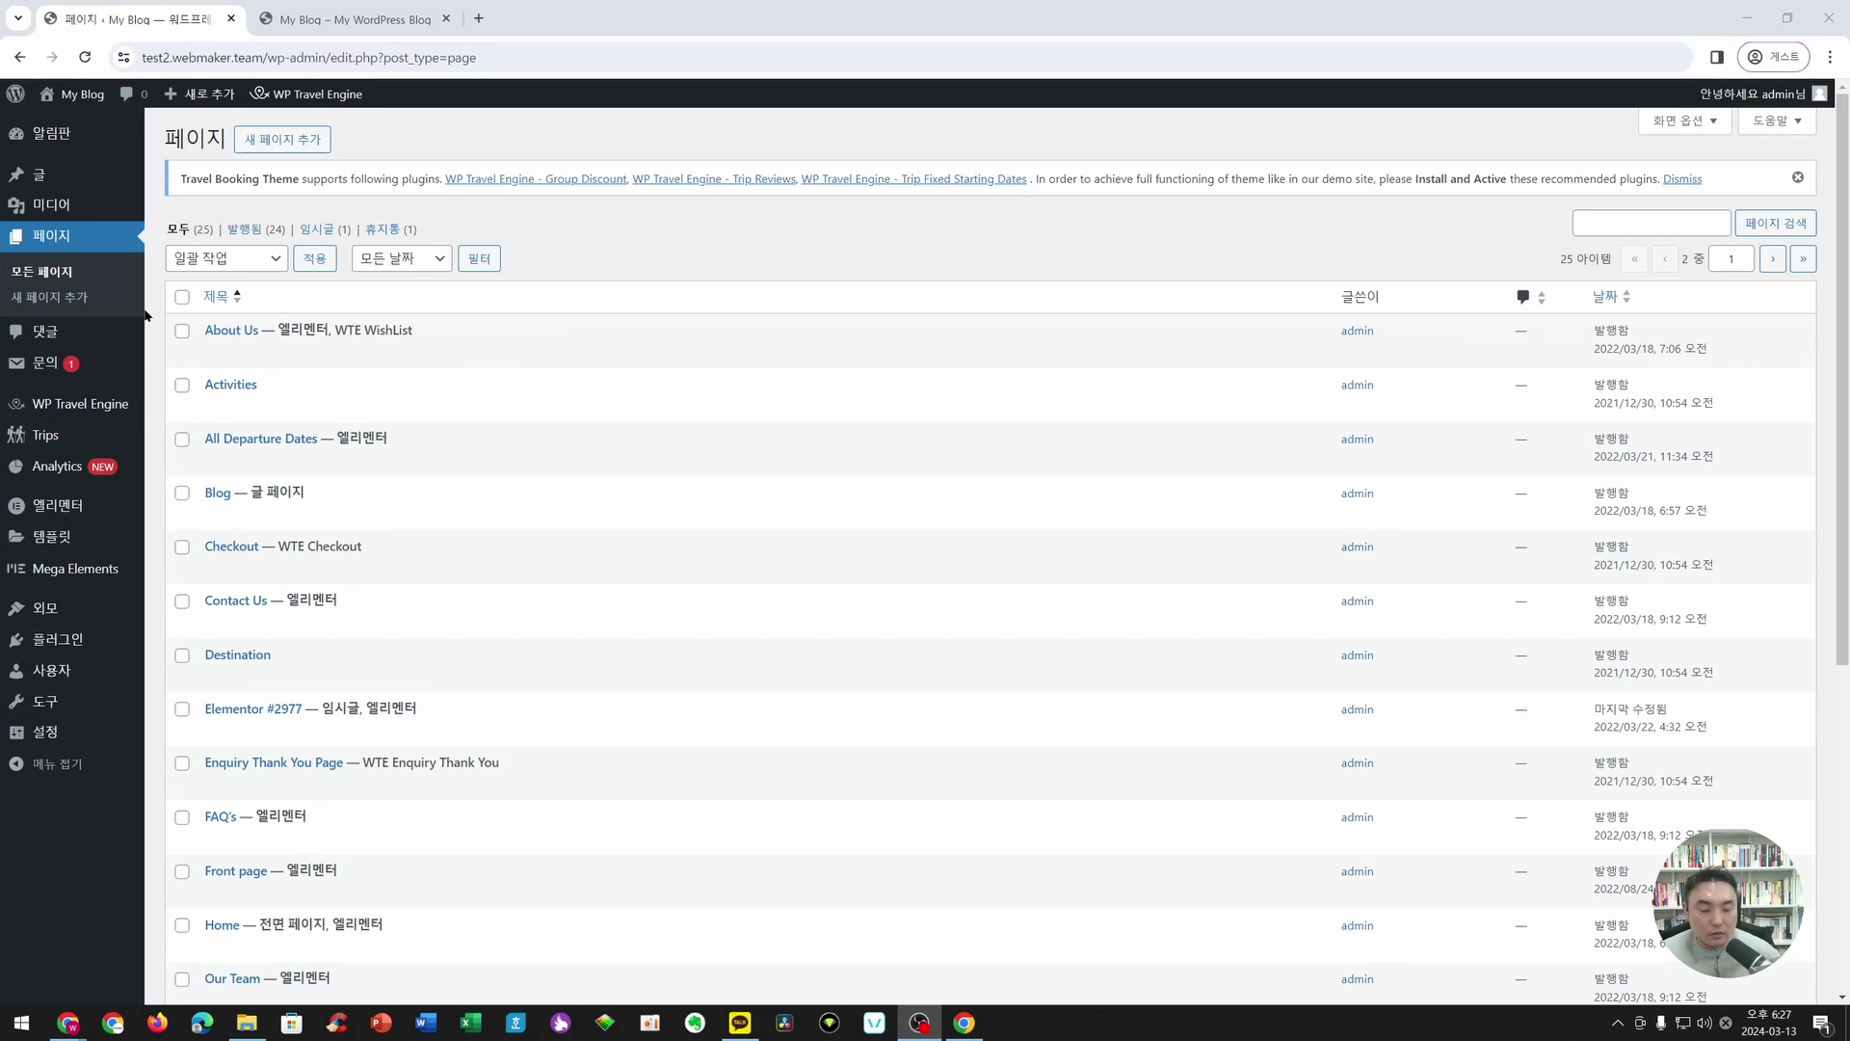
- Find the Home page marked as front page and open it with Edit with Elementor
scroll(256, 337, down, 1)
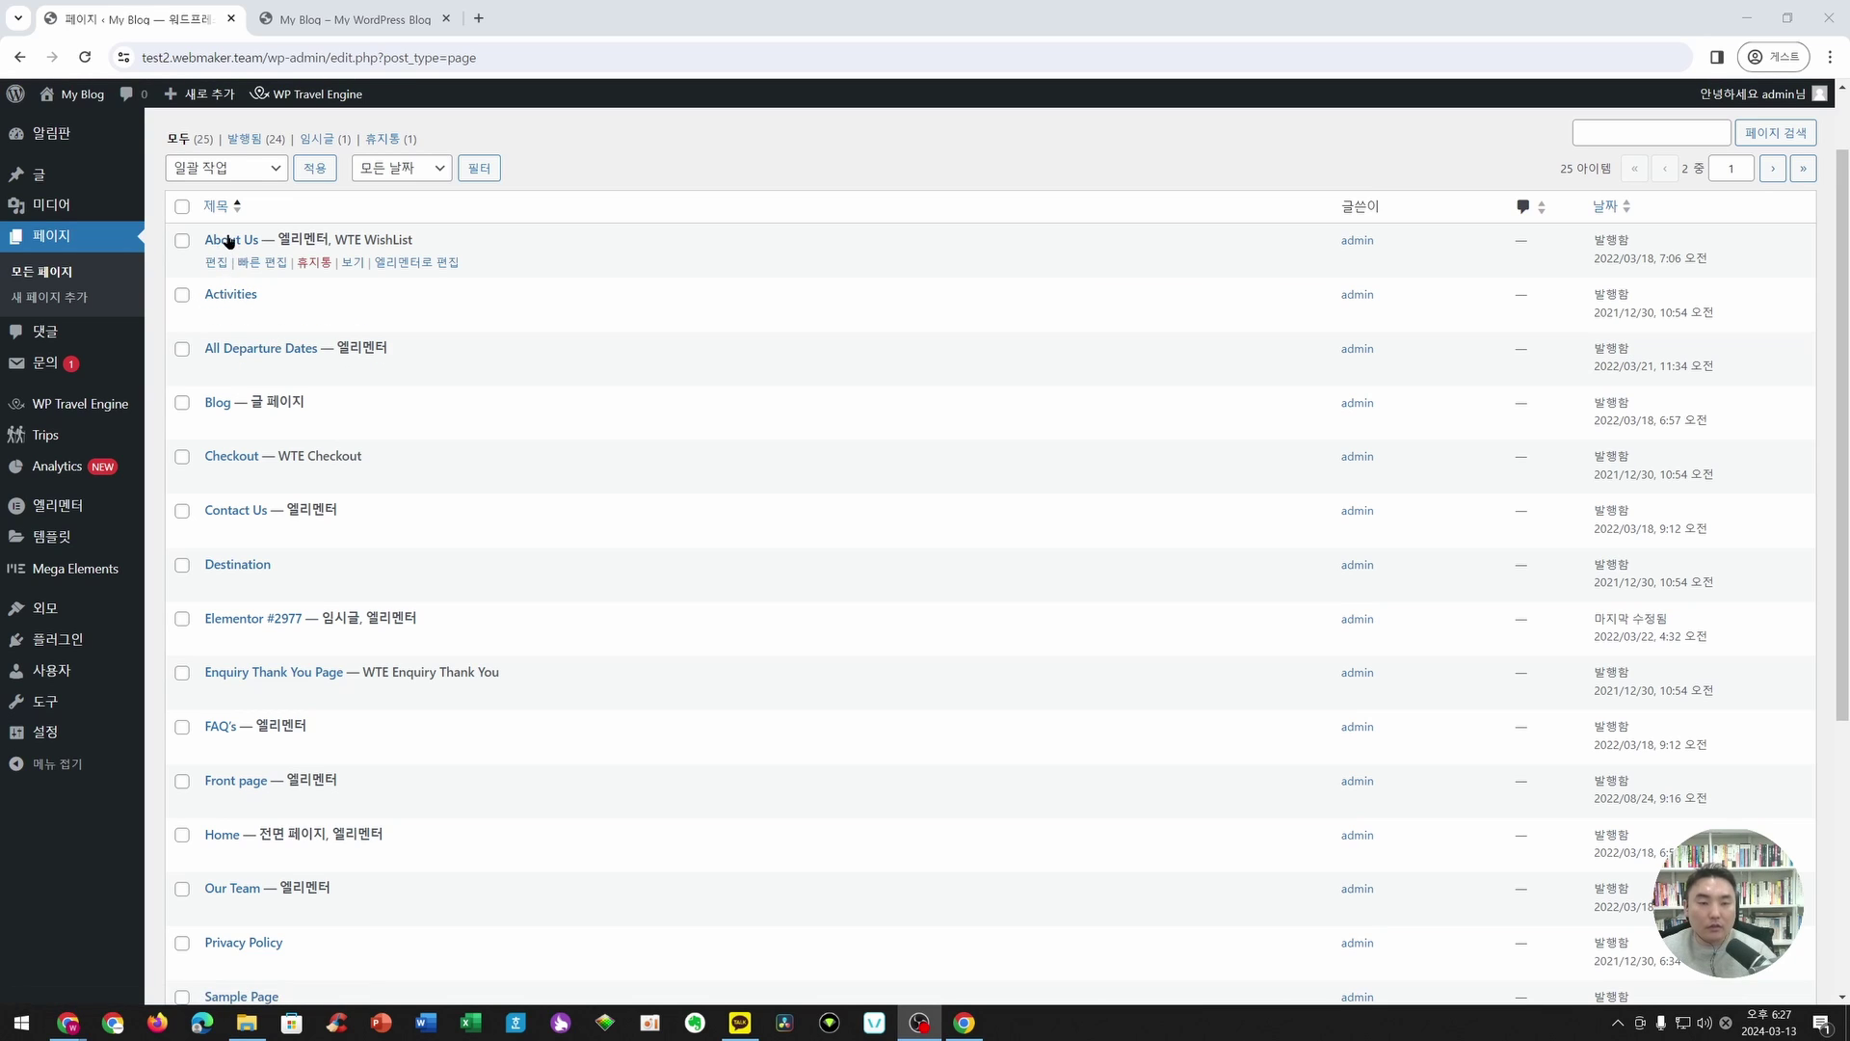
click(181, 206)
scroll(390, 224, up, 1)
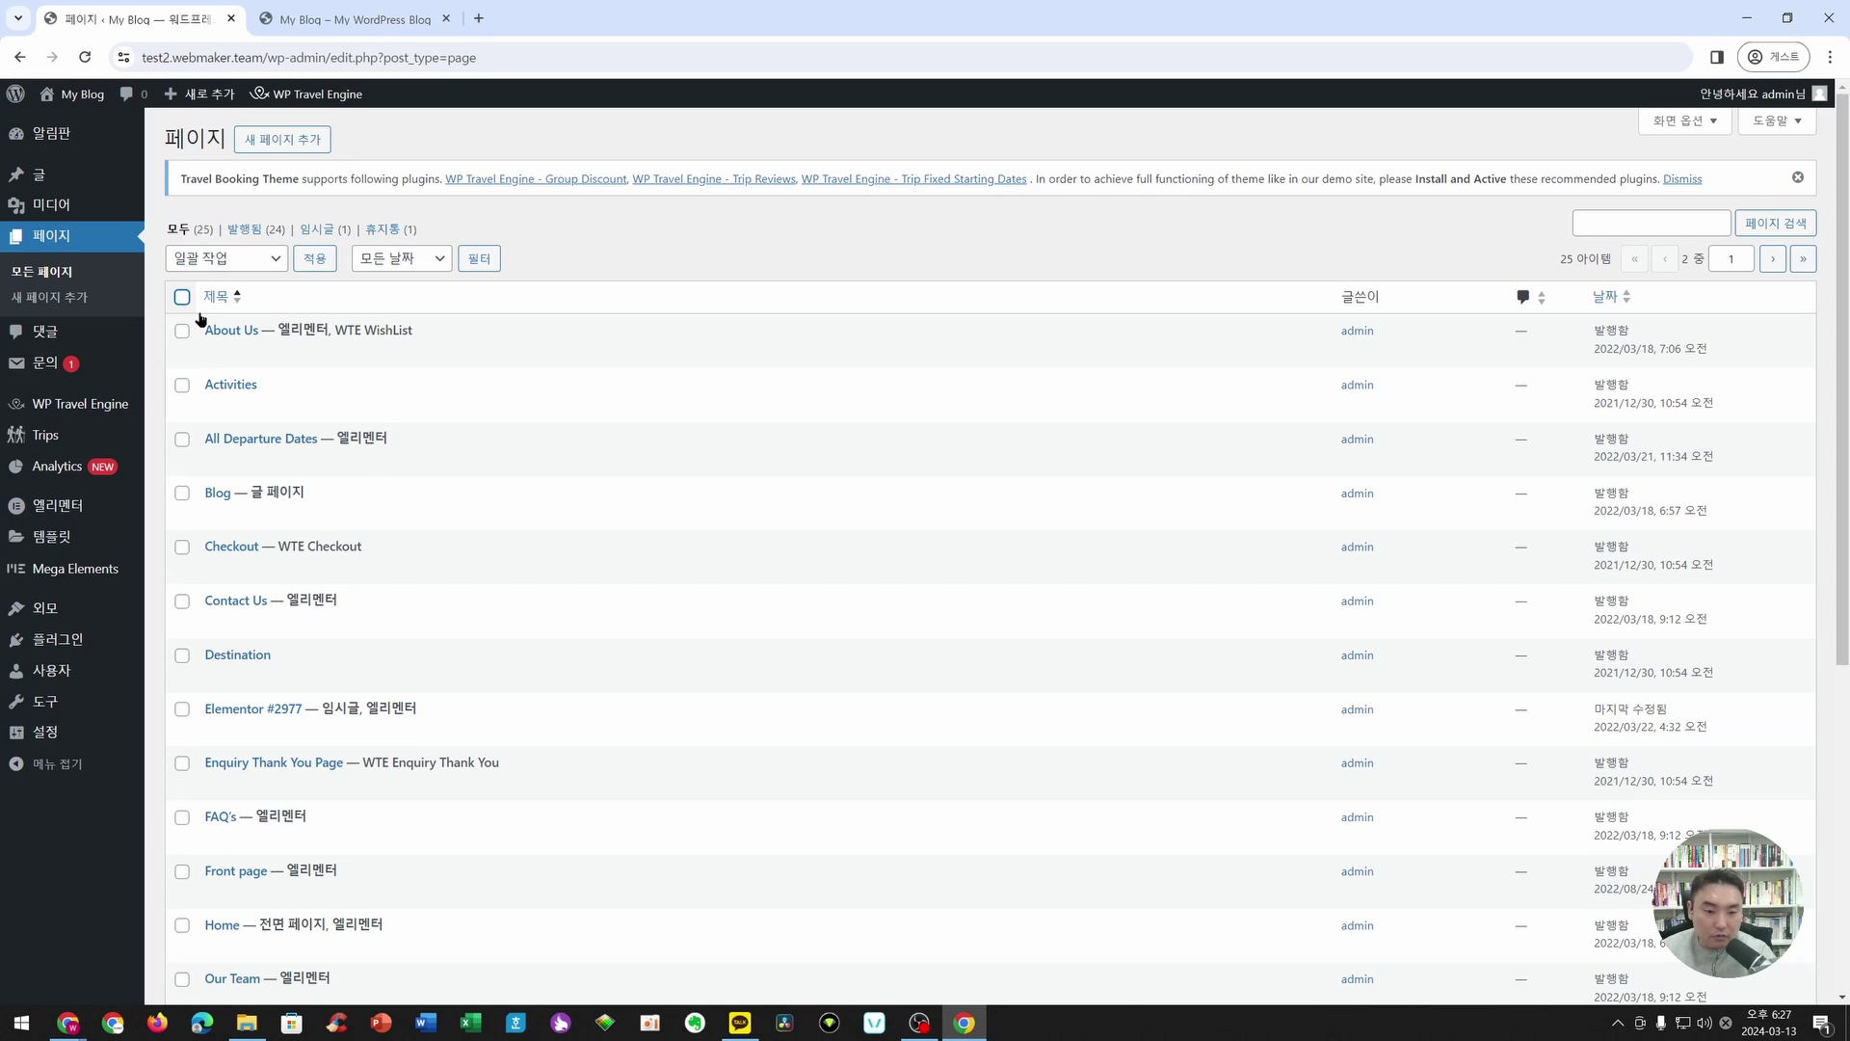
scroll(505, 406, down, 2)
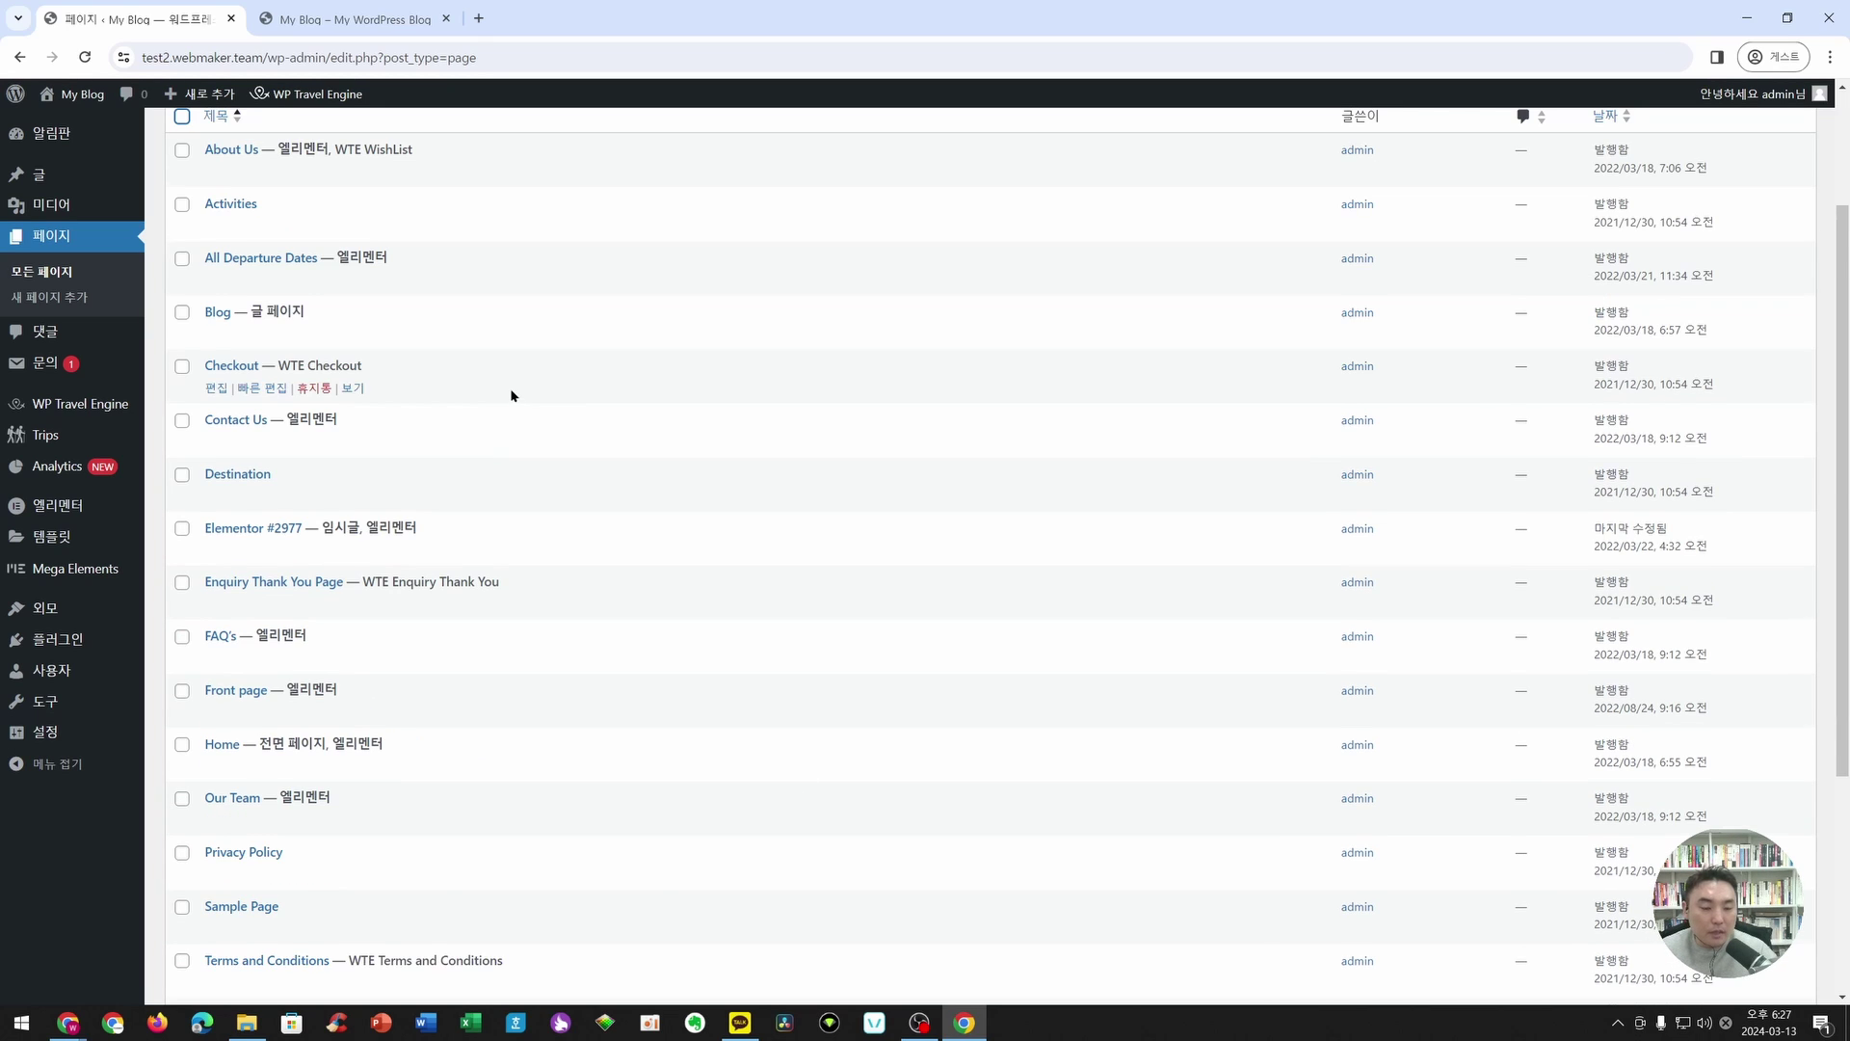
scroll(512, 396, down, 1)
drag(260, 654, 327, 655)
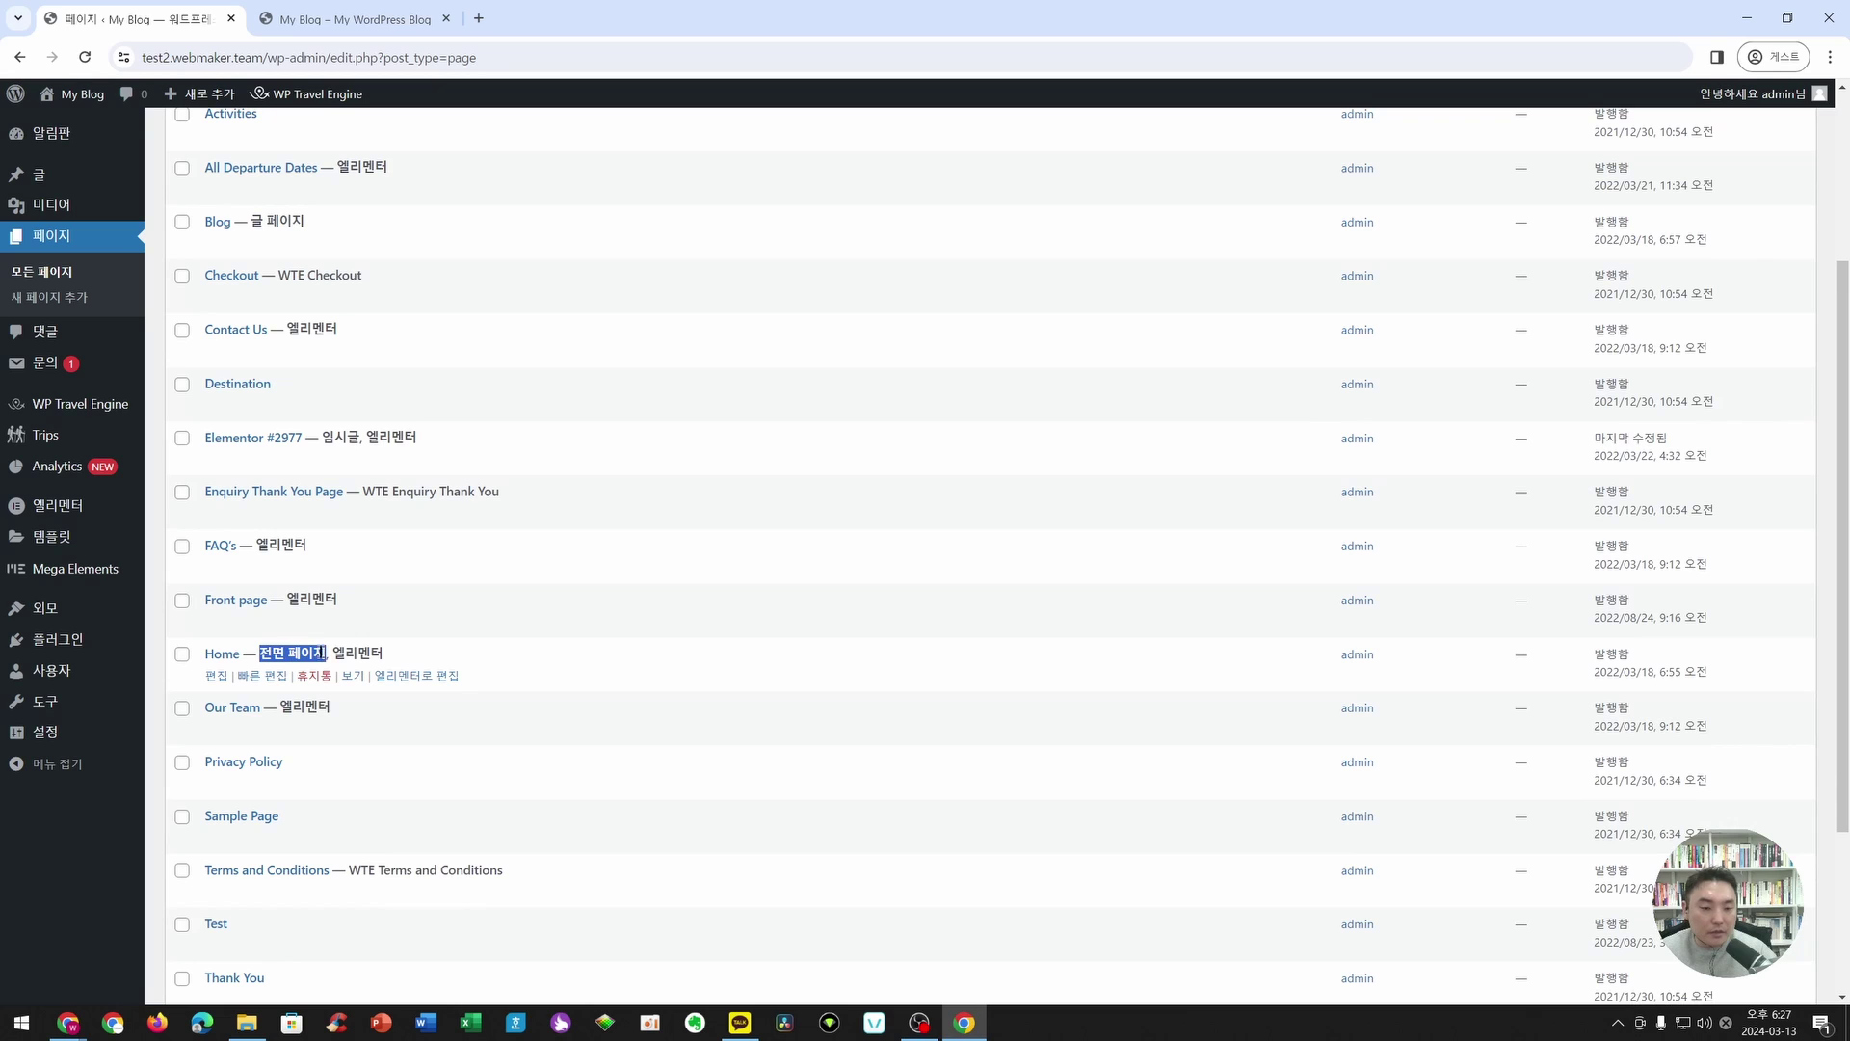
click(363, 648)
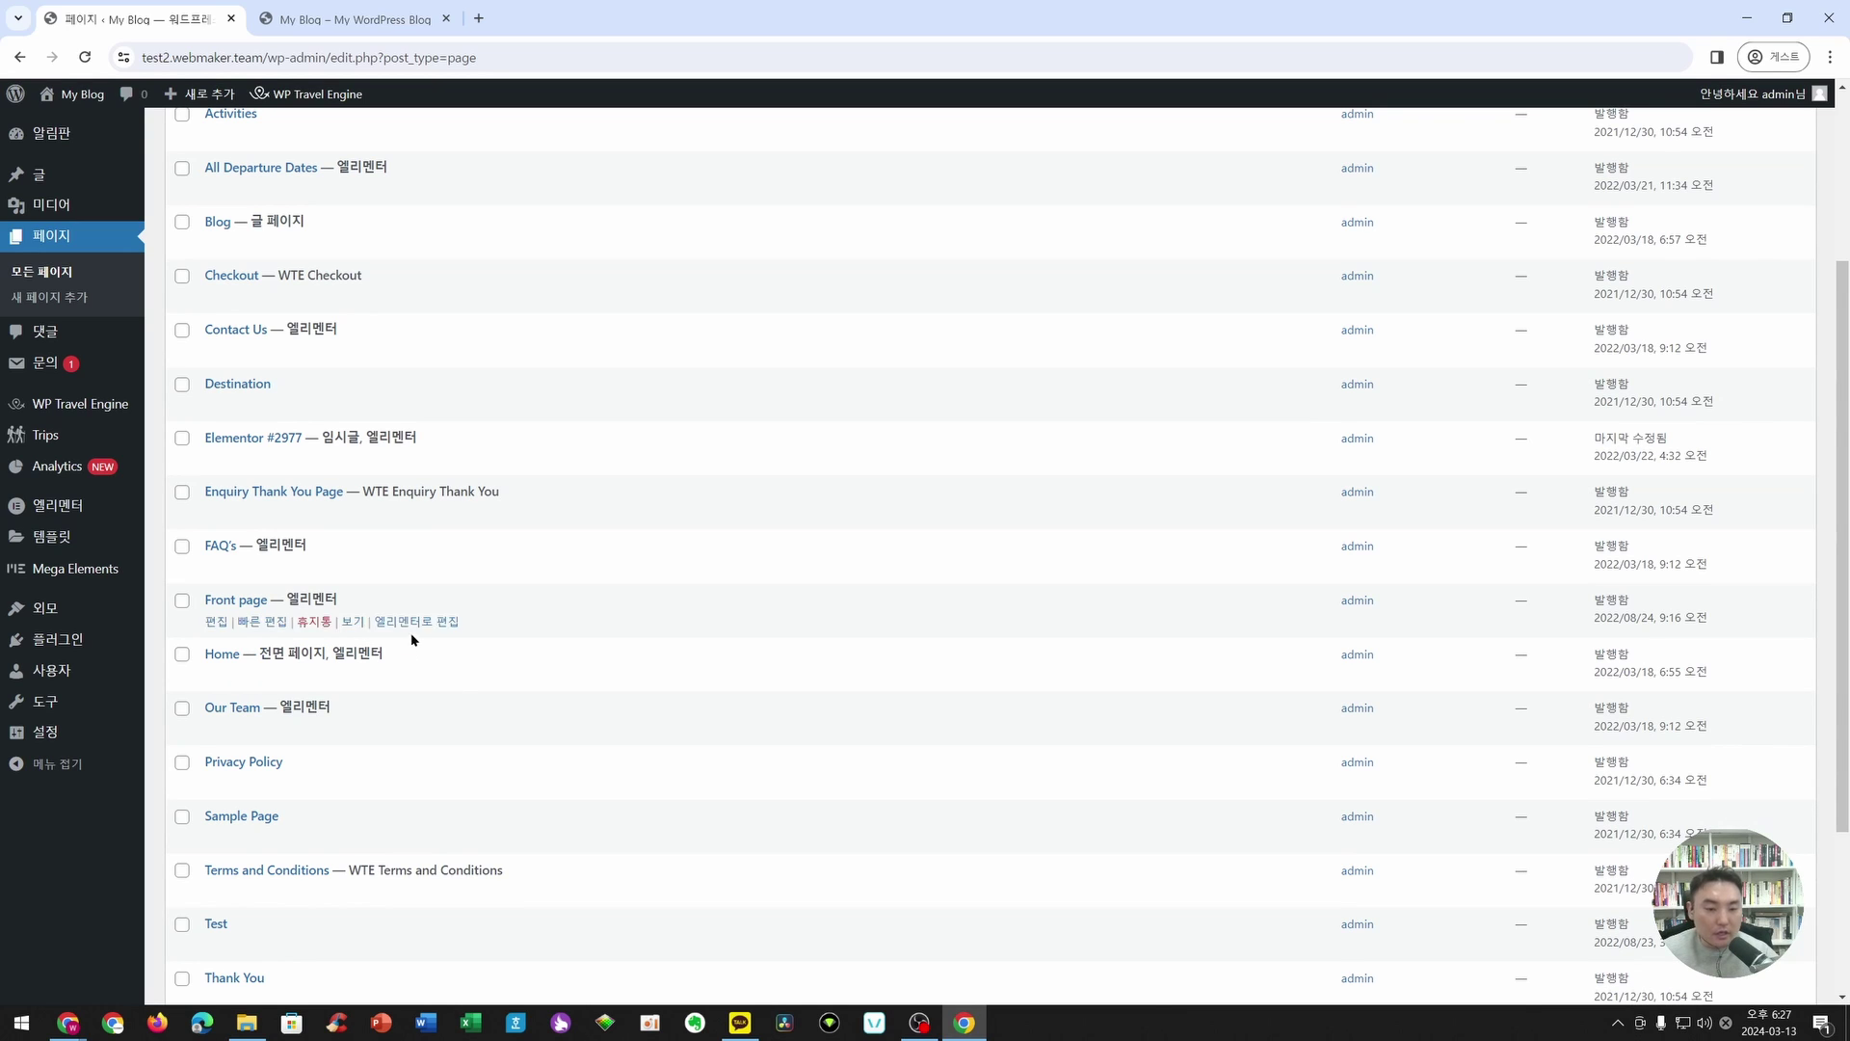
click(408, 678)
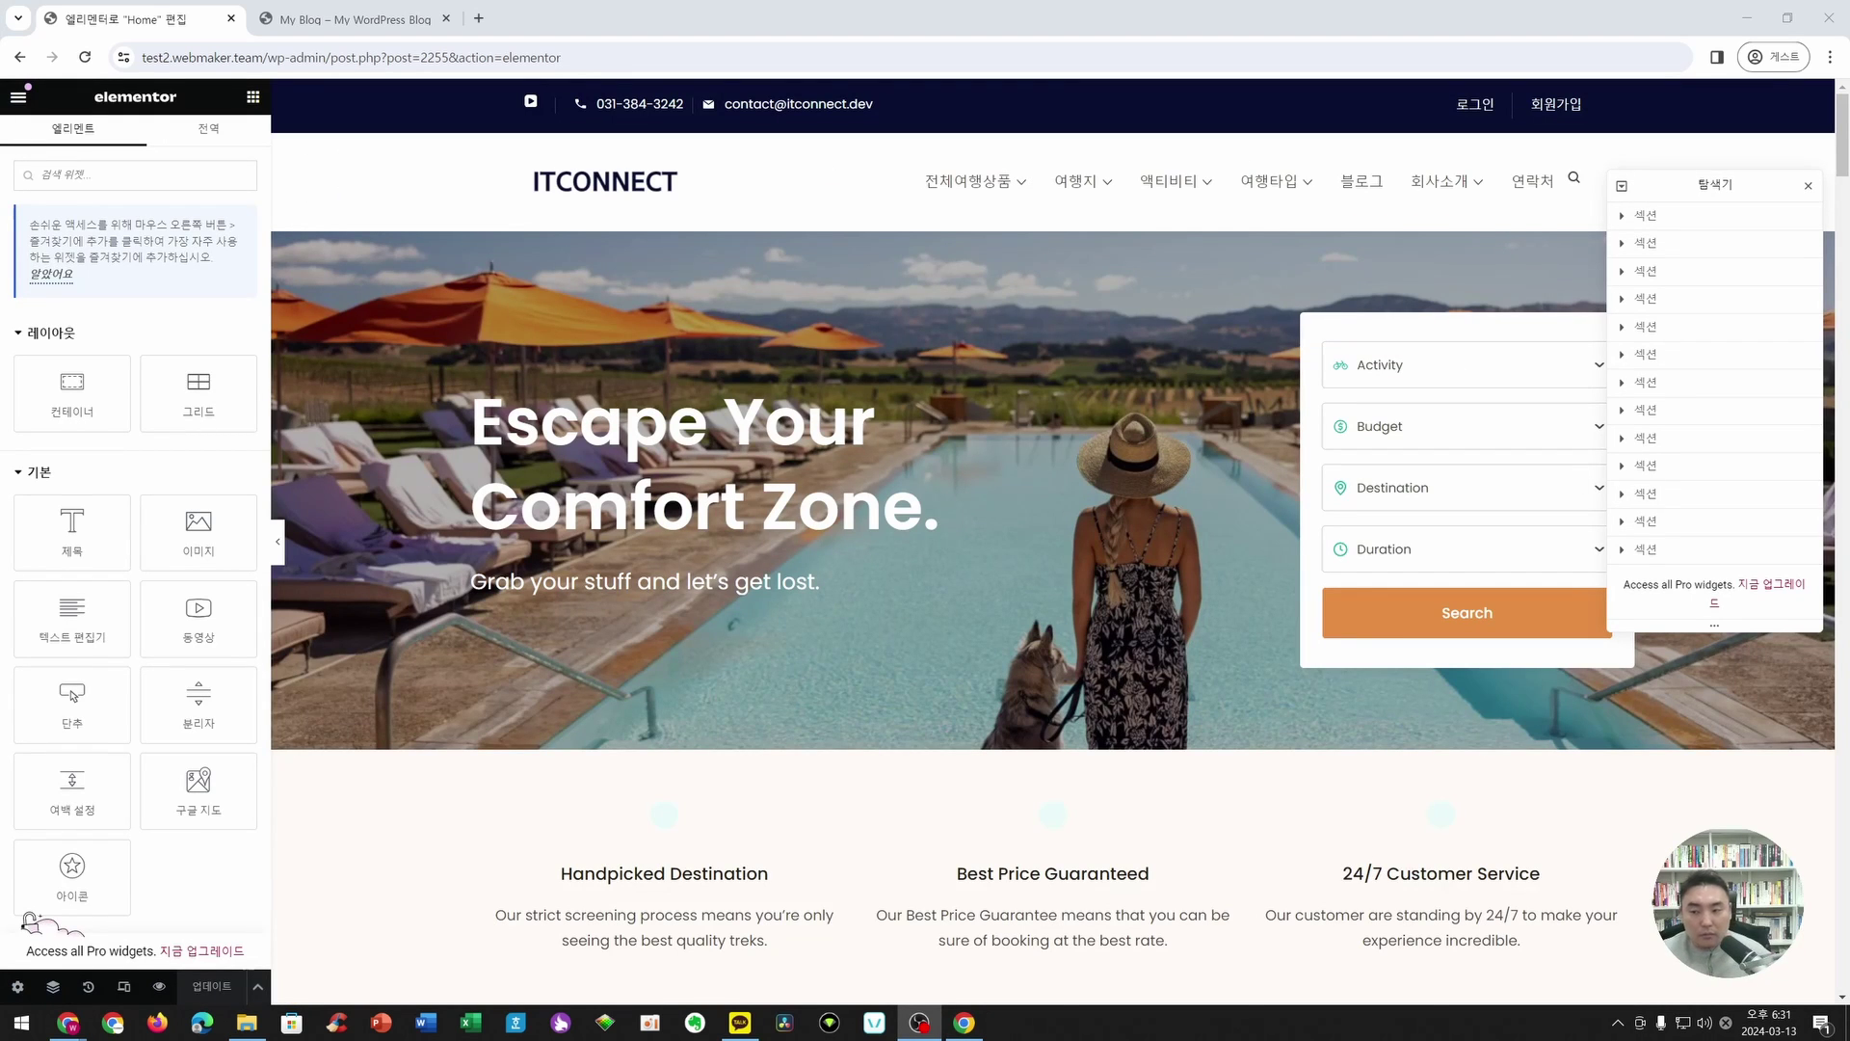
- Upload paris-4011990_1920.jpg as the hero section's background image, then select the hero heading
click(1808, 186)
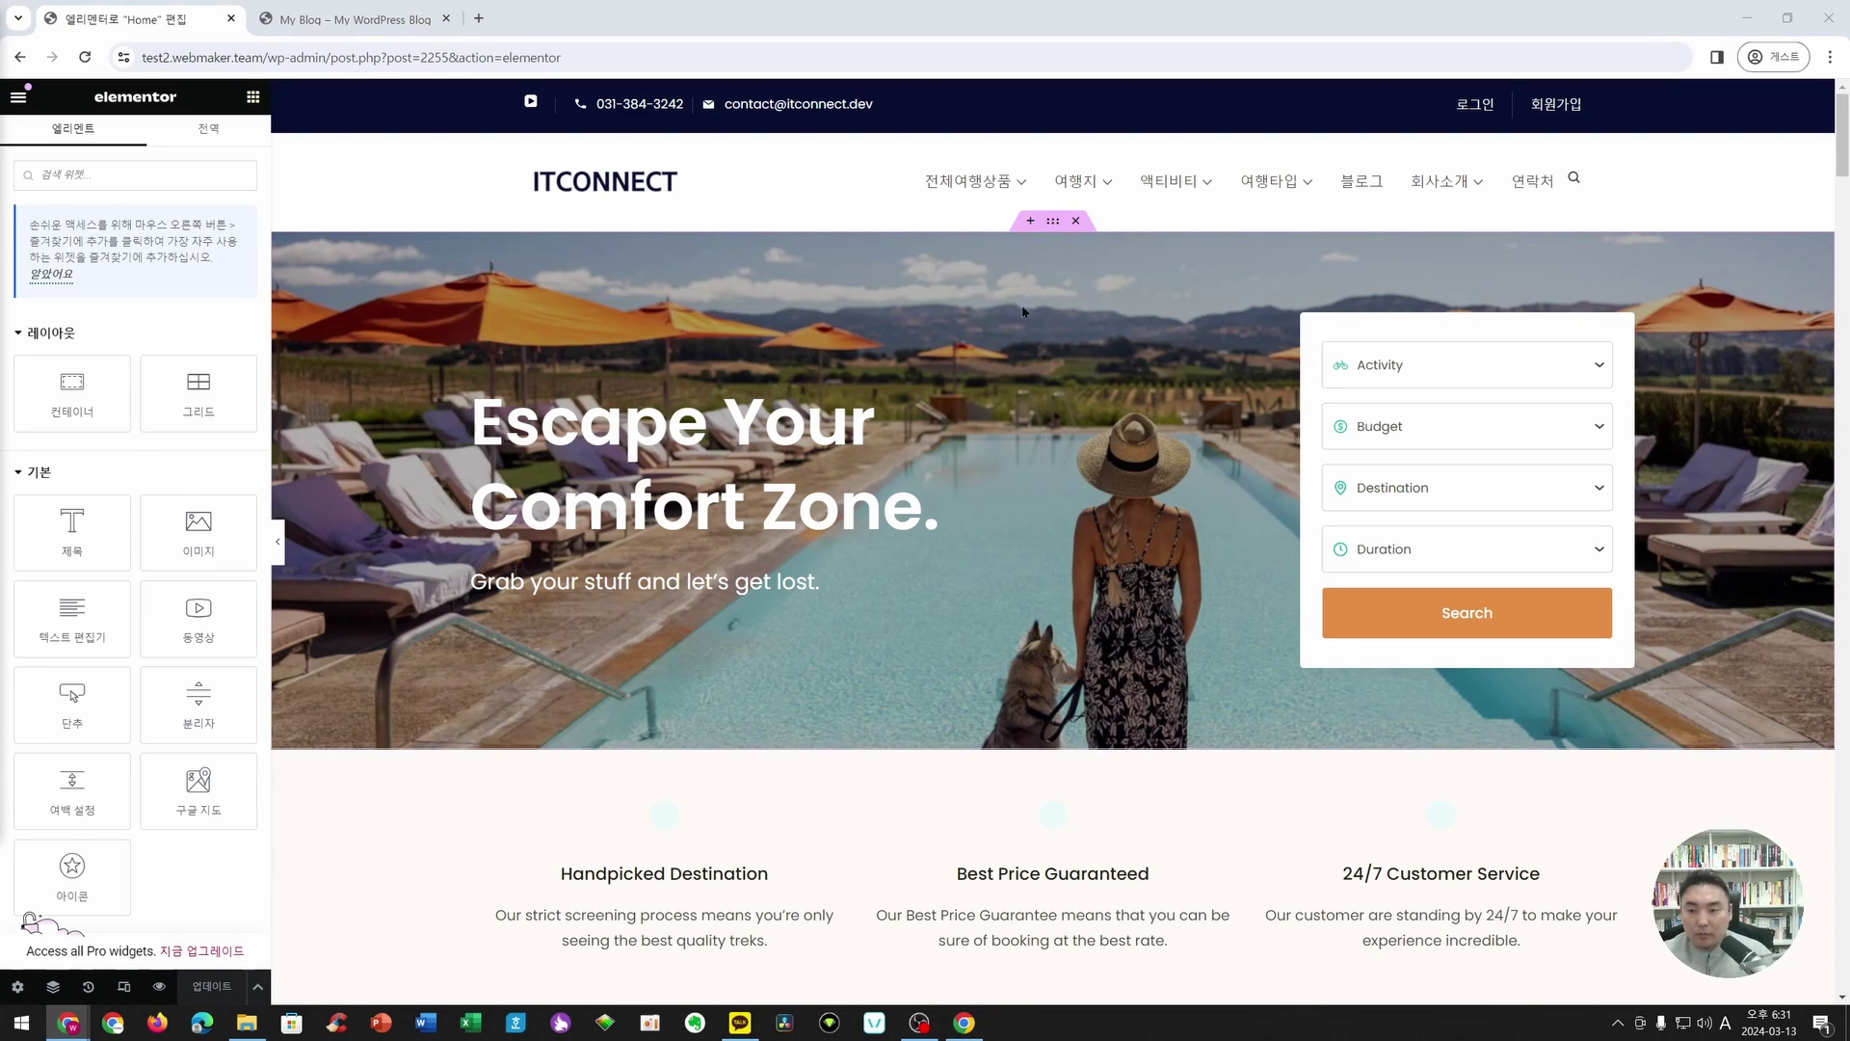
click(1051, 223)
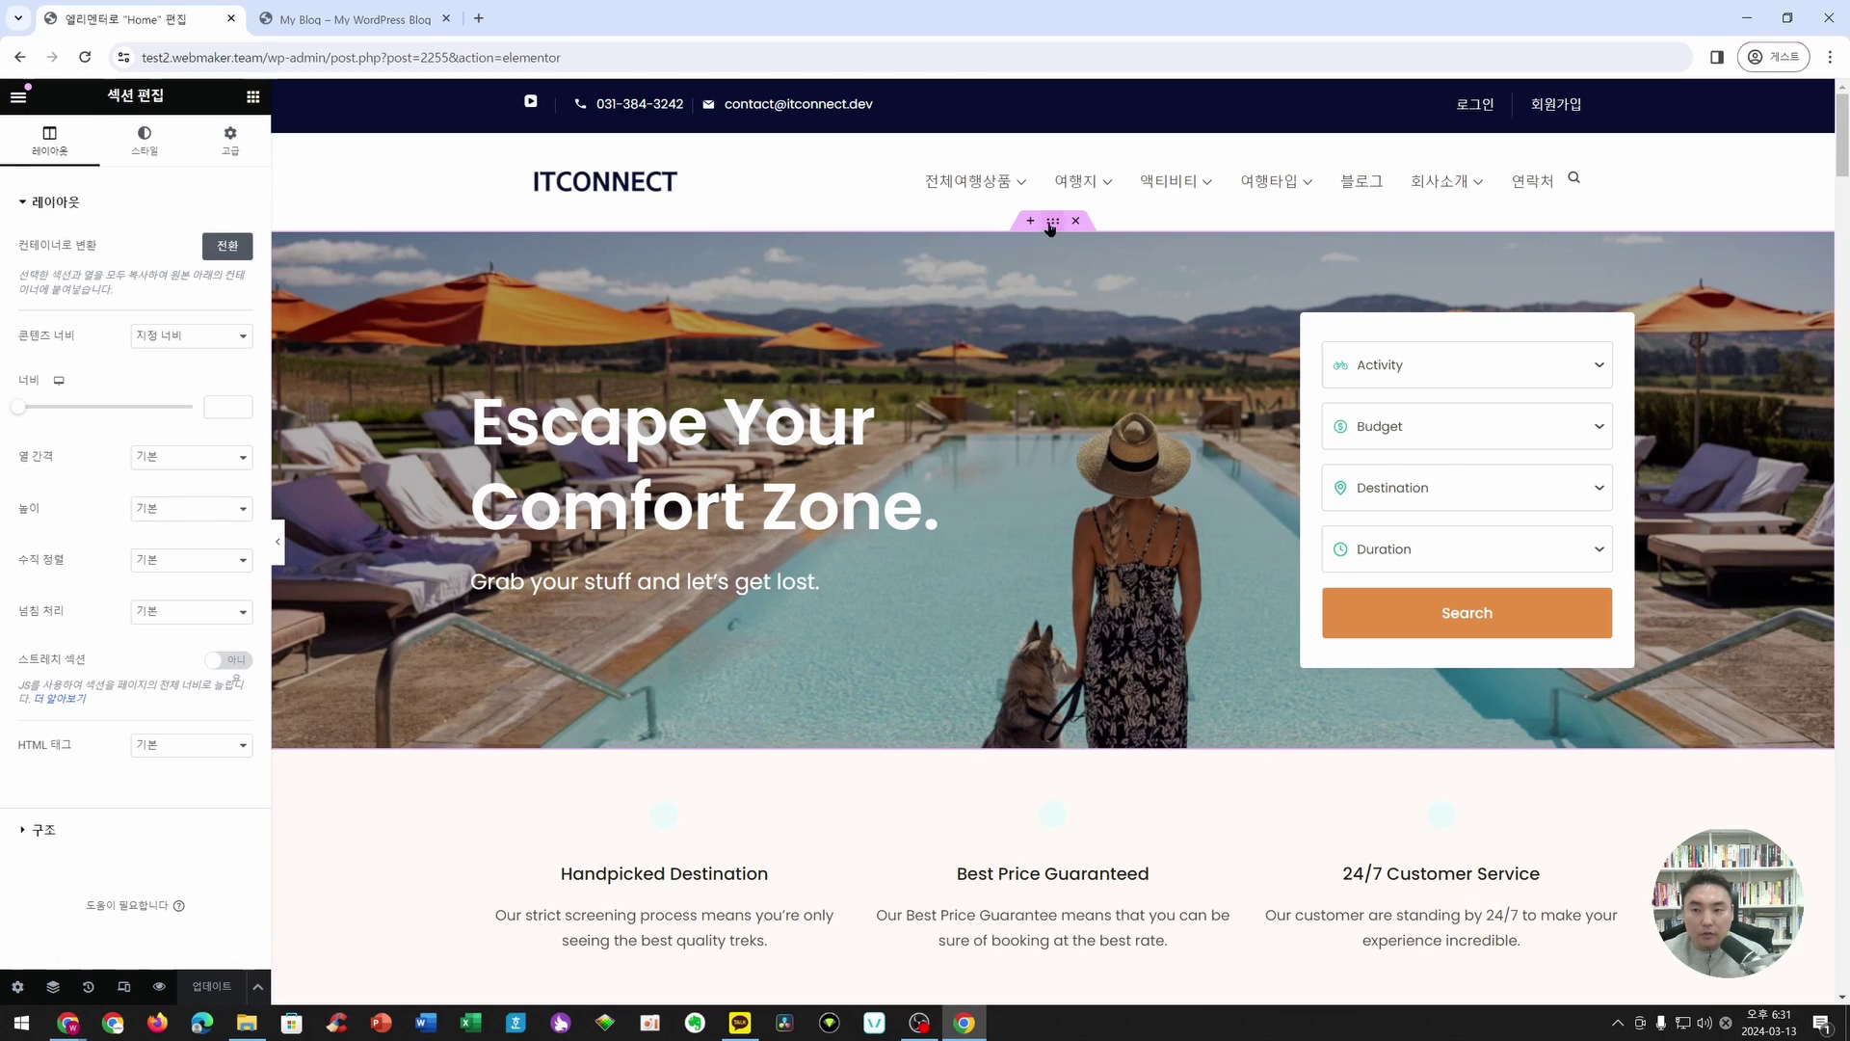
click(167, 154)
click(145, 397)
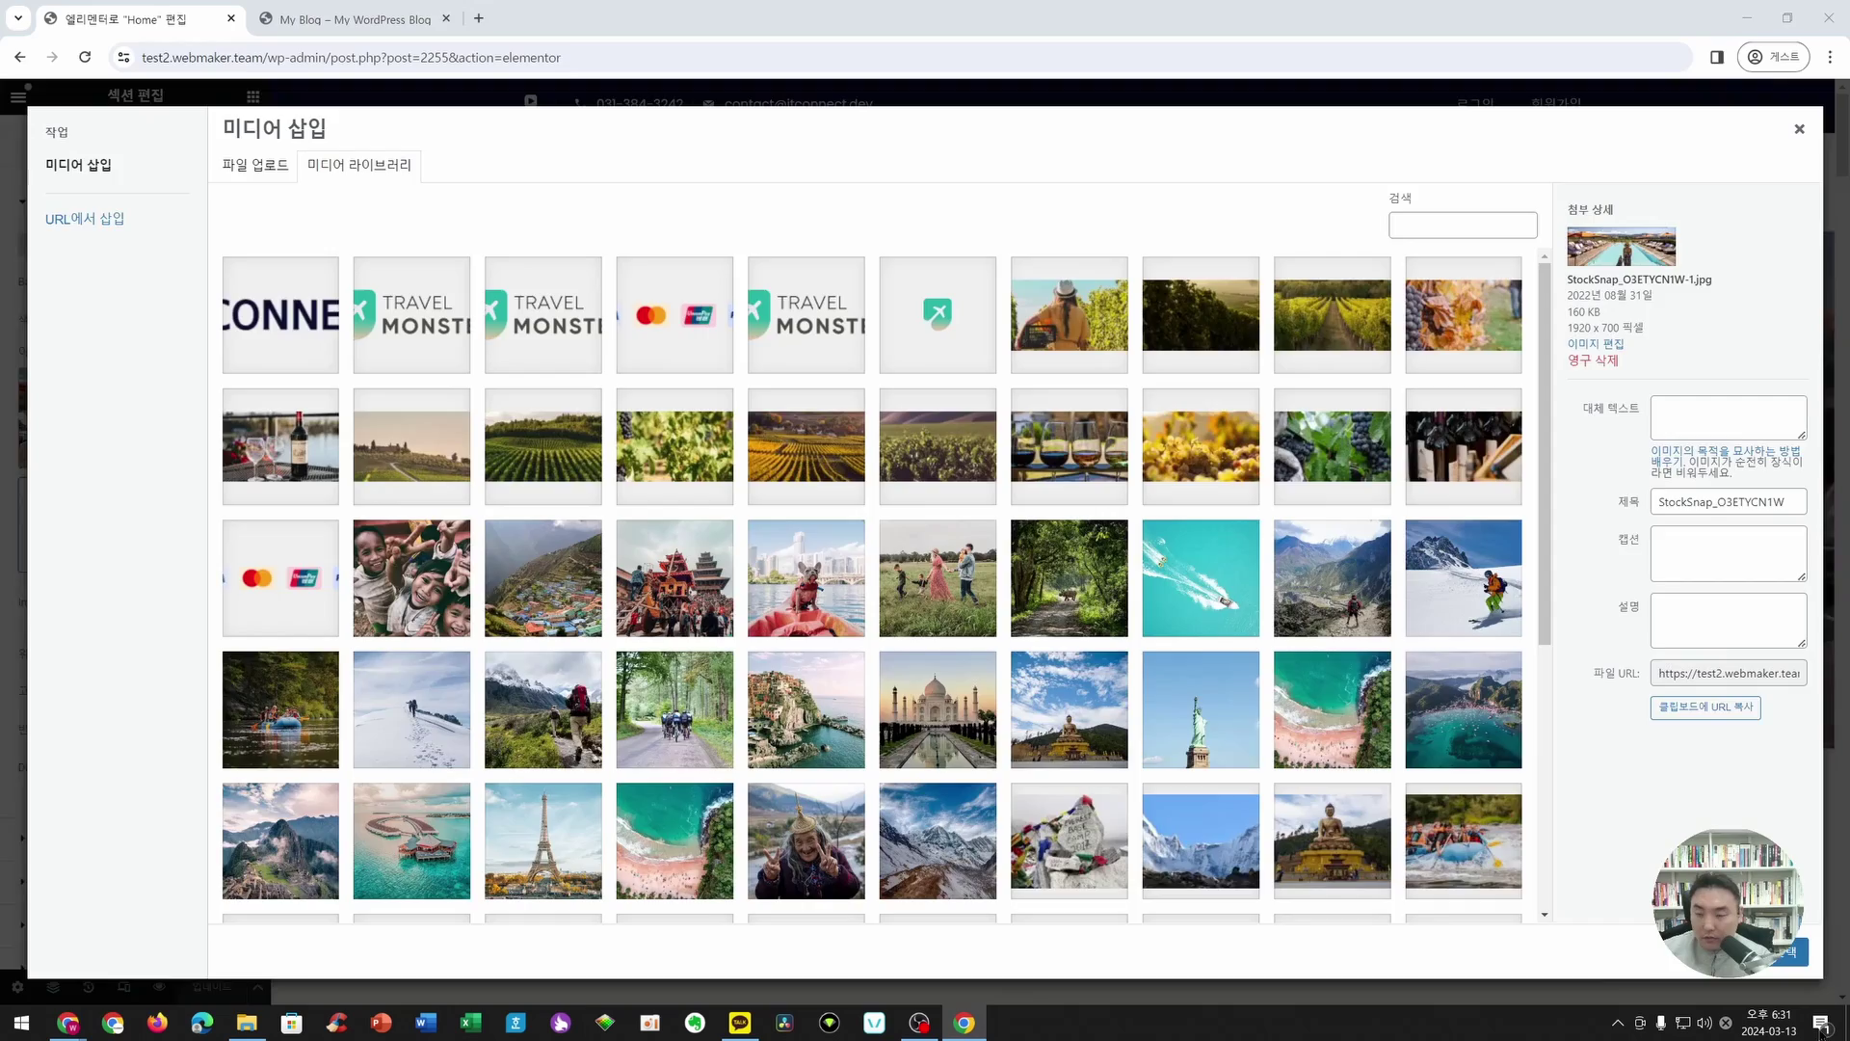
drag(0, 578, 667, 638)
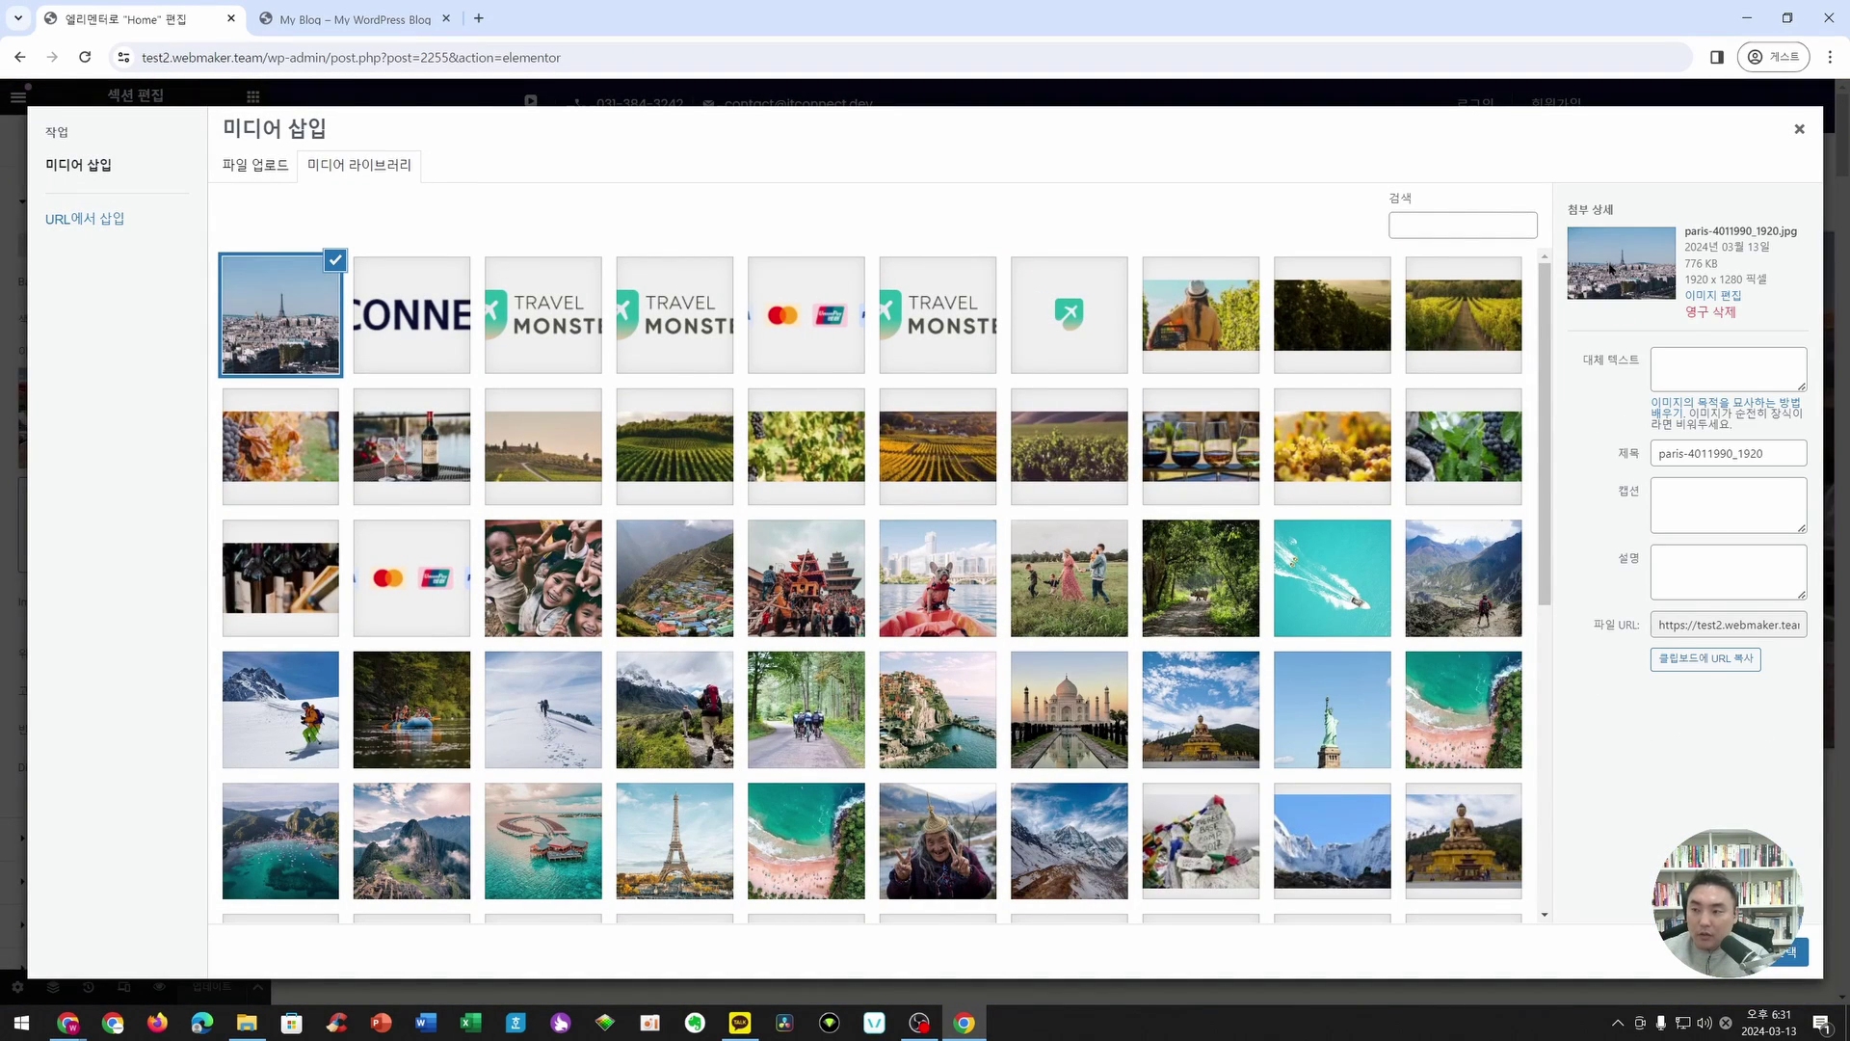
click(1774, 954)
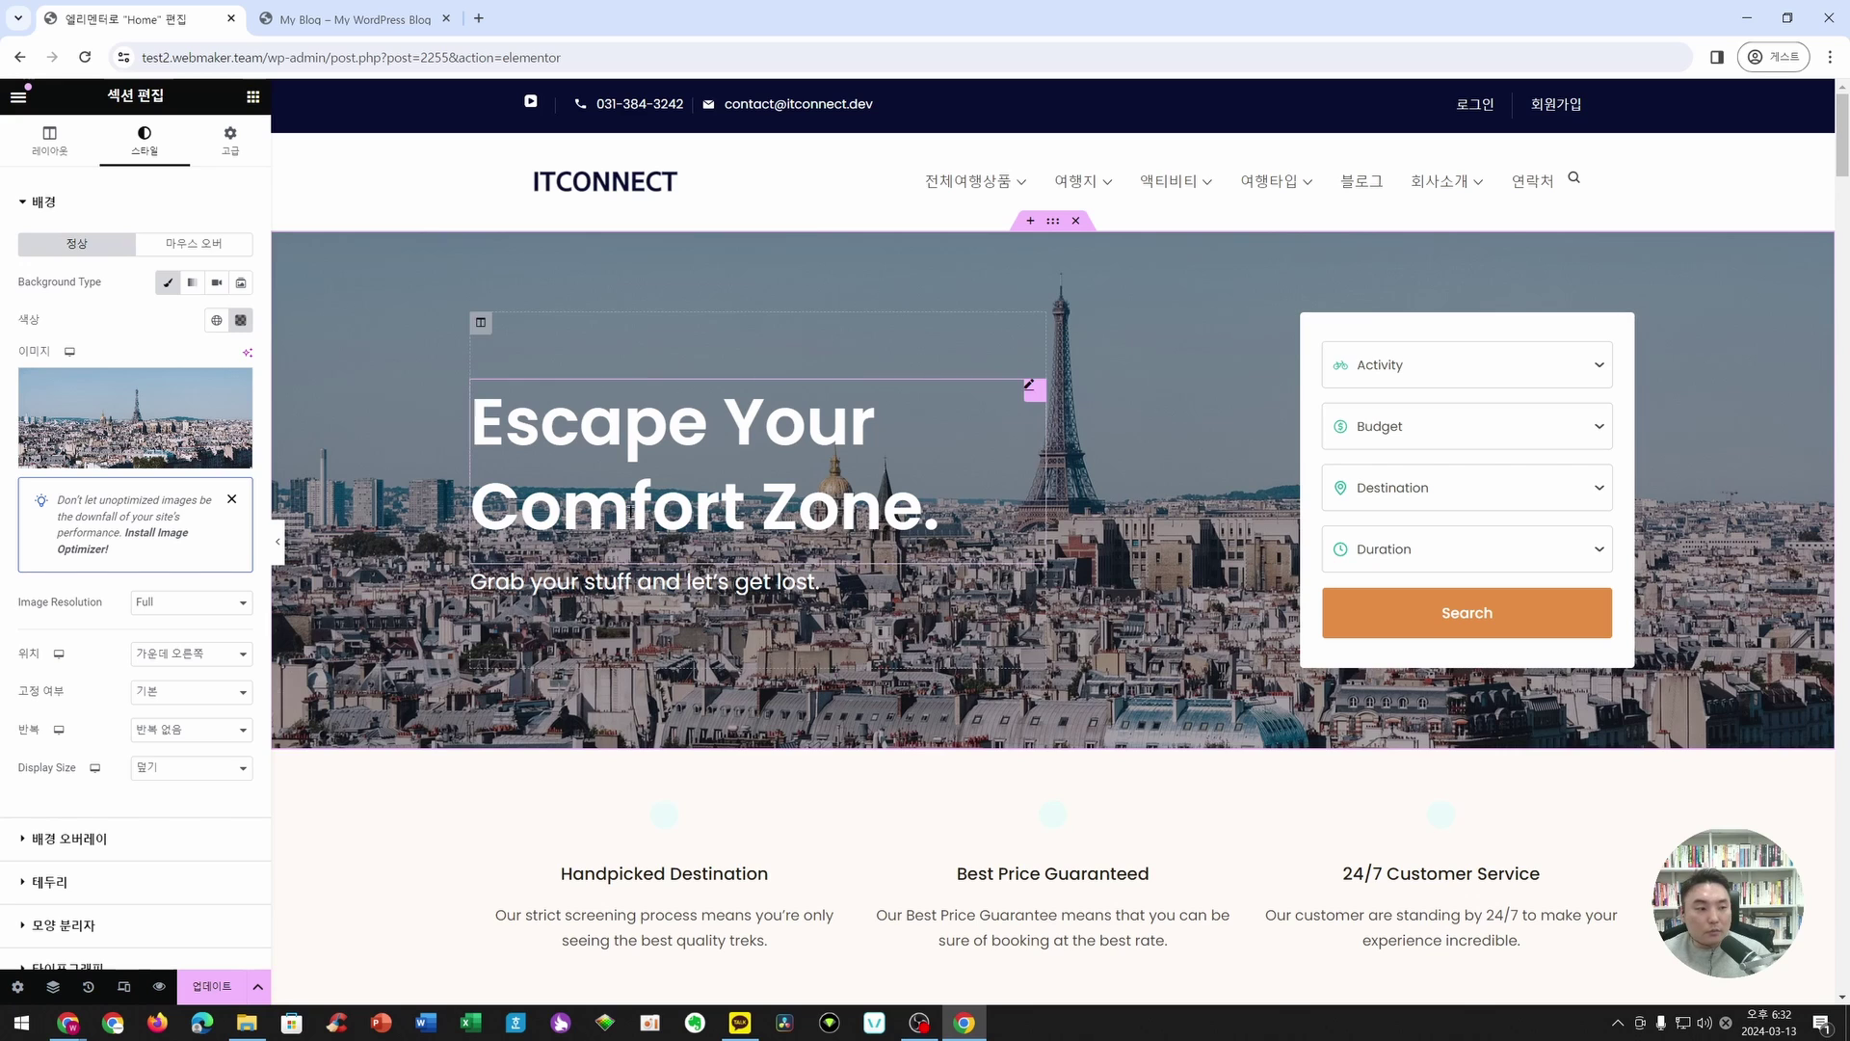
click(717, 440)
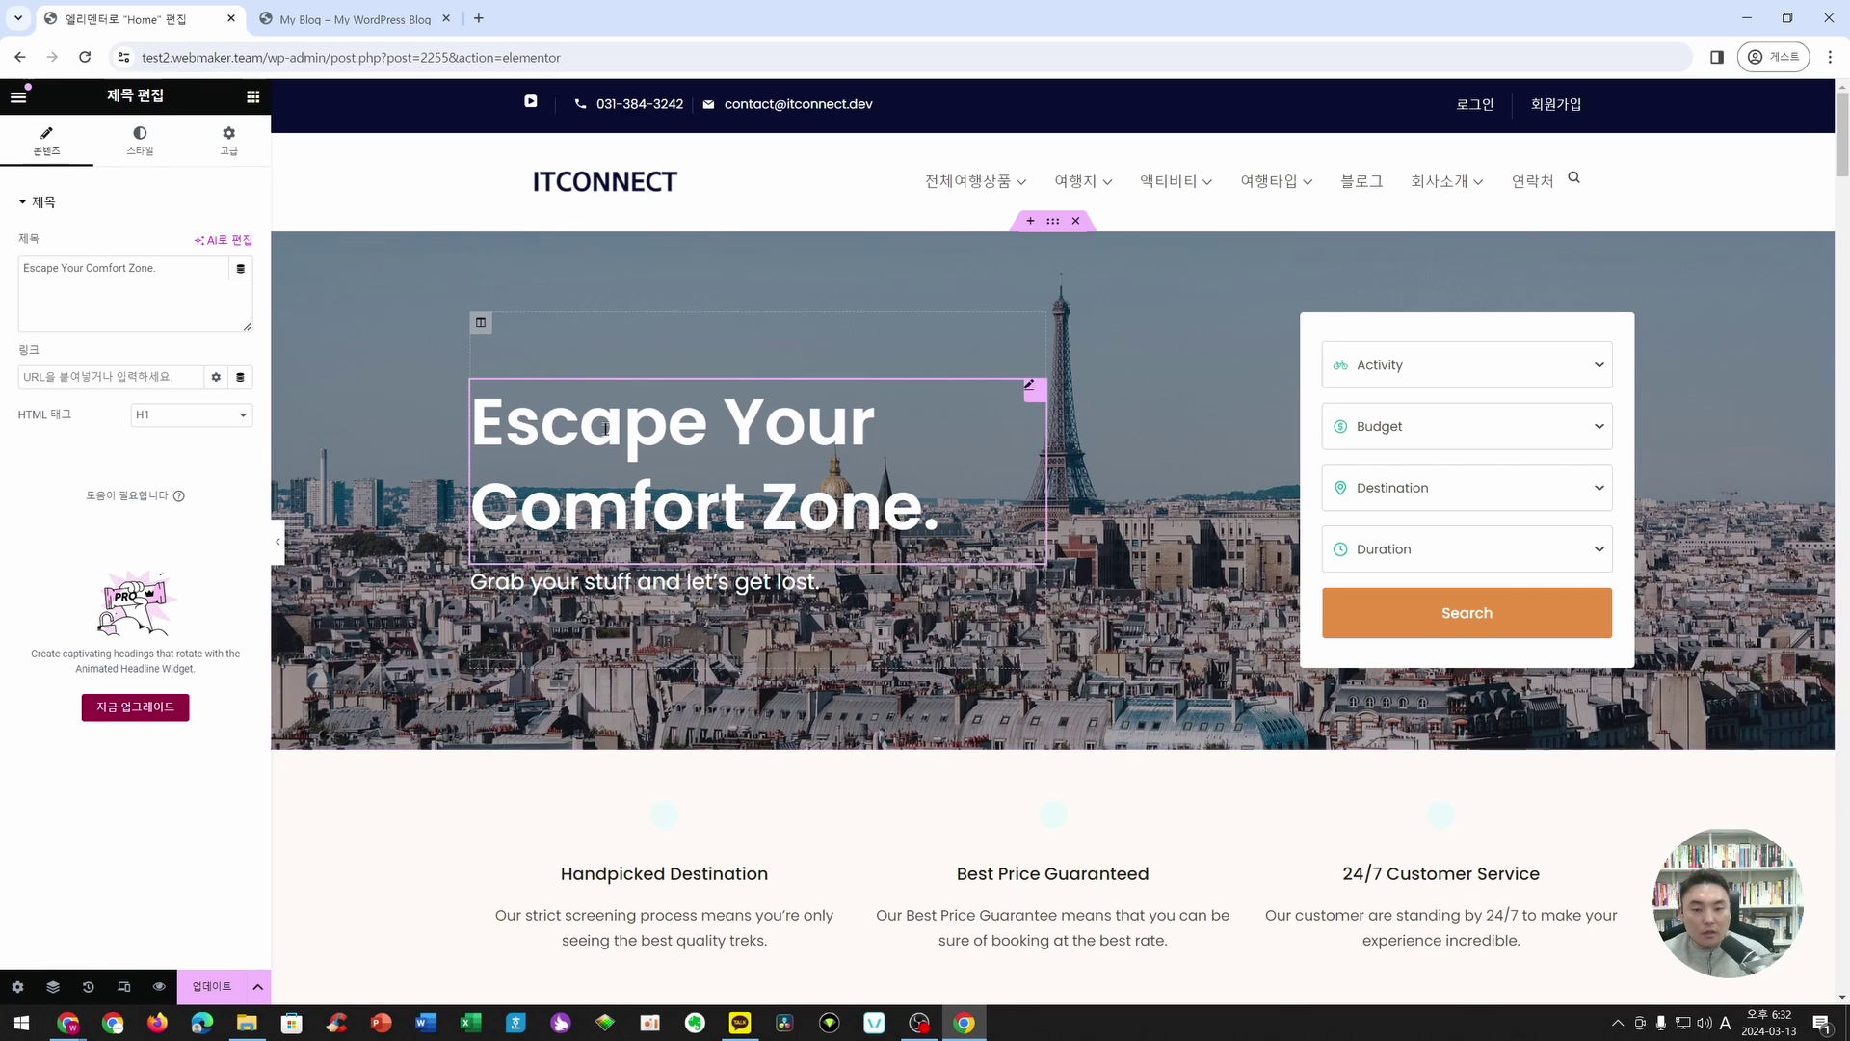
click(822, 419)
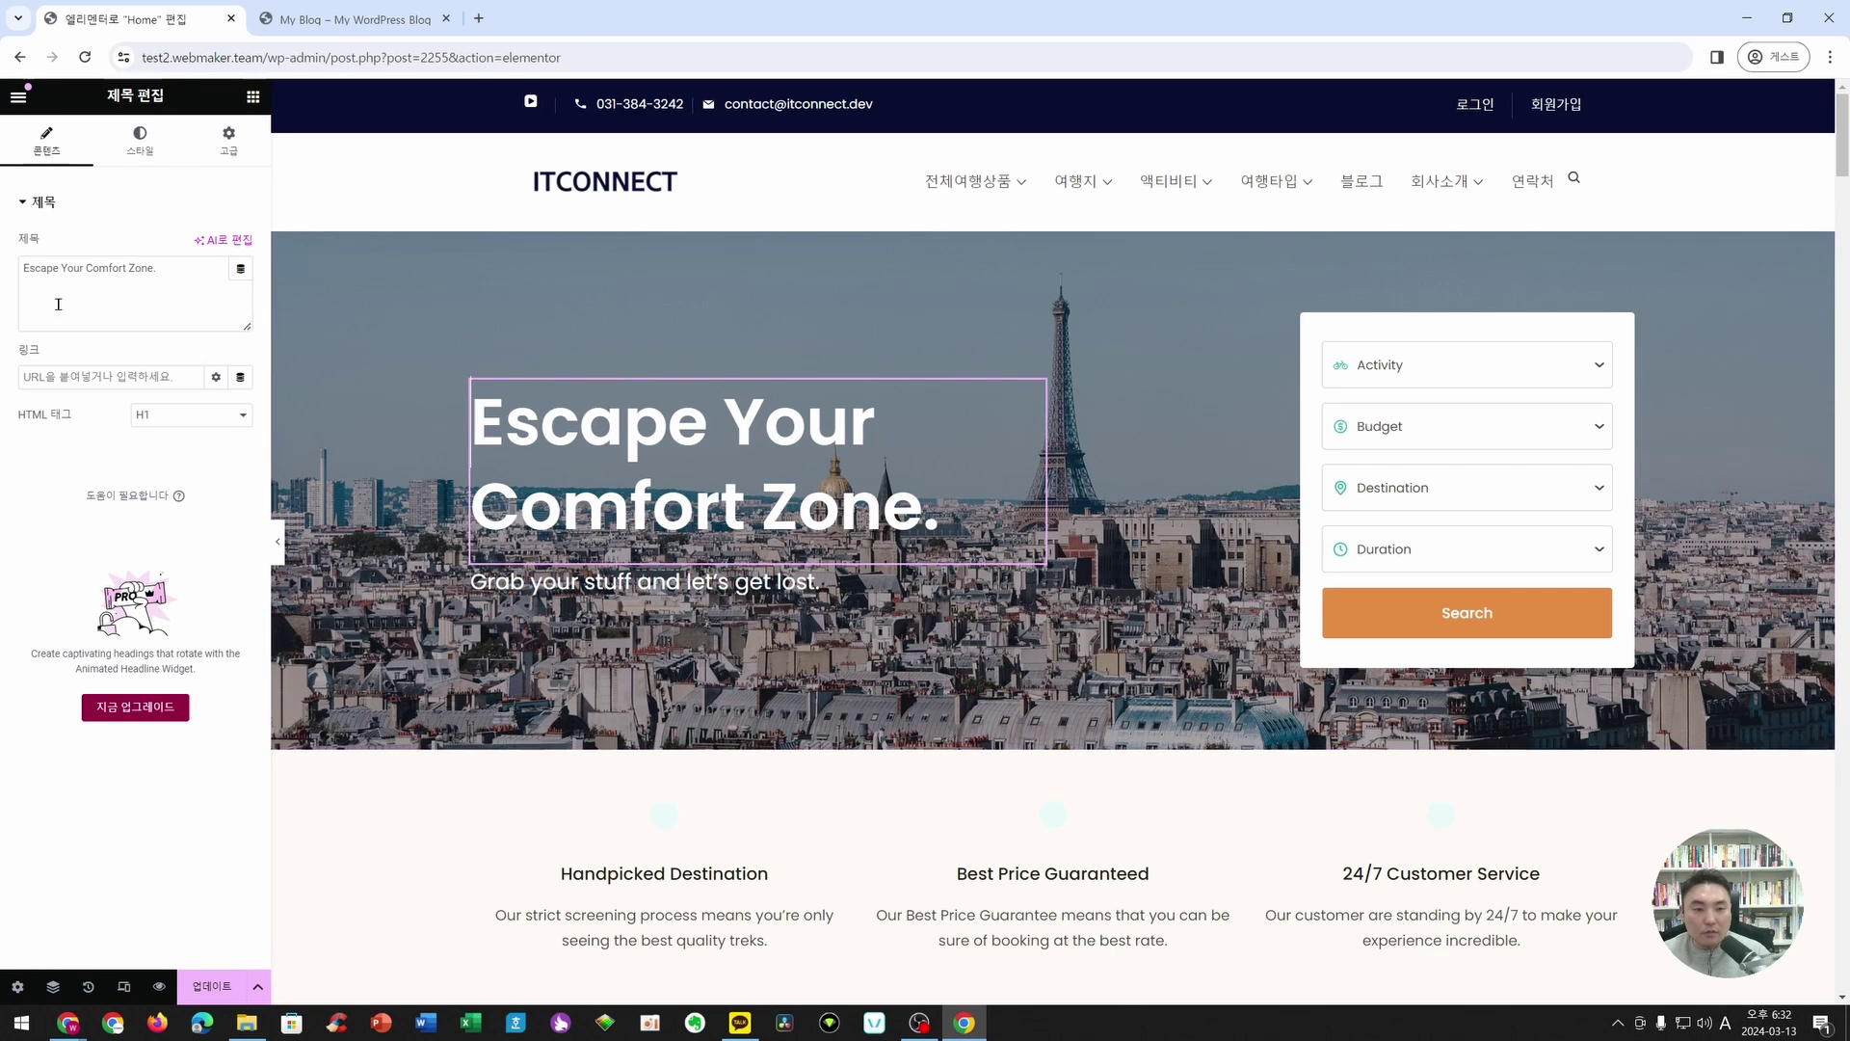
- Replace the hero heading with 환상적인 여행지를 소개합니다
drag(28, 268, 208, 273)
key(BackSpace)
key(BackSpace)
text(g)
key(BackSpace)
key(Hangul)
text(환상적인 여해이)
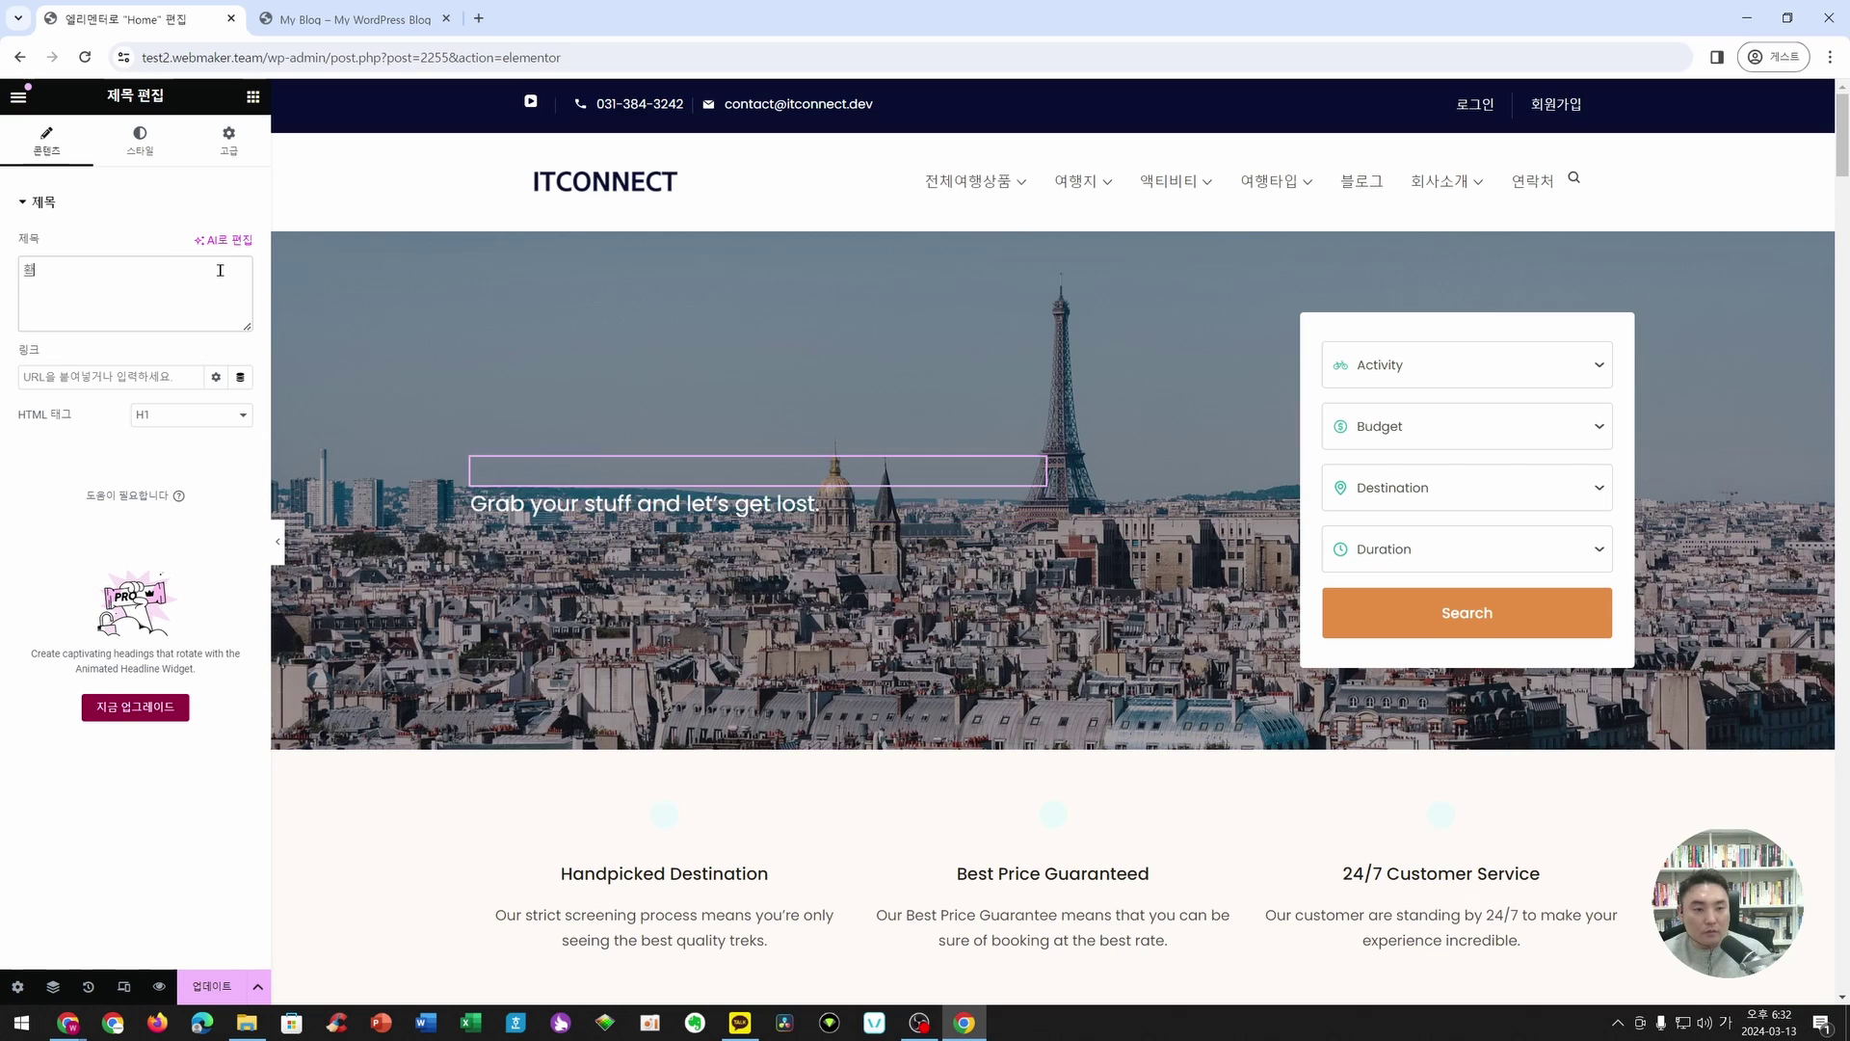
key(BackSpace)
key(BackSpace)
key(BackSpace)
text(형지를 ㅅ)
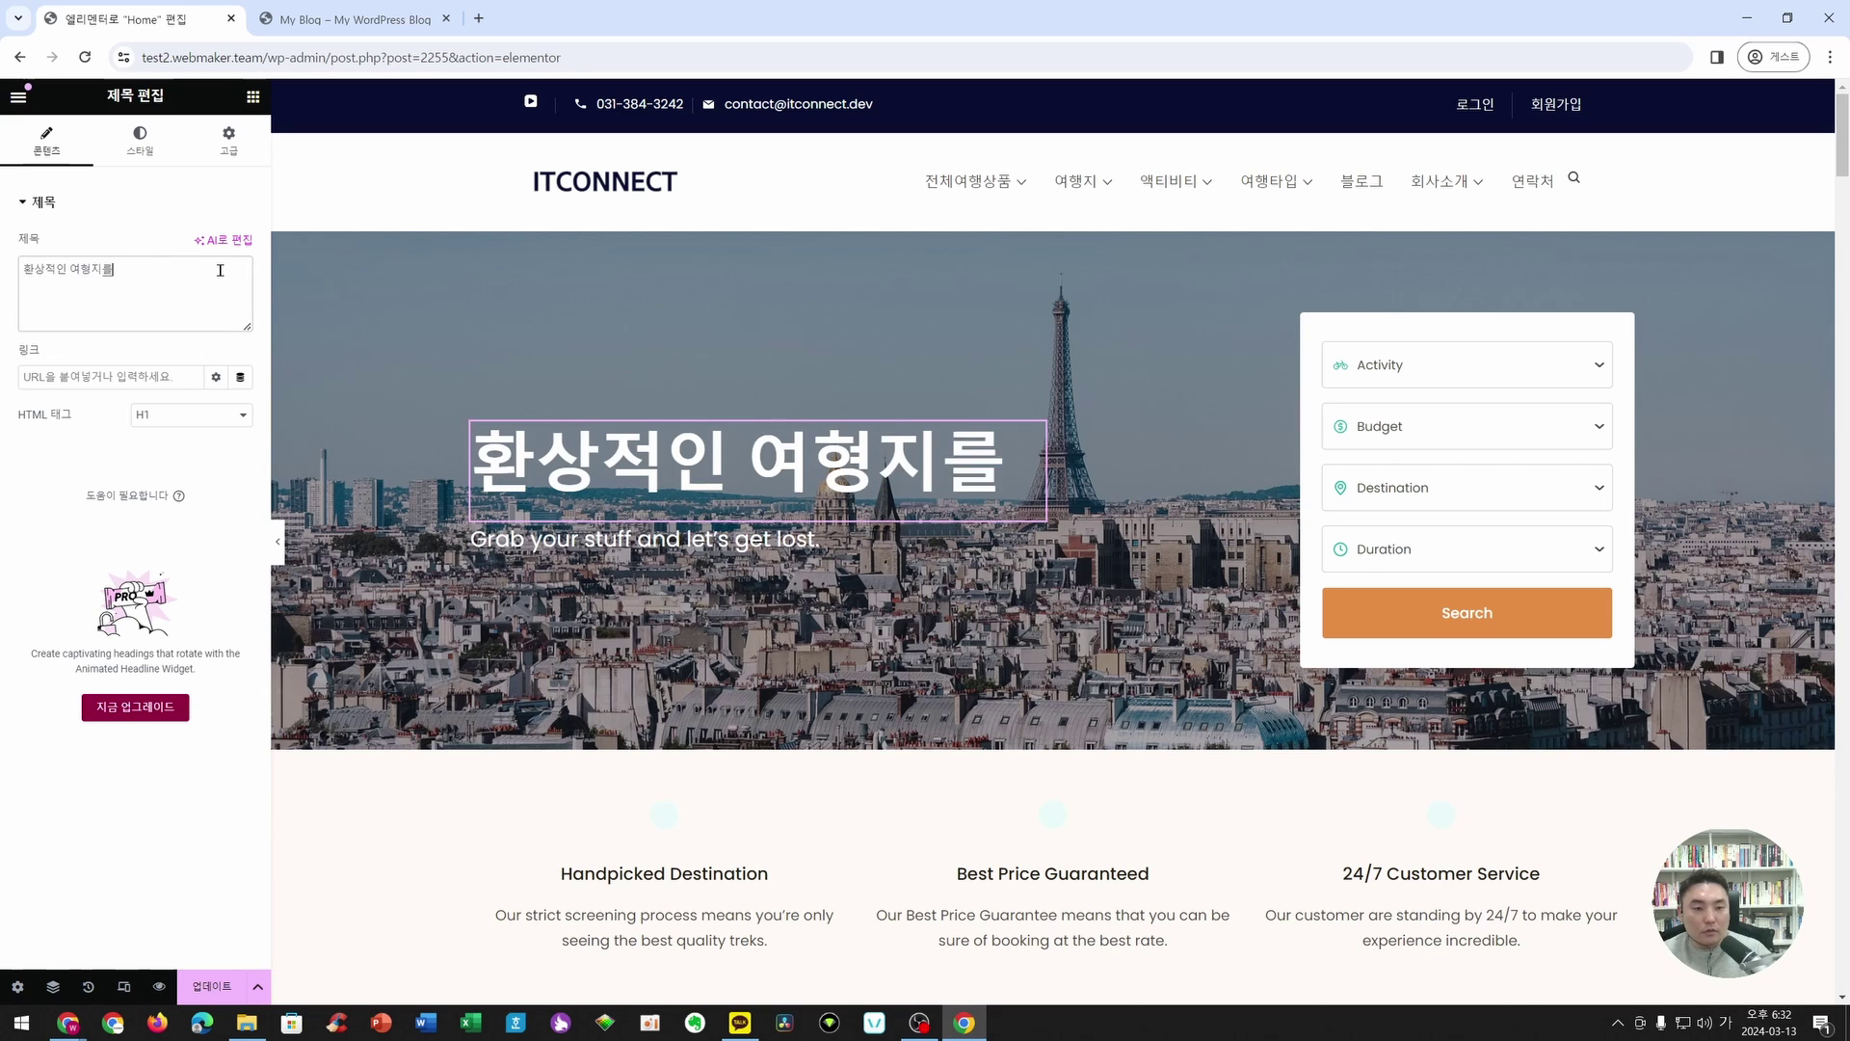
key(BackSpace)
key(BackSpace)
key(BackSpace)
key(BackSpace)
key(BackSpace)
text(ㅎ행지를 소개합니다)
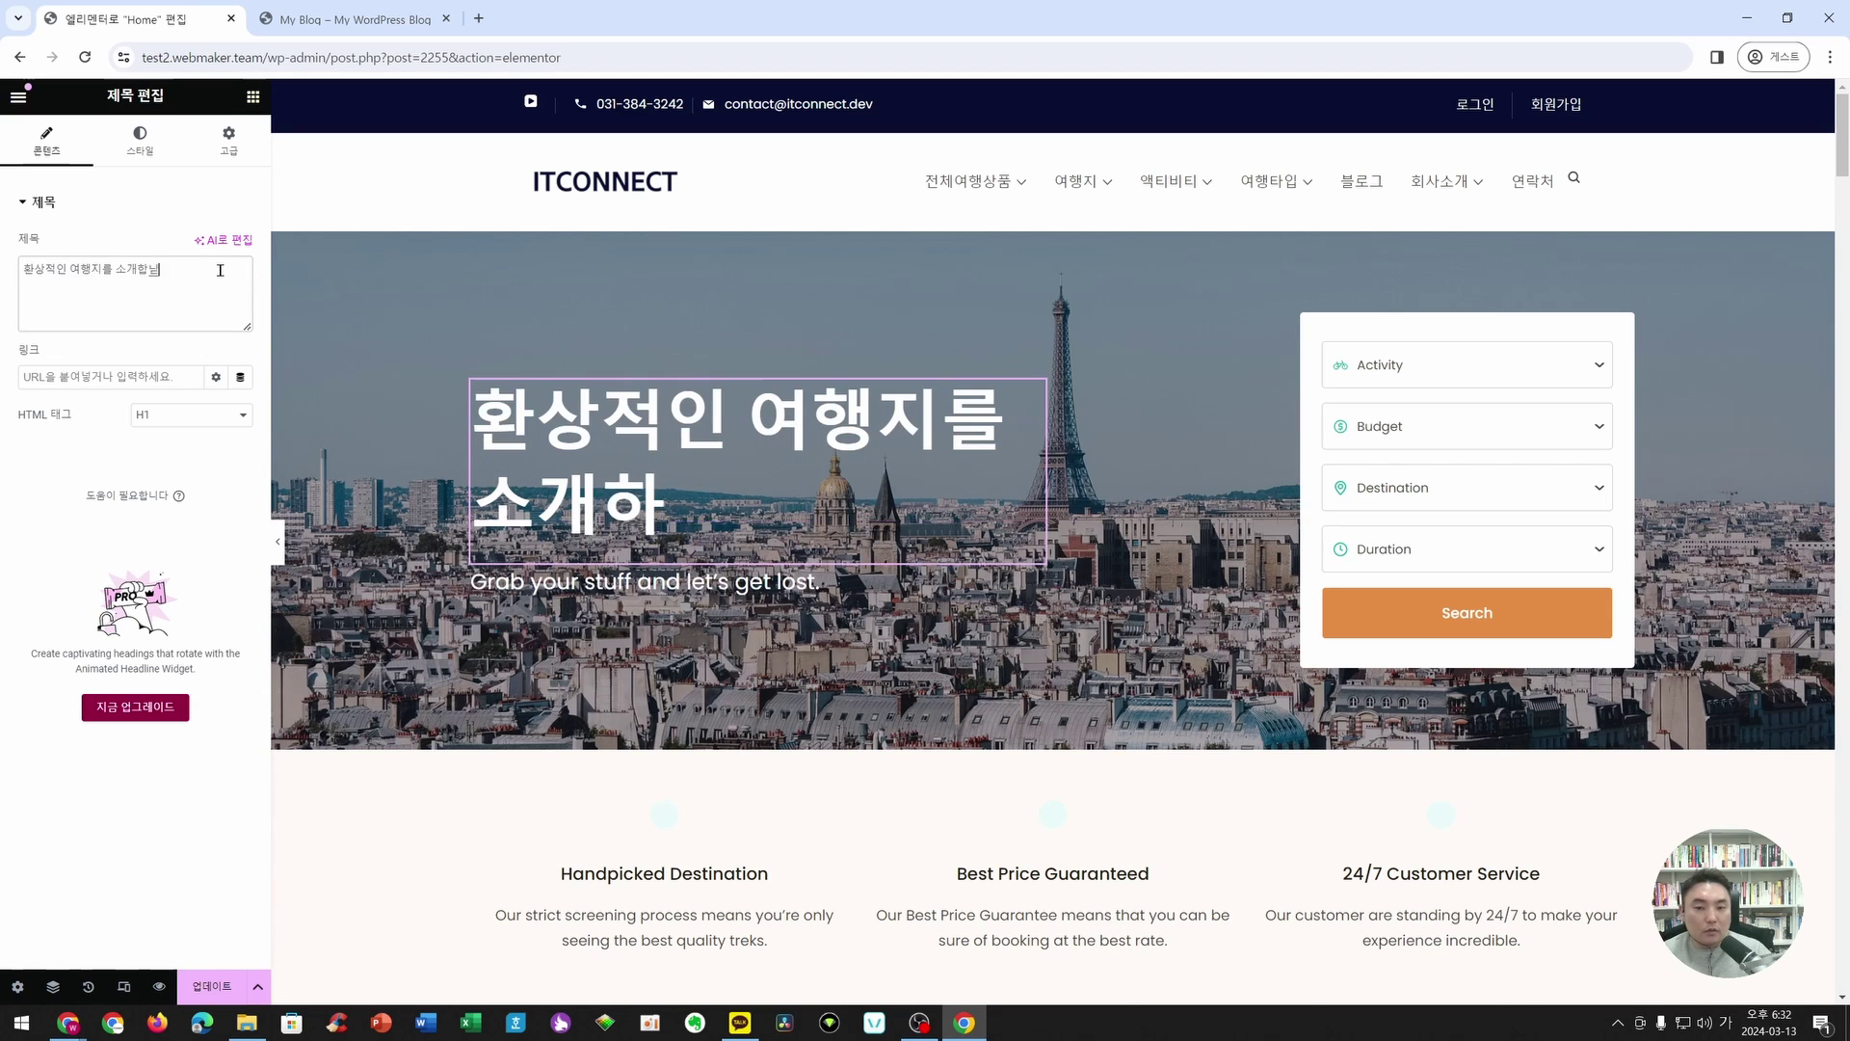
- Change the subtitle beneath the heading to 지금 바로 확인해보세요!
click(530, 581)
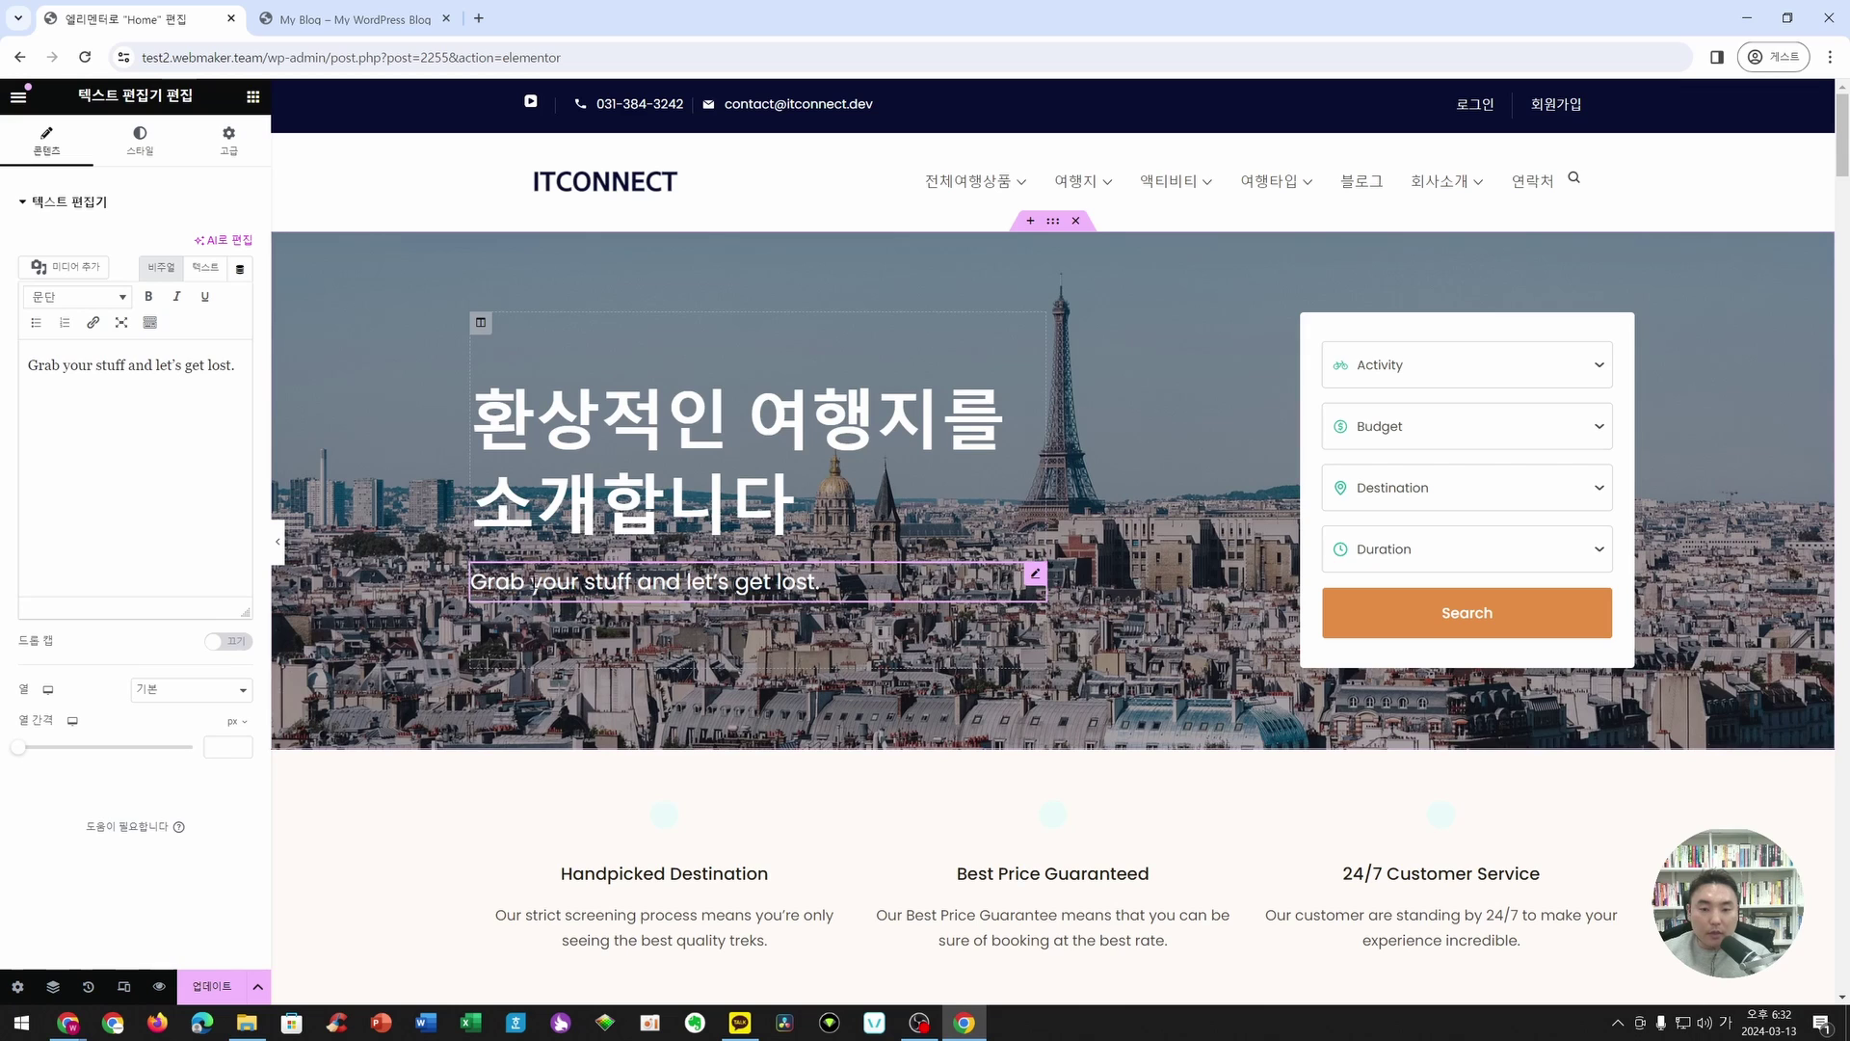
triple_click(130, 367)
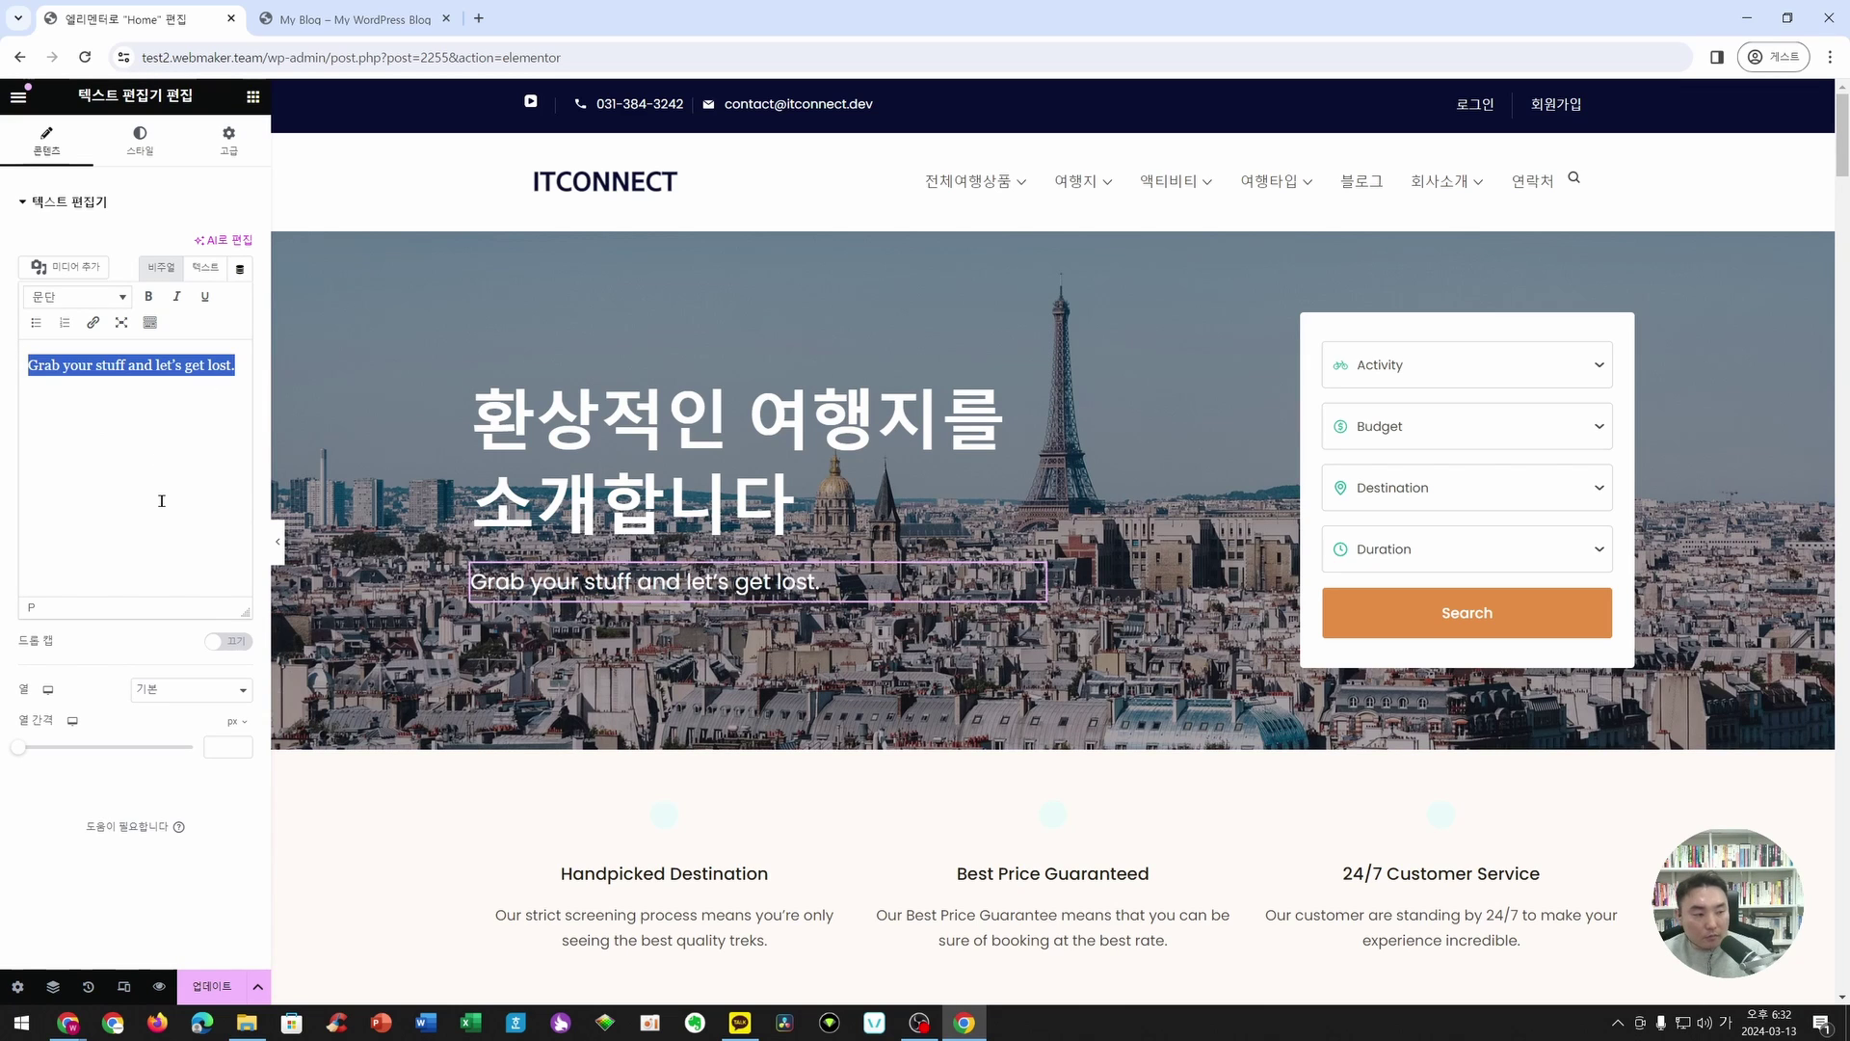
text(지금 확ㅇ니)
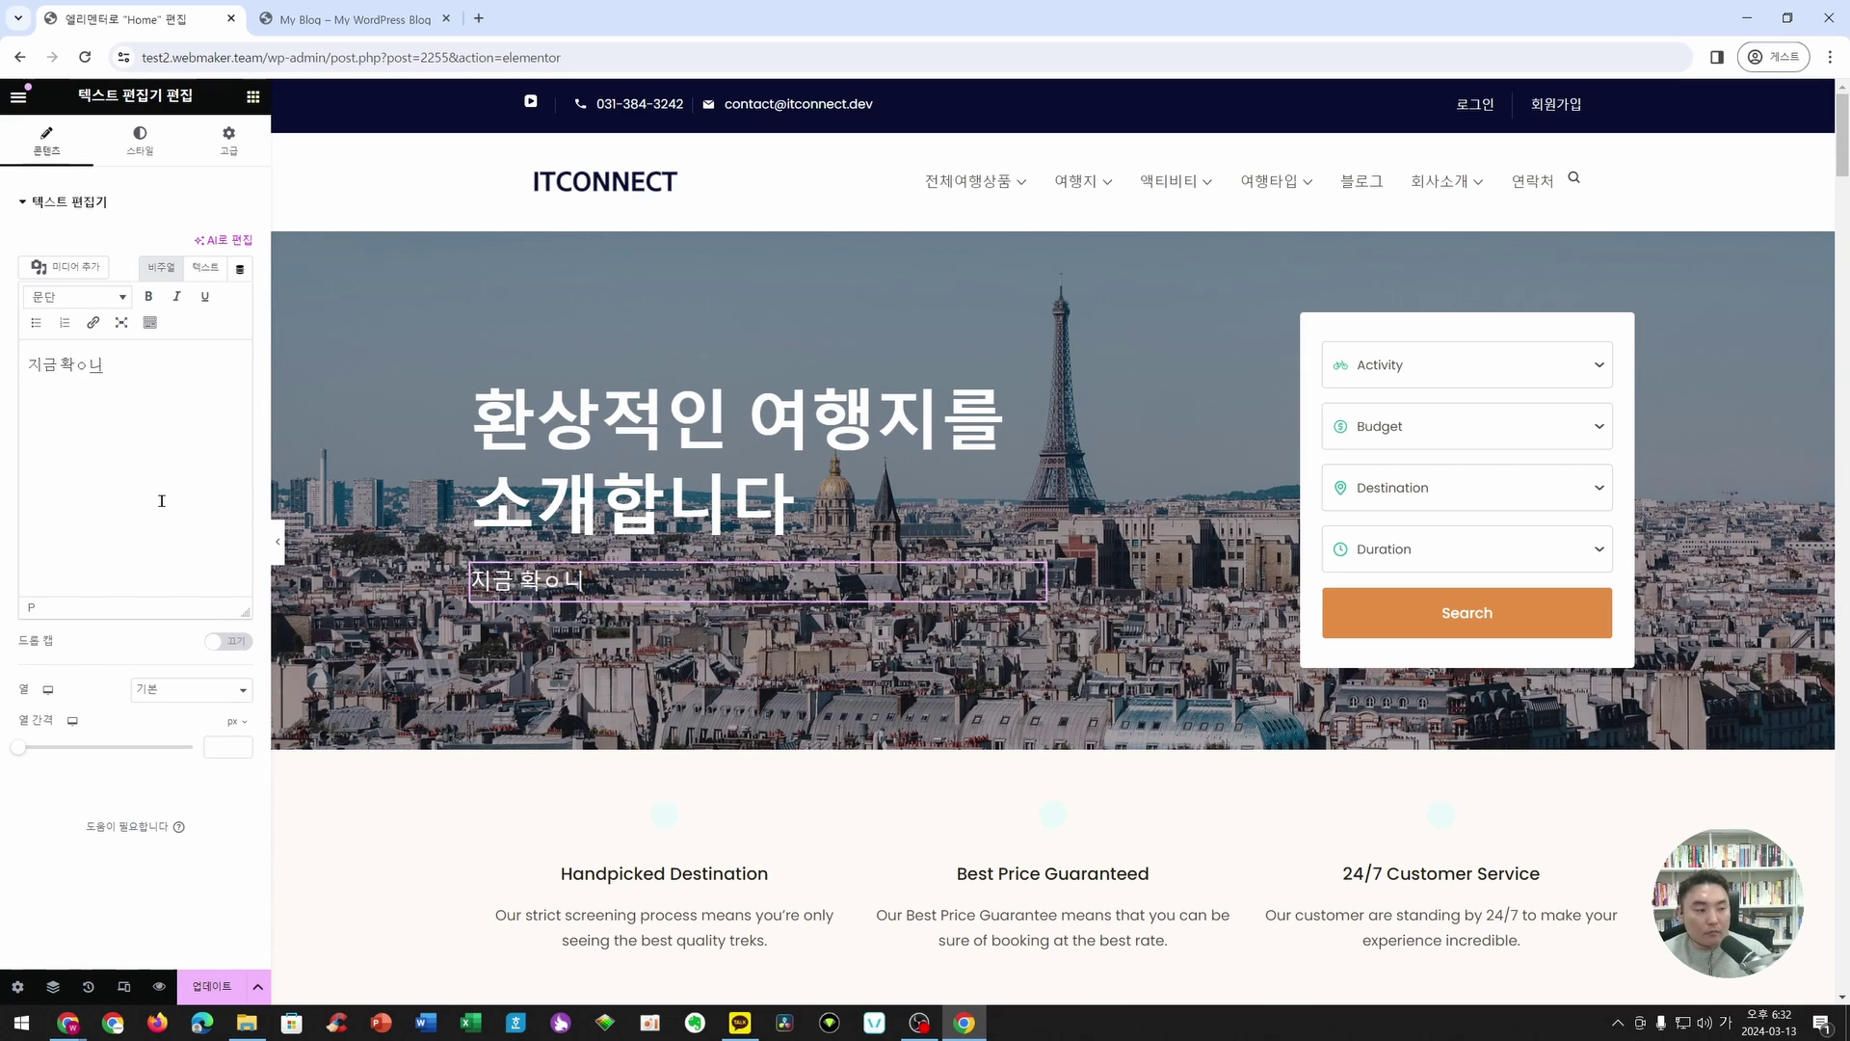
key(BackSpace)
key(BackSpace)
key(BackSpace)
text(바로 확인해보세요!)
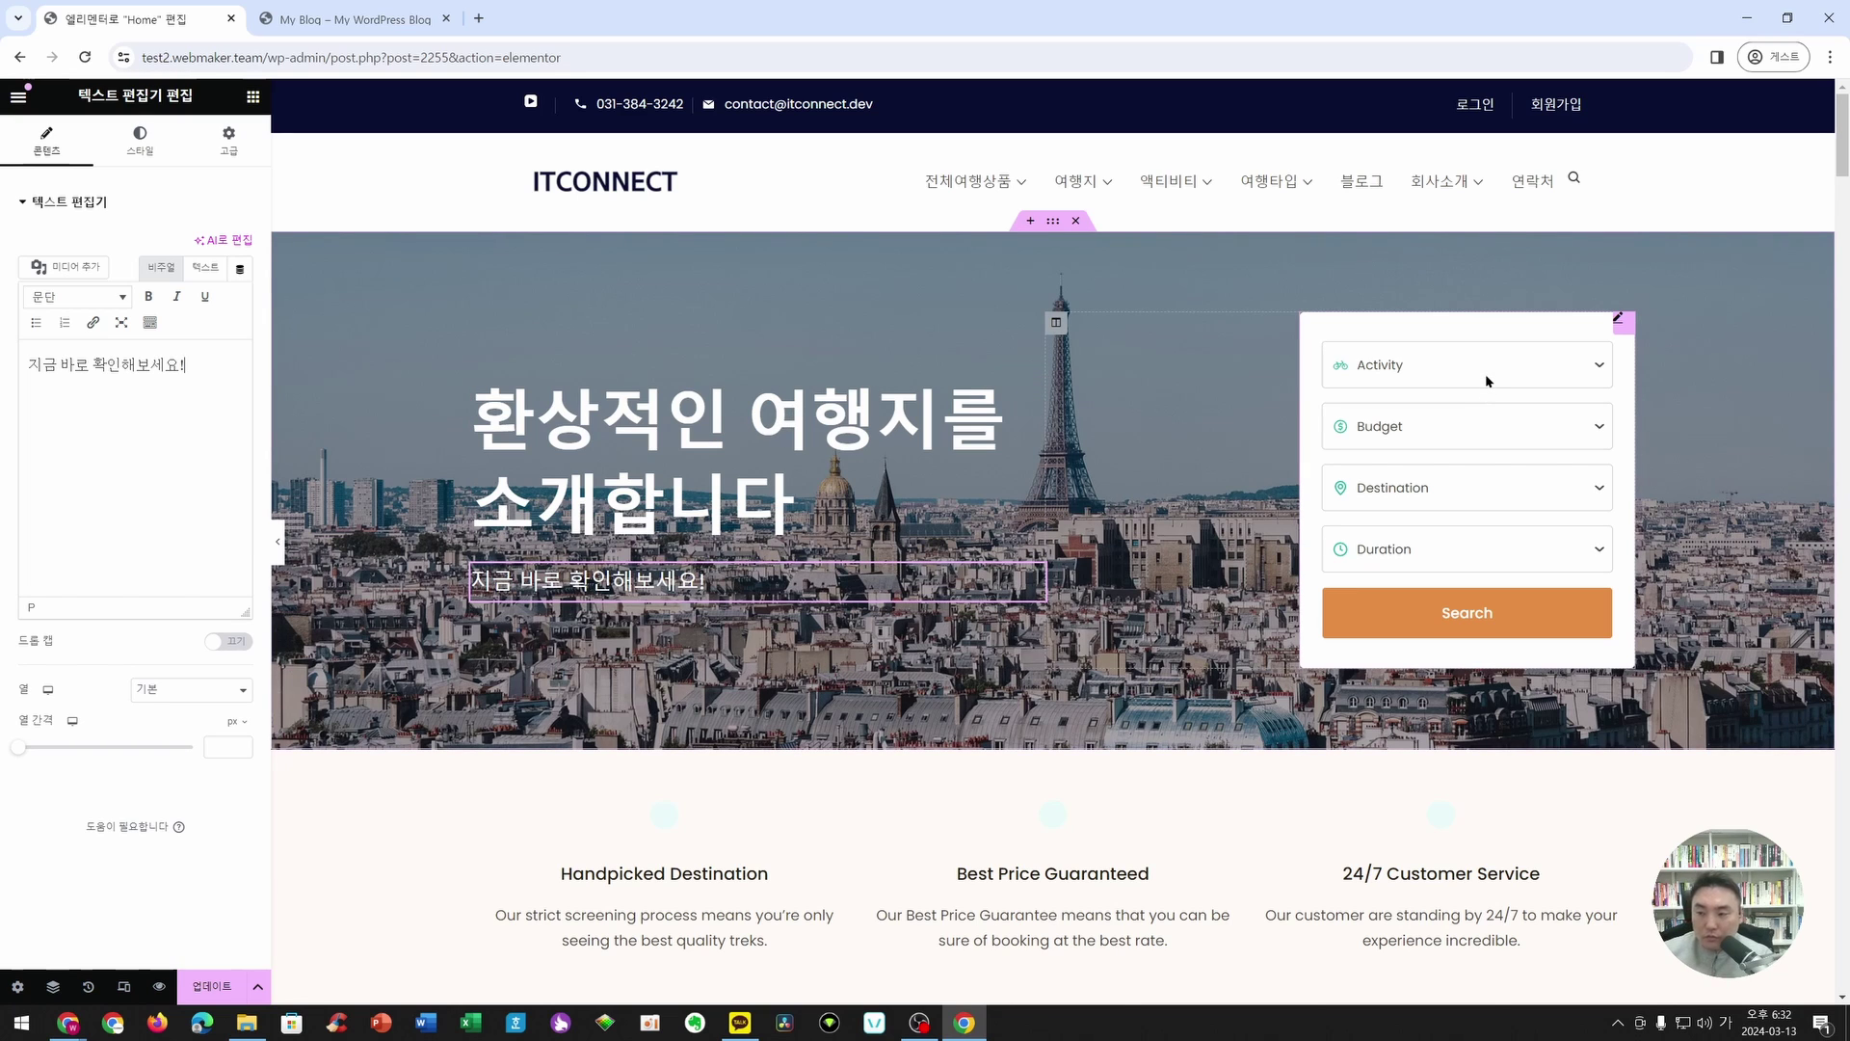
click(1620, 319)
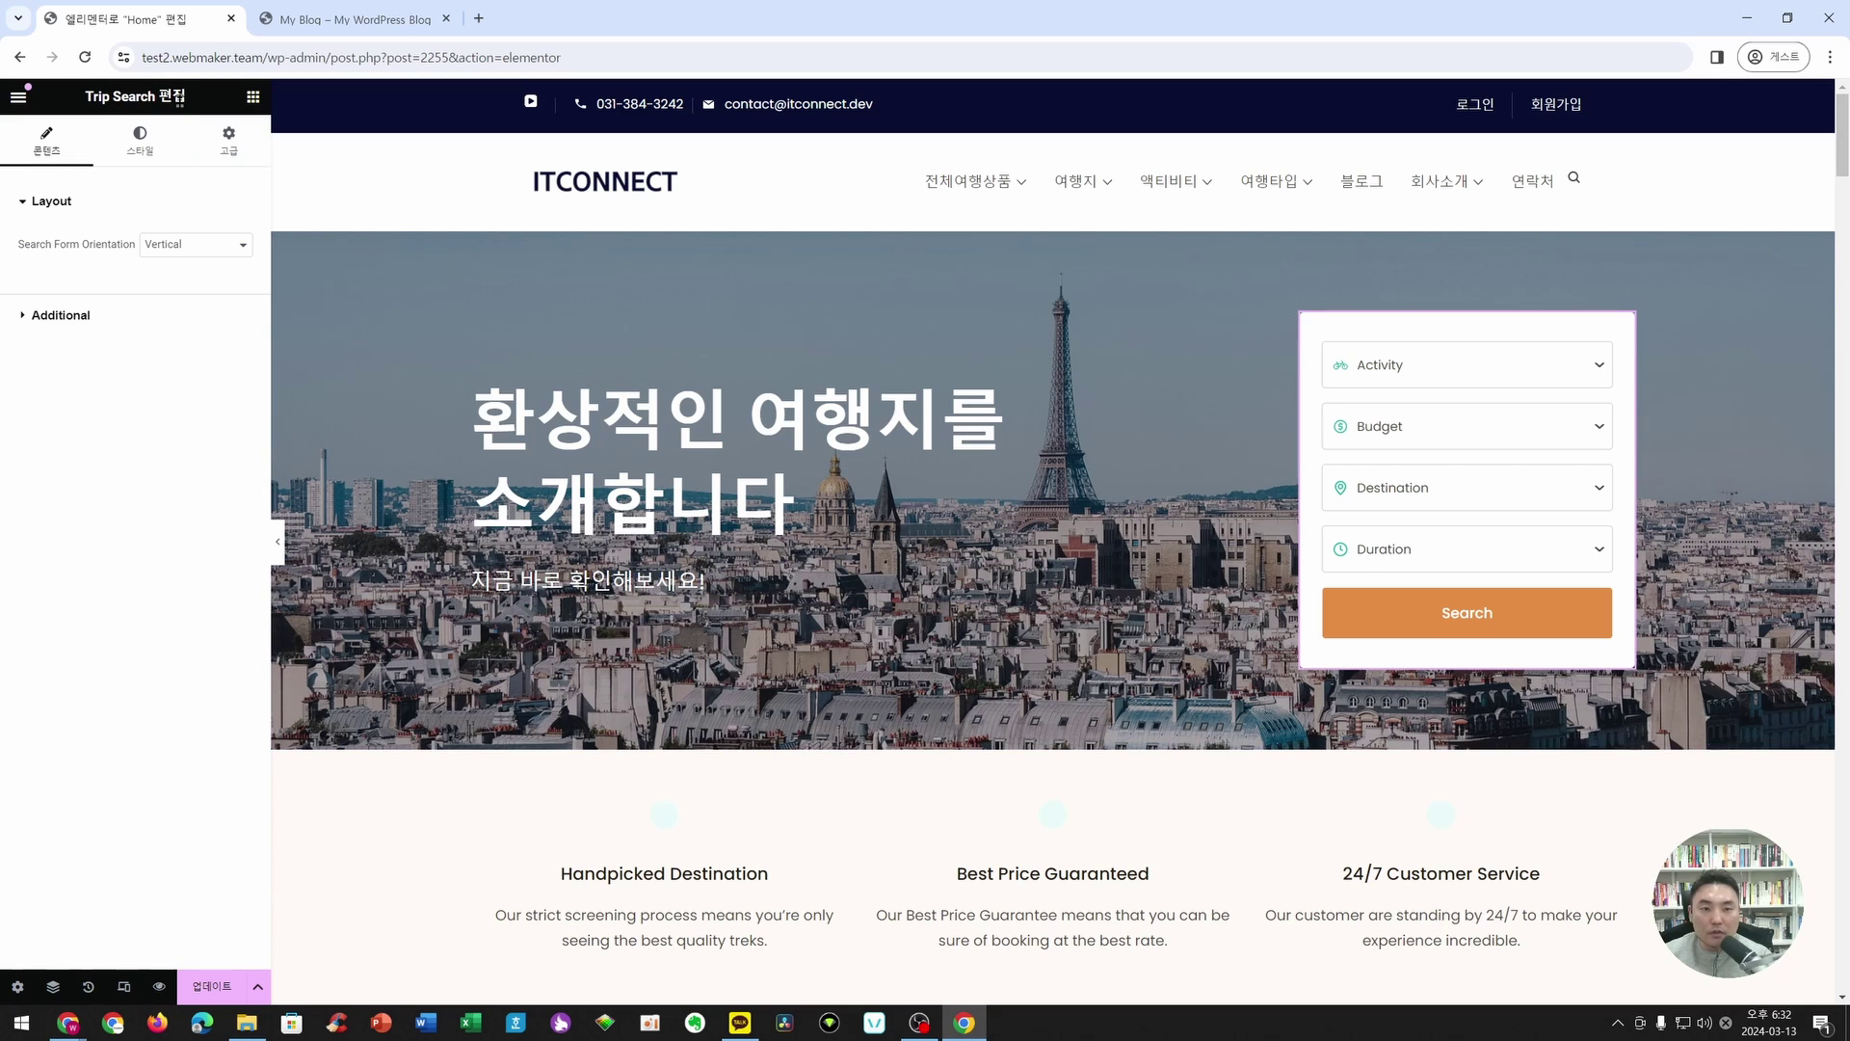
- Back in the widget panel, collapse the Pro, general, basic and layout widget categories
click(252, 97)
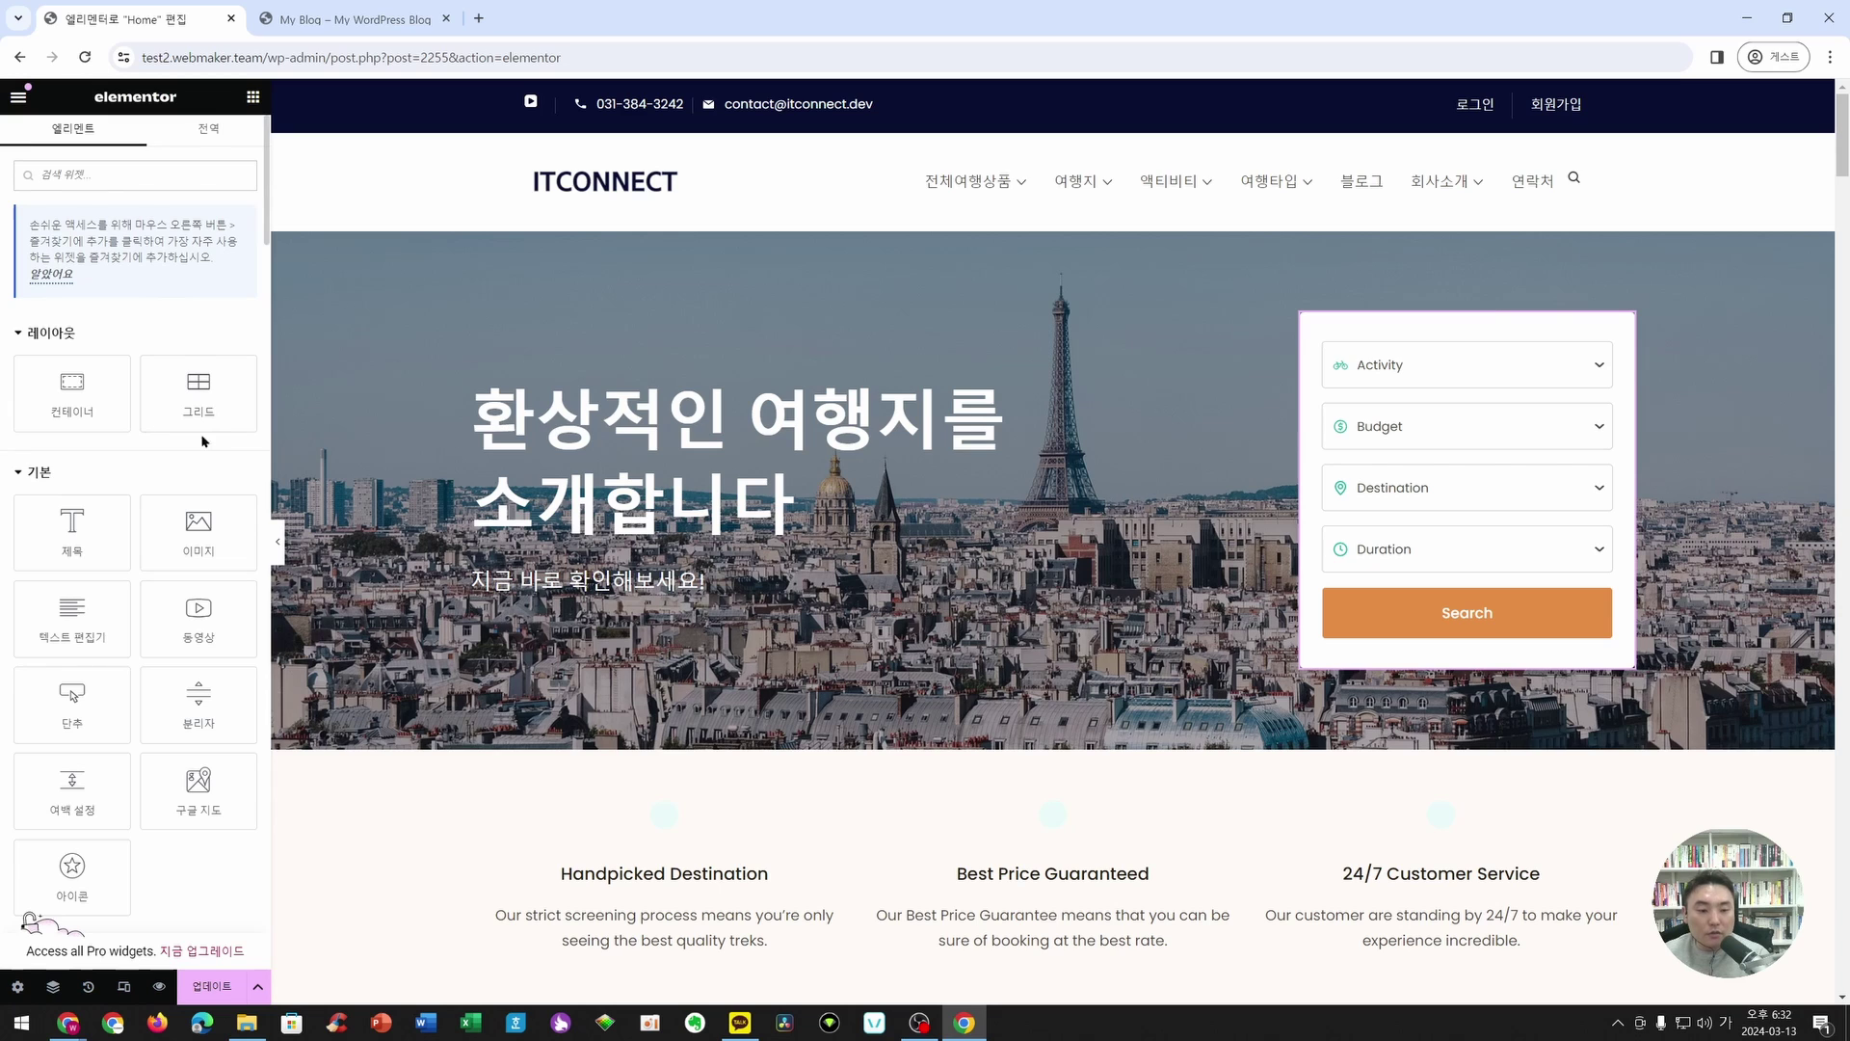
scroll(184, 318, down, 2)
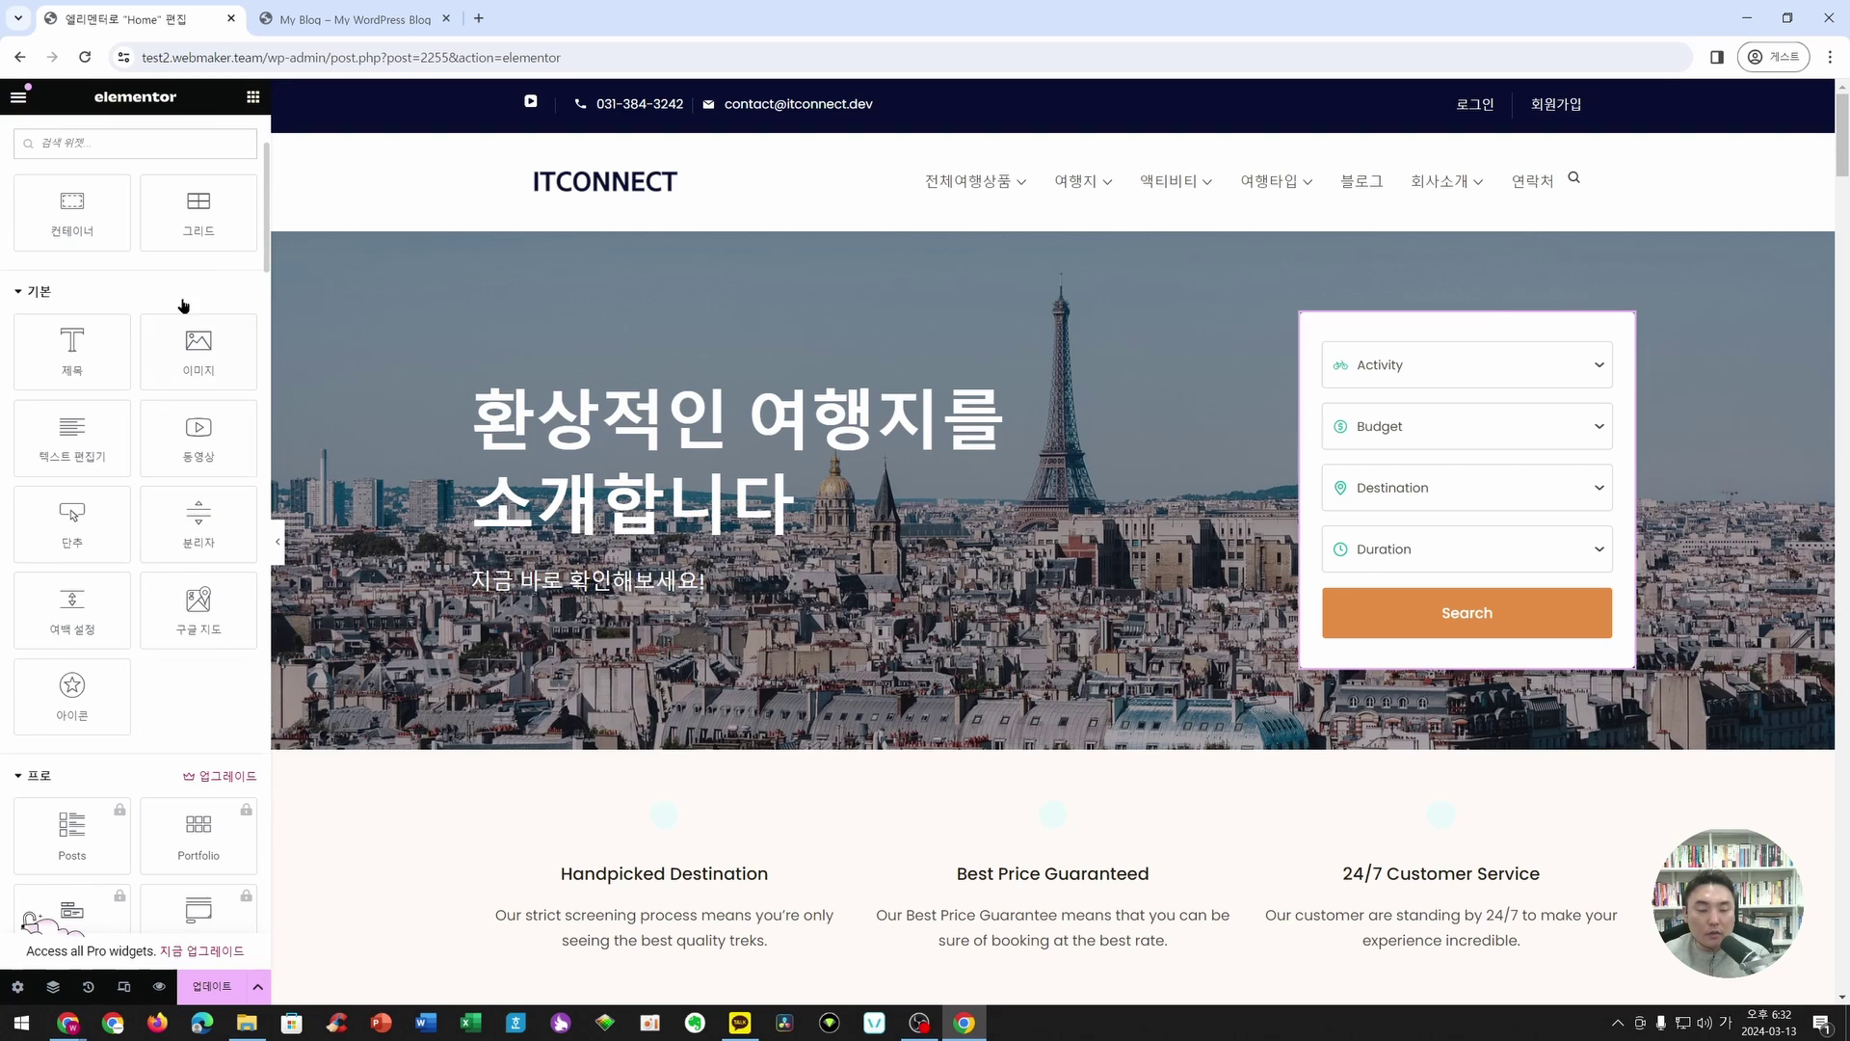
scroll(201, 472, down, 3)
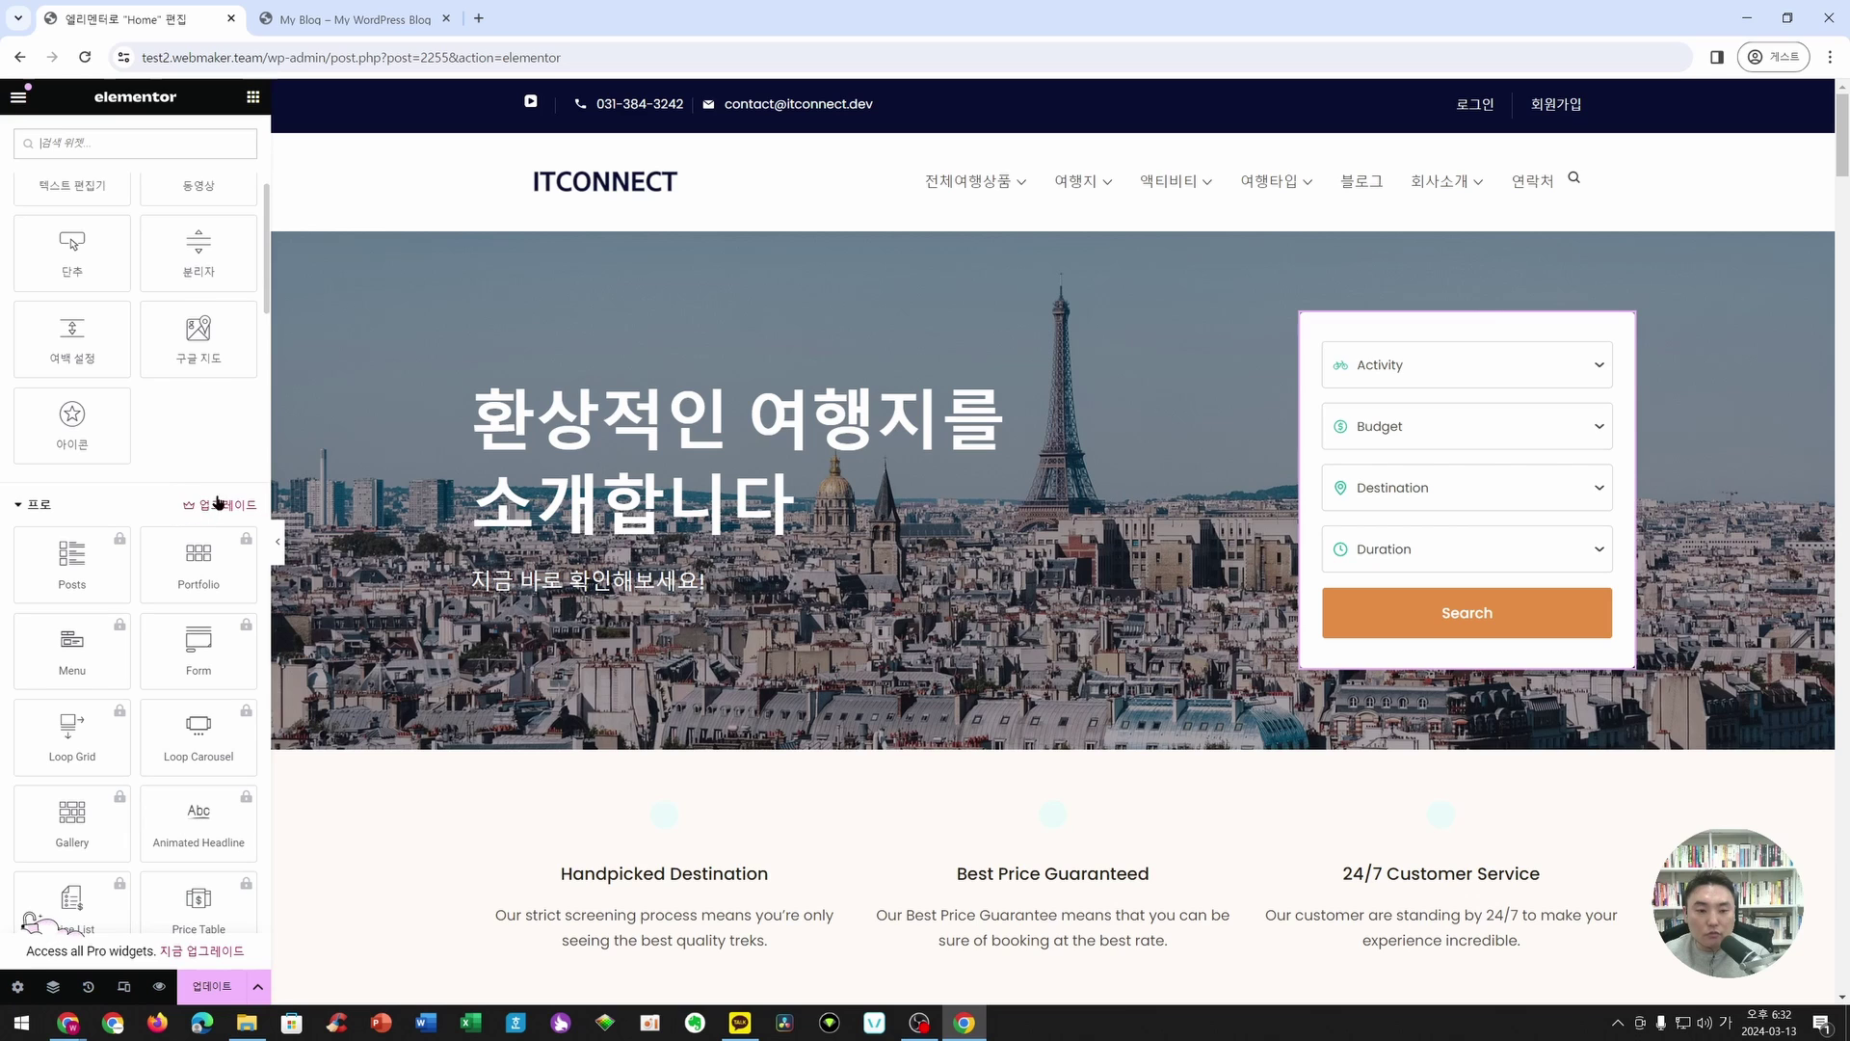
click(44, 507)
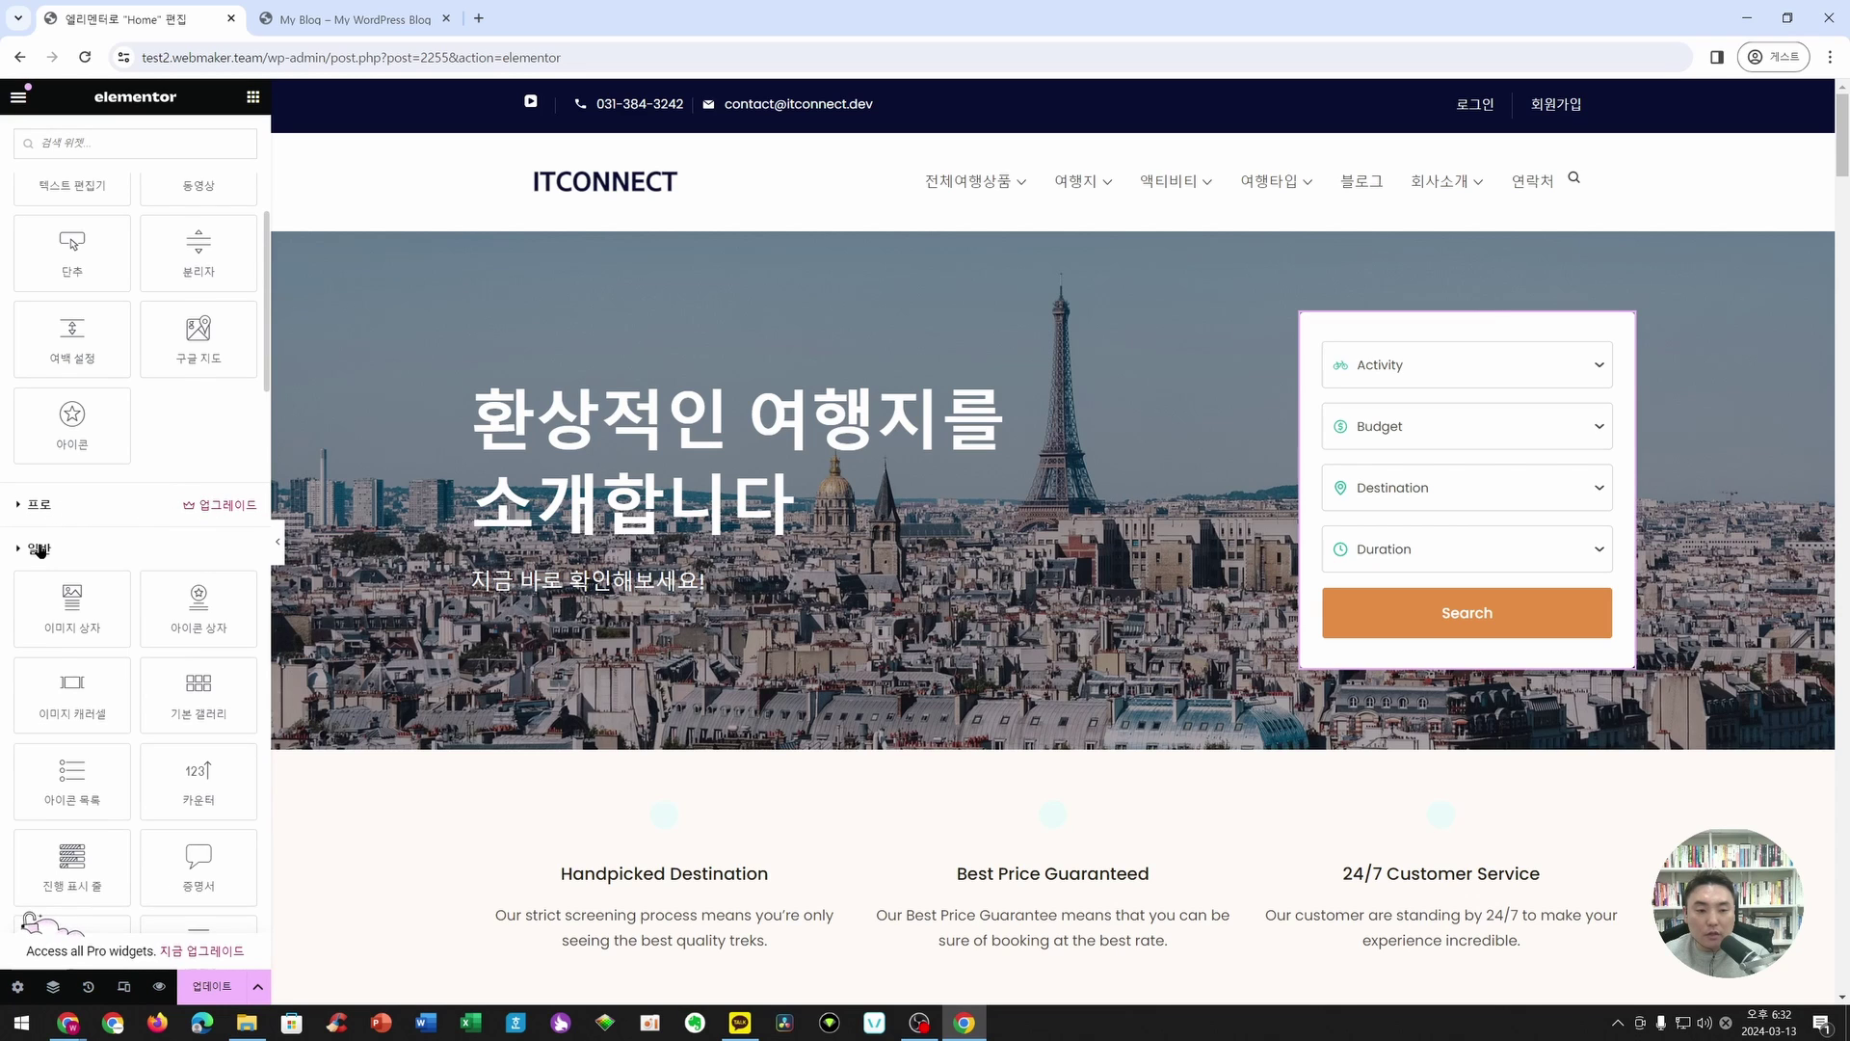
click(40, 550)
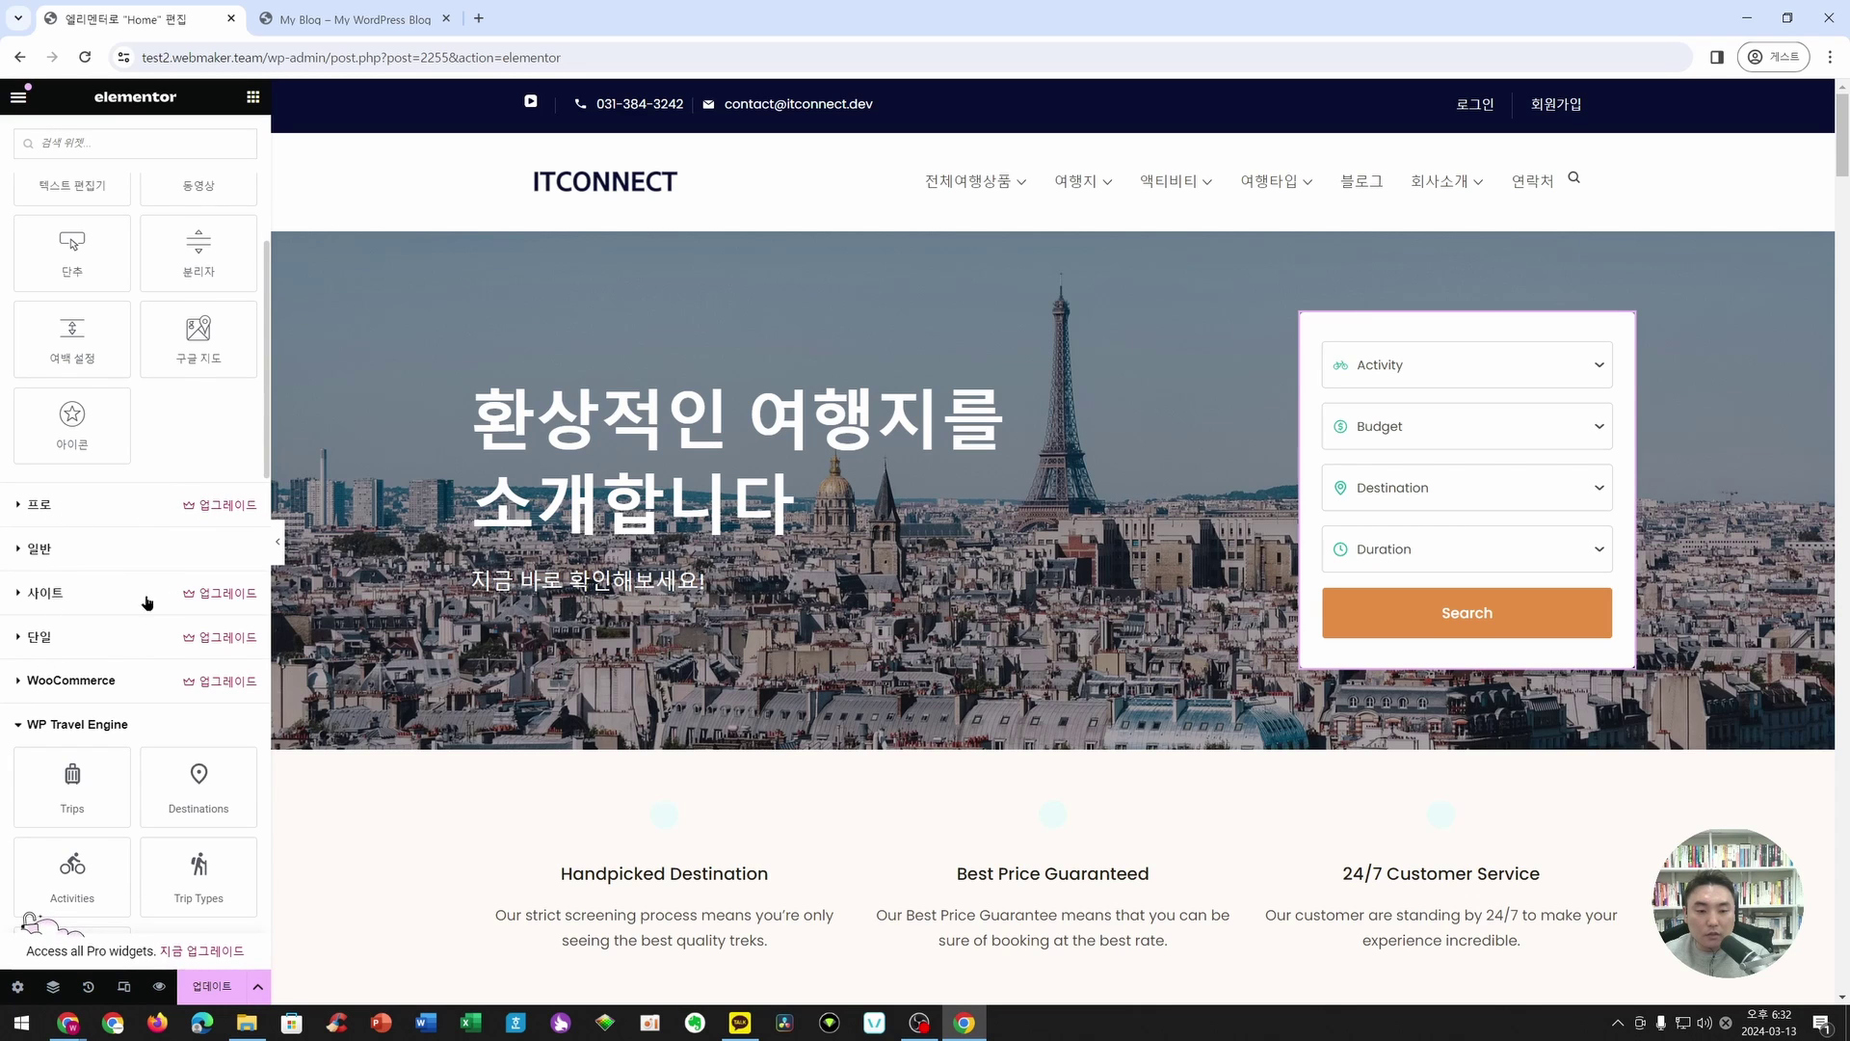
scroll(147, 602, up, 5)
click(49, 383)
click(58, 242)
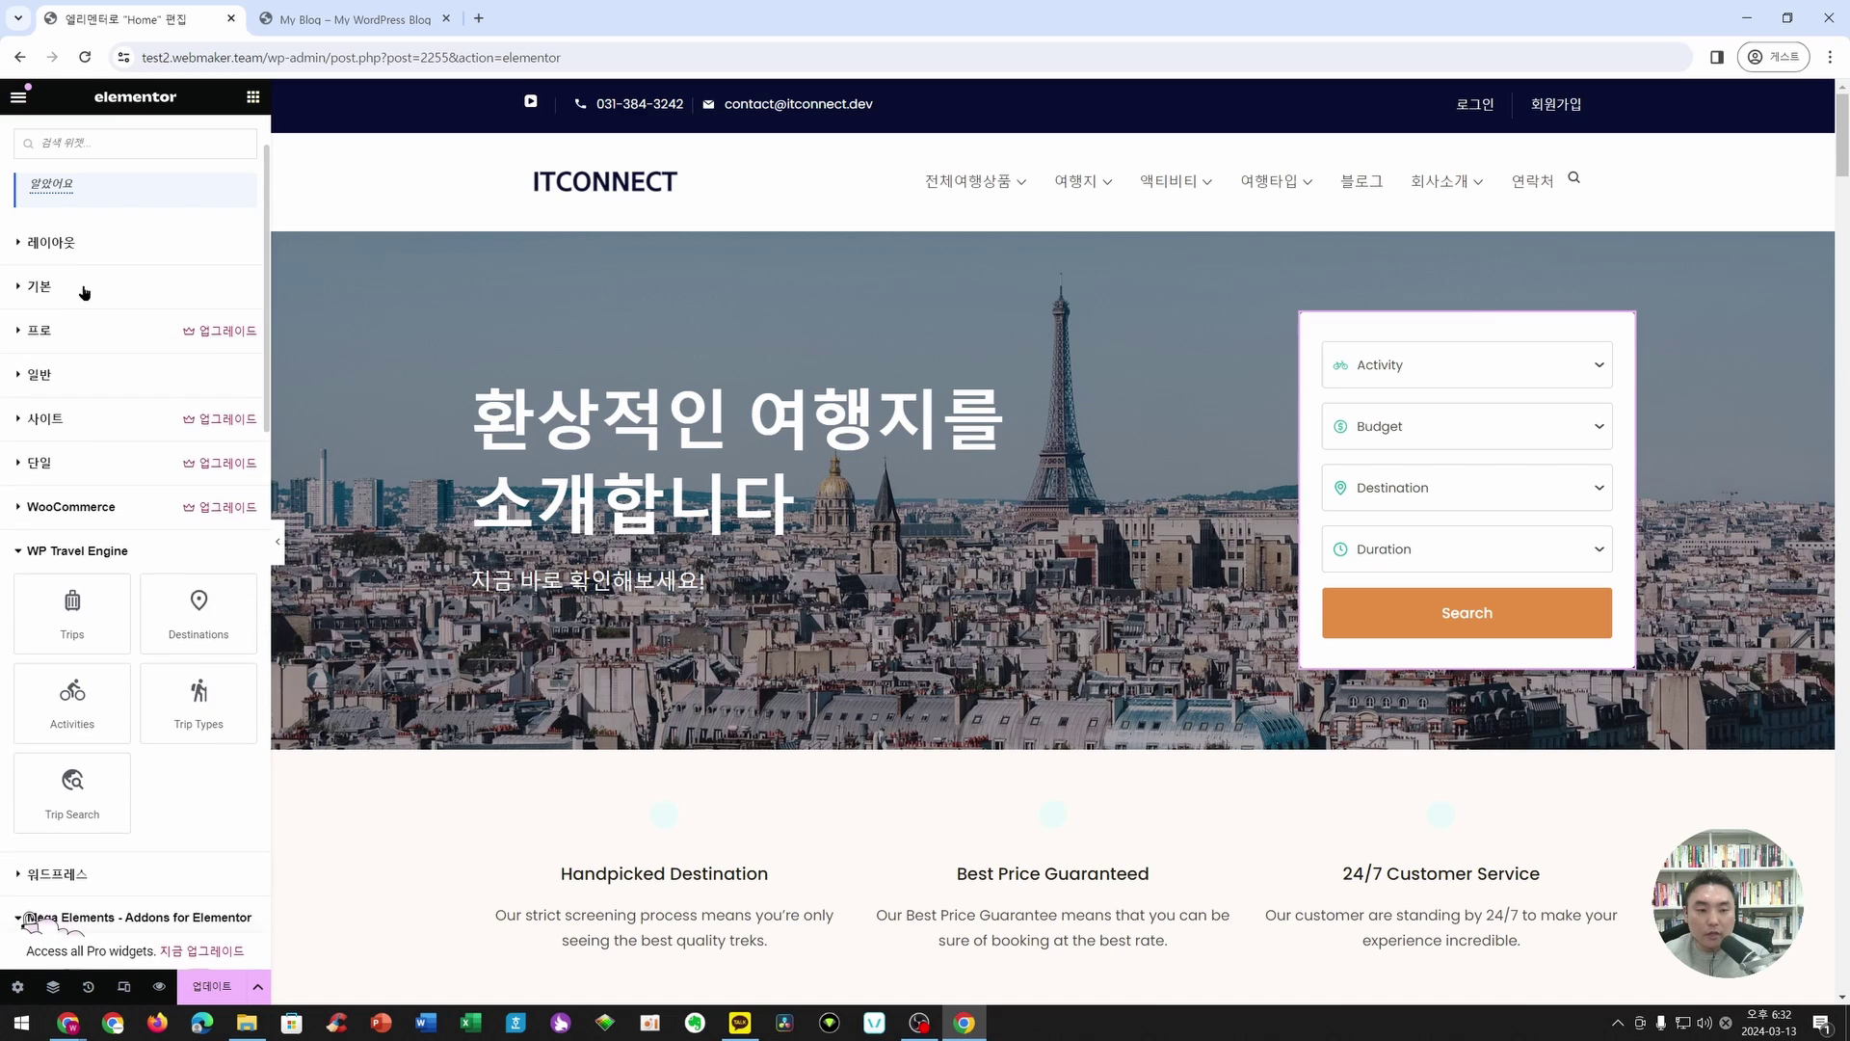
- Scroll the widget list and inspect the Trip Search form in the hero
scroll(136, 340, down, 2)
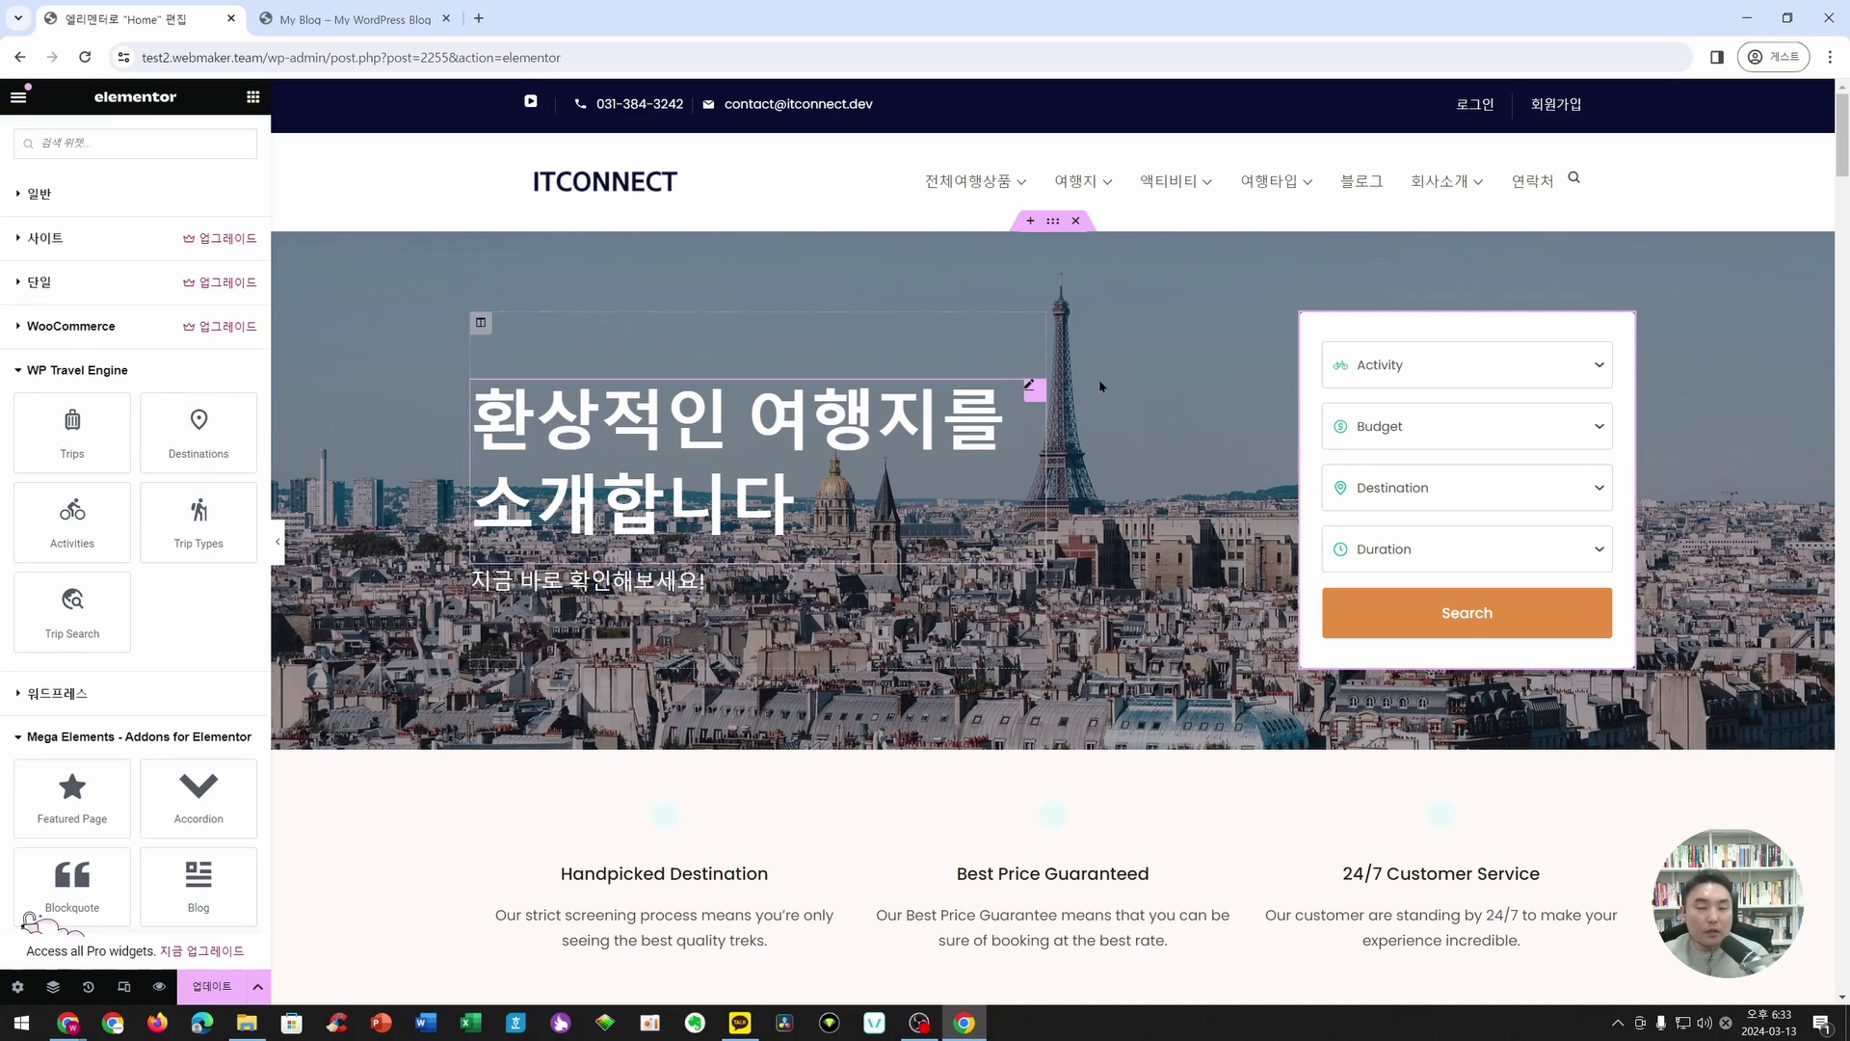
mouse_move(1538, 347)
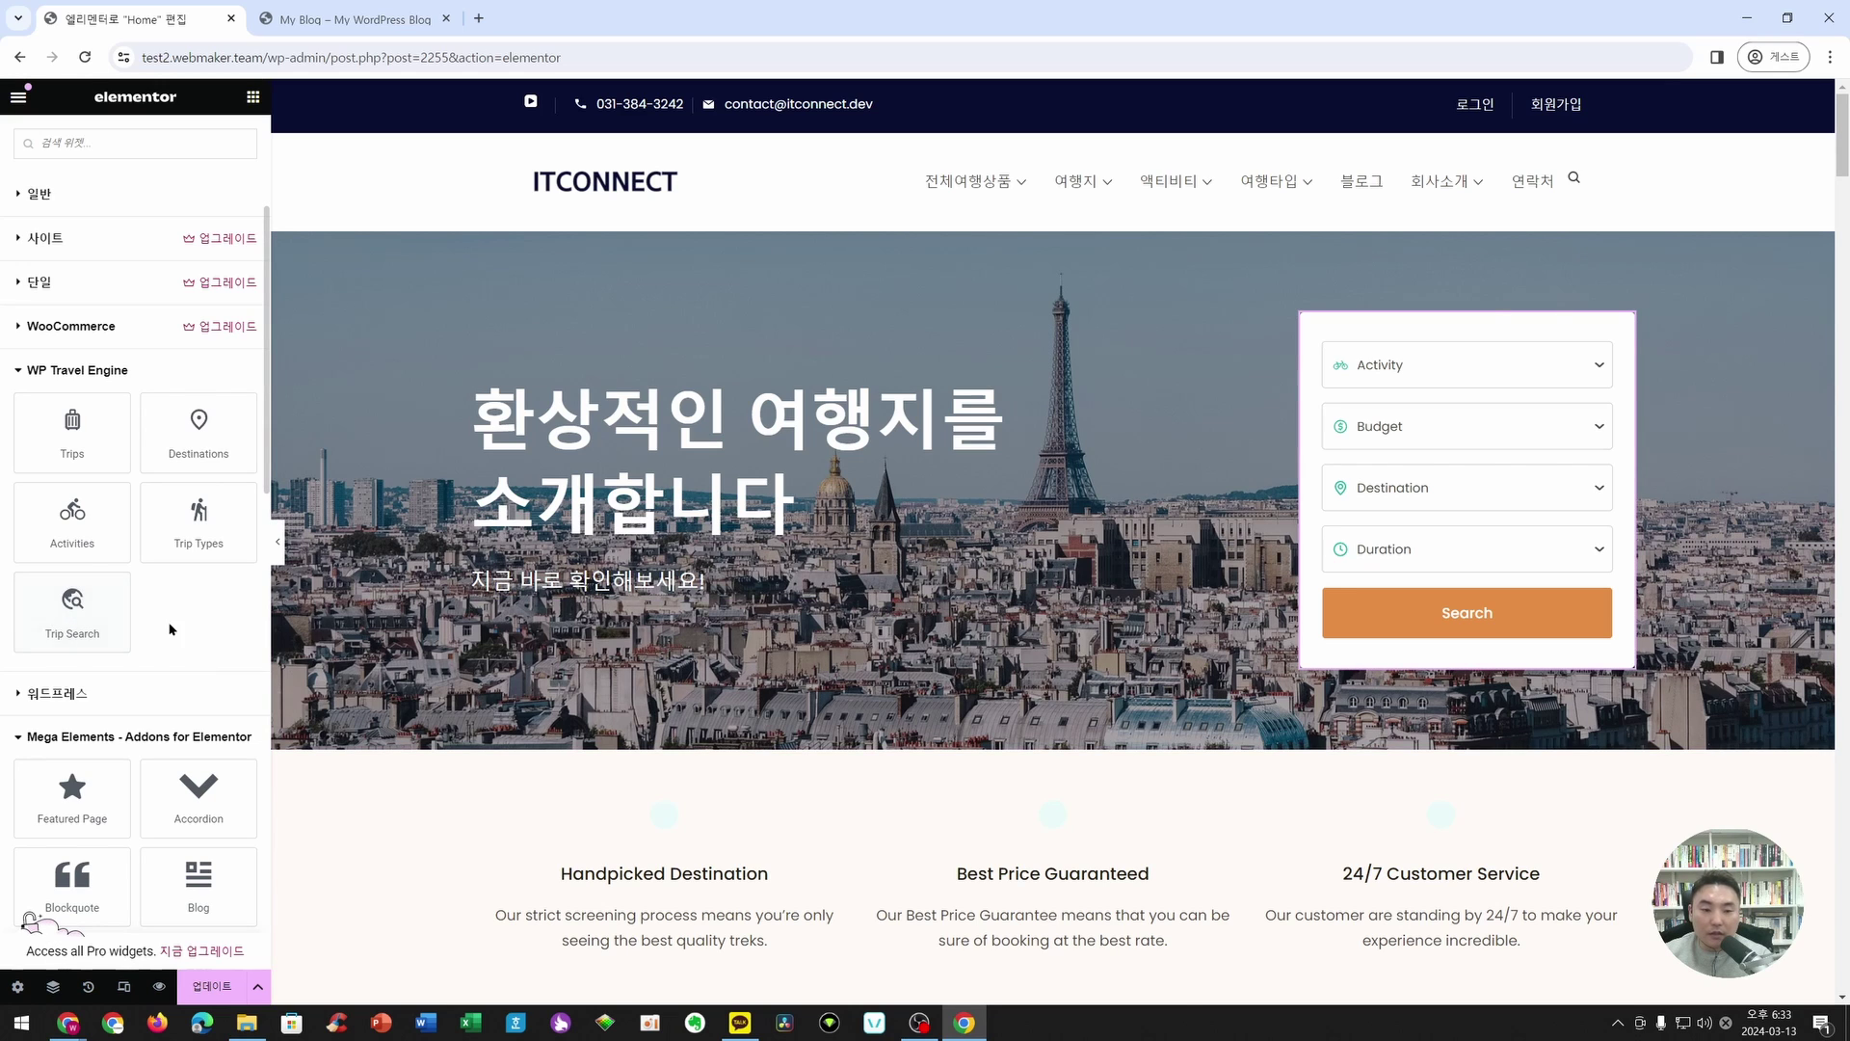
scroll(61, 578, down, 3)
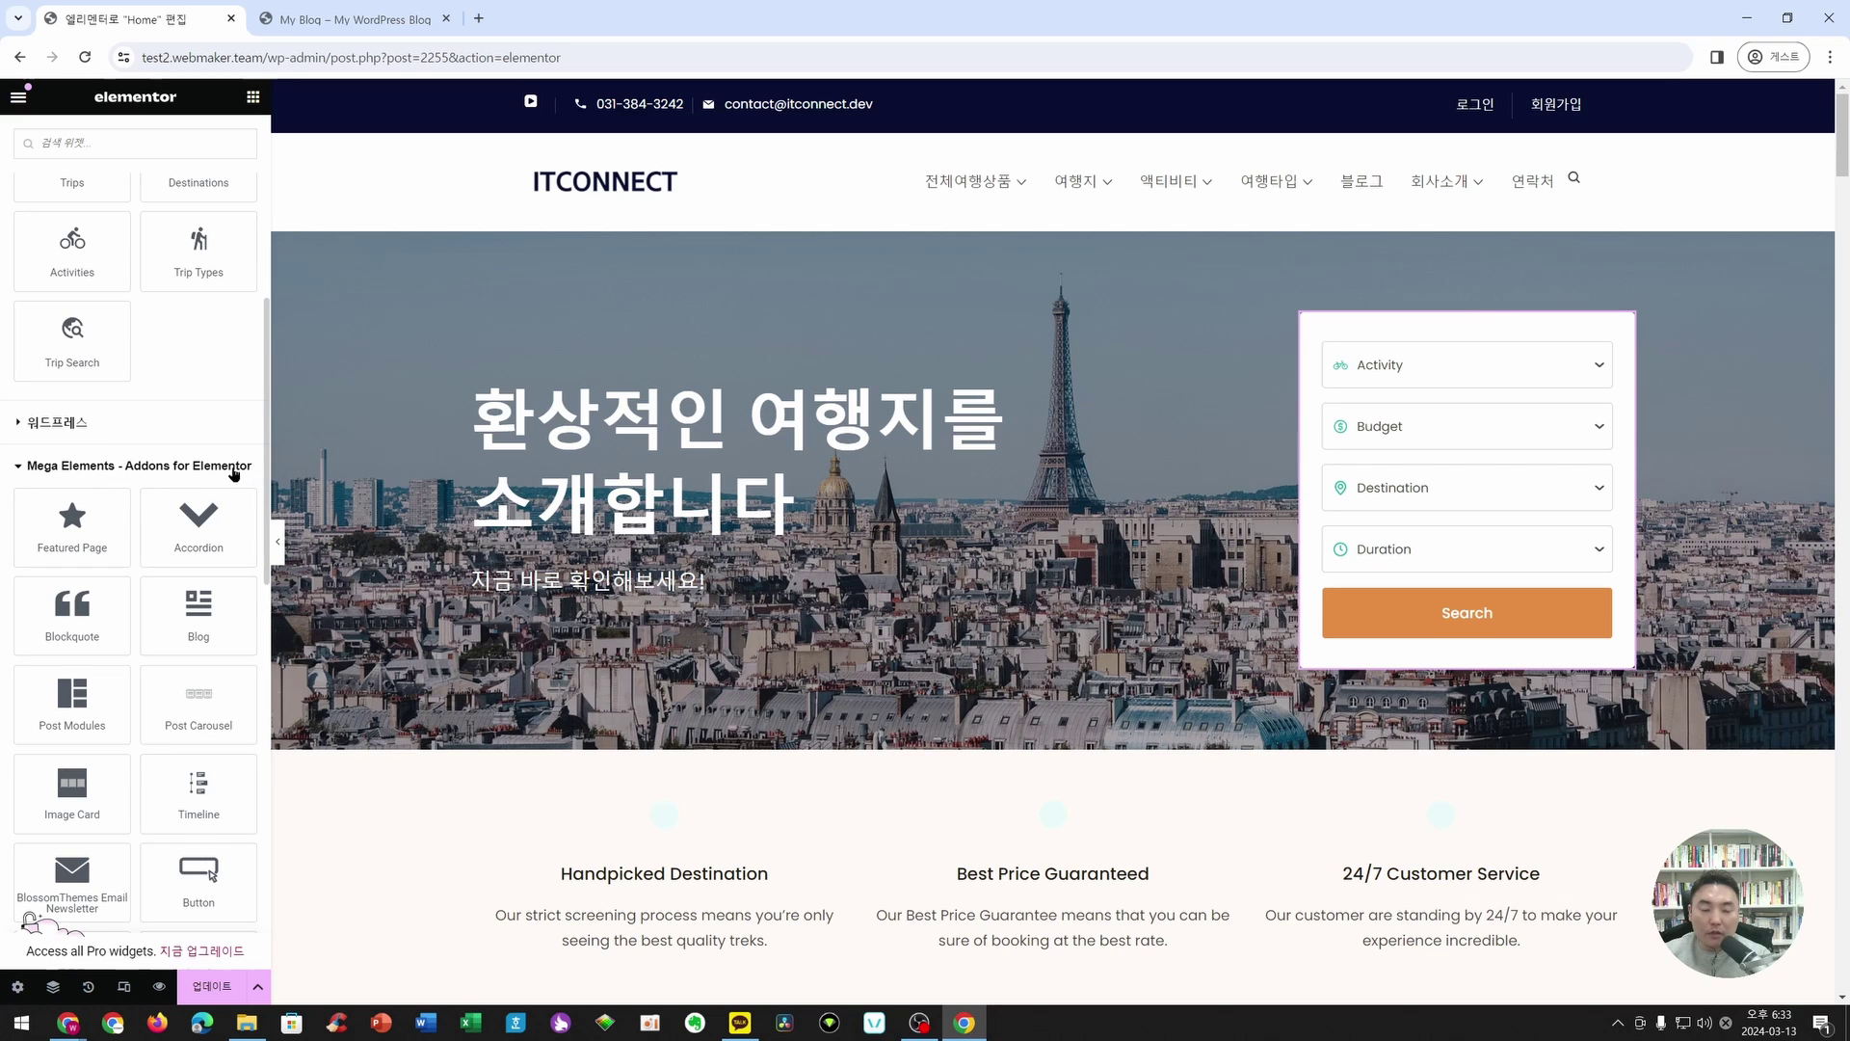
scroll(87, 604, down, 3)
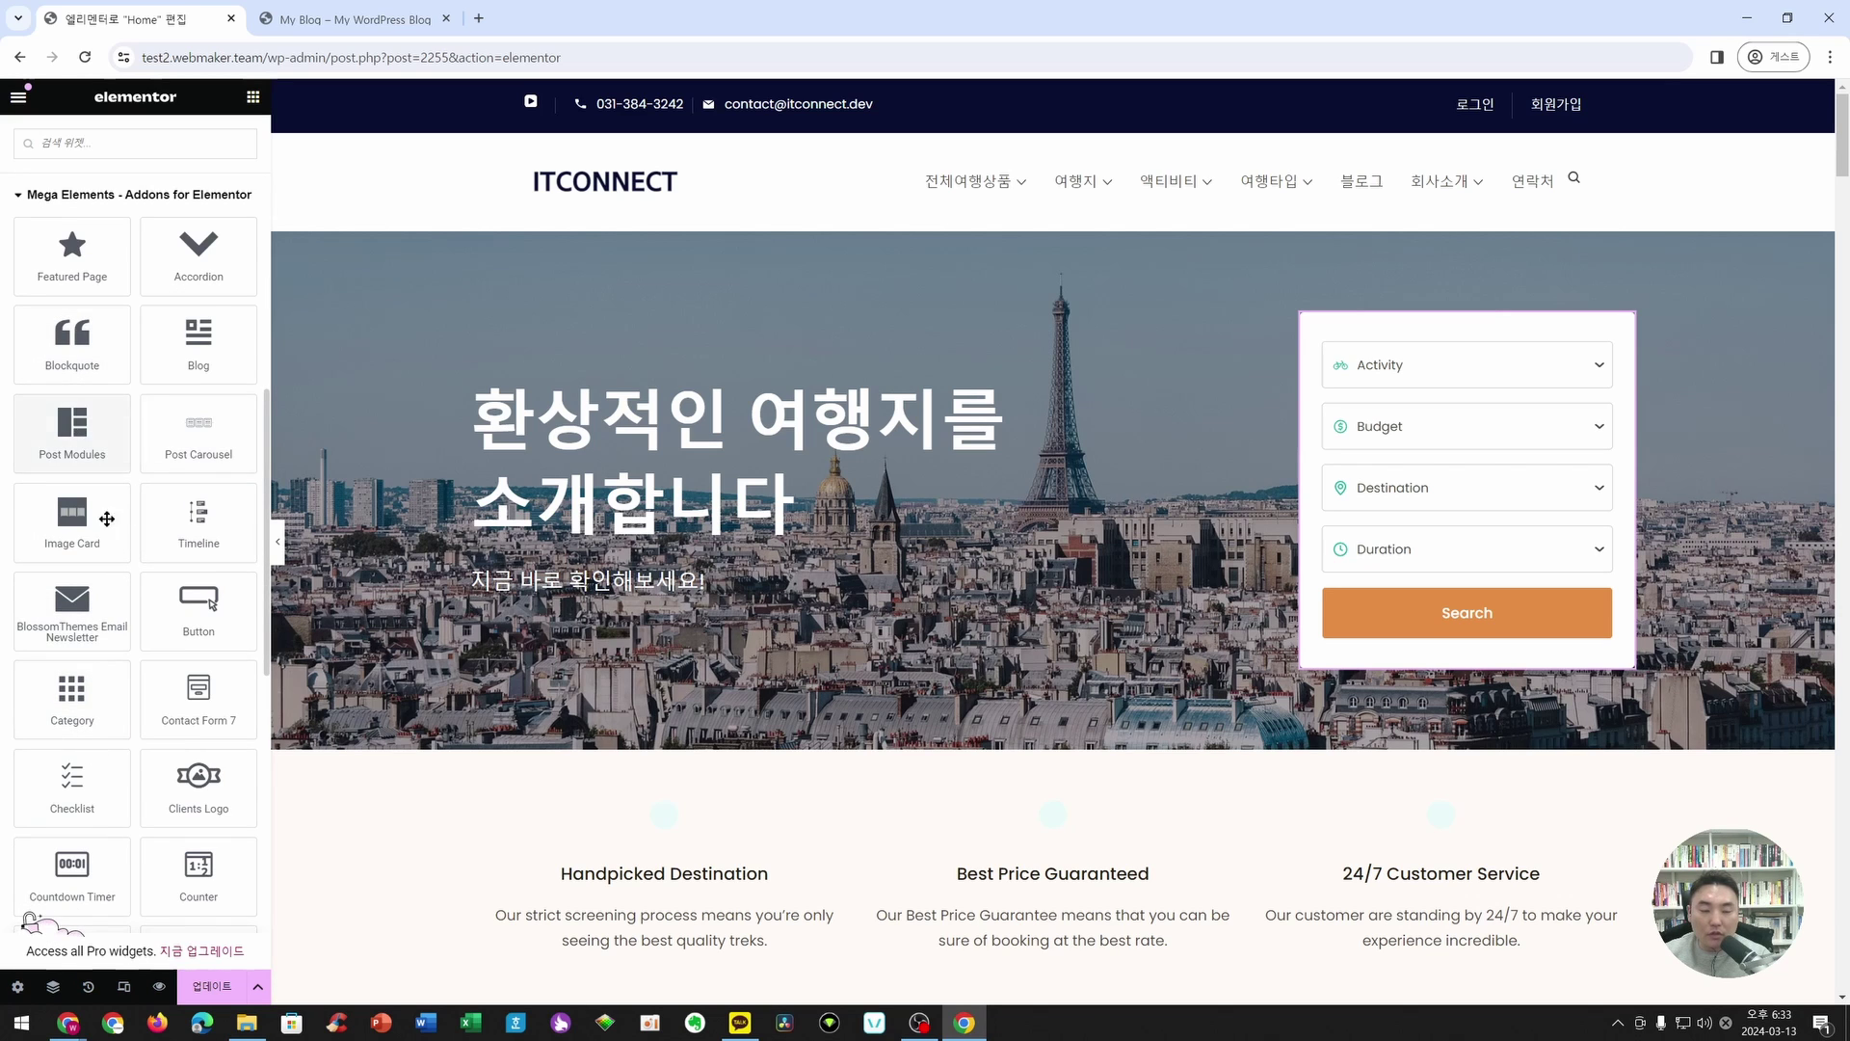
scroll(131, 474, down, 9)
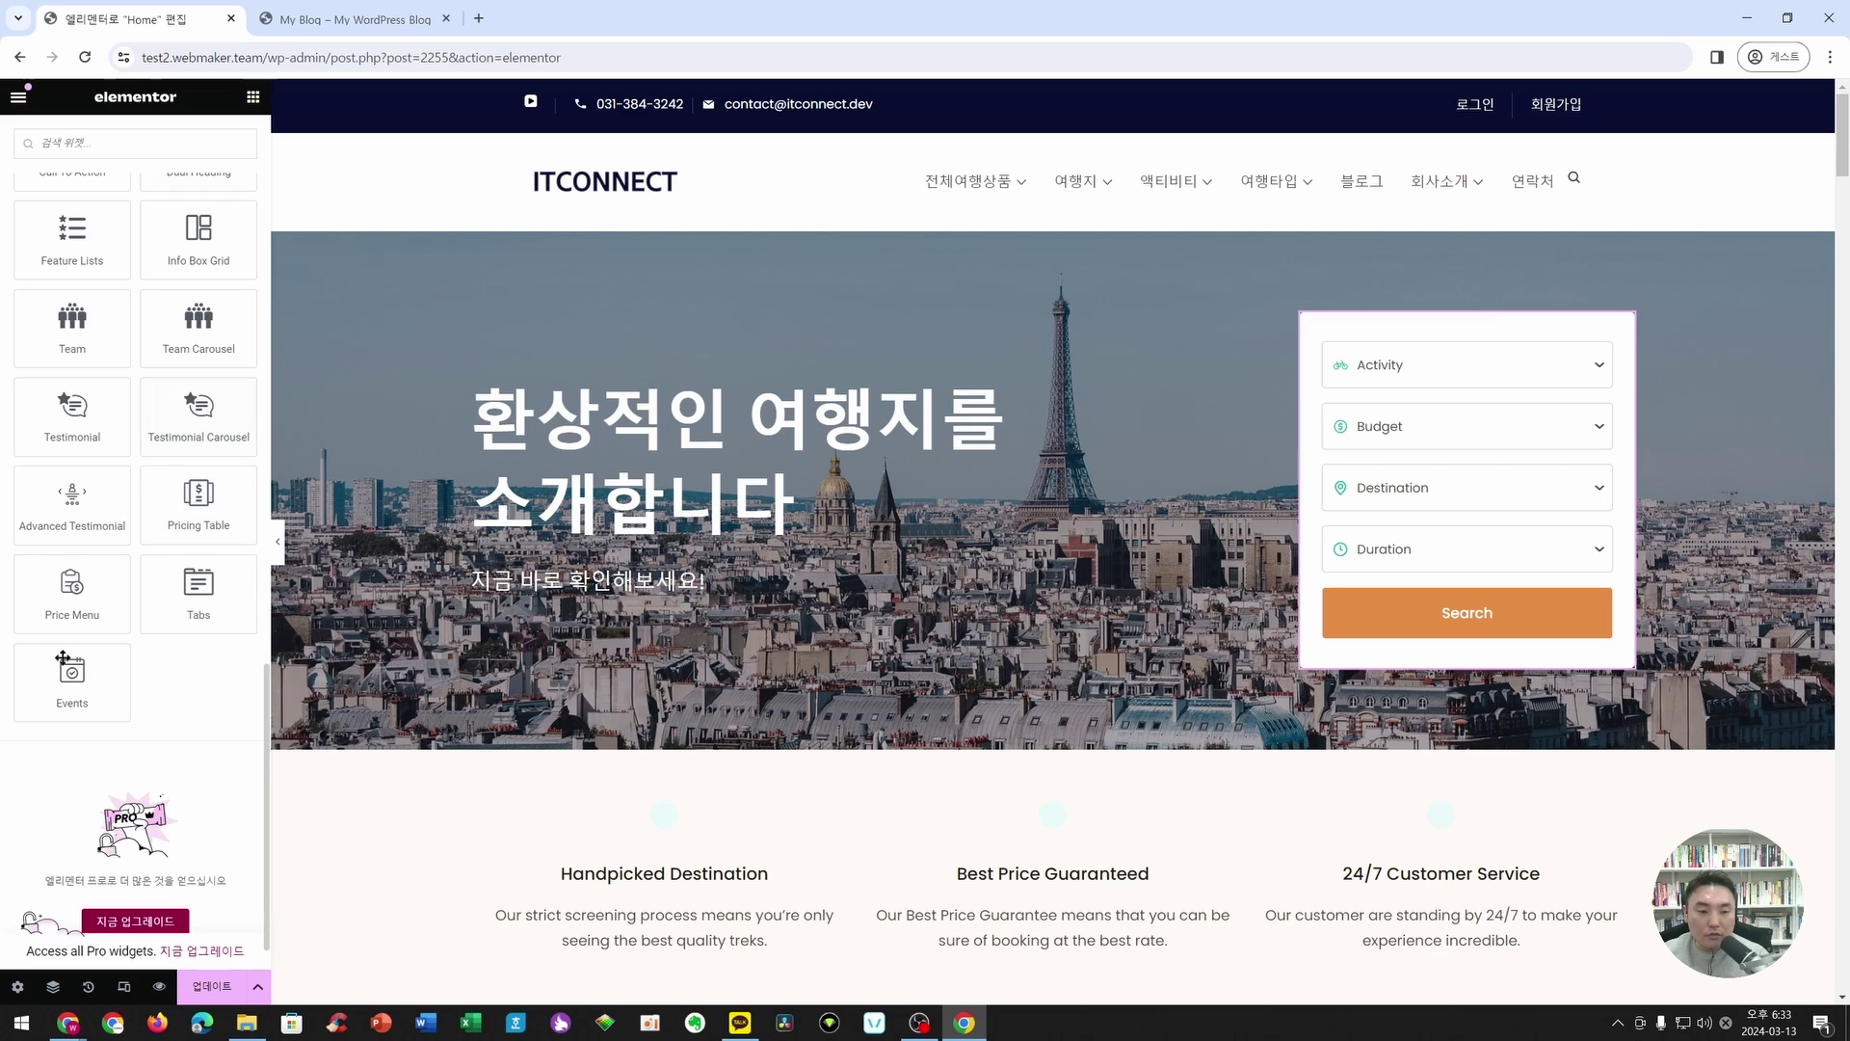
scroll(140, 540, up, 10)
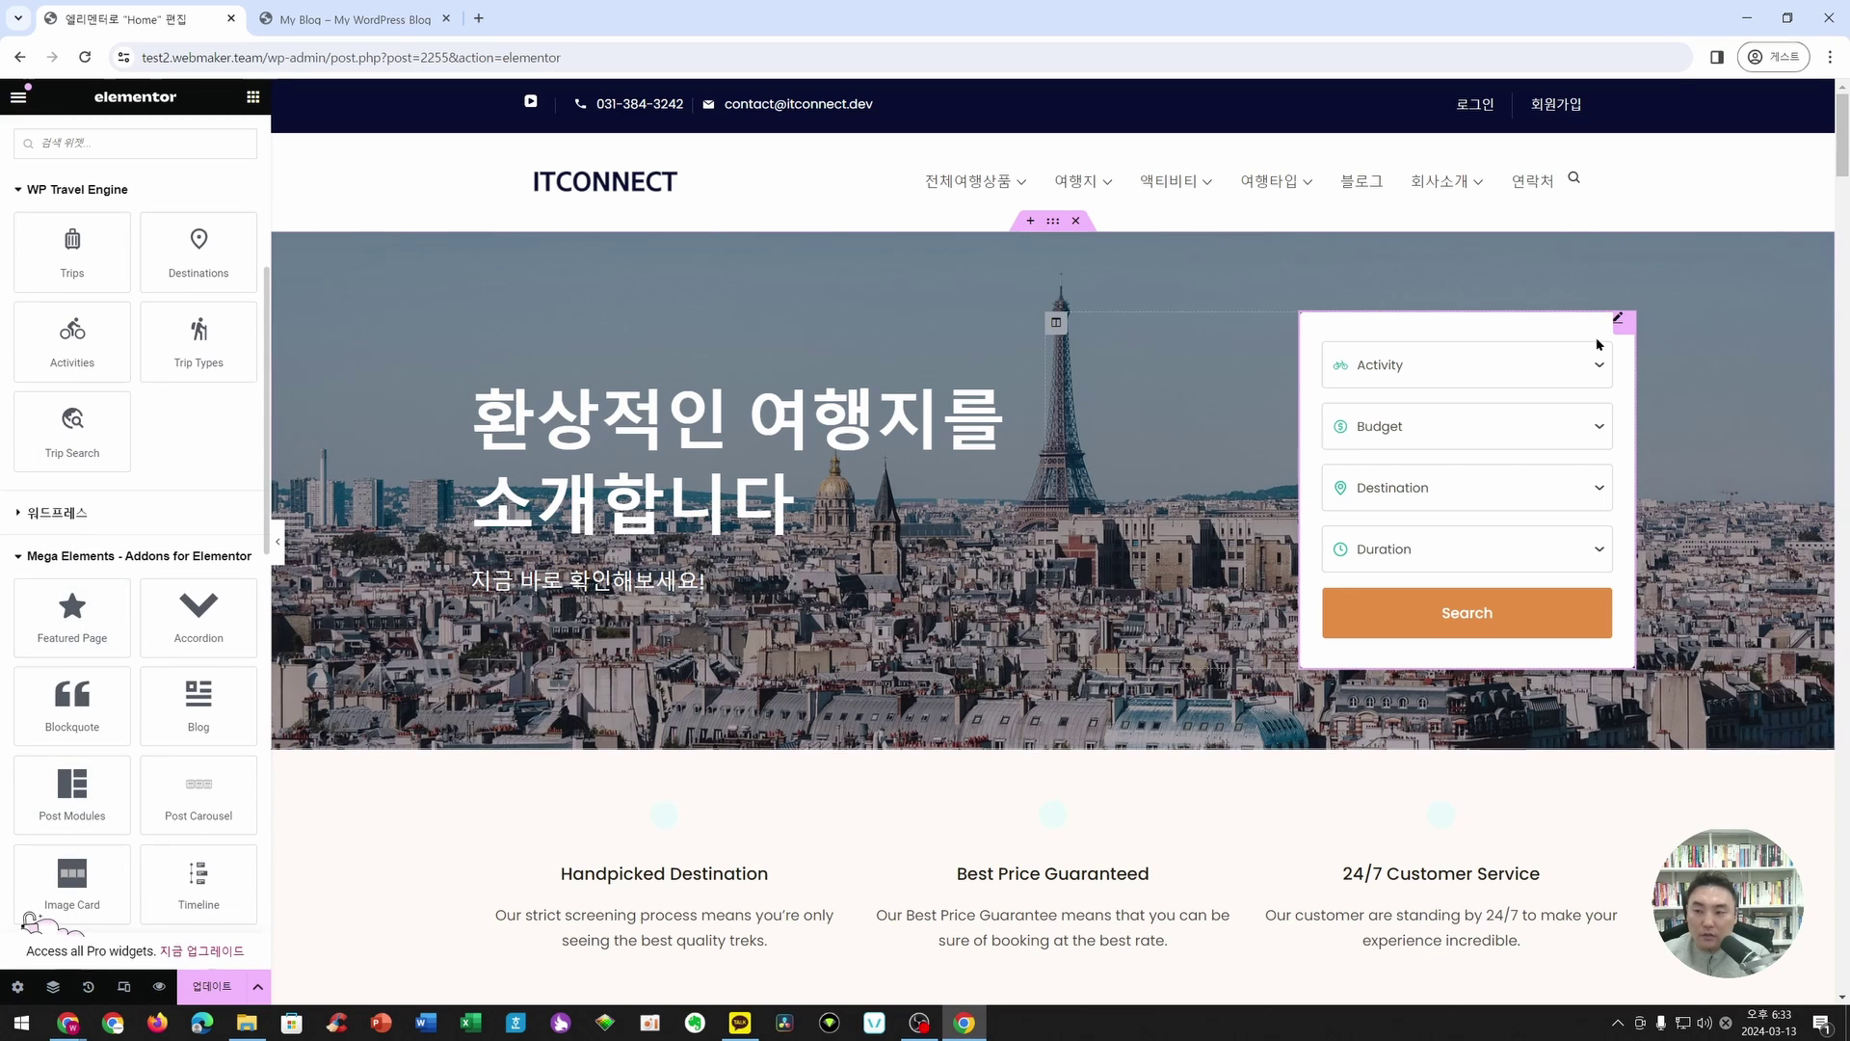
- Try a Horizontal orientation for the Trip Search widget, then revert it to Vertical
click(1619, 322)
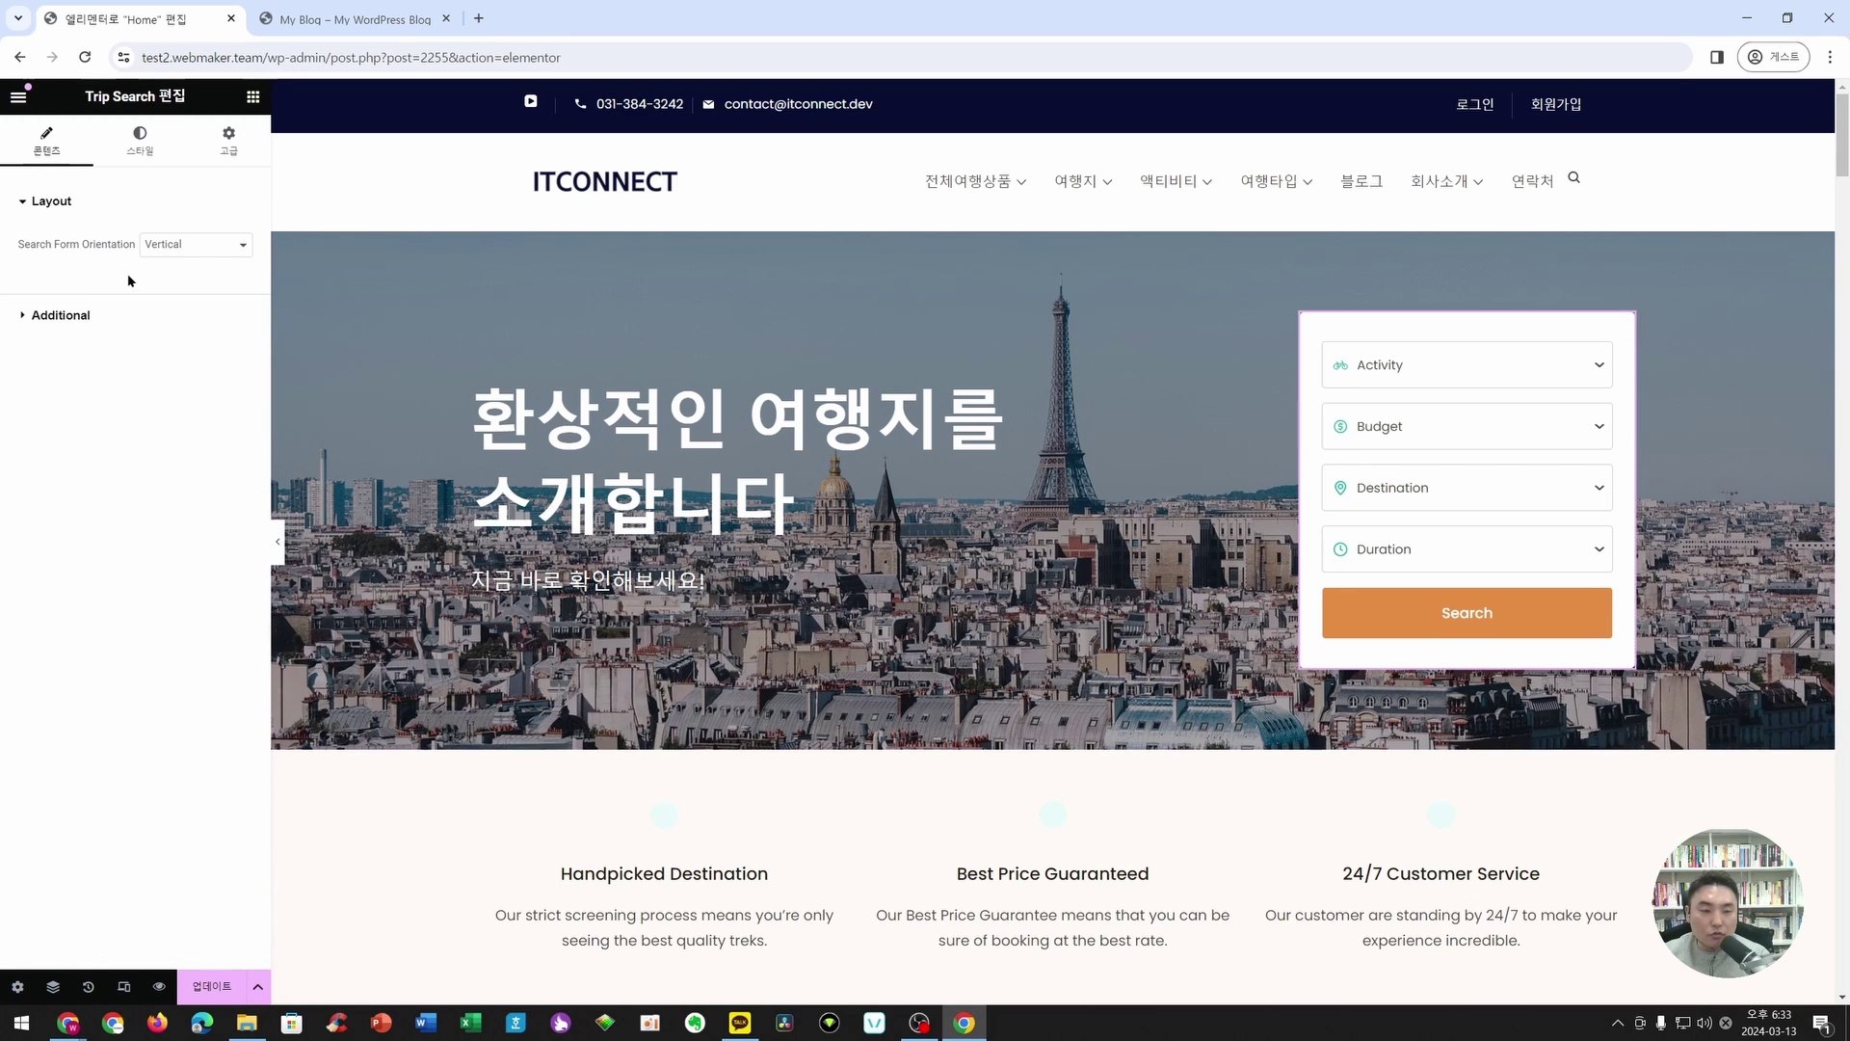
click(193, 244)
click(188, 260)
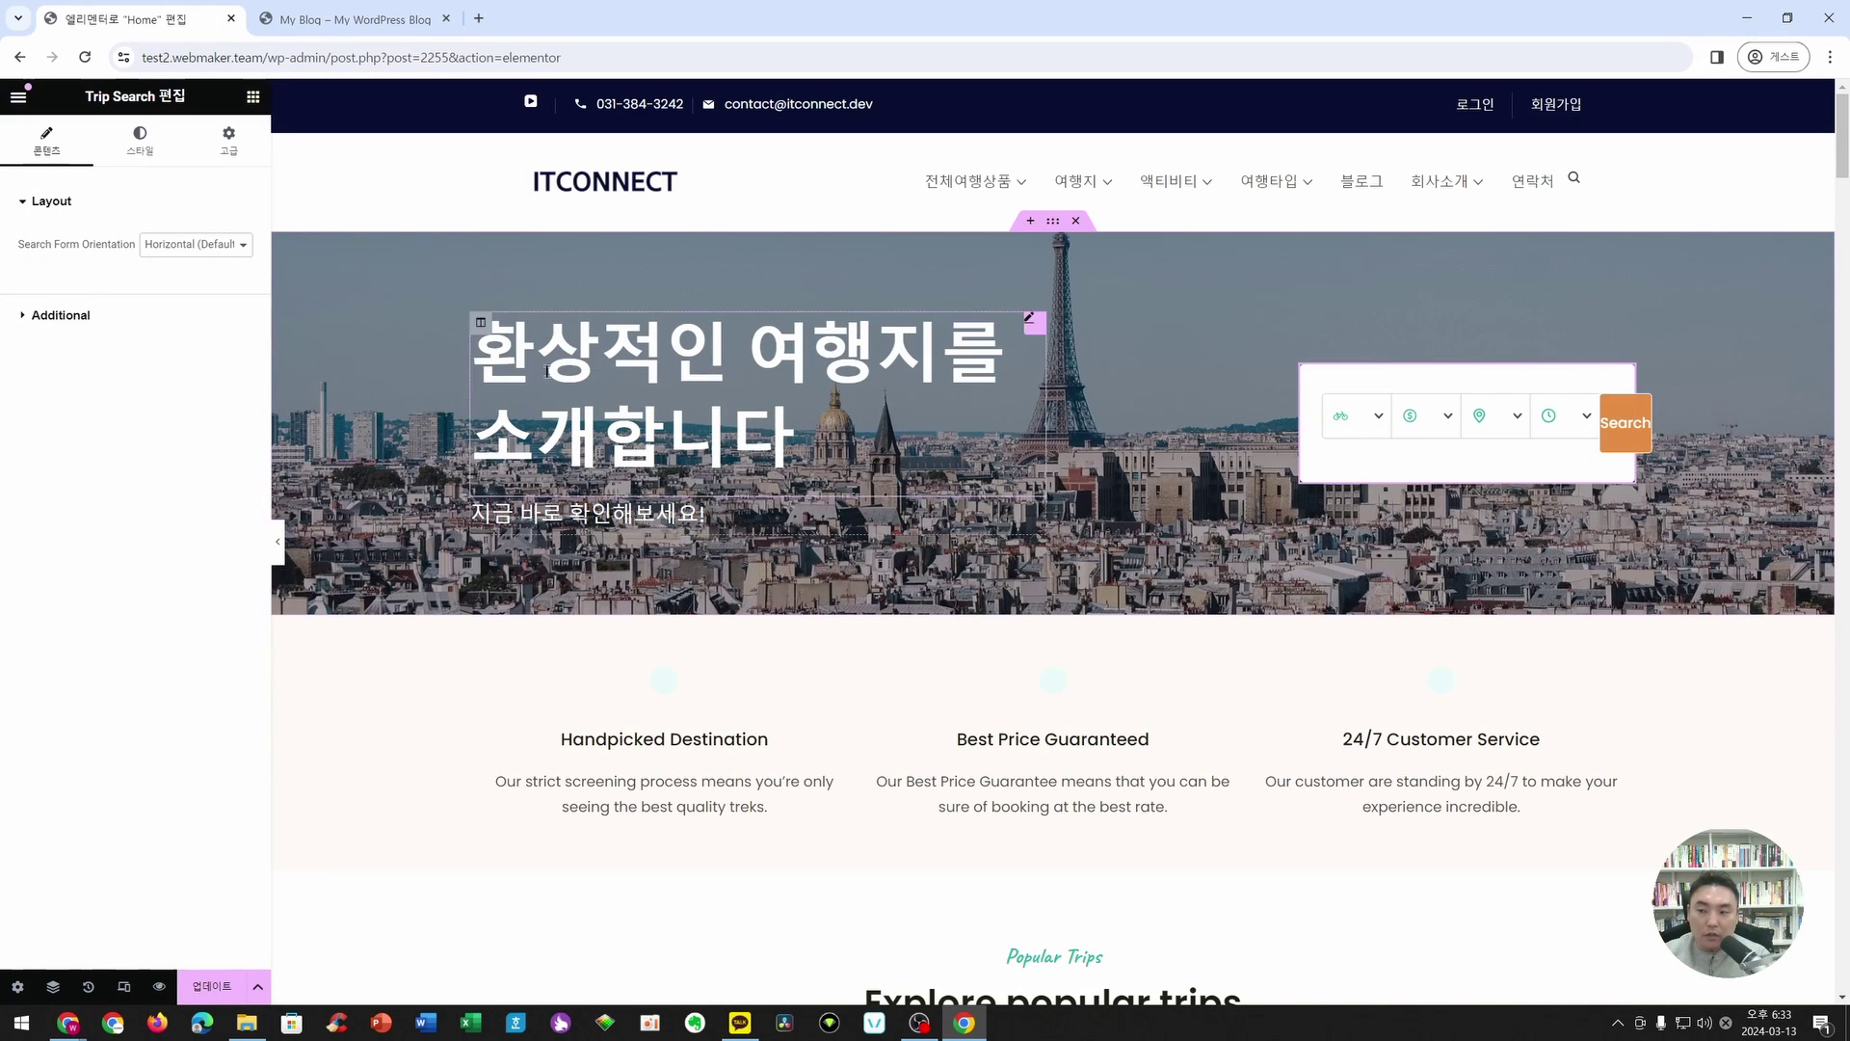
click(196, 244)
click(164, 278)
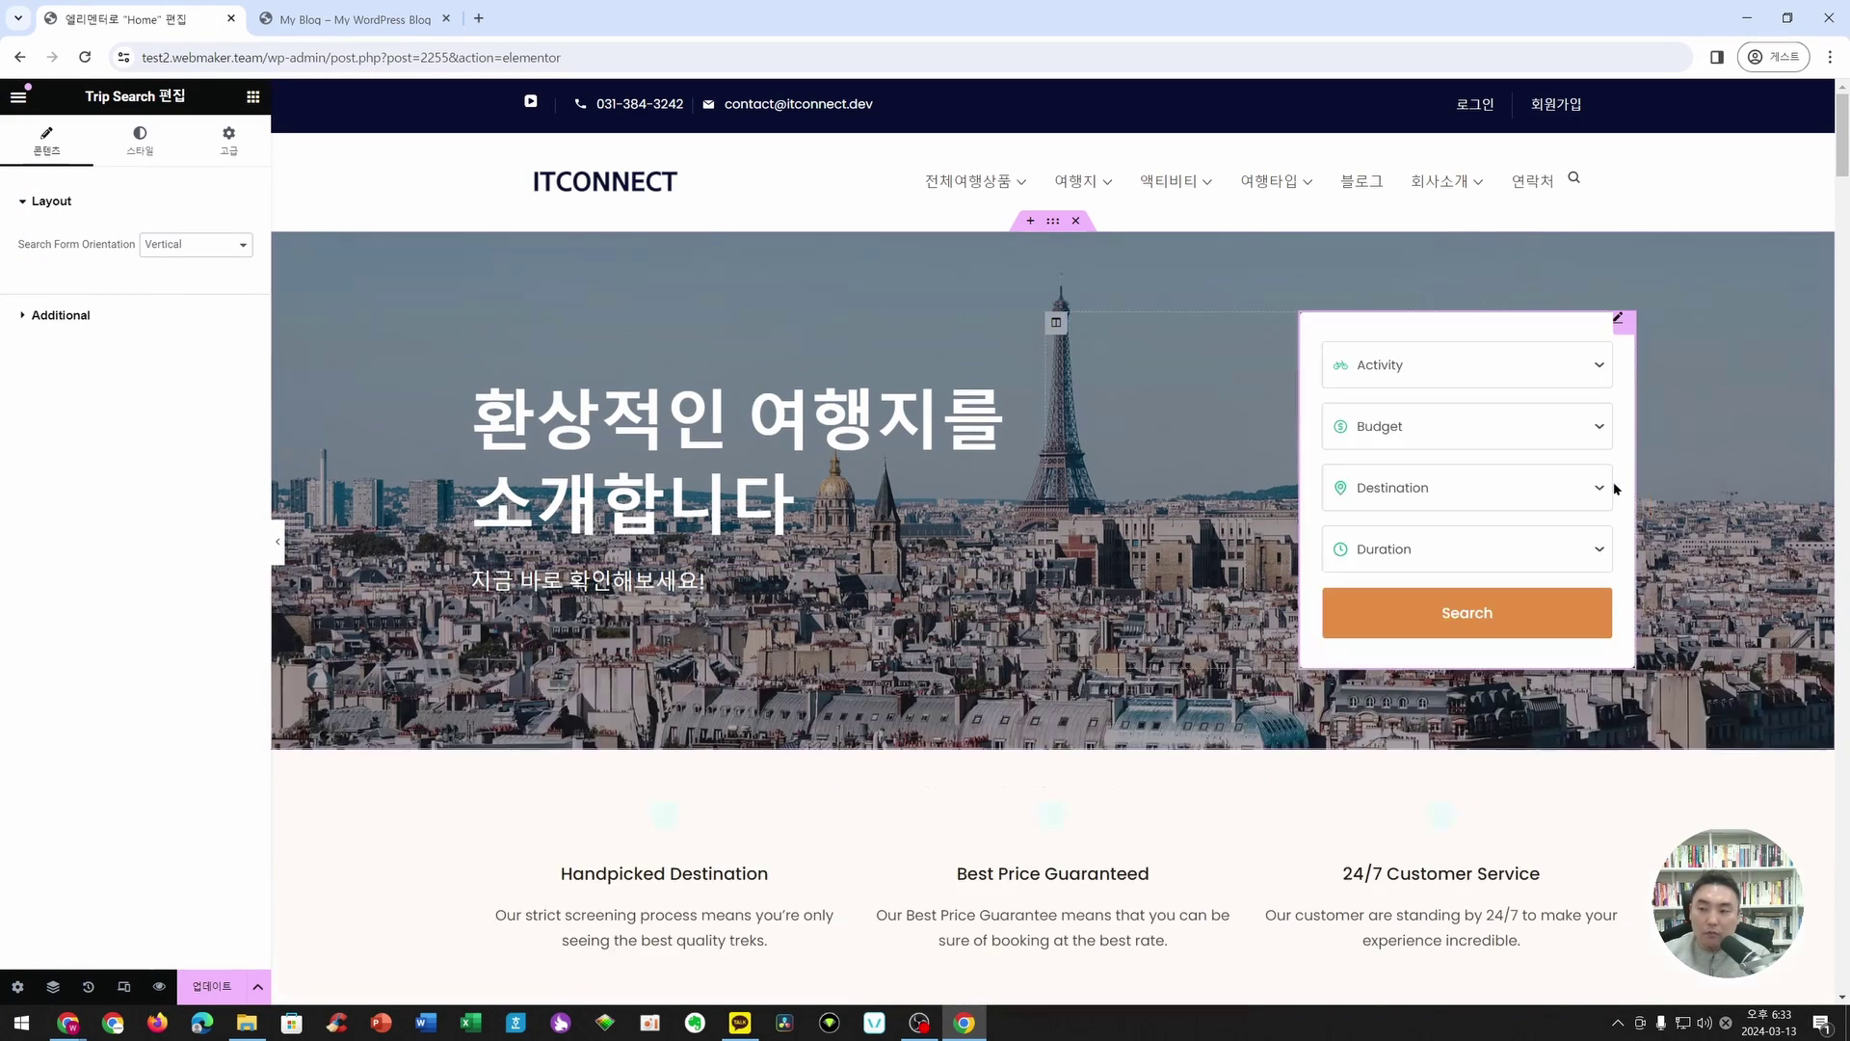
- Set the Search Button Label to 검색하기 and the Destination Filter Label to 목적지
click(60, 315)
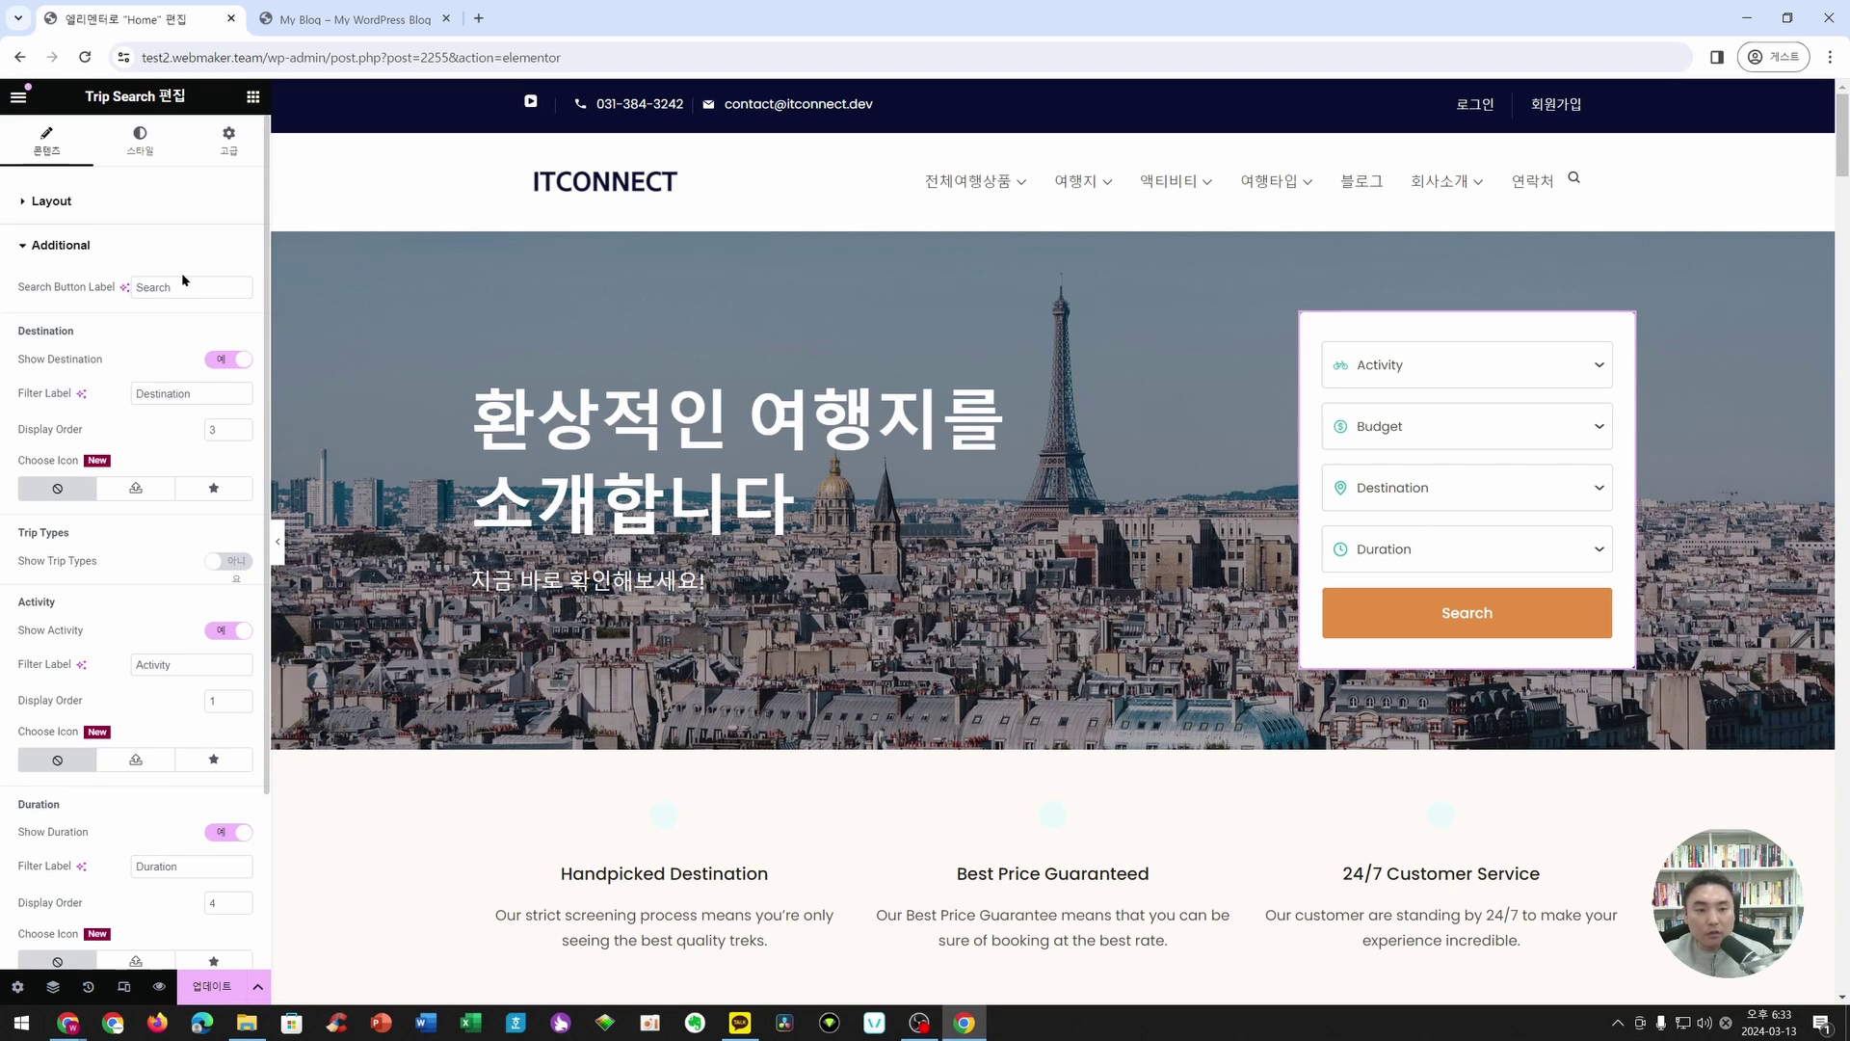
double_click(153, 288)
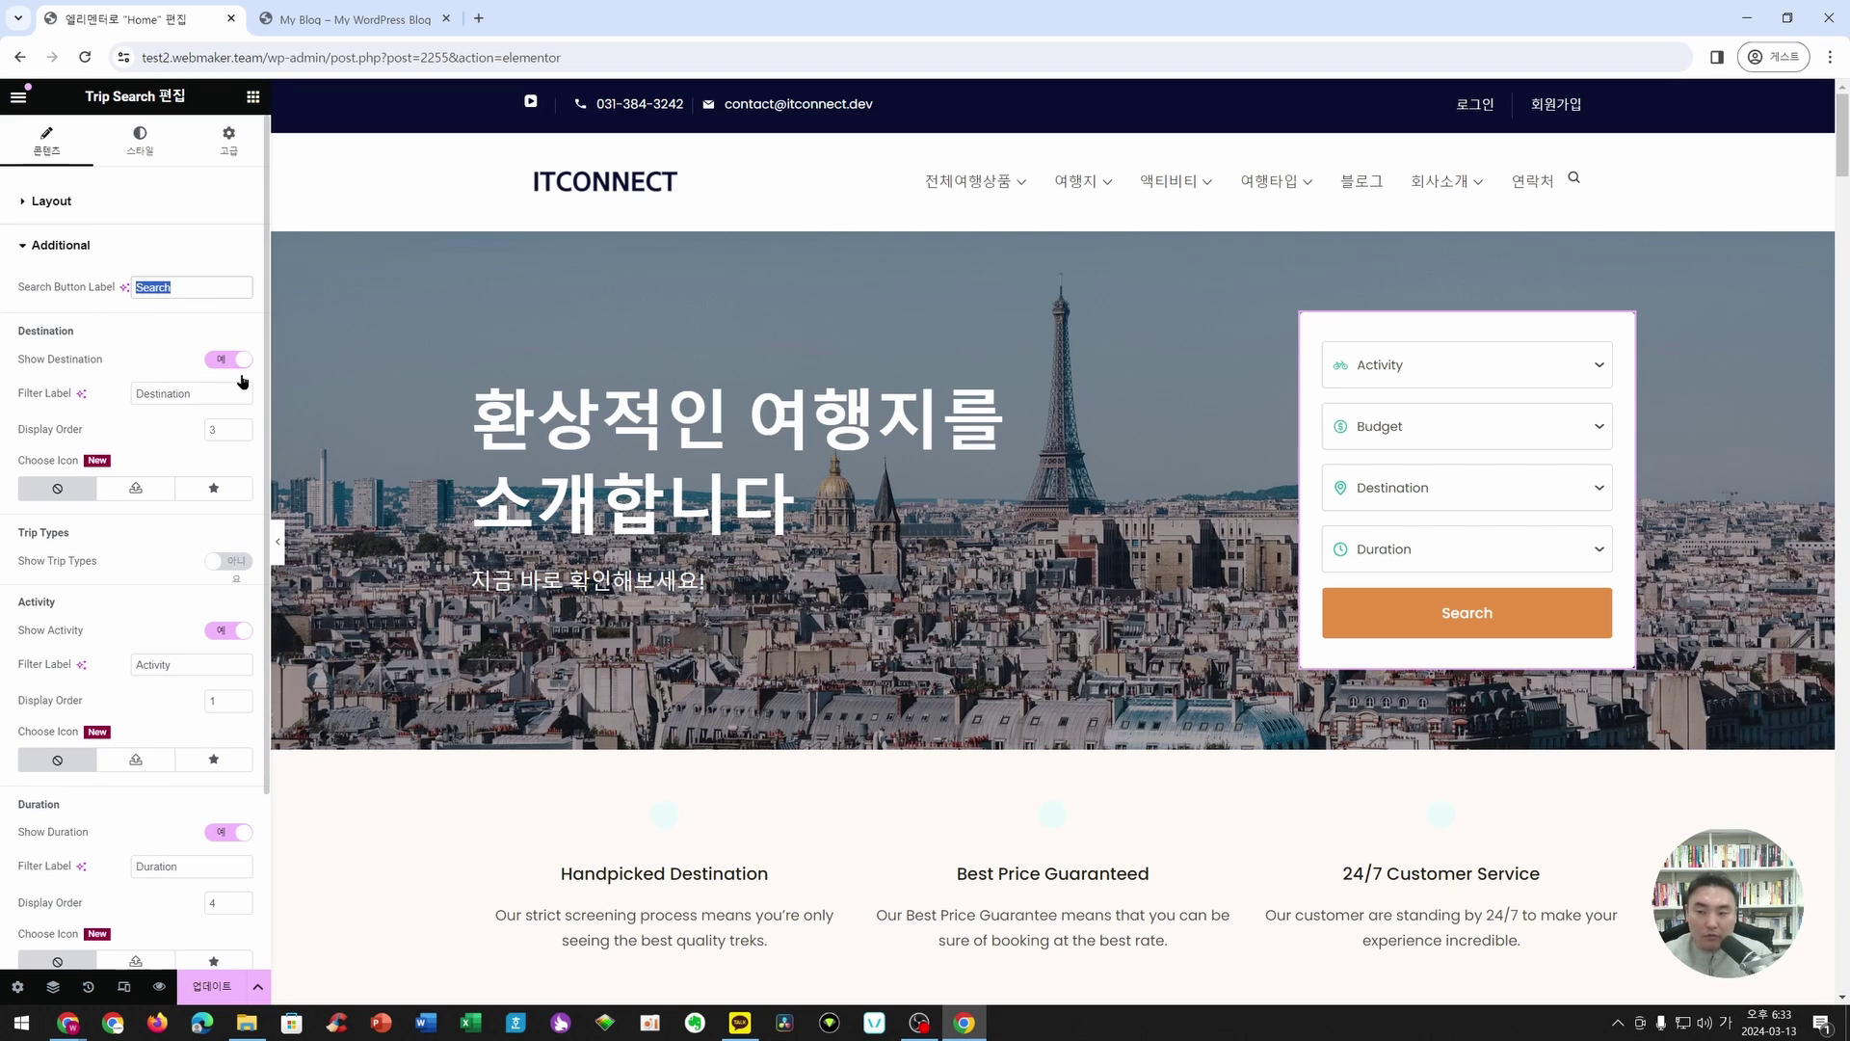
text(검색)
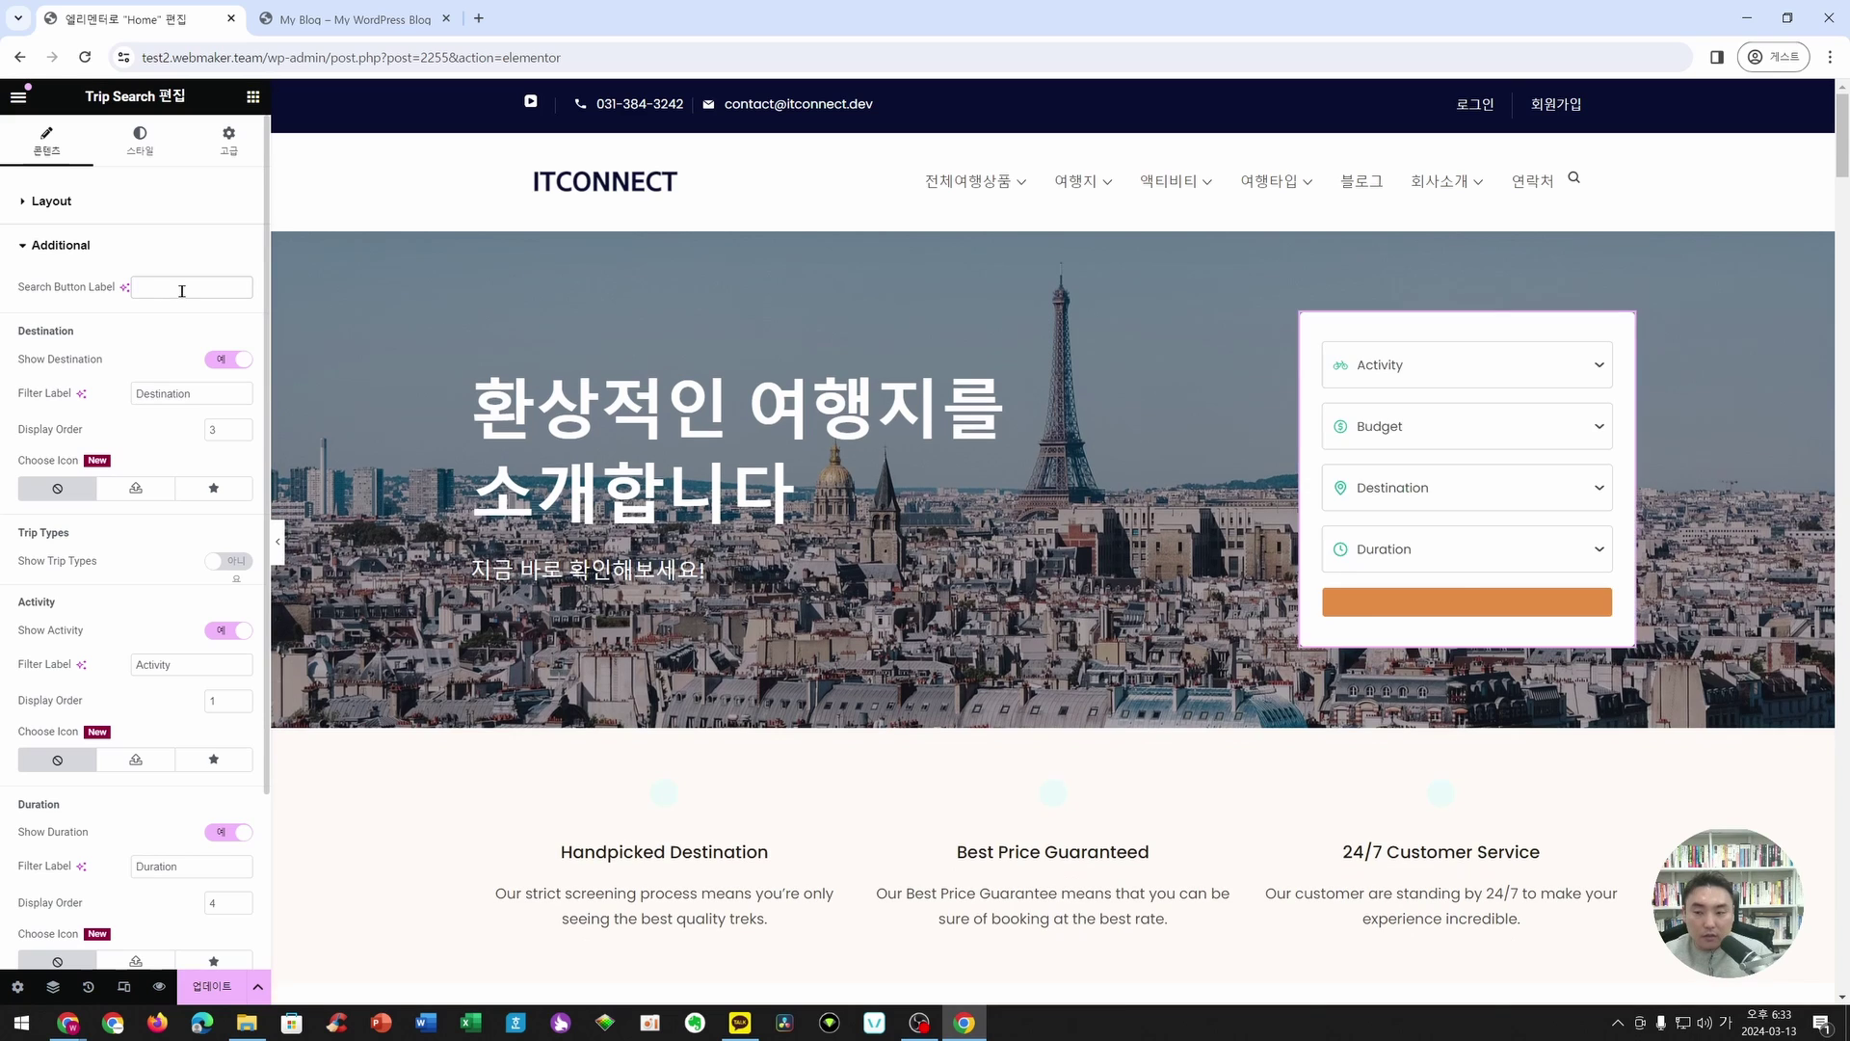
text(하기)
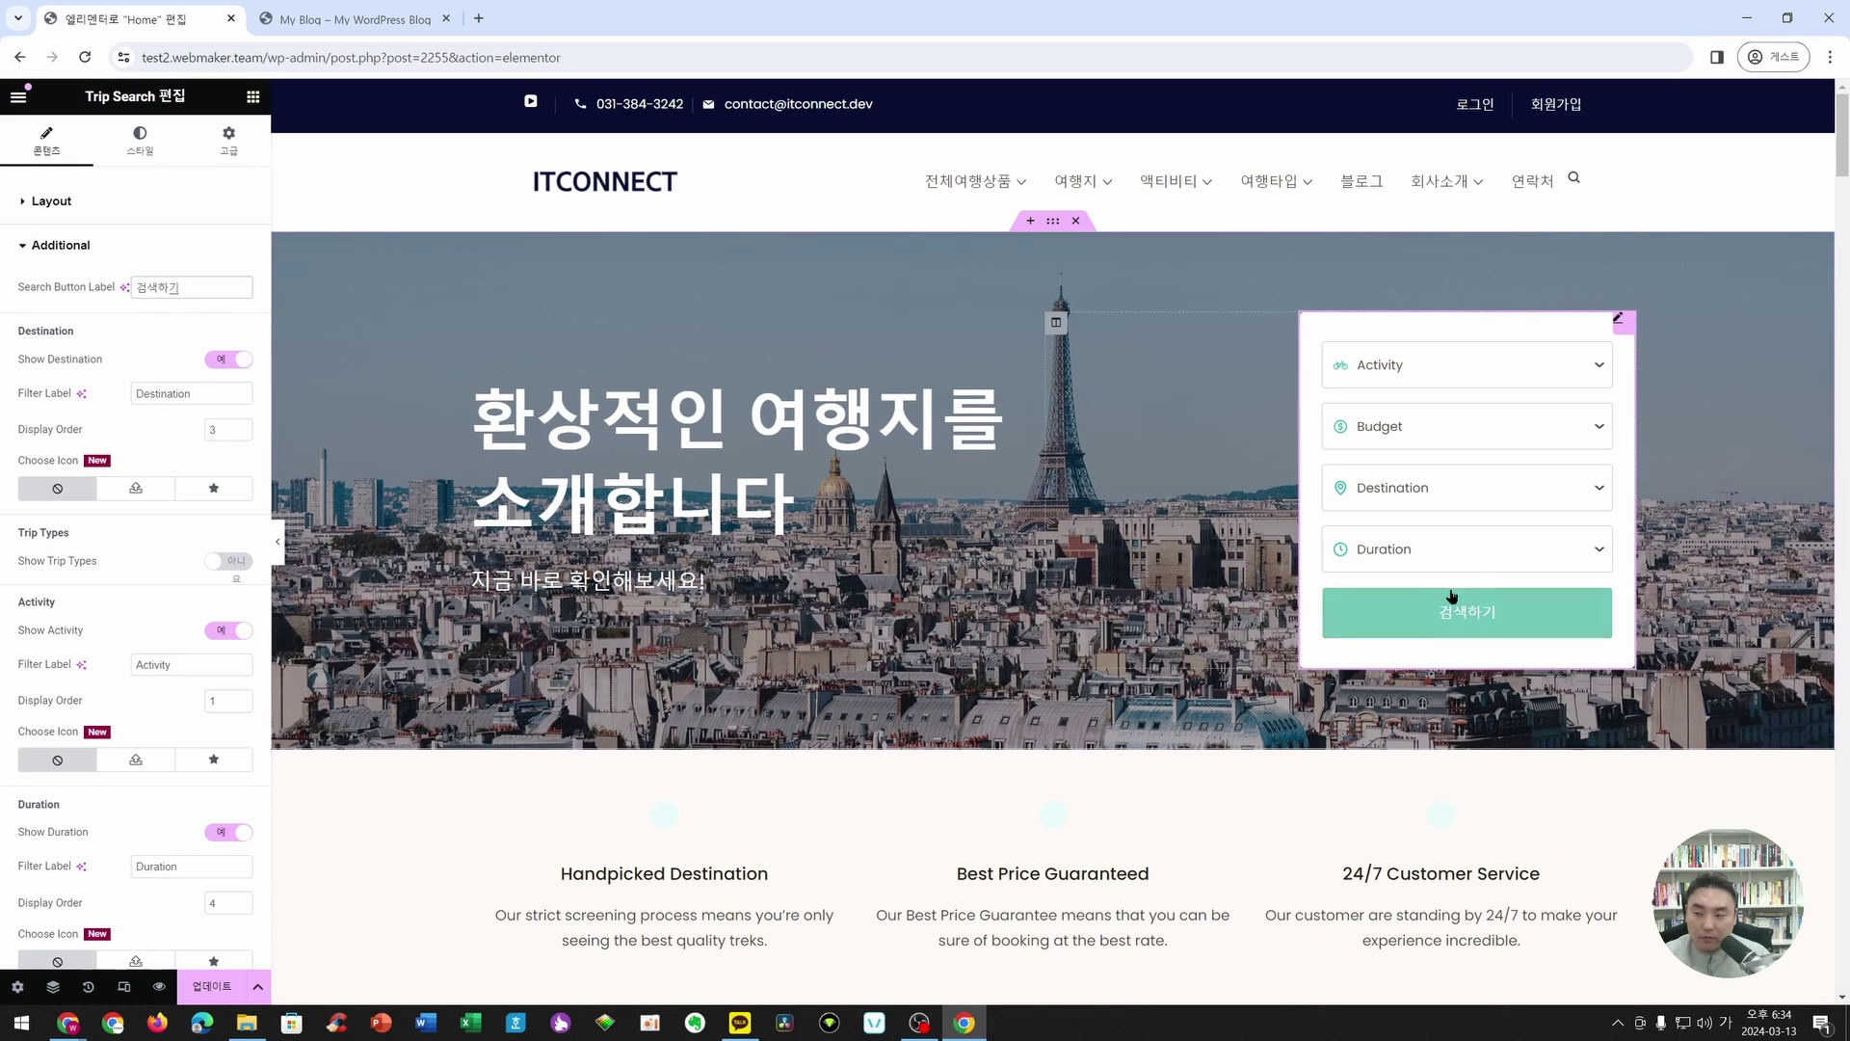
double_click(214, 400)
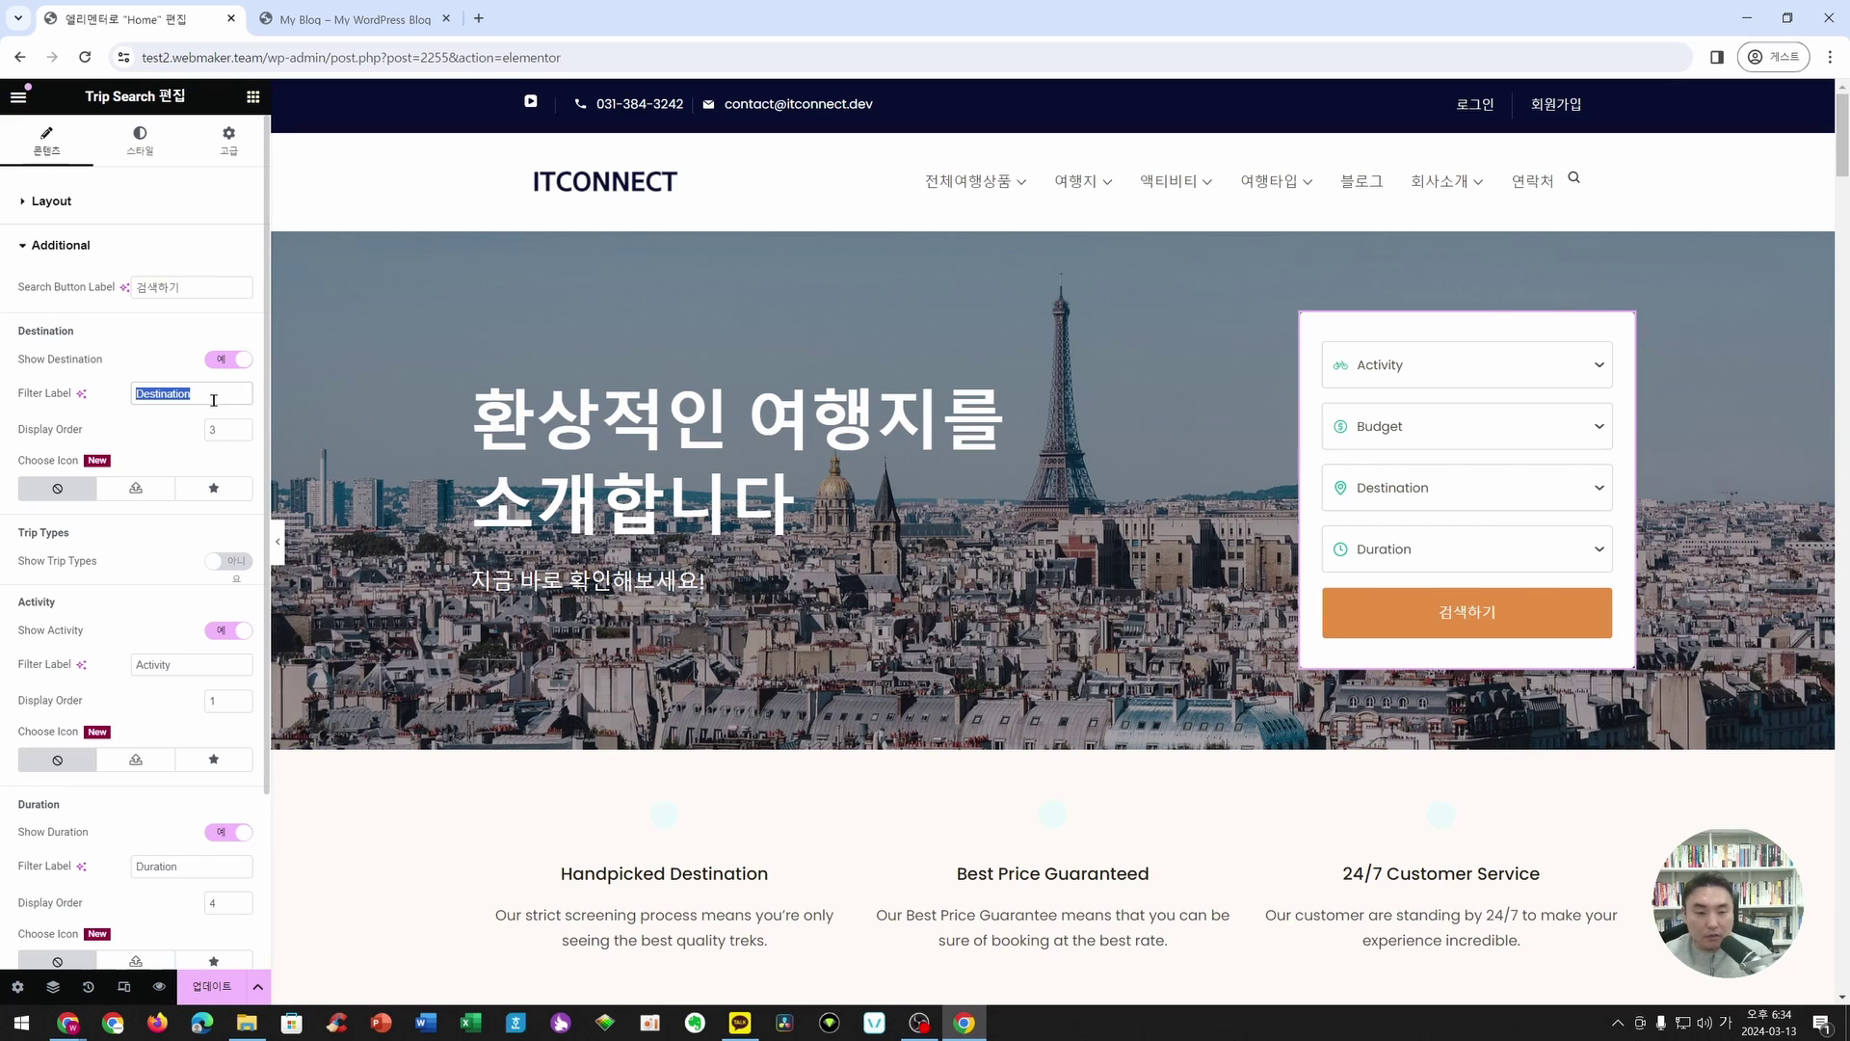
text(목적지)
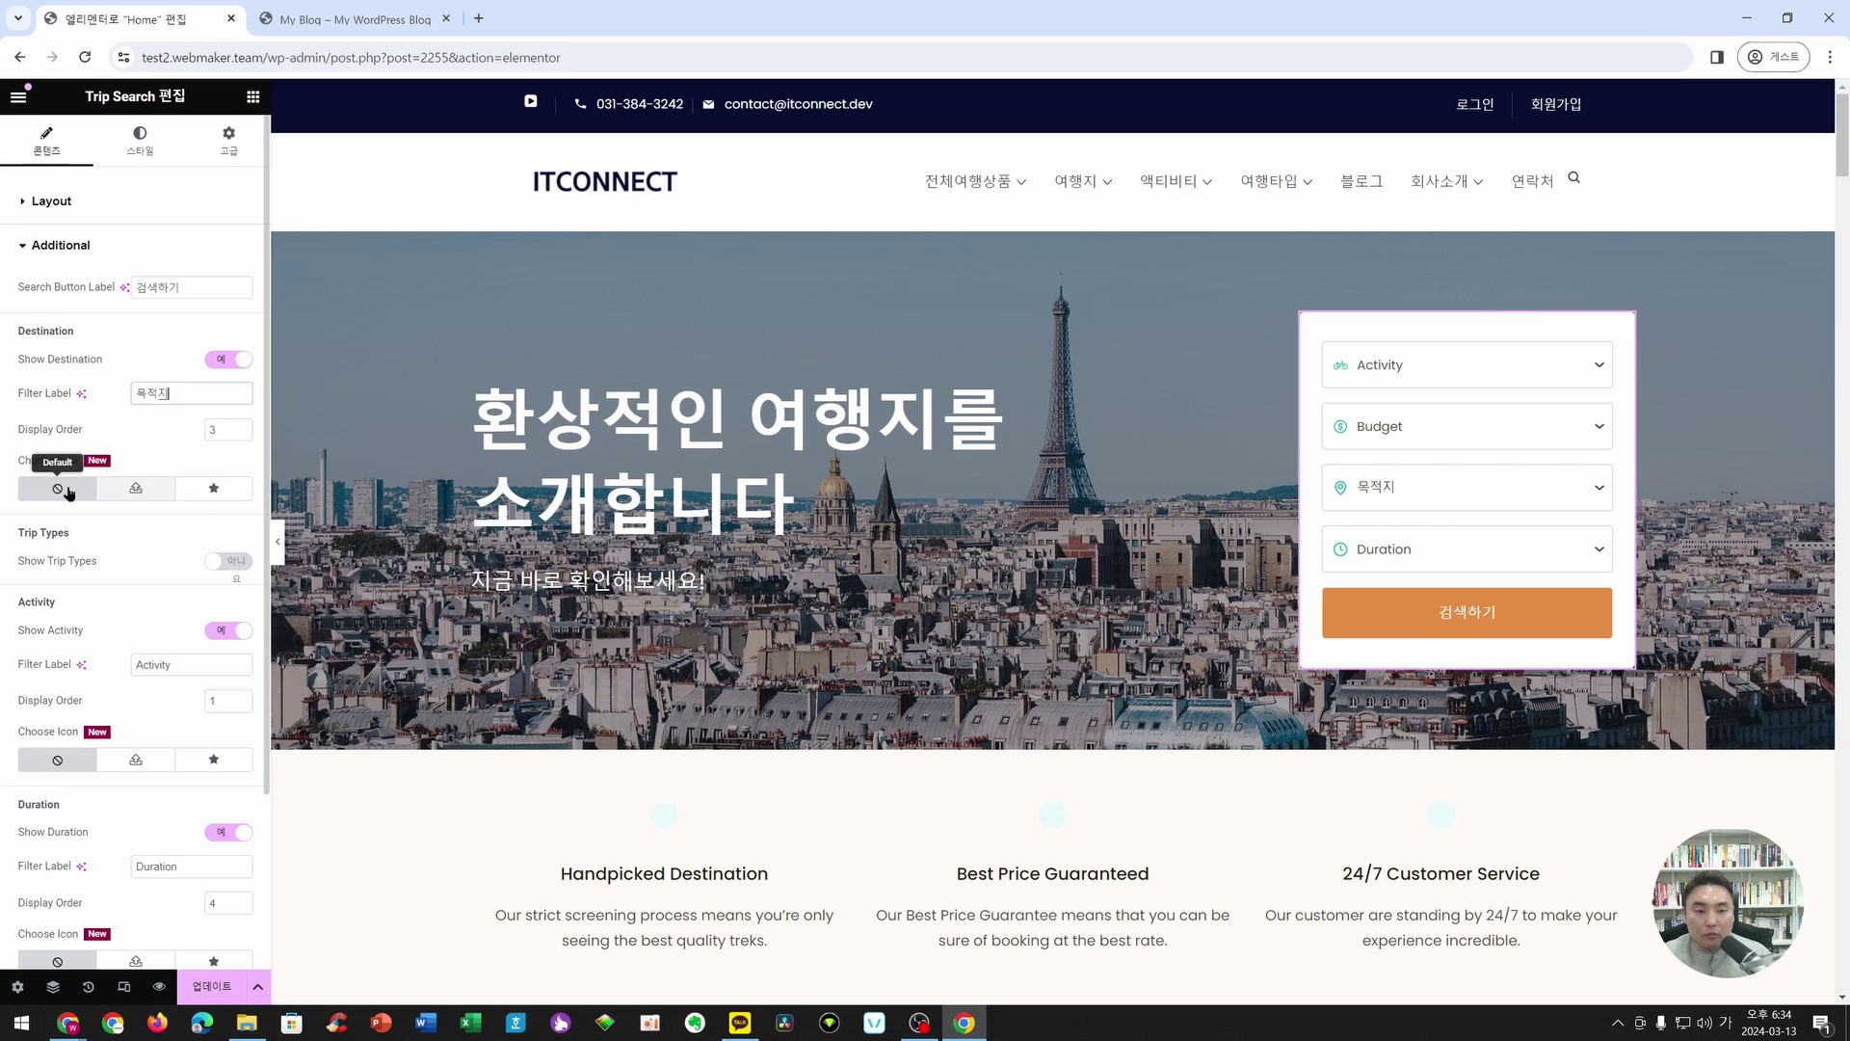
- Keep Destination first in the Display Order after trying other positions
click(245, 435)
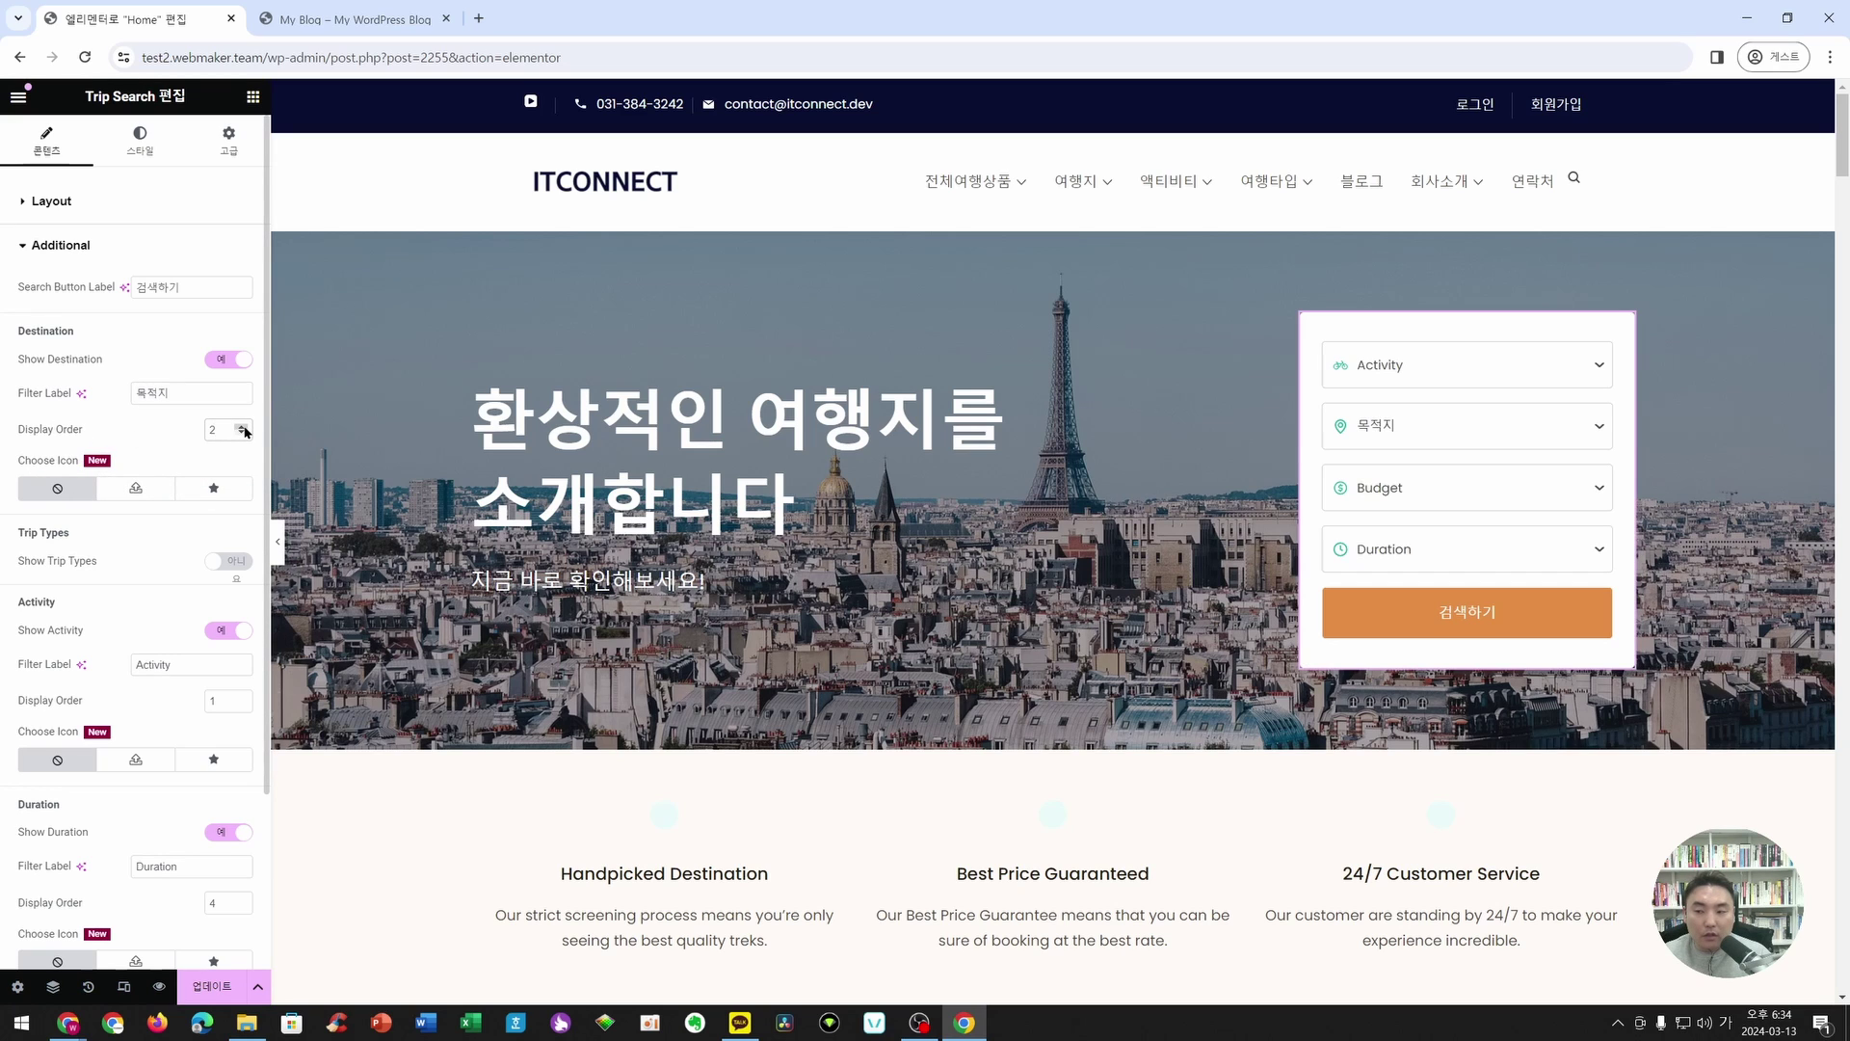
click(245, 435)
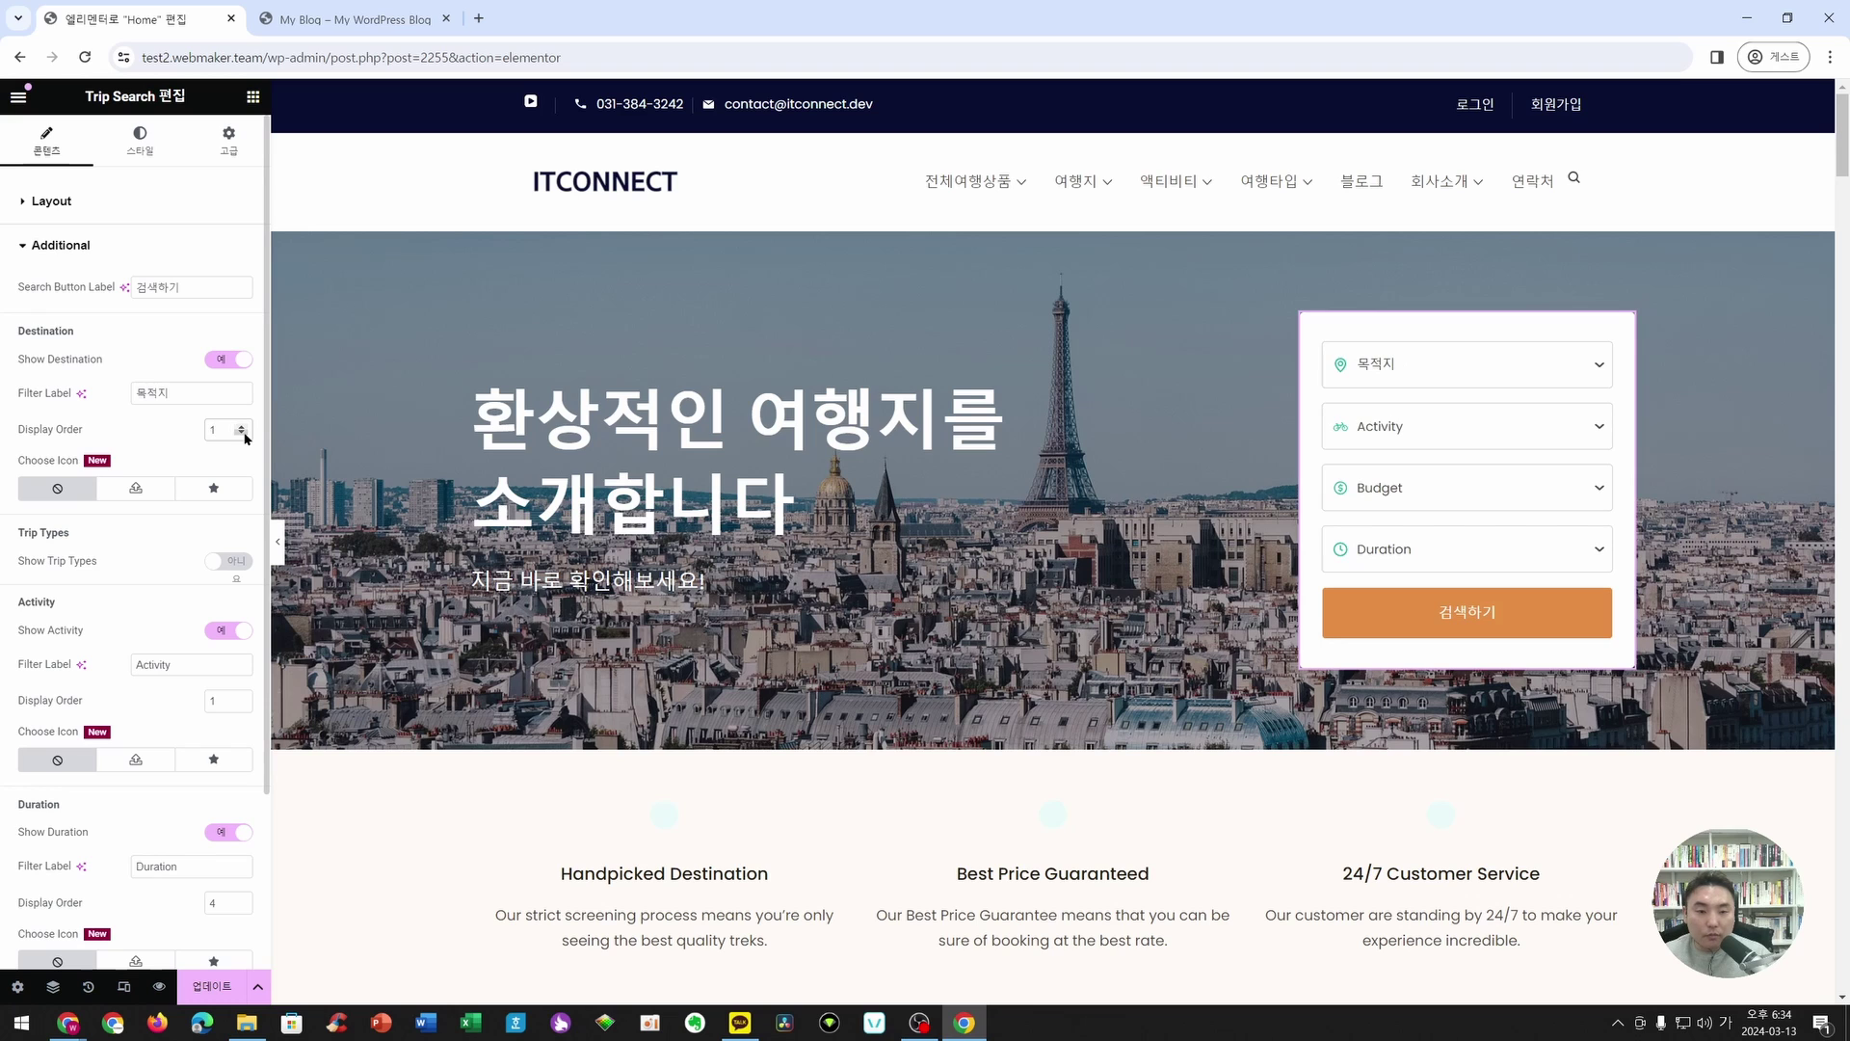
click(242, 427)
click(243, 427)
click(243, 427)
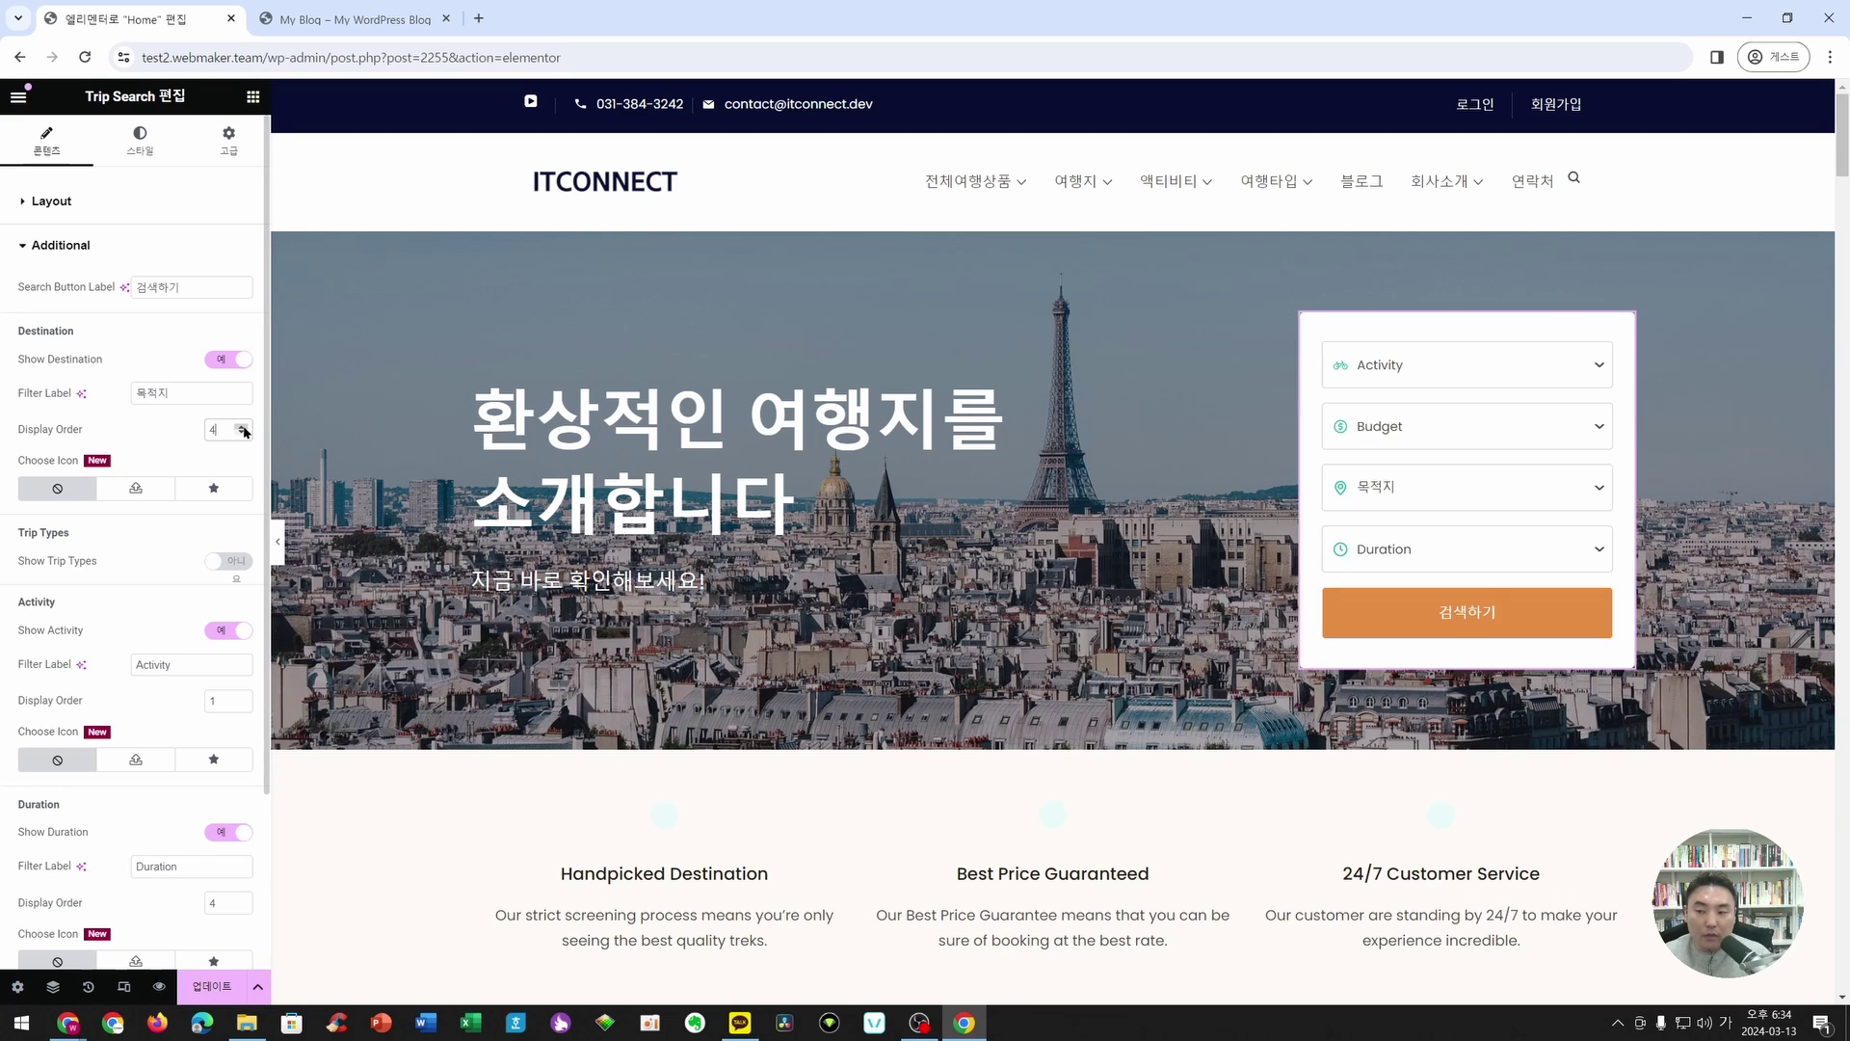
click(243, 435)
click(243, 435)
click(243, 435)
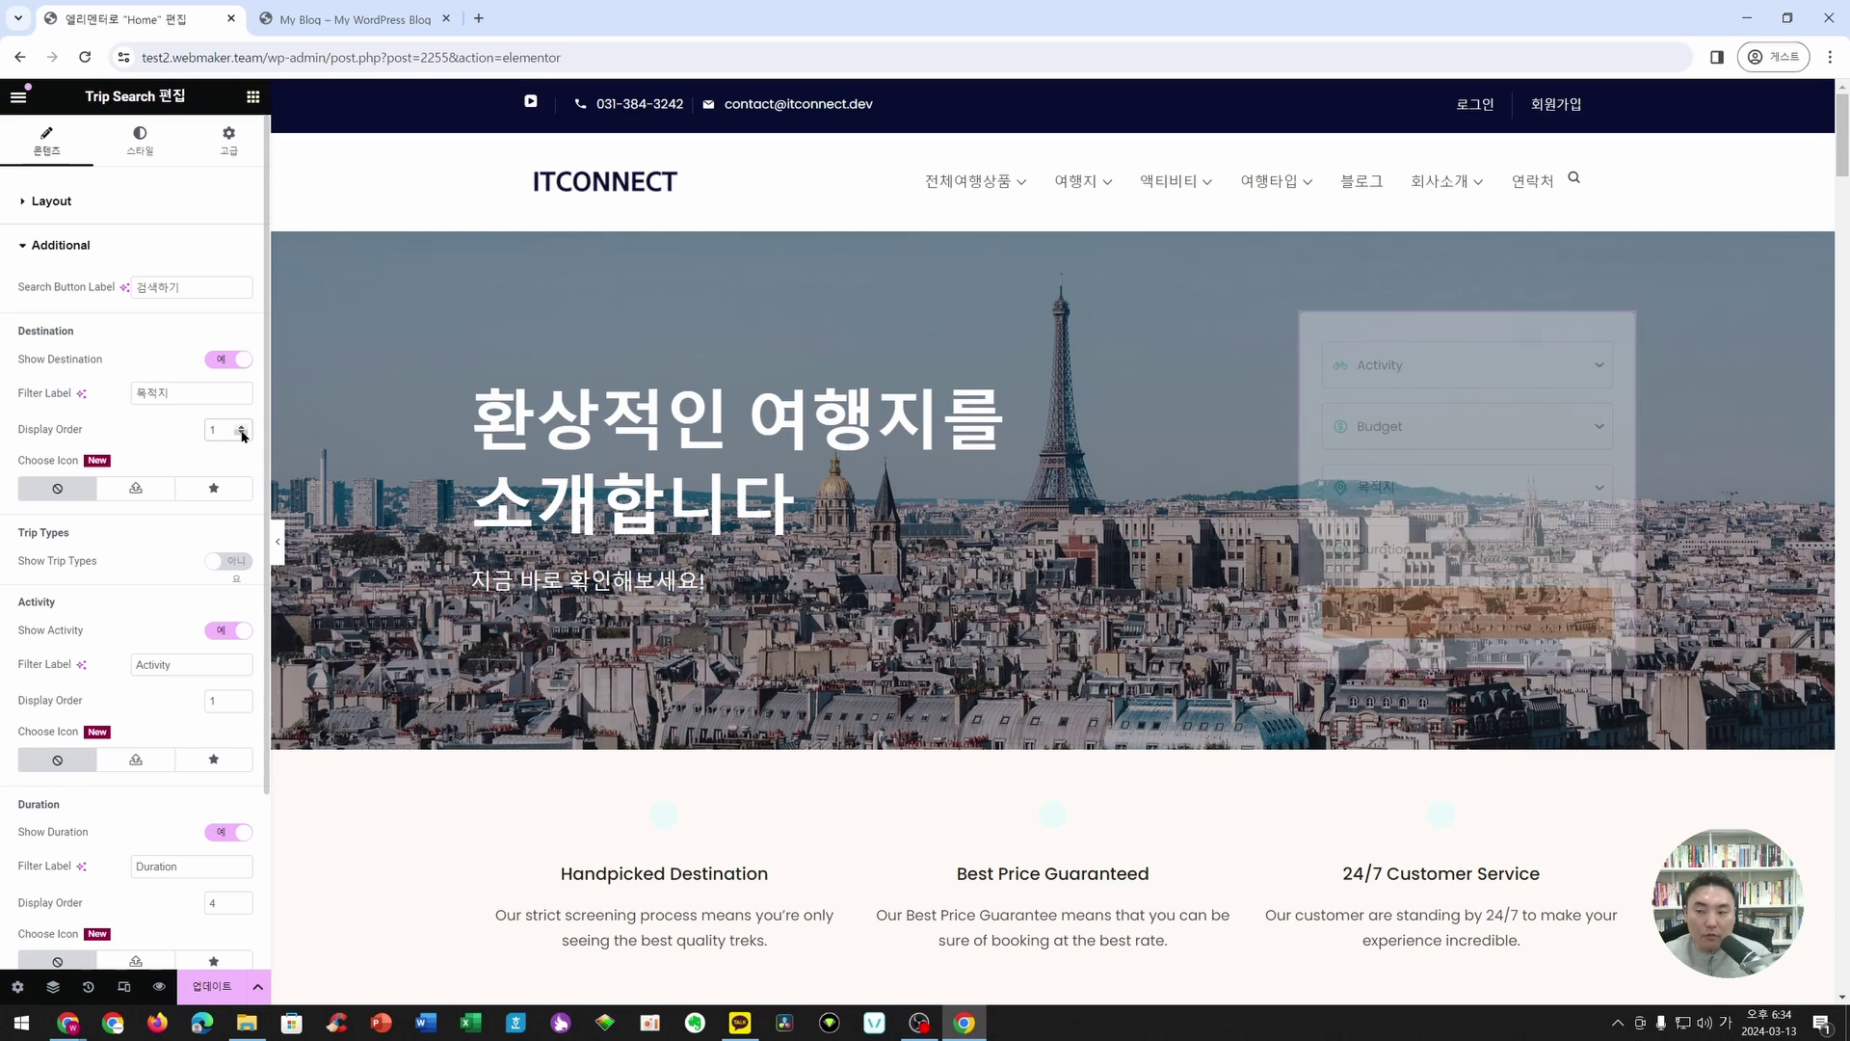
- Set the Display Order to Activity 2, Duration 3 and Price 4
scroll(178, 559, down, 1)
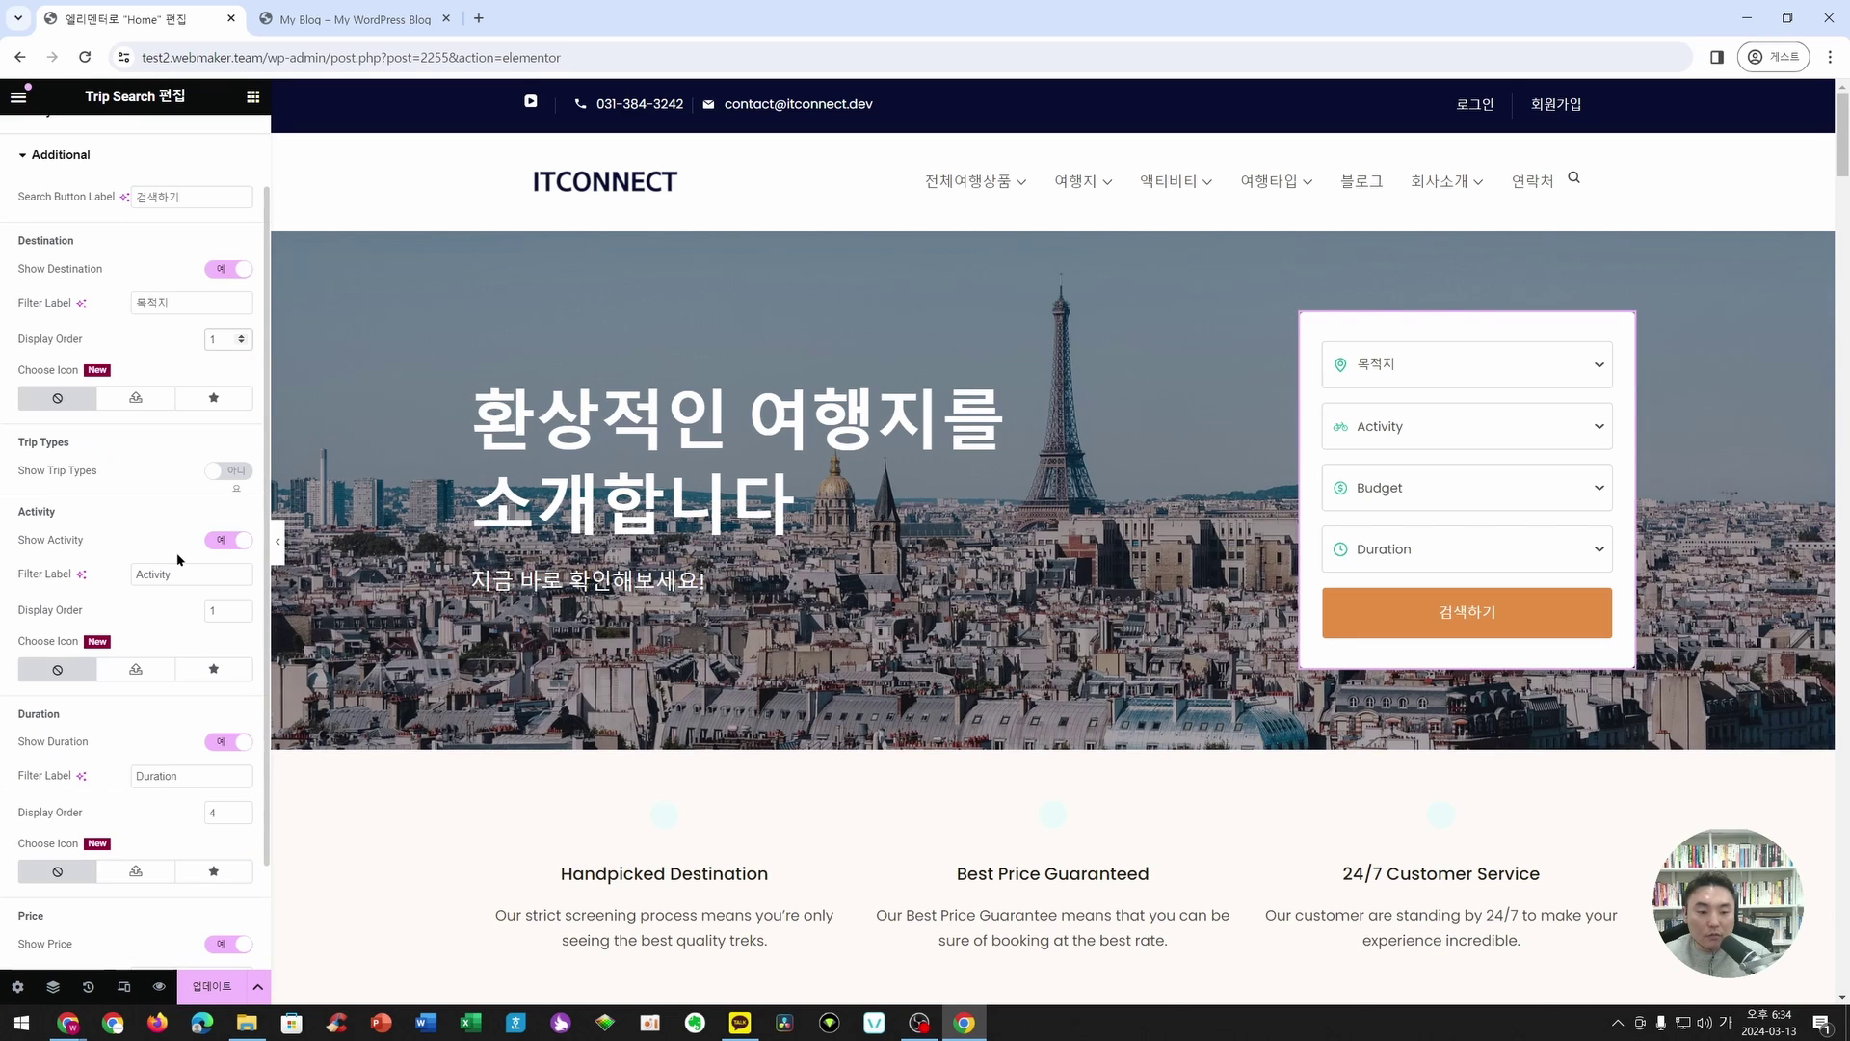
click(224, 611)
scroll(225, 815, down, 2)
scroll(211, 482, up, 2)
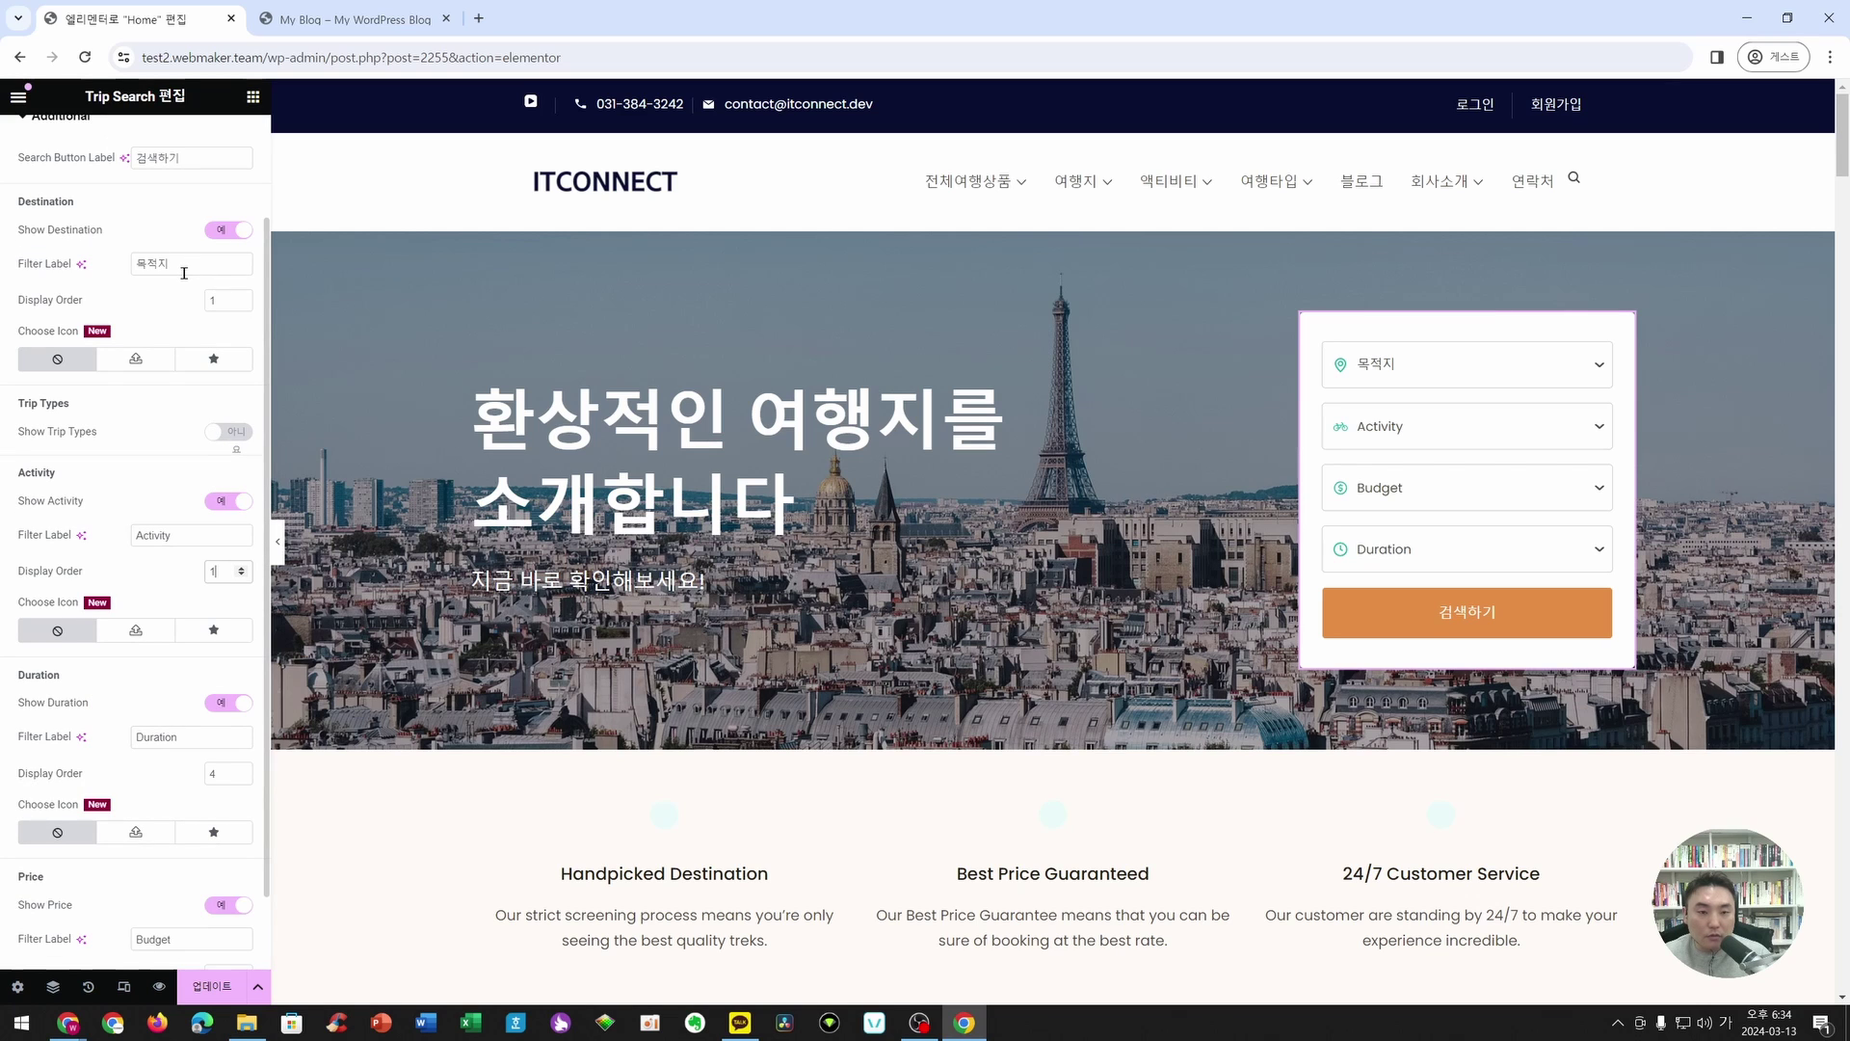
double_click(217, 569)
text(2)
double_click(220, 773)
text(3)
scroll(205, 819, down, 1)
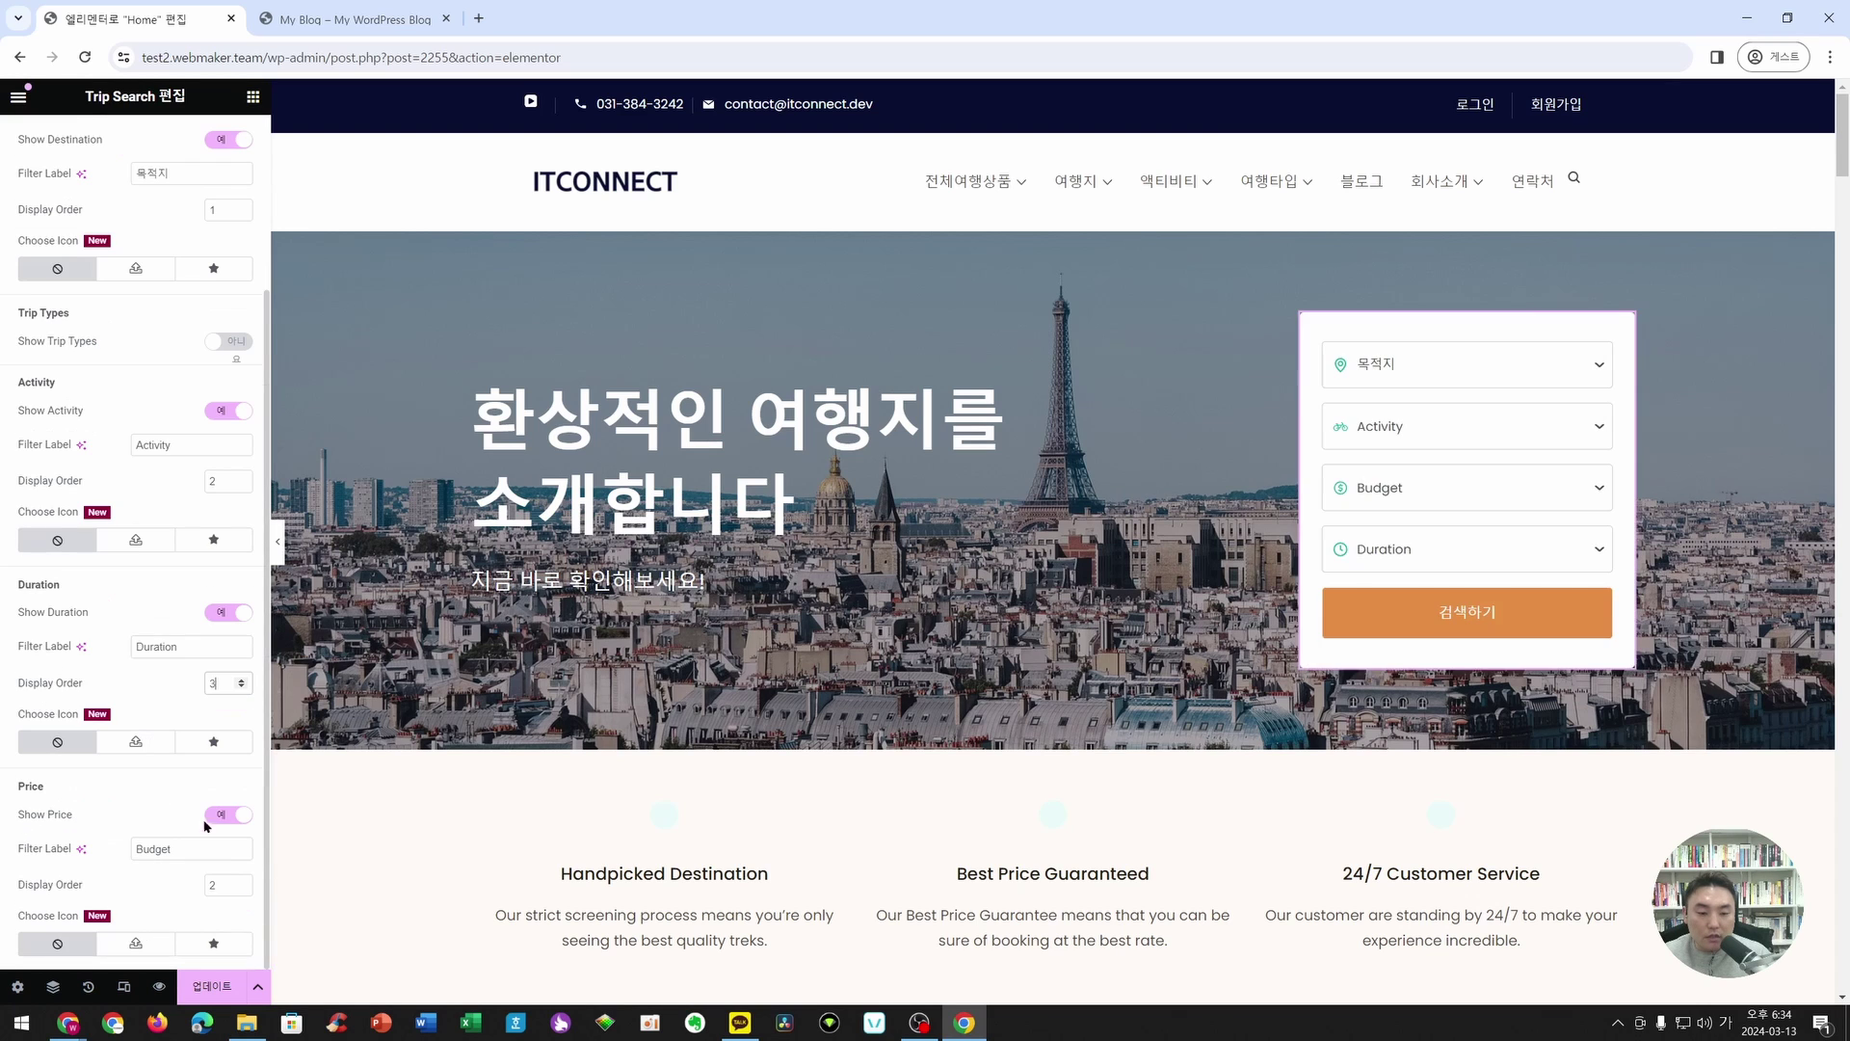
double_click(216, 885)
text(4)
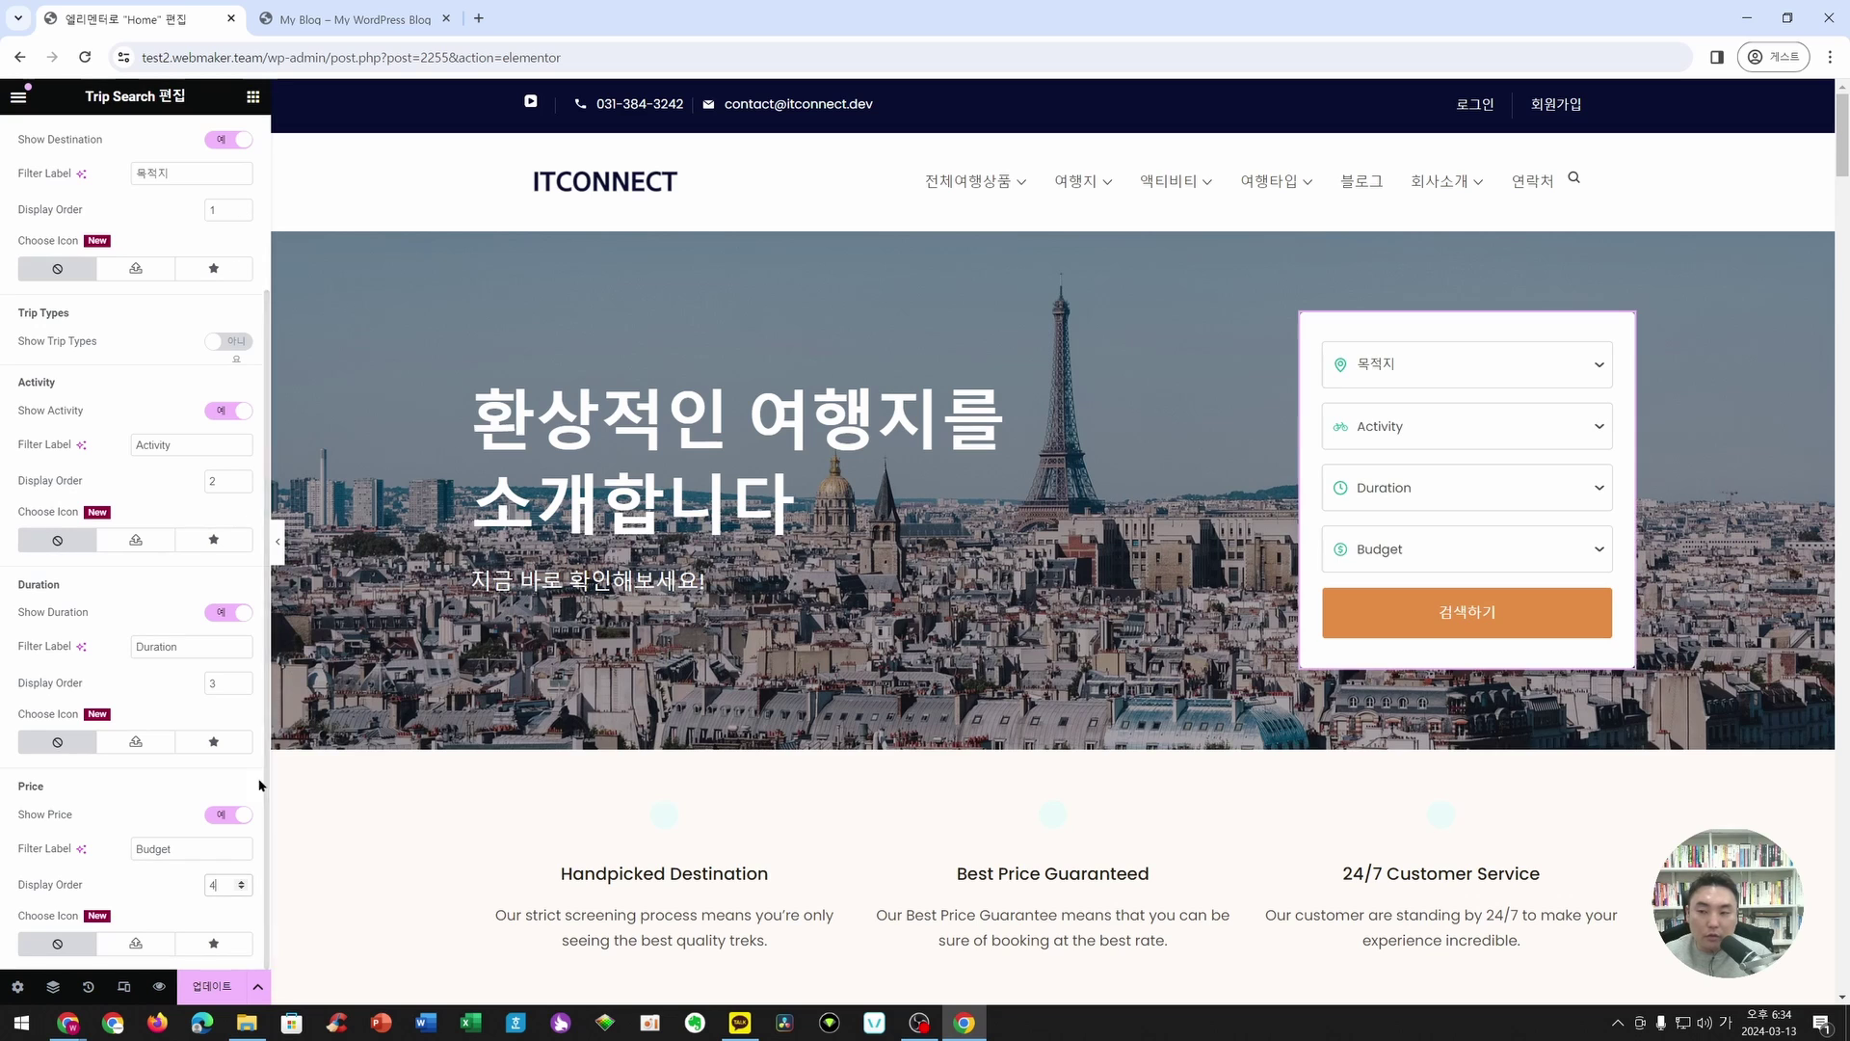
- Relabel the Activity, Duration and Budget filters 액티비티, 여행기간 and 예산
drag(178, 445, 80, 460)
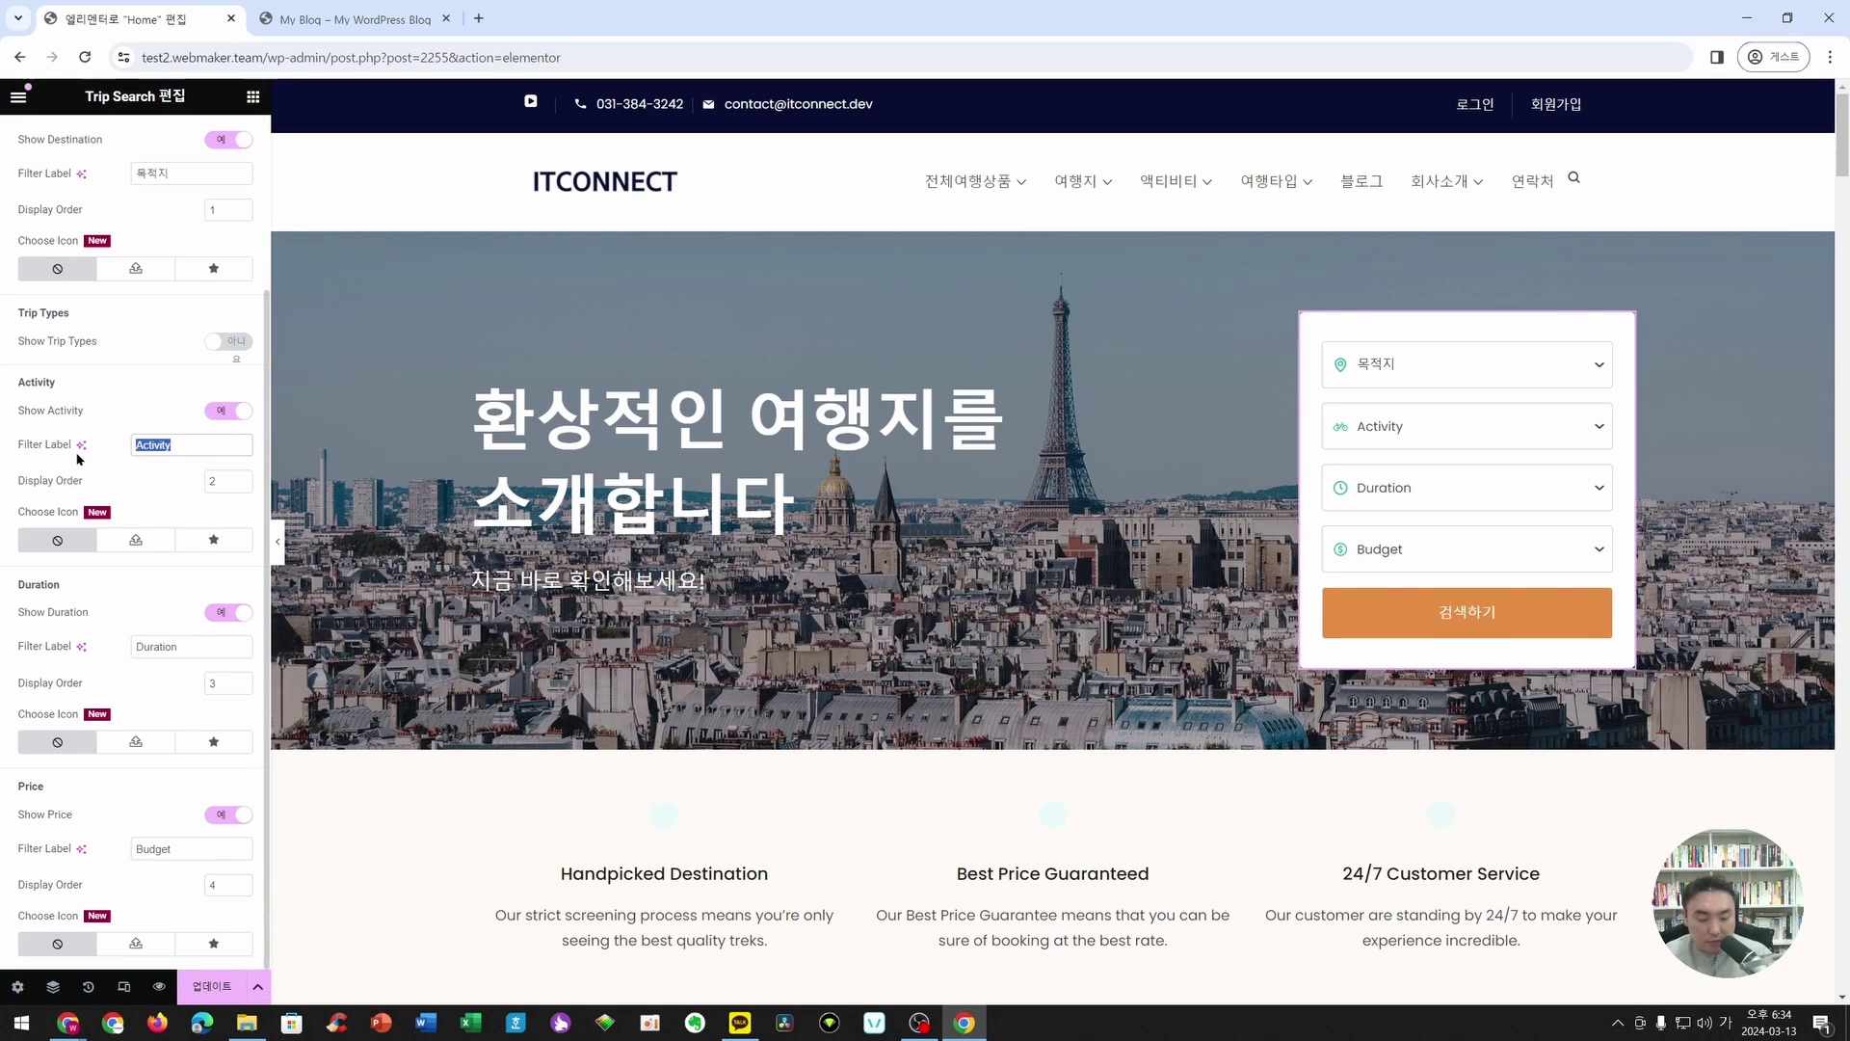
text(액티비티)
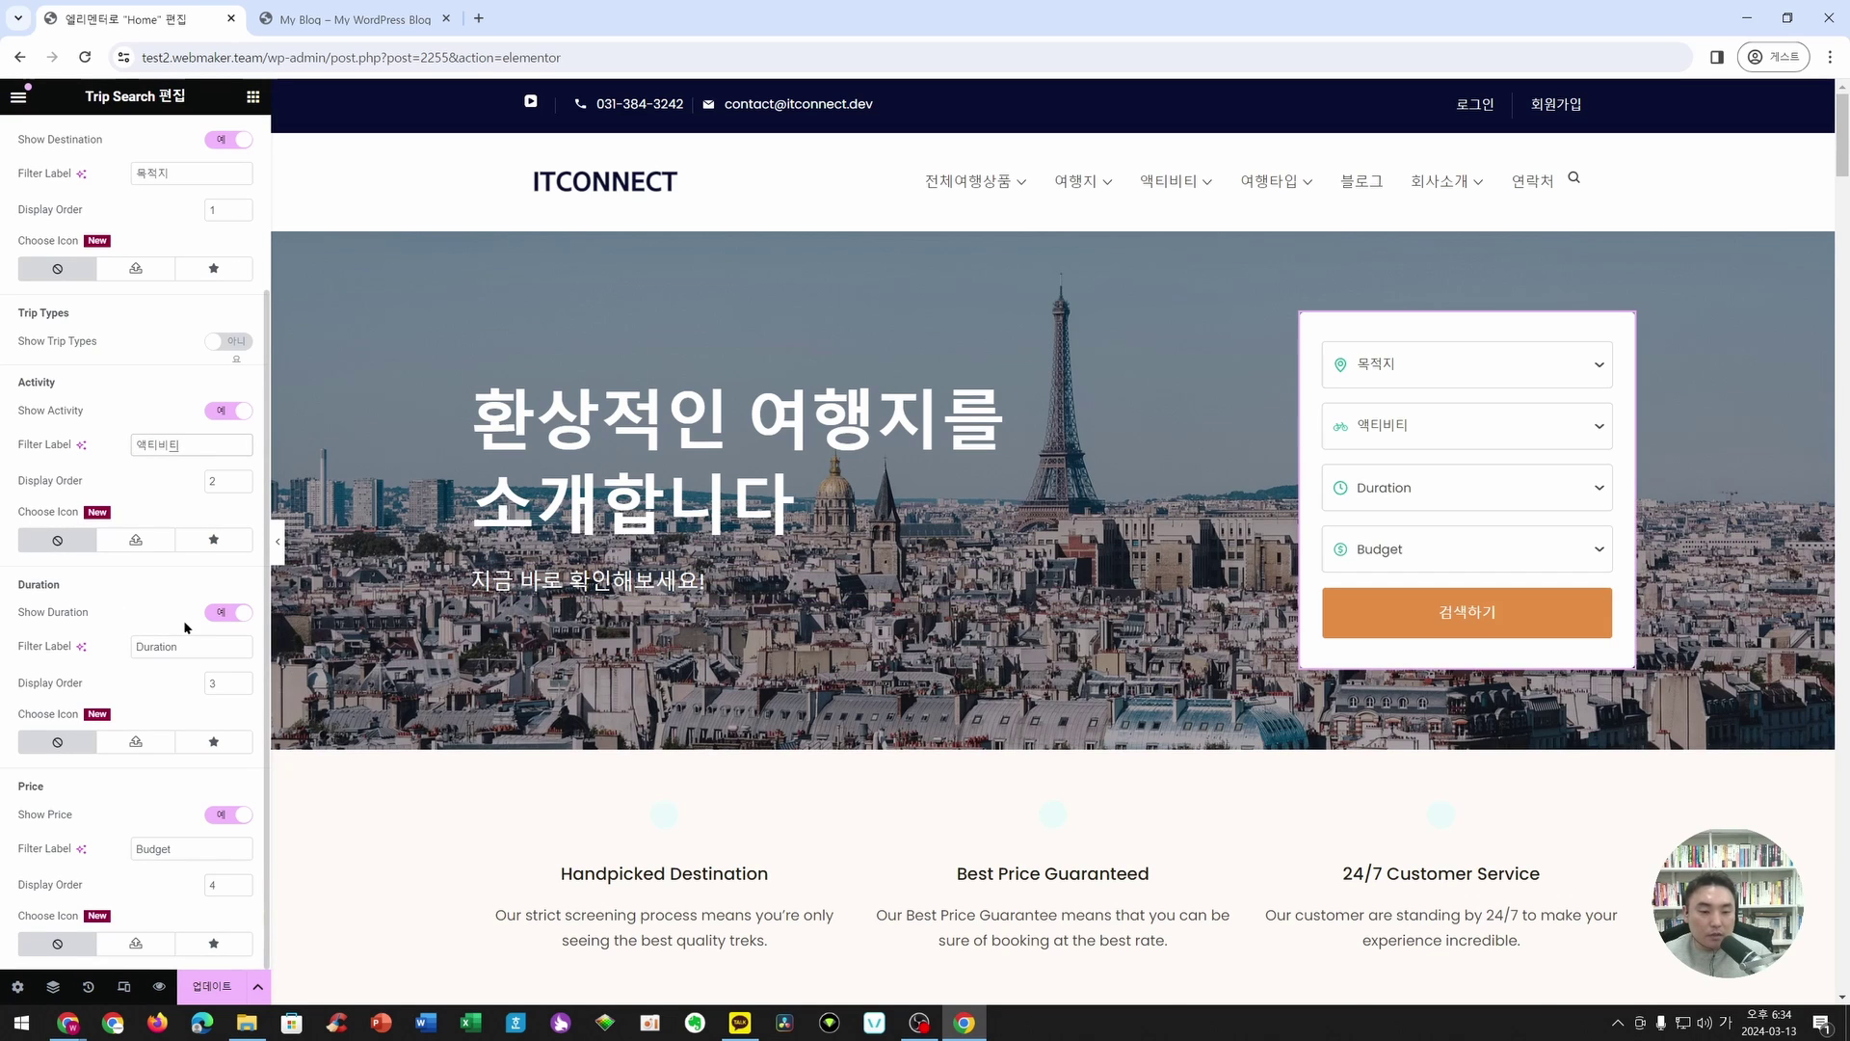
drag(181, 647, 112, 657)
text(여행기개ㄴ)
drag(179, 849, 73, 870)
text(예)
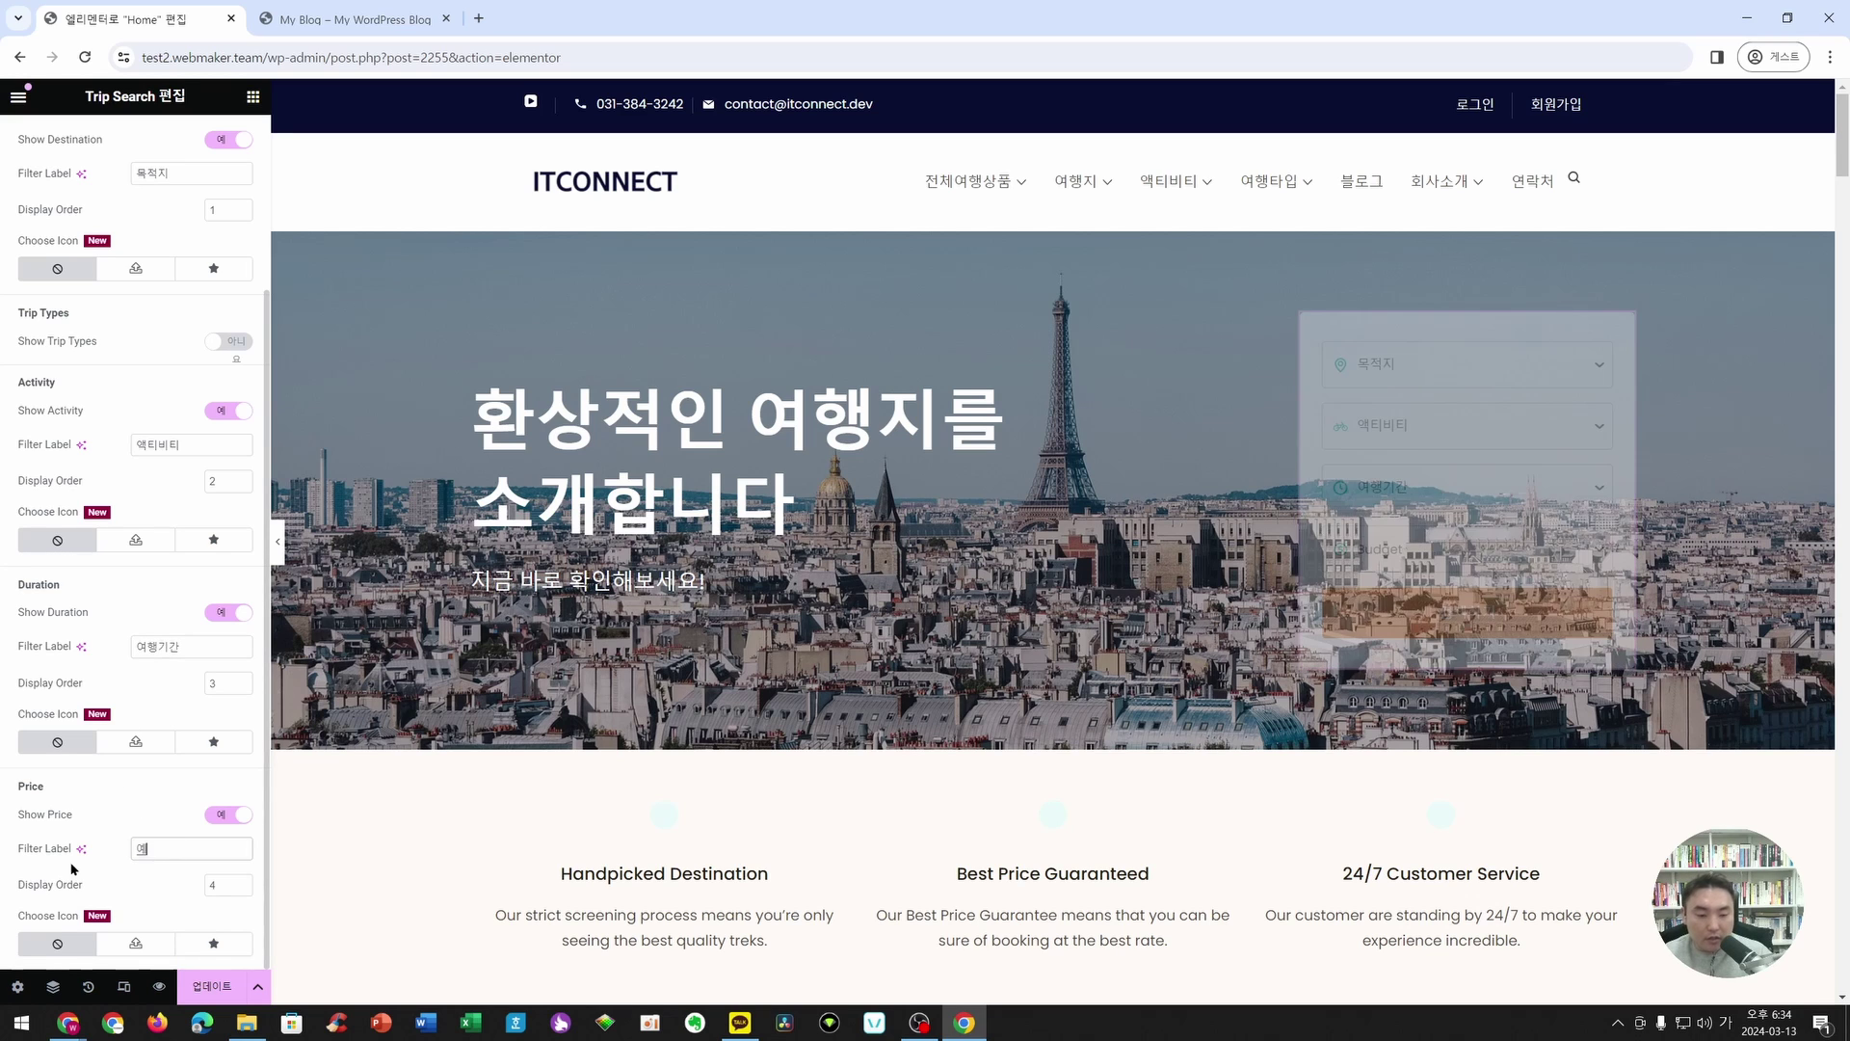
text(산)
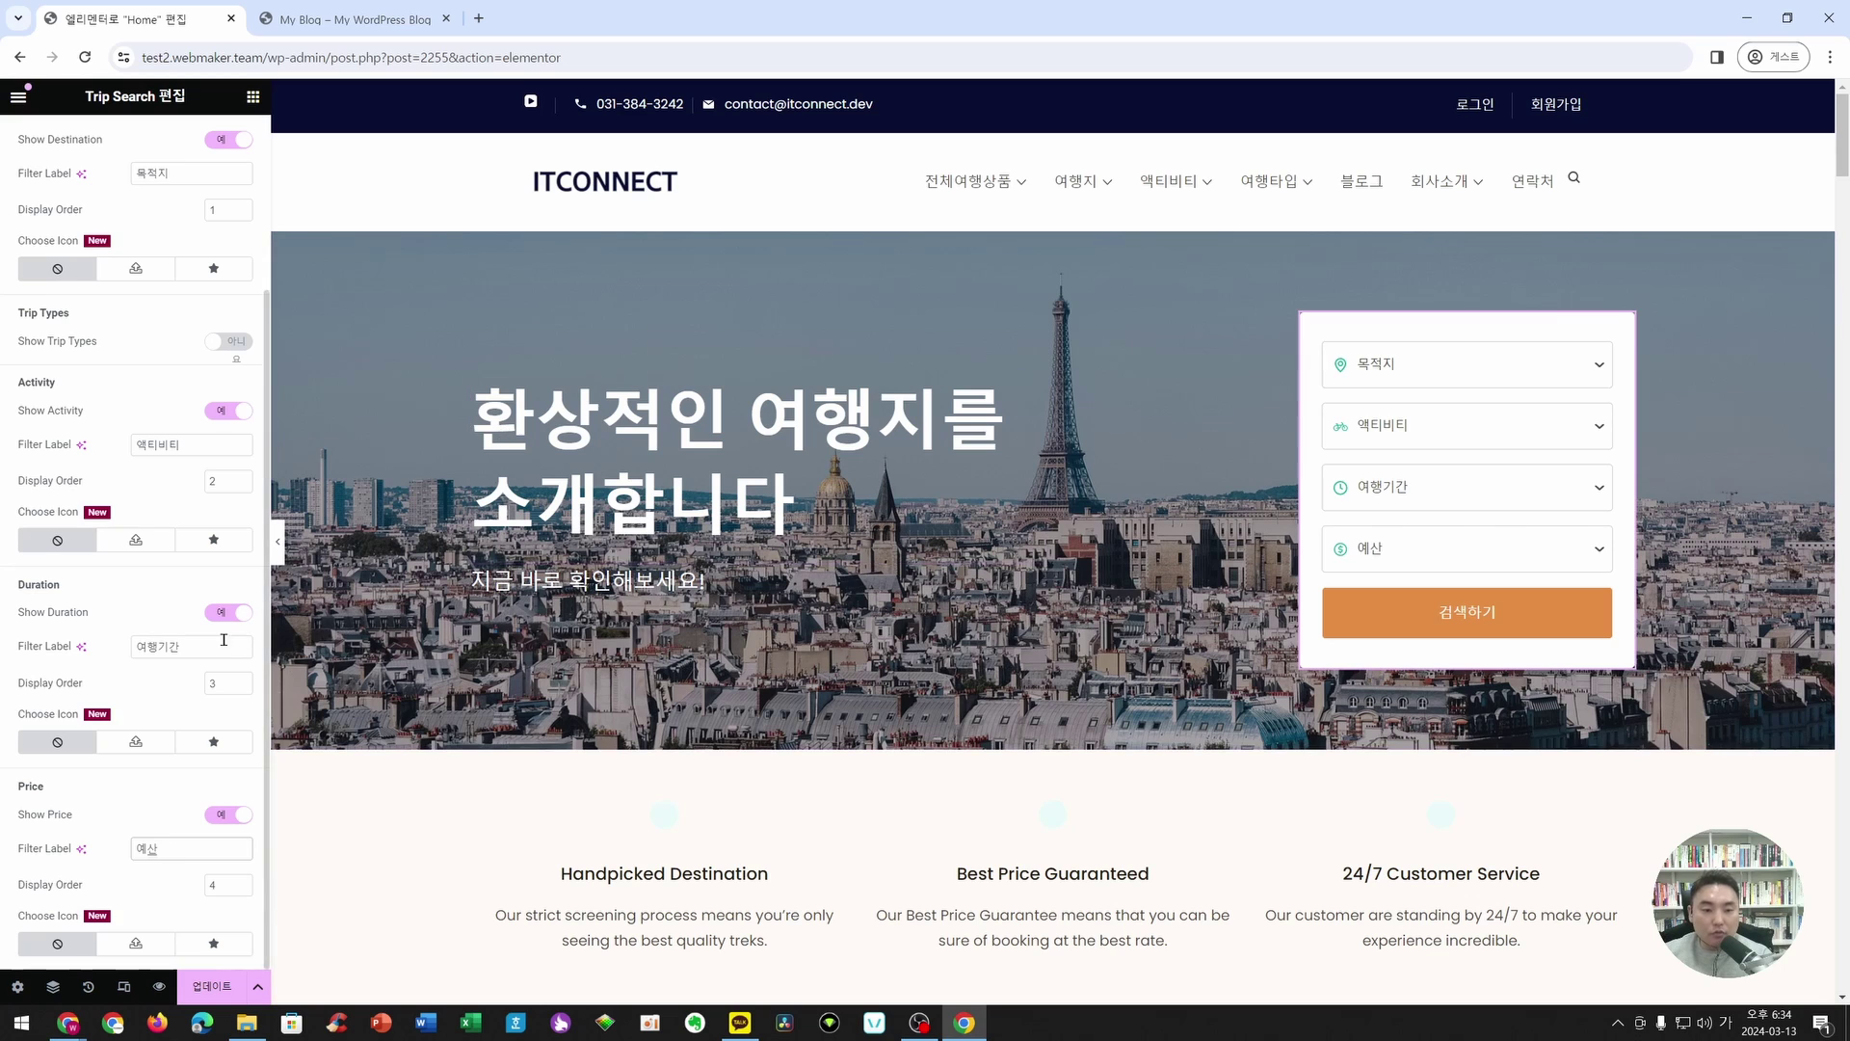
scroll(164, 432, up, 2)
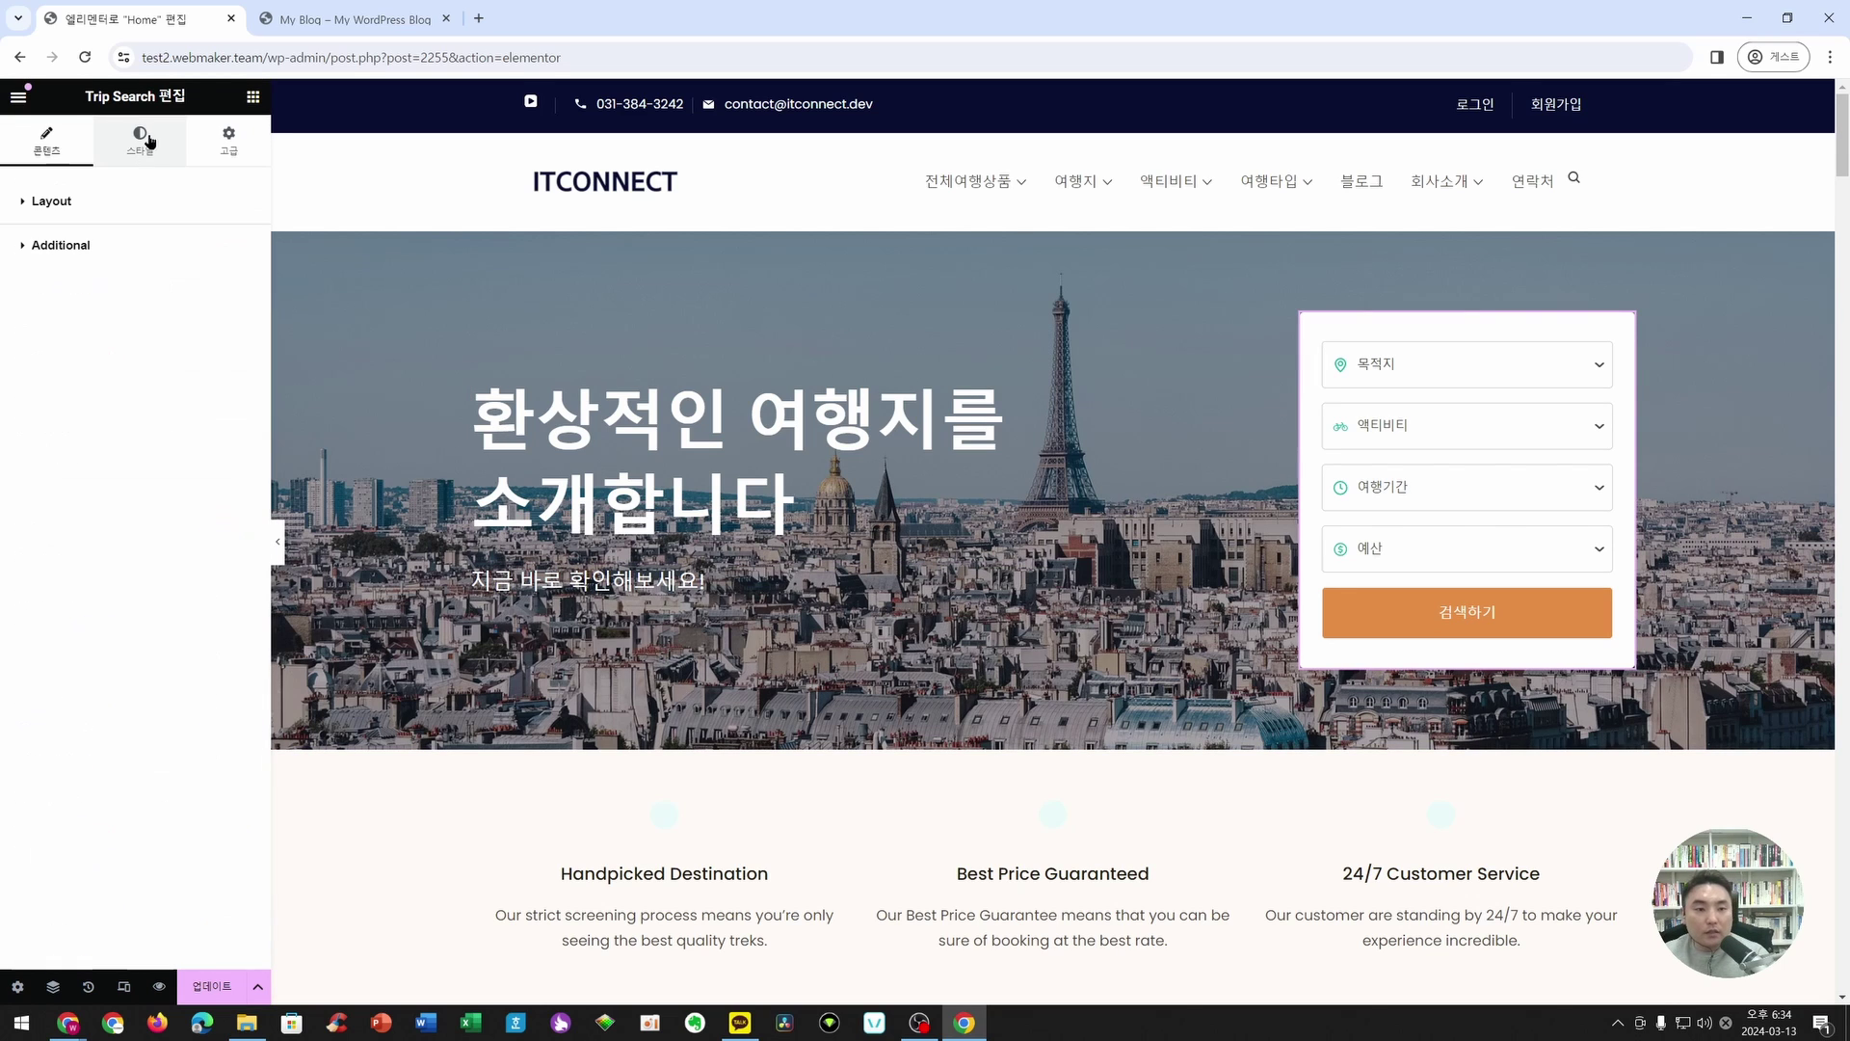
- Move through the Trip Search form's layout and button sections to its Input style settings
click(60, 201)
click(74, 319)
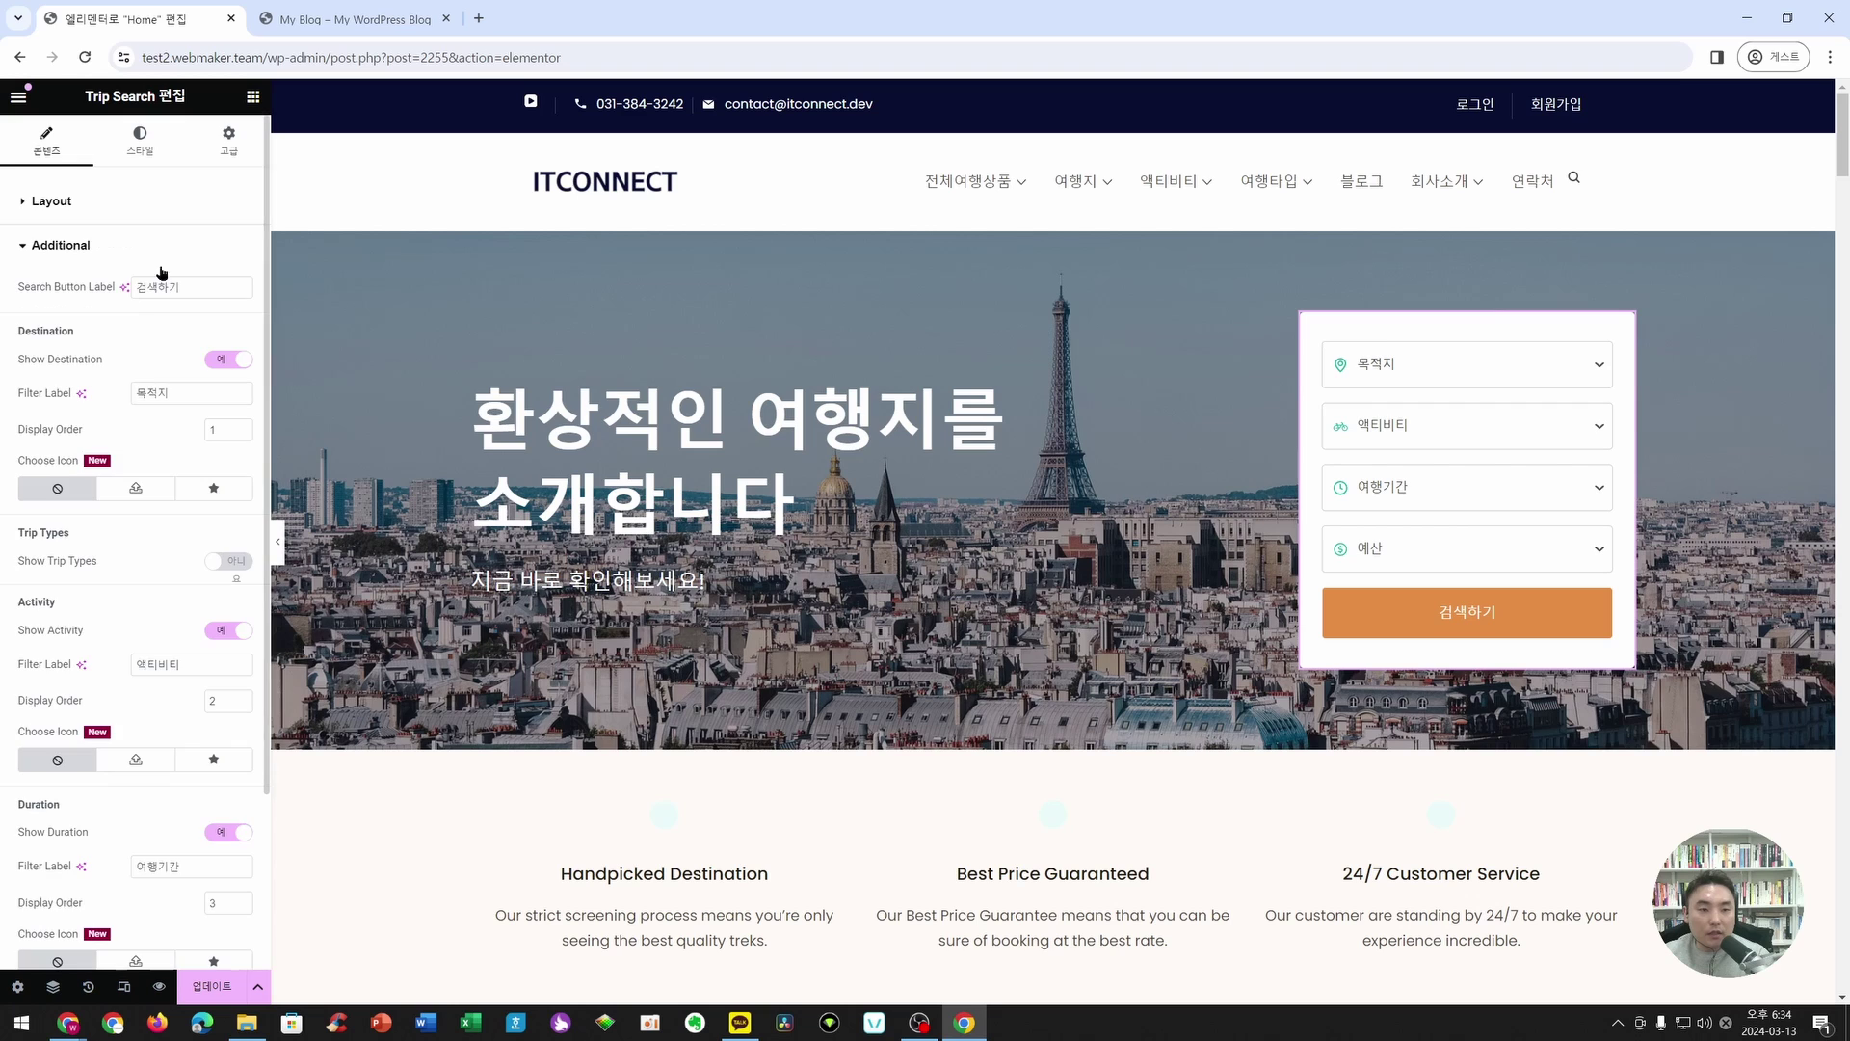
click(141, 145)
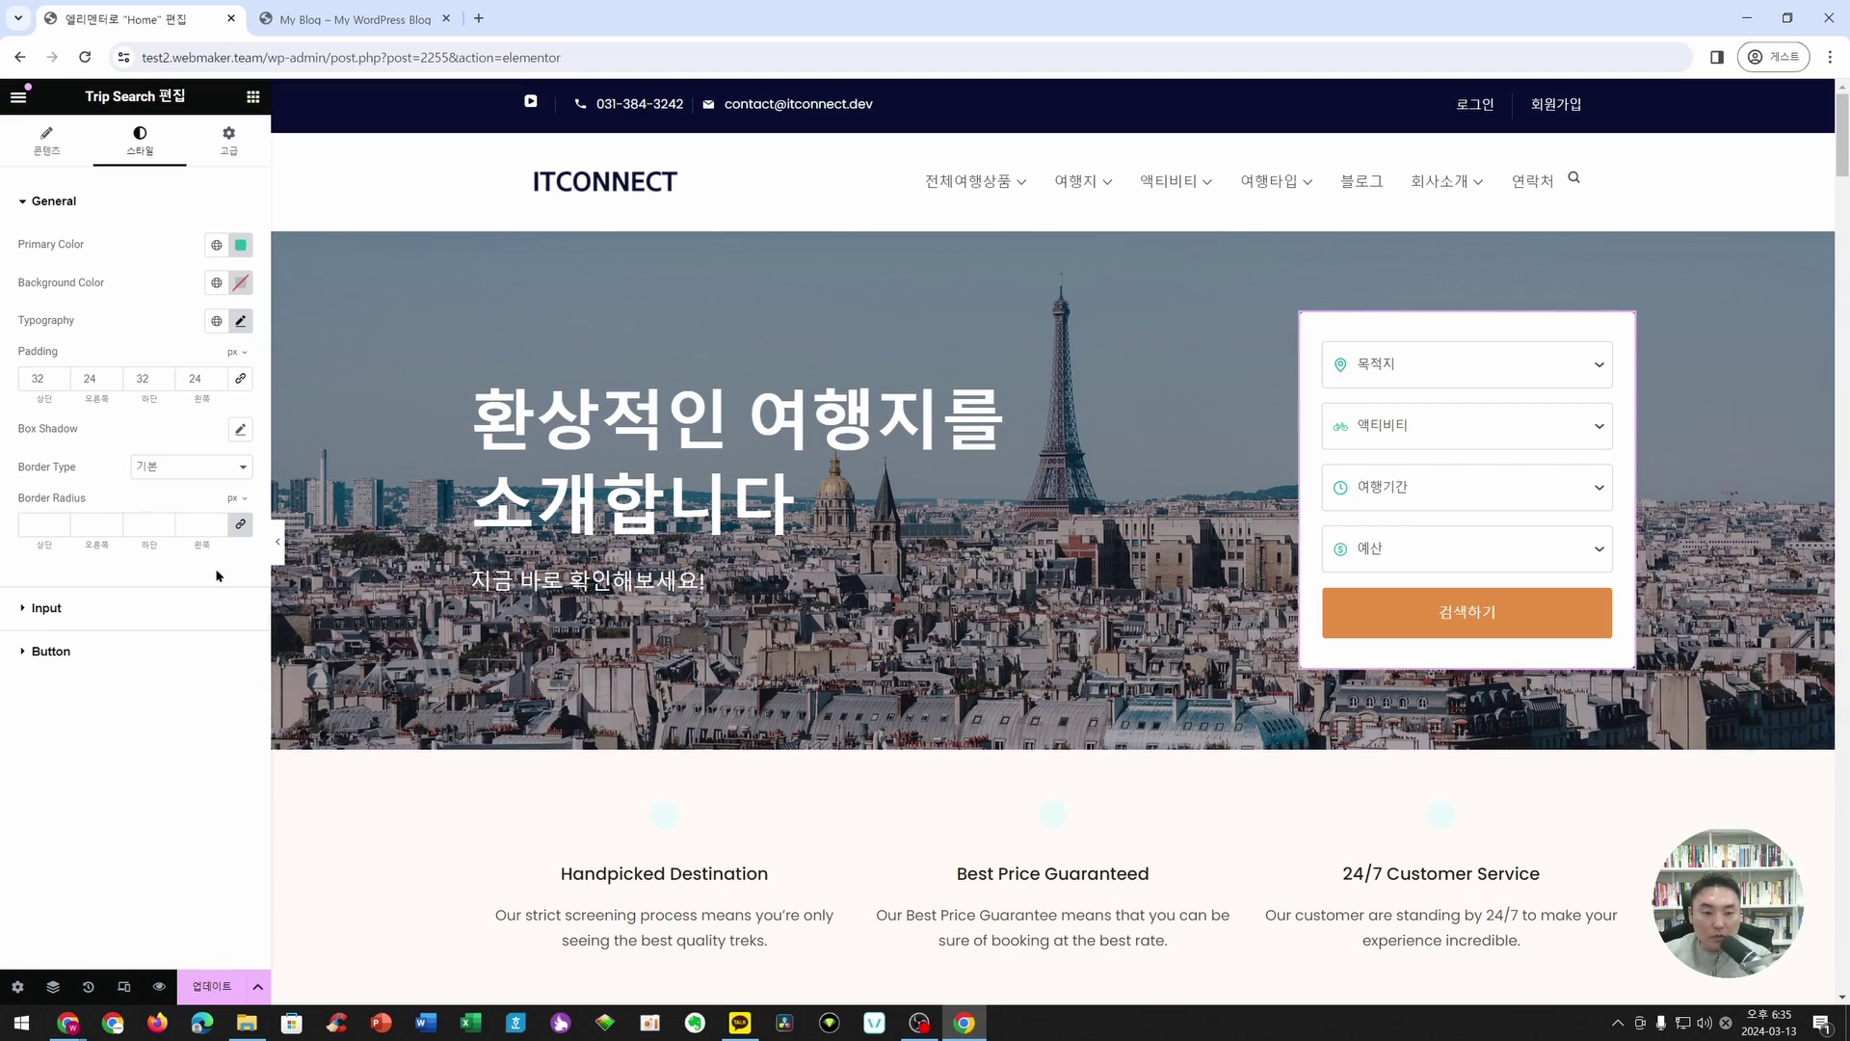
click(67, 653)
click(46, 245)
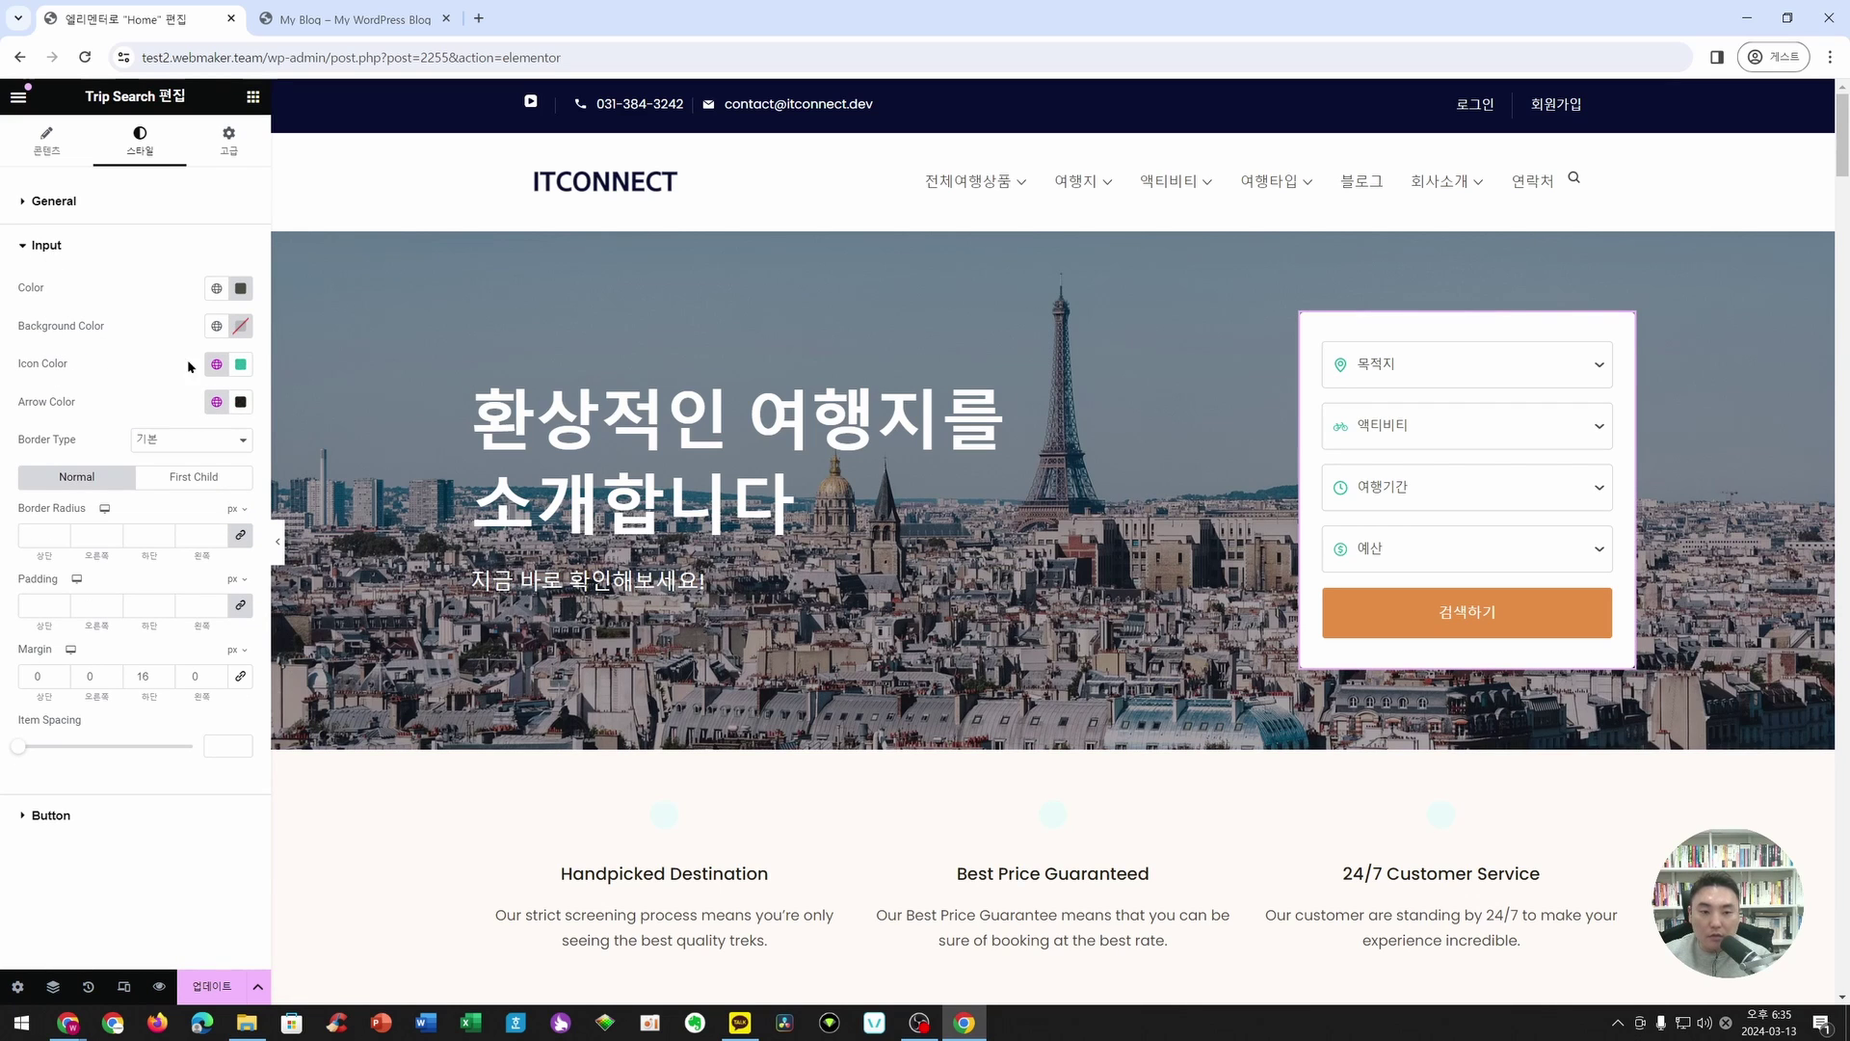
- Colour the search form's field icons dark navy #001187
click(239, 364)
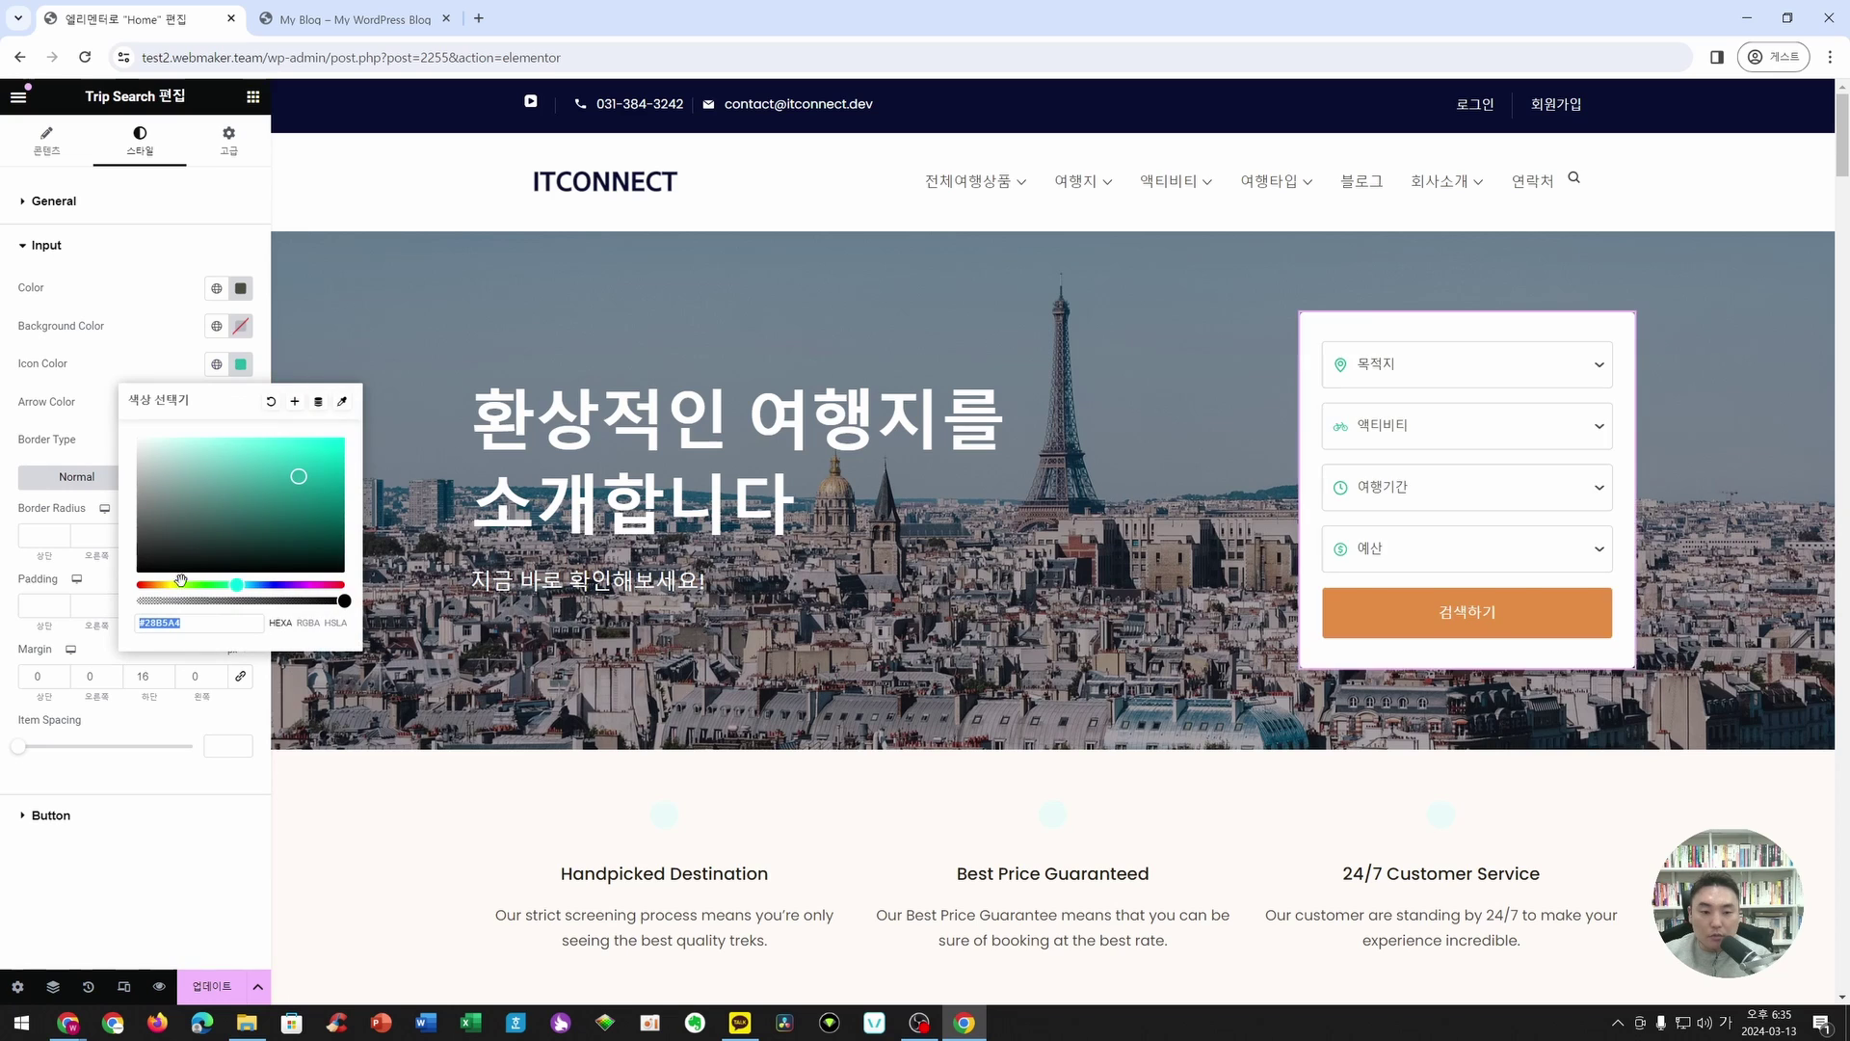
mouse_move(236, 585)
mouse_down()
mouse_move(136, 586)
mouse_move(271, 586)
mouse_up()
drag(321, 529, 347, 501)
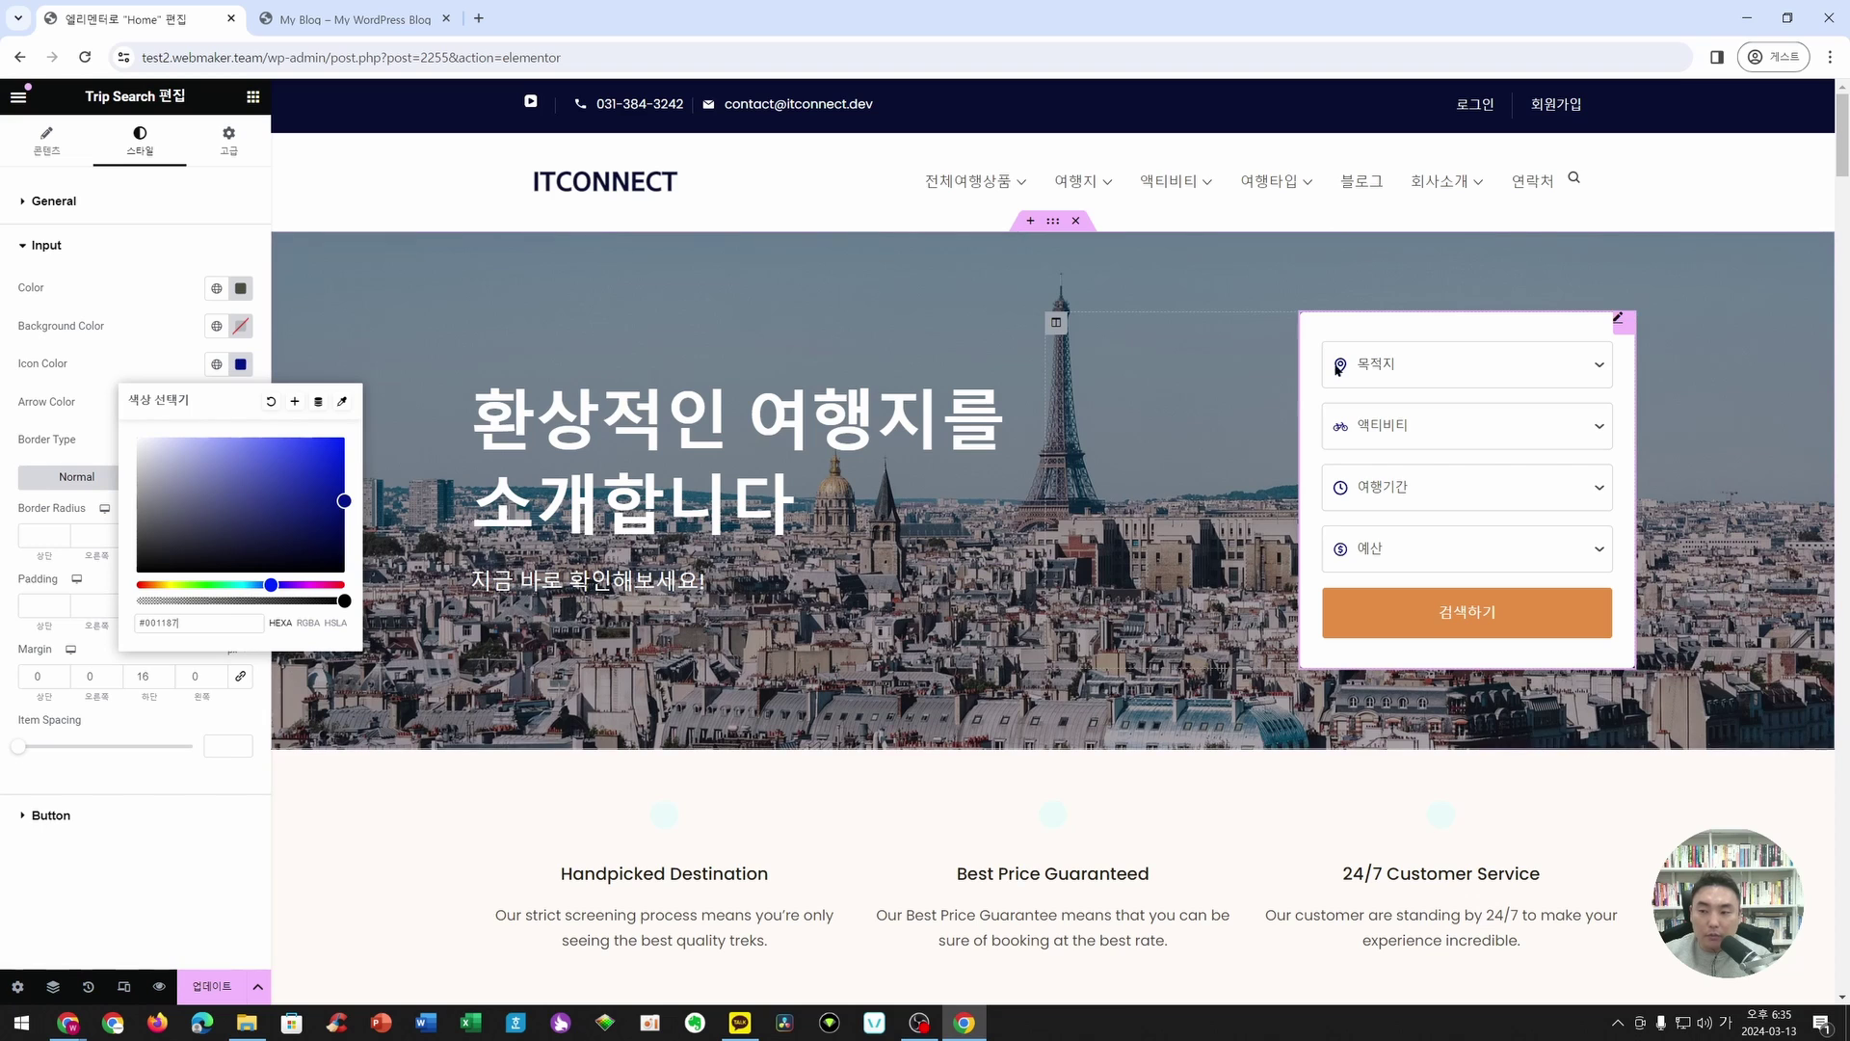
click(108, 861)
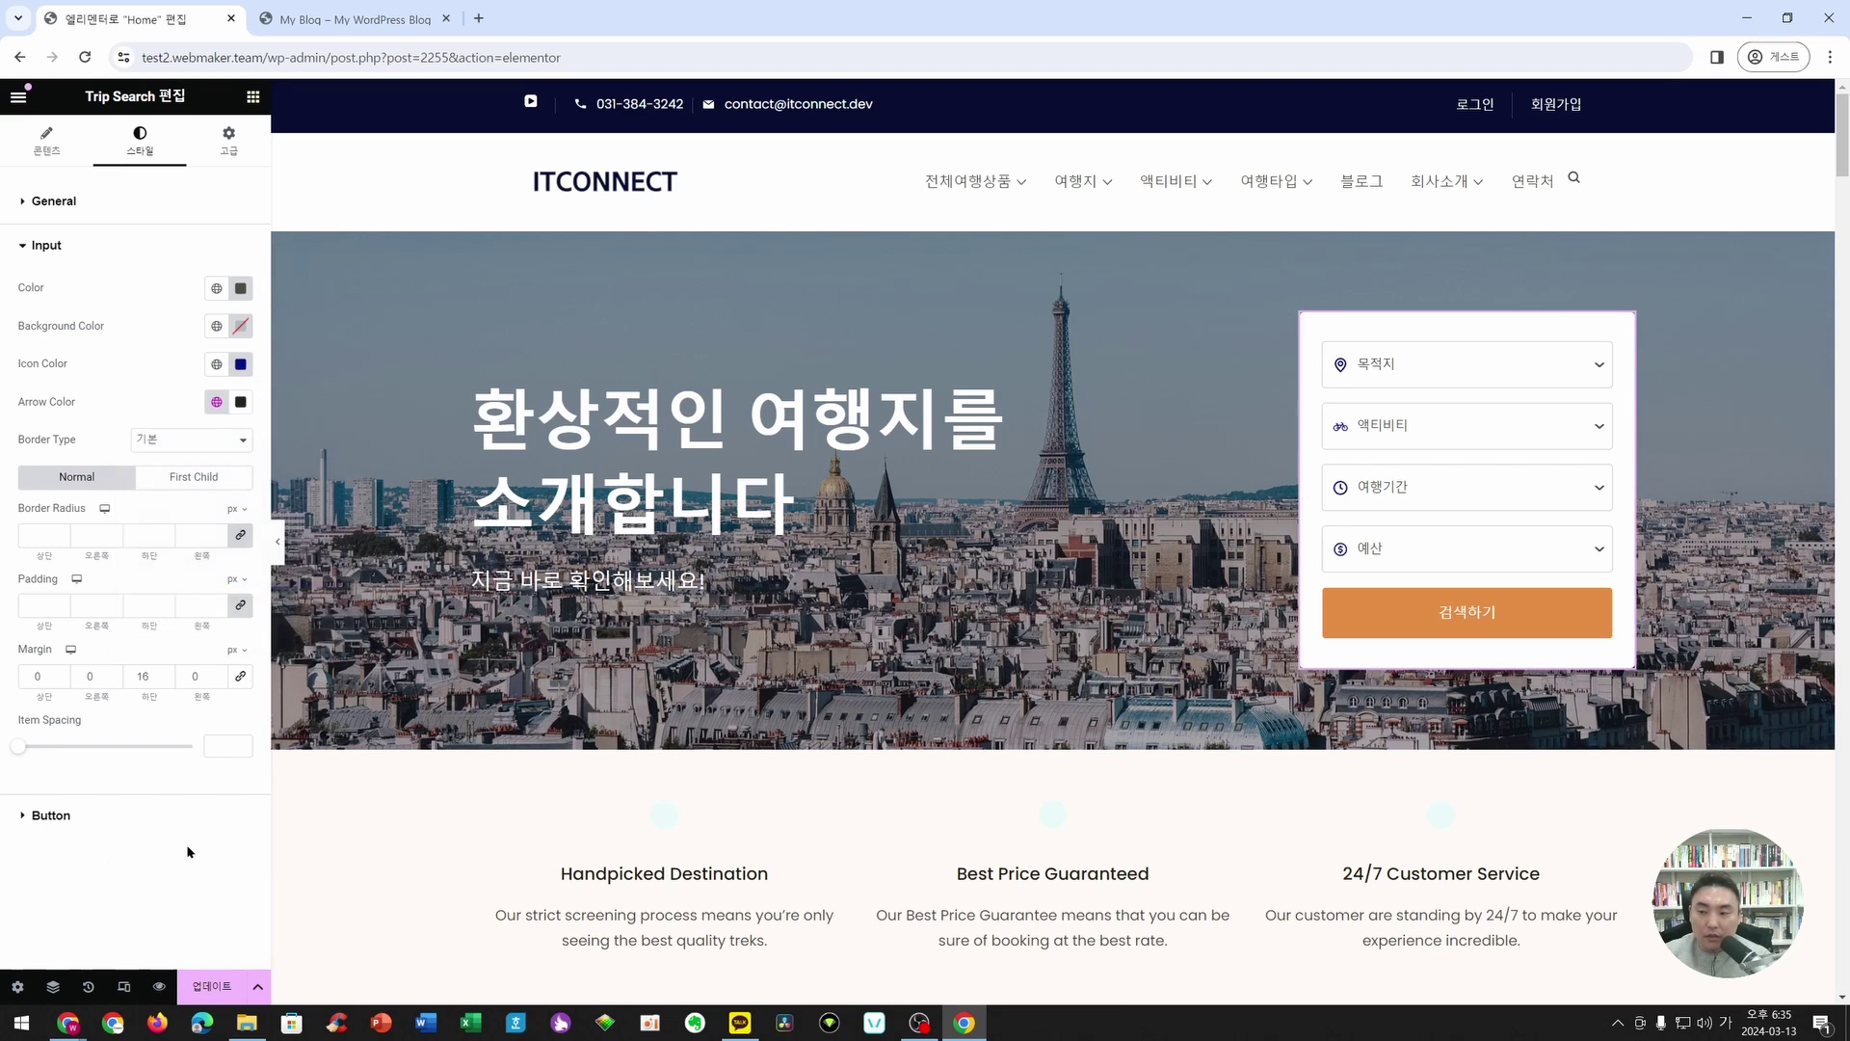
click(46, 821)
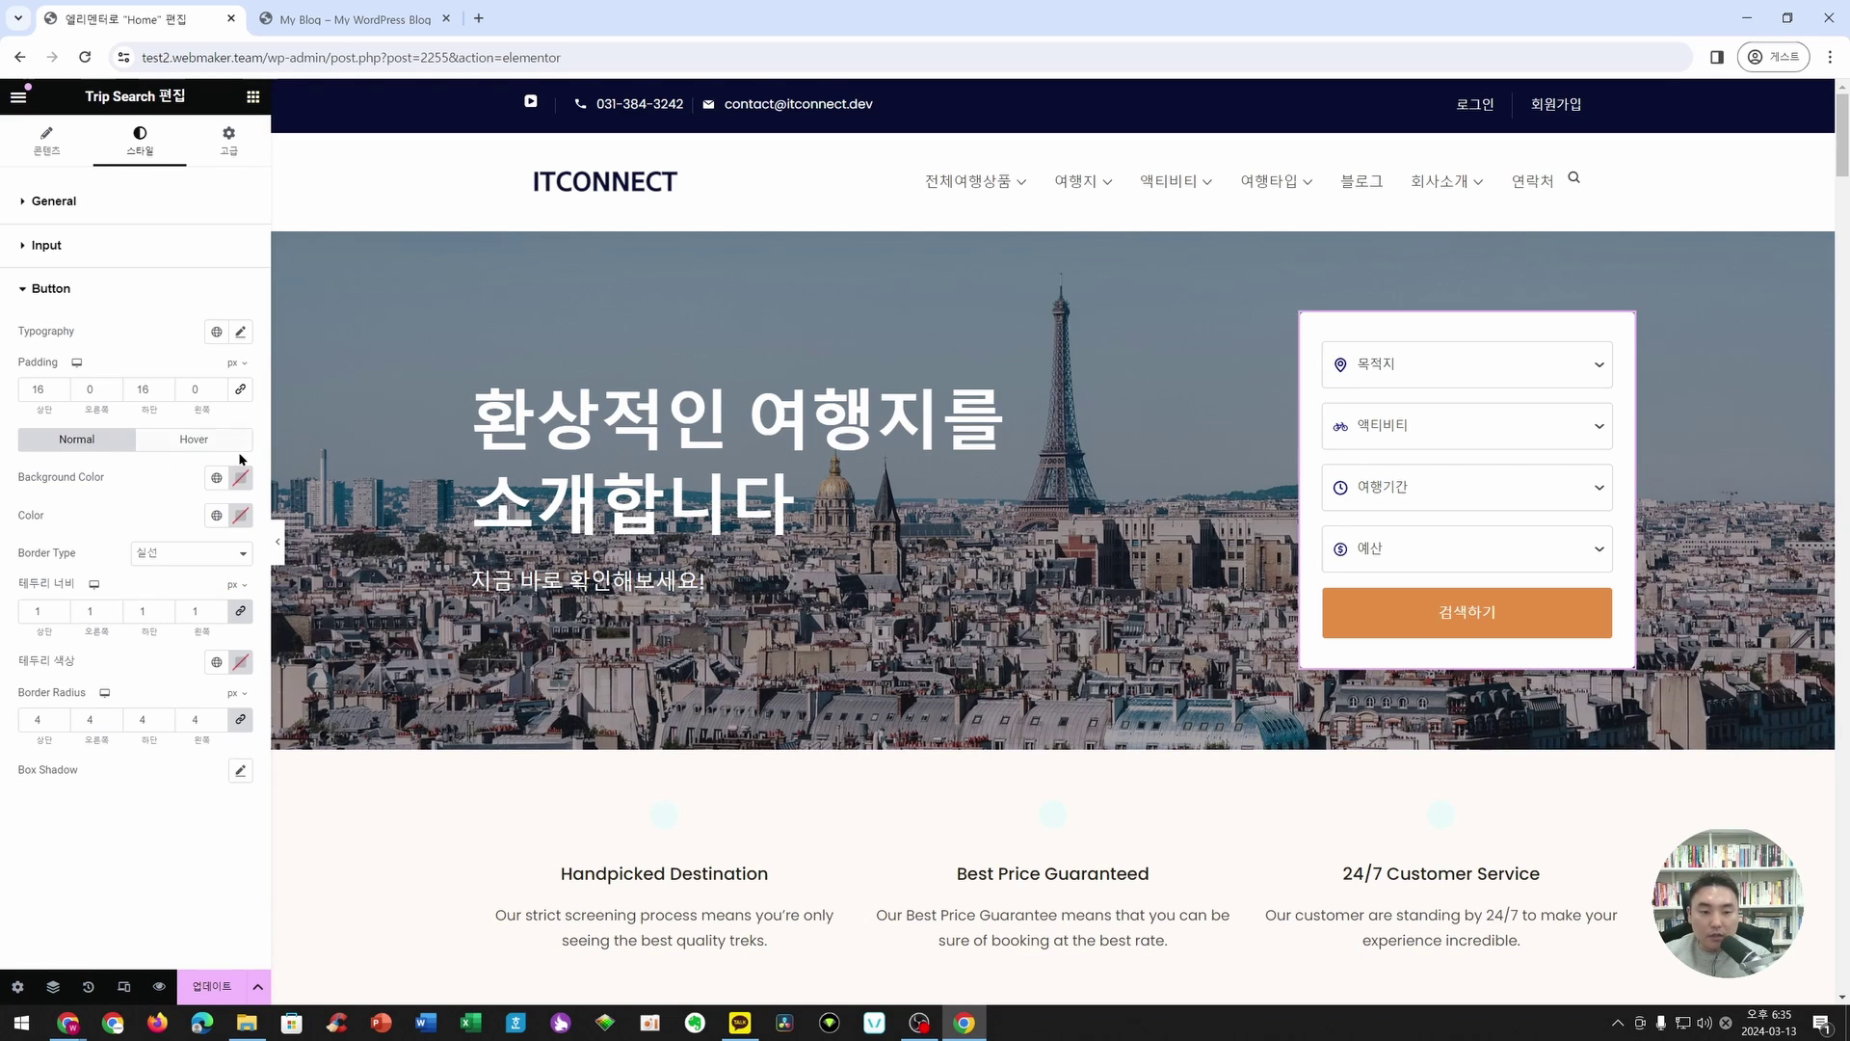
- Set the 검색하기 button's text colour to white #FFFFFF
click(242, 514)
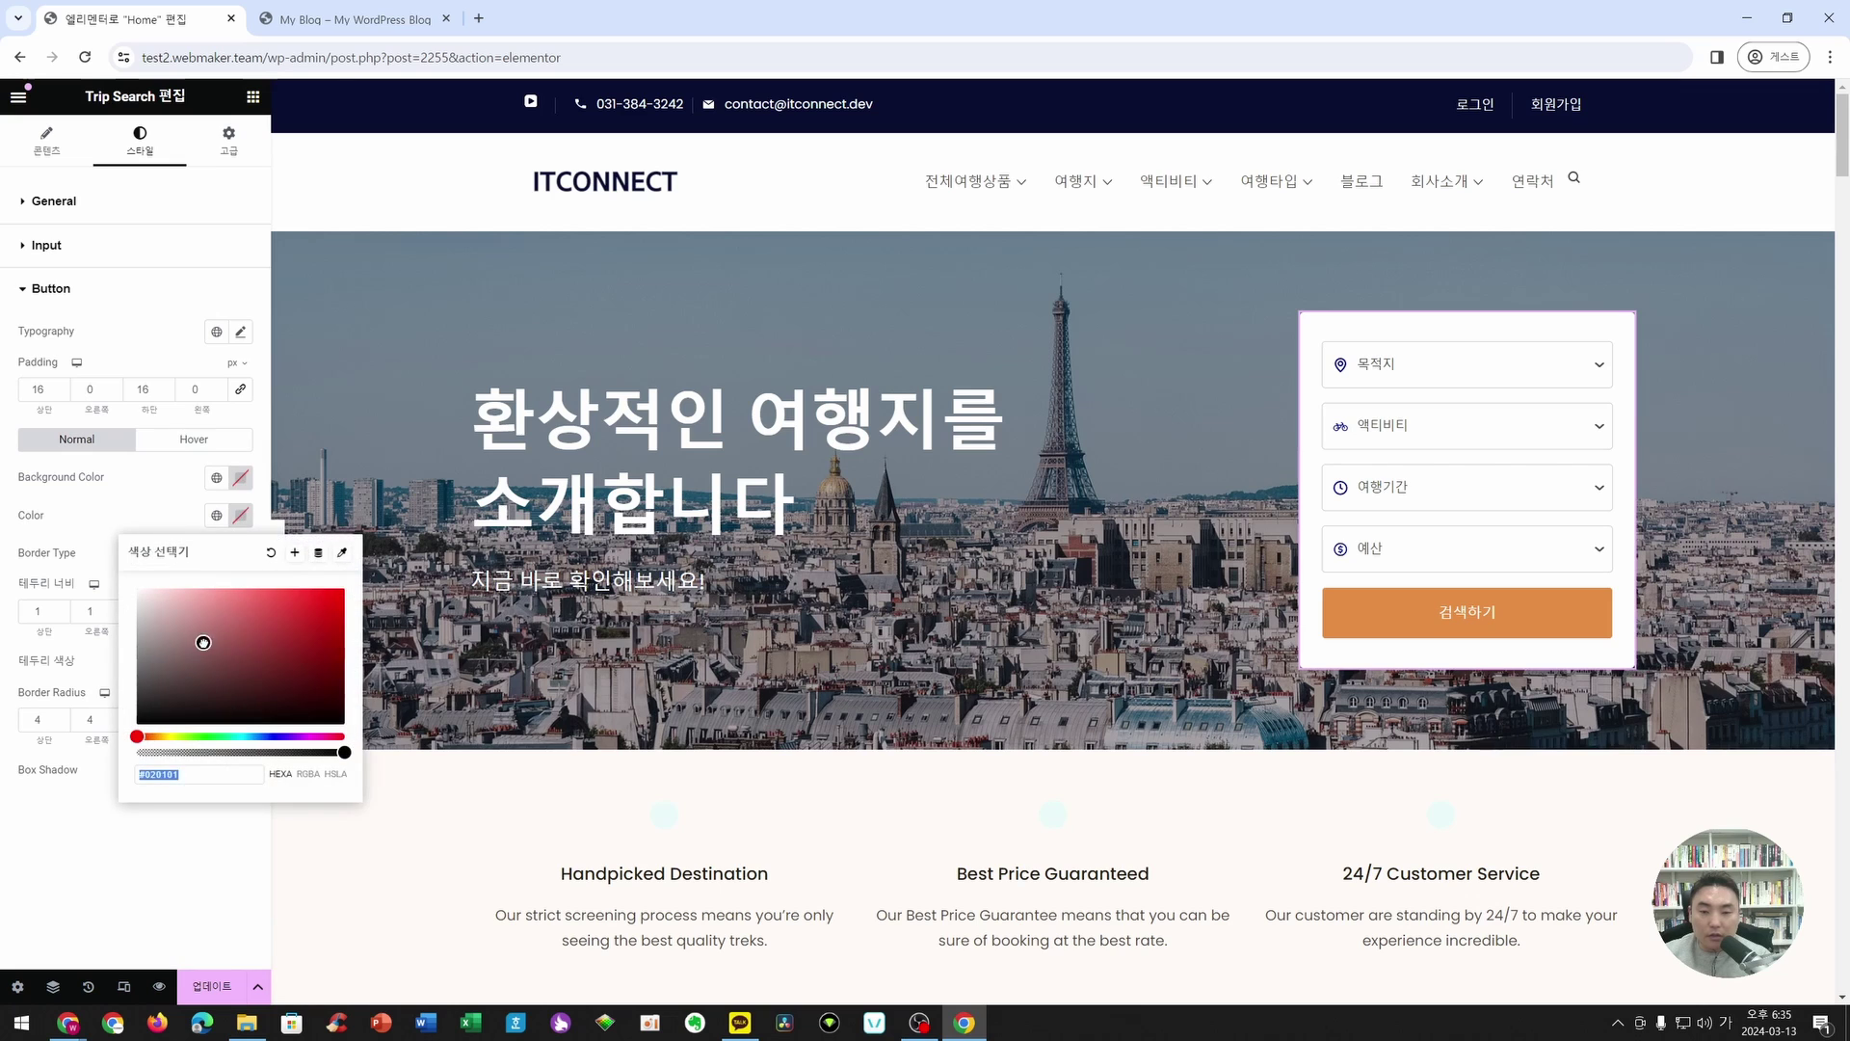
drag(273, 639, 111, 599)
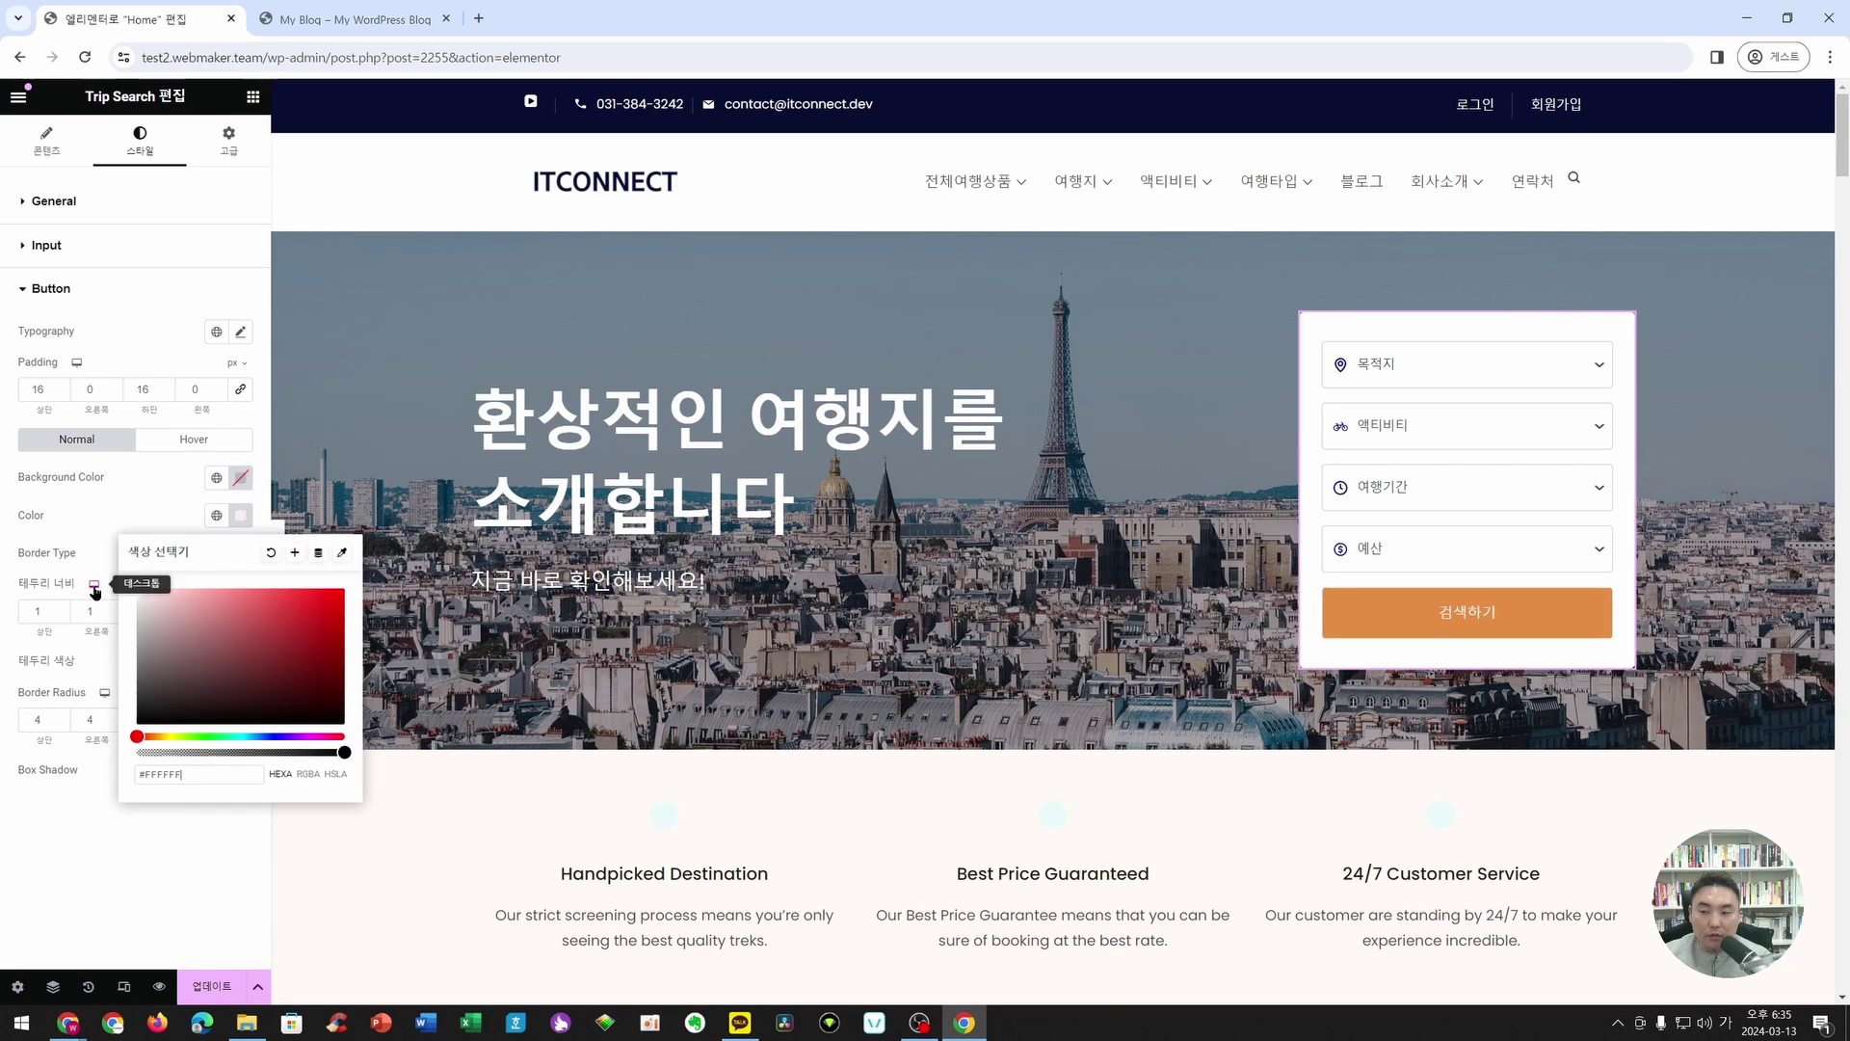
click(119, 877)
- Give the 검색하기 button a dark navy background colour
click(241, 477)
mouse_move(314, 628)
mouse_down()
mouse_move(339, 553)
mouse_move(293, 645)
mouse_move(314, 626)
mouse_up()
drag(137, 698, 271, 698)
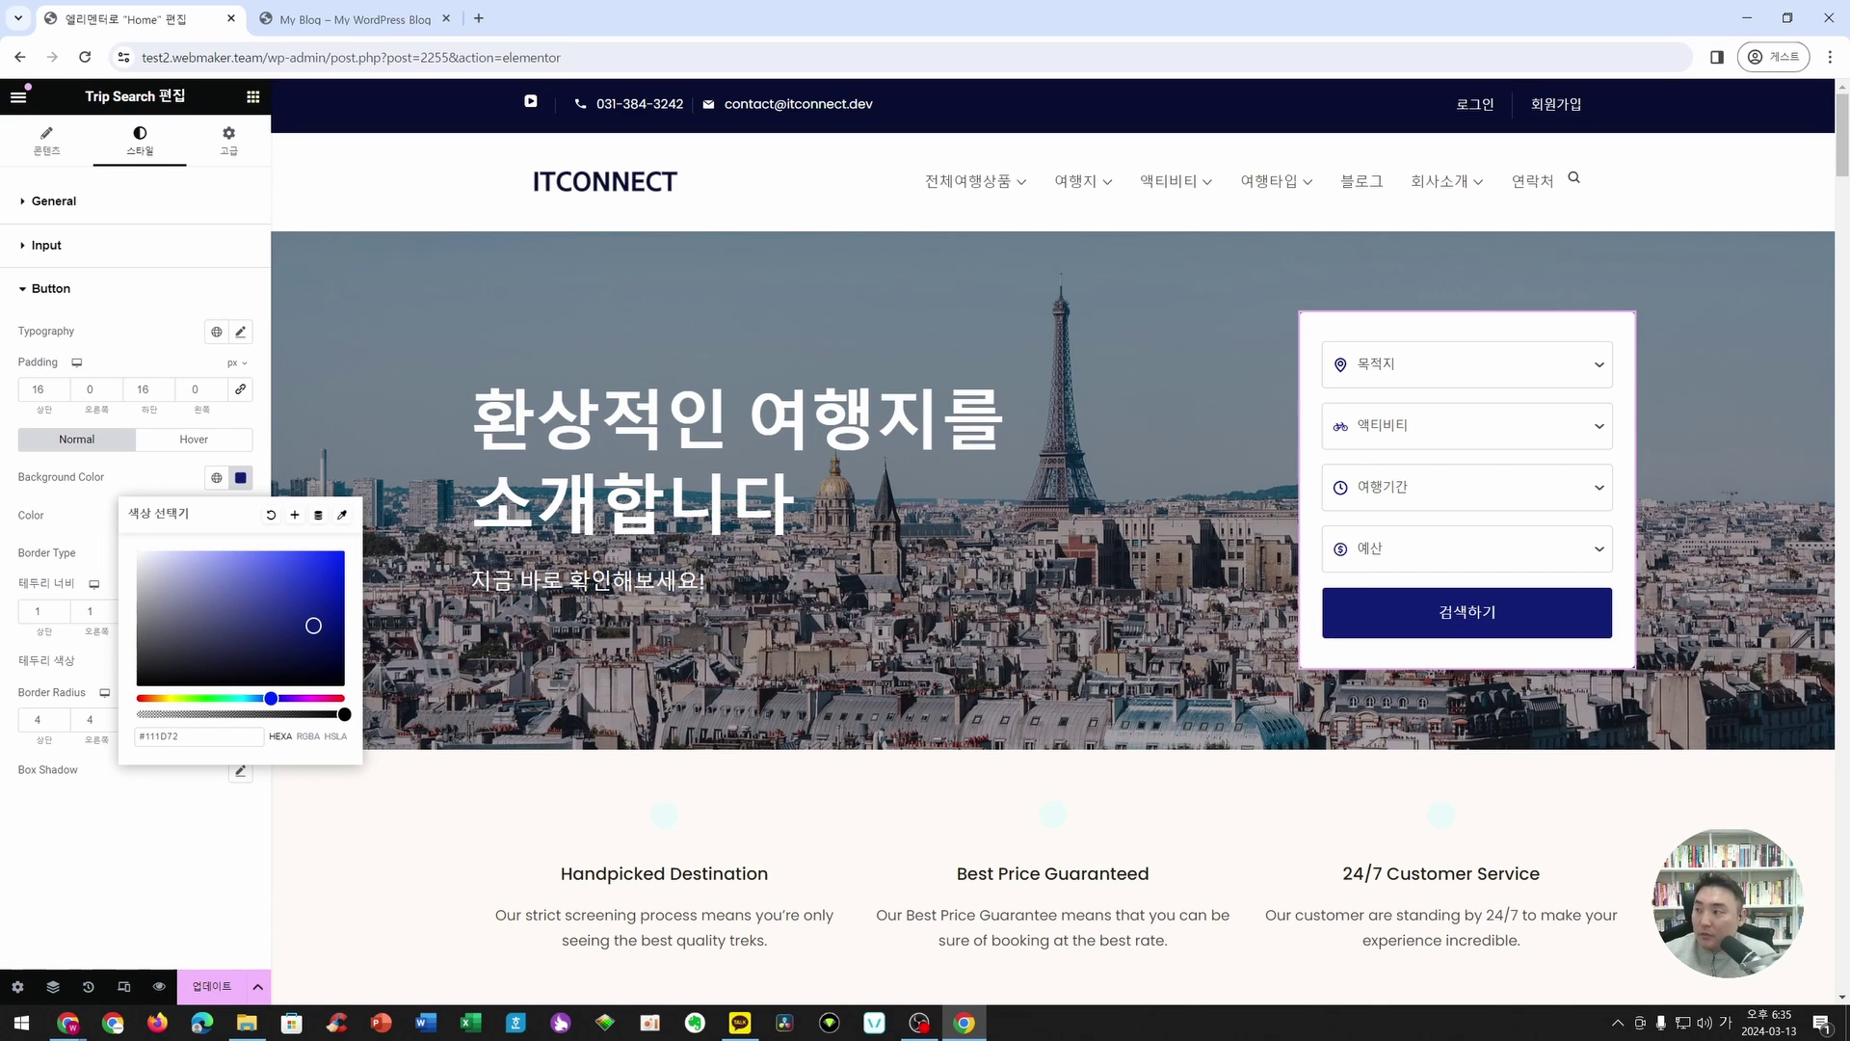
double_click(209, 738)
key(ctrl+v)
click(142, 861)
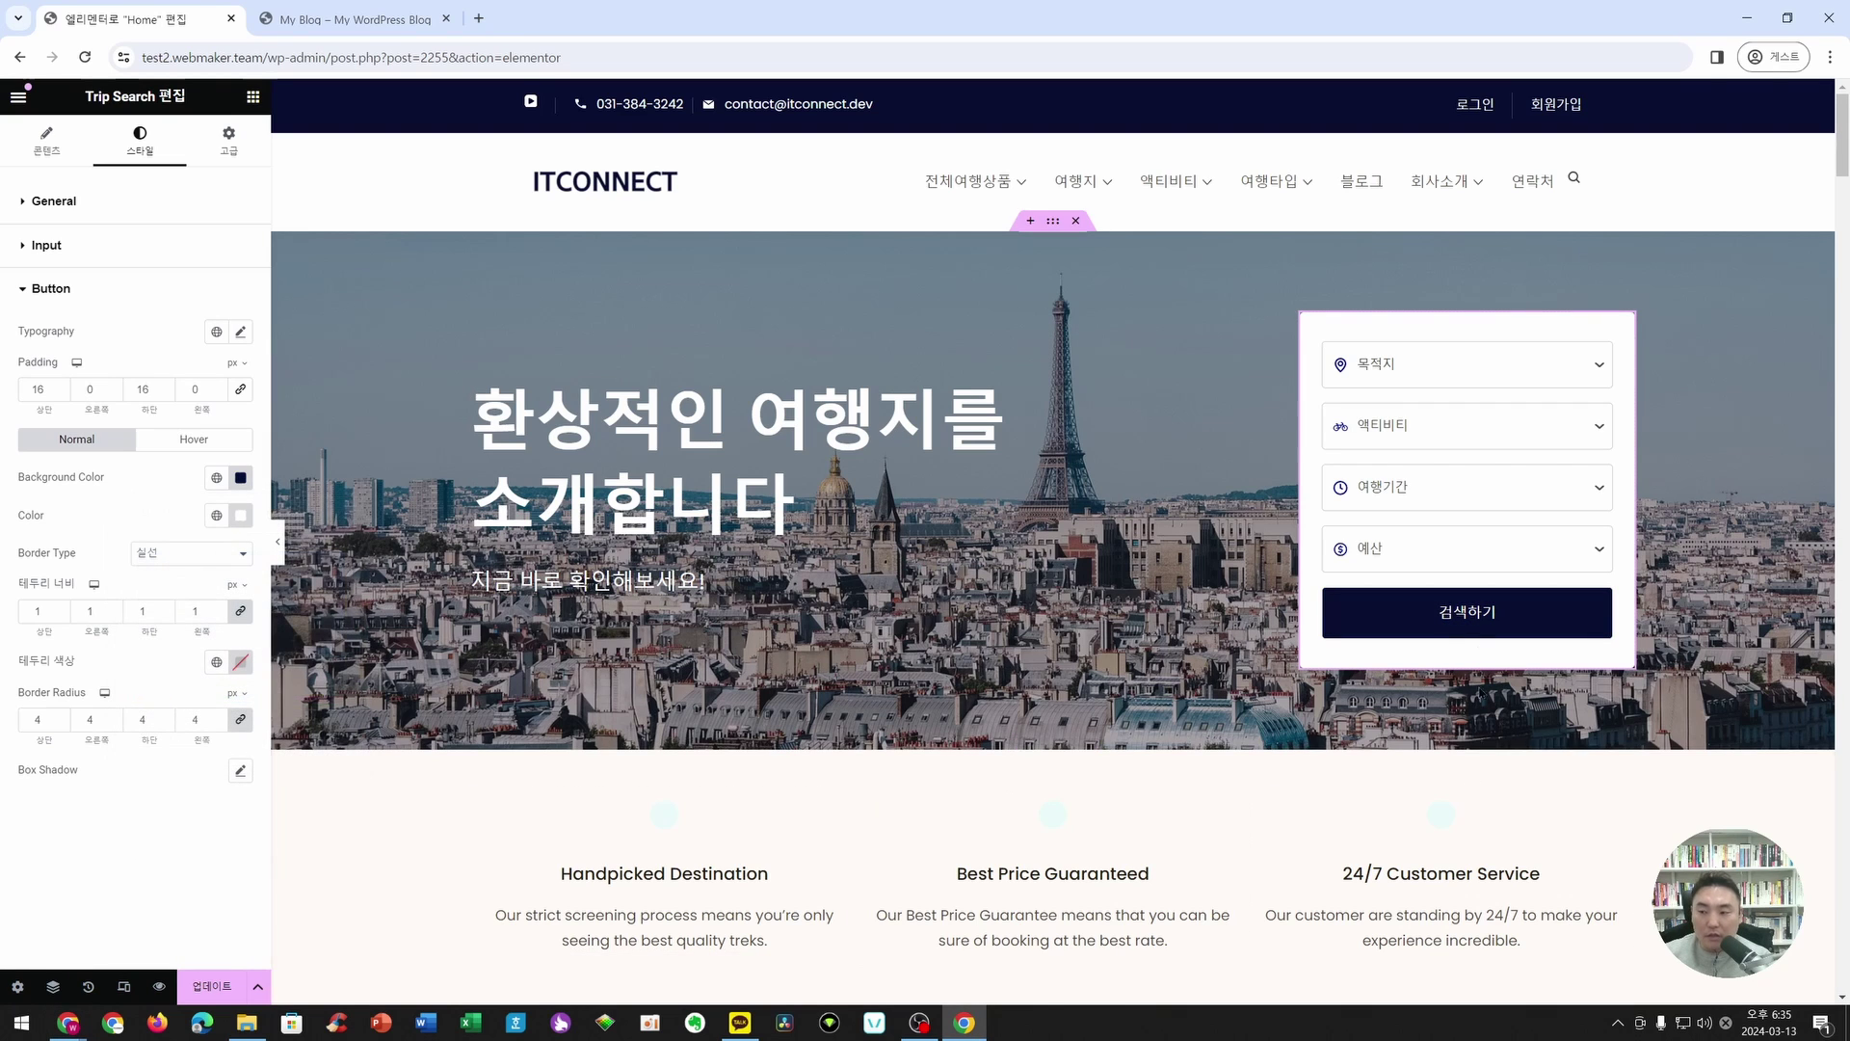
click(193, 438)
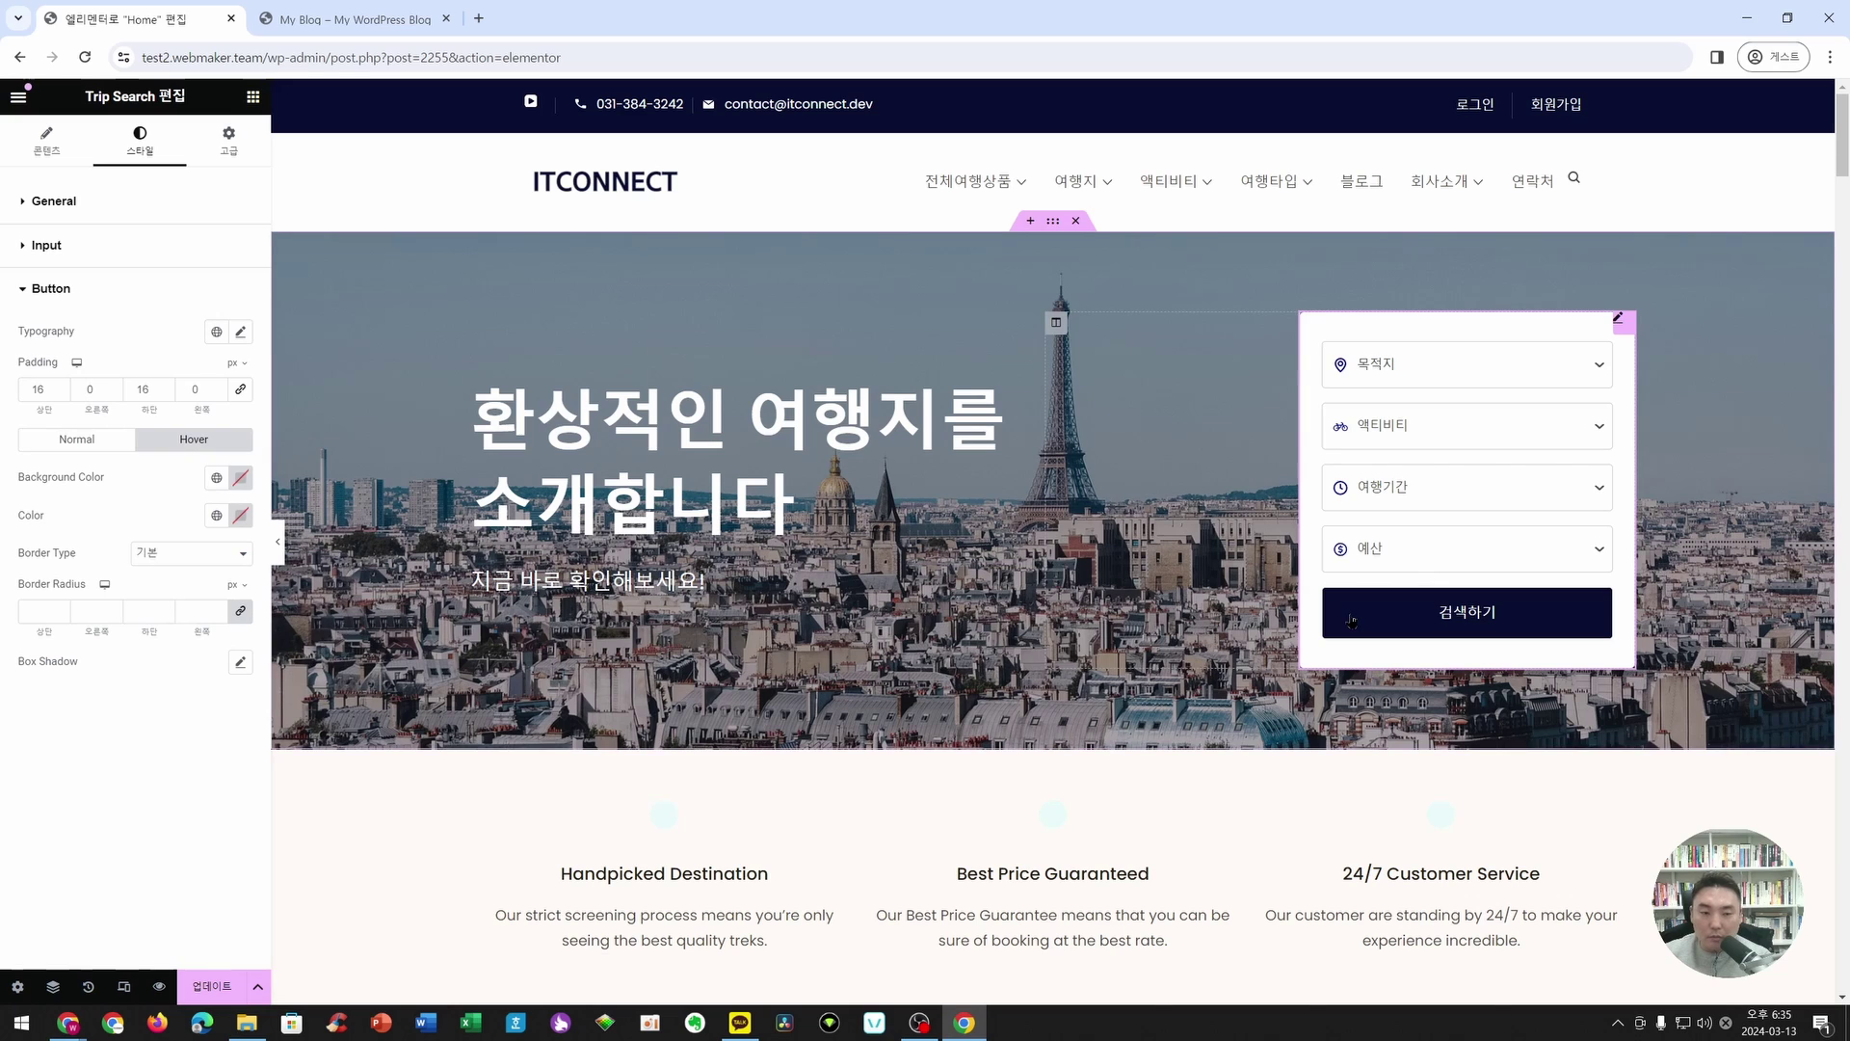
- Make the search button's hover background dark blue and update the page with 업데이트
click(240, 478)
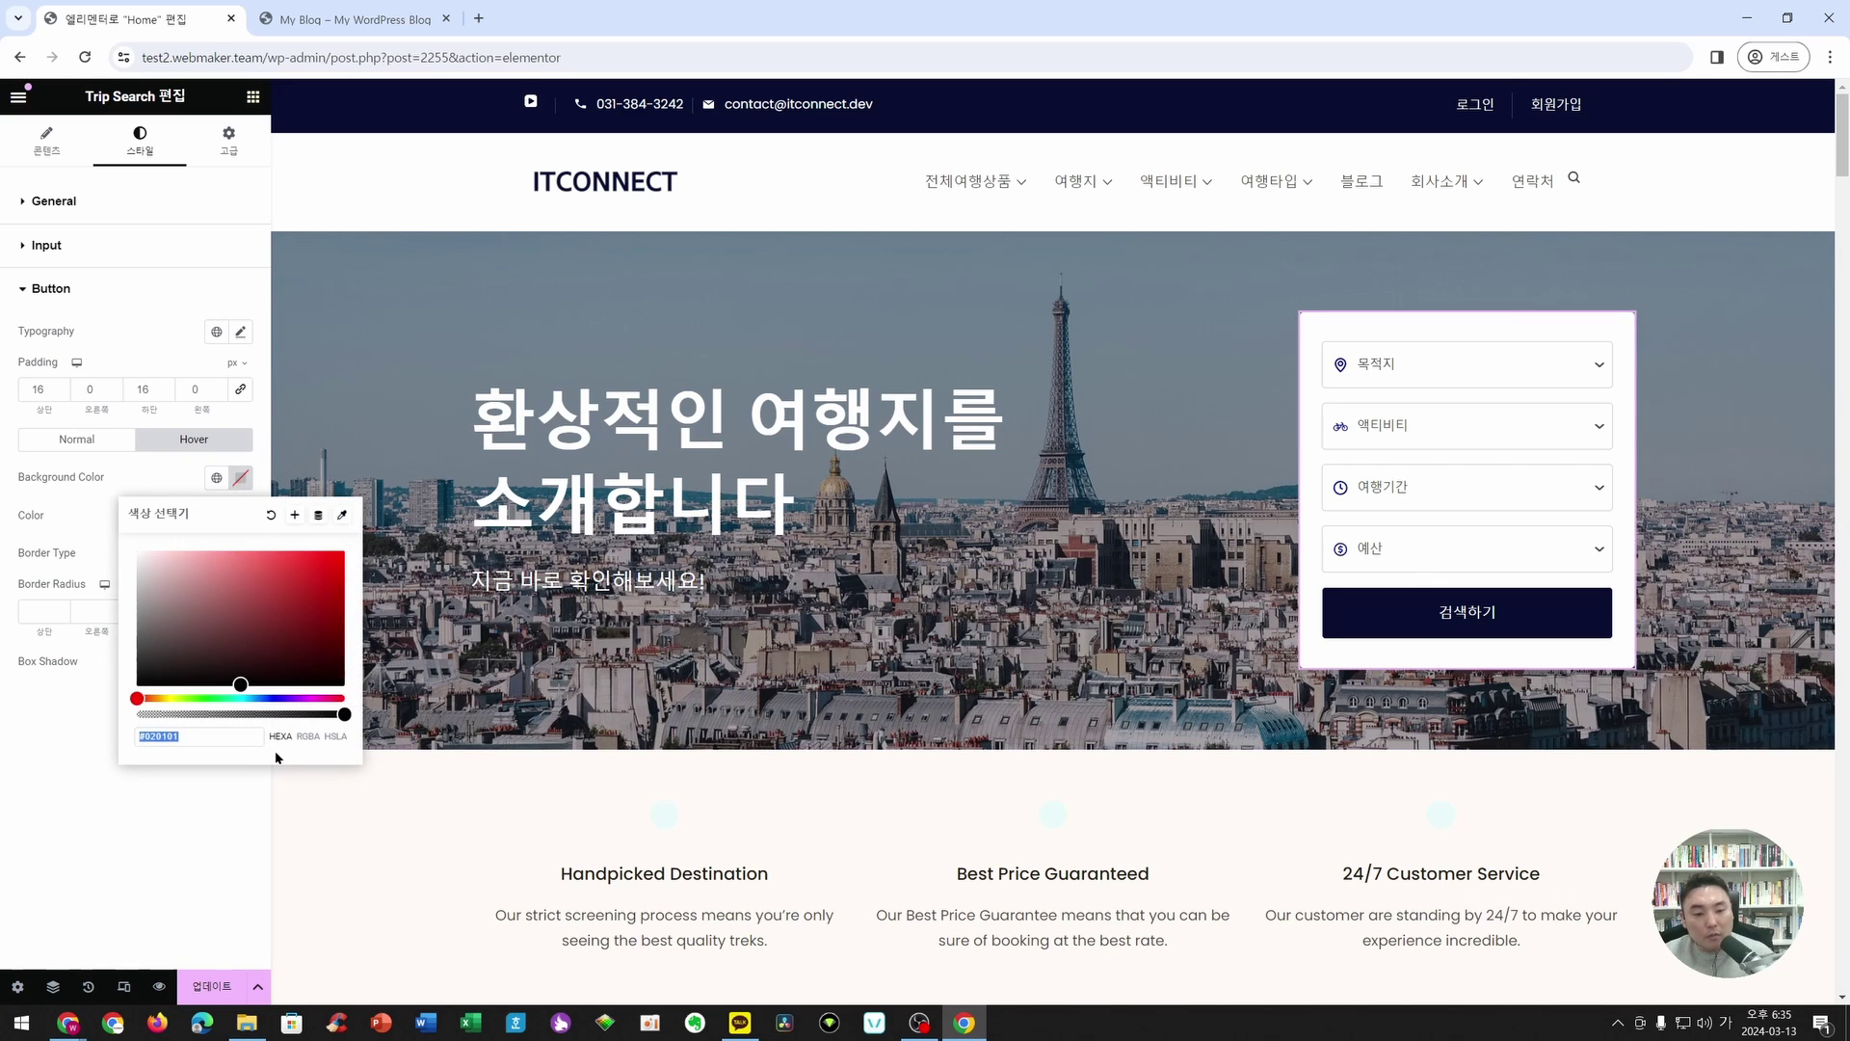
click(270, 698)
mouse_move(251, 649)
mouse_down()
mouse_move(313, 660)
mouse_move(285, 608)
mouse_up()
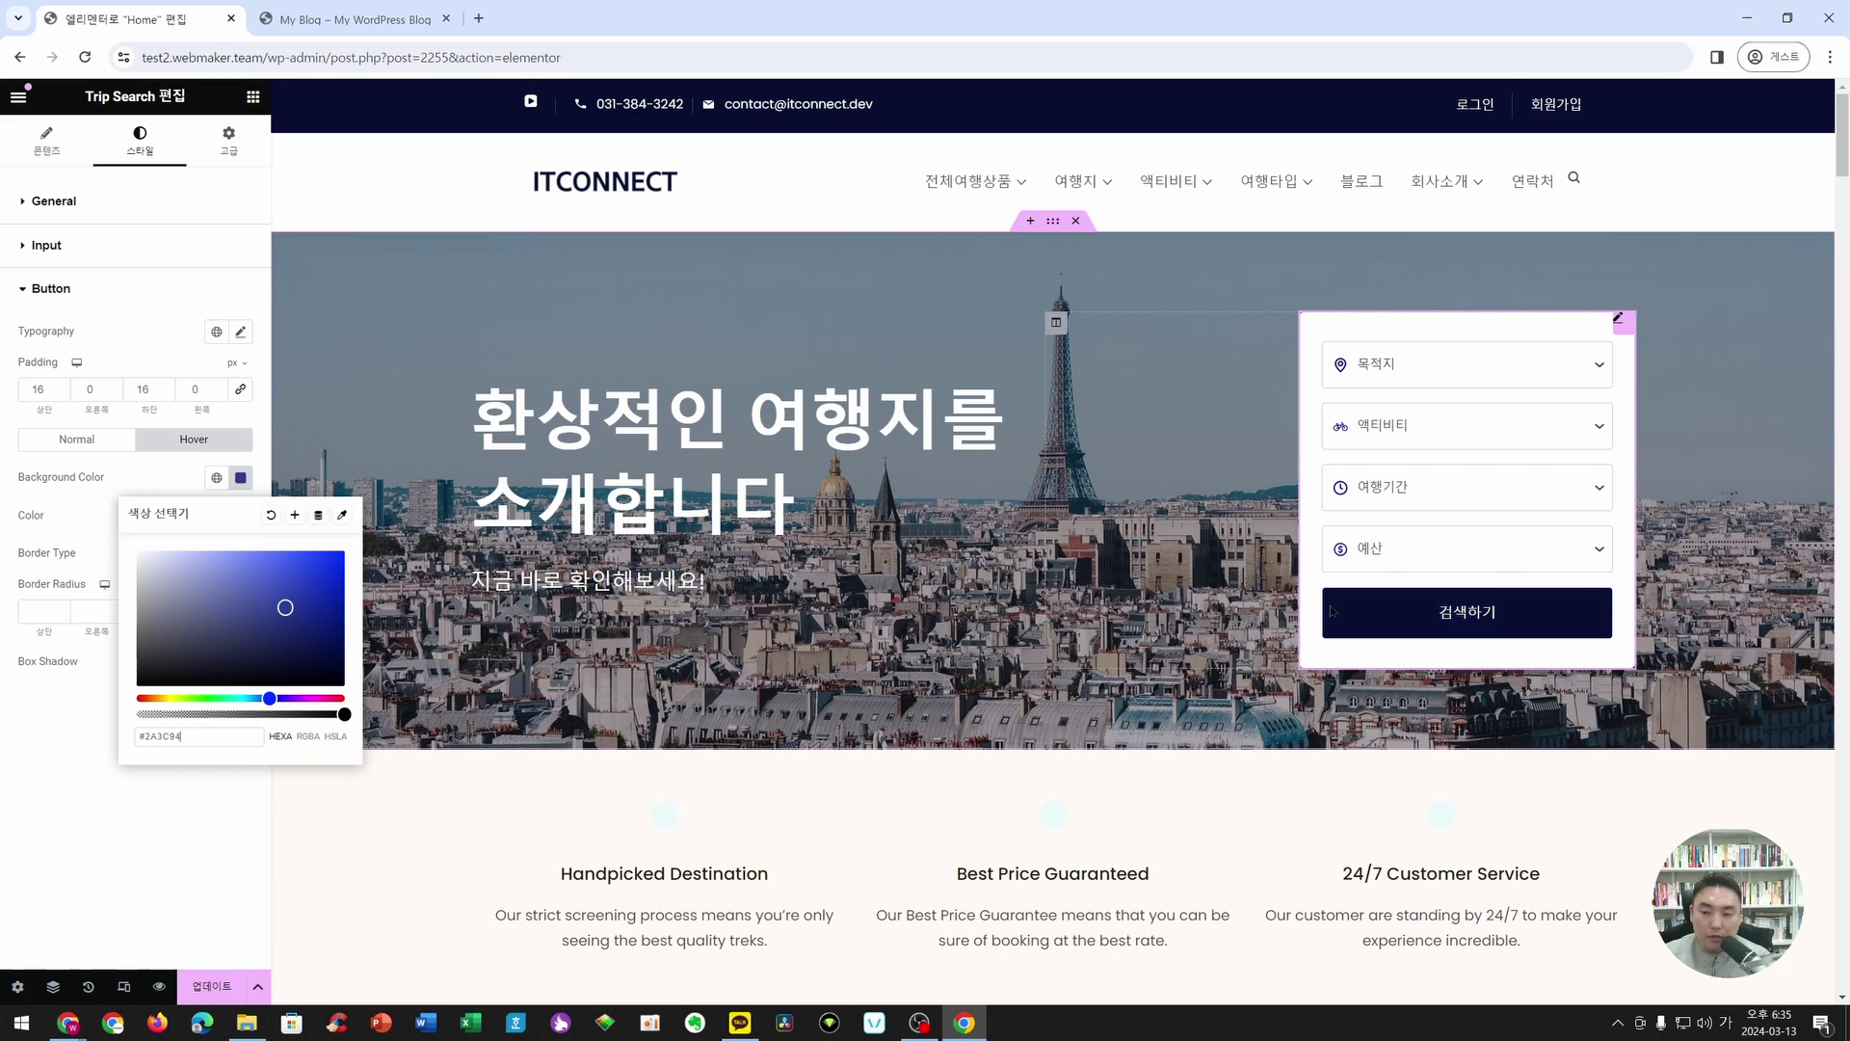
click(129, 791)
click(220, 988)
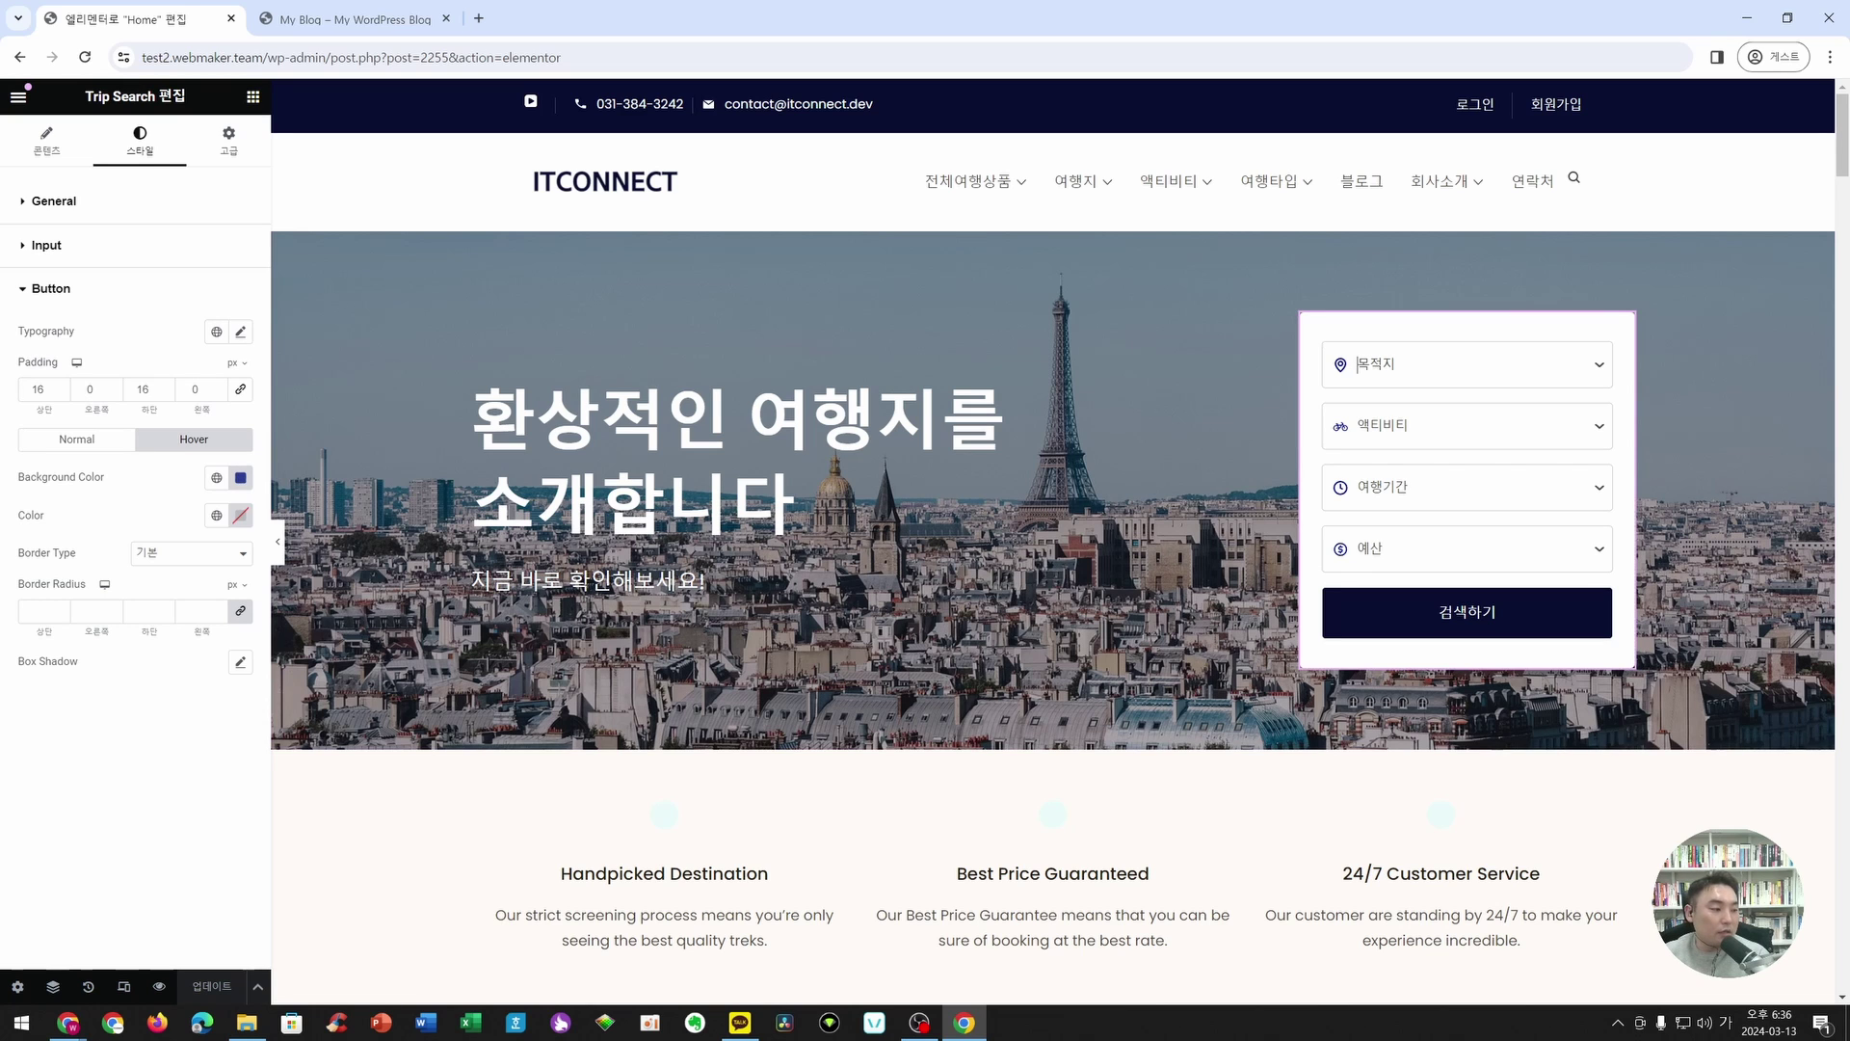
- Replace the Handpicked Destination box's icon with the 'search' magnifying-glass icon from the Icon Library
scroll(712, 536, down, 4)
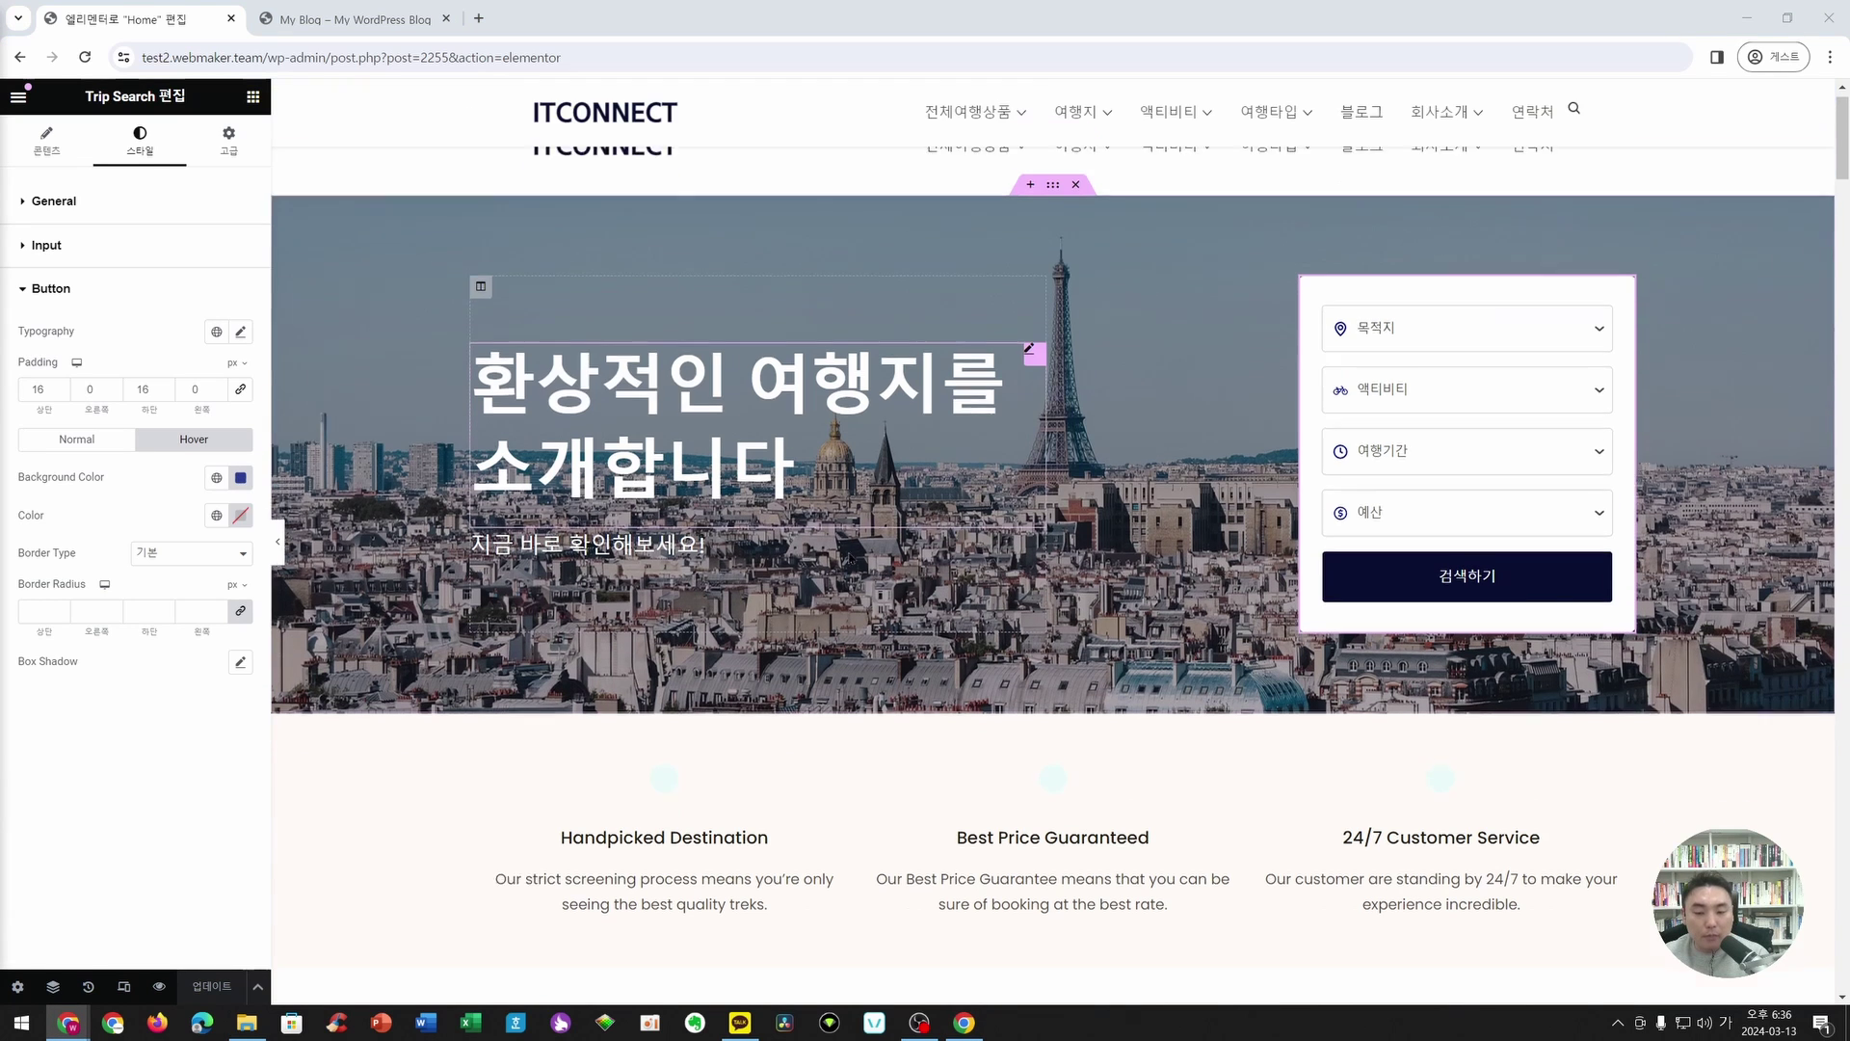
click(668, 465)
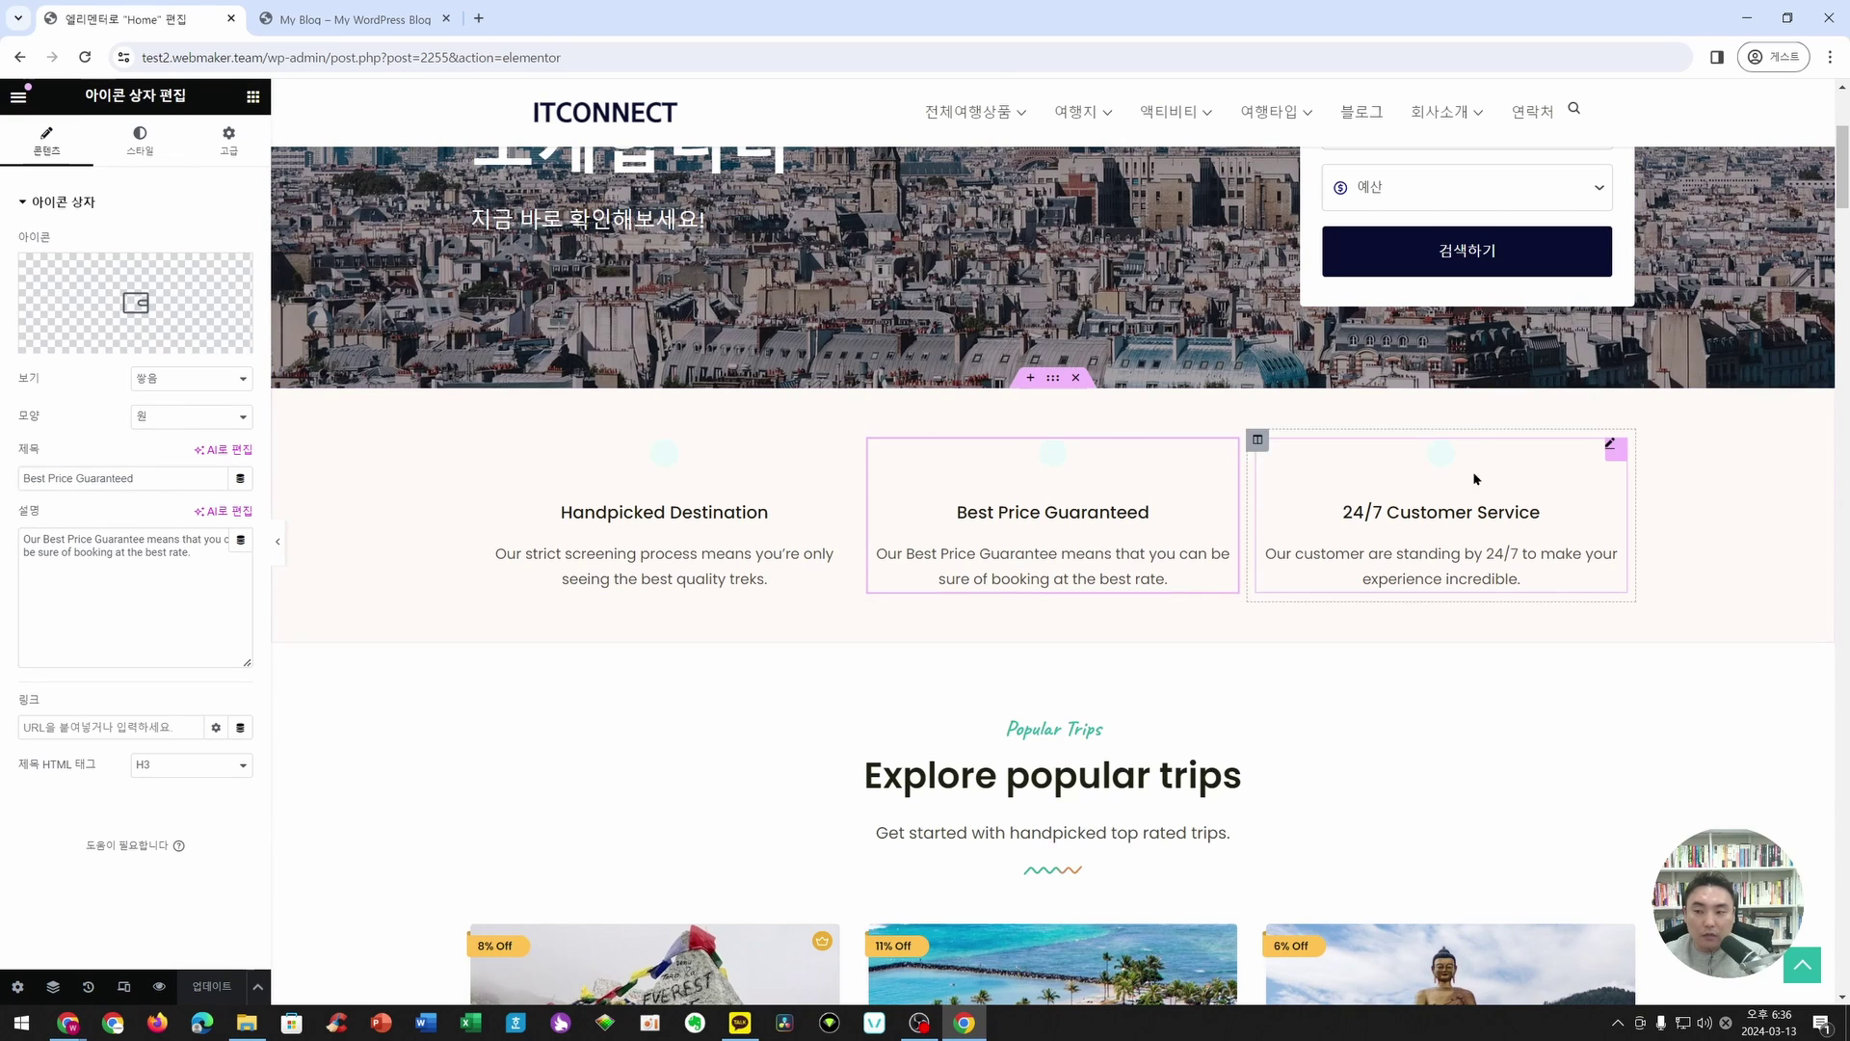
mouse_move(118, 303)
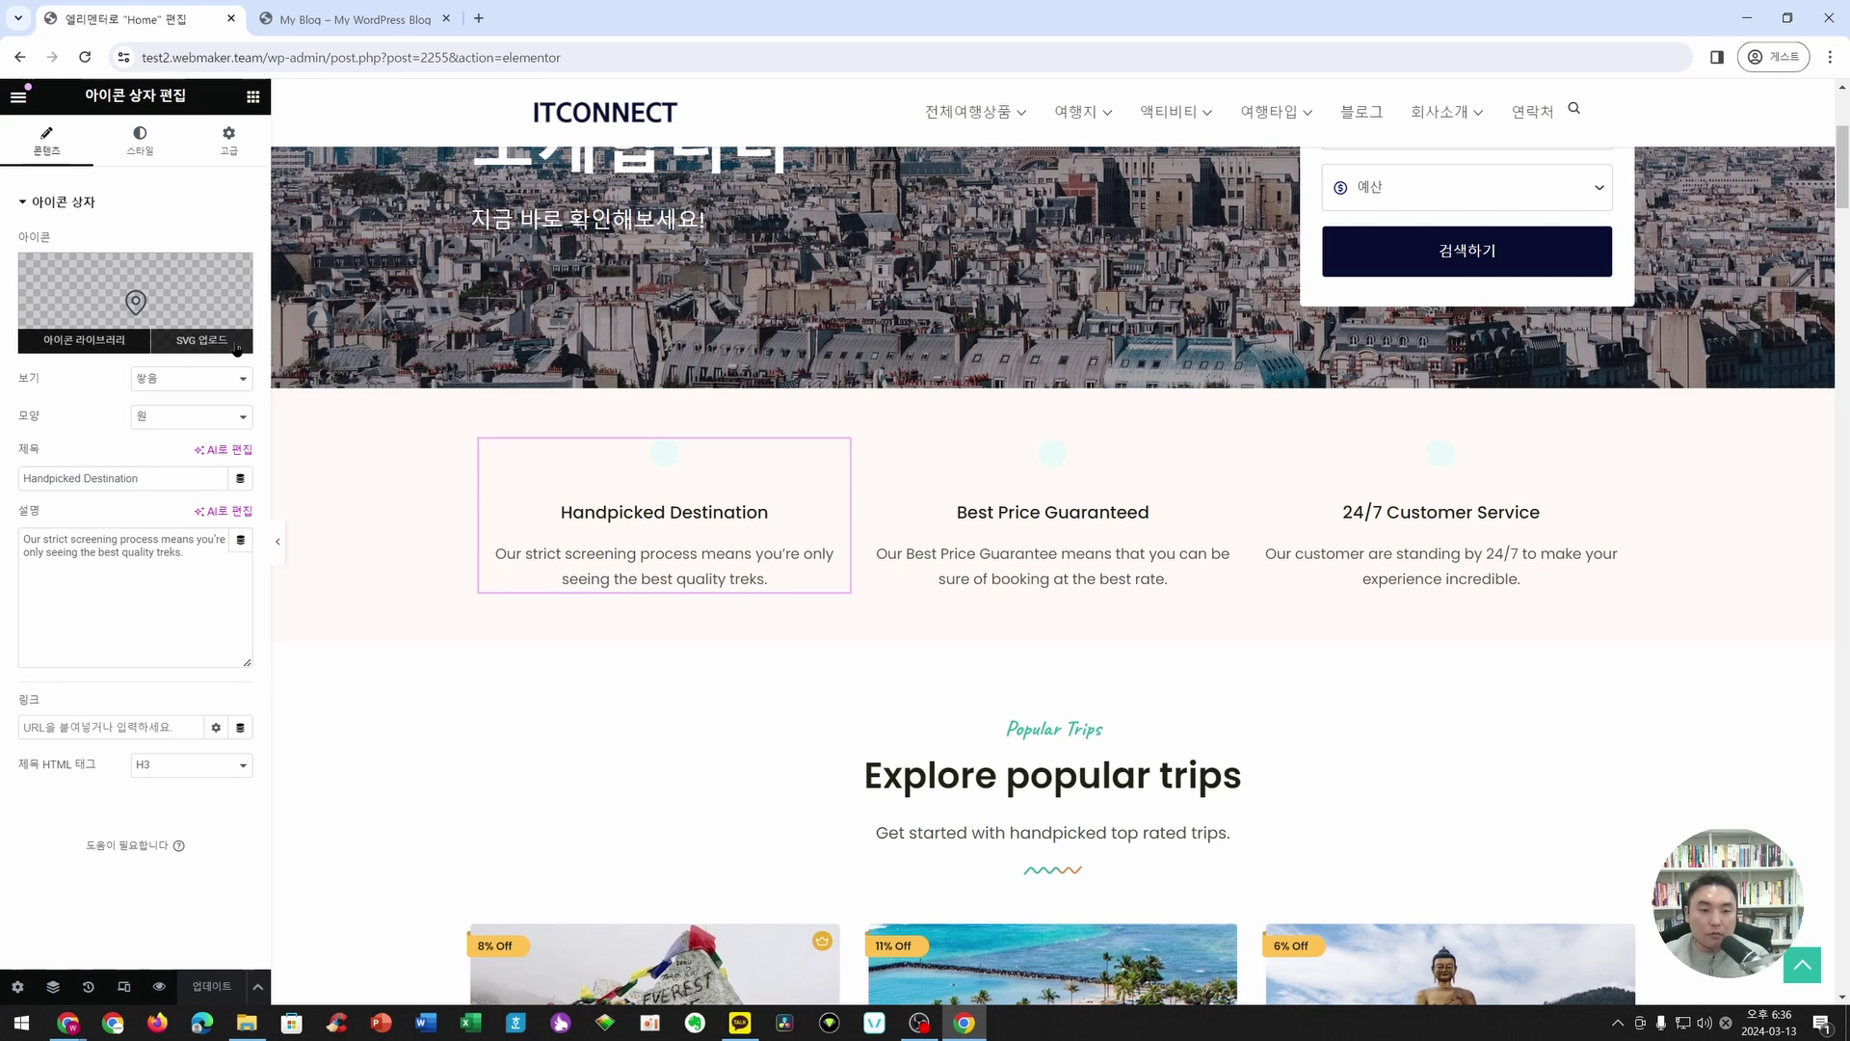
click(91, 340)
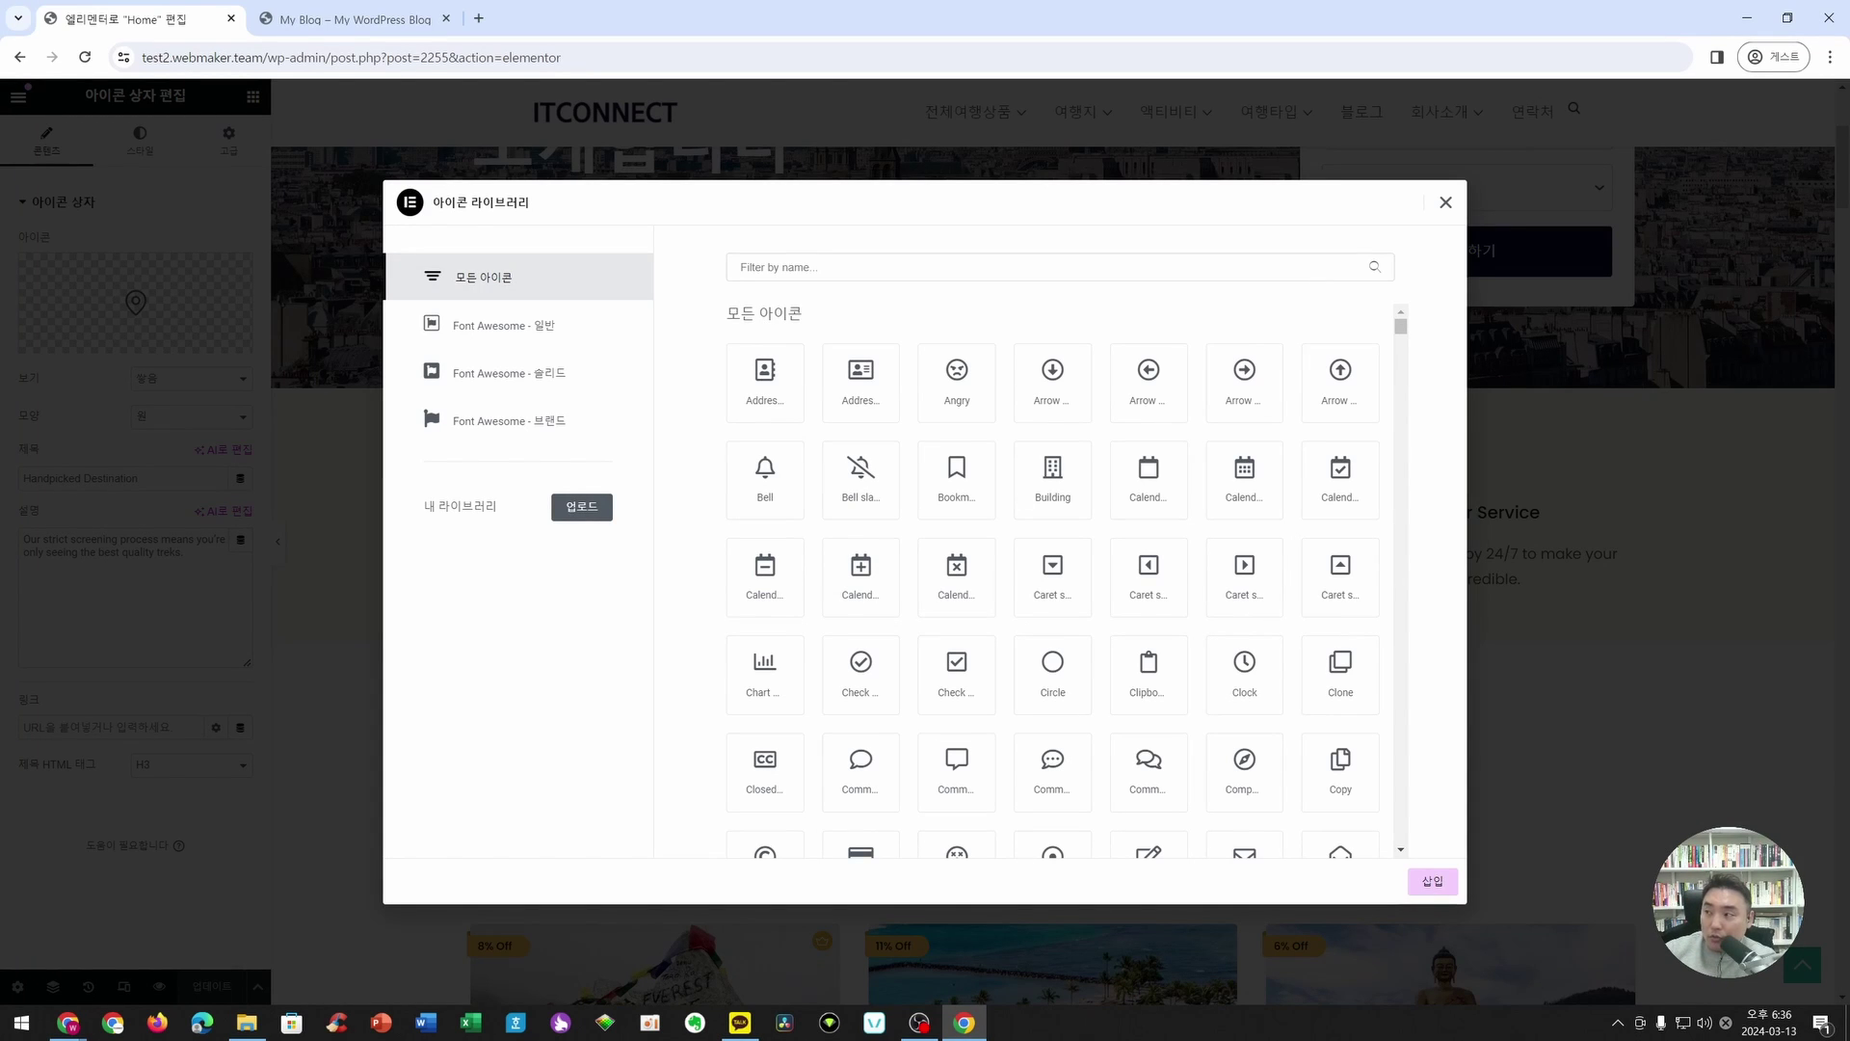
click(874, 267)
text(ㄴ듸)
key(BackSpace)
key(BackSpace)
key(Hangul)
text(search)
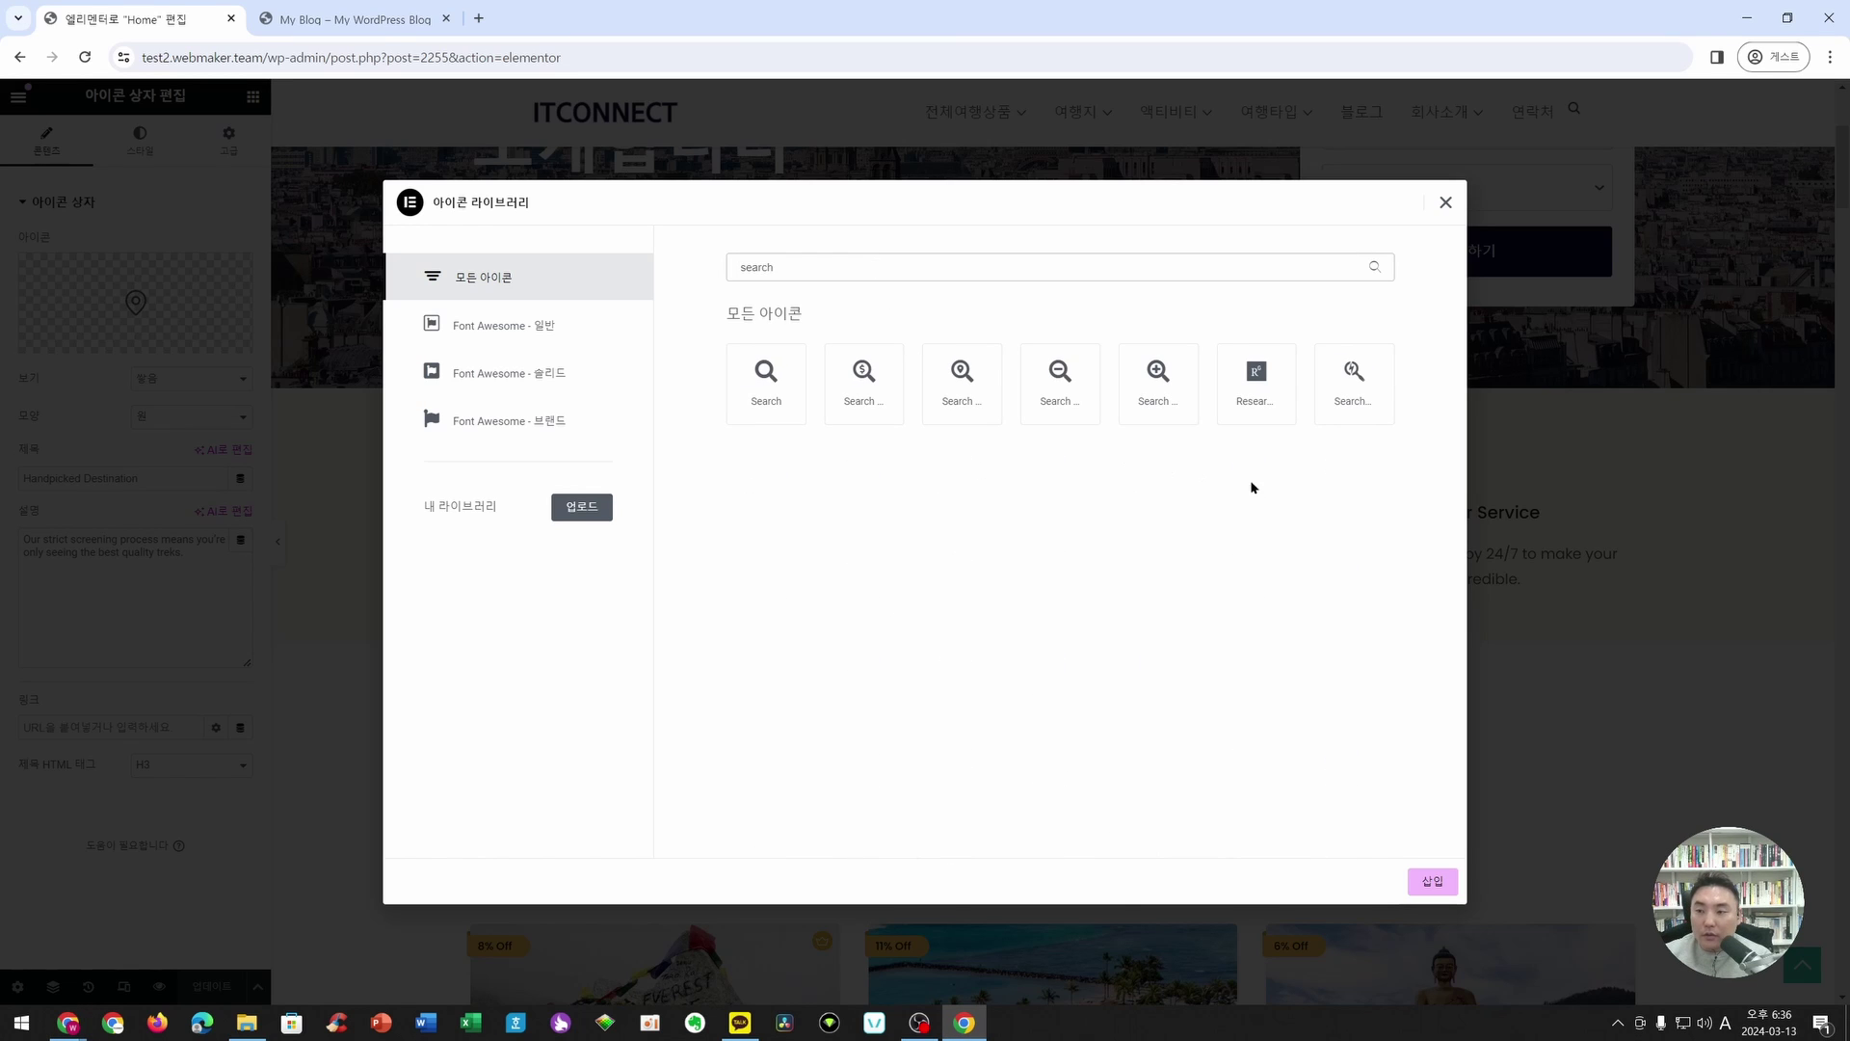
click(784, 387)
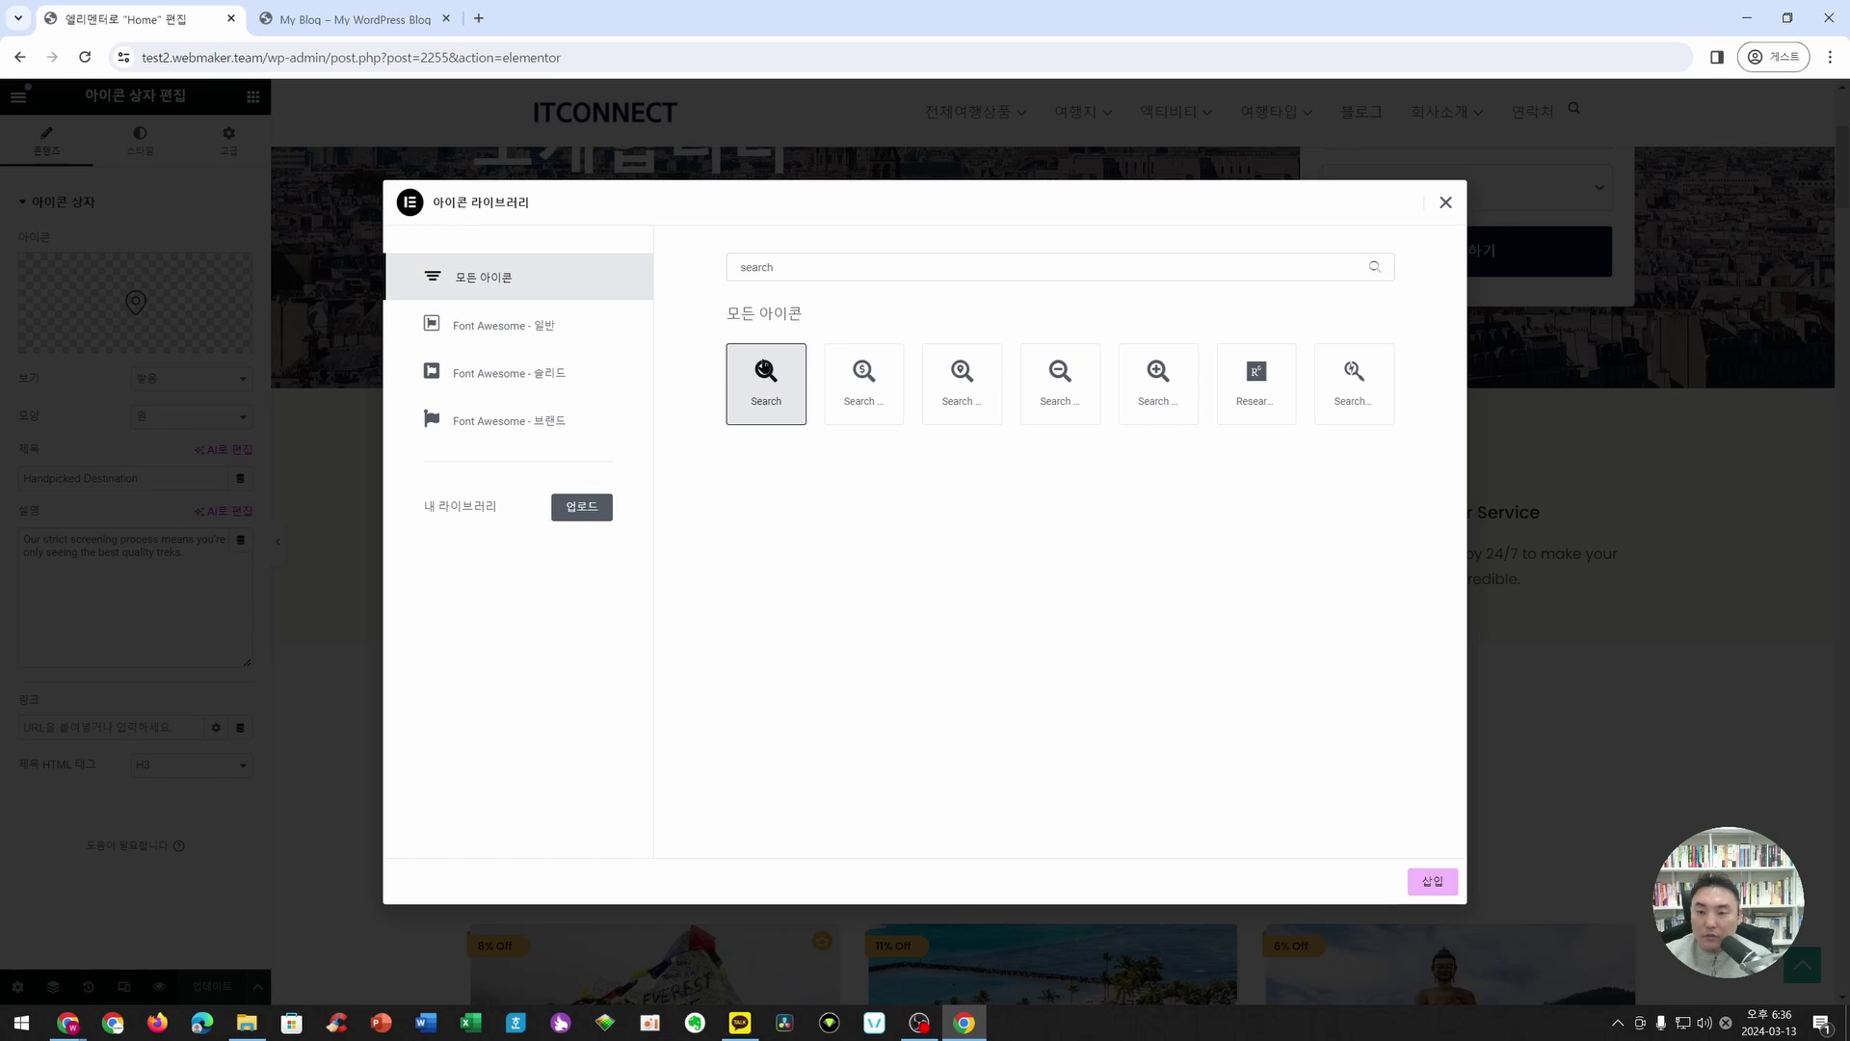
click(1433, 881)
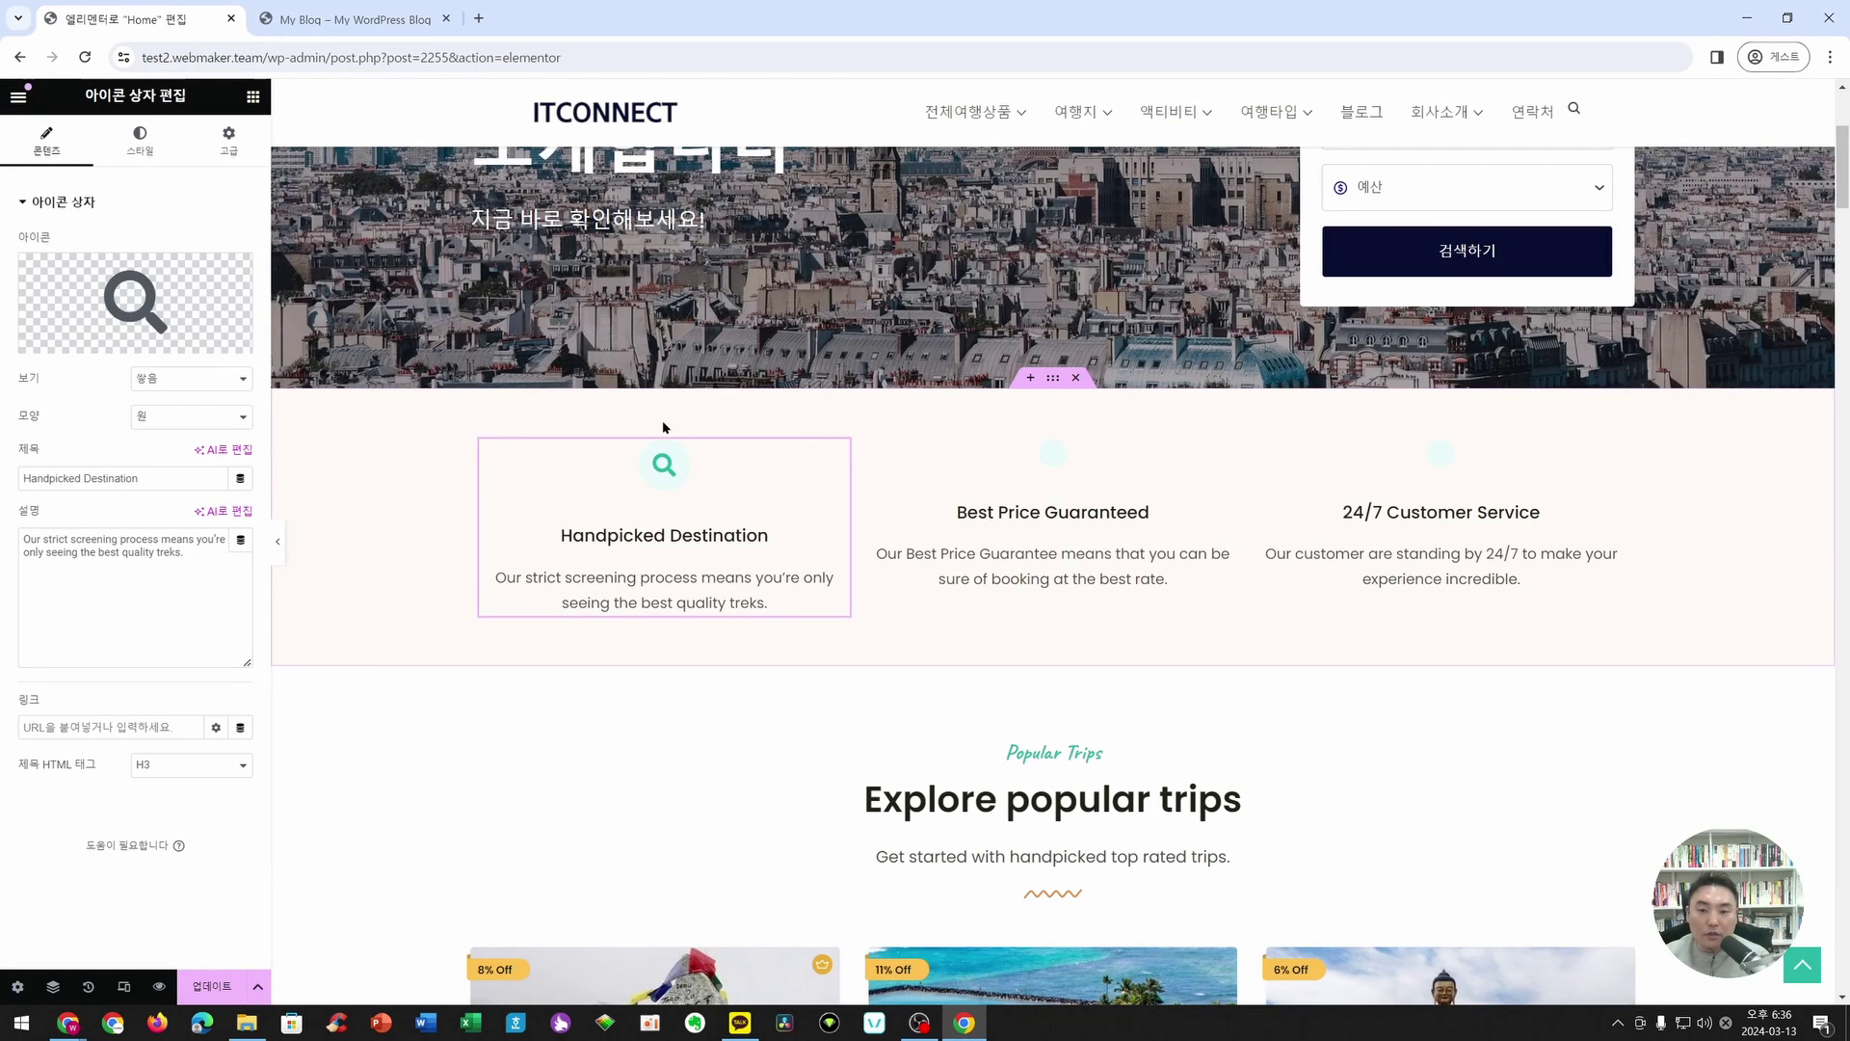
scroll(663, 463, up, 2)
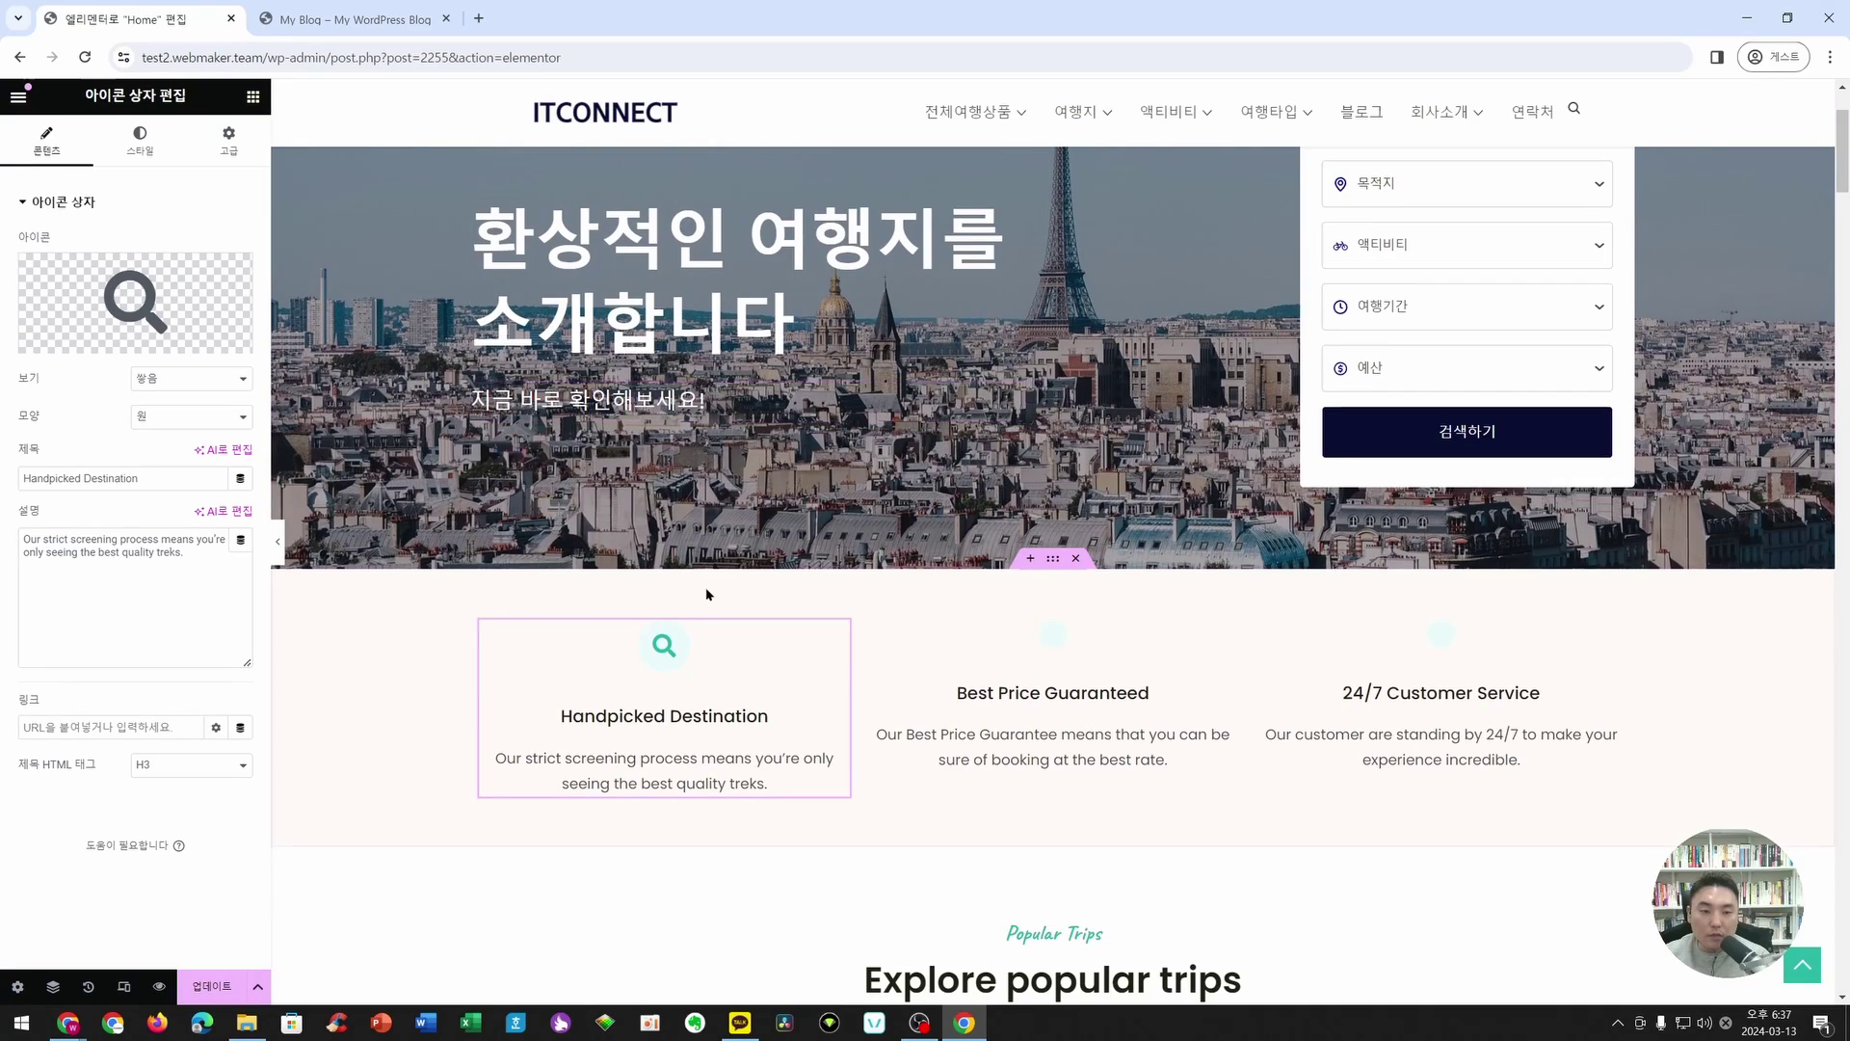
- Review the feature box's icon style settings, then trial-edit its heading and description on the page
click(138, 146)
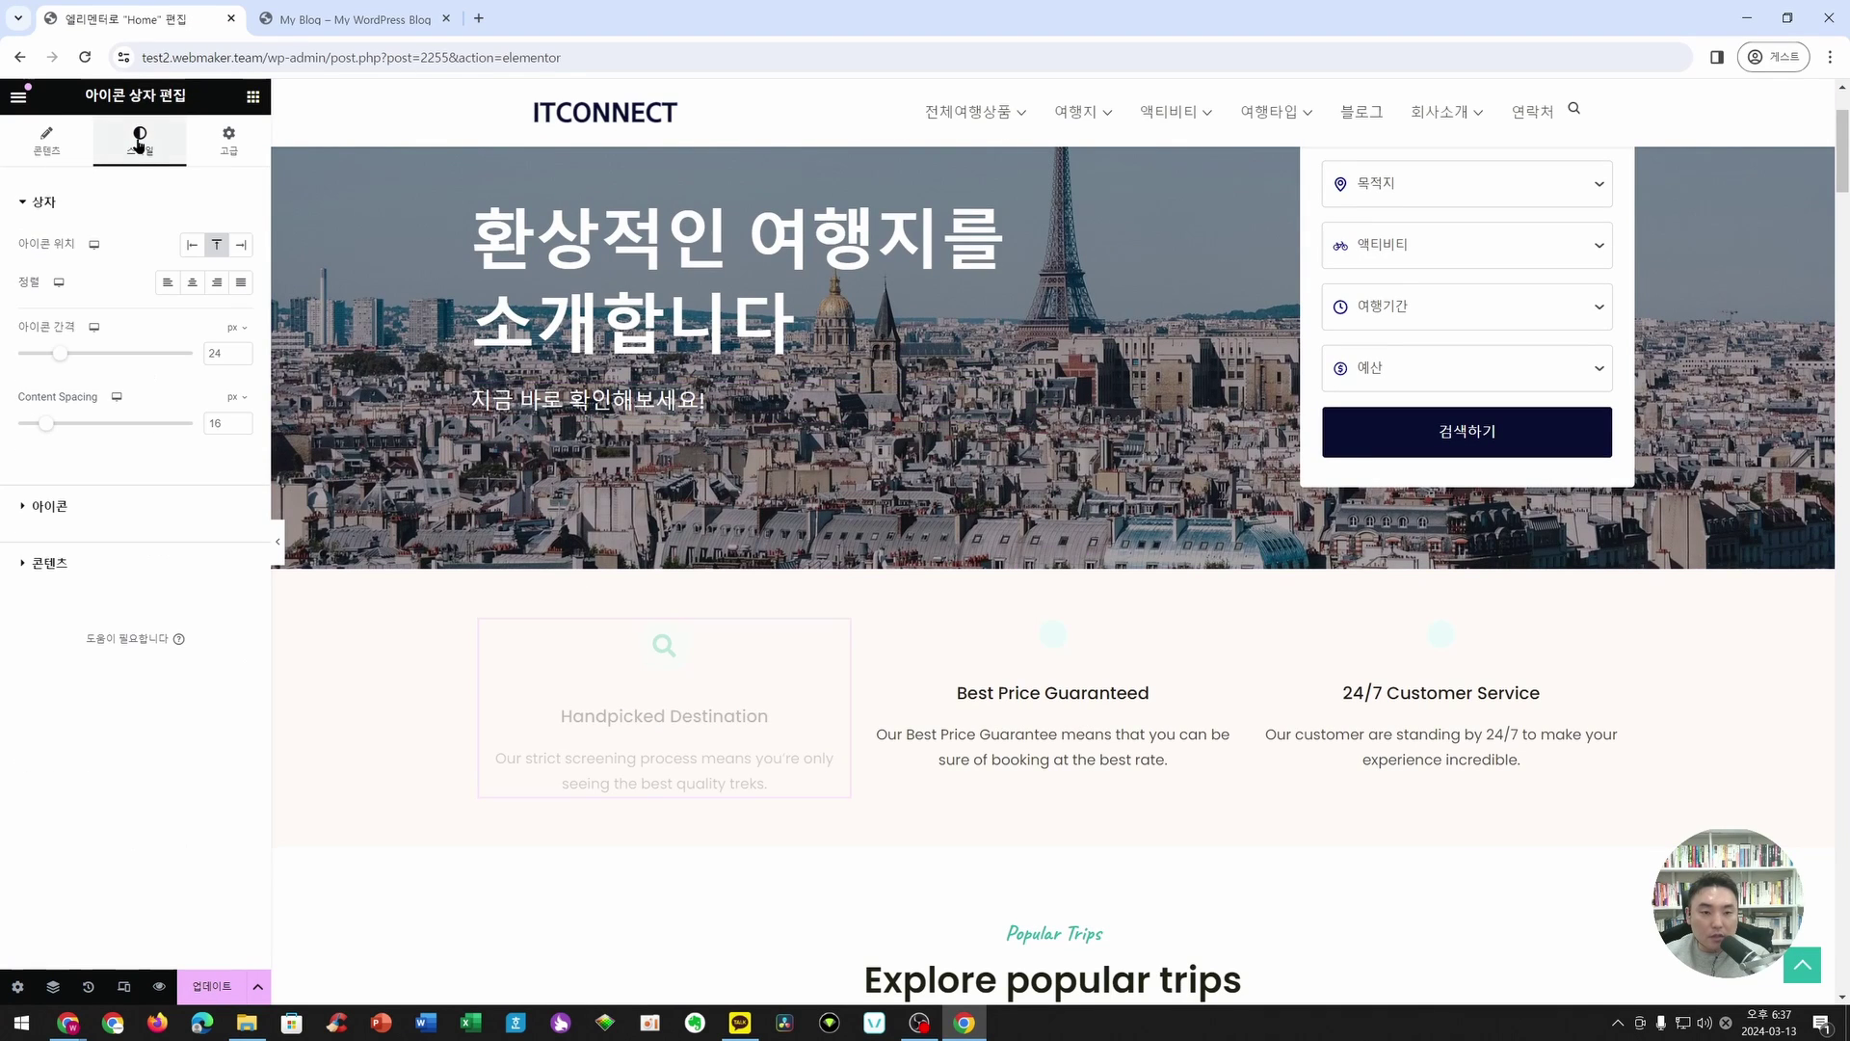
click(82, 506)
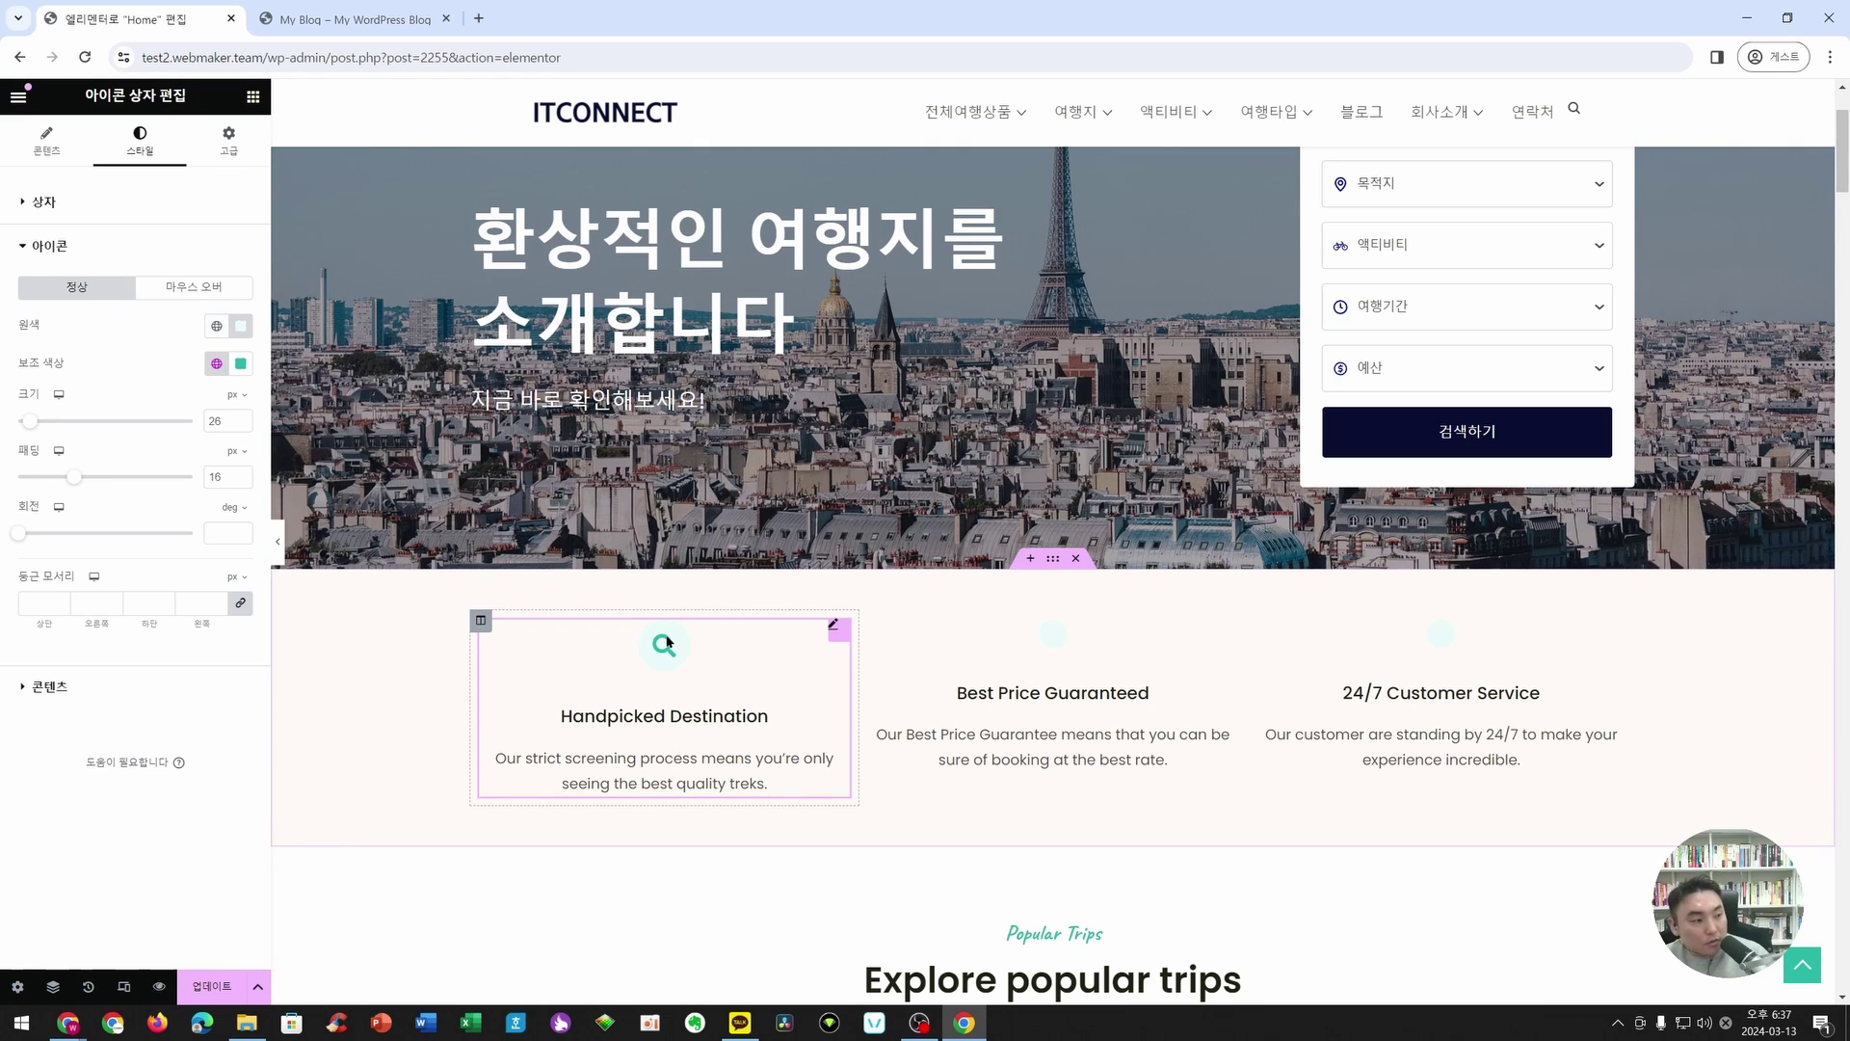
click(46, 141)
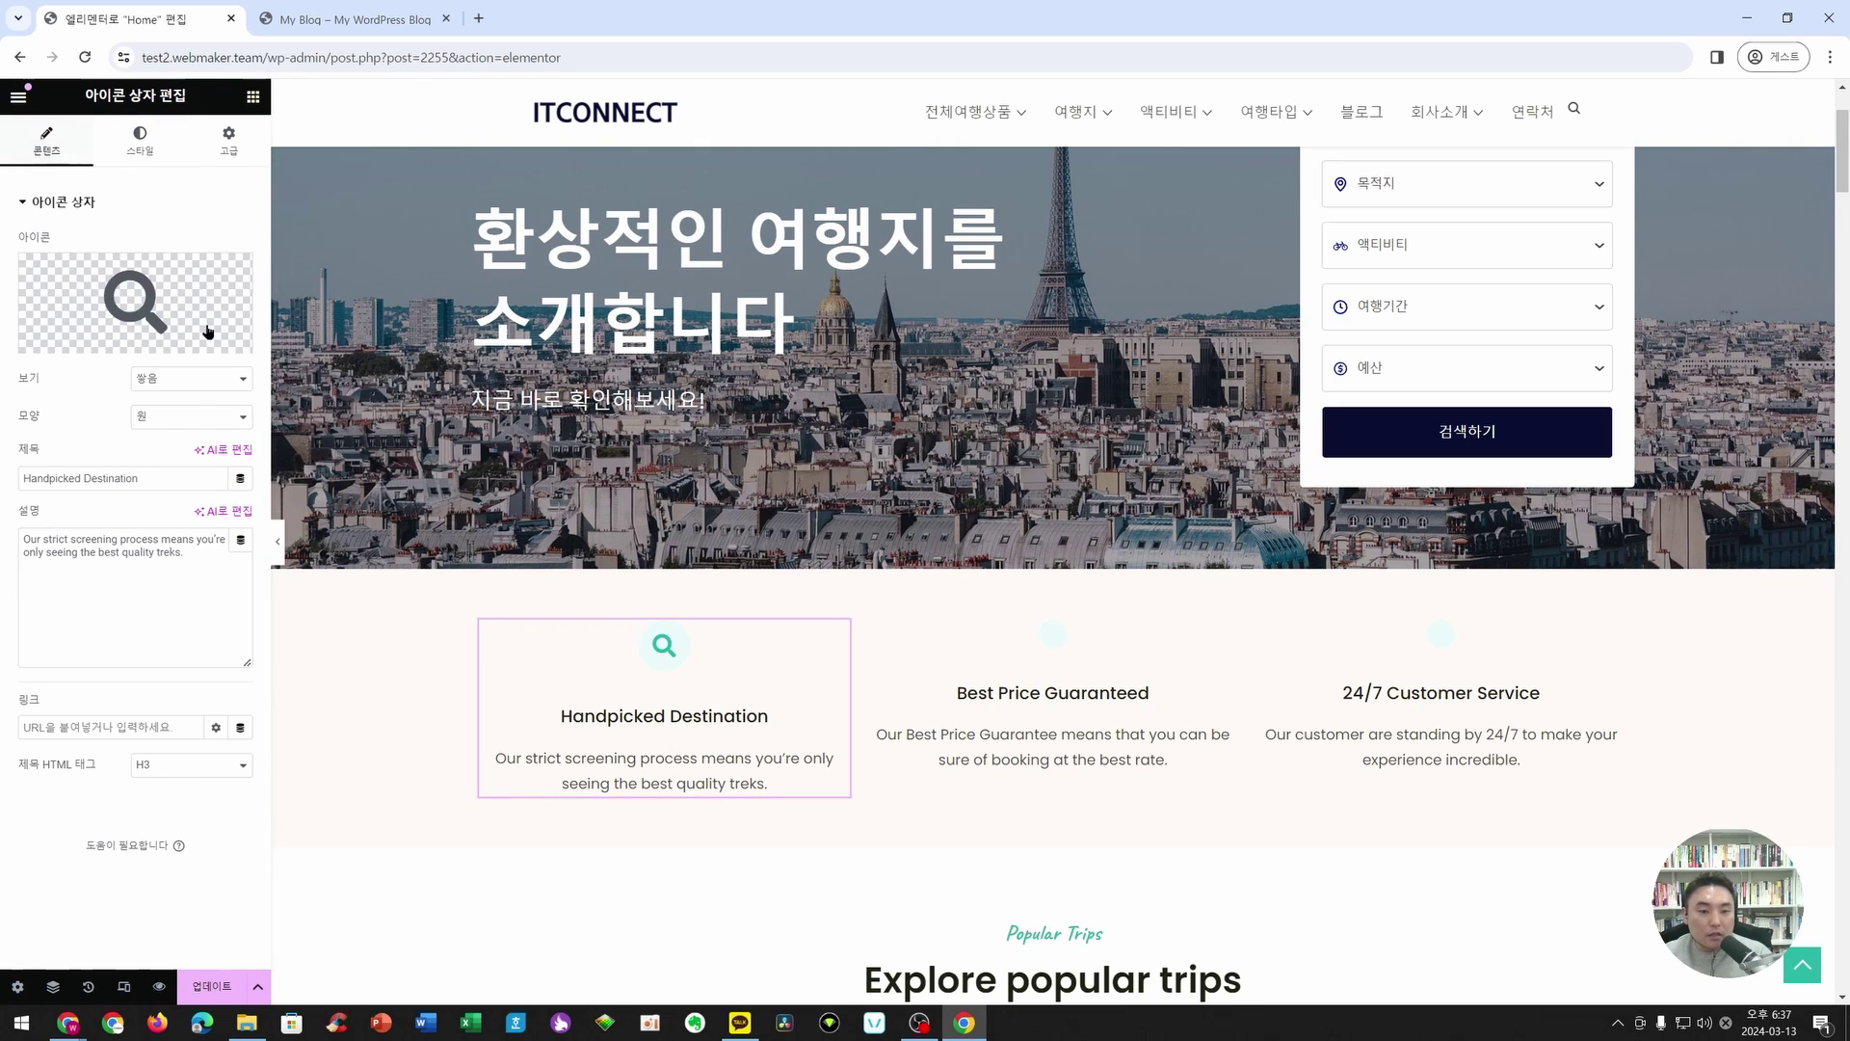
drag(563, 717, 748, 717)
click(634, 764)
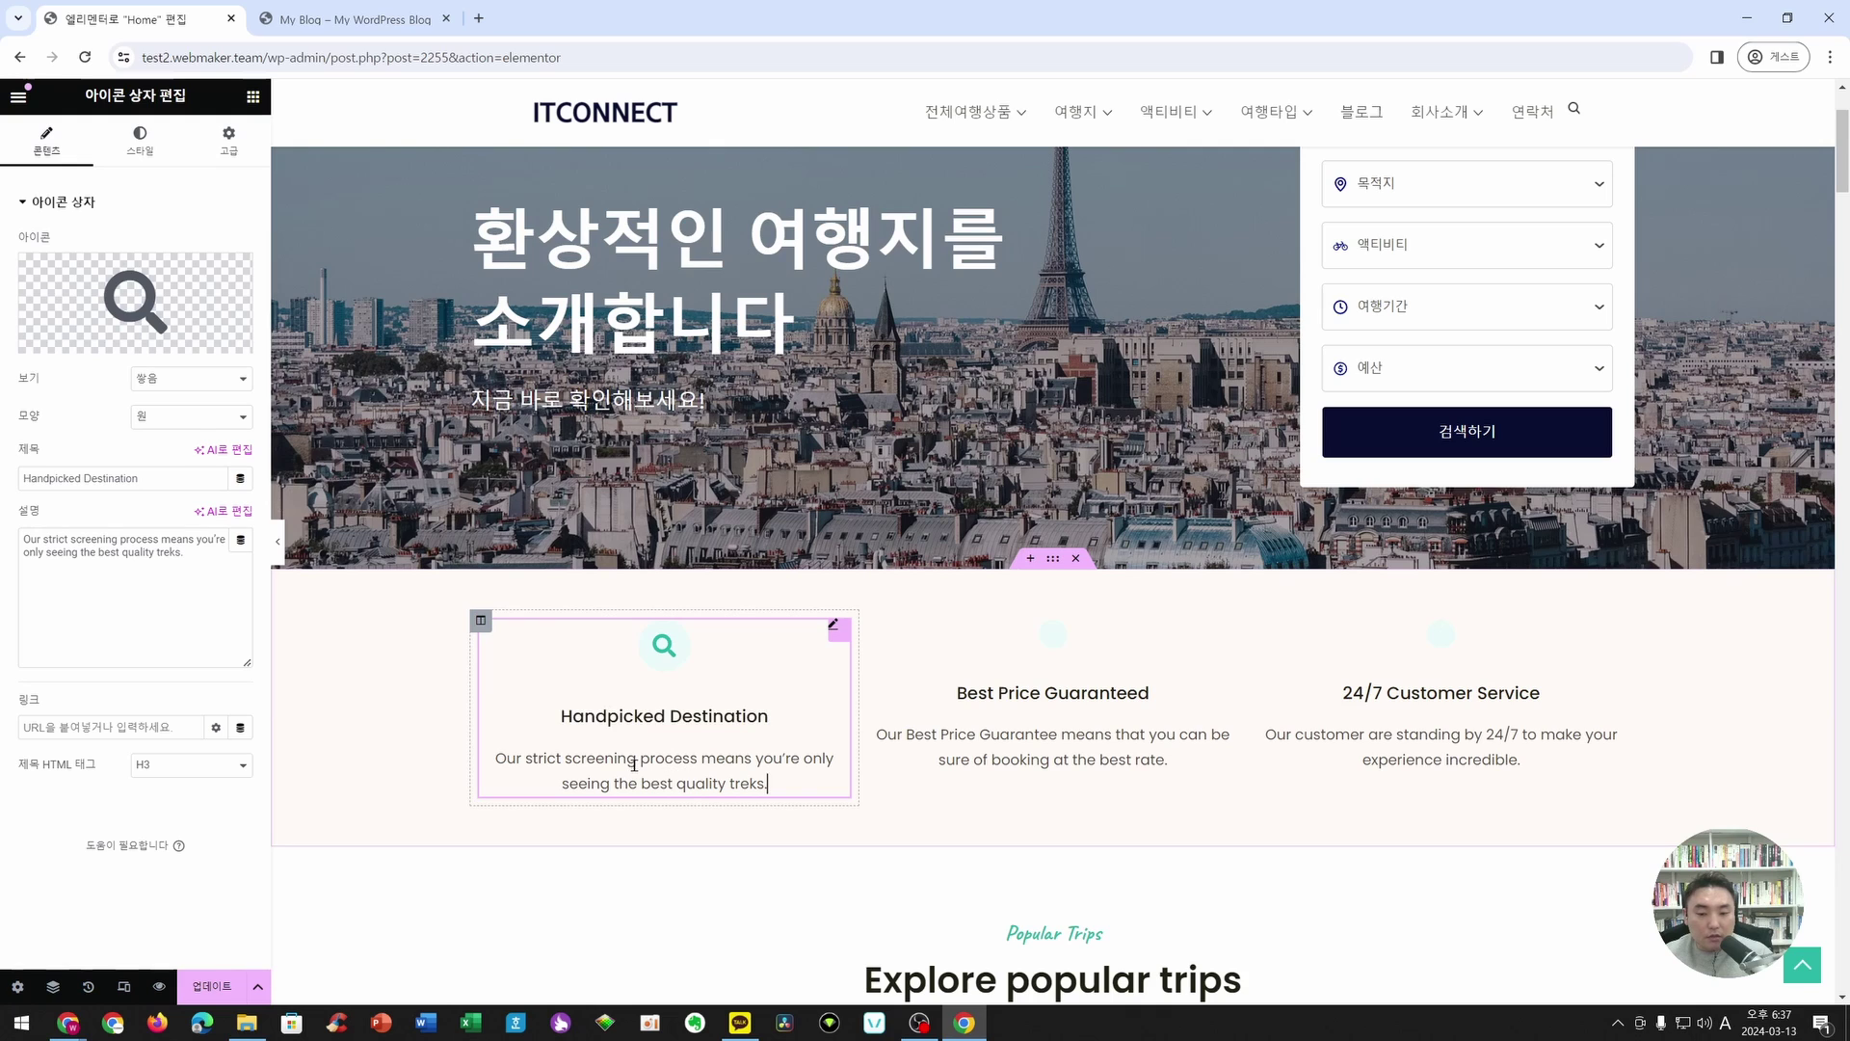
click(661, 716)
text(d)
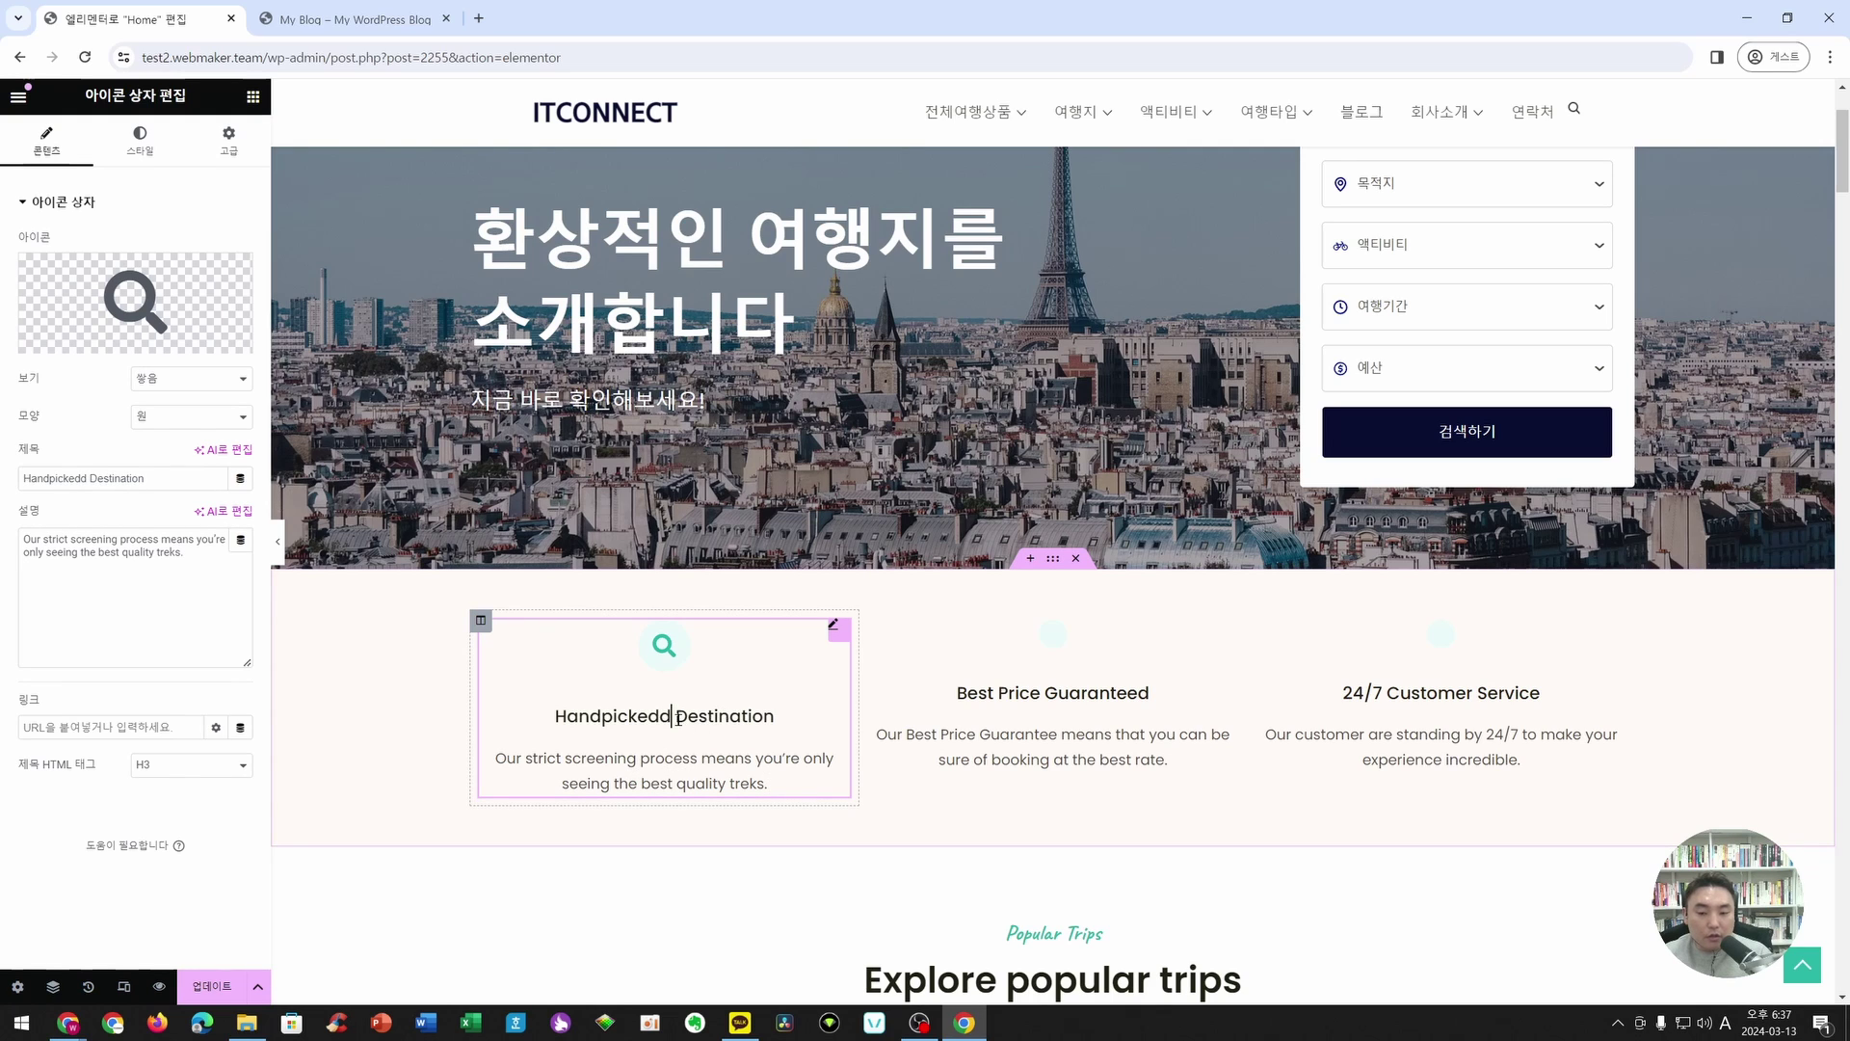
key(BackSpace)
click(697, 761)
text(ds)
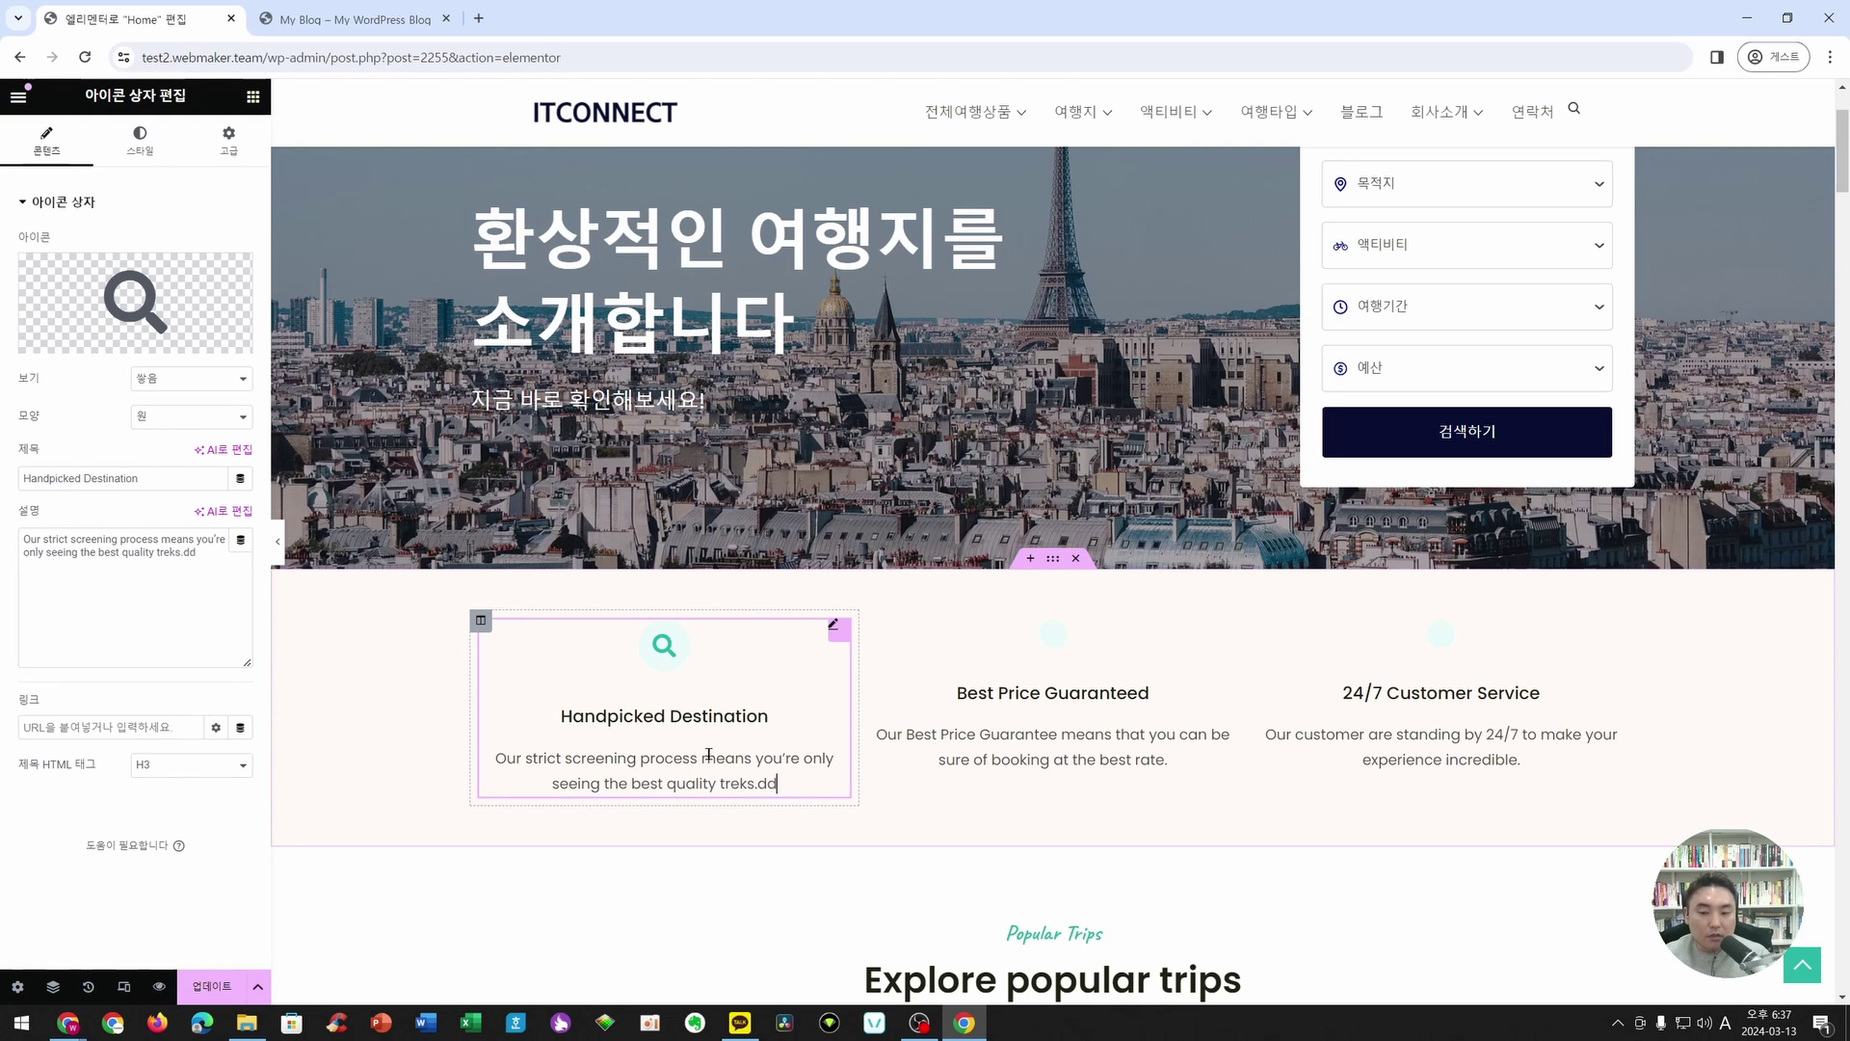
key(BackSpace)
key(BackSpace)
key(BackSpace)
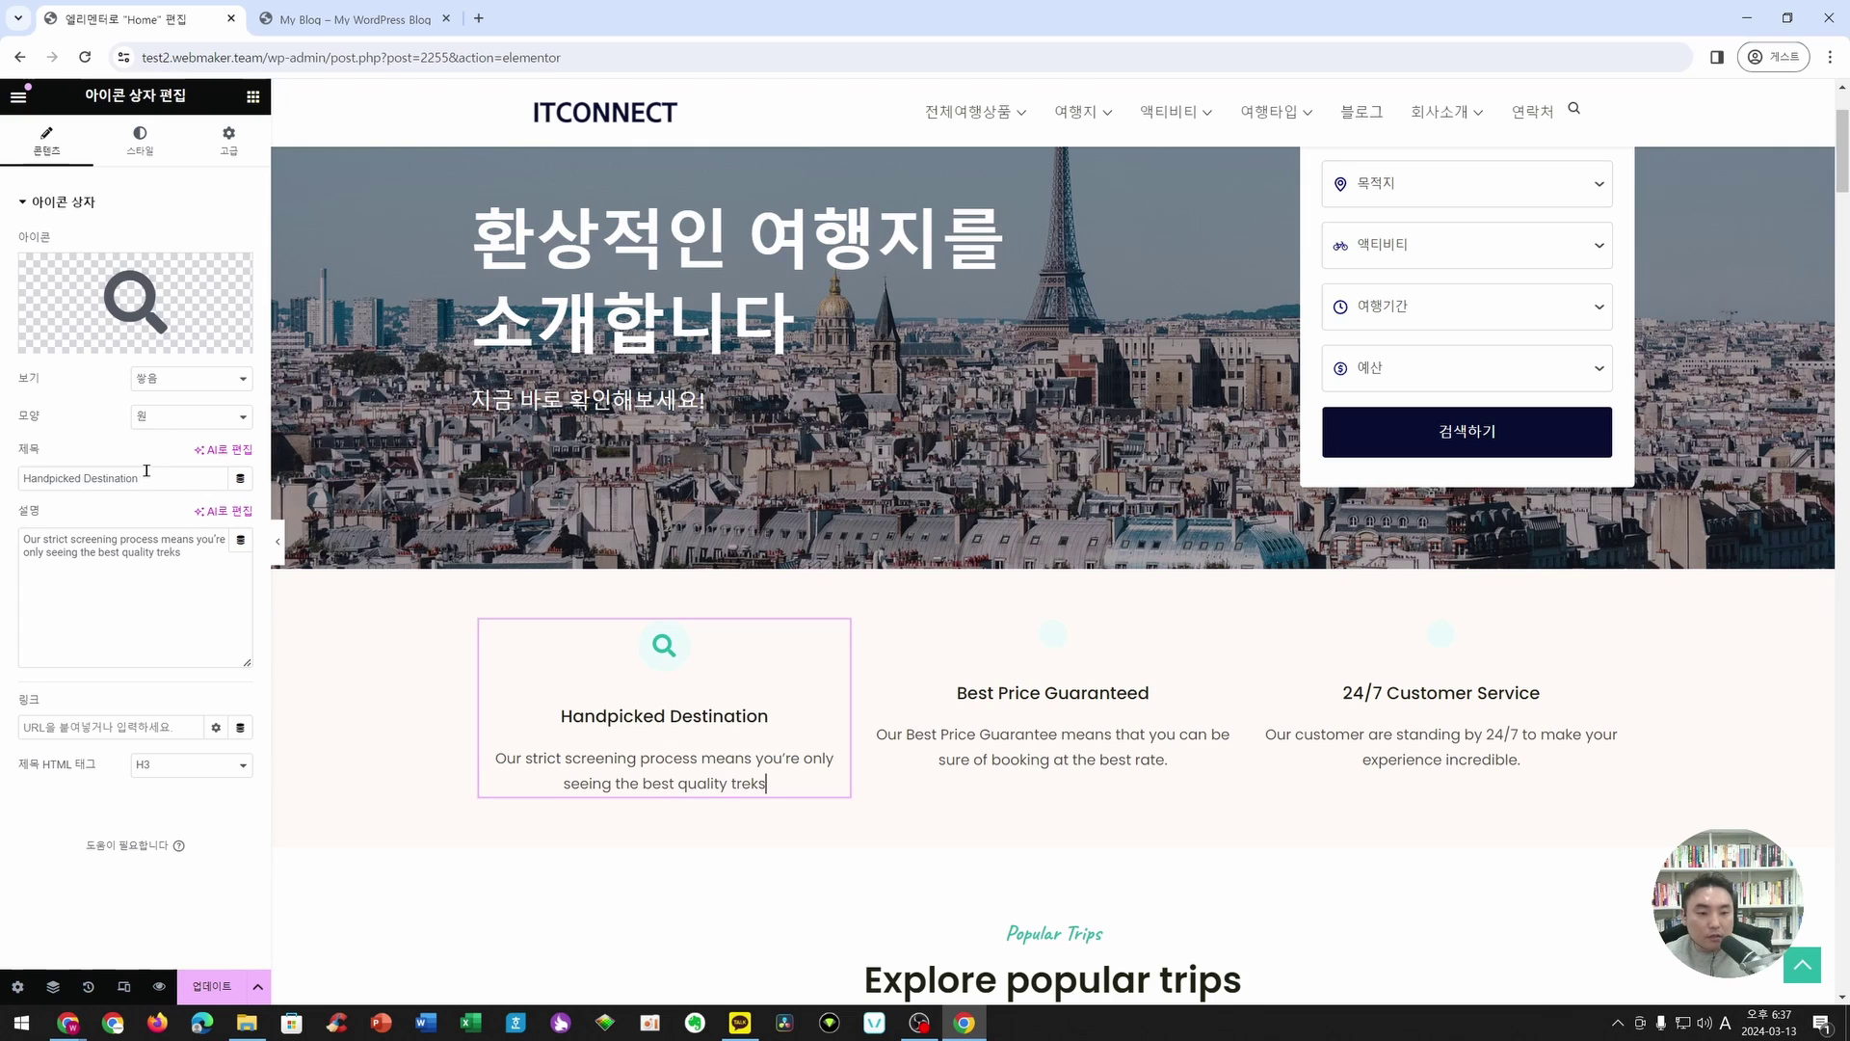
- Retitle the box 원하는 목적지를 선택하세요 and write the two-line Korean description
drag(144, 478, 21, 479)
click(96, 541)
drag(145, 478, 21, 479)
text(원해)
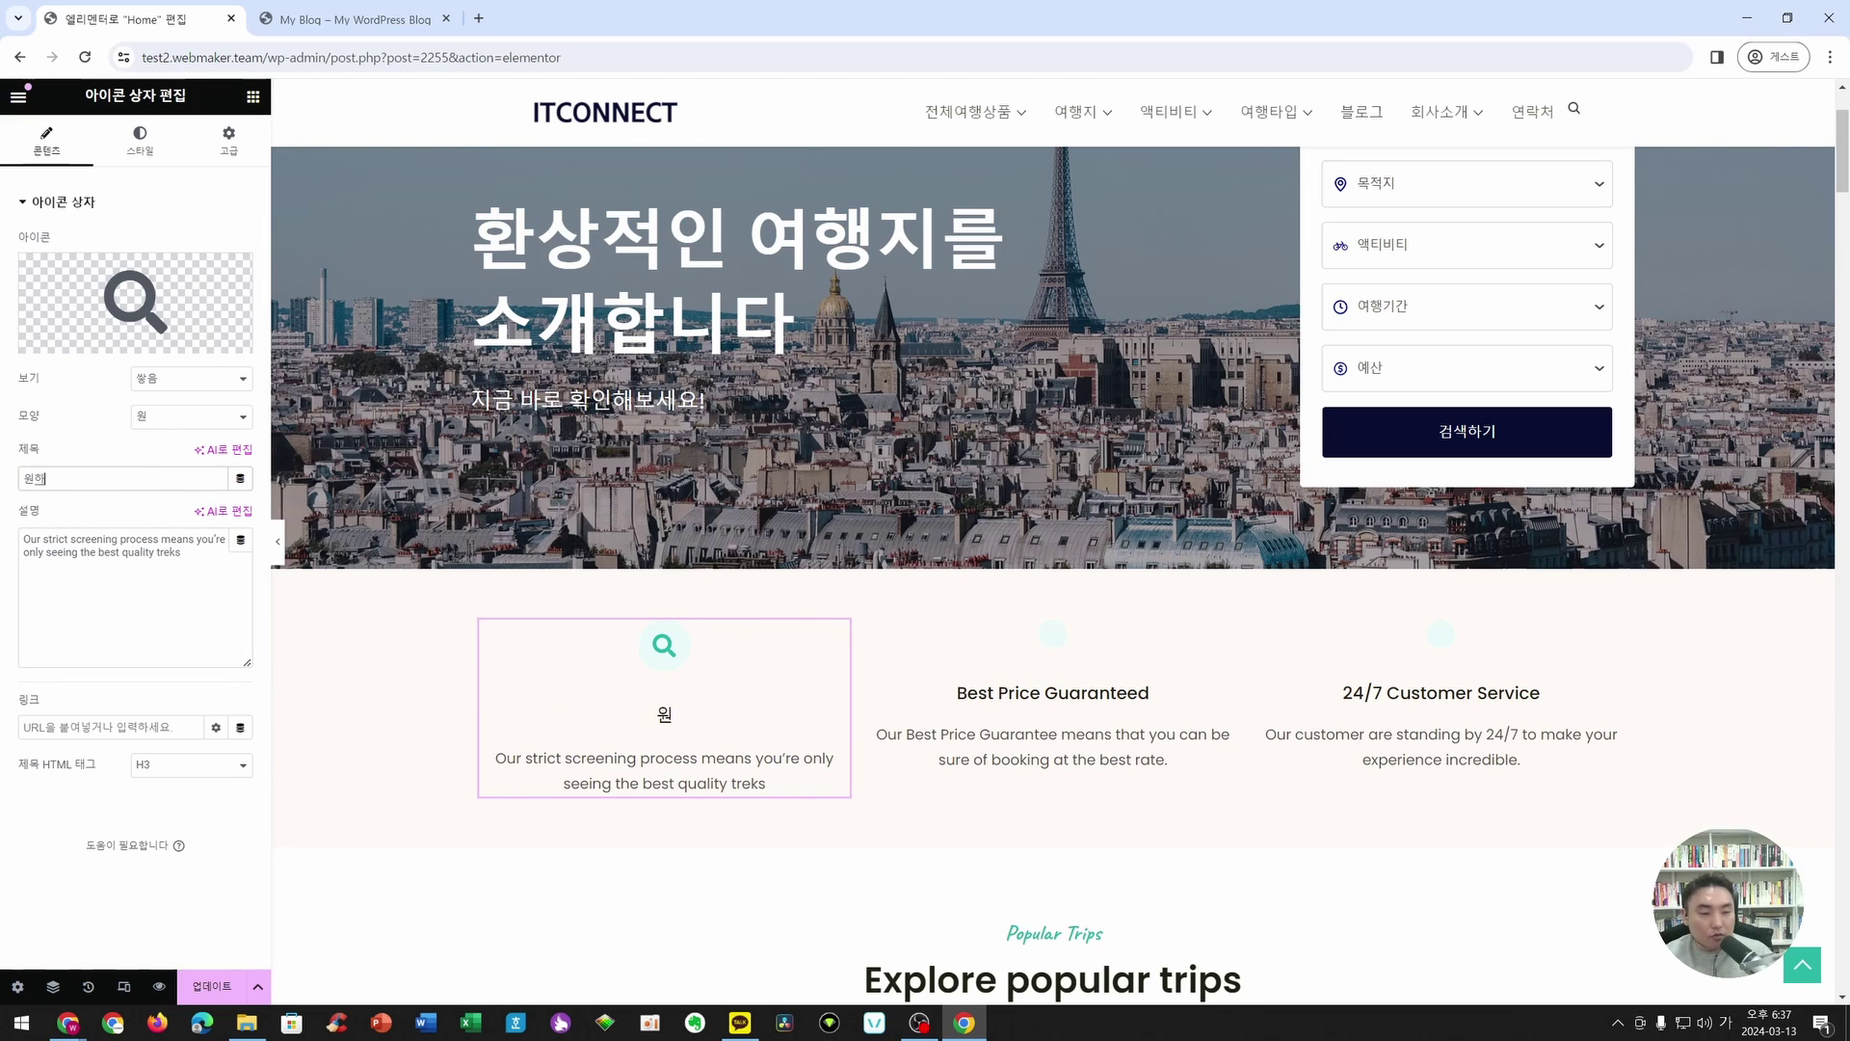
text(는 목적지를 선택해)
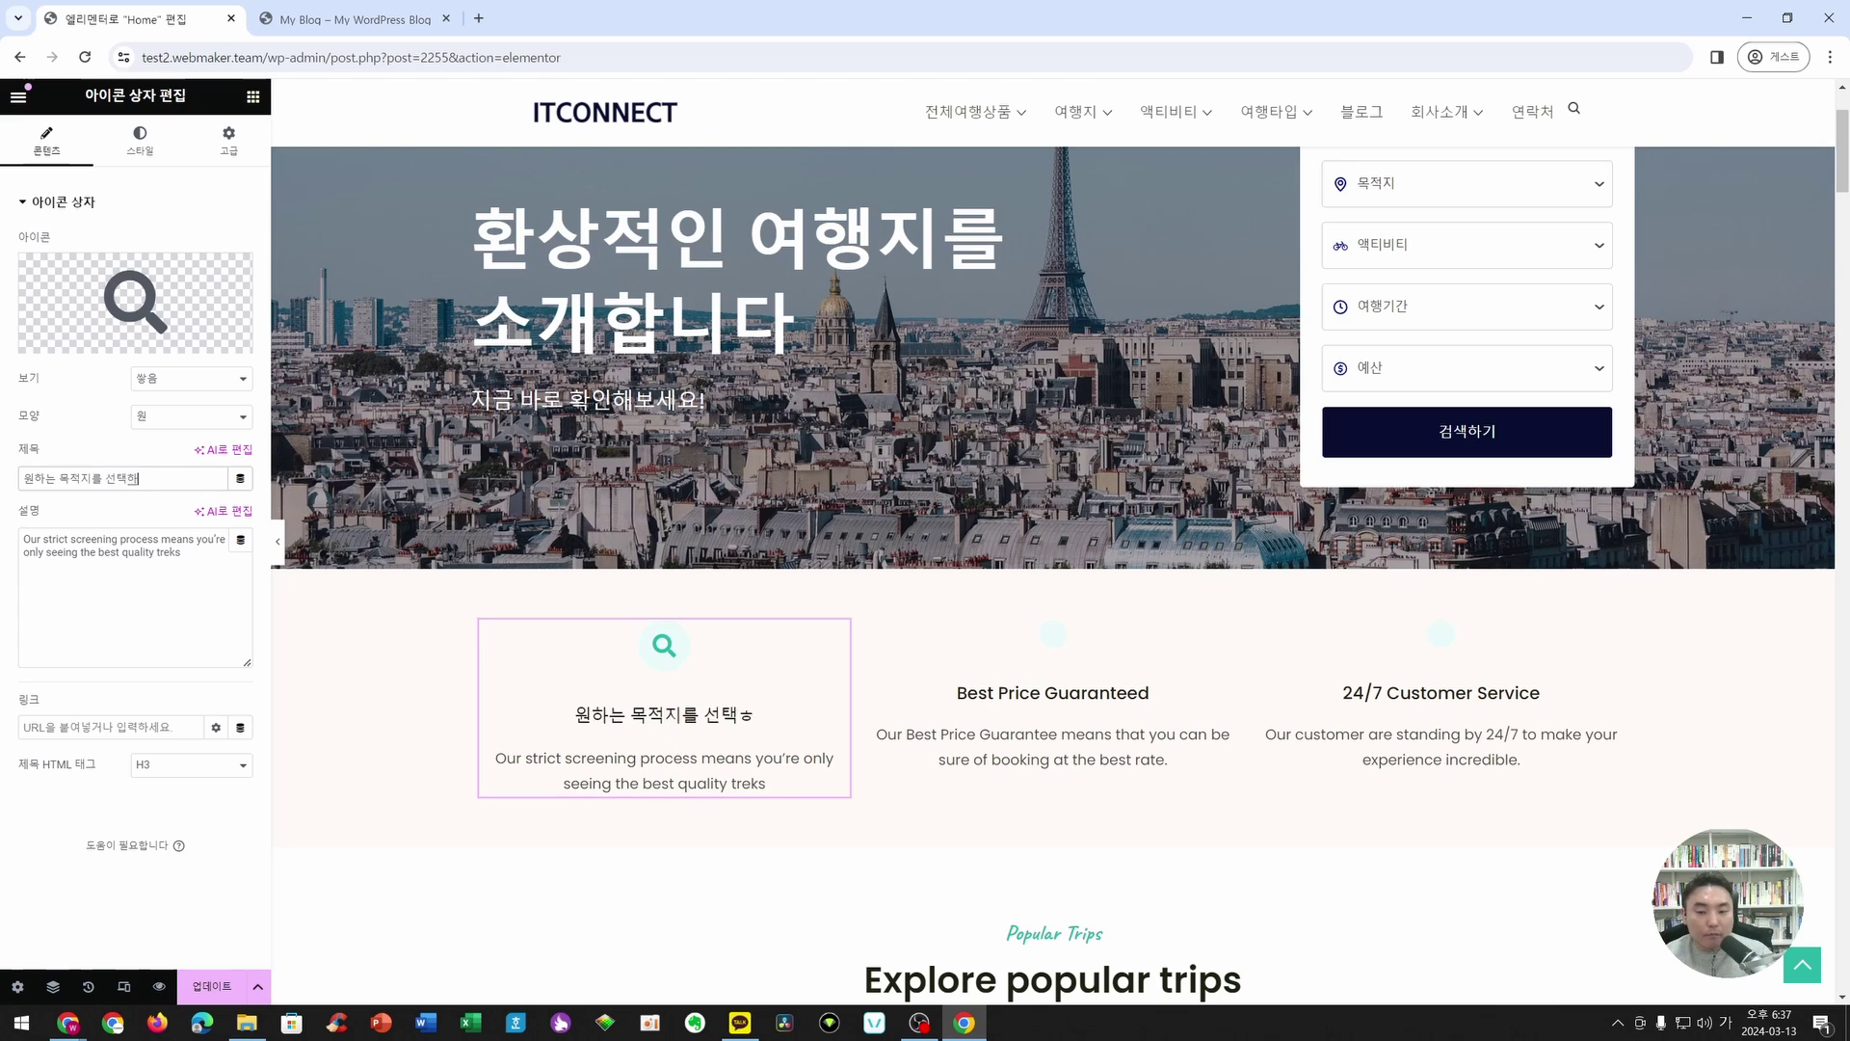
key(BackSpace)
text(하세요)
click(122, 552)
key(ctrl+a)
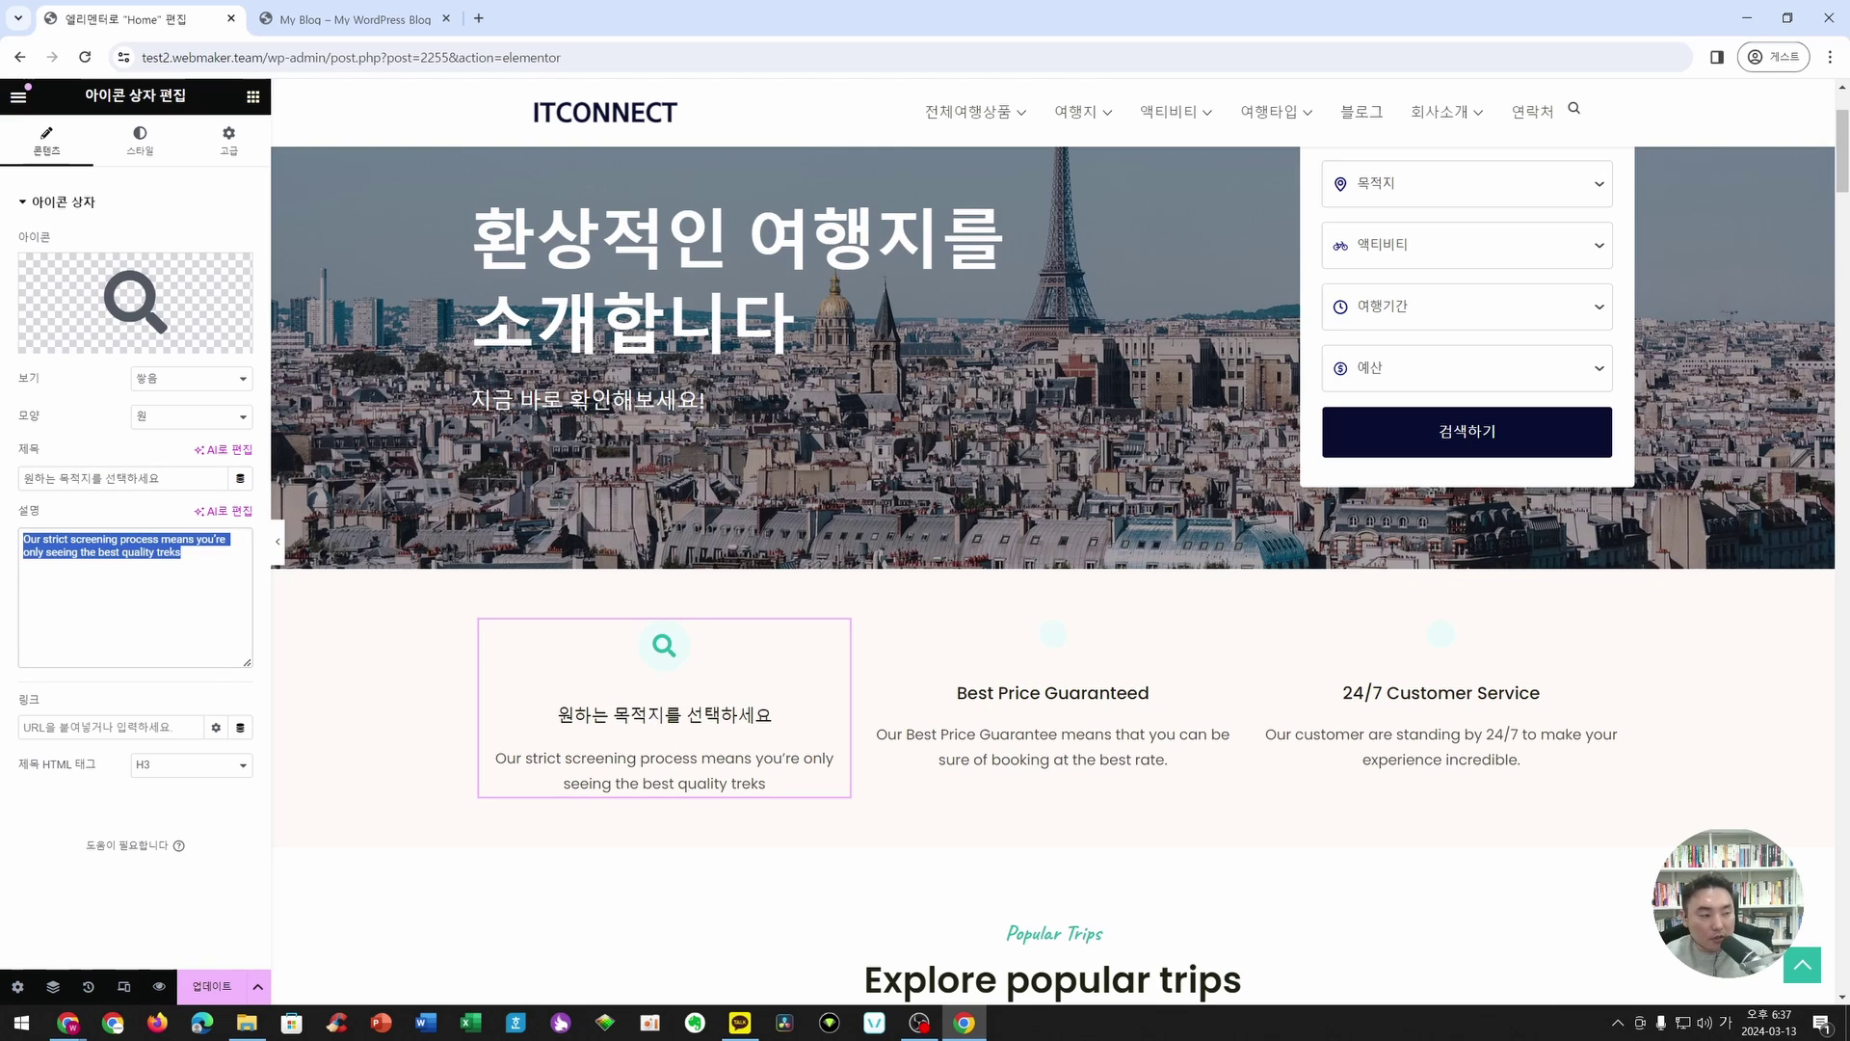
text(떠나고 싶은 여행지를 선택만 하세요)
key(Return)
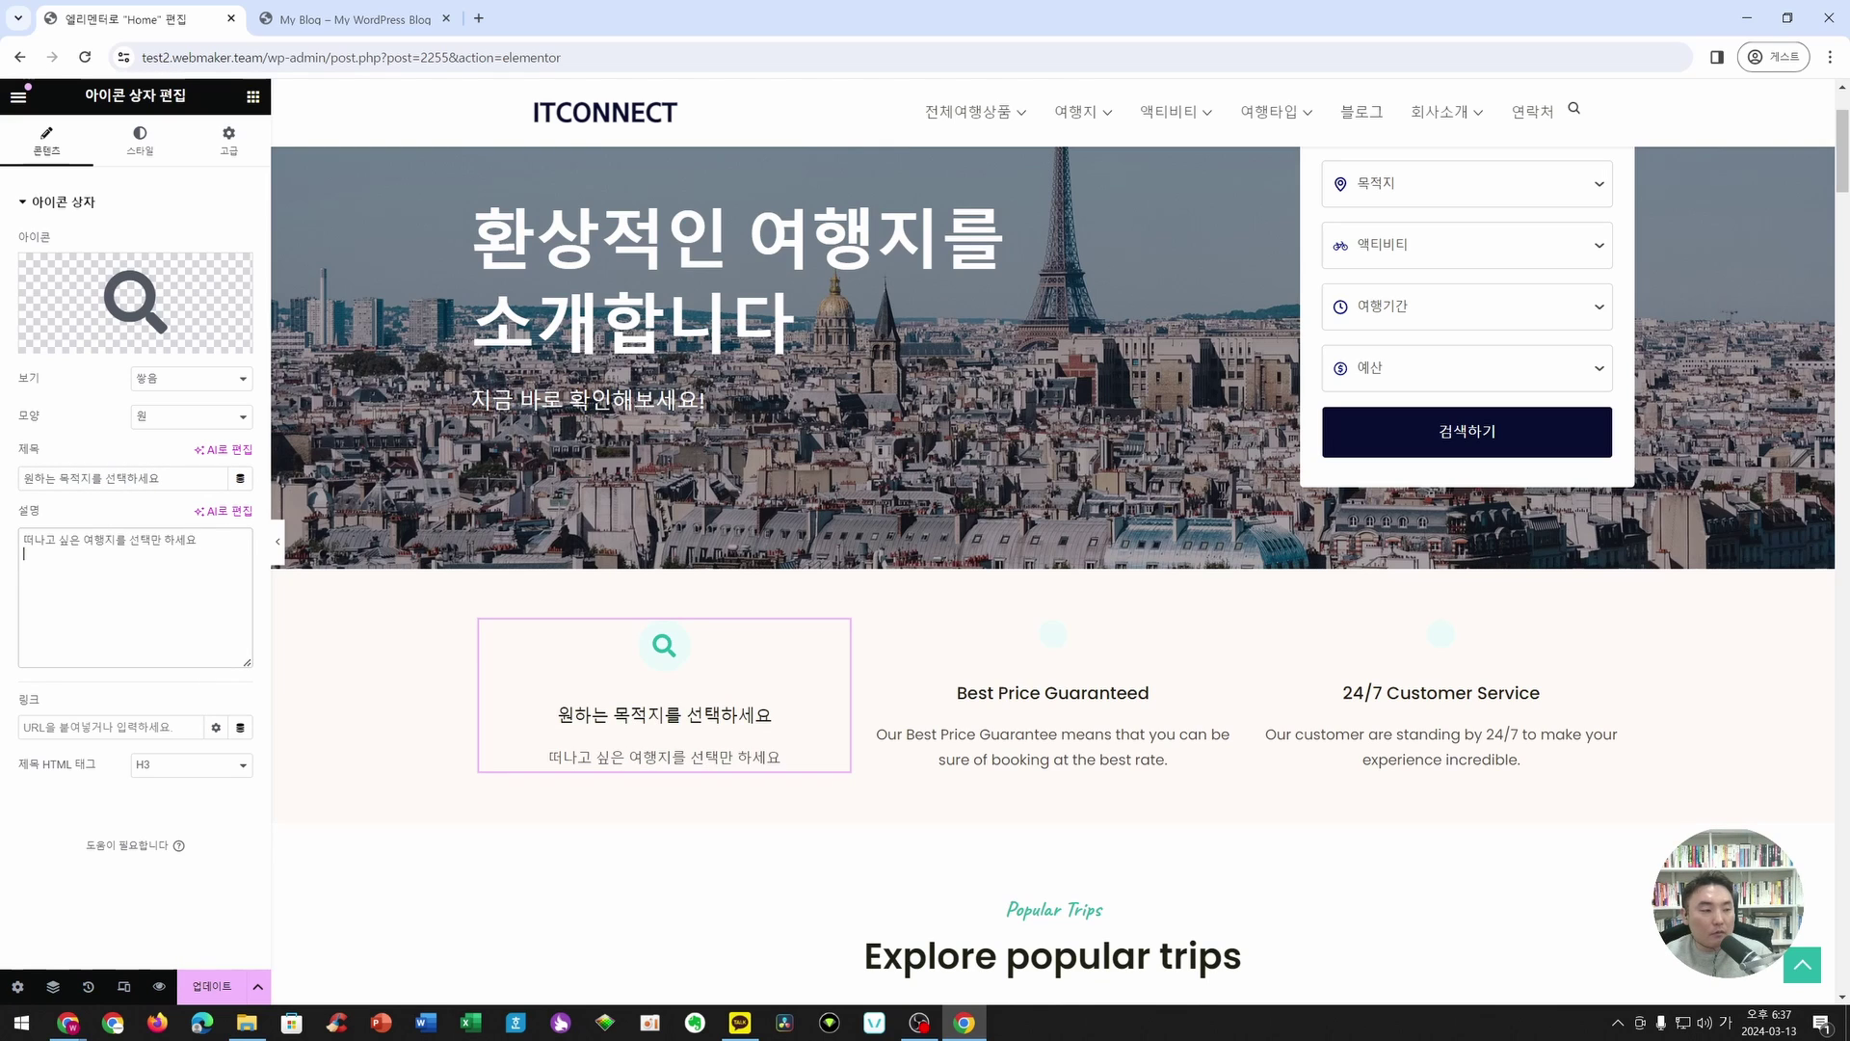
text(나머지는 저희가 모두 준비해드릴게요)
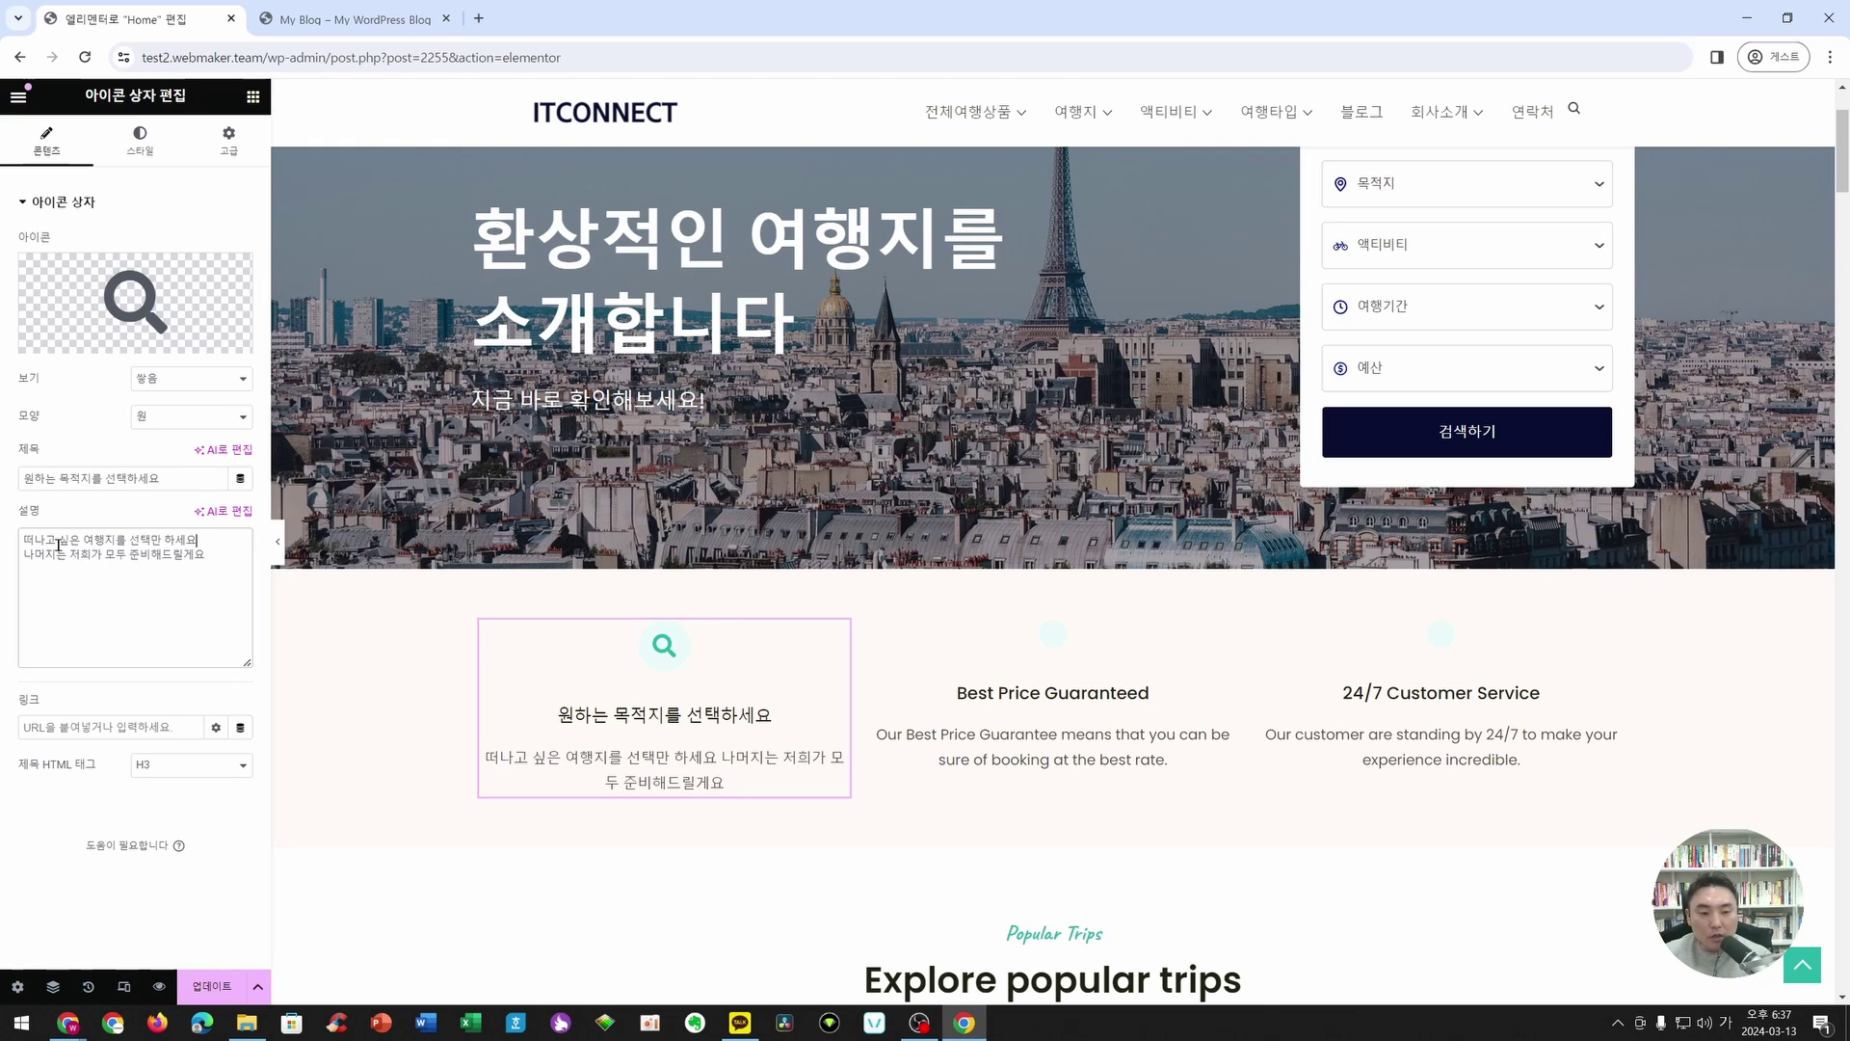
- Insert a <br> tag after 하세요 in the description
click(703, 758)
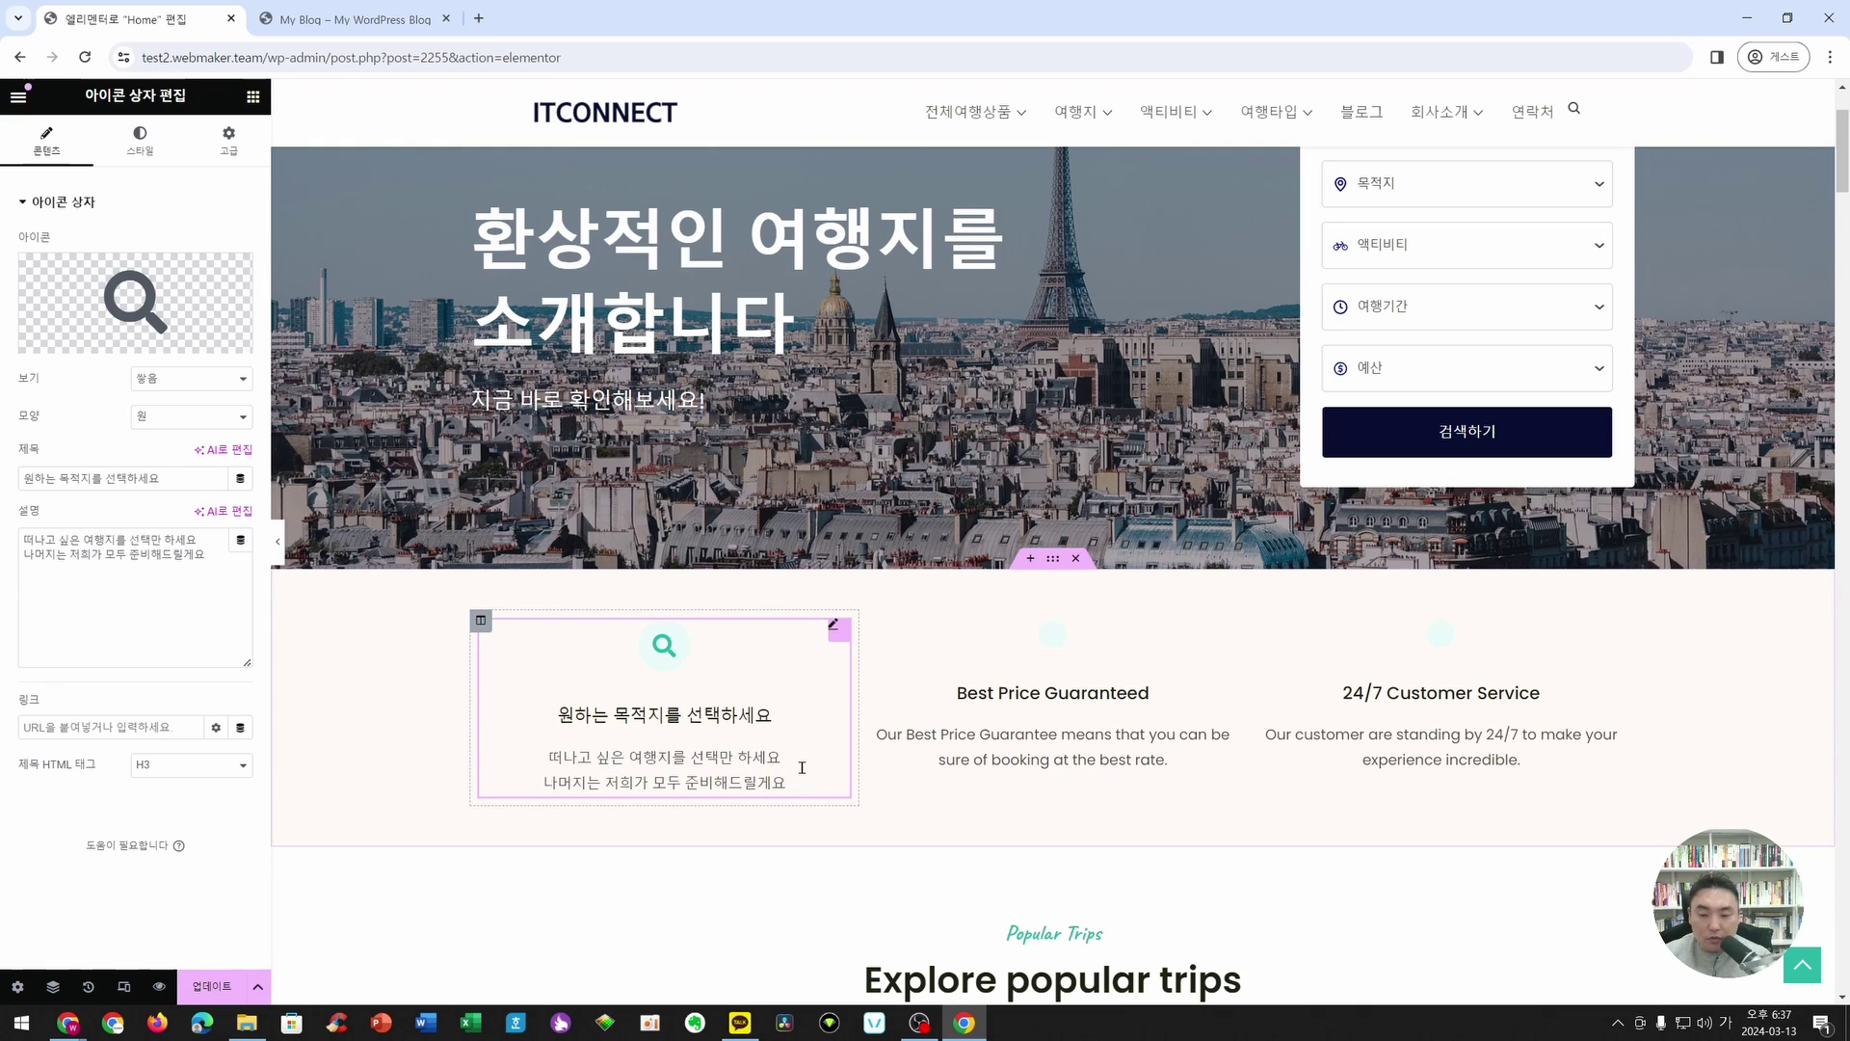
click(875, 908)
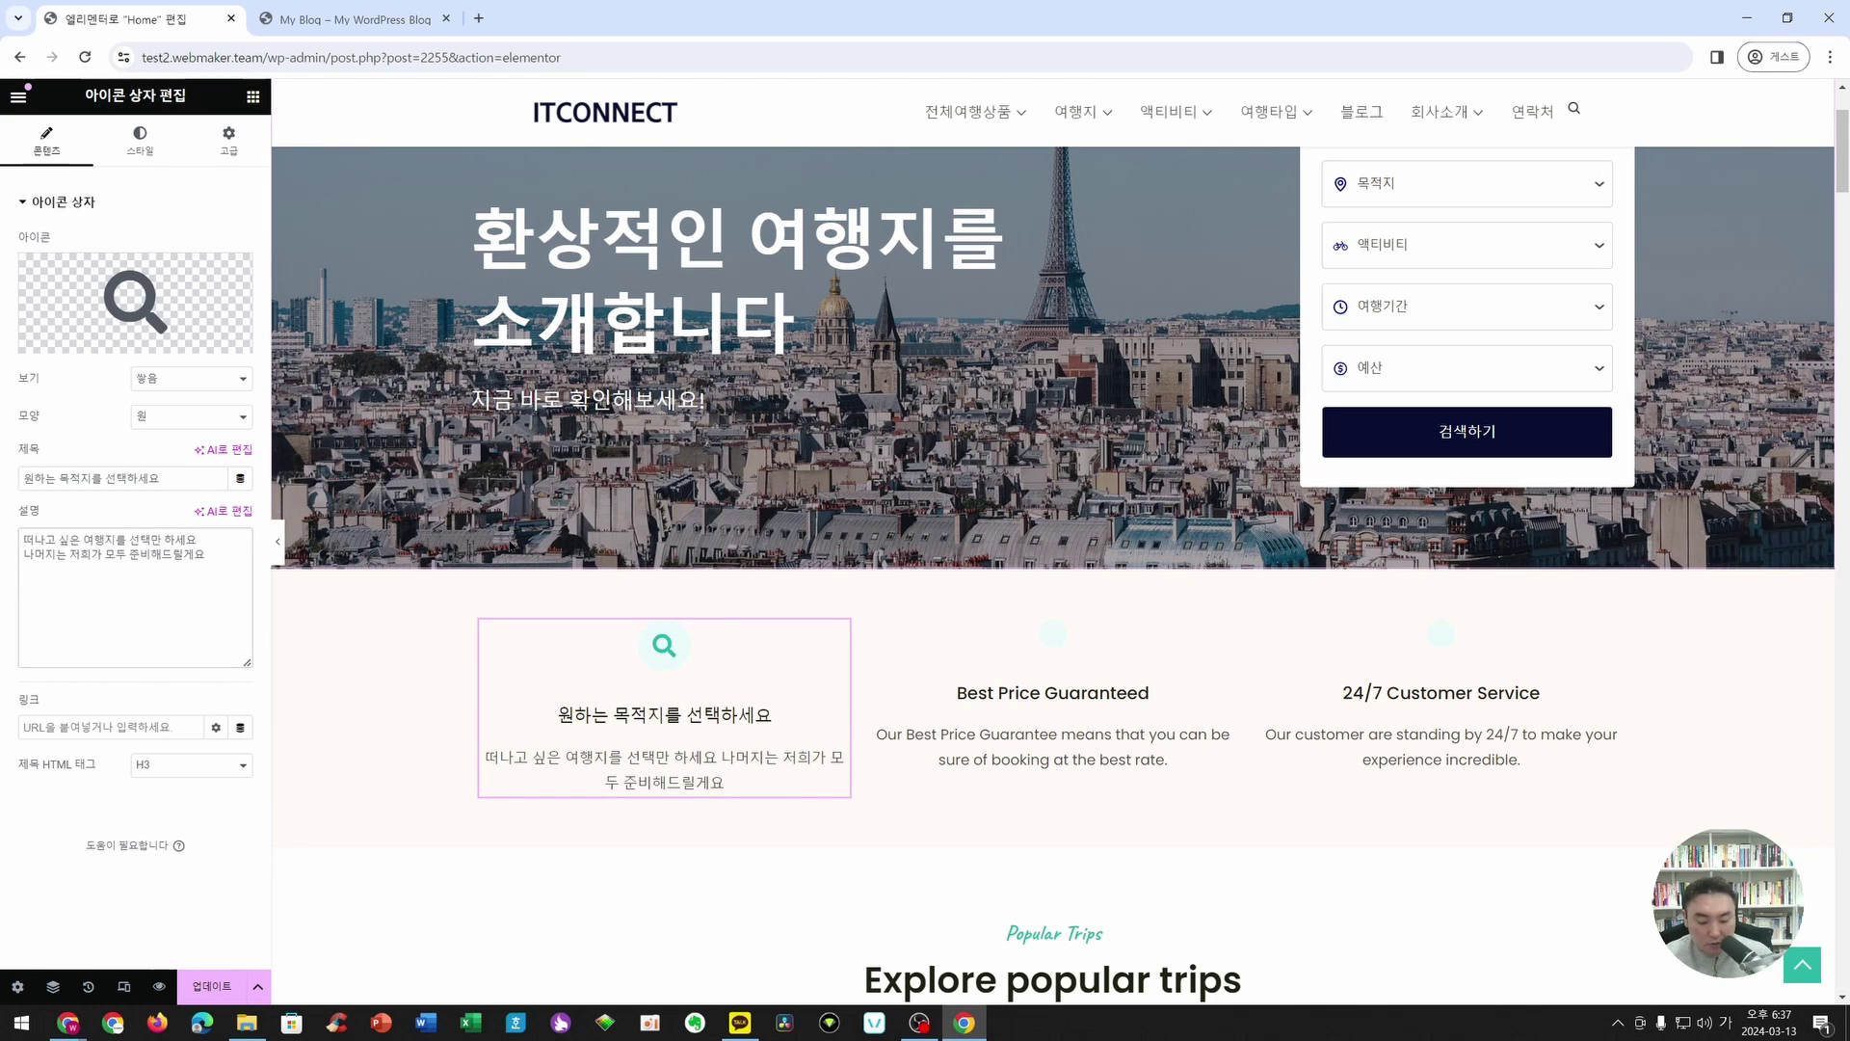
key(Hangul)
text(<br)
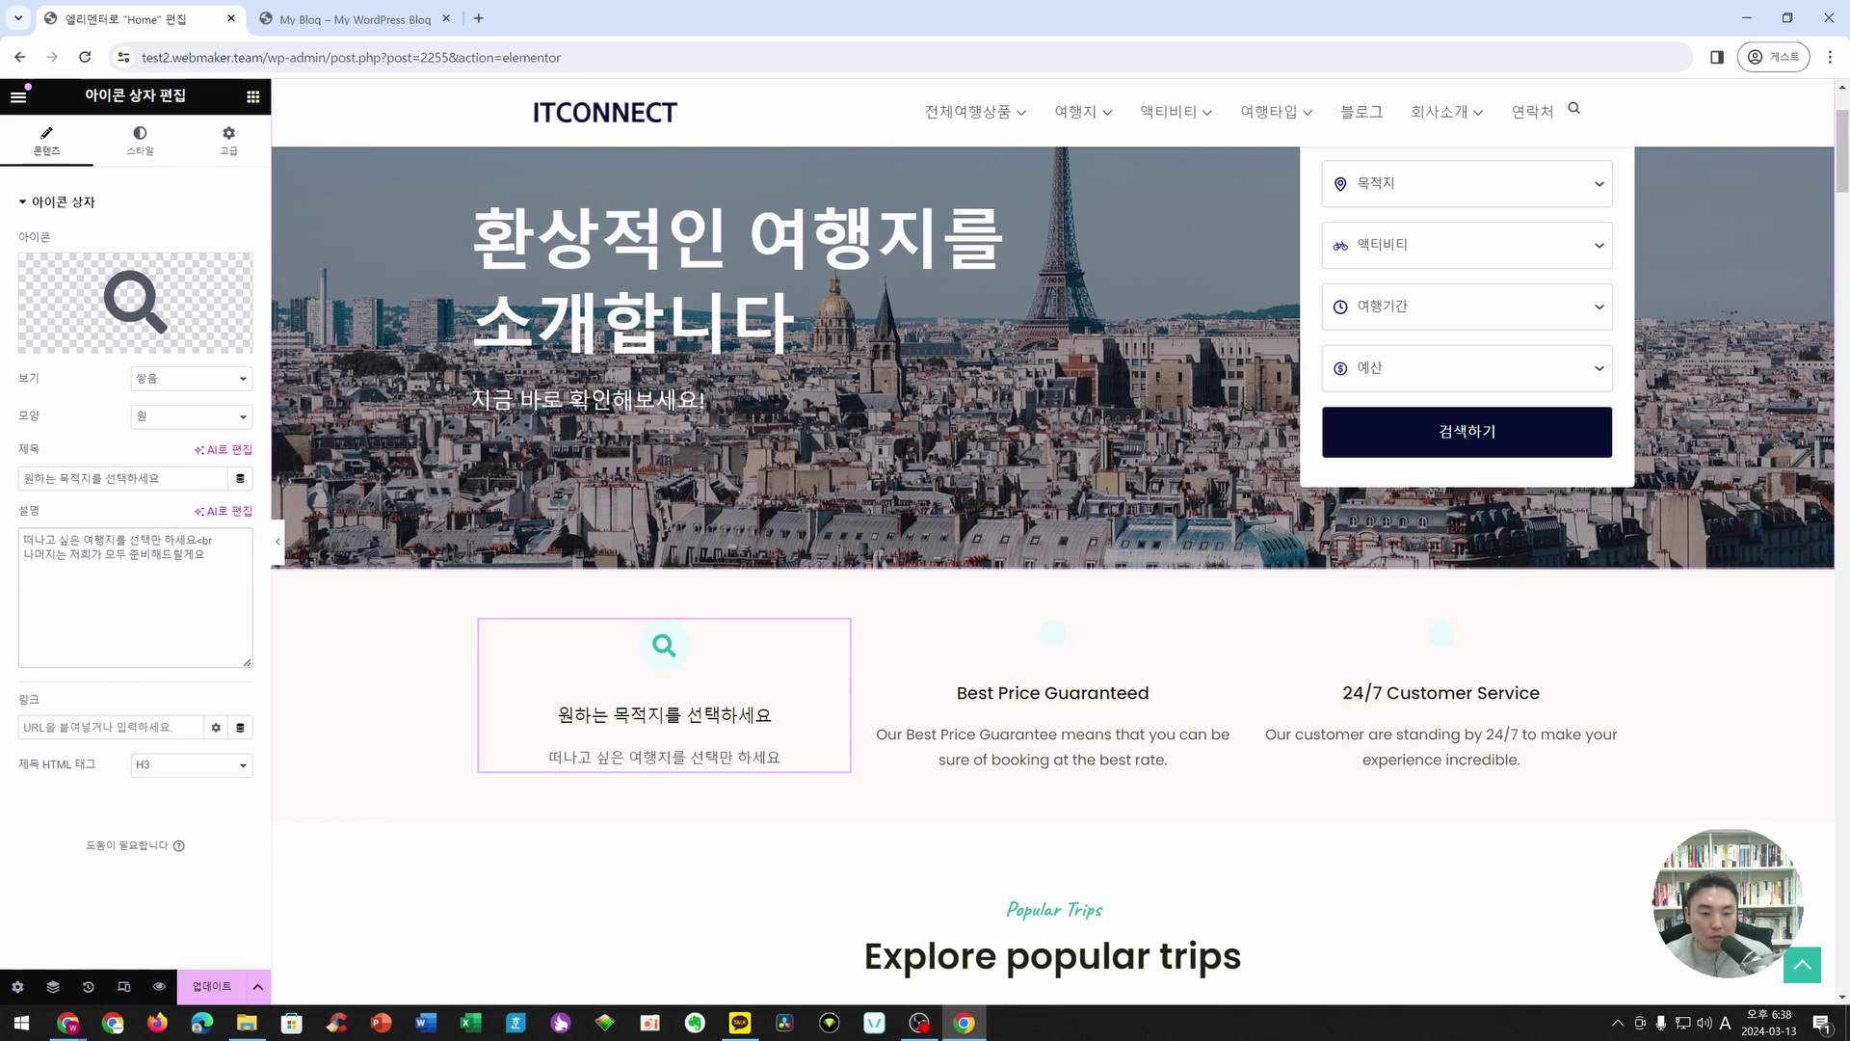
text(>)
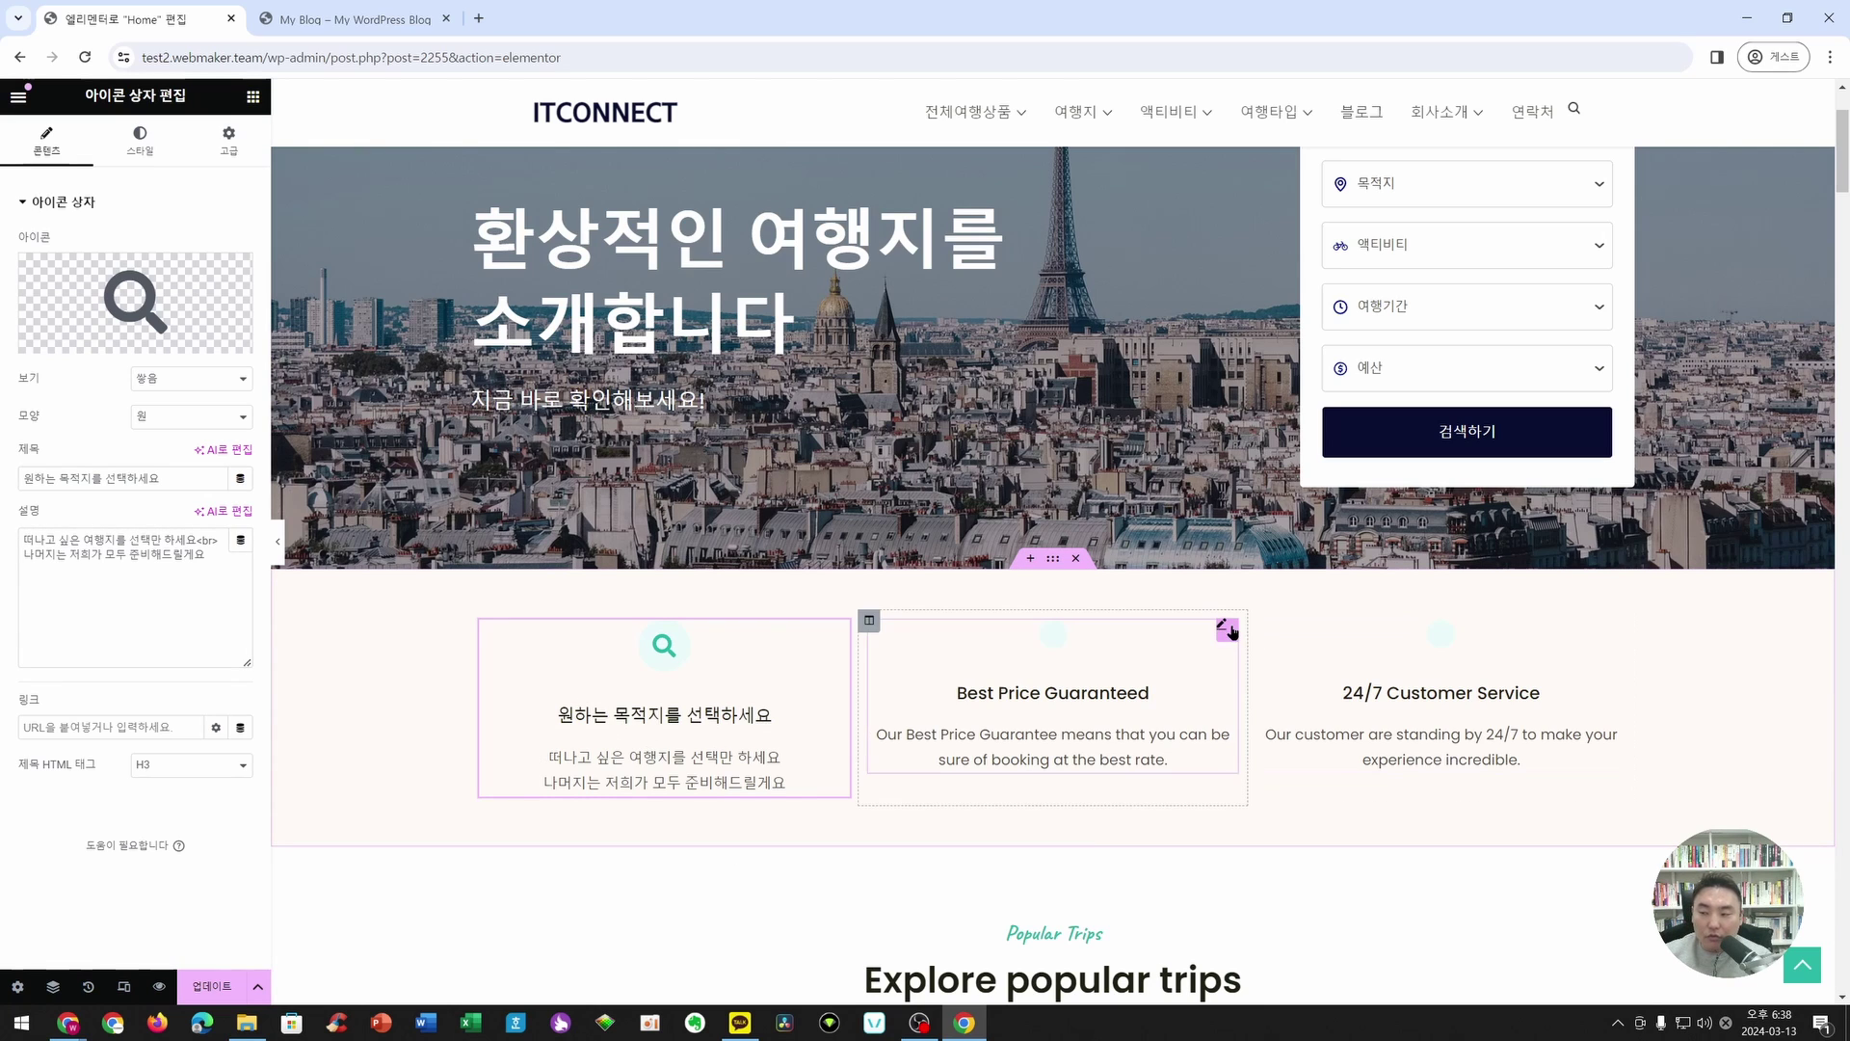
- Give the Best Price Guaranteed box the outline 'flag' icon from the Icon Library
click(1227, 631)
click(136, 297)
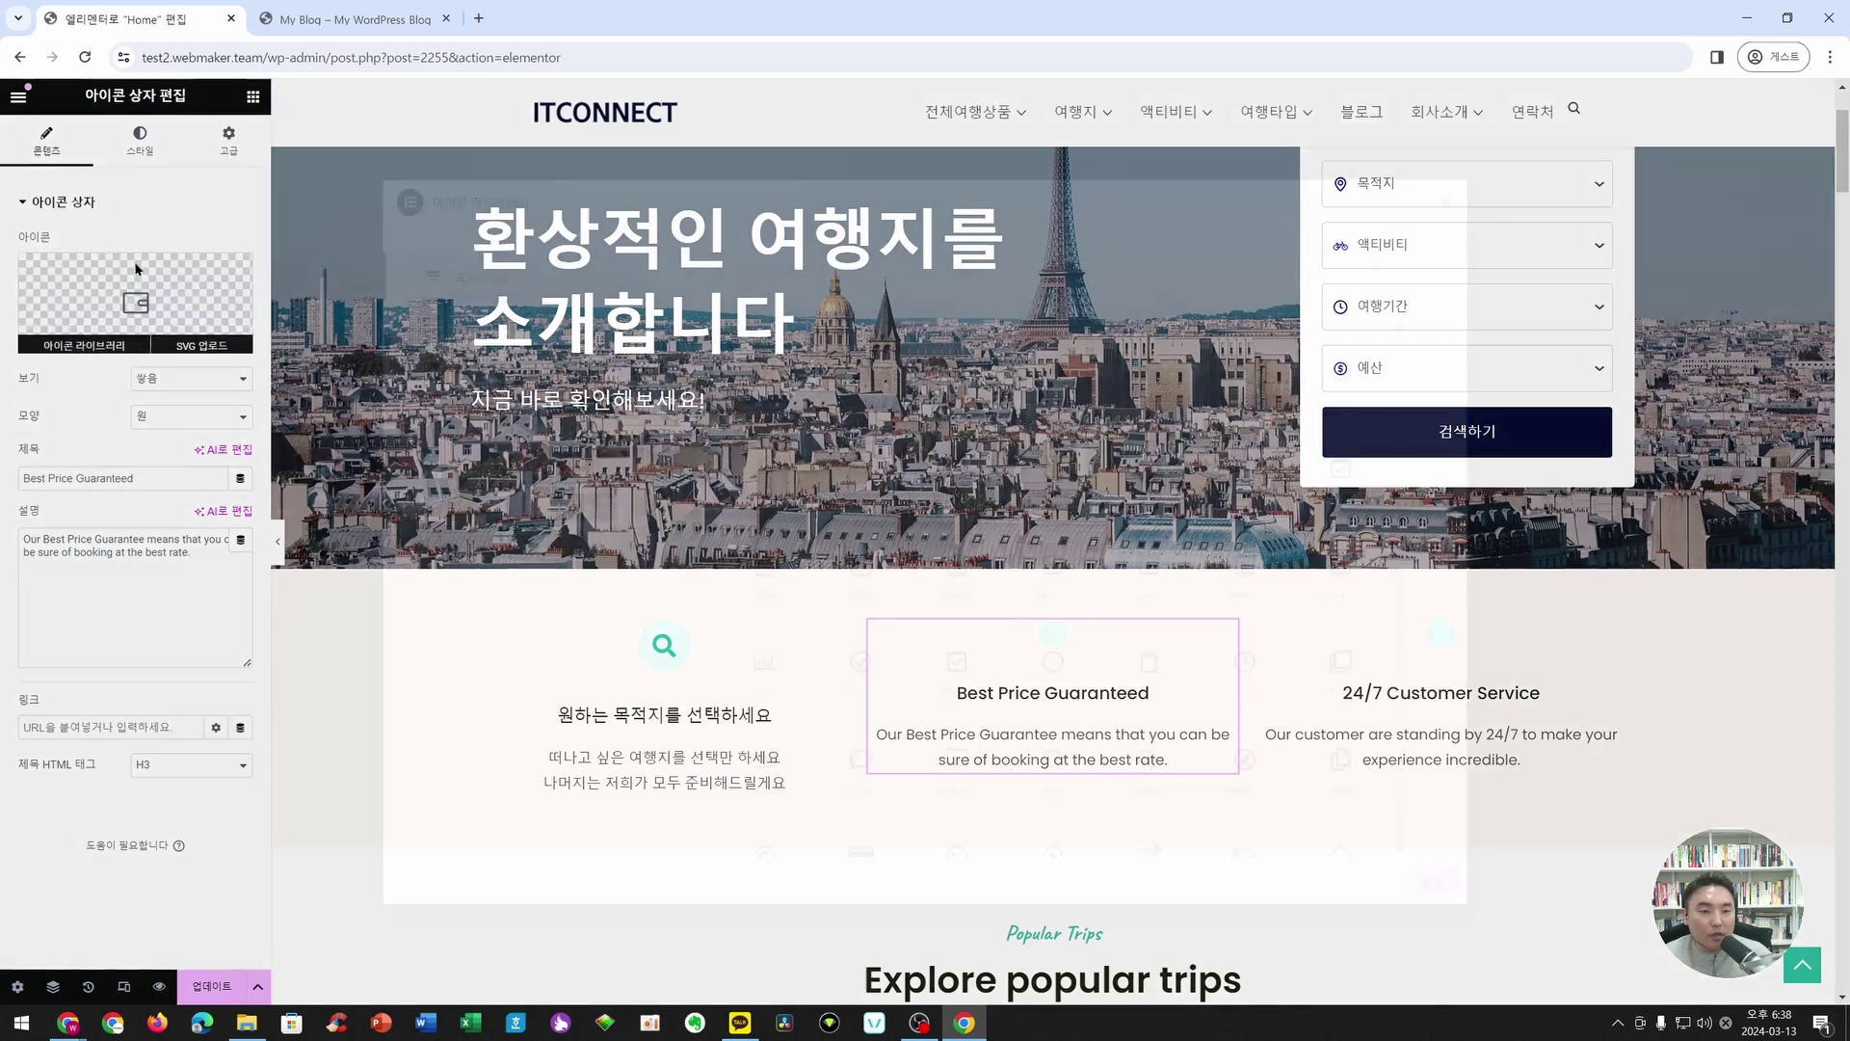
click(872, 256)
text(flag)
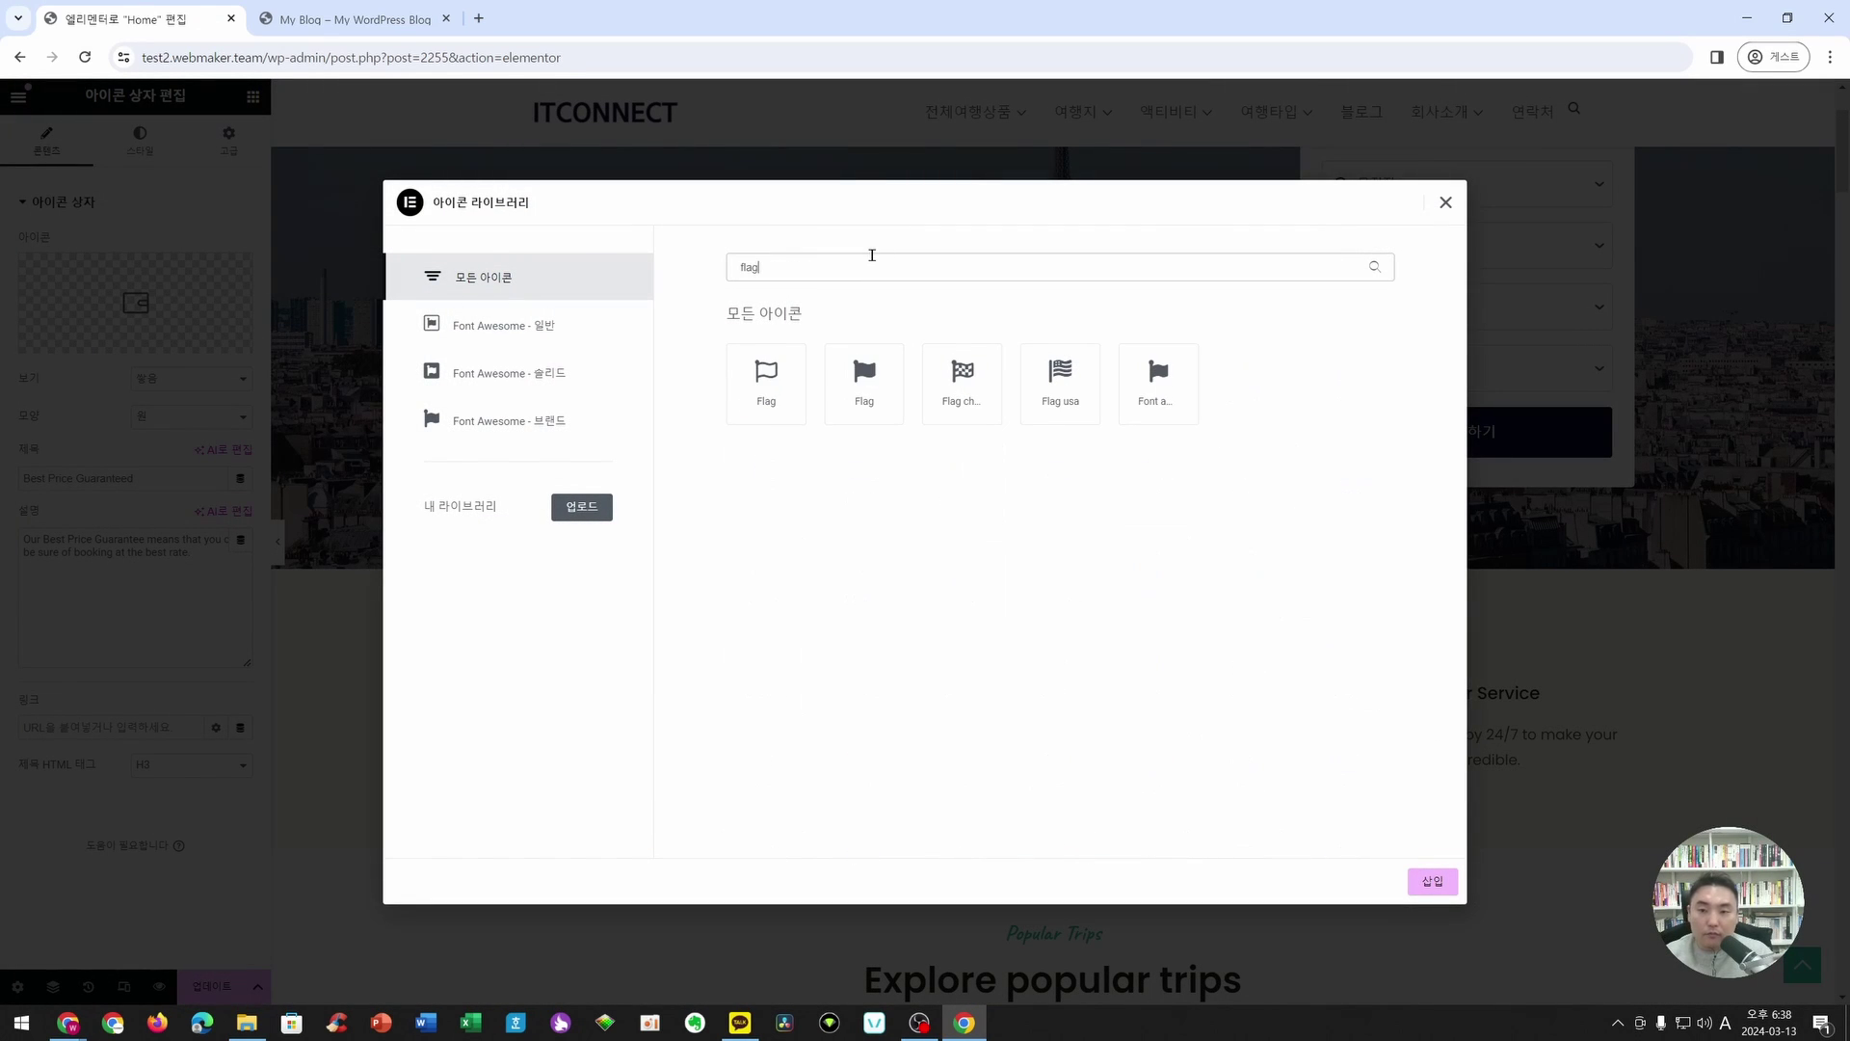
click(766, 383)
click(1453, 881)
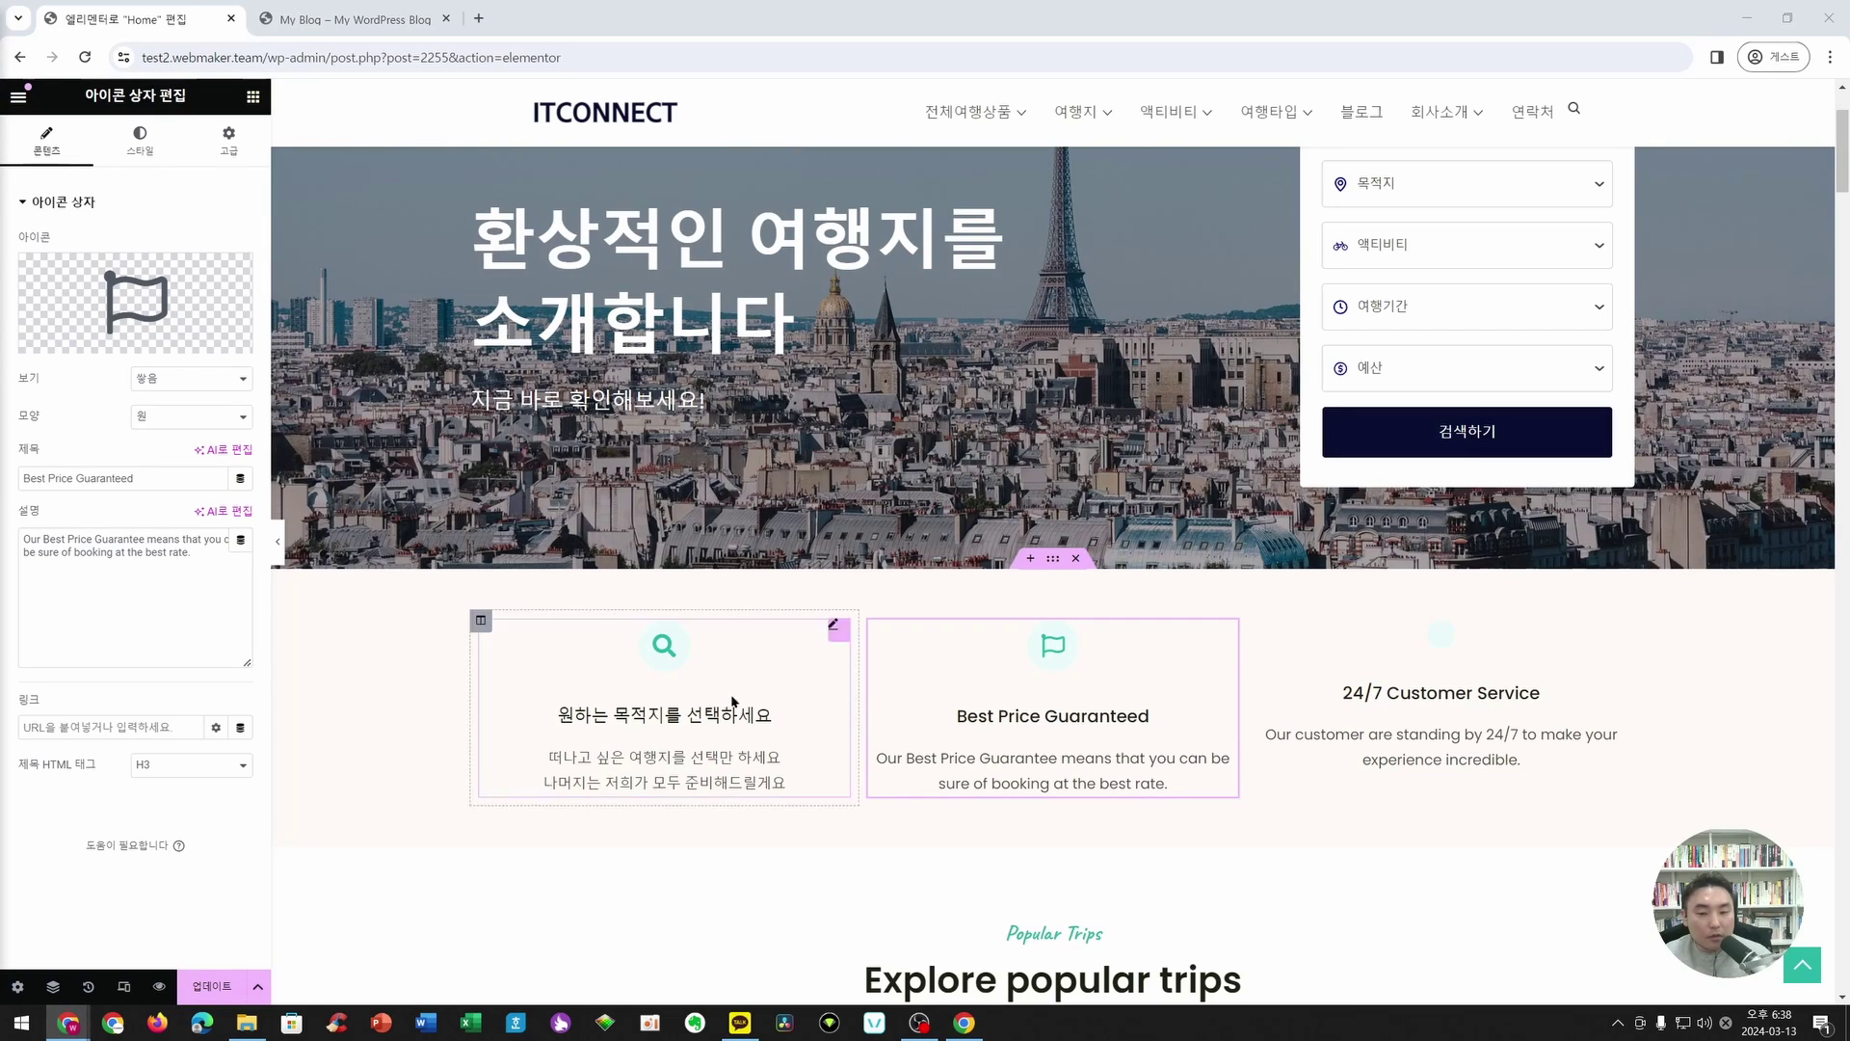
- Replace the box's title with 최저가로만 알려드립니다 and paste the Korean description
click(985, 717)
triple_click(134, 479)
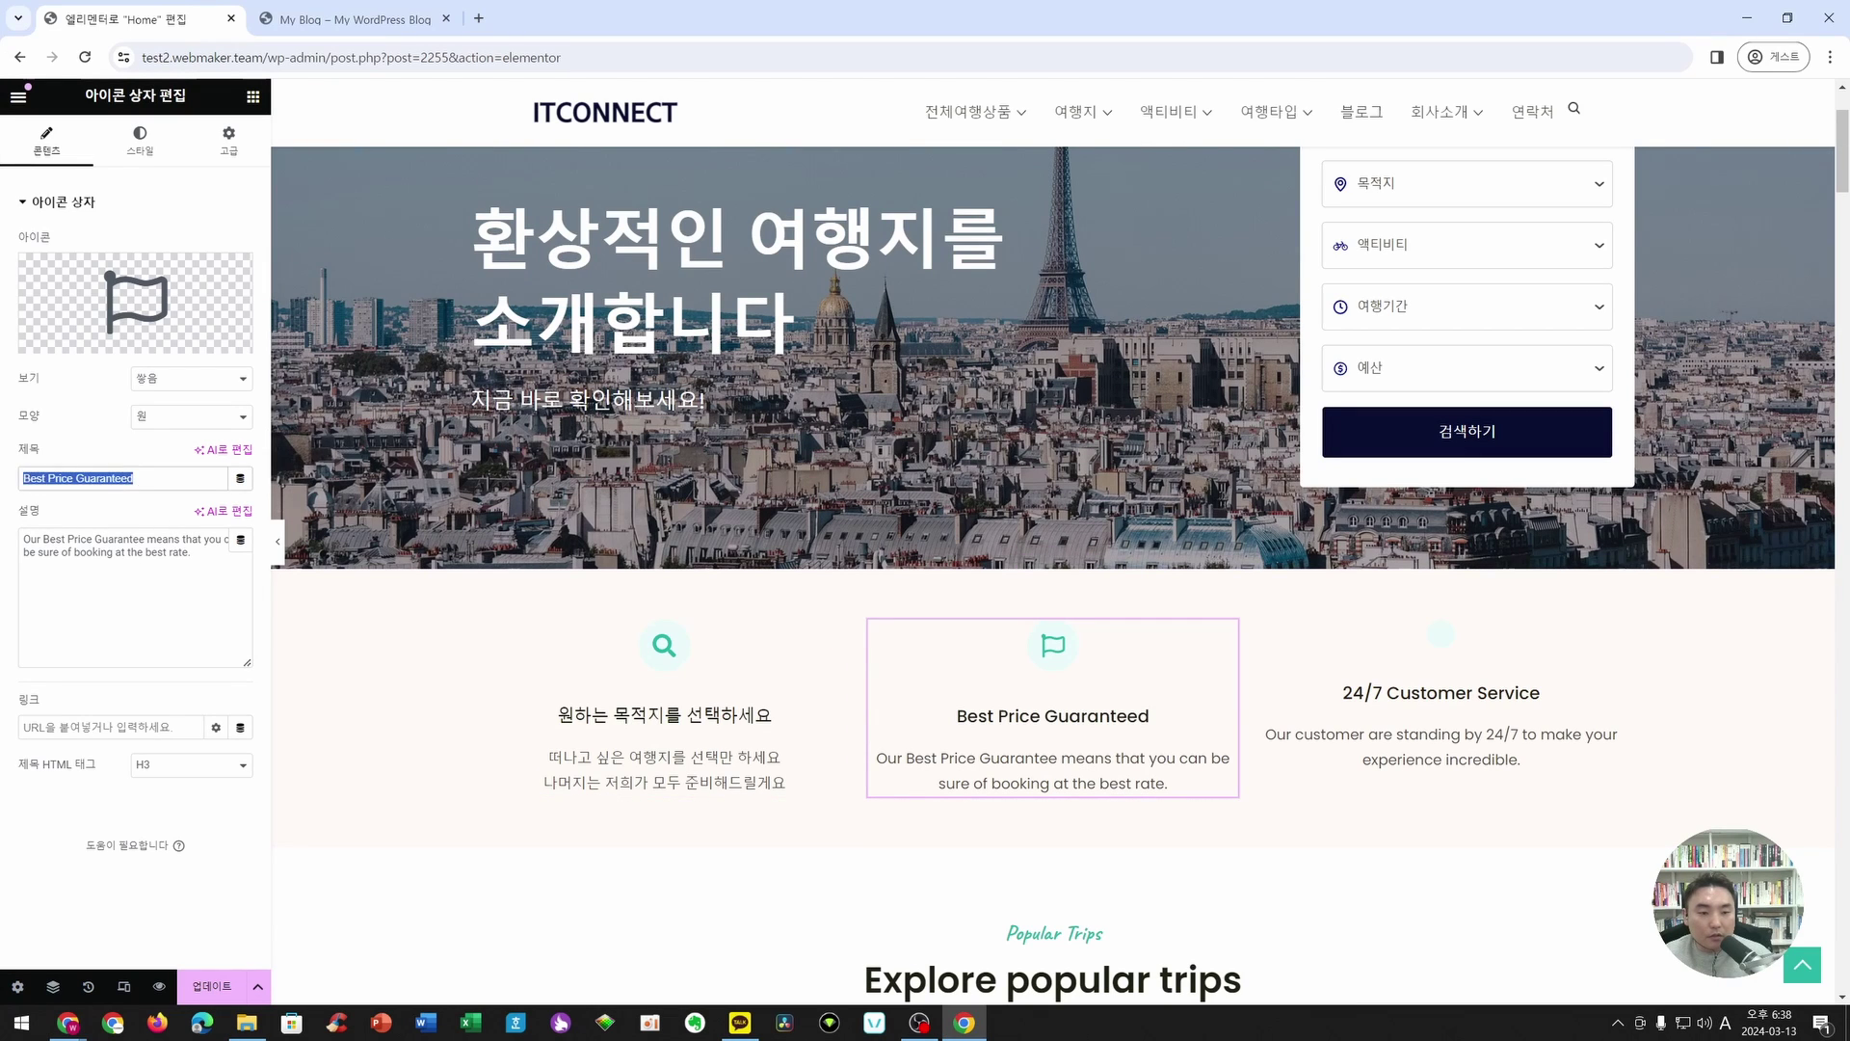
text(최저가로만 알려드립니다)
click(1044, 760)
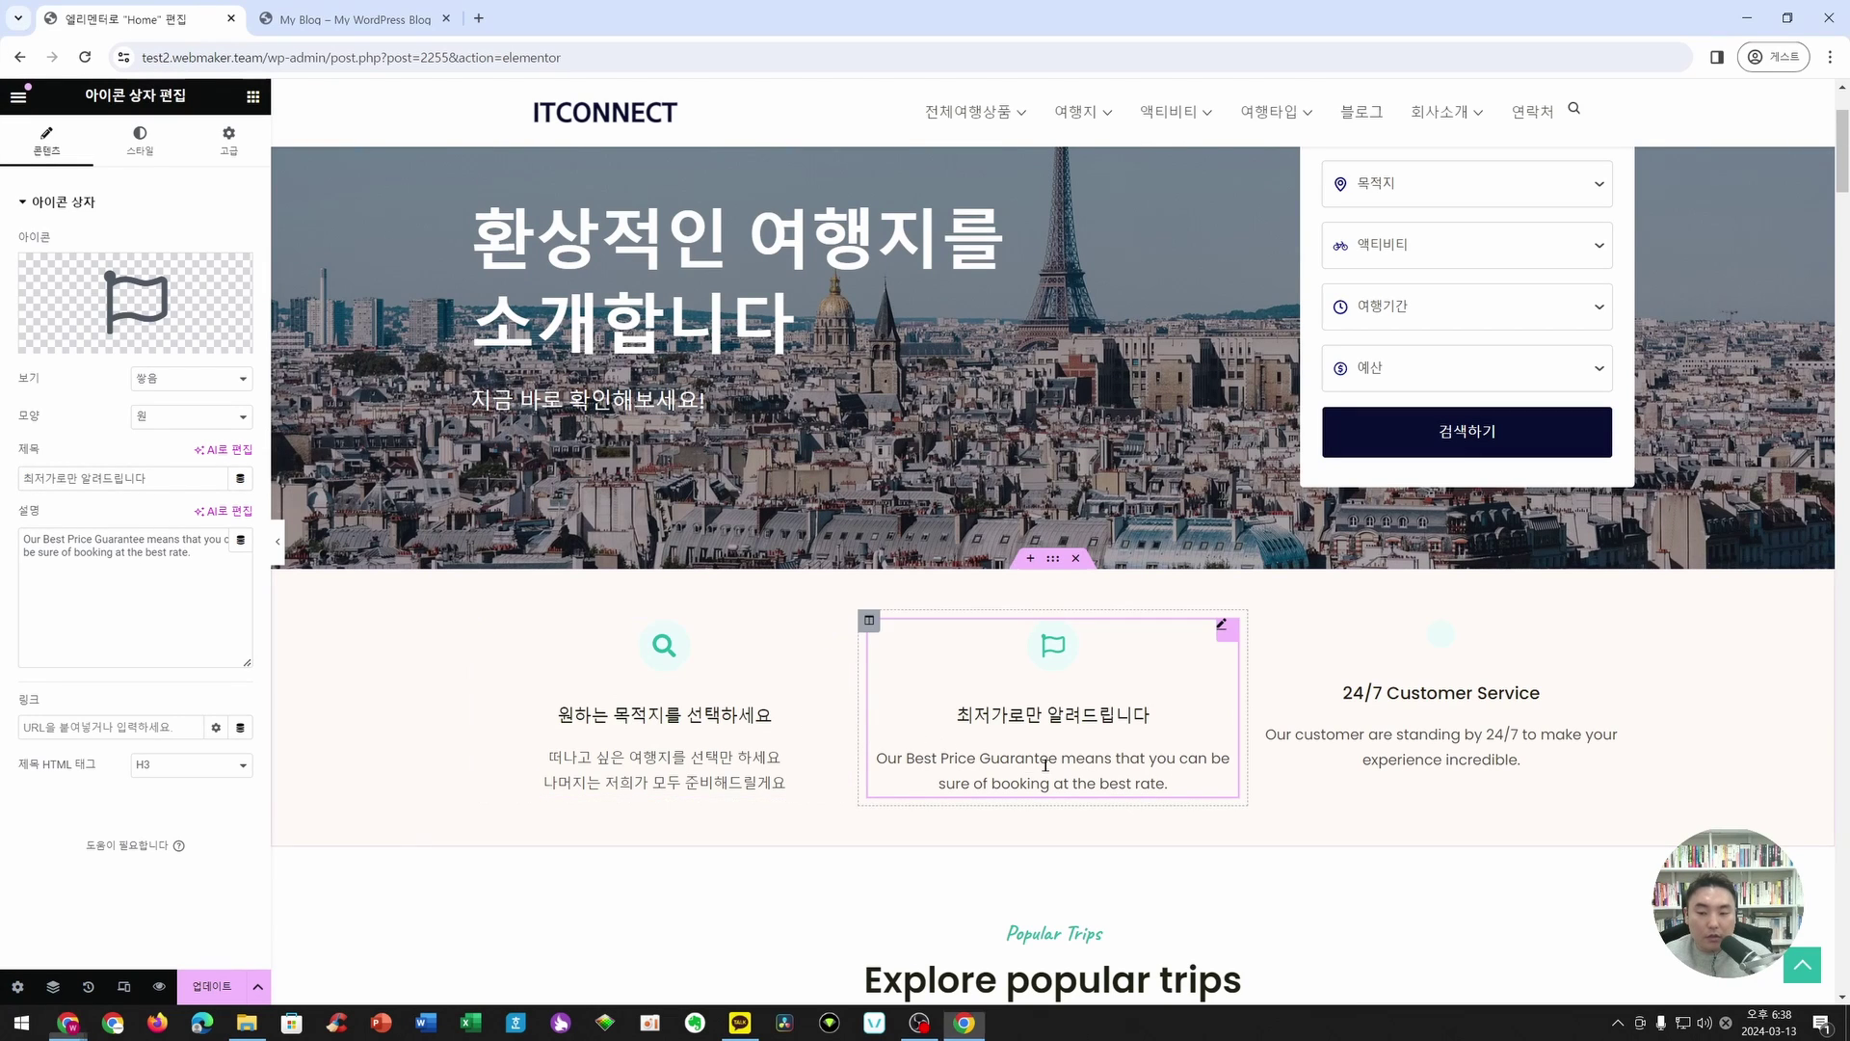
click(215, 582)
key(ctrl+a)
text(저희 여행사에서 소개해드리는 여행상품은 모두 최저가를 보장해 드립니다)
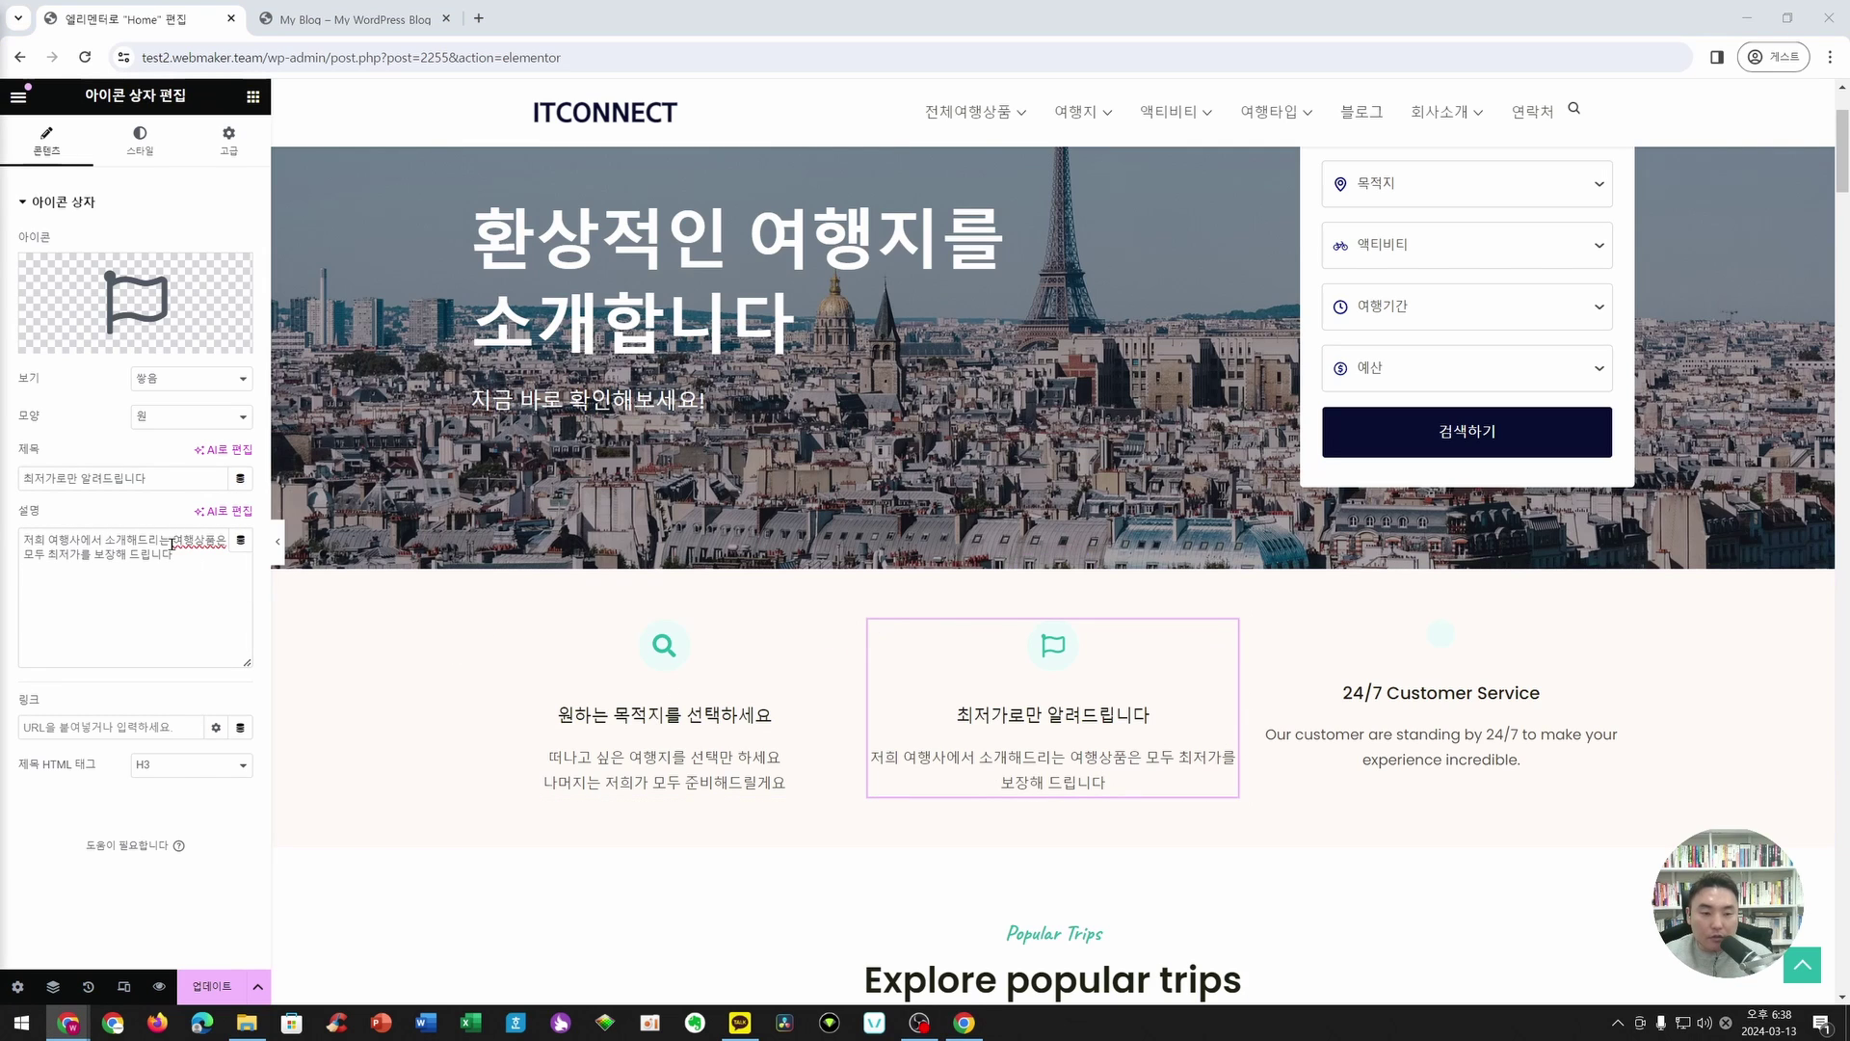
- Break the description onto a second line after 여행상품은
click(225, 544)
text(<br>)
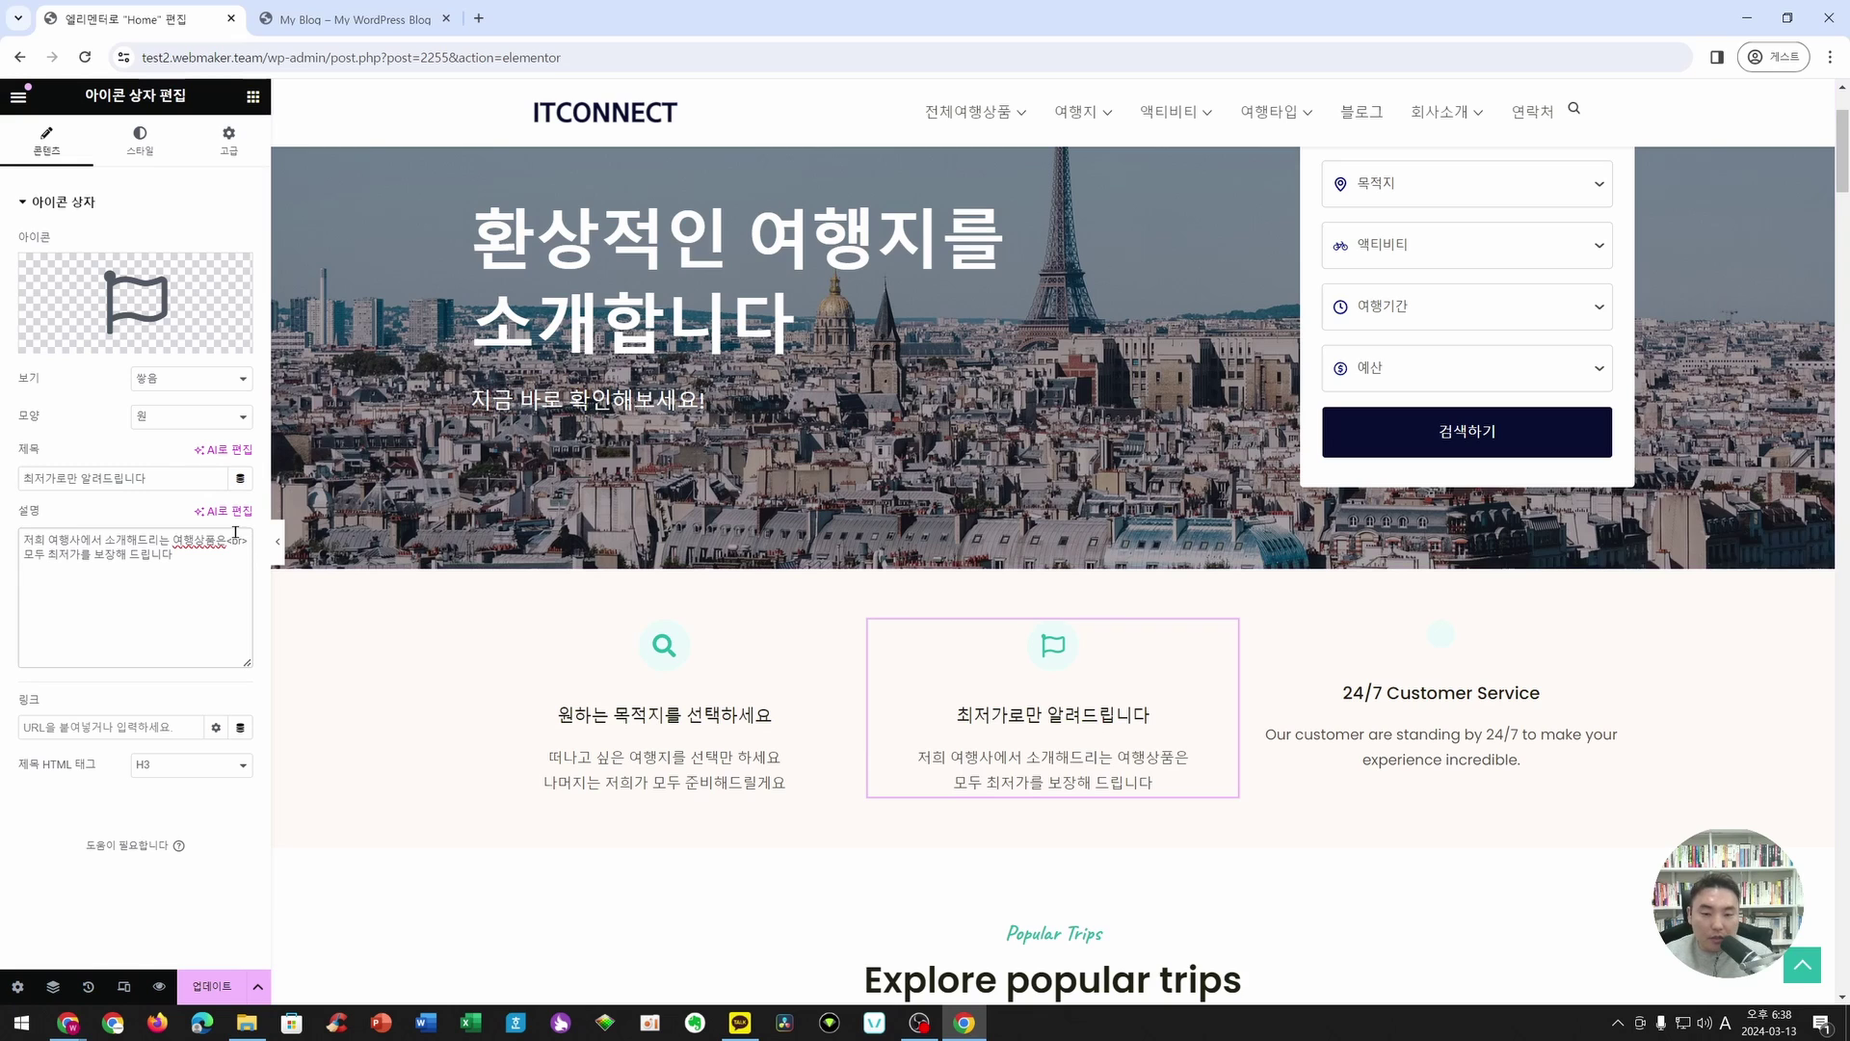
key(BackSpace)
key(BackSpace)
key(BackSpace)
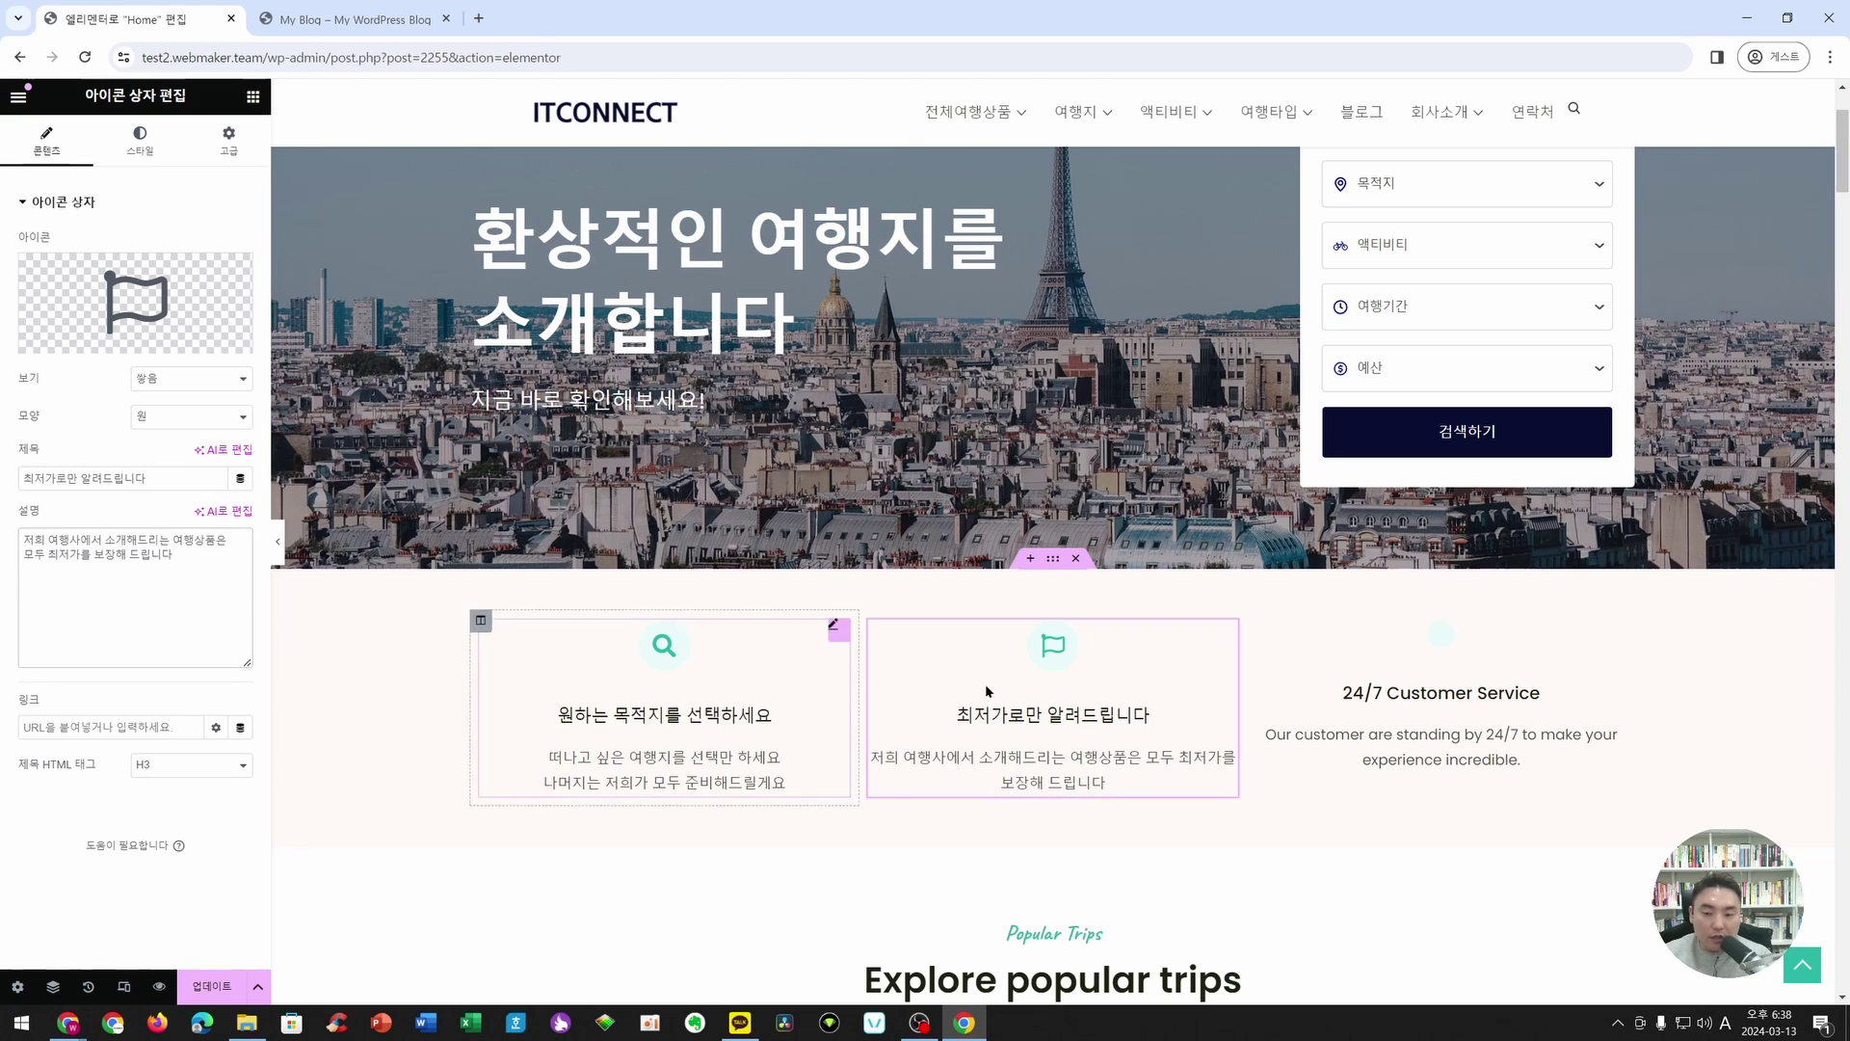
click(1163, 756)
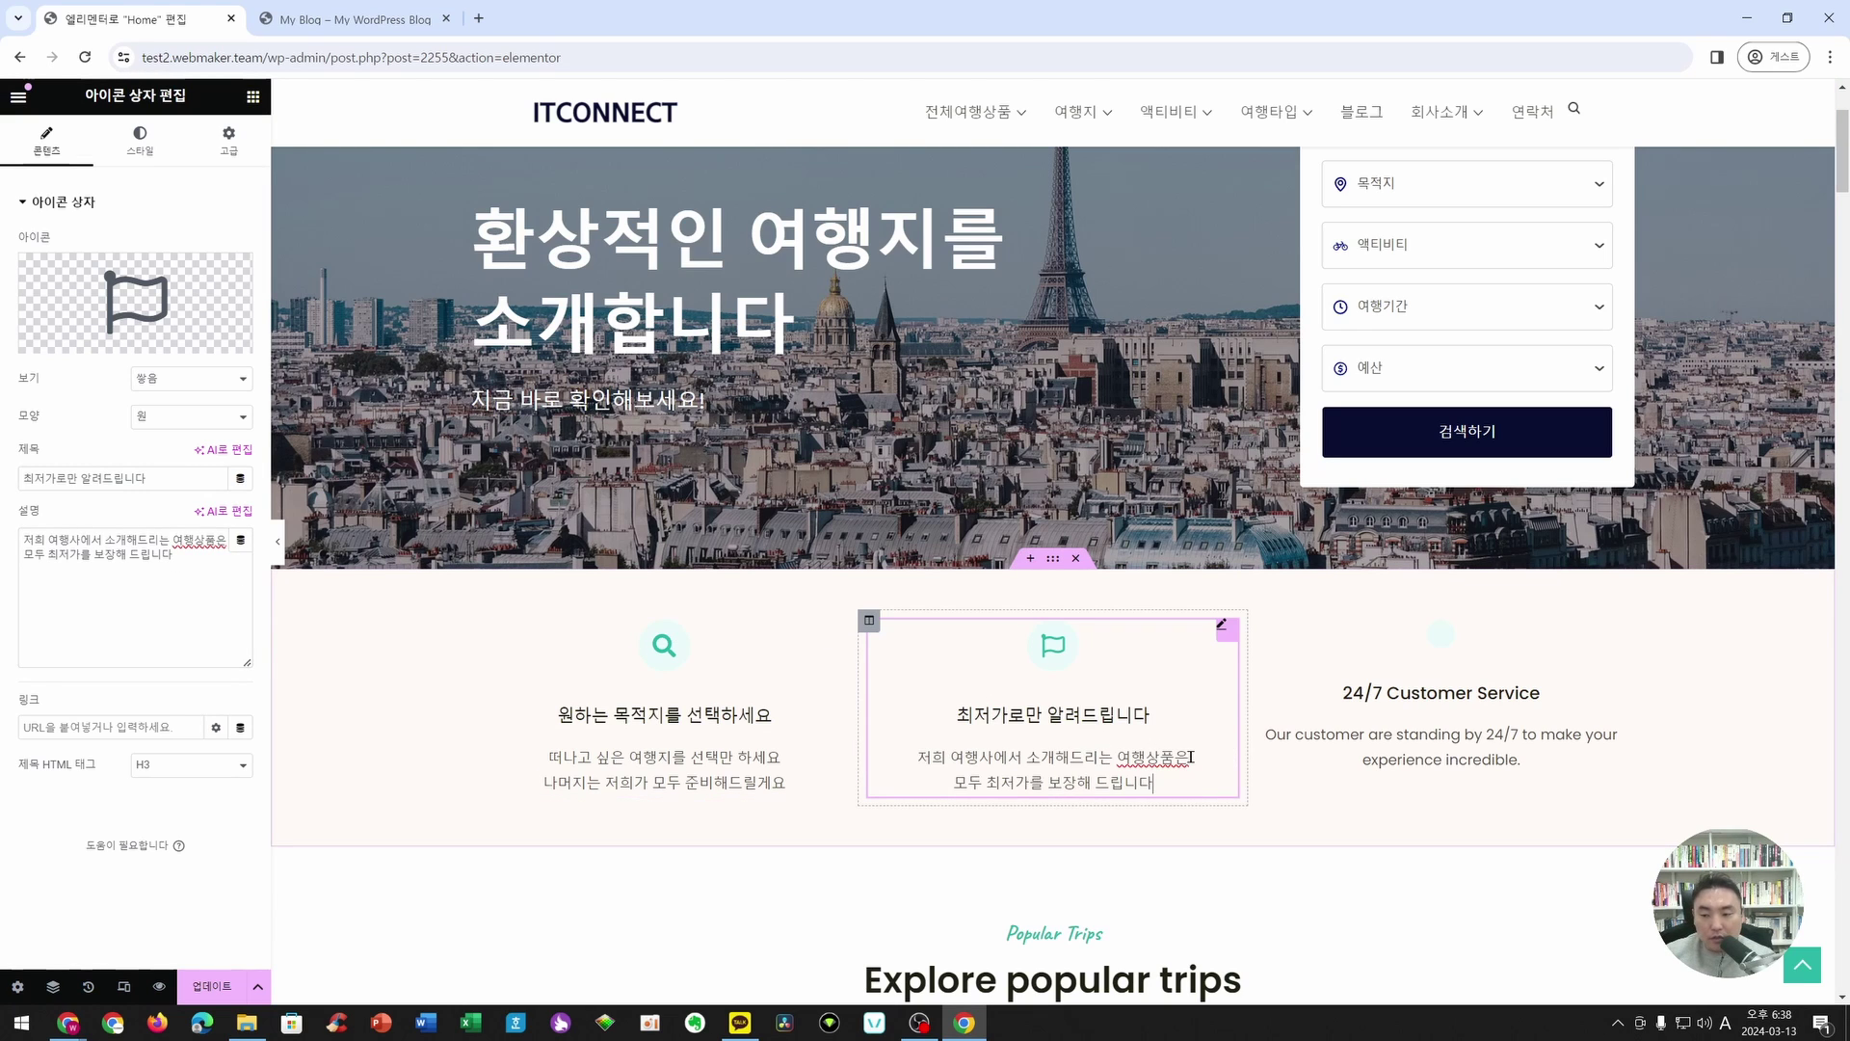
key(Return)
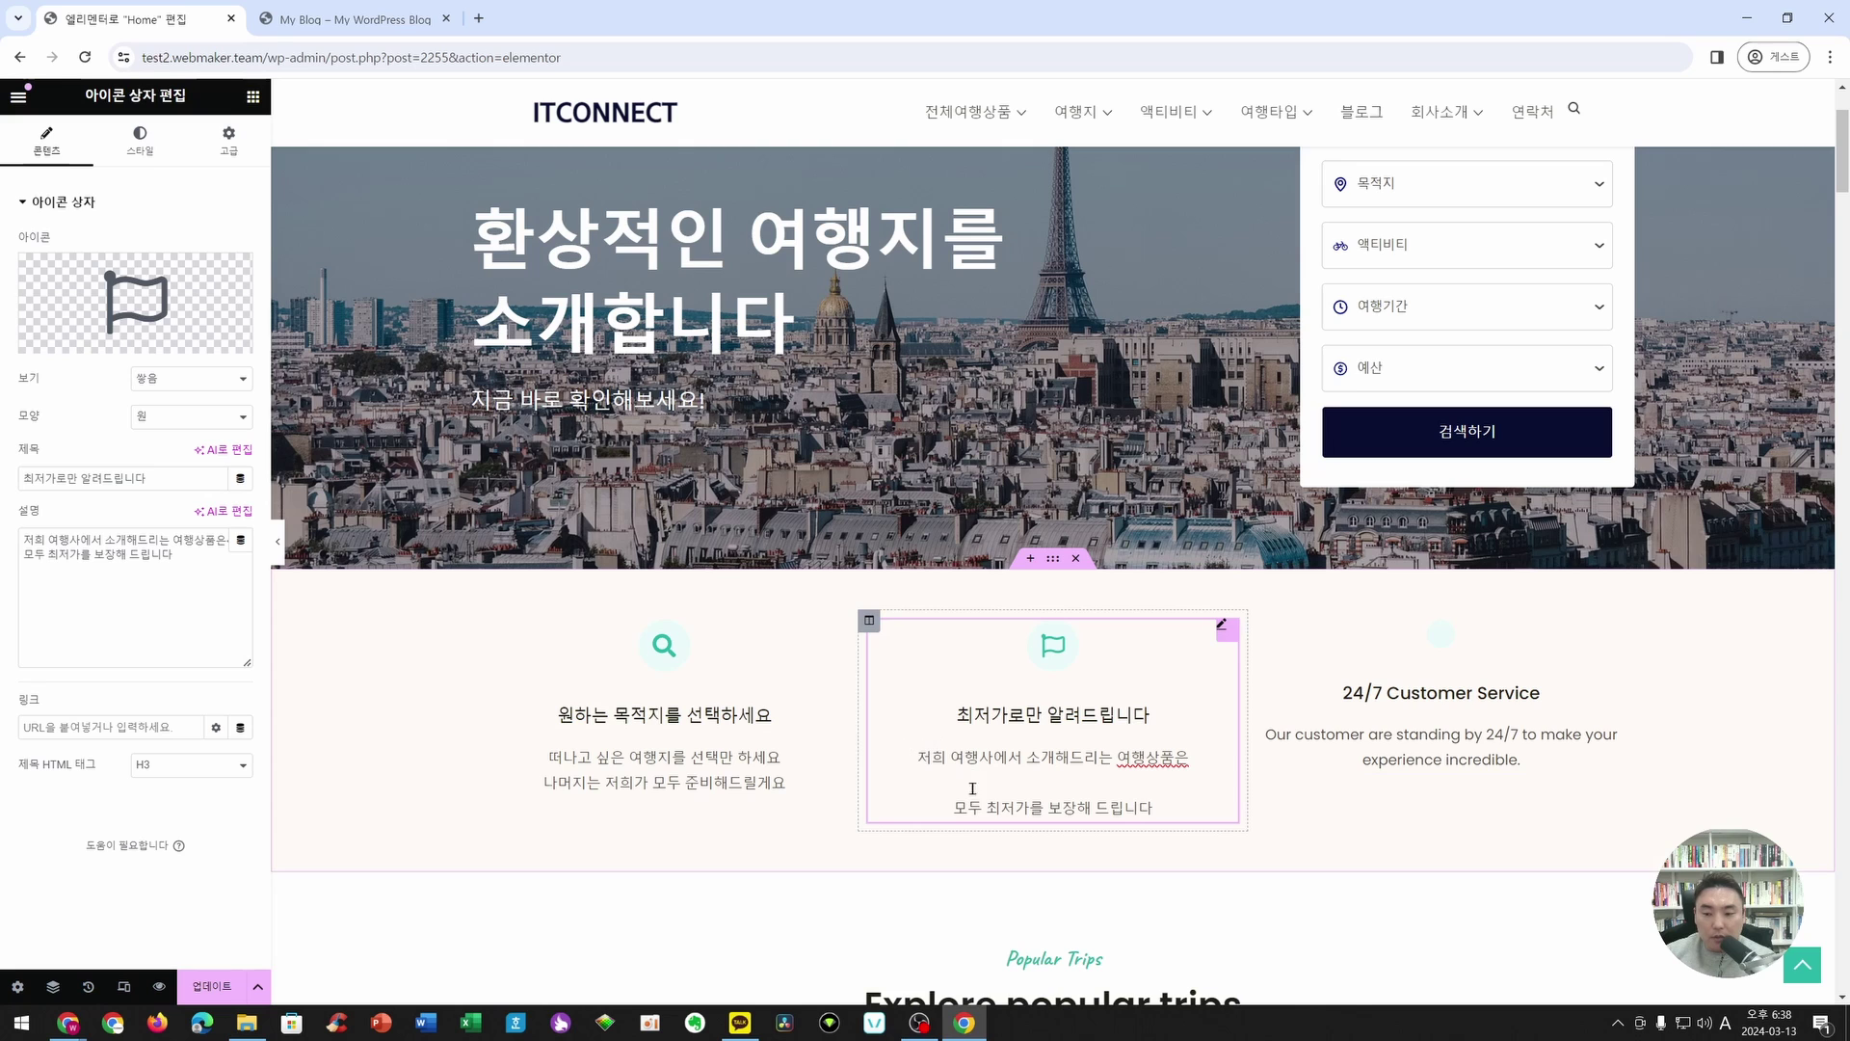
key(BackSpace)
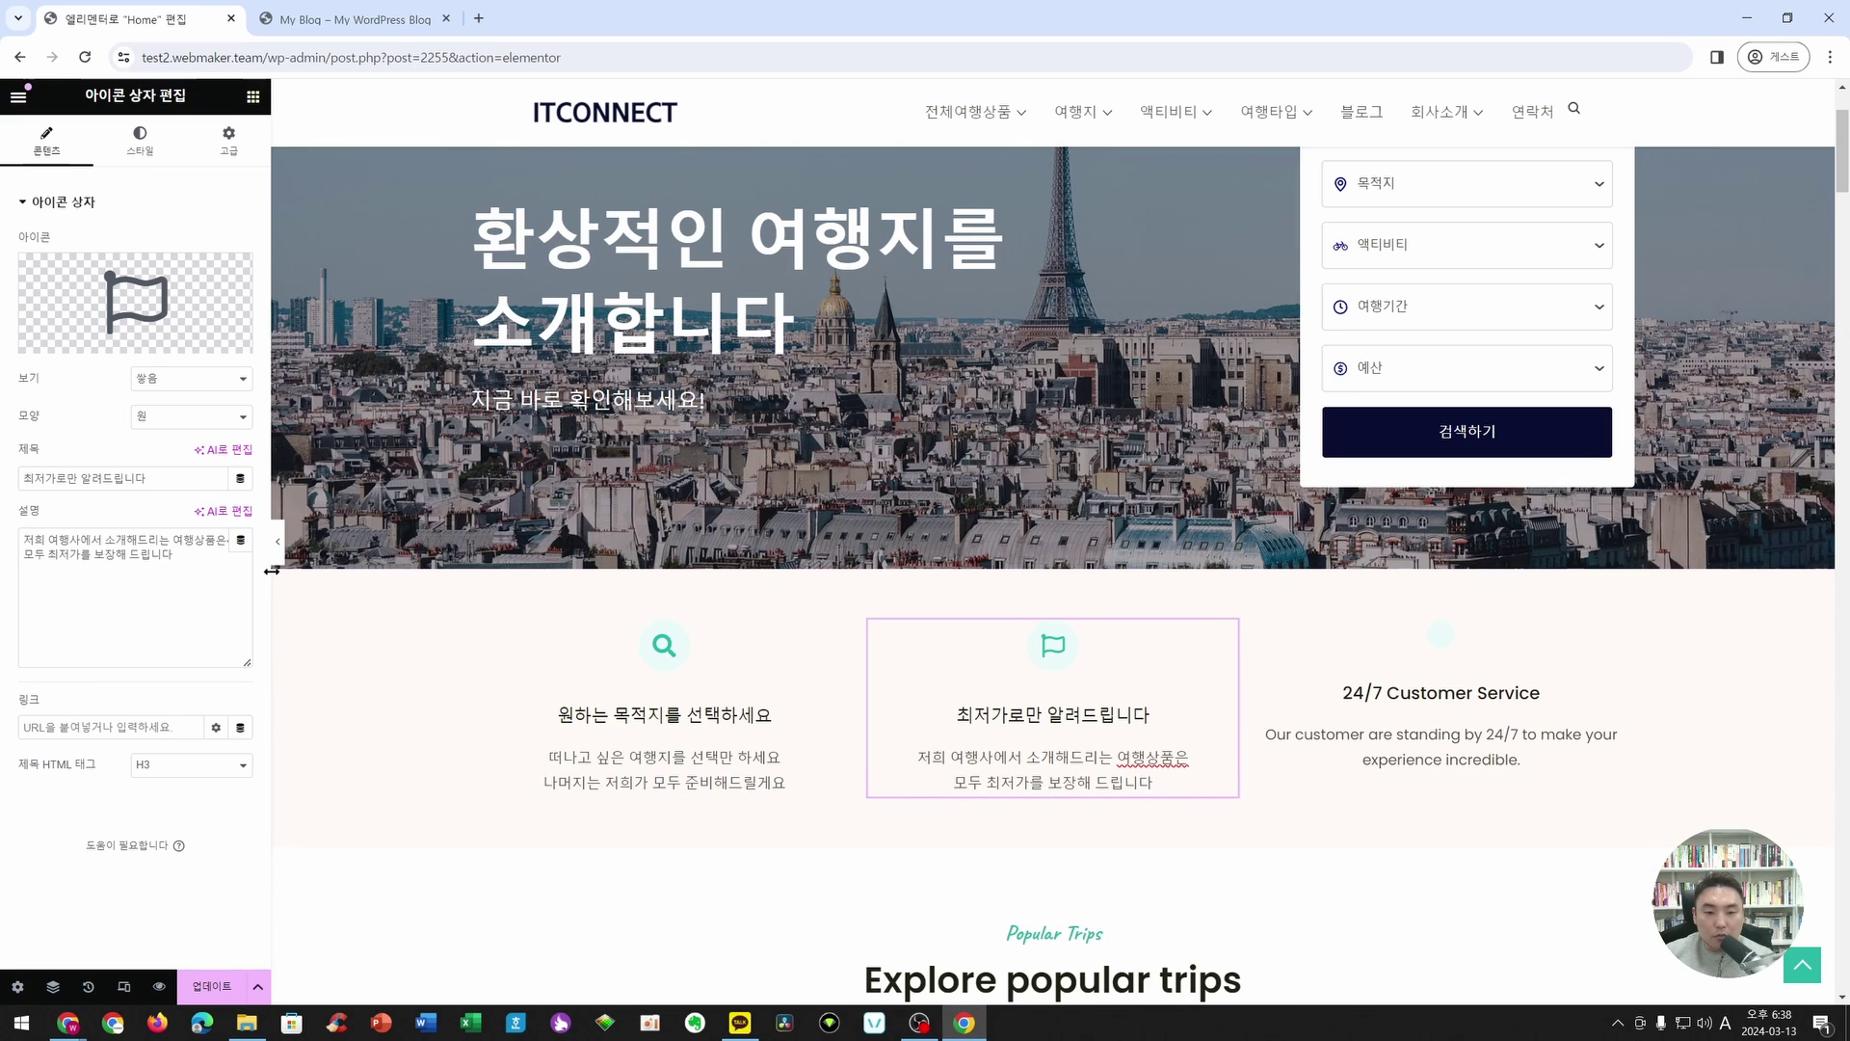
drag(272, 570, 325, 570)
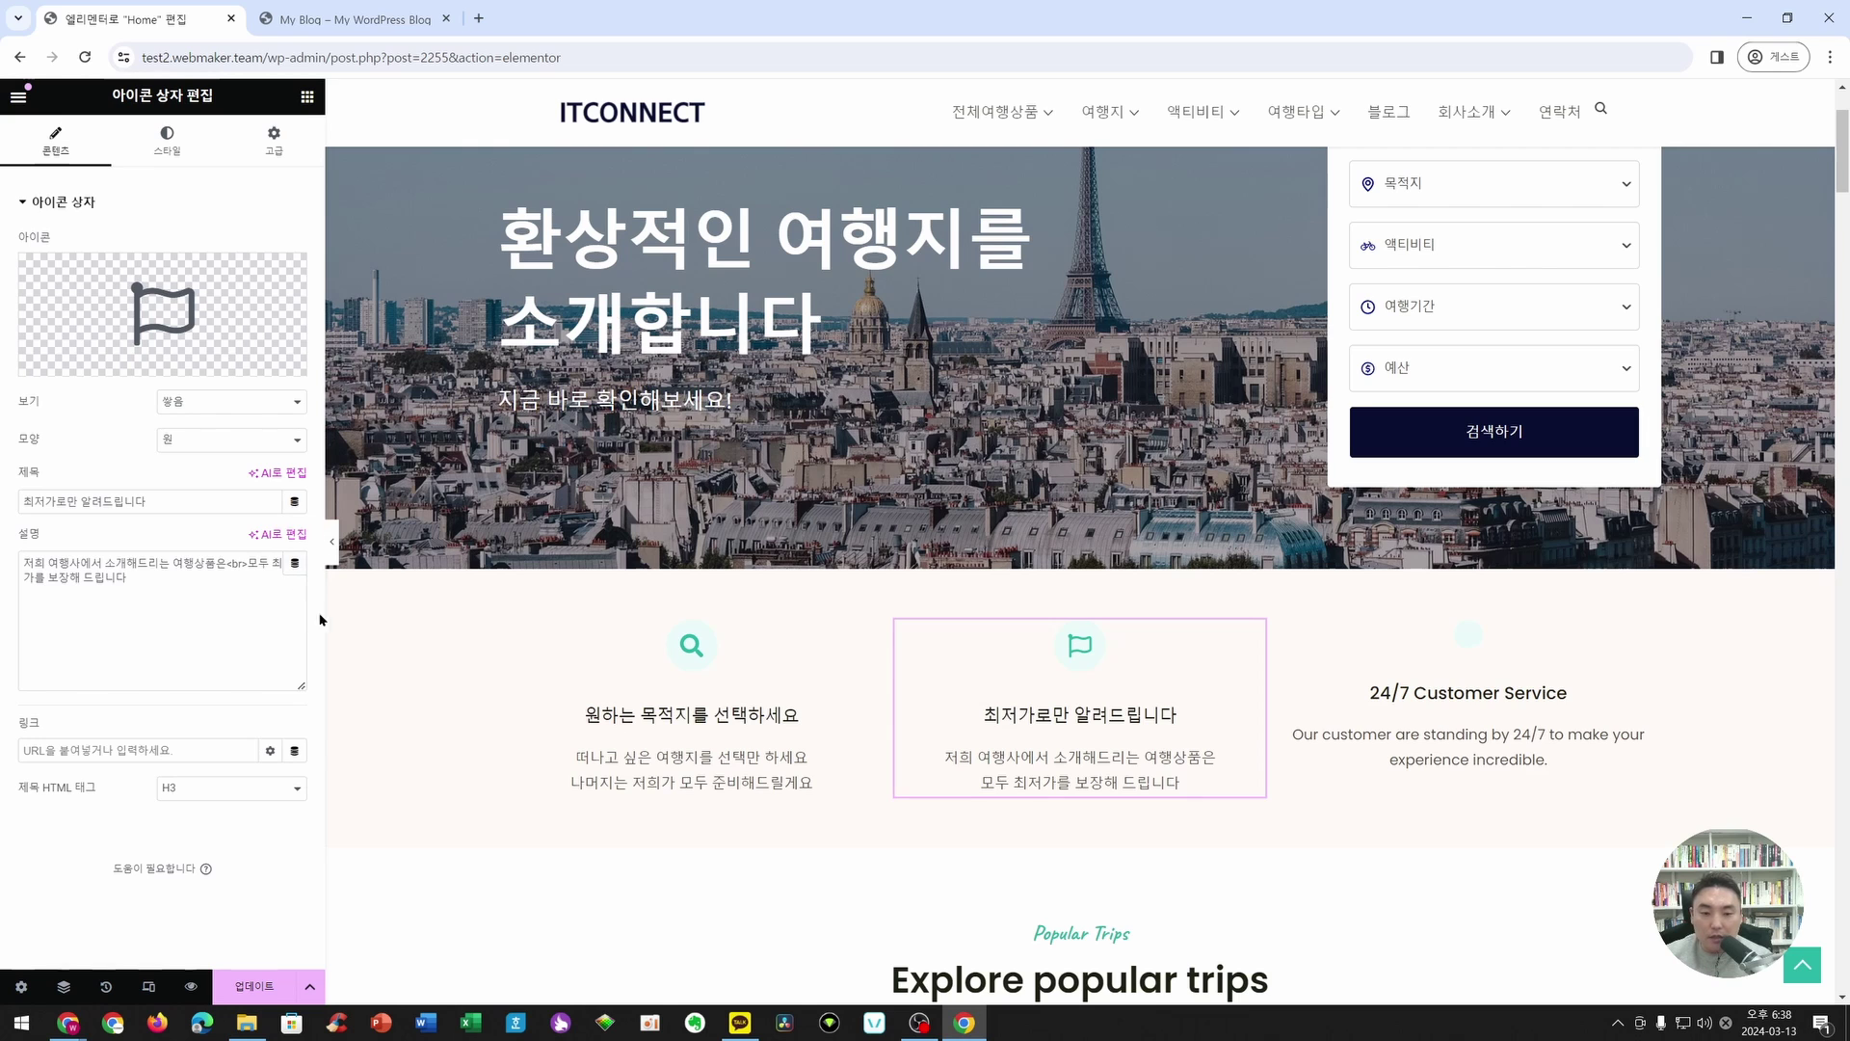
drag(325, 618, 260, 615)
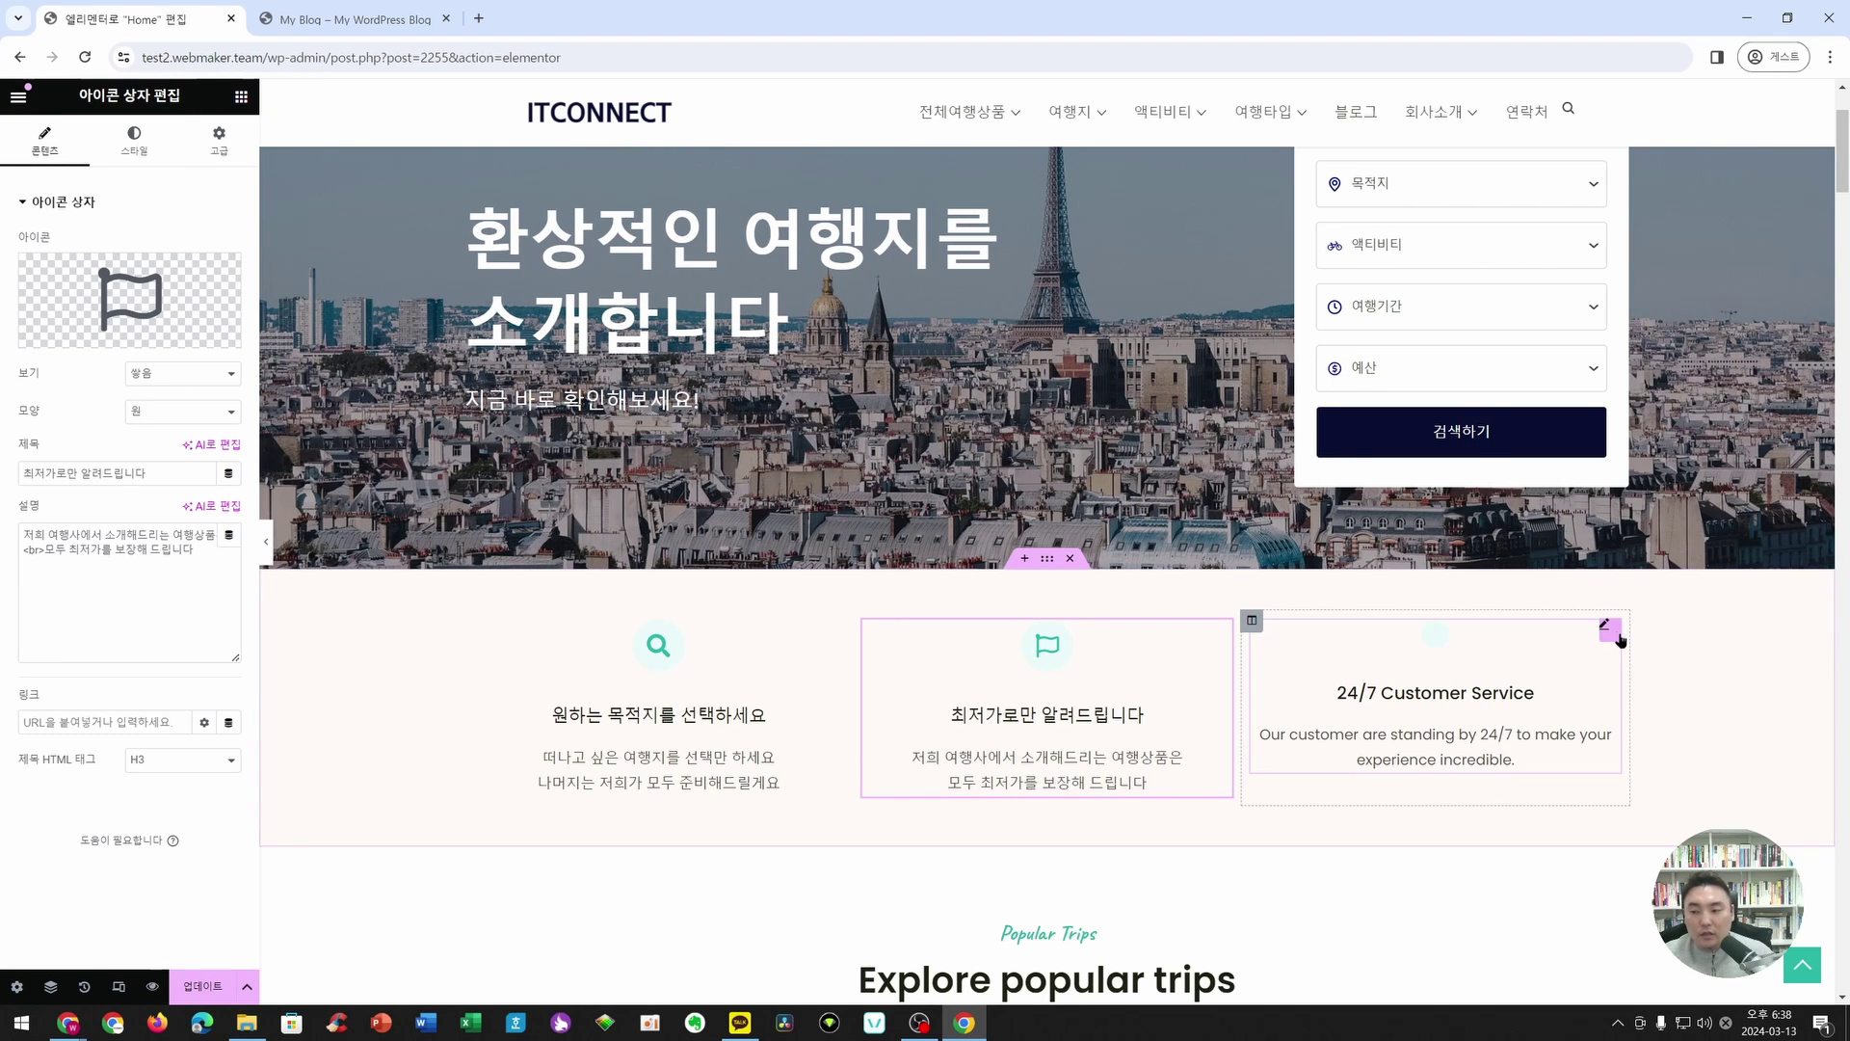
- Give the 24/7 Customer Service box the Headset icon from a 'head' library search
click(1619, 636)
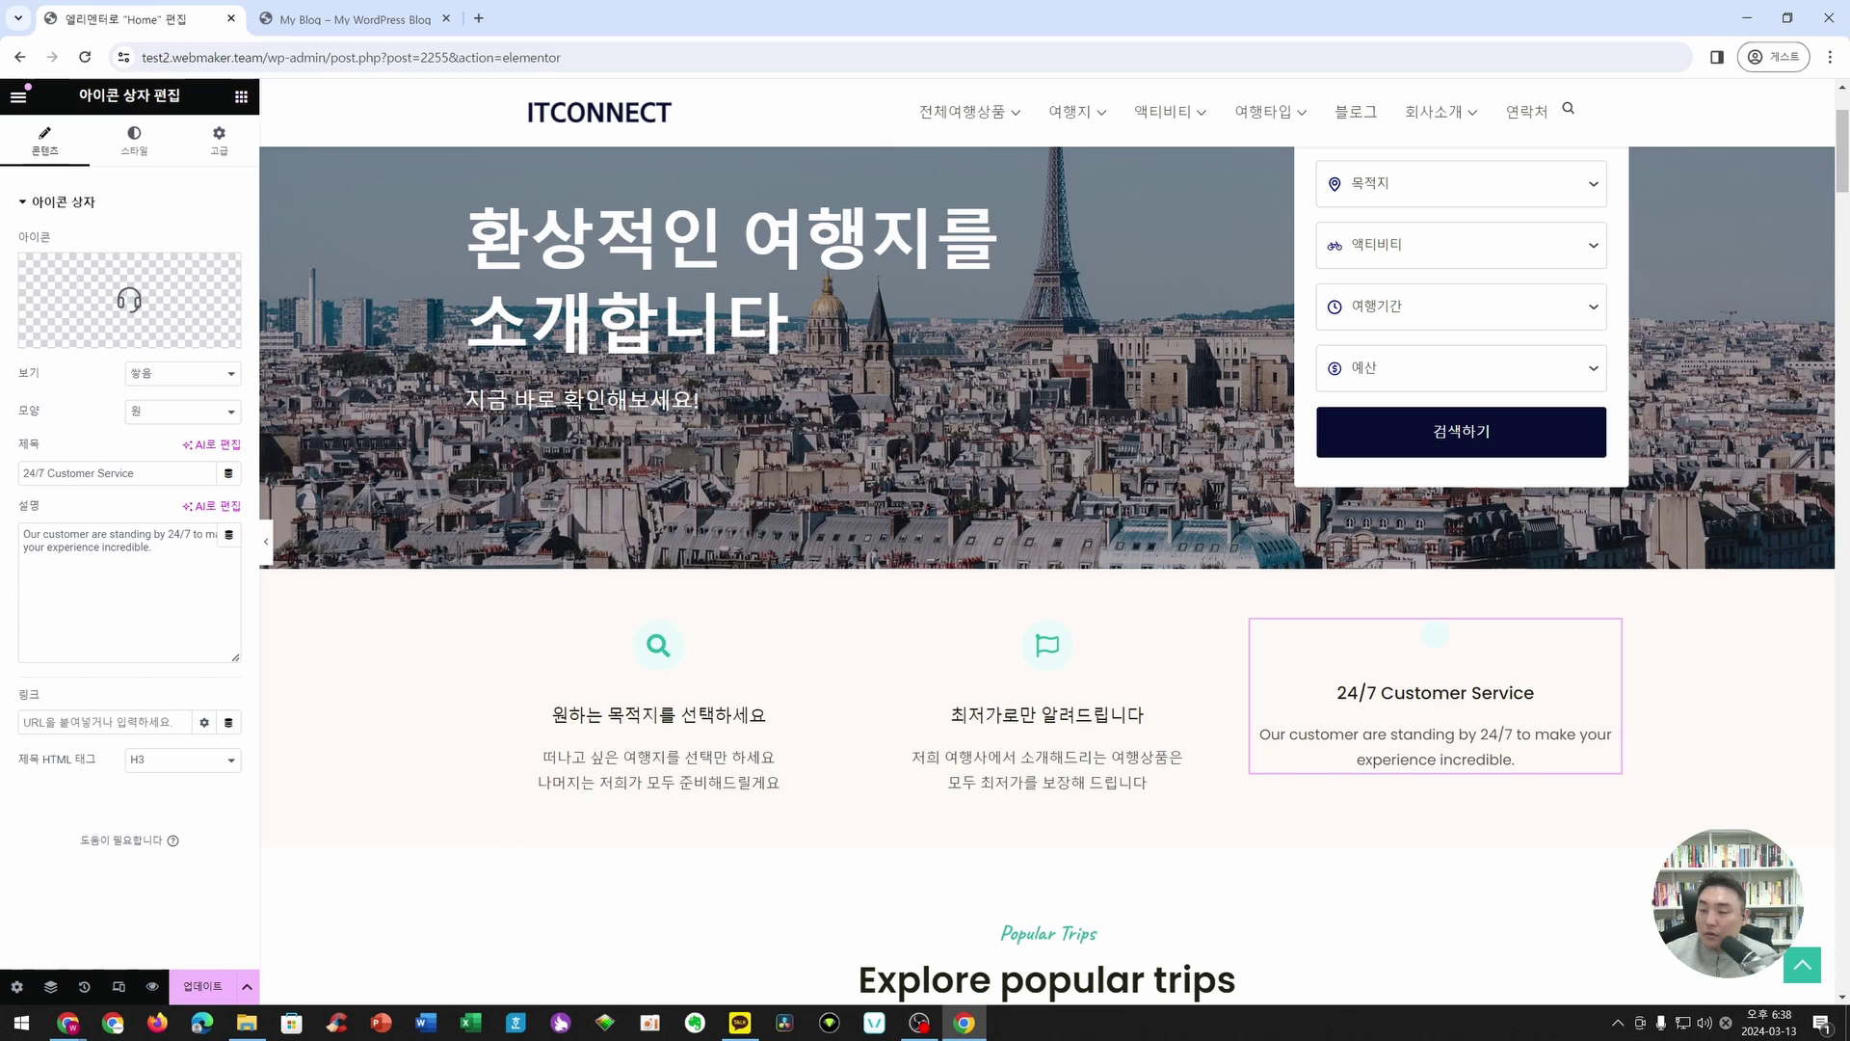
click(77, 290)
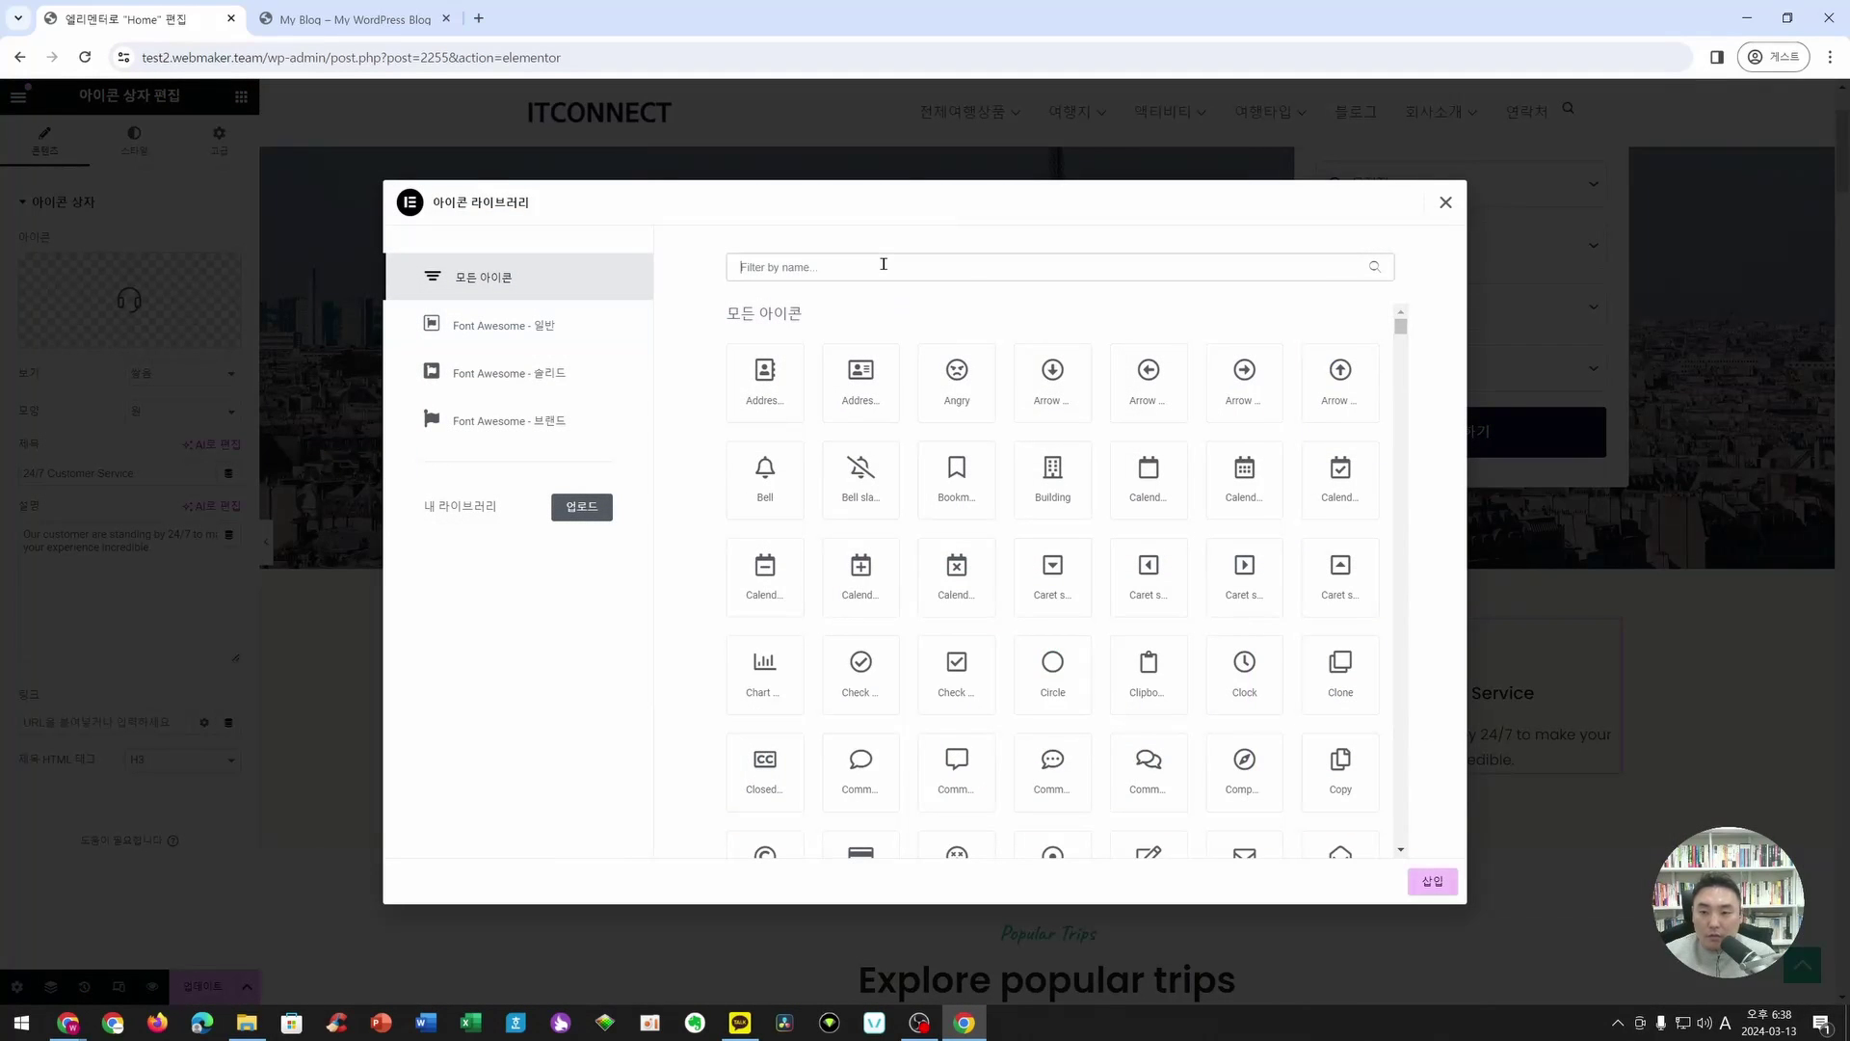
text(head)
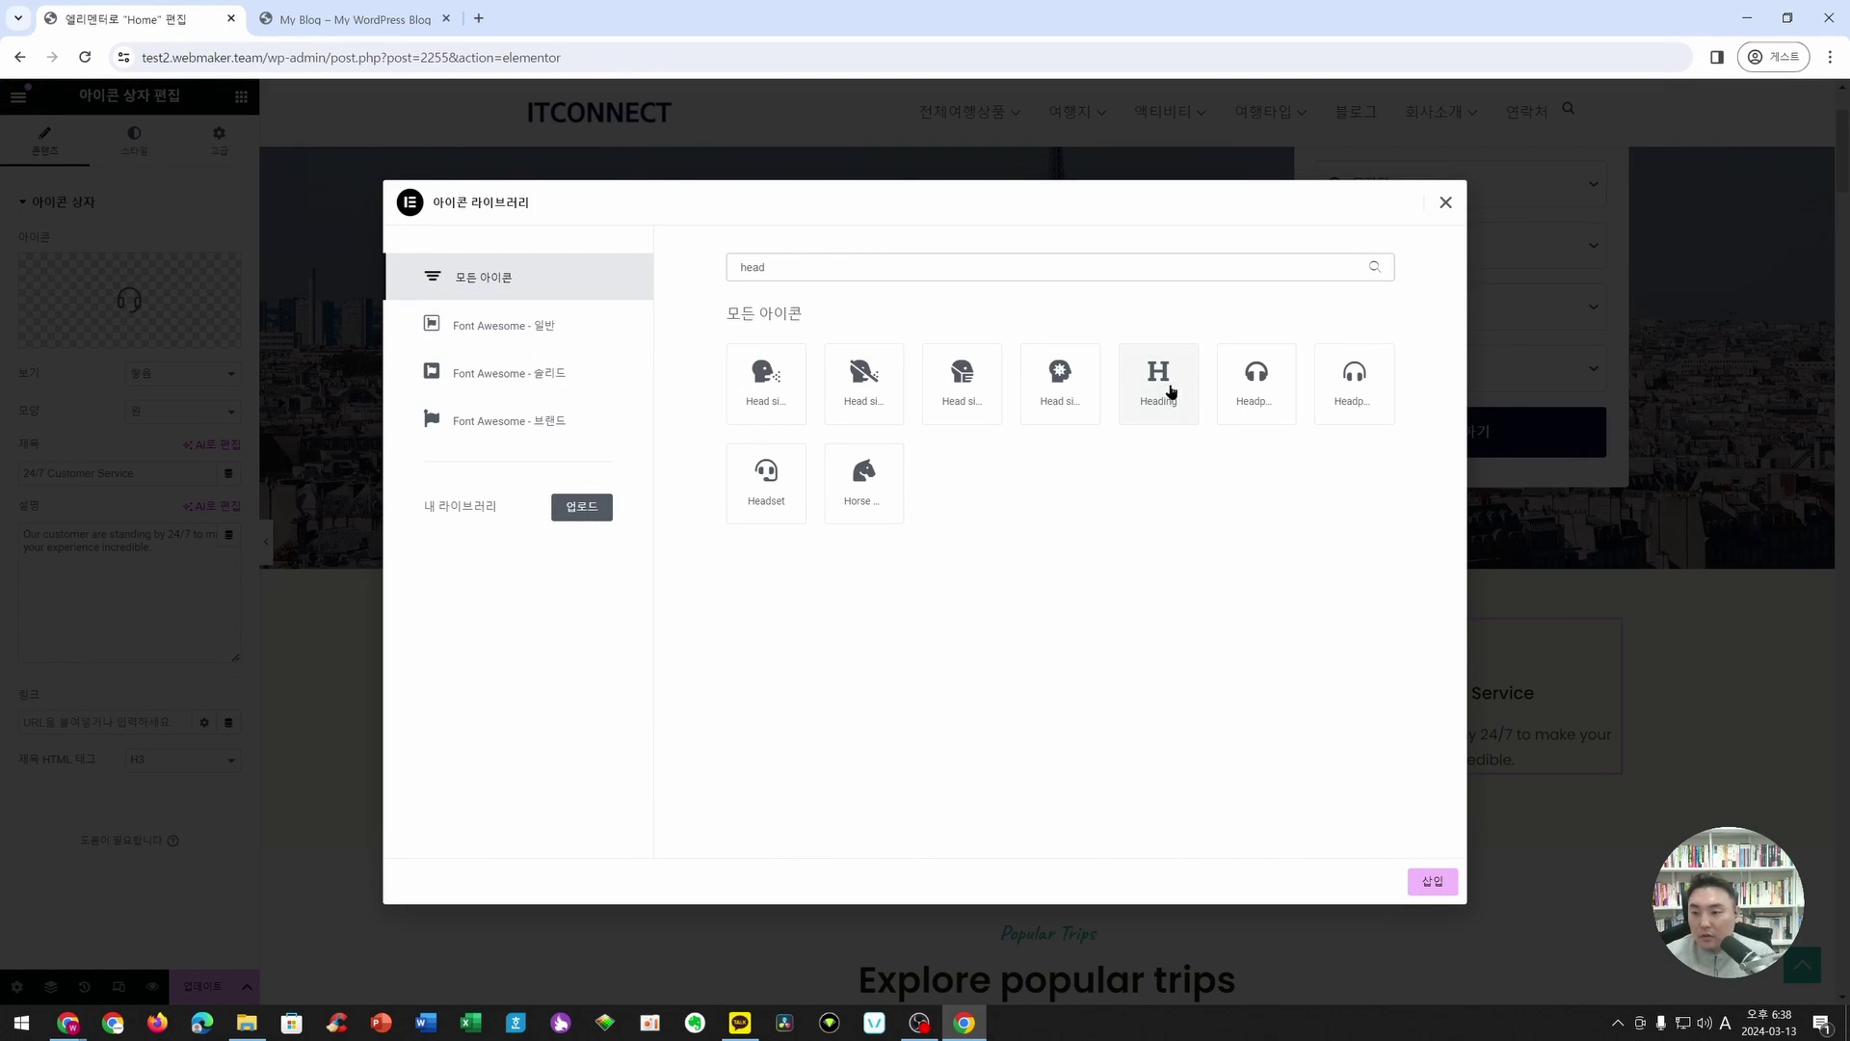
click(1256, 381)
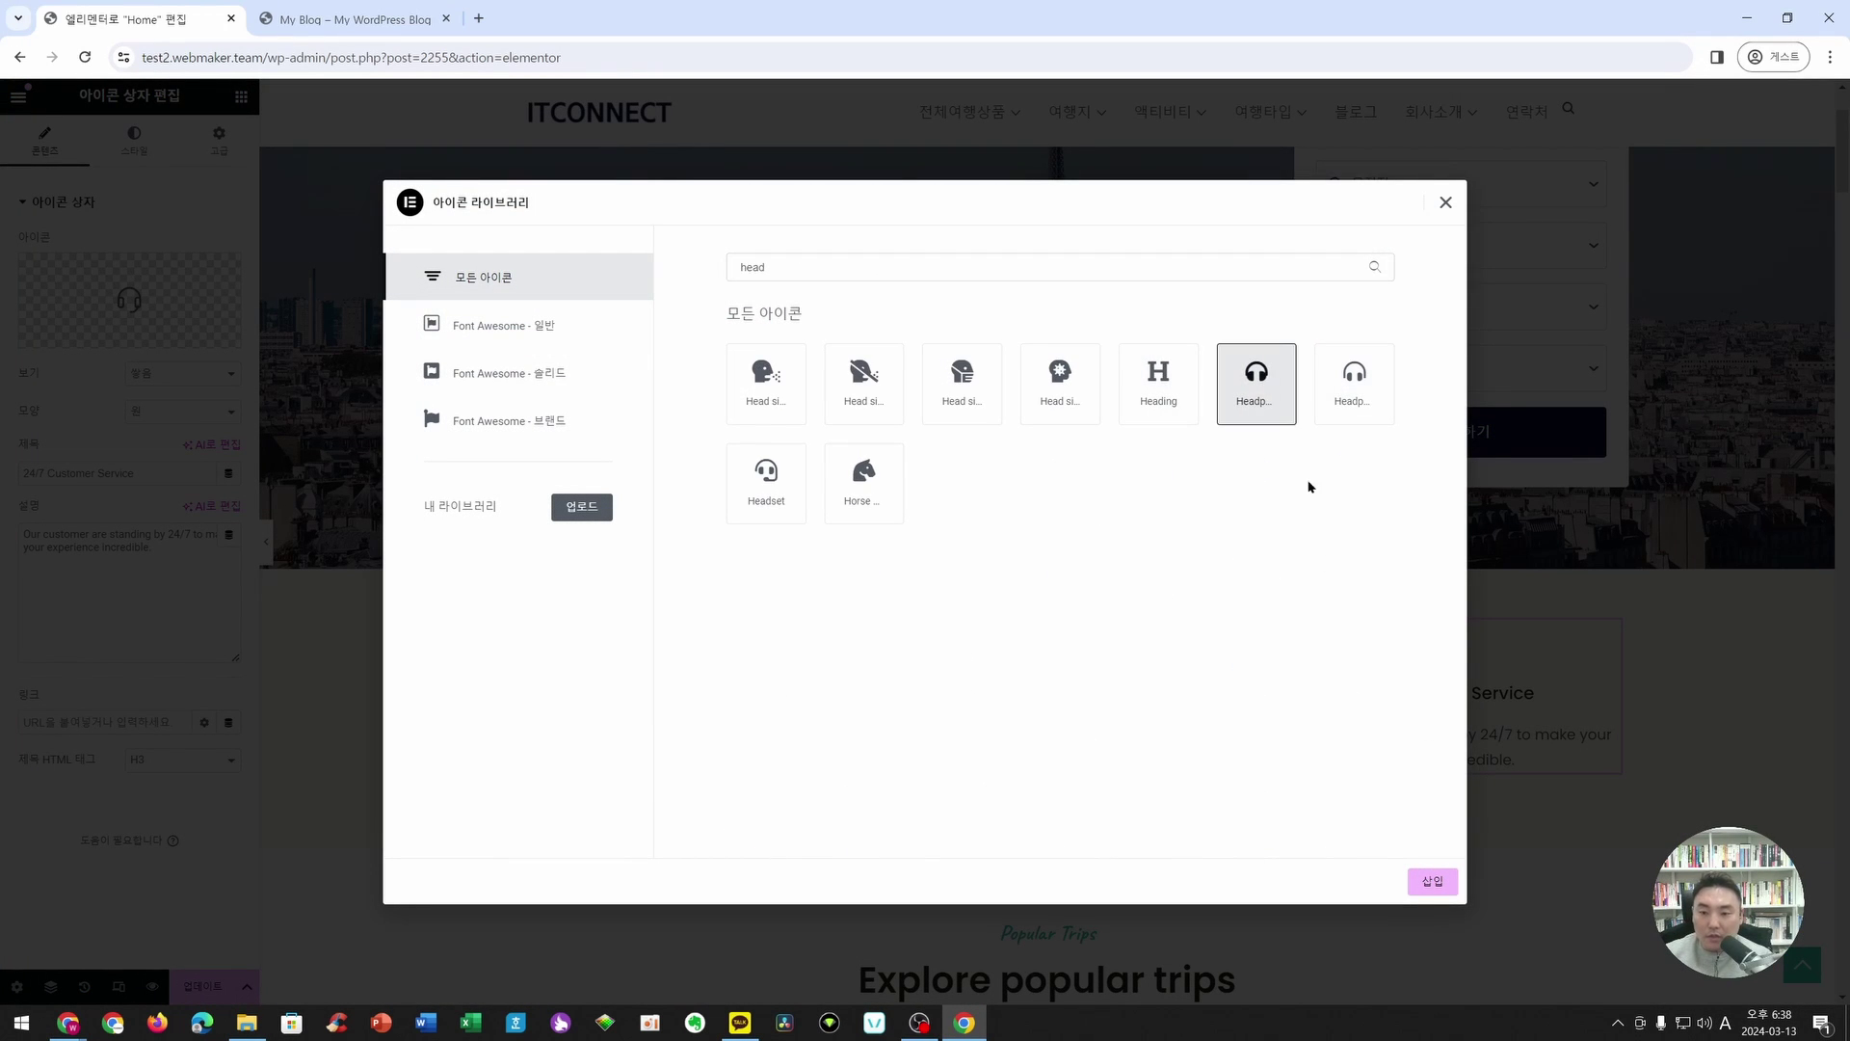
click(771, 482)
click(1432, 880)
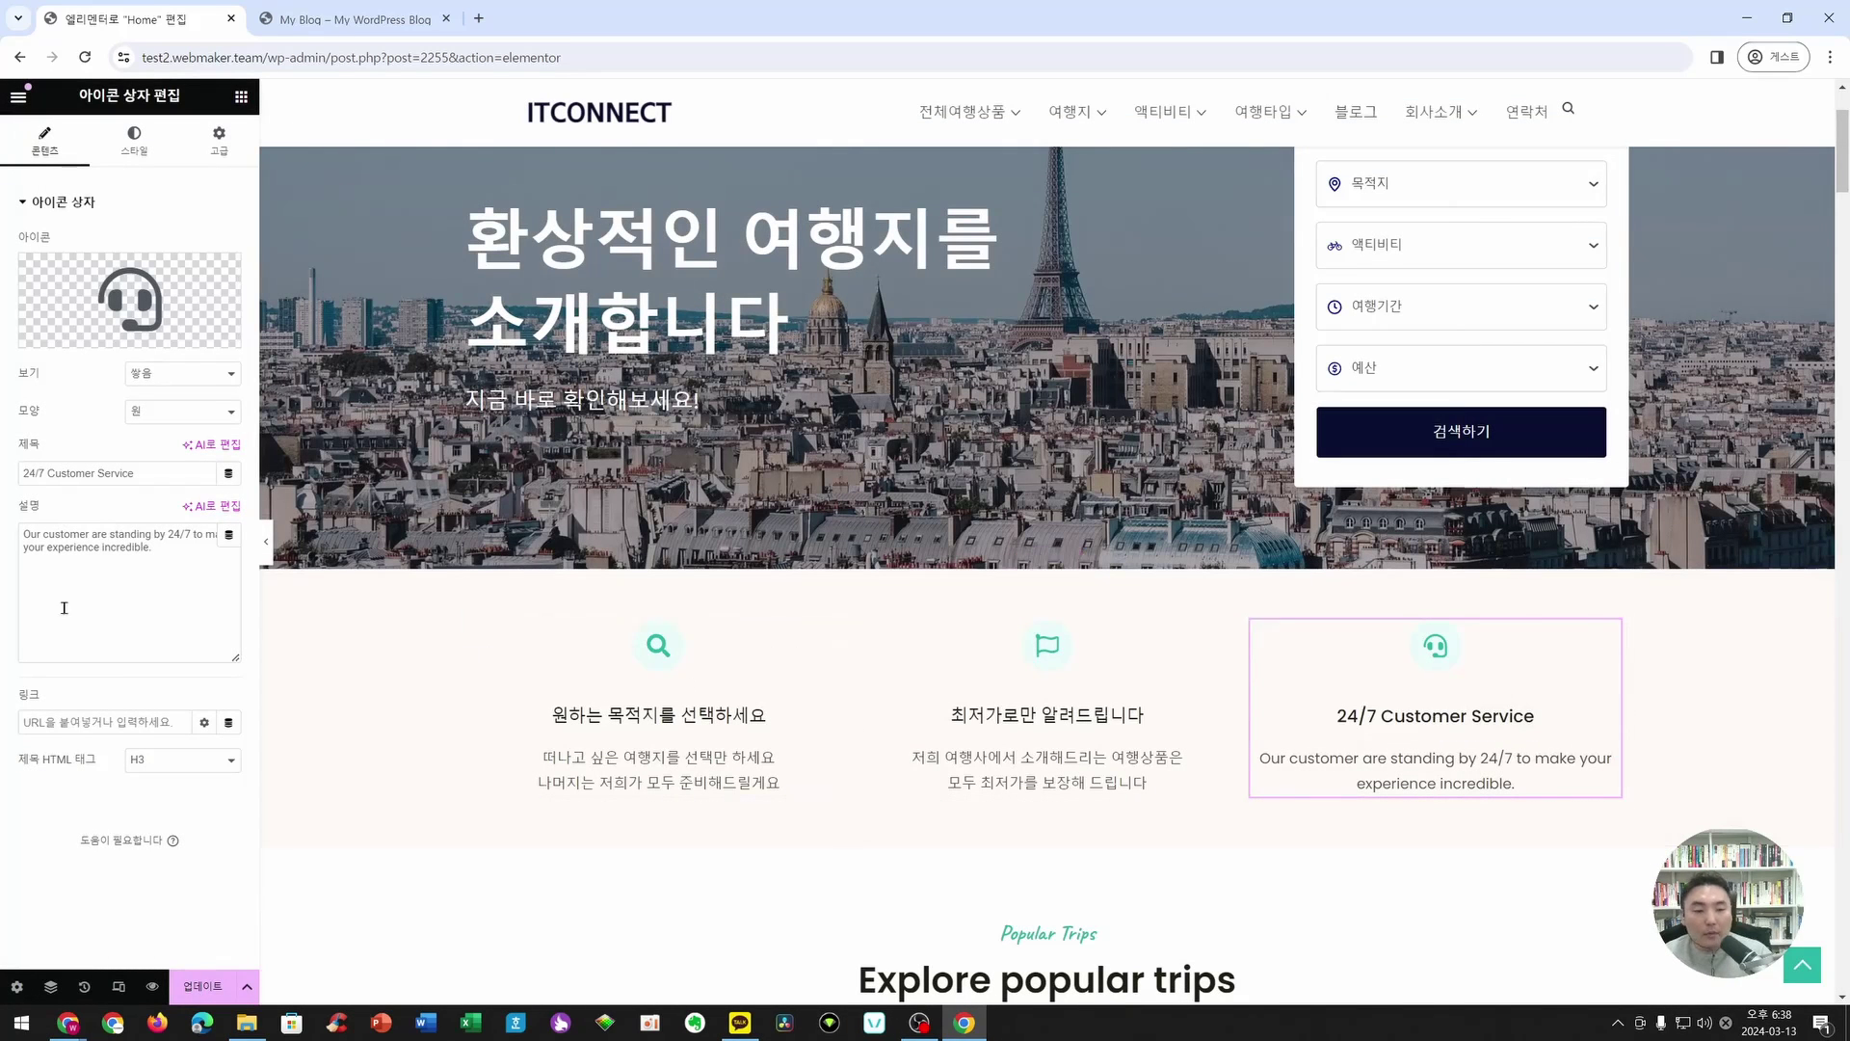
- Paste the title 언제든지 문의하세요 and a Korean description broken after 문의주세요
key(alt+Tab)
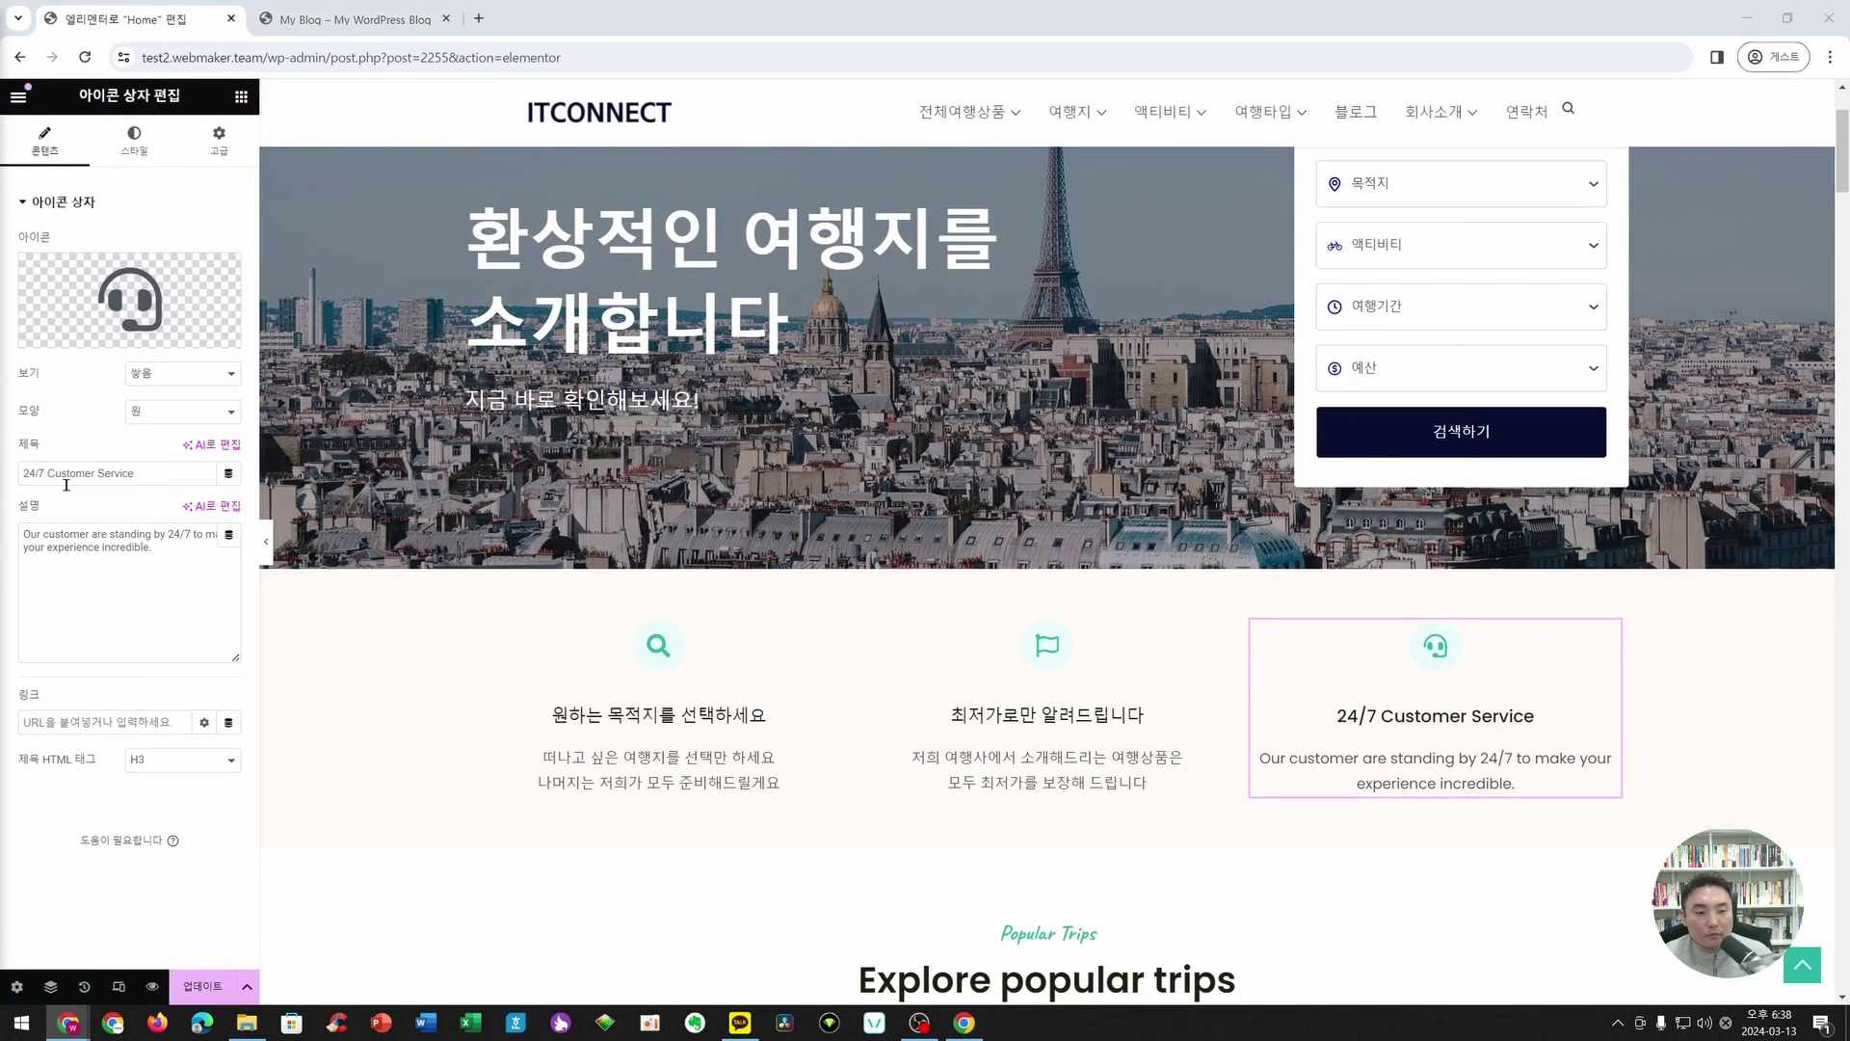
drag(141, 473, 4, 473)
text(언제든지 문의하세요)
key(alt+Tab)
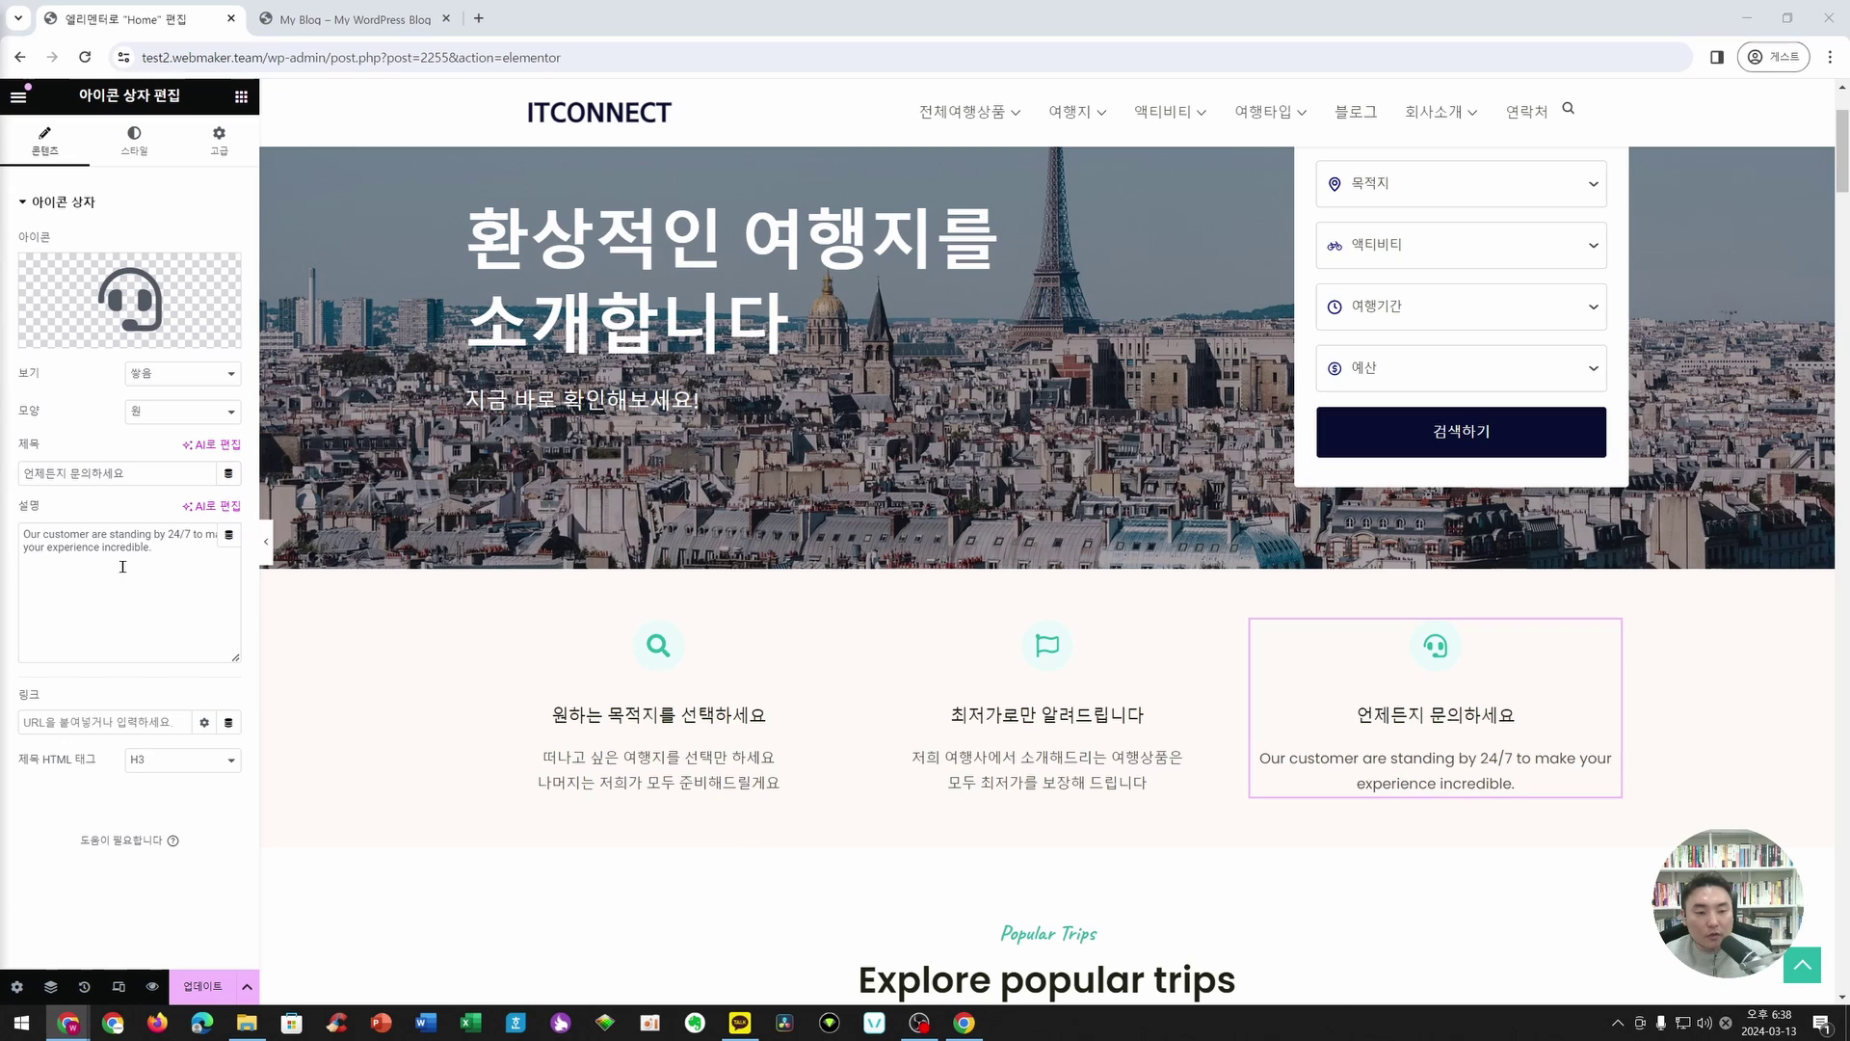
click(123, 567)
key(ctrl+a)
text(궁금한 점은 언제든지 문의주세요 카카오톡 플러스 친구 채널에서 가능합니다)
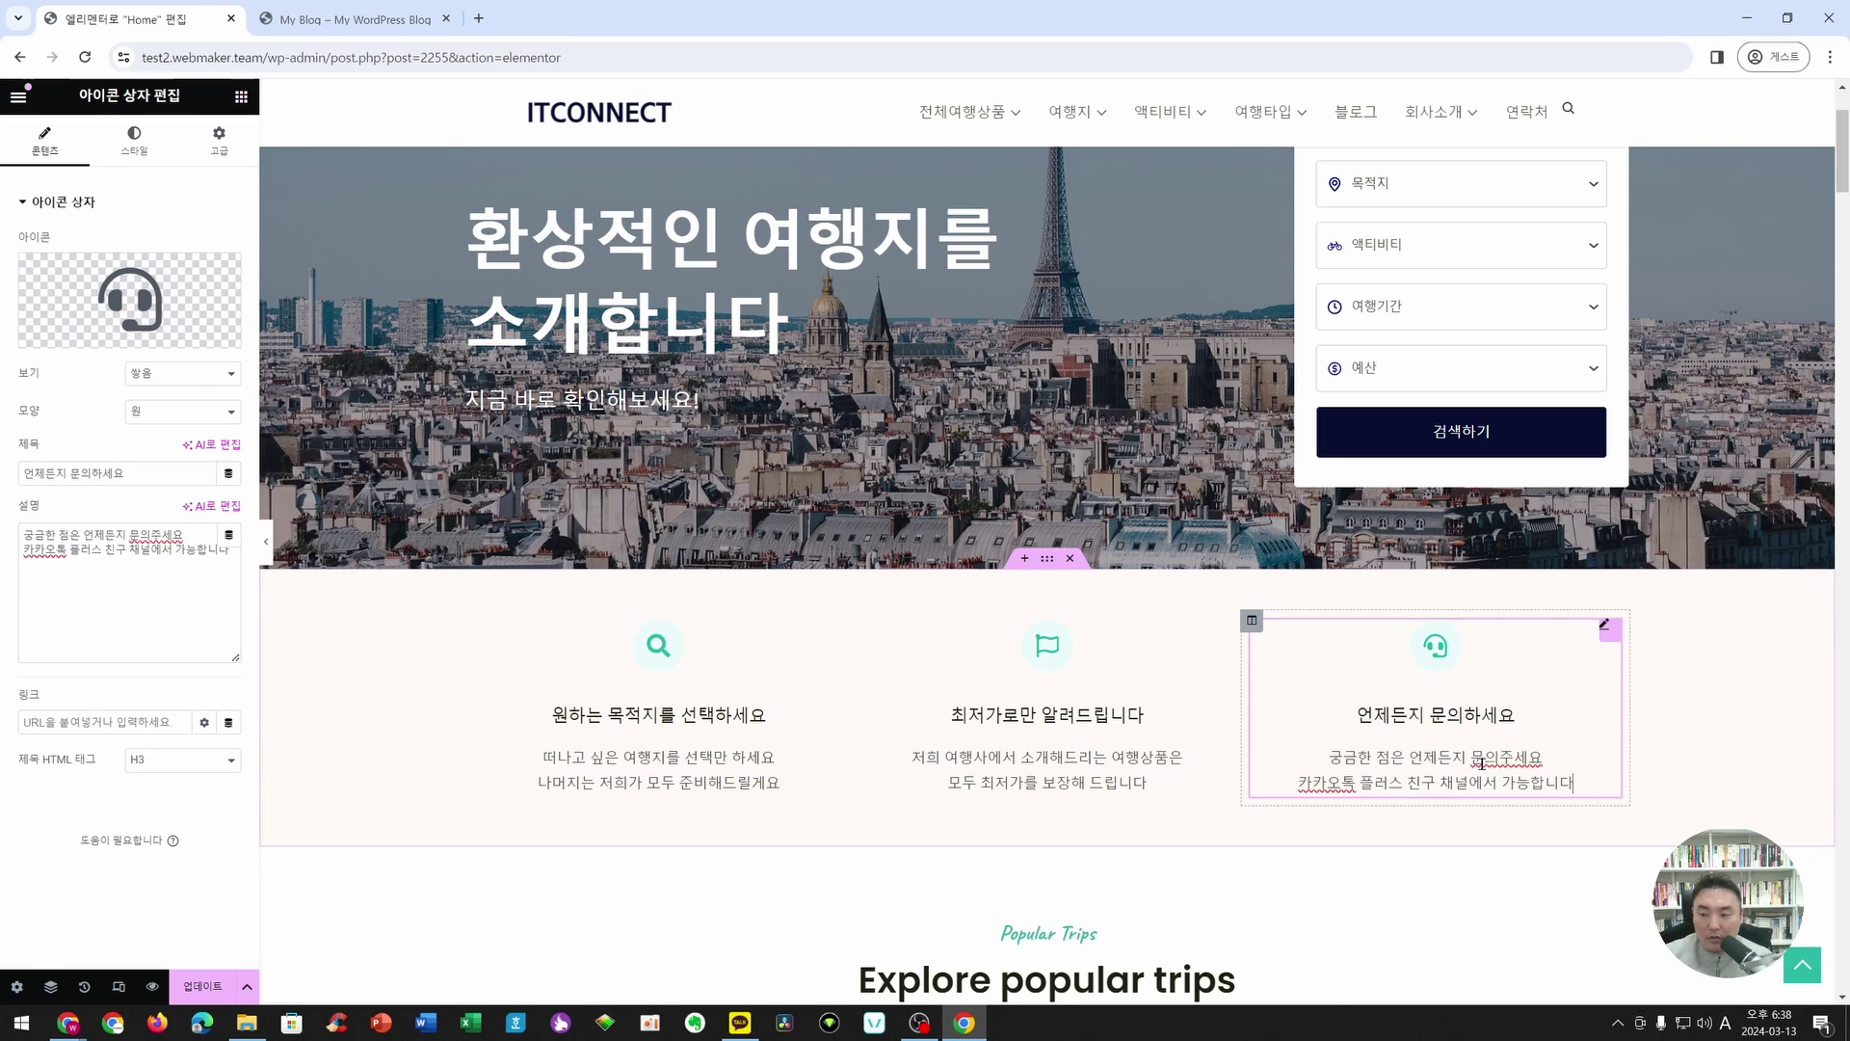
key(Return)
click(1302, 808)
key(BackSpace)
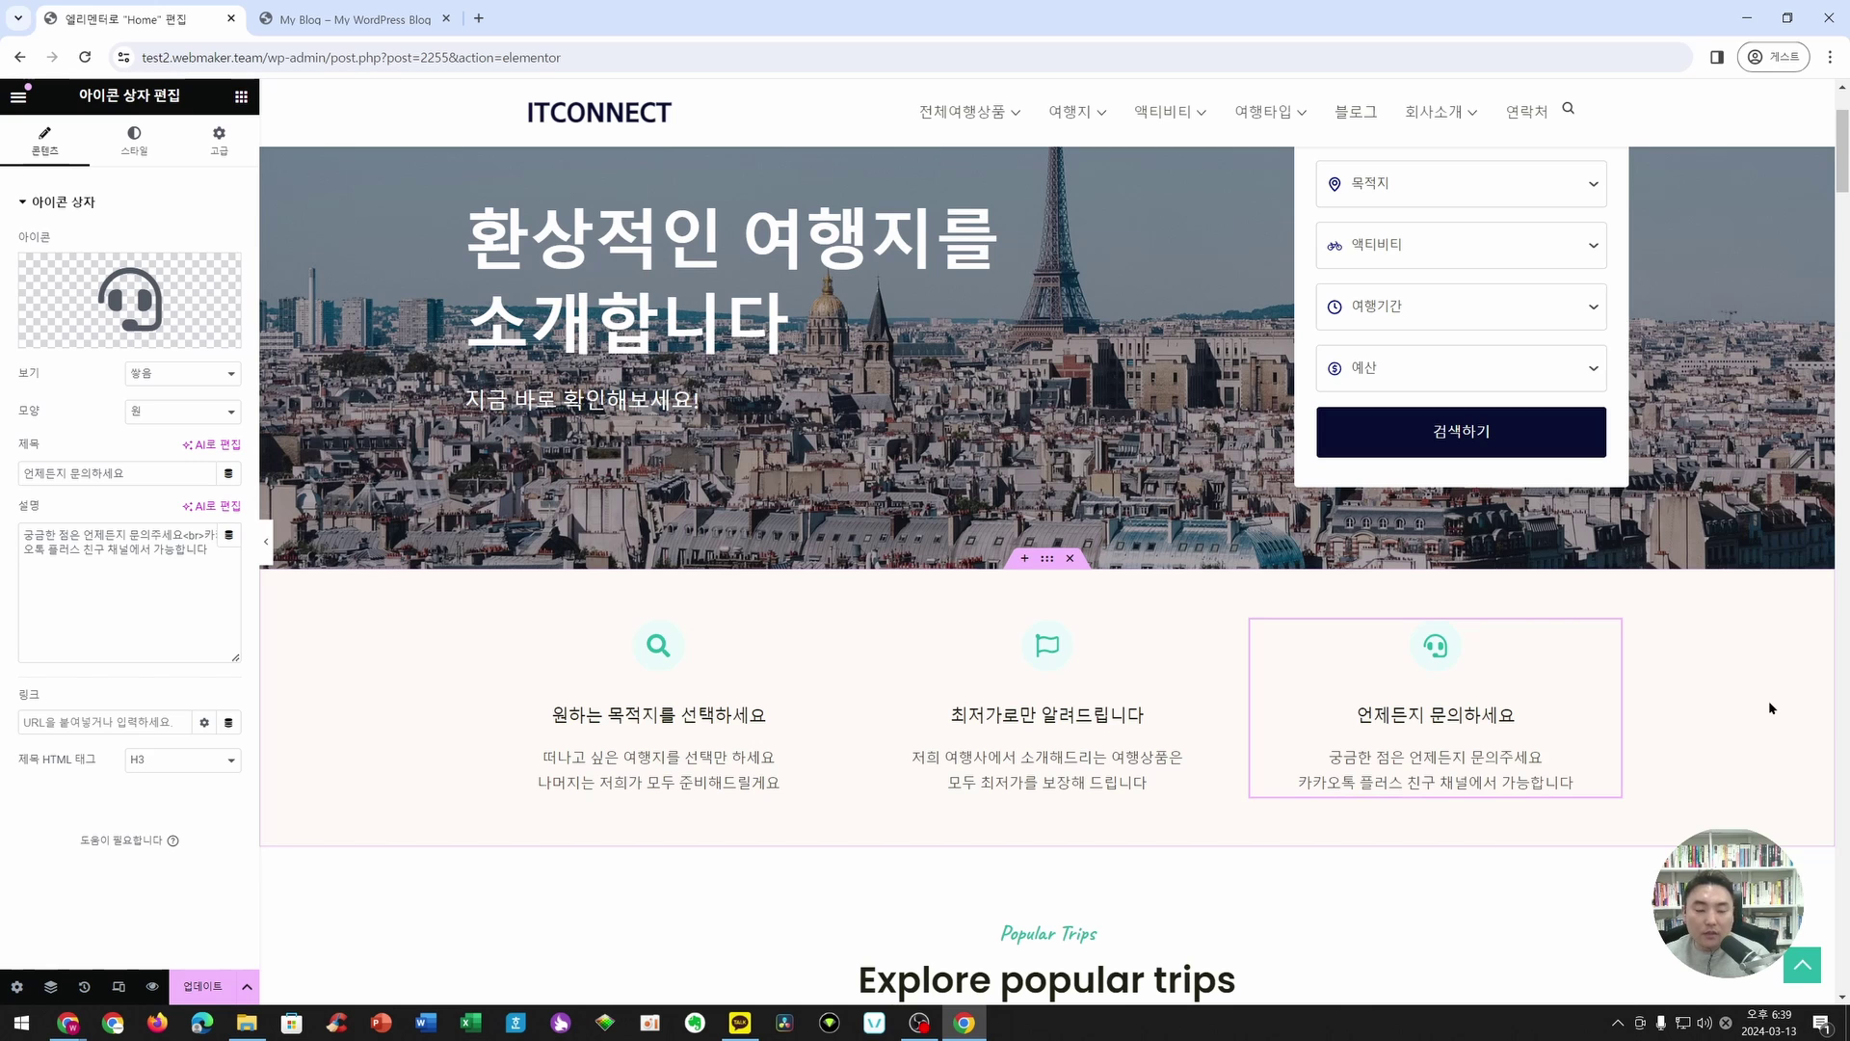
scroll(1033, 578, down, 4)
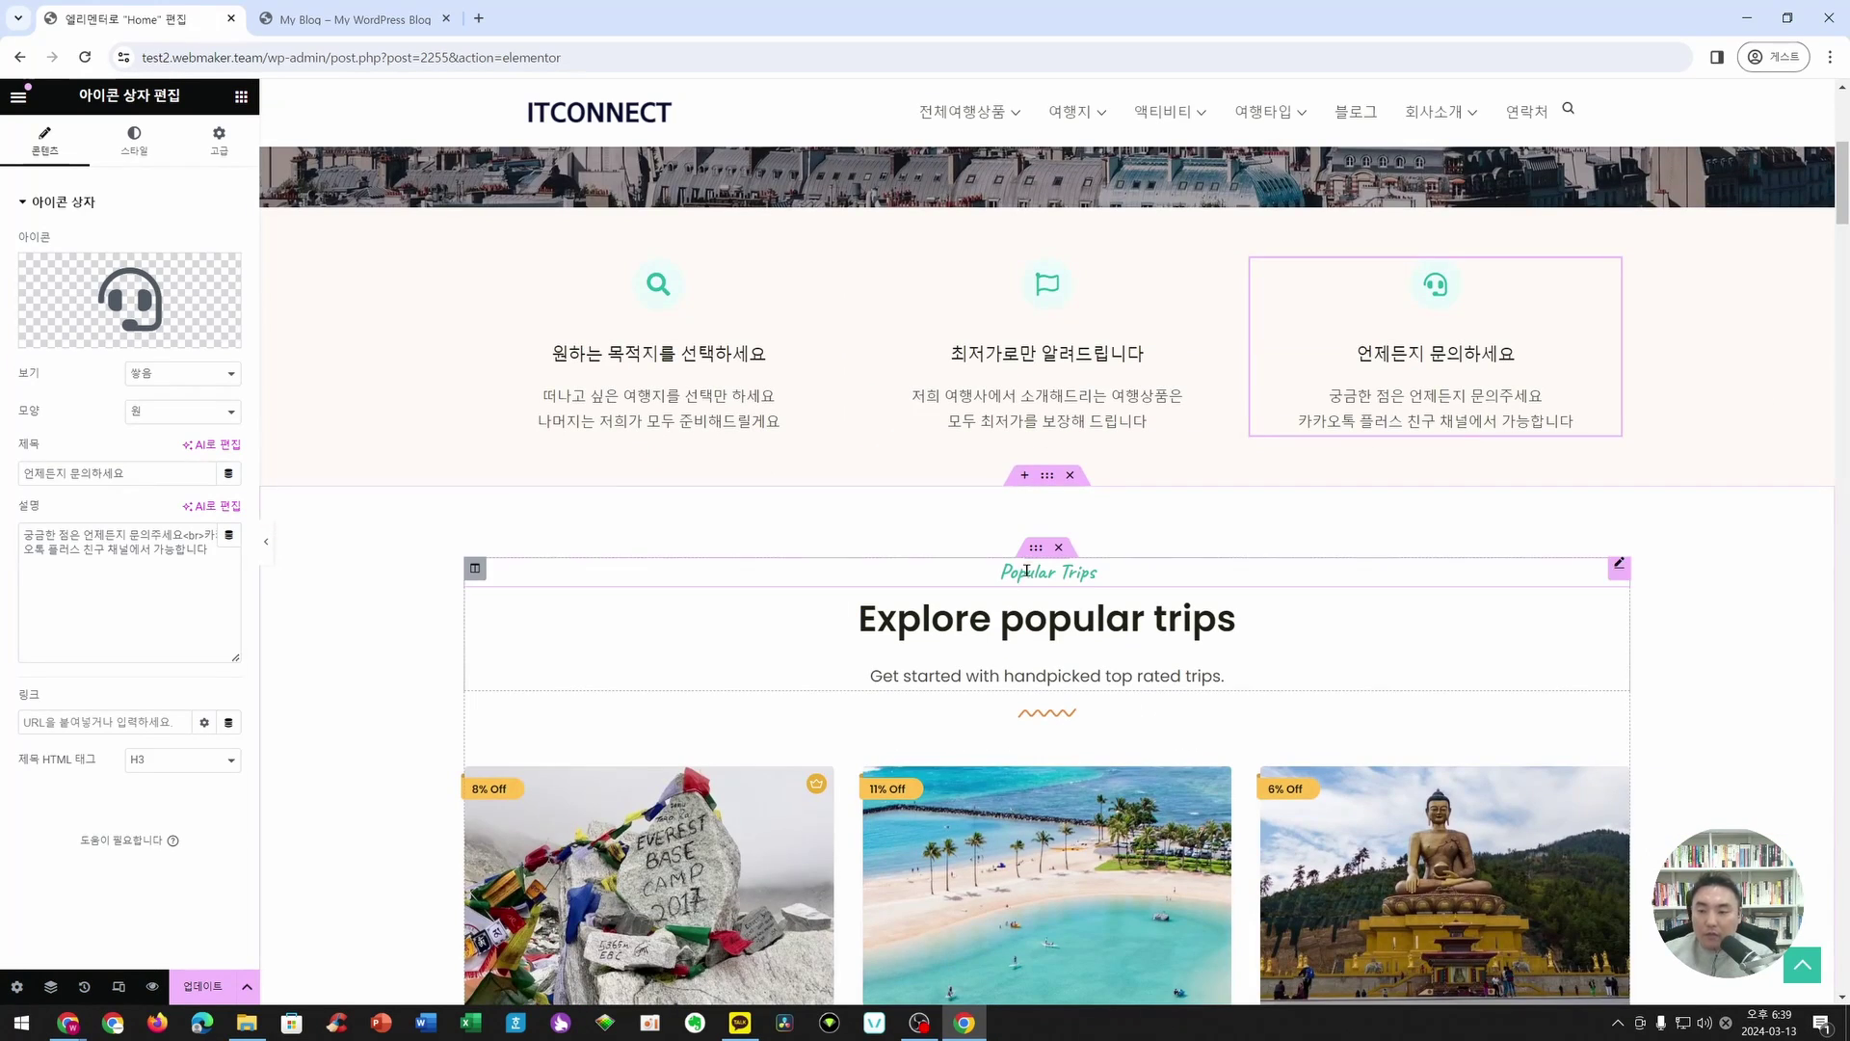
scroll(1037, 588, down, 5)
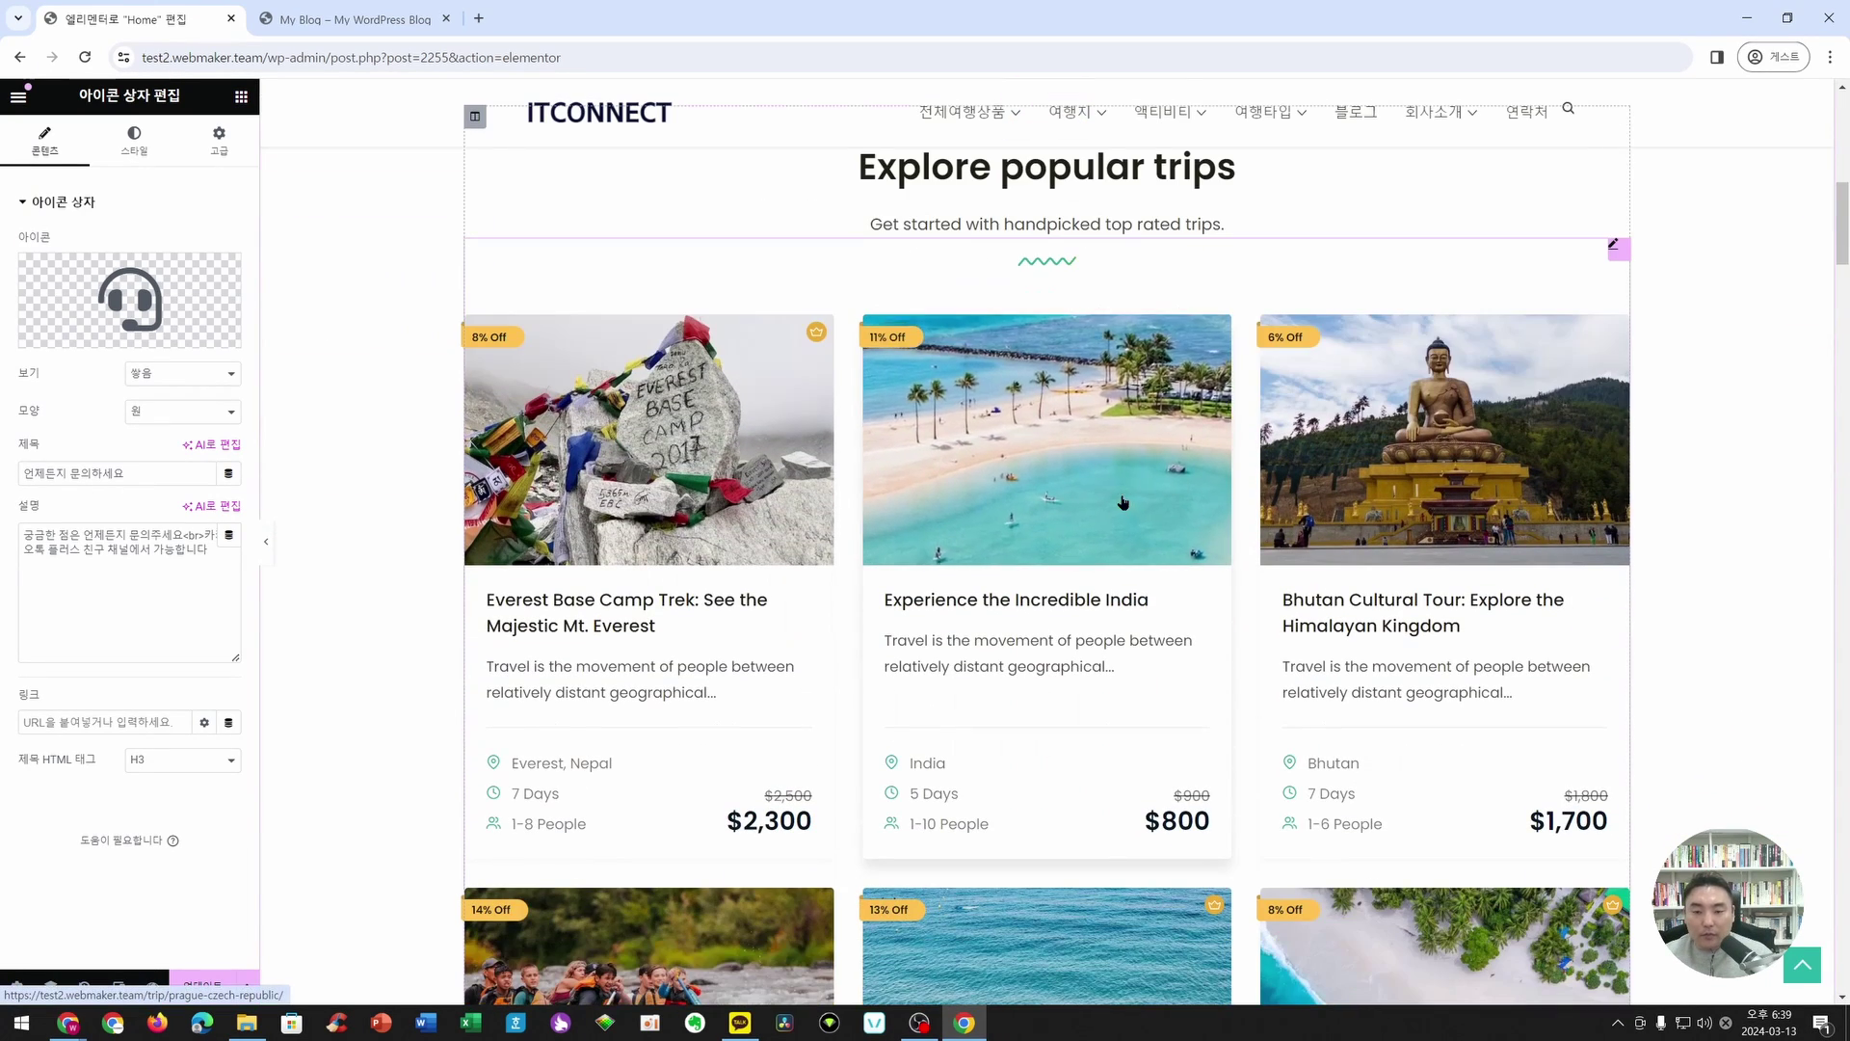
scroll(927, 541, down, 12)
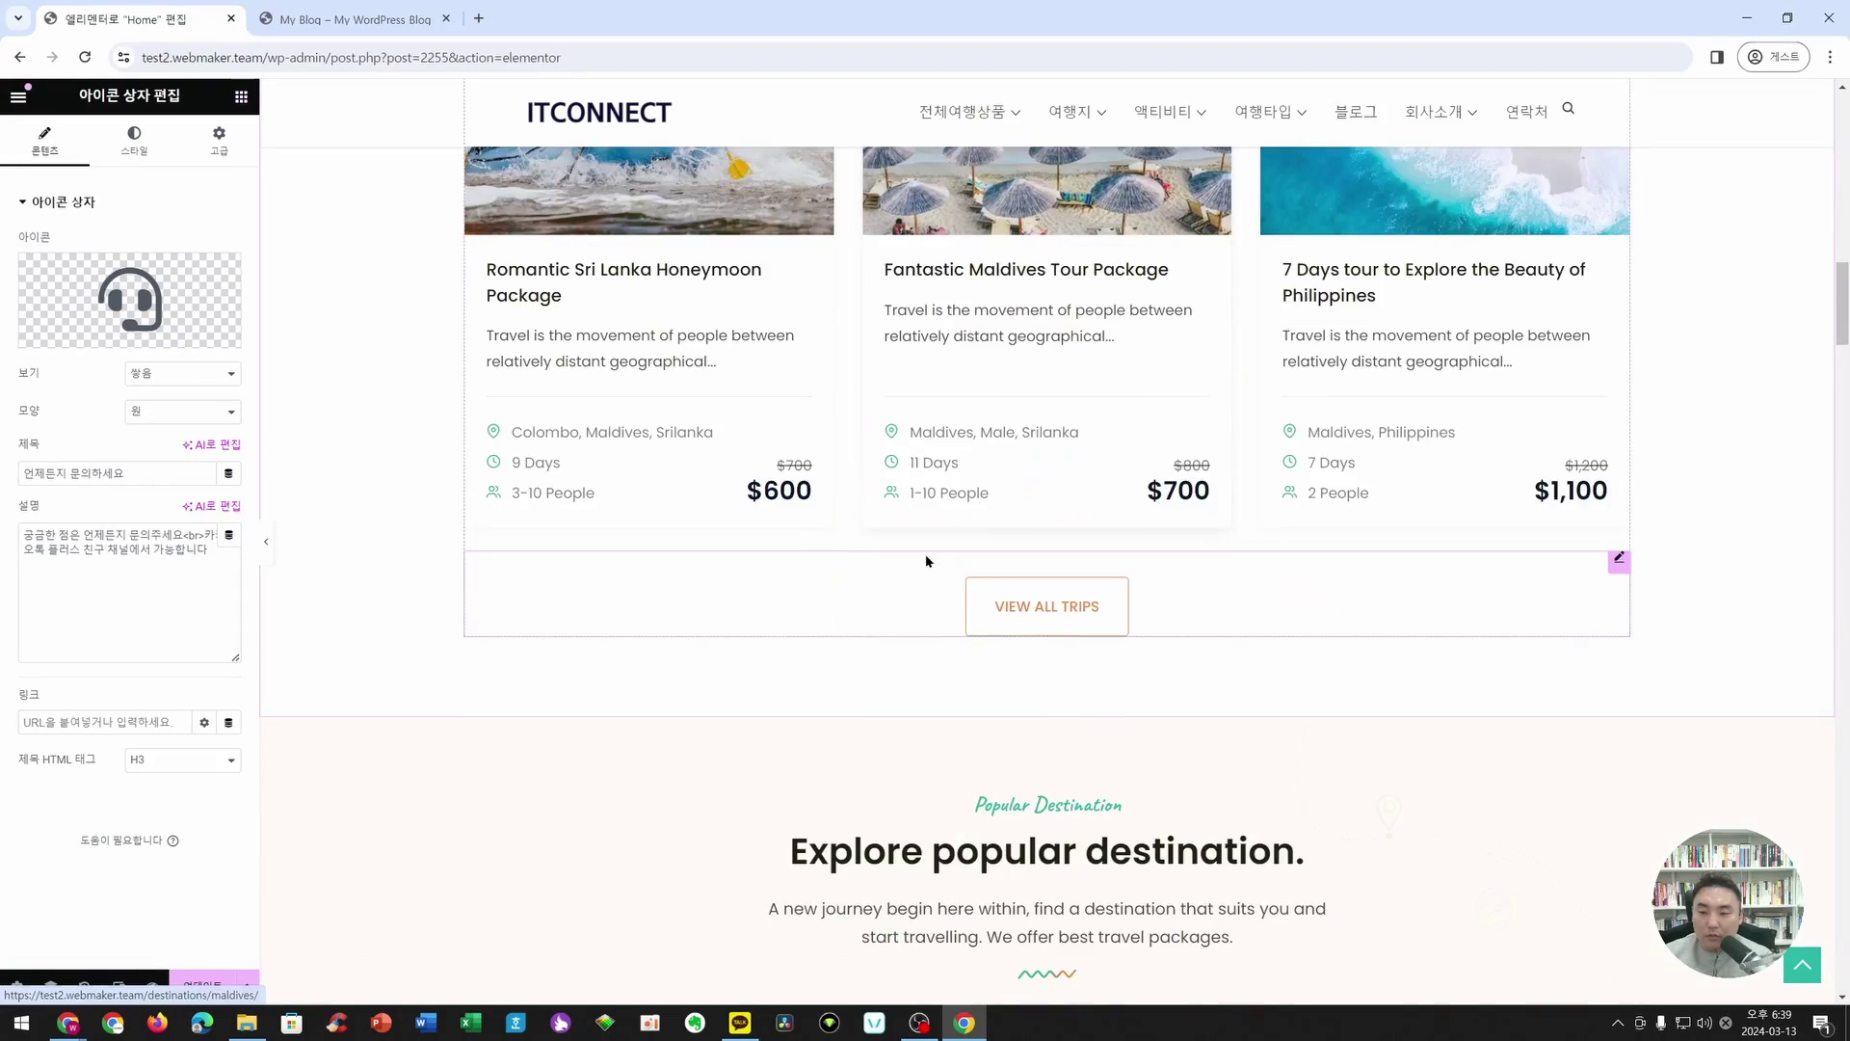
scroll(1037, 710, up, 20)
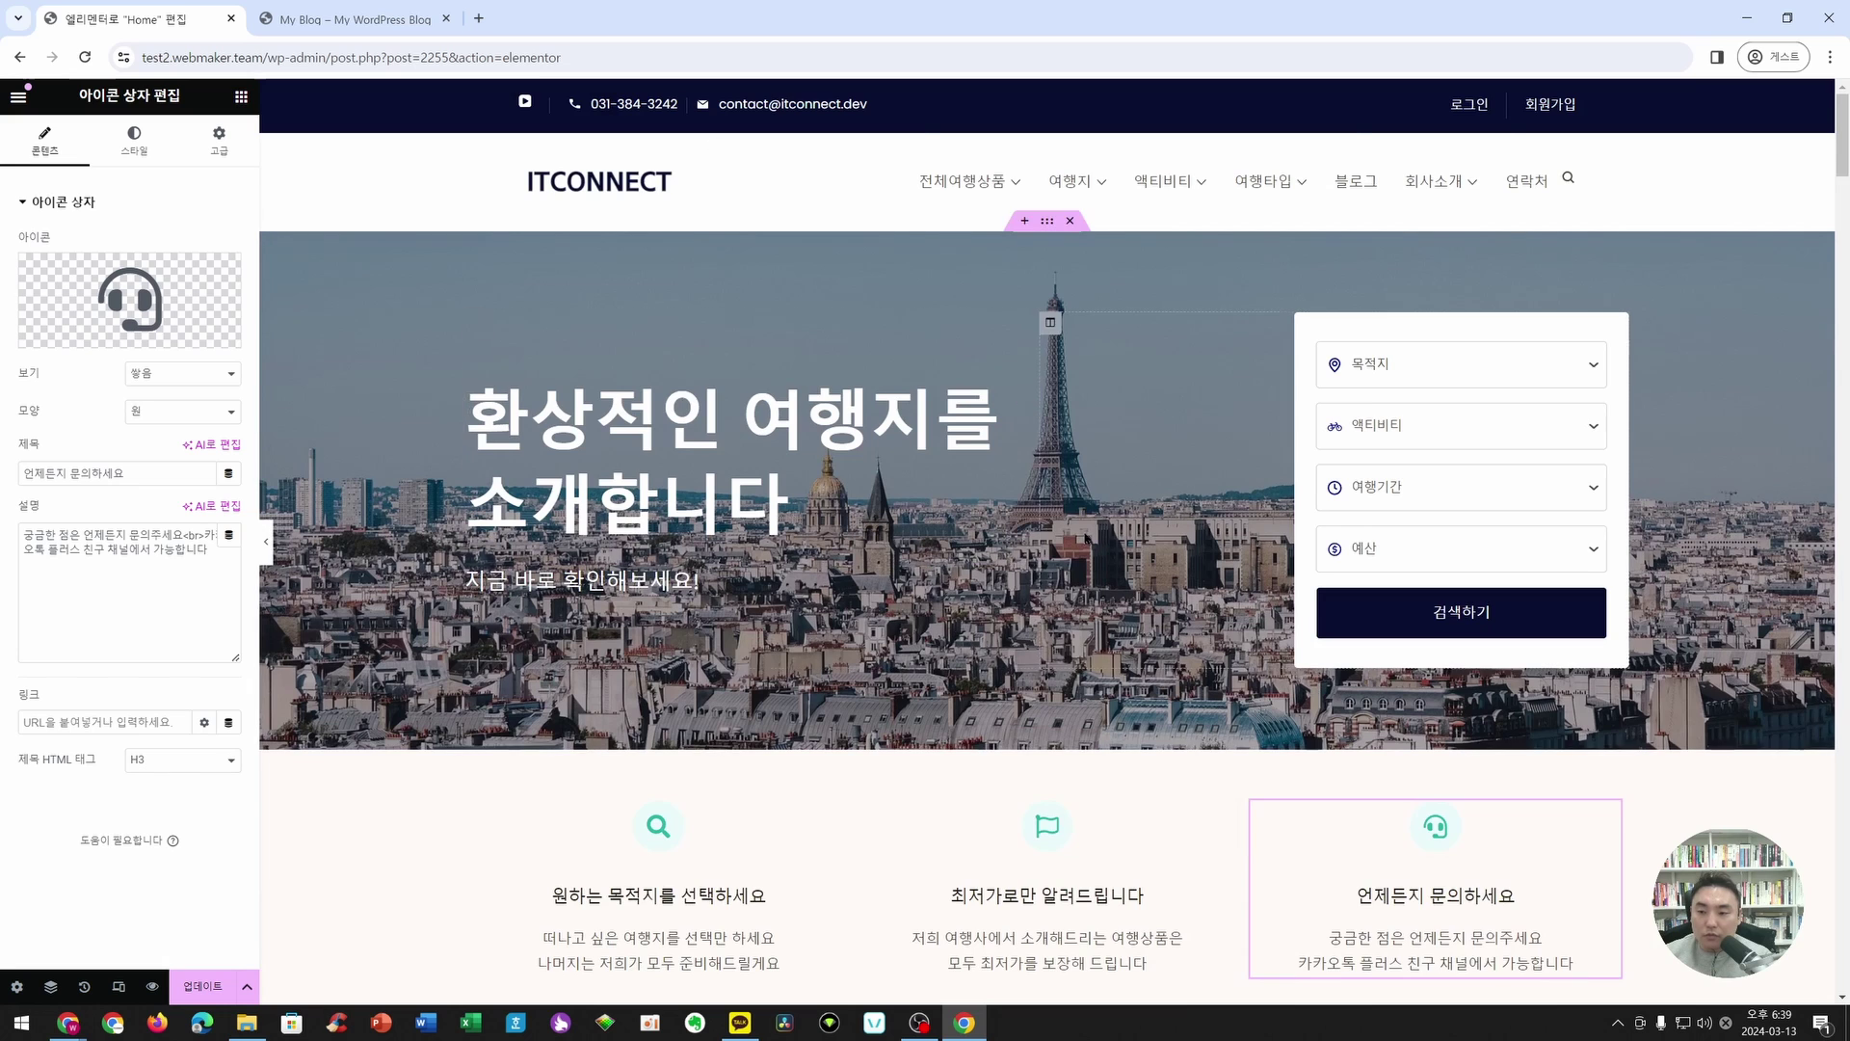
scroll(1124, 591, down, 5)
scroll(1124, 592, down, 3)
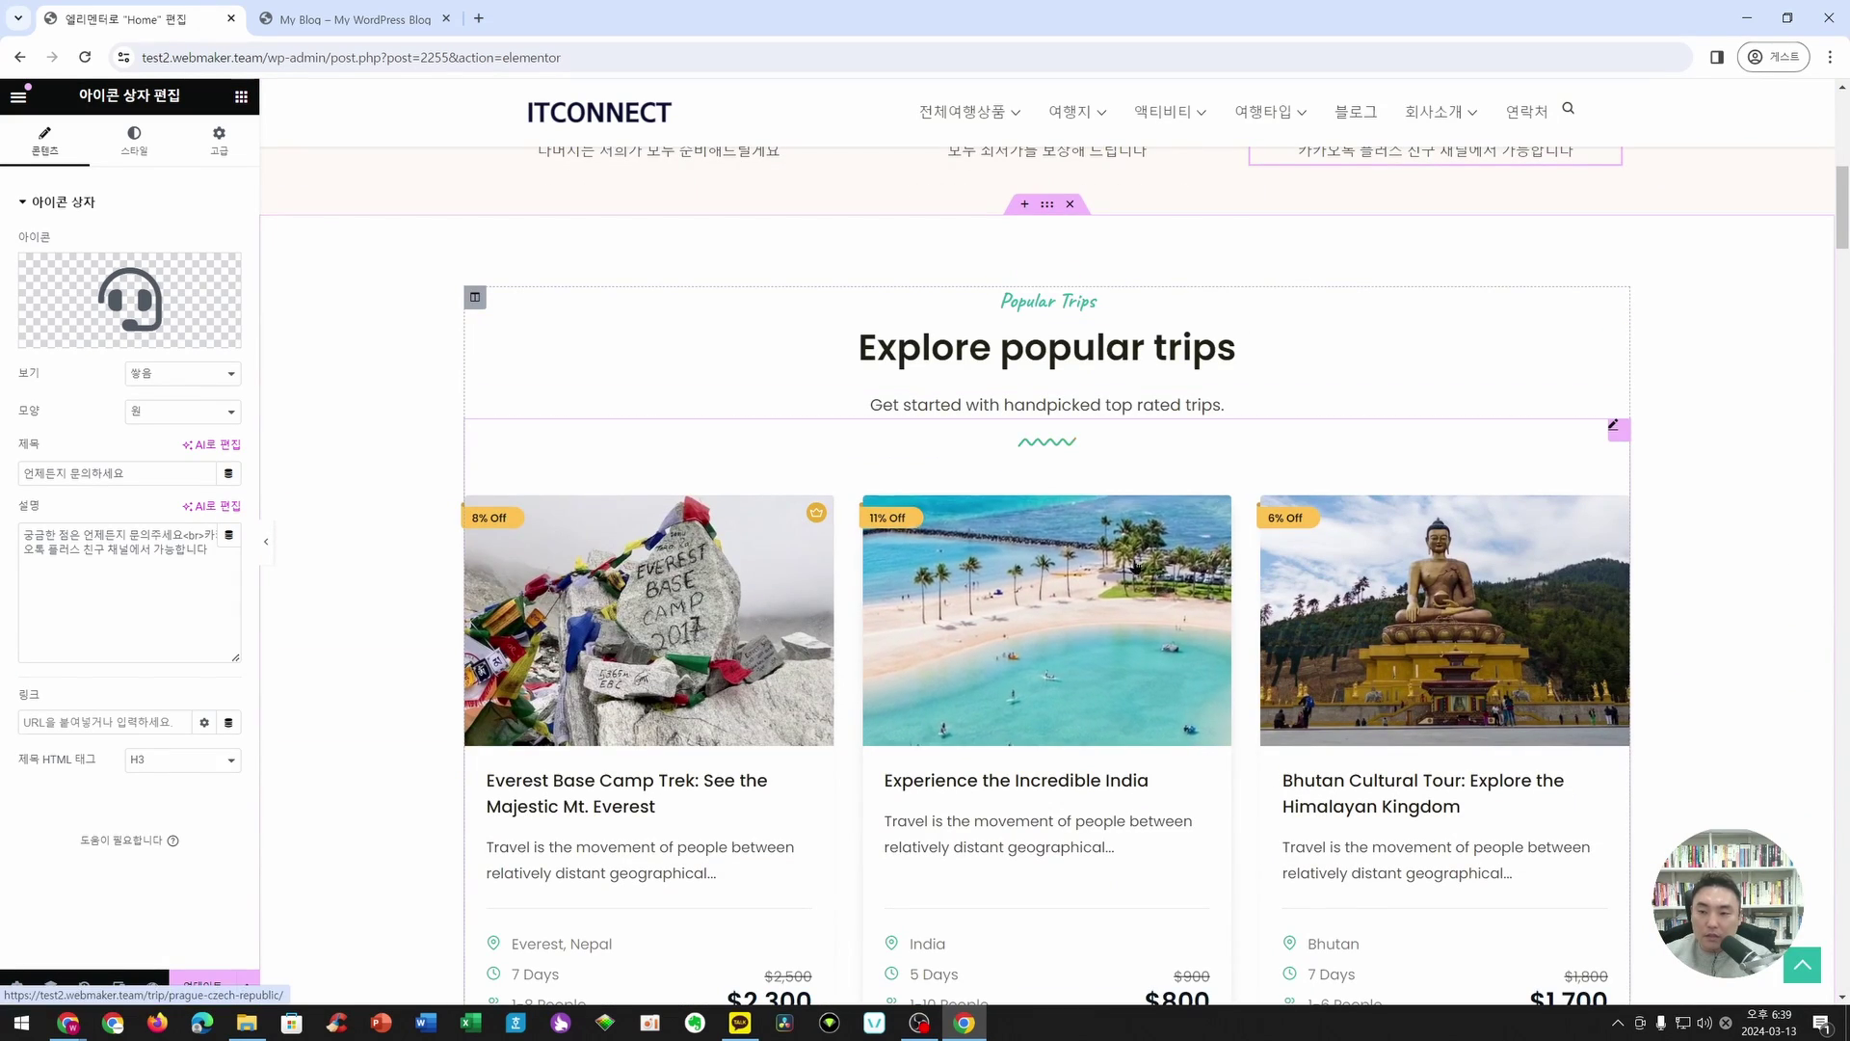
scroll(1164, 391, up, 2)
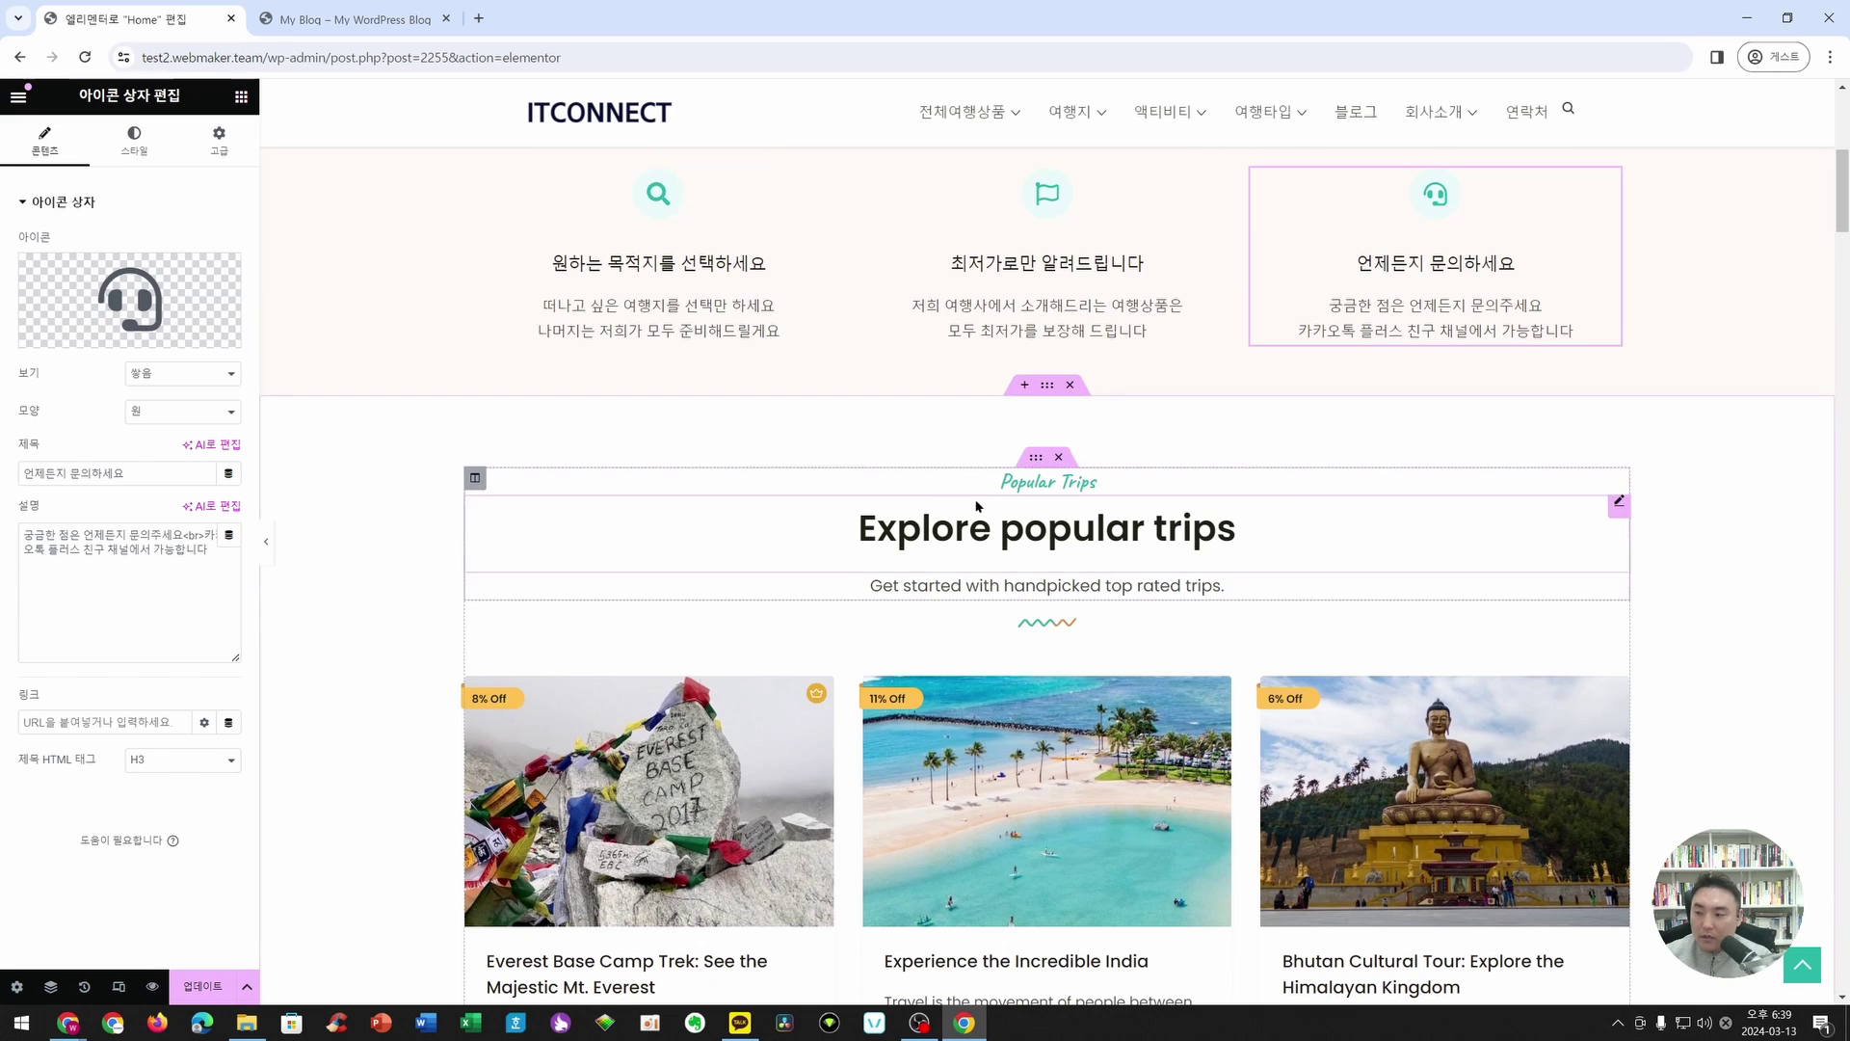
- Retype the Popular Trips subtitle as 인기 여행지 and check its typography settings
click(1060, 487)
key(ctrl+a)
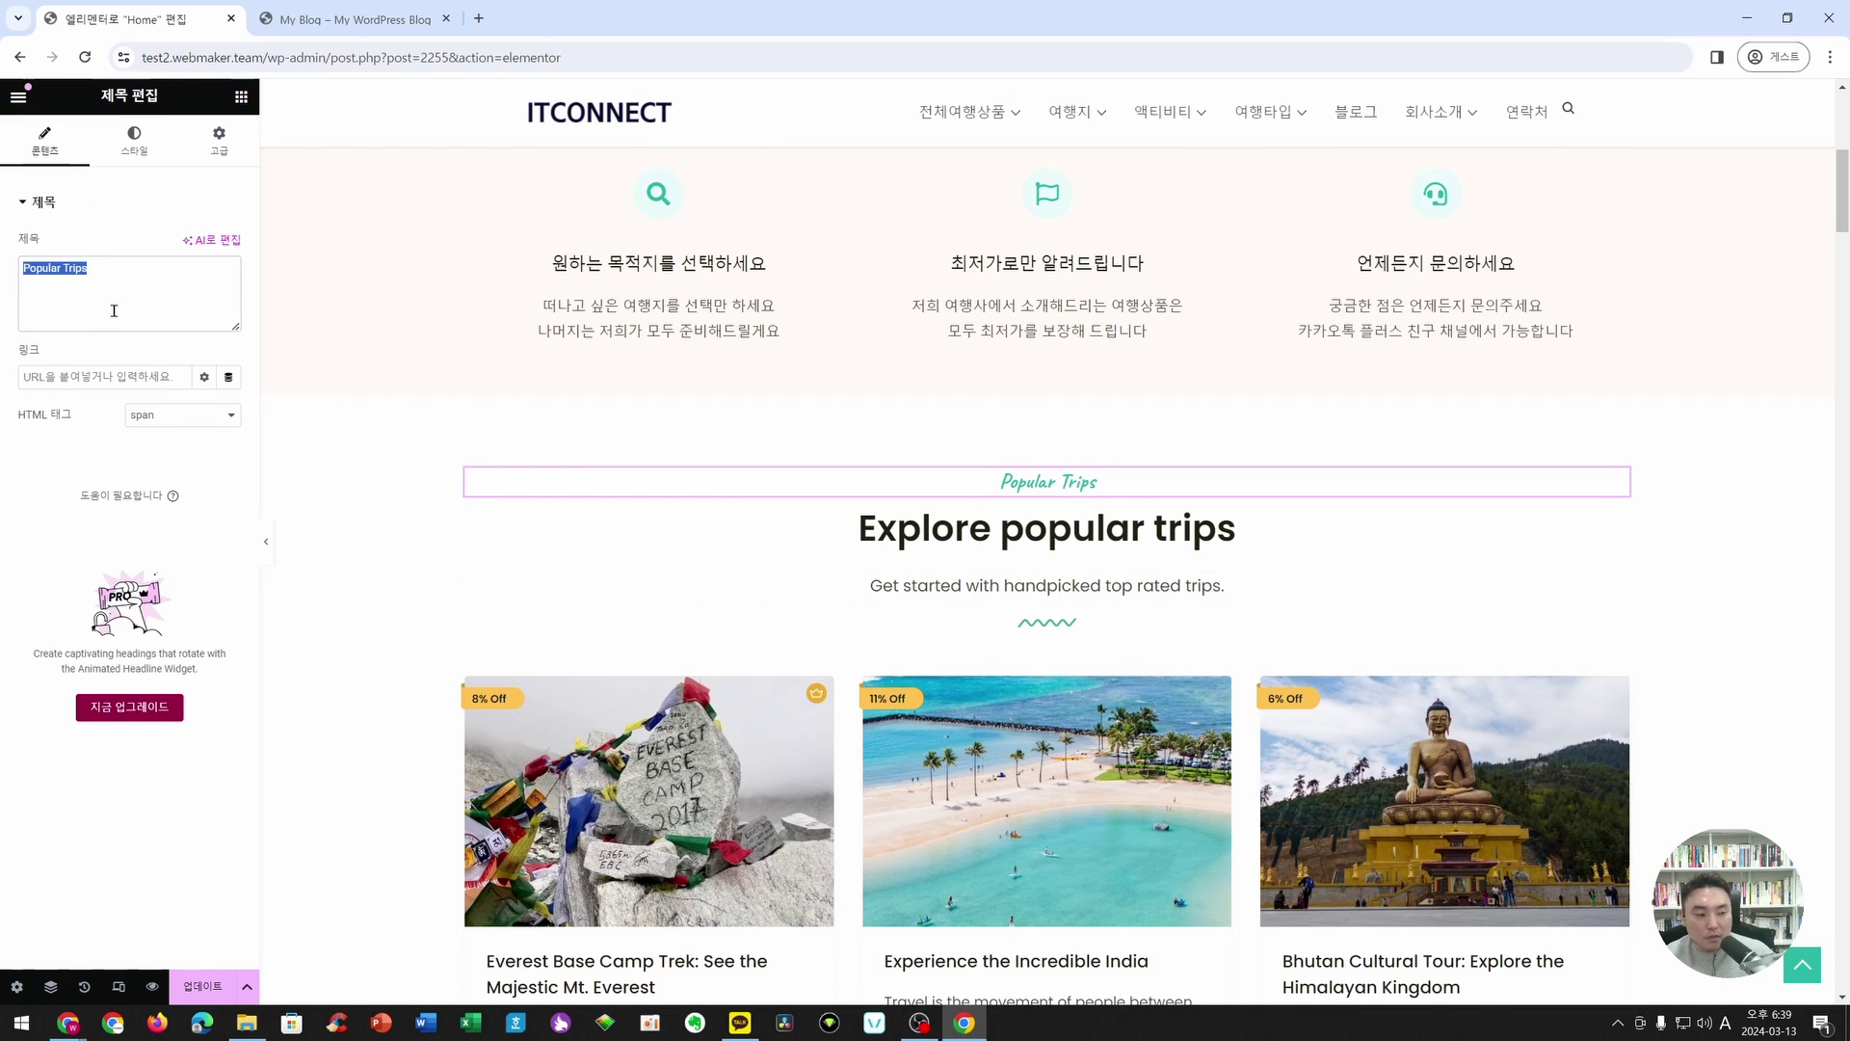
text(dlsrl)
key(BackSpace)
key(BackSpace)
key(Hangul)
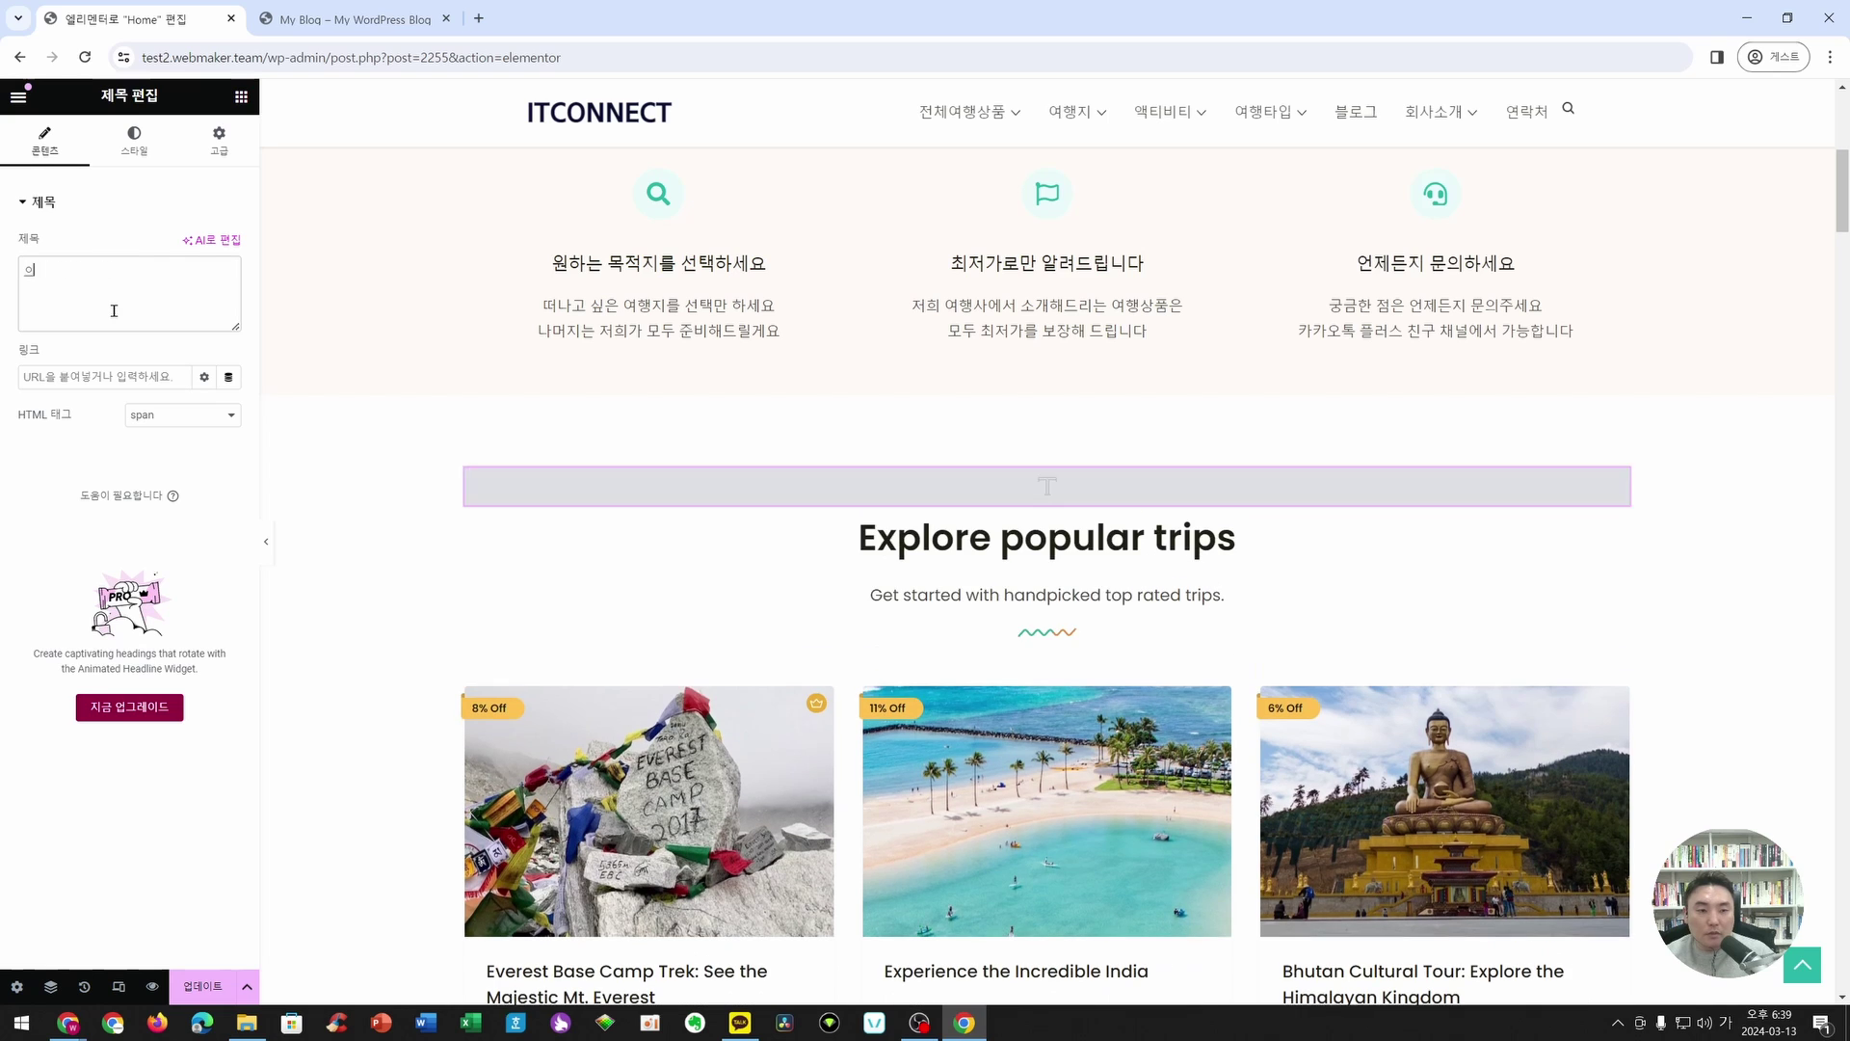
text(인기 여행지)
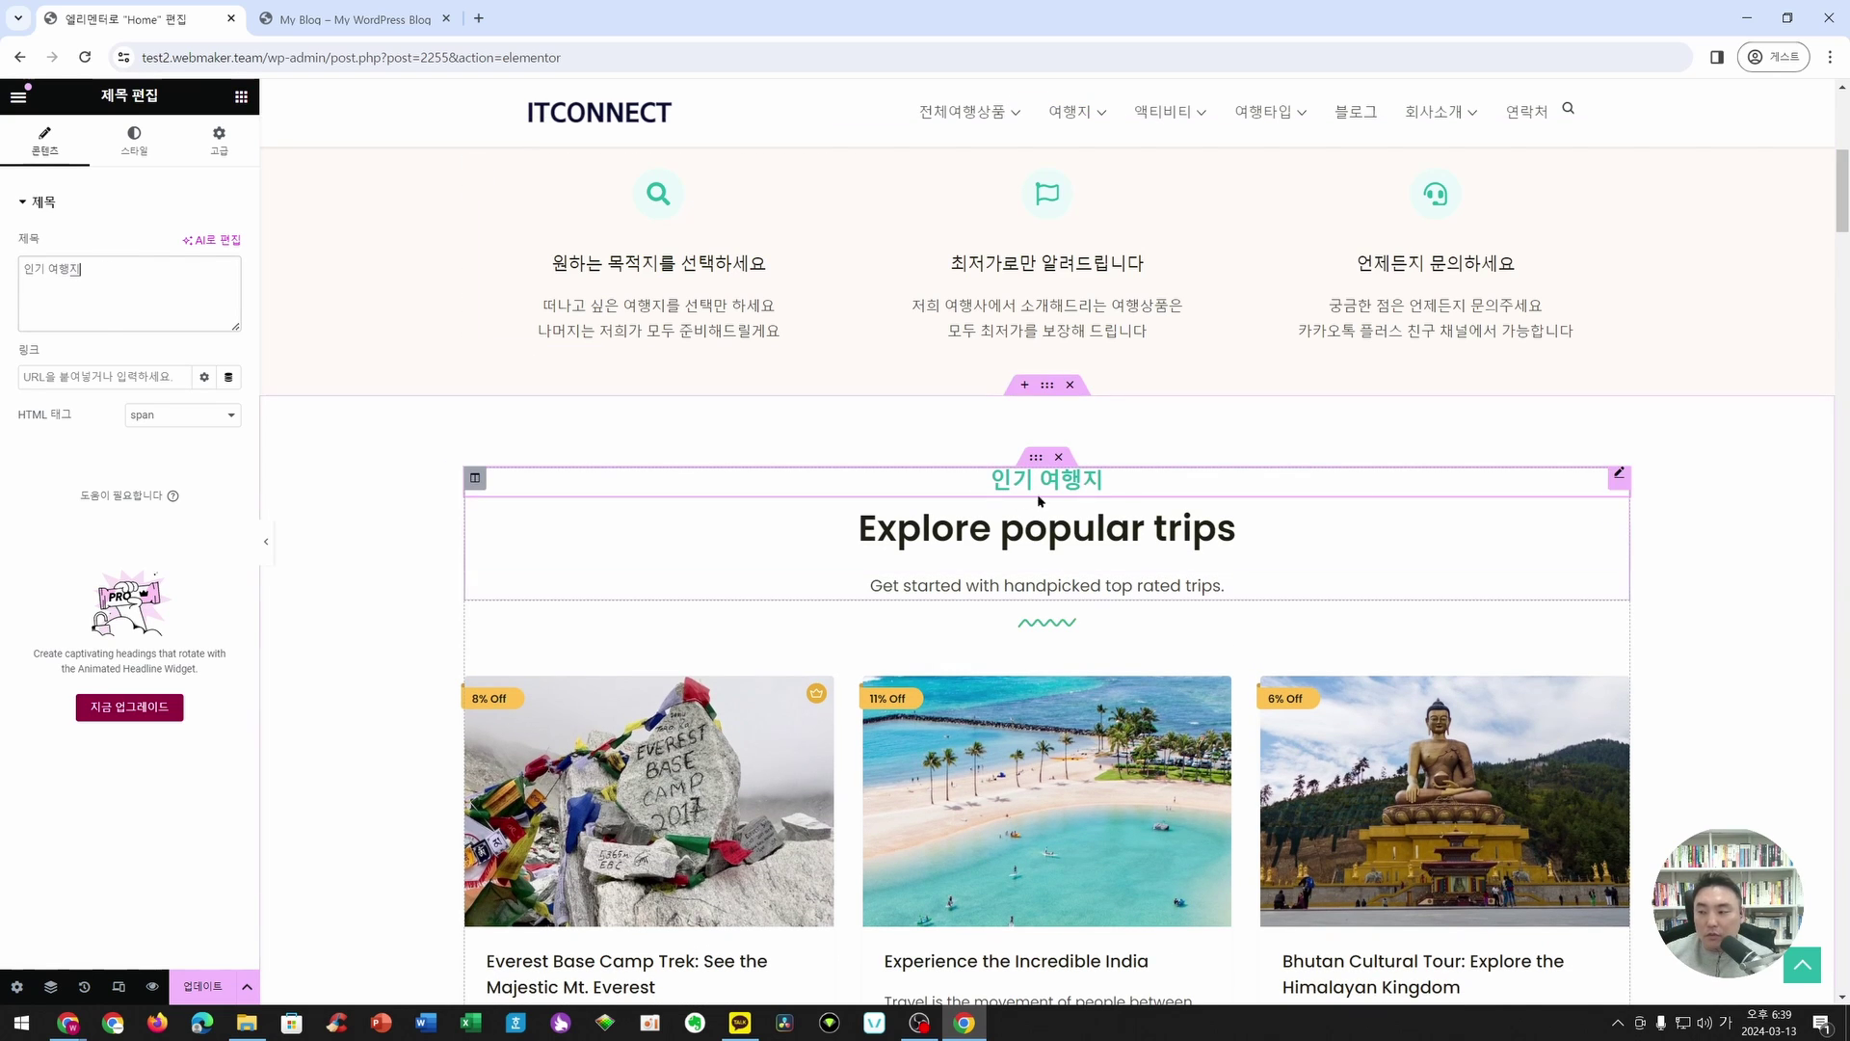
click(147, 160)
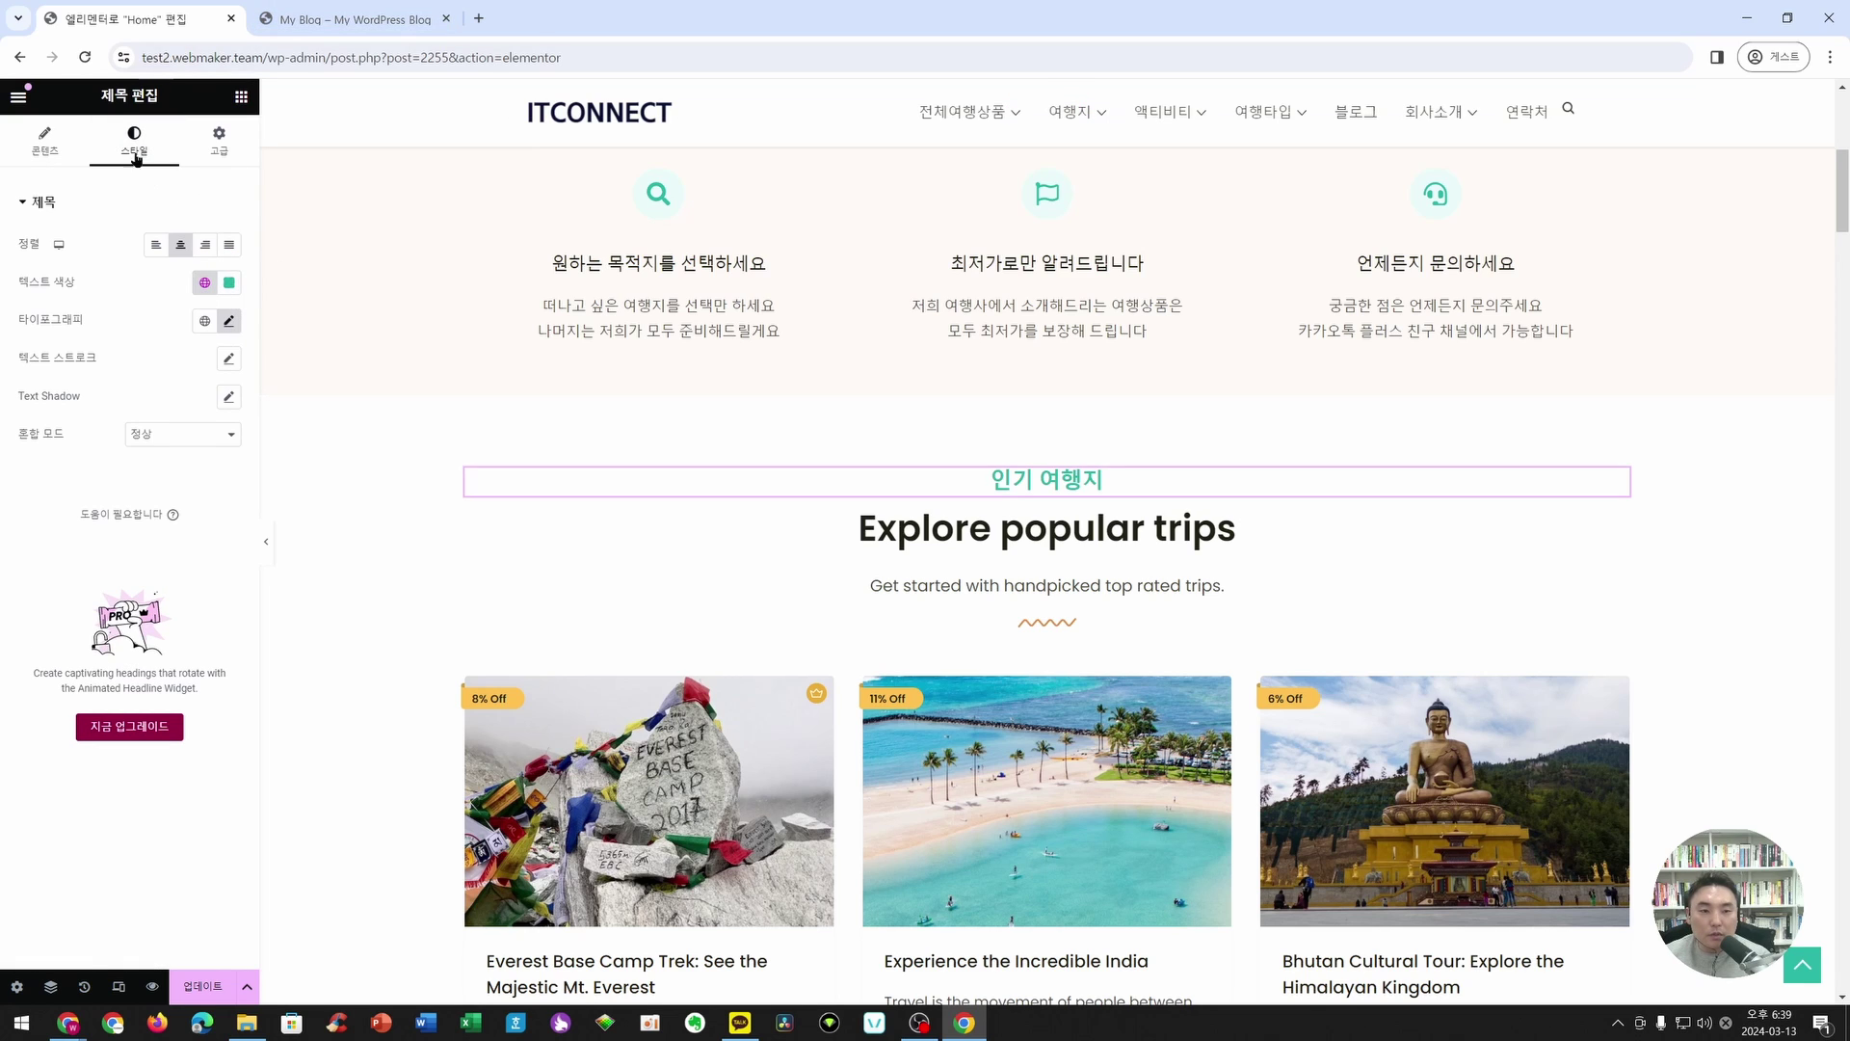
click(229, 324)
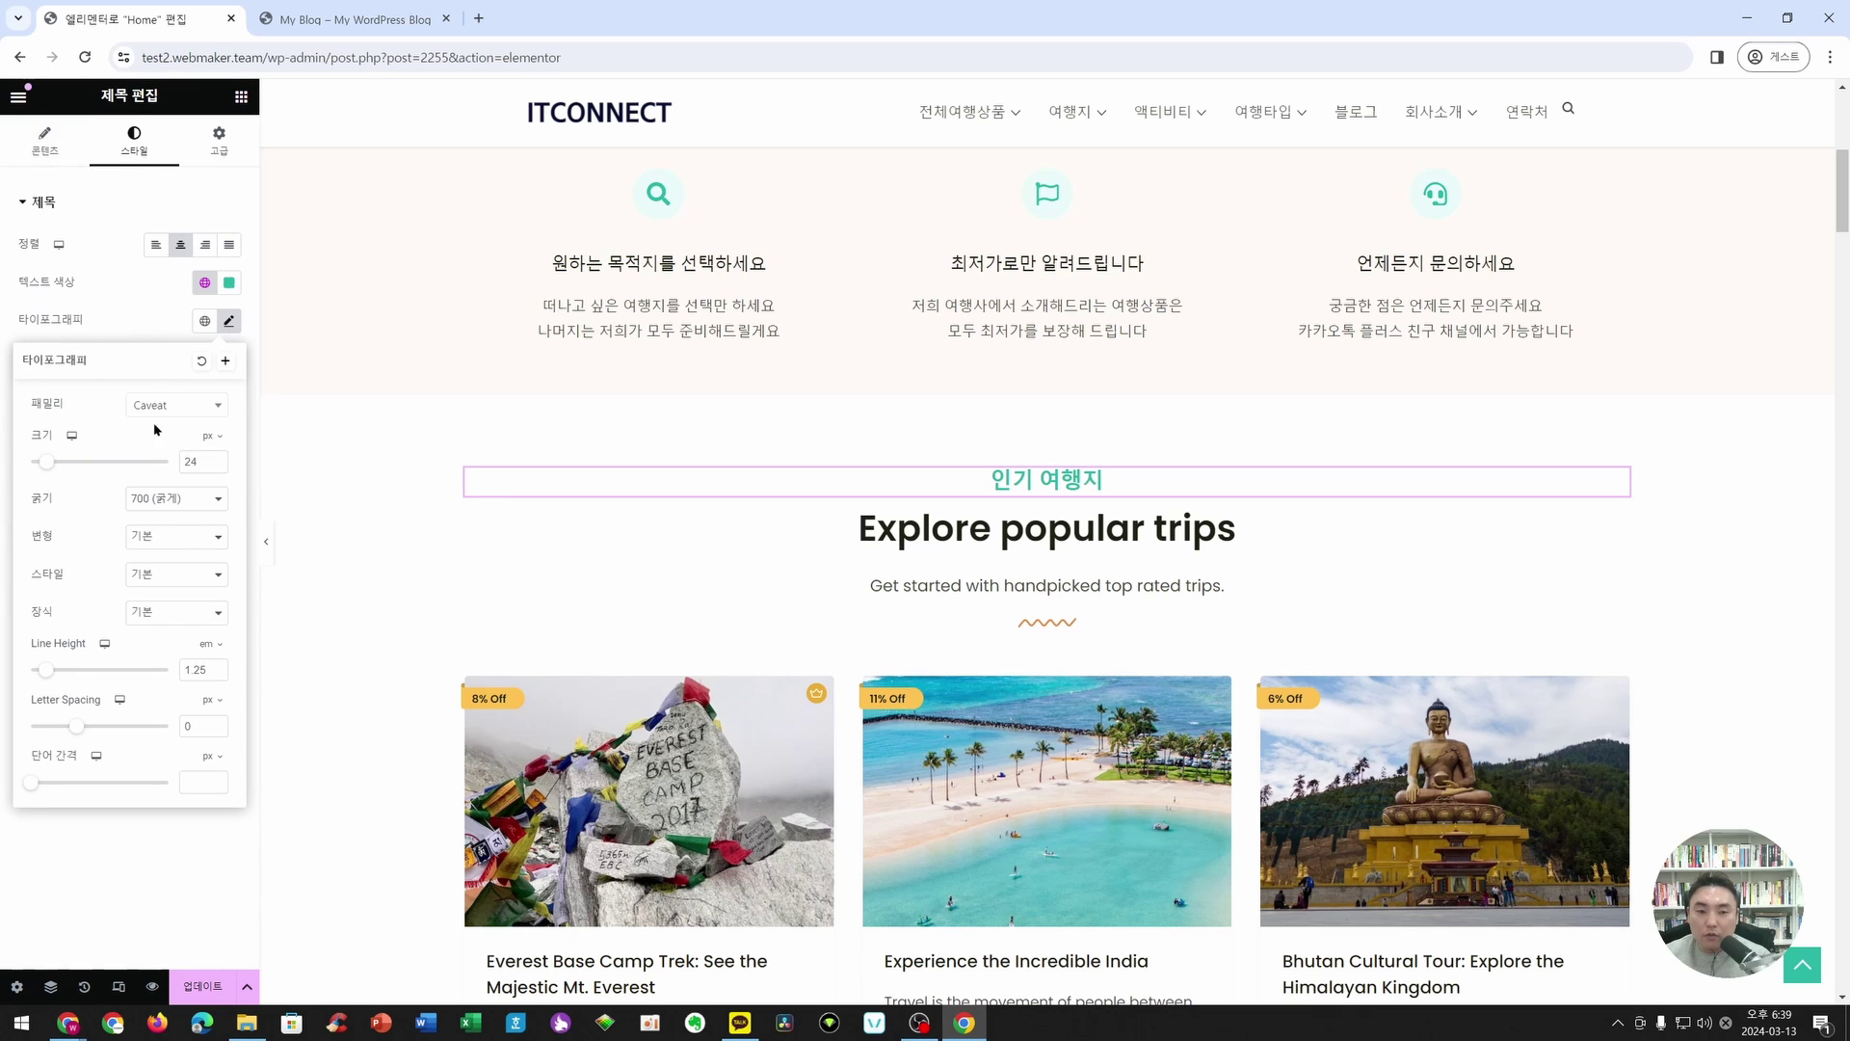
click(49, 141)
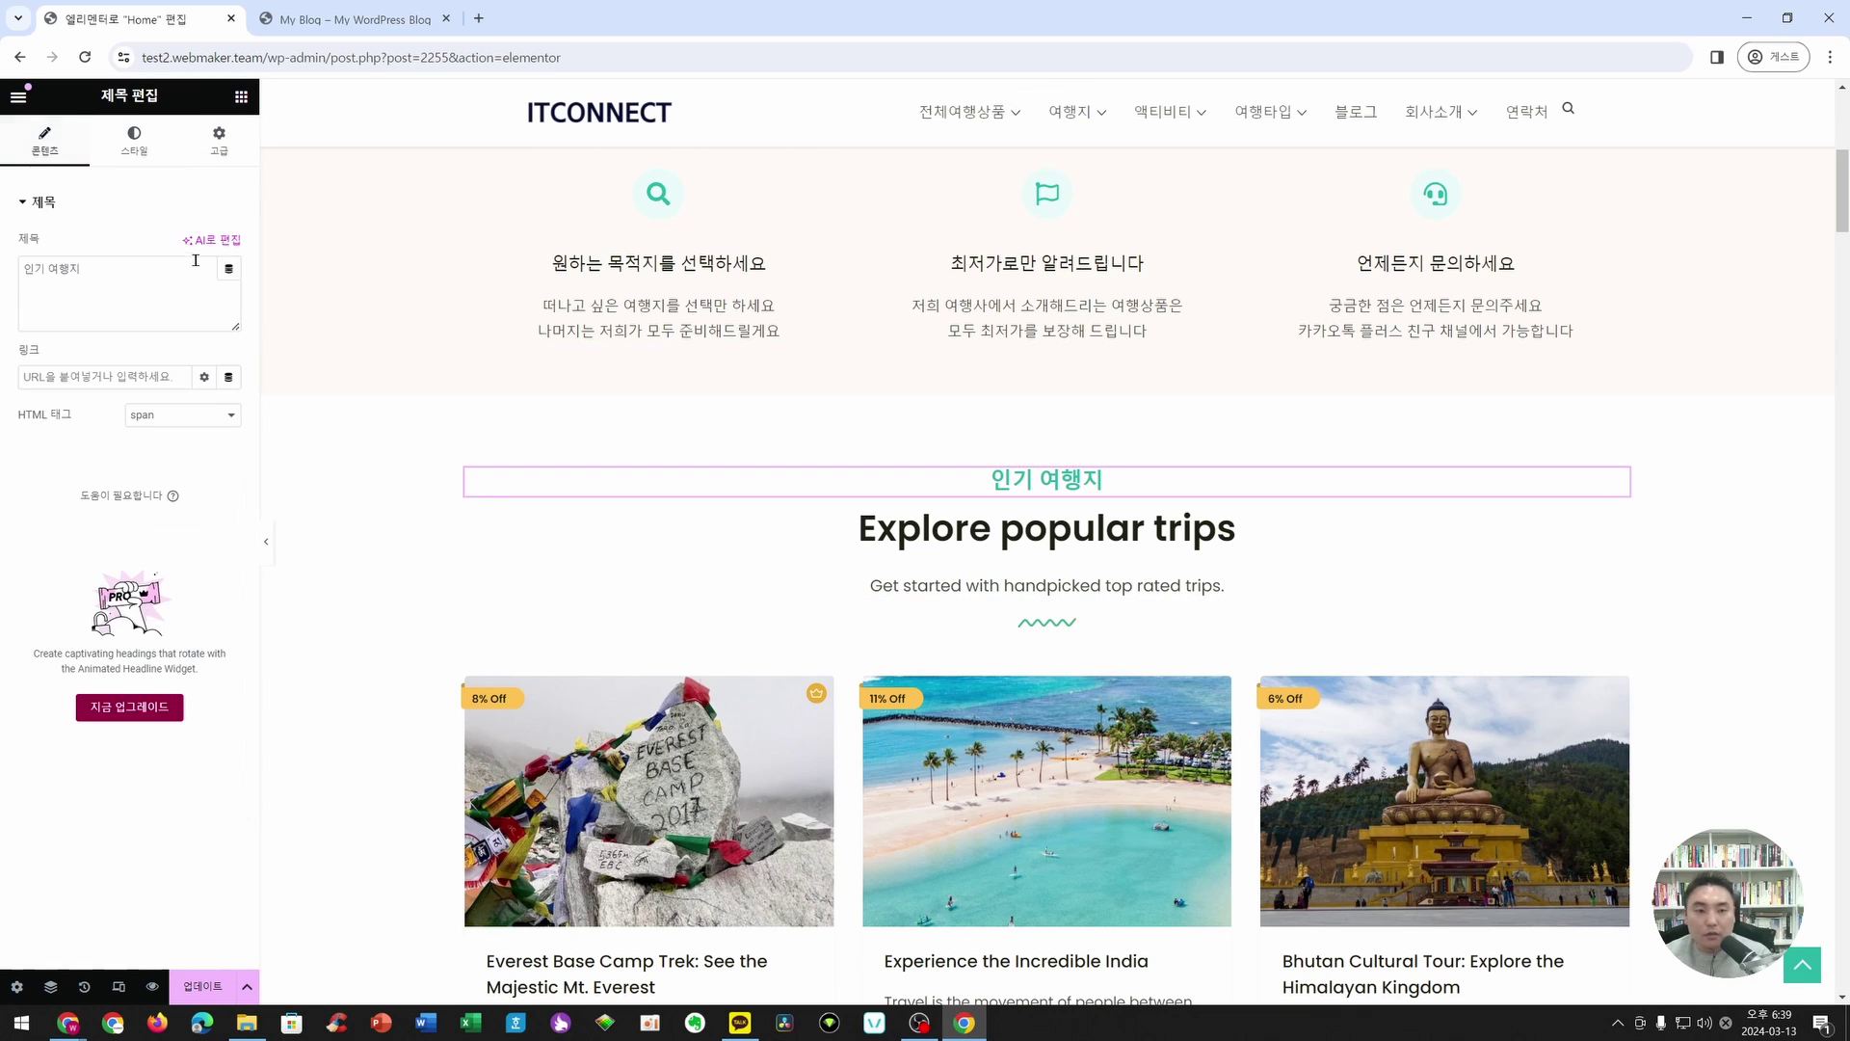
- Replace the subtitle text with 'Best Travel Place'
click(190, 274)
key(ctrl+a)
key(Hangul)
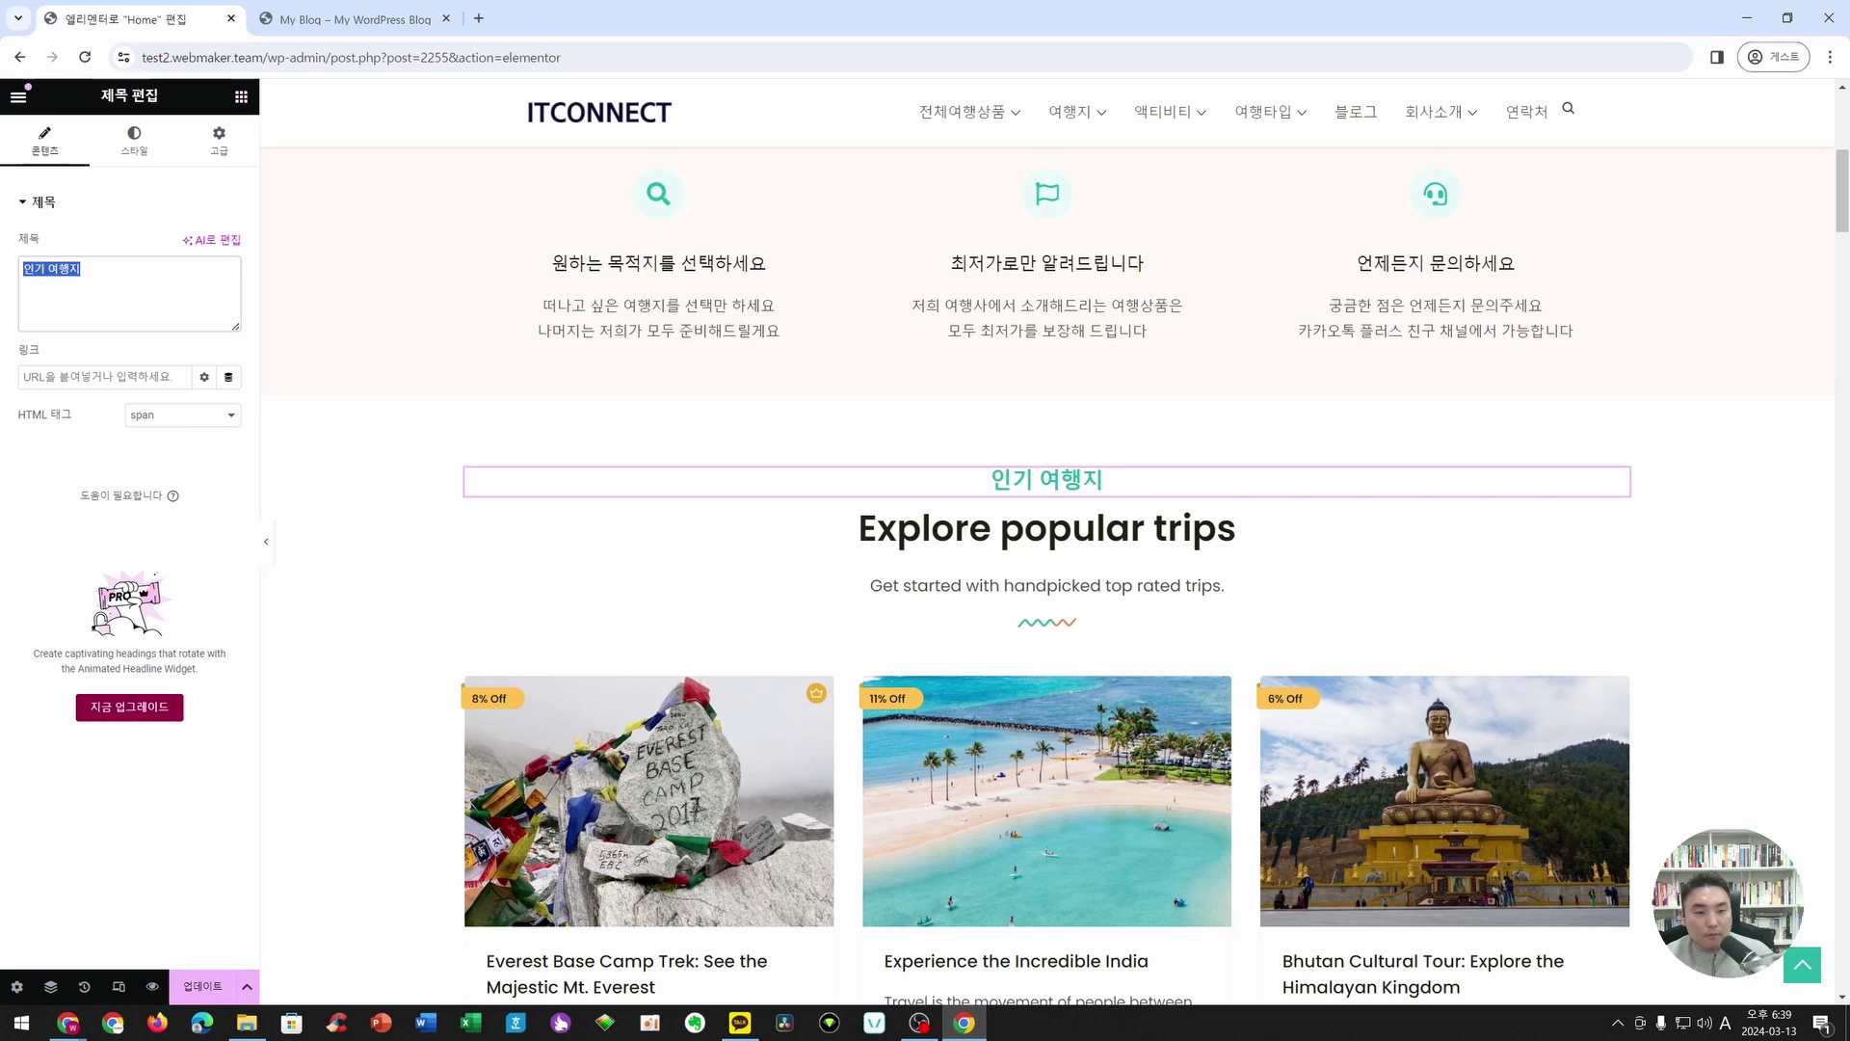
text(Popul)
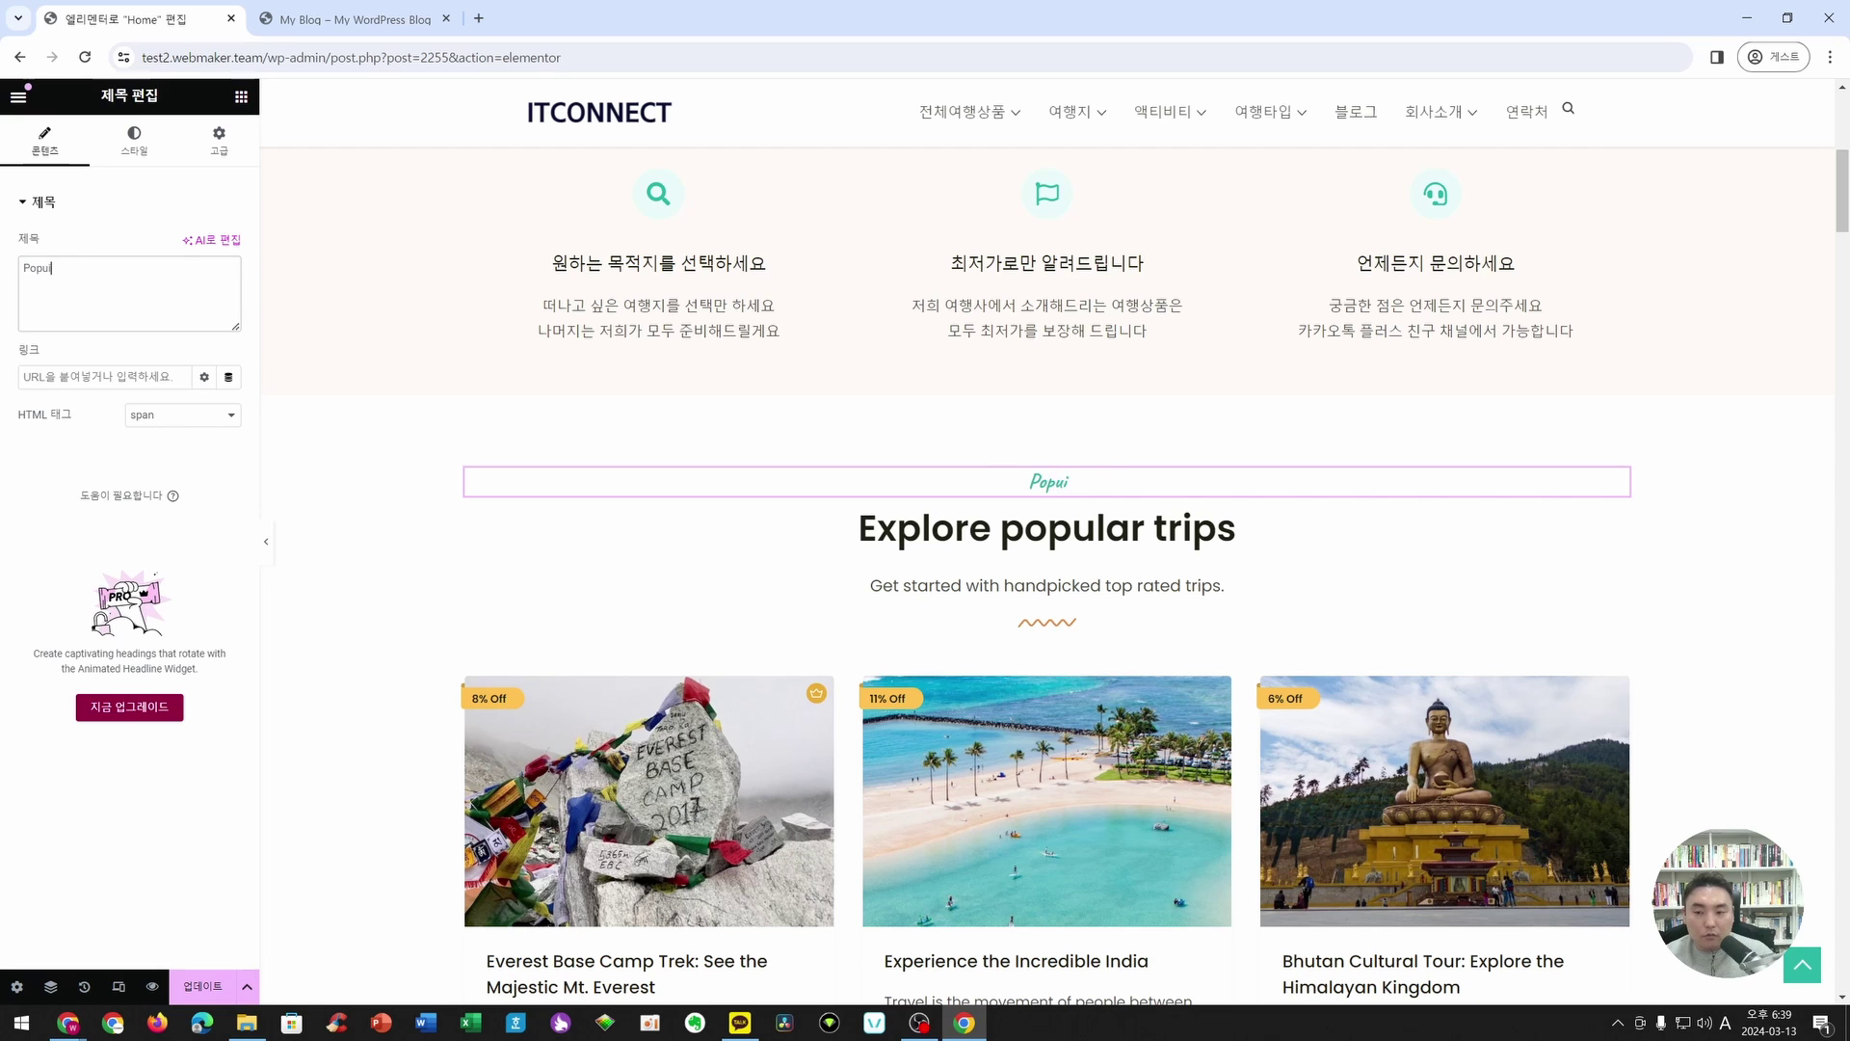
key(BackSpace)
key(BackSpace)
text(Best Travel)
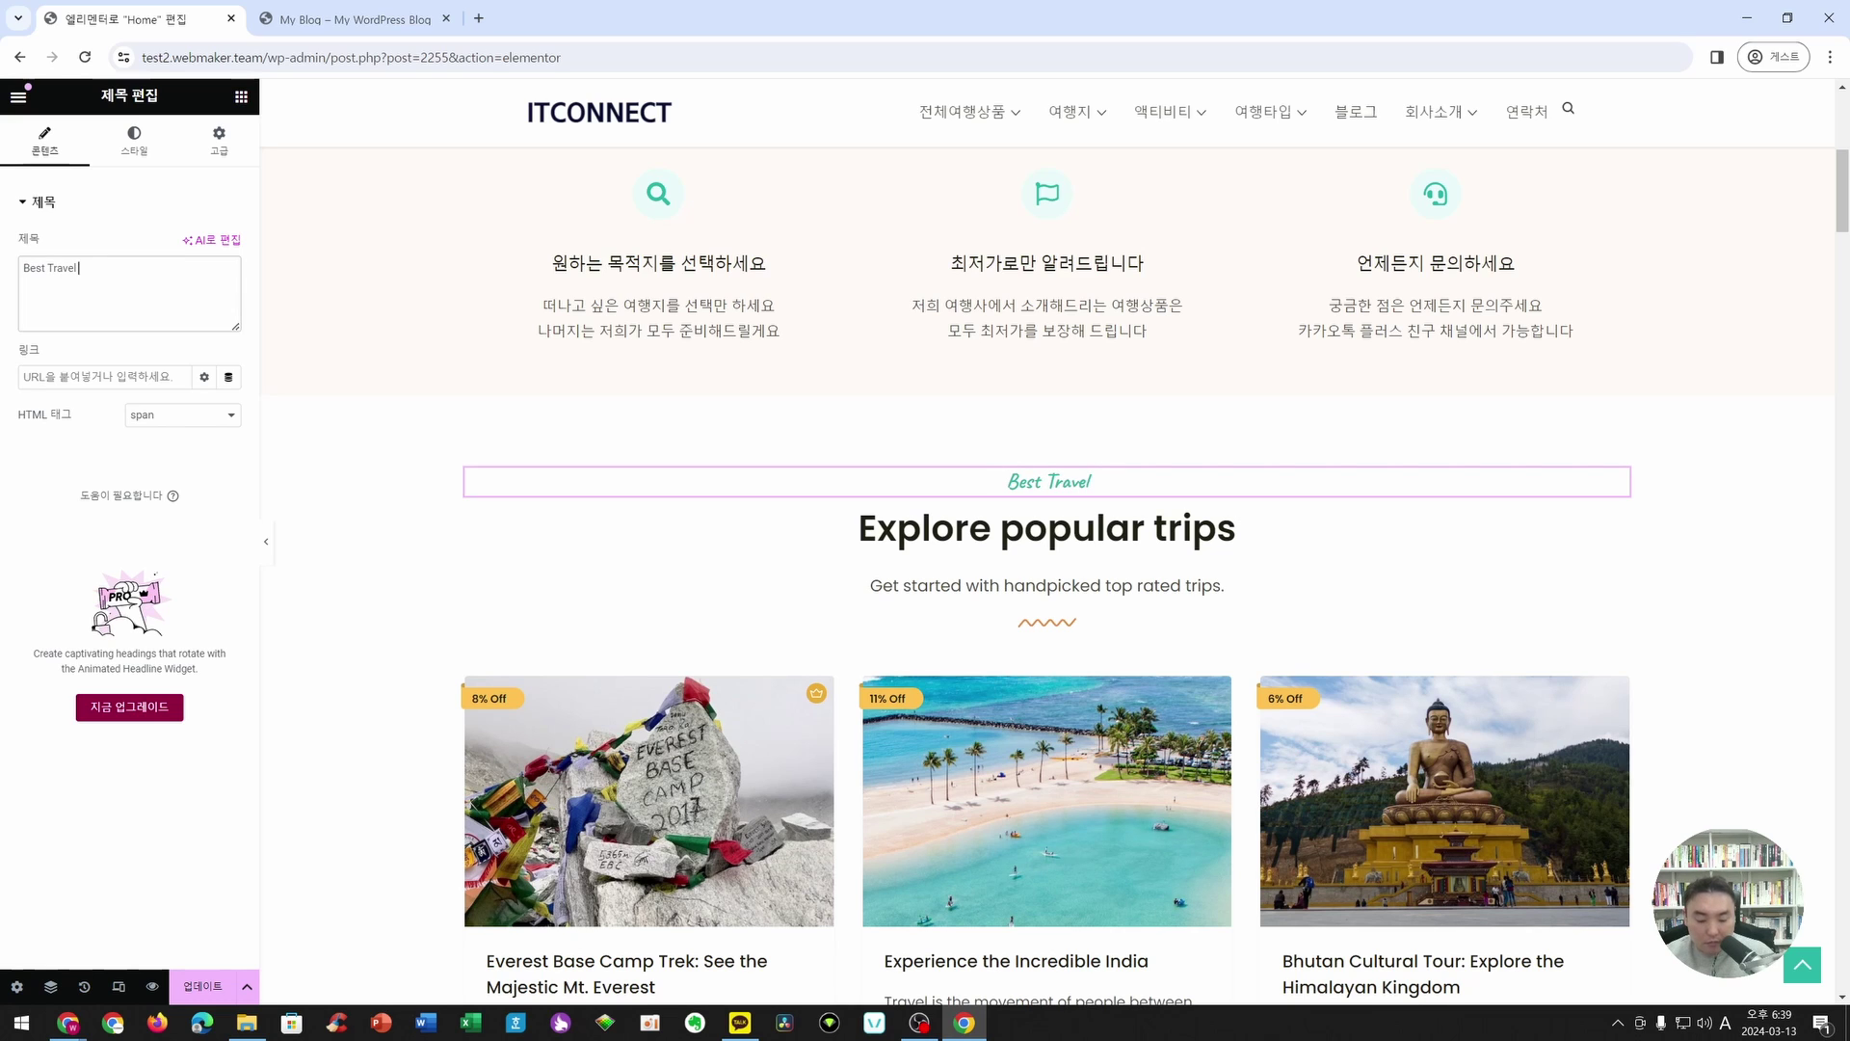
text( Plce)
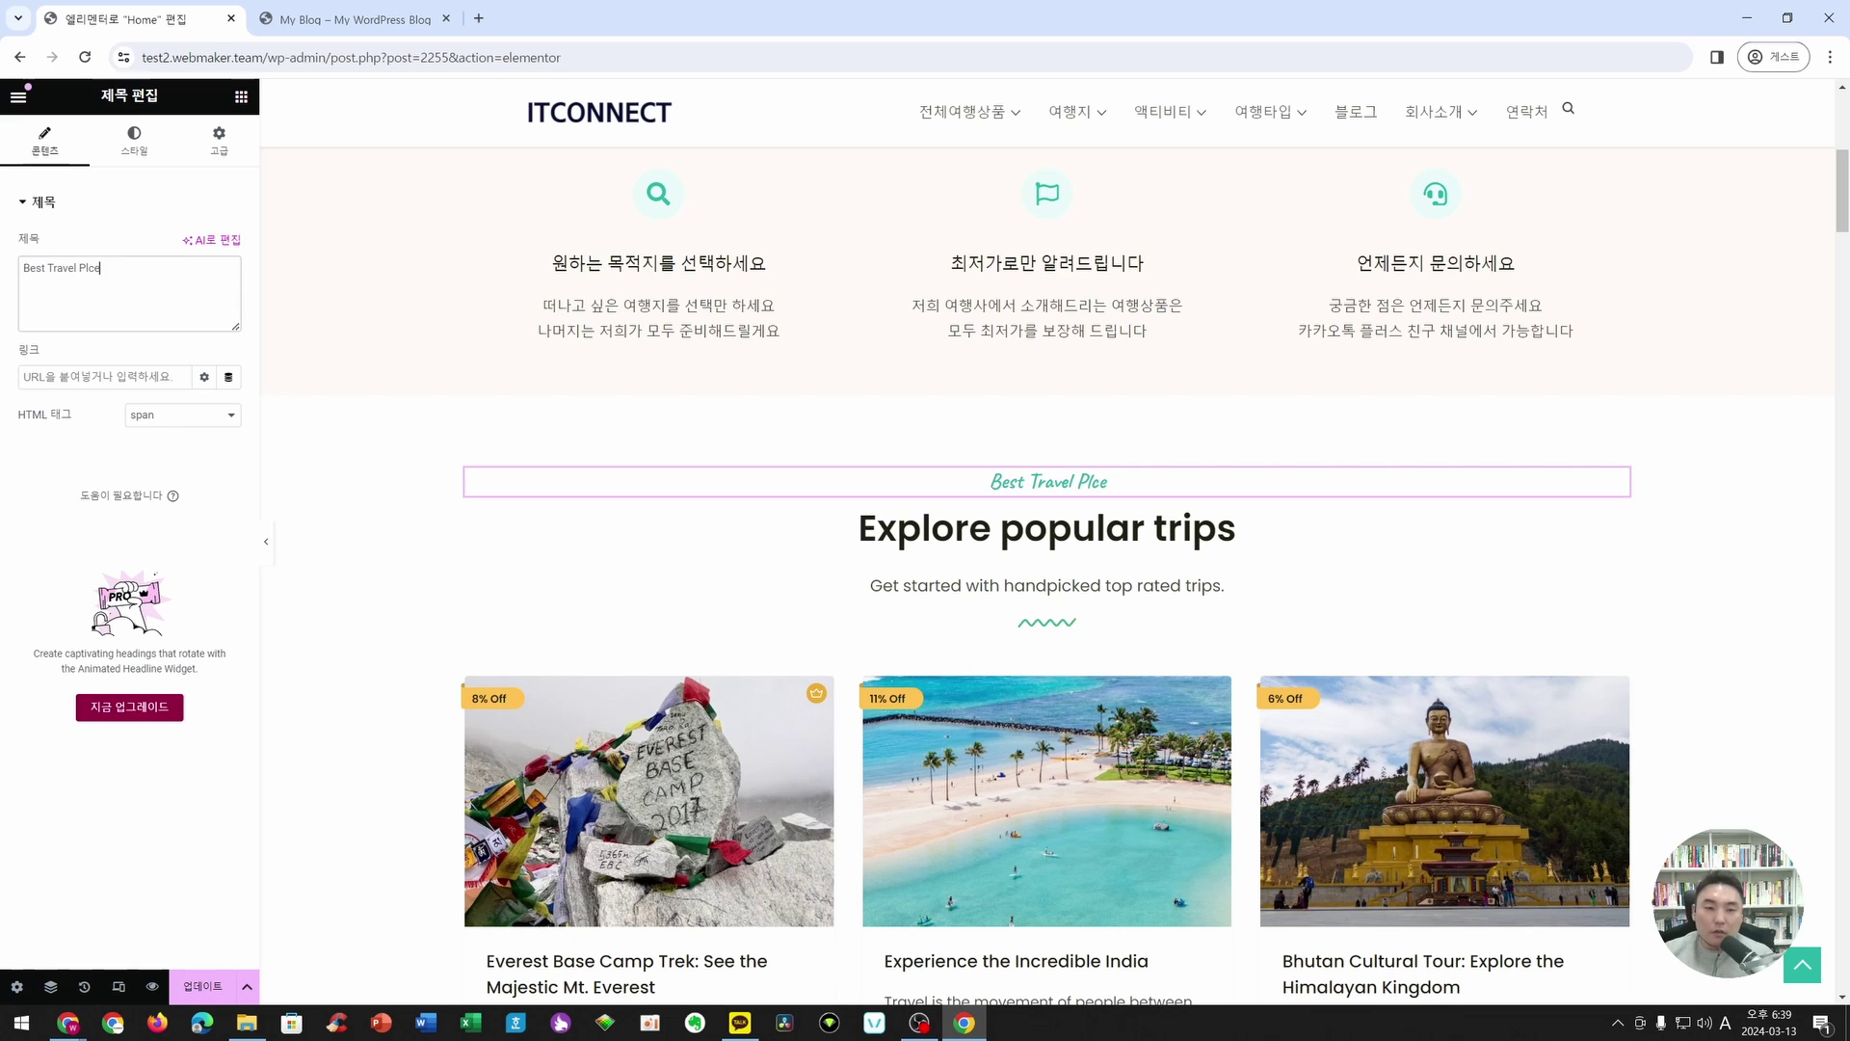
key(BackSpace)
key(BackSpace)
text(ace)
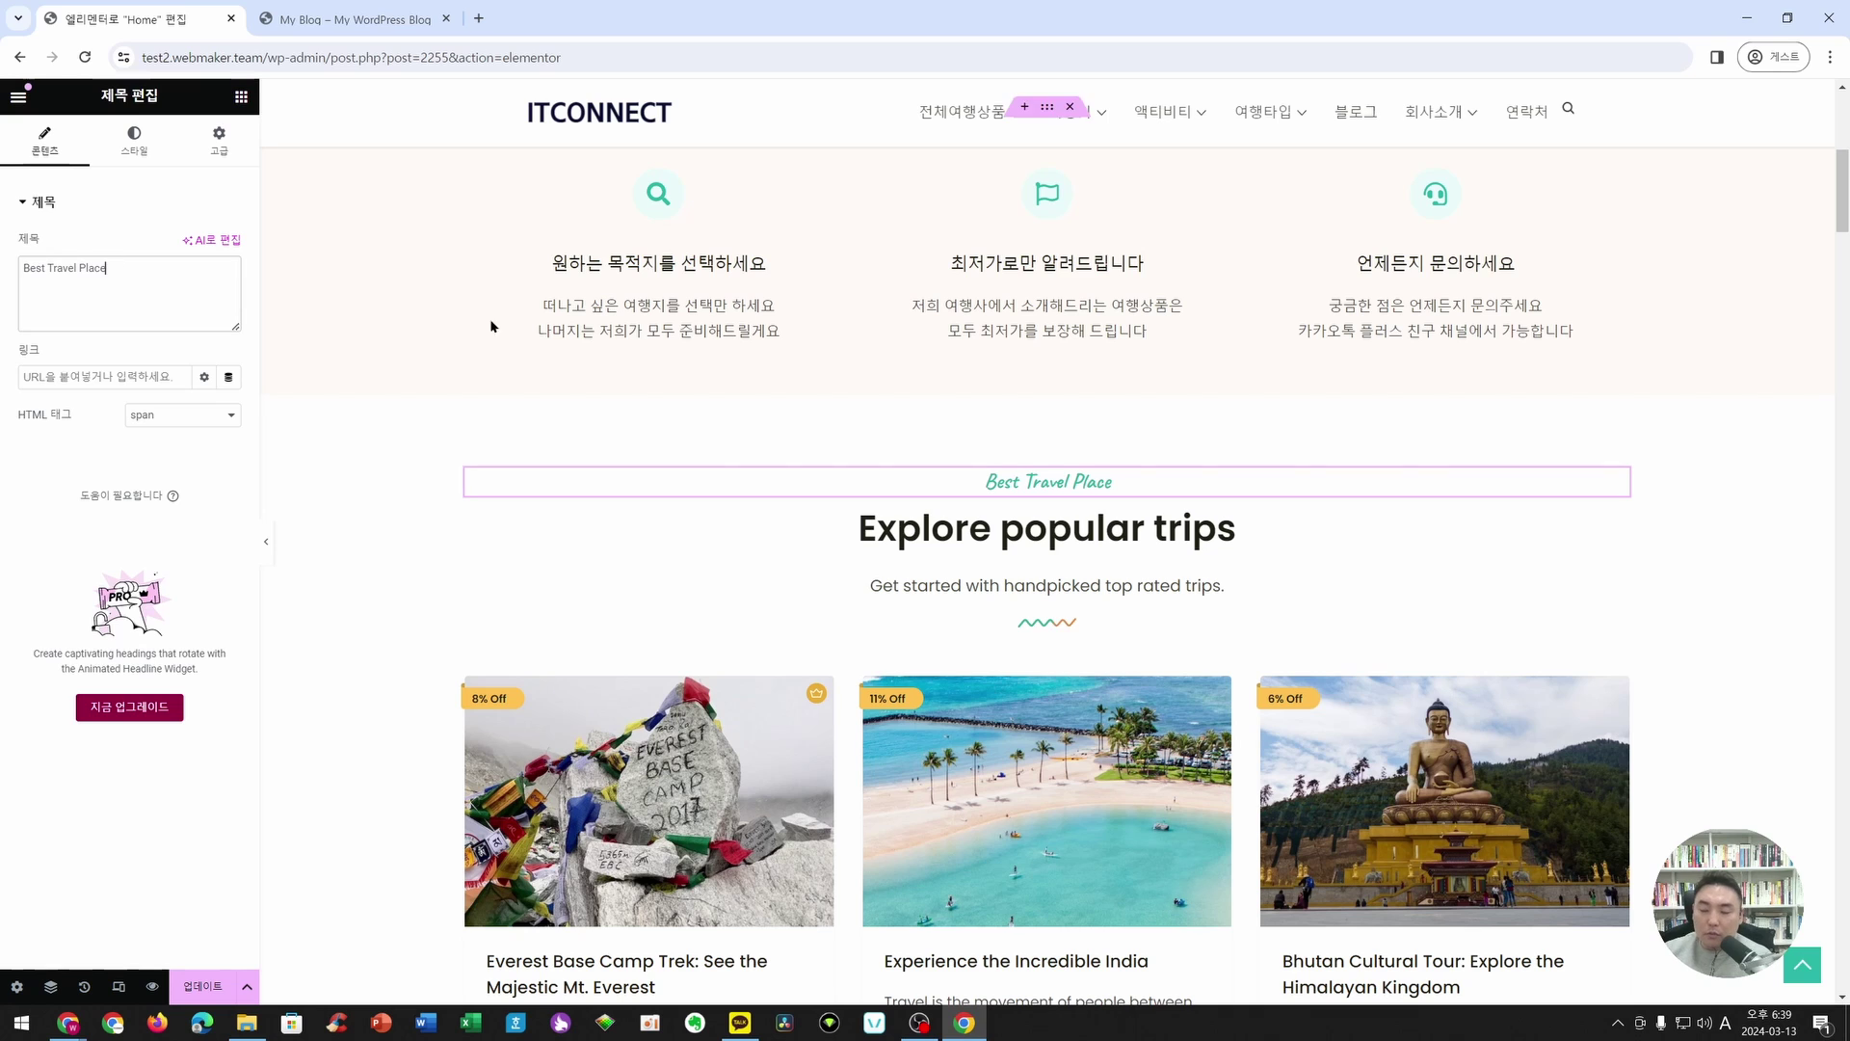
- Set the subtitle's typography font family to Noto Sans KR
click(135, 143)
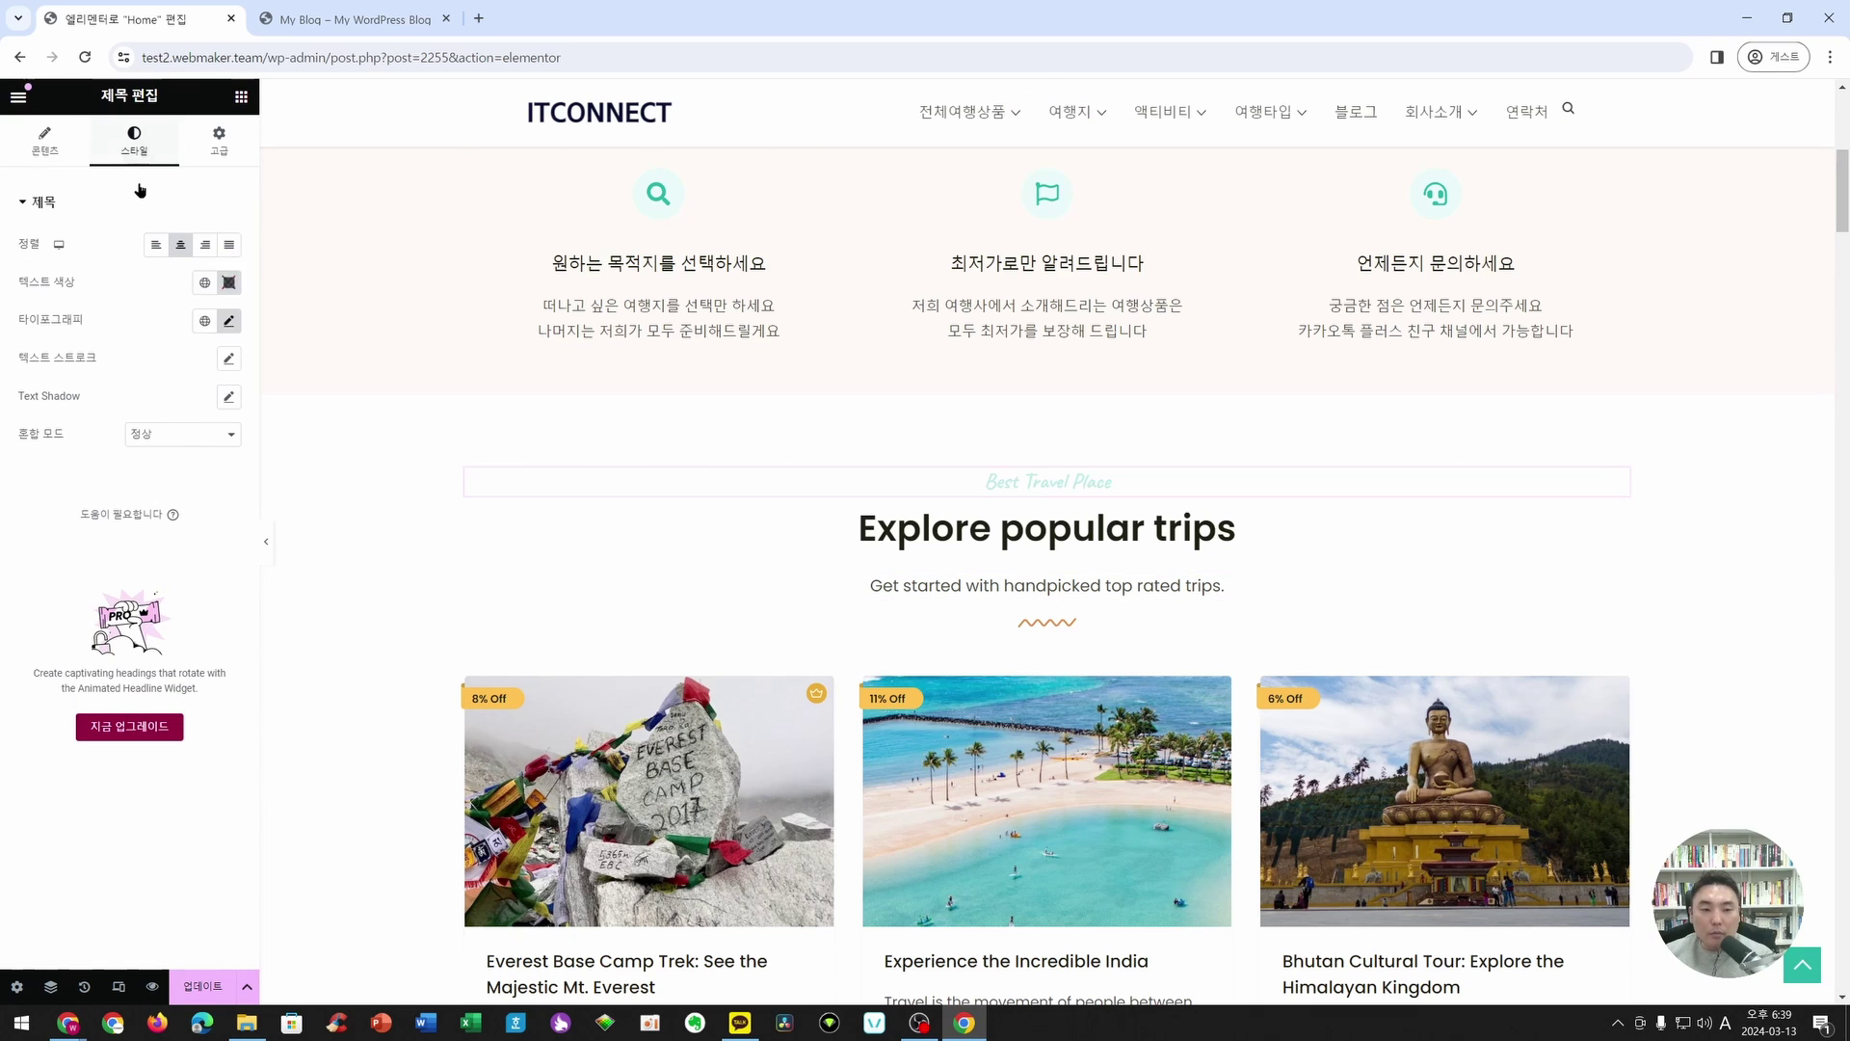
click(228, 320)
click(202, 407)
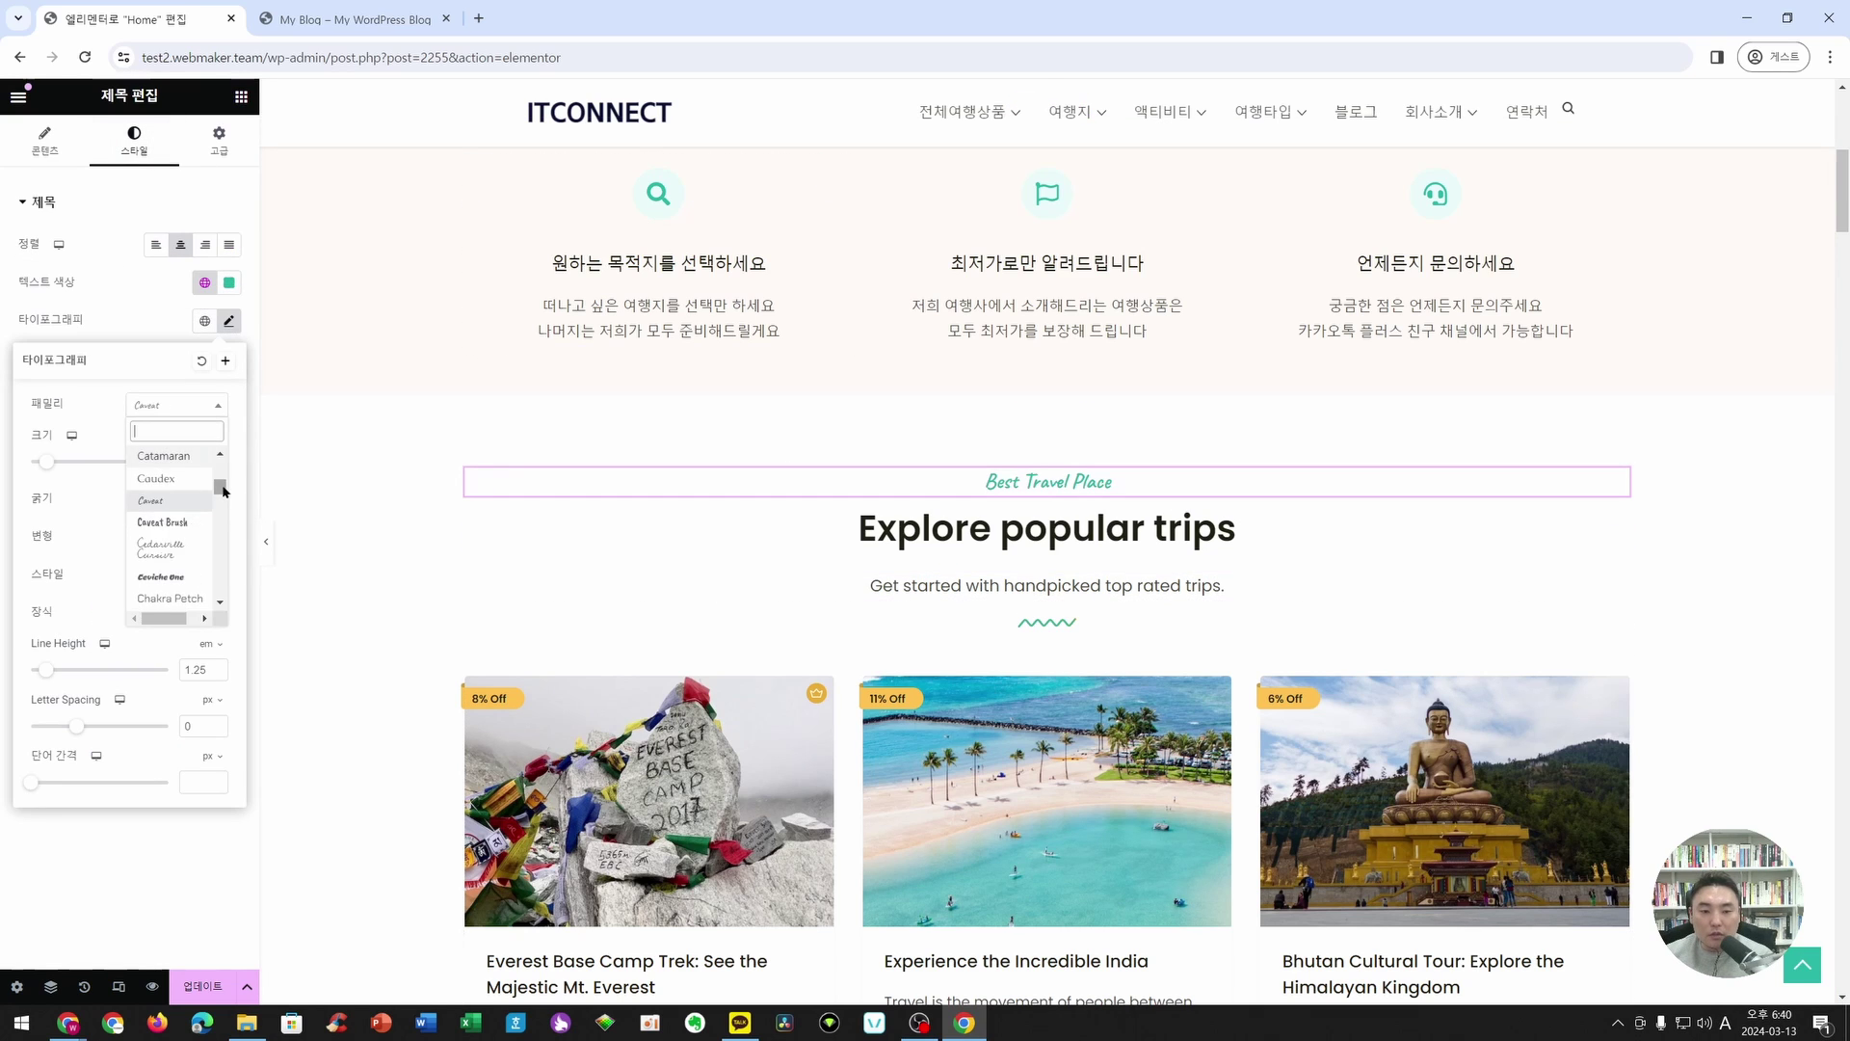
drag(224, 490, 218, 544)
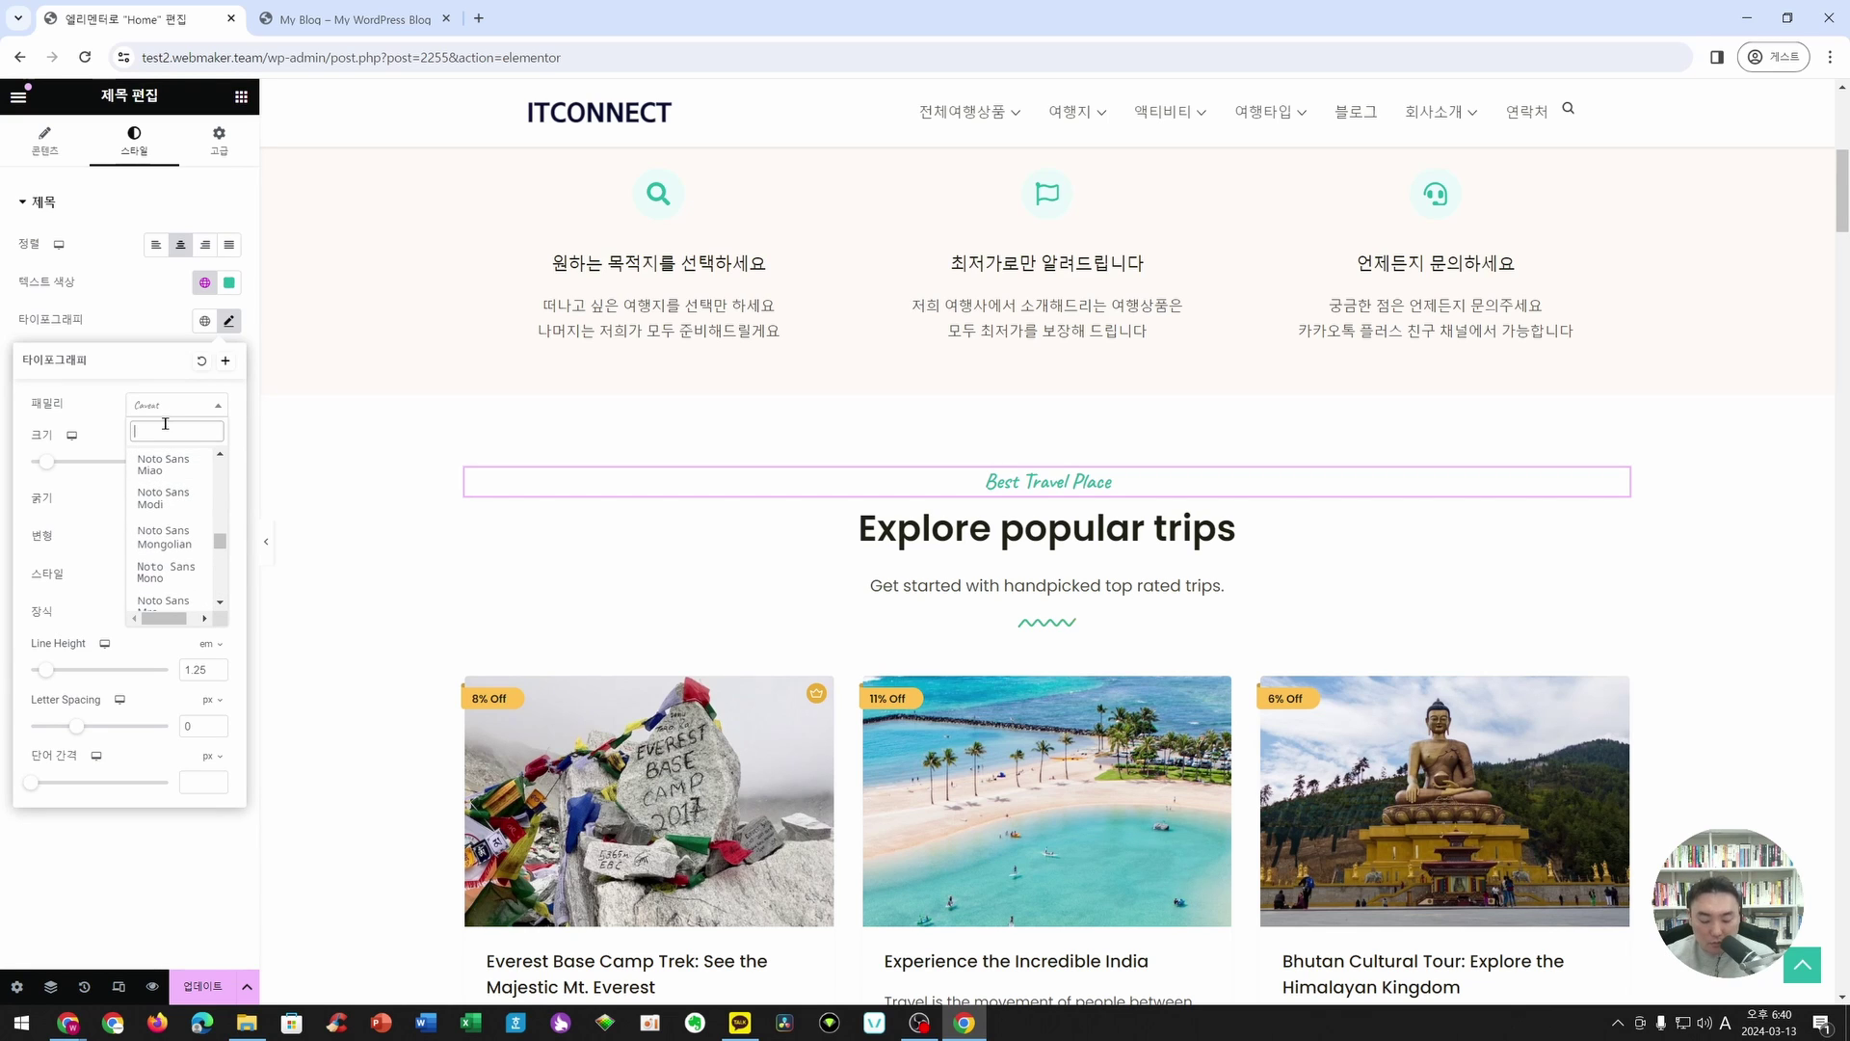
text(No)
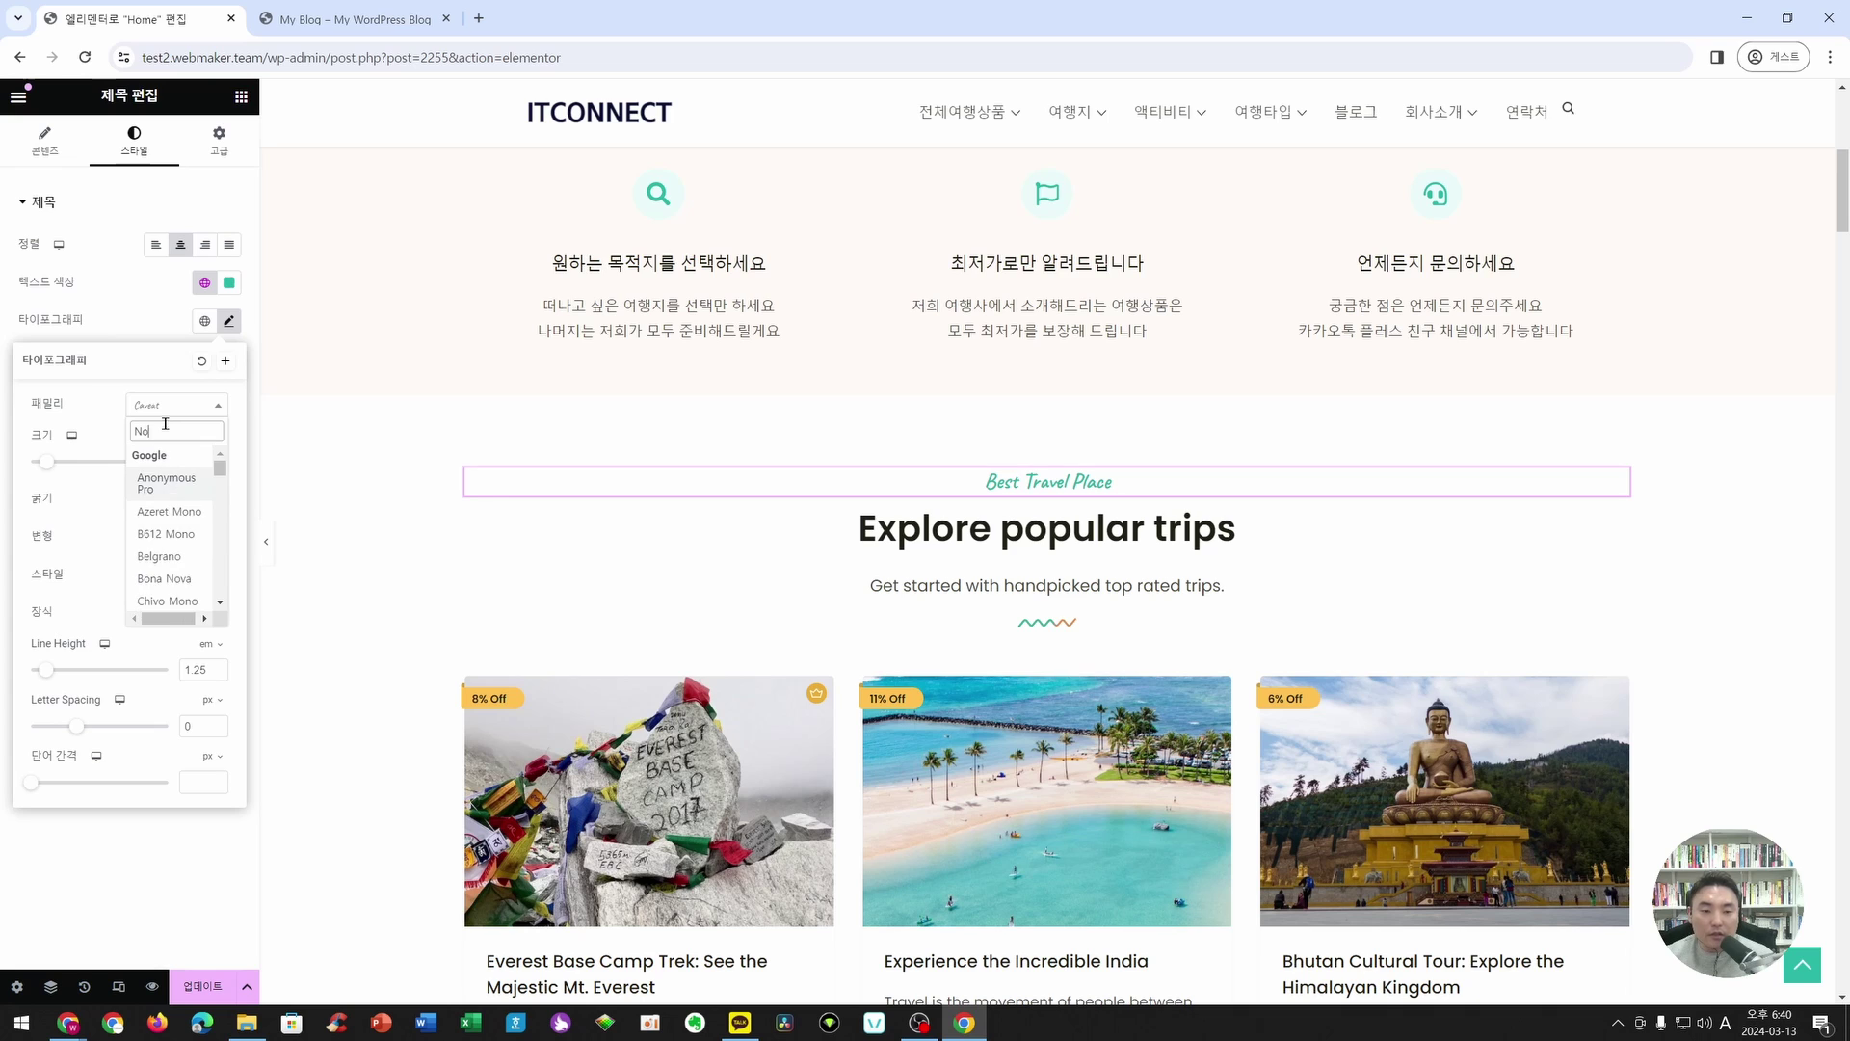
text(tosa)
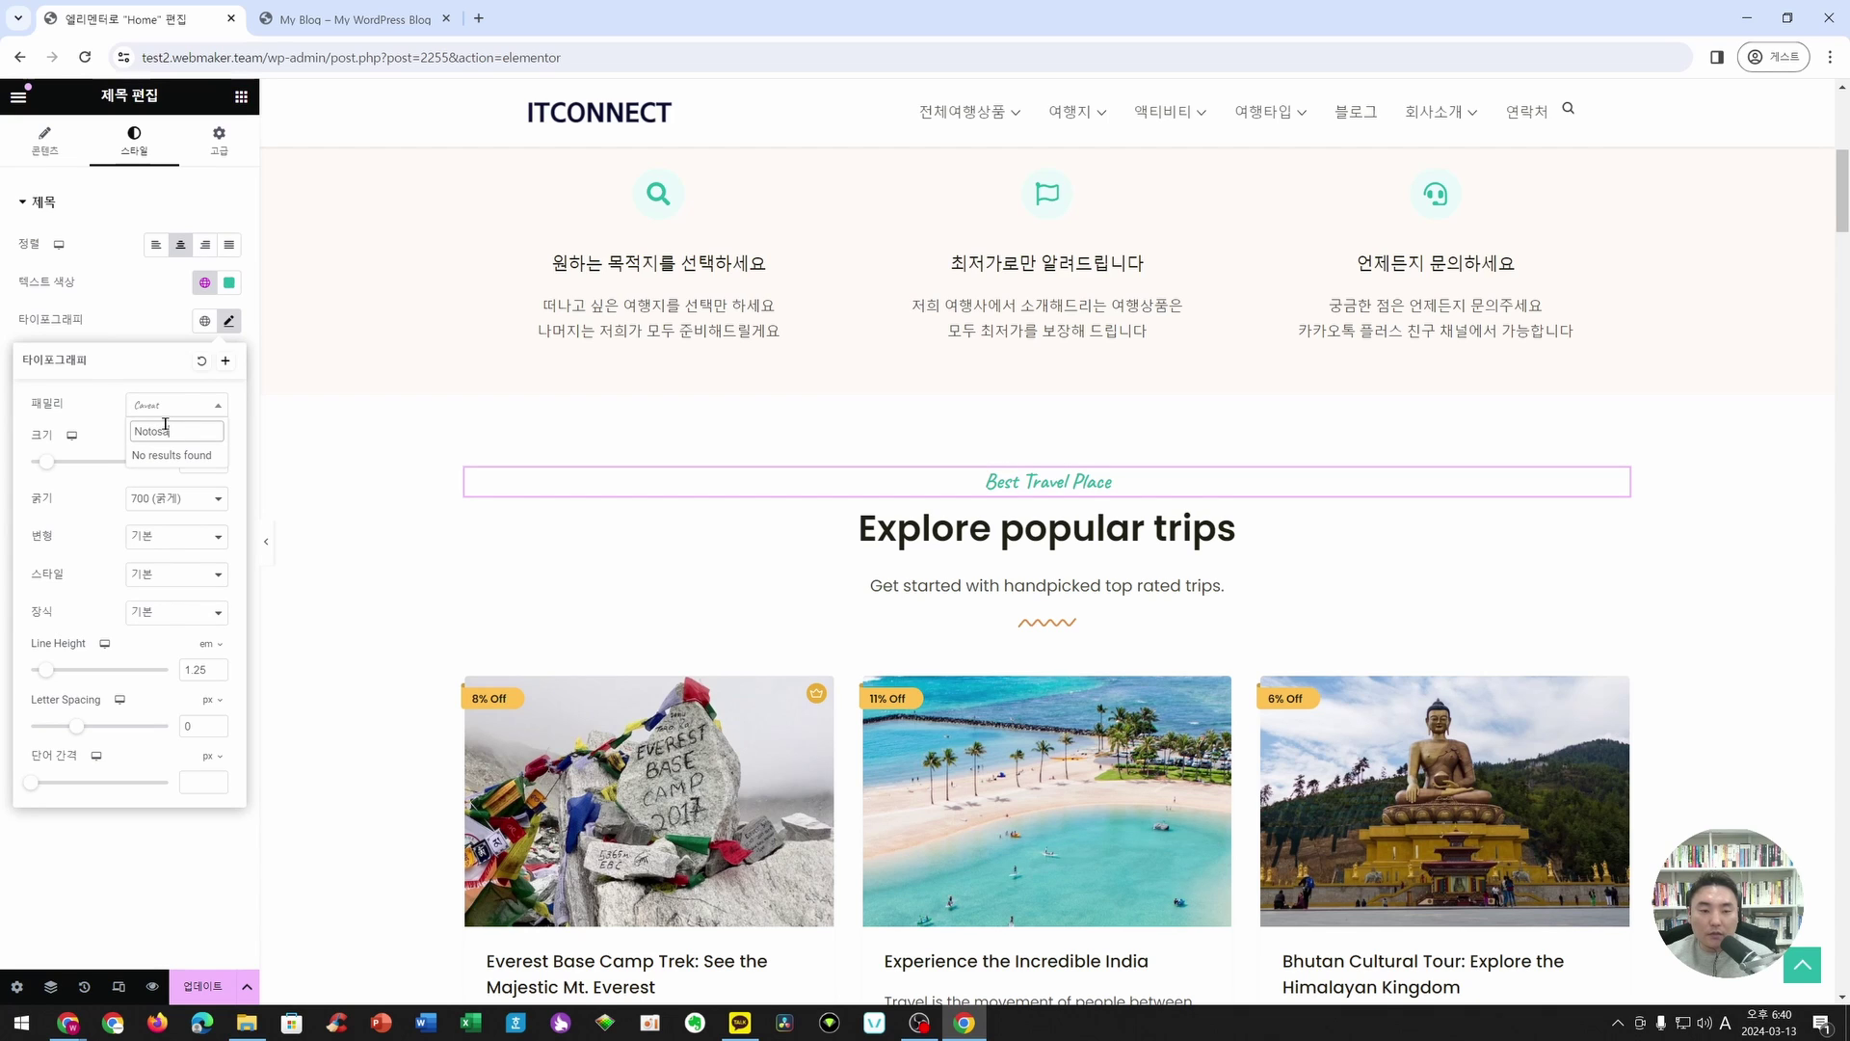
key(BackSpace)
key(BackSpace)
scroll(186, 514, down, 5)
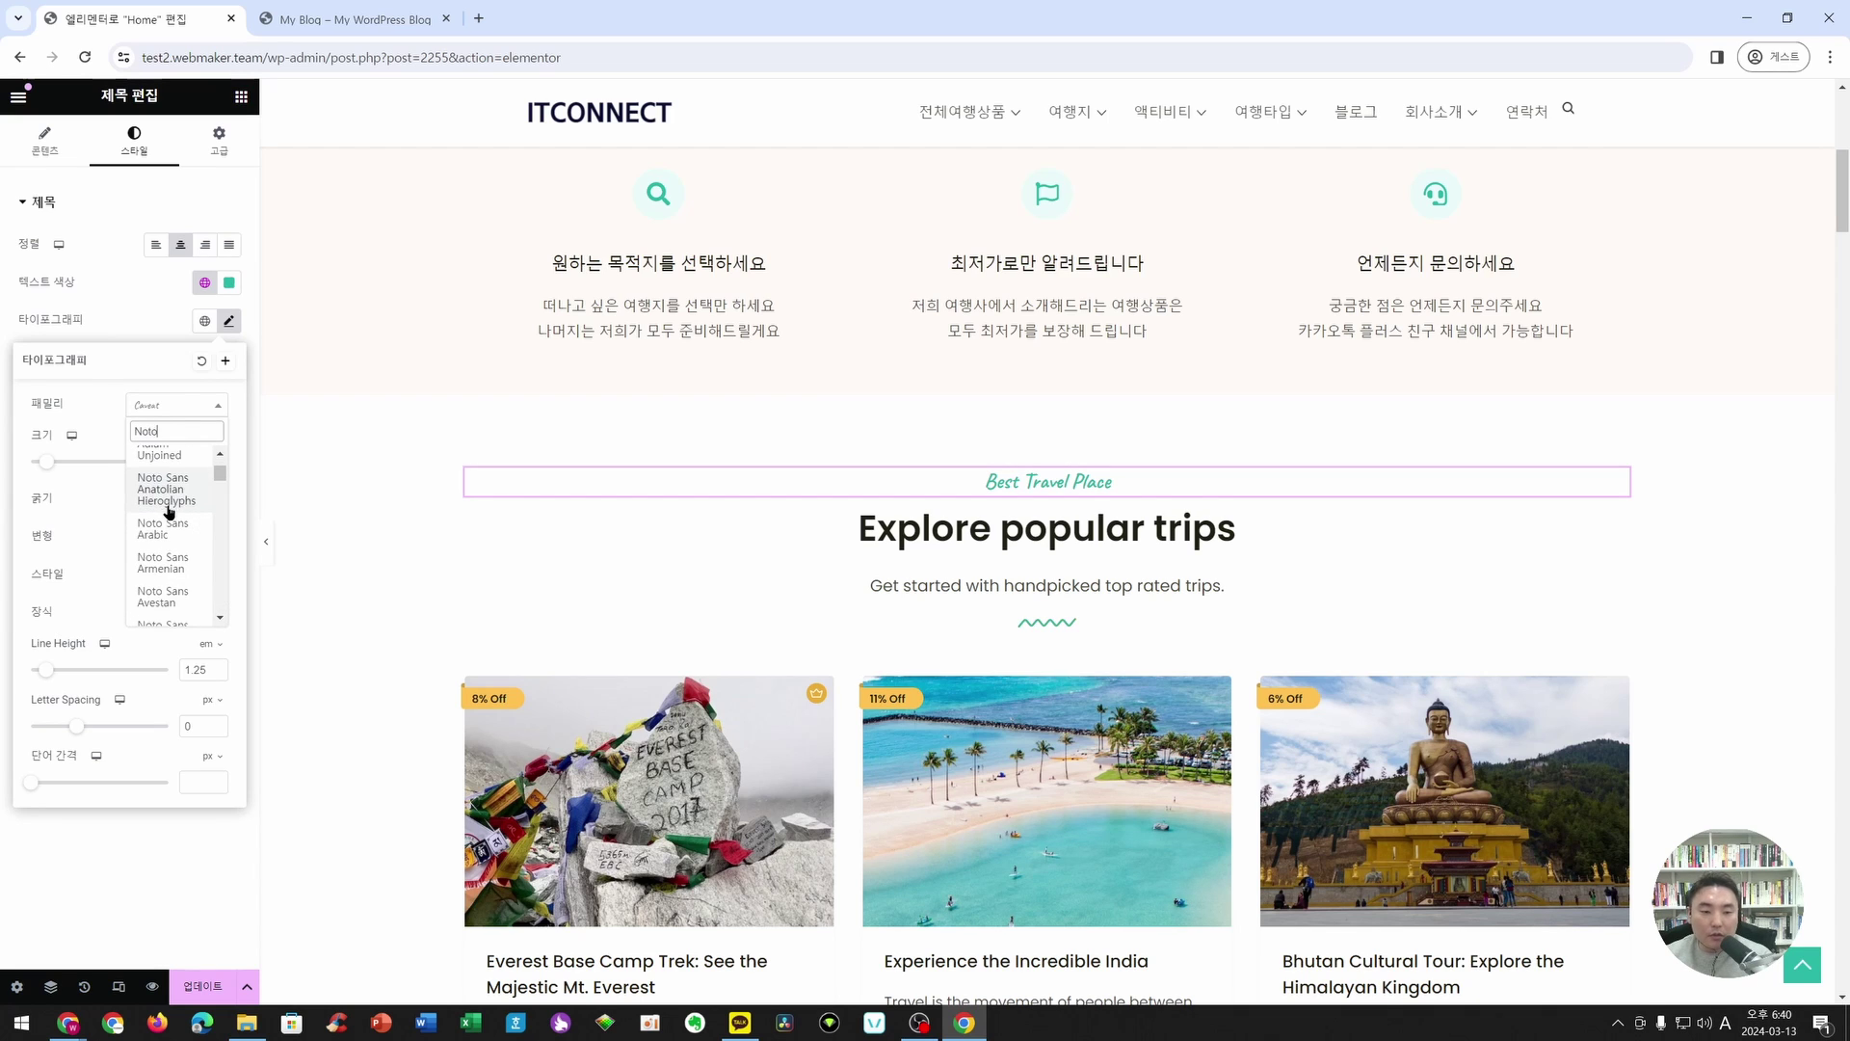
text(SA)
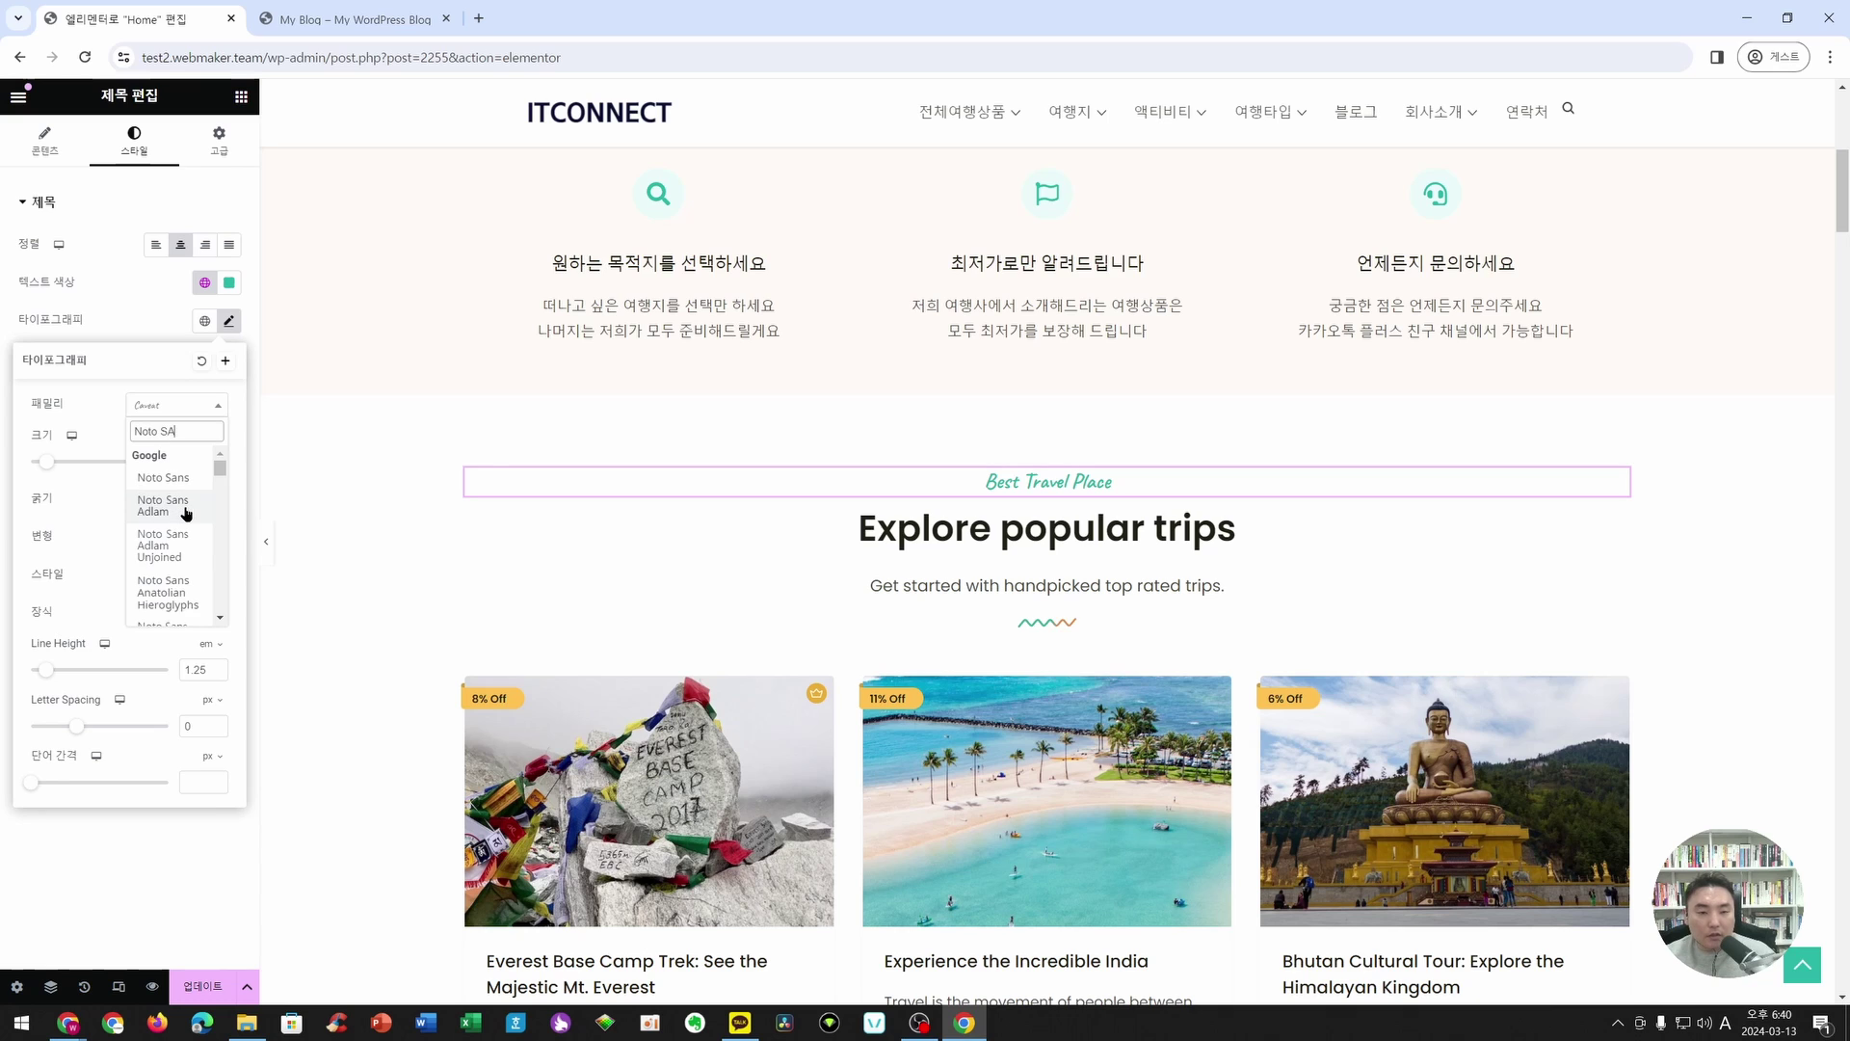
text(ns K)
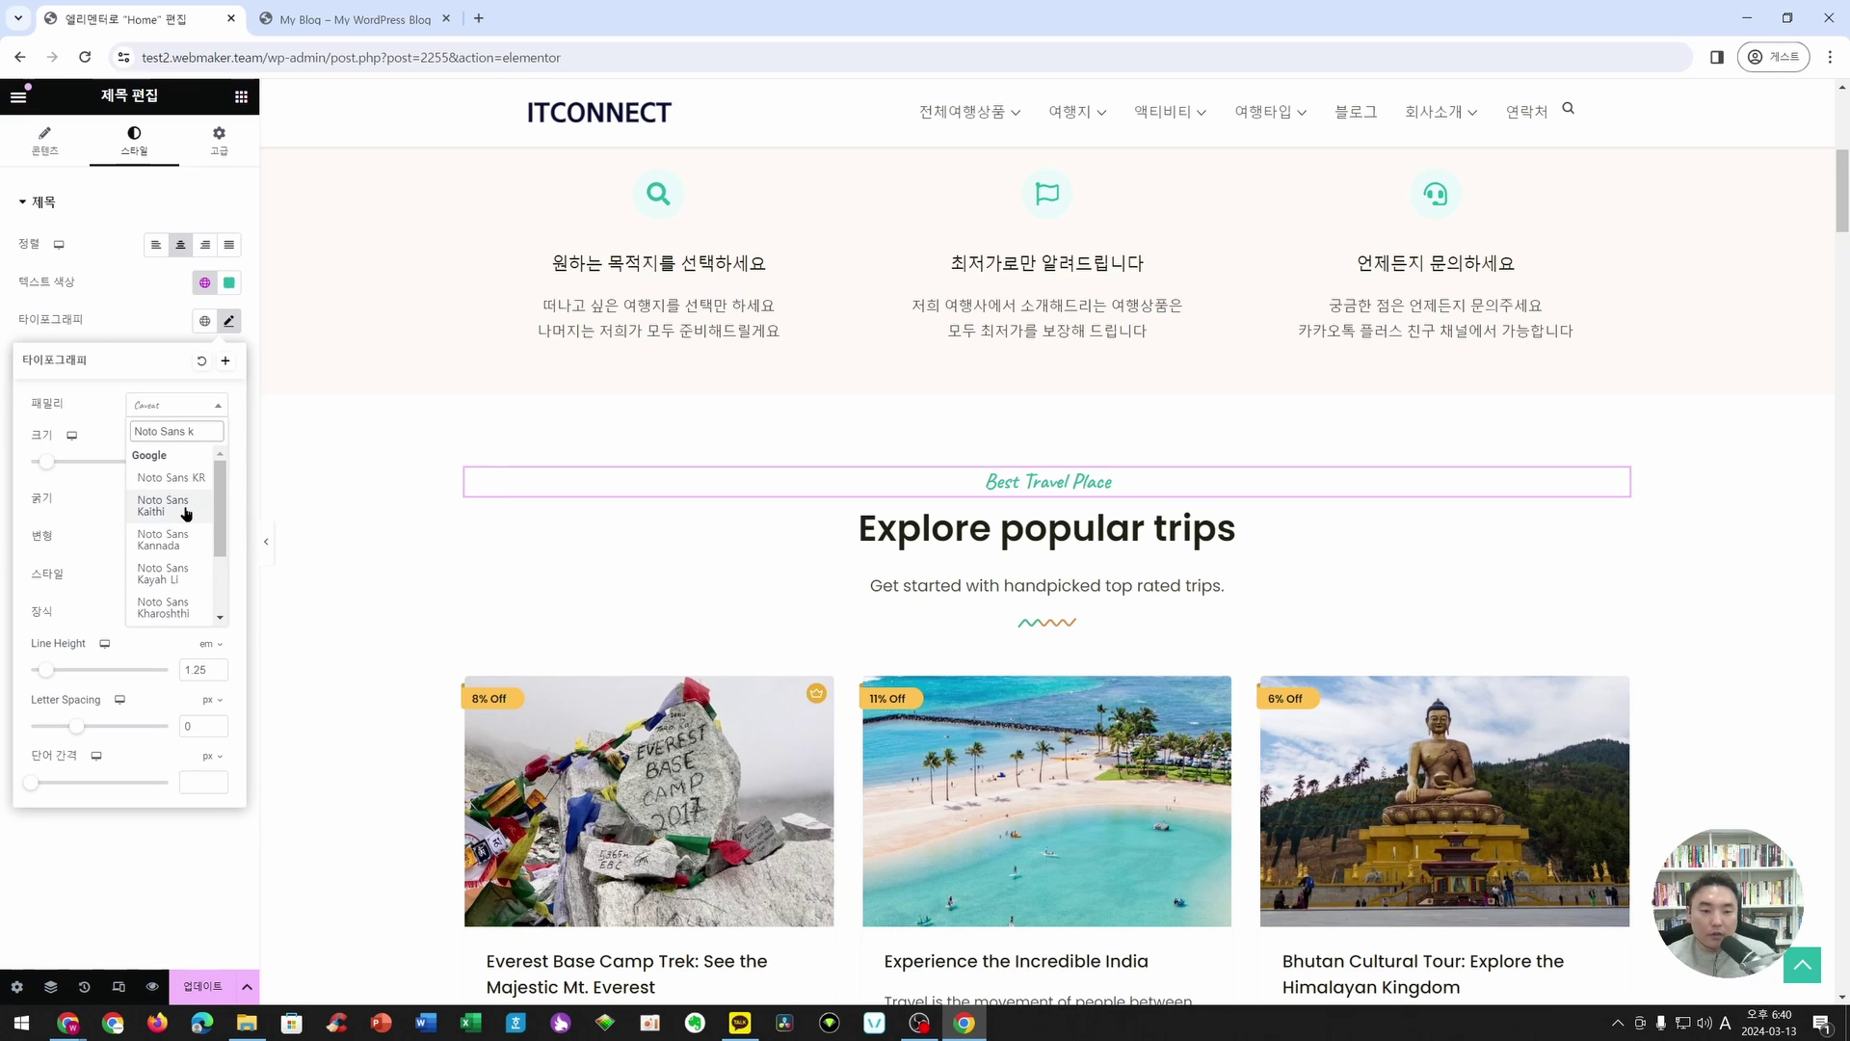
click(170, 477)
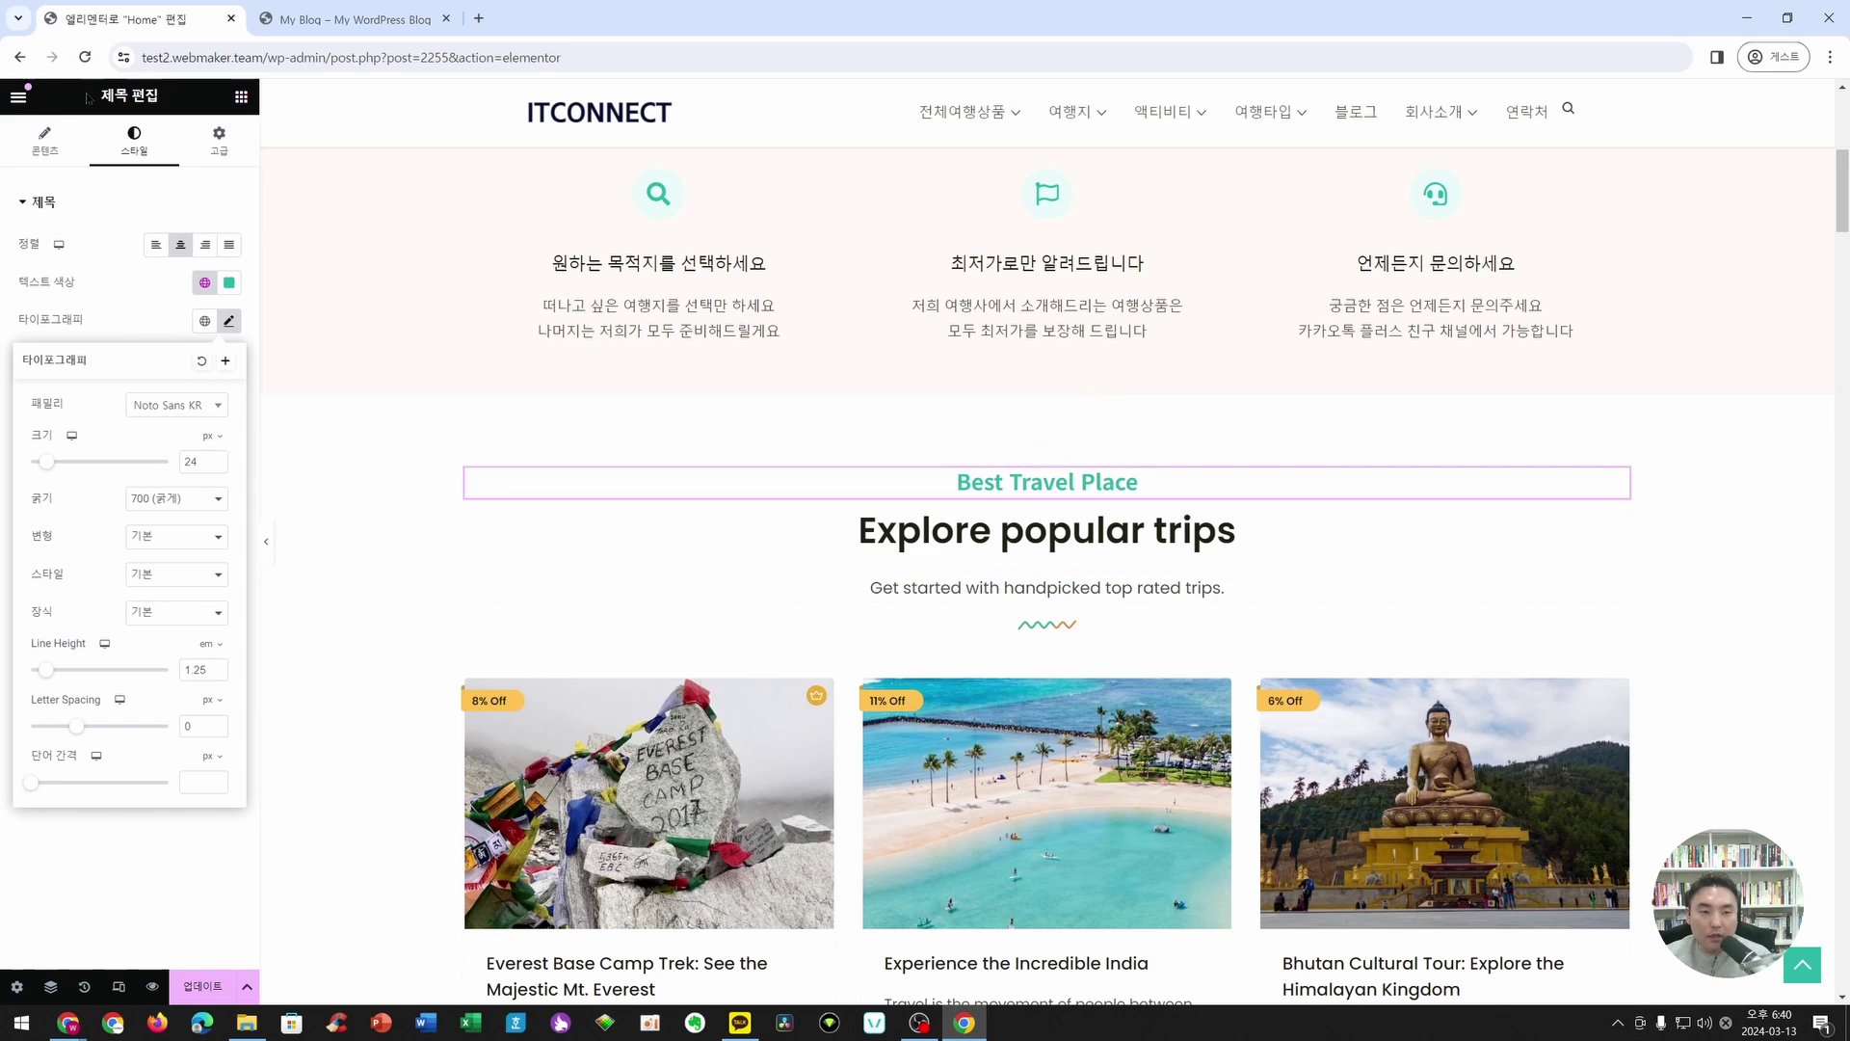
click(44, 140)
- Replace Best Travel Place with 인기 여행지
click(128, 270)
key(ctrl+a)
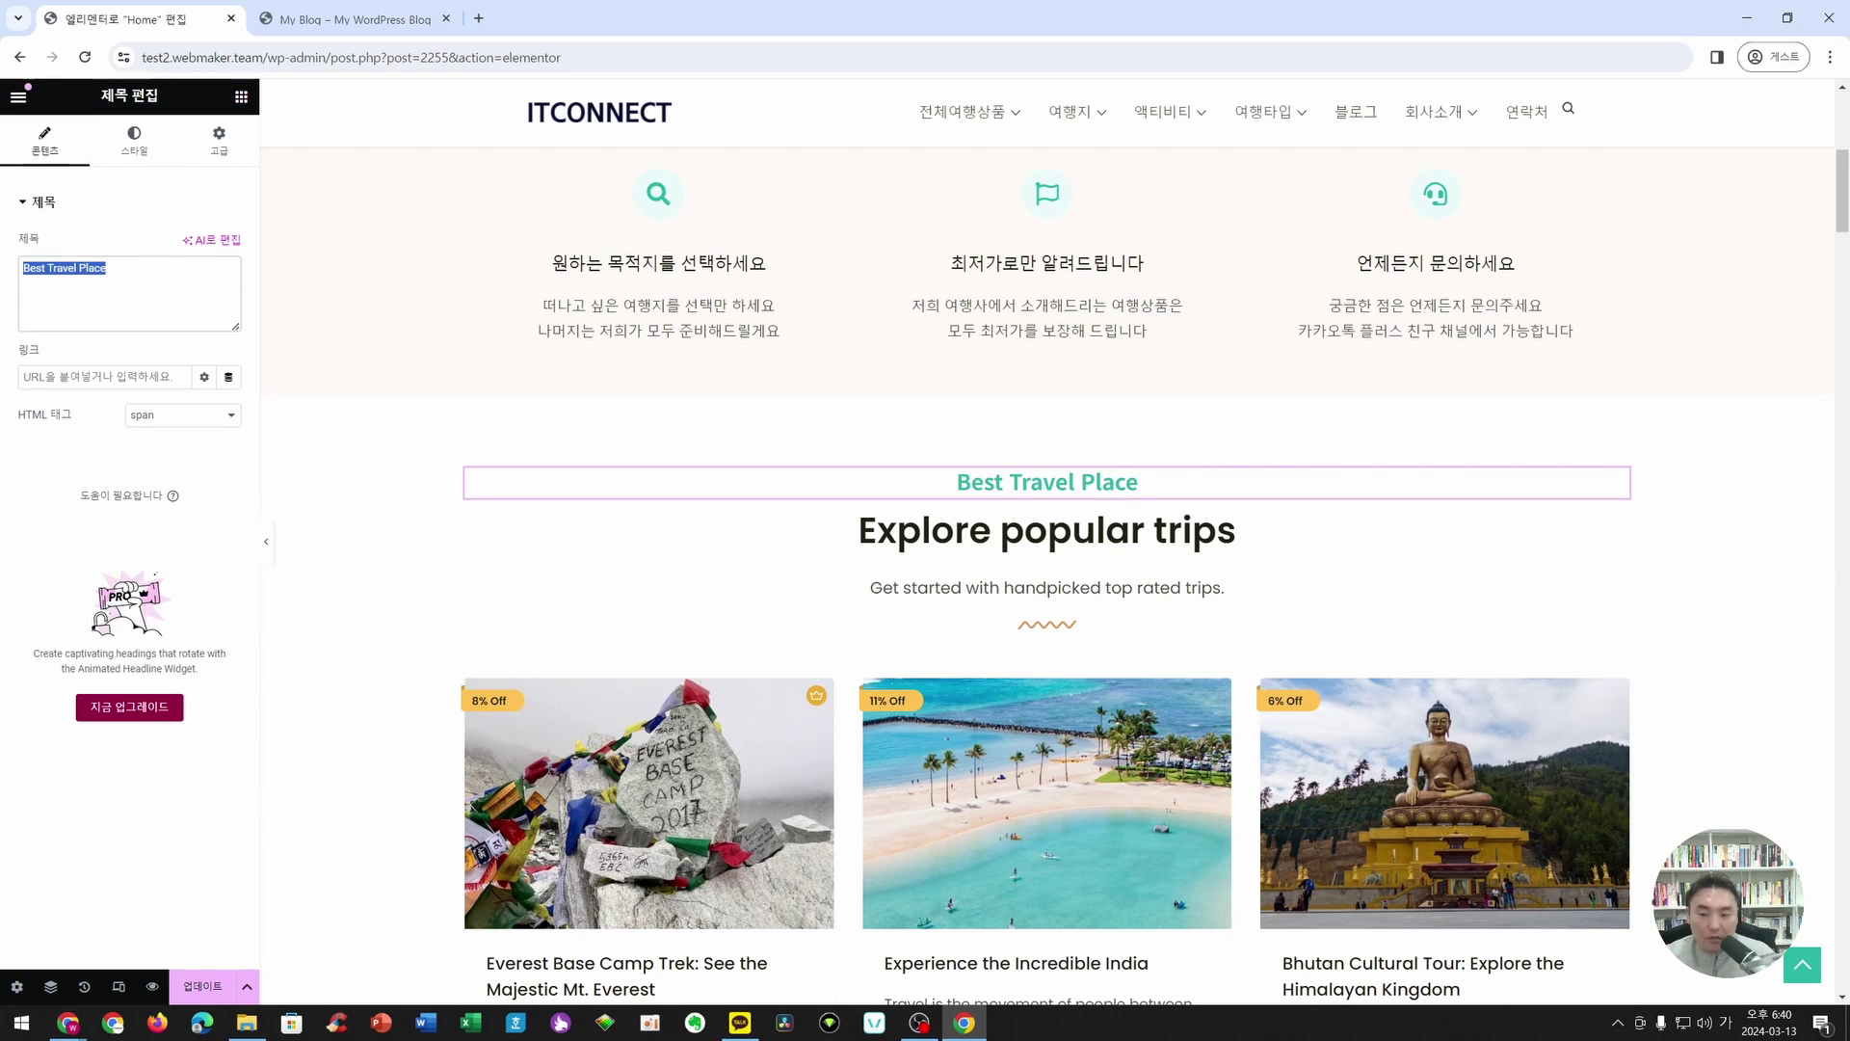
text(인기 여)
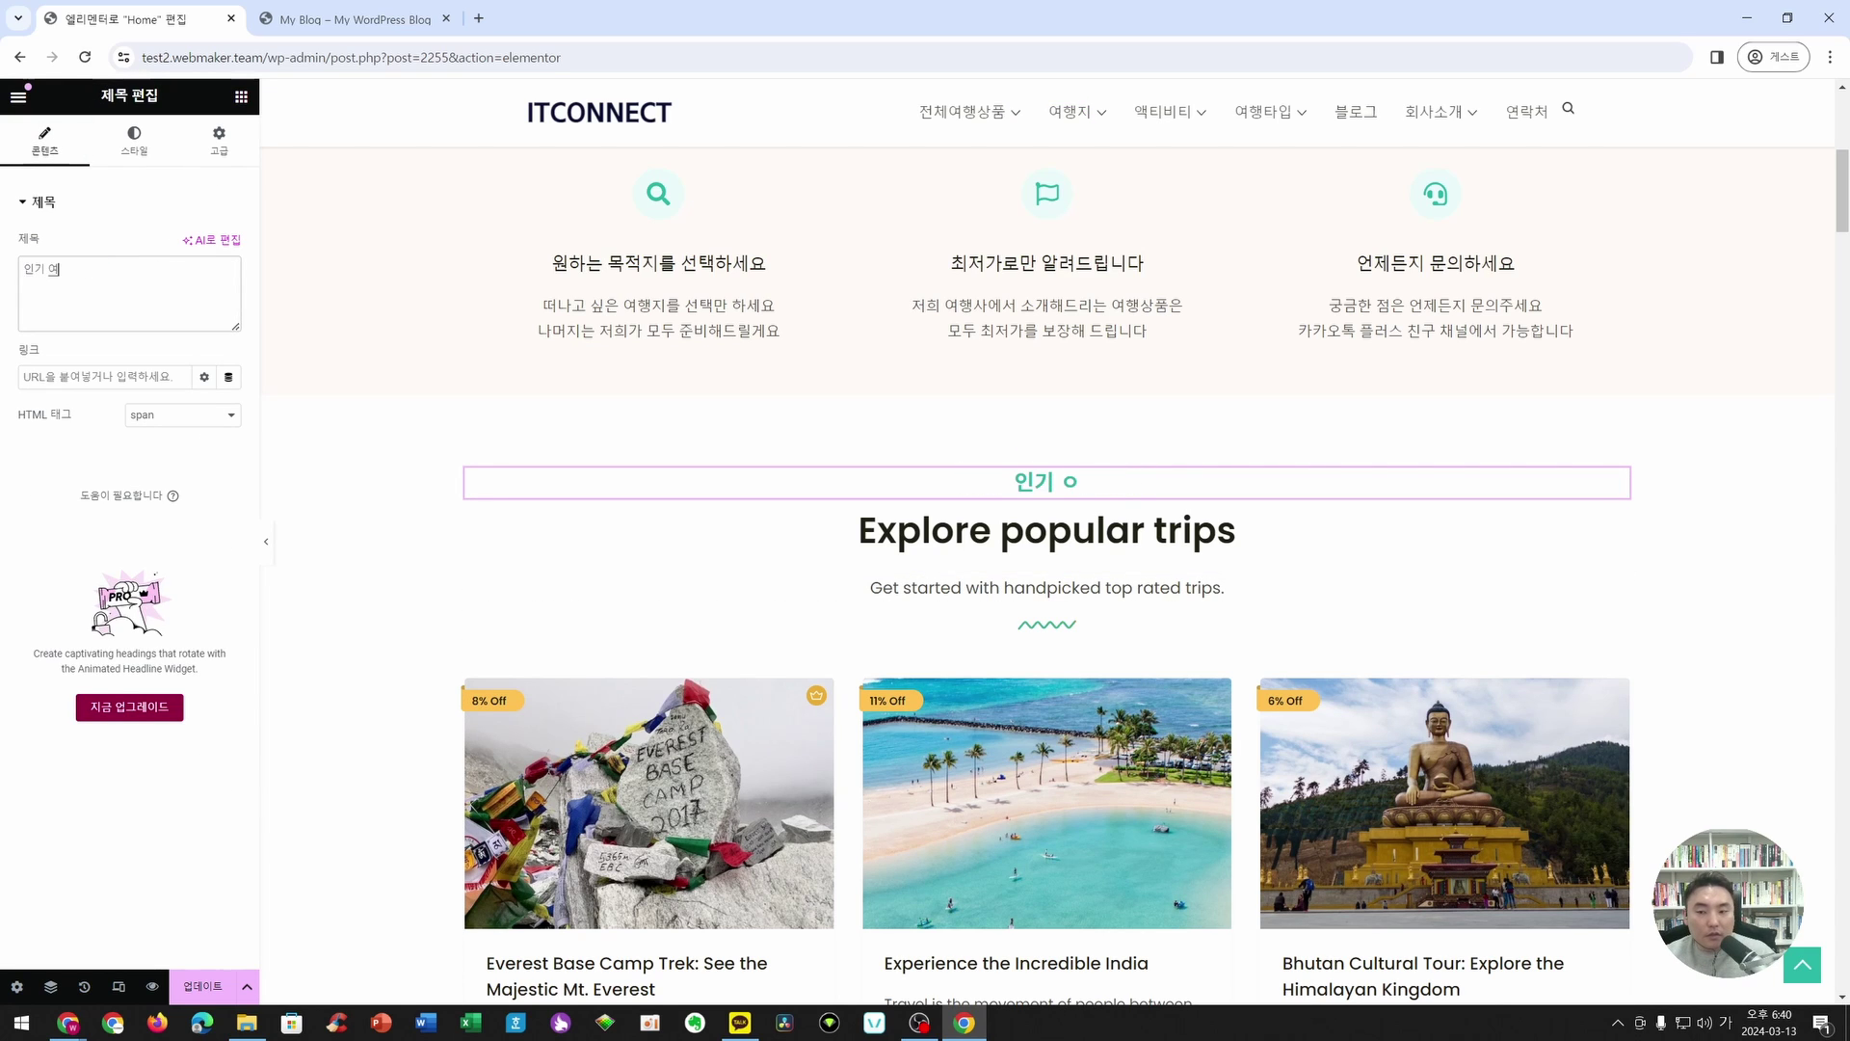
text(행지)
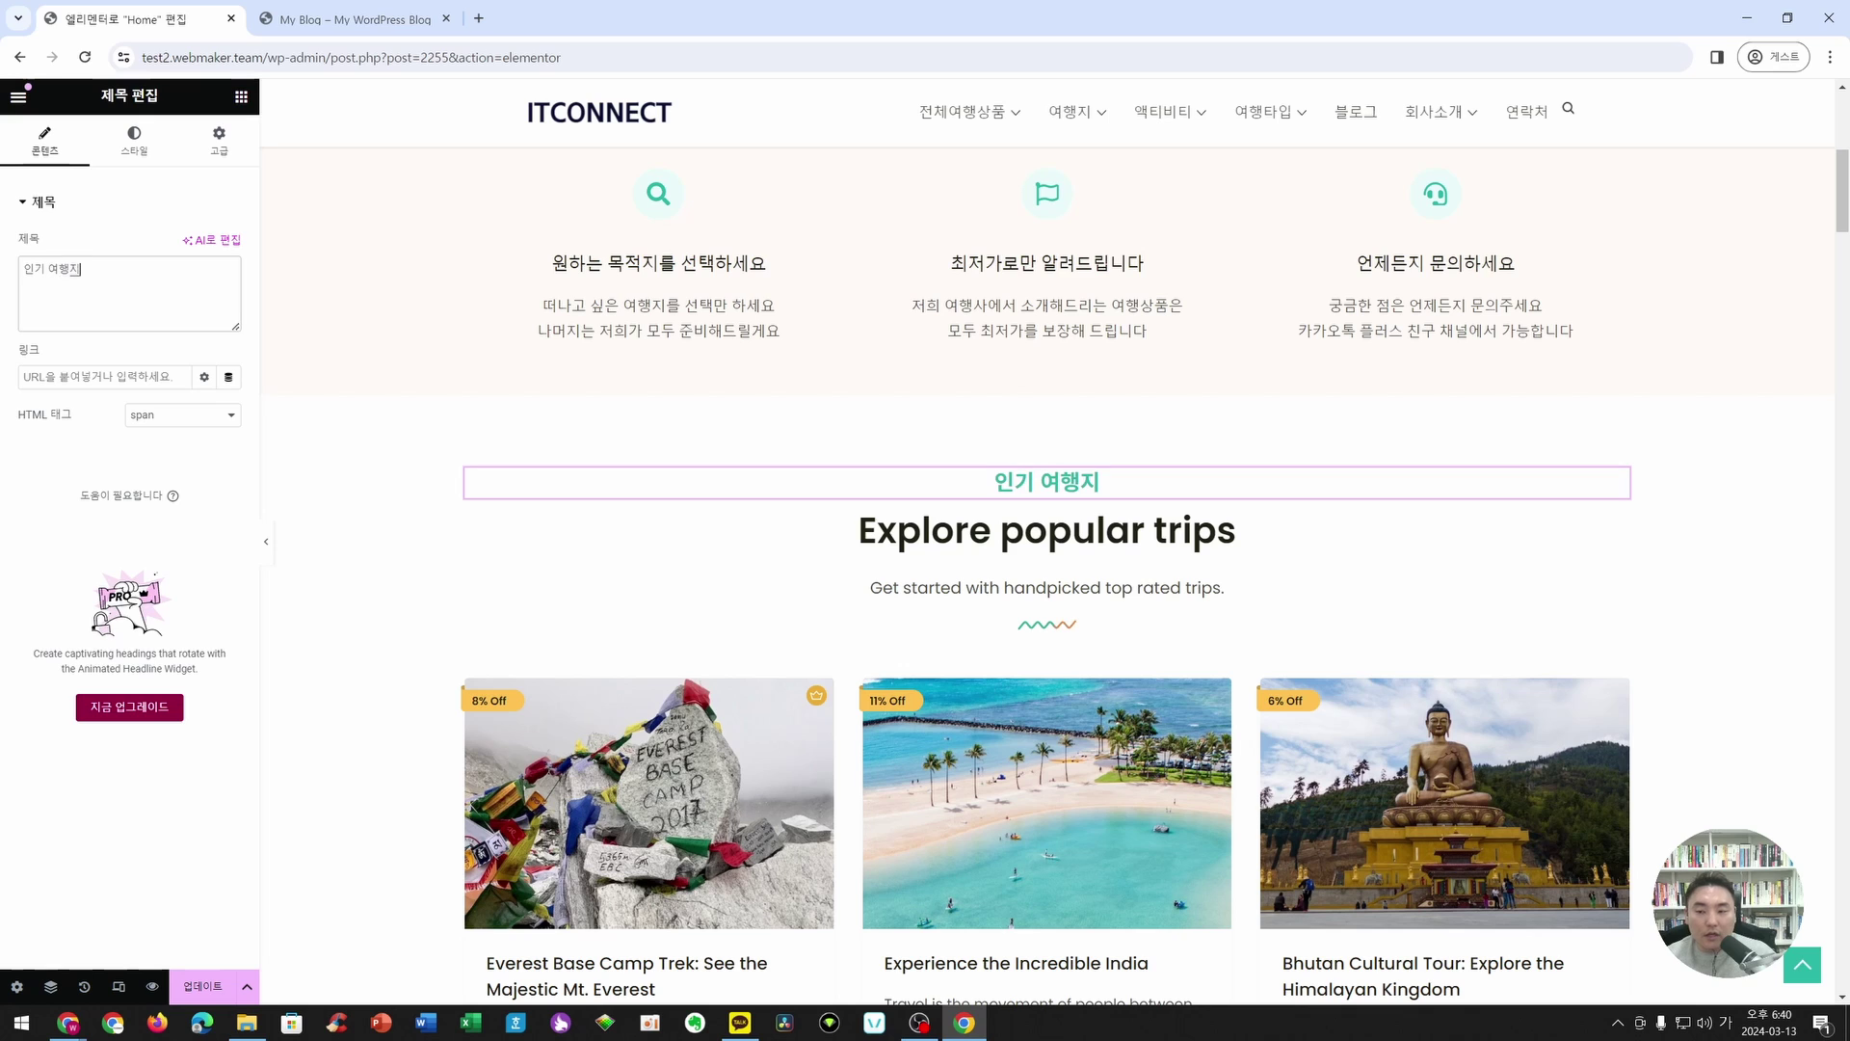
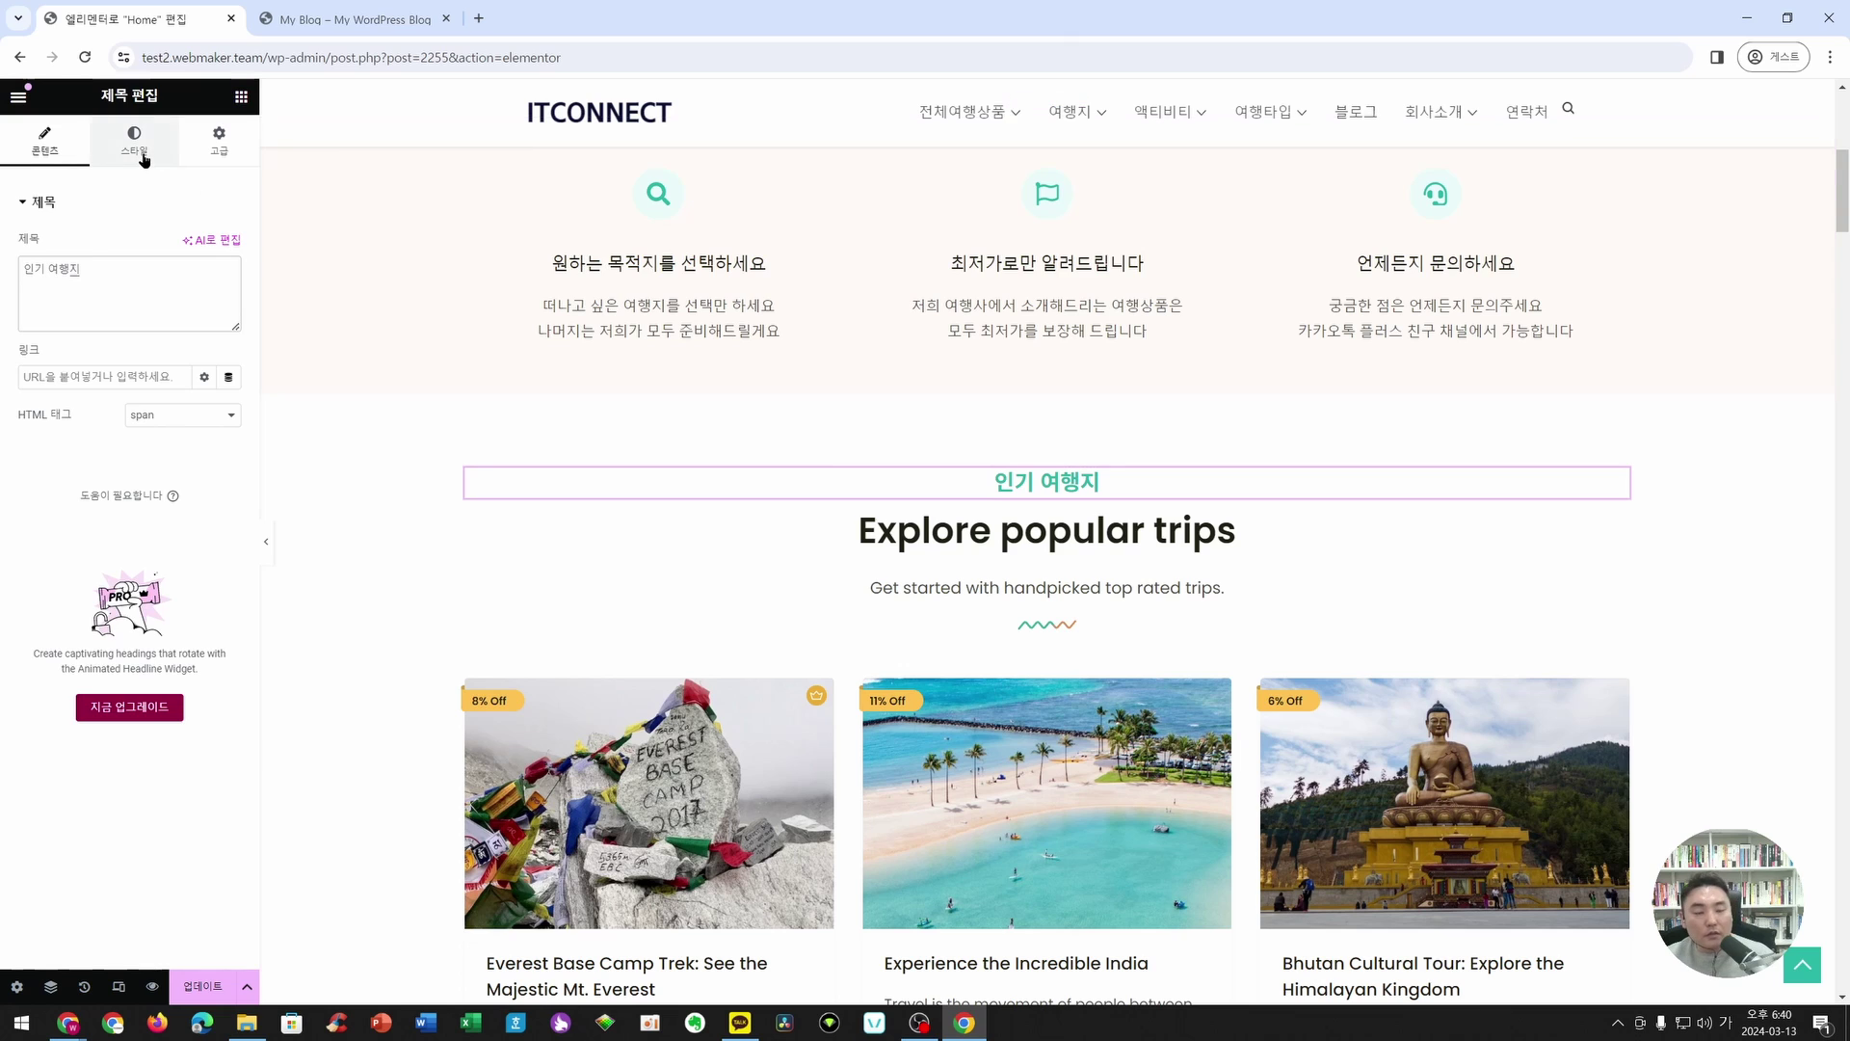
- Paste 'Best Travel Place' as the heading text, review its typography, then undo
key(BackSpace)
key(BackSpace)
key(BackSpace)
key(BackSpace)
key(BackSpace)
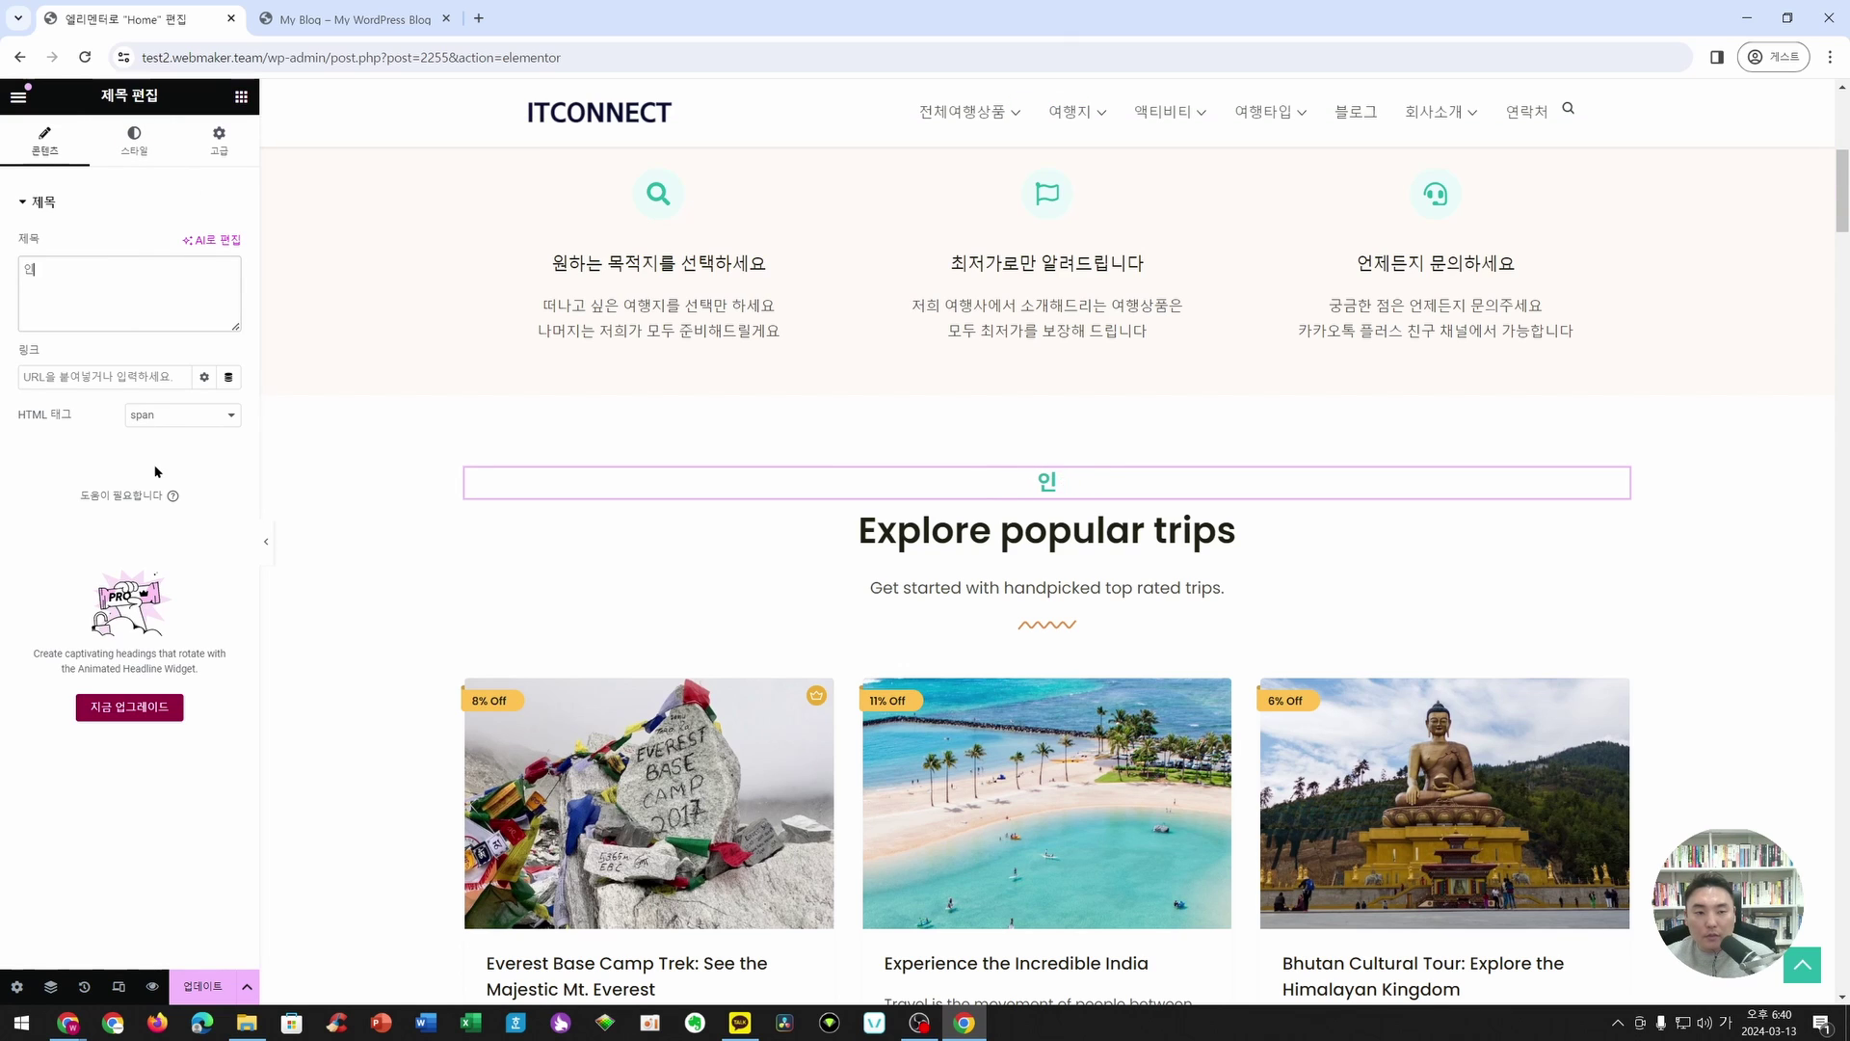
text(Best Travel Place)
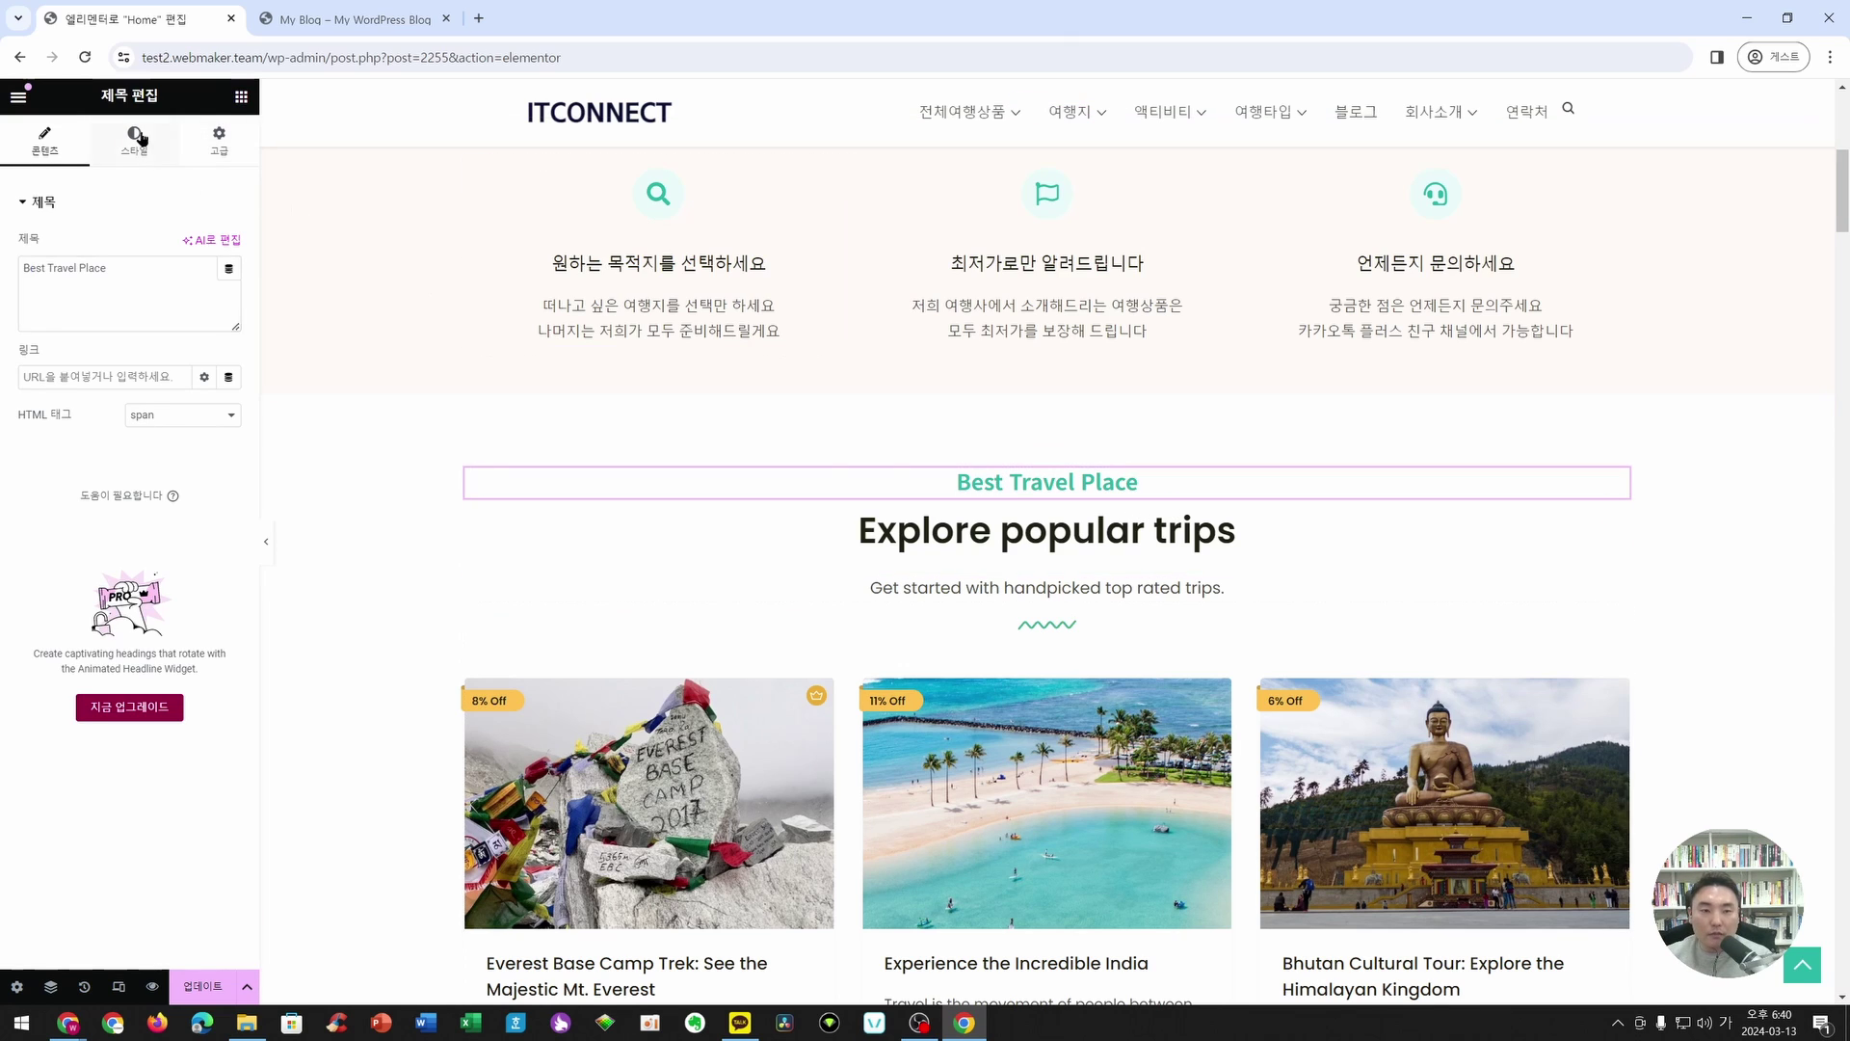
click(134, 140)
click(229, 321)
click(229, 320)
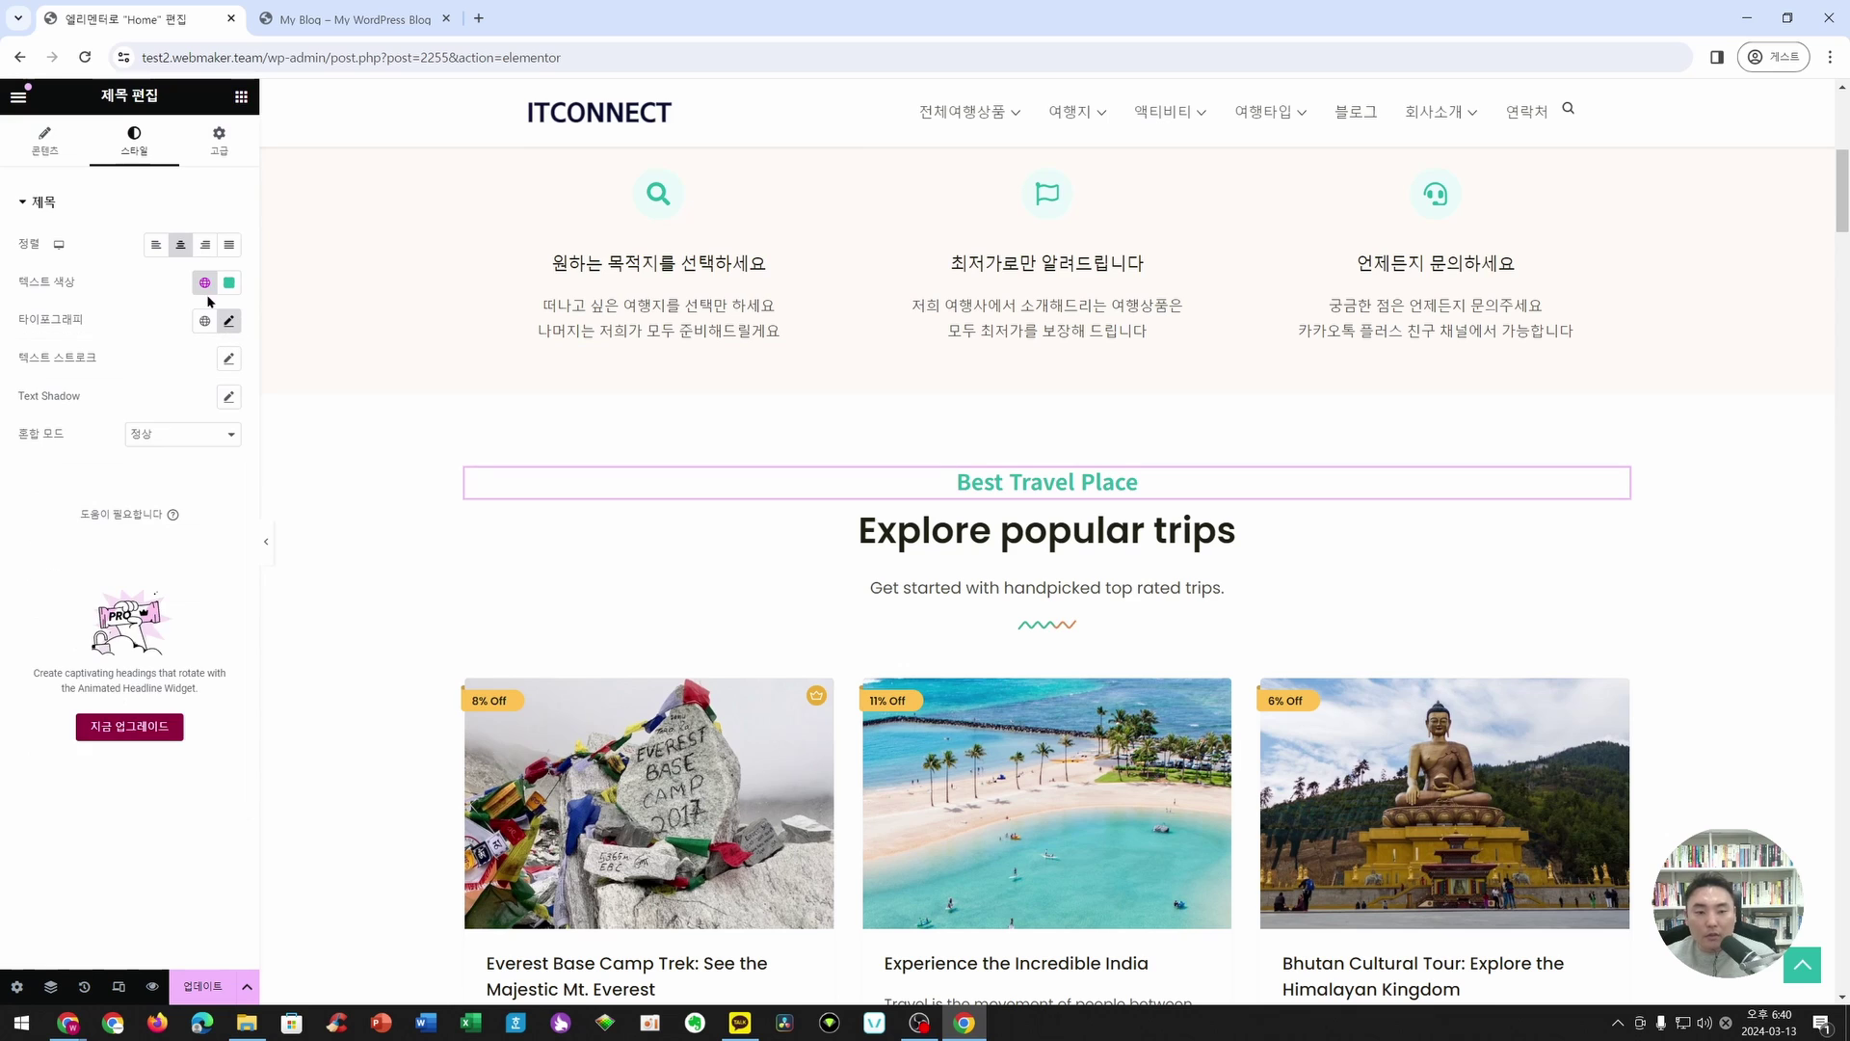
key(ctrl+z)
key(ctrl+z)
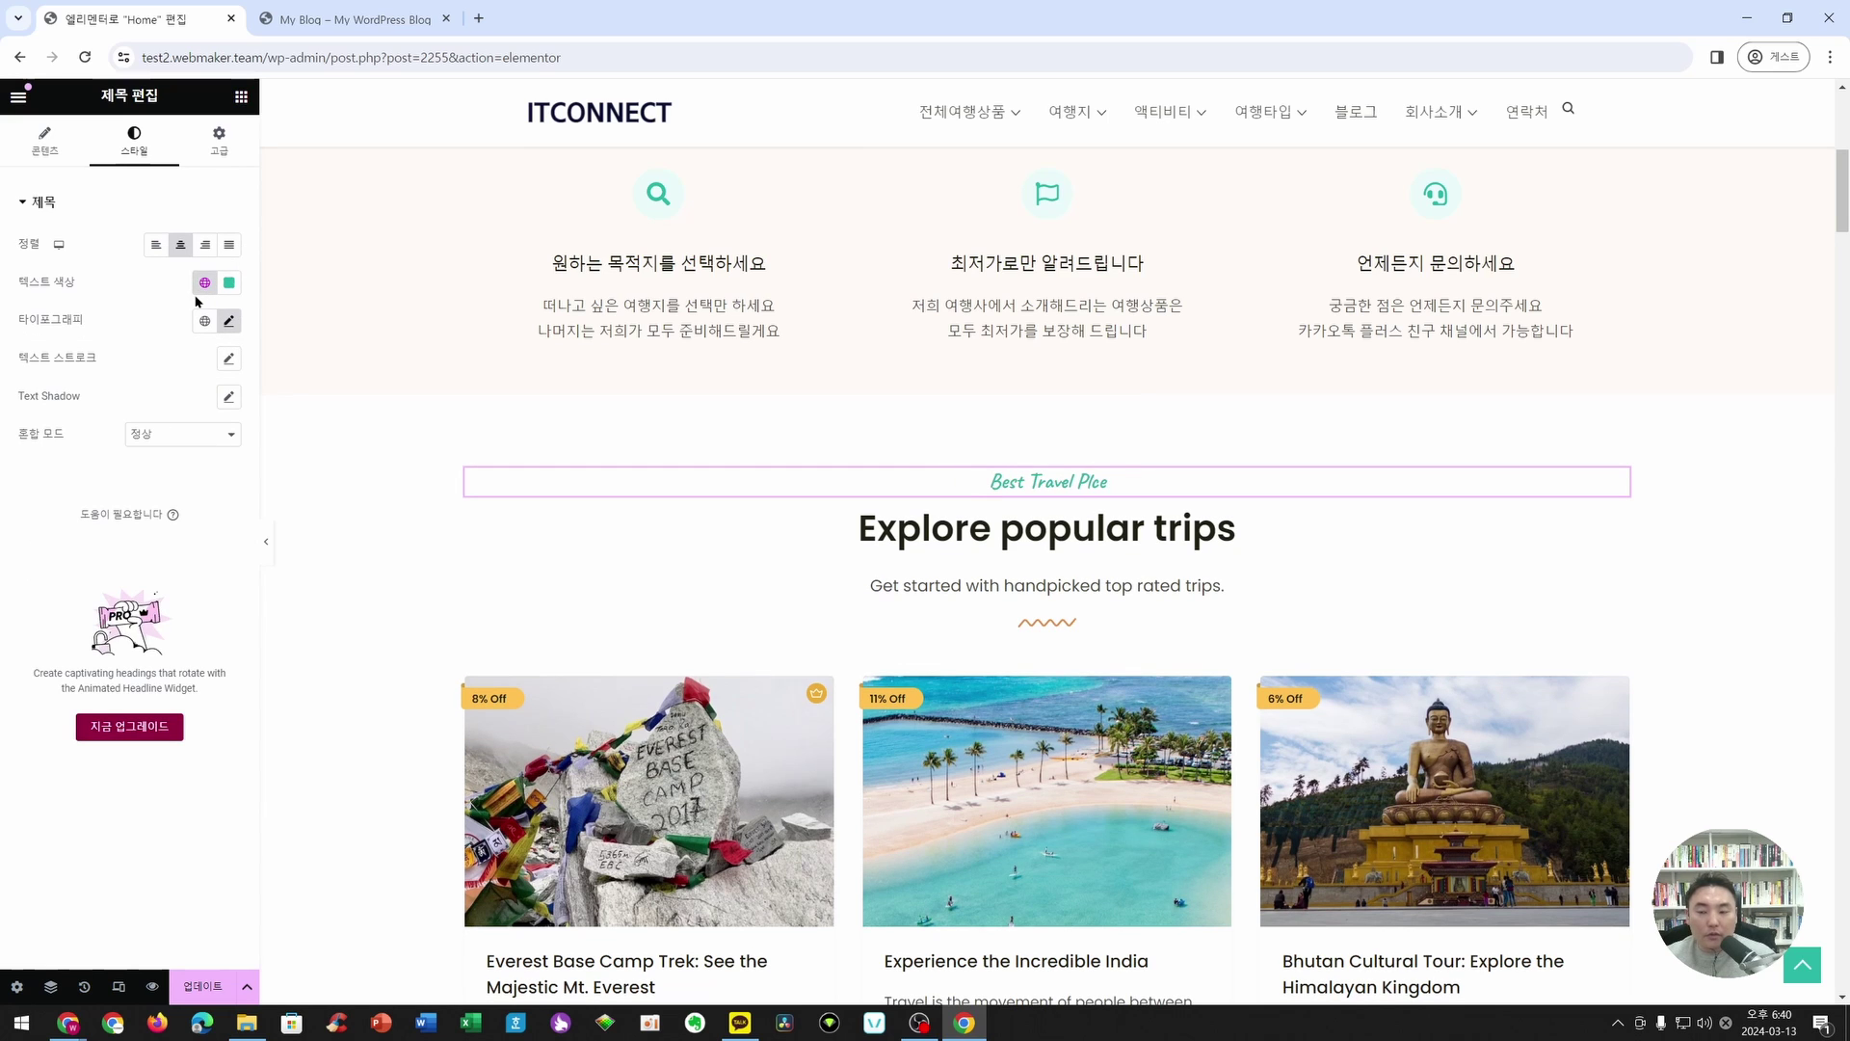
- Correct the spelling of 'Place' in the heading's title field
click(44, 139)
click(181, 269)
text(ㅁ)
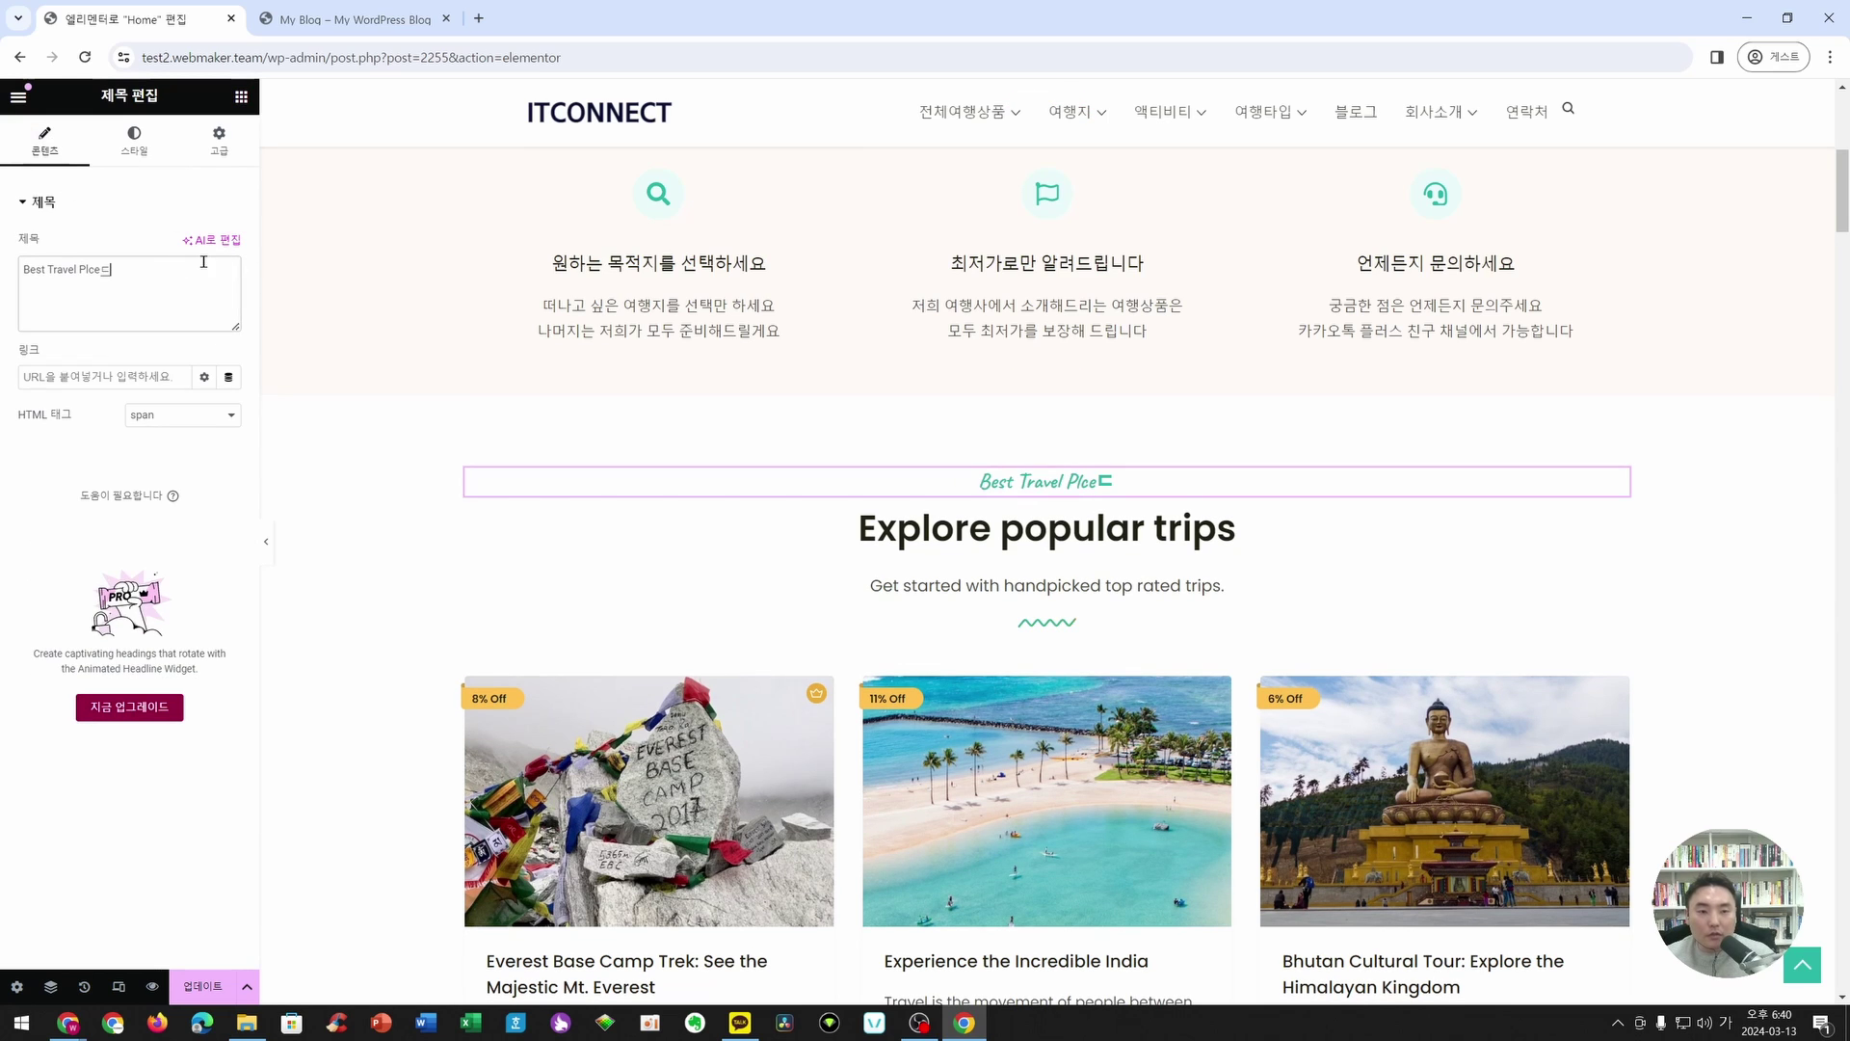
key(BackSpace)
key(BackSpace)
text(A)
key(BackSpace)
key(BackSpace)
text(ace)
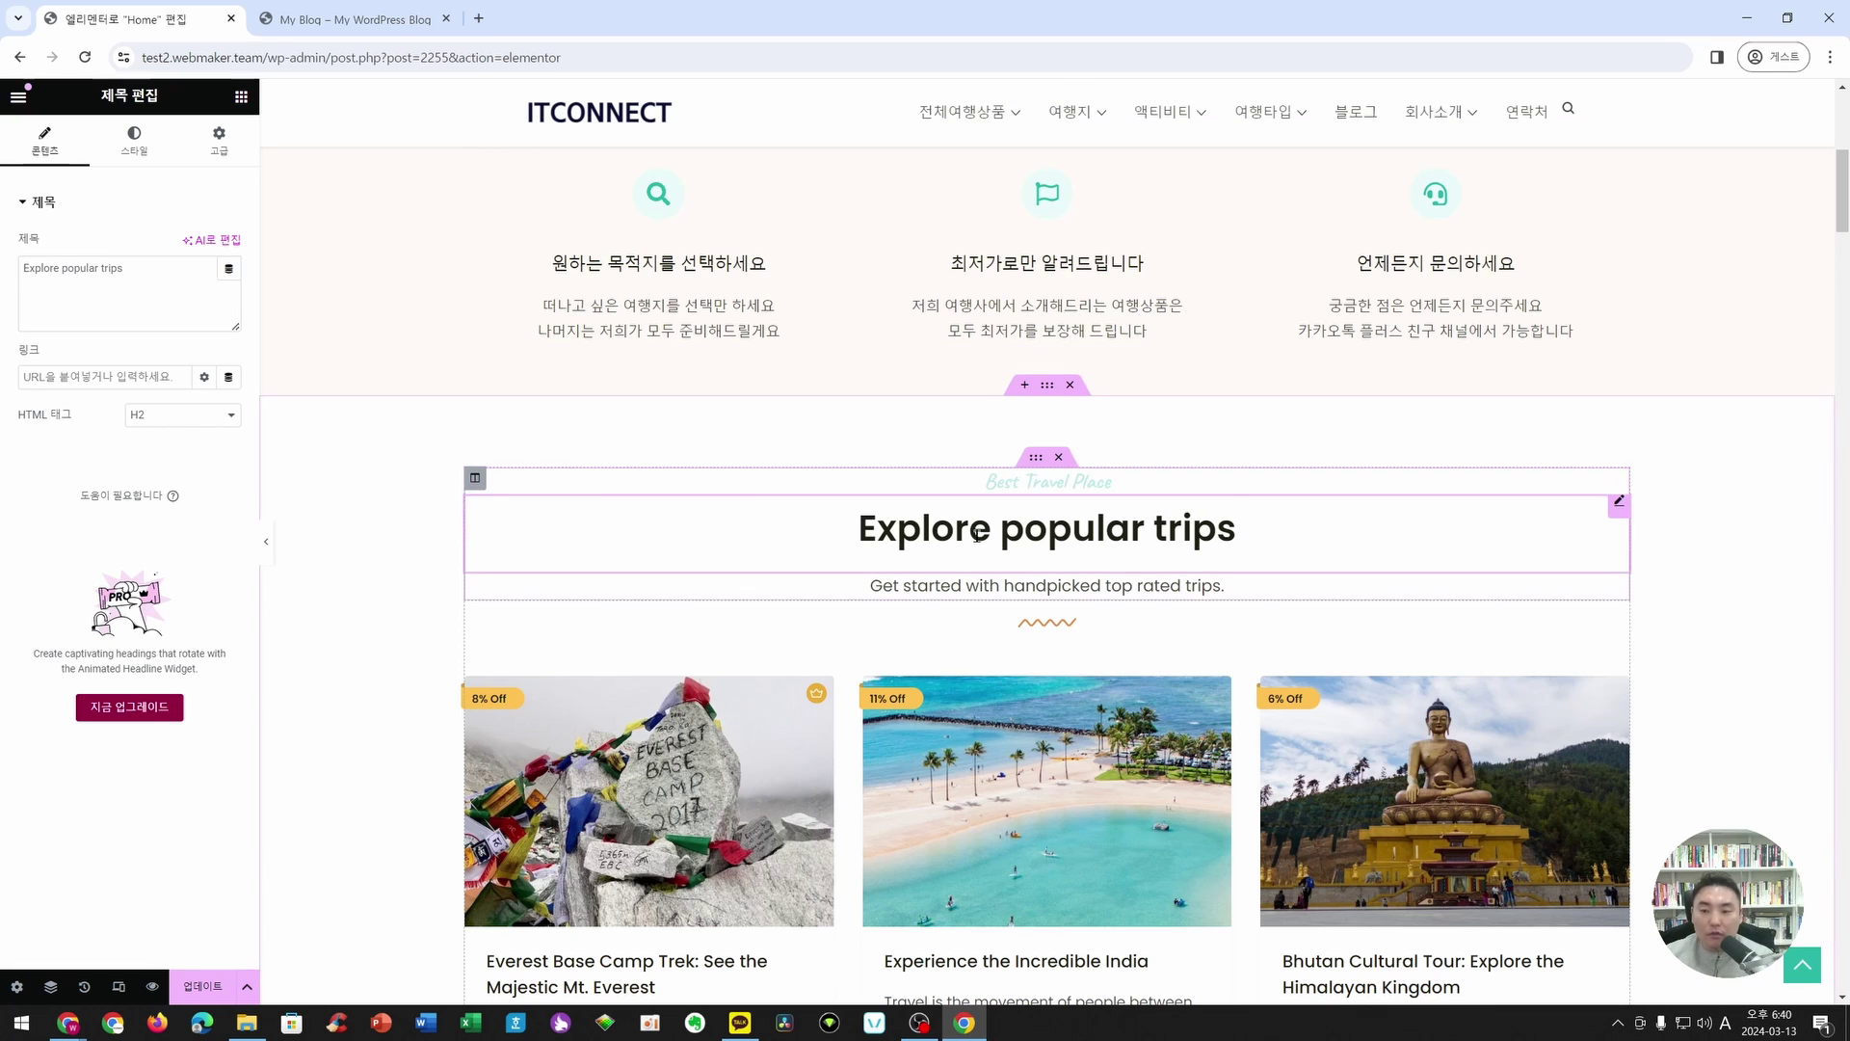
- Type the Korean heading title and replace the subtitle with '지금 바로 선택하세요!'
click(1236, 529)
text(인)
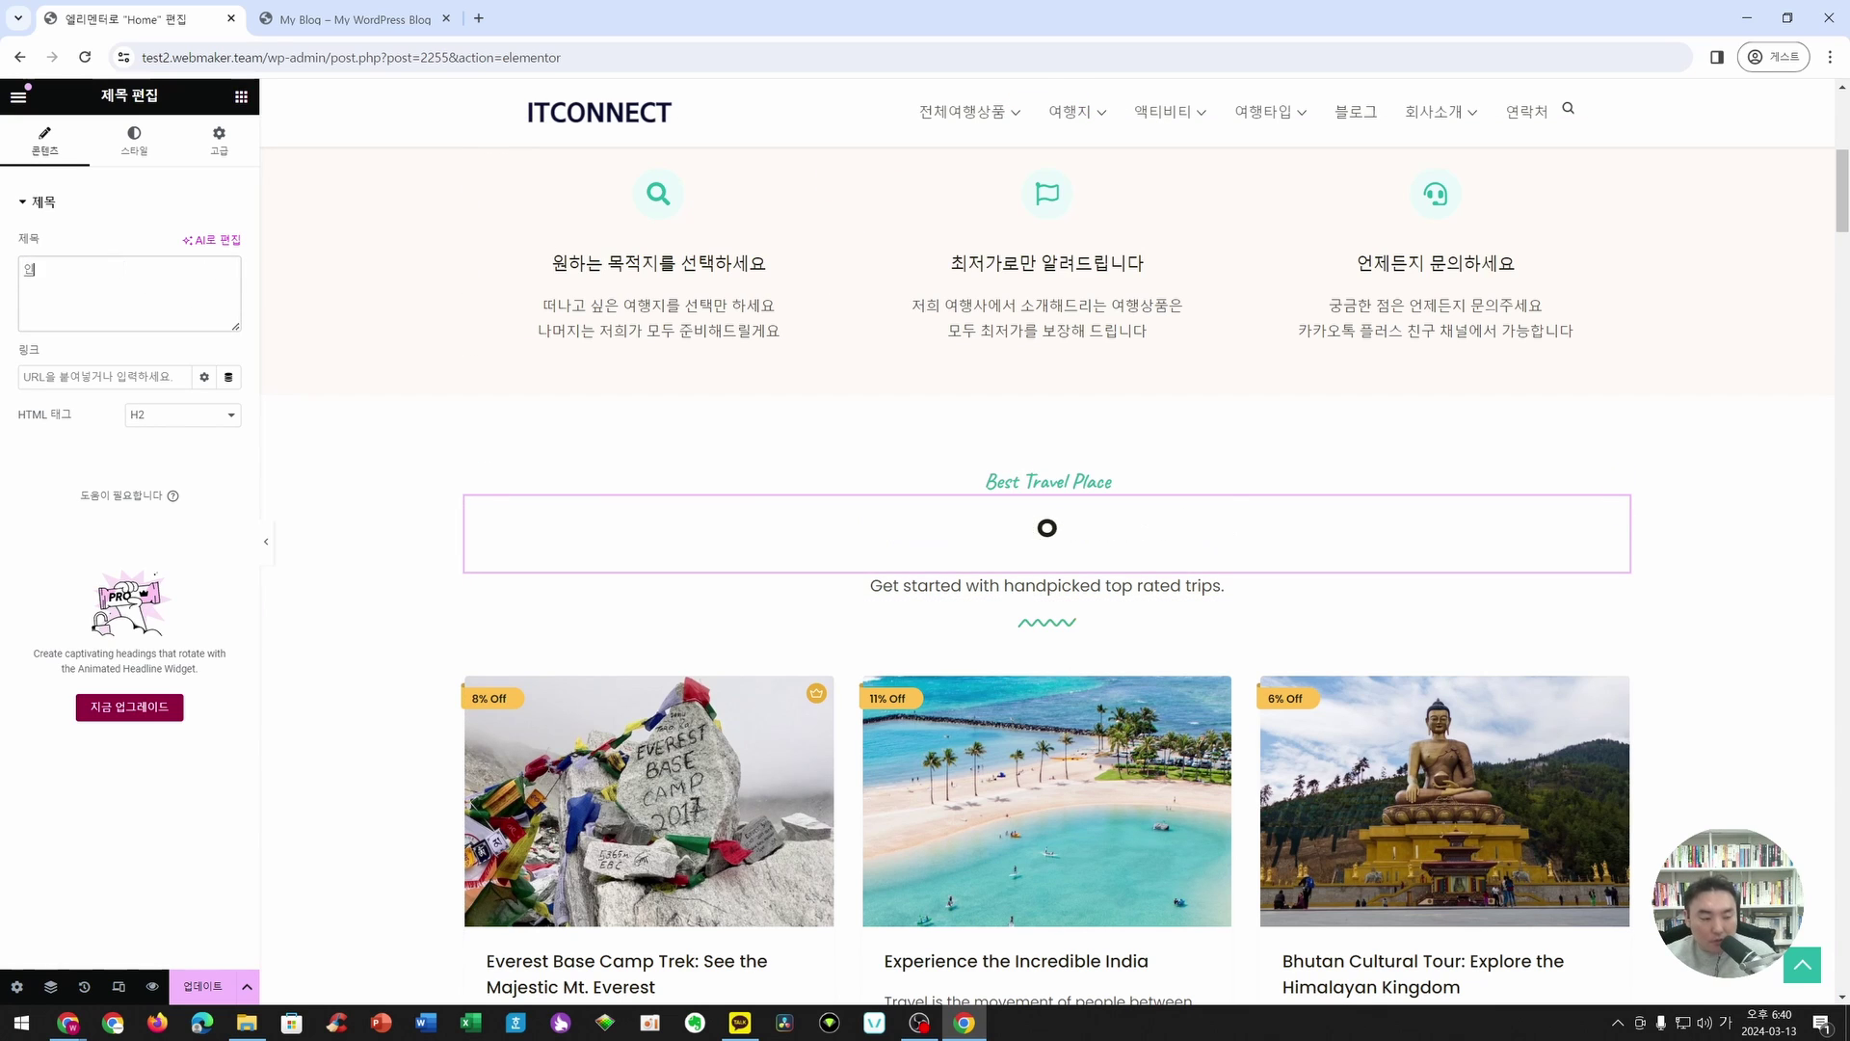
text(기 여행지를 배견하세요)
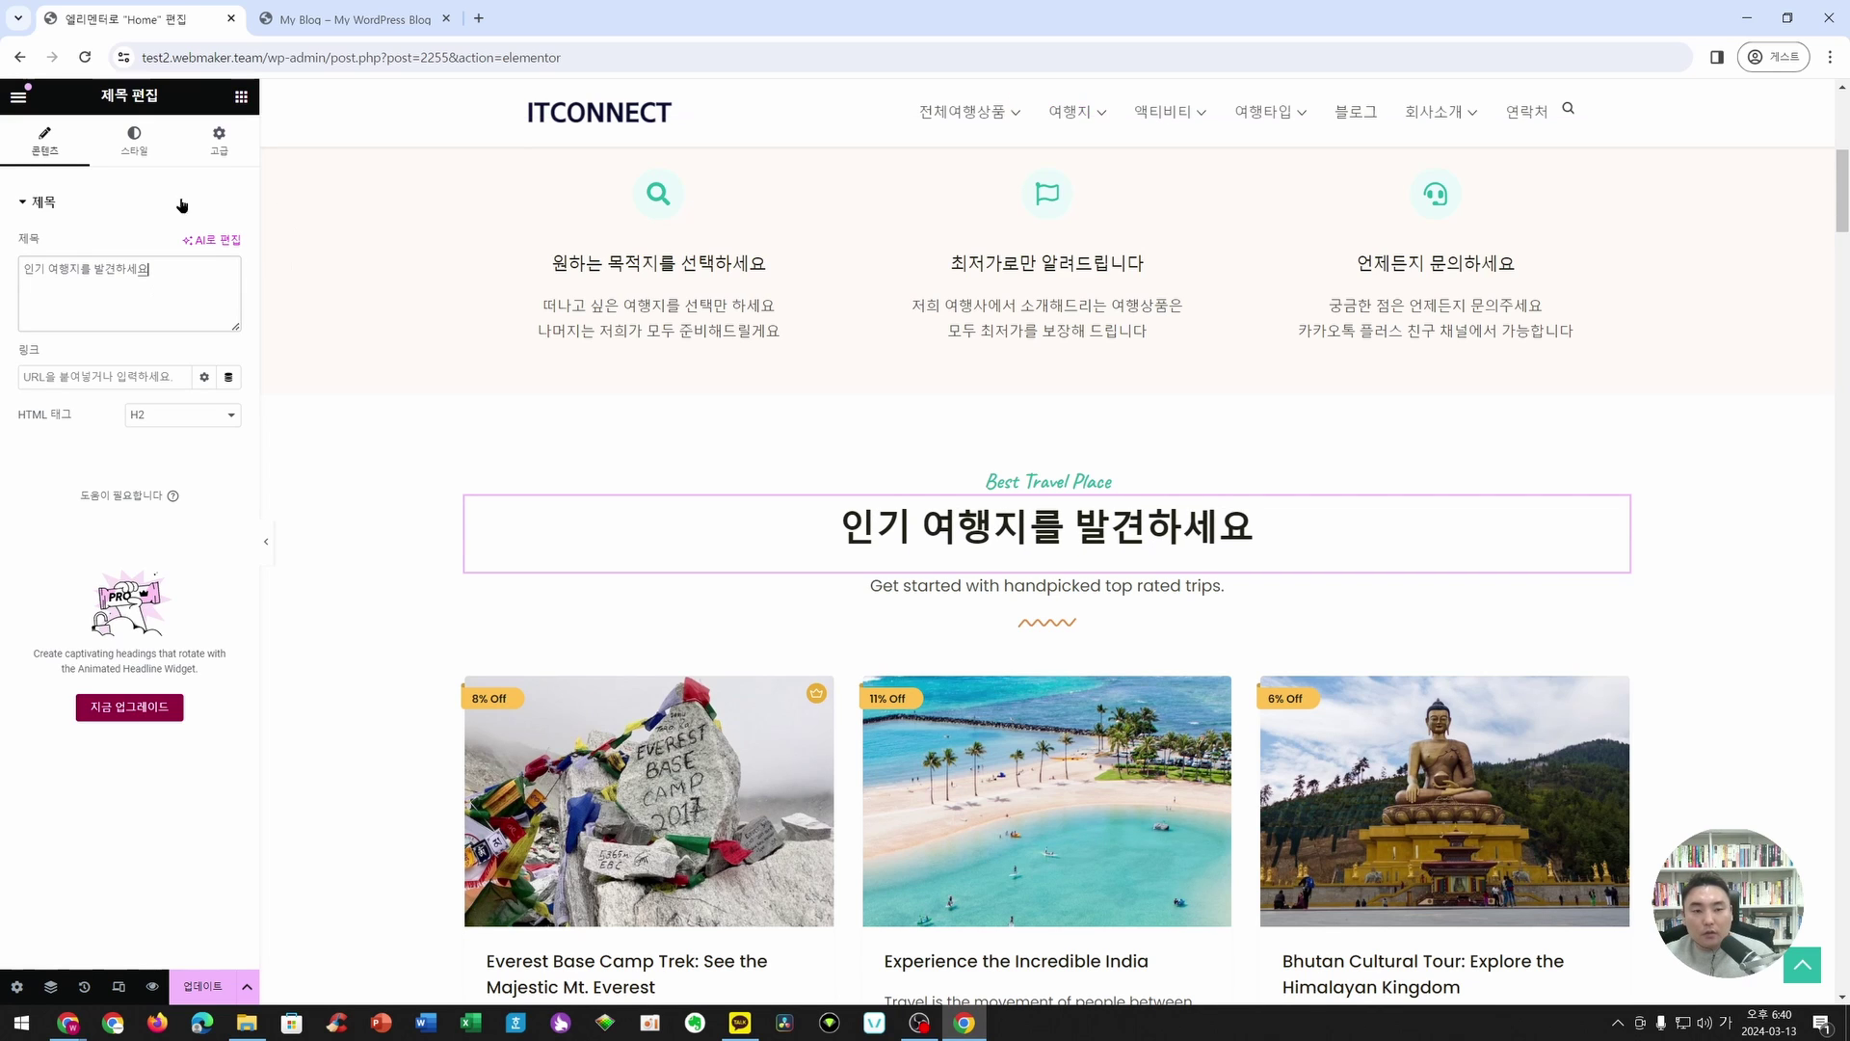
click(1040, 577)
click(124, 393)
key(ctrl+a)
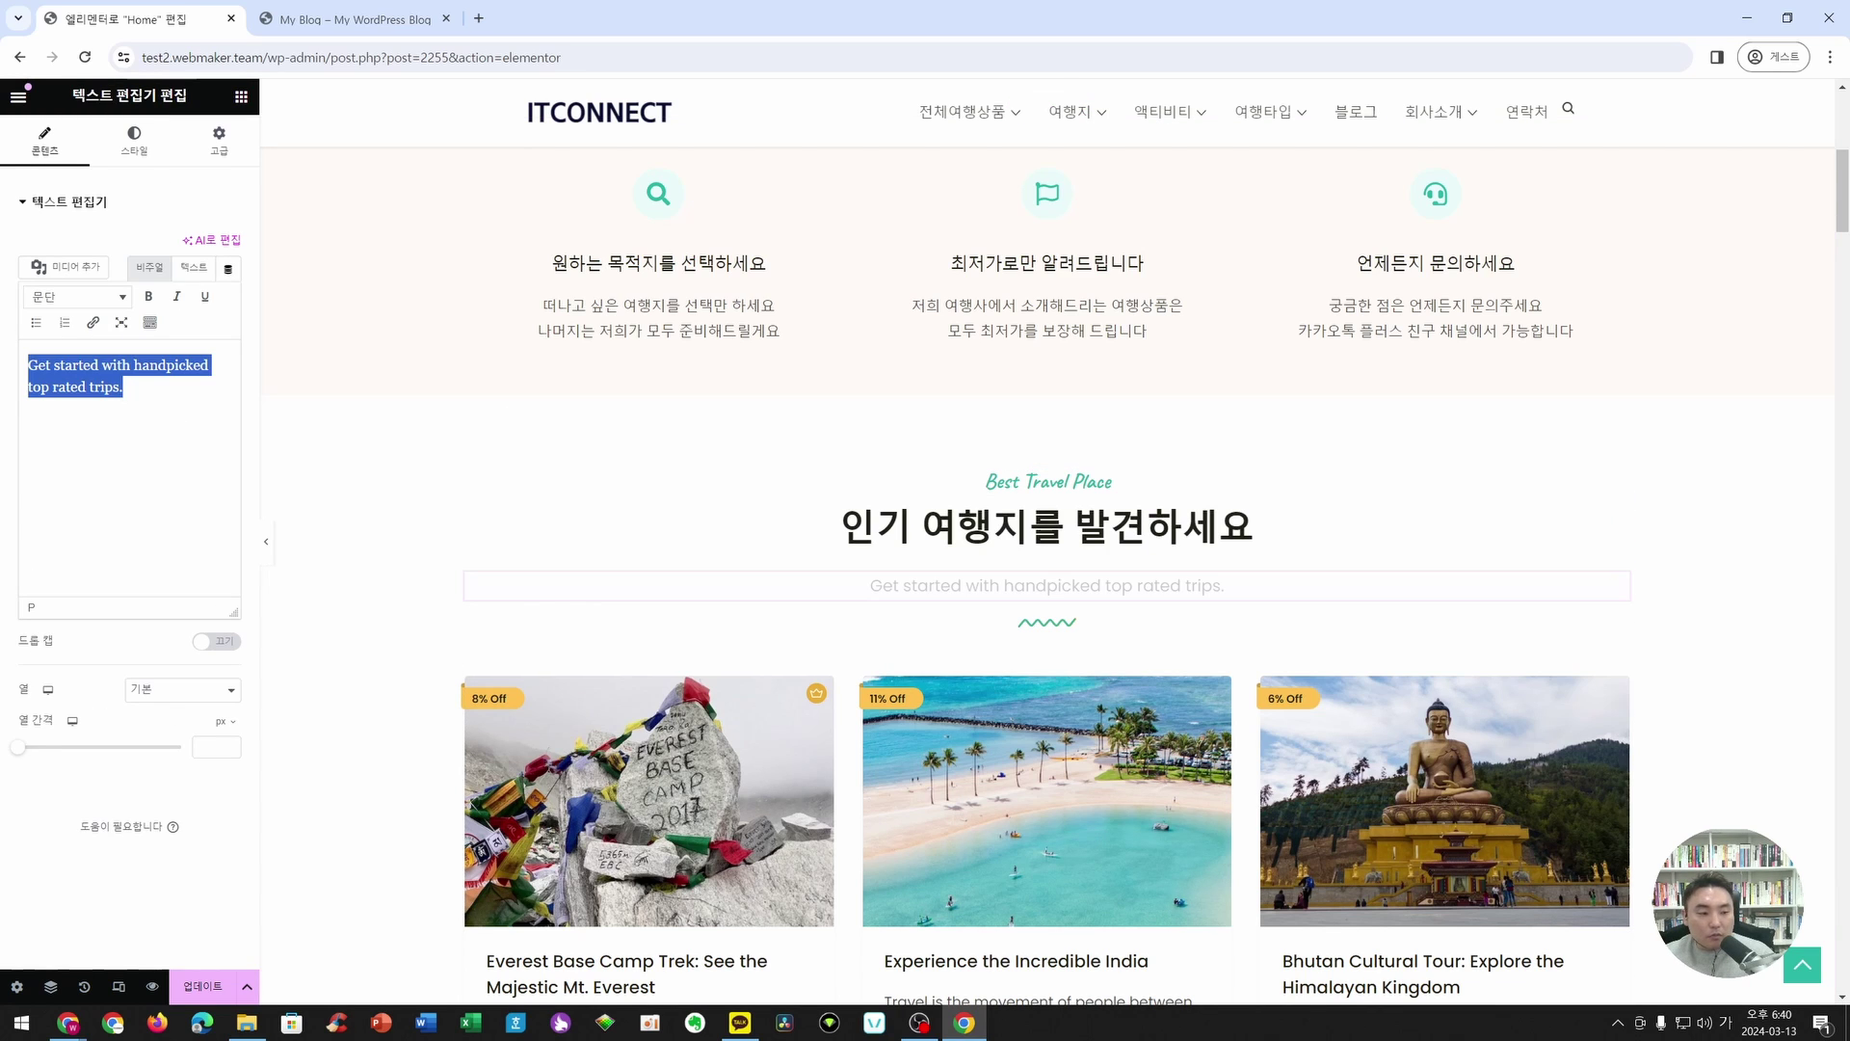
text(지금 바로 선택하세요!)
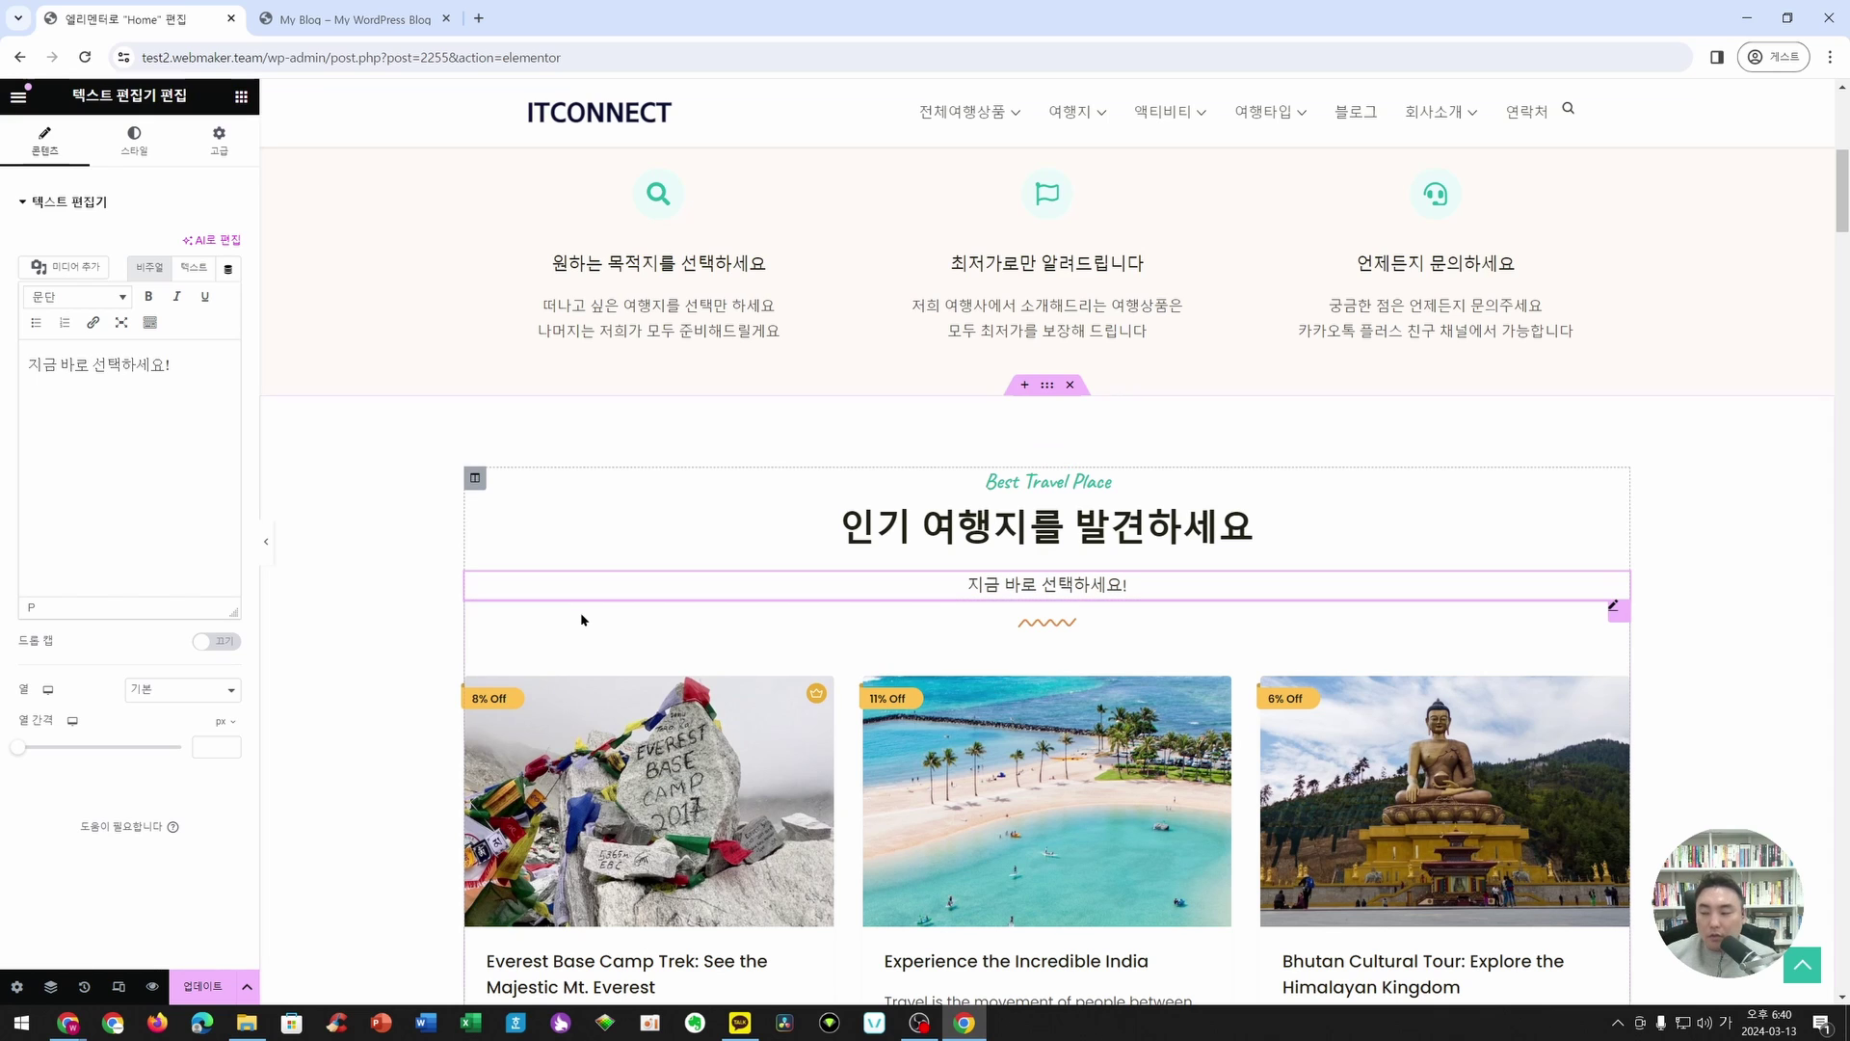
- Review the typography settings of the 인기 여행지를 발견하세요 heading
click(1619, 508)
click(134, 140)
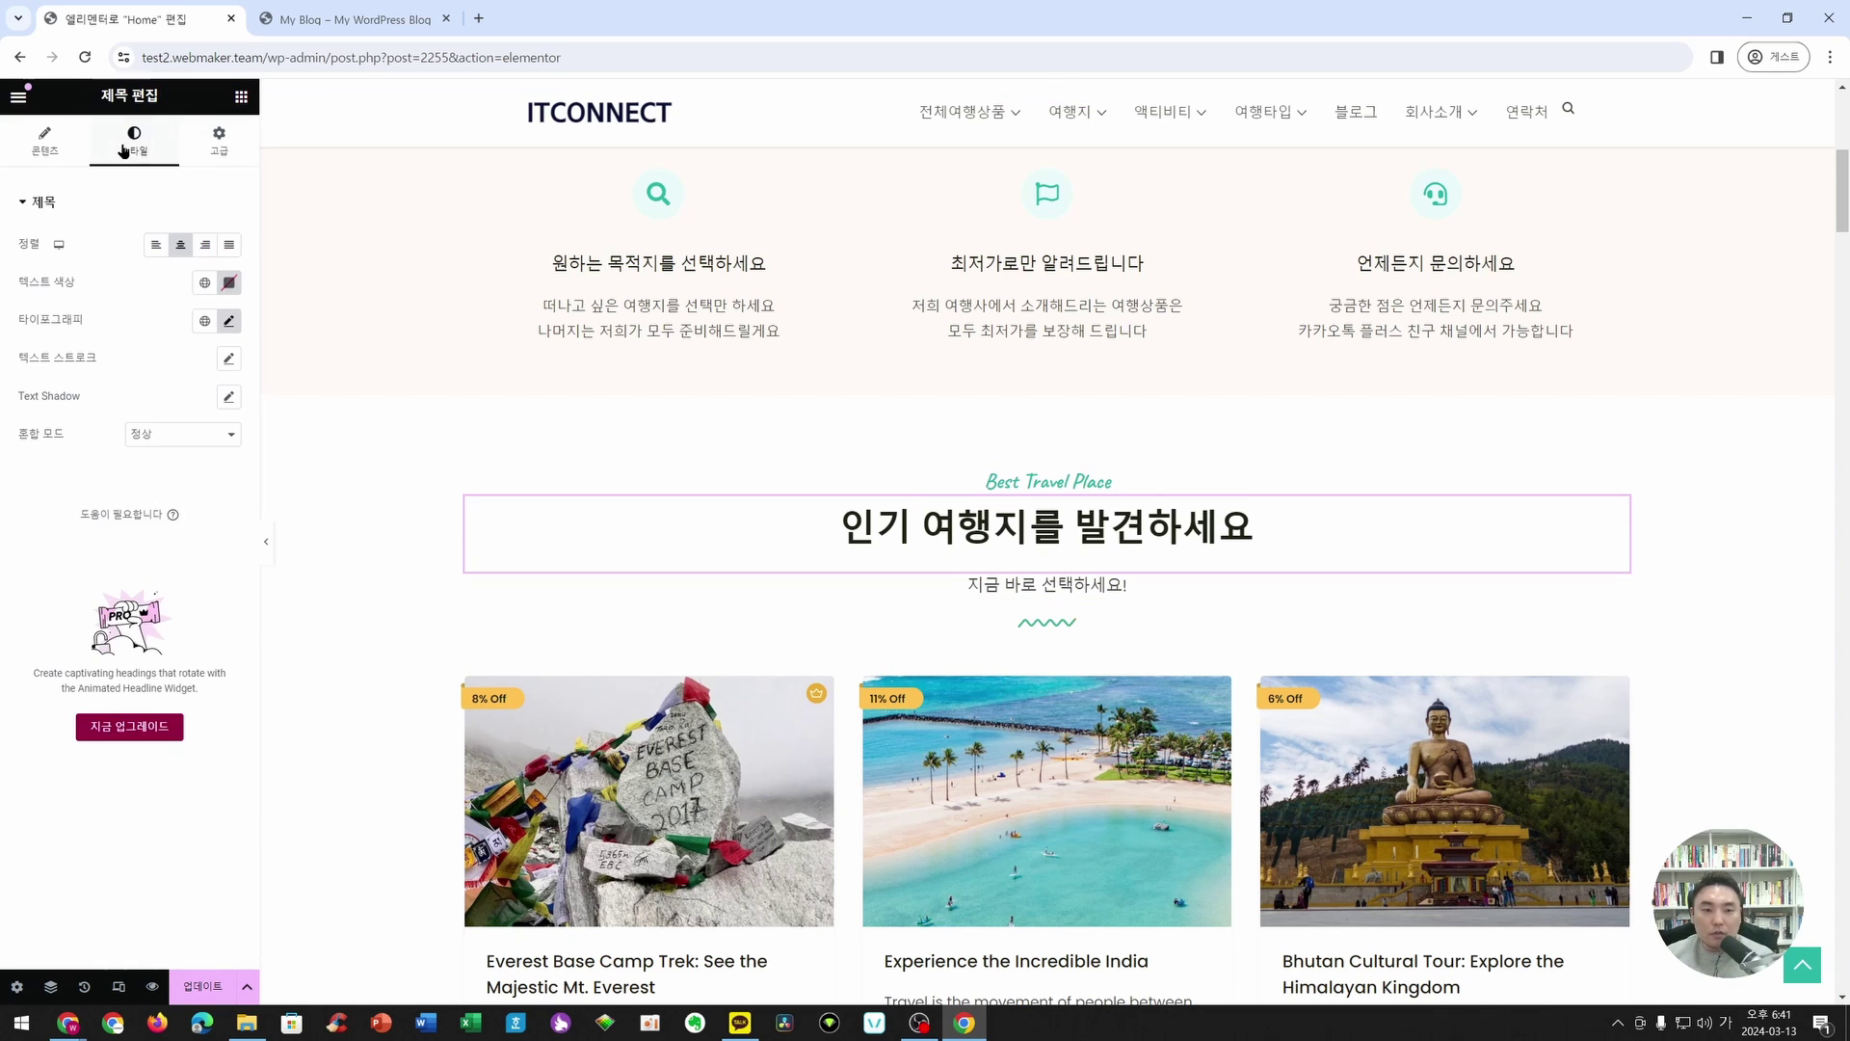
click(228, 321)
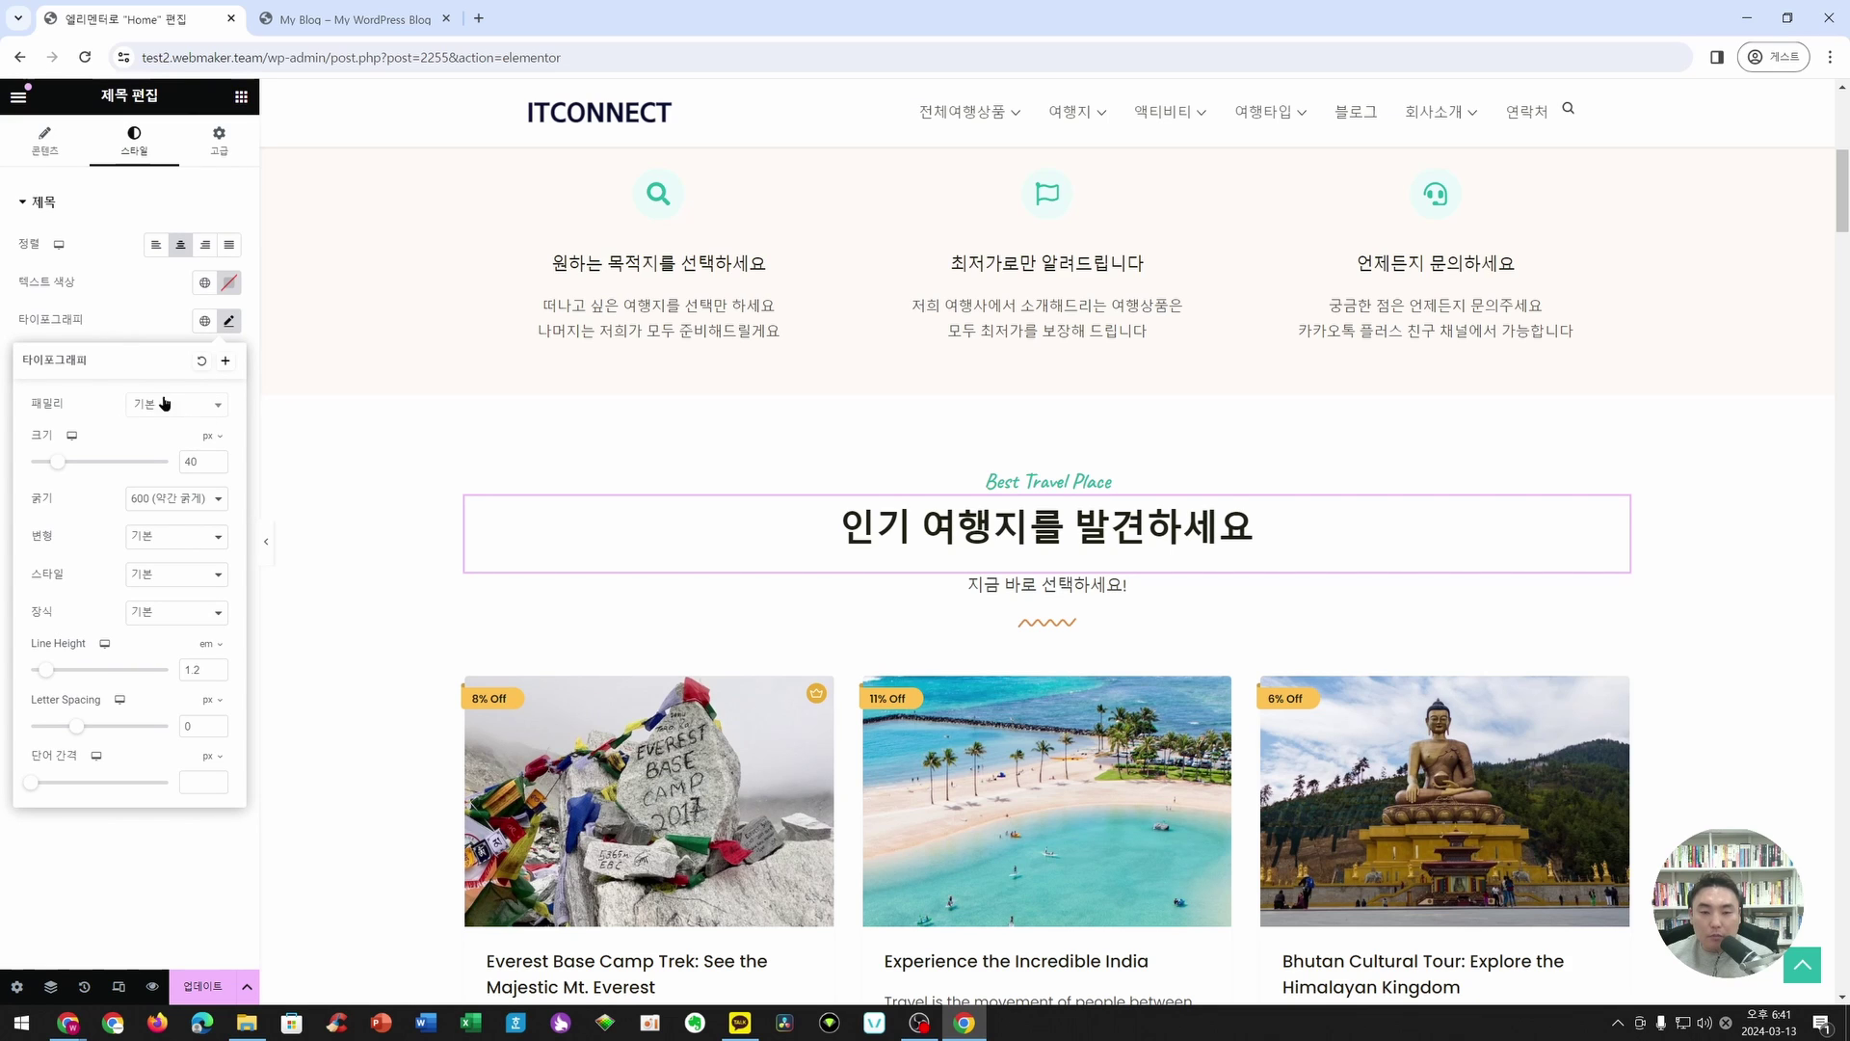
click(130, 286)
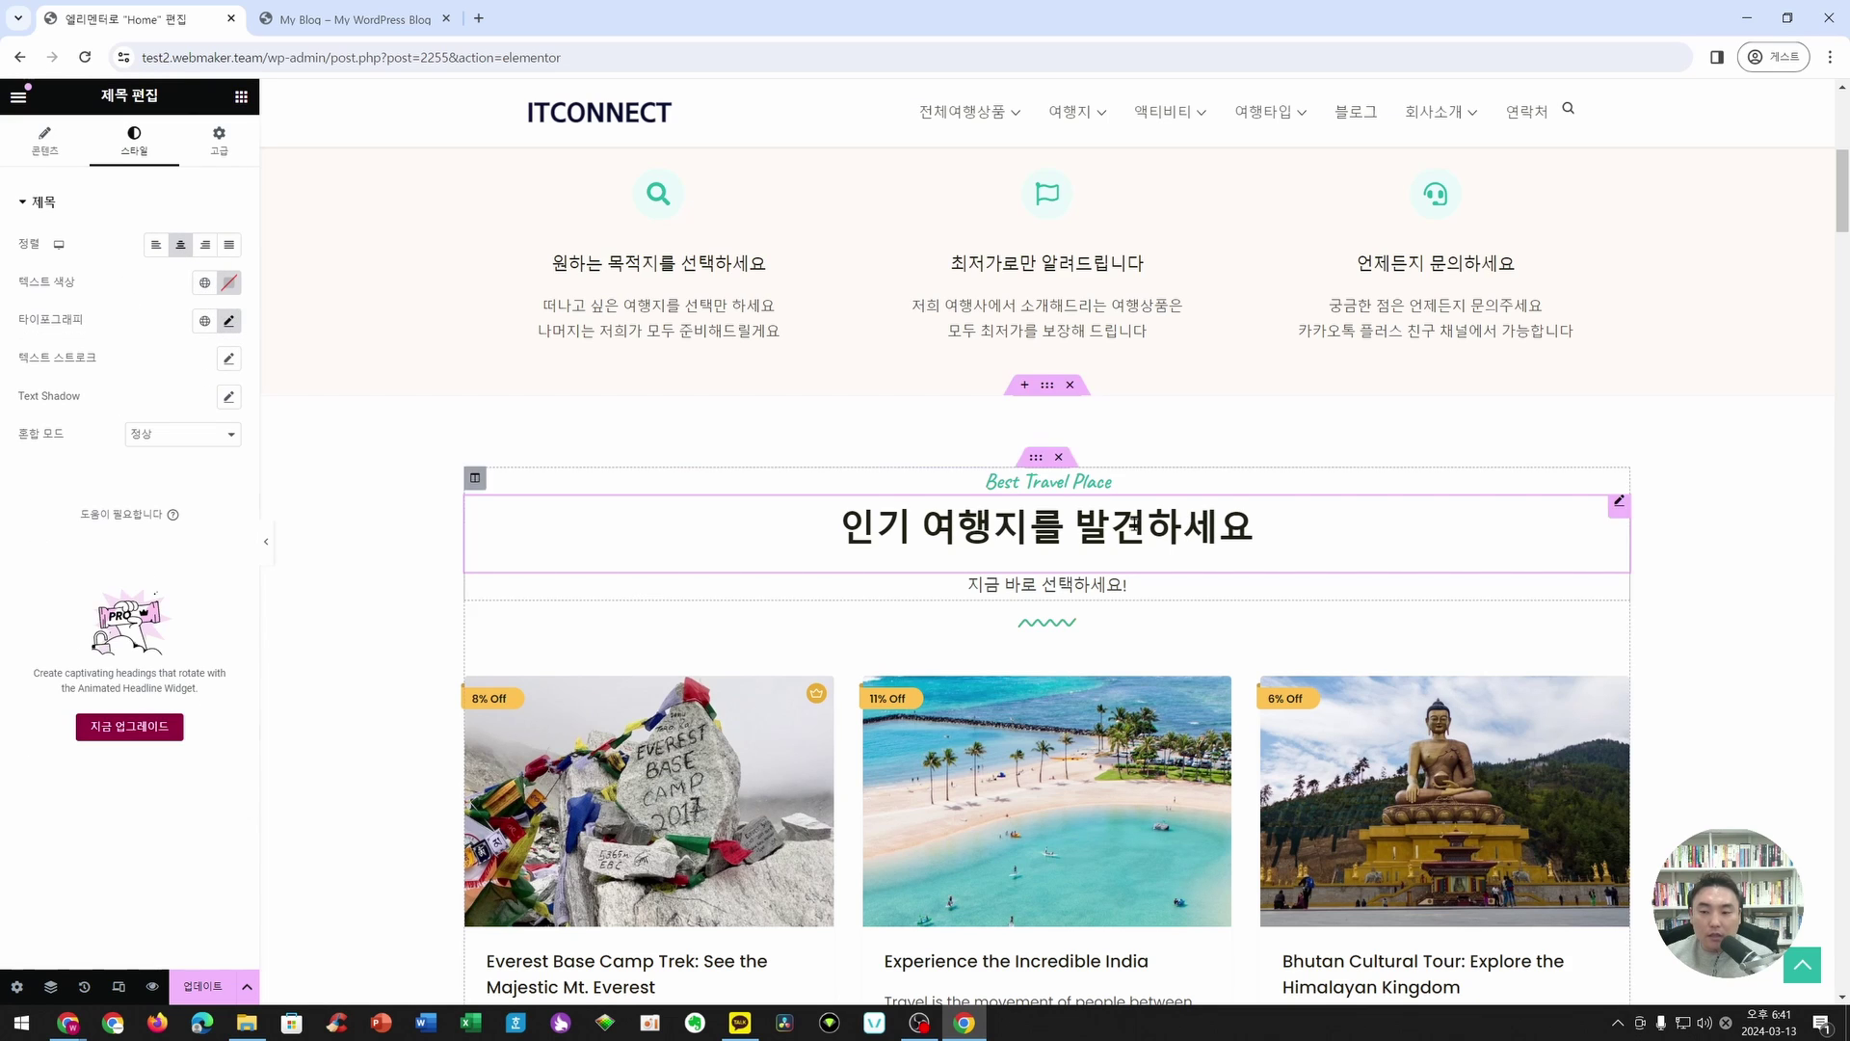
click(229, 321)
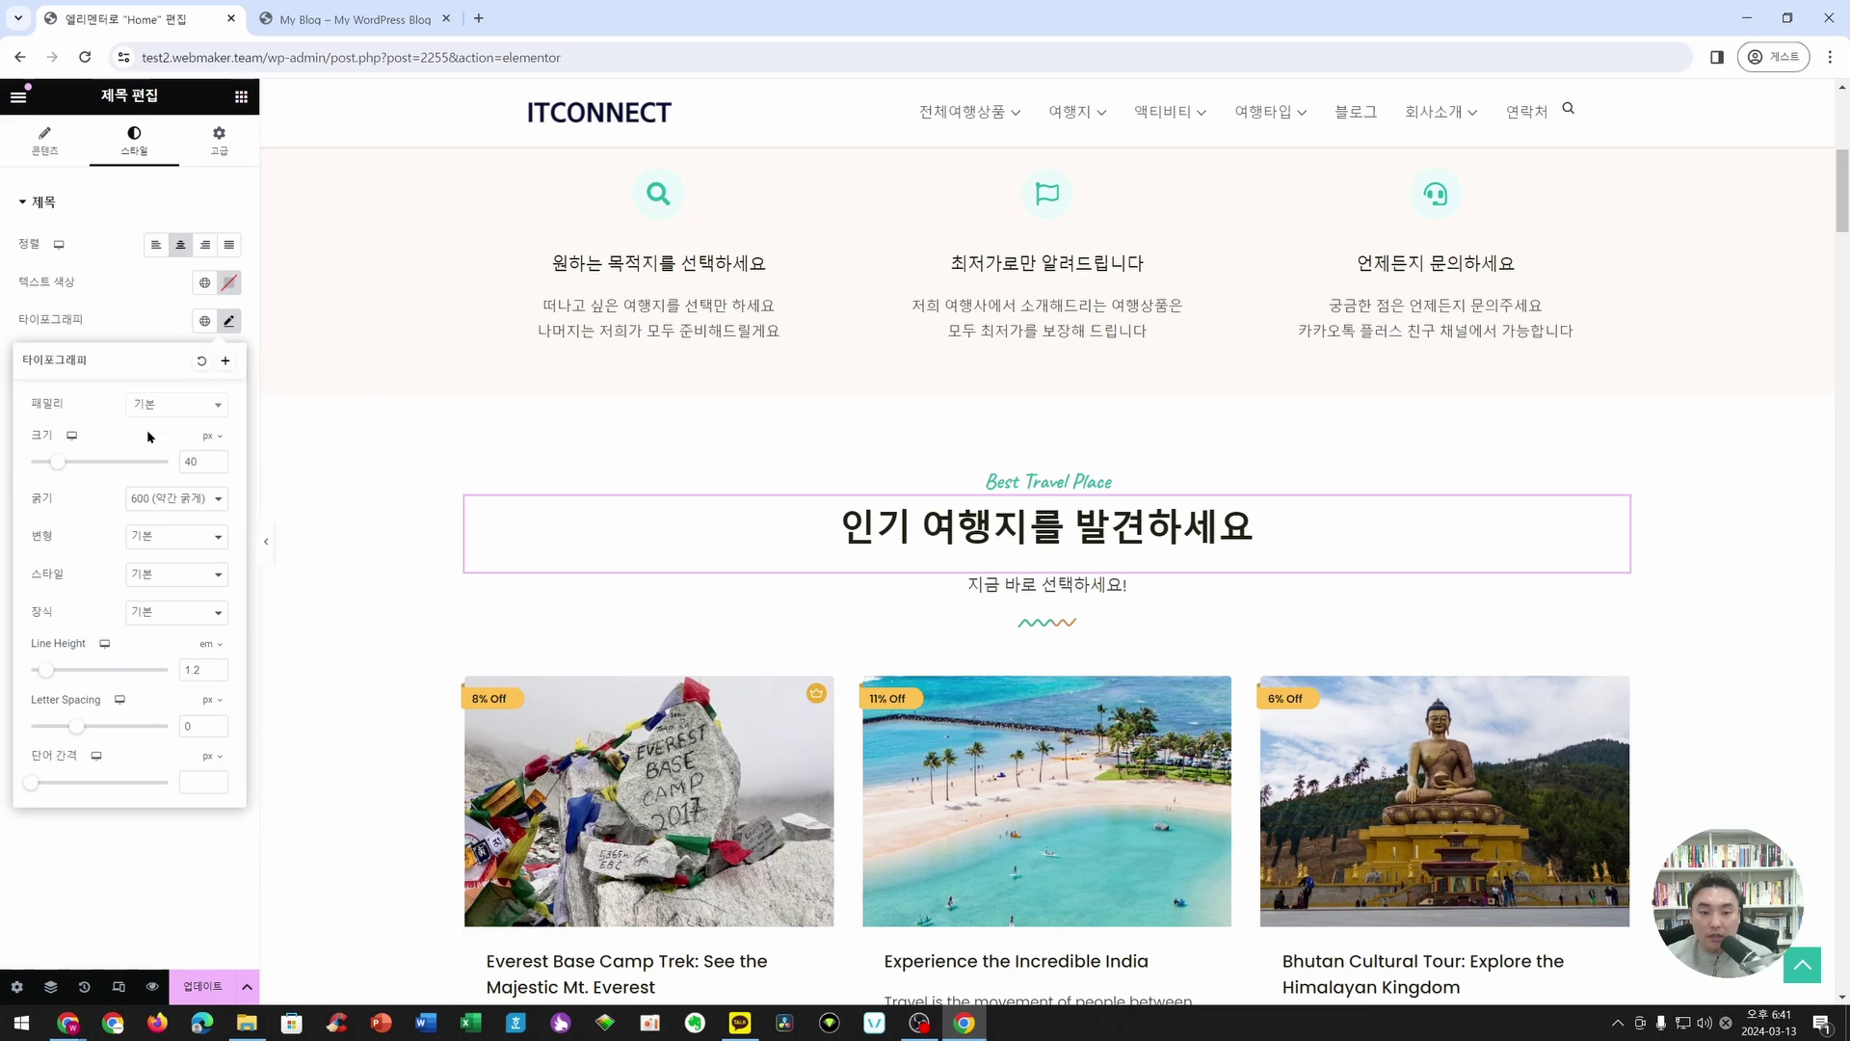
click(134, 302)
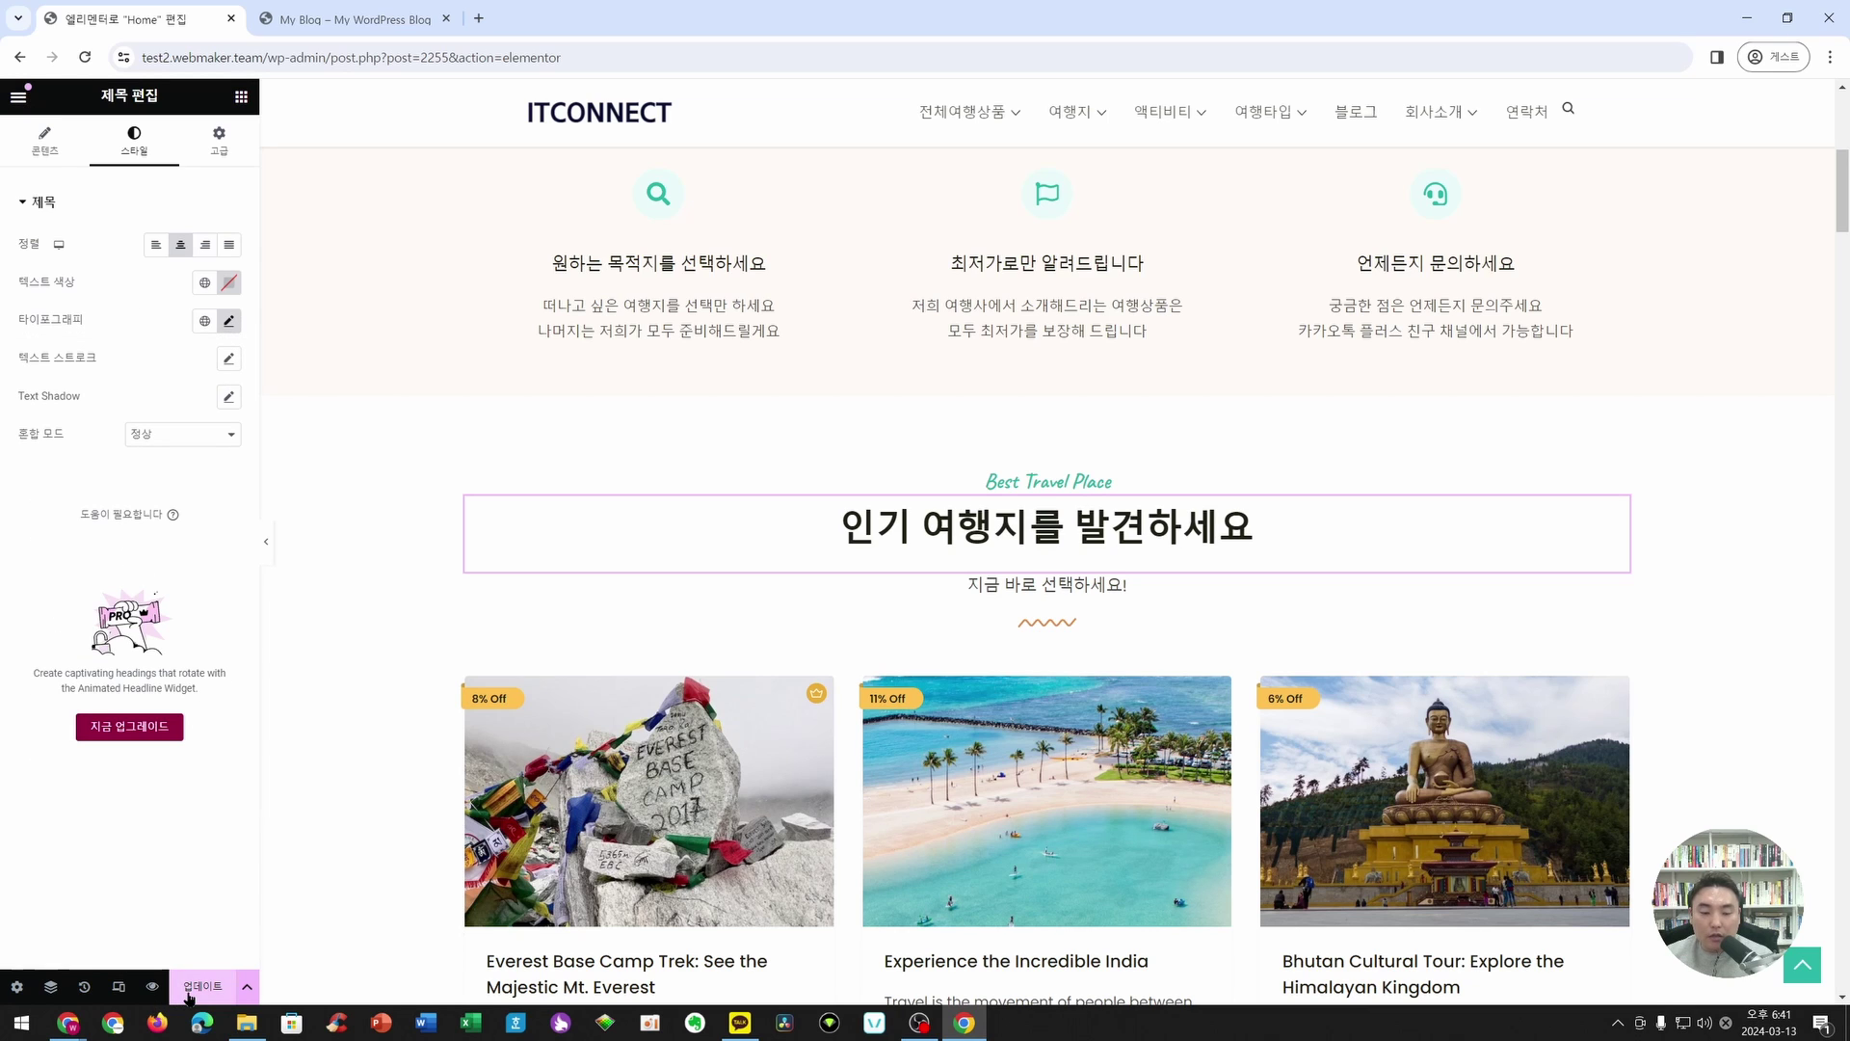
- Review the global Body and Link typography in Site Settings
click(18, 986)
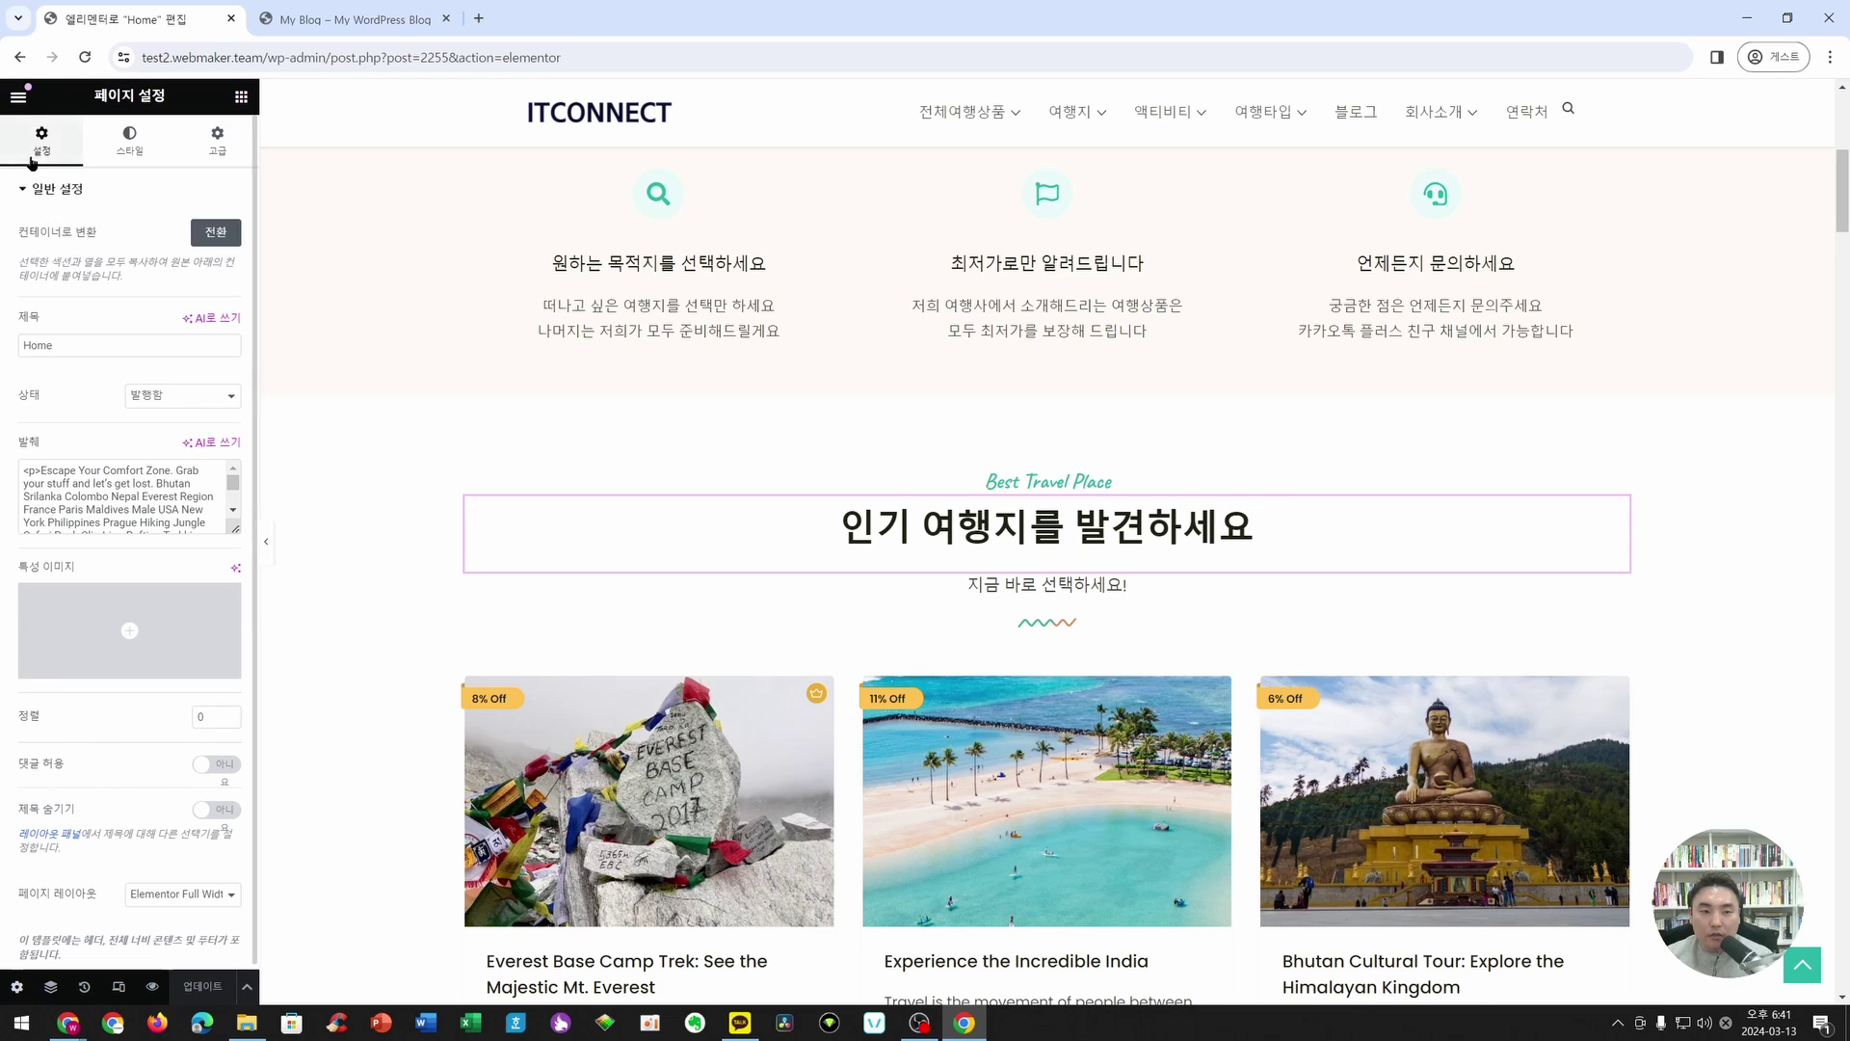
click(30, 101)
click(66, 180)
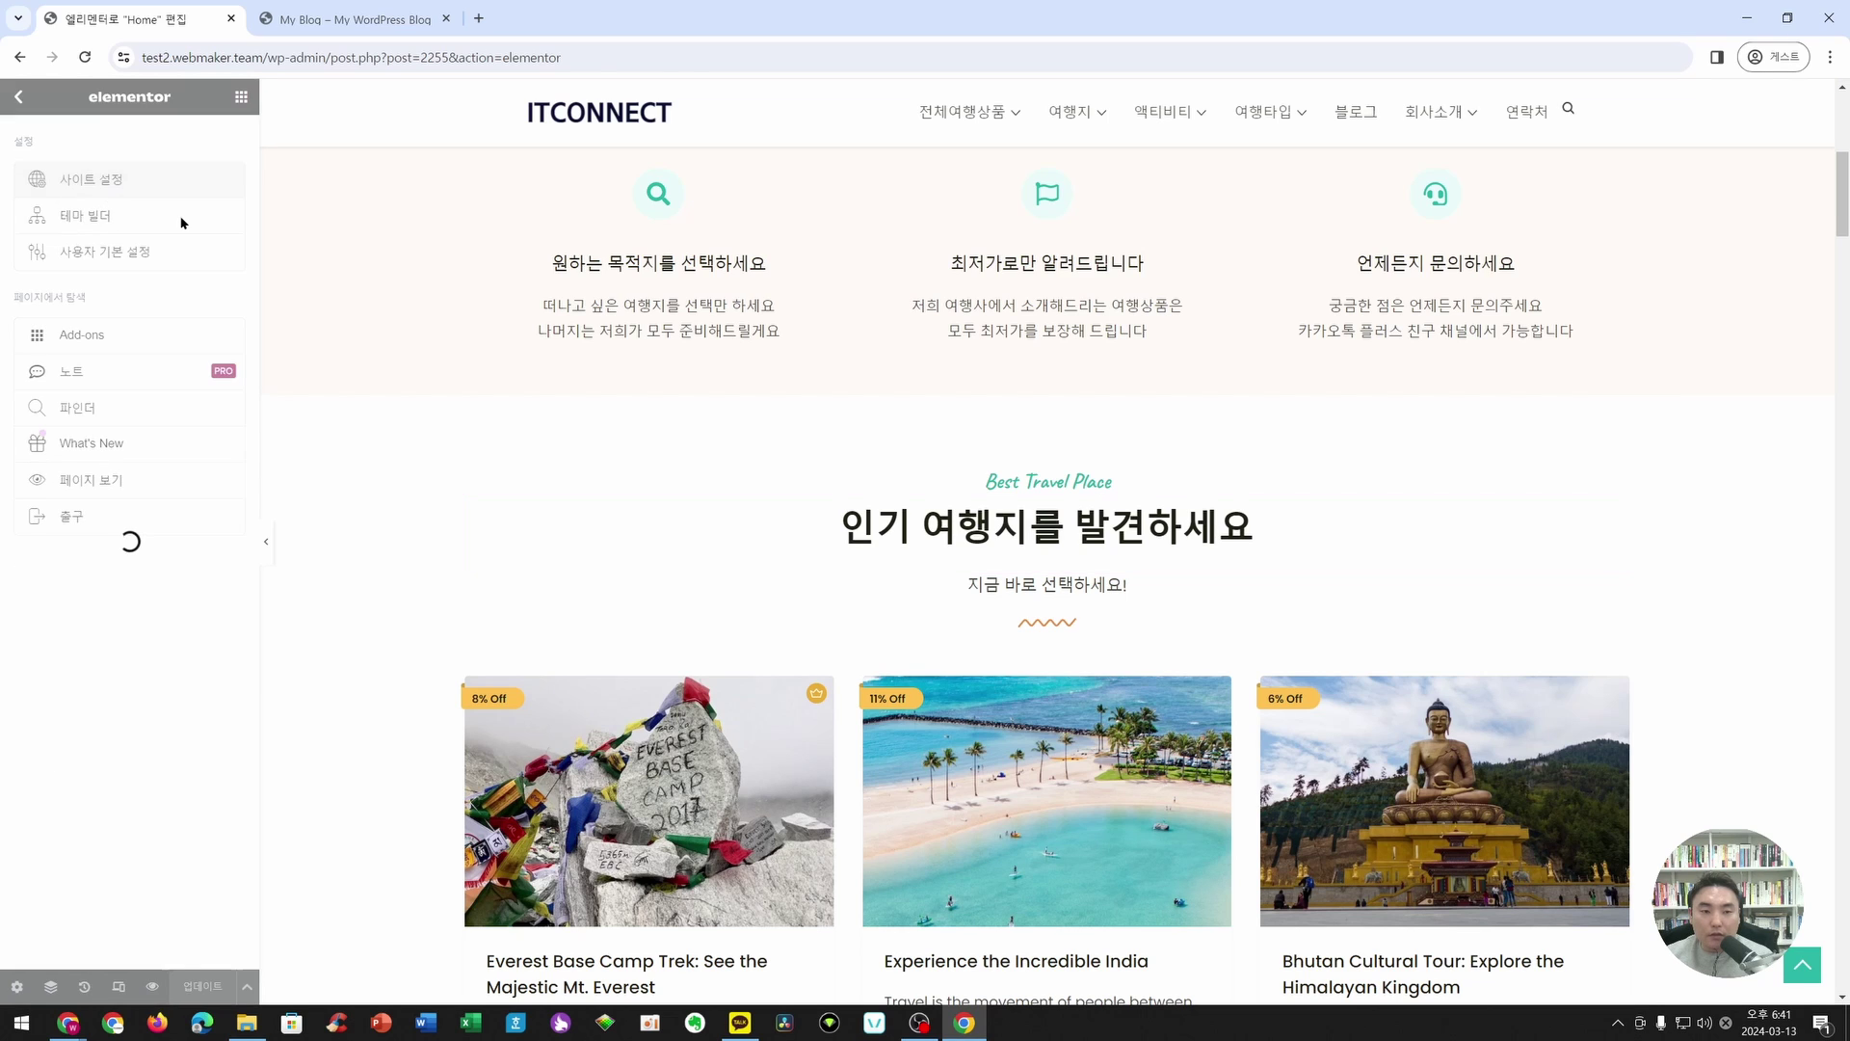
click(132, 301)
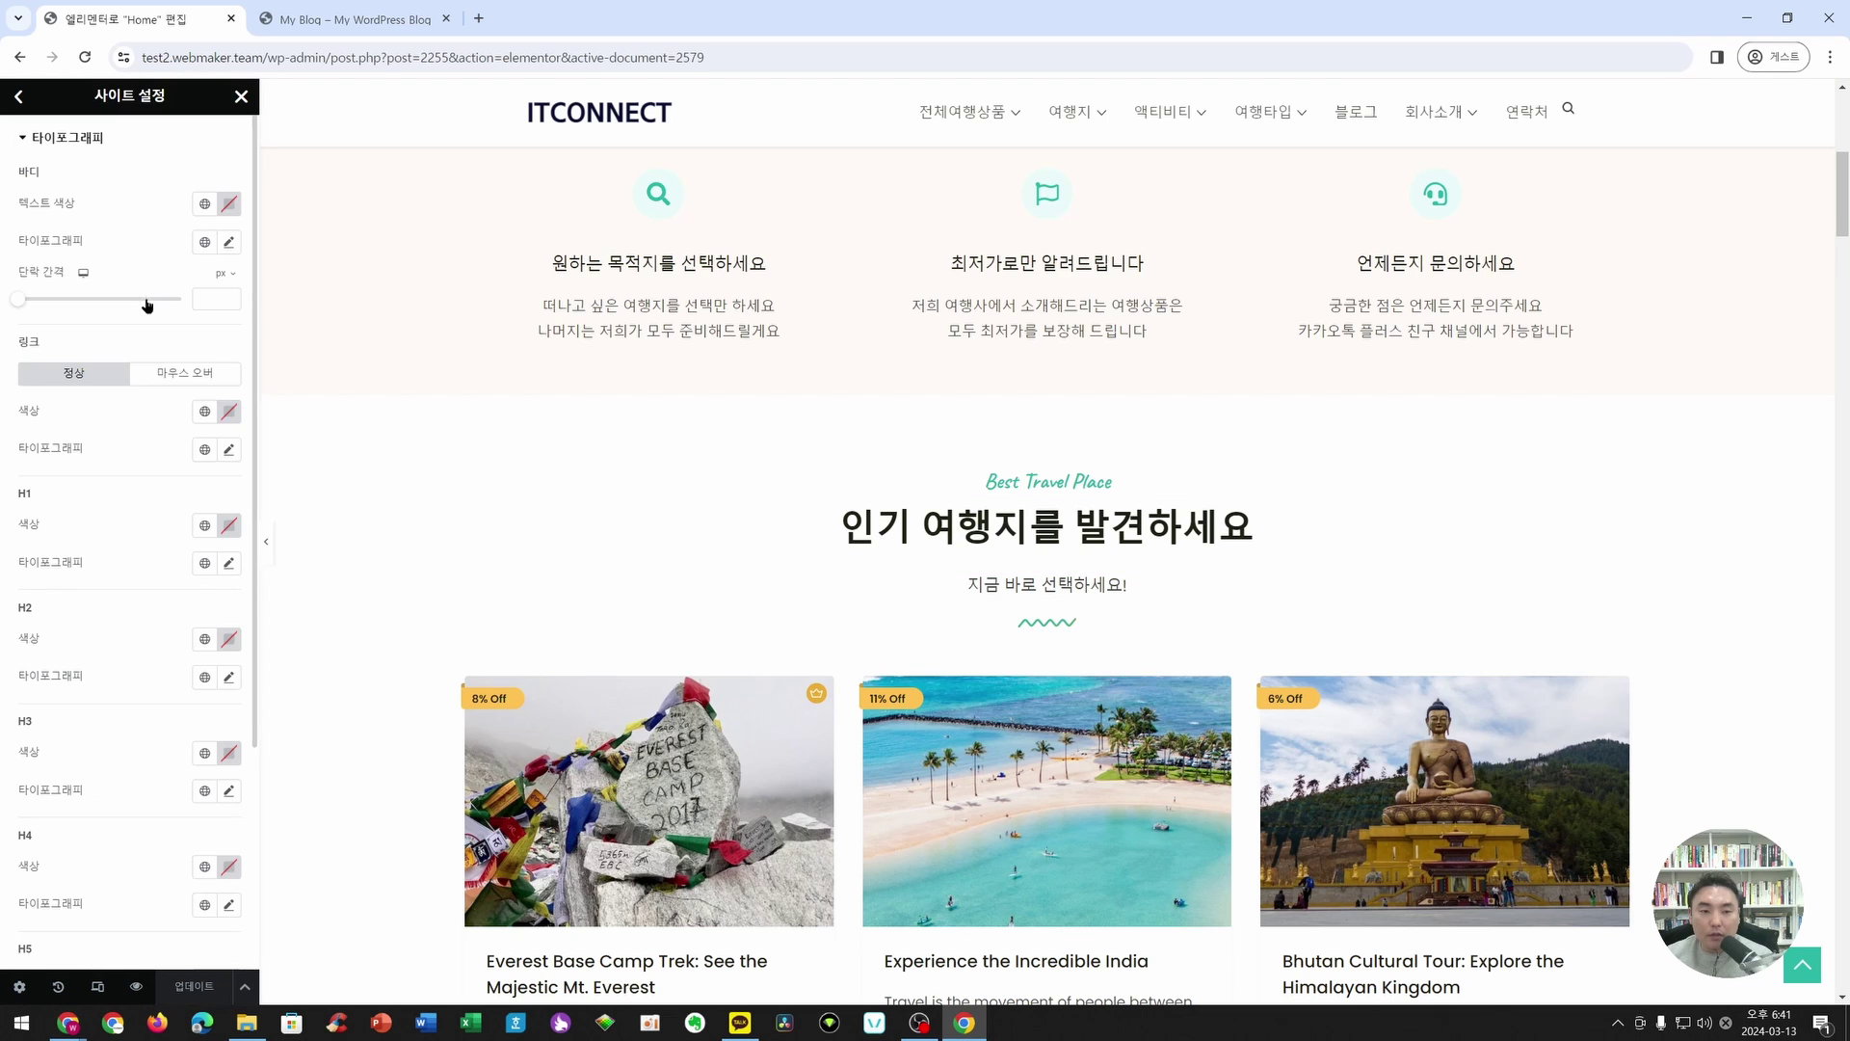
click(231, 244)
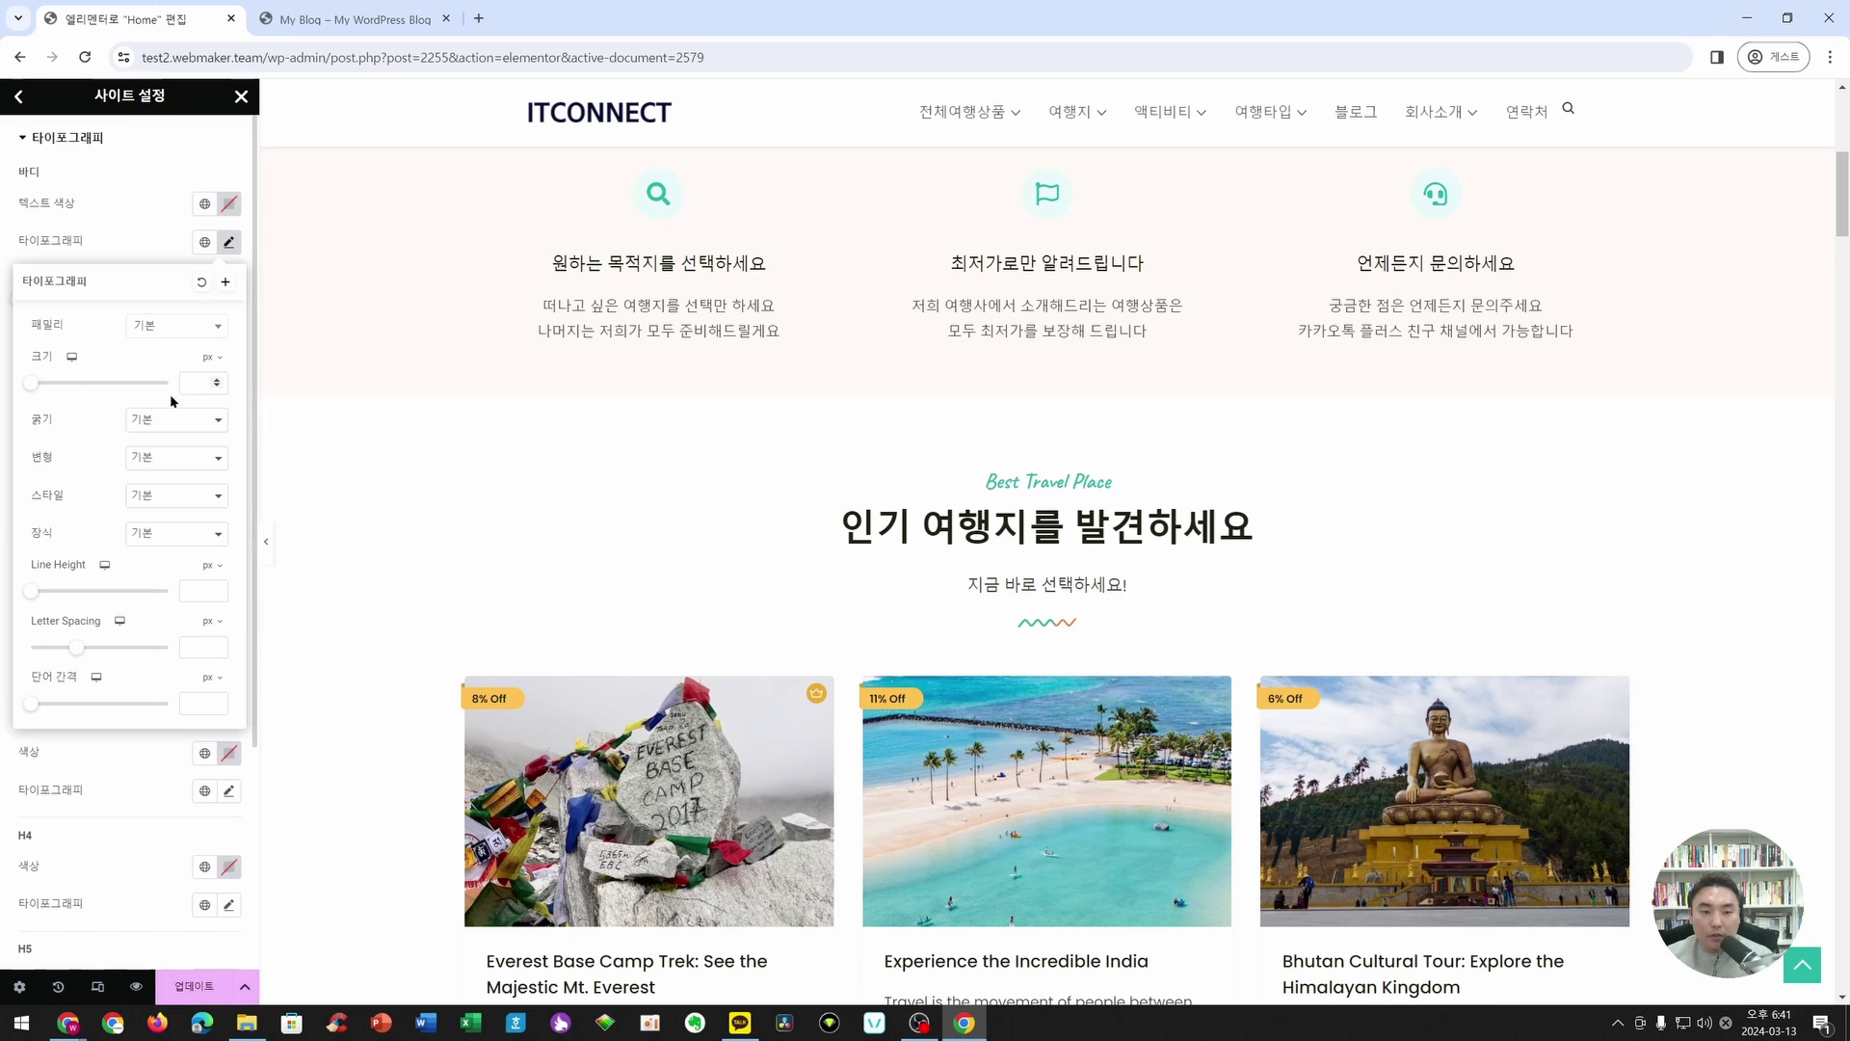
click(229, 243)
click(227, 448)
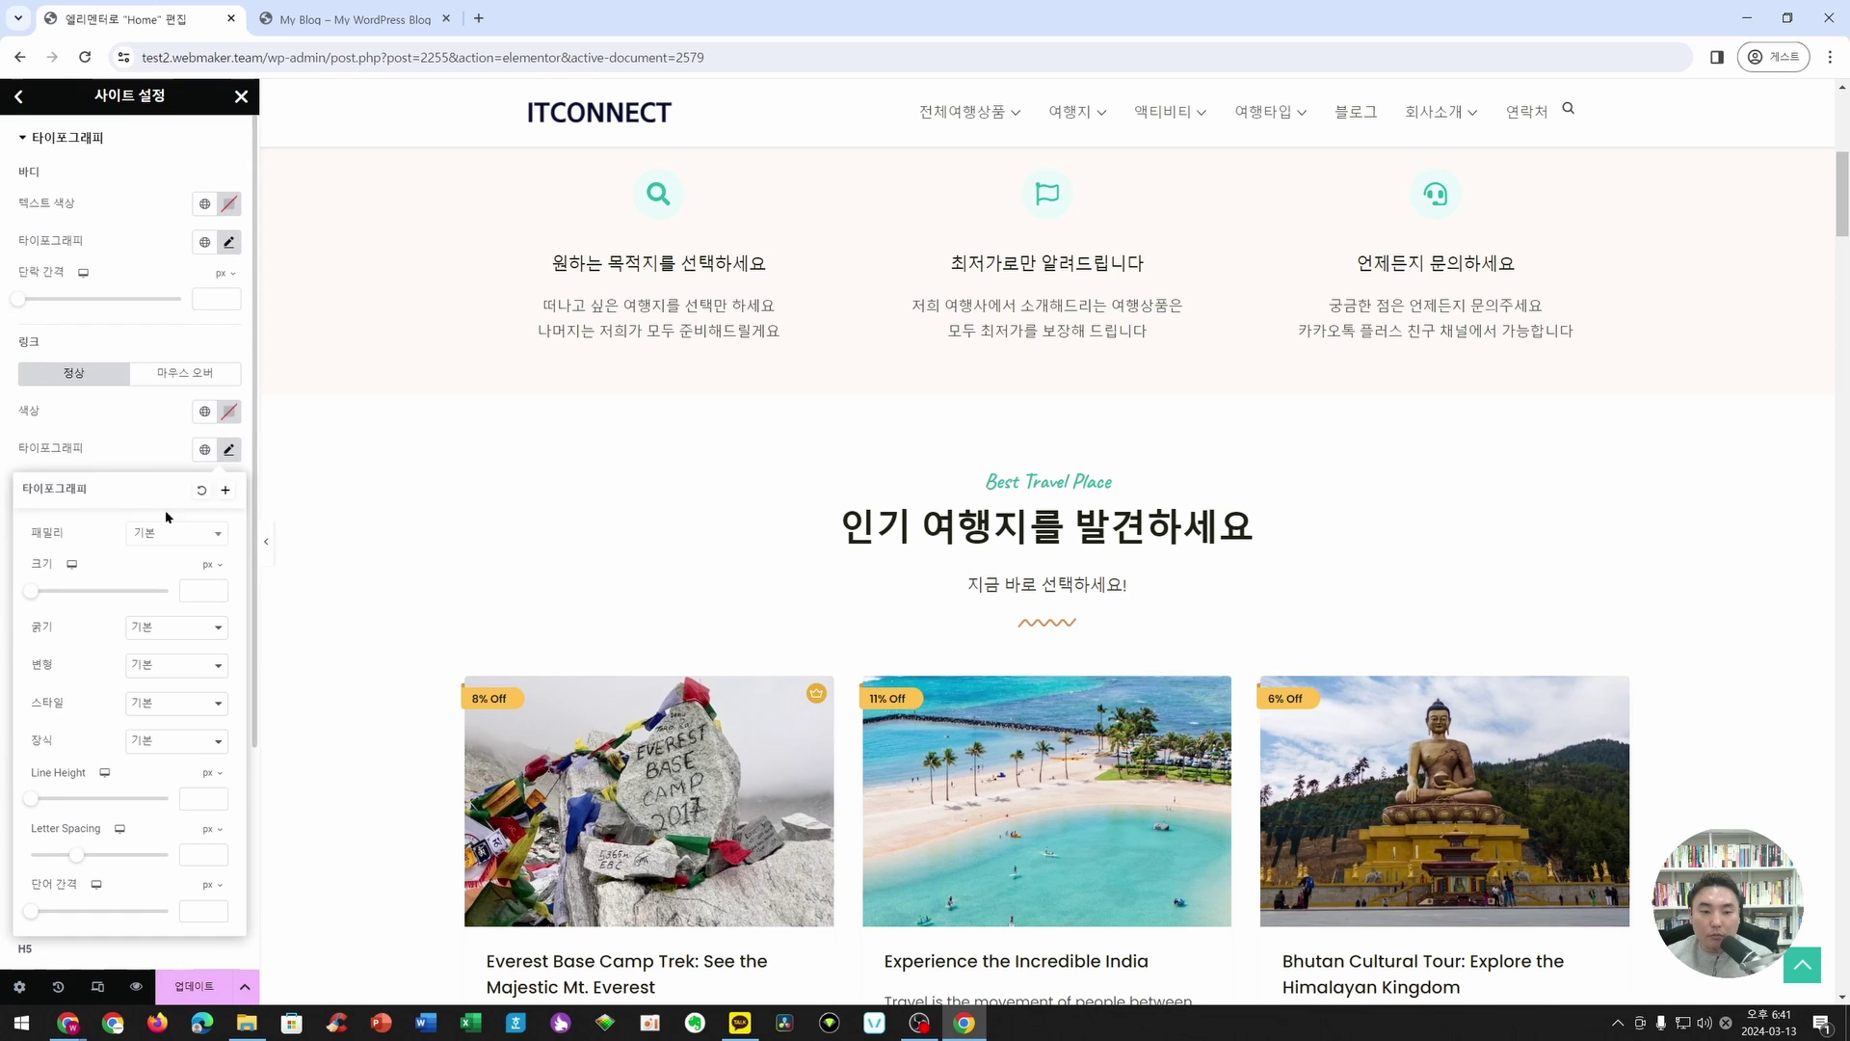
click(135, 223)
- Close Site Settings and save the changes
click(18, 96)
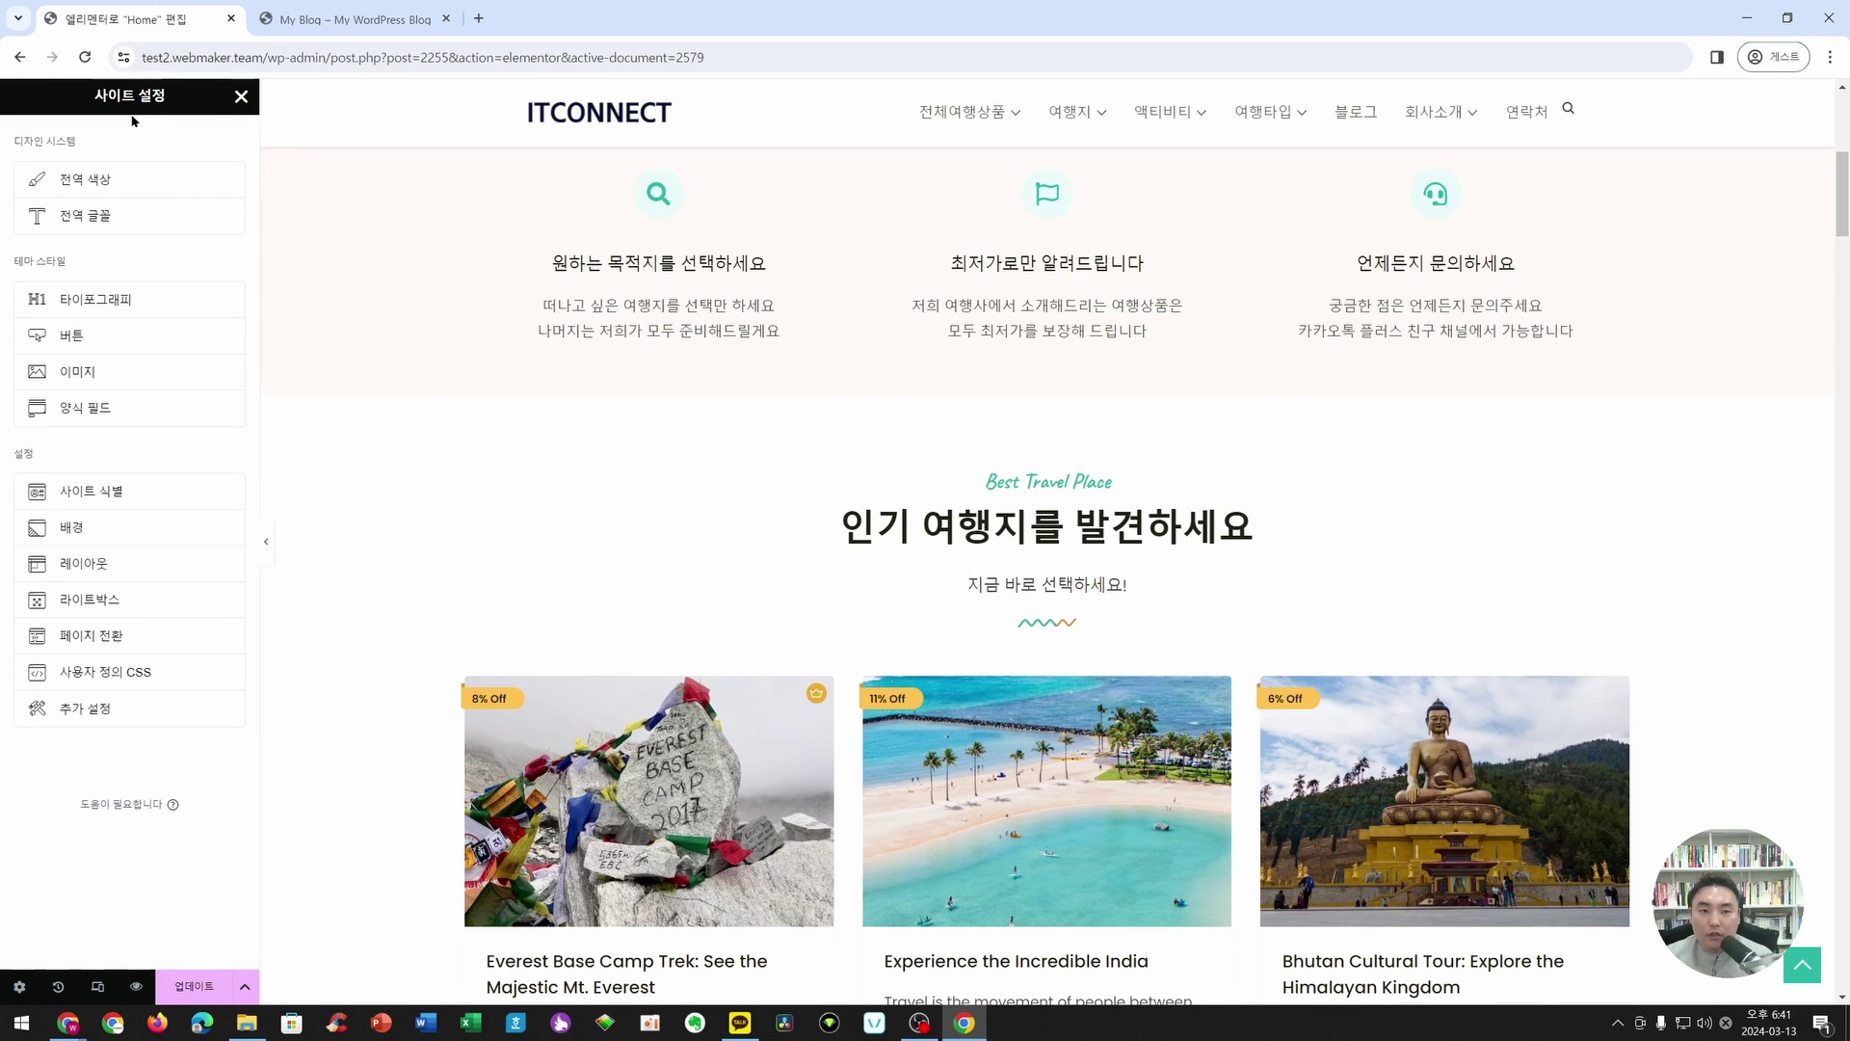
click(242, 97)
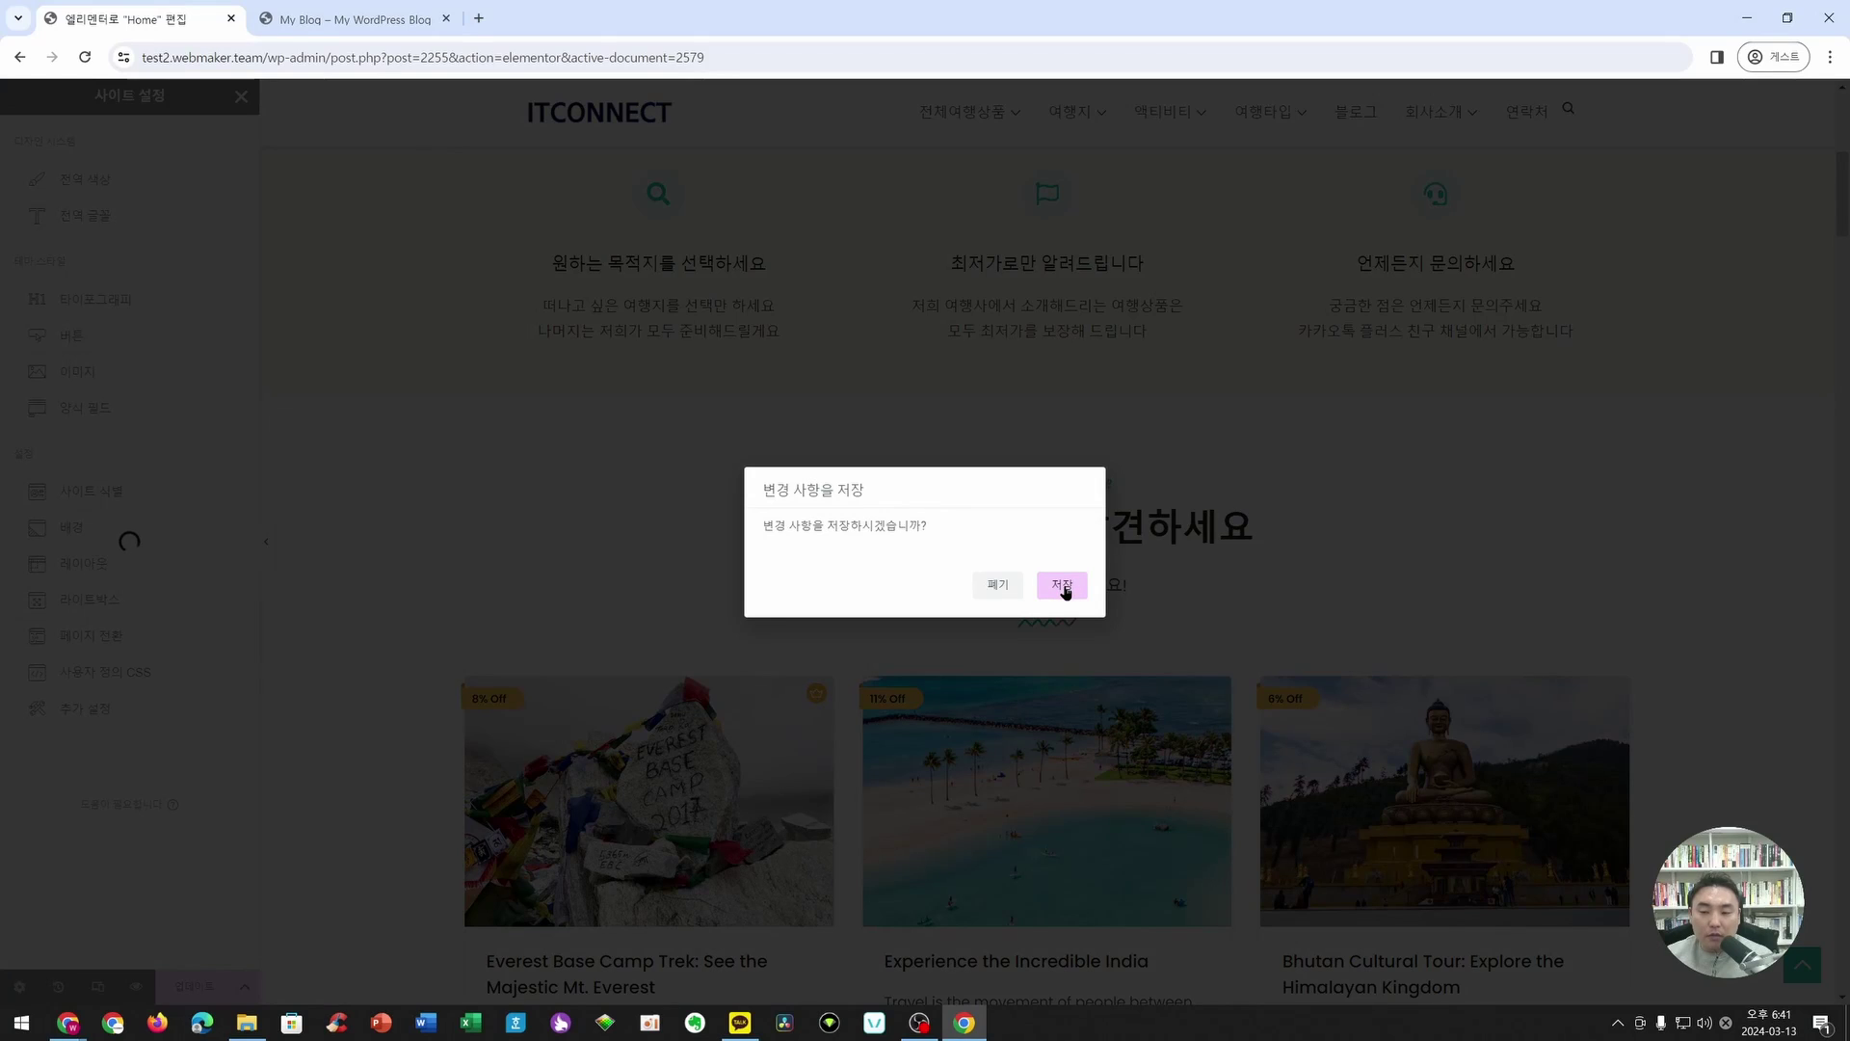
click(1062, 586)
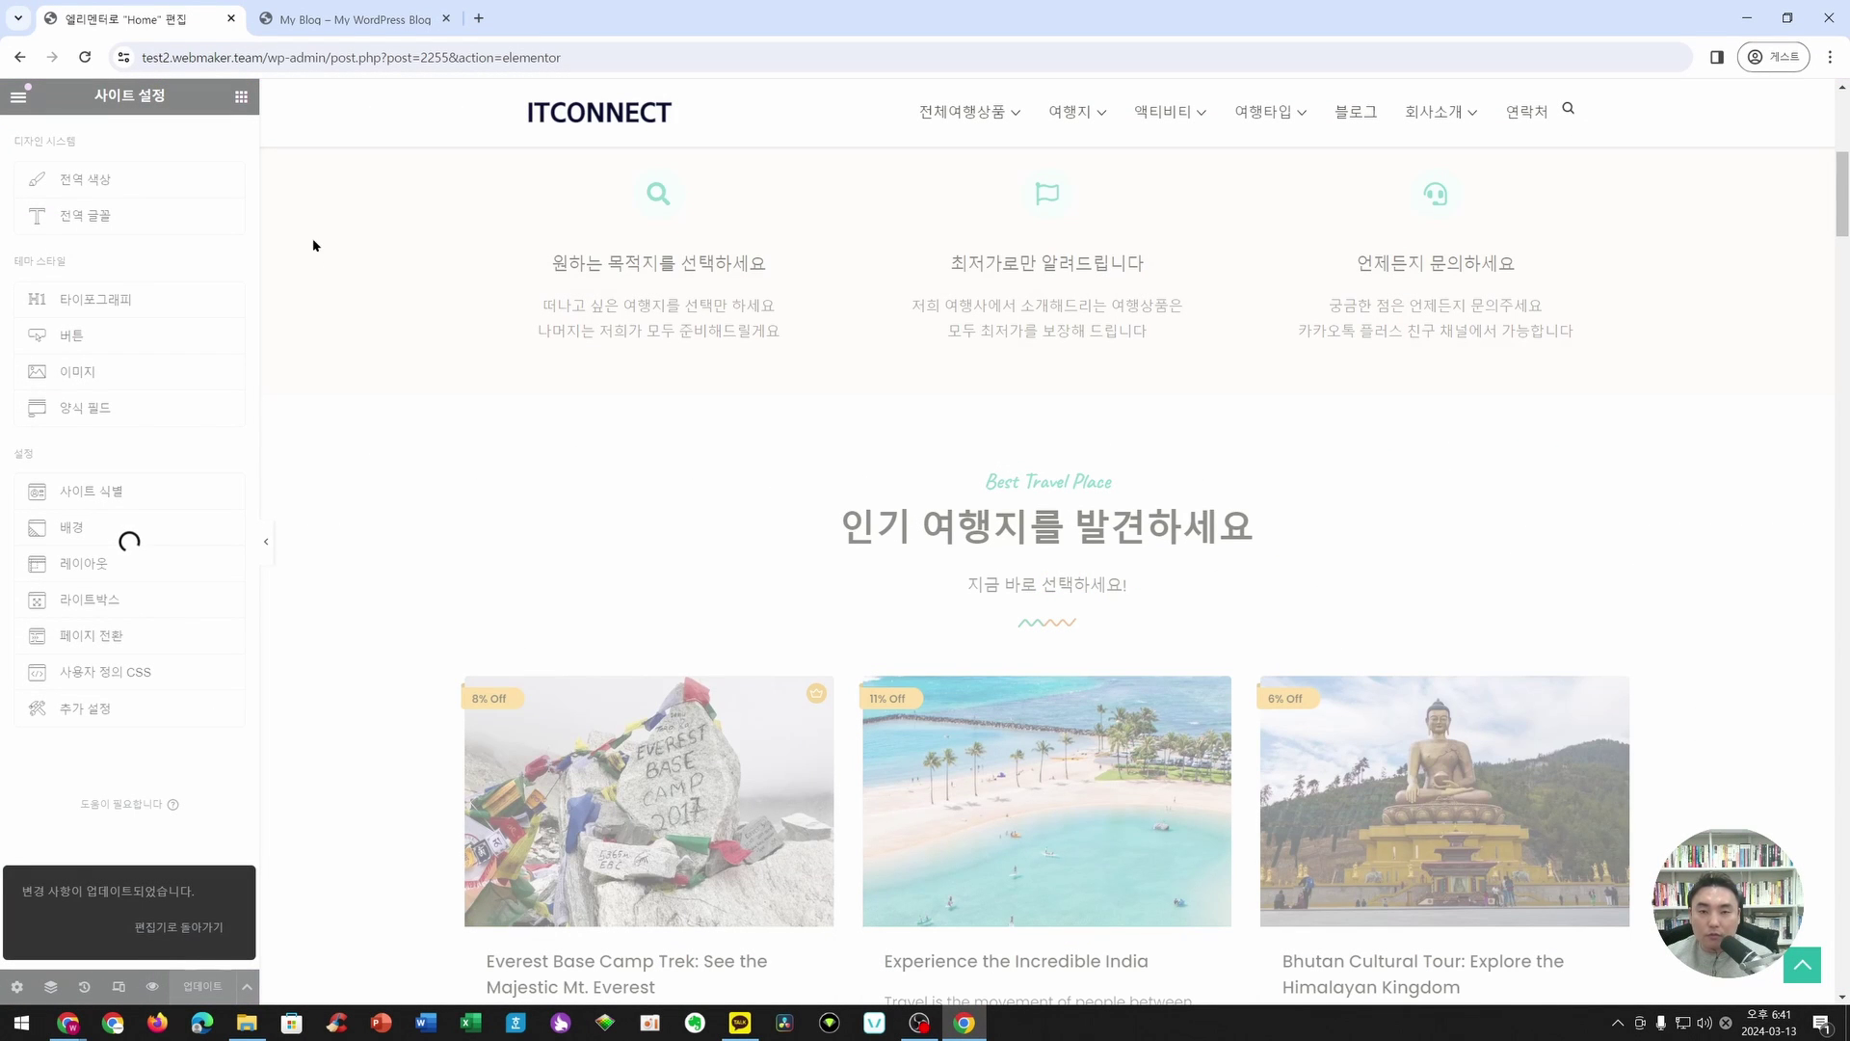
- Exit the Elementor editor and the block editor back to the dashboard
click(18, 96)
click(68, 516)
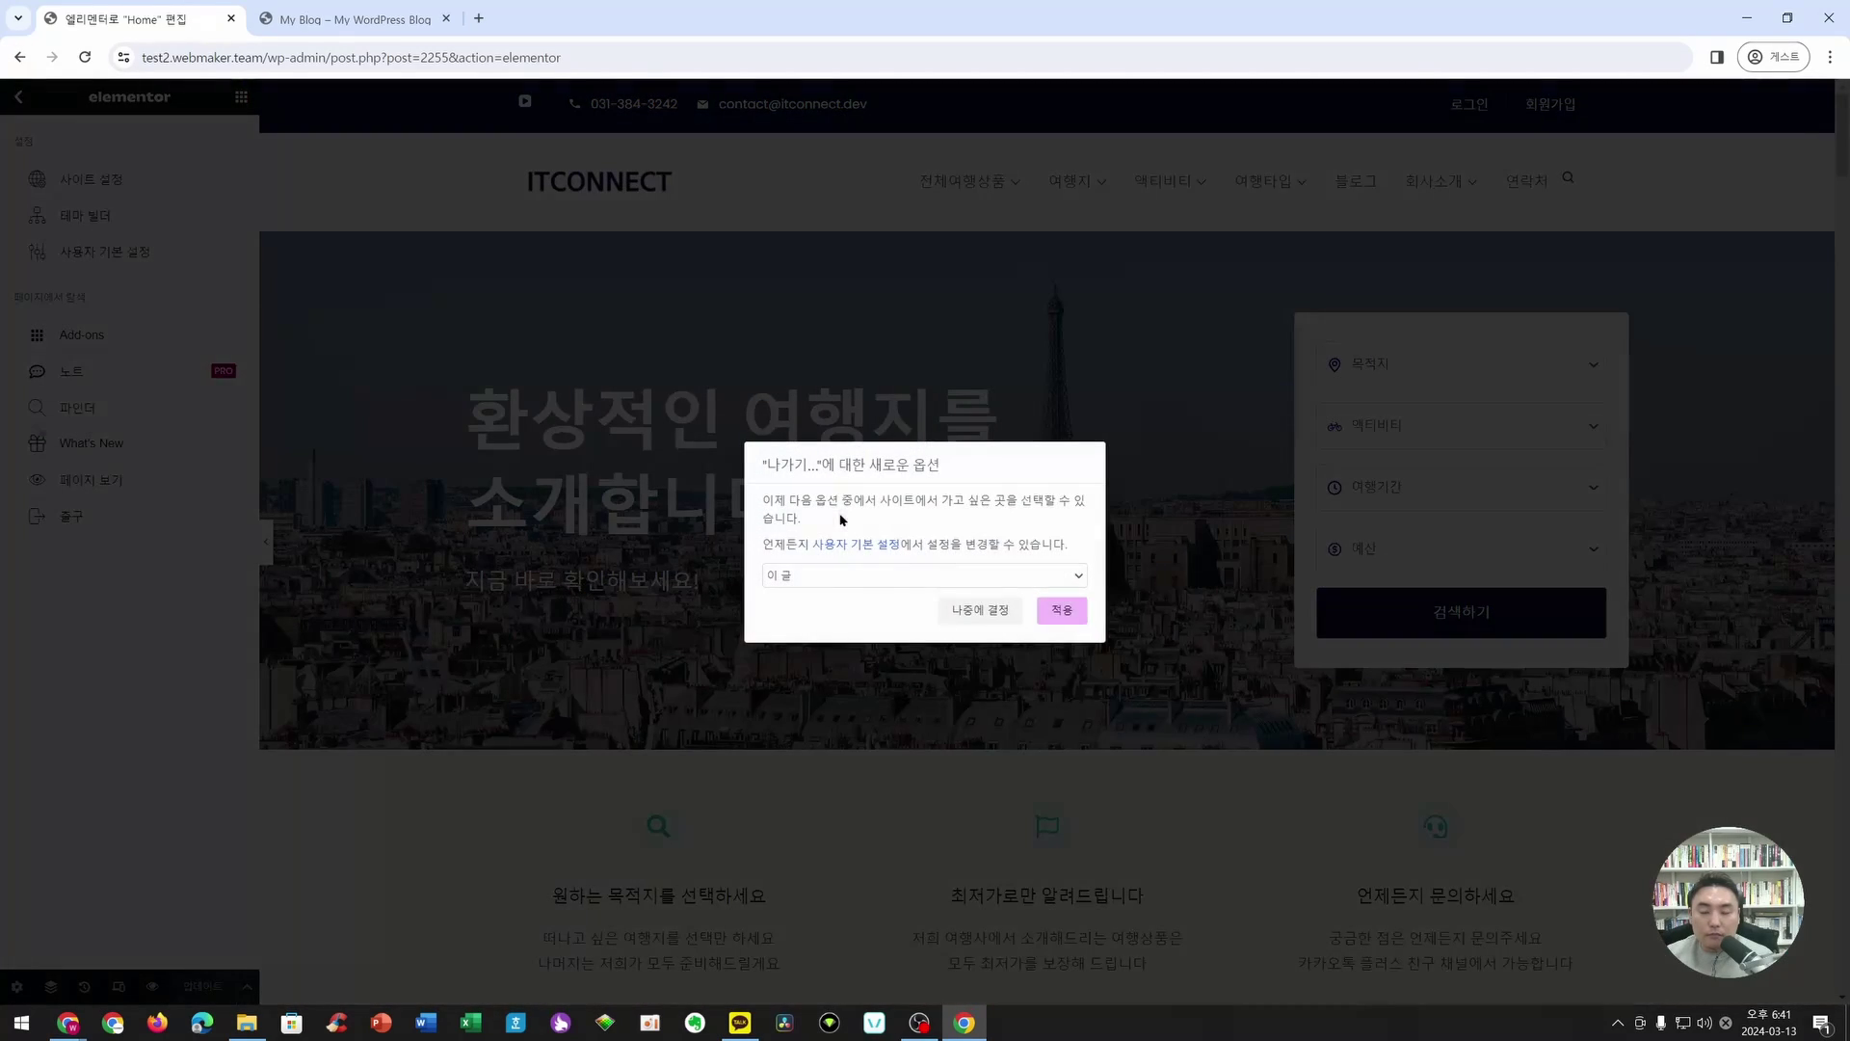
click(1062, 610)
click(1006, 173)
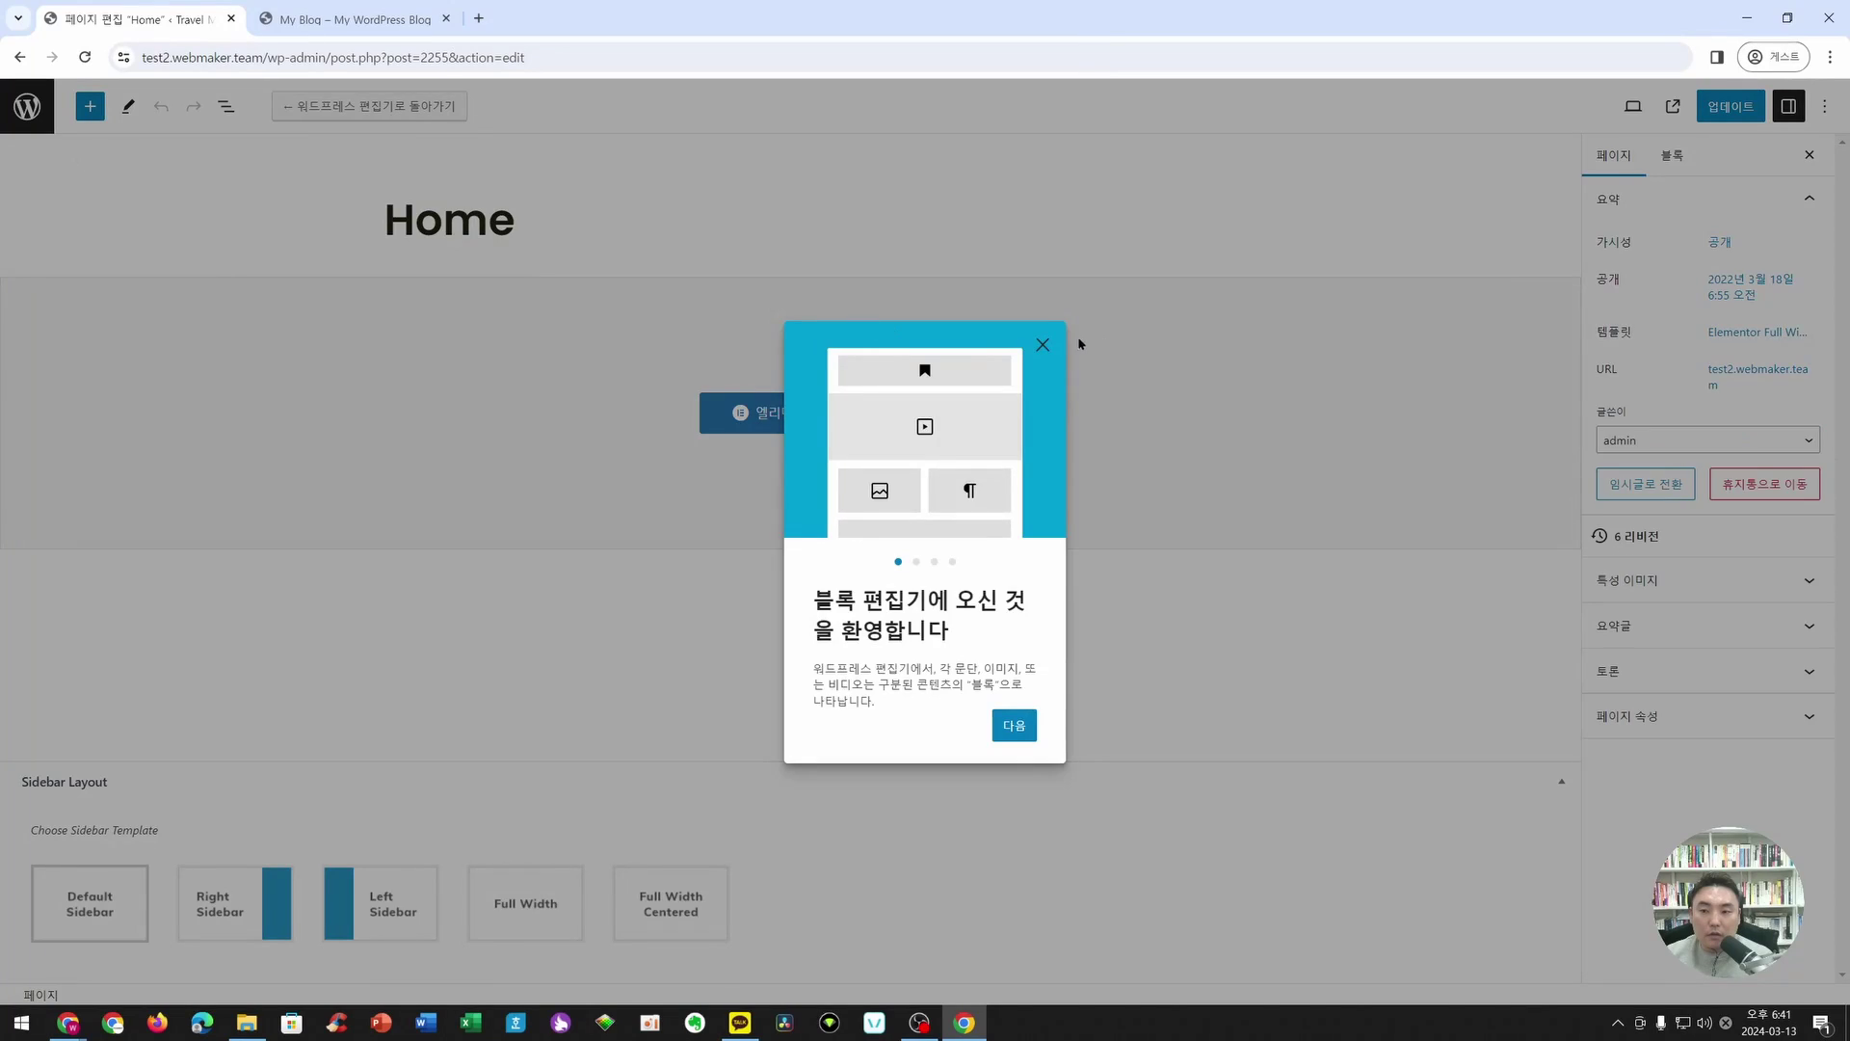
click(1043, 345)
click(33, 110)
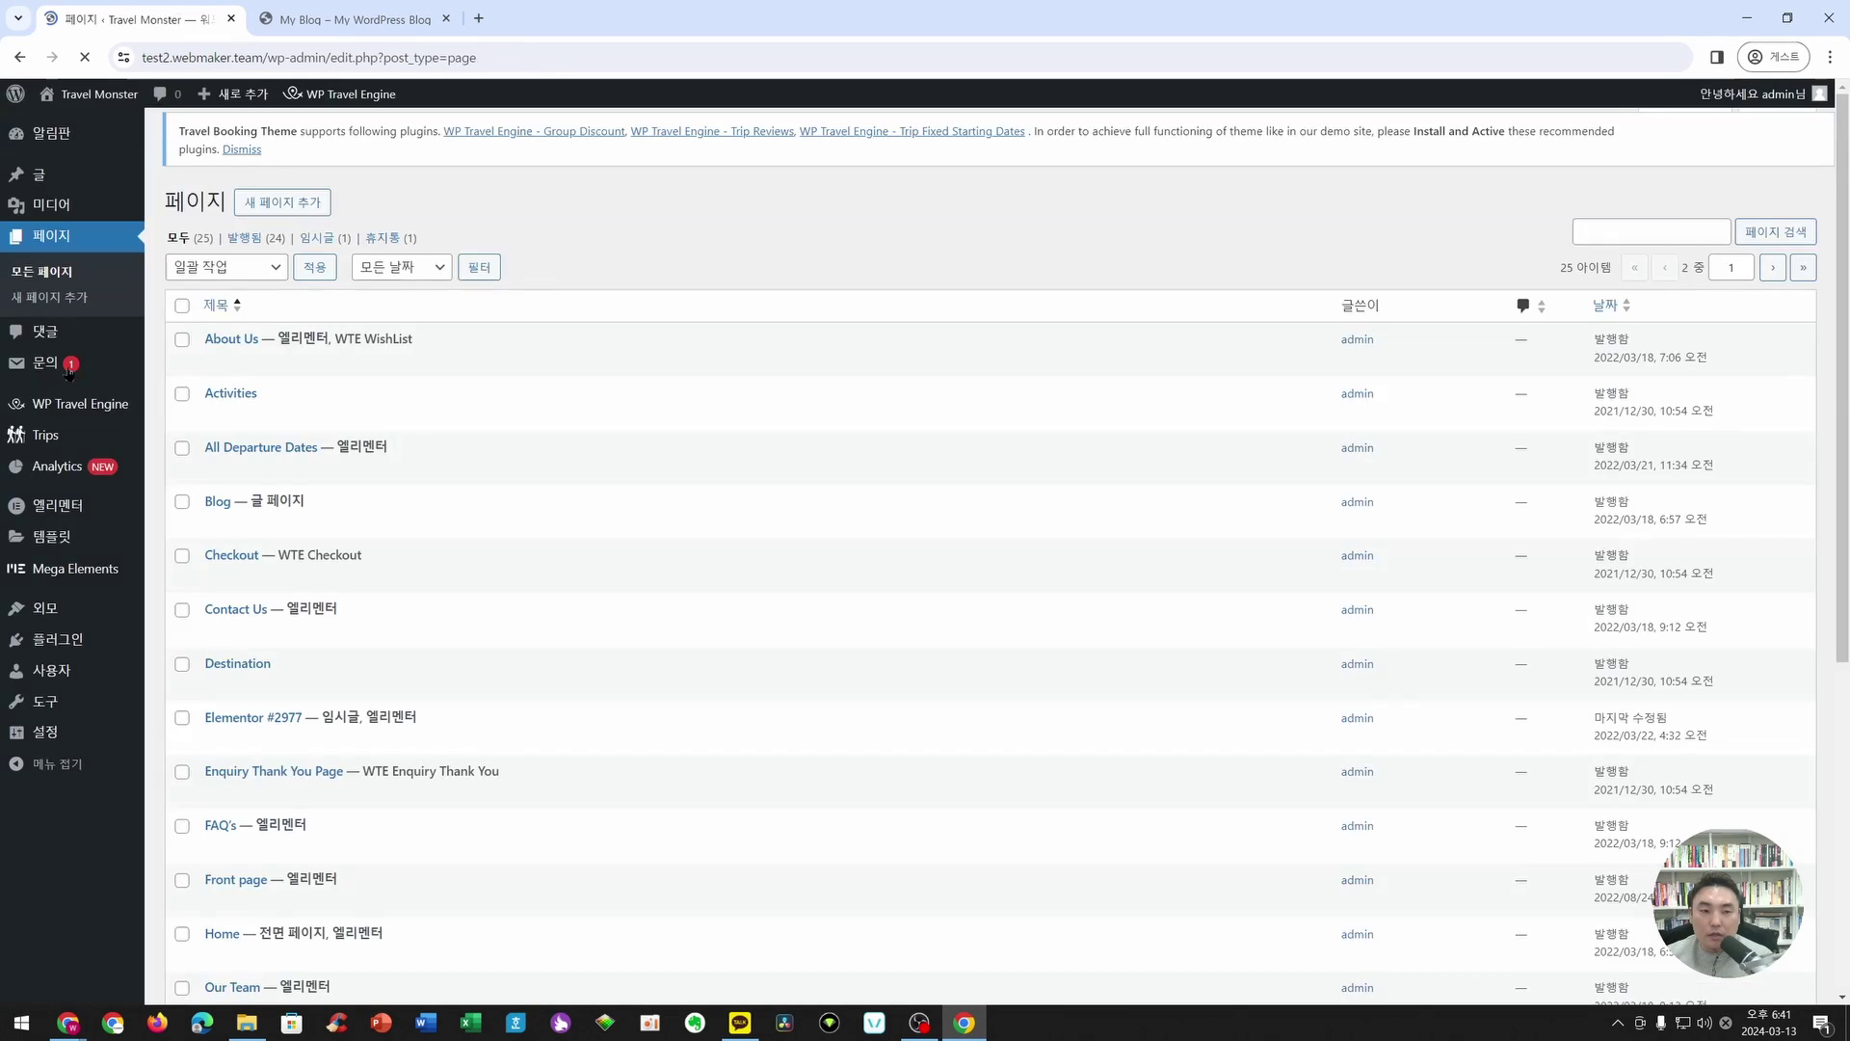
- Go to Elementor > Settings and open the live site in a new tab
mouse_move(75, 544)
mouse_move(62, 511)
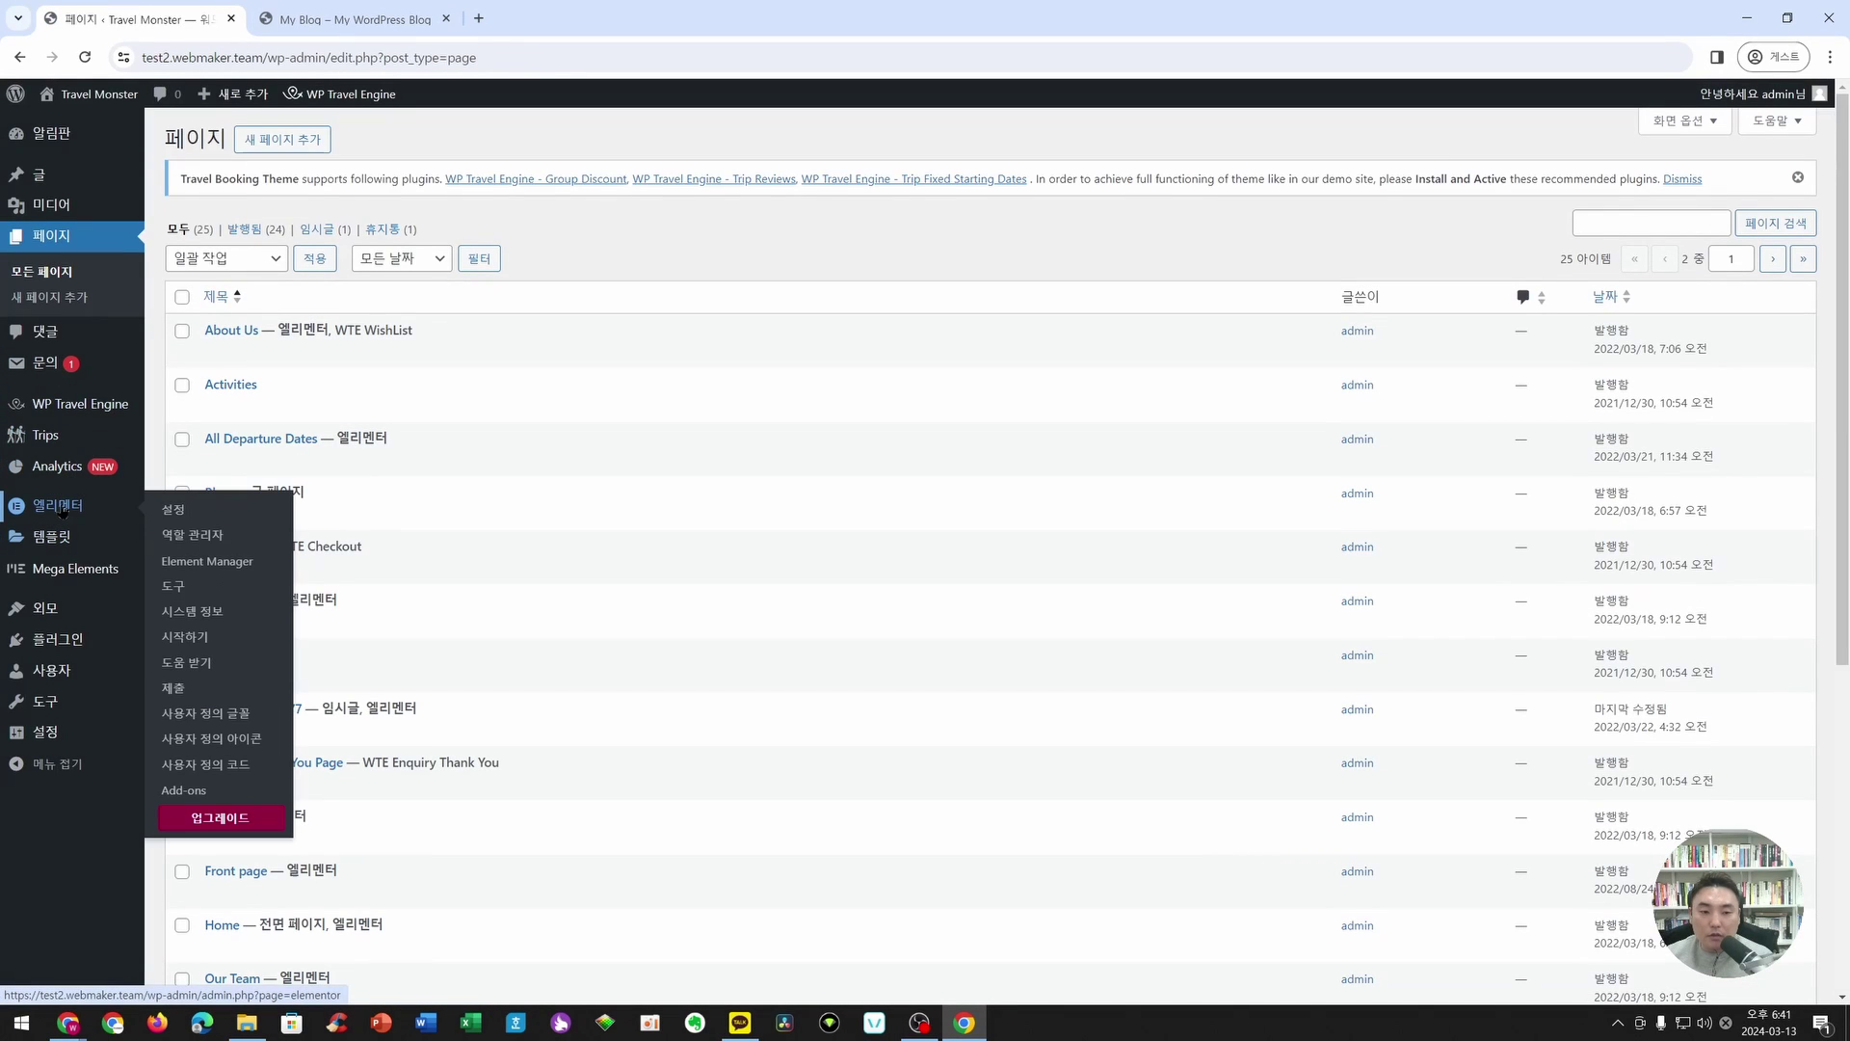
click(180, 511)
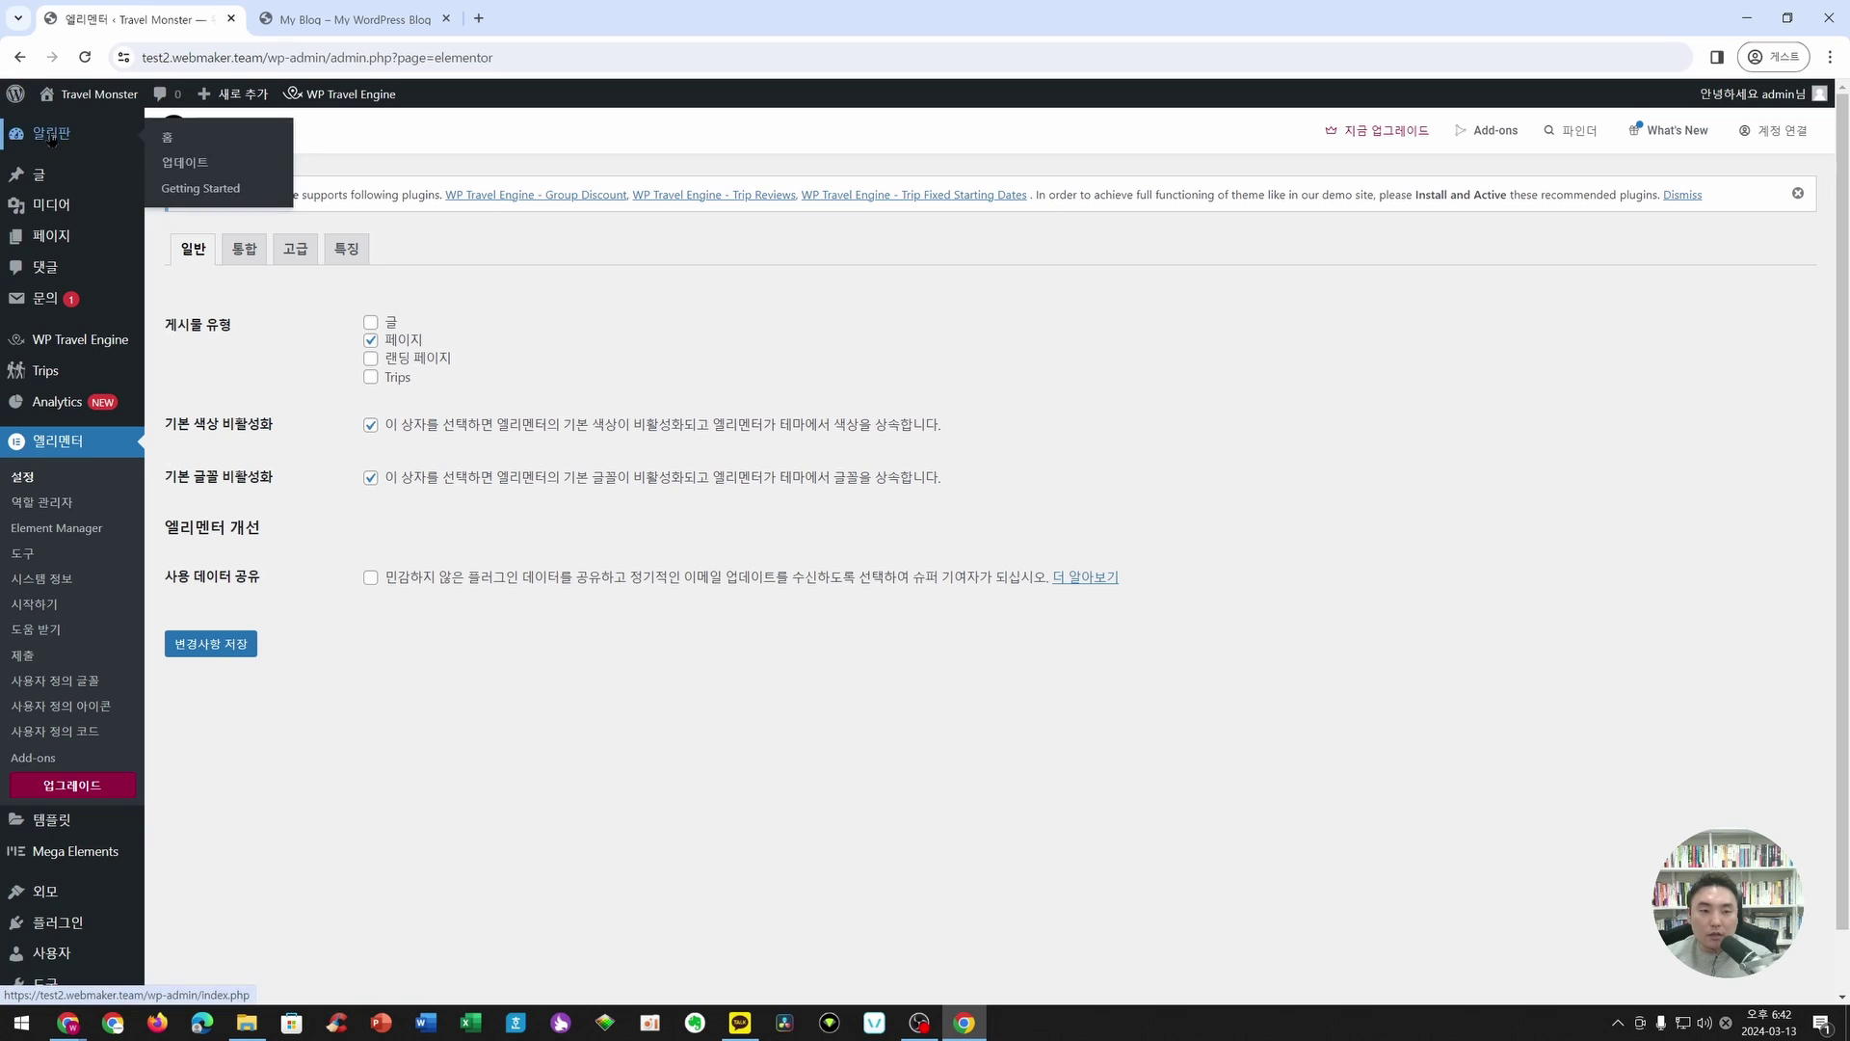
right_click(70, 94)
click(153, 112)
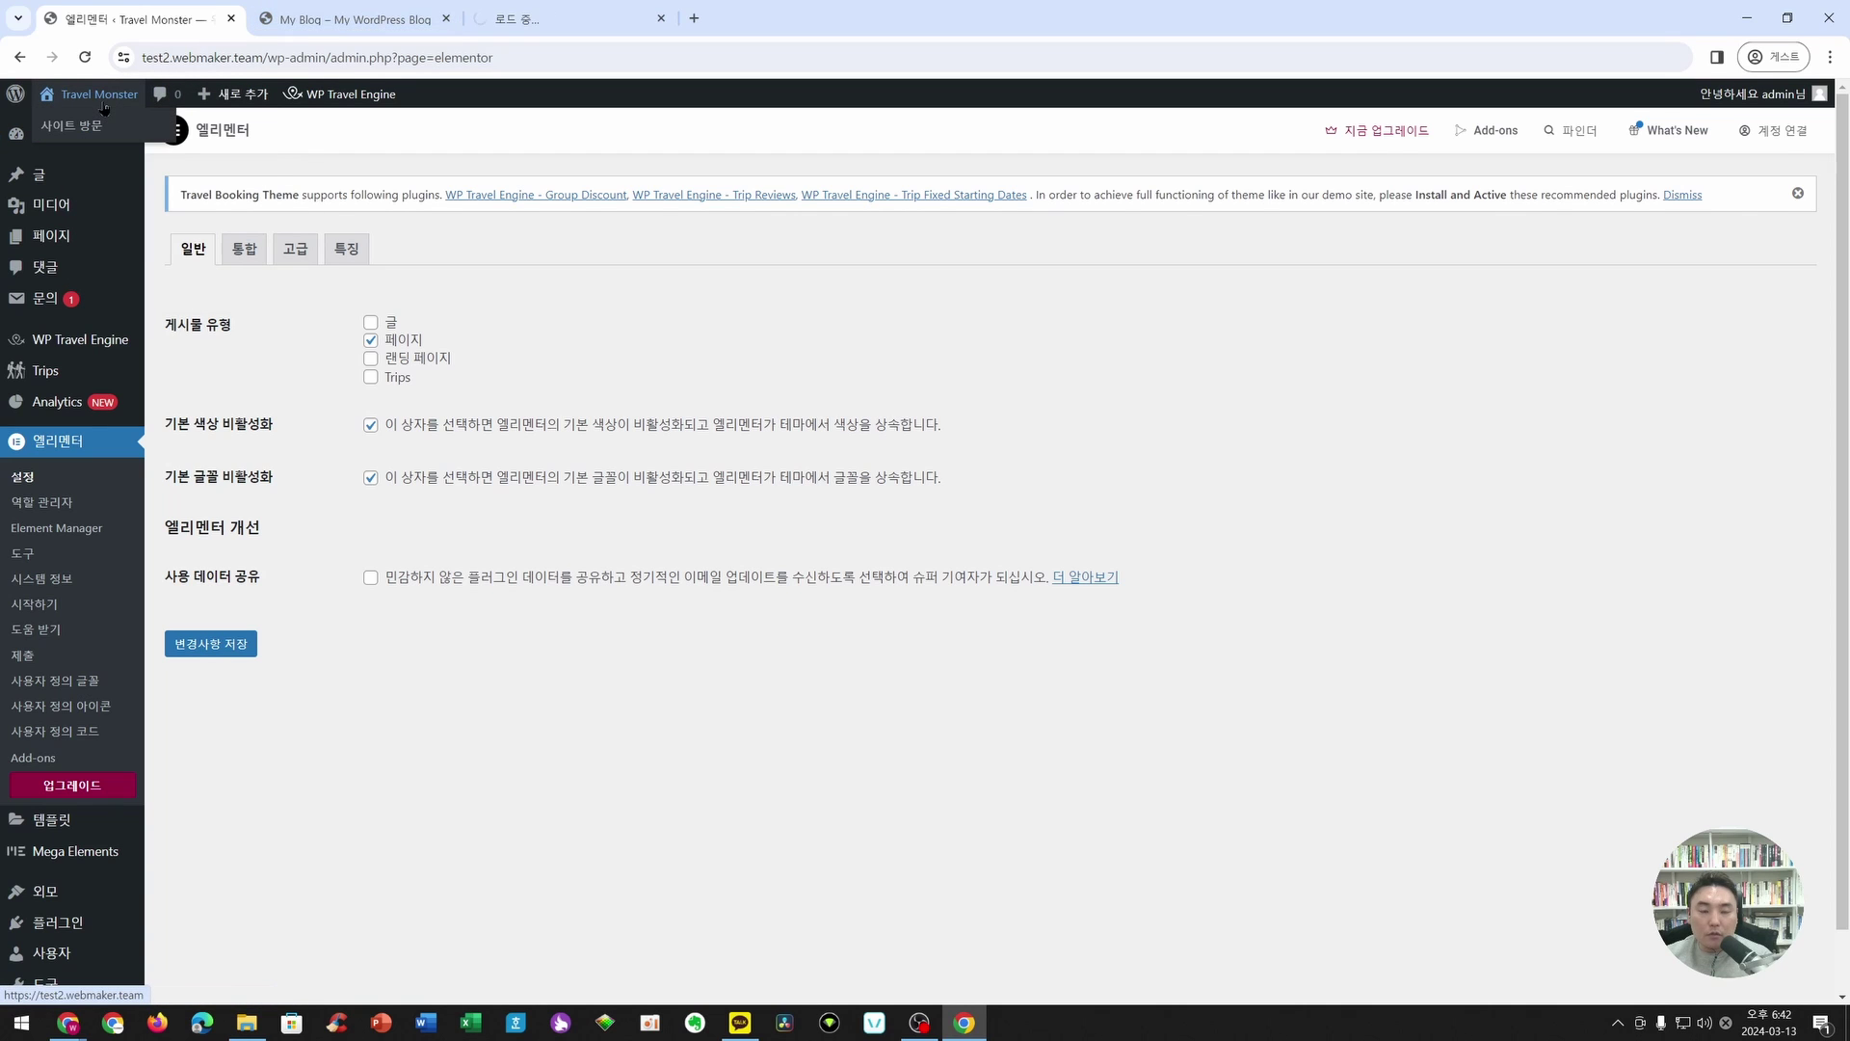
- Set the Customizer's primary font family to Noto Sans KR
click(562, 19)
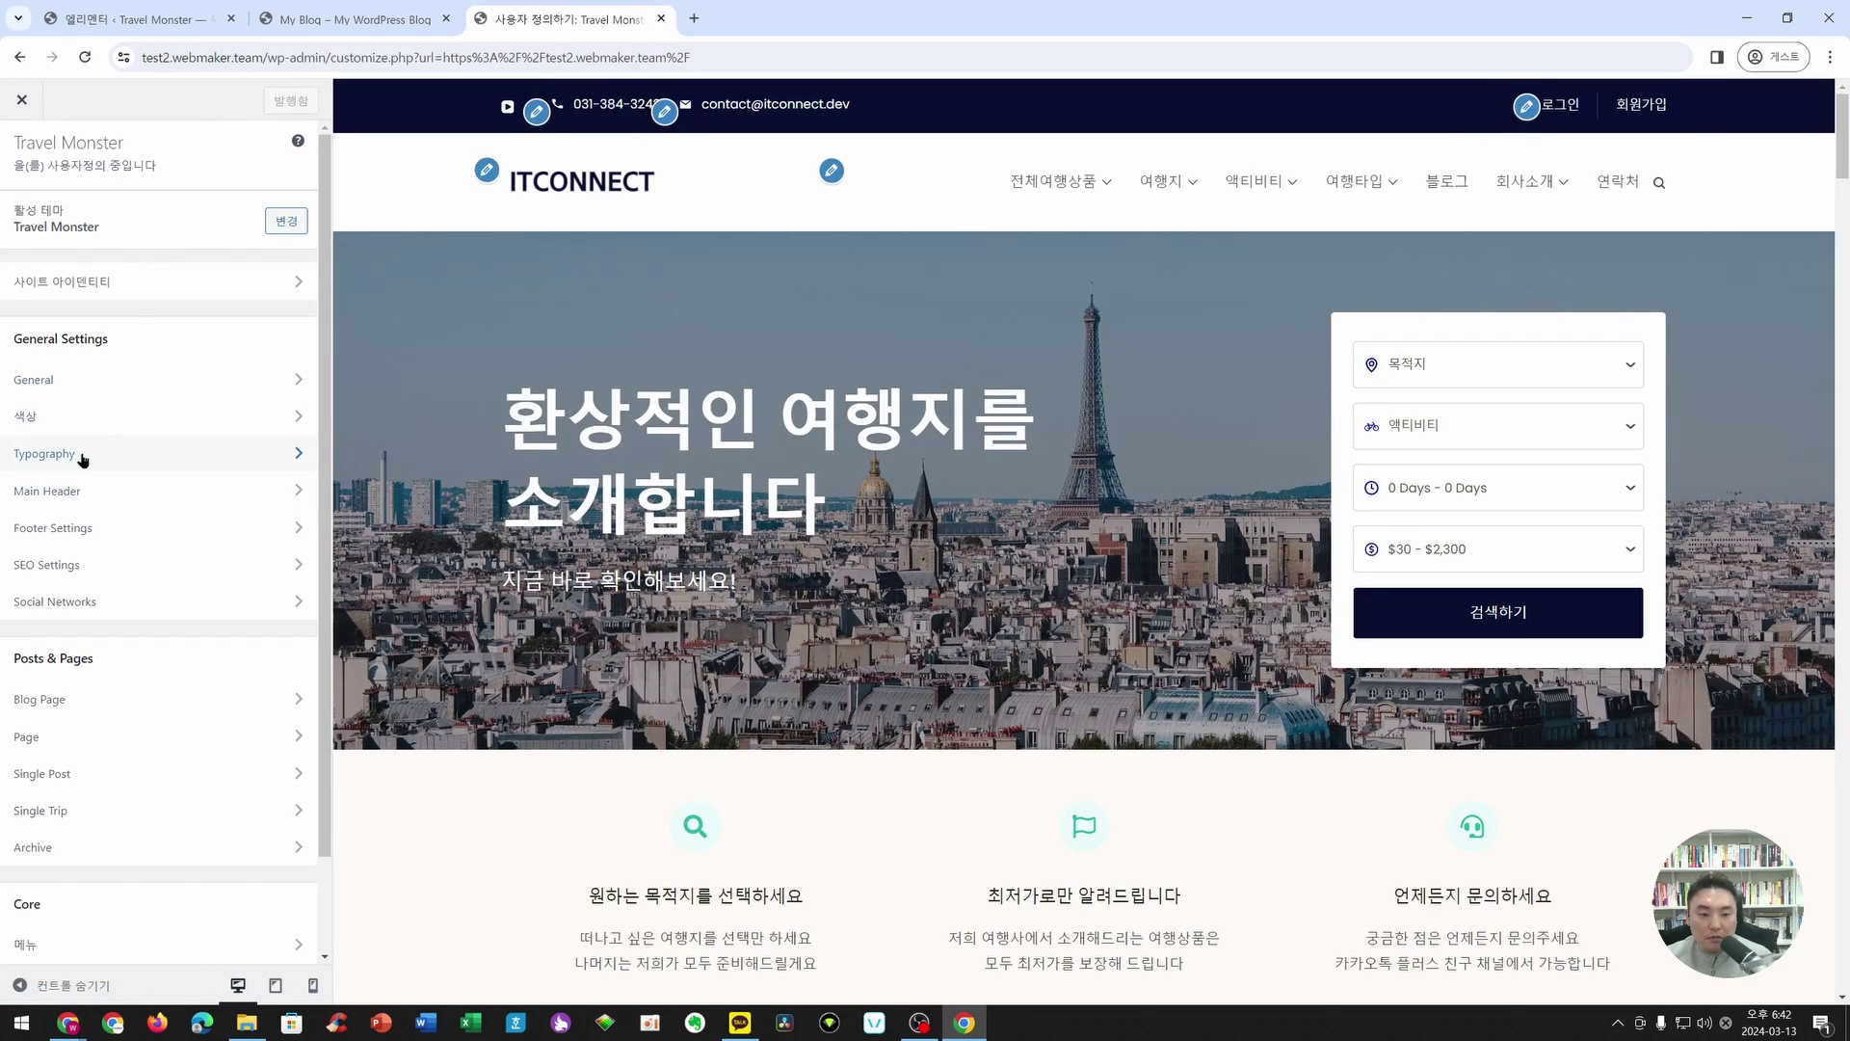
click(82, 459)
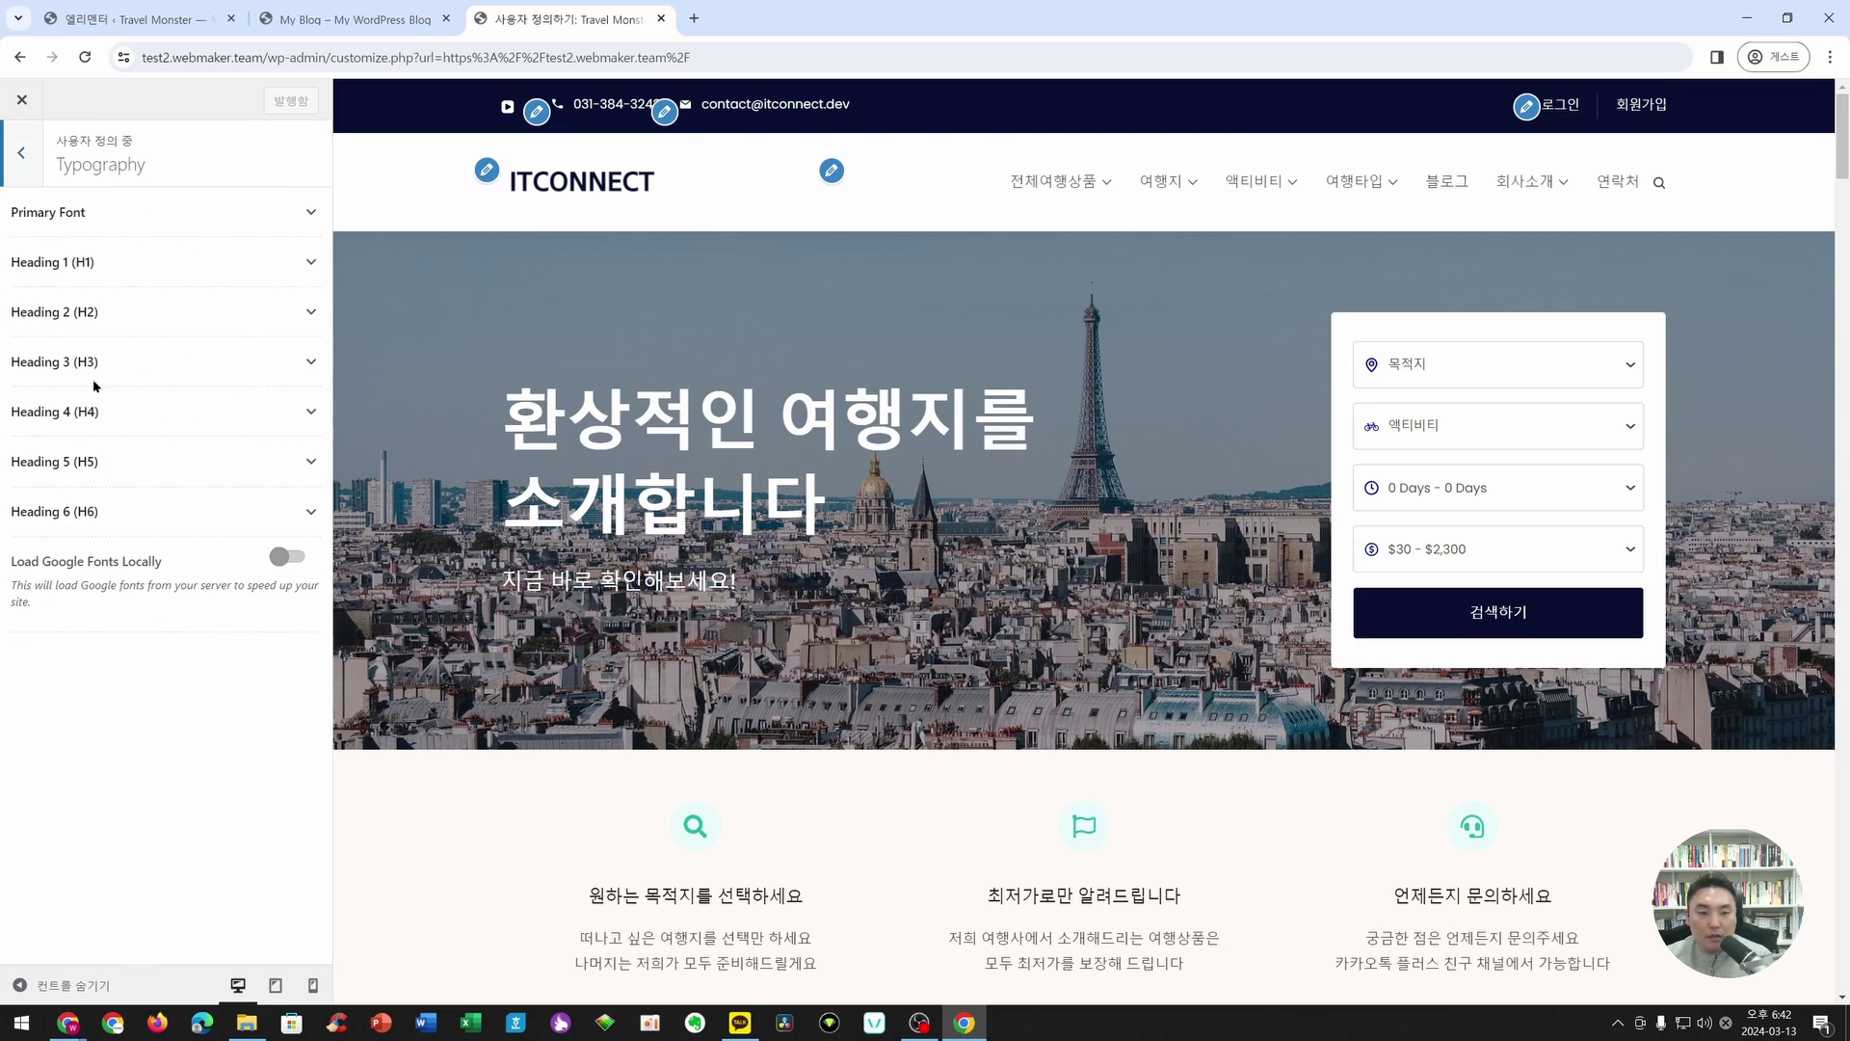
click(145, 212)
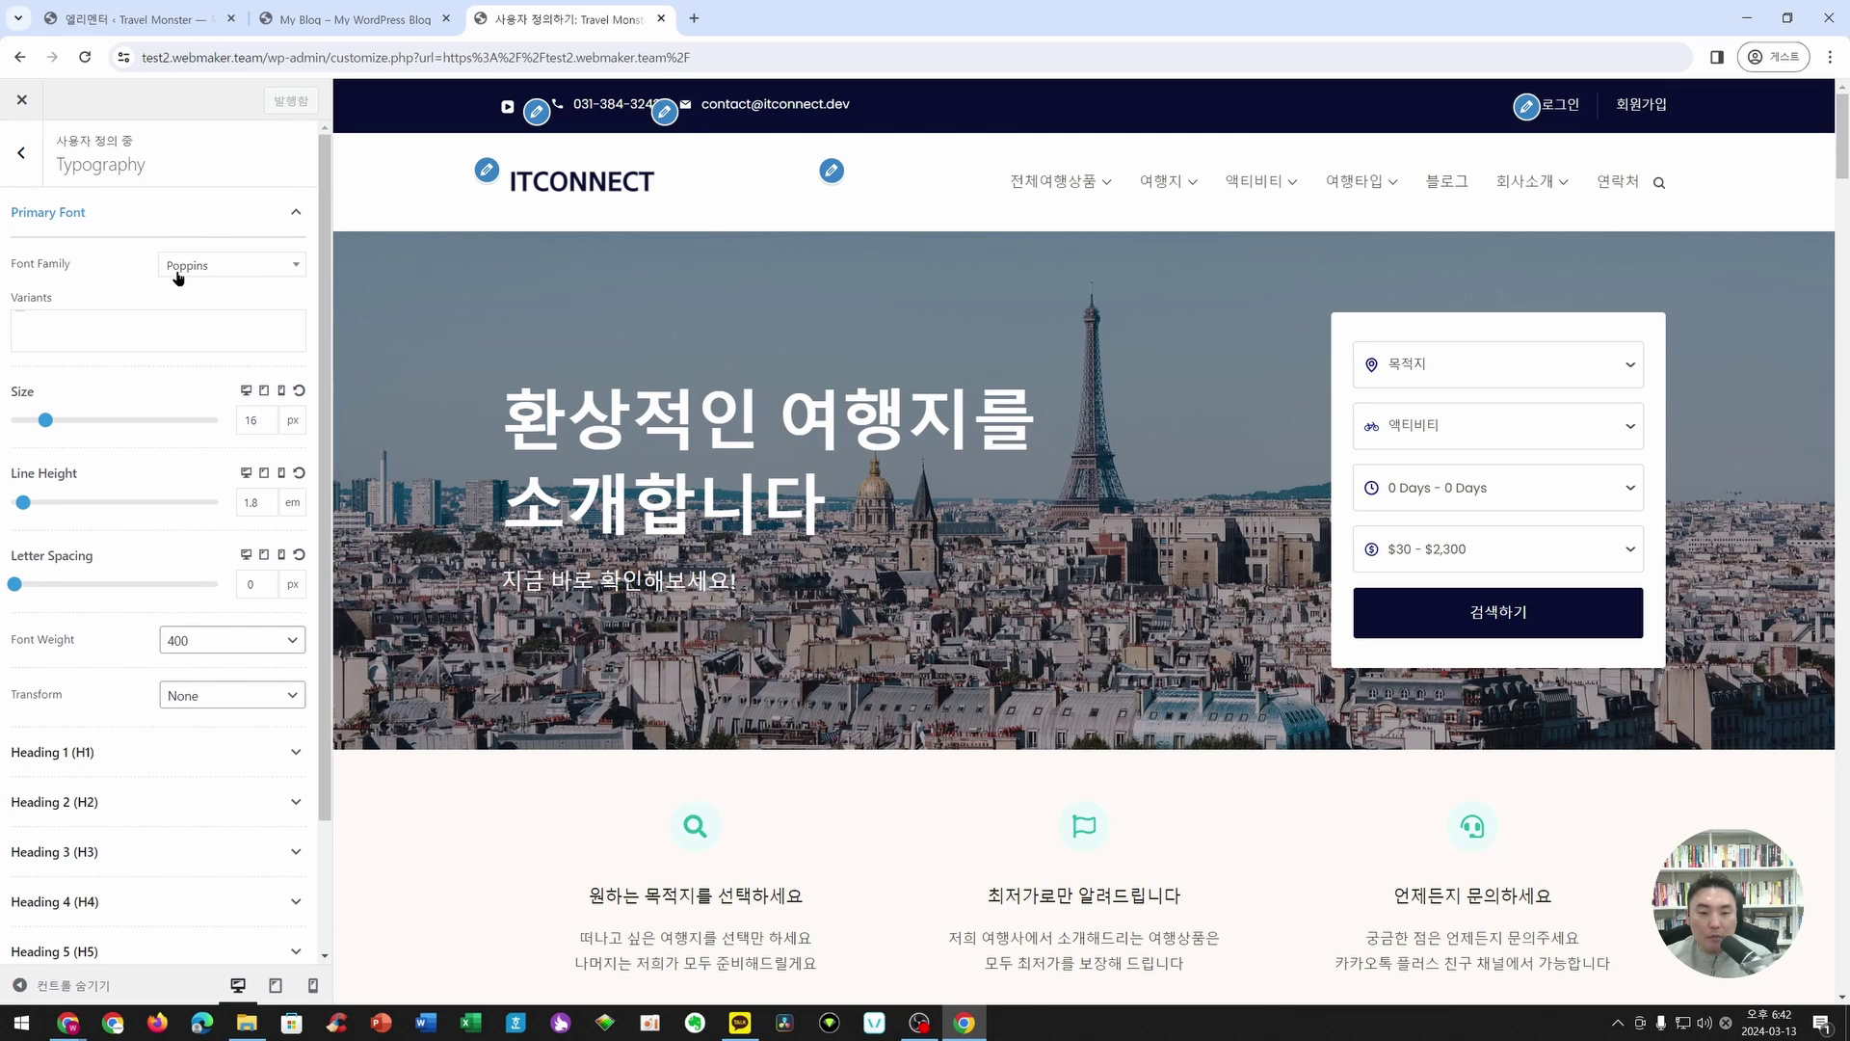
click(212, 265)
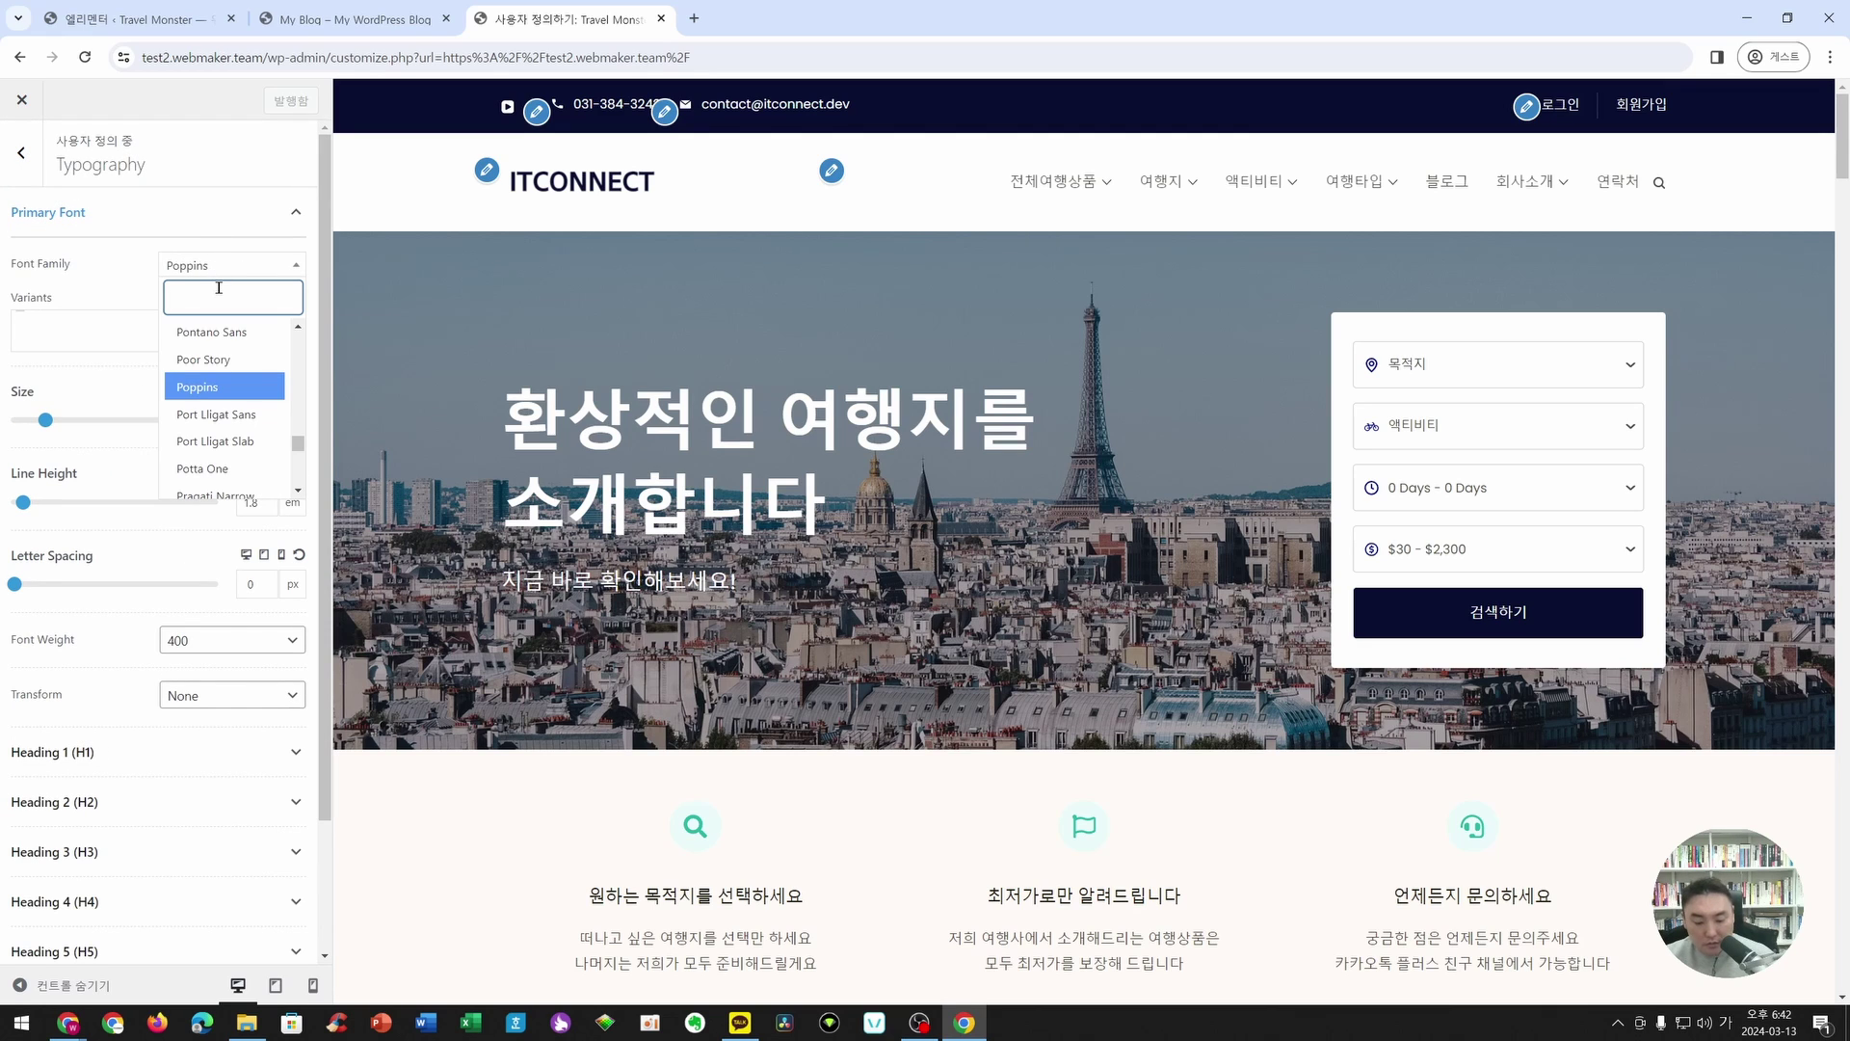
text(No)
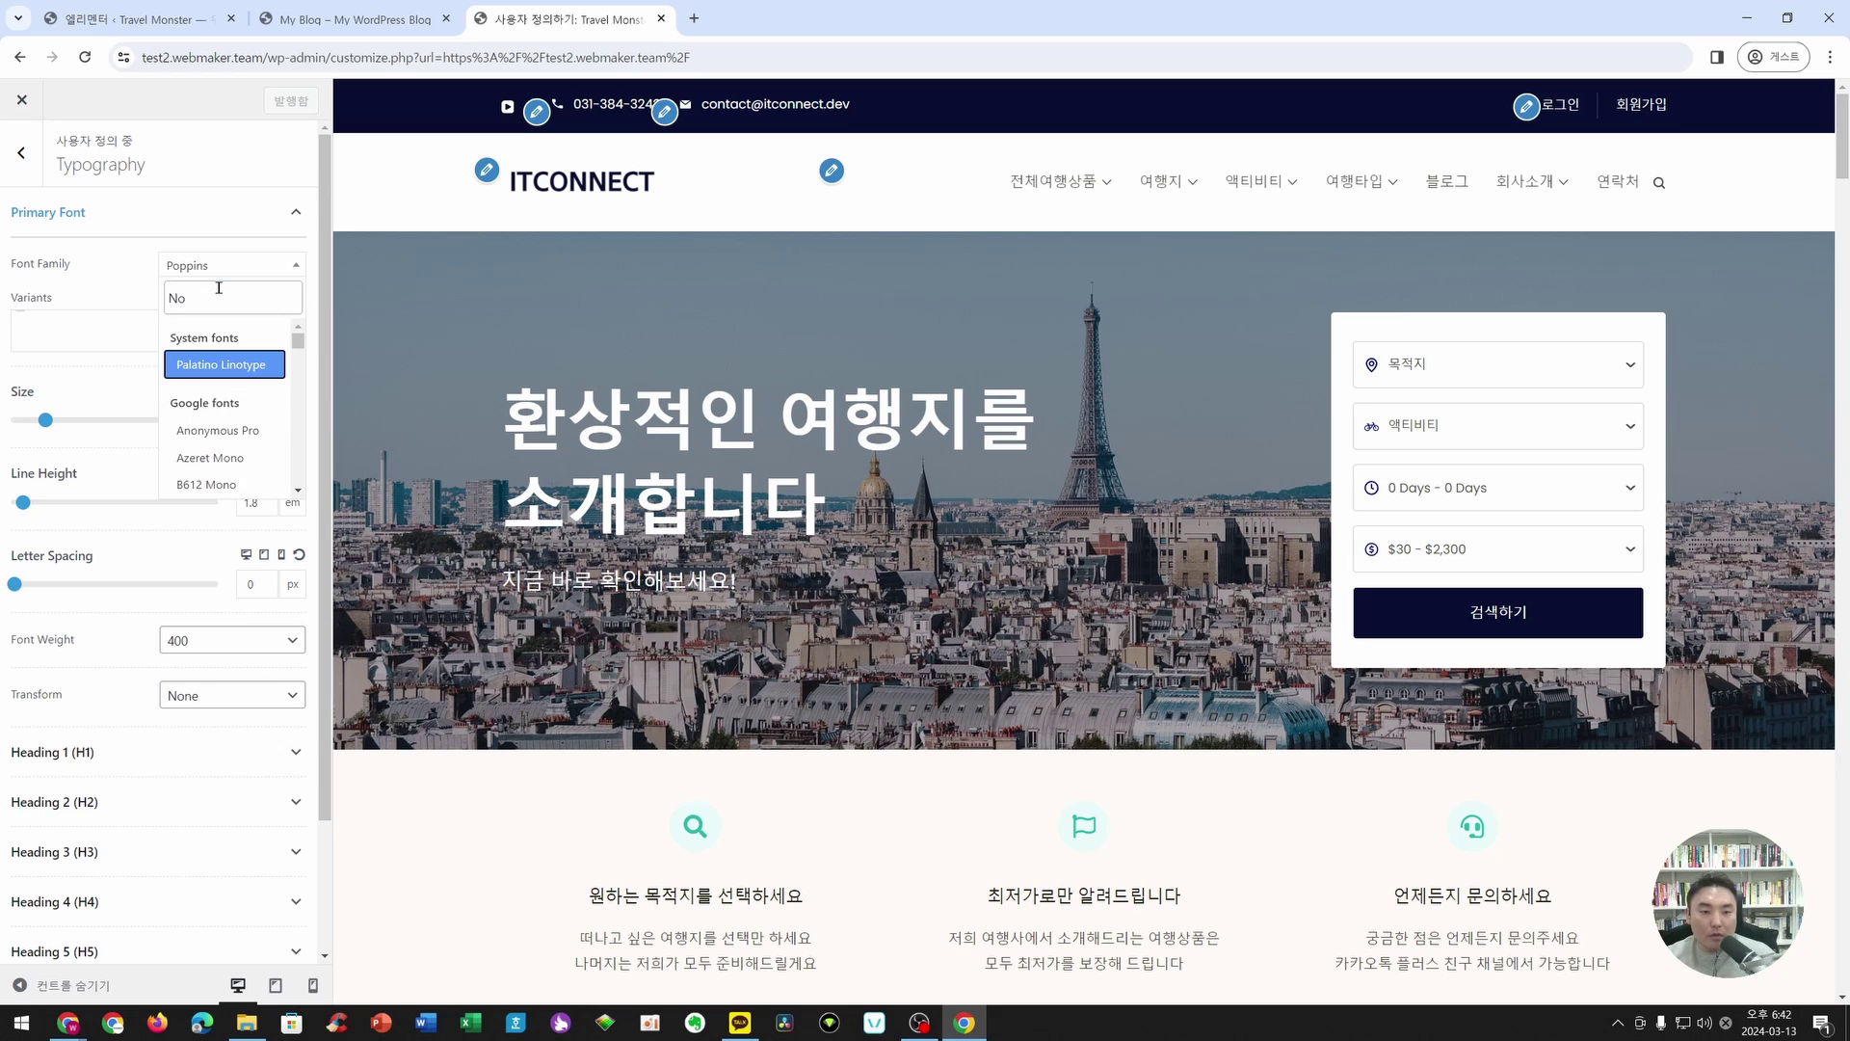
text(to)
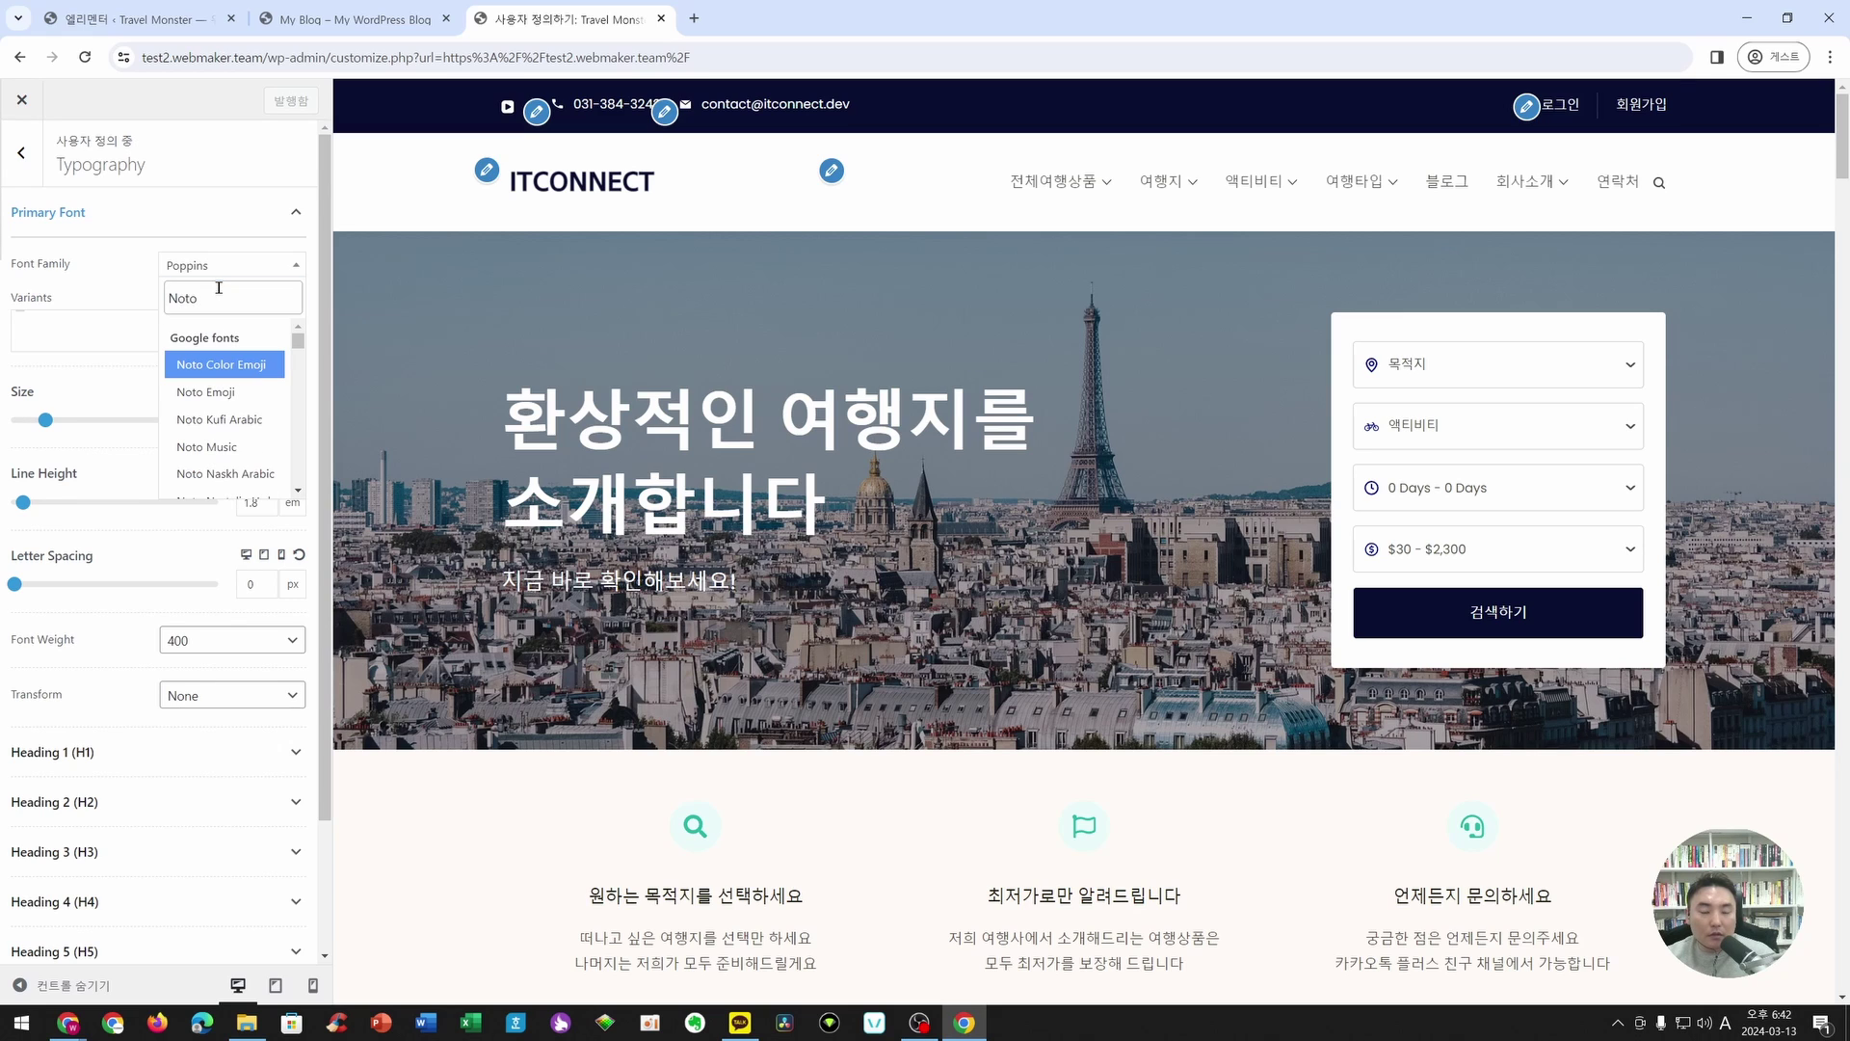
text( Sans KR)
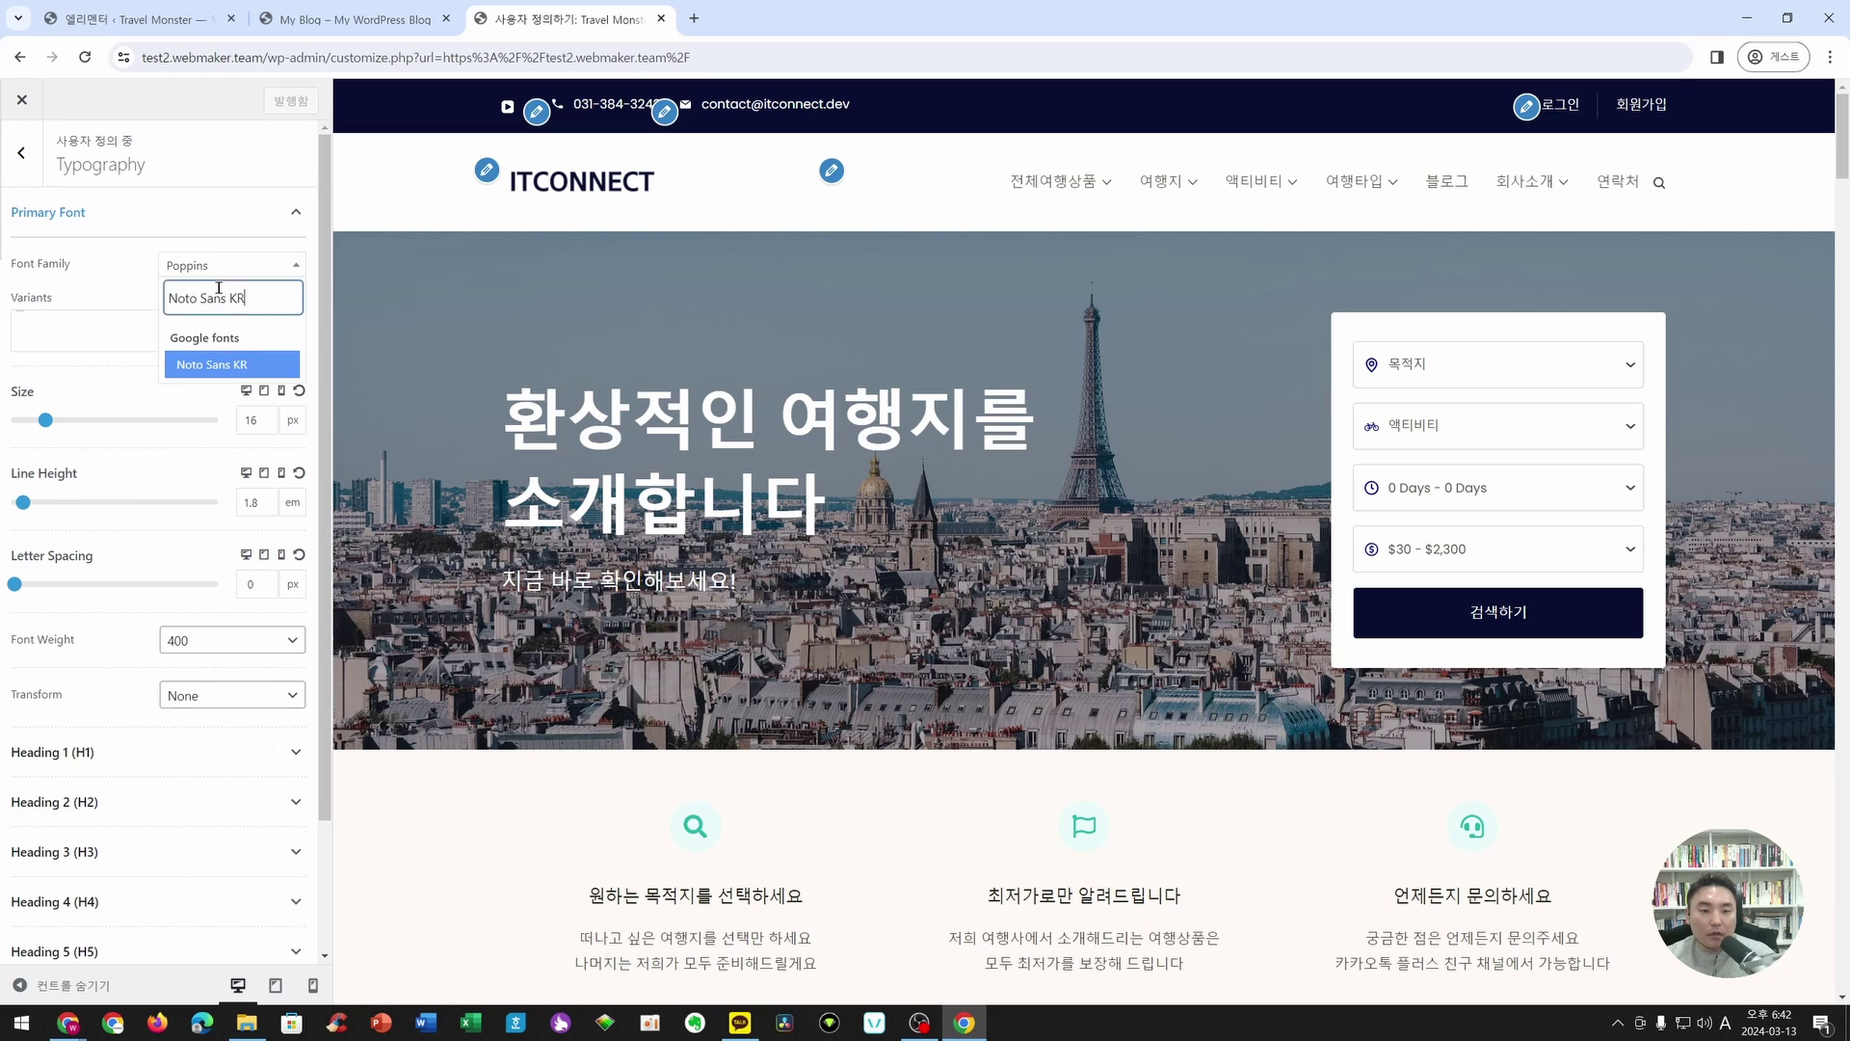
click(206, 364)
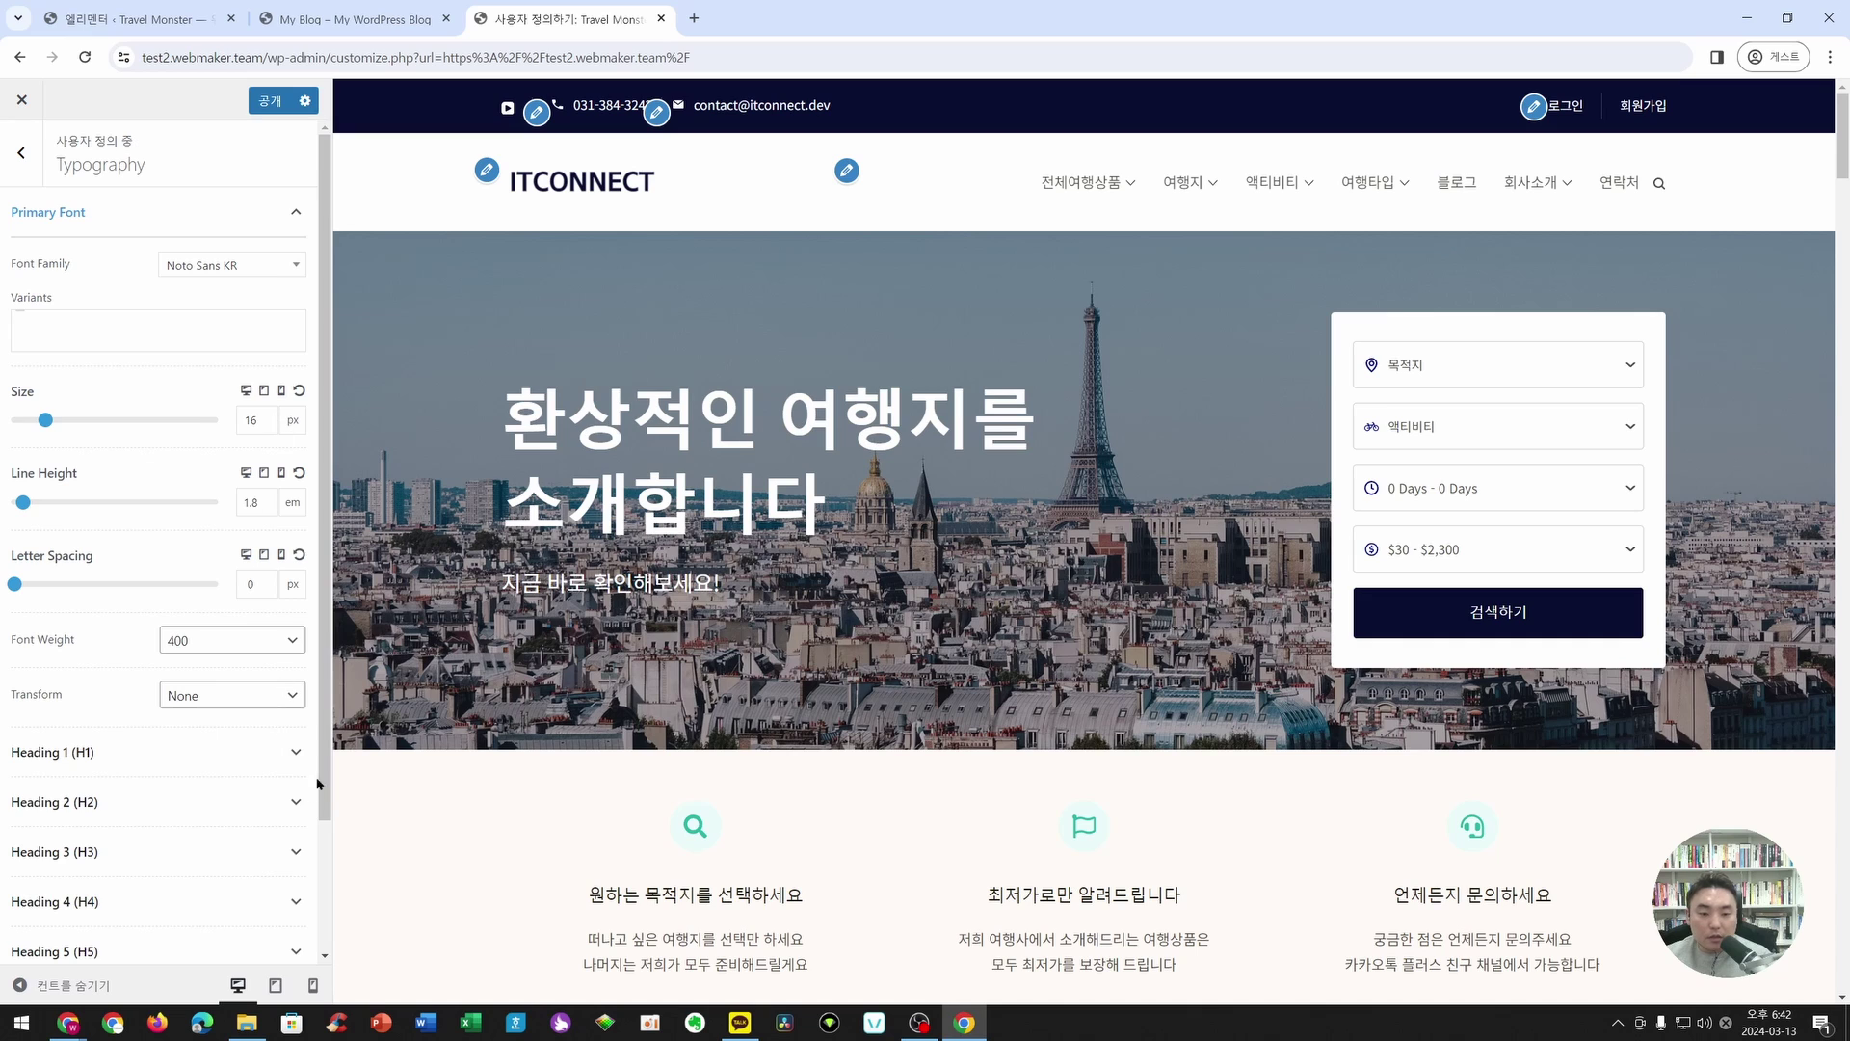
- Set the Heading 1 font family to Noto Sans KR
click(299, 752)
scroll(259, 680, down, 2)
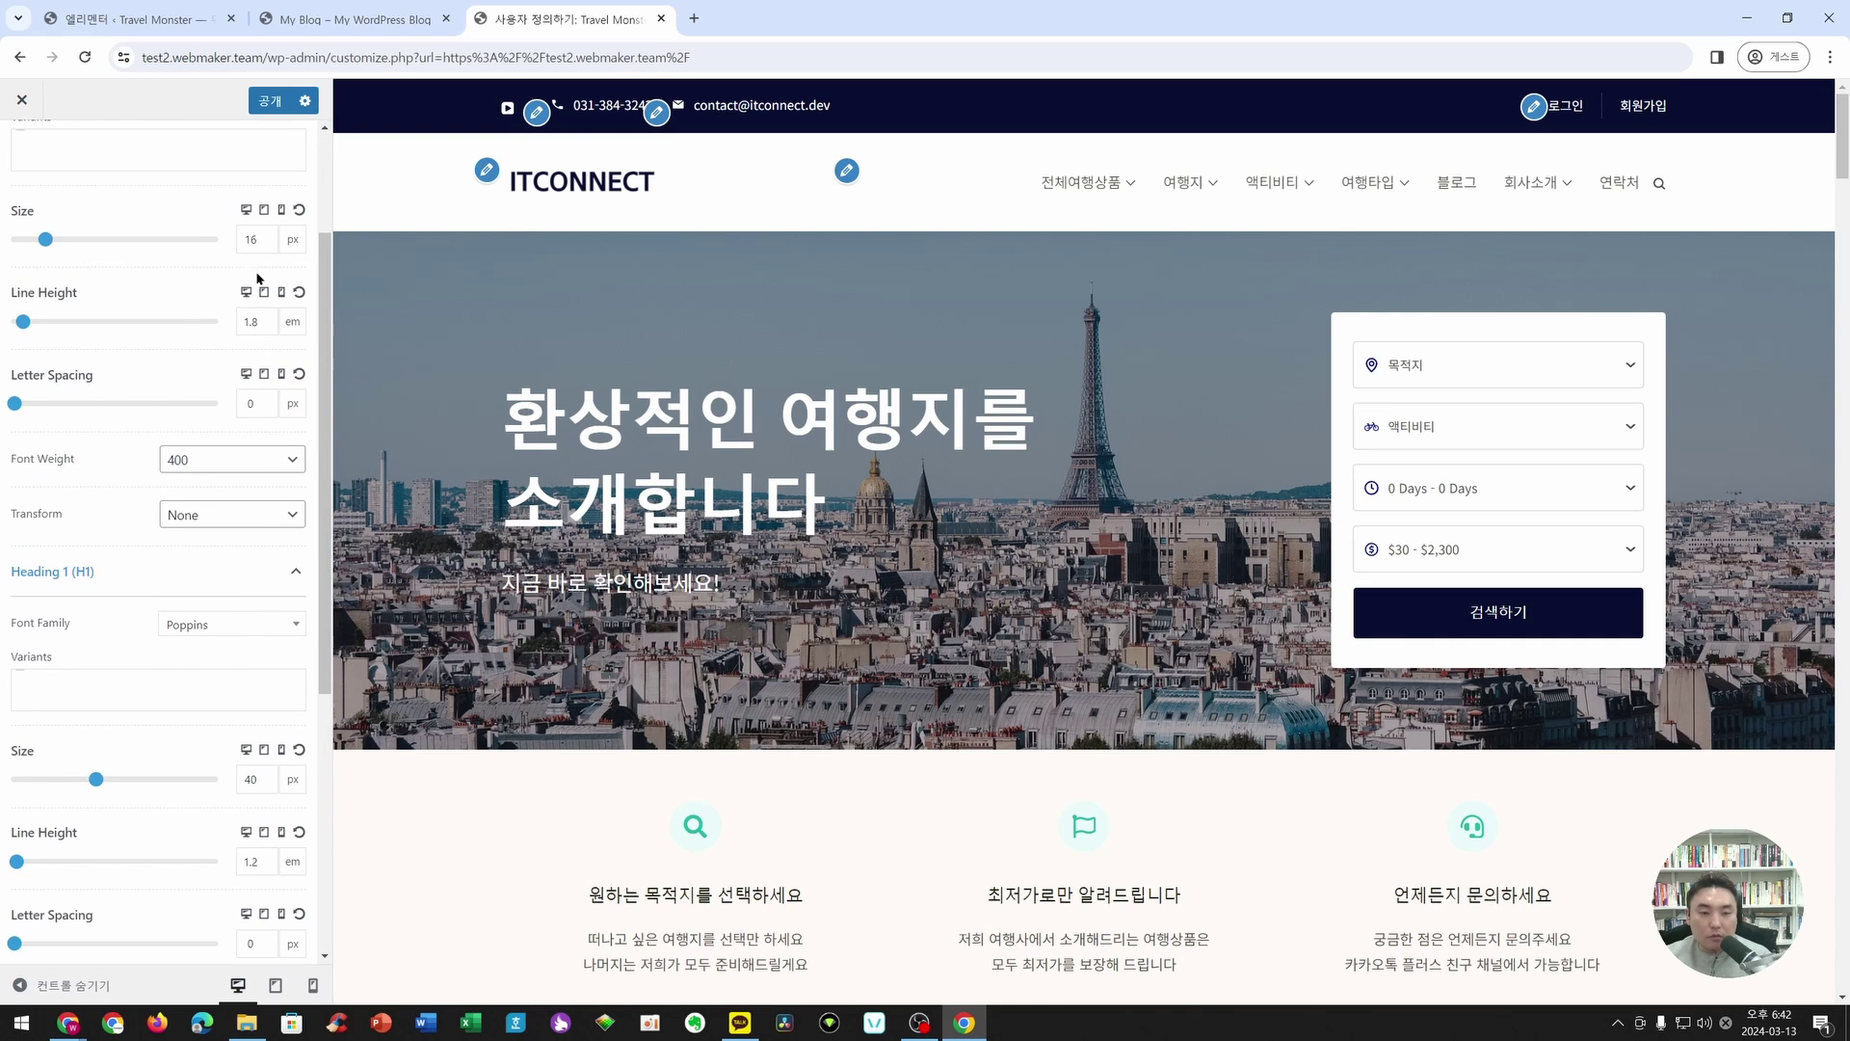
click(218, 617)
text(NO)
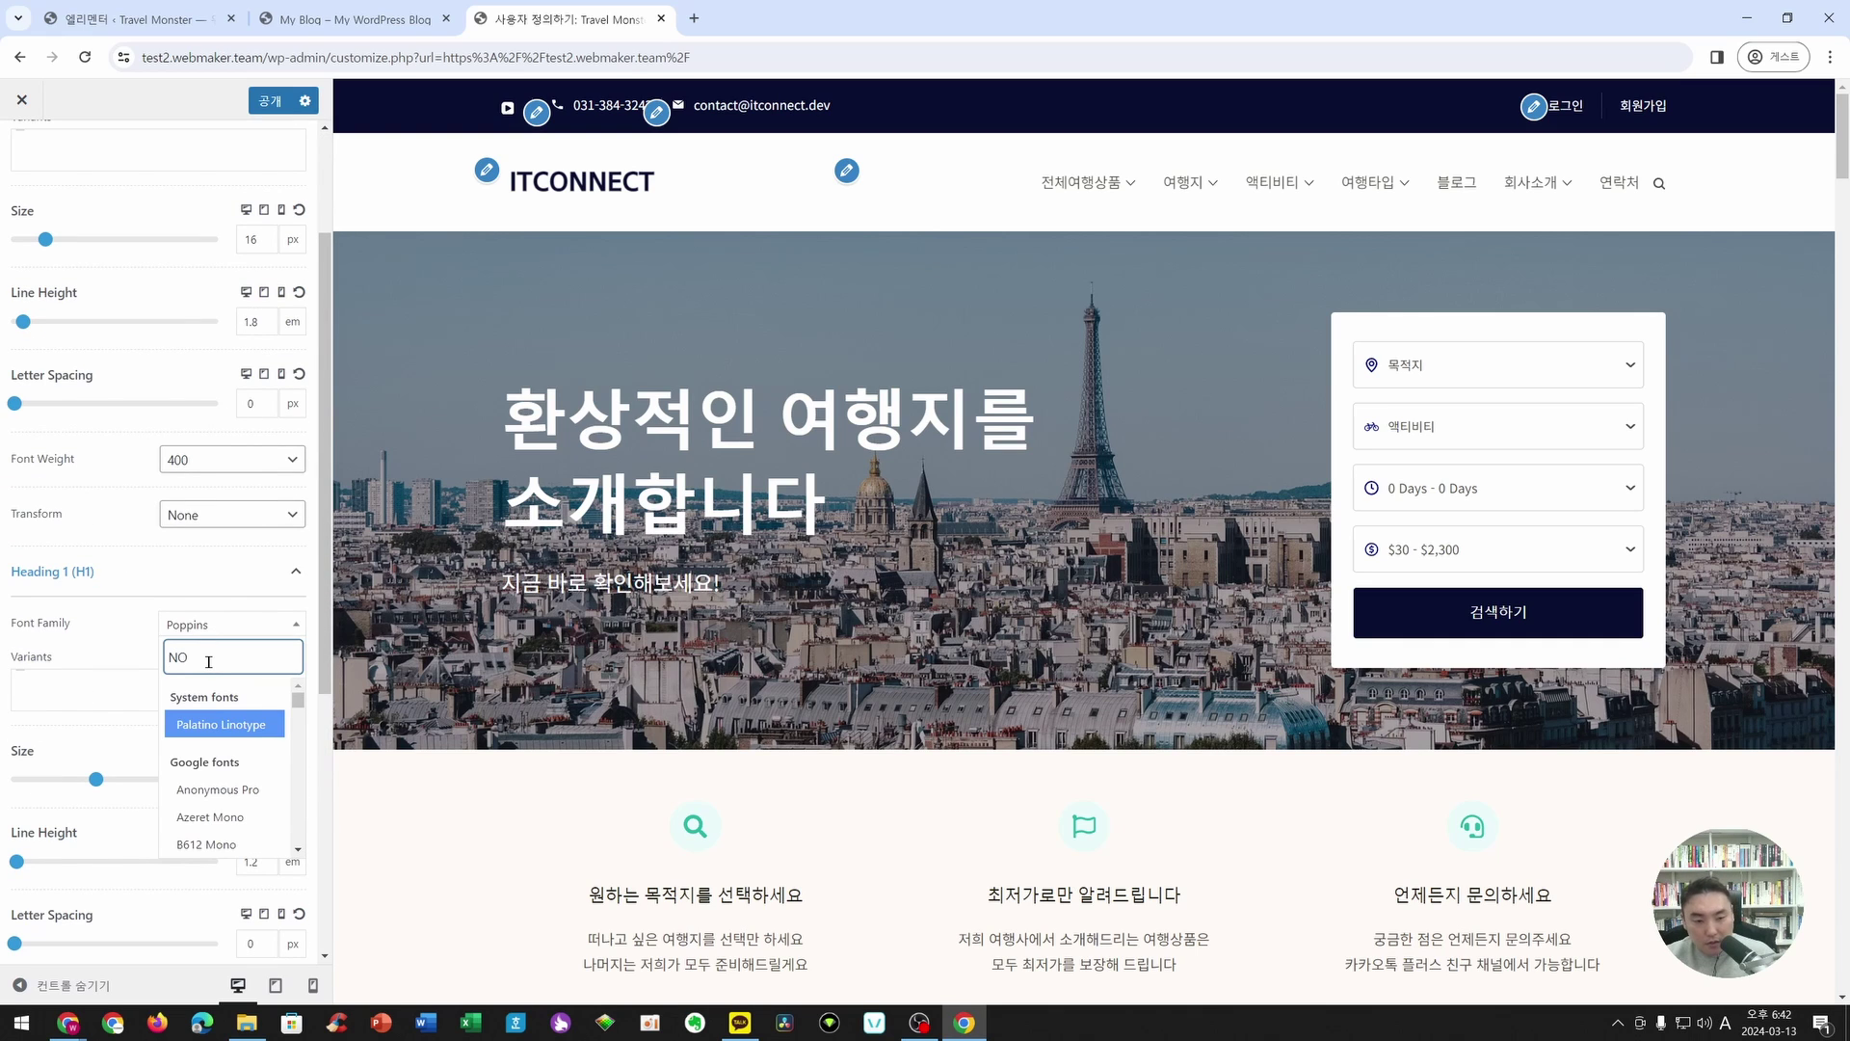
key(BackSpace)
text(o)
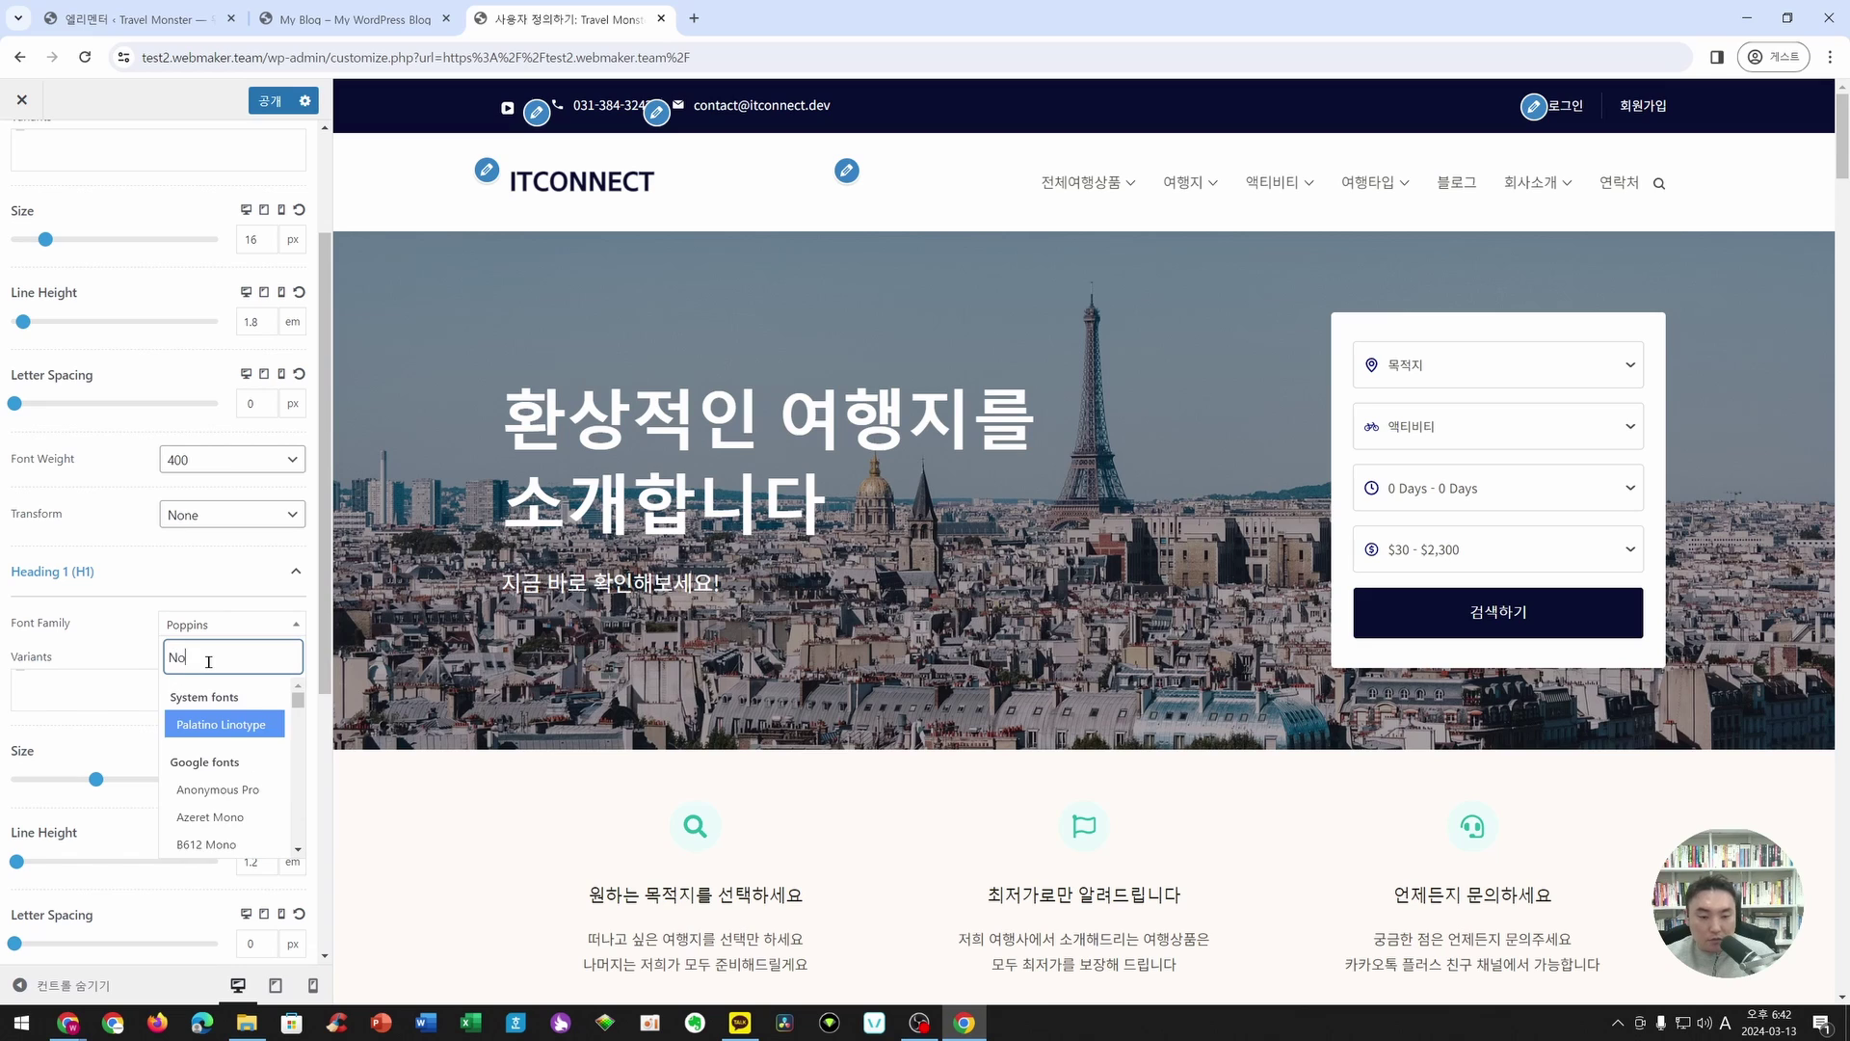
text(to )
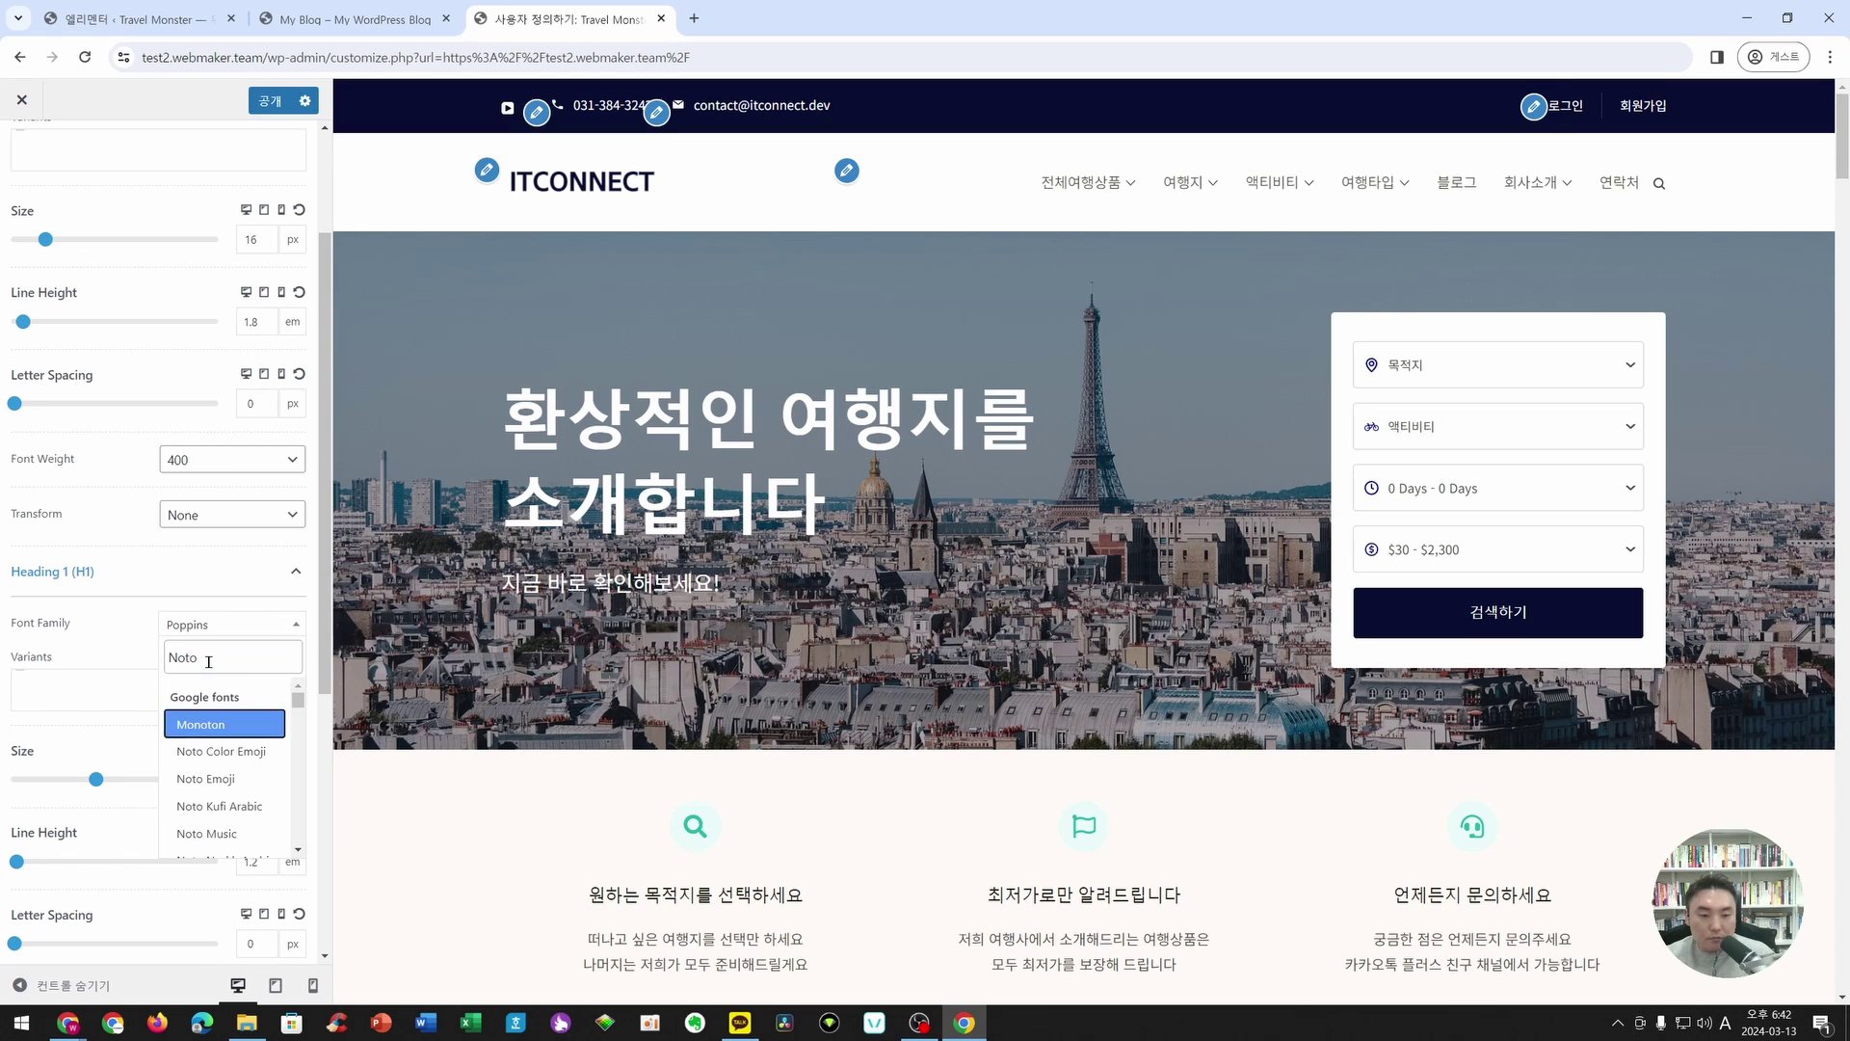
text(S)
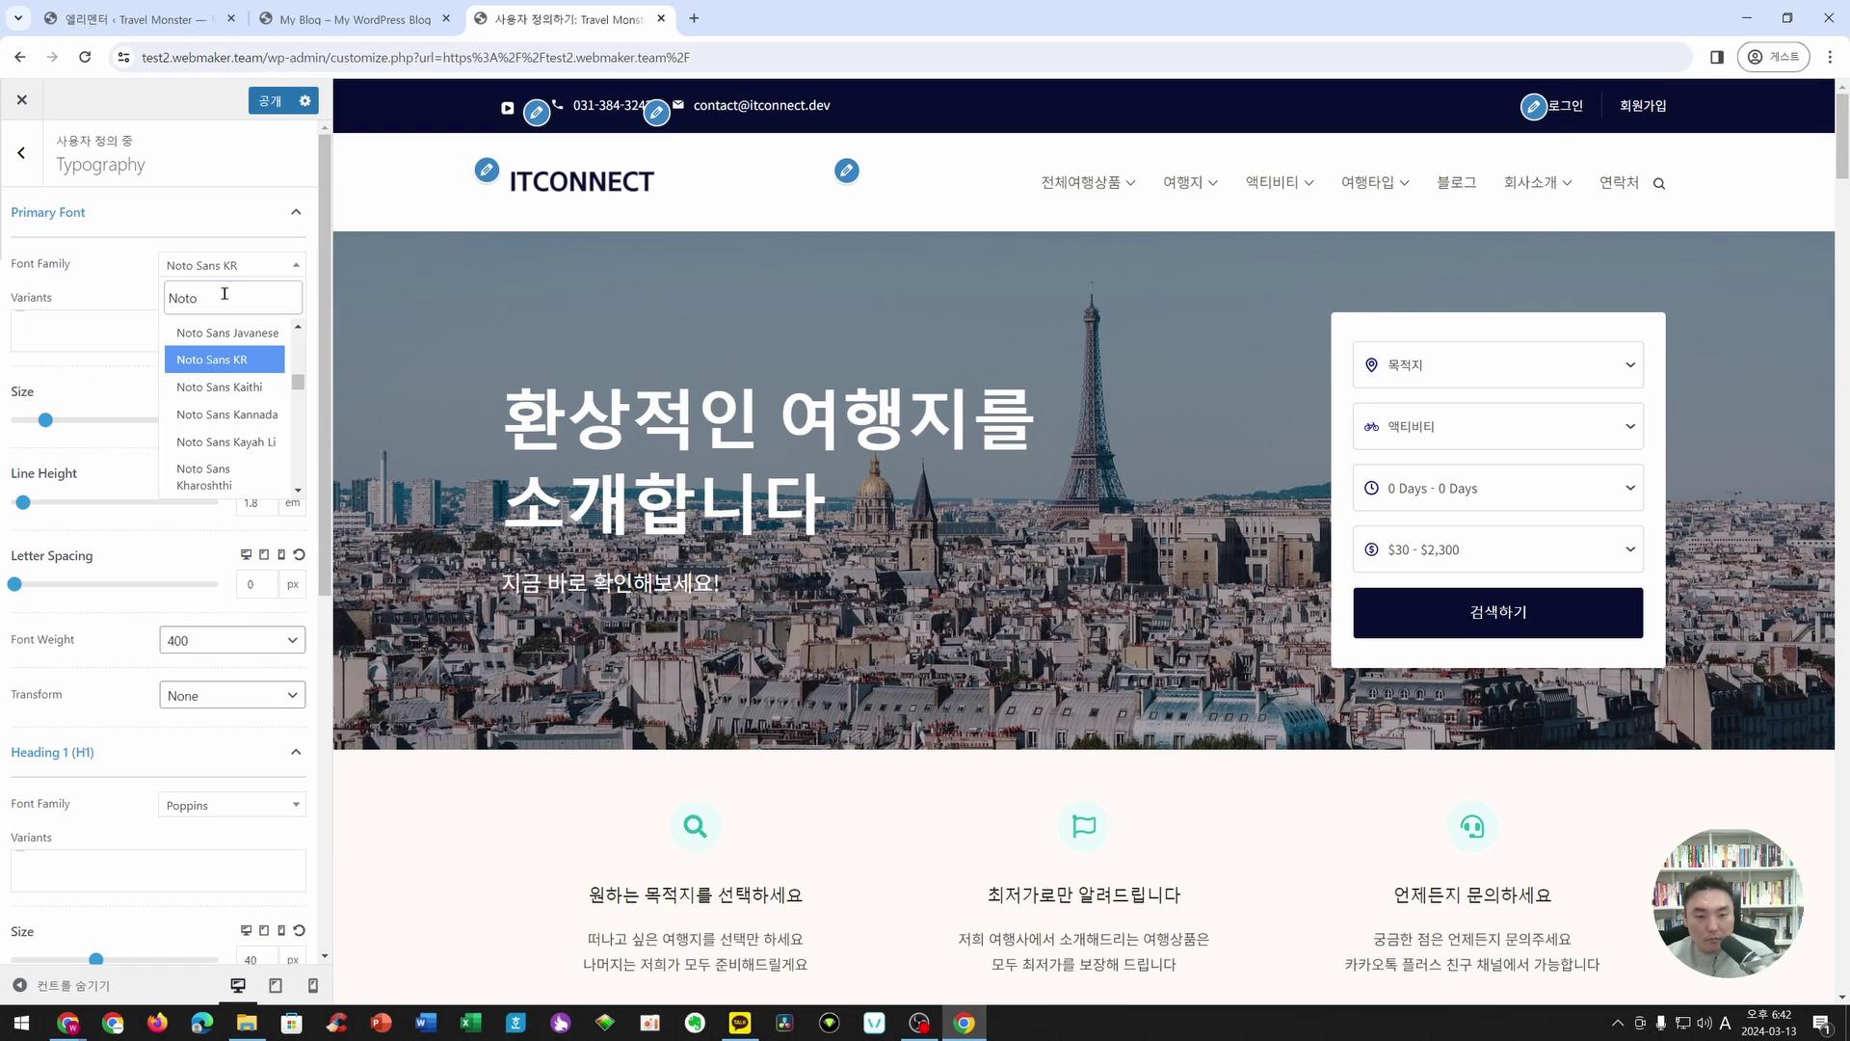
text(Sans)
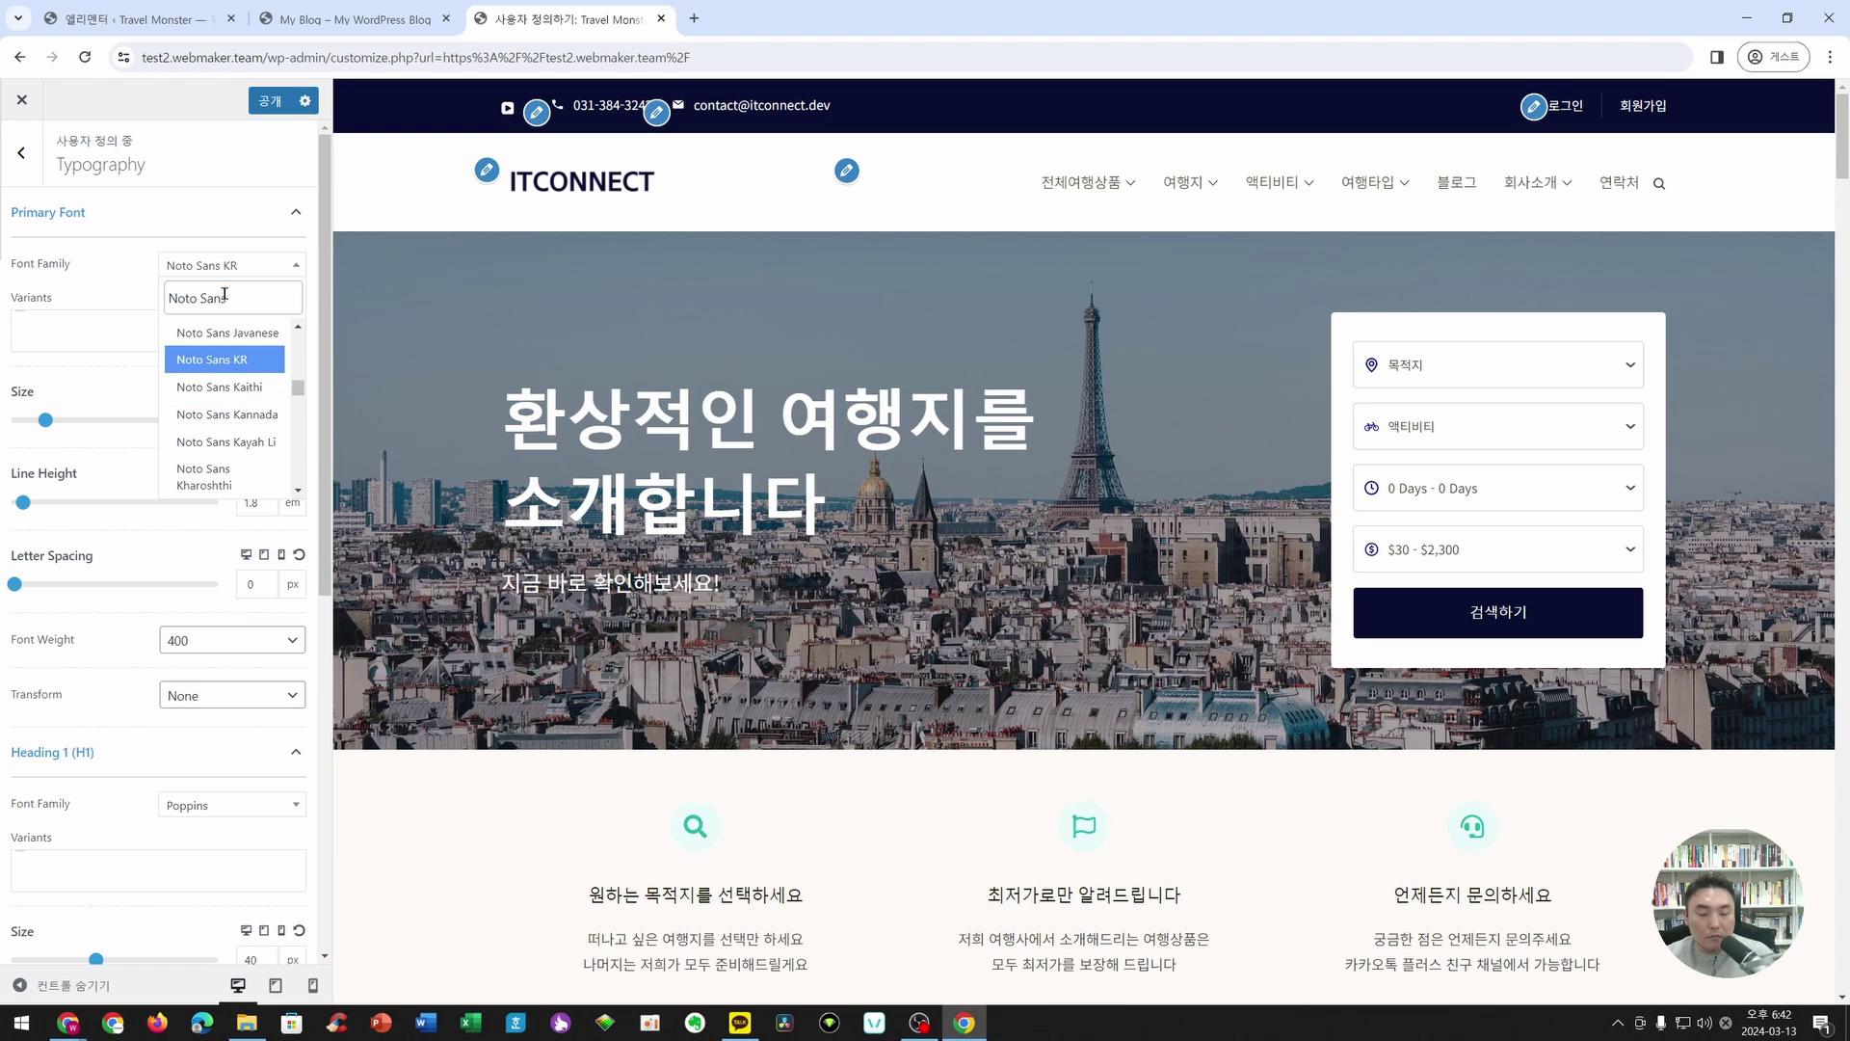
text( KR)
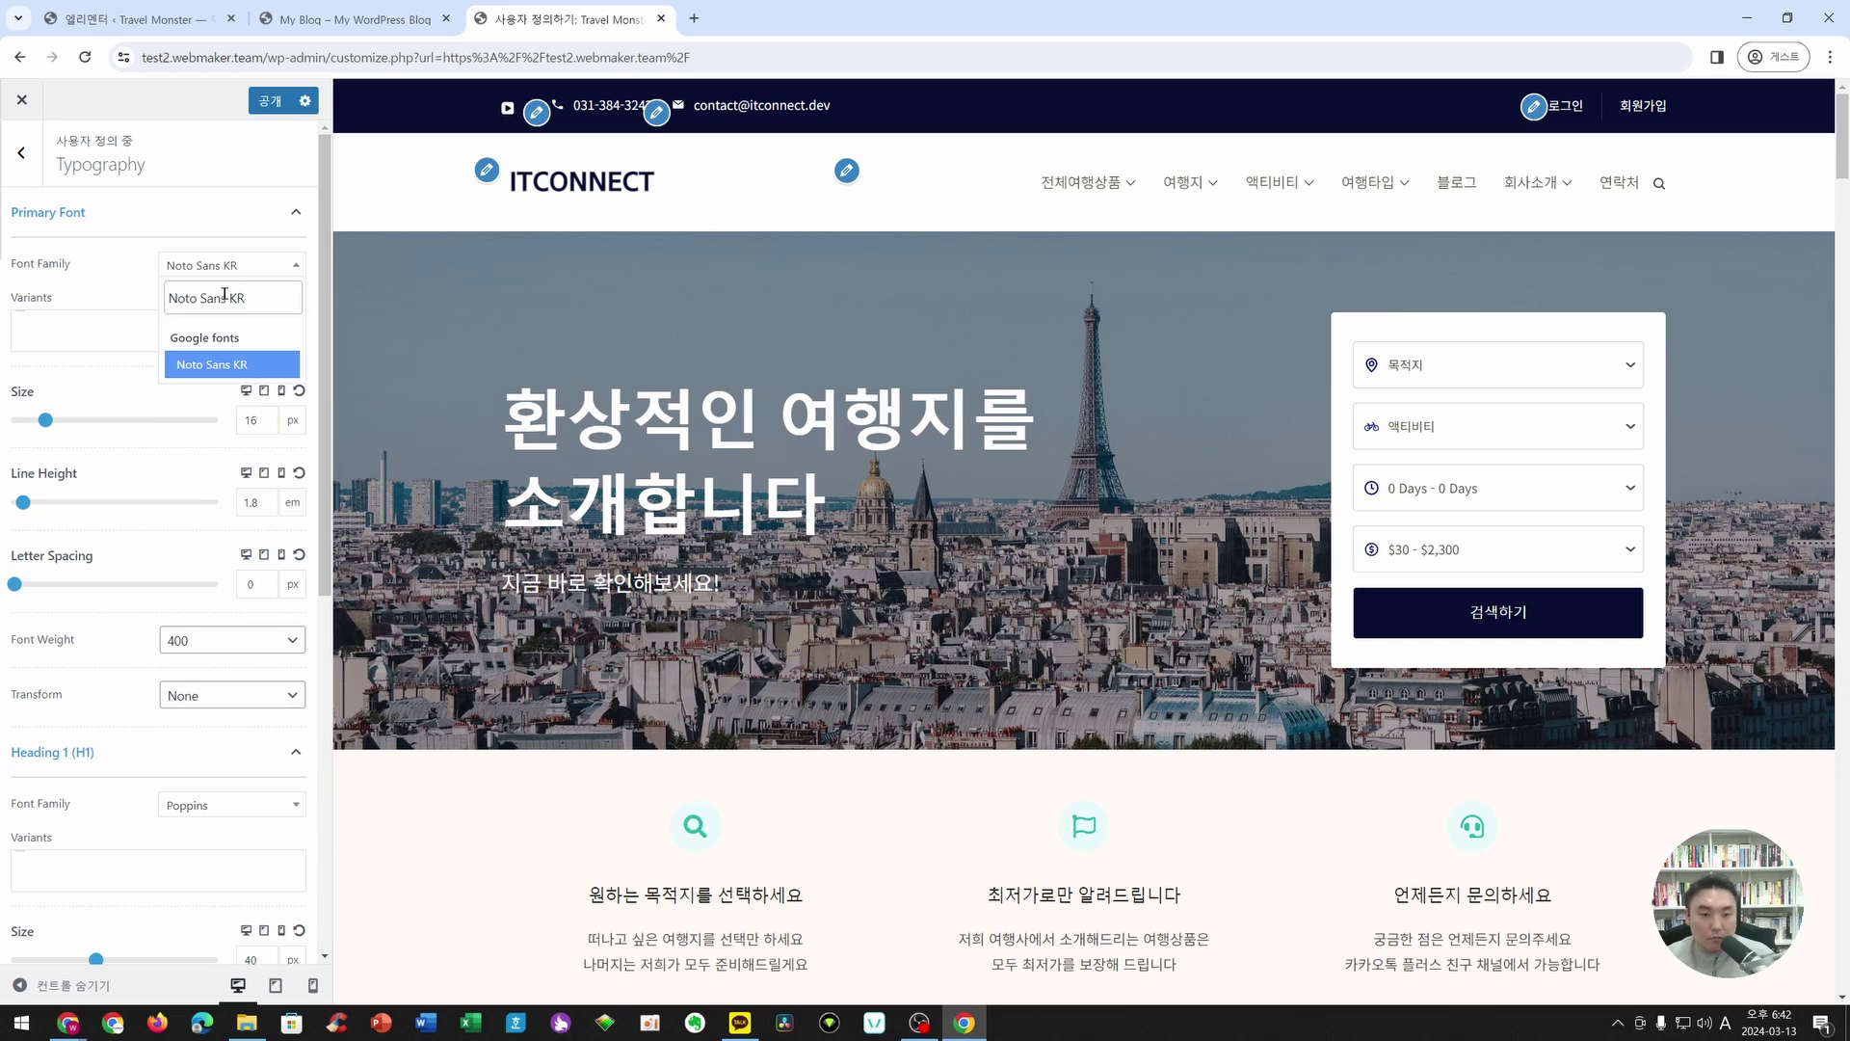
click(192, 807)
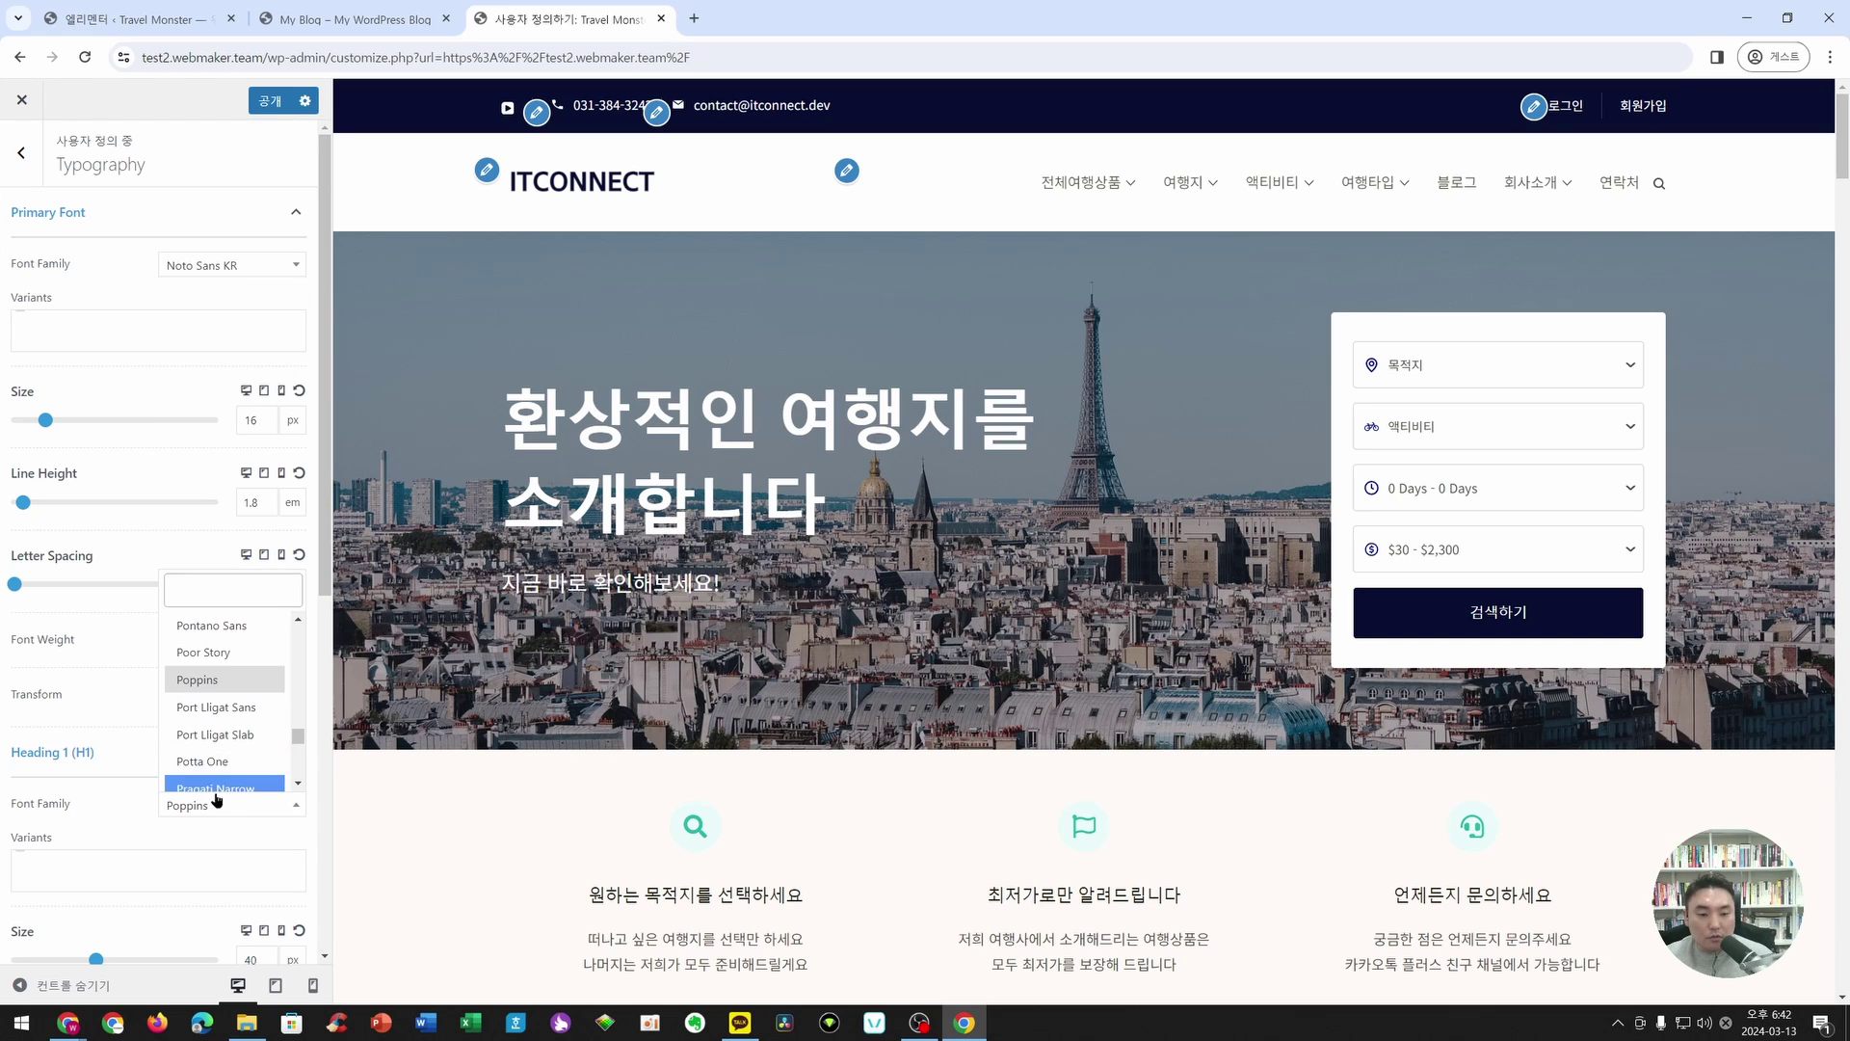
text(Noto Sans KR)
click(231, 773)
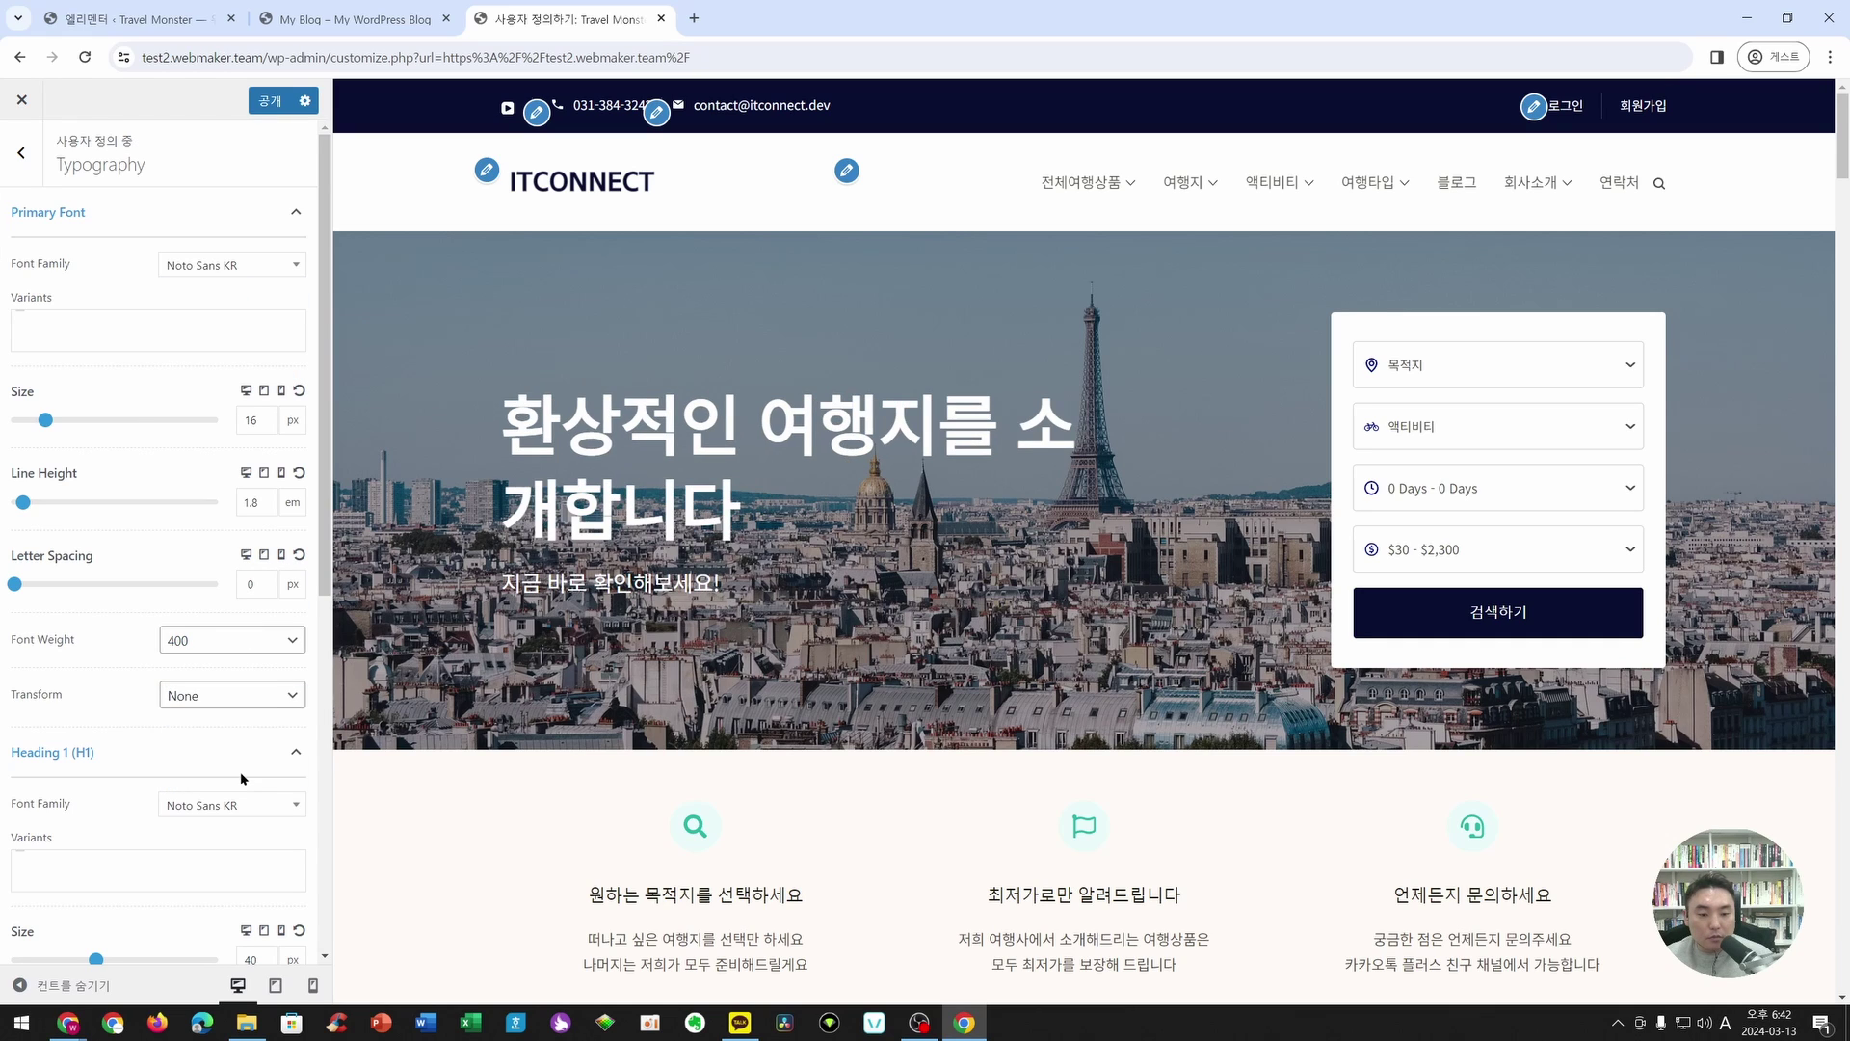
- Set the Heading 2 and Heading 3 font families to Noto Sans KR
scroll(245, 681, down, 6)
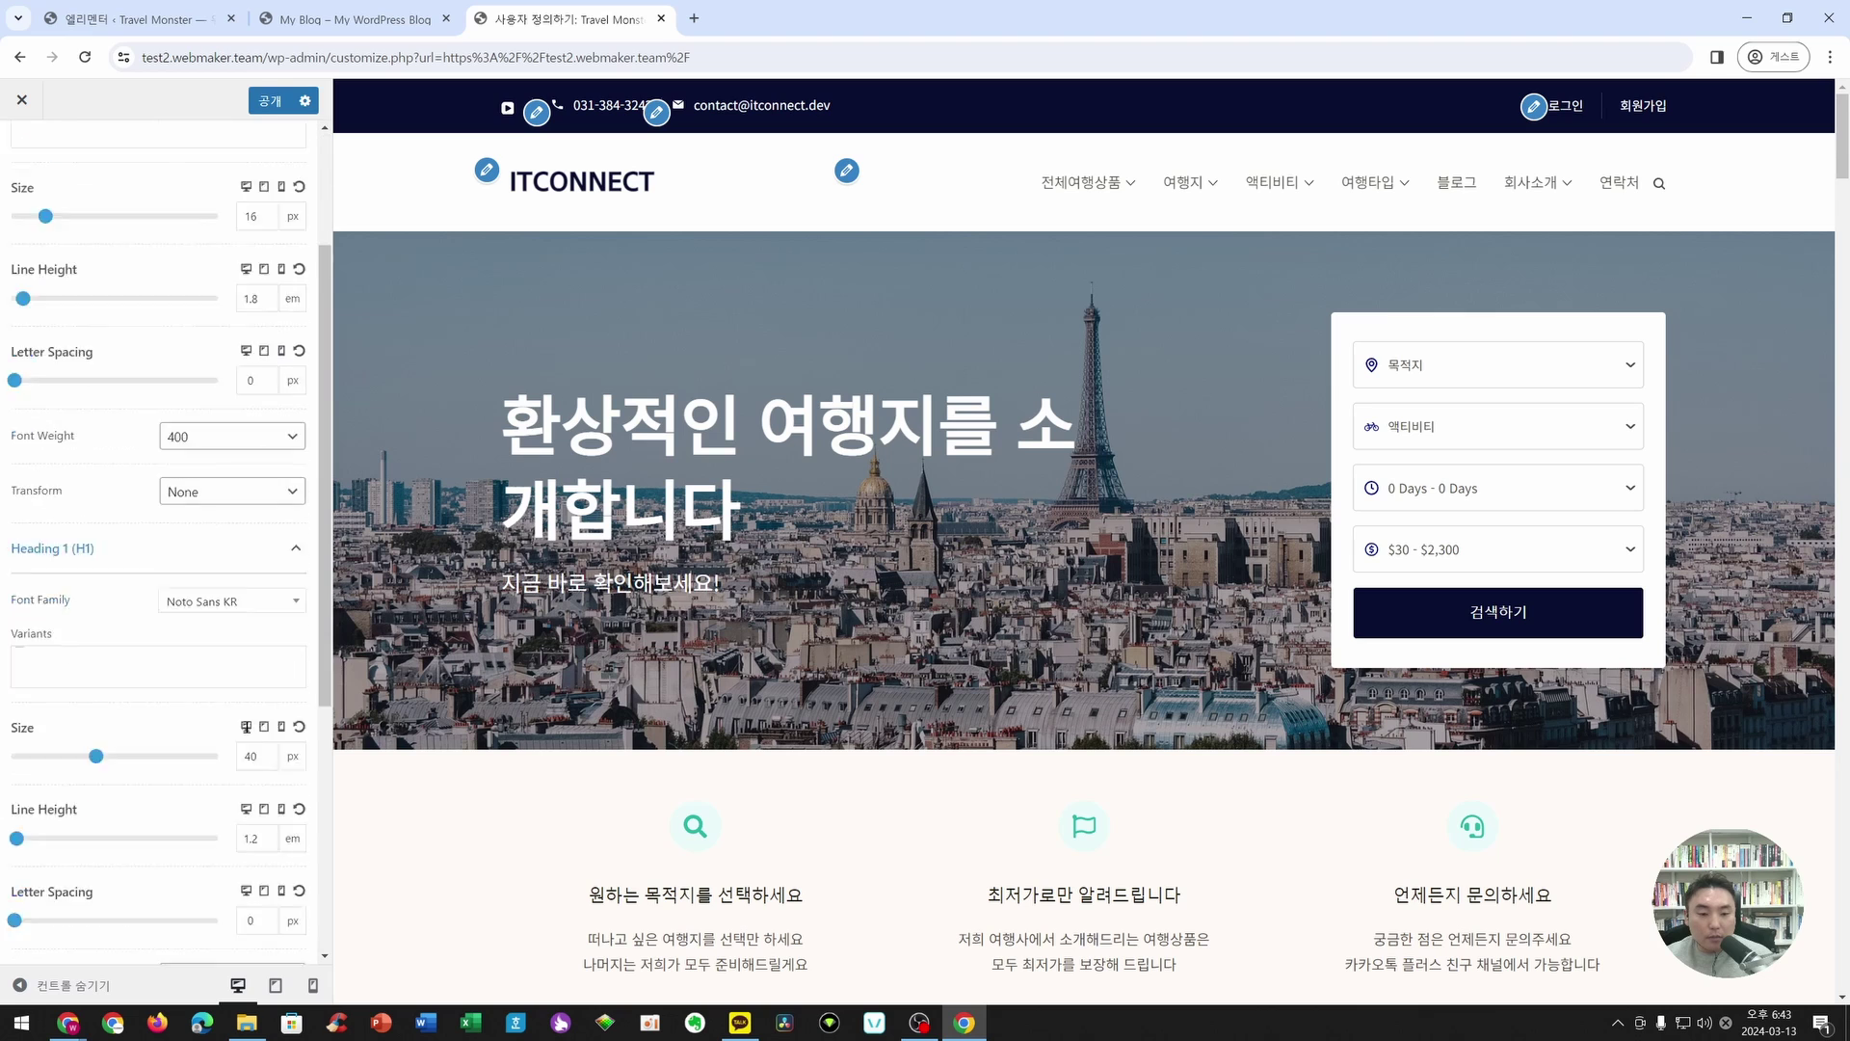
click(273, 638)
click(225, 713)
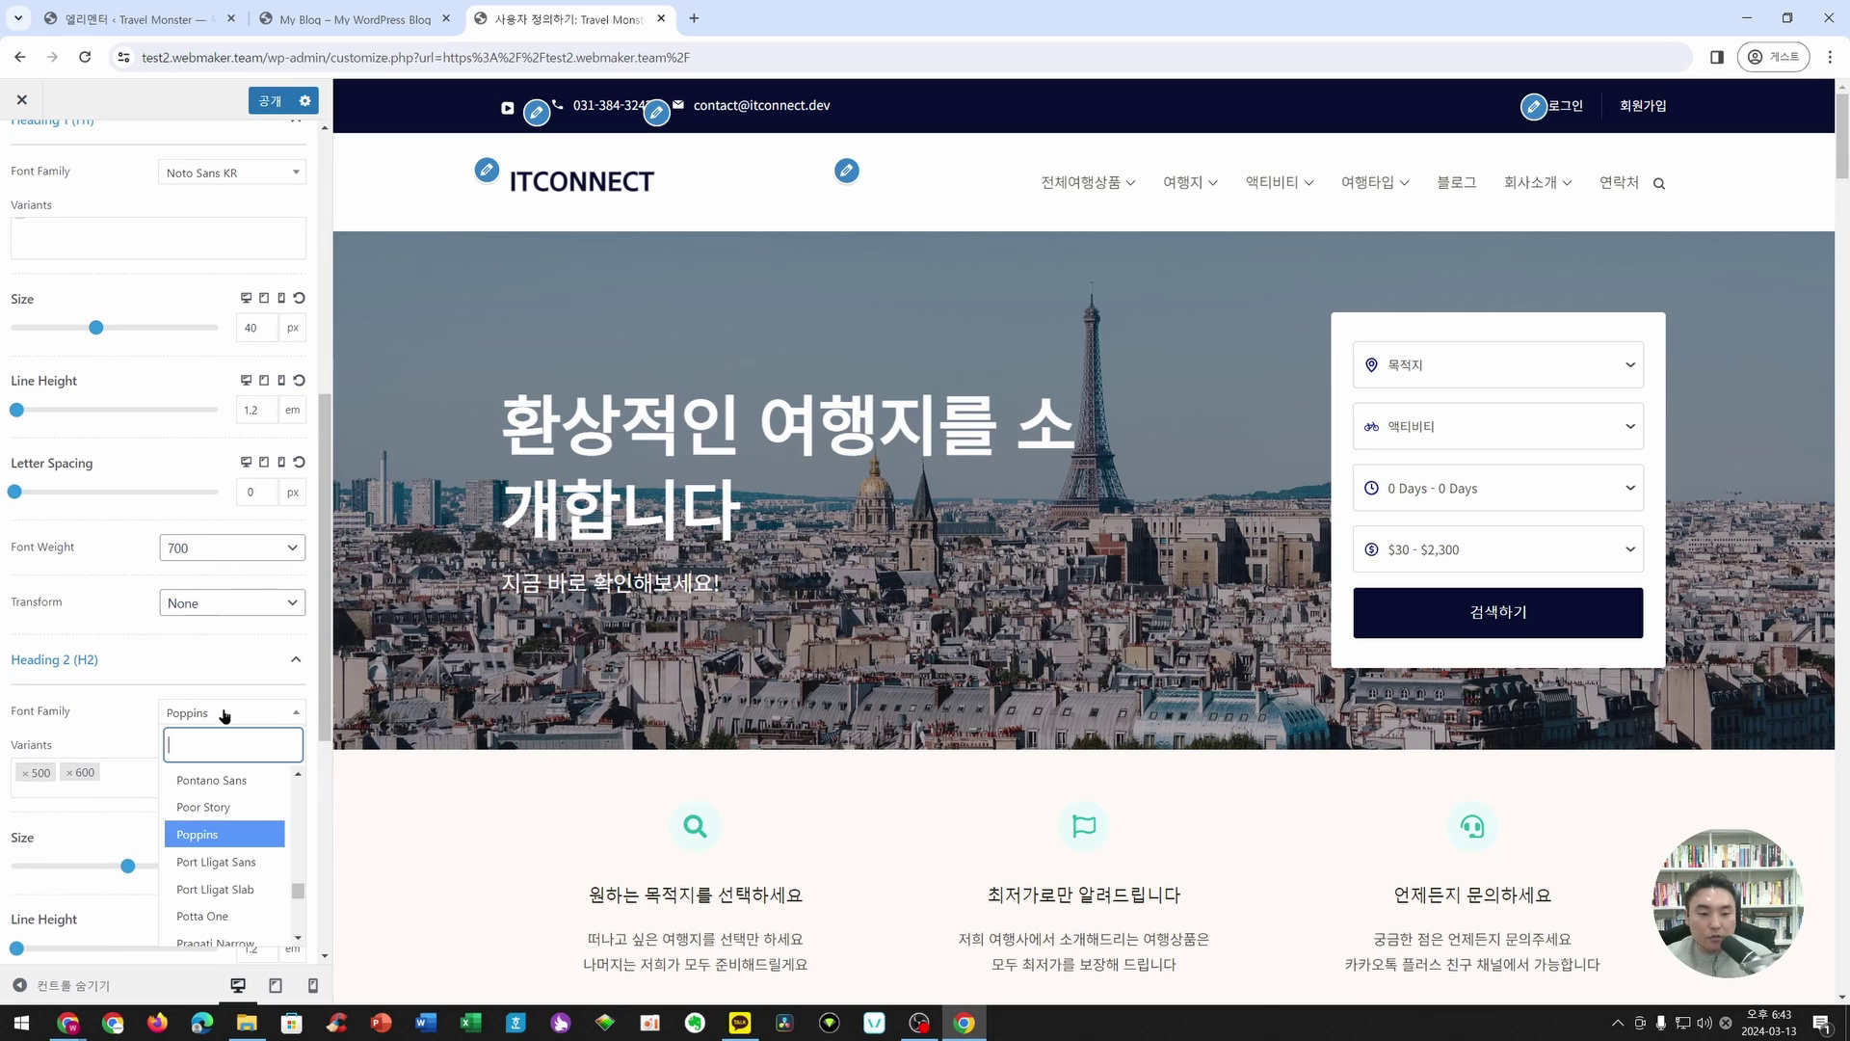
text(noto sans kr)
click(218, 806)
scroll(239, 723, down, 4)
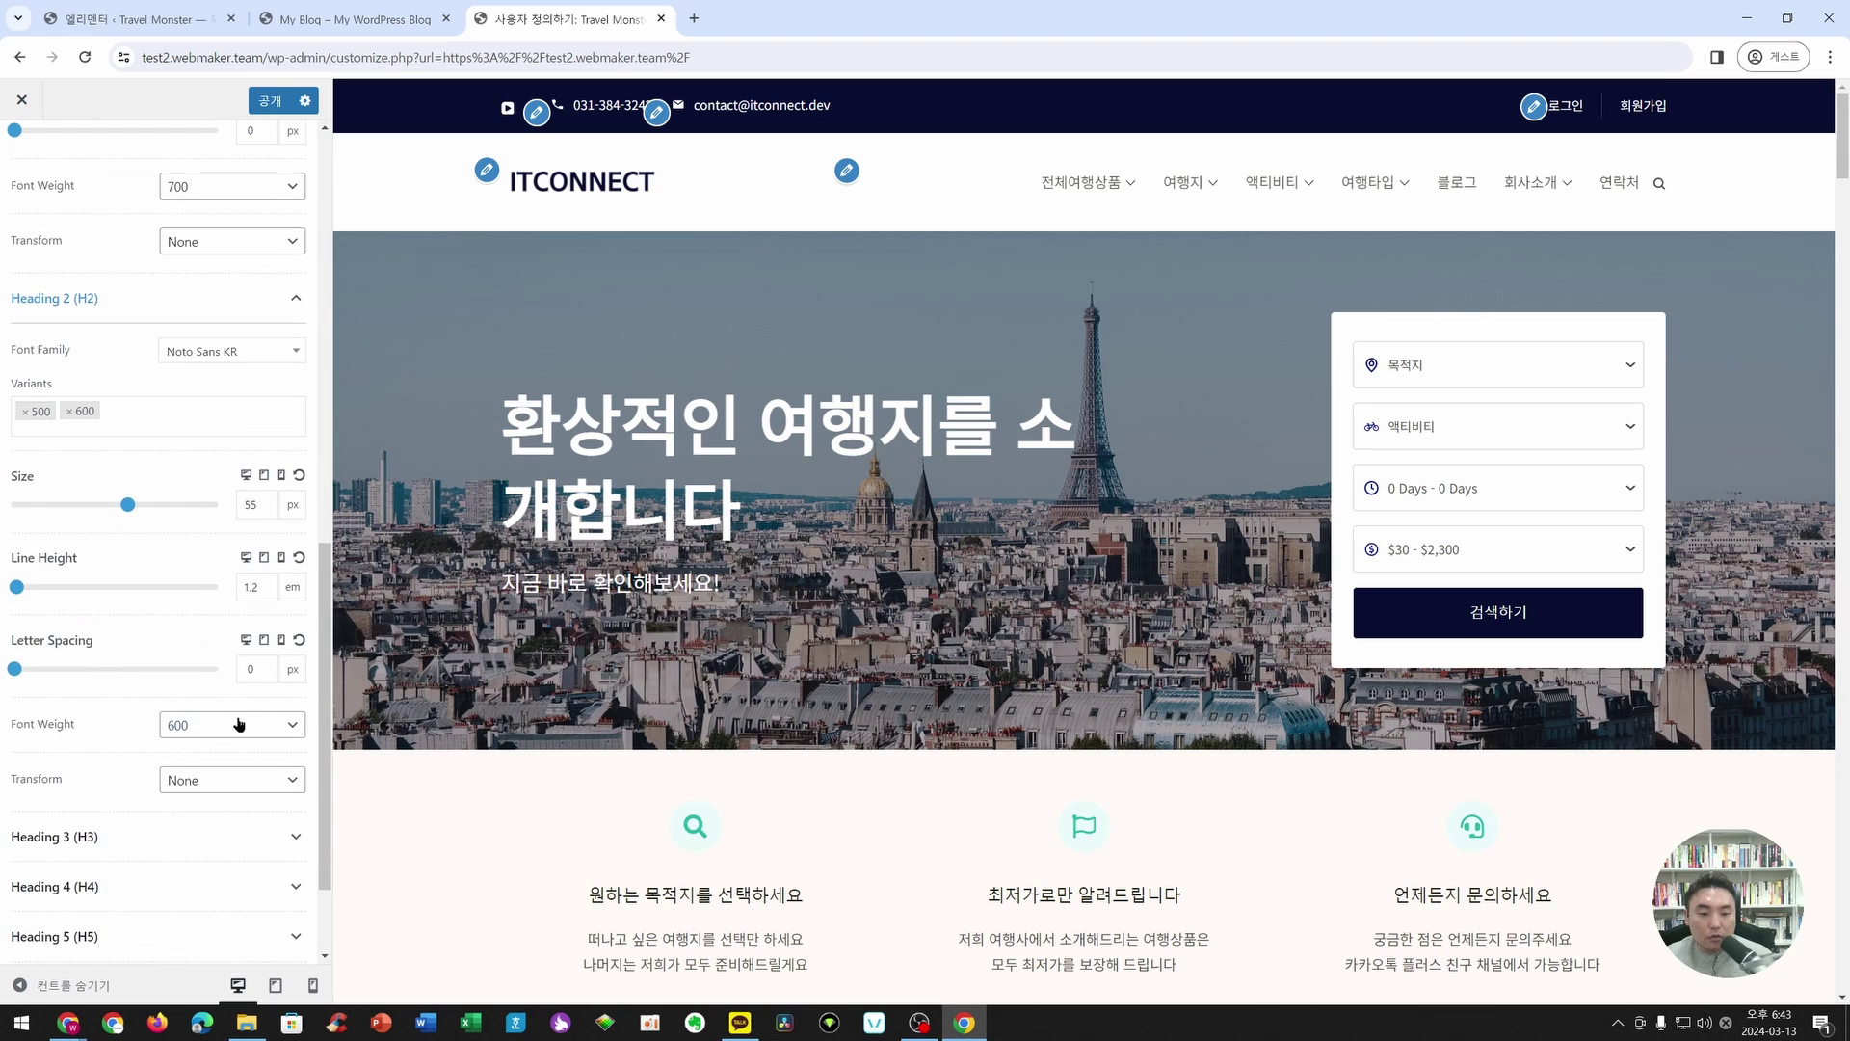
scroll(197, 740, down, 2)
click(158, 693)
click(214, 746)
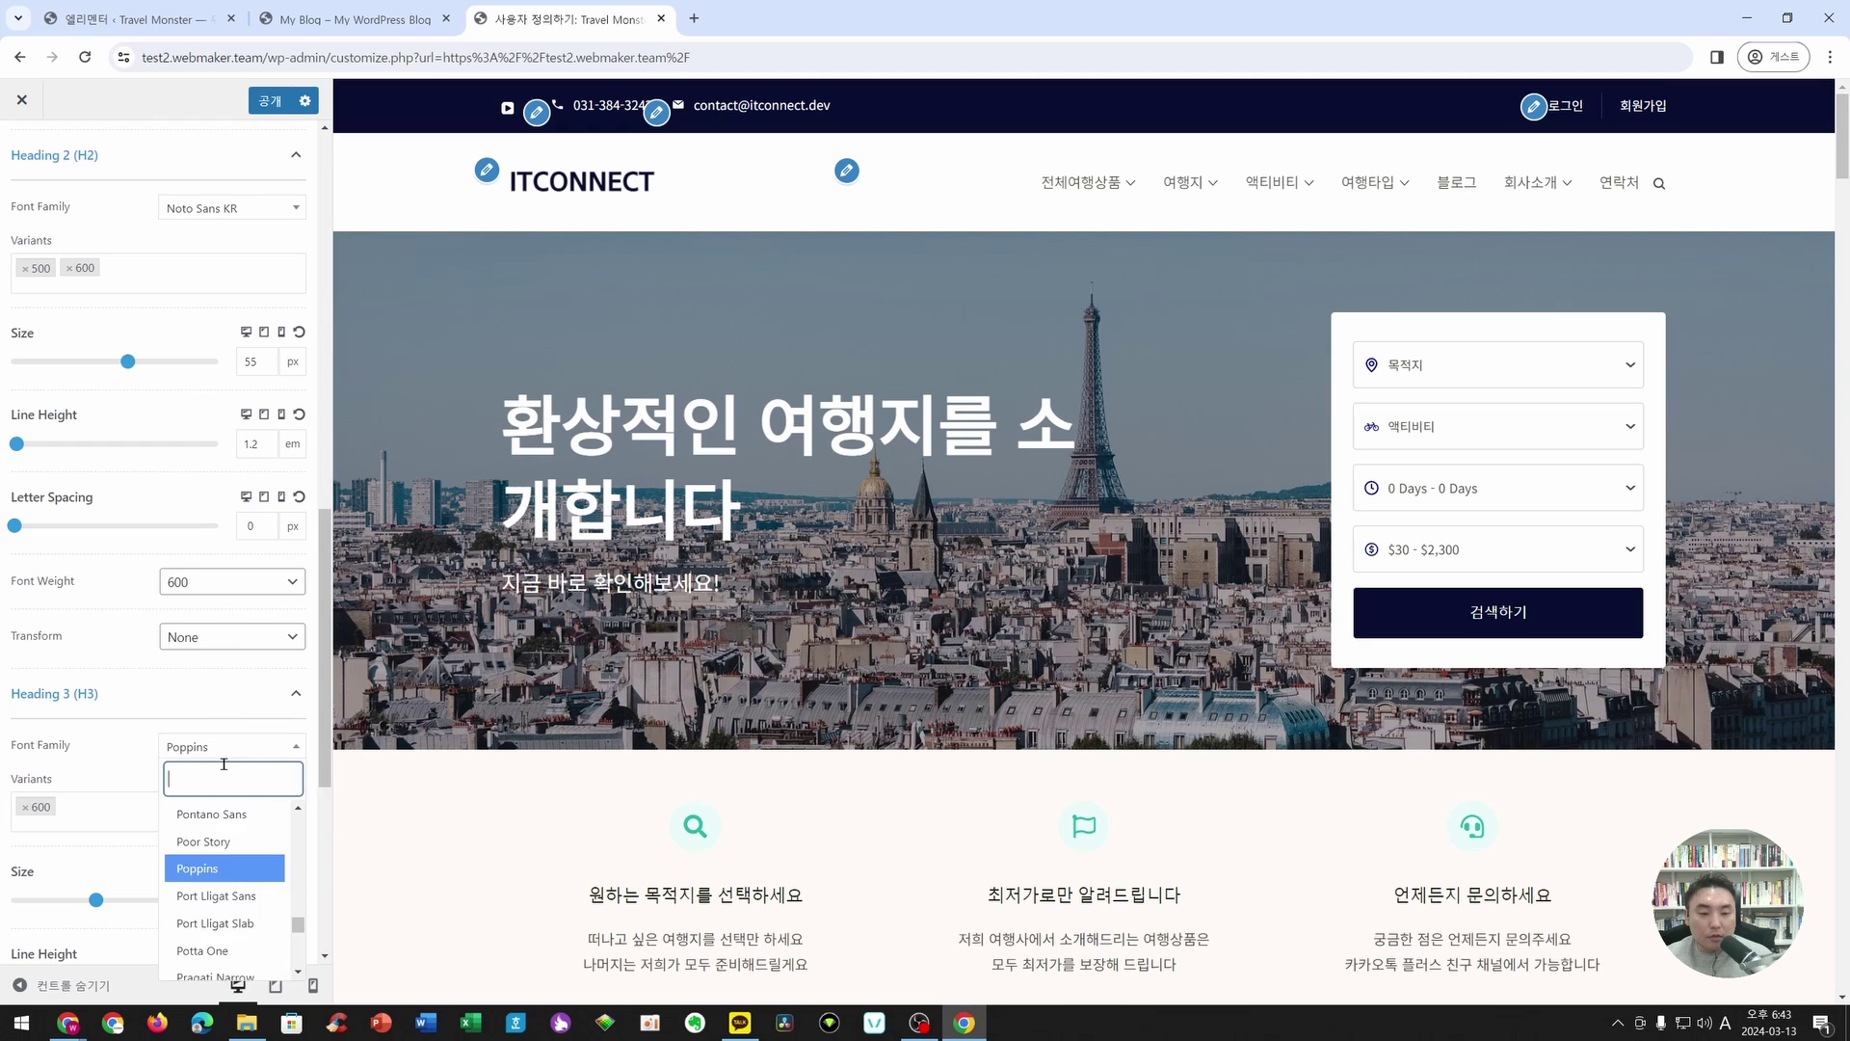
text(Noto Sans KR)
click(218, 846)
- Set the Heading 4 and Heading 5 font families to Noto Sans KR
scroll(187, 701, down, 3)
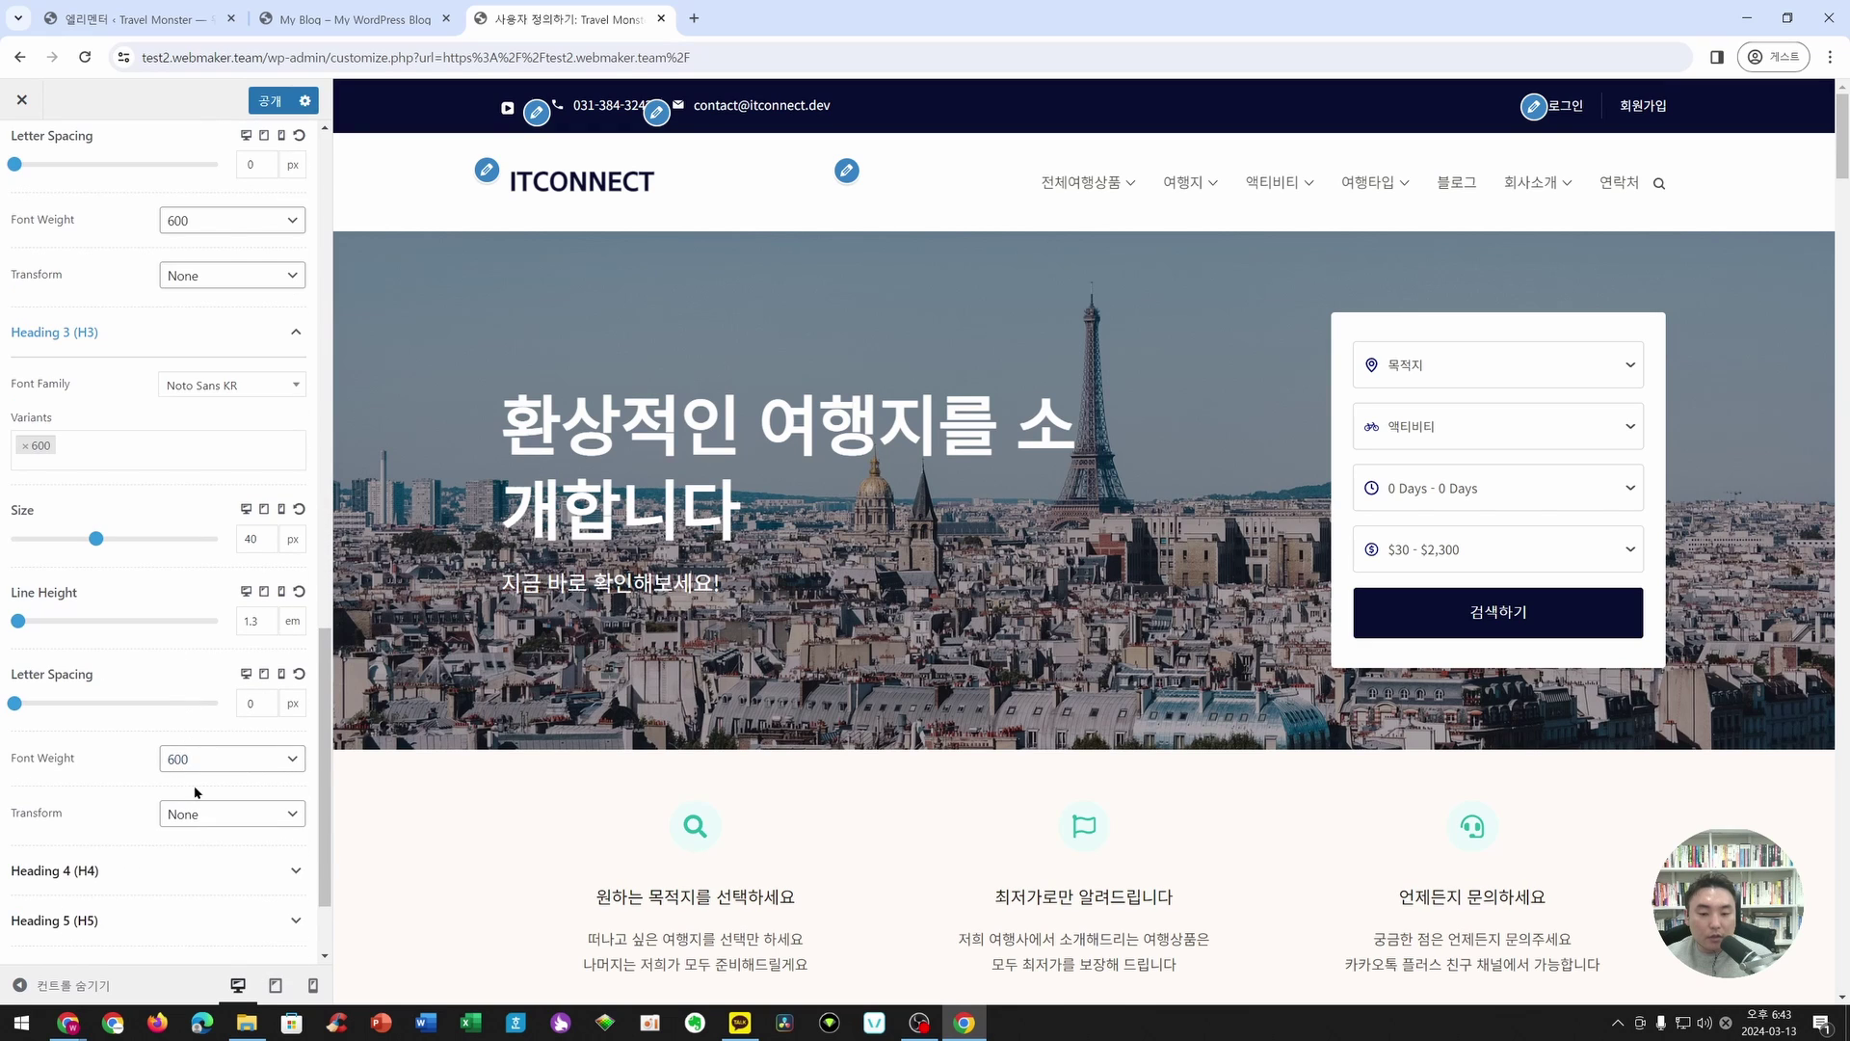
scroll(191, 713, down, 1)
click(193, 753)
click(218, 796)
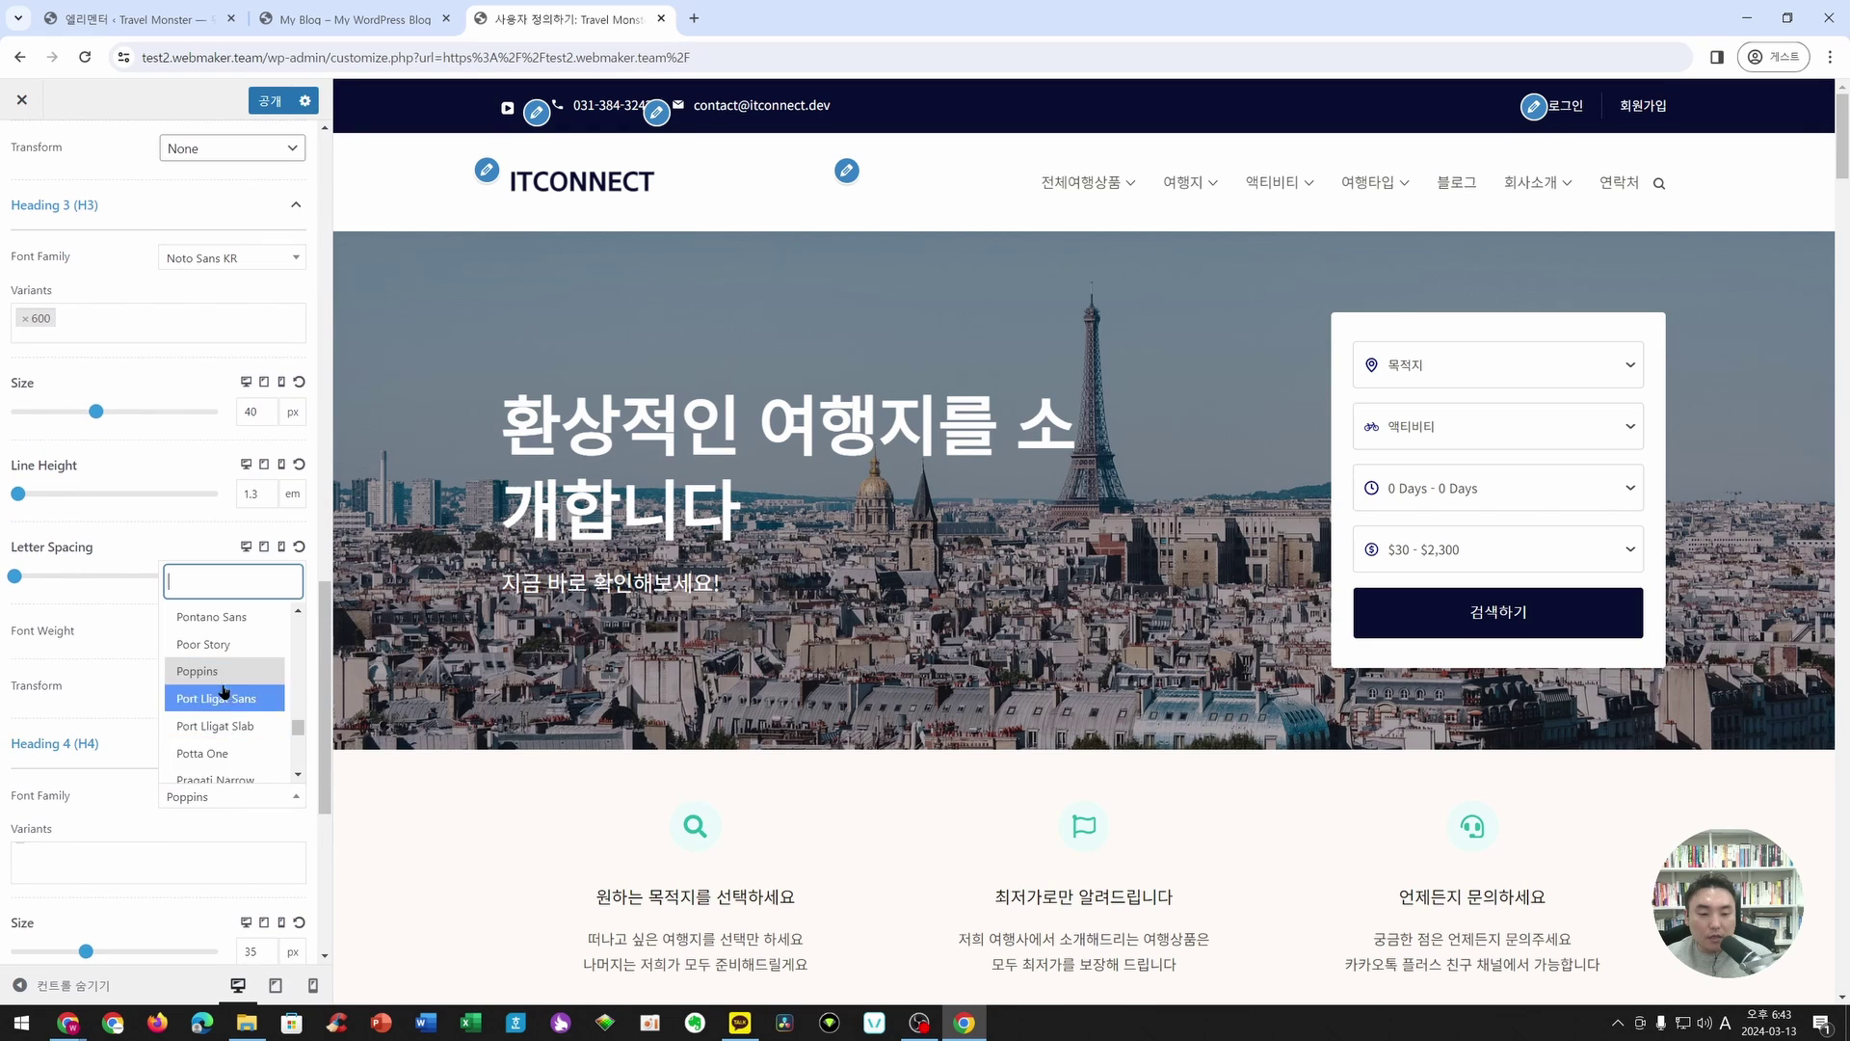
text(Noto Sans KR)
click(214, 764)
scroll(229, 807, down, 4)
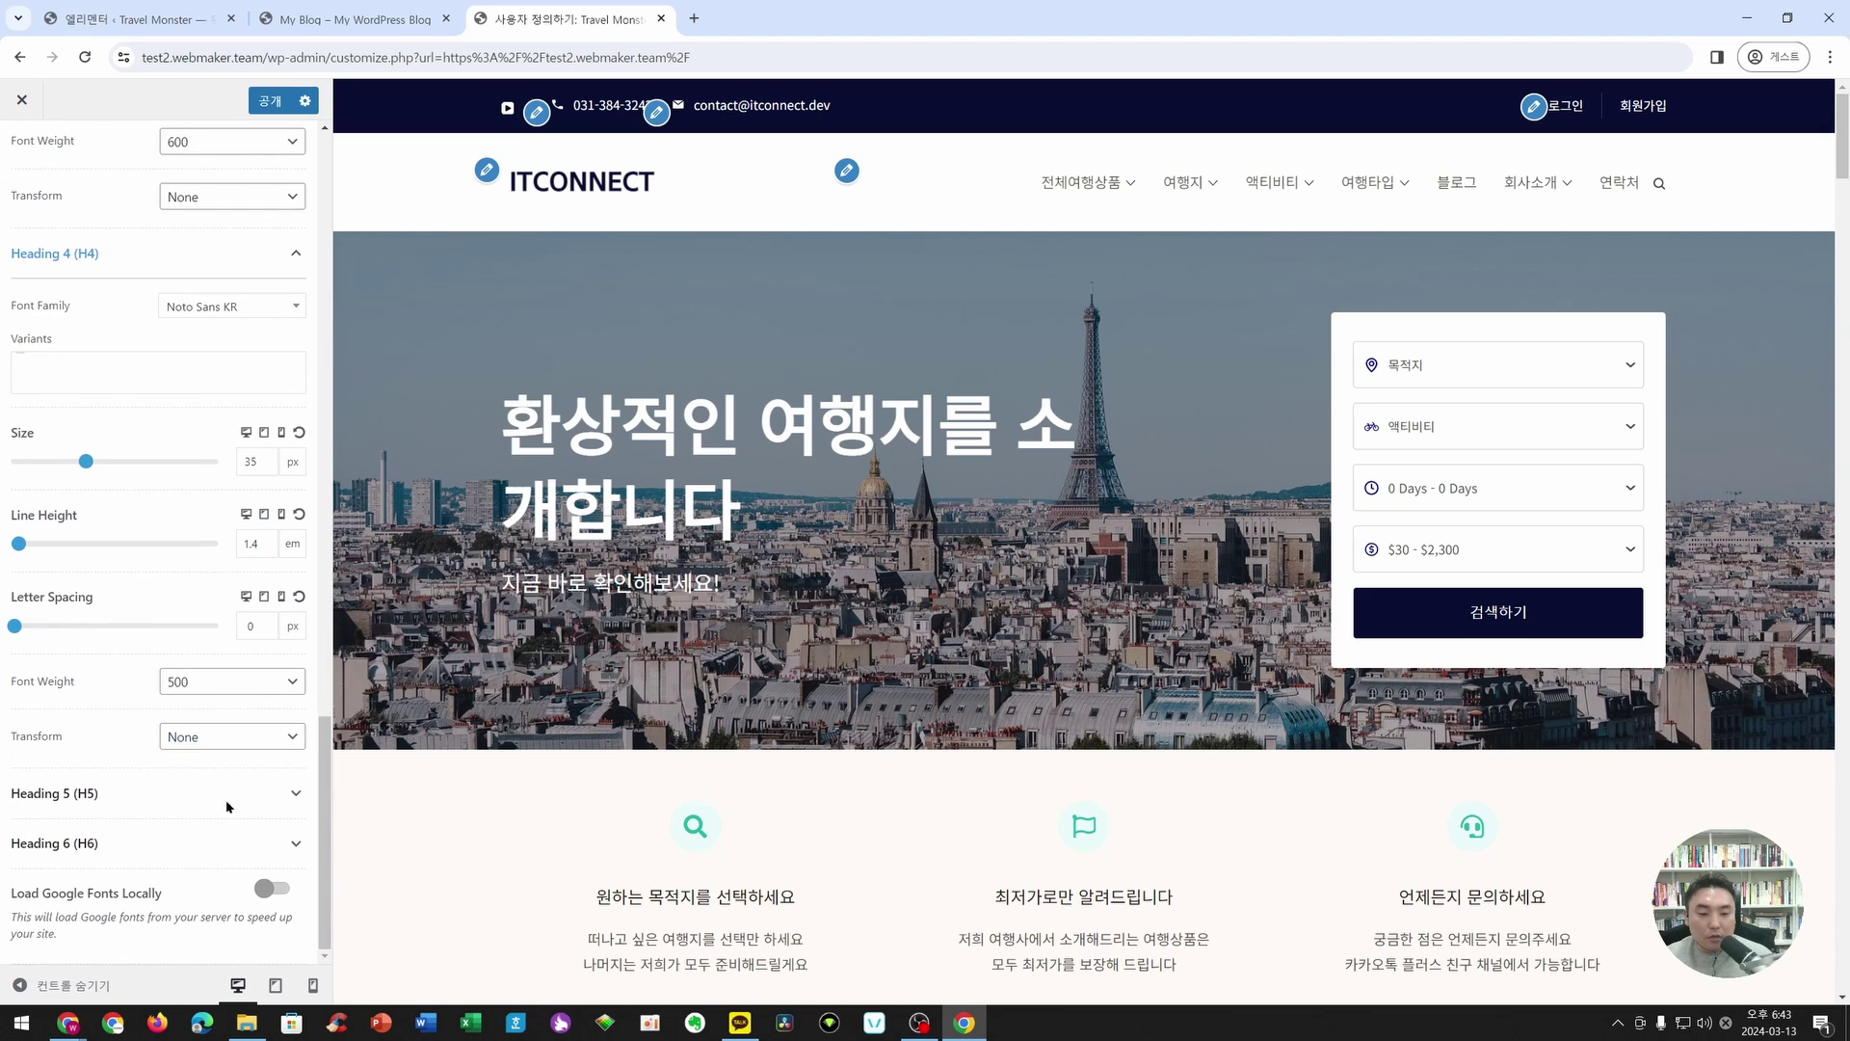
click(144, 803)
click(210, 738)
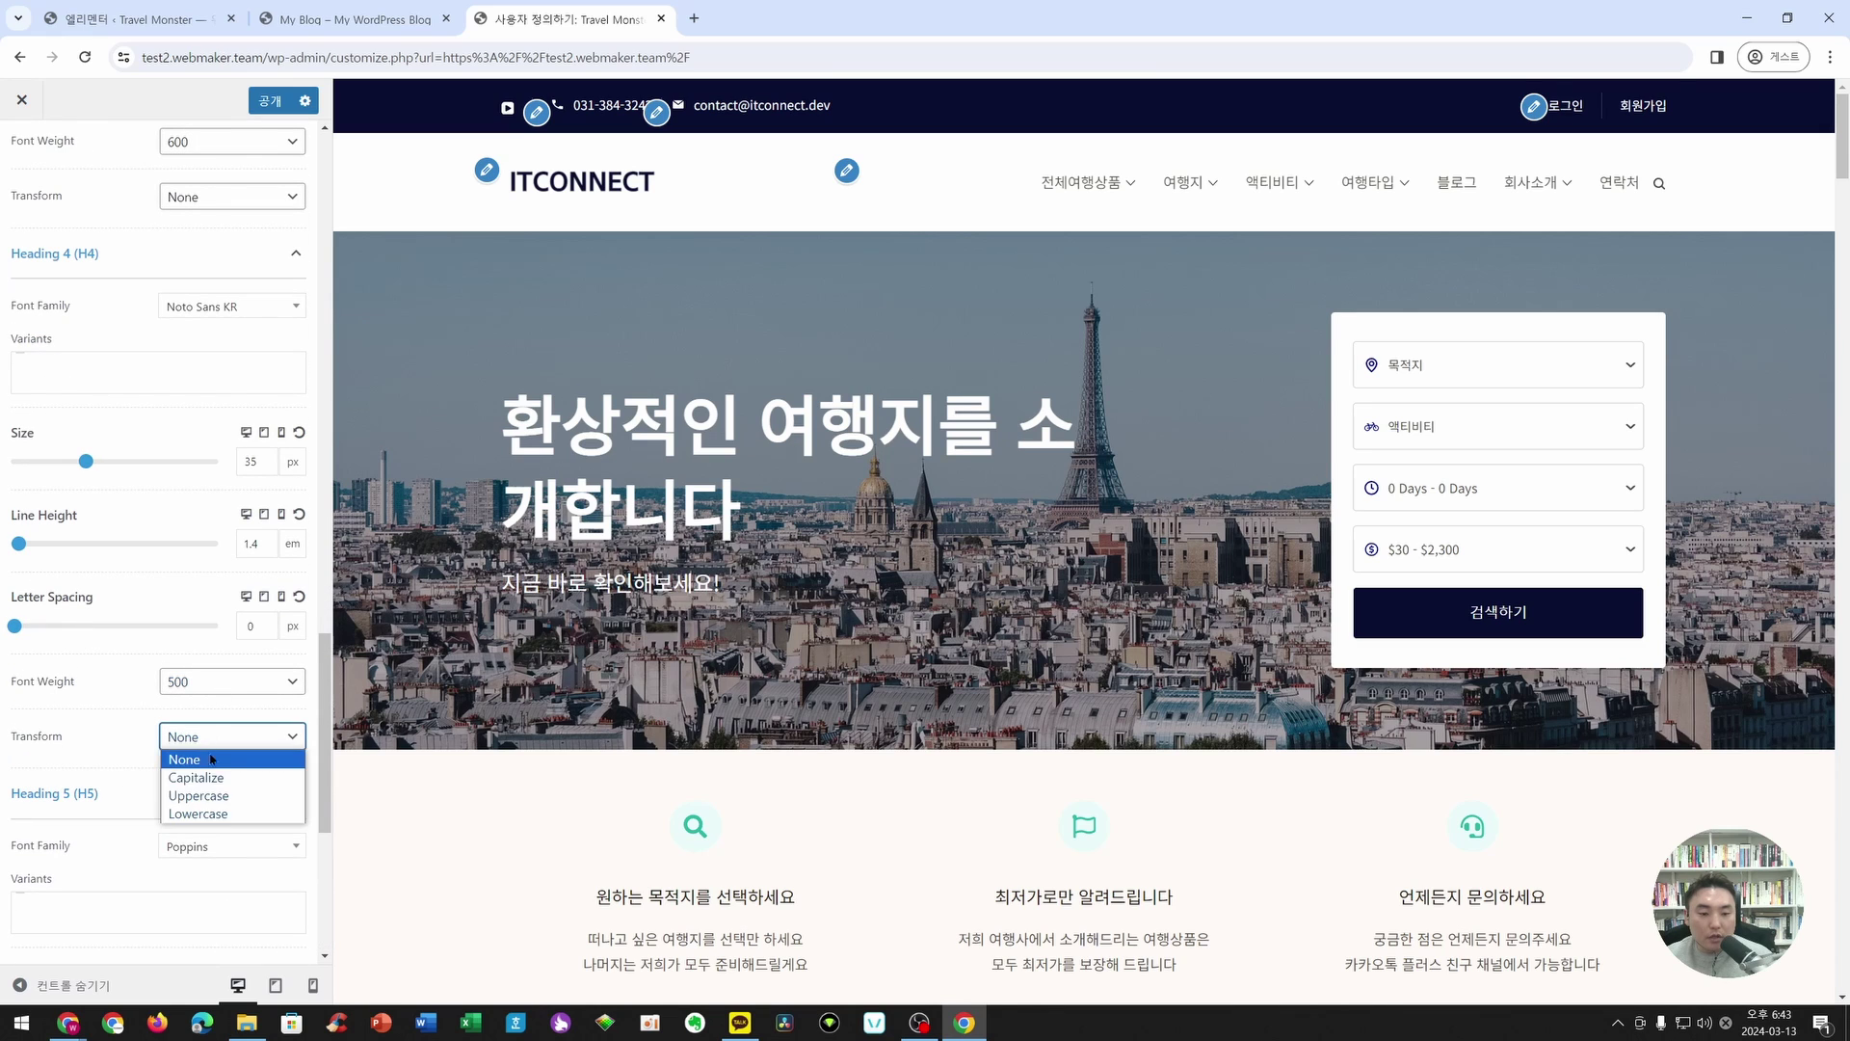
click(212, 751)
click(217, 848)
click(233, 627)
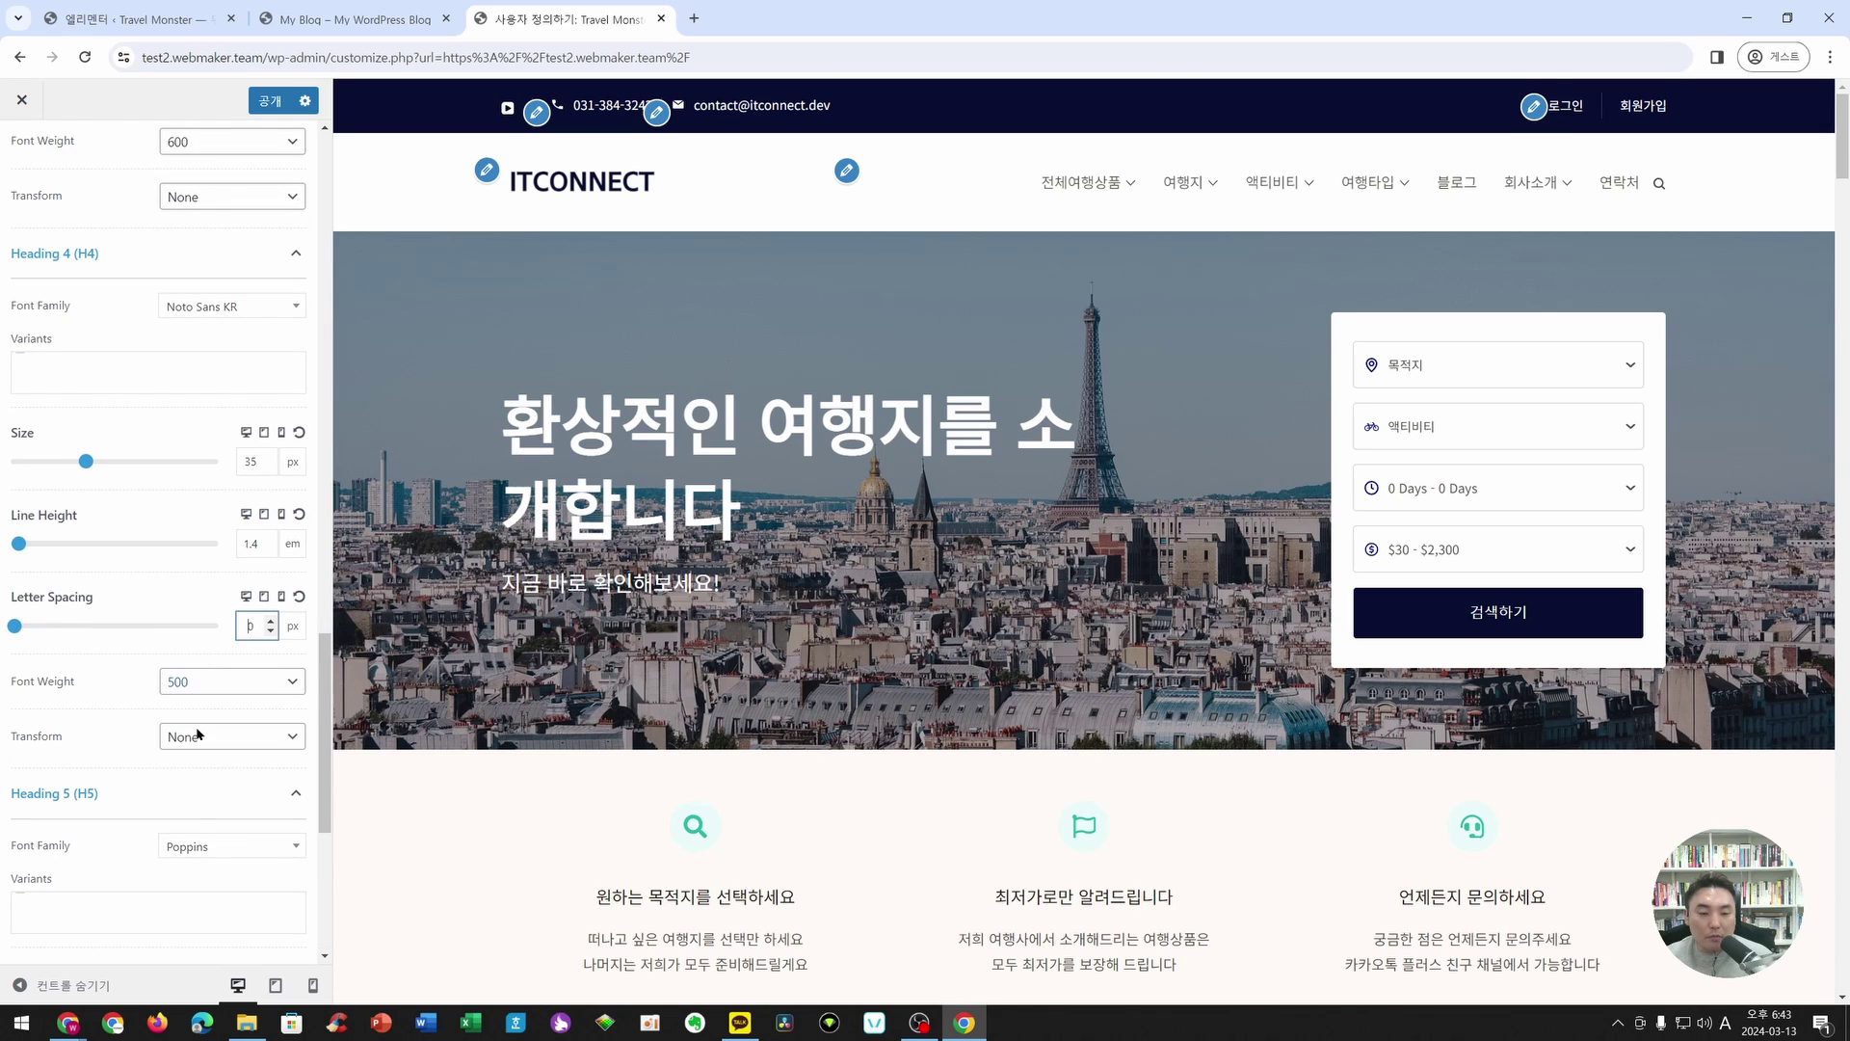
click(198, 841)
text(Noto Sans KR)
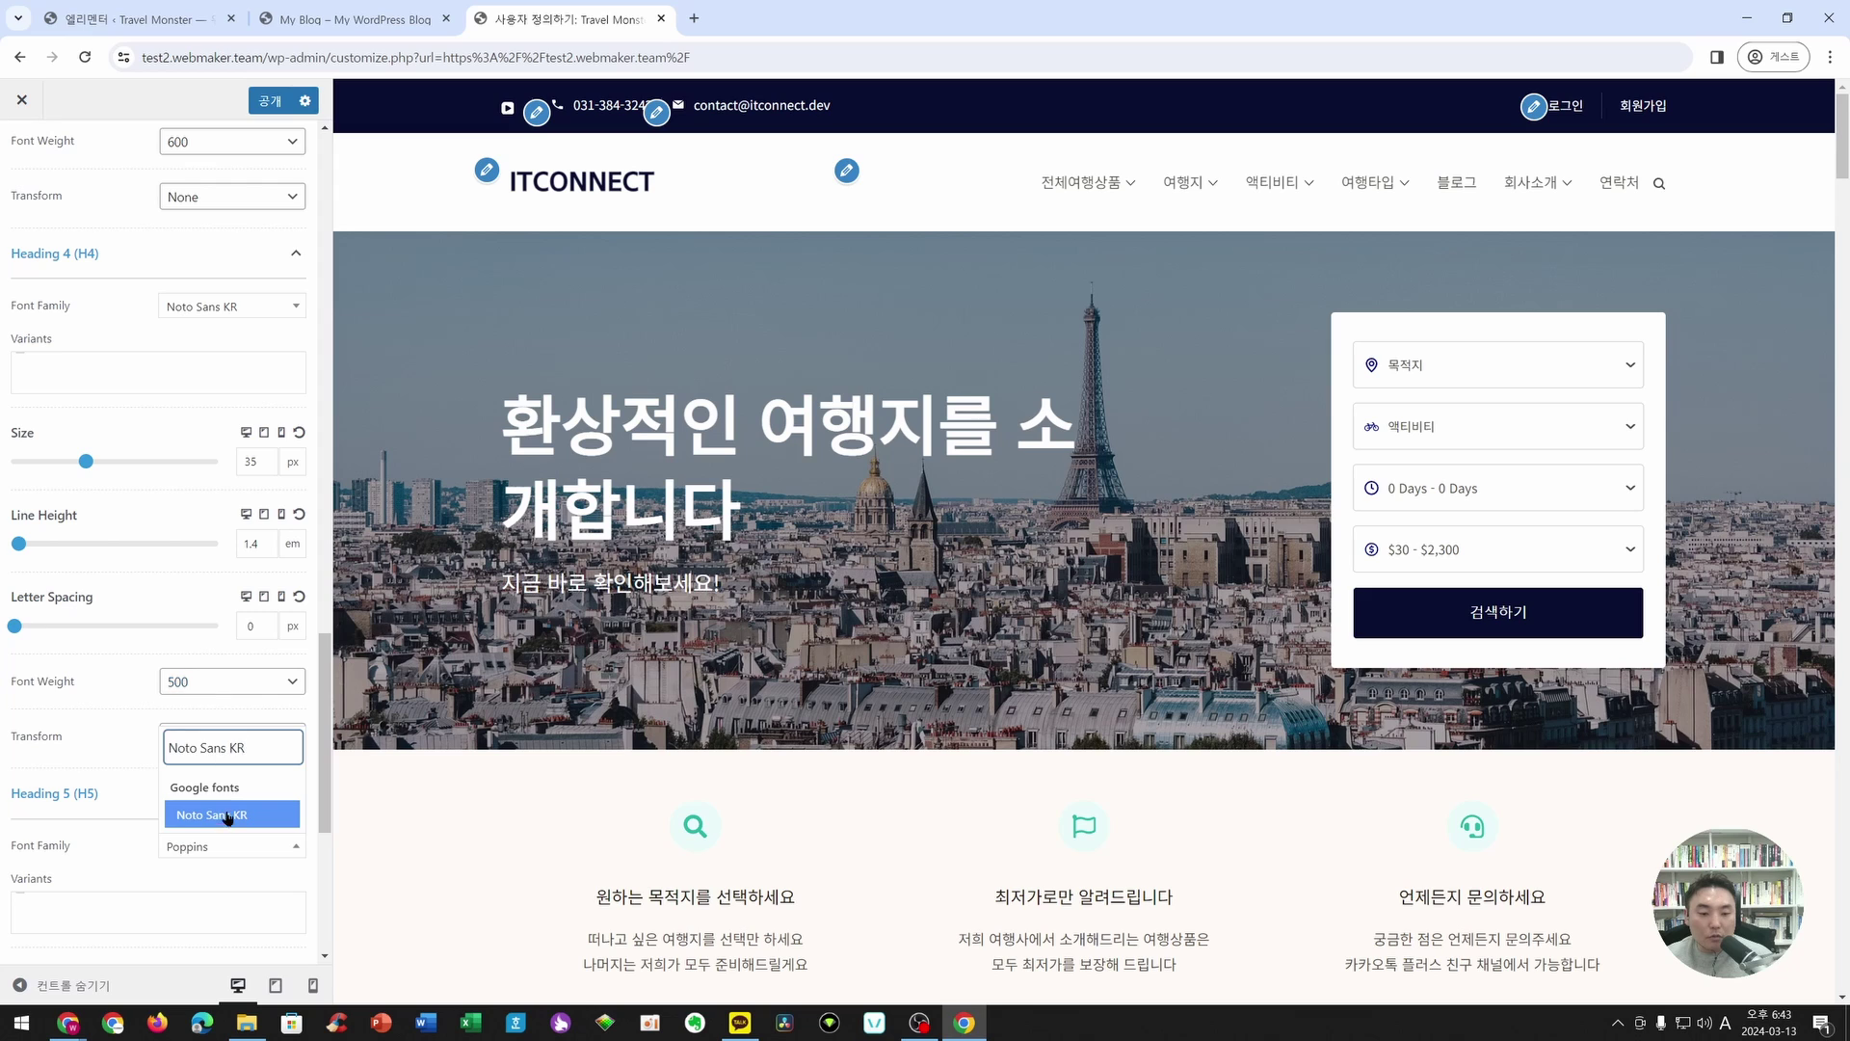
click(228, 814)
- Set Heading 6 to Noto Sans KR and publish the typography changes
scroll(188, 800, down, 5)
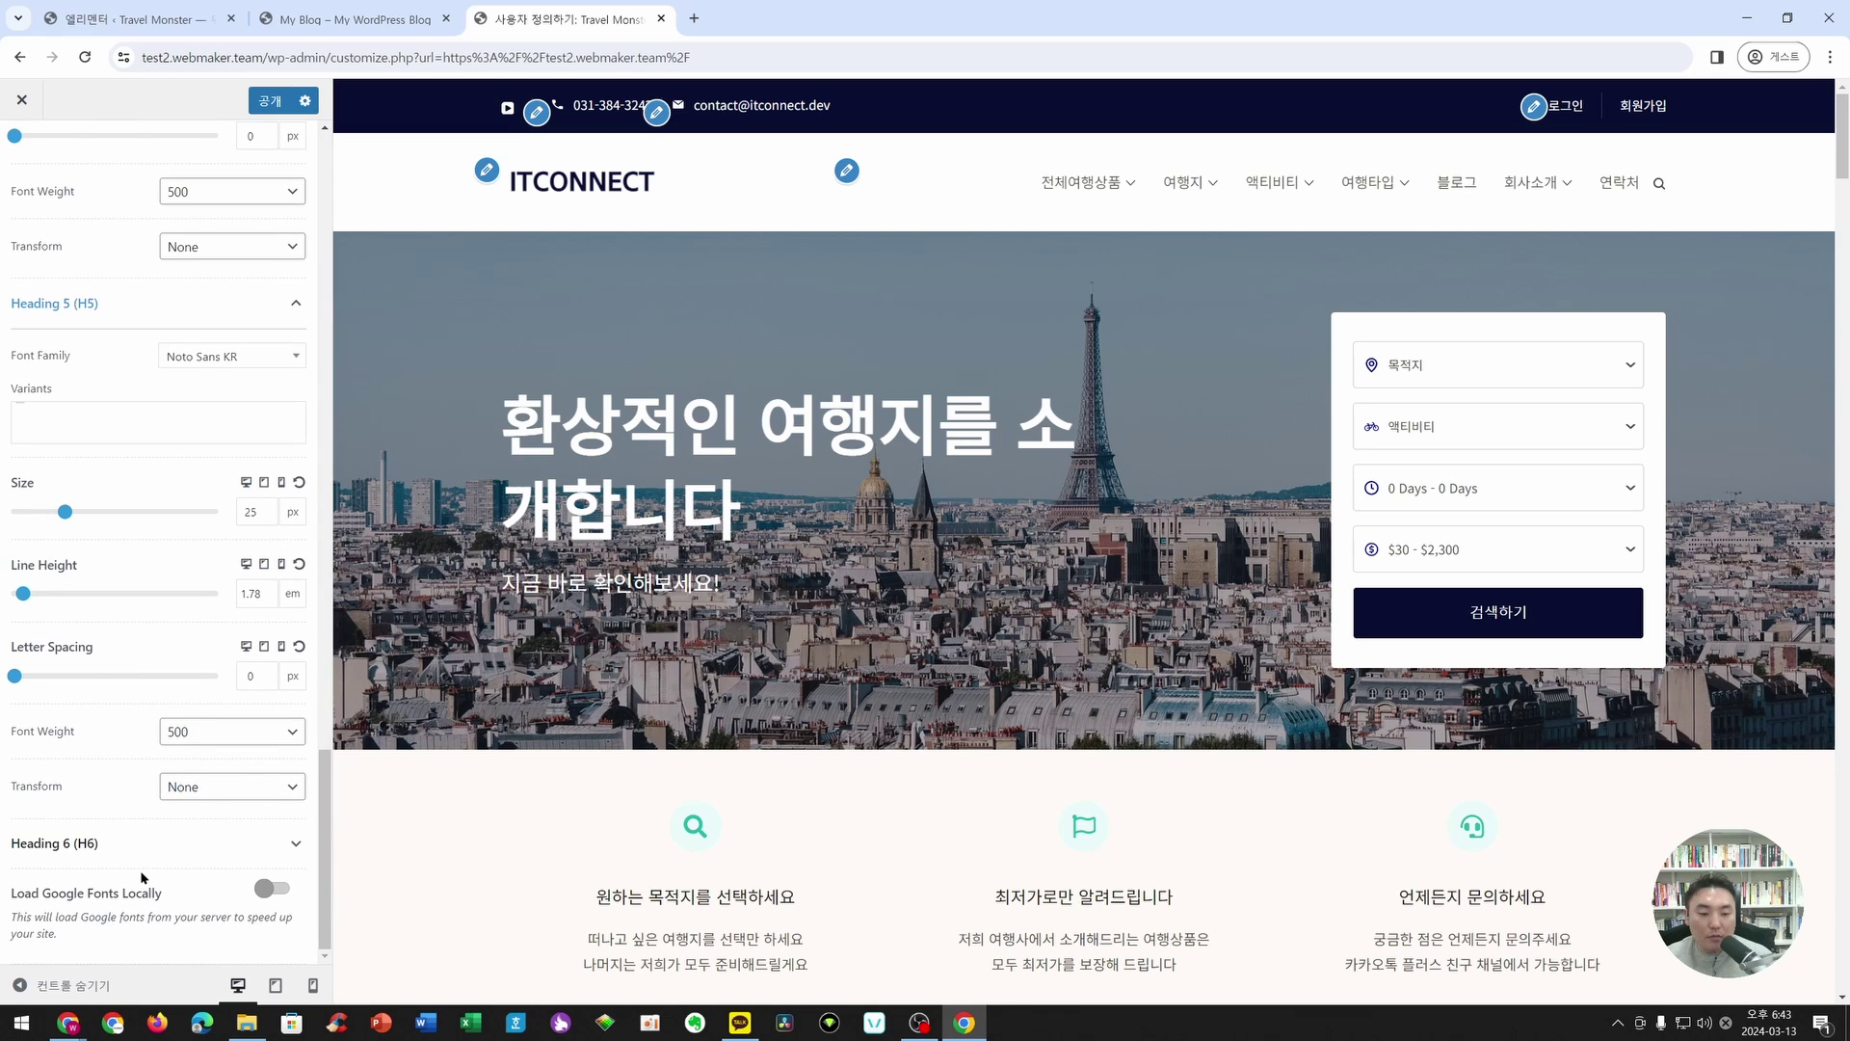
click(236, 841)
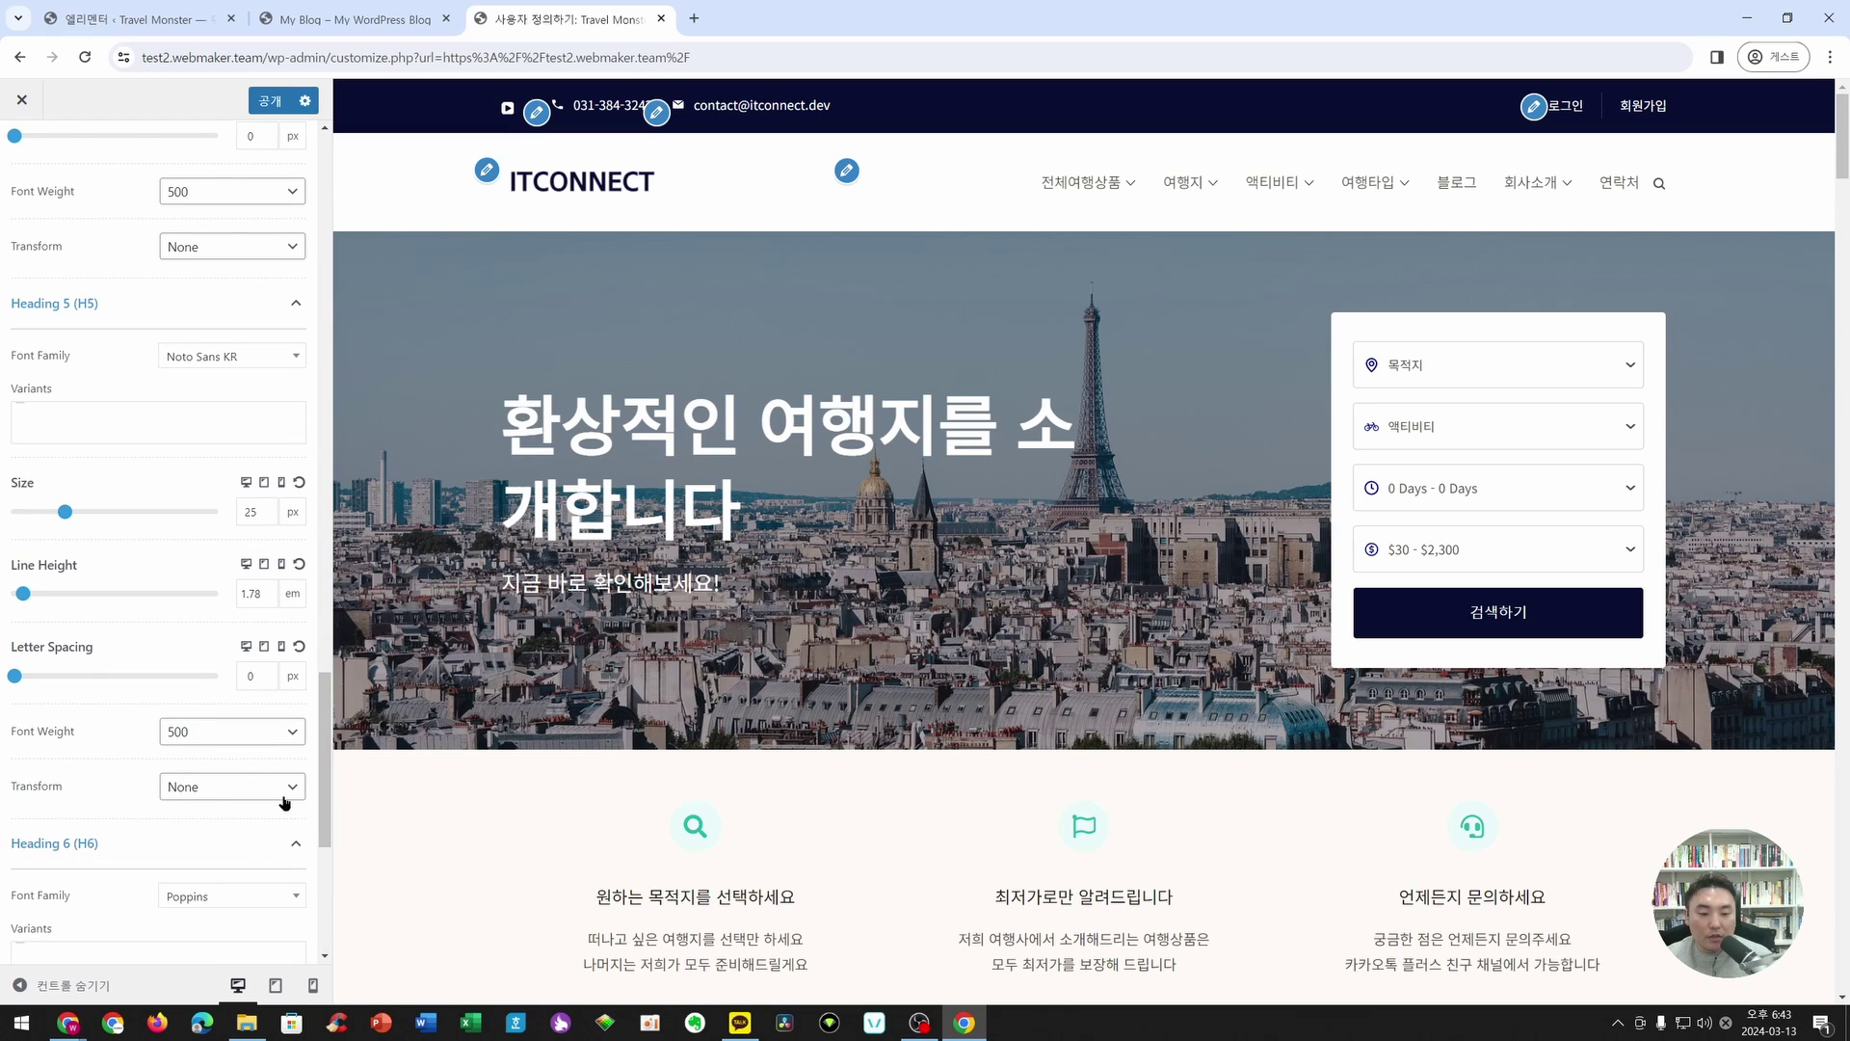
click(205, 891)
text(Noto Sans KR)
click(210, 863)
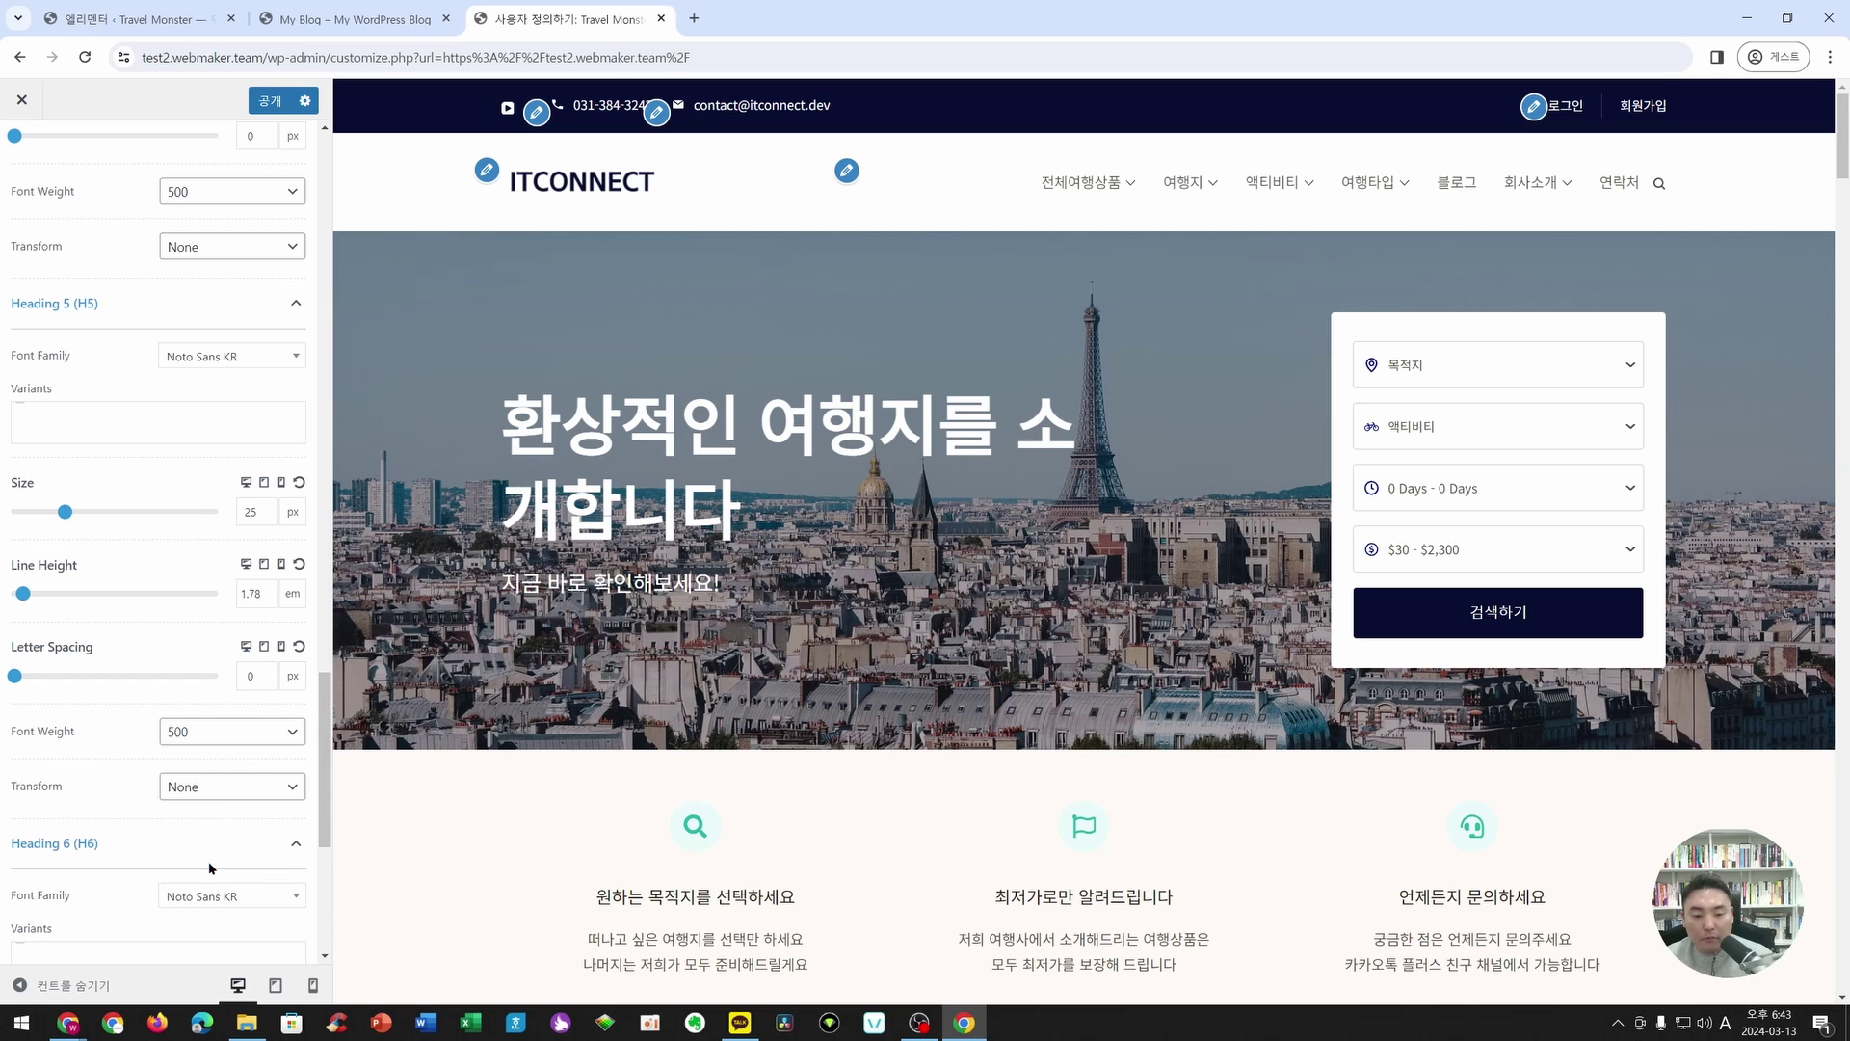
click(277, 101)
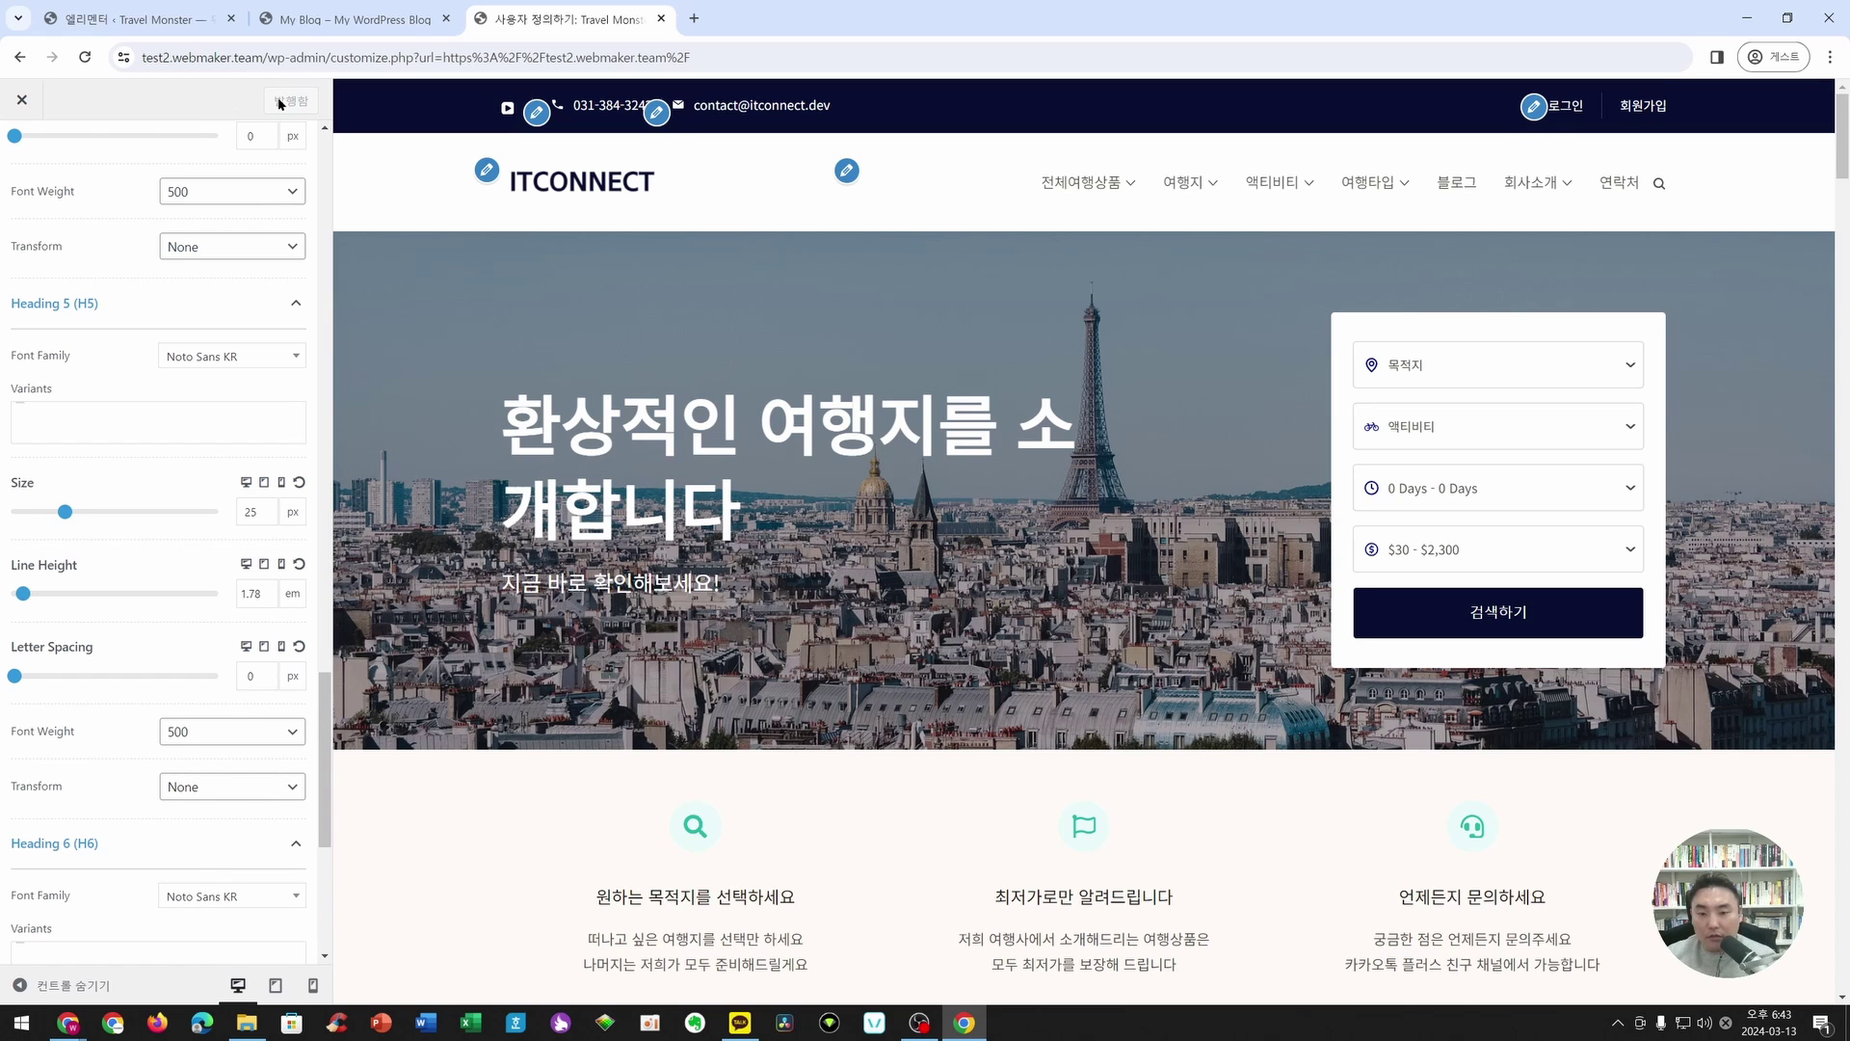
- Scroll through the customized site preview, then close the Customizer tab
scroll(817, 585, down, 2)
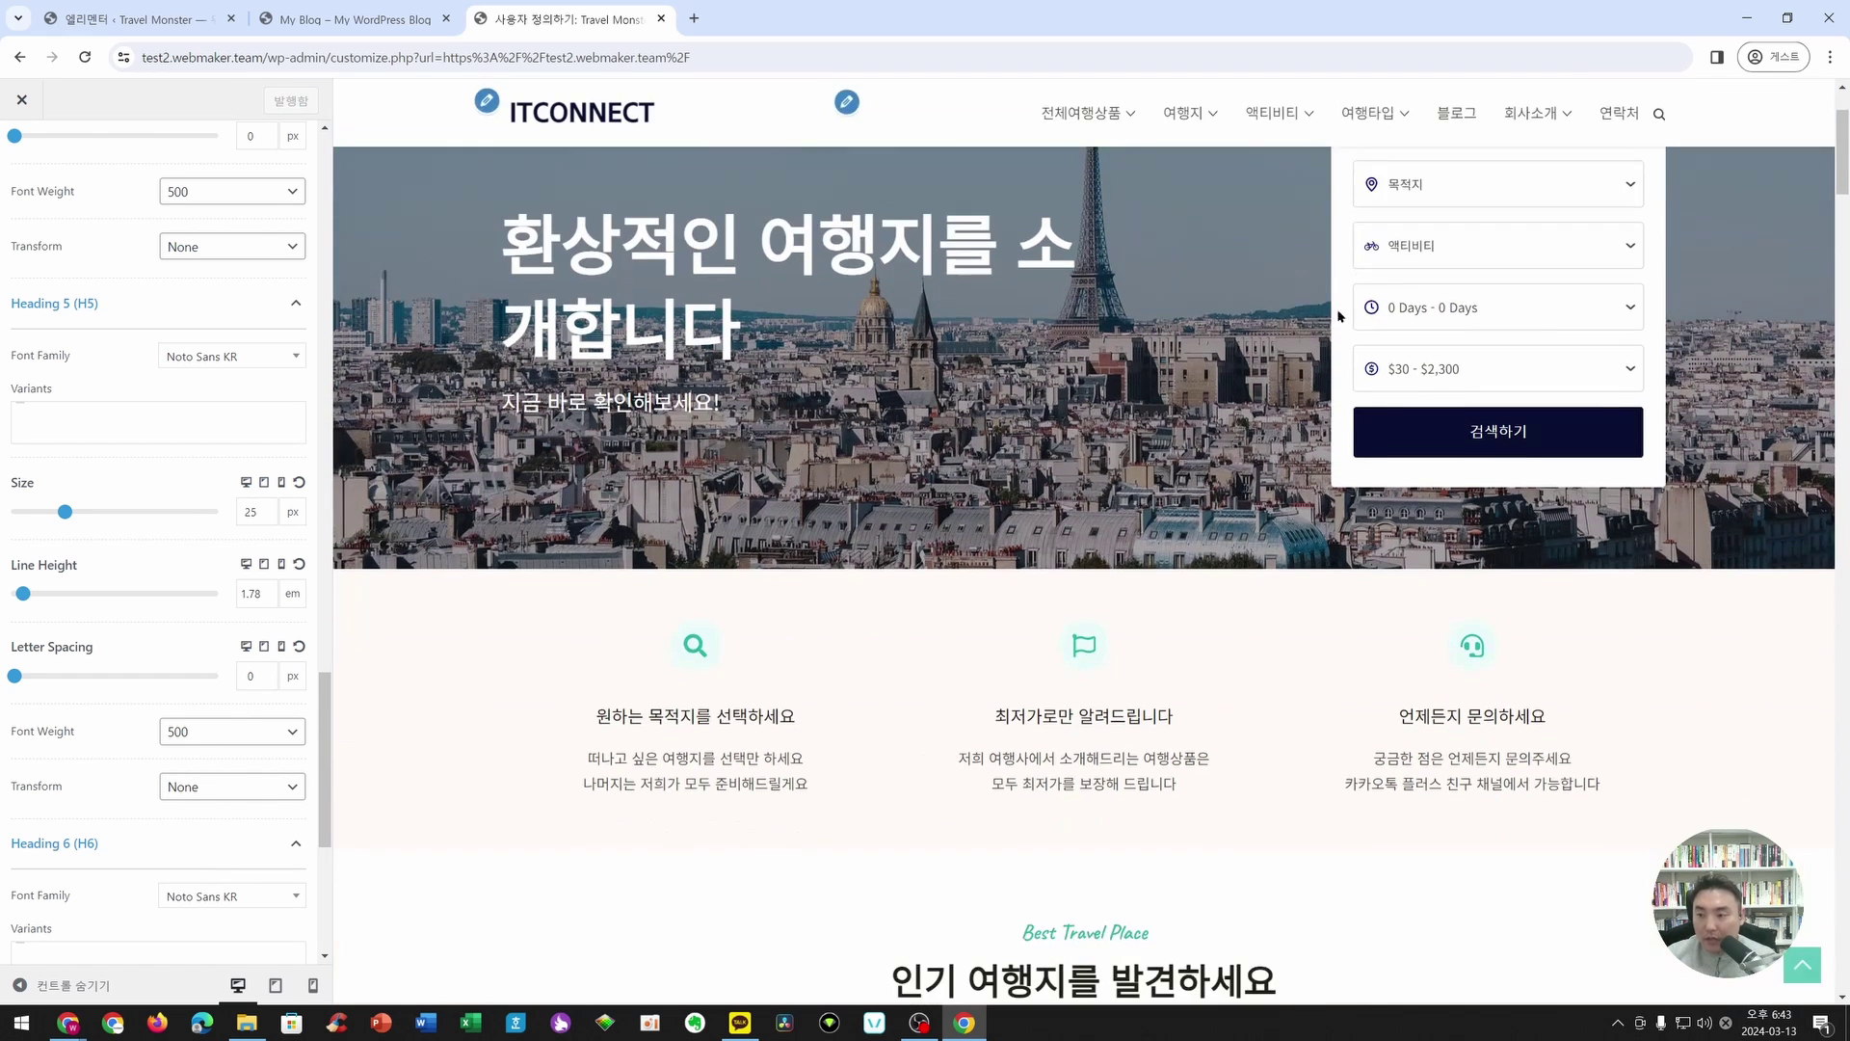
scroll(816, 585, up, 2)
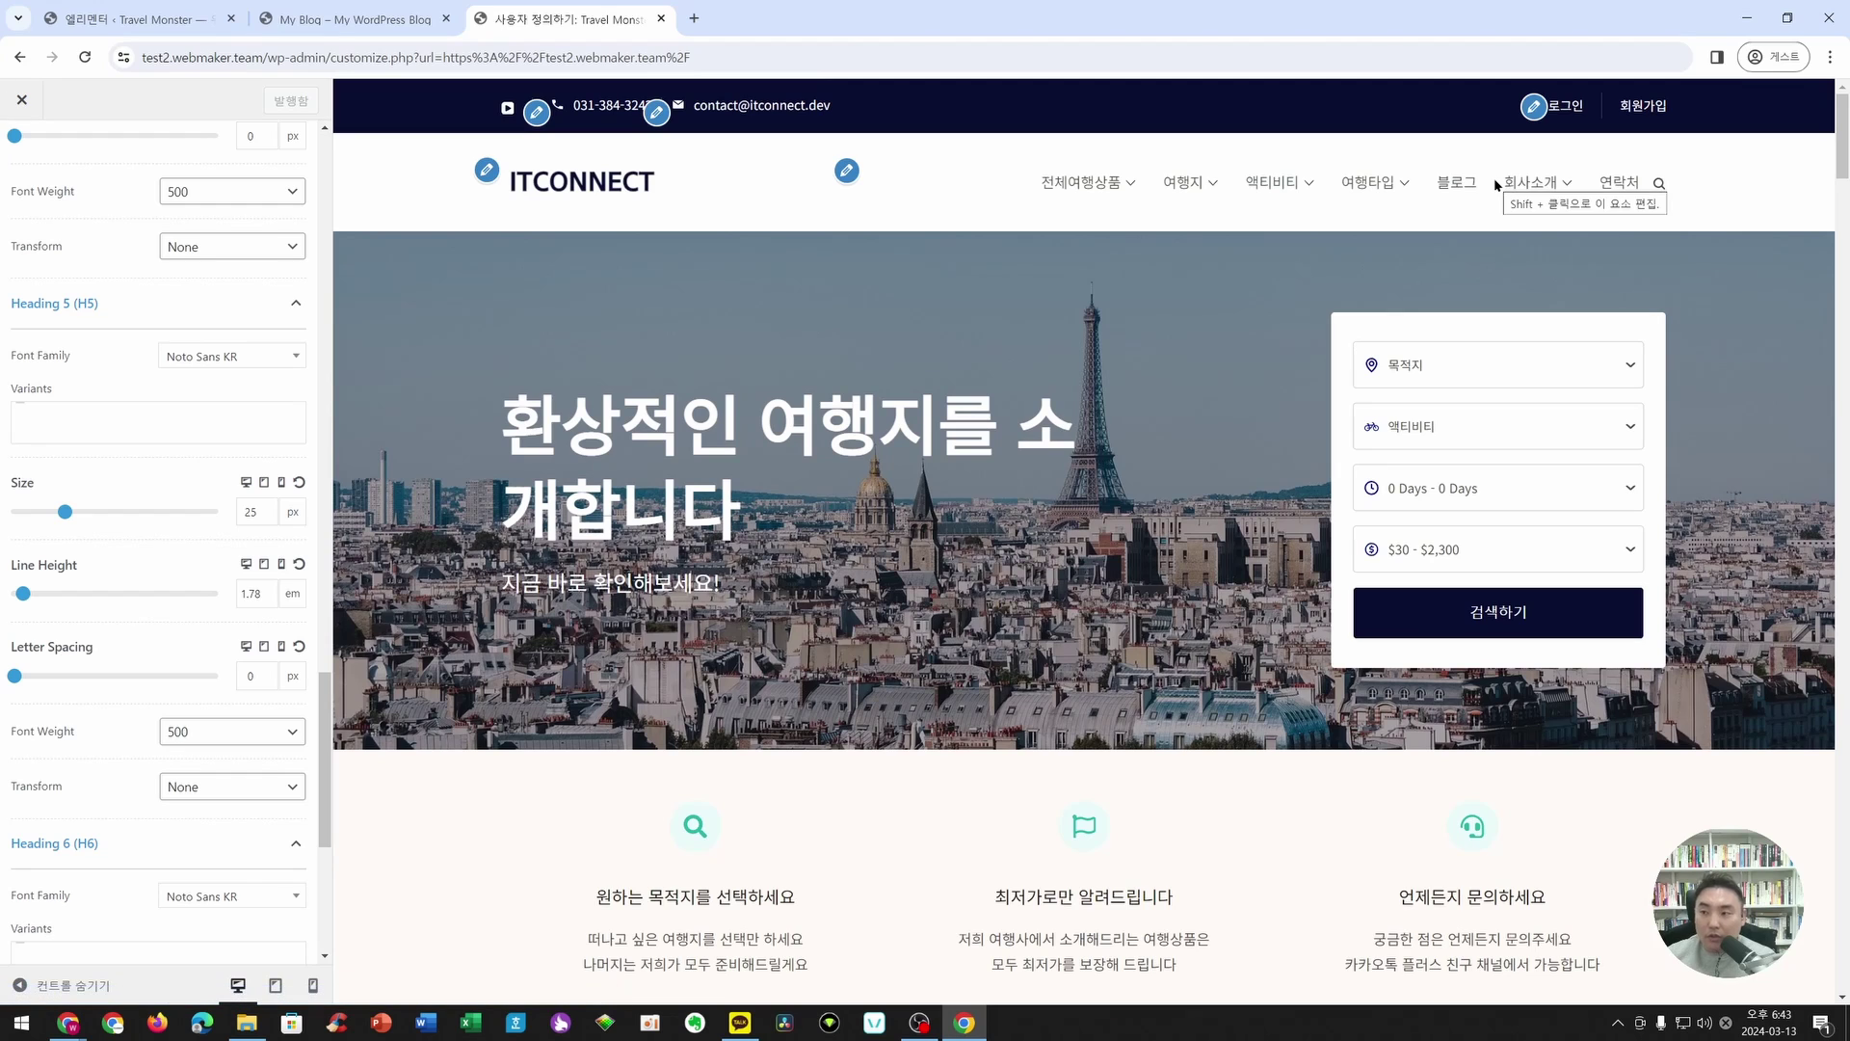
scroll(1103, 583, down, 3)
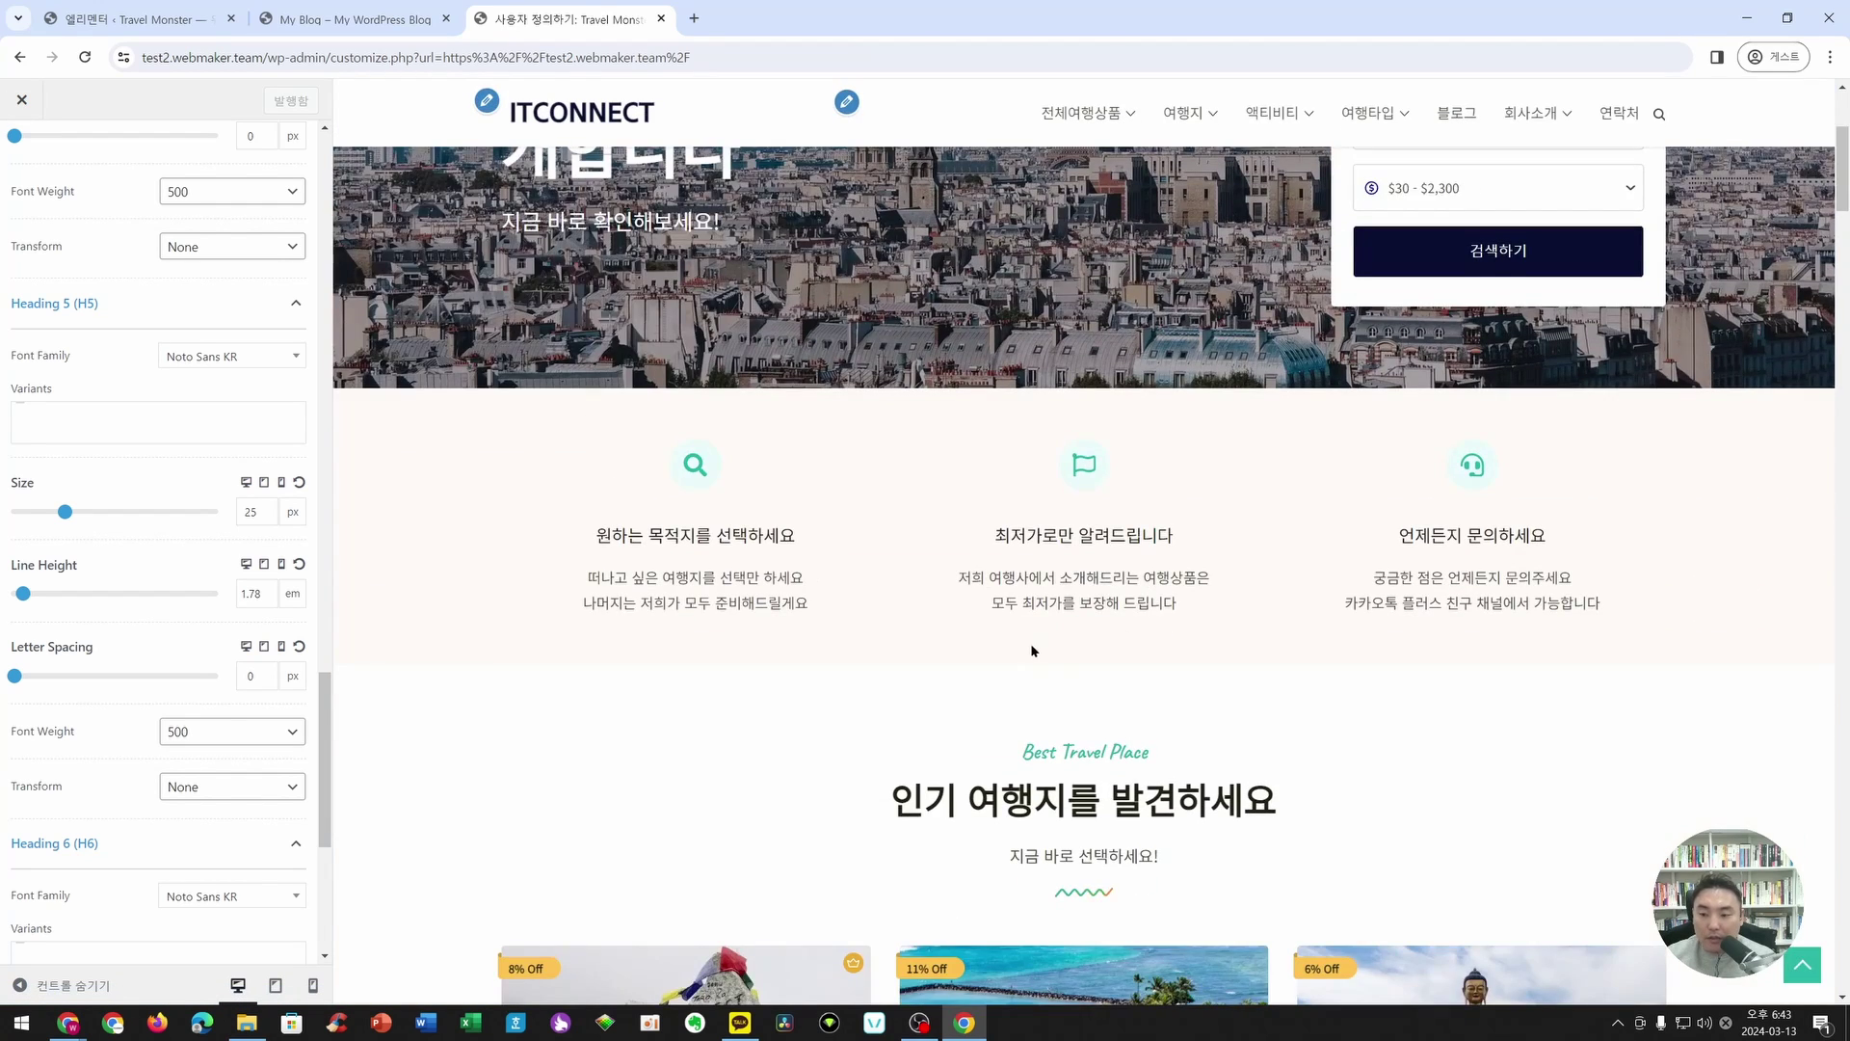
scroll(1032, 648, down, 2)
scroll(1049, 565, down, 1)
scroll(537, 611, up, 7)
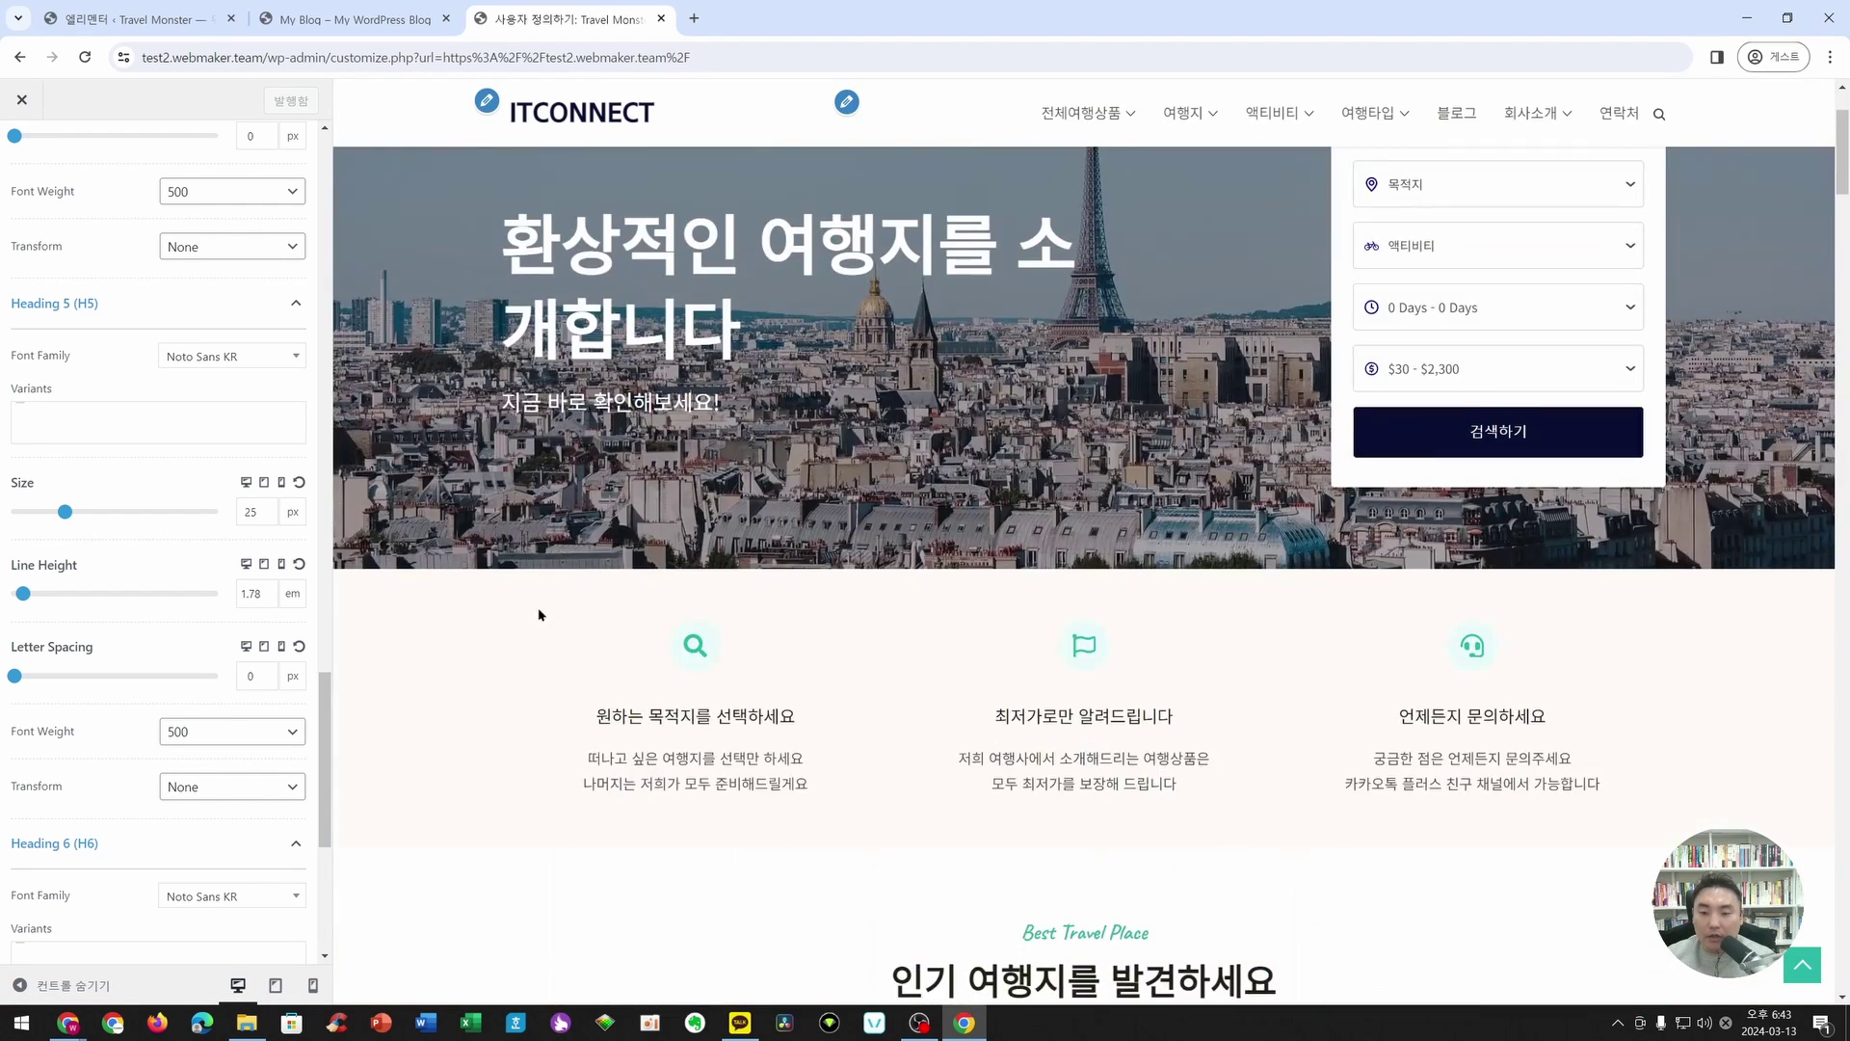
scroll(883, 756, up, 1)
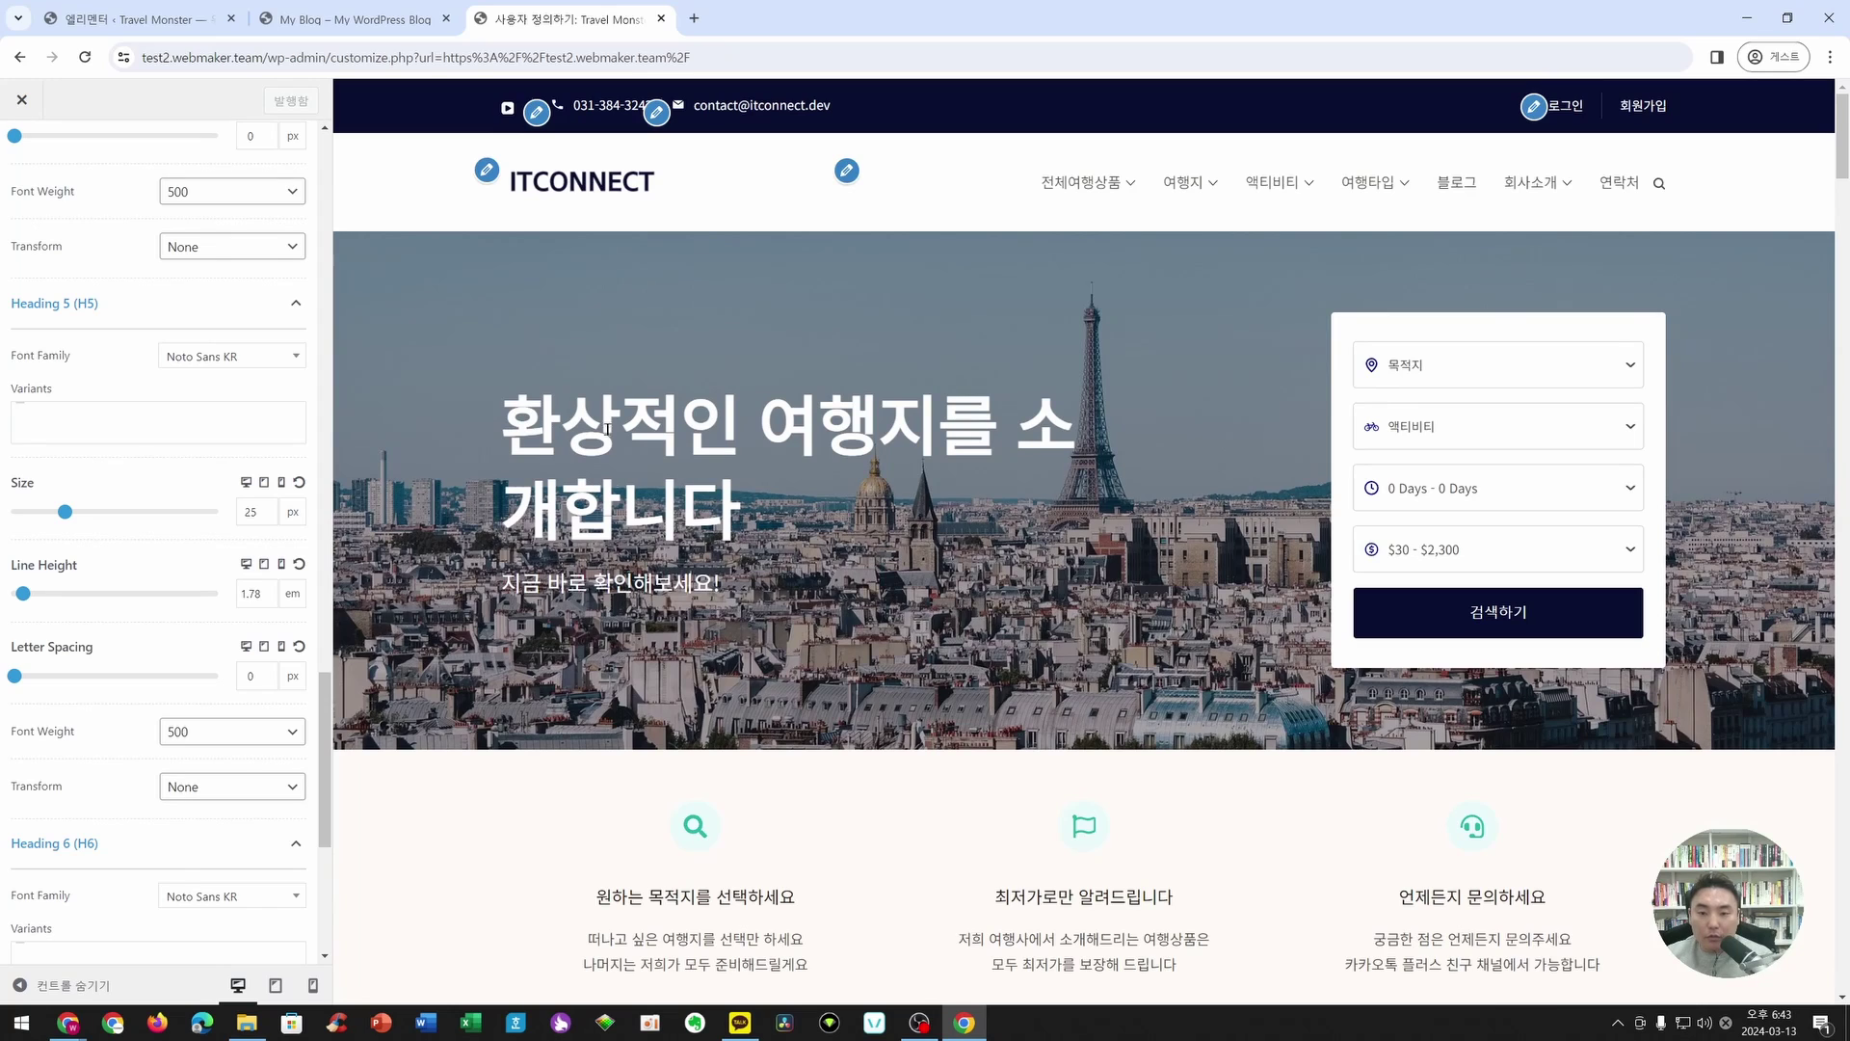
click(661, 19)
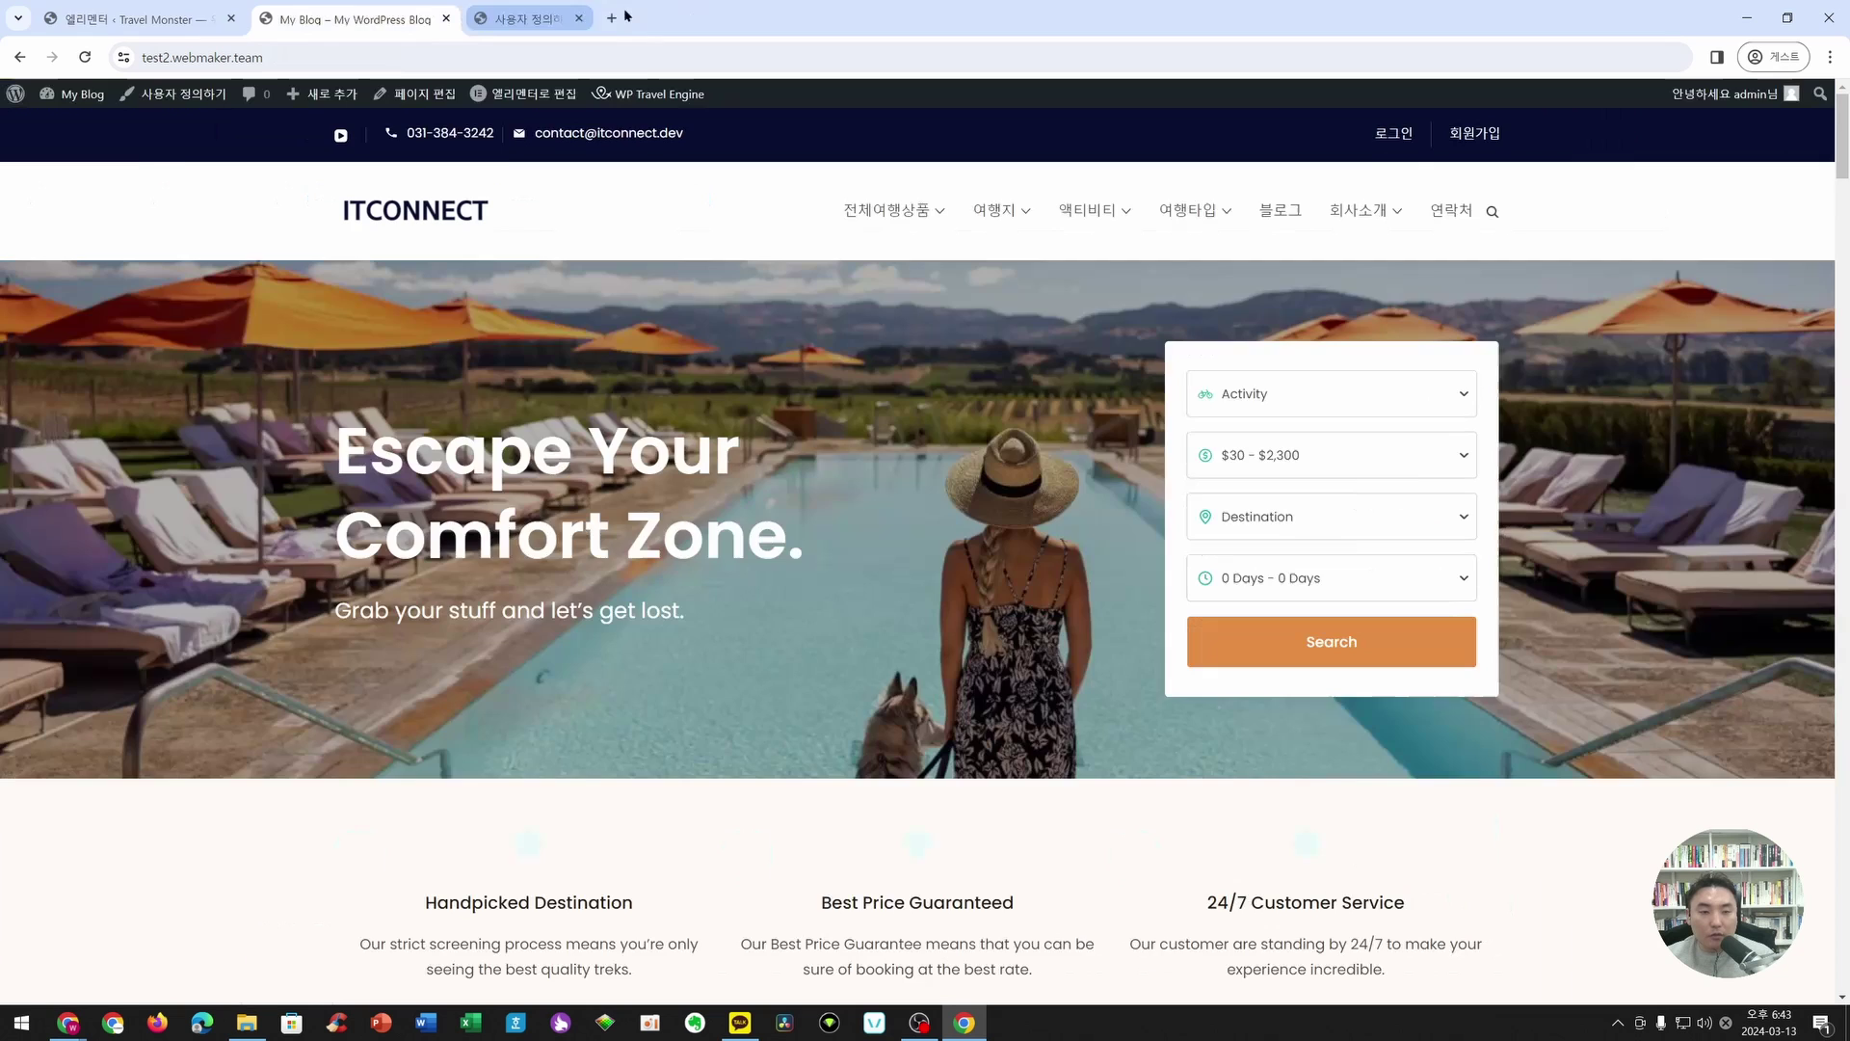
- Open Pages > All Pages in the admin dashboard tab
click(193, 34)
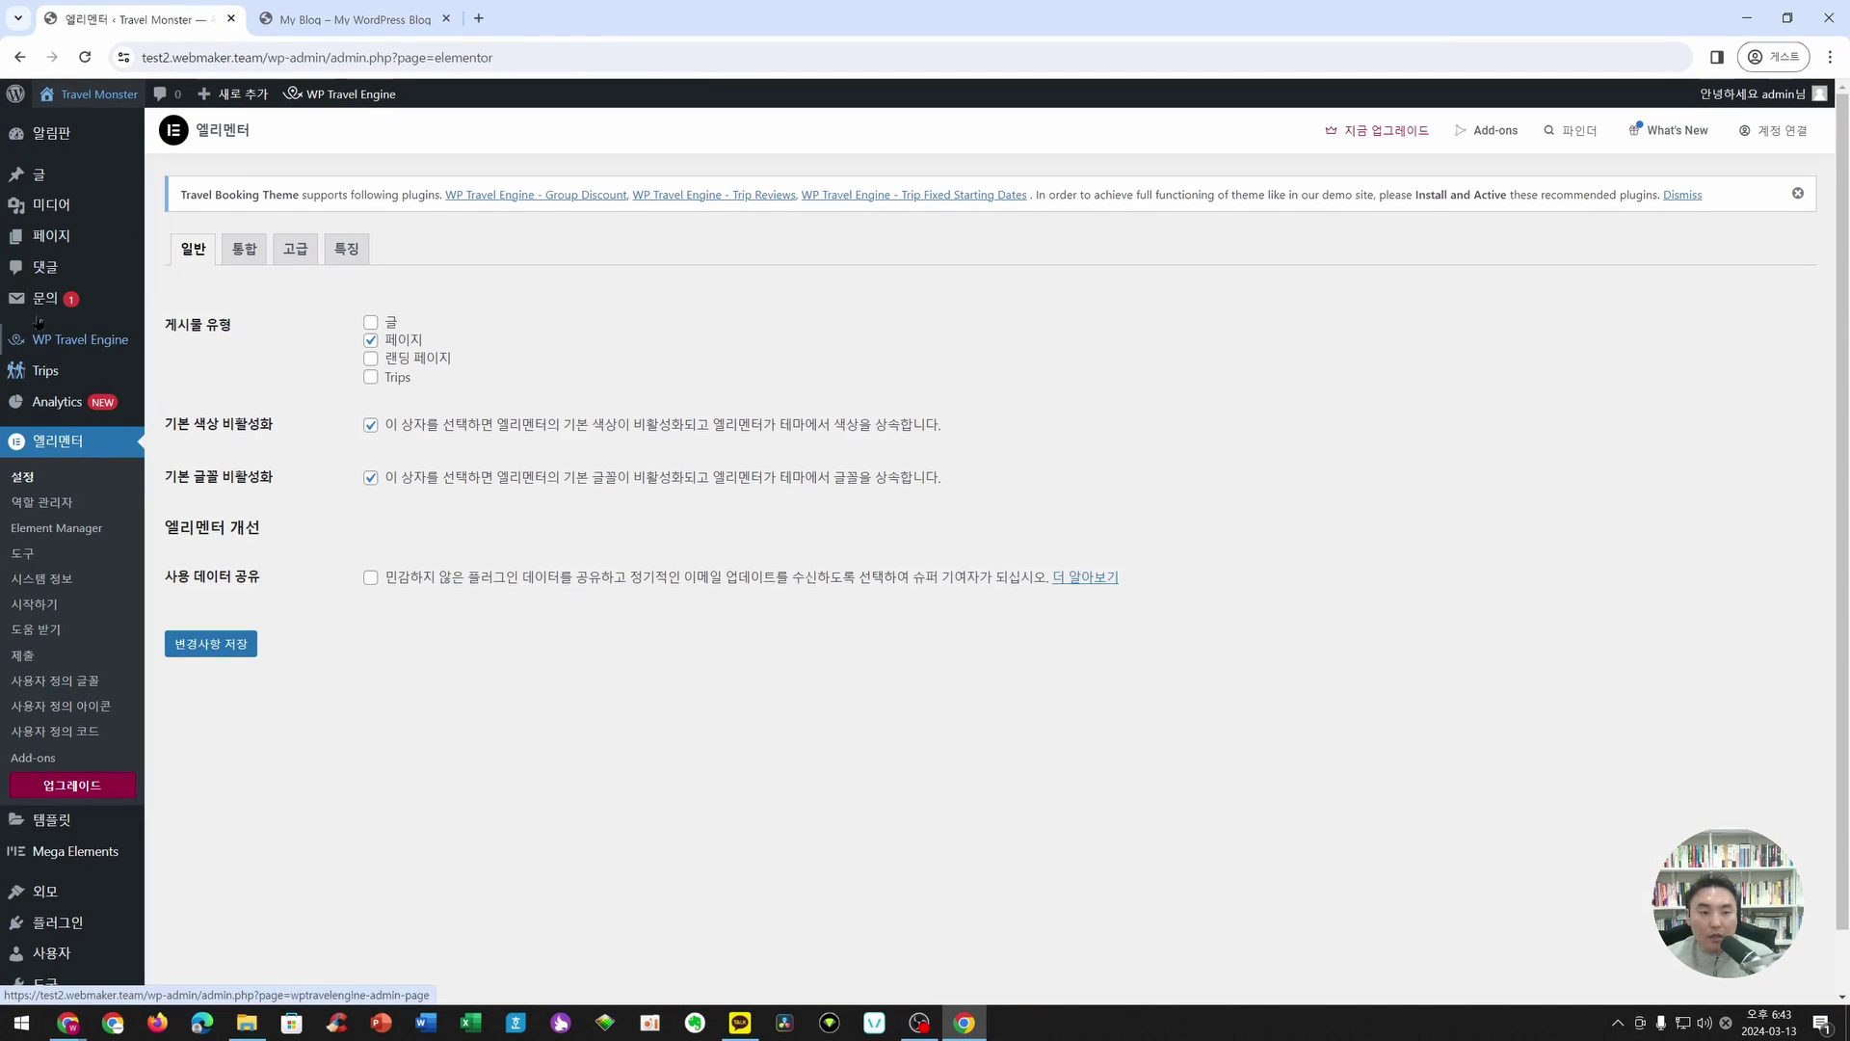
click(51, 236)
scroll(583, 830, down, 5)
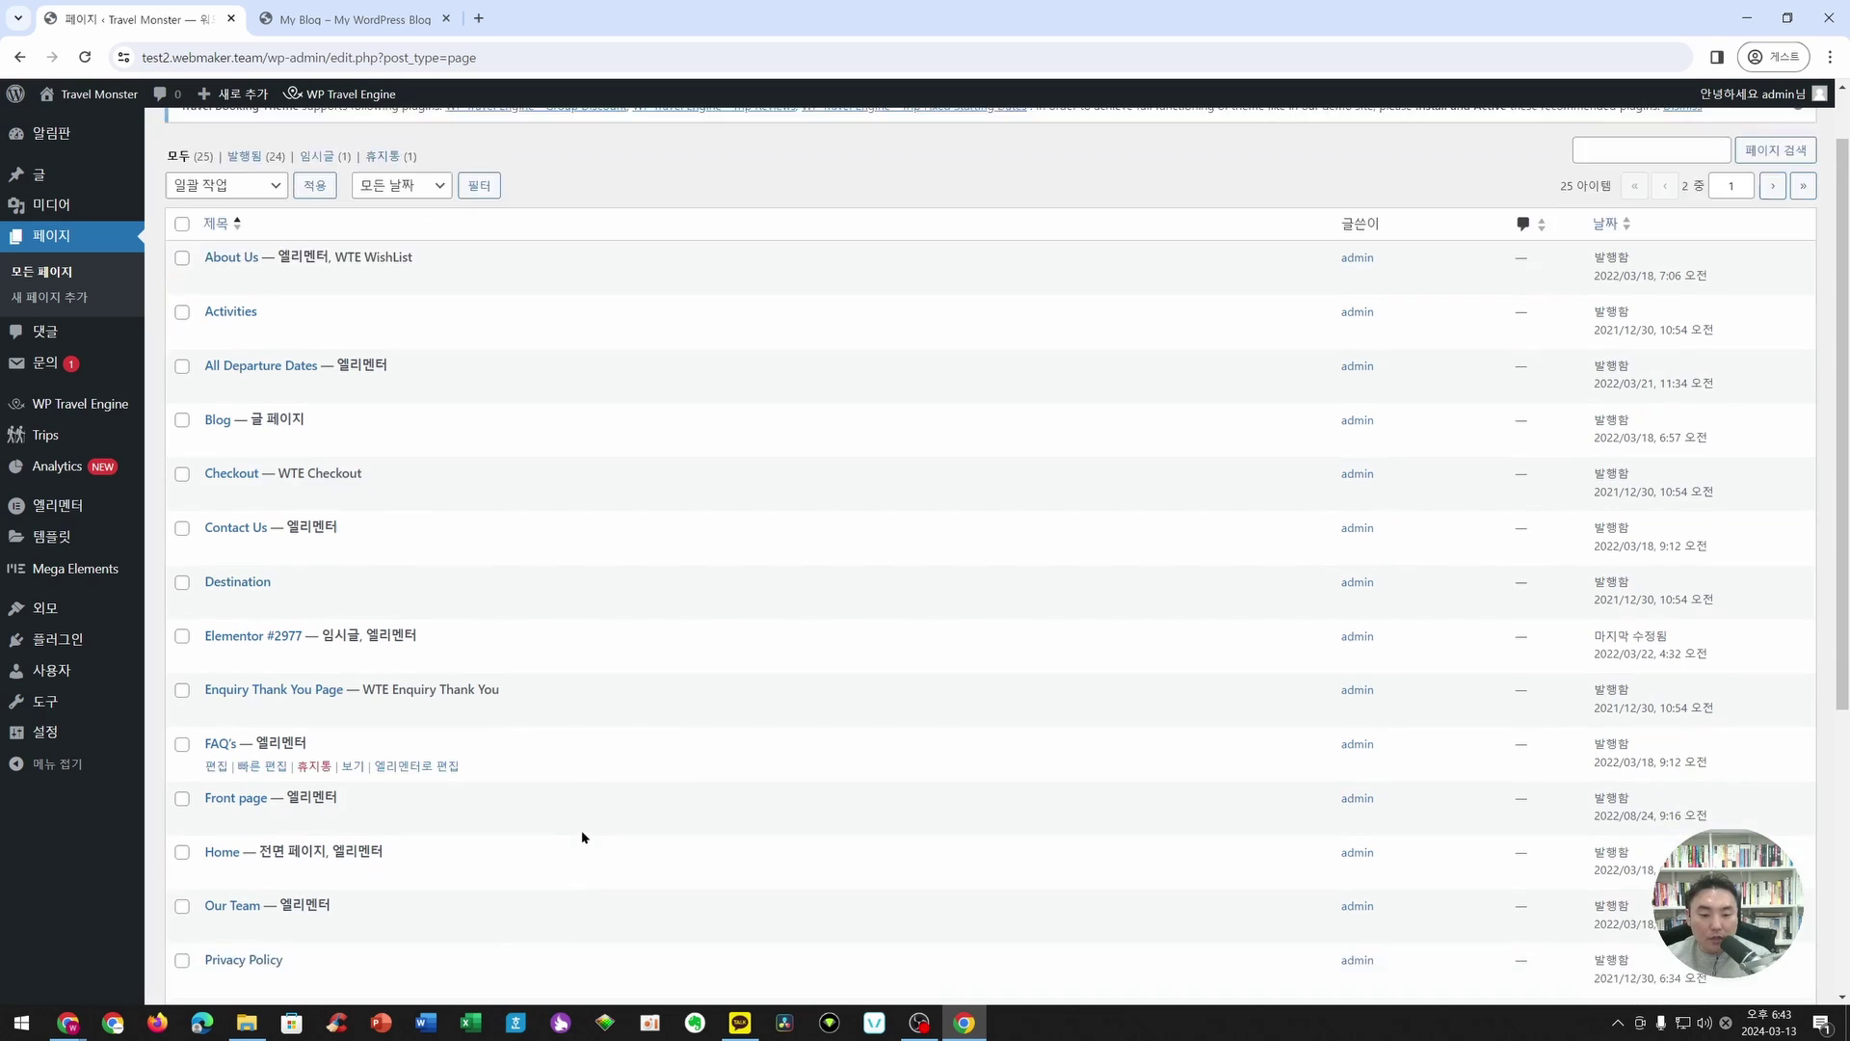
- In Elementor, insert <br> after 여행지를 in the Home hero heading and save
click(411, 496)
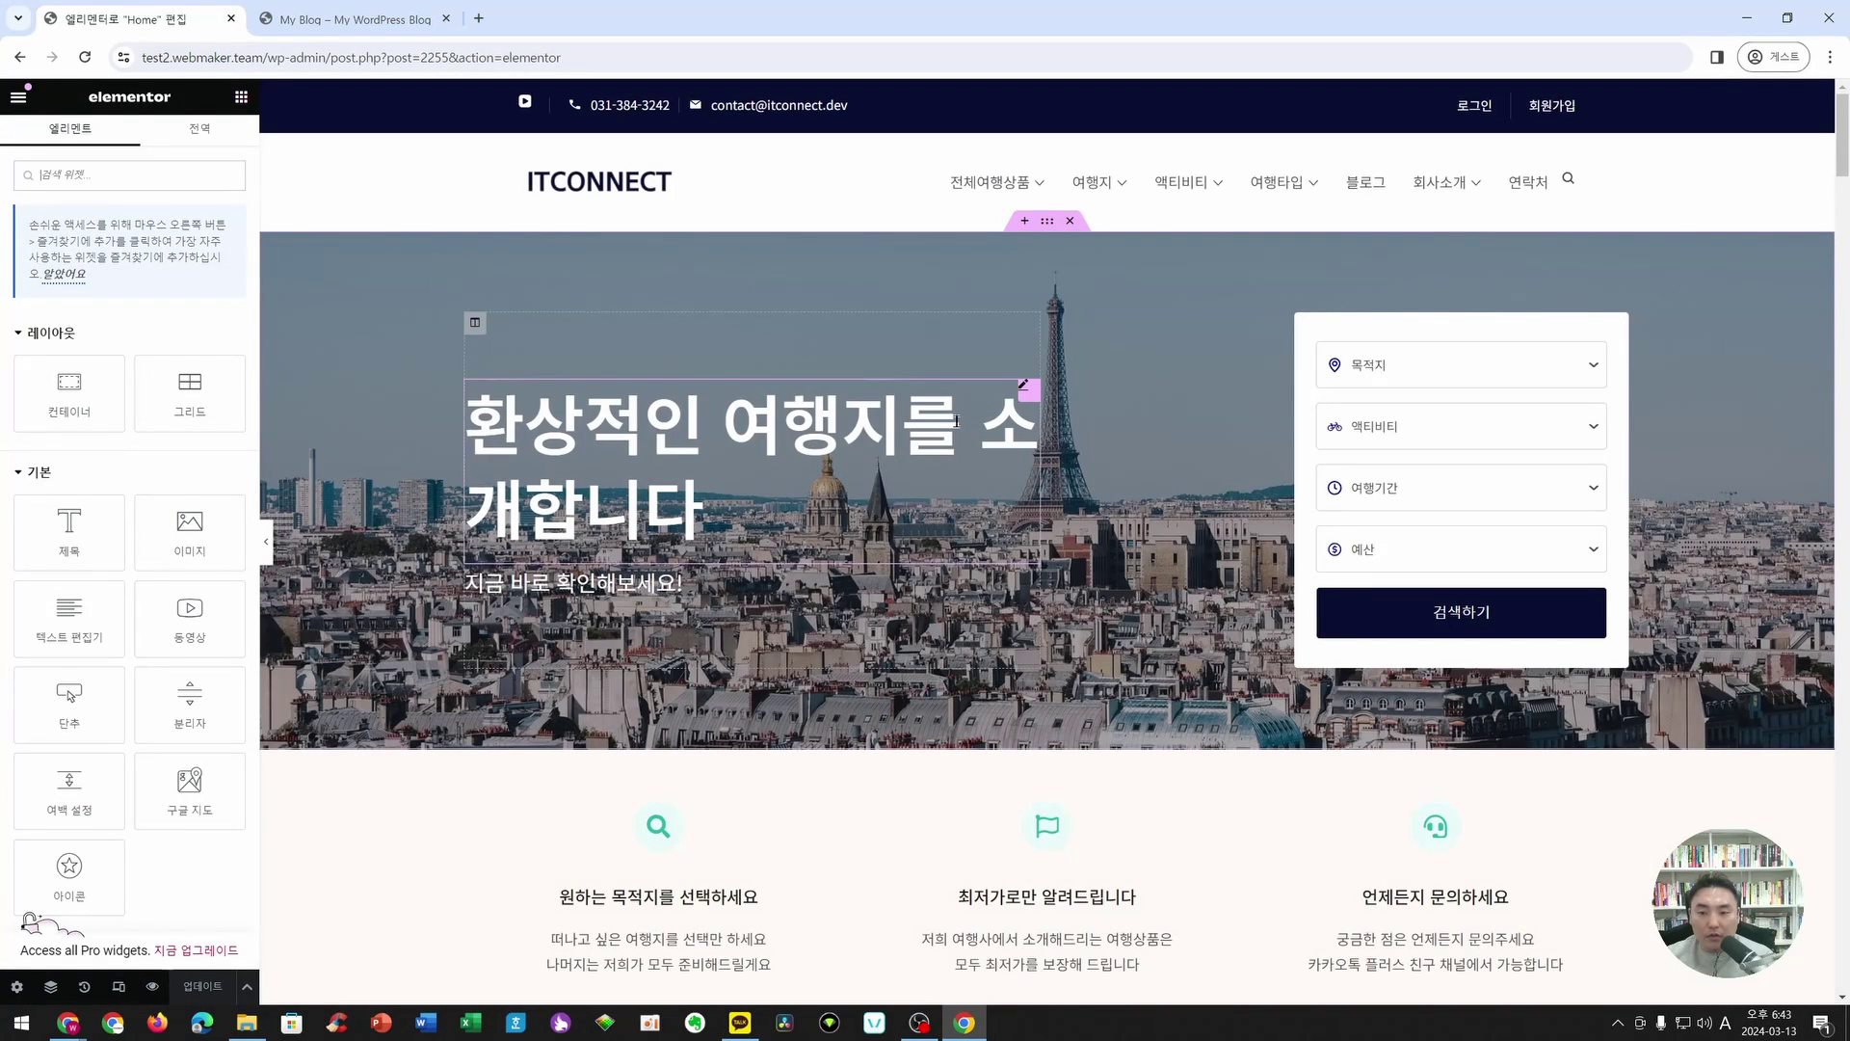
click(1030, 400)
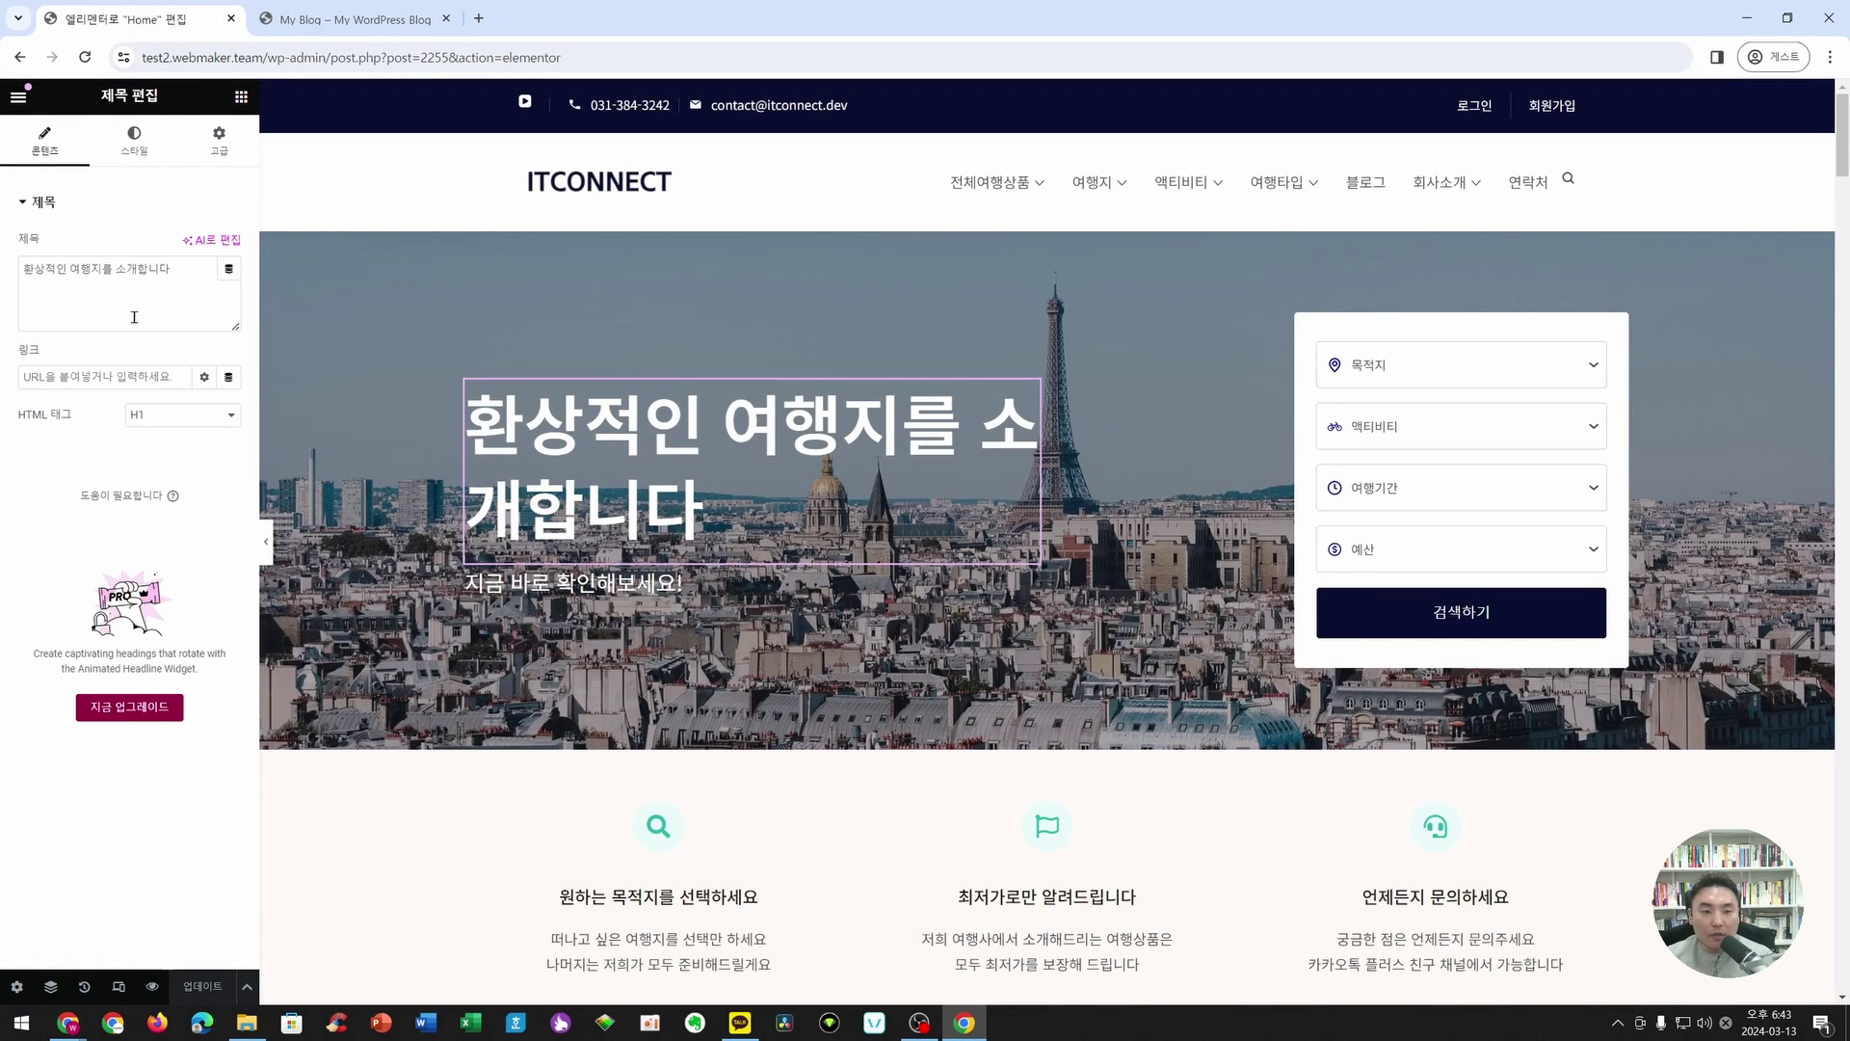
click(110, 269)
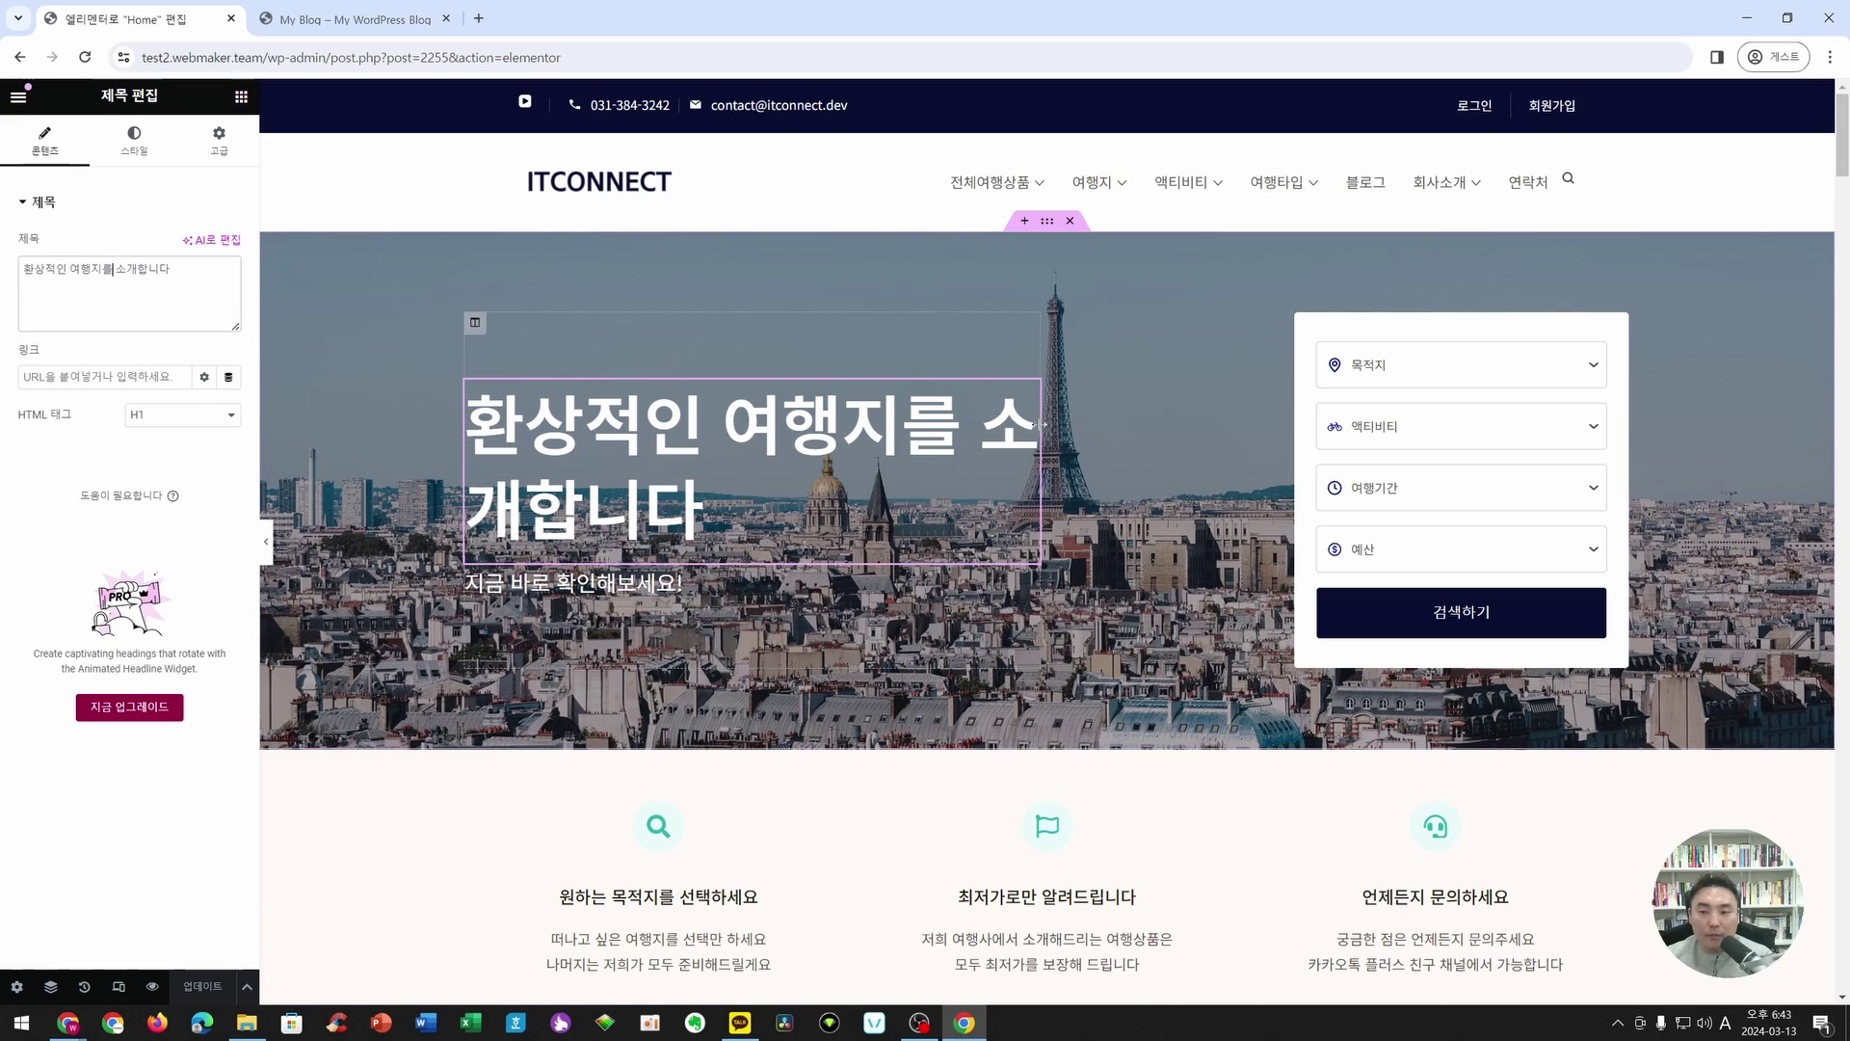
text(<br>)
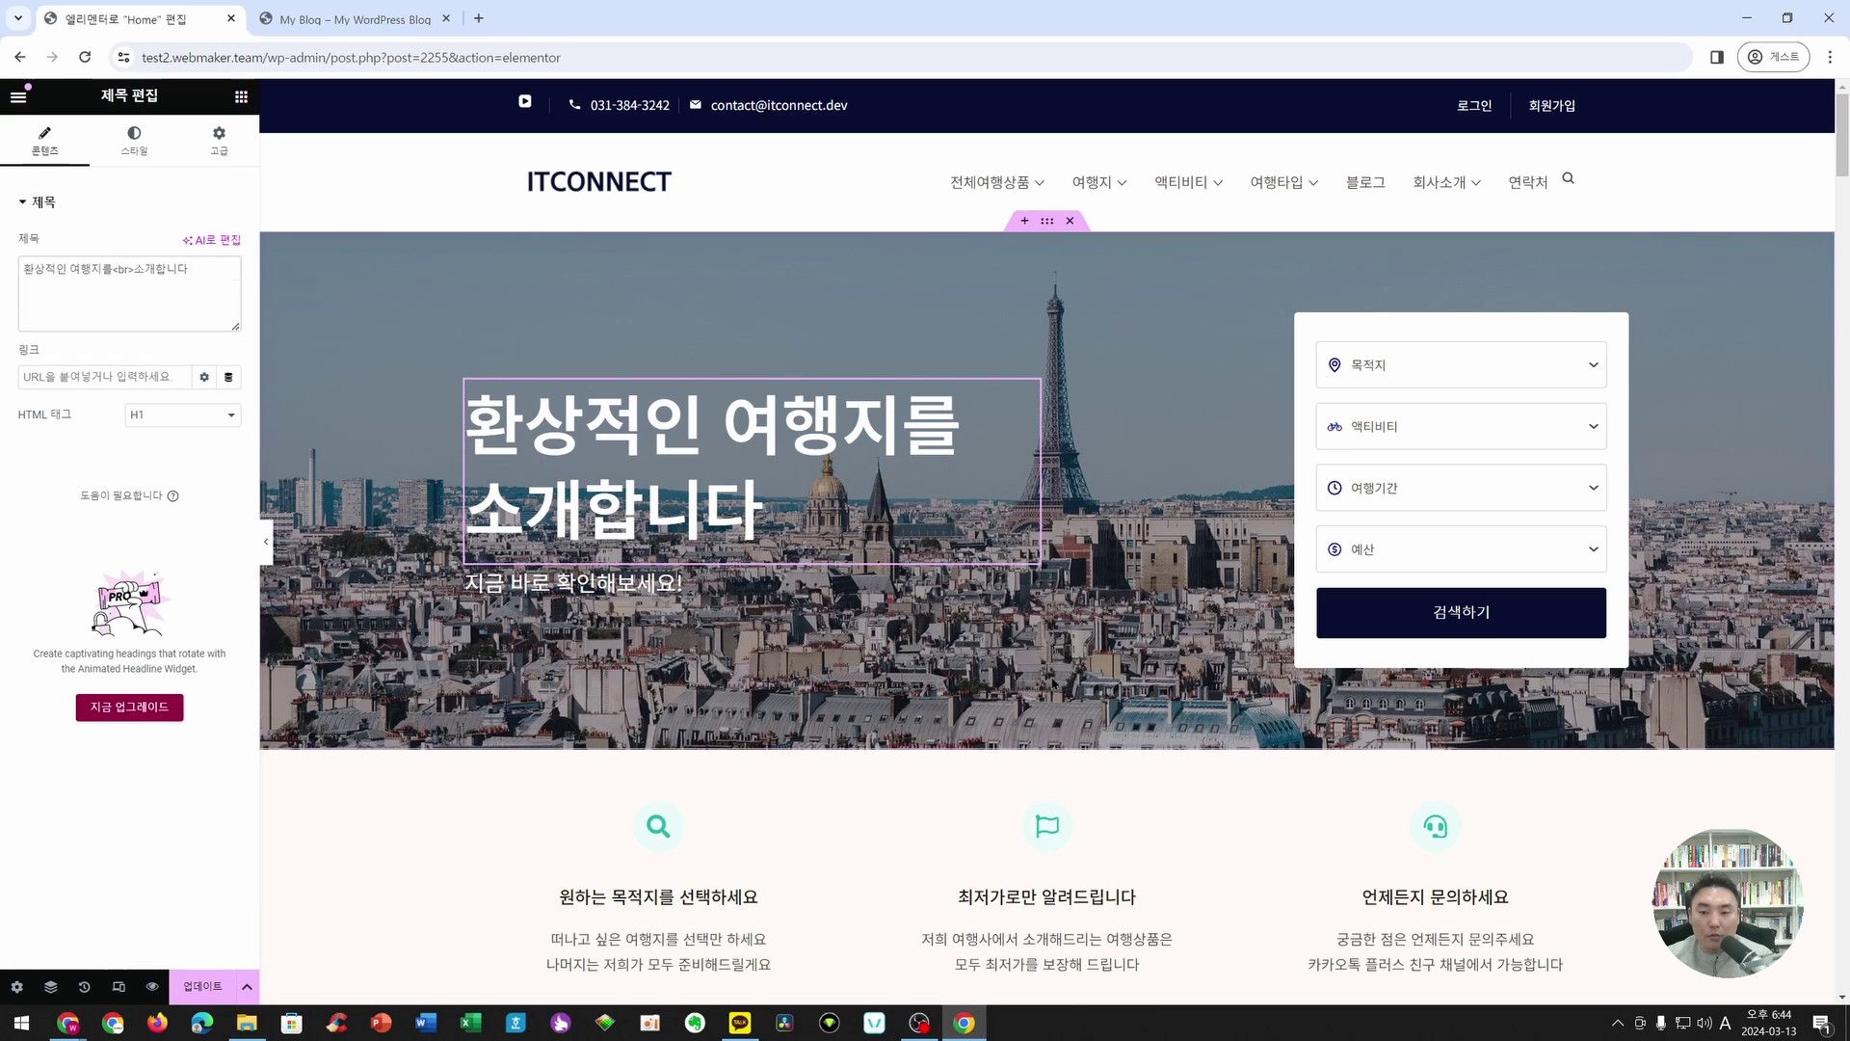
key(ctrl+s)
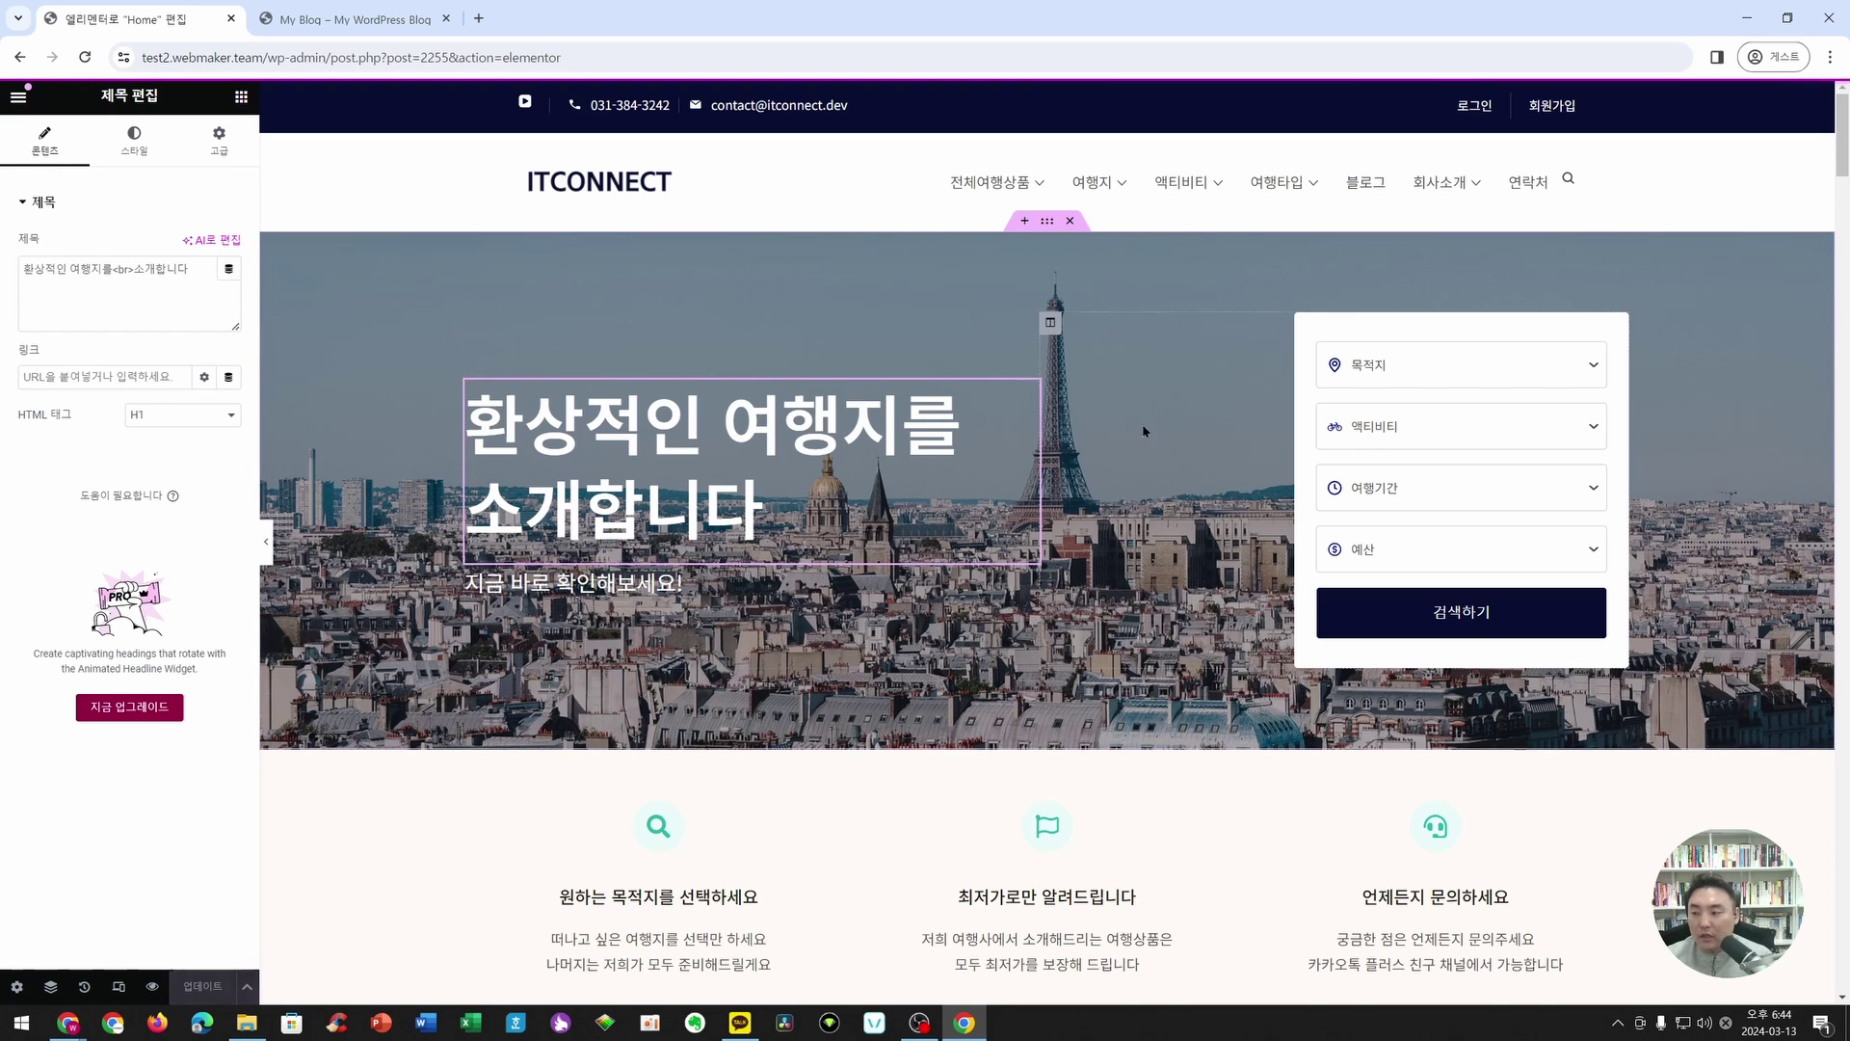
- Select the Trips widget and set its Layout Card View to List
scroll(1291, 672, down, 3)
scroll(1291, 672, down, 5)
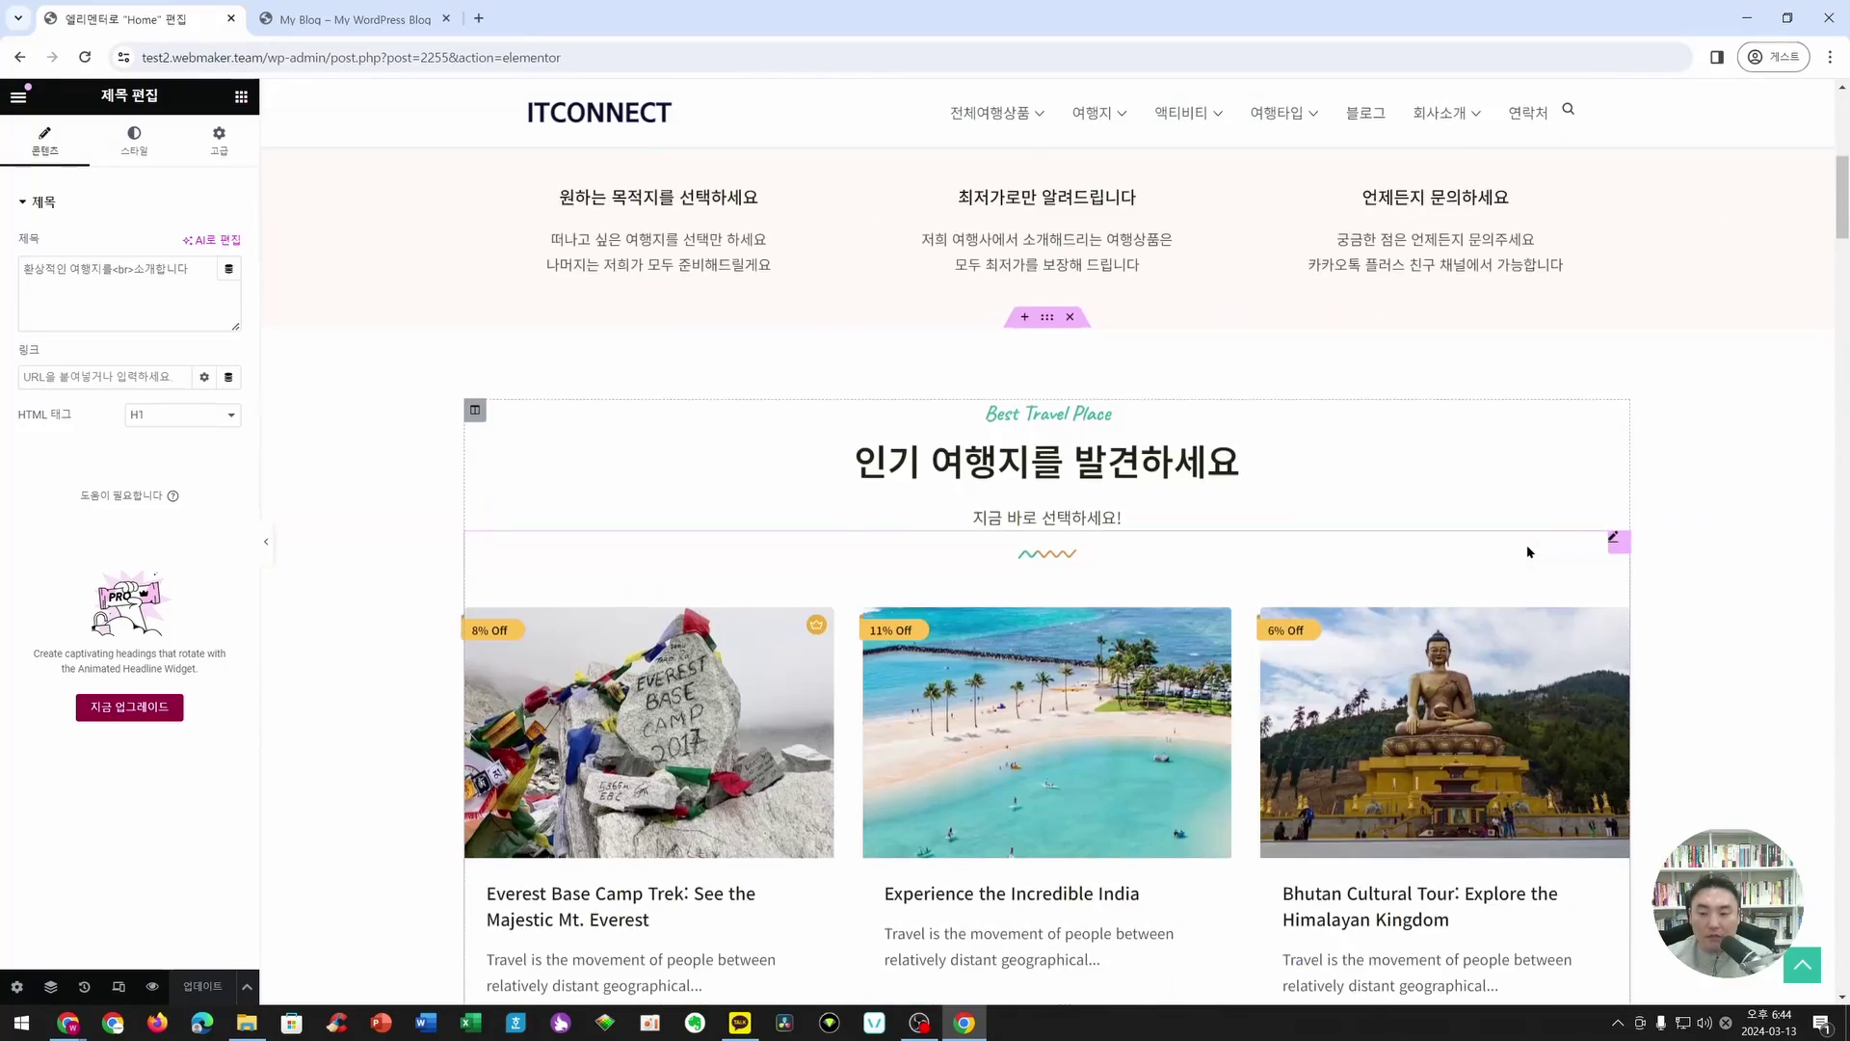
scroll(827, 583, down, 2)
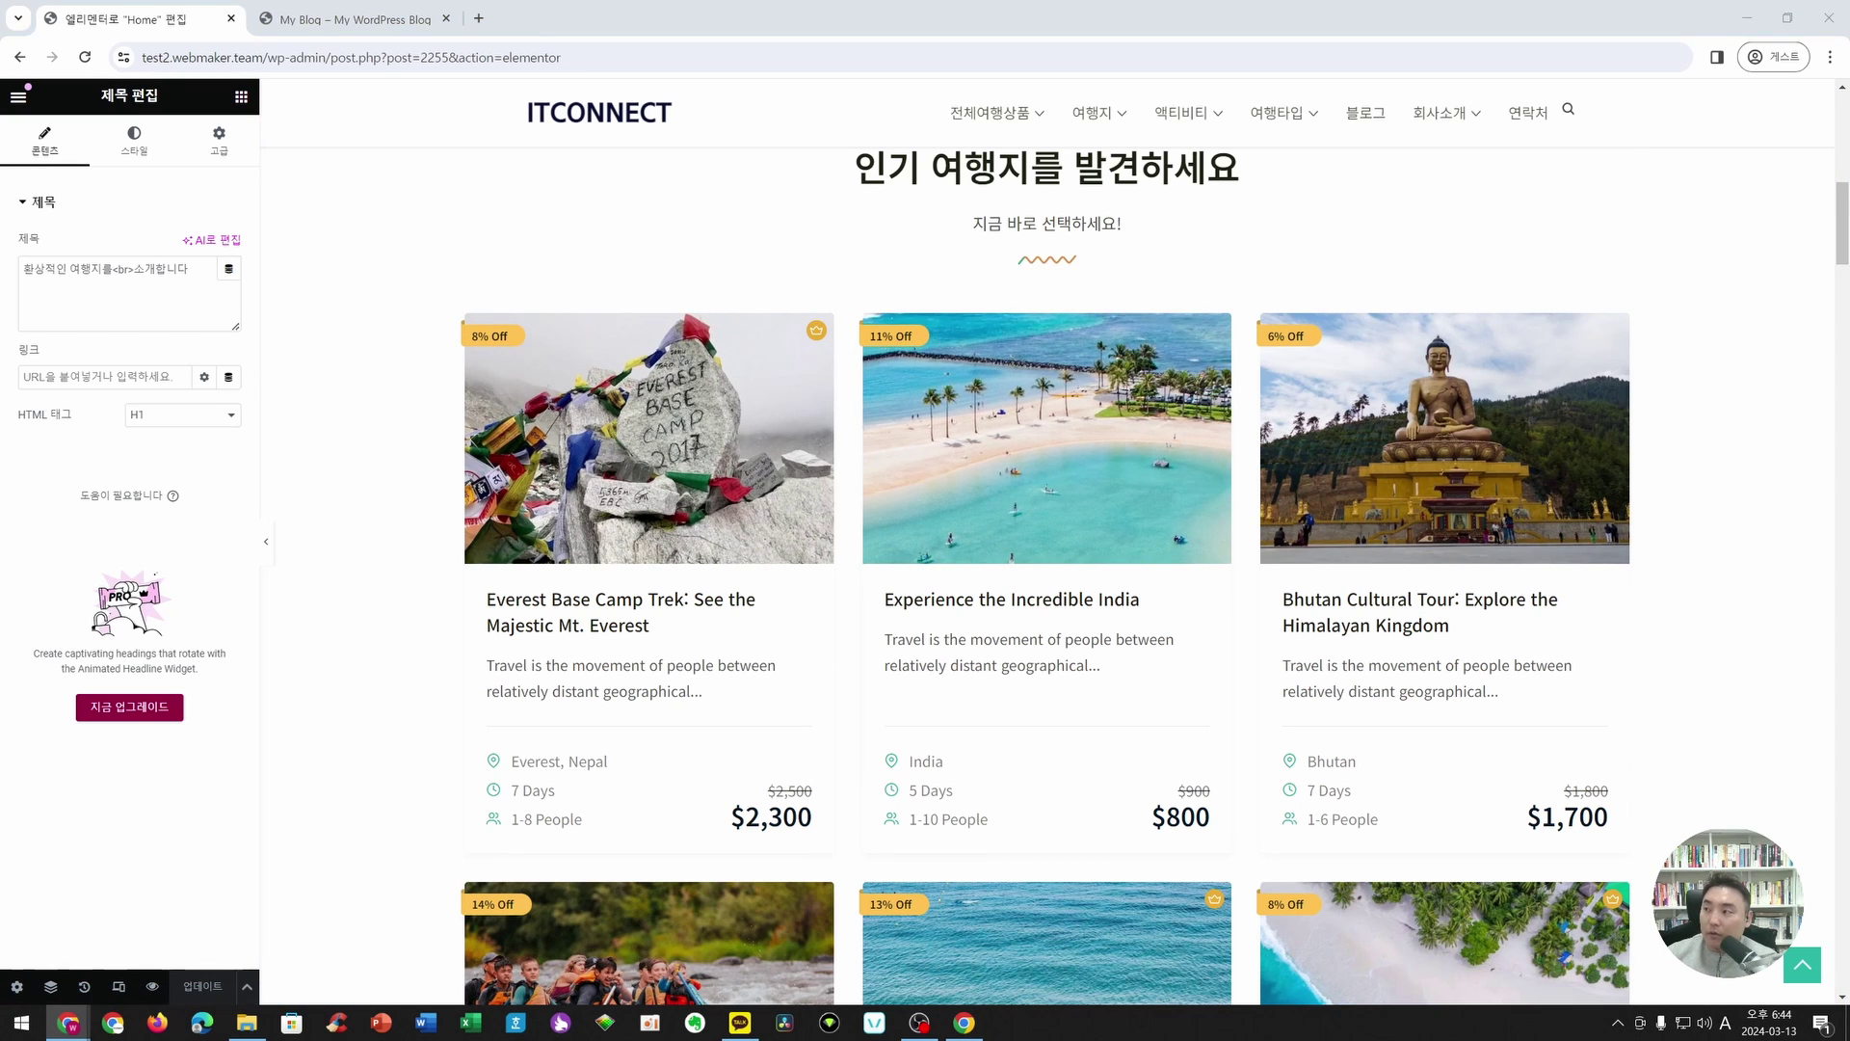
scroll(1115, 380, down, 6)
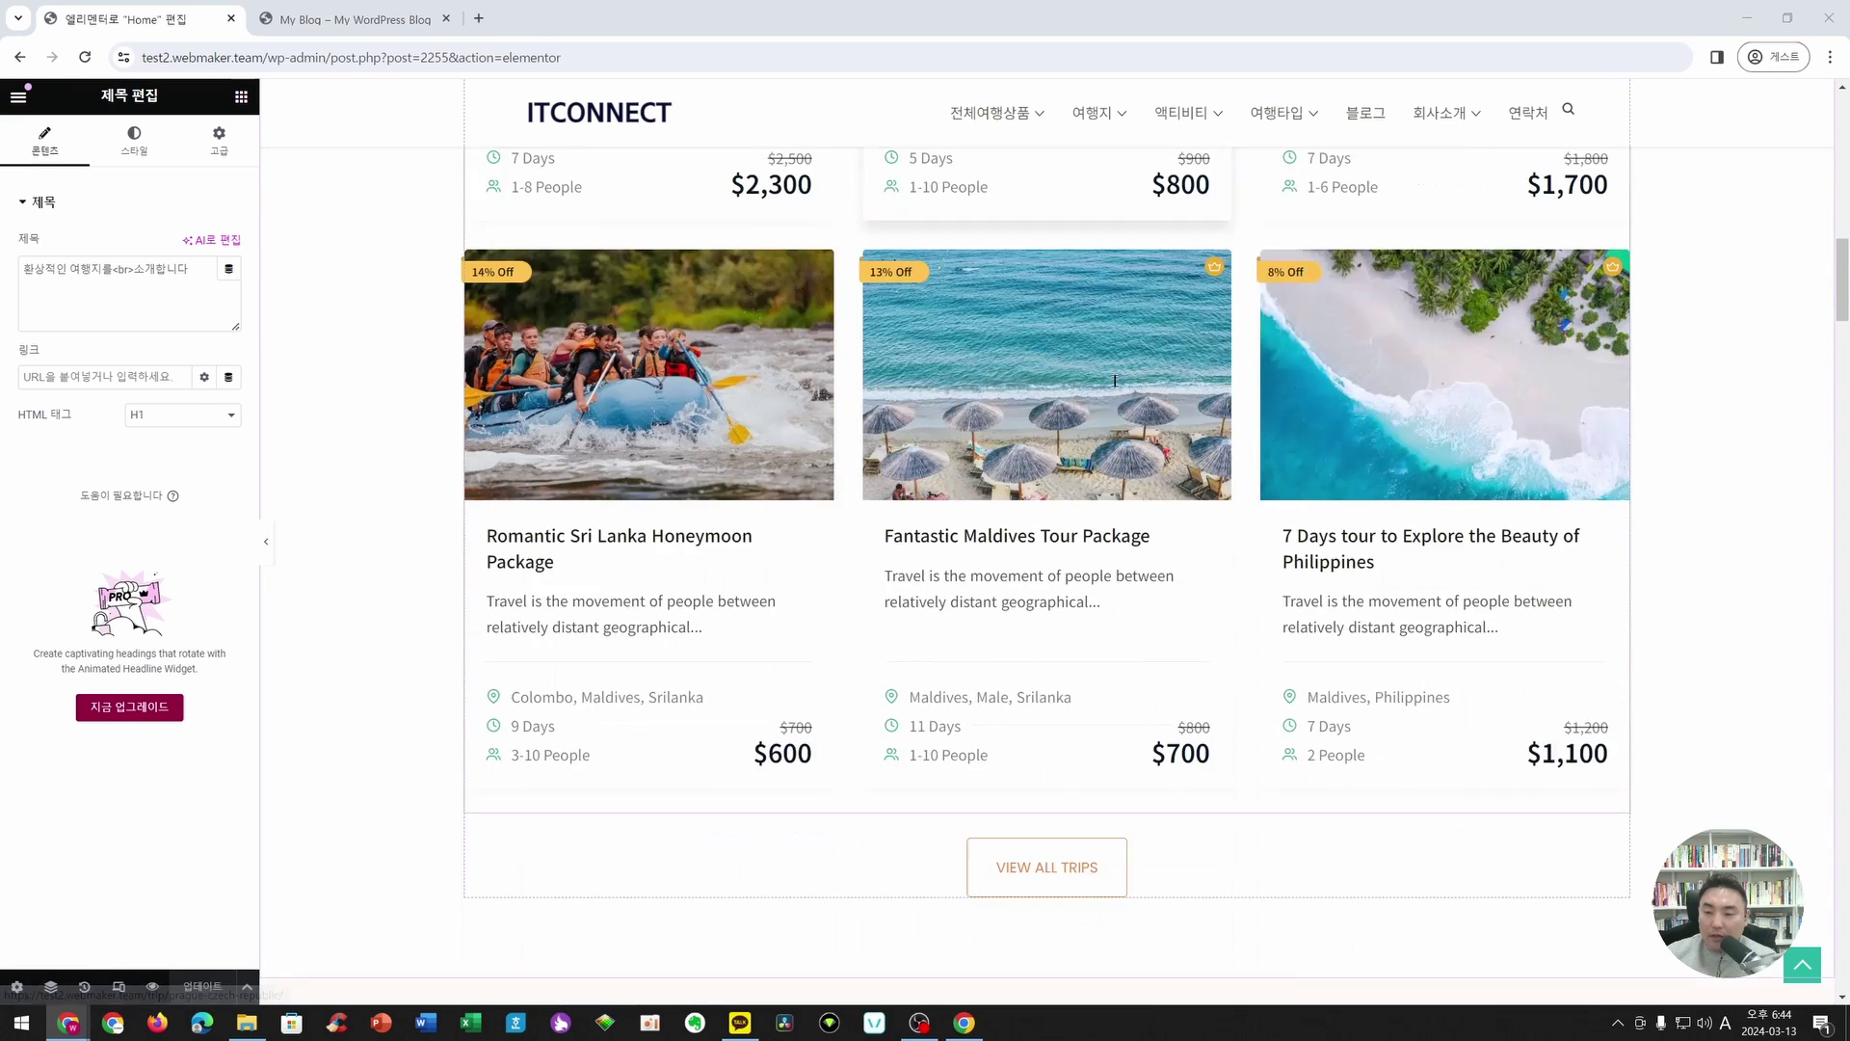
scroll(1115, 381, up, 5)
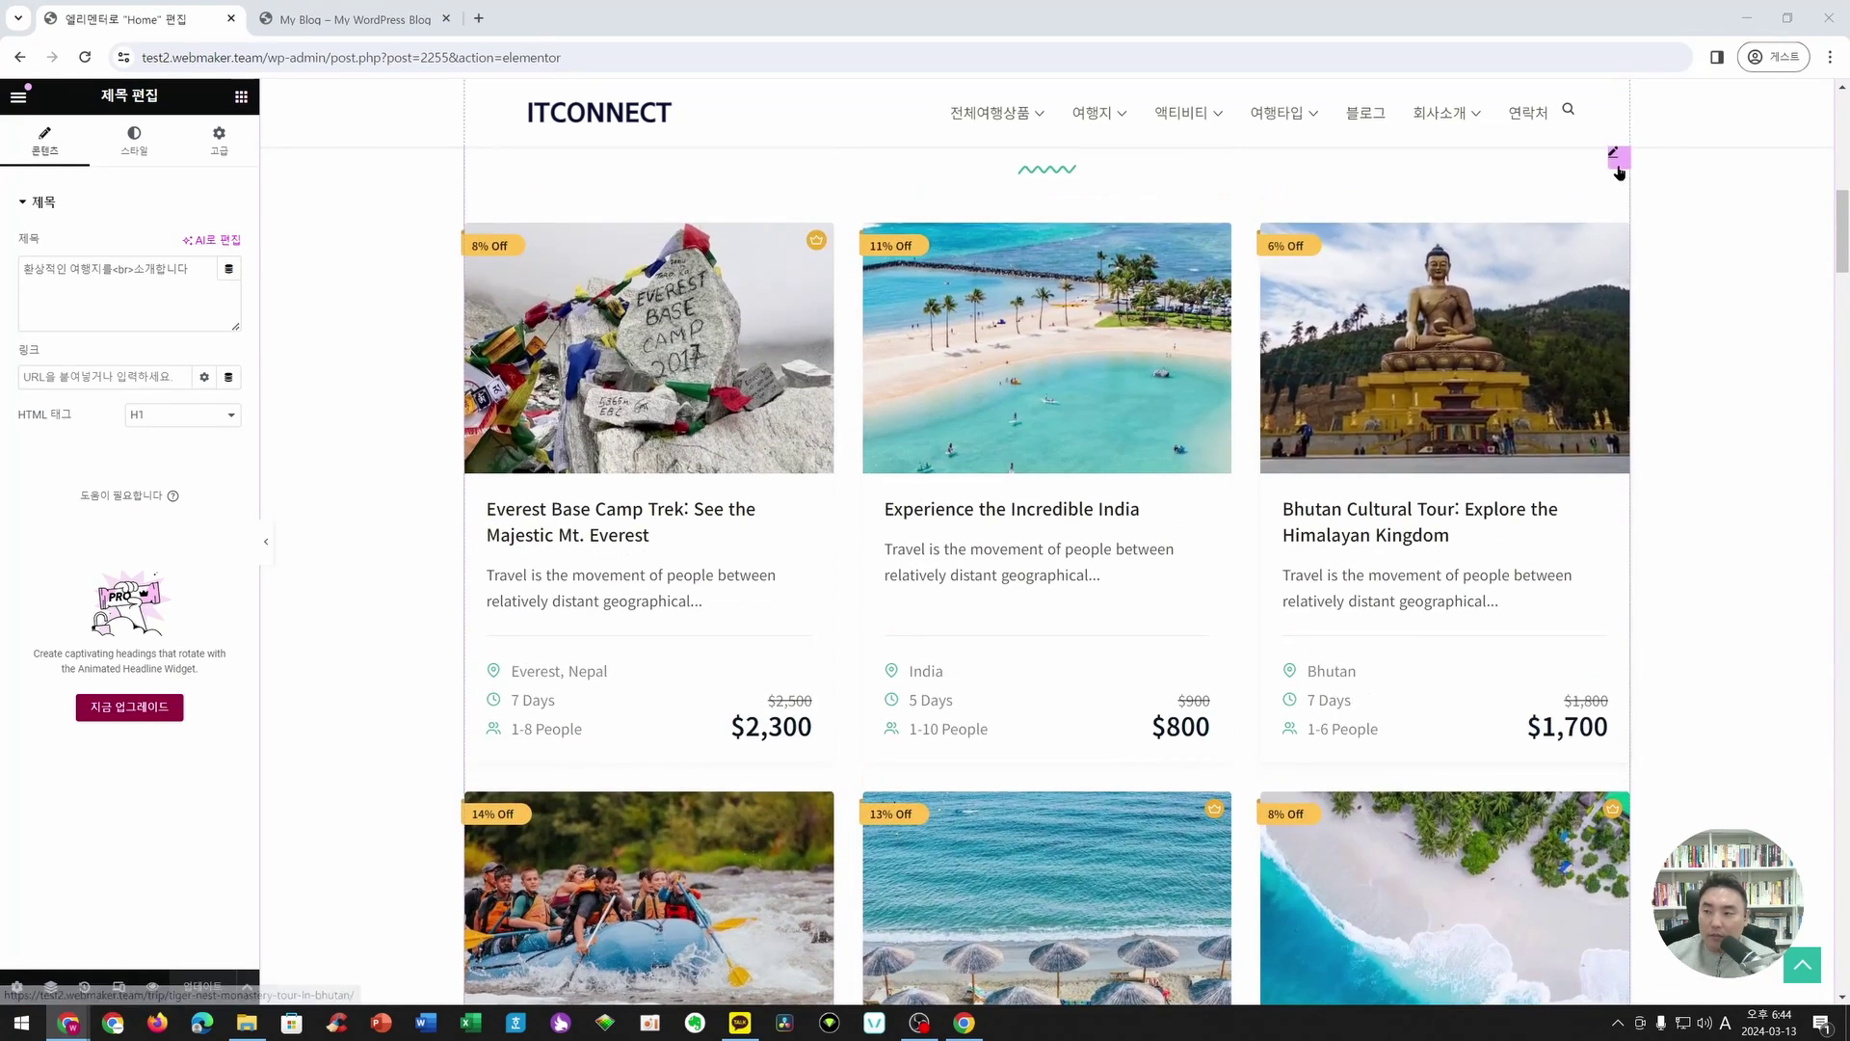
click(1619, 166)
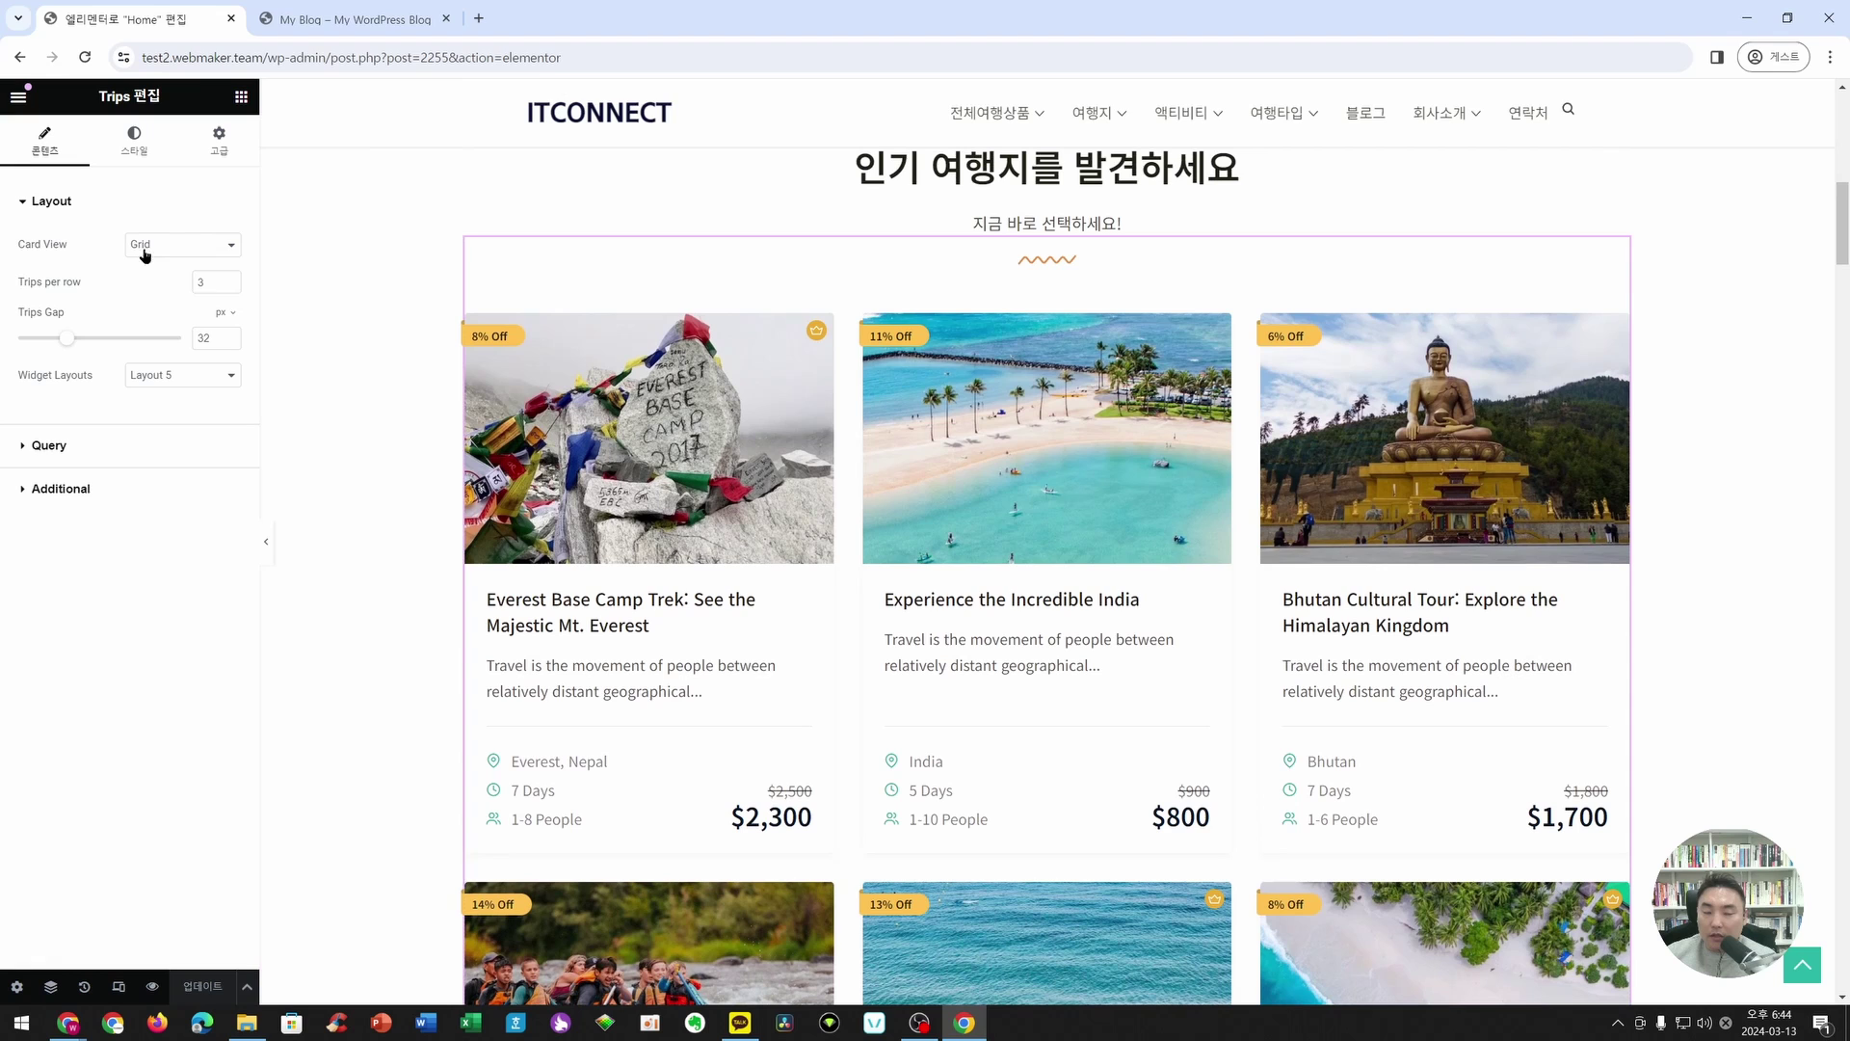
click(191, 248)
click(140, 277)
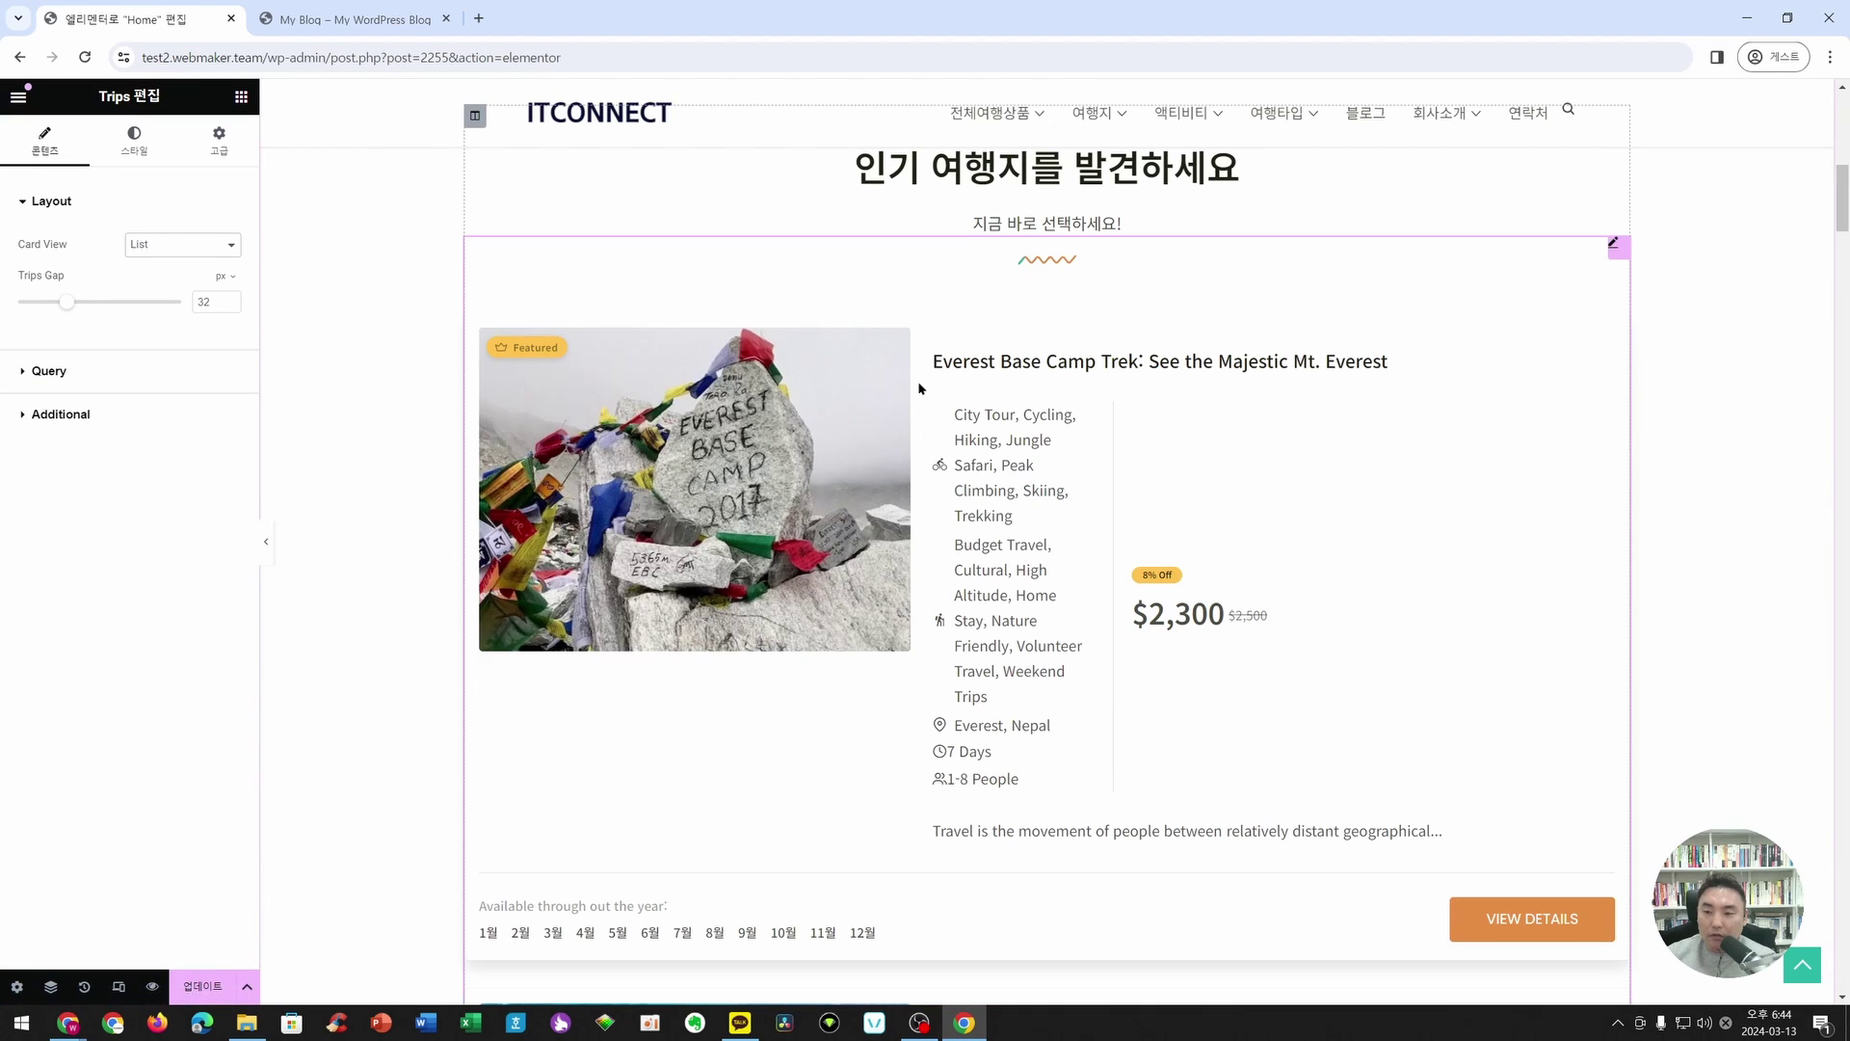
- Change the Trips widget's Card View from List to Slider
scroll(1039, 490, down, 1)
scroll(1003, 562, down, 5)
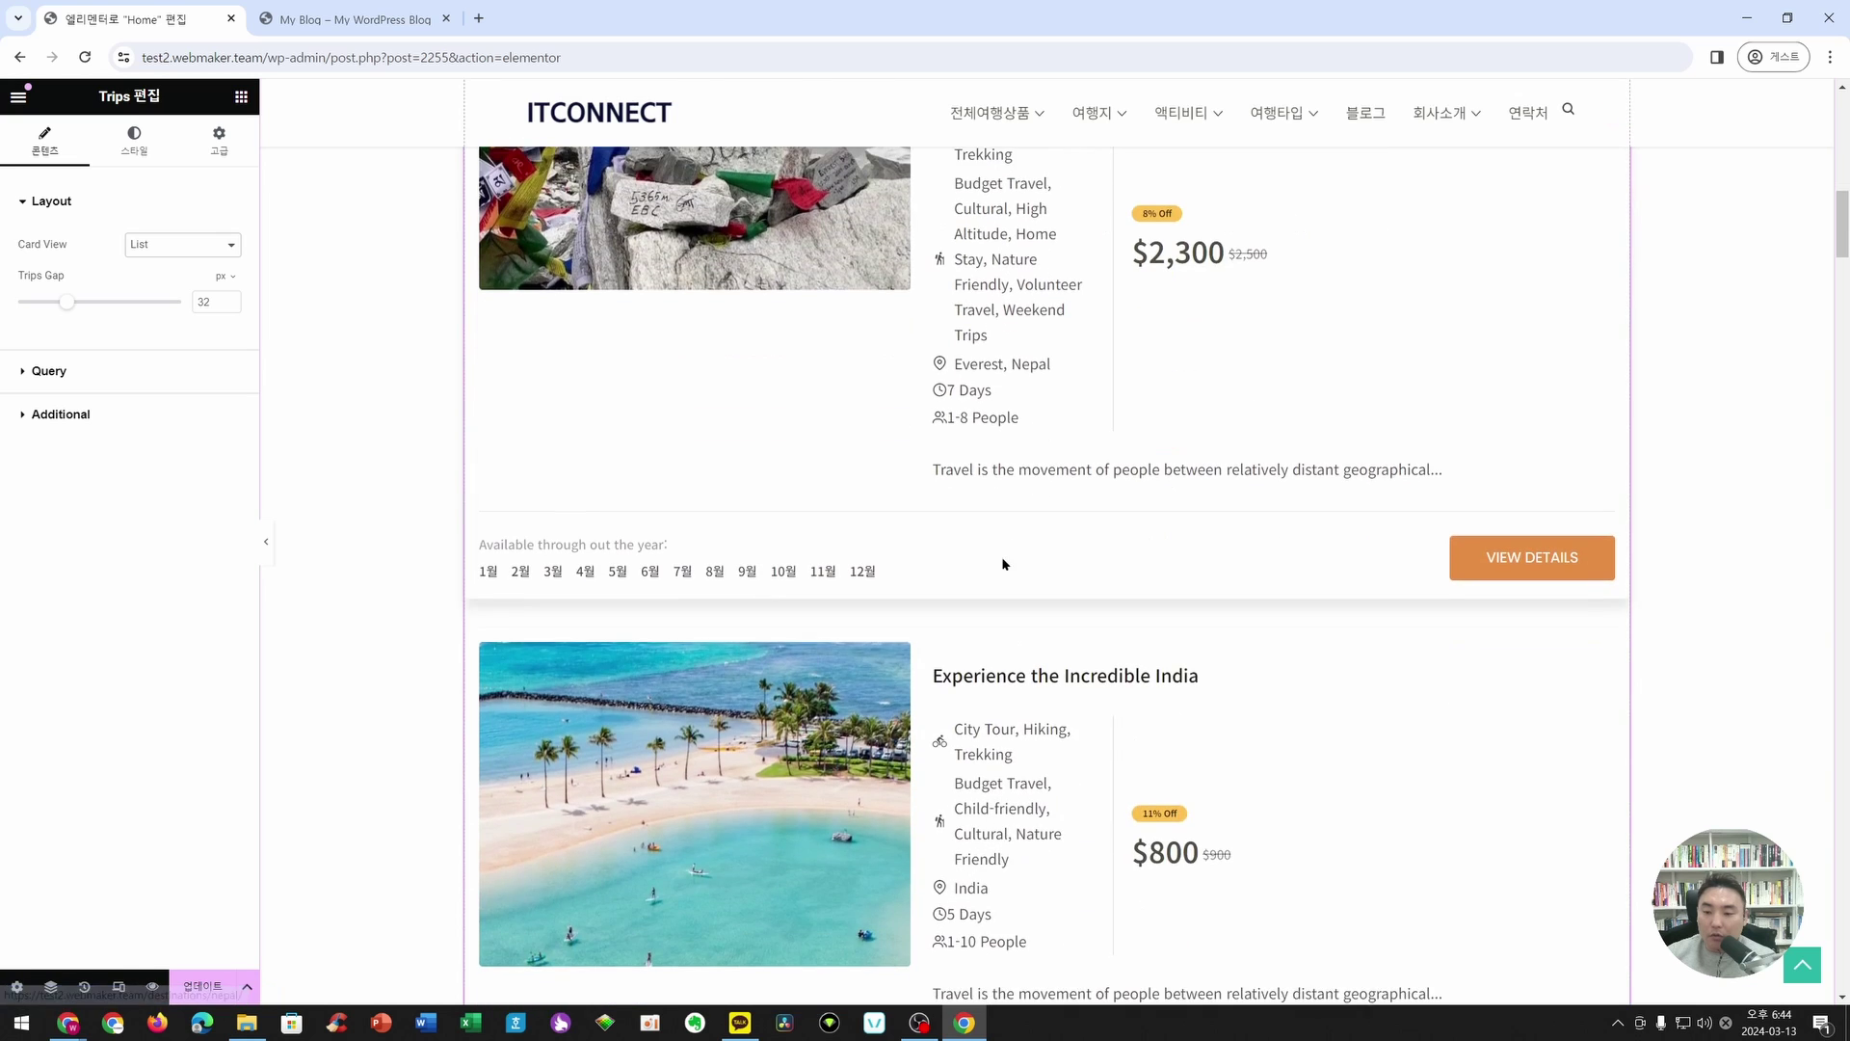
scroll(1000, 562, up, 8)
click(179, 257)
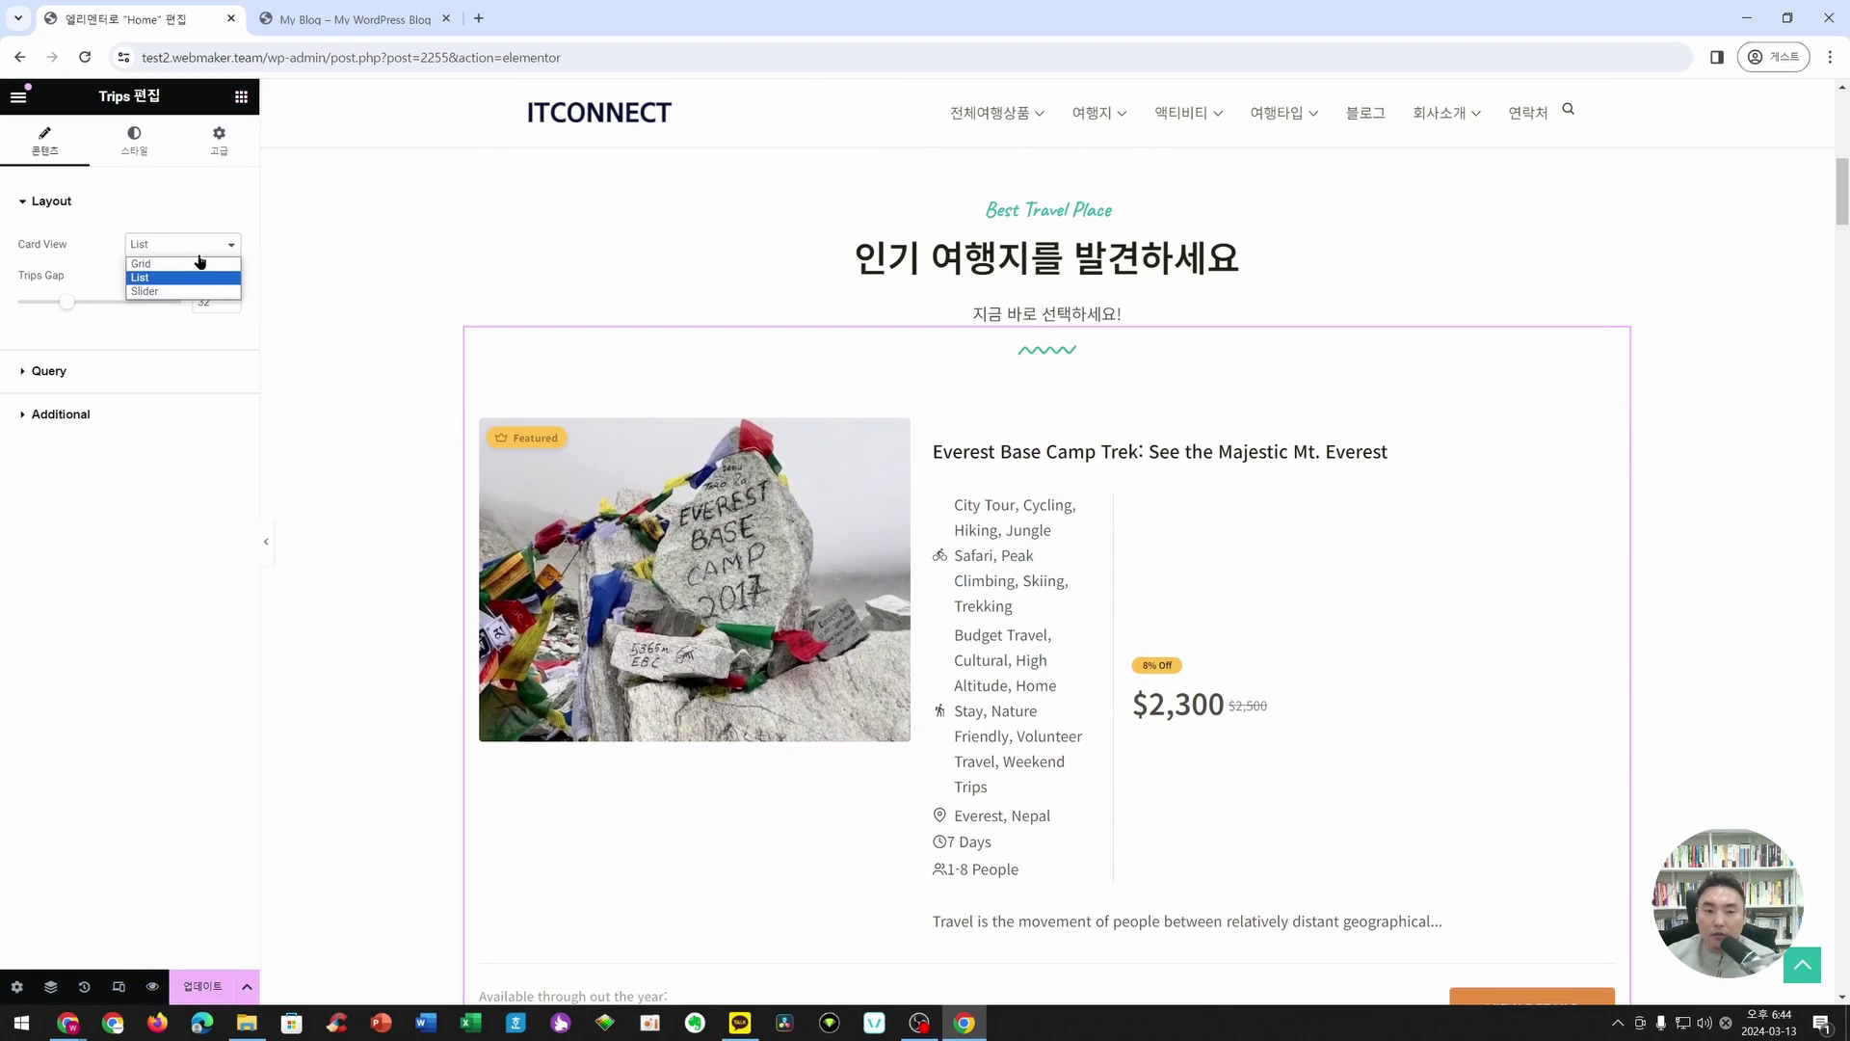
click(143, 298)
click(181, 249)
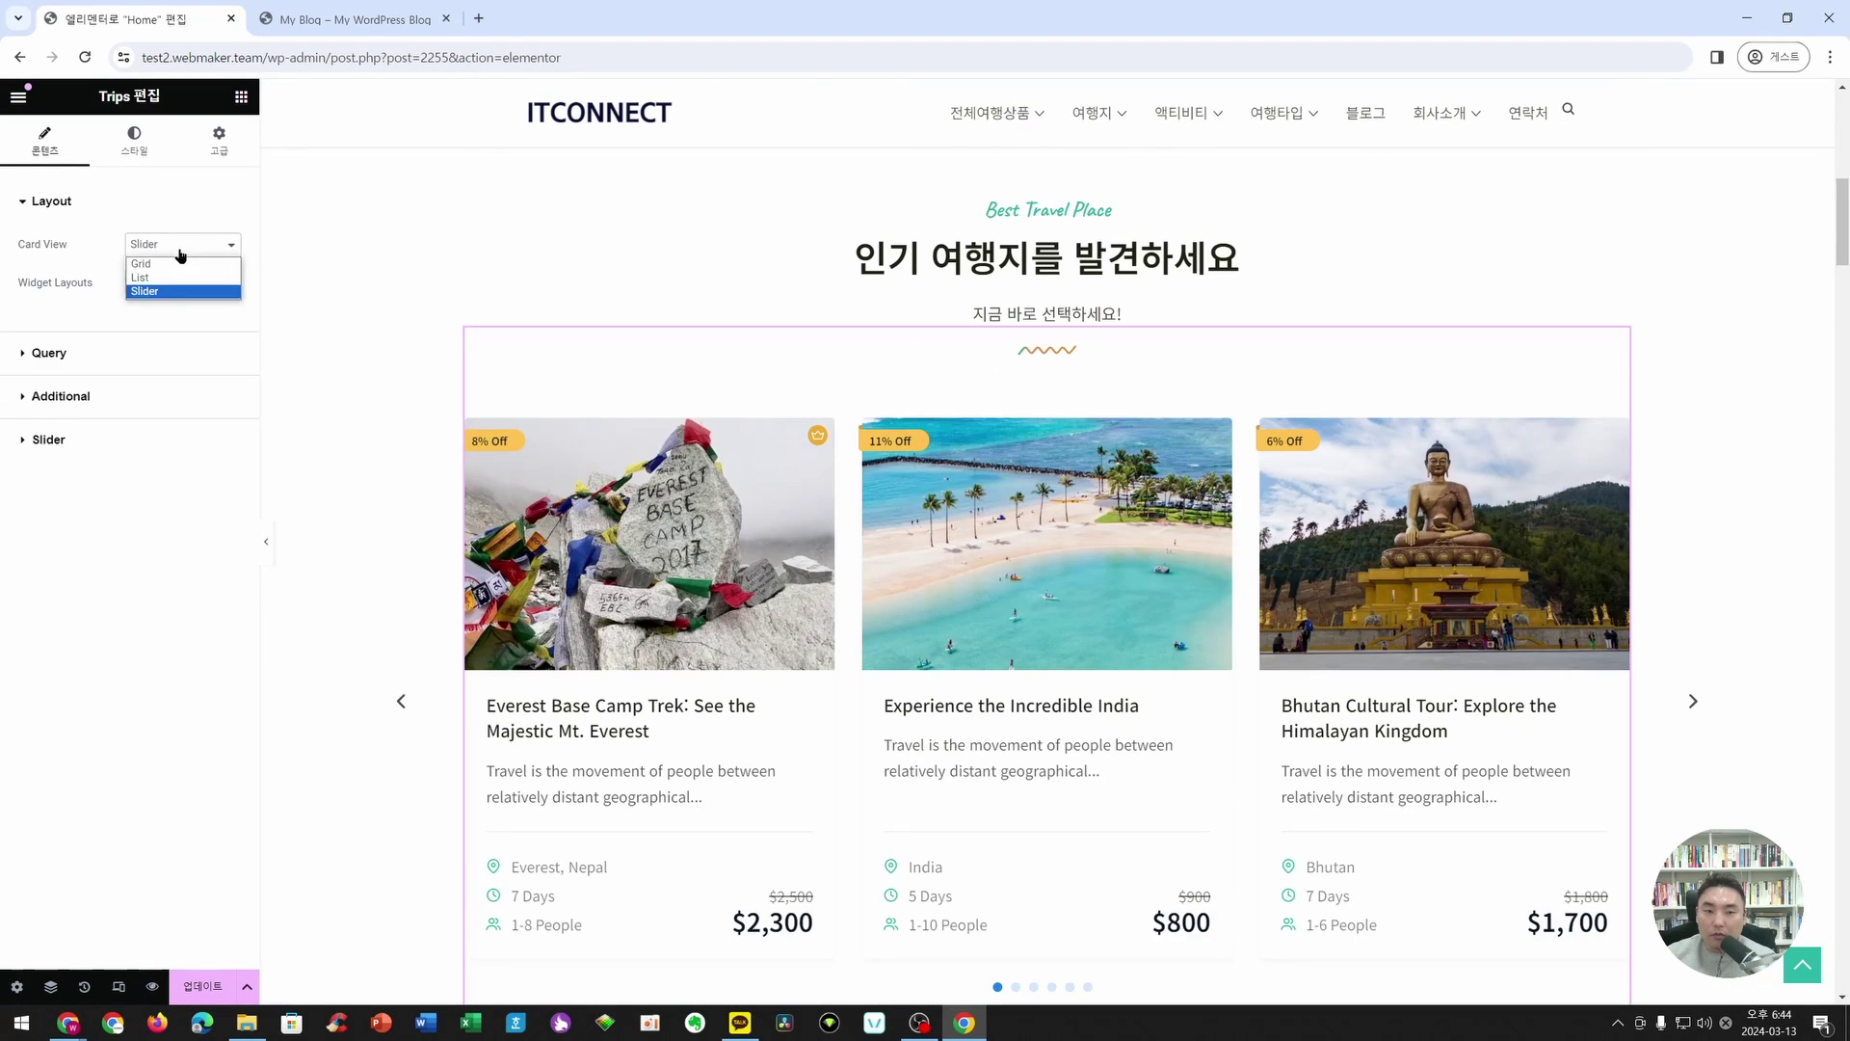
click(161, 218)
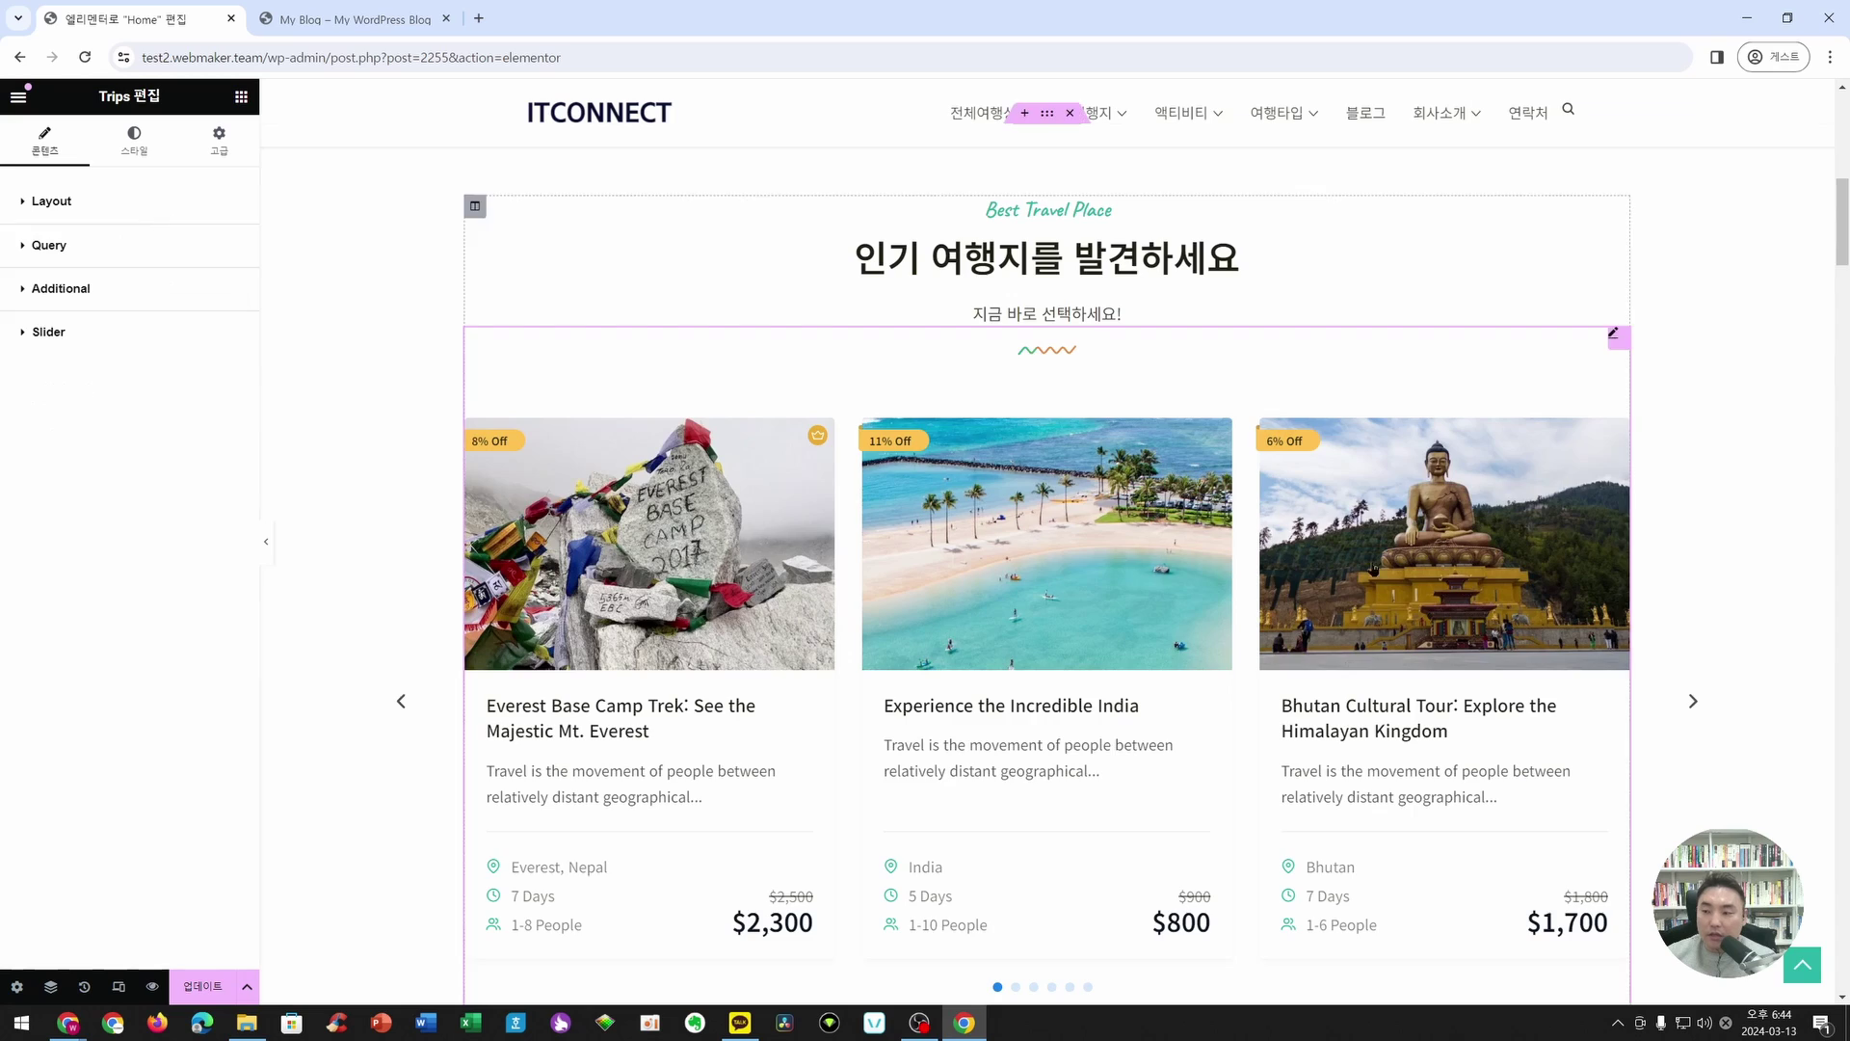
- Test the trip slider by advancing it card by card to the last trip
scroll(1489, 583, down, 7)
scroll(1015, 575, up, 4)
scroll(1015, 575, up, 2)
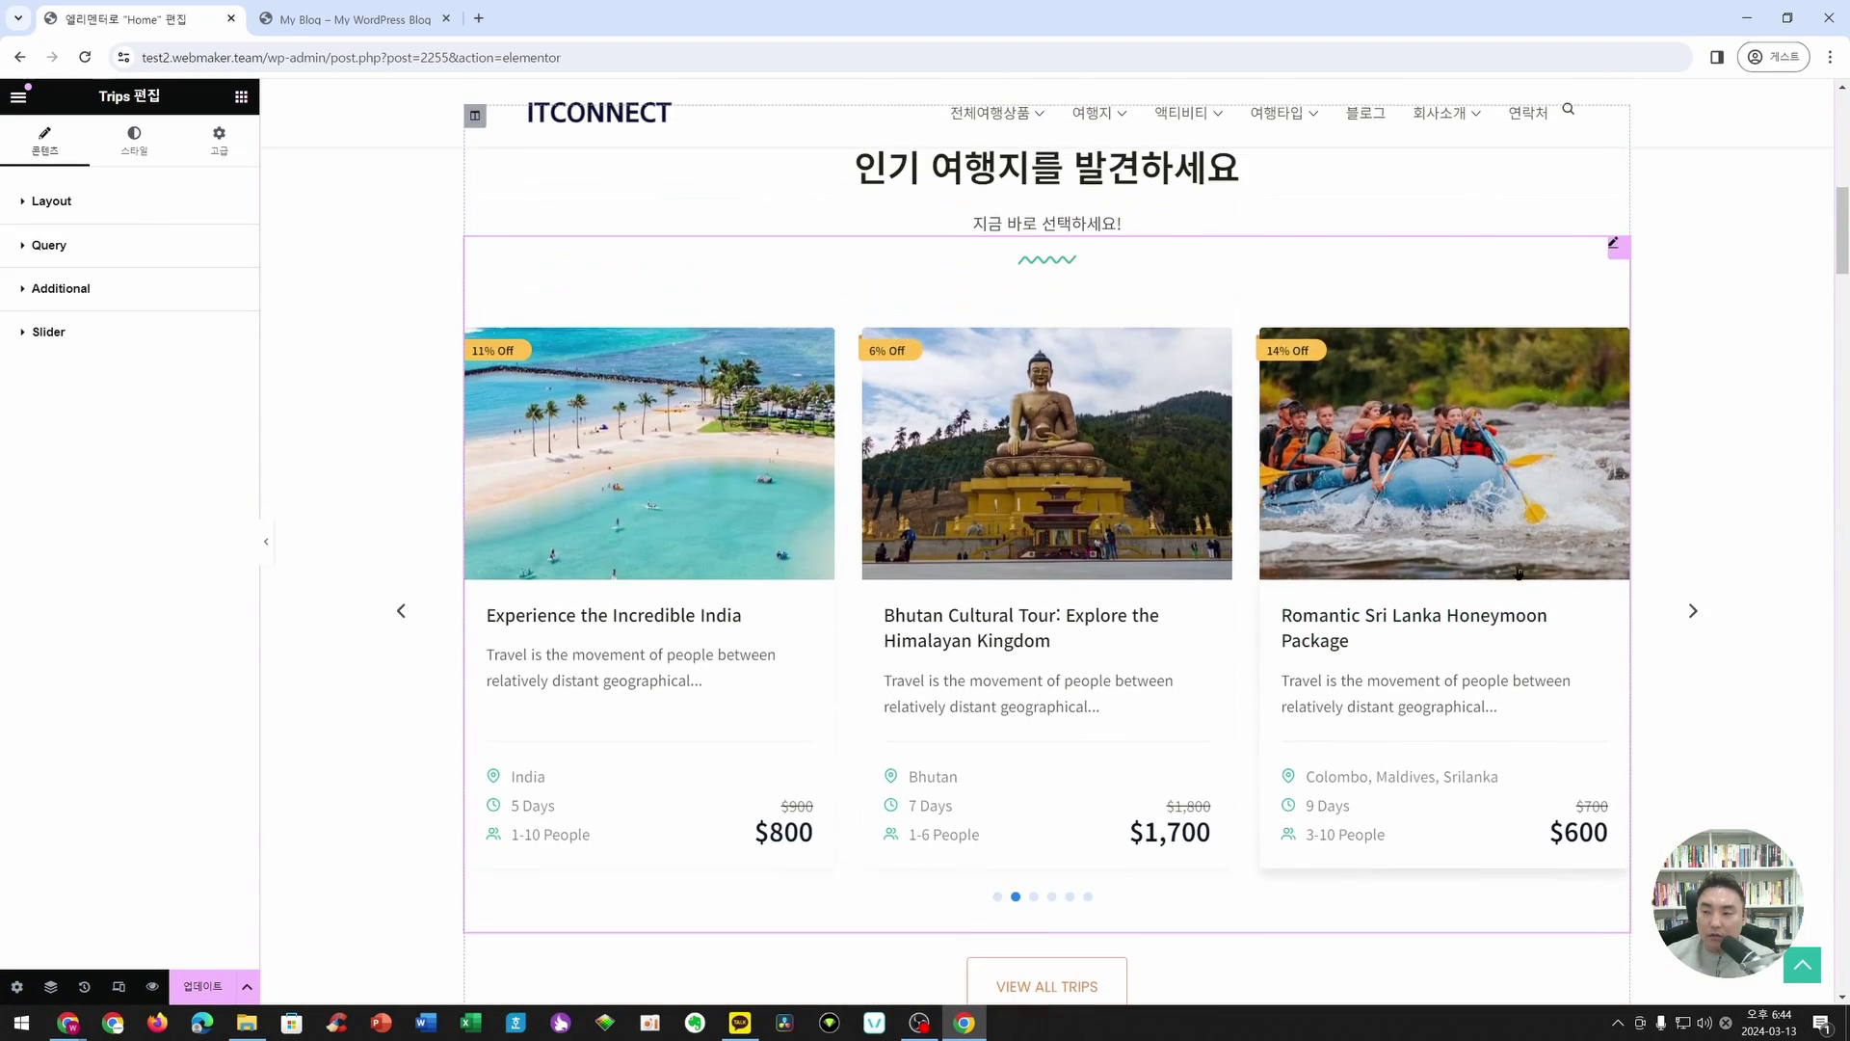
click(1697, 612)
click(1696, 612)
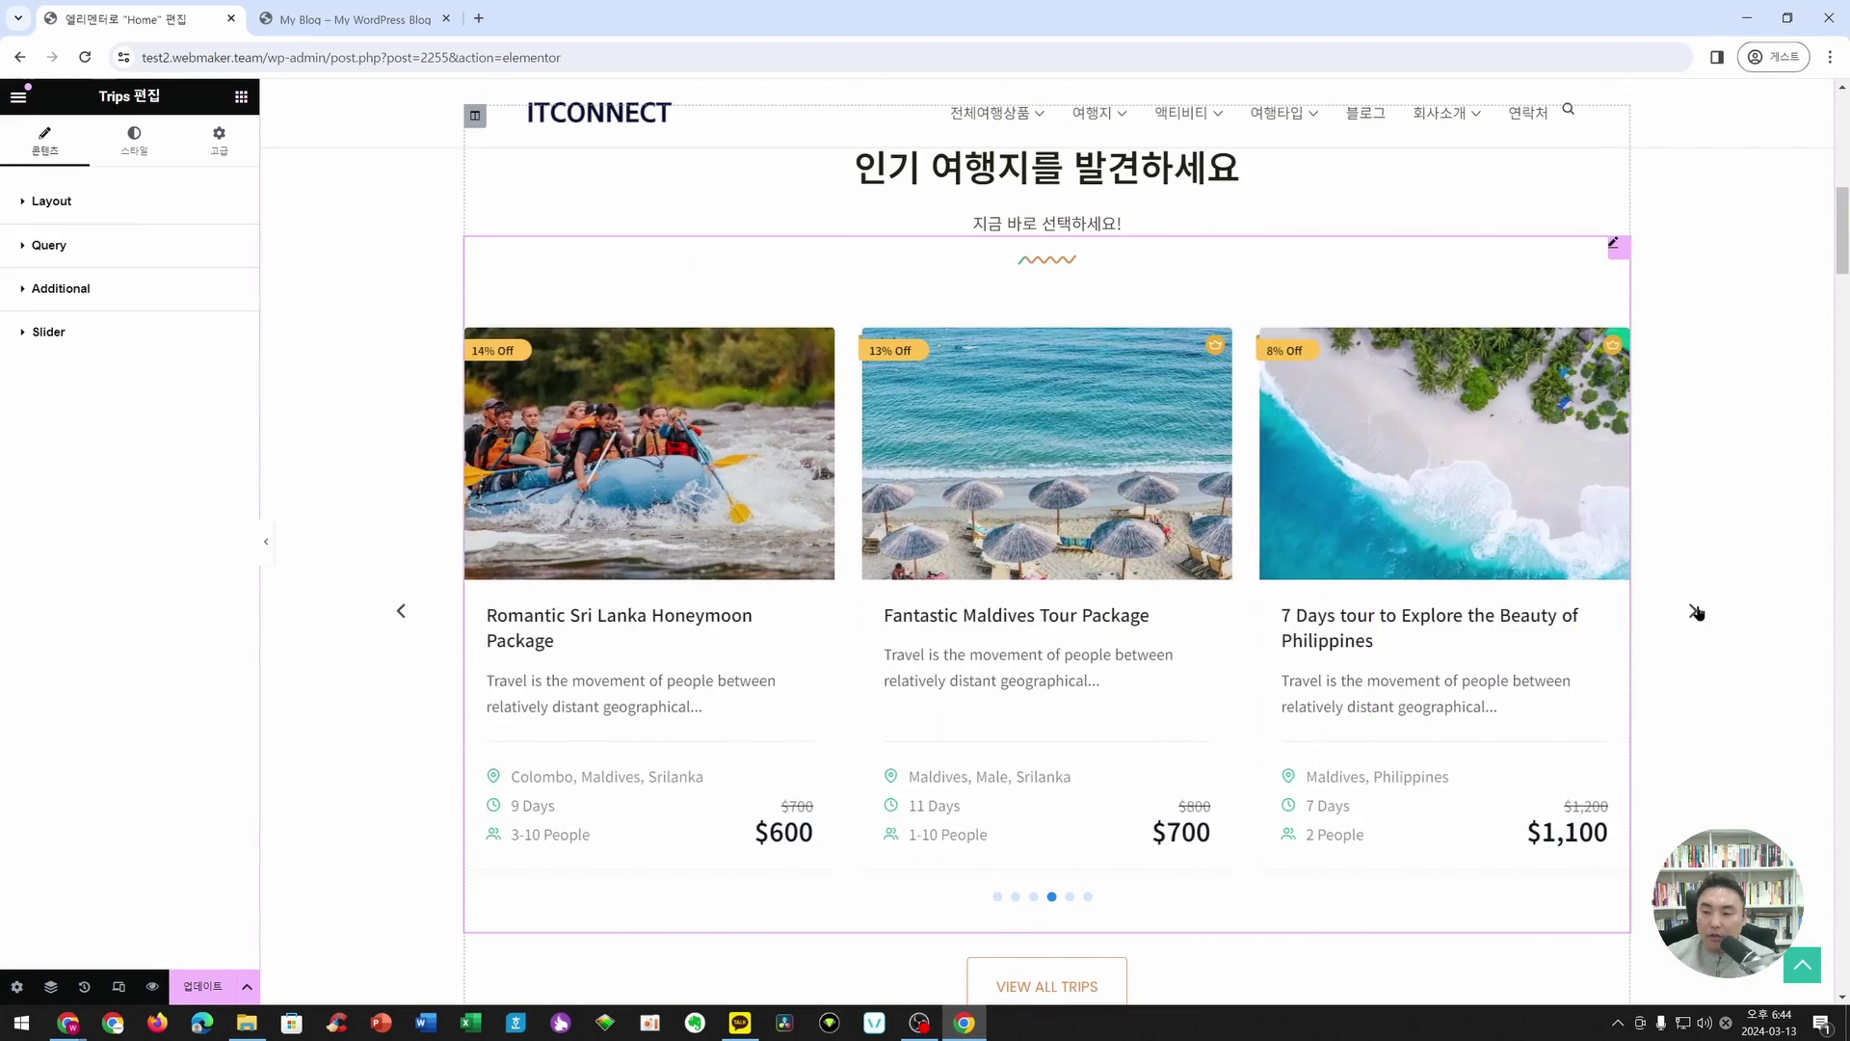
click(1696, 612)
click(1696, 612)
click(1697, 612)
click(1697, 613)
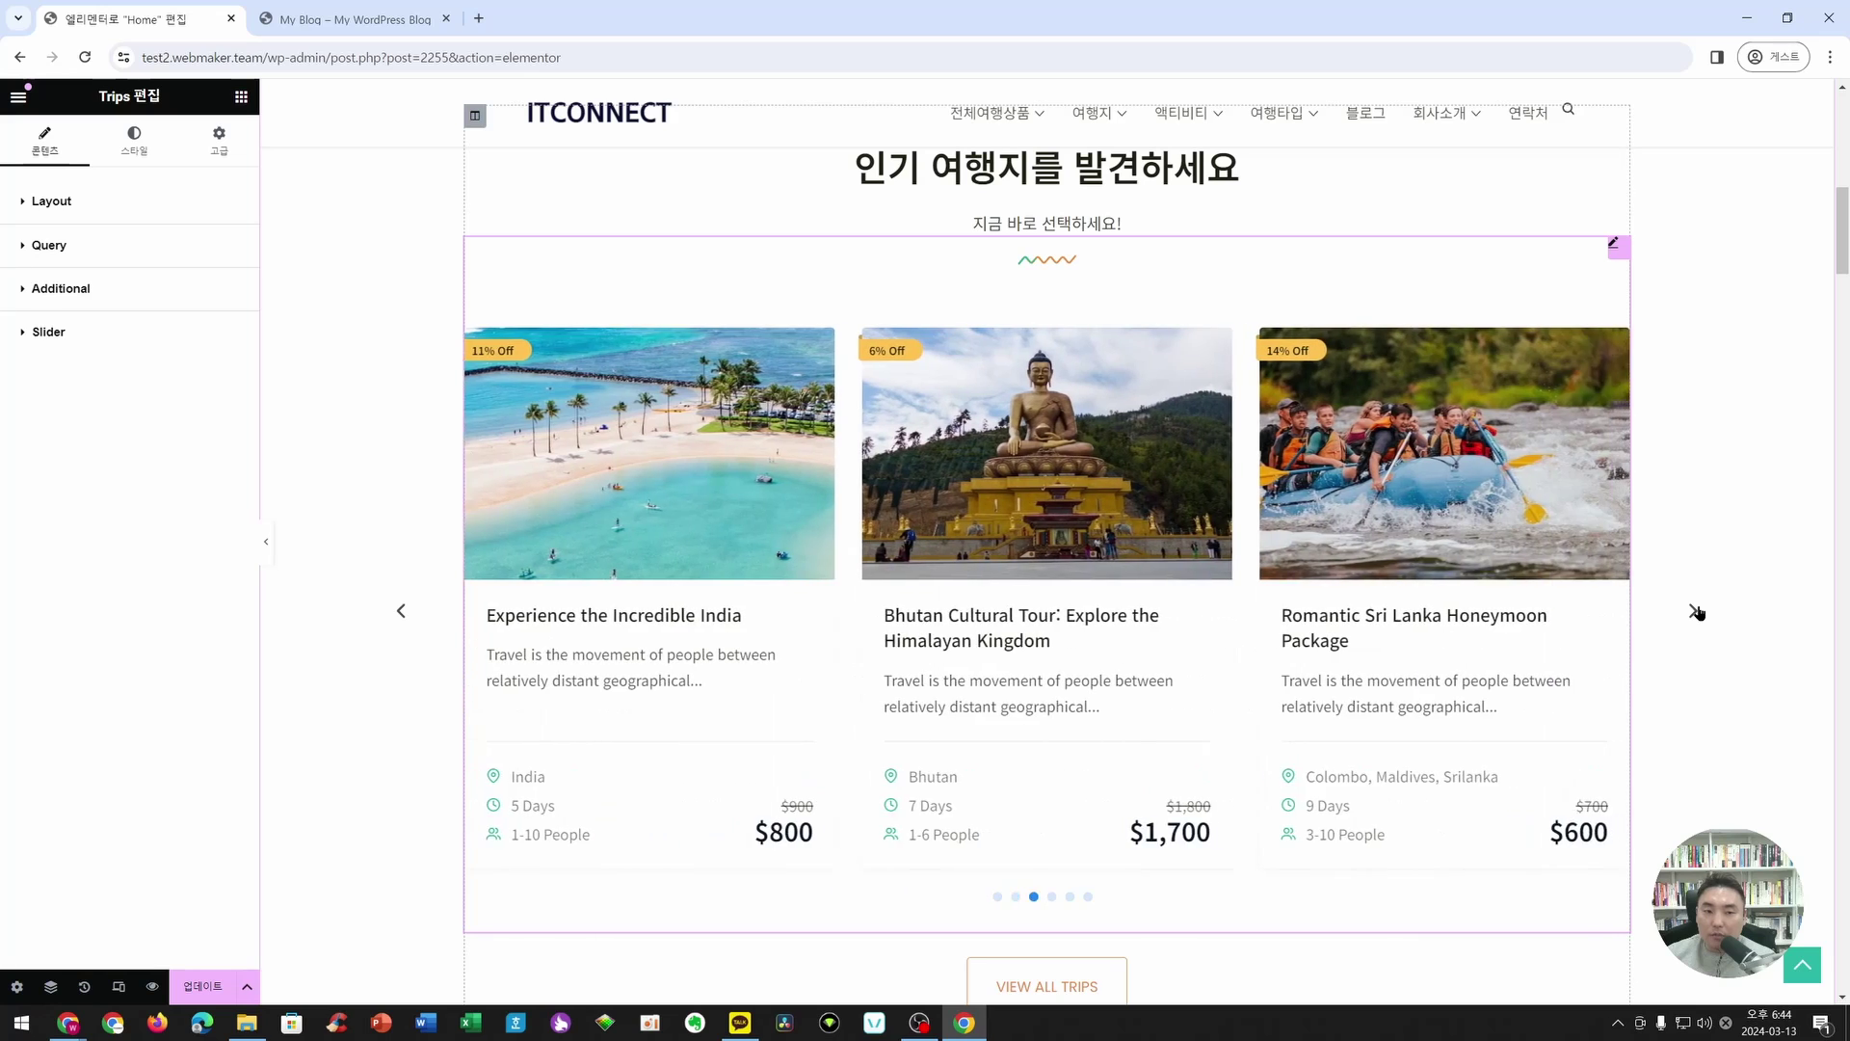
click(1696, 612)
click(1696, 612)
click(1696, 612)
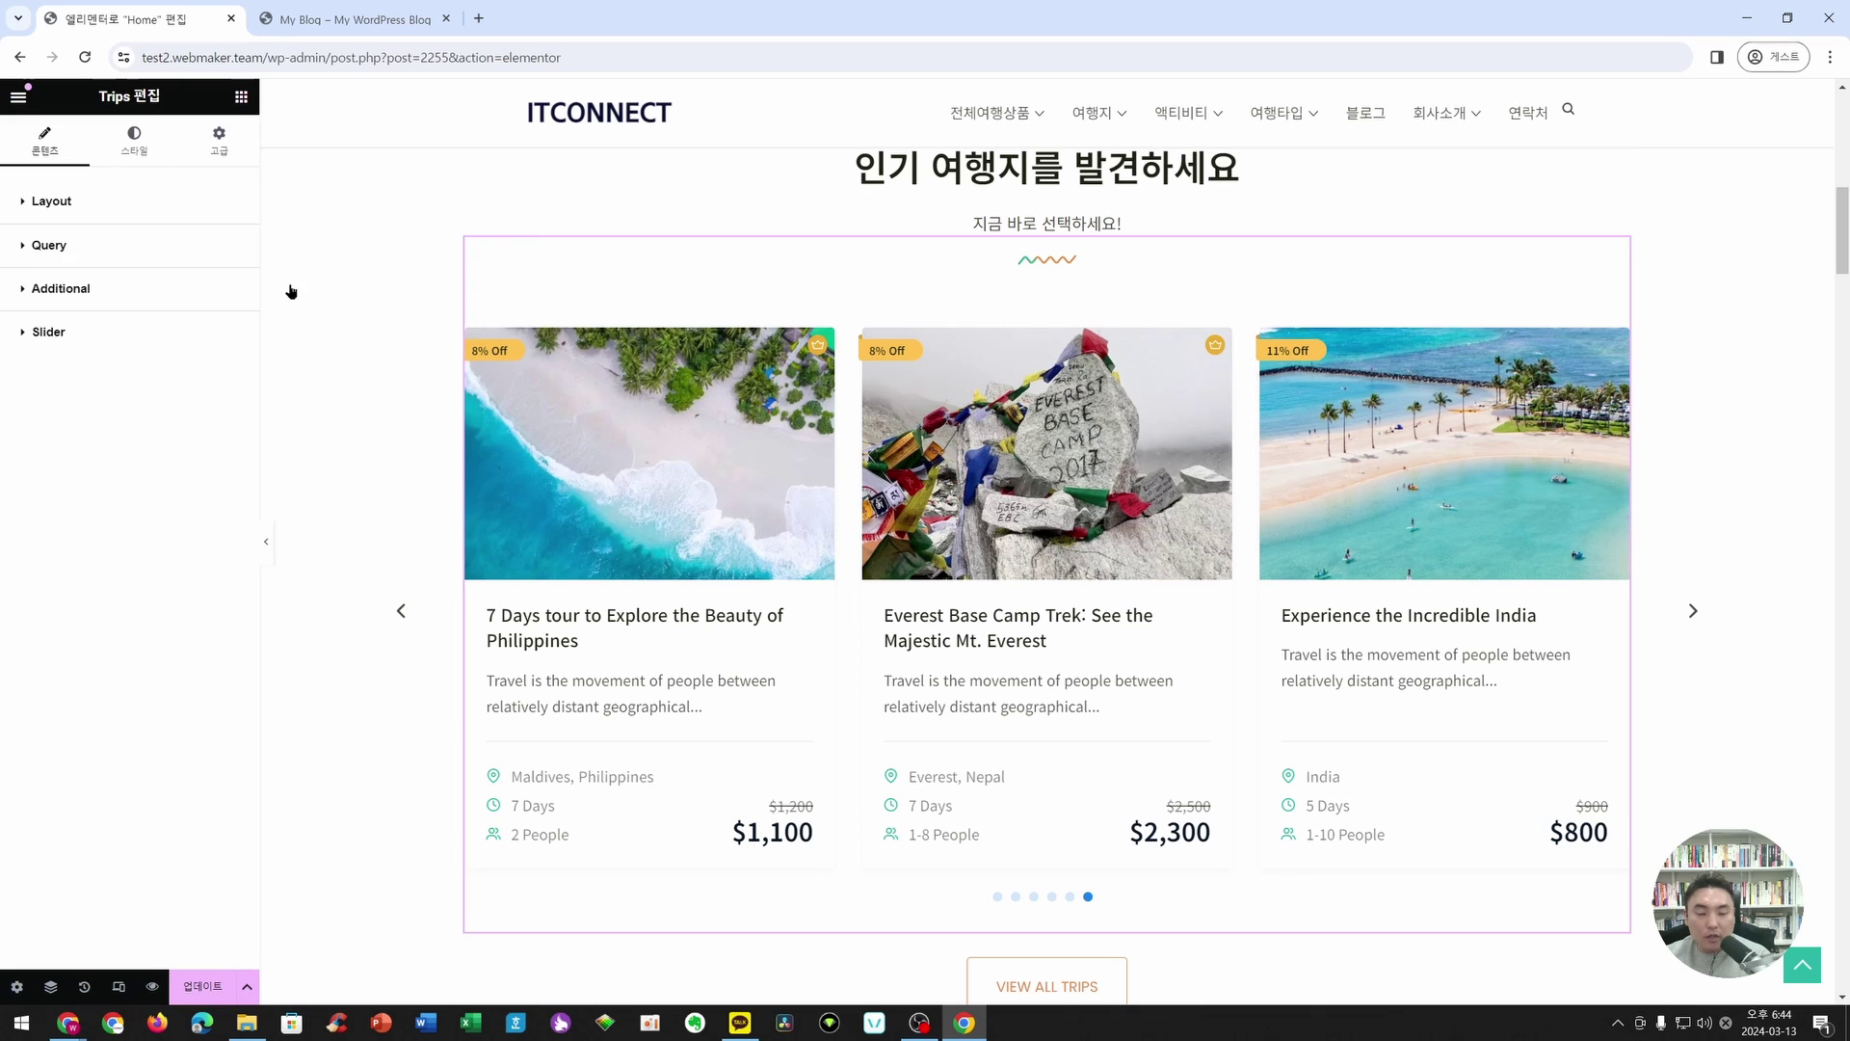
- Review the Query trip choices without changing them, then view the Additional options
click(53, 247)
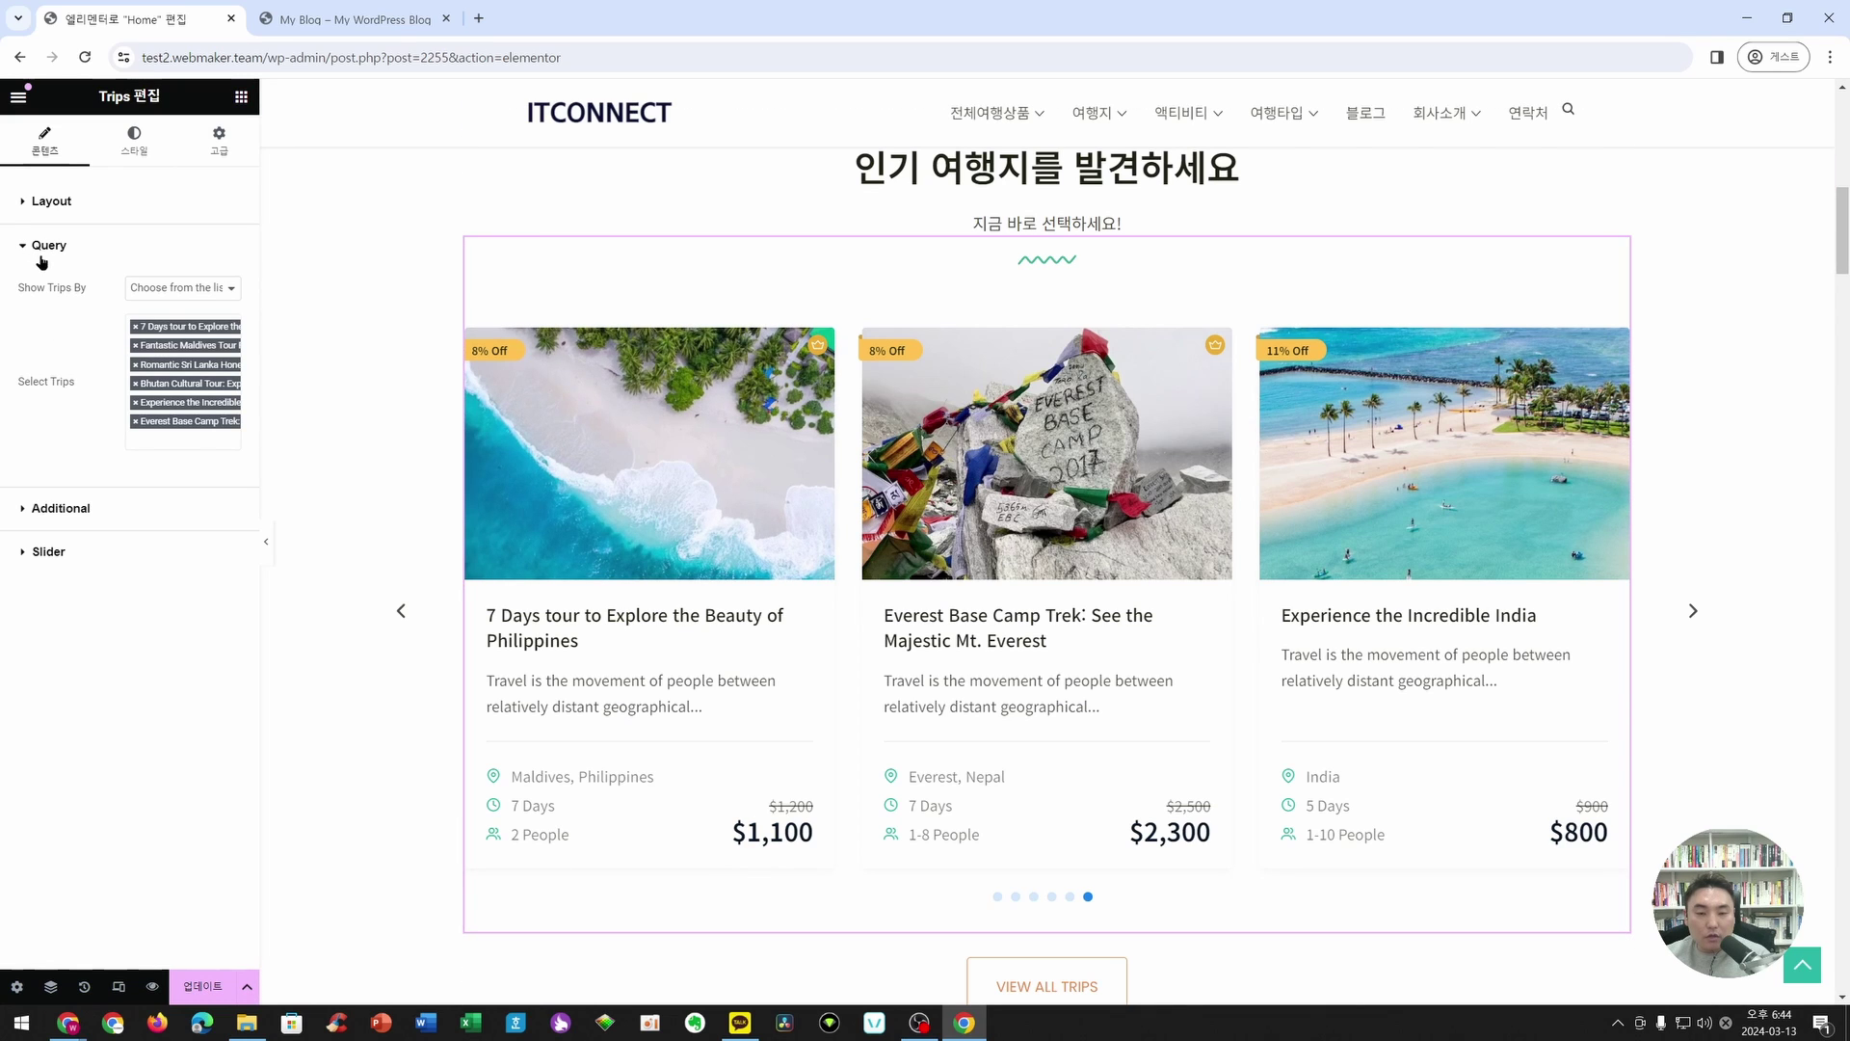
drag(254, 270, 349, 271)
click(259, 289)
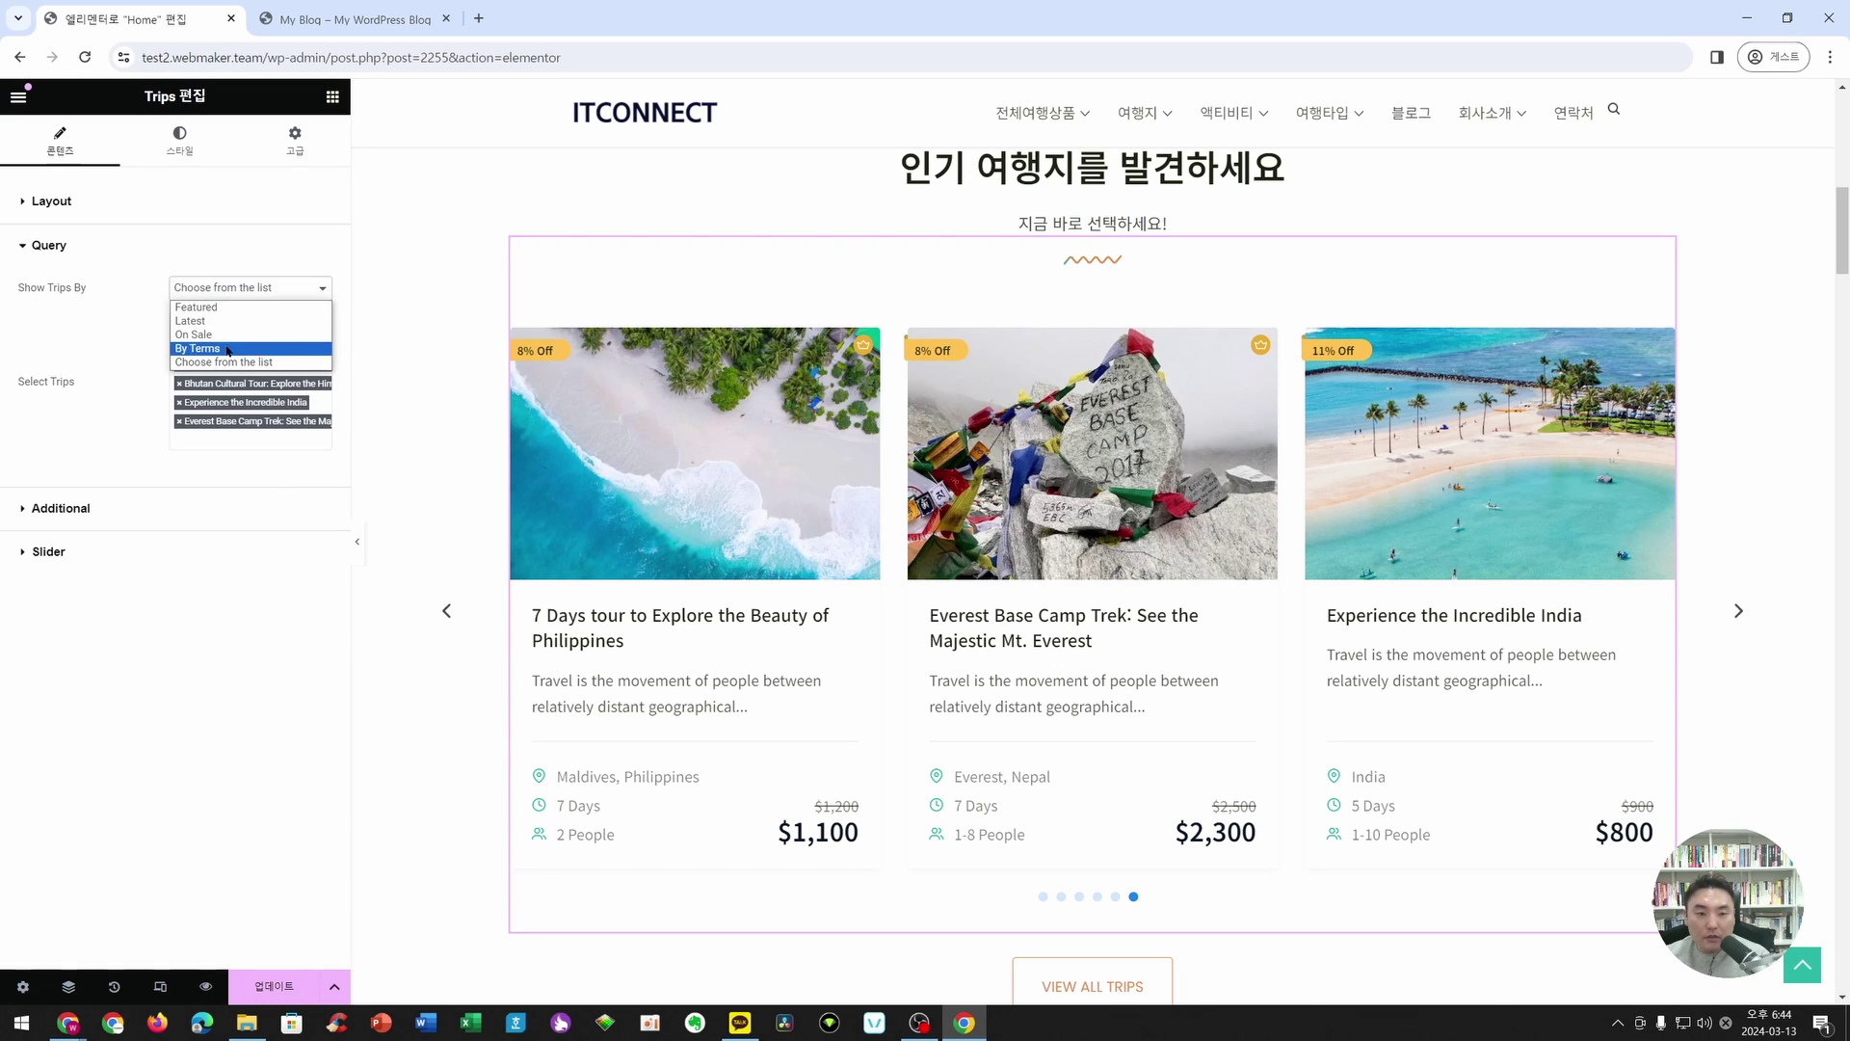
click(264, 292)
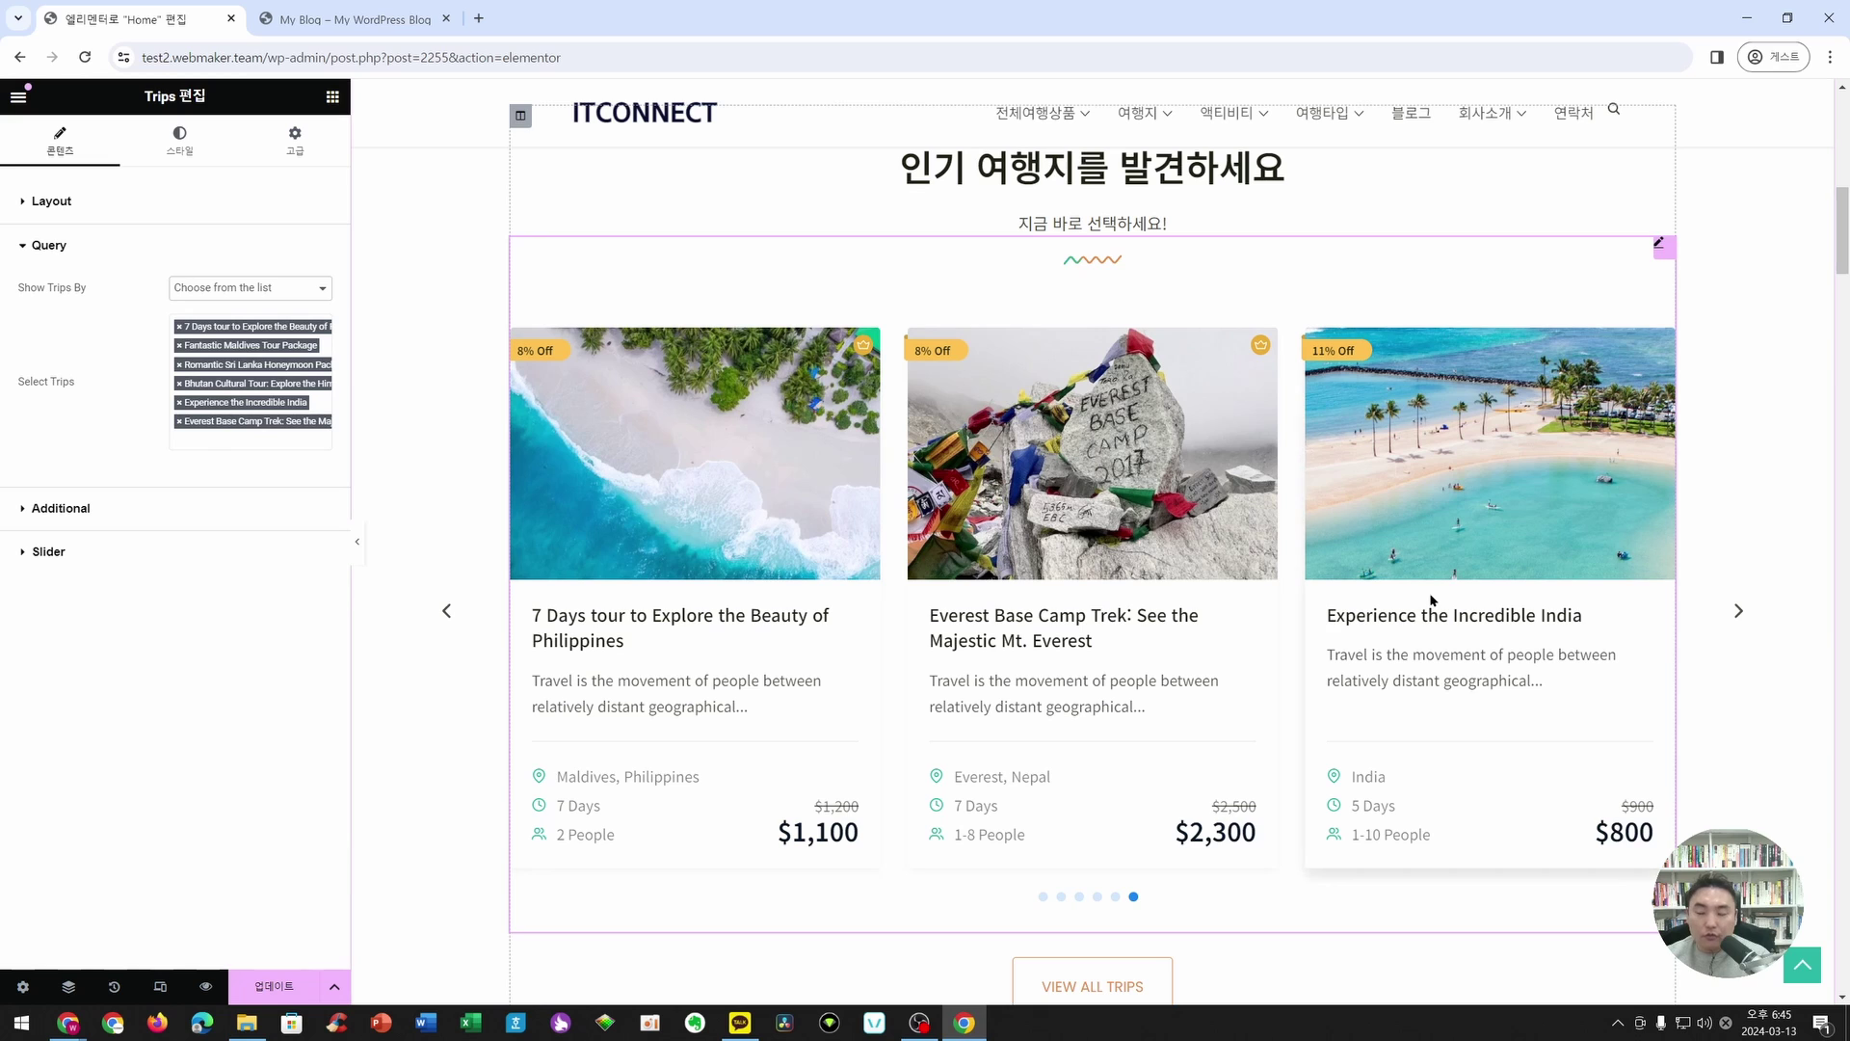
click(108, 512)
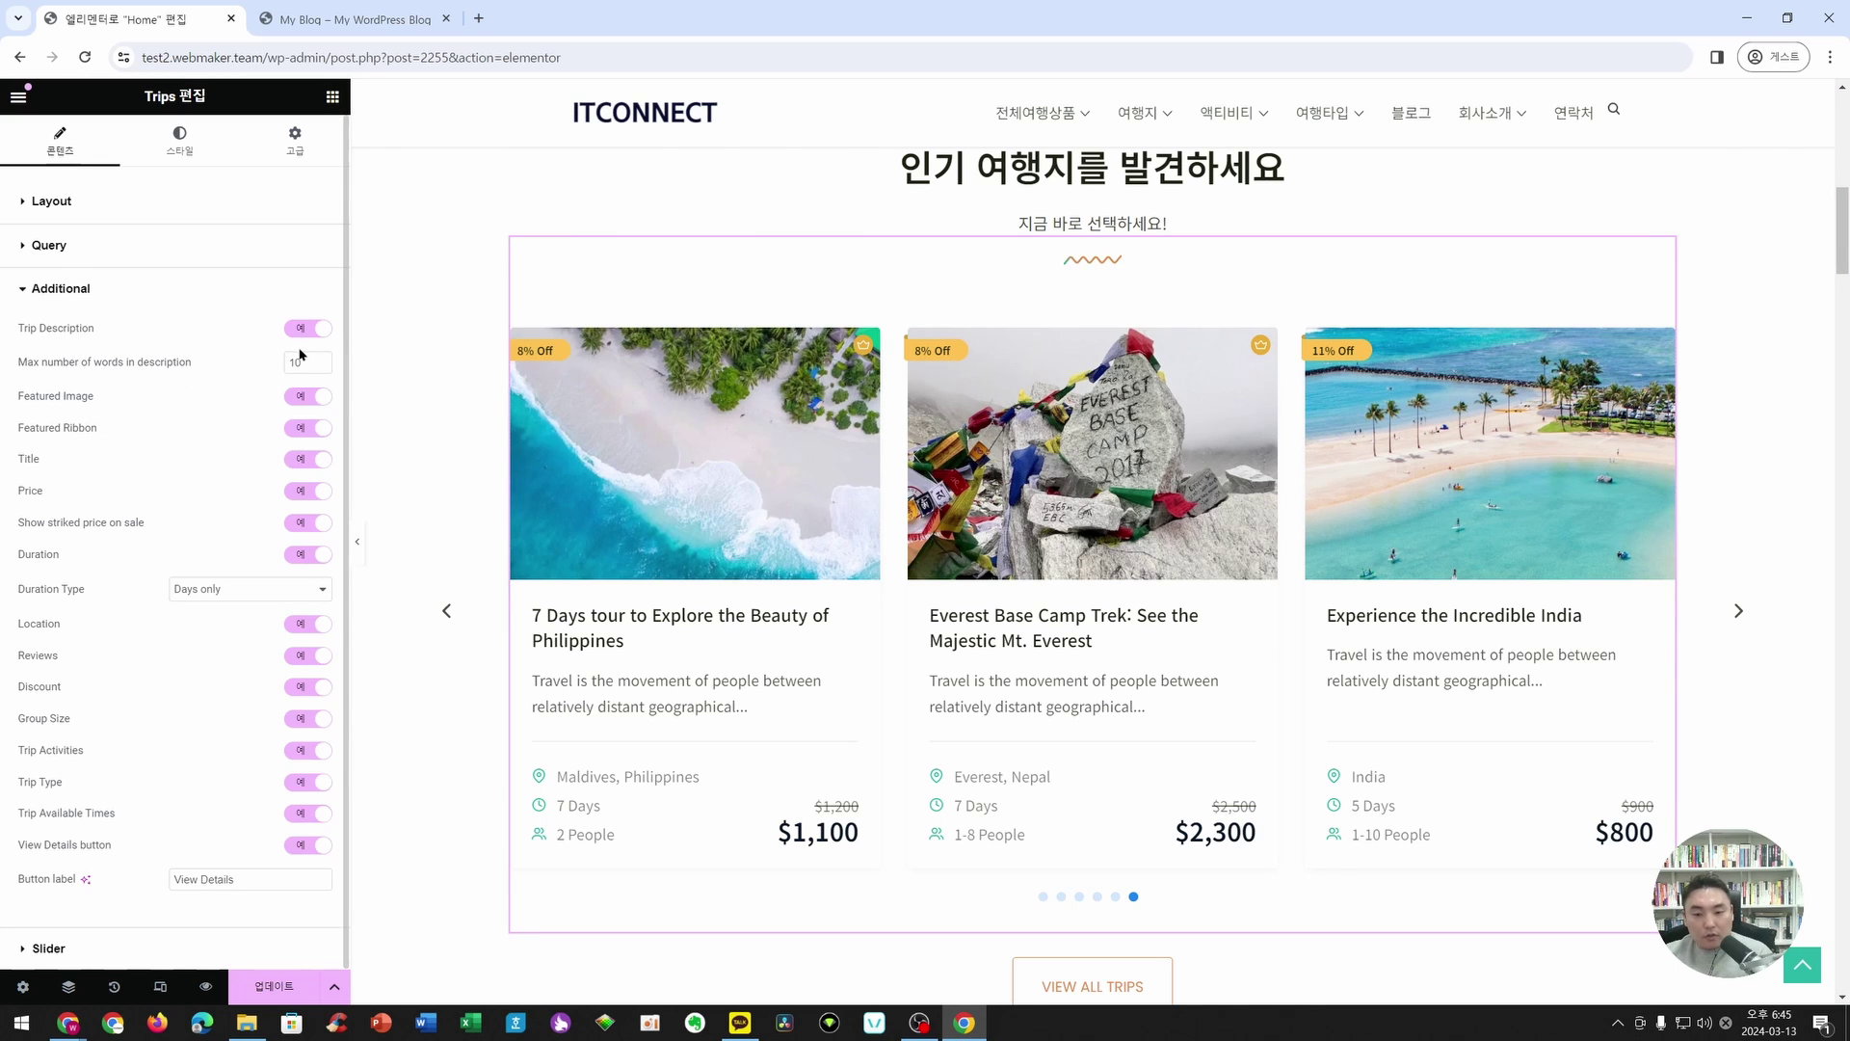
- Set the Trips widget's Card View to List and bring up its Additional display options
click(51, 201)
click(251, 244)
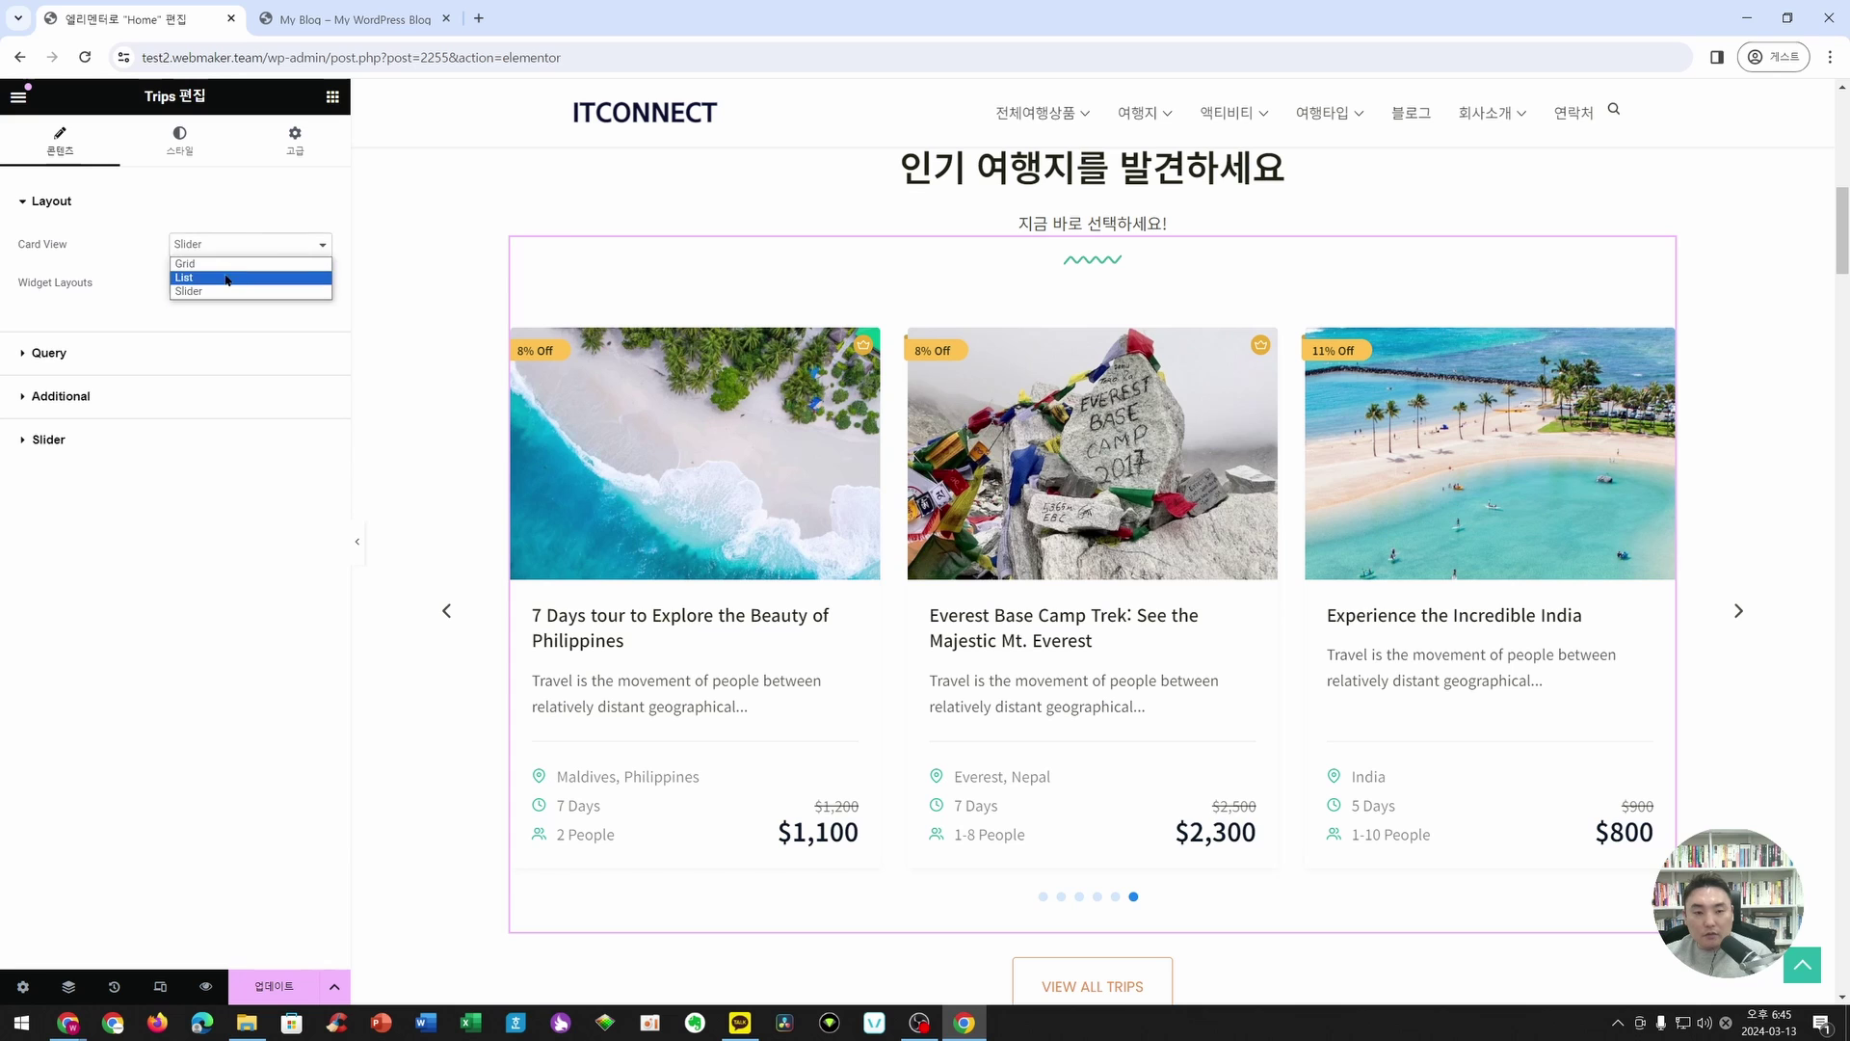
click(226, 278)
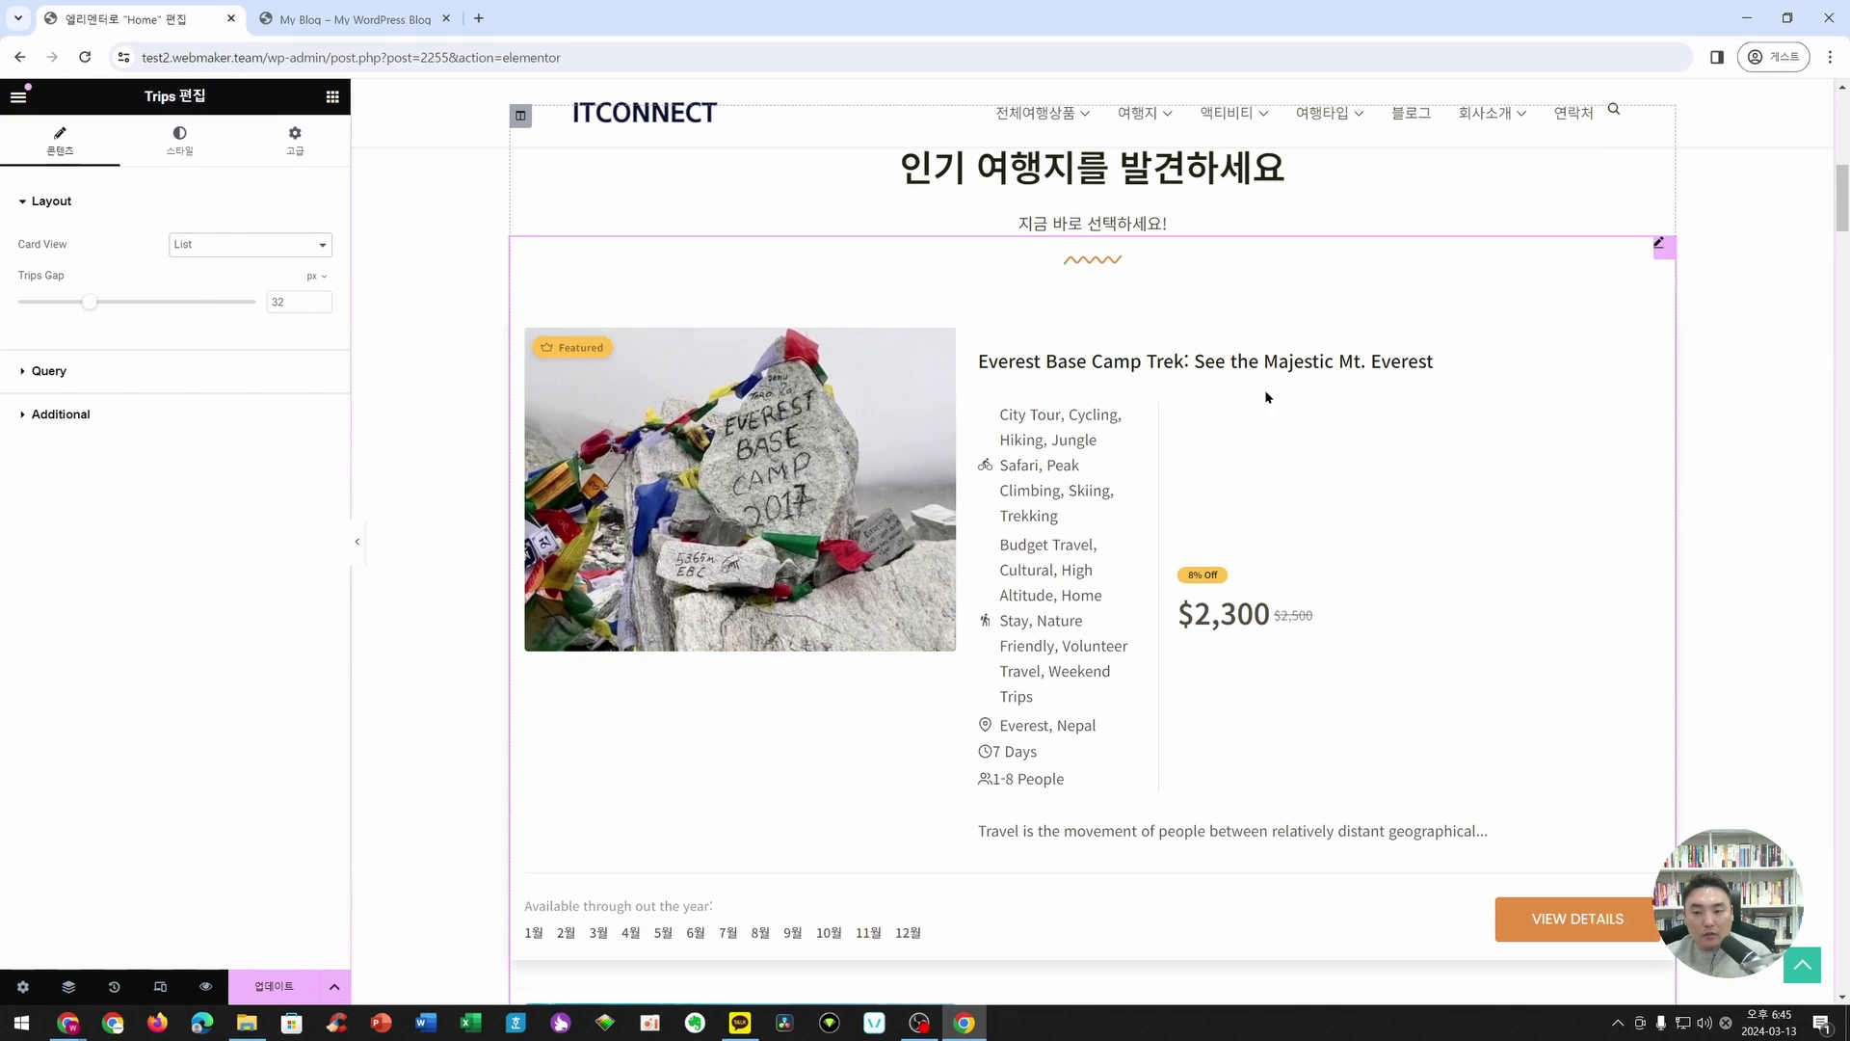
click(114, 376)
click(137, 505)
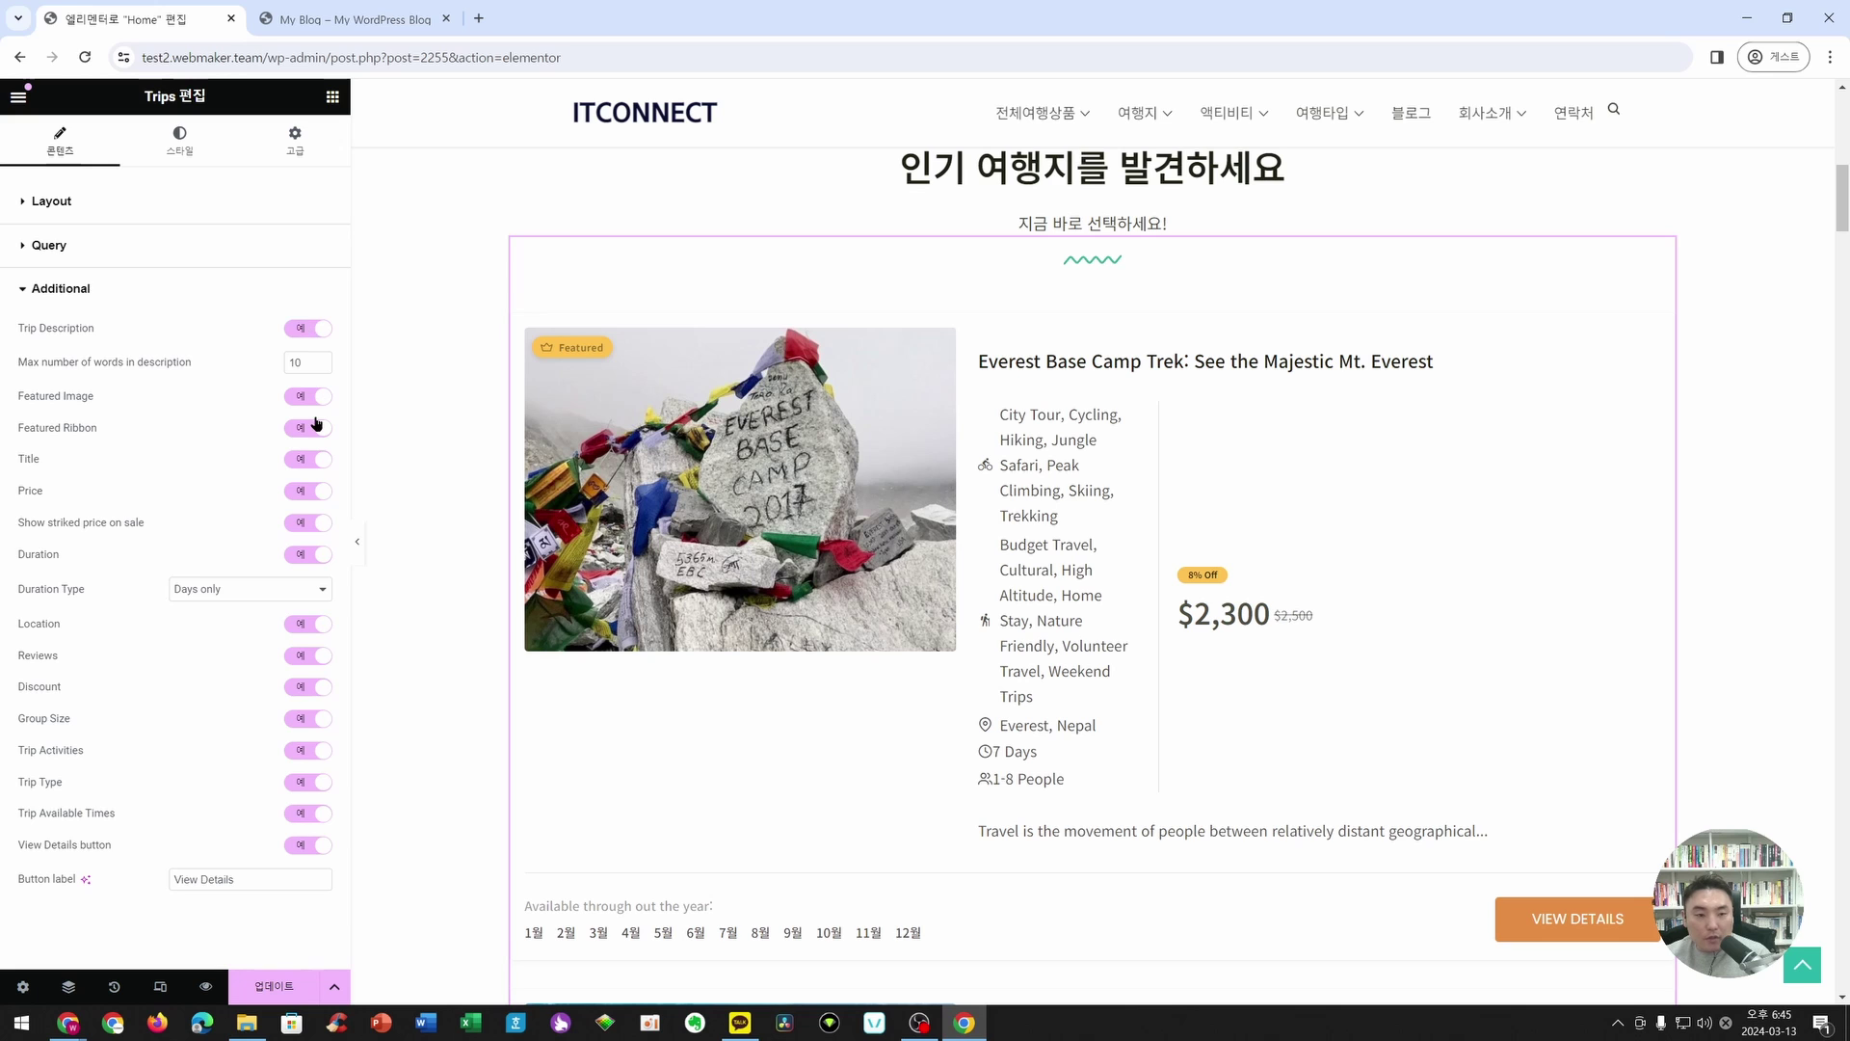
- Hide location, discount, reviews, activities, trip type, available times and view details on trip cards
click(310, 624)
click(310, 686)
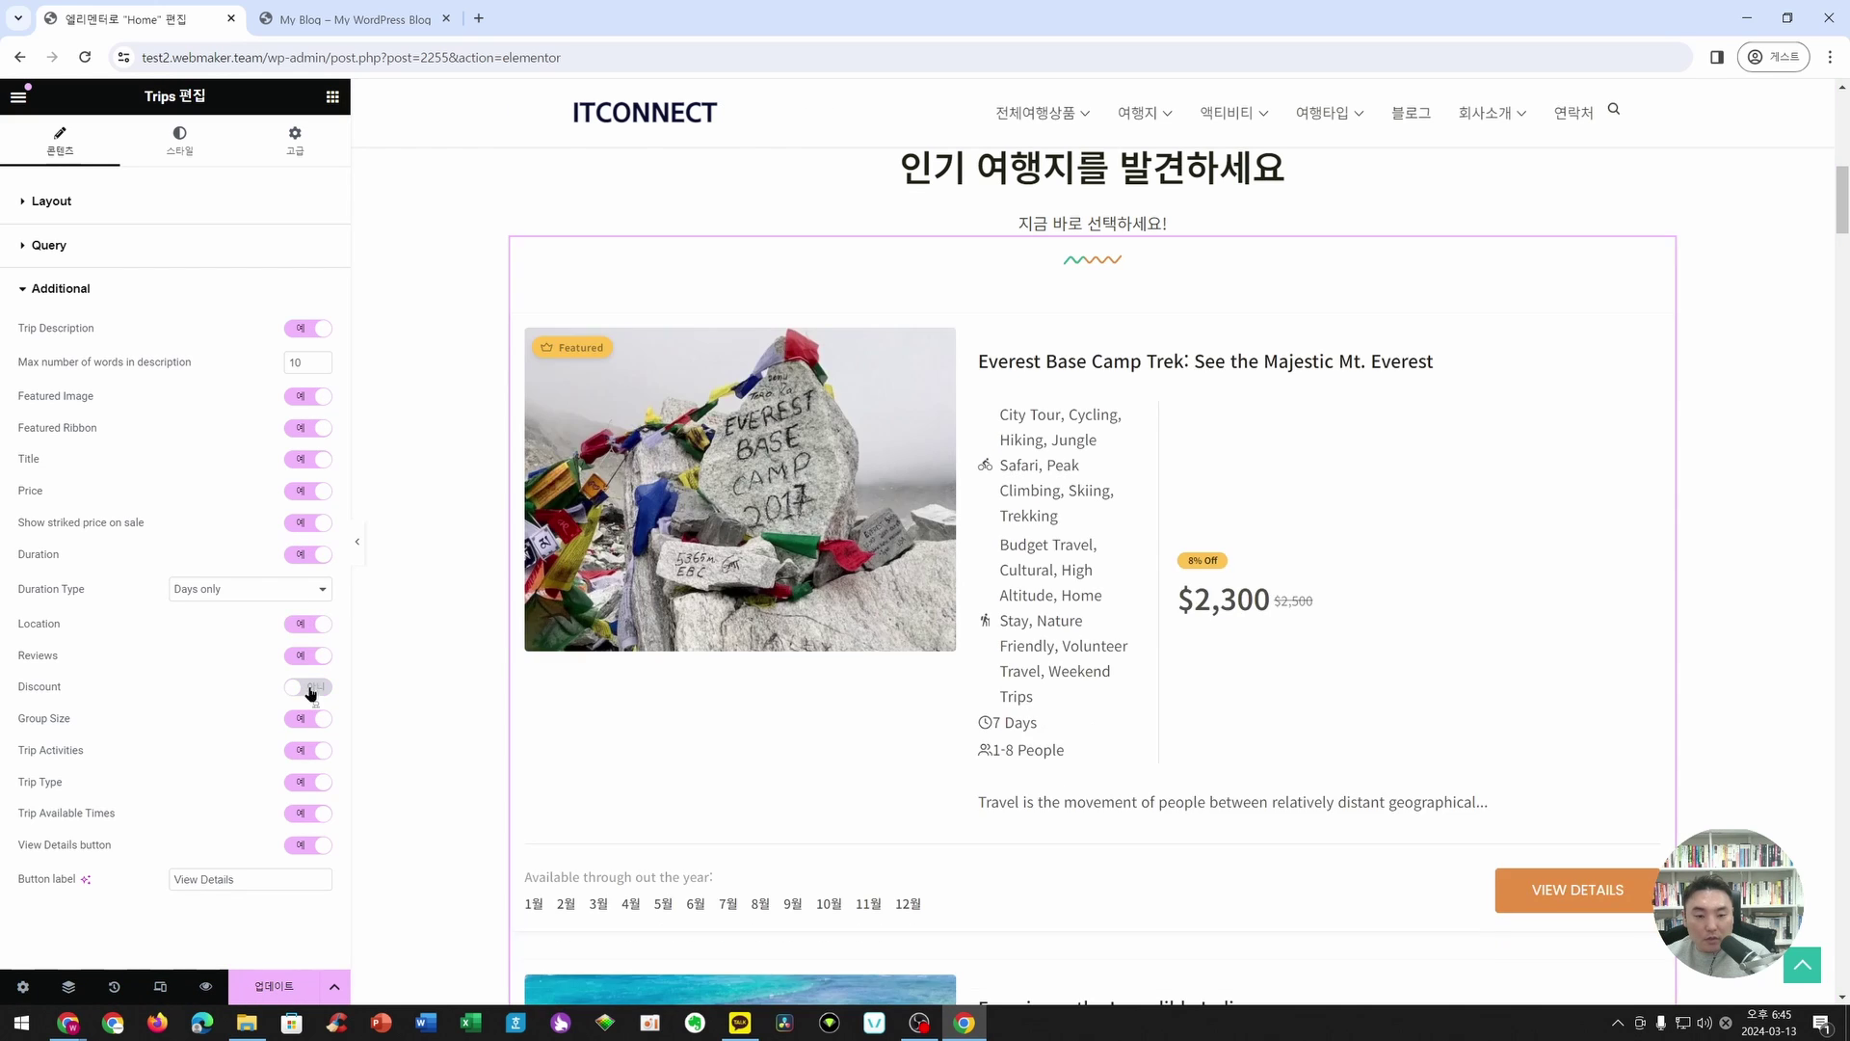
click(310, 655)
click(311, 750)
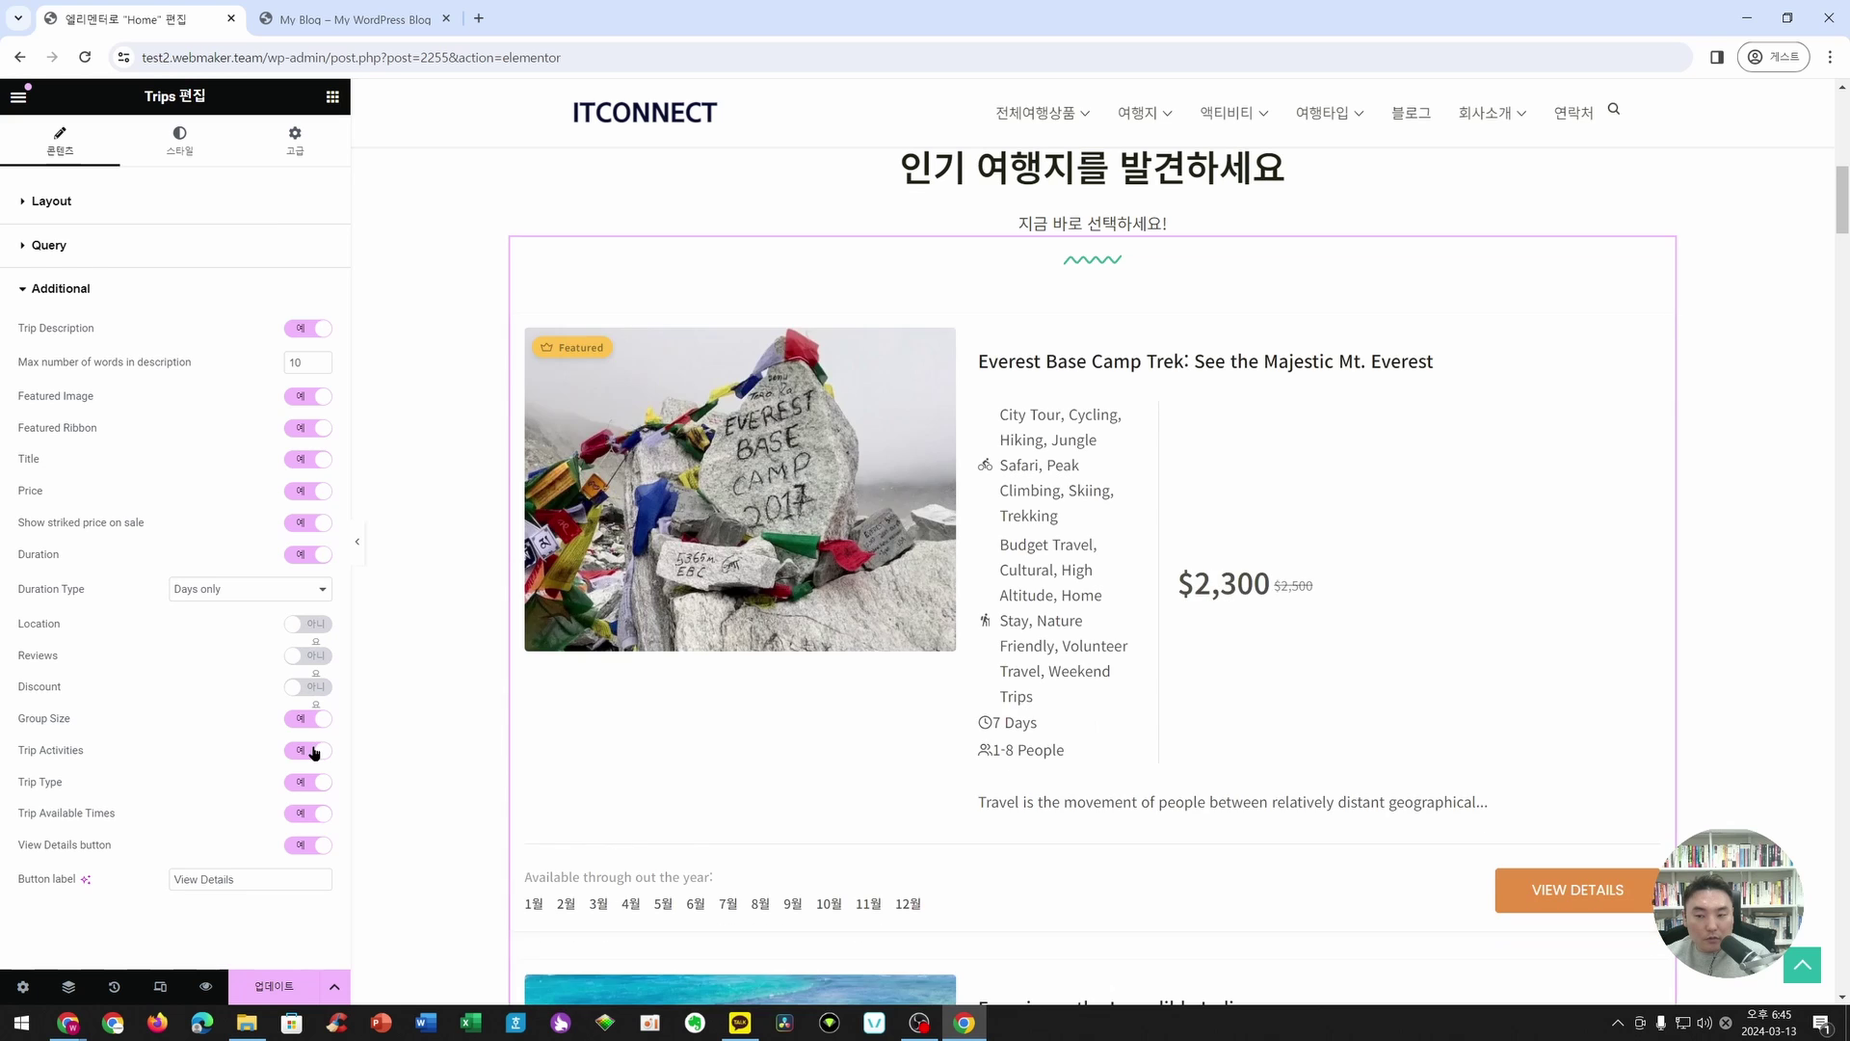
click(310, 782)
click(310, 813)
click(310, 844)
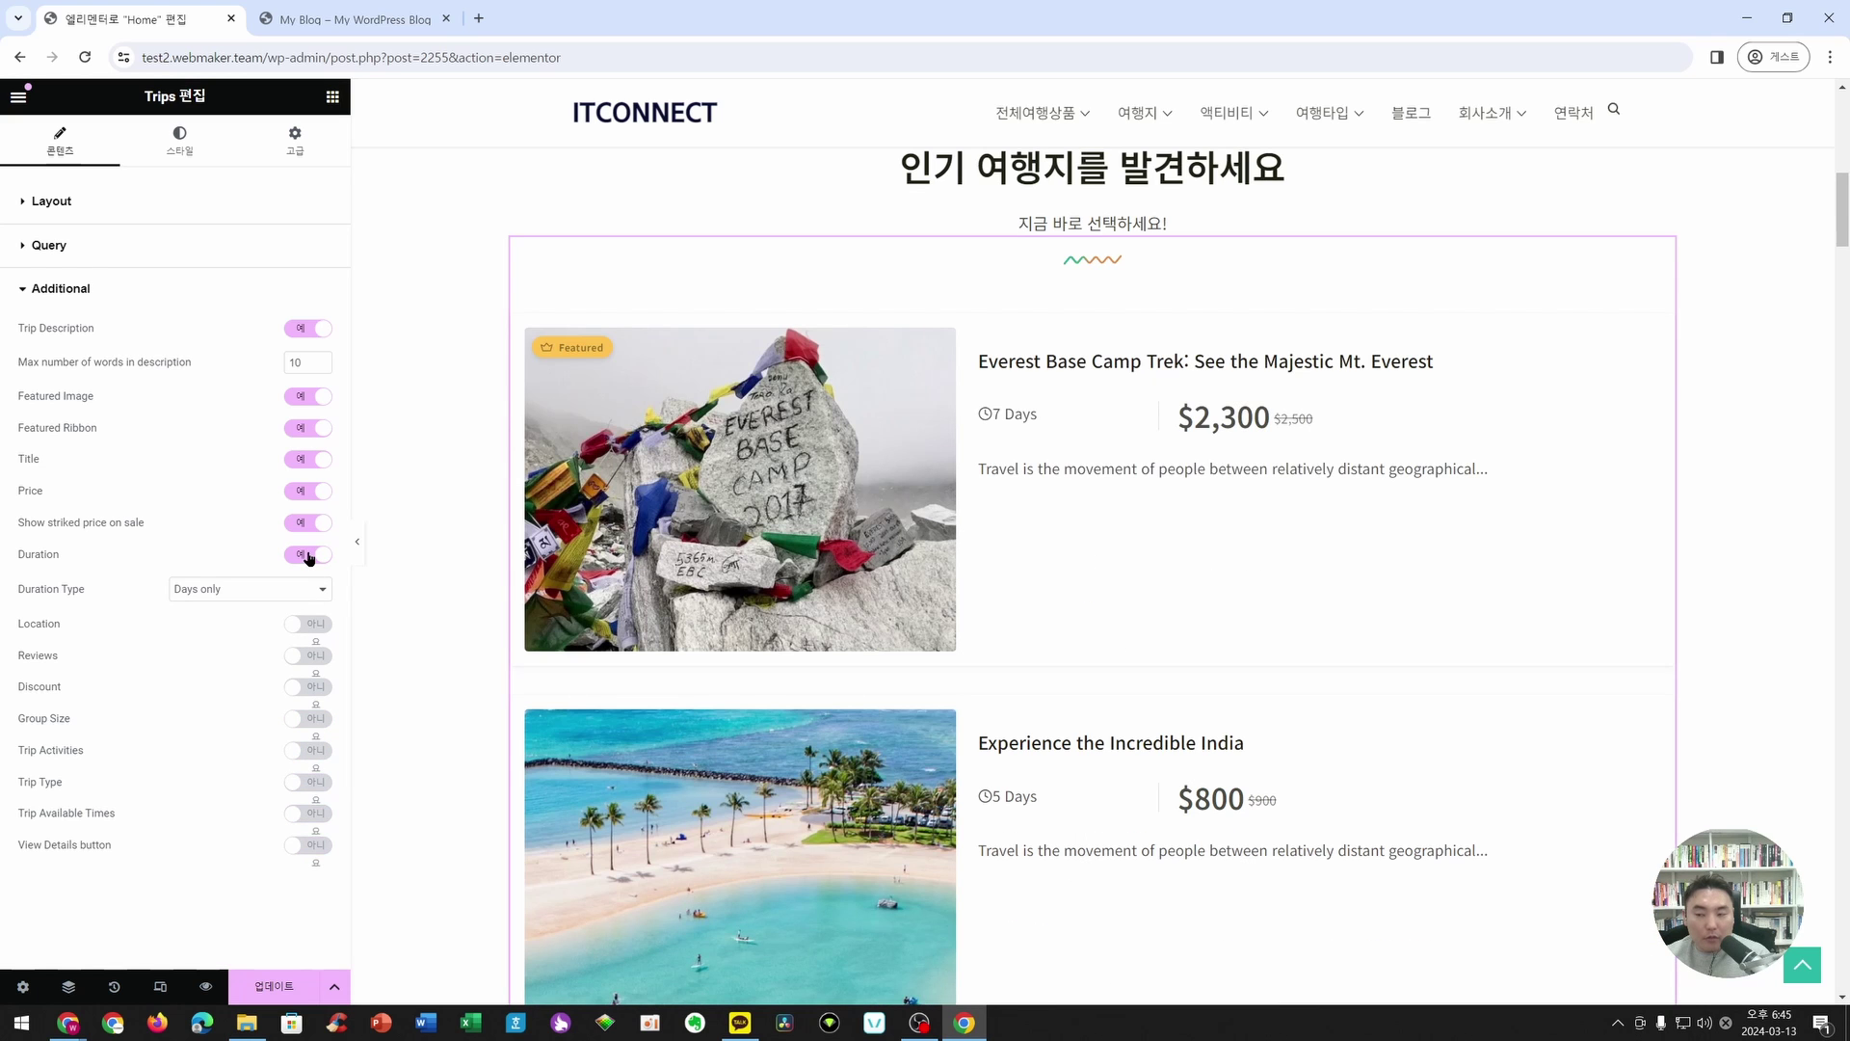
- Try the view details, available months and trip type toggles, leaving available months shown
scroll(1219, 486, down, 5)
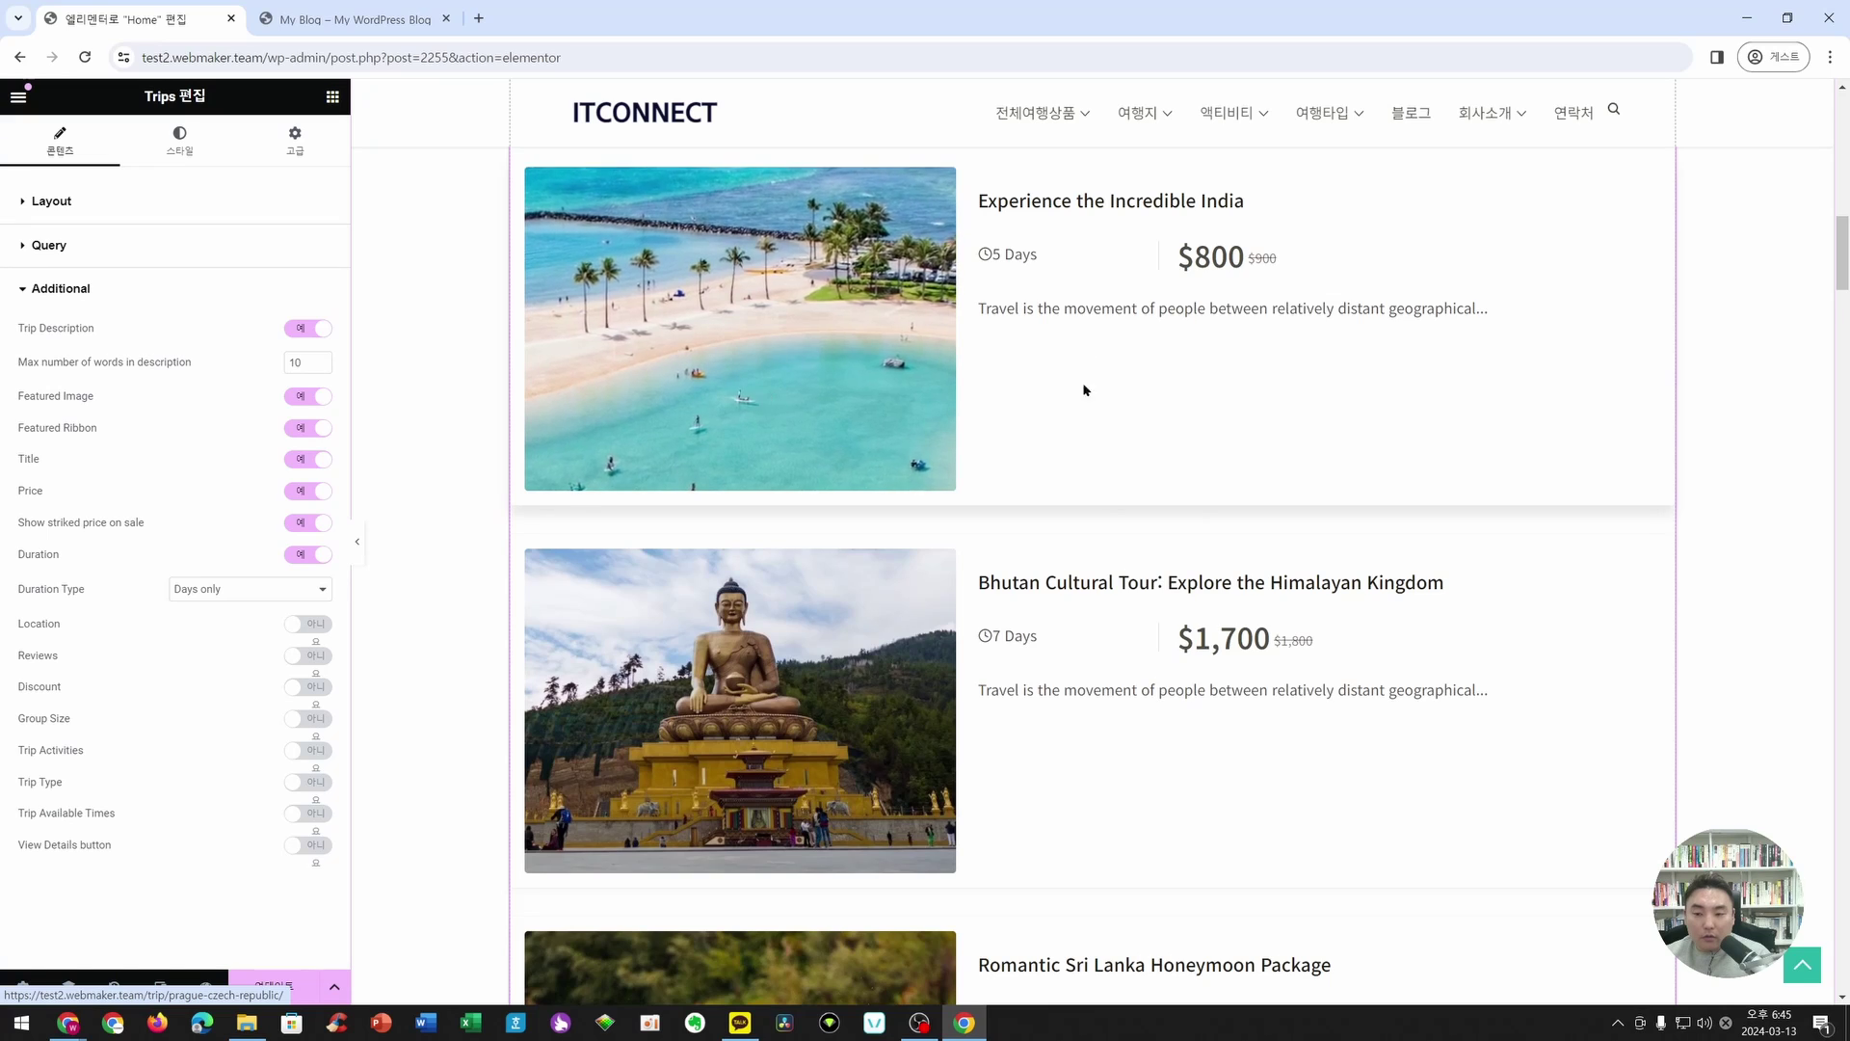
scroll(1099, 434, down, 4)
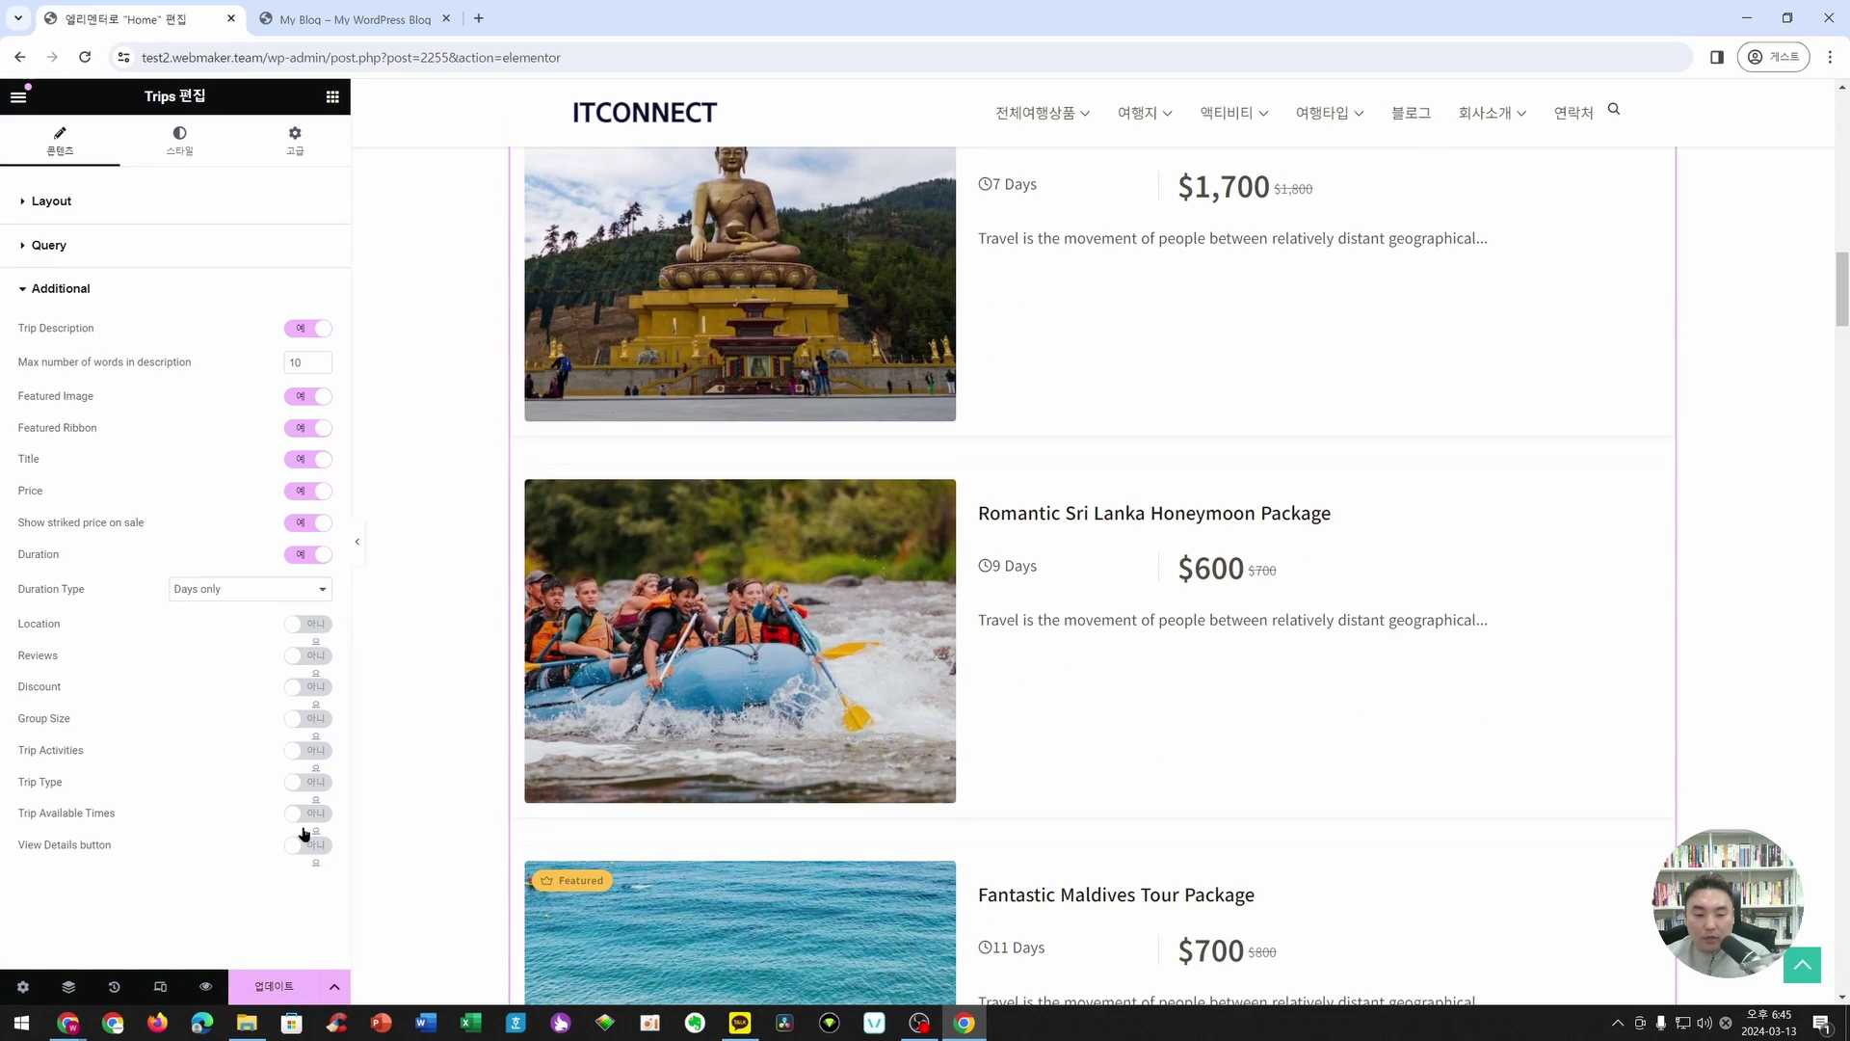
click(308, 845)
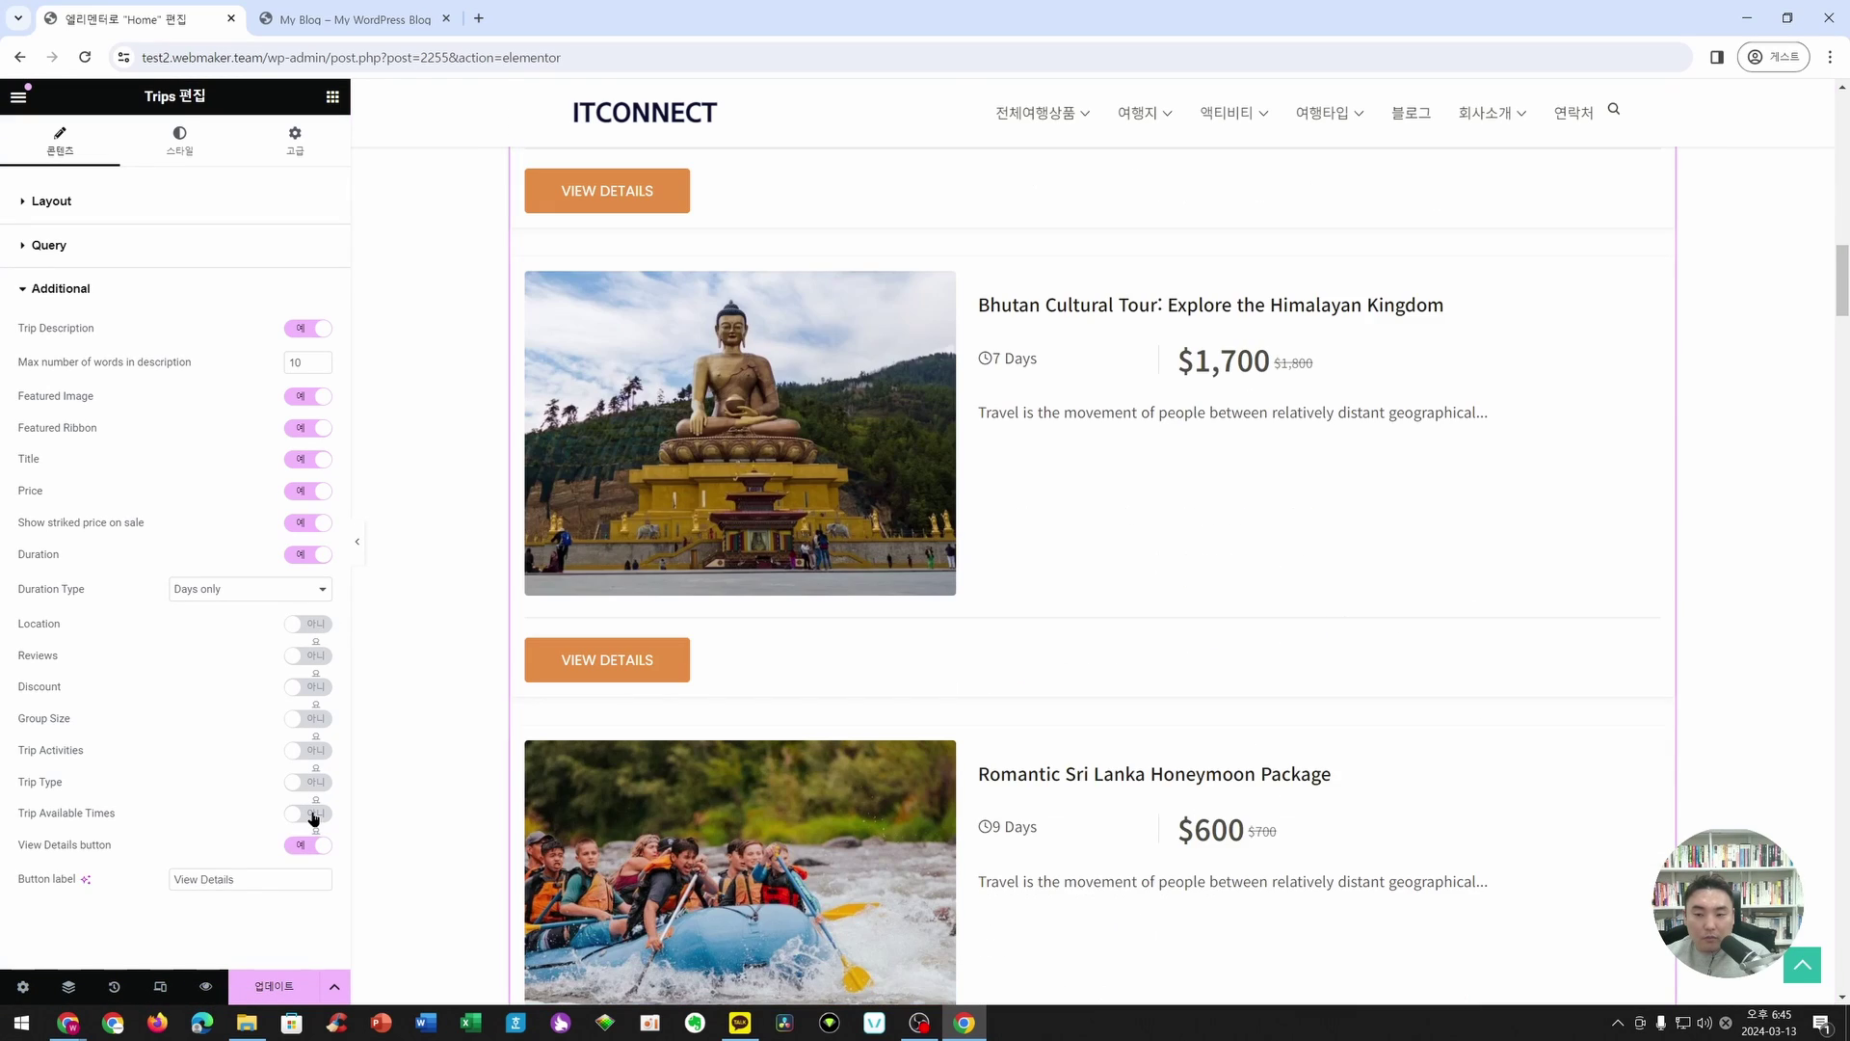
click(312, 841)
click(309, 815)
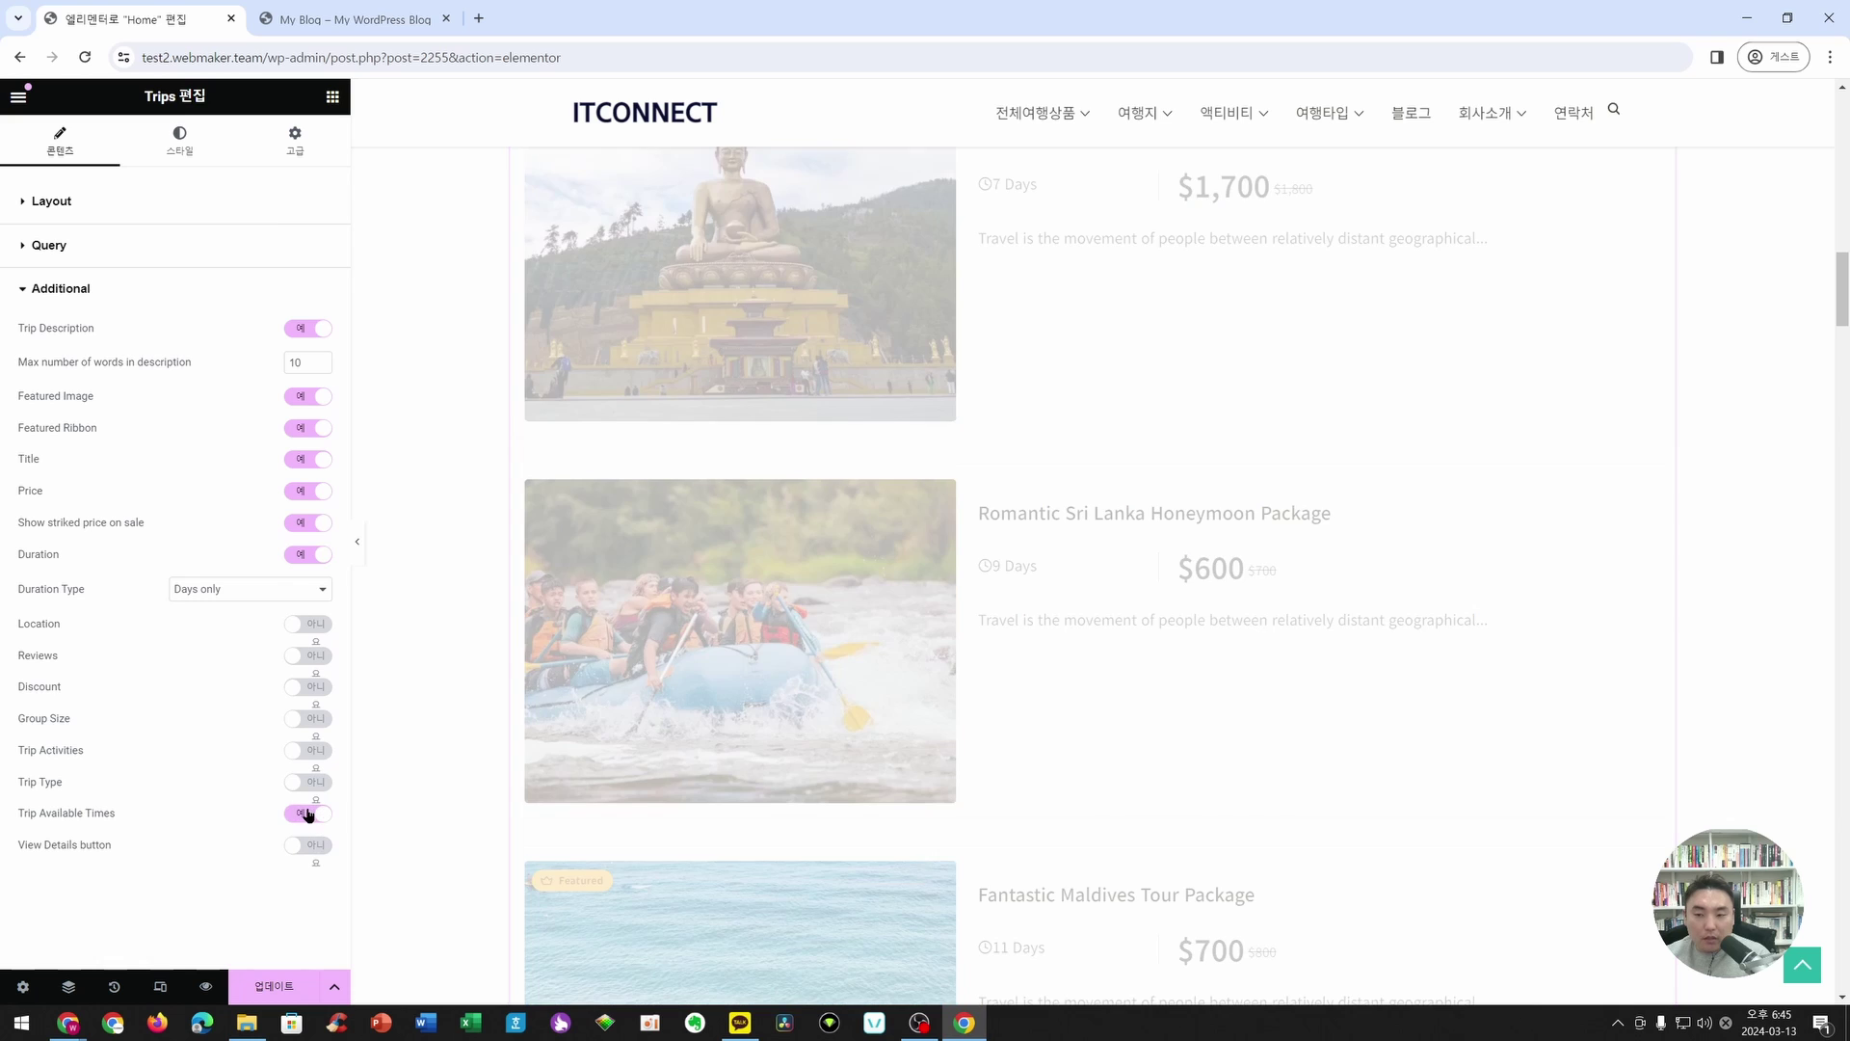
click(309, 814)
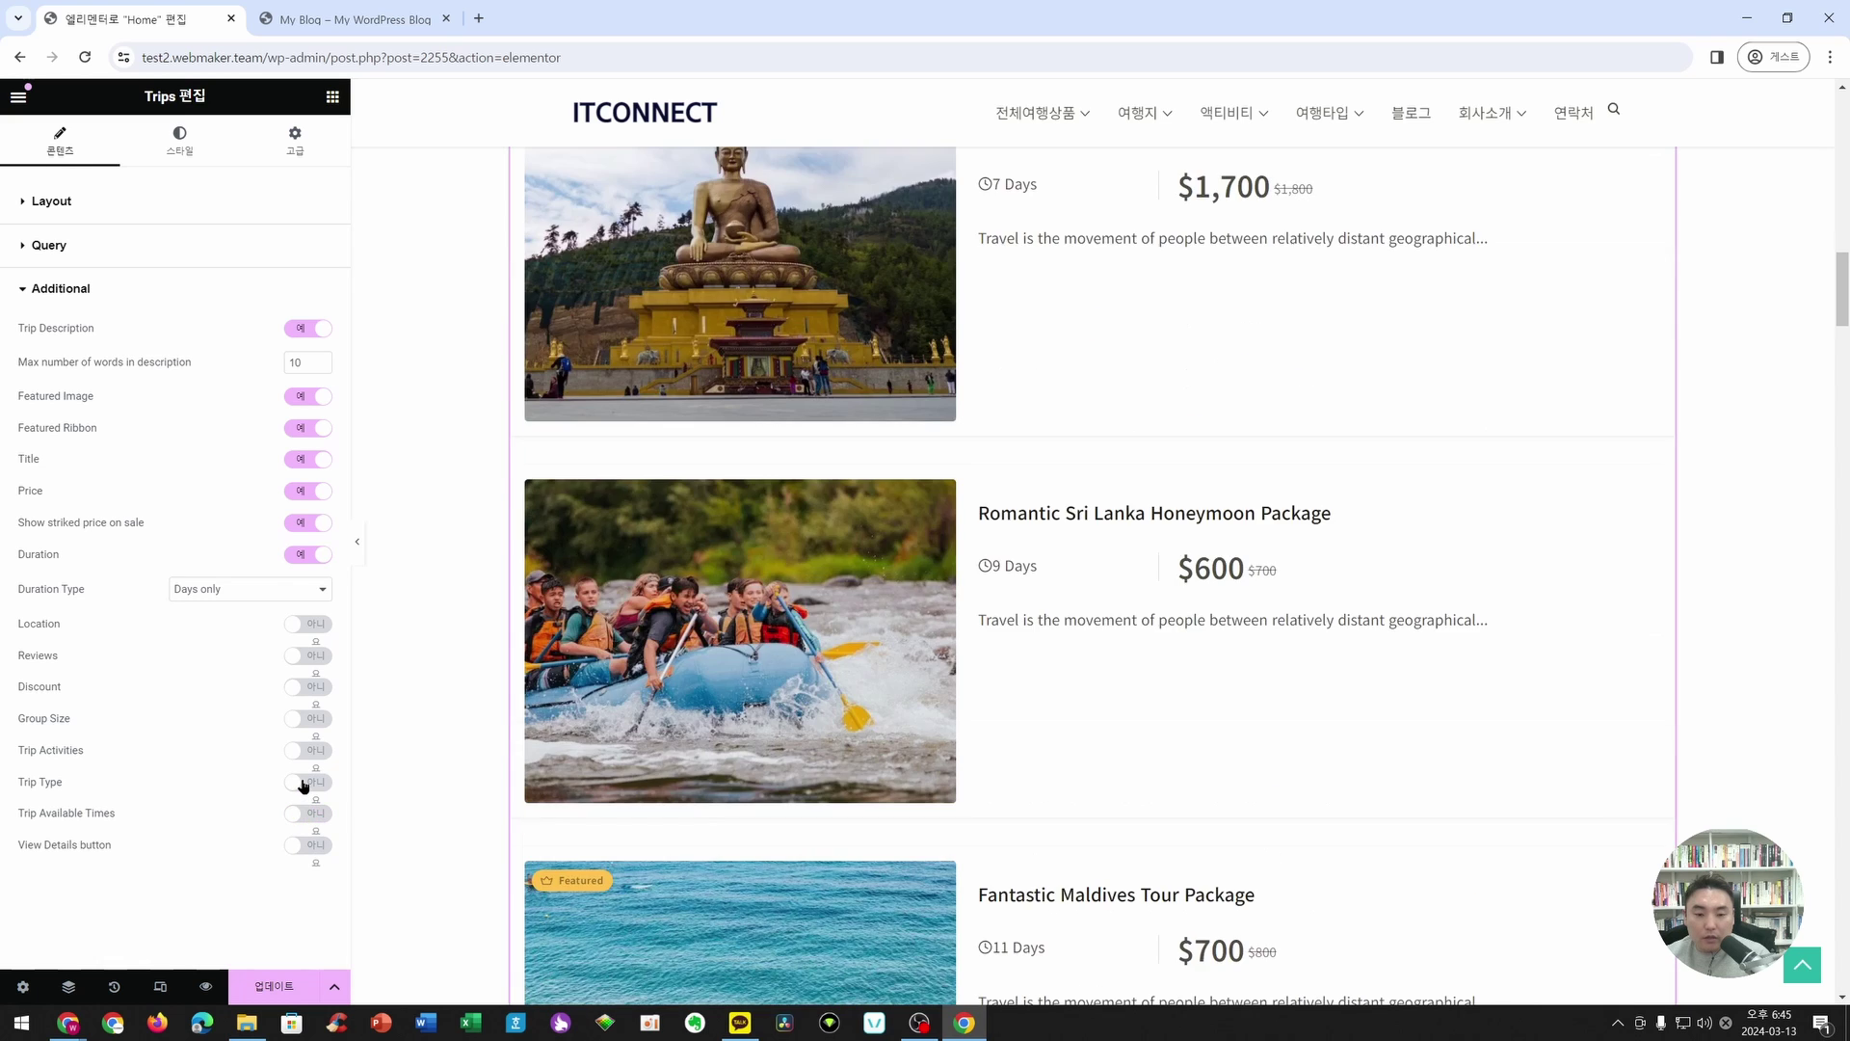
click(303, 782)
click(303, 783)
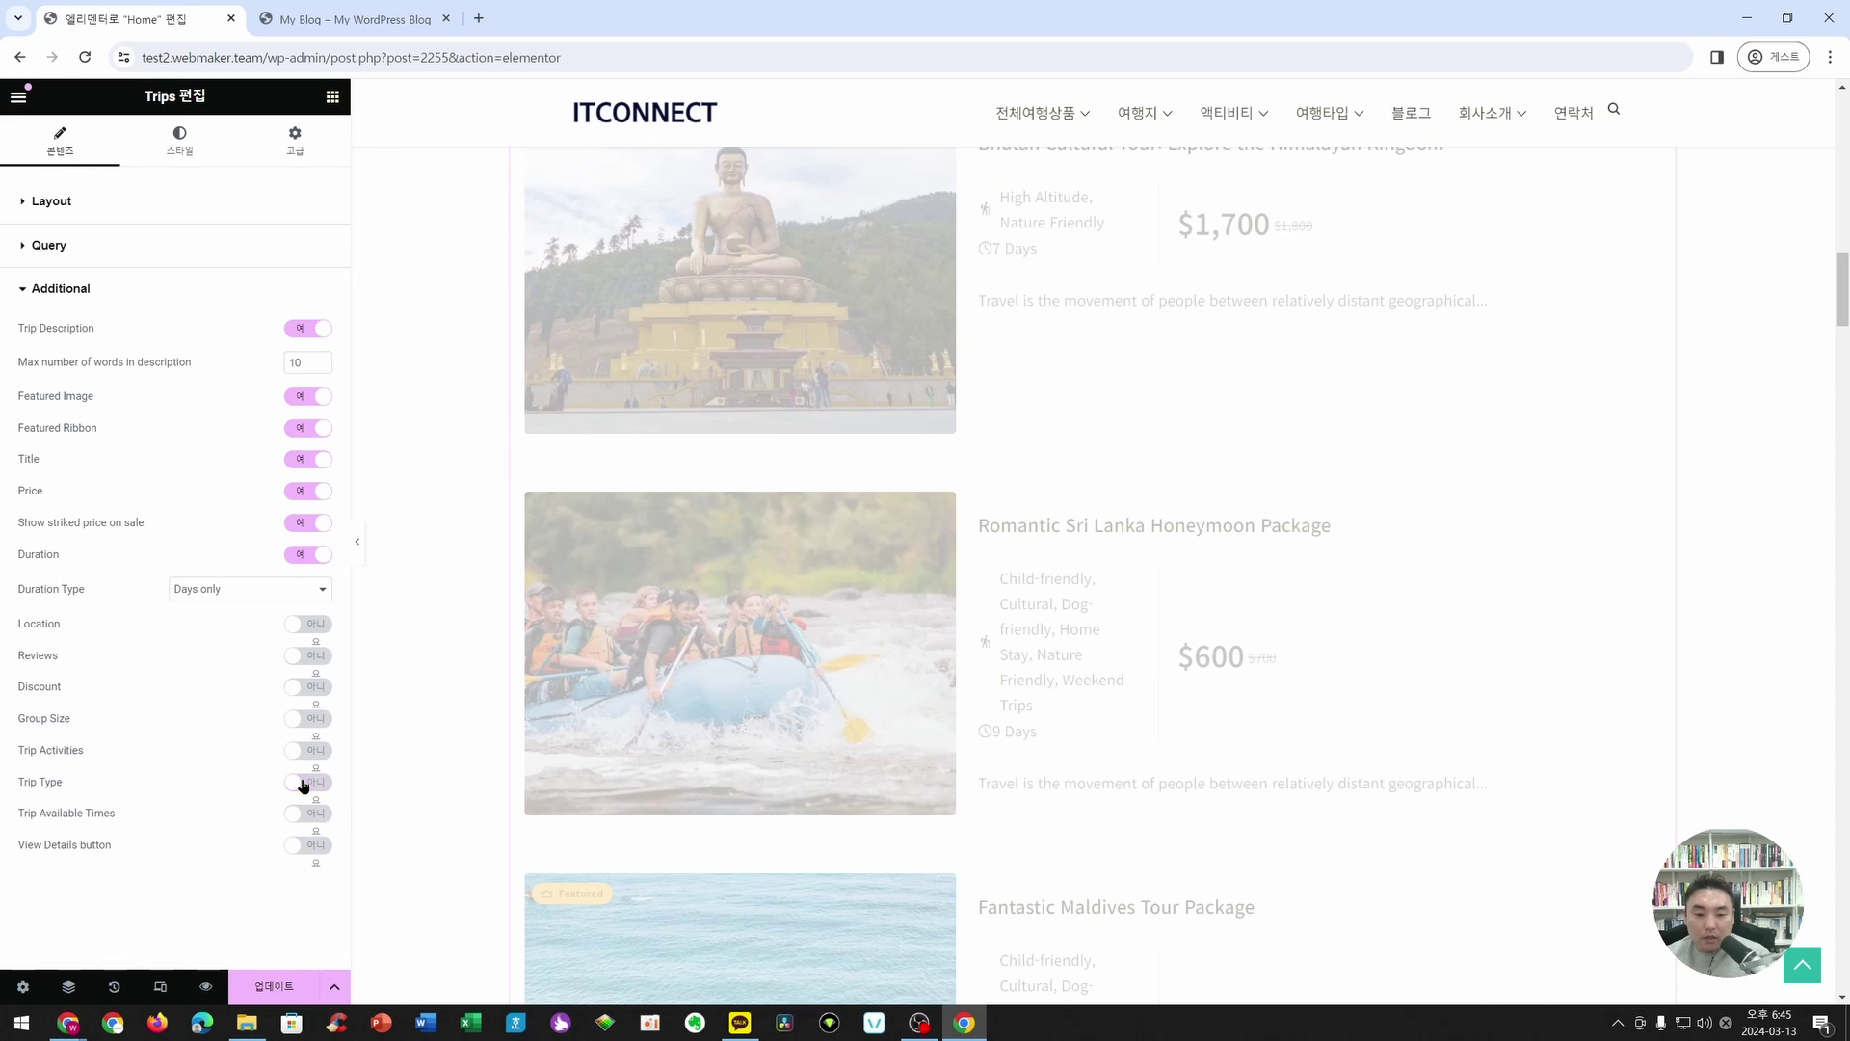
click(316, 815)
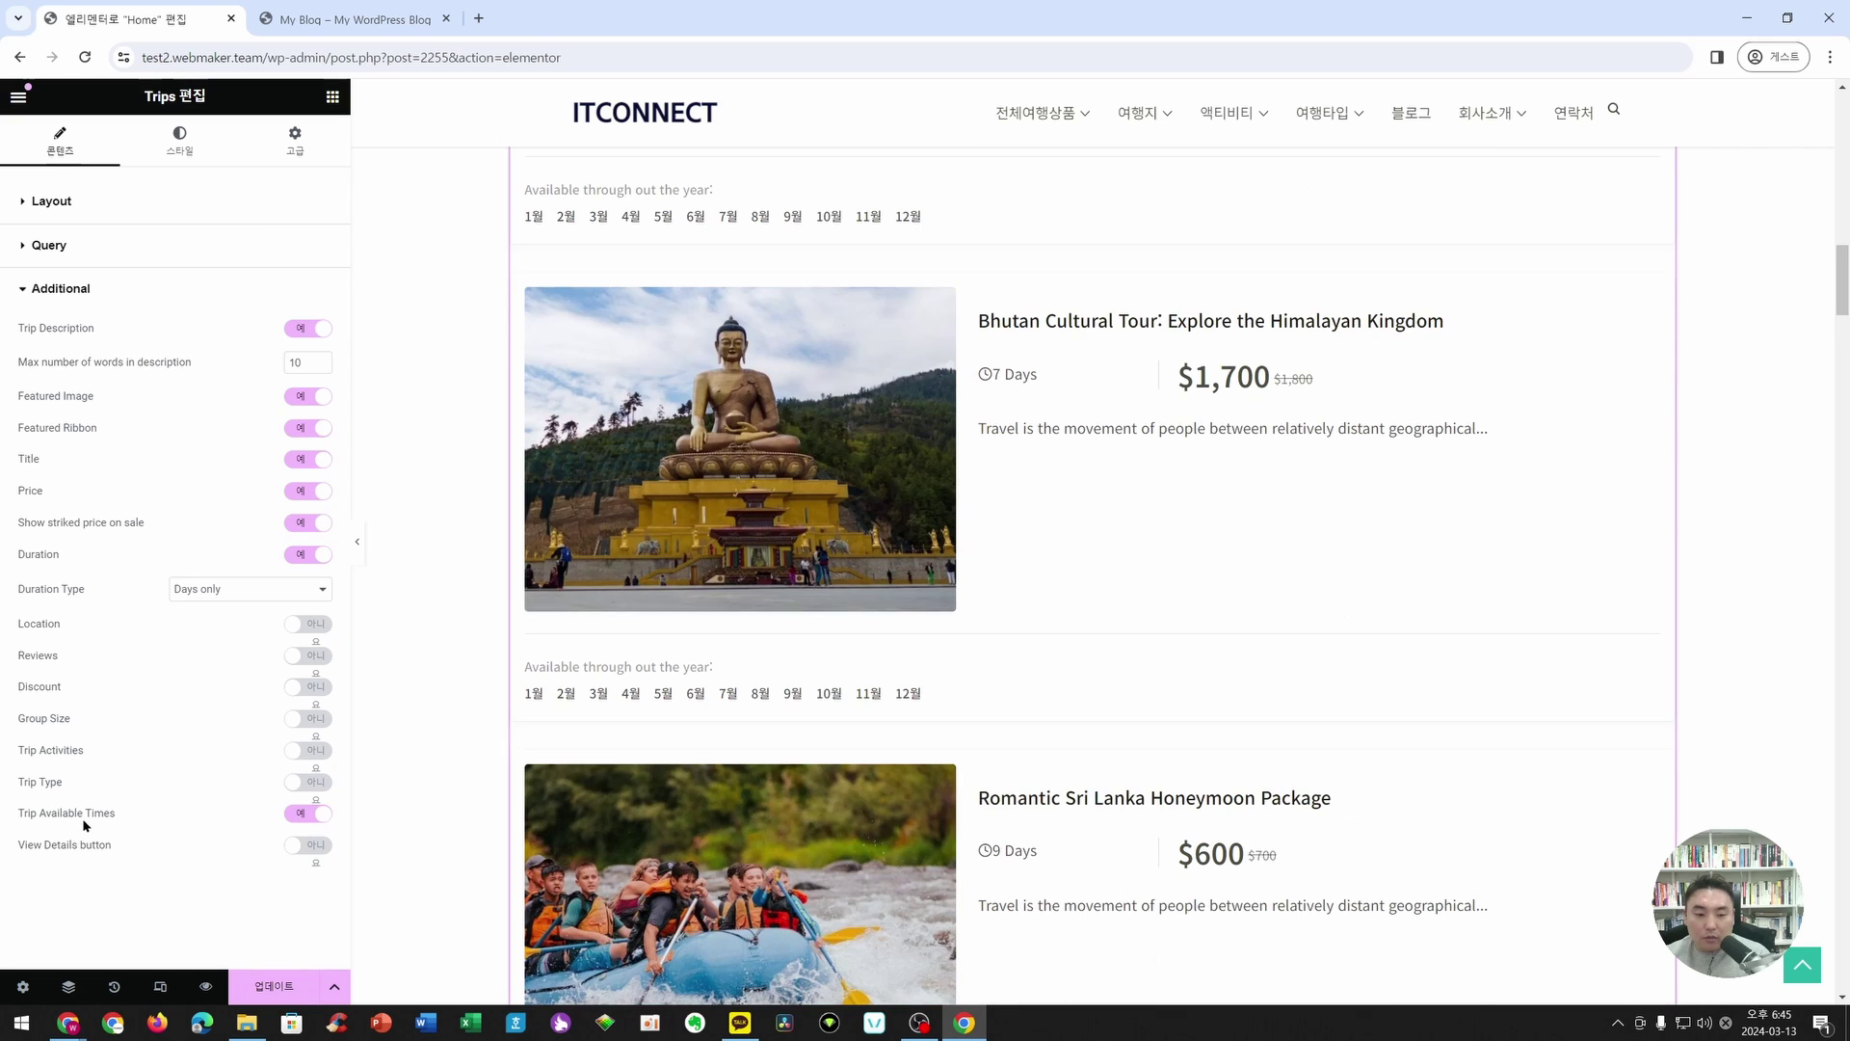
- Show view details, group size, discount, reviews, location and trip type on cards; toggle activities
scroll(1060, 708, up, 3)
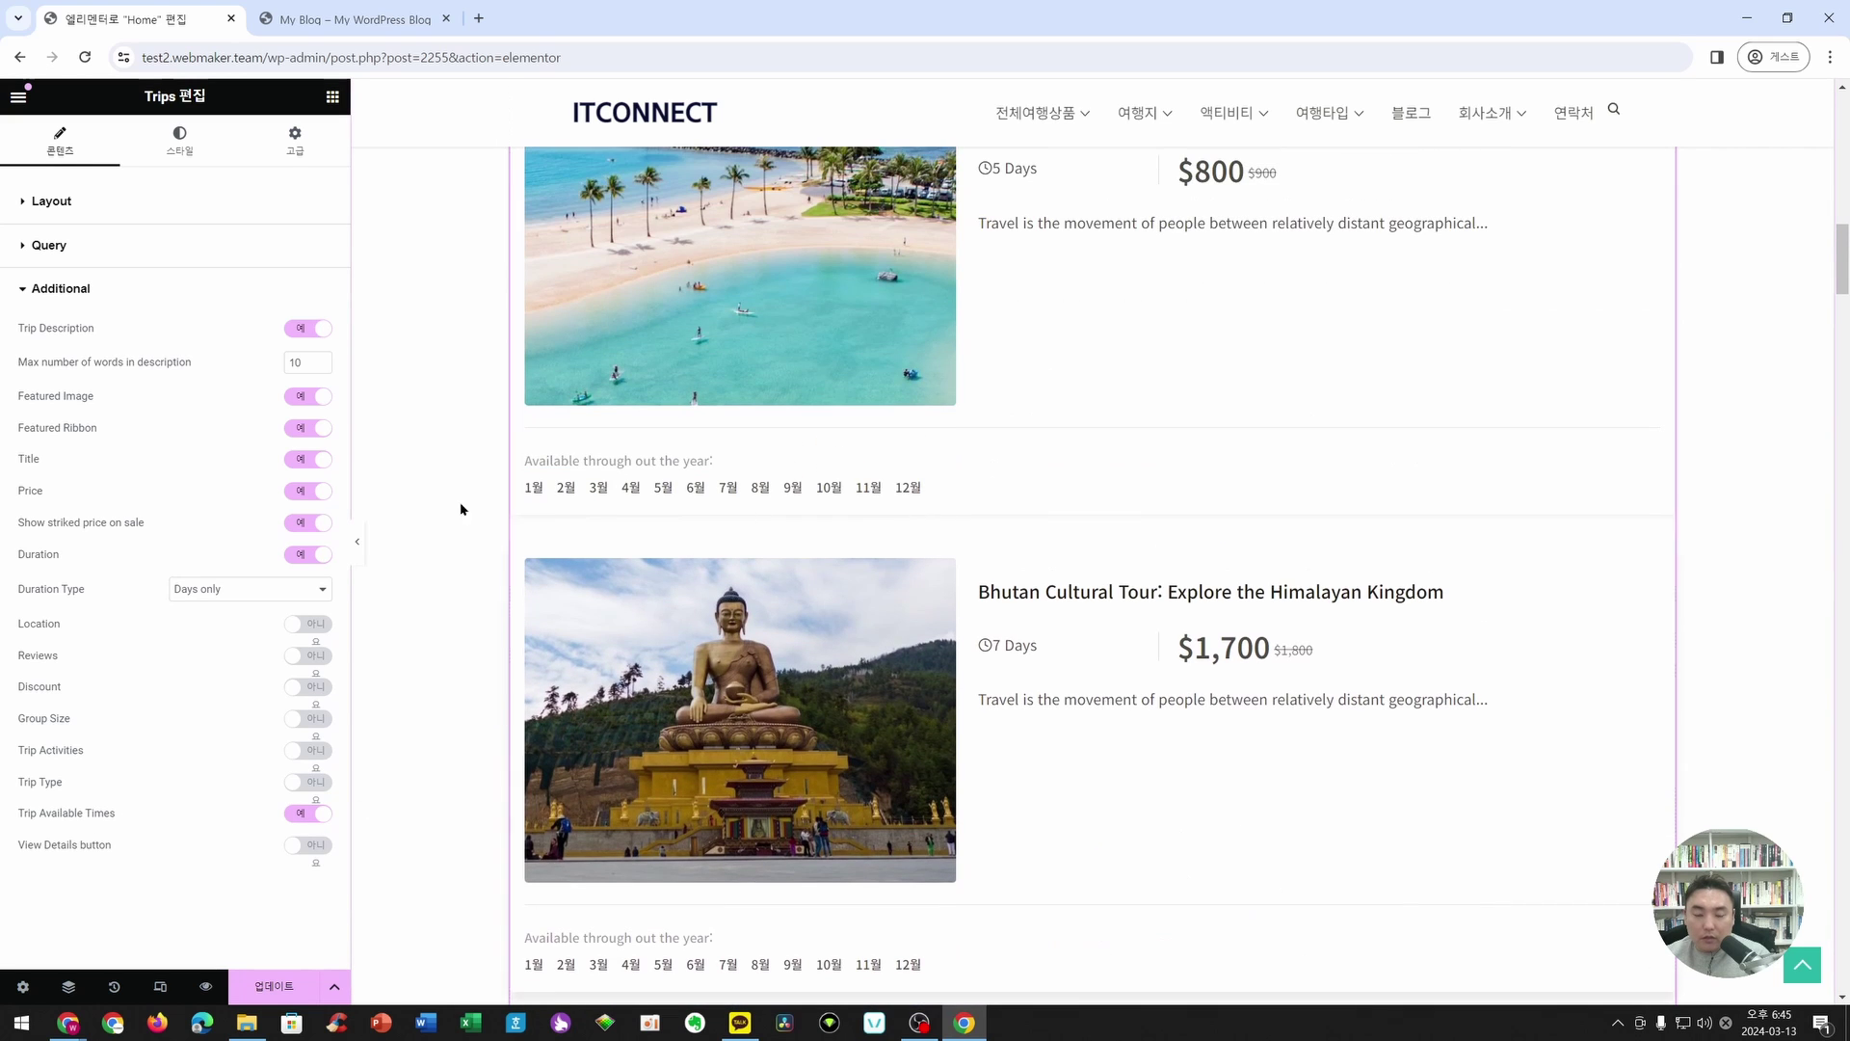
click(309, 845)
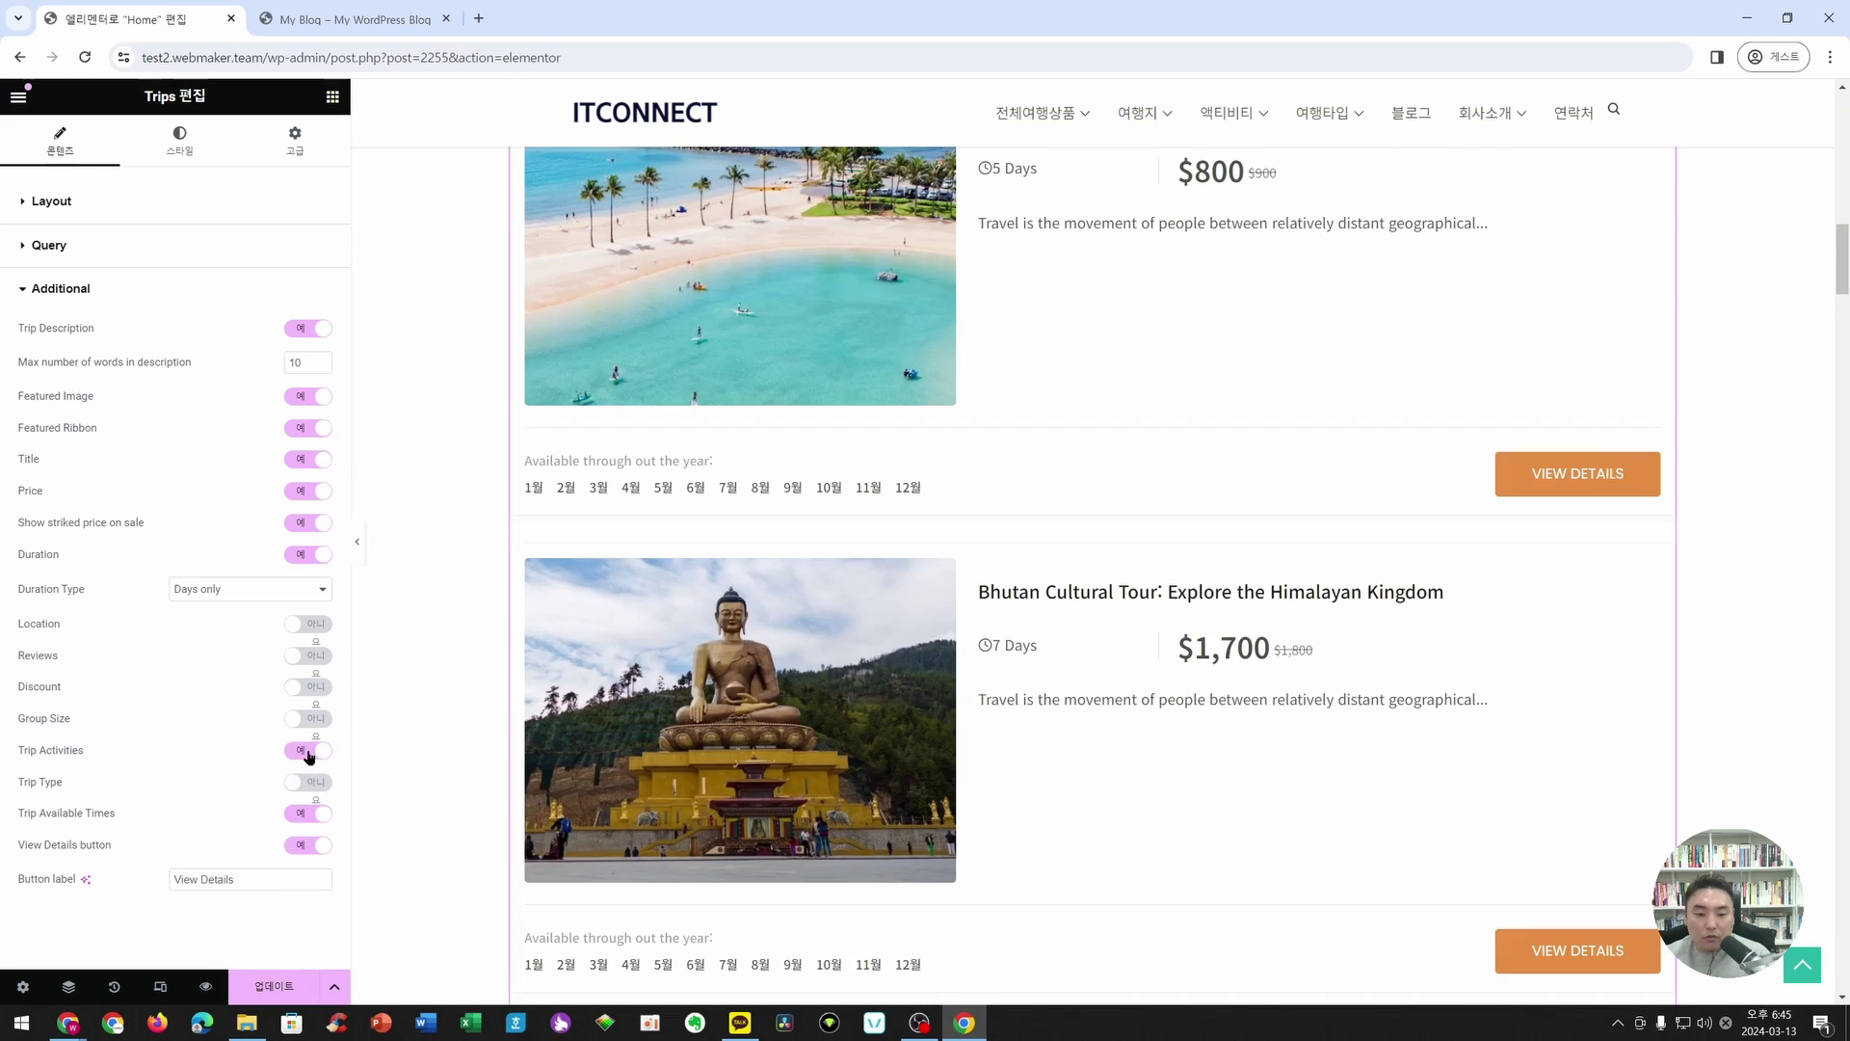
click(309, 719)
click(308, 686)
click(309, 656)
click(308, 624)
click(309, 782)
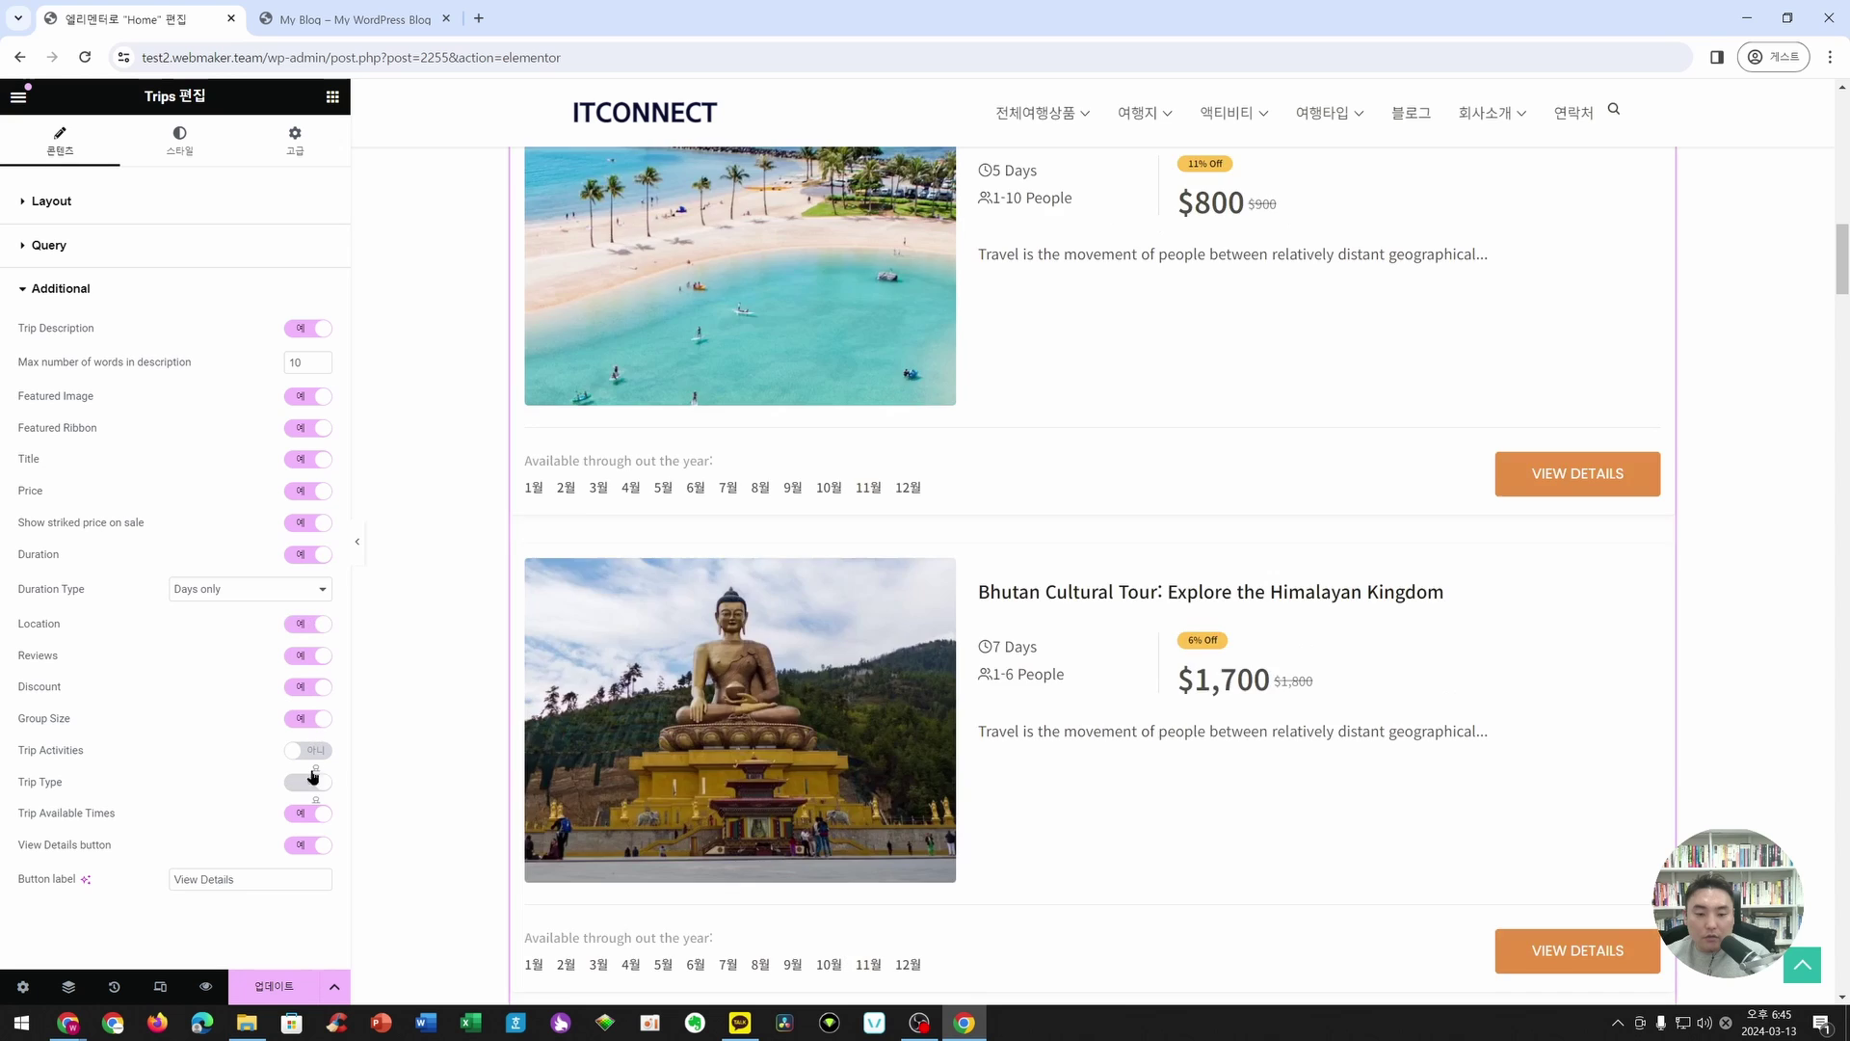
click(308, 750)
- Switch the Card View to Slider and exit Elementor to the WordPress editor
click(48, 238)
click(58, 209)
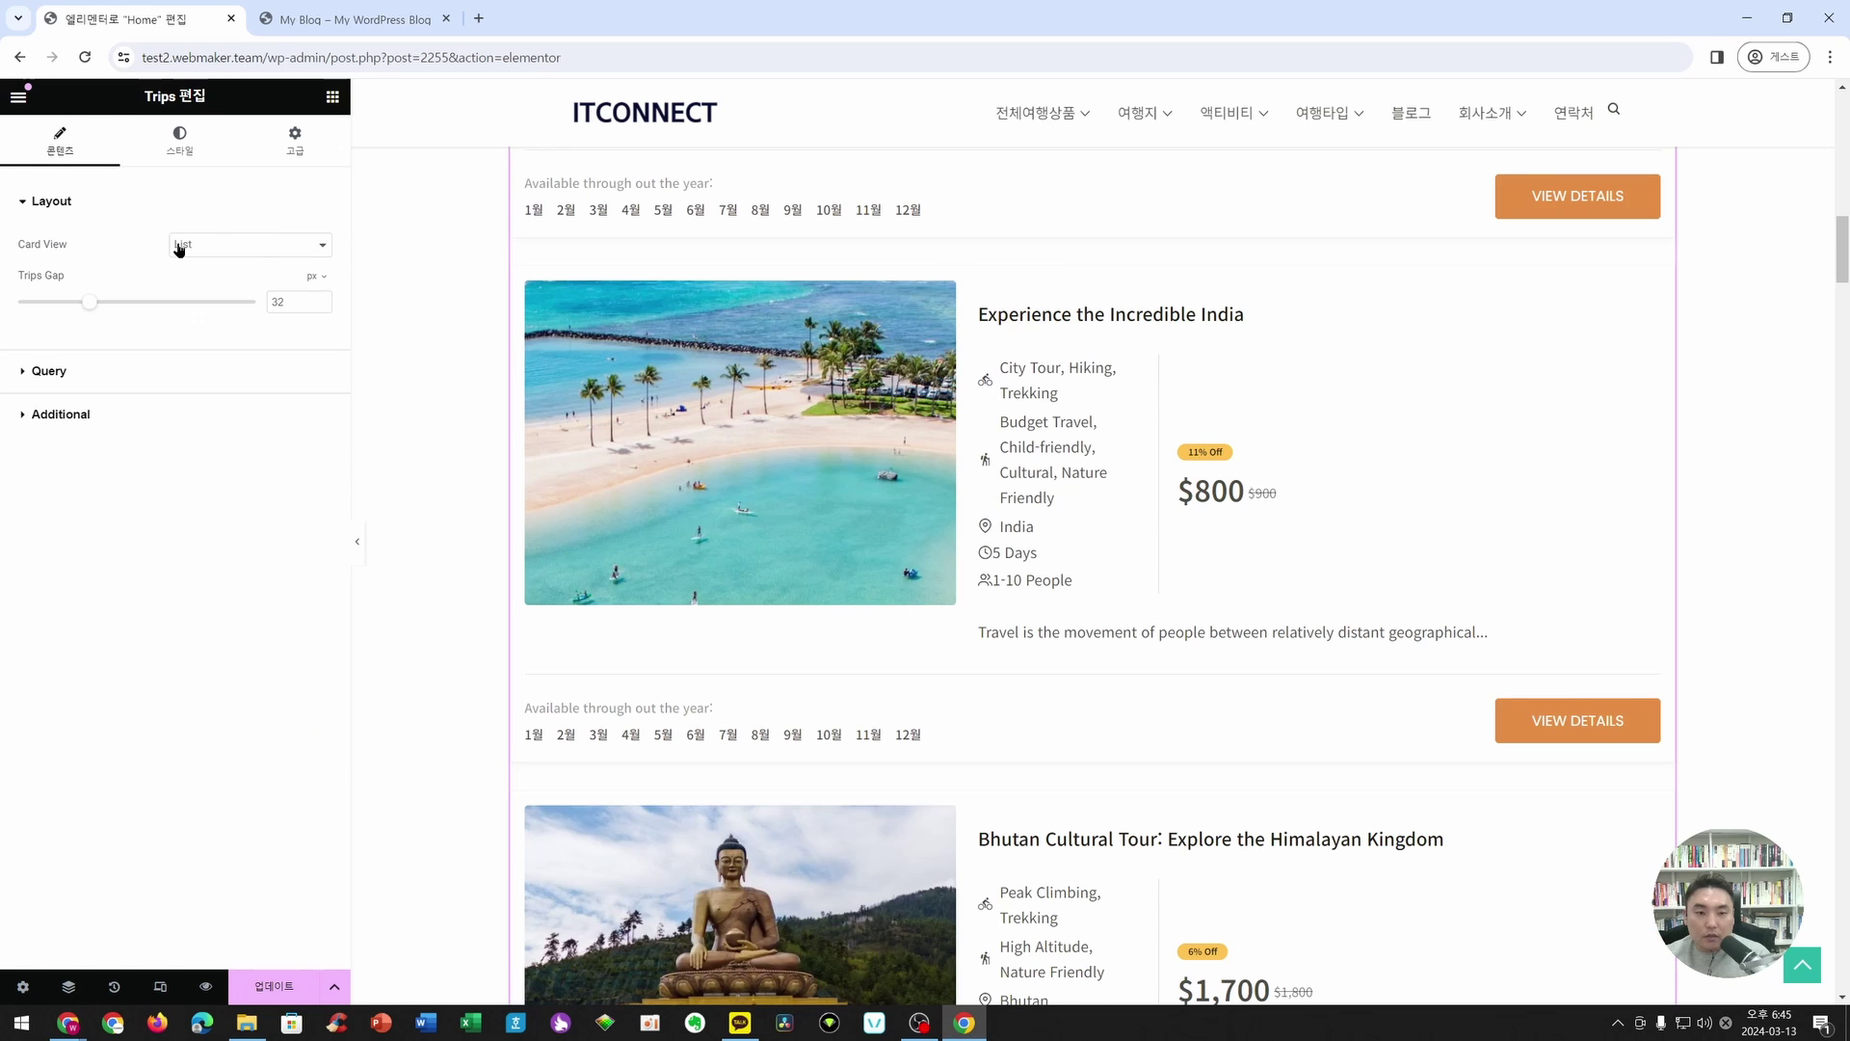
click(214, 249)
click(215, 297)
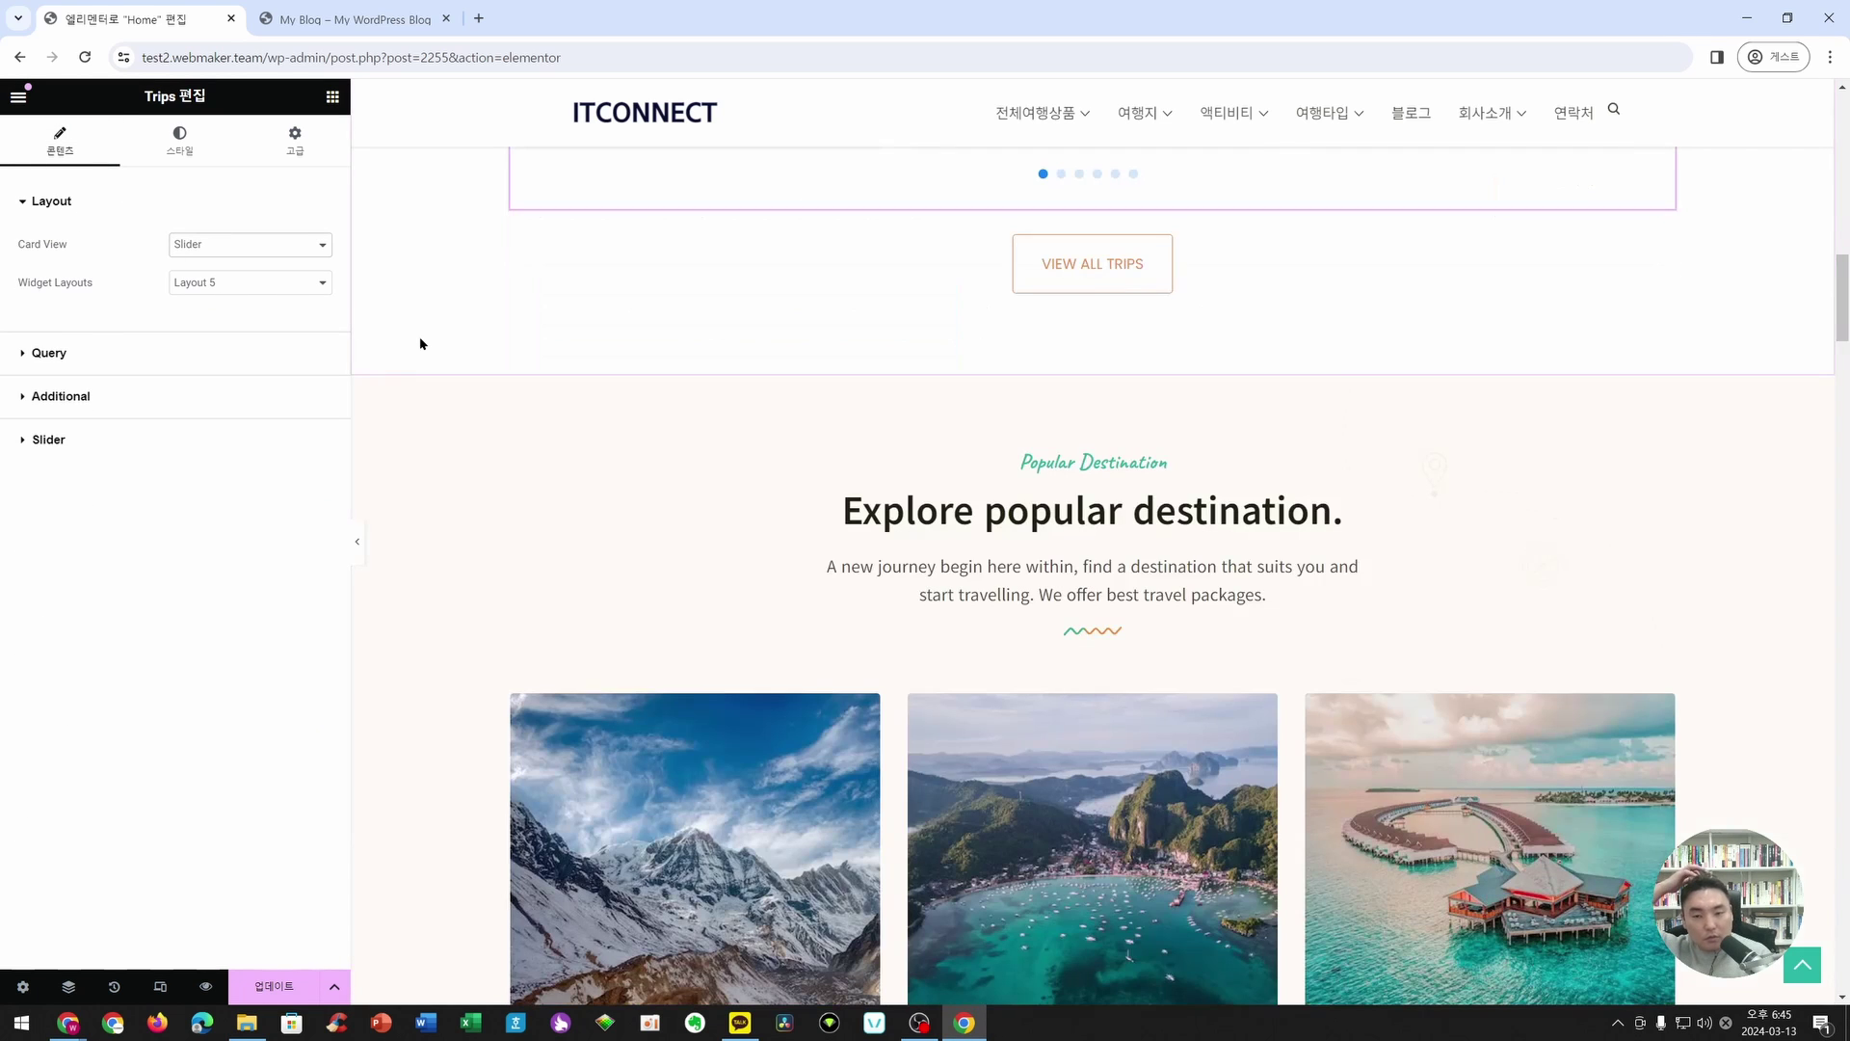
scroll(454, 330, up, 6)
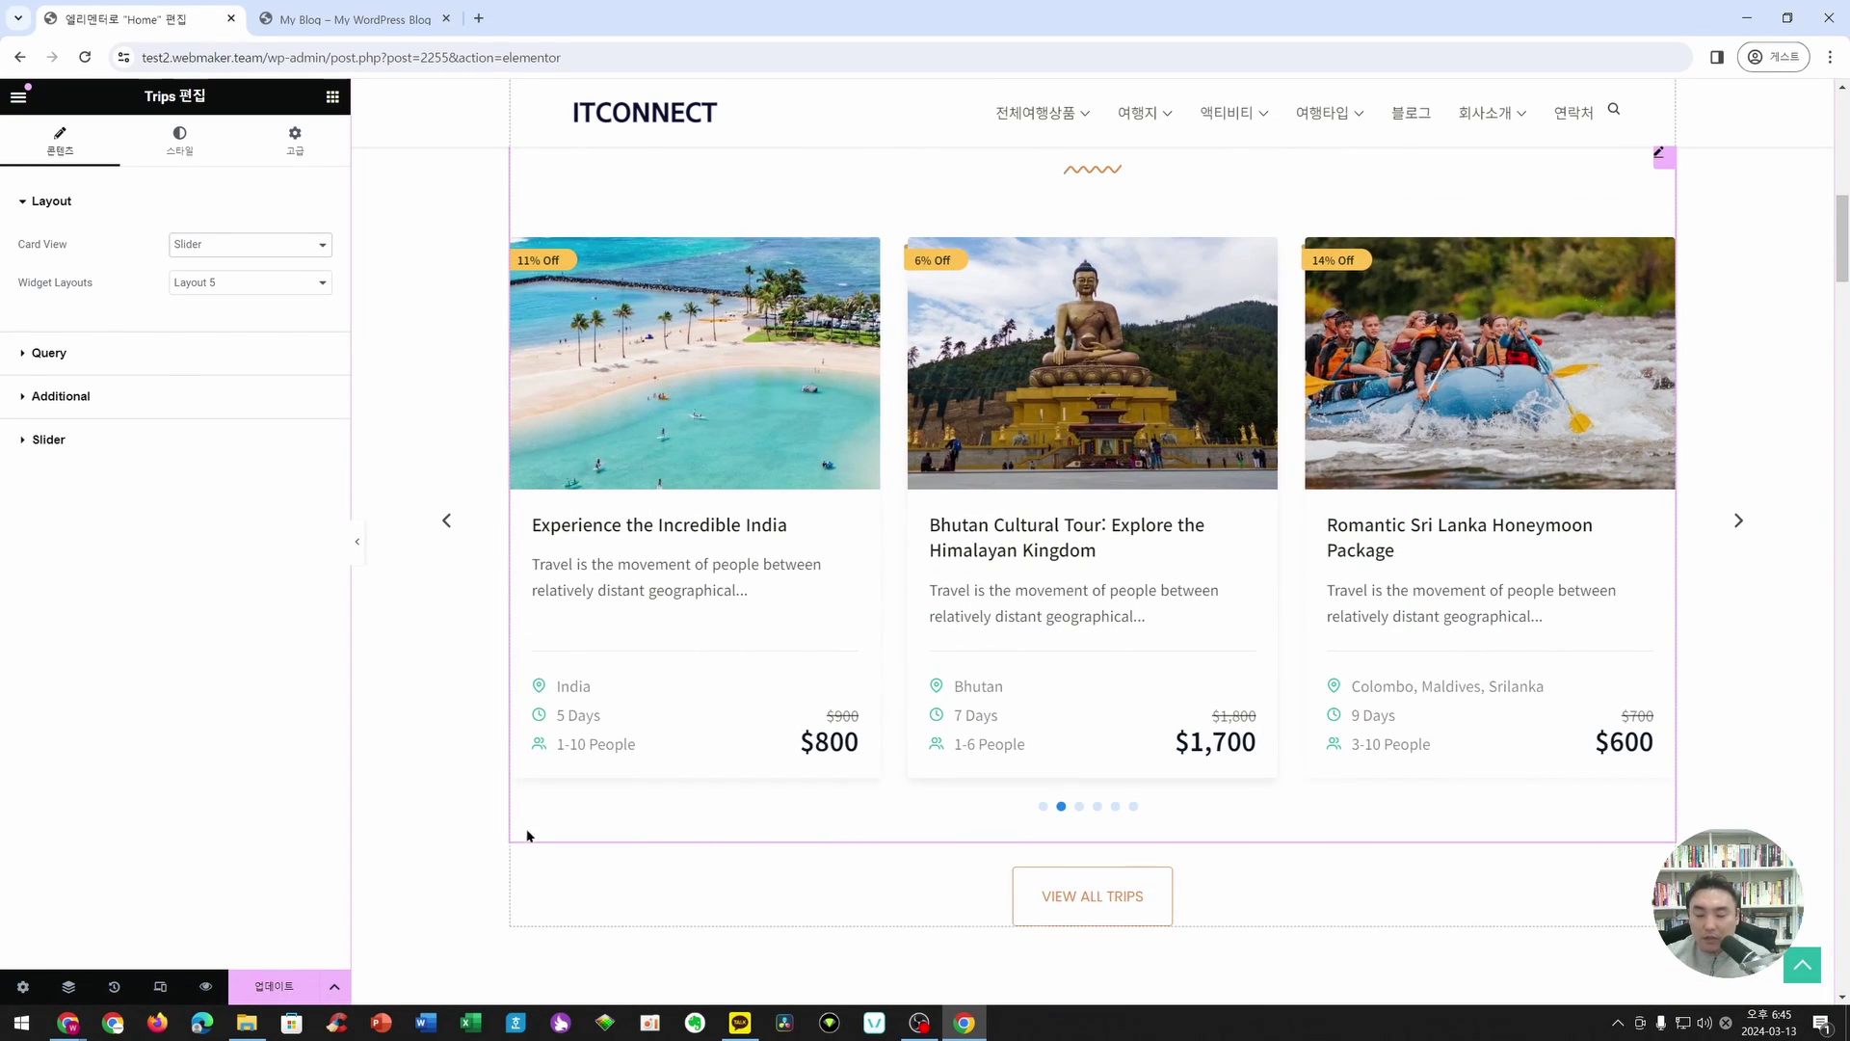
scroll(525, 537, up, 3)
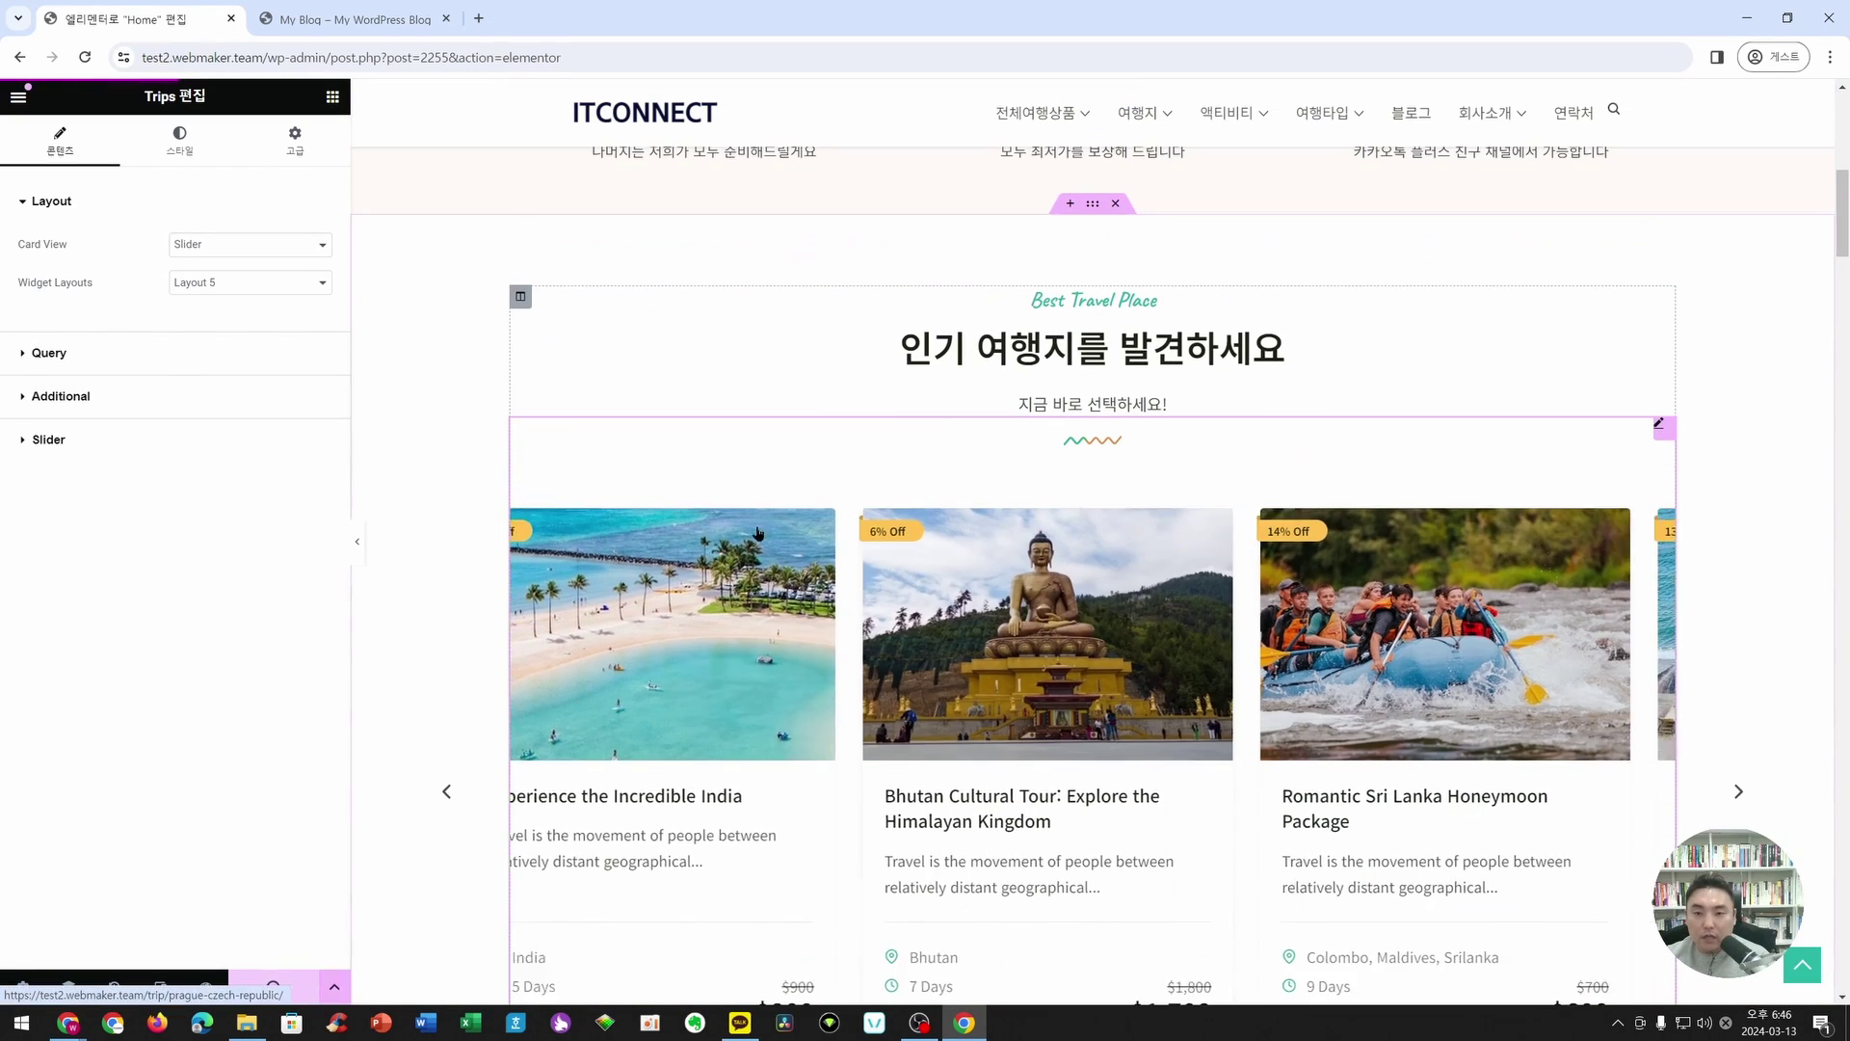
scroll(646, 602, down, 8)
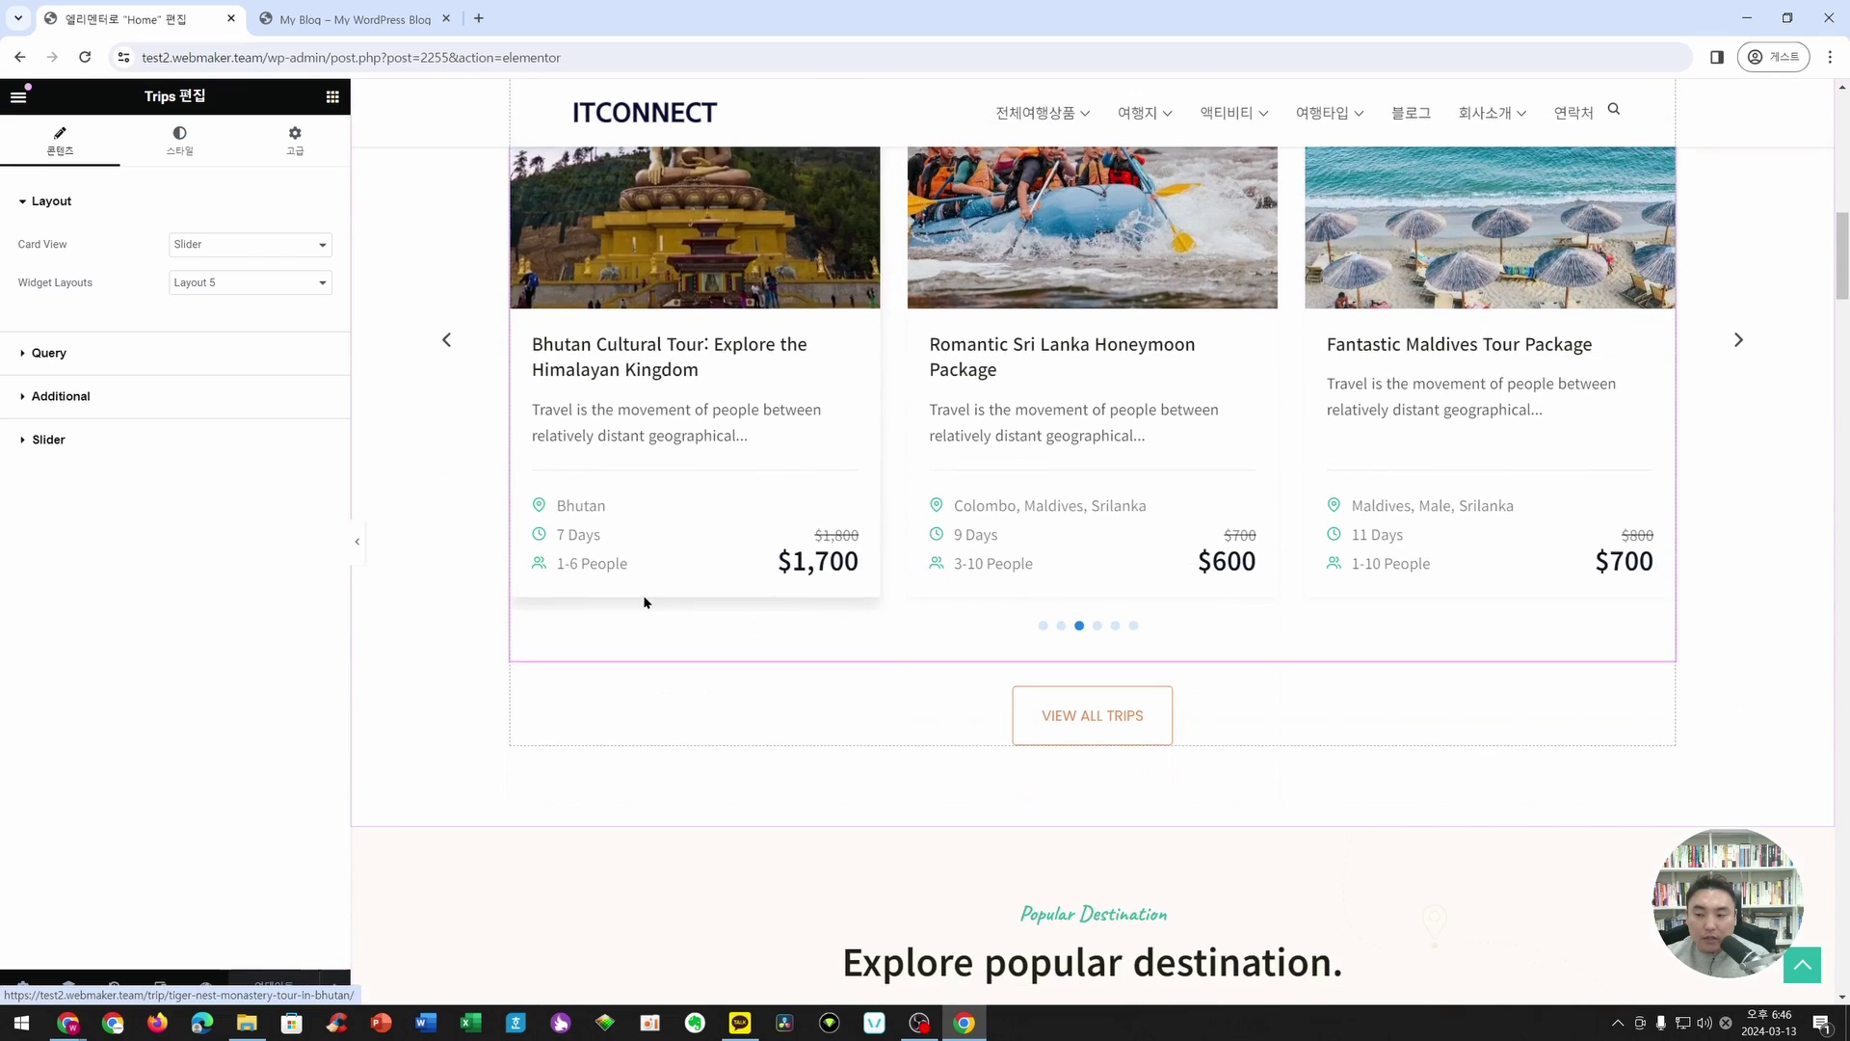
scroll(644, 607, up, 8)
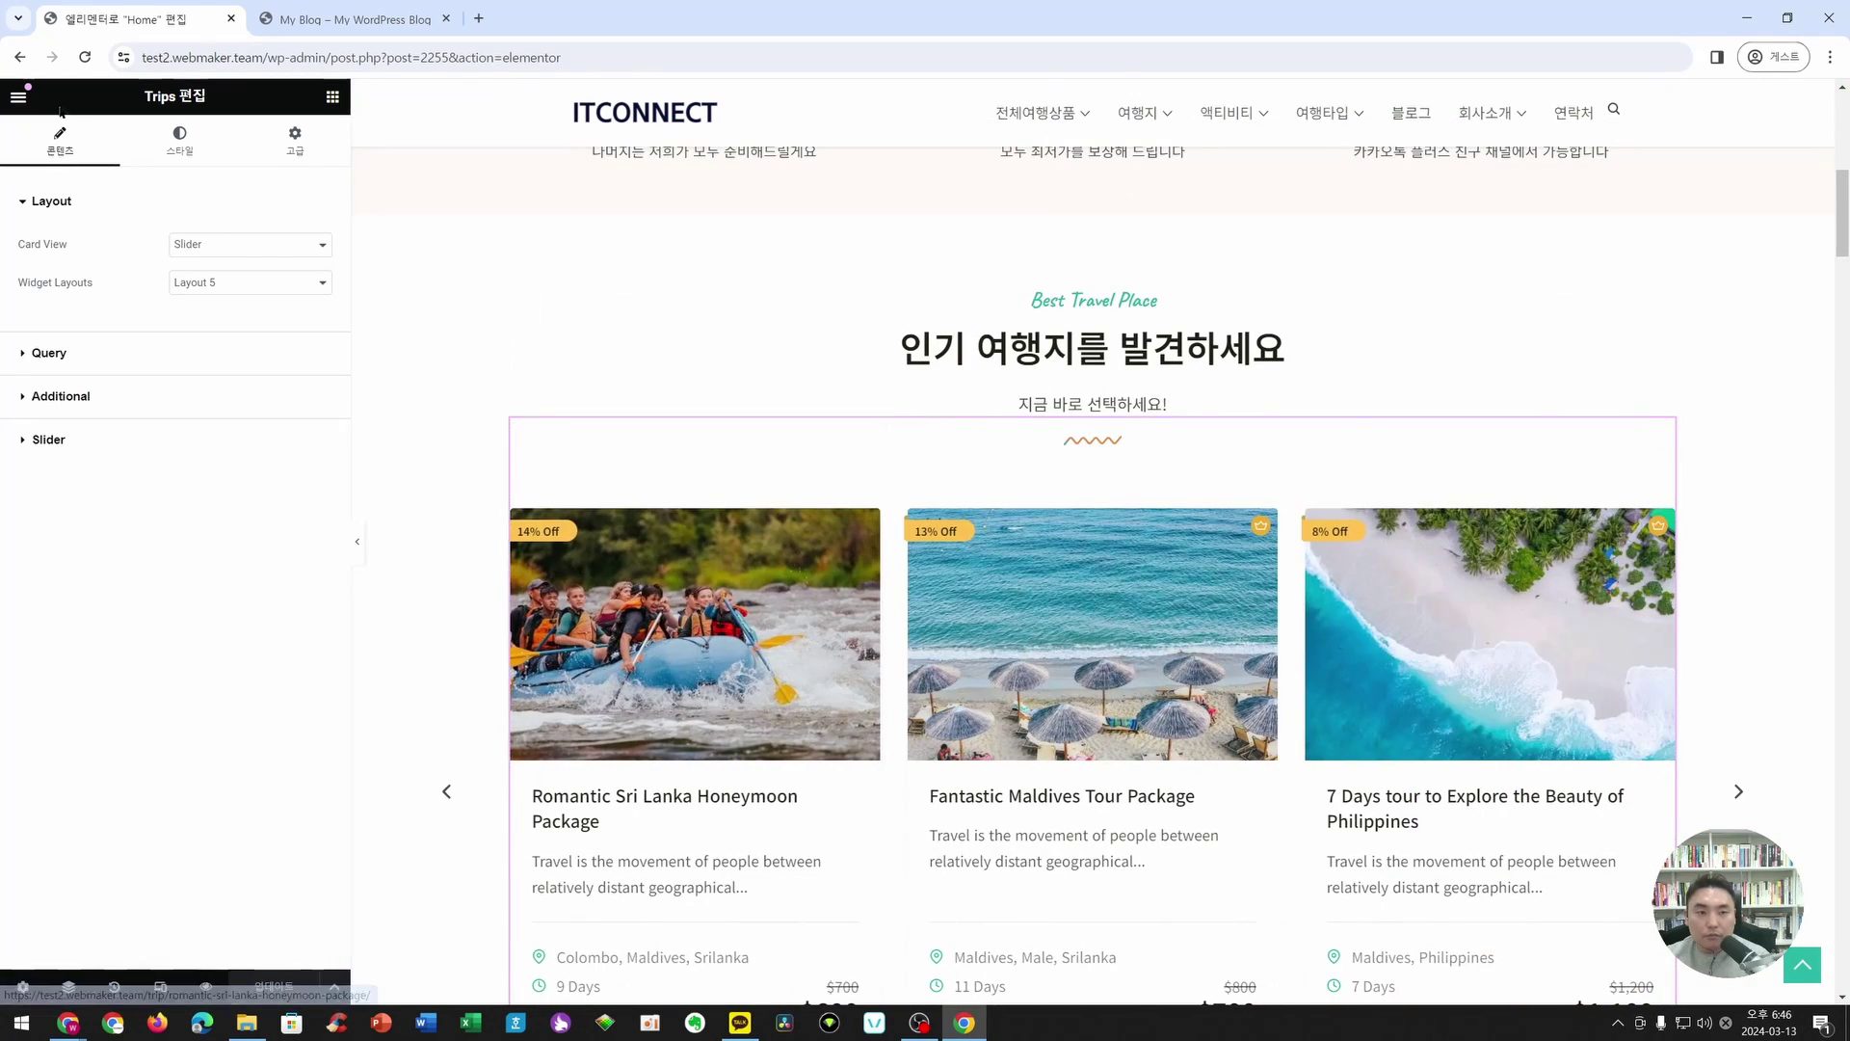
click(18, 97)
click(71, 516)
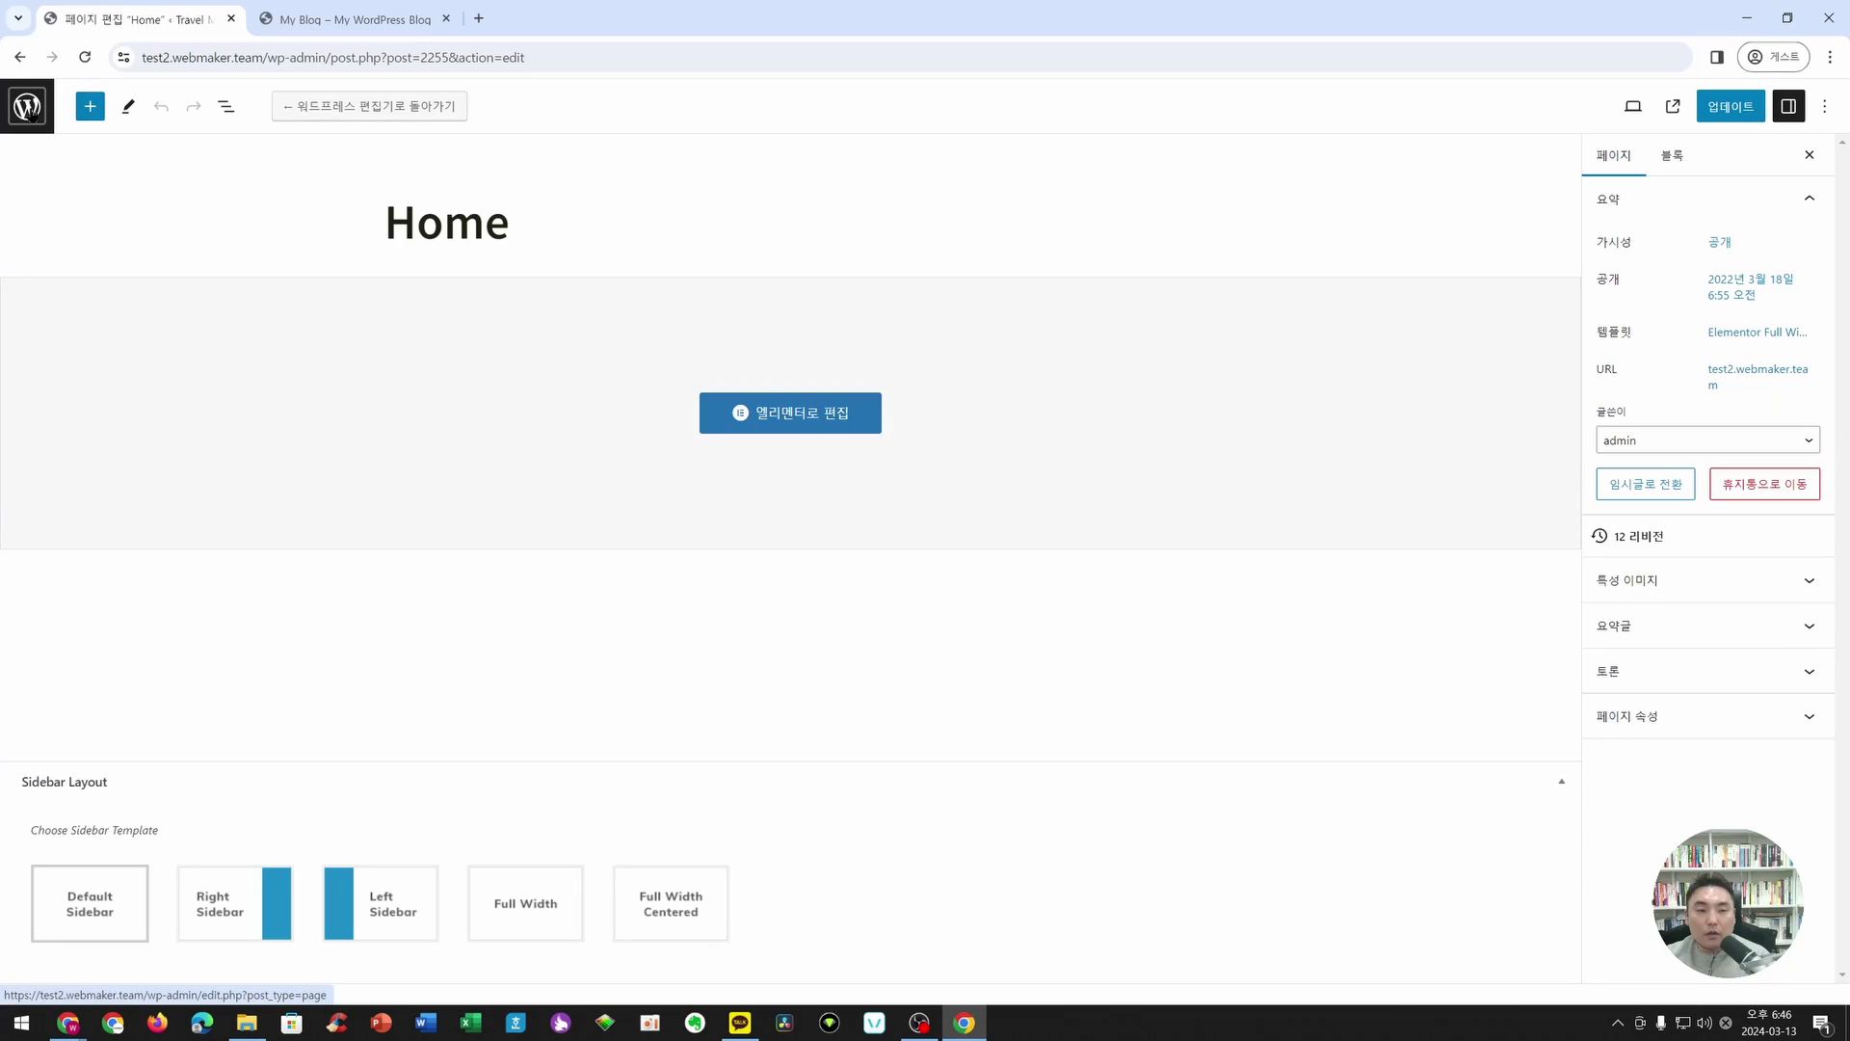
- Return to the Pages list and open the Trips list showing 11 published trips
click(26, 106)
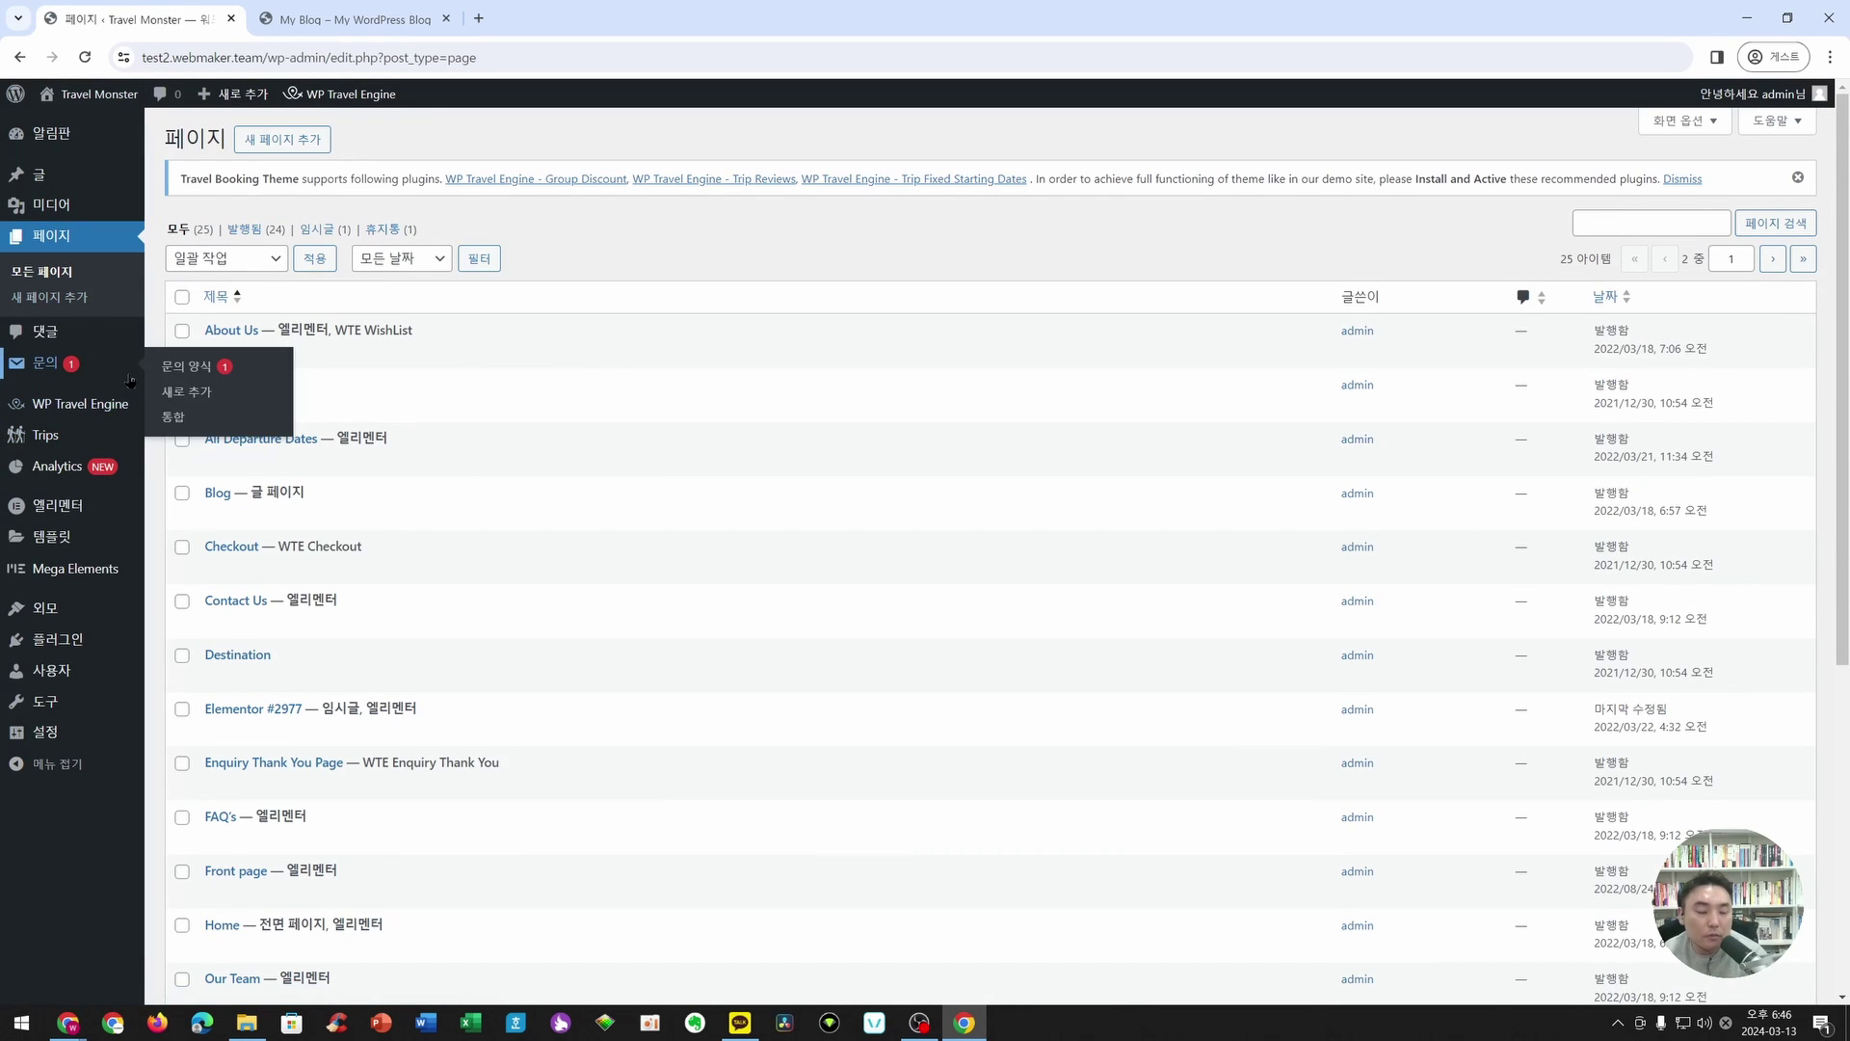
mouse_move(48, 438)
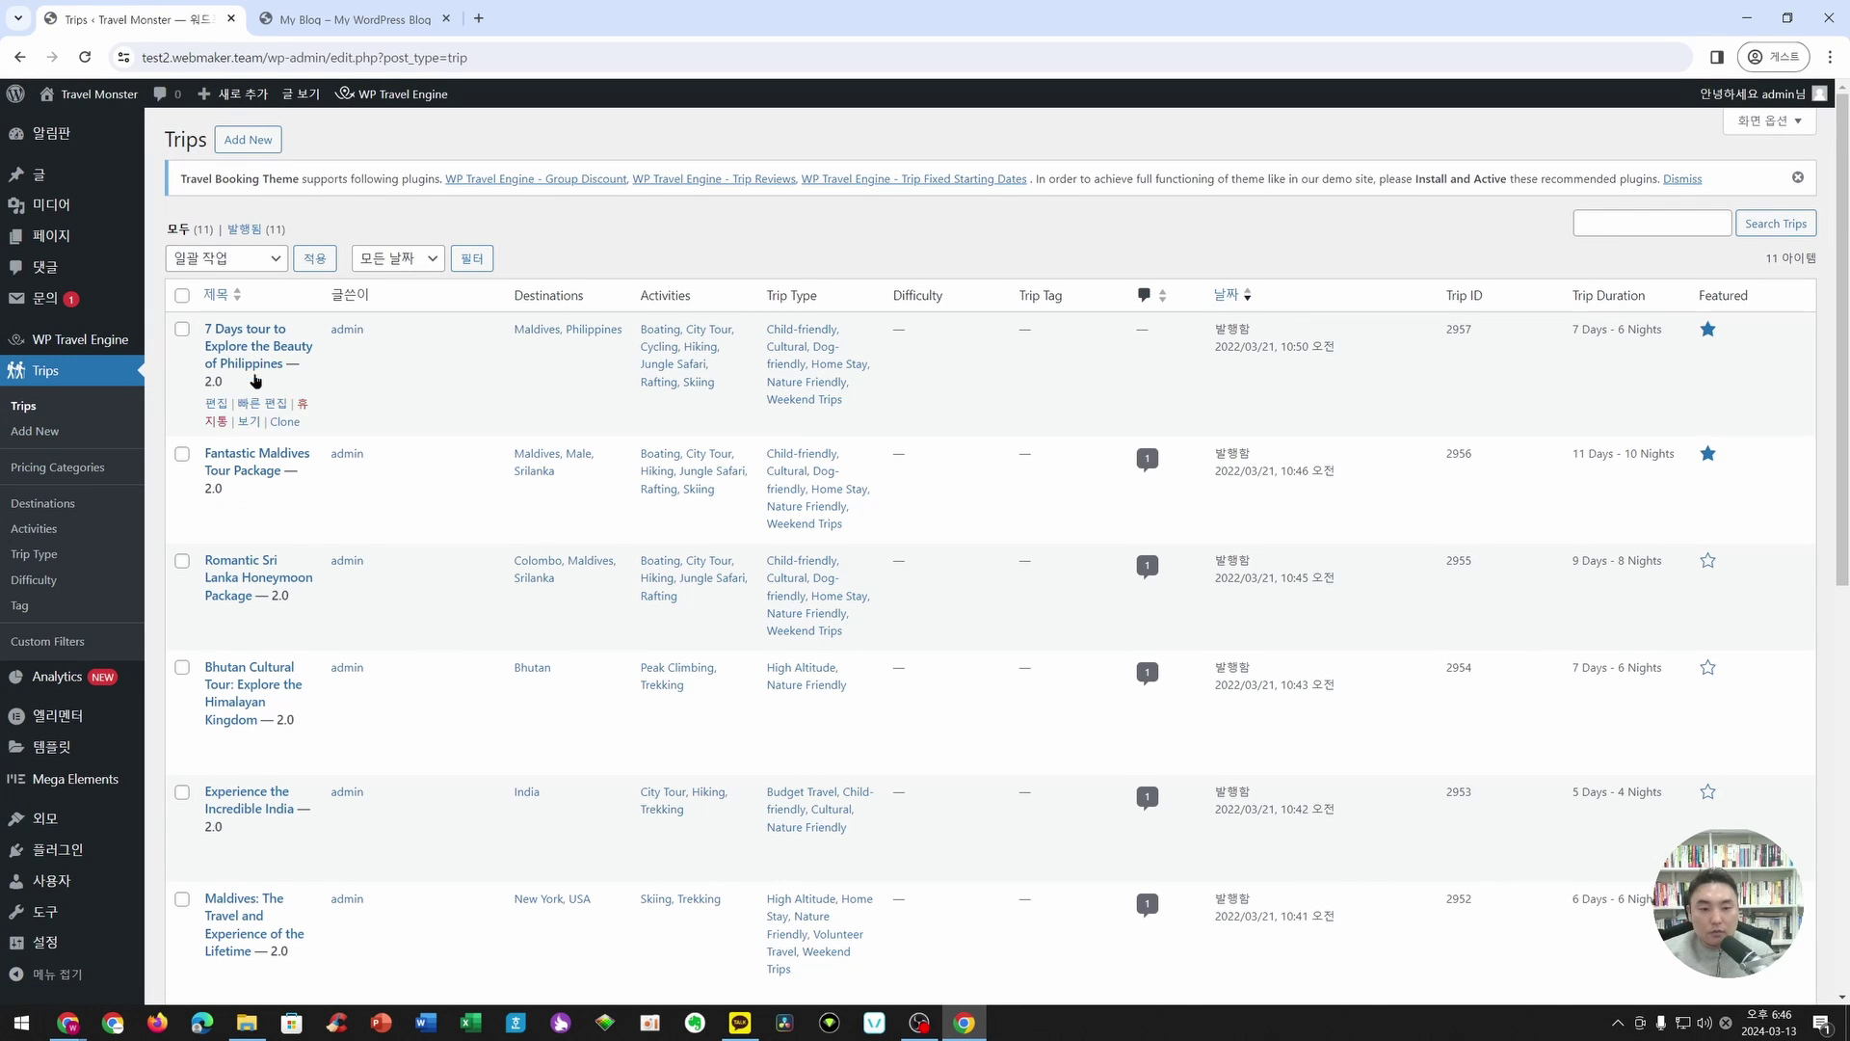
scroll(244, 640, down, 4)
scroll(279, 855, down, 4)
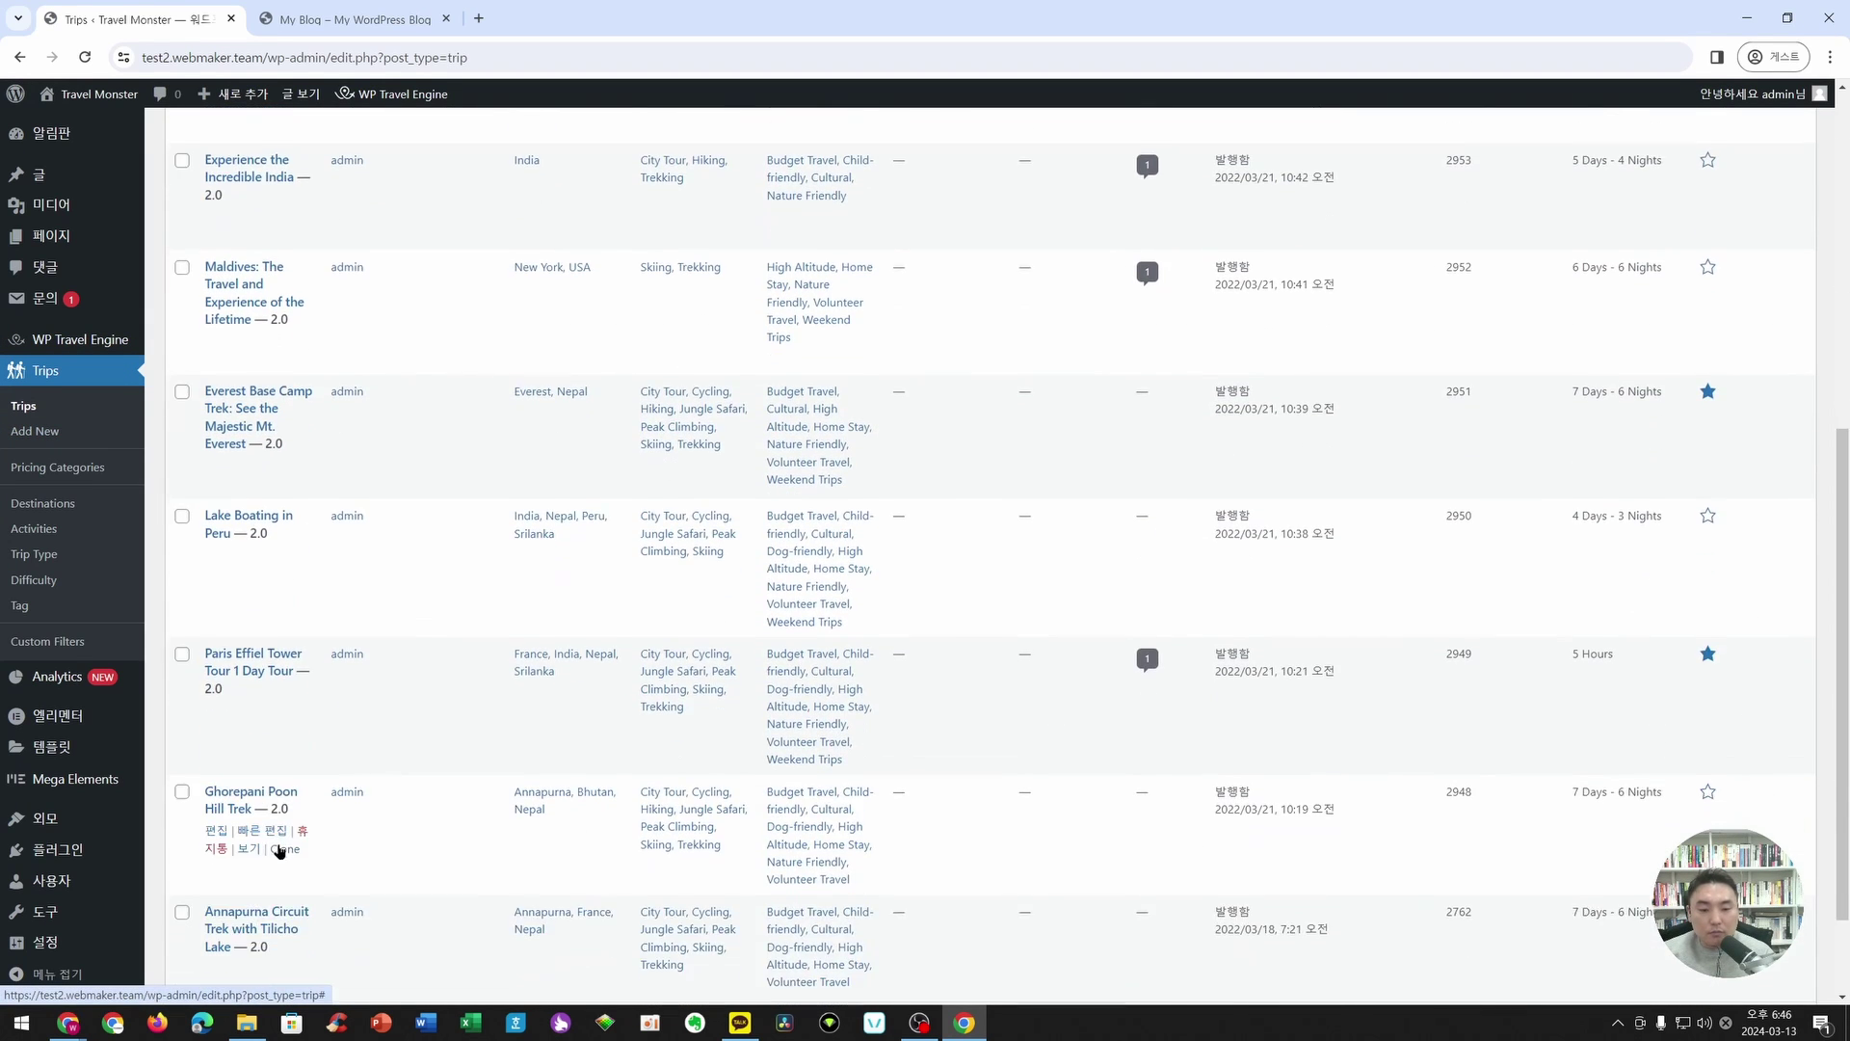
scroll(284, 827, up, 8)
scroll(284, 827, up, 1)
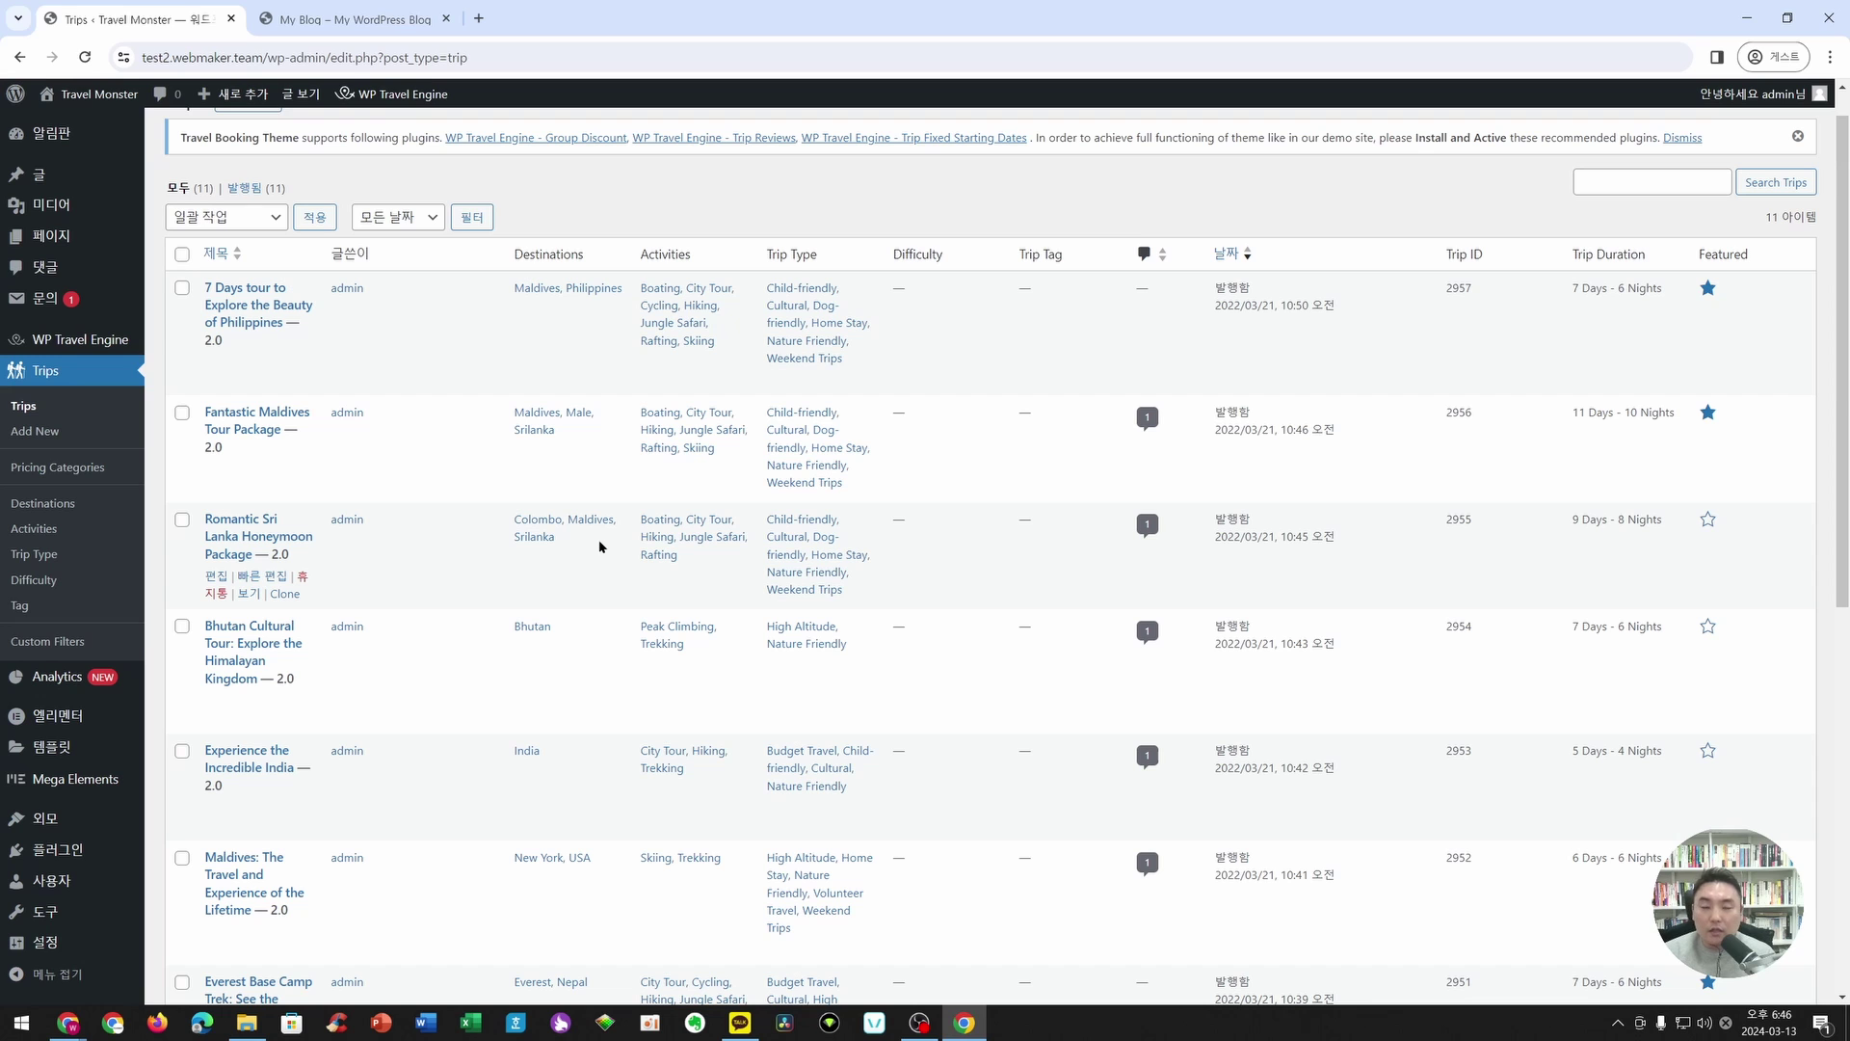
- Reload the live ITCONNECT homepage and scroll through it to check the trip slider
click(353, 22)
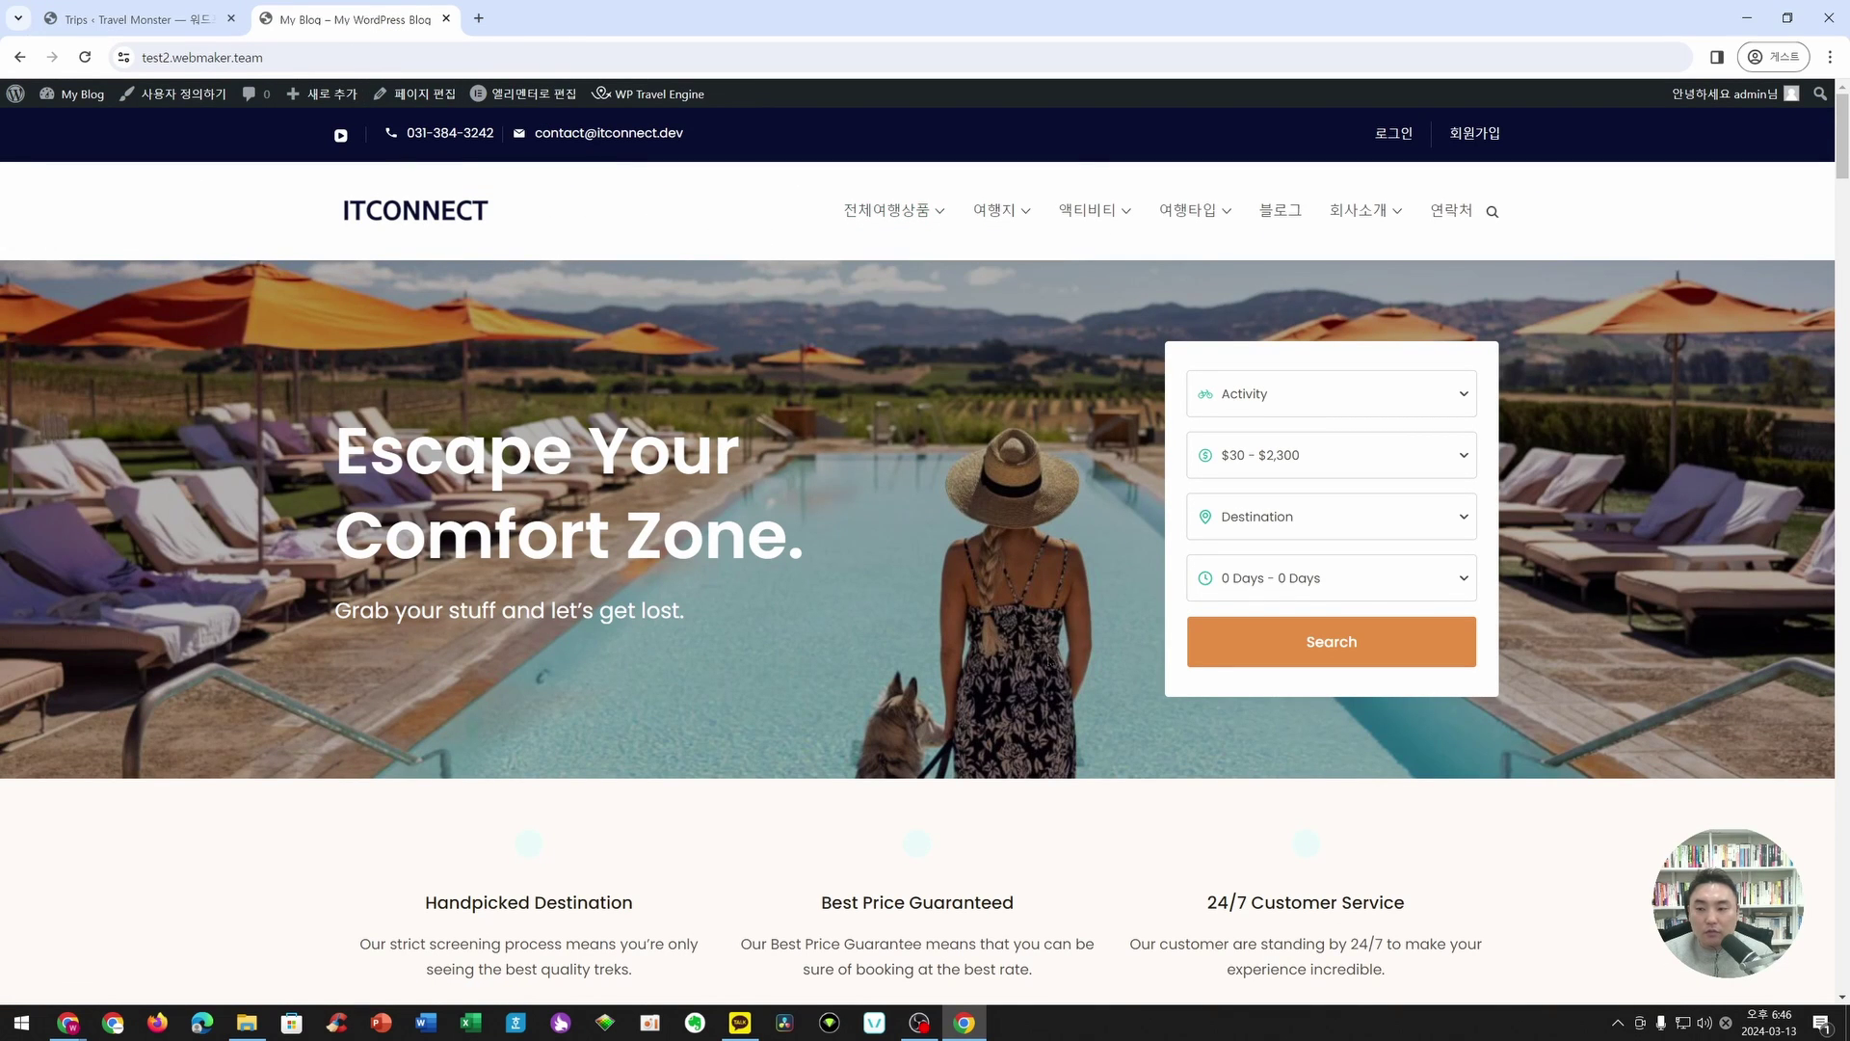
click(206, 58)
key(Return)
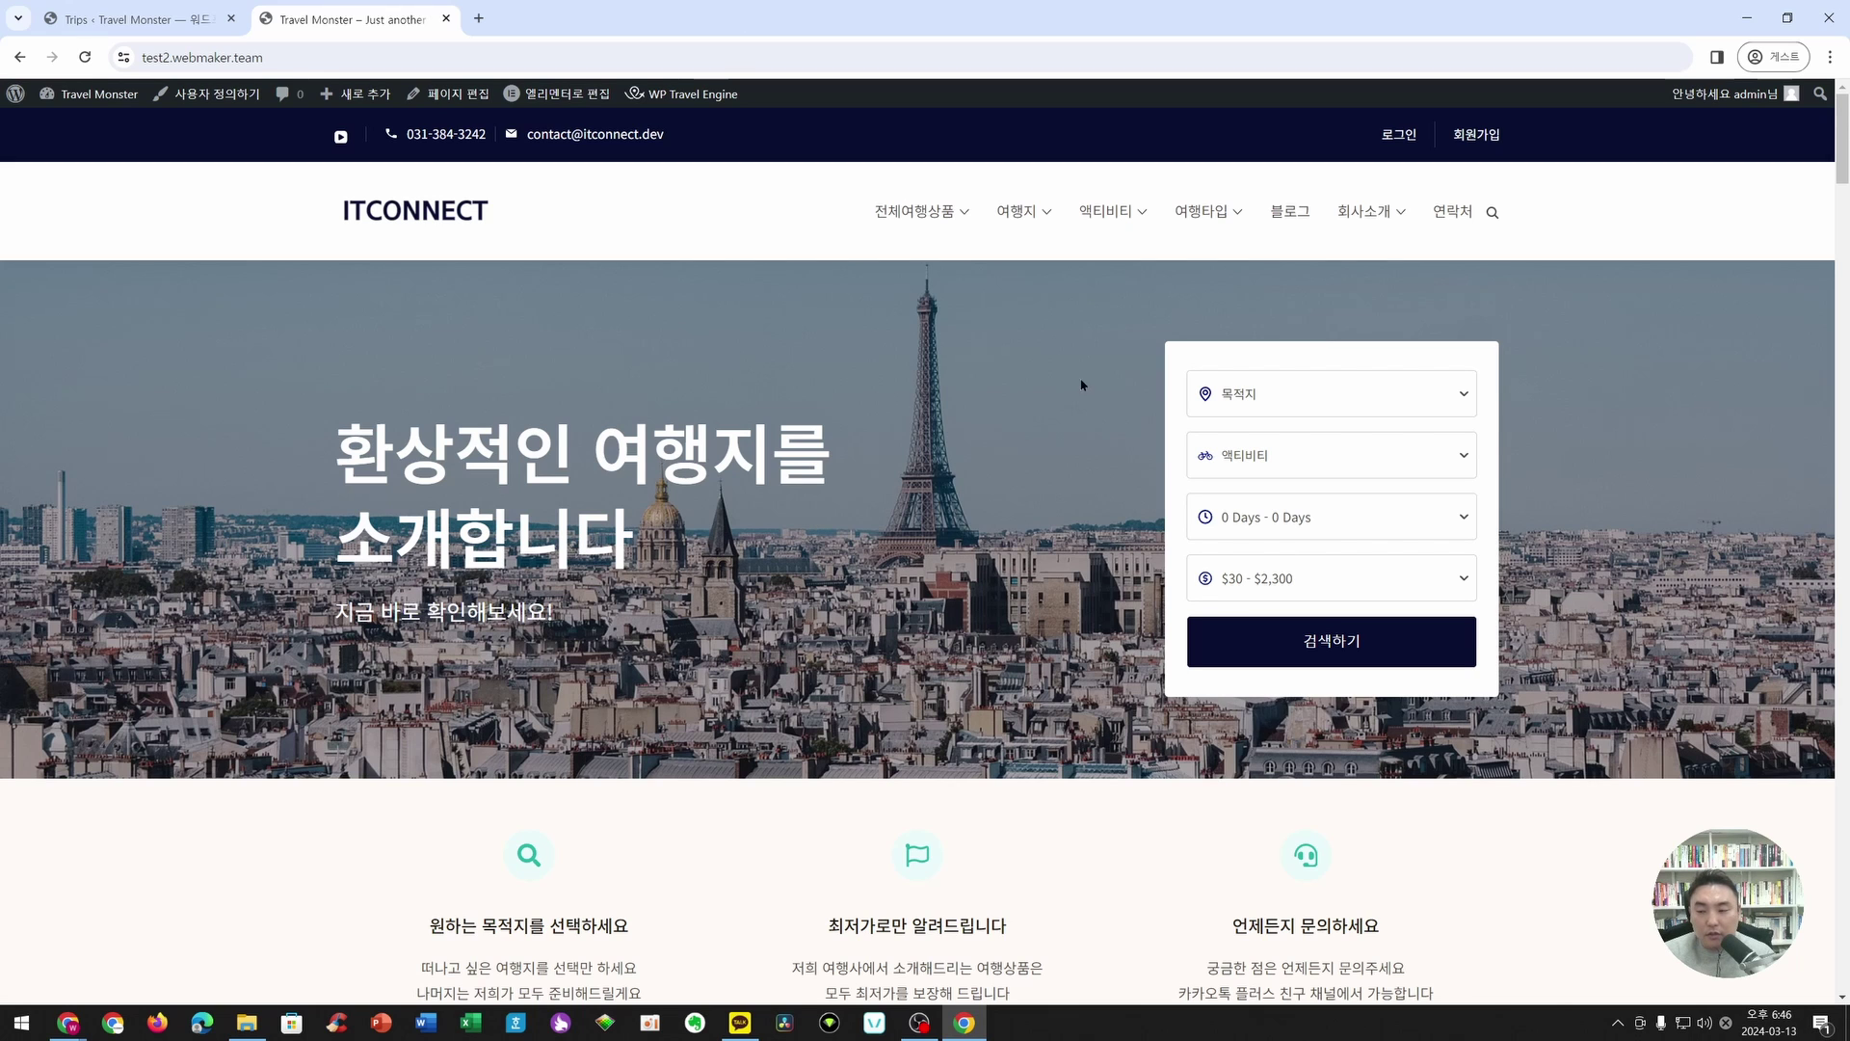
scroll(980, 459, down, 10)
scroll(948, 470, down, 2)
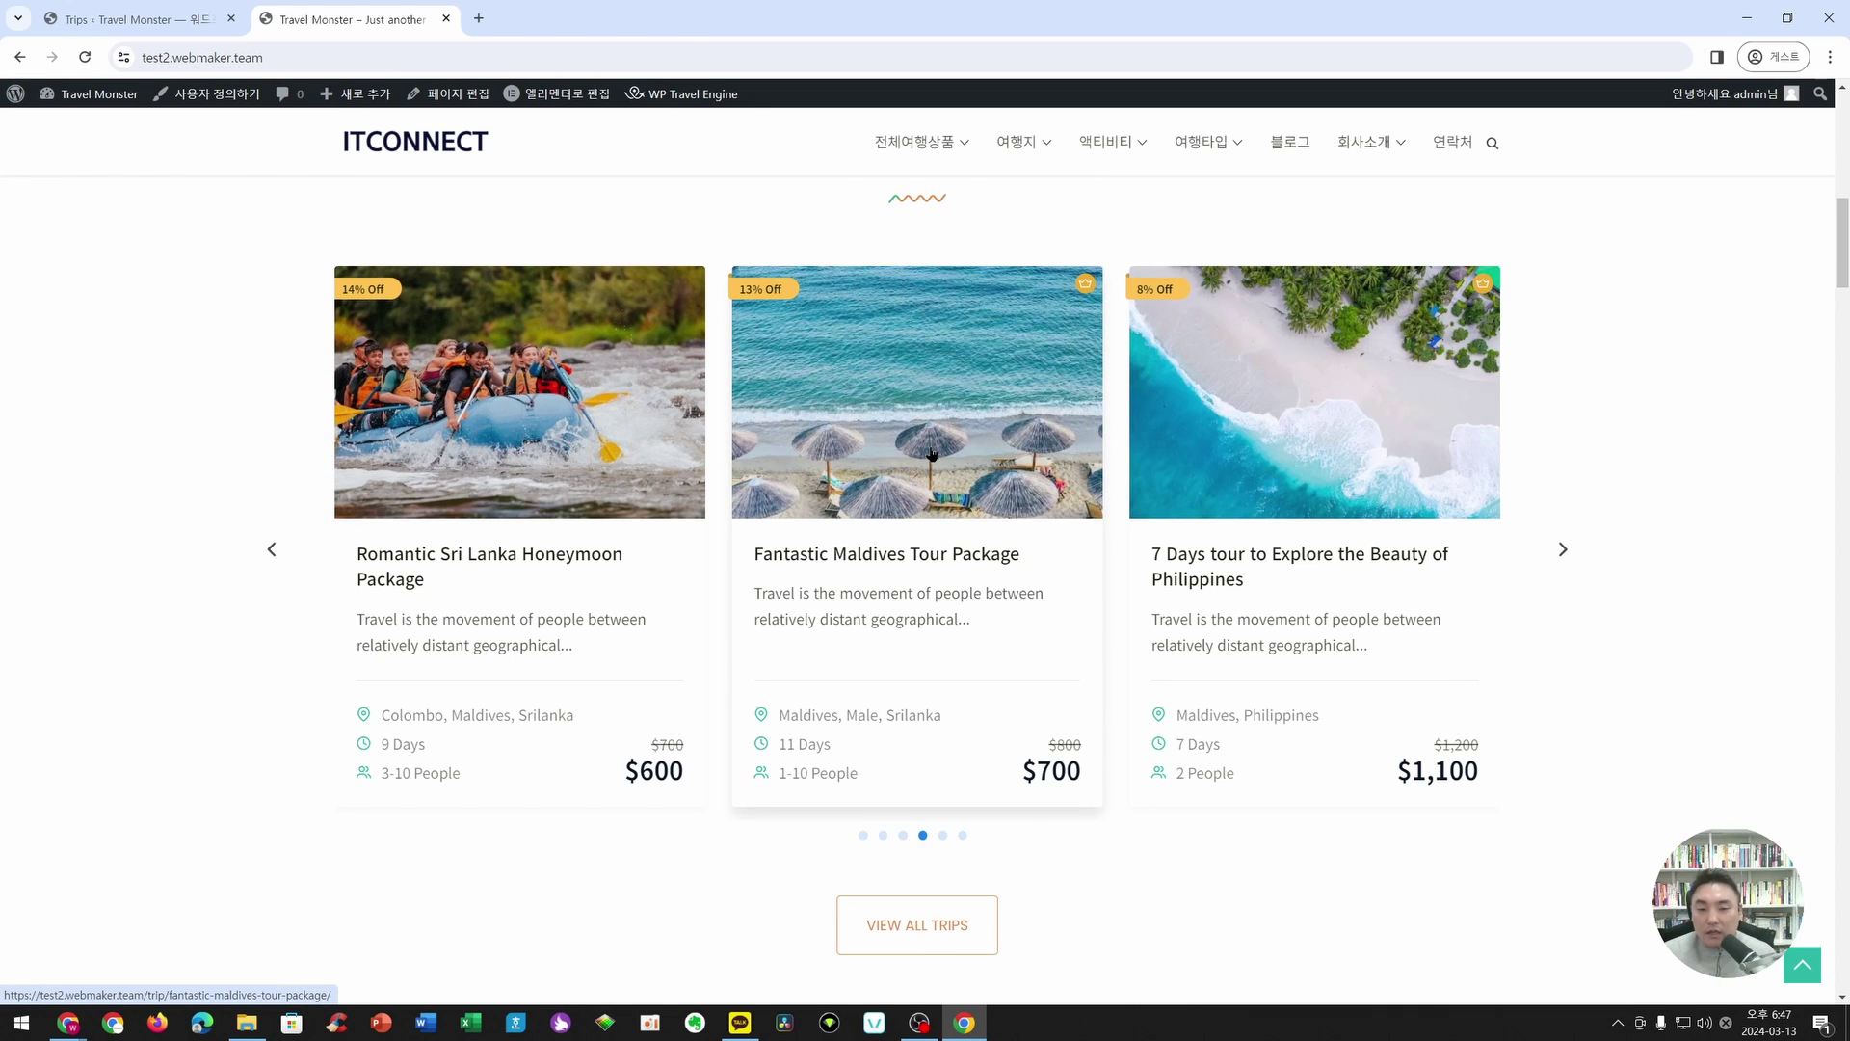
scroll(1642, 535, down, 1)
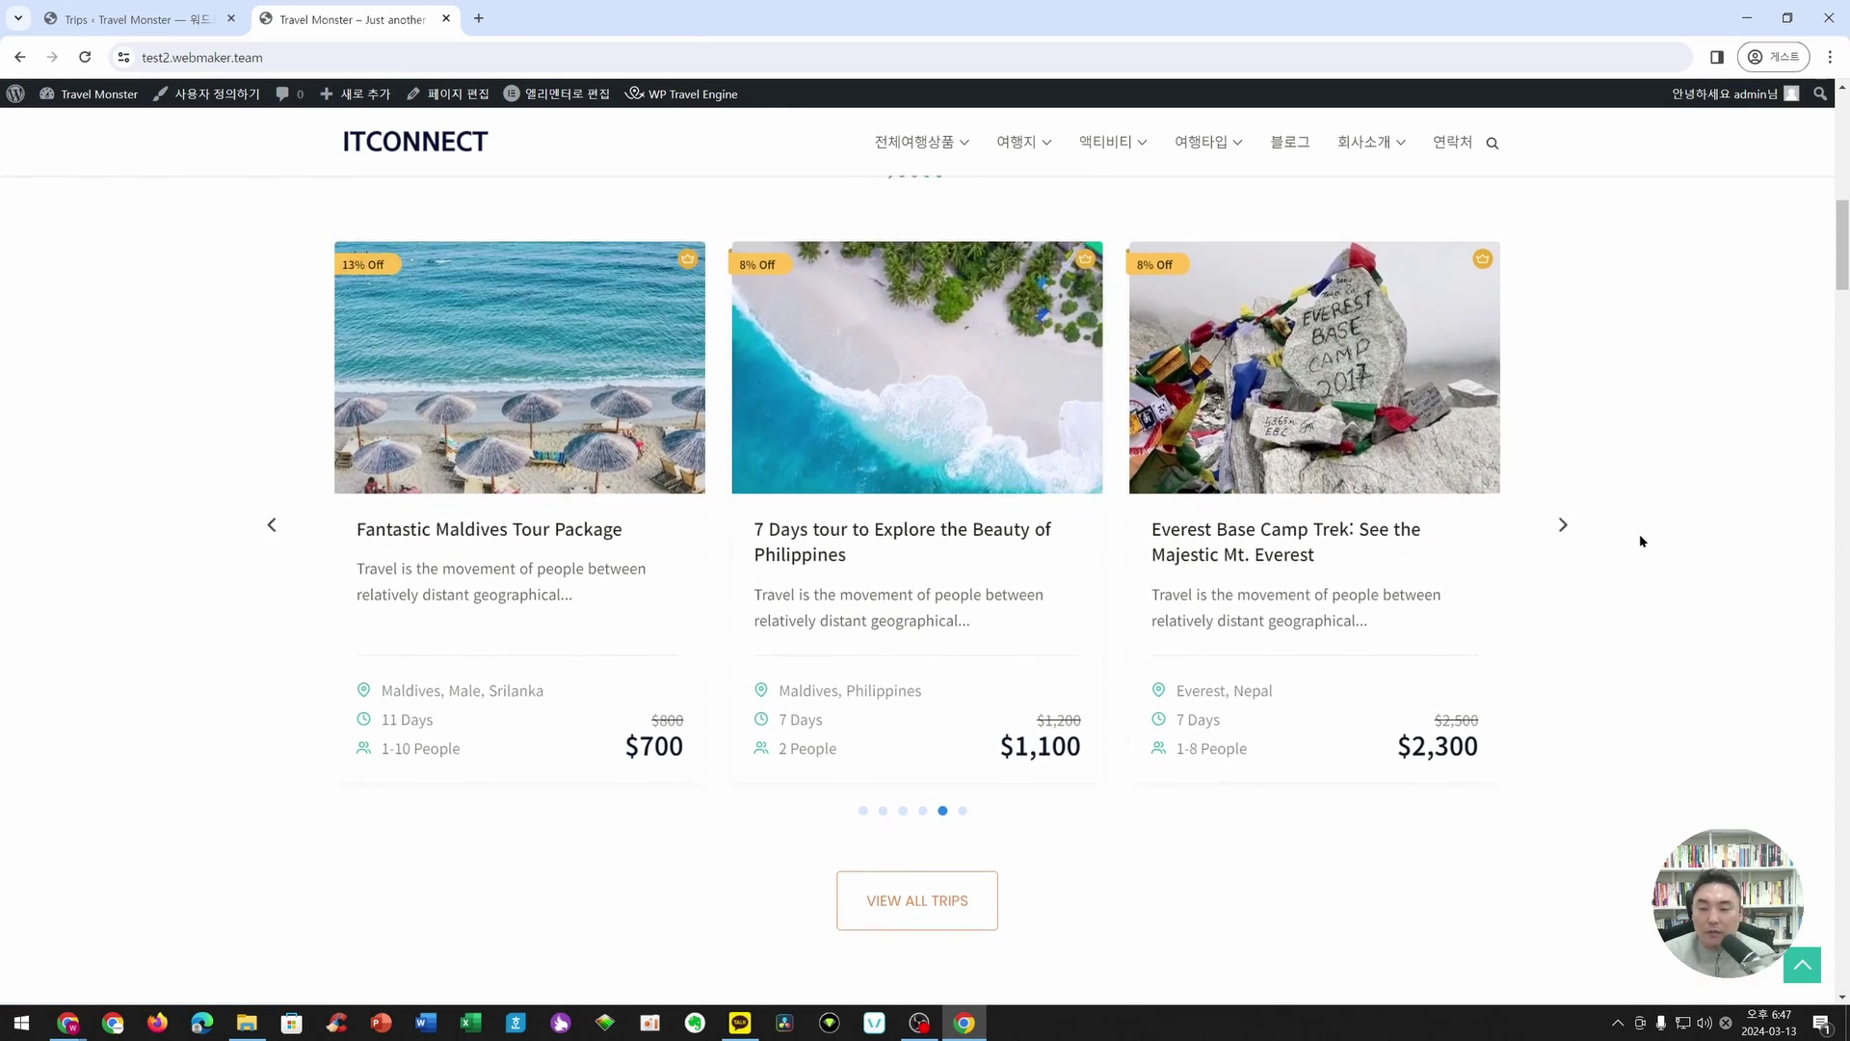
scroll(1643, 540, down, 7)
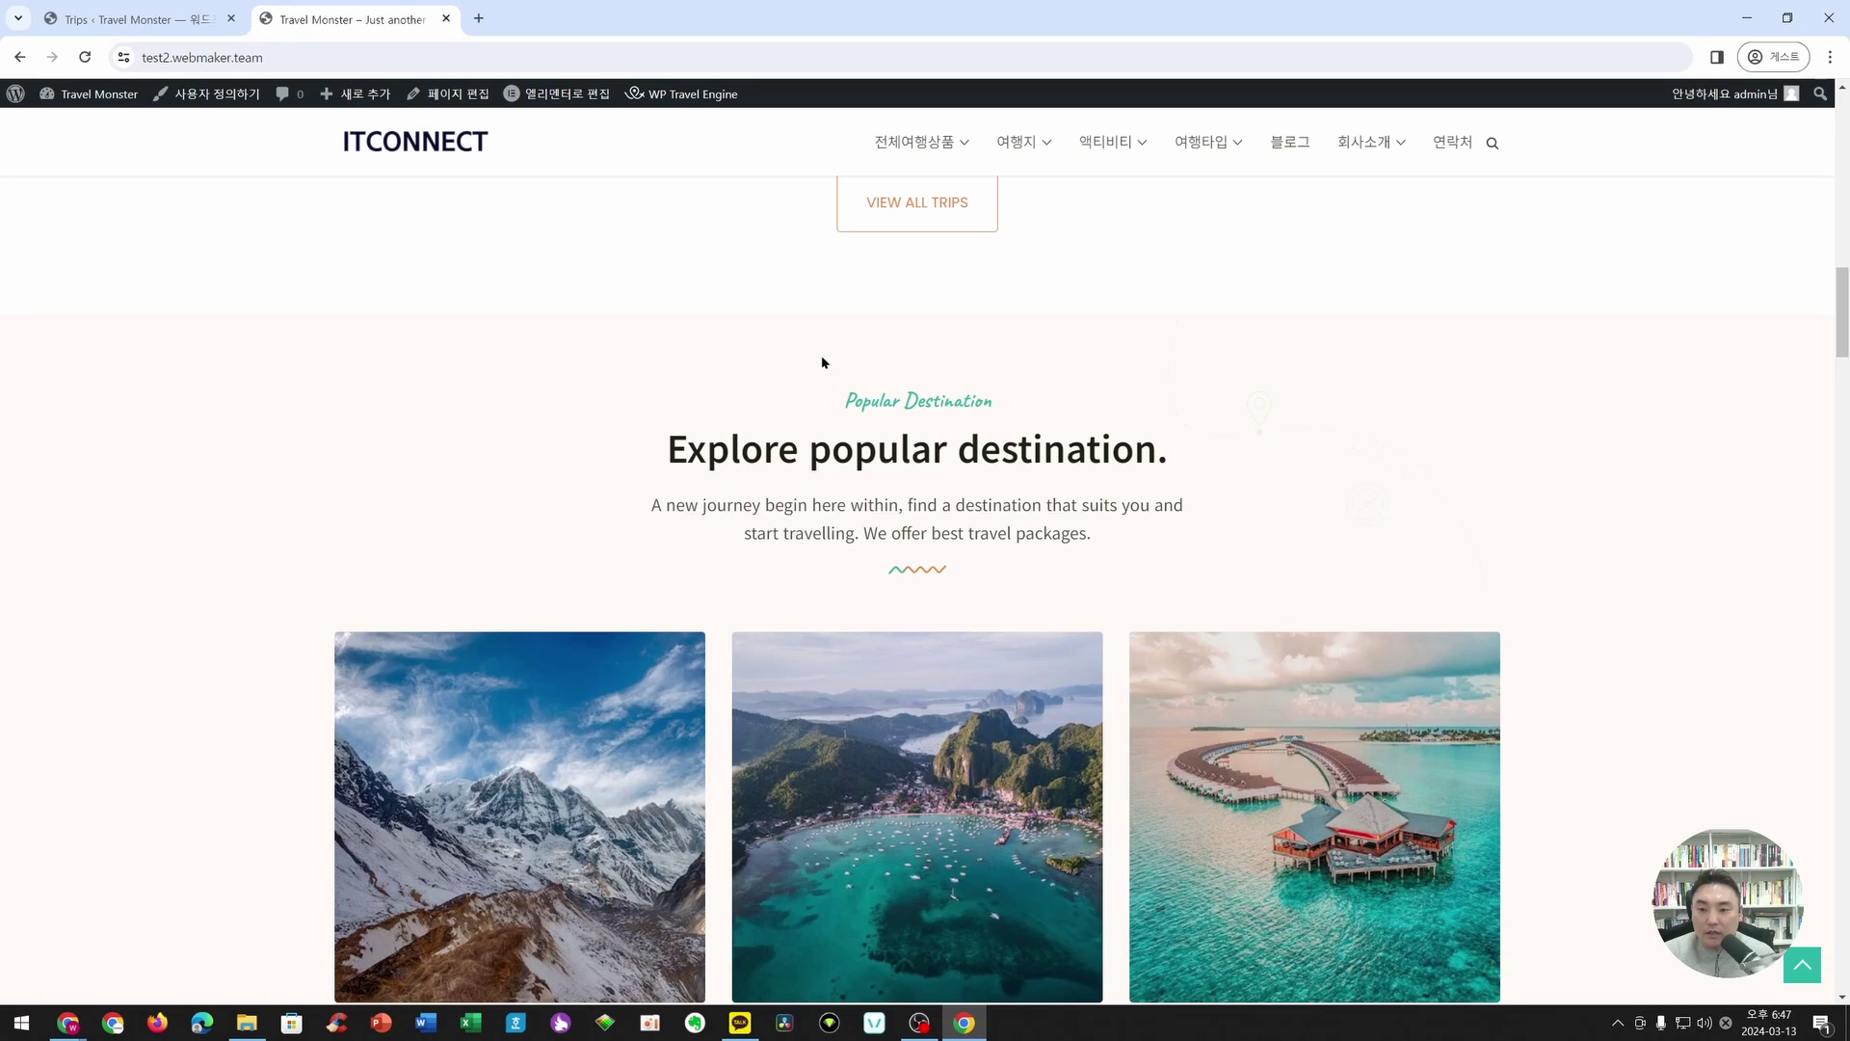
scroll(909, 461, down, 5)
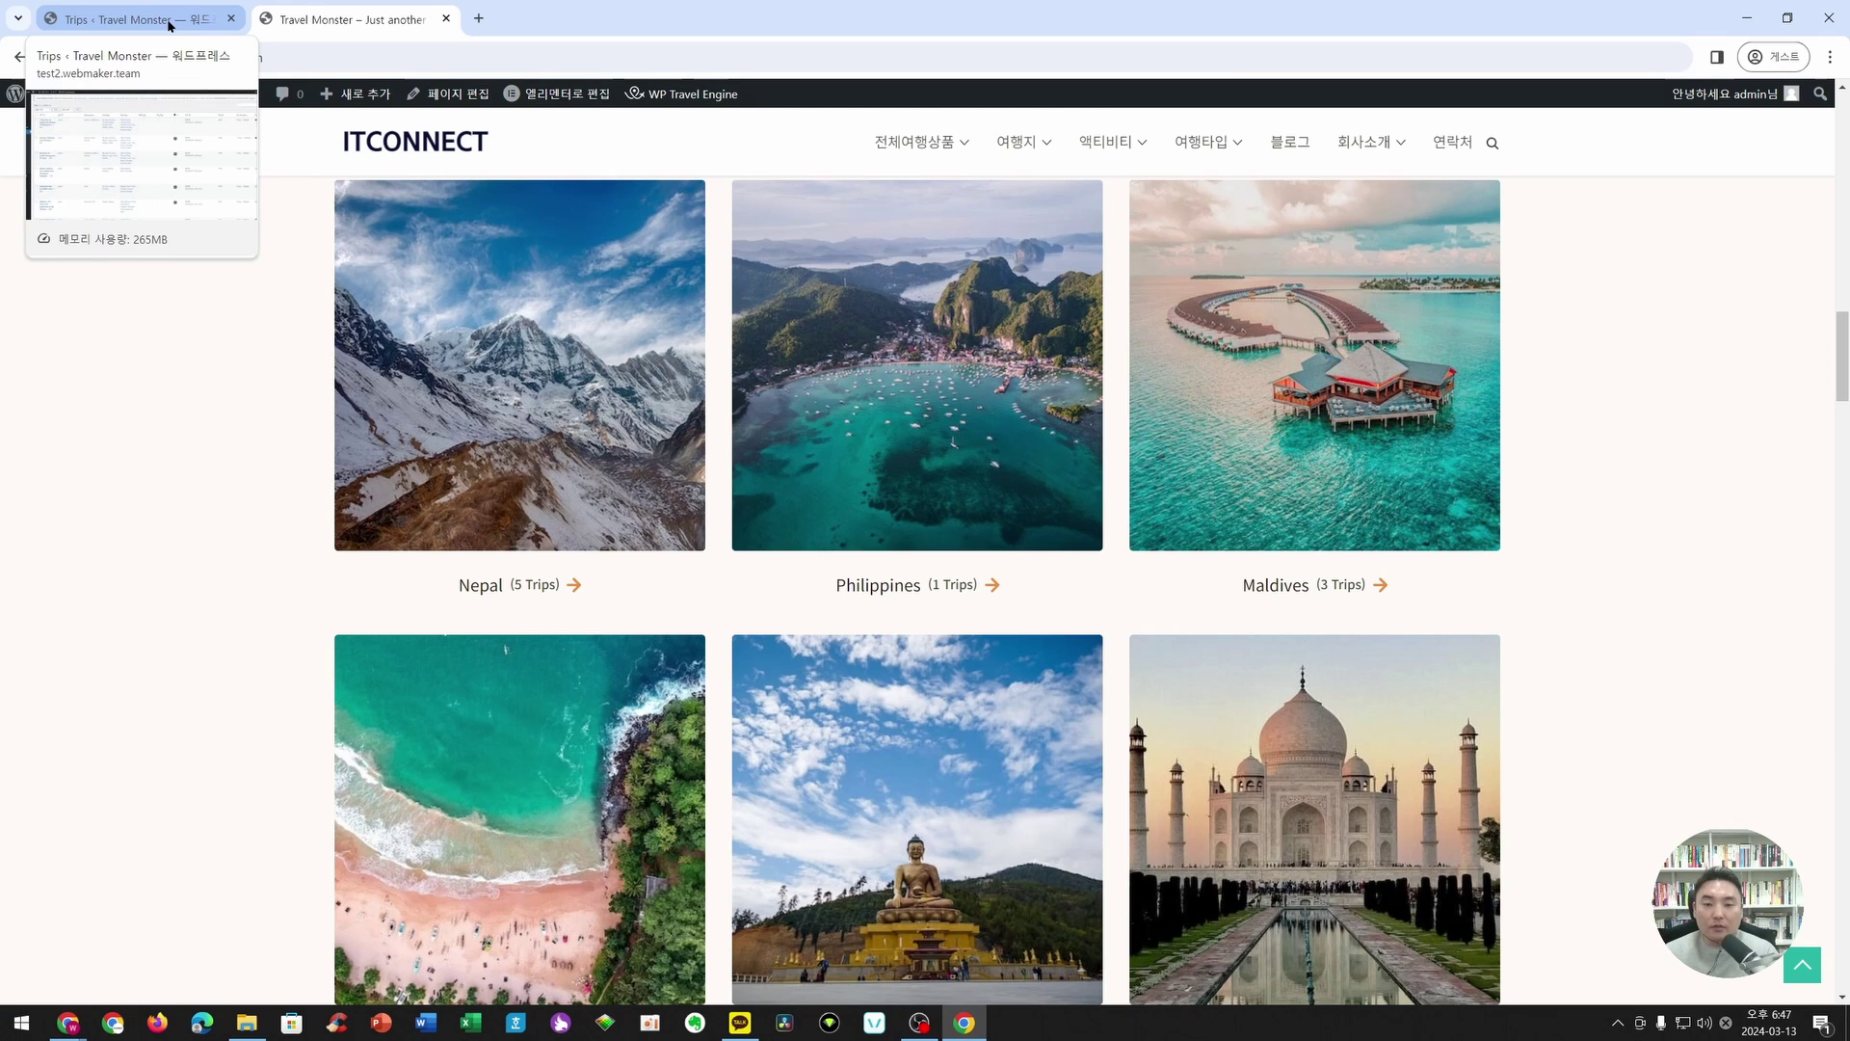
scroll(1017, 487, up, 10)
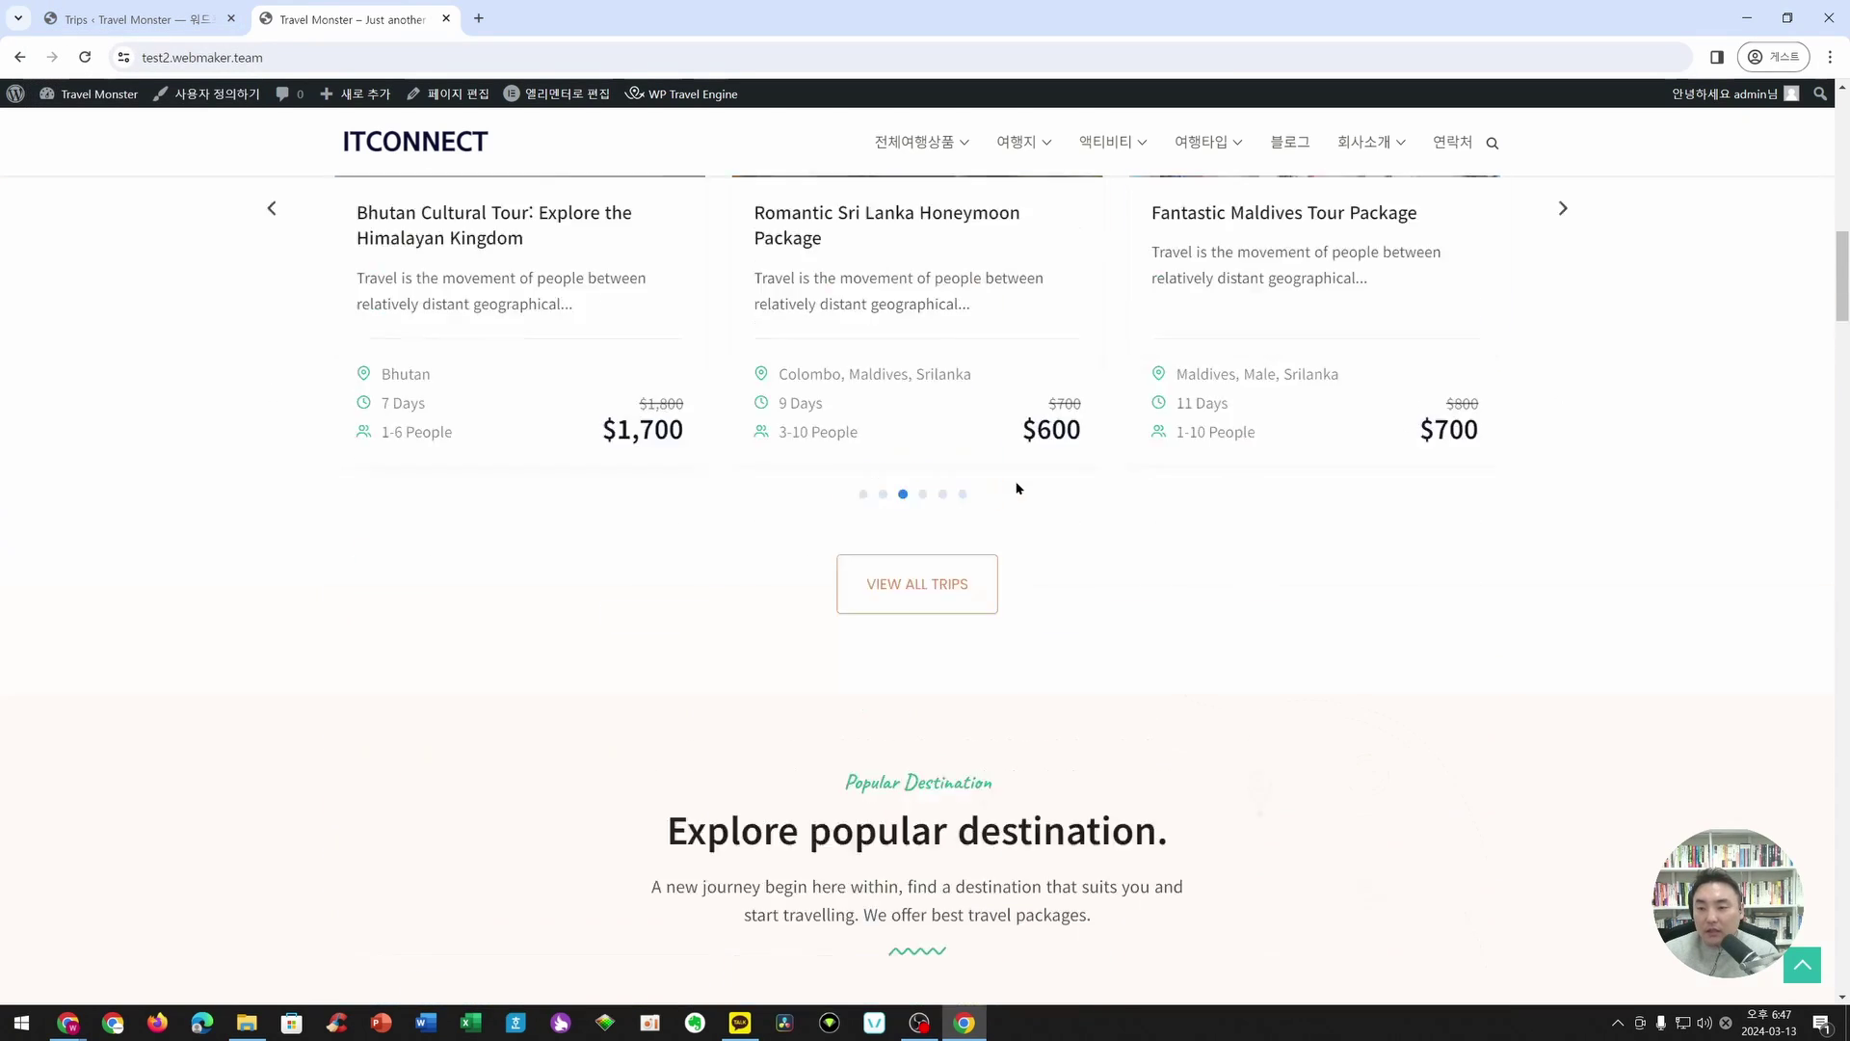
scroll(1017, 487, up, 10)
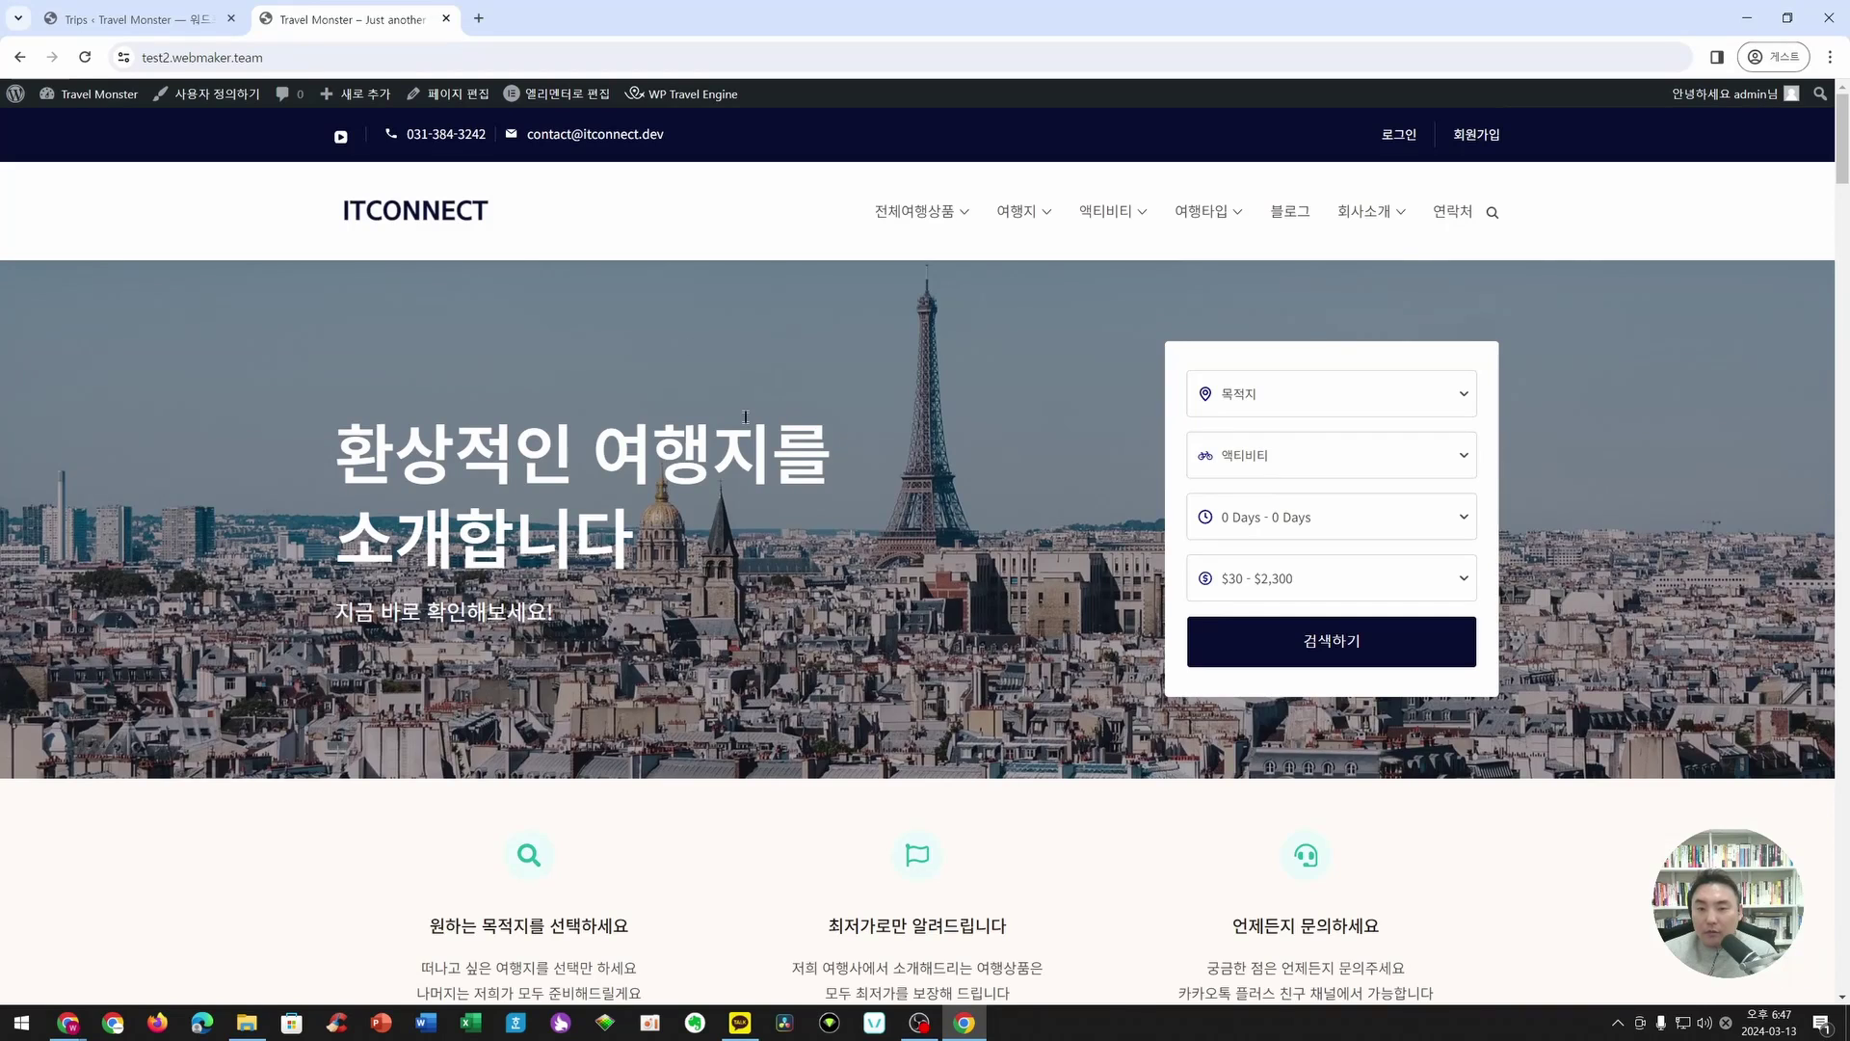
- From the Trips admin list, create a new trip with default code WTE-4464
click(198, 20)
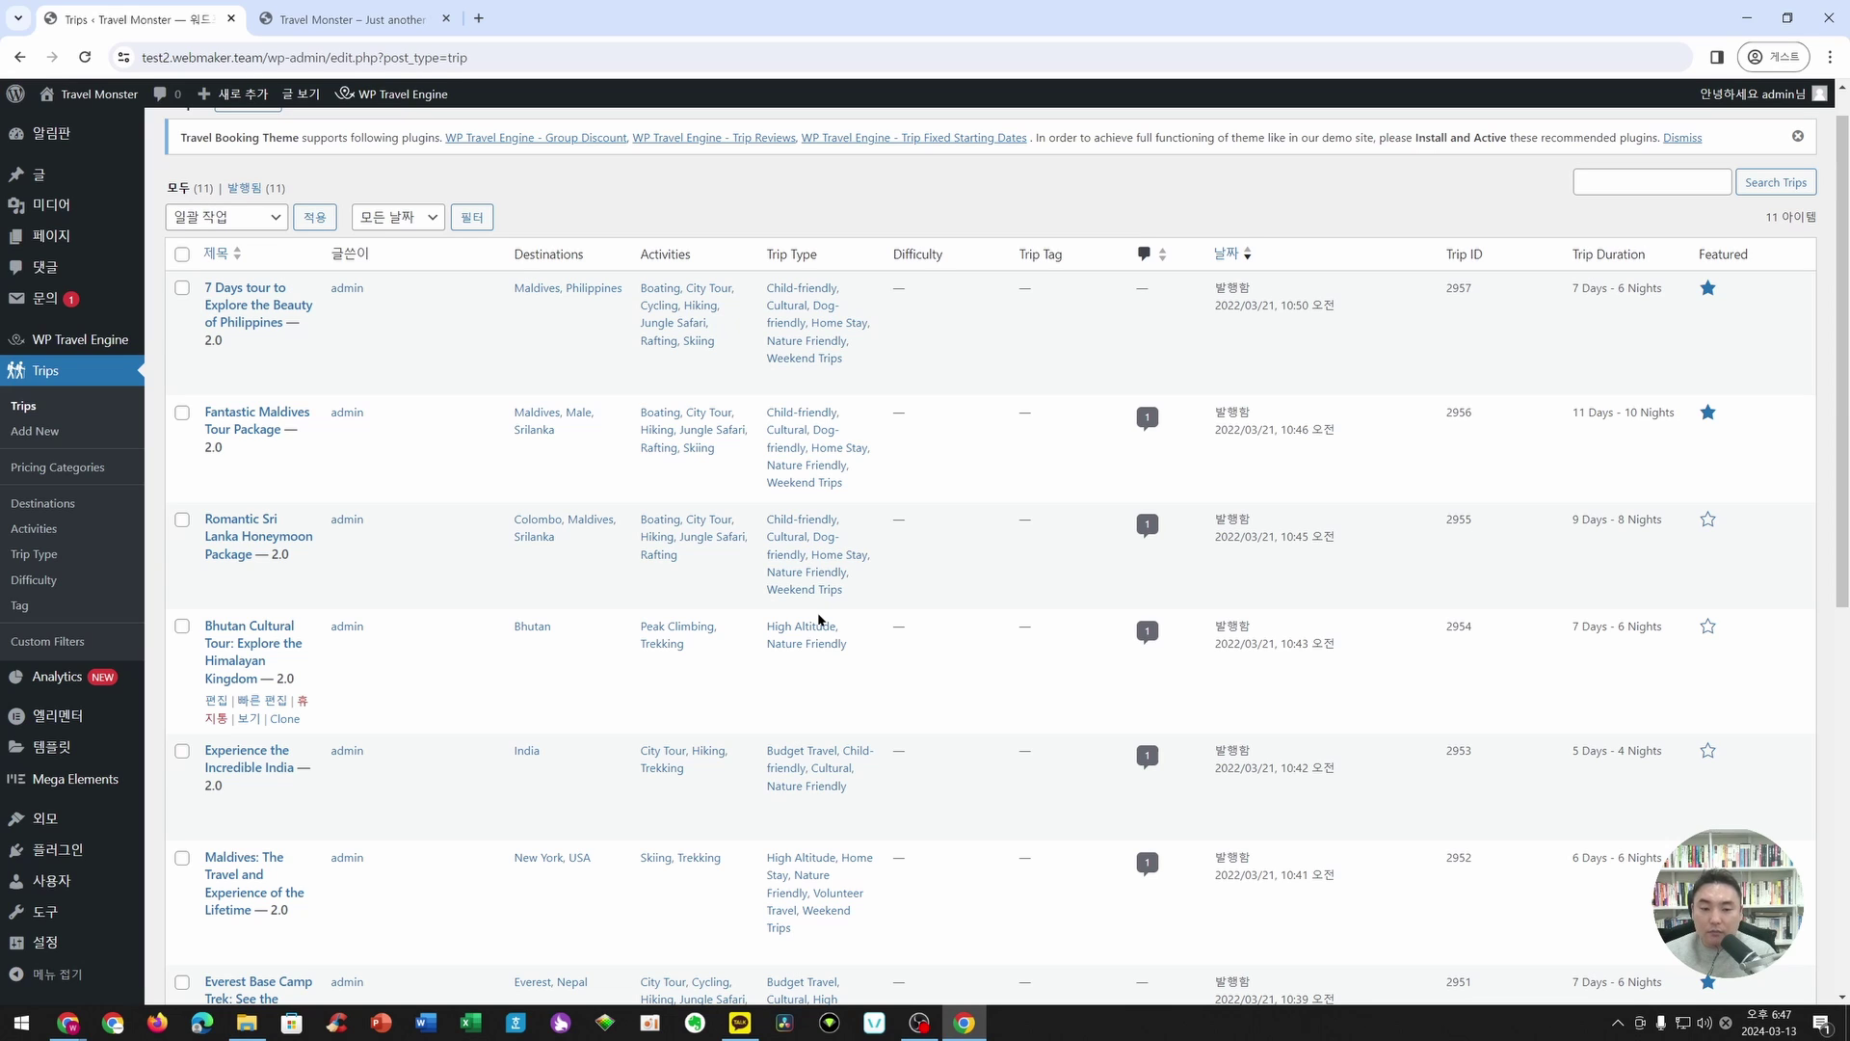
scroll(539, 489, up, 1)
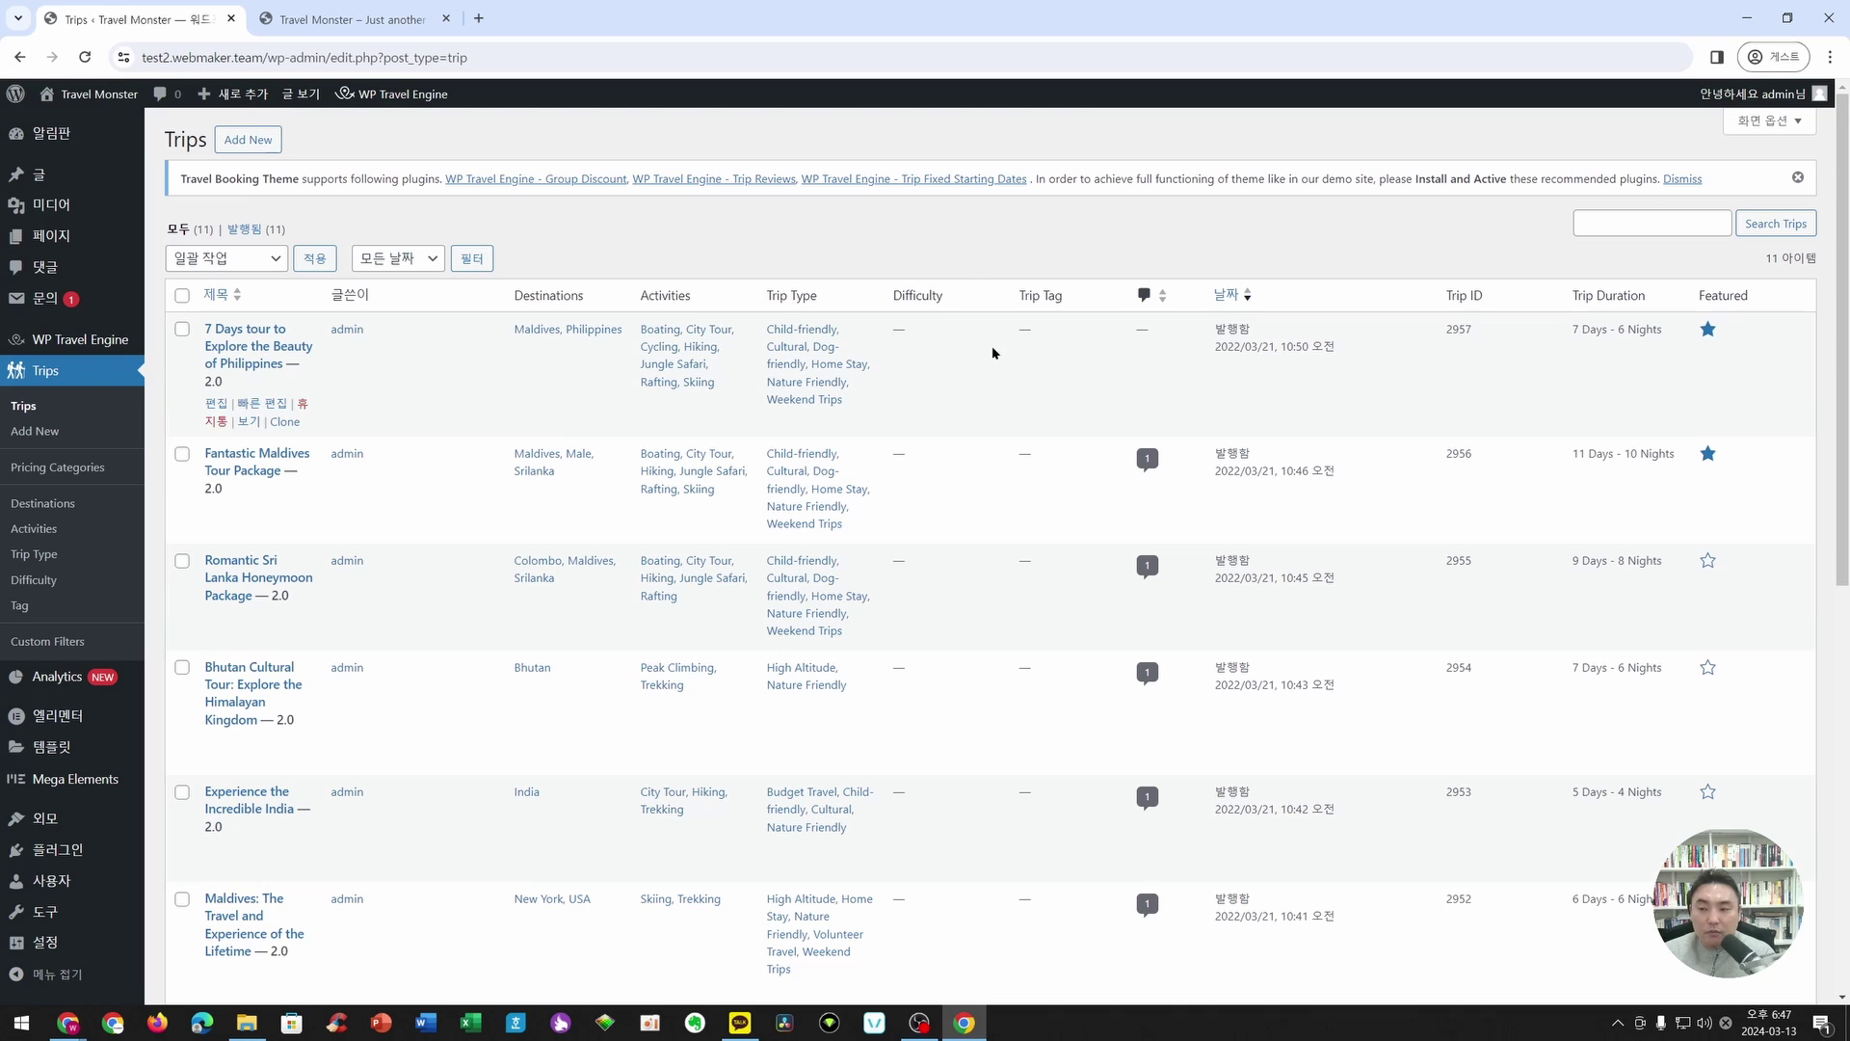
click(256, 143)
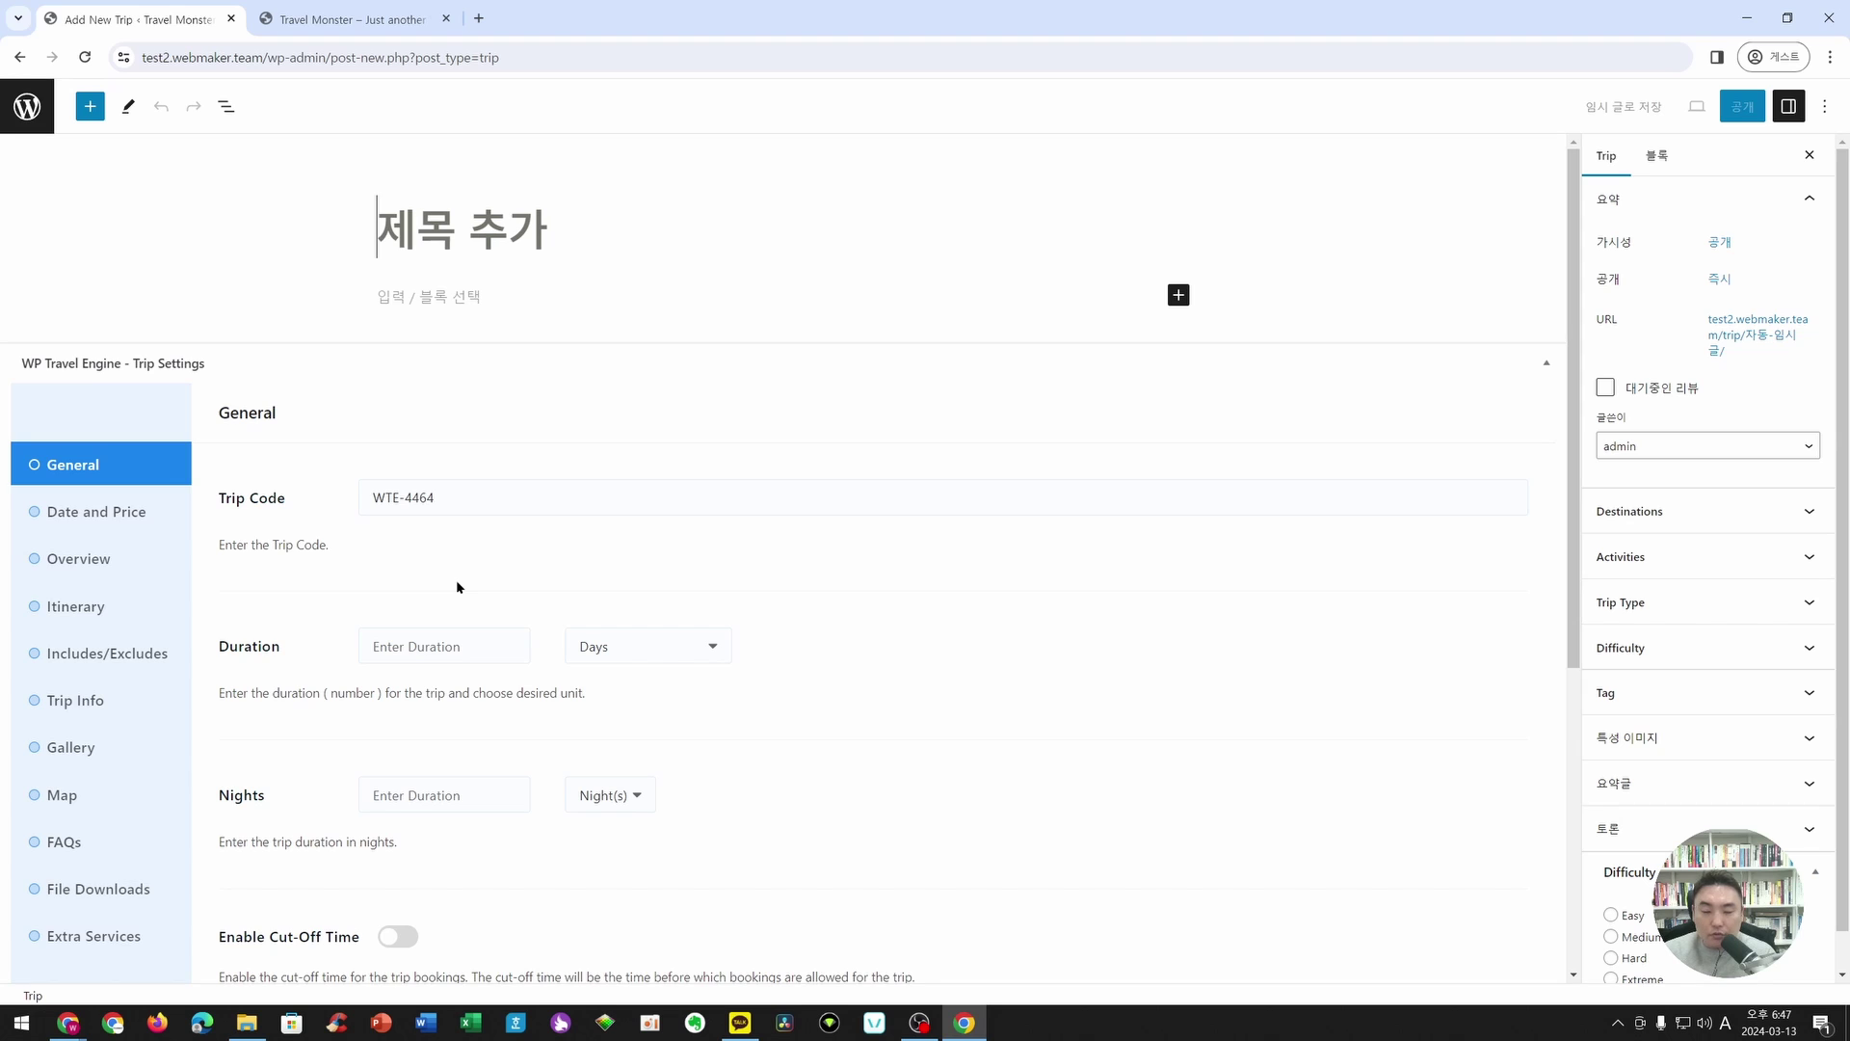
- Enter '제주도 여행 상품' as the trip title using Korean input
scroll(457, 585, down, 5)
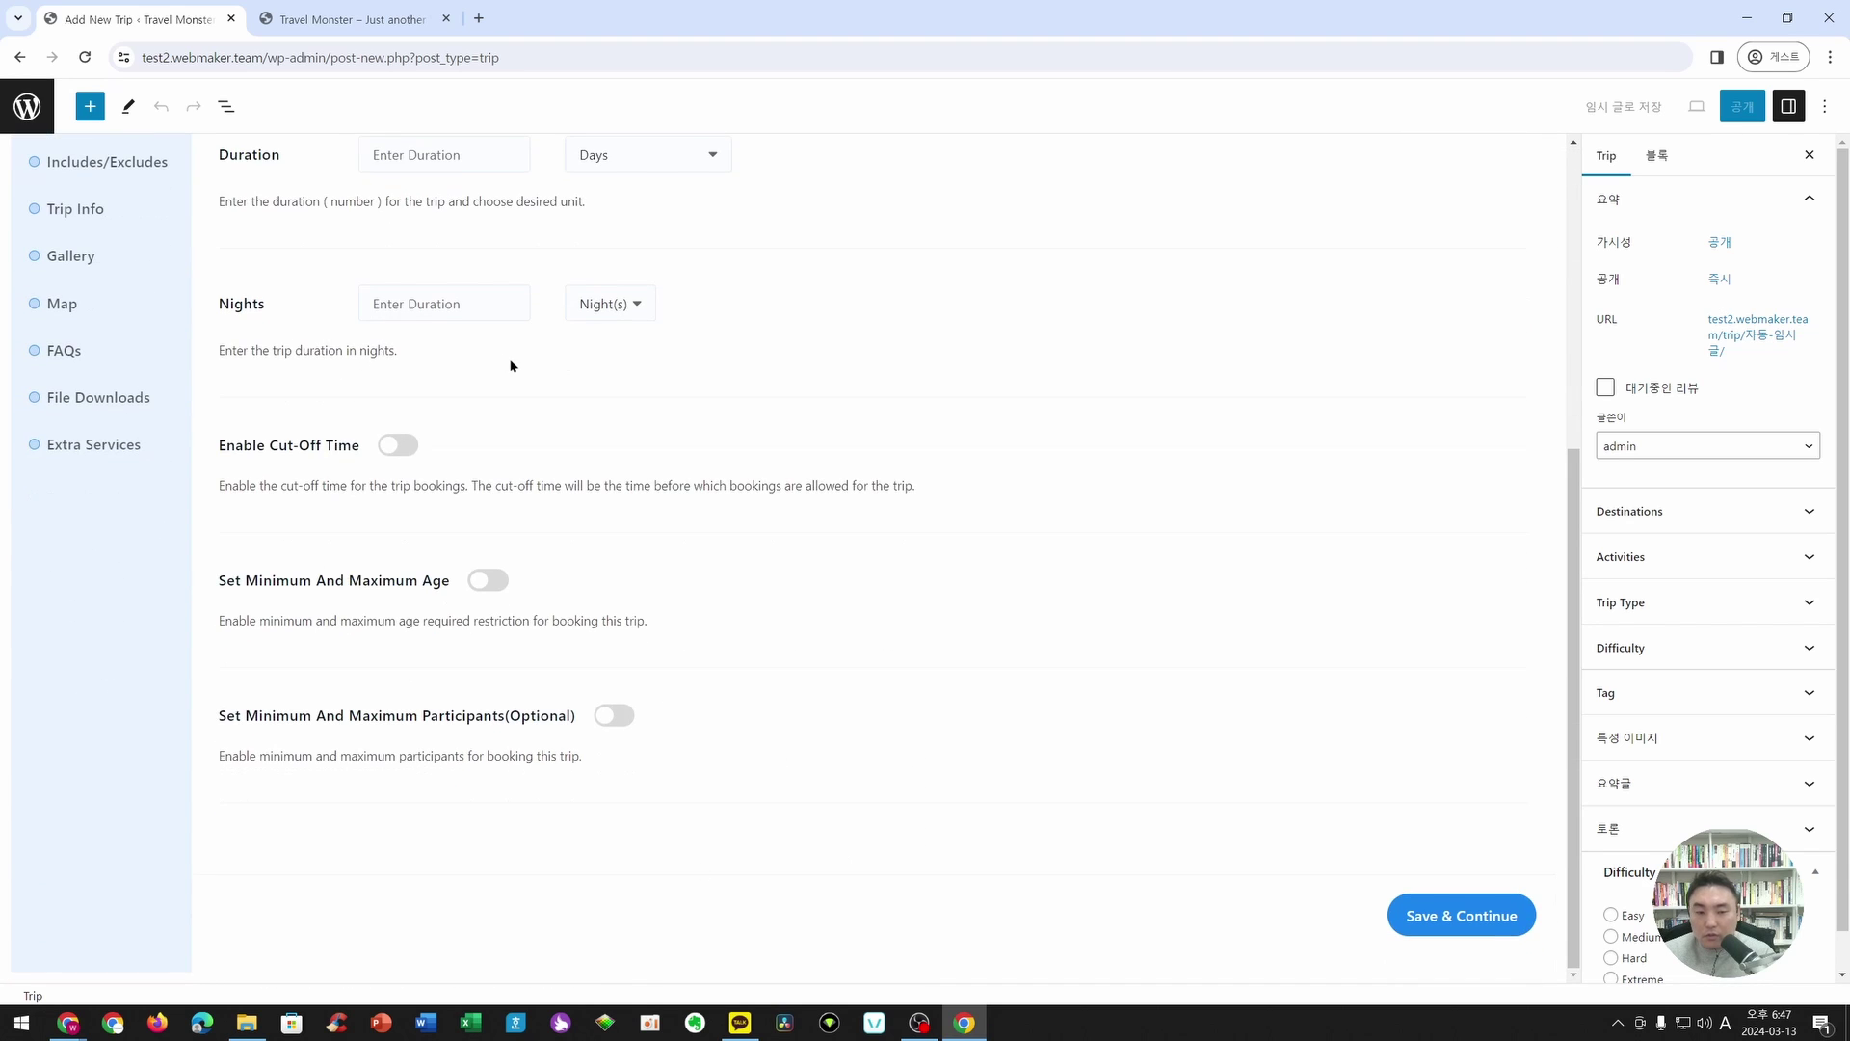
scroll(512, 363, up, 3)
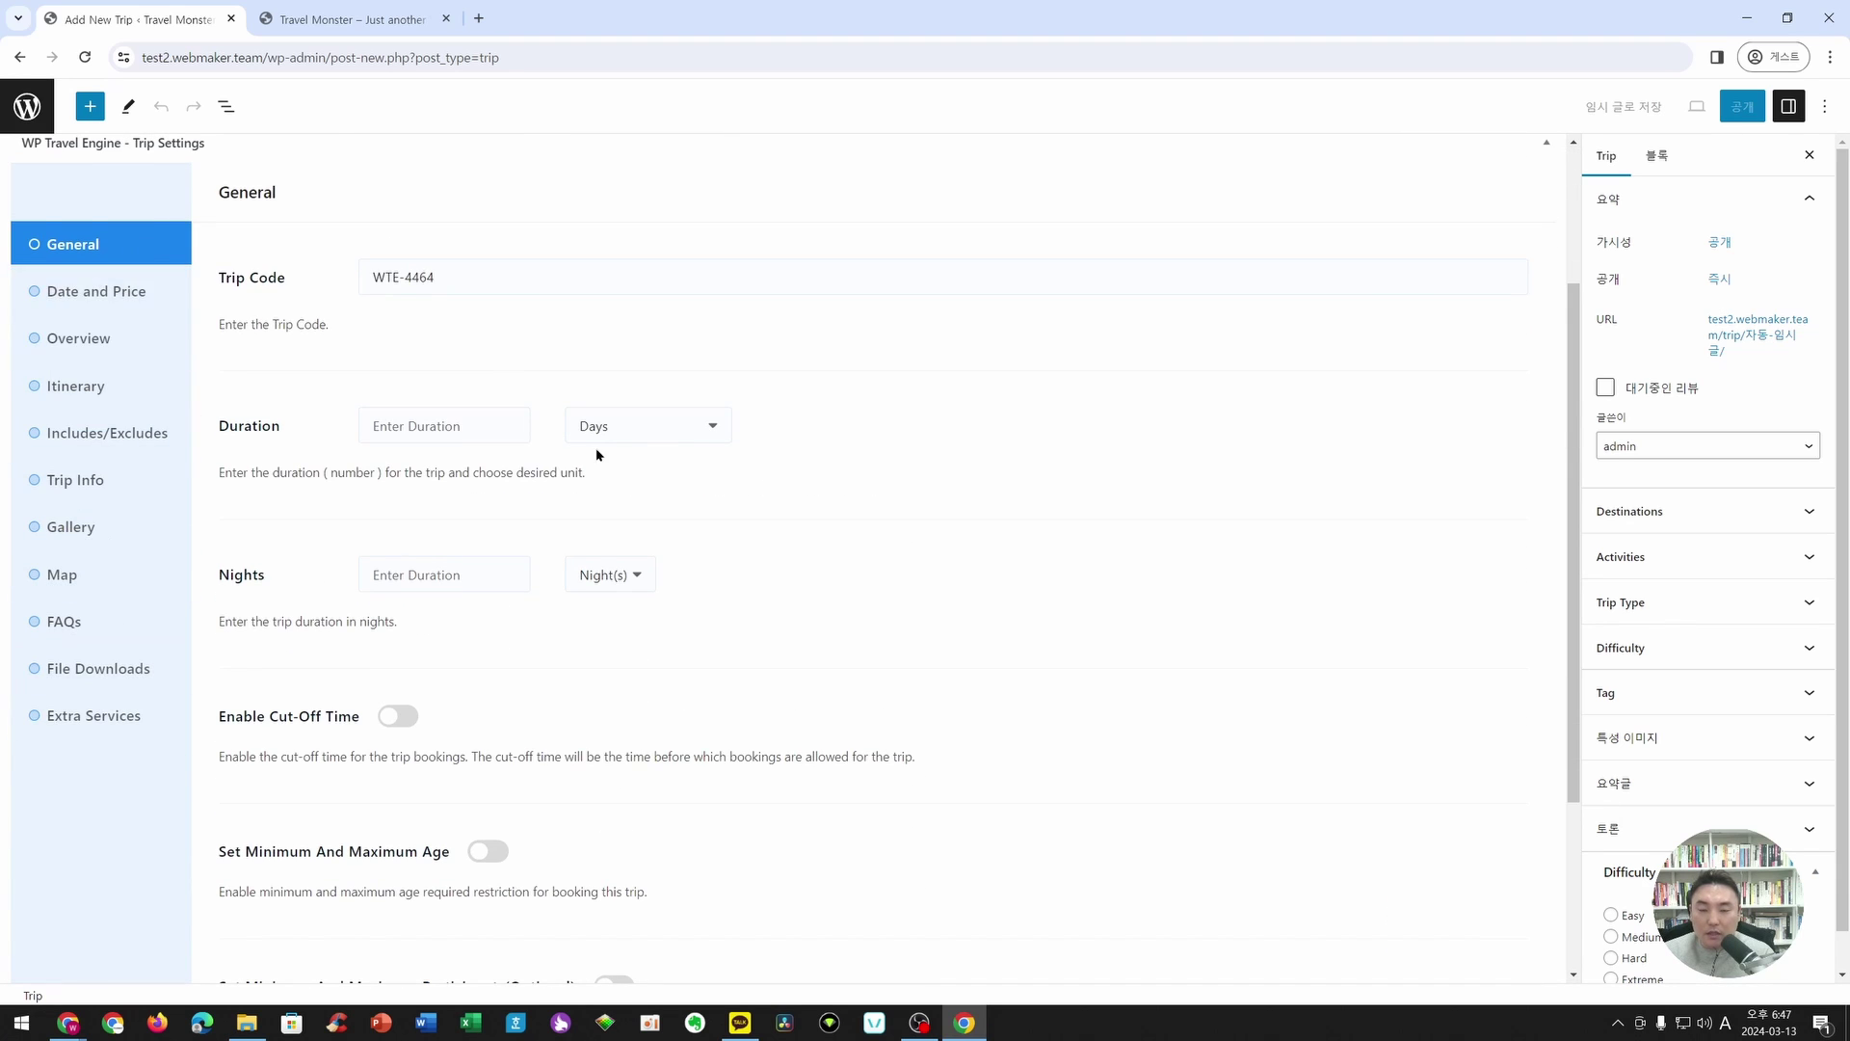
scroll(627, 444, up, 3)
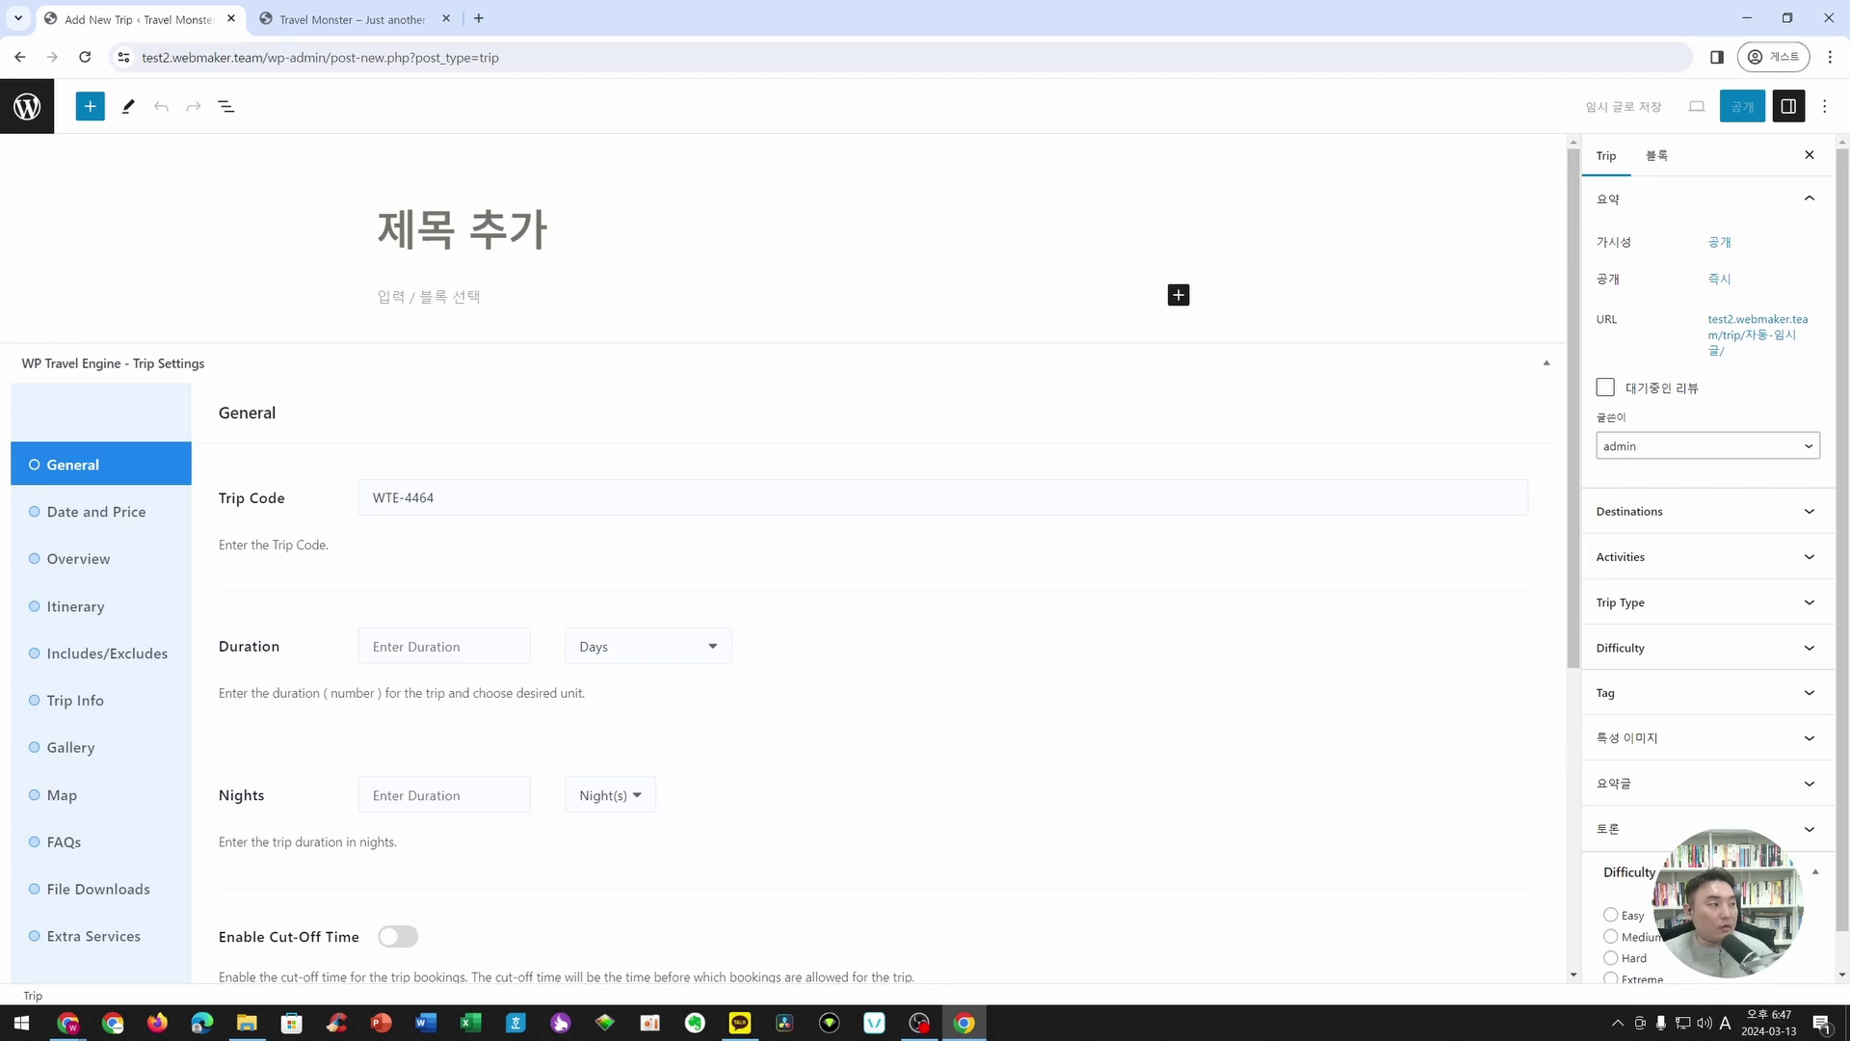
key(alt+Tab)
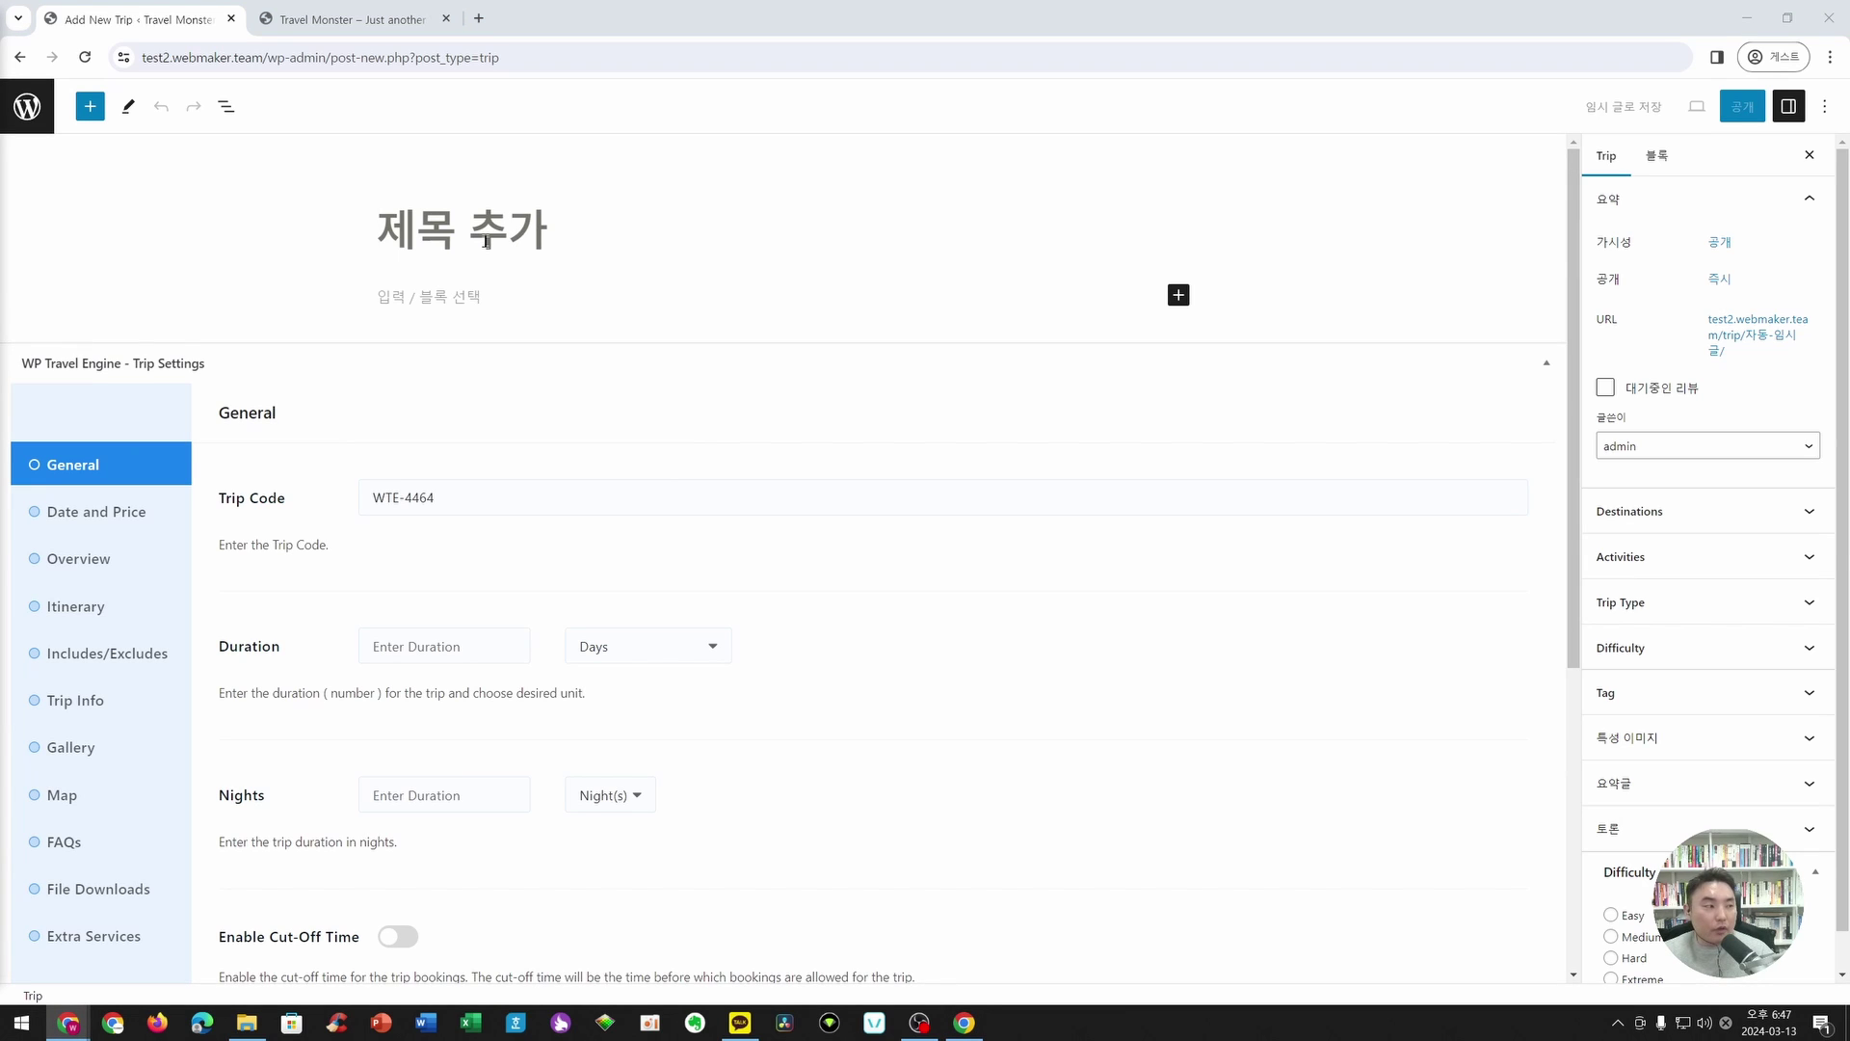
click(486, 242)
text(w)
key(BackSpace)
key(Hangul)
text(제)
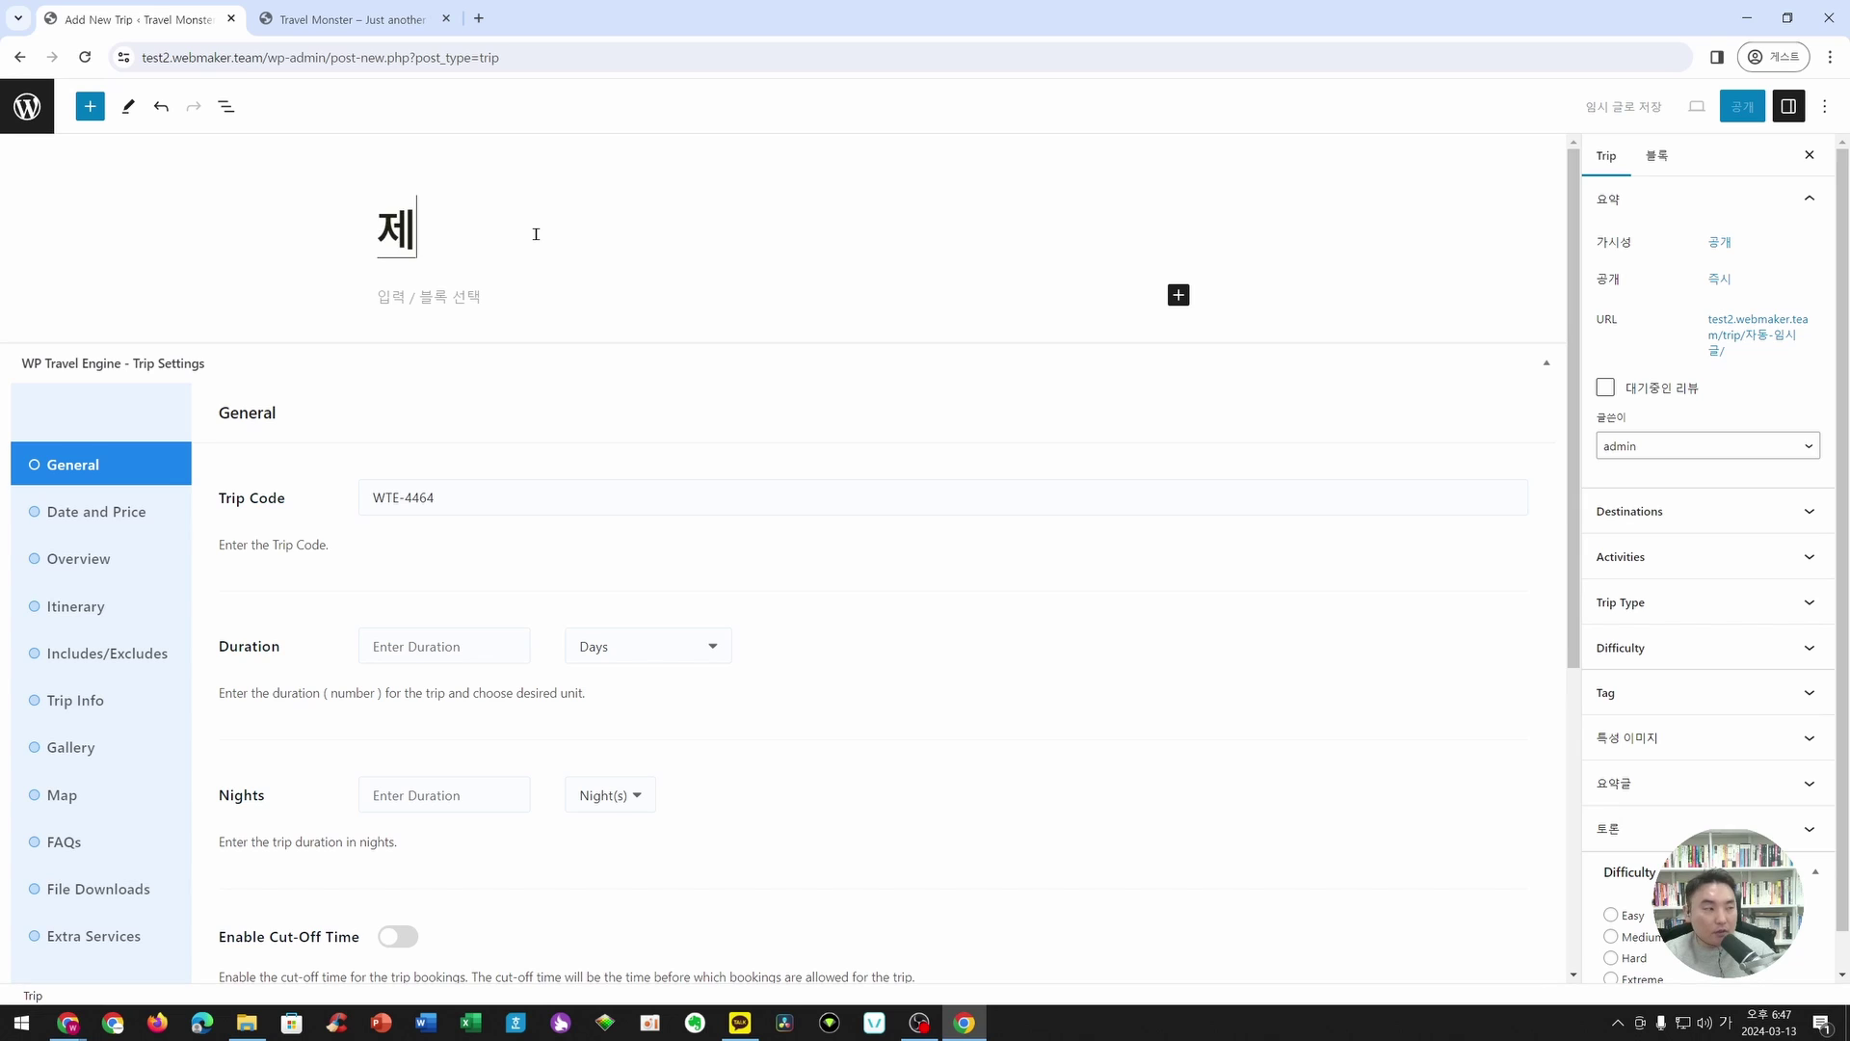
text(주도 여행 상품)
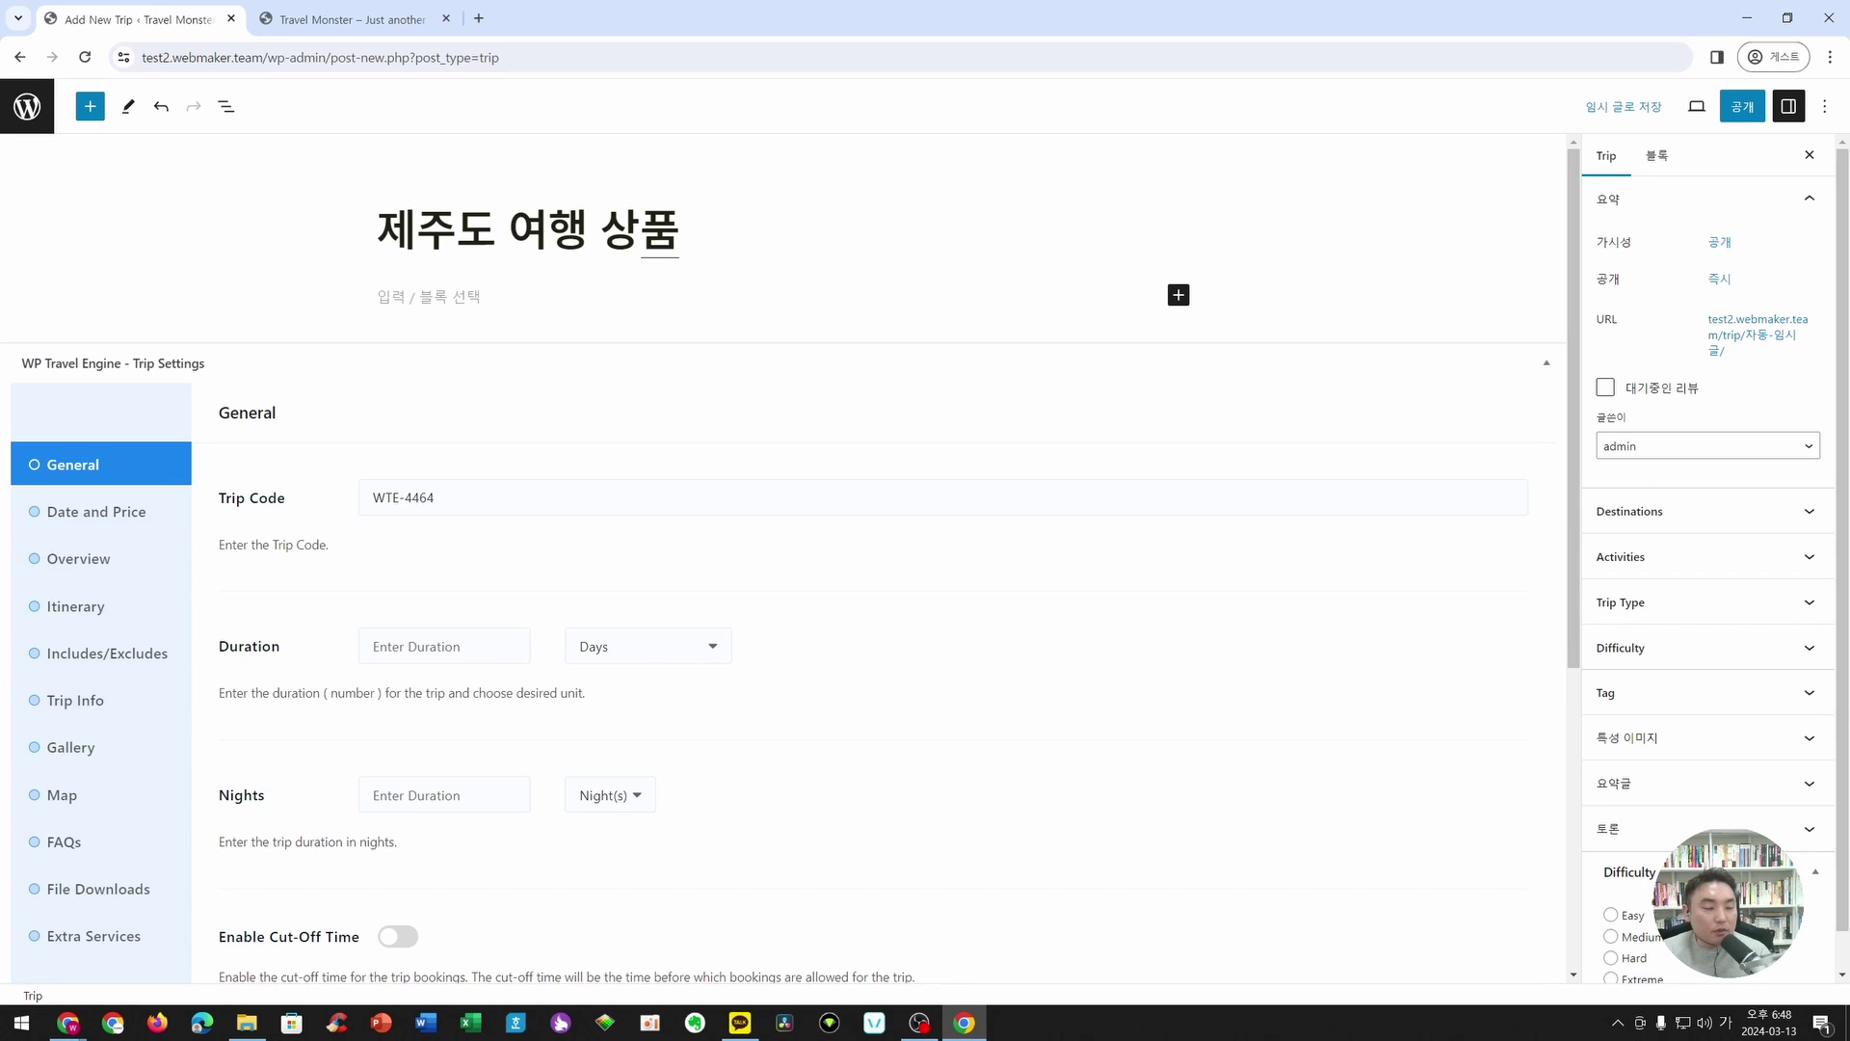
scroll(487, 508, down, 1)
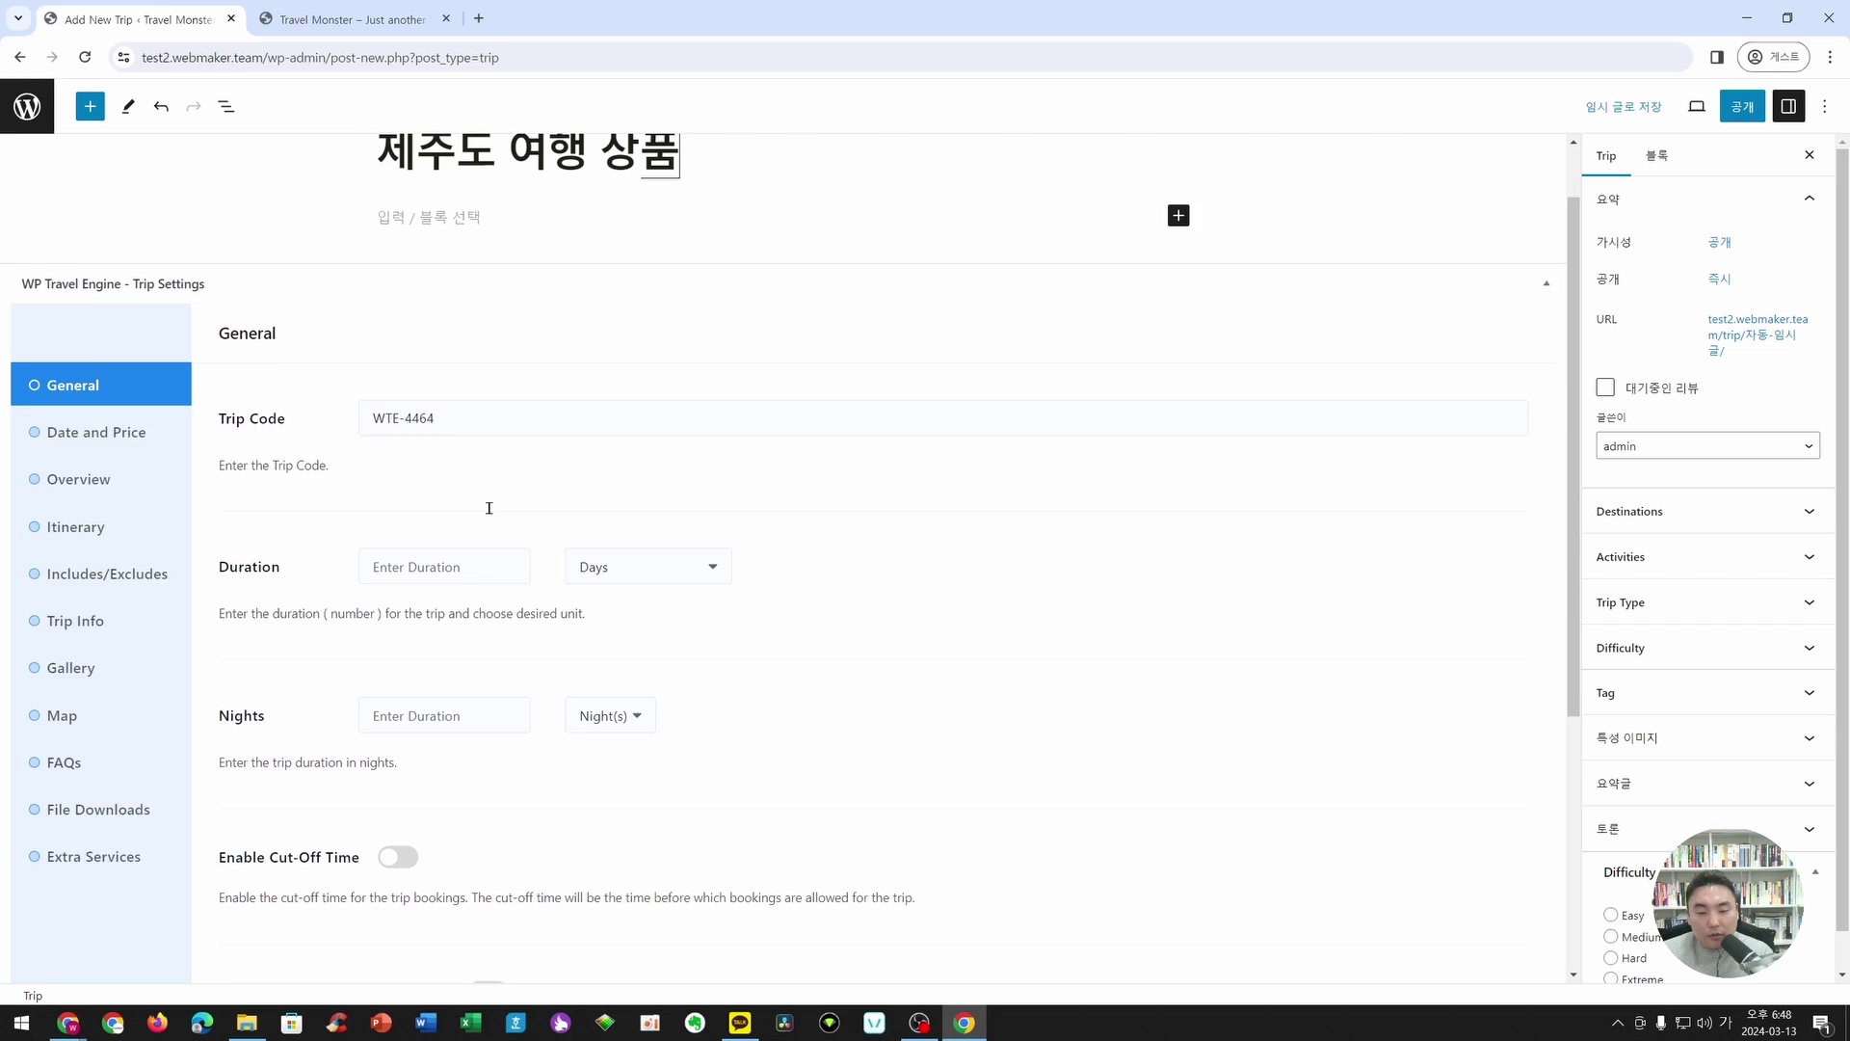
- Replace the trip code WTE-4464 with TRAVEL-001
click(454, 418)
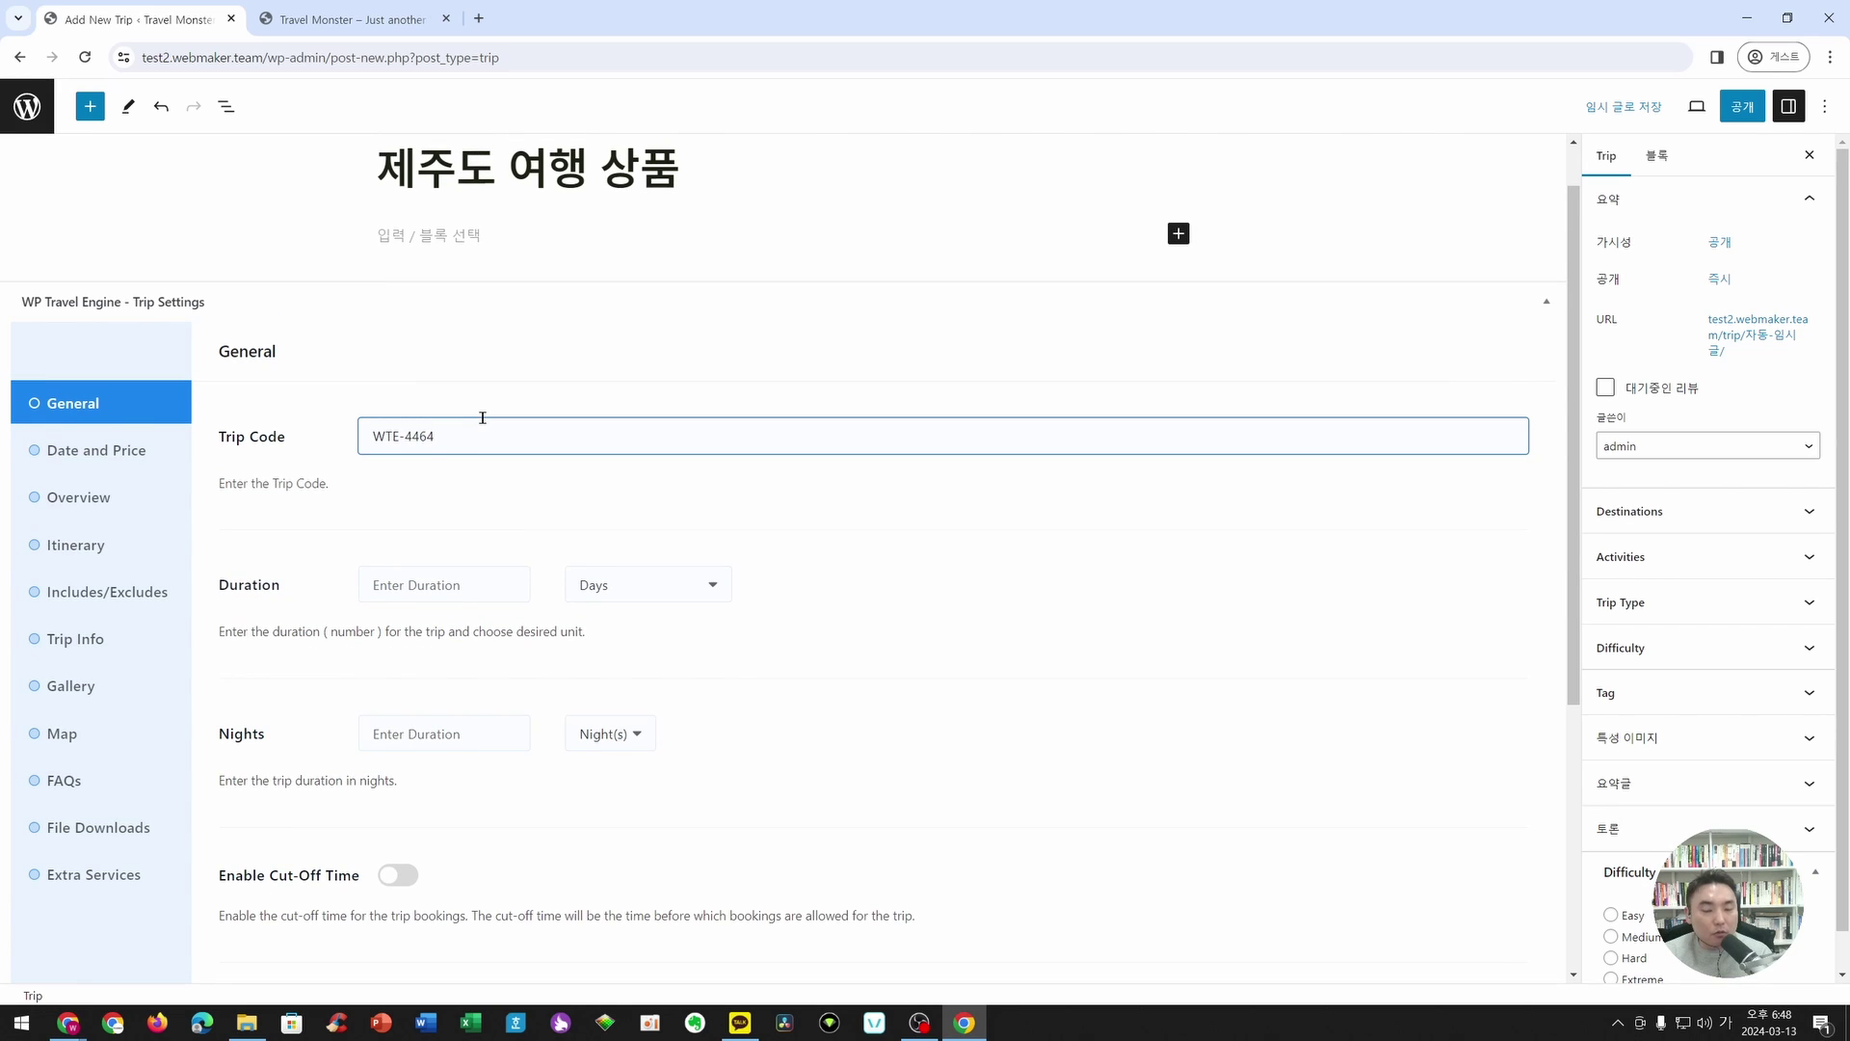
key(ctrl+a)
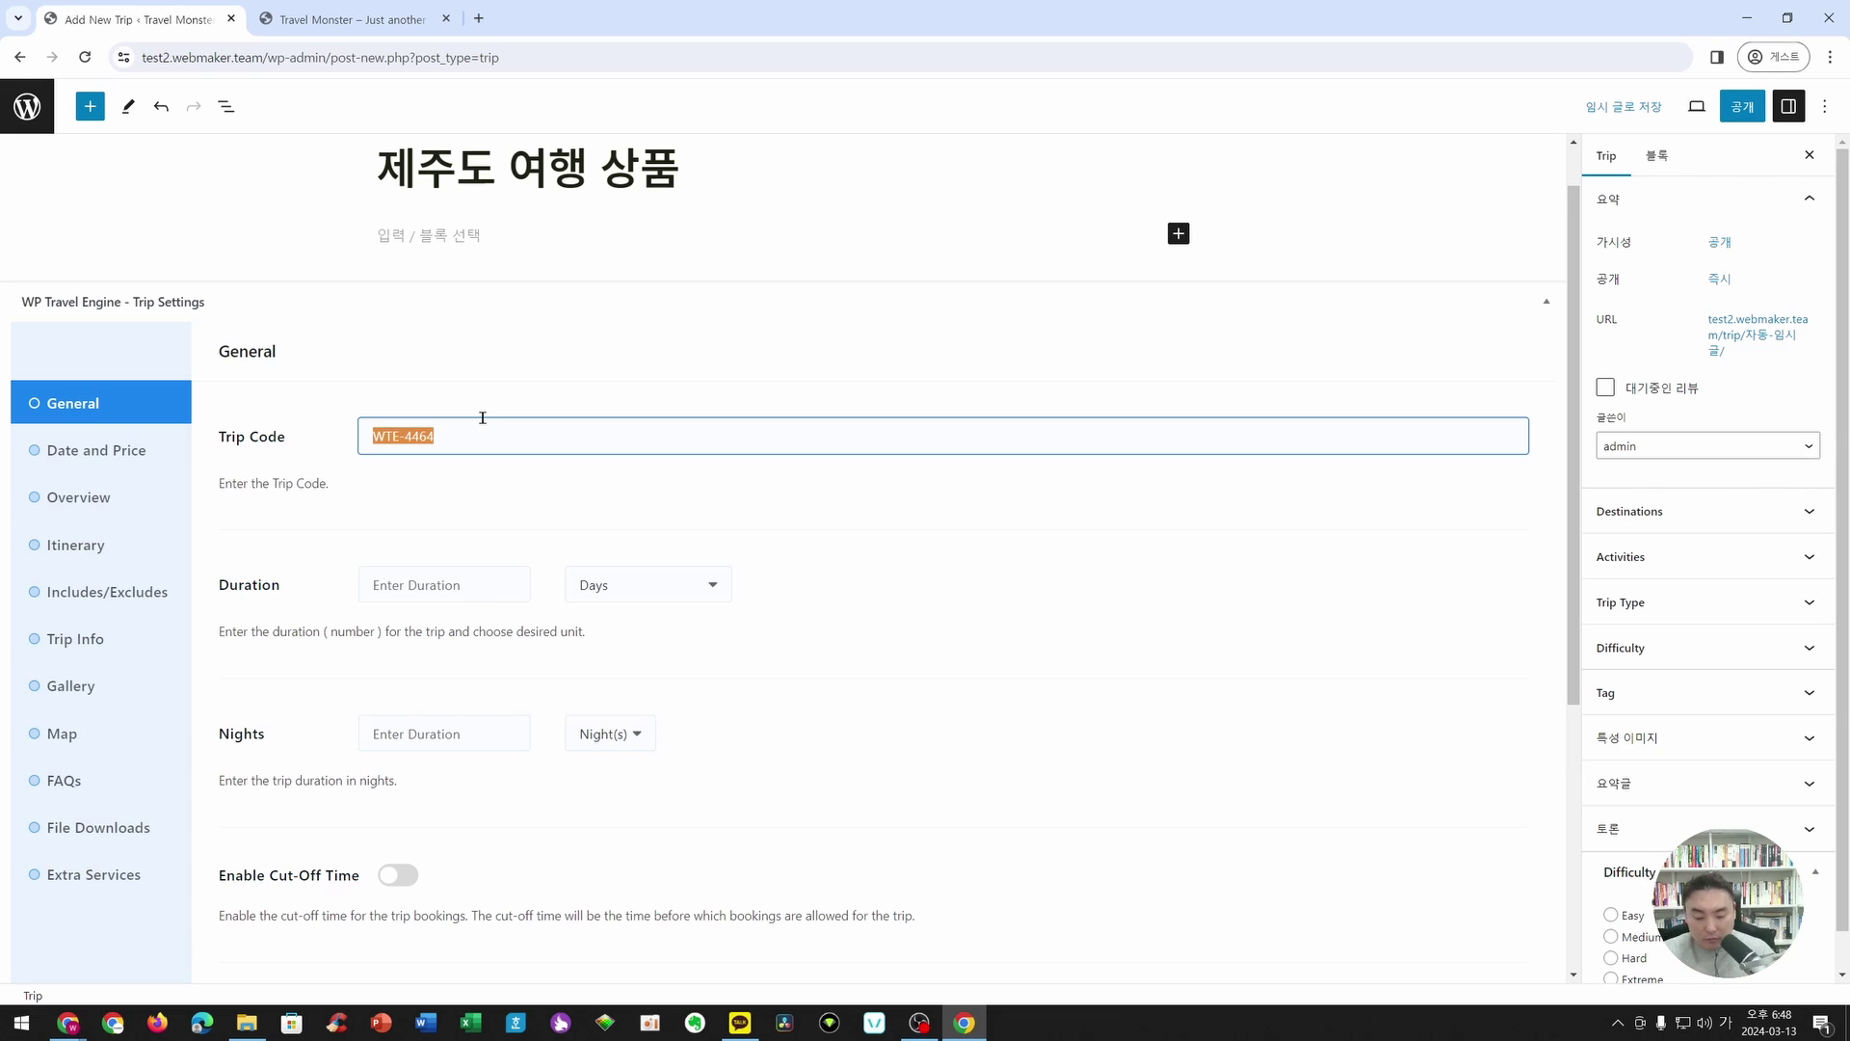
key(Hangul)
text(tRA)
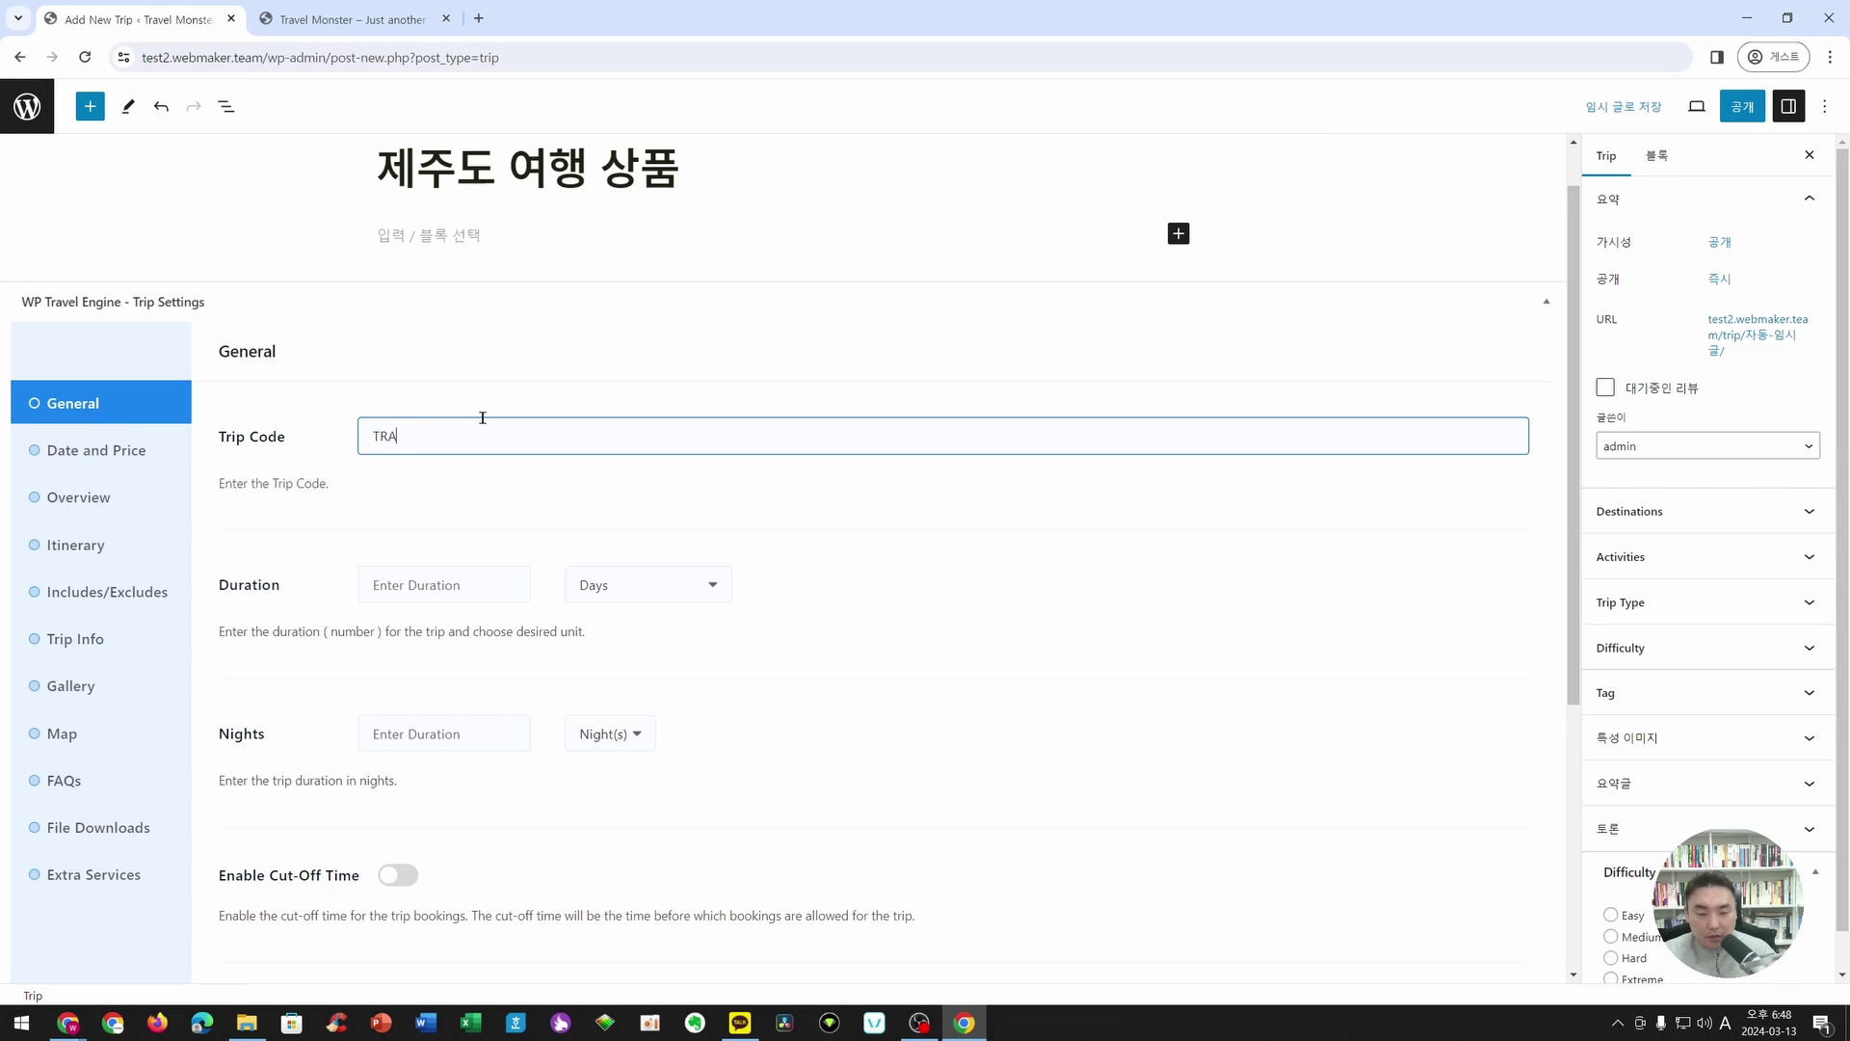
text(VEL-001)
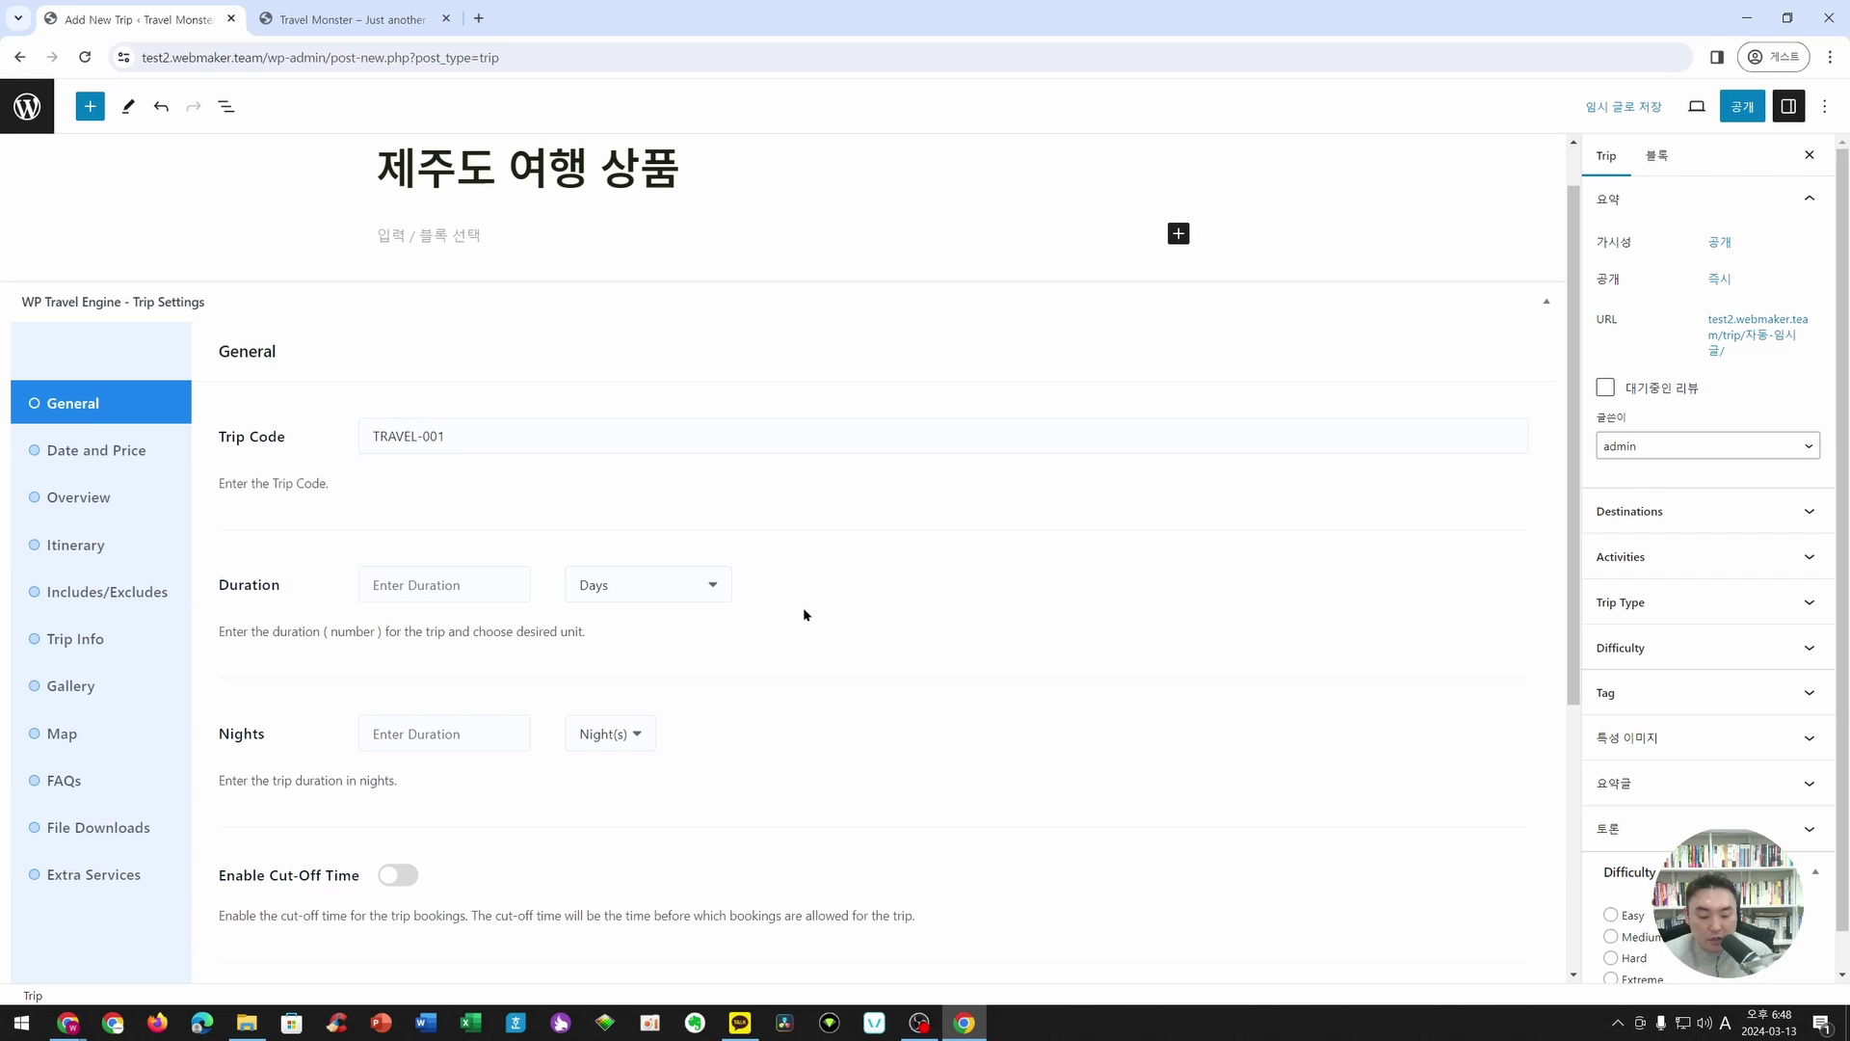
- Set the trip duration to 5 days and 4 nights
click(413, 585)
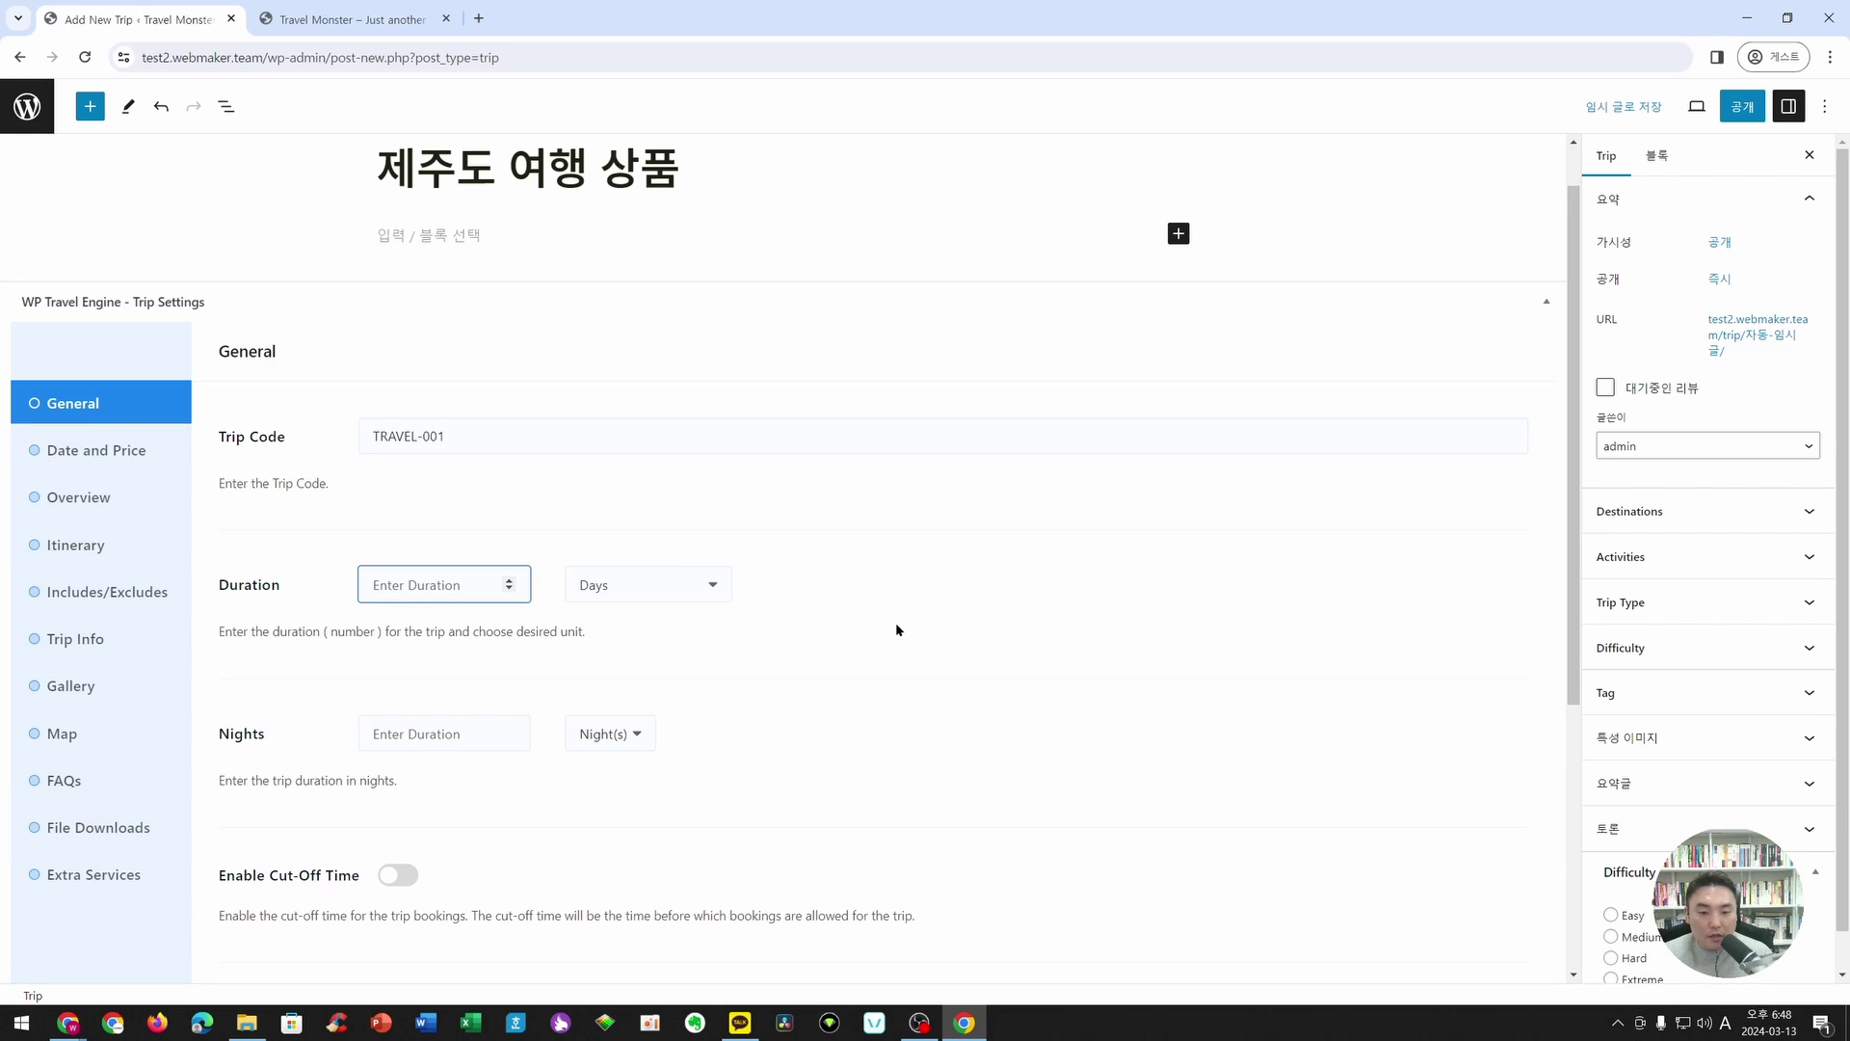
text(5)
click(608, 675)
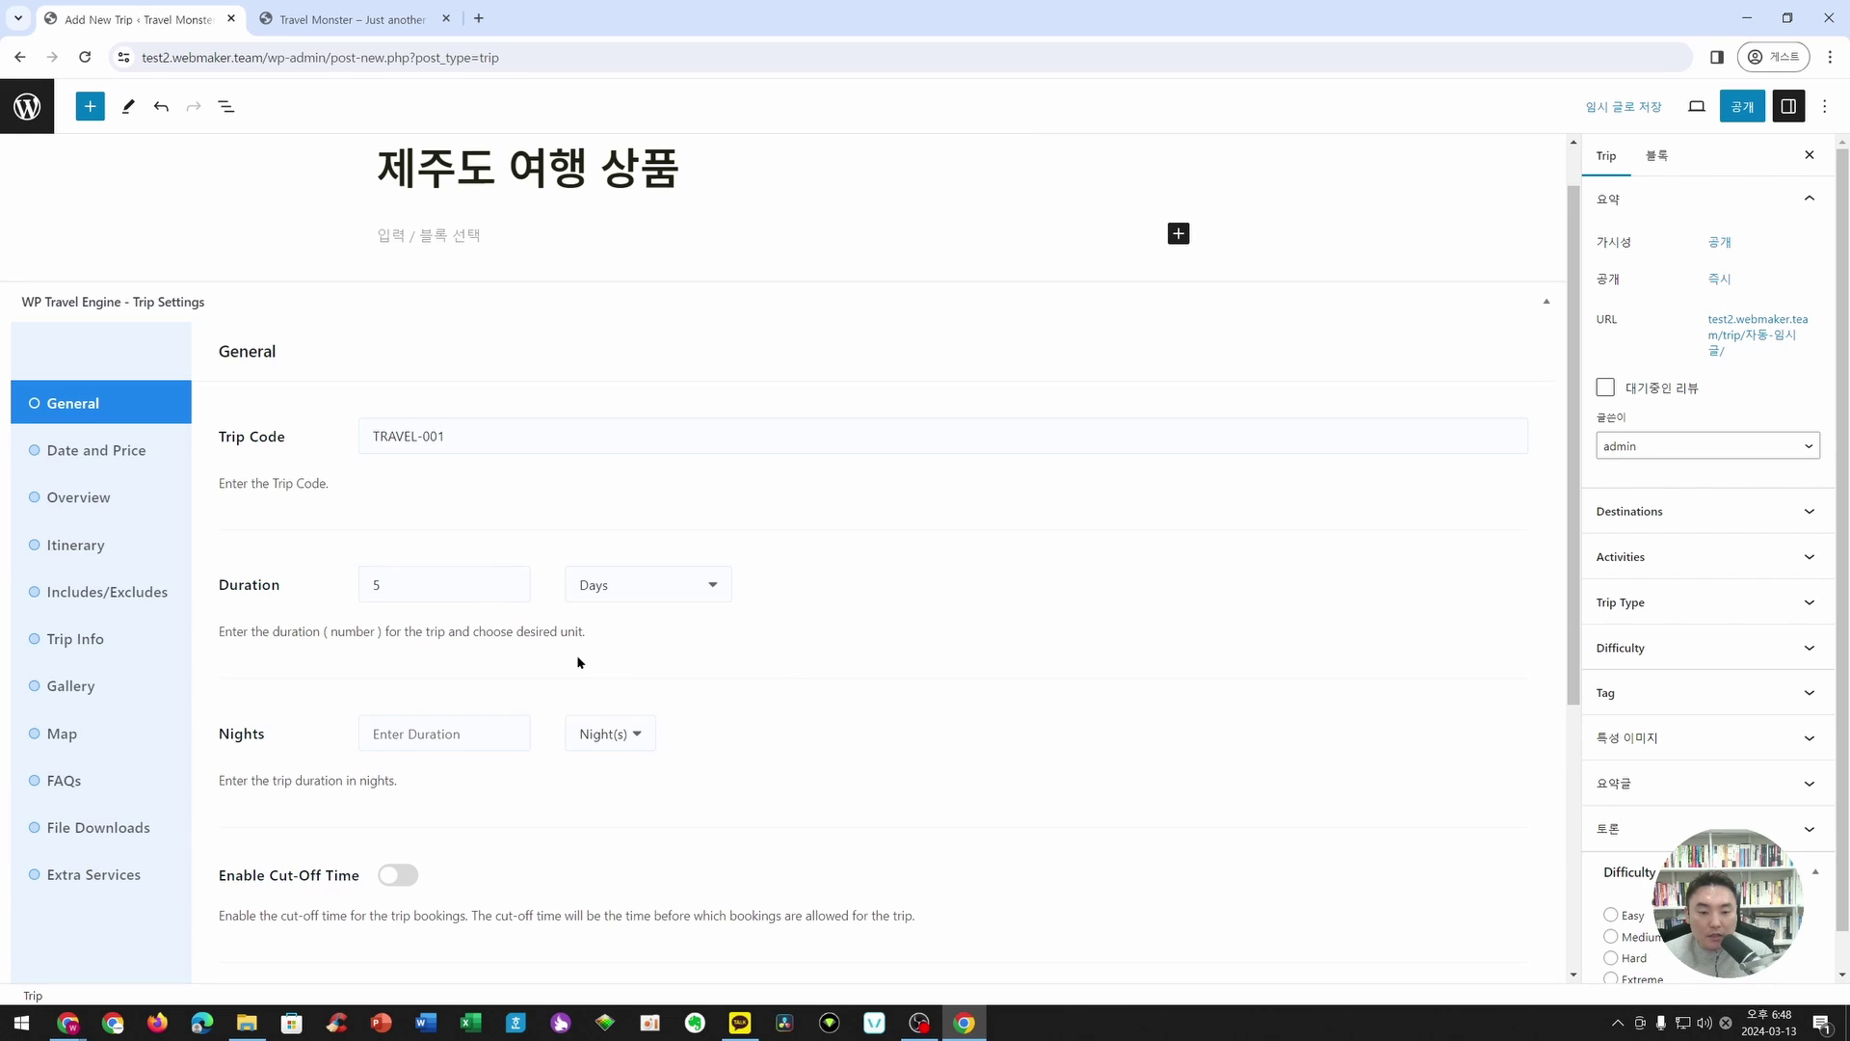
click(398, 737)
text(4)
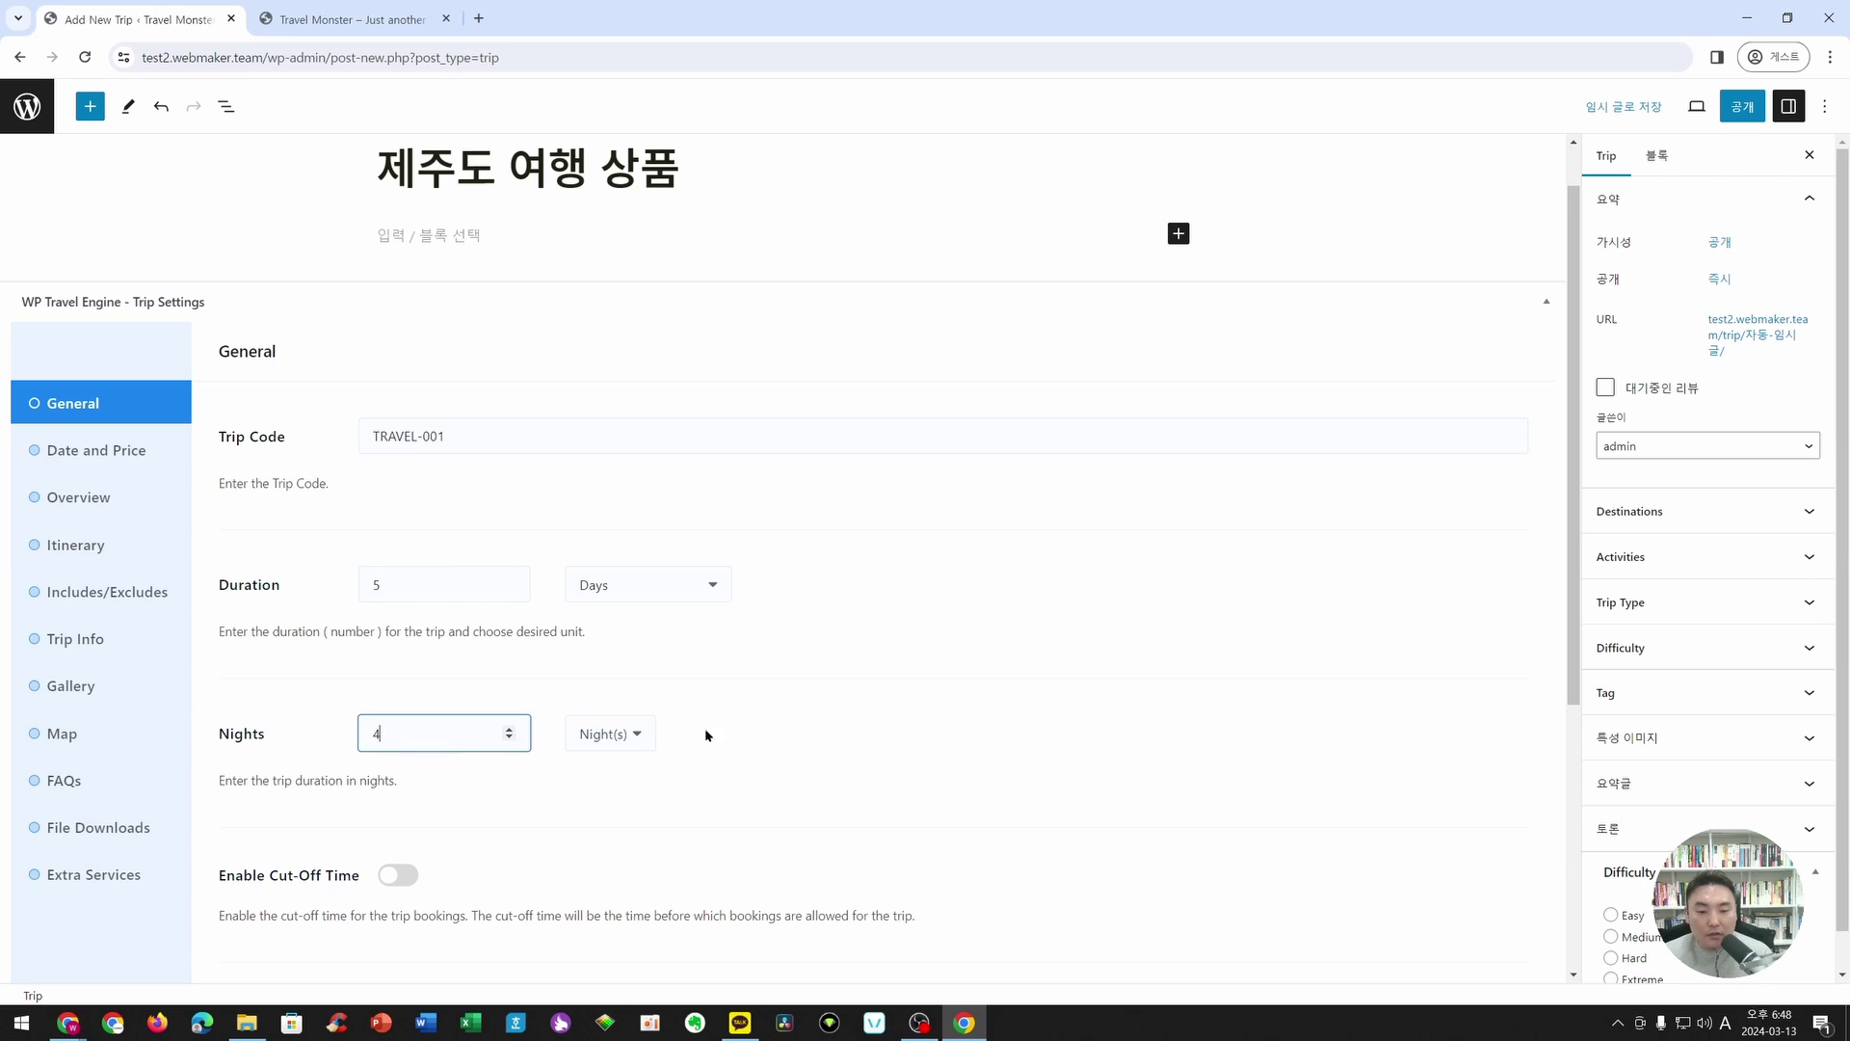
click(713, 732)
click(641, 736)
click(642, 737)
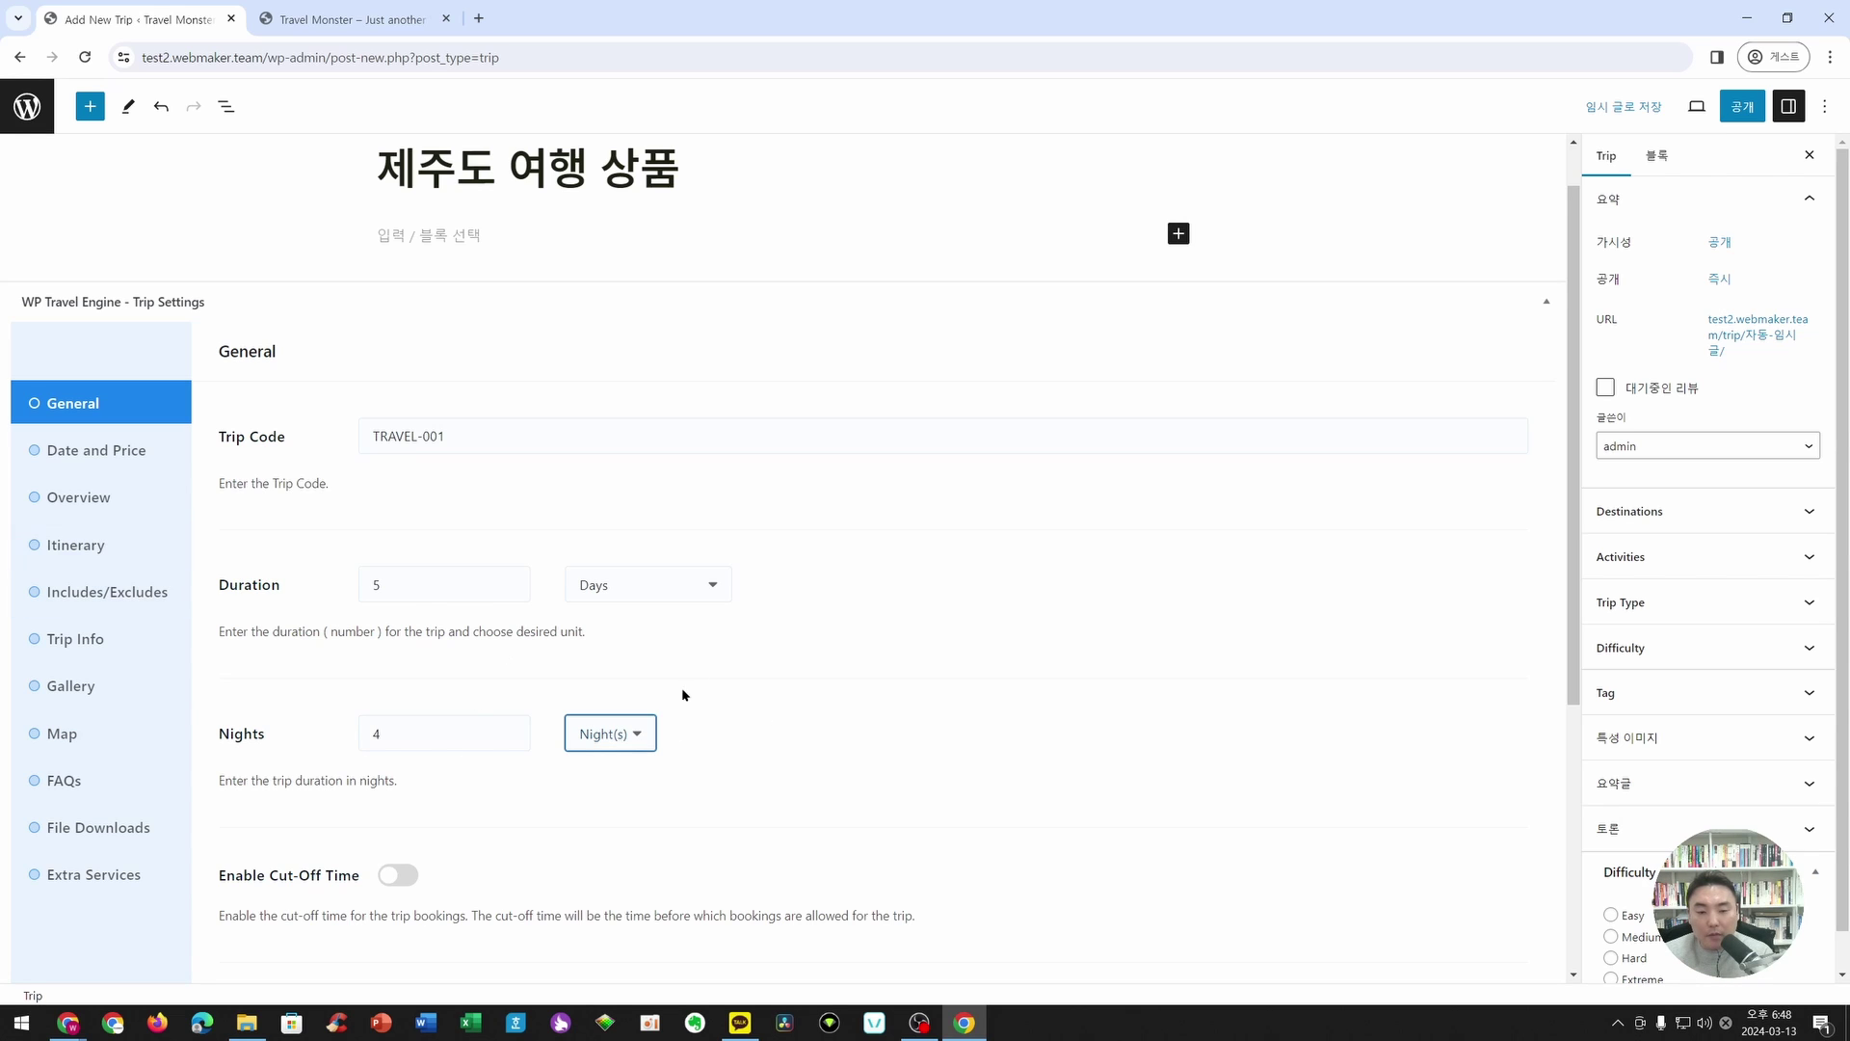
scroll(694, 706, down, 2)
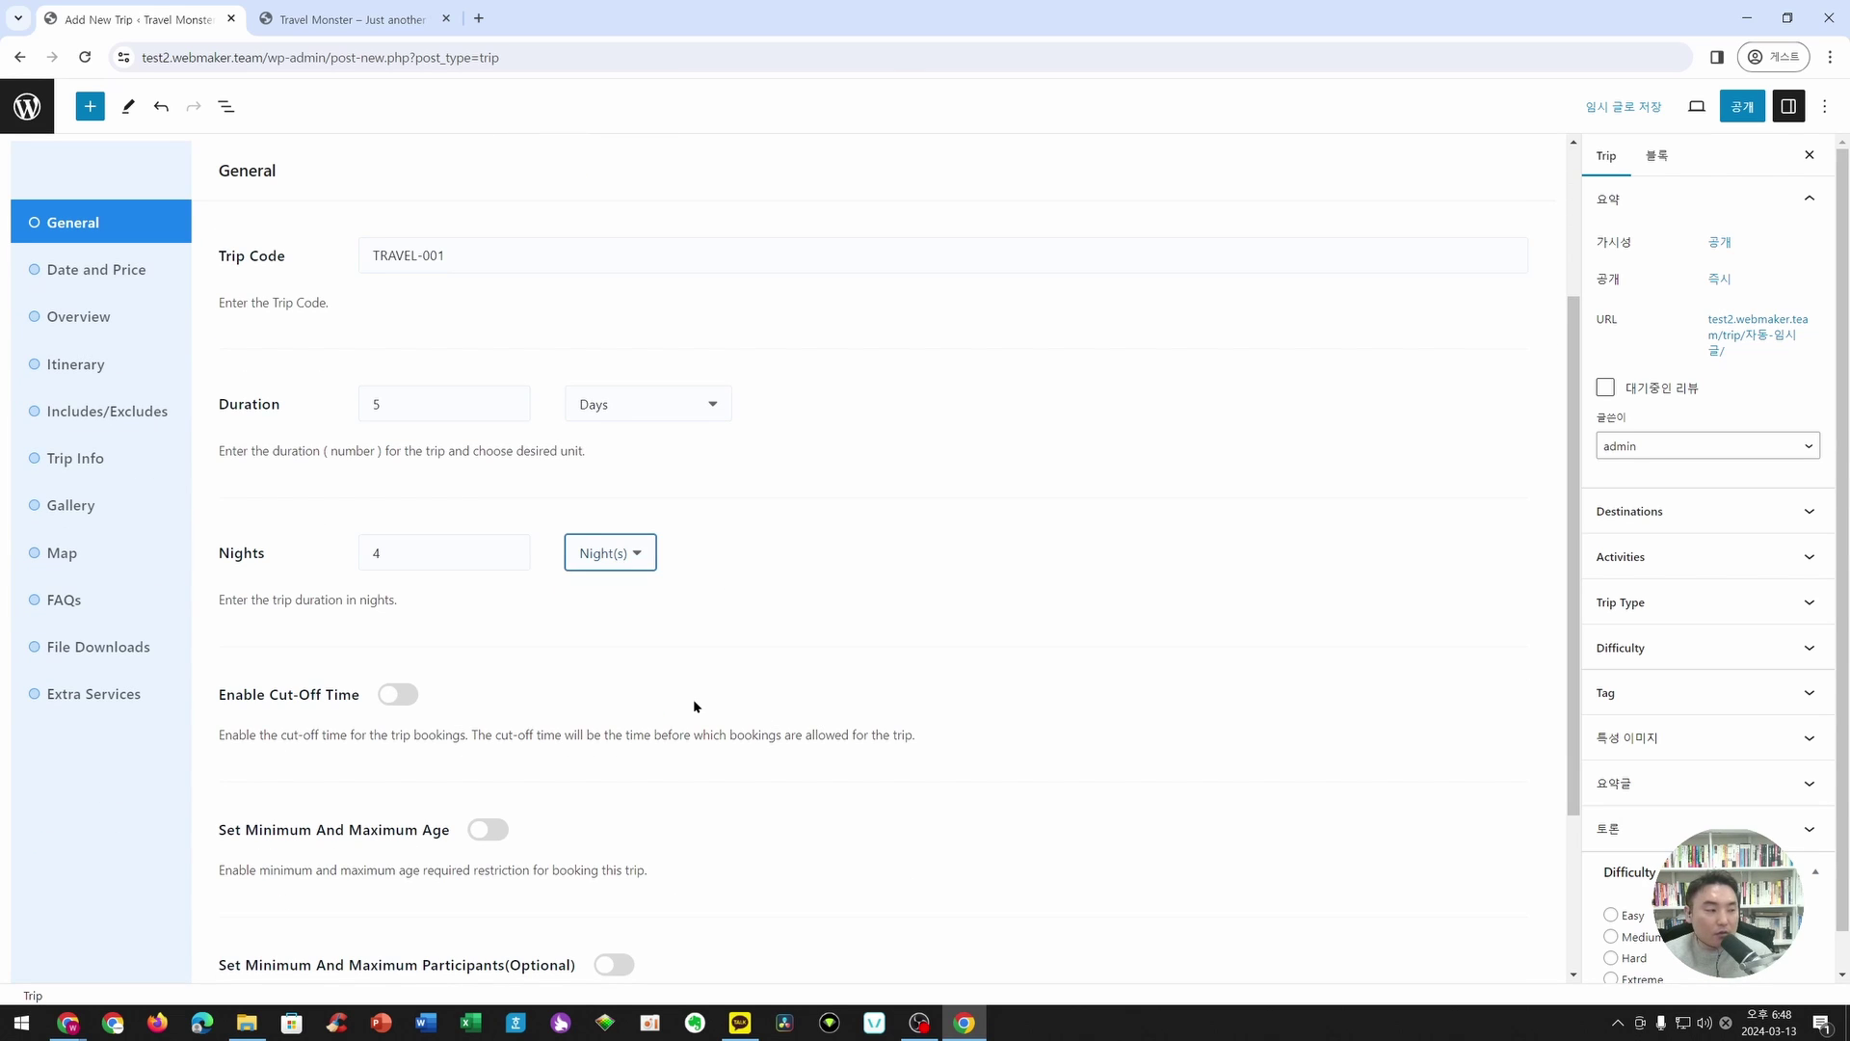
scroll(665, 648, down, 2)
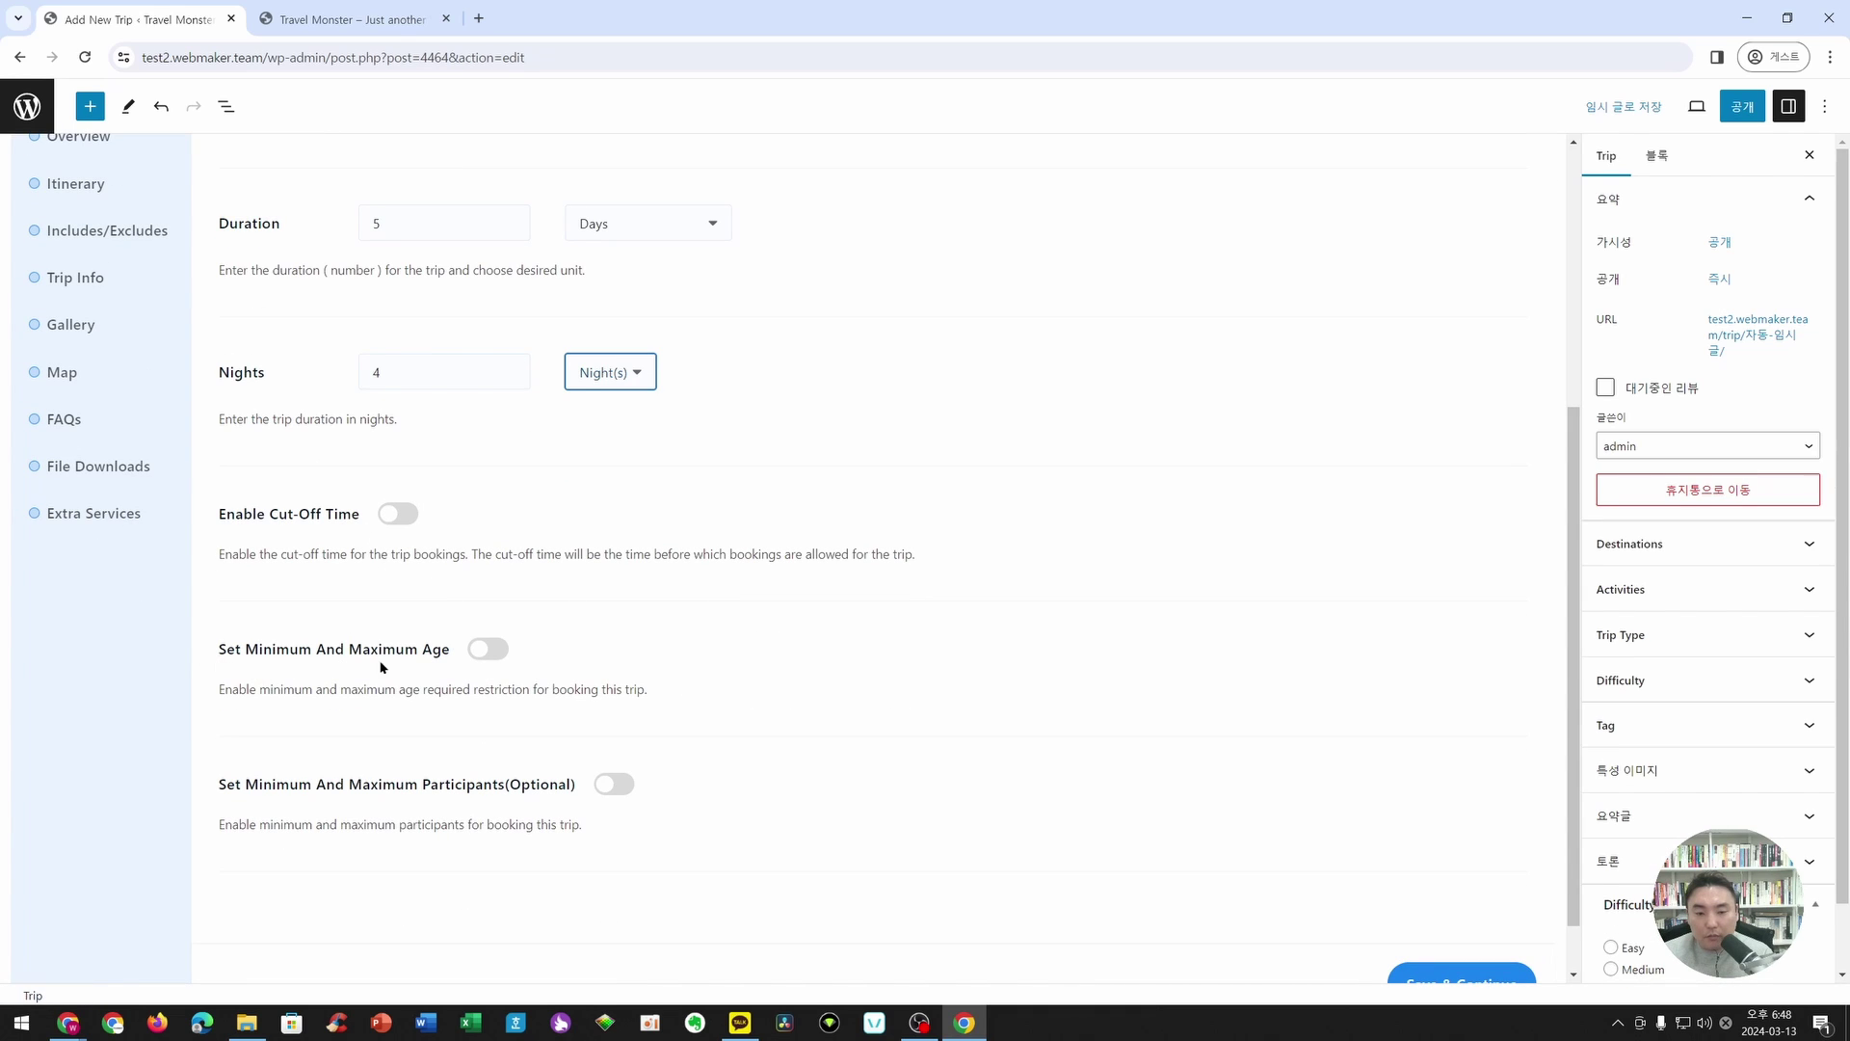
- Enable age limits with minimum 6 and maximum 70, then save the general settings
click(487, 648)
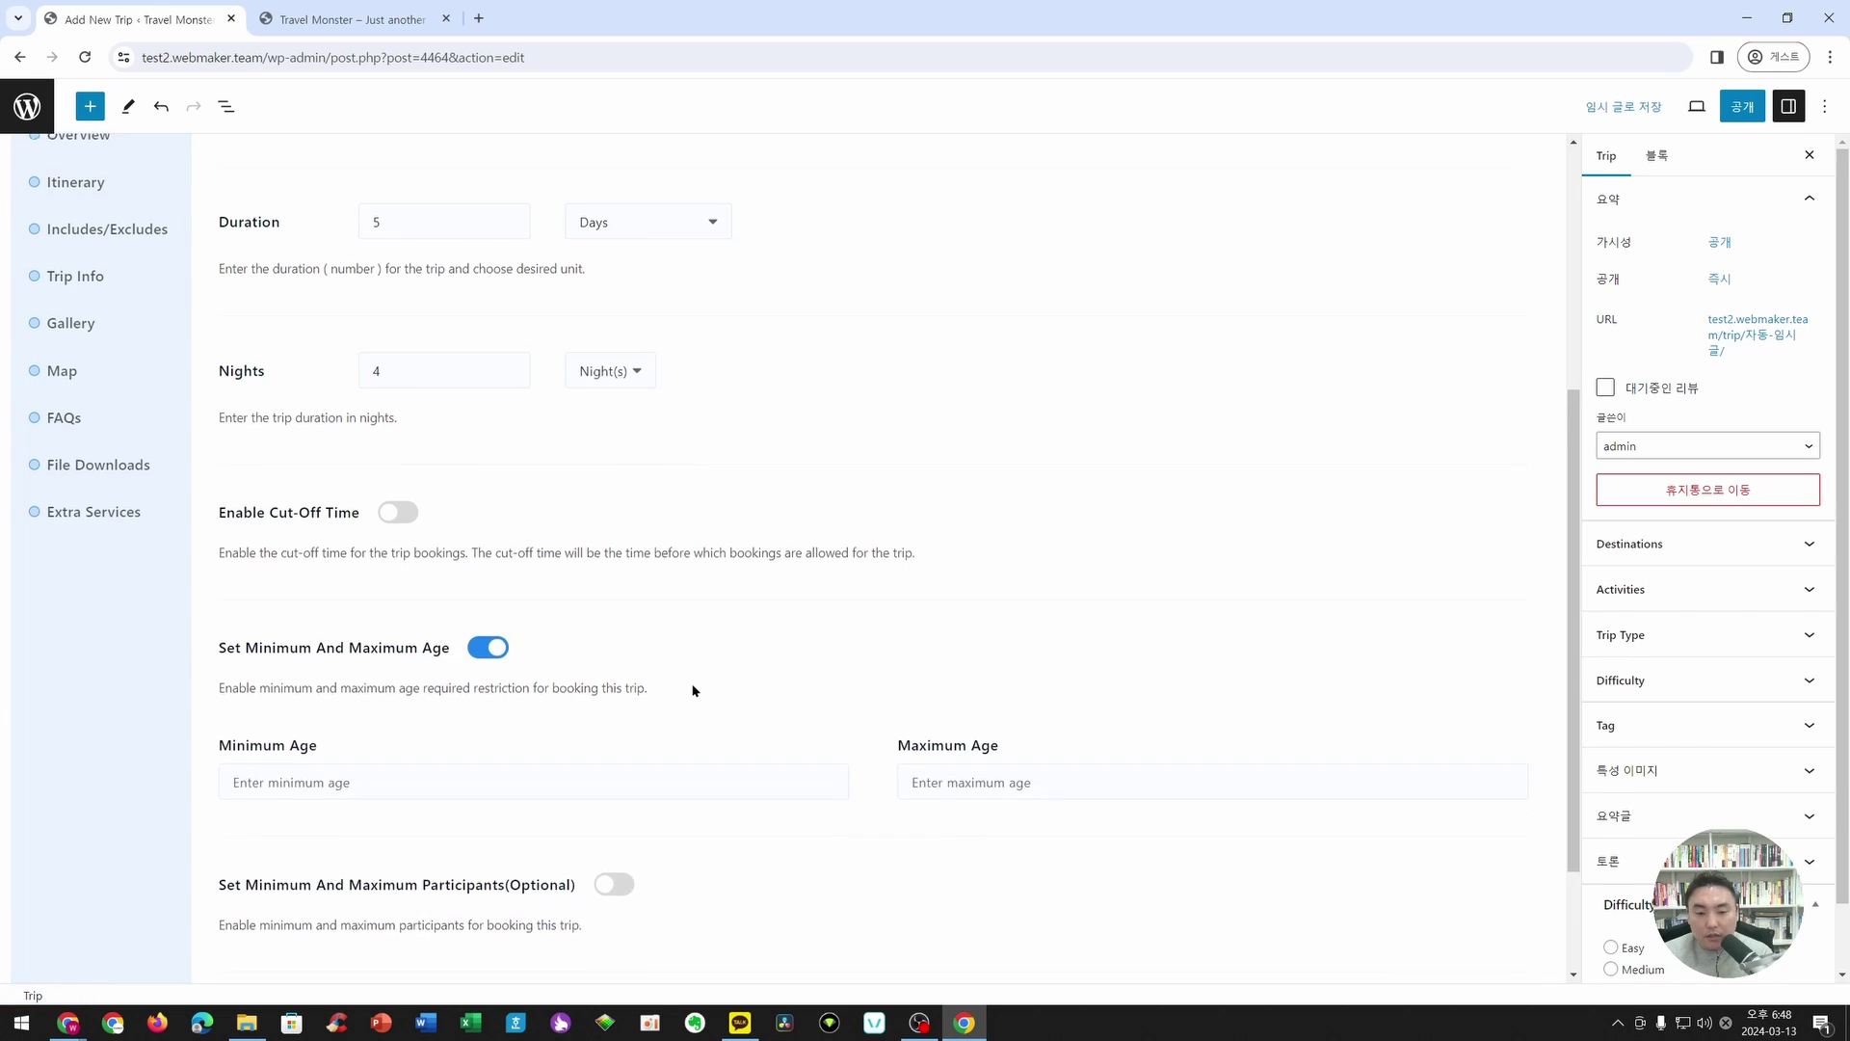
scroll(443, 702, down, 1)
click(442, 702)
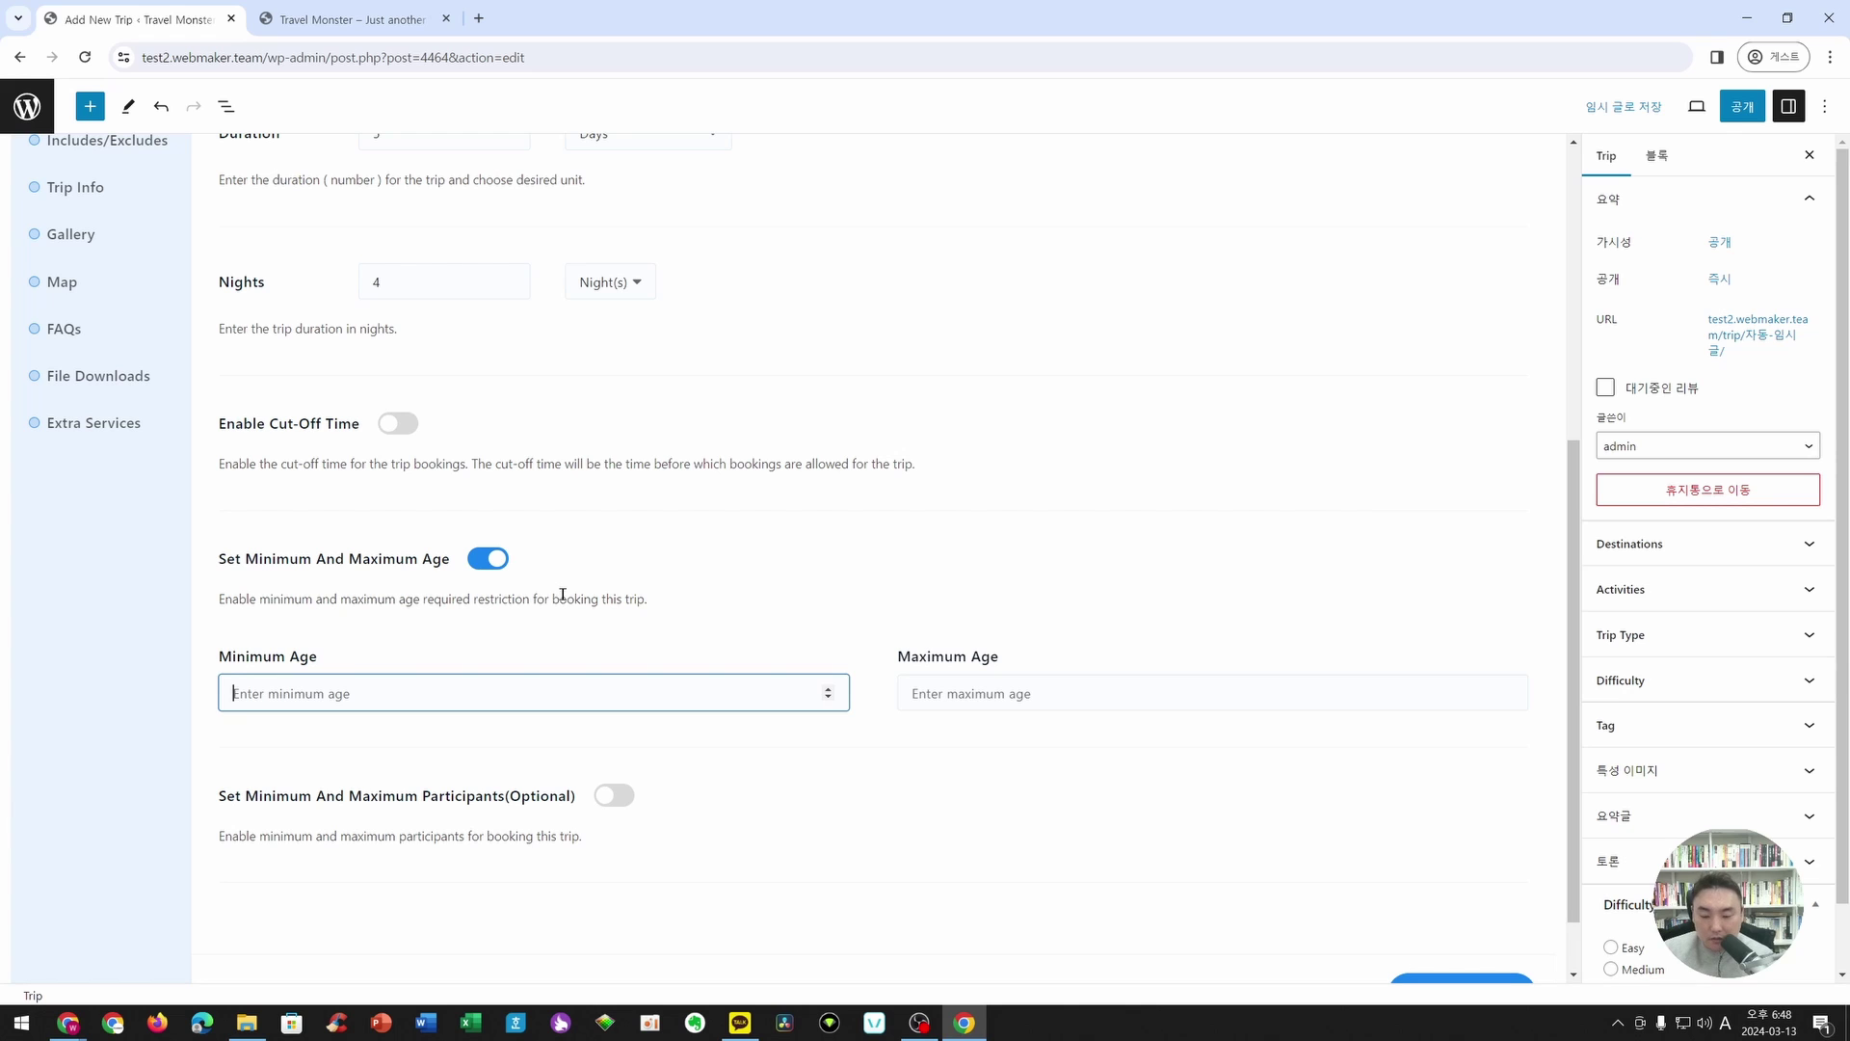
scroll(703, 476, up, 5)
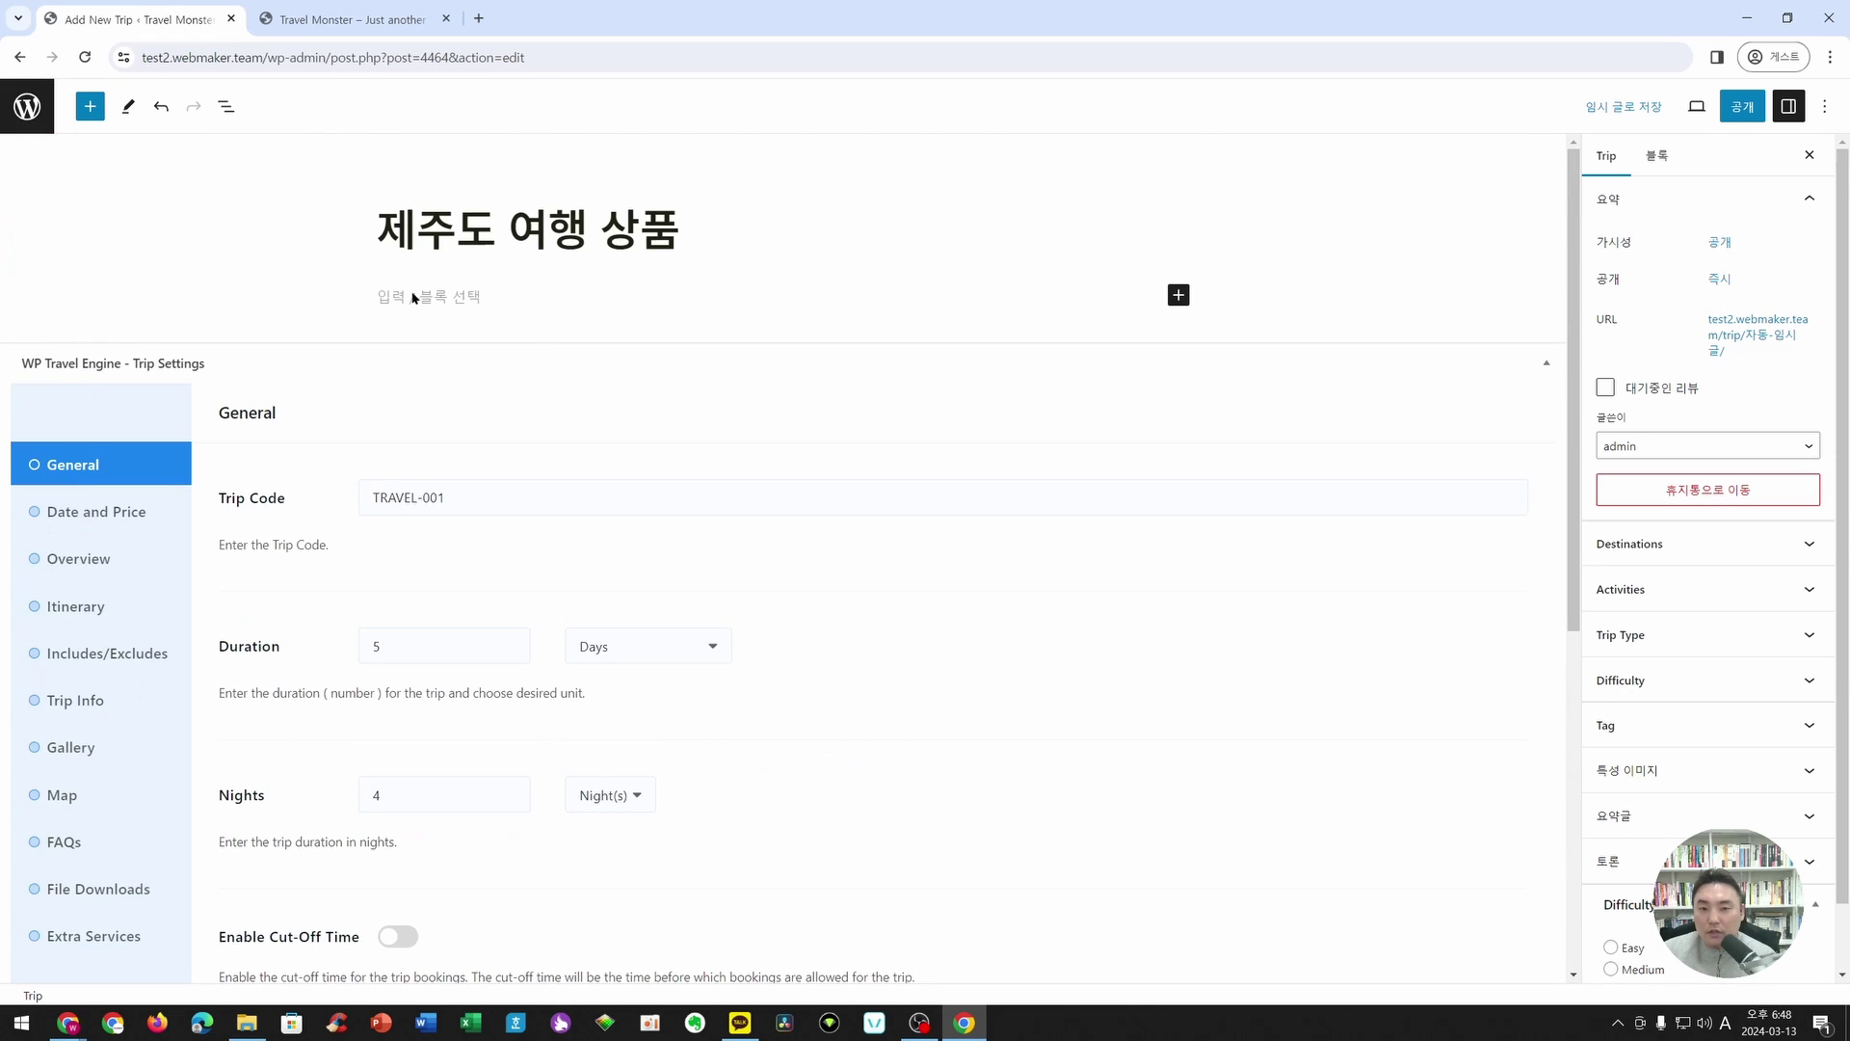
scroll(859, 627, down, 4)
scroll(586, 425, up, 4)
scroll(707, 458, down, 1)
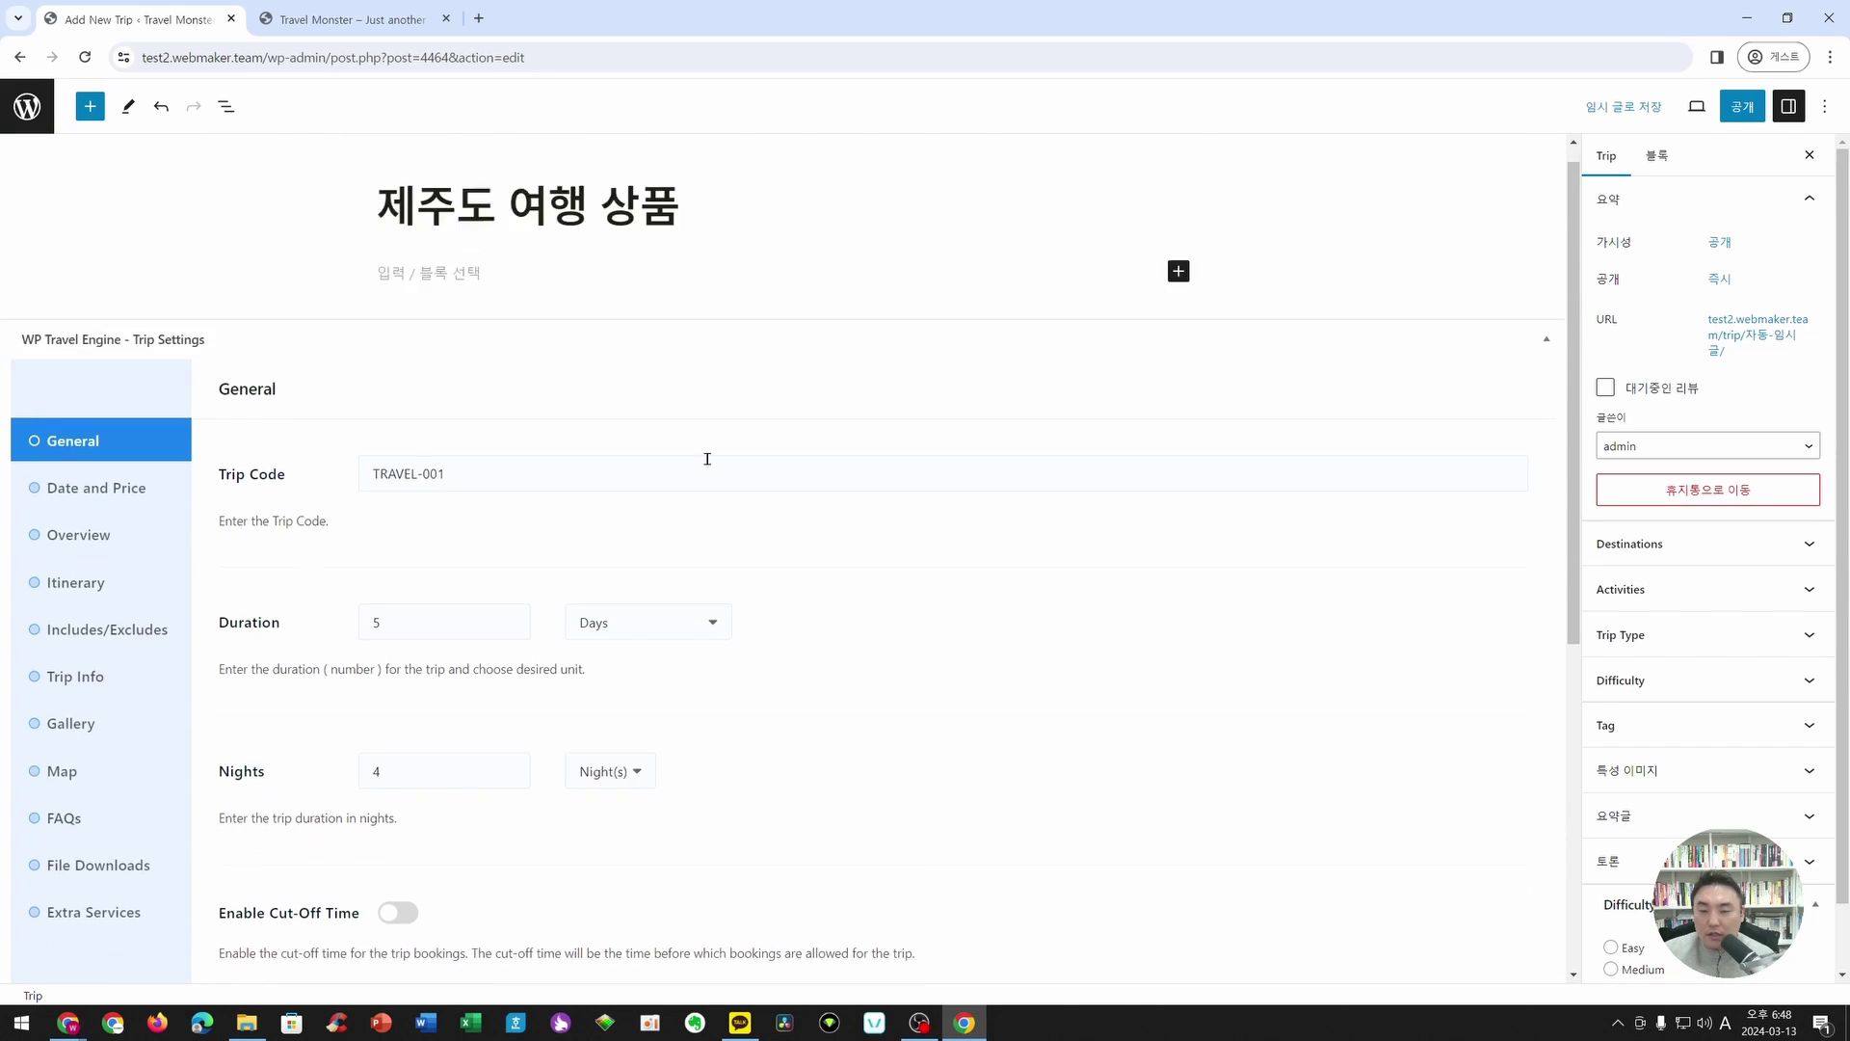
scroll(708, 459, down, 6)
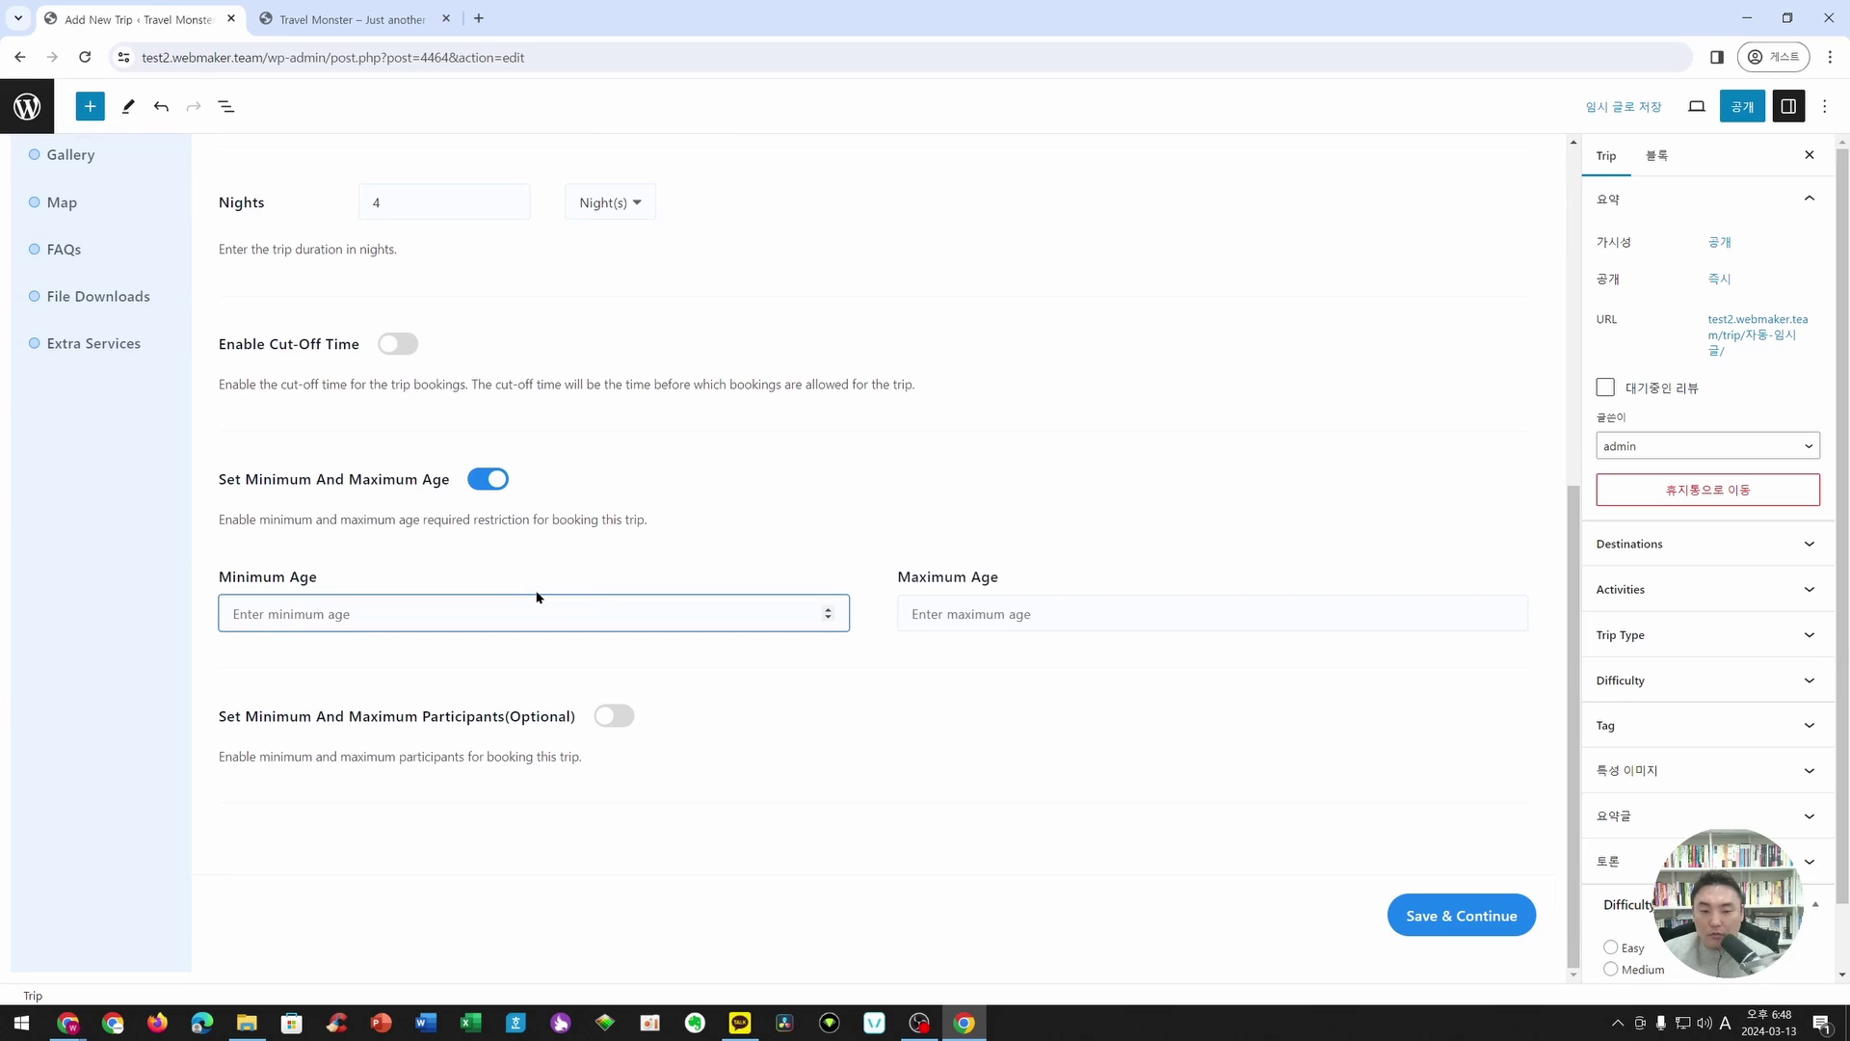
text(6)
click(1270, 622)
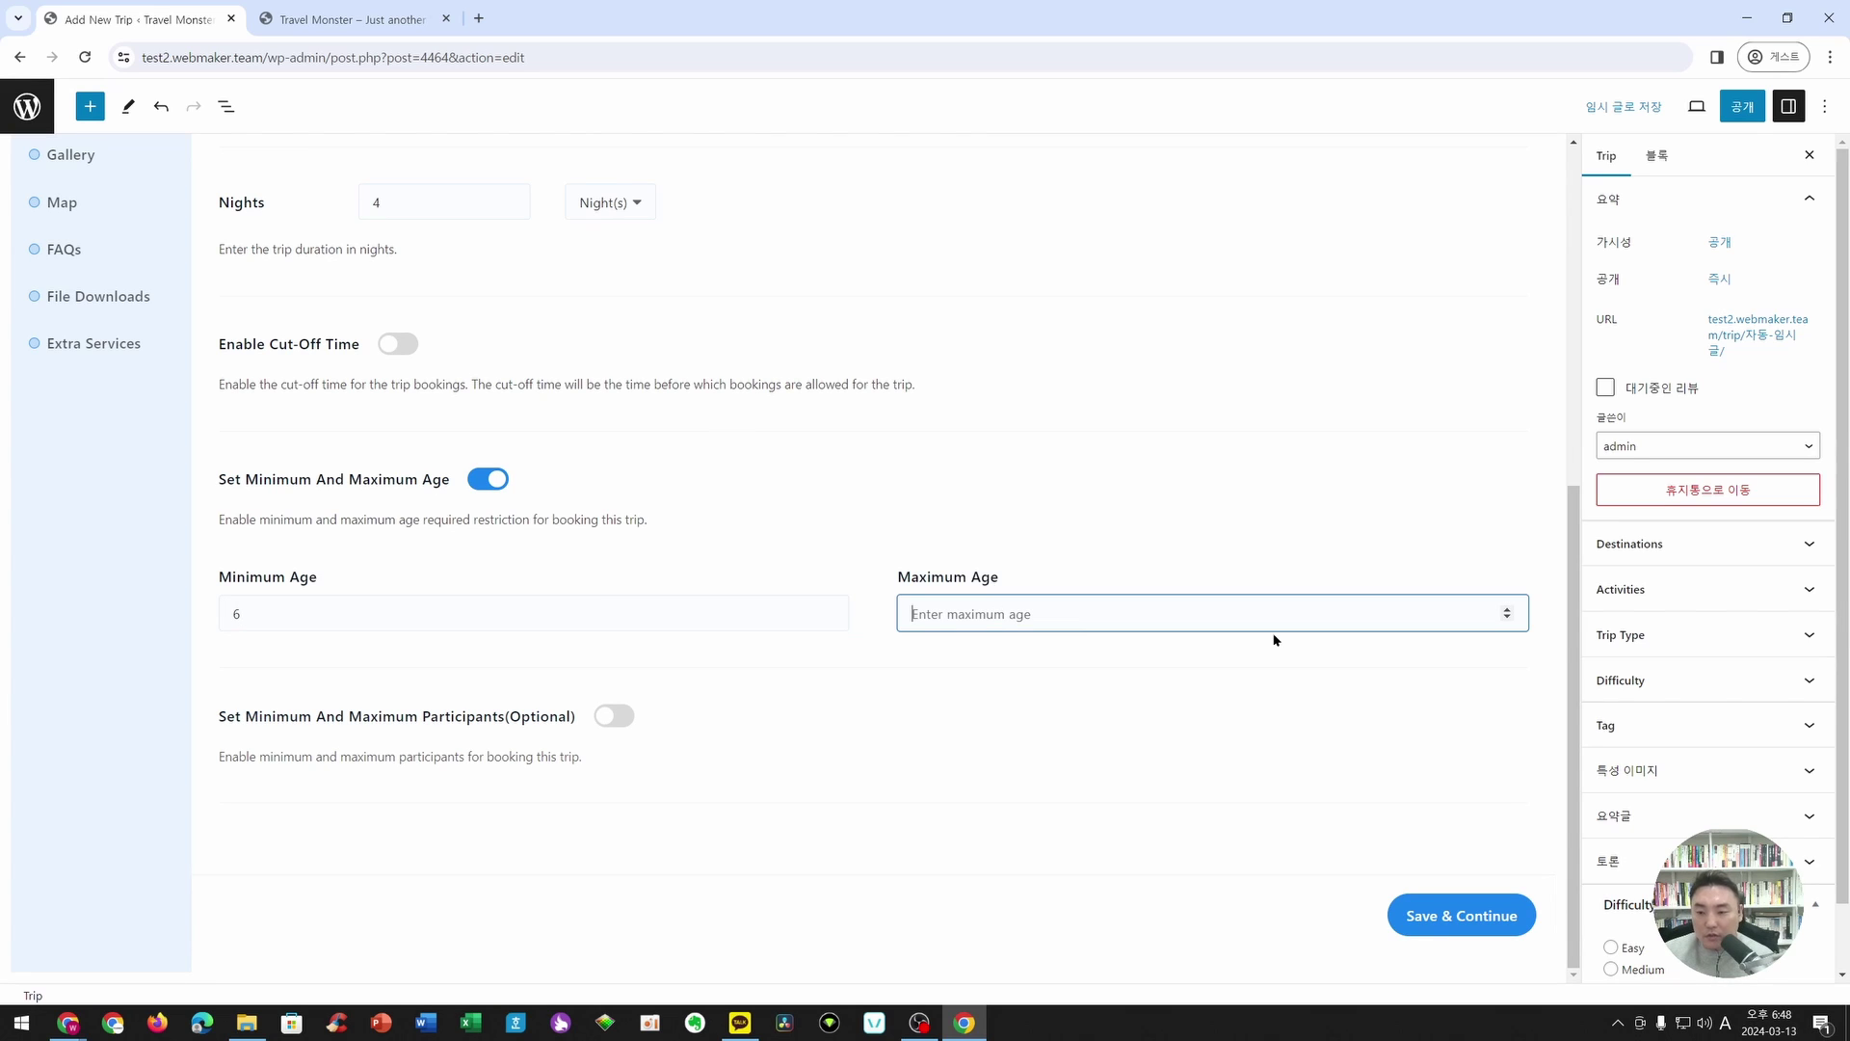
text(60)
key(BackSpace)
key(BackSpace)
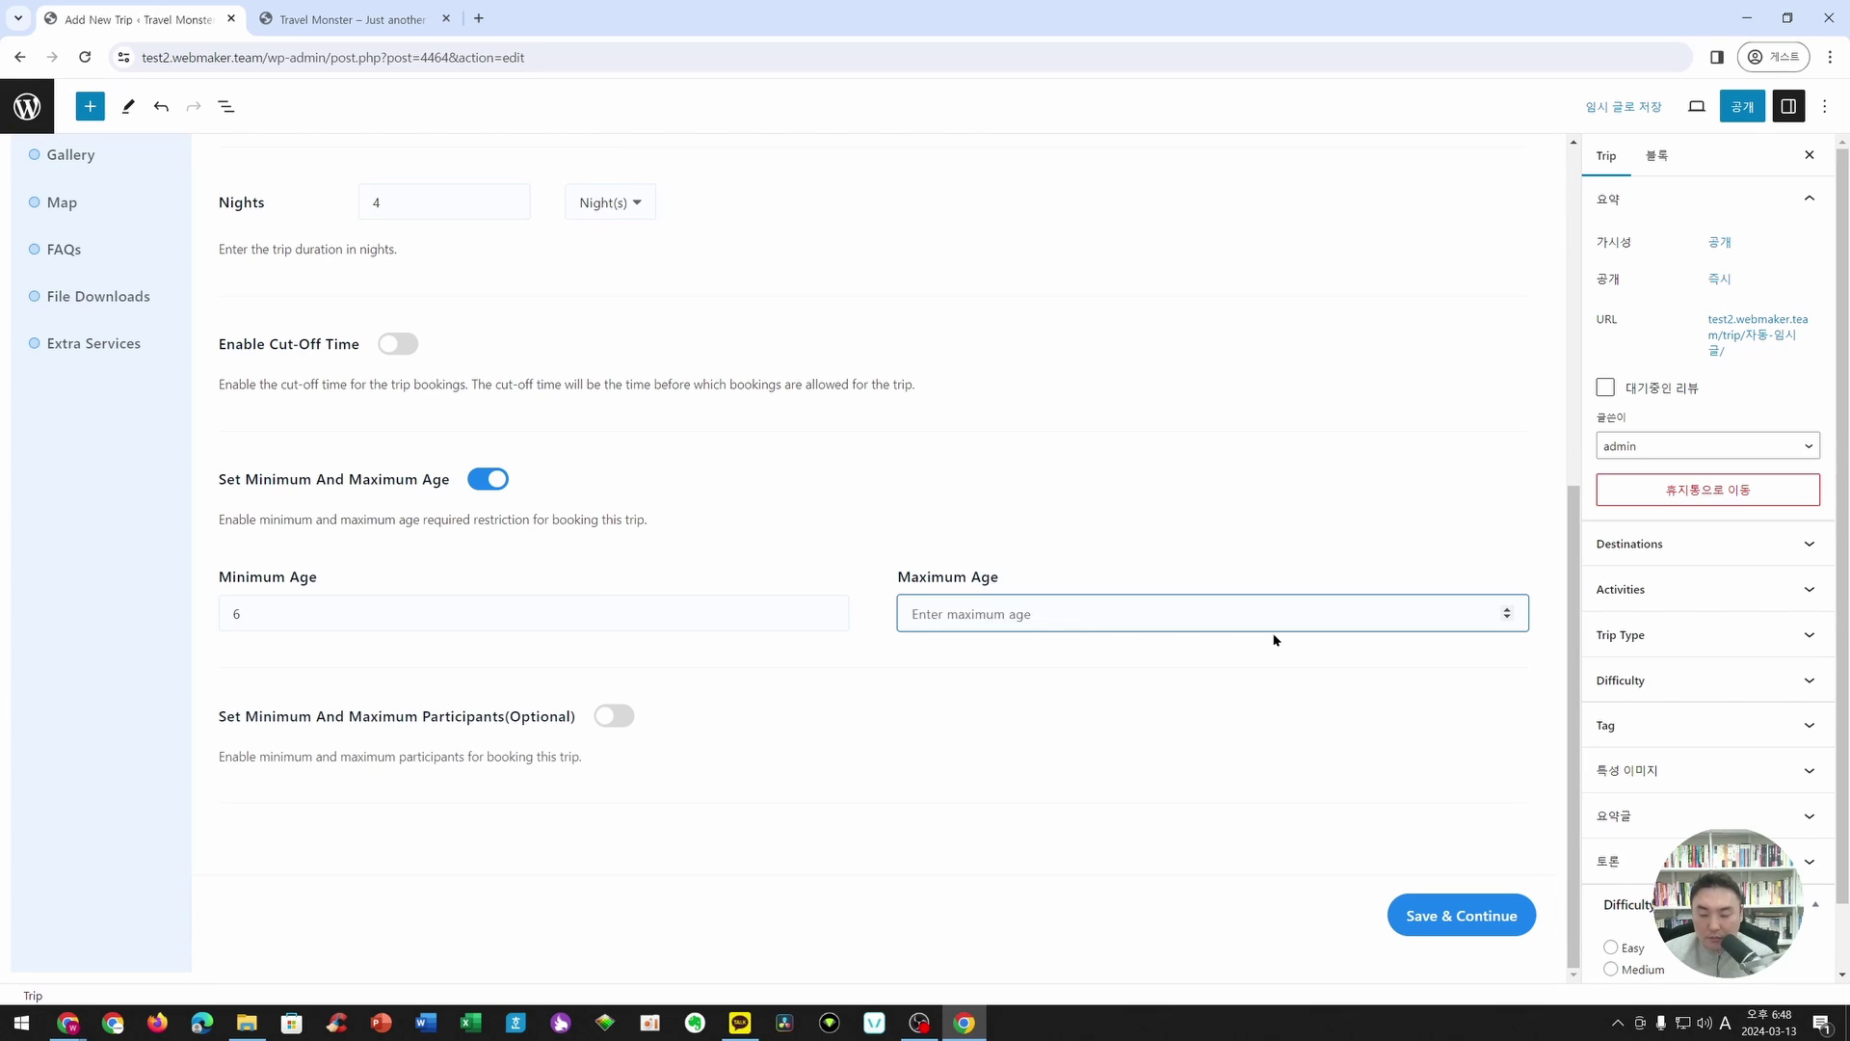
text(70)
click(877, 664)
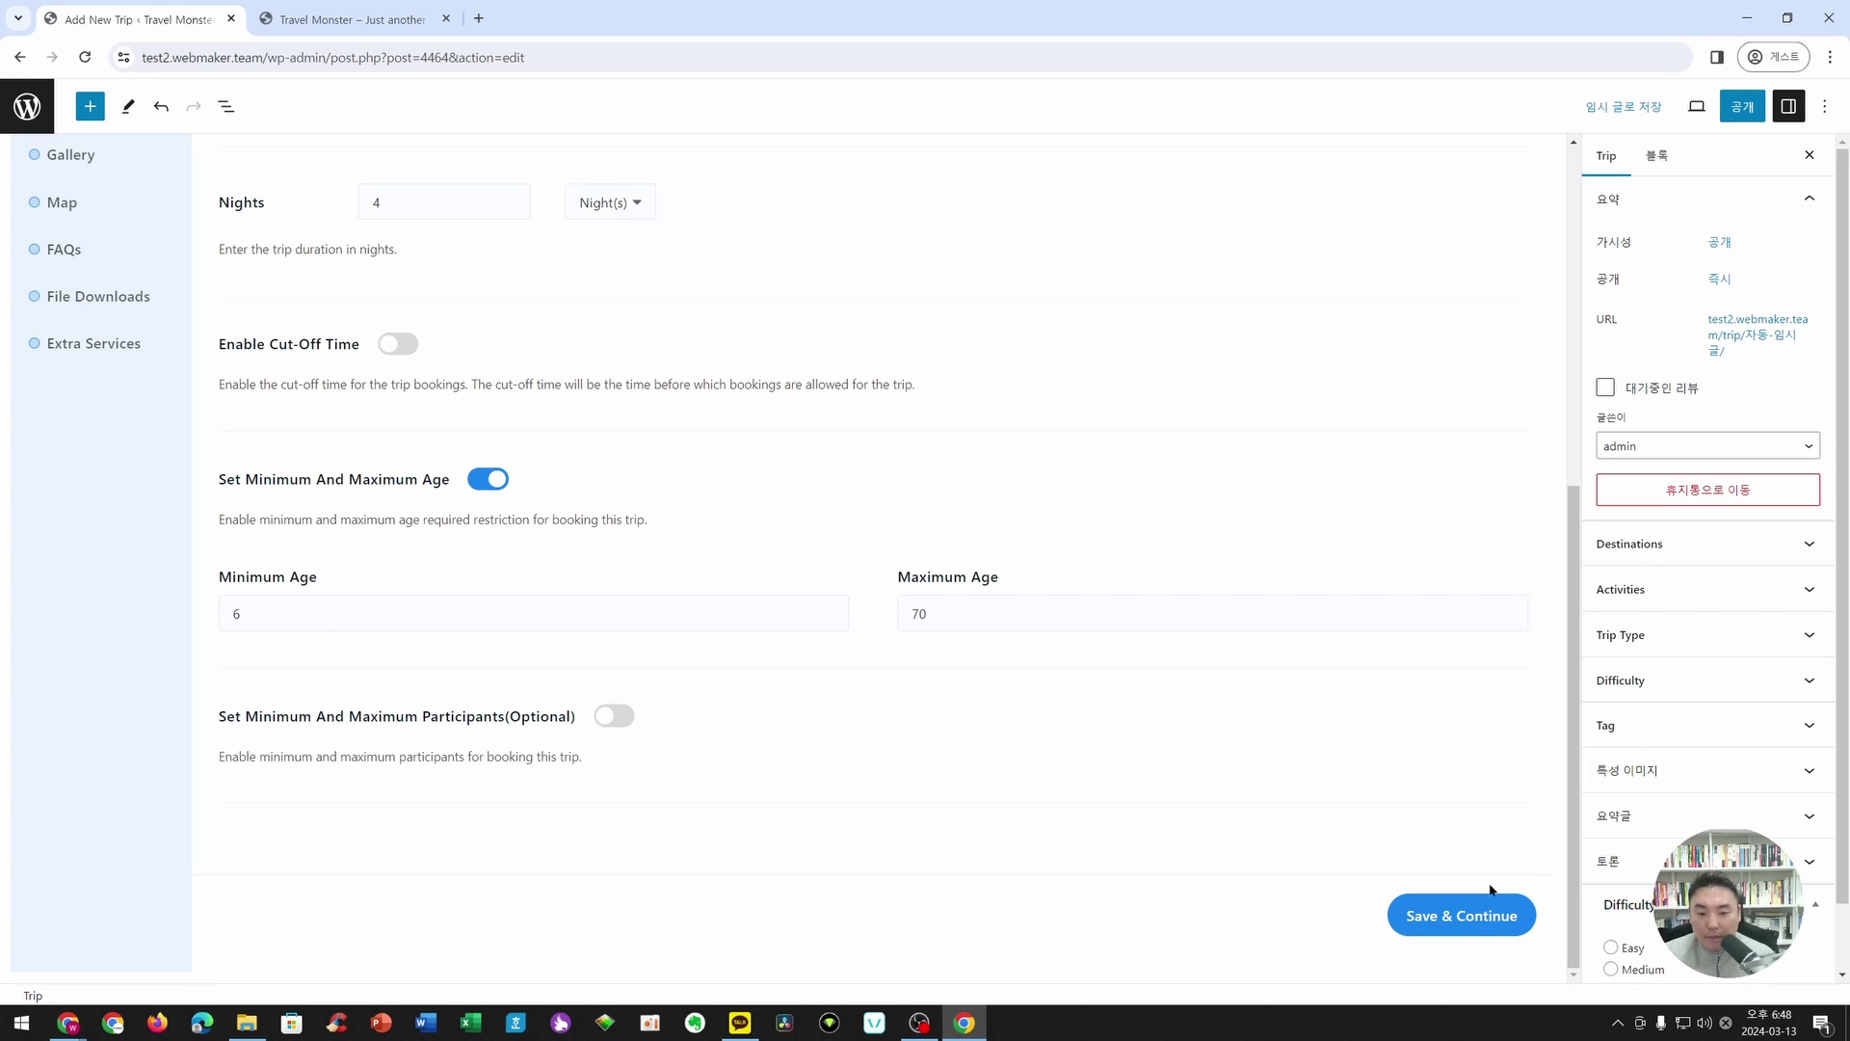
click(1482, 914)
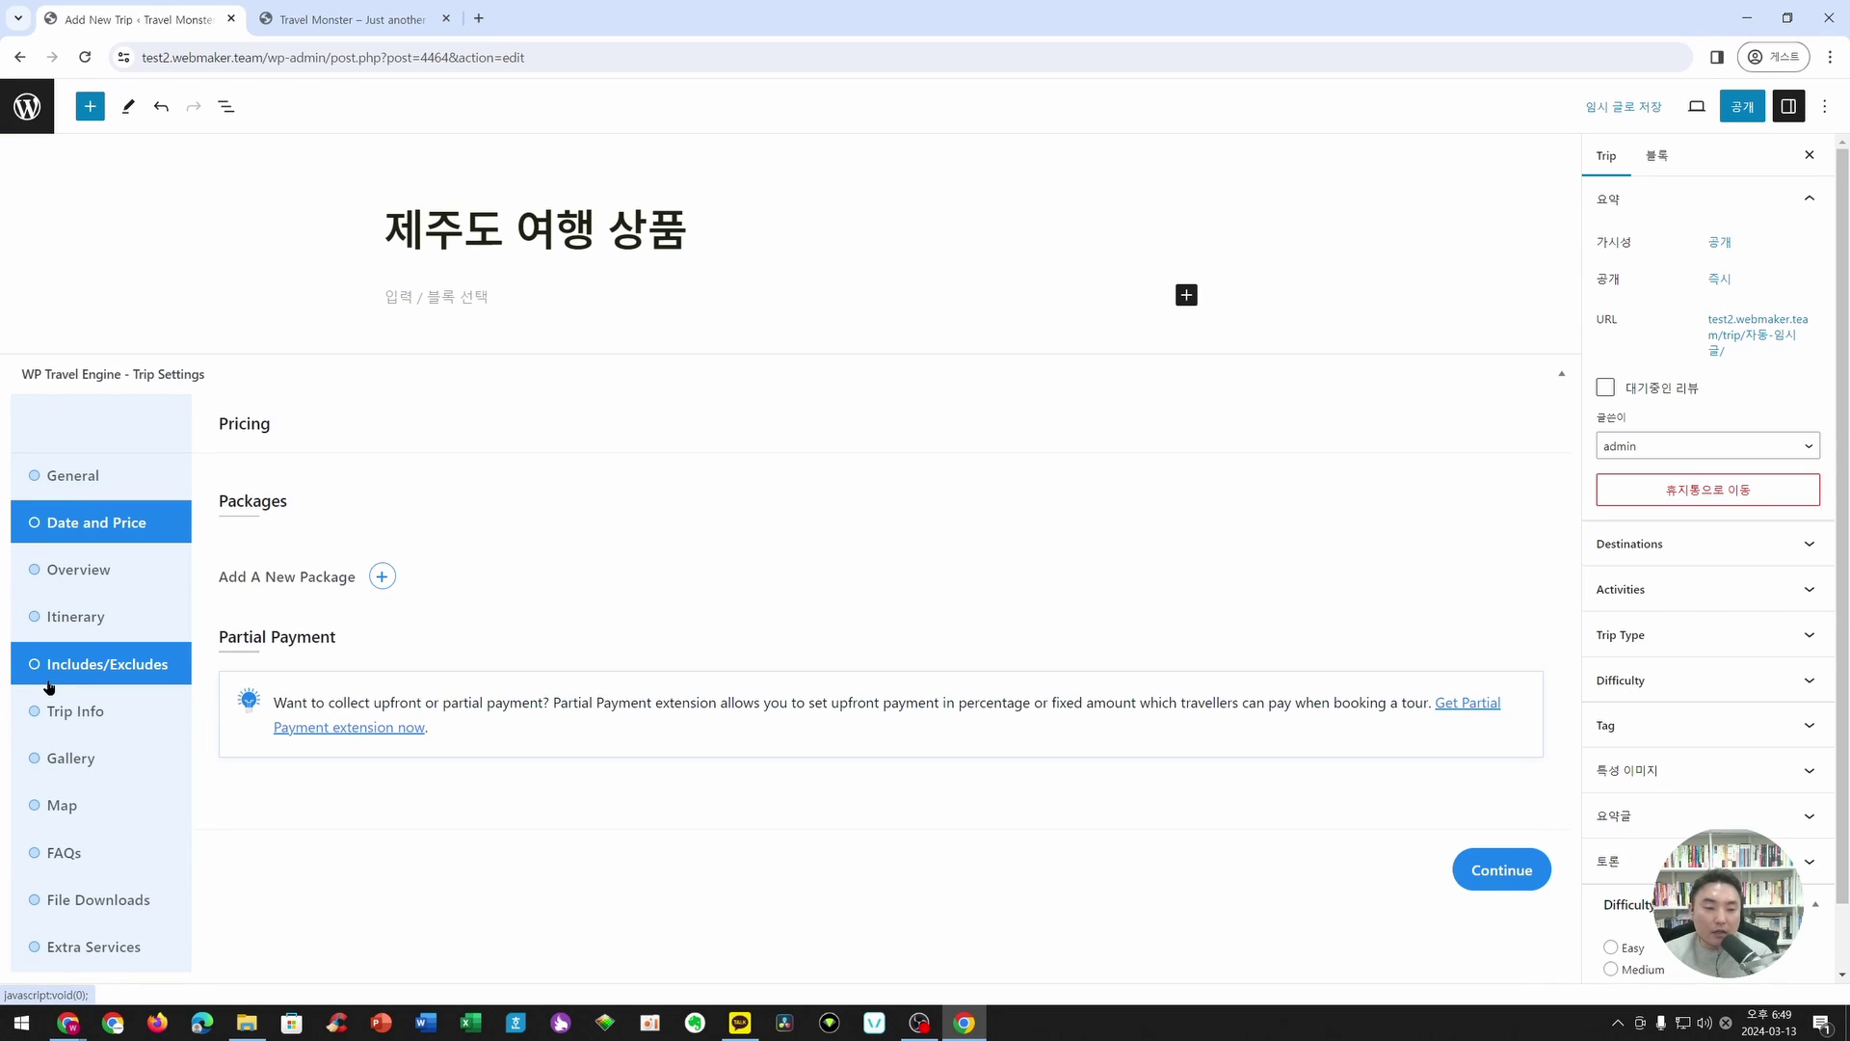
- Add a new pricing package named '제주도 올레길 여행'
key(alt+Tab)
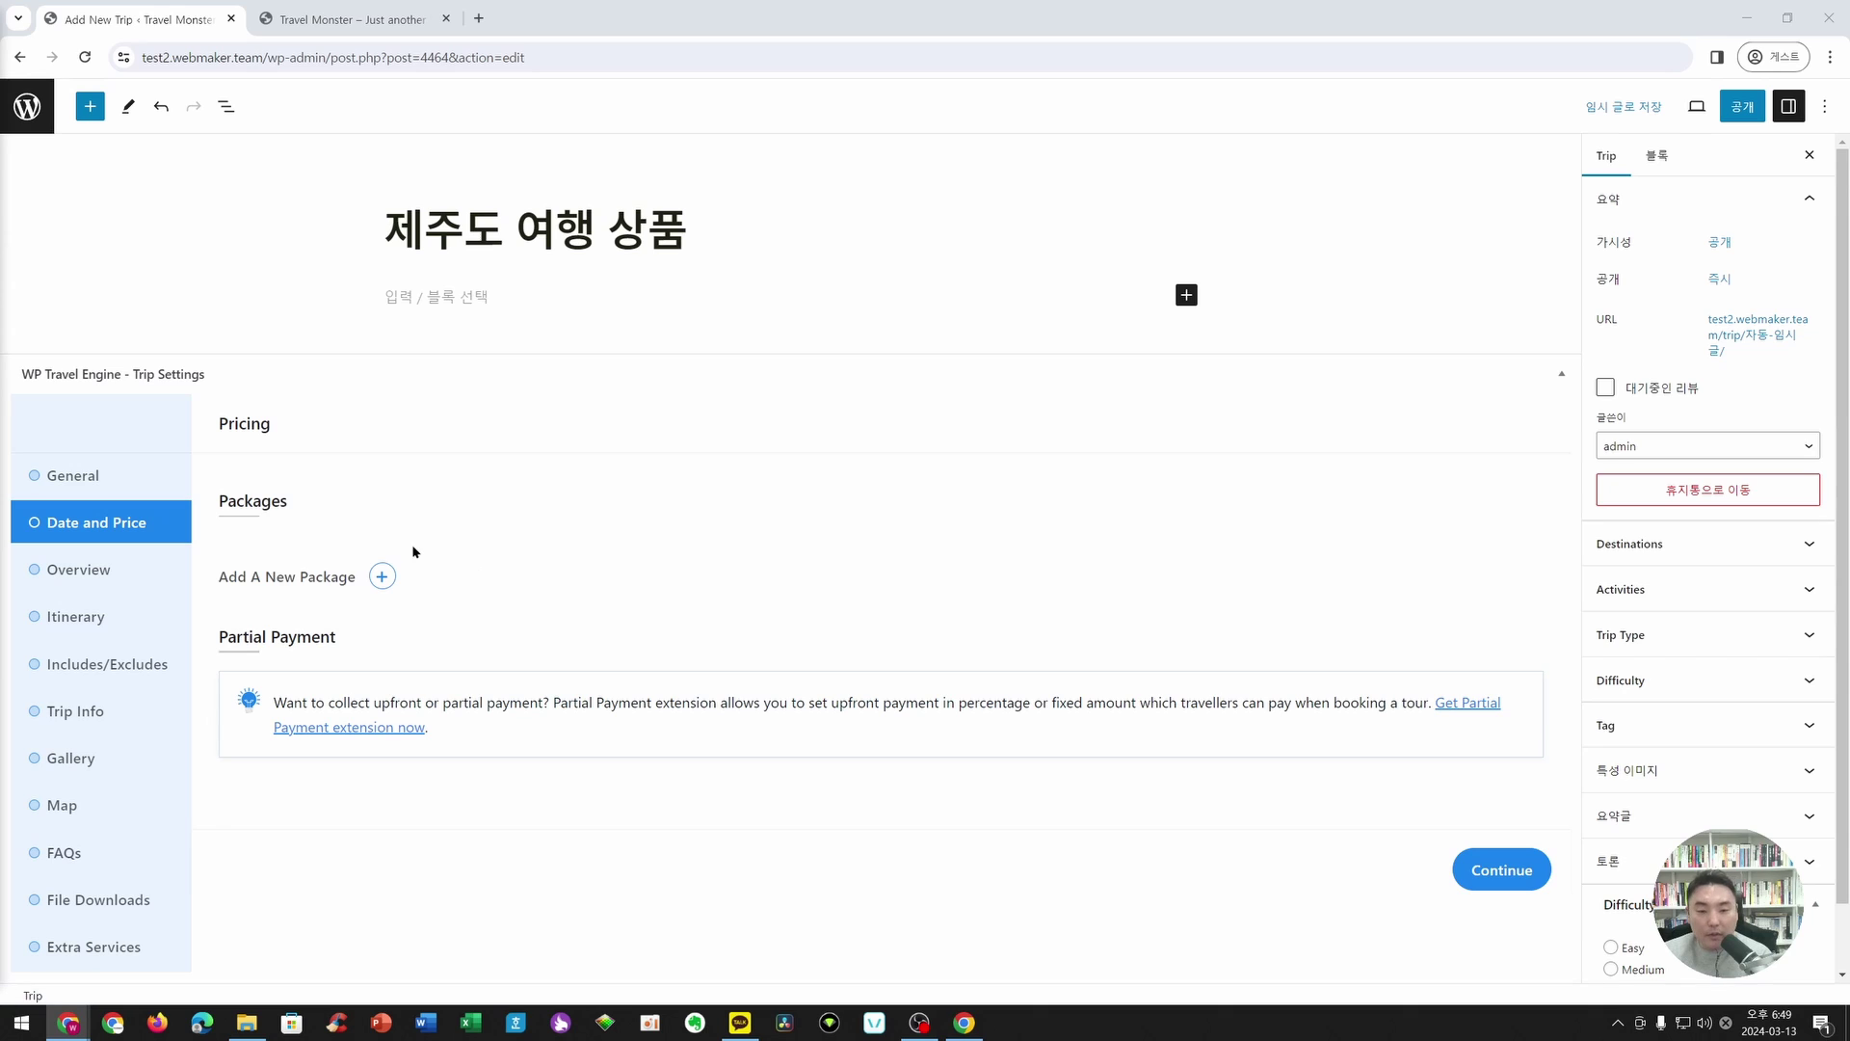
click(383, 576)
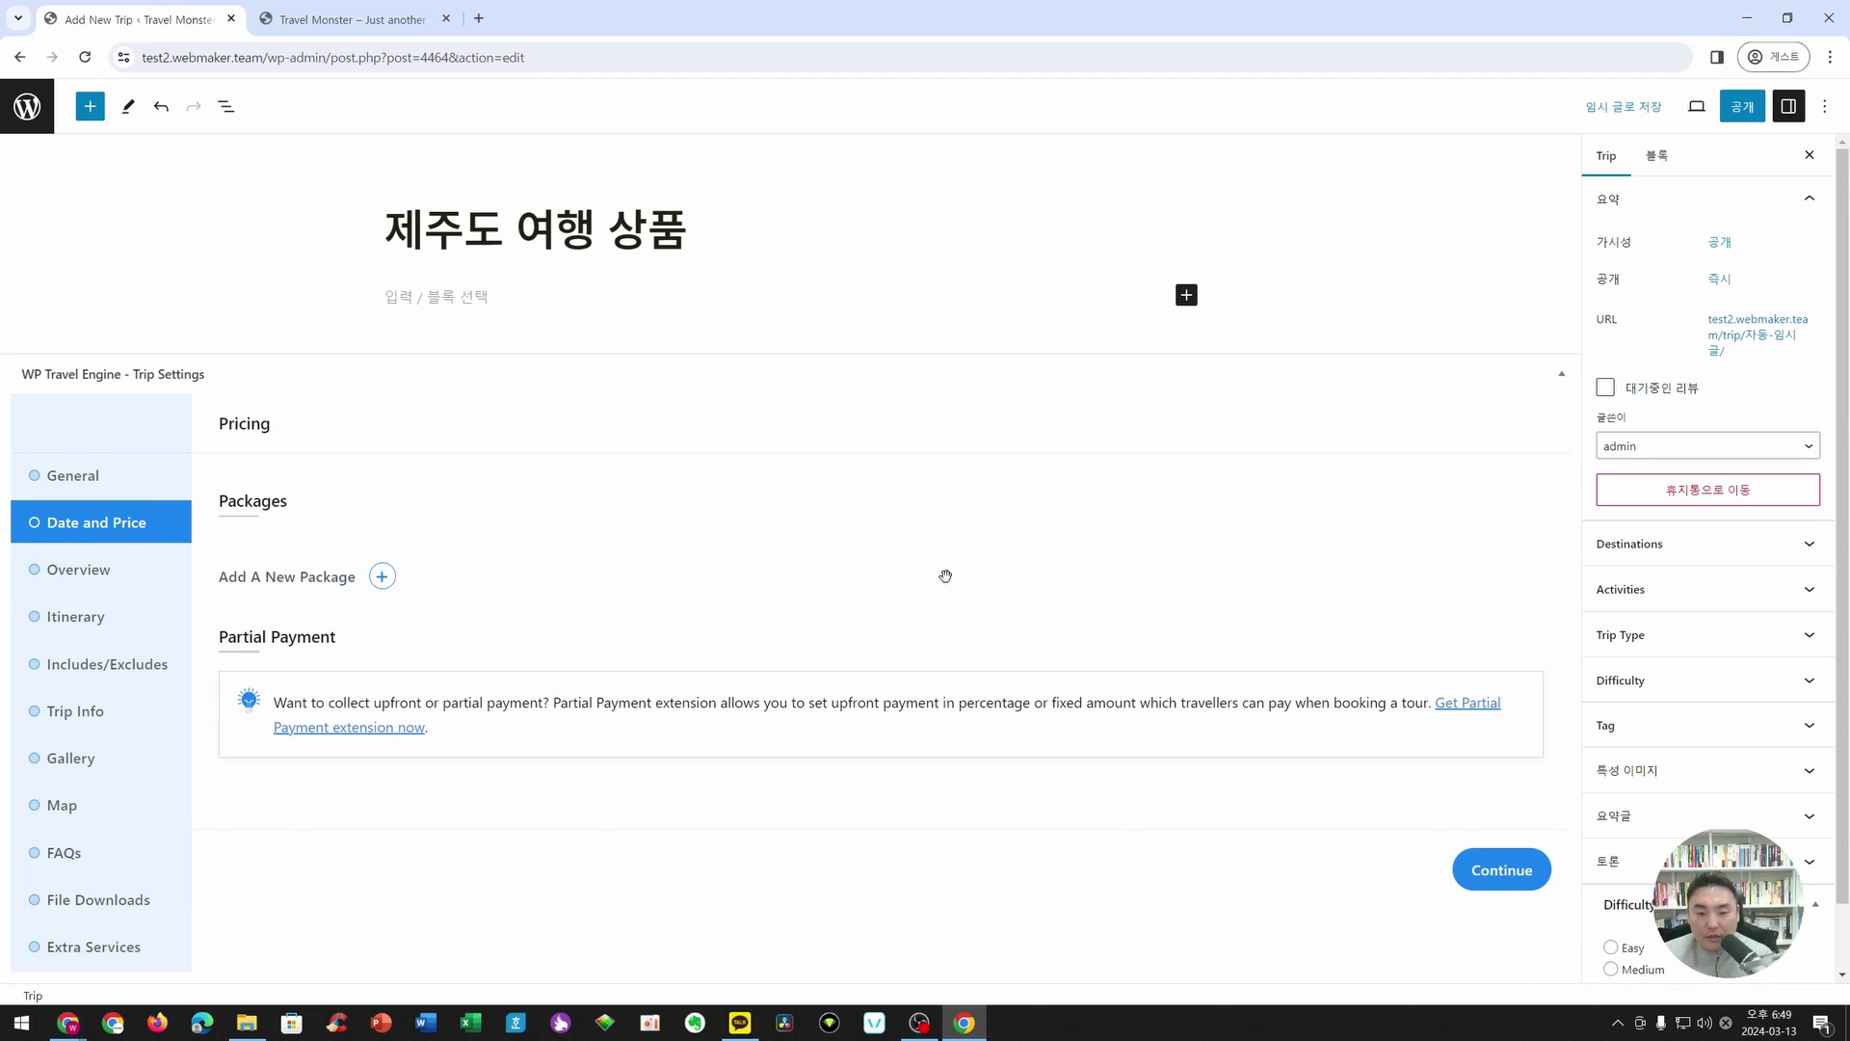
click(334, 606)
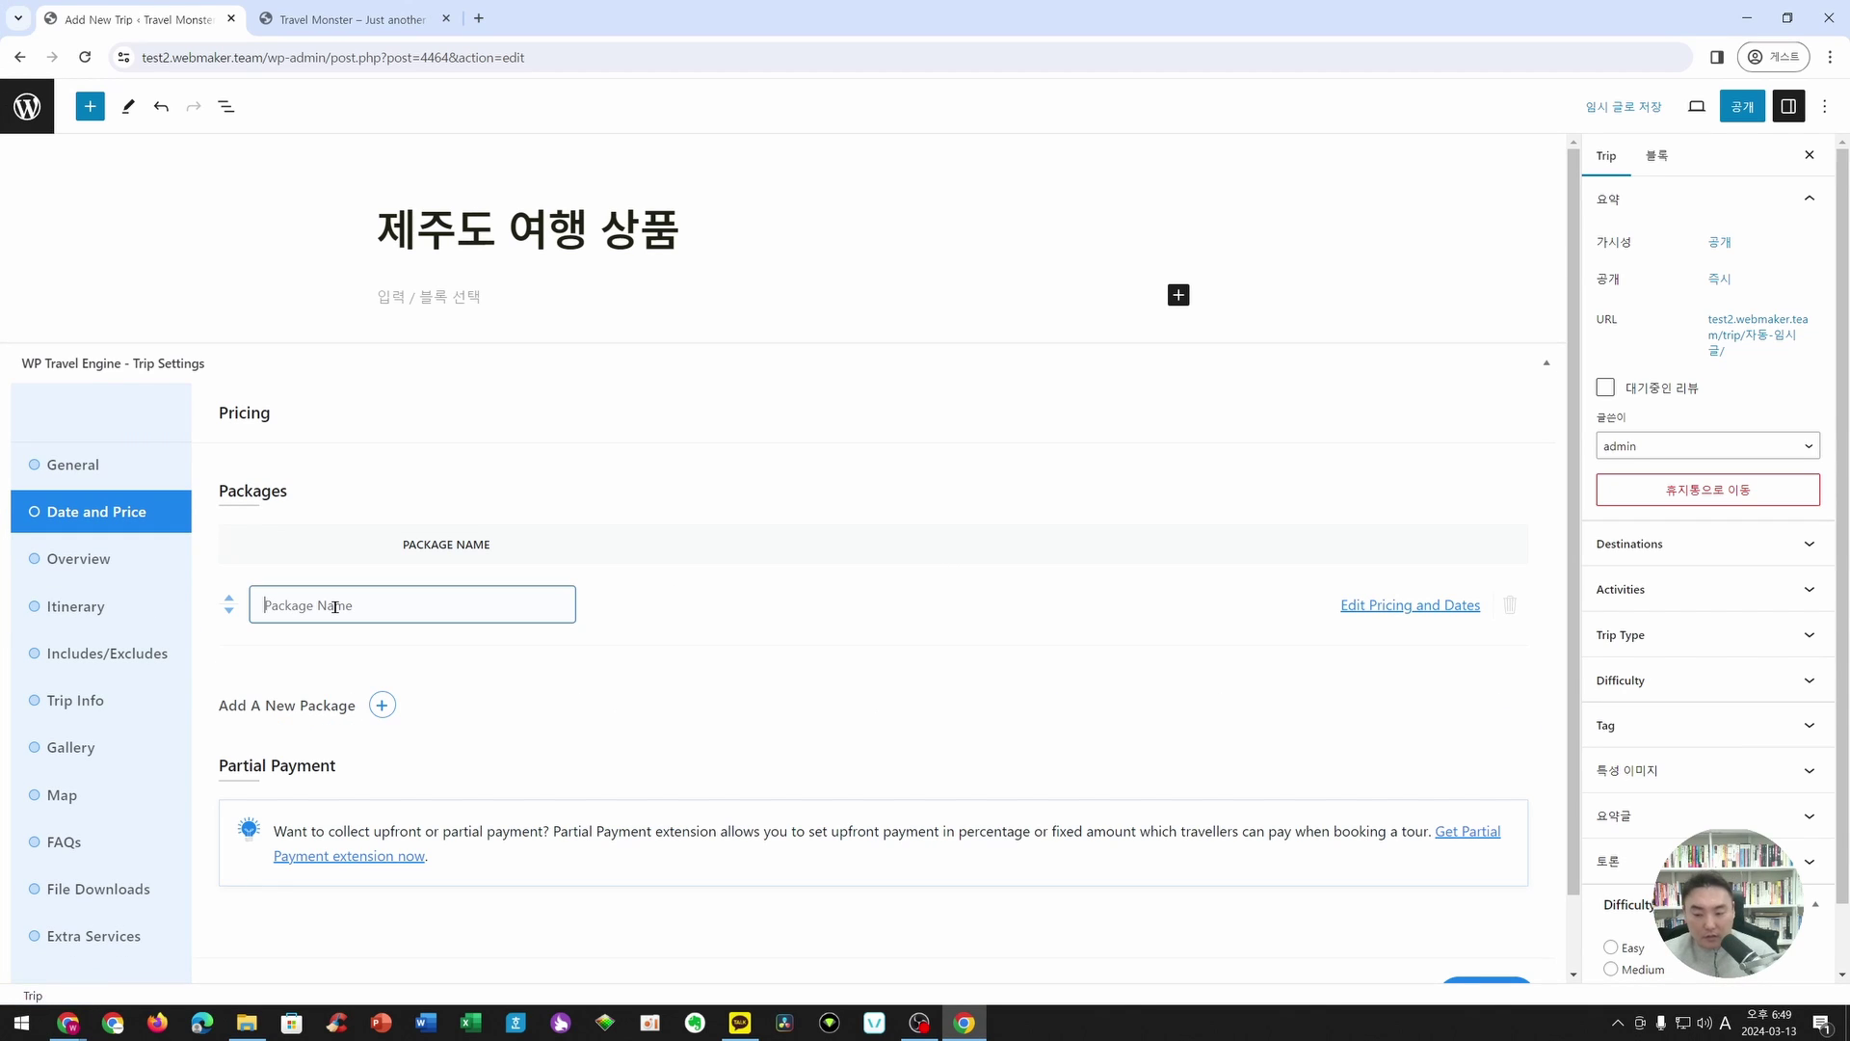
text(wp)
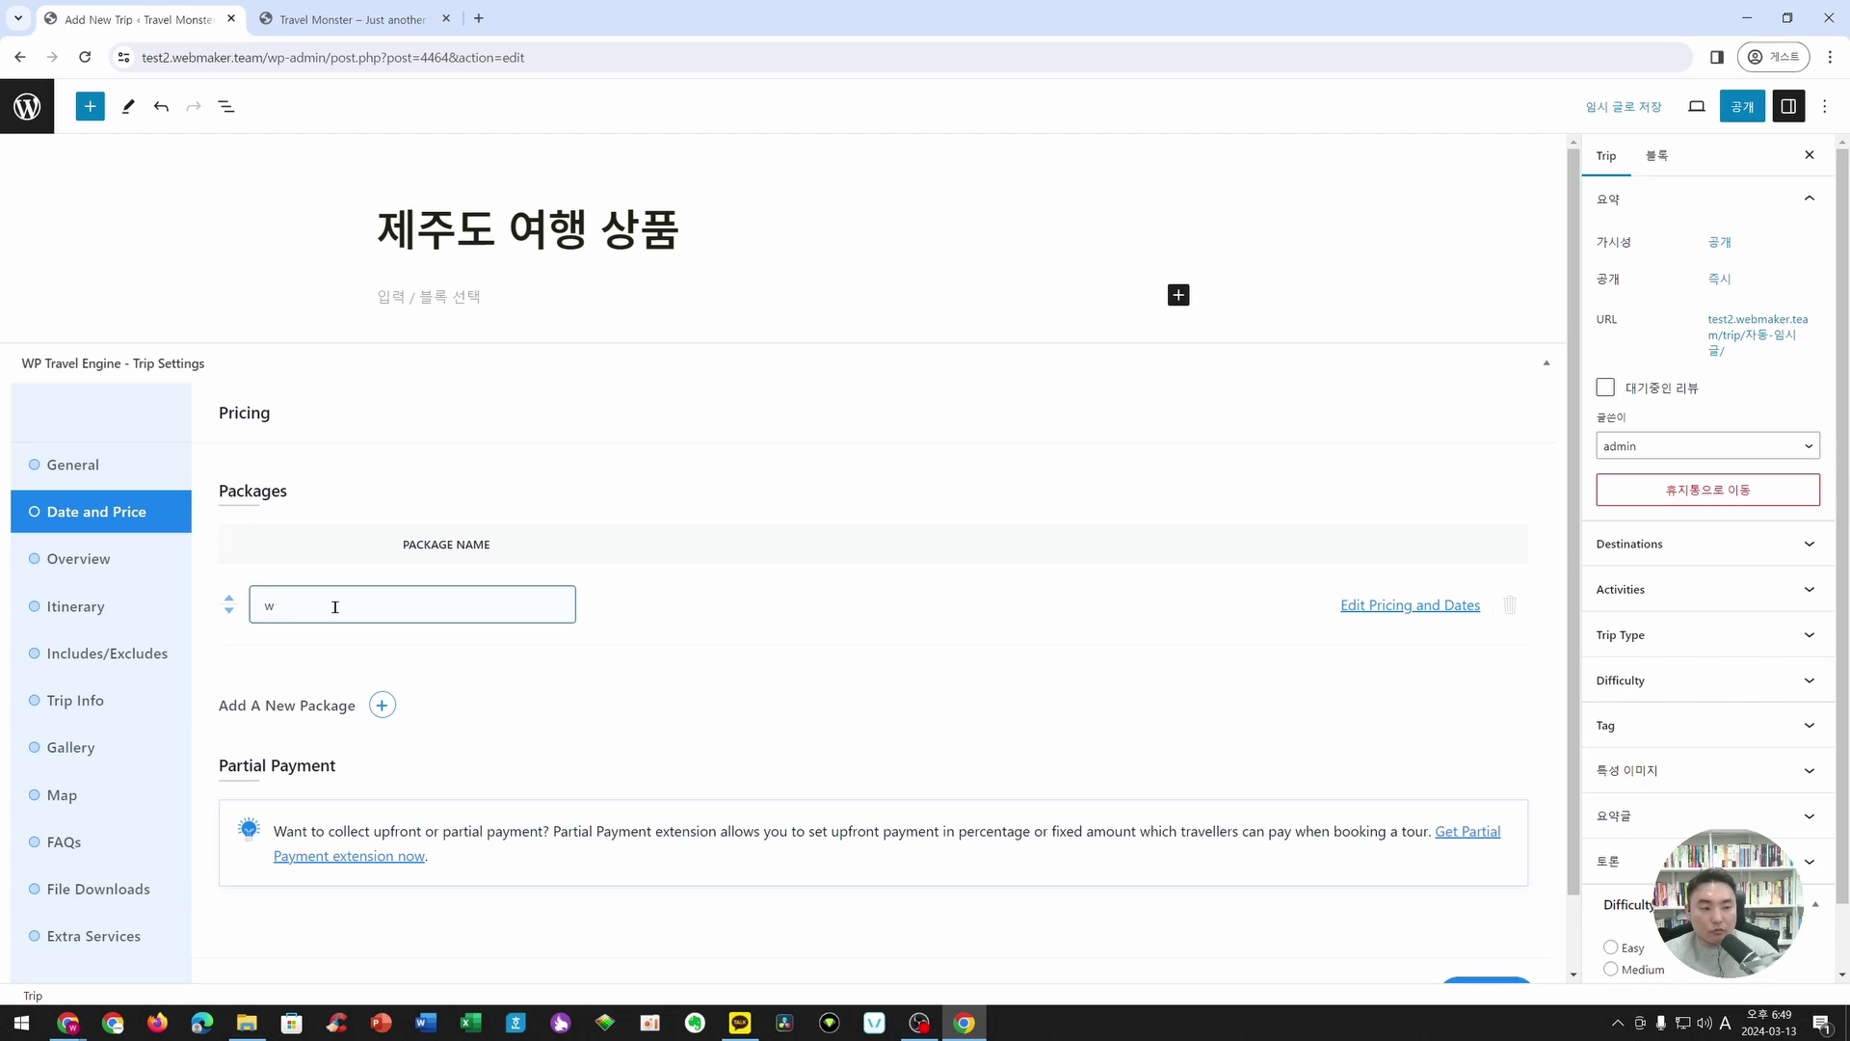
key(BackSpace)
key(Hangul)
text(제주도 올레길 여행)
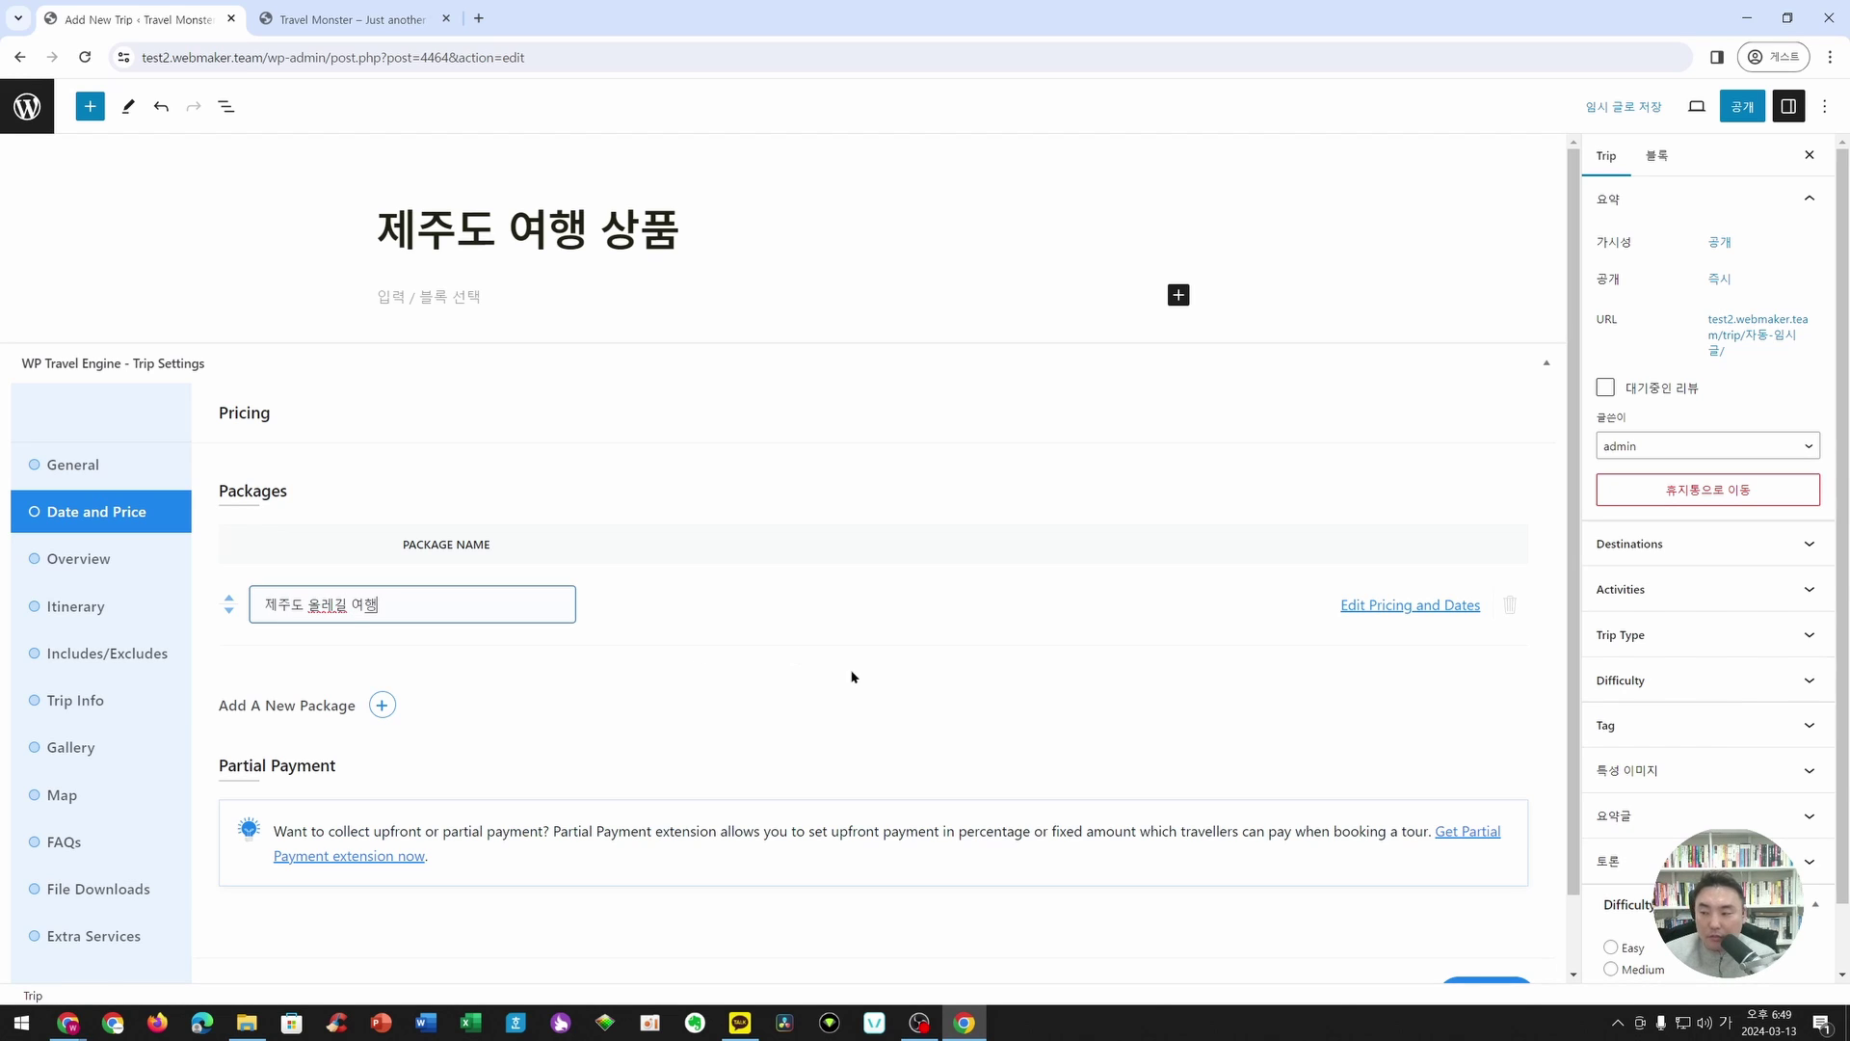
click(1408, 680)
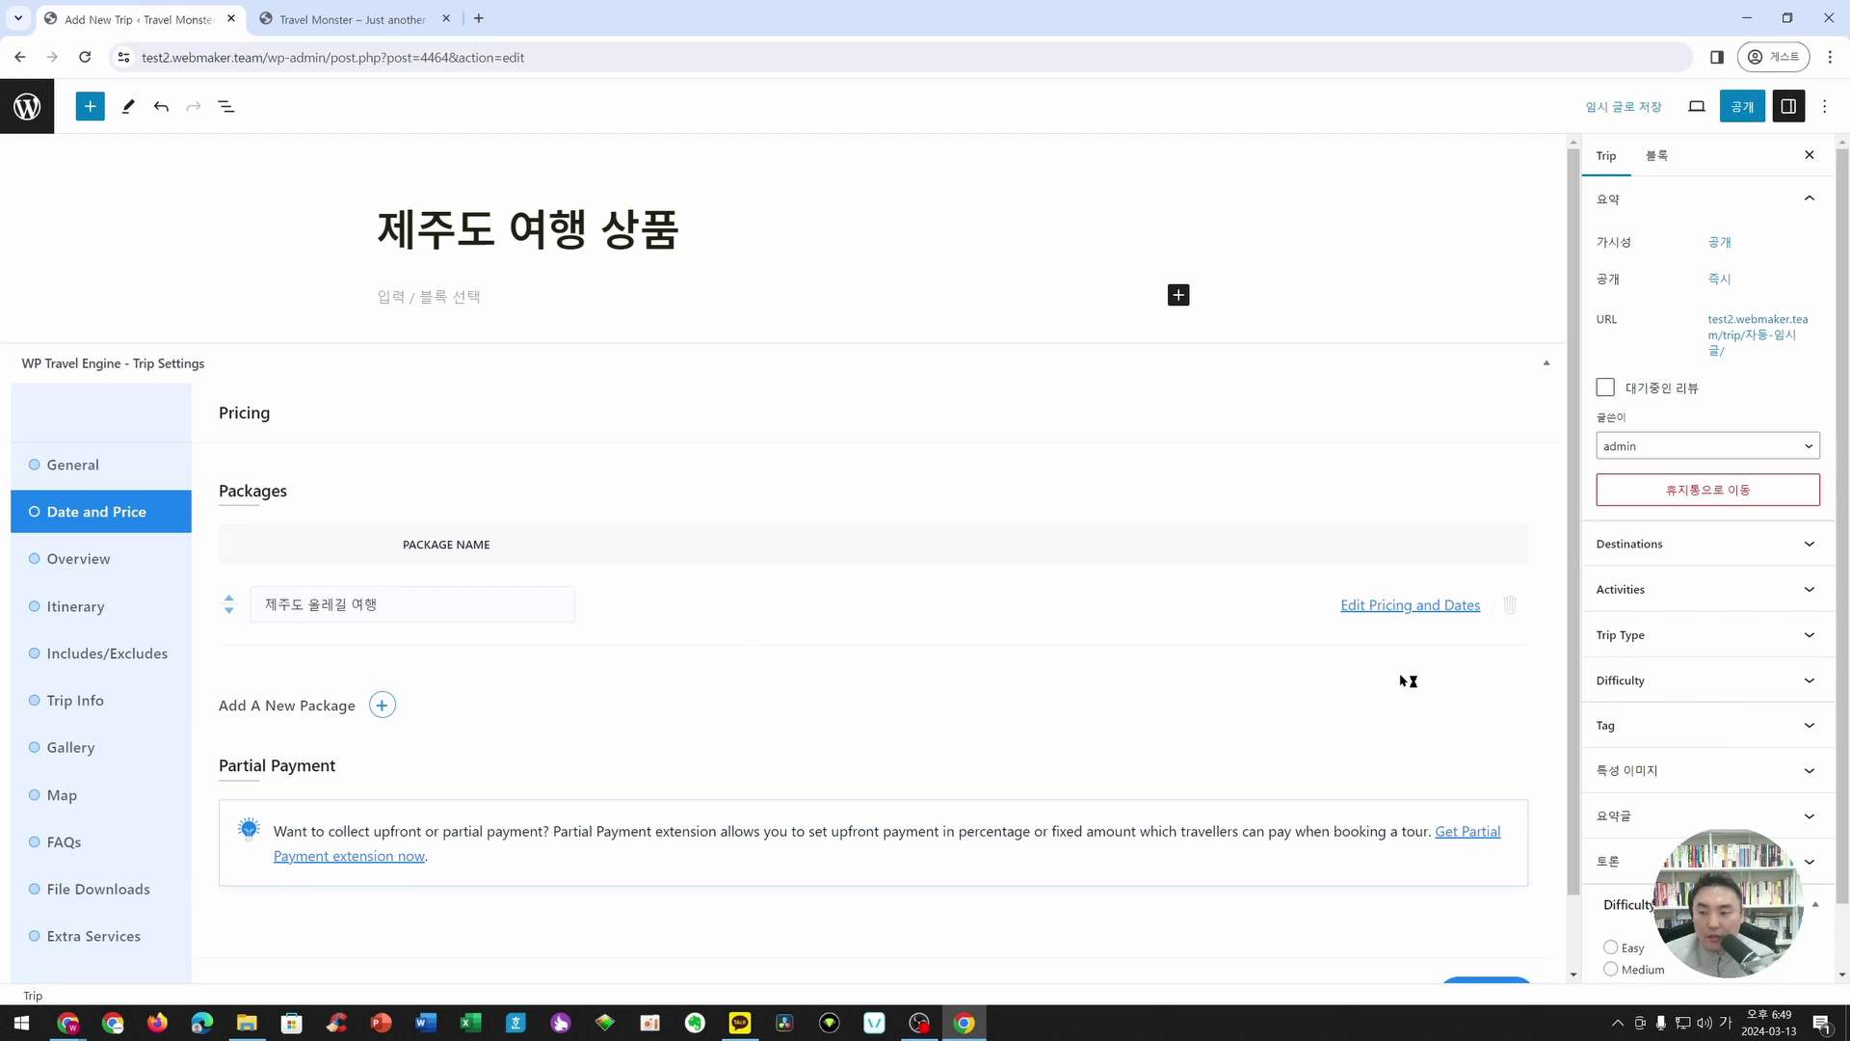
- Expand the package's Adult and Child pricing rows, then open pricing category management in a new tab
click(1417, 608)
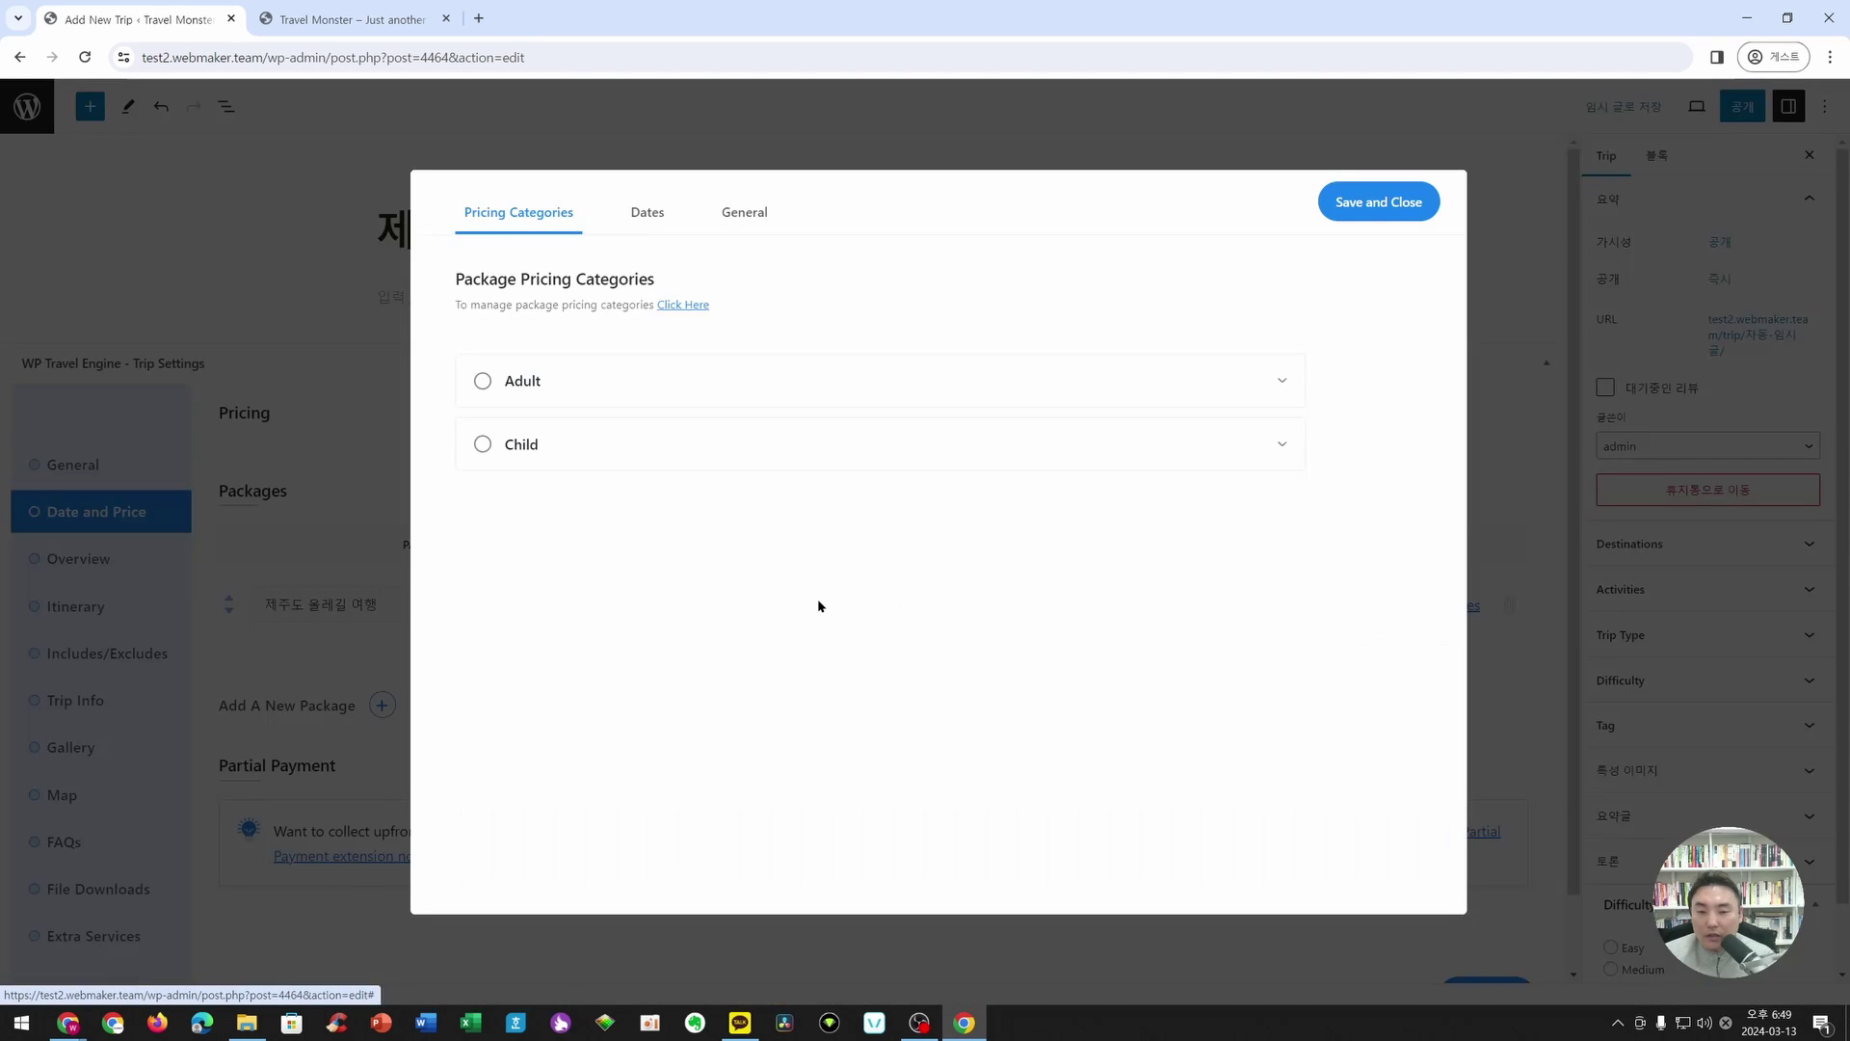
click(1282, 449)
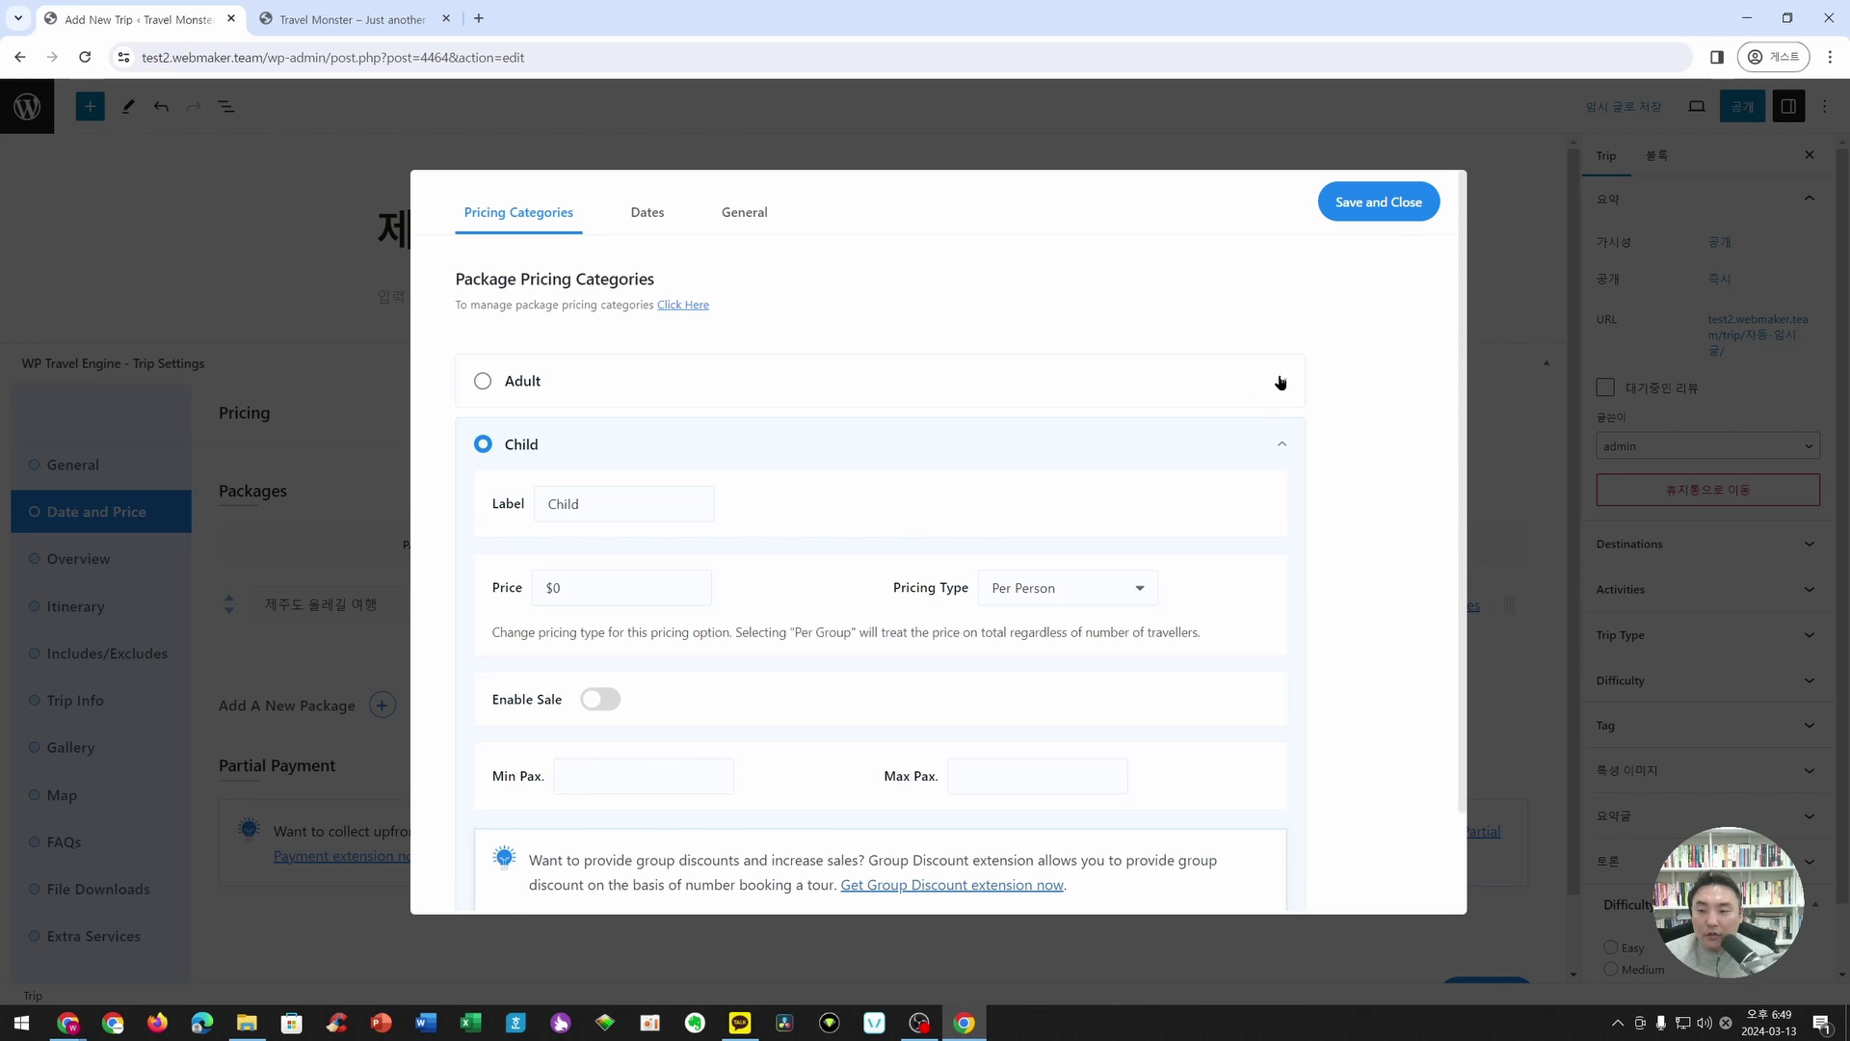
click(1281, 381)
scroll(577, 767, down, 3)
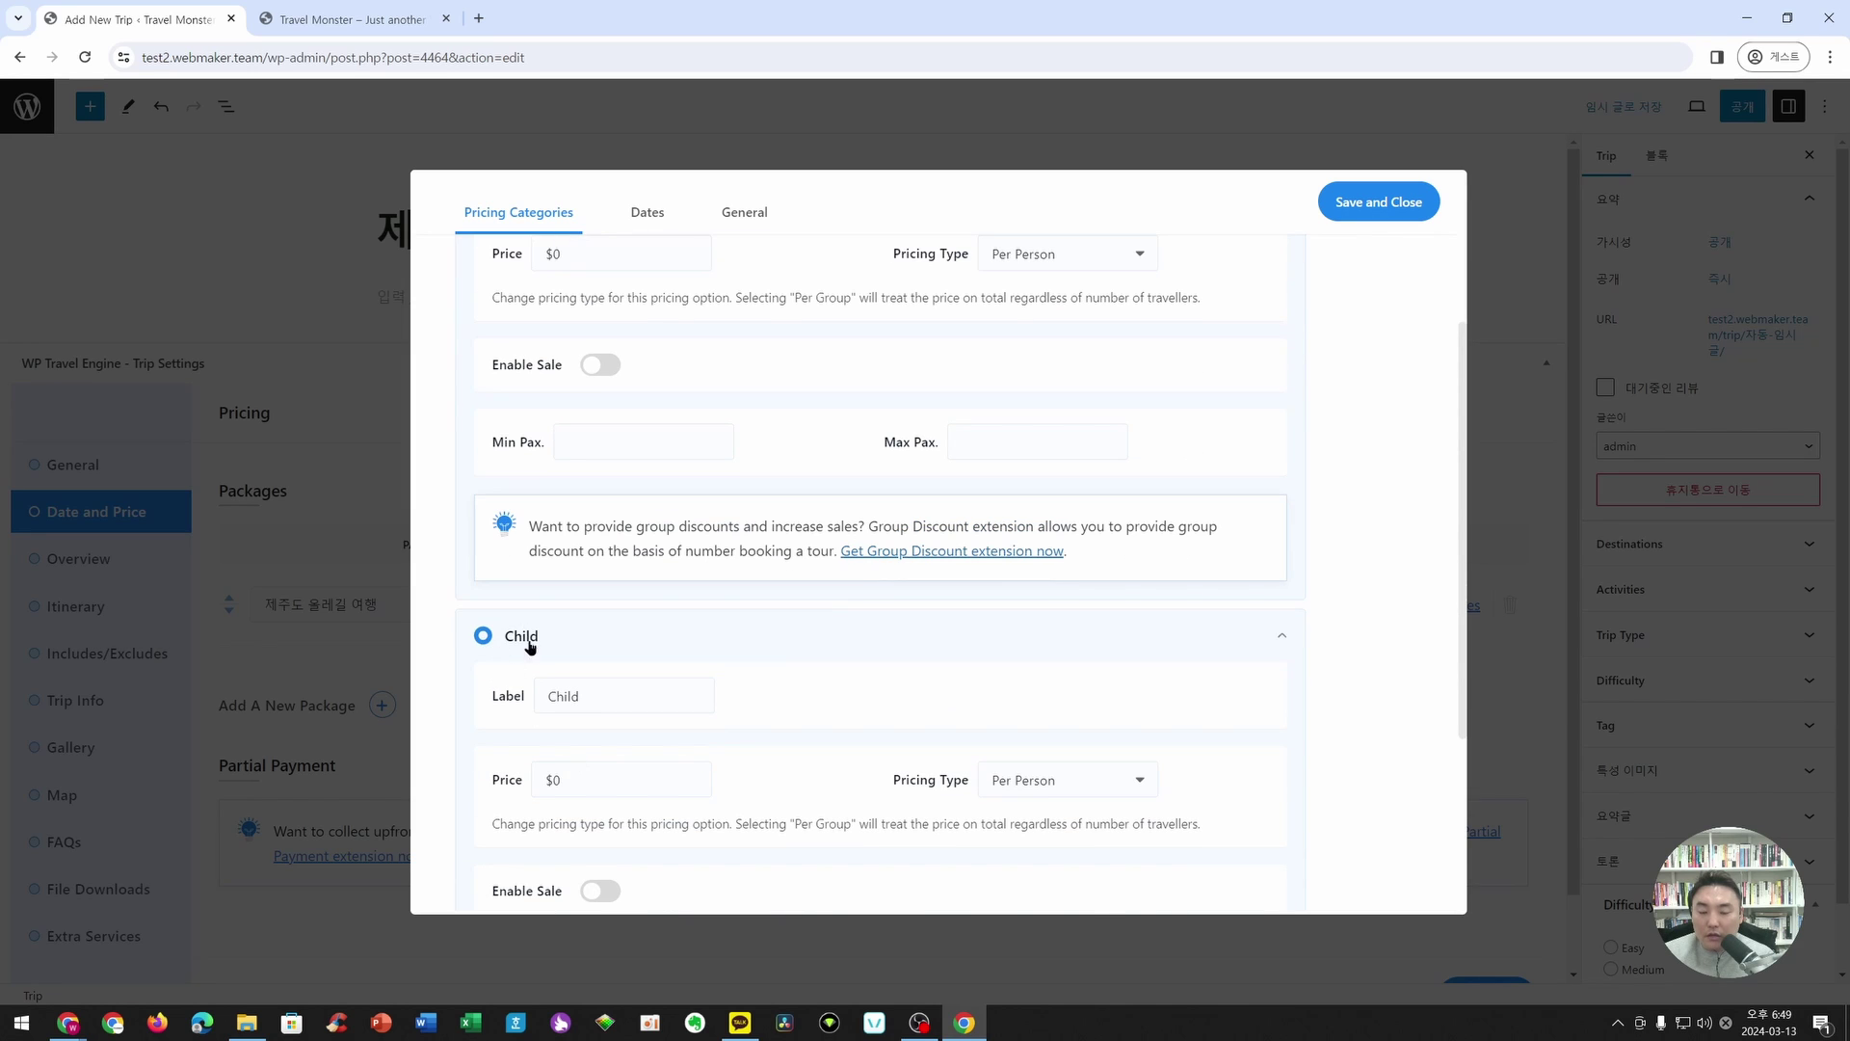
scroll(535, 661, up, 3)
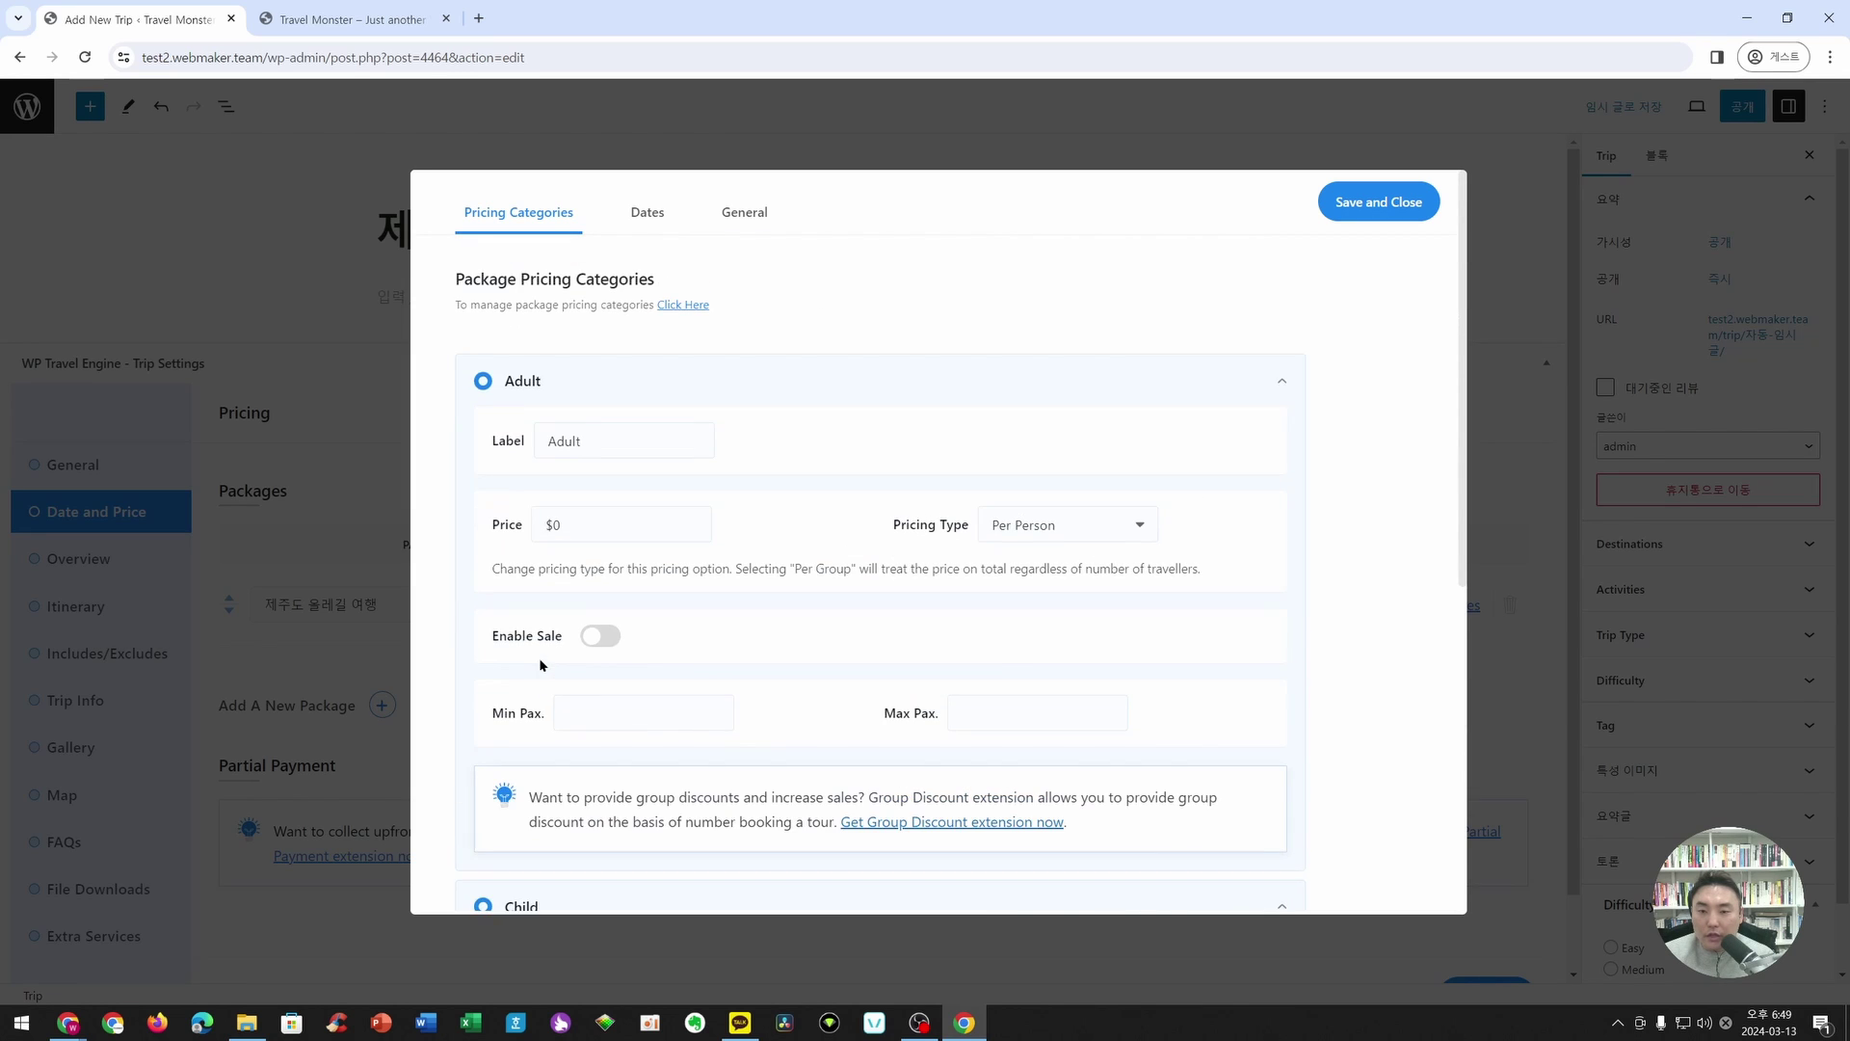
scroll(540, 665, down, 6)
scroll(530, 663, up, 6)
click(683, 304)
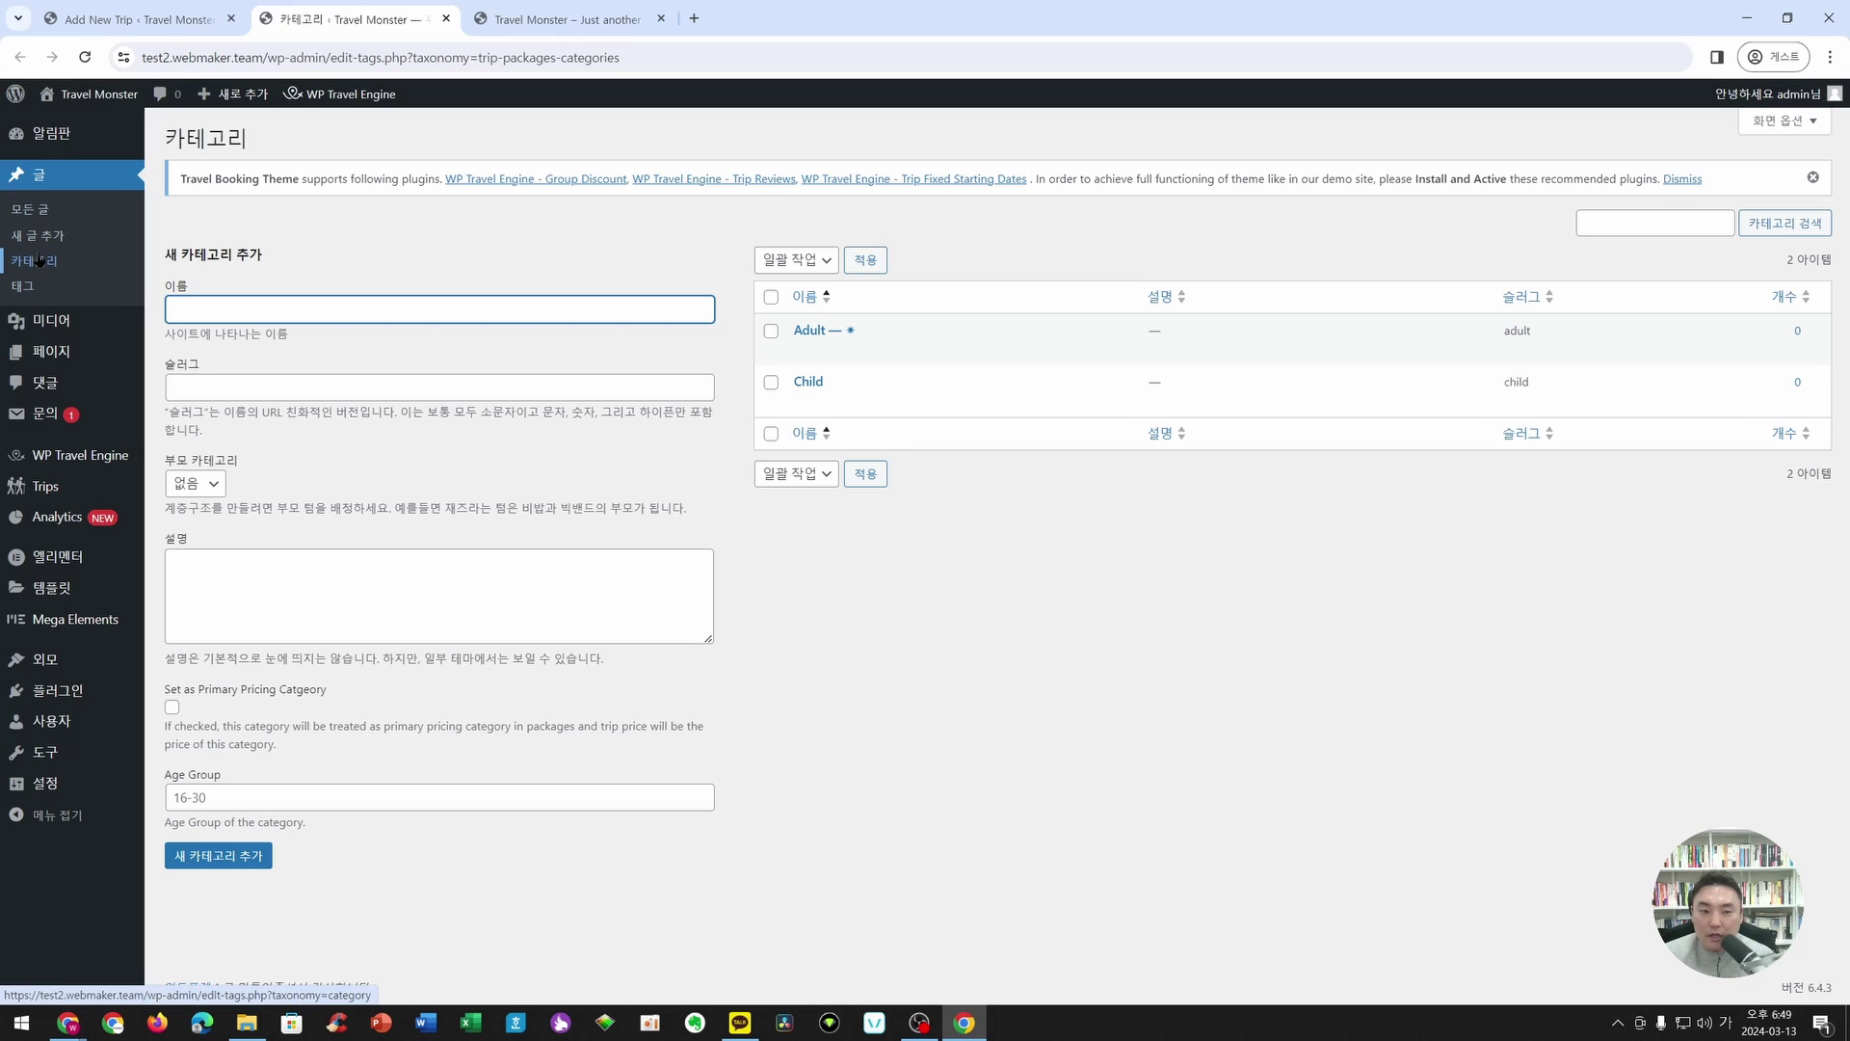
- View the Trips > Pricing Categories page, then return to the Add New Trip tab
mouse_move(45, 494)
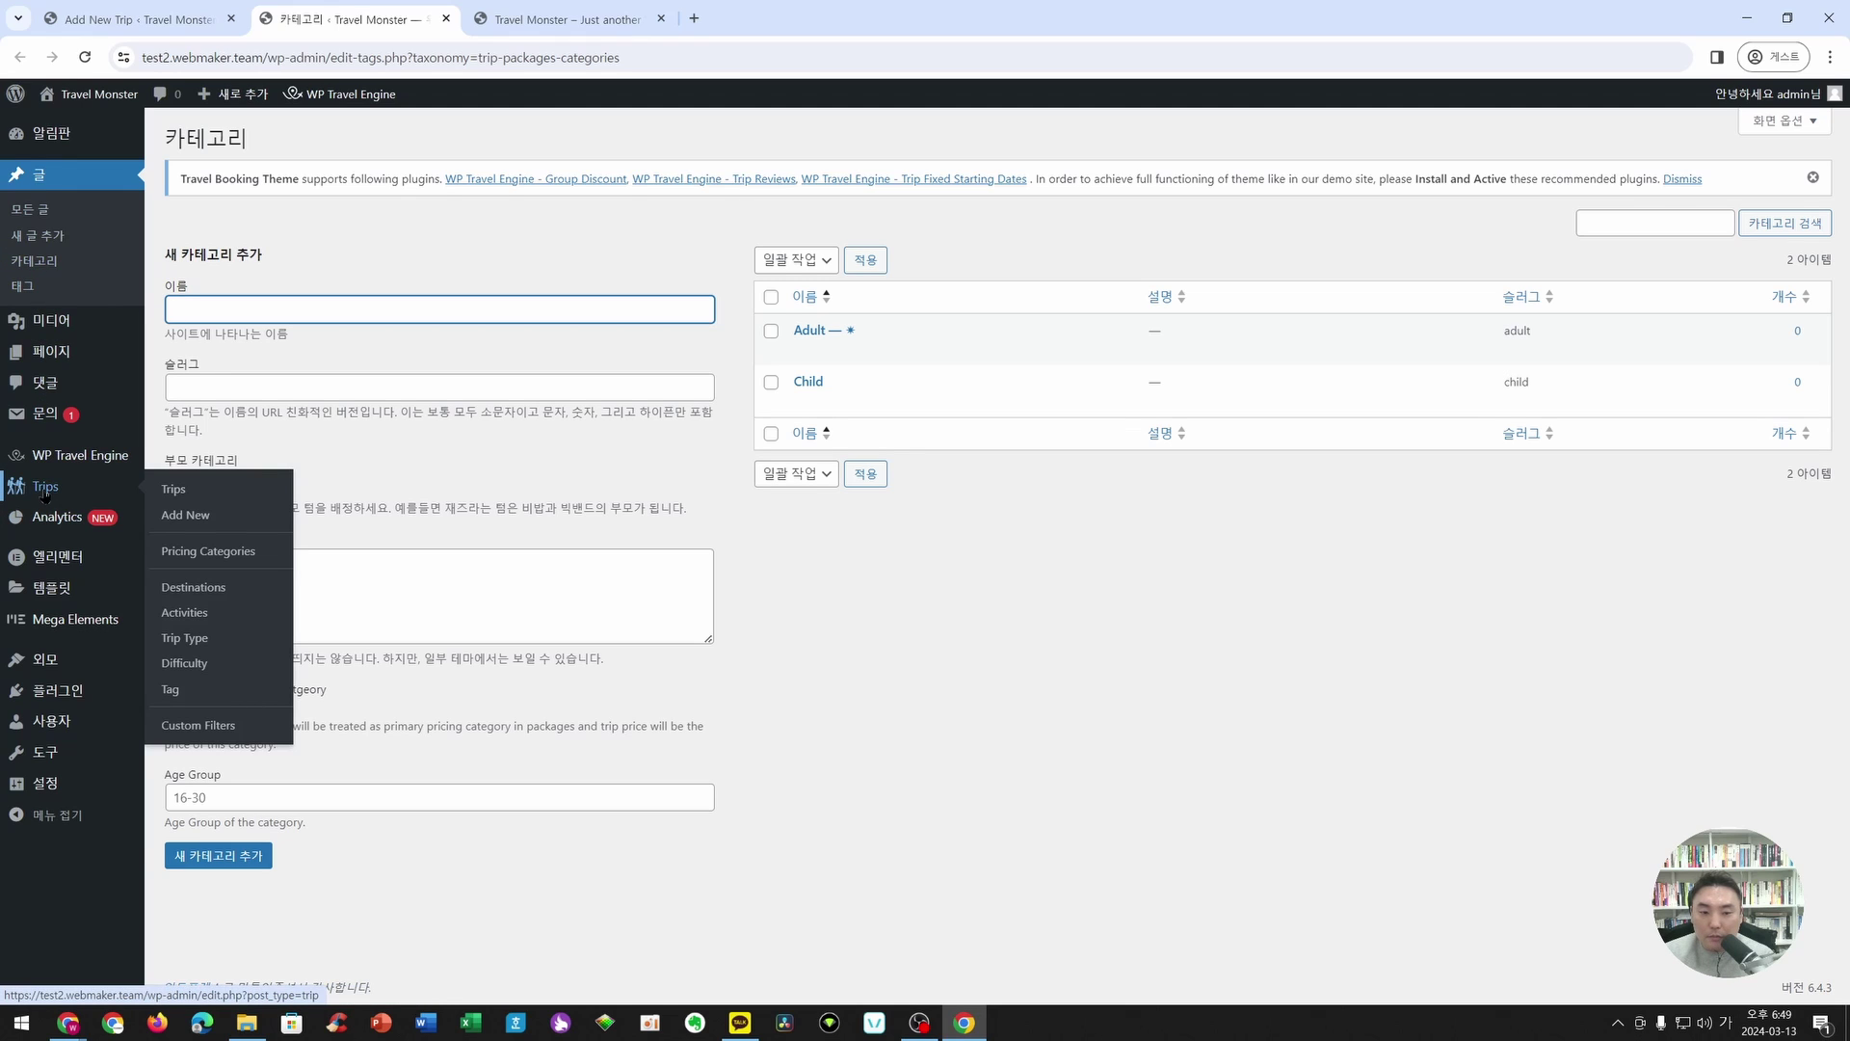
click(228, 563)
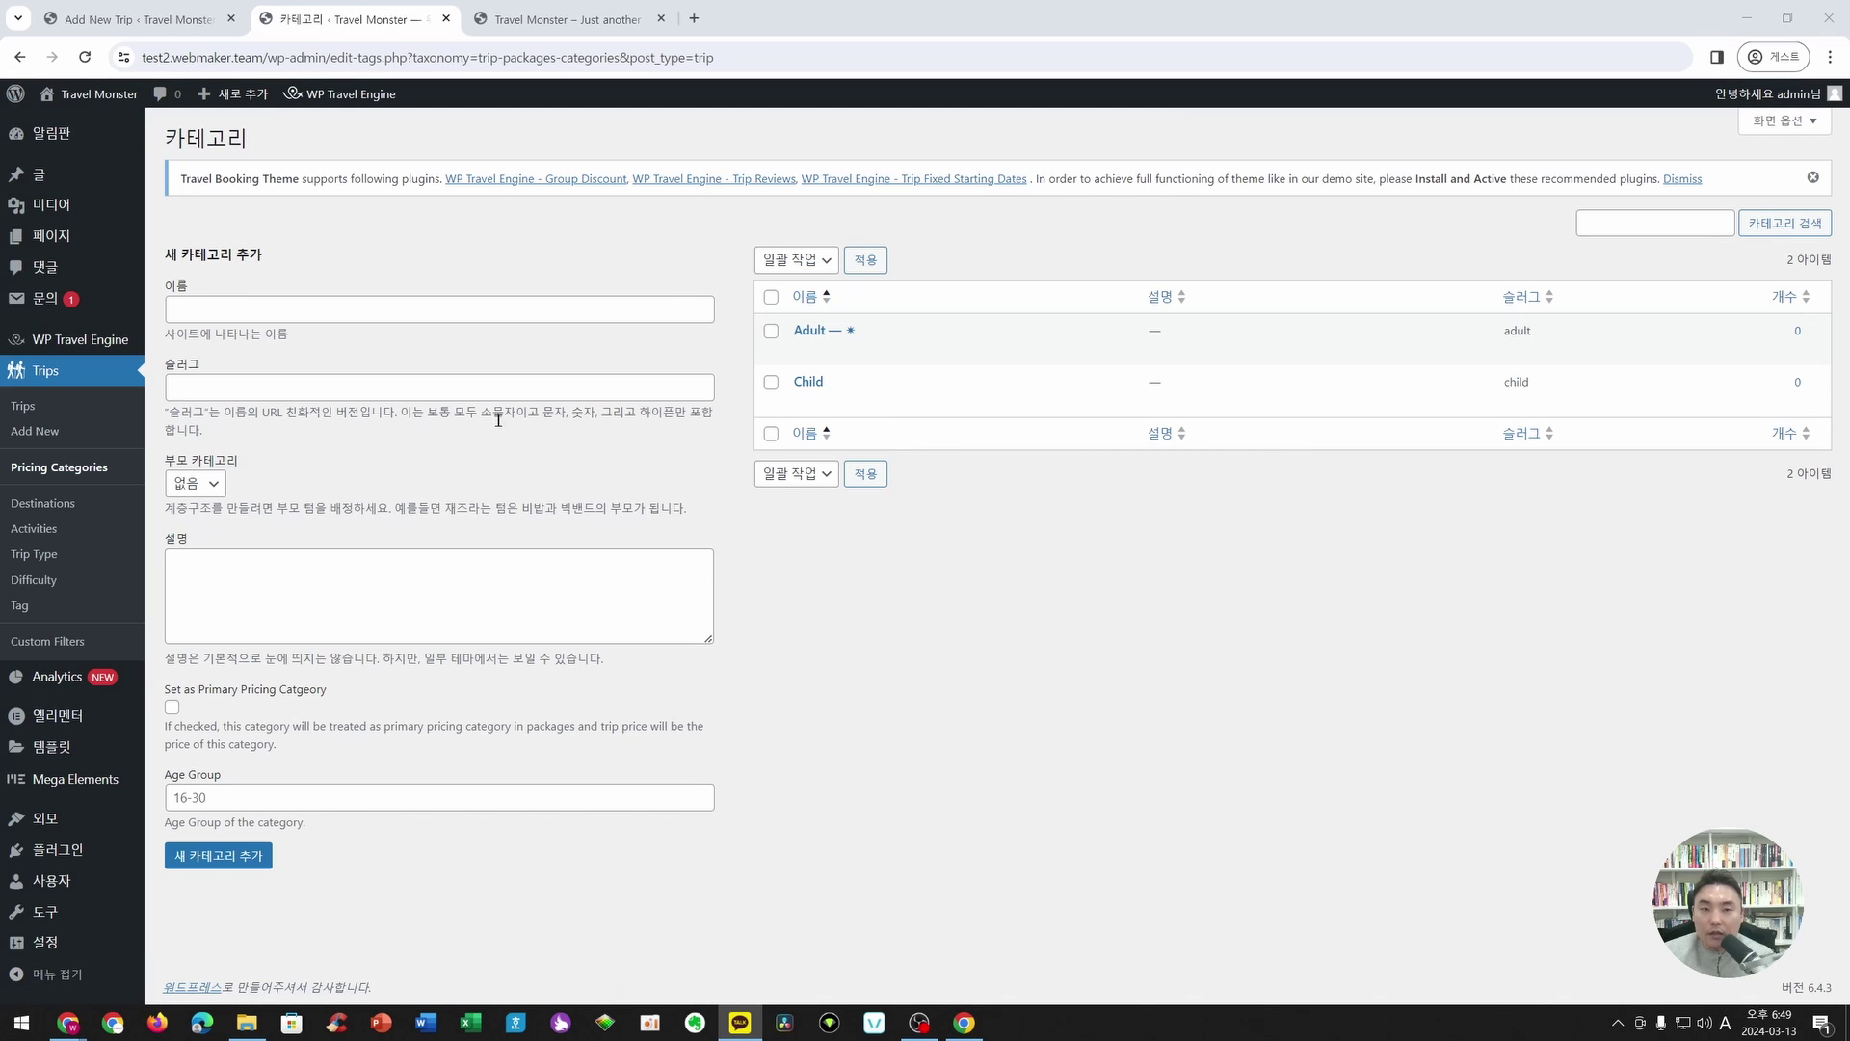
click(189, 17)
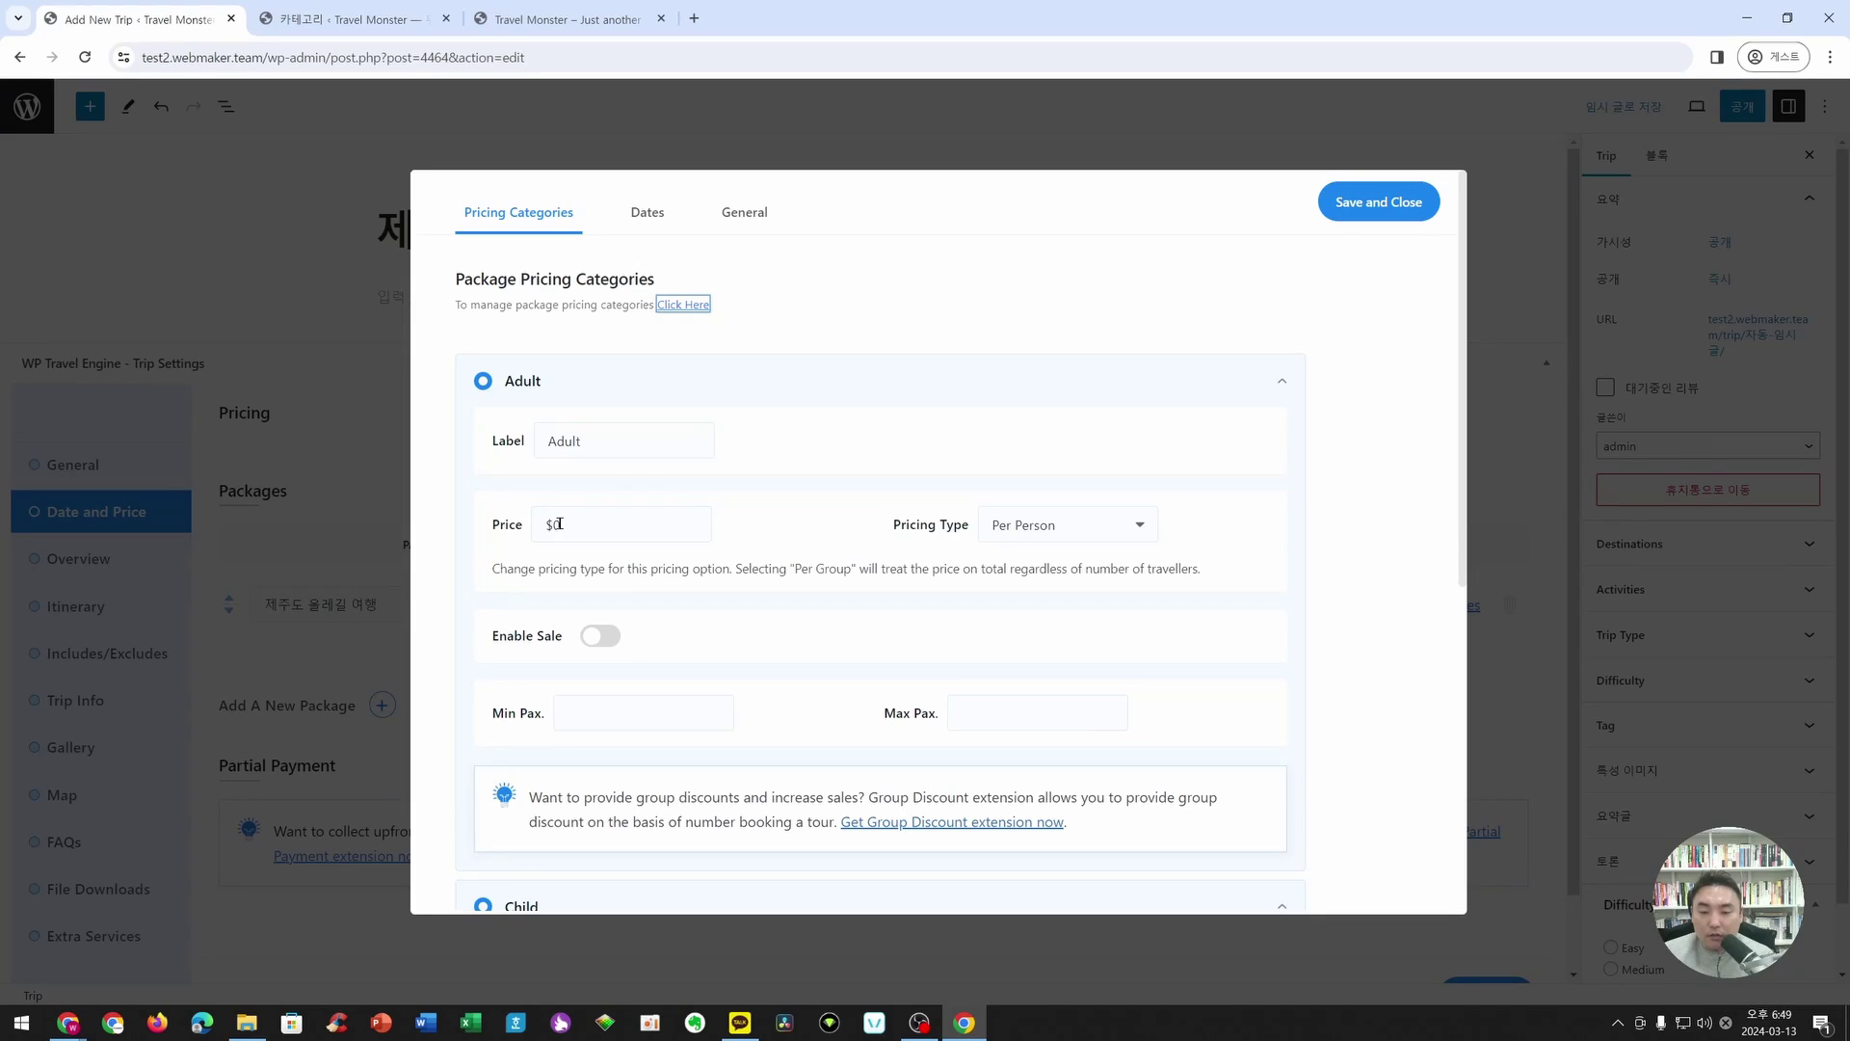
- Enter 700000 as the Adult price
scroll(621, 506, down, 1)
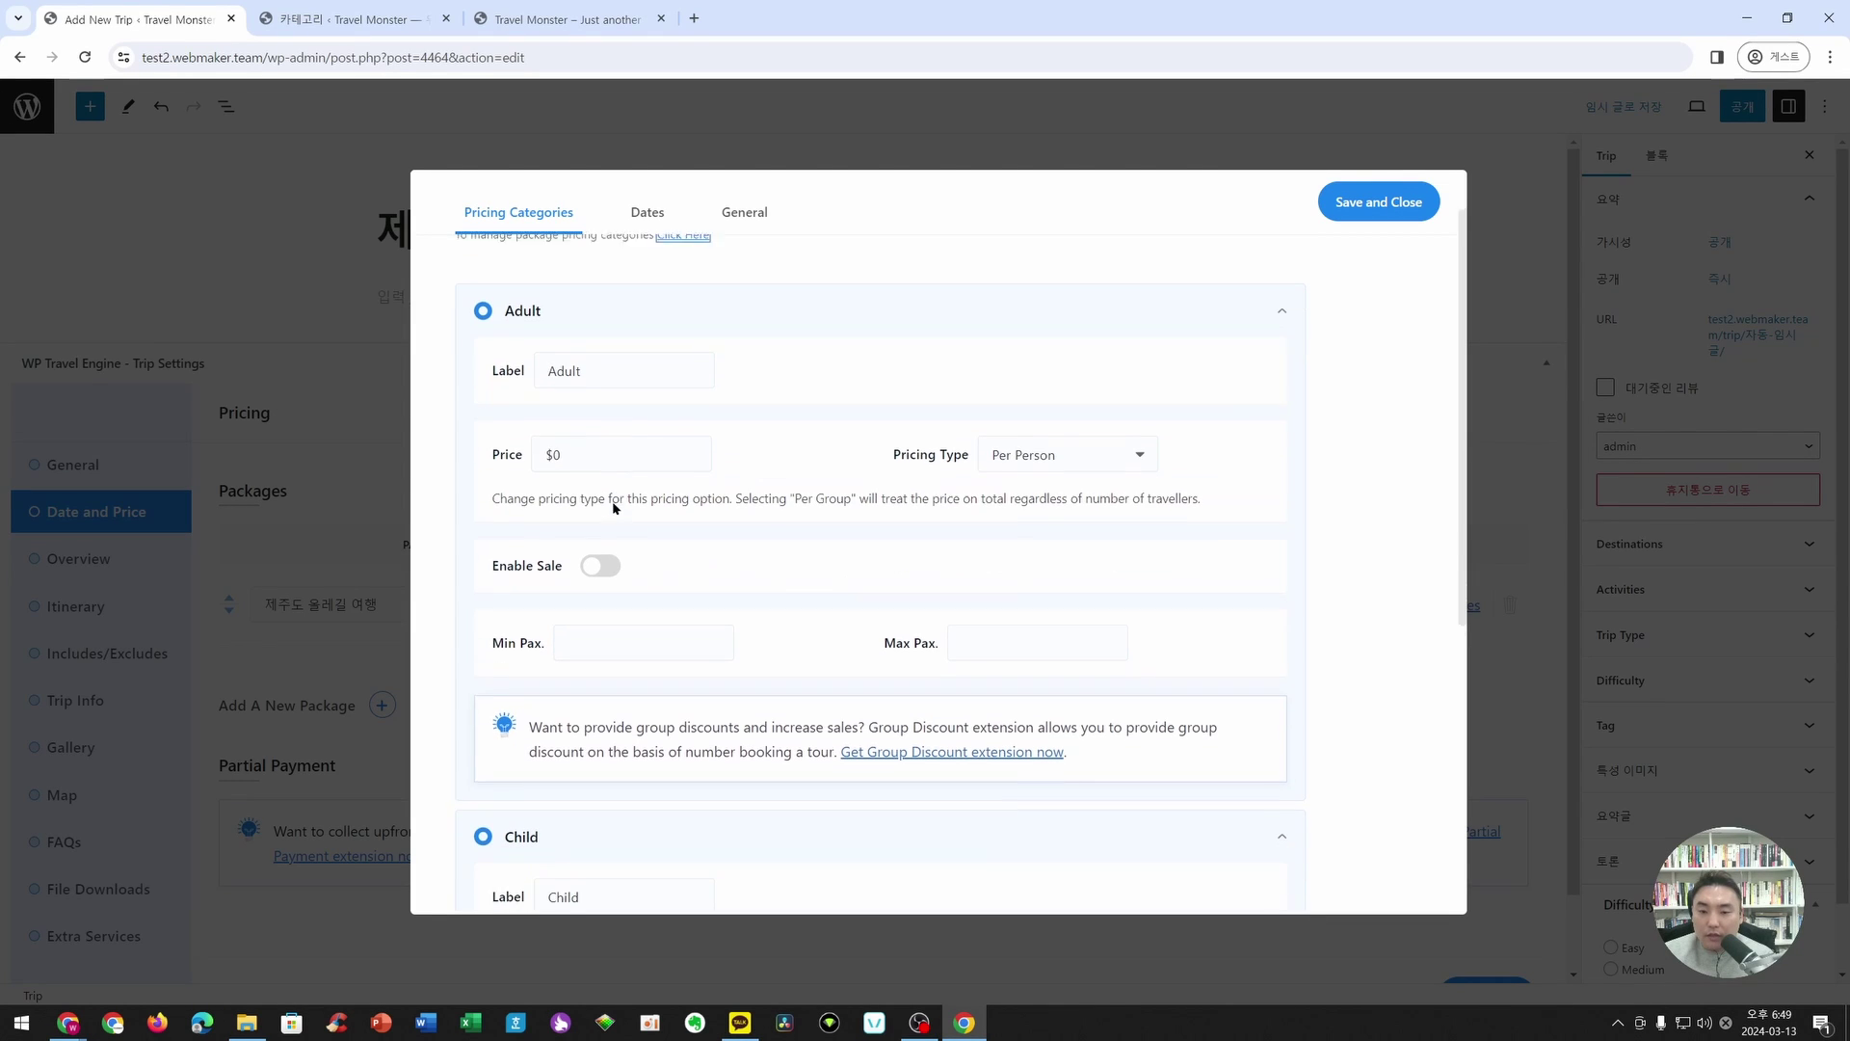
click(578, 435)
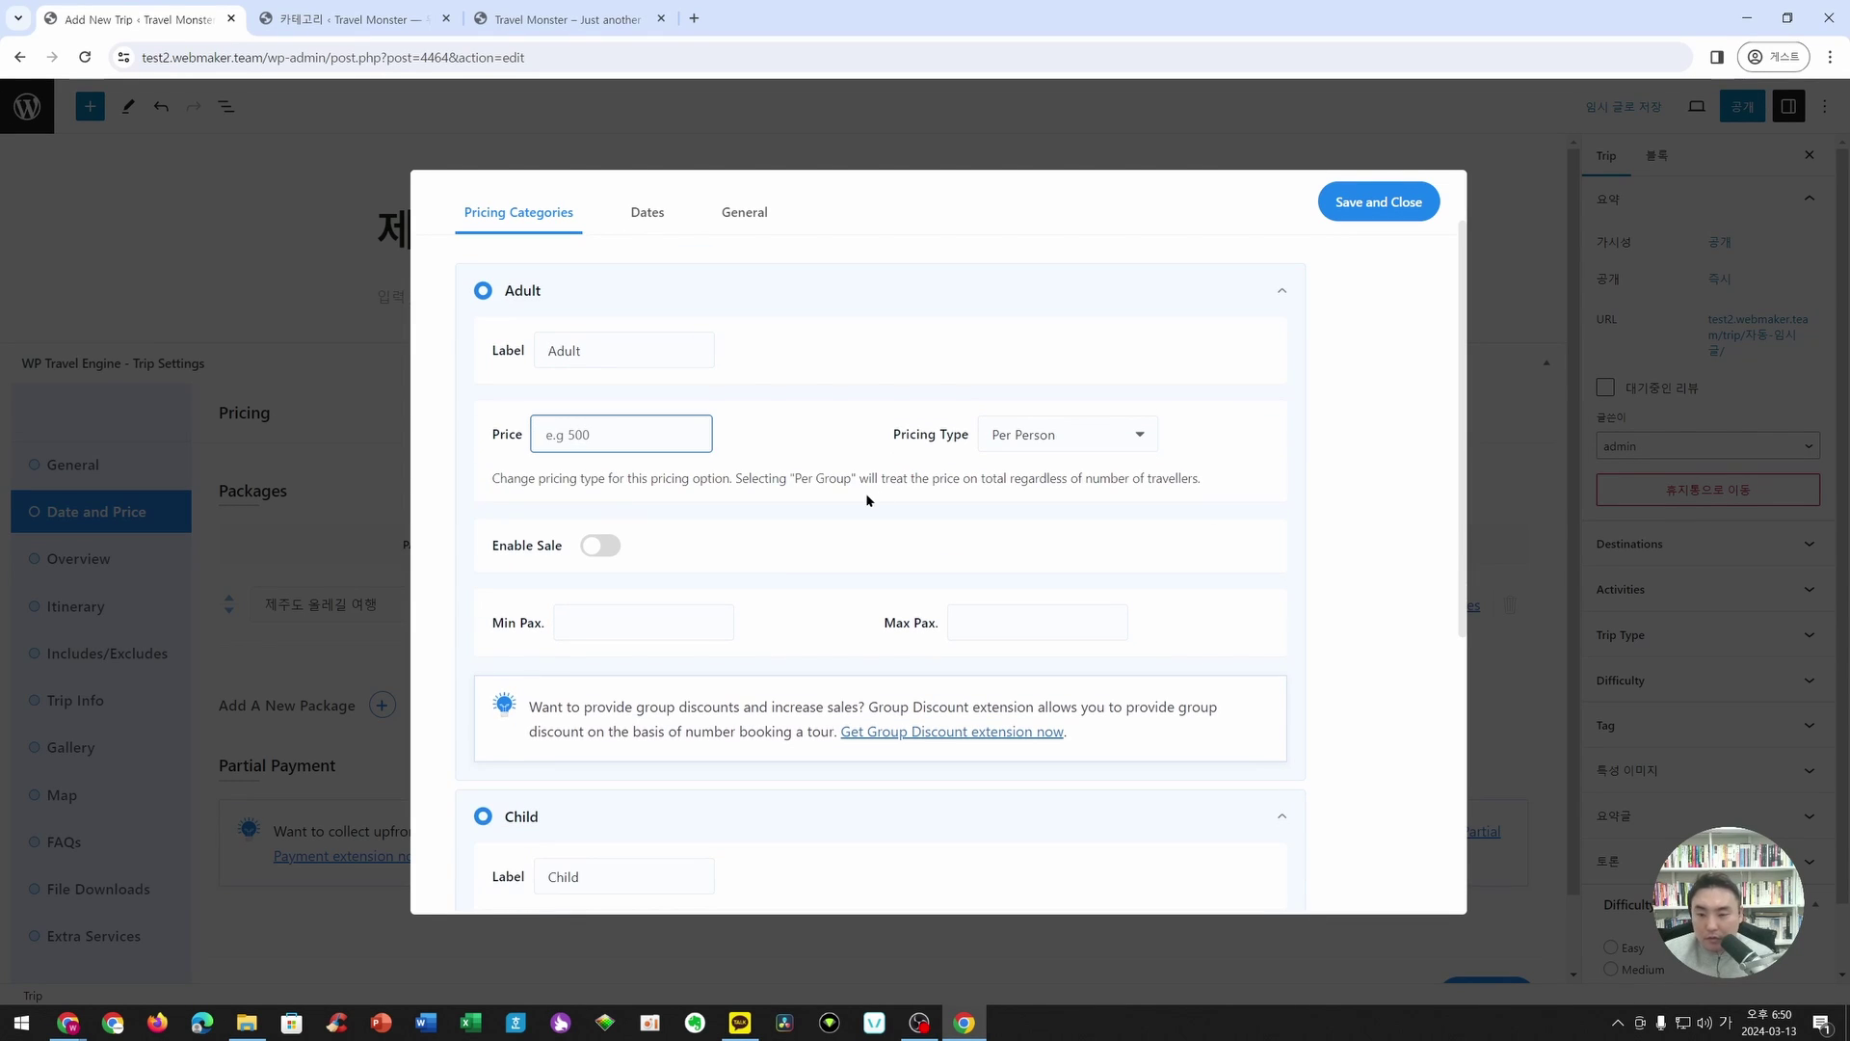
text(1)
key(BackSpace)
text(700000)
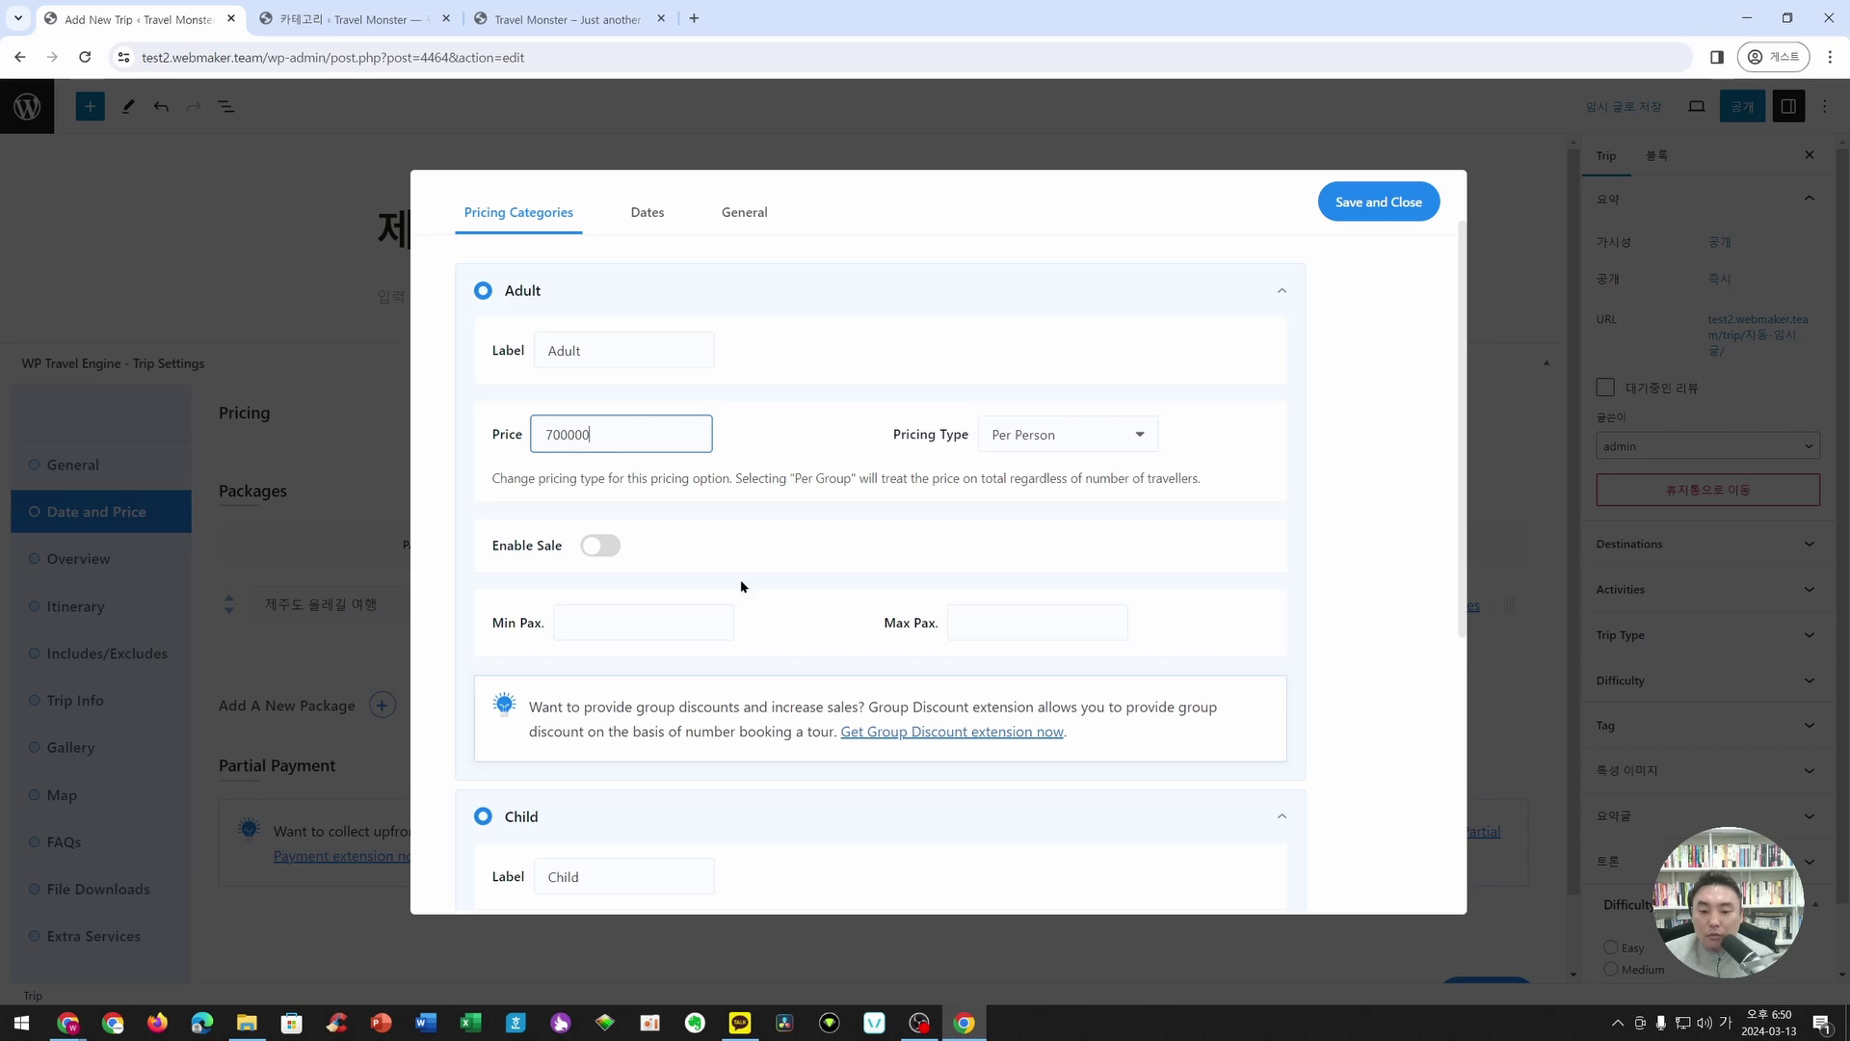
scroll(742, 586, down, 2)
- Turn the adult sale price on and back off, leaving sales disabled
click(554, 786)
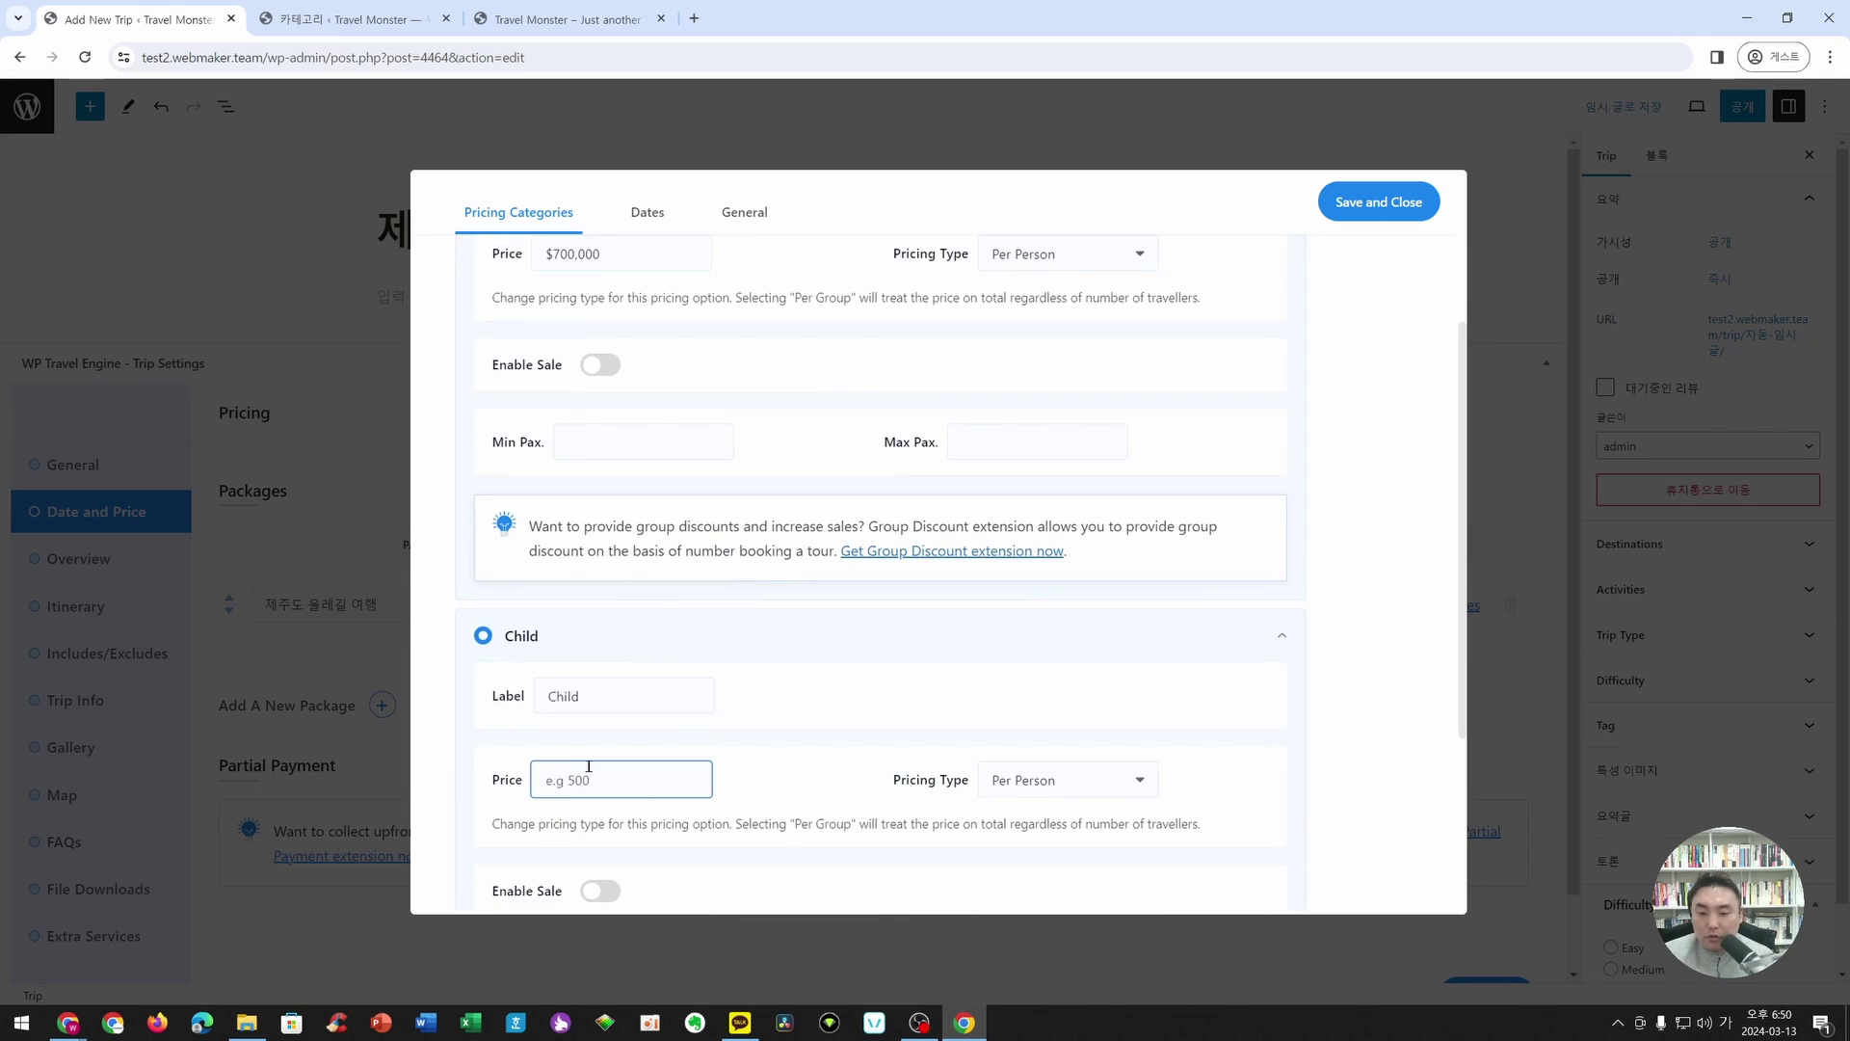
scroll(588, 766, up, 2)
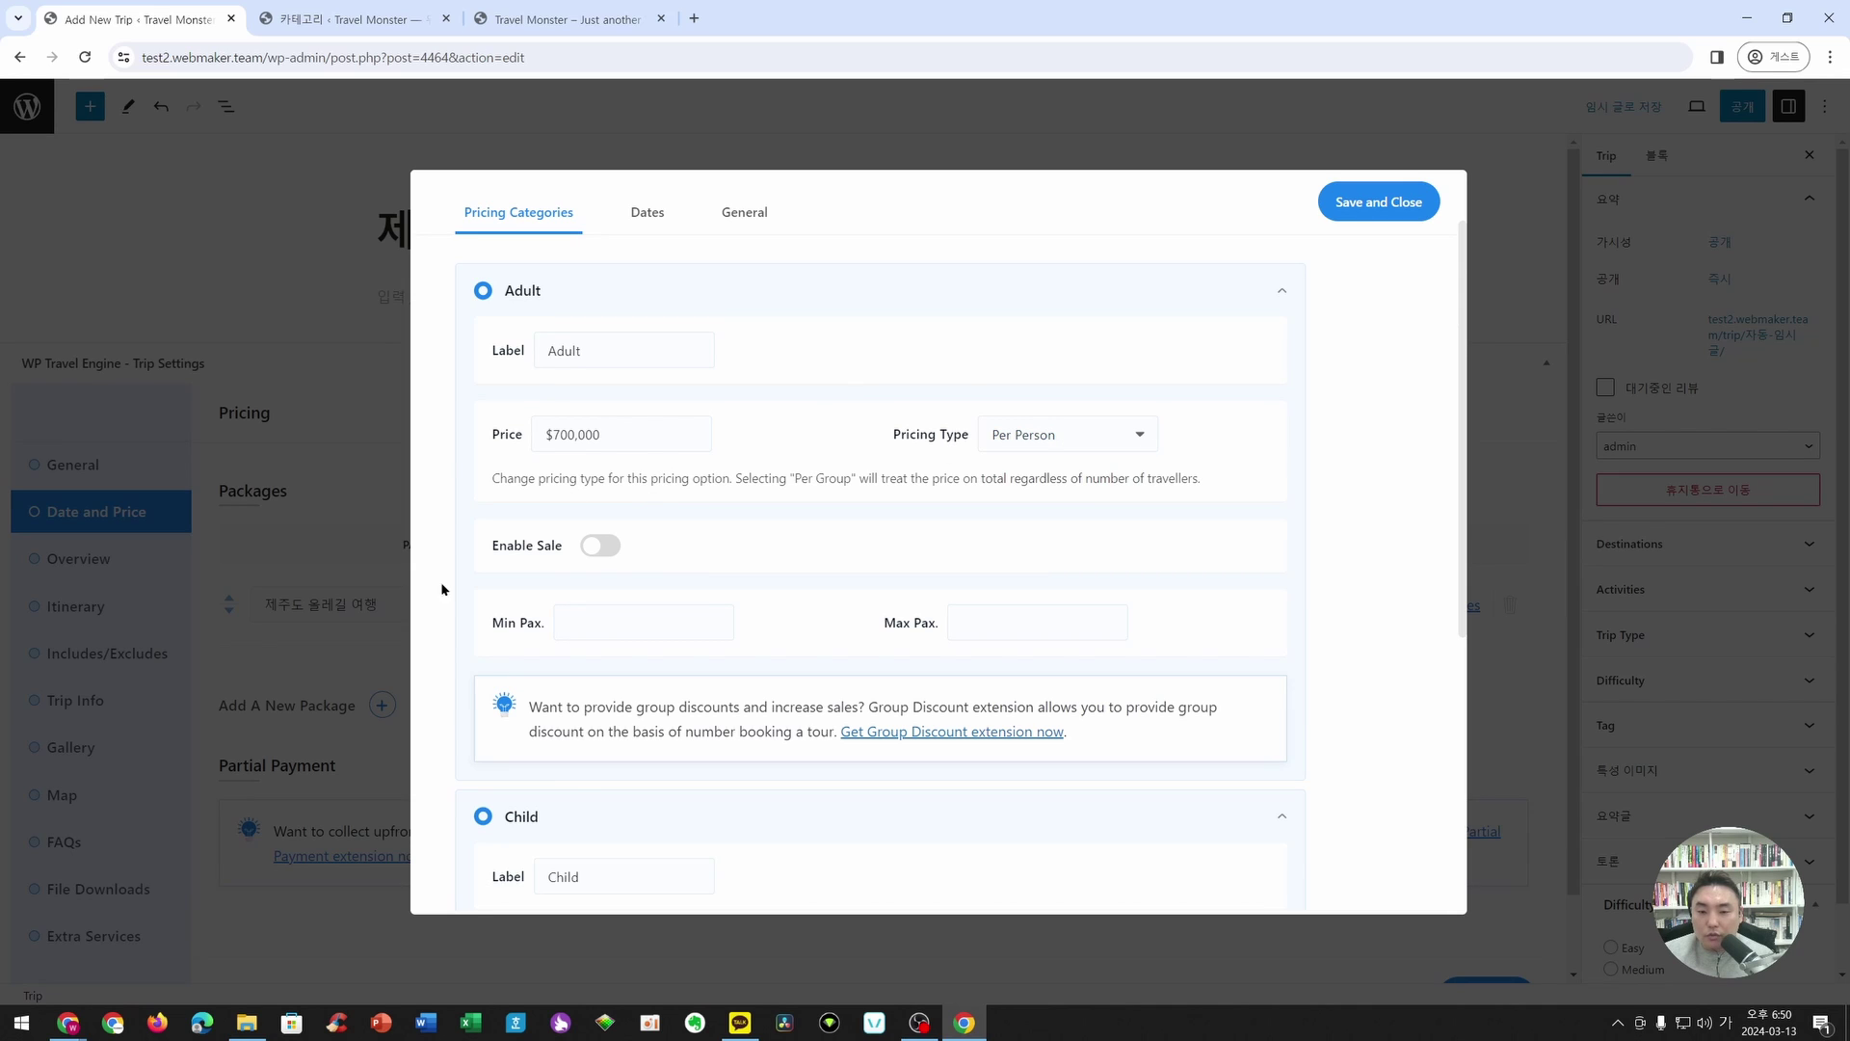
click(600, 545)
click(640, 556)
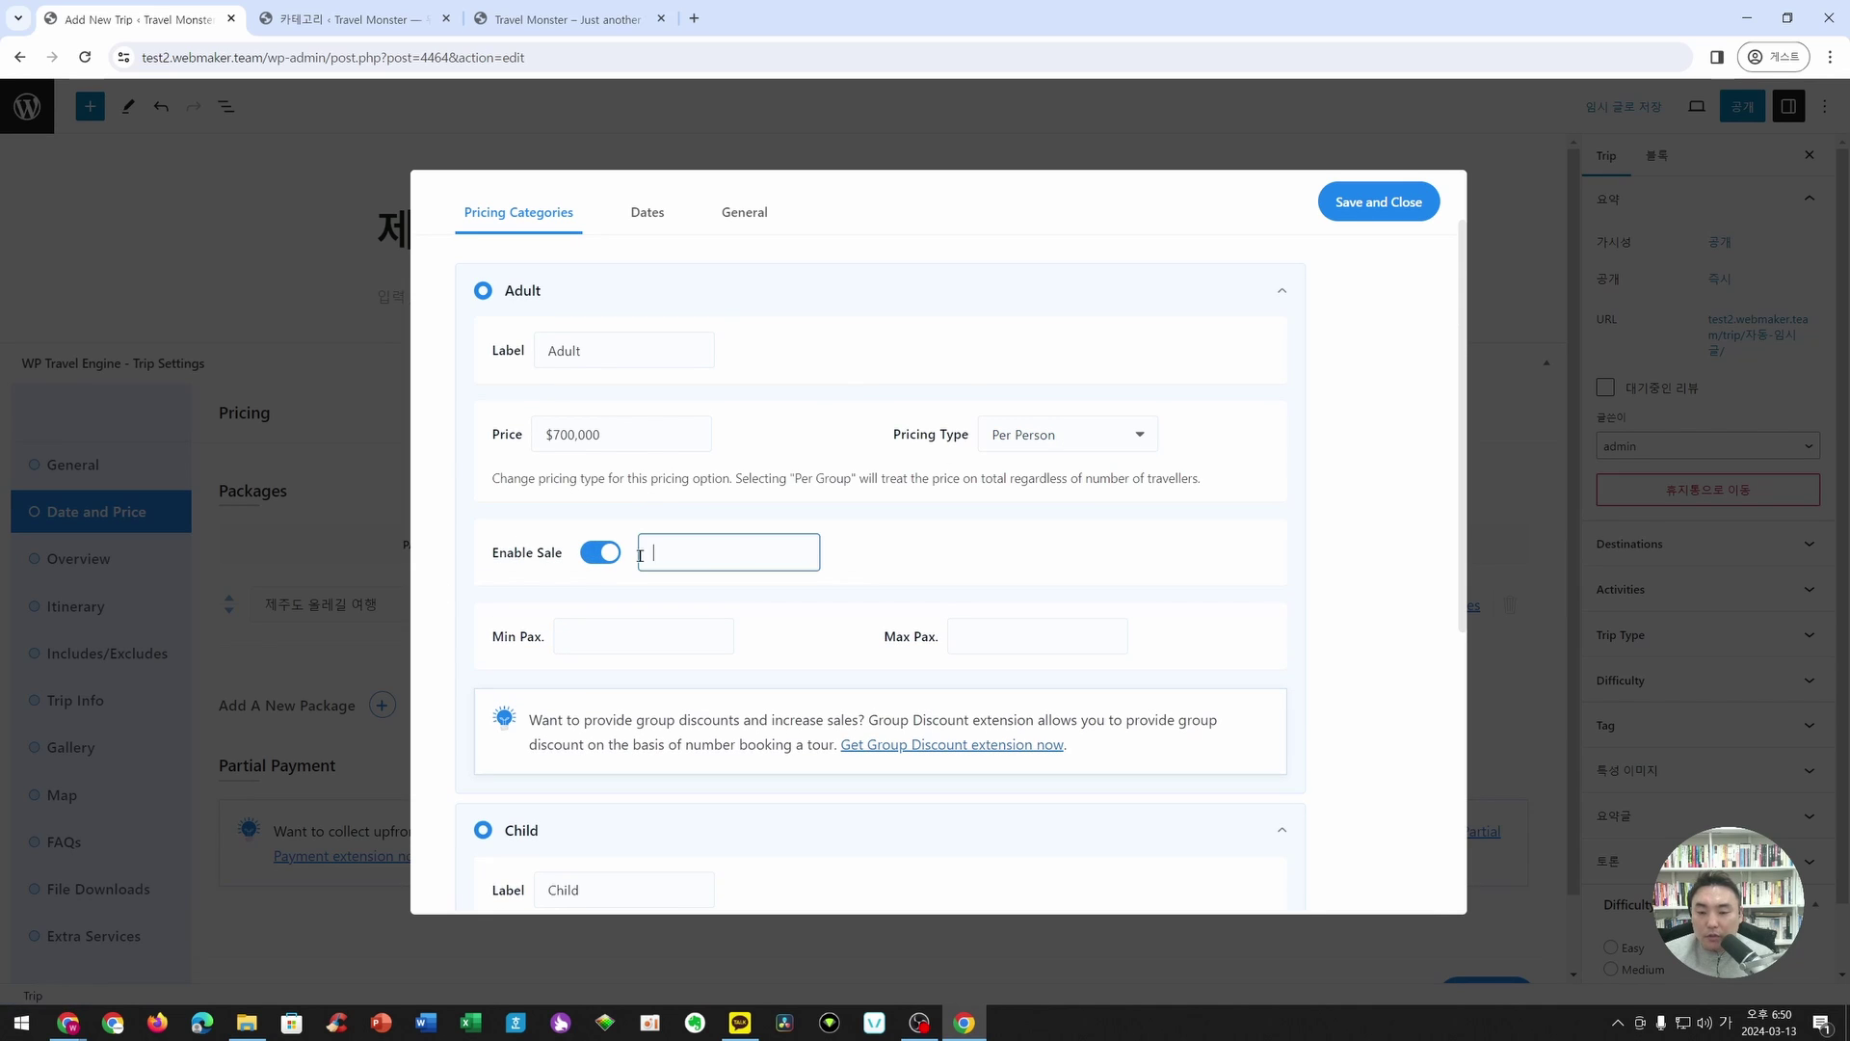
click(600, 552)
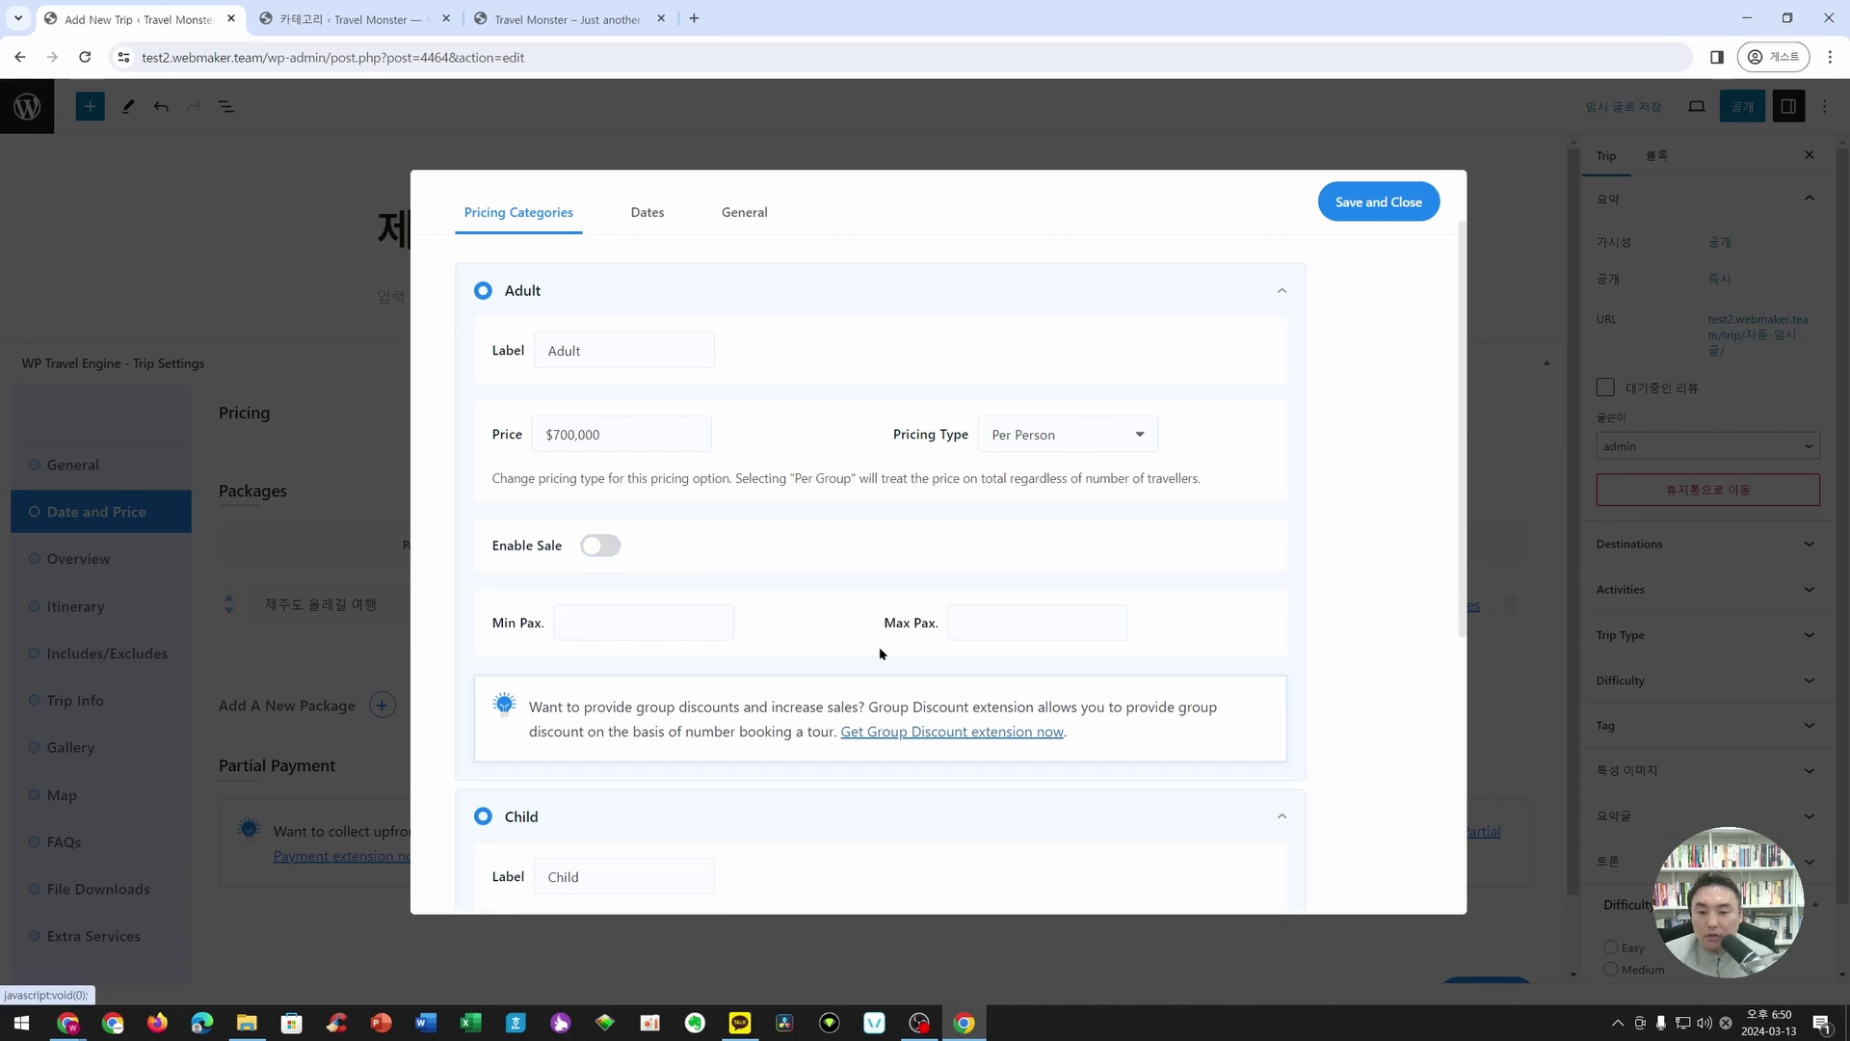
scroll(1041, 652, down, 4)
scroll(1040, 653, down, 1)
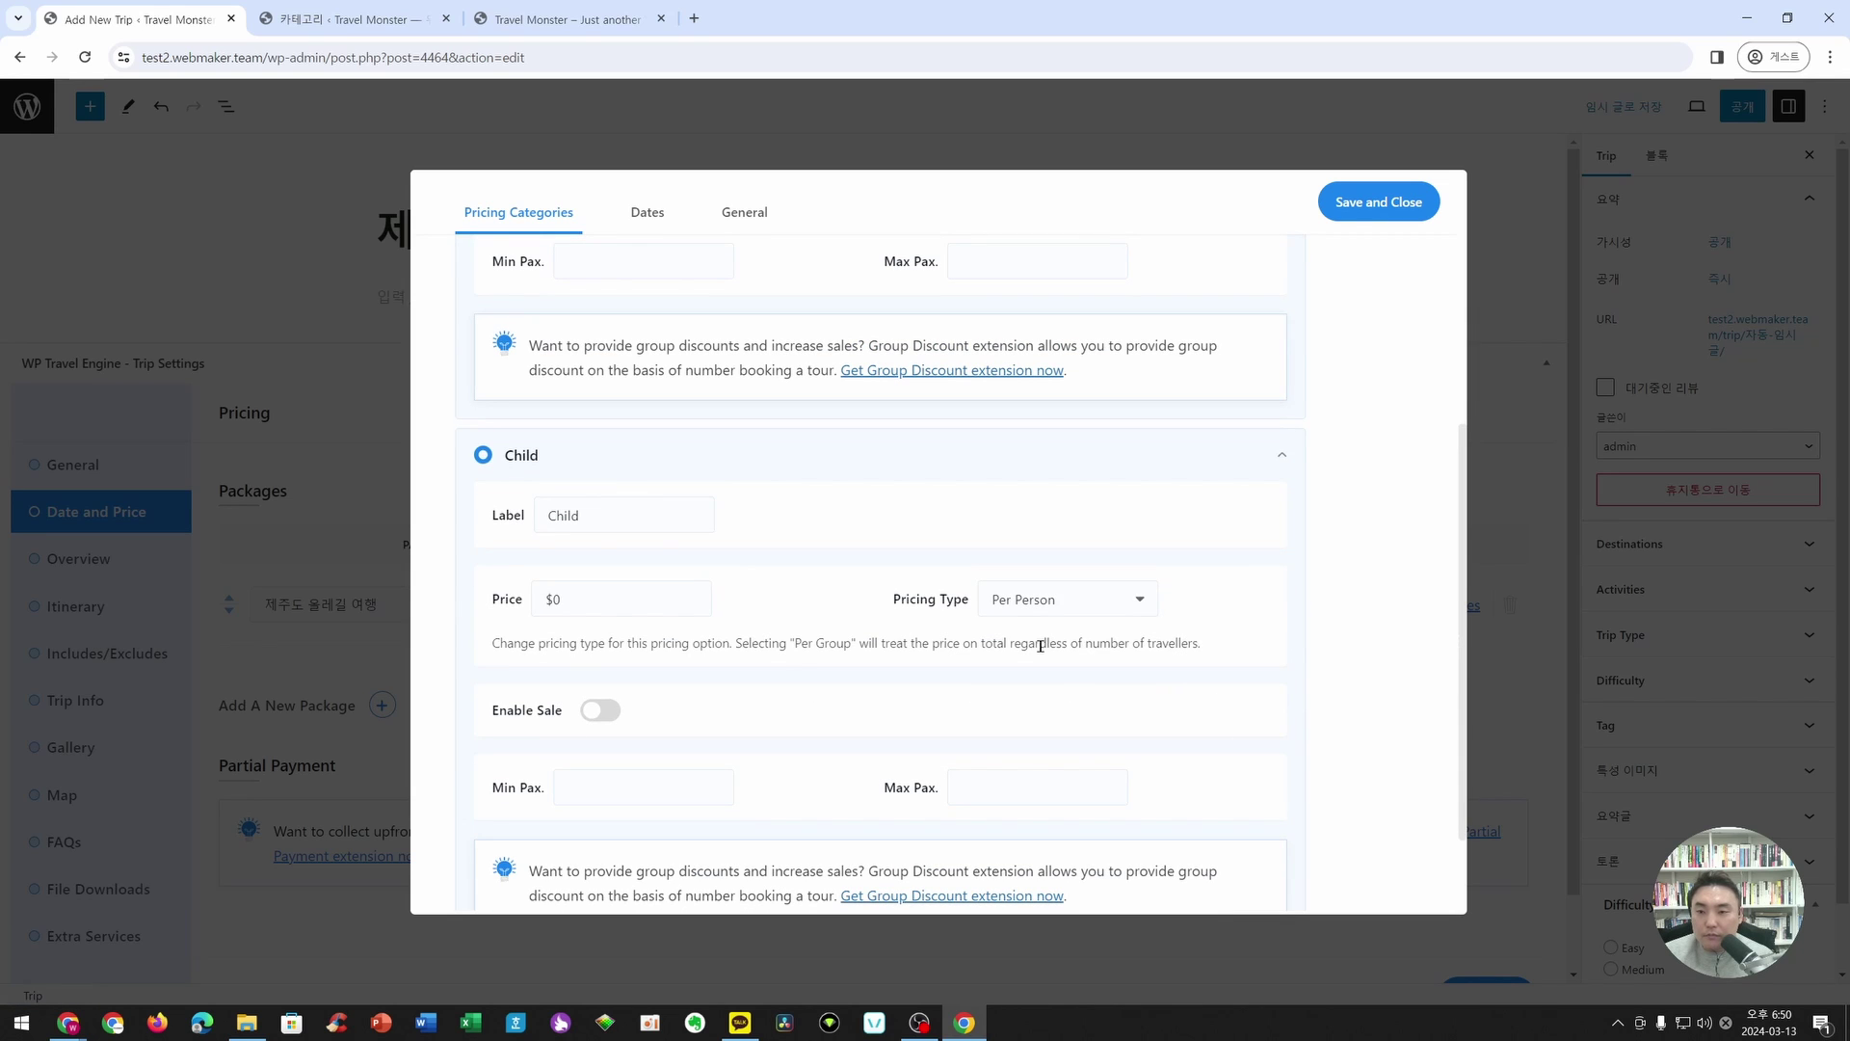
scroll(1041, 646, down, 1)
- Enter 500000 as the Child price
click(580, 511)
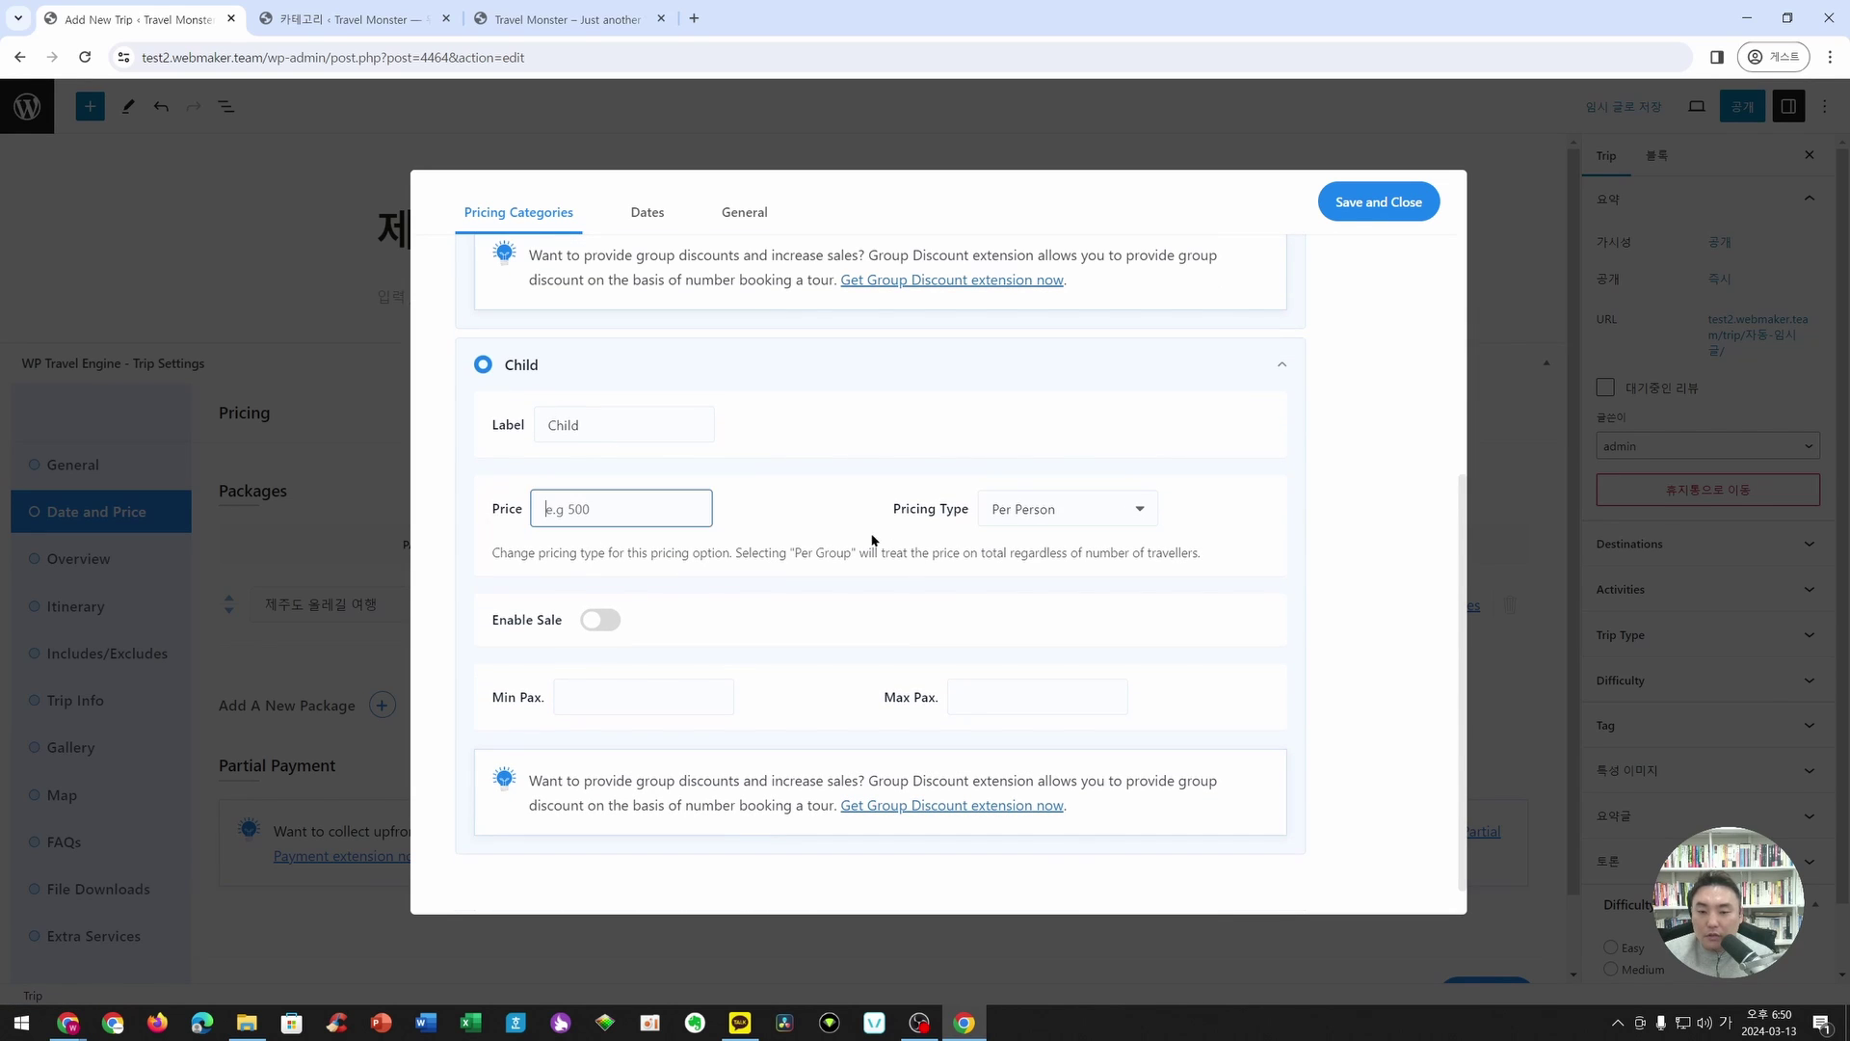
scroll(675, 559, up, 5)
scroll(675, 559, down, 4)
text(500000)
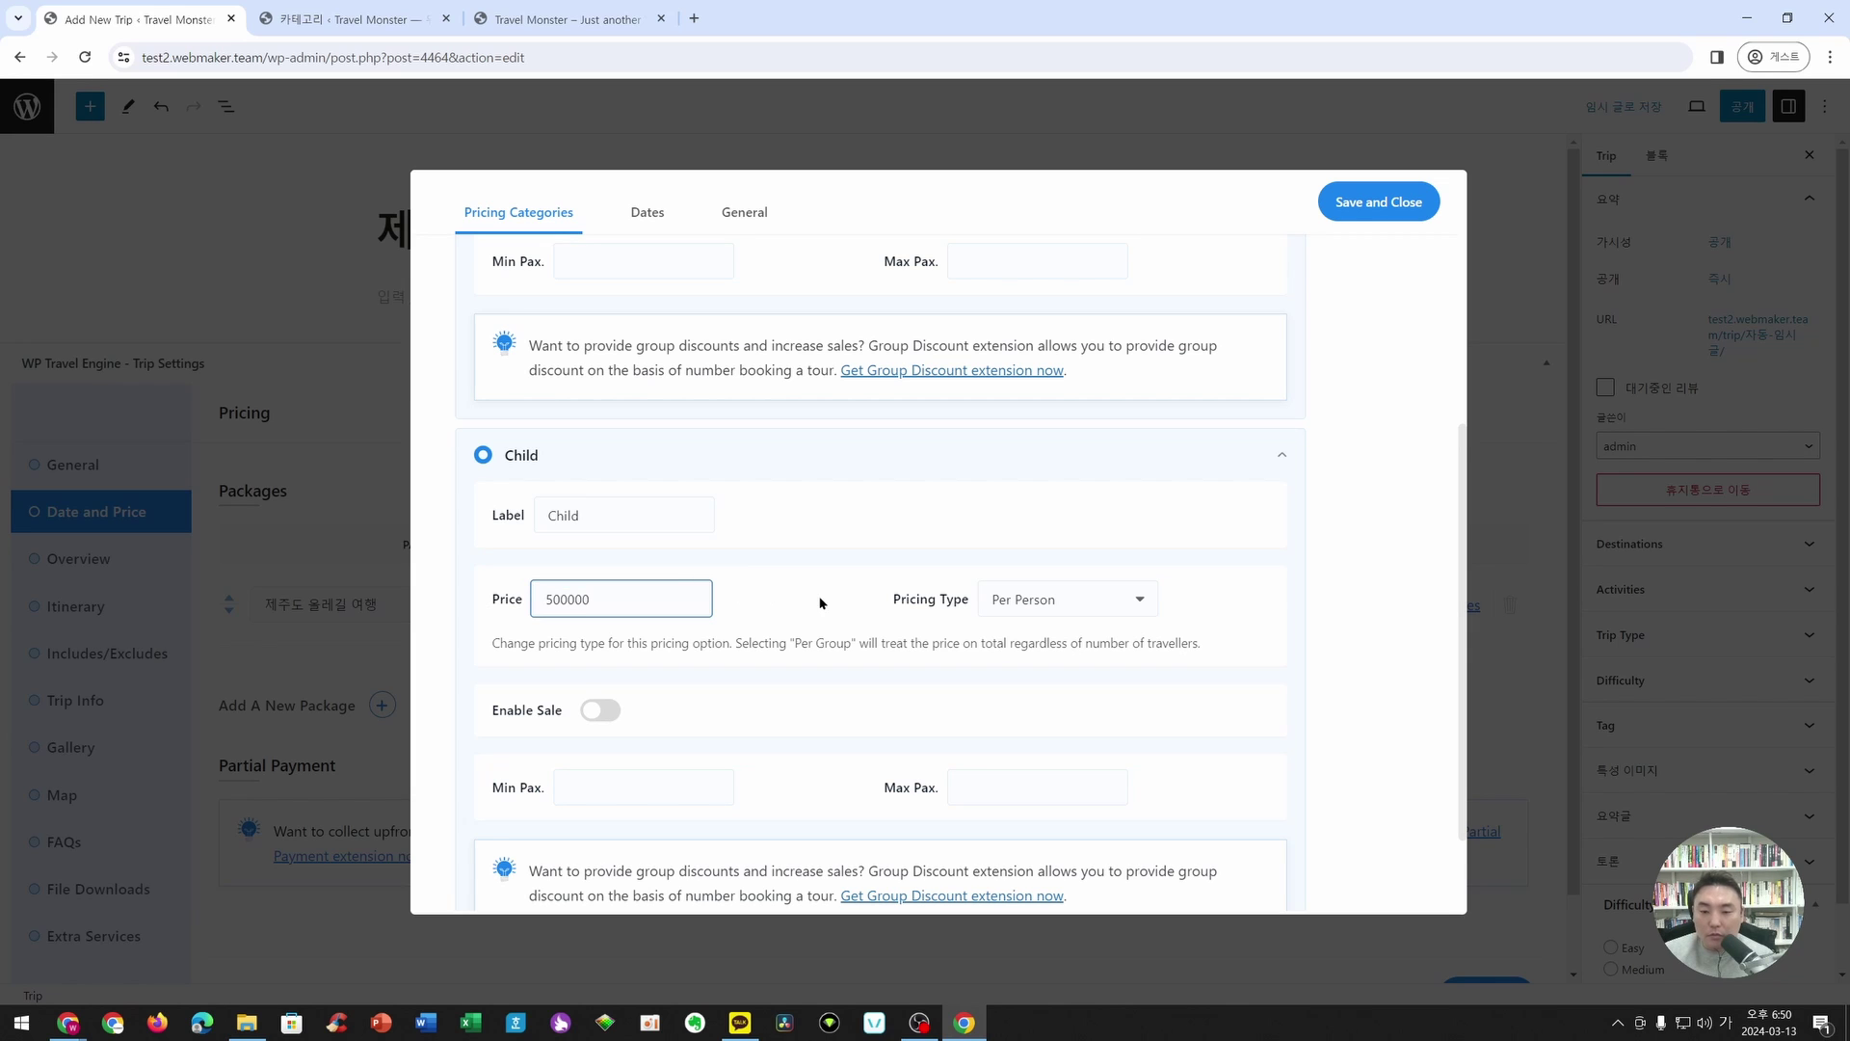
scroll(822, 603, down, 1)
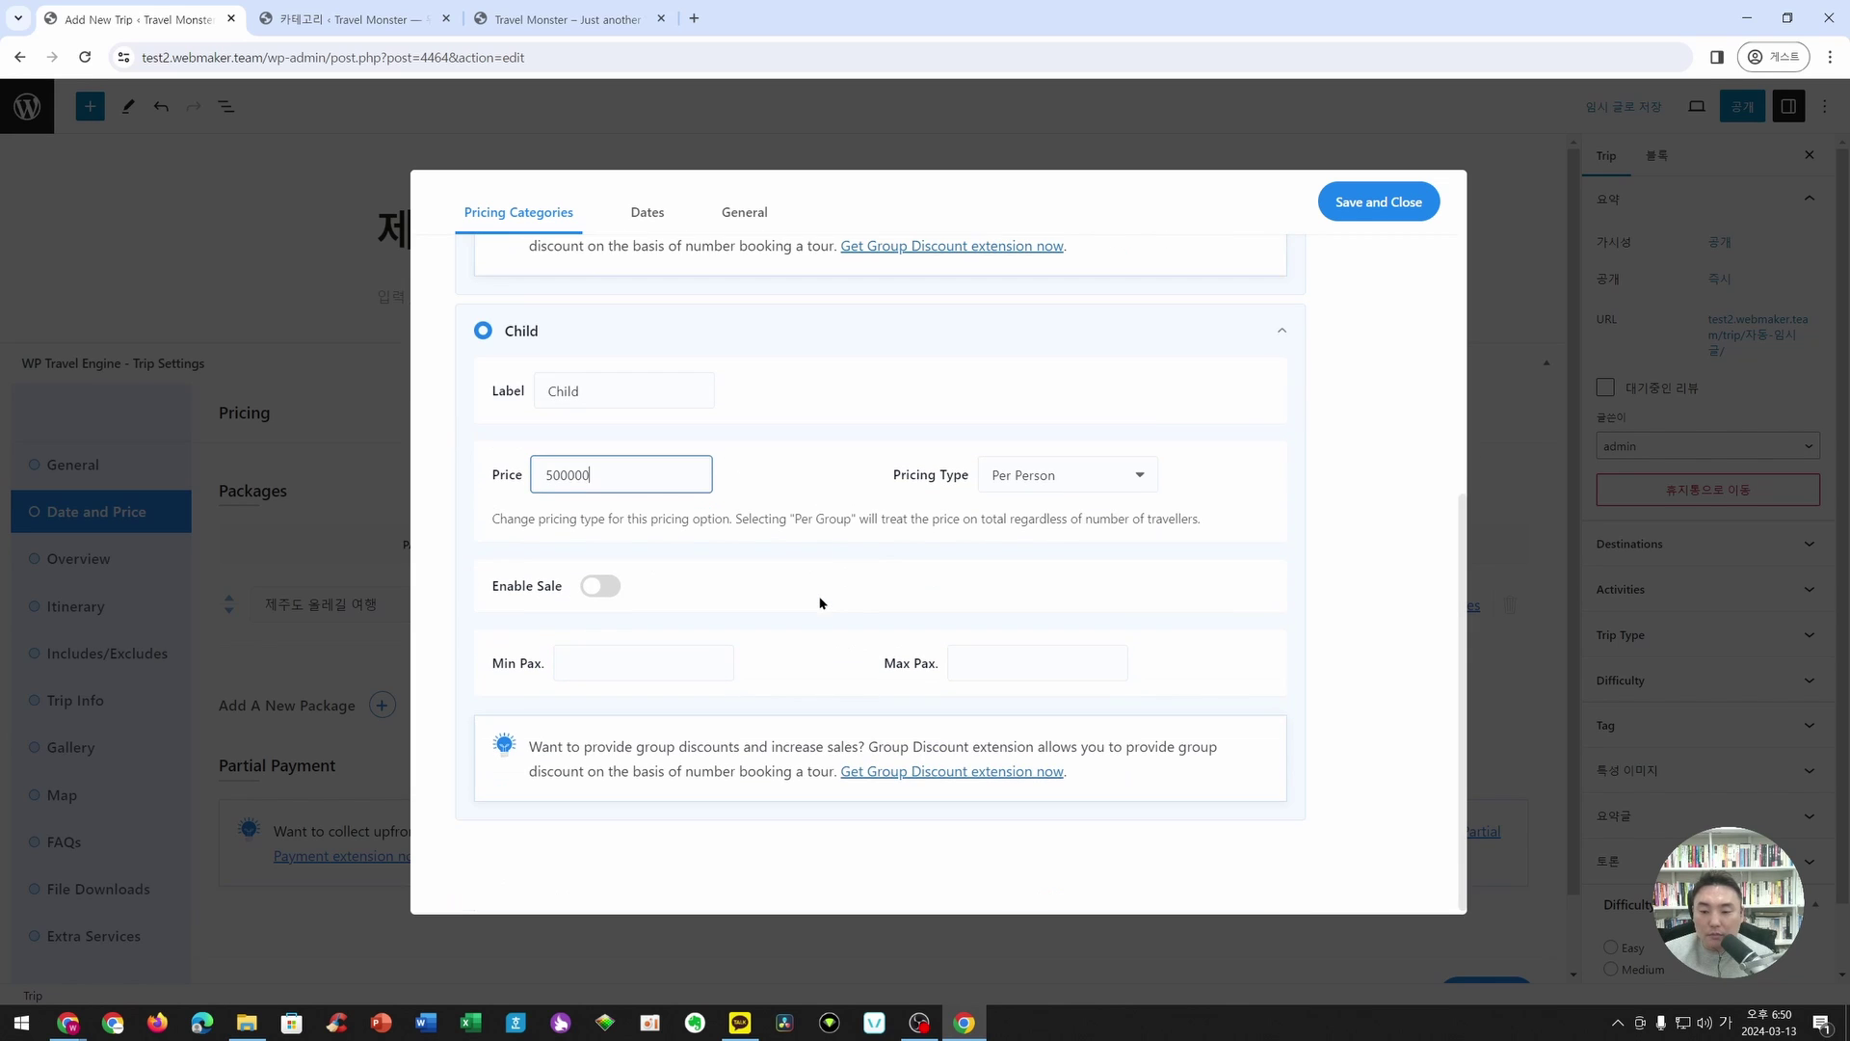
scroll(1281, 306, up, 2)
- Save the prices, reopen the package to review its Dates and General tabs, then close it
click(1373, 220)
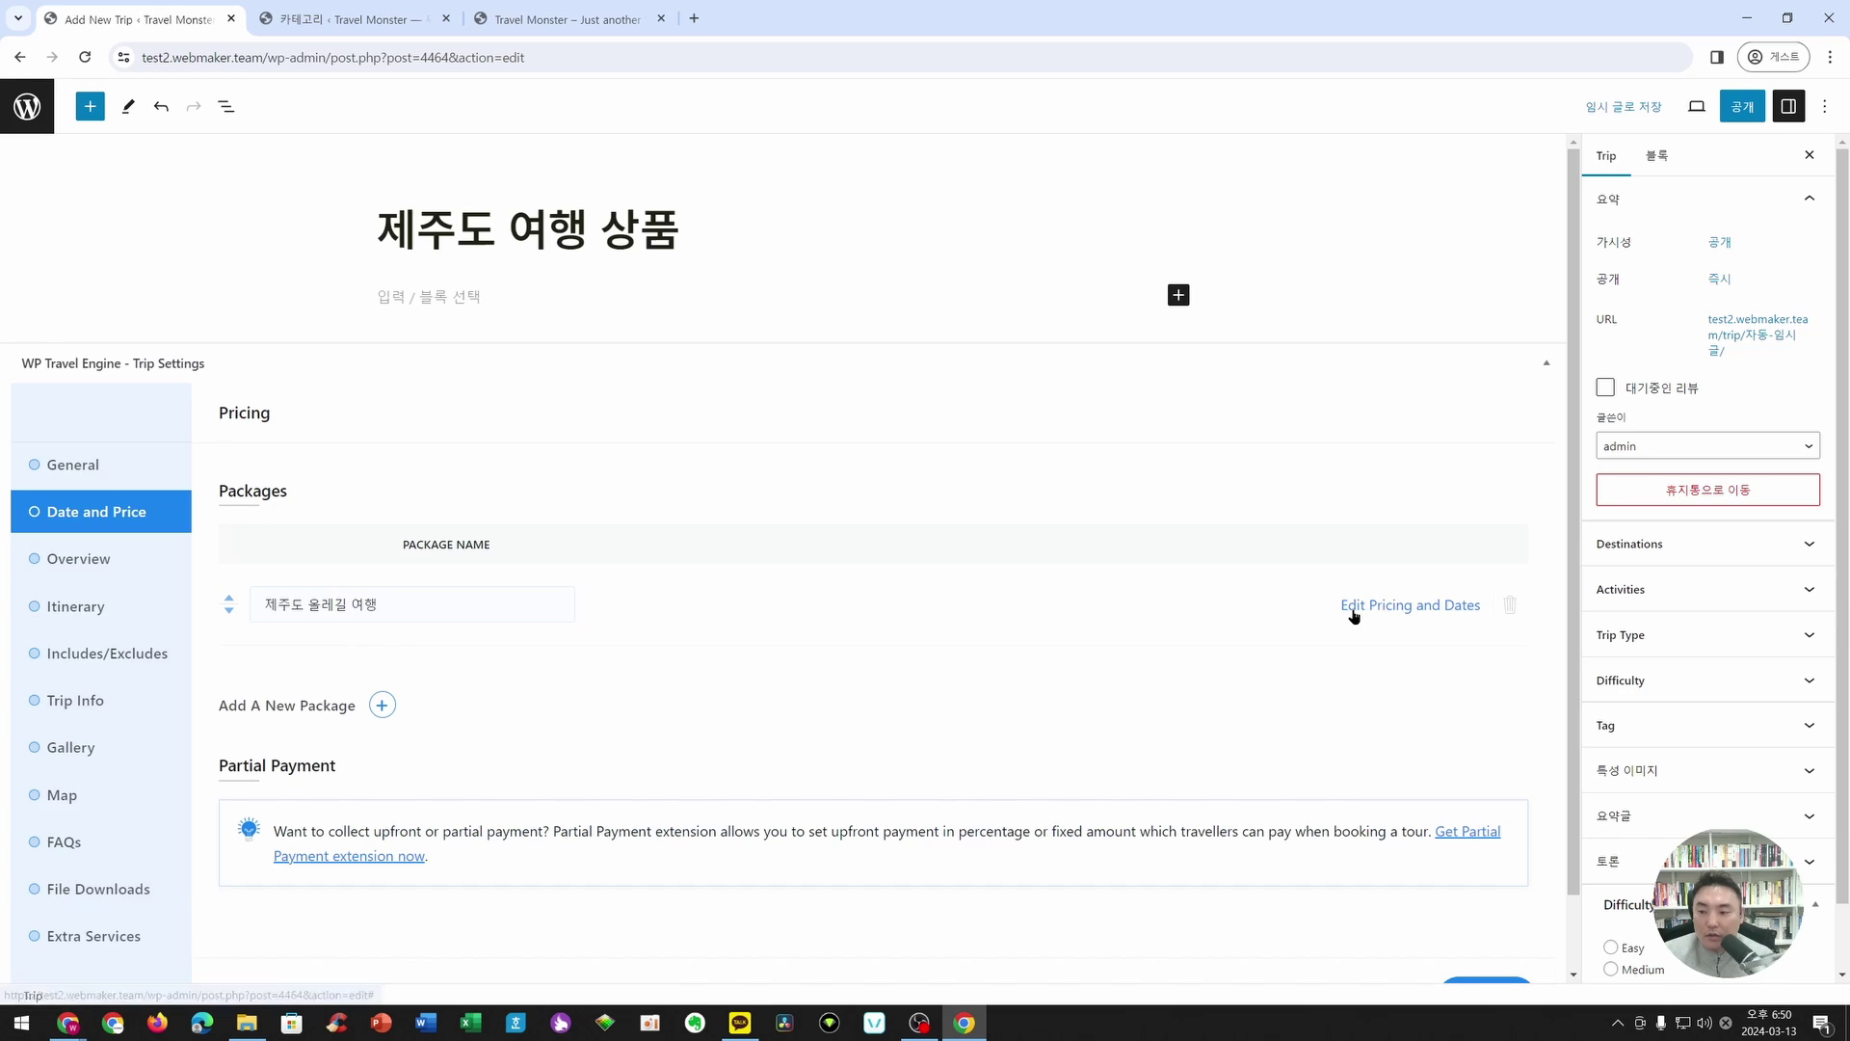
click(1352, 608)
click(634, 214)
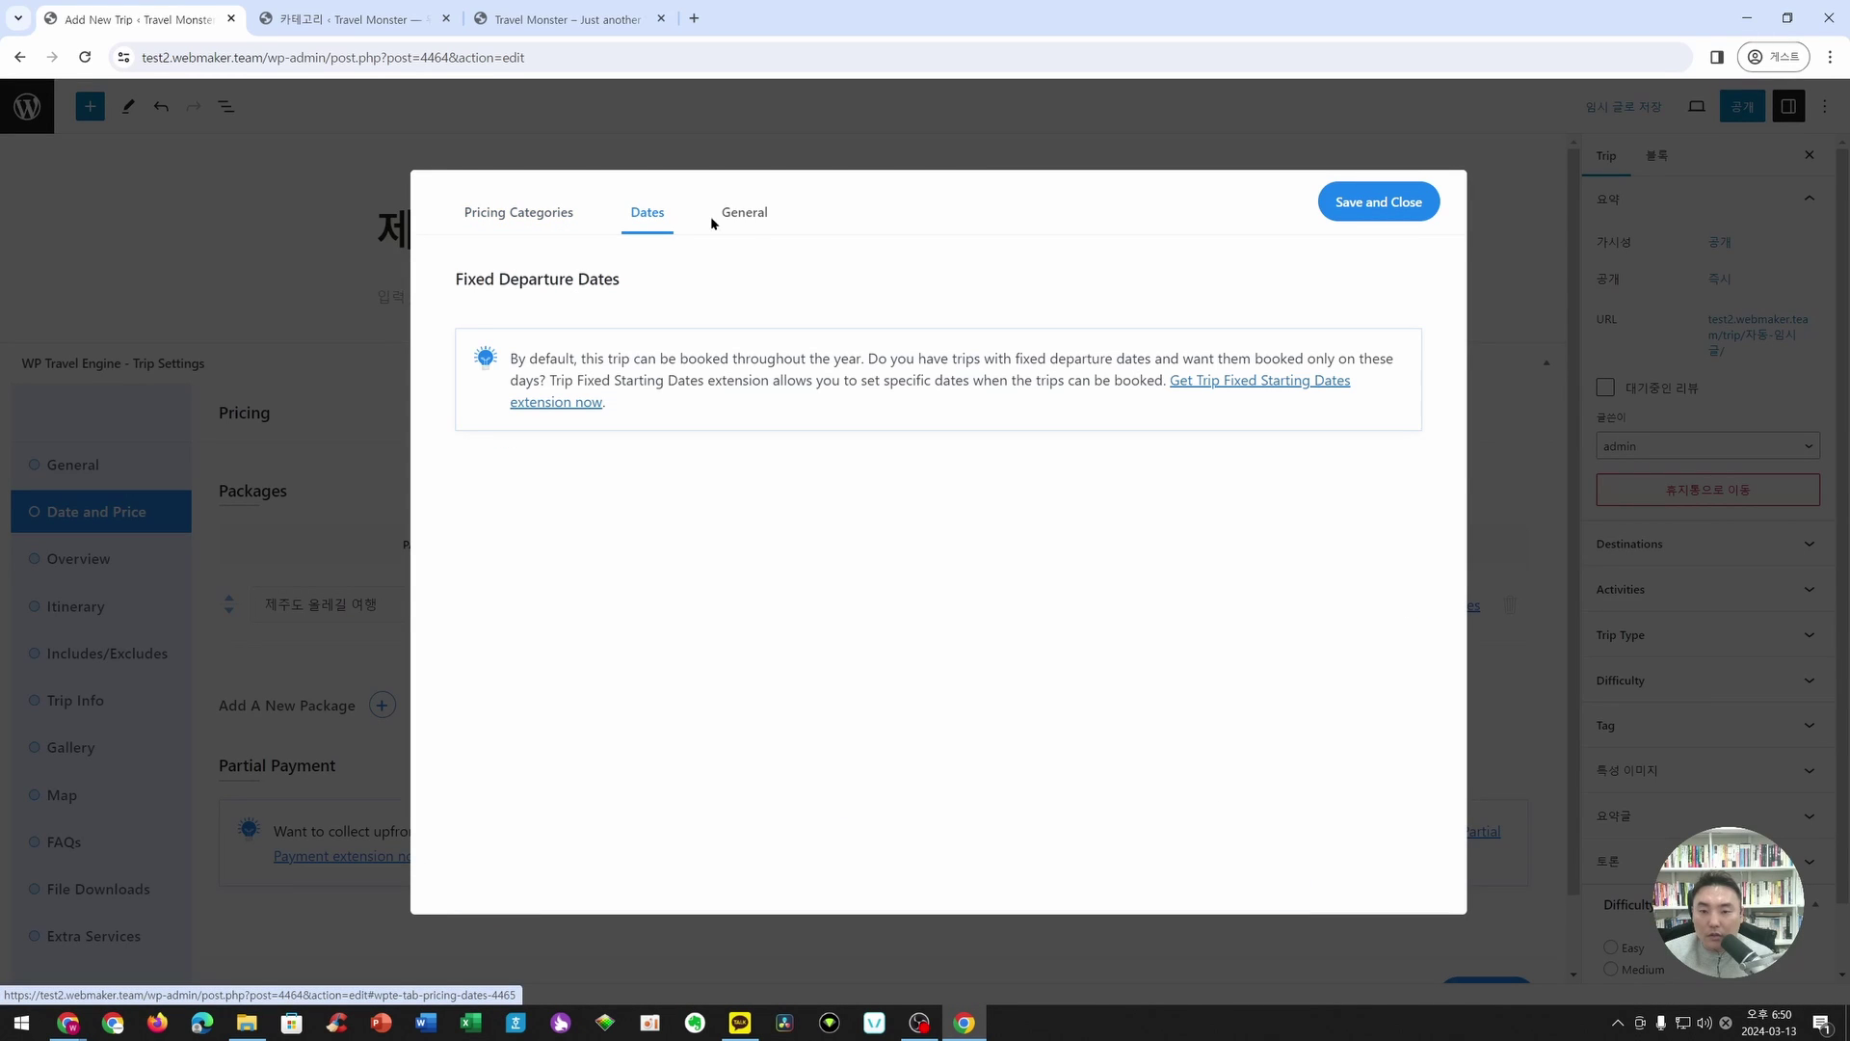
click(757, 227)
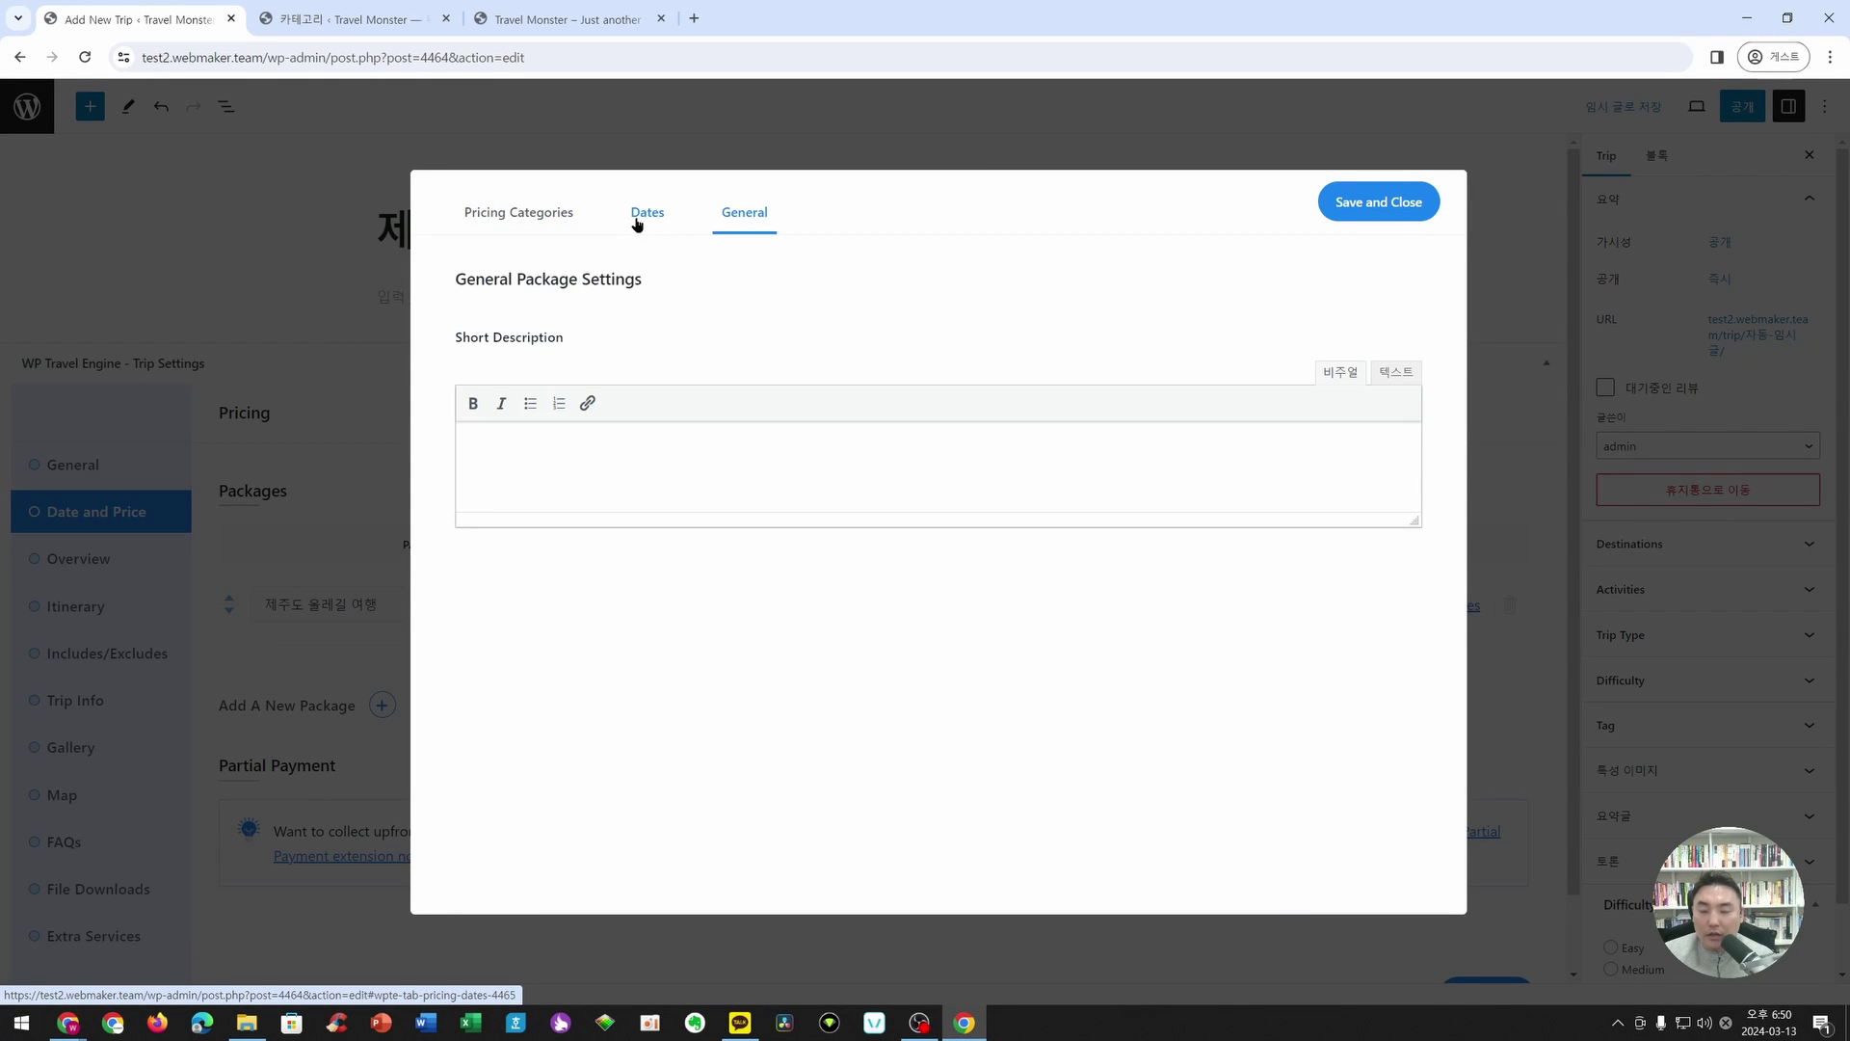
click(648, 222)
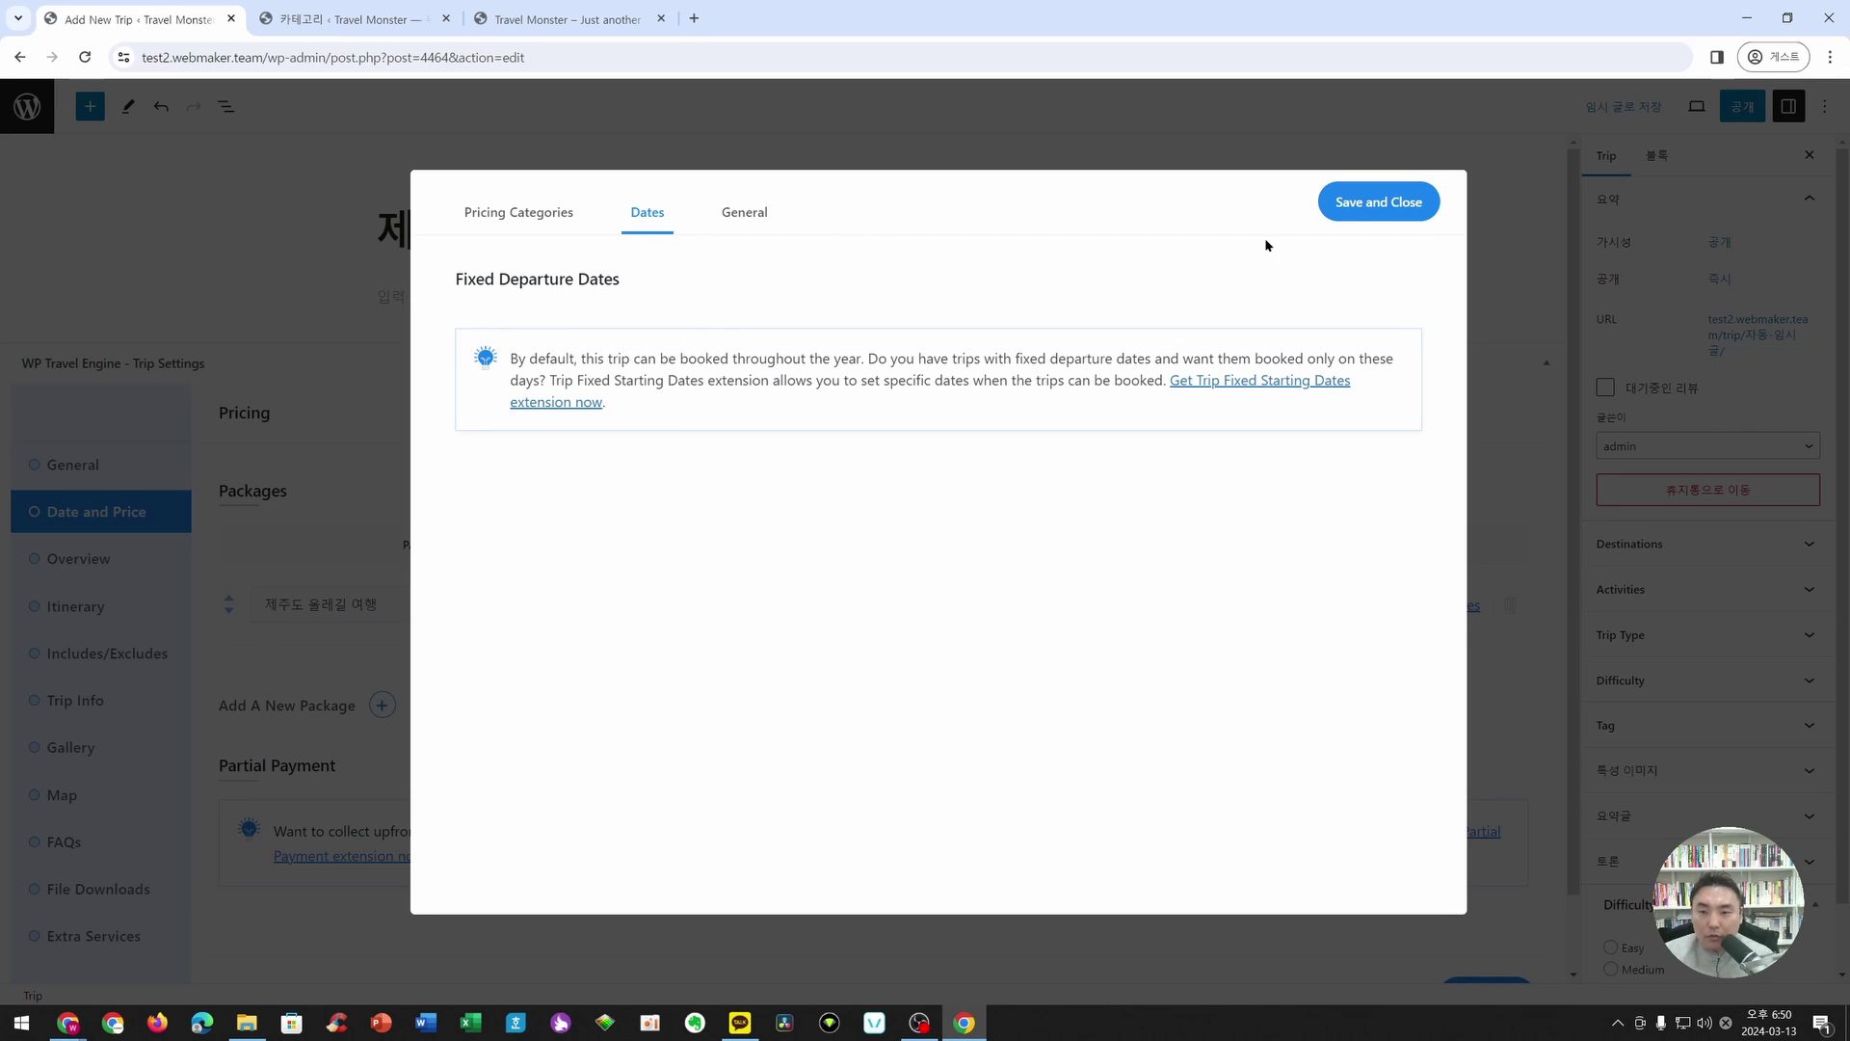
click(1372, 214)
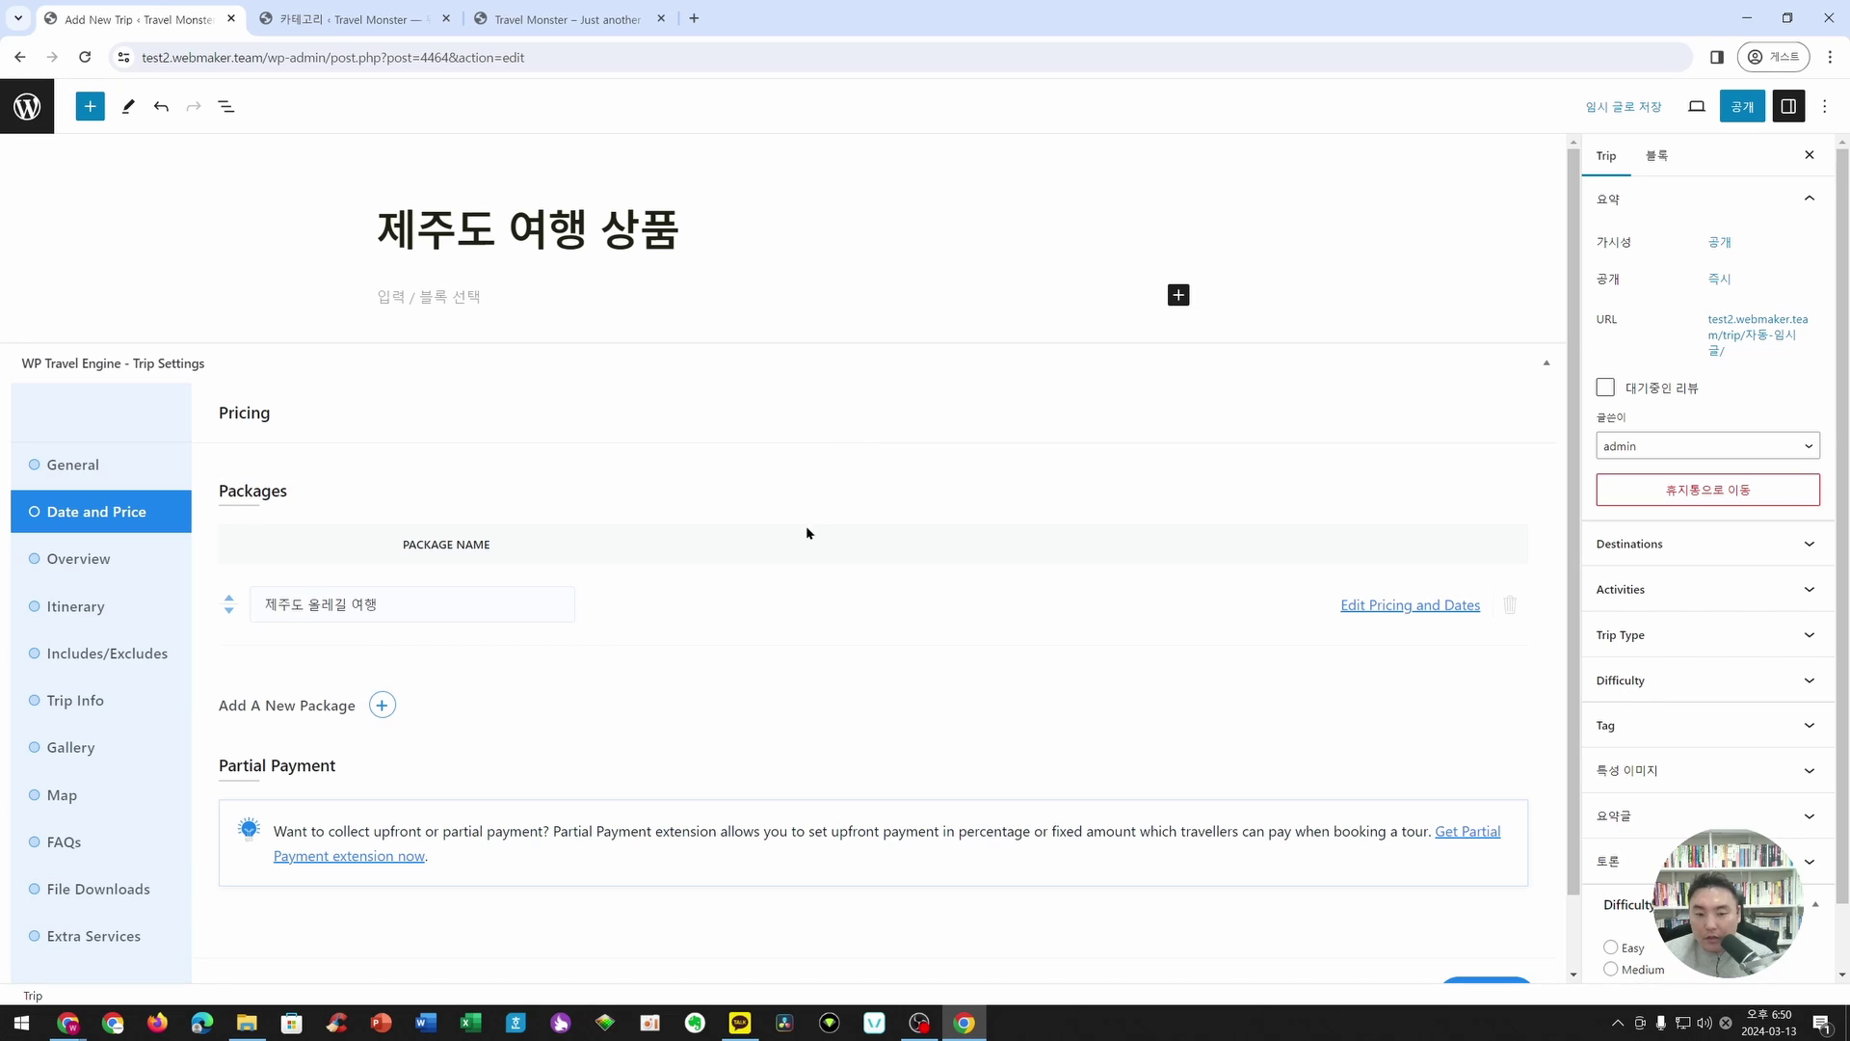
- Replace the Overview section title with '여행상품 설명'
scroll(350, 655, down, 1)
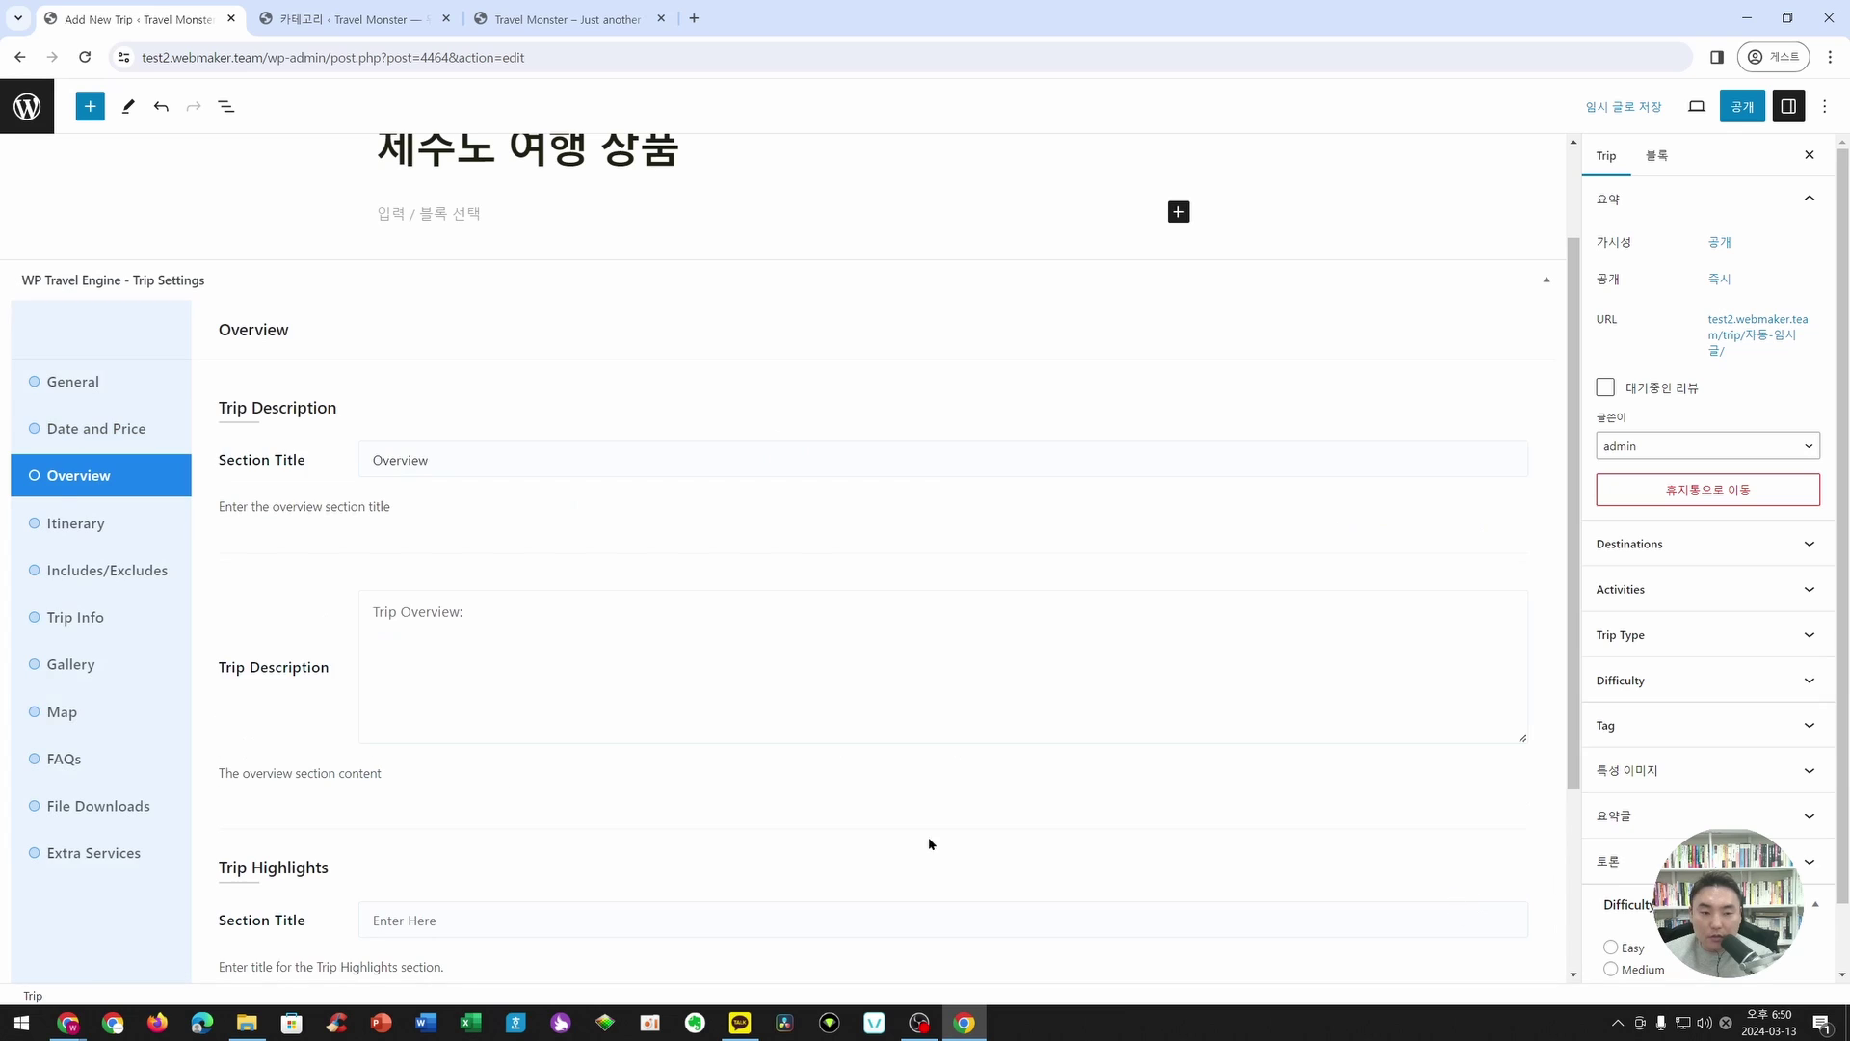
key(alt+Tab)
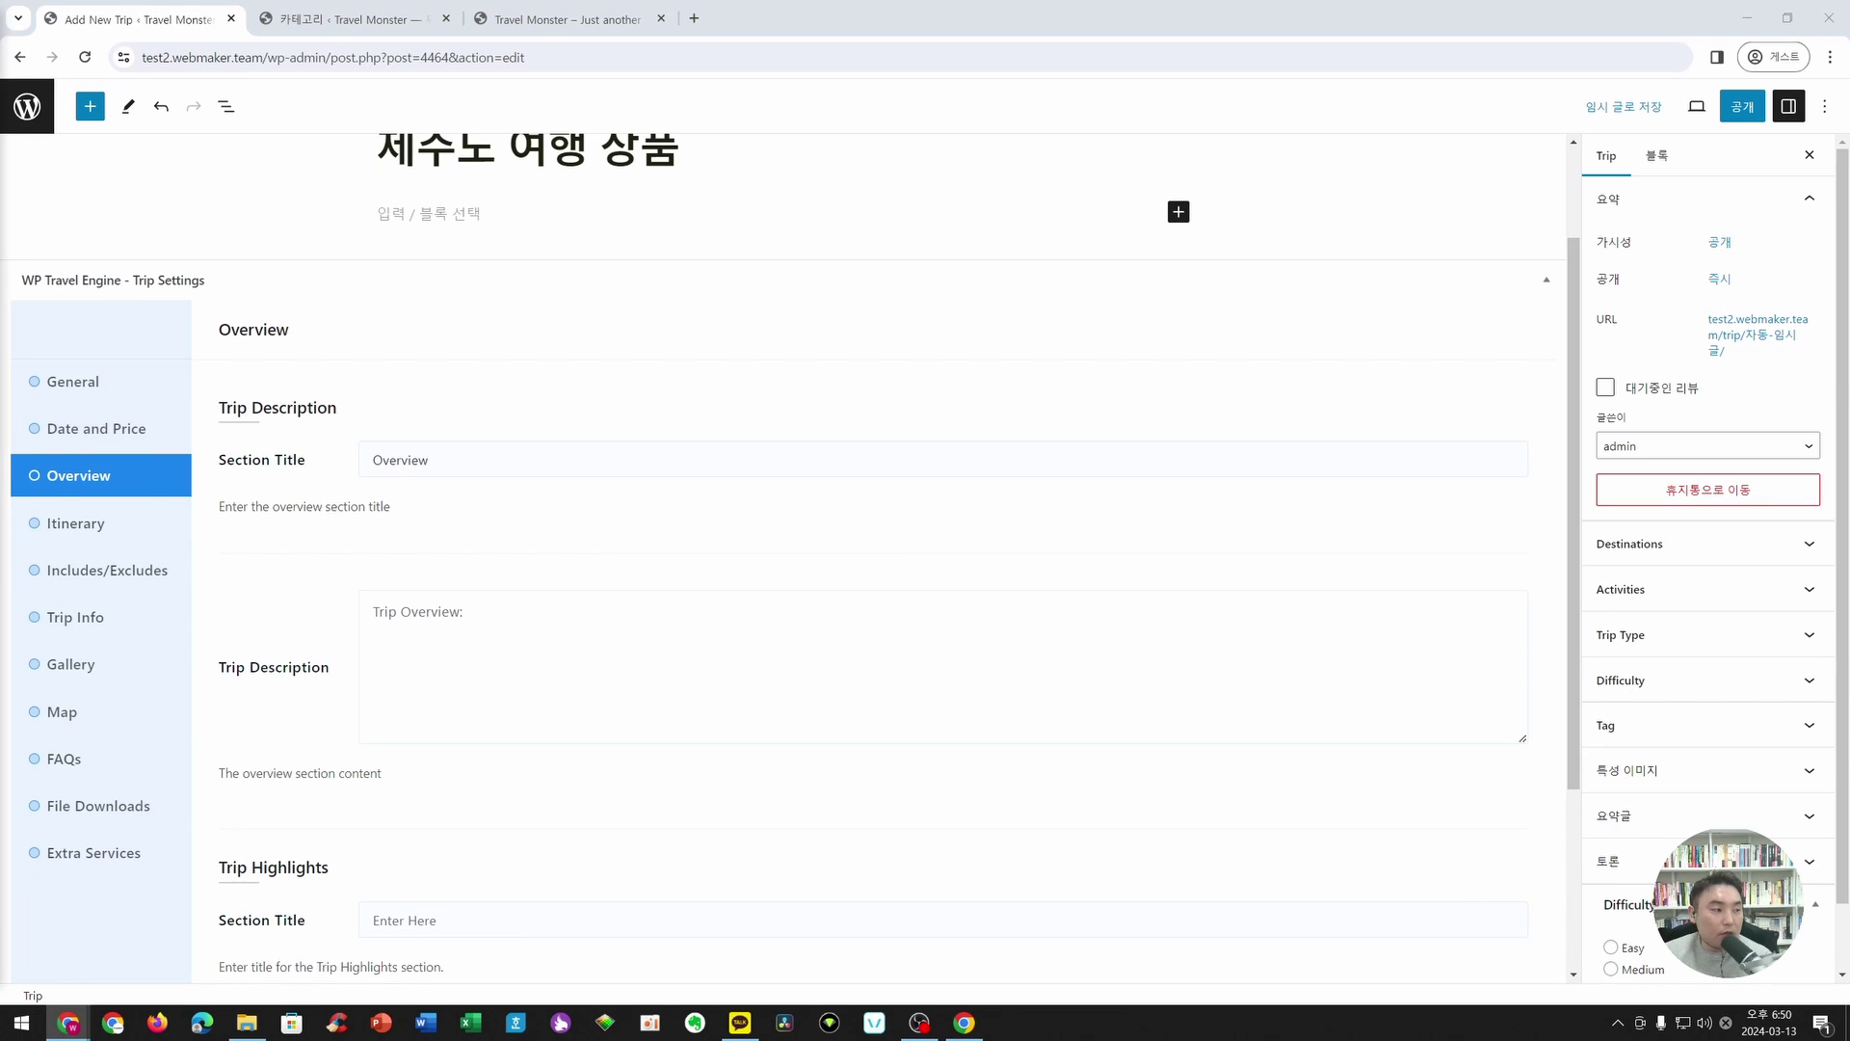
scroll(603, 499, down, 1)
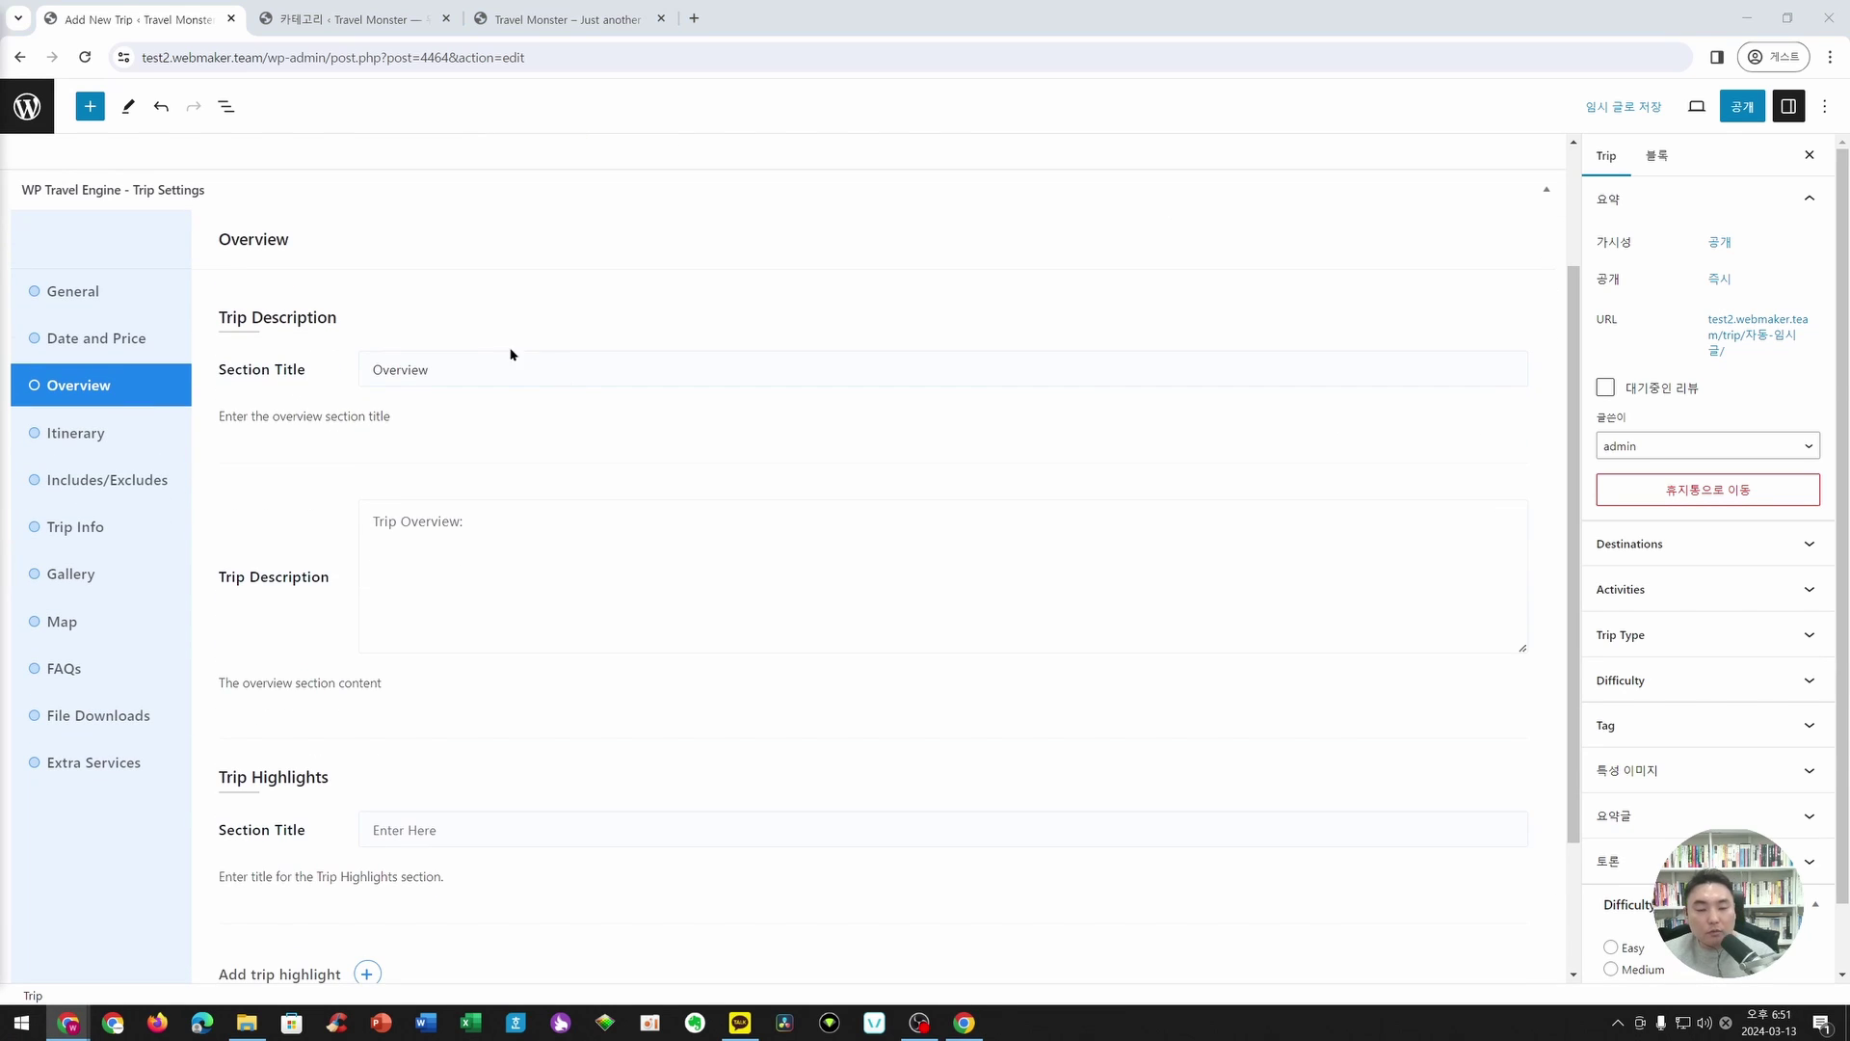
click(609, 375)
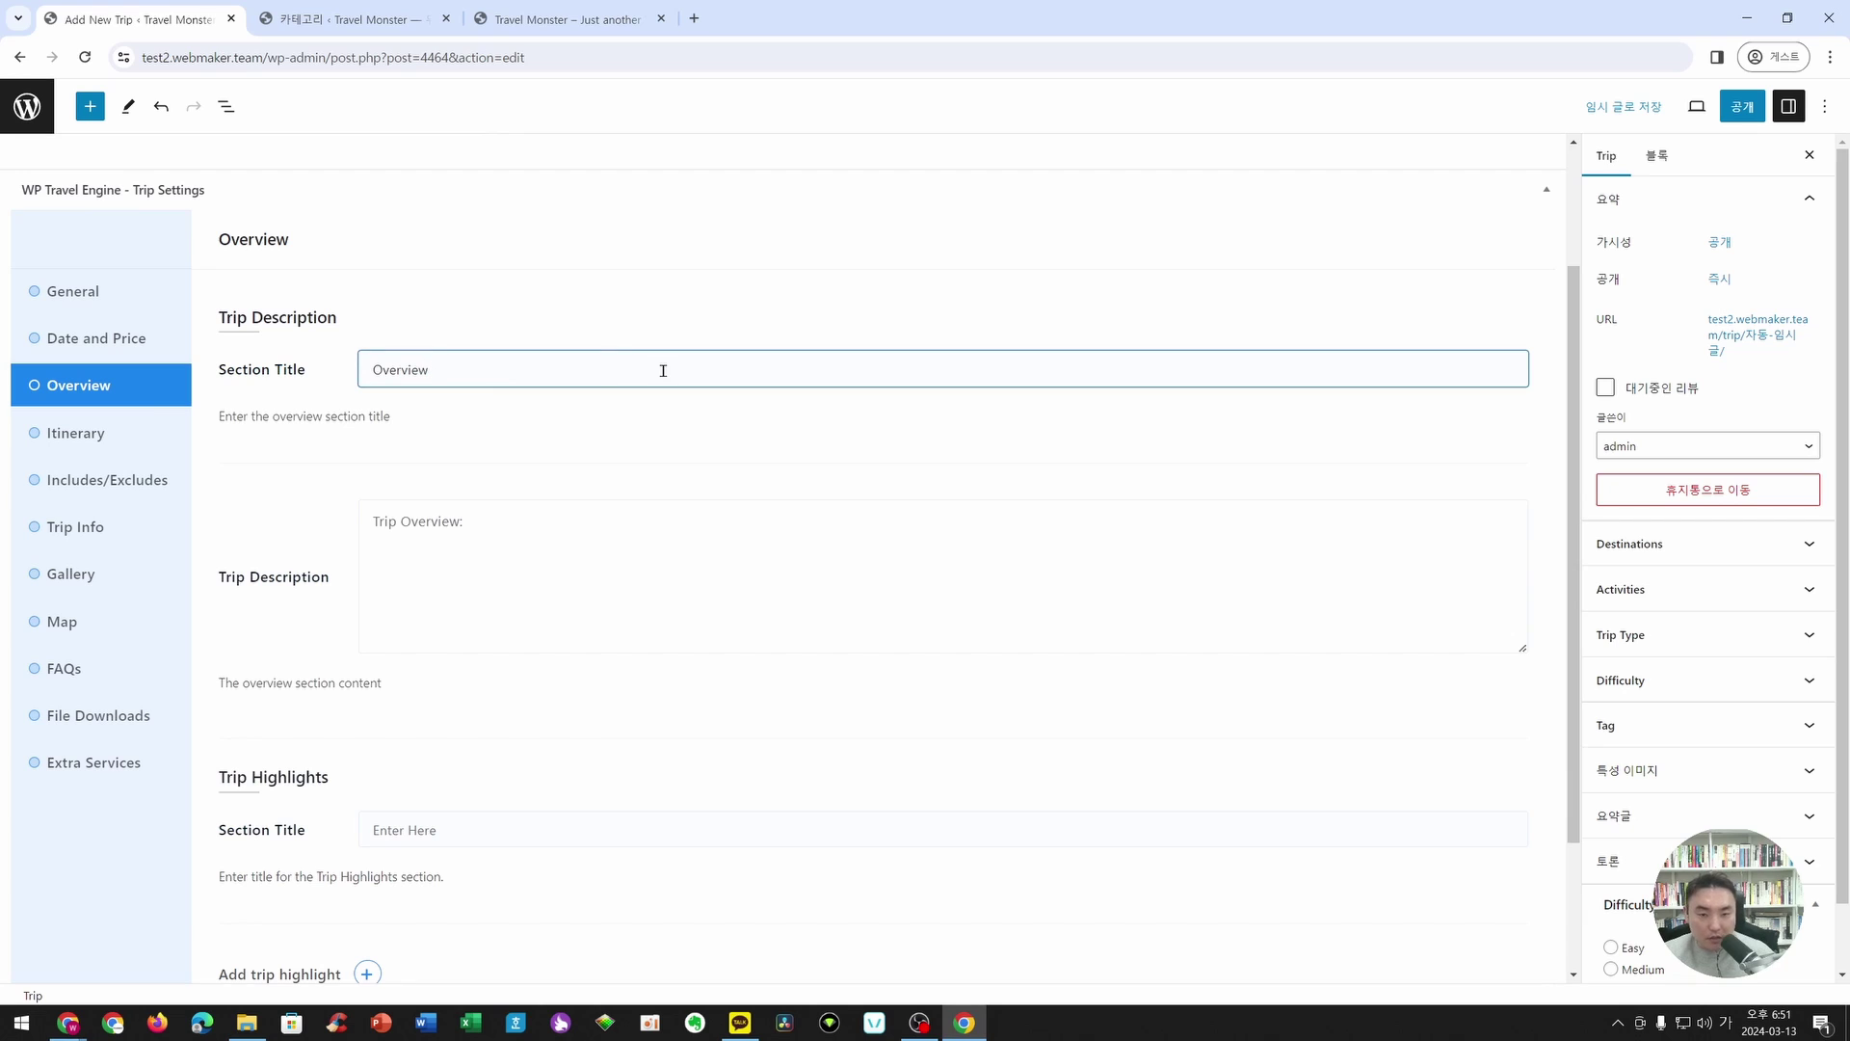
key(ctrl+a)
text(ㅇ)
key(BackSpace)
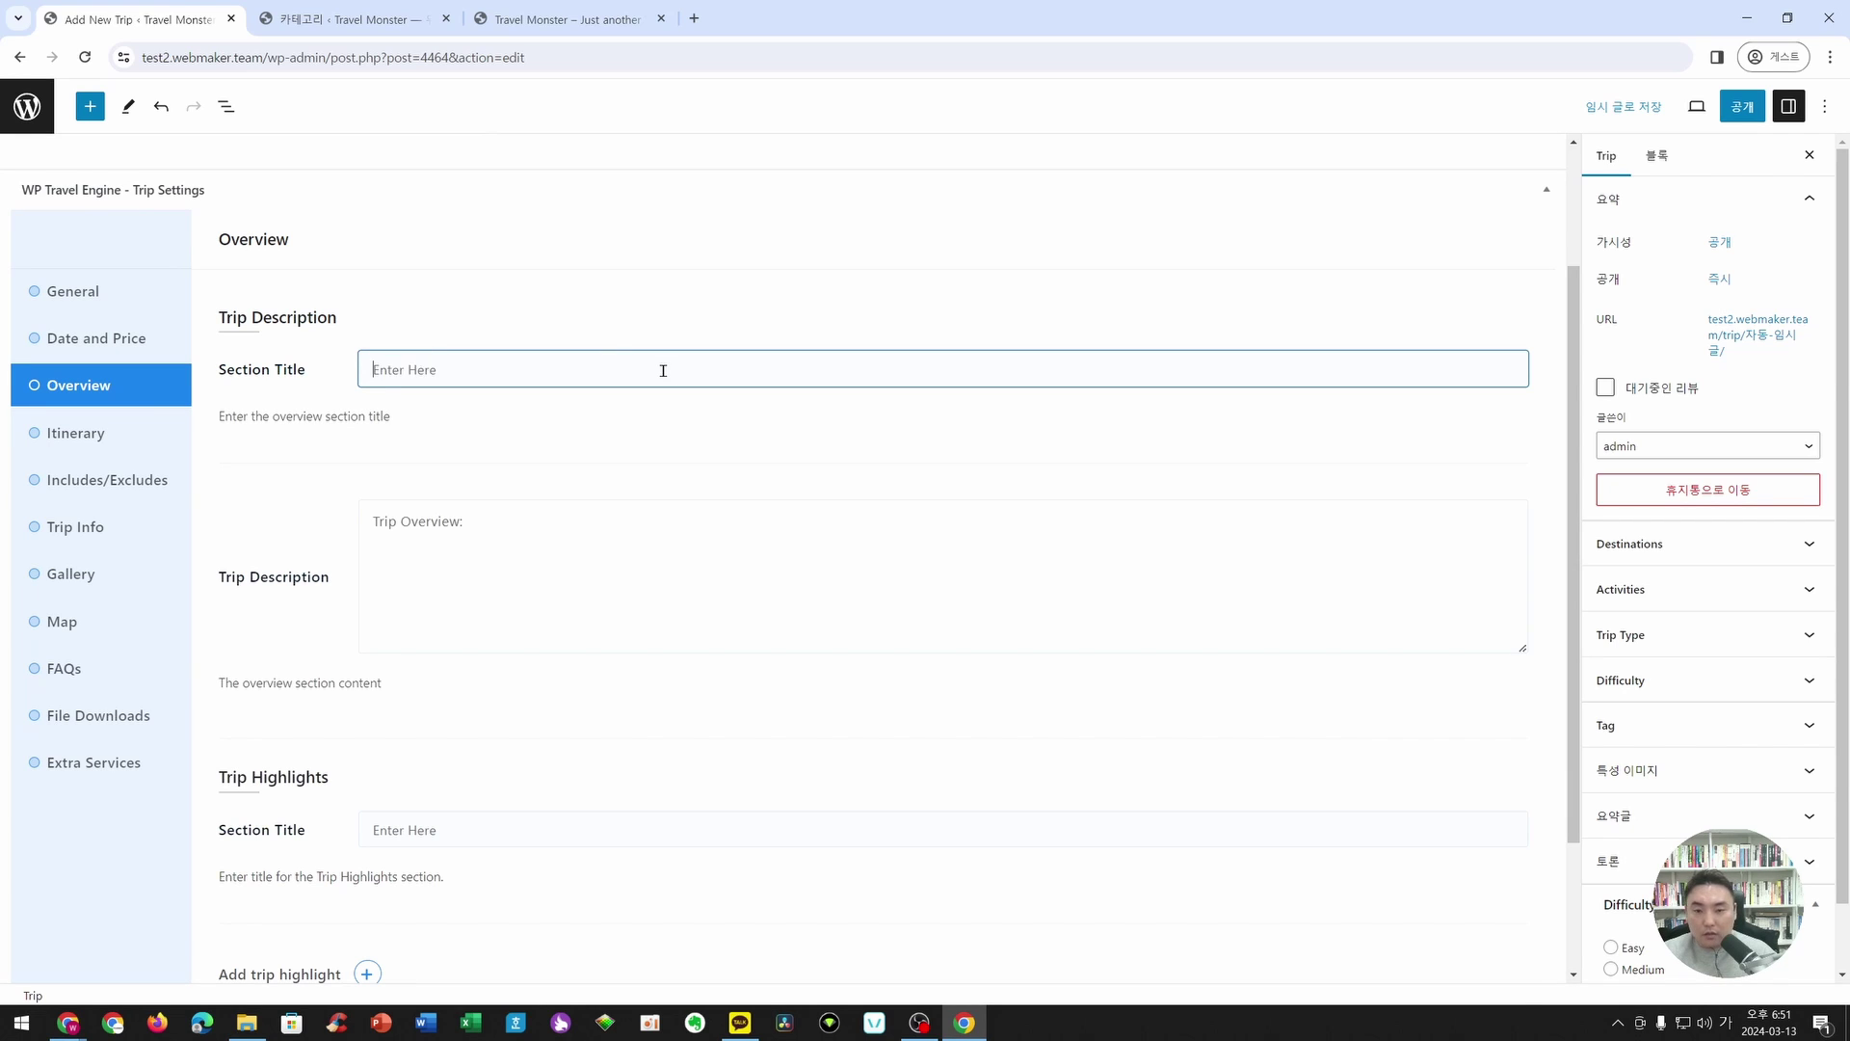
text(여행상품 설명)
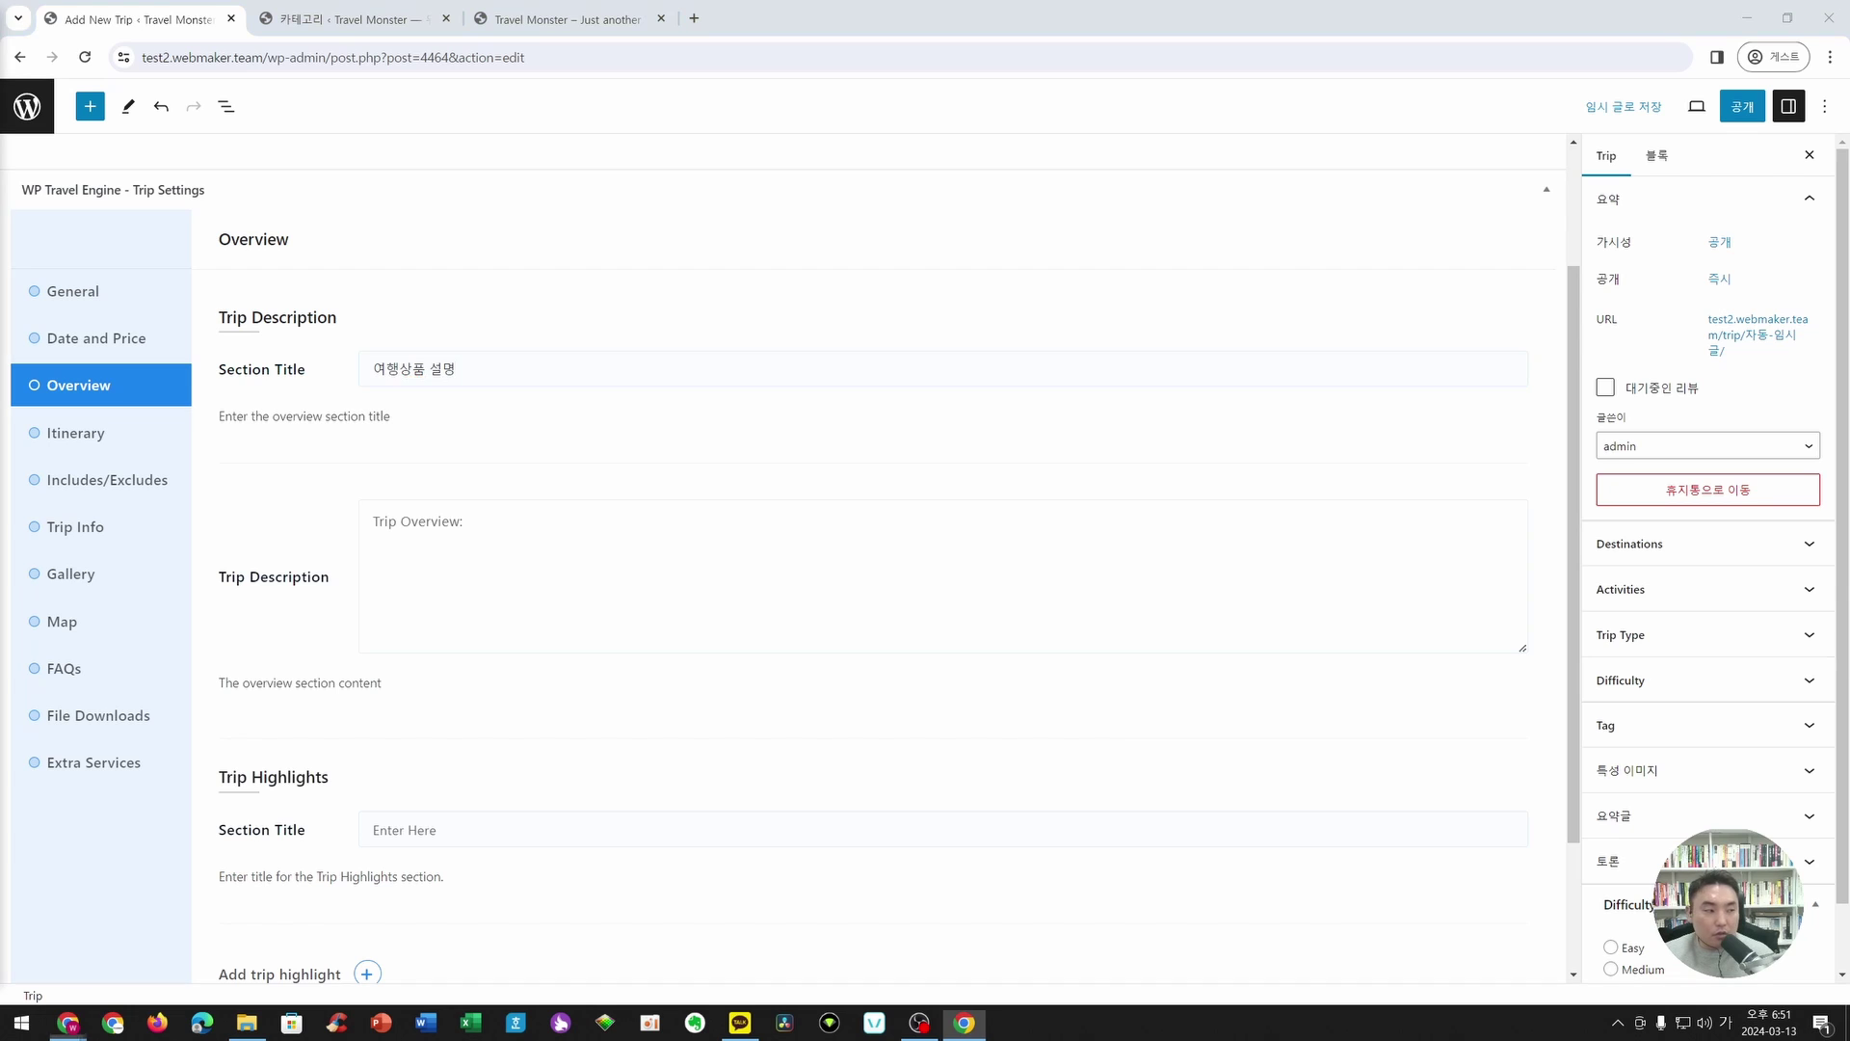
- Paste '제주도 올레길을 여행하는 상품입니다 :)' as the trip description
click(366, 511)
text(제주도 올레길을 여행하는 상품입니다 :))
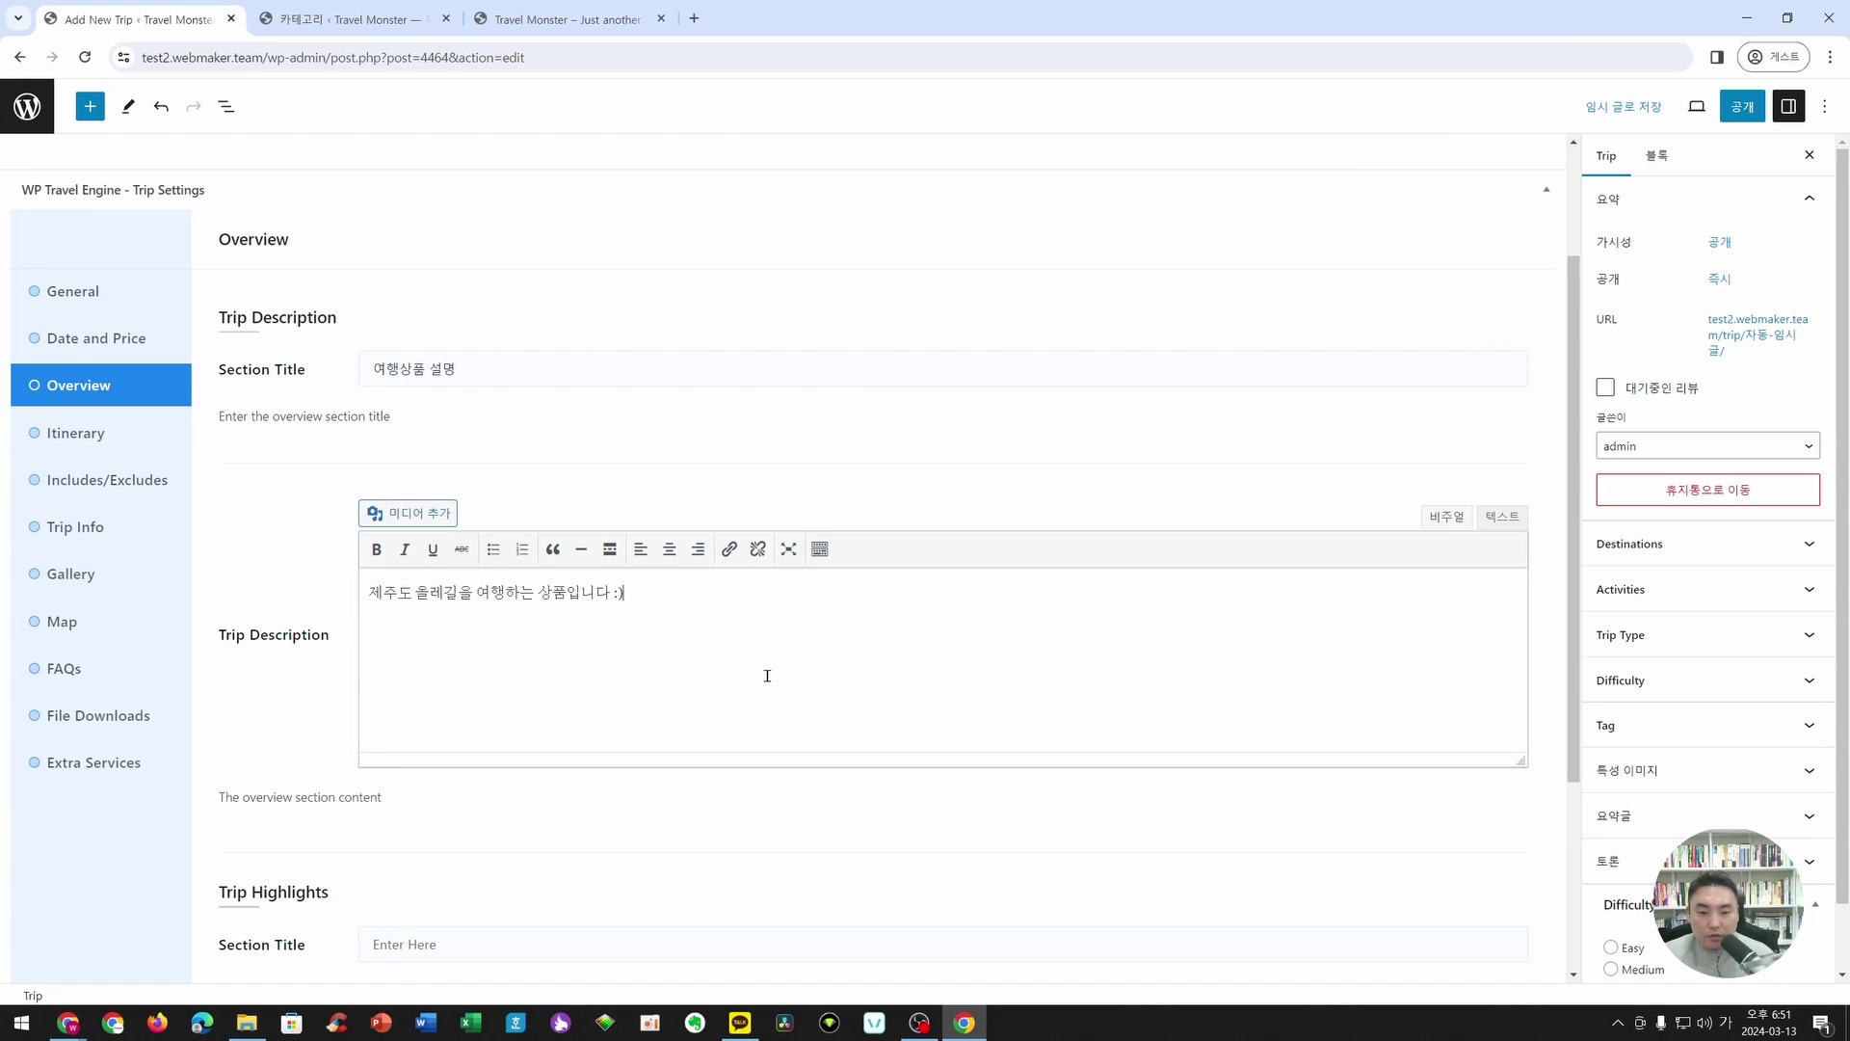
scroll(404, 633, down, 2)
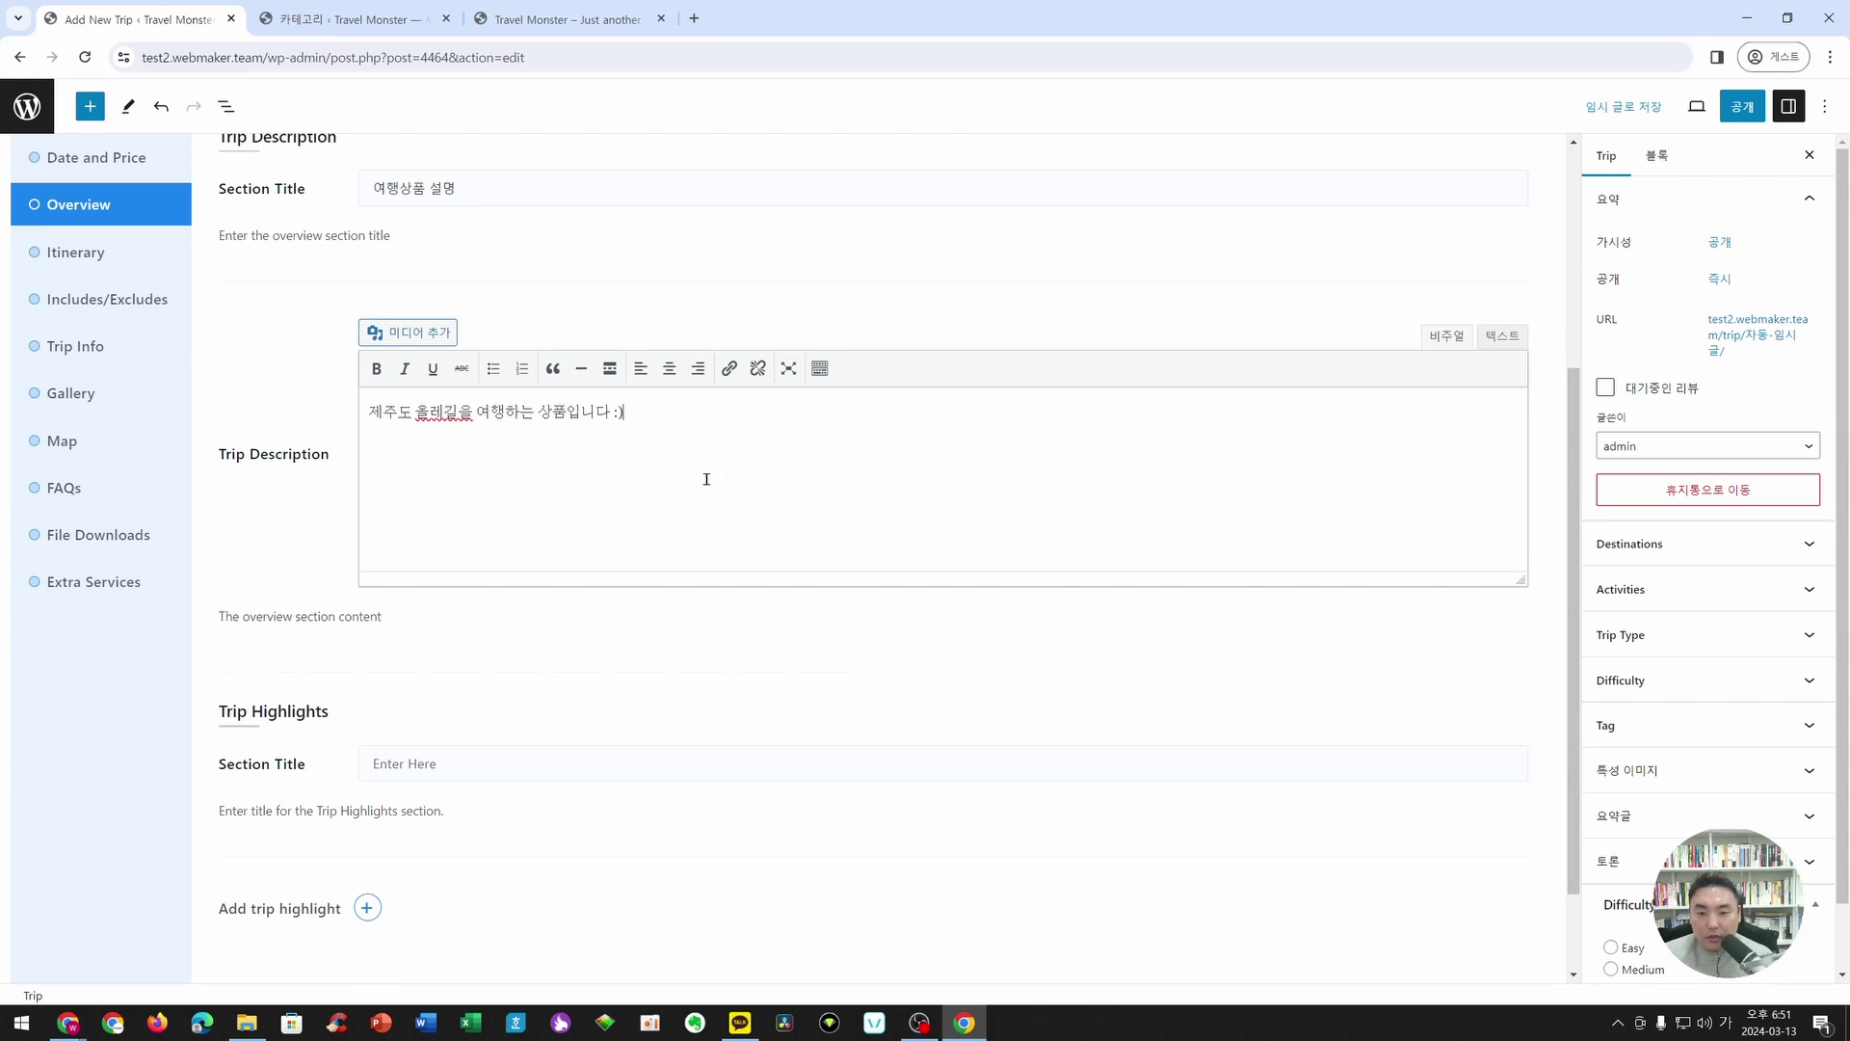
scroll(653, 653, down, 1)
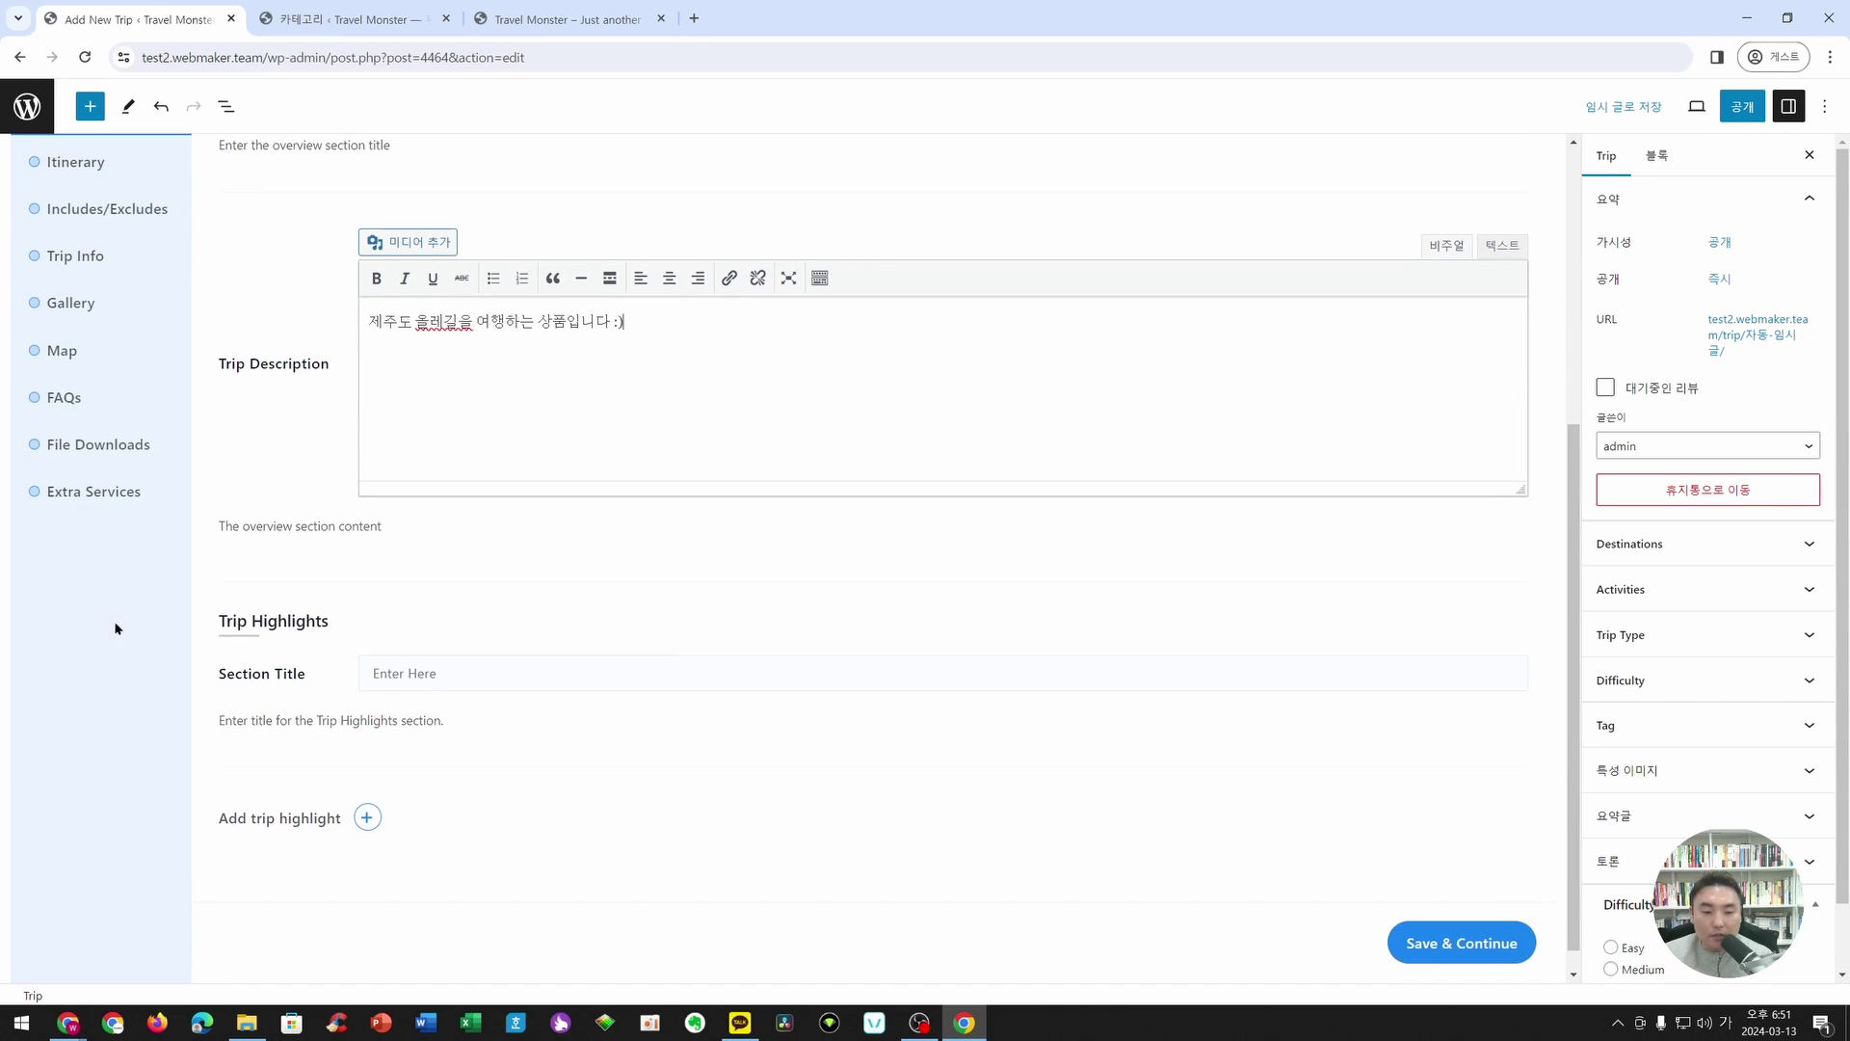
key(alt+Tab)
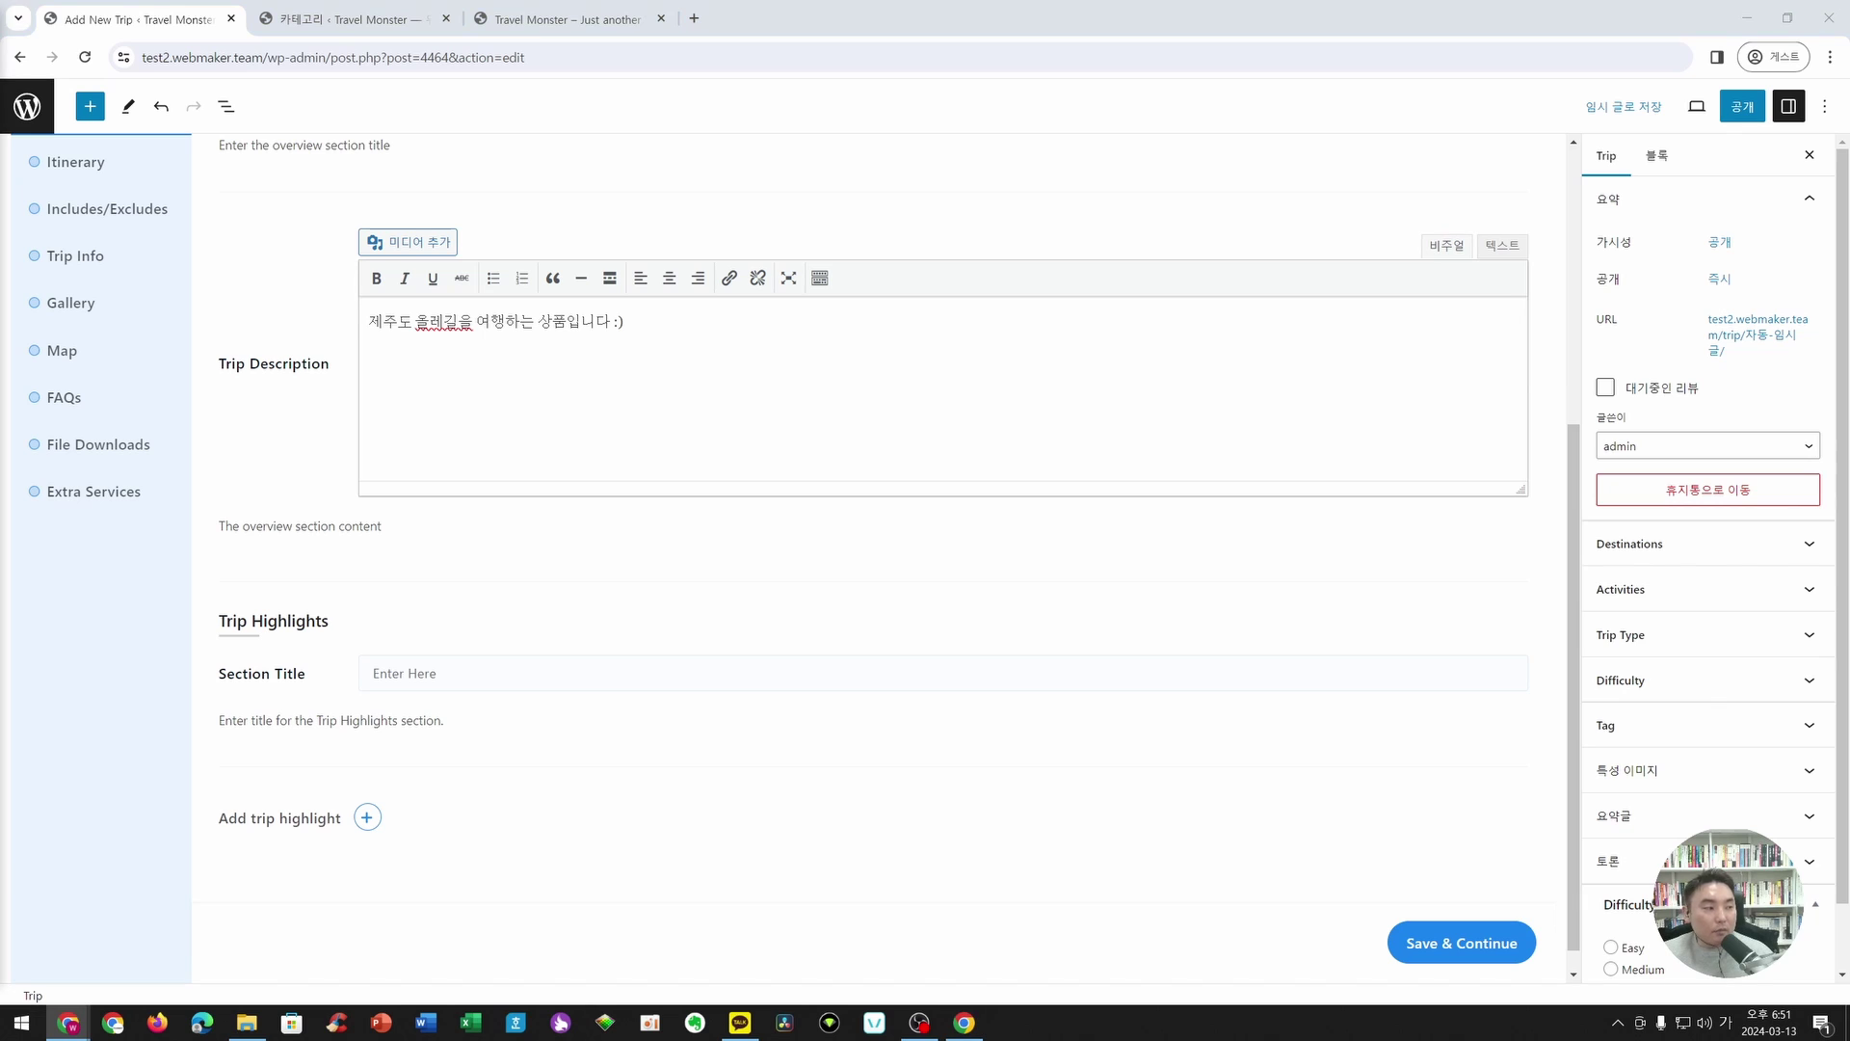
- Paste '여행 핵심 포인트' as the trip highlights section title
click(430, 672)
text(여행 핵심 포인트)
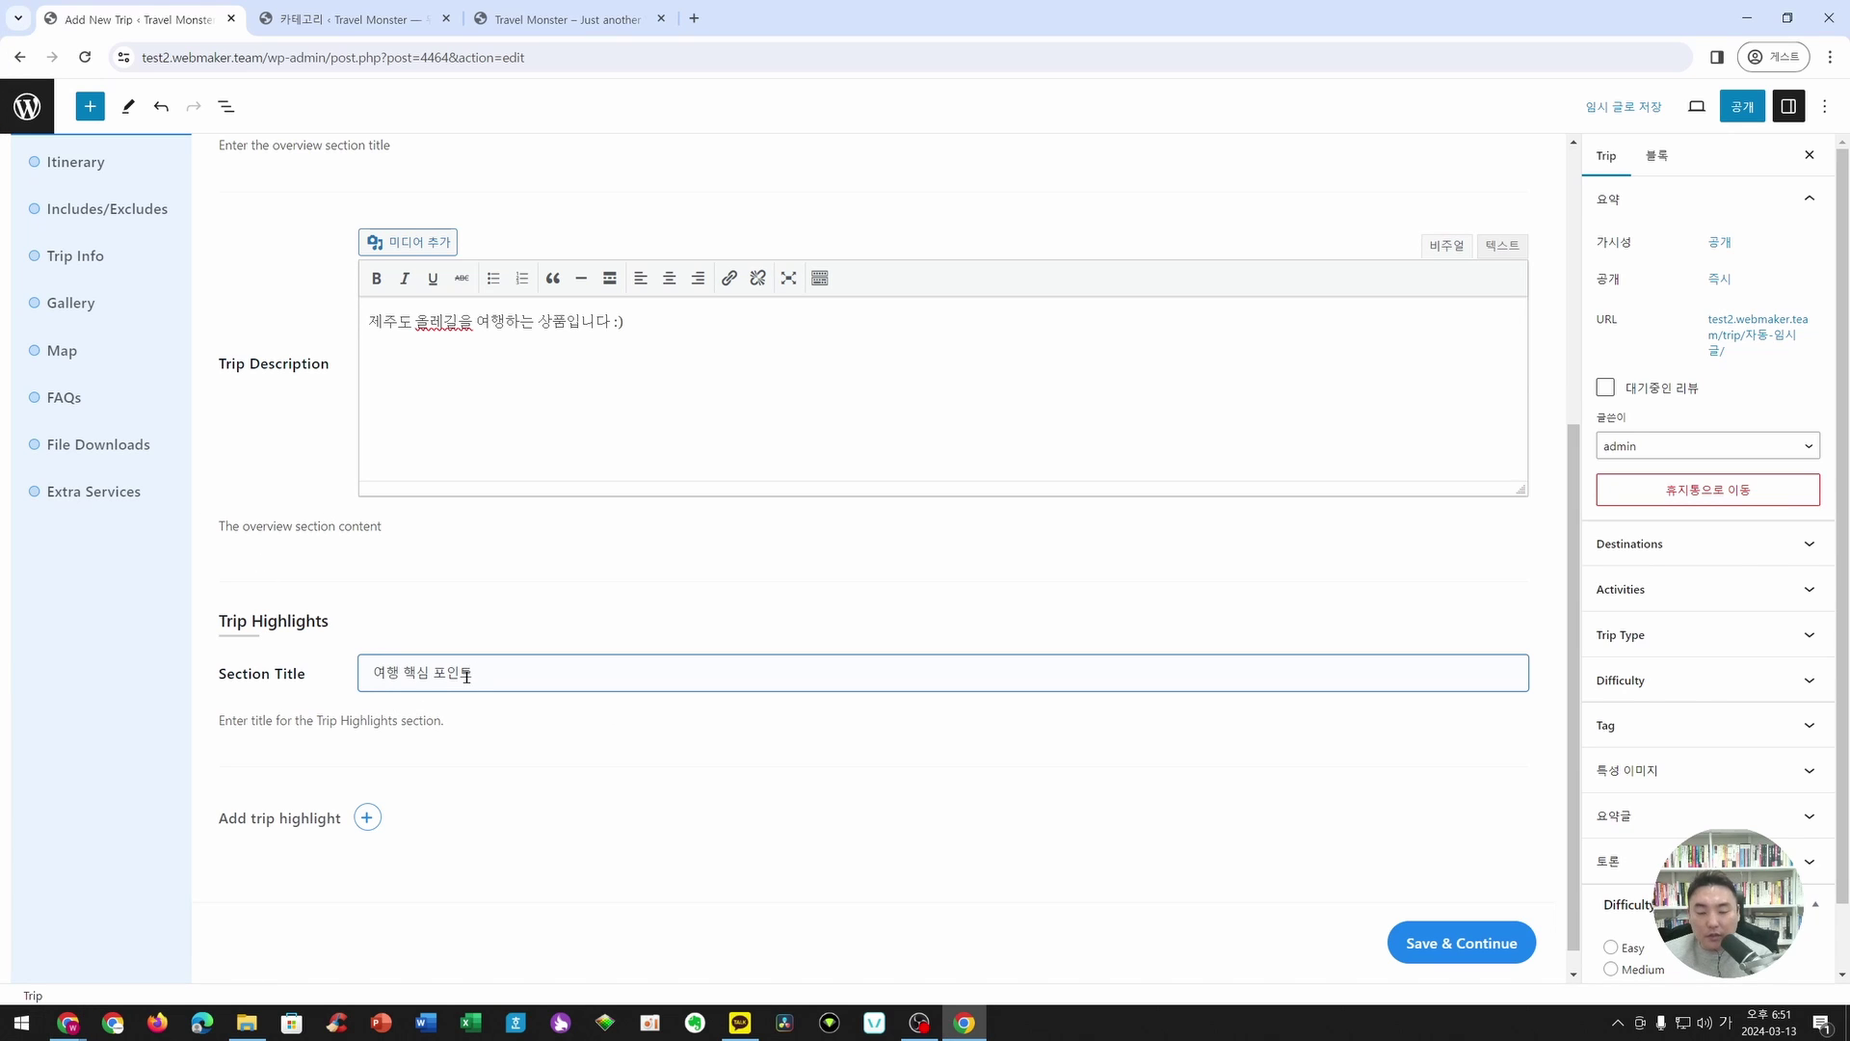
scroll(481, 745, down, 1)
- Add highlights 제주도 올레길, 제주도 한라산 and 제주도 도보 여행, then save and continue
click(368, 791)
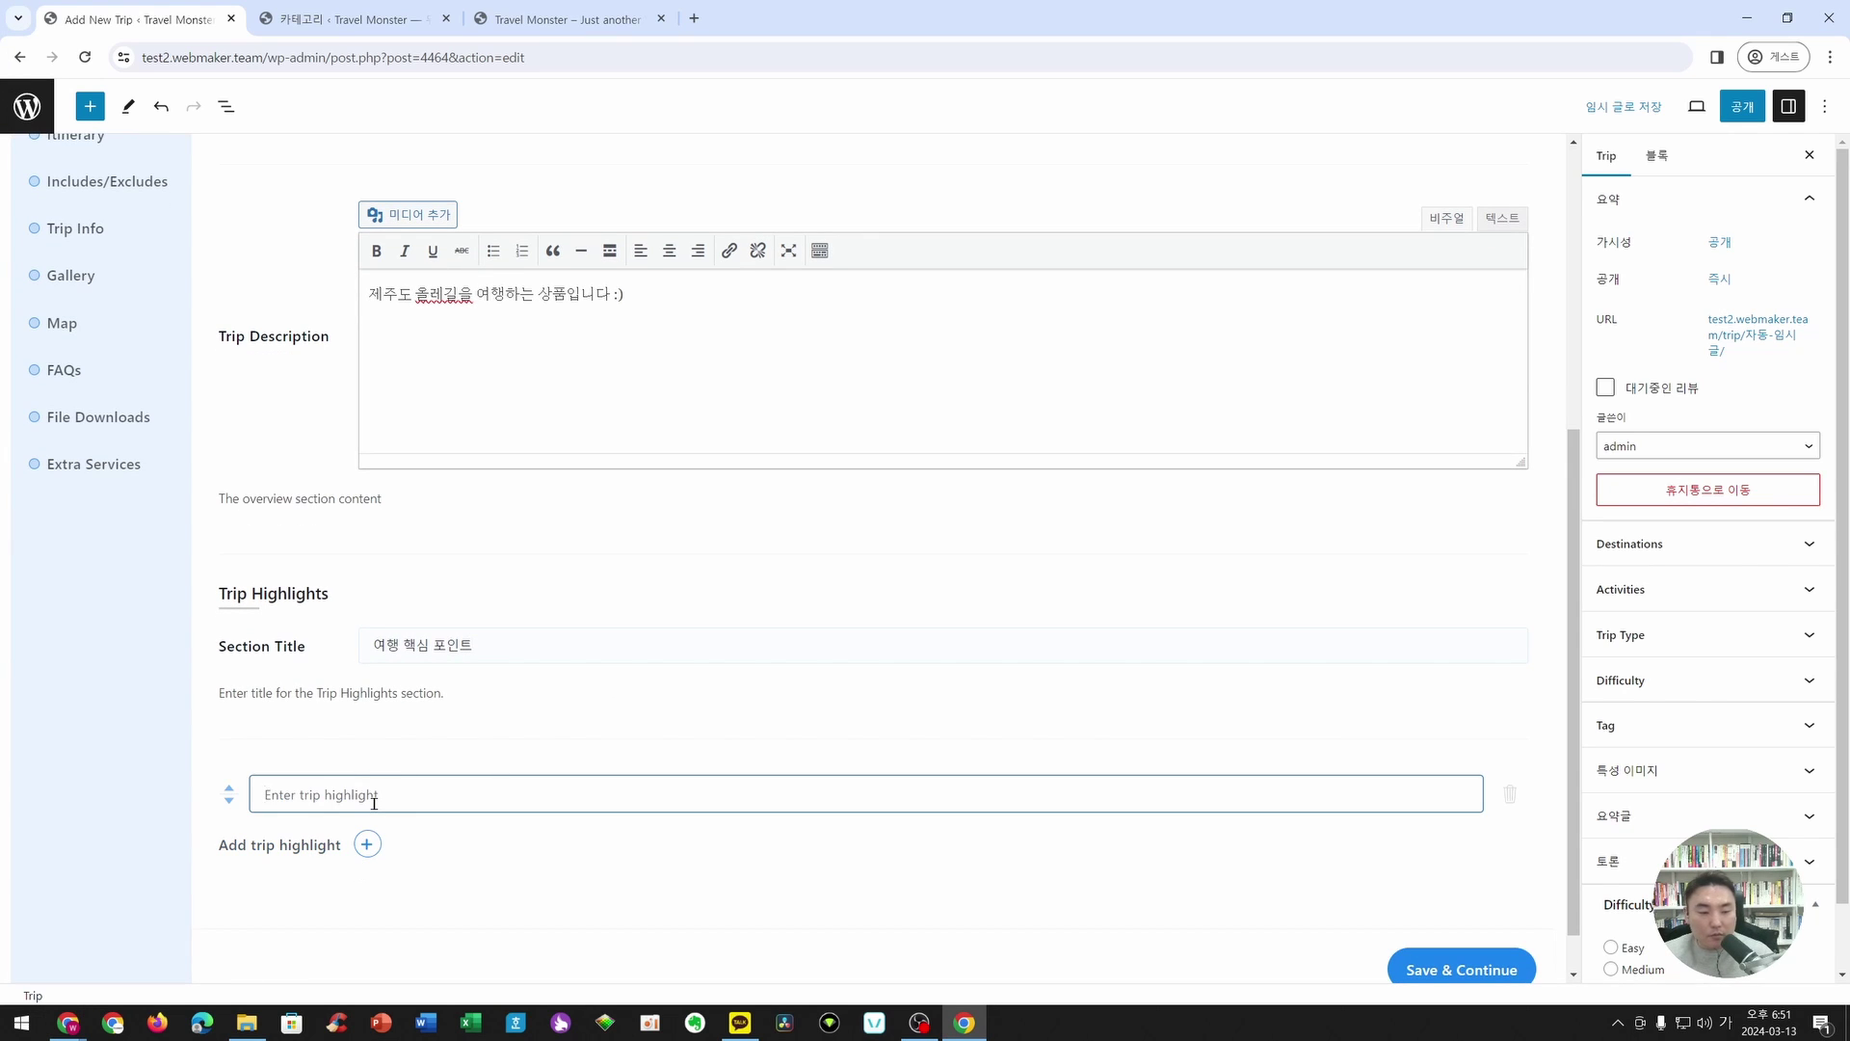
text(제주도 올레기)
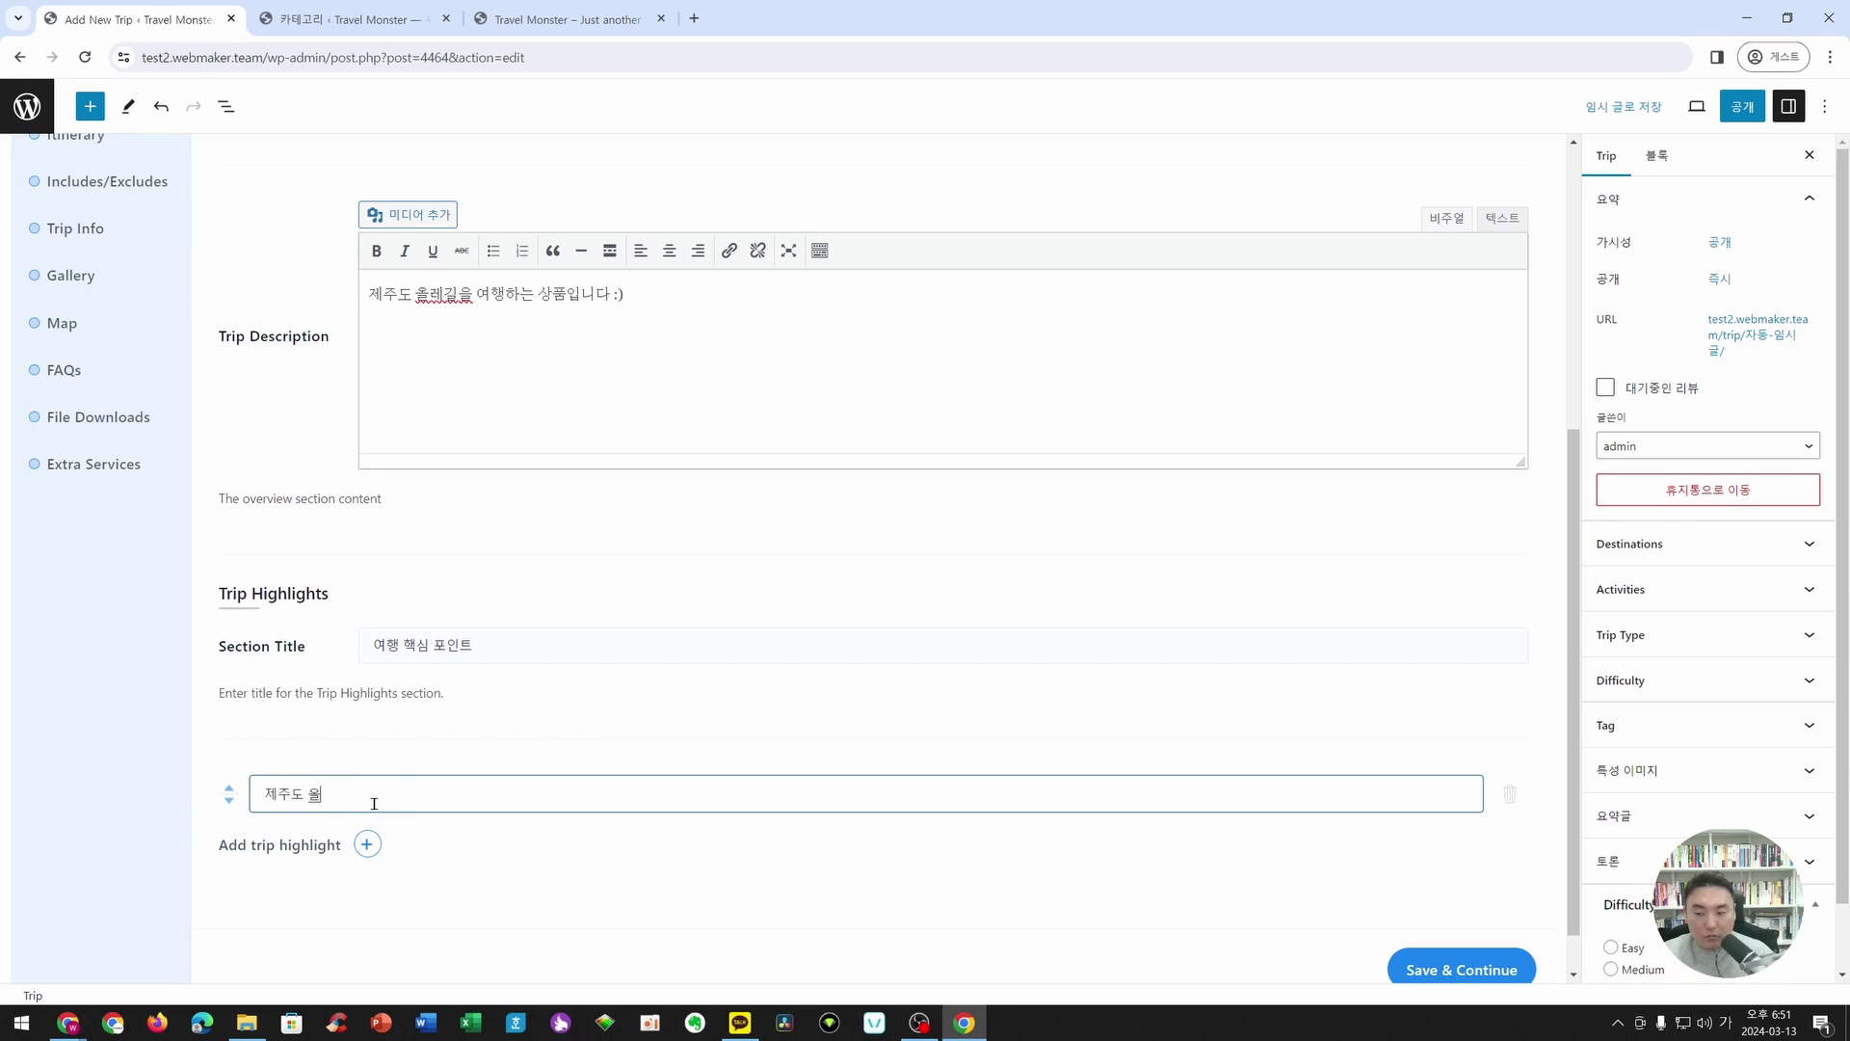
click(367, 844)
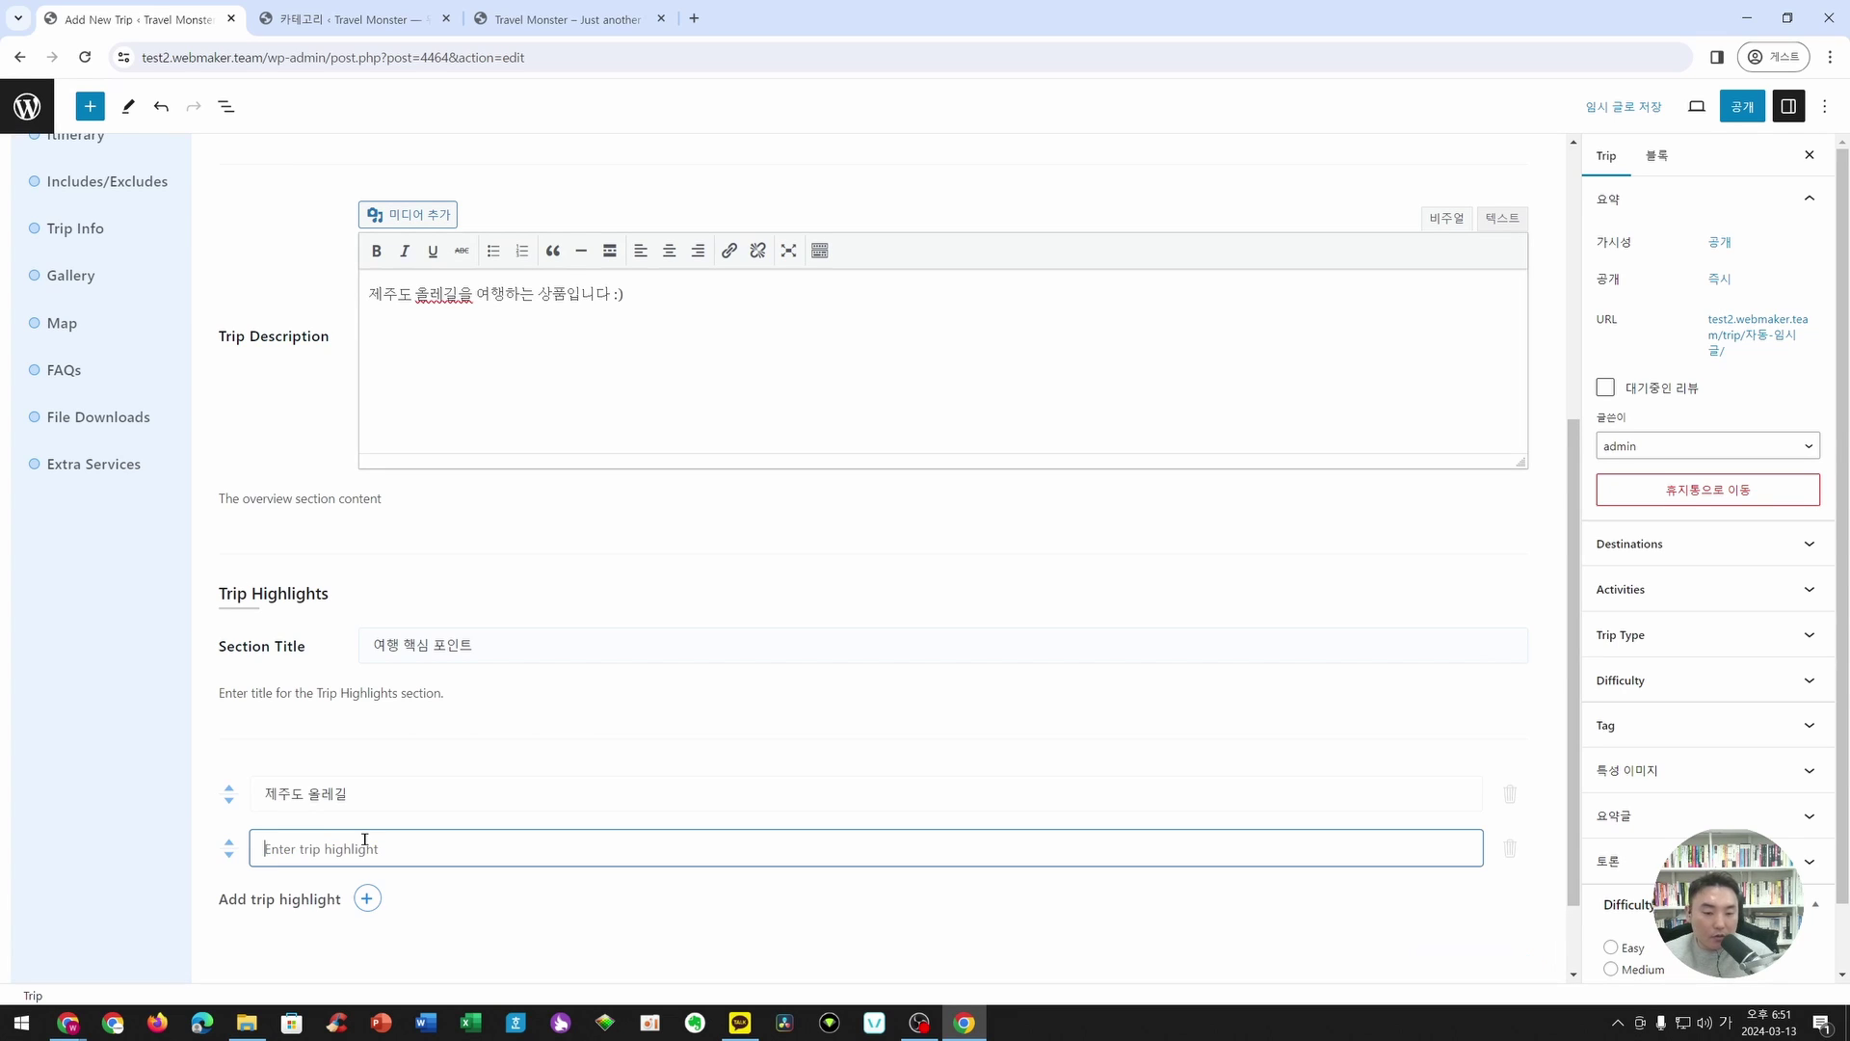
text(제주도)
text(한ㄹ)
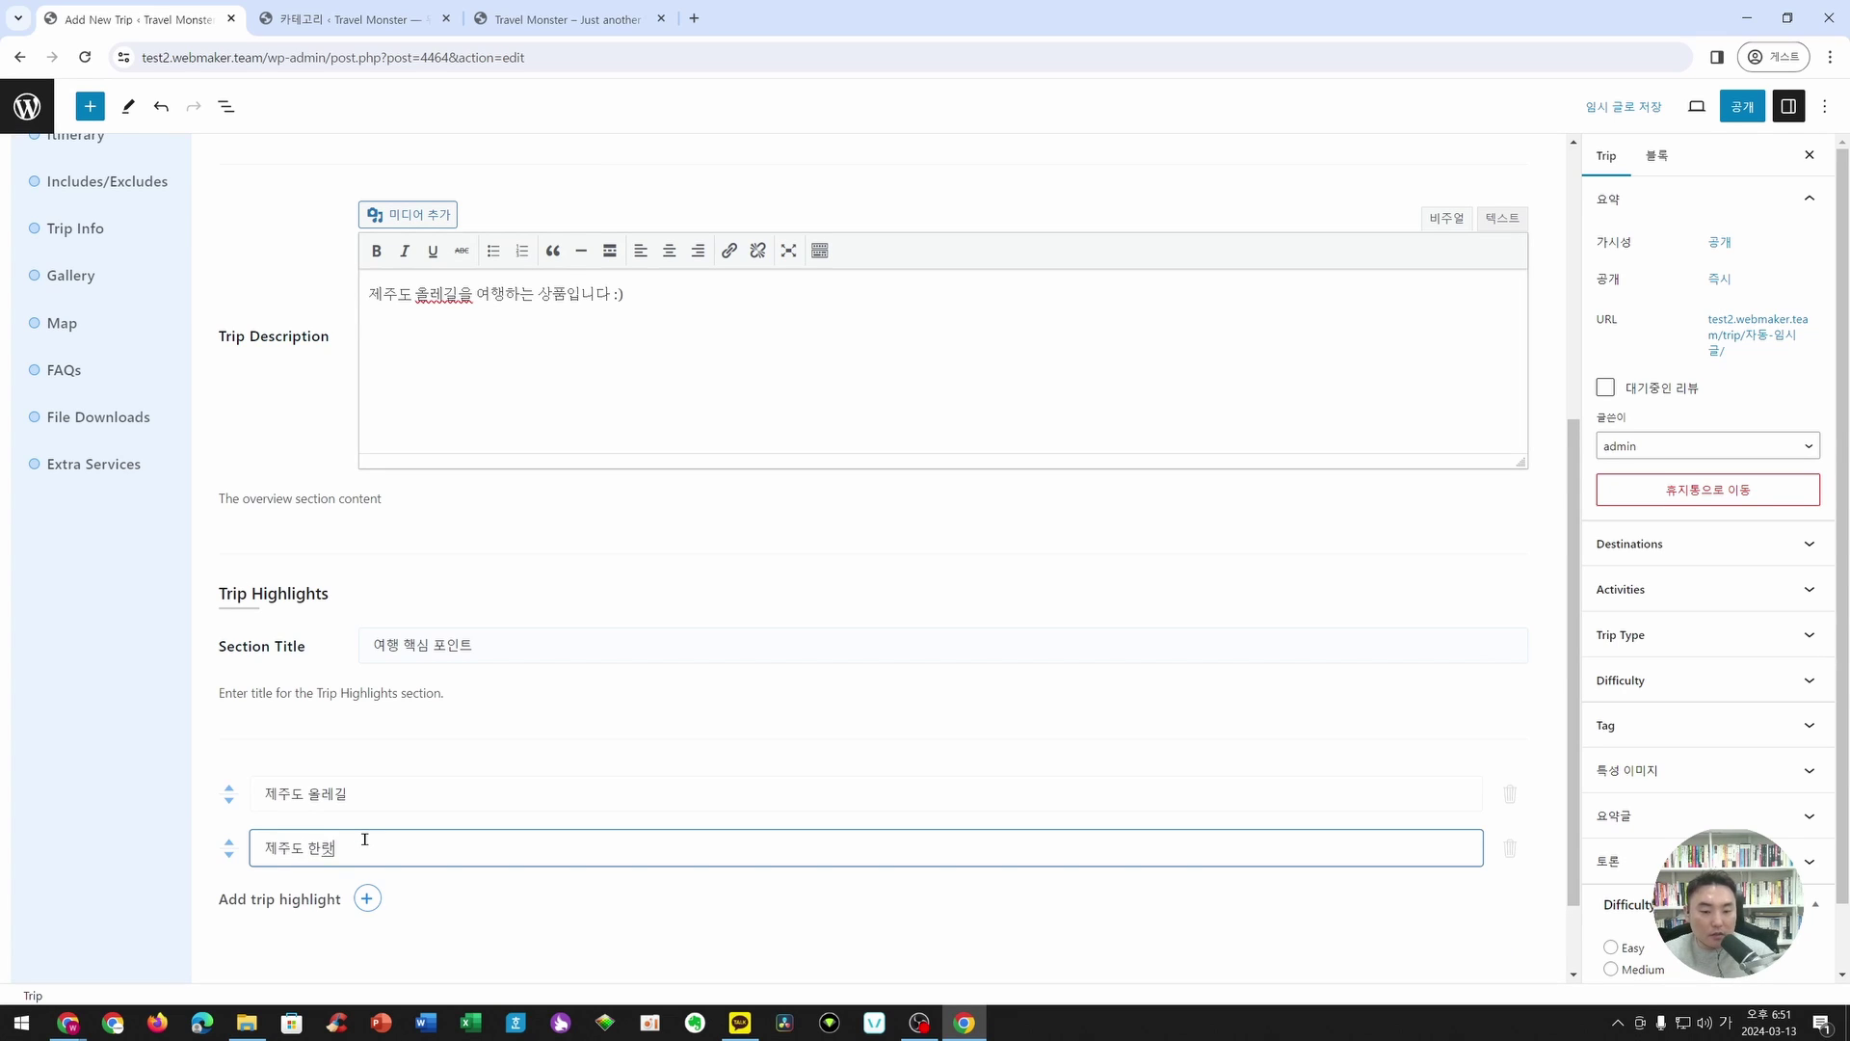
text(라산)
click(367, 898)
text(제주)
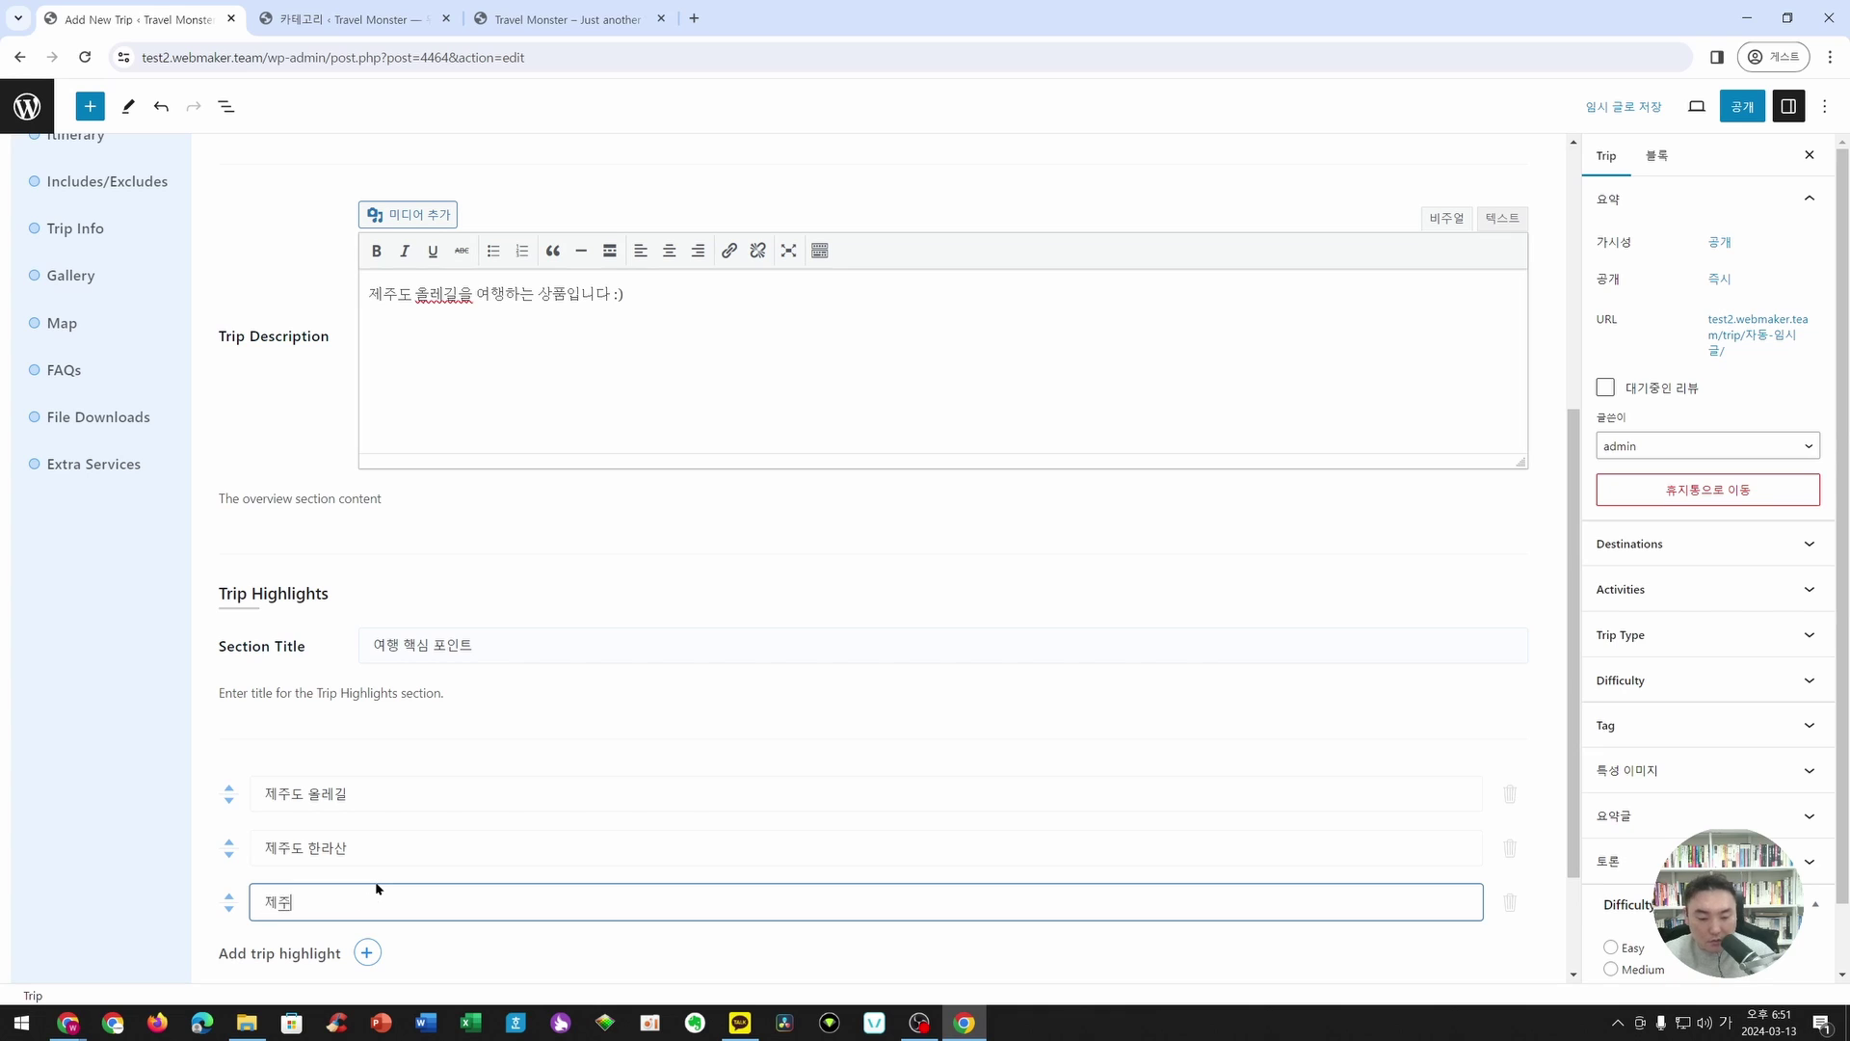
text(도 ㄷ도보 여행)
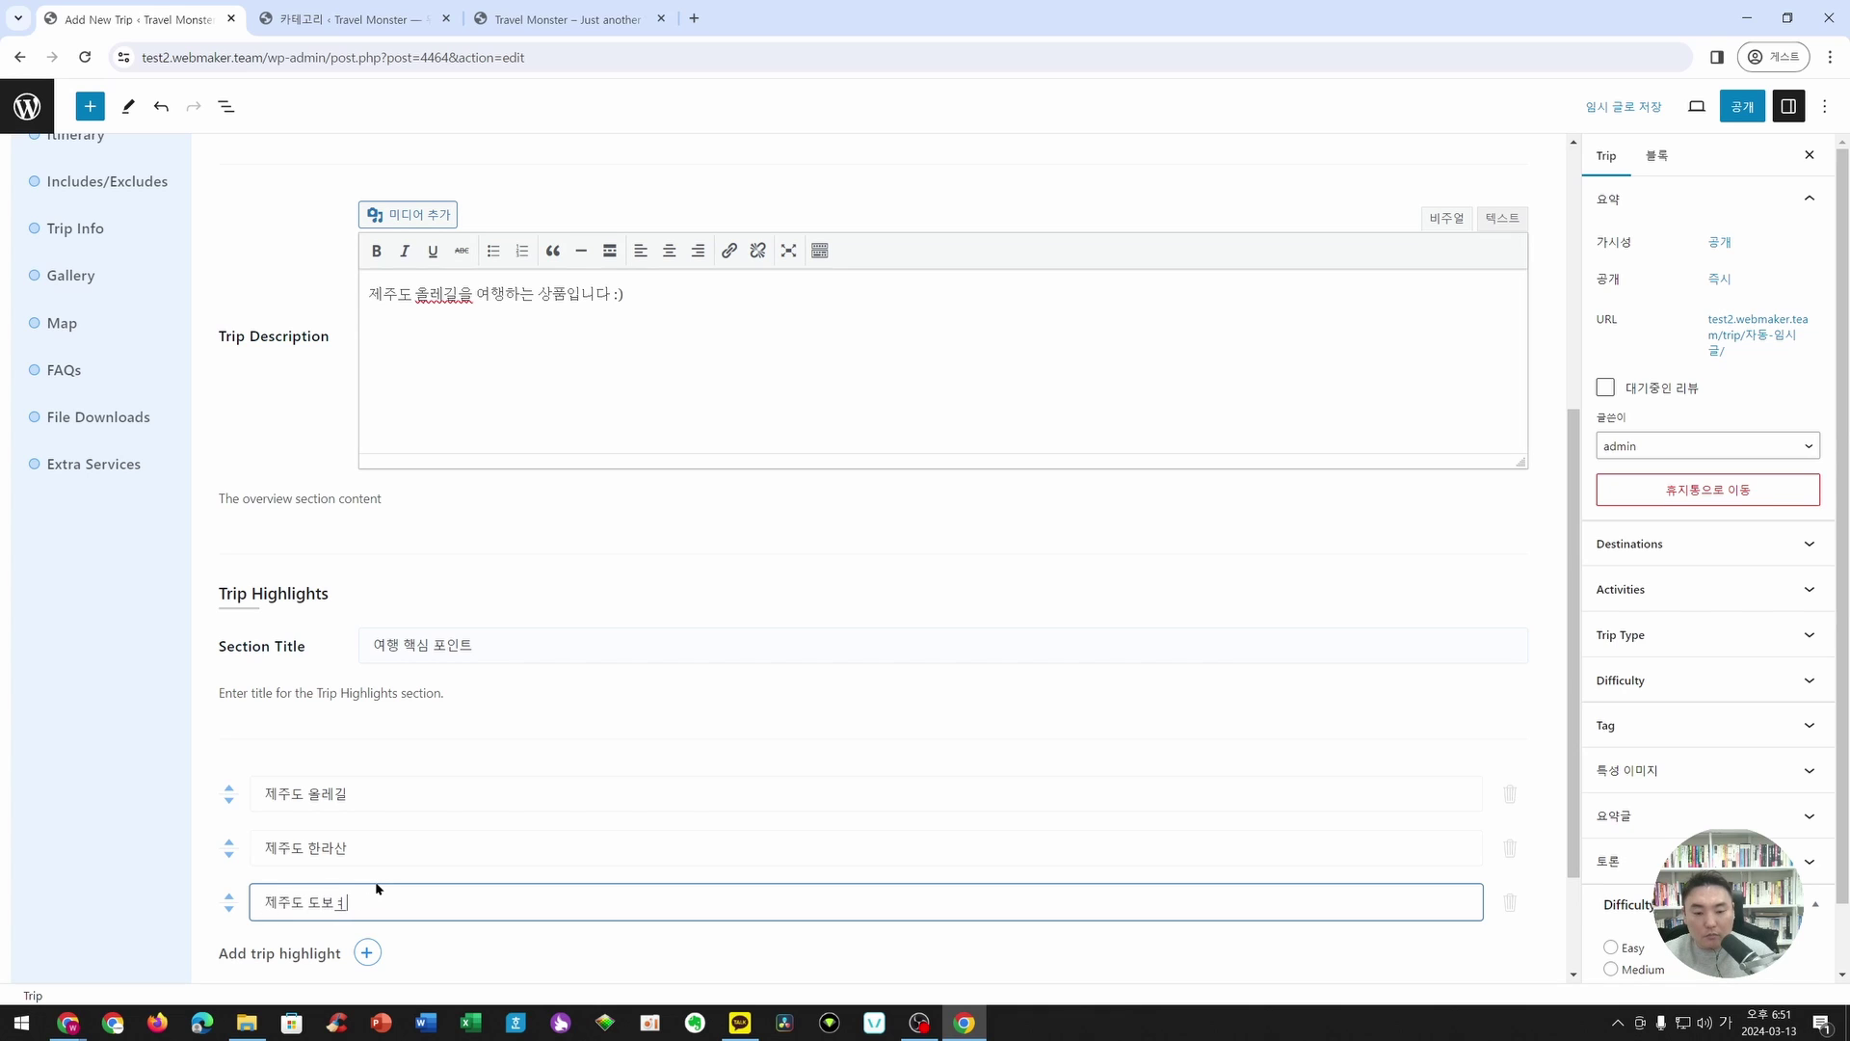
scroll(519, 672, down, 2)
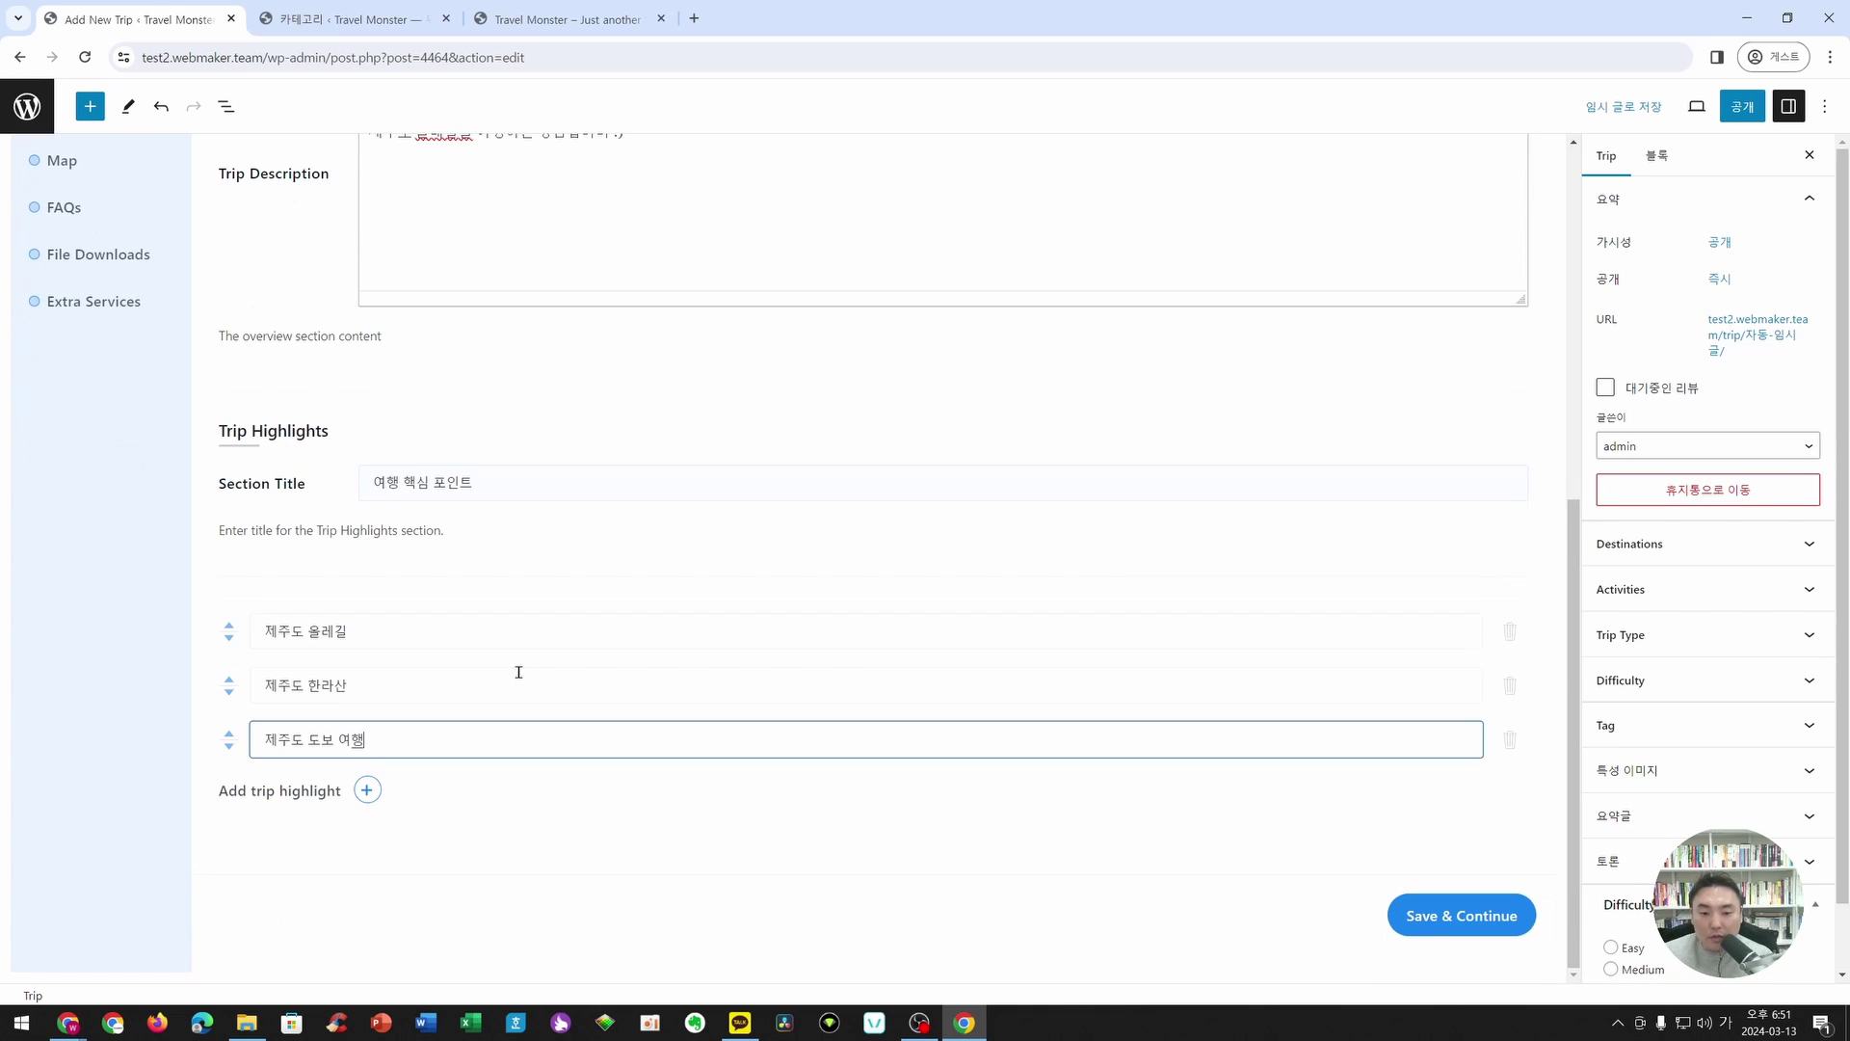
click(1437, 928)
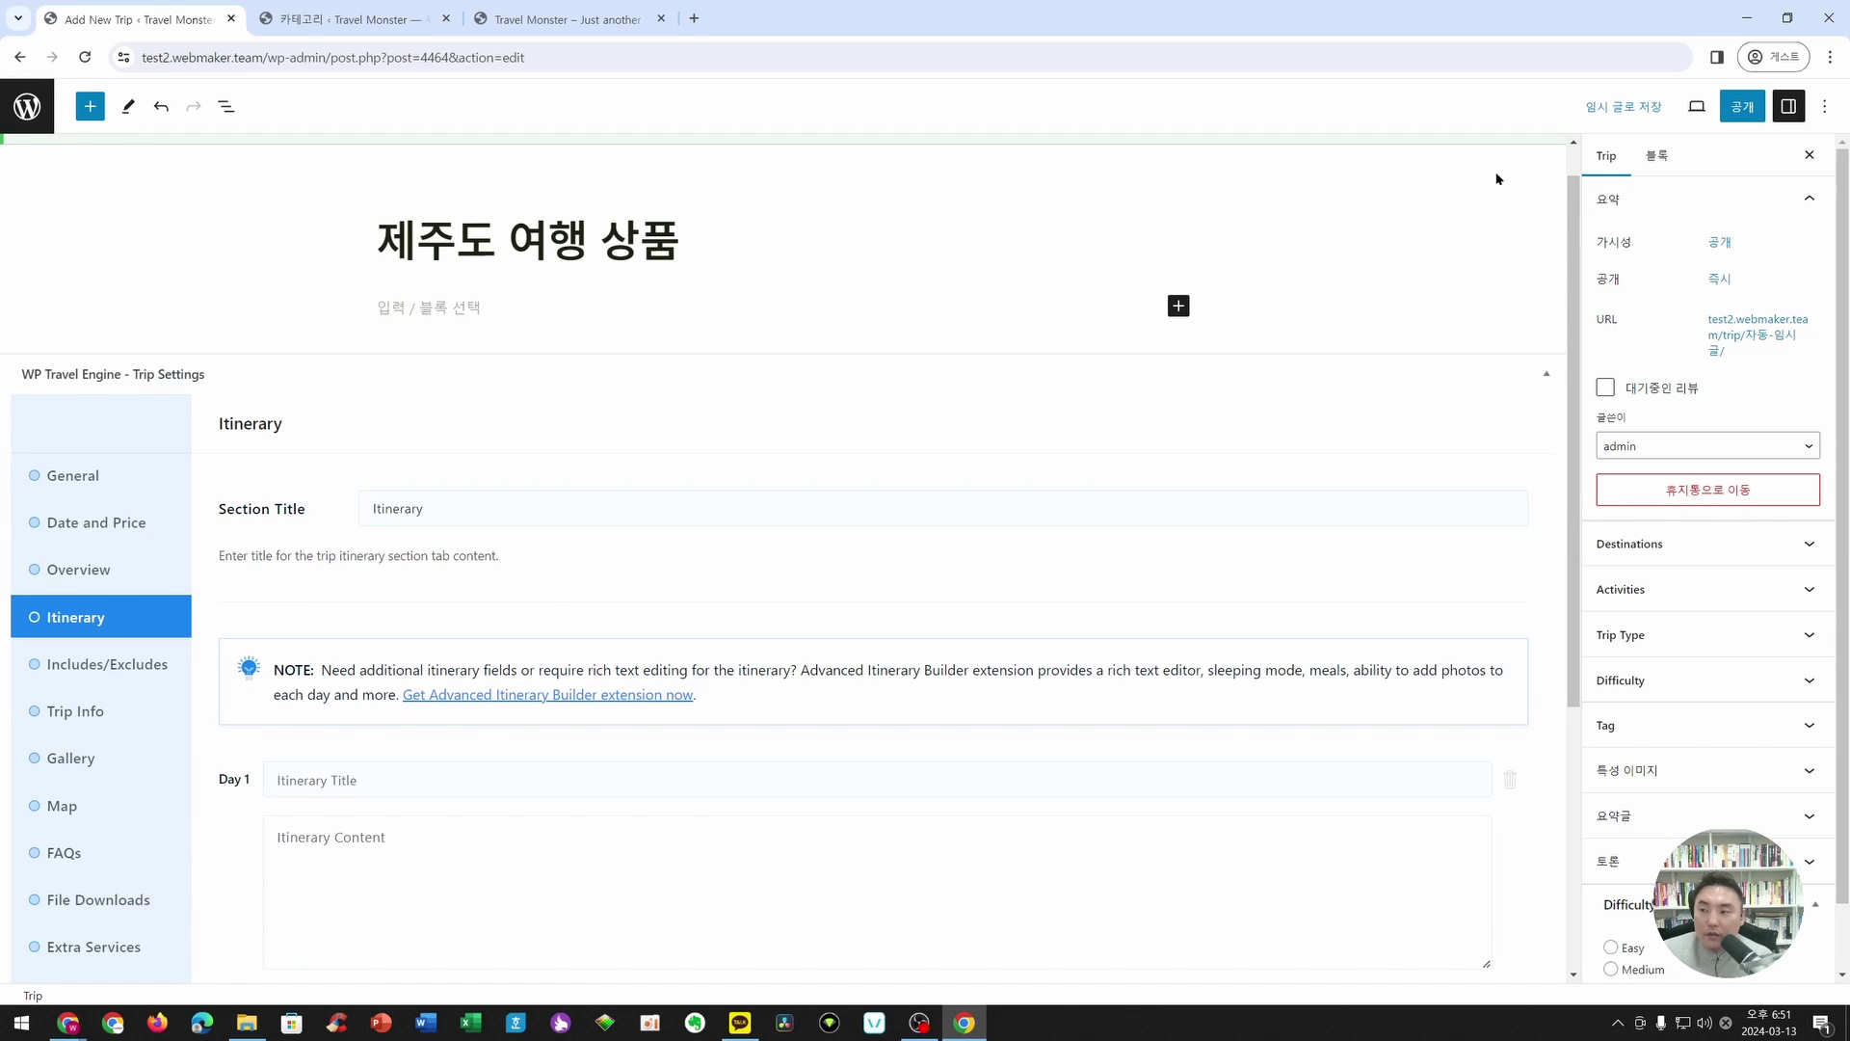
- Retitle the itinerary section '여행일정'
scroll(537, 400, down, 3)
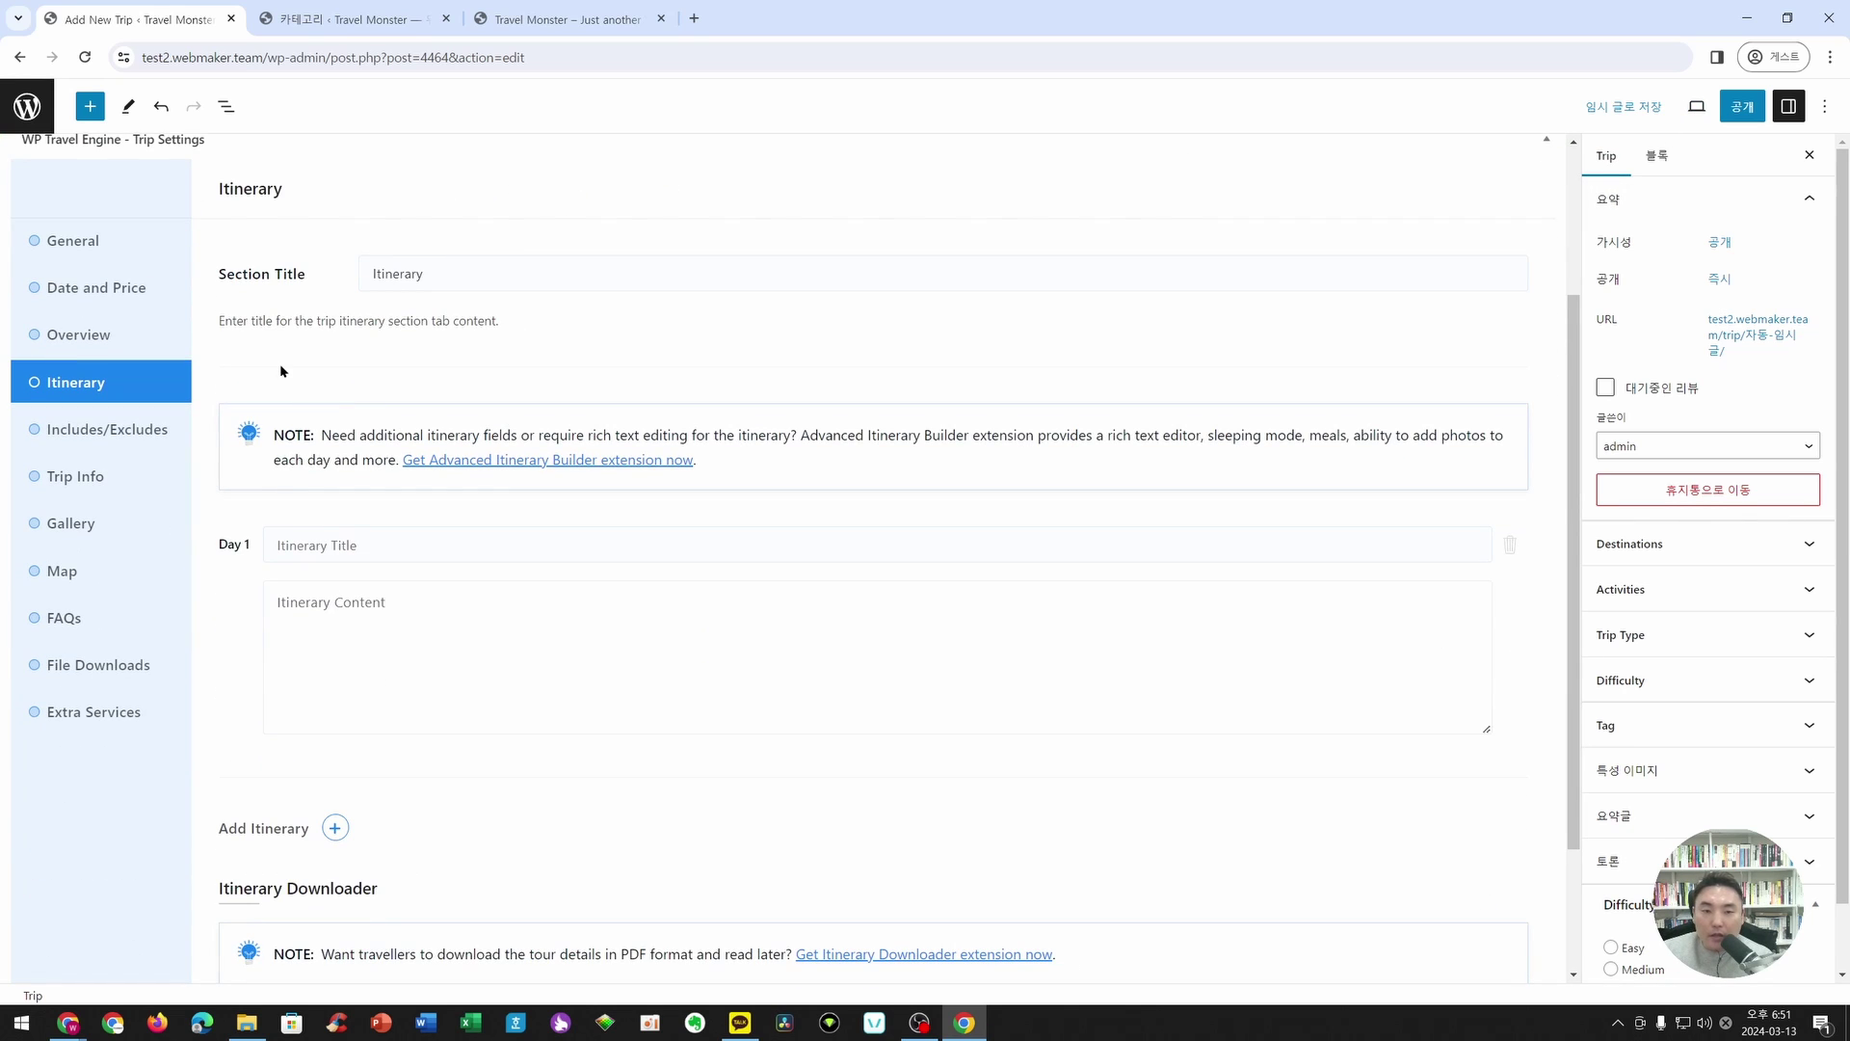
click(488, 271)
key(ctrl+a)
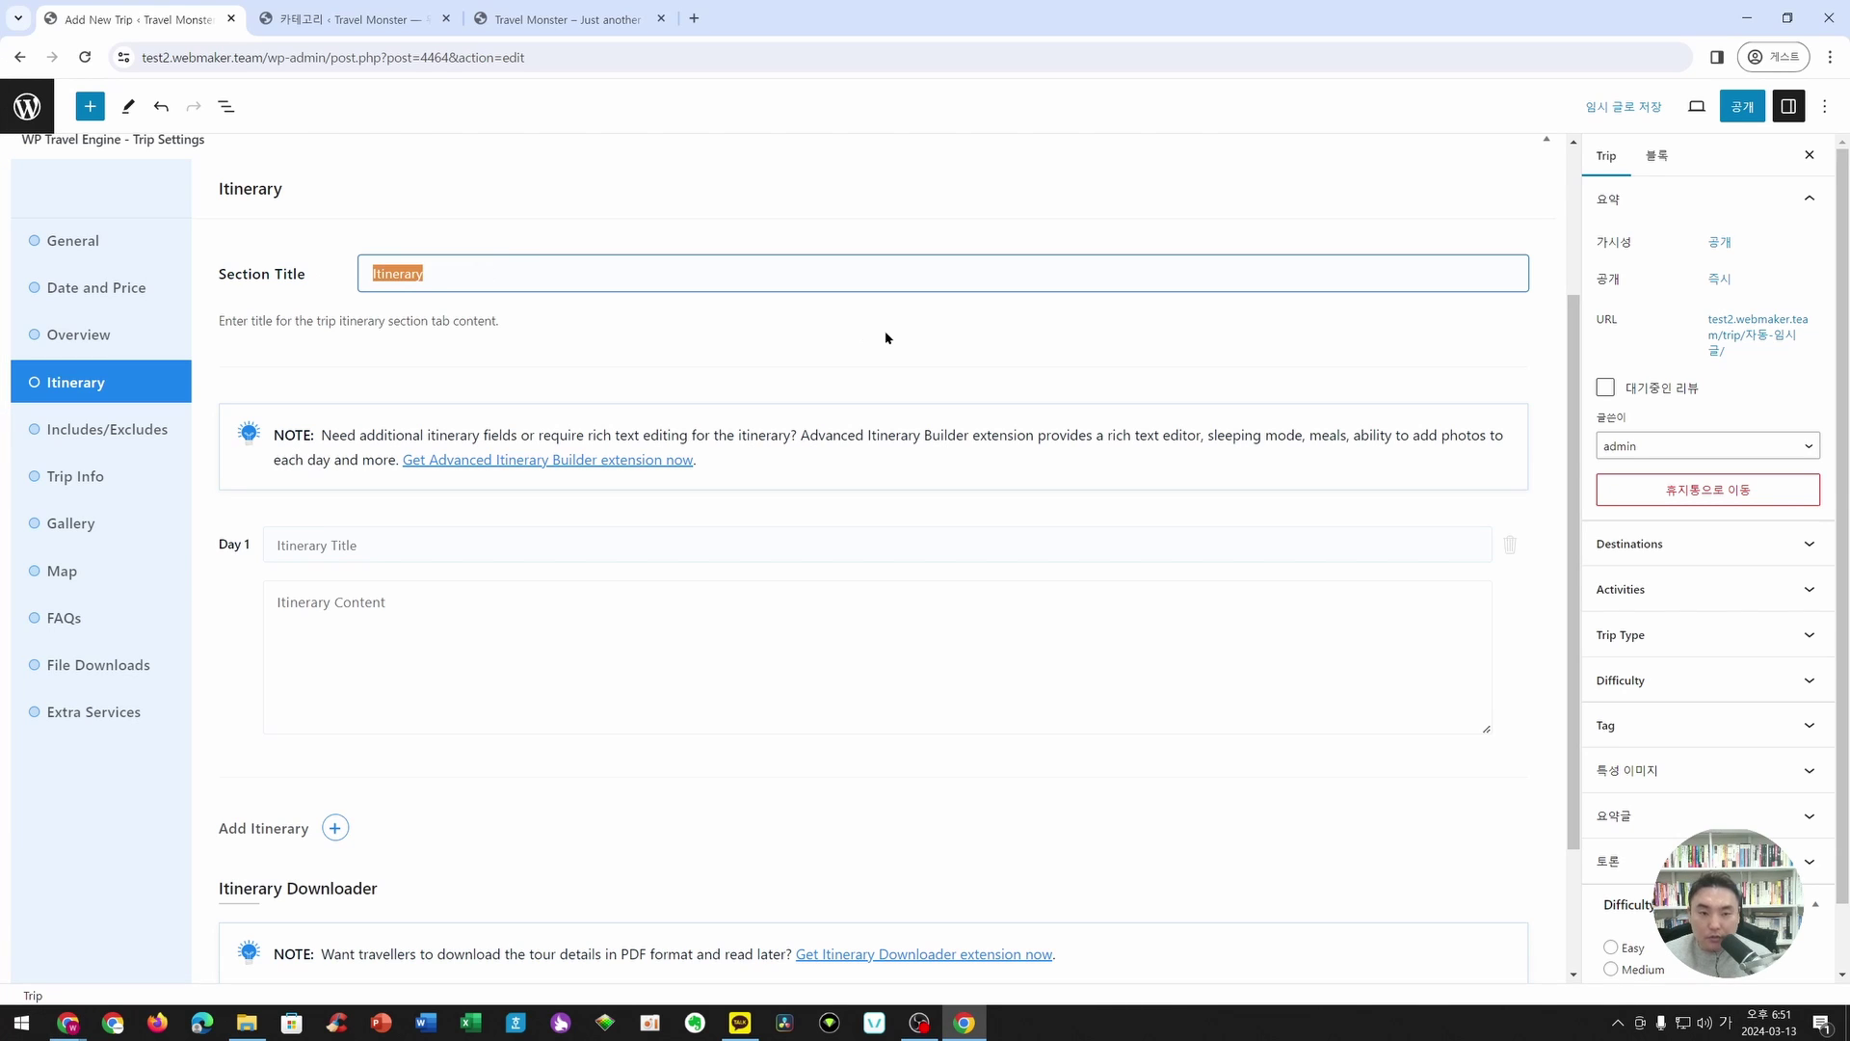
text(여행이)
text(일정)
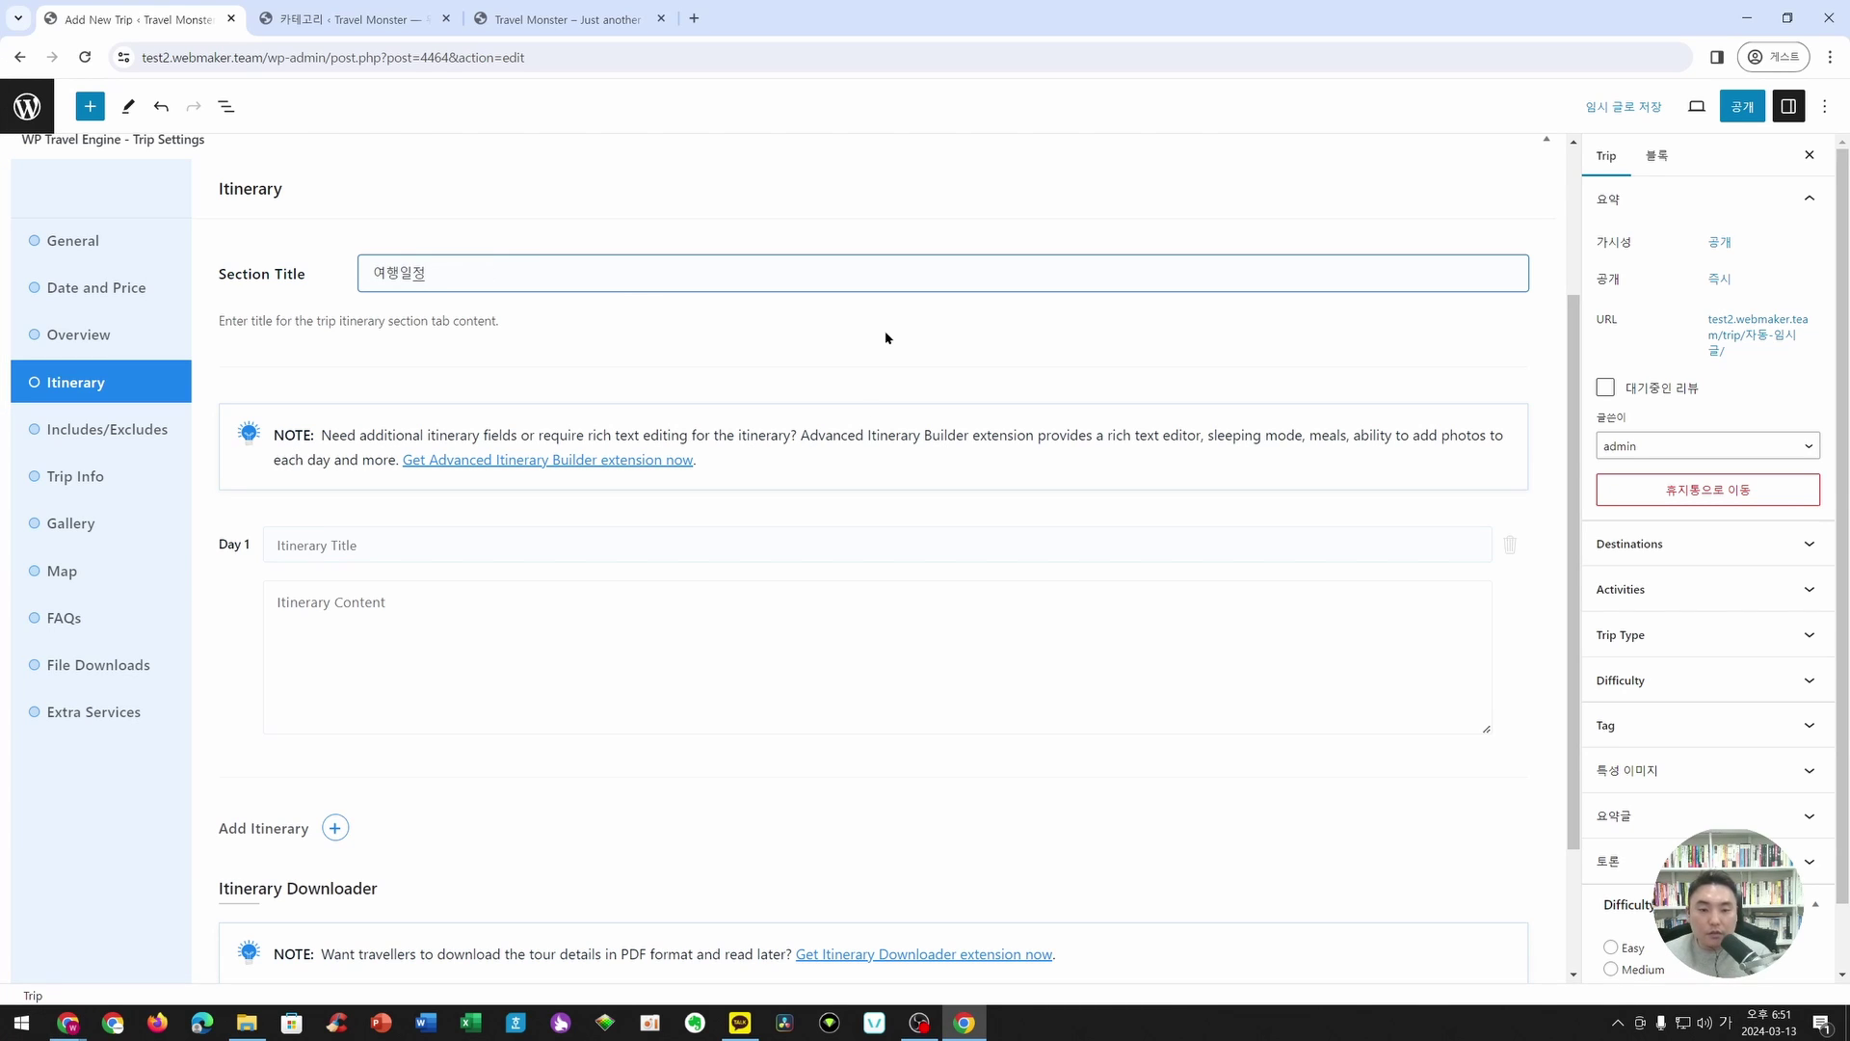
- Title Day 1 '인천공항에서 만납니다' with description '인천공항에서 제주도로 출발하기'
click(482, 554)
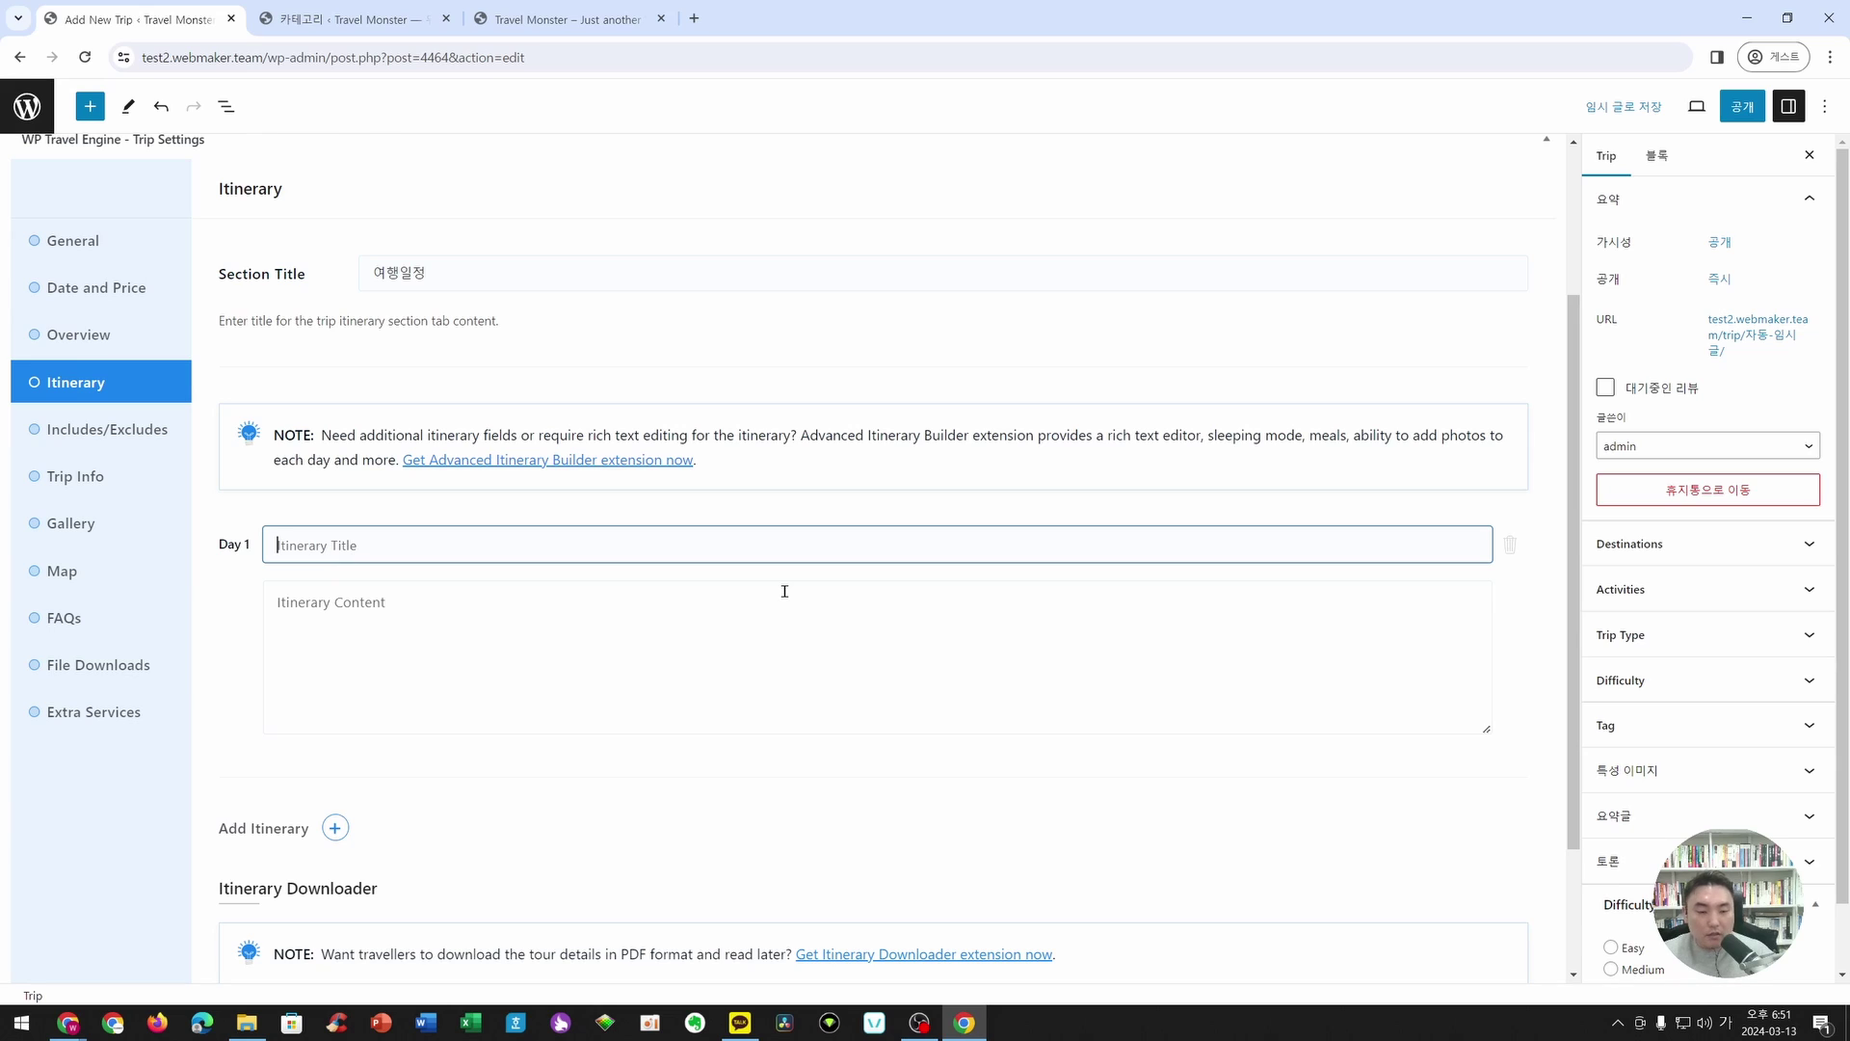
text(일)
text(천공항ㅇ)
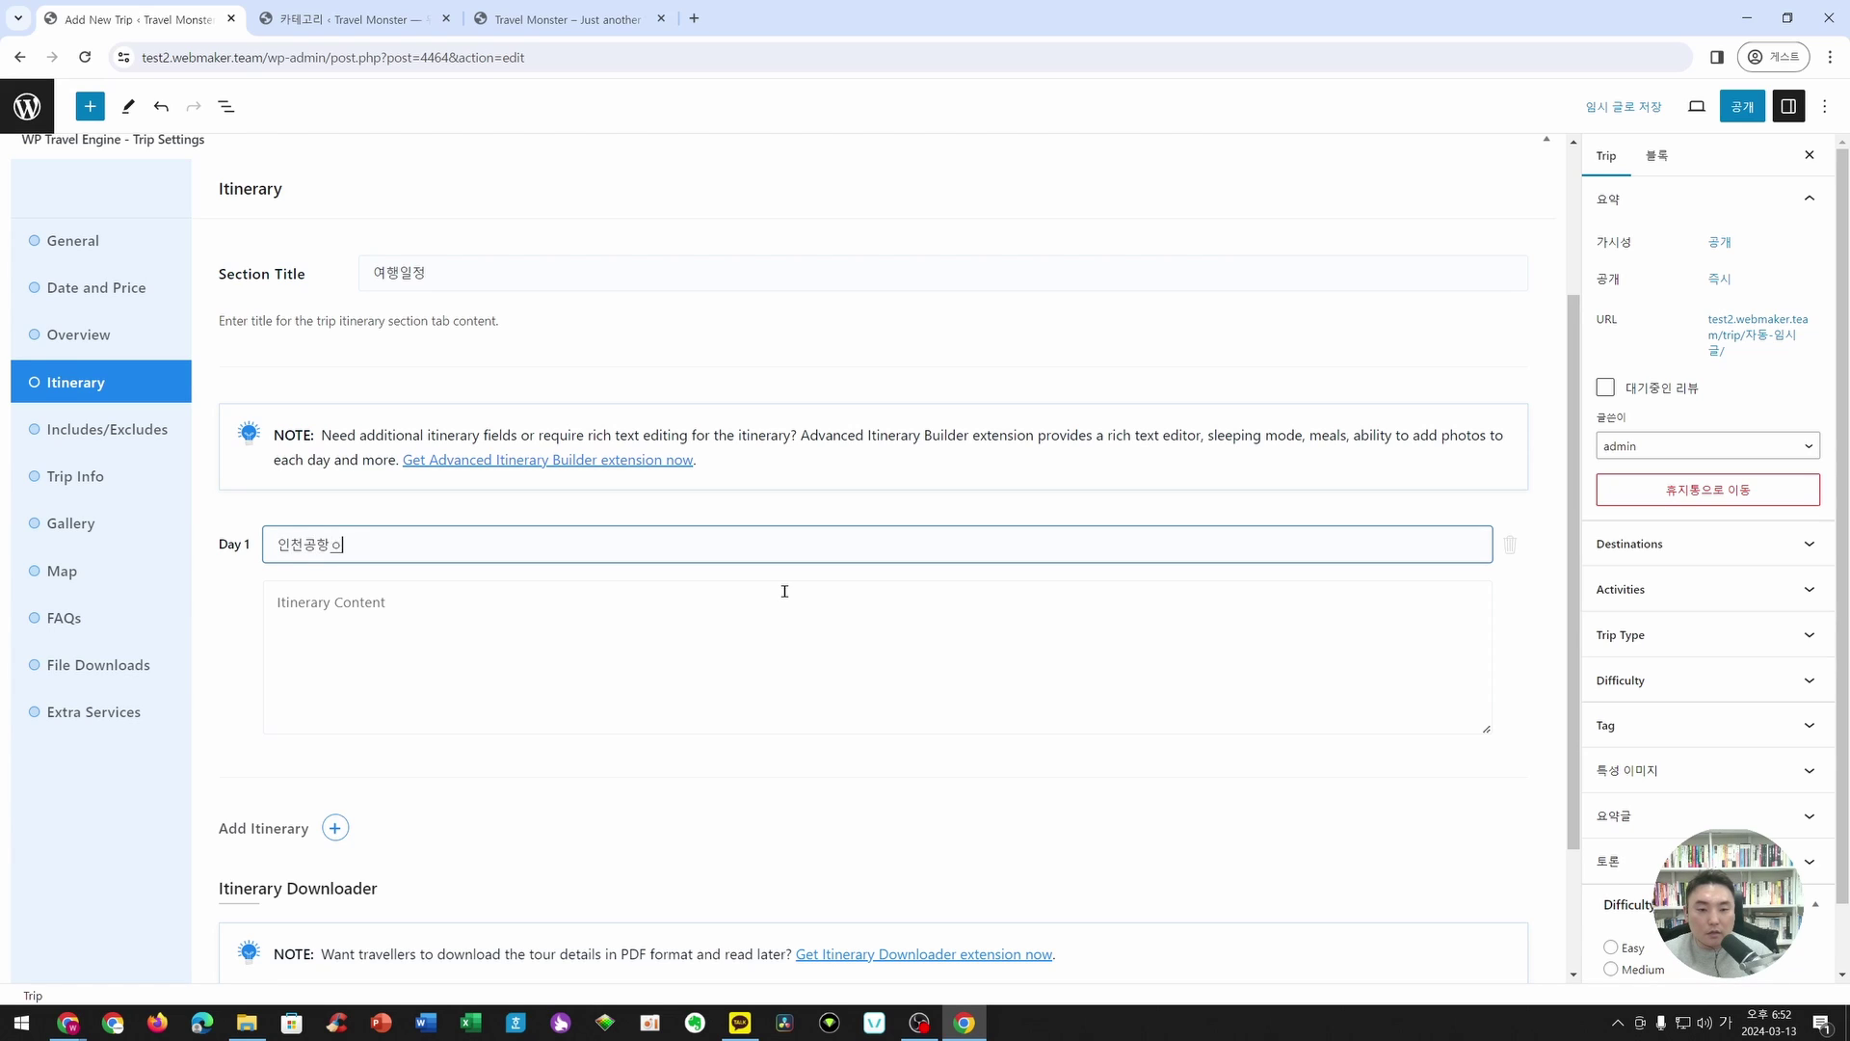
key(BackSpace)
text(에서 만납니다)
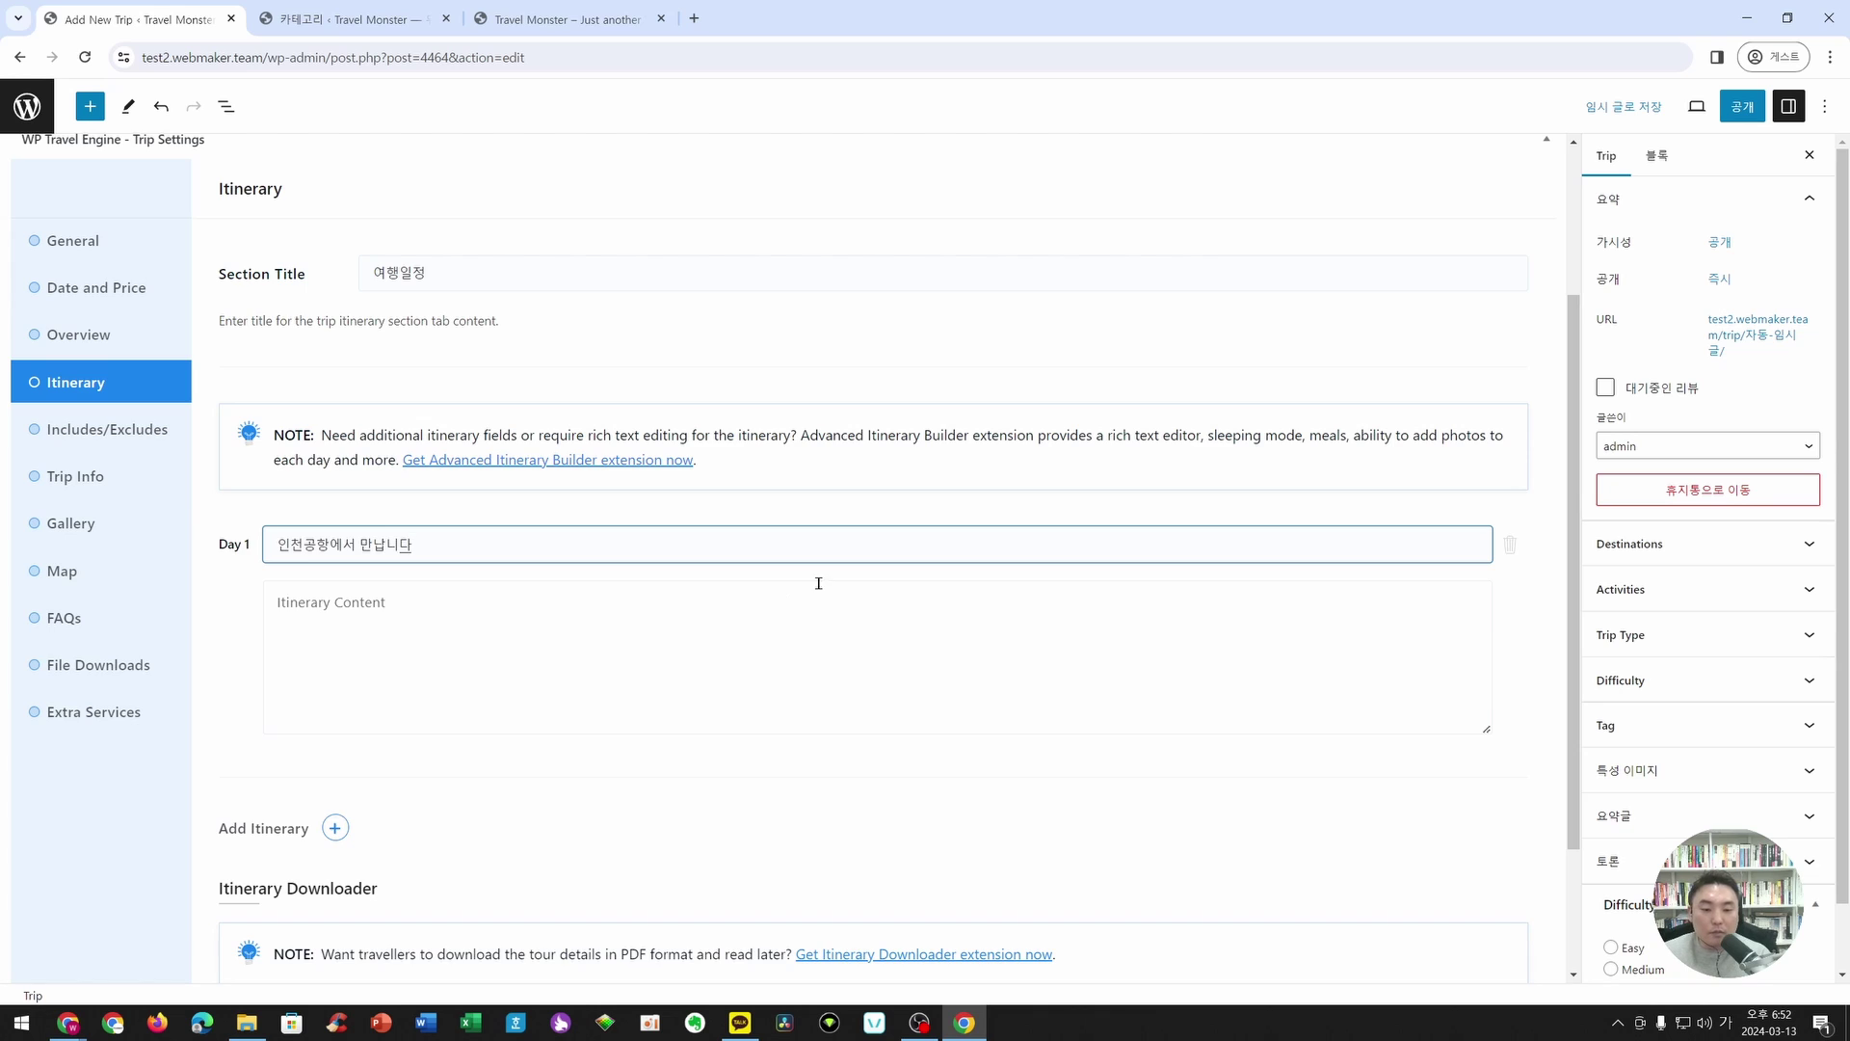
scroll(818, 583, down, 2)
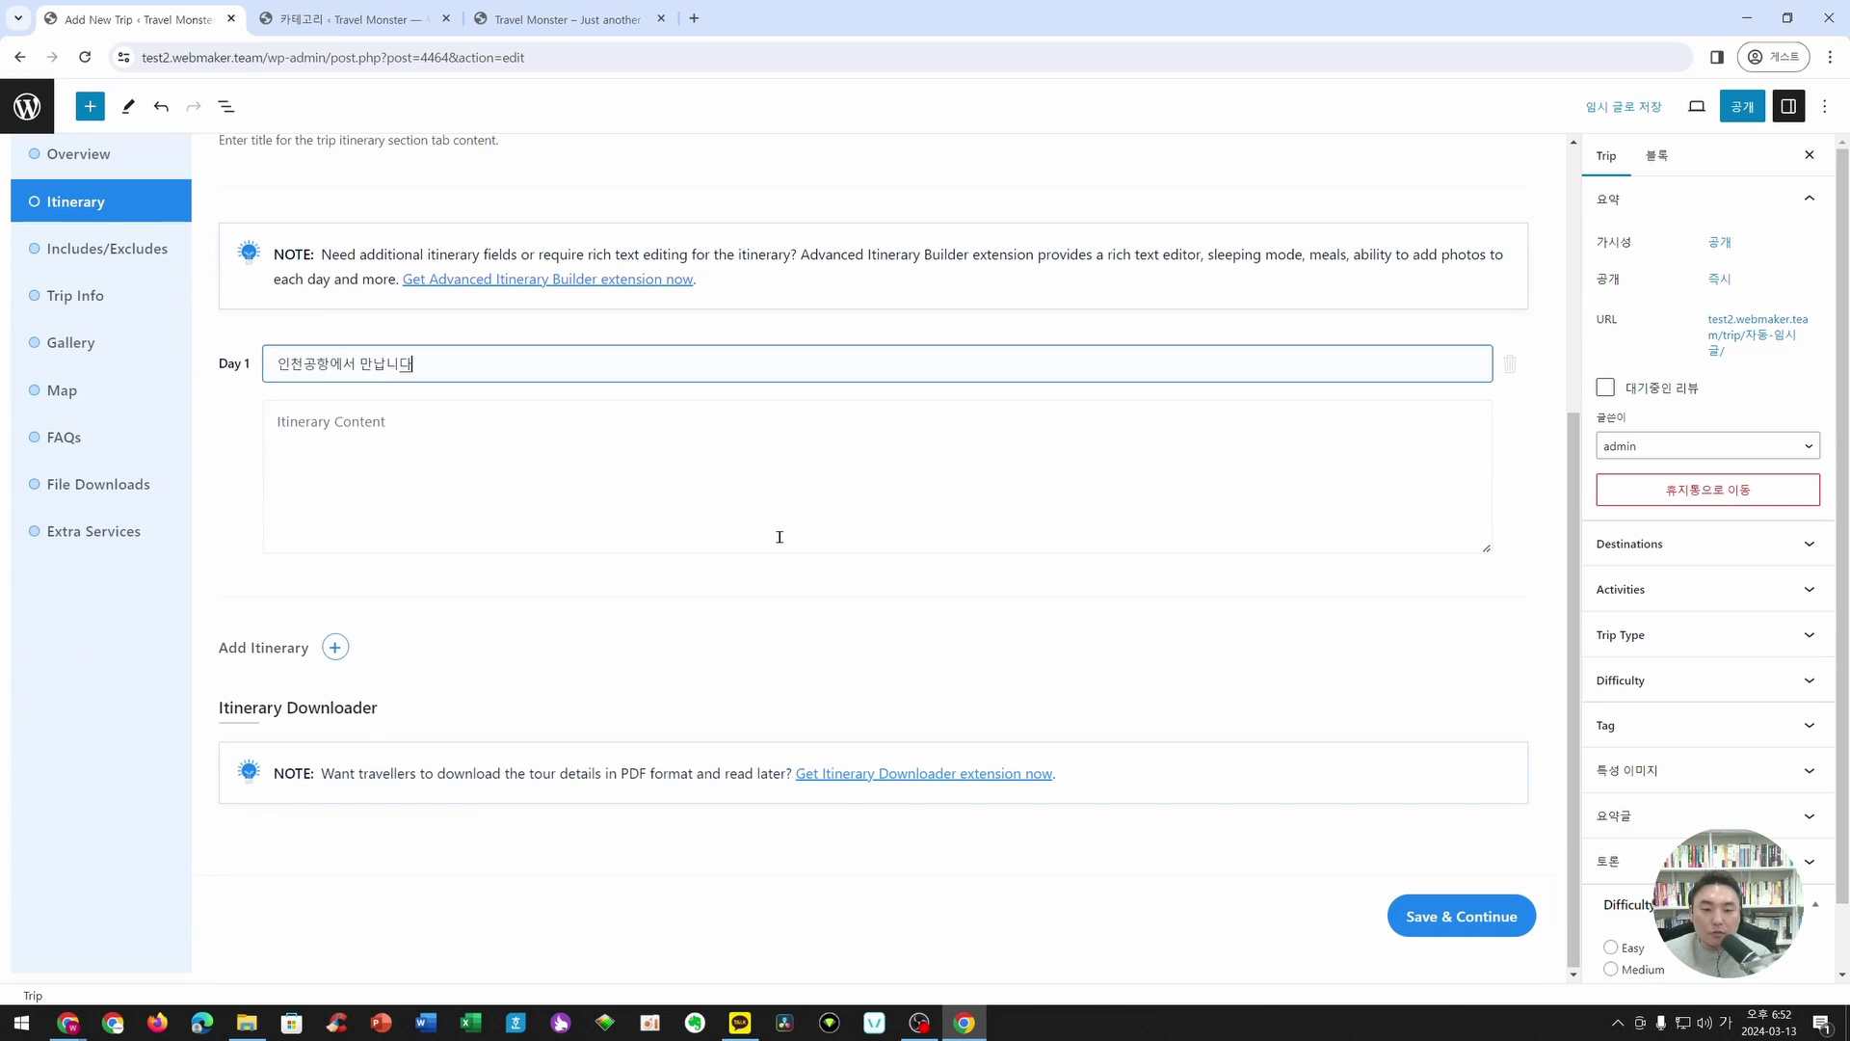
click(351, 479)
text(인천공항에서 제주도로 출발하기)
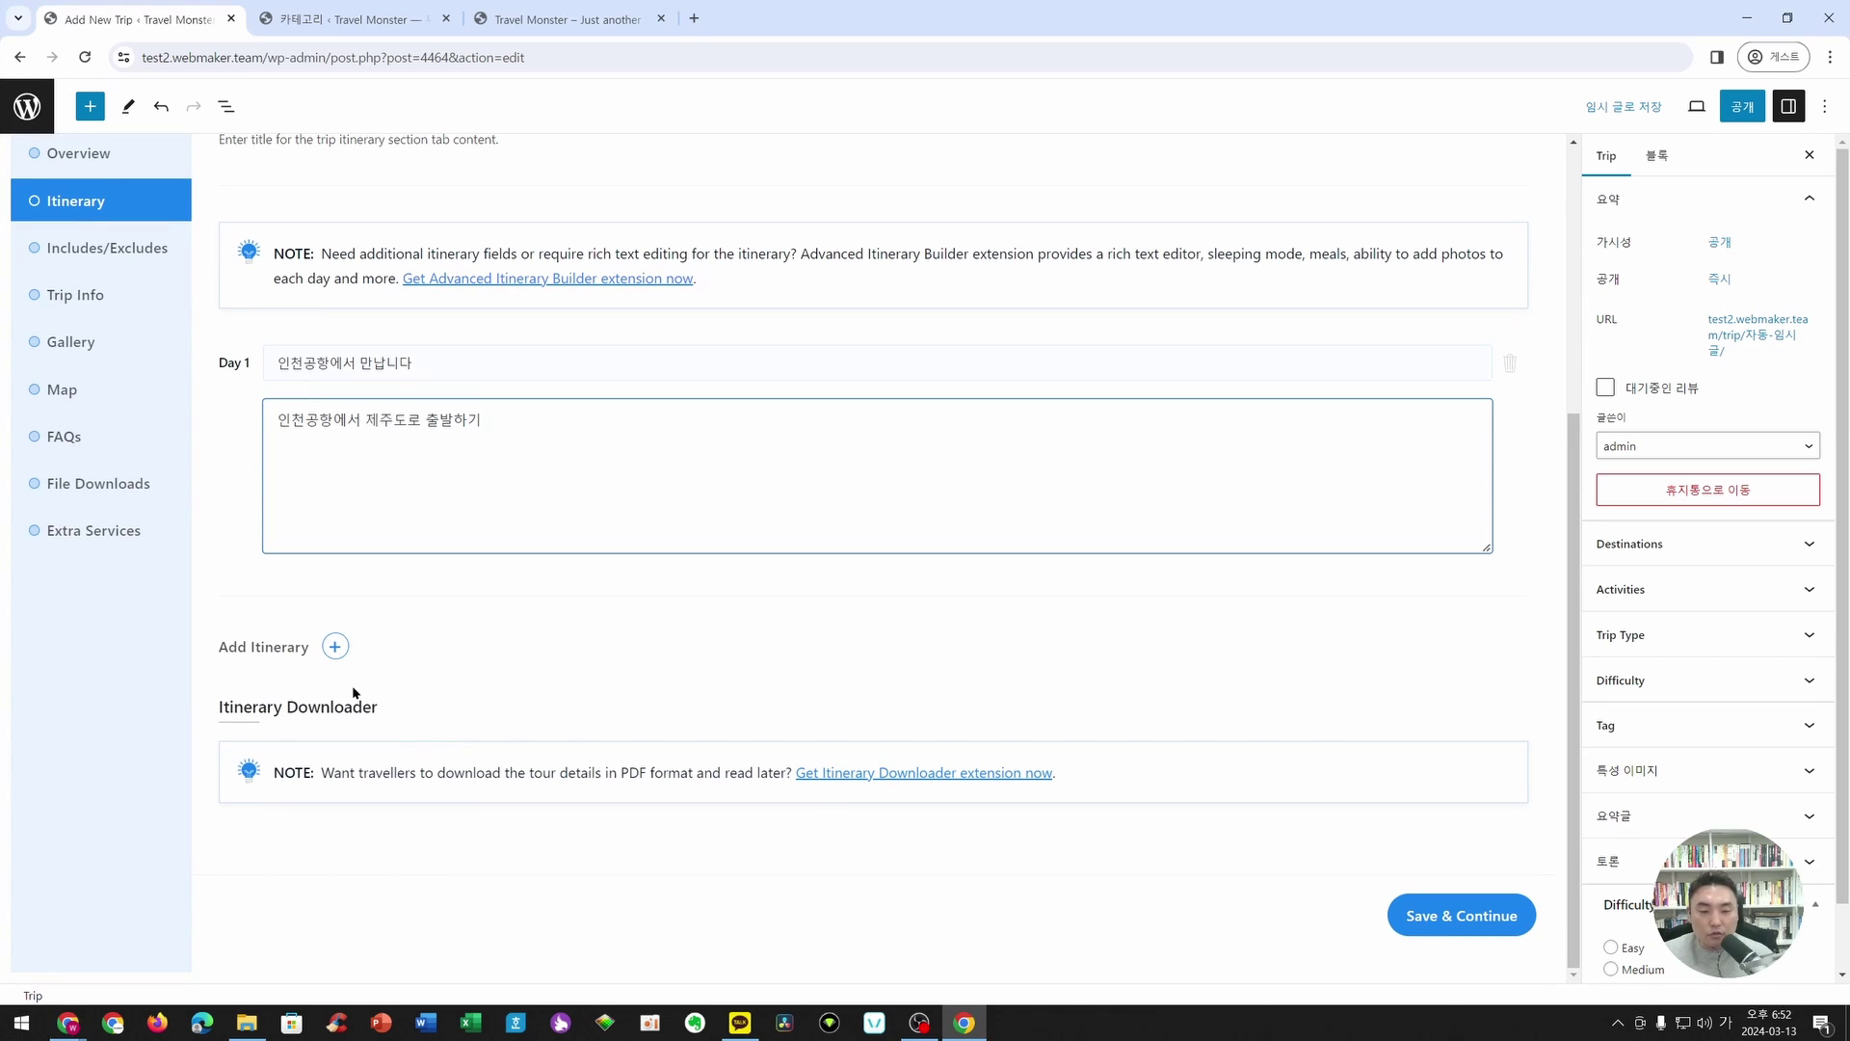
- Add itinerary entries for Days 2 through 5
click(334, 647)
scroll(349, 674, down, 3)
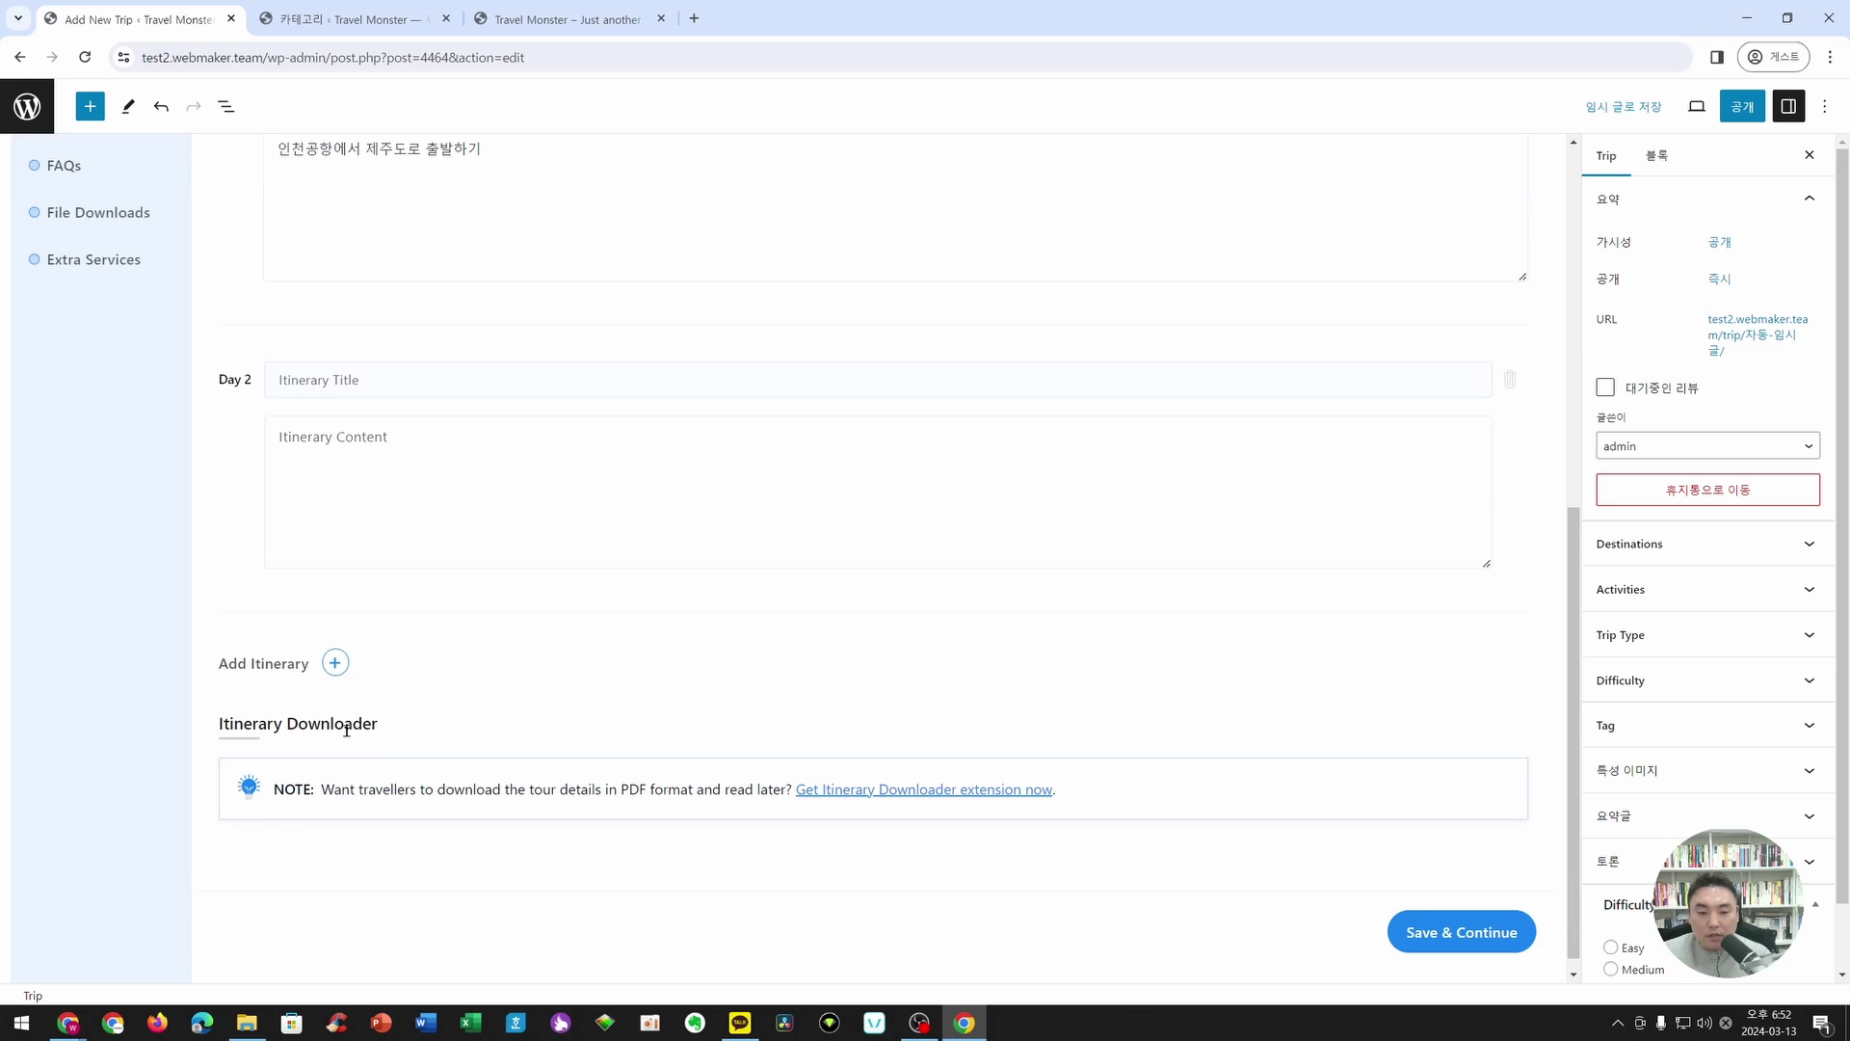
click(341, 669)
scroll(347, 718, down, 2)
click(339, 766)
scroll(342, 766, down, 3)
click(335, 782)
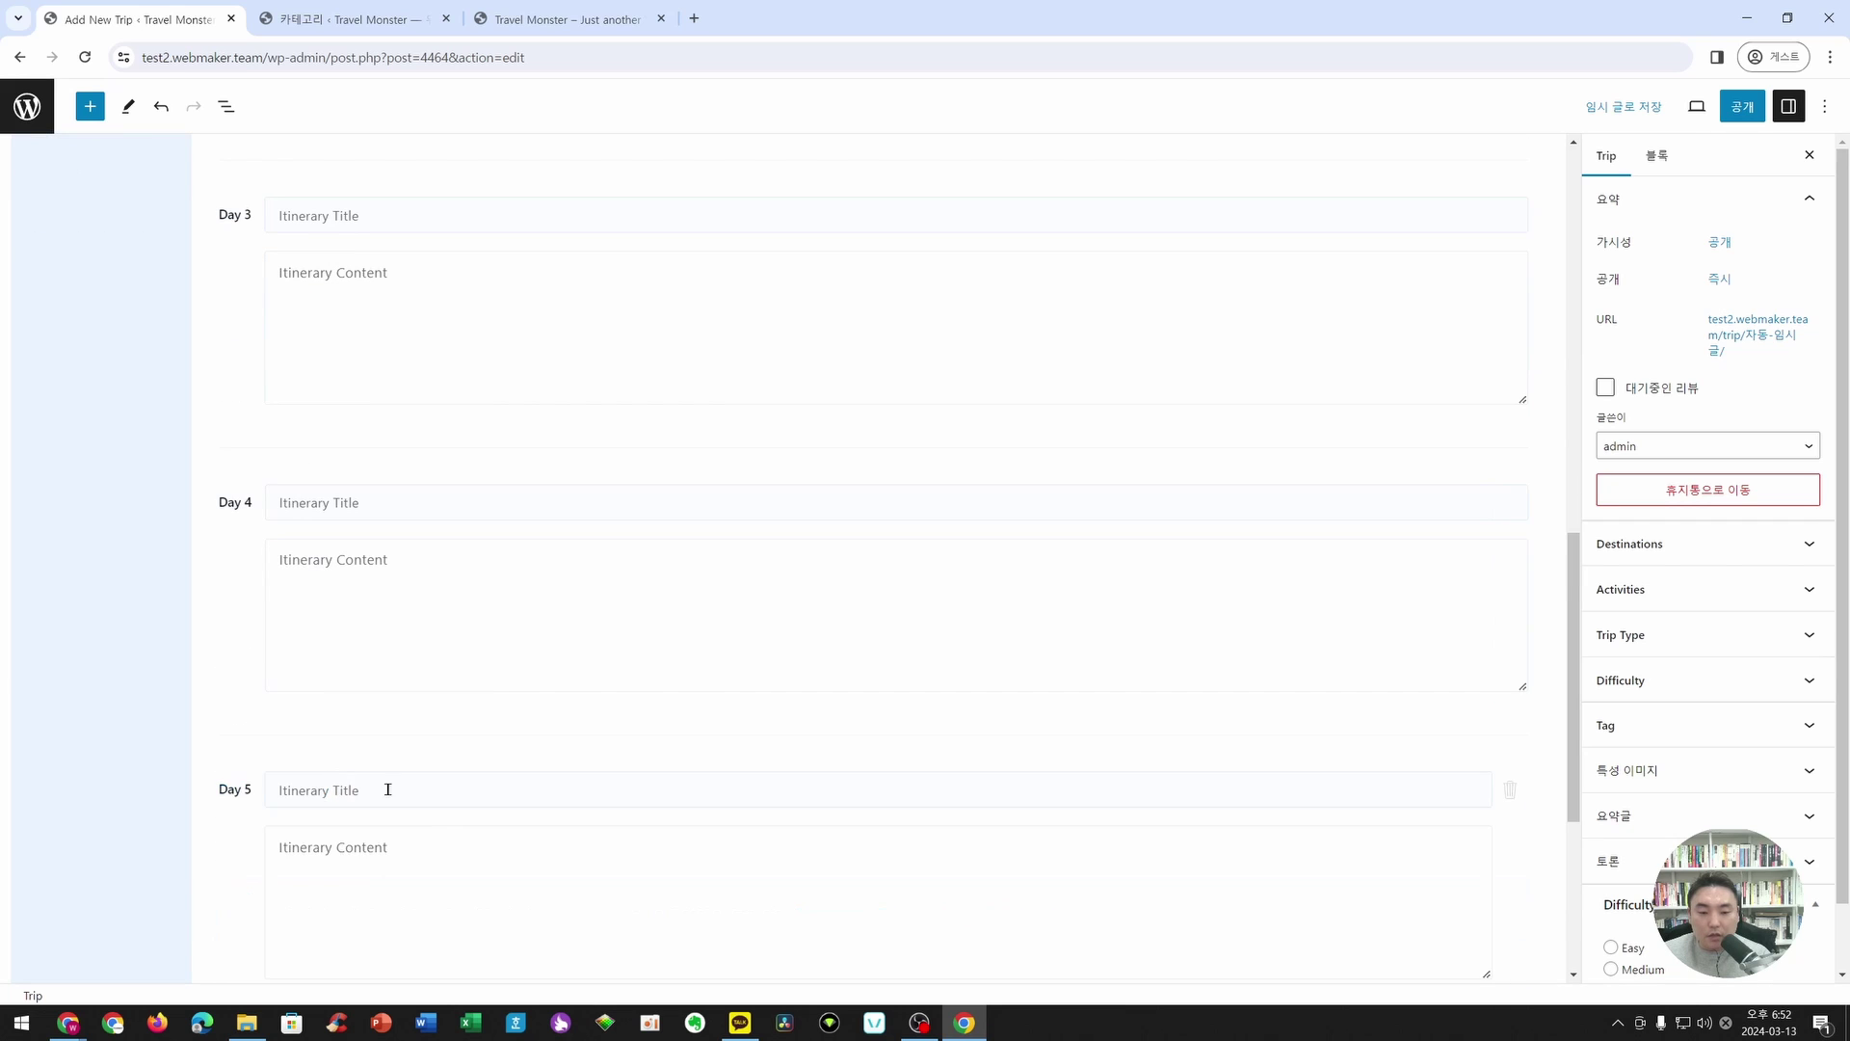
scroll(405, 810, up, 6)
scroll(380, 752, down, 2)
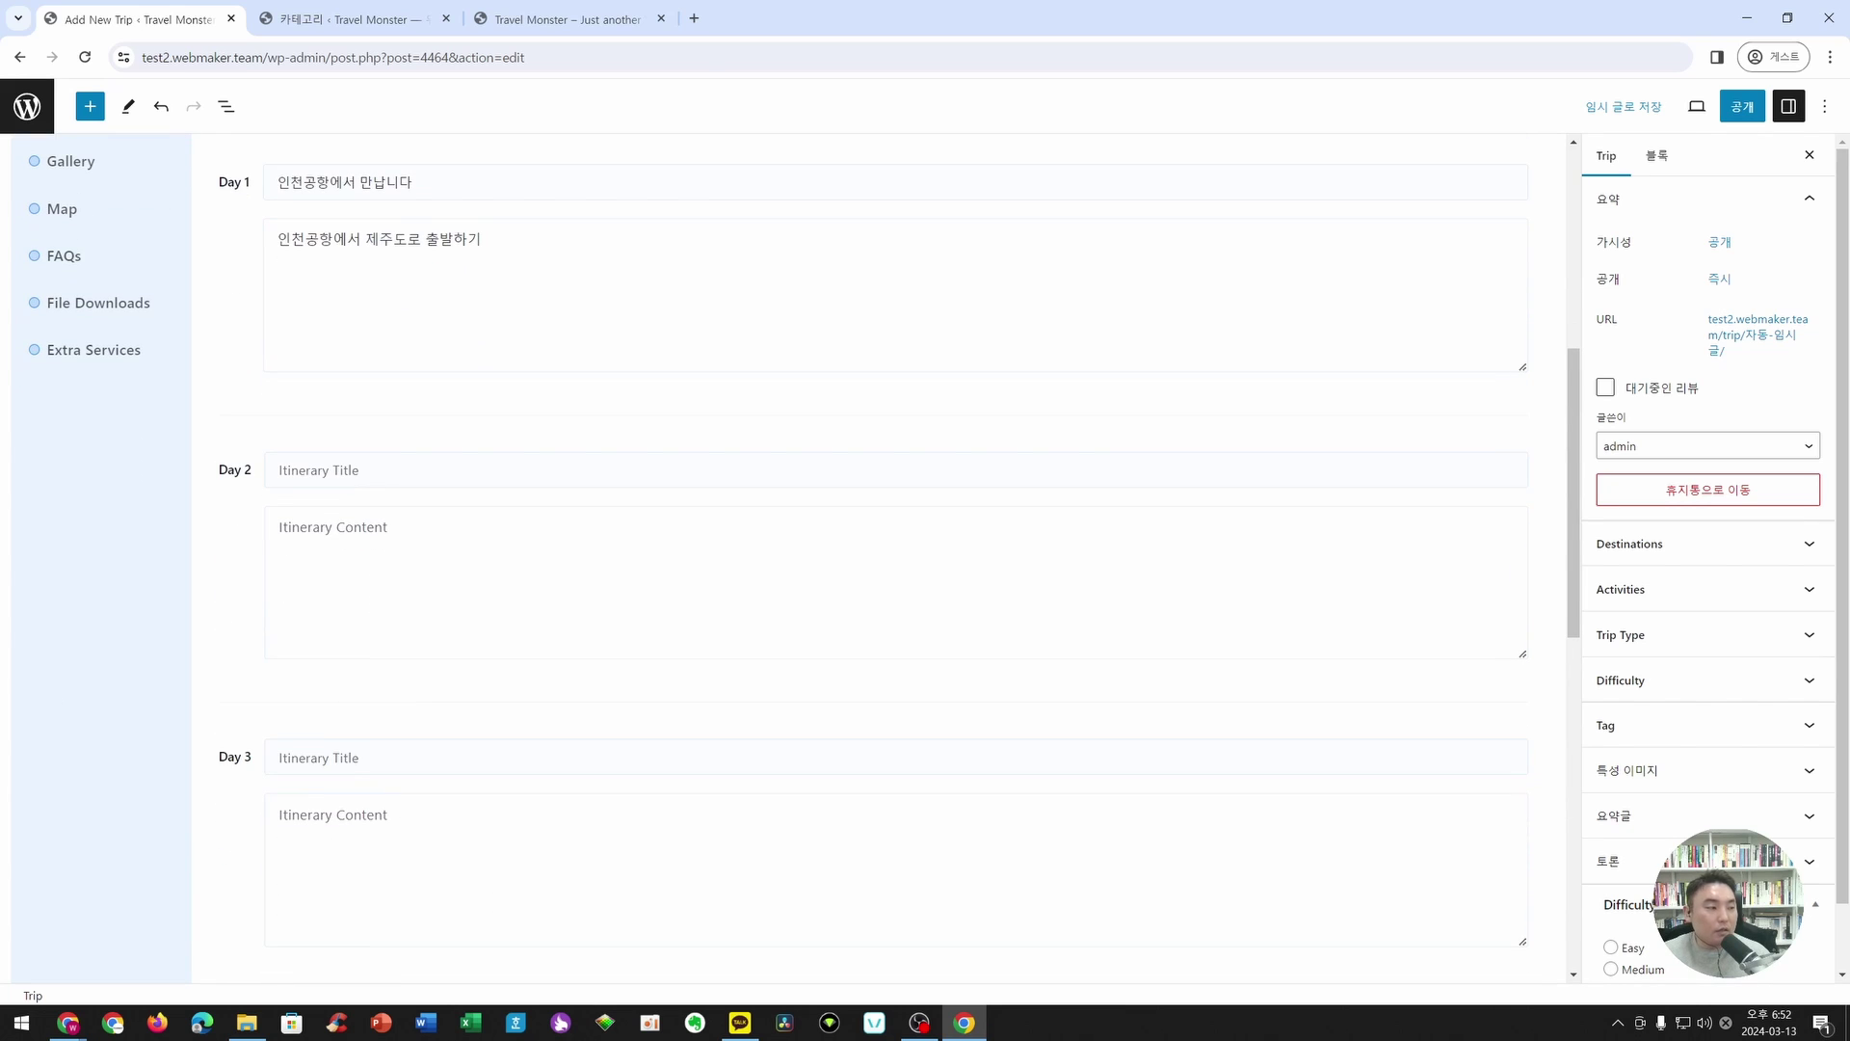
- Fill Day 2 '제주도 올레길 여행' and Day 3 '한라산 등반' with short descriptions
click(463, 470)
text(제주도 올레길 여행)
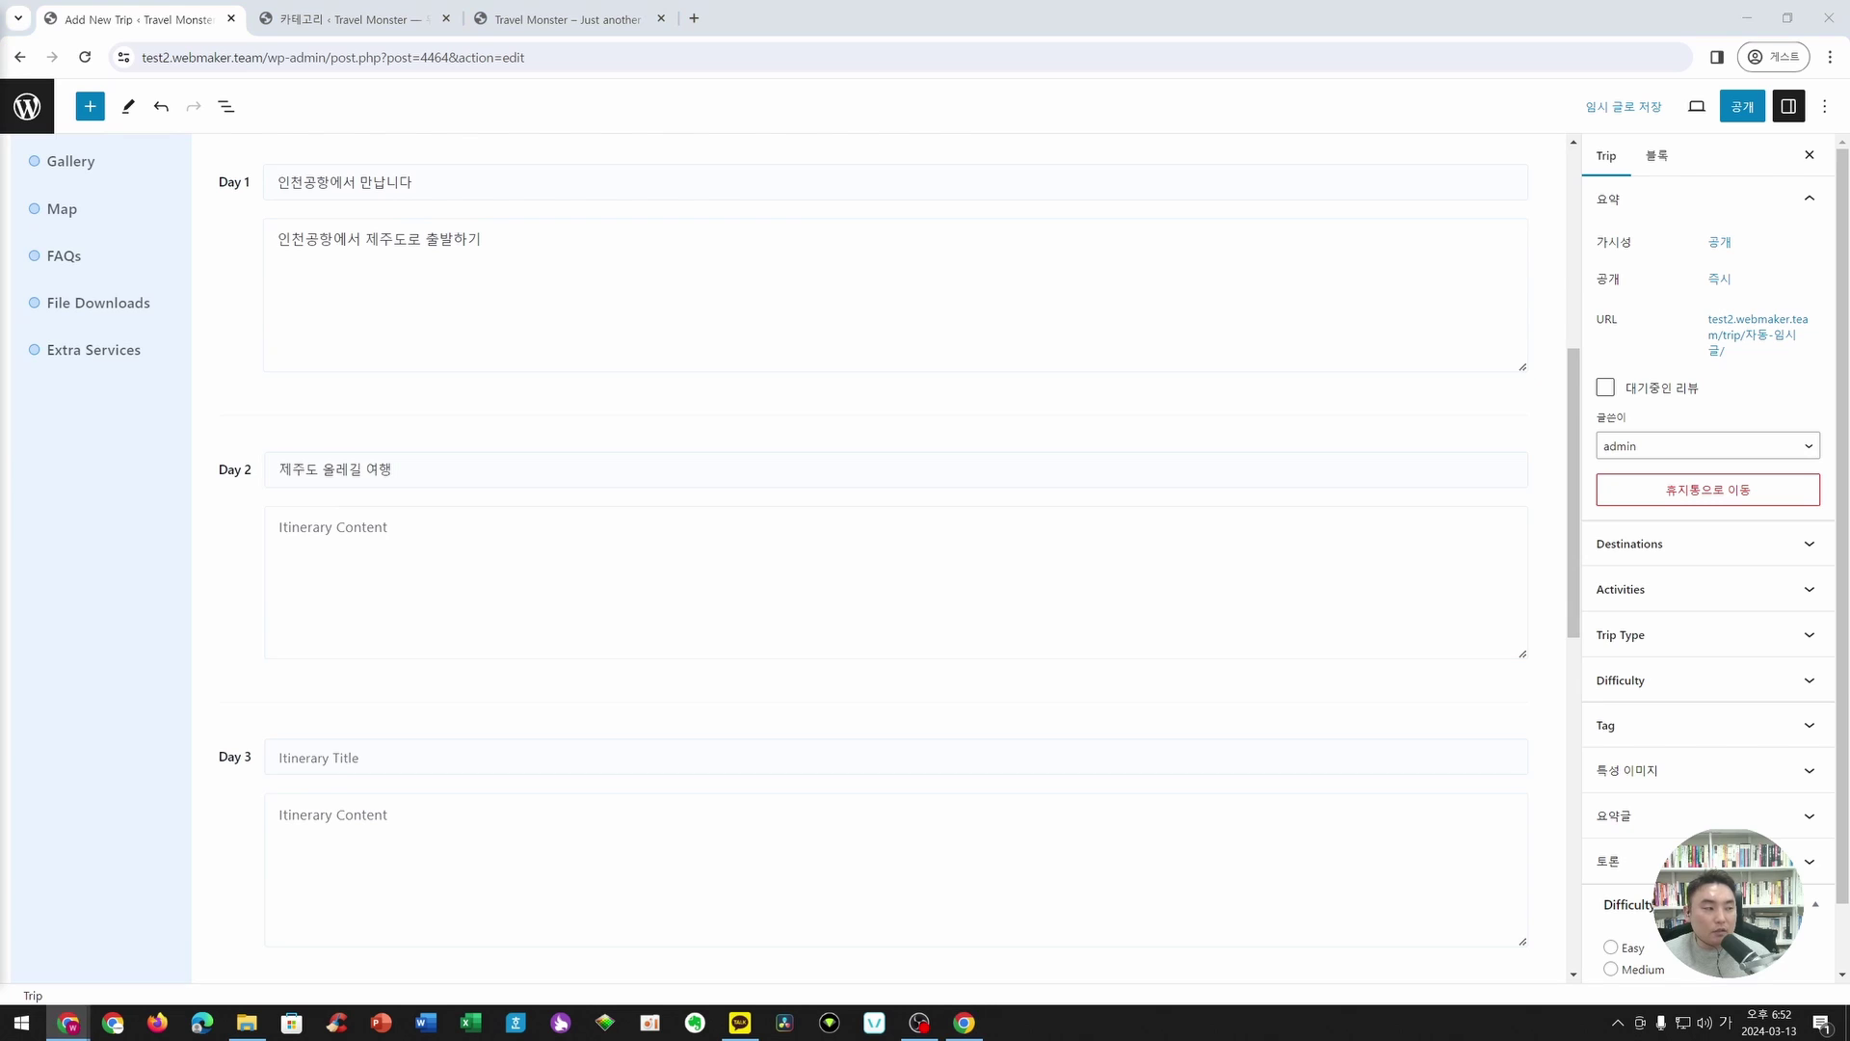
click(379, 582)
text(제주도 올레길을 여행합니다)
scroll(413, 611, down, 2)
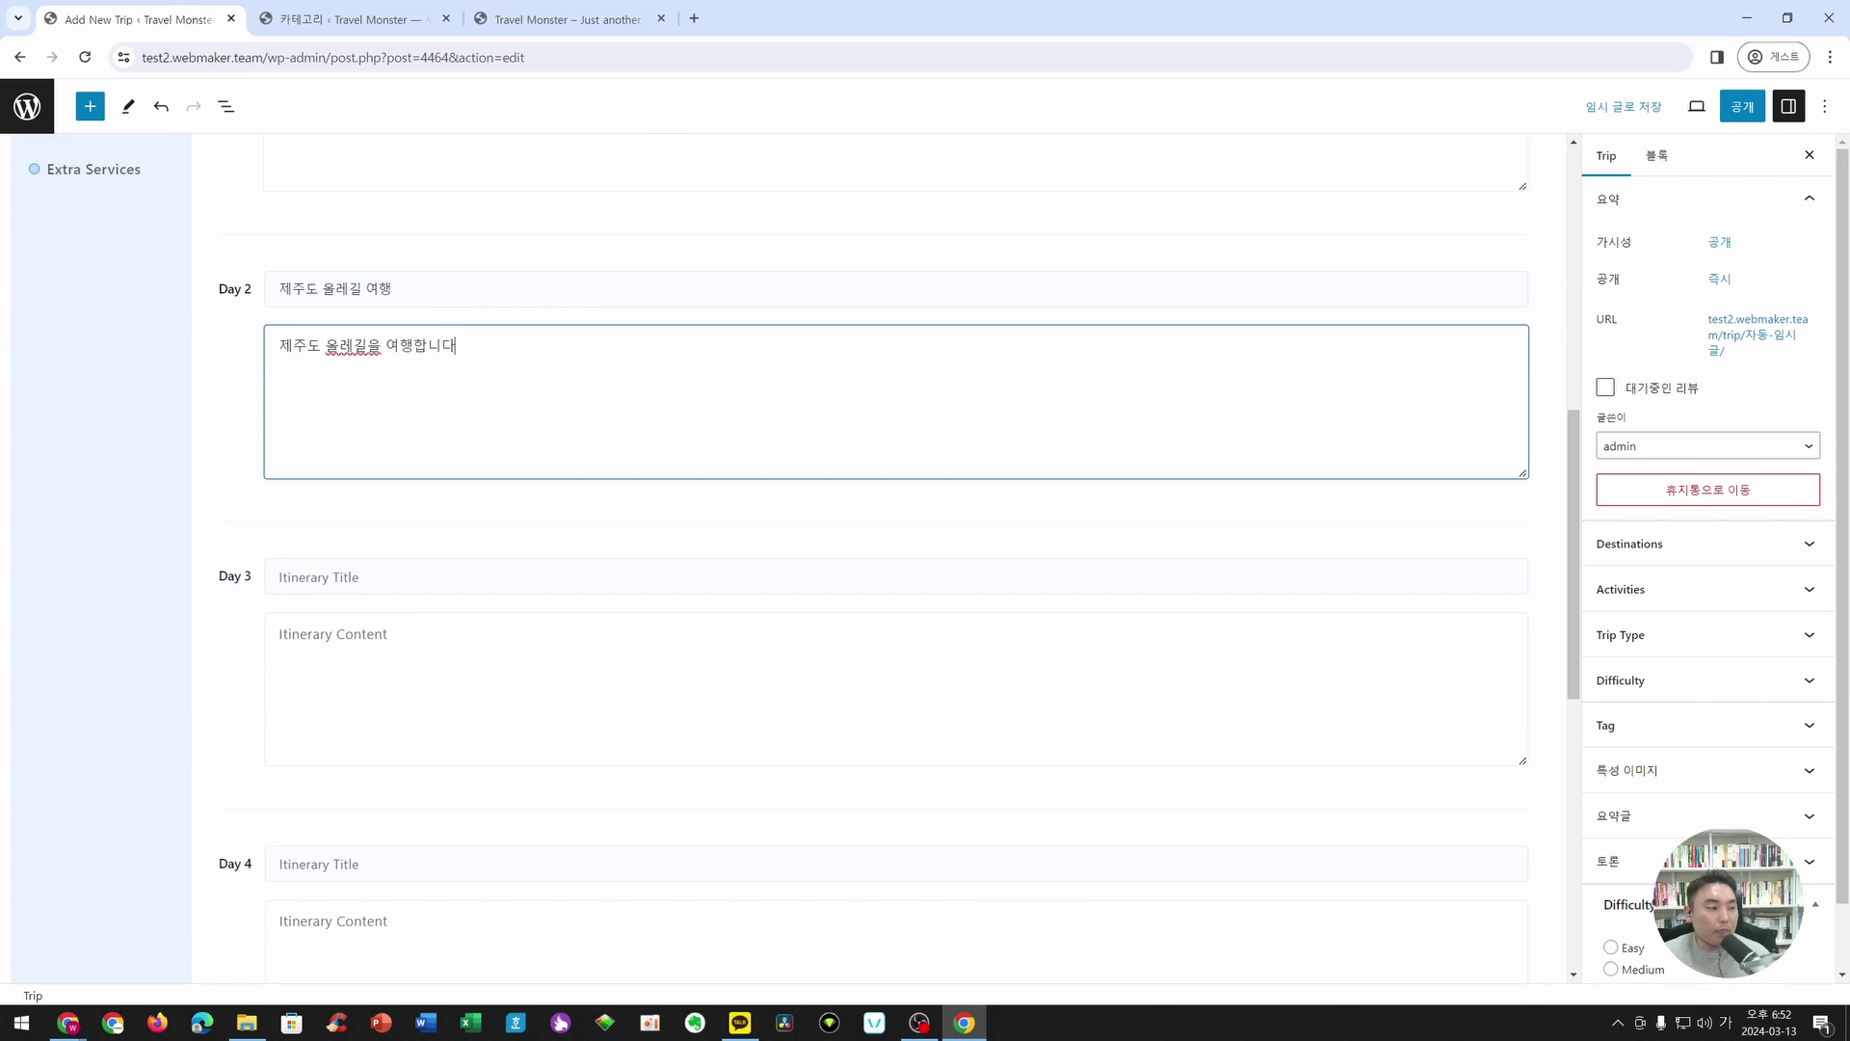
click(327, 578)
text(한라산 등반)
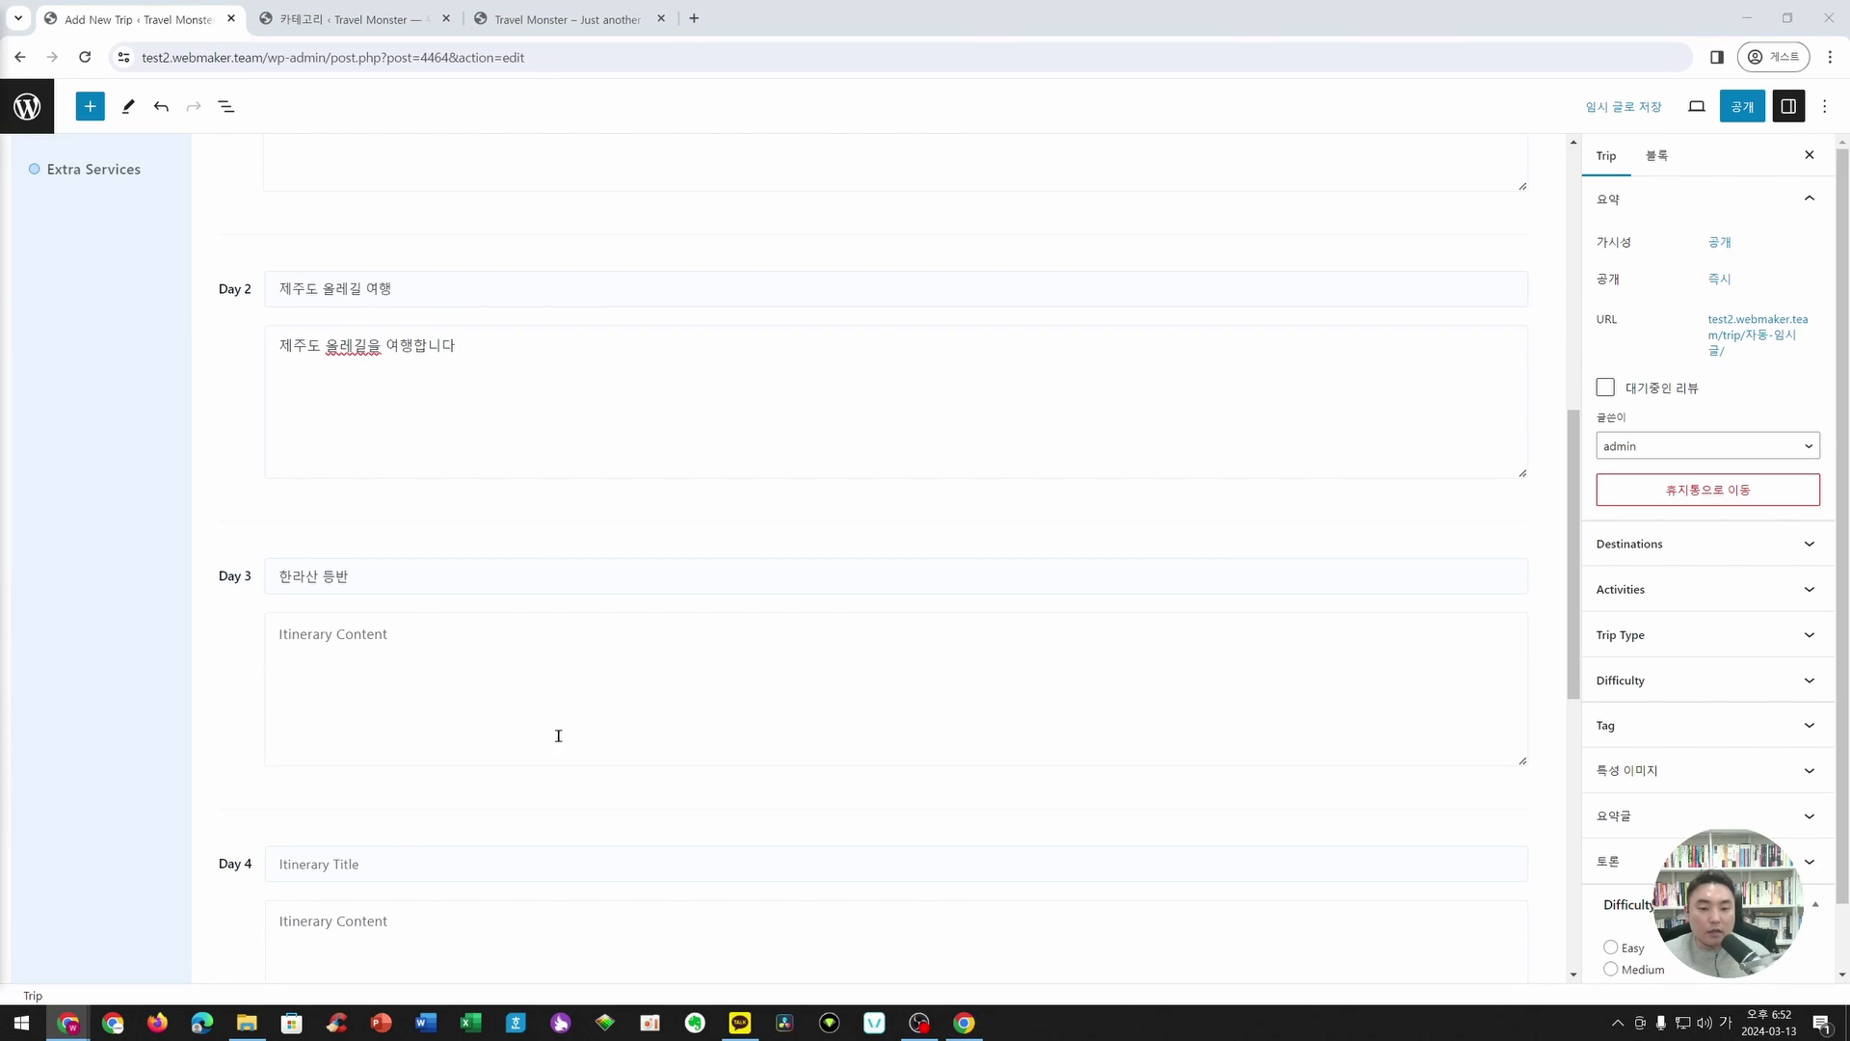
click(558, 736)
text(한라산 여행)
- Title Day 4 '맛집 투어' and paste its description
key(alt+Tab)
scroll(343, 665, down, 3)
click(322, 506)
text(맛집 투어)
key(alt+Tab)
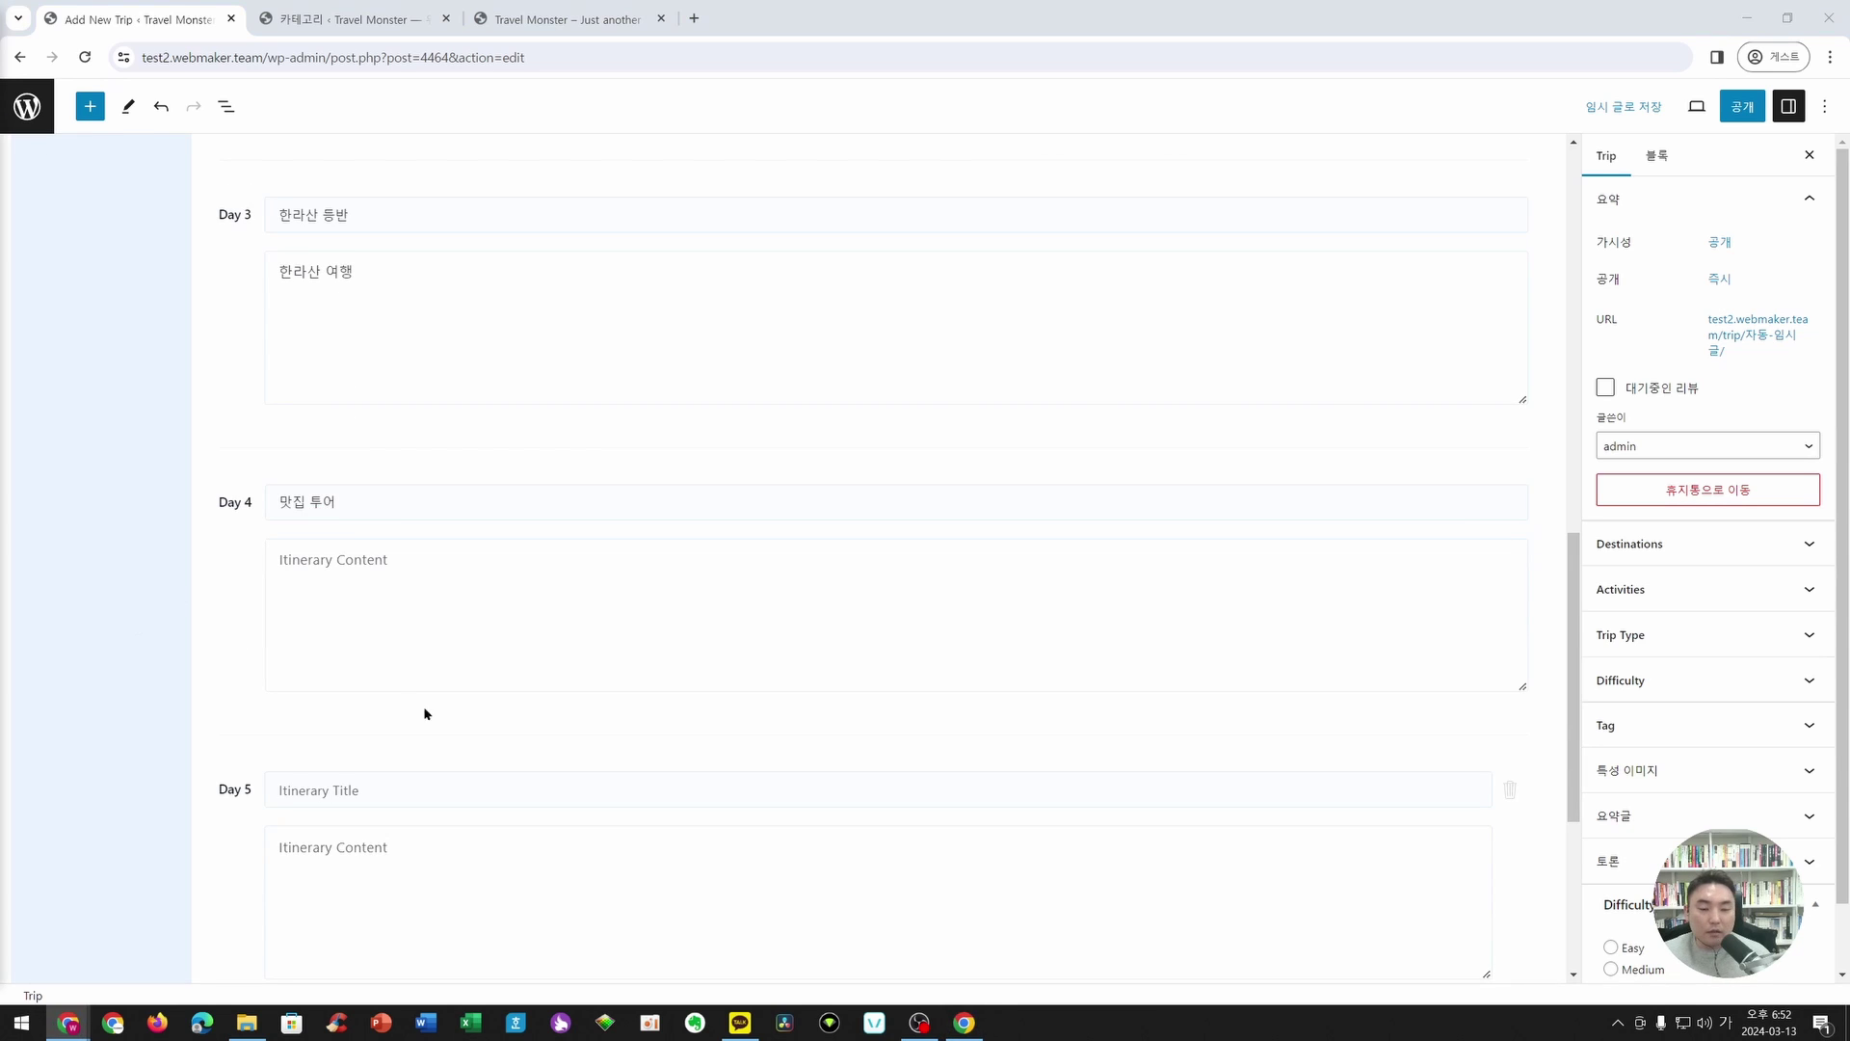
click(414, 616)
text(제주도 맛집 투어)
- Paste Day 5's title '제주 공항 집합' and its description
key(alt+Tab)
click(393, 796)
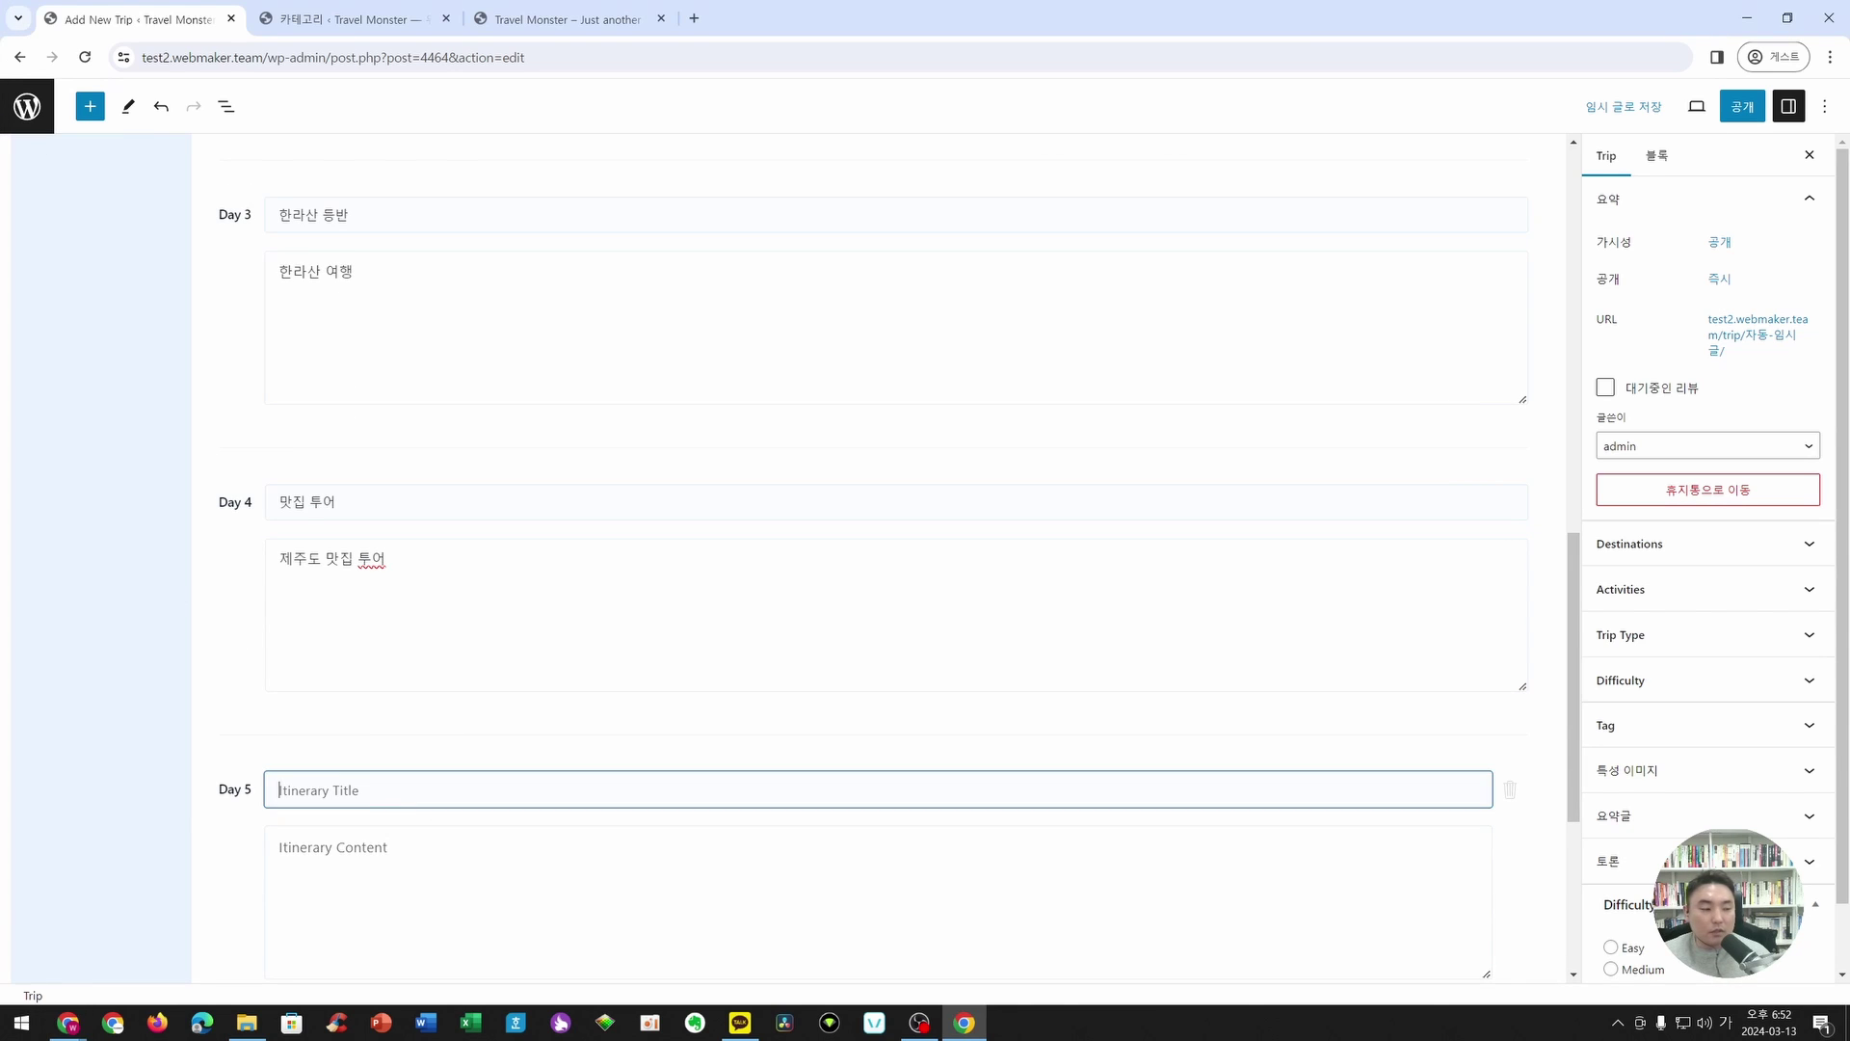
text(제주 공항 집합)
key(alt+Tab)
click(541, 925)
text(인천으로 돌아갑니다)
scroll(592, 806, down, 1)
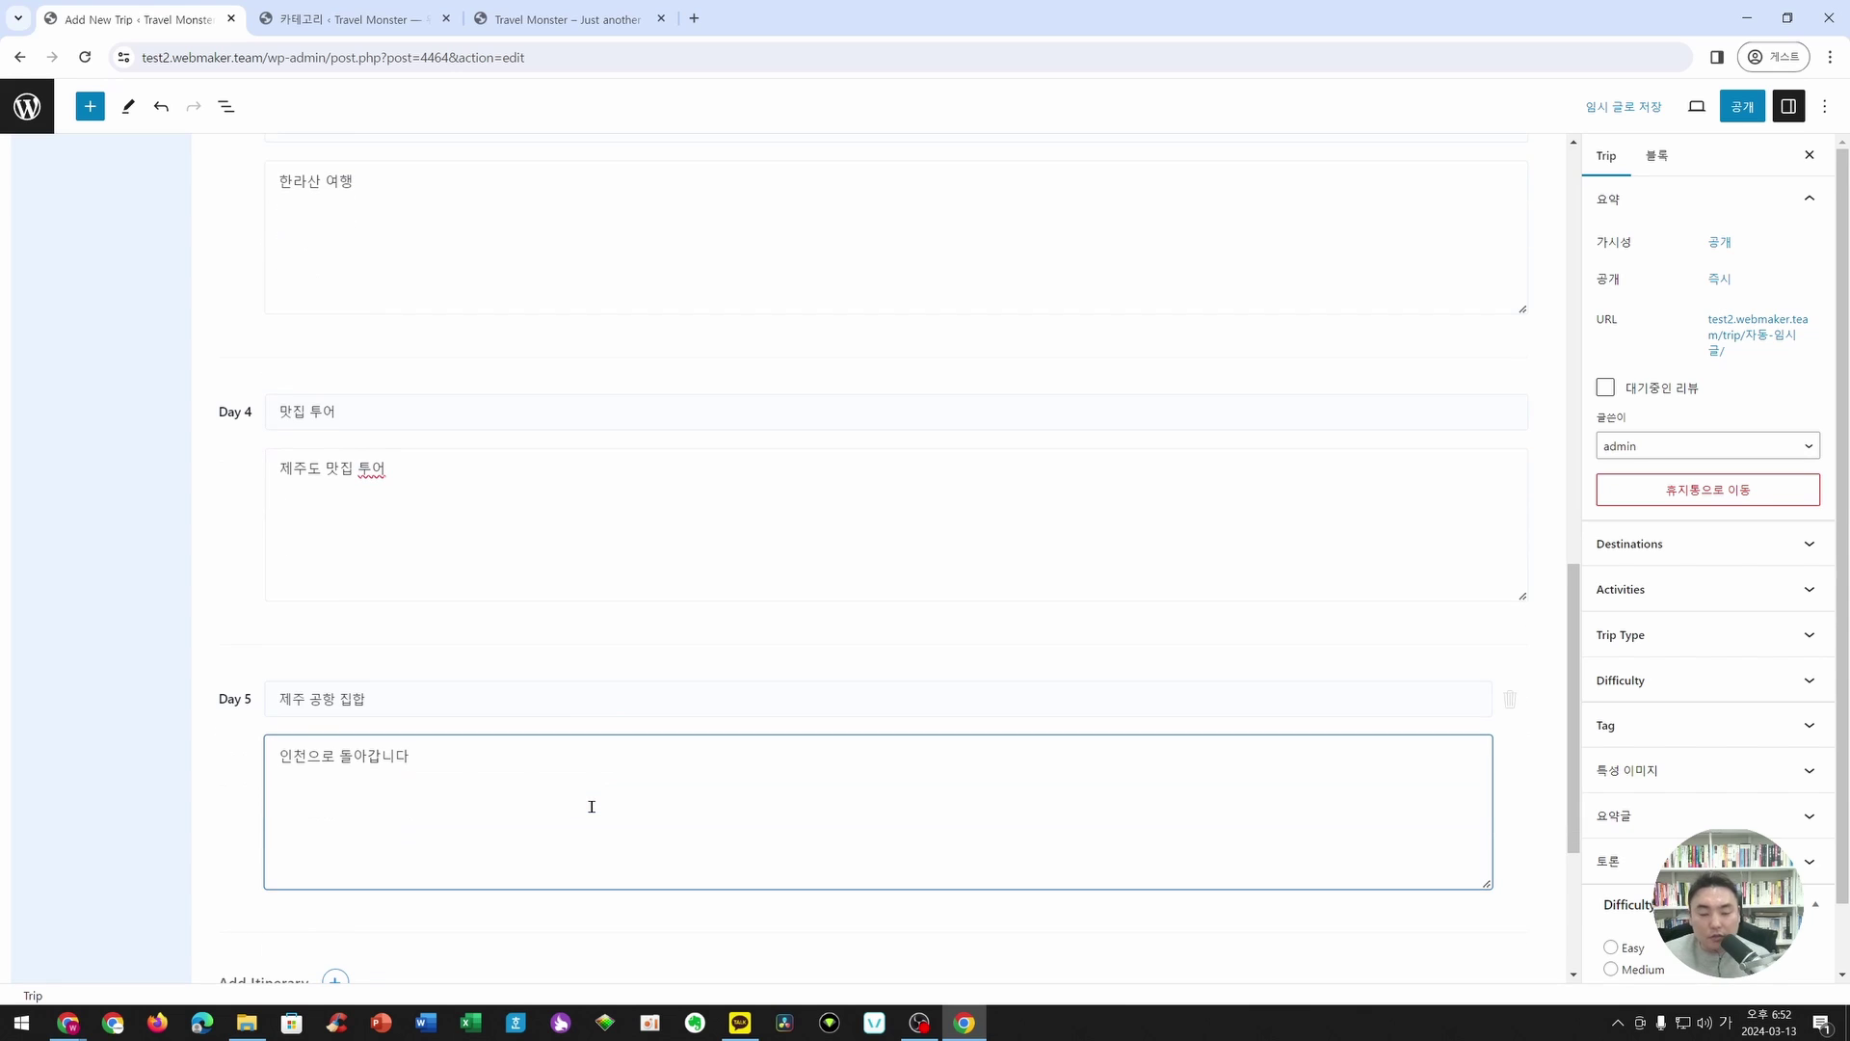
scroll(832, 737, up, 2)
scroll(830, 727, down, 6)
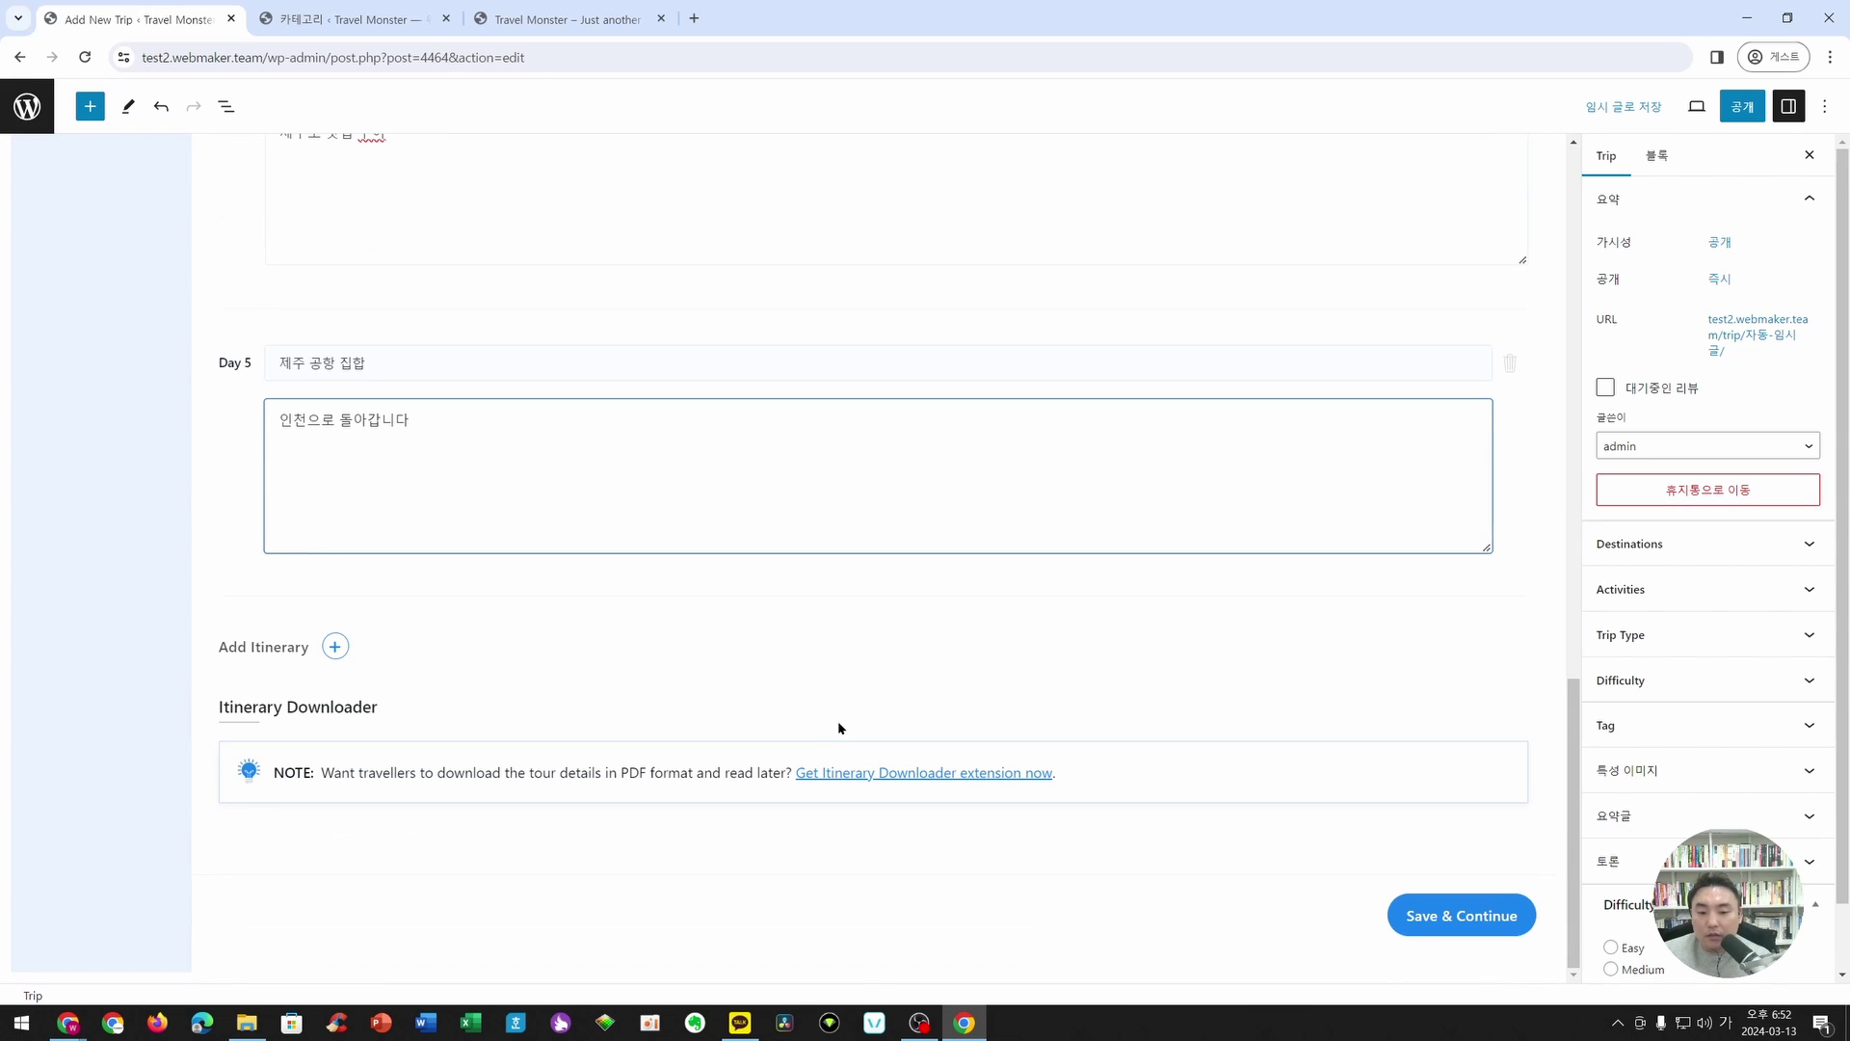
- Save the itinerary, review Days 1–5, then save and continue to Includes/Excludes
click(1450, 915)
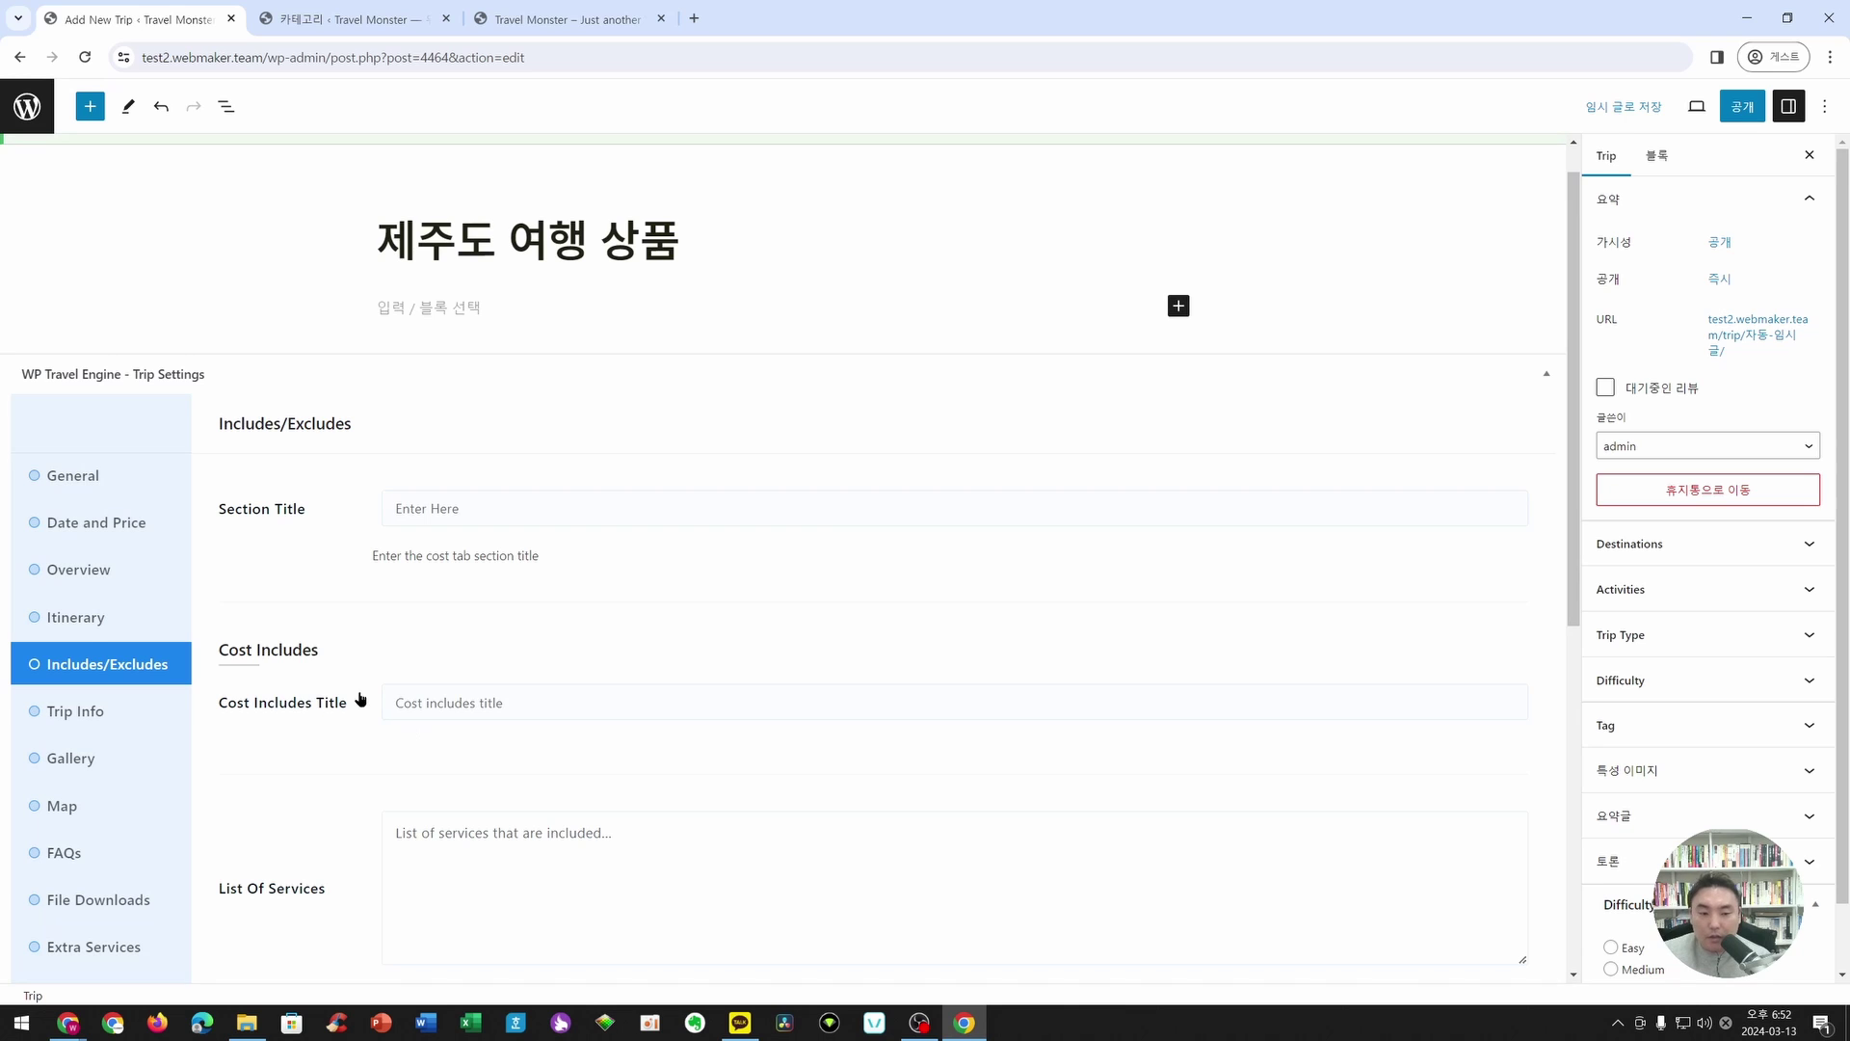
click(83, 574)
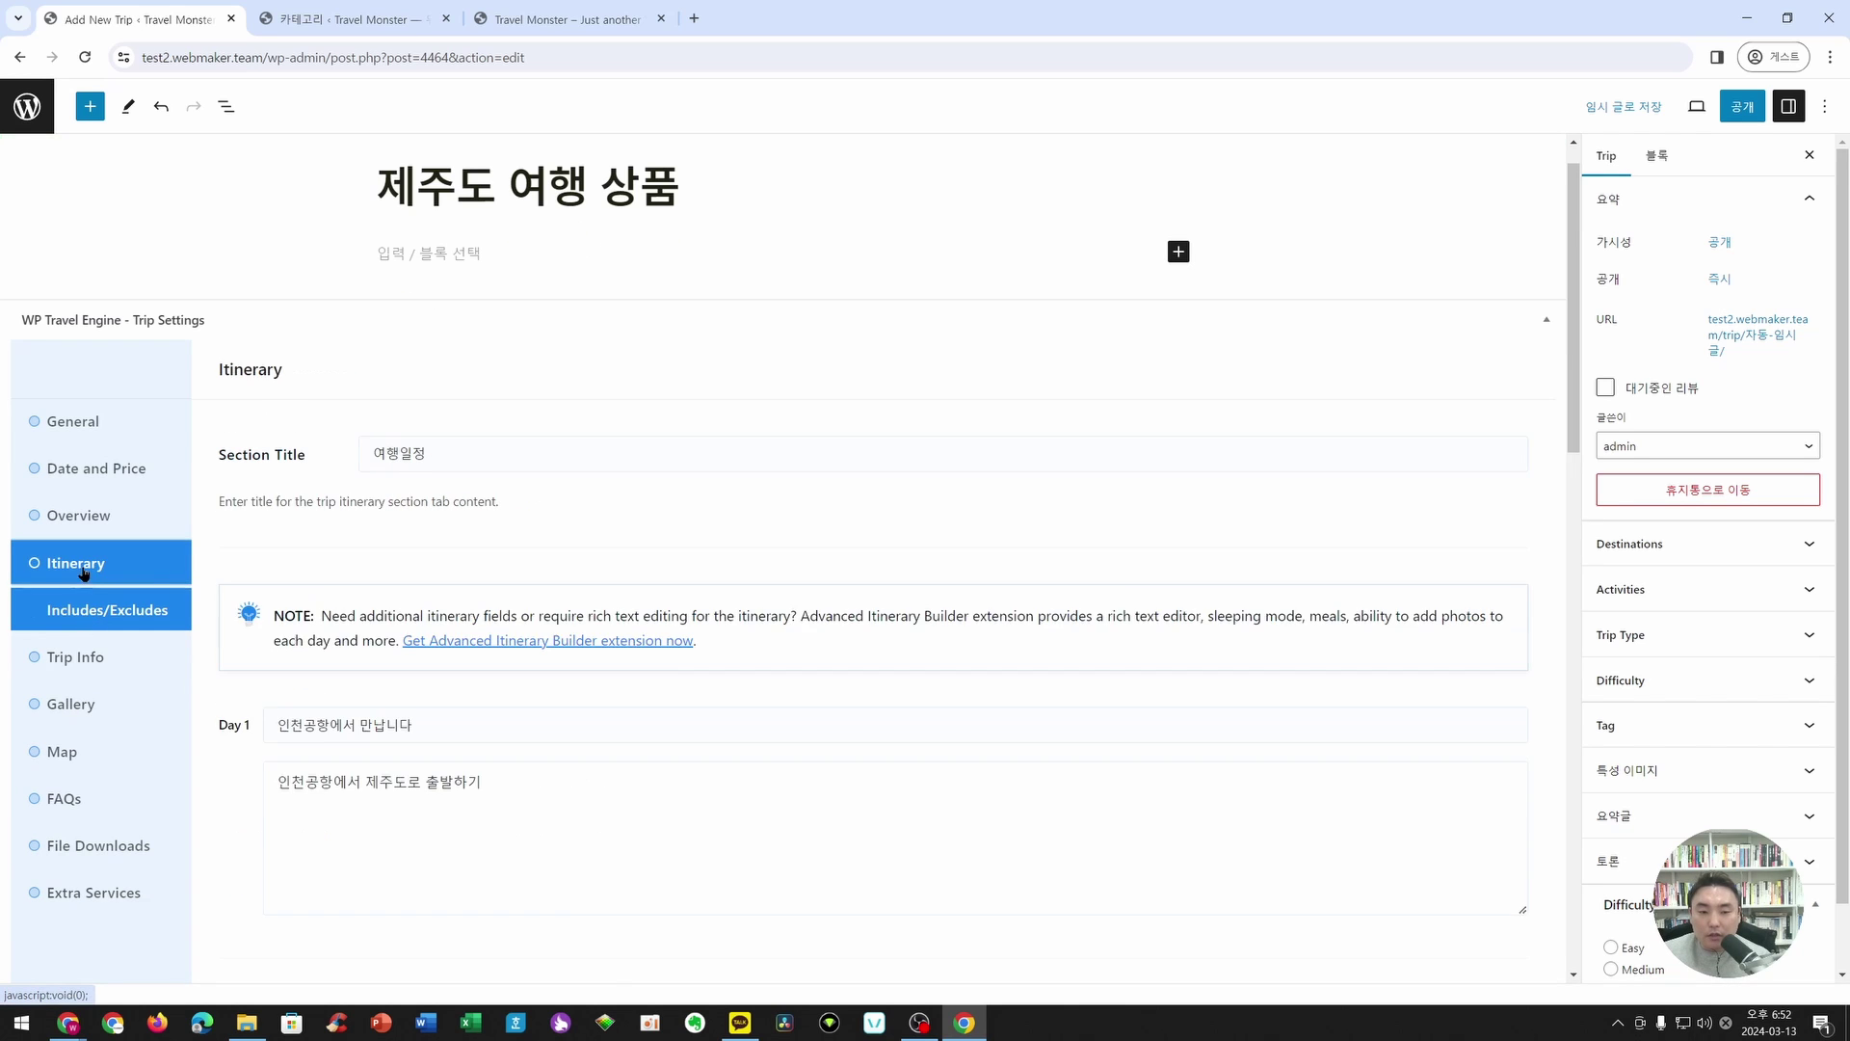
scroll(835, 718, down, 15)
scroll(525, 789, up, 15)
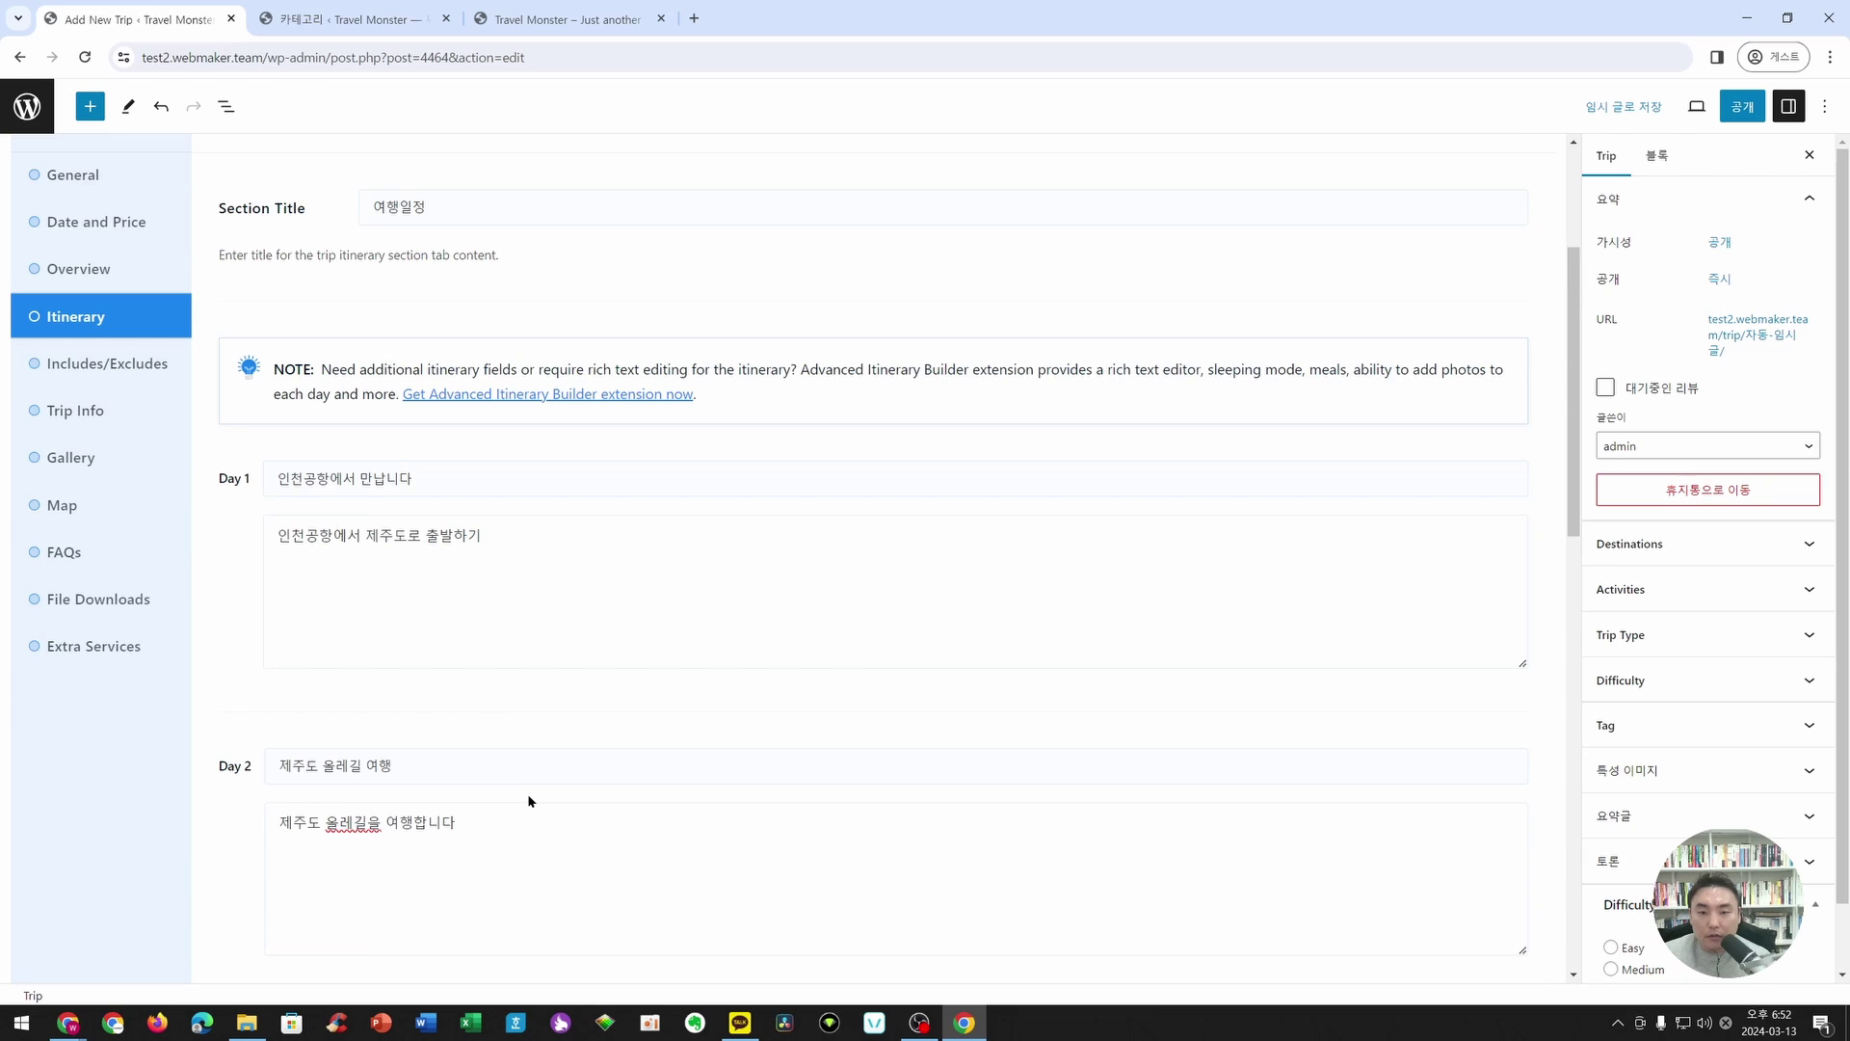
scroll(528, 801, down, 13)
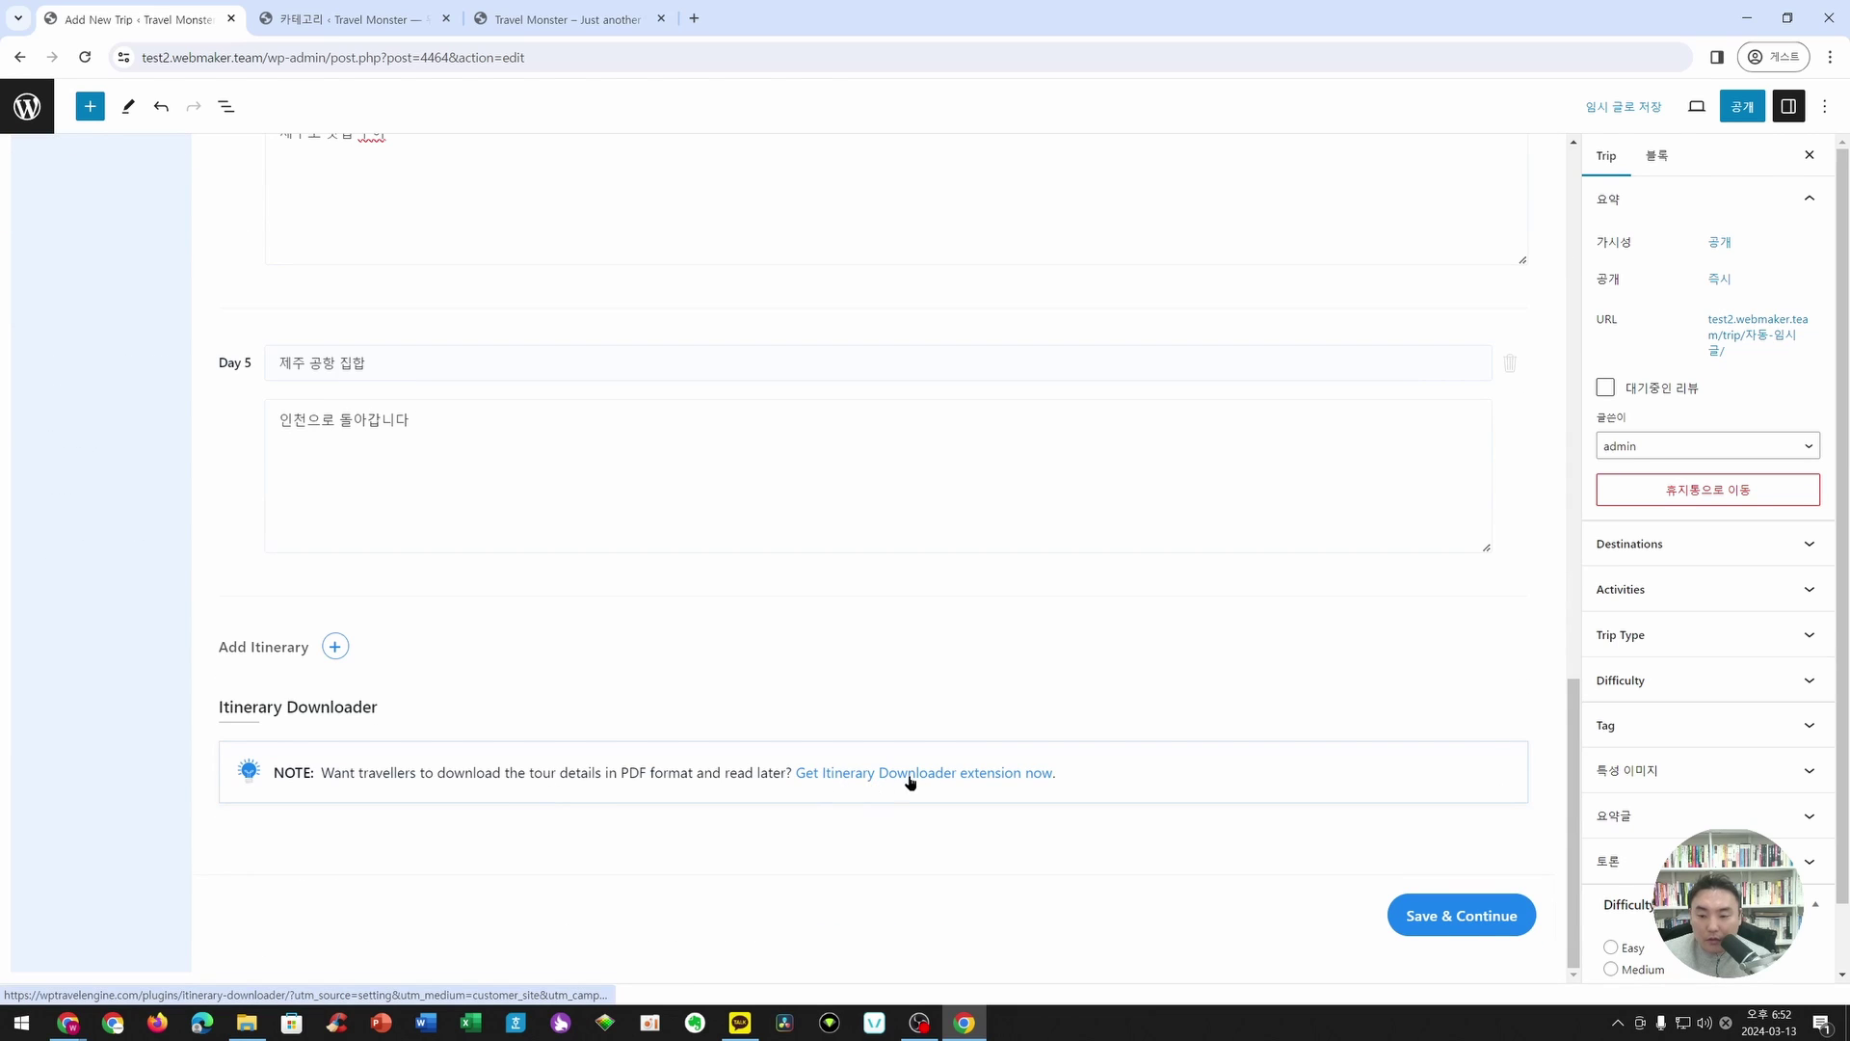
drag(615, 773, 693, 774)
click(747, 792)
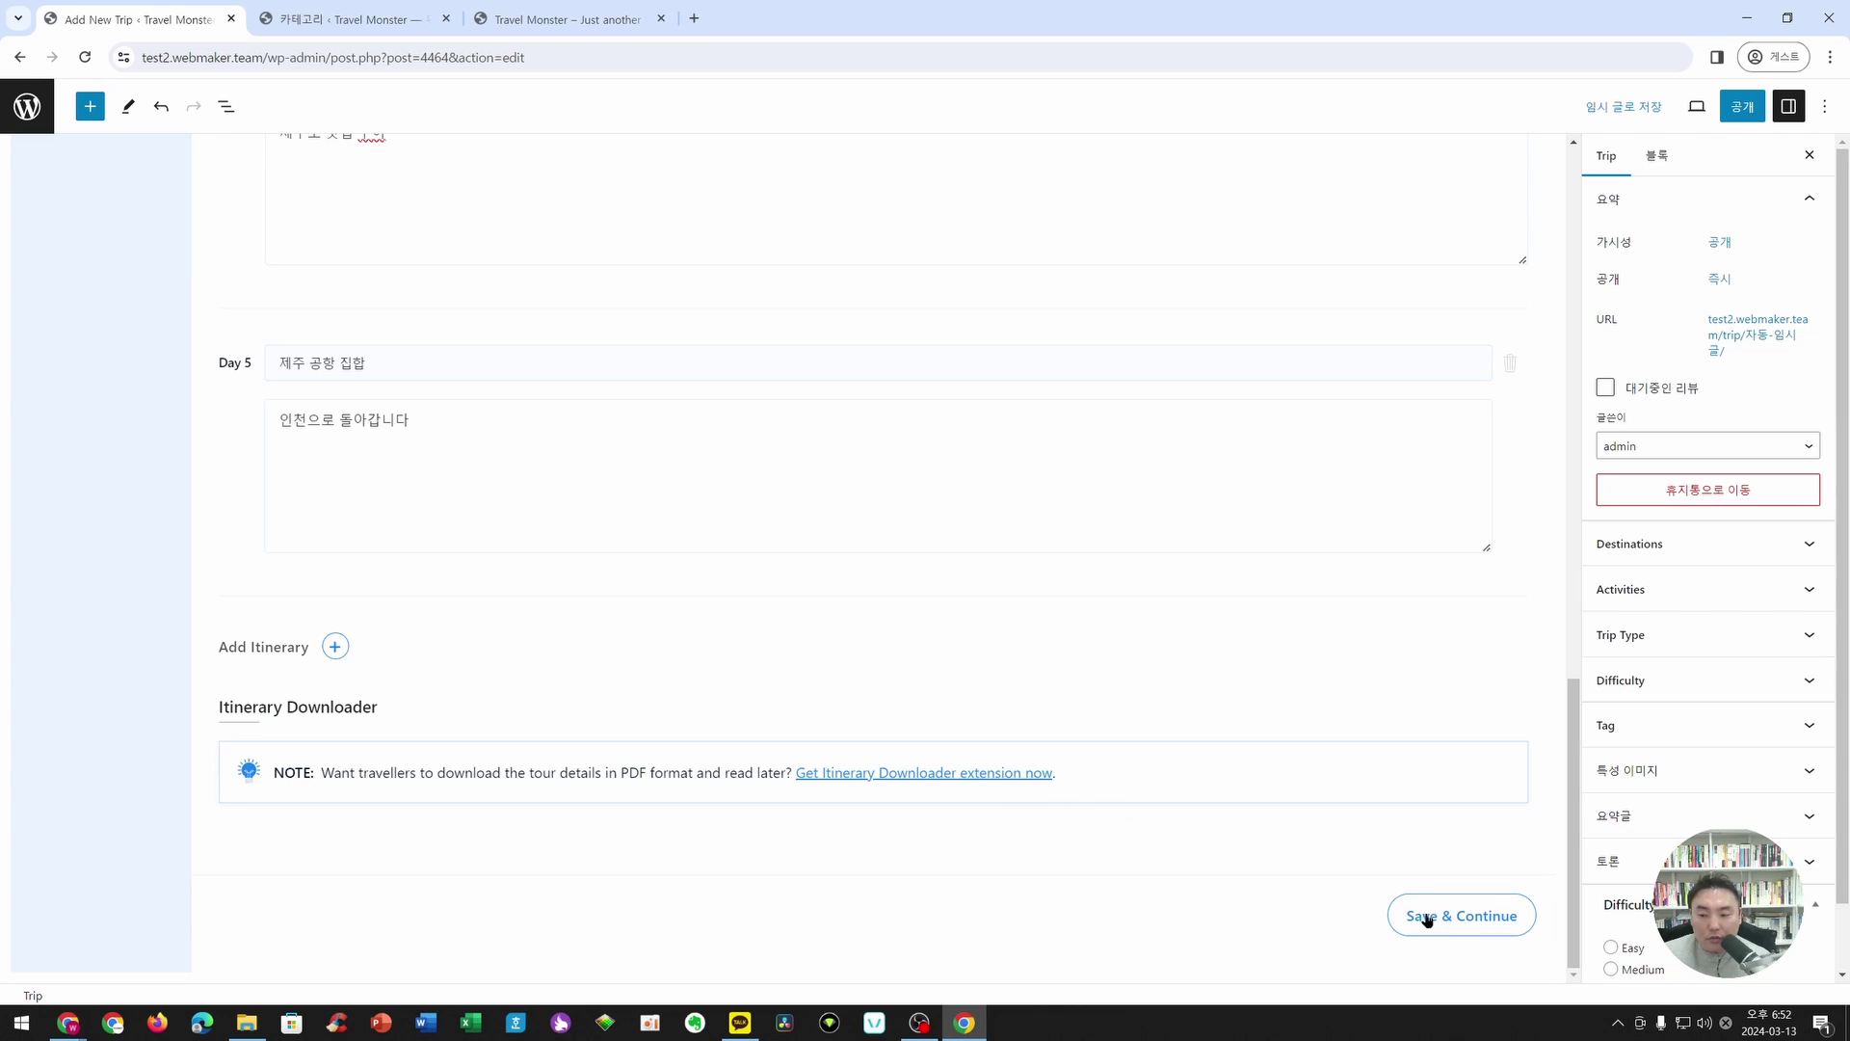
click(1460, 923)
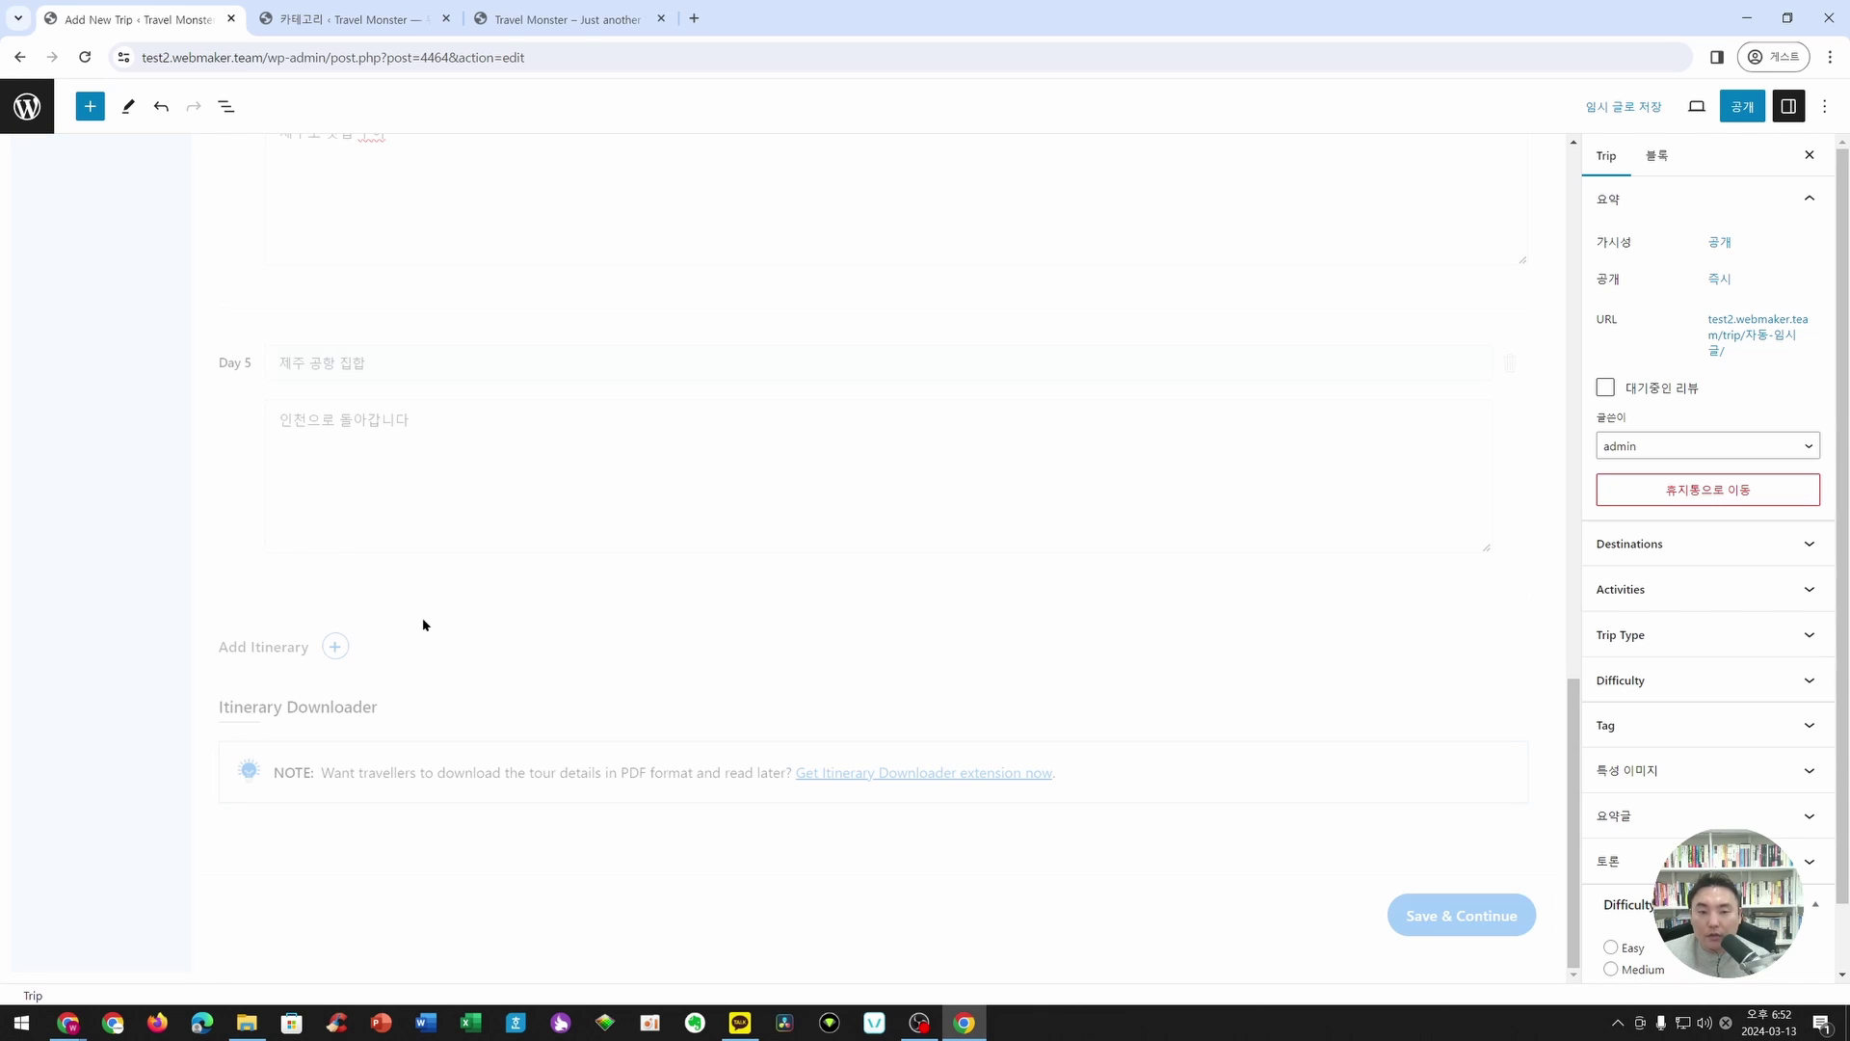
- Title included costs '포함되어 있는 비용' and list 교통비, 숙박비, 식비
scroll(359, 422, down, 3)
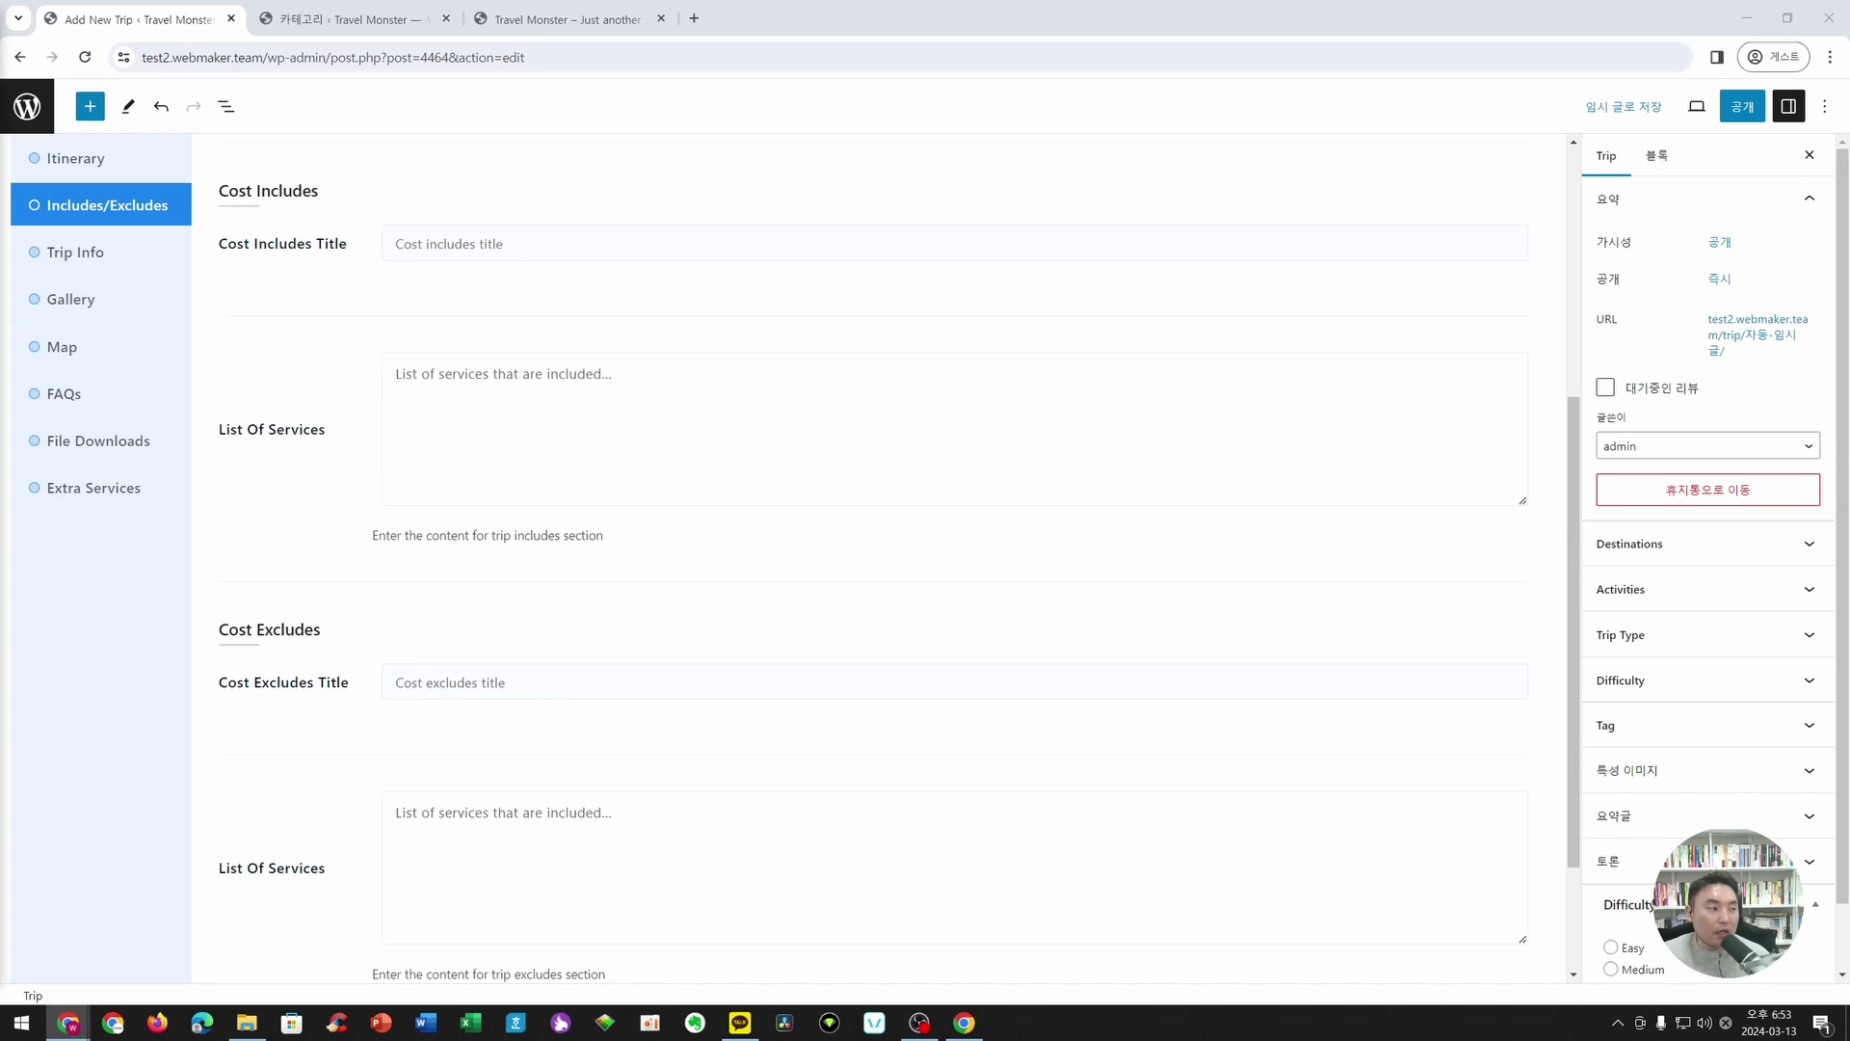
click(495, 235)
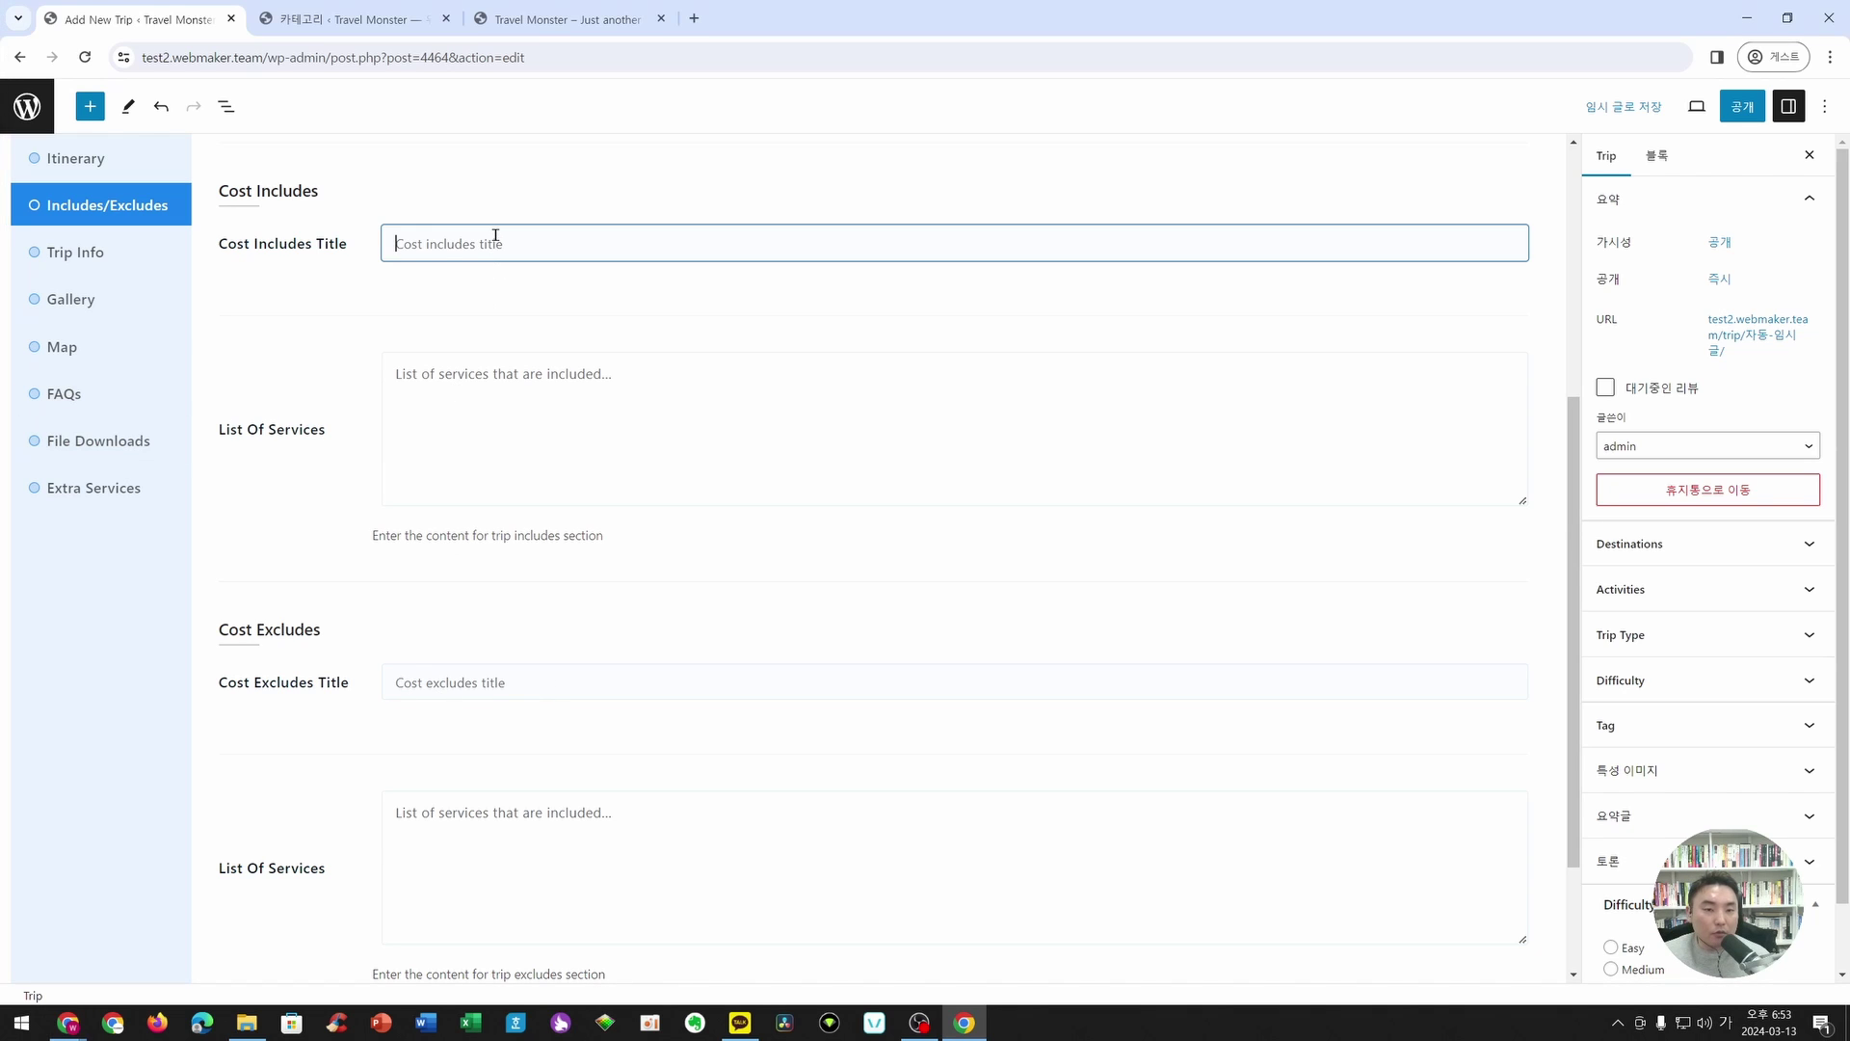
scroll(574, 364, up, 2)
text(포함되어 있는 비용)
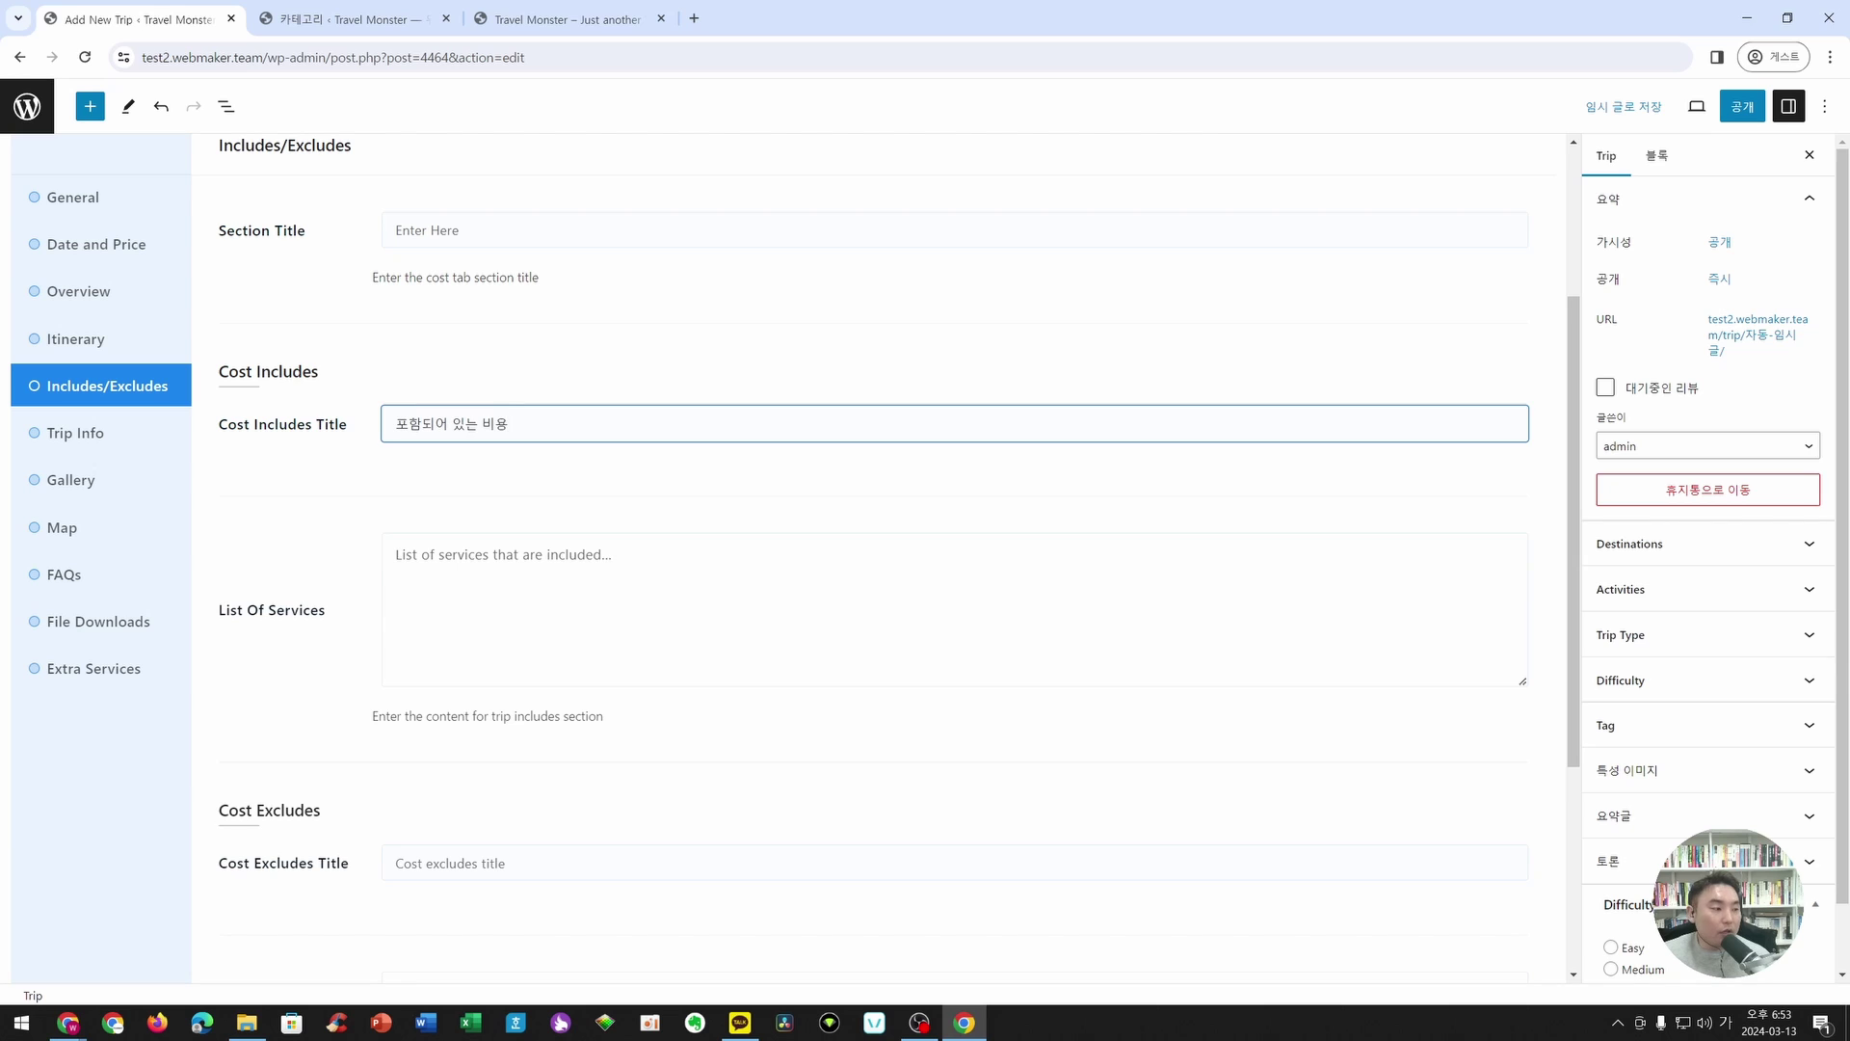
click(680, 547)
text(교통비 숙박비 식비)
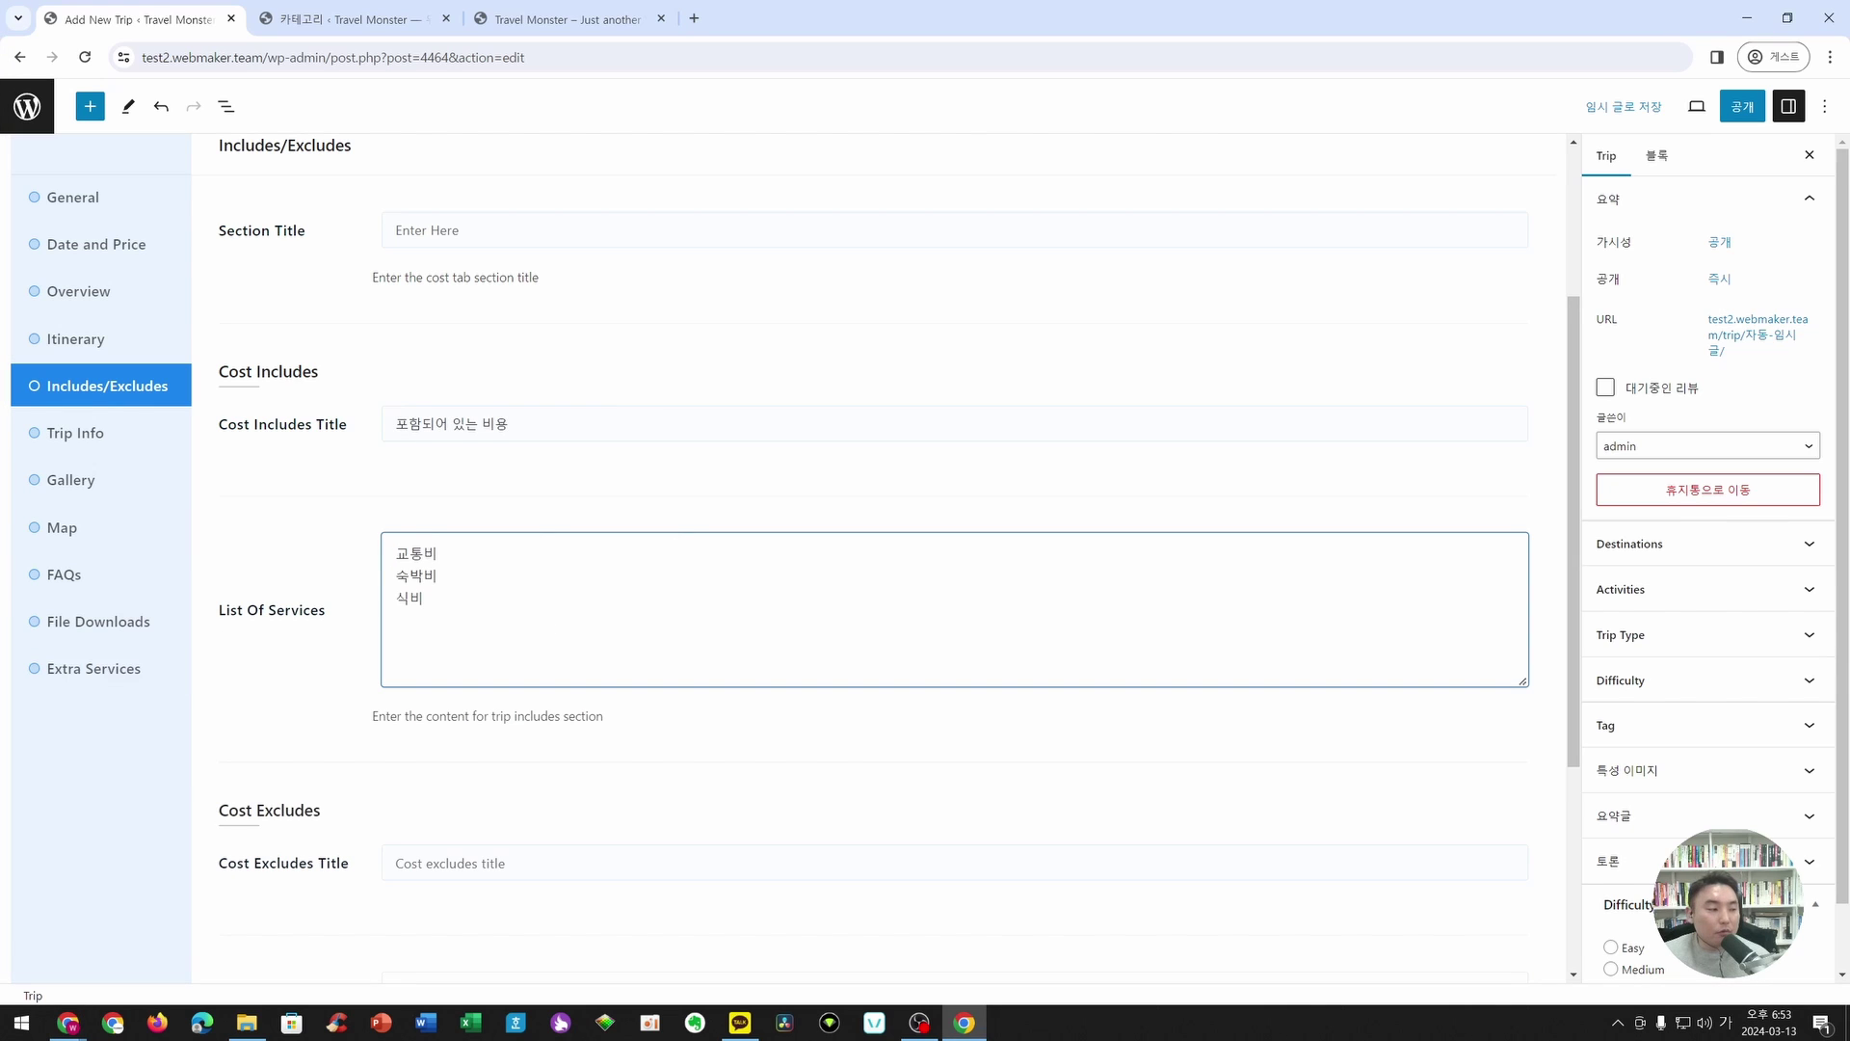
scroll(321, 712, down, 3)
- Paste the excluded costs title and list 가이드 팁 and 개인 비용
click(446, 592)
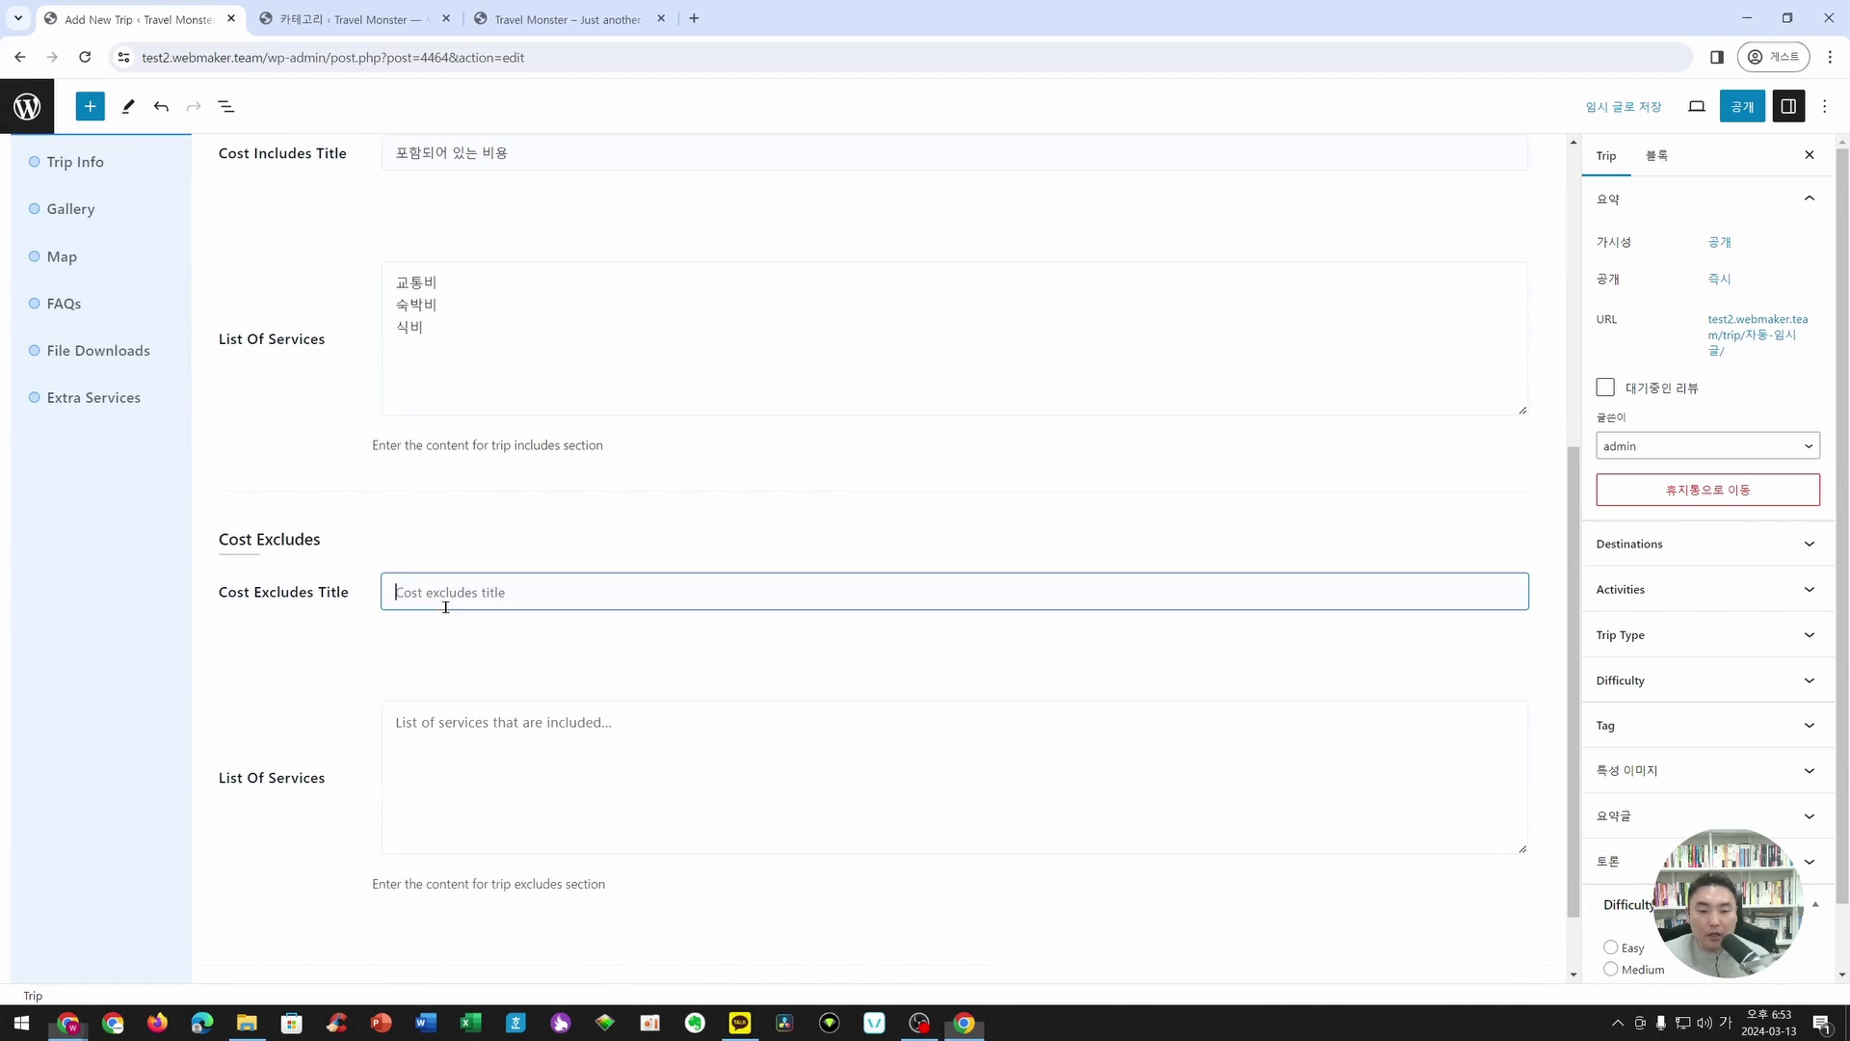
text(포함되어있지 않은 비용)
click(604, 798)
text(가이드 팁 개인 비용)
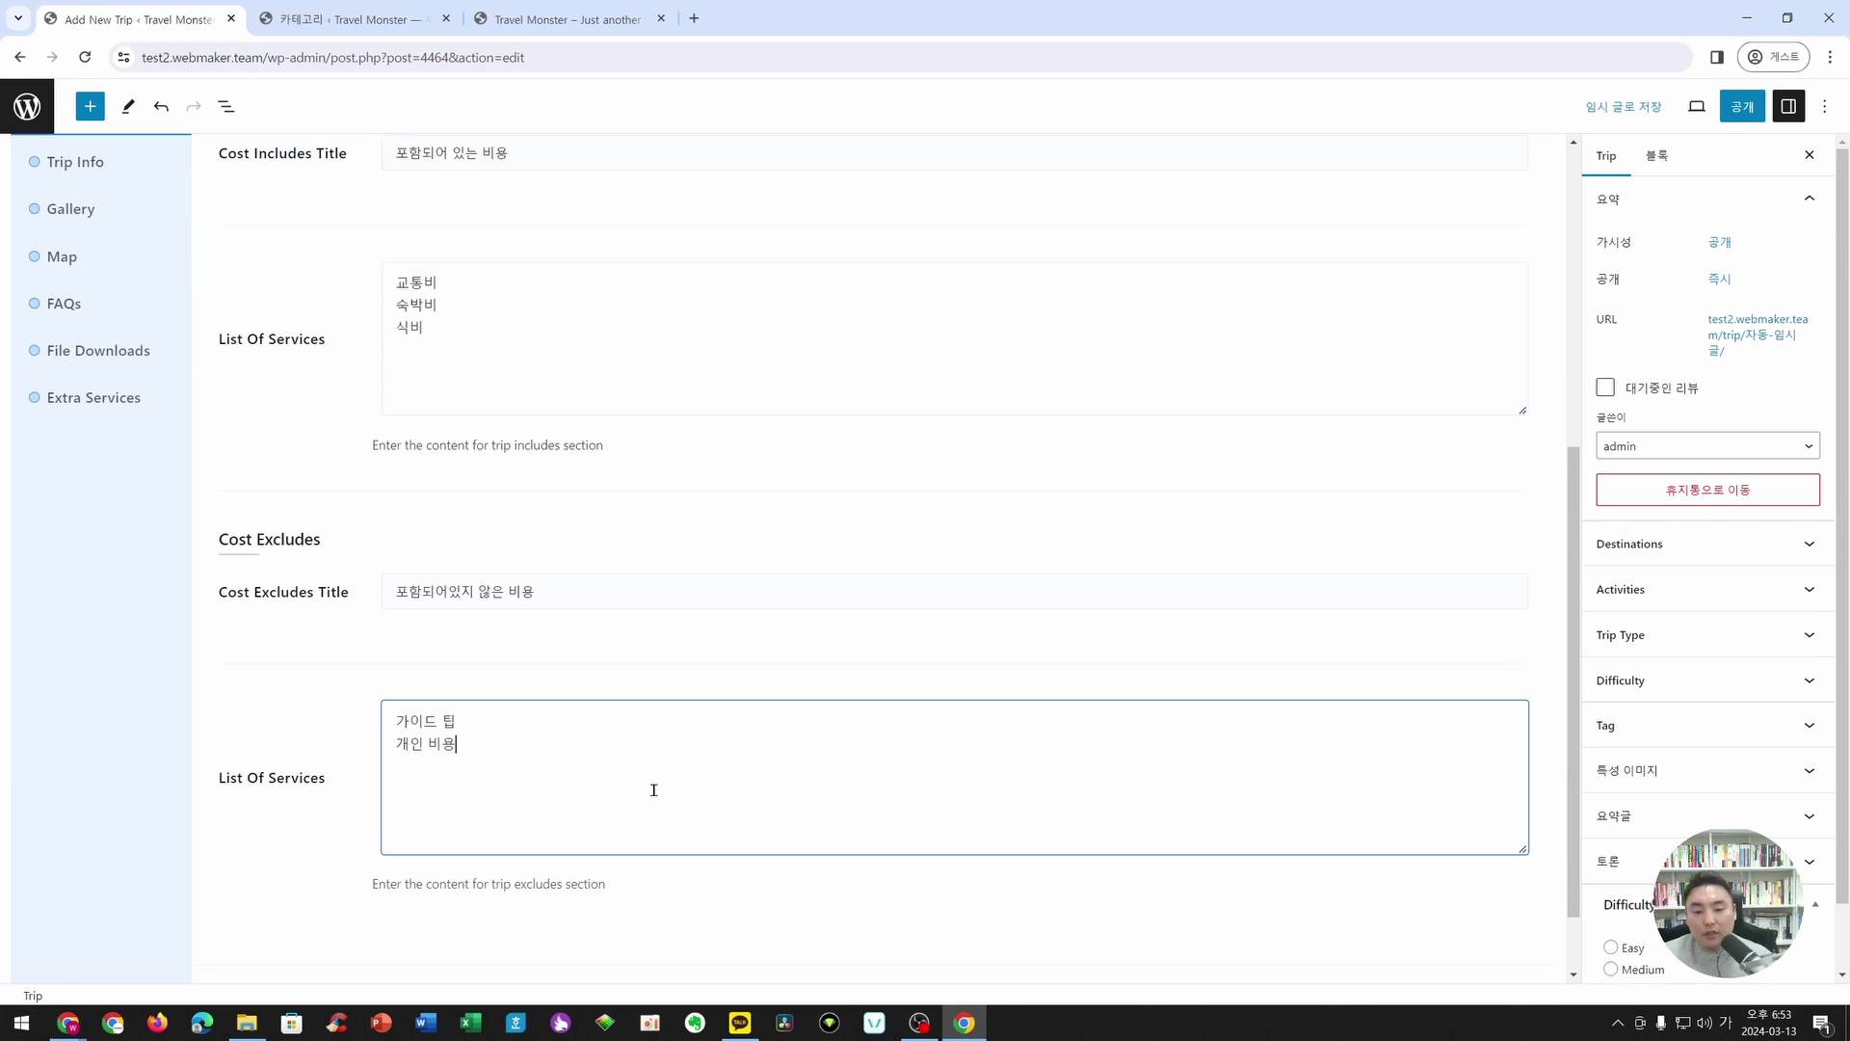
- Set the section title to '포함/불포함 비용 안내' and save the cost lists
scroll(653, 790, up, 4)
click(481, 328)
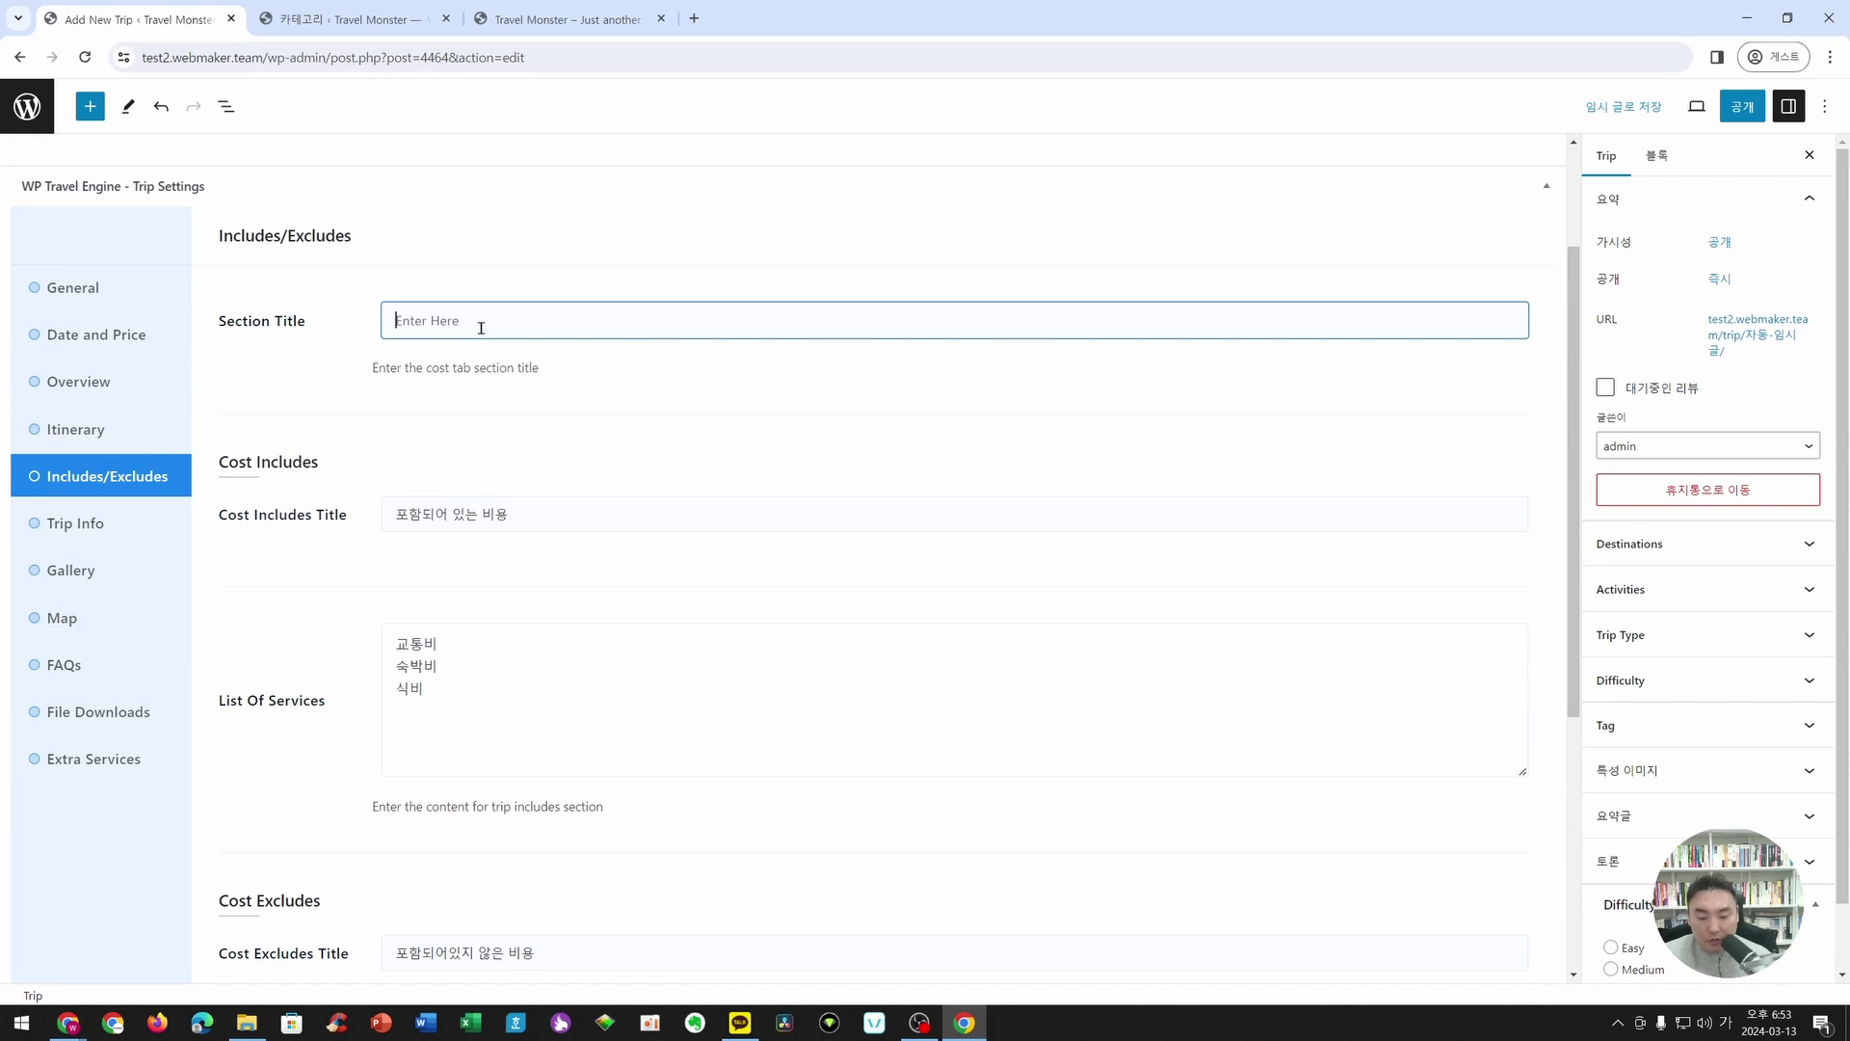
text(포함/ㅍ)
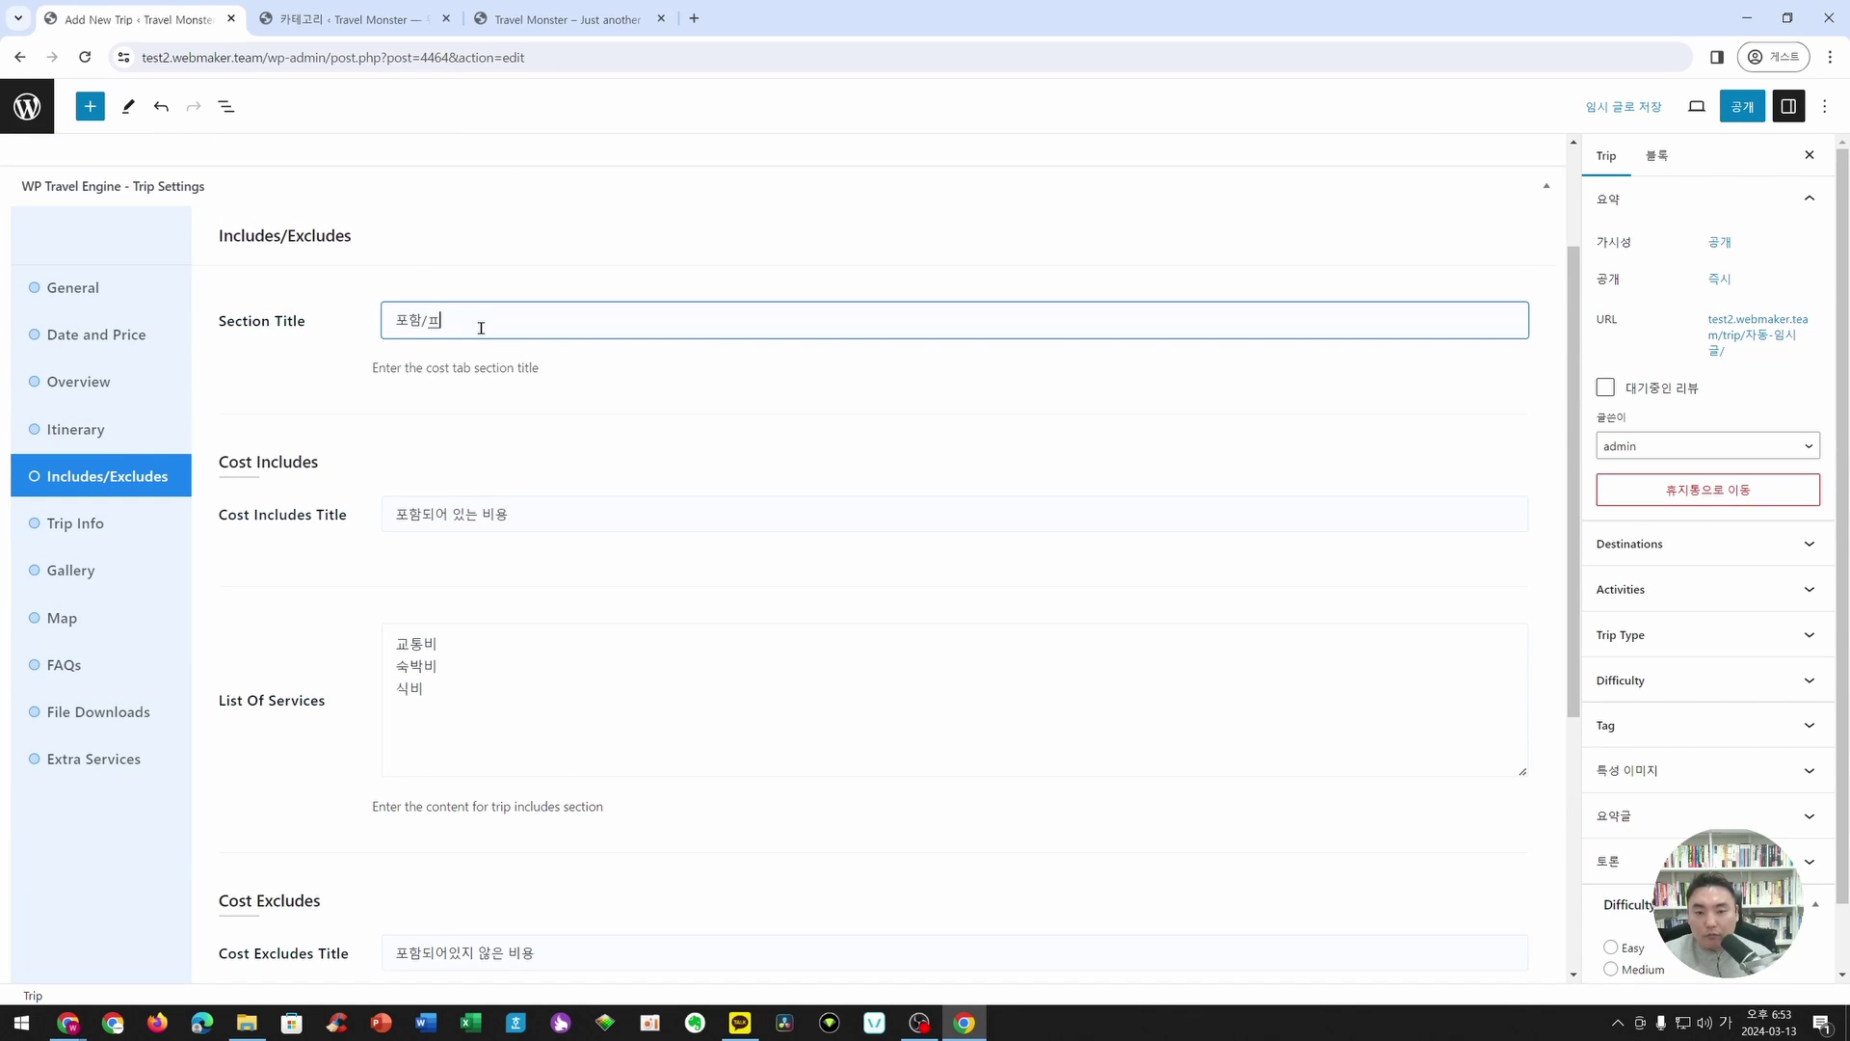
text(포함 비용 소개)
key(BackSpace)
key(BackSpace)
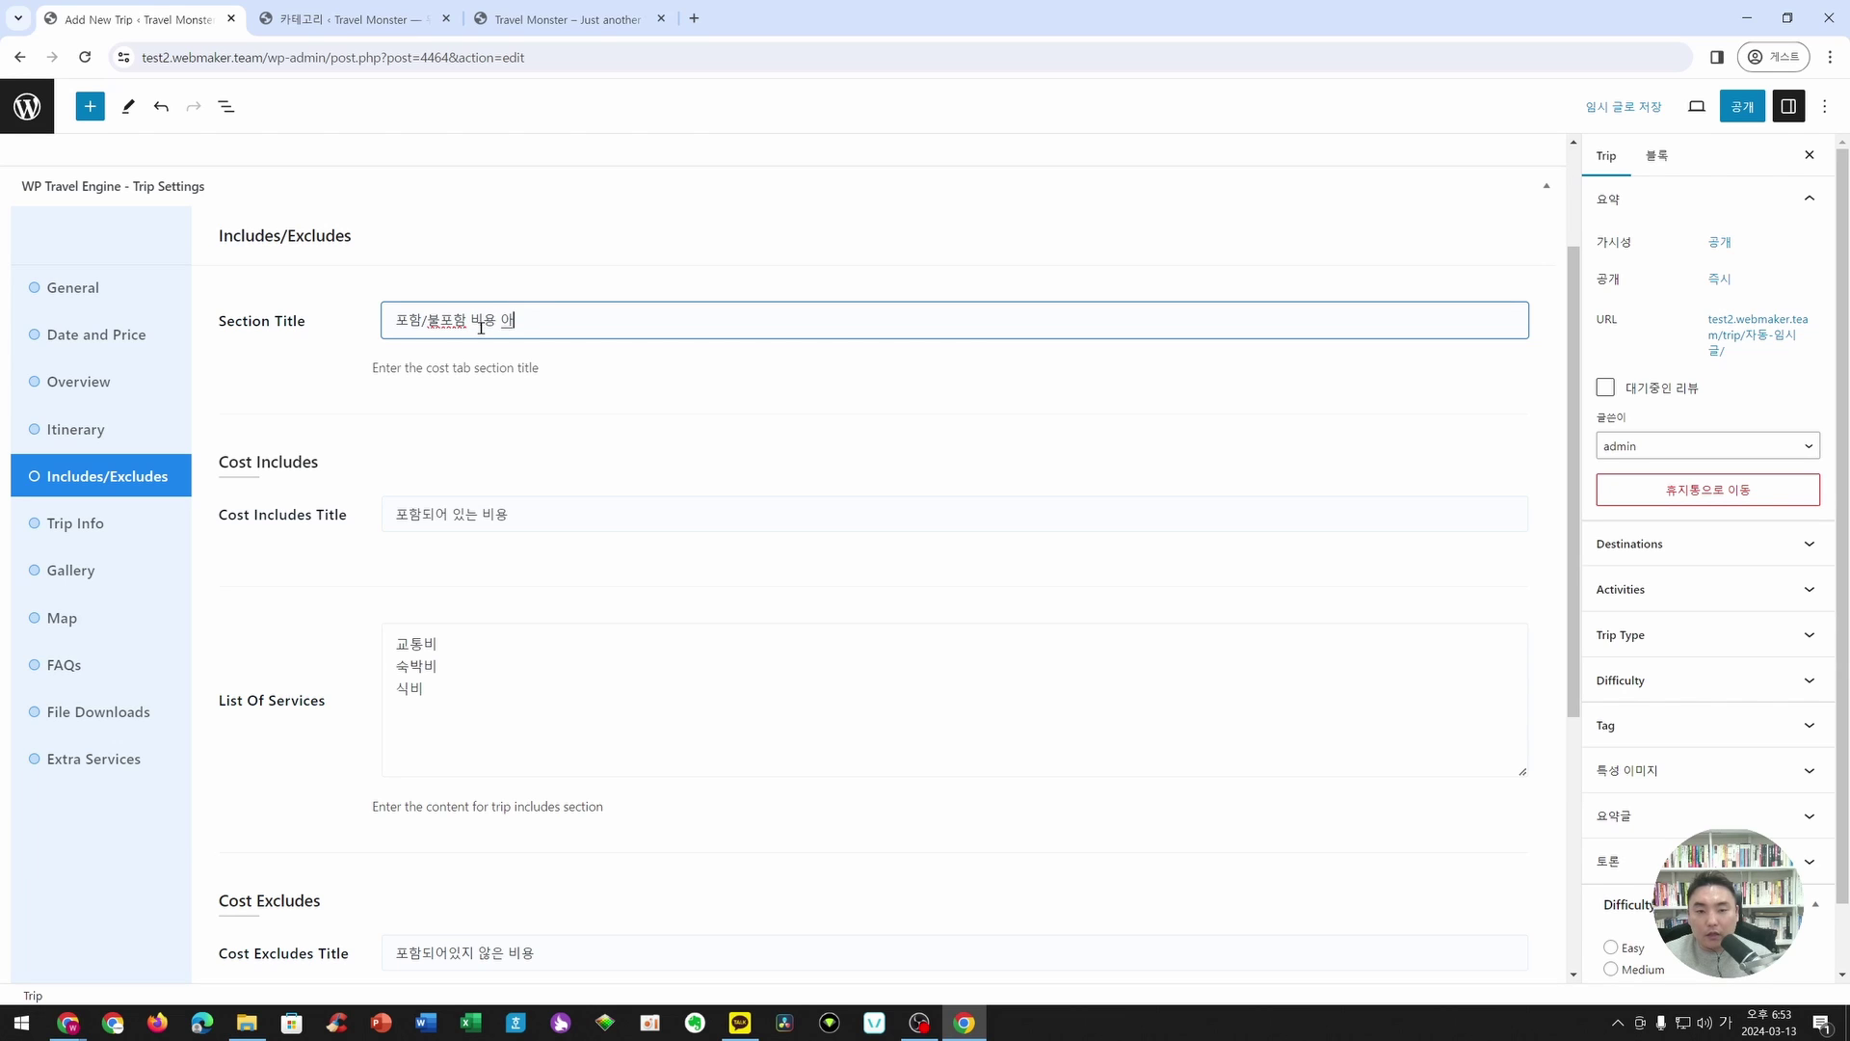
text(안내)
scroll(481, 327, down, 6)
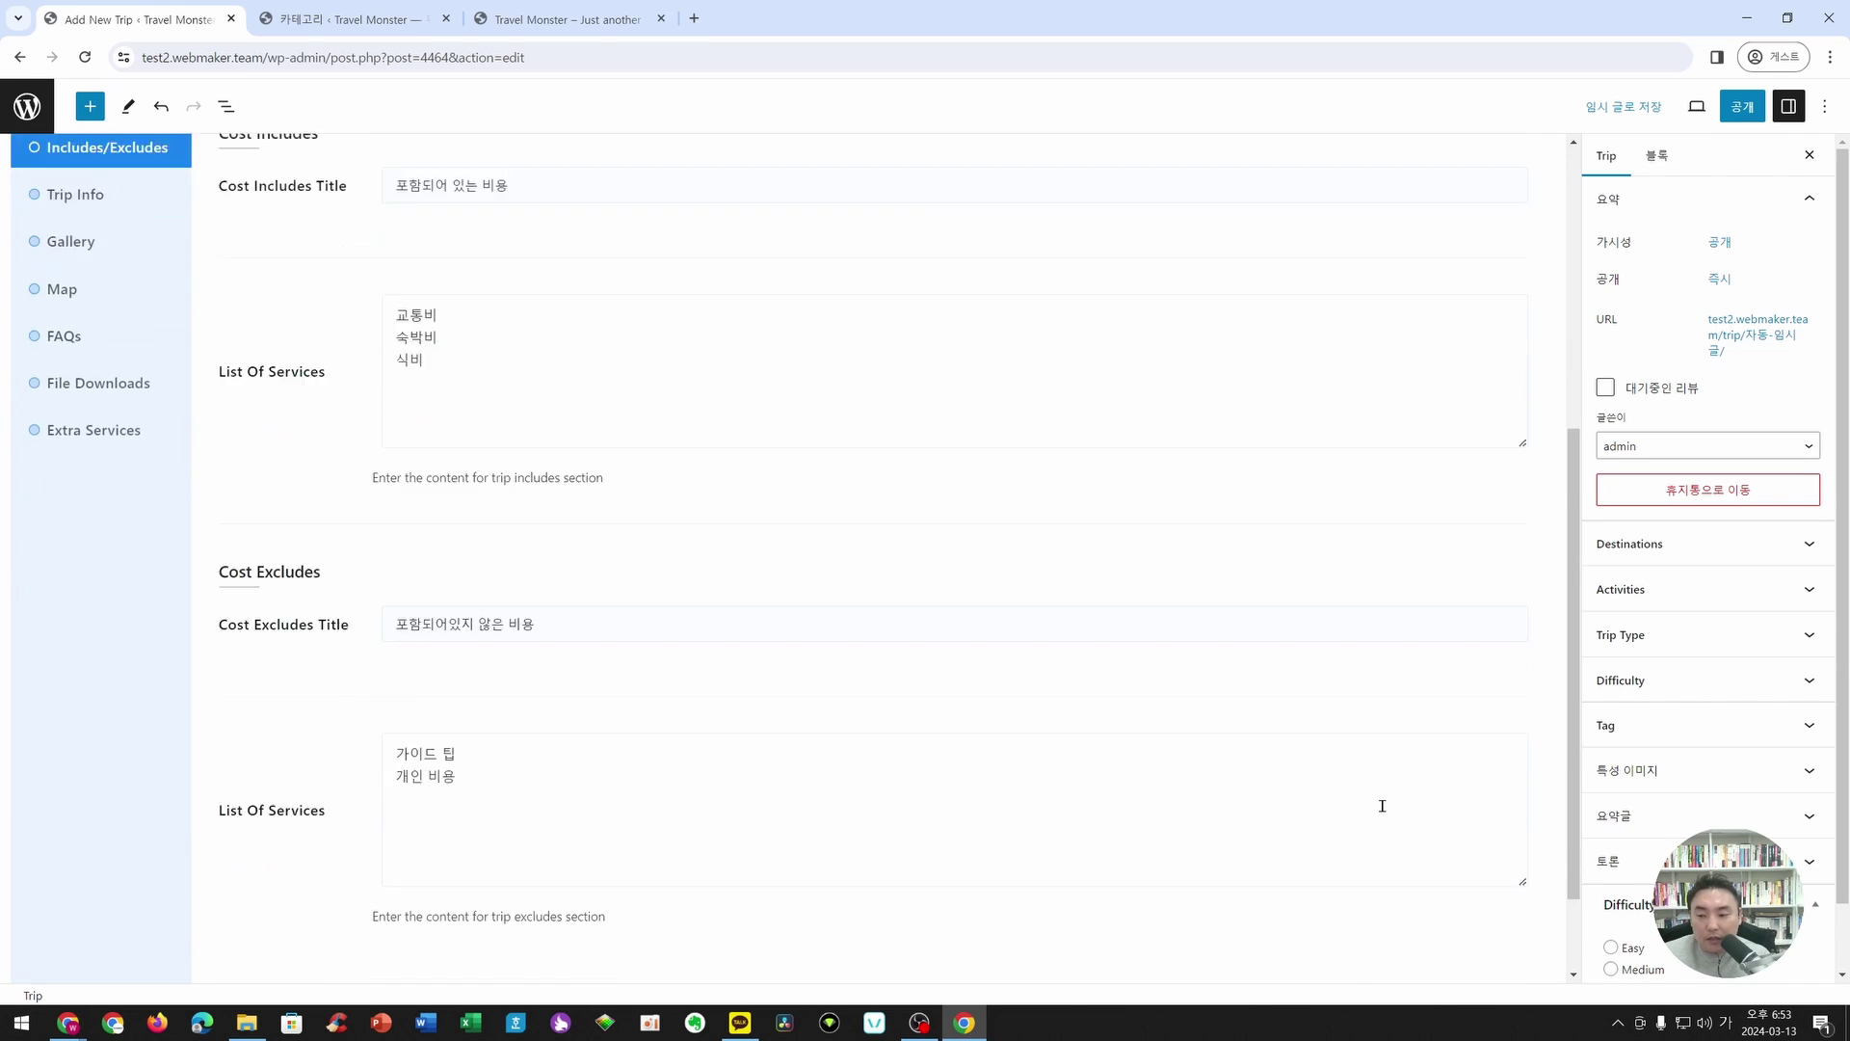
click(779, 749)
scroll(779, 749, up, 4)
scroll(1326, 752, down, 3)
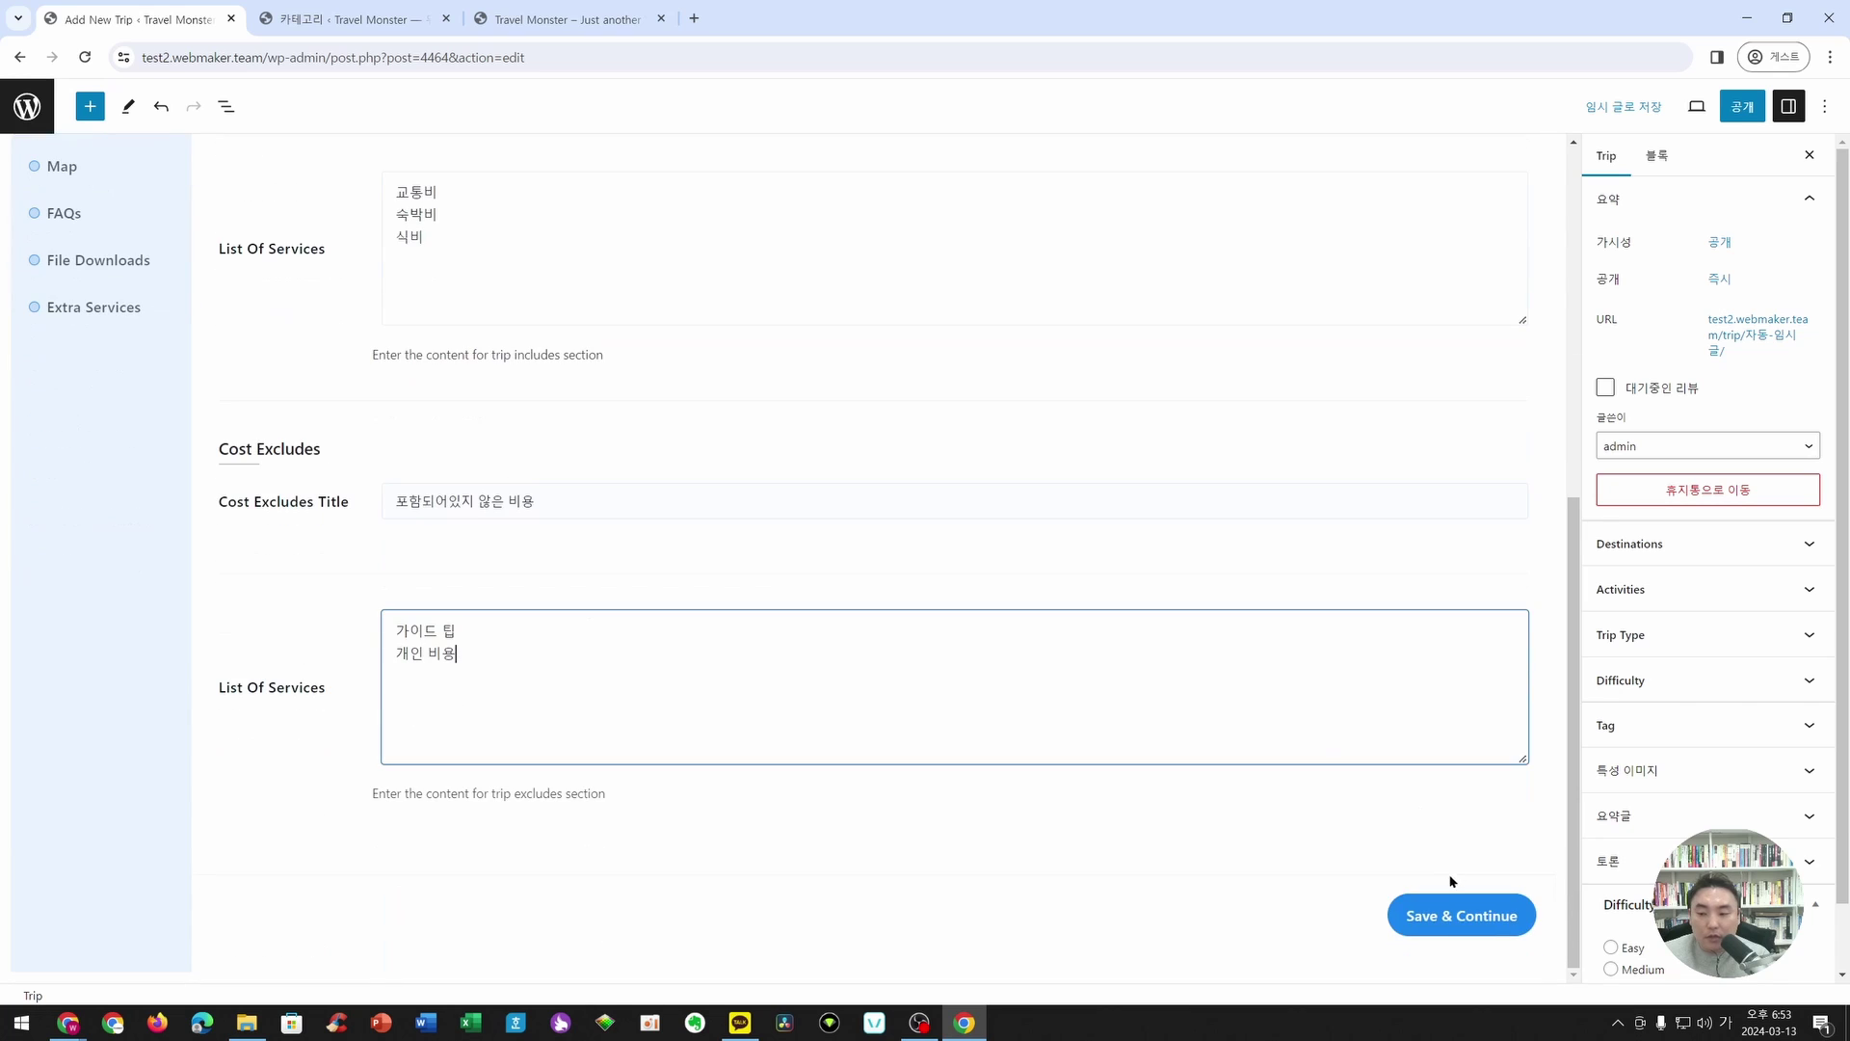
click(1448, 906)
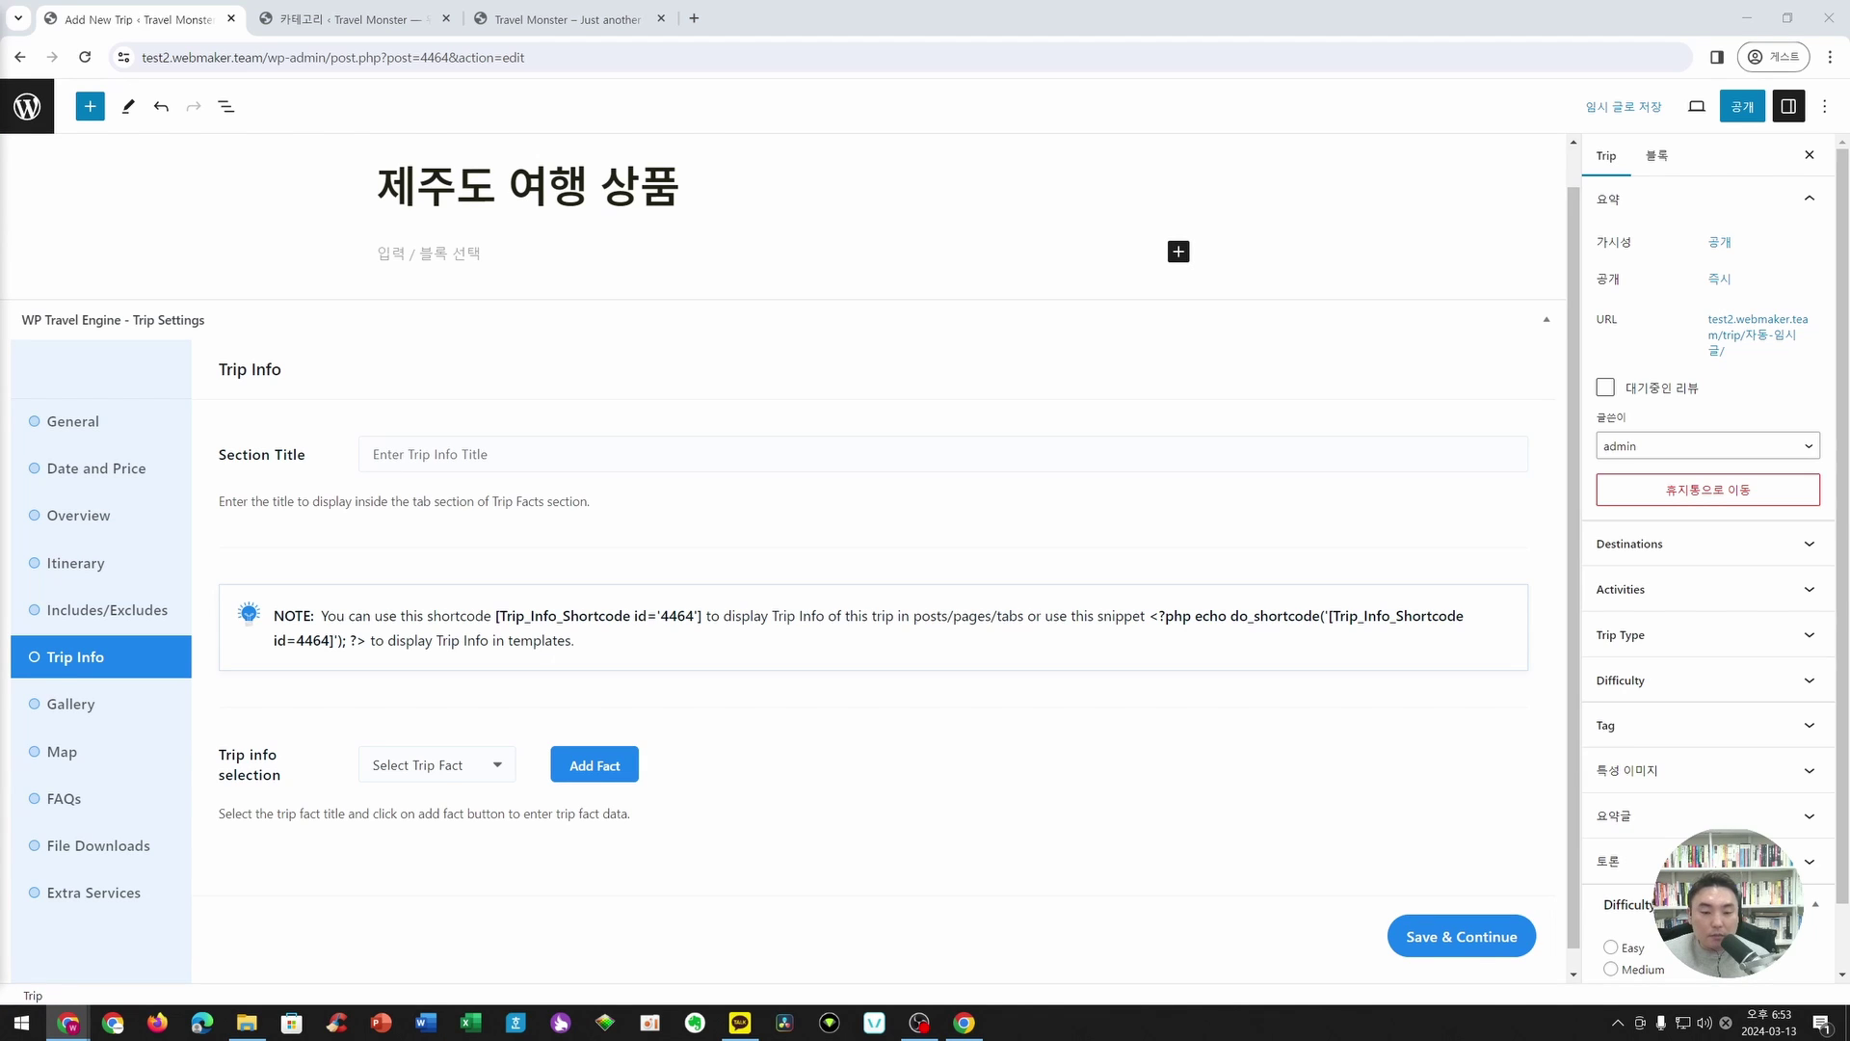
- Add Transportation, Accomodation and Language fact rows to the trip's Trip Info
scroll(572, 632, down, 1)
click(416, 760)
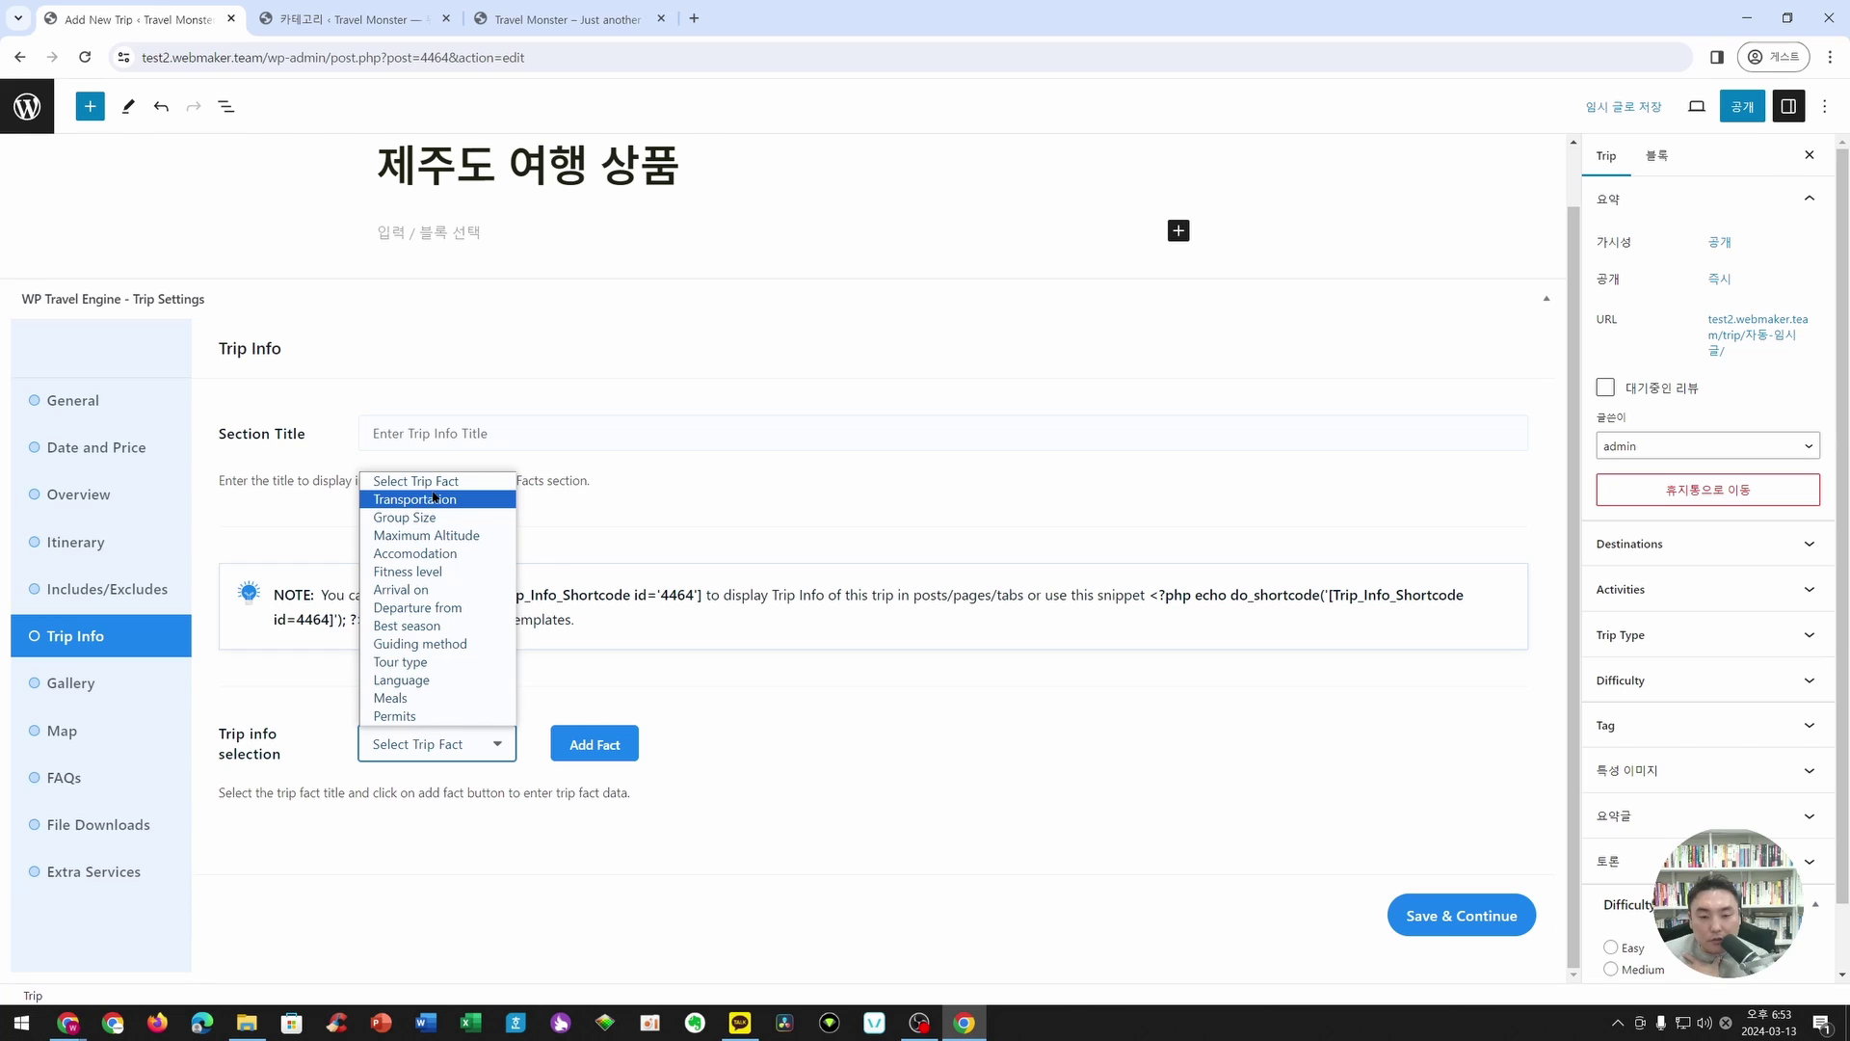
click(434, 500)
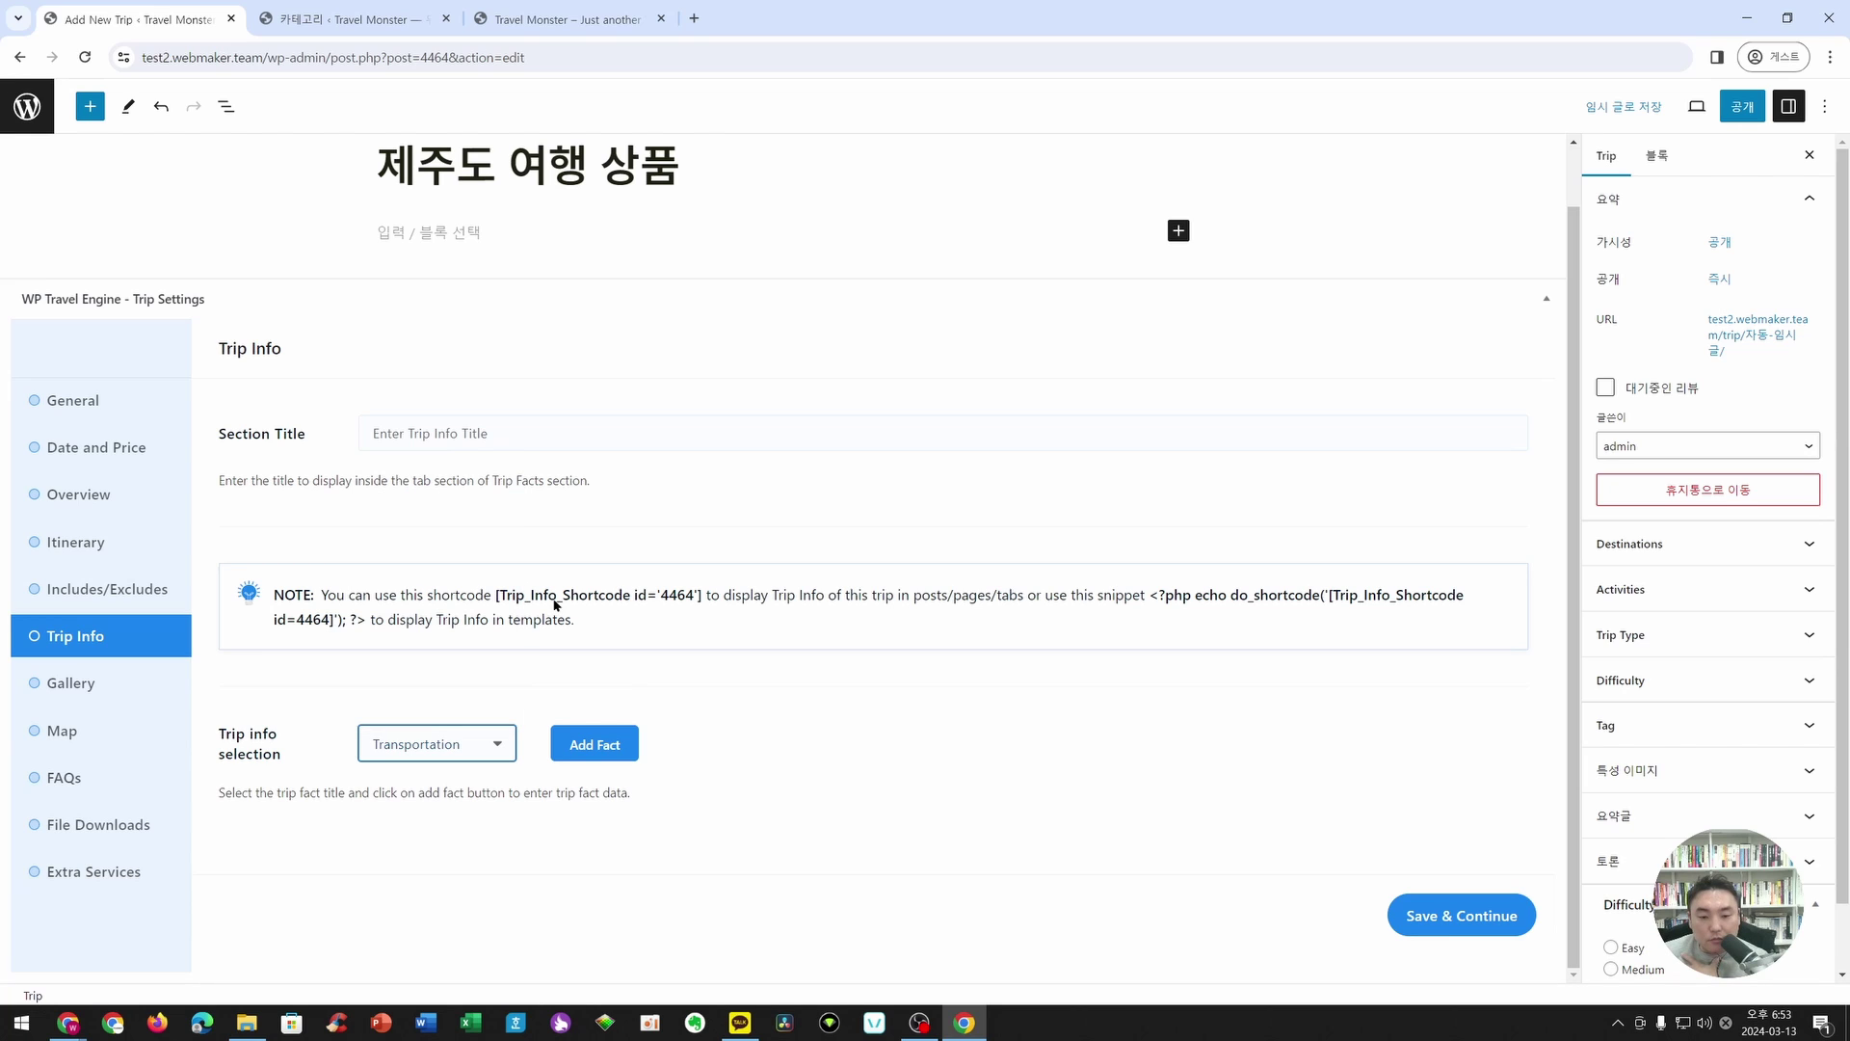
click(594, 744)
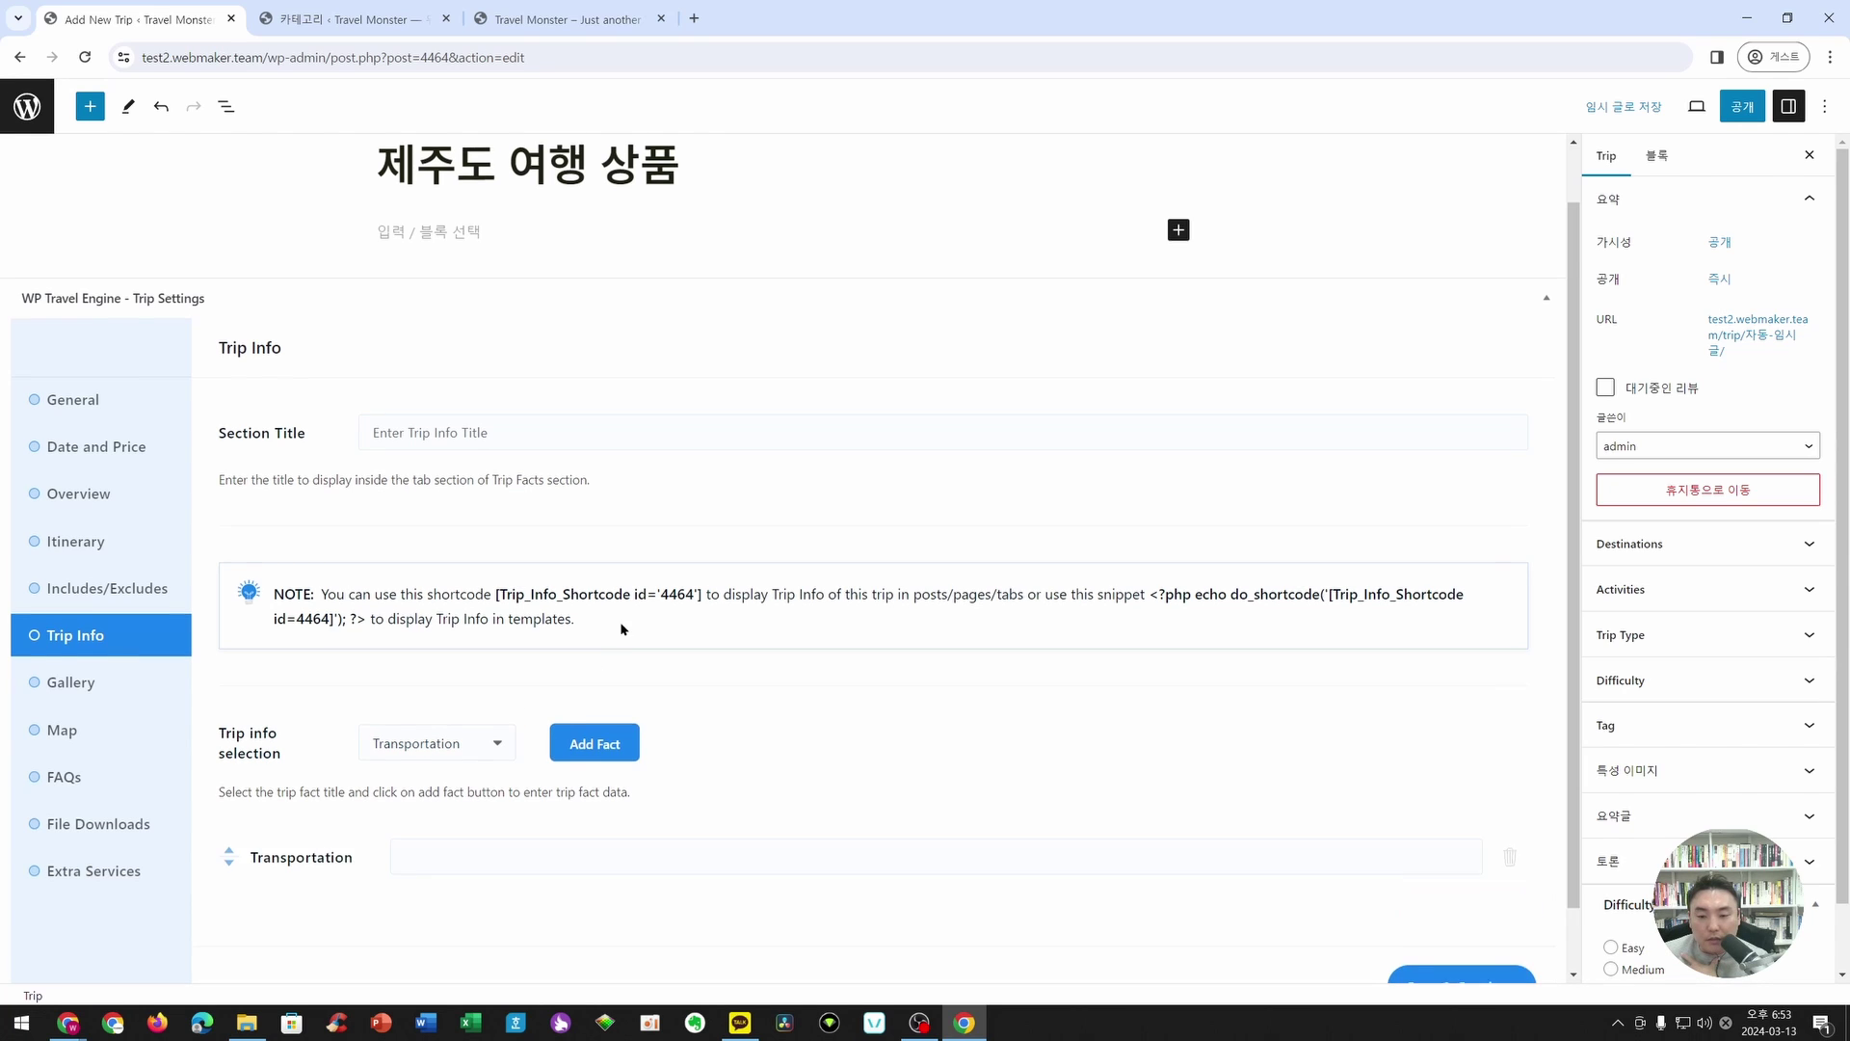
scroll(650, 743, down, 1)
click(436, 683)
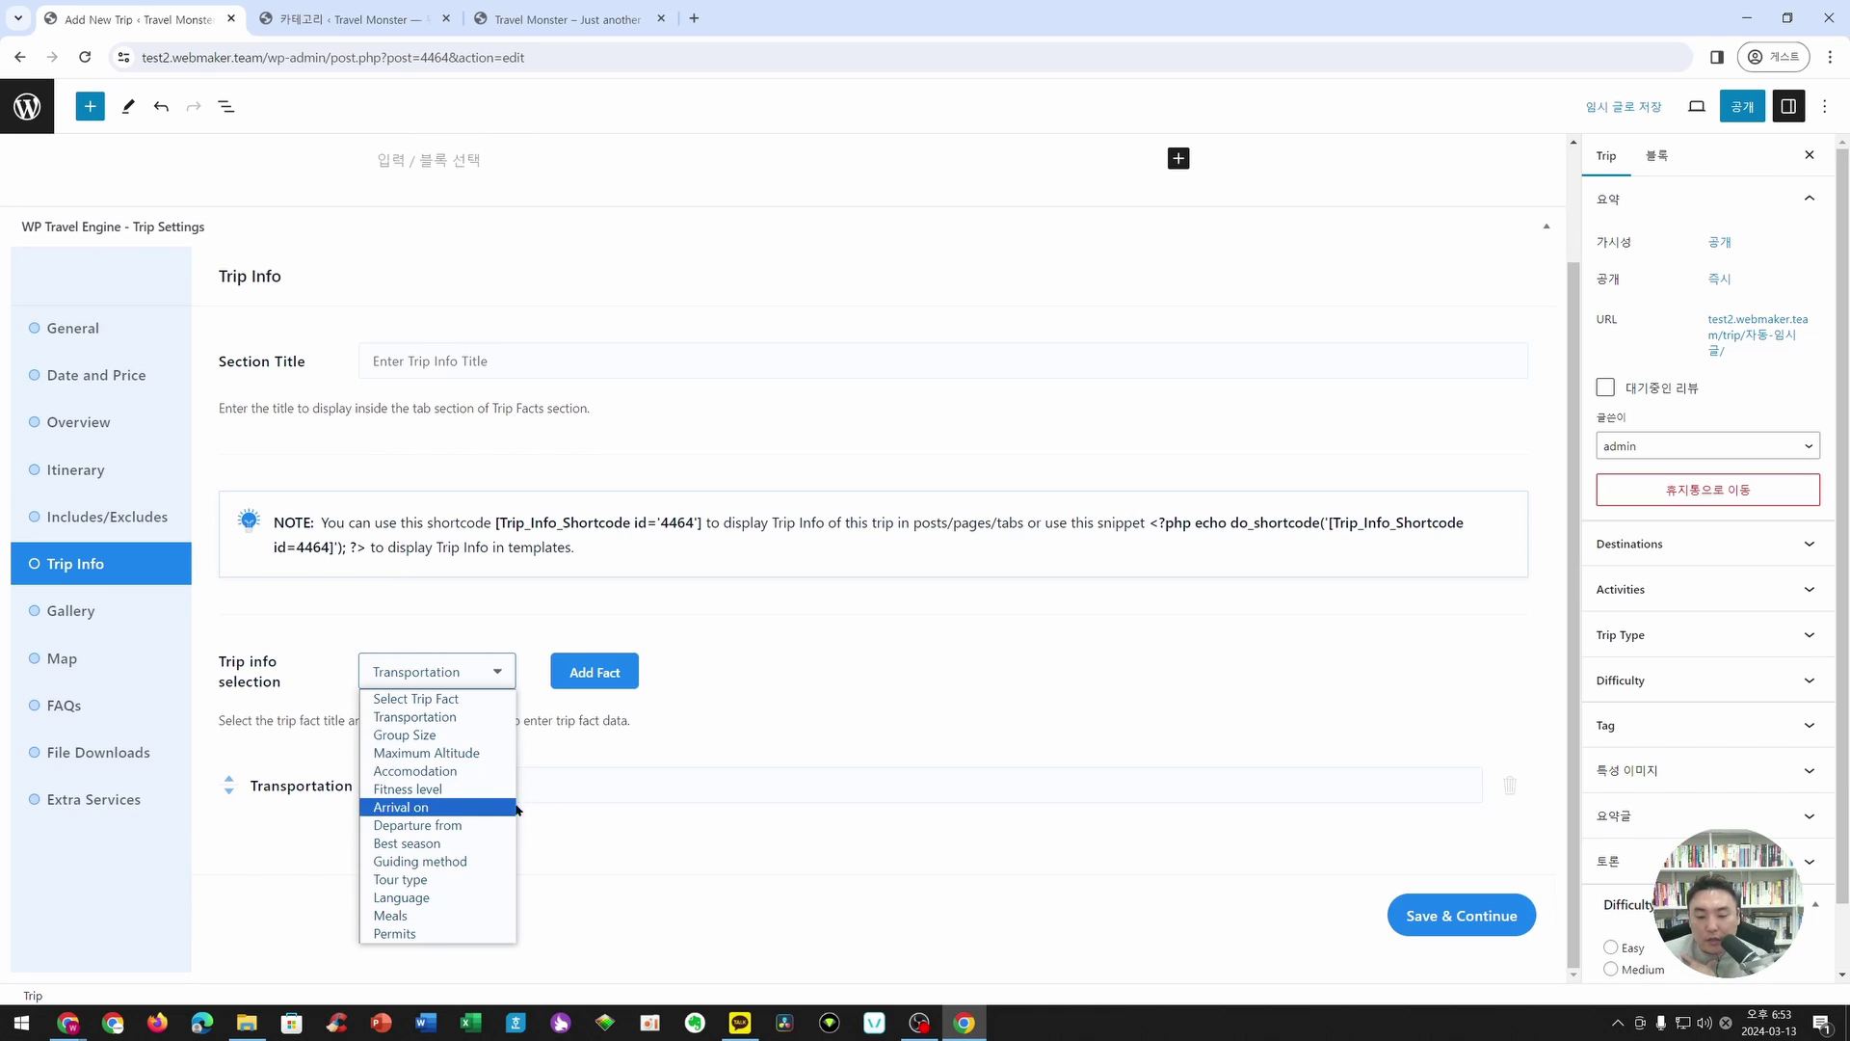
click(453, 770)
click(595, 672)
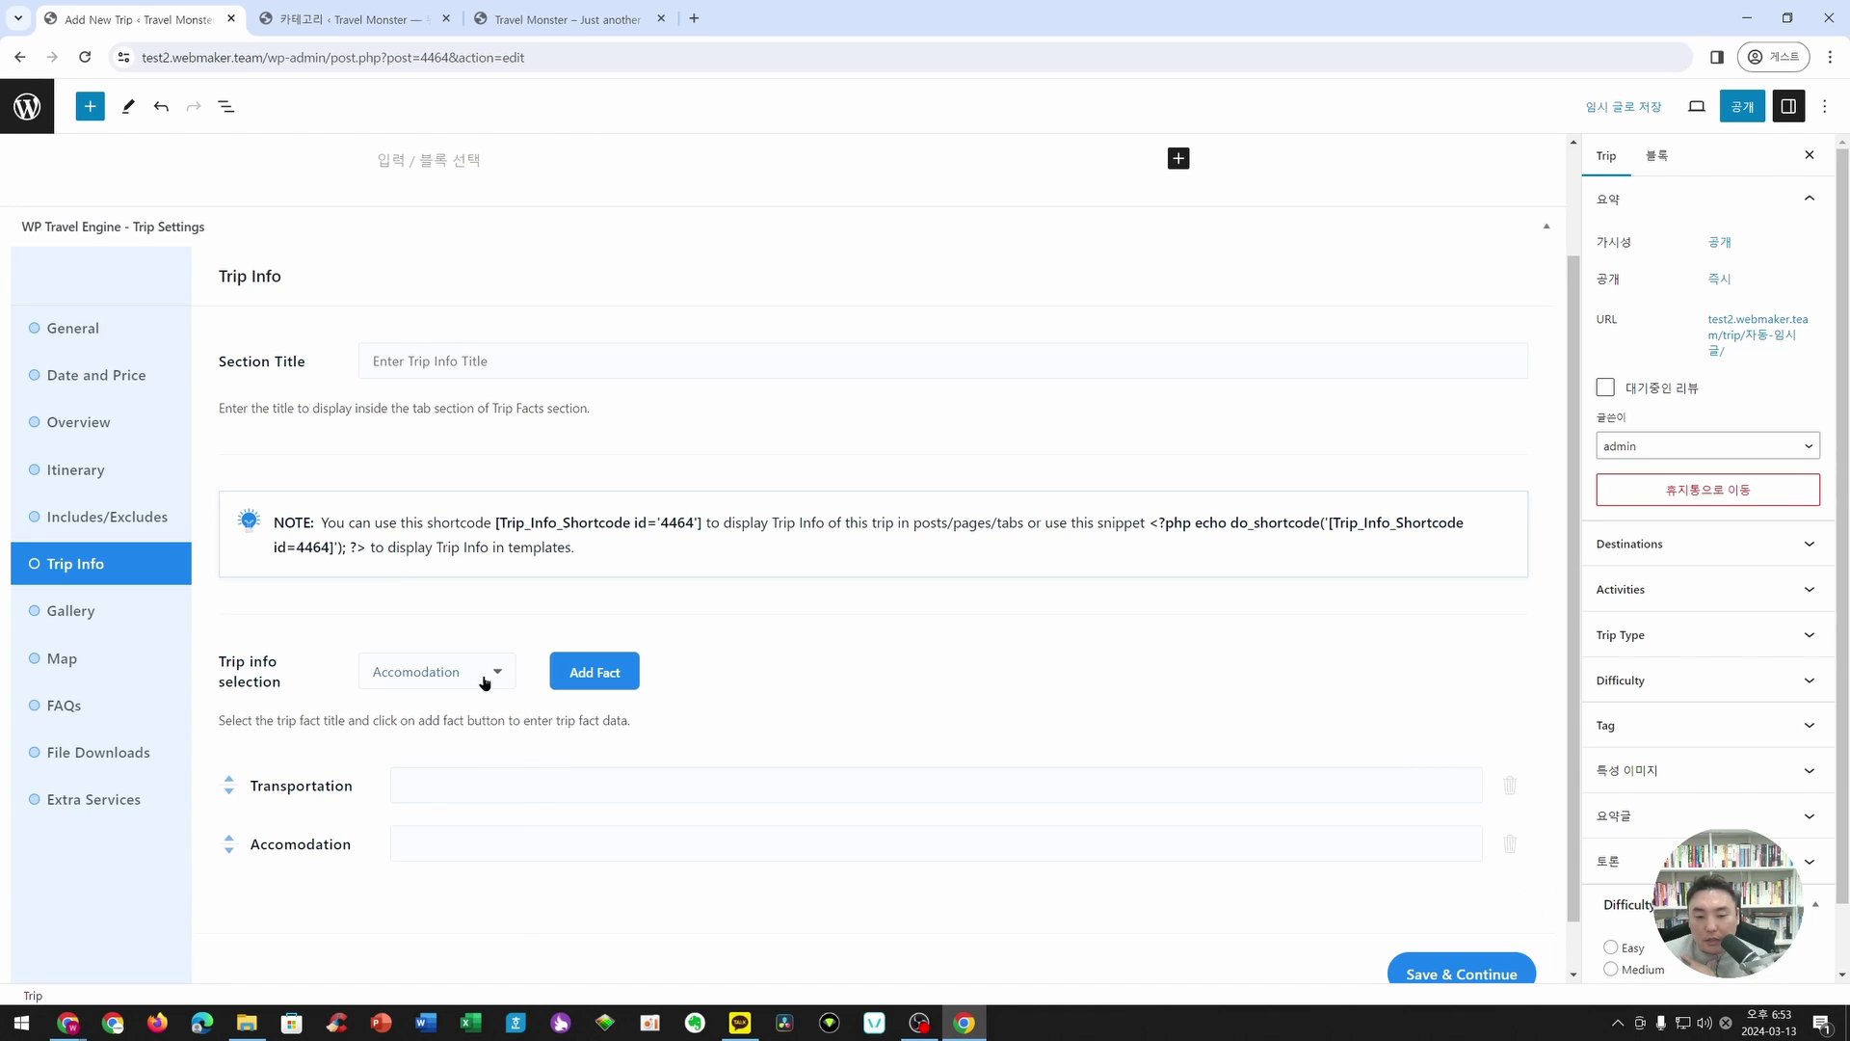
click(488, 673)
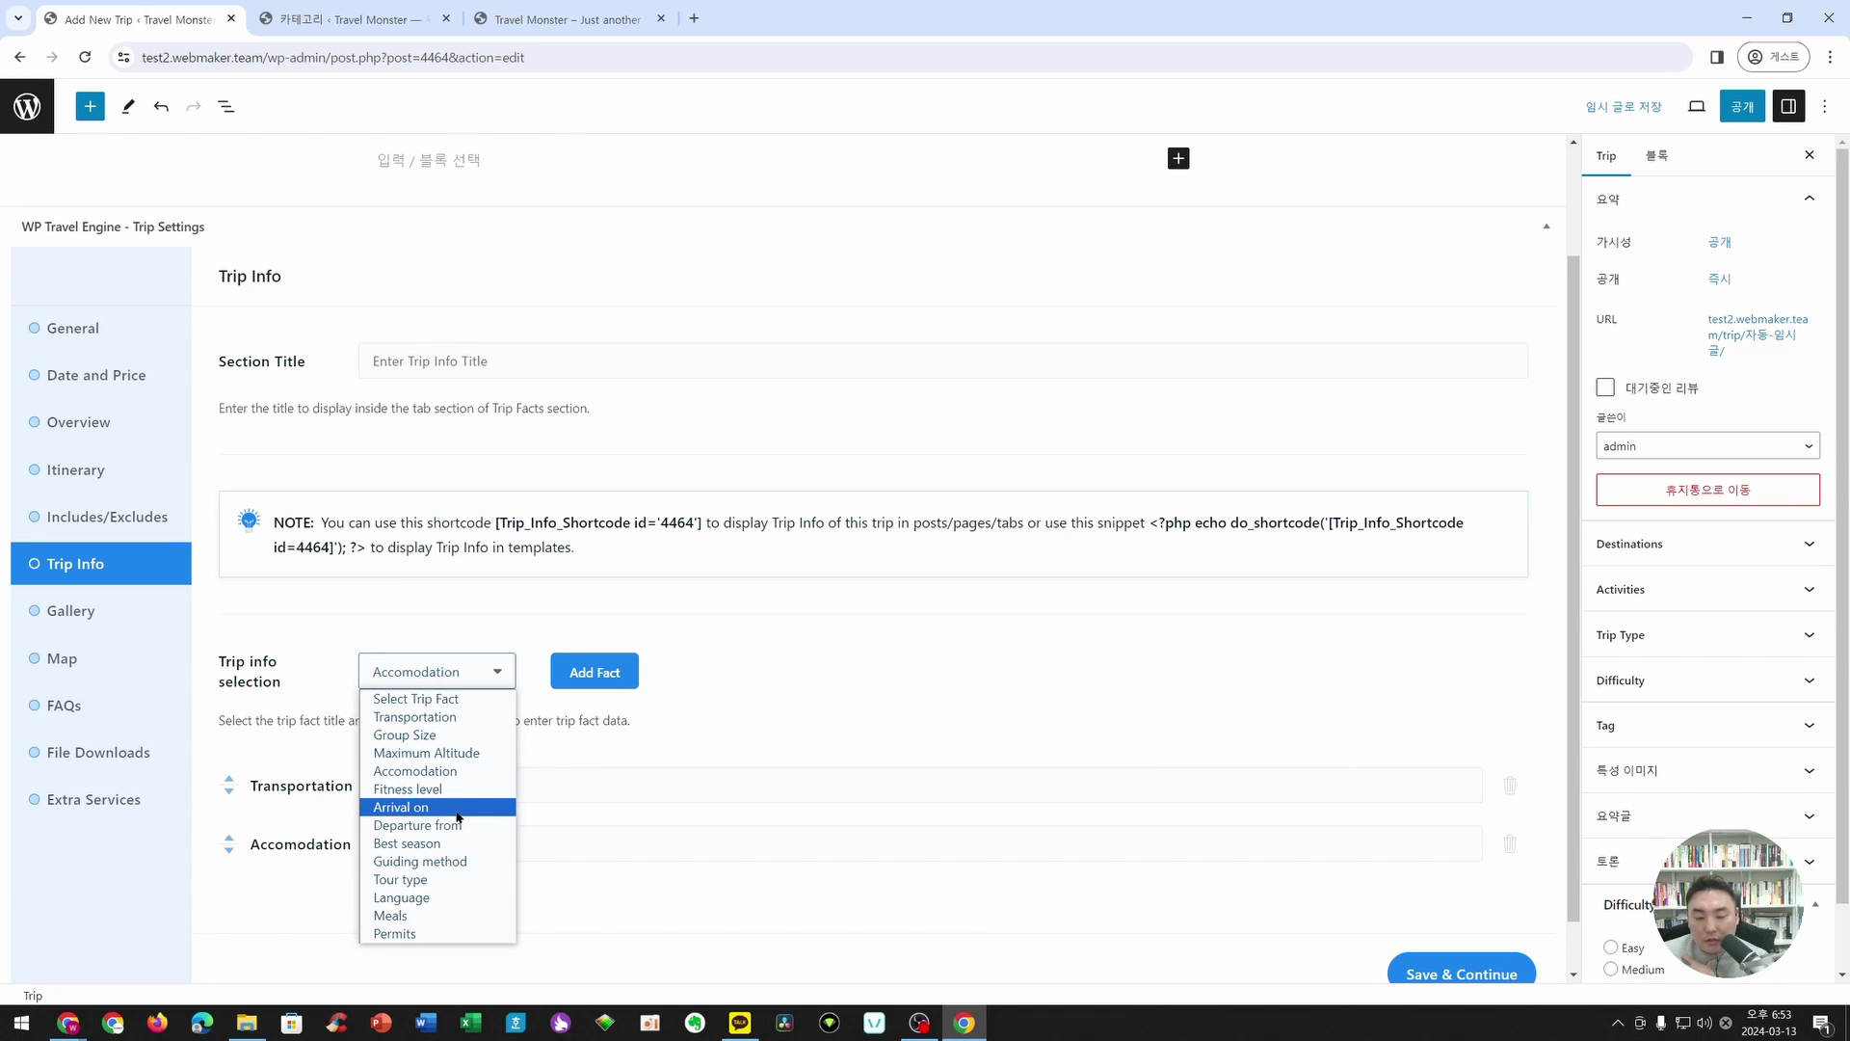
click(434, 897)
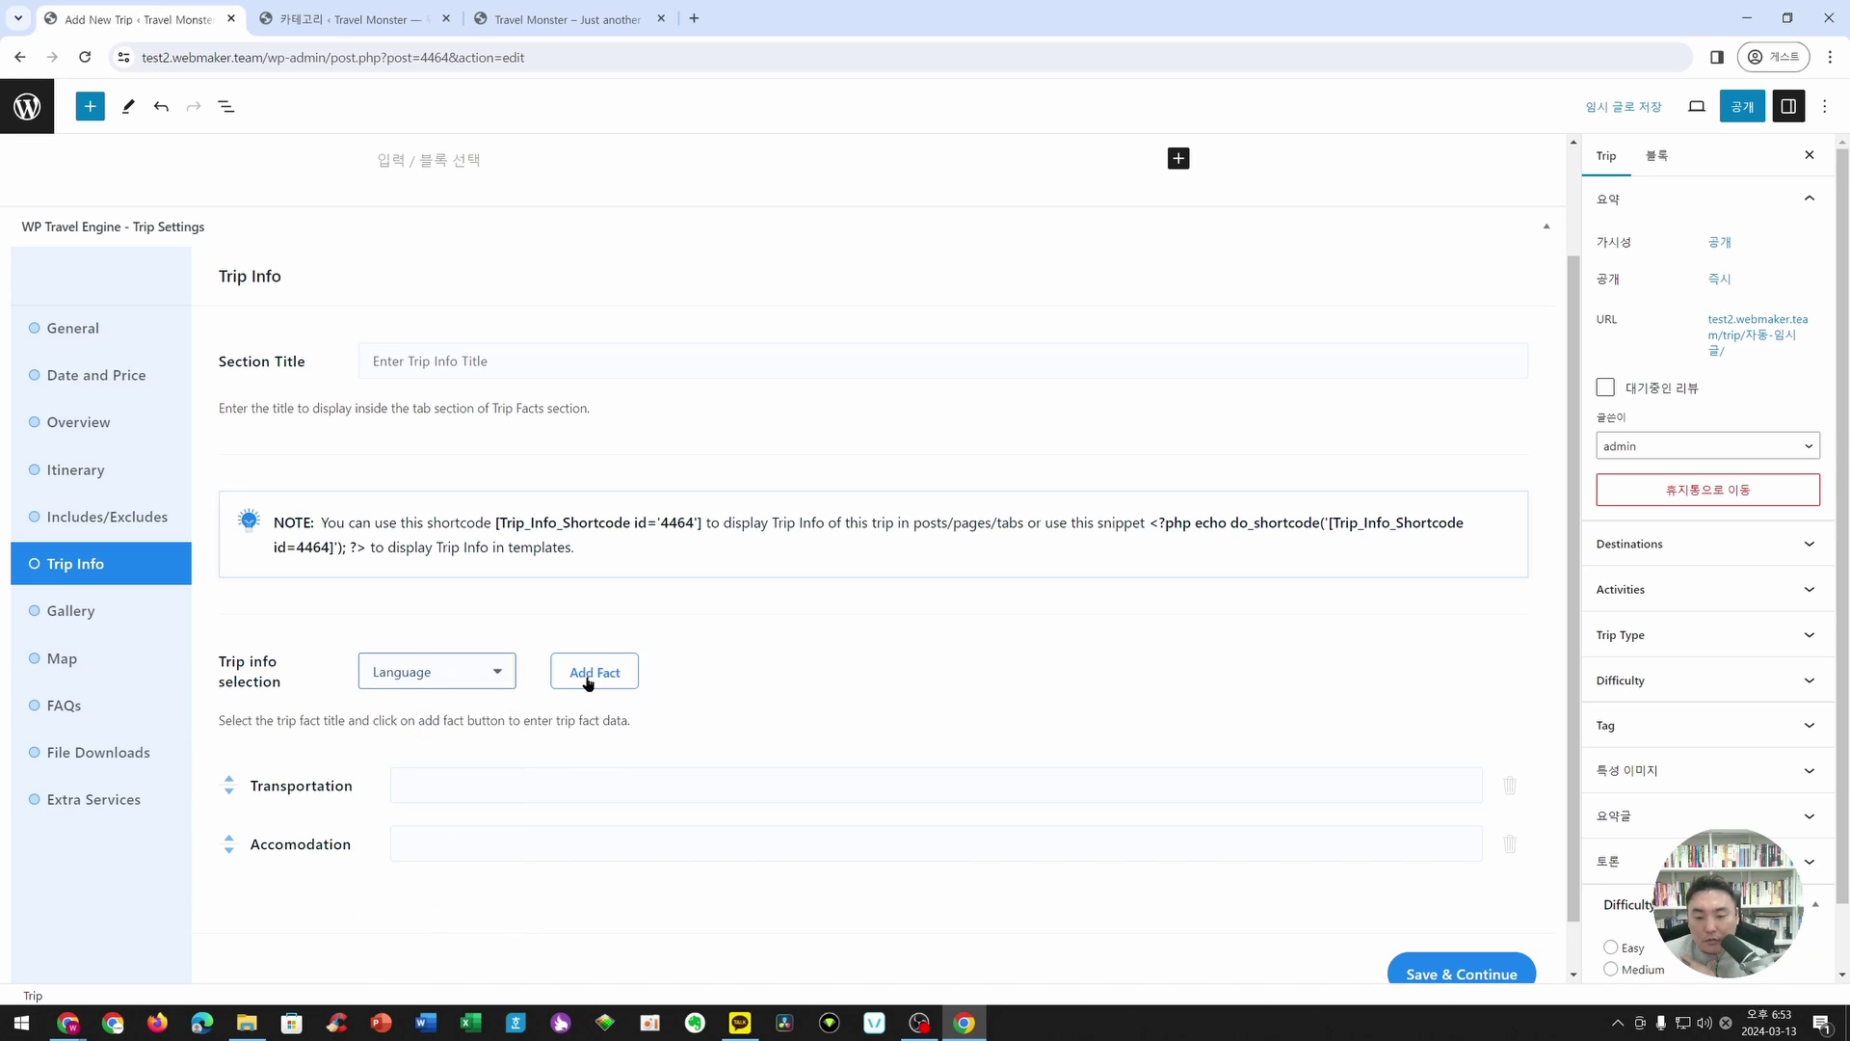
click(590, 675)
- Enter Transportation '항공, 버스', Accomodation '5성급 호텔' and Language '한국어', then save and continue
scroll(906, 738, down, 1)
click(534, 675)
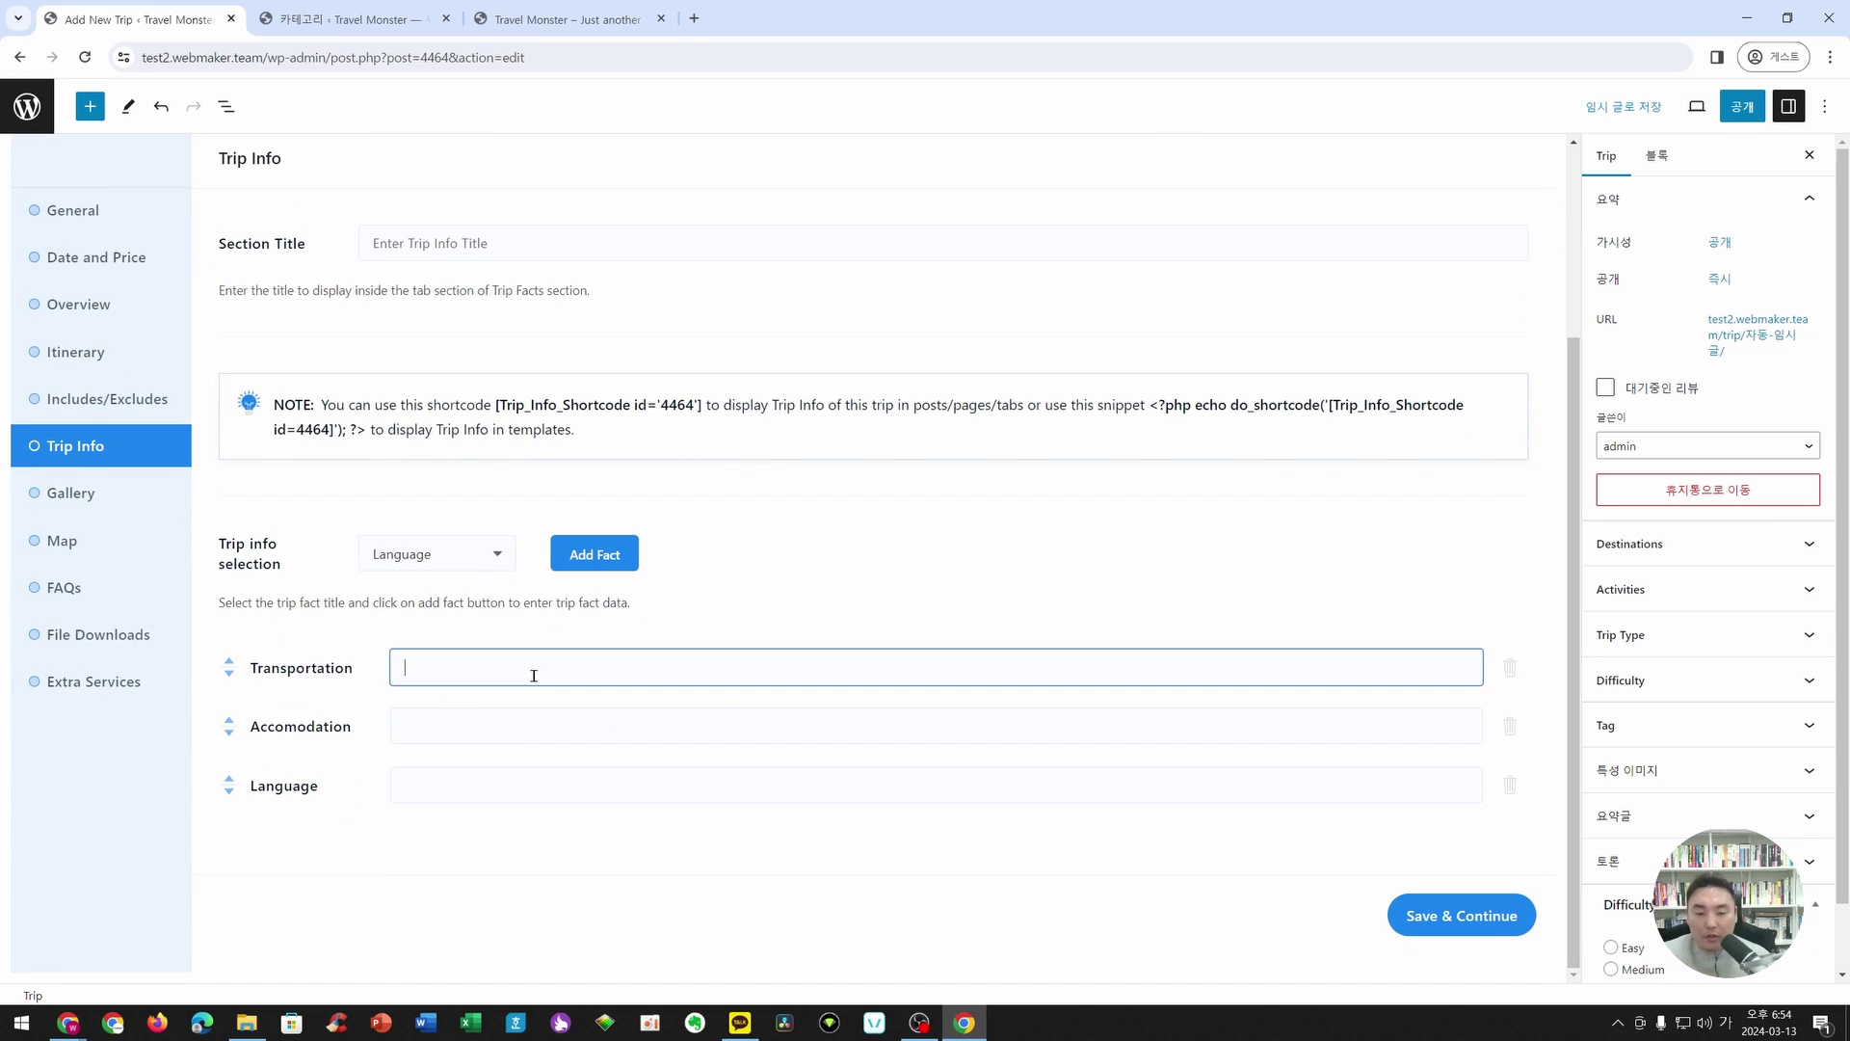
text(하)
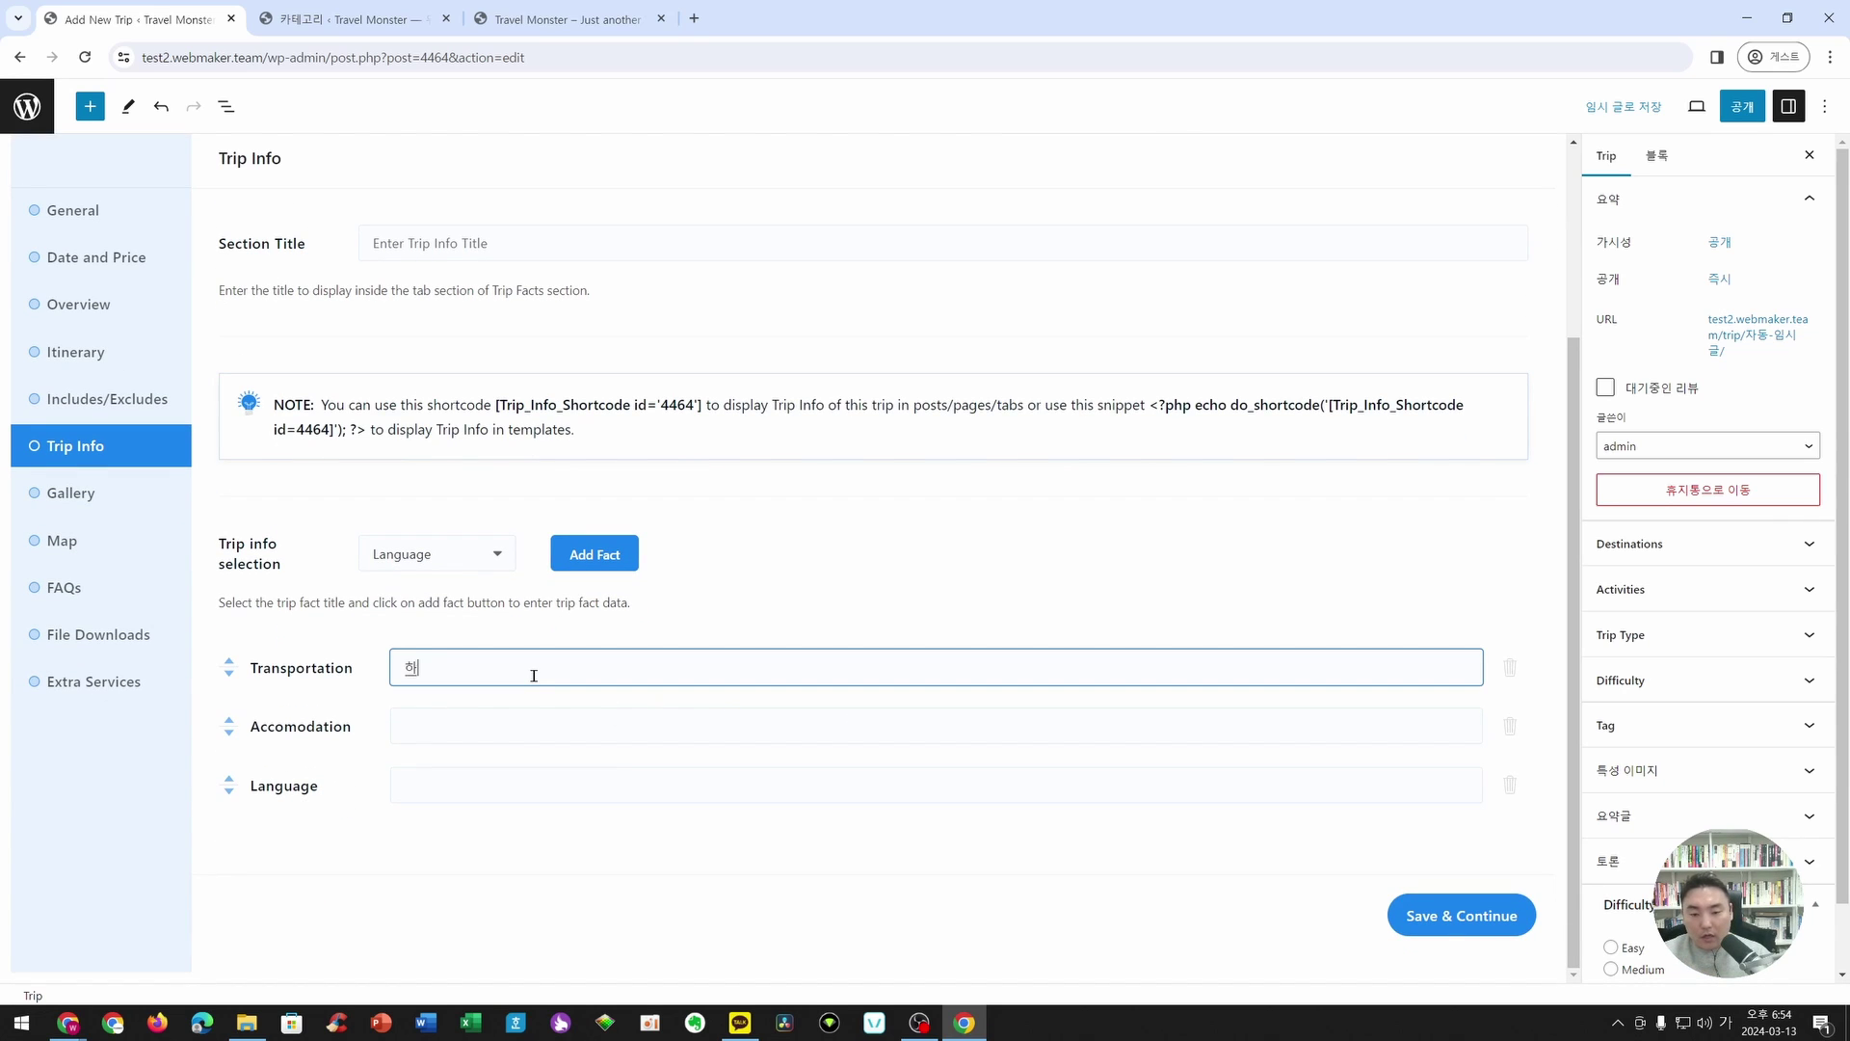
text(ㅇ공)
text(, 버스)
click(525, 736)
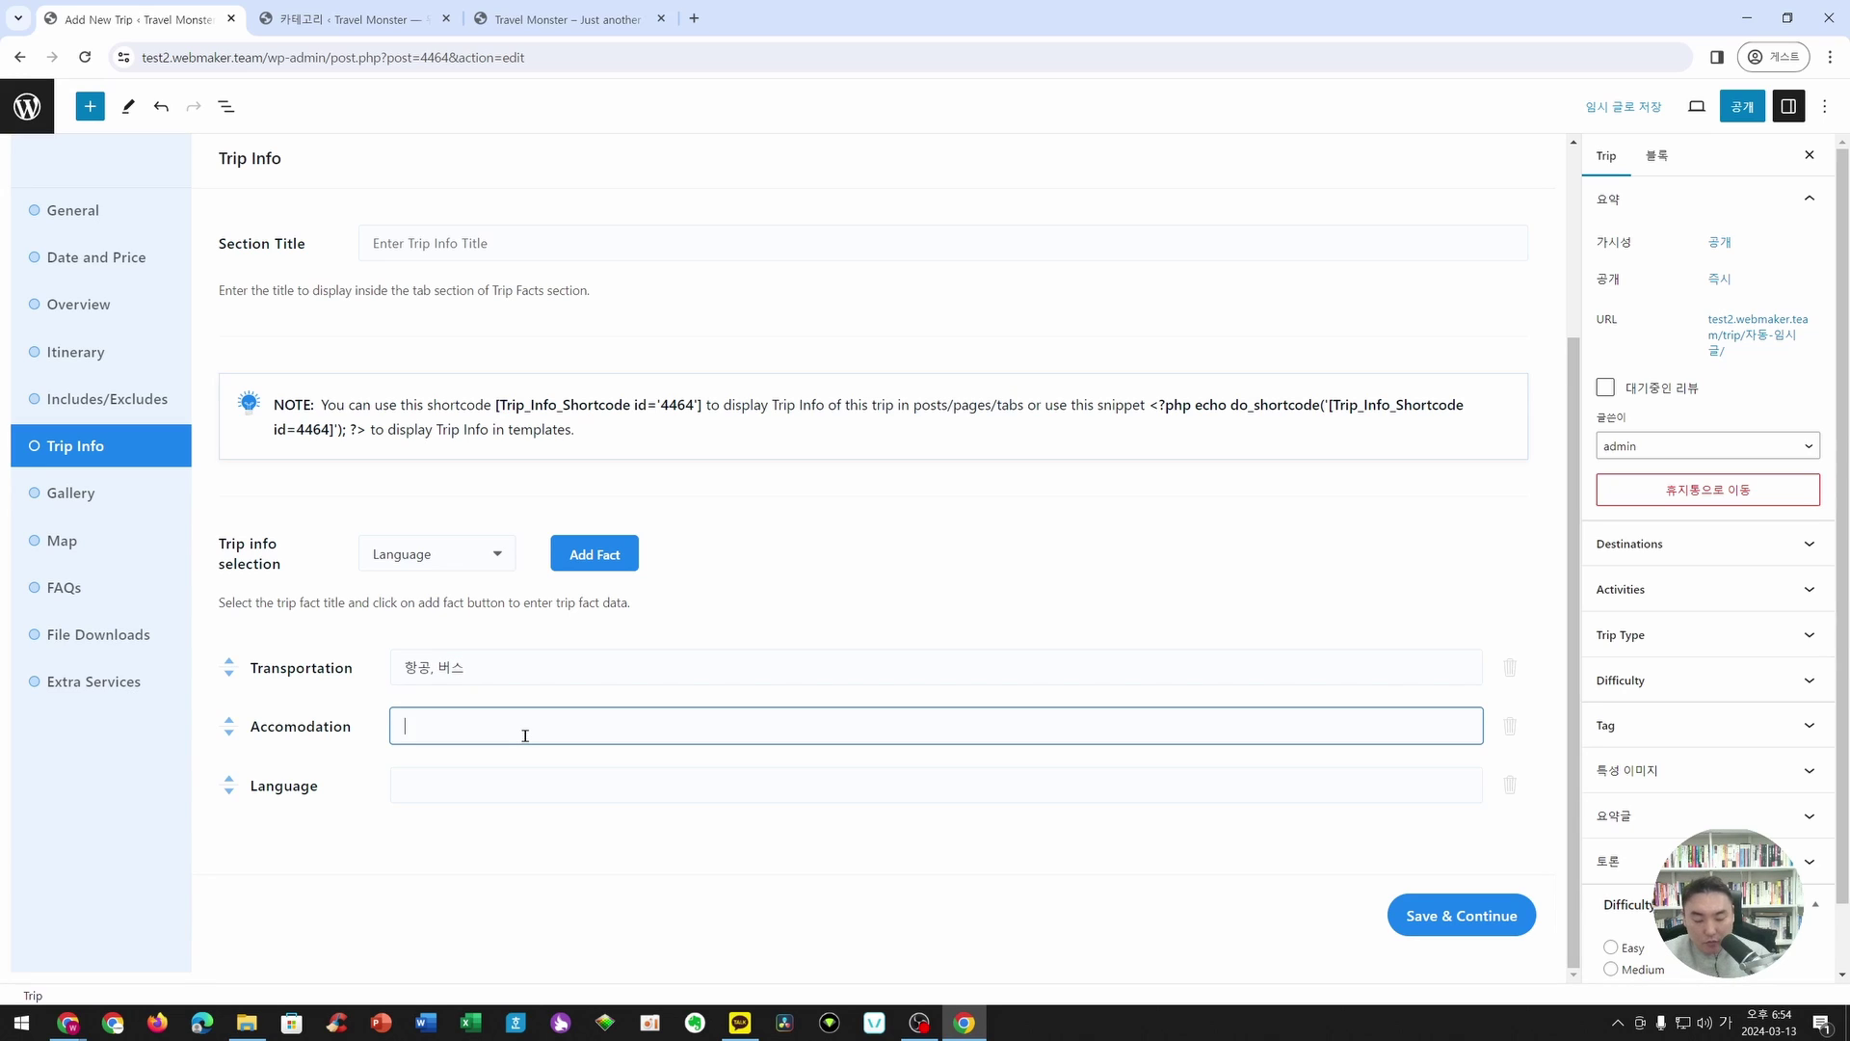
text(5성급 호텔)
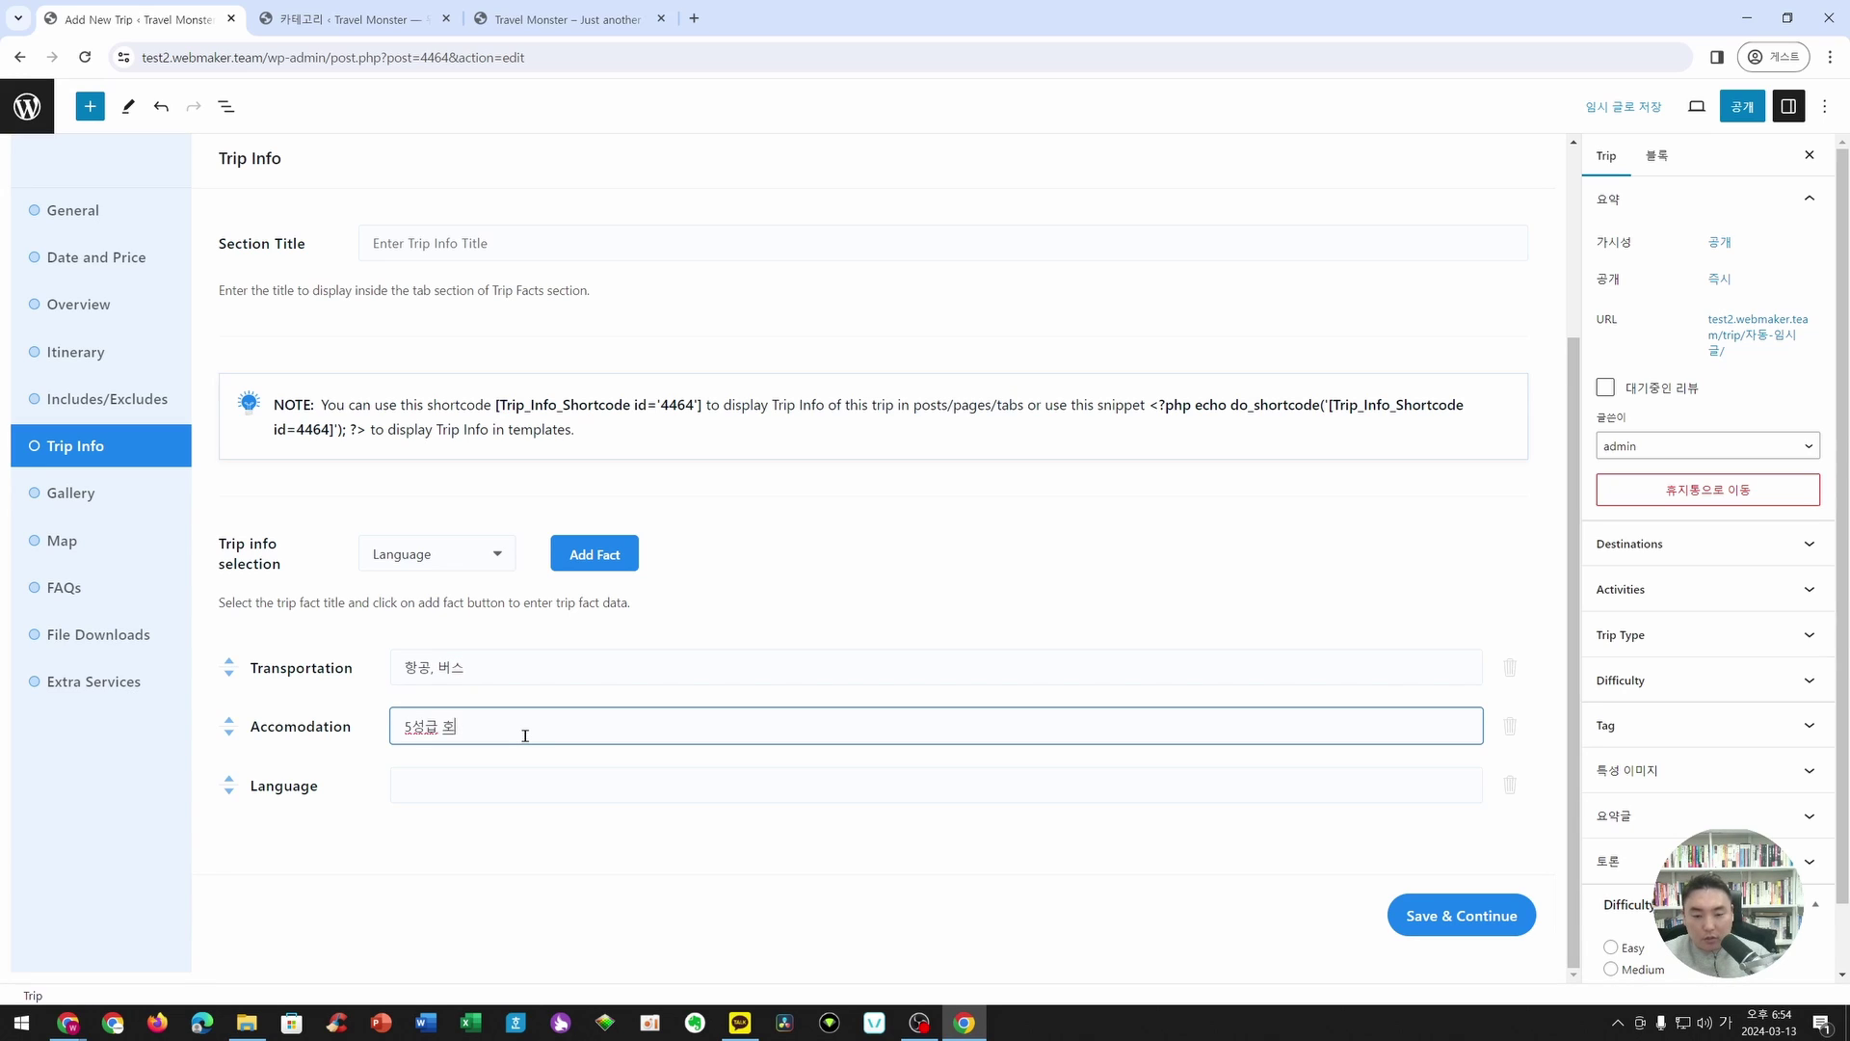
click(489, 786)
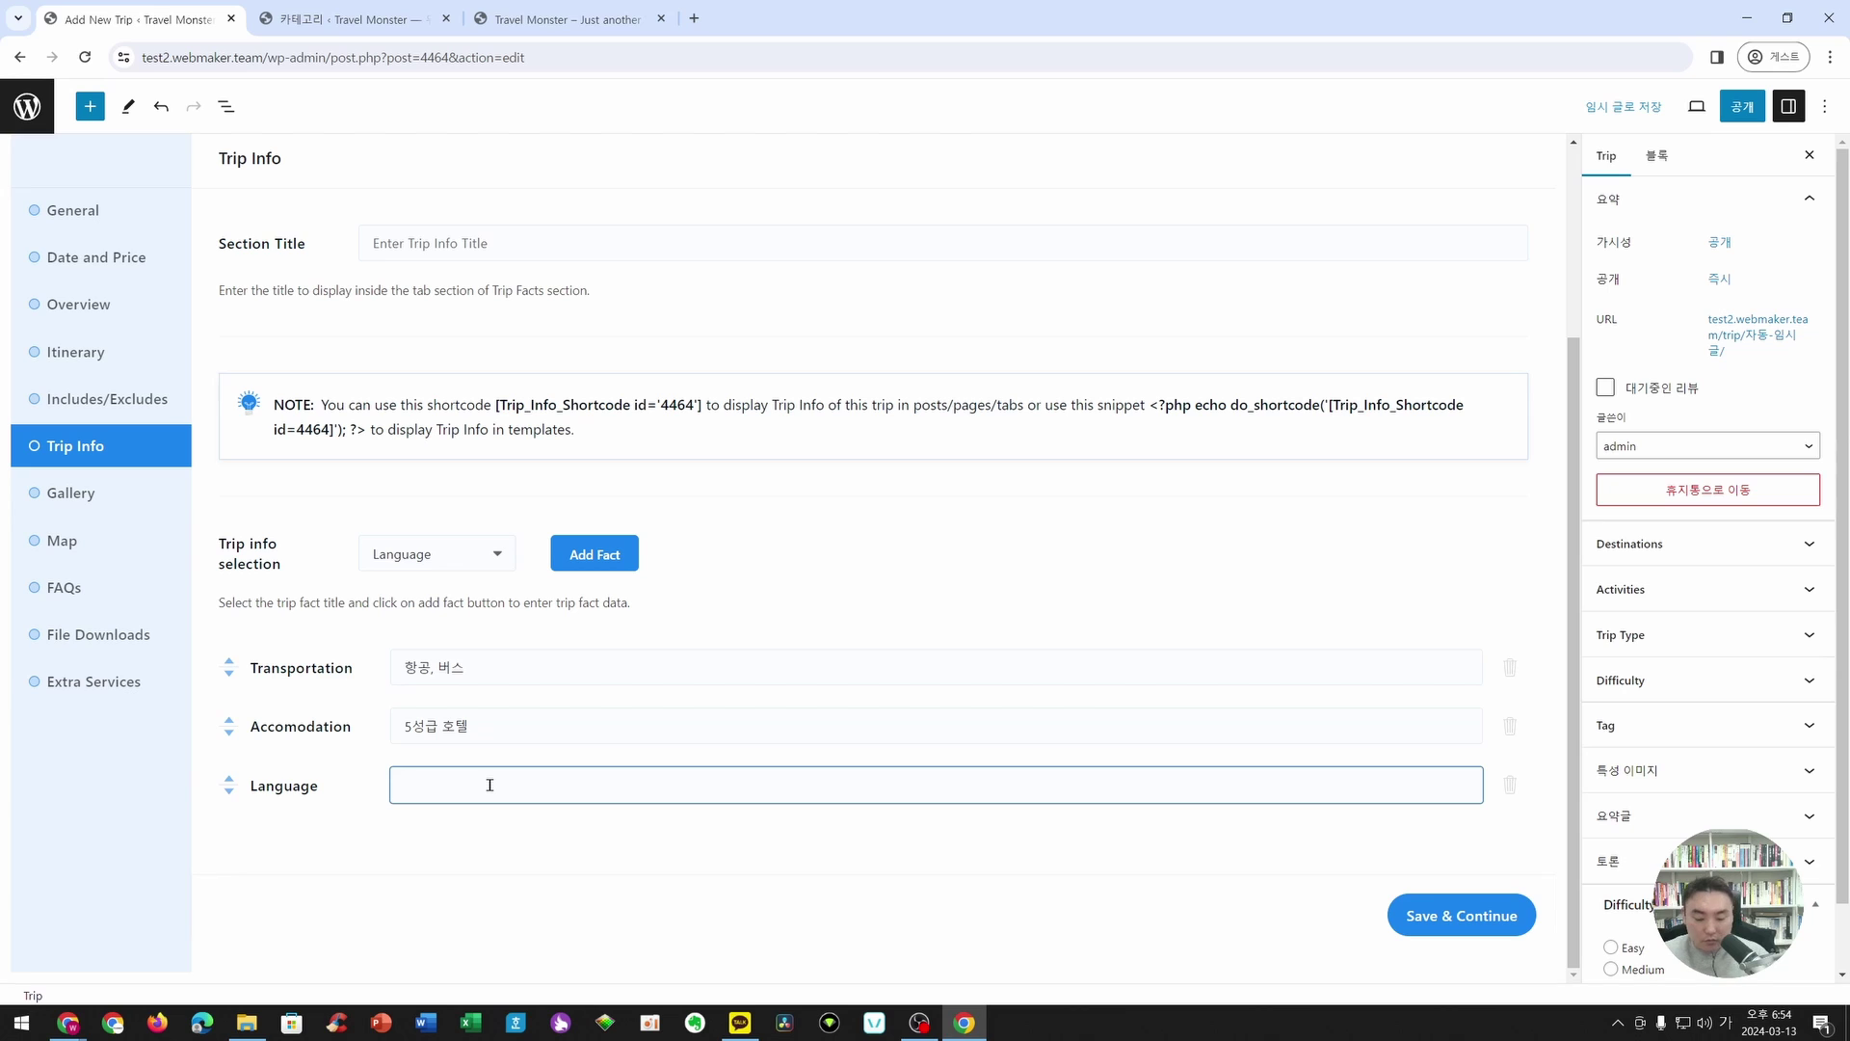
text(한국에)
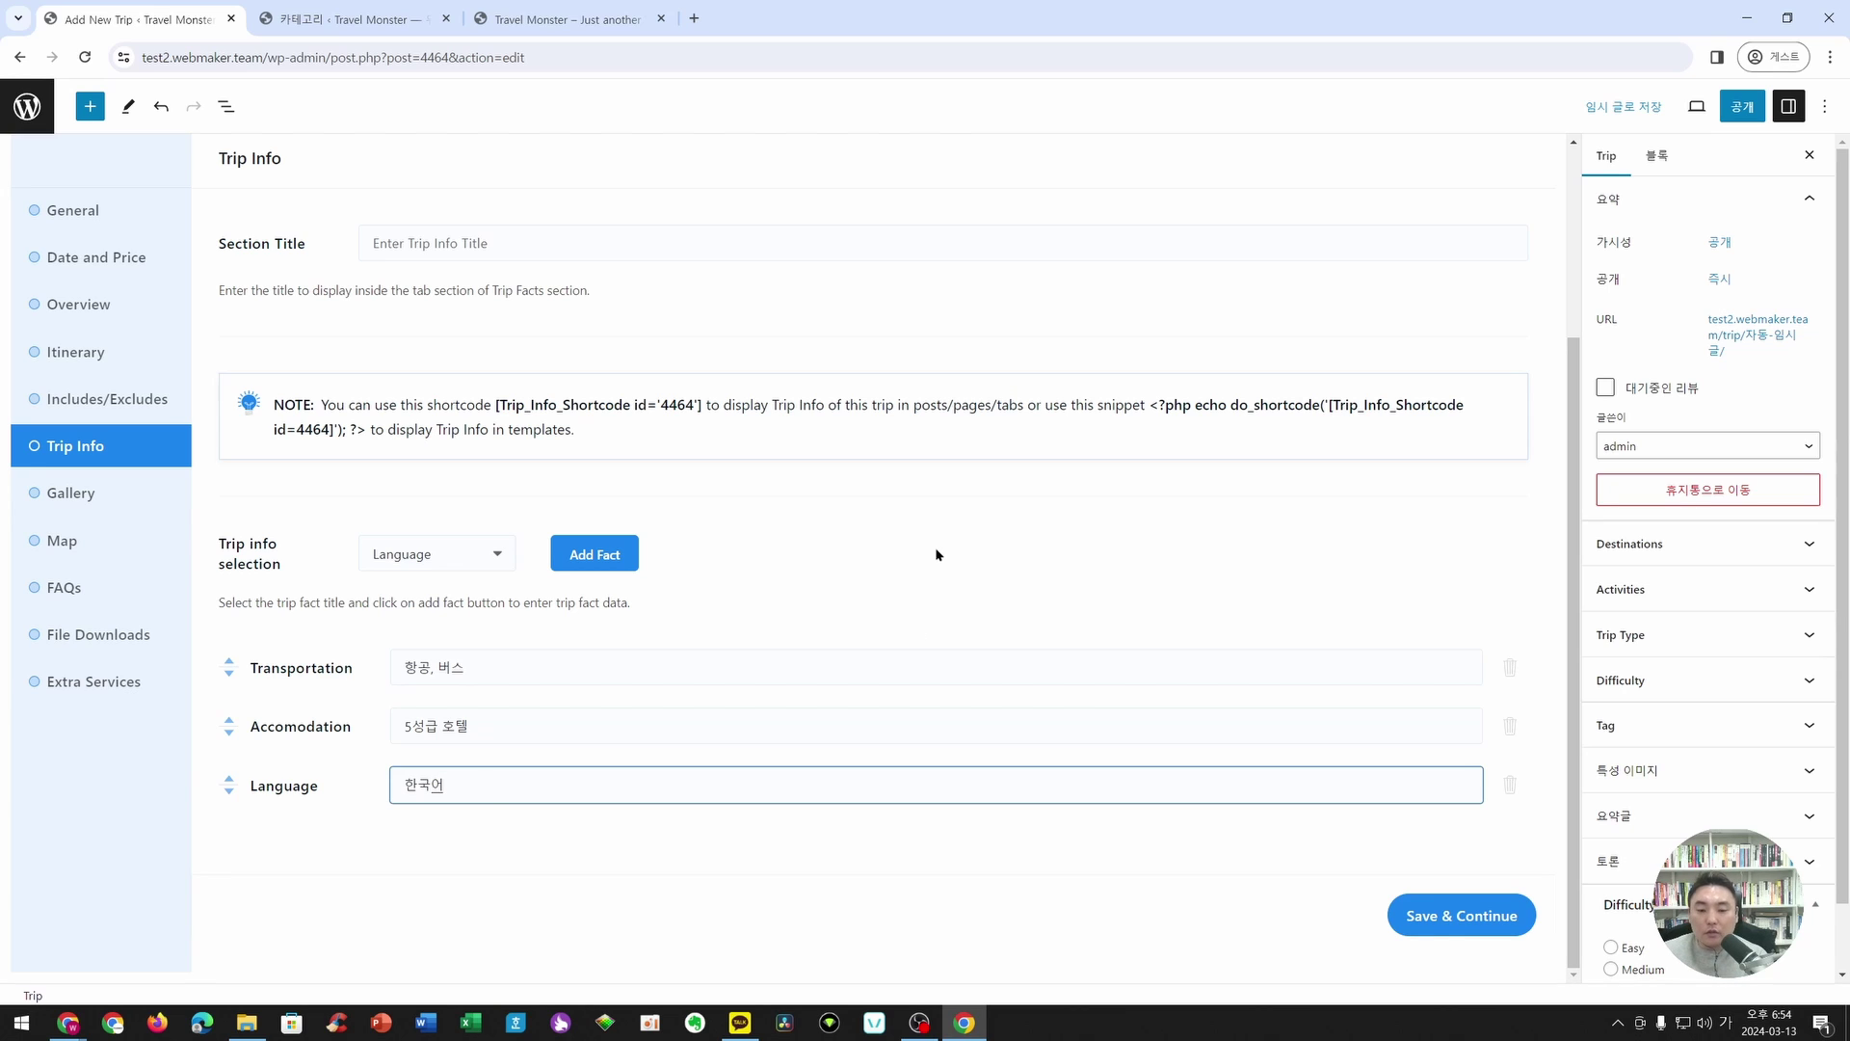
click(1462, 915)
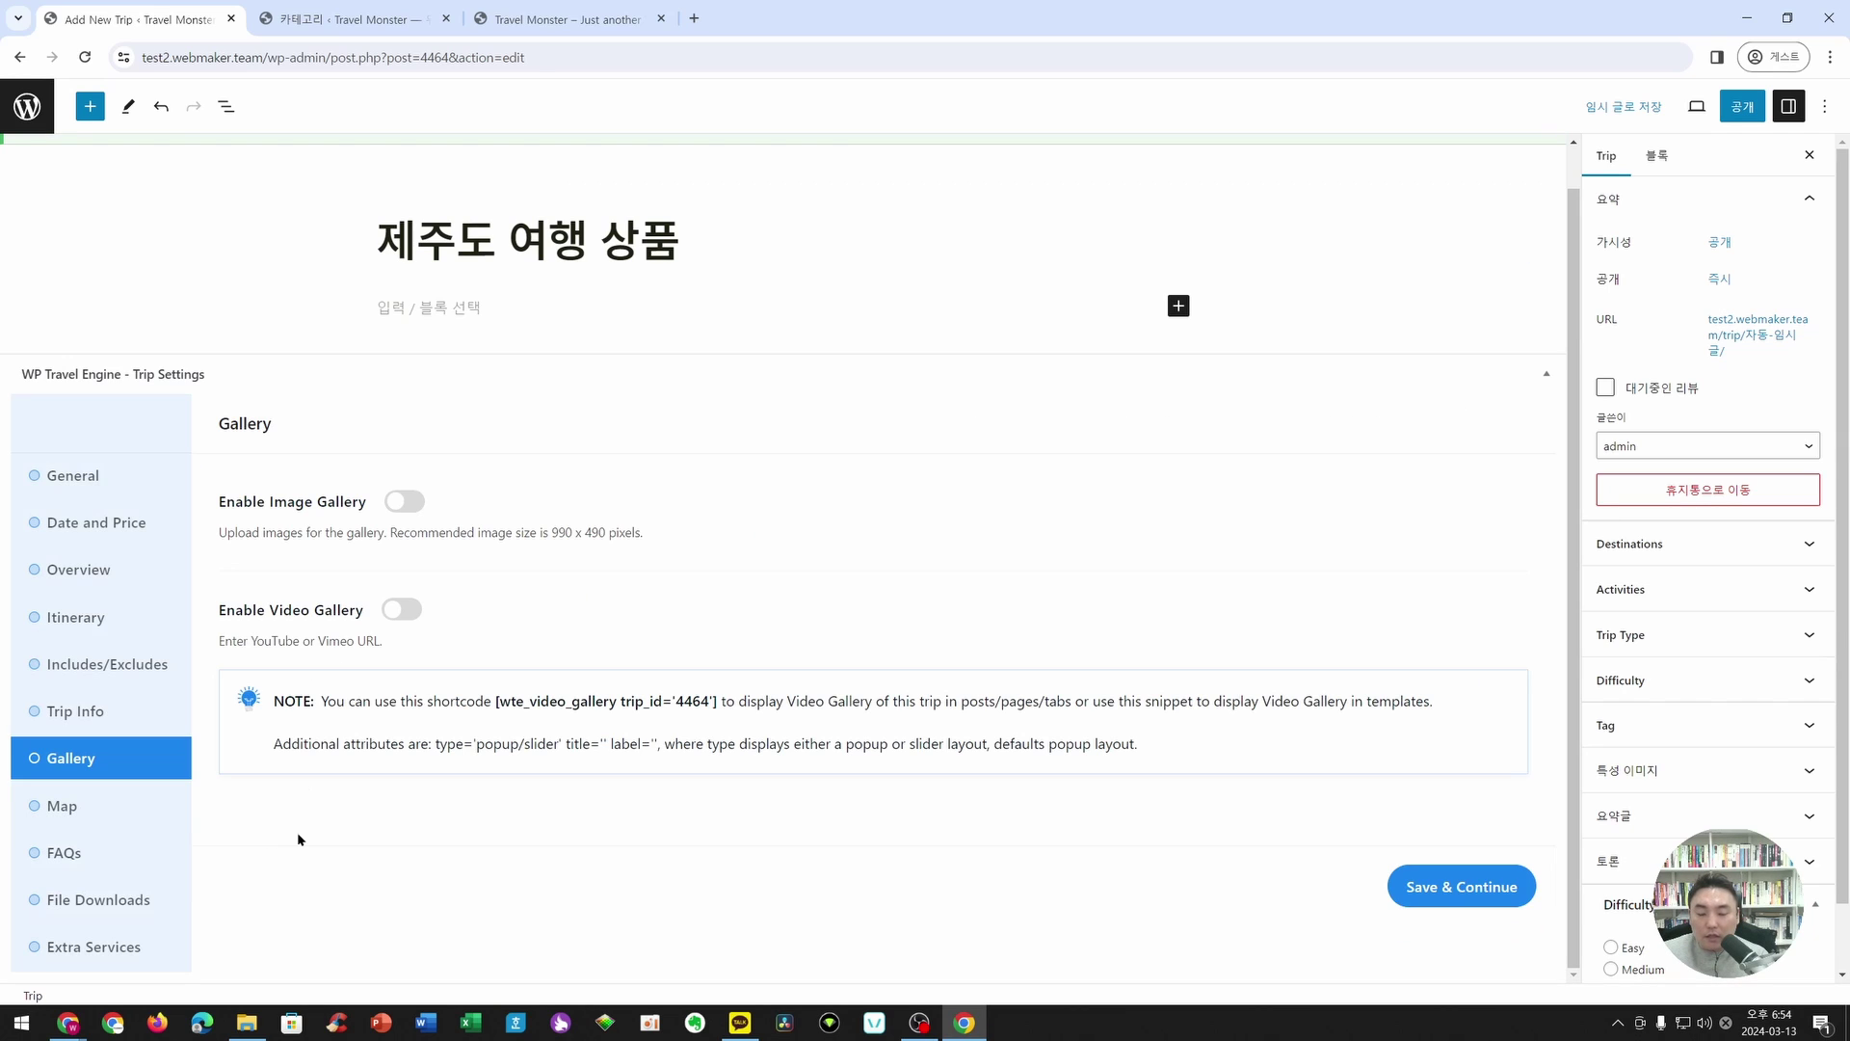
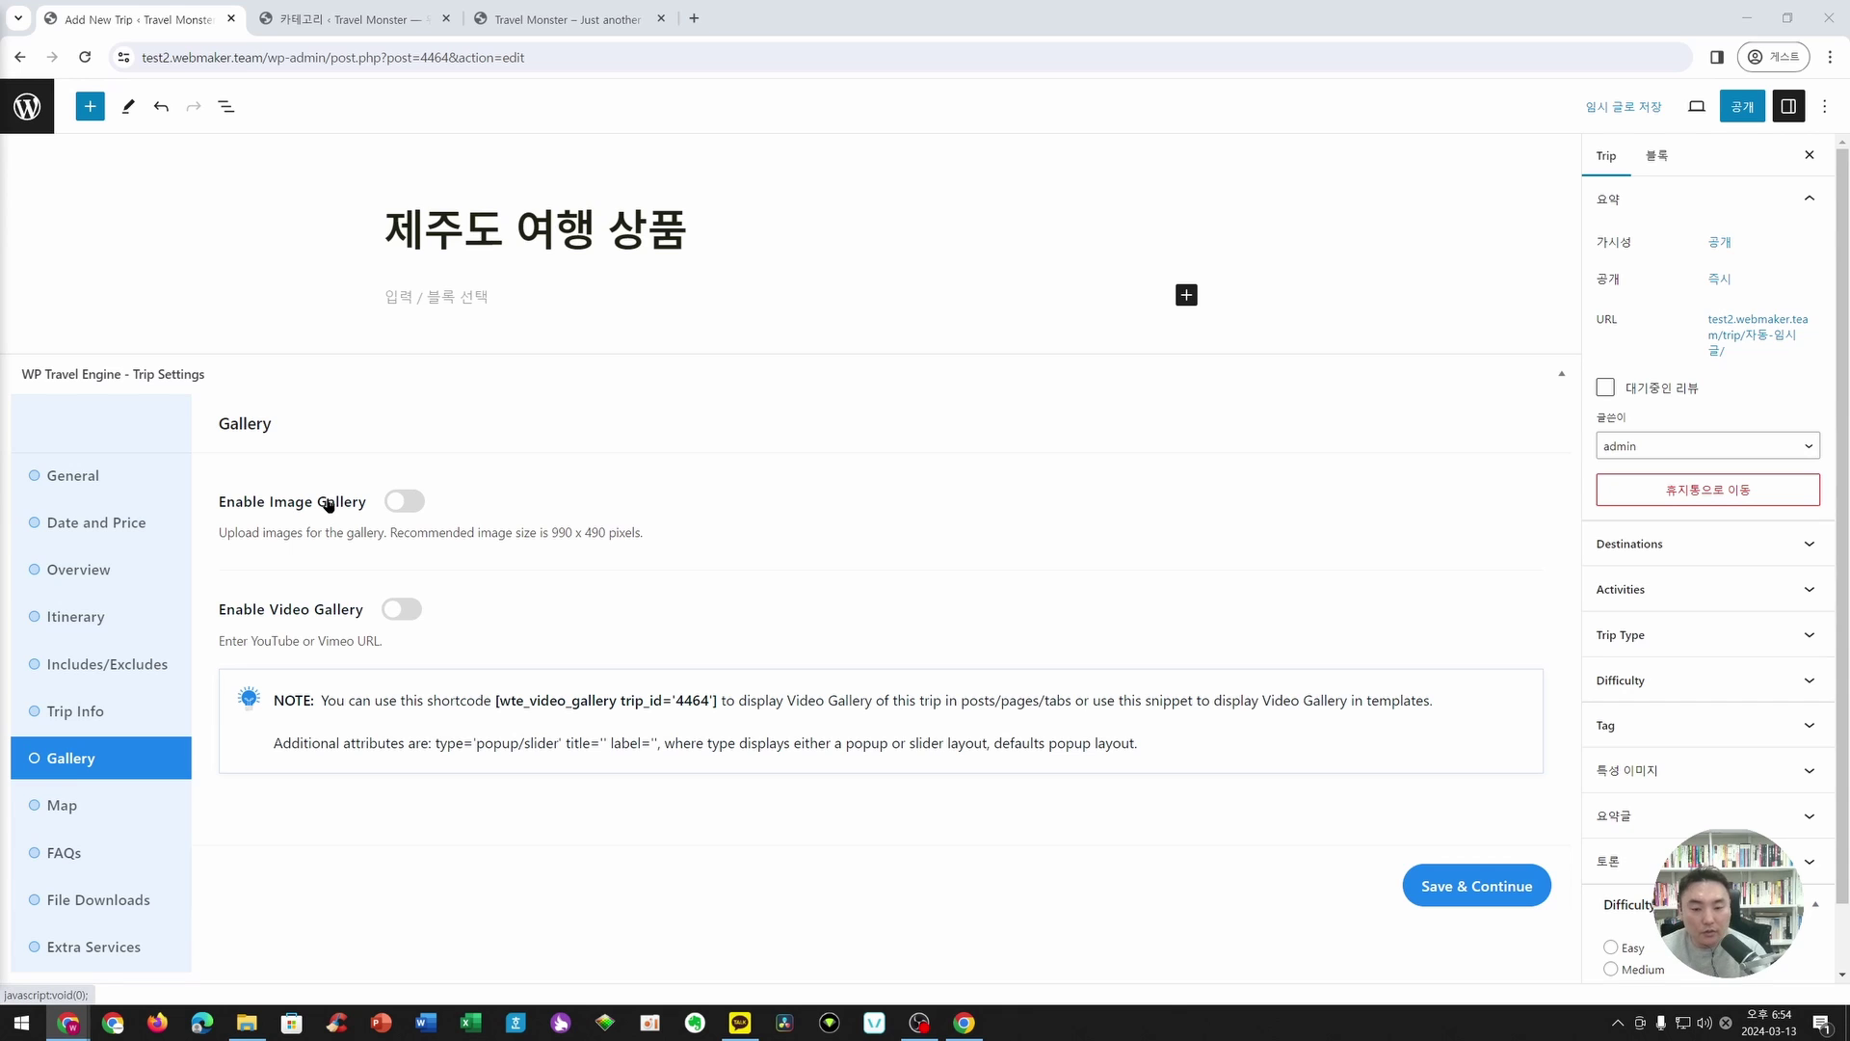
- Turn on the trip's Enable Image Gallery and Enable Video Gallery options
click(416, 503)
click(401, 764)
scroll(438, 546, down, 1)
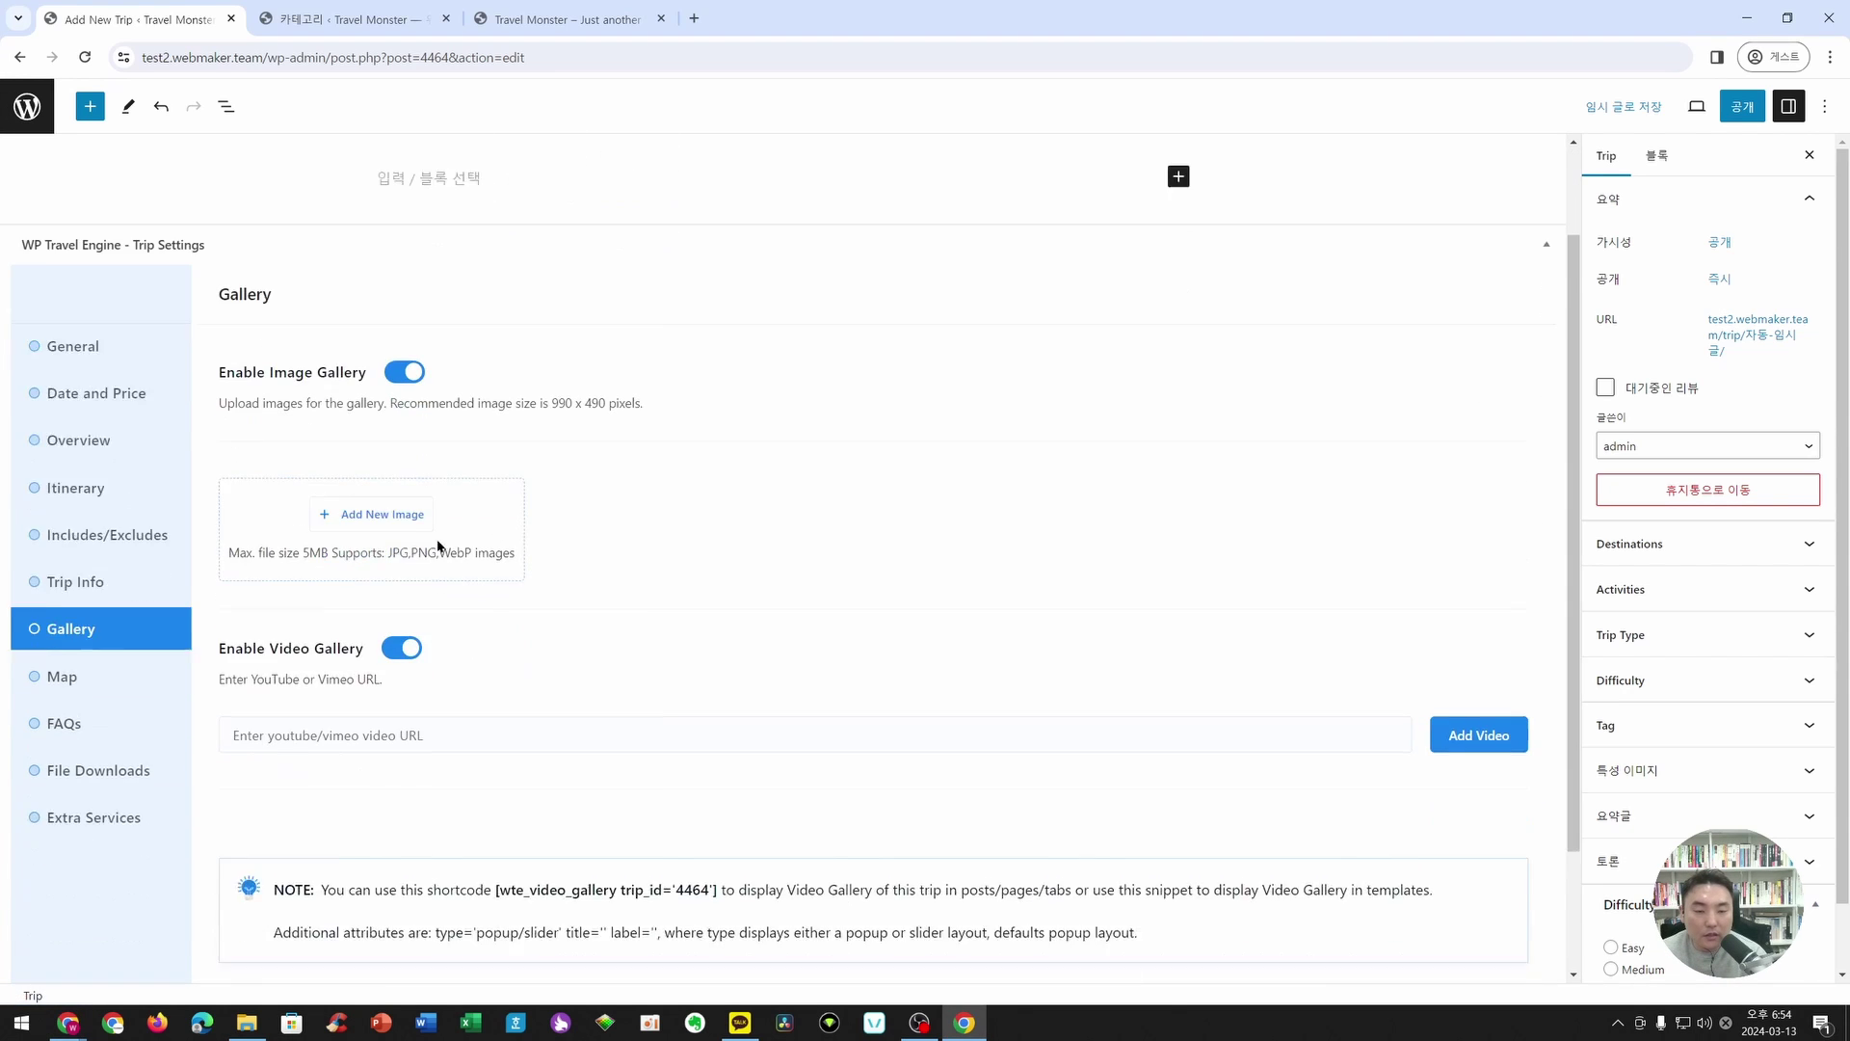
scroll(438, 546, down, 1)
- Add five photos to the image gallery: family-in-field, Statue of Liberty, aerial beach, Machu Picchu and Maldives villas
click(376, 450)
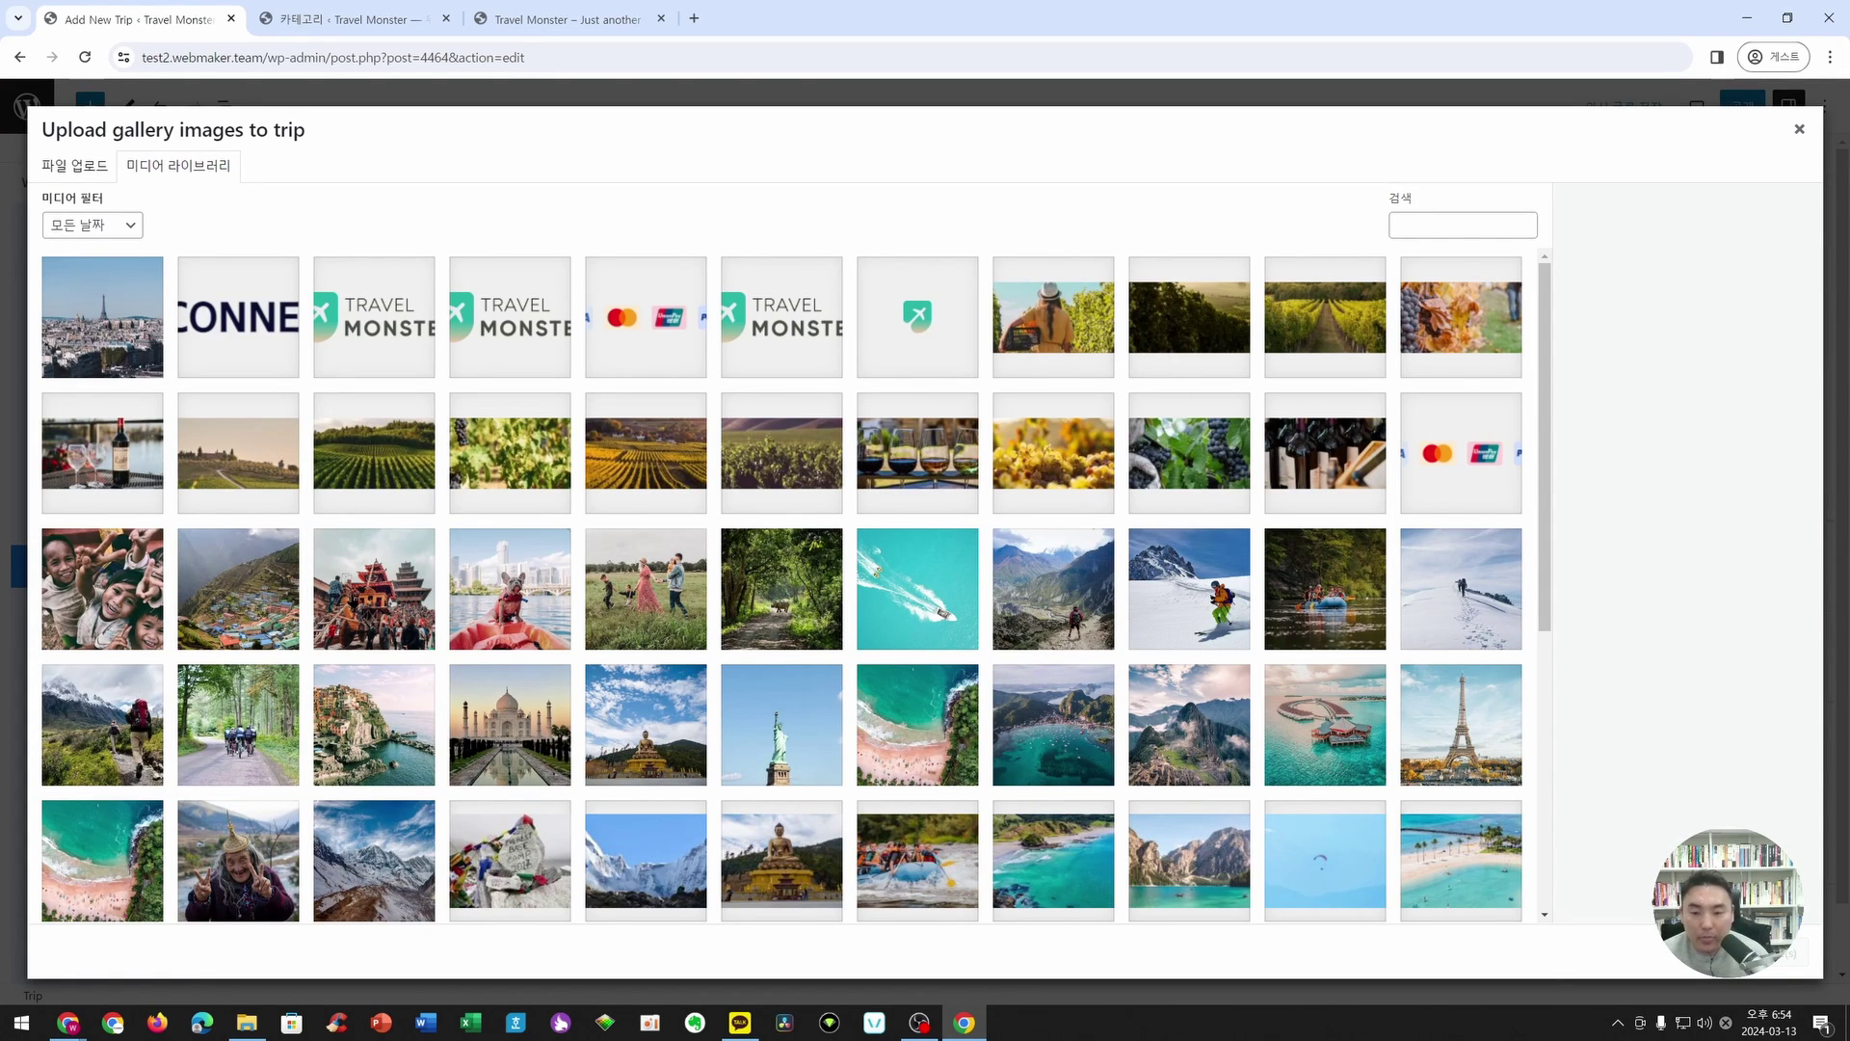
click(353, 602)
click(646, 593)
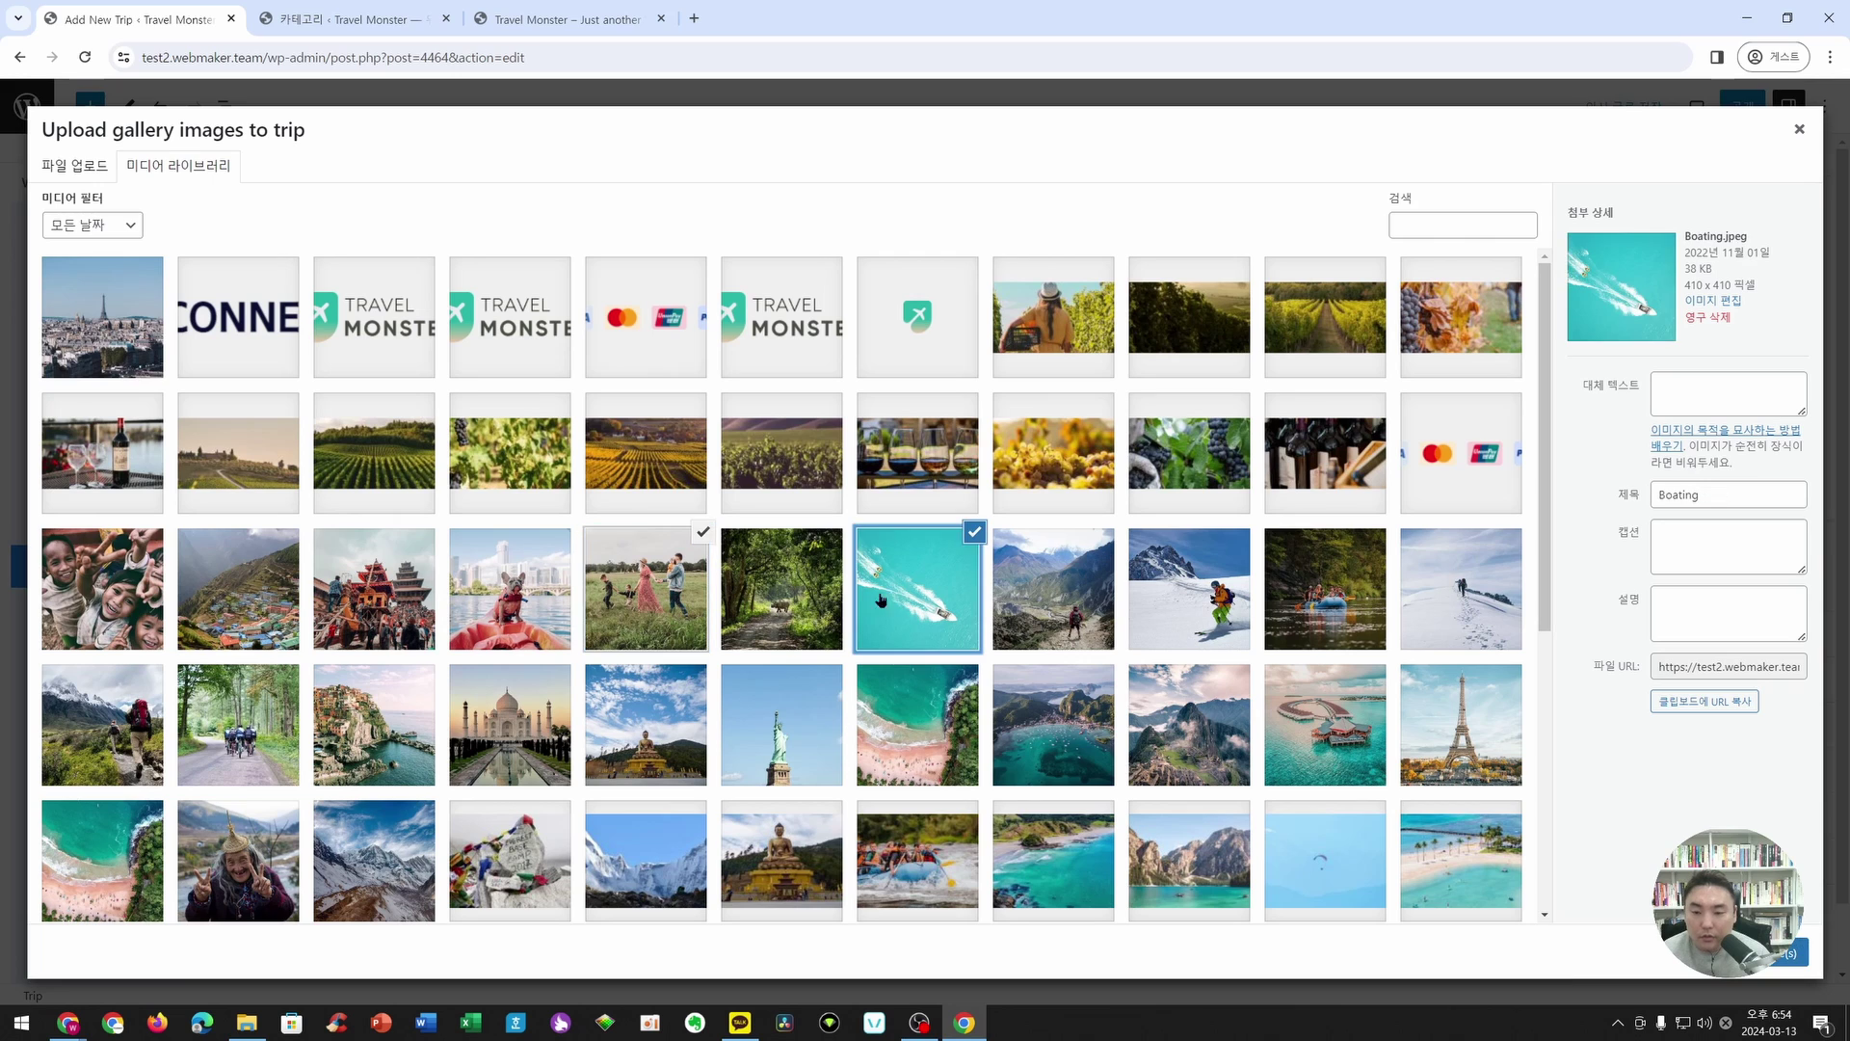
click(892, 598)
click(1030, 631)
click(653, 599)
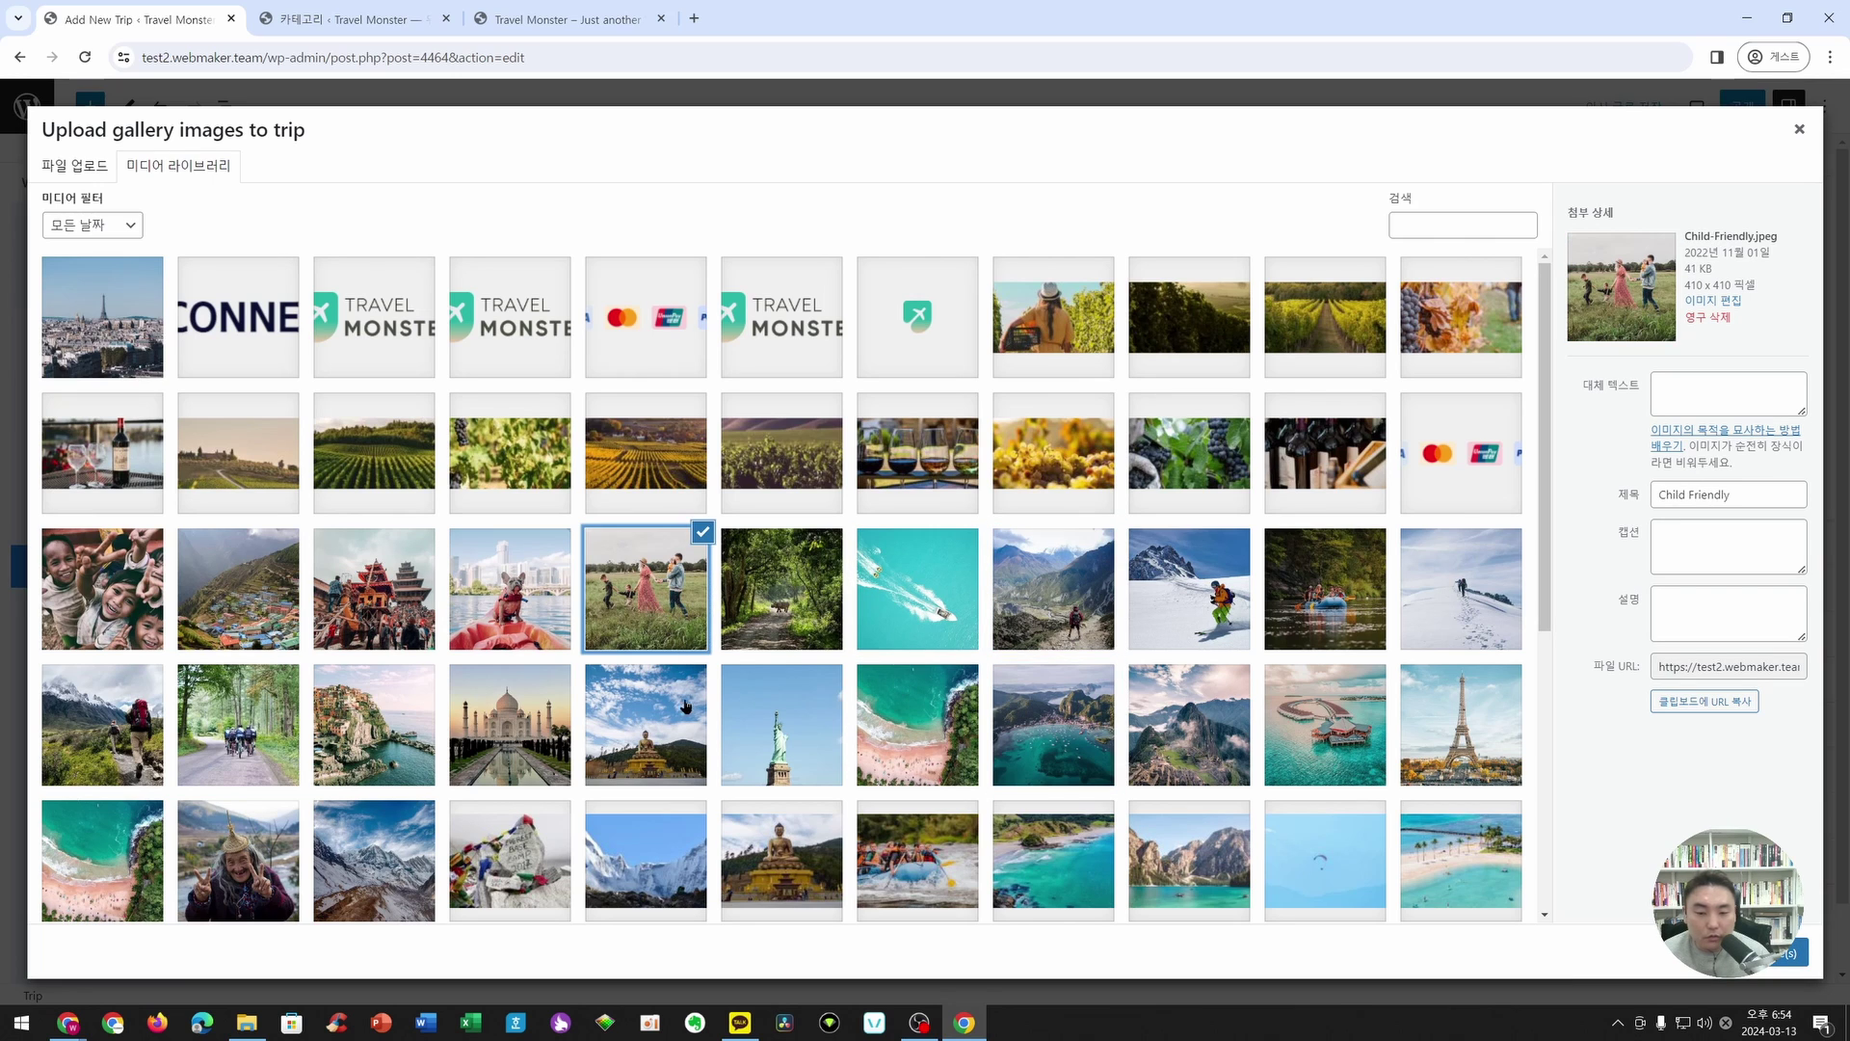
click(832, 725)
click(935, 737)
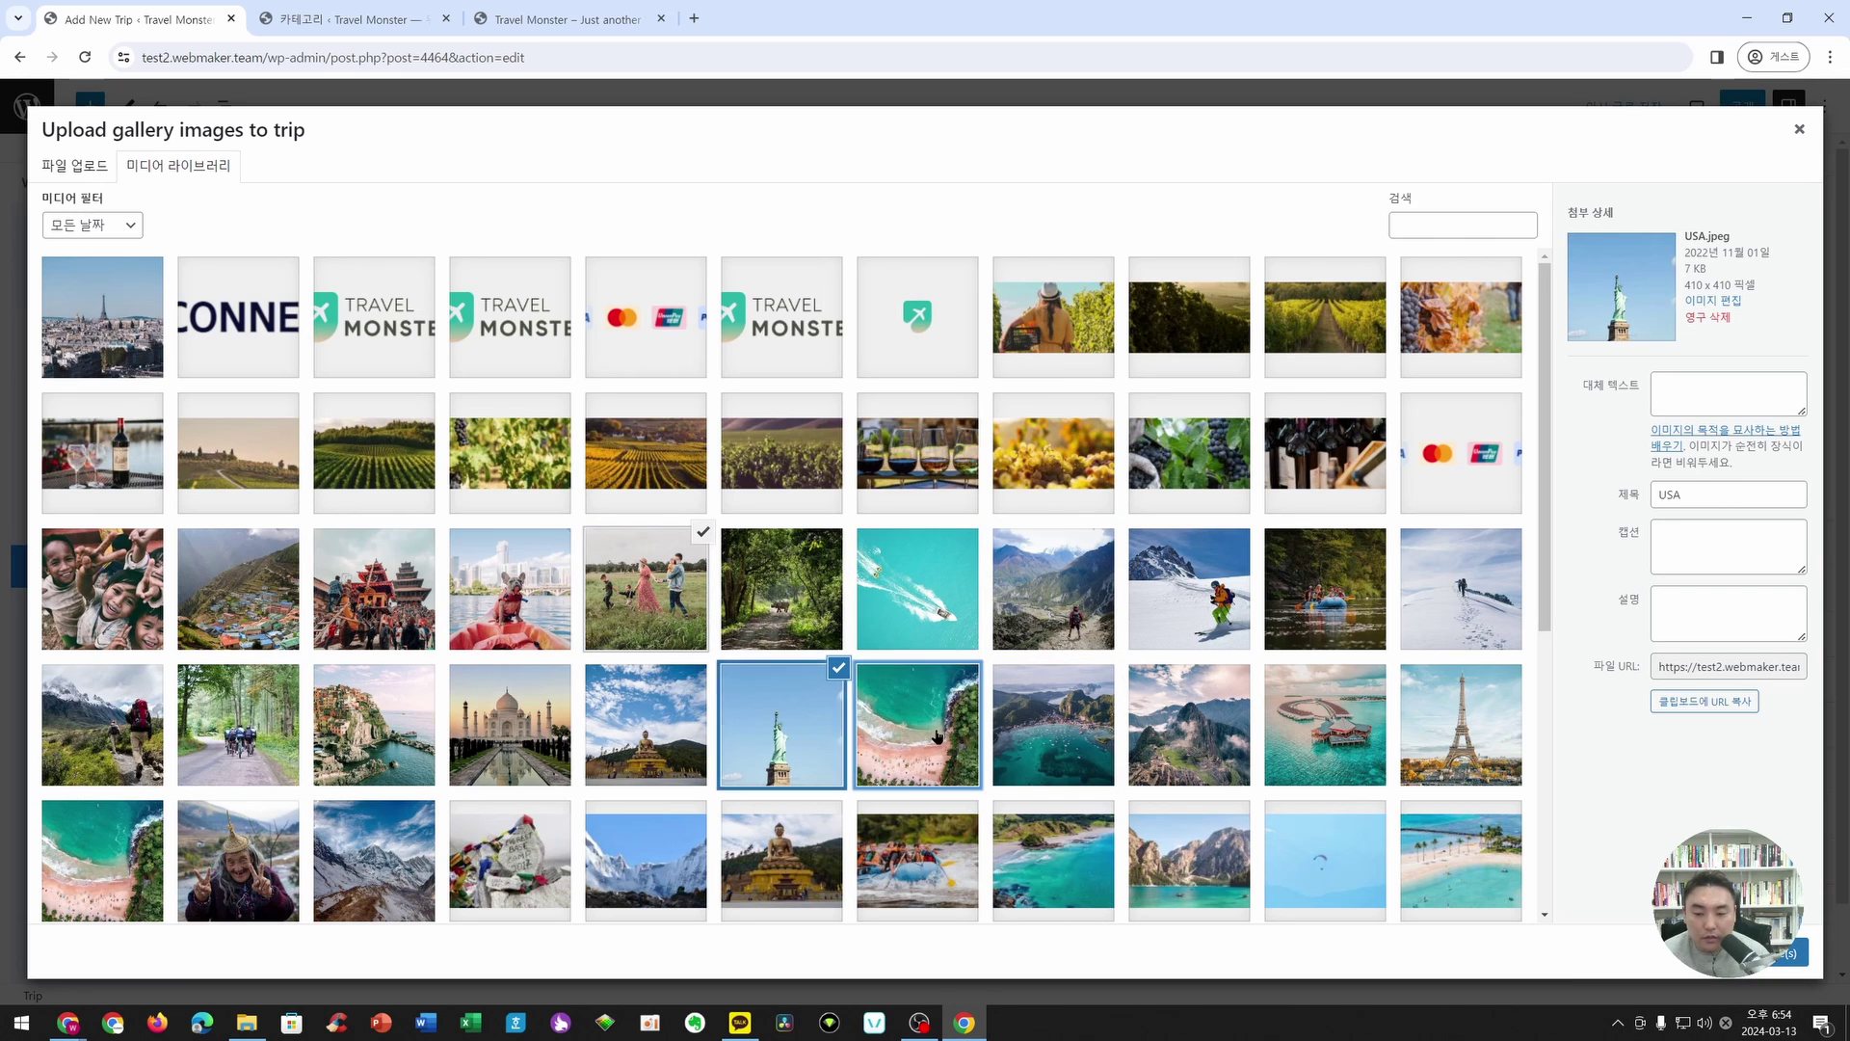
click(1154, 761)
click(1342, 744)
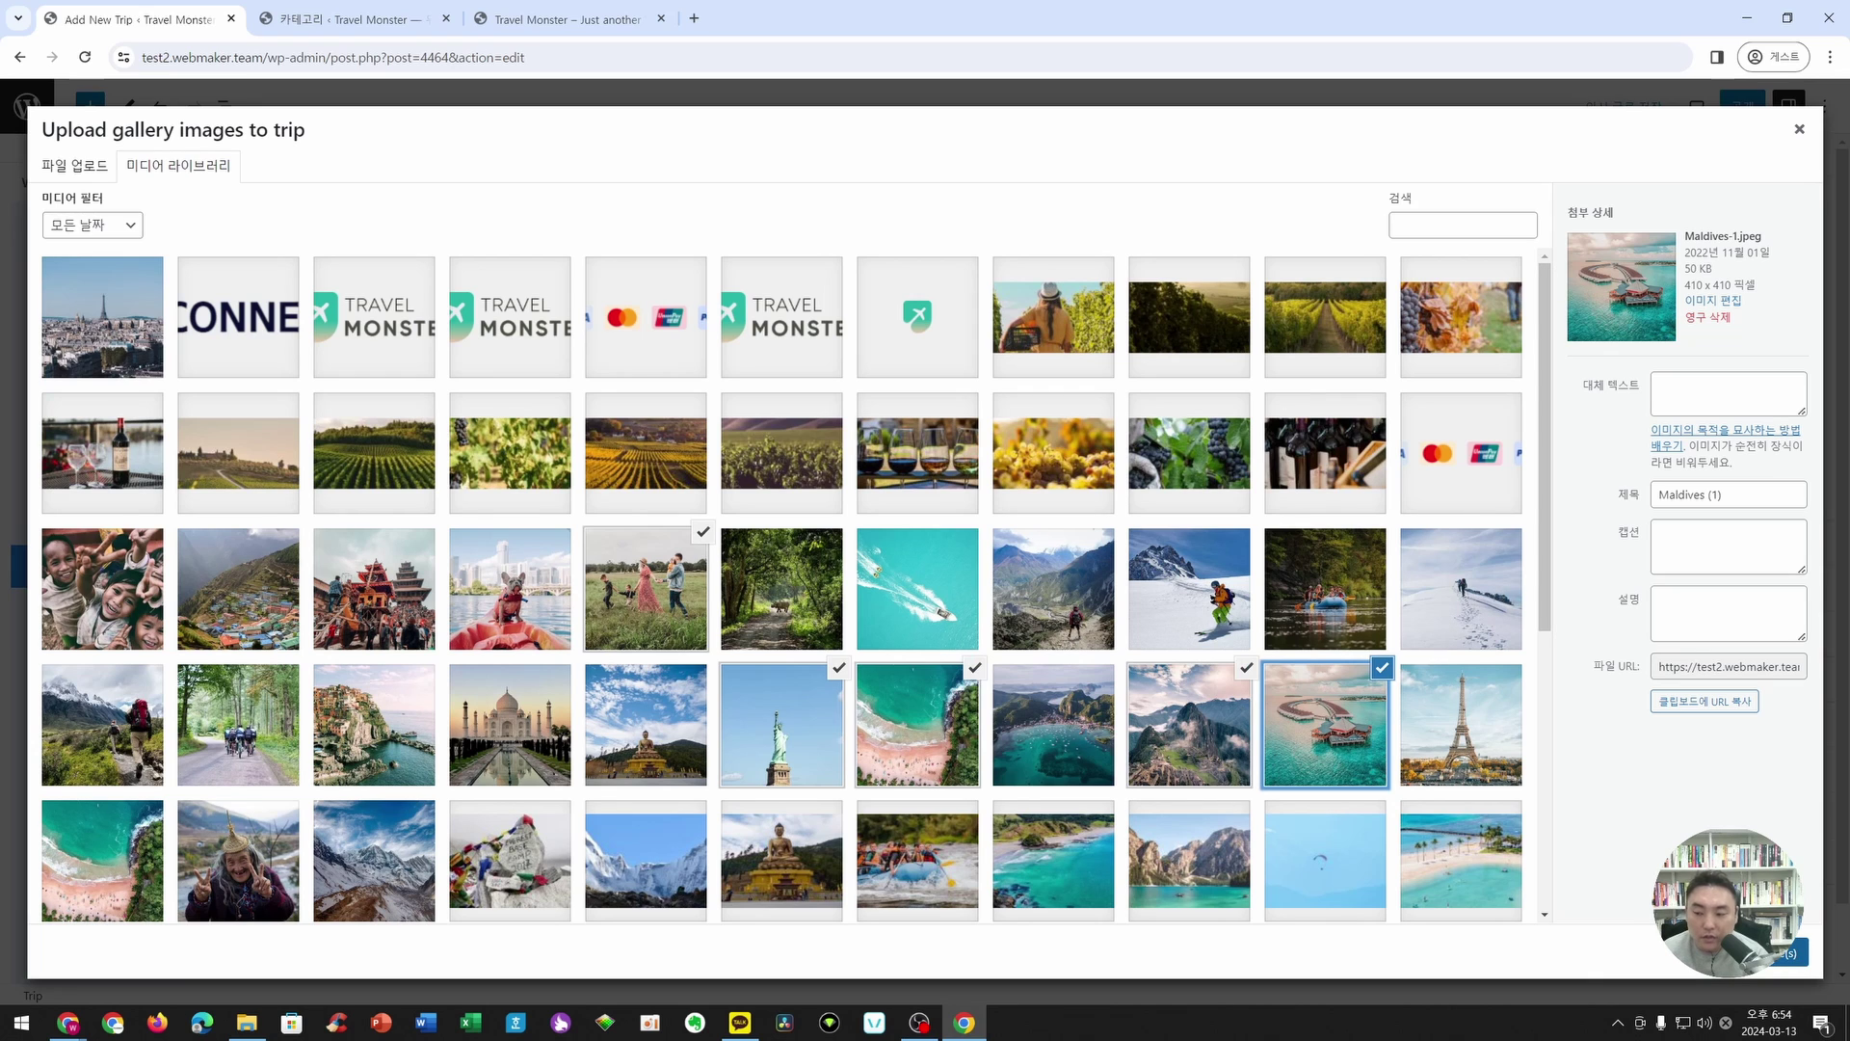
click(1788, 952)
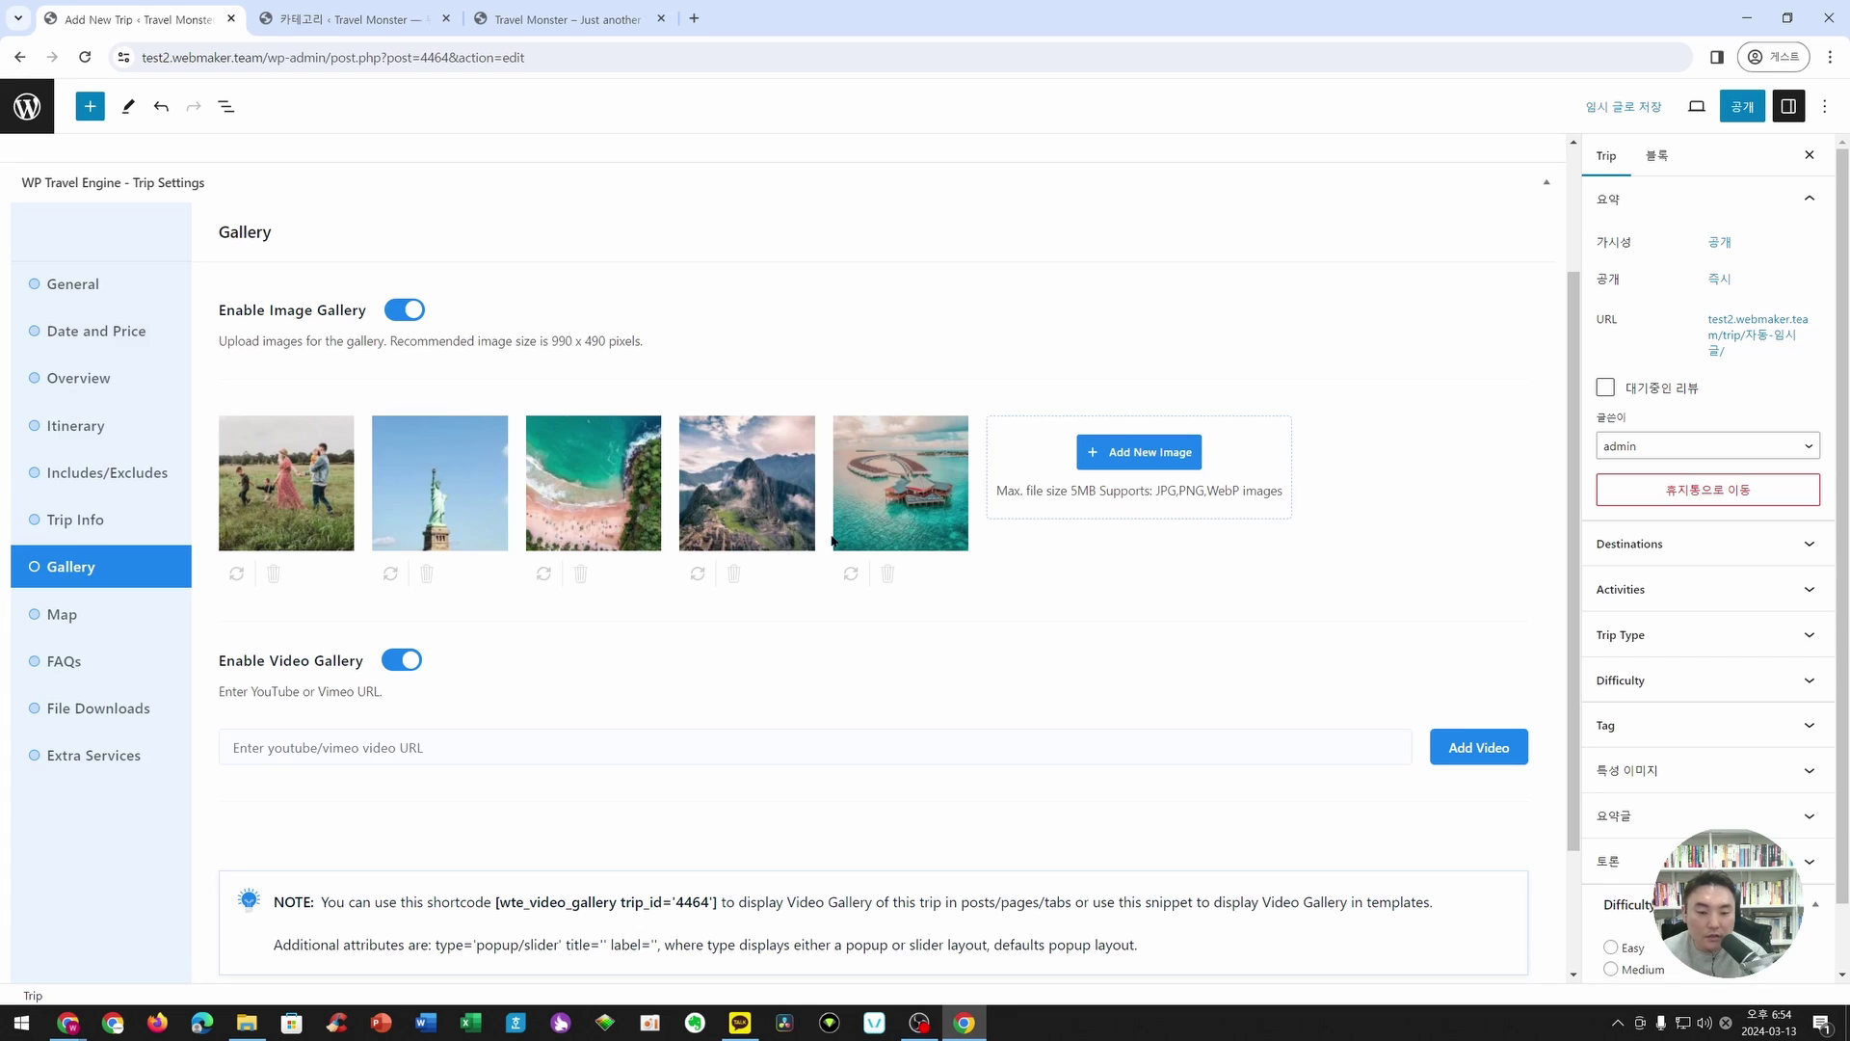
scroll(414, 715, down, 1)
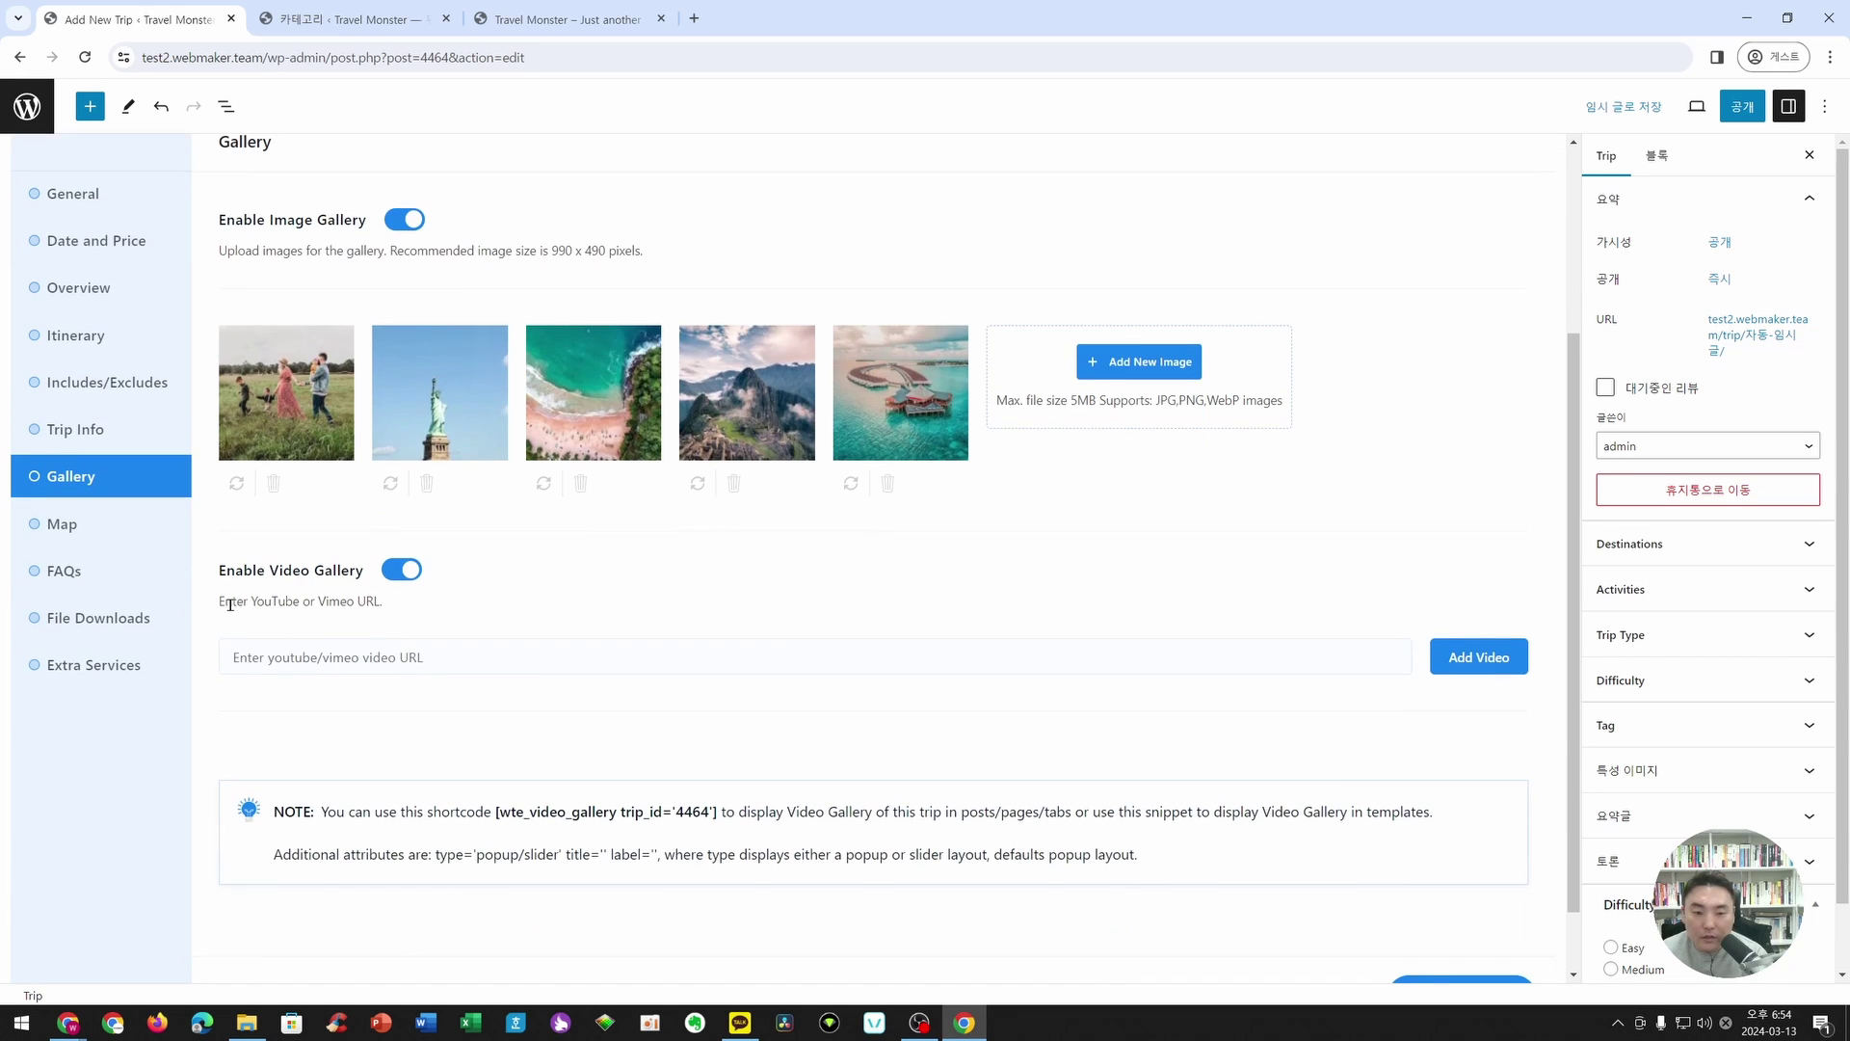
drag(230, 604, 409, 605)
click(328, 602)
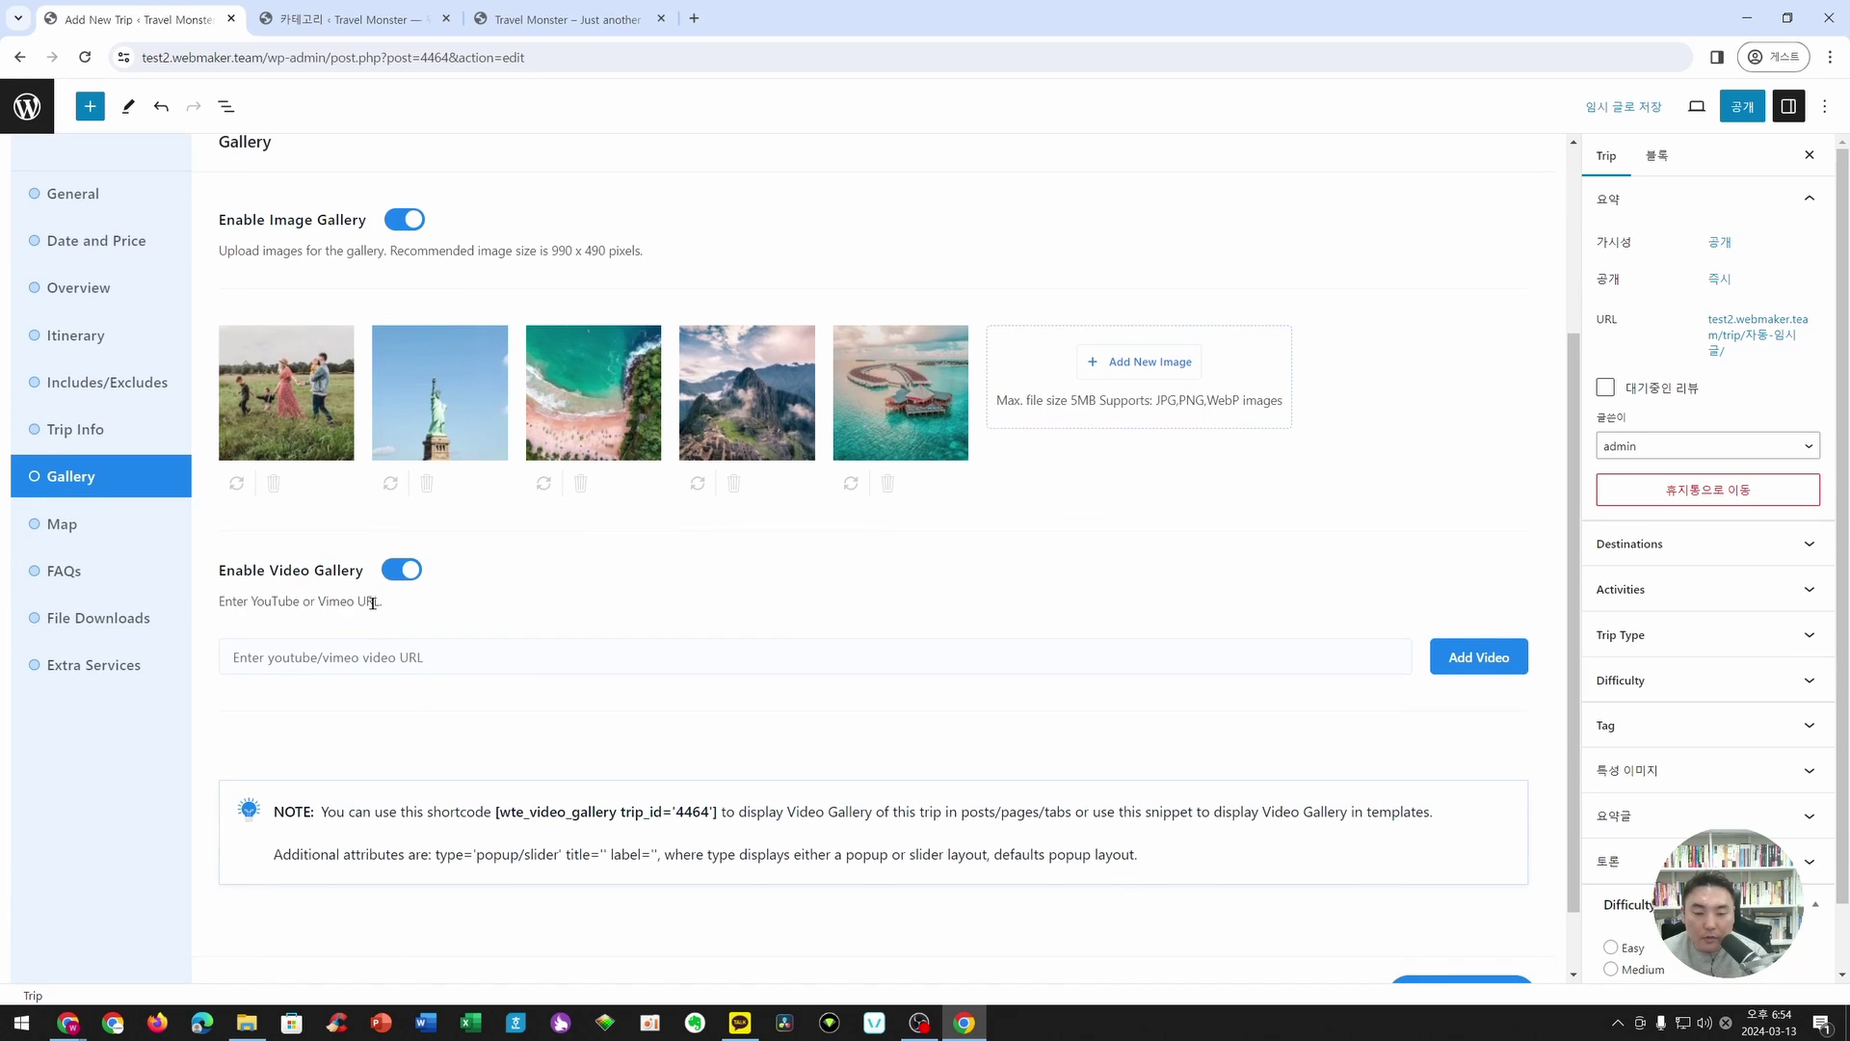
click(289, 656)
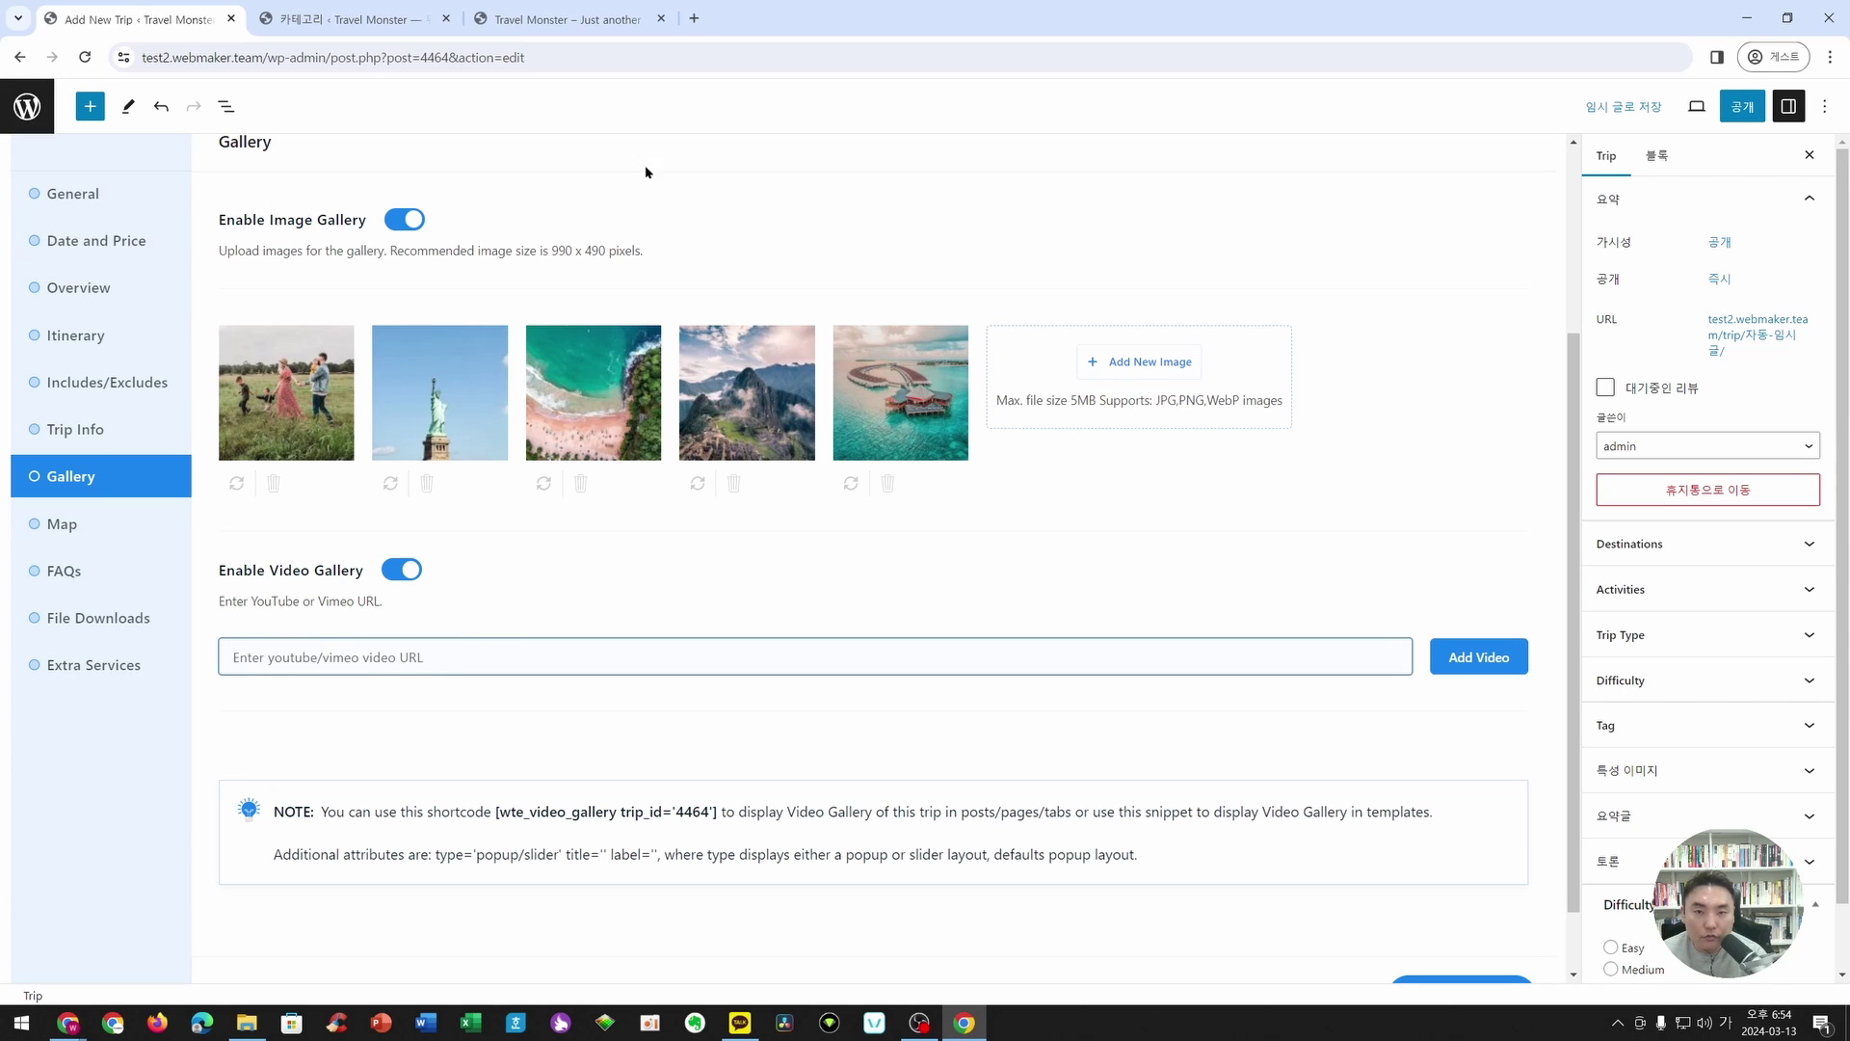
- Open YouTube in a new tab and search for 아이티커넥트
click(694, 18)
text(yout)
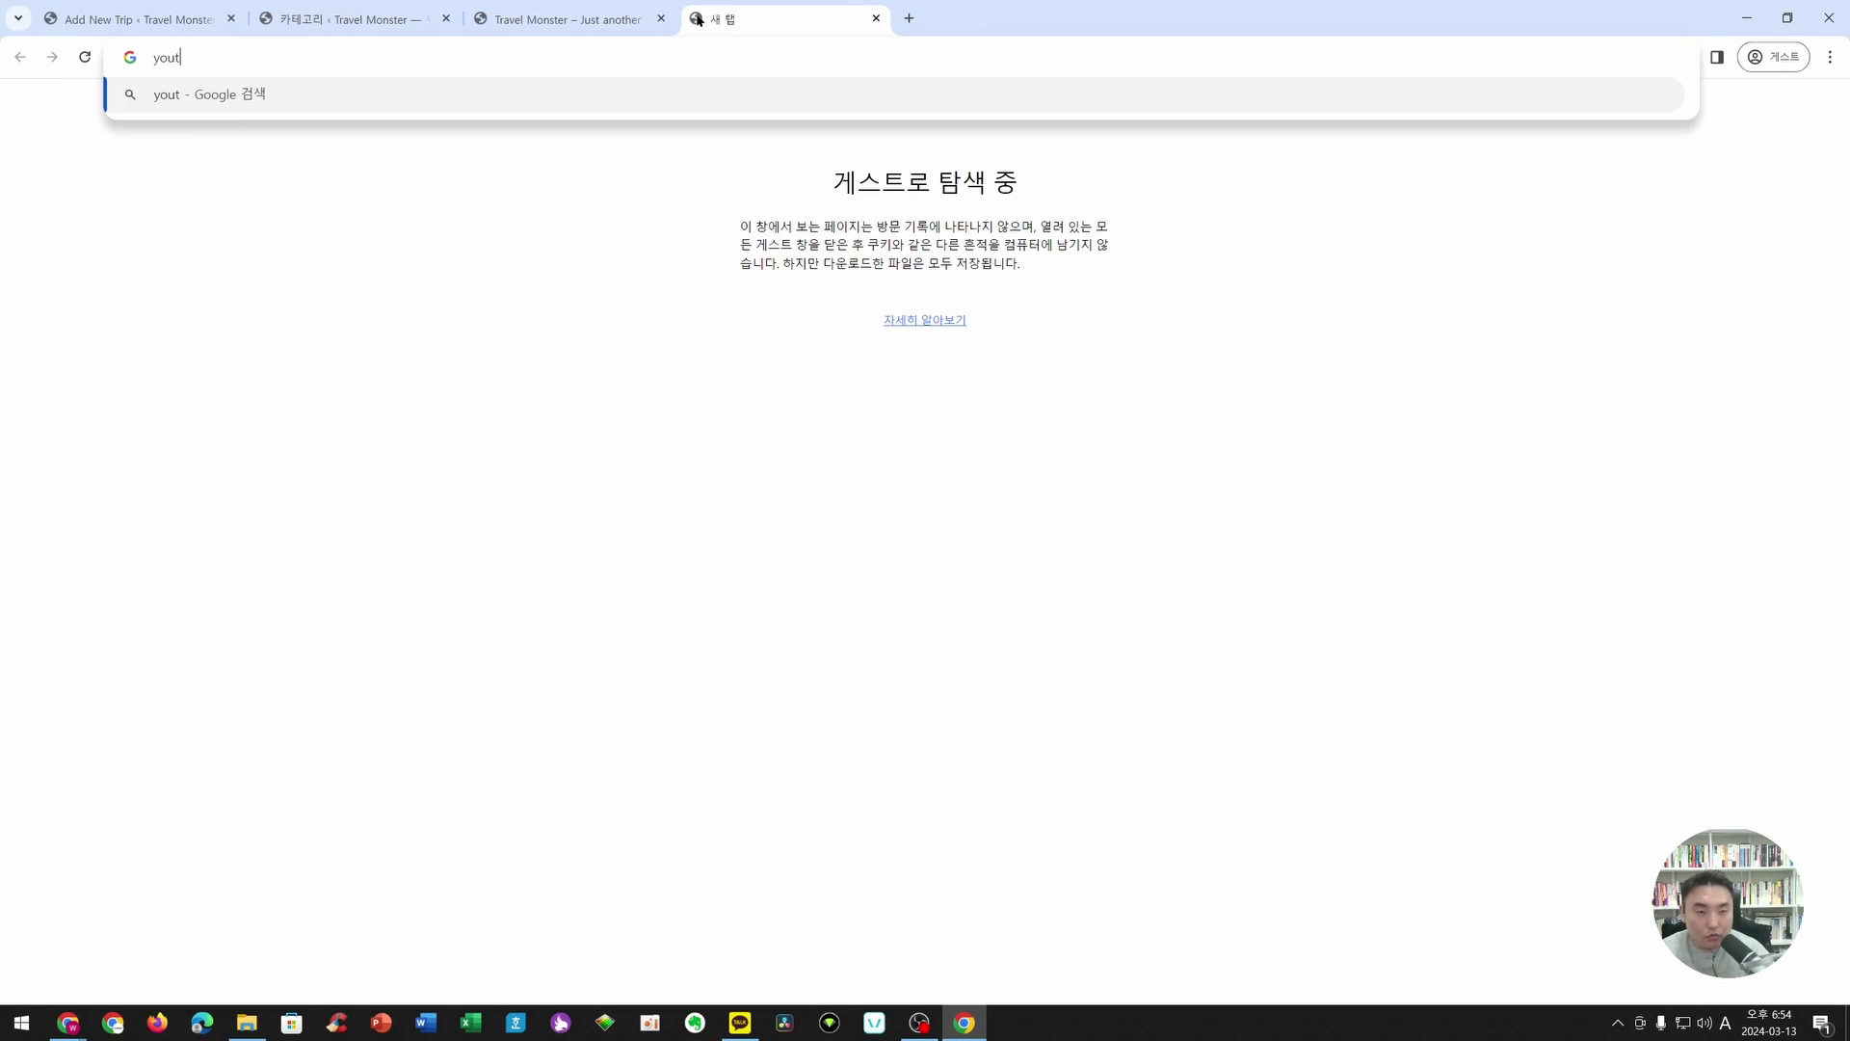
text(ube.)
key(Return)
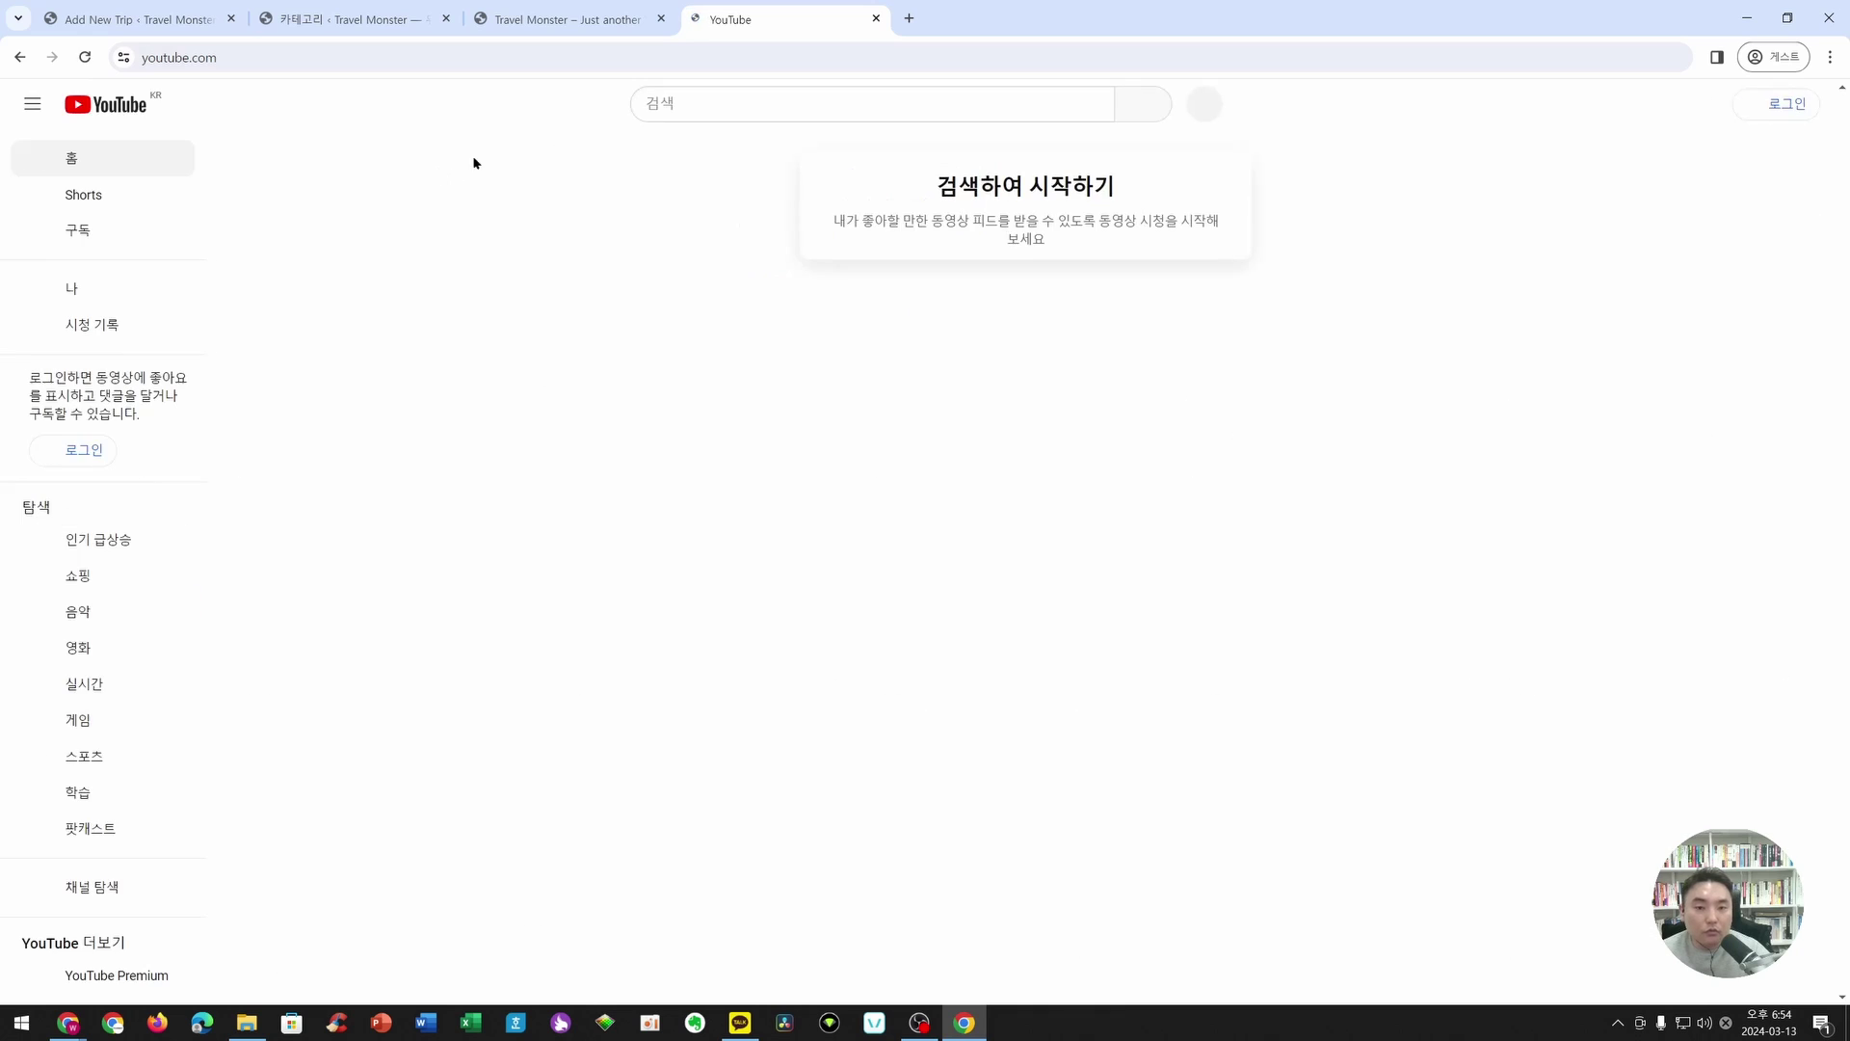
click(760, 96)
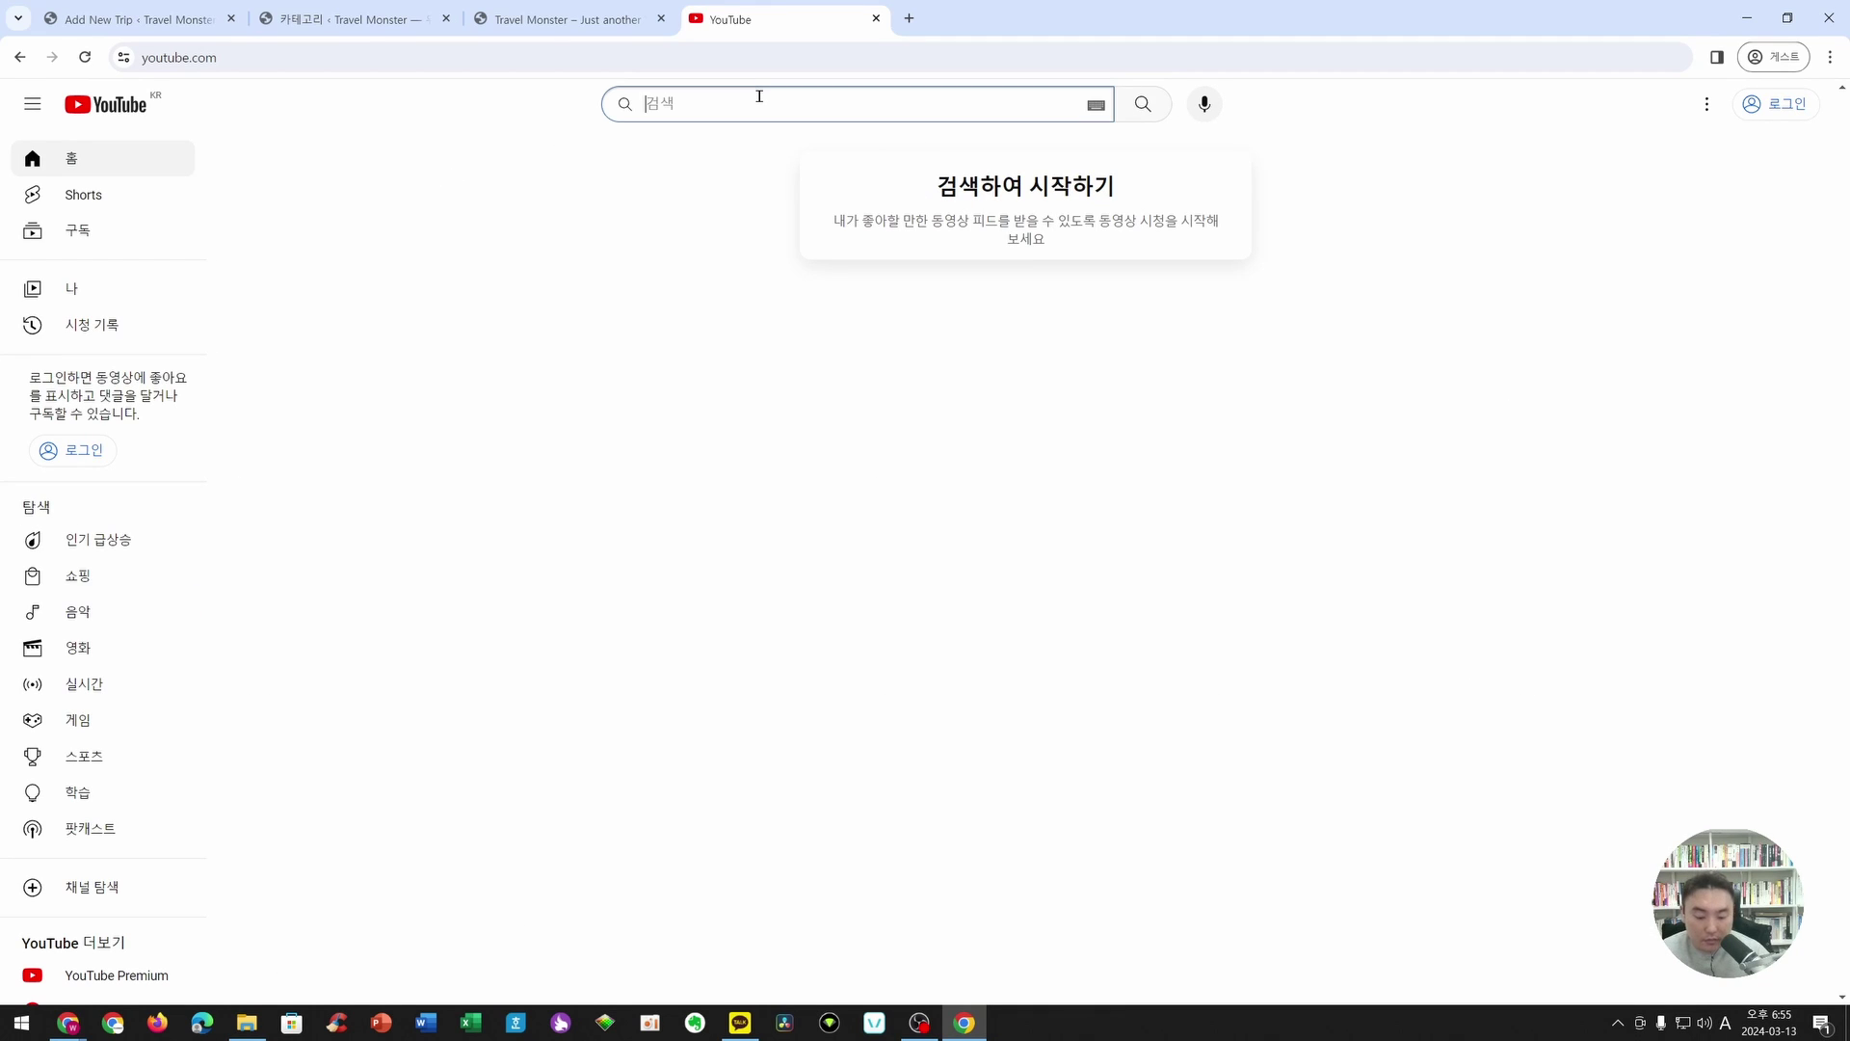
text(아이)
text(티커넥)
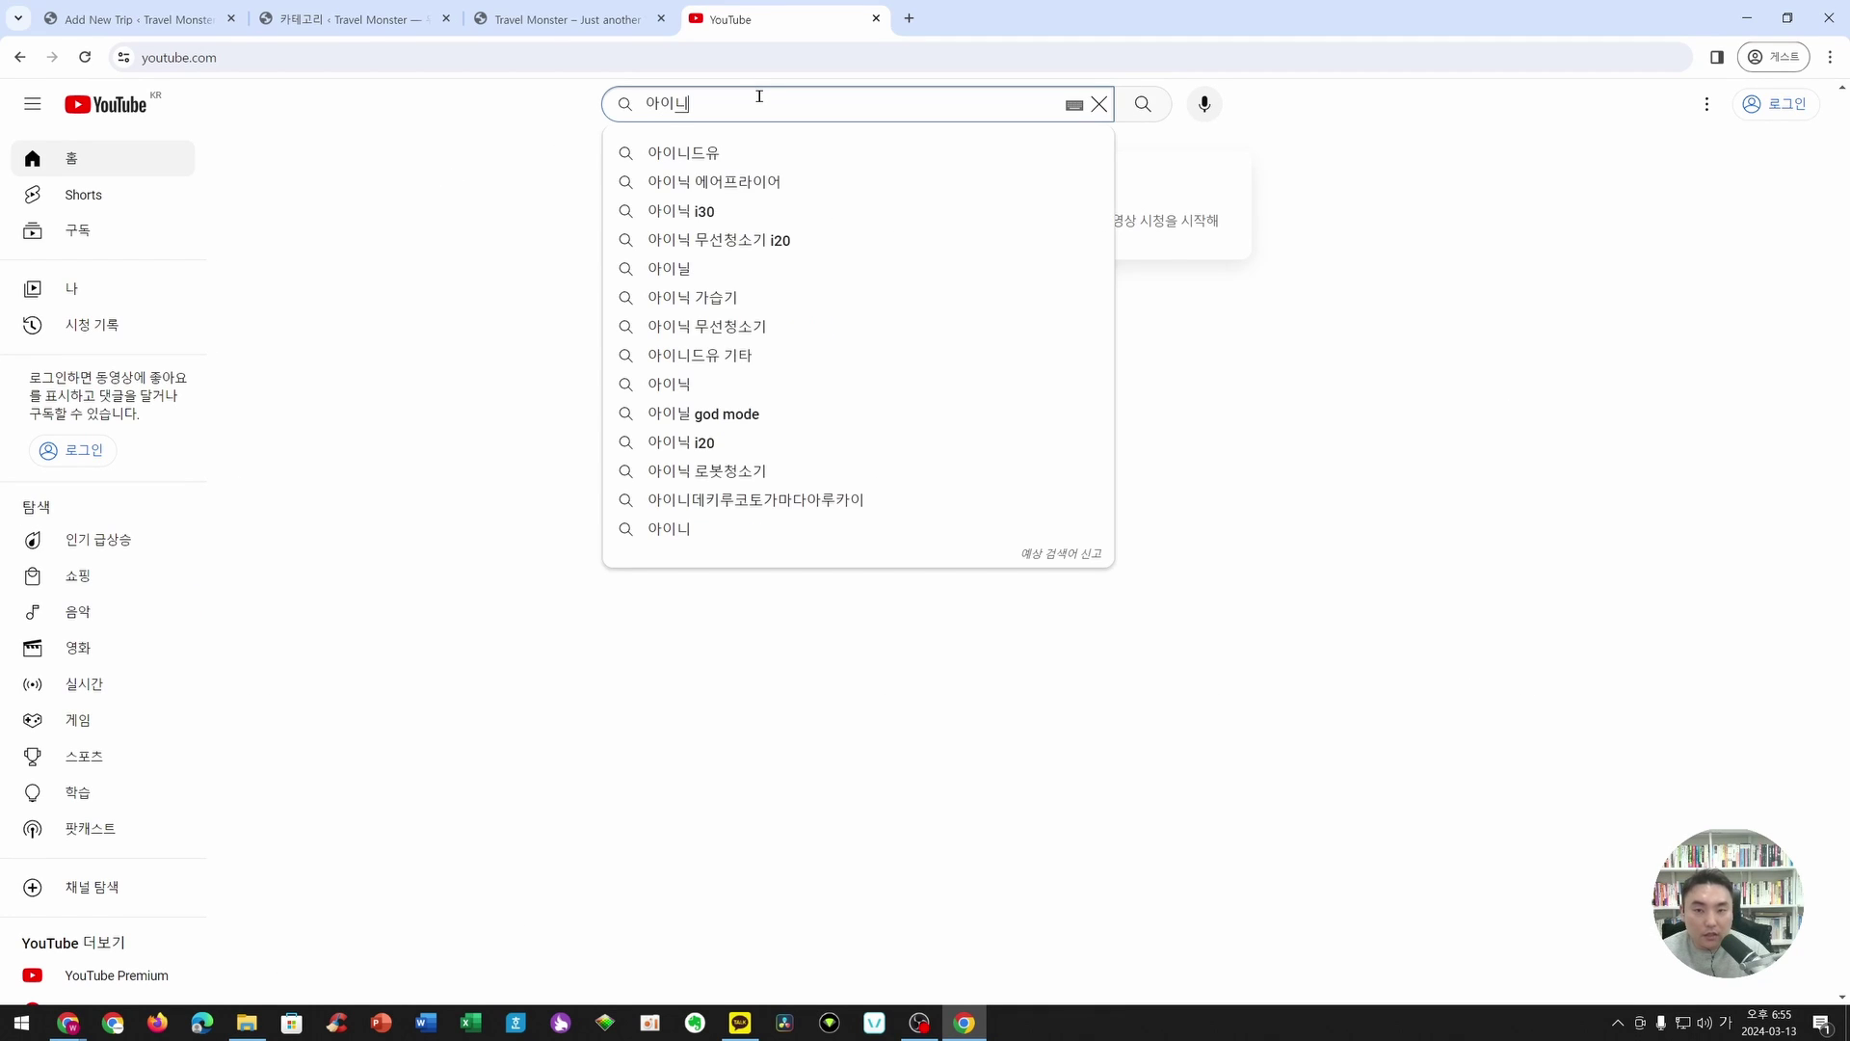
text(트)
key(Return)
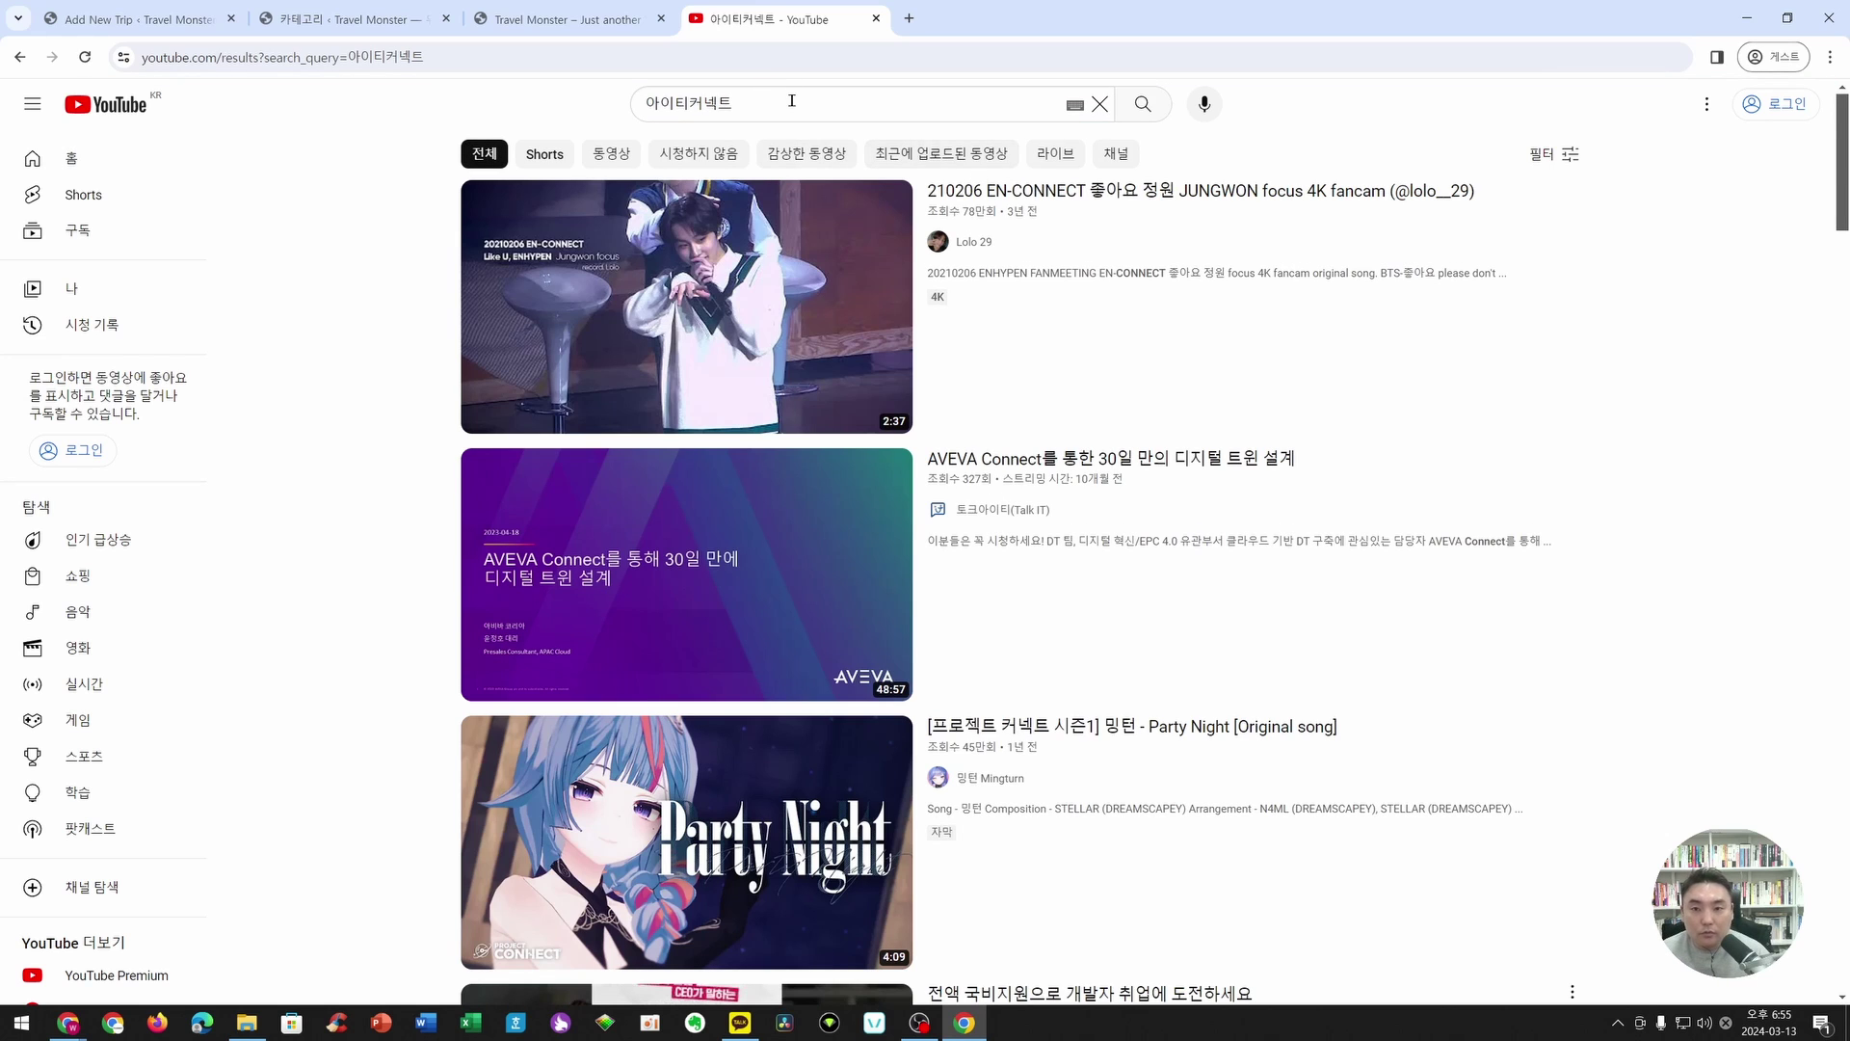
scroll(1051, 530, down, 15)
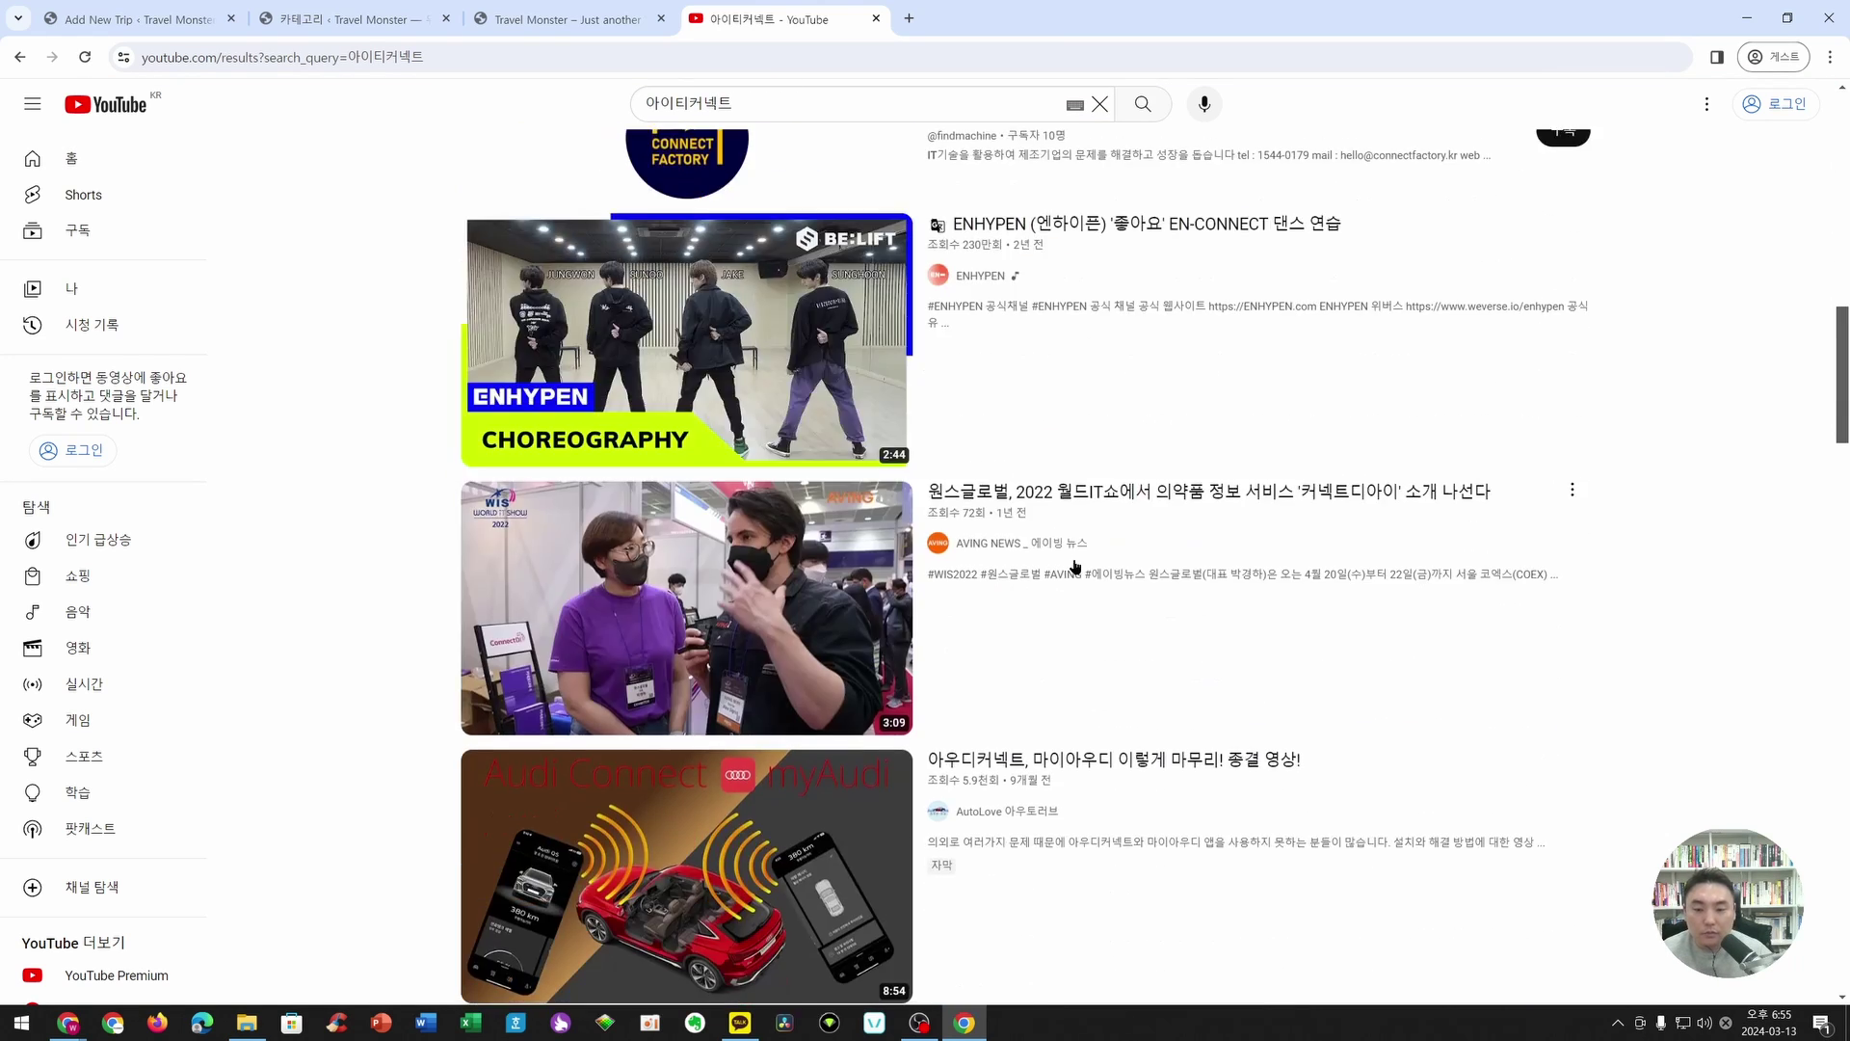
scroll(1076, 567, up, 15)
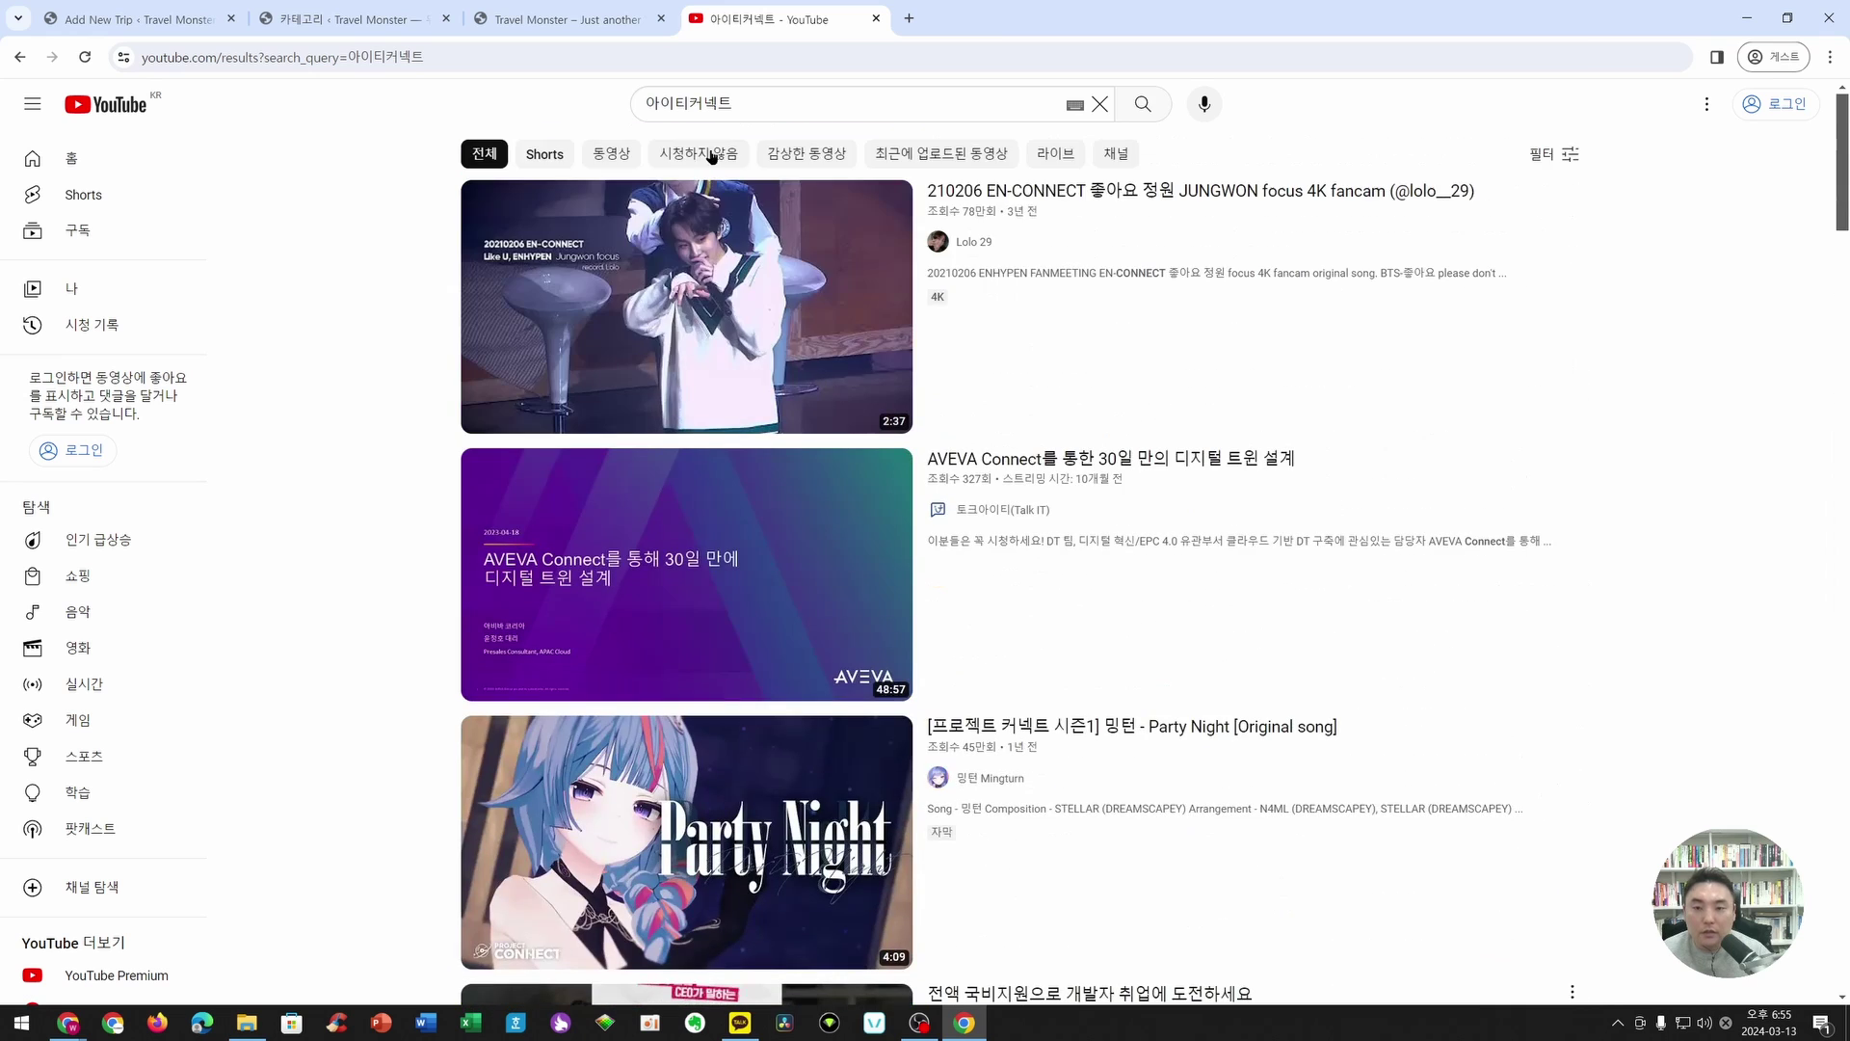
- Search 온라인 건물 연구소, open the 아이티커넥트 channel and its featured tutorial video
drag(735, 104, 622, 109)
text(온라인 건뮈)
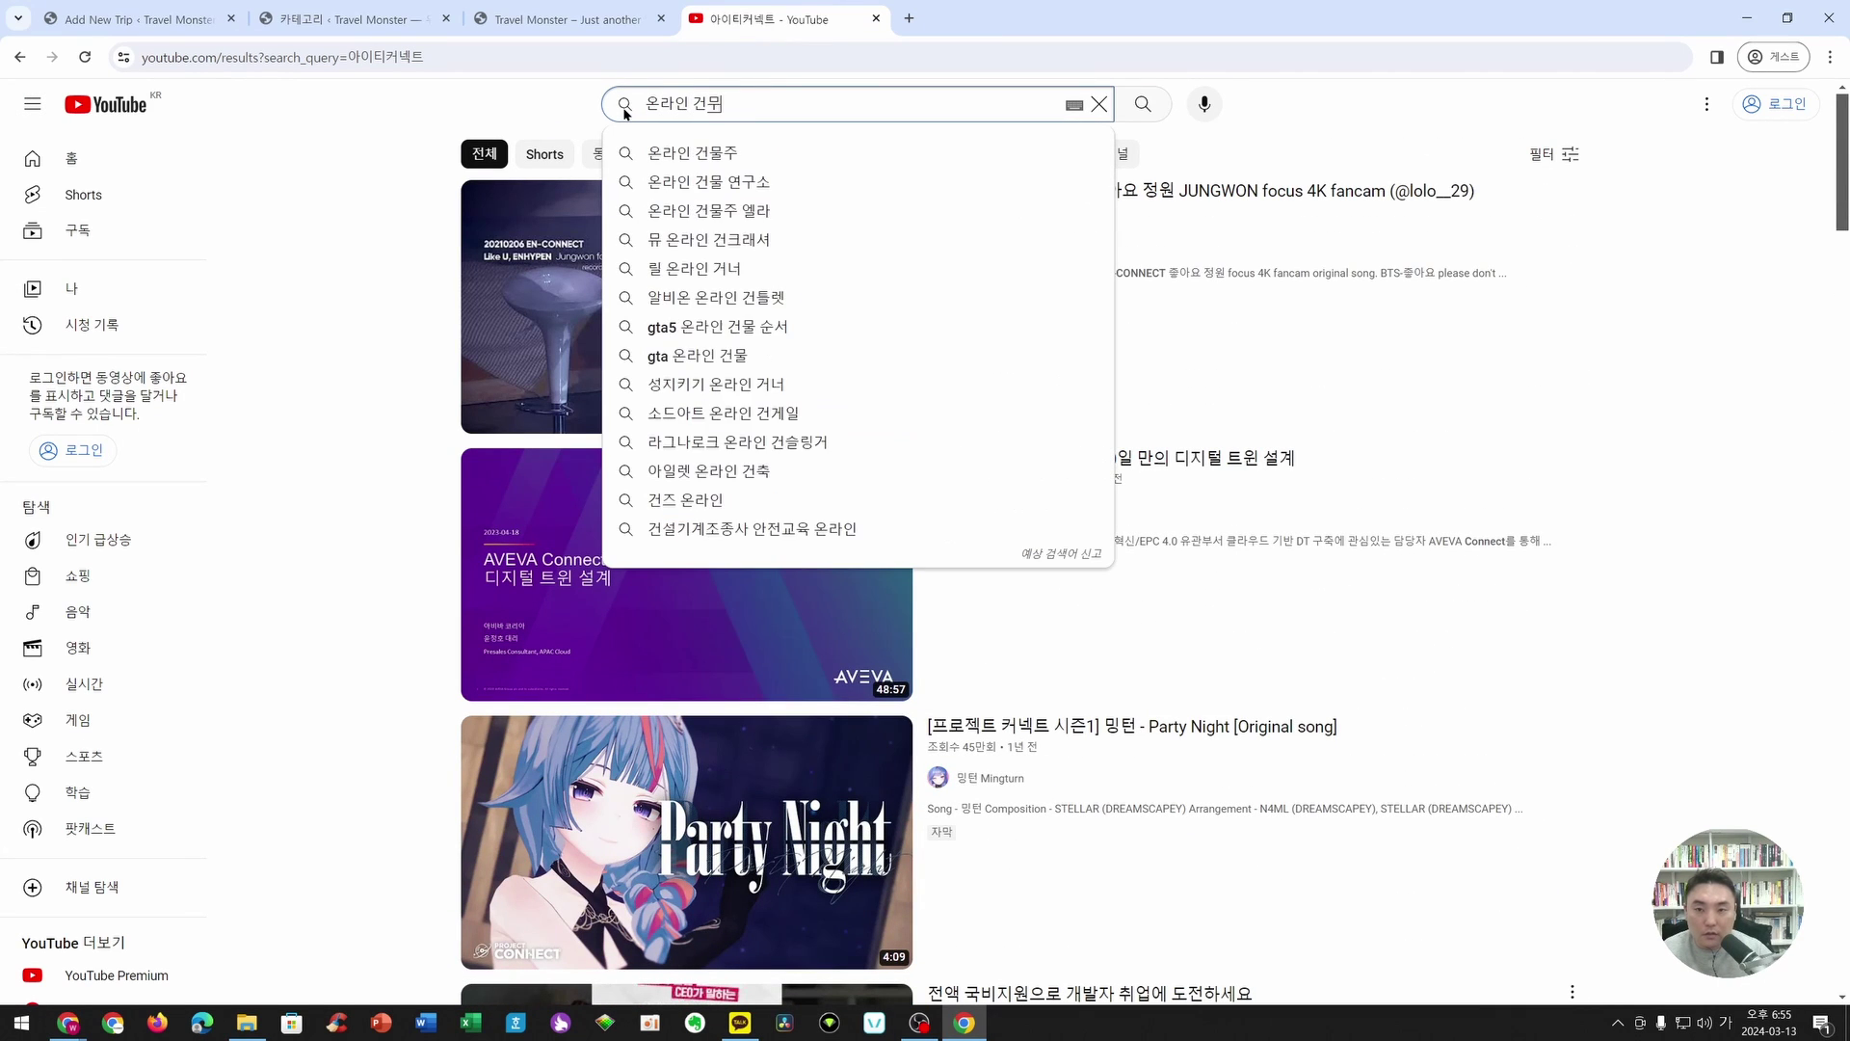
text(물 연구소)
key(Return)
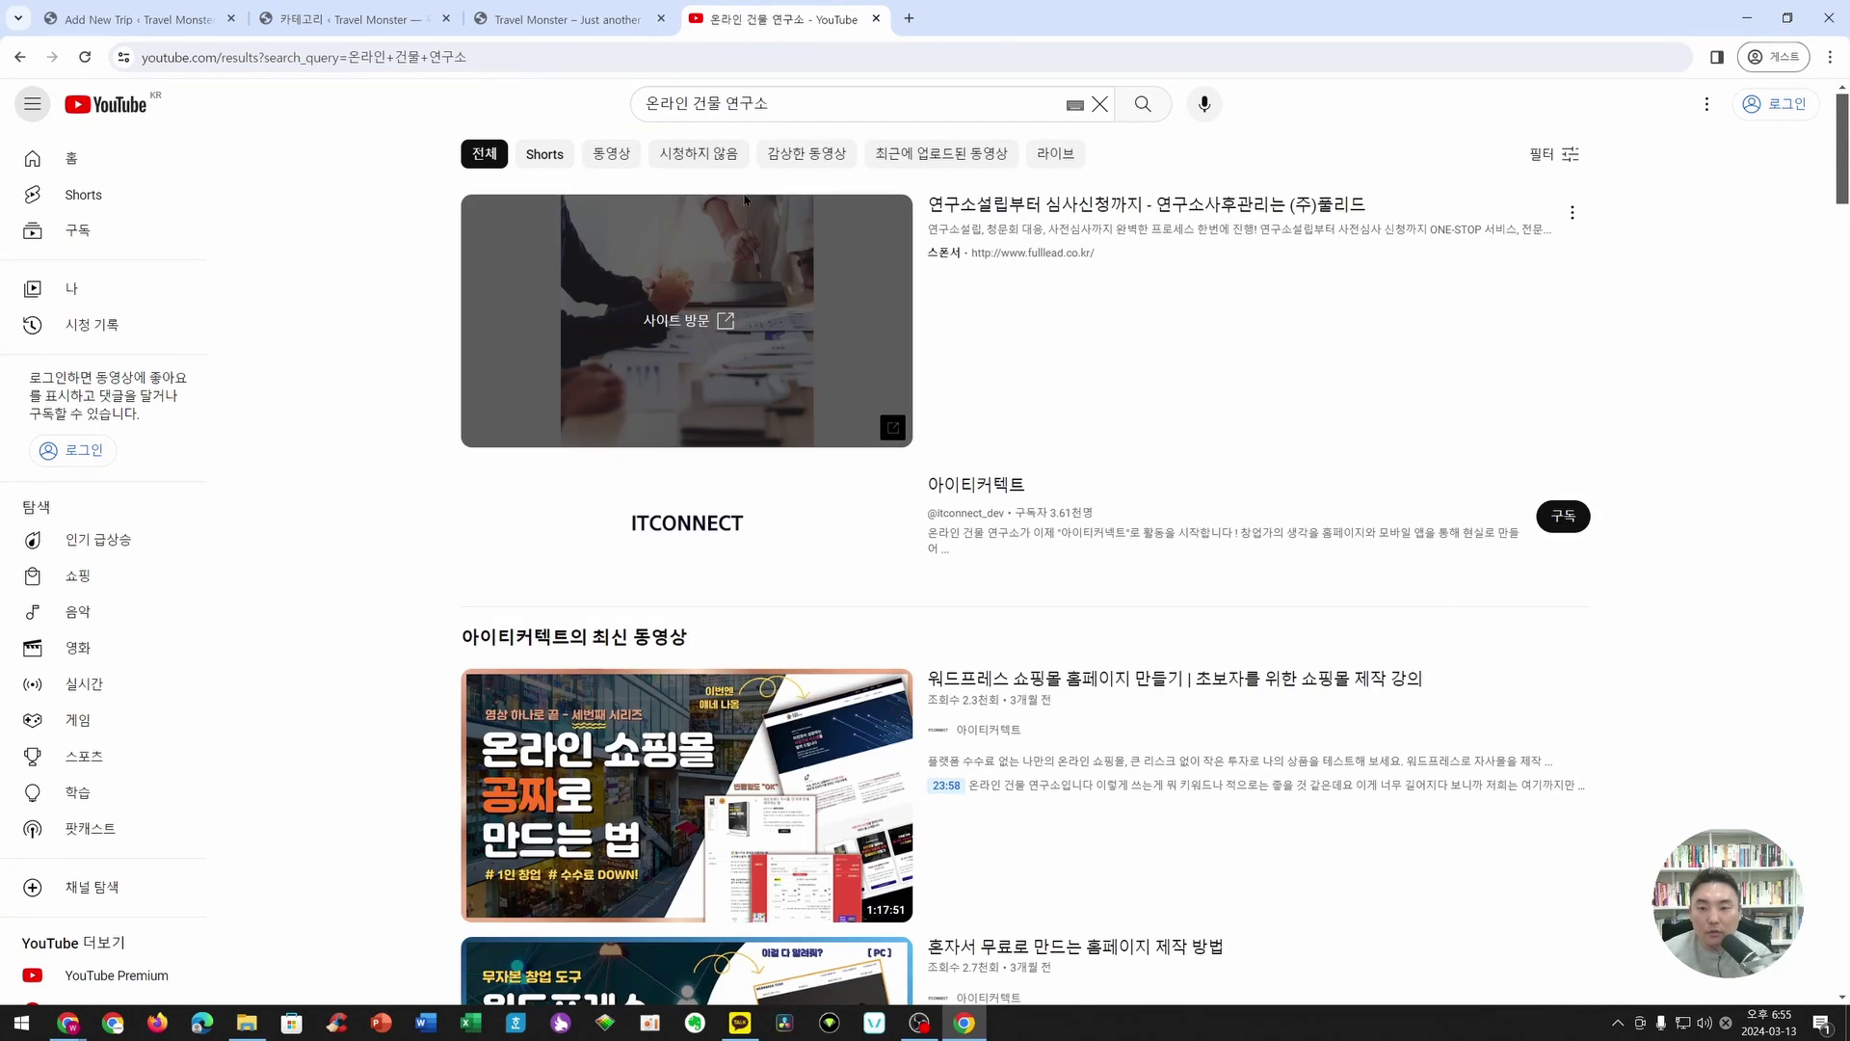
click(700, 535)
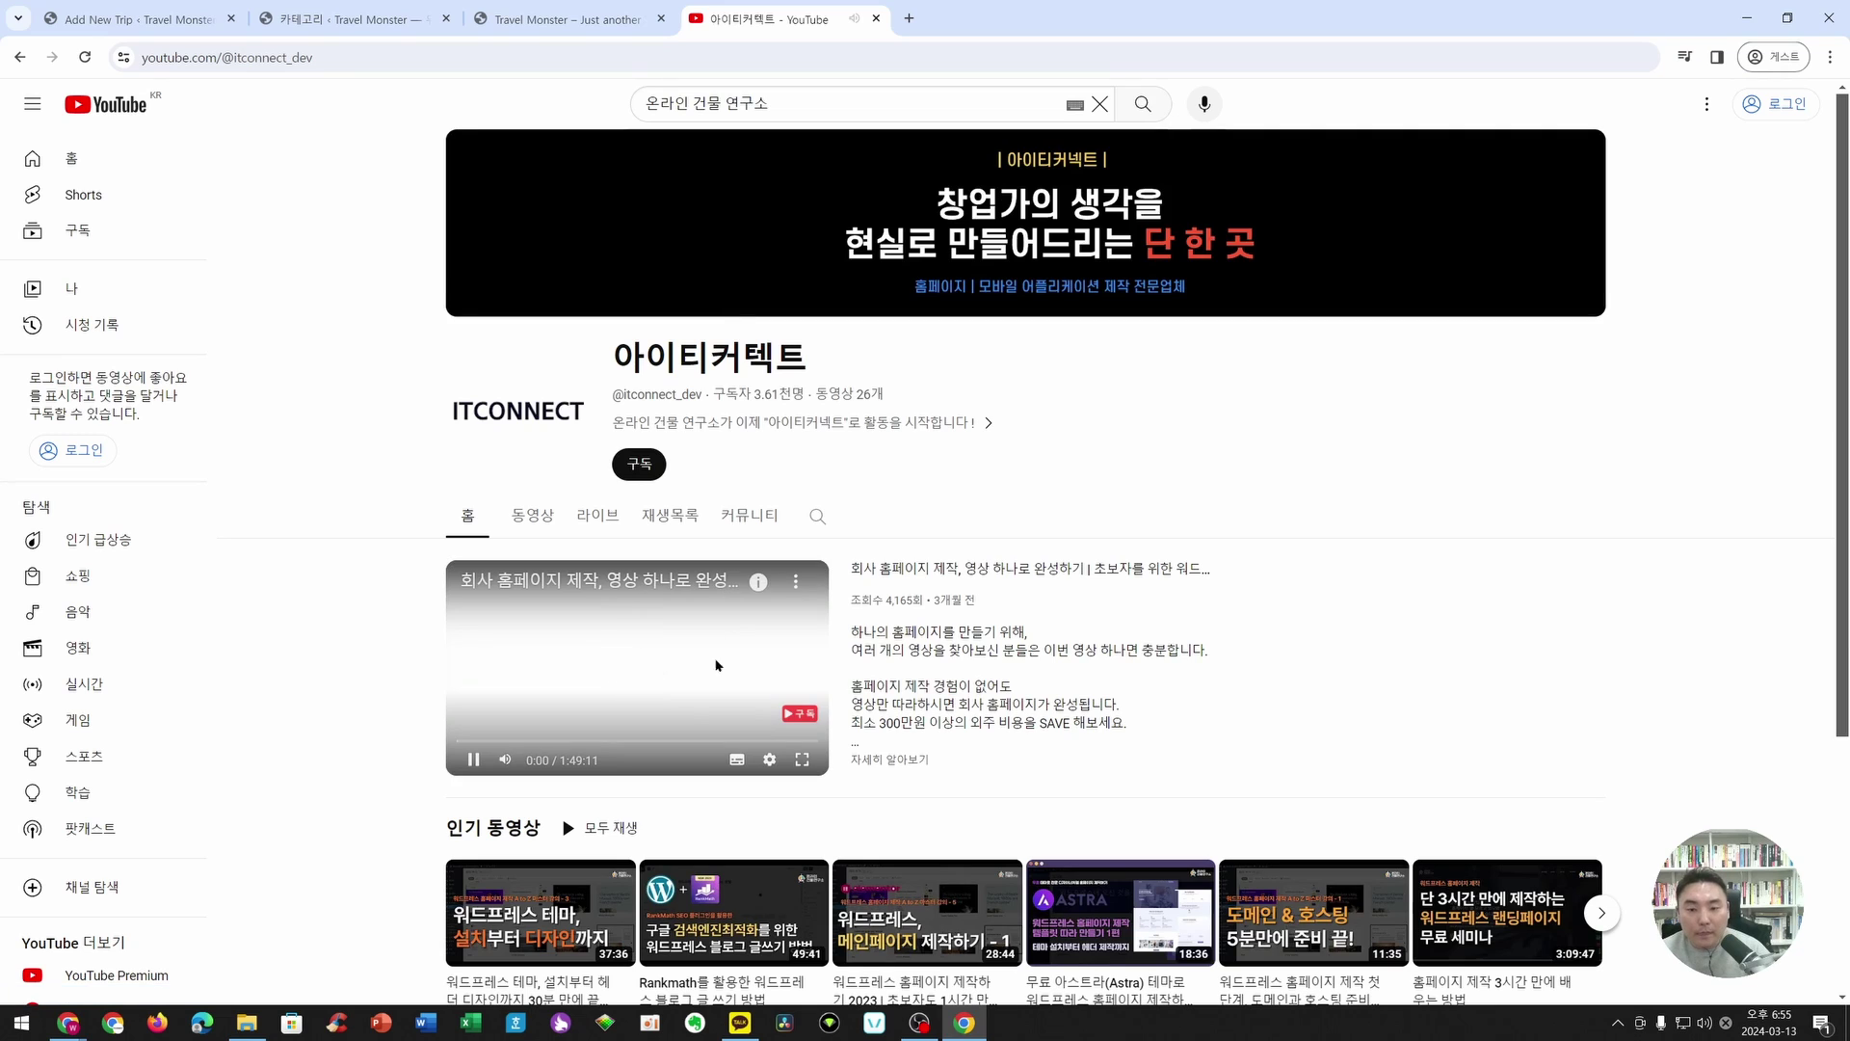
scroll(578, 674, down, 1)
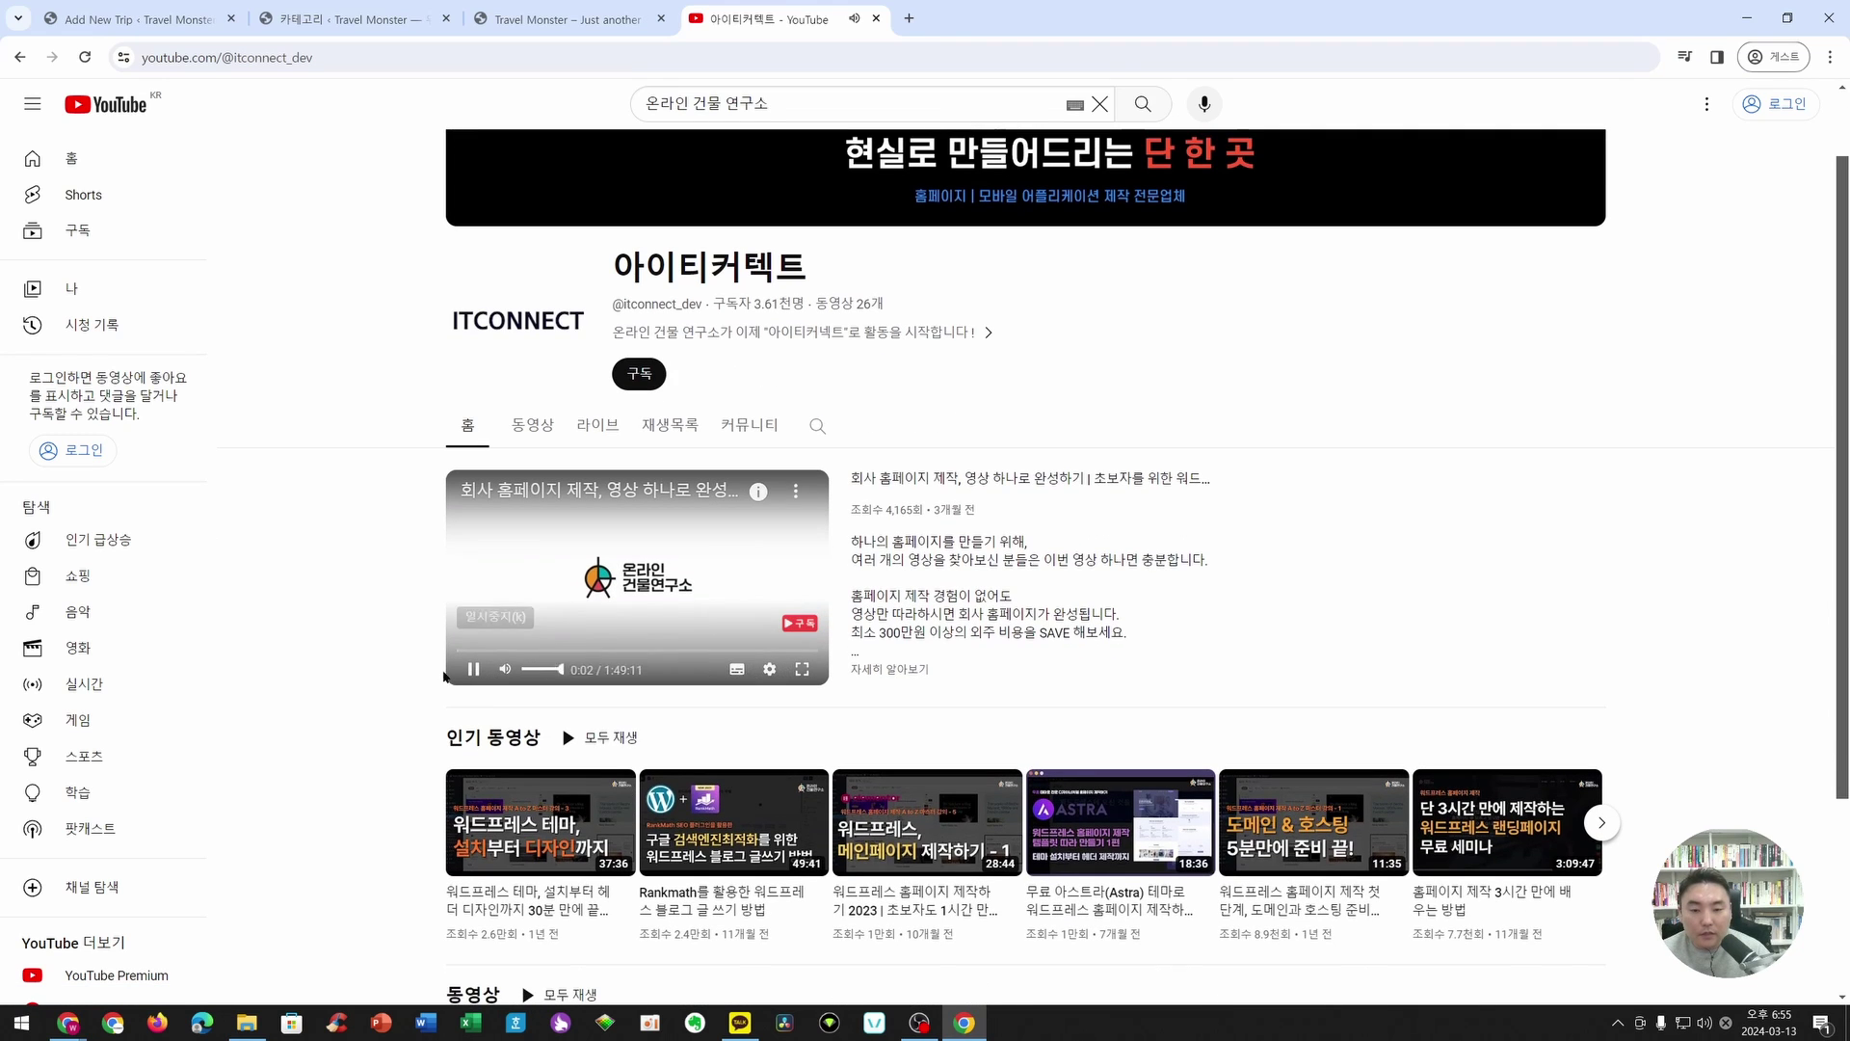
click(472, 669)
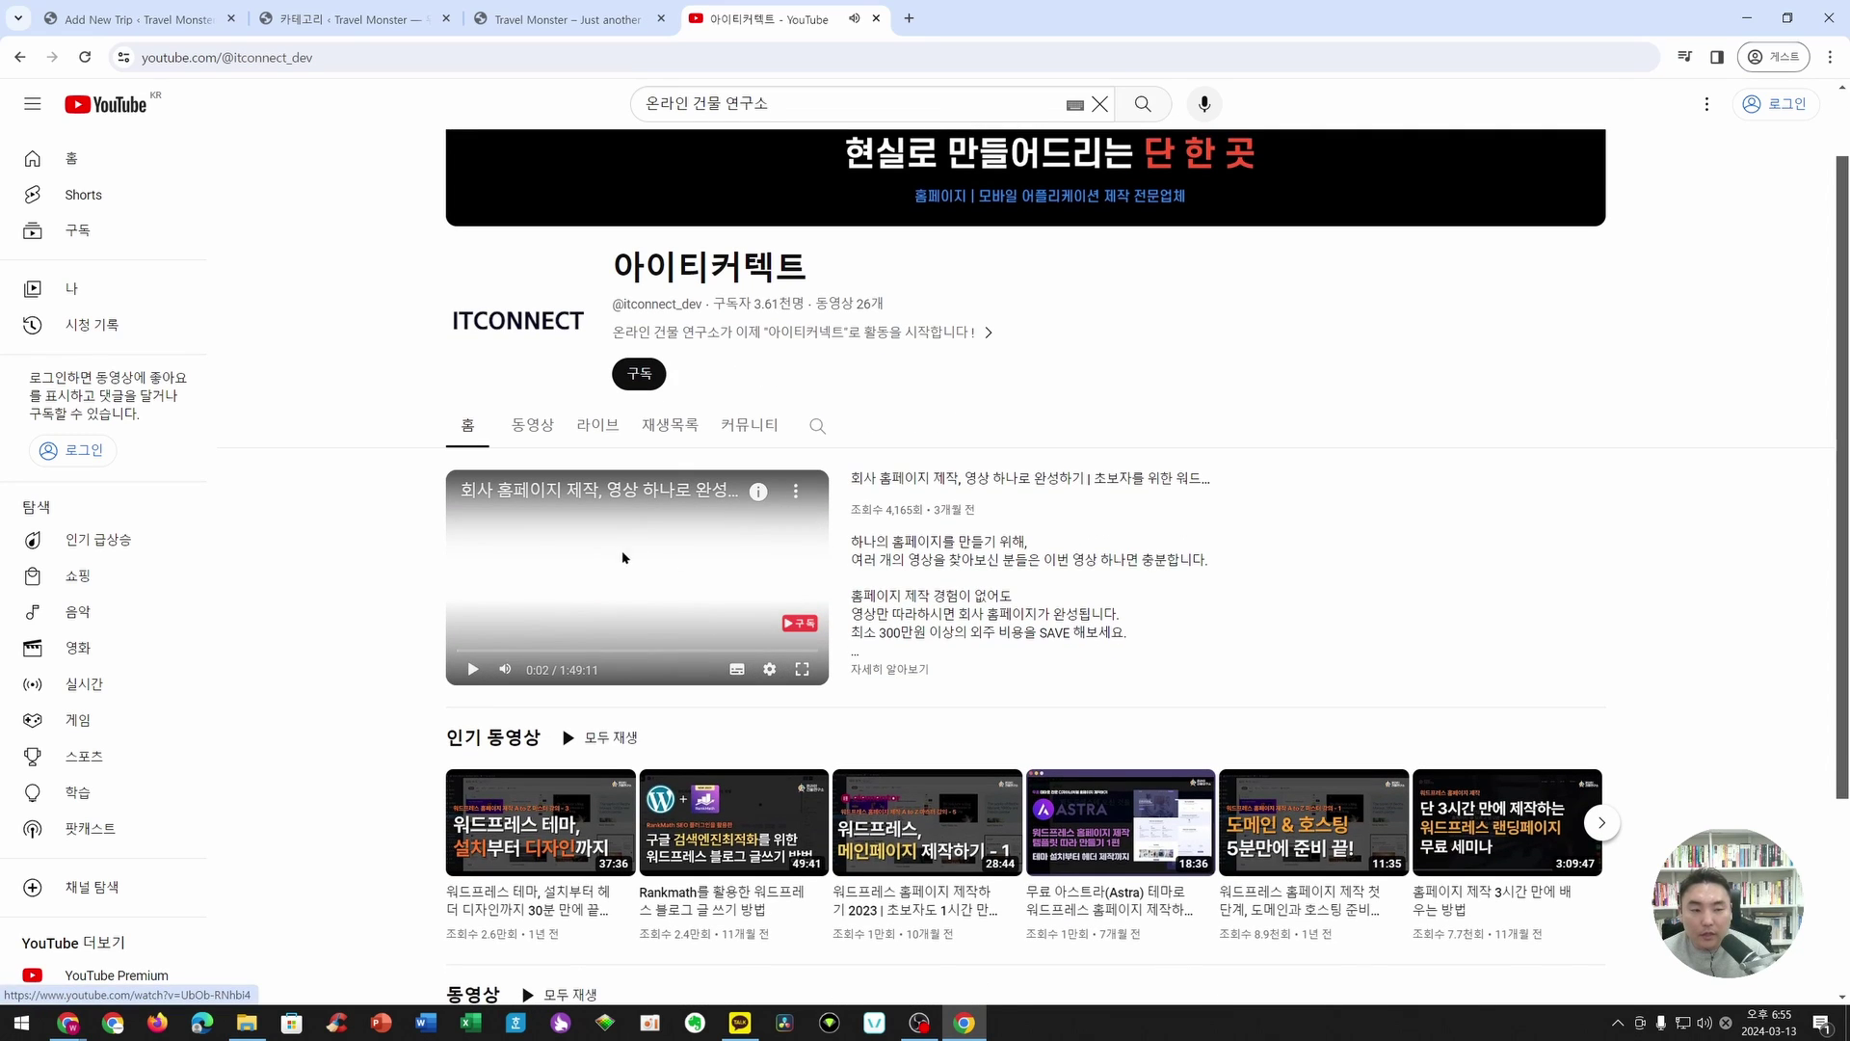
click(713, 491)
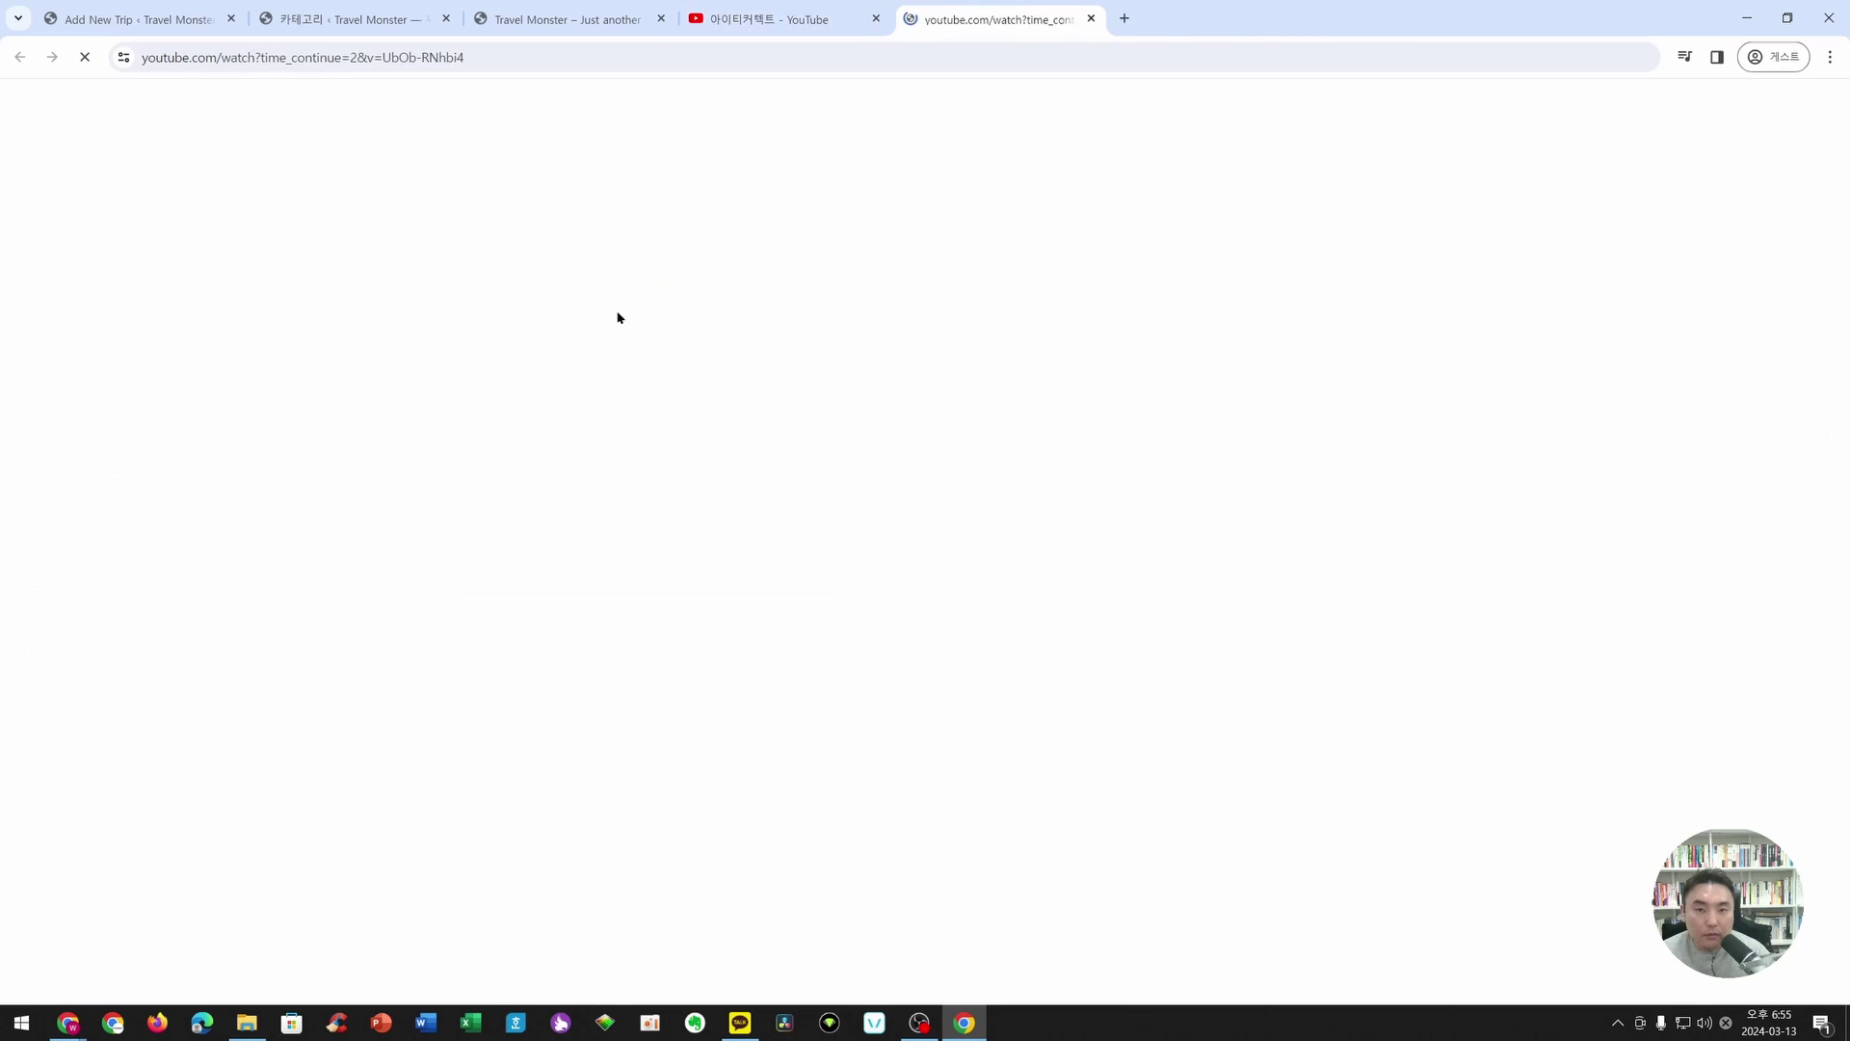
- Copy the featured video's share link and go back to the trip editor
click(878, 20)
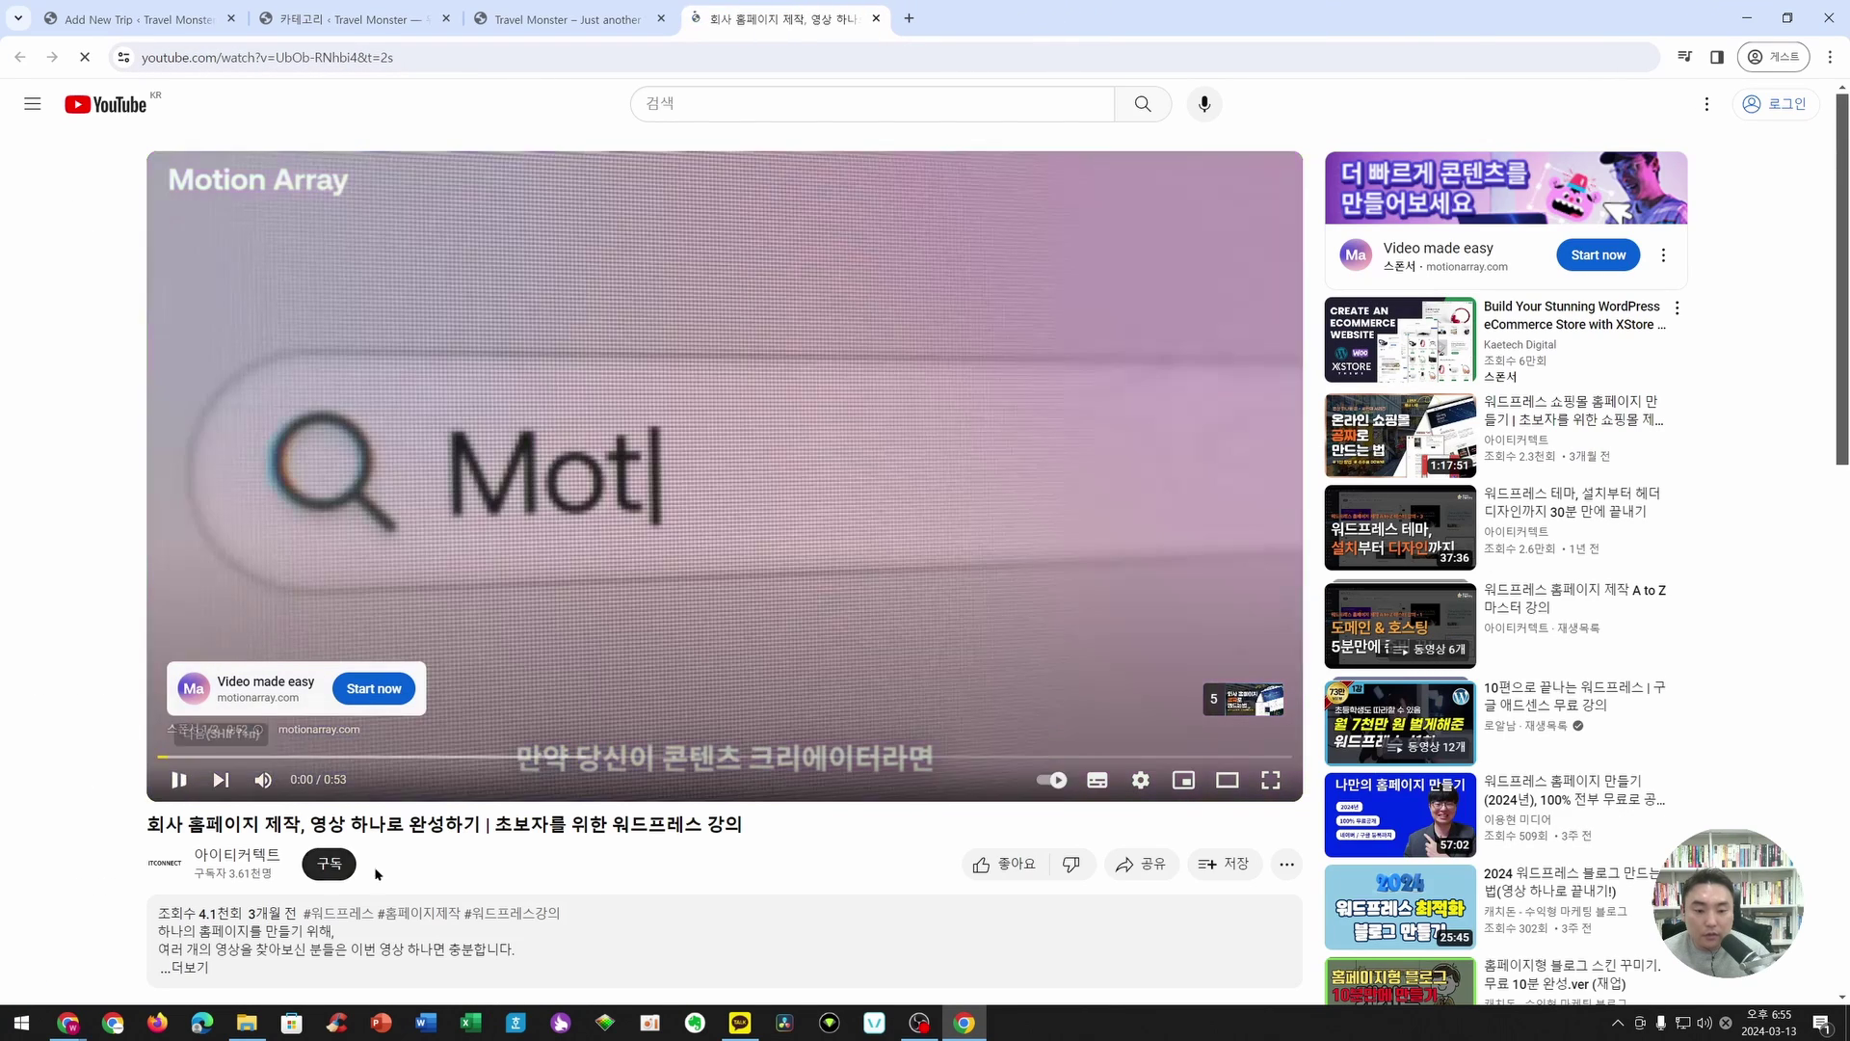
scroll(887, 768, down, 3)
click(1129, 592)
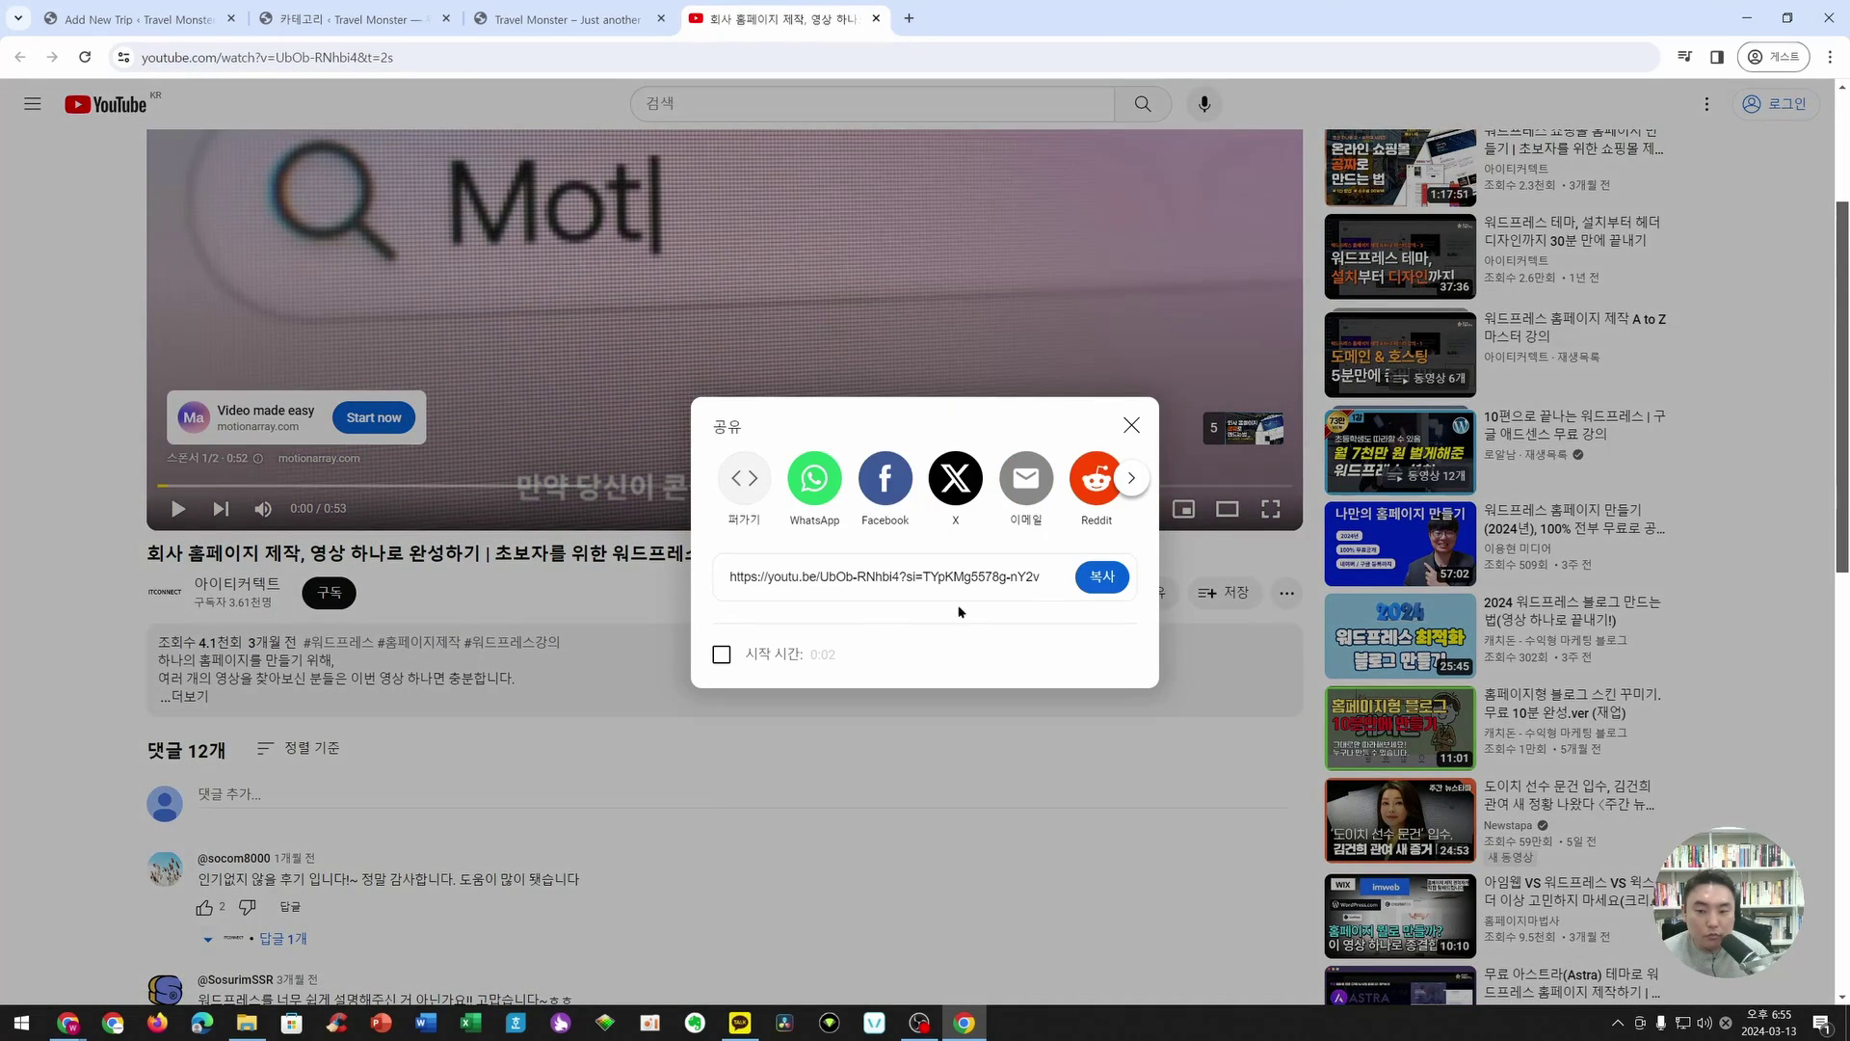
click(1101, 579)
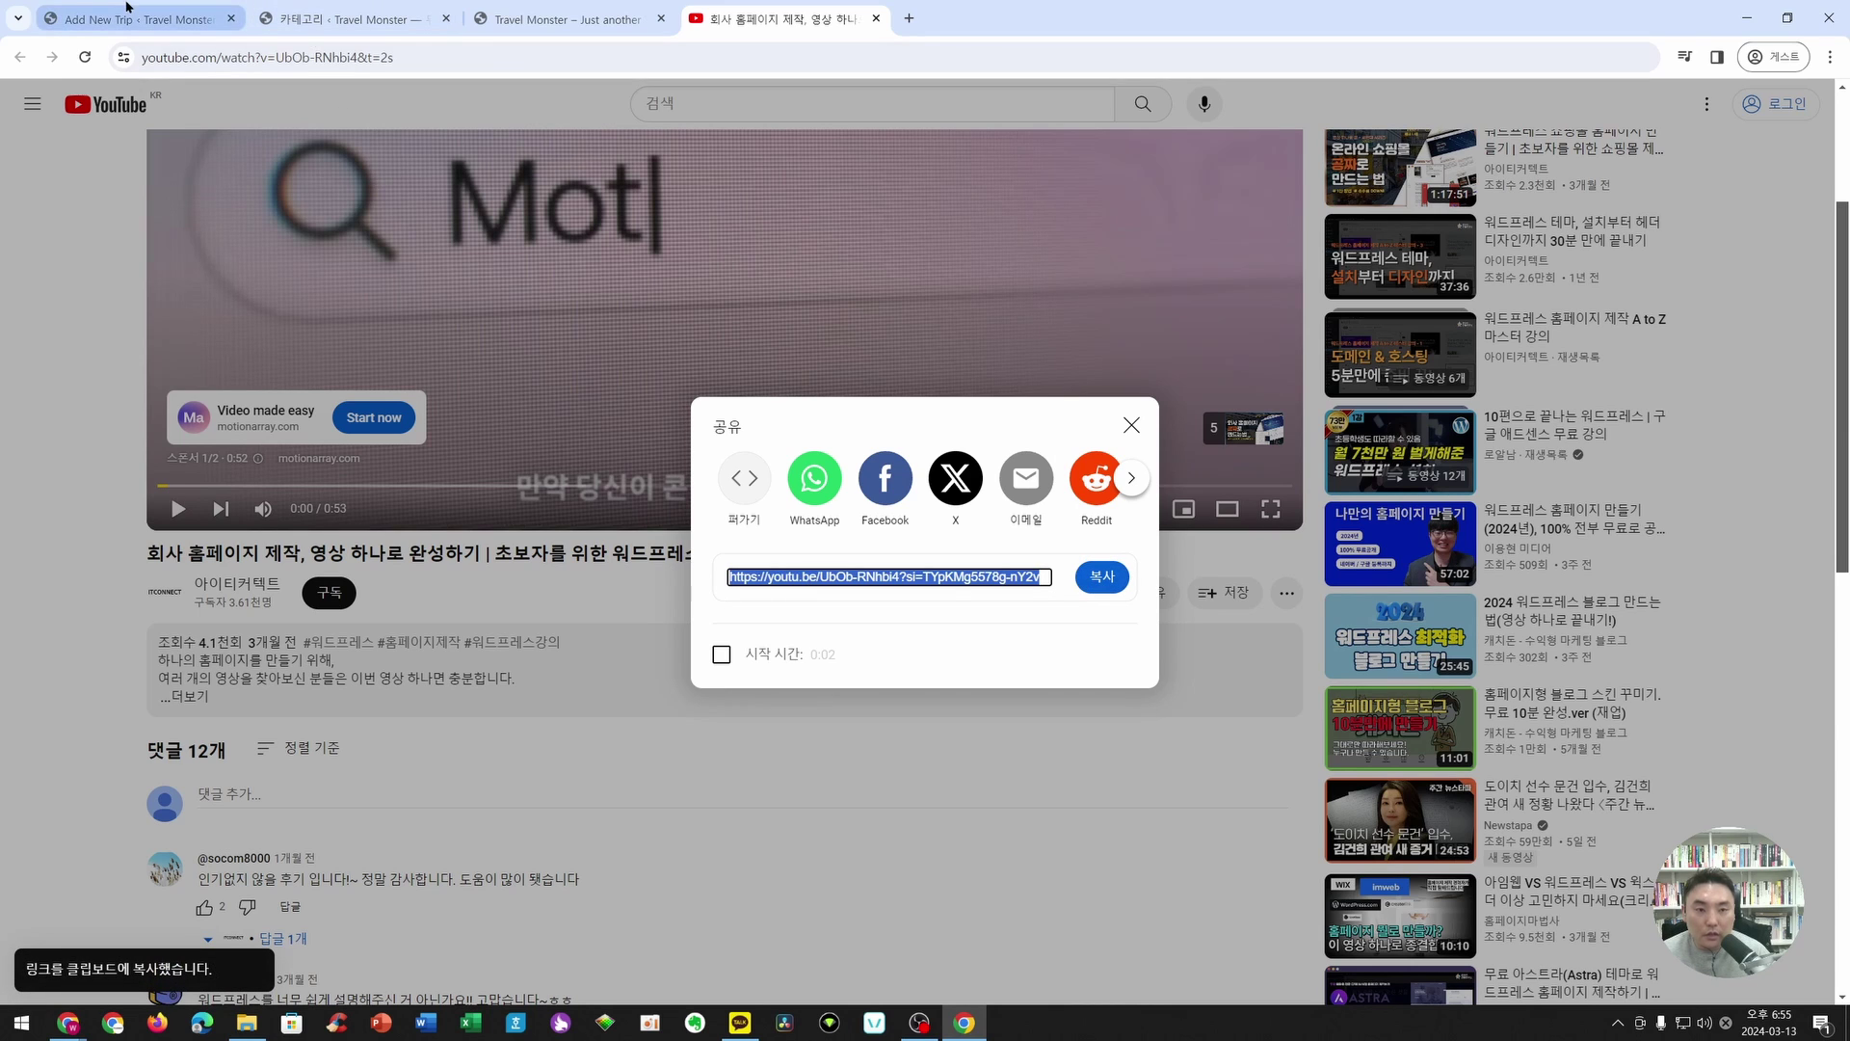
click(159, 20)
- Paste the YouTube share link into the video URL field and add it to the video gallery
key(ctrl+v)
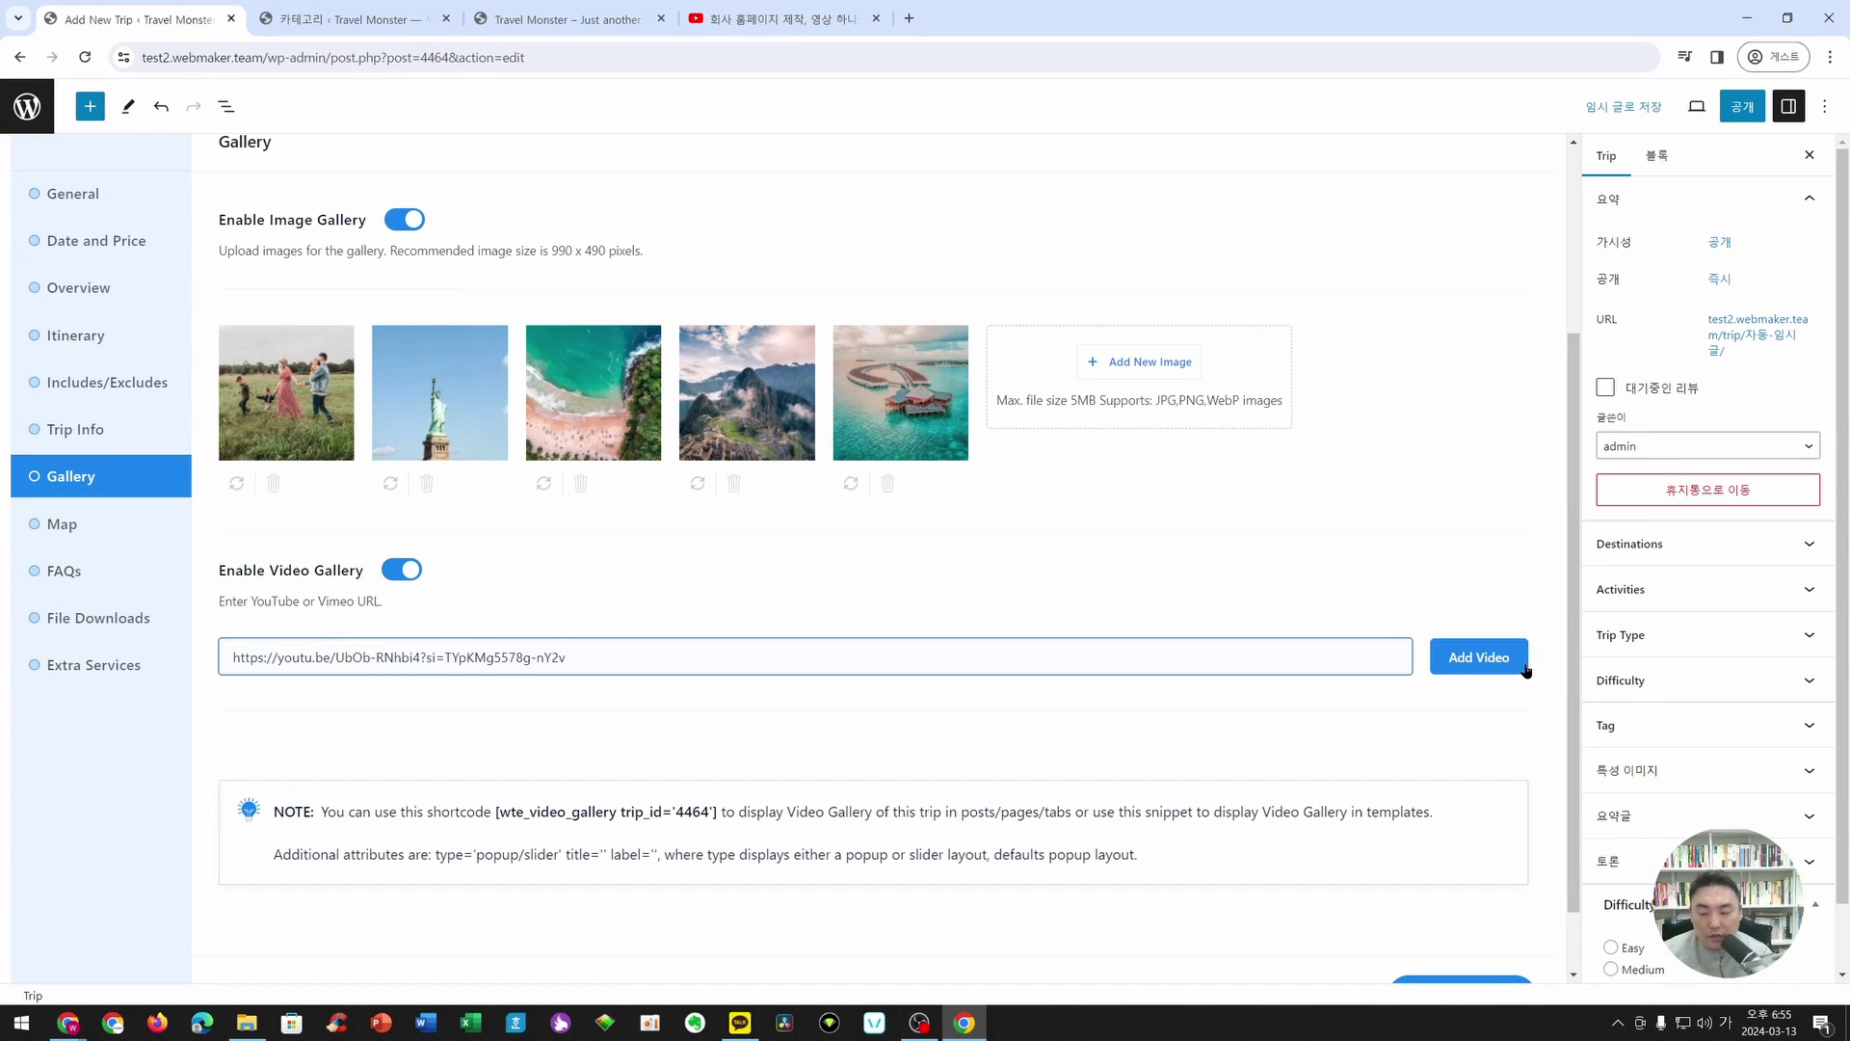
scroll(564, 609, down, 1)
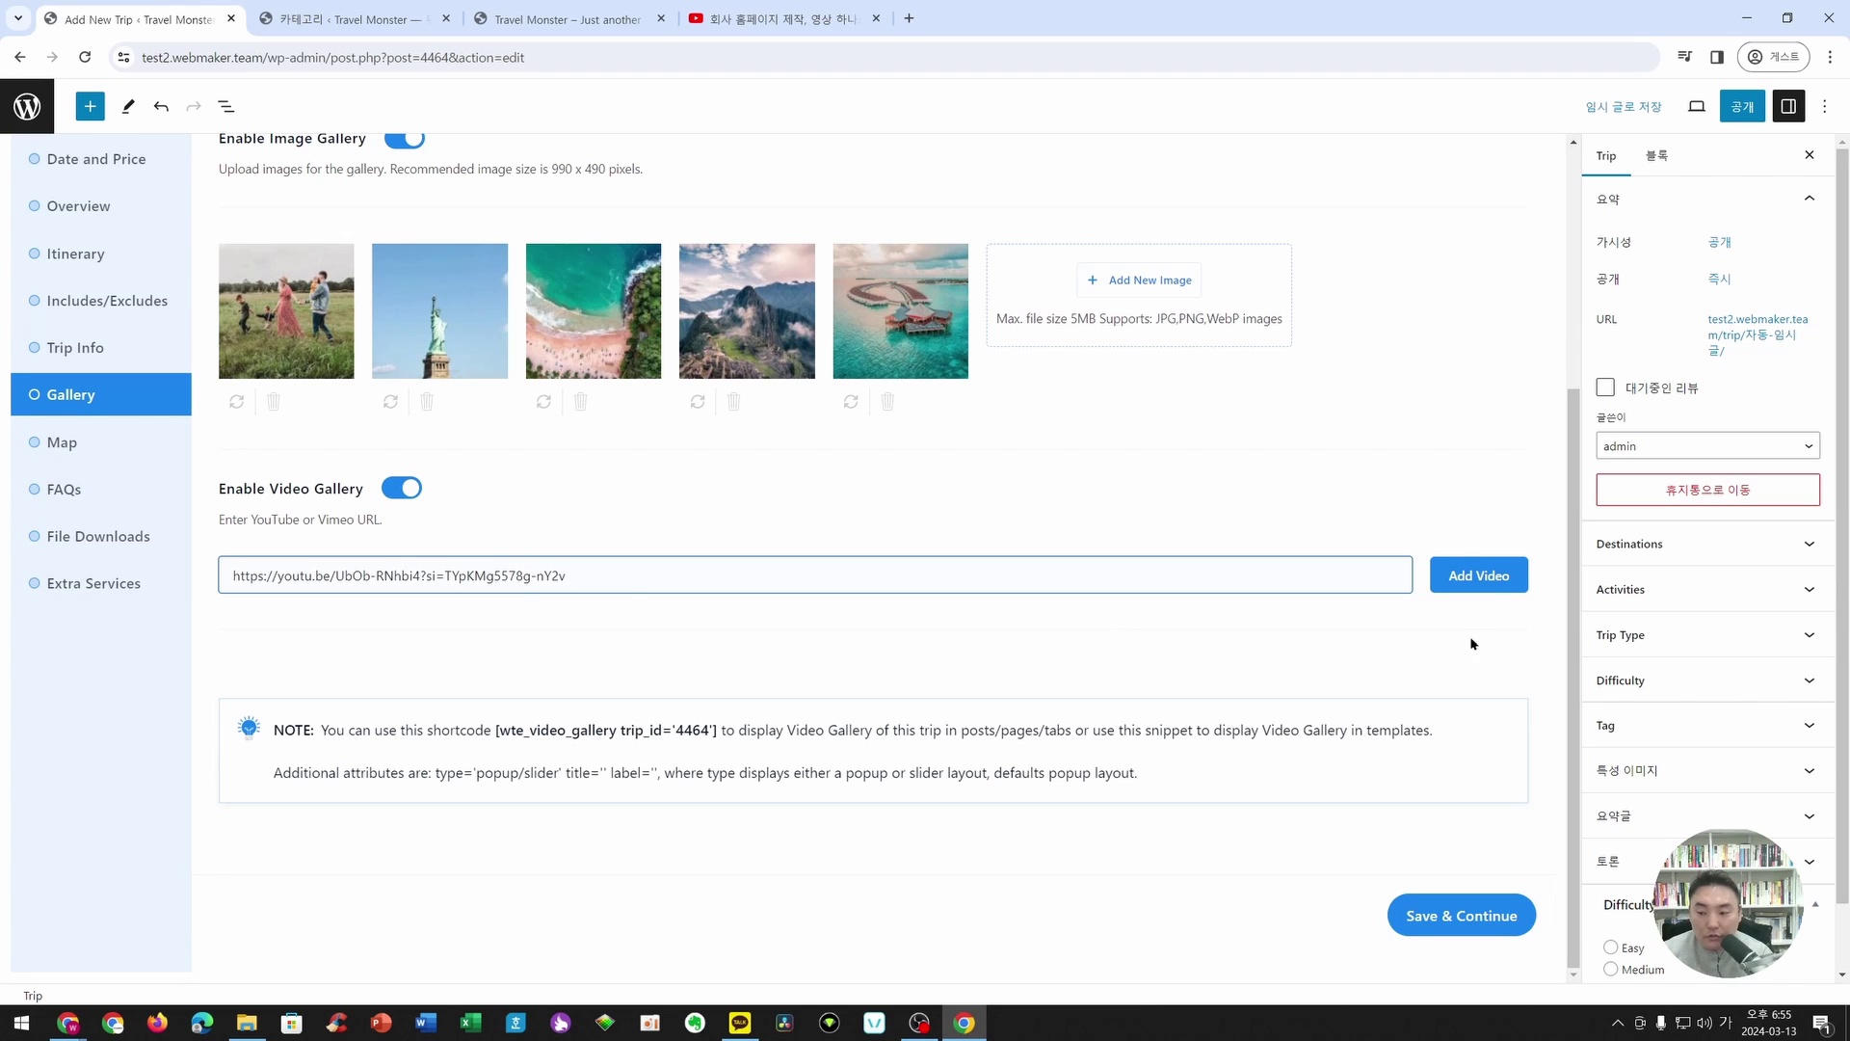
click(1496, 577)
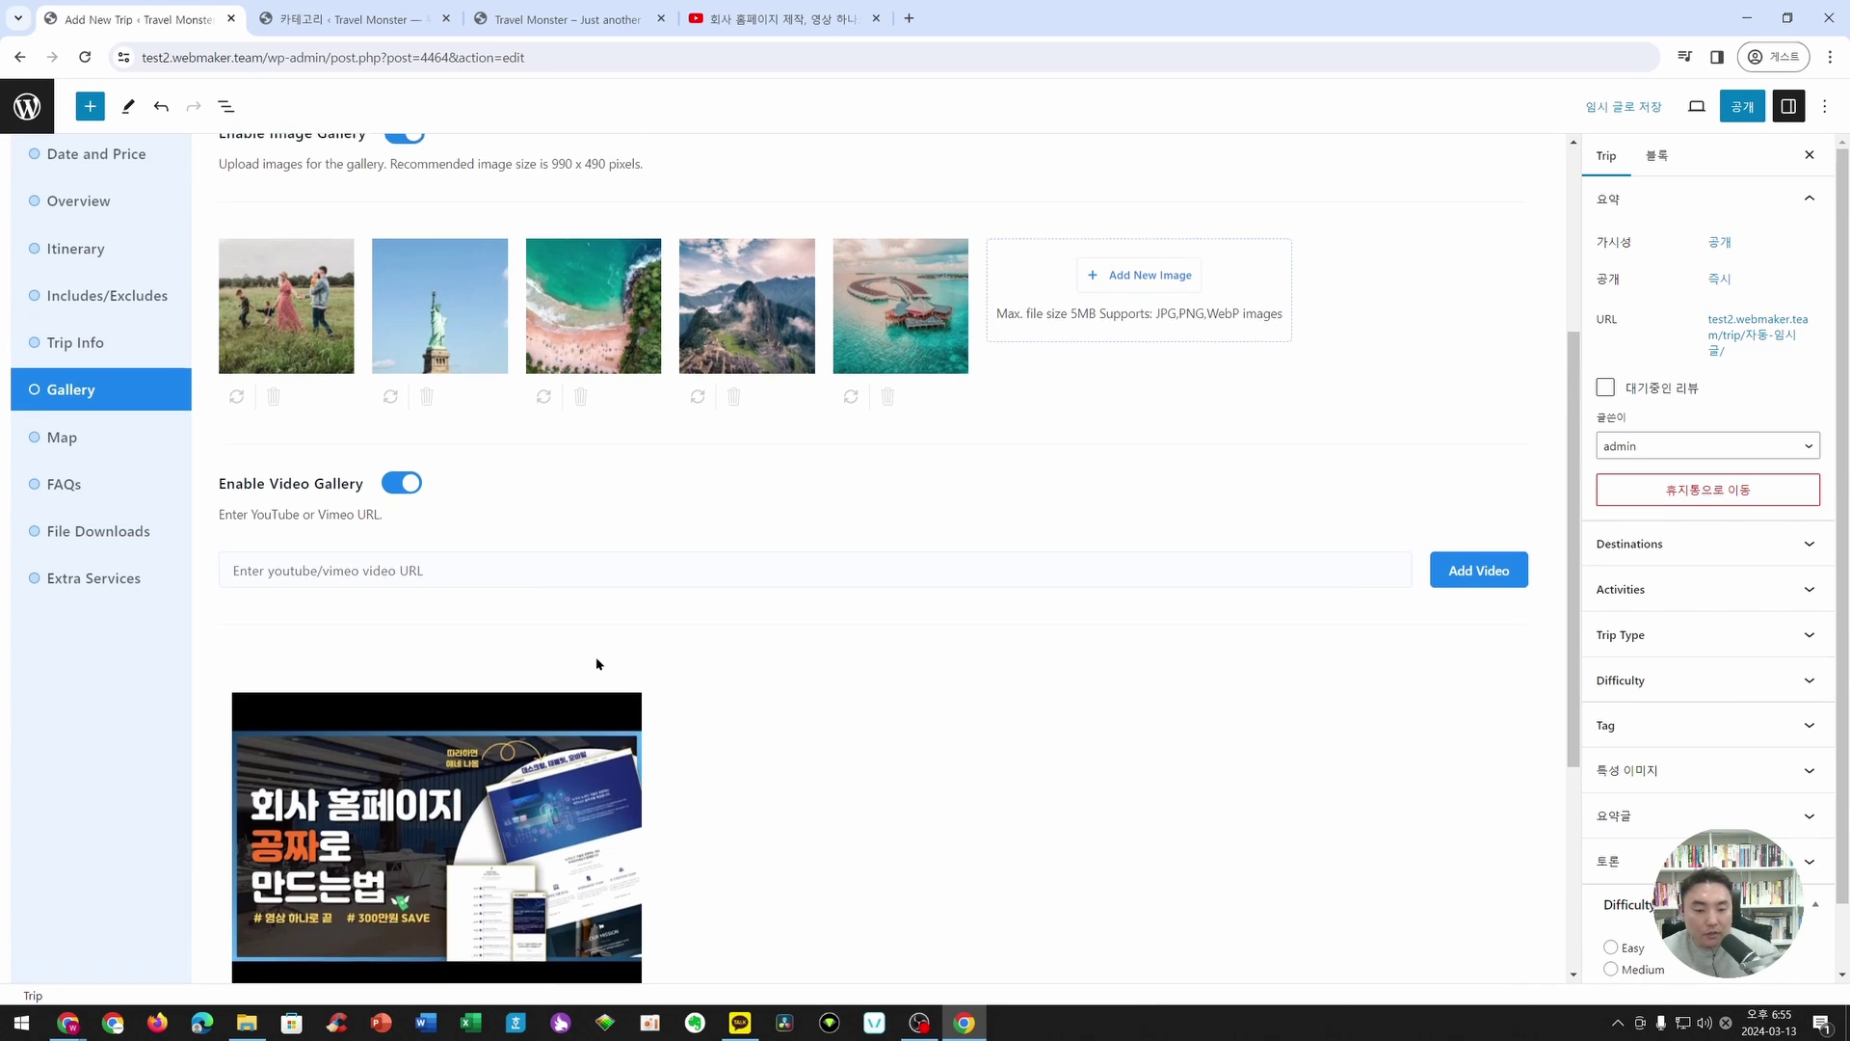
scroll(596, 656, down, 3)
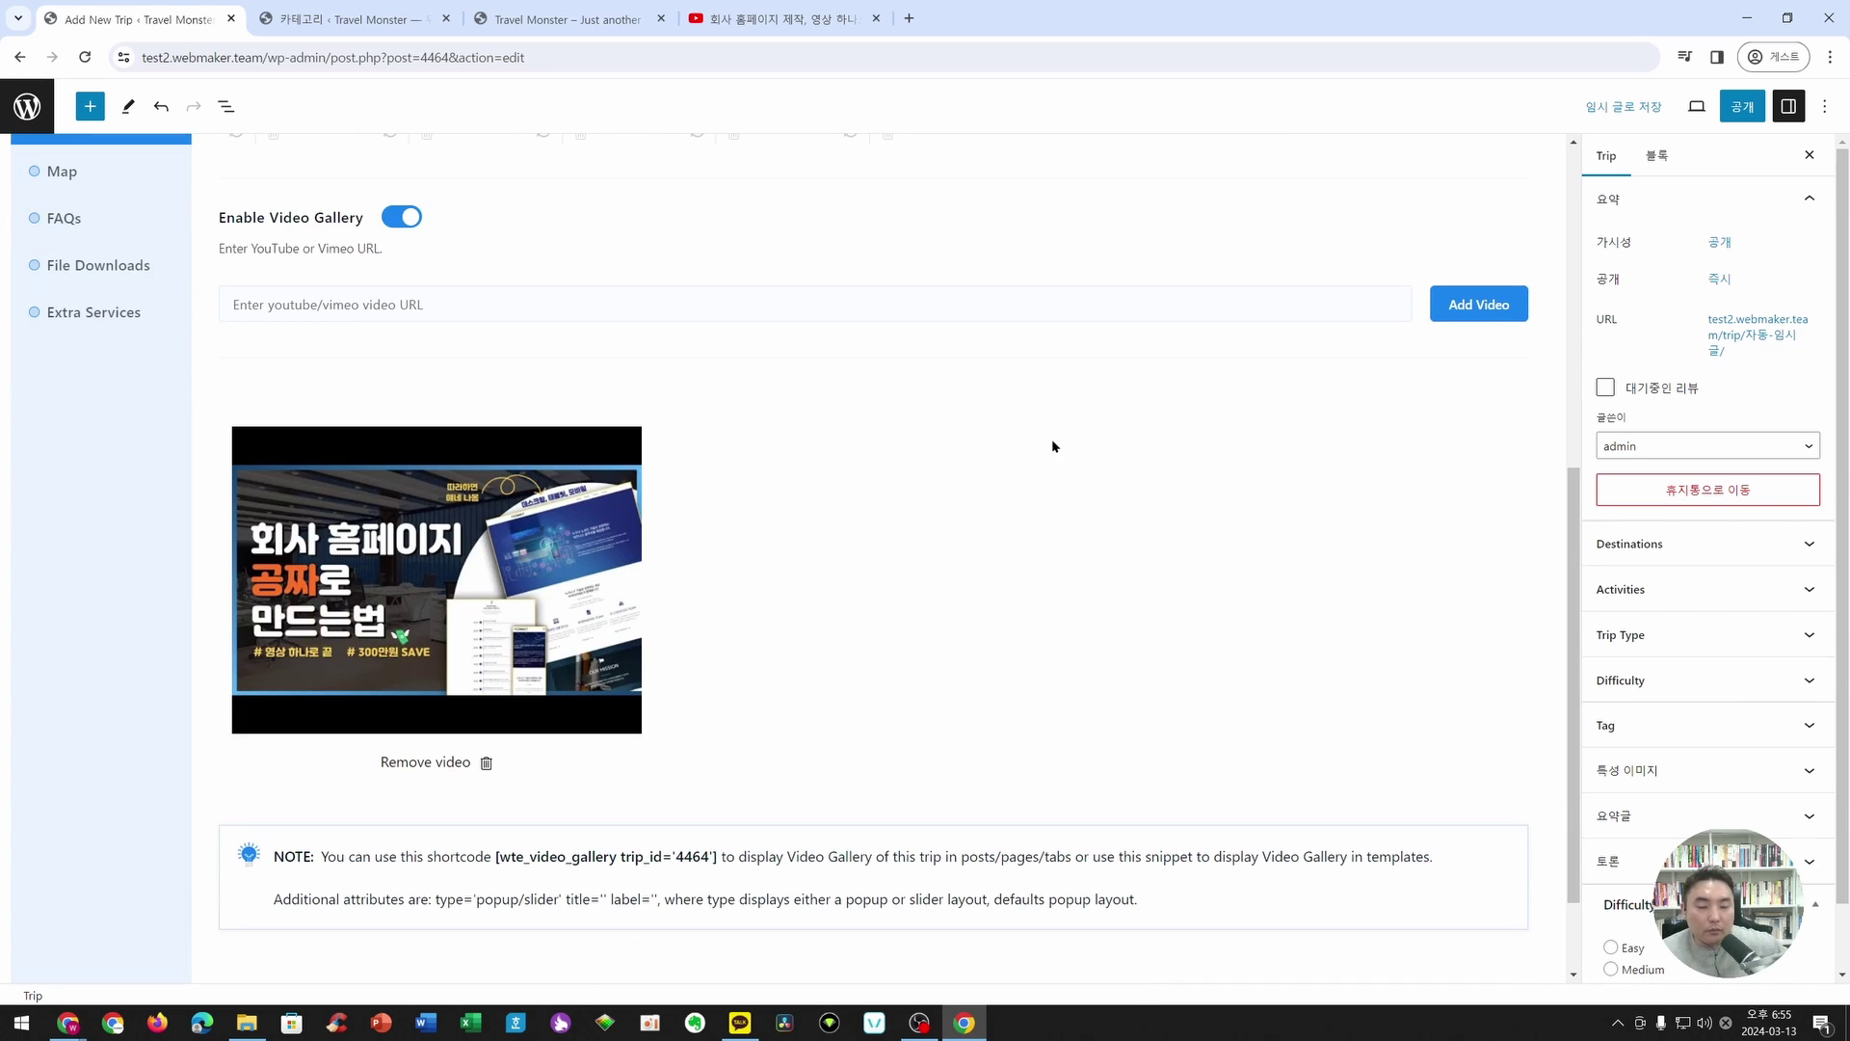
scroll(1017, 585, down, 1)
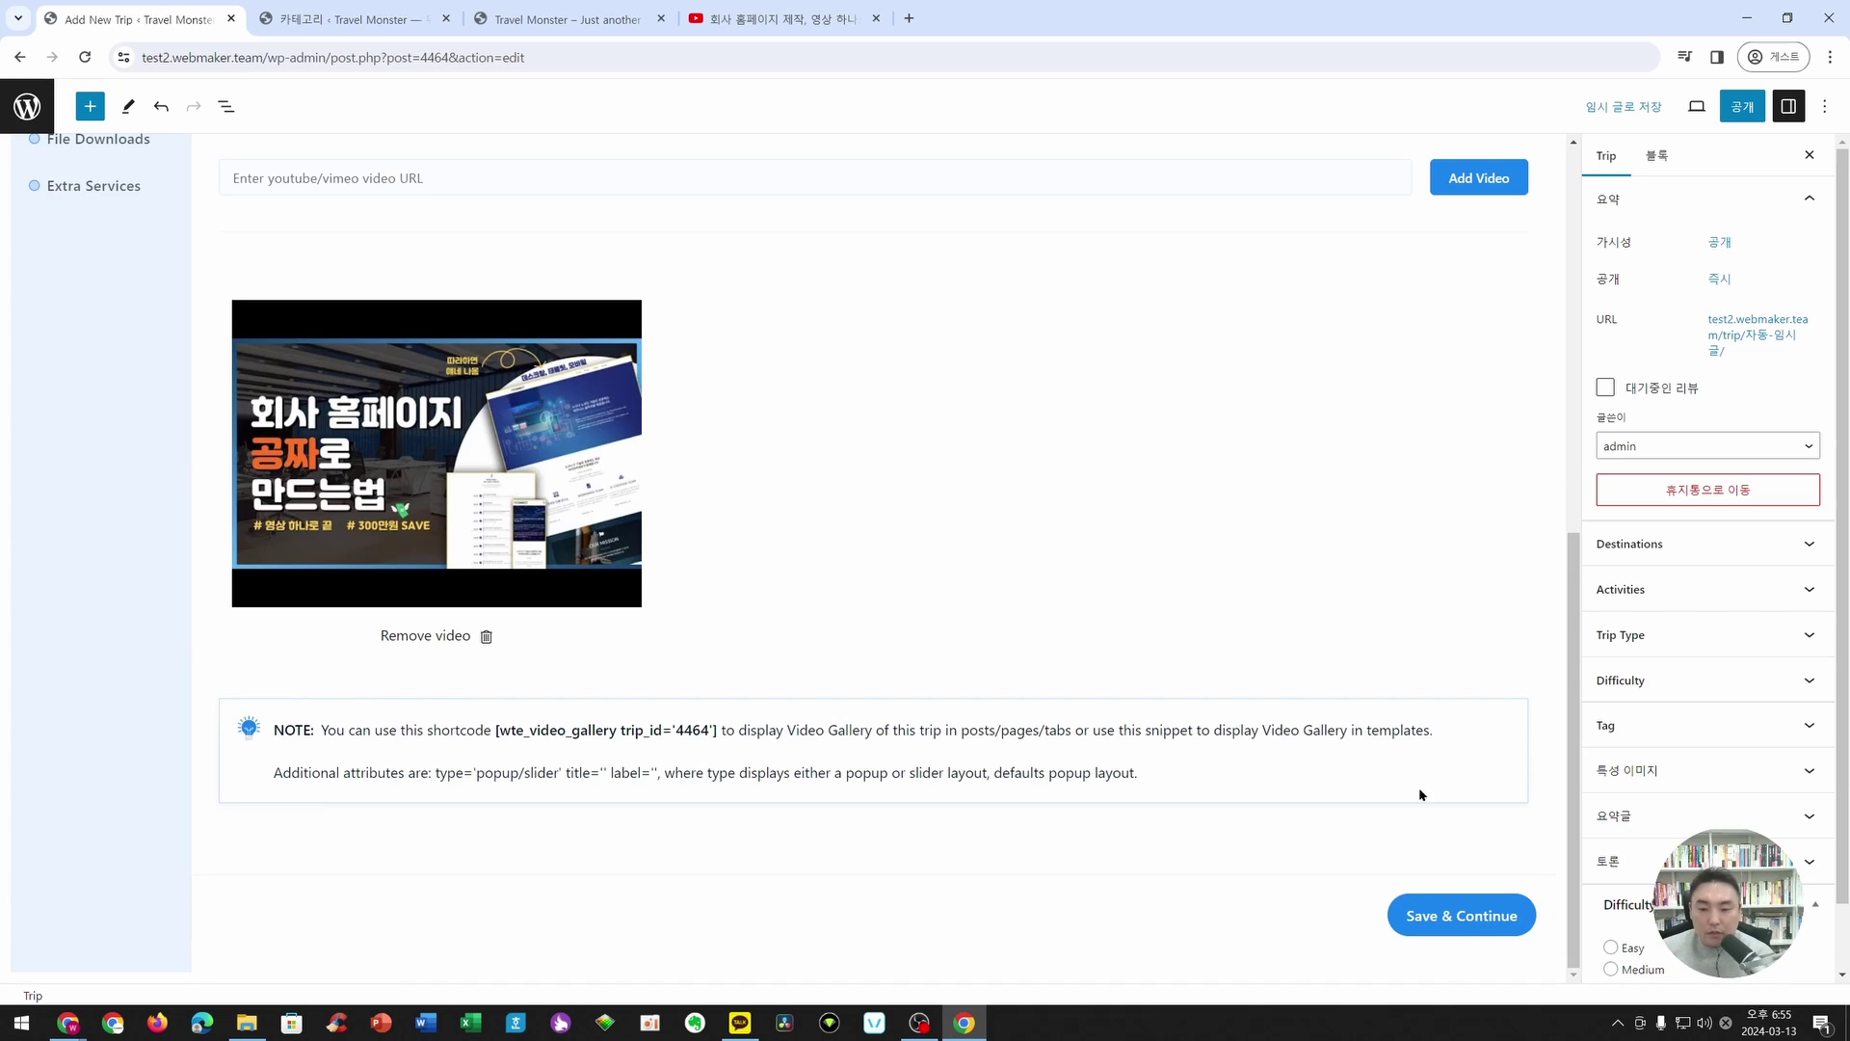
- Save the gallery and title the Map section 제주도 지도
click(1446, 911)
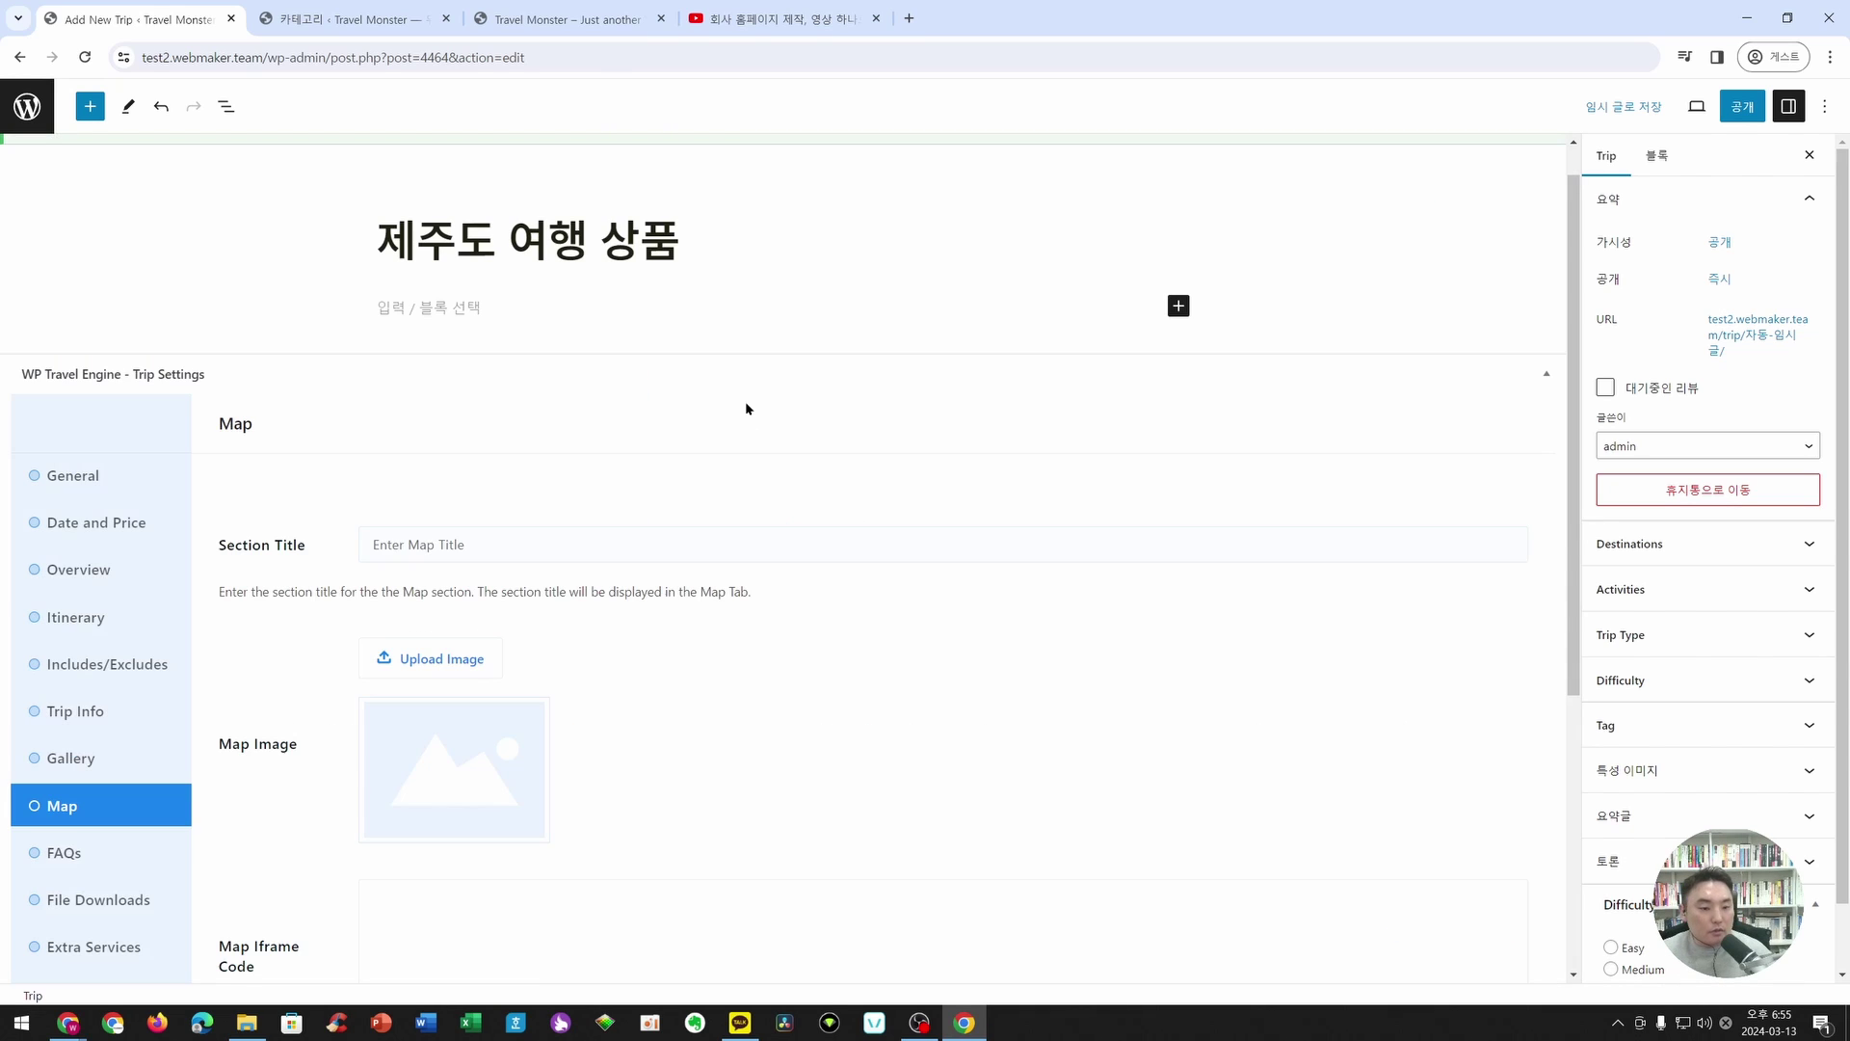
scroll(746, 408, down, 2)
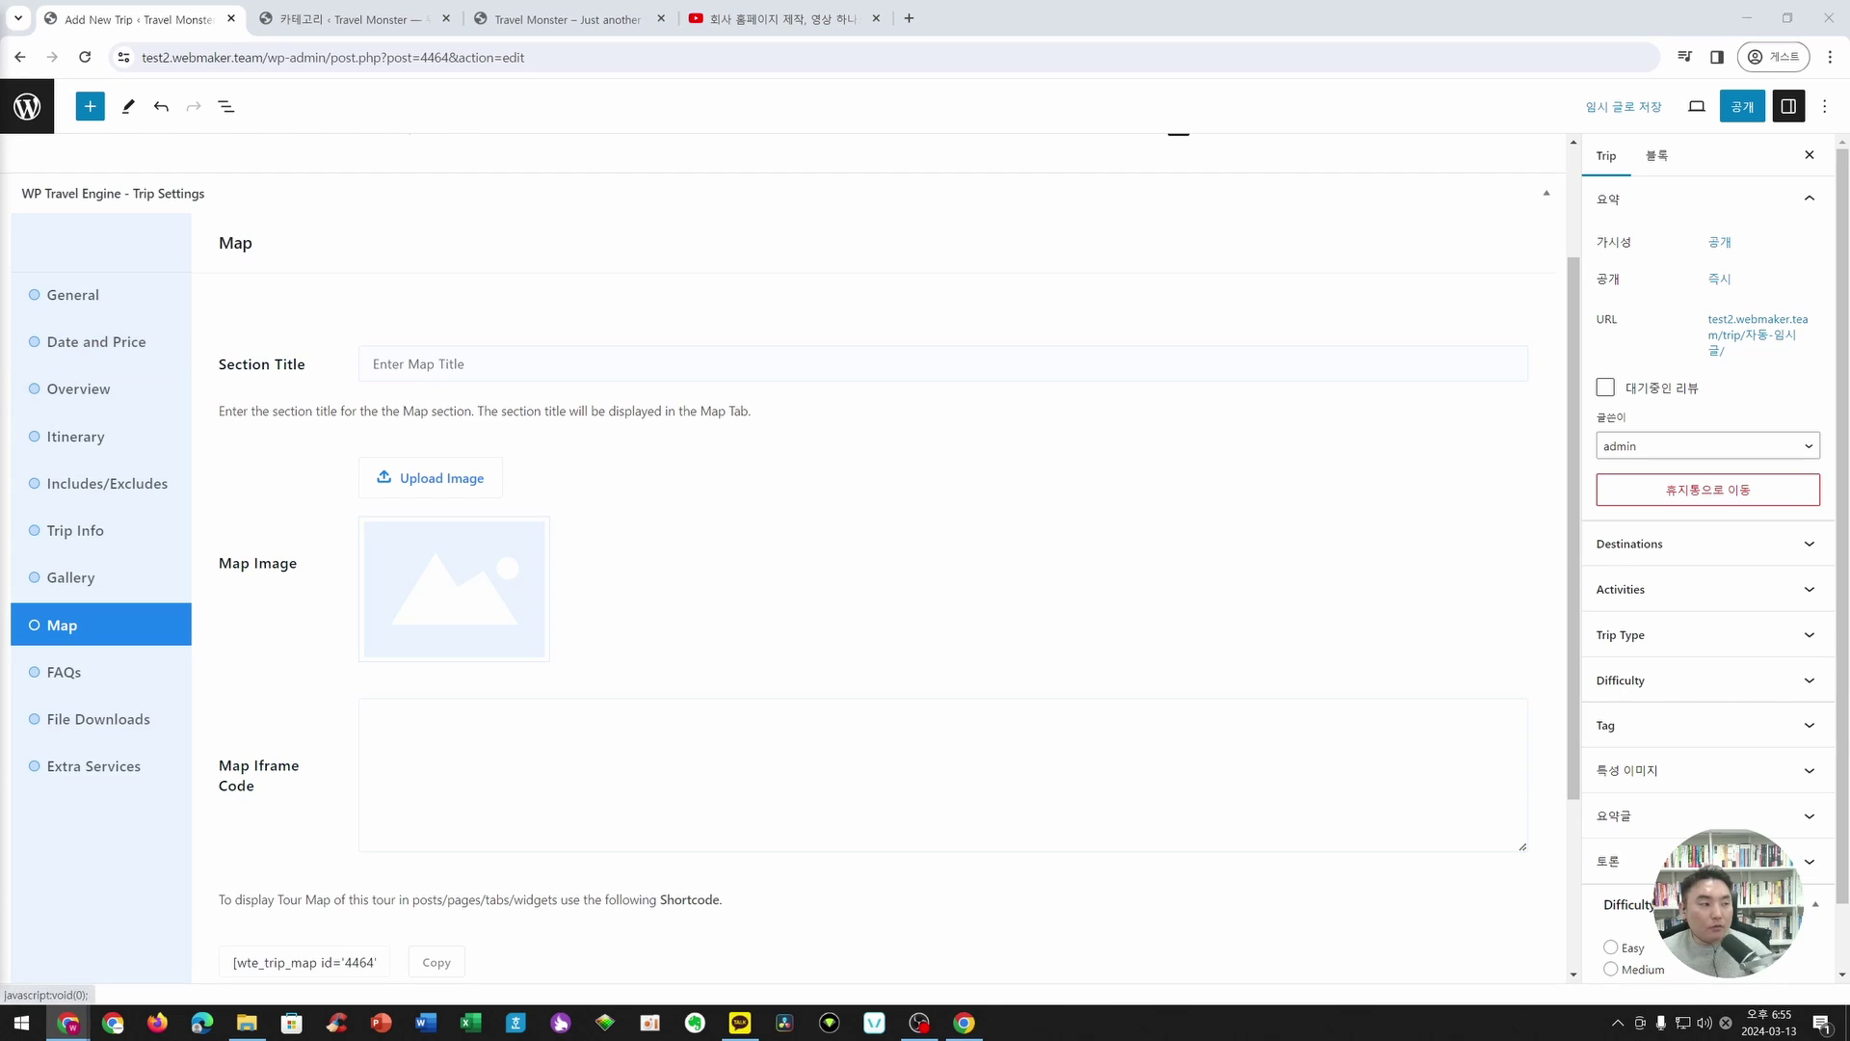
click(506, 376)
text(ㅈ)
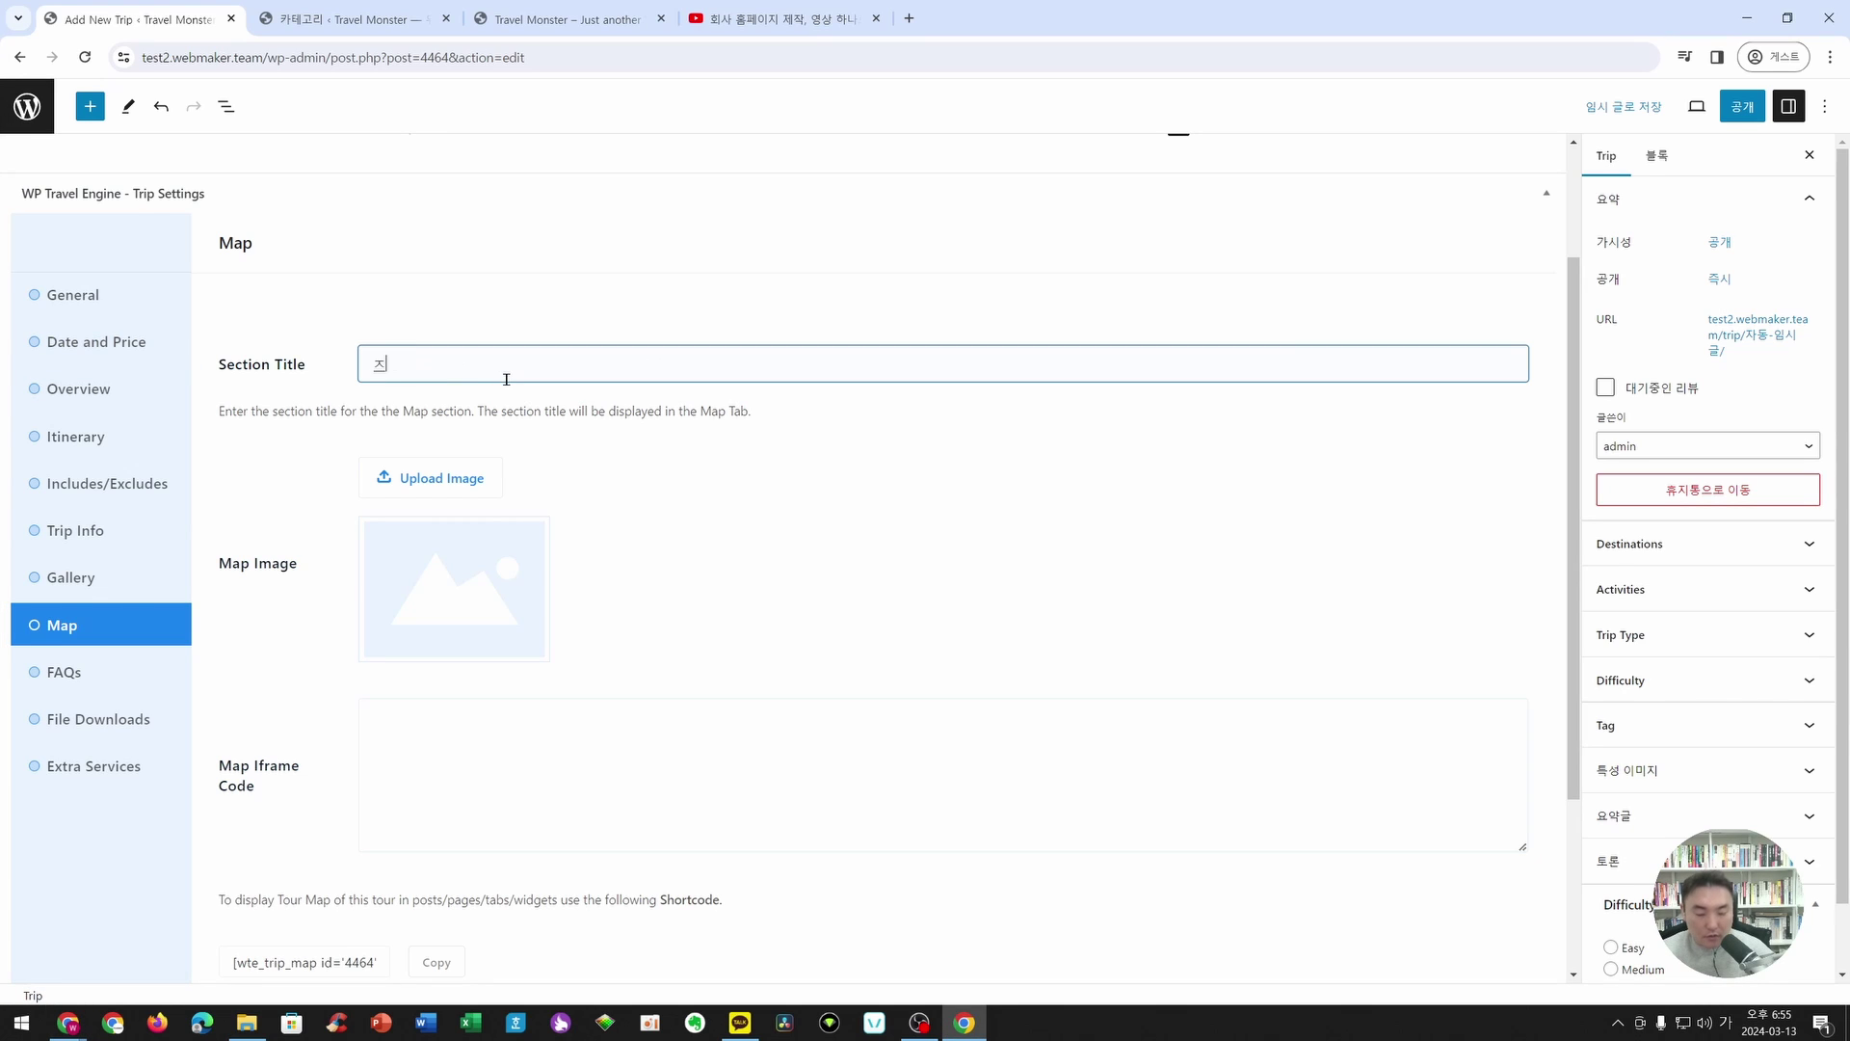
text(제주도 지도)
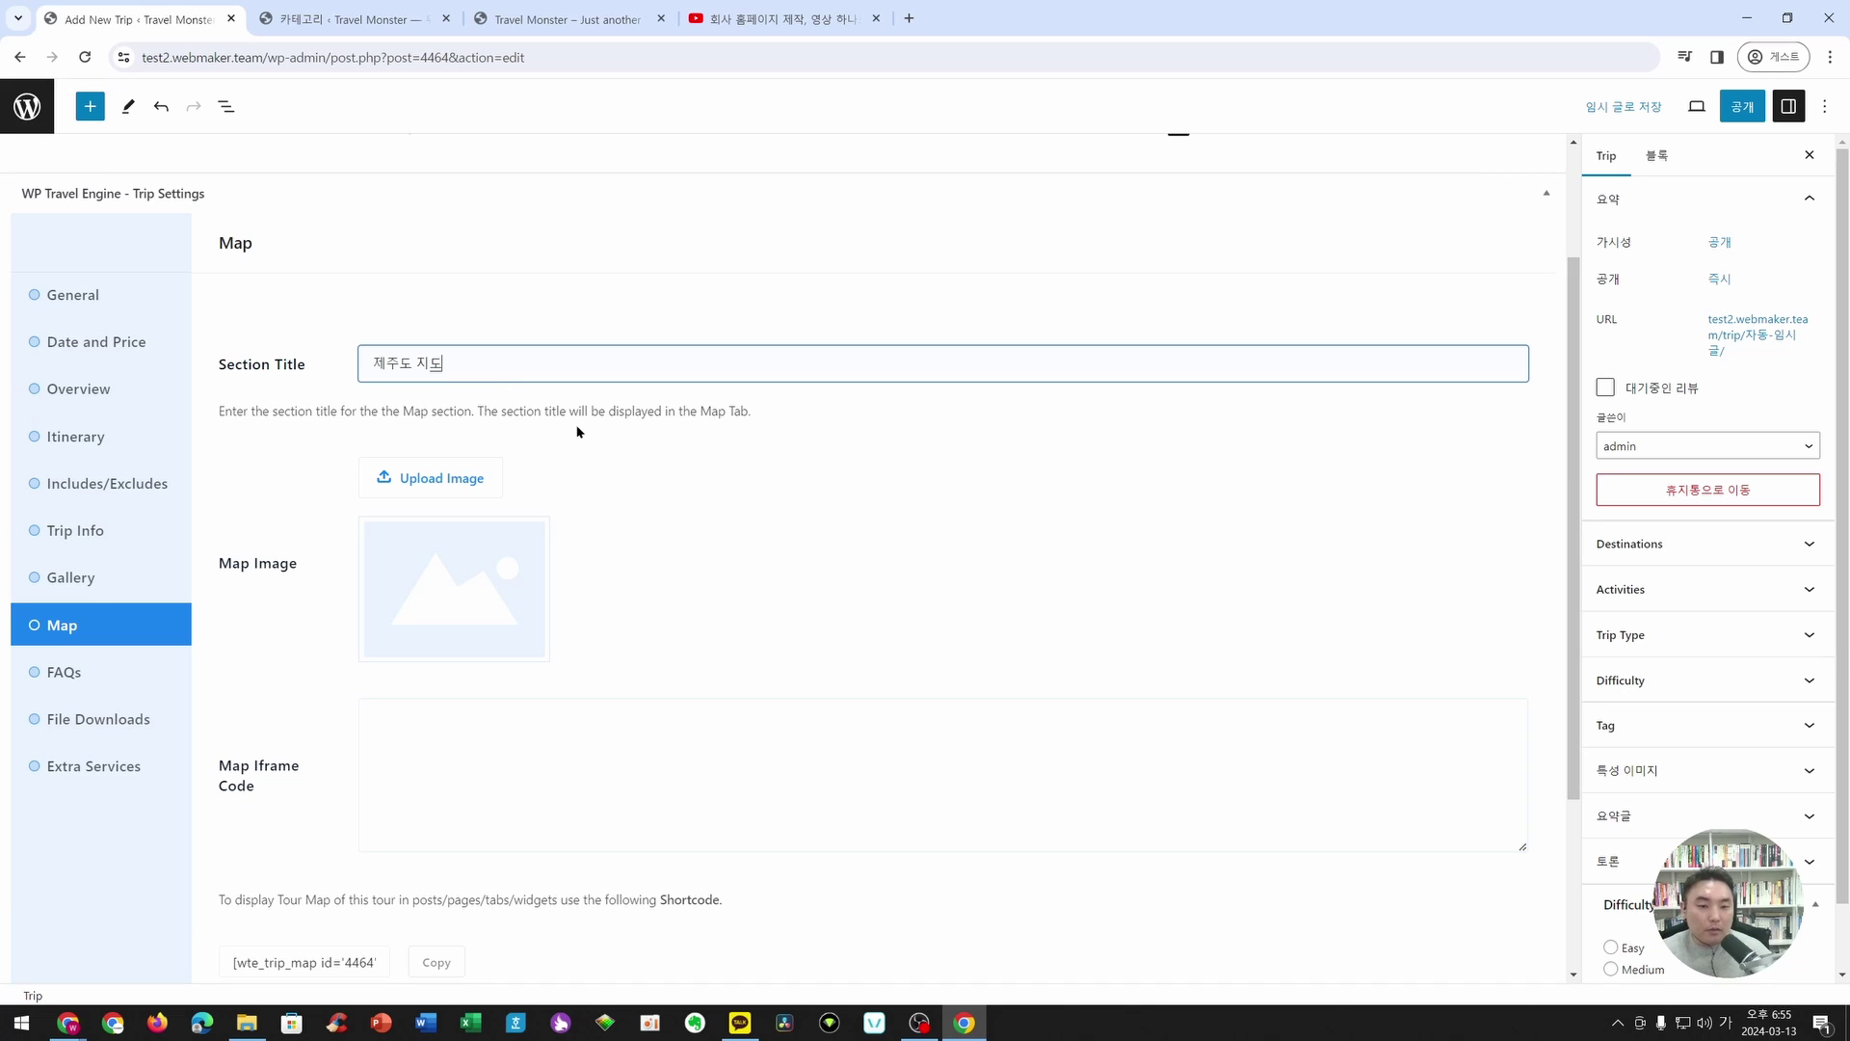
- Set the coastal beach photo as the map image and open a new browser tab
scroll(579, 431, down, 2)
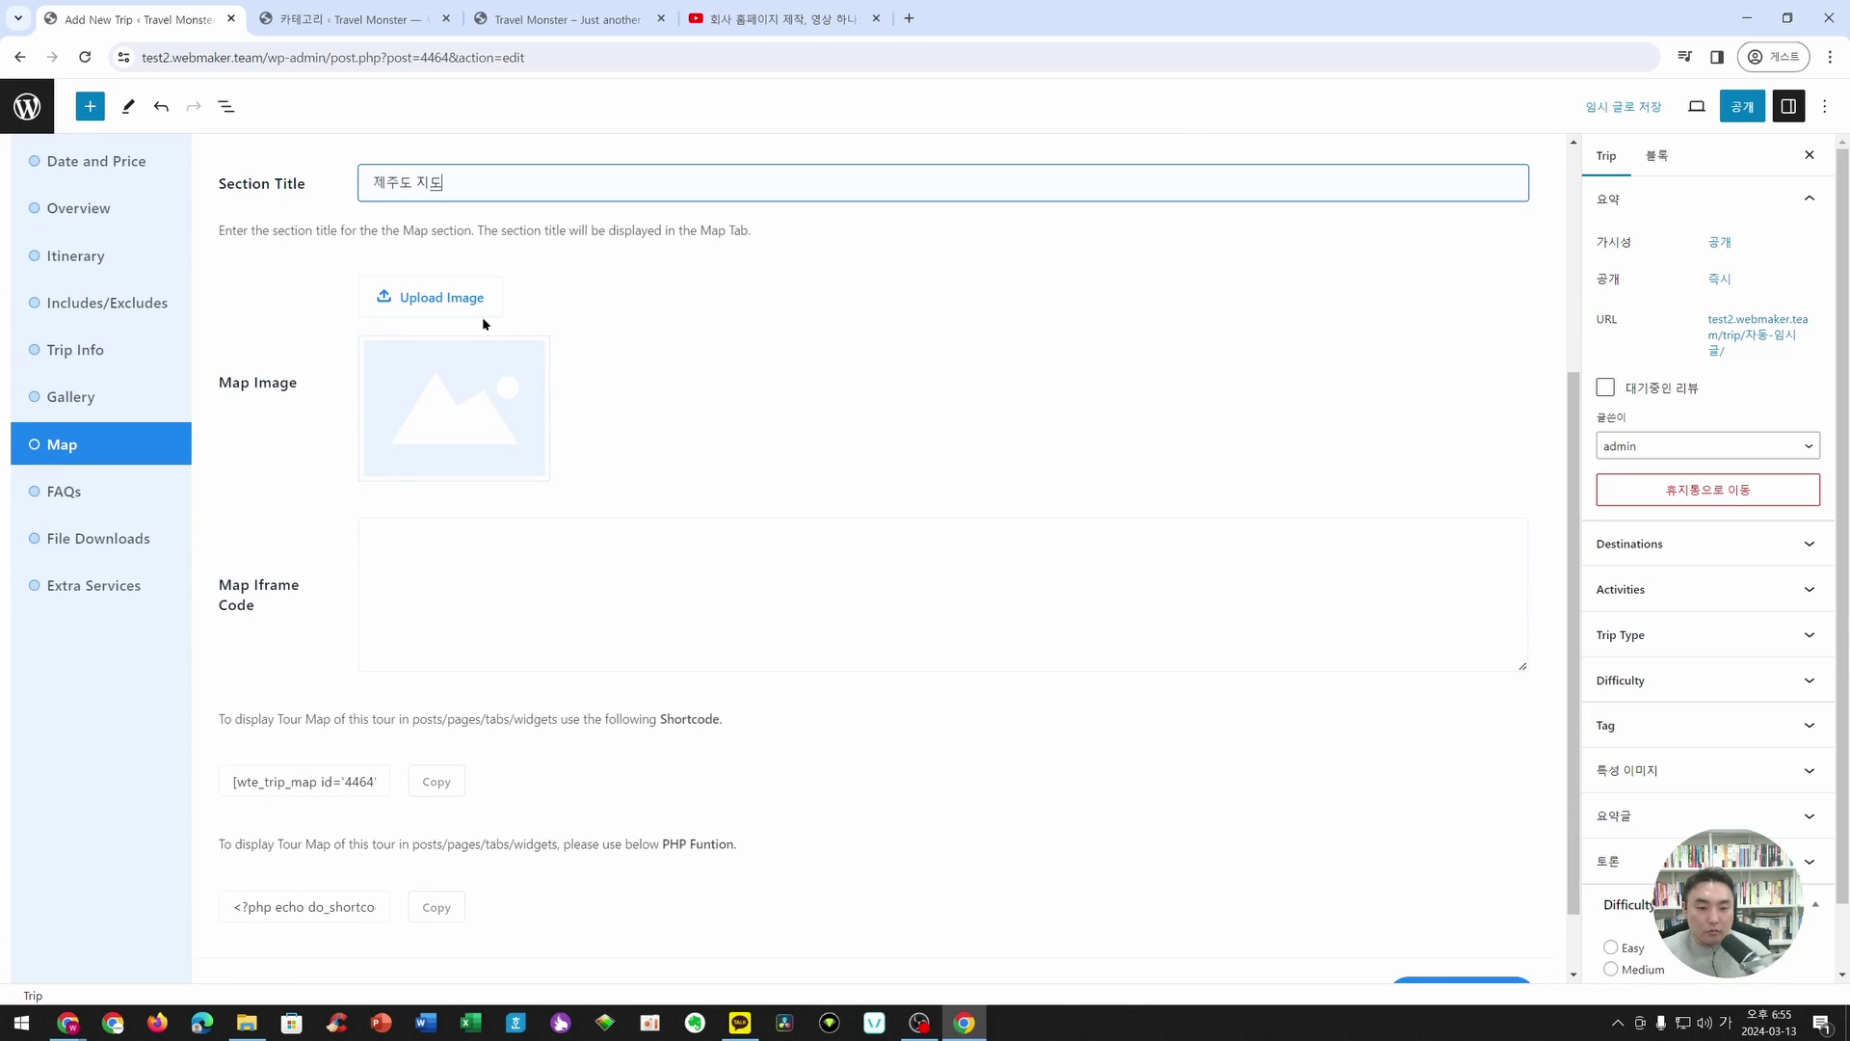
click(441, 299)
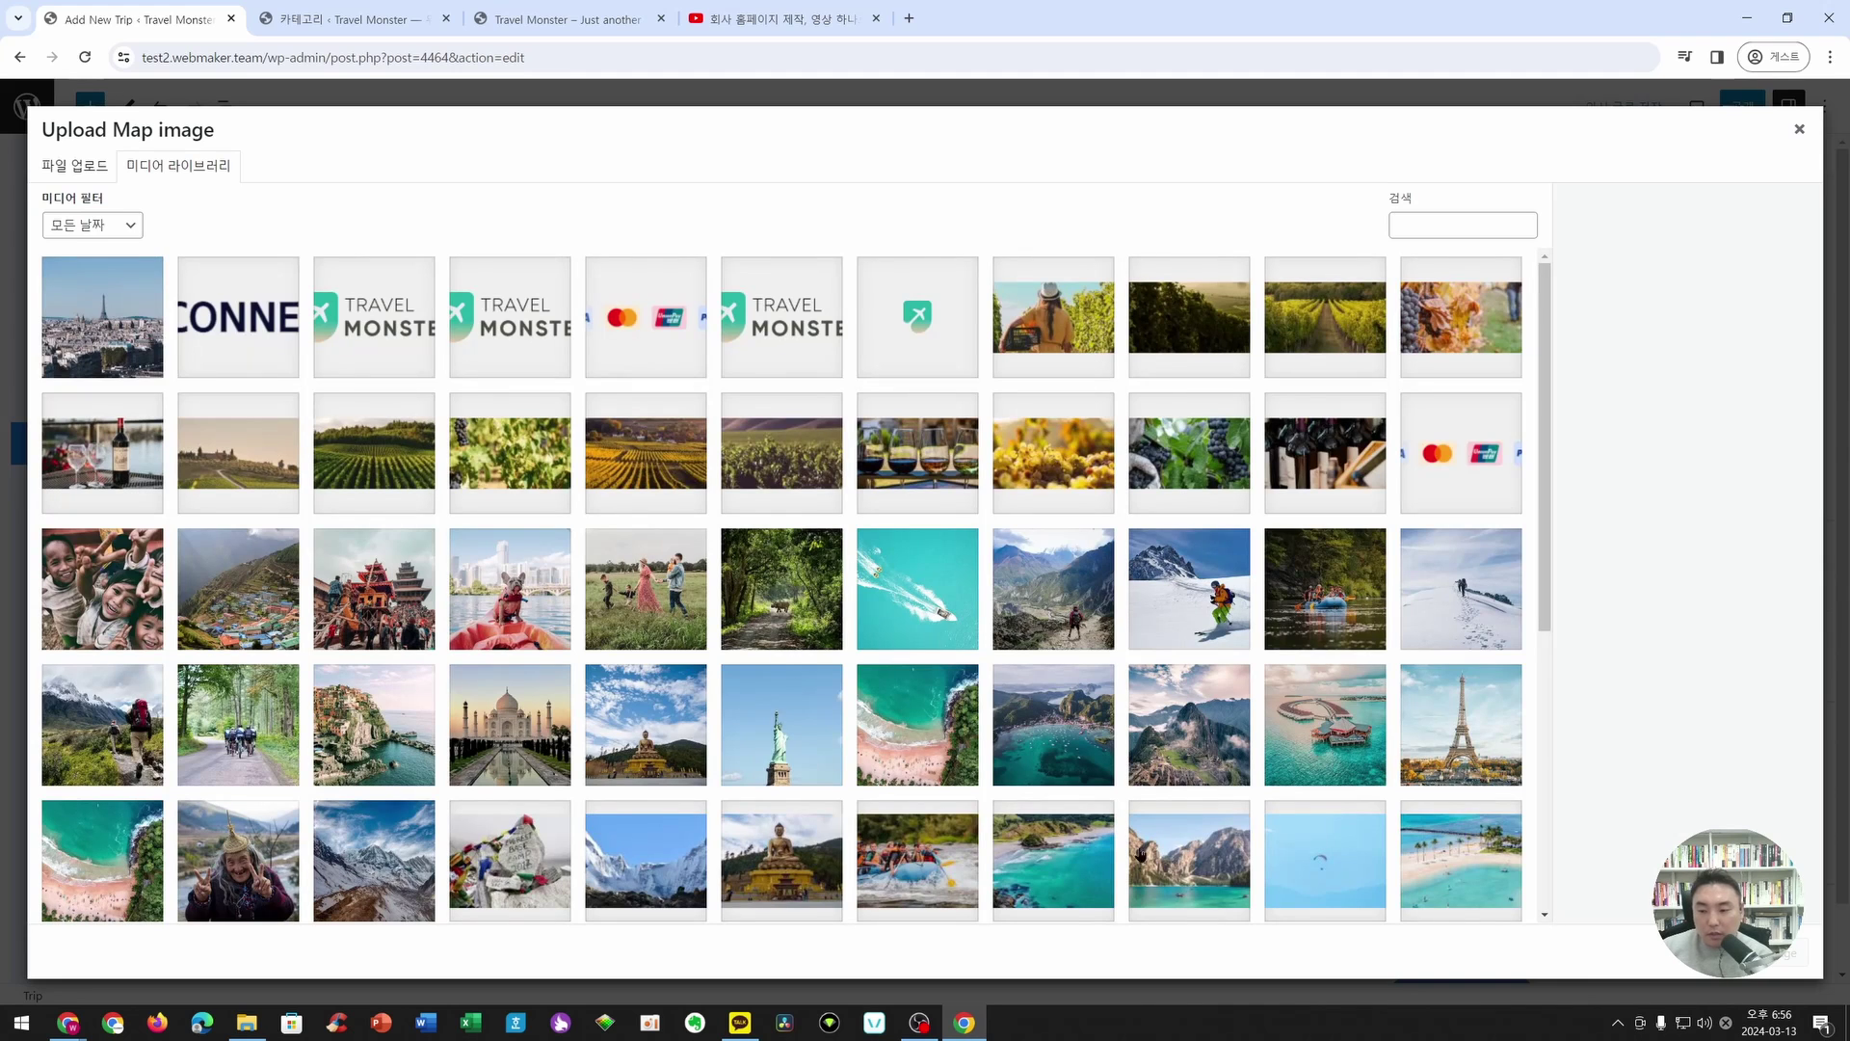
click(1070, 858)
click(1764, 953)
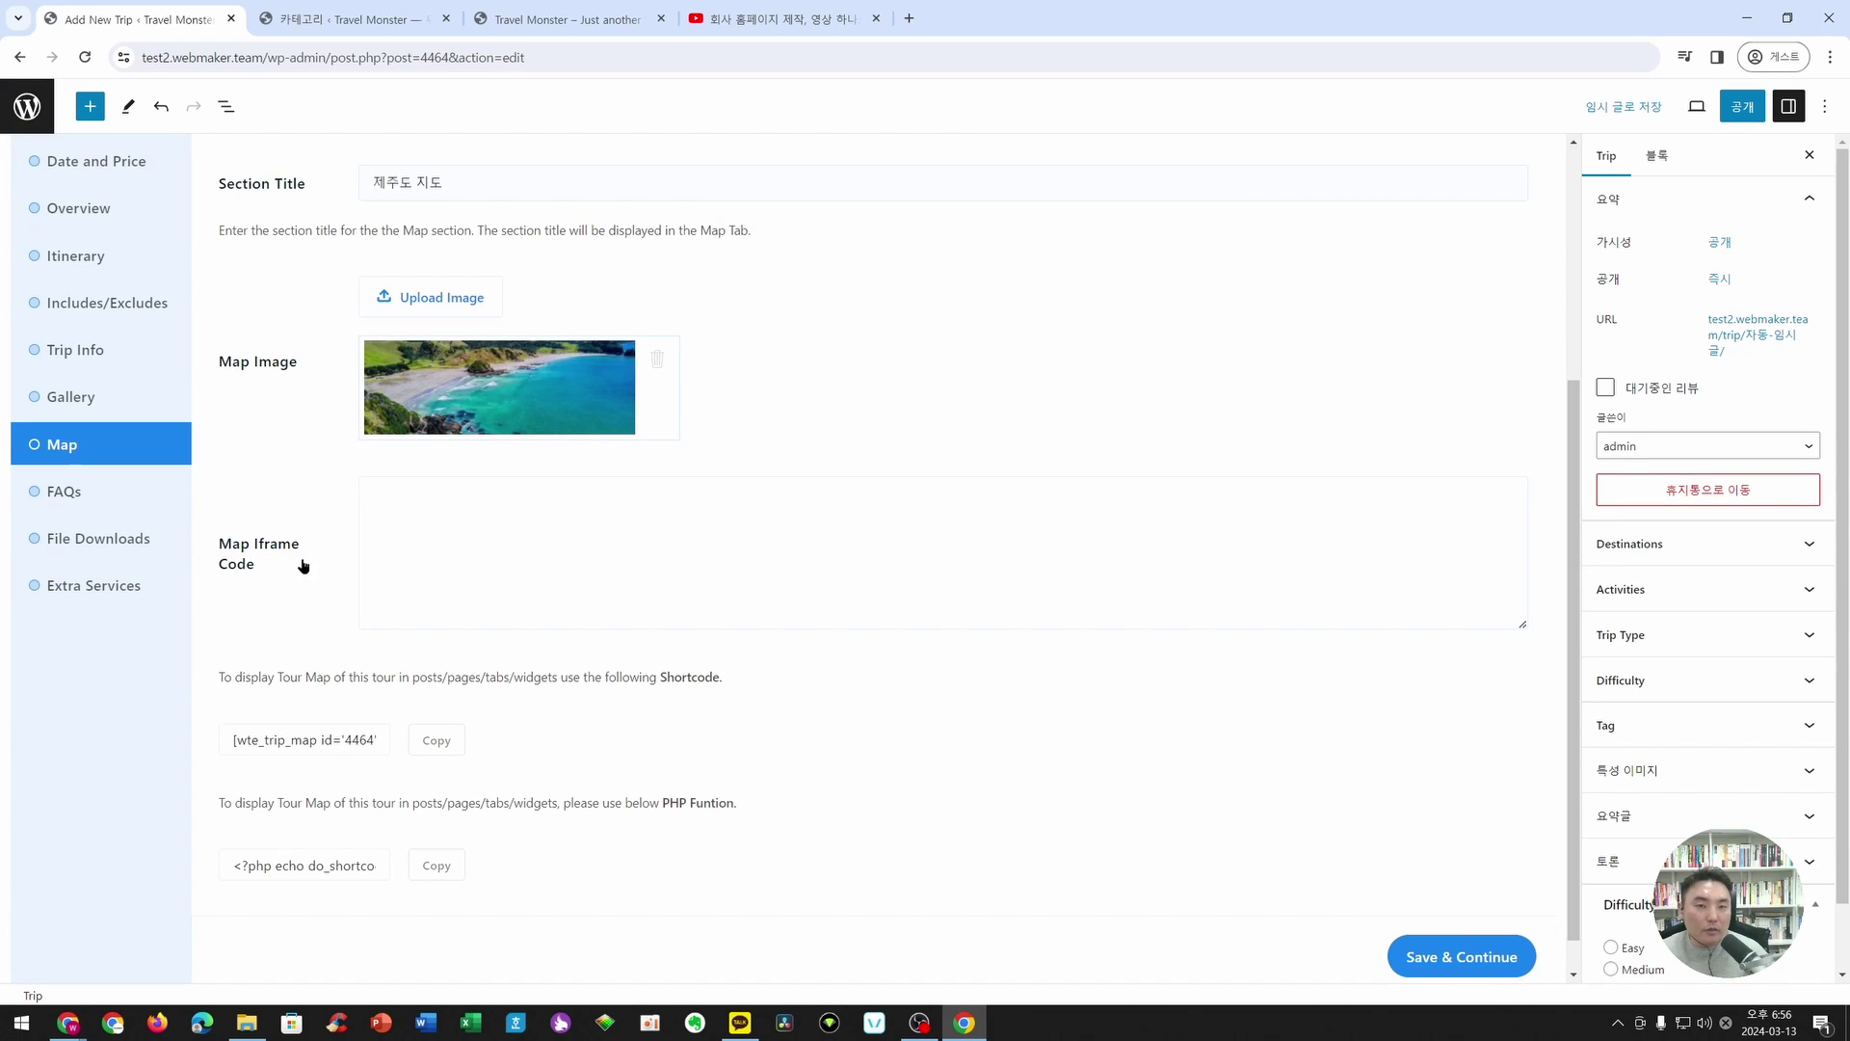
click(909, 18)
- Search Google Maps for 제주특별자치도 and open the 제주국제공항 details
text(m)
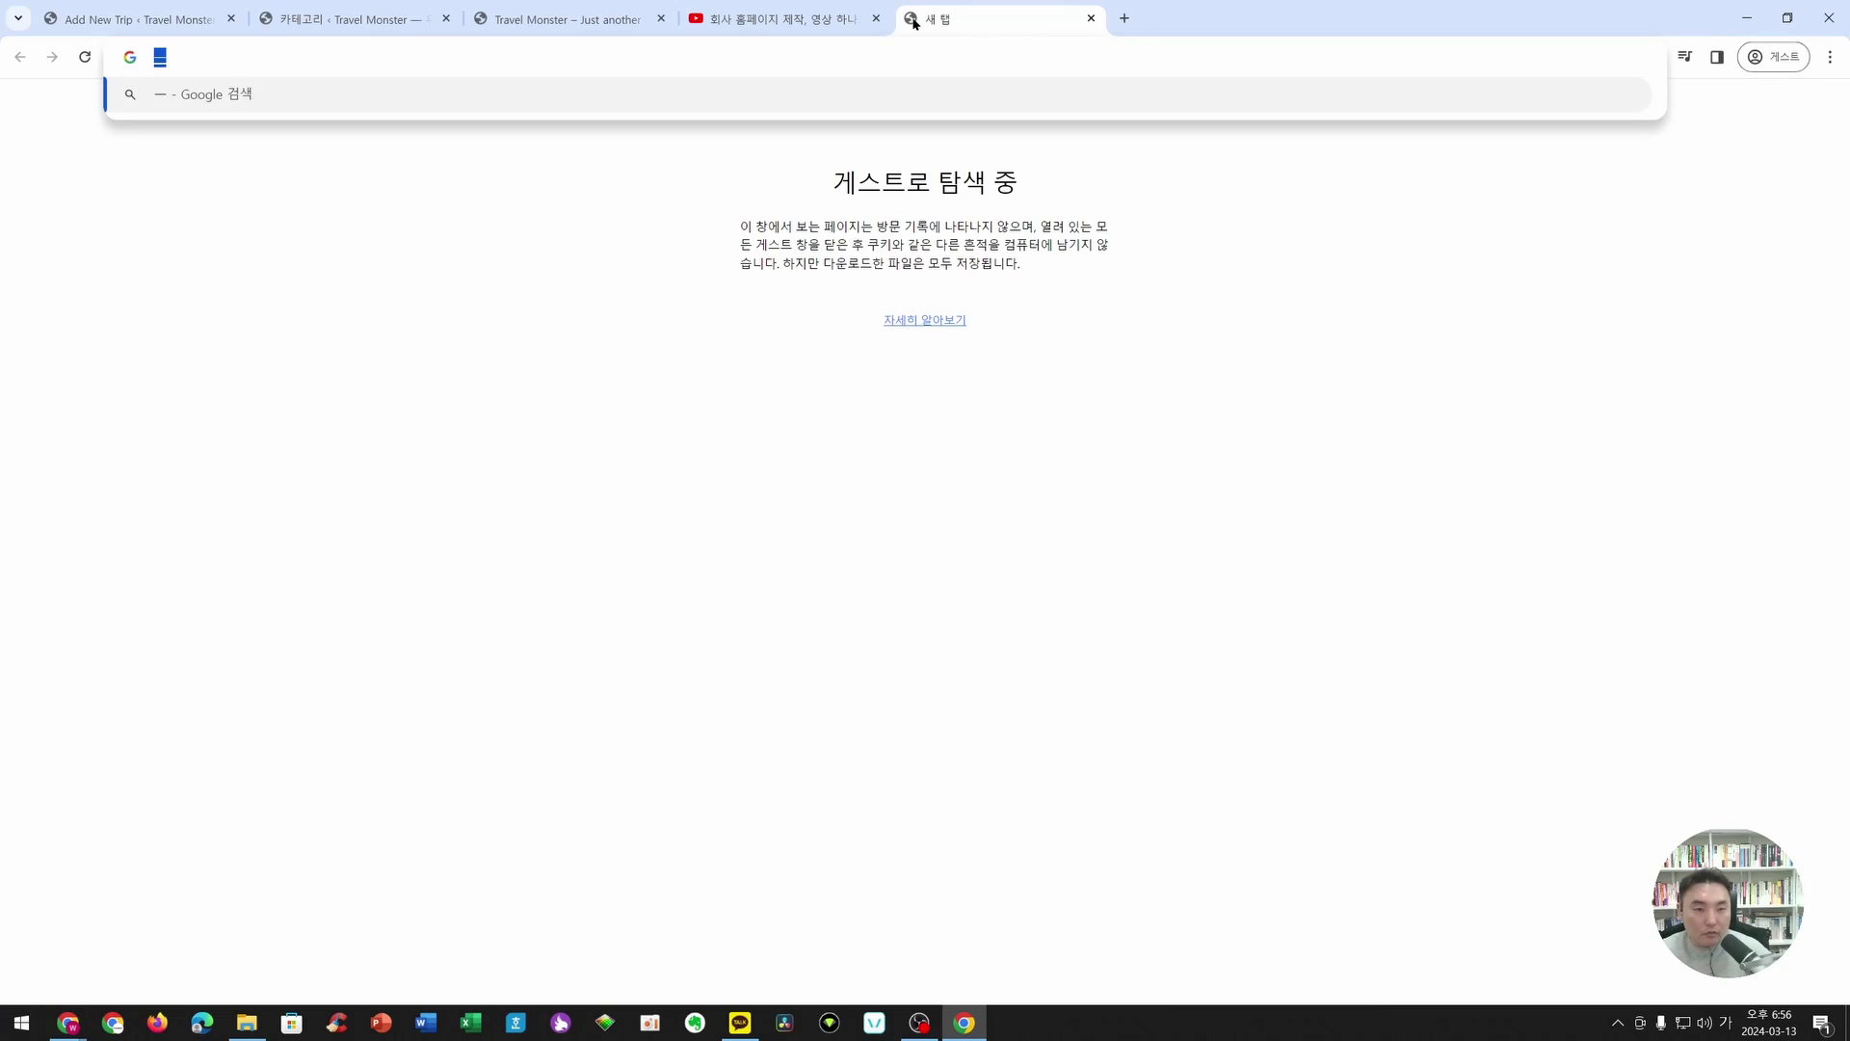
text(ap.google.com)
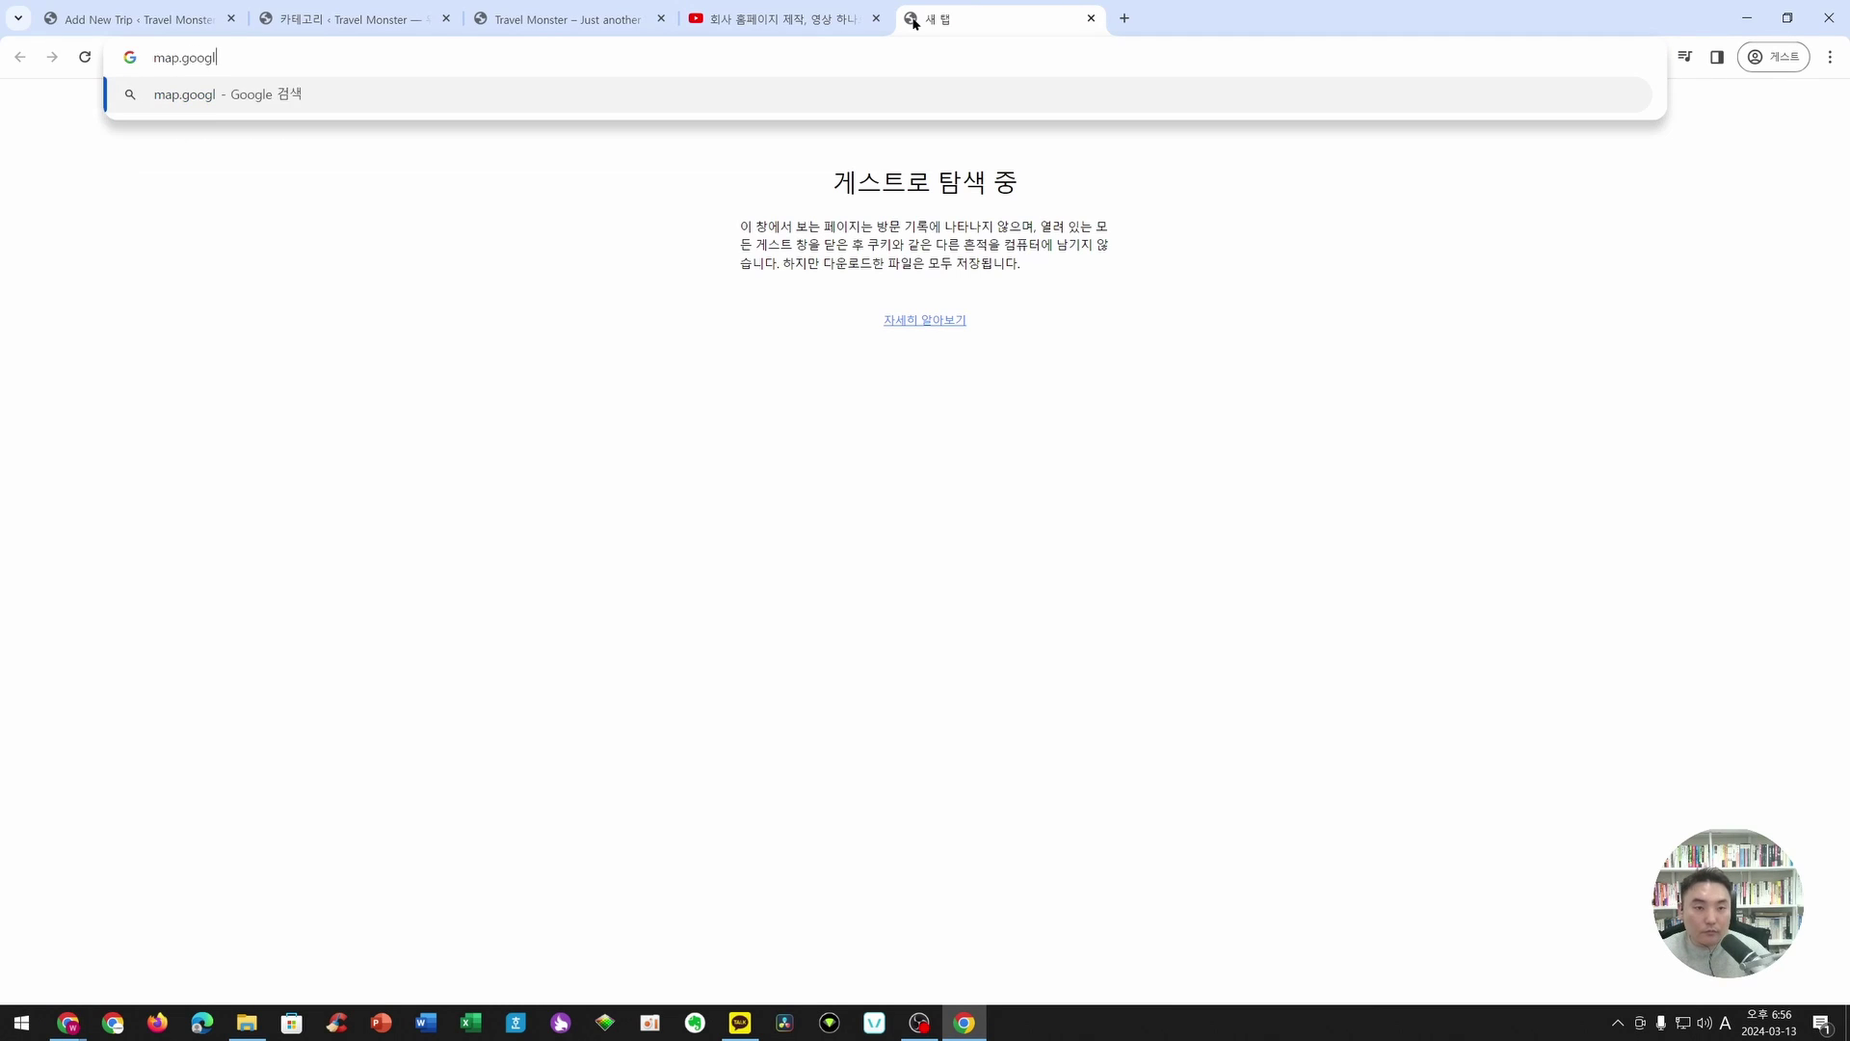
key(Return)
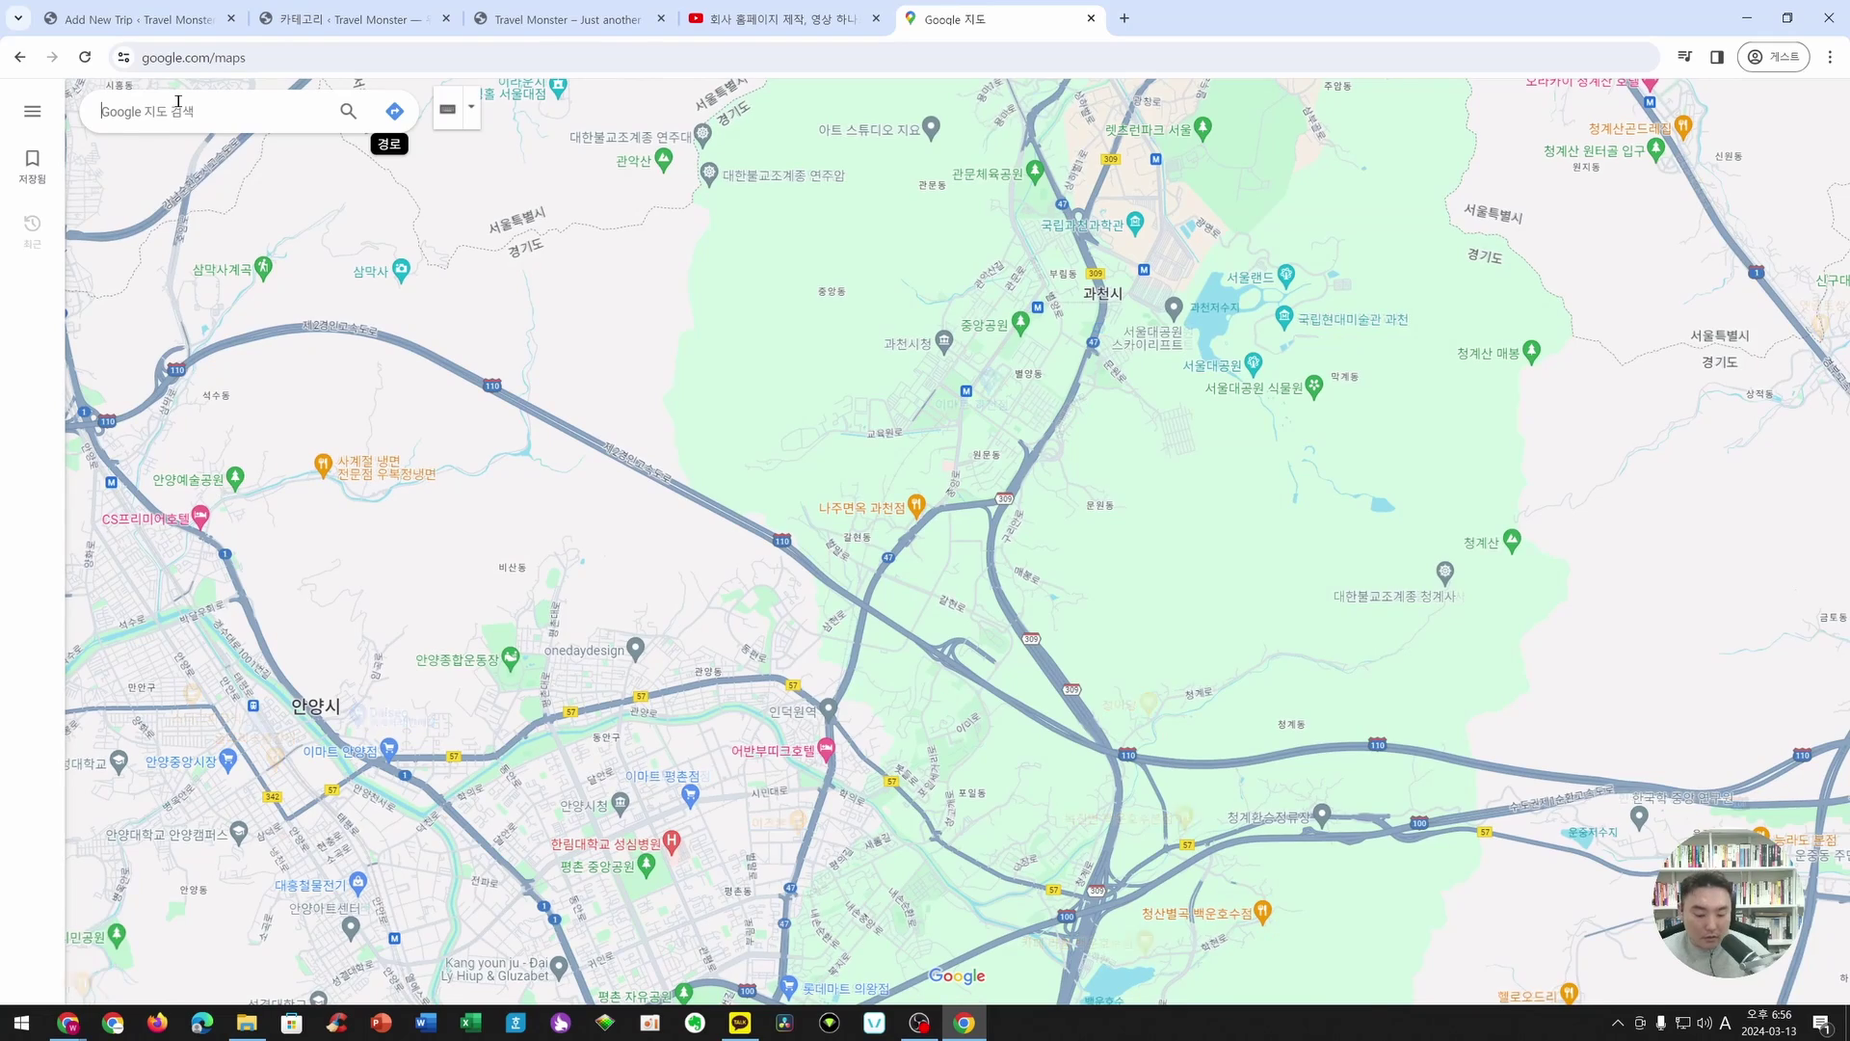
text(제주특별자치도)
key(Return)
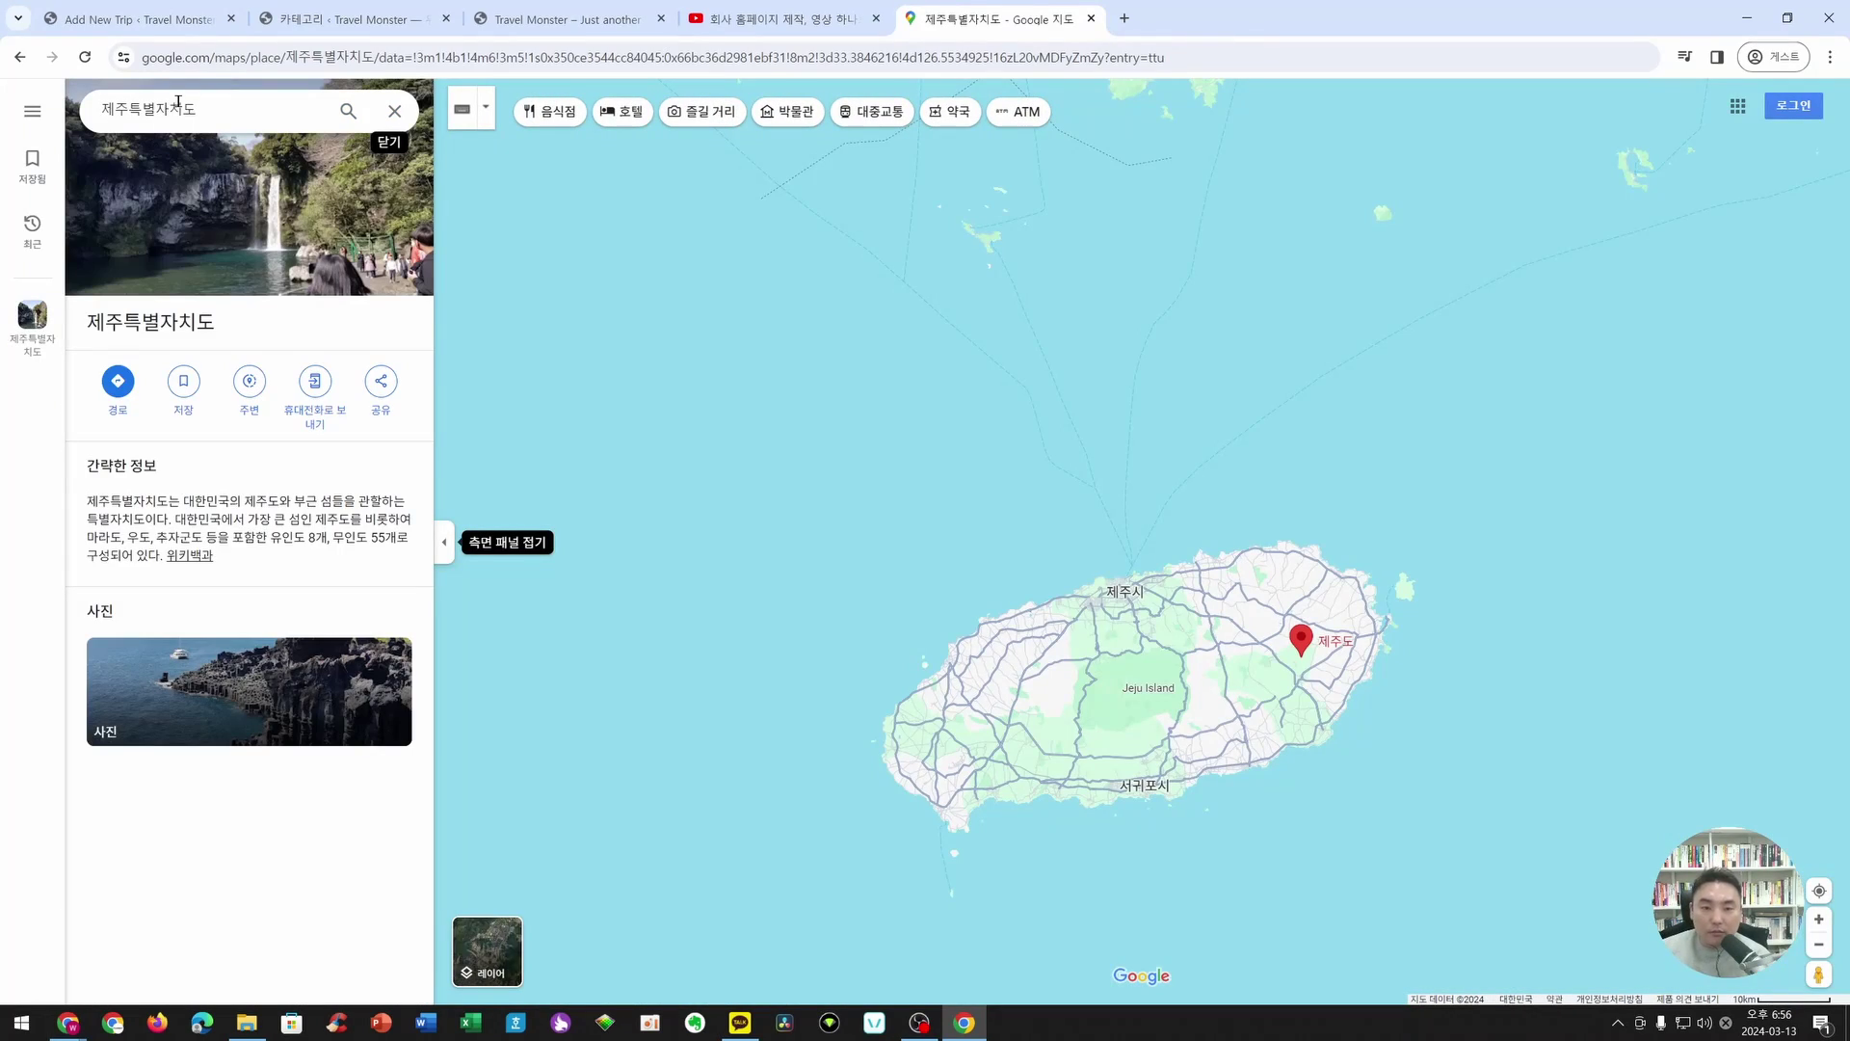
scroll(1108, 618, up, 5)
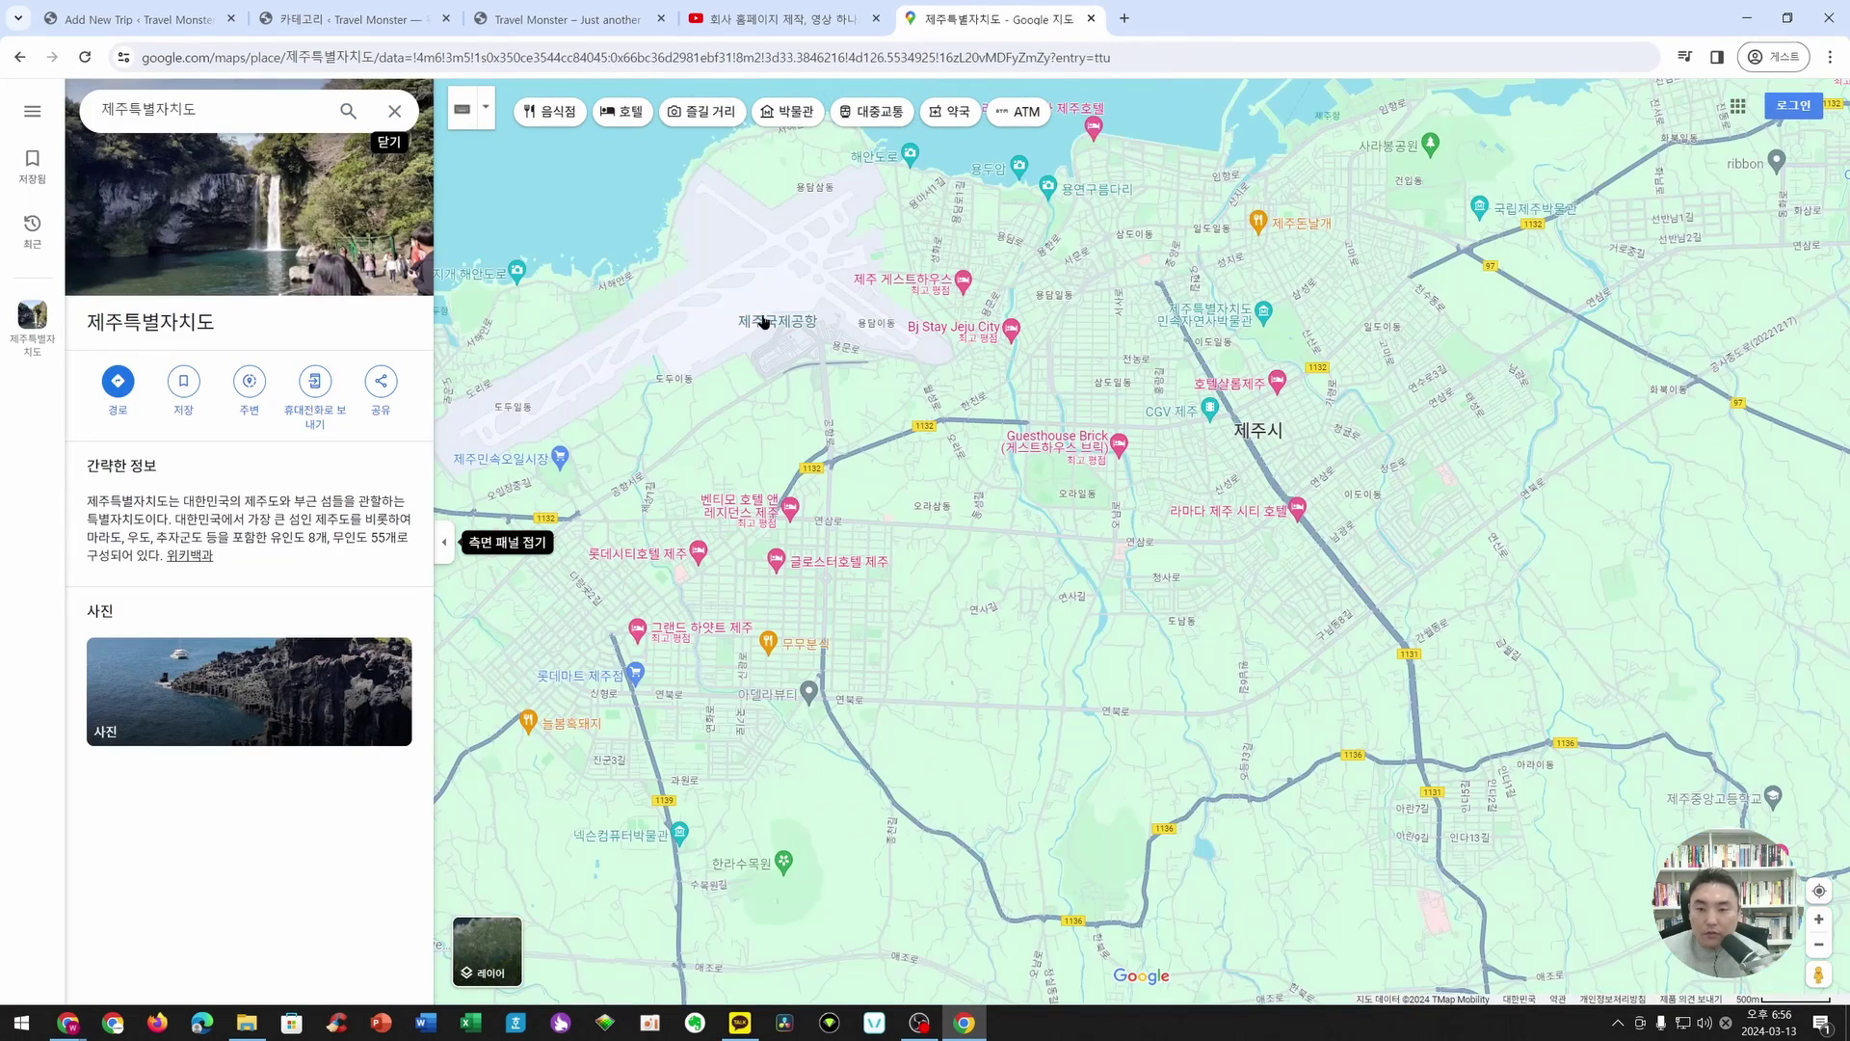
click(777, 322)
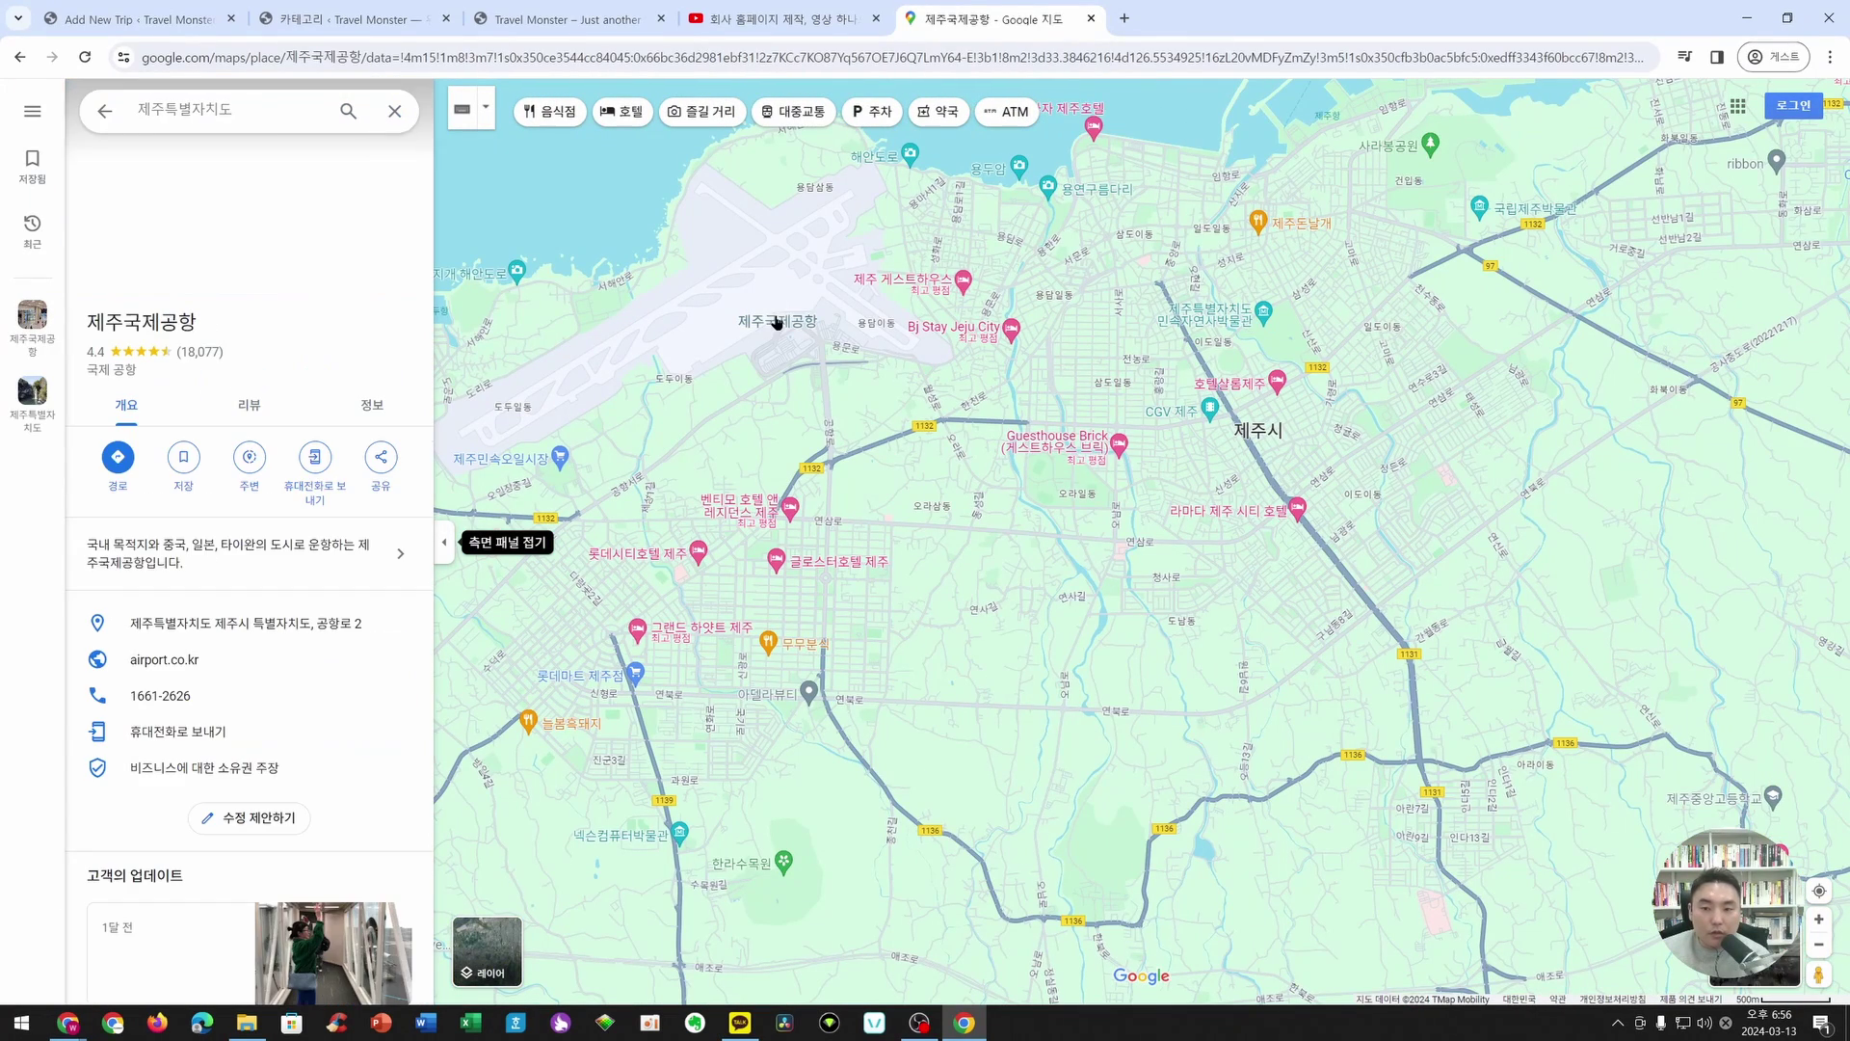
- Copy the airport's embed-map HTML and paste it into the trip's Map Iframe Code box
click(381, 463)
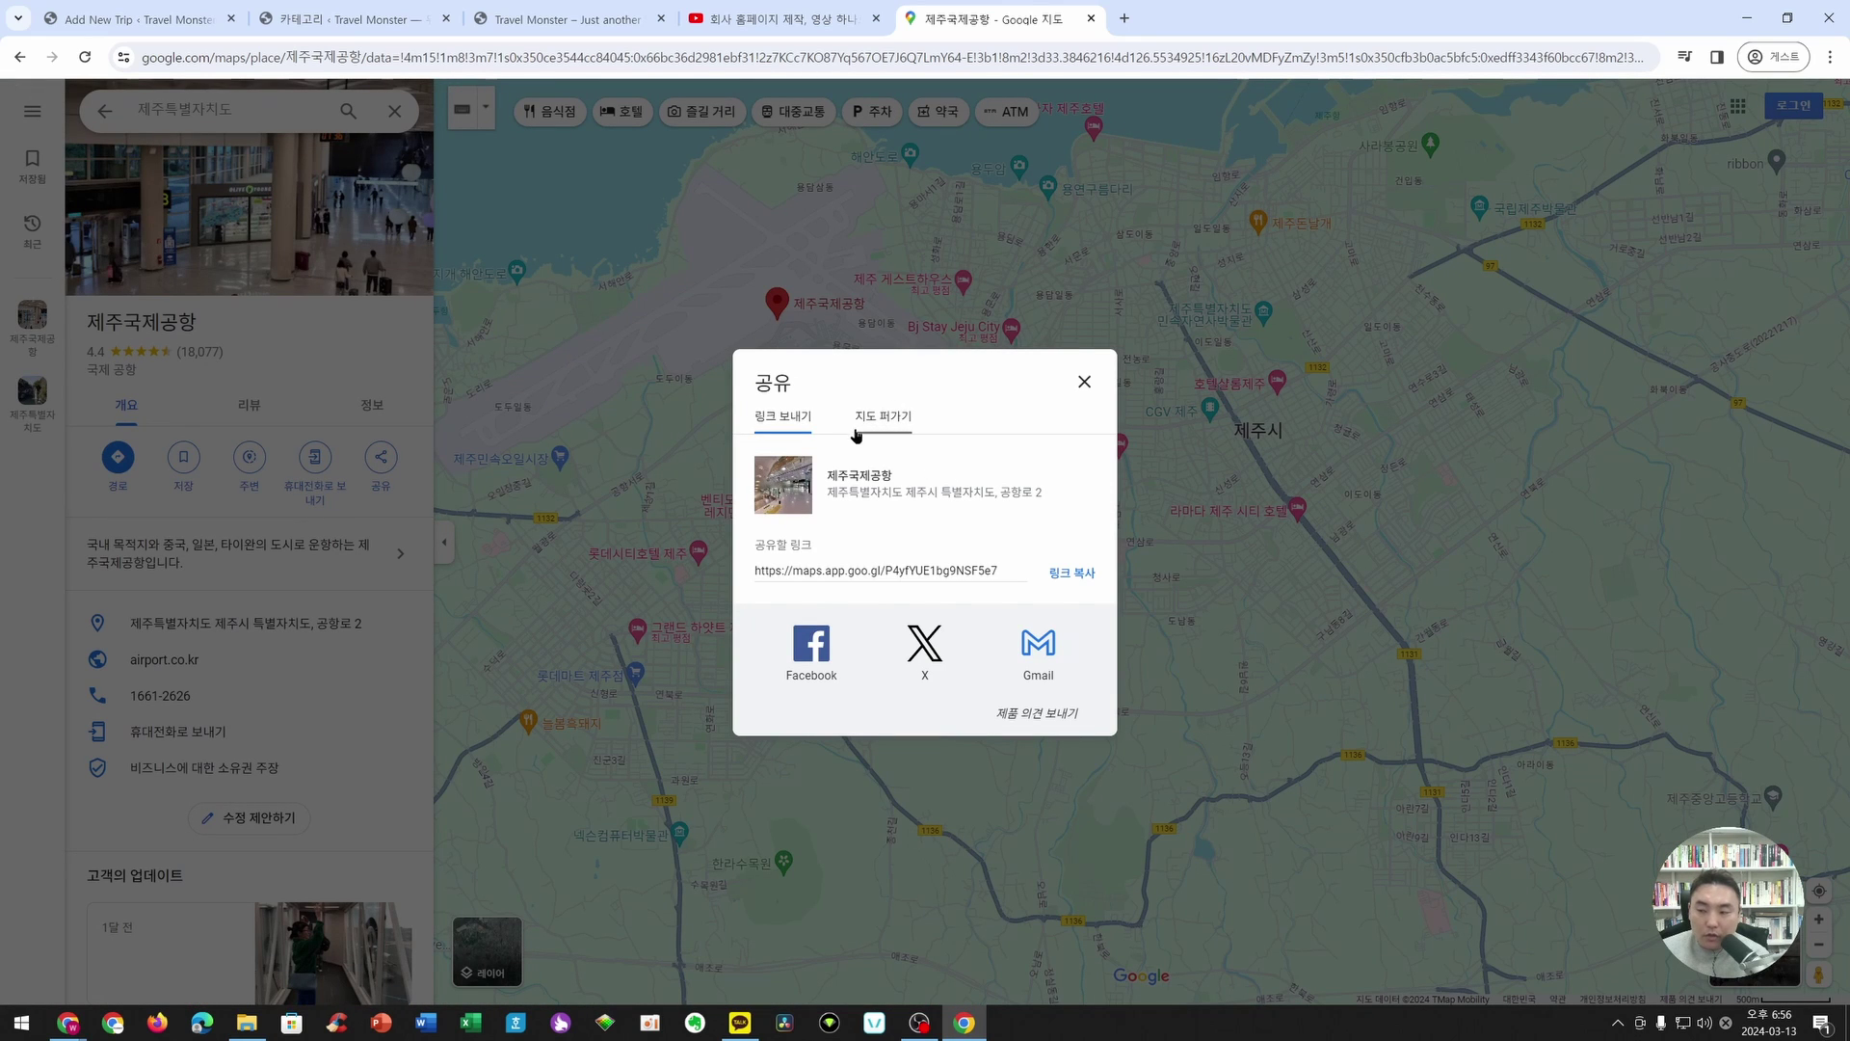
click(862, 424)
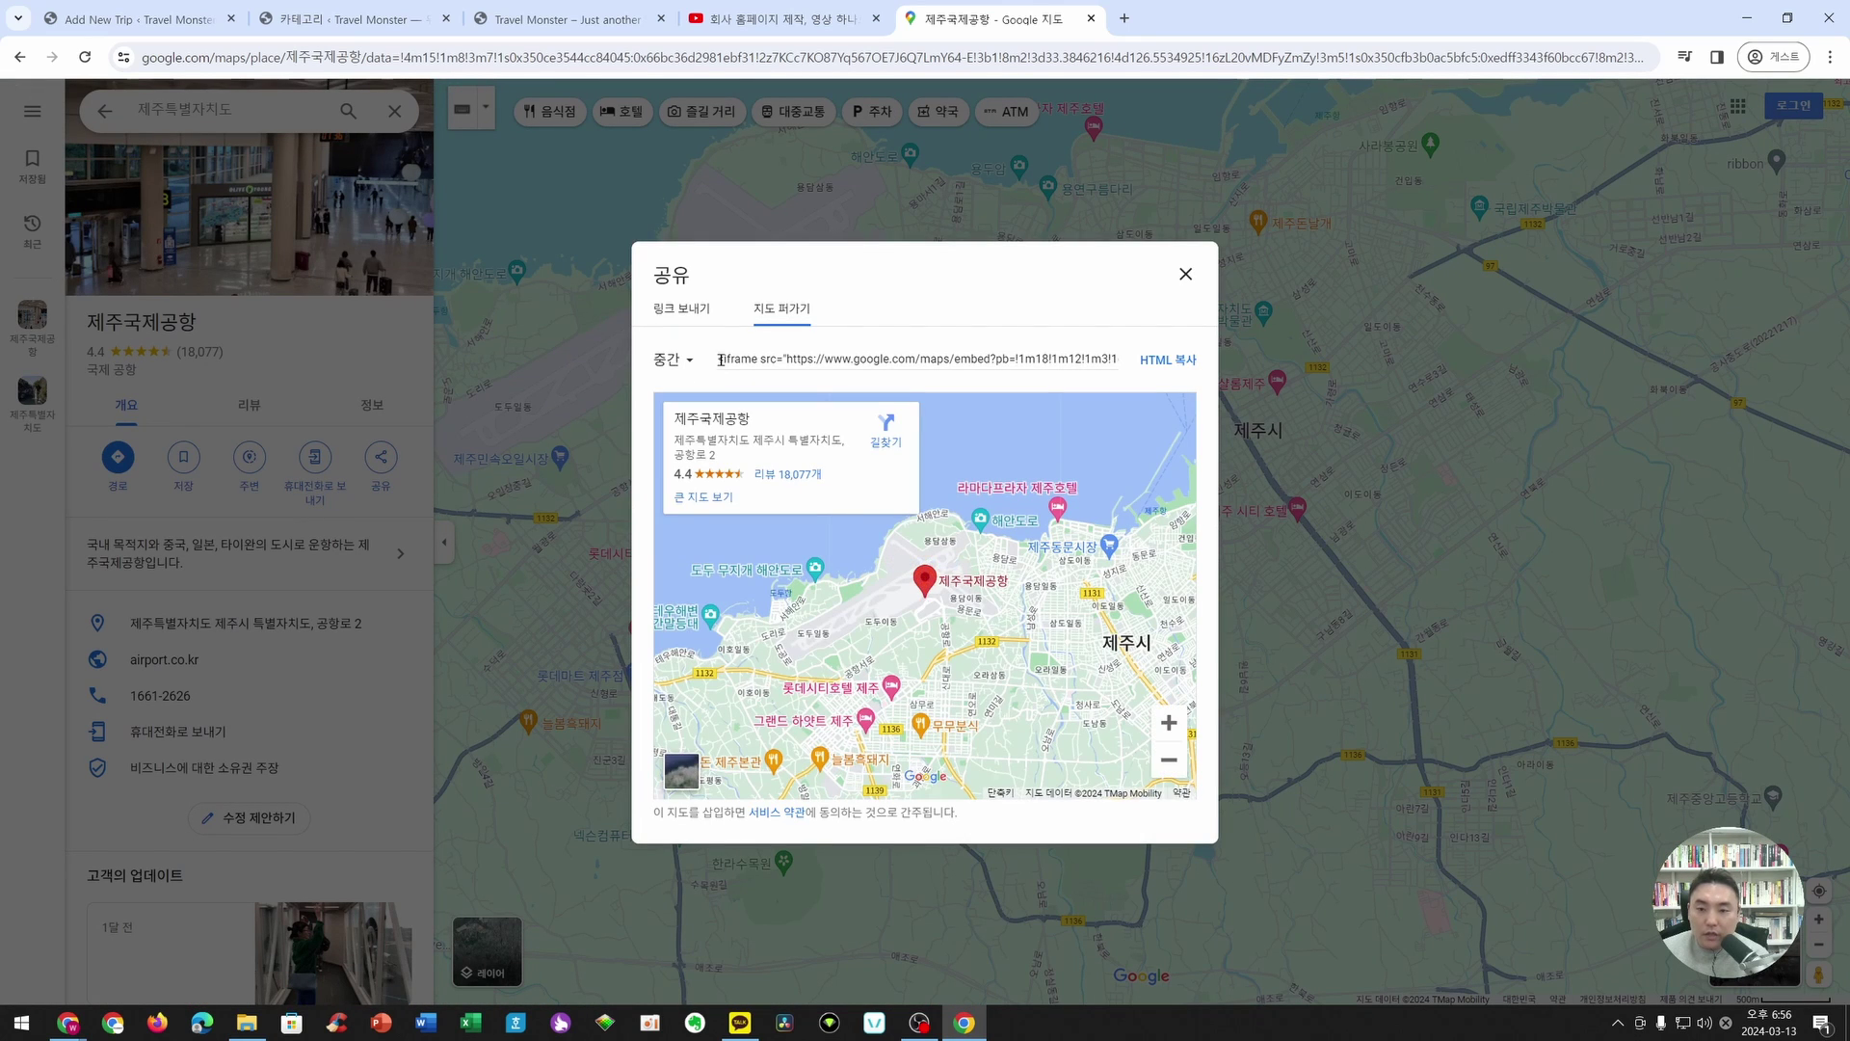
drag(726, 359, 981, 362)
click(982, 361)
click(1164, 360)
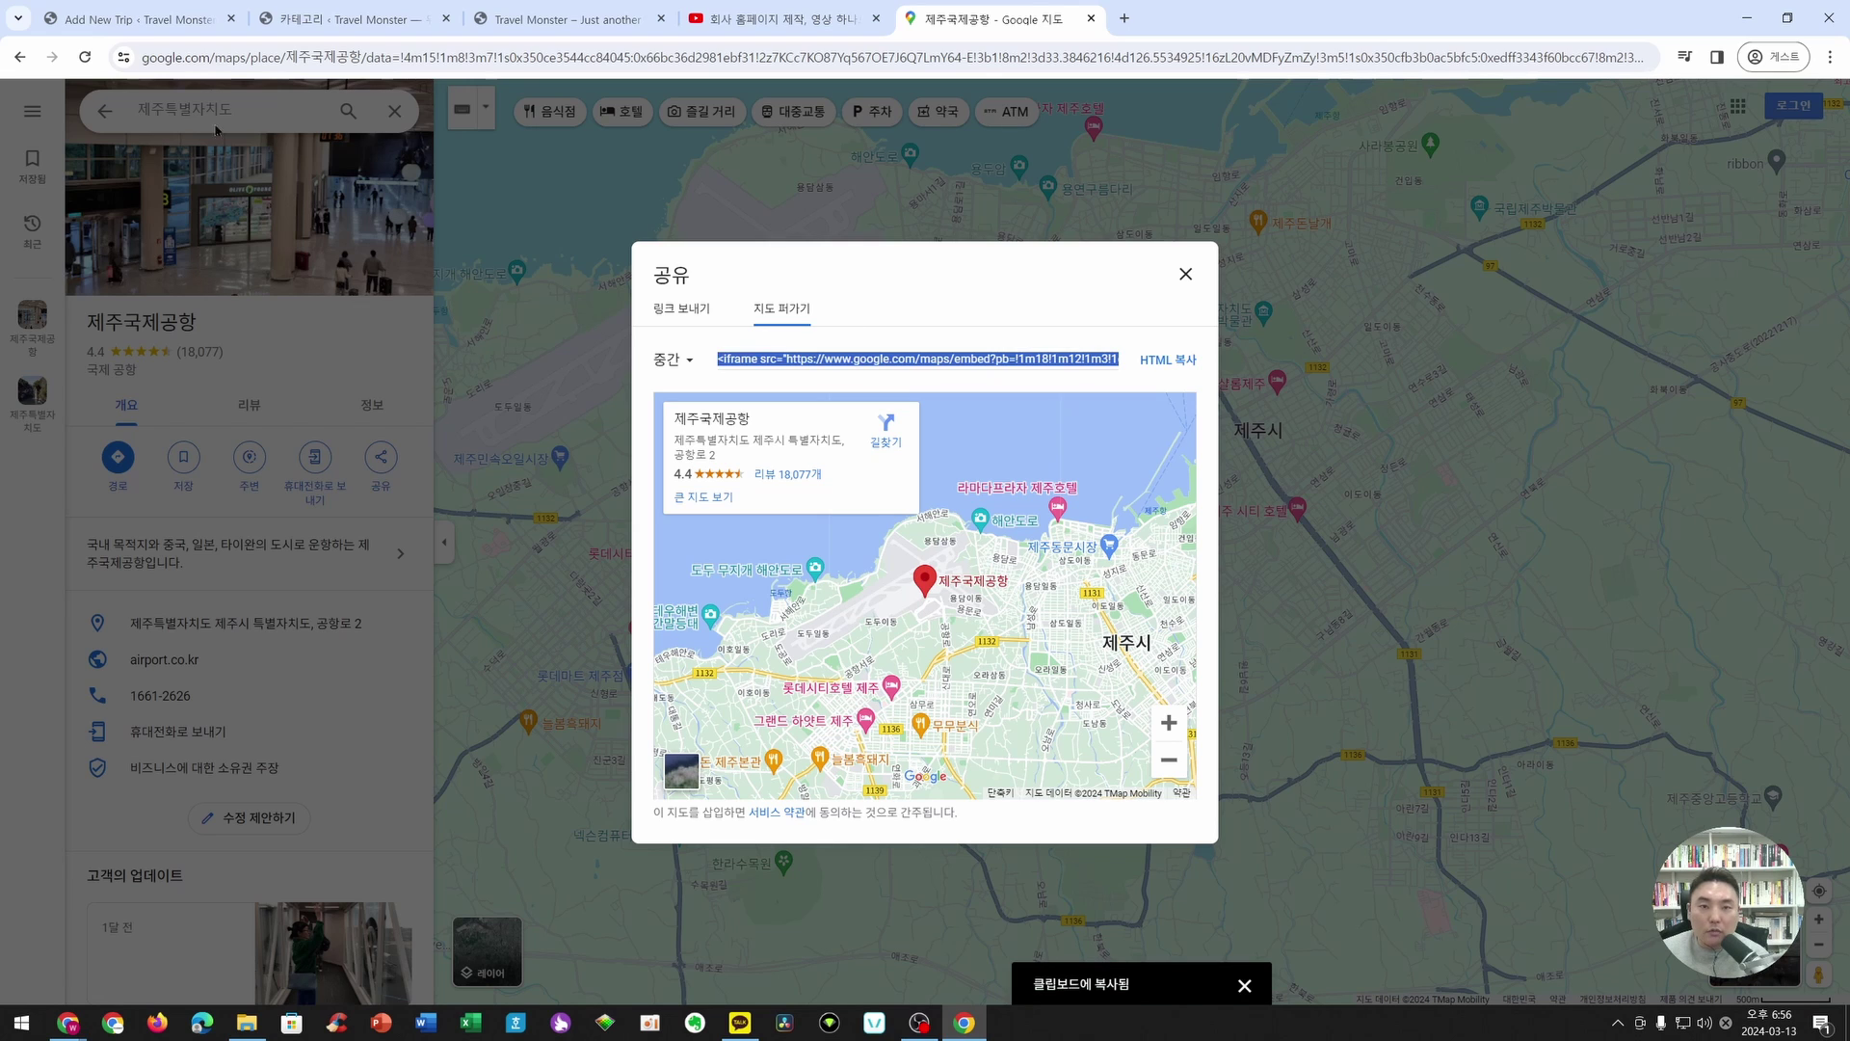
click(139, 19)
click(684, 518)
key(ctrl+v)
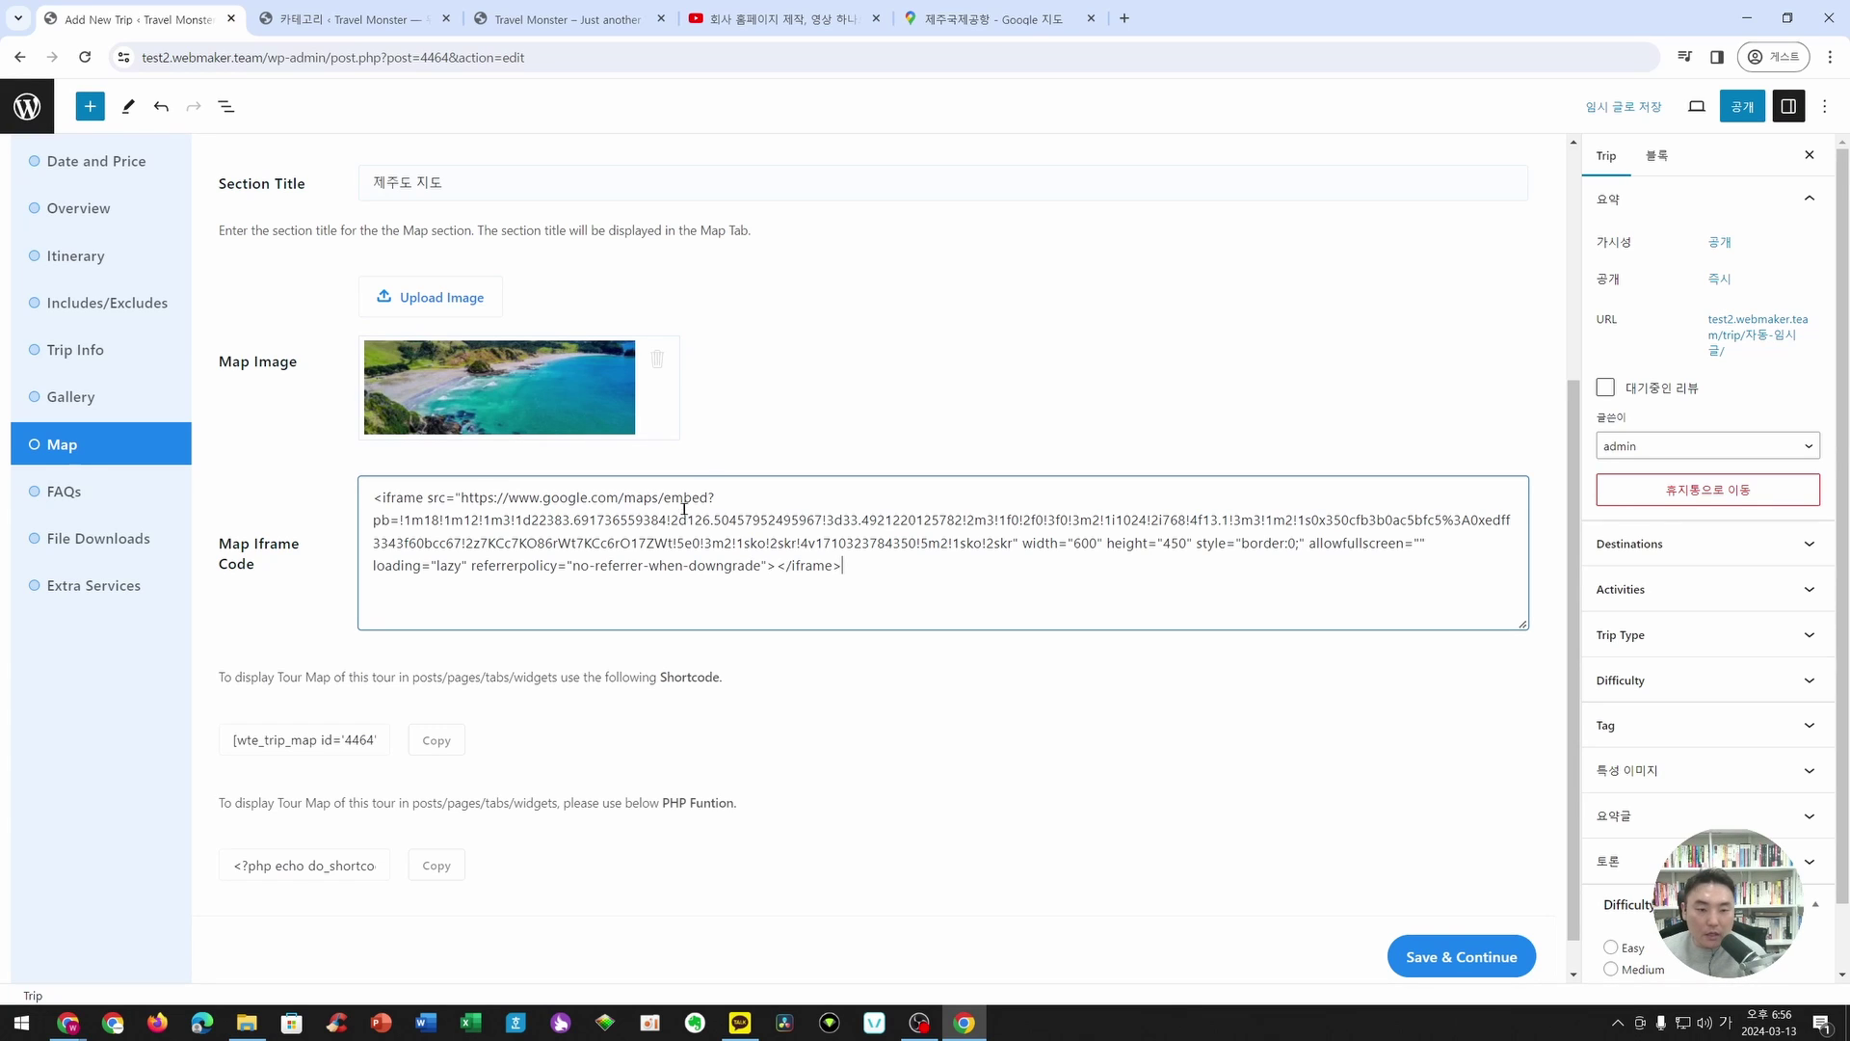
- Save the map settings and title the FAQs section 자주묻는질문
click(1461, 956)
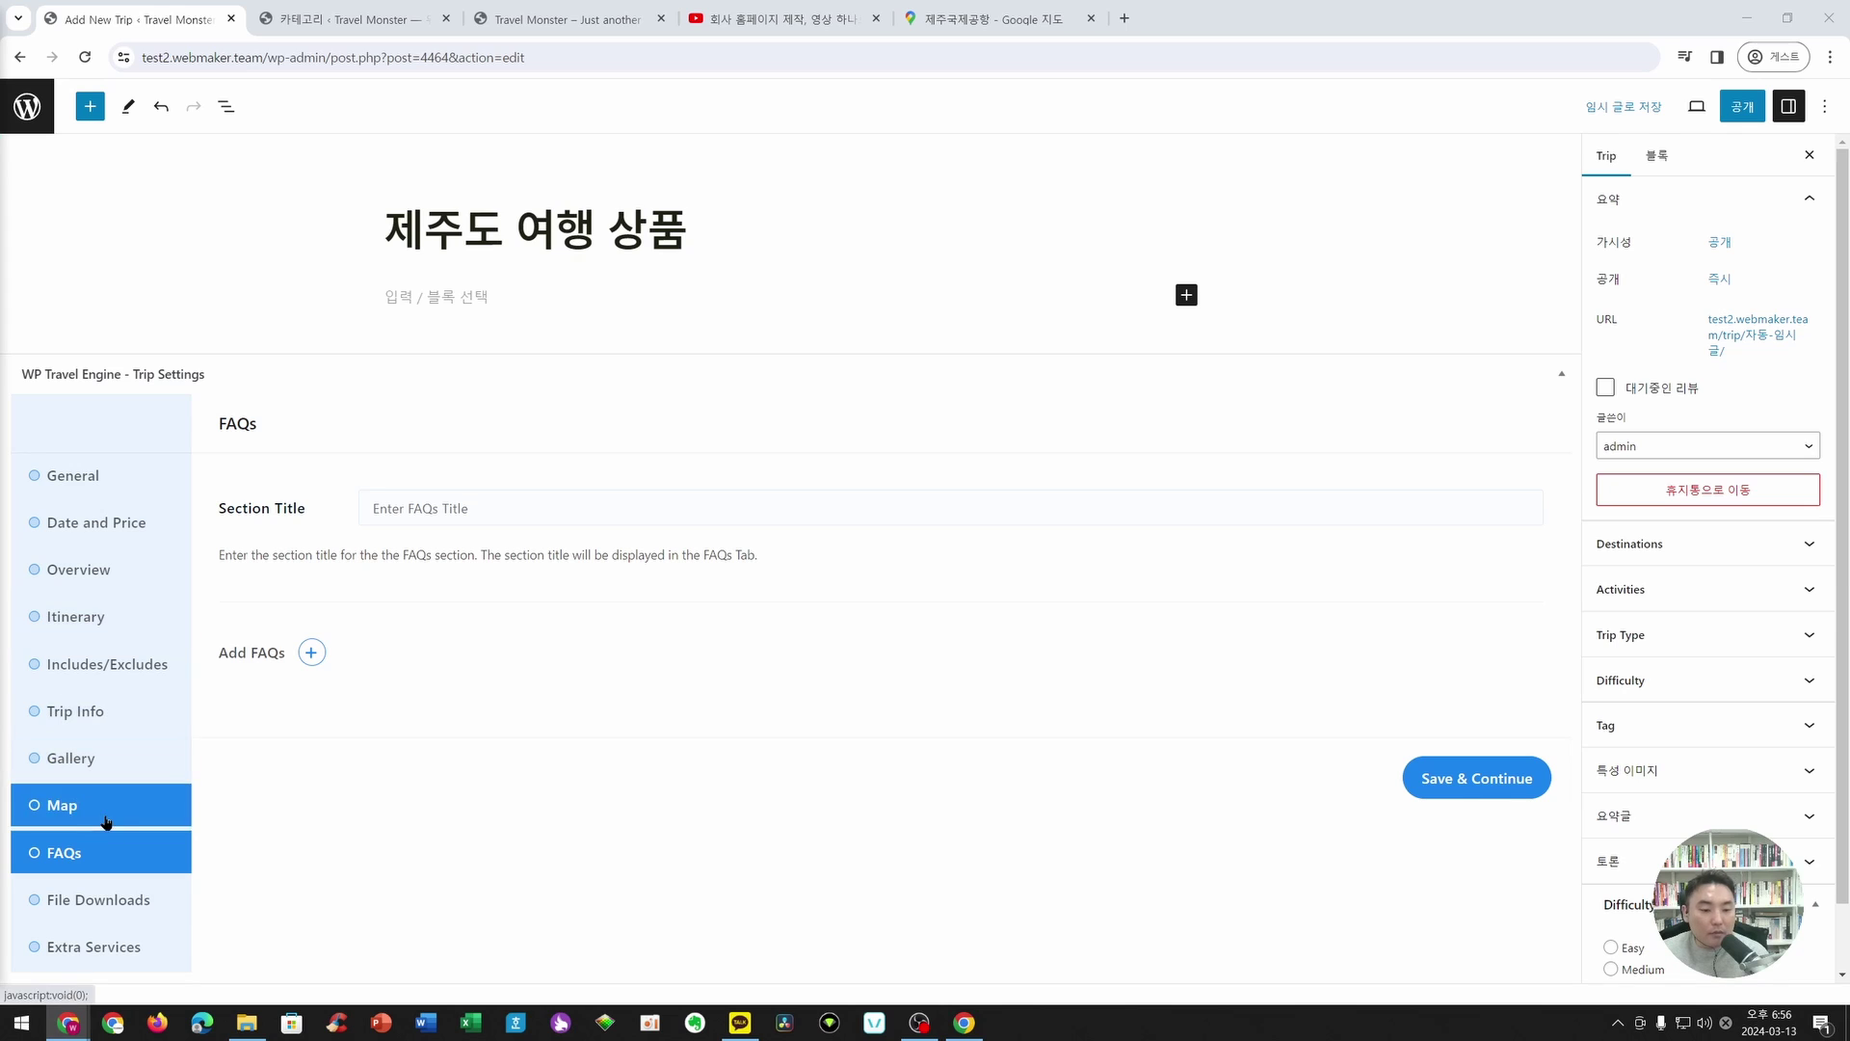
click(422, 508)
text(2ㅏ)
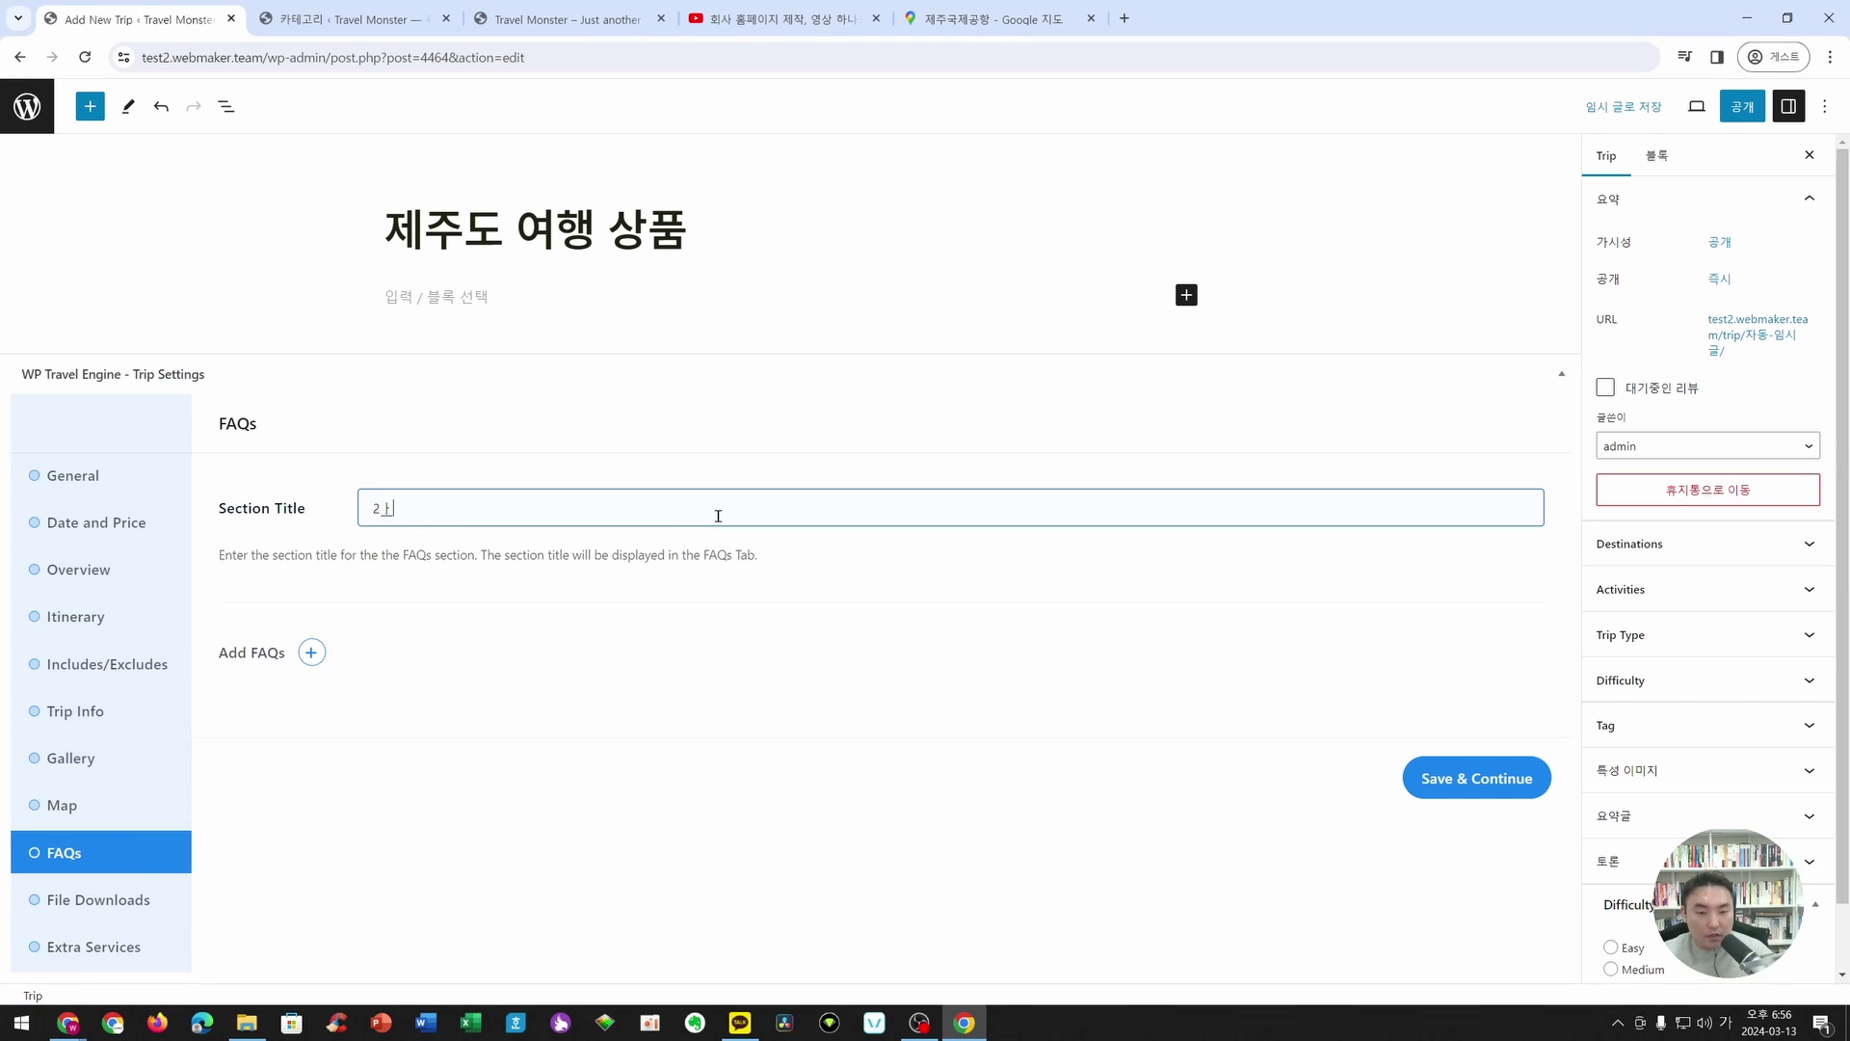
text(ㅏㅈㅜㅁㅜㄷㄴㅡㄴㅈㅣㄹㅁㅜㄴ)
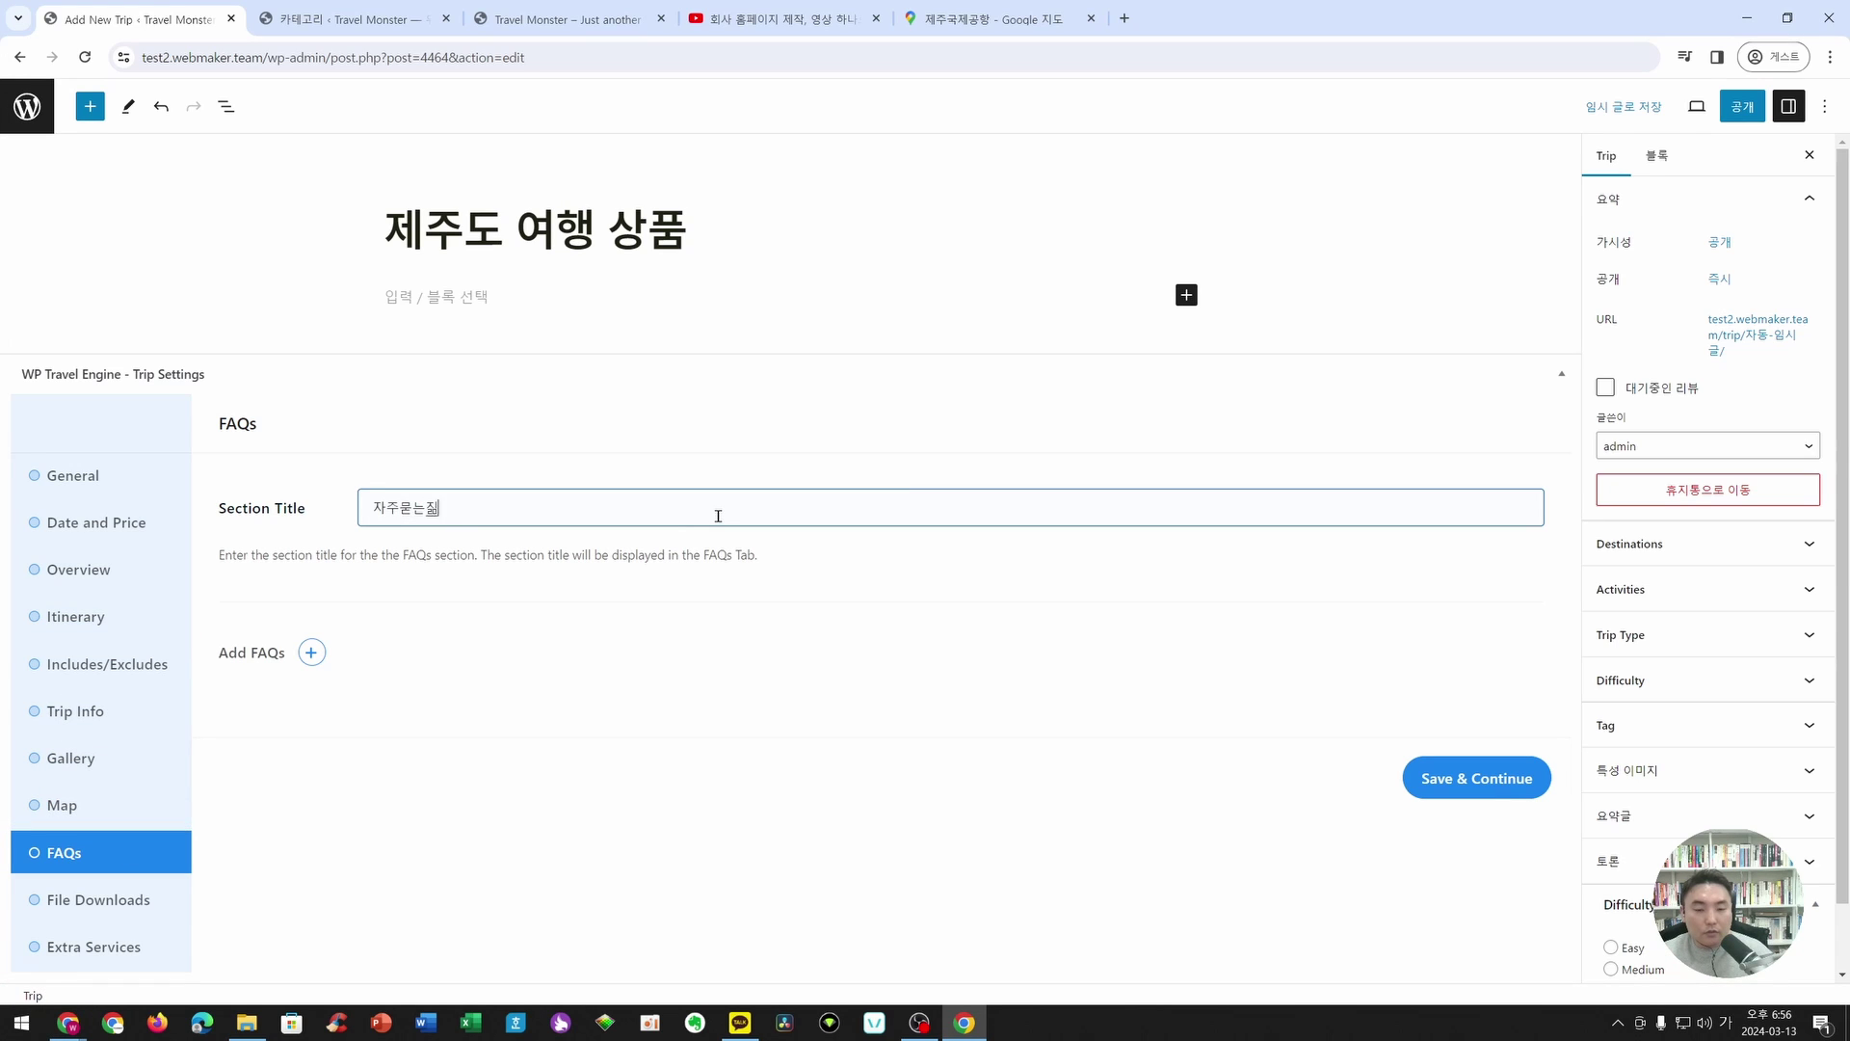
- Add the first FAQ with question 질문 1 and answer 답변 1
click(311, 652)
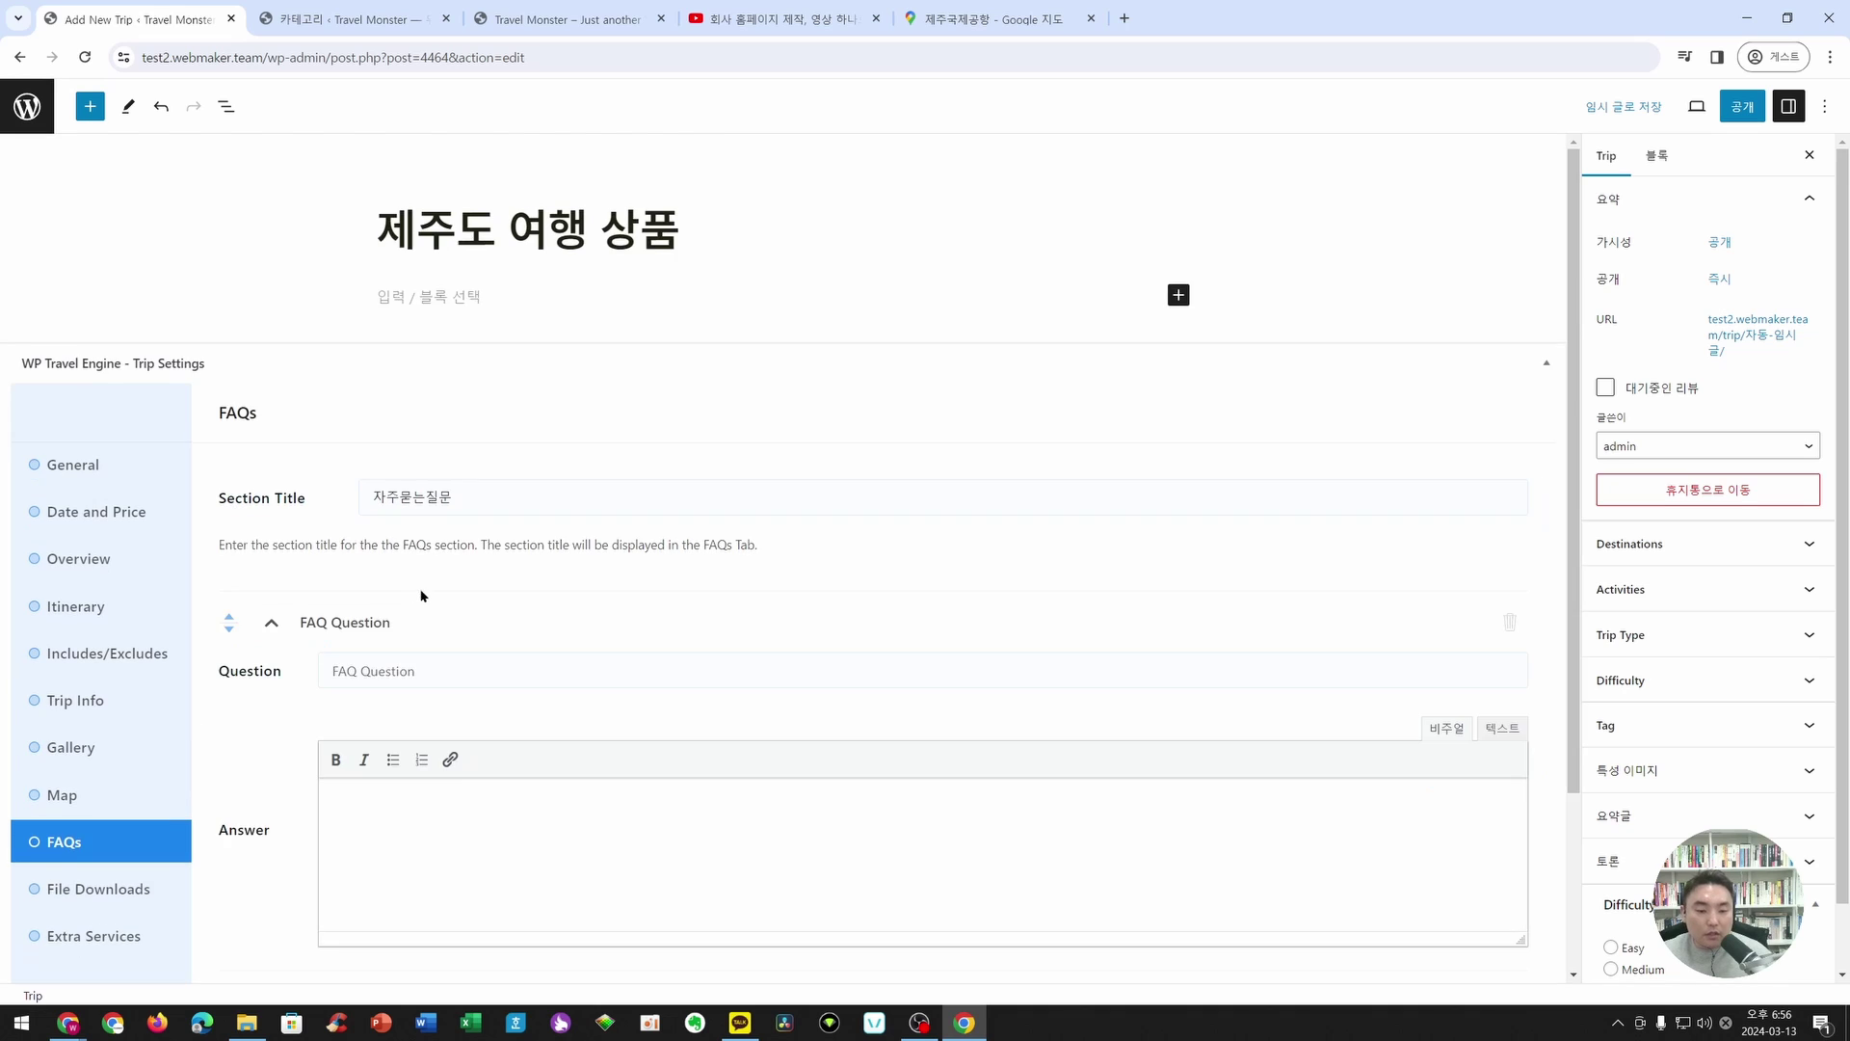
scroll(414, 540, down, 2)
click(416, 449)
text(ㅈㅣㅏㄹㅁㅜ)
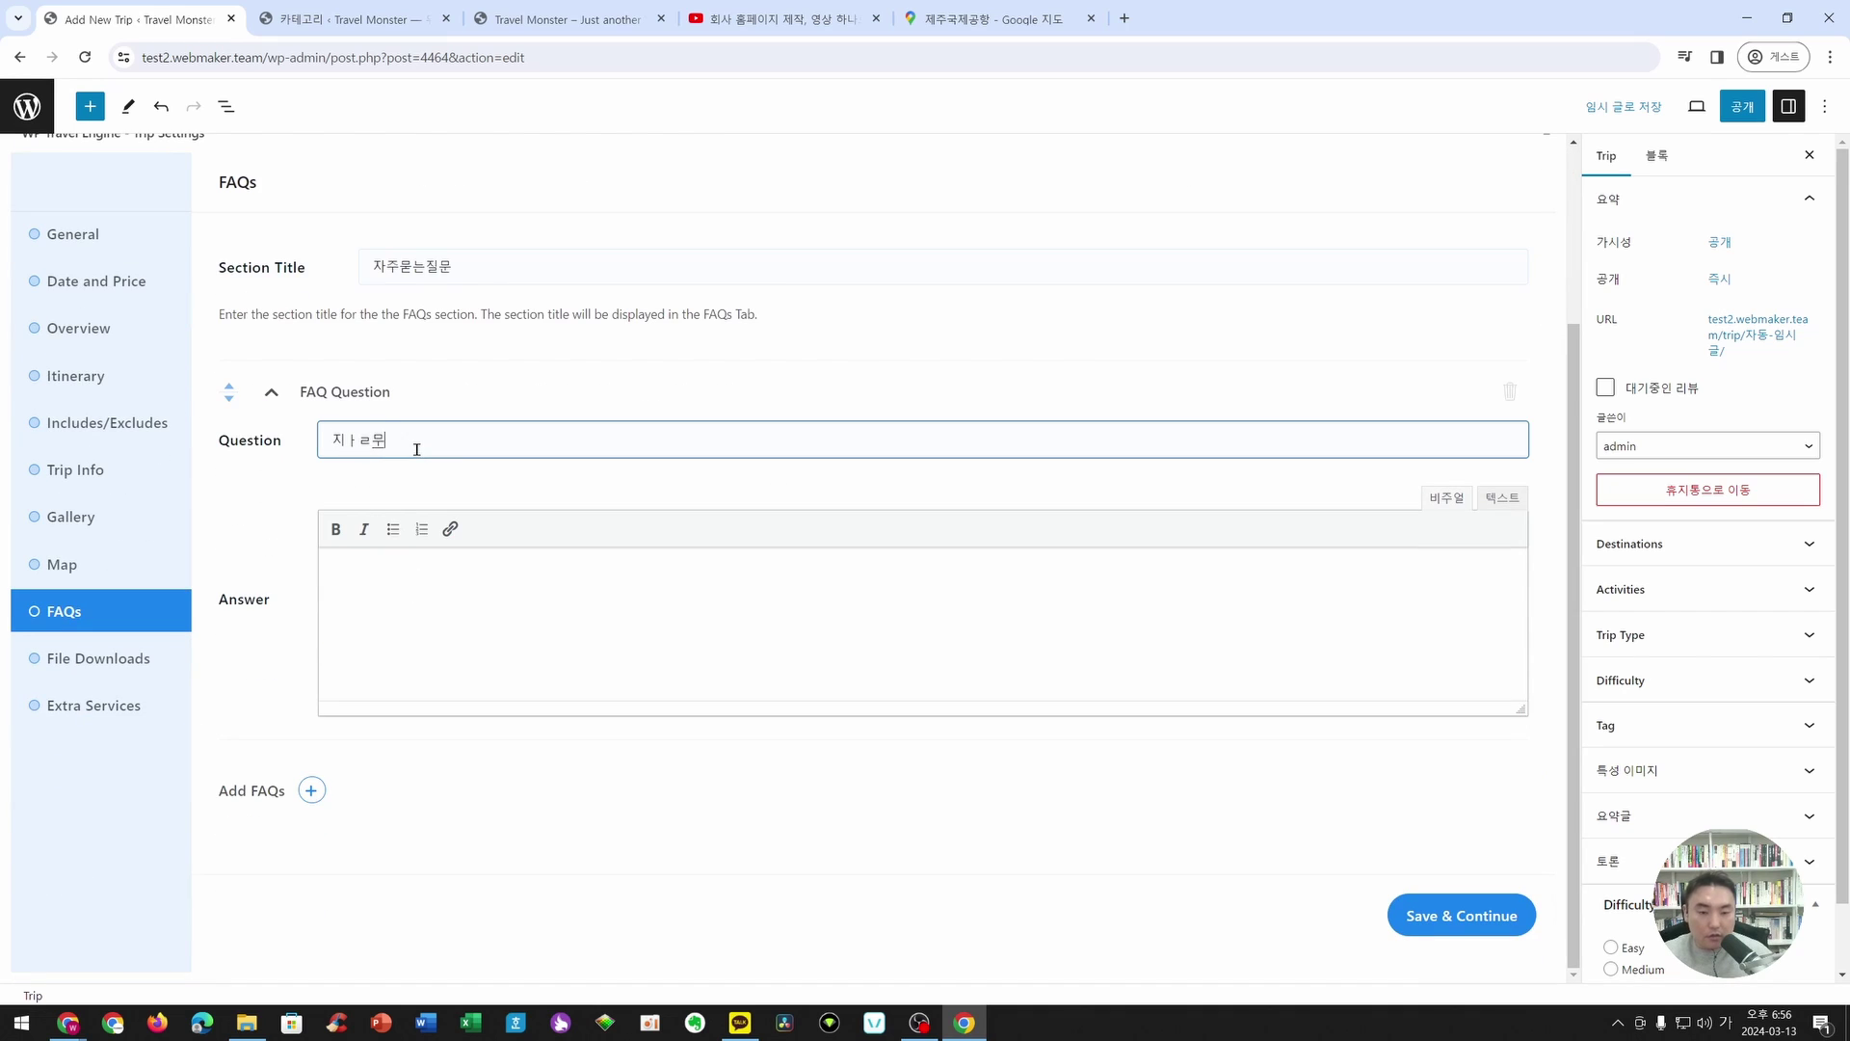
key(BackSpace)
text(ㄹ)
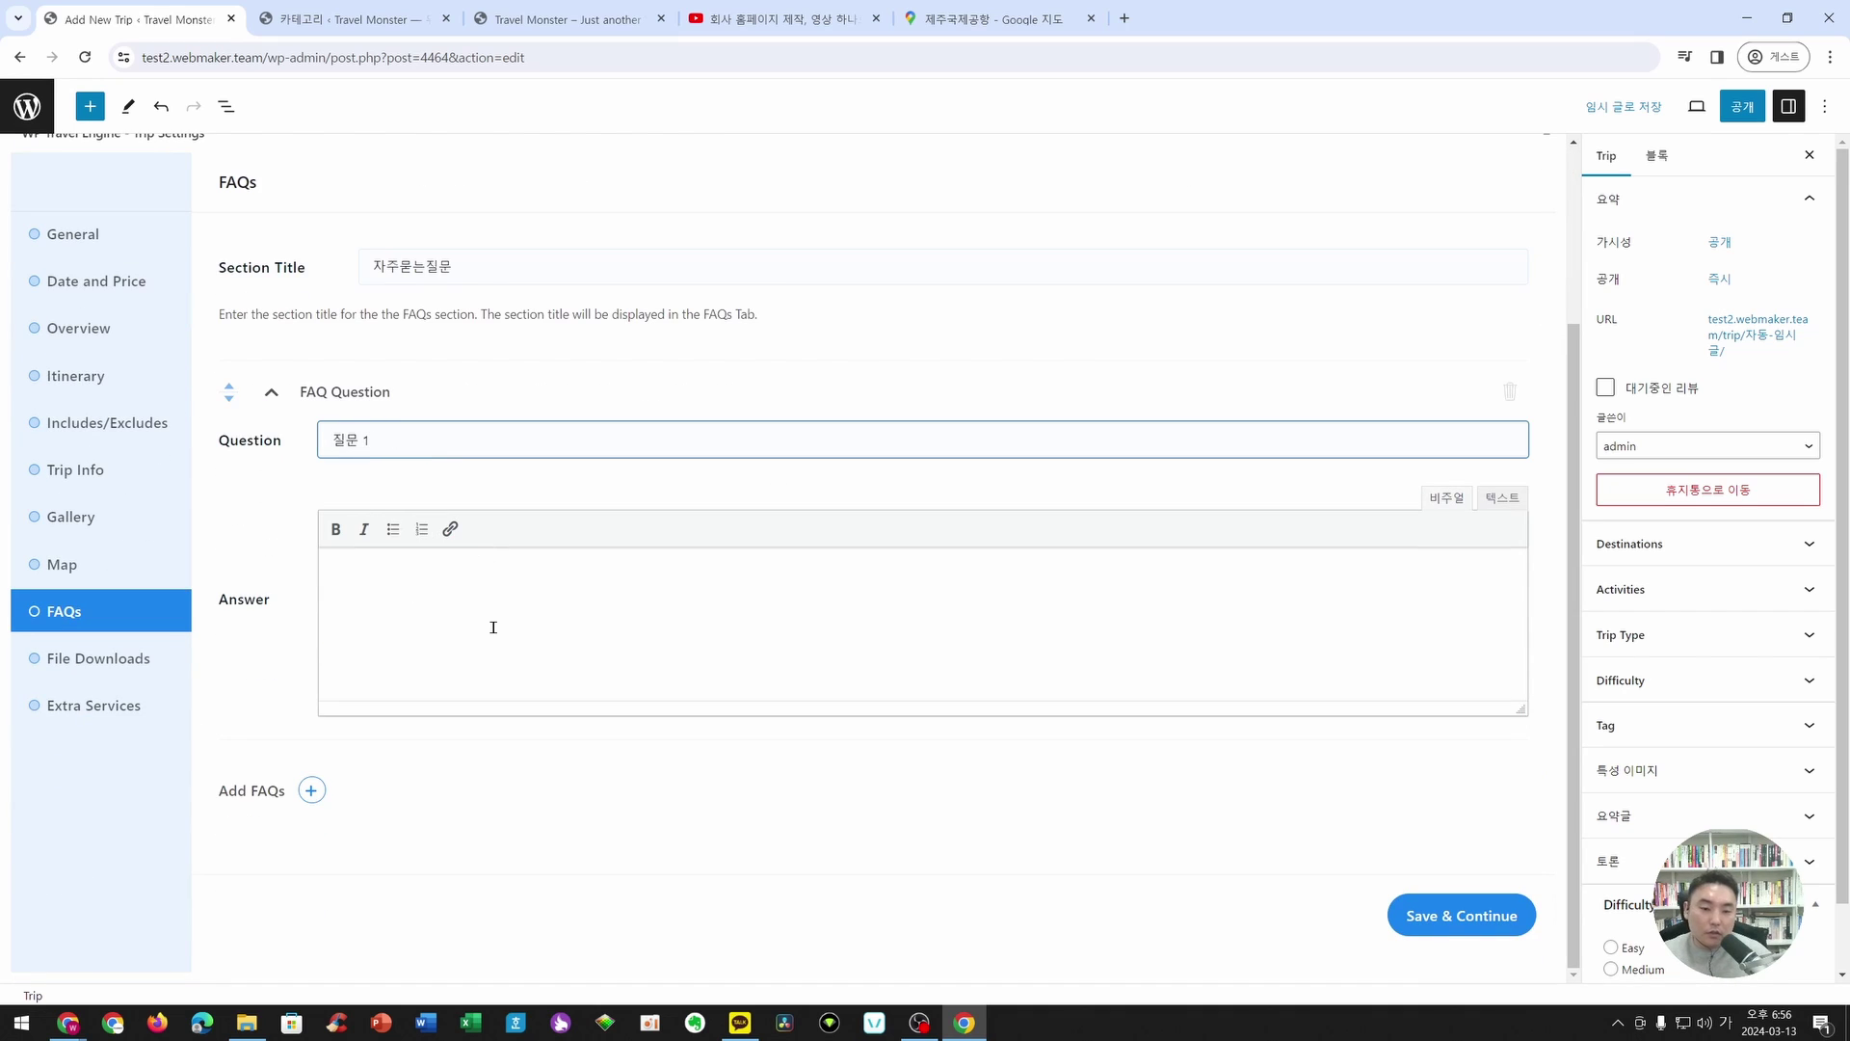
click(492, 627)
text(ㄷ)
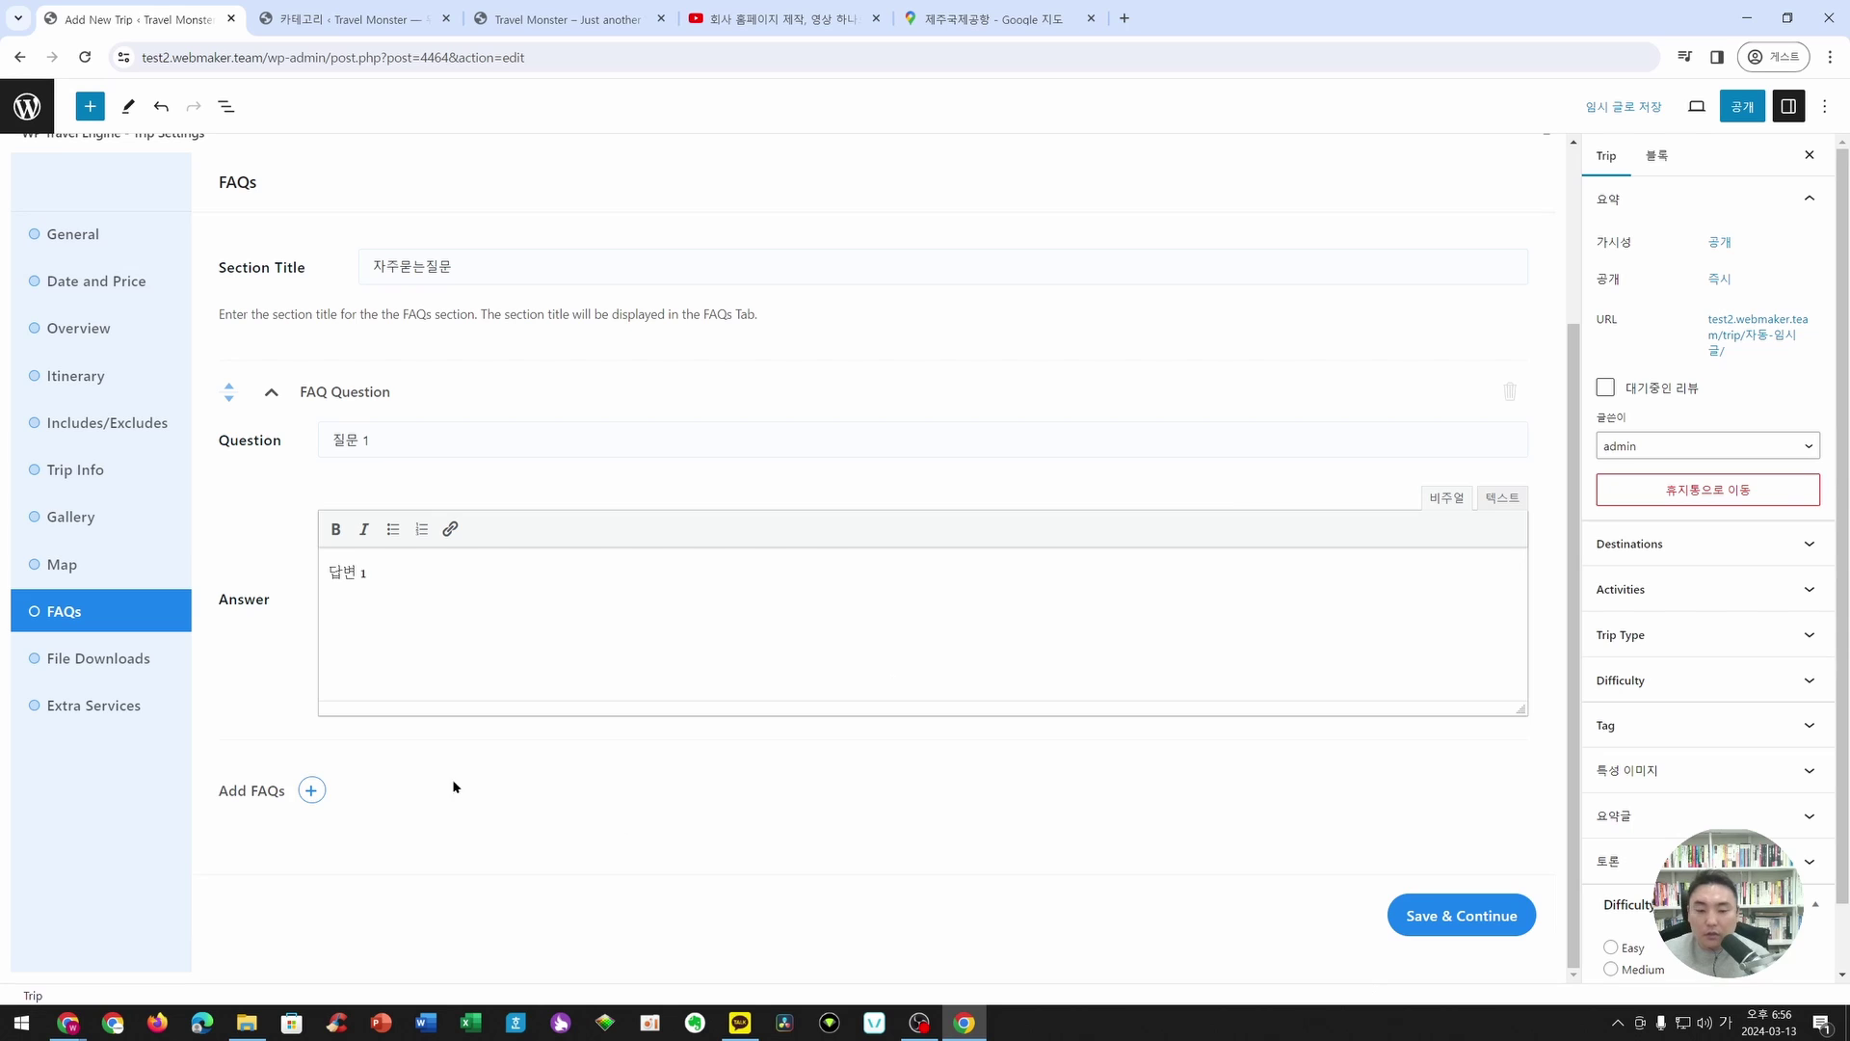
- Add a second FAQ, 질문 2 / 답변 2, and save the FAQs
click(312, 791)
scroll(372, 703, down, 3)
click(407, 549)
text(ㅈ)
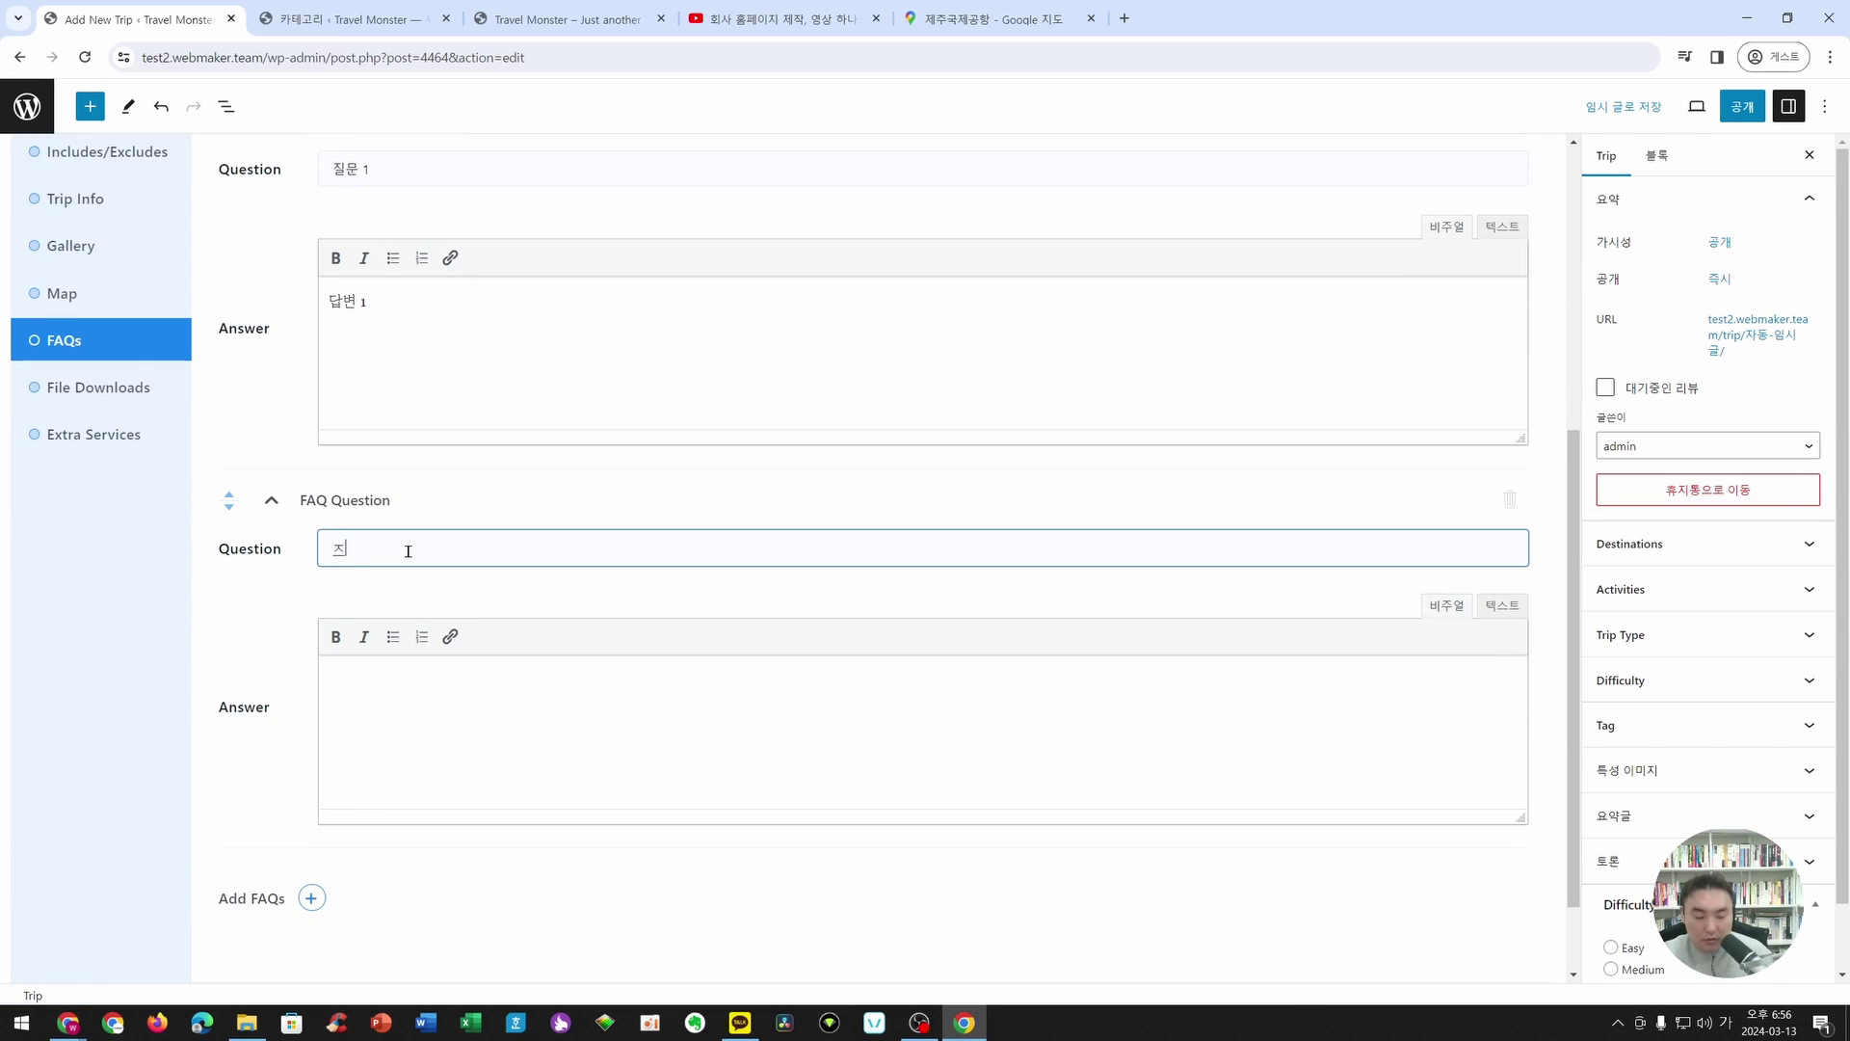
text(ㅣㄹ문 2)
click(434, 694)
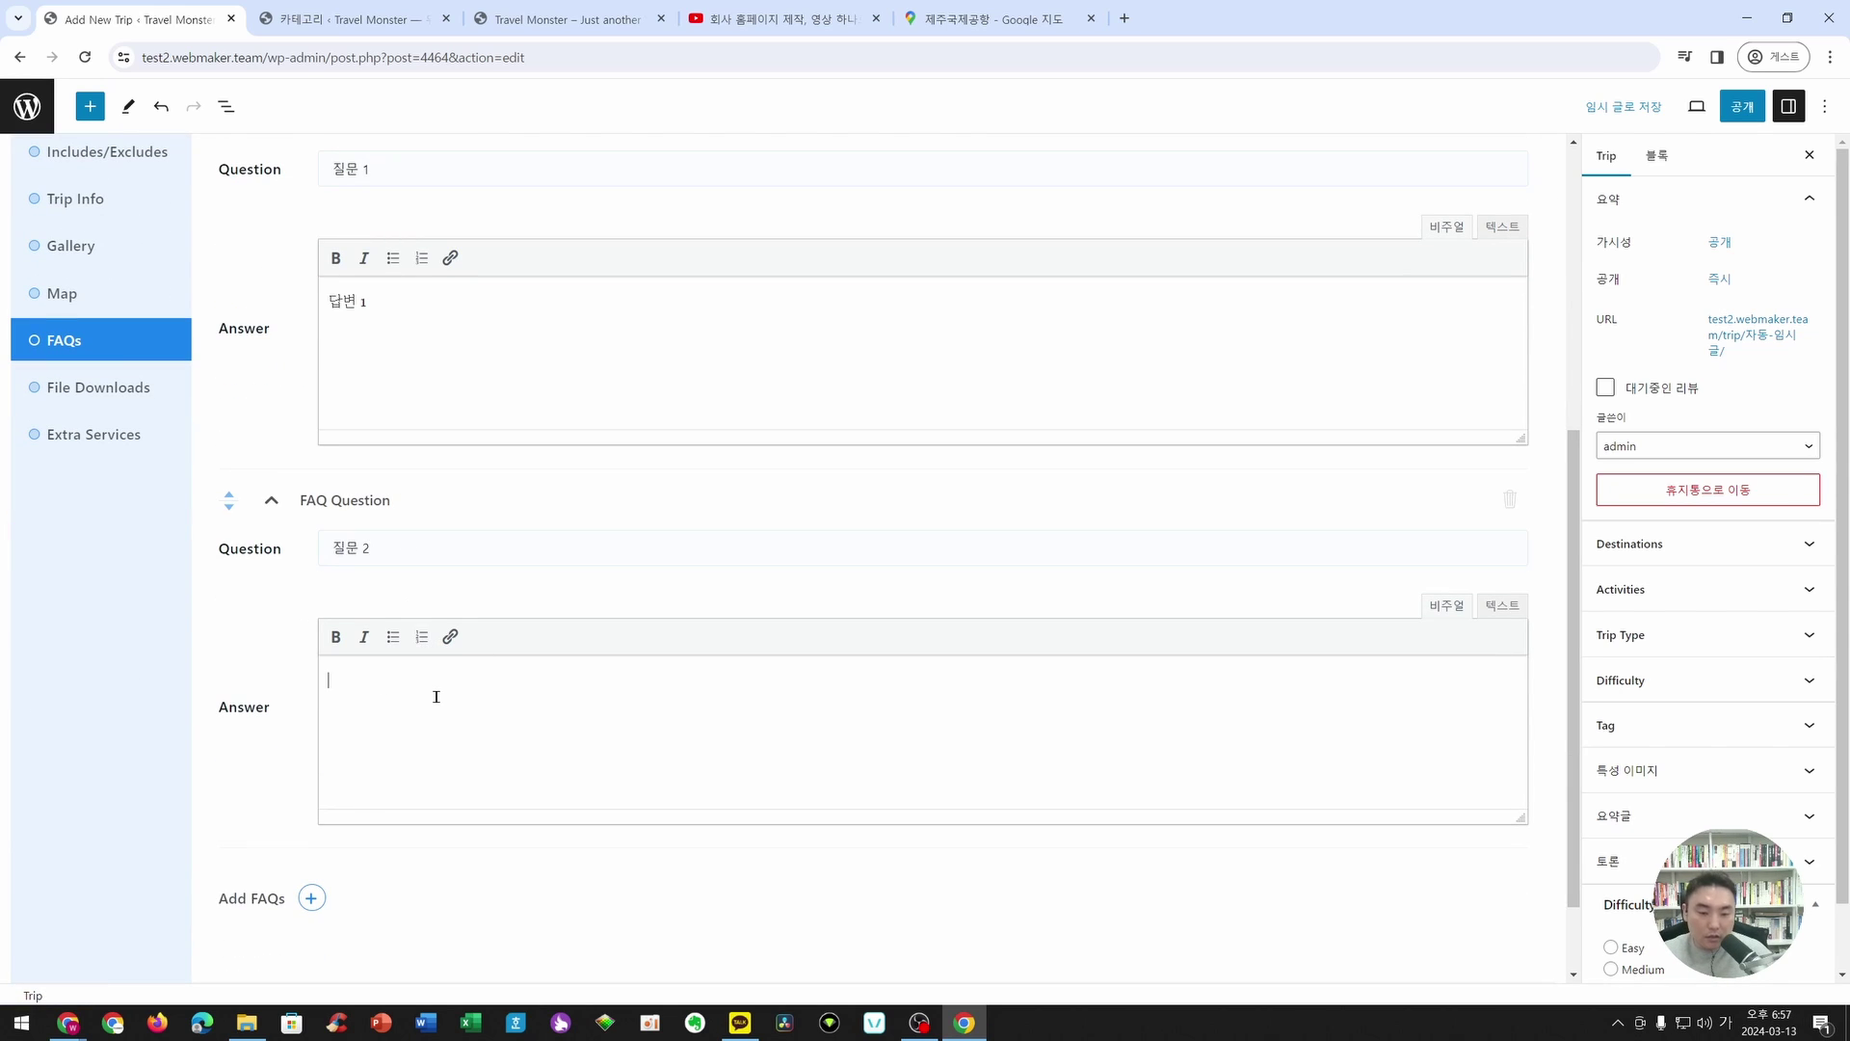
text(답변 2)
scroll(838, 676, down, 1)
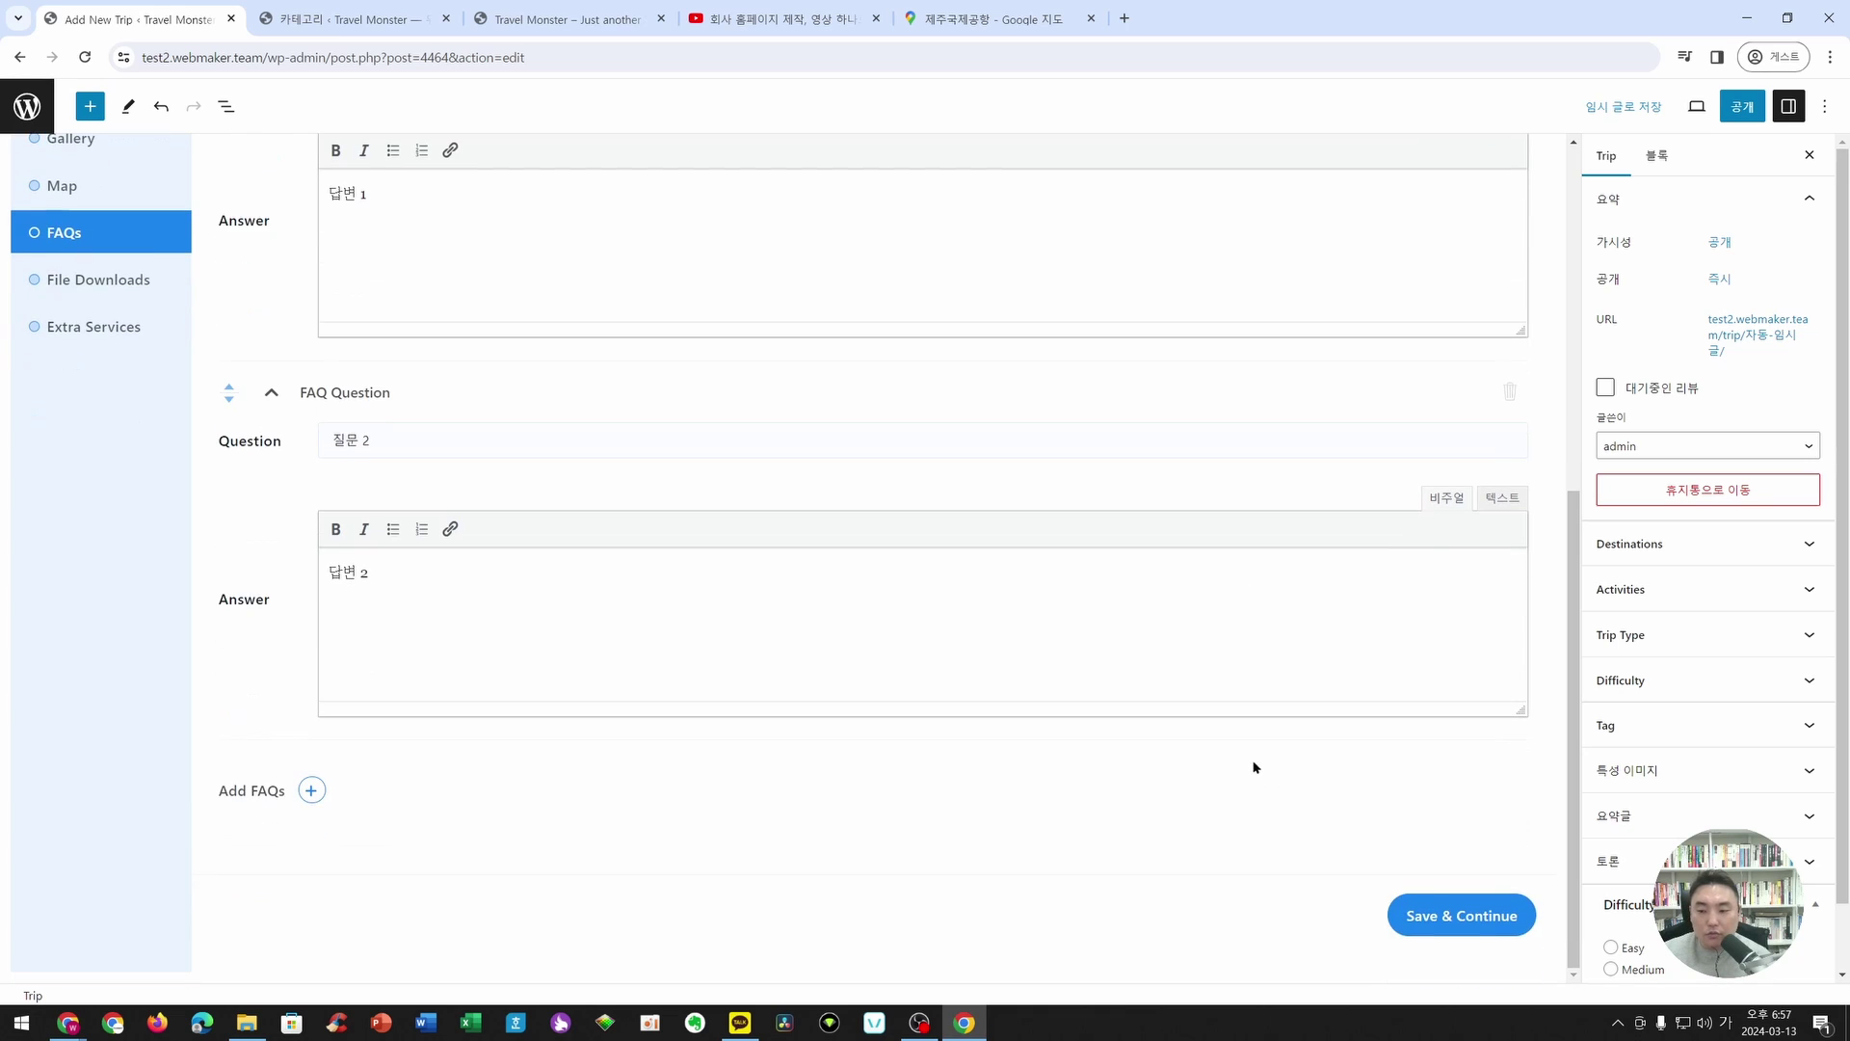
click(1443, 914)
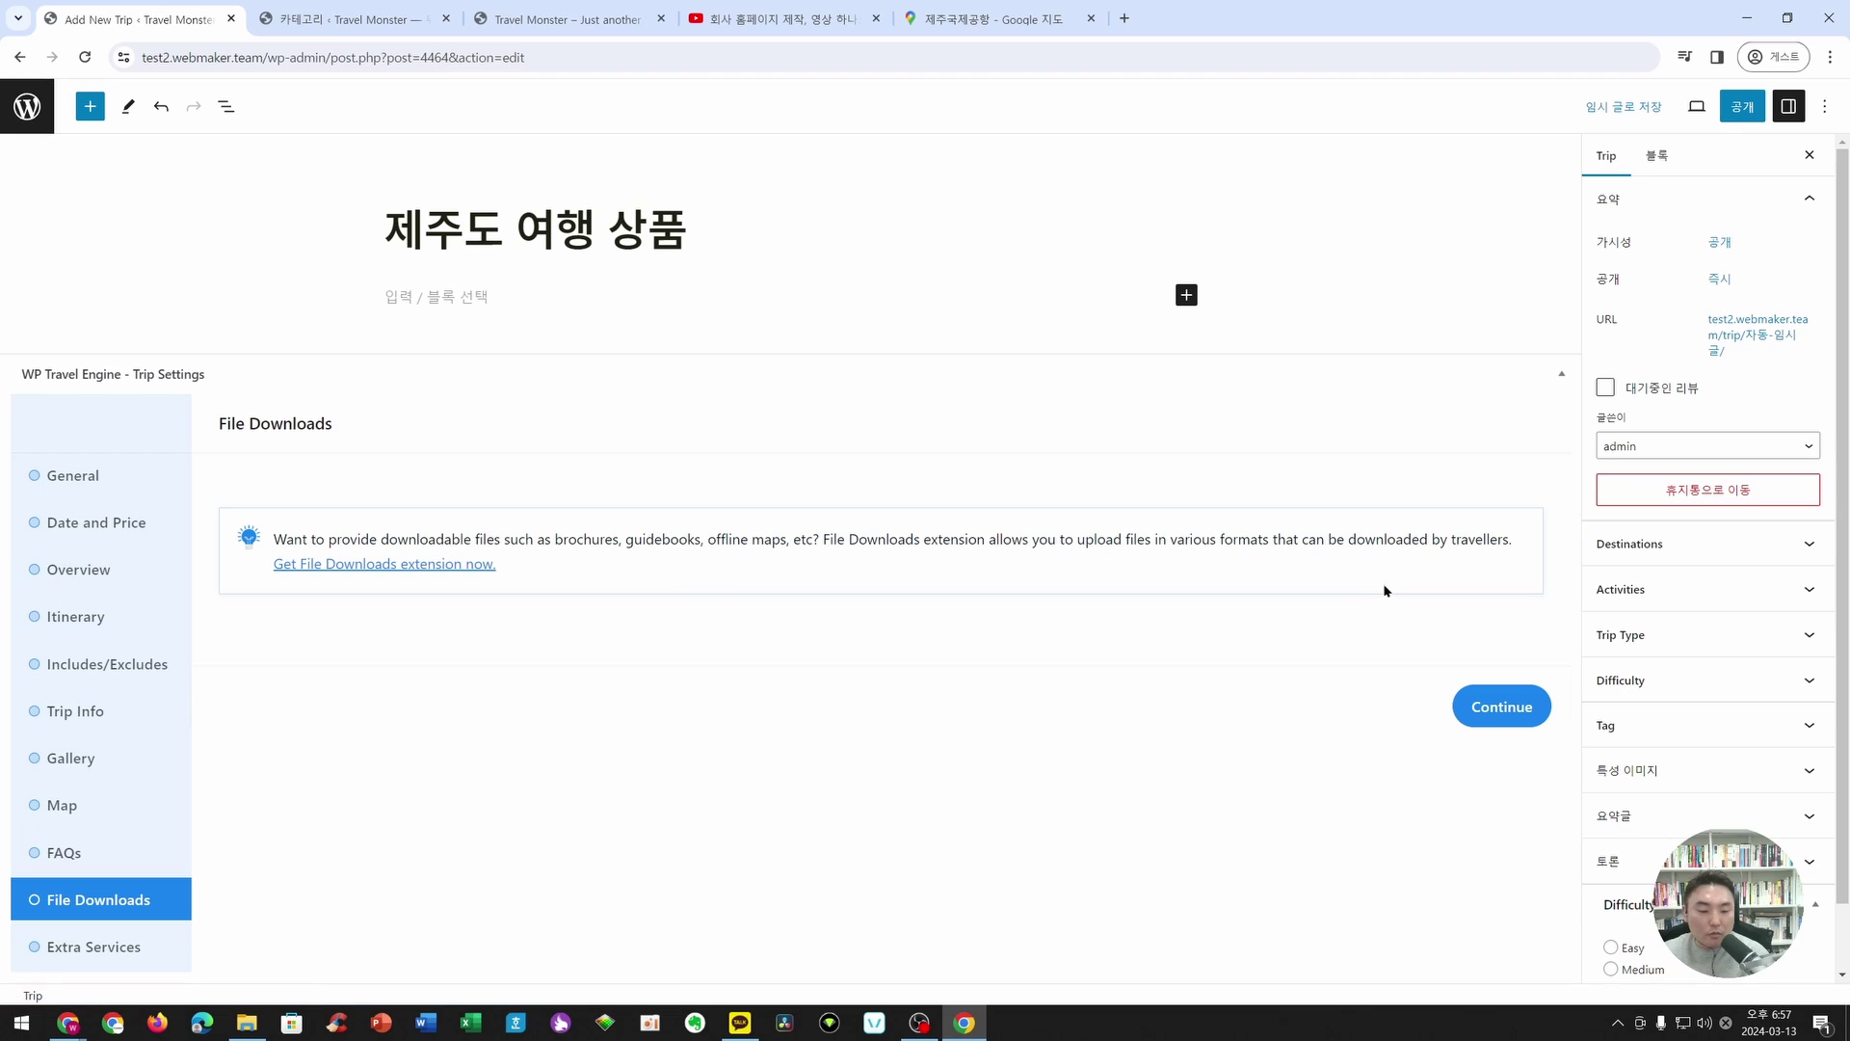
- Go to Extra Services and publish the trip
click(153, 953)
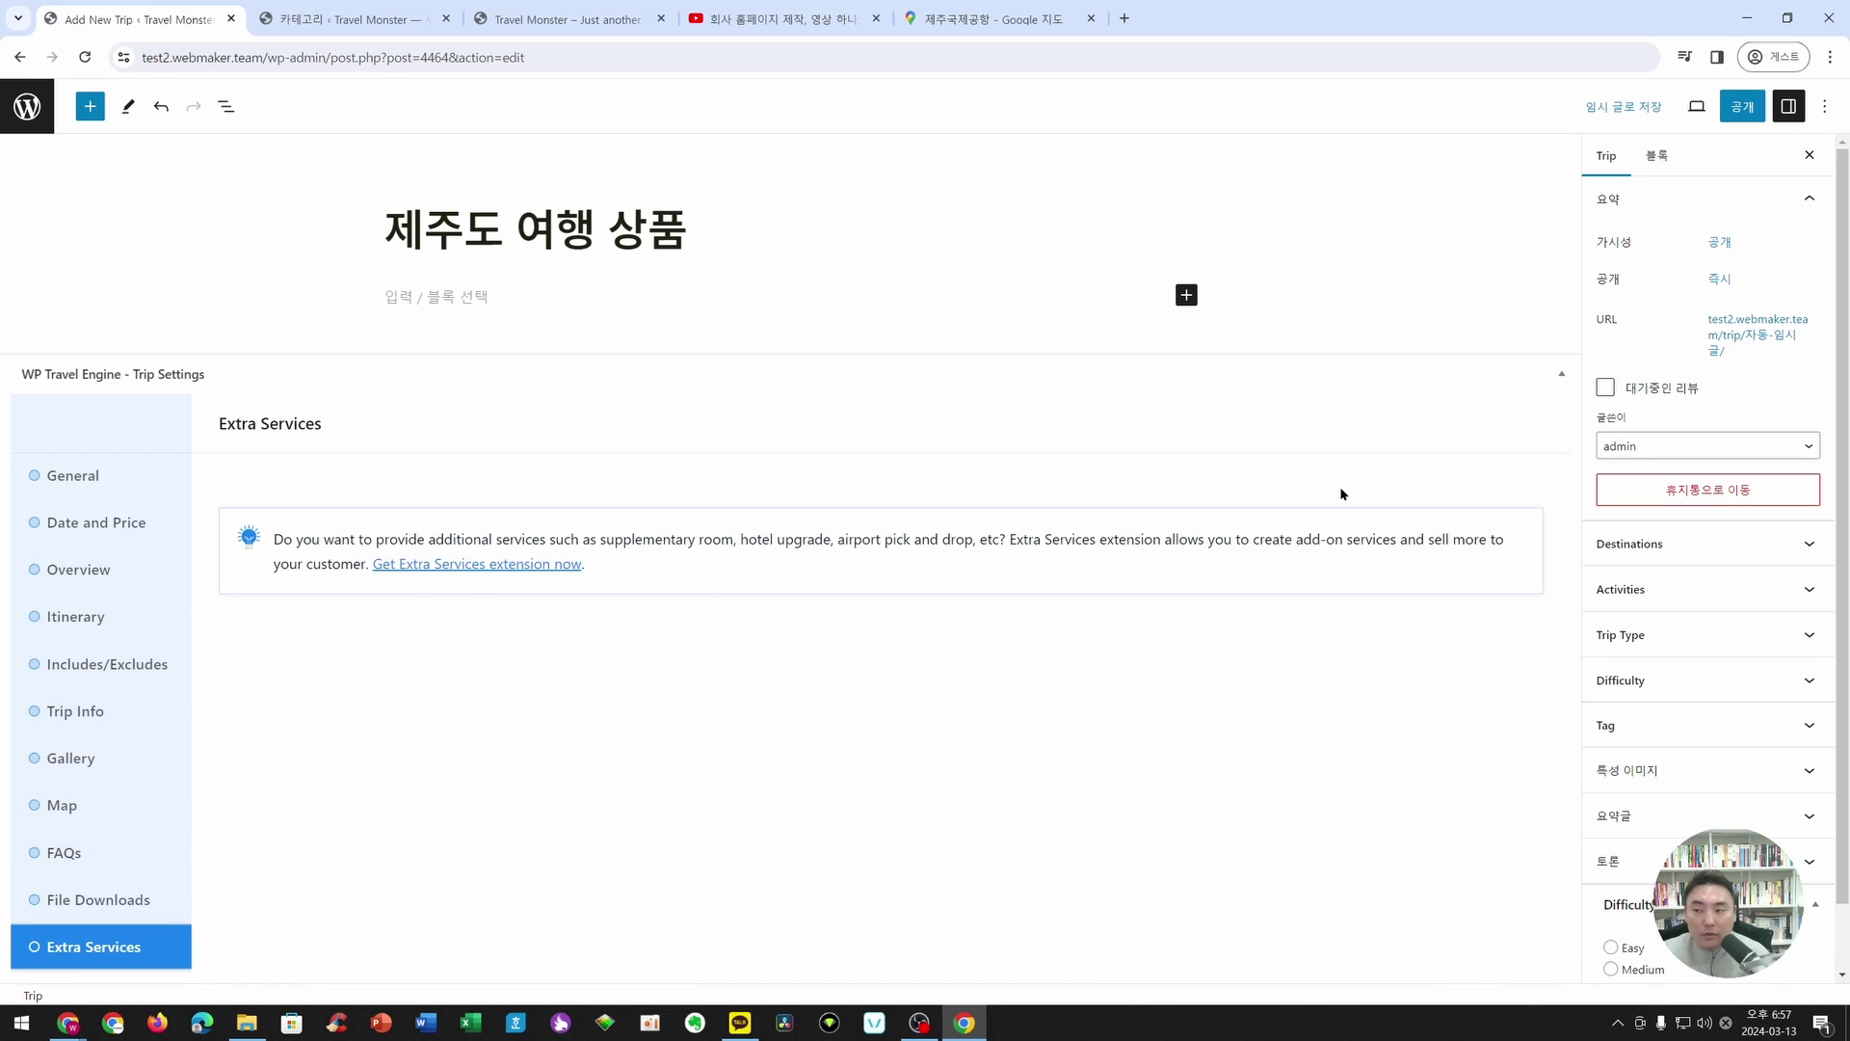
click(1749, 116)
click(1696, 115)
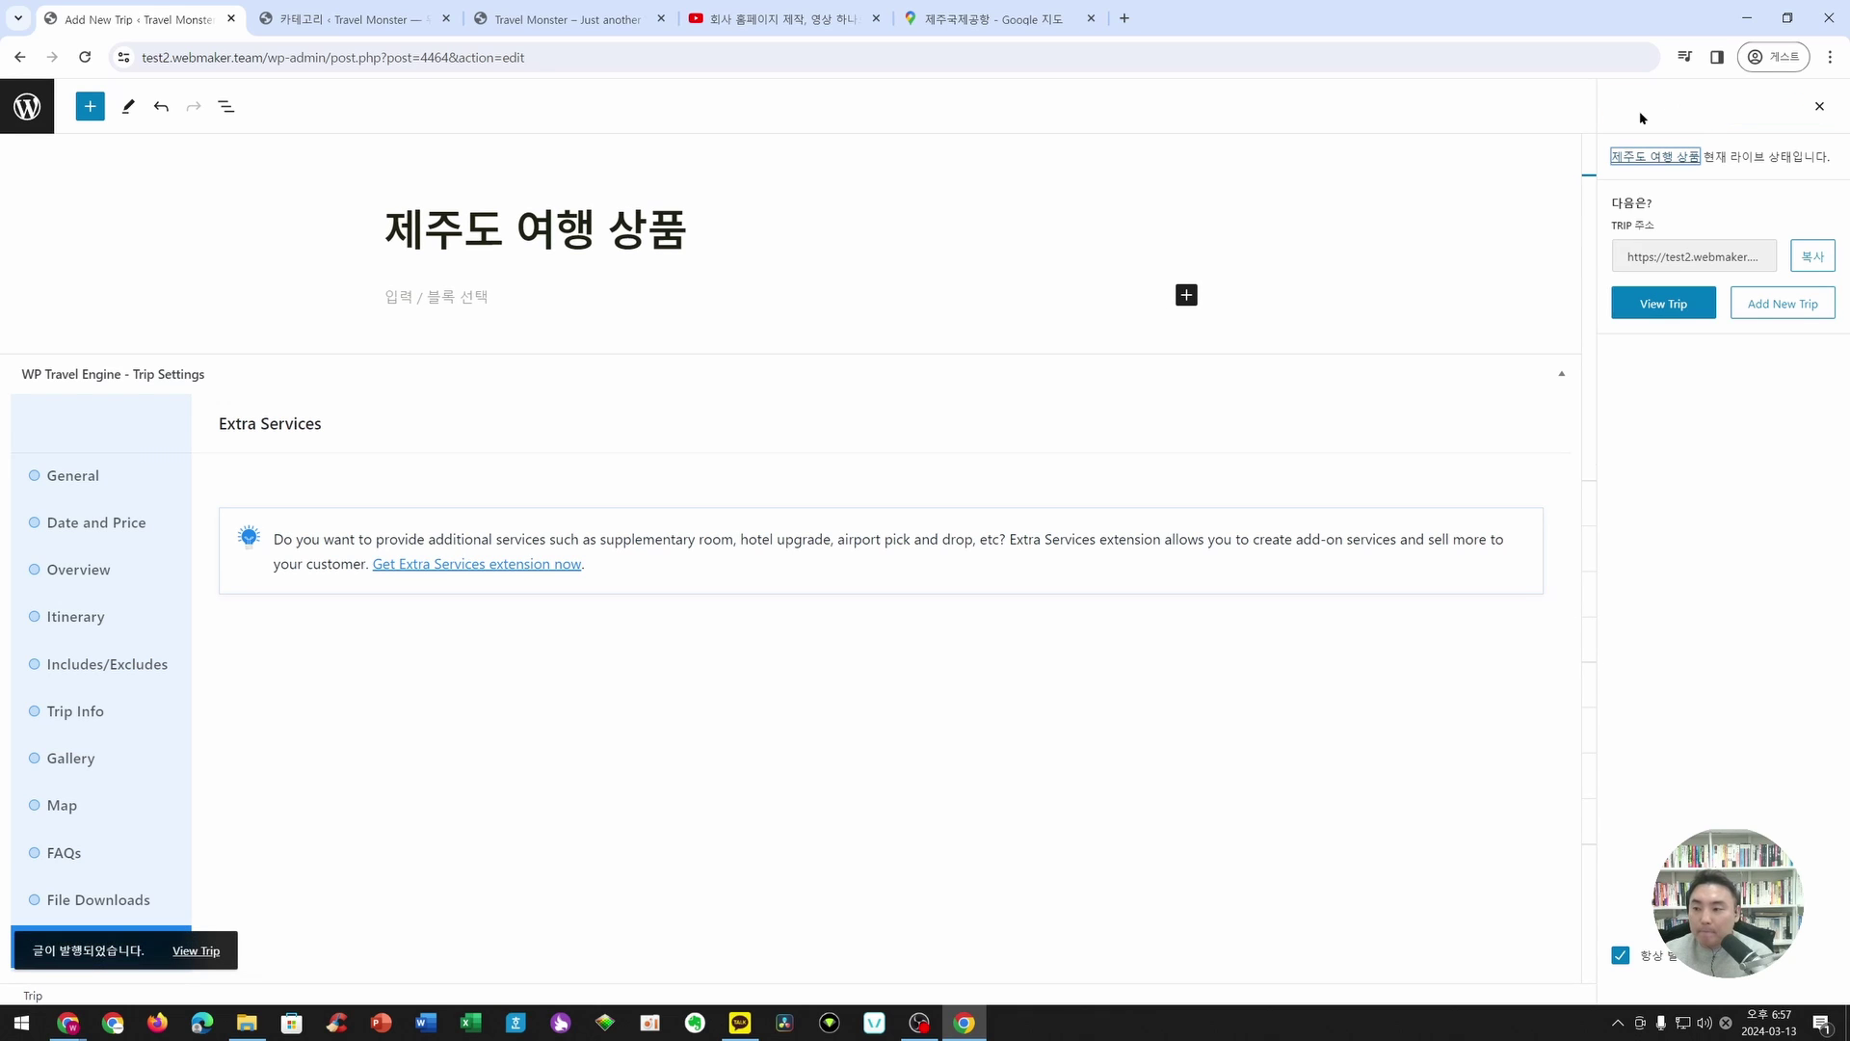
click(1820, 106)
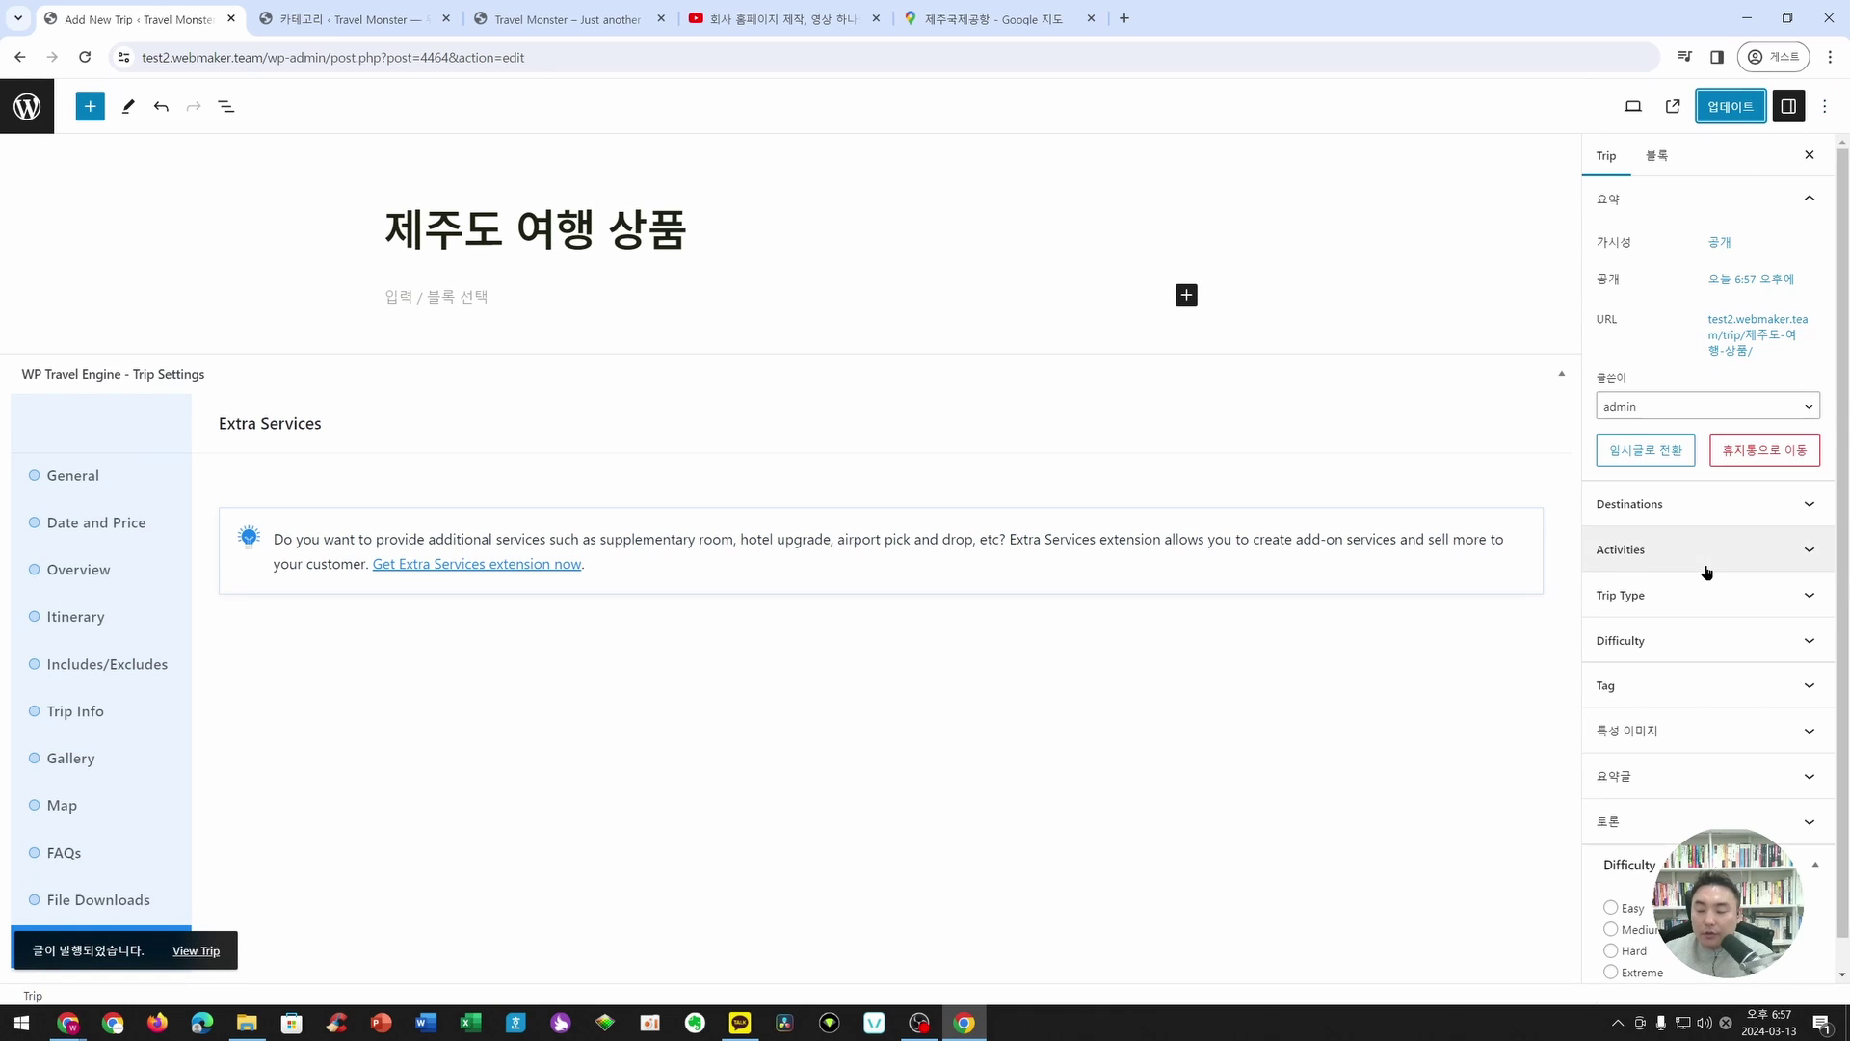
- Create a new destination named 제주도 and tick it for the trip
scroll(1664, 540, down, 1)
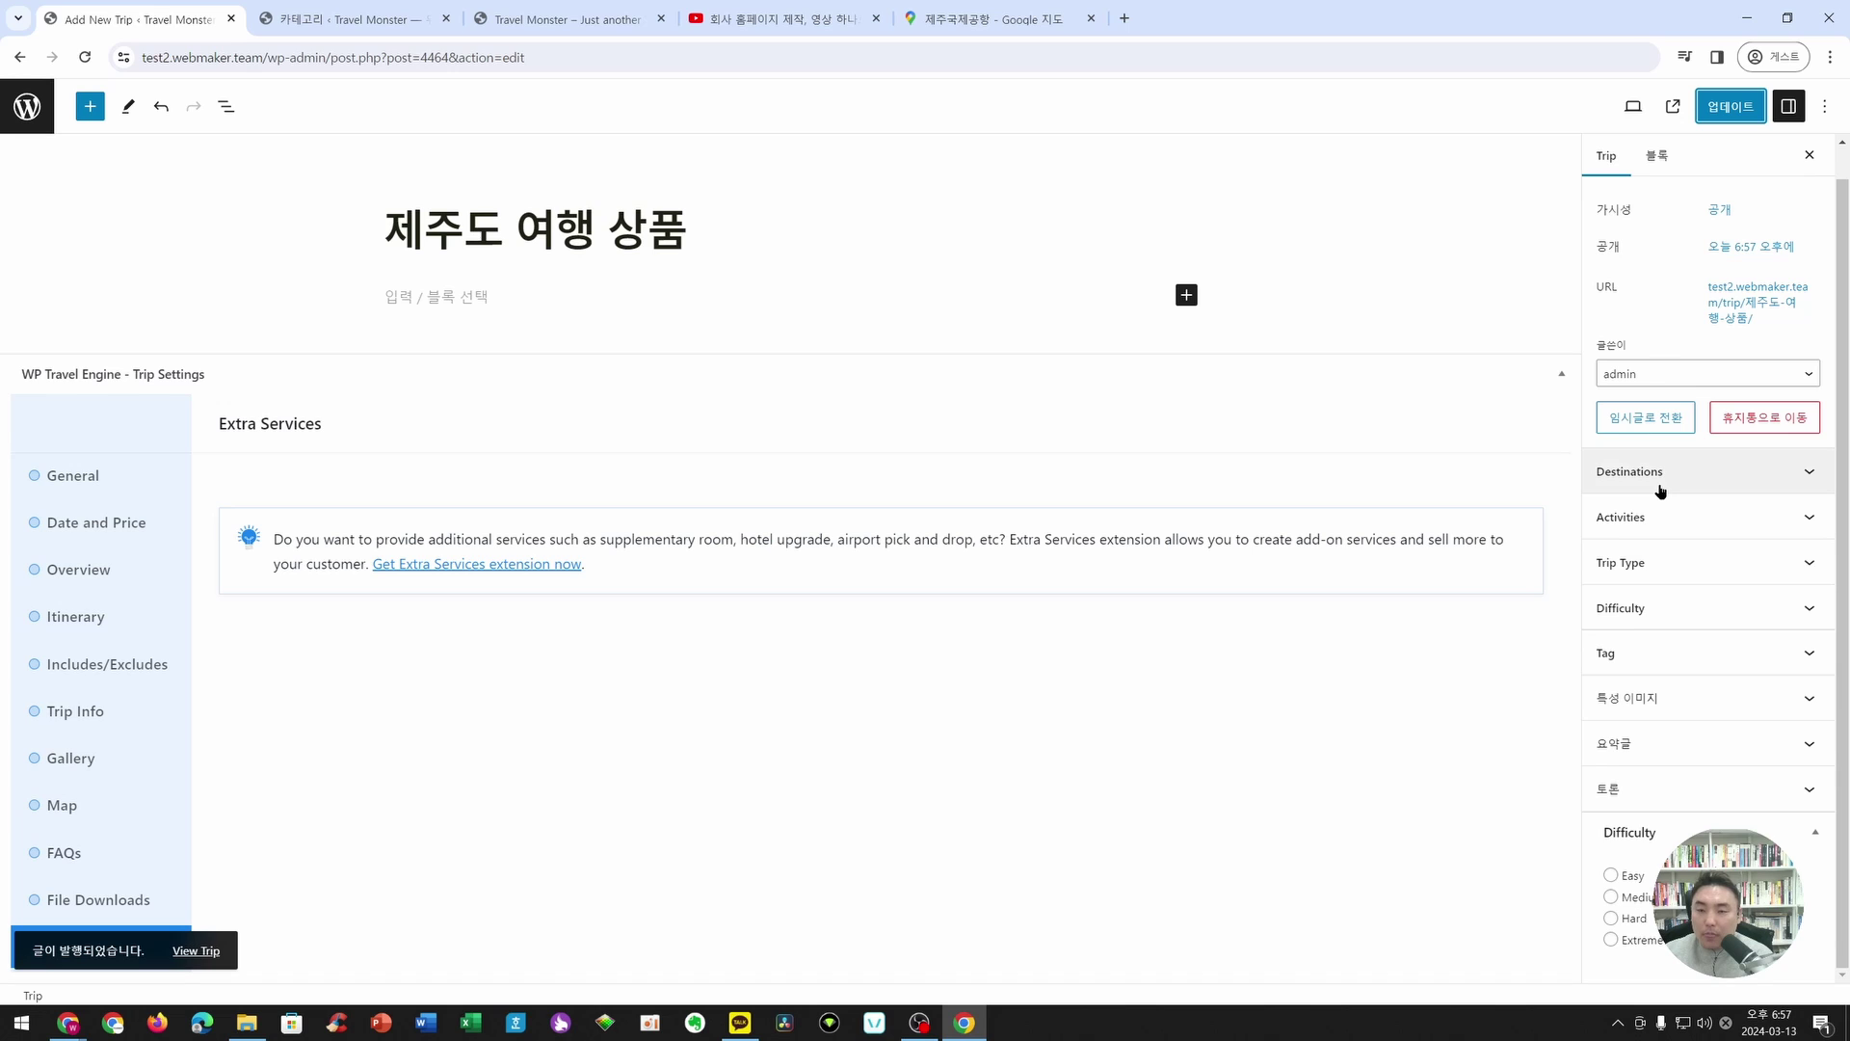
click(1660, 486)
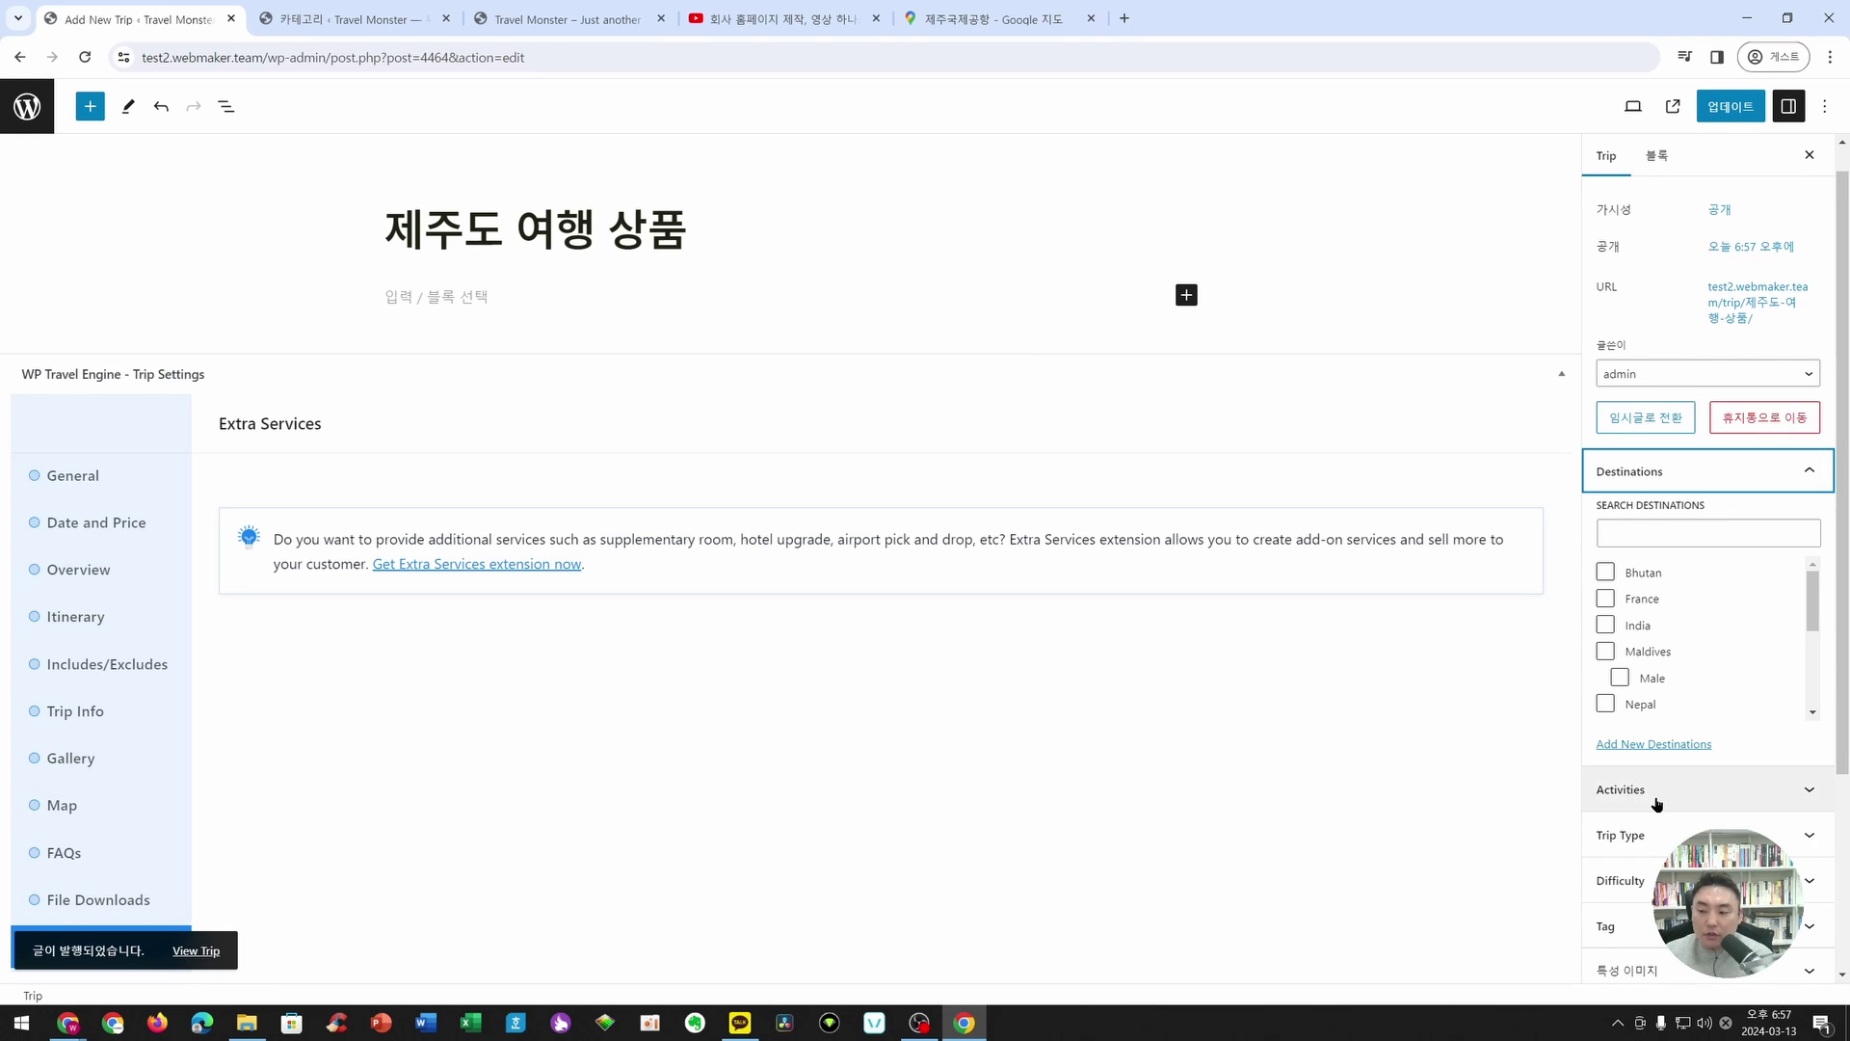
scroll(1657, 833, down, 3)
scroll(1659, 829, up, 3)
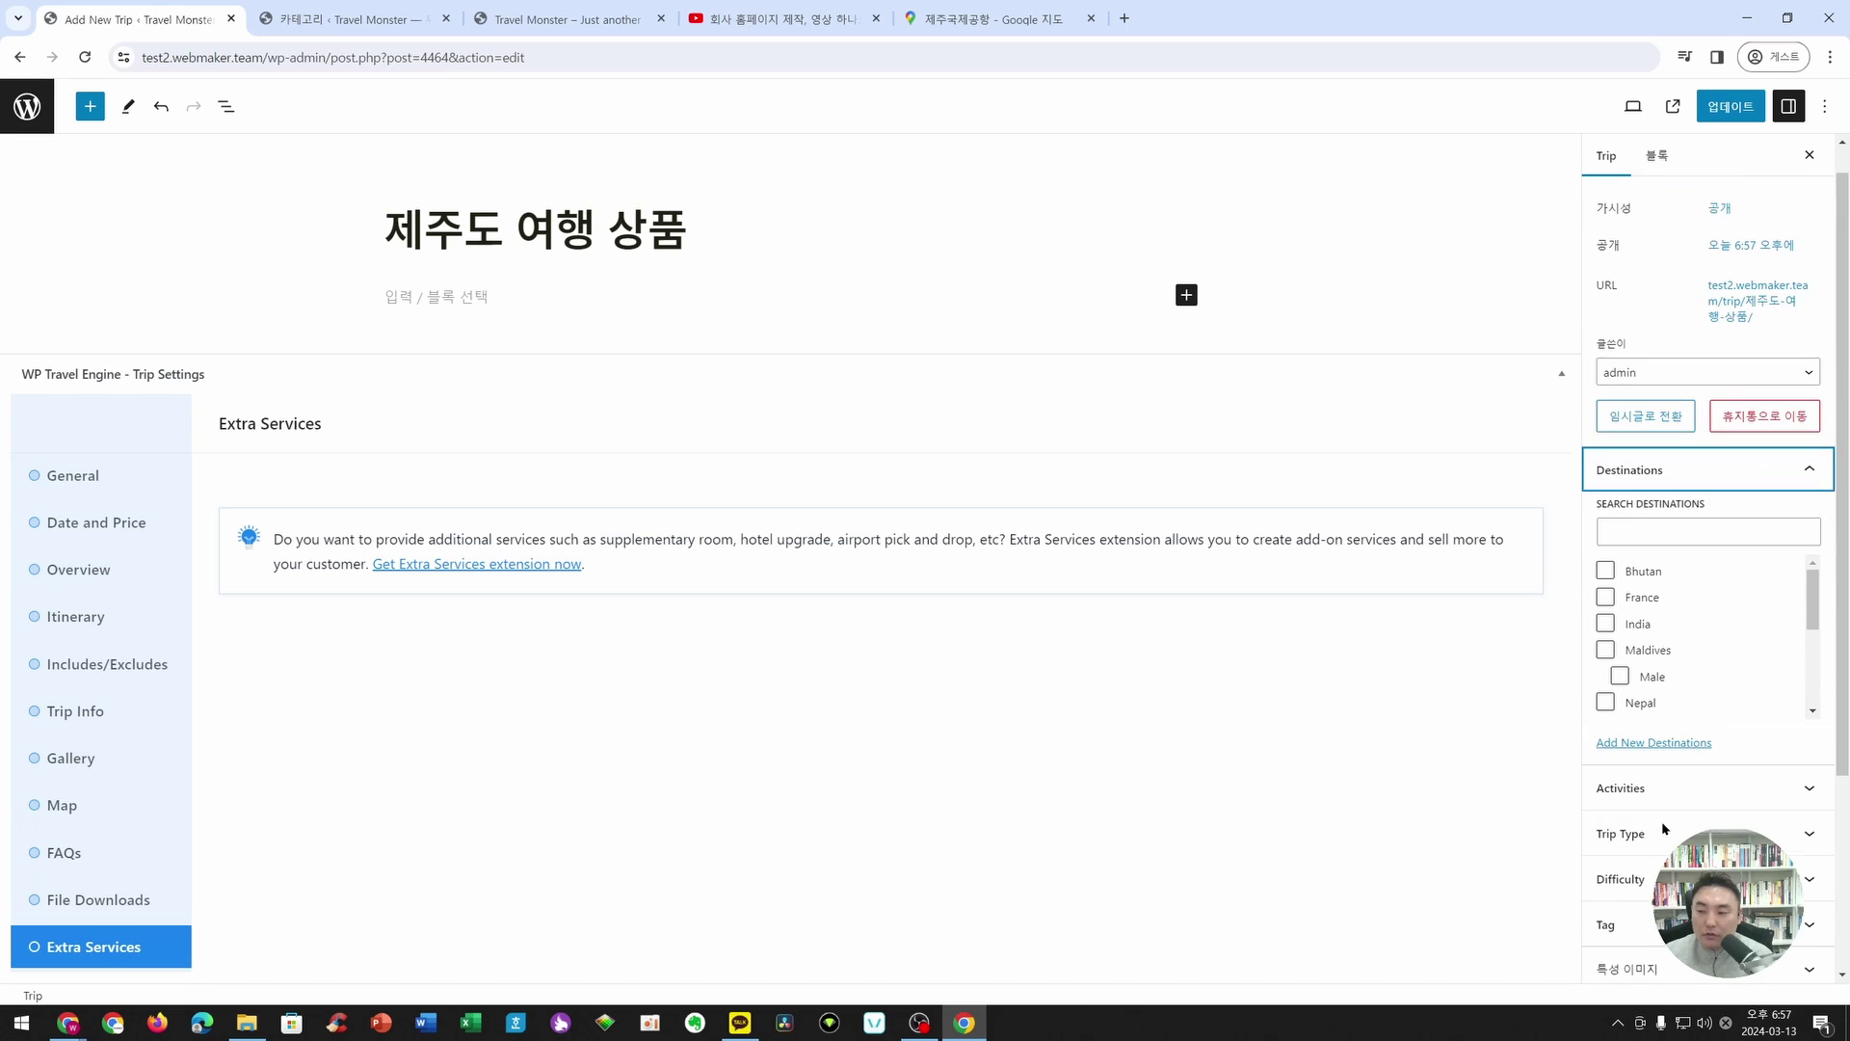
scroll(1703, 613, down, 2)
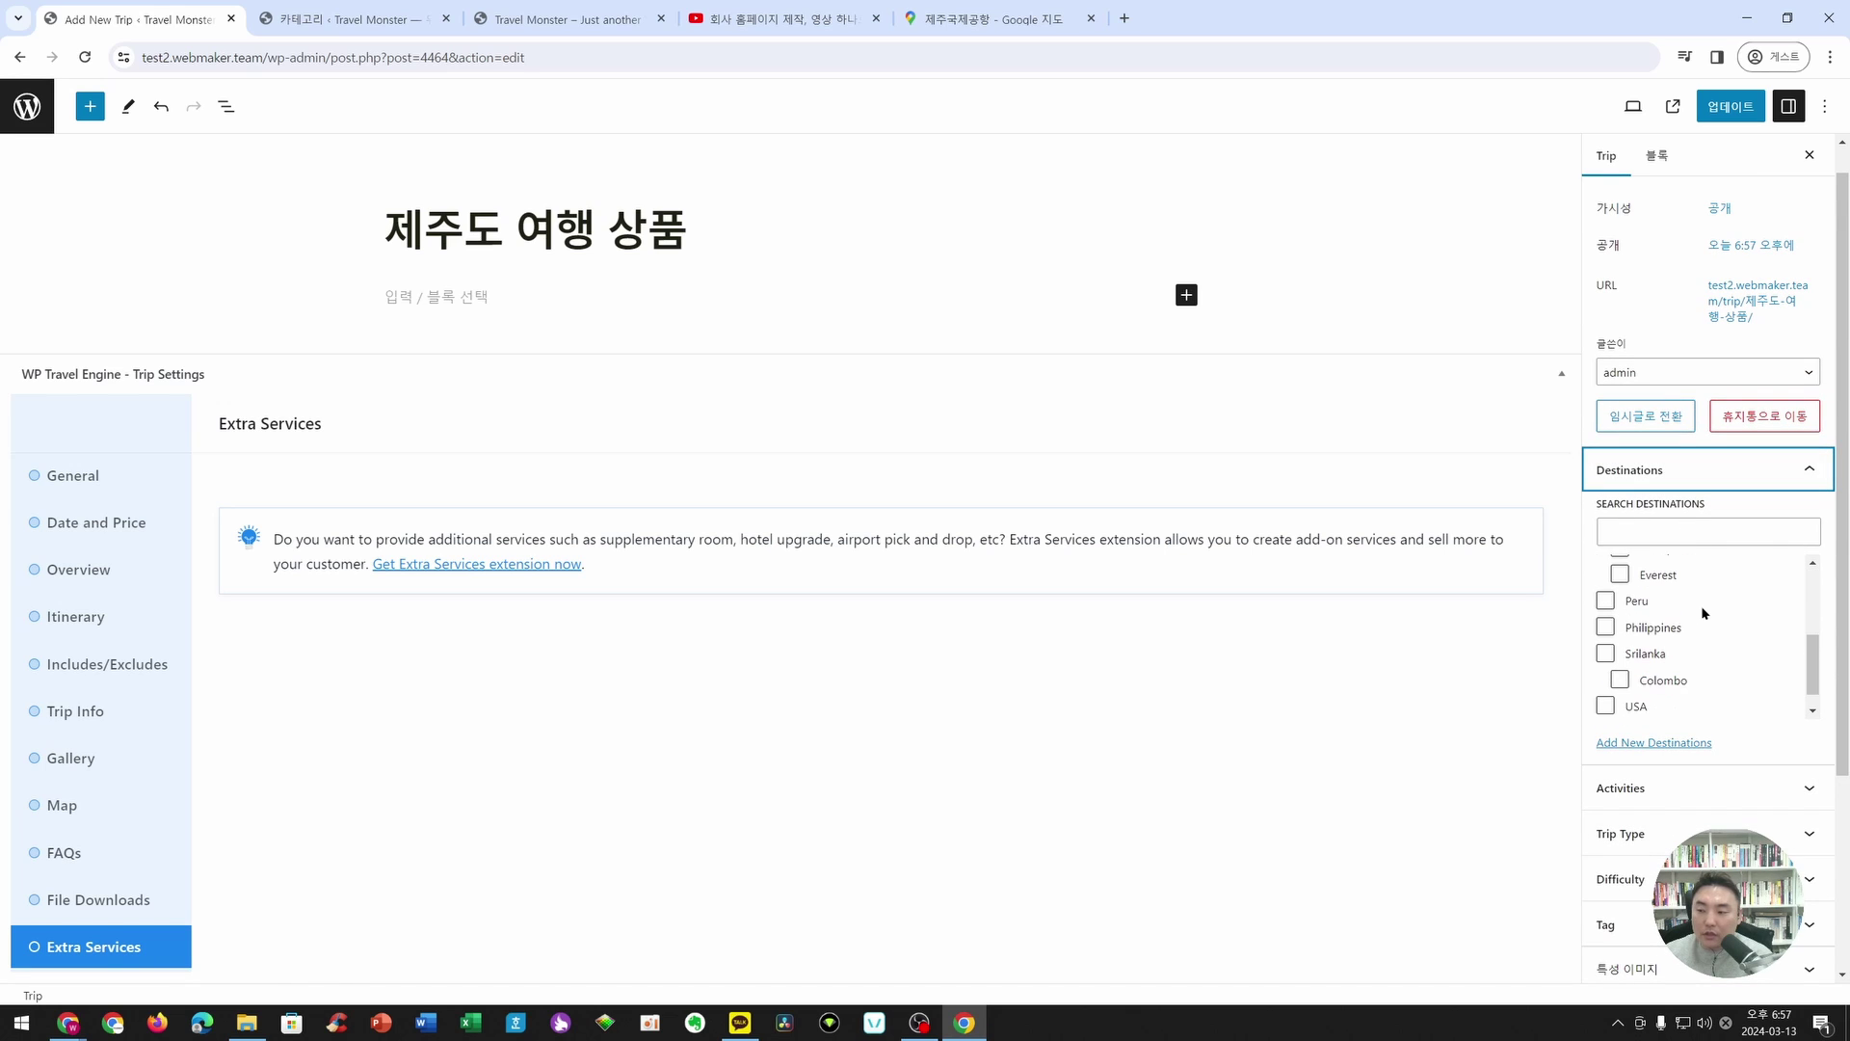
scroll(1664, 620, up, 1)
scroll(1664, 620, down, 2)
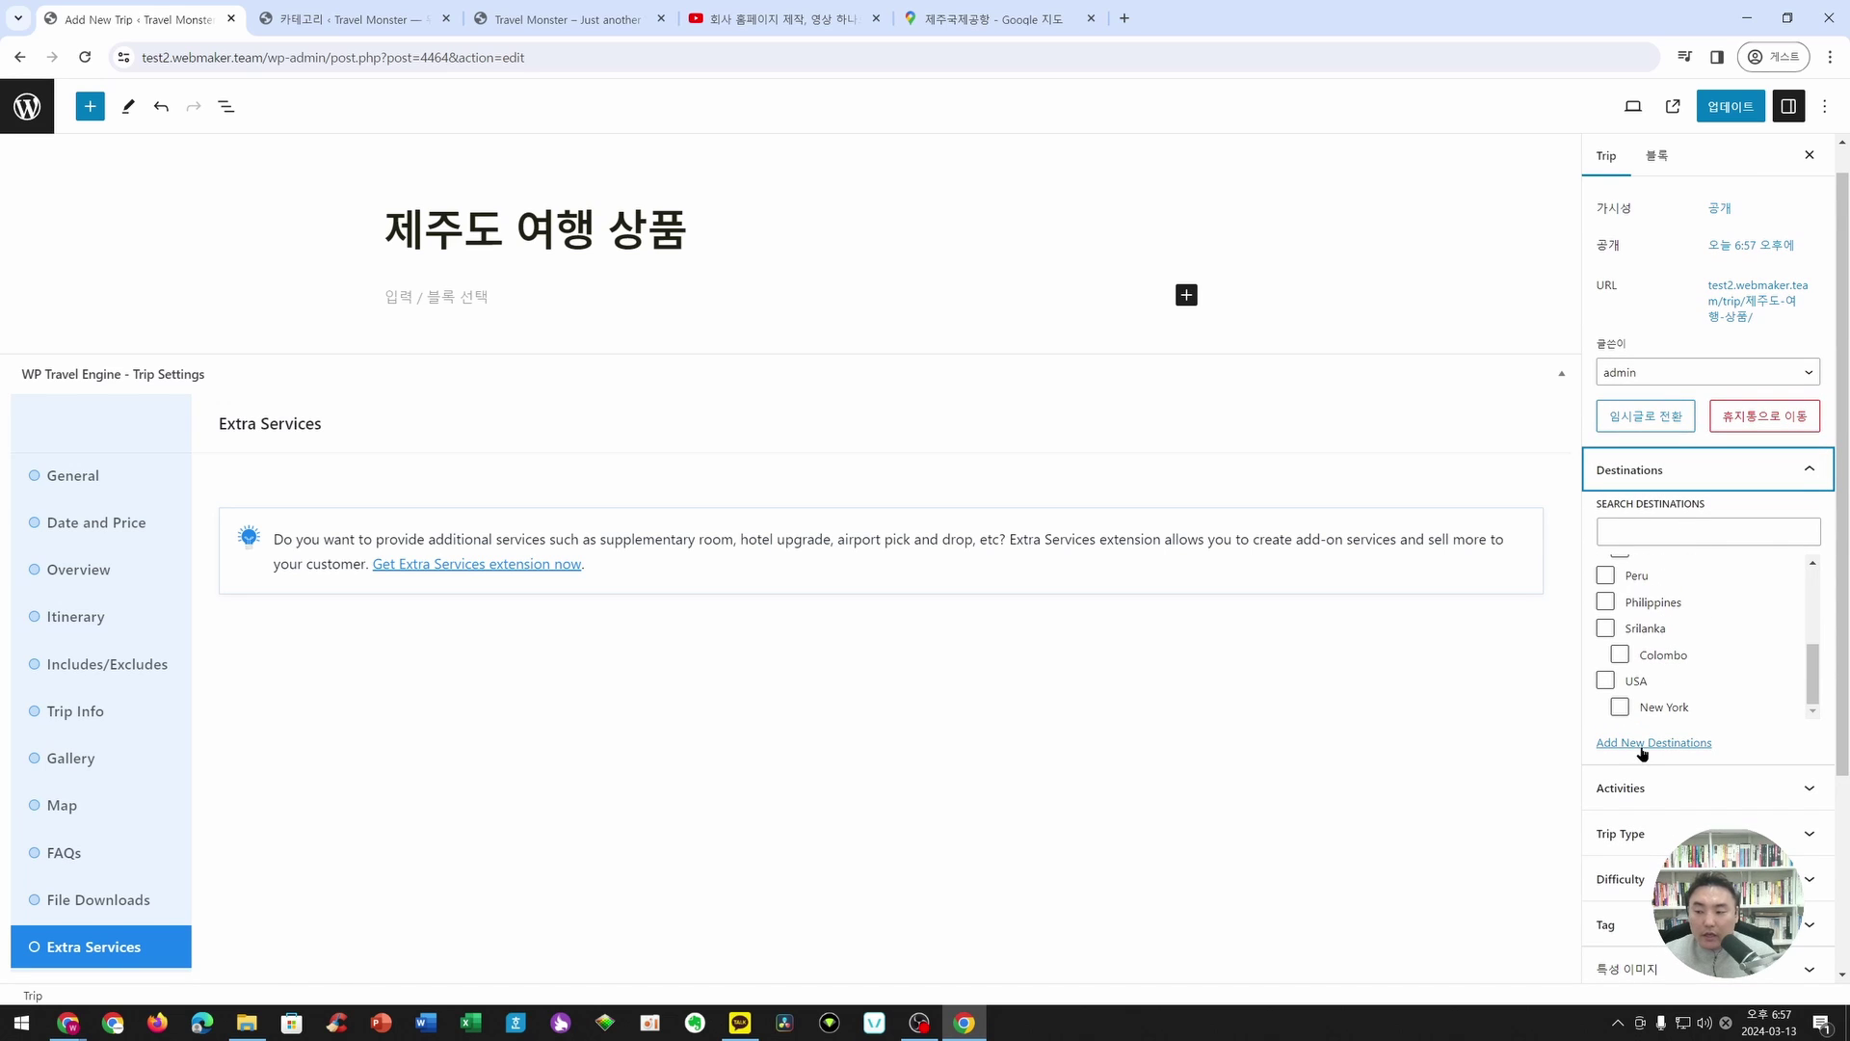
click(1648, 743)
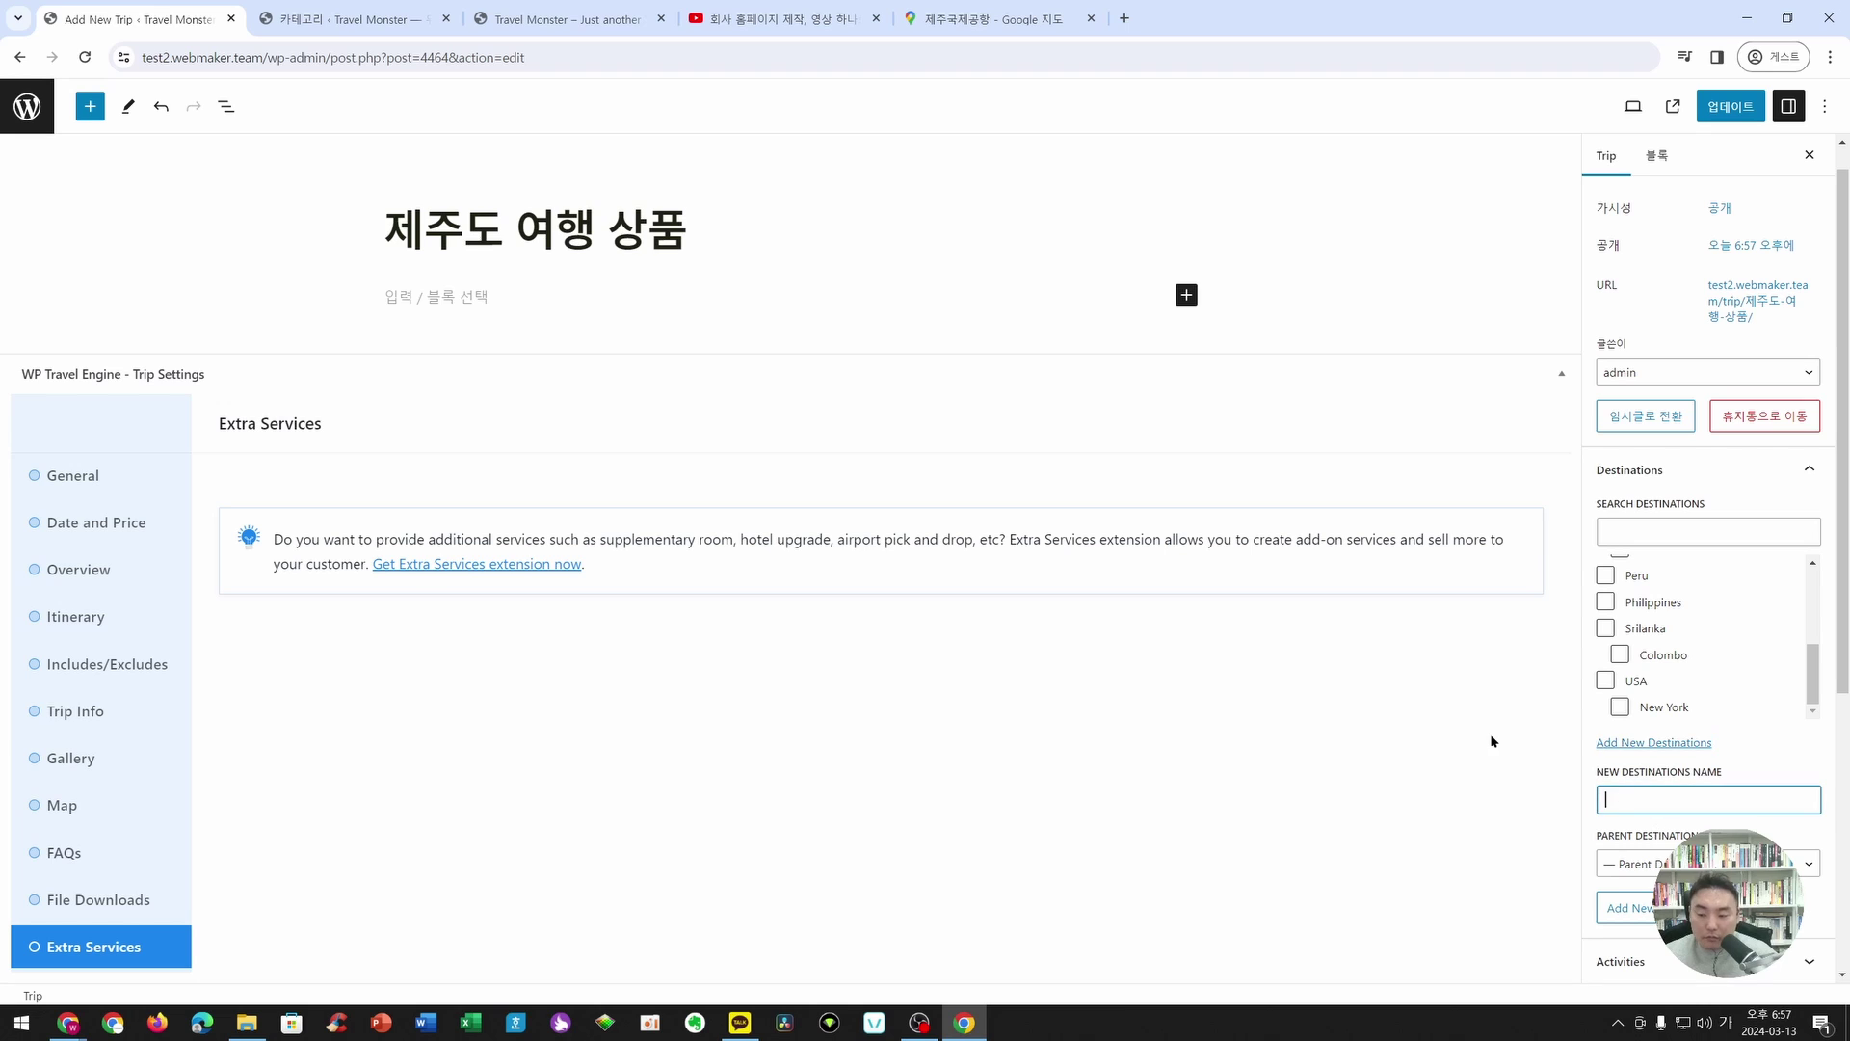
text(제주도)
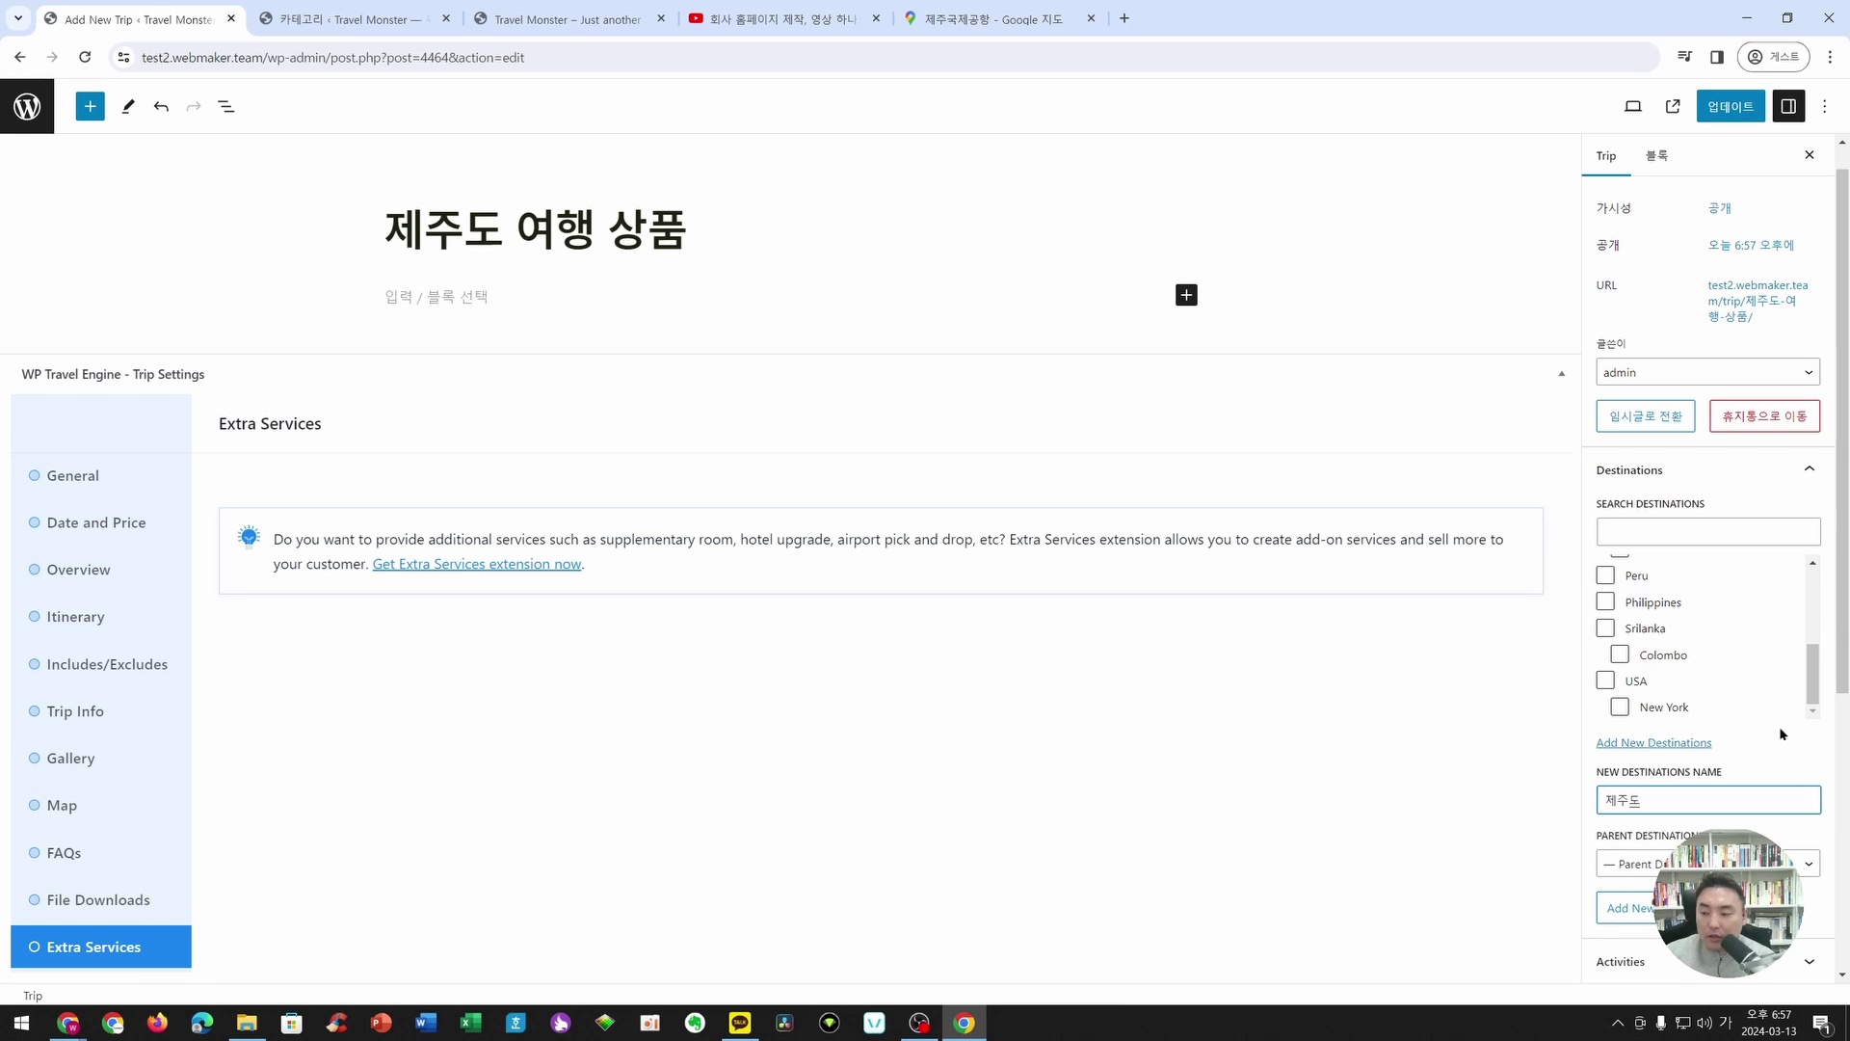
scroll(1743, 747, down, 2)
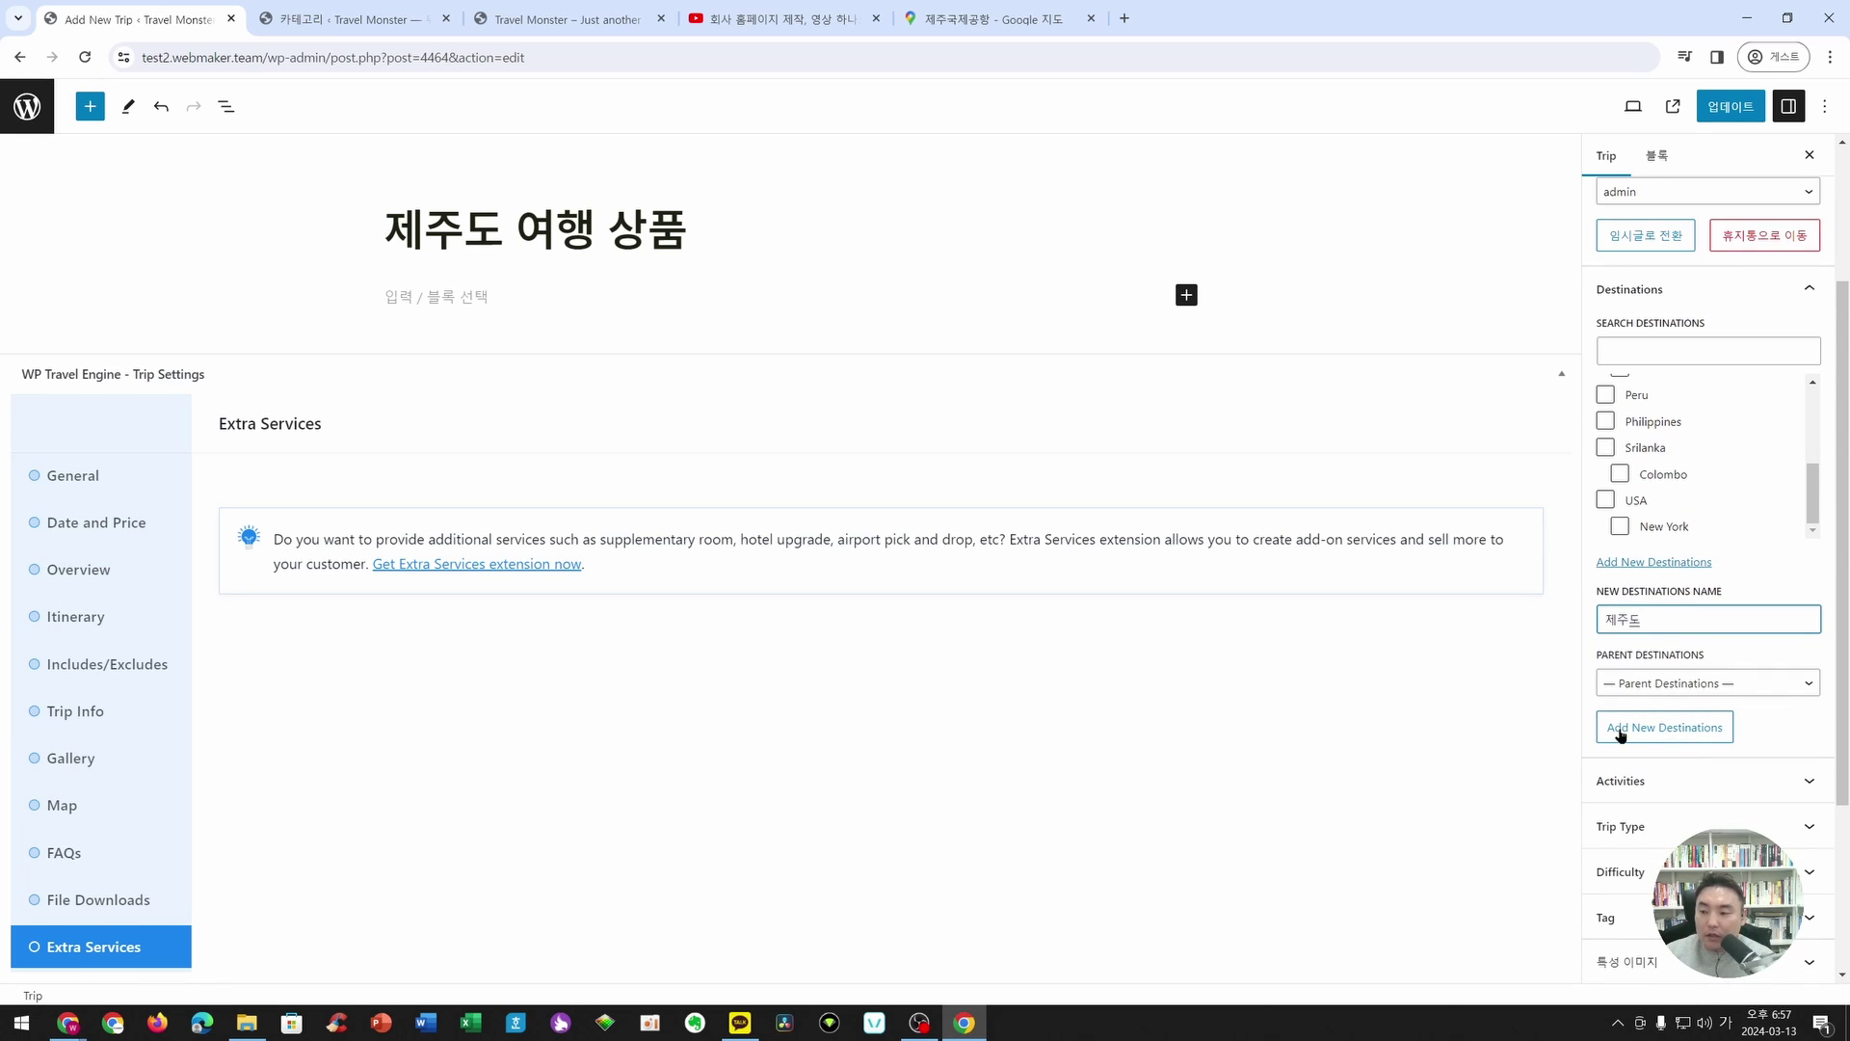
click(1670, 732)
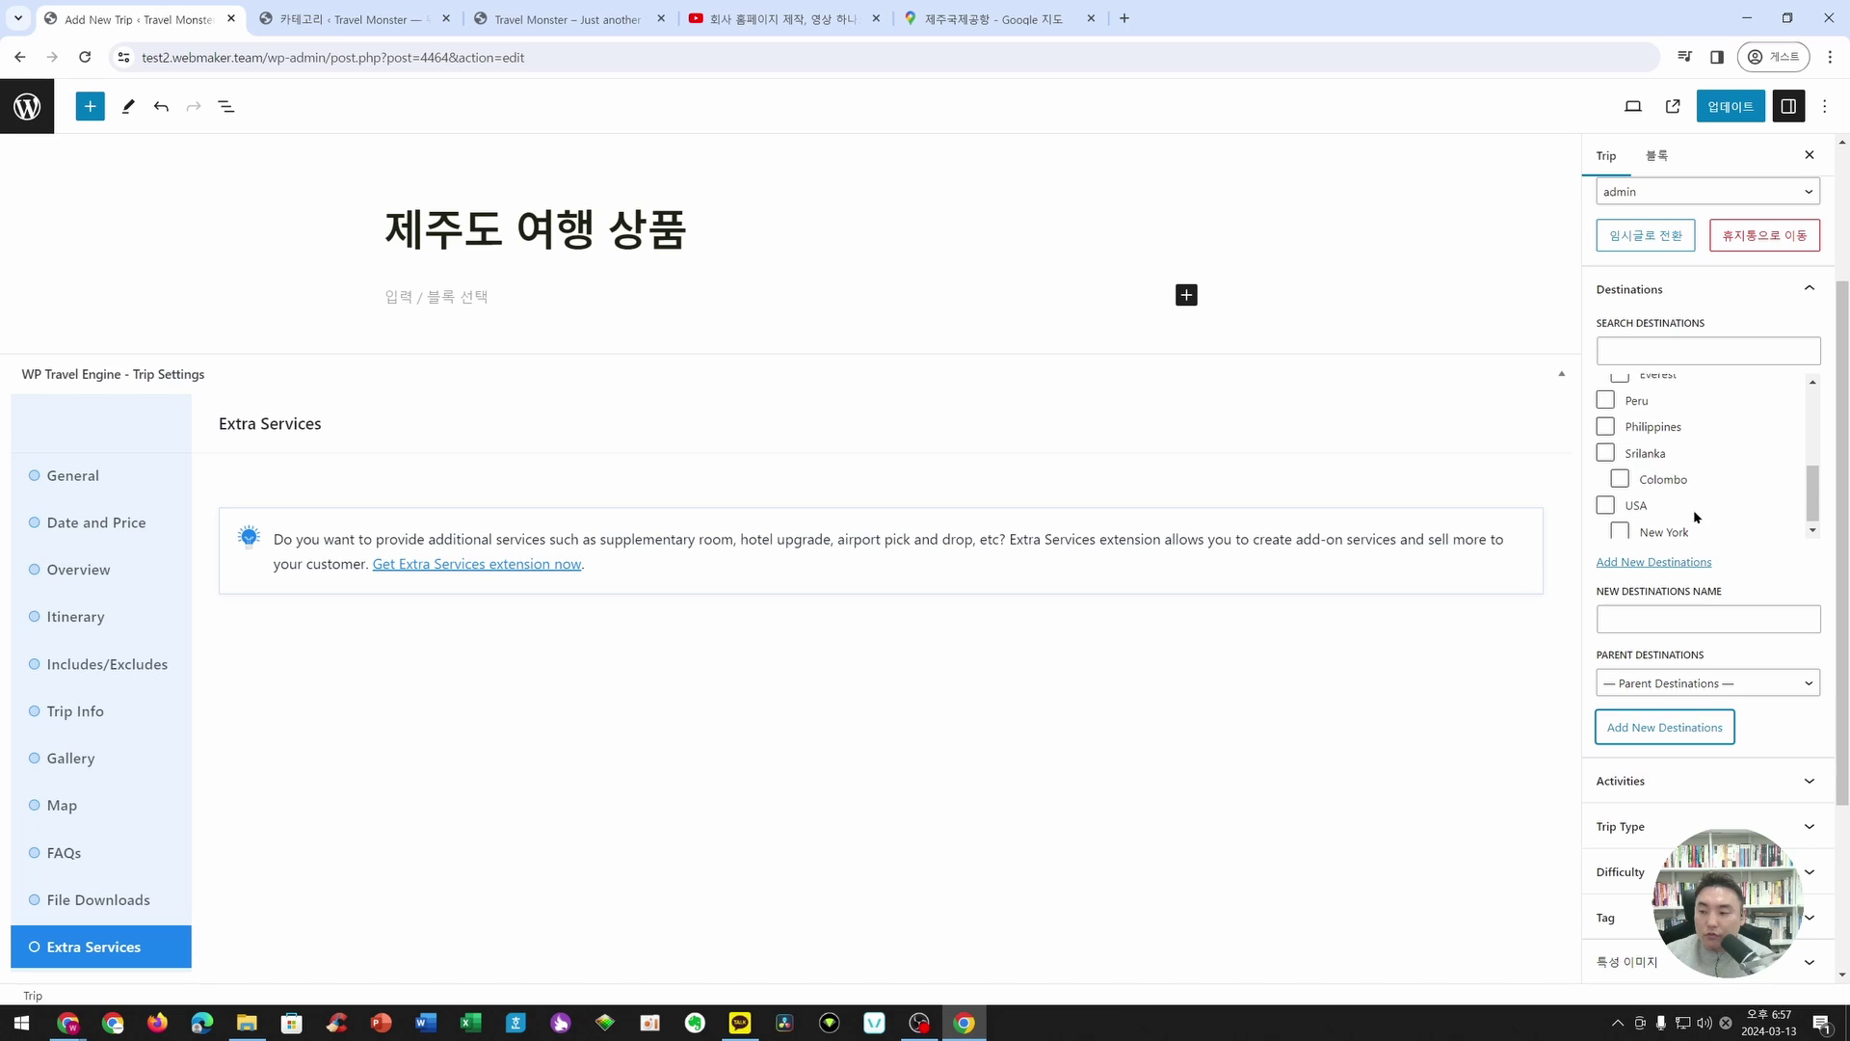
scroll(1694, 518, up, 5)
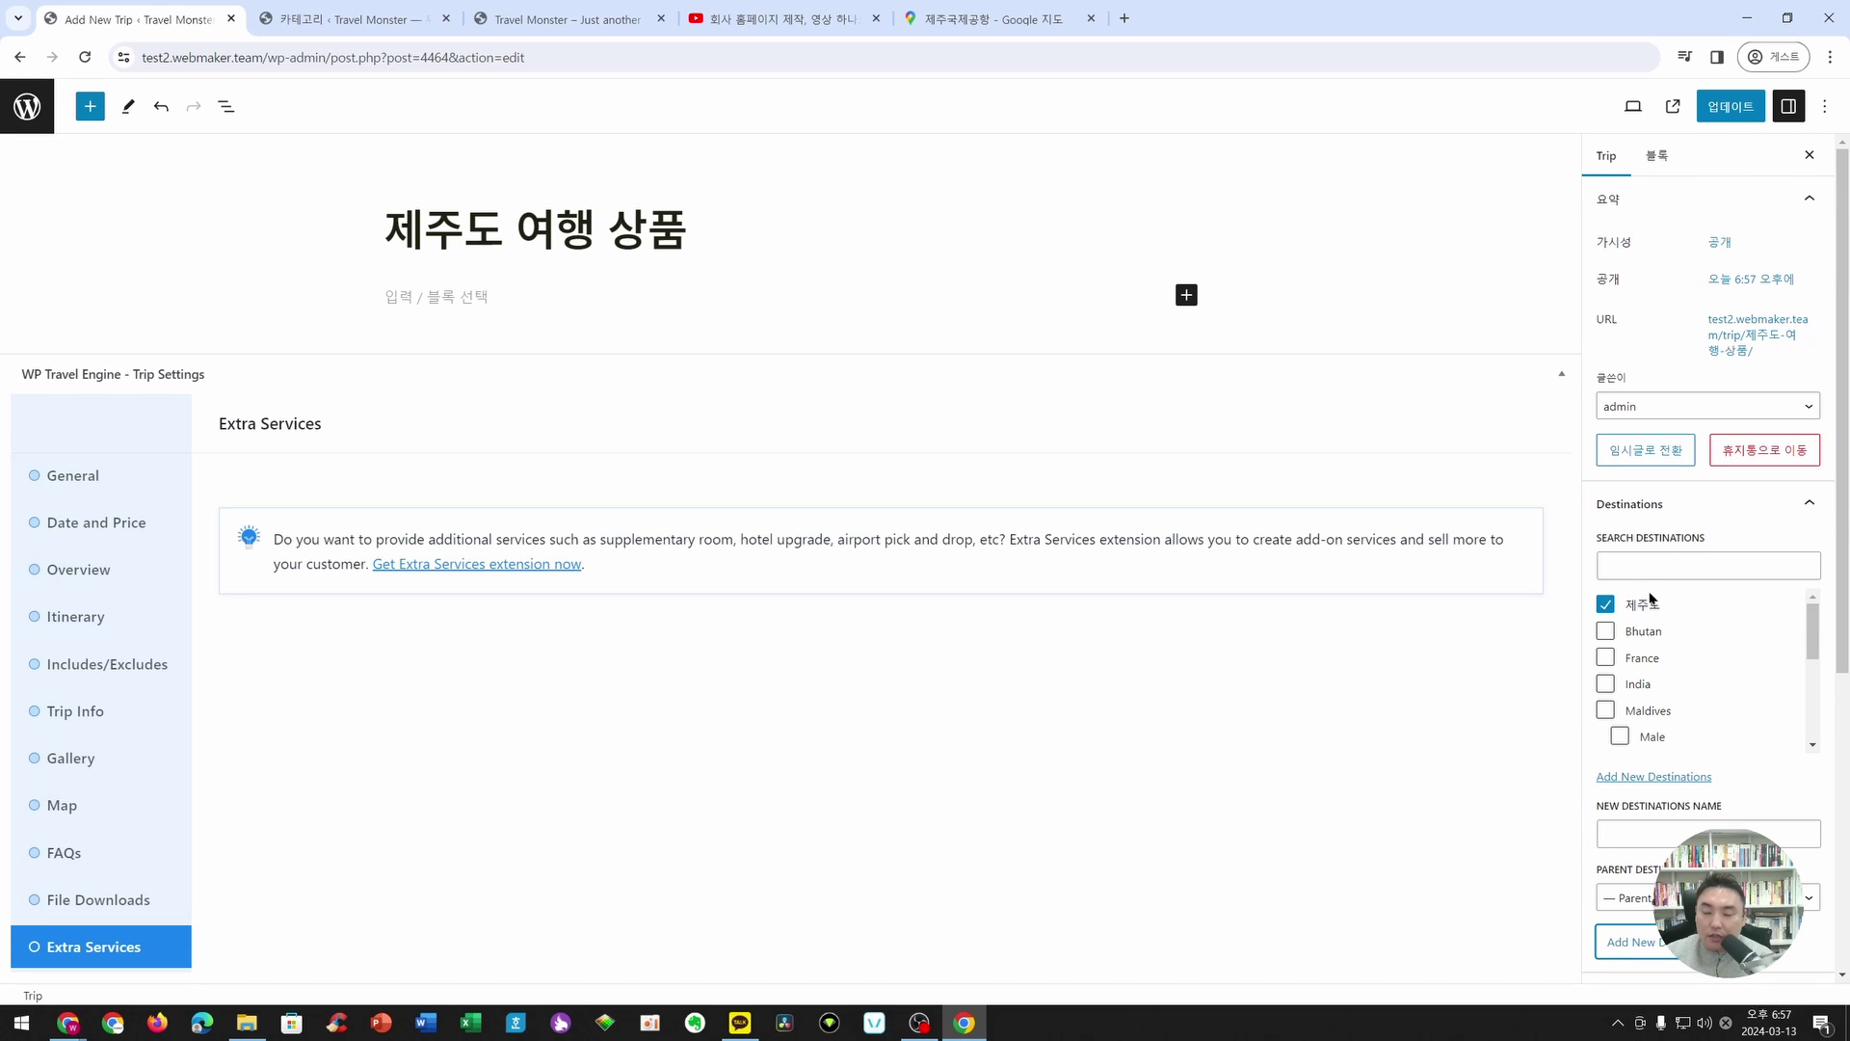
scroll(1663, 615, down, 1)
scroll(1648, 626, up, 1)
scroll(1756, 817, down, 5)
- Tag the trip with Trekking, City Tour and Peak Climbing activities and update it
click(1740, 545)
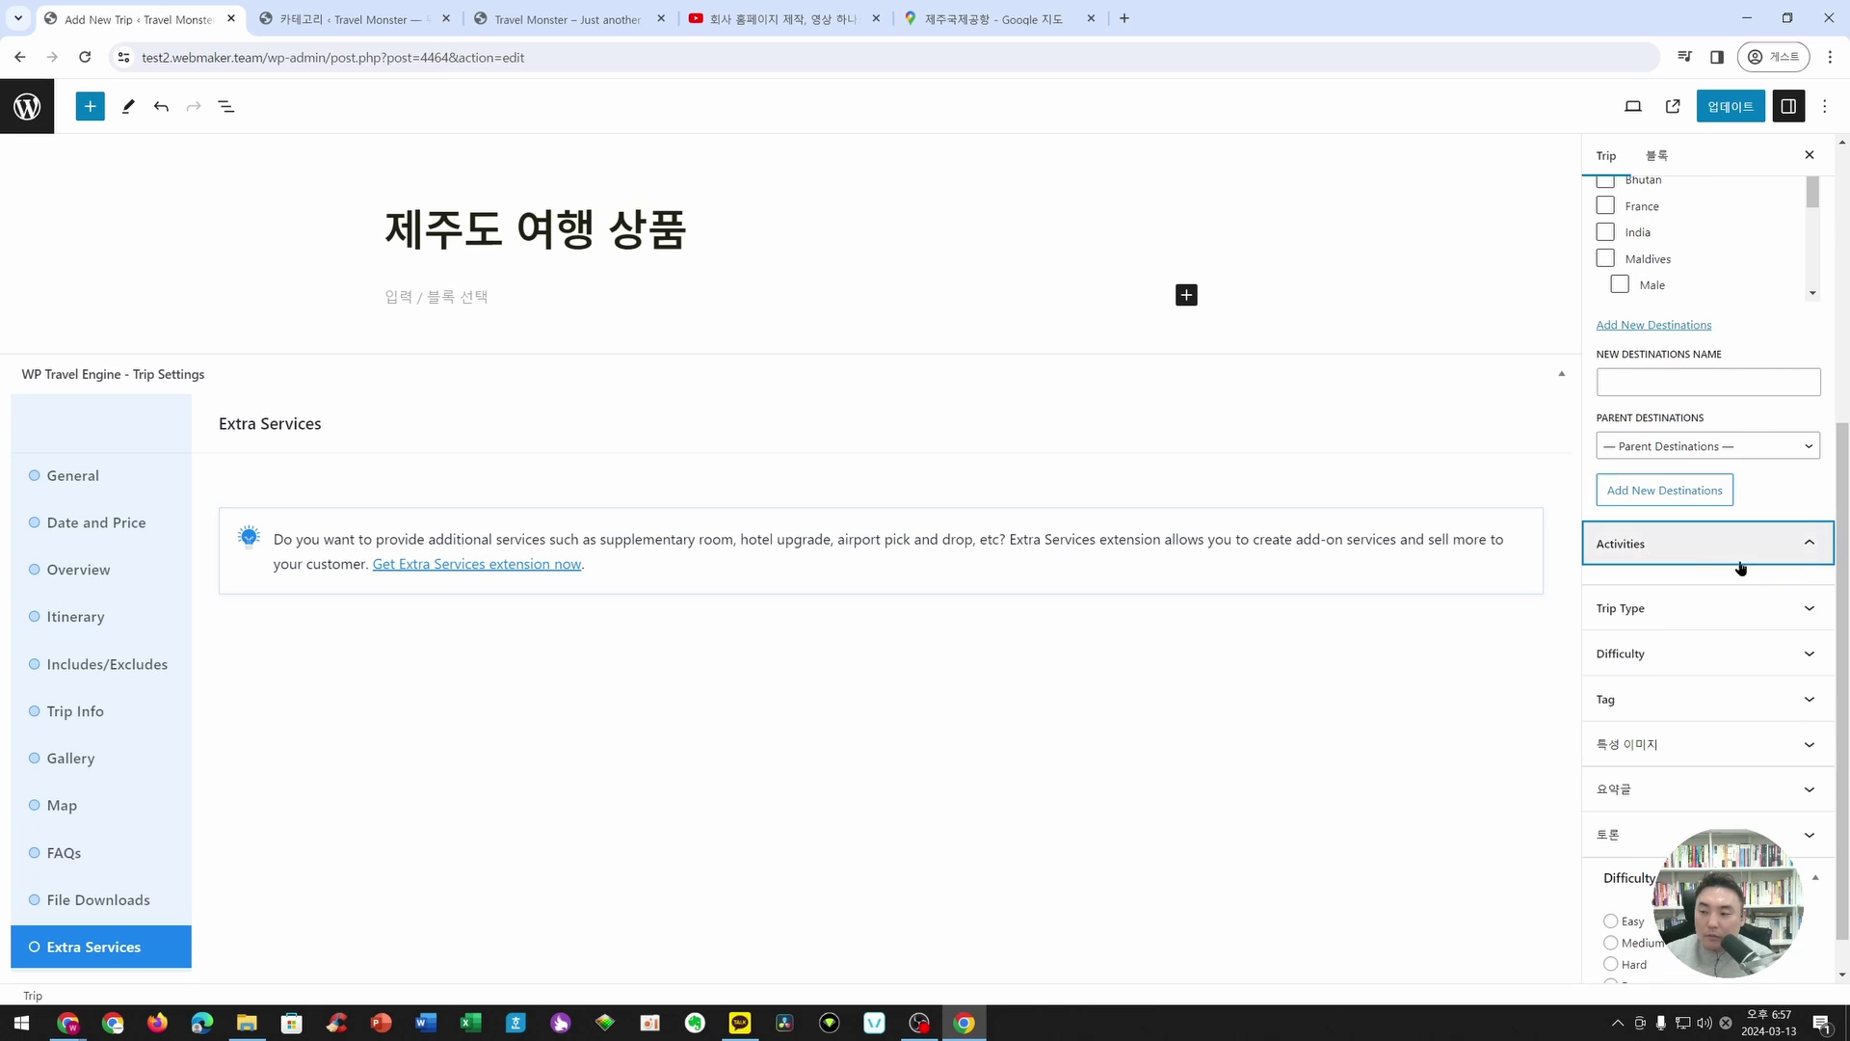
scroll(1771, 663, down, 1)
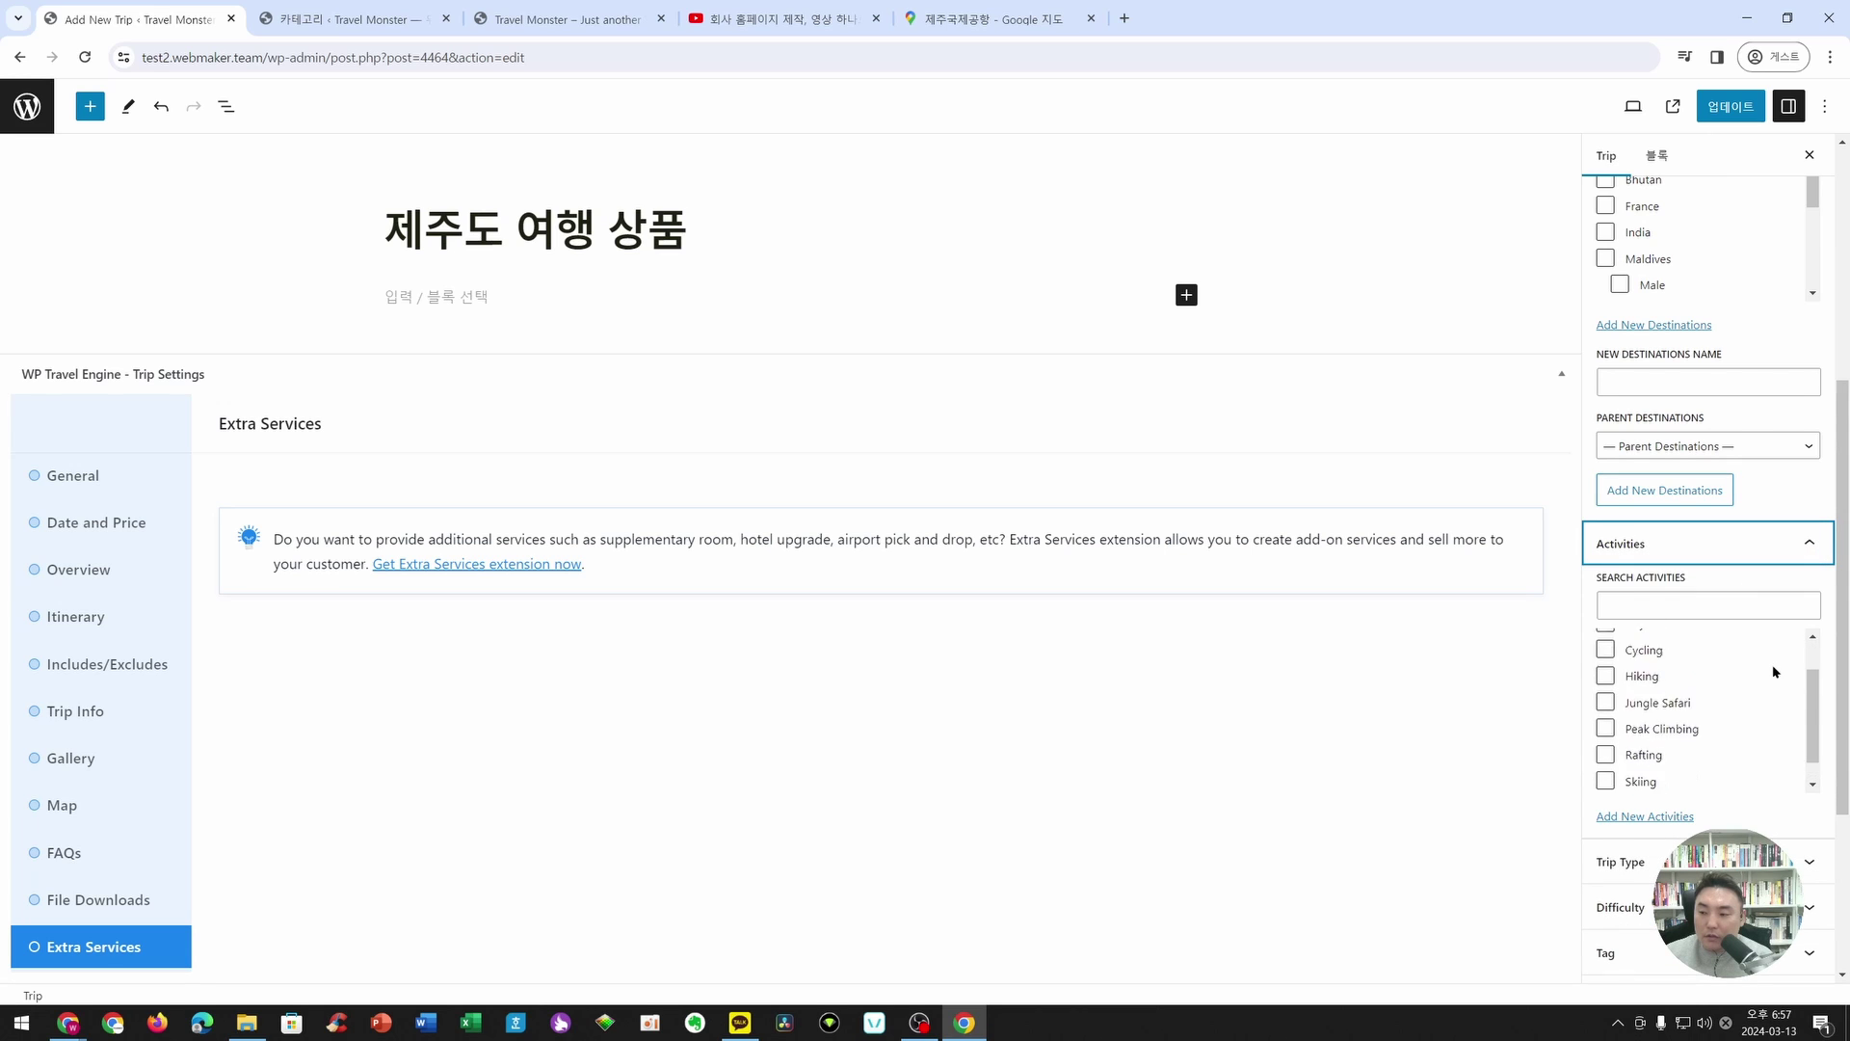
scroll(1771, 663, up, 1)
scroll(1657, 815, down, 2)
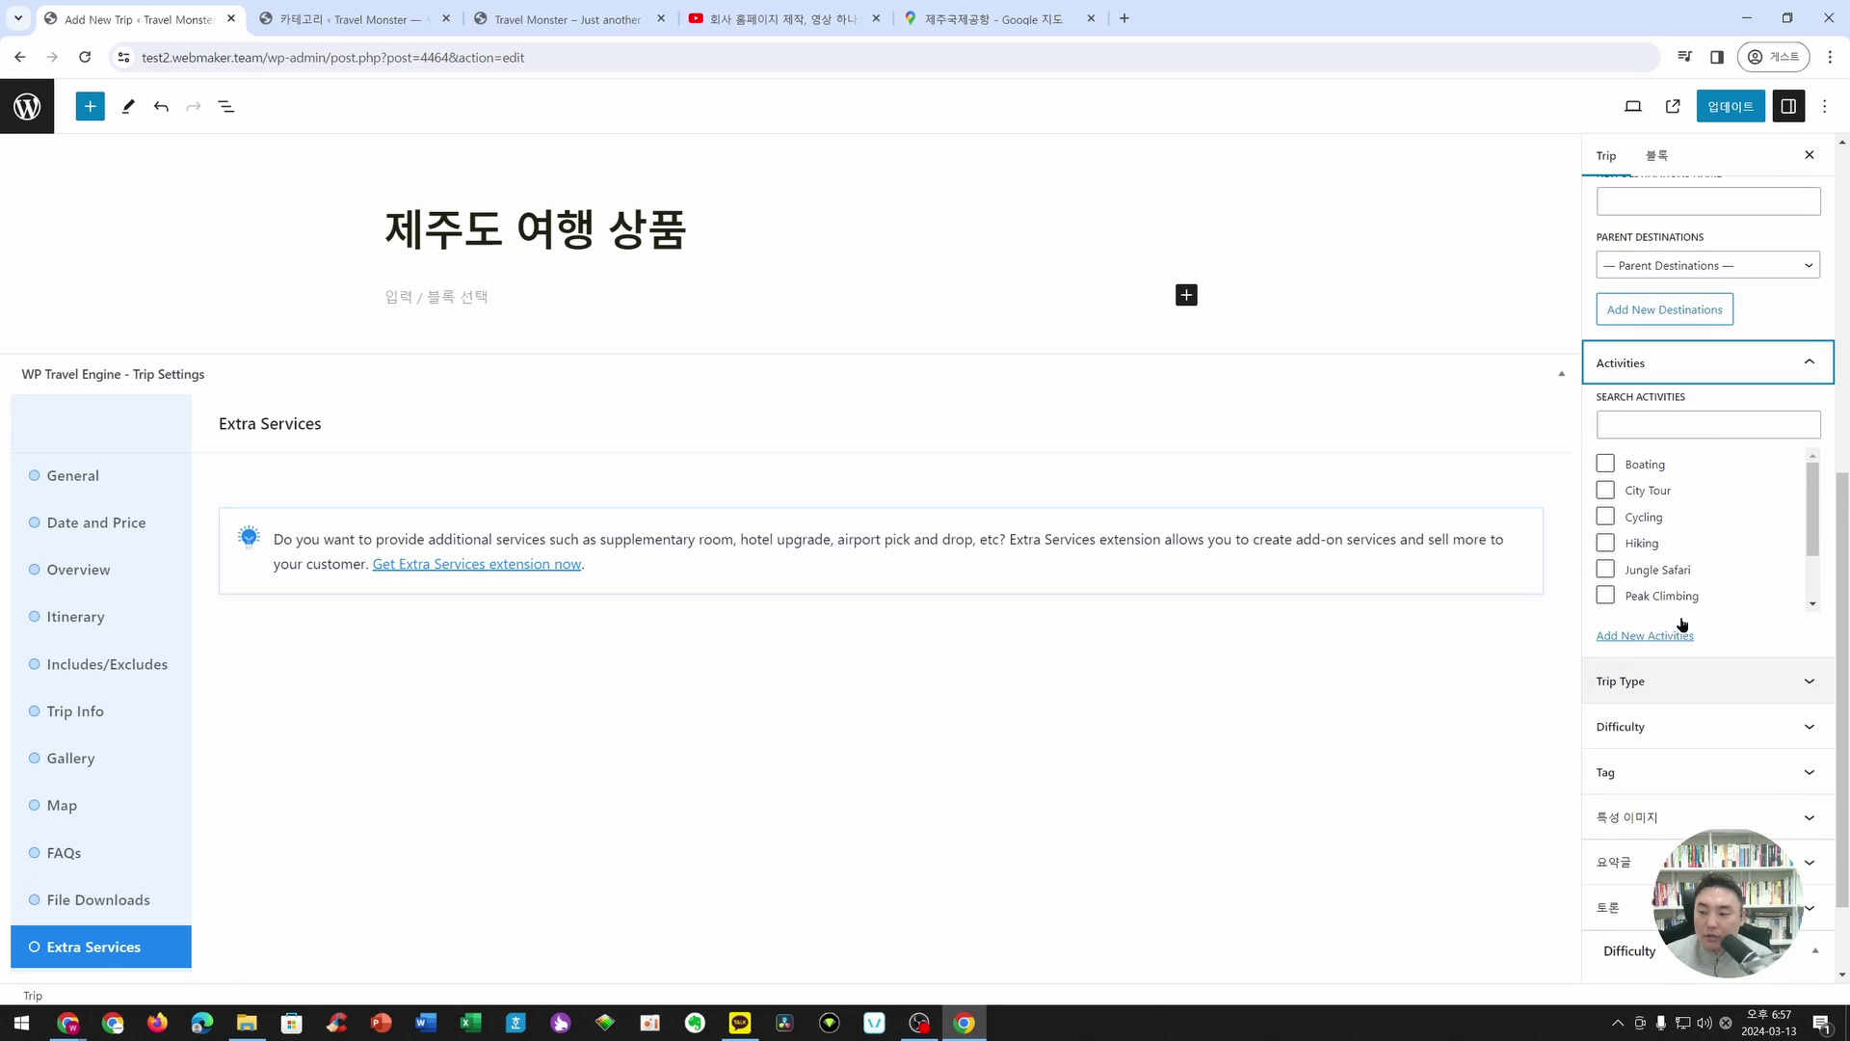
scroll(1639, 520, down, 2)
click(1607, 512)
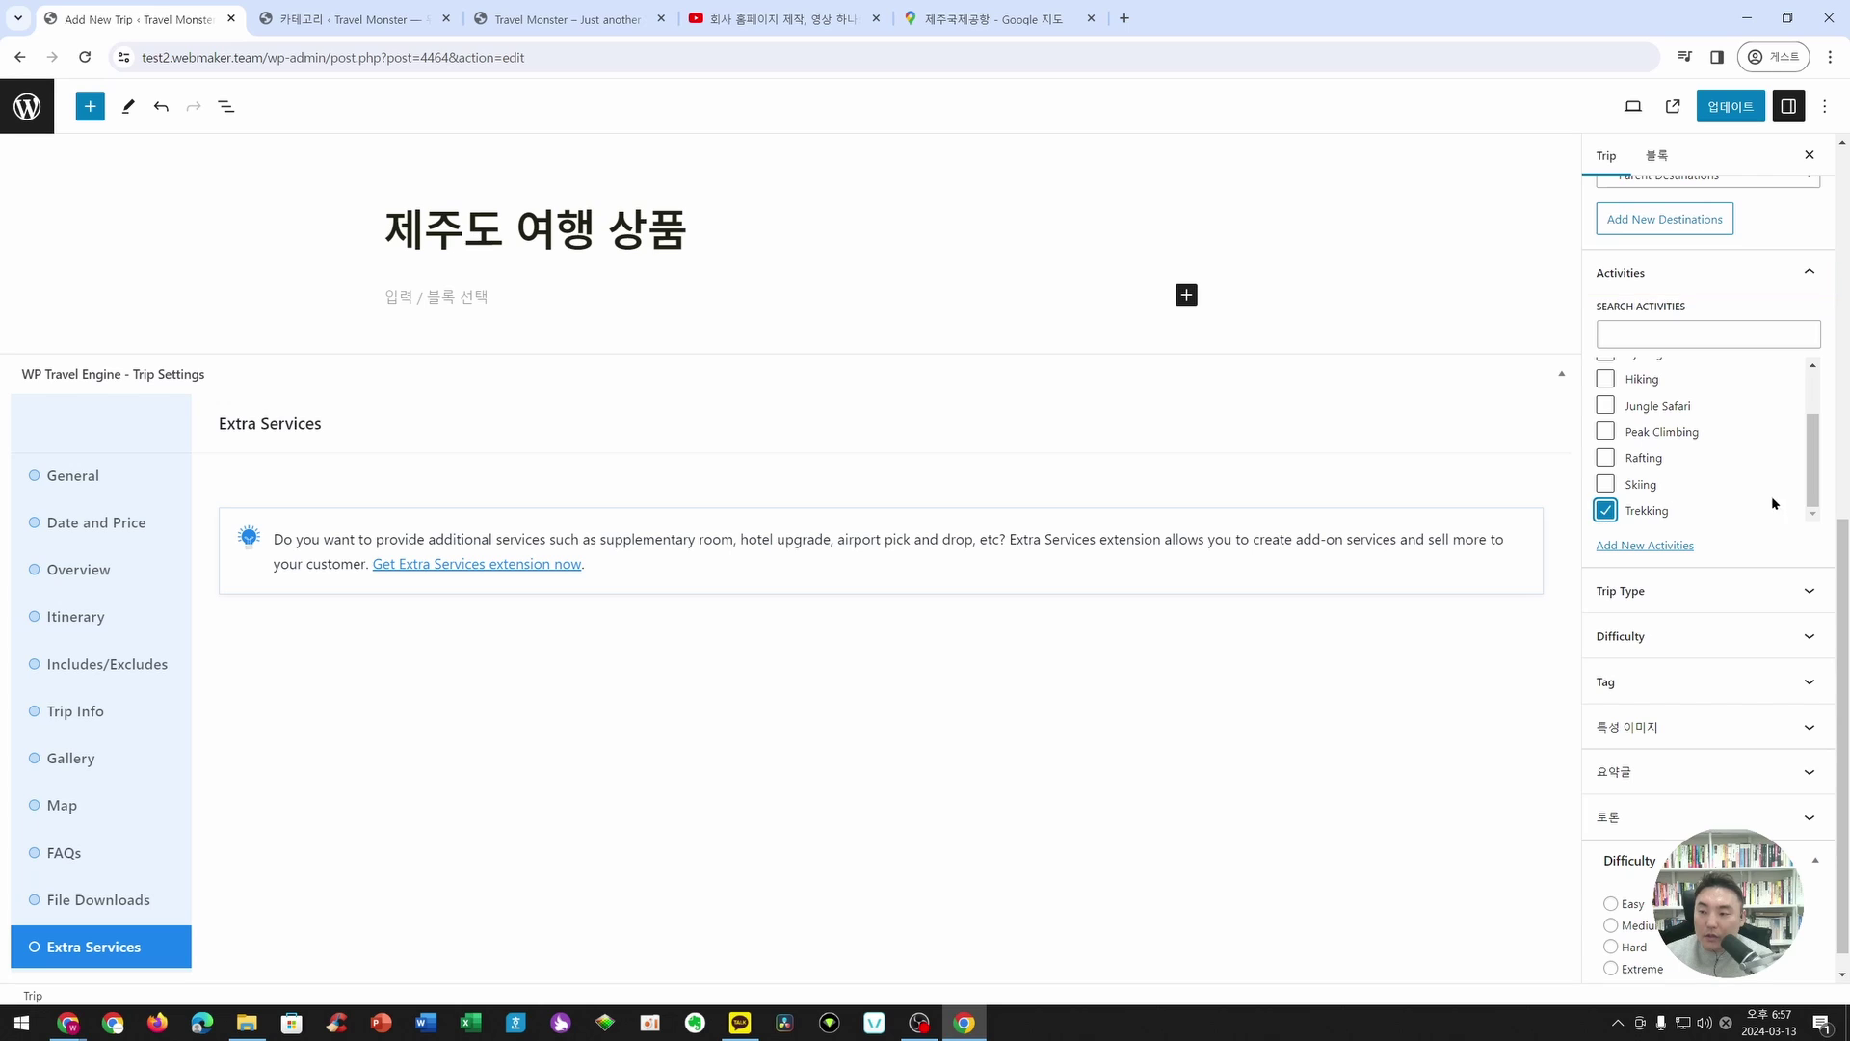
scroll(1706, 496, up, 2)
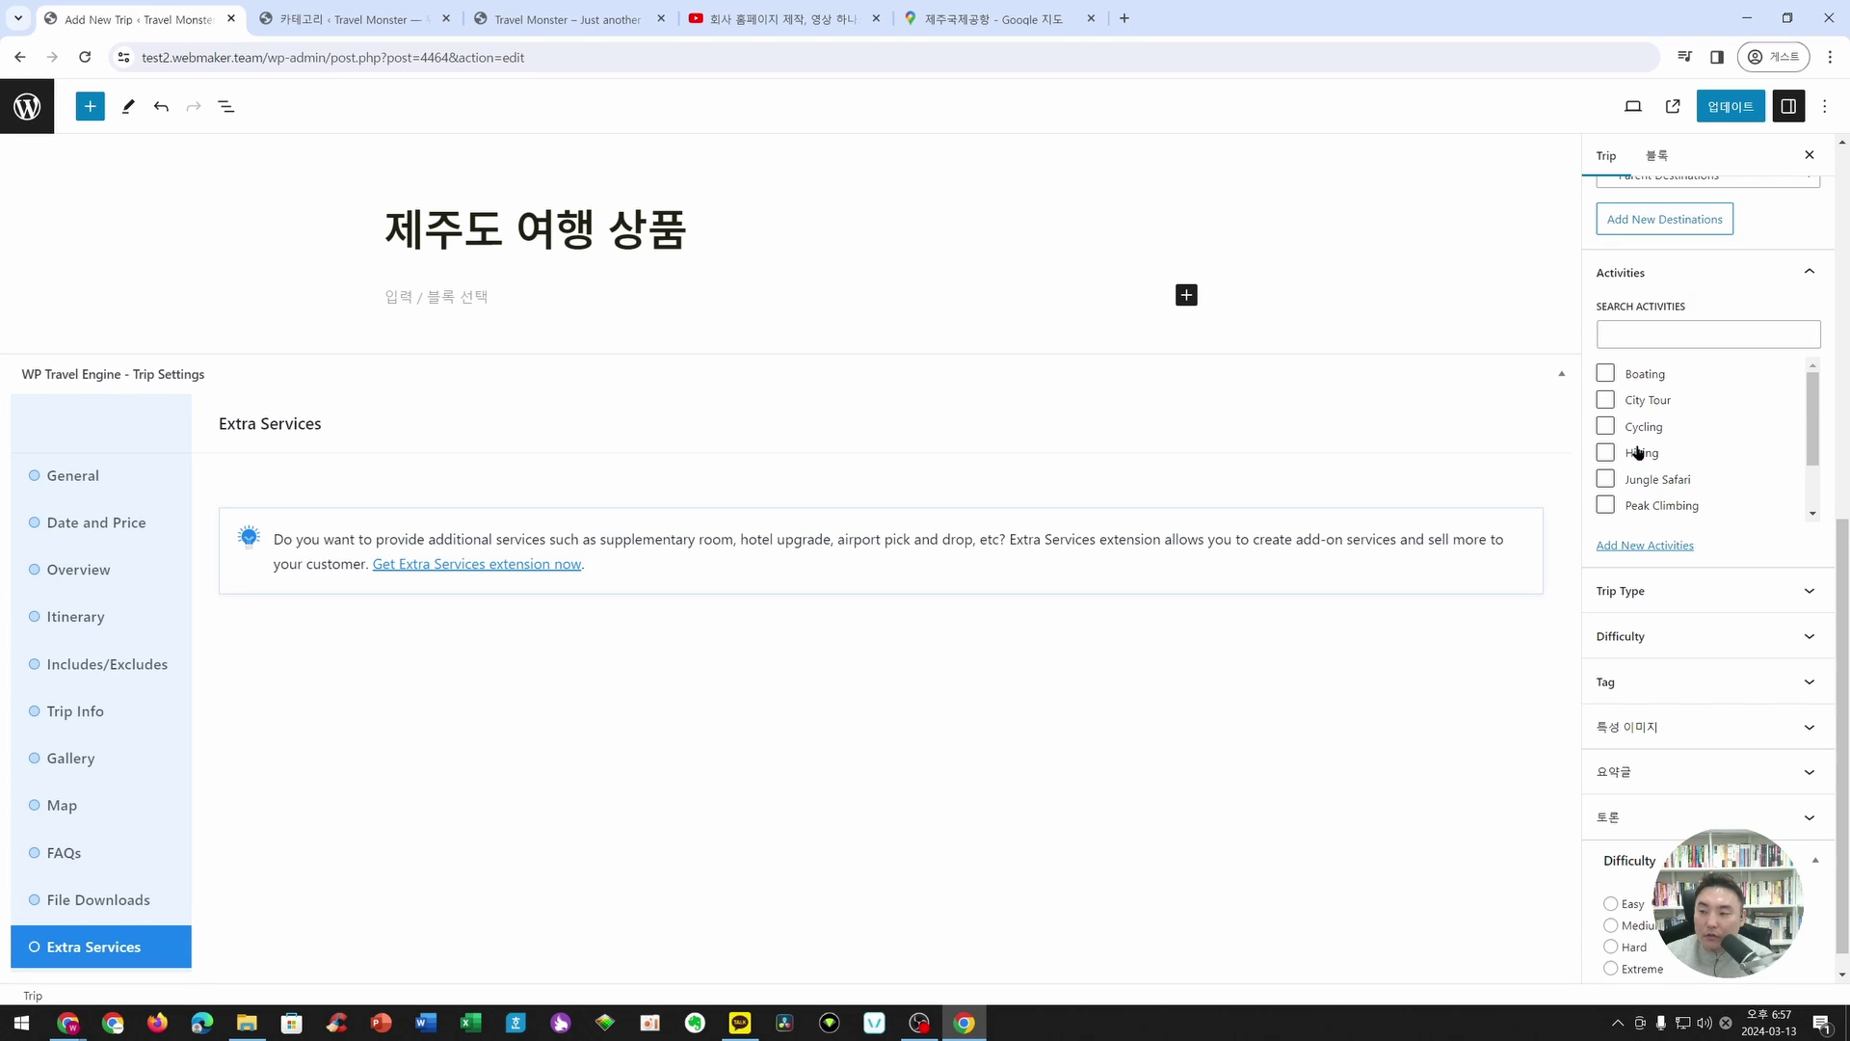
click(1607, 400)
scroll(1668, 579, up, 1)
scroll(1662, 537, down, 2)
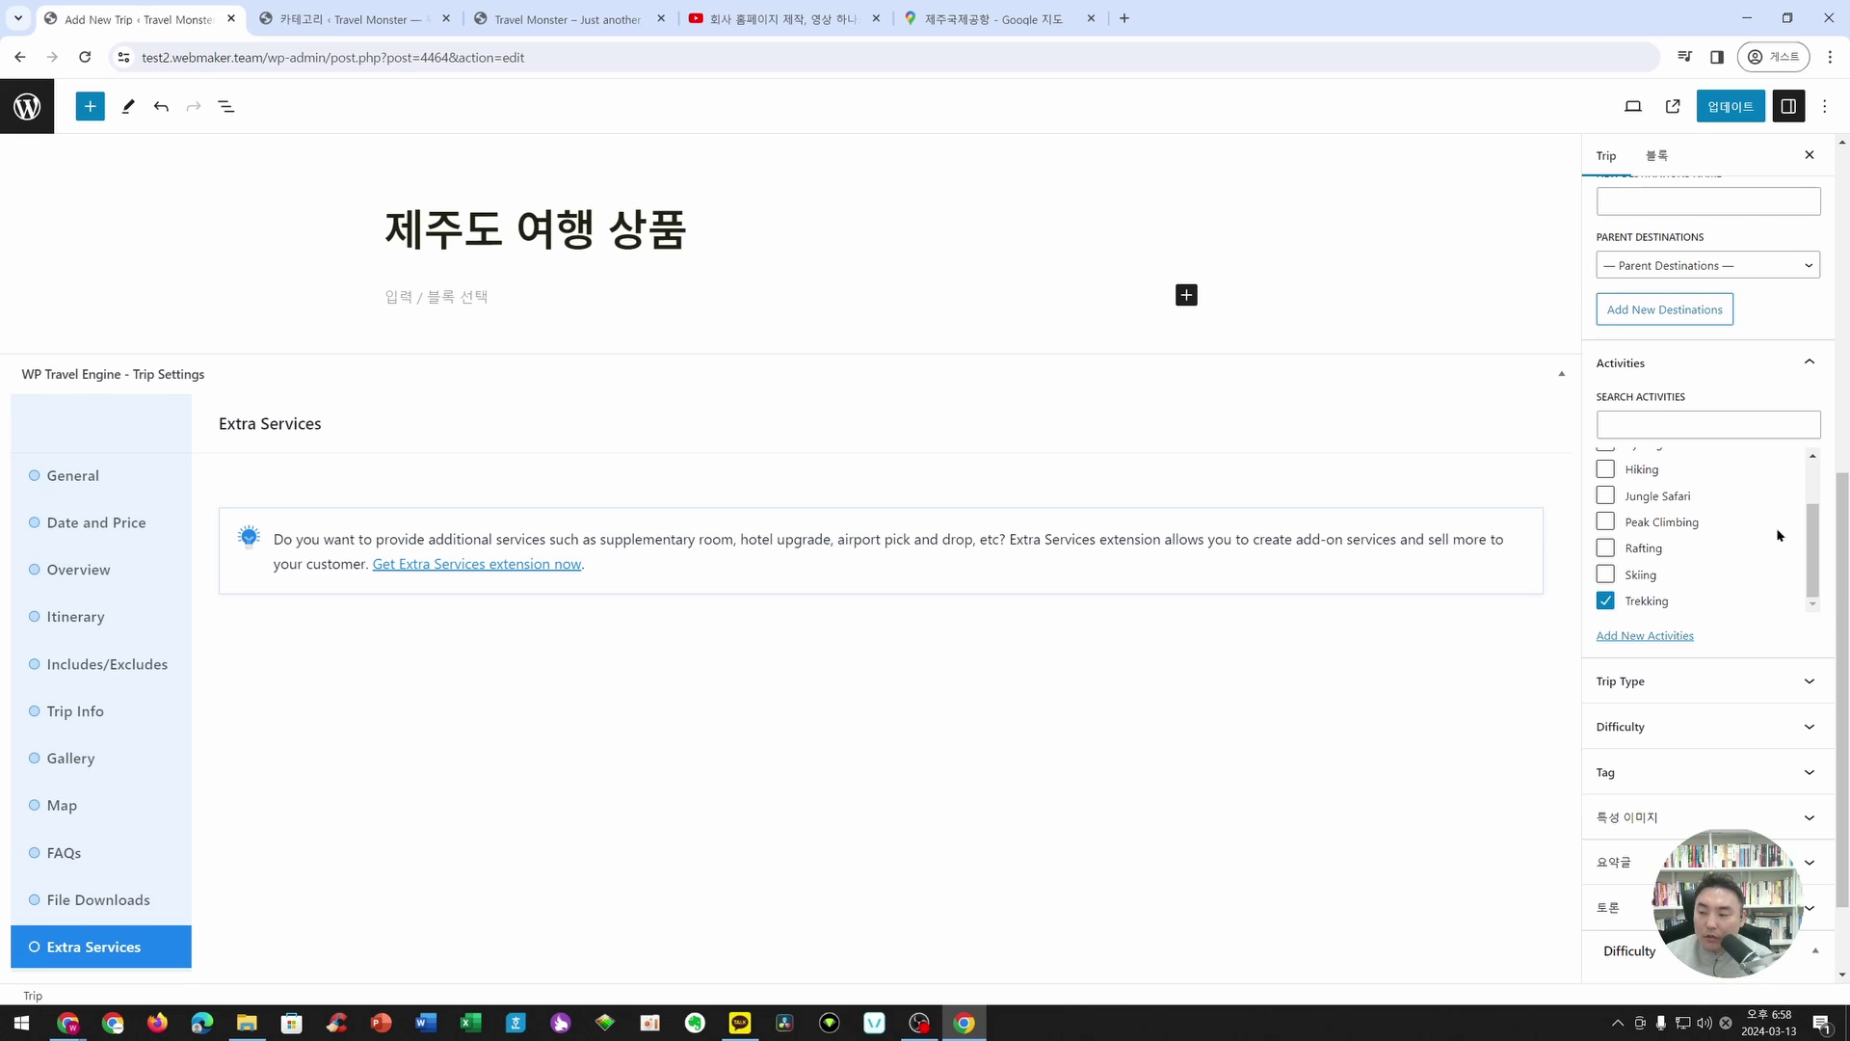
click(1614, 532)
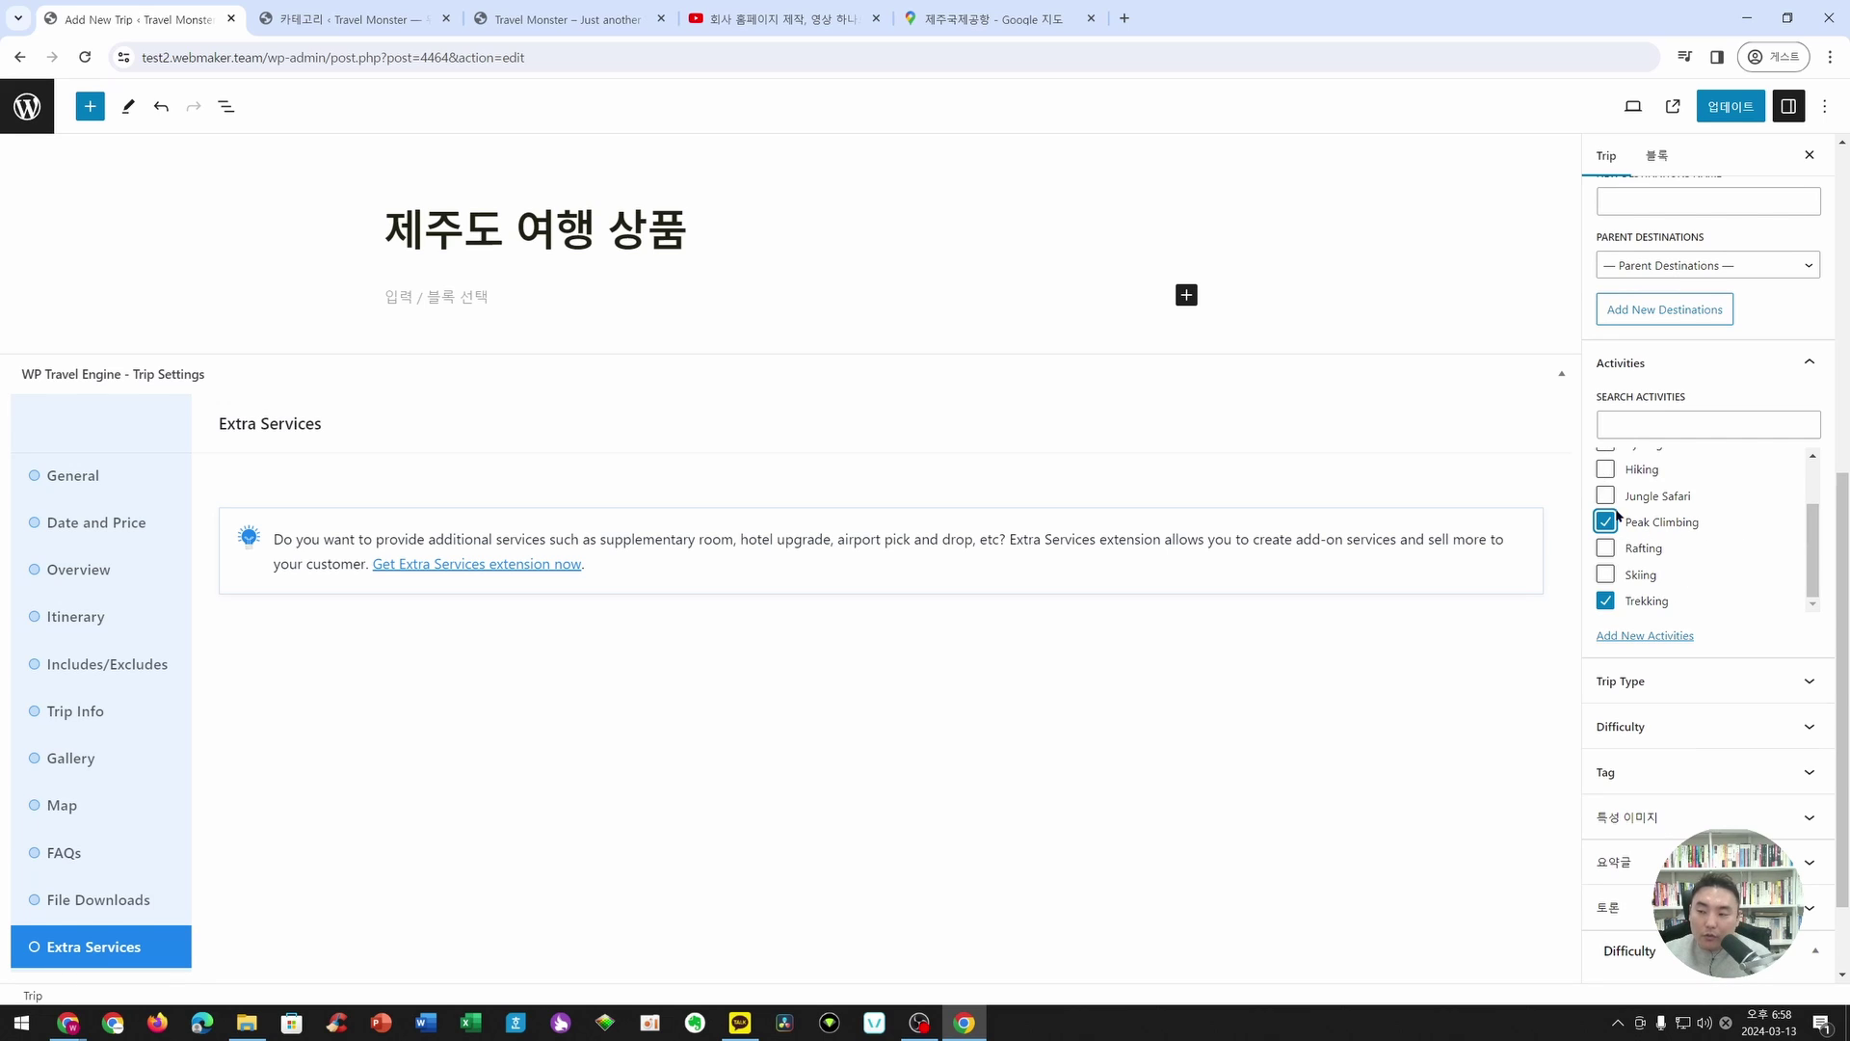
click(1731, 106)
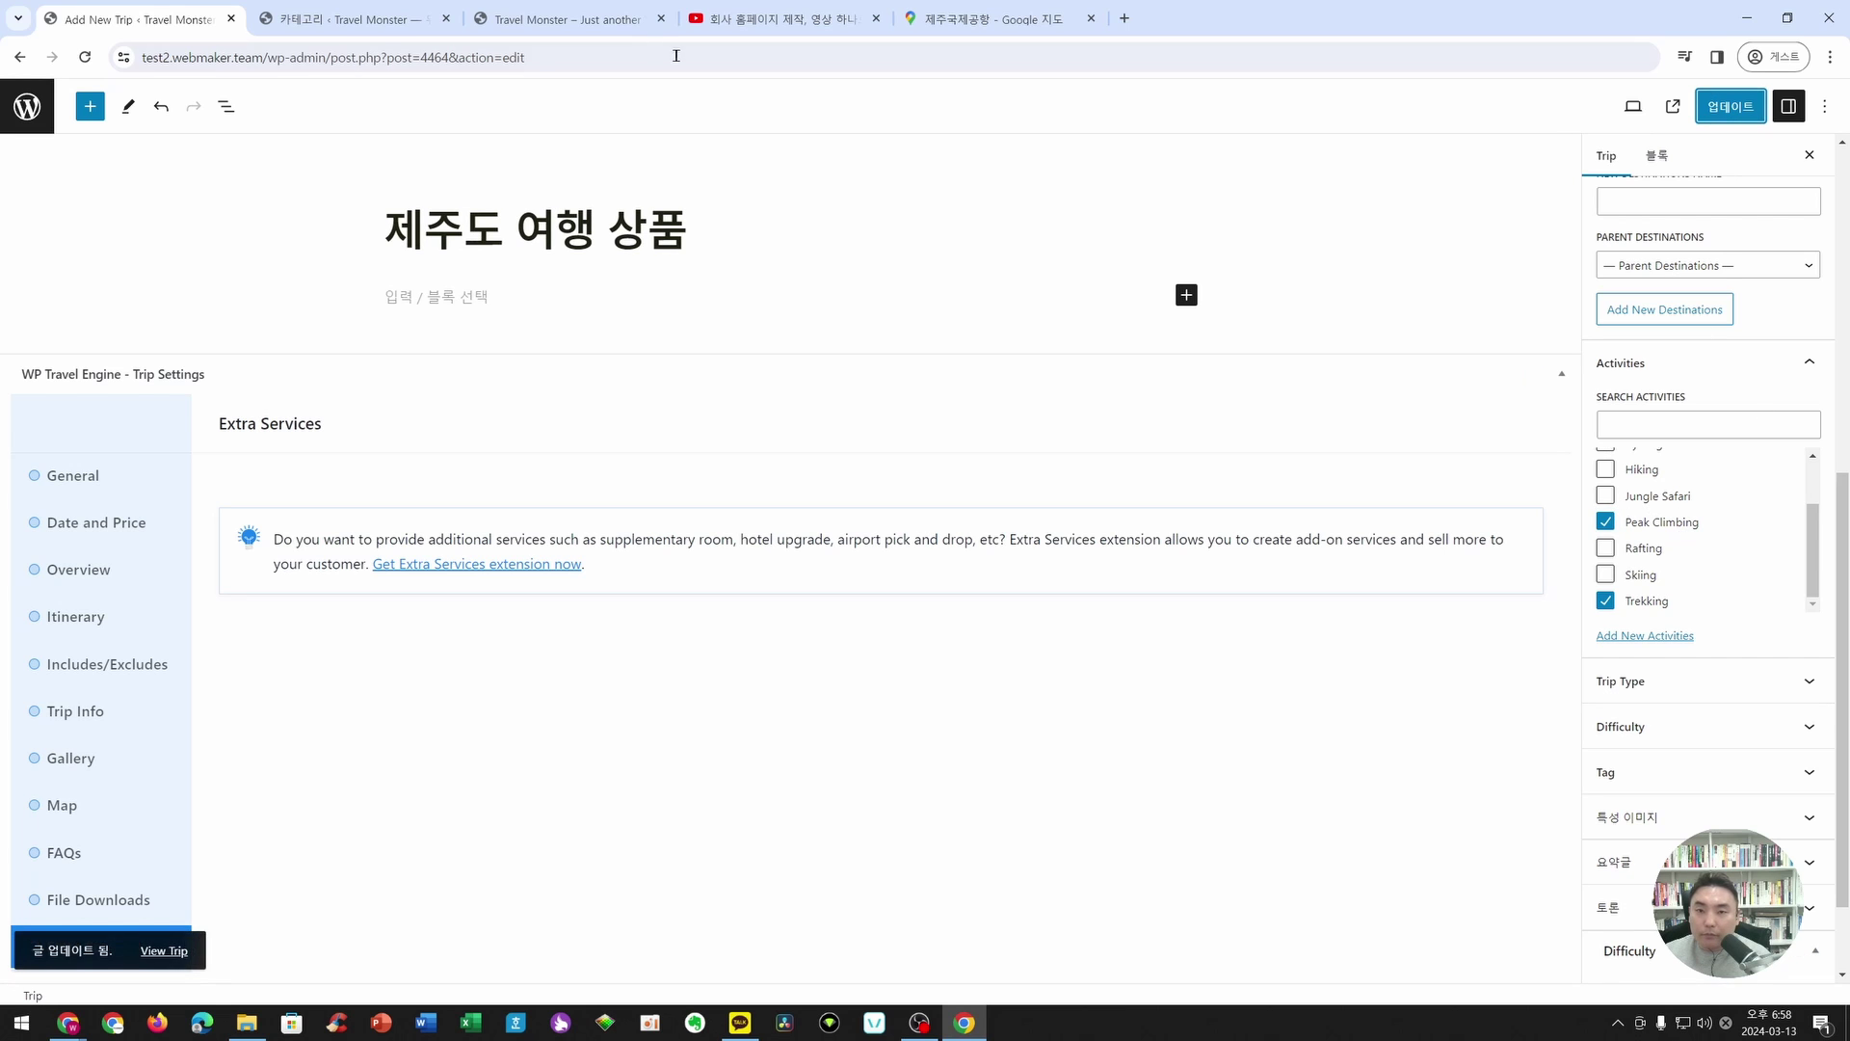
click(405, 24)
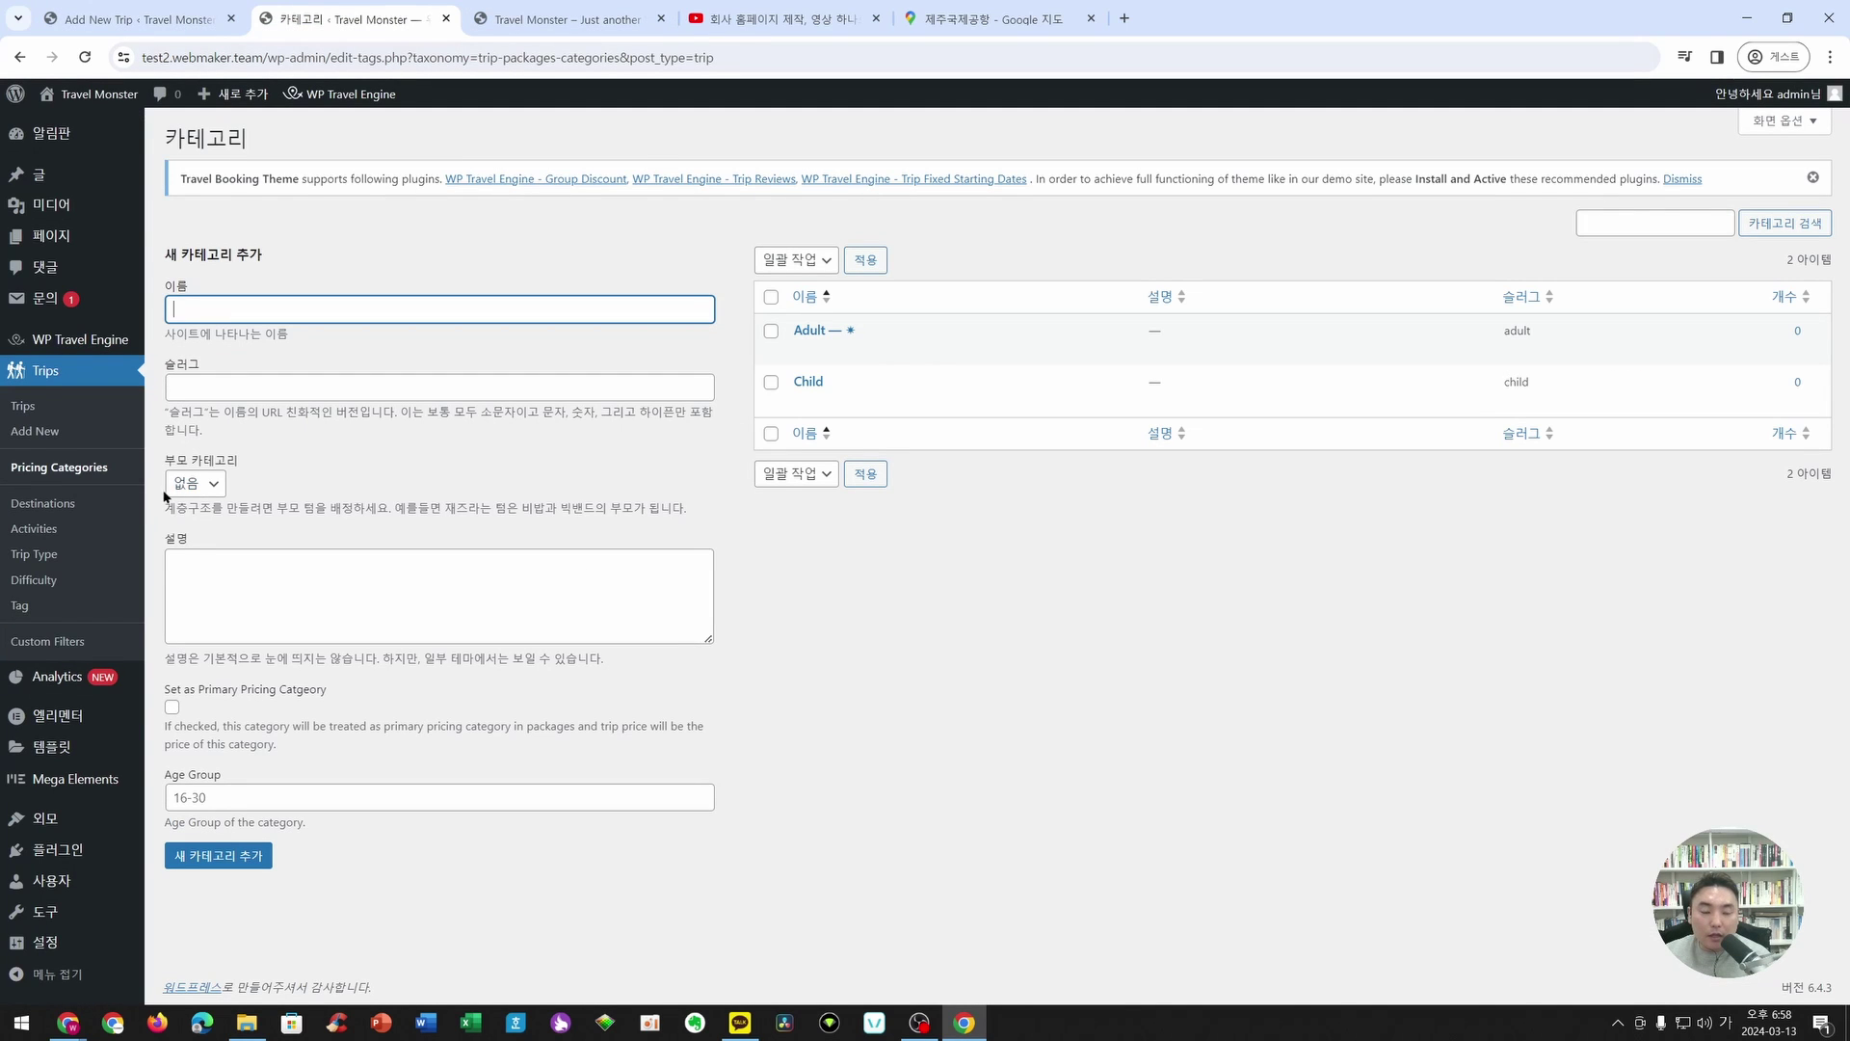
- In the Activities list, rename Boating to 보트타기
click(47, 530)
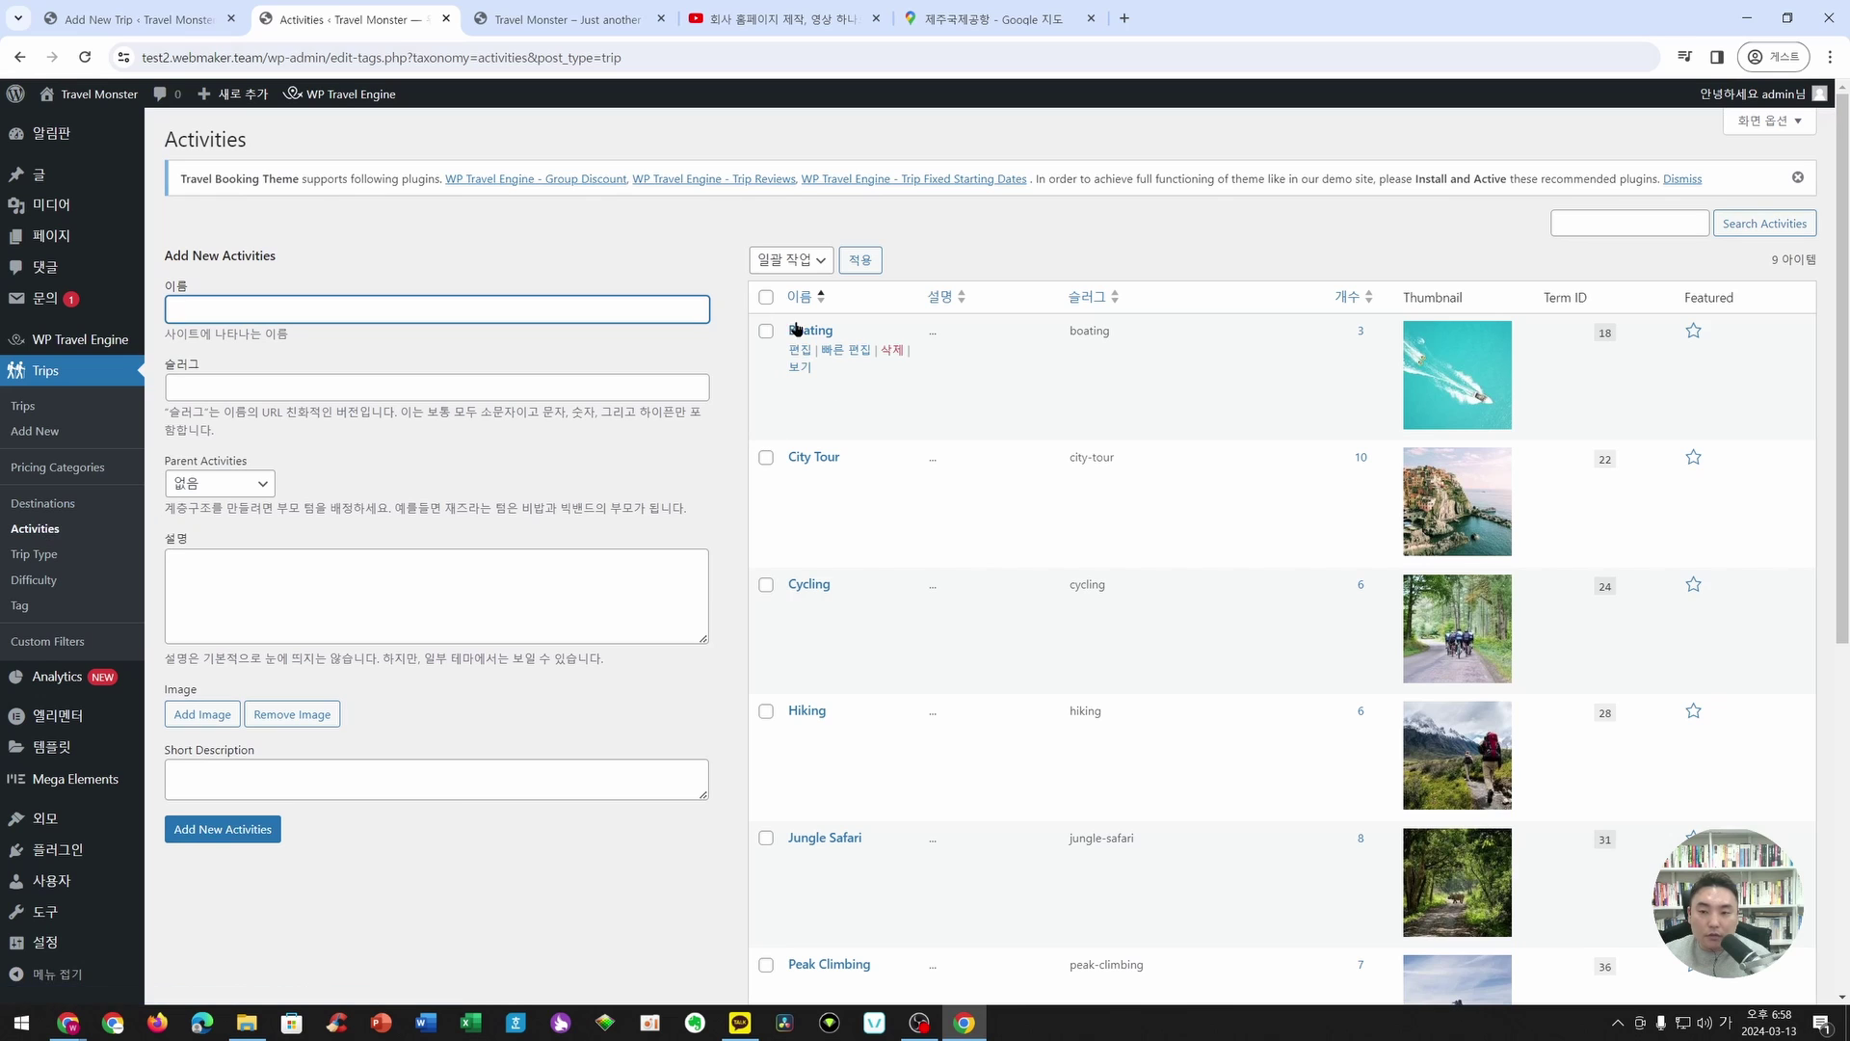
scroll(888, 528, down, 4)
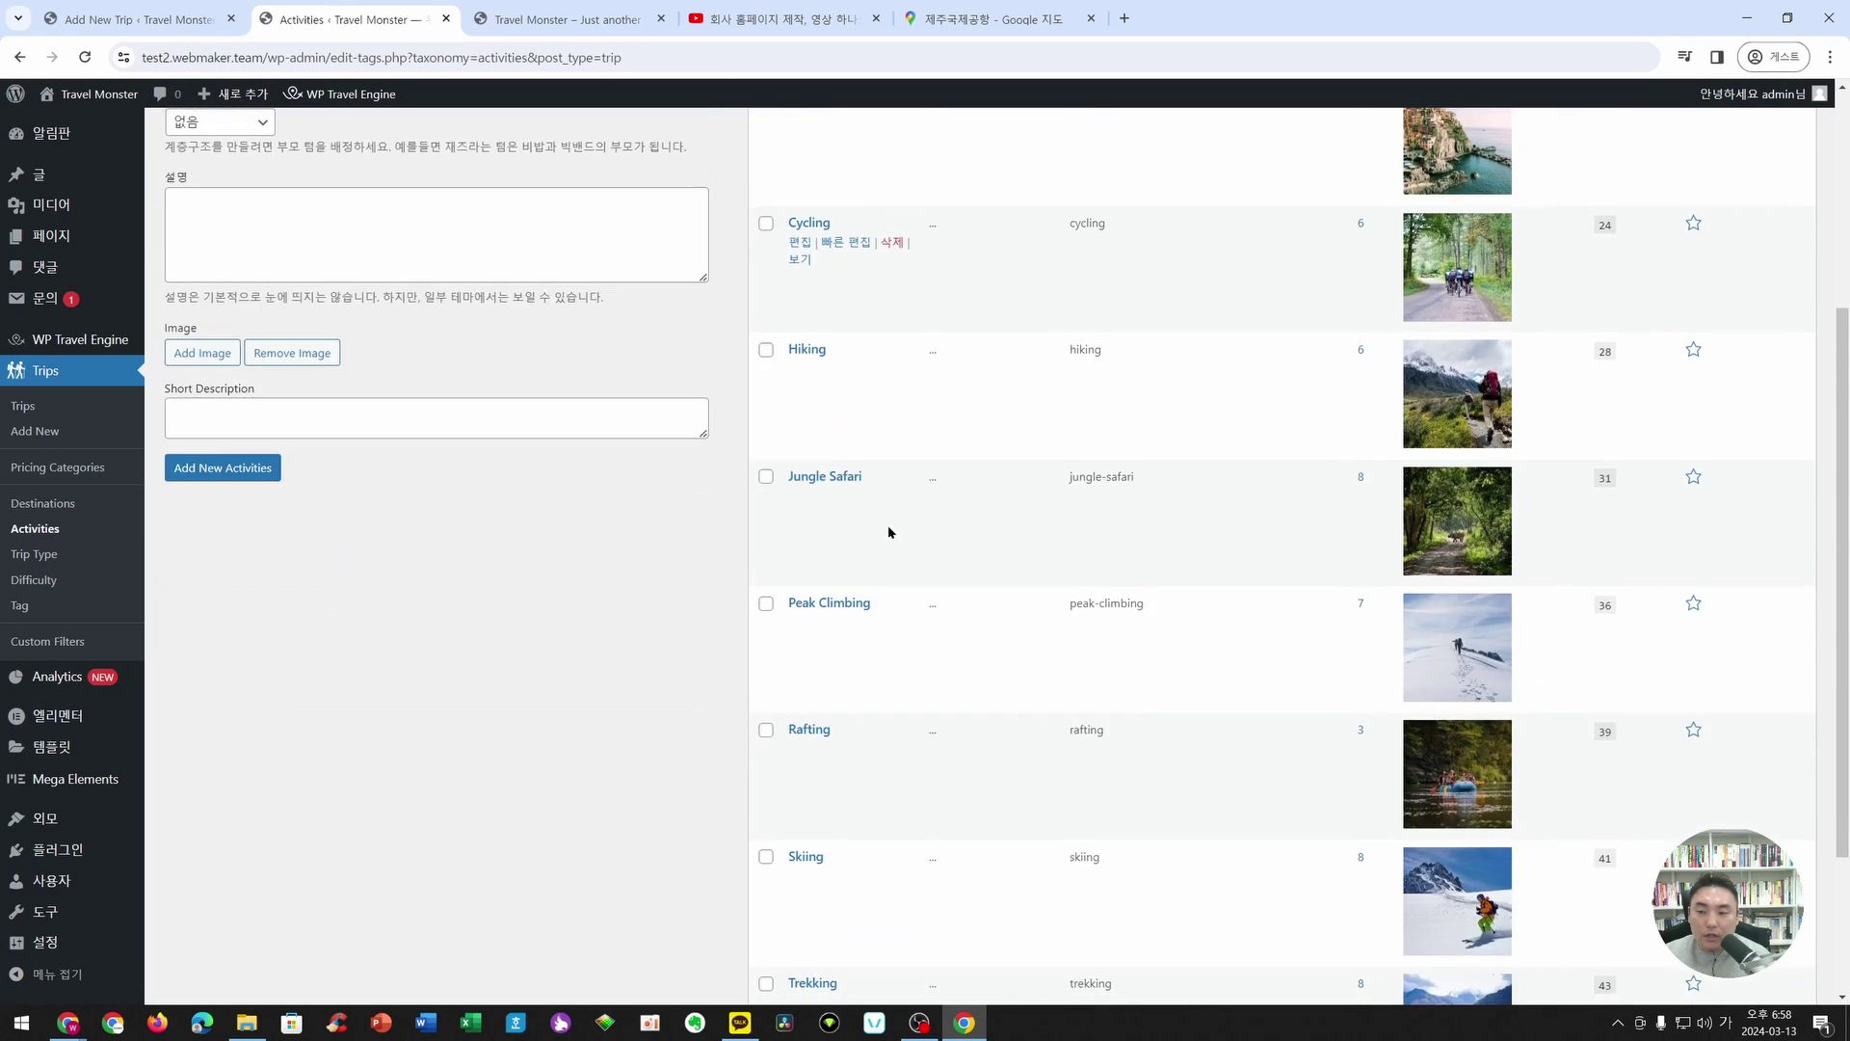
scroll(868, 482, up, 5)
click(846, 351)
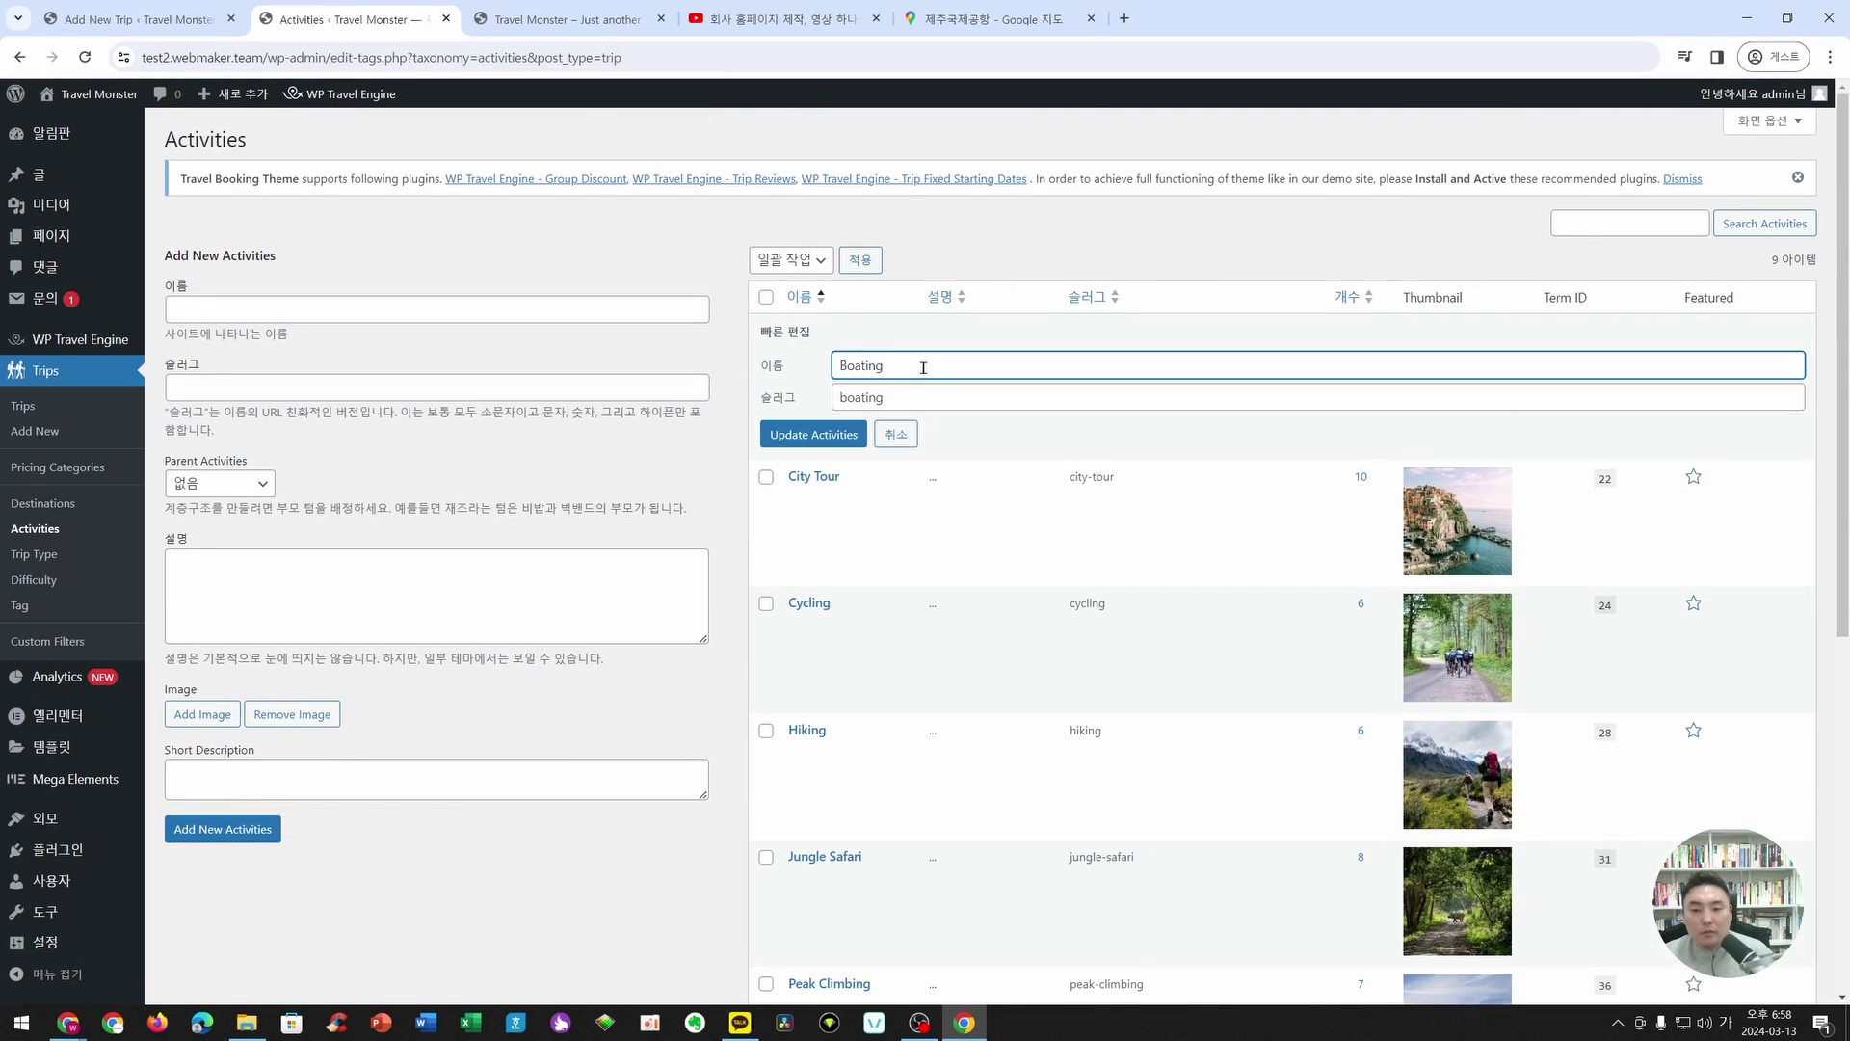
key(ctrl+a)
key(BackSpace)
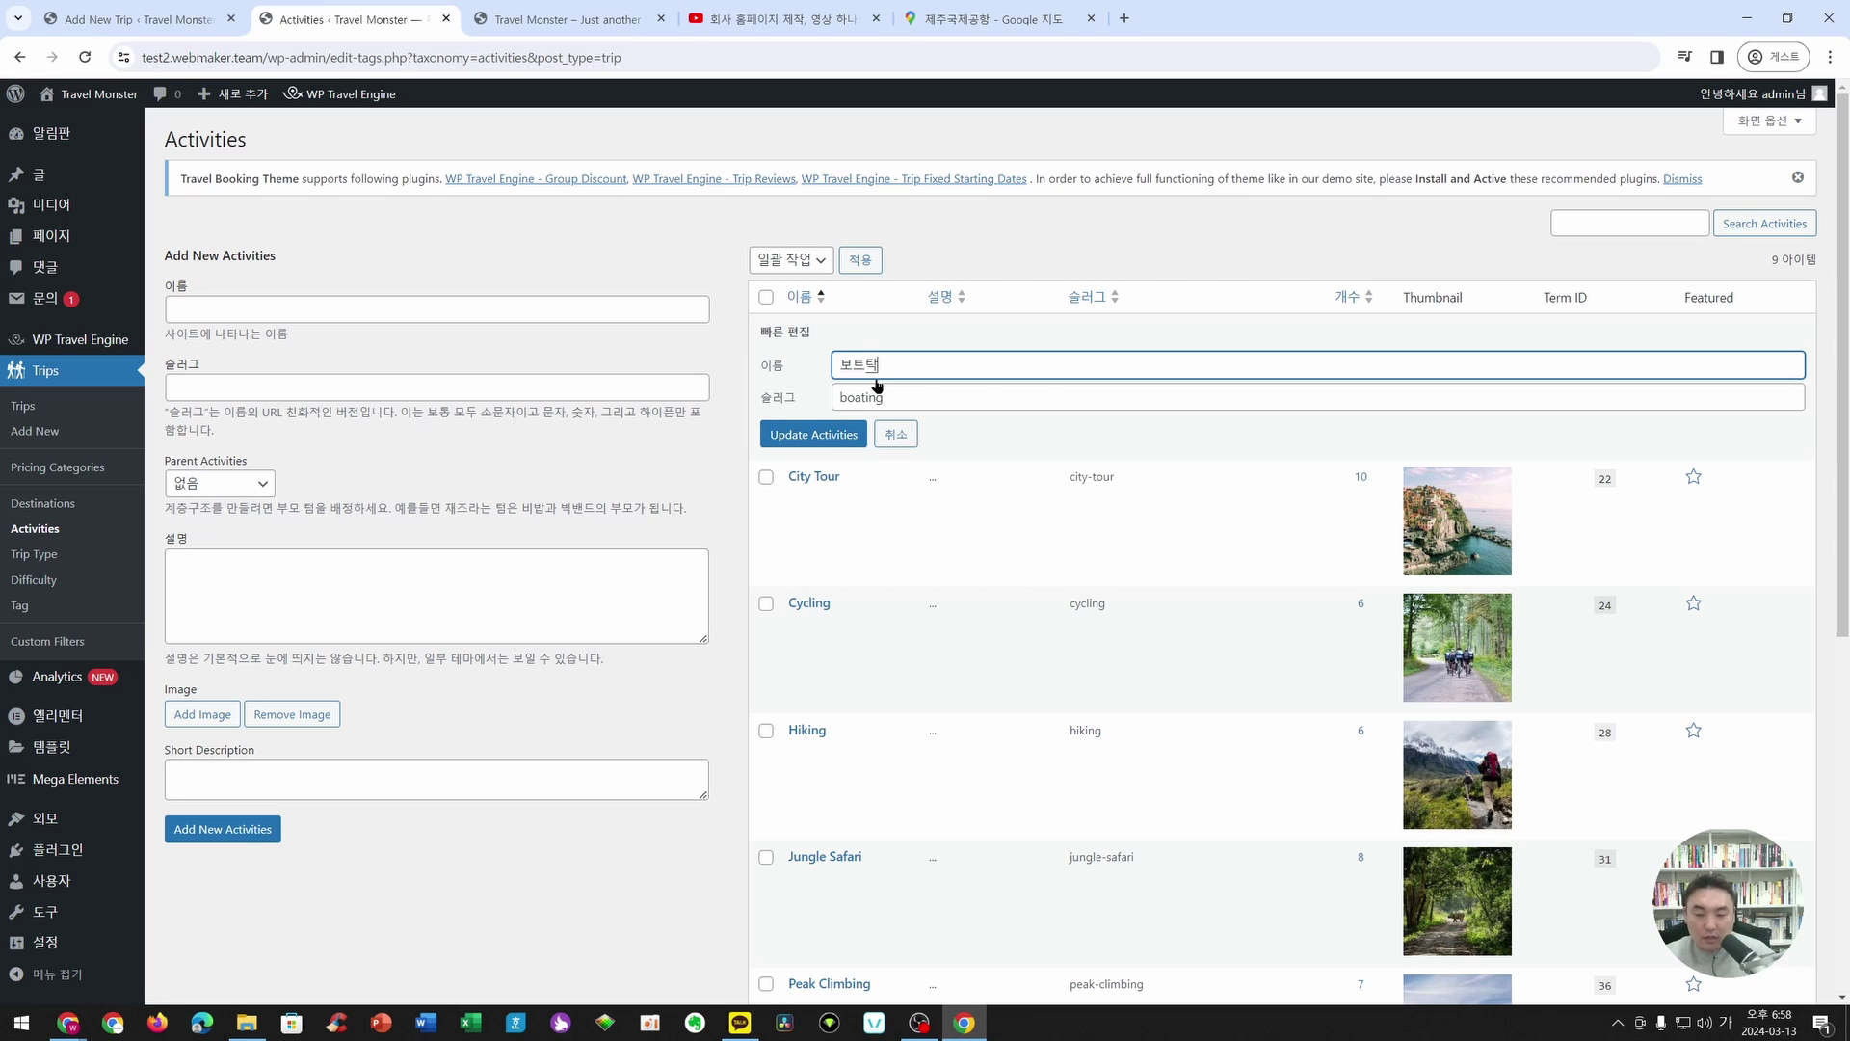
click(814, 434)
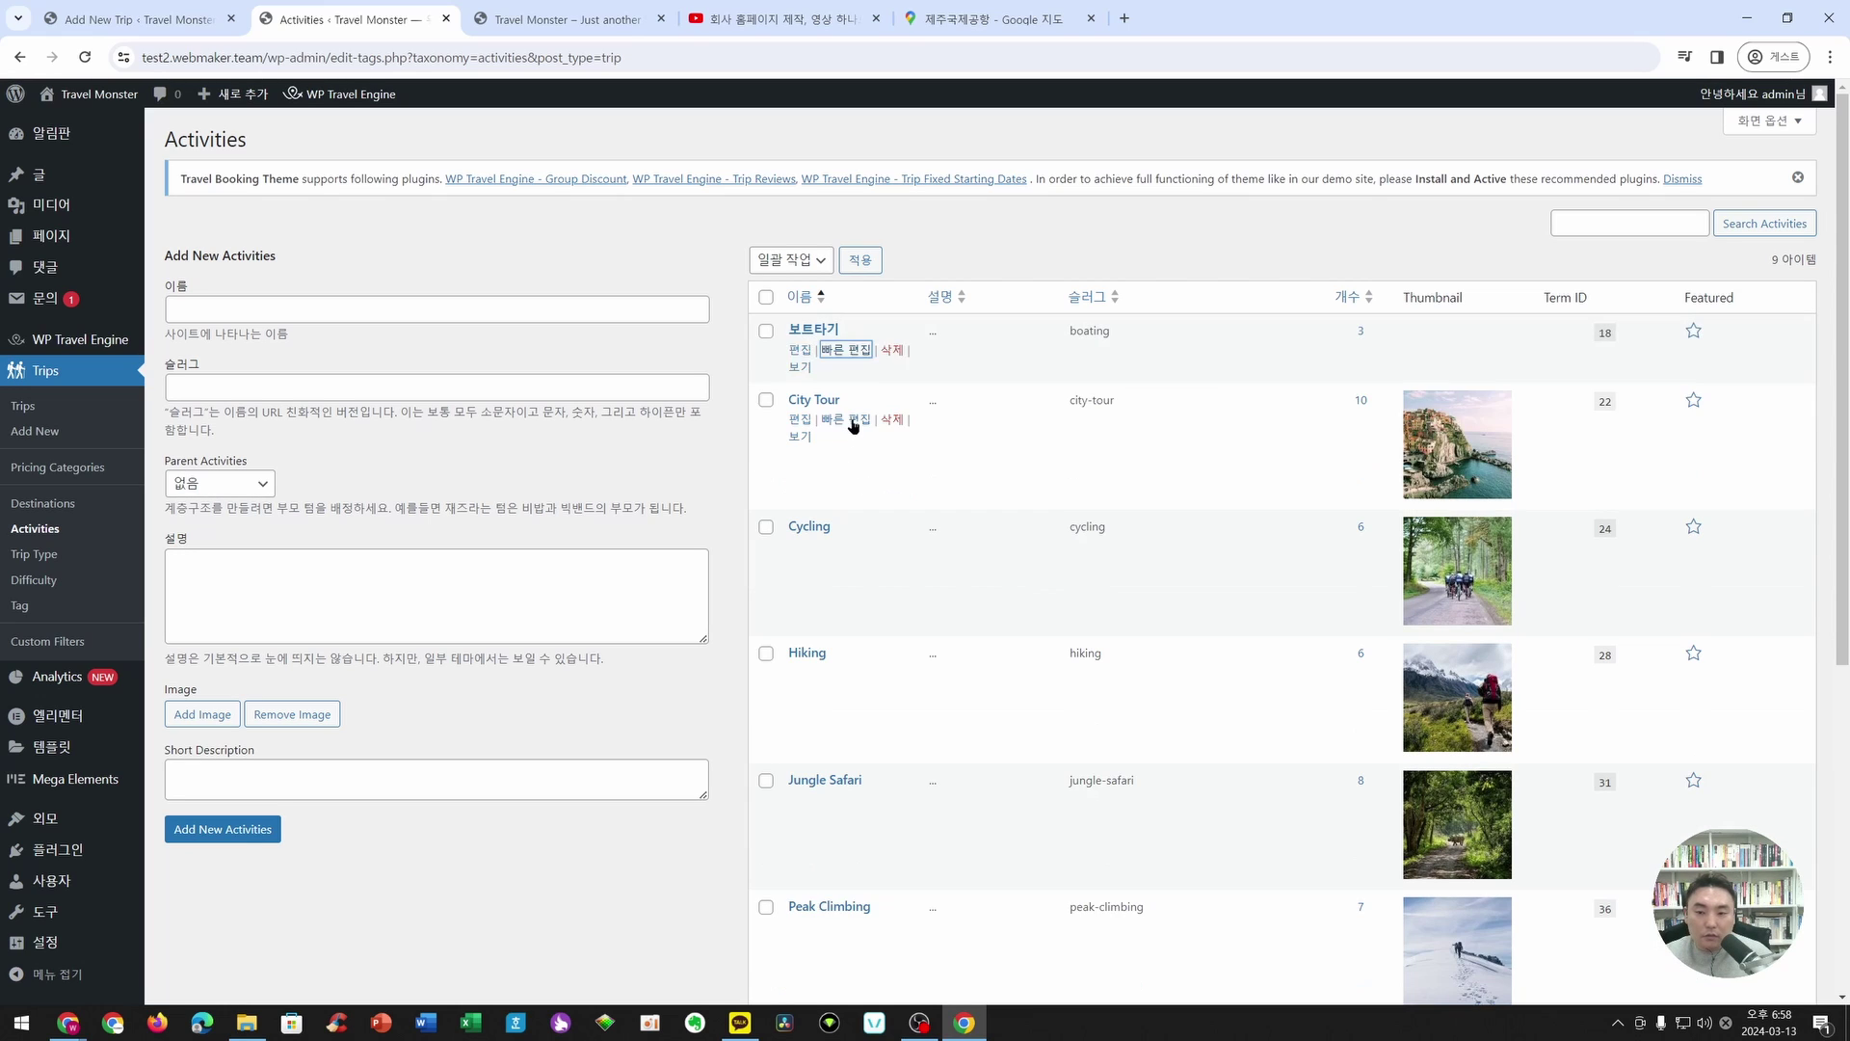
- Rename City Tour to 도시여행 and Cycling to 자전거타기
click(846, 422)
key(ctrl+a)
text(도시)
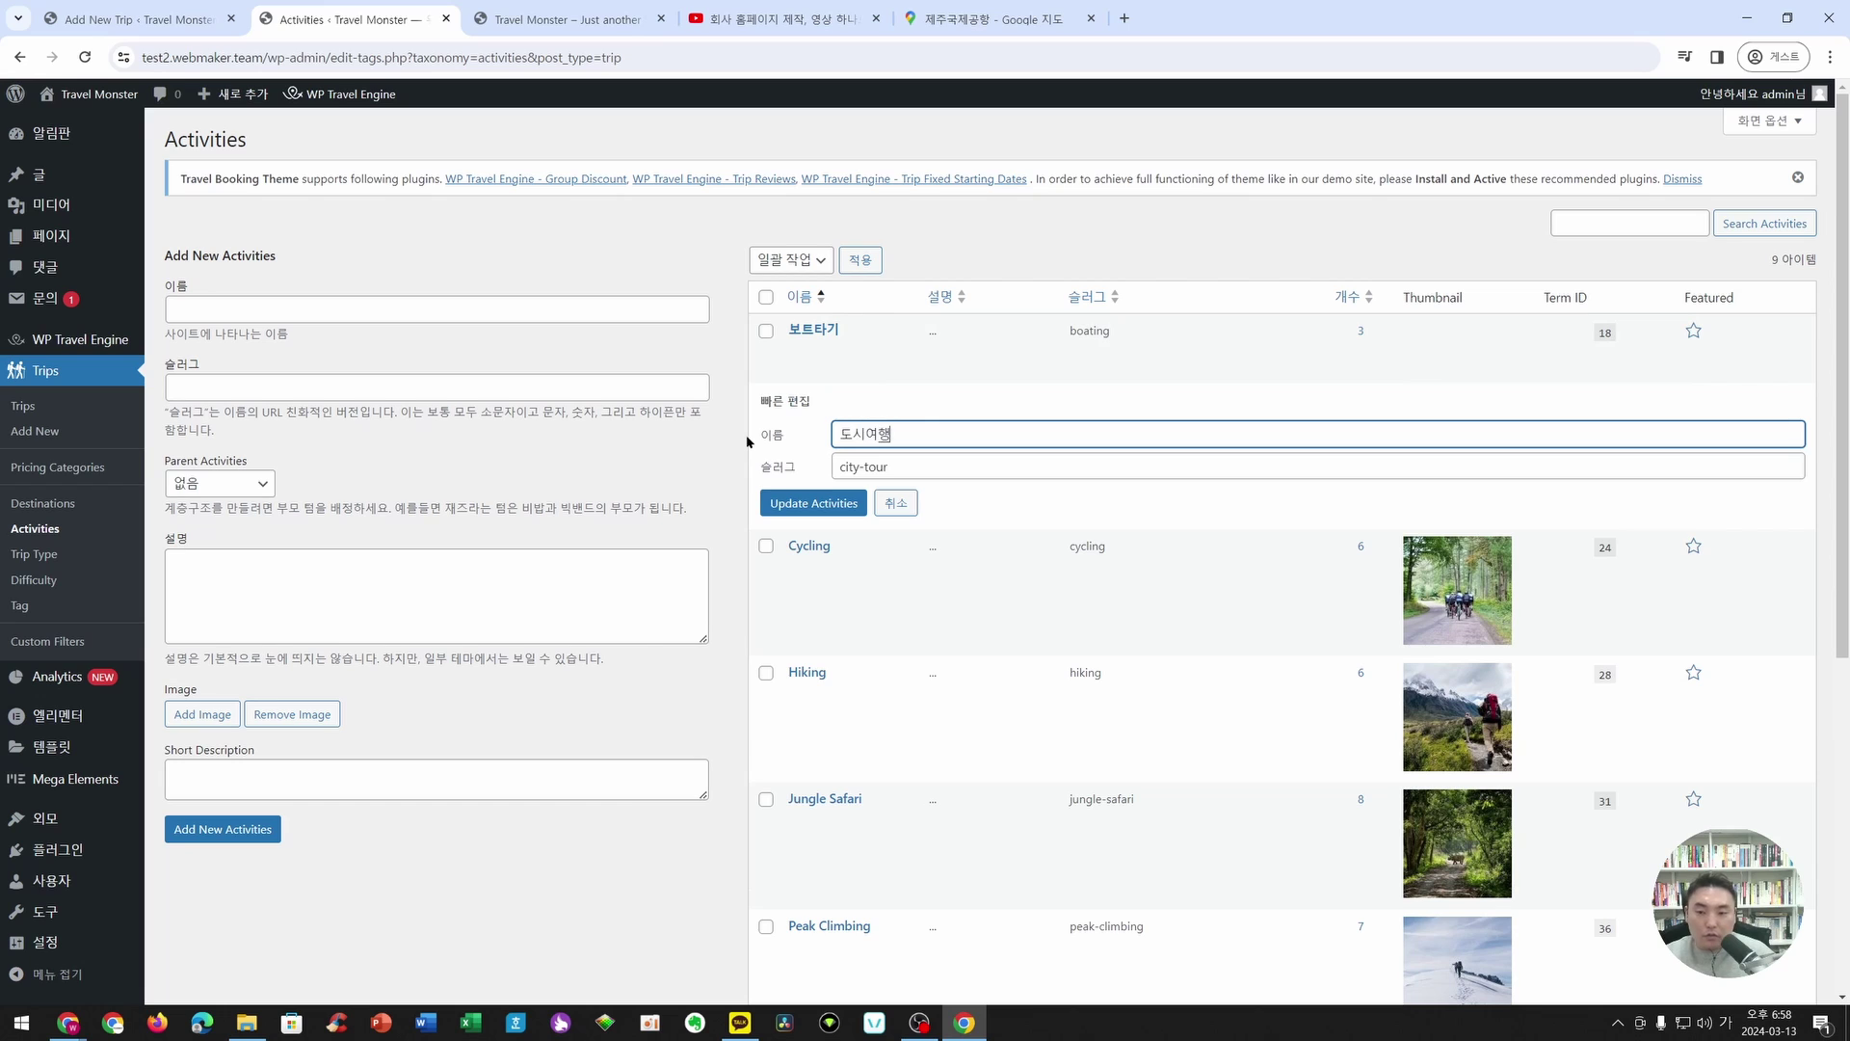
click(813, 503)
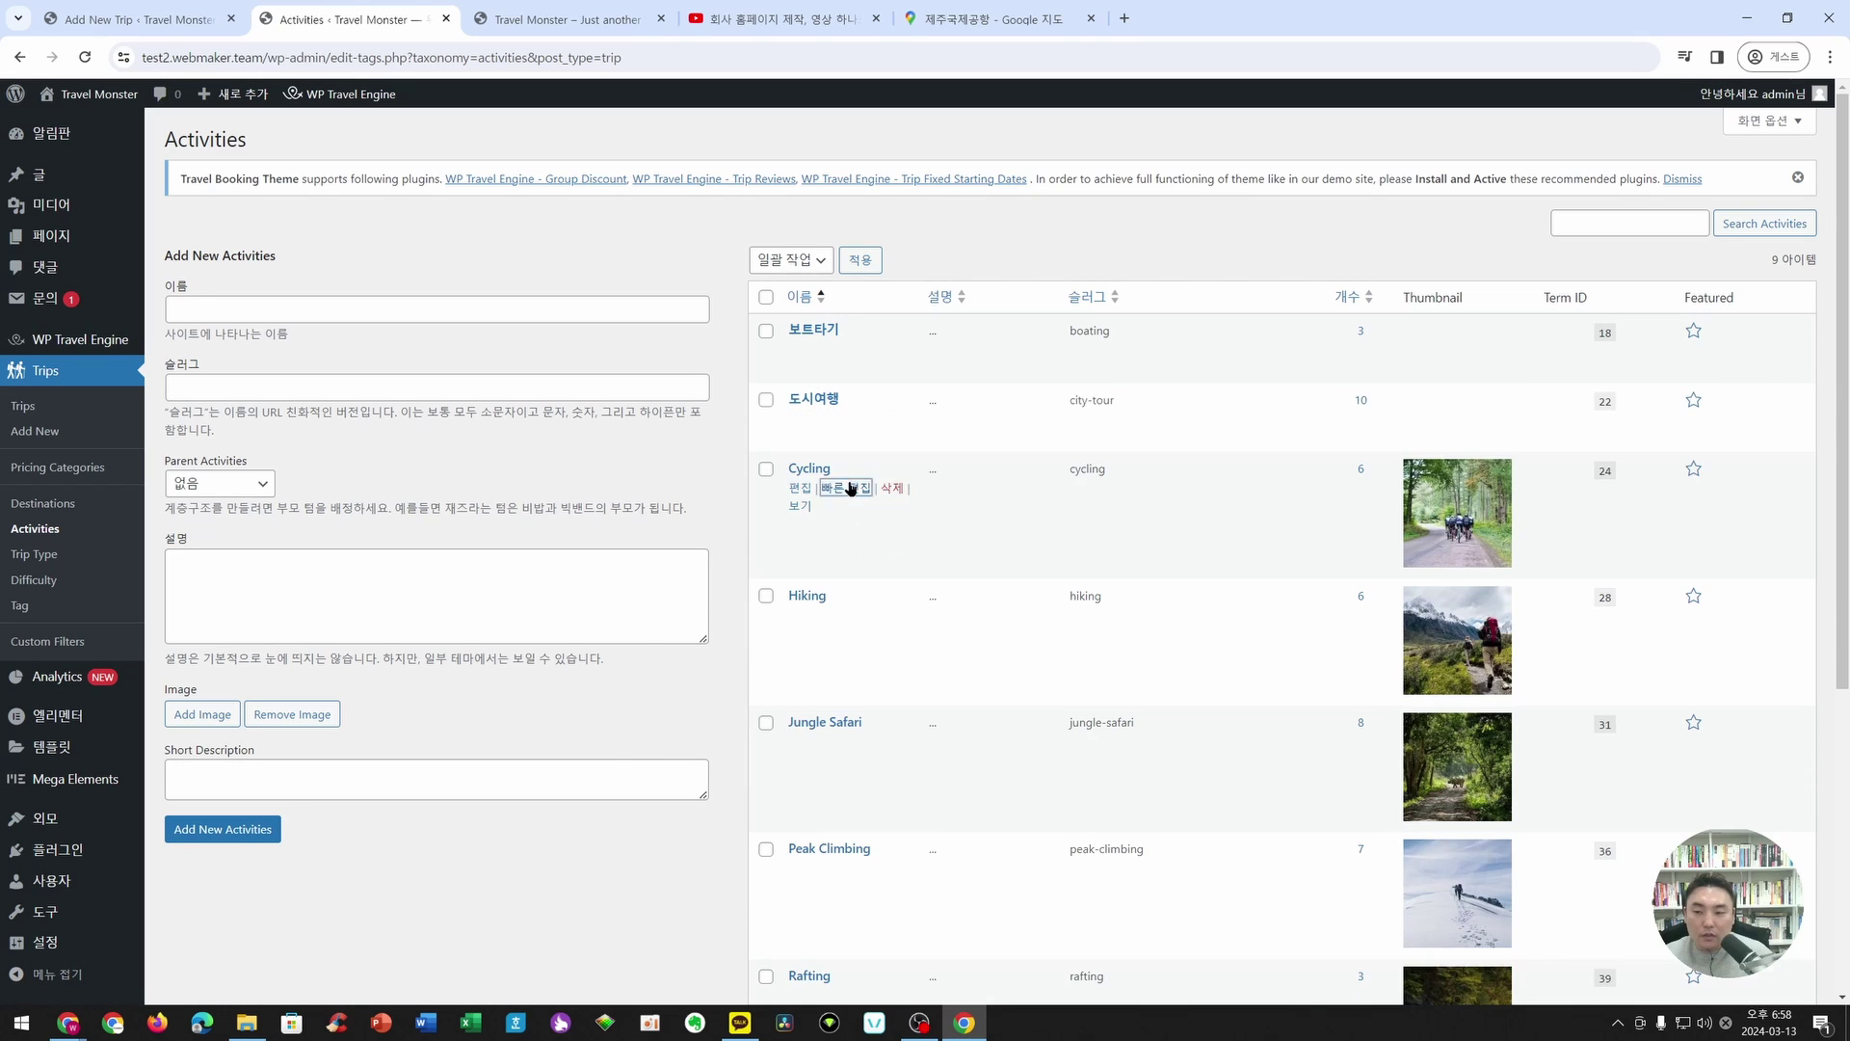
click(859, 497)
key(ctrl+a)
text(자전게)
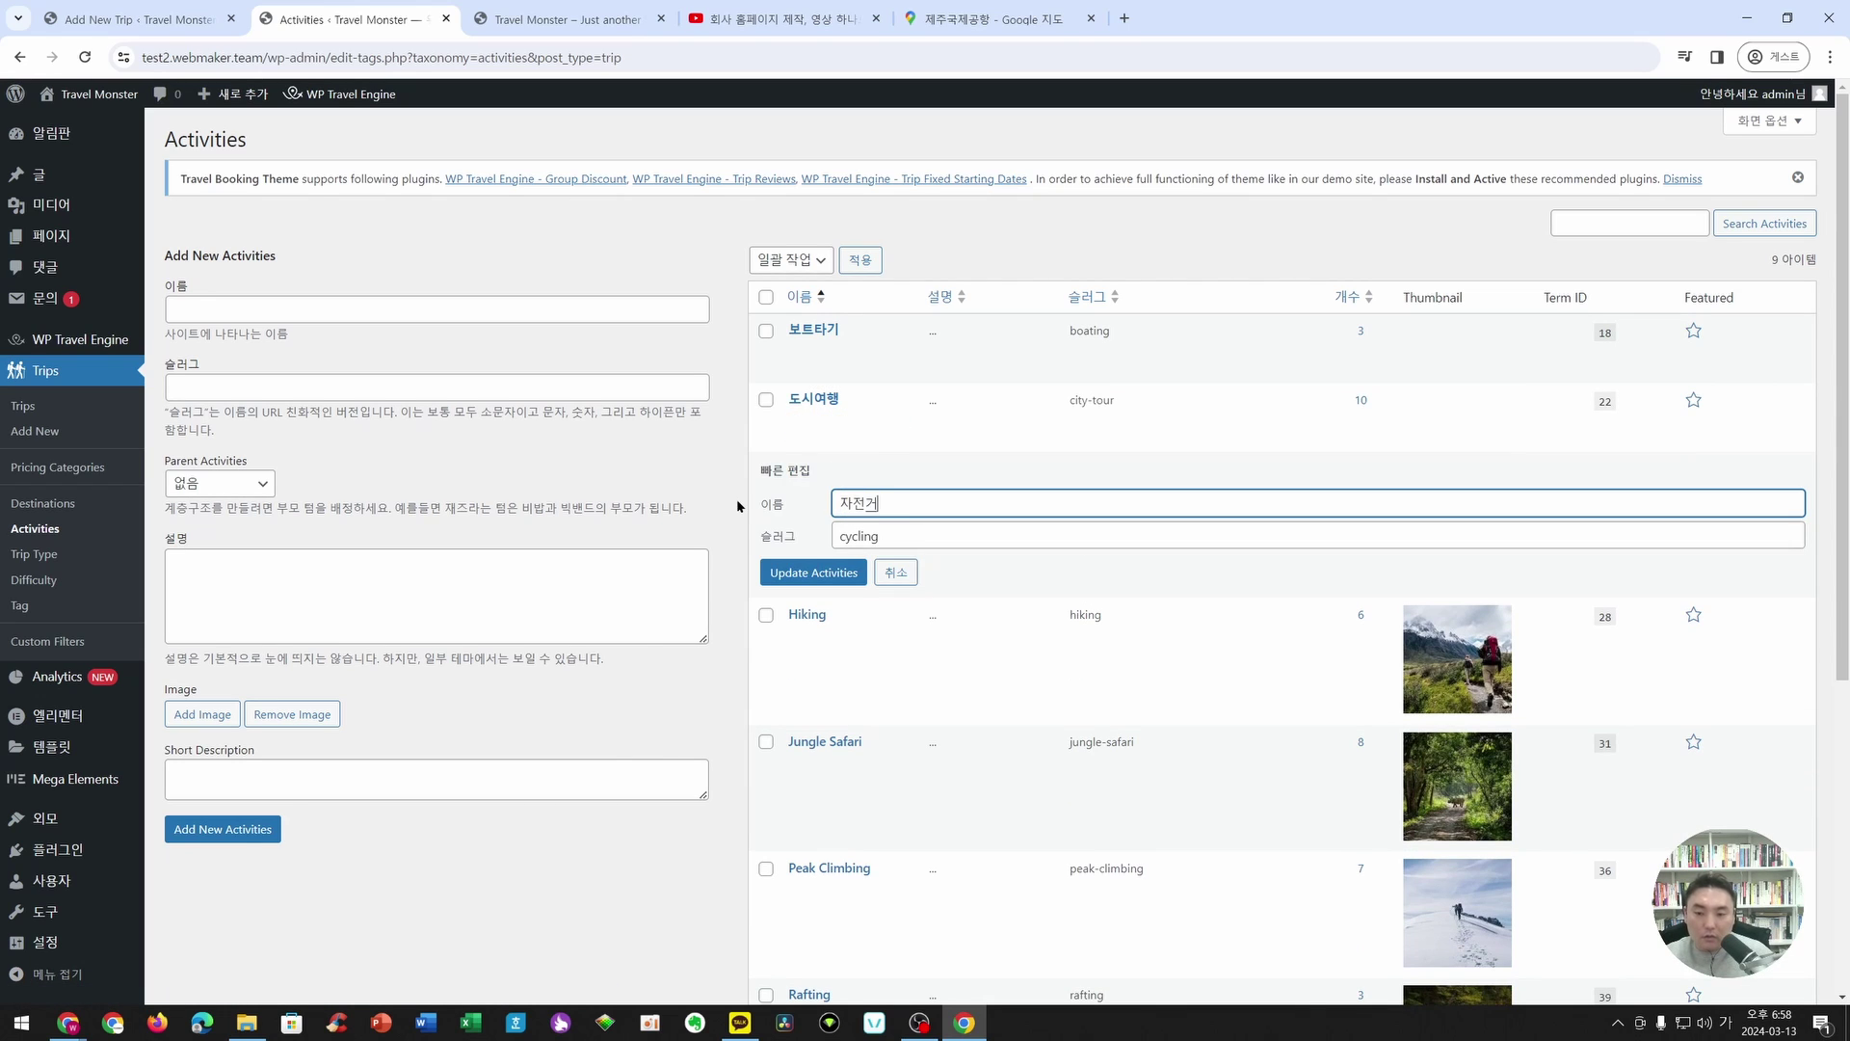
key(BackSpace)
text(거타기)
key(Return)
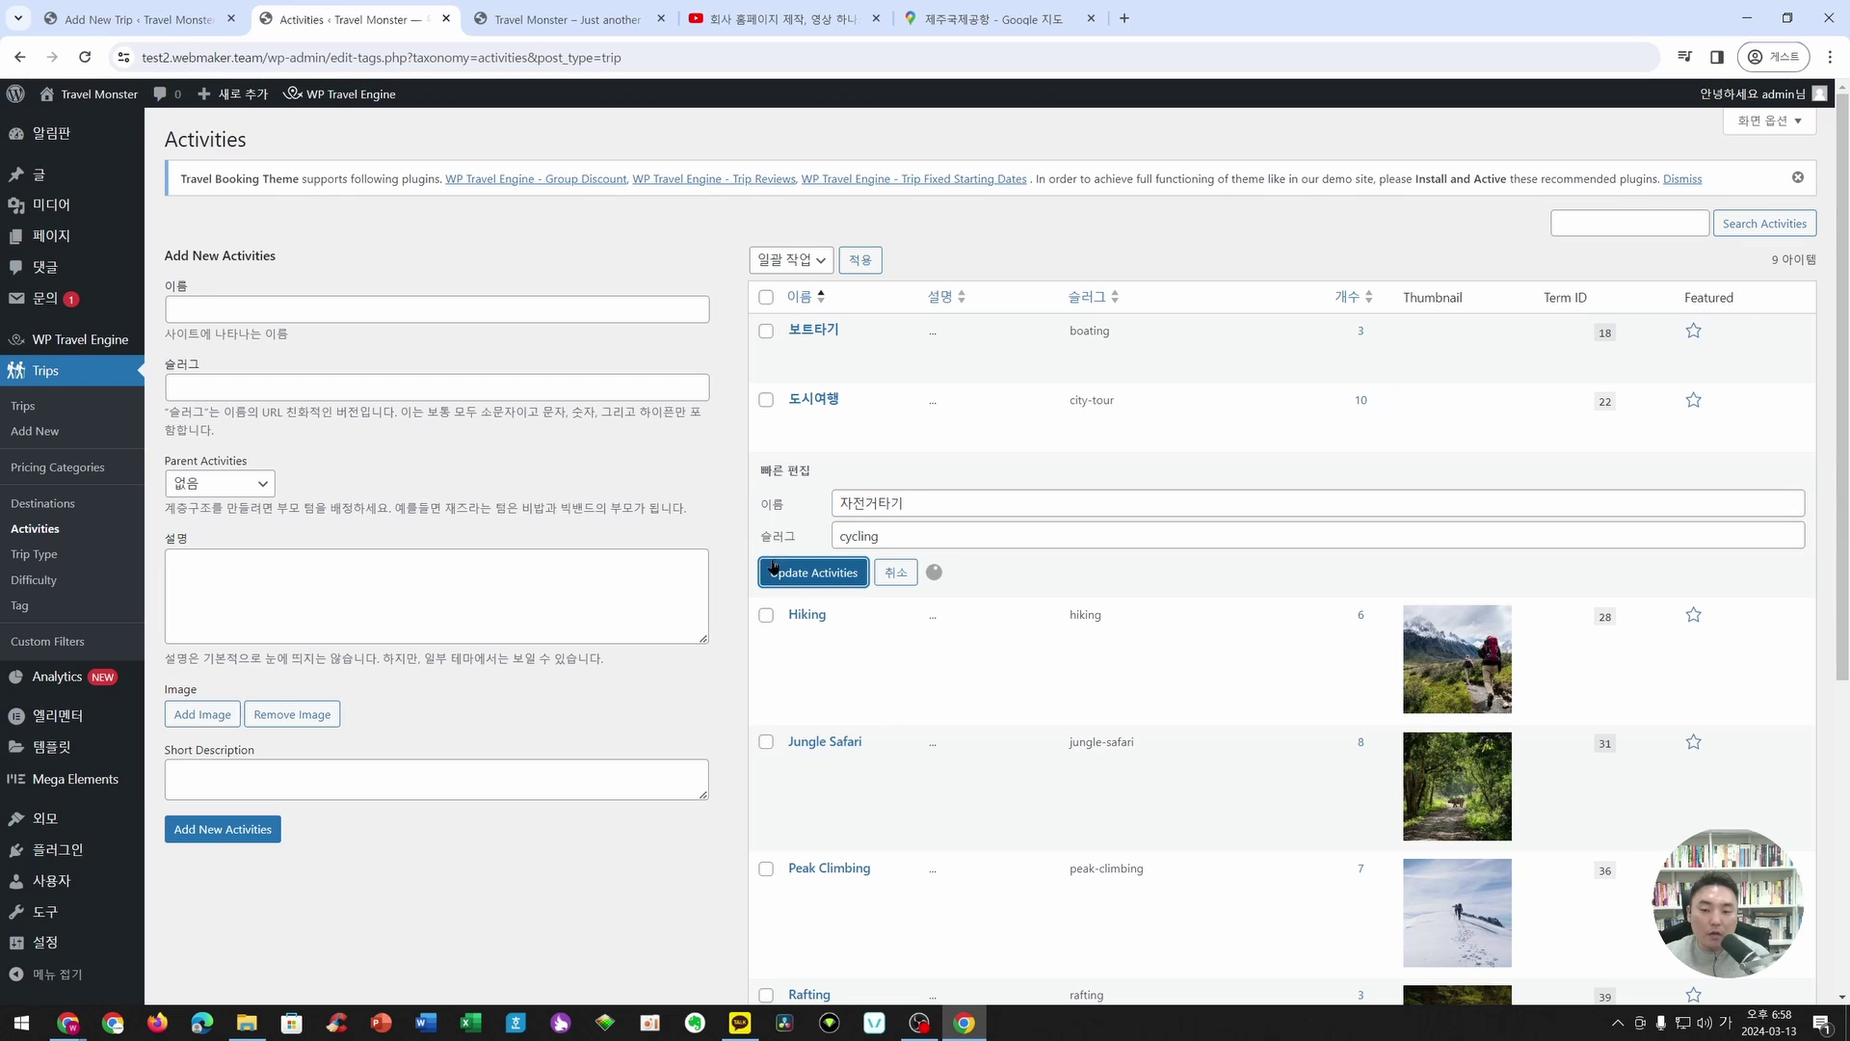
click(138, 17)
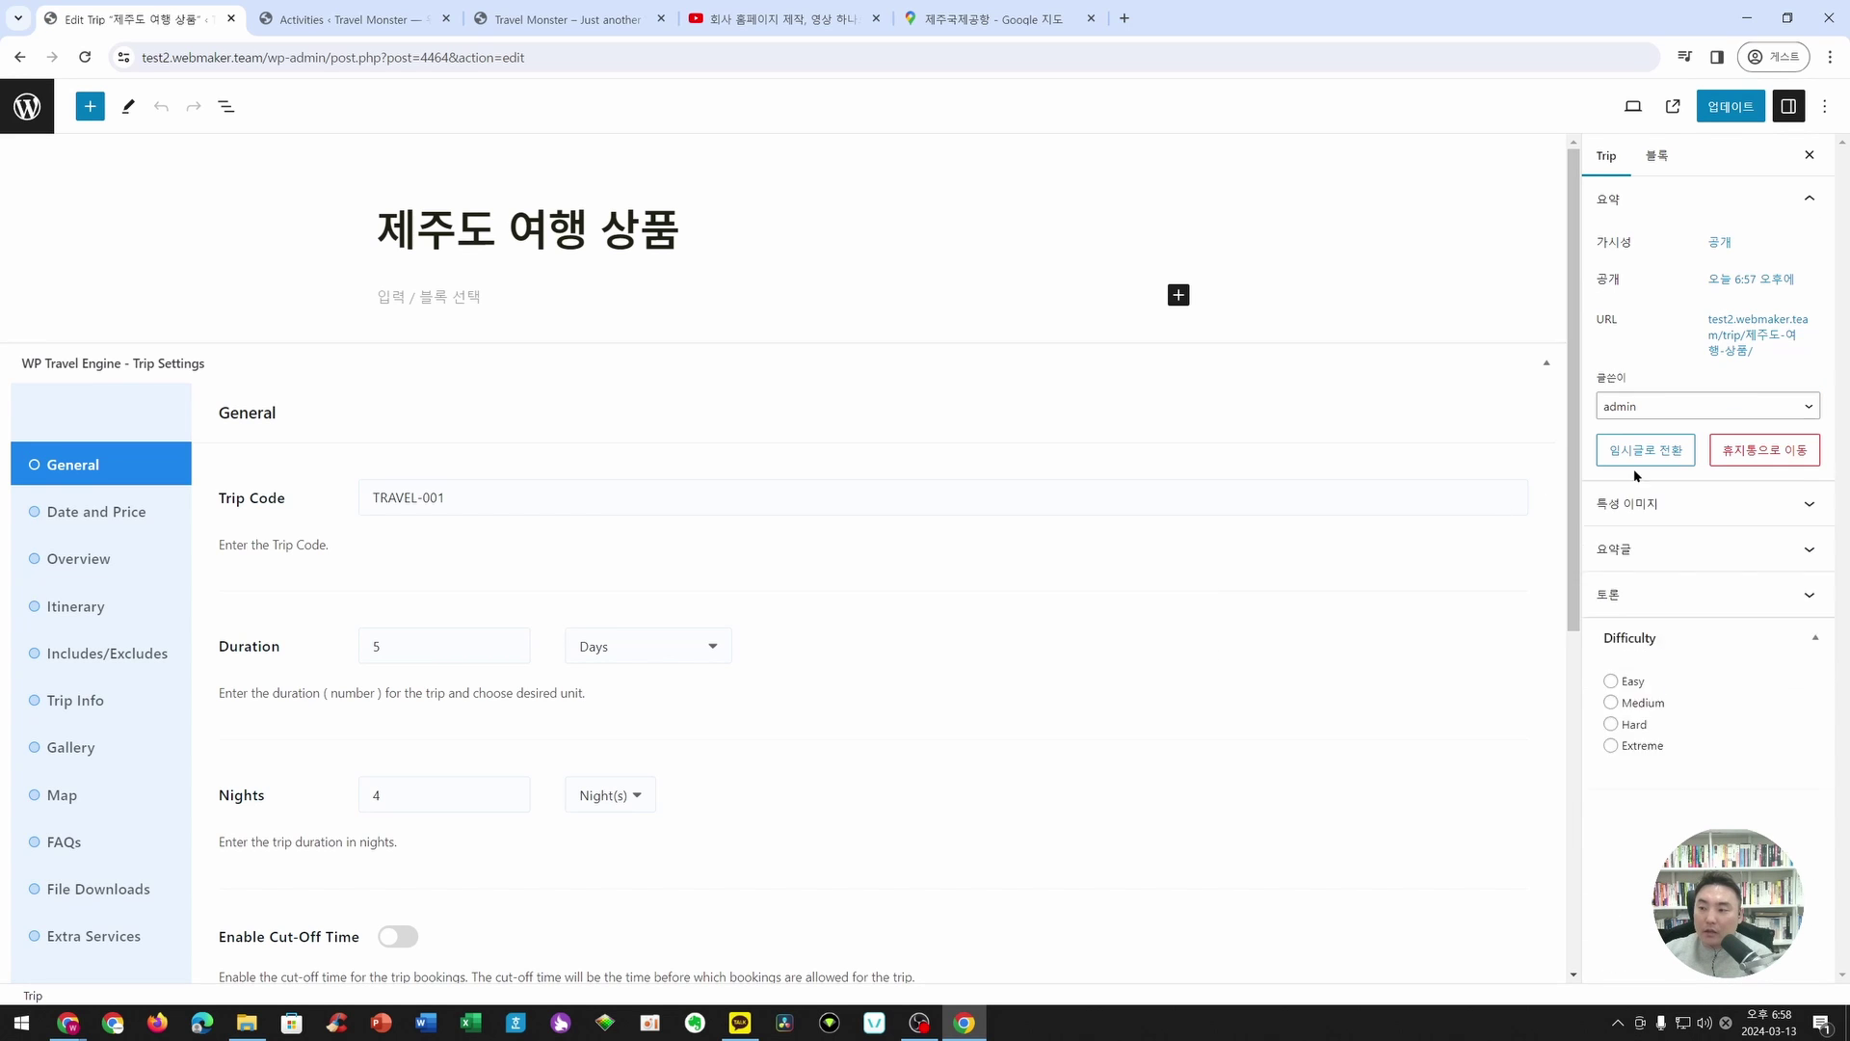
- Expand the Trip Type list in the trip sidebar to choose Nature Friendly
scroll(1661, 649, down, 3)
scroll(1392, 727, down, 4)
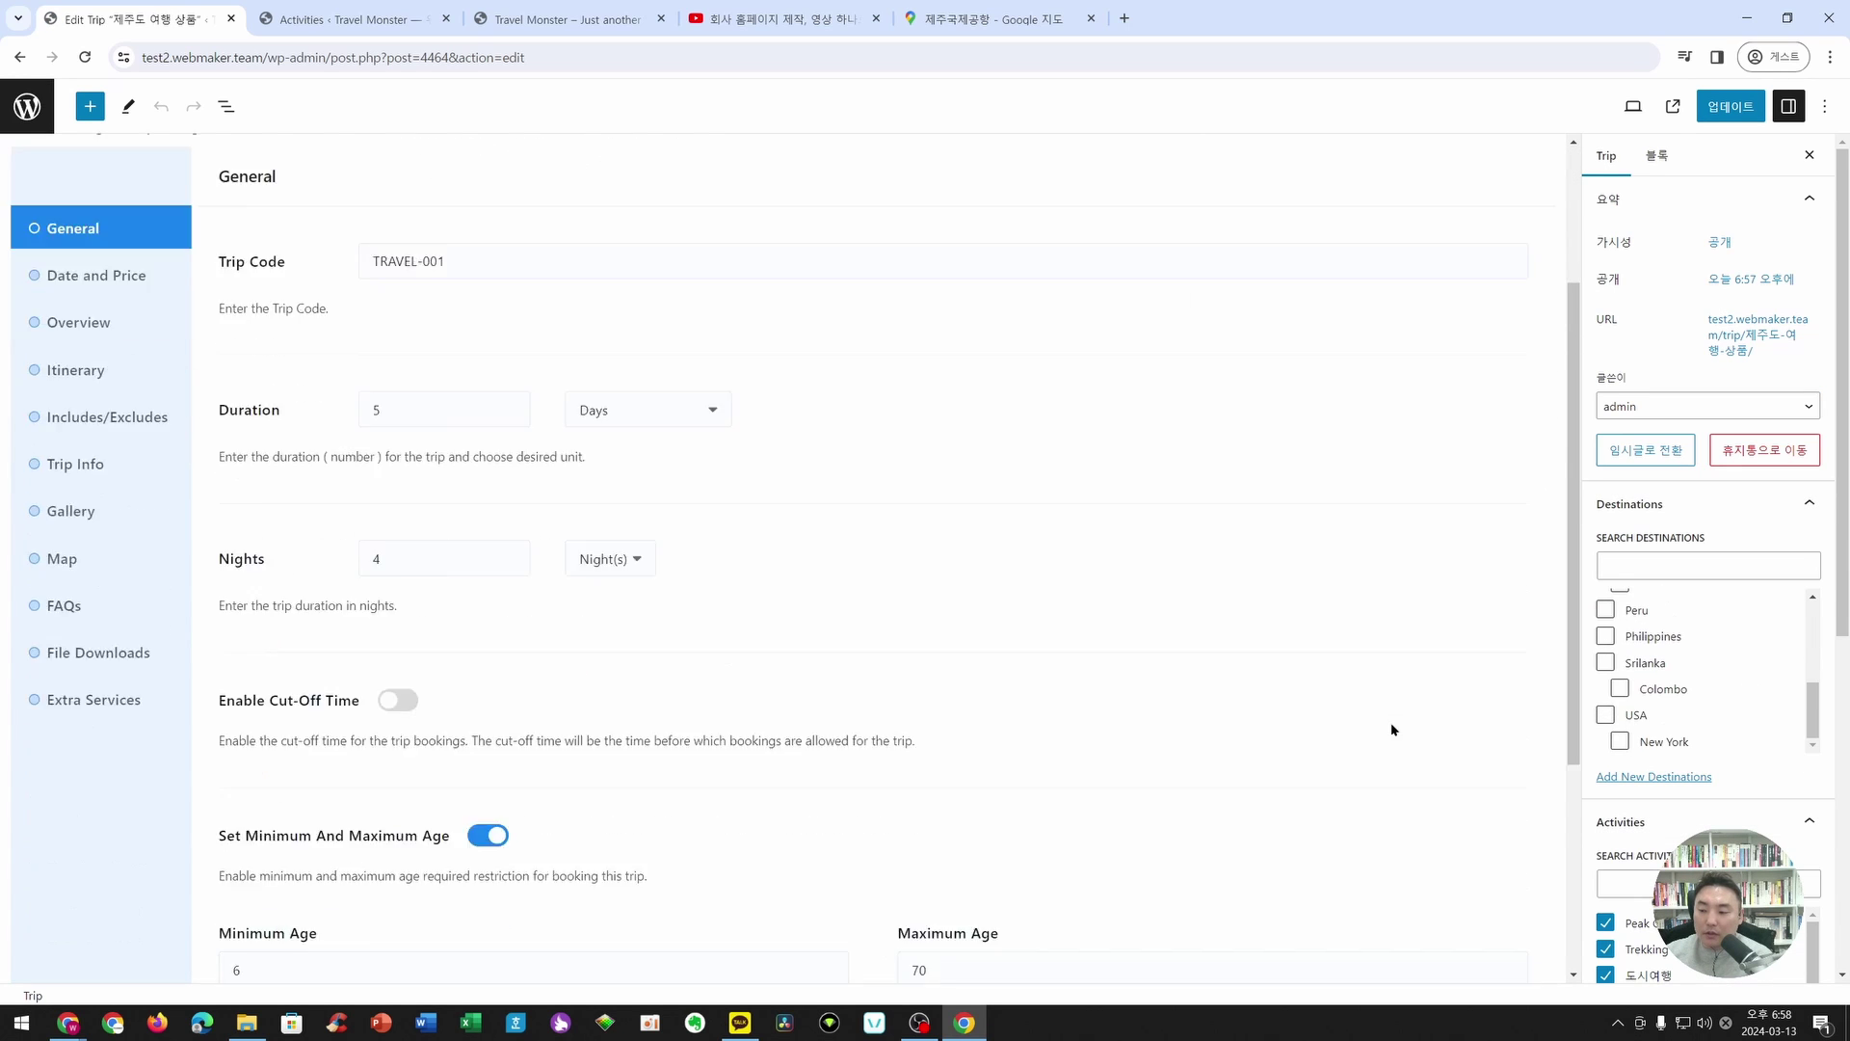
scroll(1643, 826, down, 3)
scroll(1645, 745, down, 3)
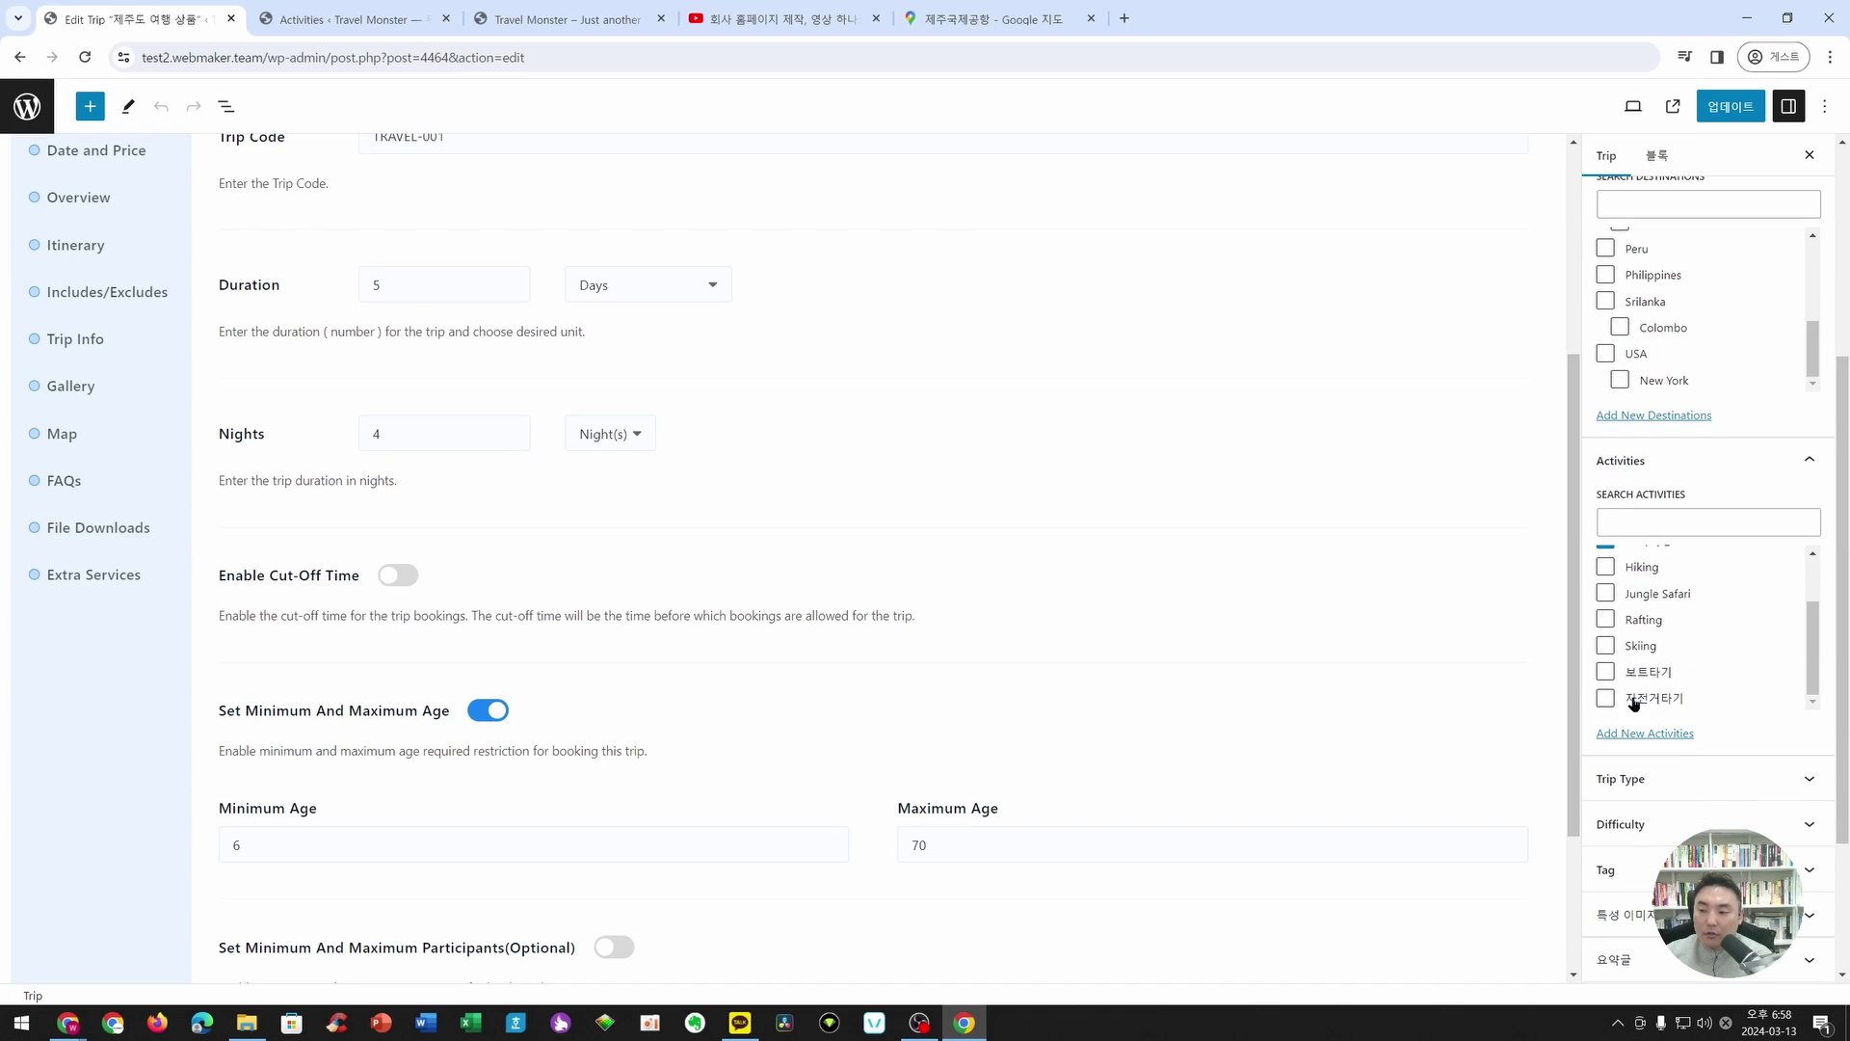
scroll(1662, 686, up, 2)
scroll(1182, 574, down, 2)
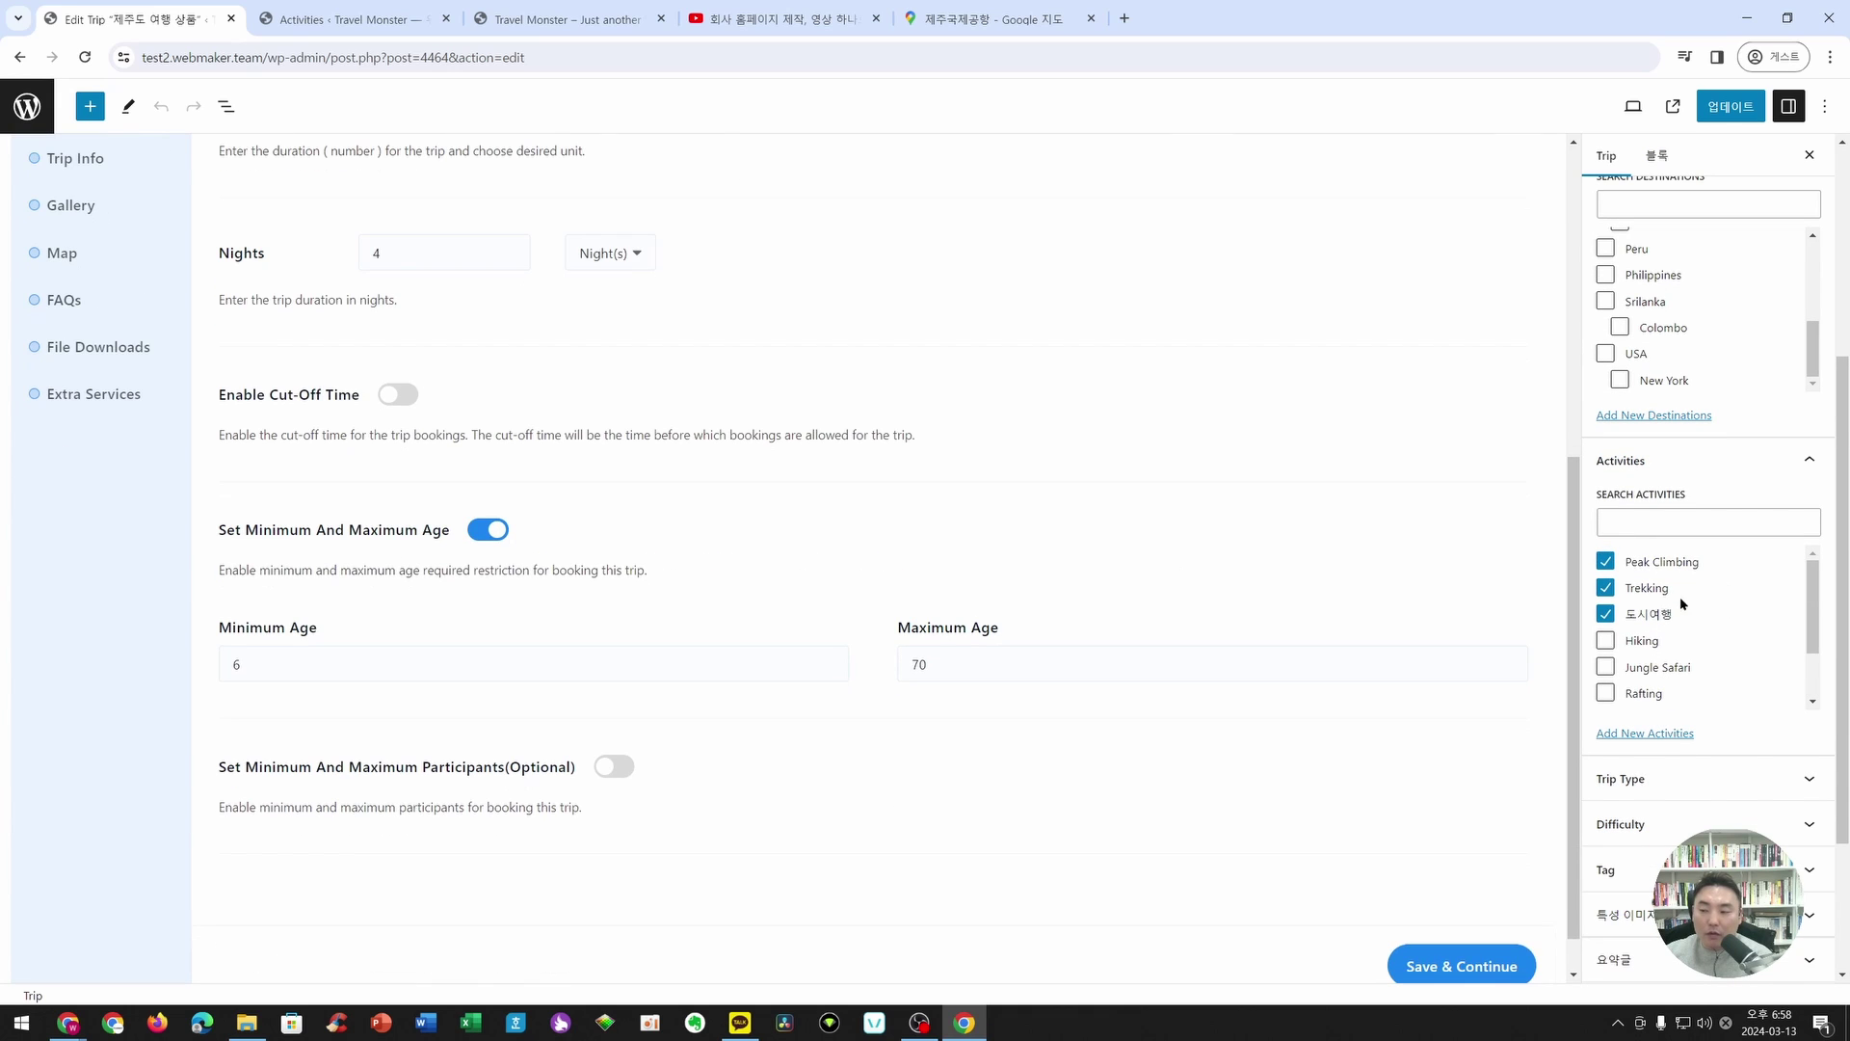
click(1627, 778)
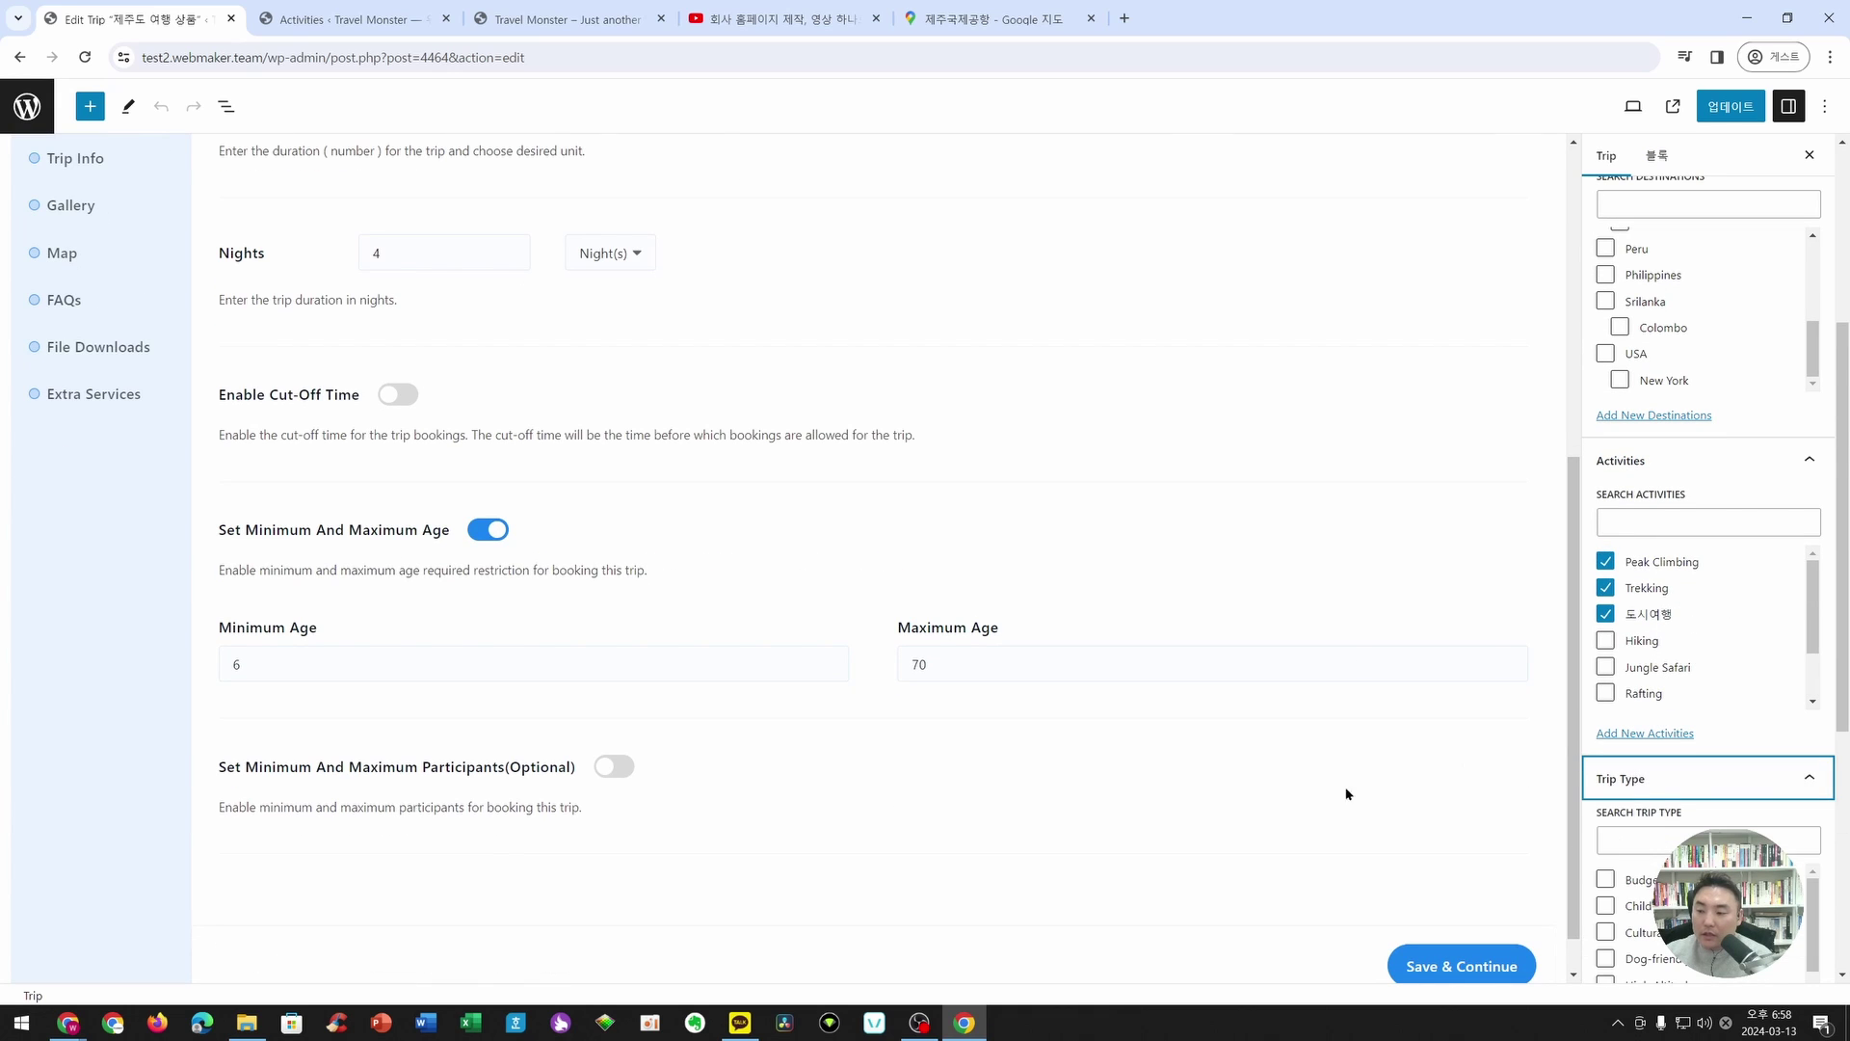
- Expand the Difficulty list and tick Easy for the trip
scroll(1701, 915, down, 1)
scroll(1702, 916, up, 2)
scroll(1327, 814, down, 2)
scroll(1725, 905, down, 2)
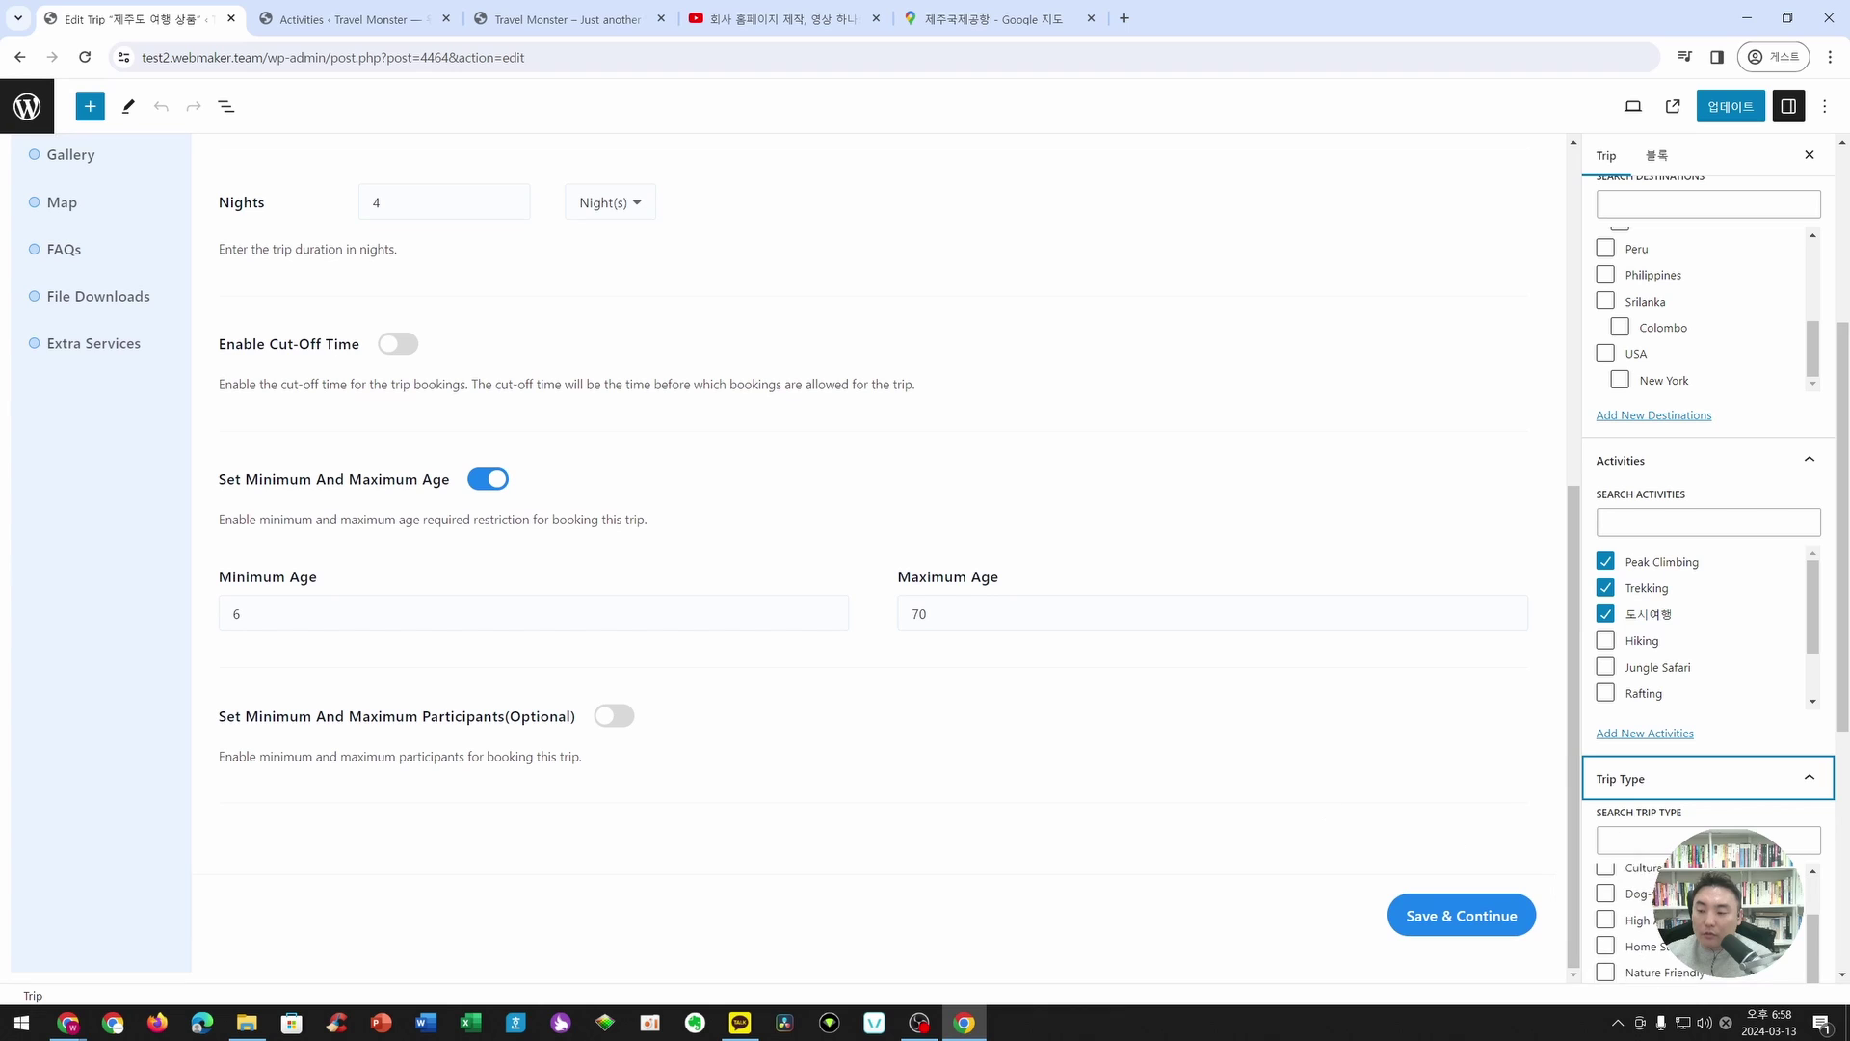
scroll(1735, 906, up, 2)
scroll(1783, 829, down, 3)
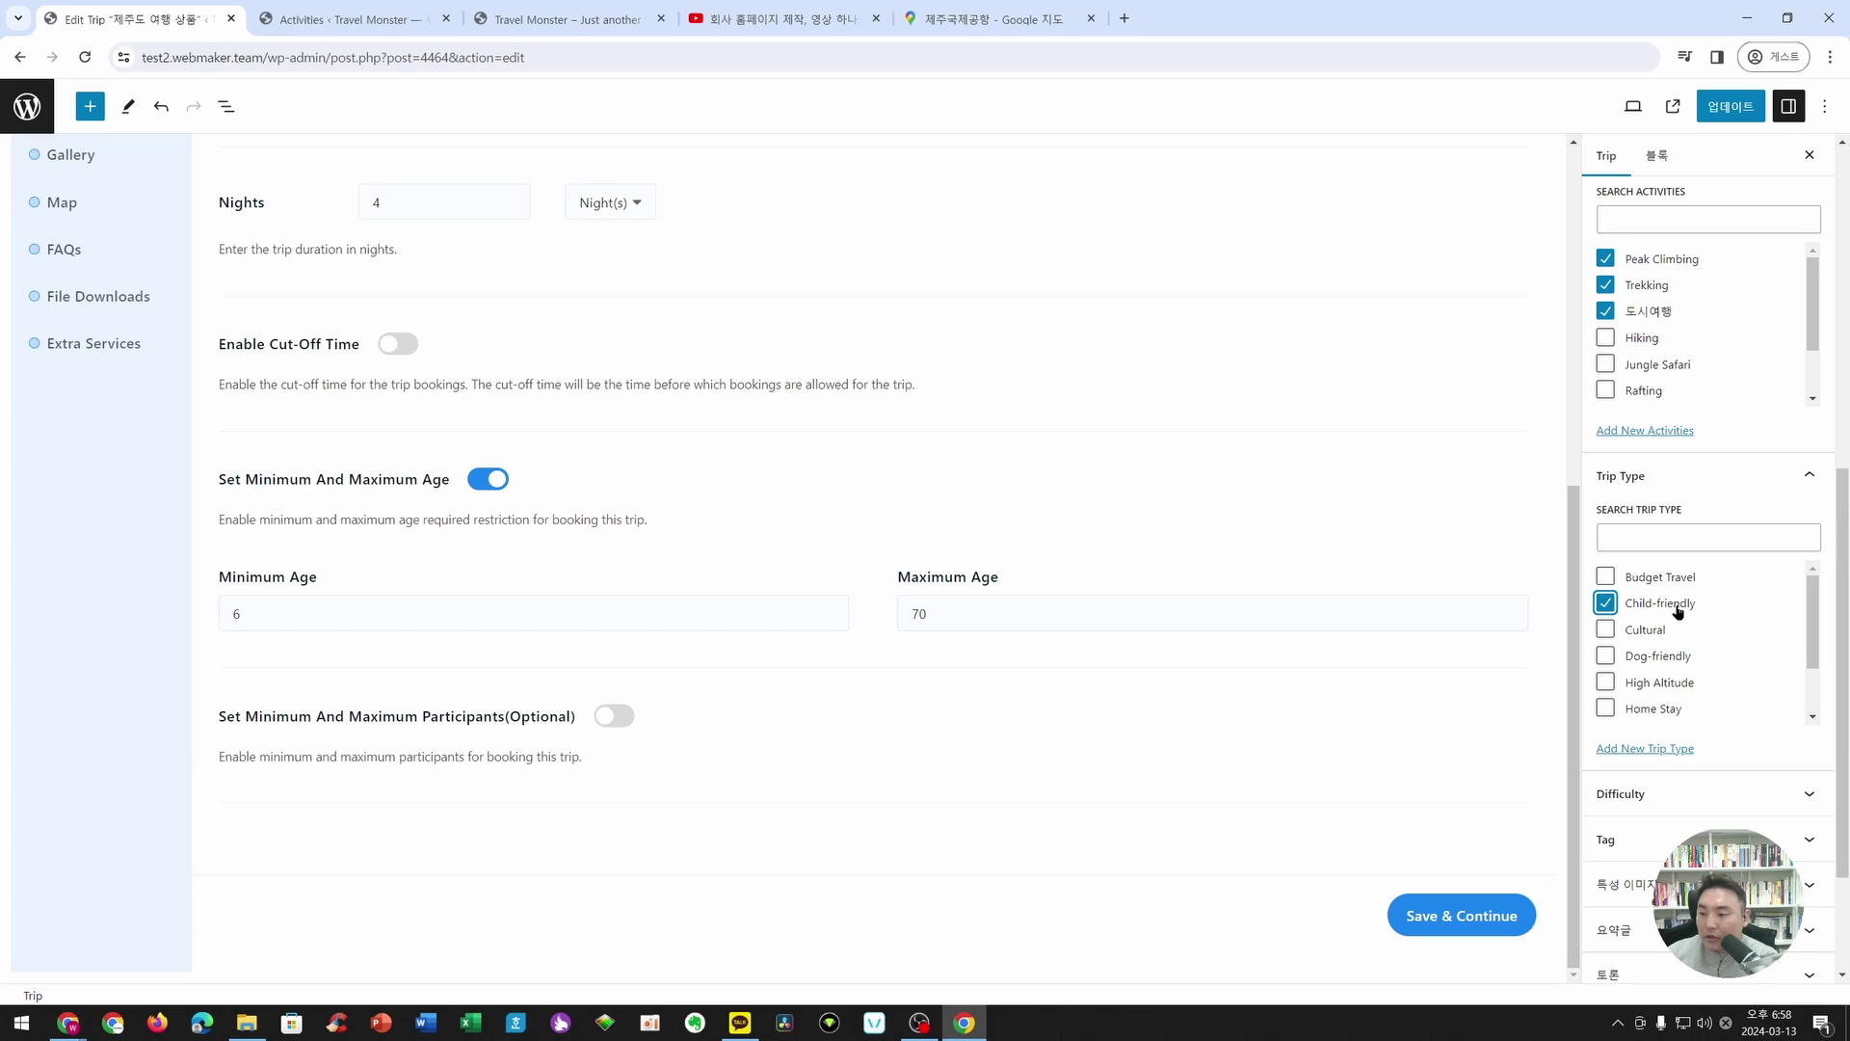
scroll(1633, 636, down, 2)
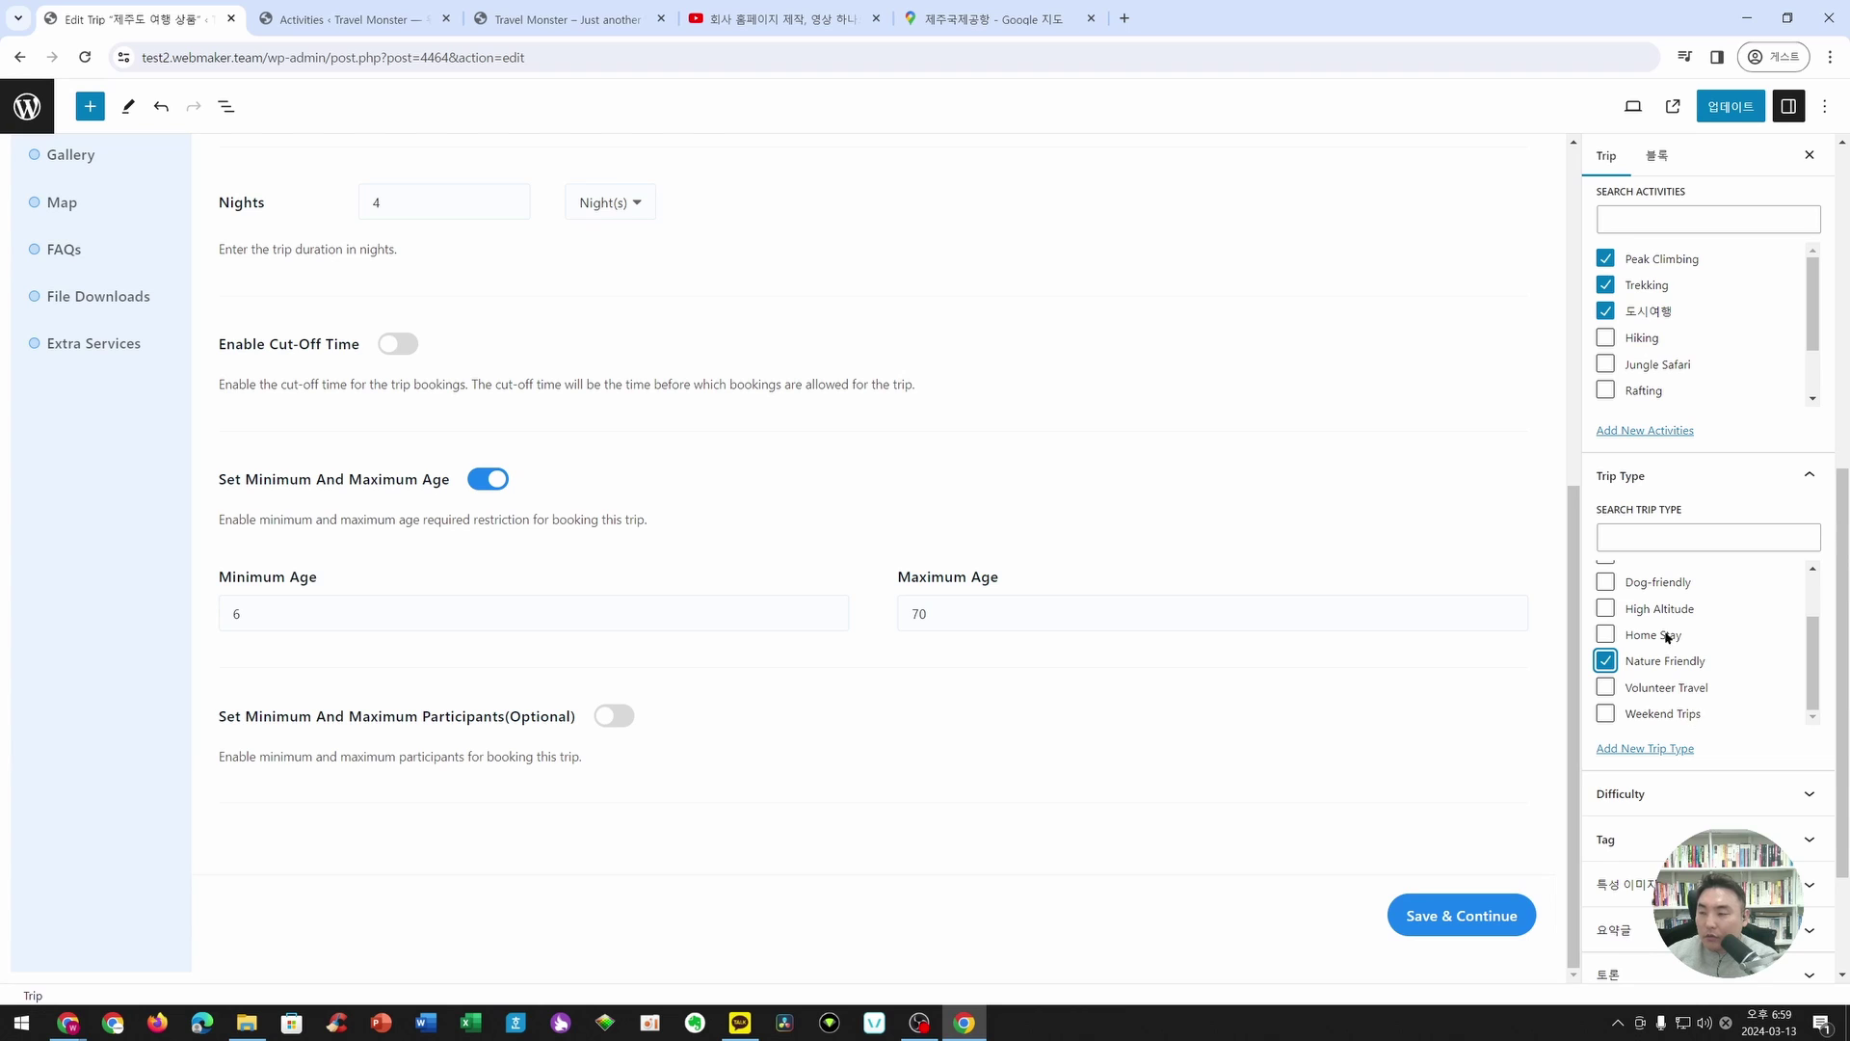
scroll(1693, 733, down, 2)
click(1667, 708)
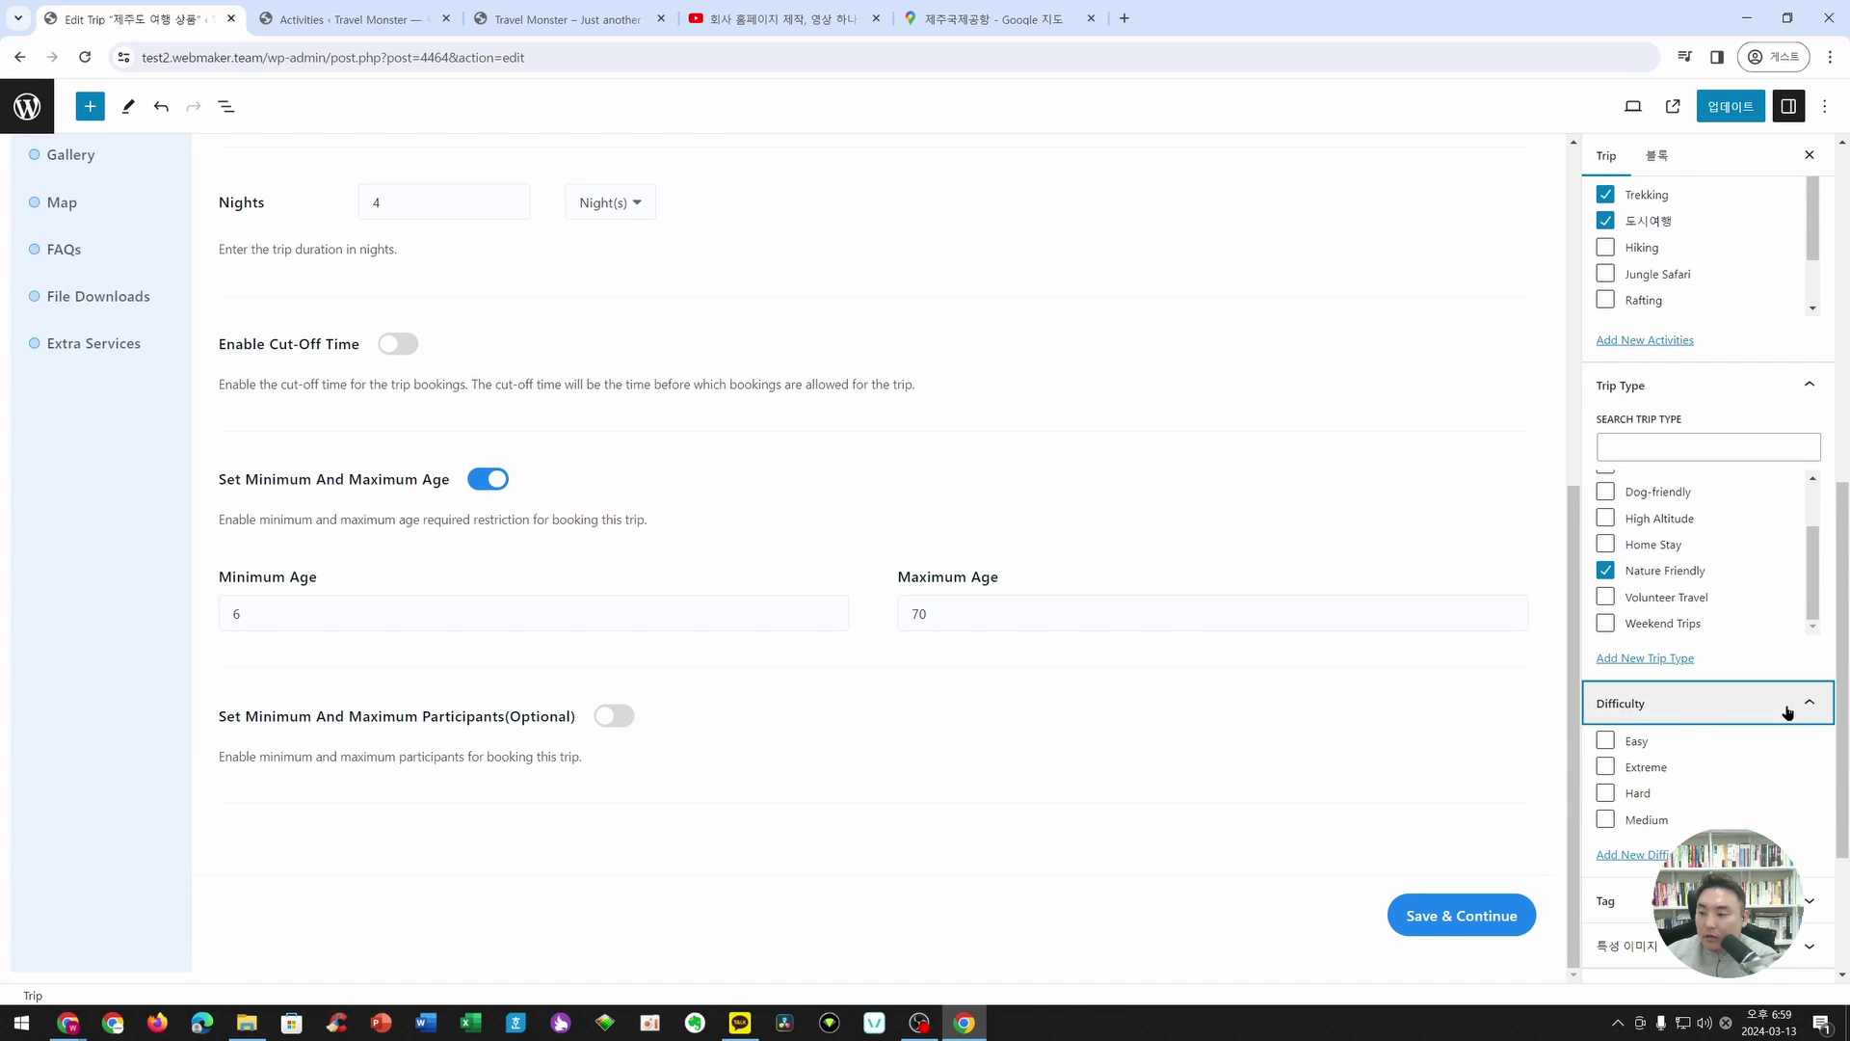
click(1605, 741)
scroll(1739, 771, down, 2)
scroll(1725, 767, down, 2)
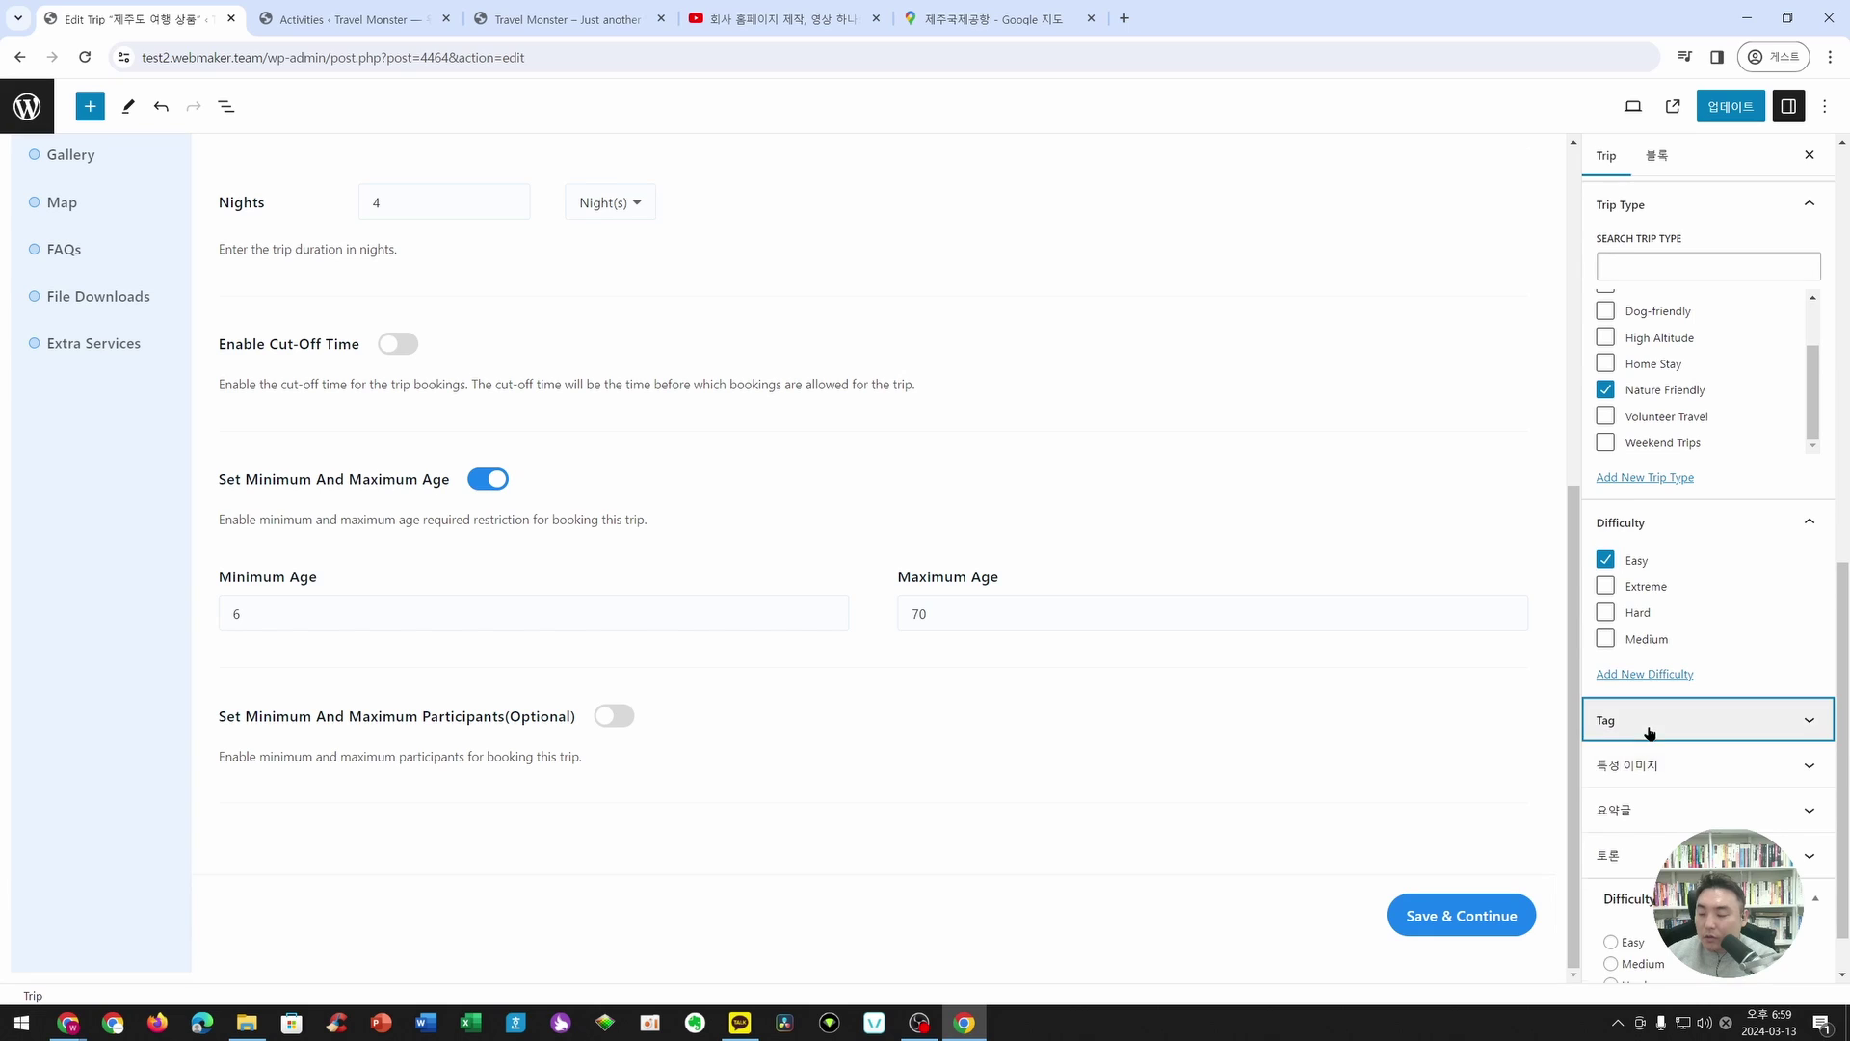
- Add the tags 제주도여행 and 자유여행 to the trip
click(1650, 727)
click(1677, 778)
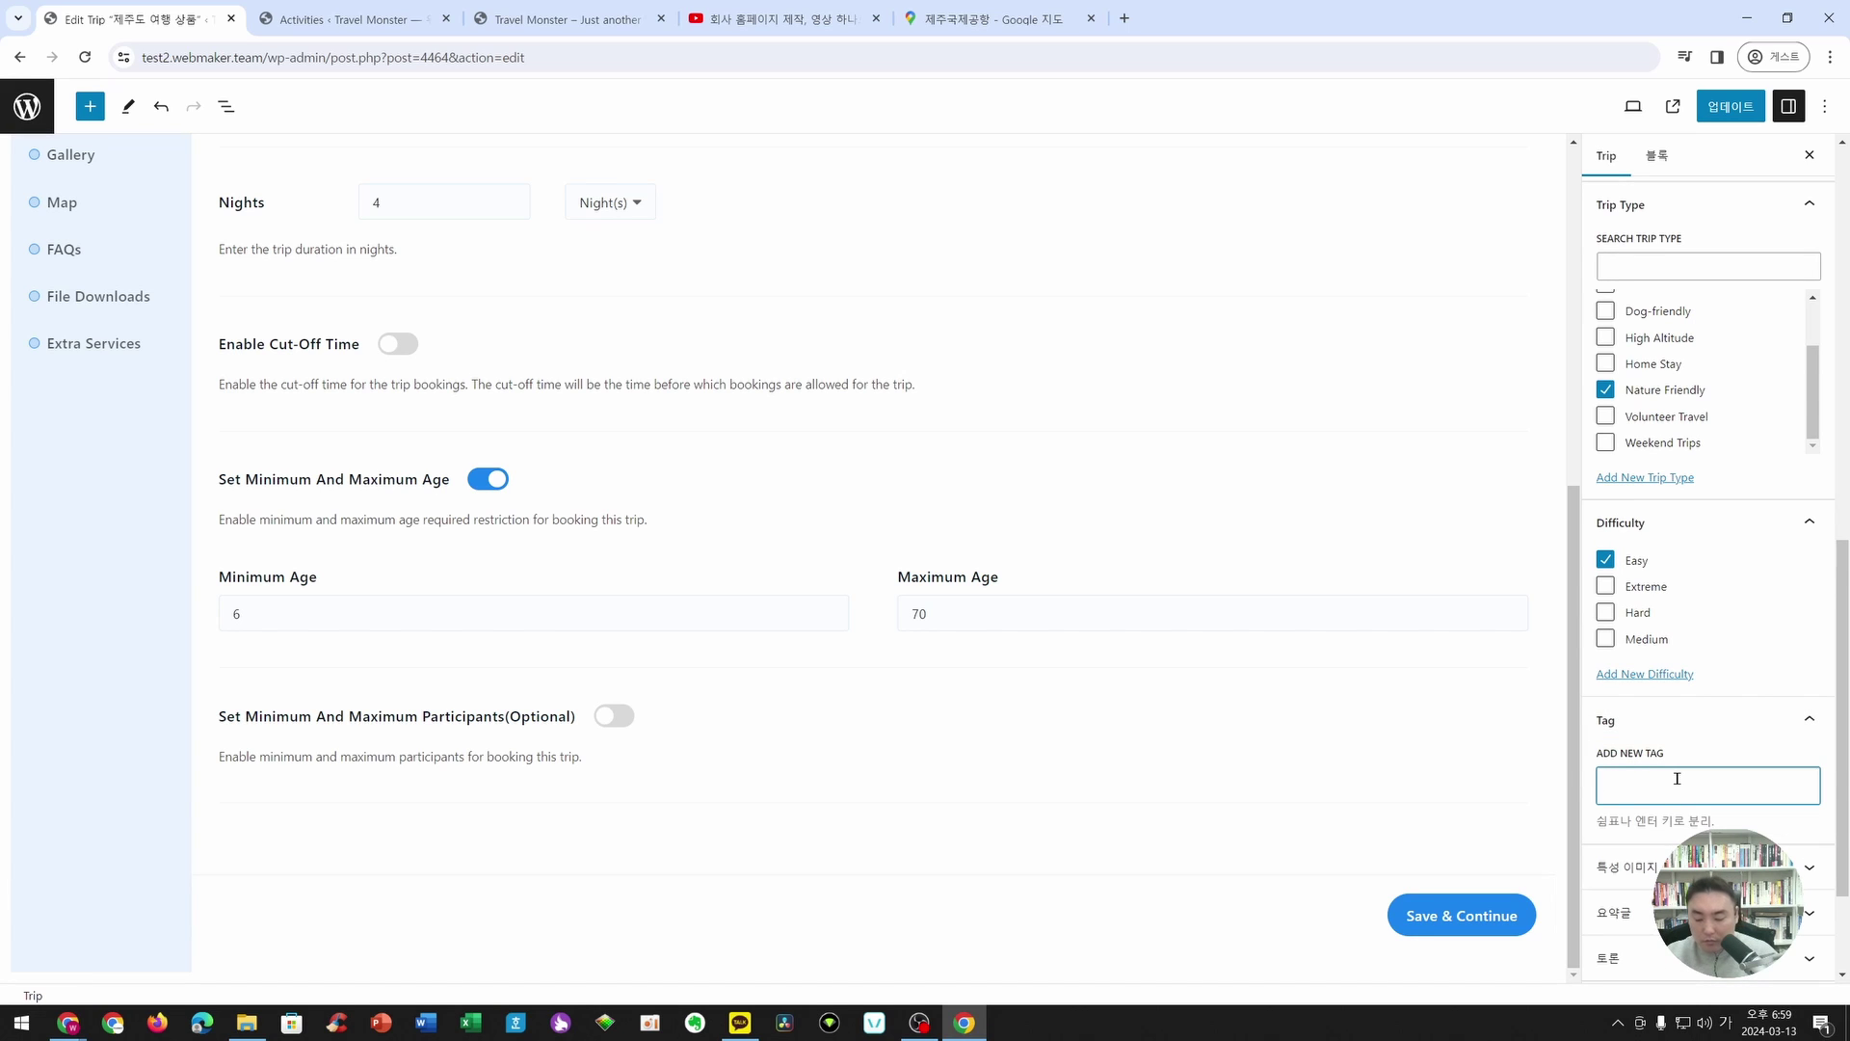
text(제주도여행)
key(Return)
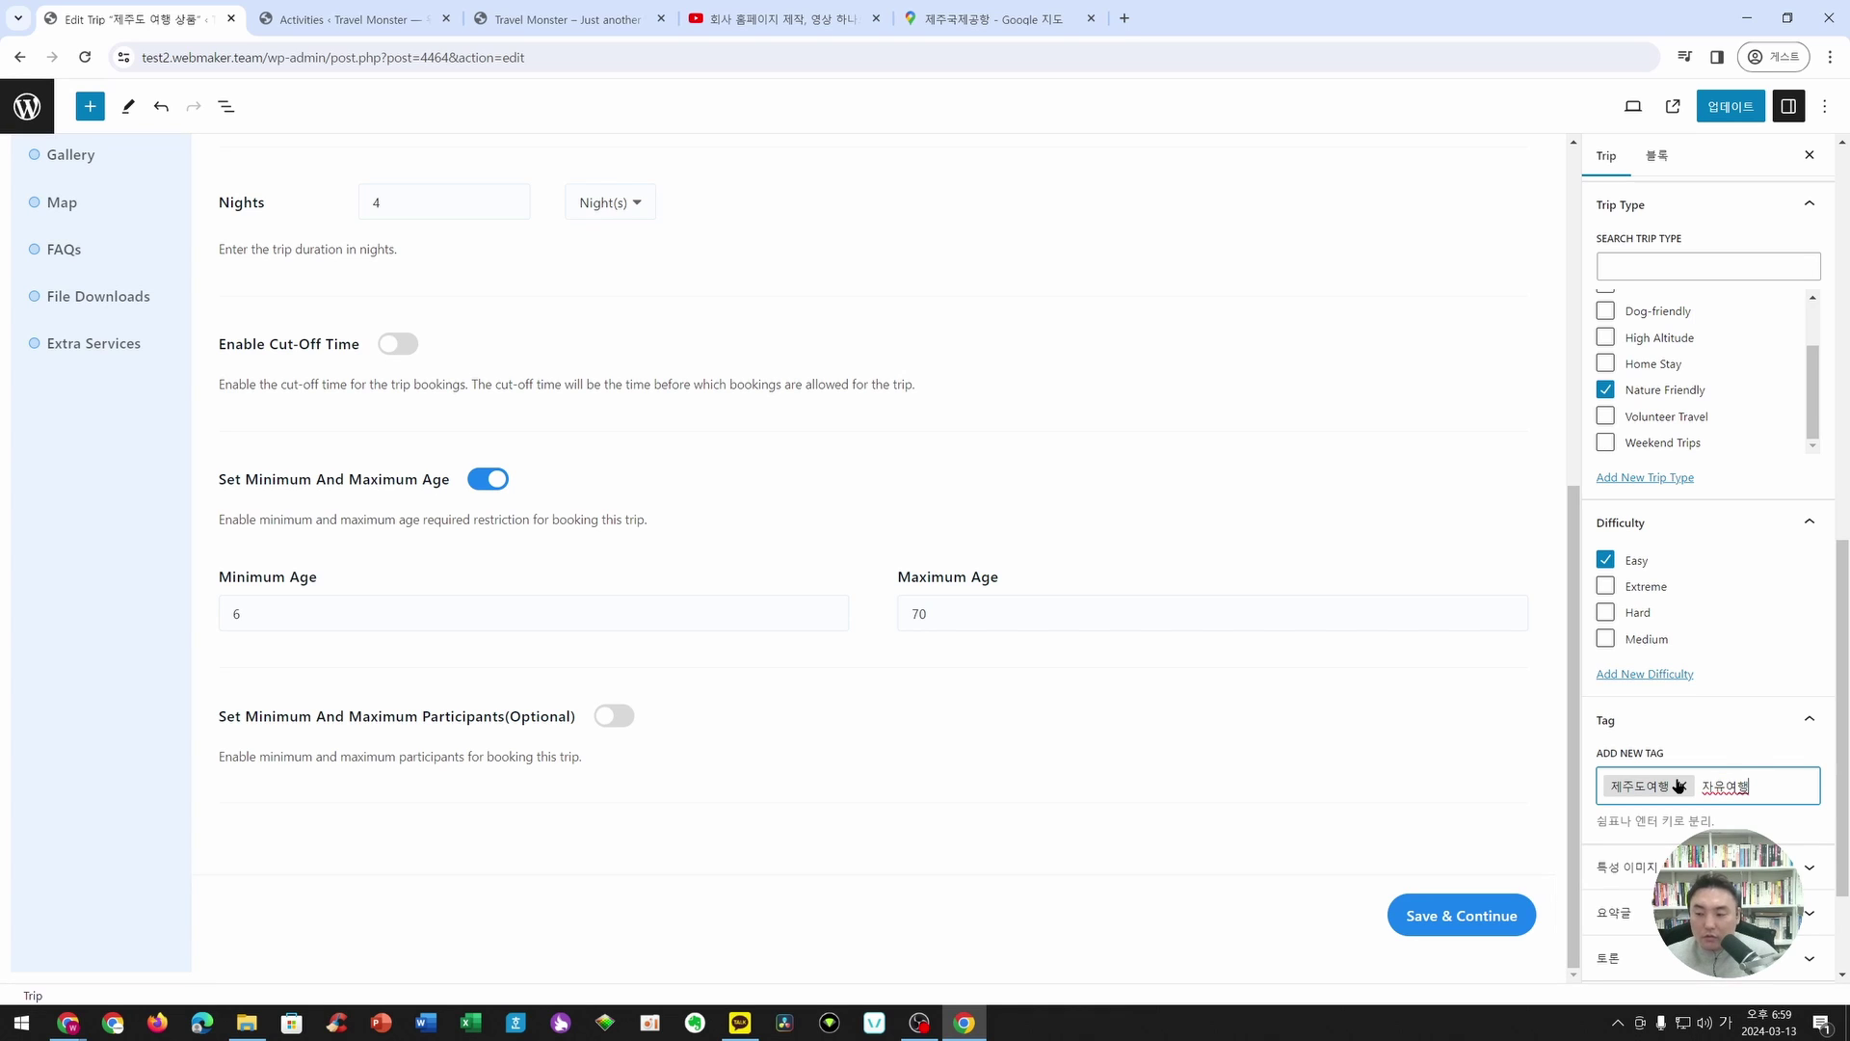
text(자유여행)
key(Return)
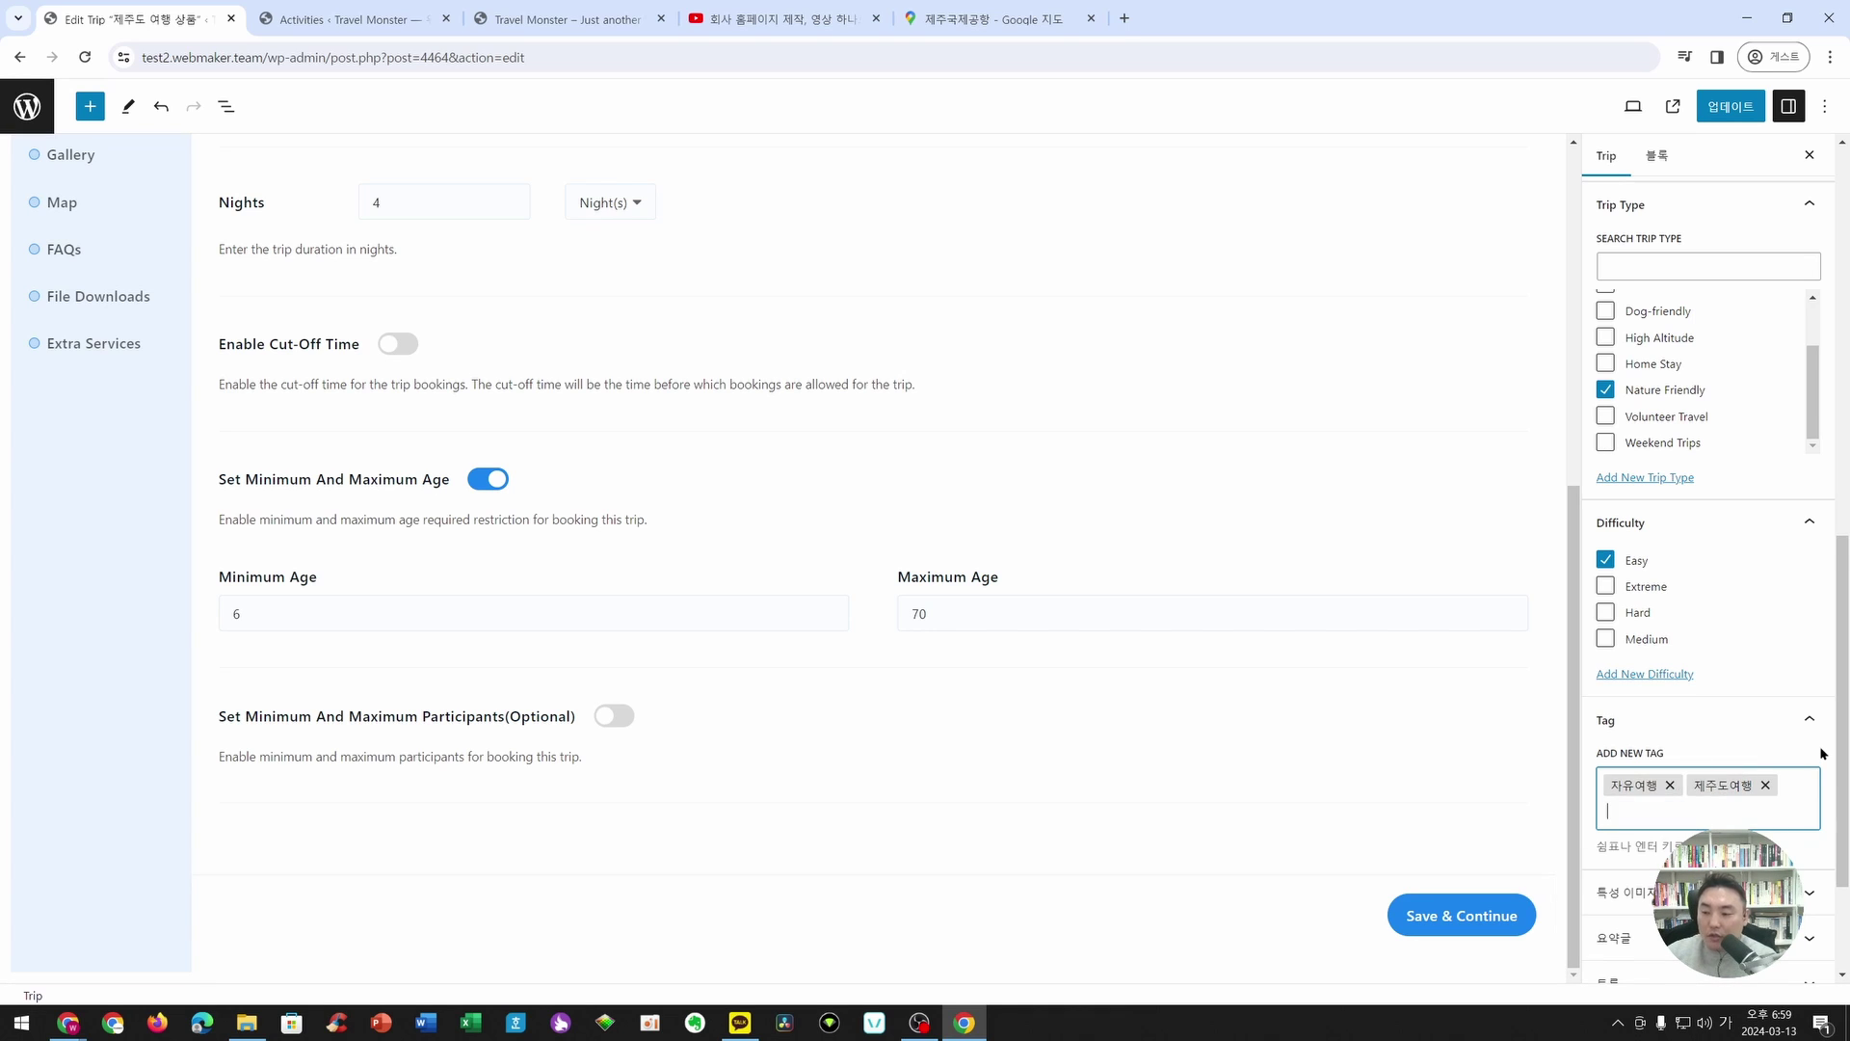
- Set the Sri Lanka beach photo as the featured image and save the trip with 업데이트
scroll(1746, 766, down, 2)
click(1648, 708)
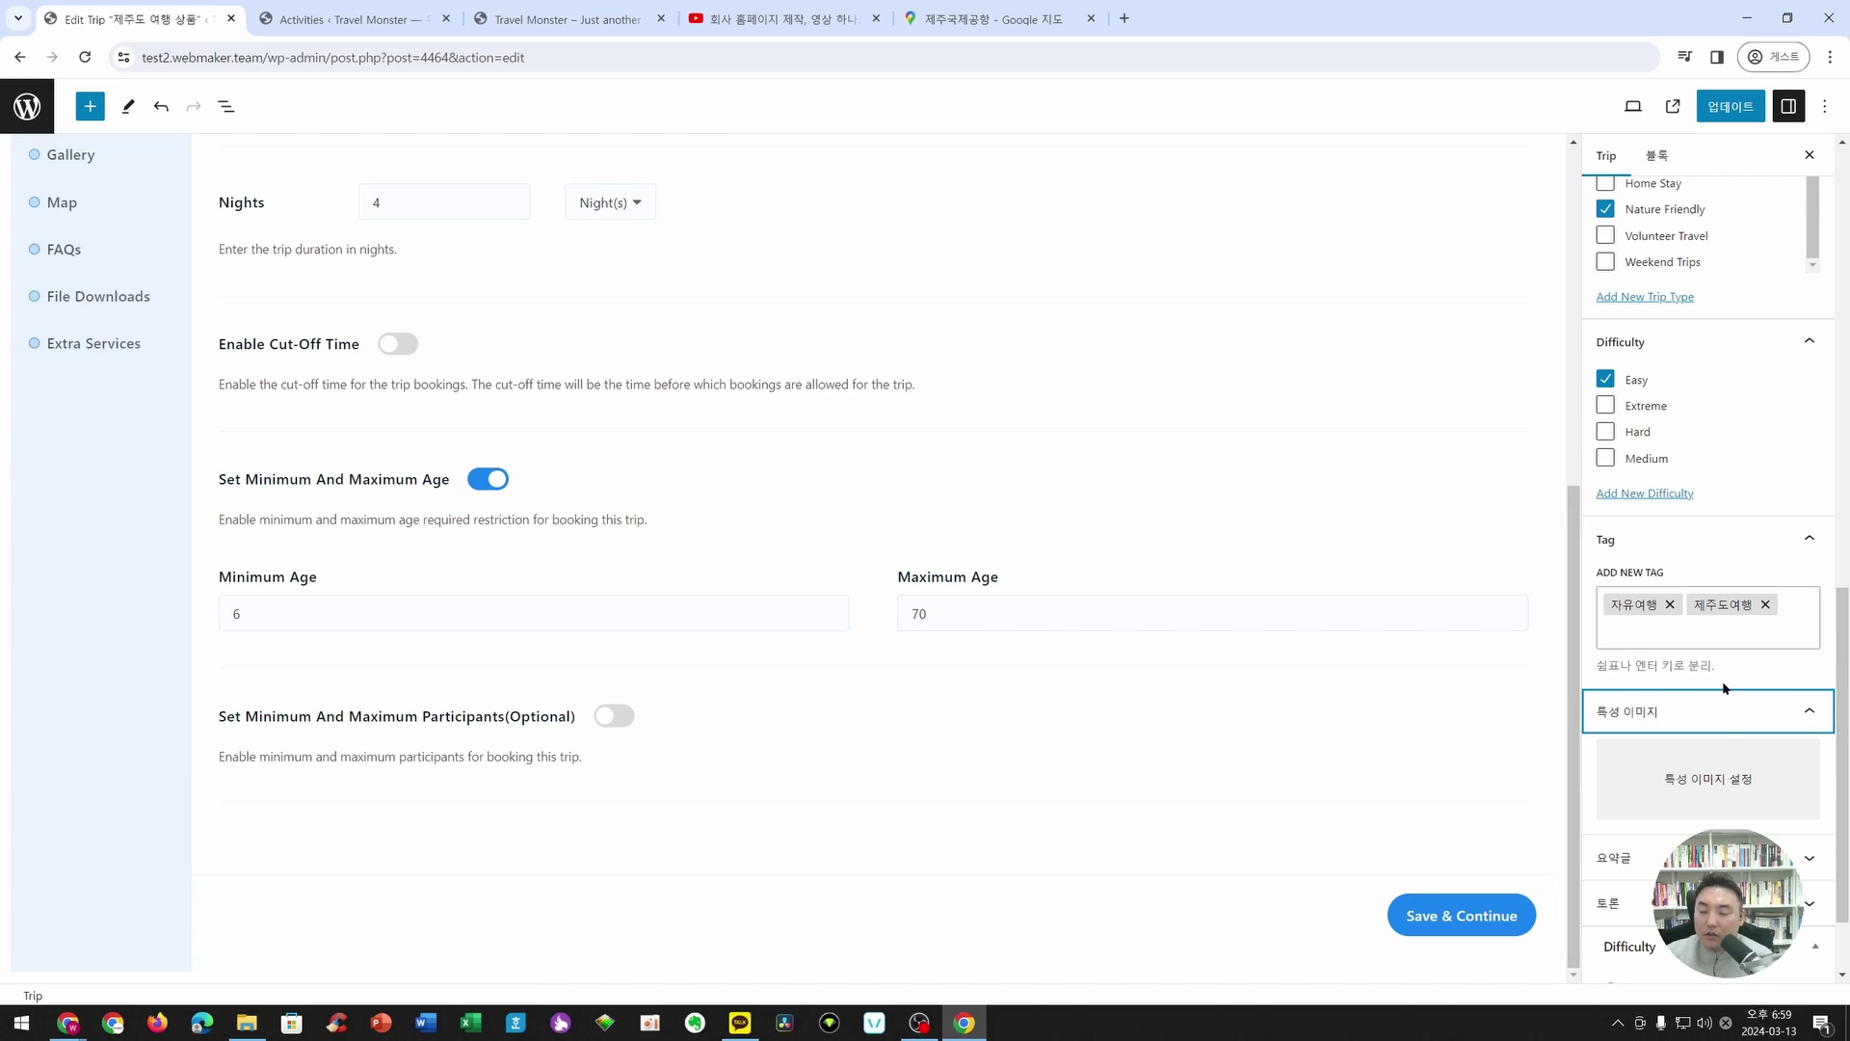
click(1717, 792)
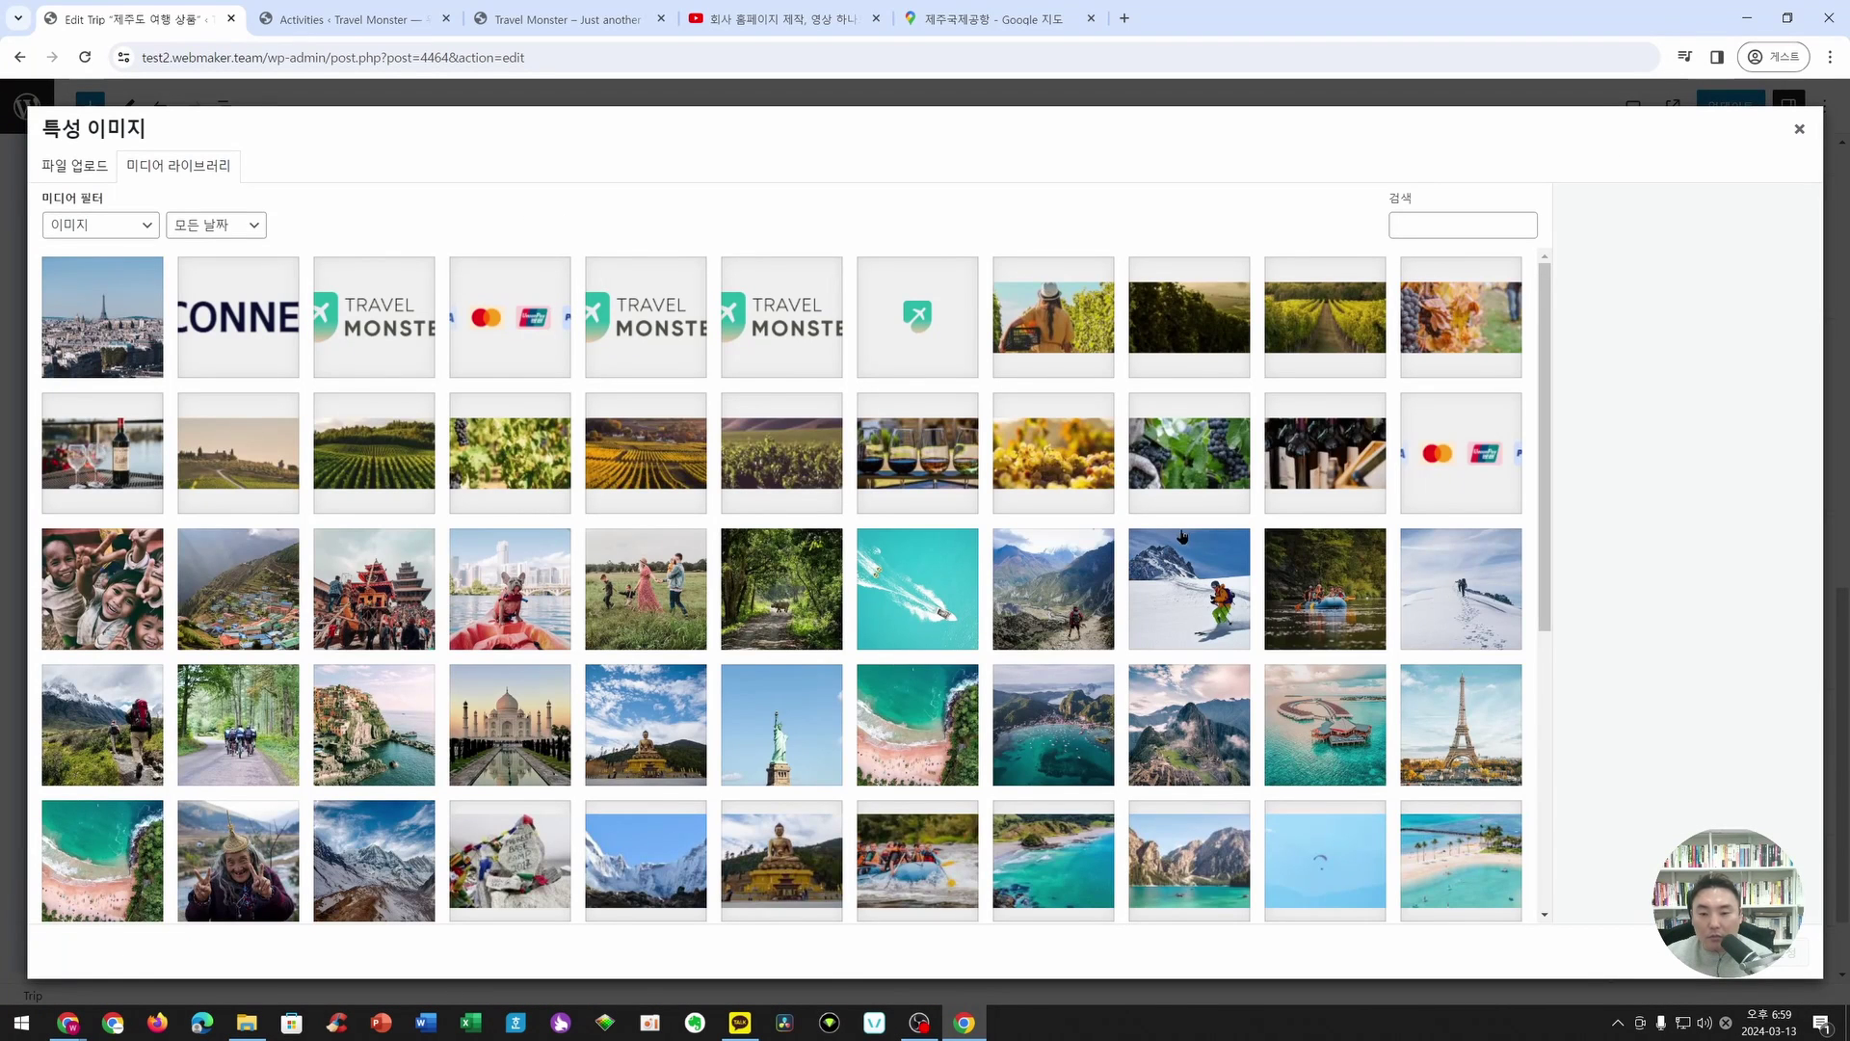
scroll(1162, 562, down, 4)
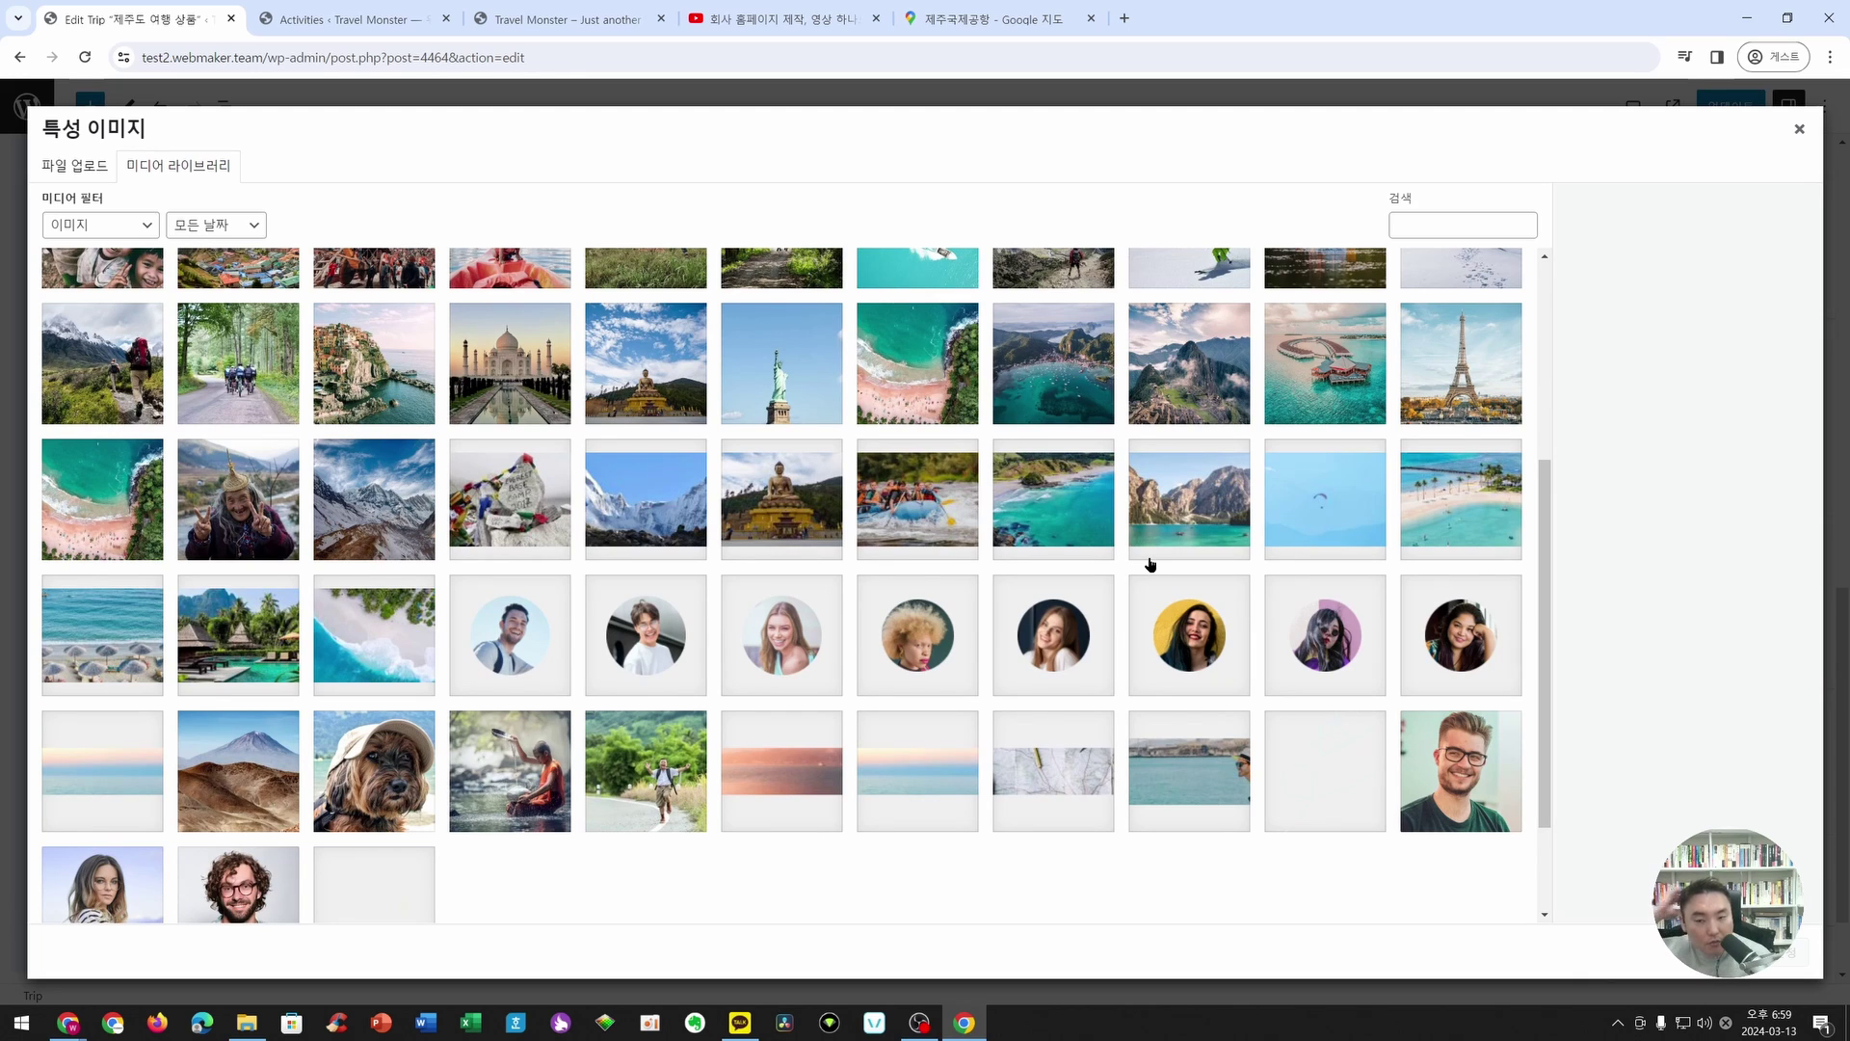
click(1216, 521)
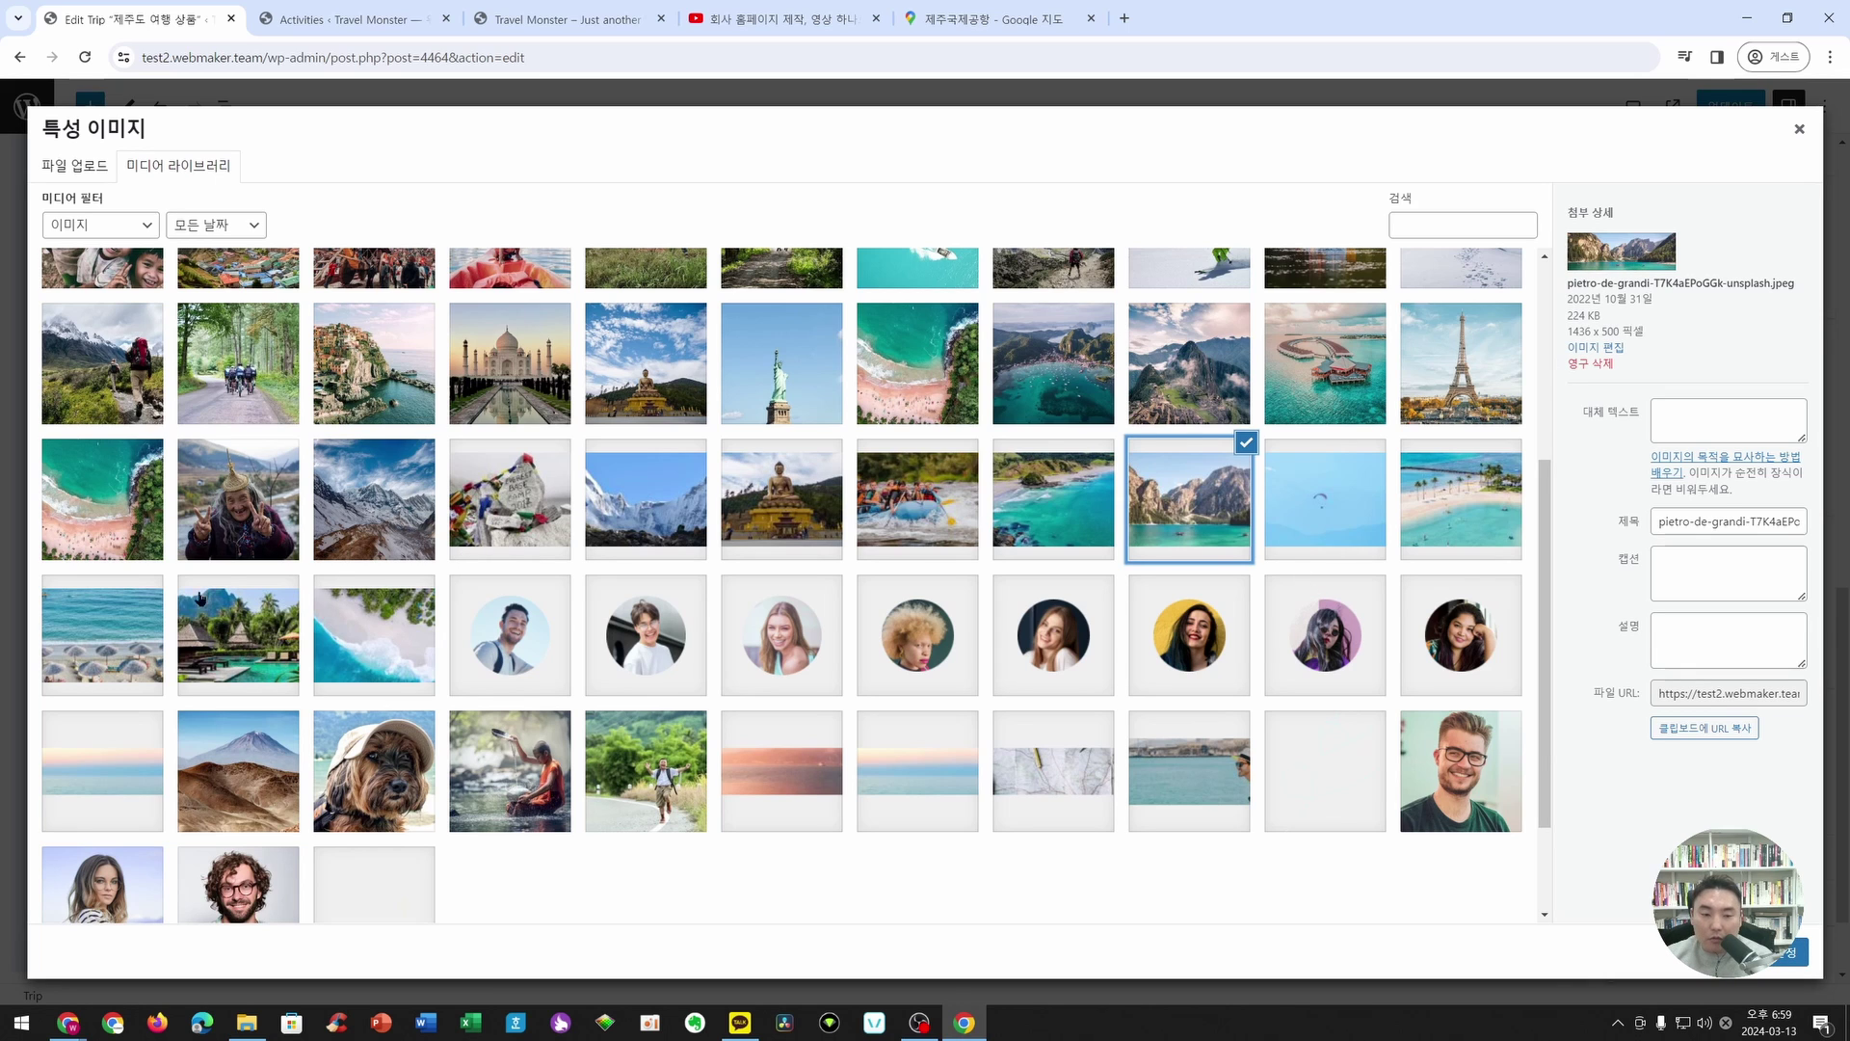
click(126, 632)
click(224, 627)
click(121, 515)
scroll(617, 576, up, 2)
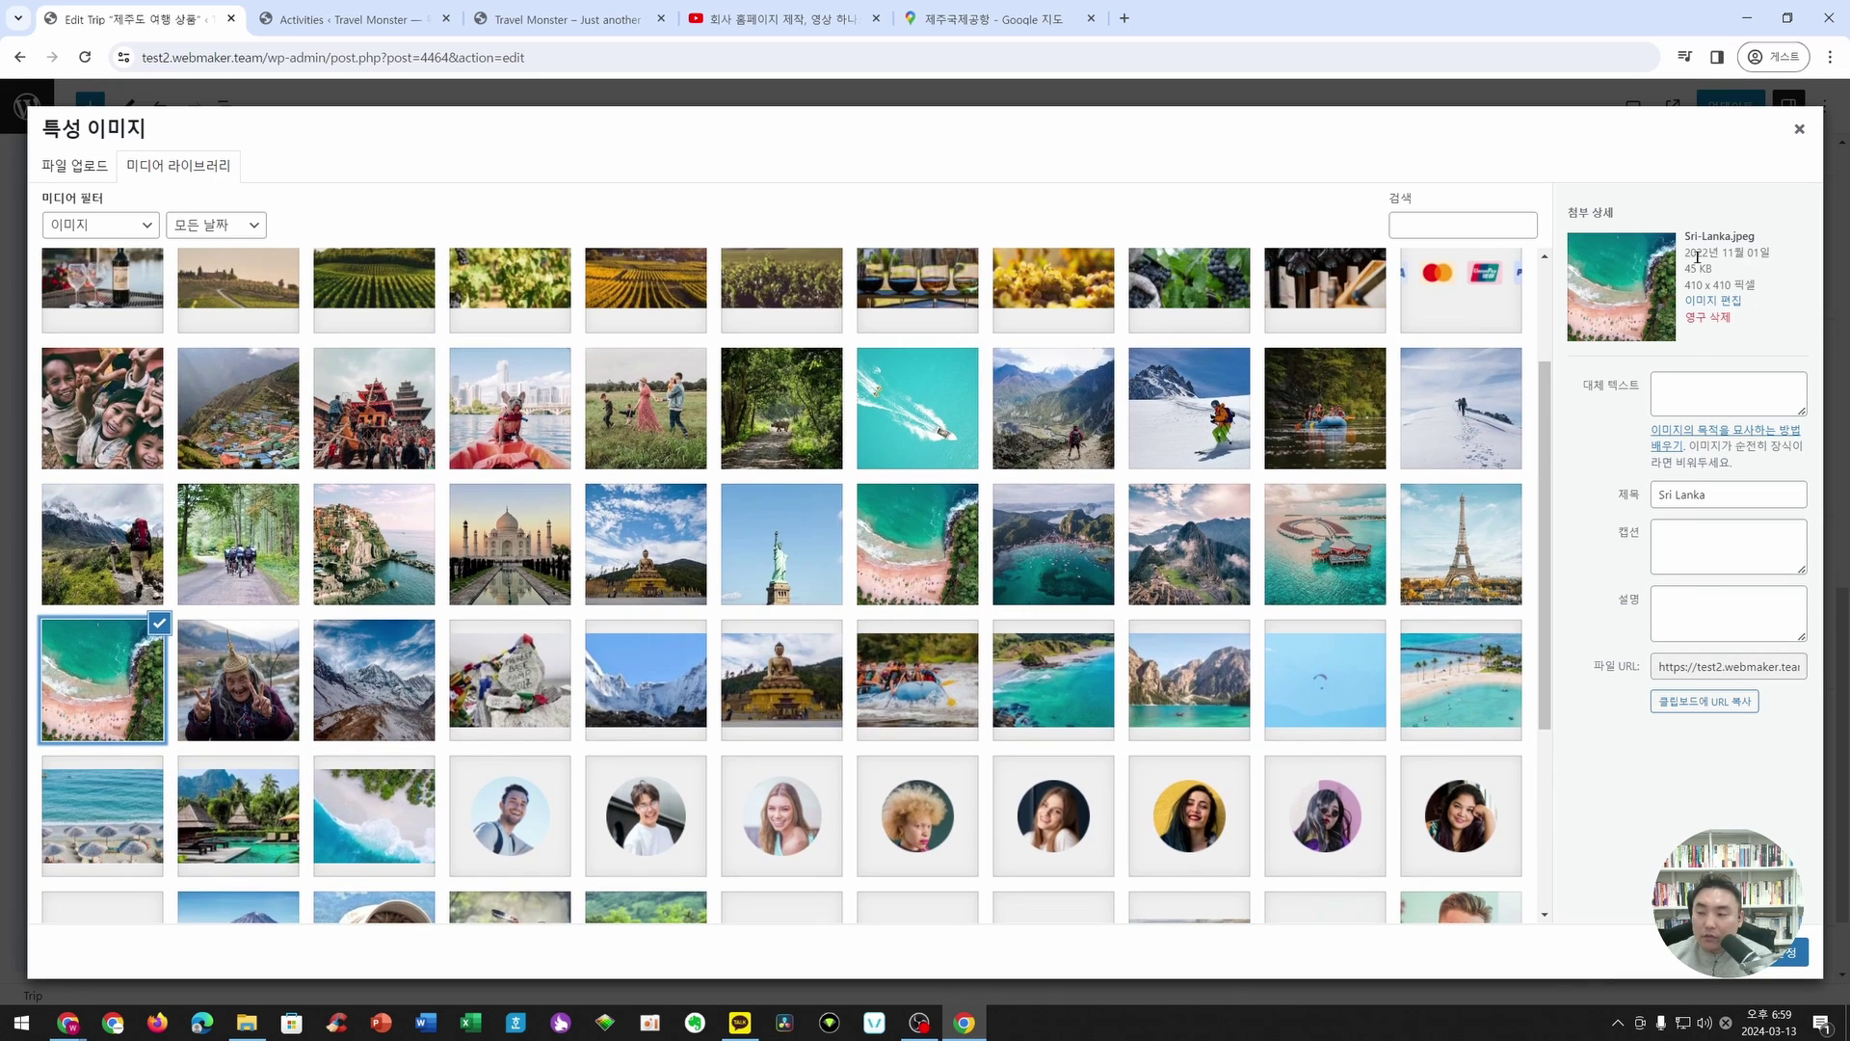
click(1790, 953)
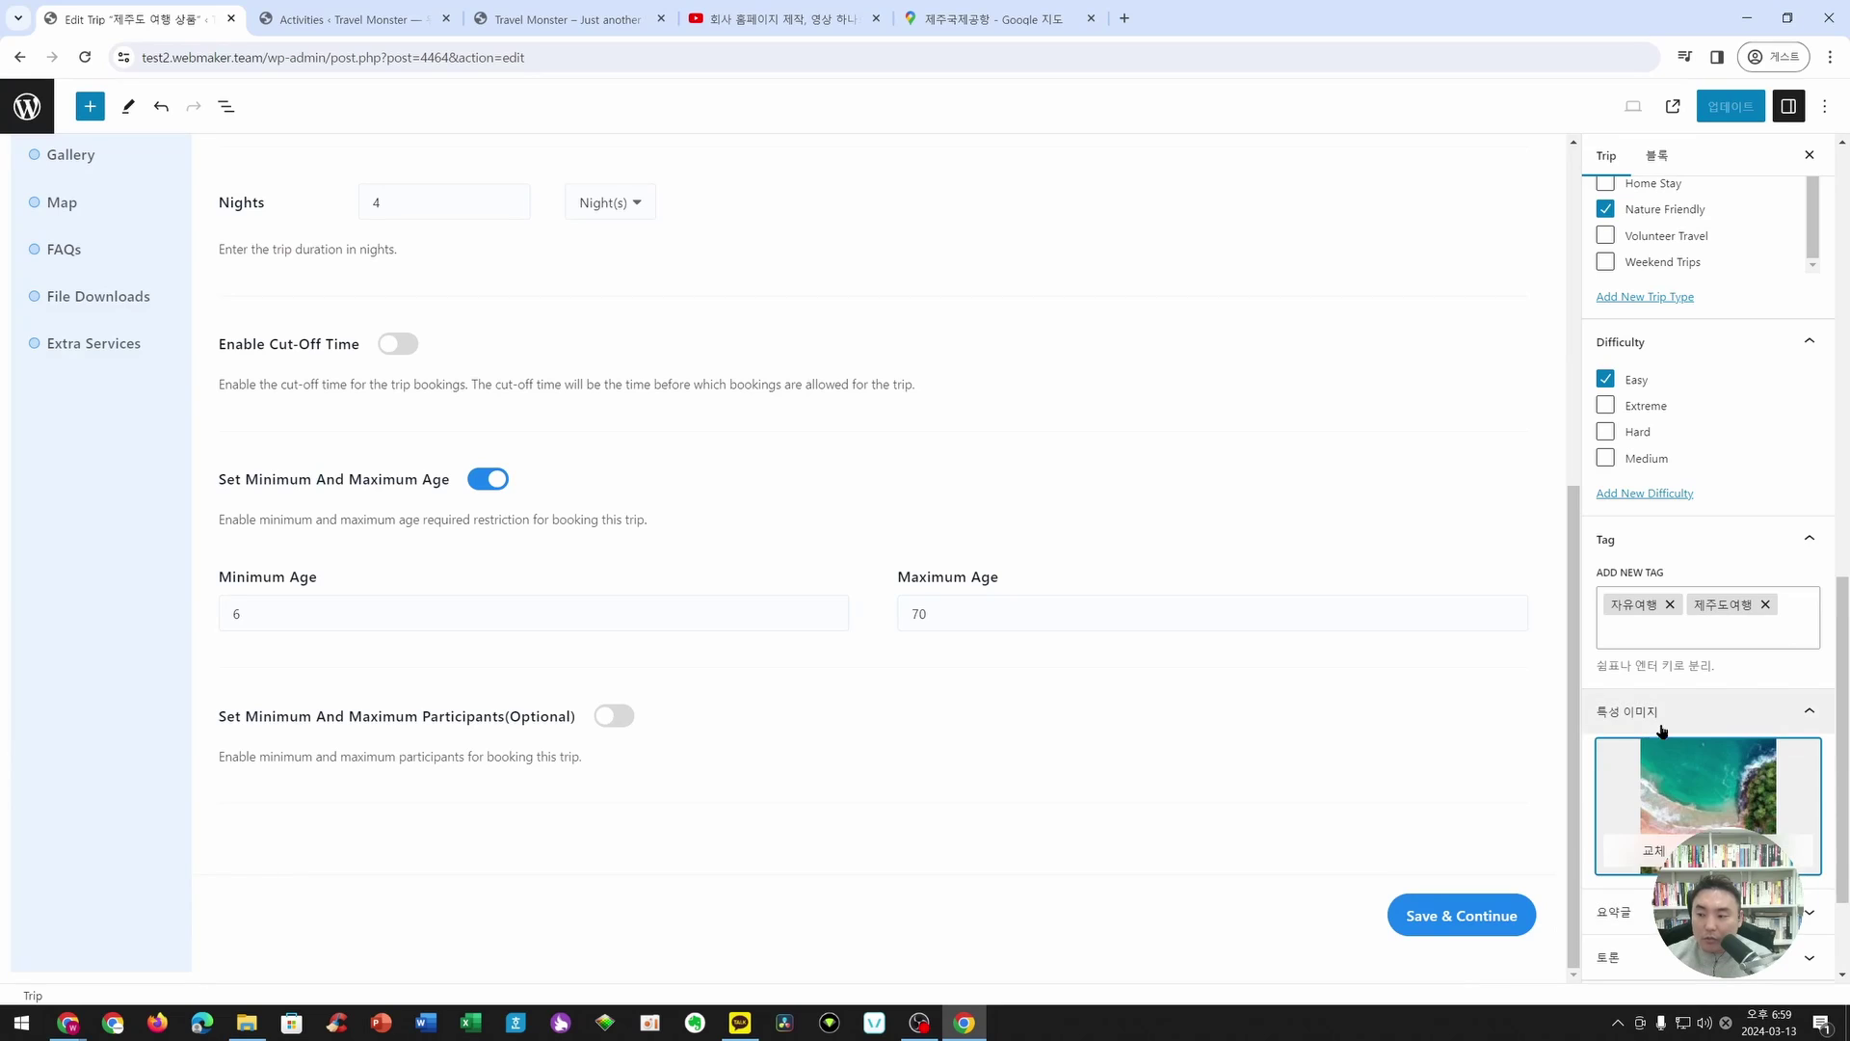
click(1724, 107)
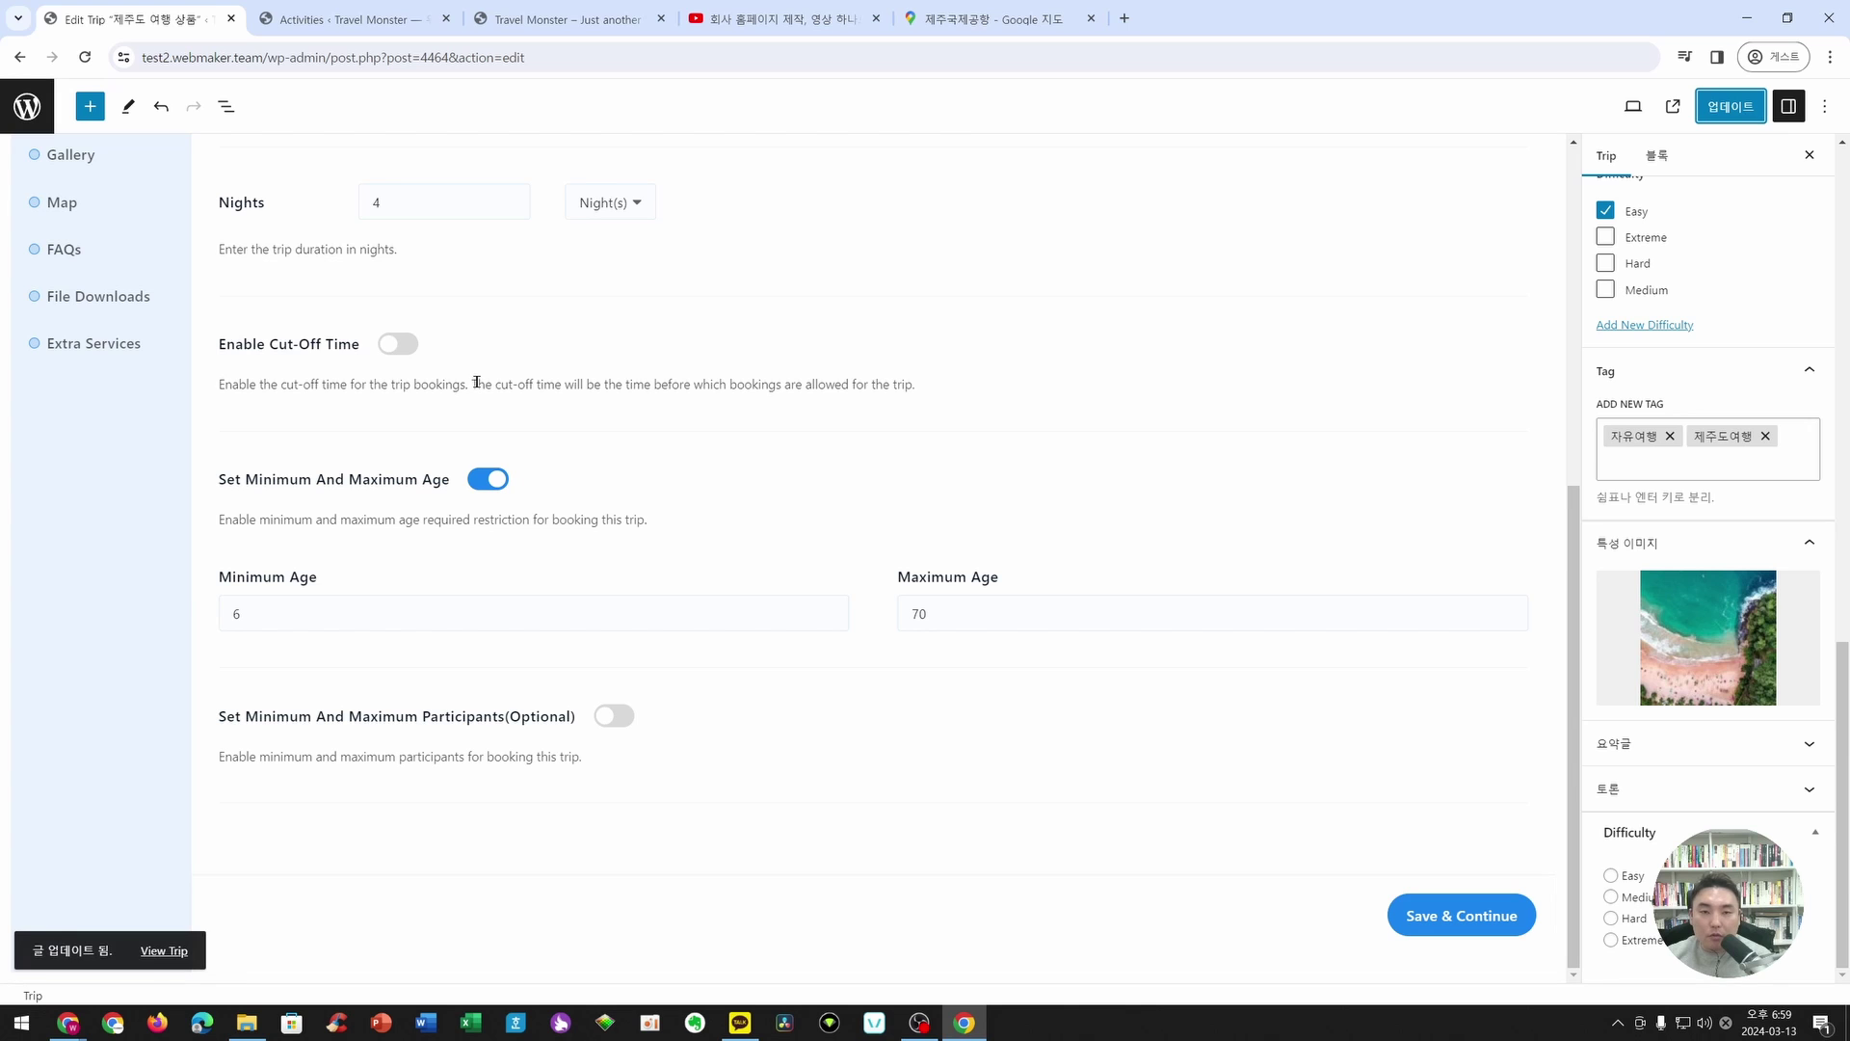
- Bring the ITCONNECT homepage tab to the front and advance the trip carousel eight cards
click(304, 16)
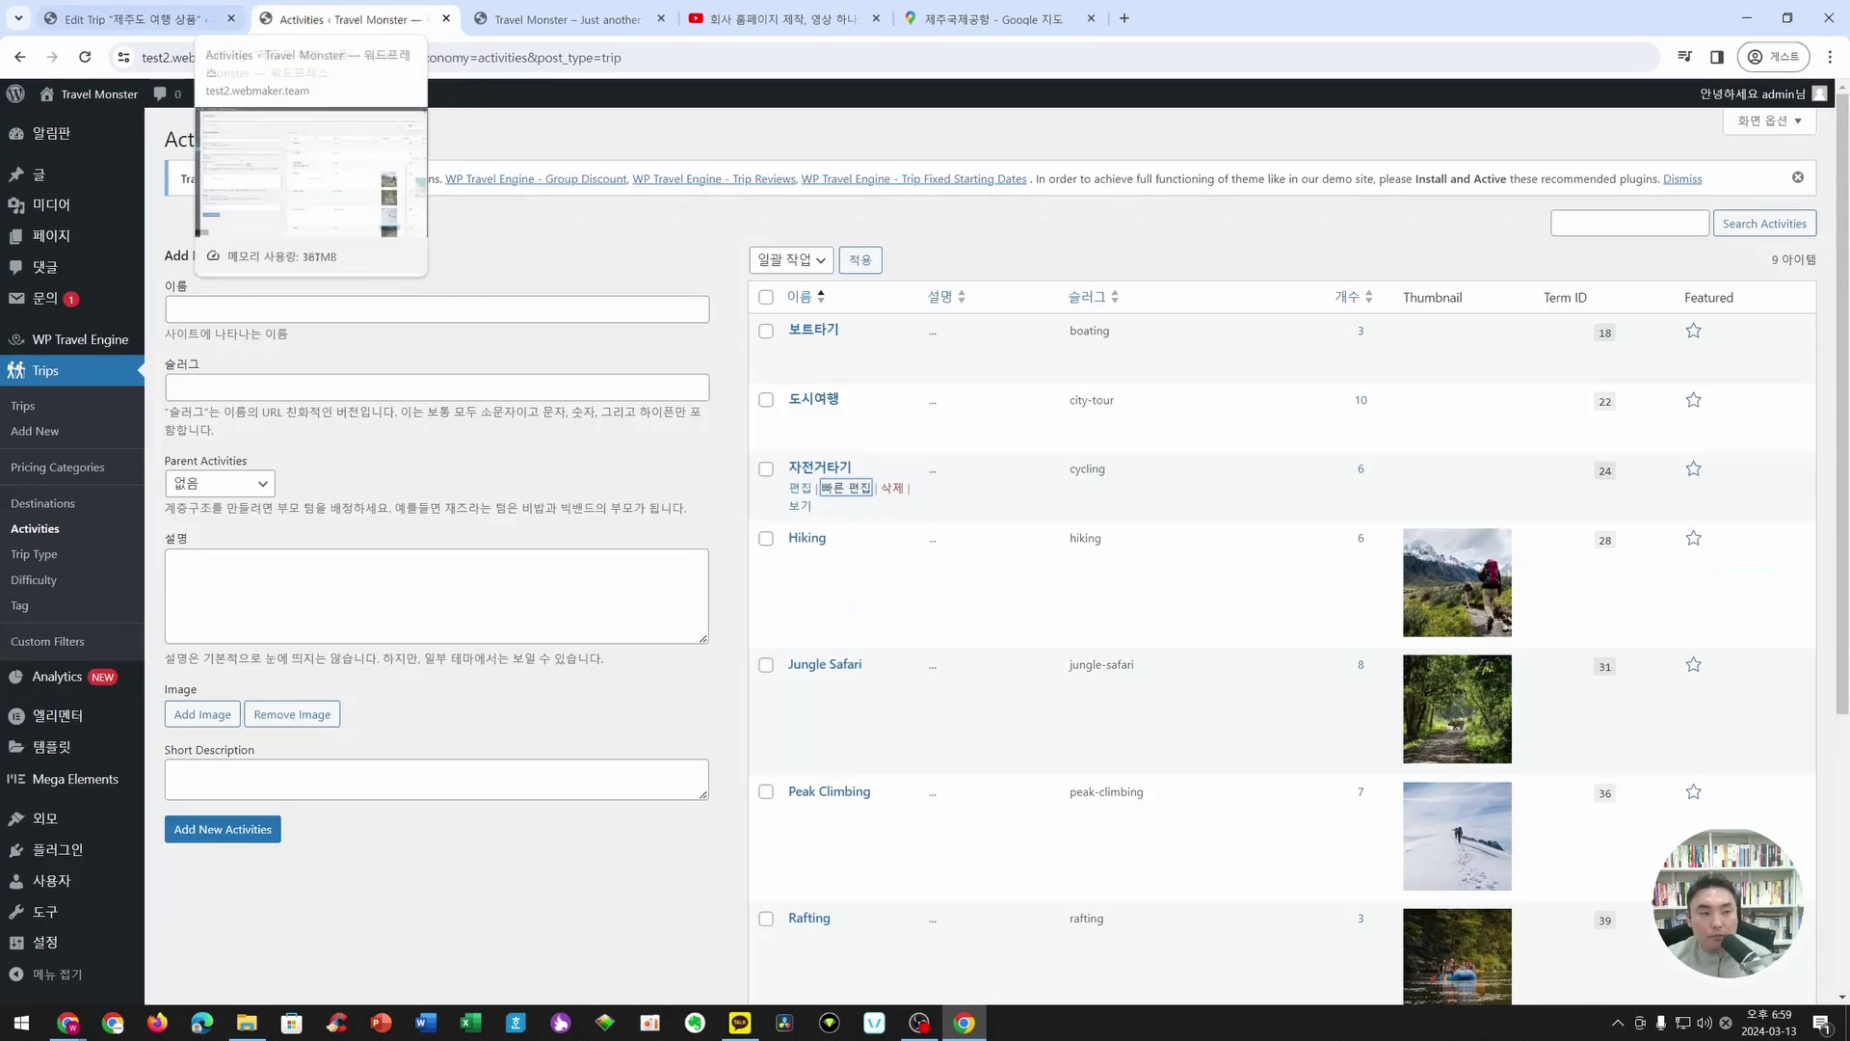
drag(329, 19, 176, 23)
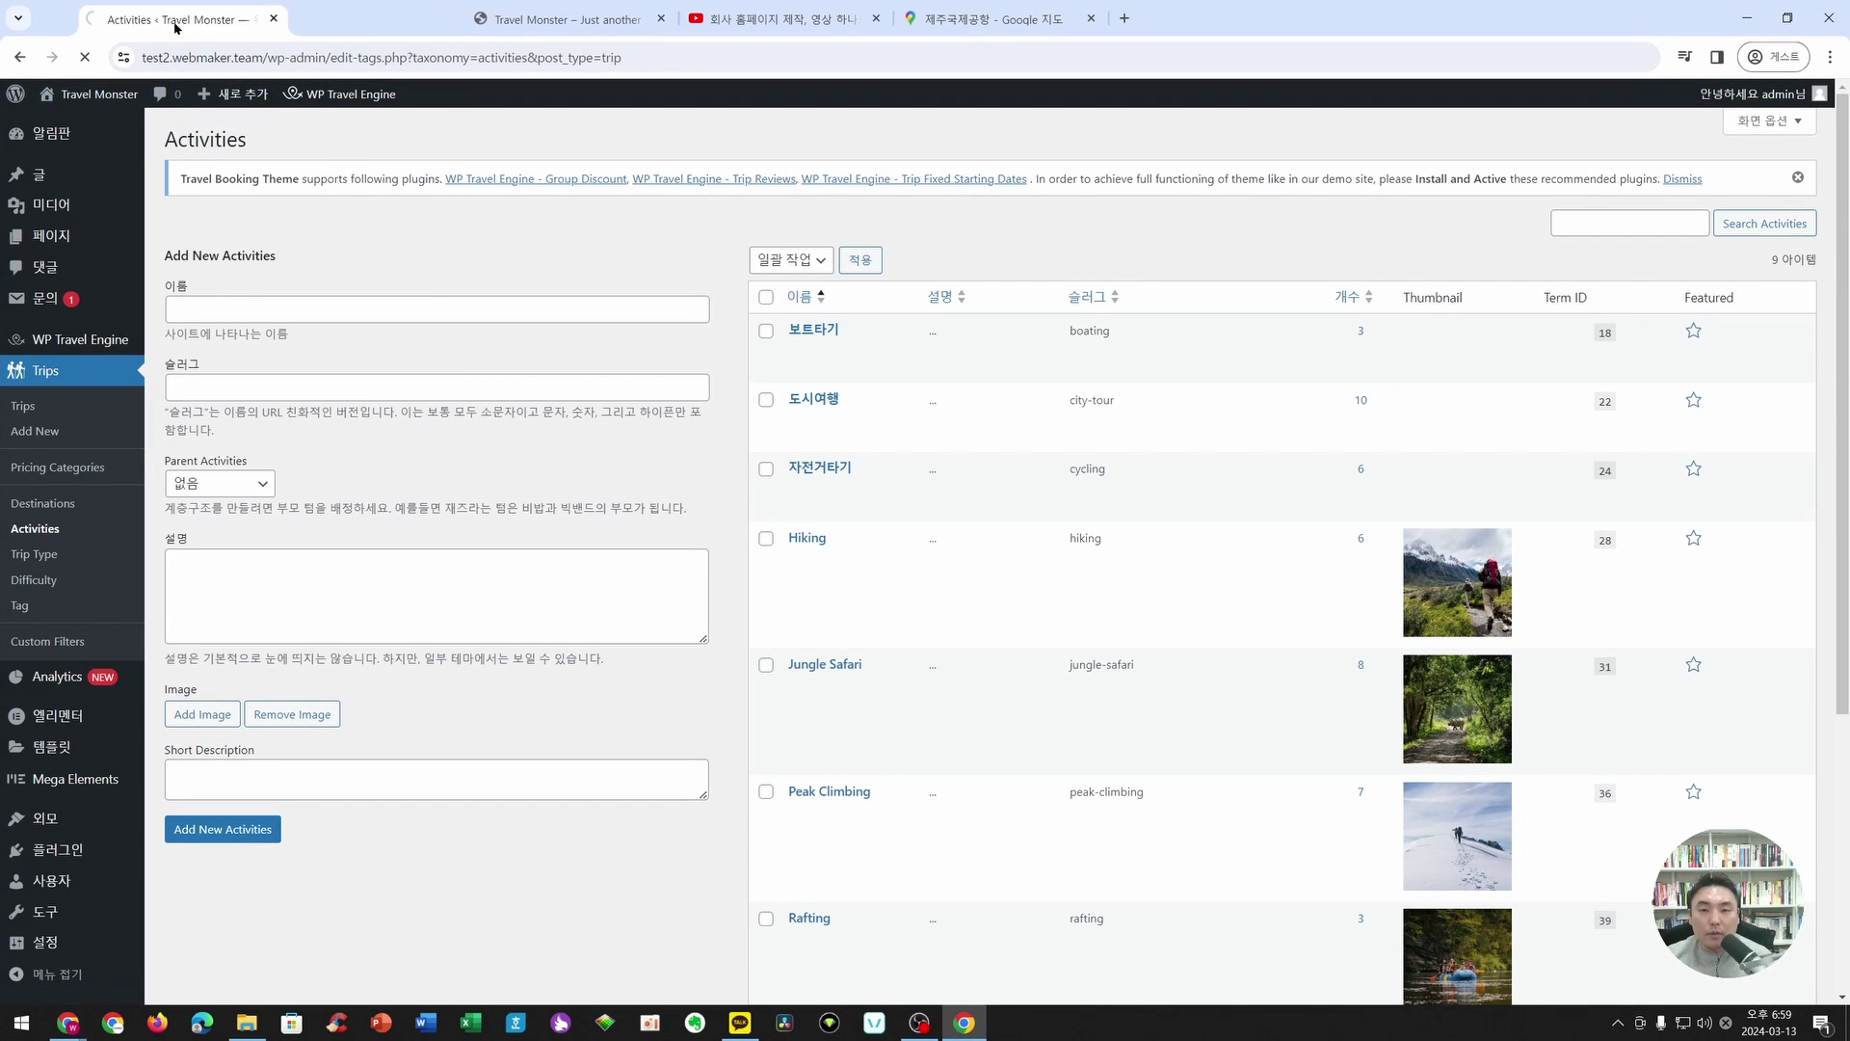
scroll(652, 489, down, 10)
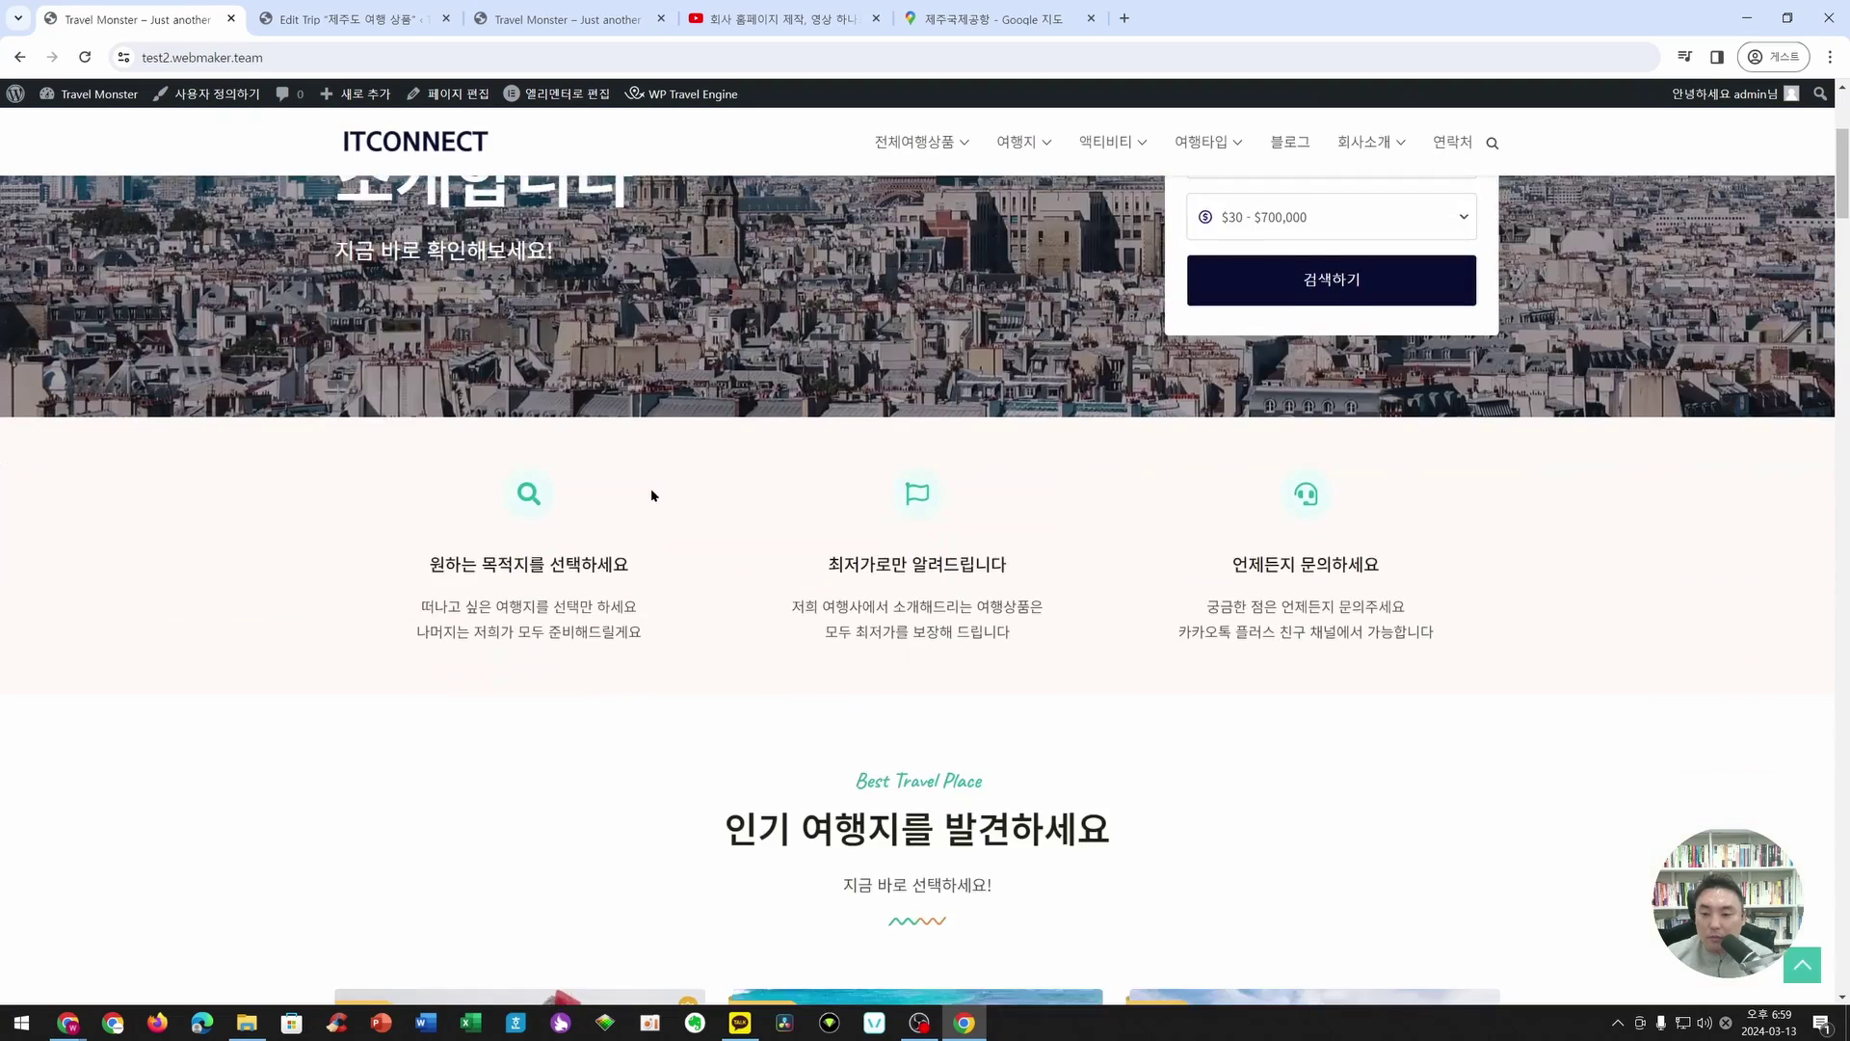
click(1563, 549)
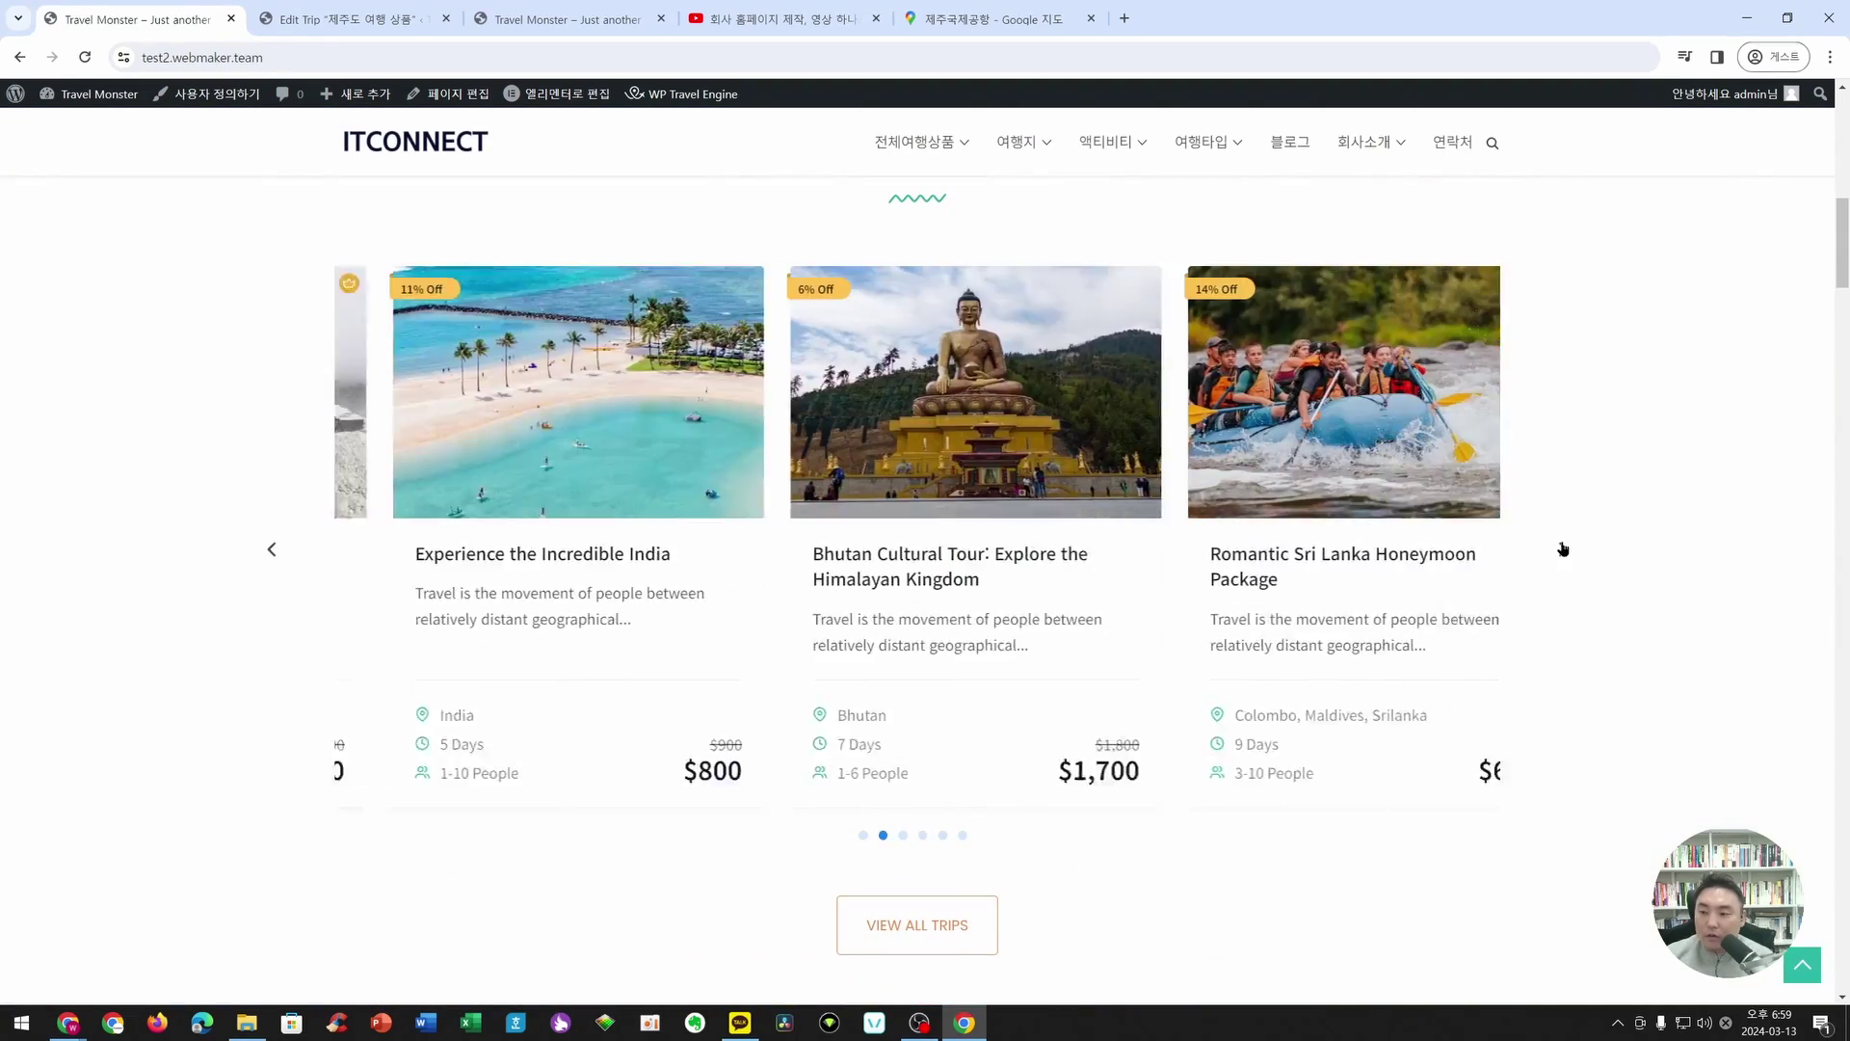
click(1564, 549)
click(1564, 550)
click(1564, 550)
click(1563, 549)
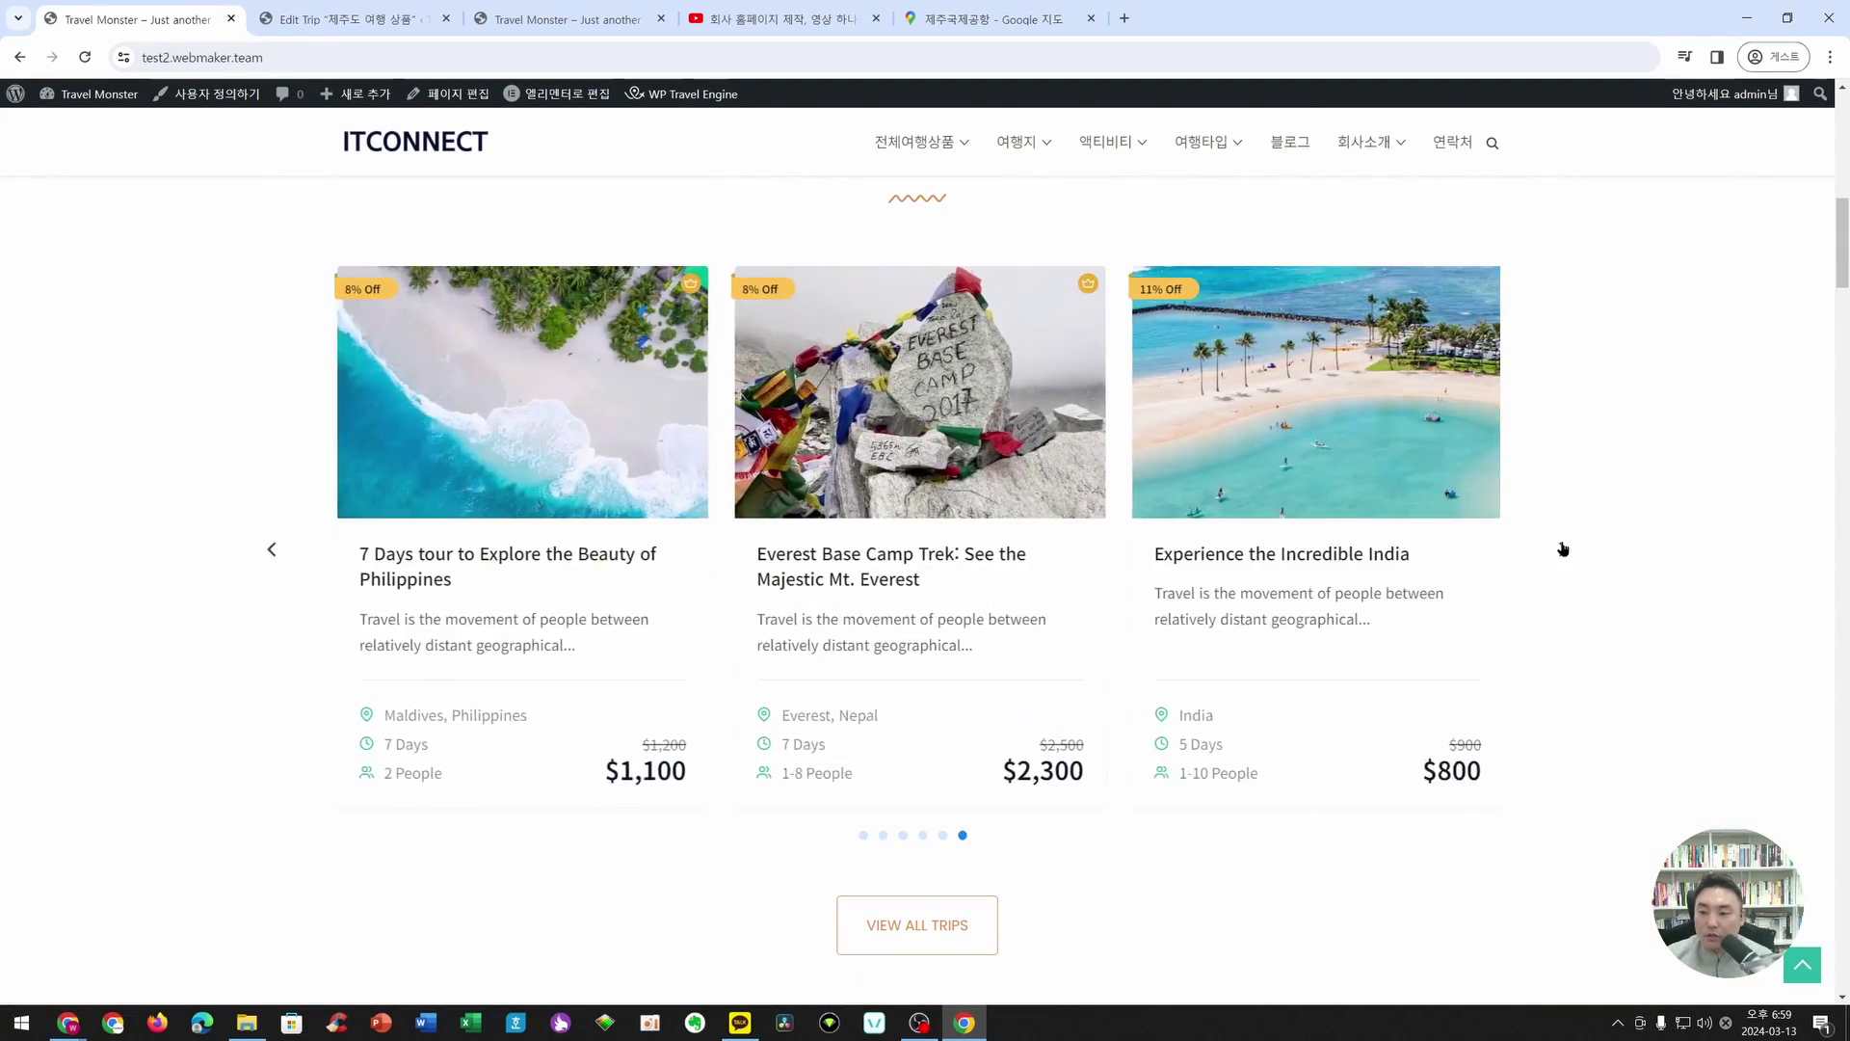
click(1563, 549)
click(1563, 550)
click(1561, 552)
scroll(1560, 551, down, 15)
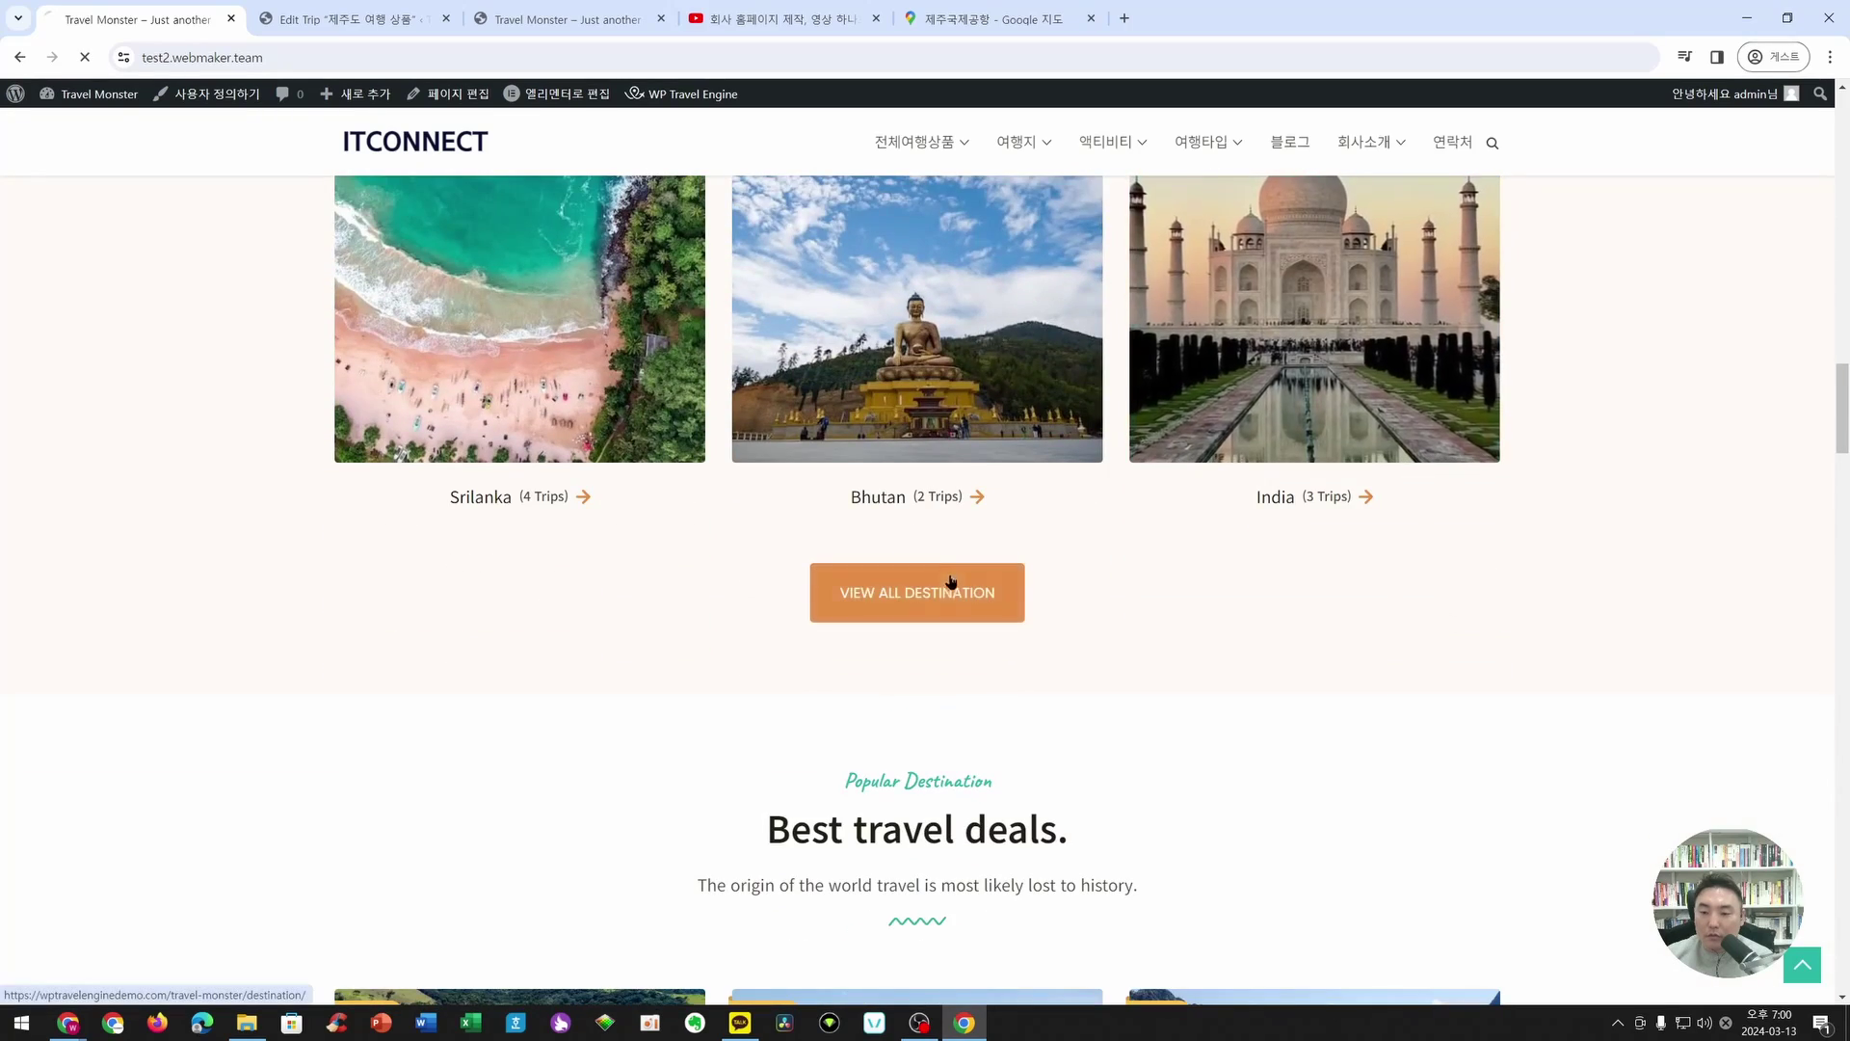
- Browse the View All Destination page, then return to the homepage and scroll its sections
click(950, 584)
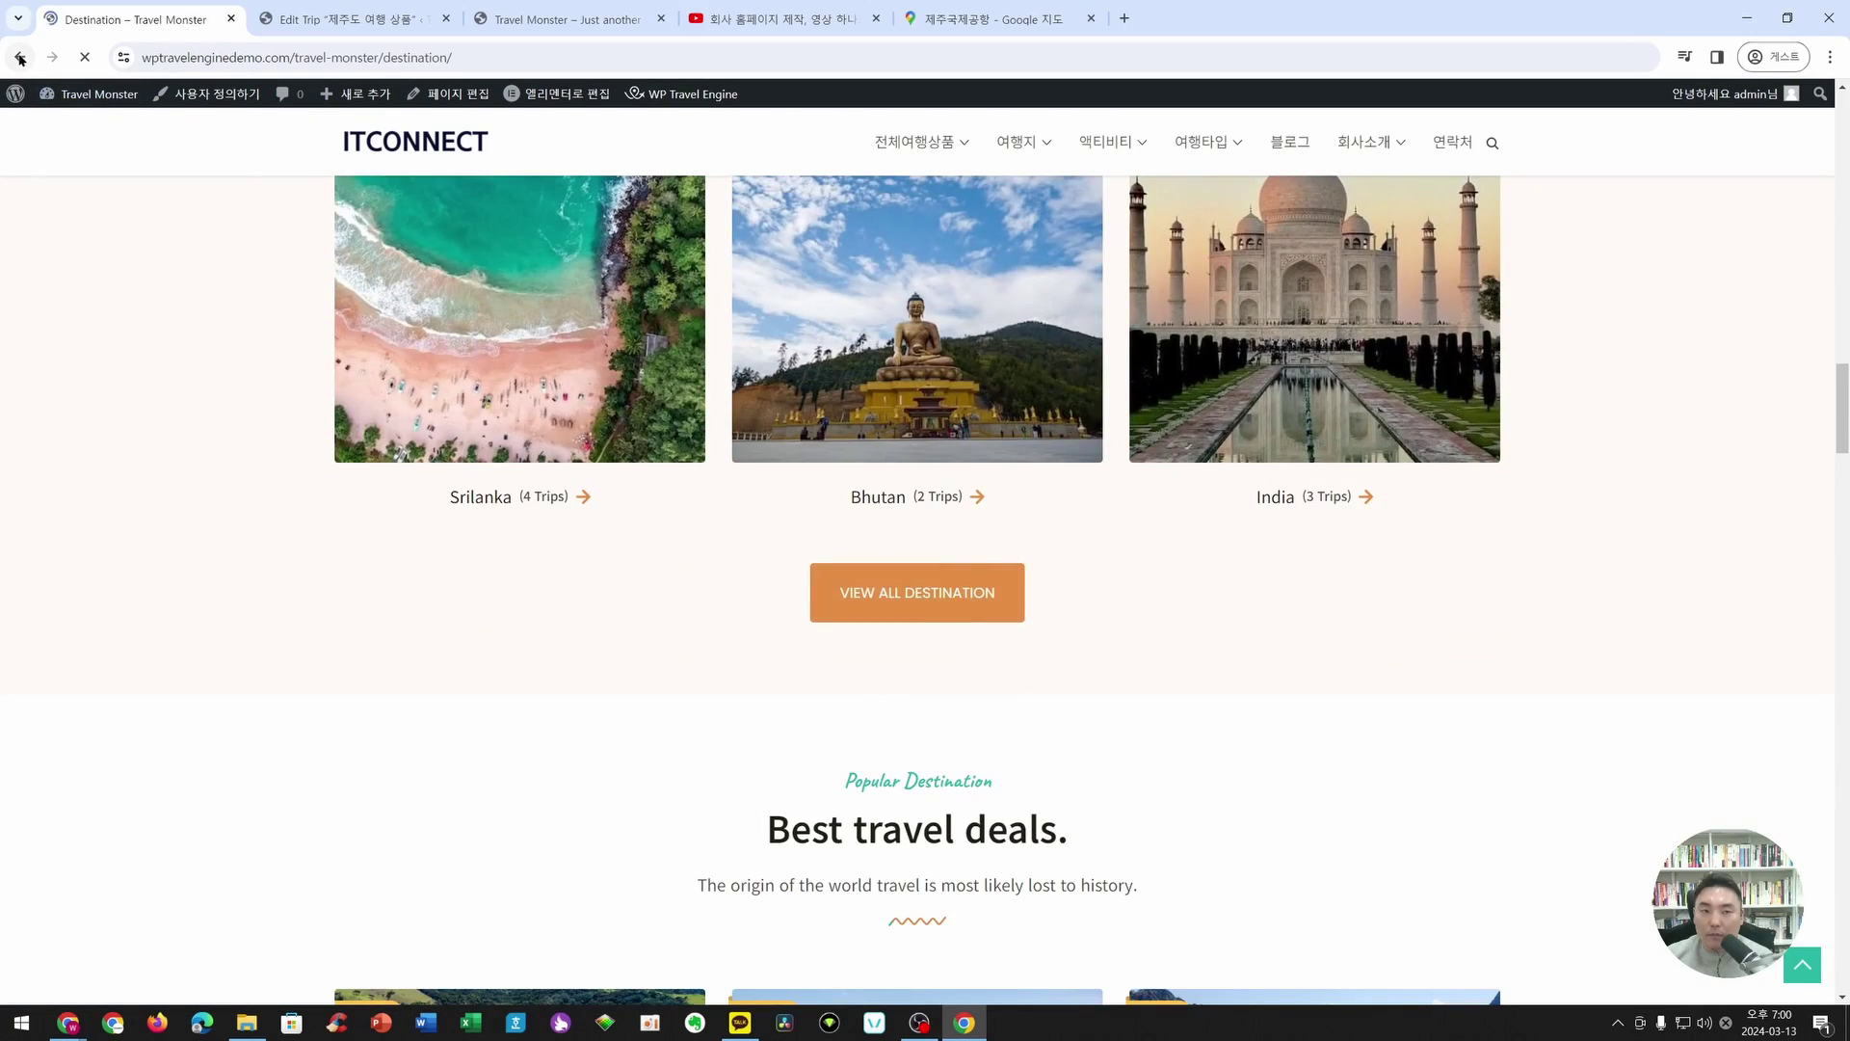
scroll(1041, 675, down, 7)
scroll(1034, 708, down, 7)
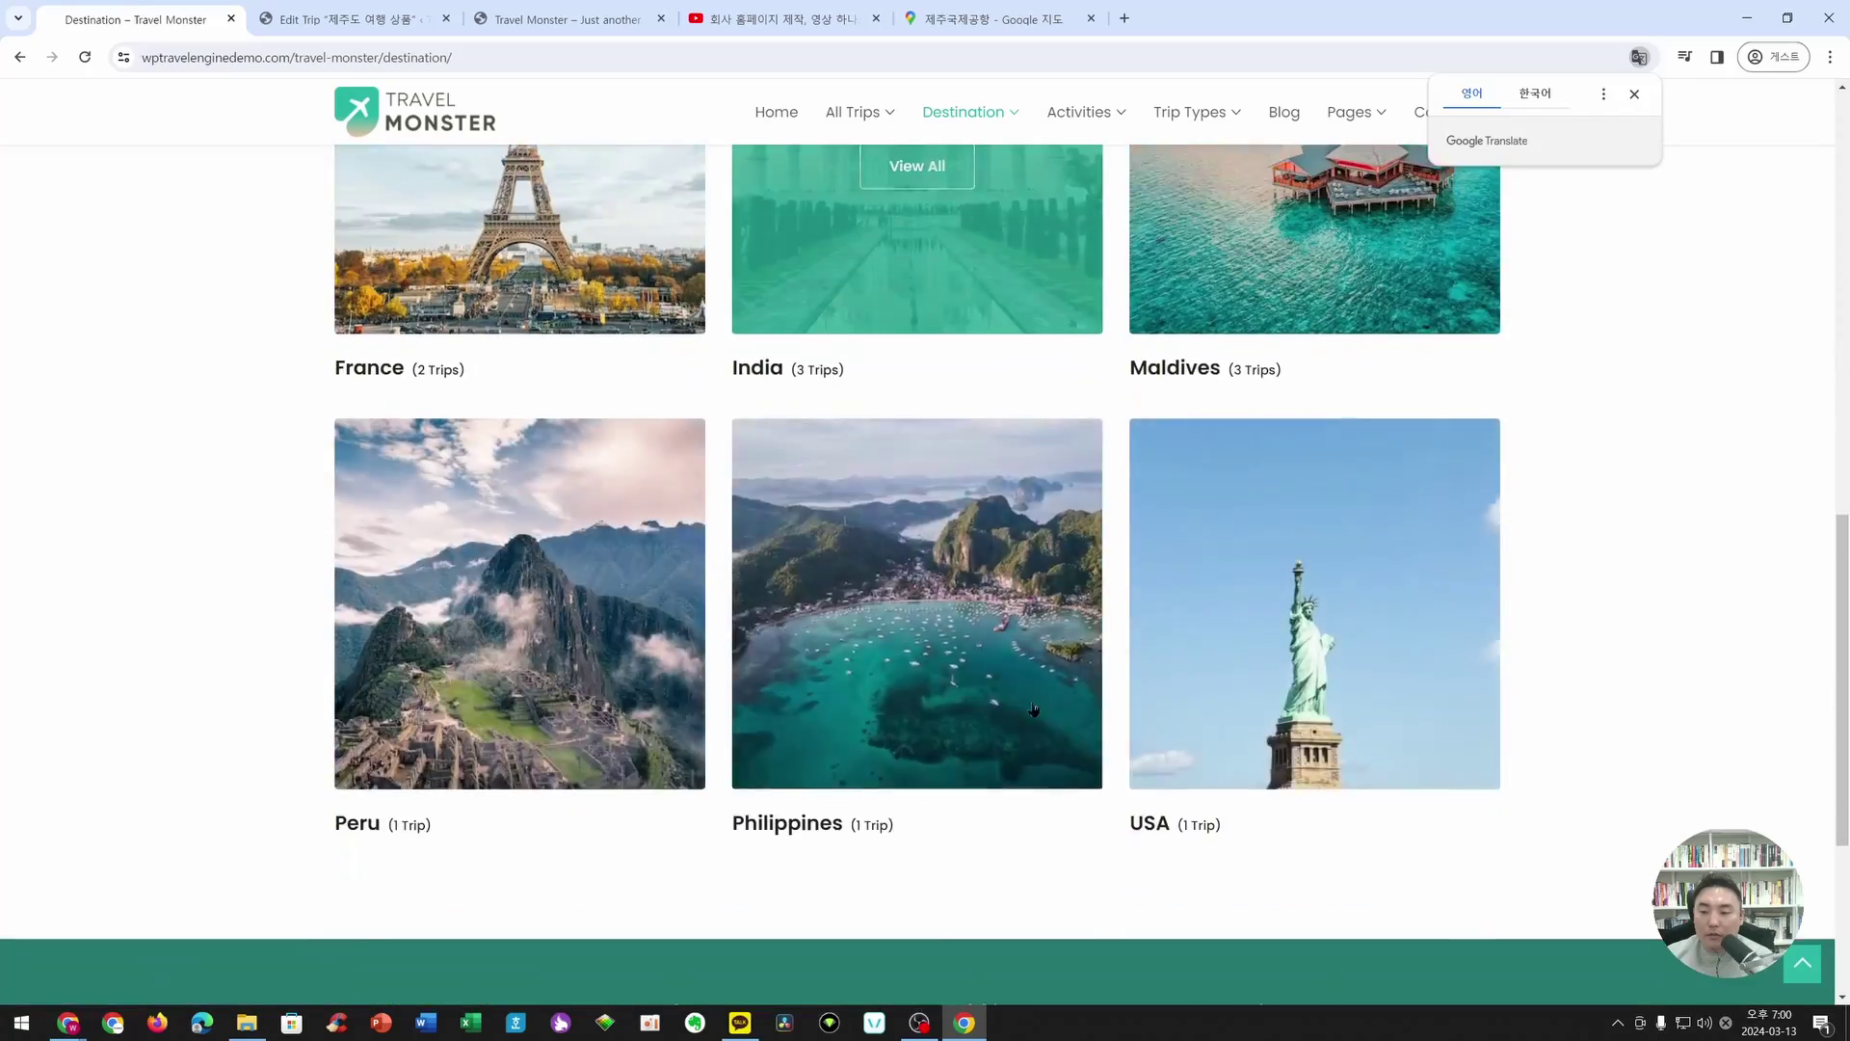
scroll(893, 582, up, 8)
click(21, 57)
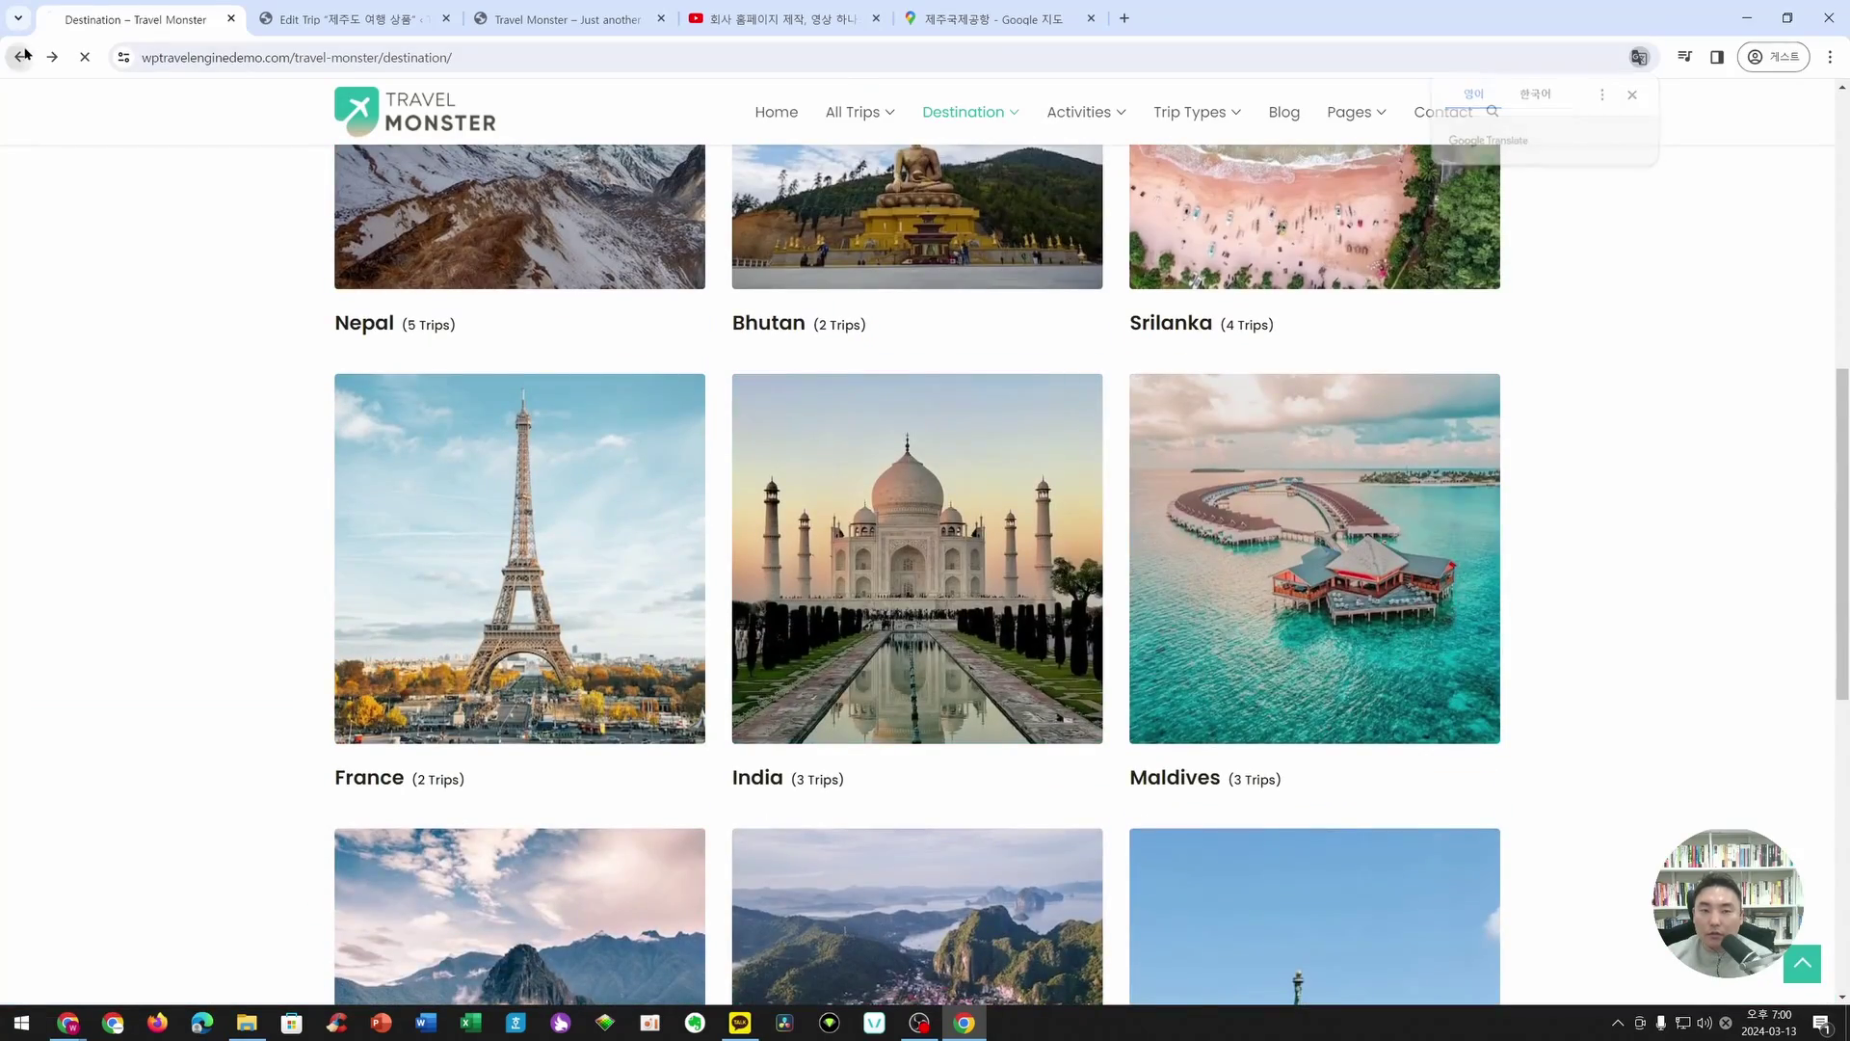
scroll(908, 607, up, 14)
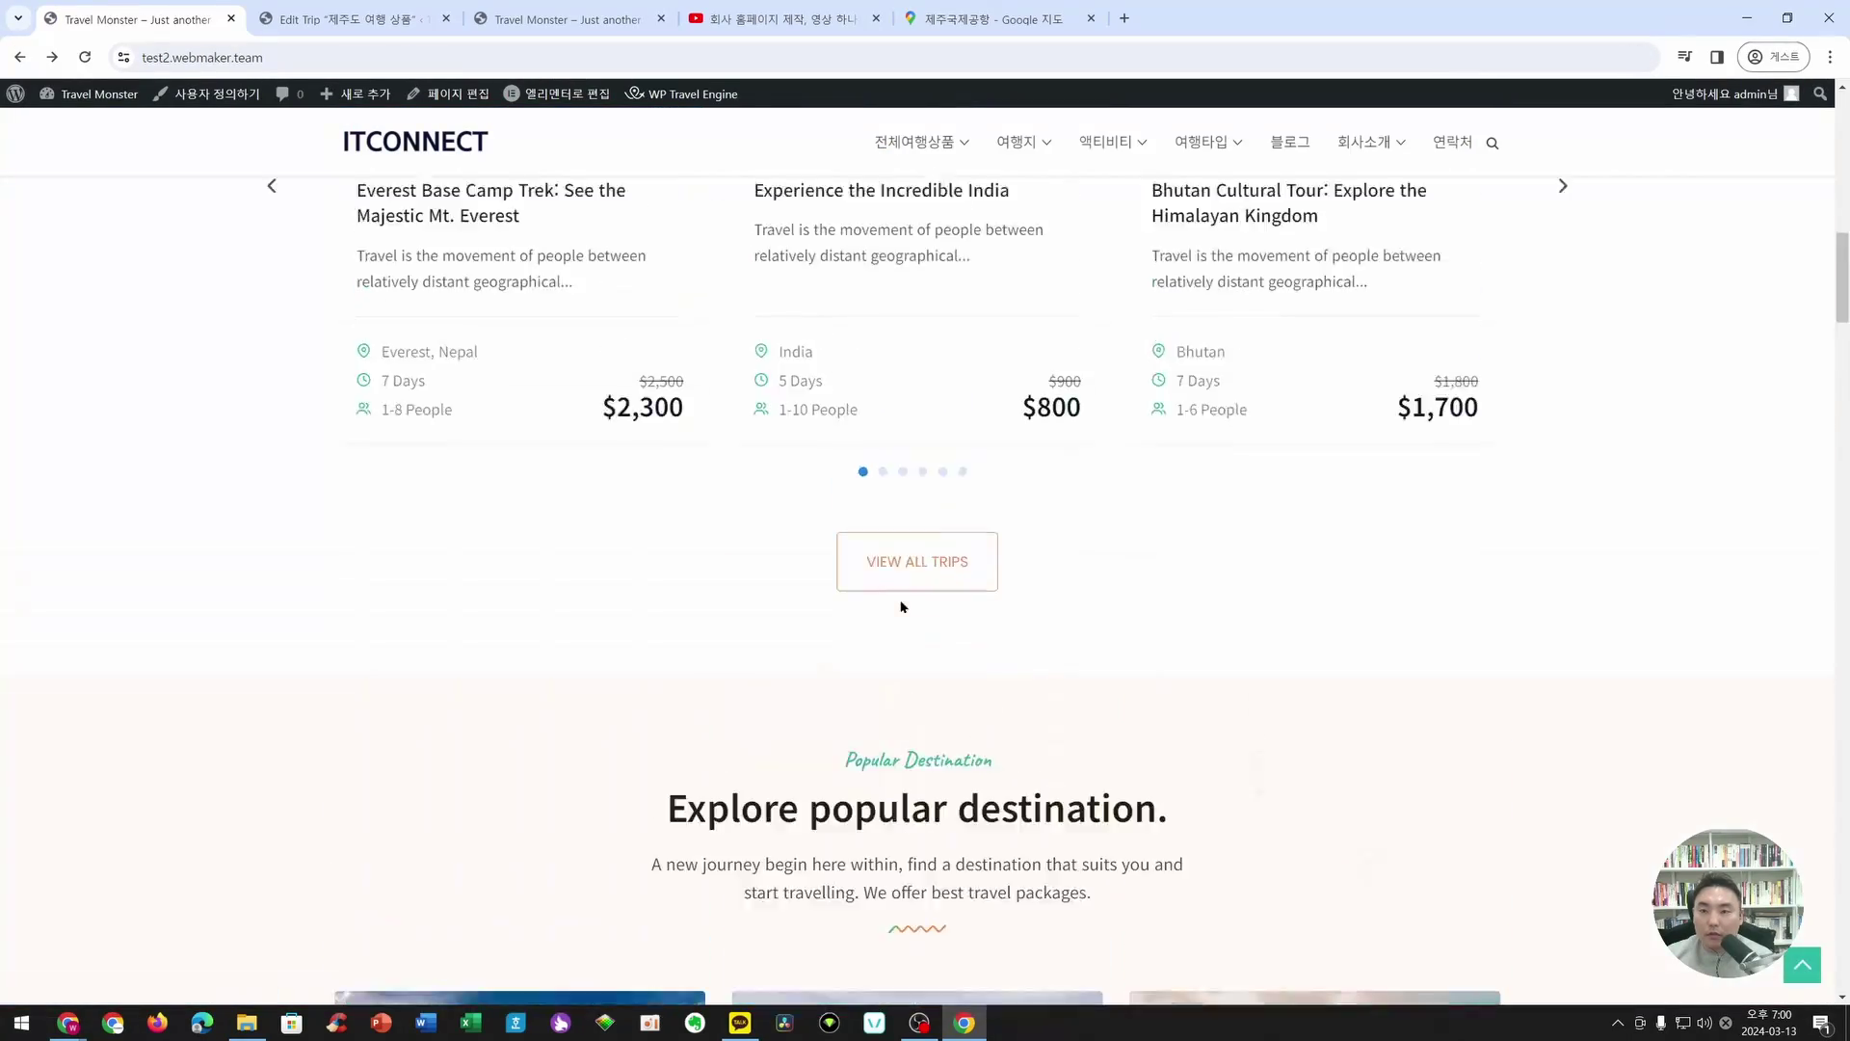
scroll(904, 607, down, 20)
scroll(904, 606, down, 20)
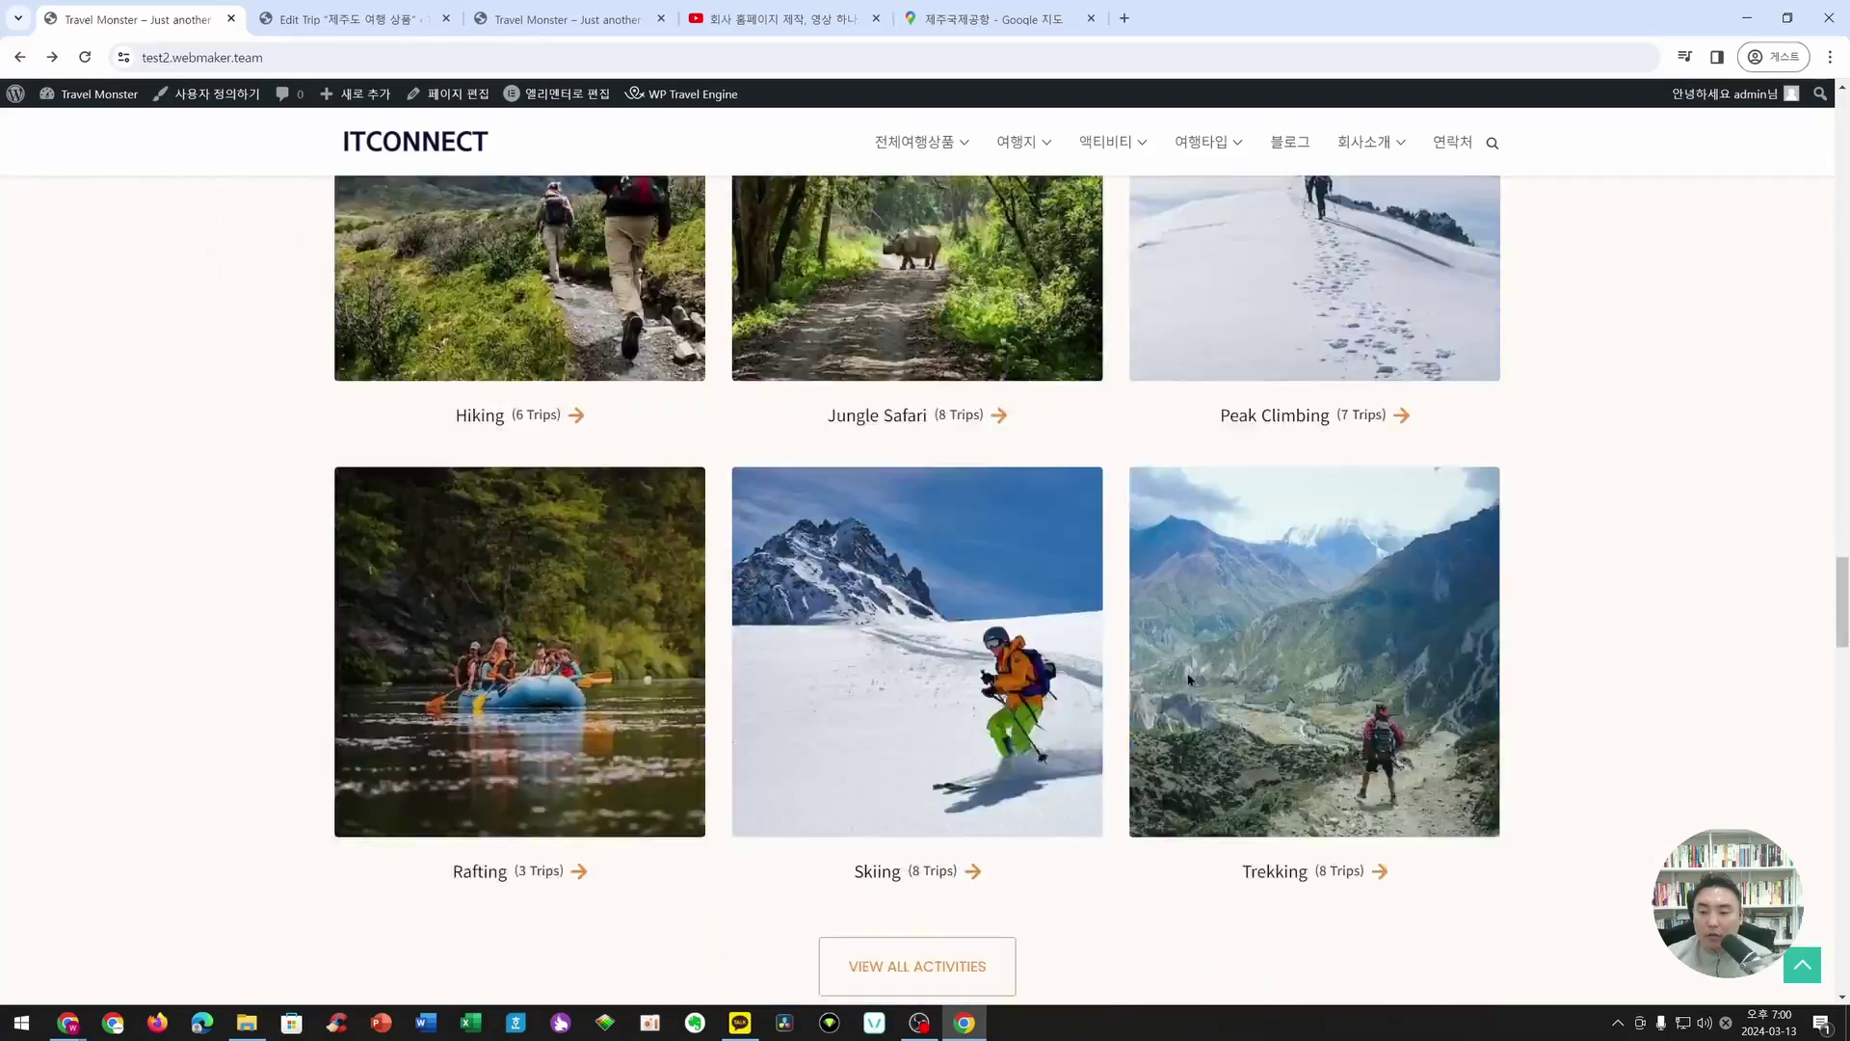
scroll(1219, 701, up, 20)
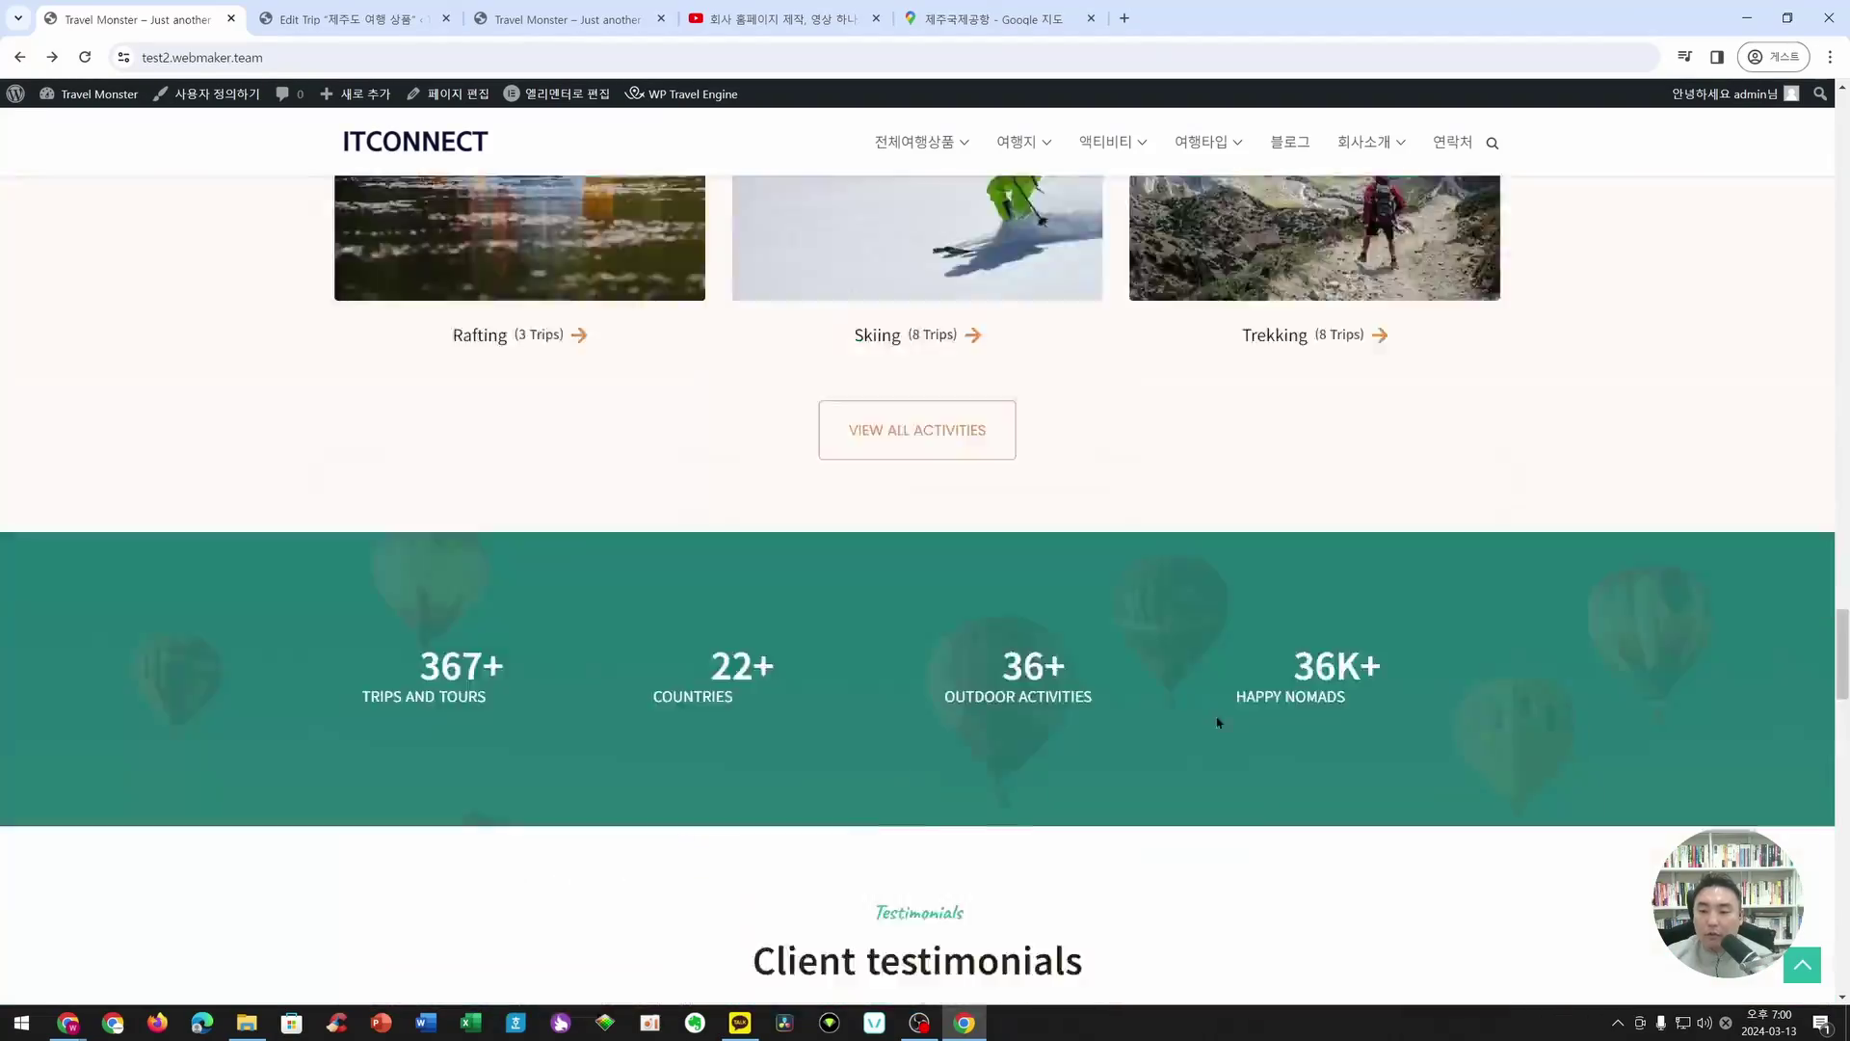
scroll(434, 299, down, 10)
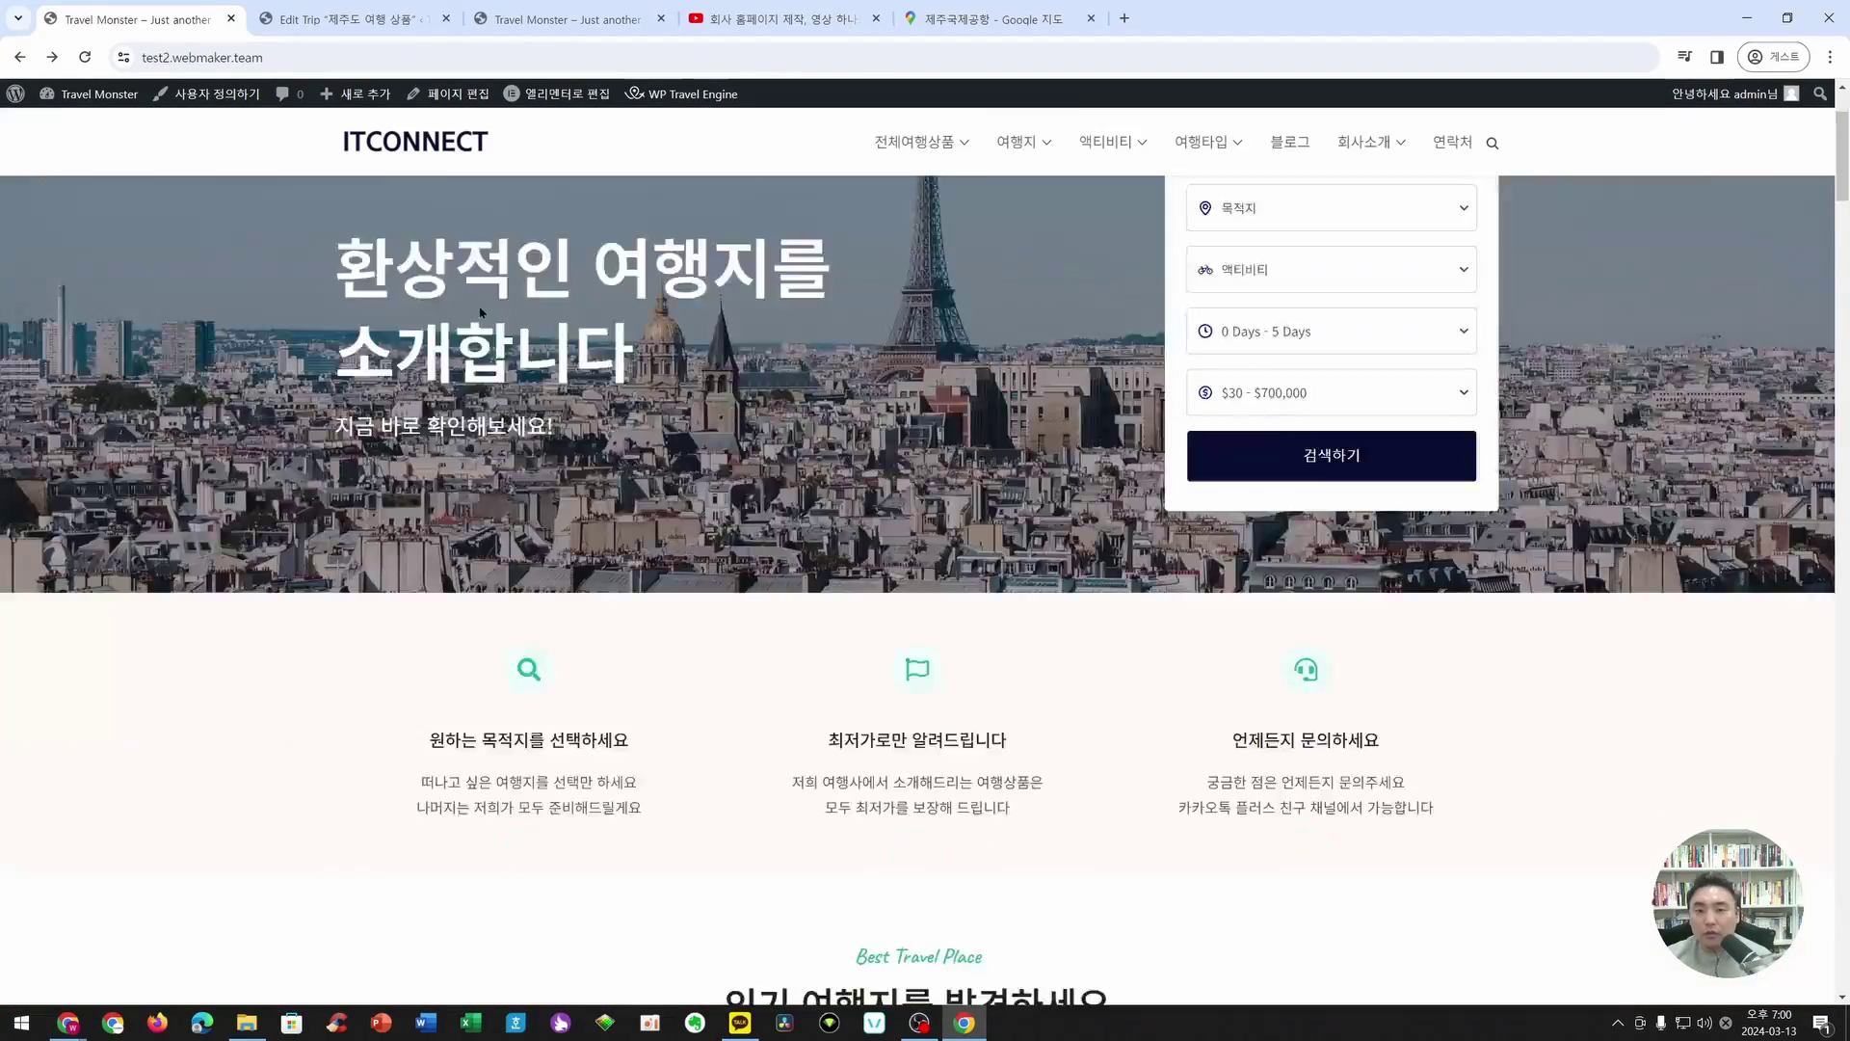
scroll(484, 311, up, 10)
- In the Elementor editor, add 제주도 여행 상품 to the Trips widget's Select Trips list
mouse_move(556, 109)
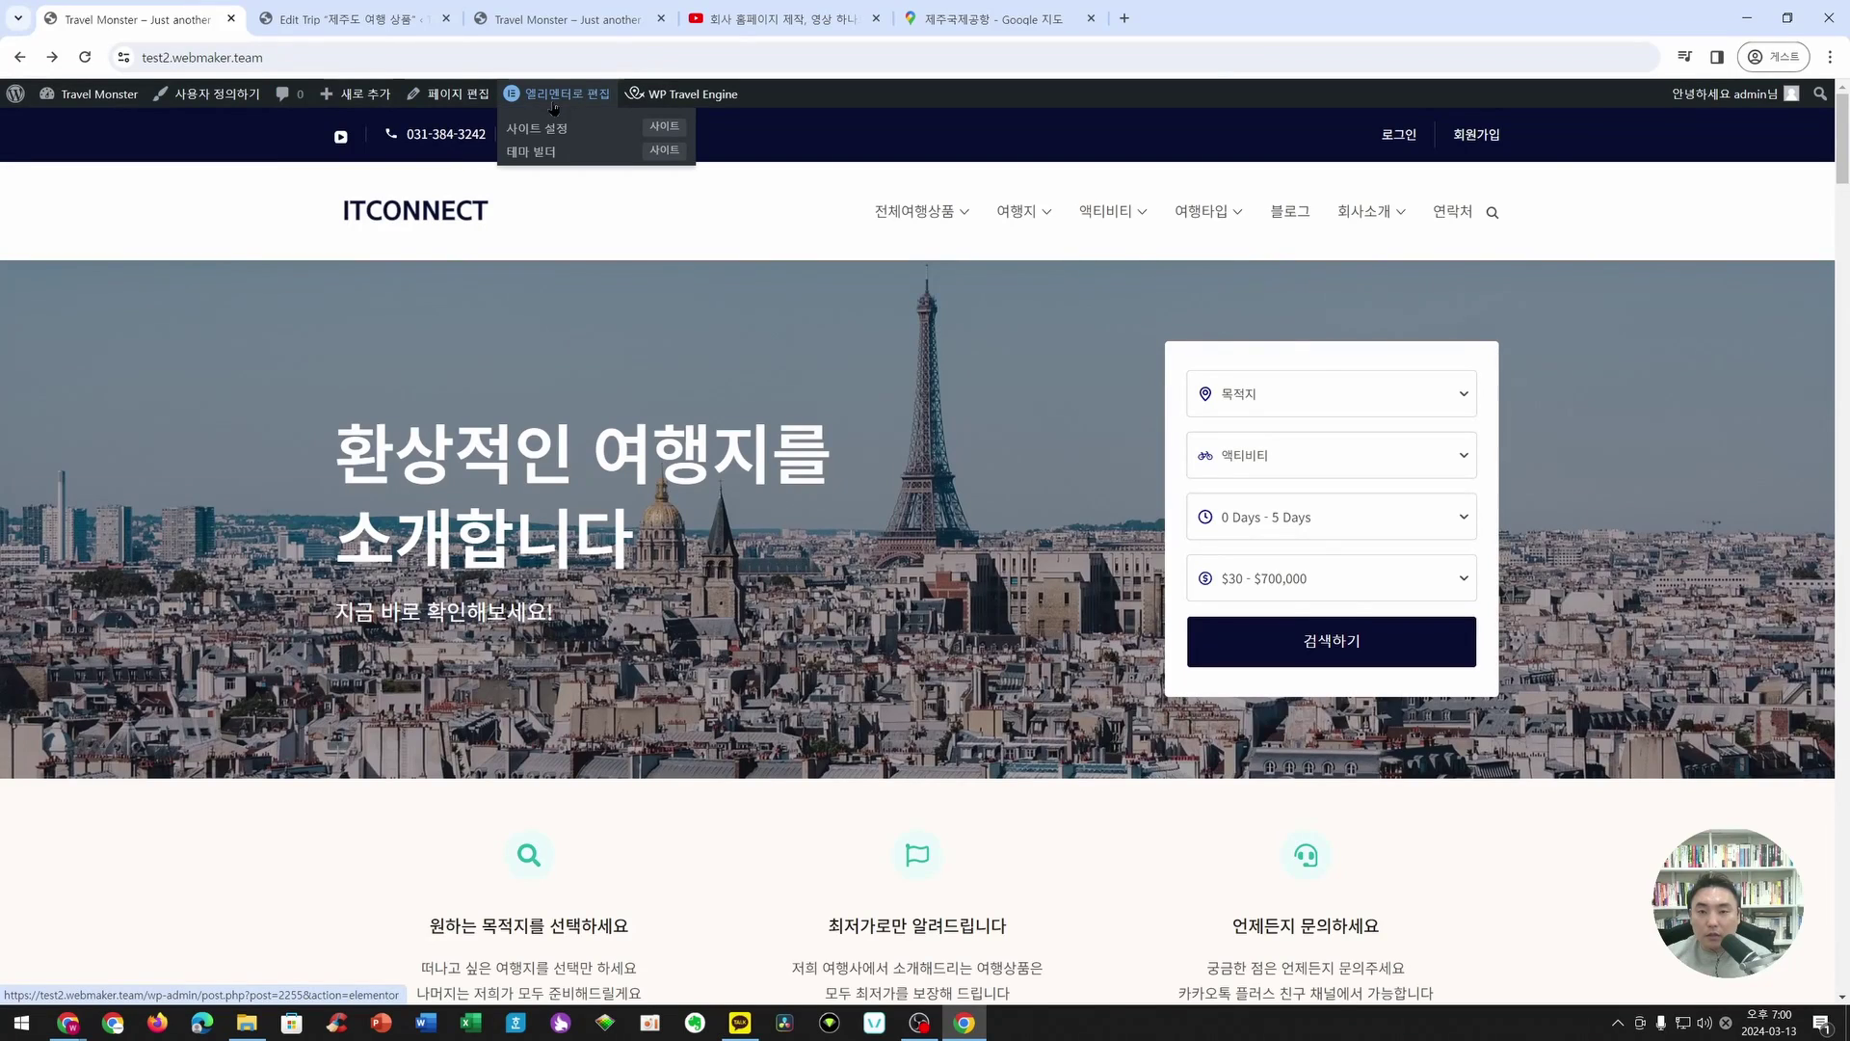
click(555, 96)
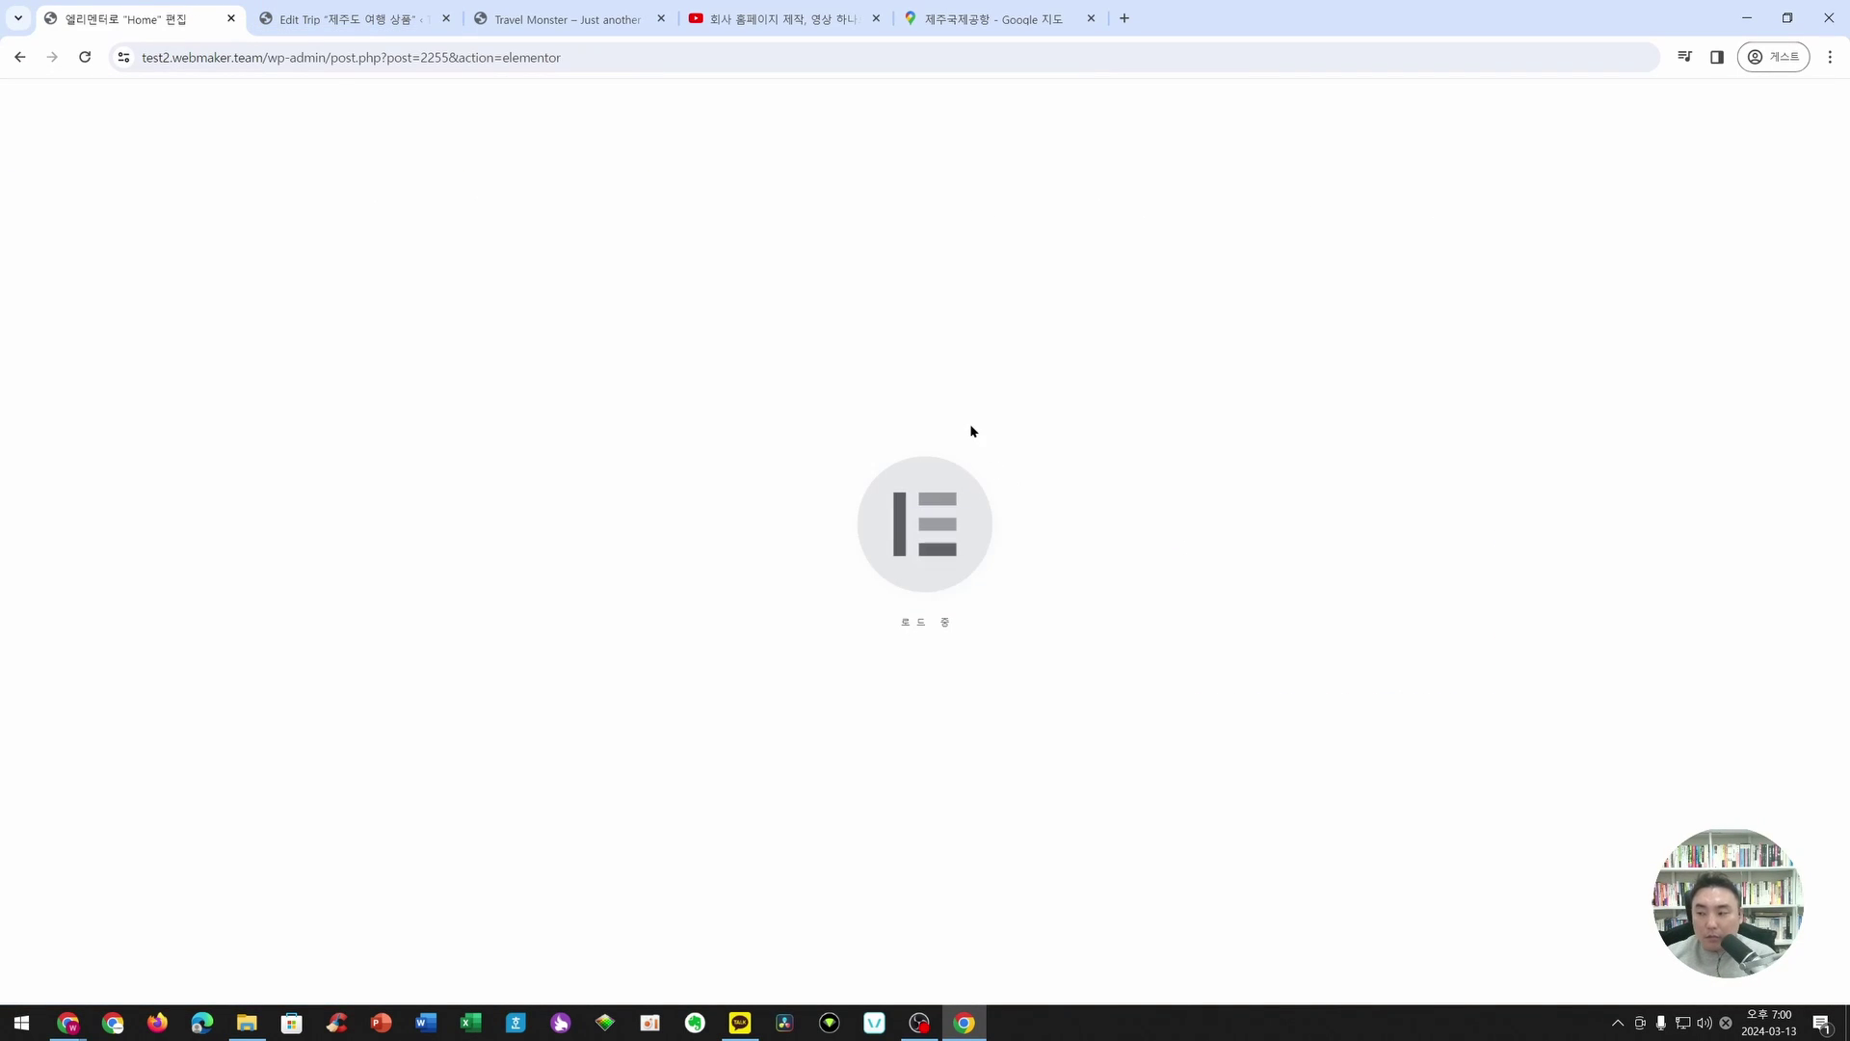
scroll(1050, 425, down, 5)
scroll(1051, 425, down, 5)
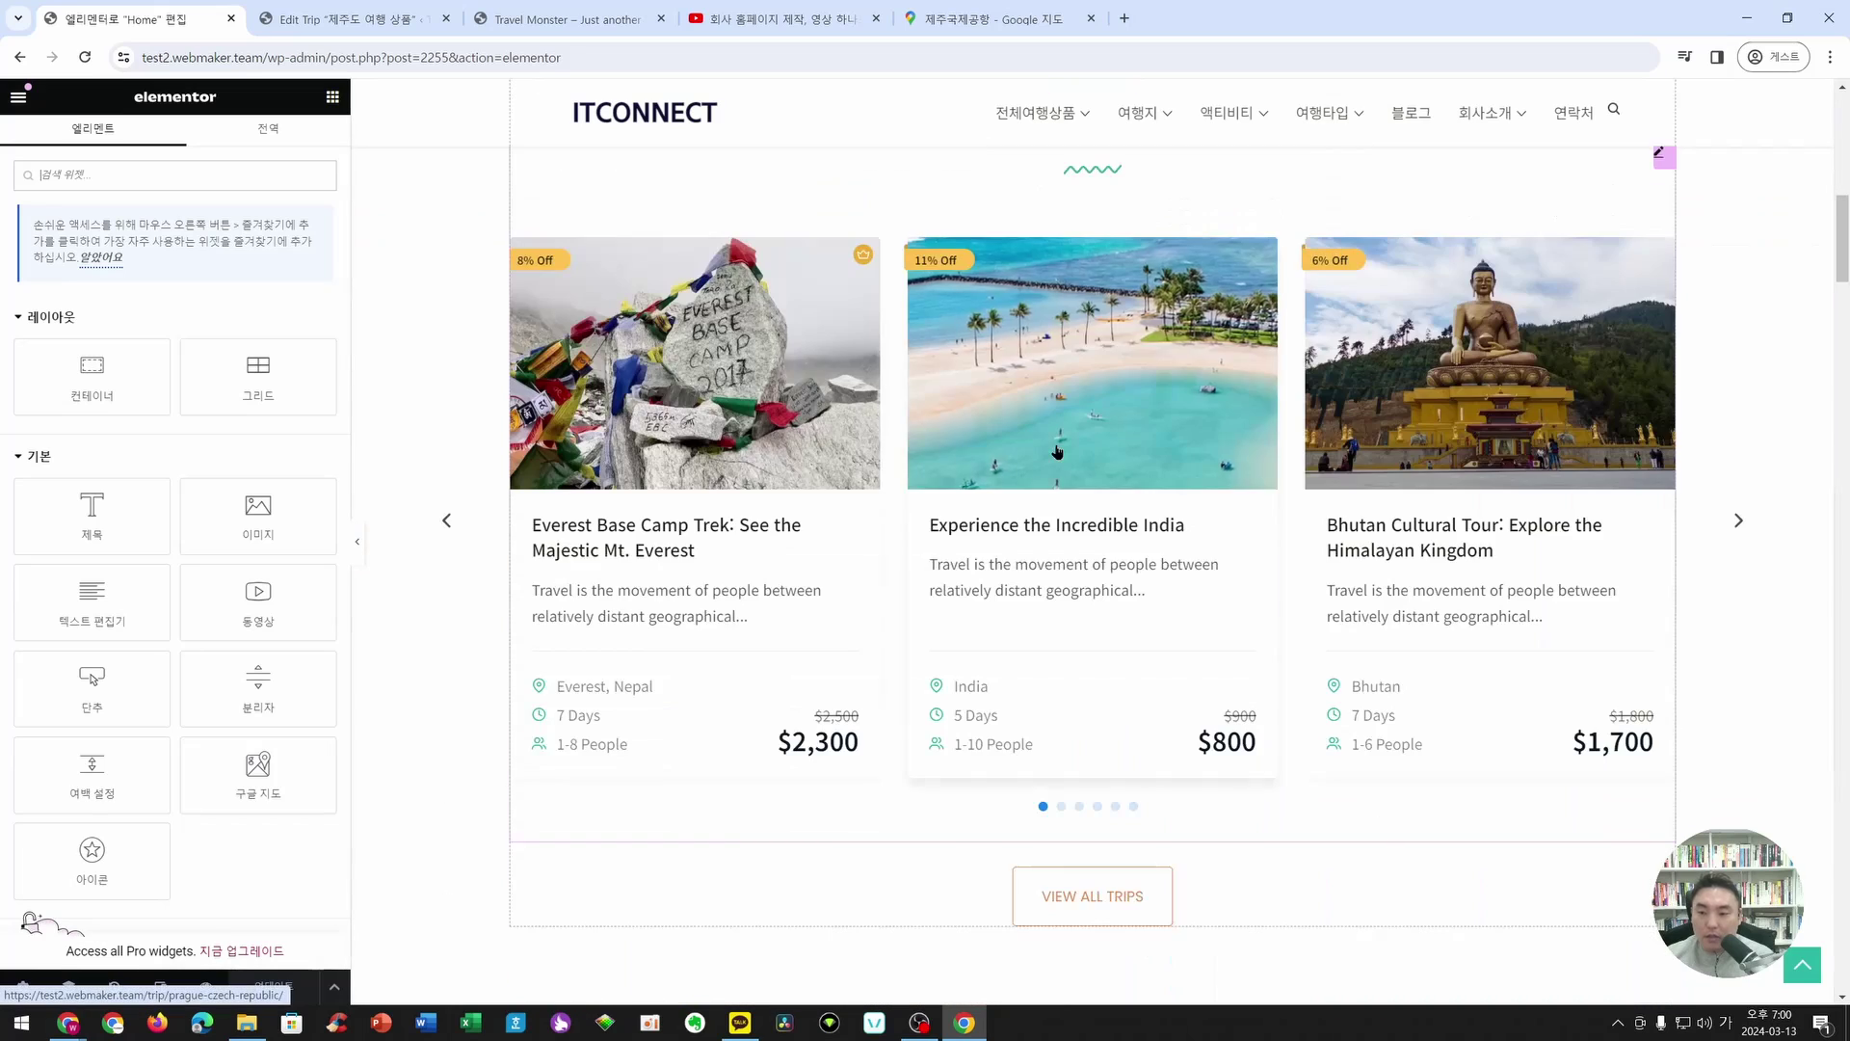
scroll(1610, 429, up, 2)
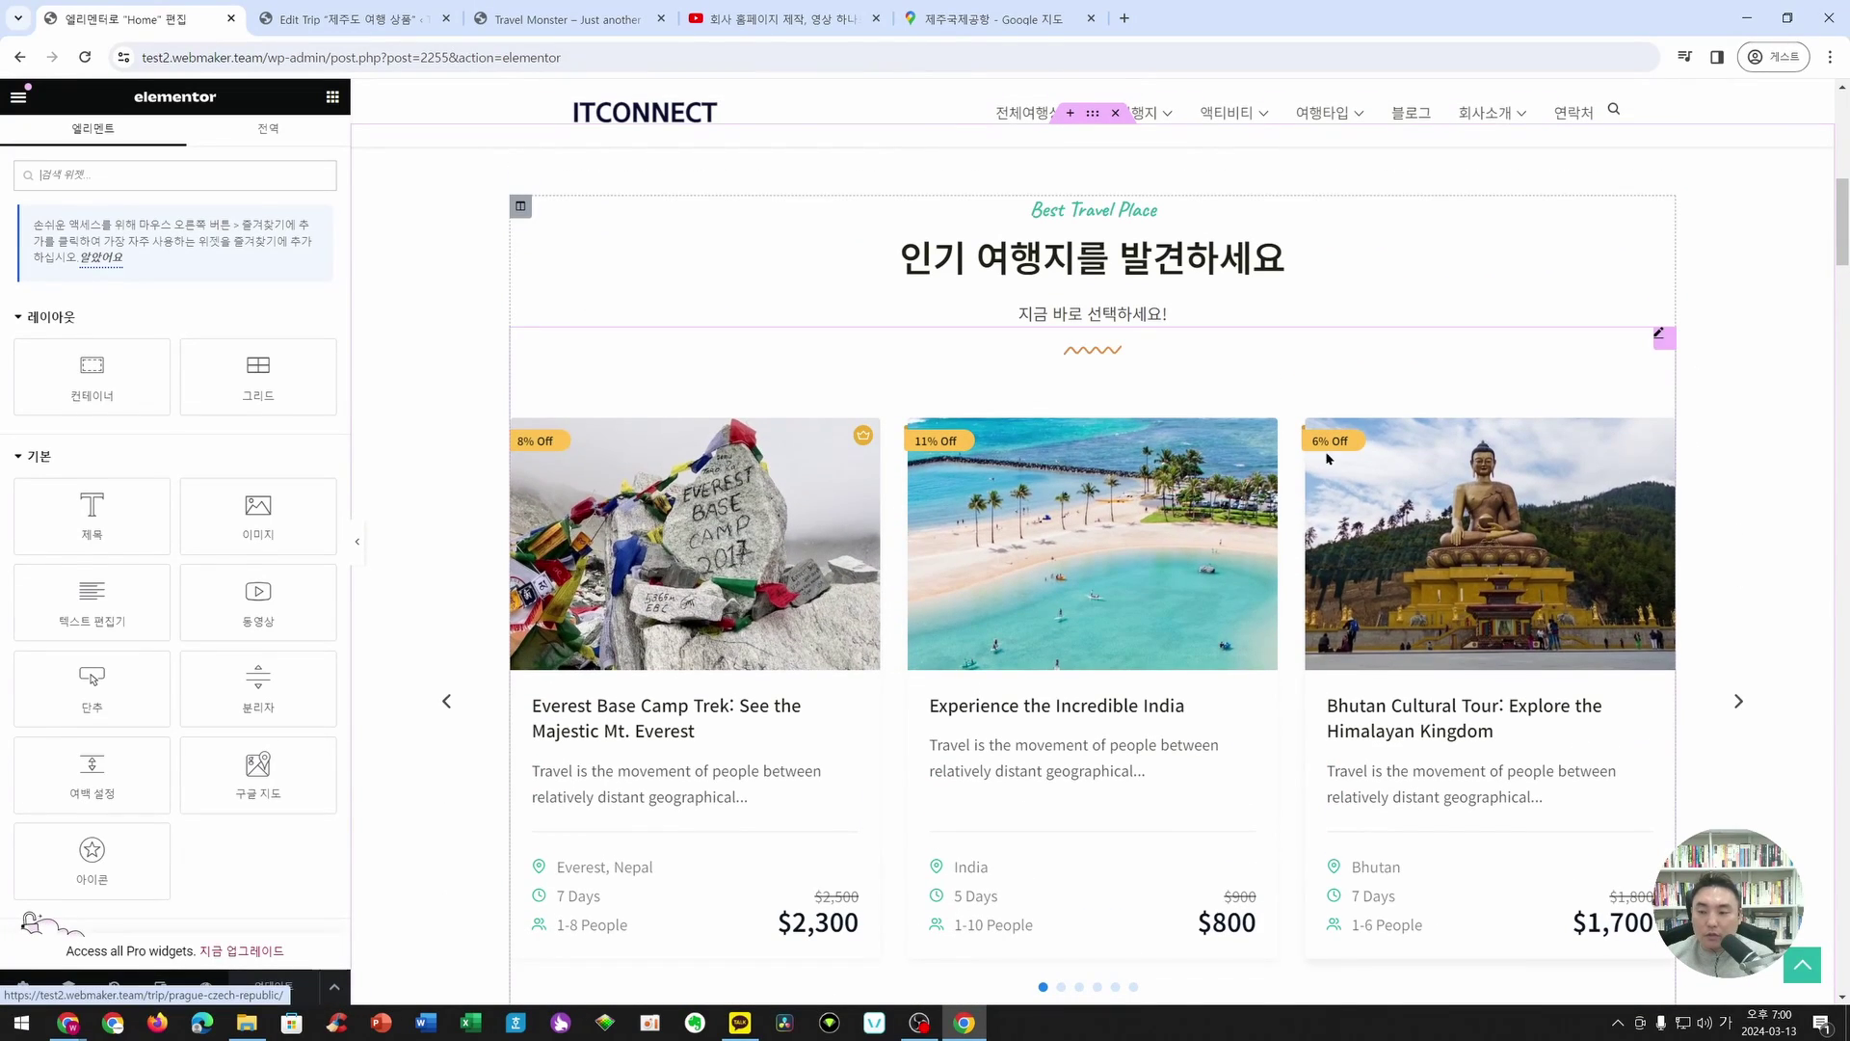
click(1659, 340)
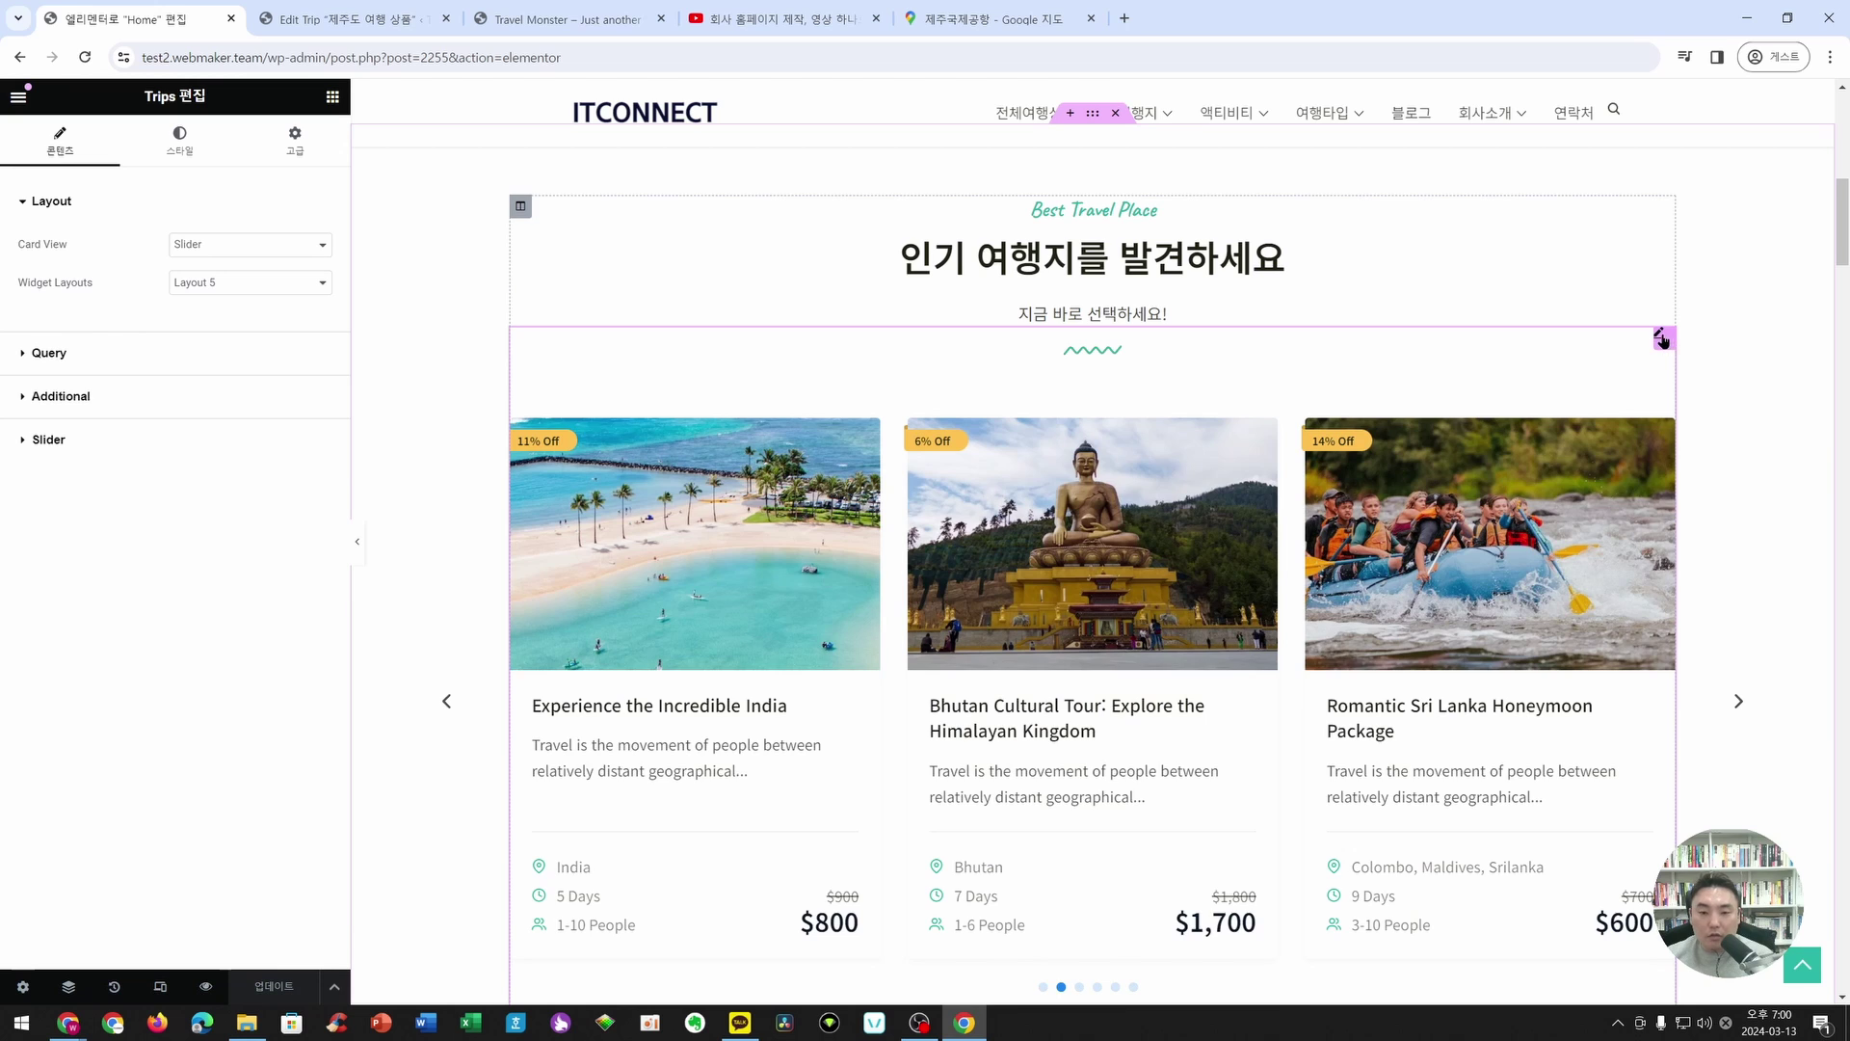
click(57, 356)
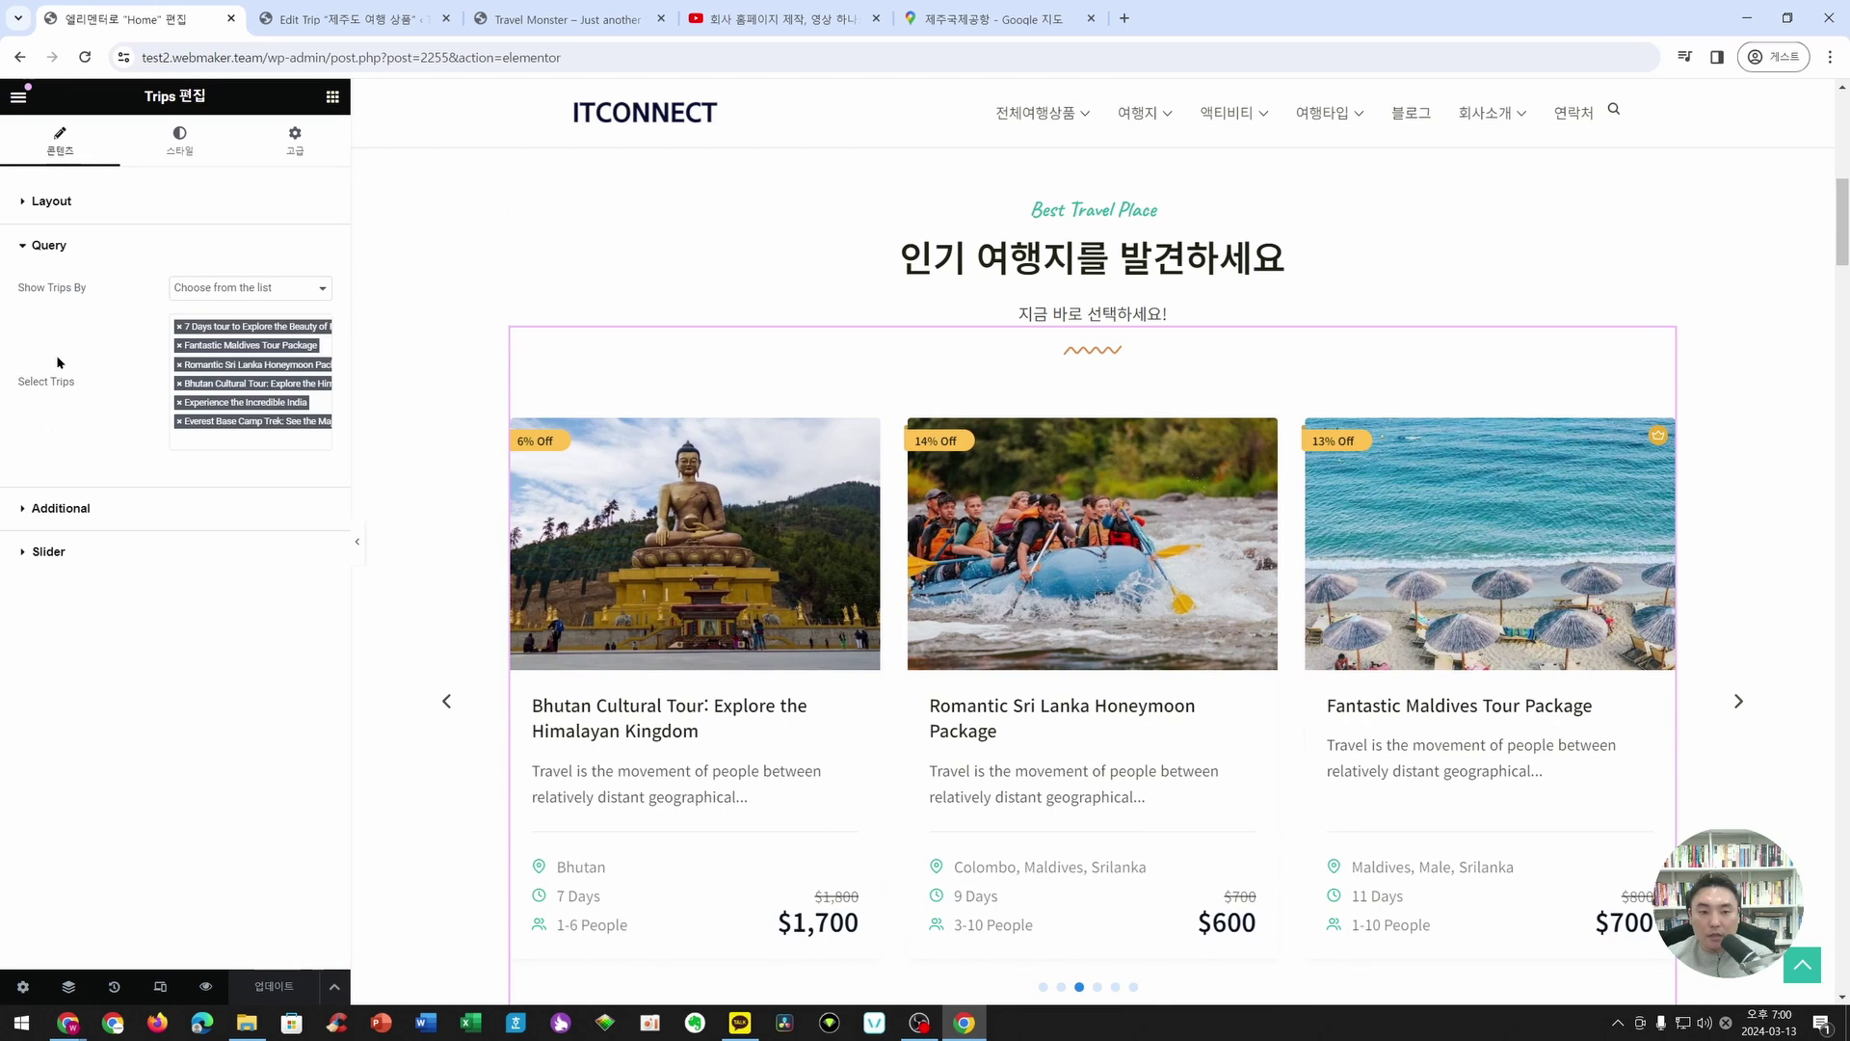
click(239, 437)
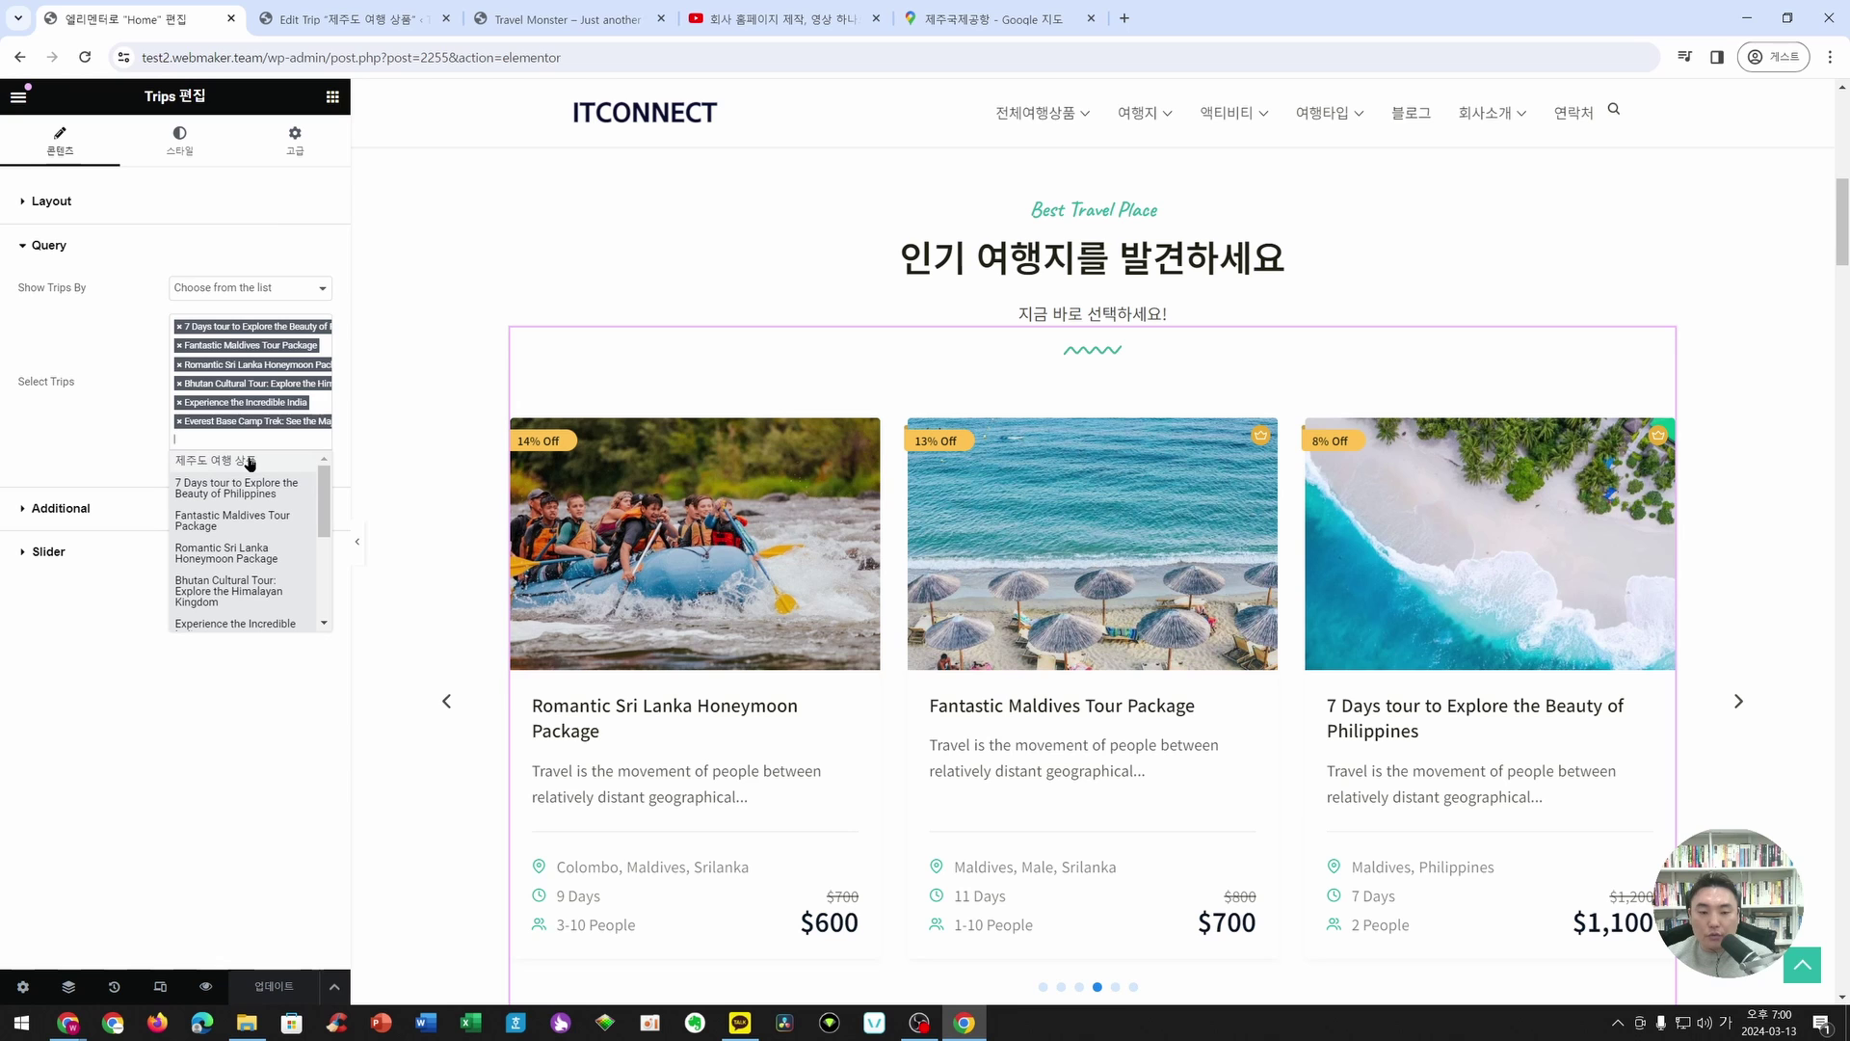
click(250, 462)
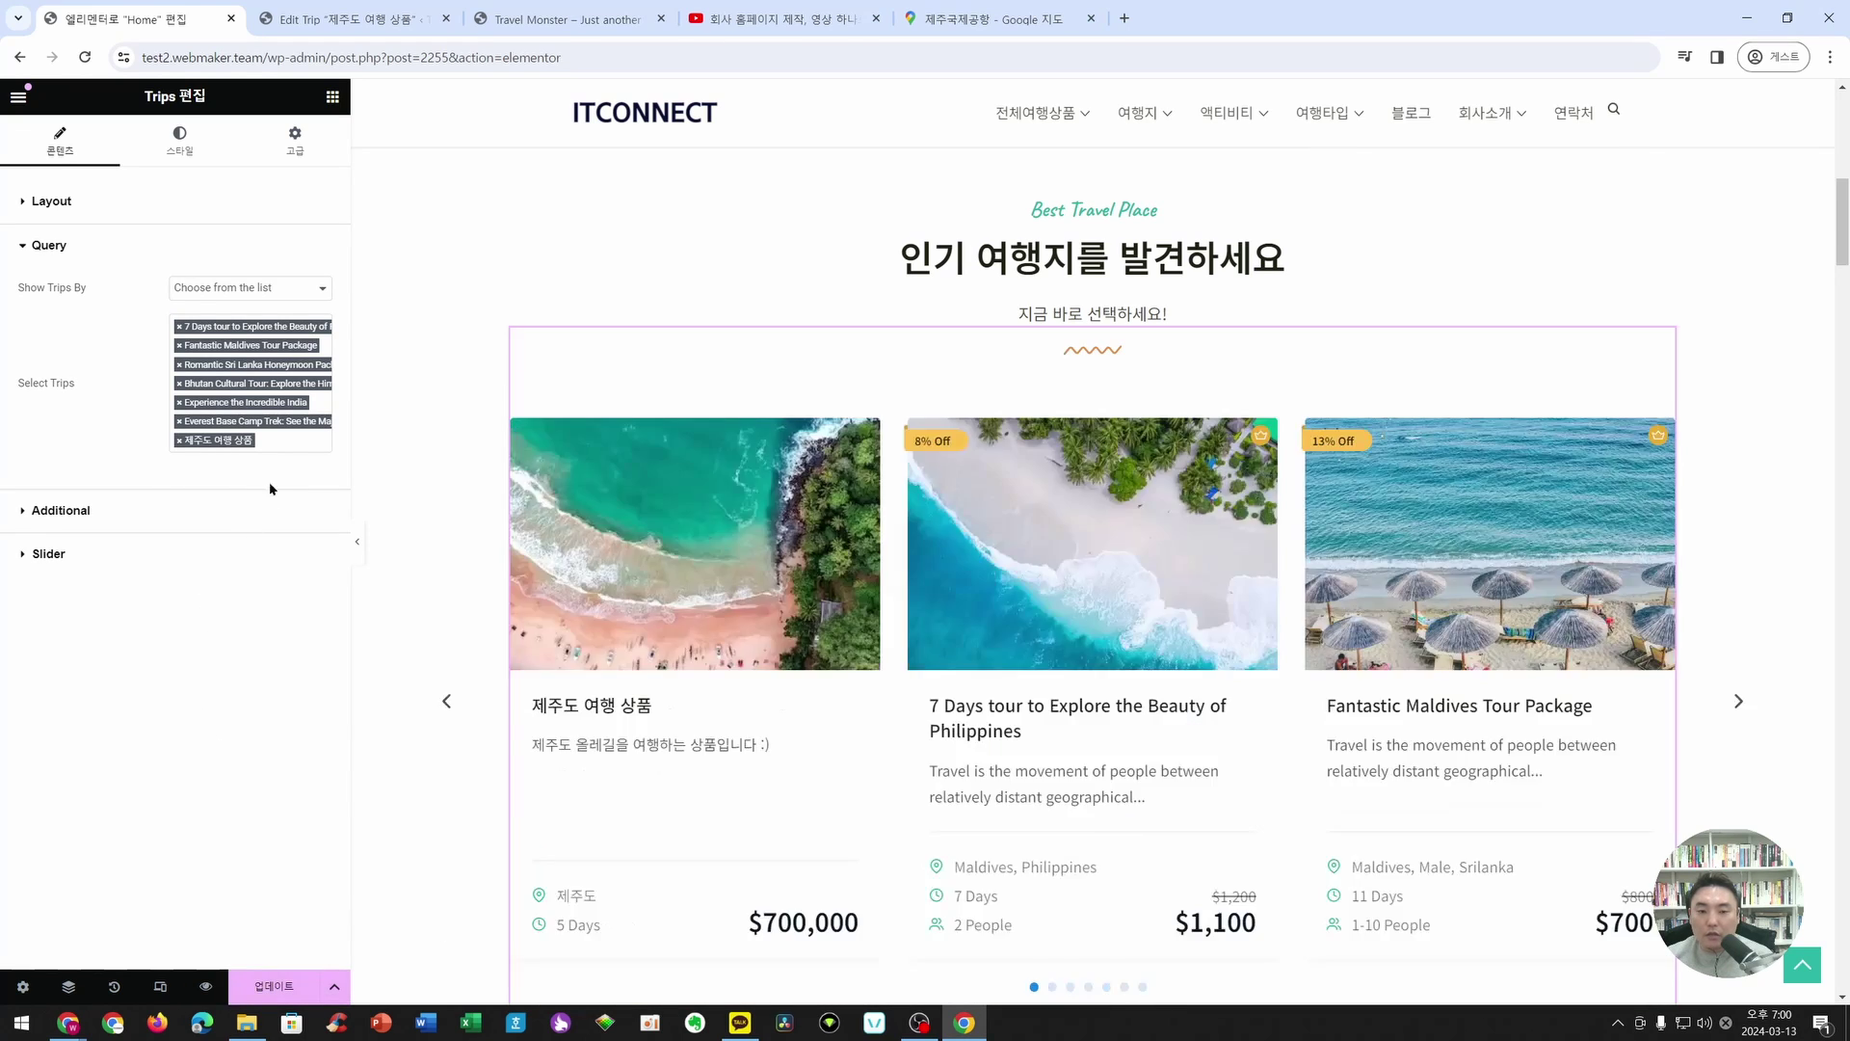
- Slide the carousel back and forward to locate the new Jeju trip card
scroll(661, 809, down, 1)
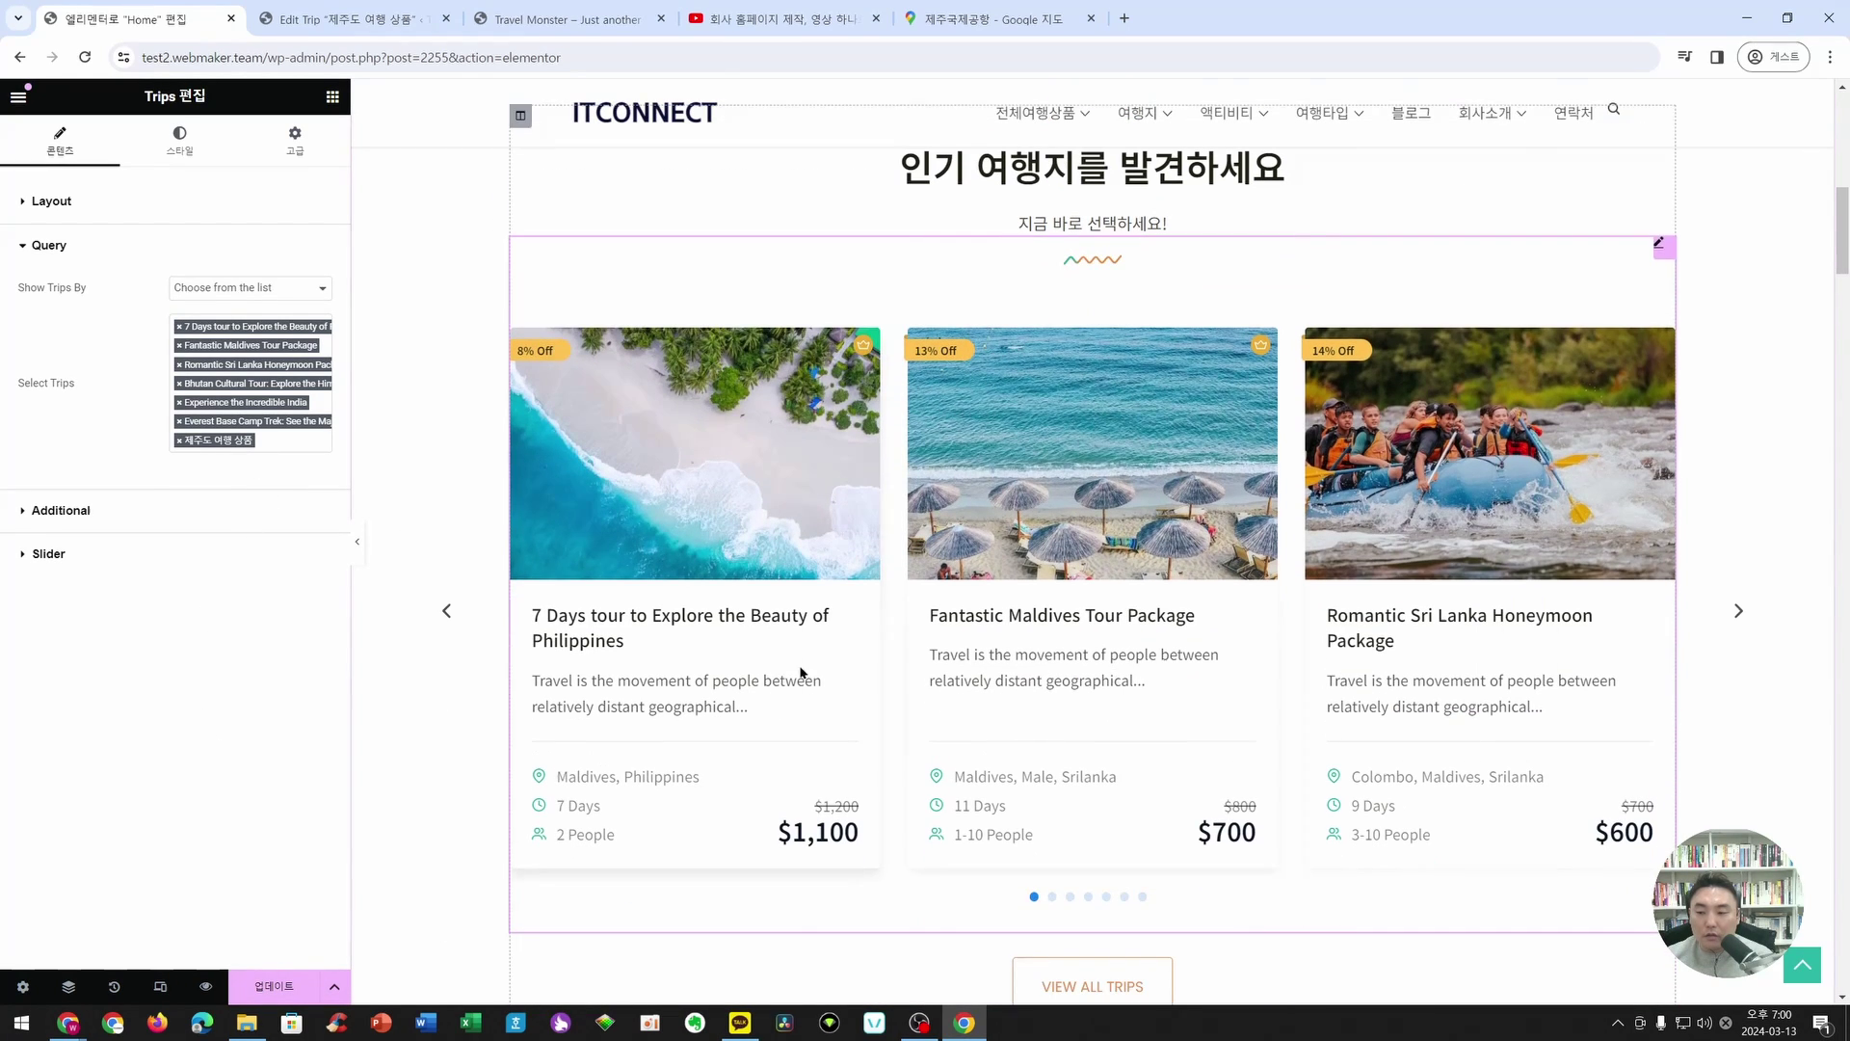
click(447, 611)
click(448, 611)
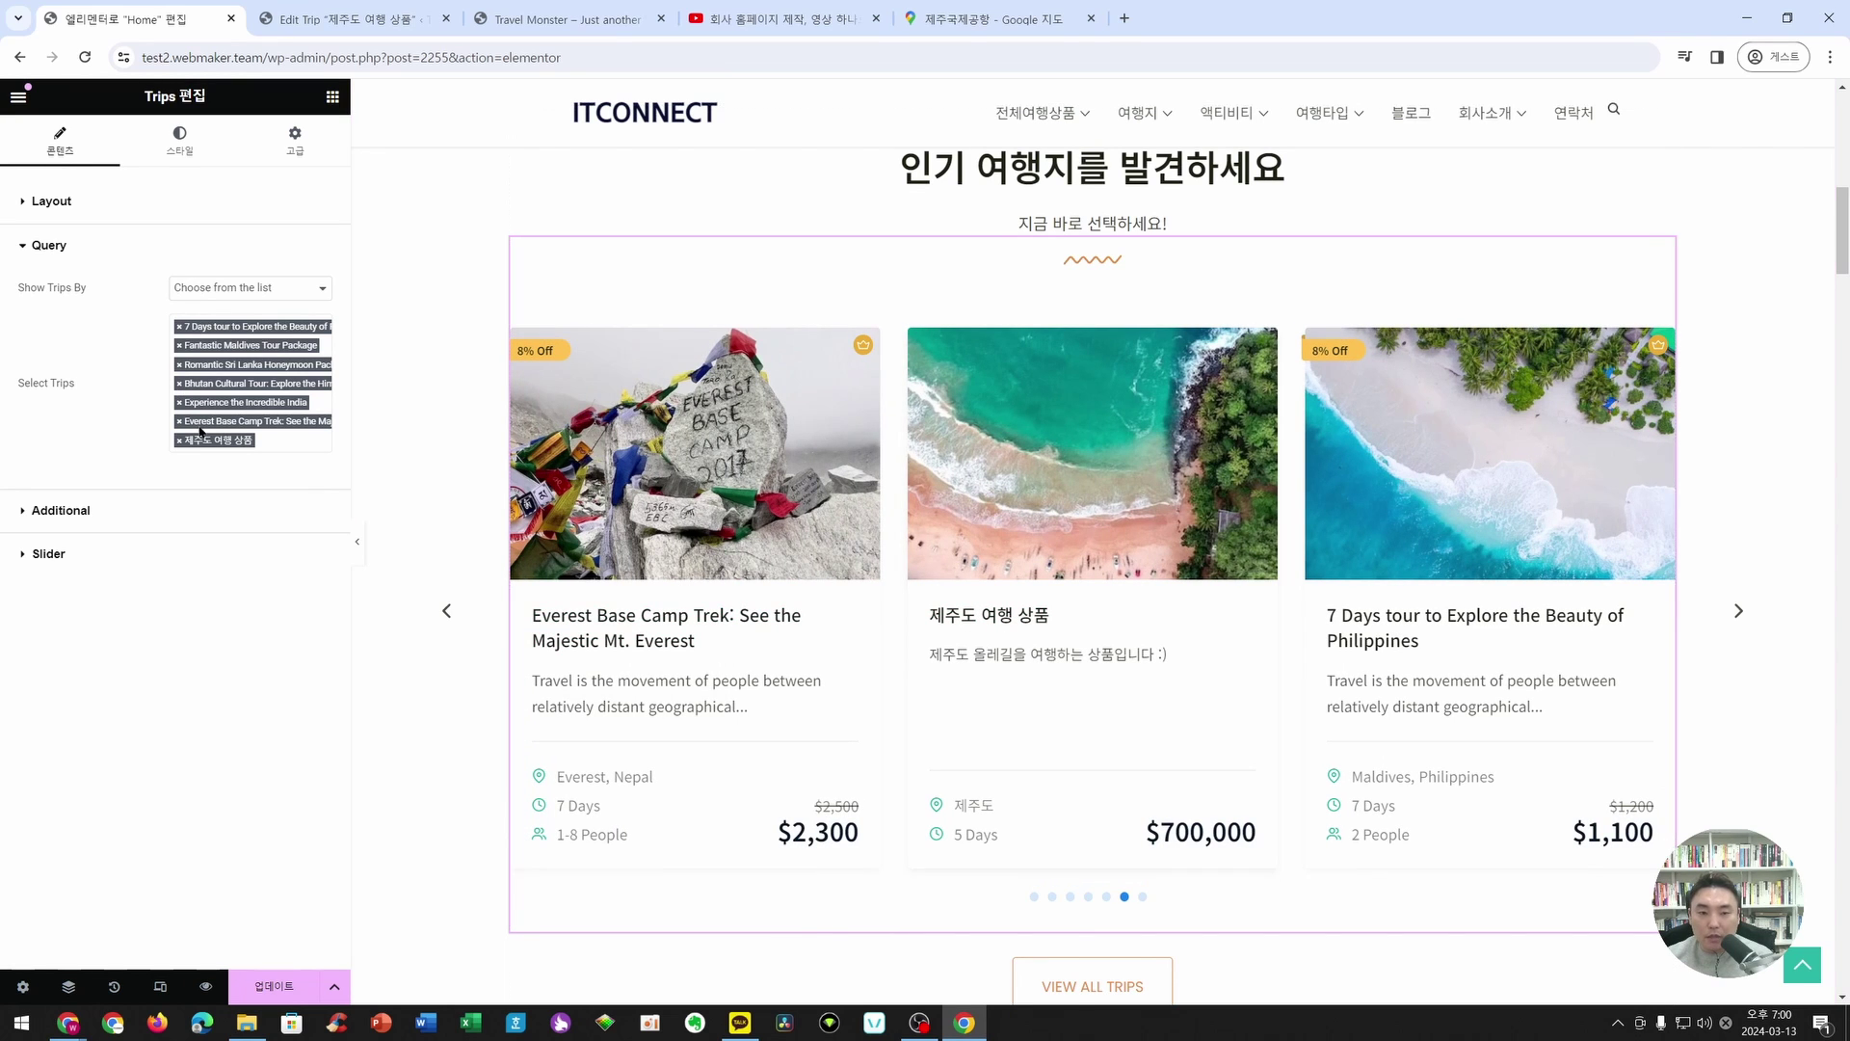
click(1739, 611)
click(1737, 614)
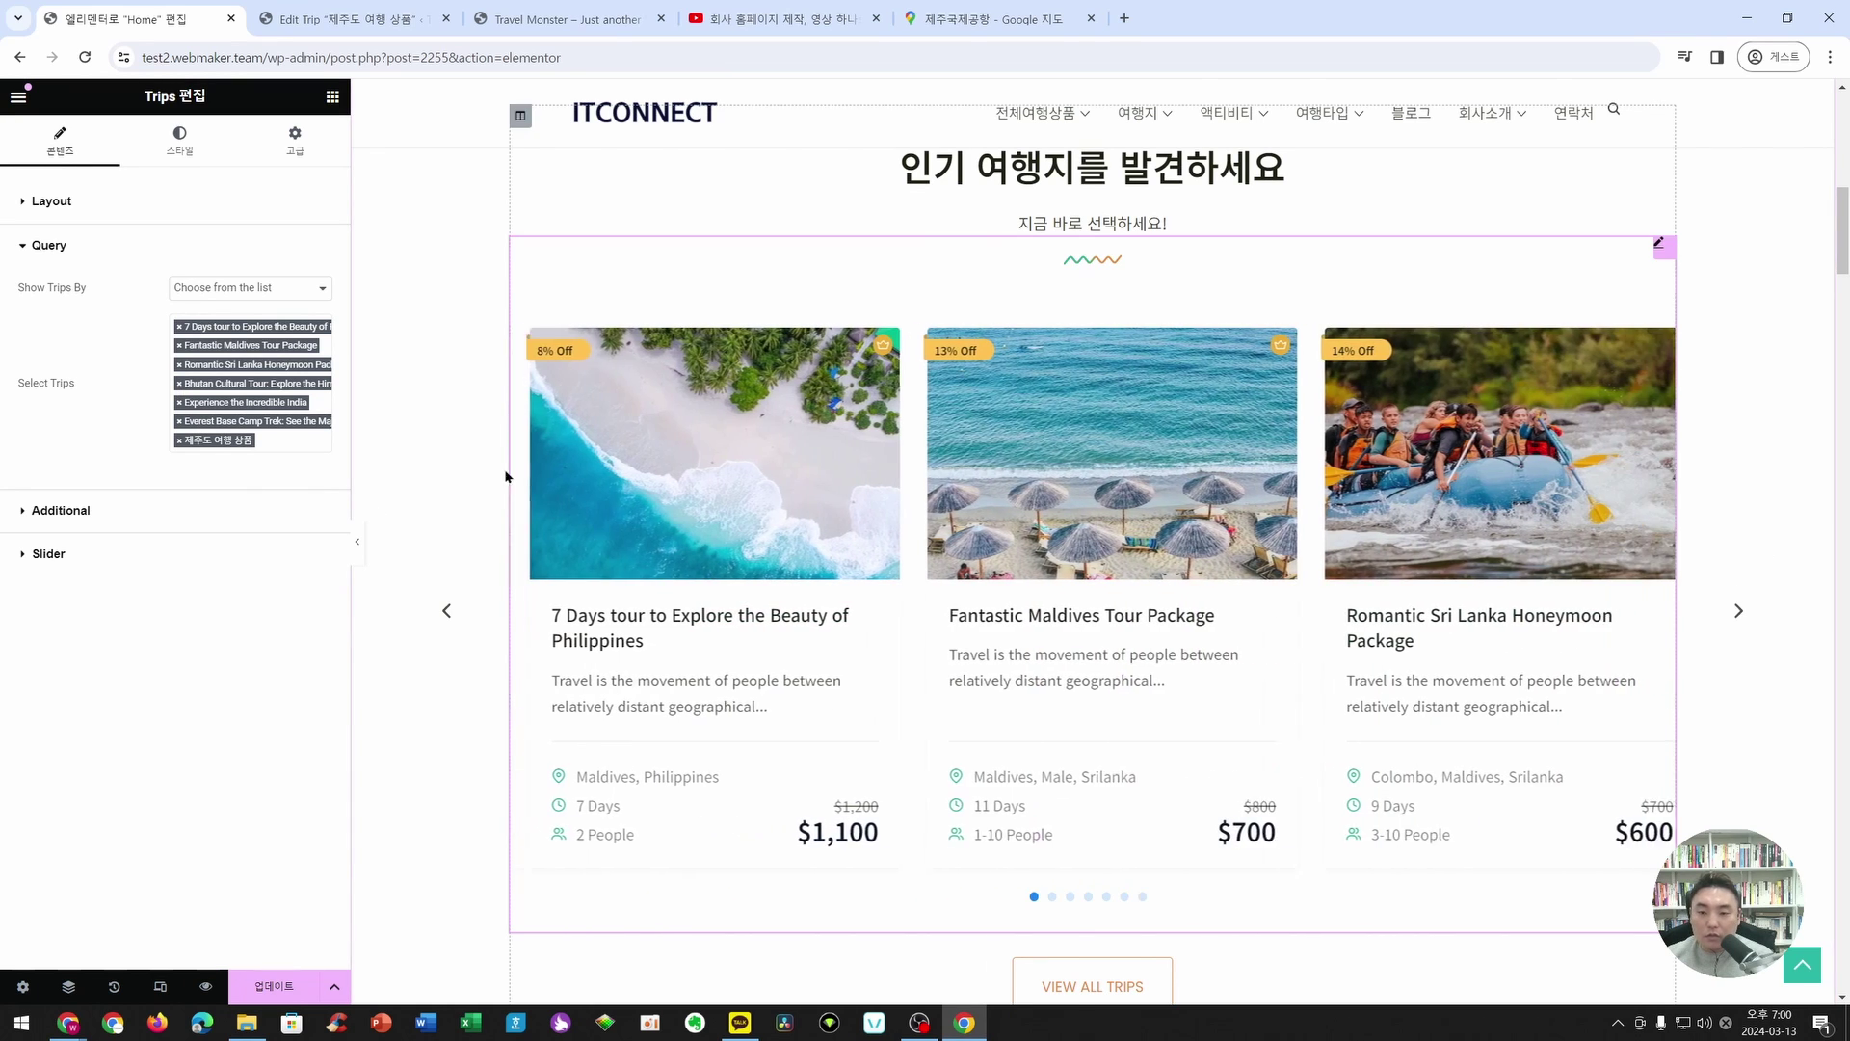
- Set Show Trips By to Latest, confirm 제주도 여행 상품 leads the carousel, and save with 업데이트
click(239, 289)
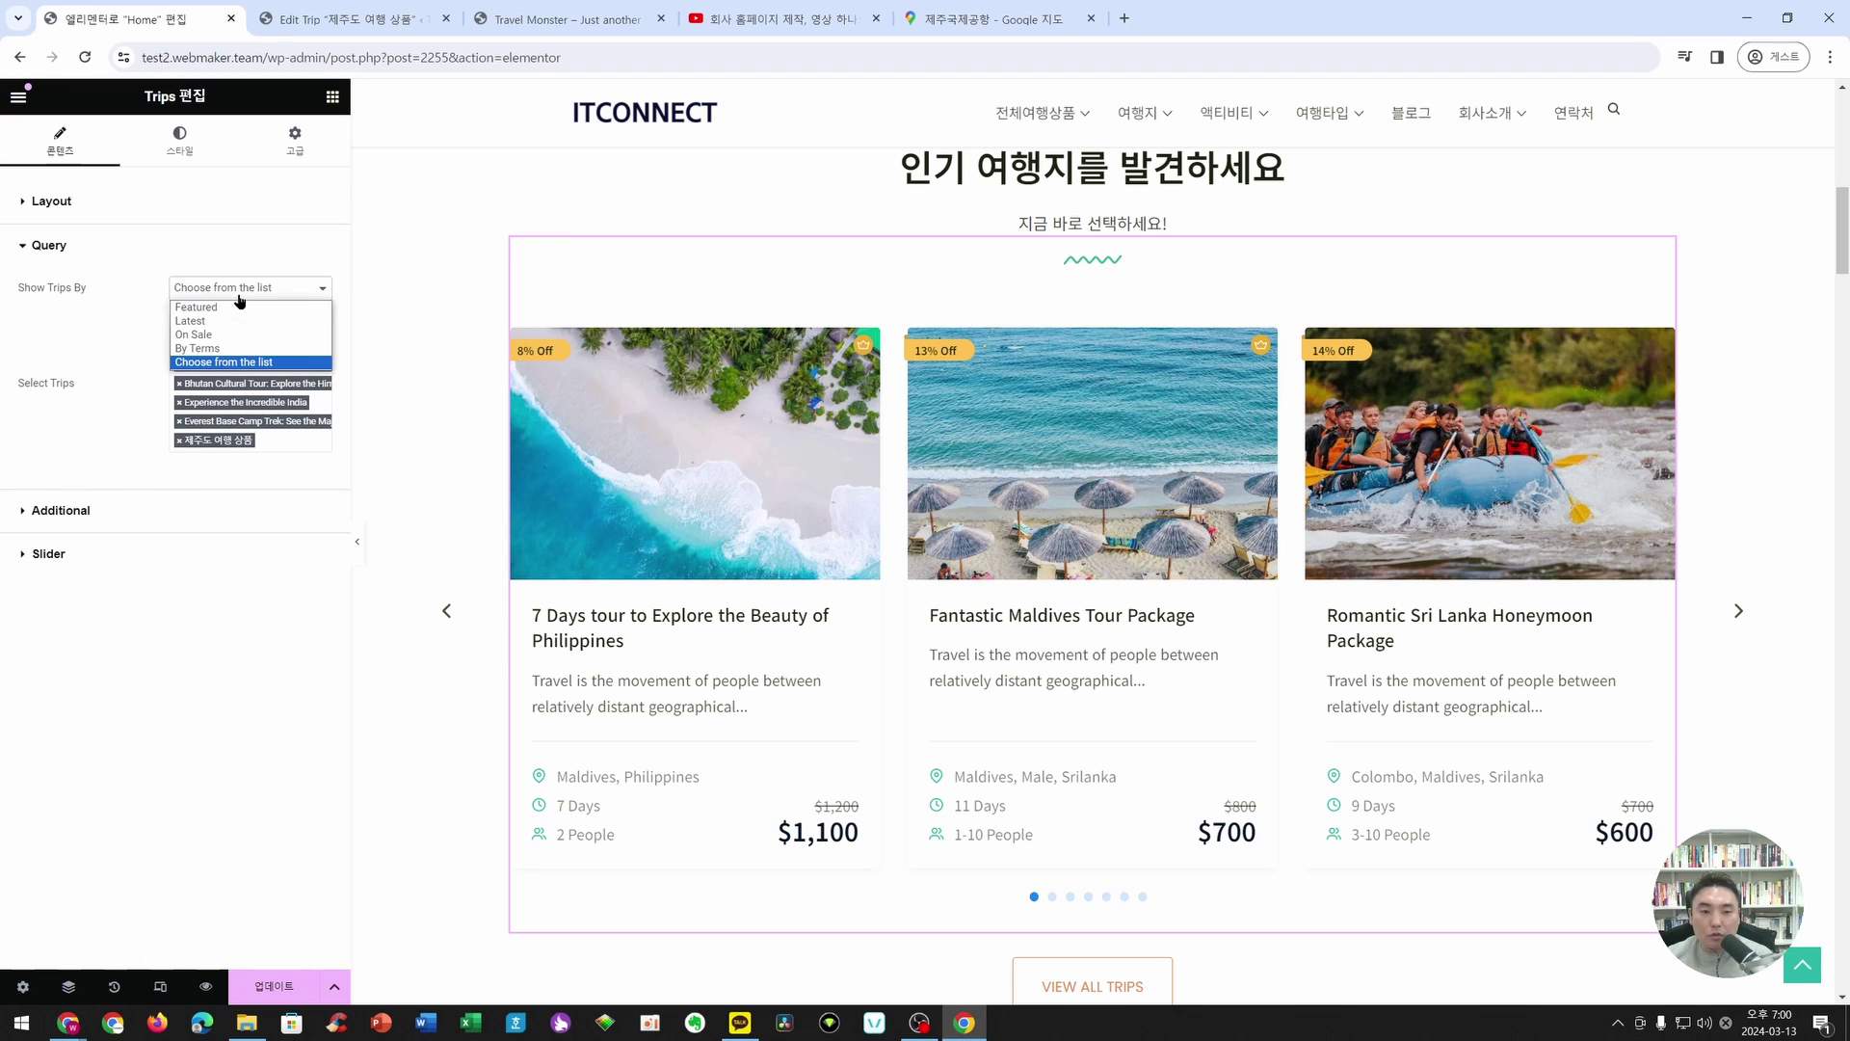
click(211, 324)
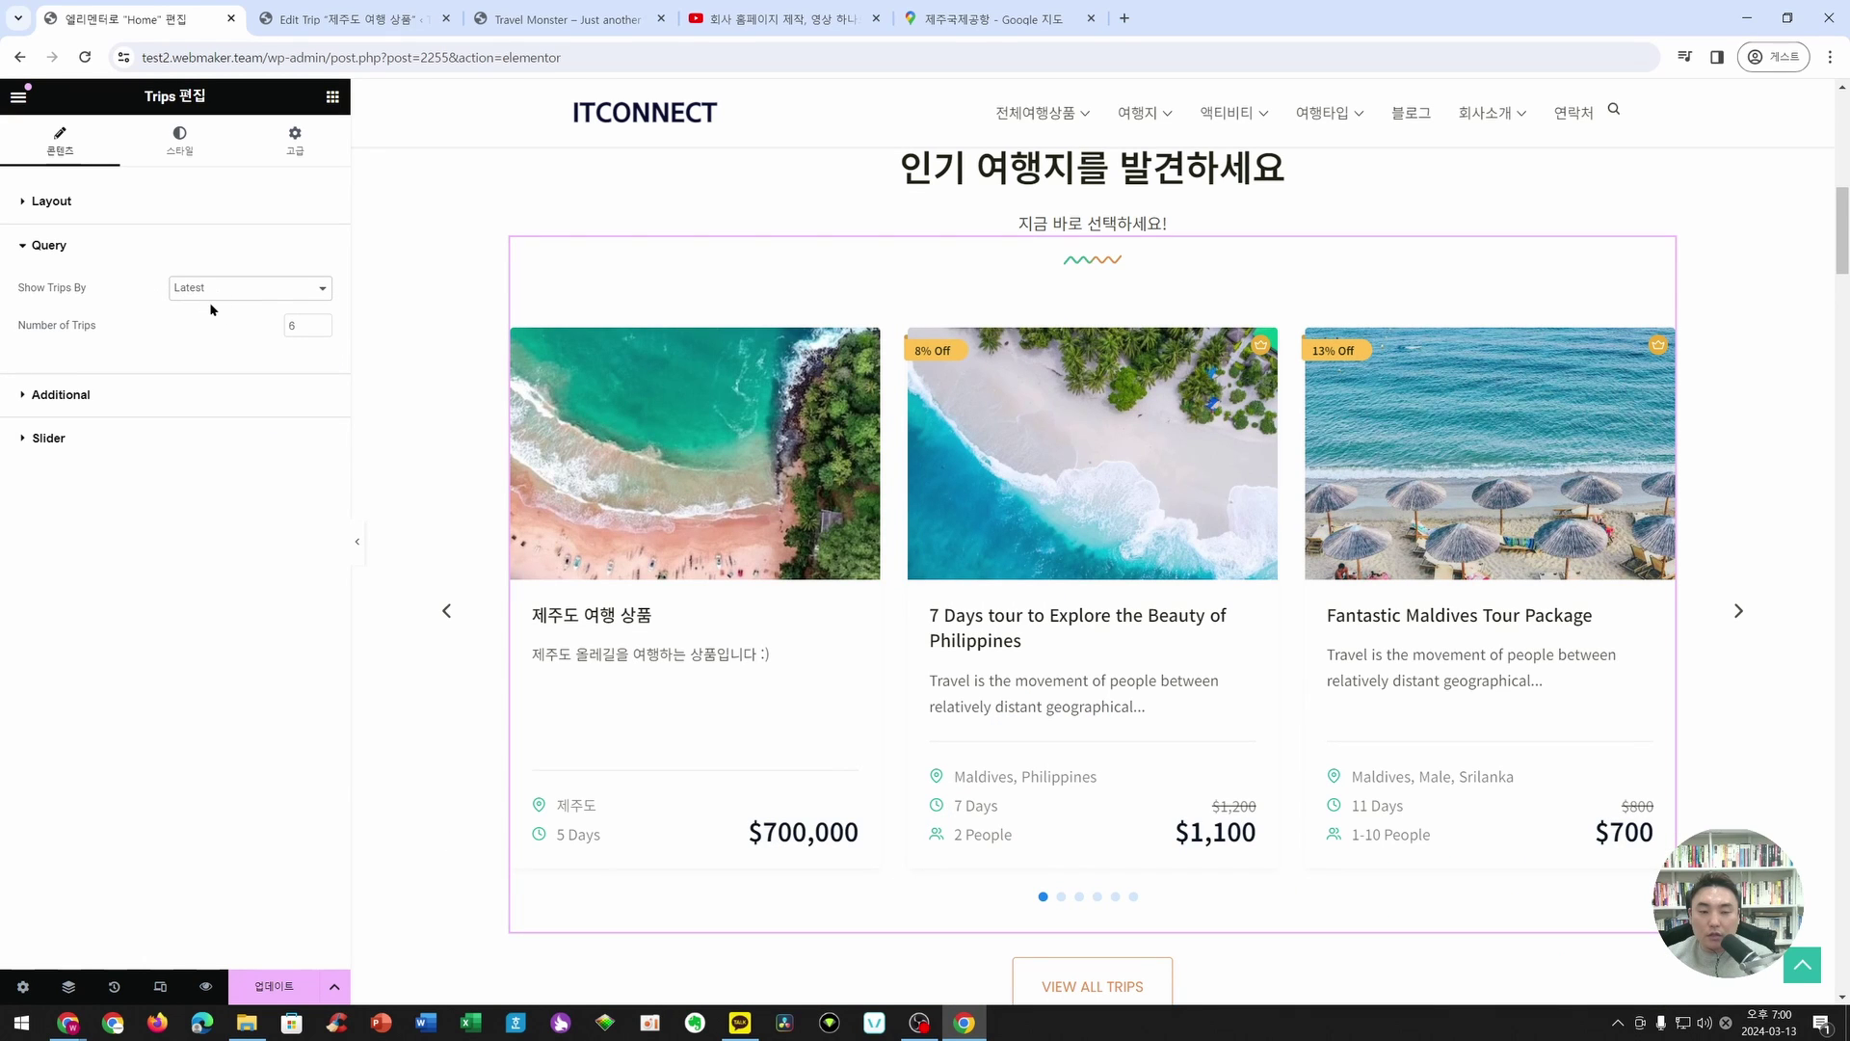
click(445, 614)
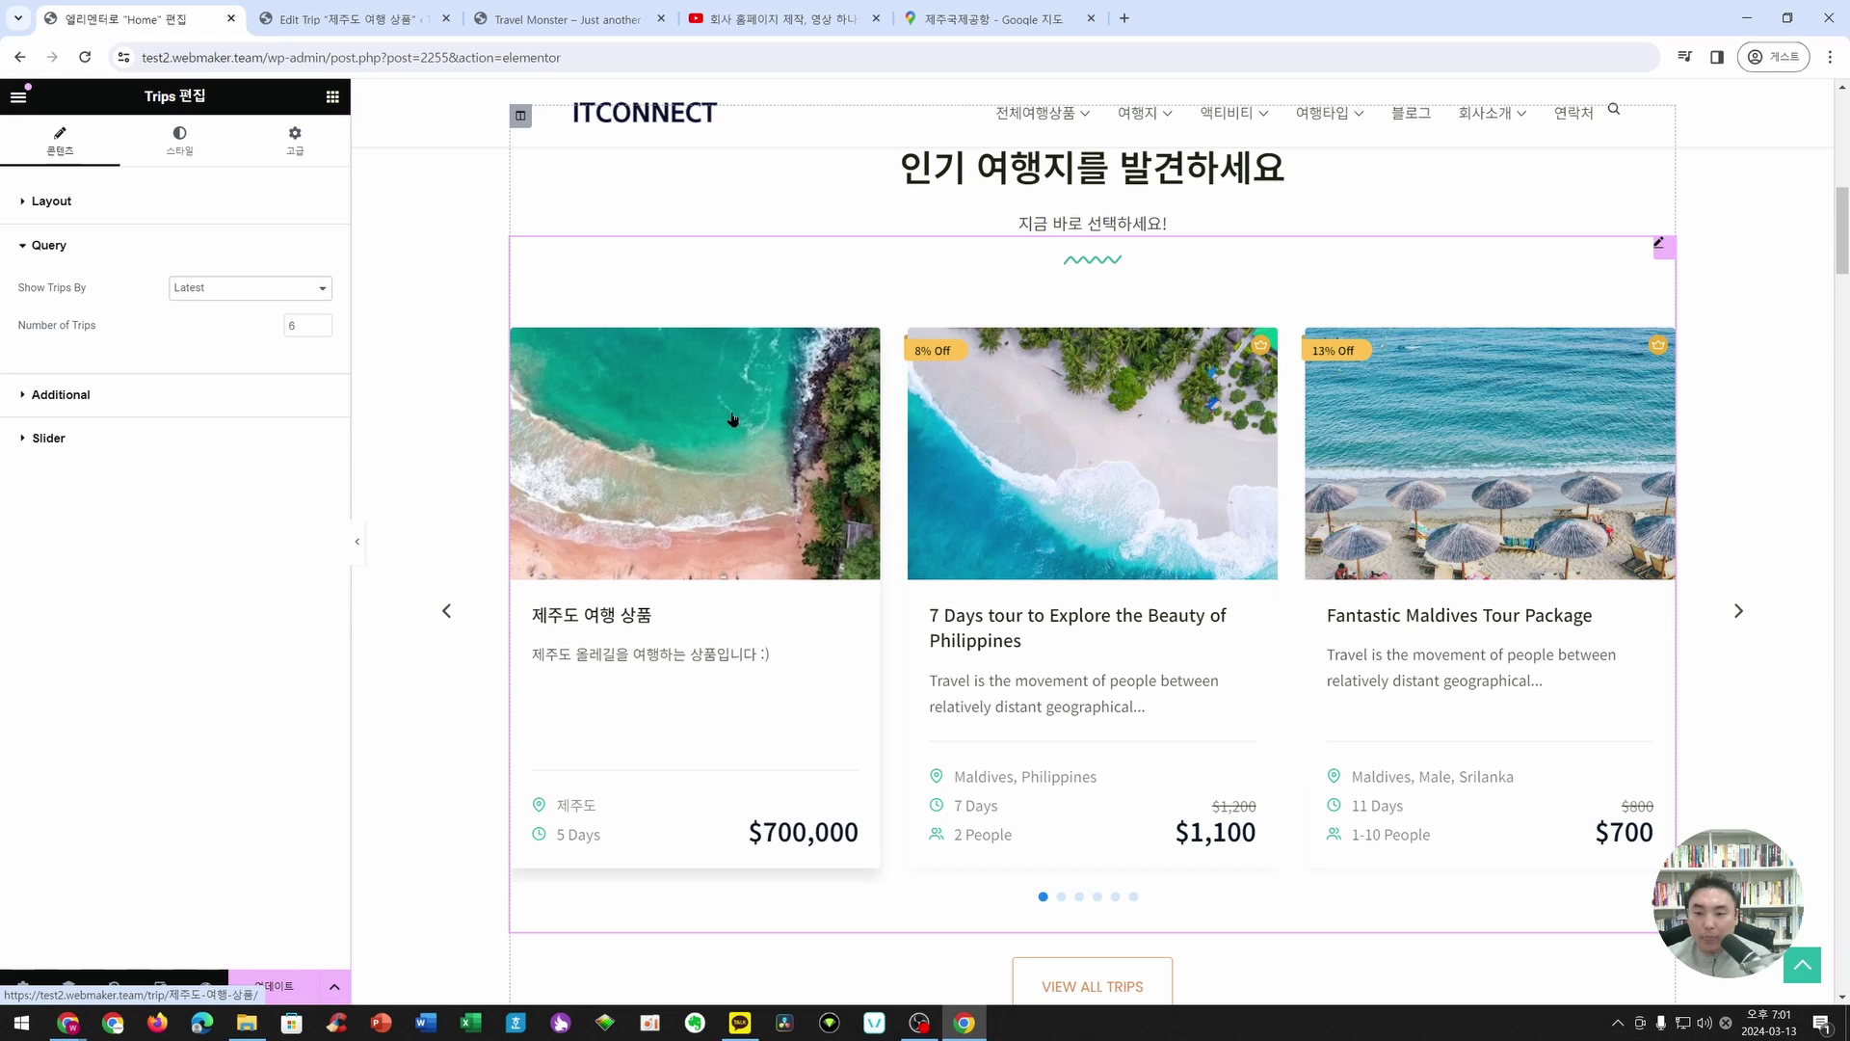
click(275, 986)
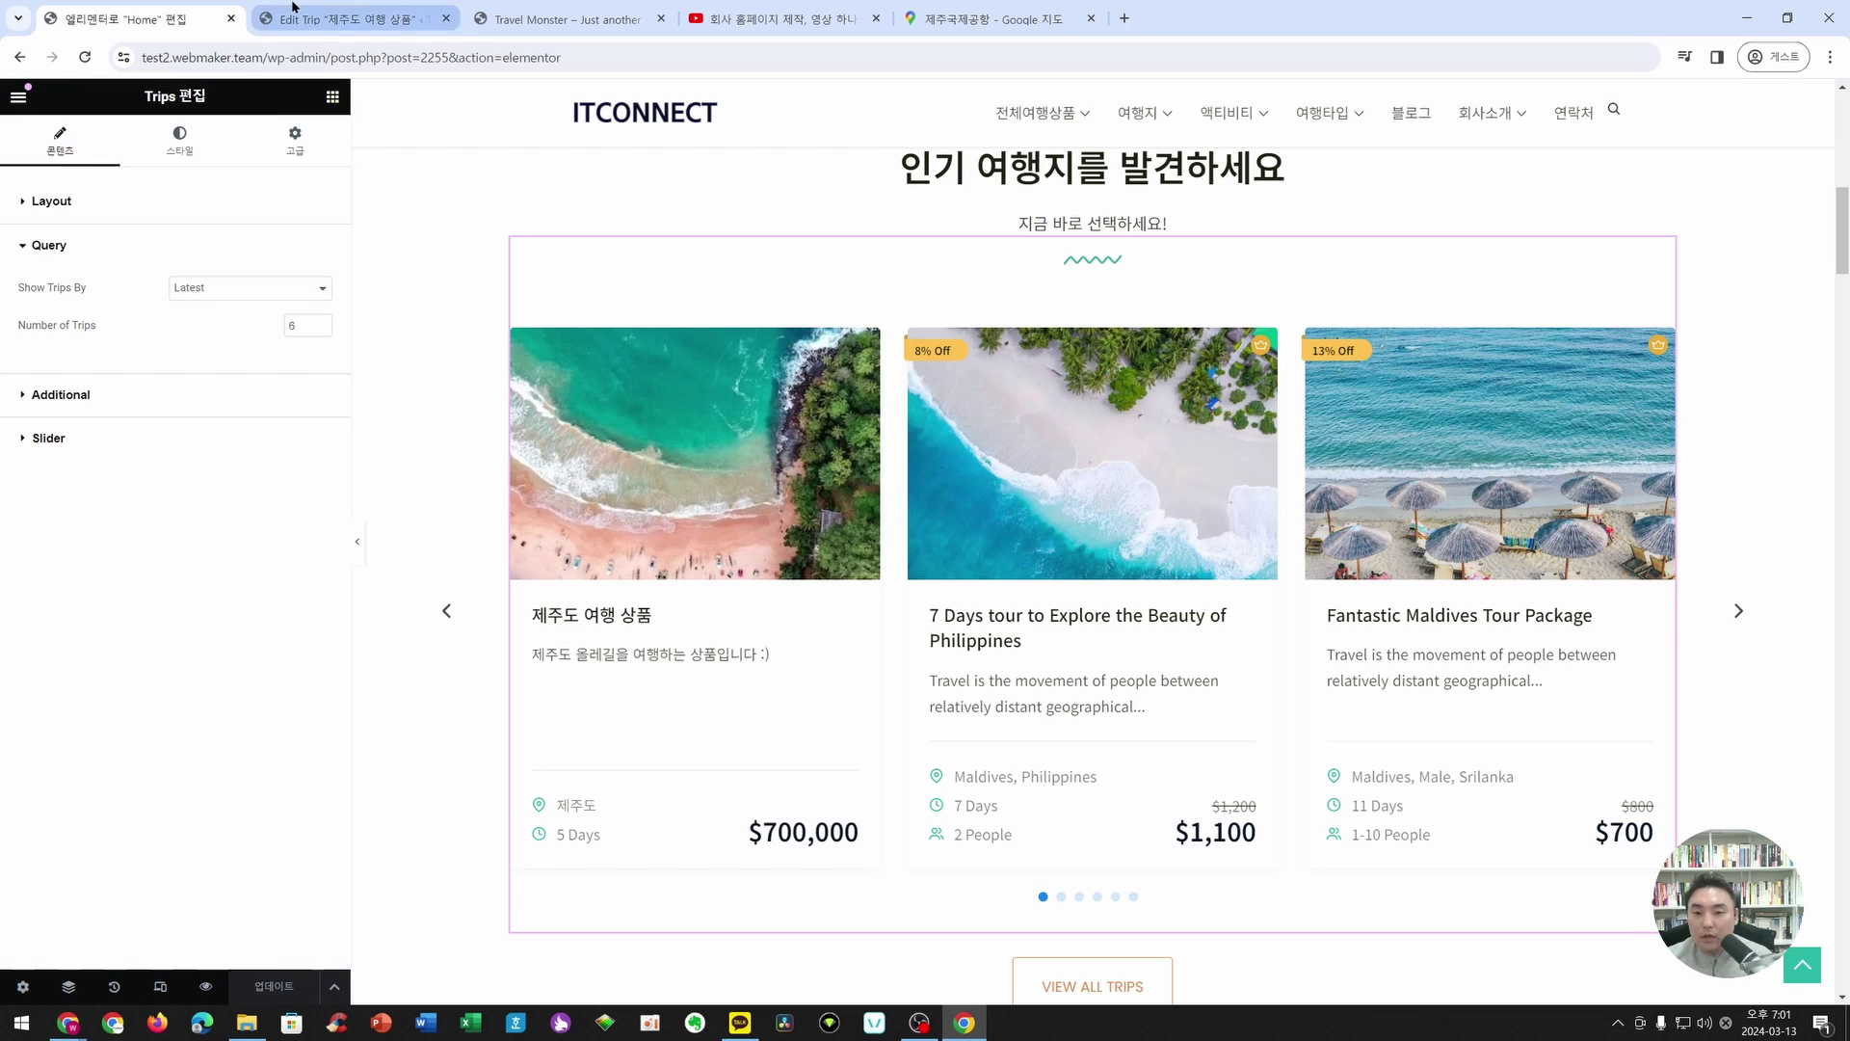
click(347, 19)
- Switch to the live homepage and close the trip editing, YouTube and Google Maps tabs
click(555, 19)
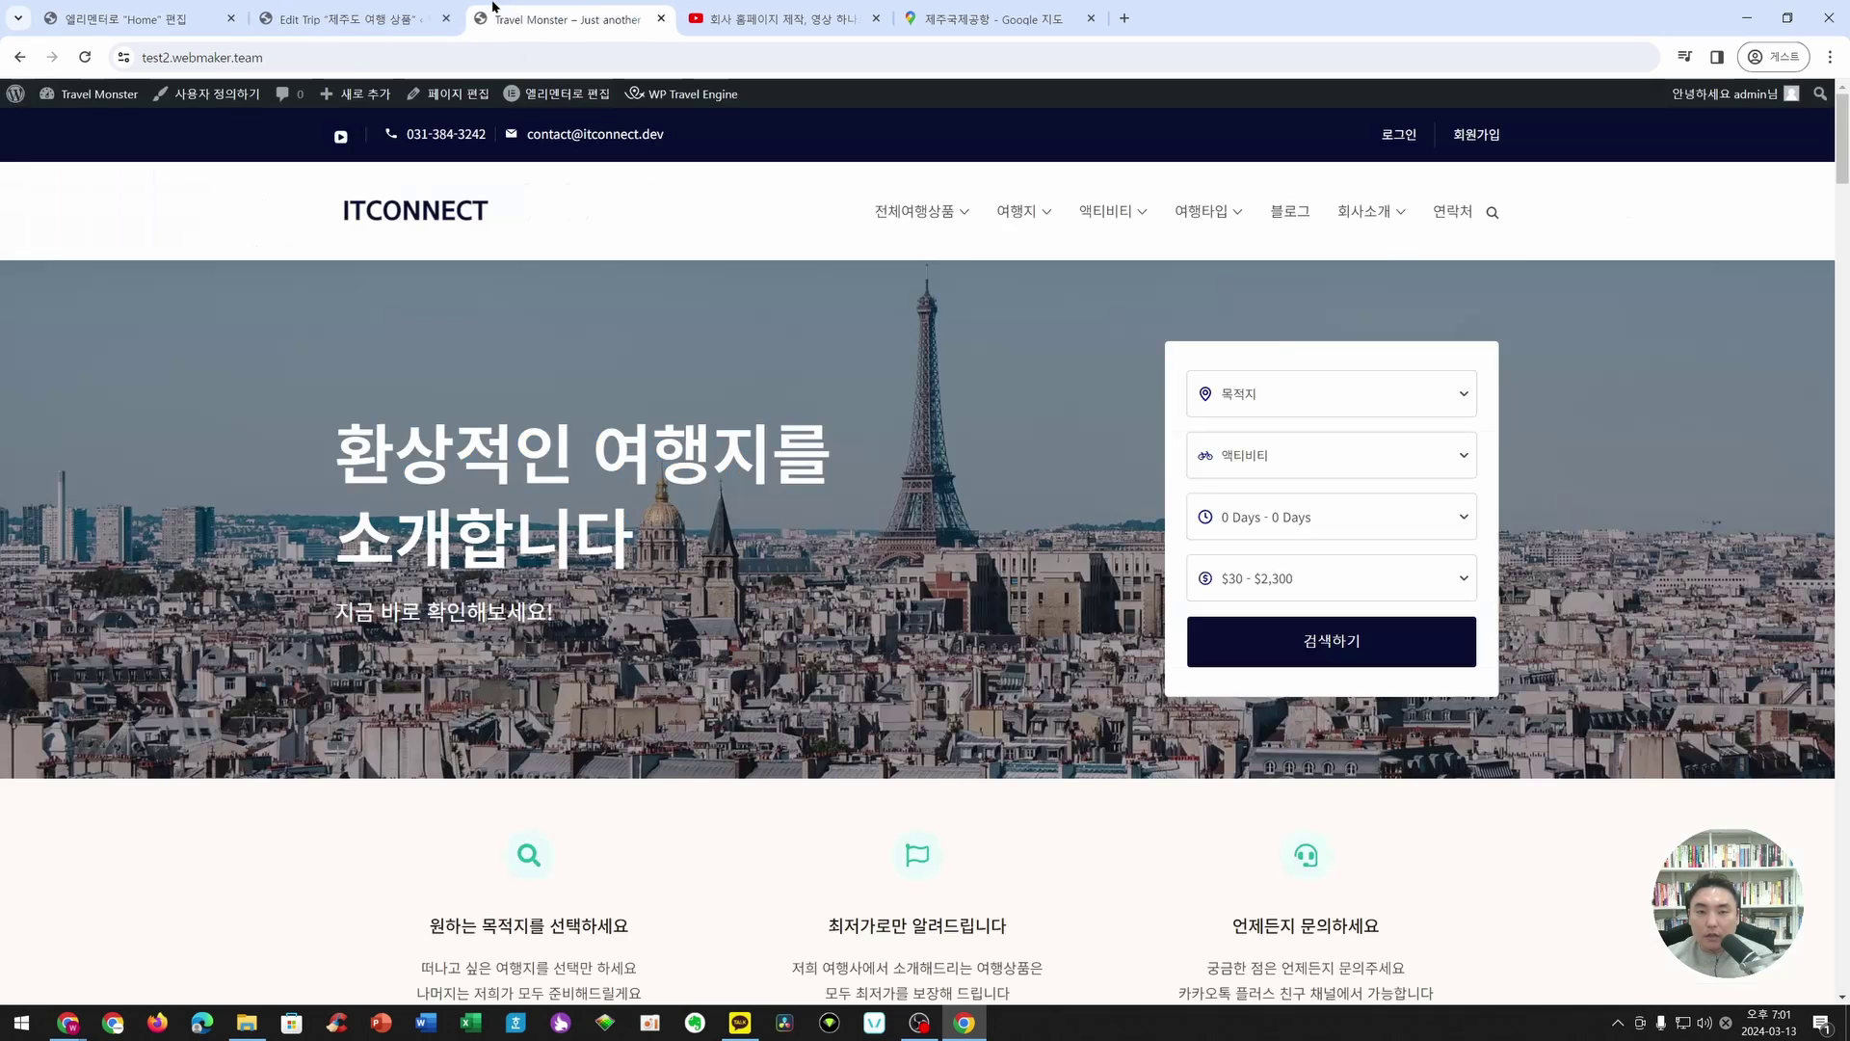
click(447, 19)
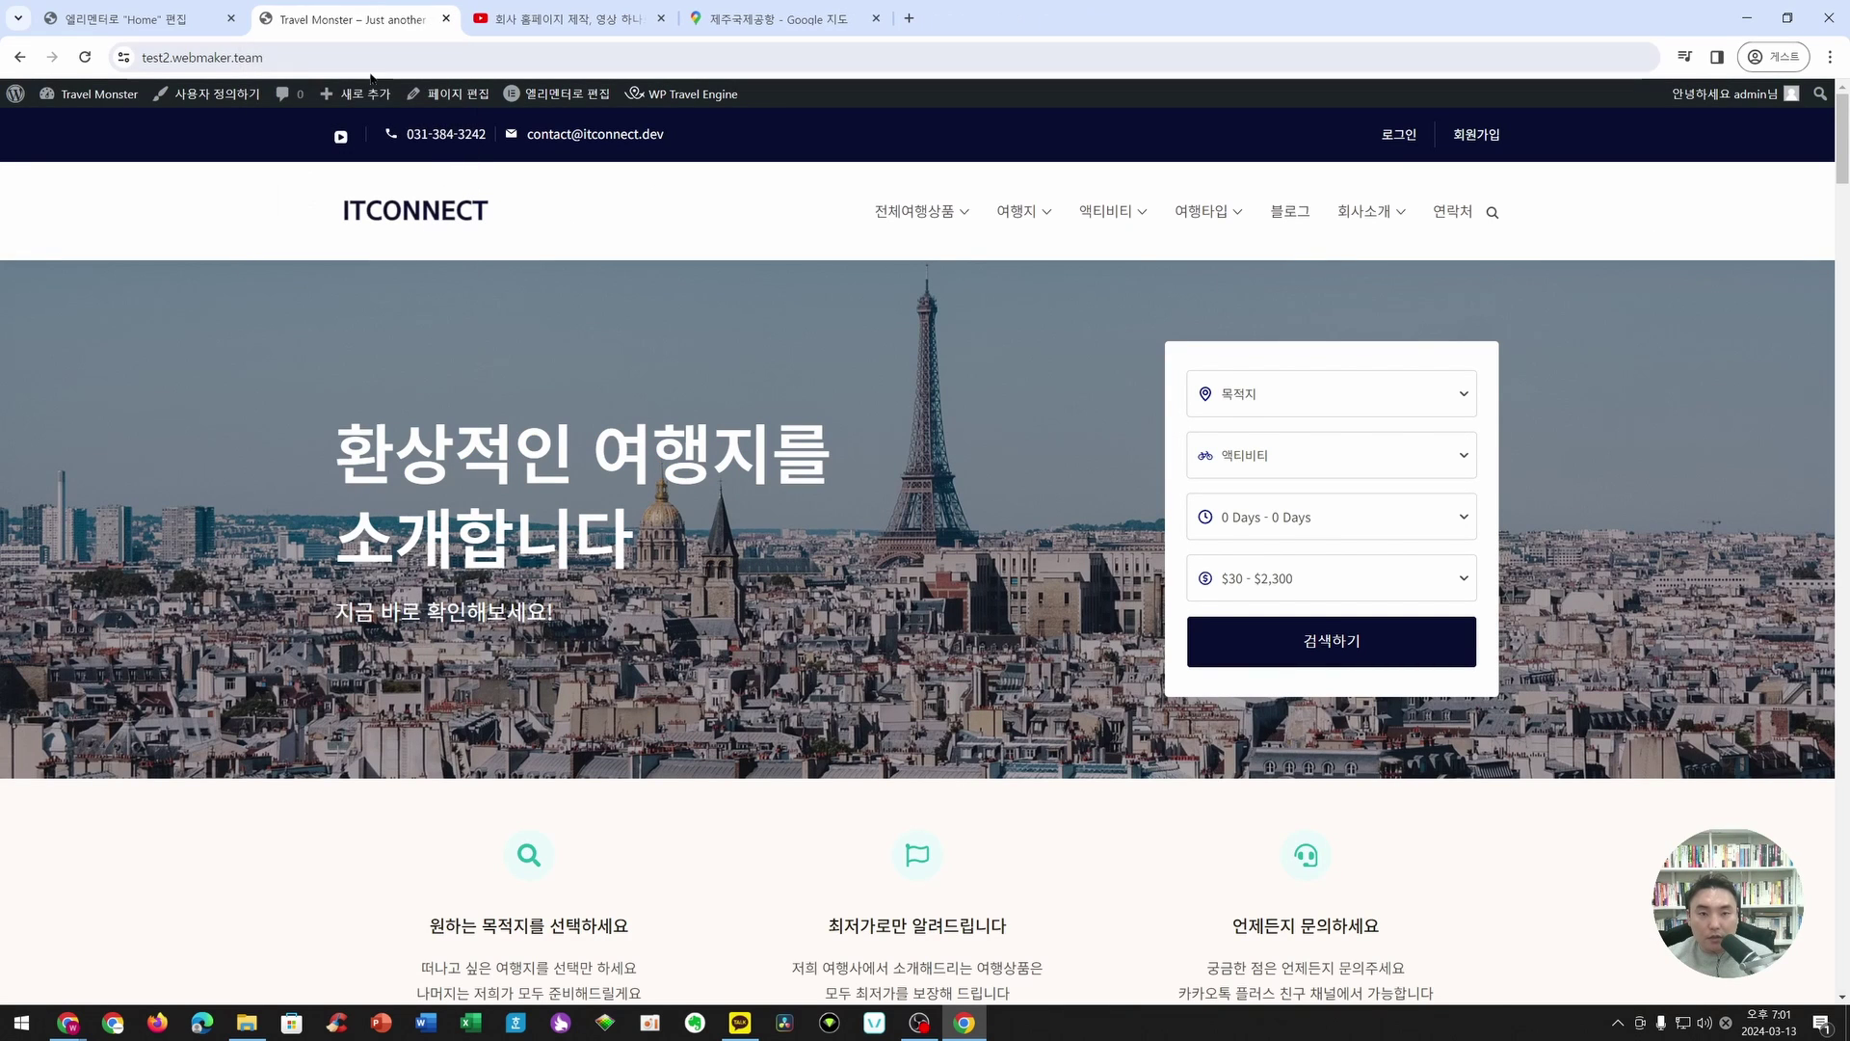
scroll(708, 347, down, 5)
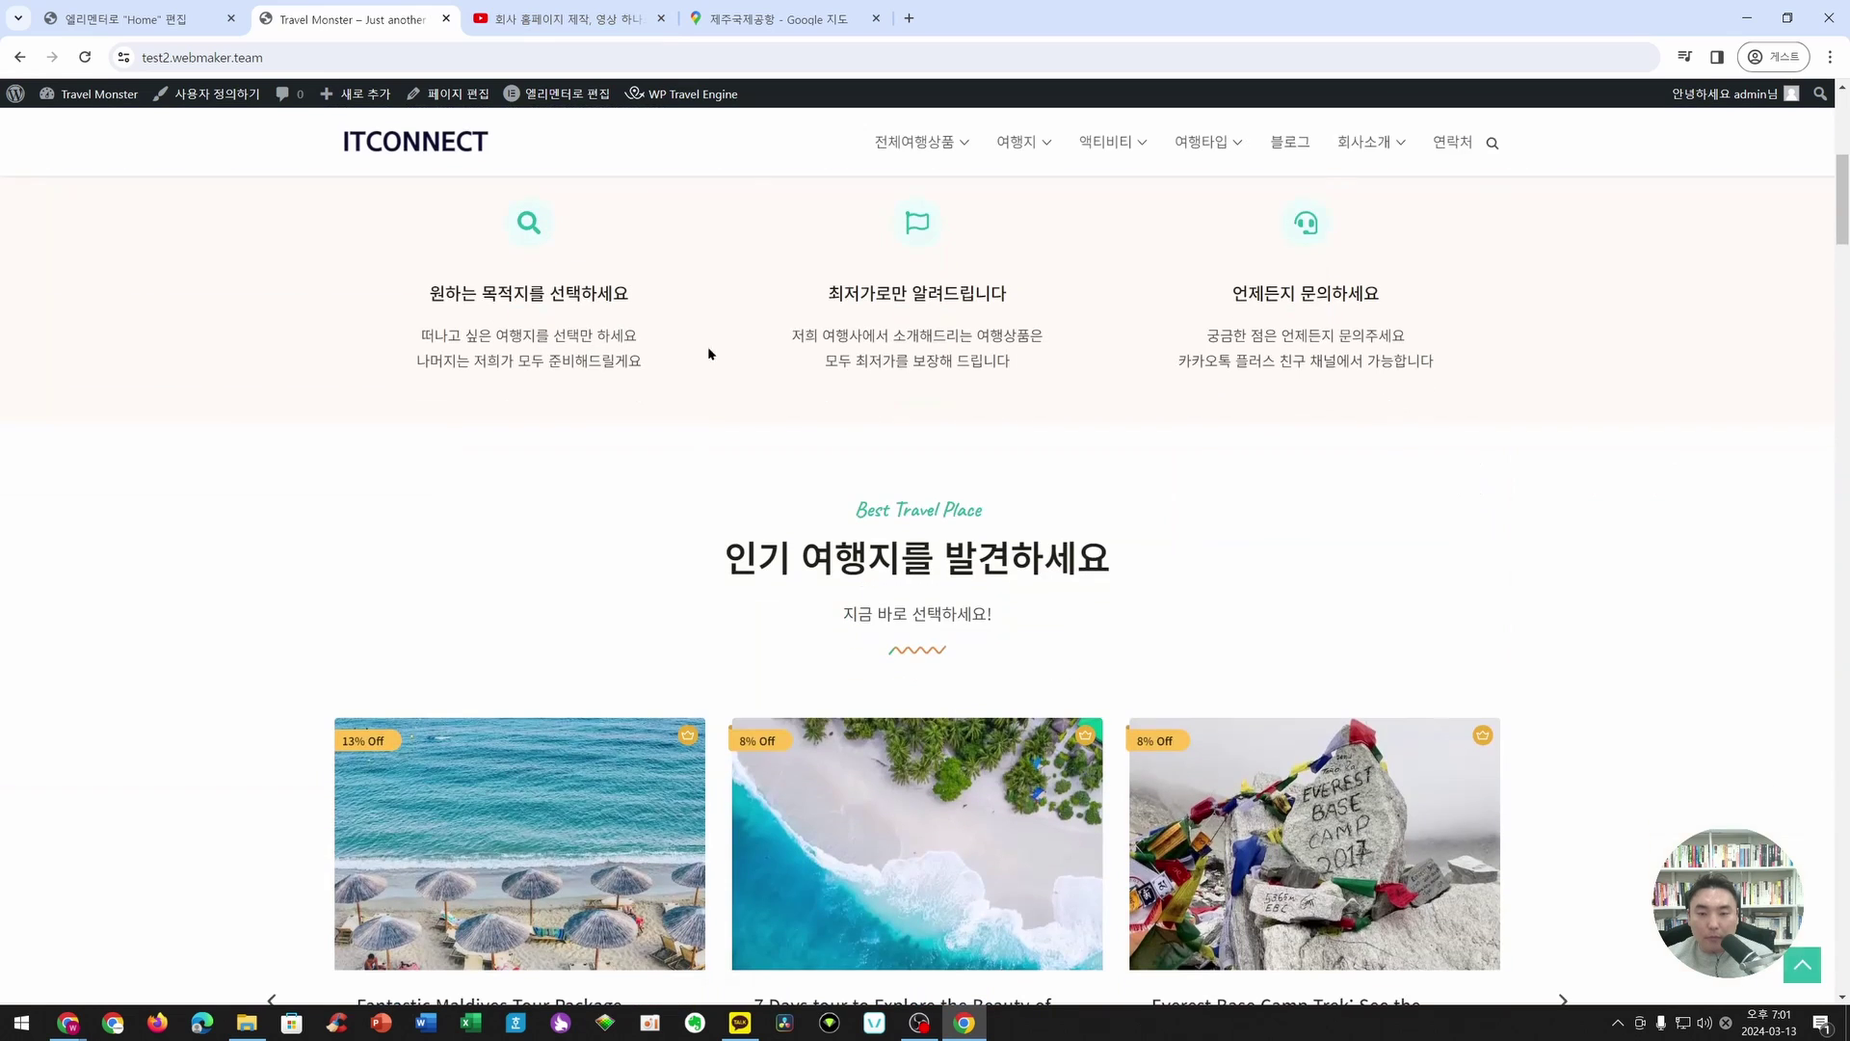
click(661, 18)
click(662, 18)
- Scroll the homepage and open the 제주도 여행 상품 trip card
scroll(80, 356, down, 4)
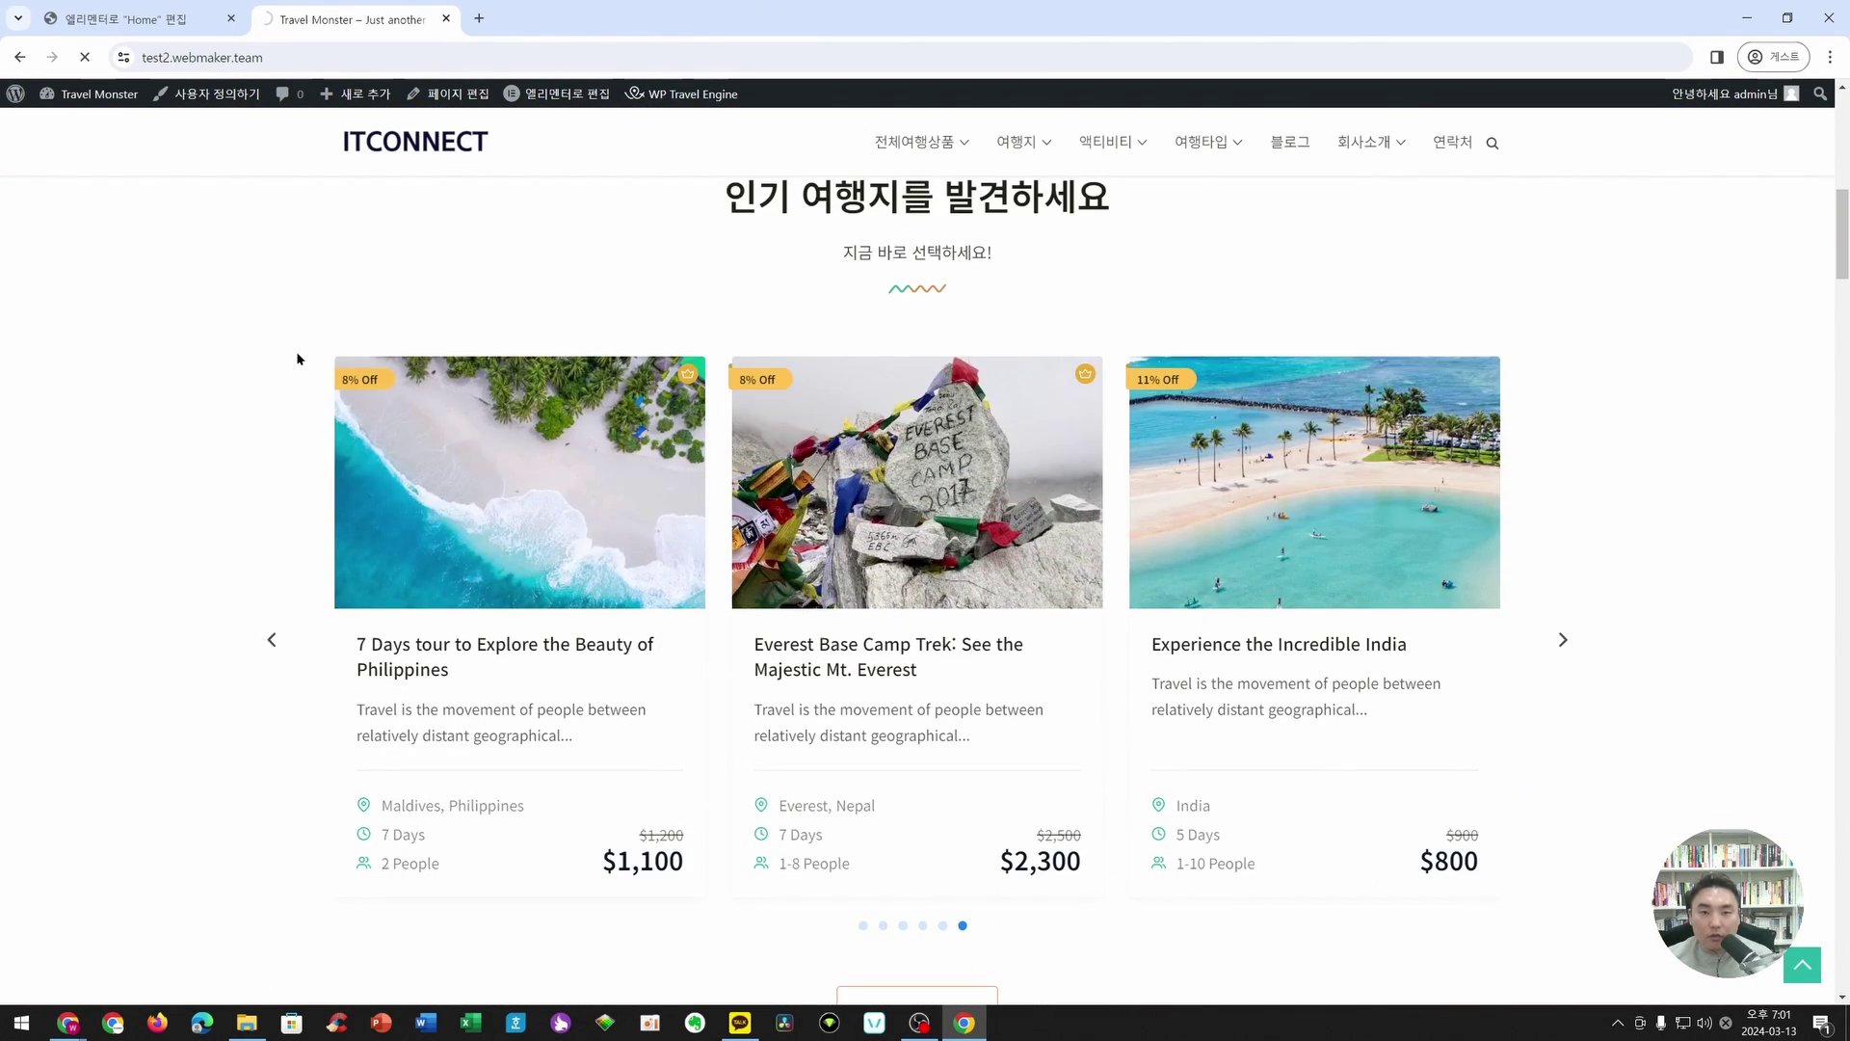
scroll(416, 520, down, 3)
scroll(477, 433, up, 4)
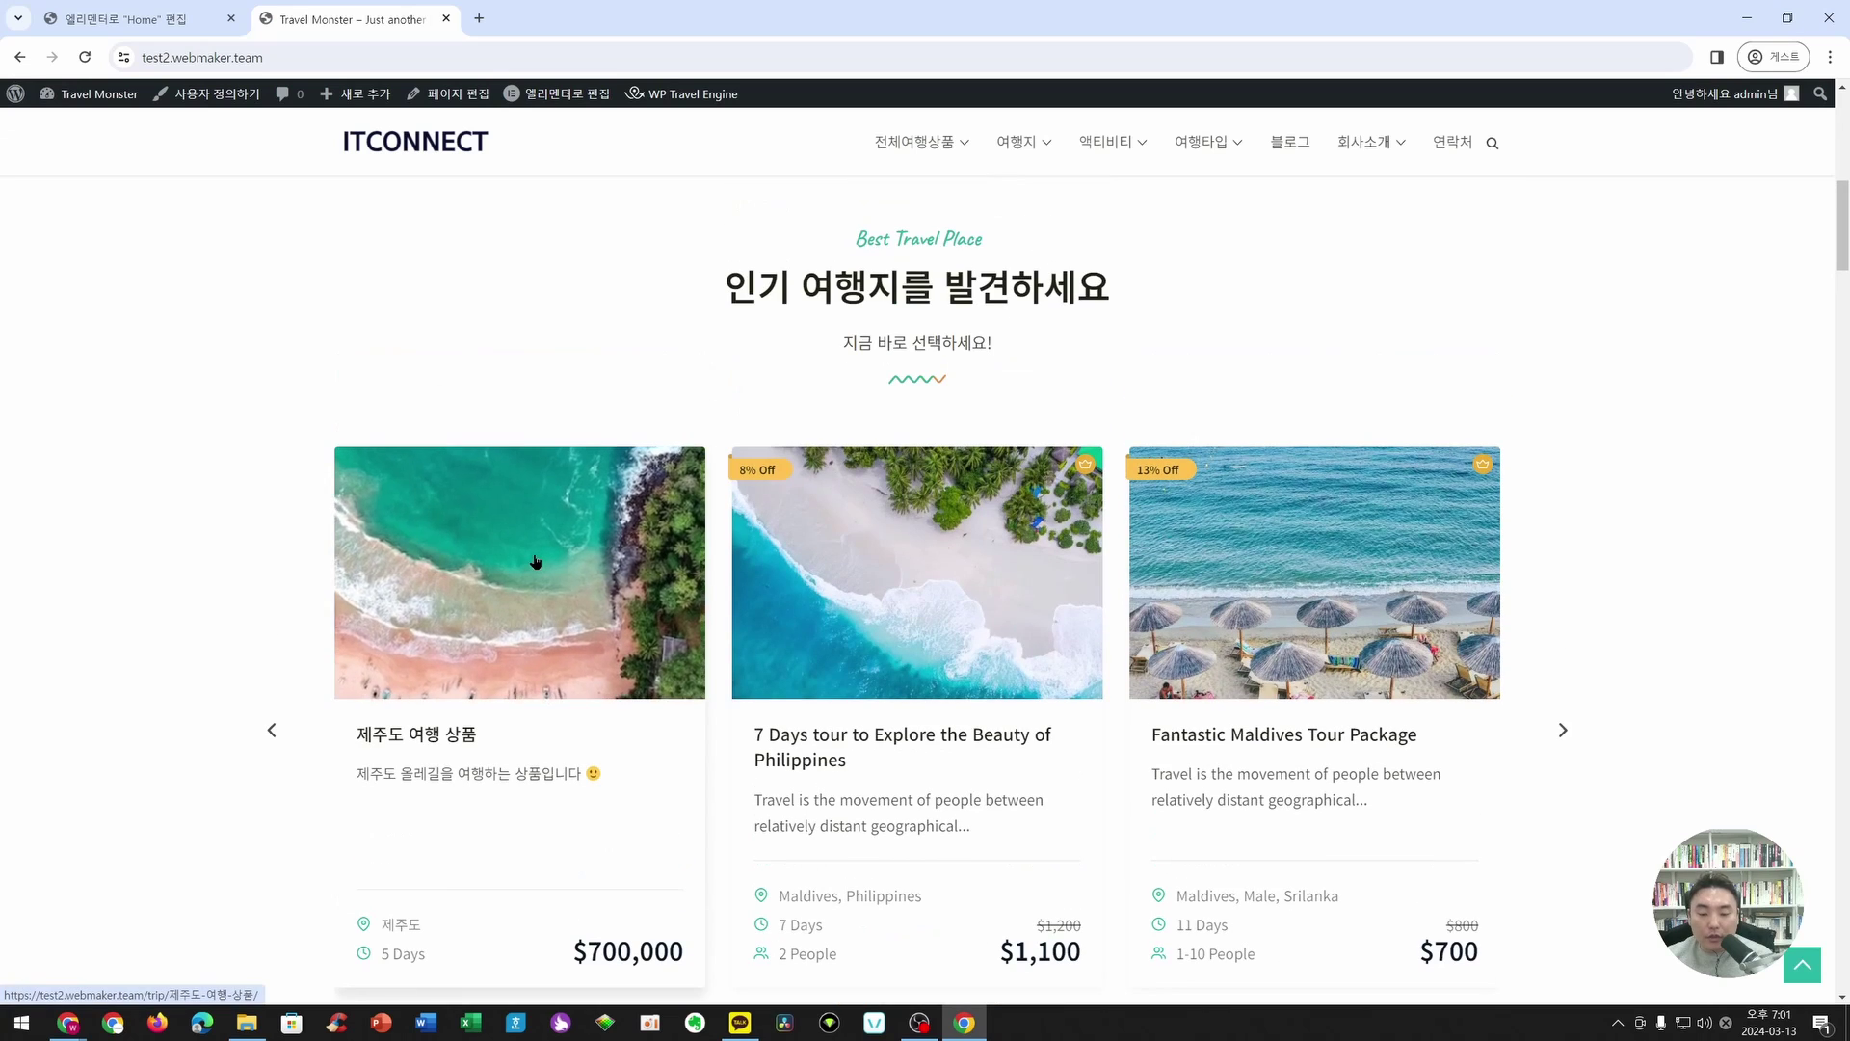
click(536, 561)
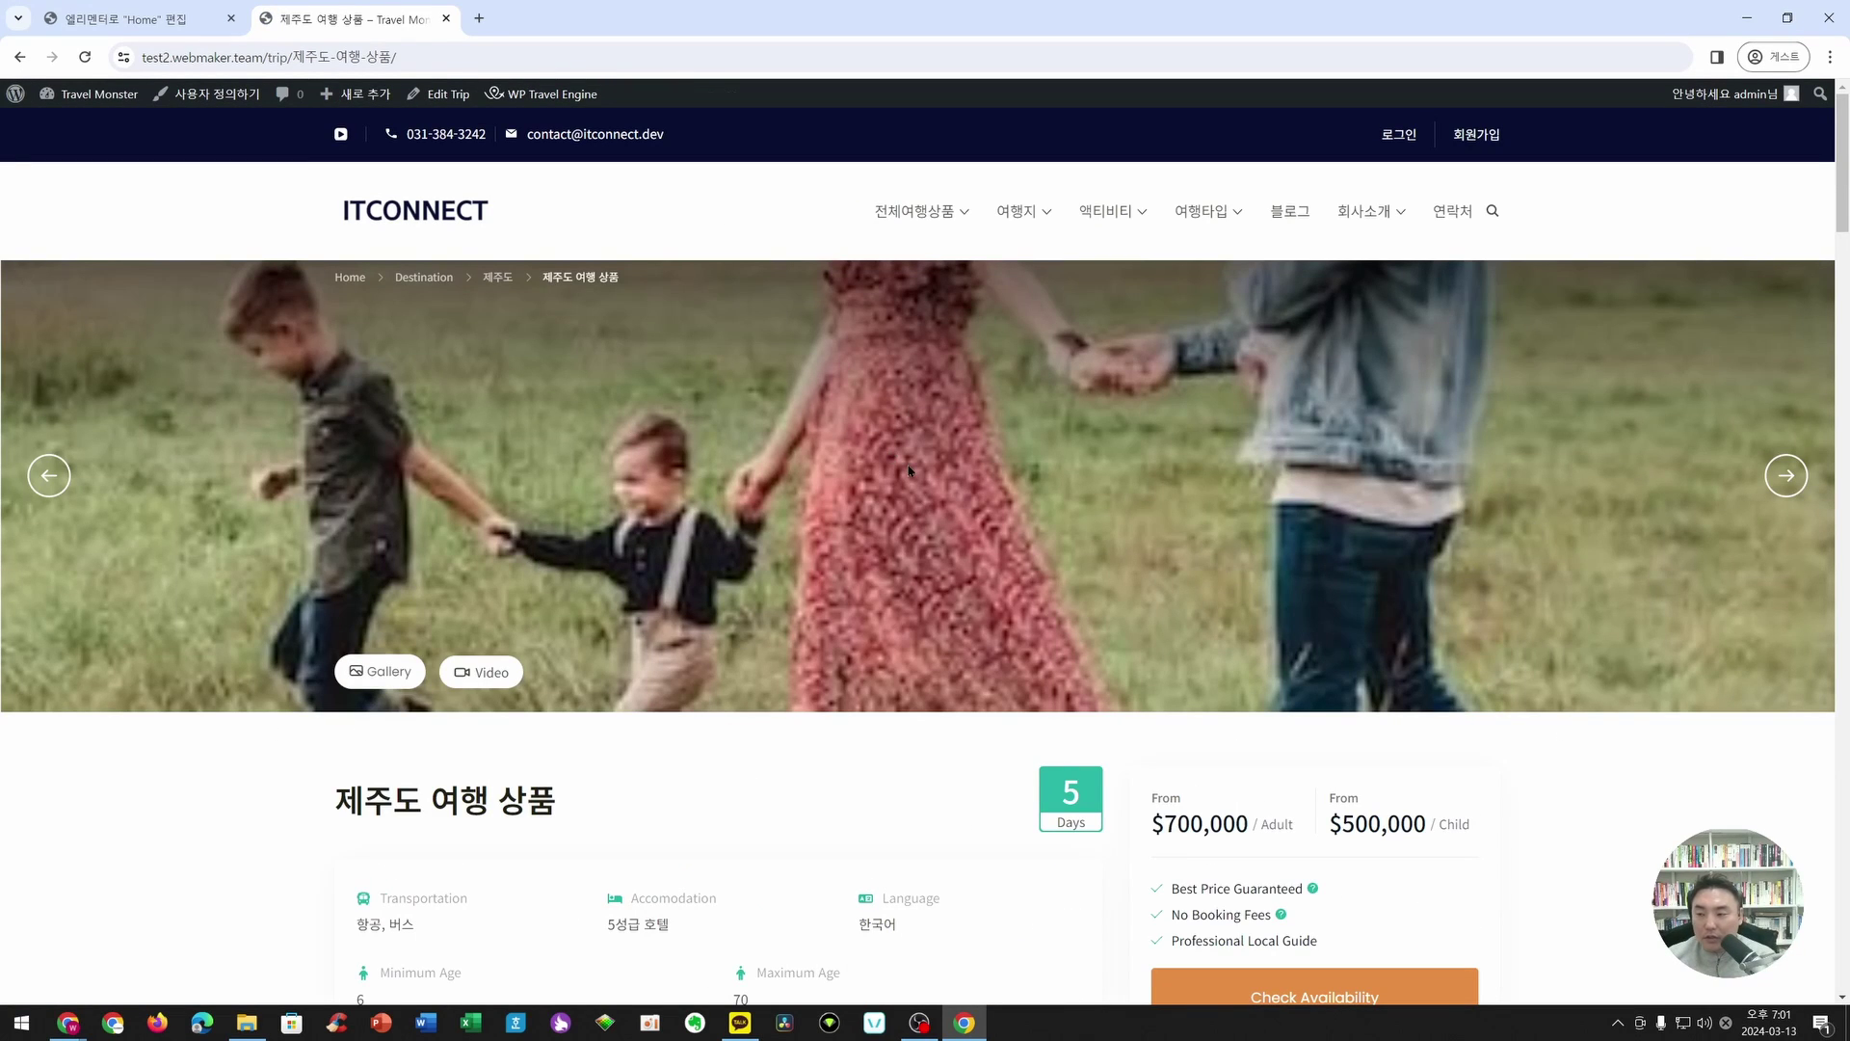
click(1787, 482)
click(1786, 477)
click(1786, 477)
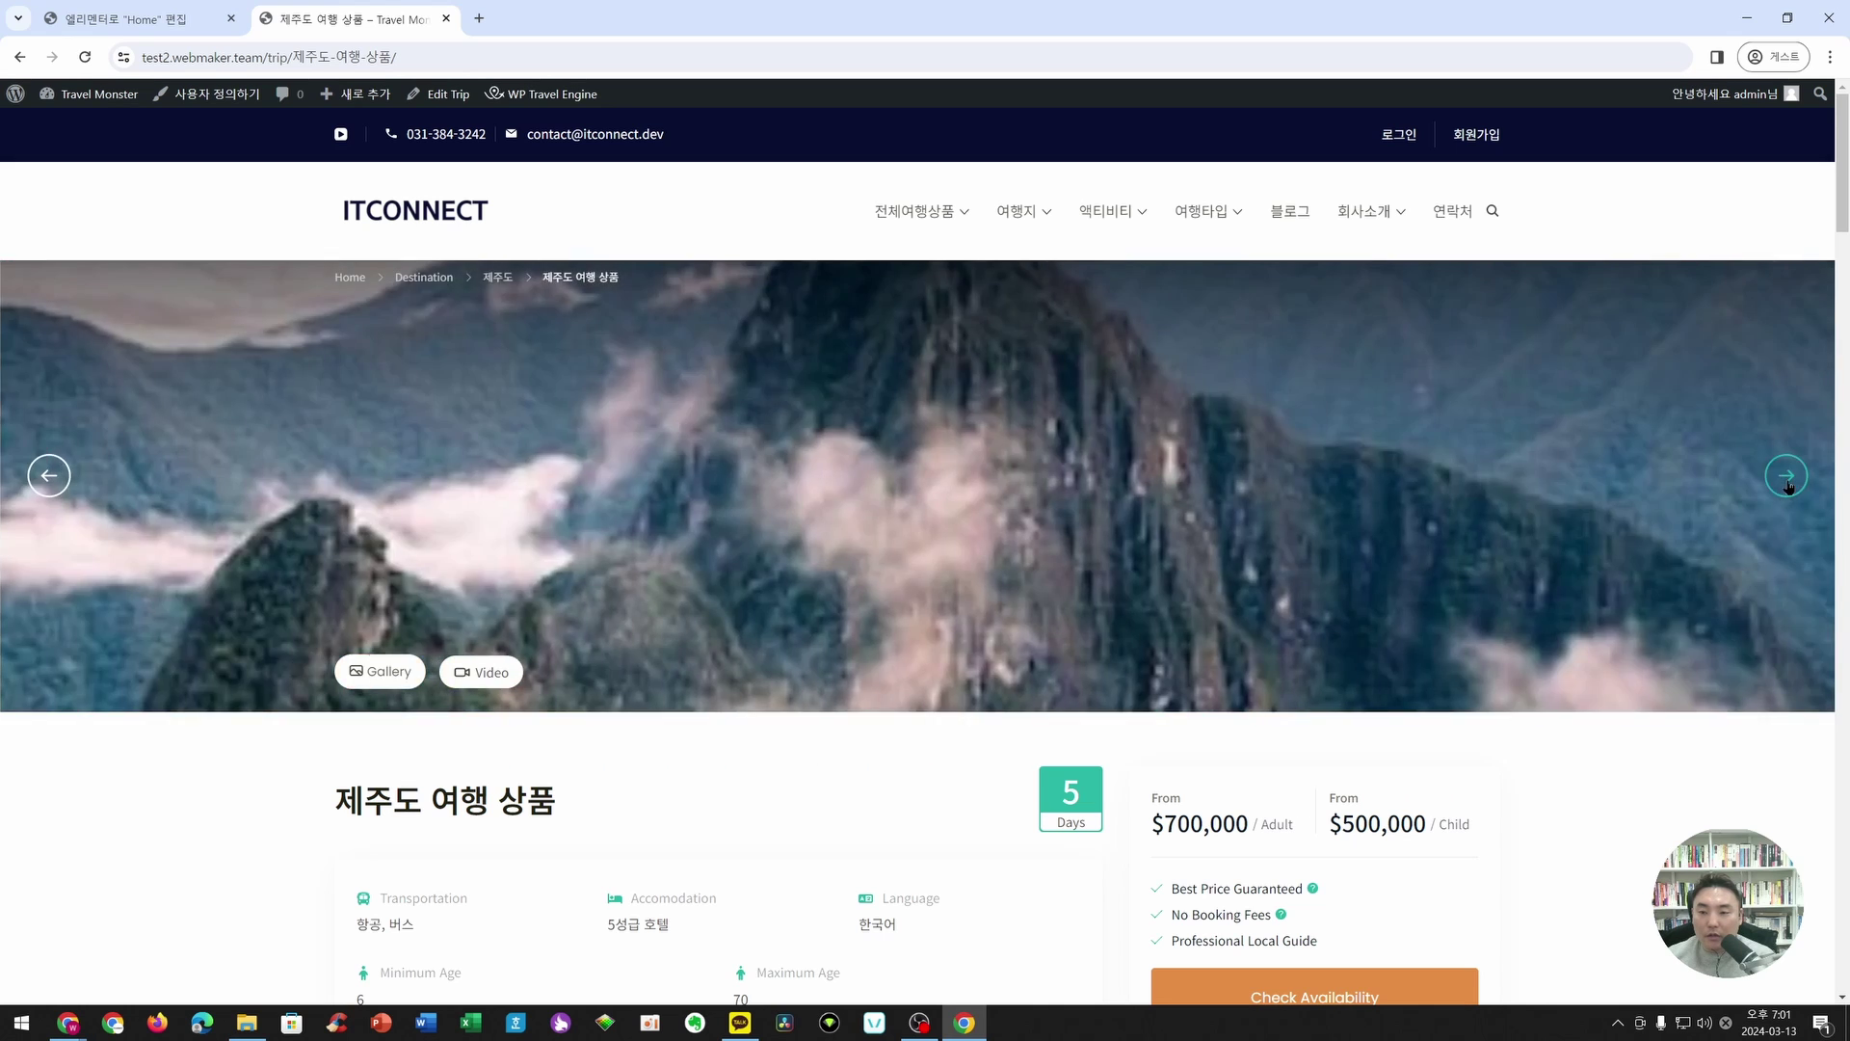
click(1787, 477)
click(1788, 482)
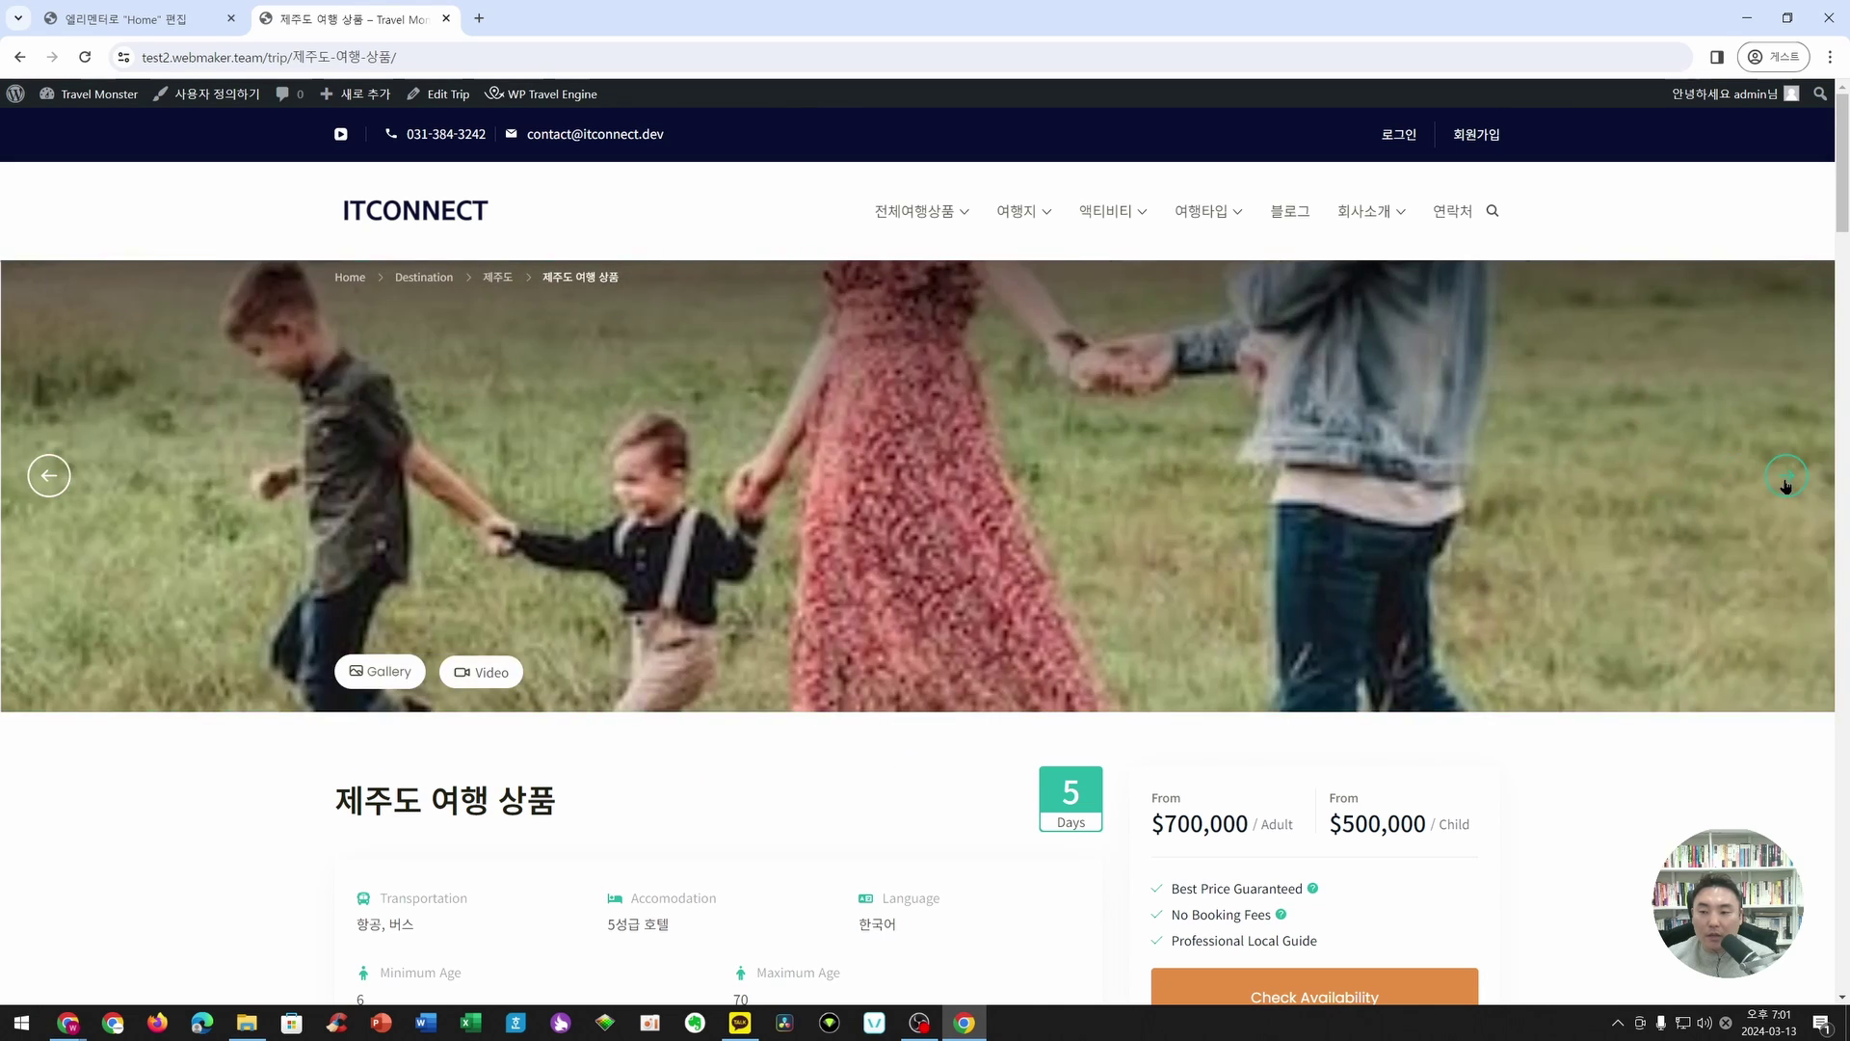
click(1788, 482)
click(1787, 482)
click(1786, 479)
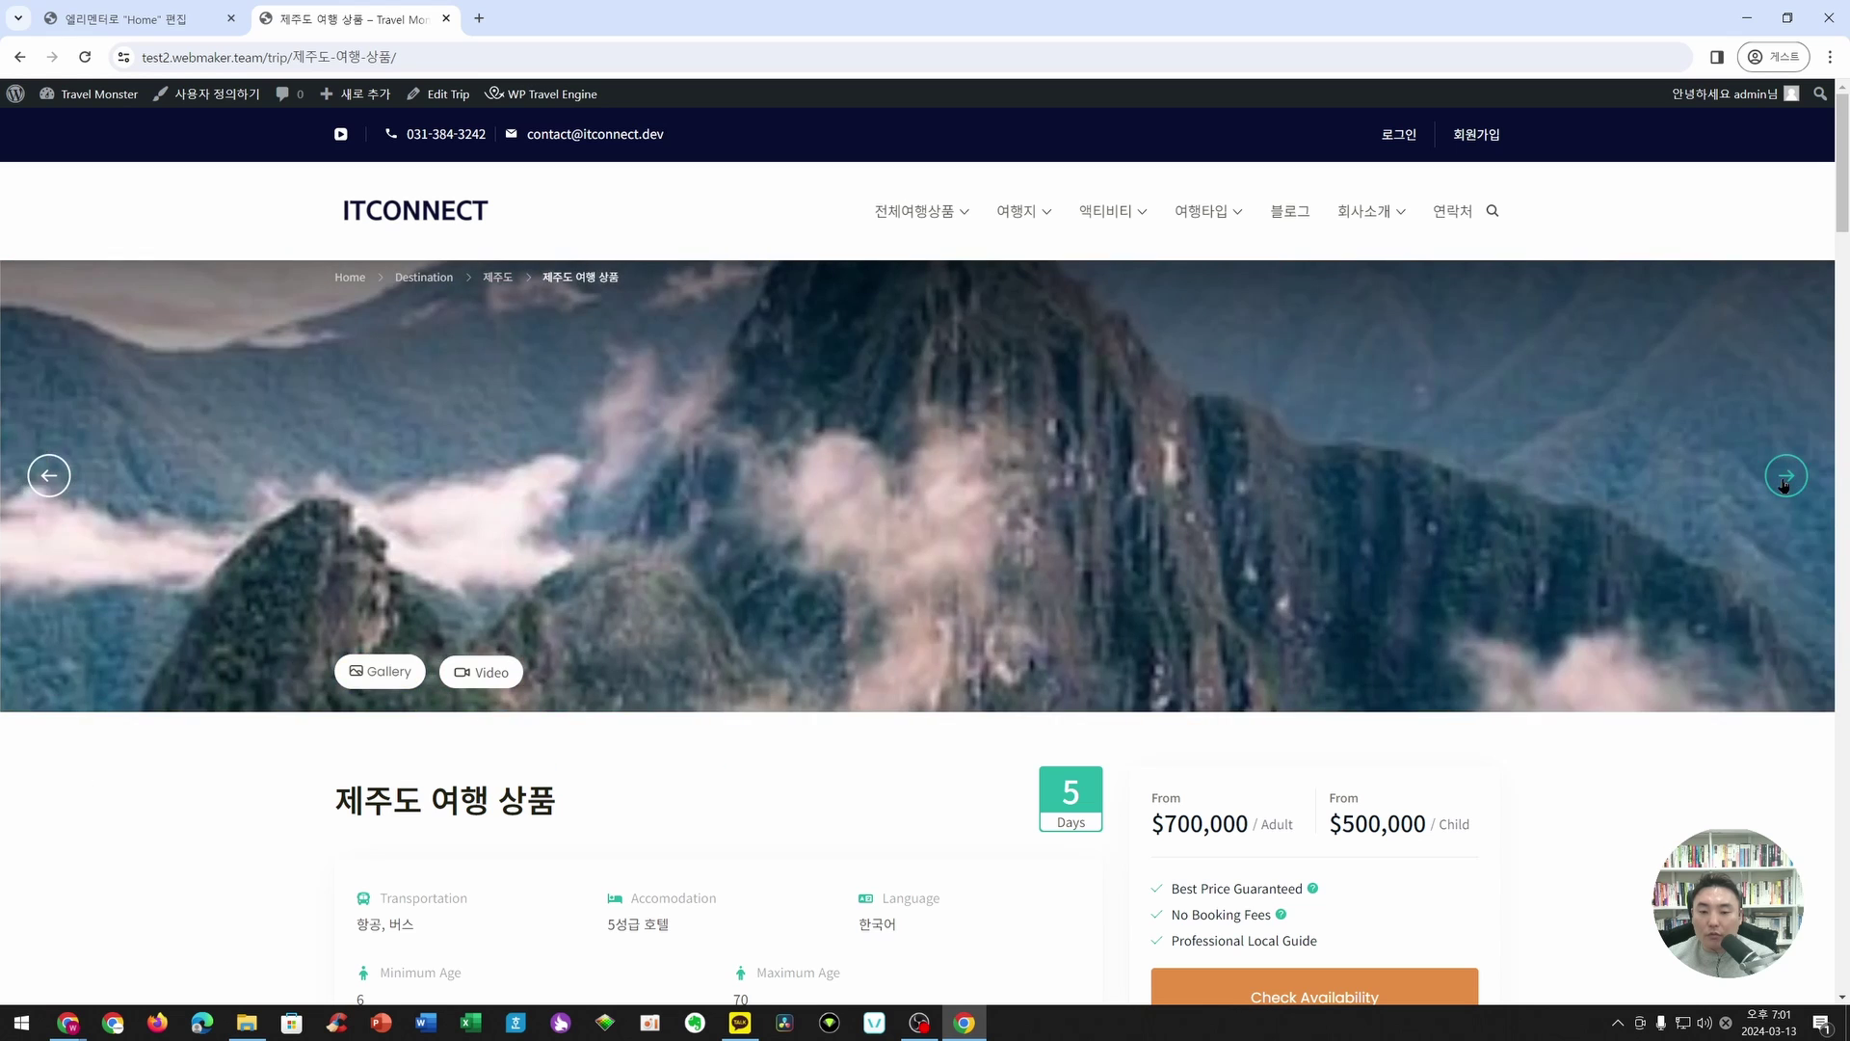
click(1786, 477)
click(404, 671)
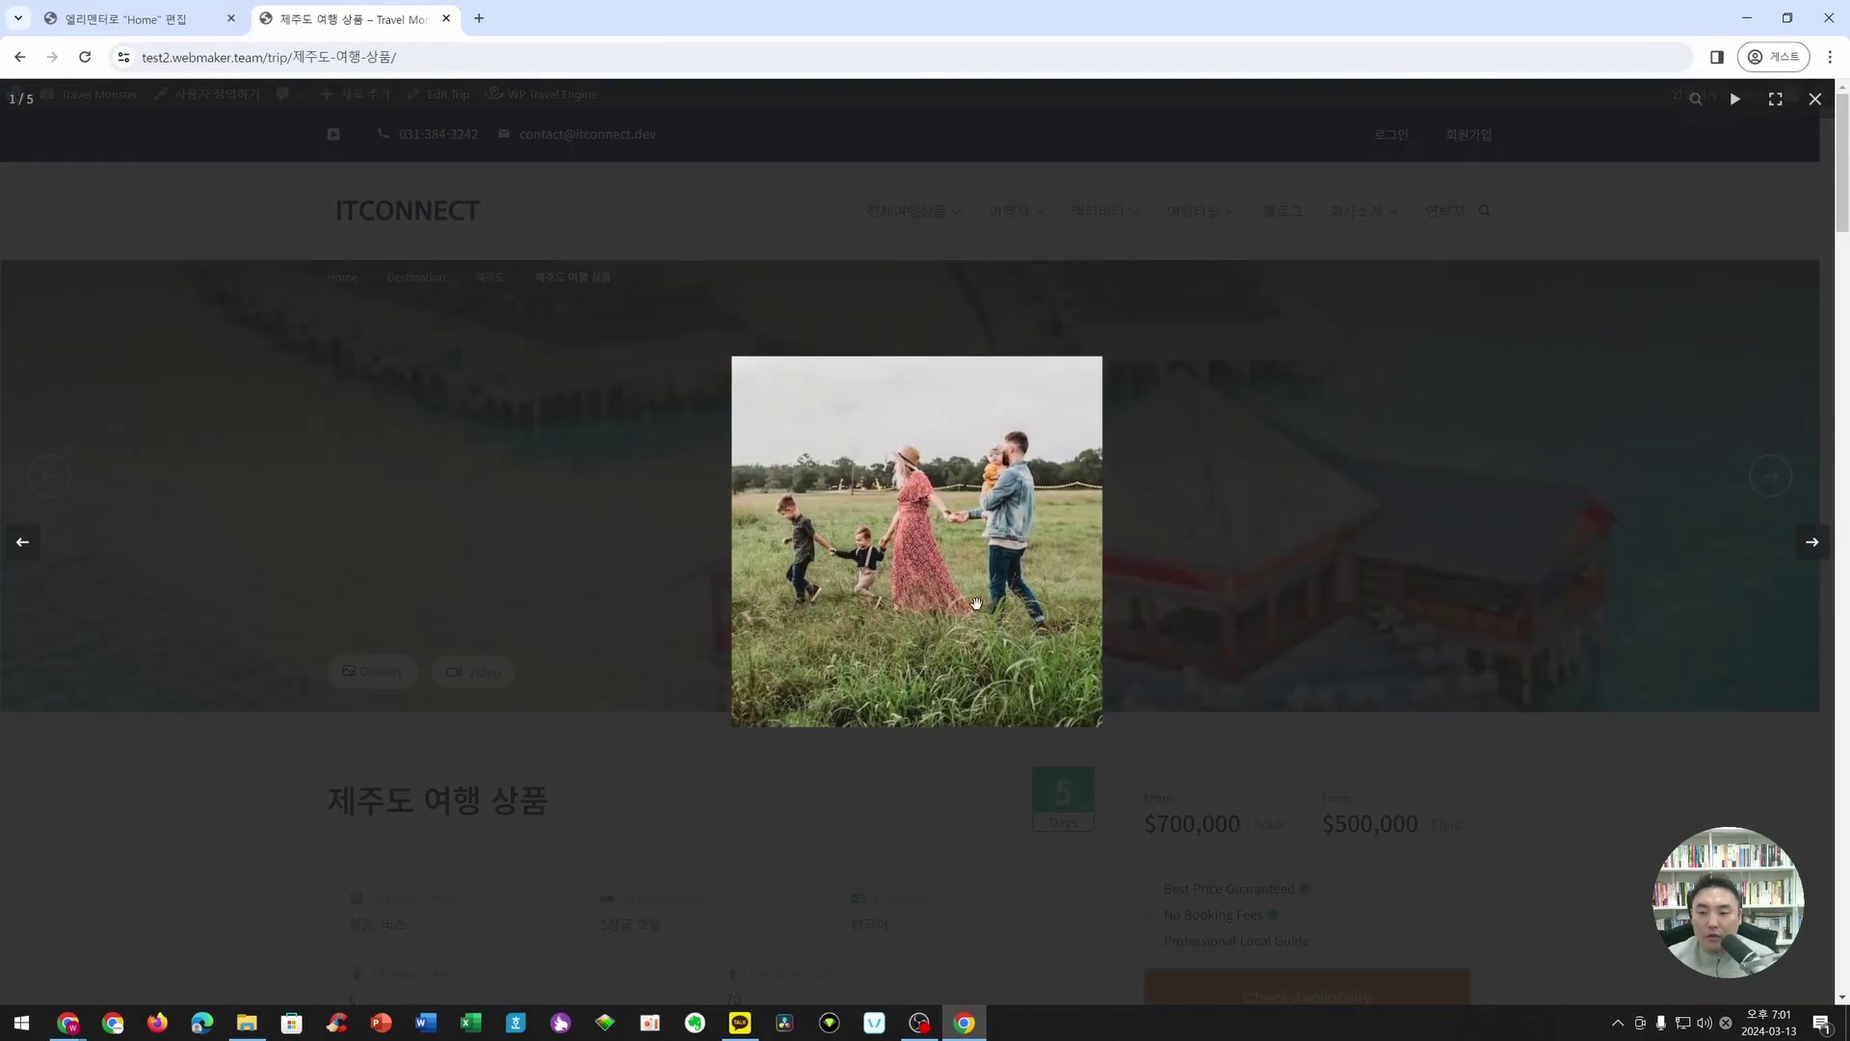
click(1827, 549)
click(1829, 550)
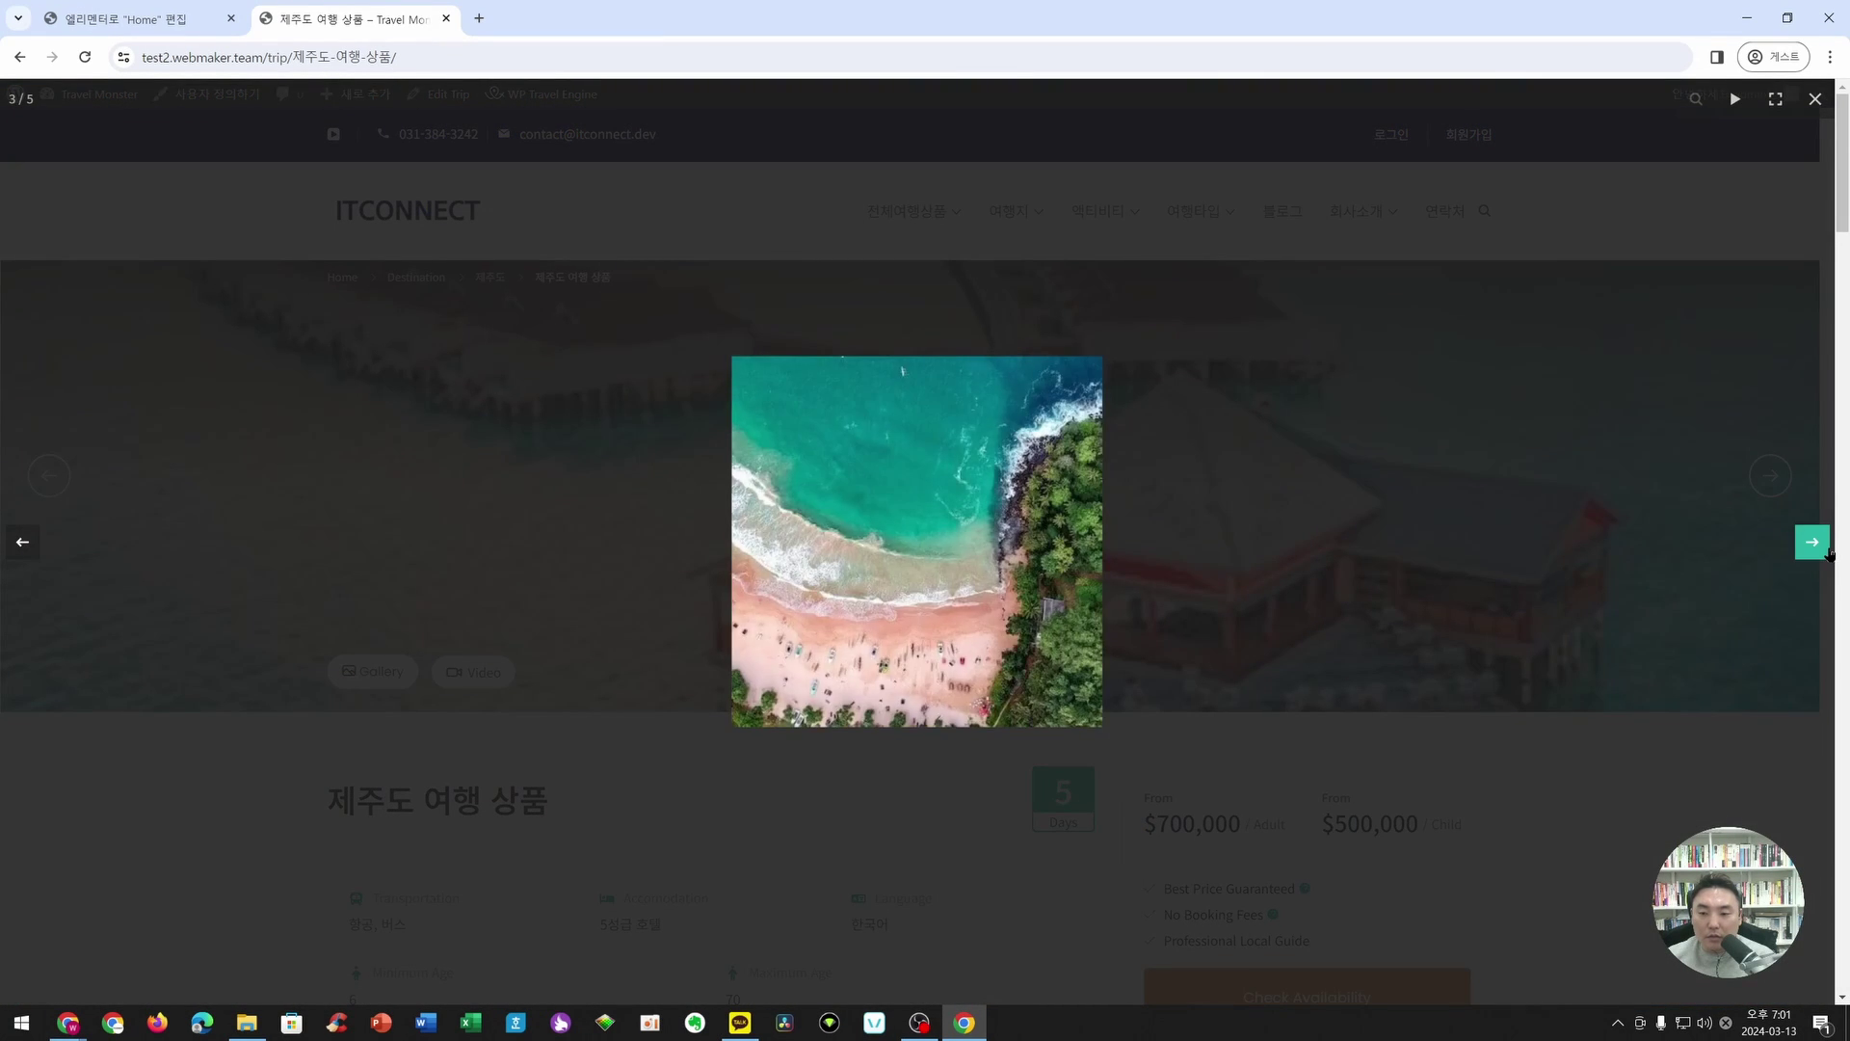
click(1830, 551)
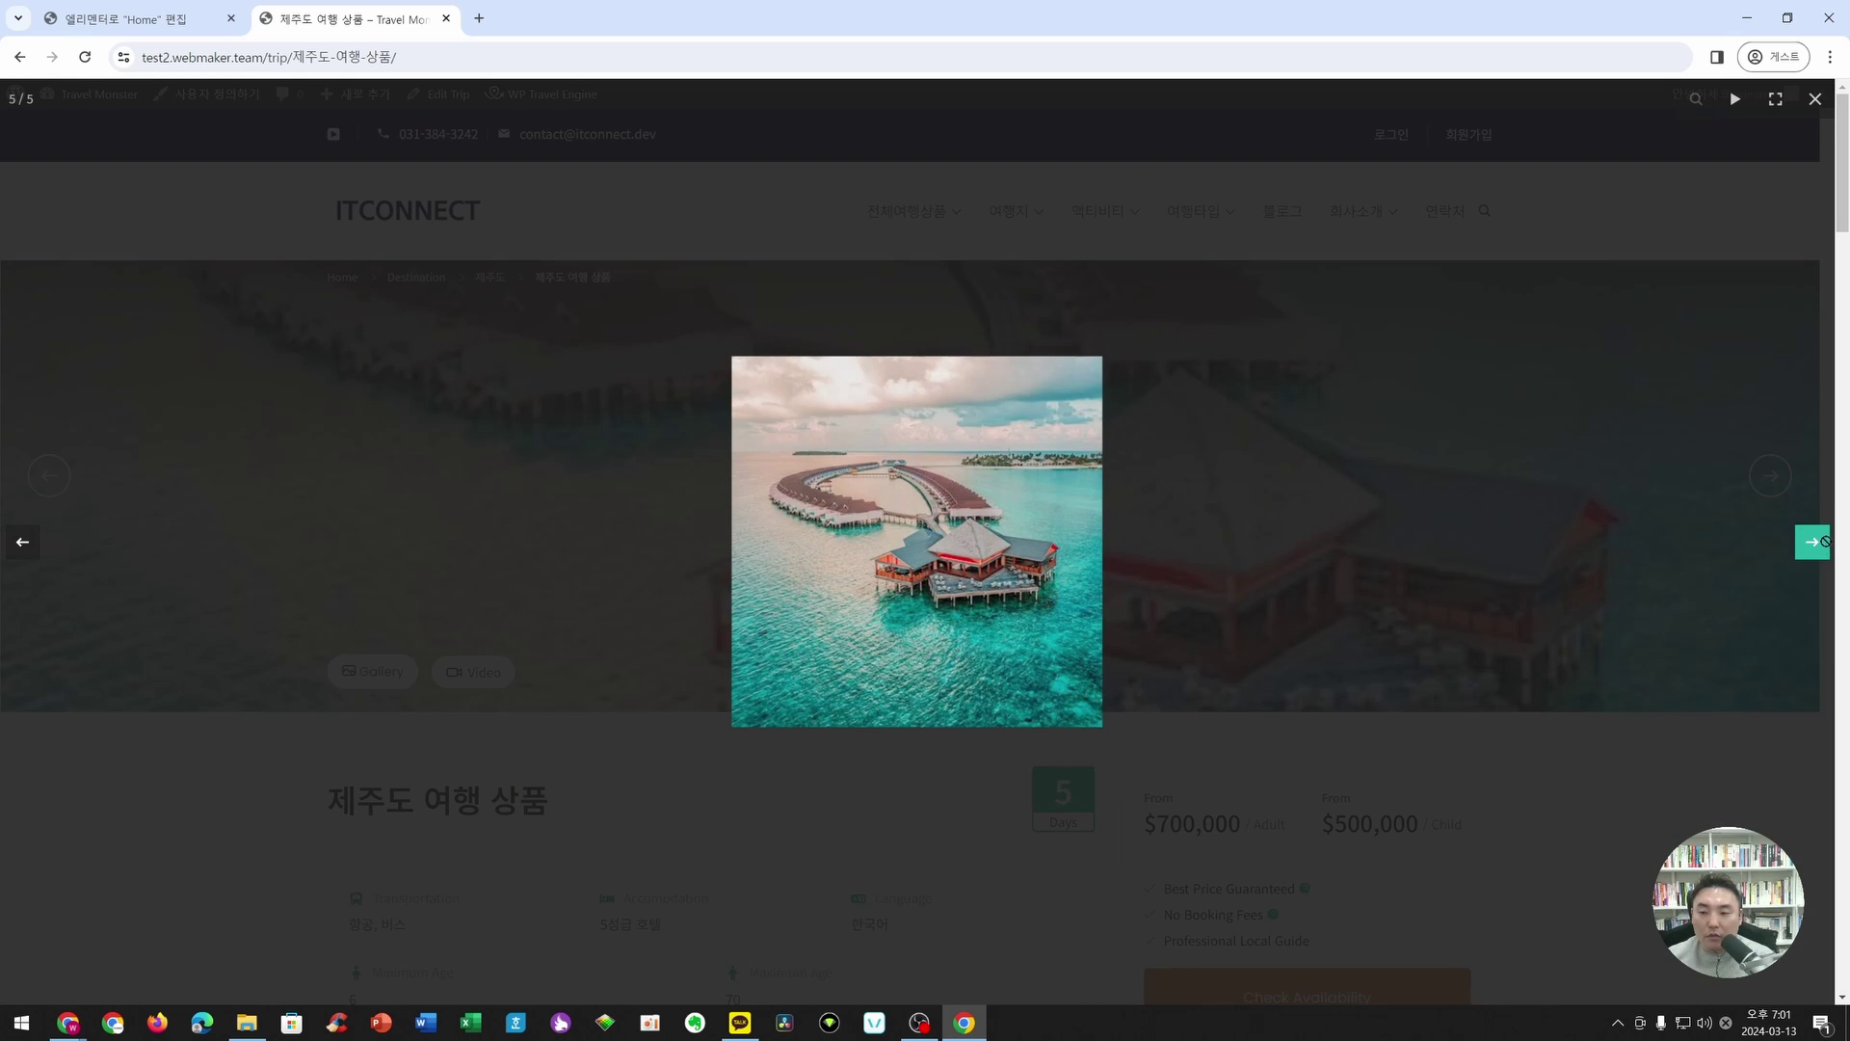
click(492, 494)
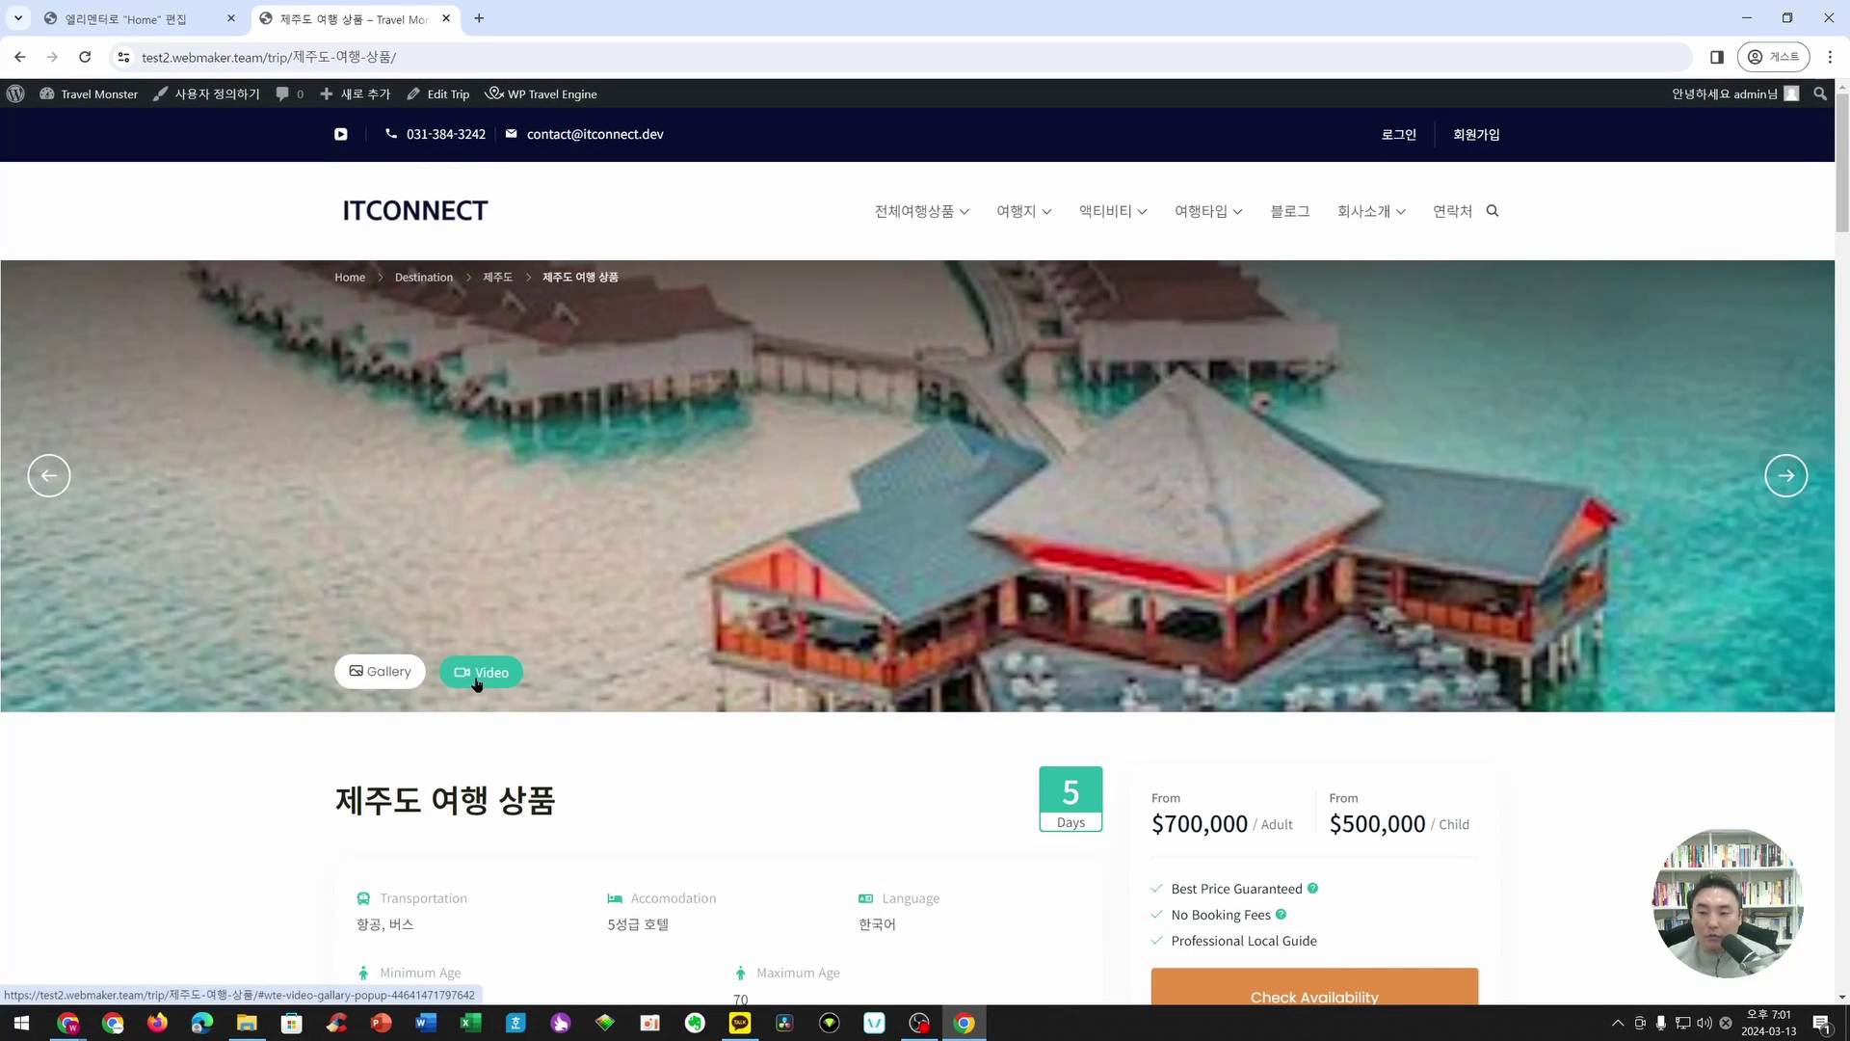
click(476, 680)
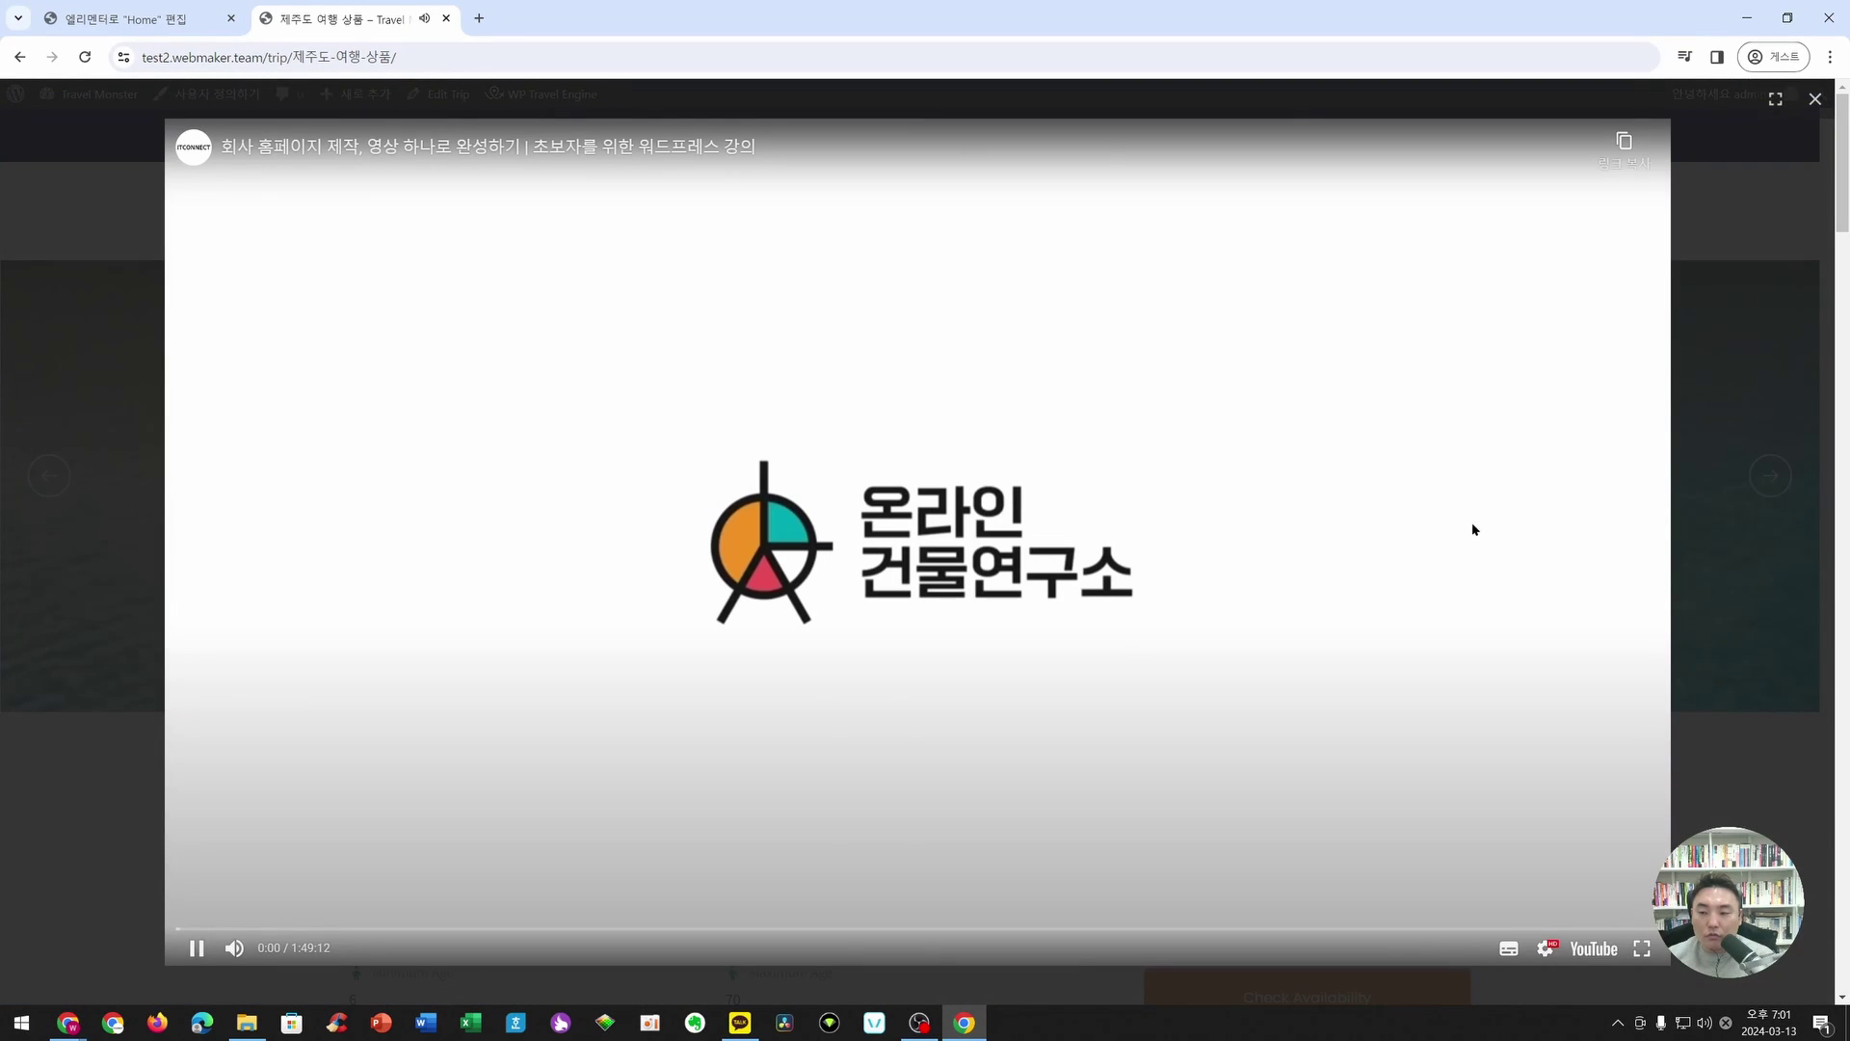
click(1816, 99)
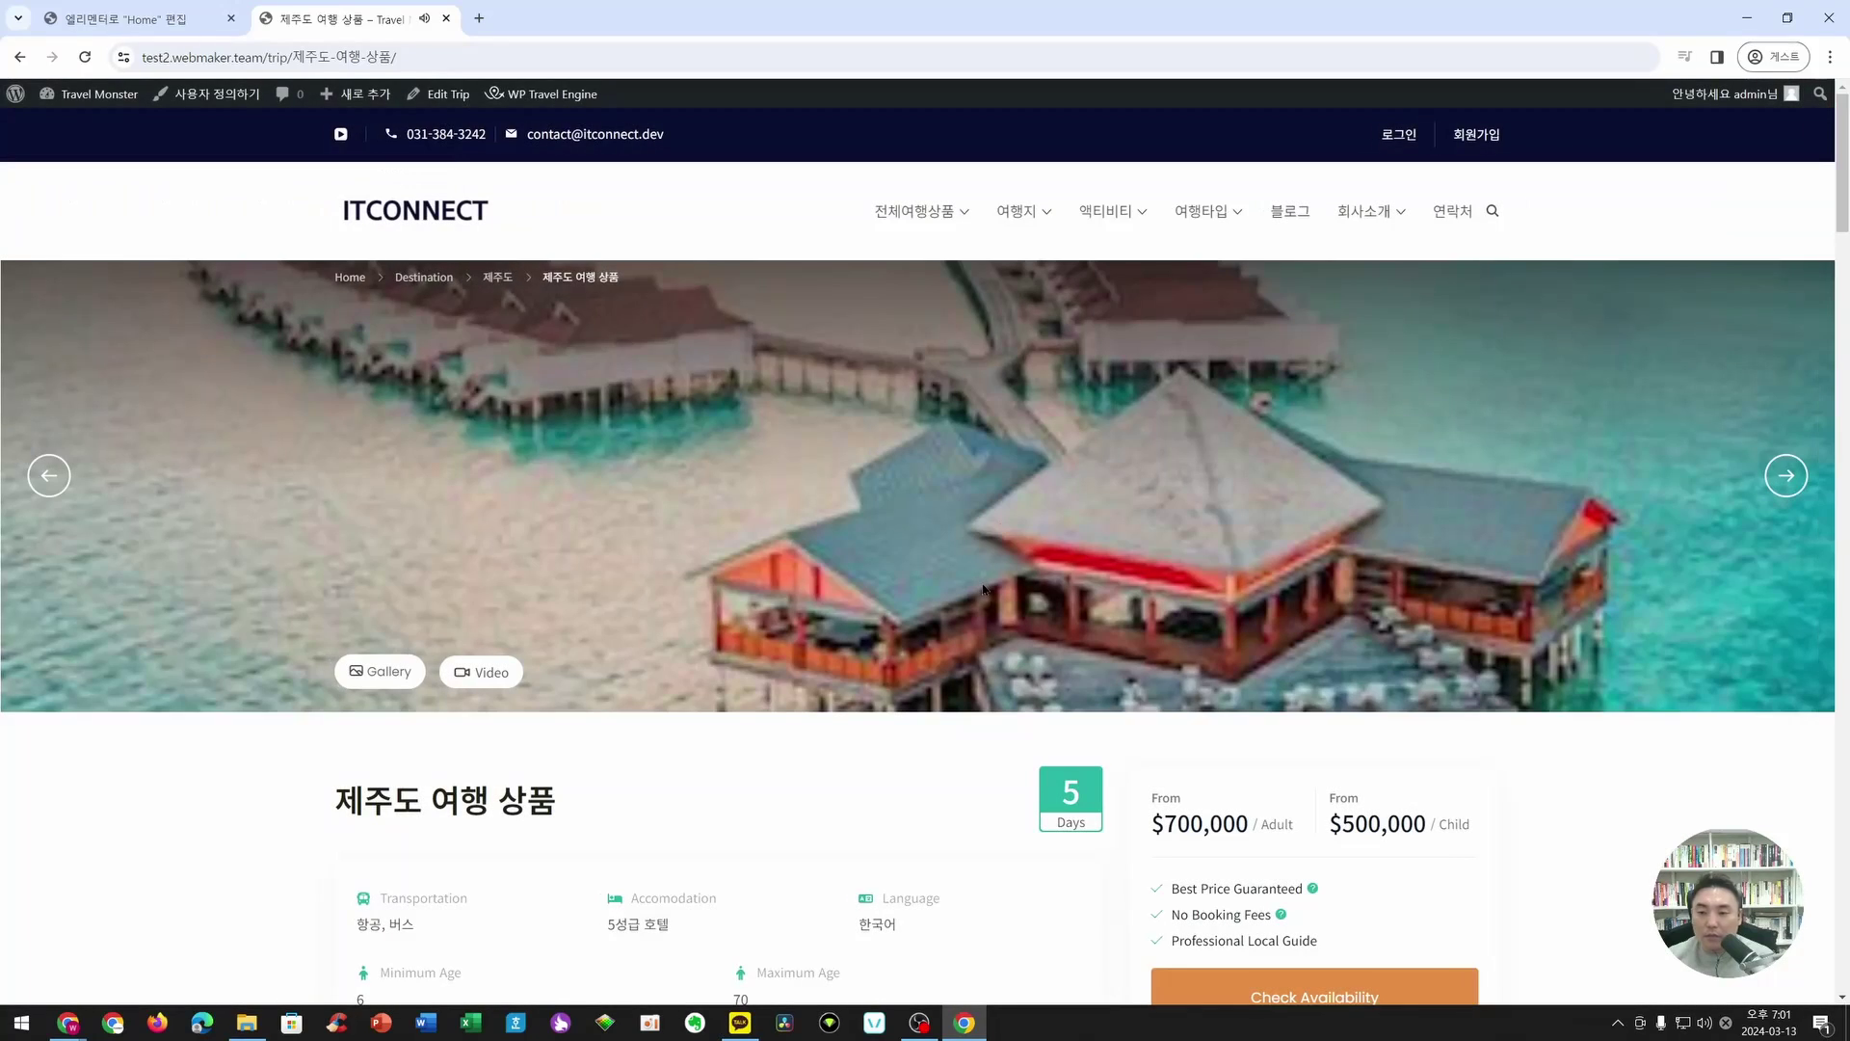
scroll(983, 589, down, 4)
scroll(983, 589, down, 2)
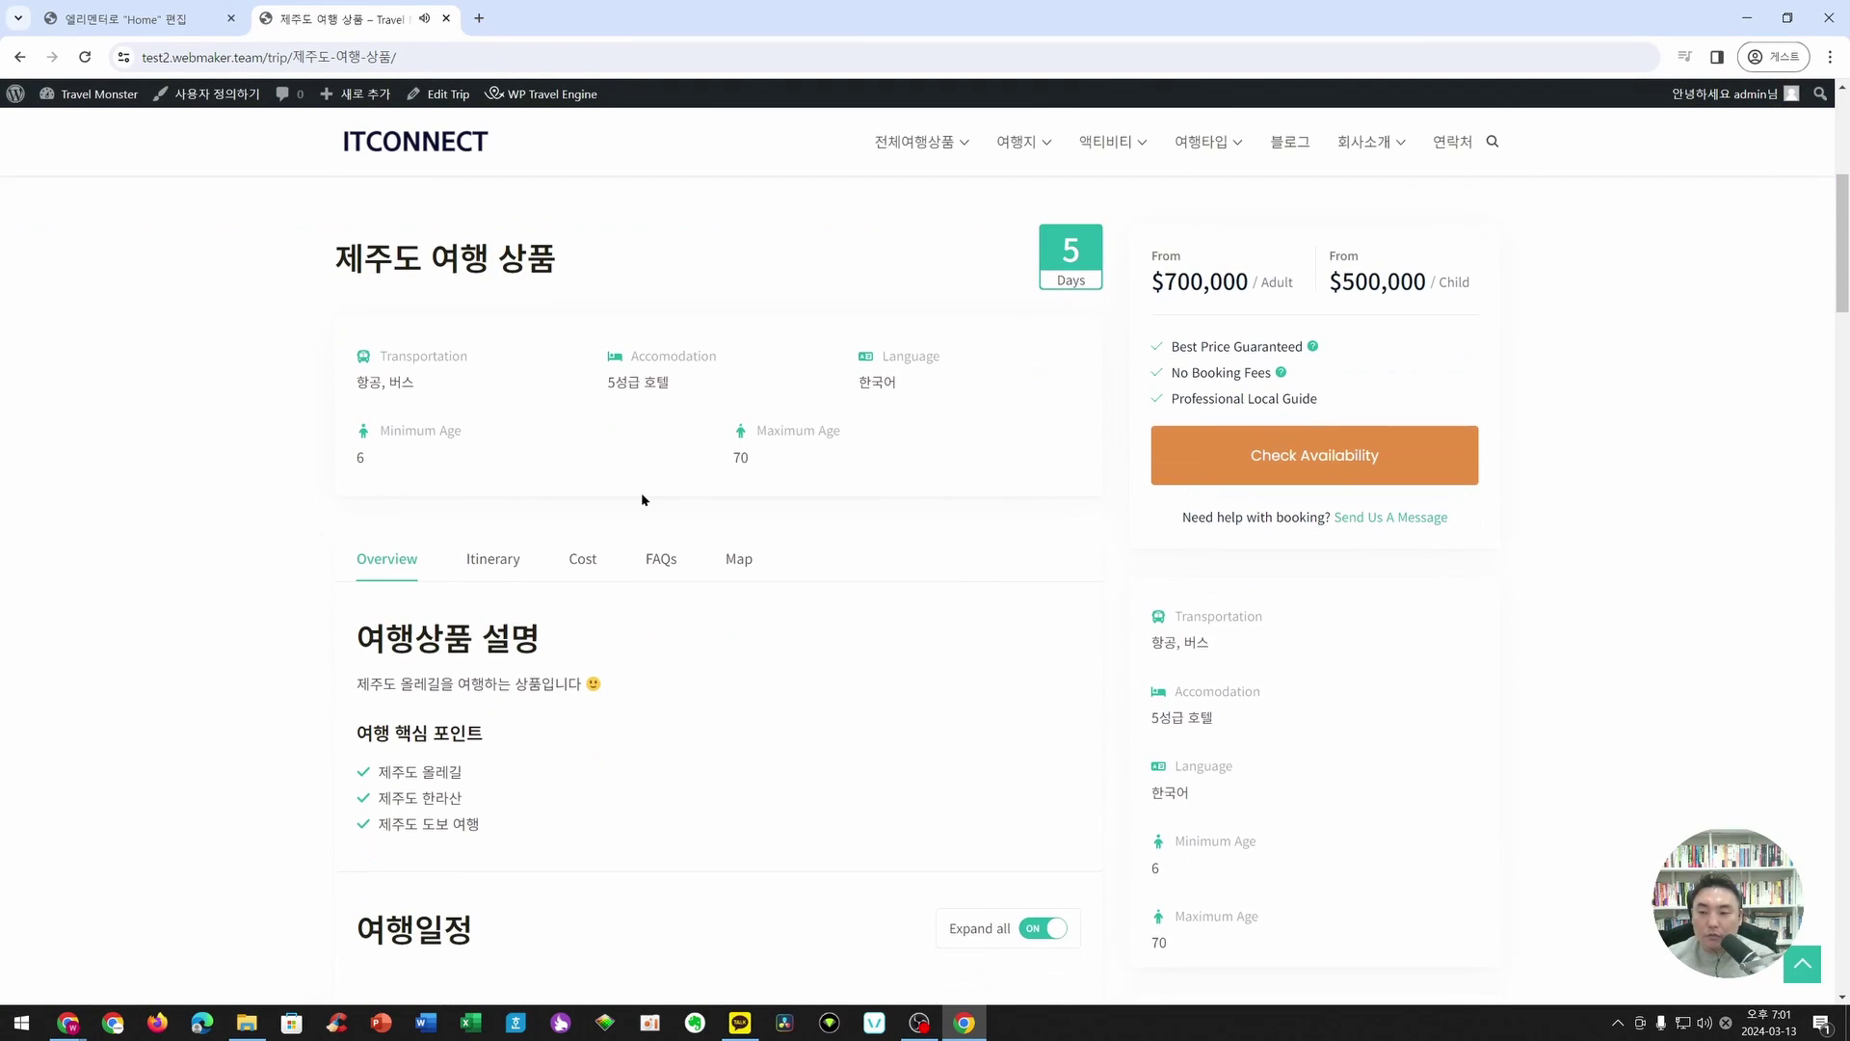
drag(360, 384, 751, 391)
drag(877, 385, 941, 393)
click(799, 461)
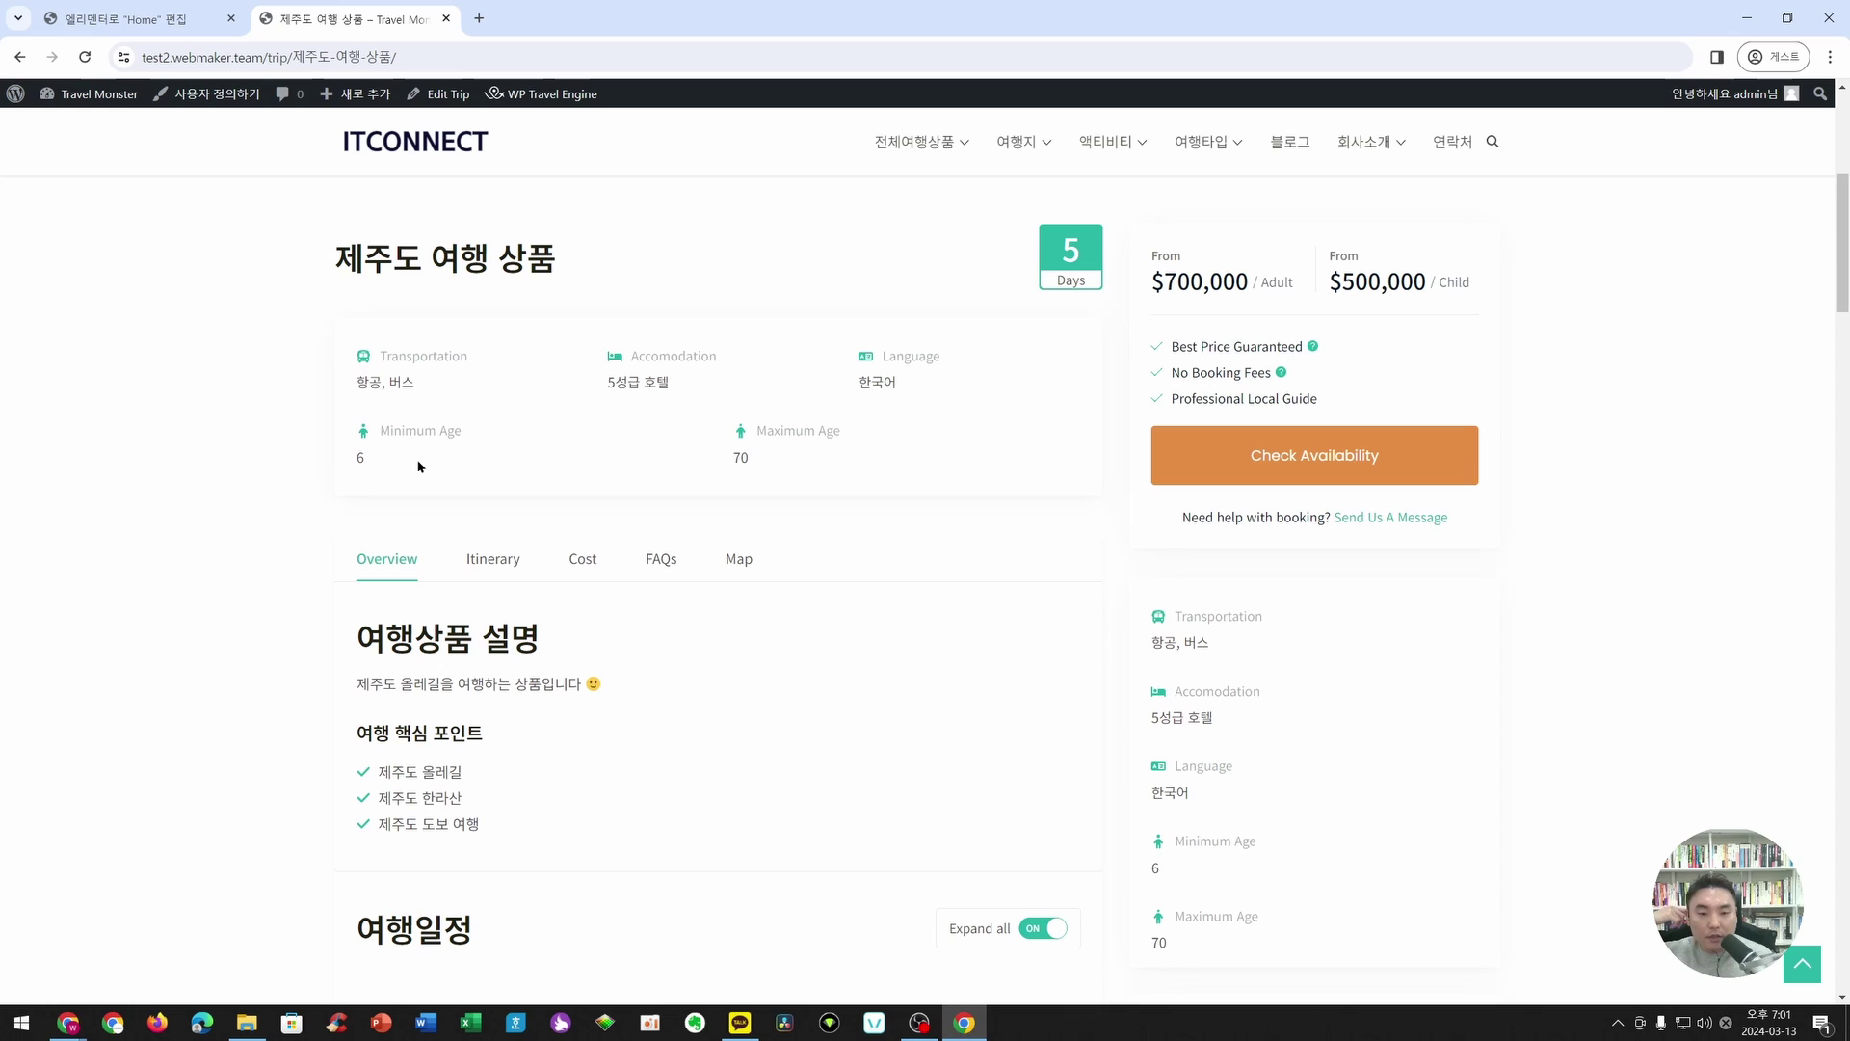
- Search Google for 'loco tran' in a new tab, open the Loco Translate plugin page, and return to the trip tab
triple_click(384, 361)
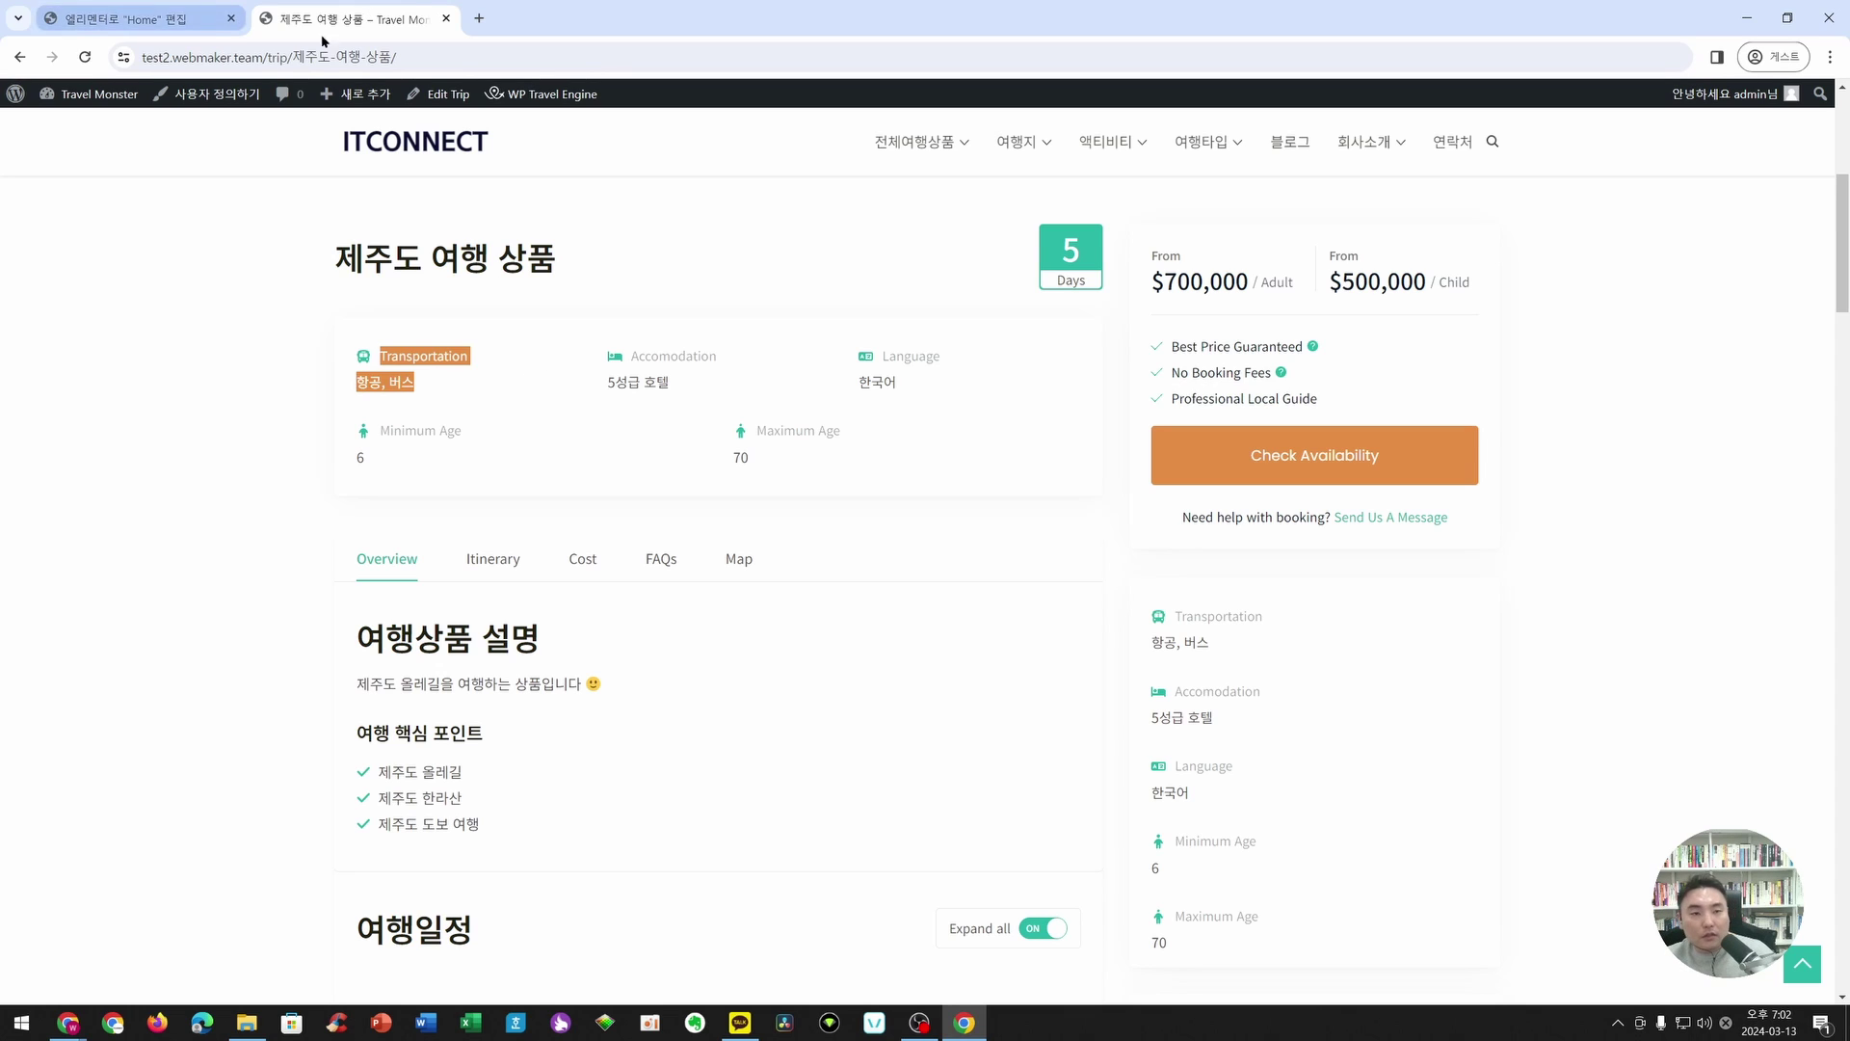
click(479, 18)
text(loco tran)
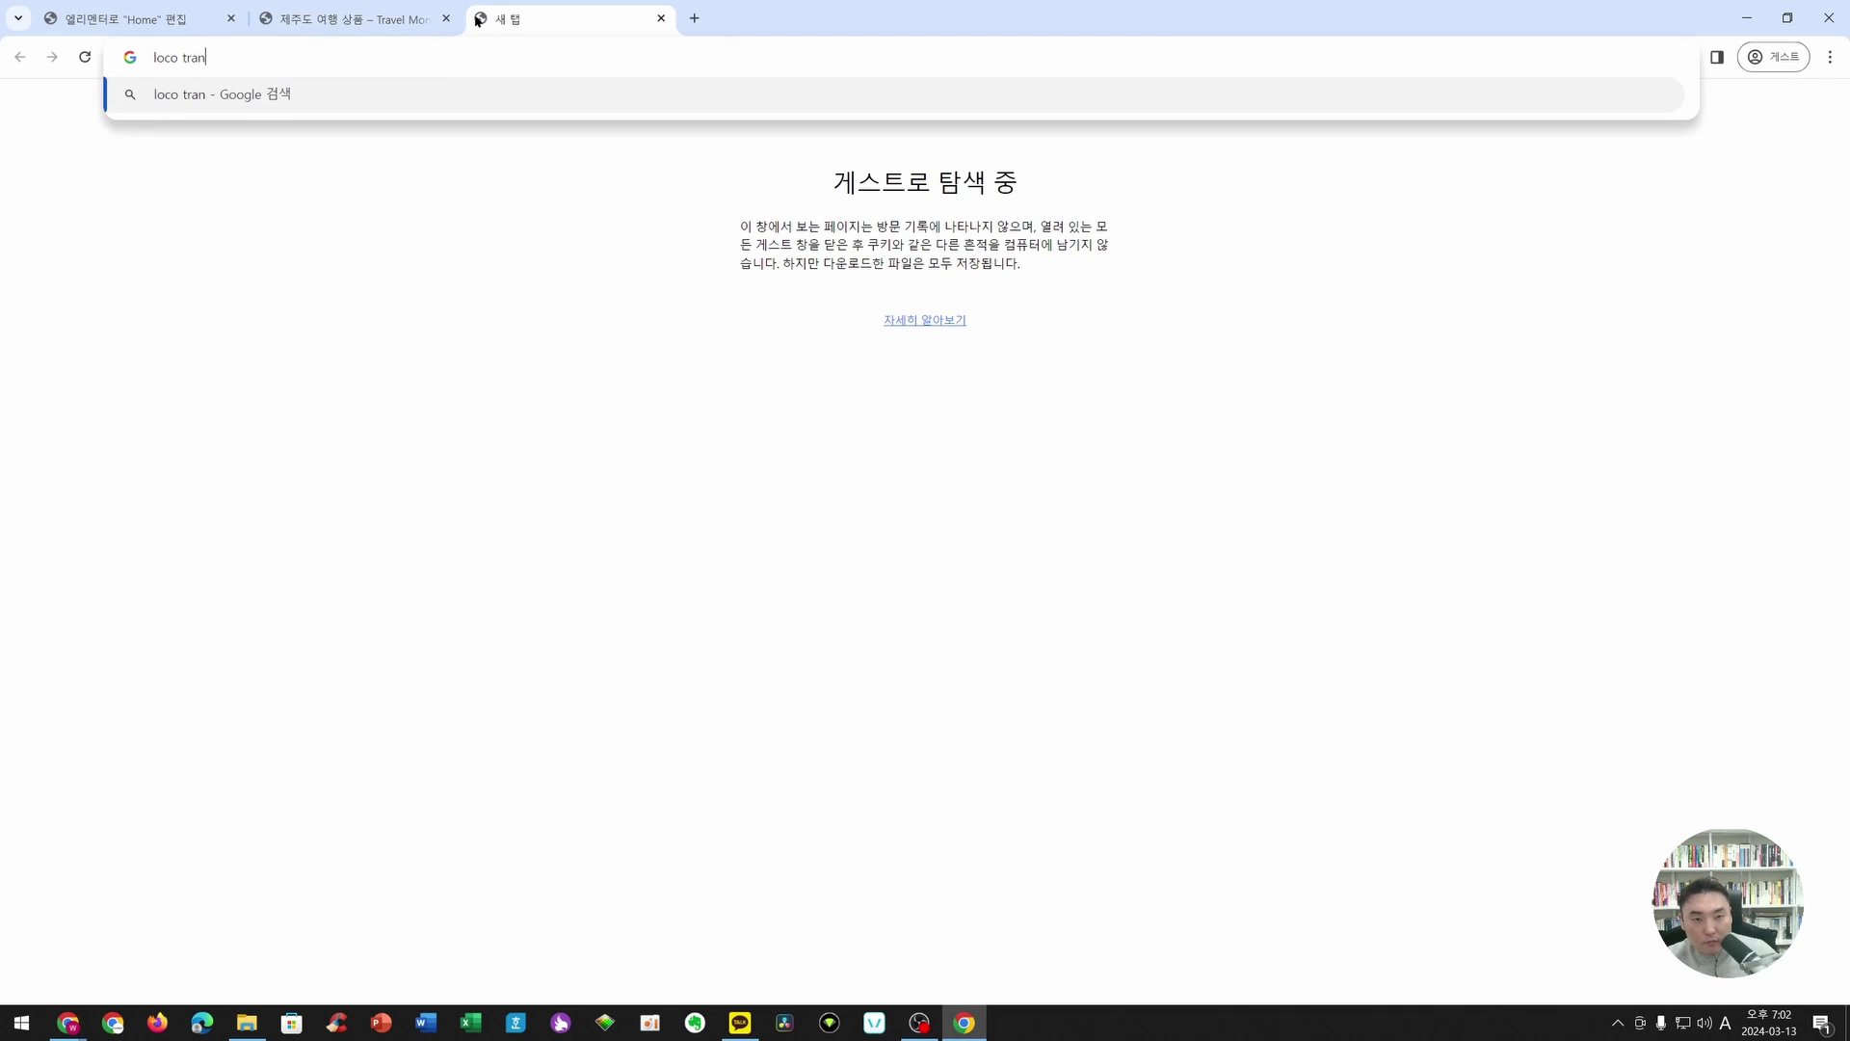
key(Return)
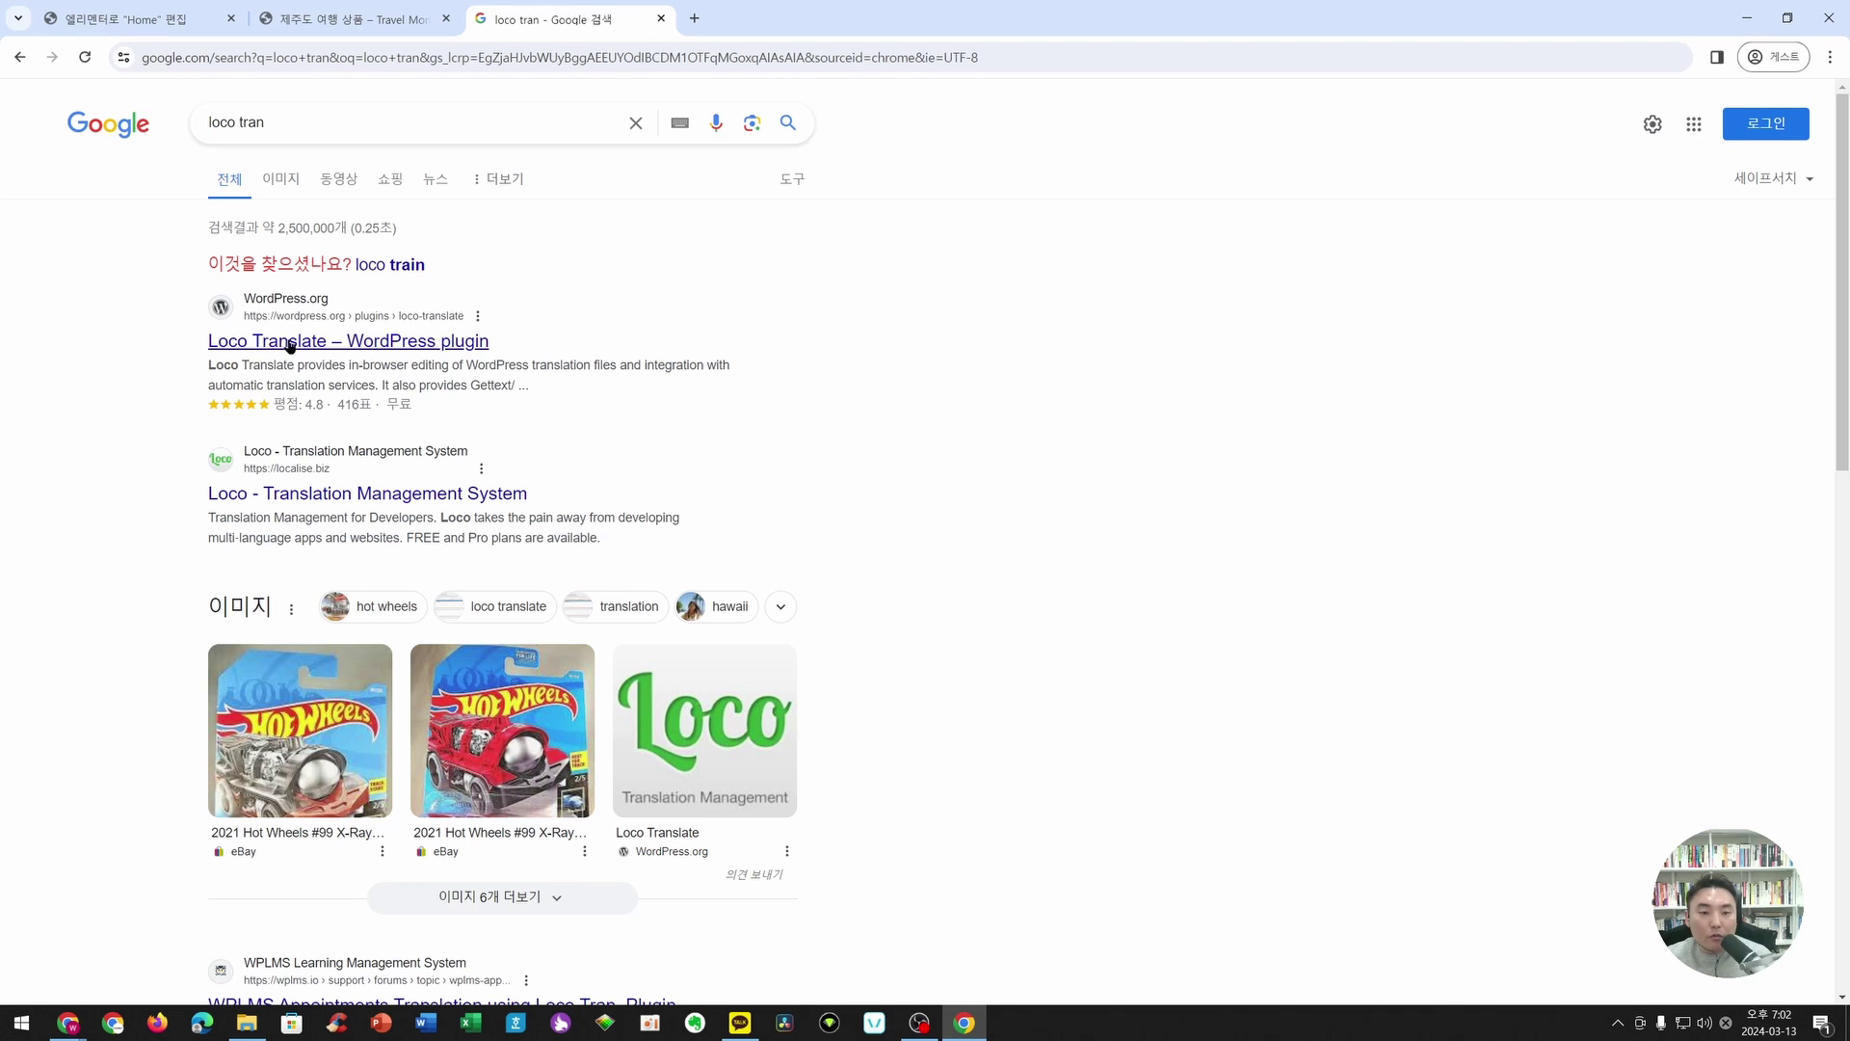
click(313, 345)
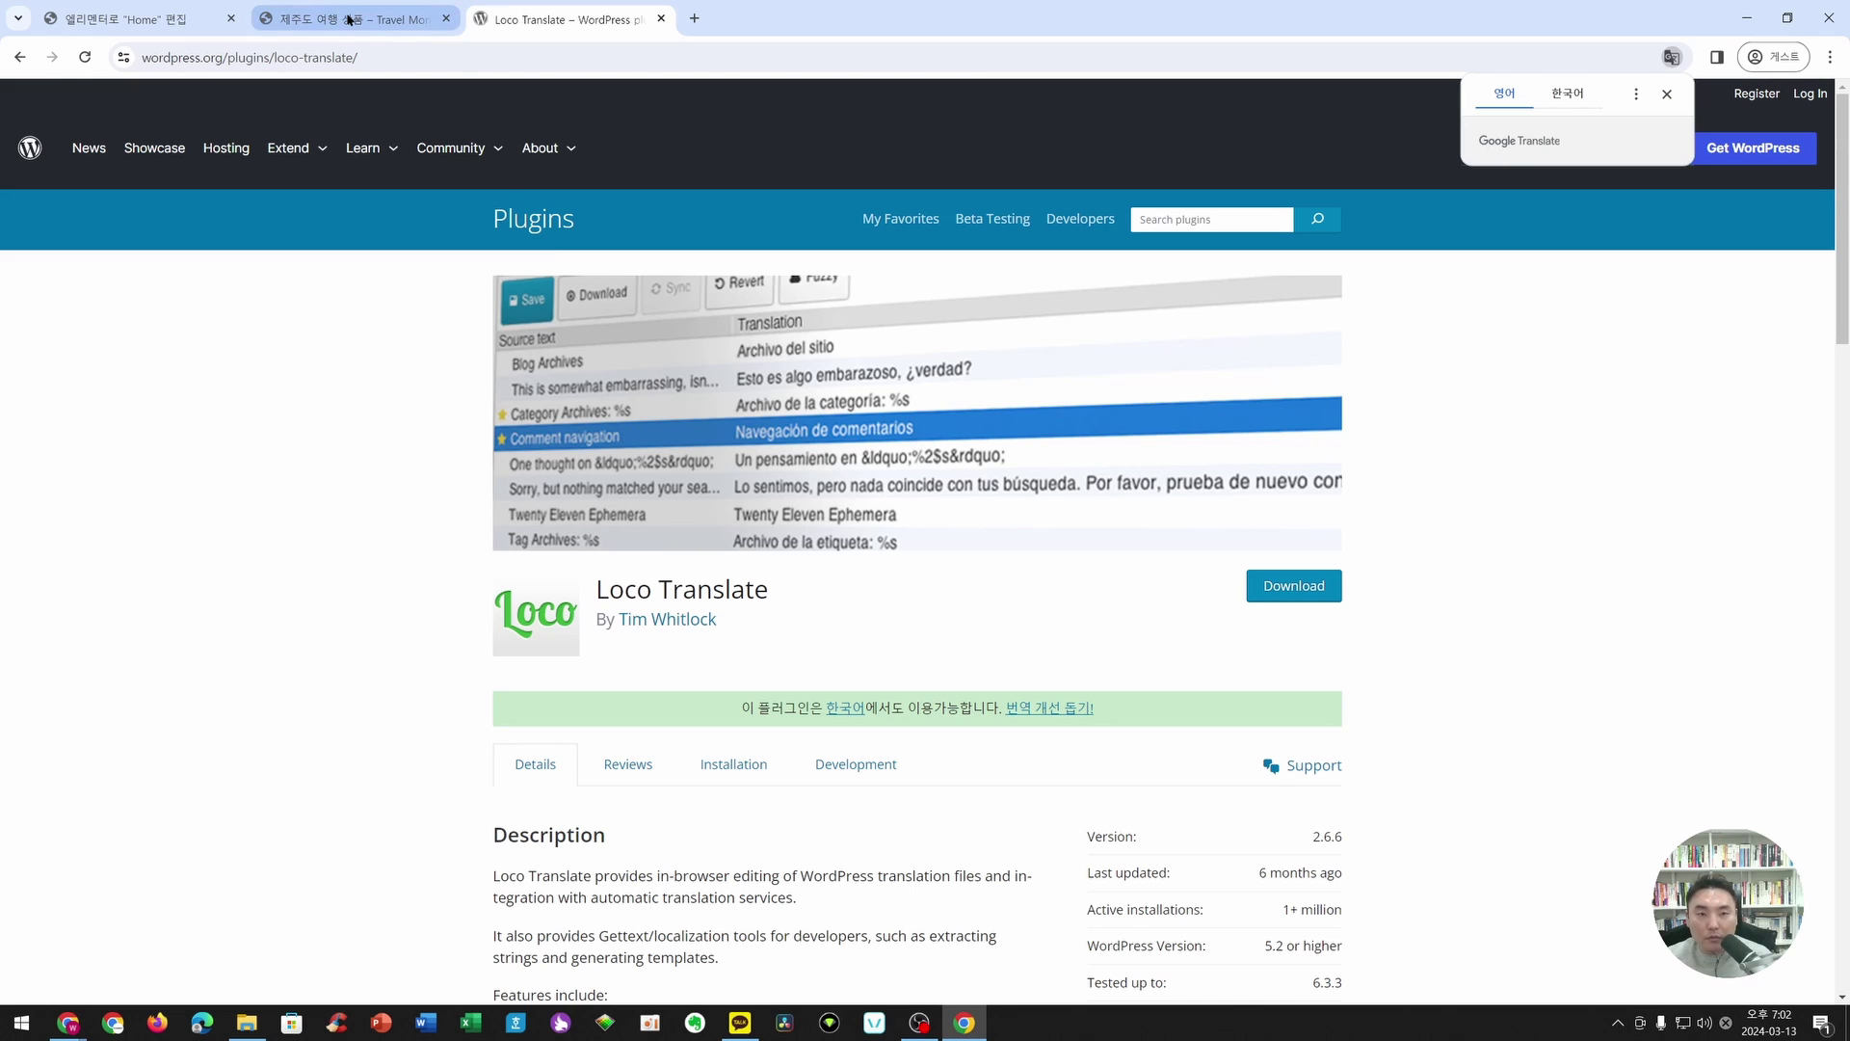
click(349, 18)
- Highlight the trip's Transportation and age details (minimum 6, maximum 70), briefly checking the Loco Translate tab
click(474, 371)
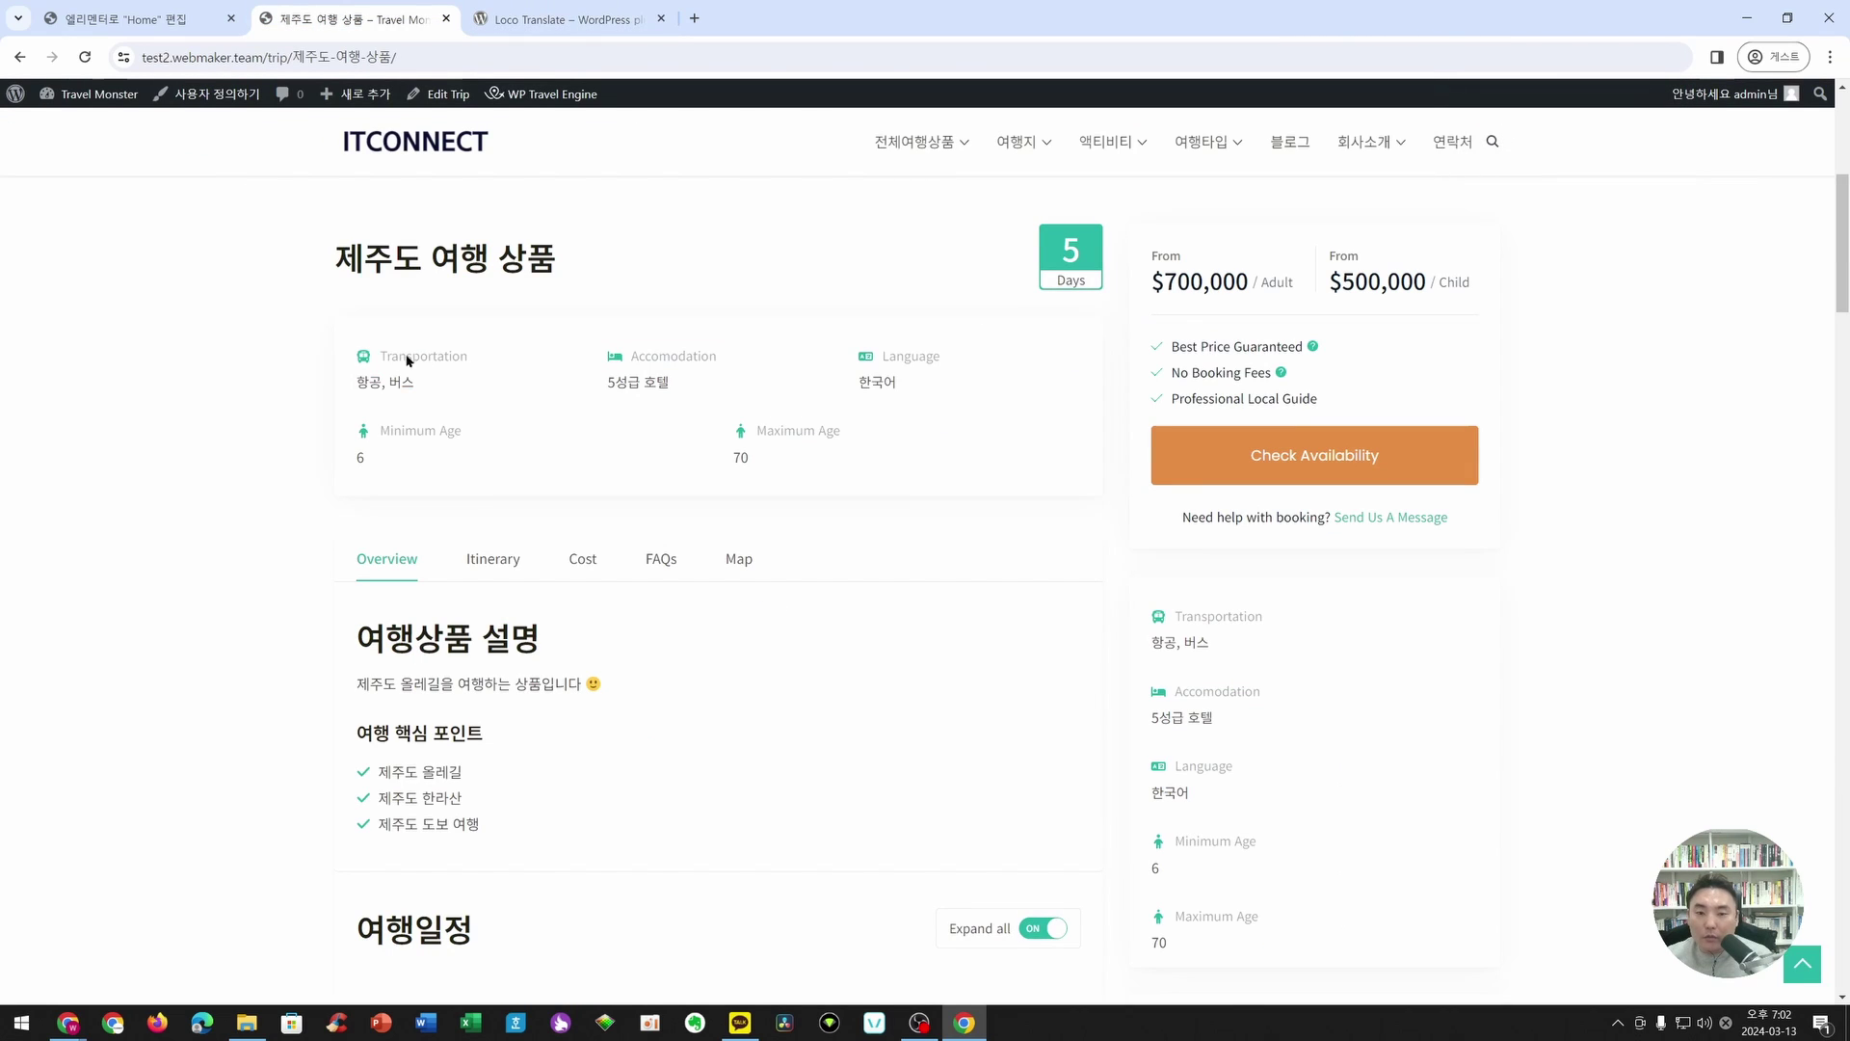
drag(389, 358, 481, 364)
click(640, 359)
drag(768, 431, 892, 431)
drag(376, 426, 523, 432)
click(523, 431)
click(559, 19)
click(349, 18)
- Scroll the trip page and highlight its overview text
scroll(781, 380, up, 2)
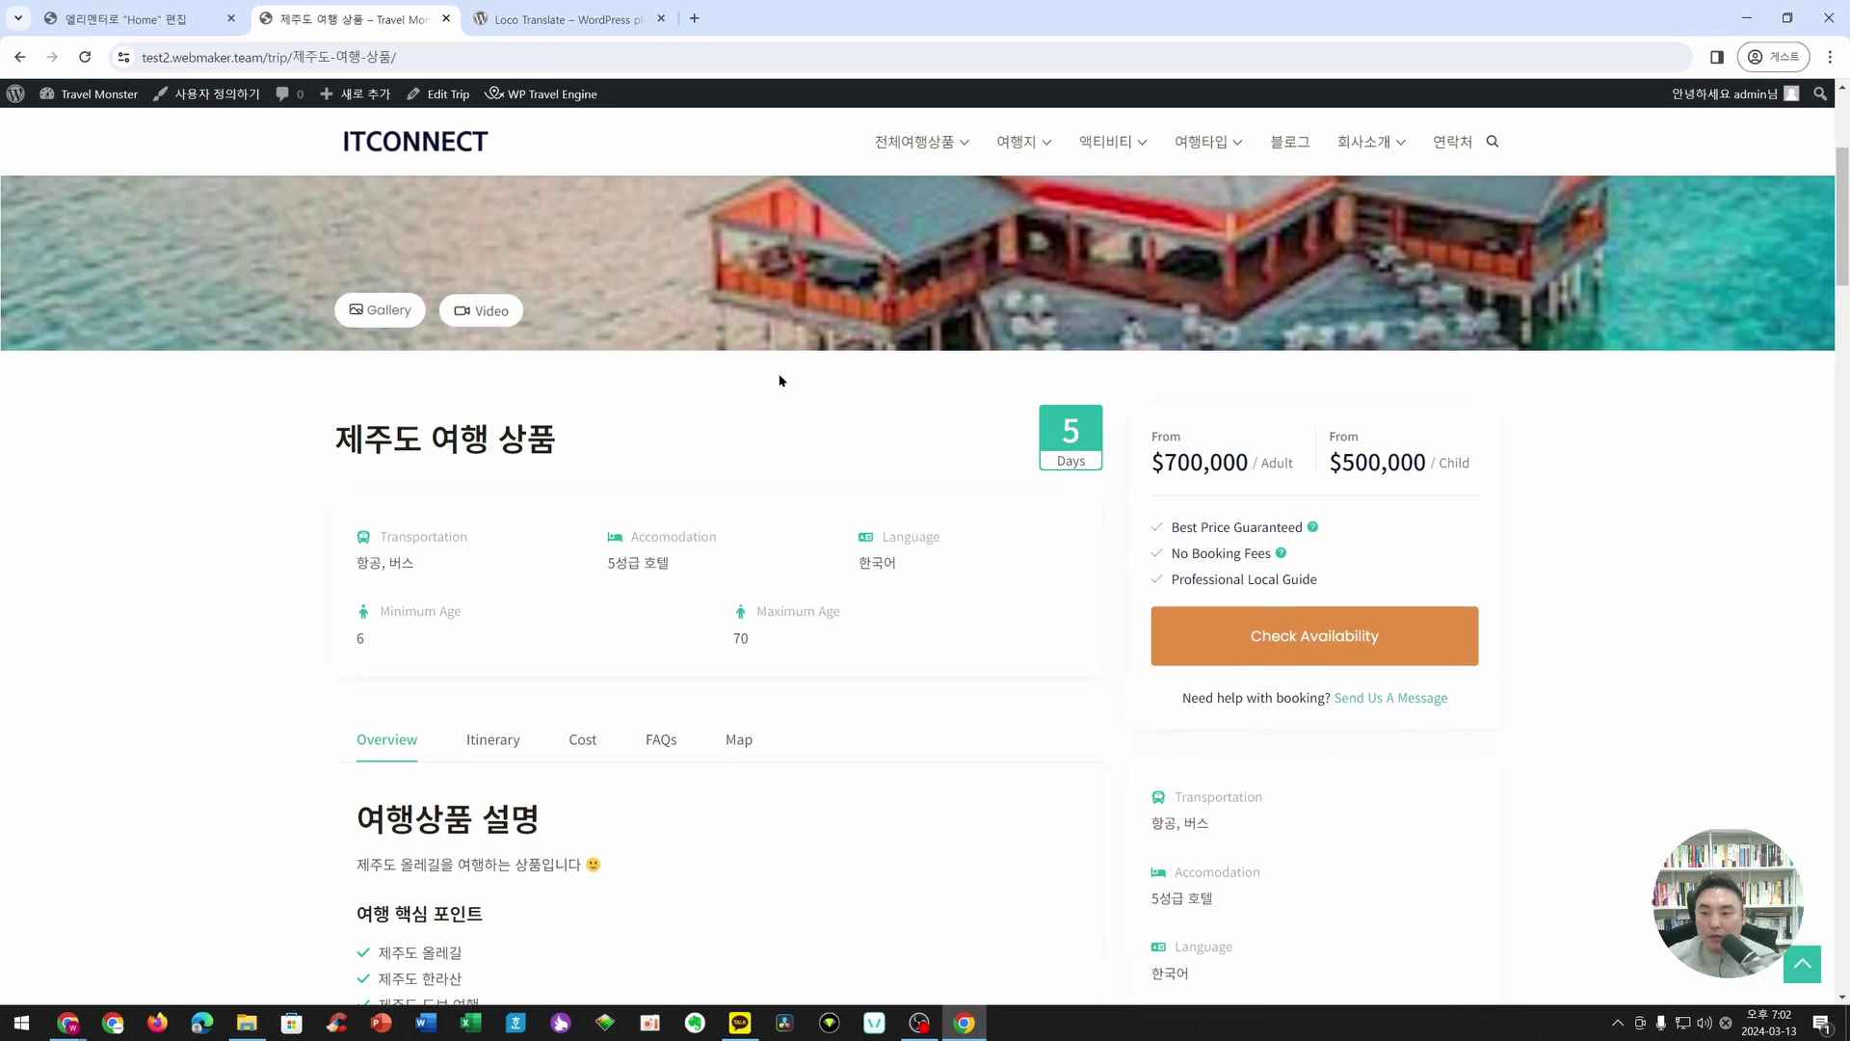
scroll(1314, 574, down, 4)
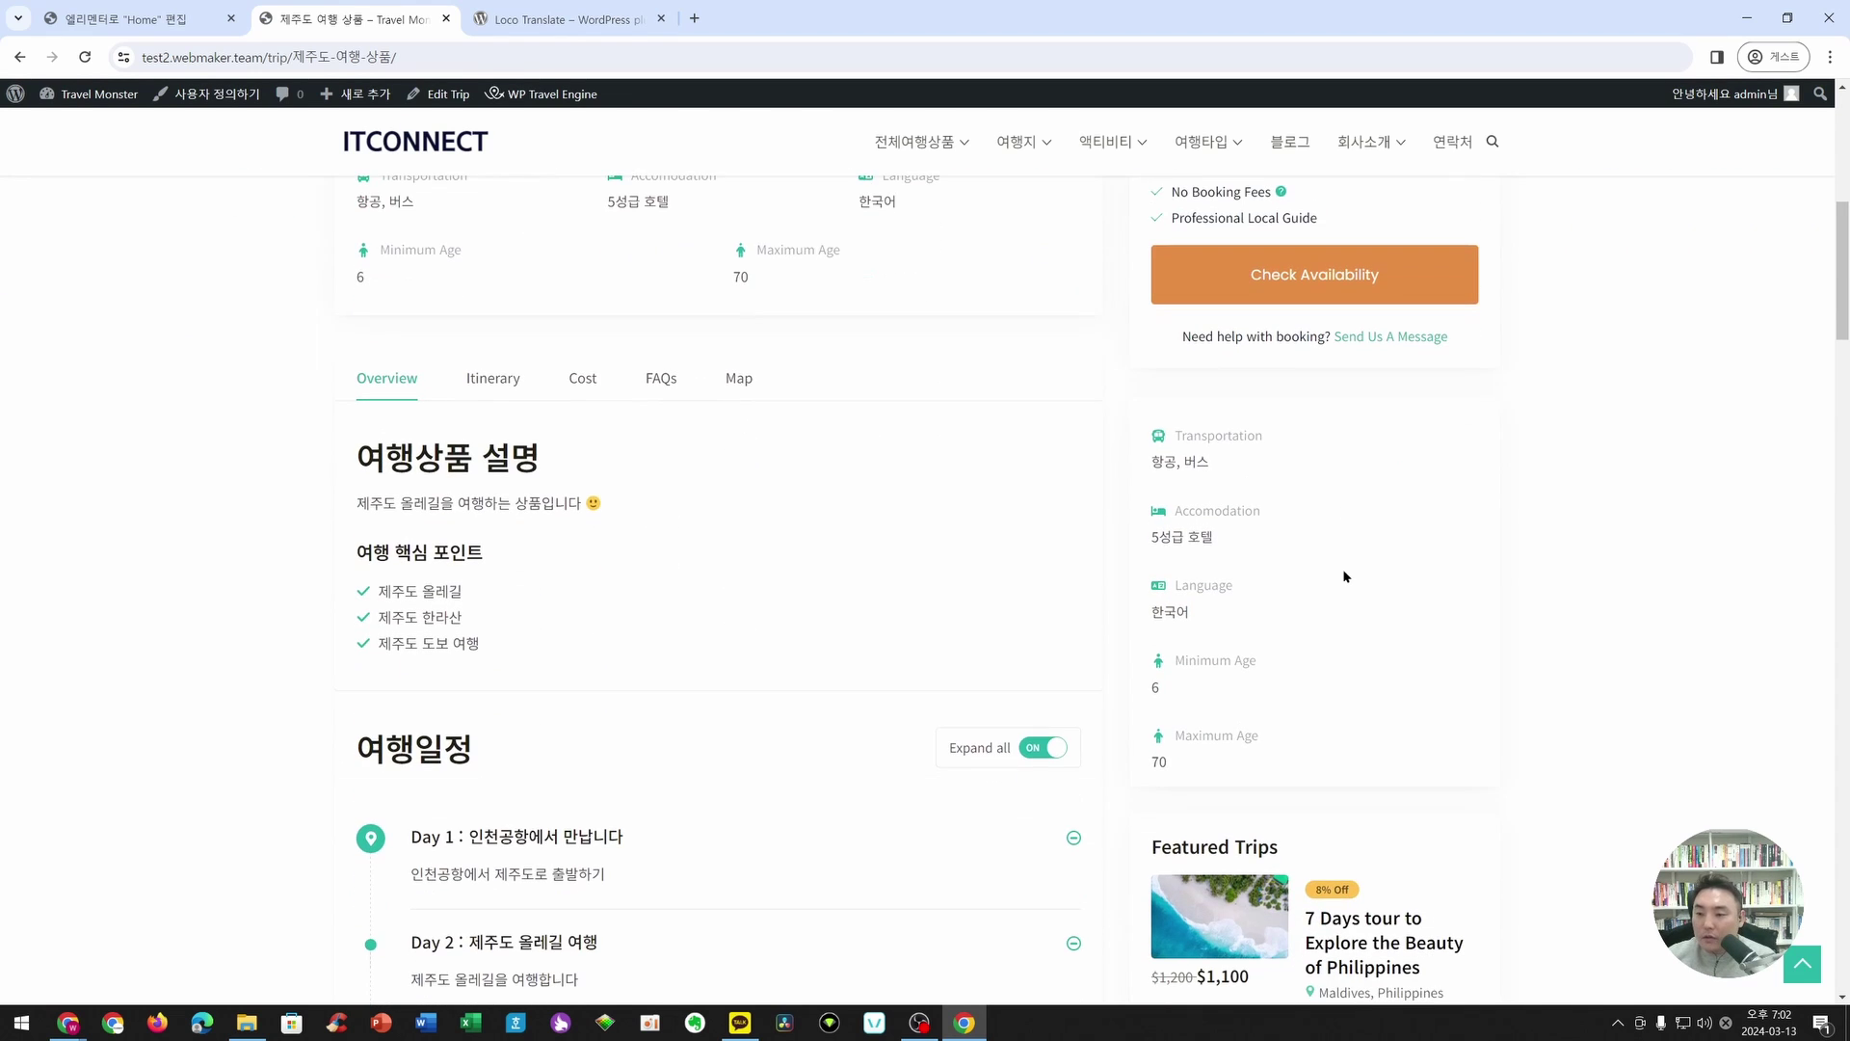
scroll(1344, 563, down, 2)
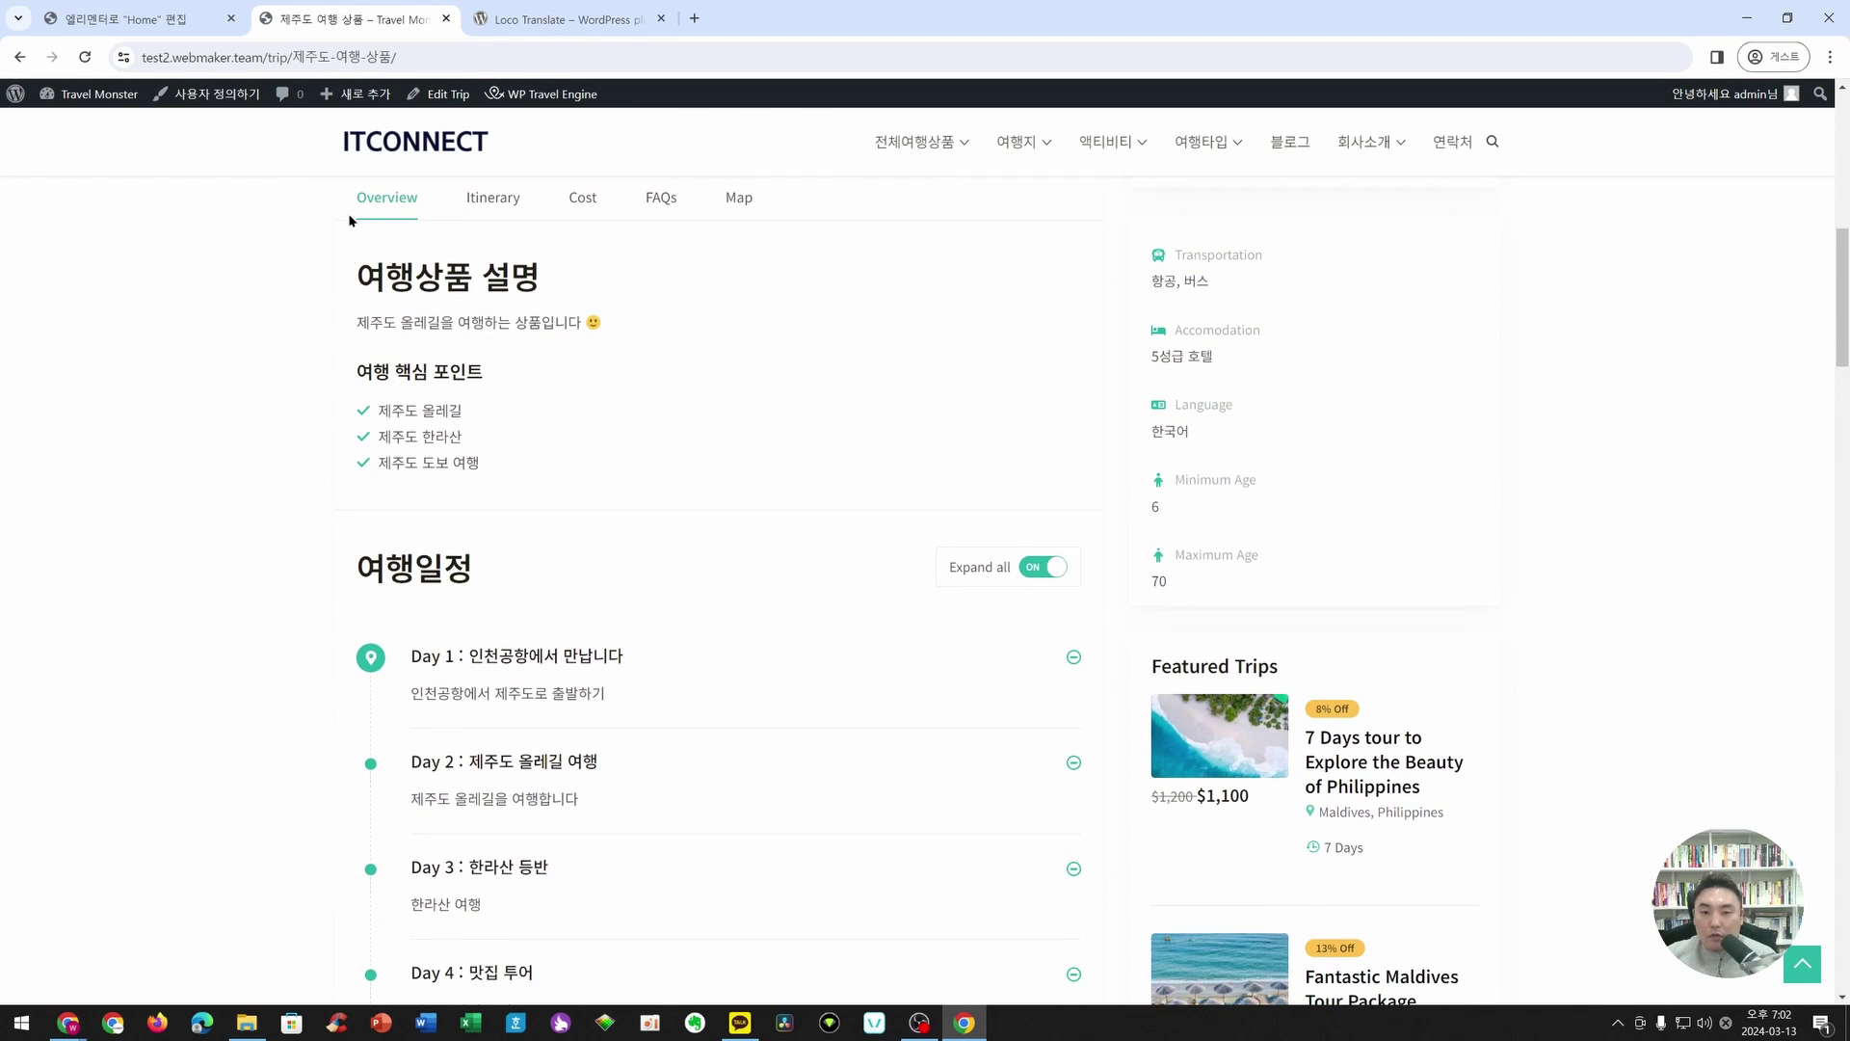
scroll(349, 217, up, 2)
drag(355, 453, 538, 595)
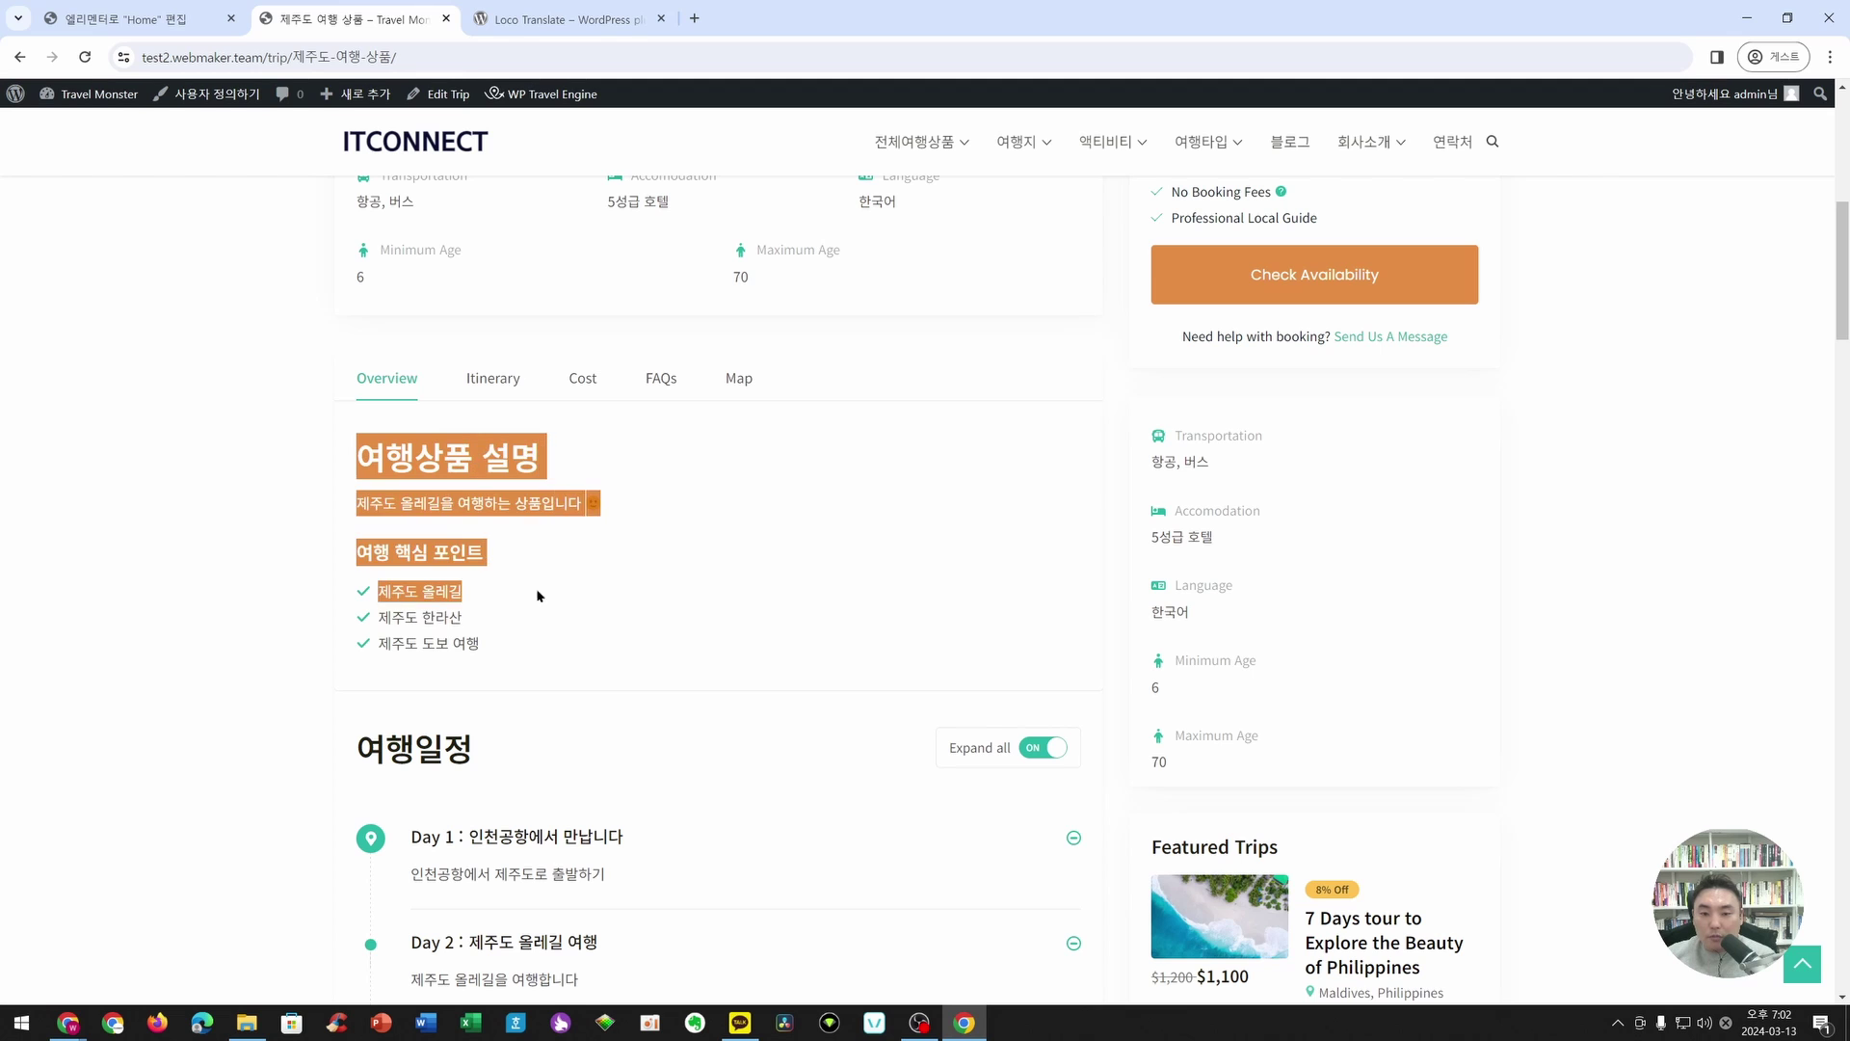
click(536, 657)
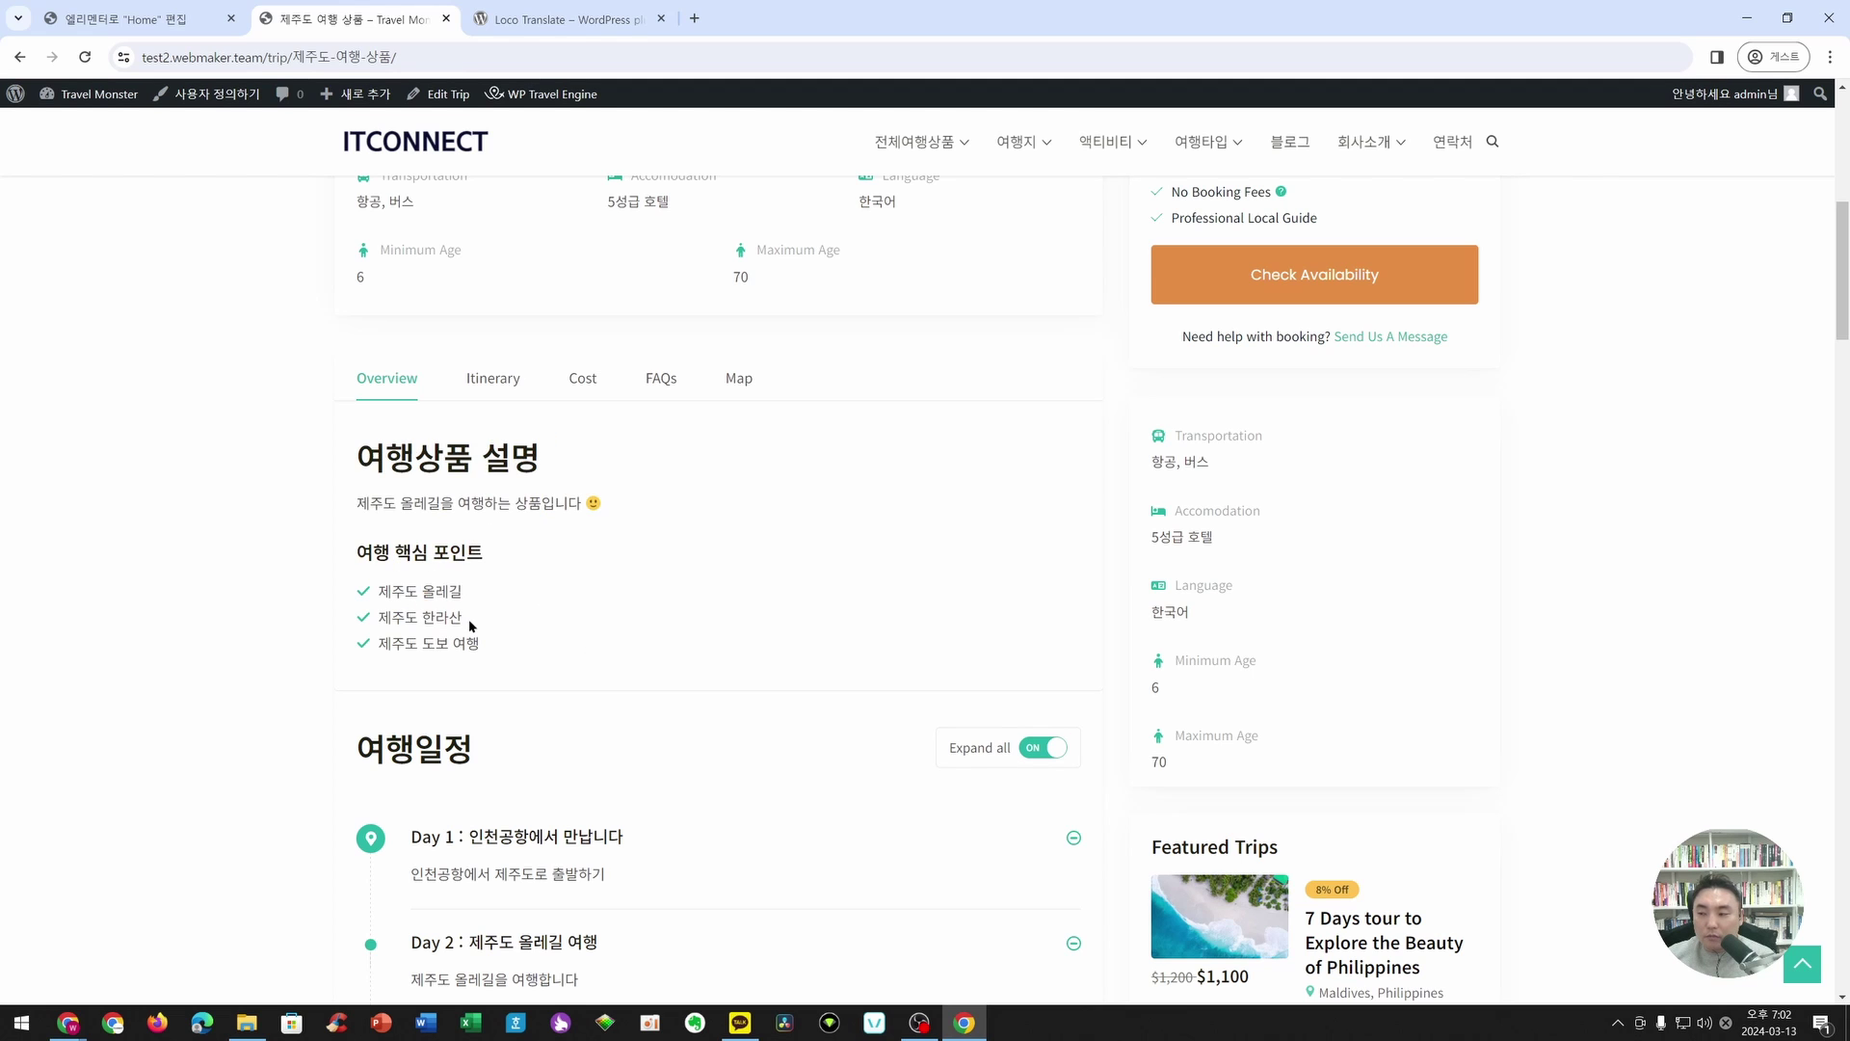
- Jump to the Itinerary and Cost sections and highlight the 포함/불포함 비용 안내 included costs
click(484, 393)
scroll(520, 381, up, 6)
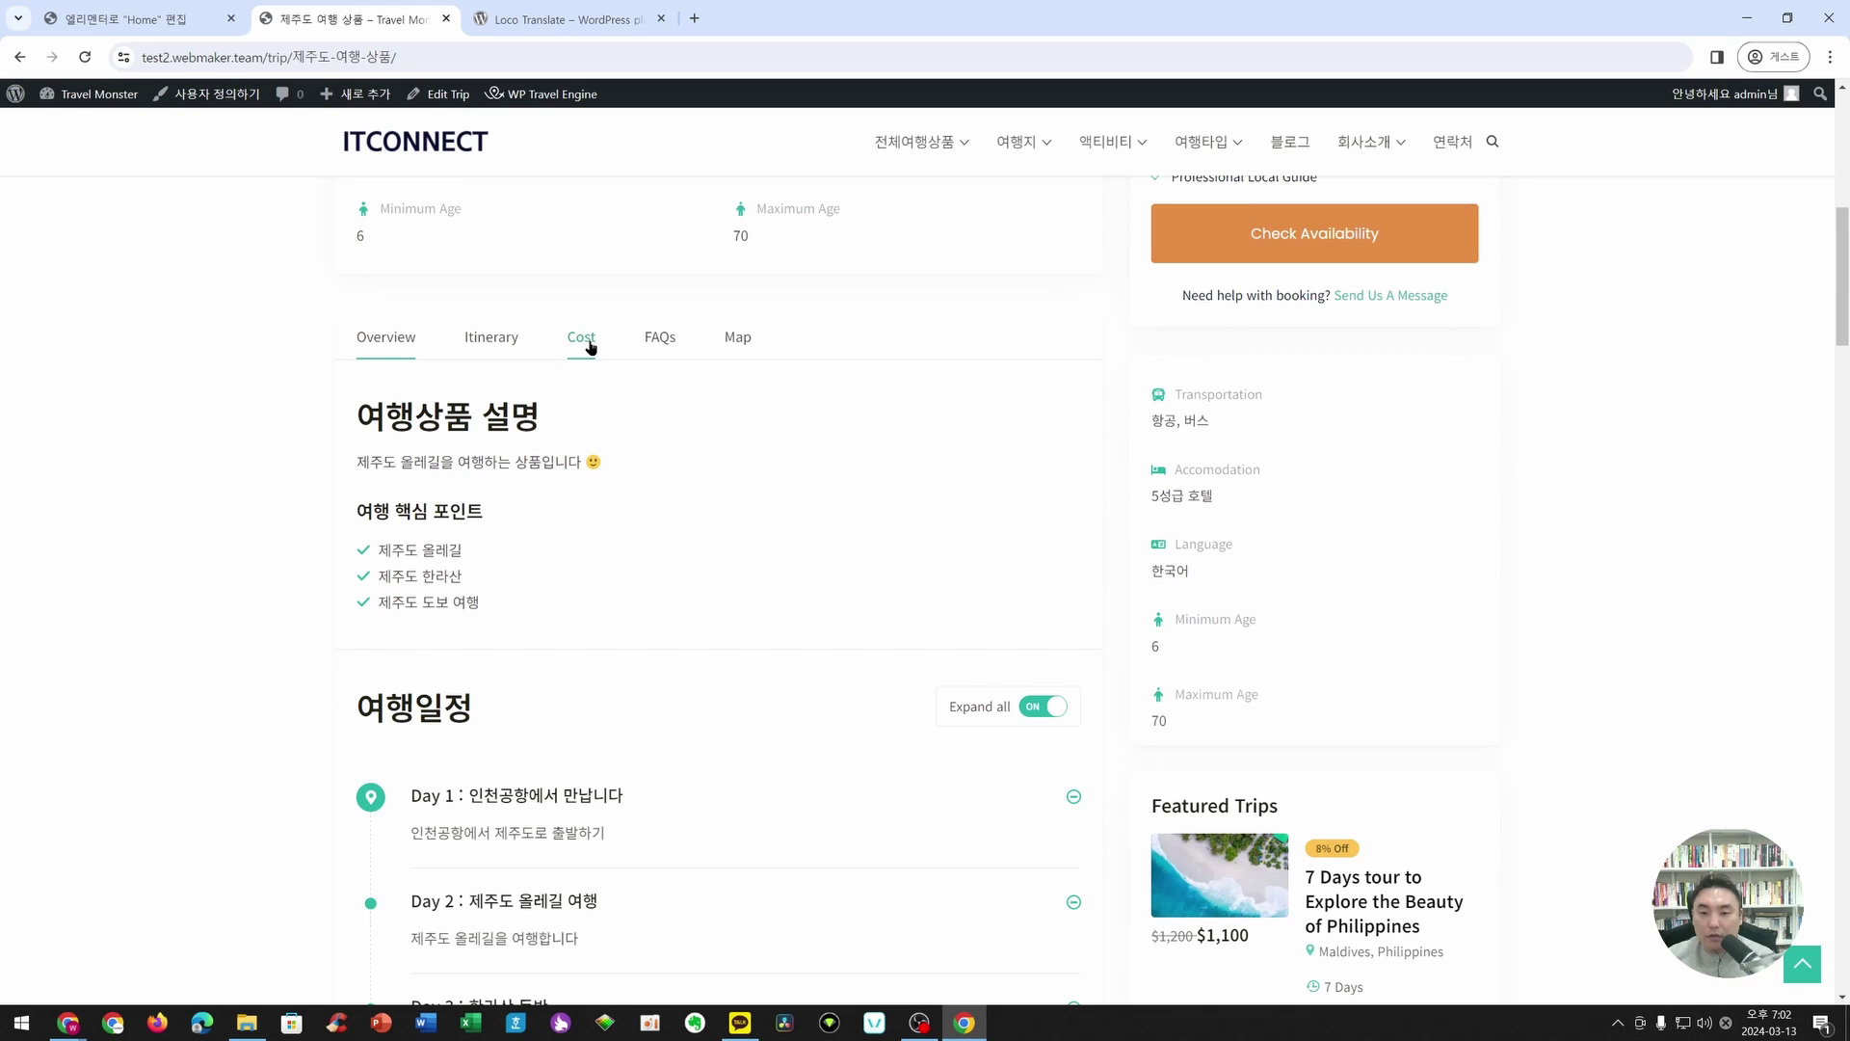
click(588, 344)
scroll(598, 425, up, 10)
scroll(537, 523, down, 10)
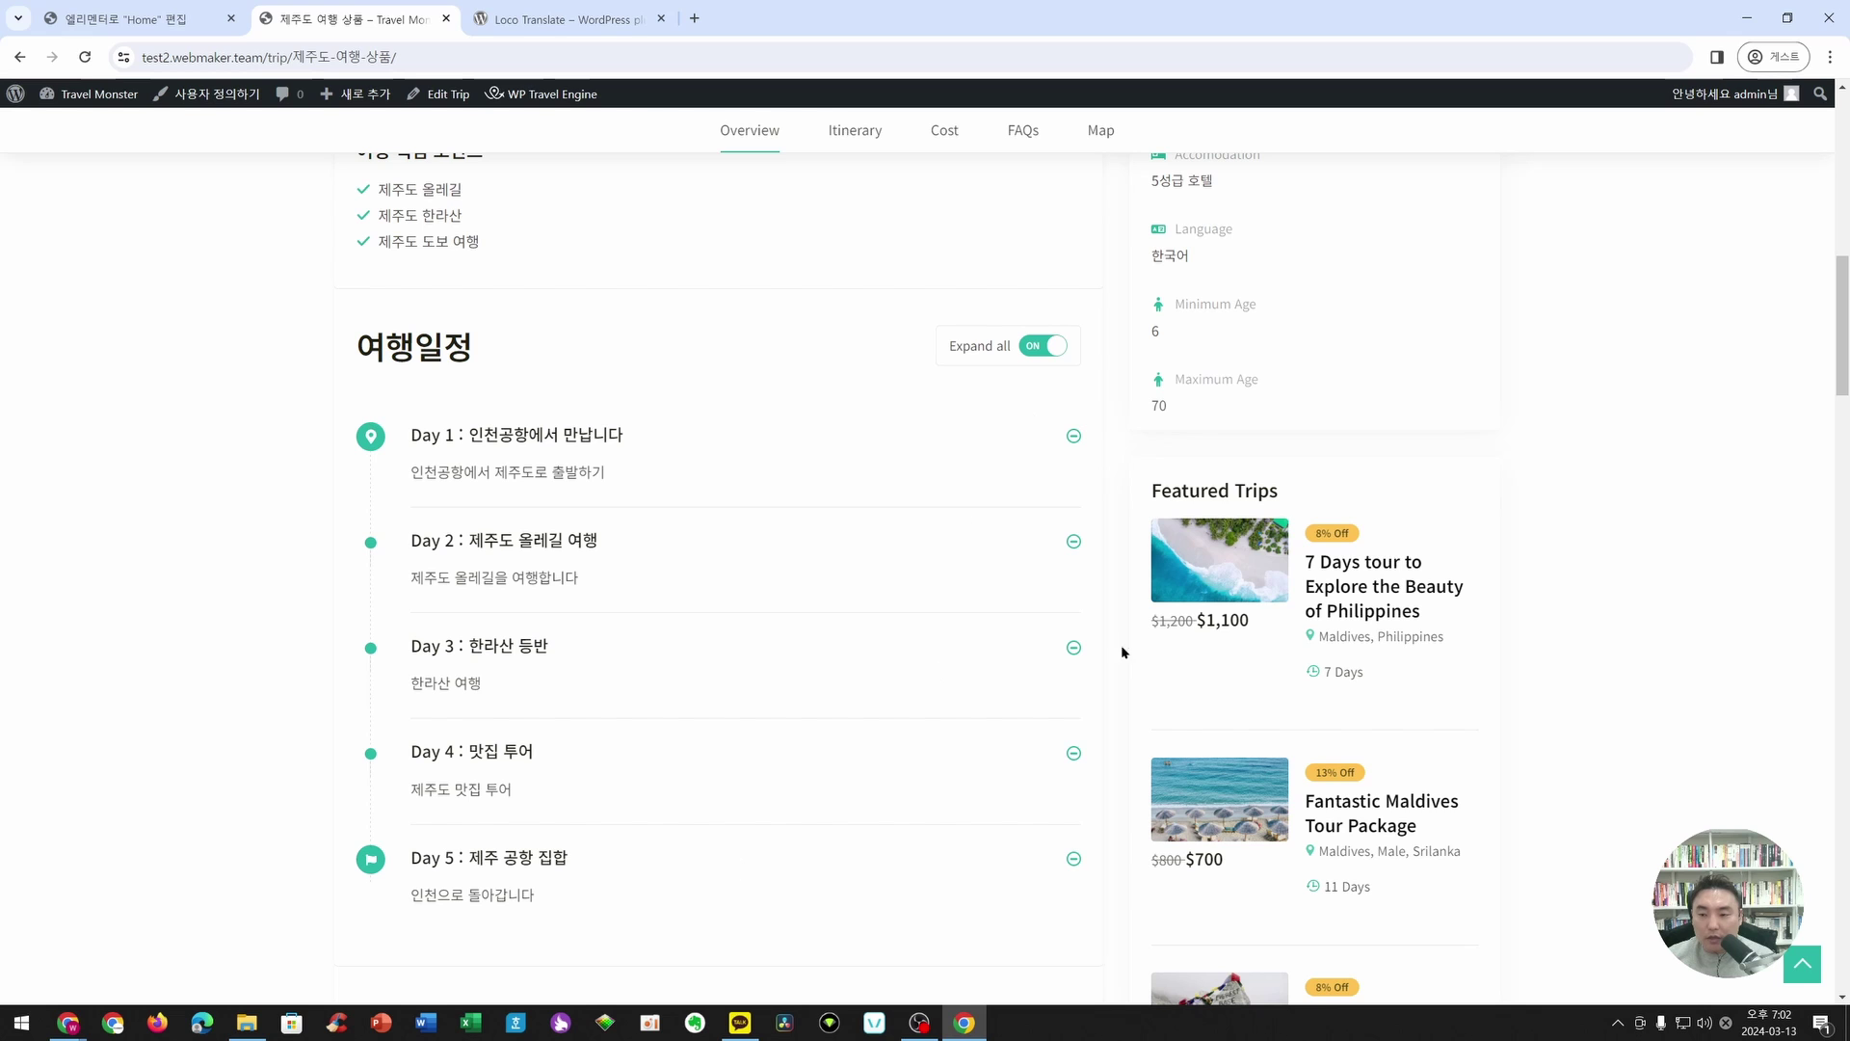
scroll(521, 557, down, 5)
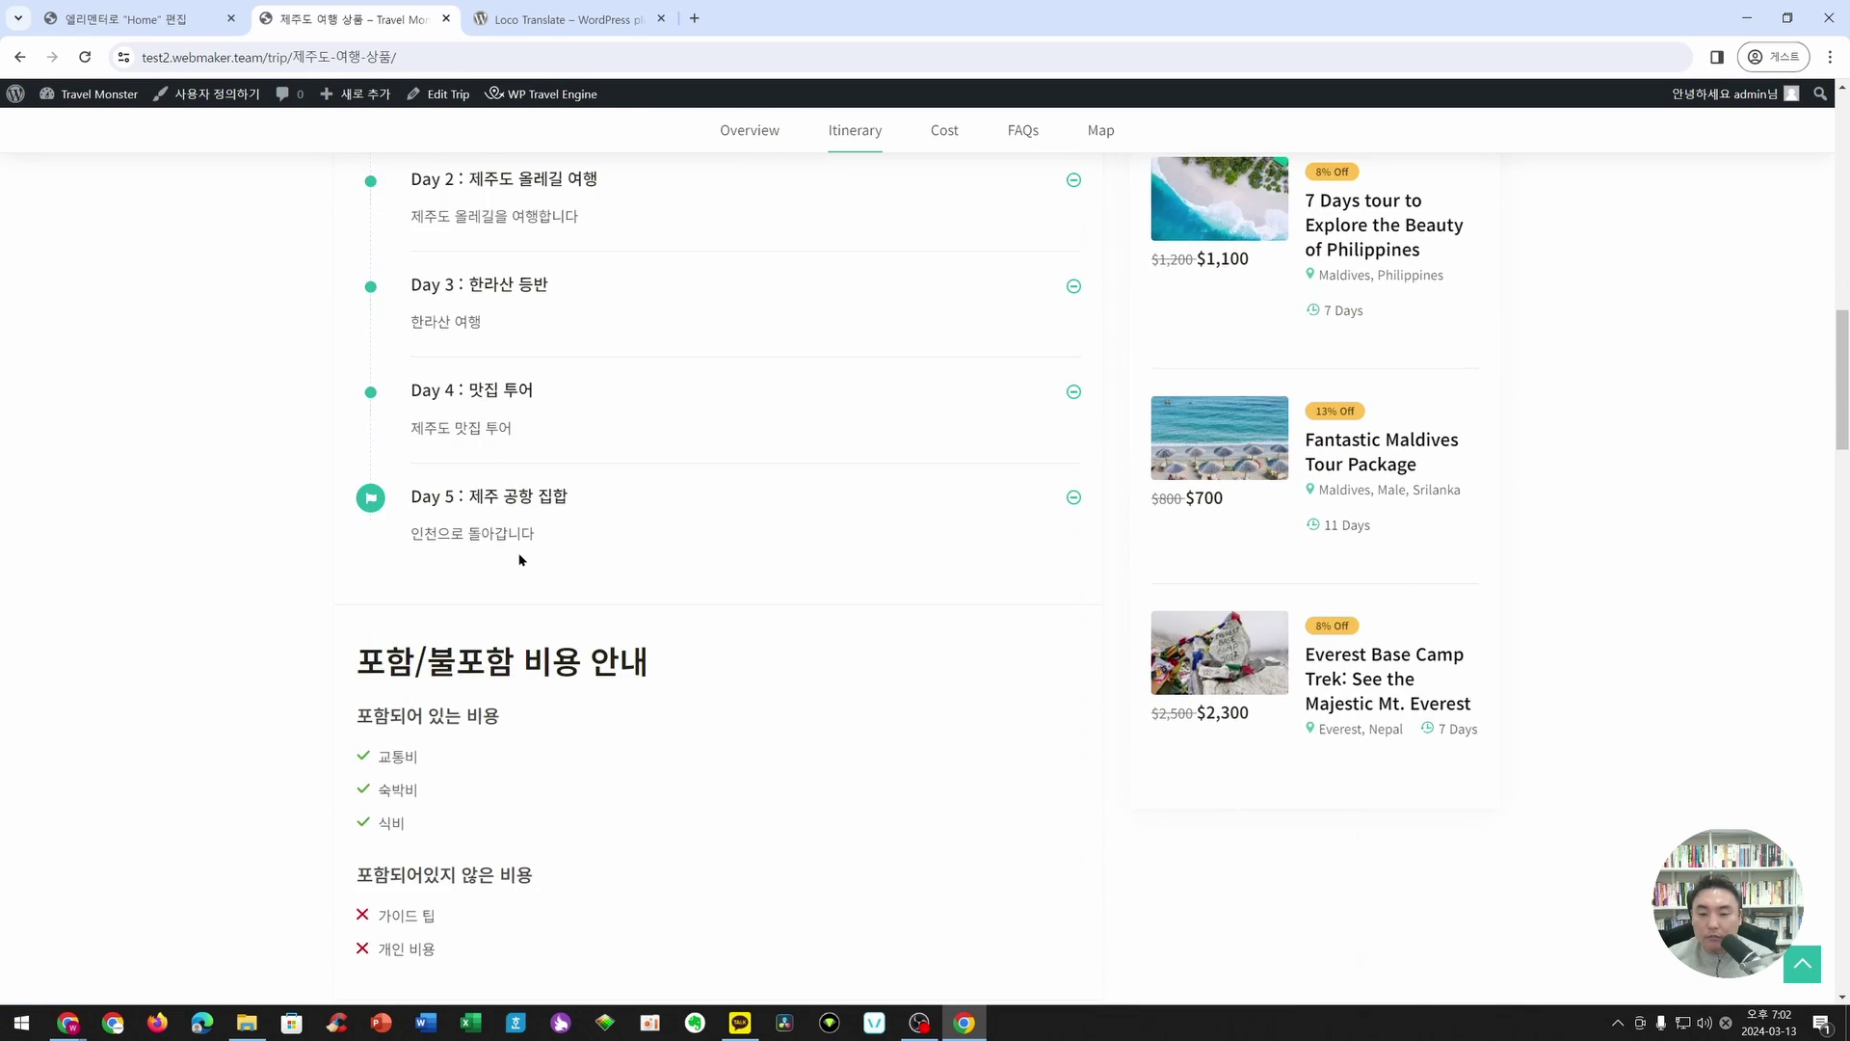
drag(355, 480, 694, 491)
drag(343, 541, 514, 693)
click(514, 693)
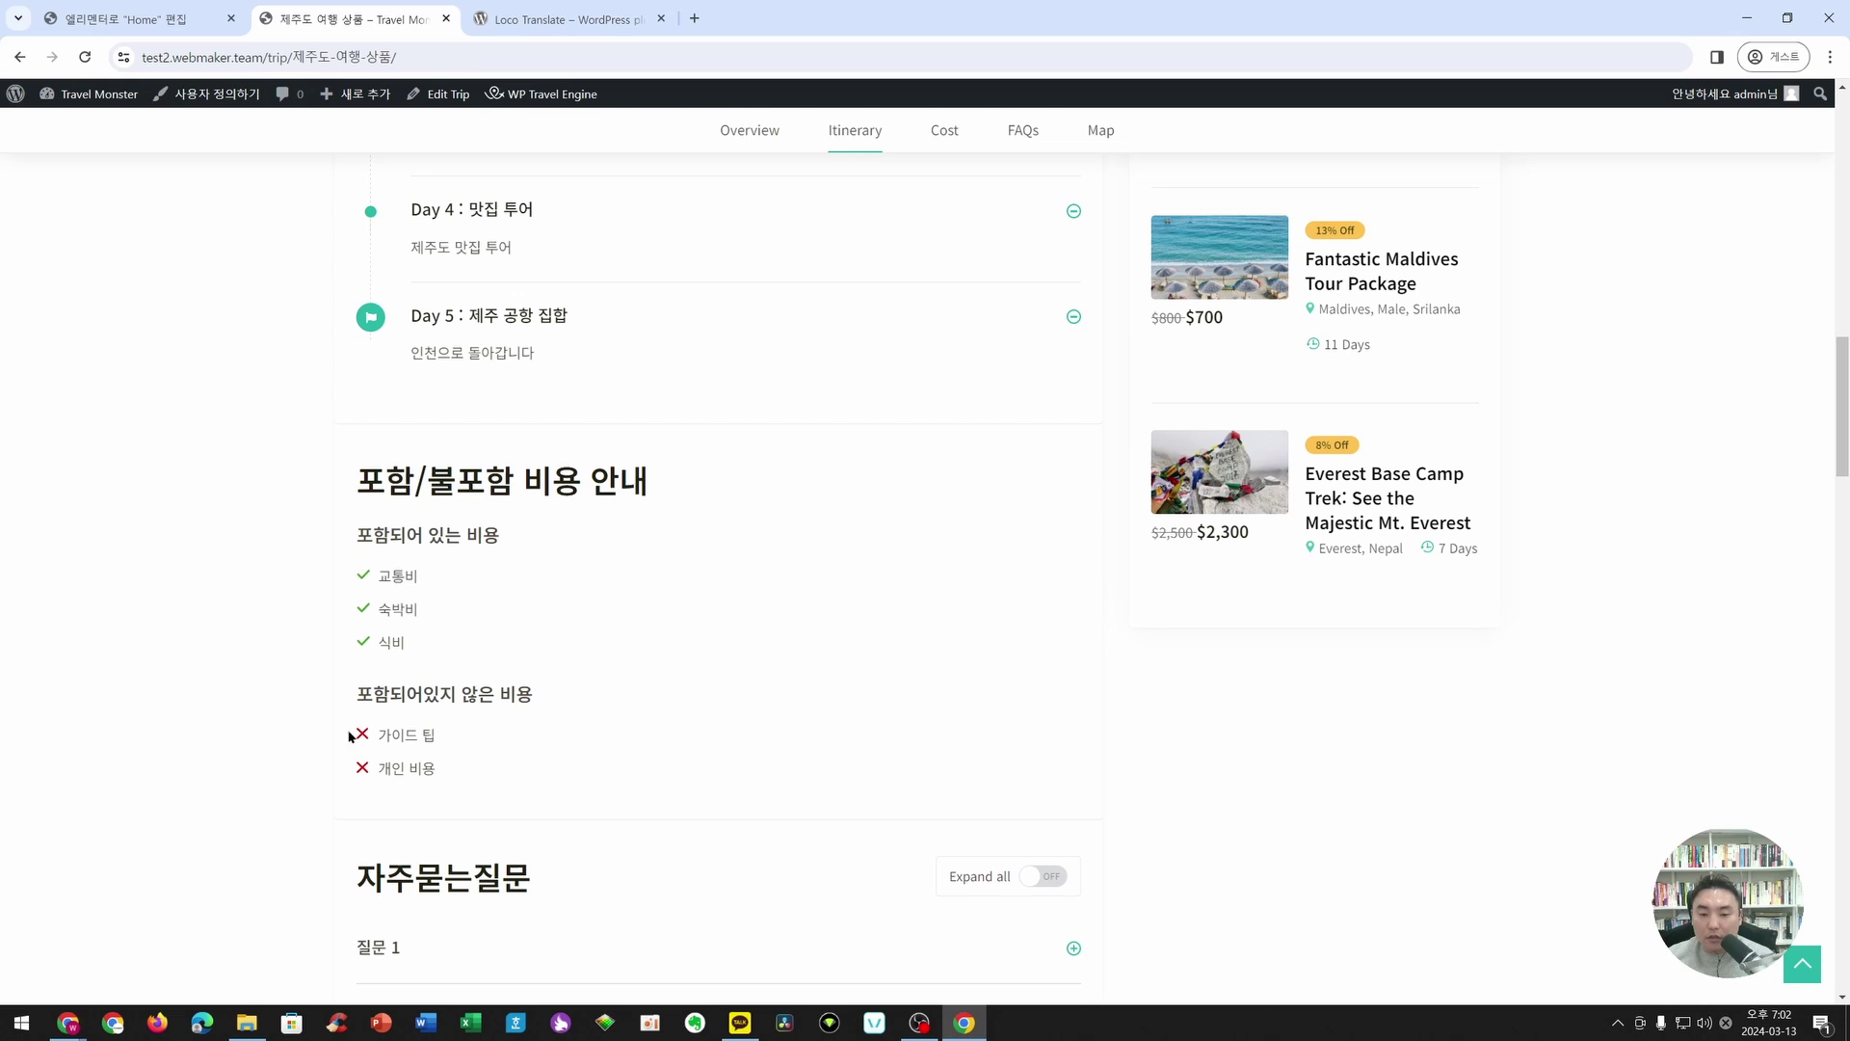
- Expand FAQ 질문 2 and 질문 1, then scroll down to the 제주도 지도 map and enquiry form
scroll(678, 714, down, 3)
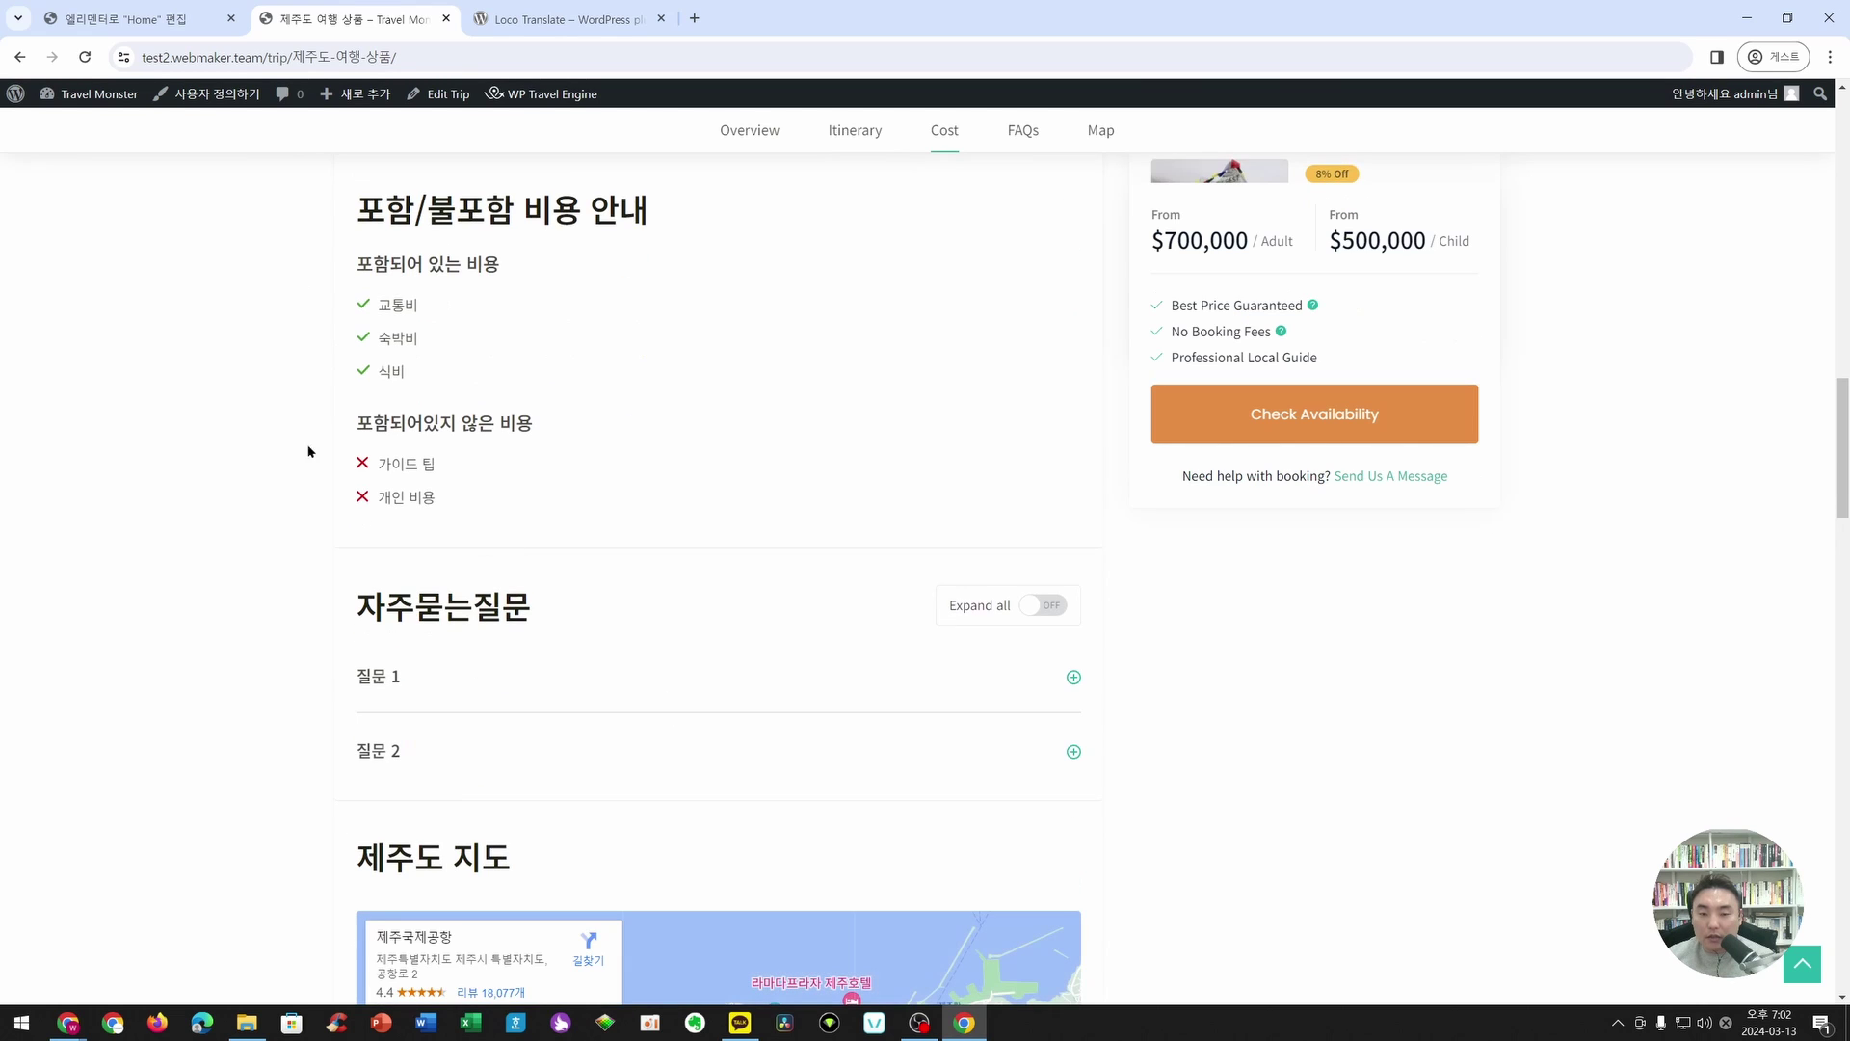
scroll(726, 488, down, 2)
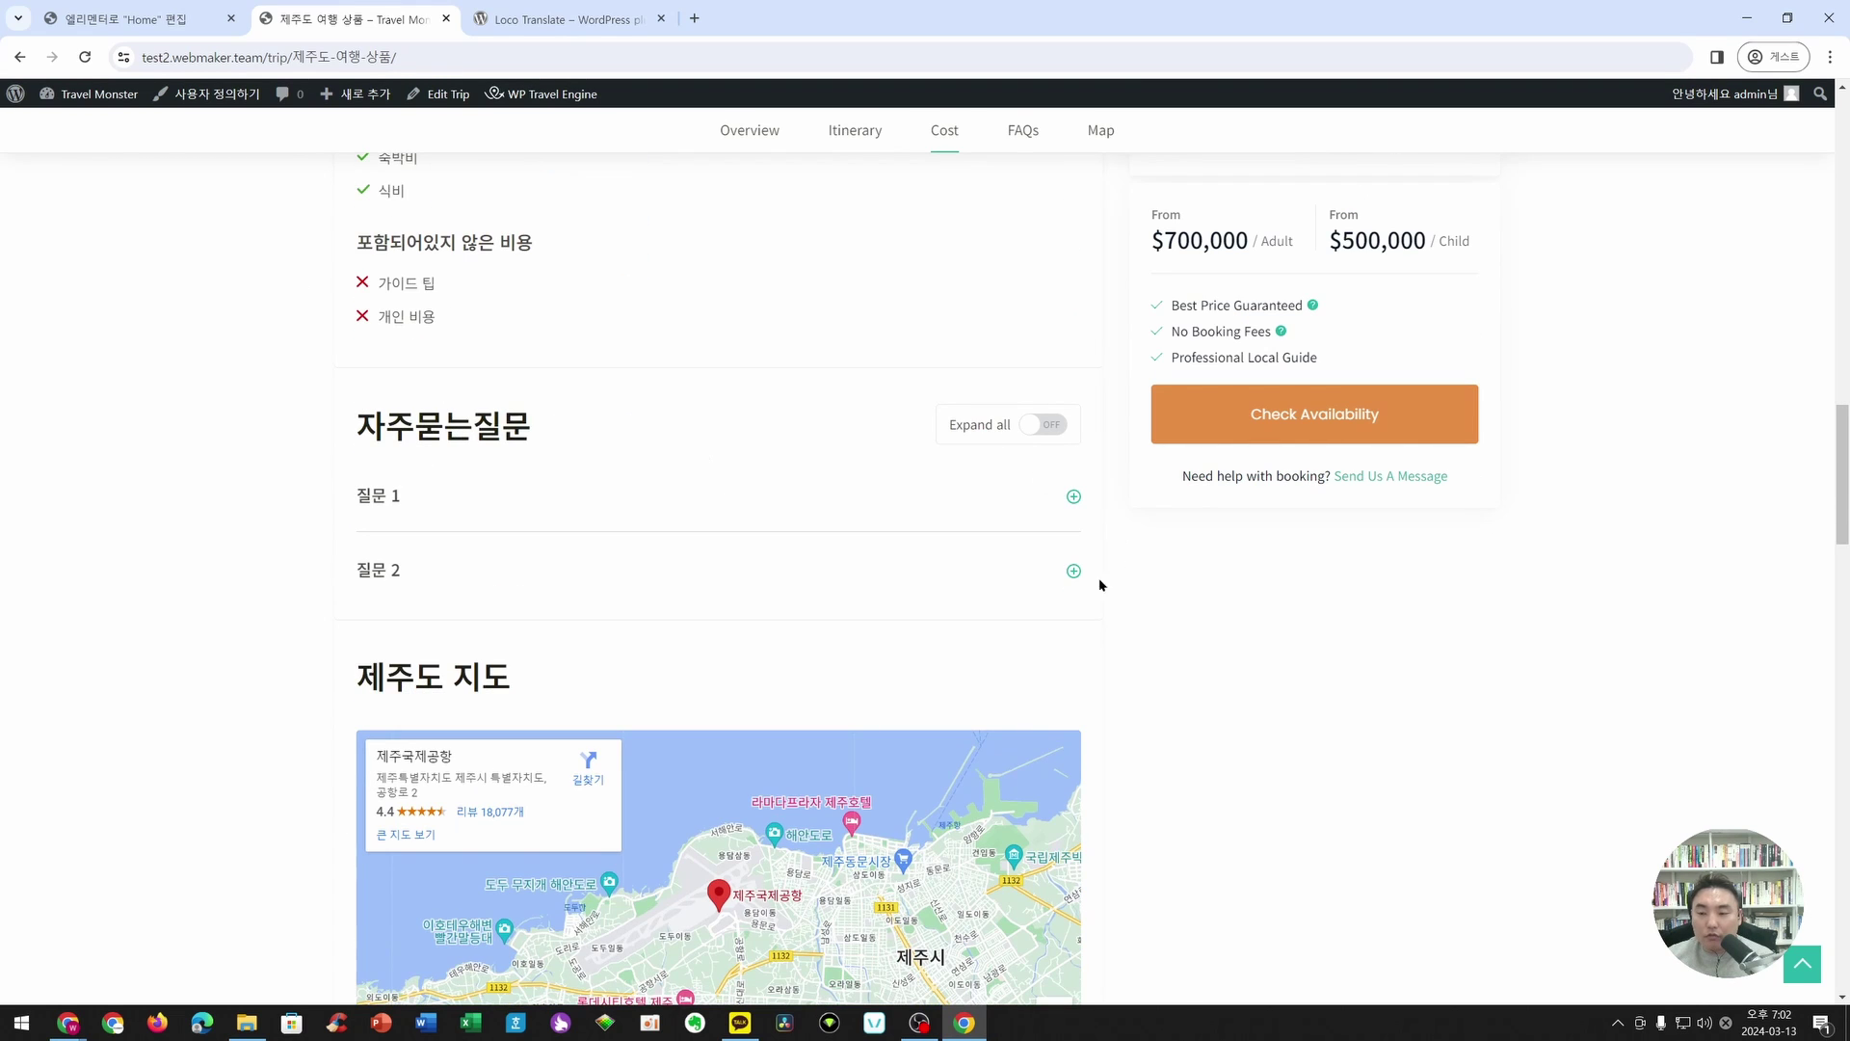
click(1074, 571)
click(1073, 496)
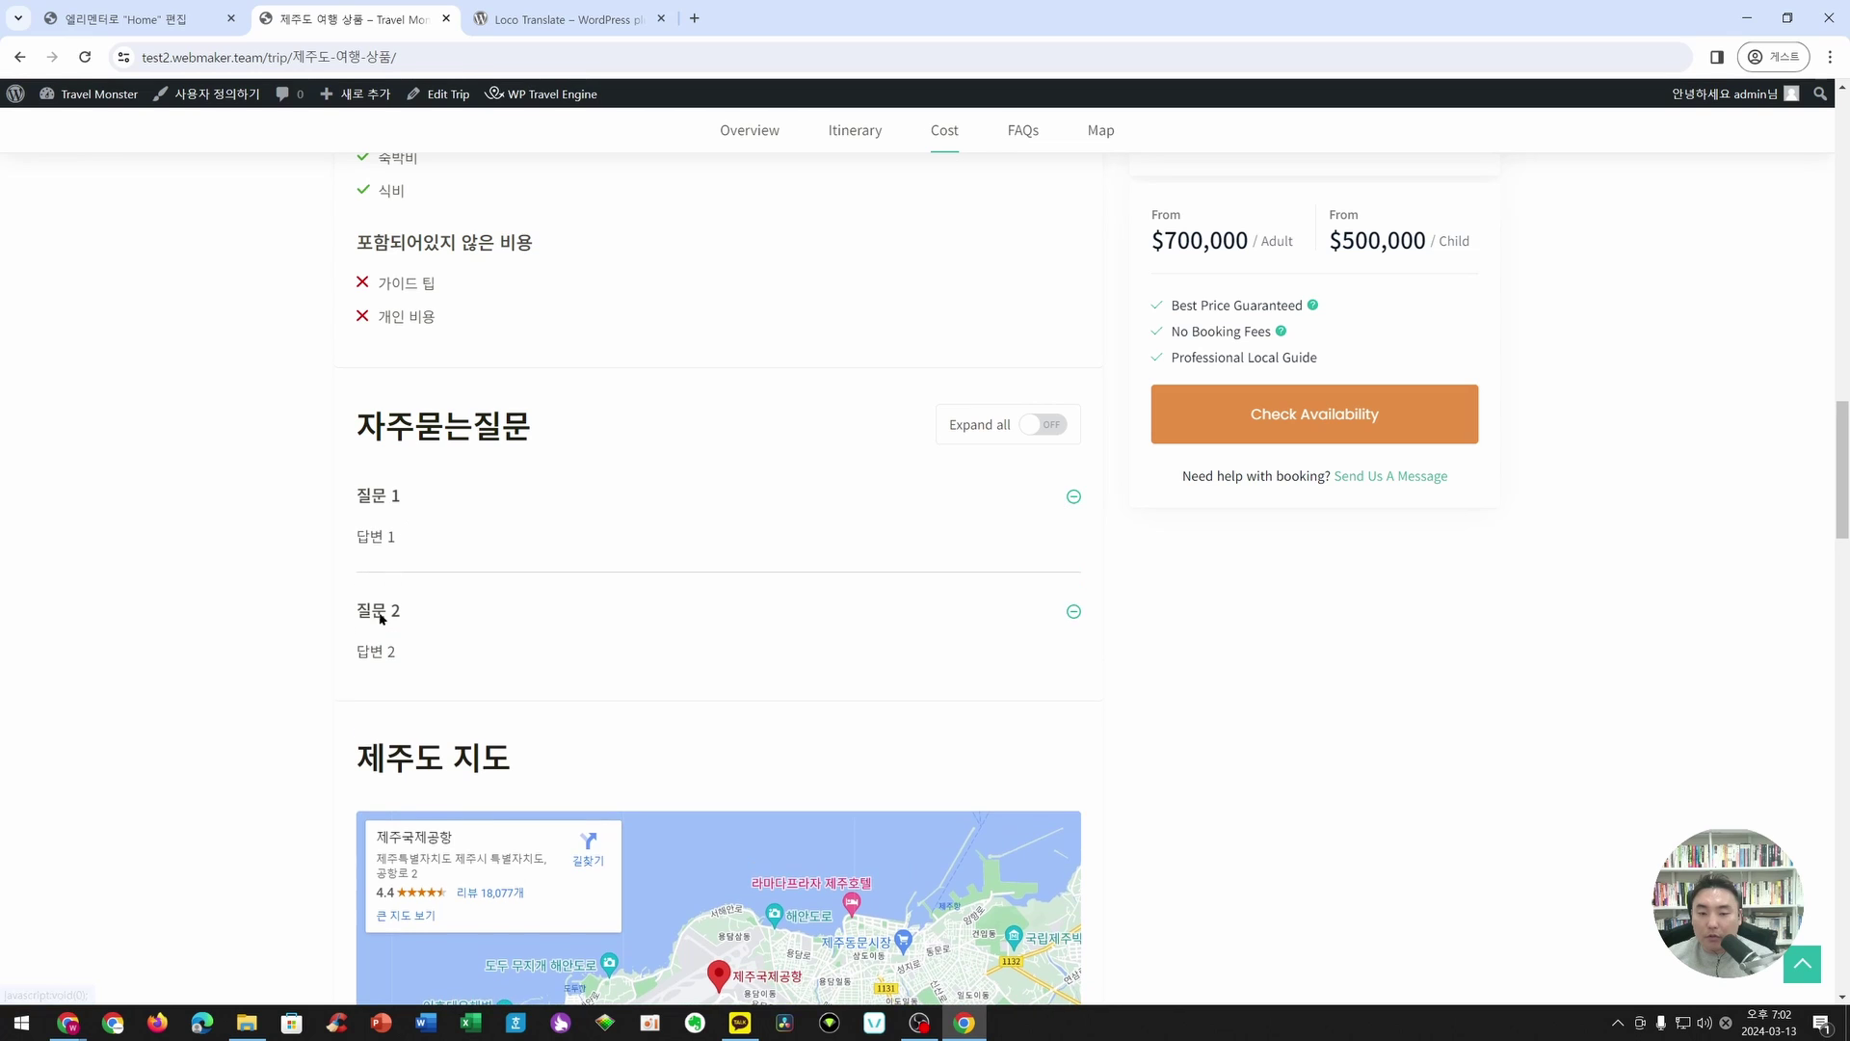
scroll(200, 582, down, 5)
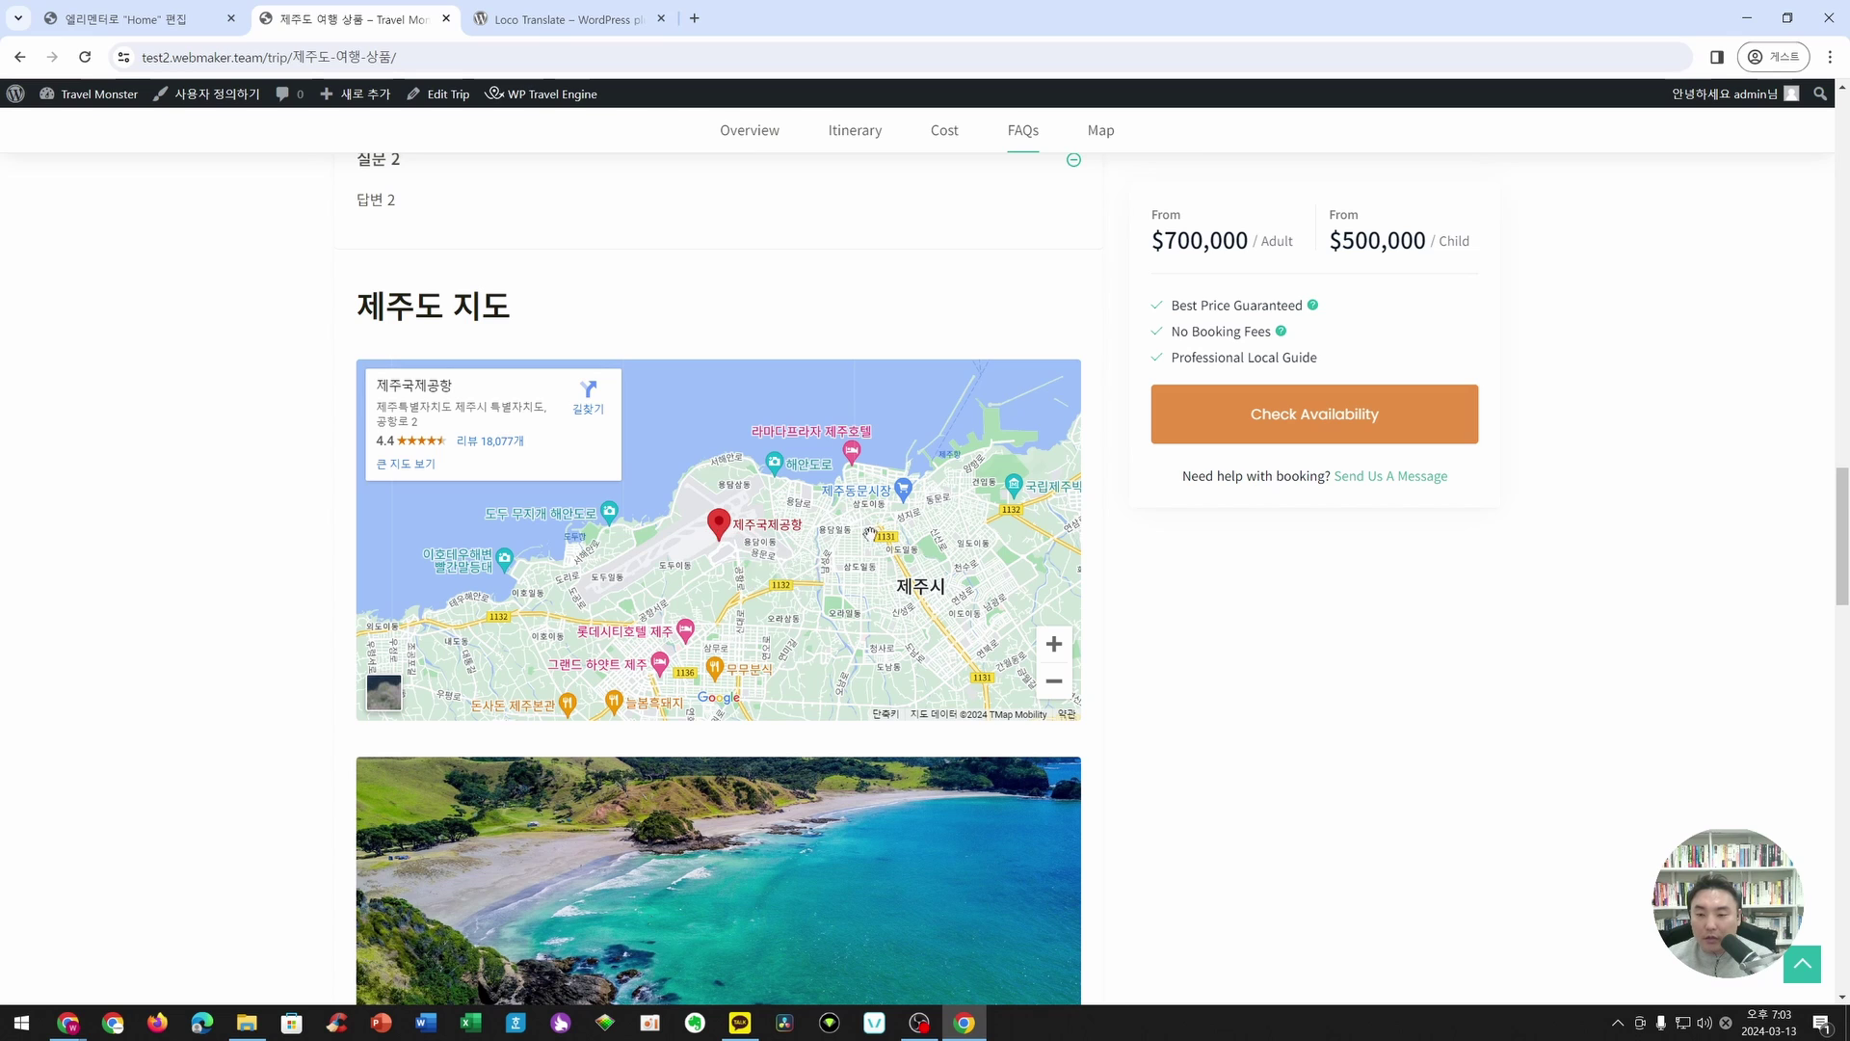
scroll(1252, 649, down, 4)
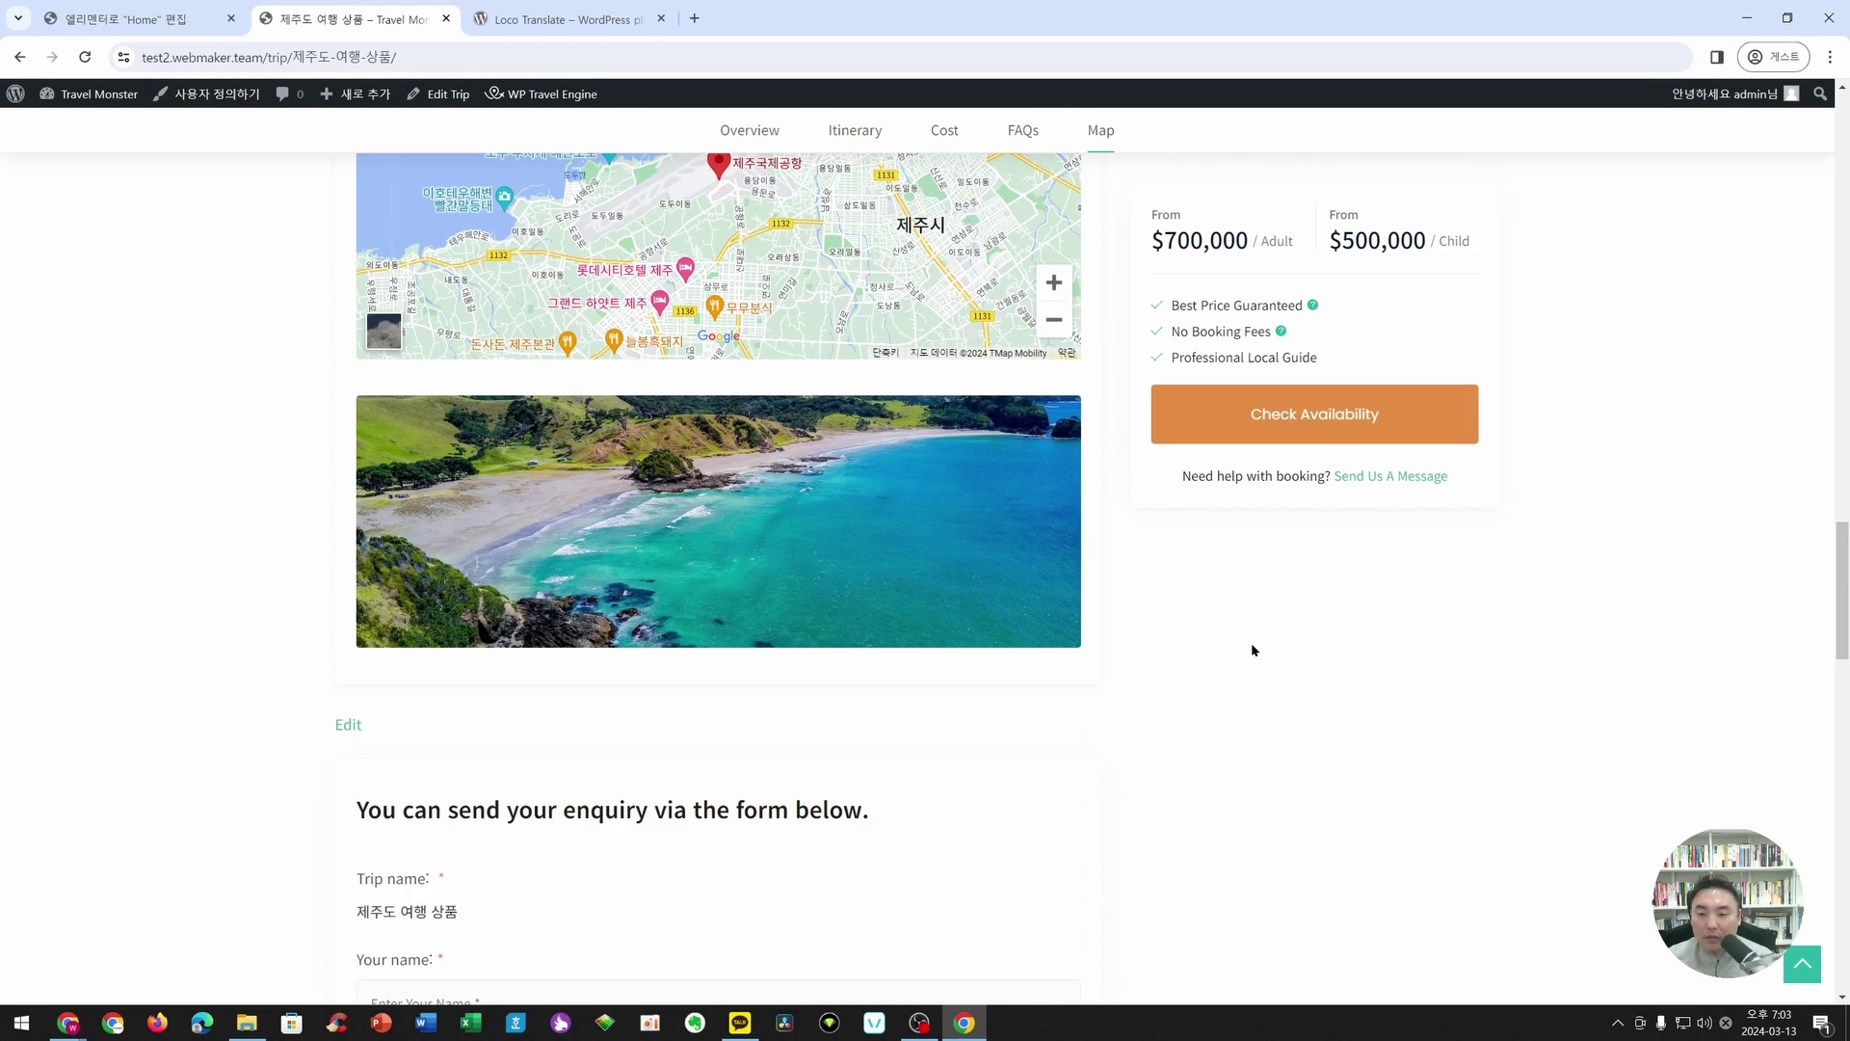
scroll(1252, 649, up, 2)
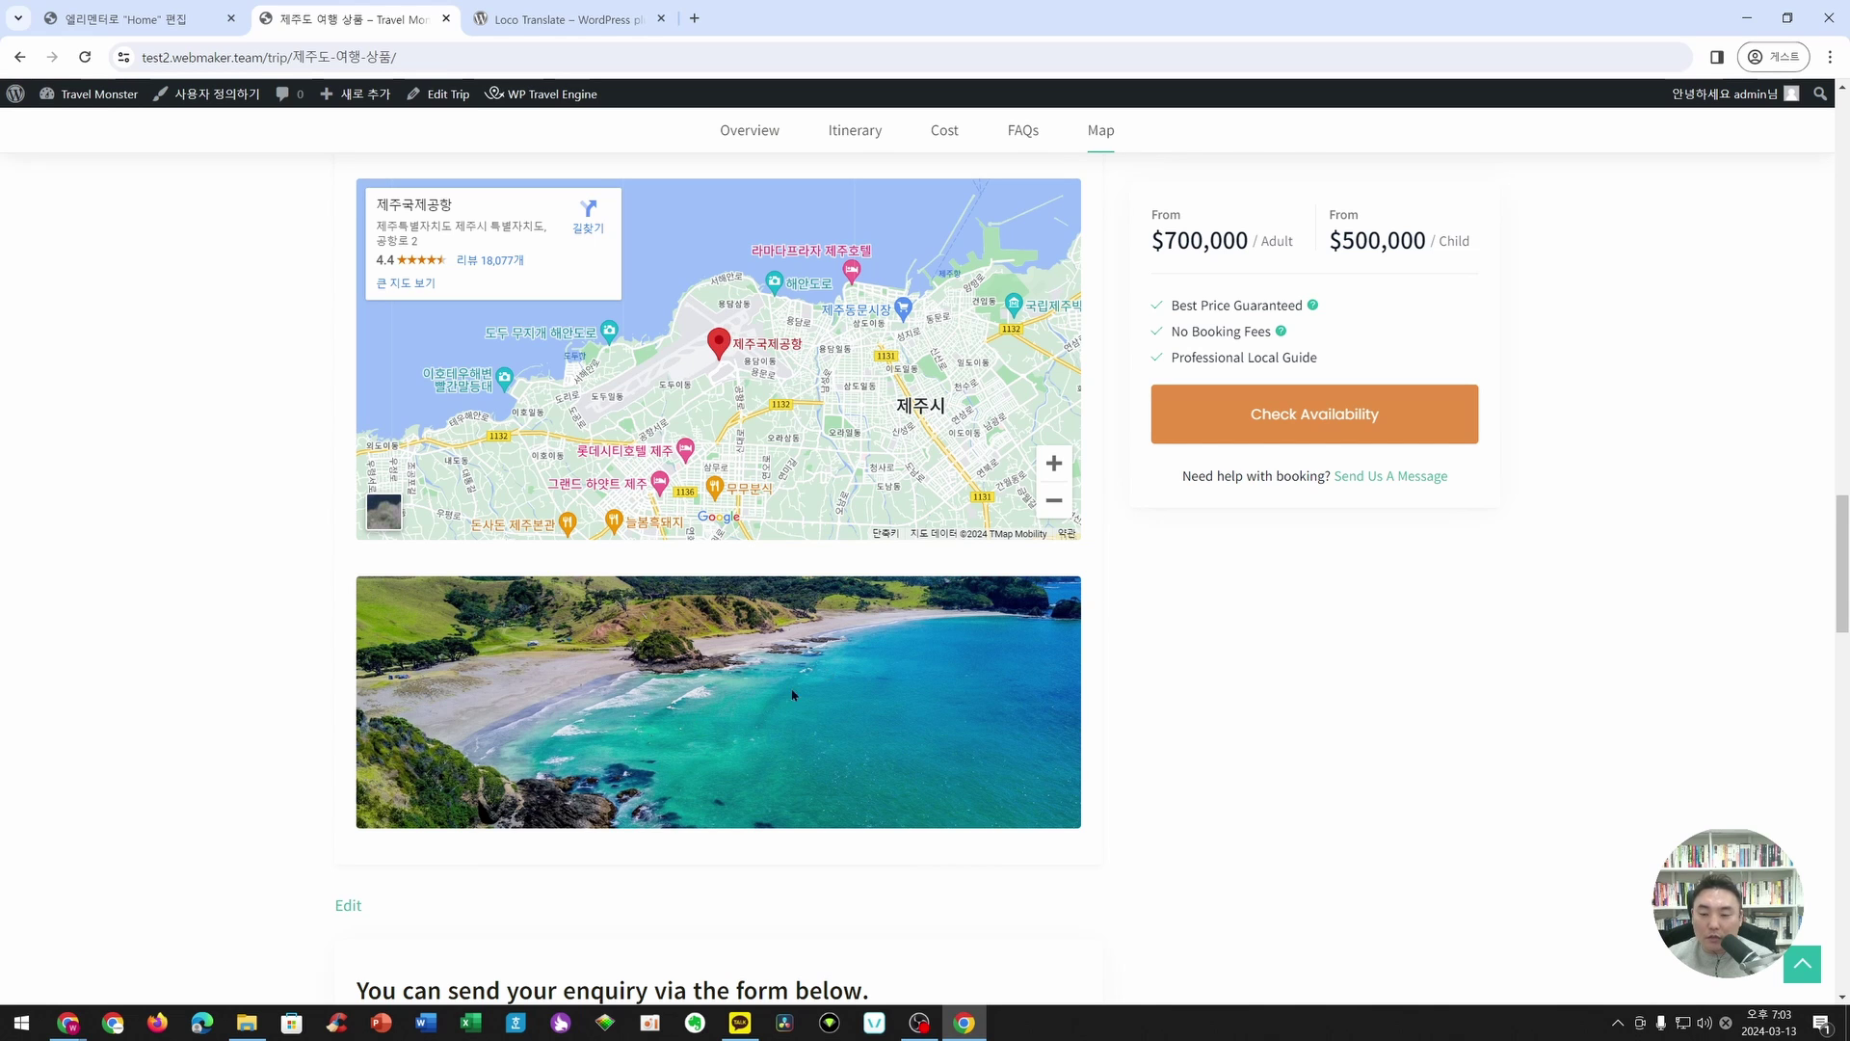
scroll(793, 694, up, 4)
scroll(1174, 696, down, 4)
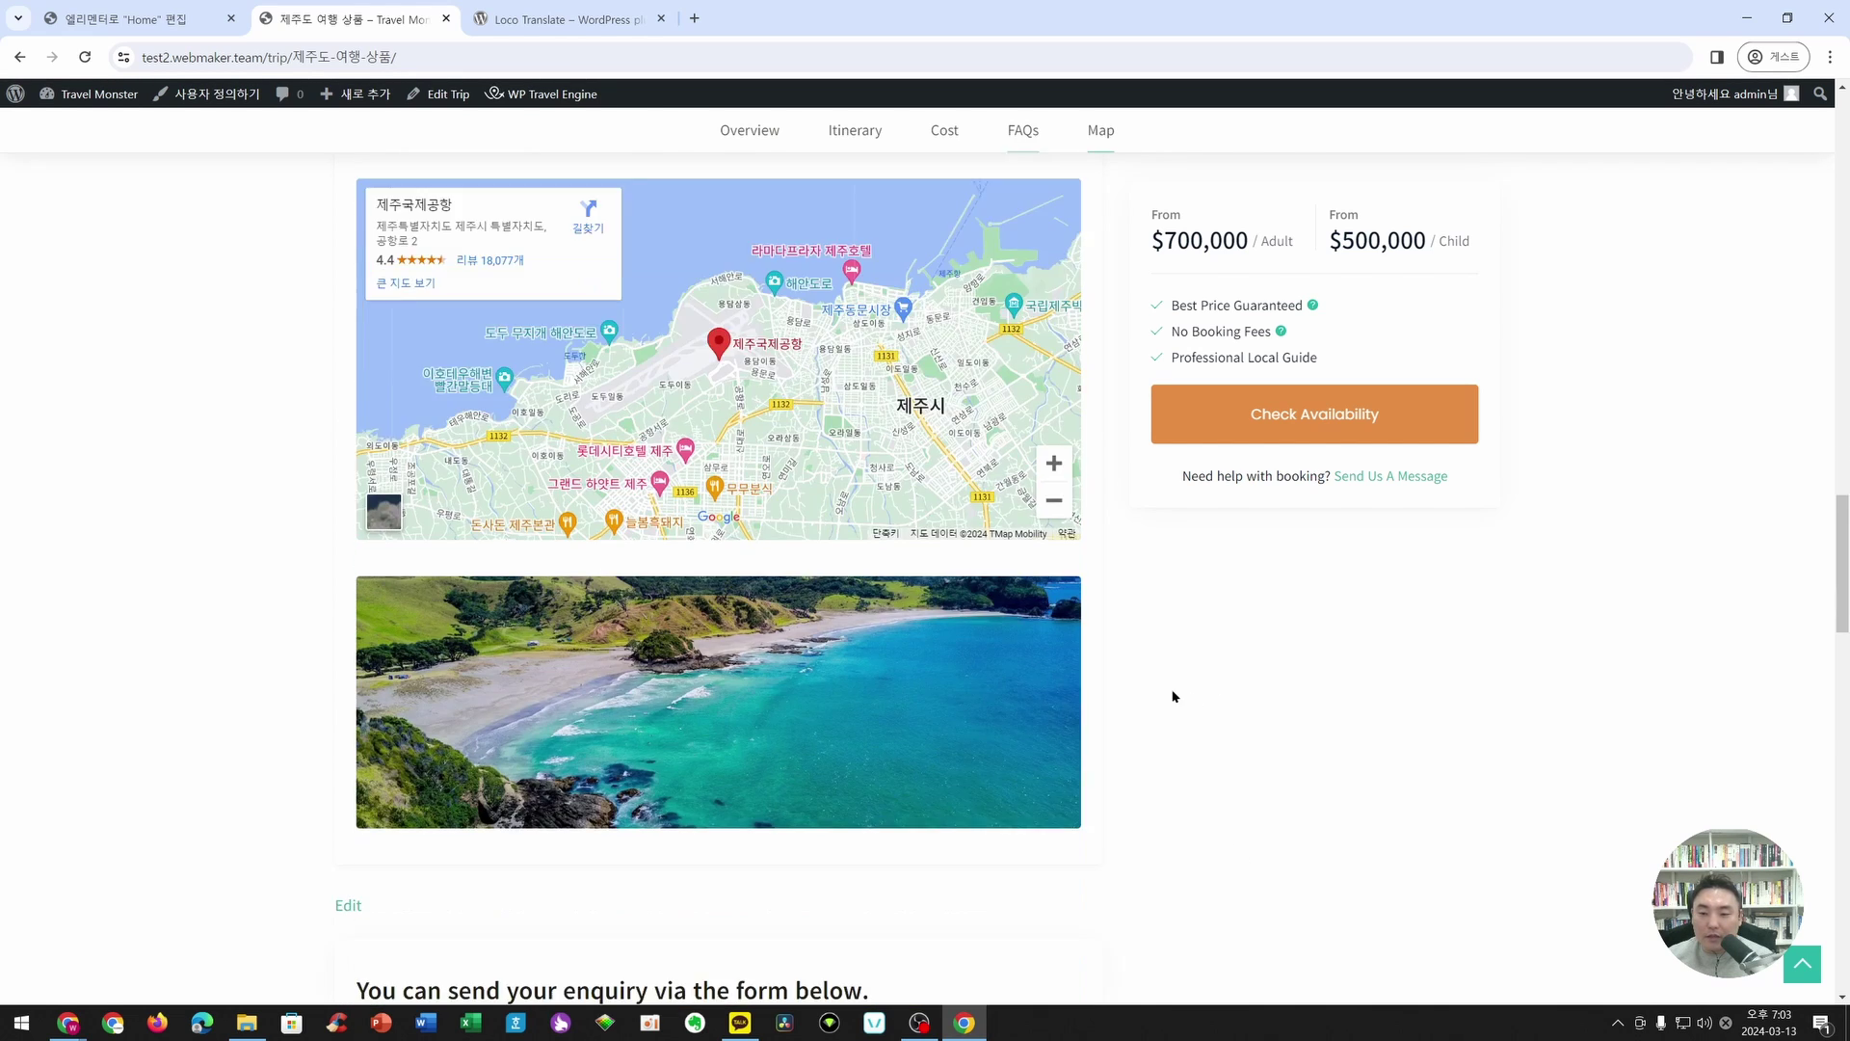
scroll(964, 636, down, 5)
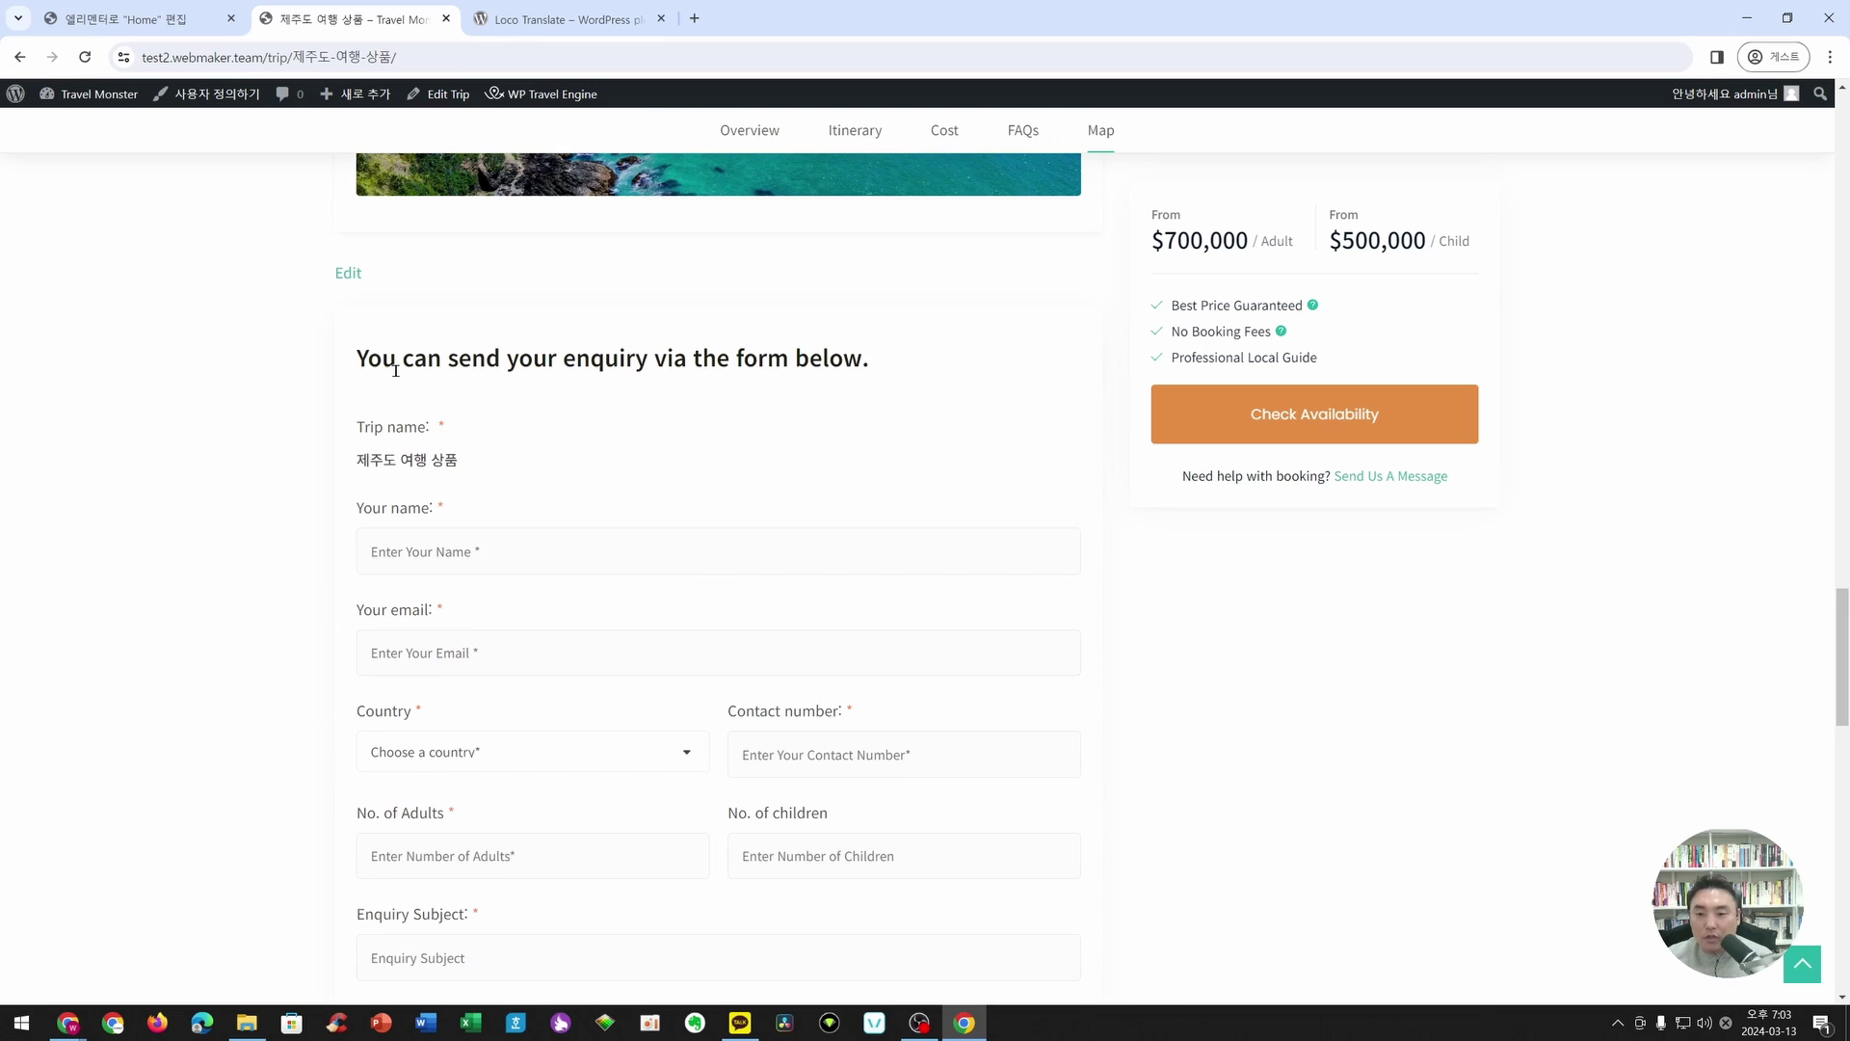
scroll(505, 328, down, 2)
scroll(671, 737, down, 3)
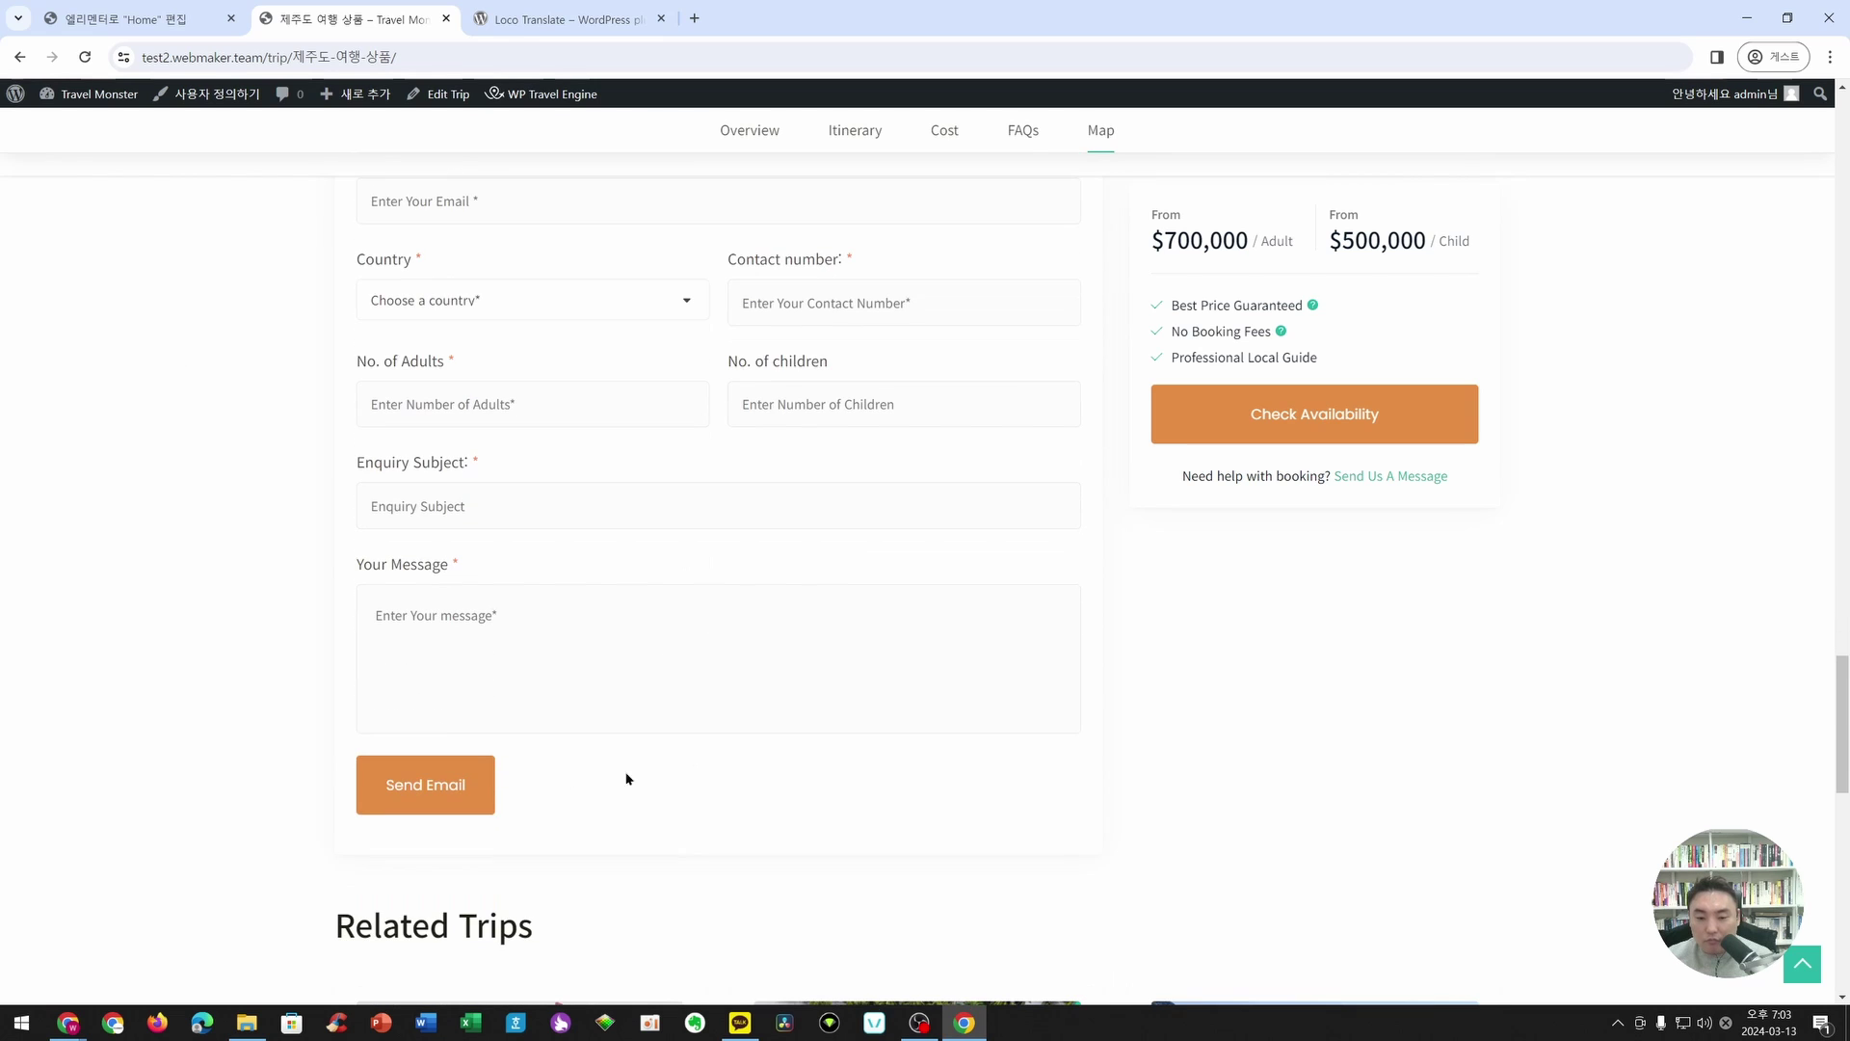
scroll(767, 771, up, 7)
scroll(644, 702, down, 3)
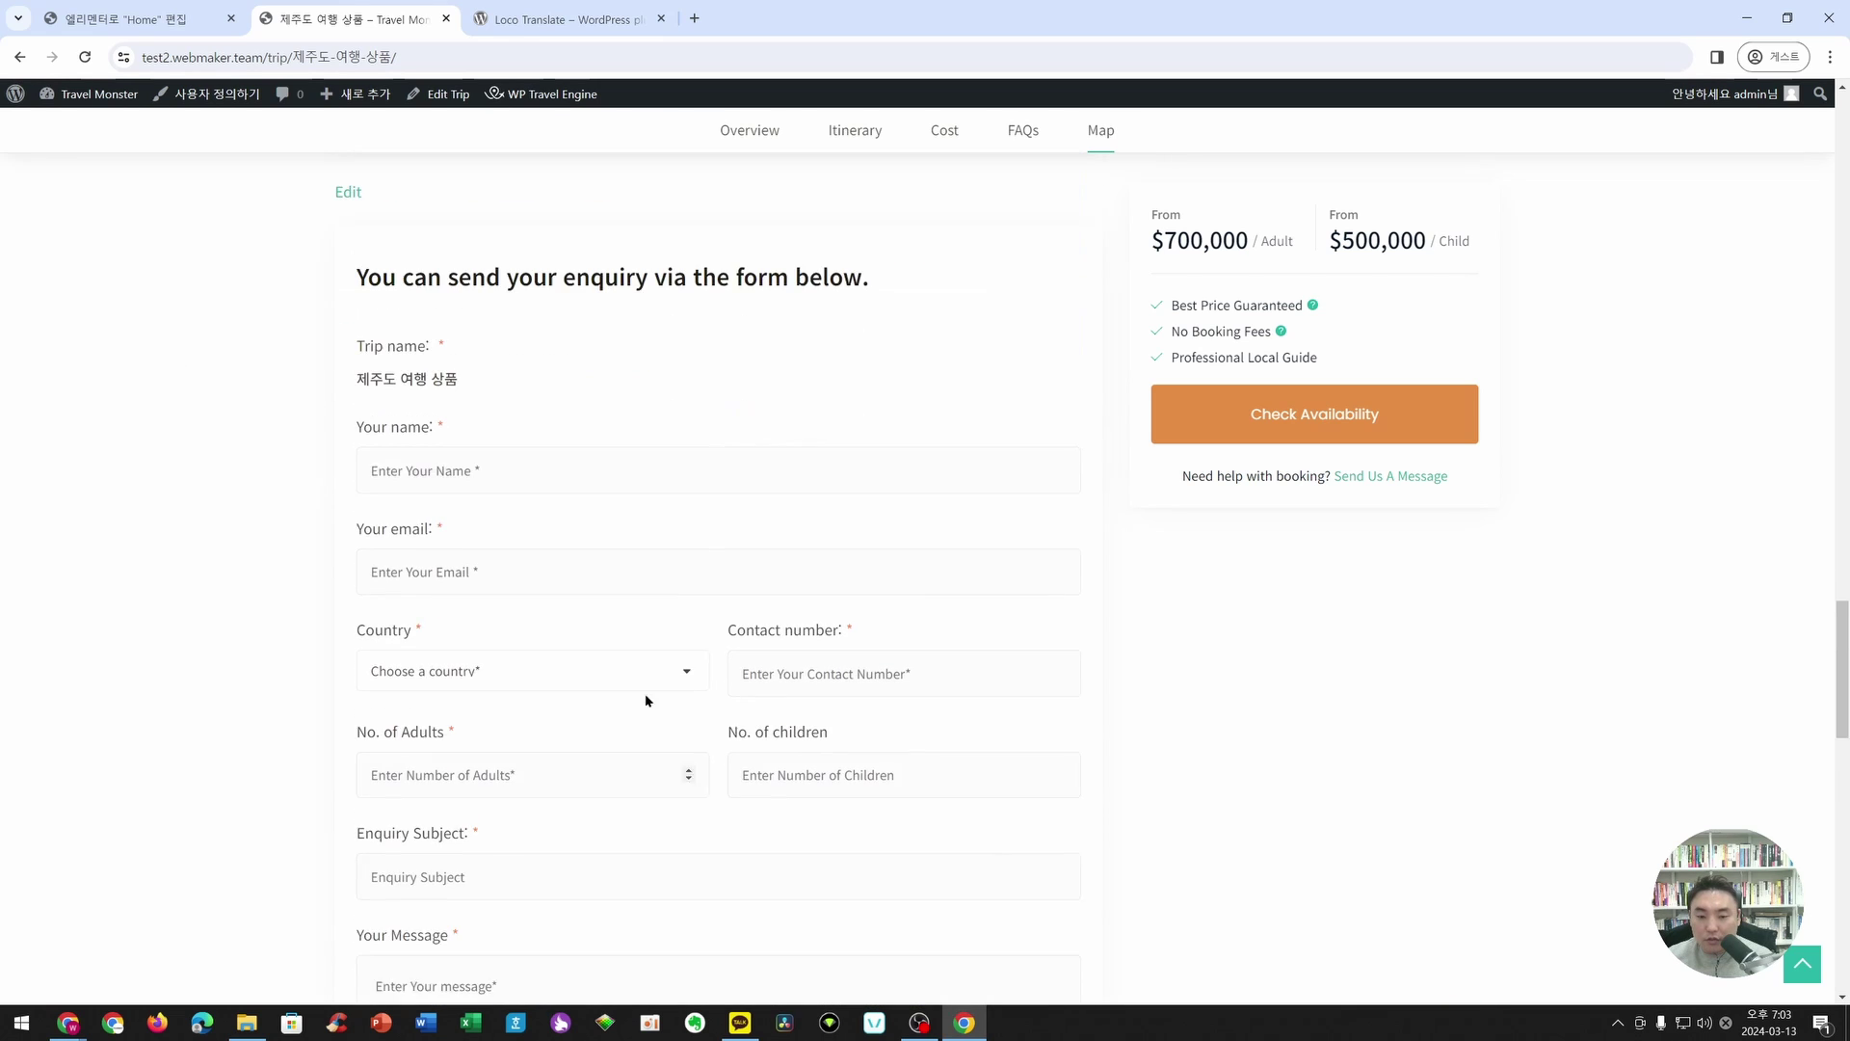
scroll(789, 537, down, 13)
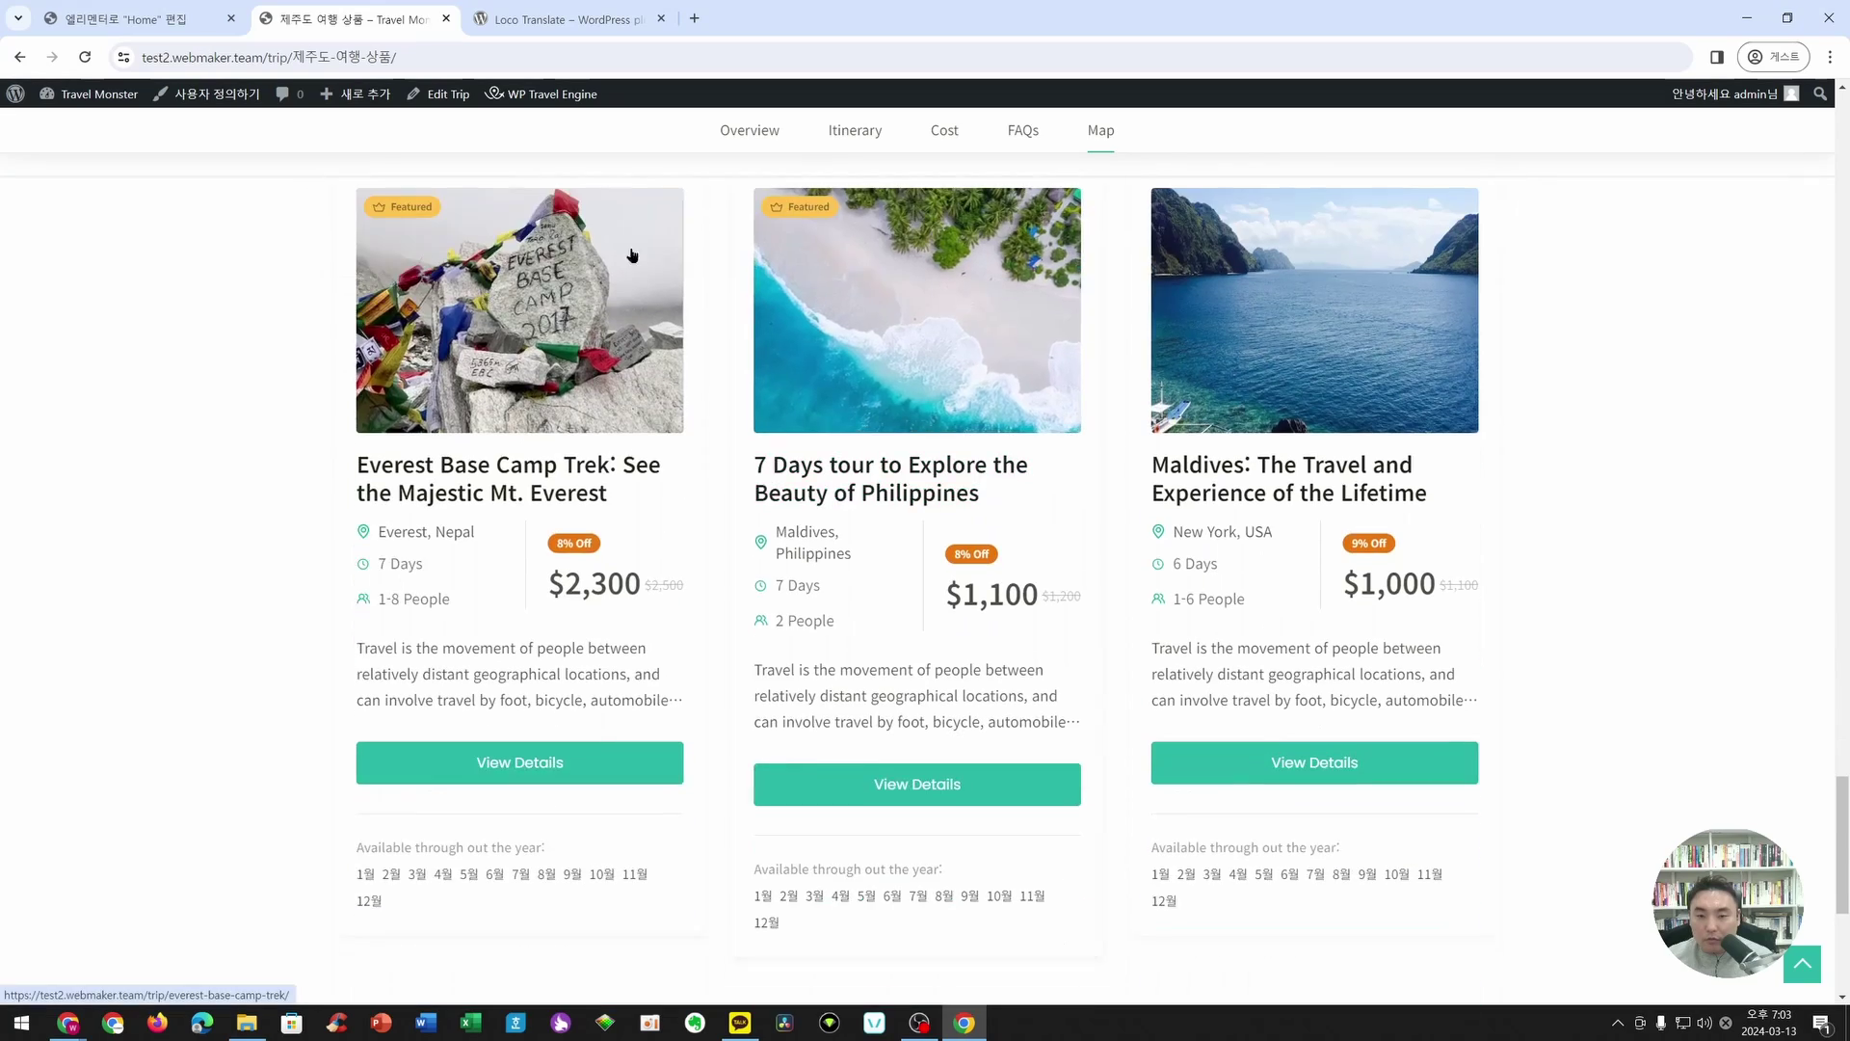
scroll(613, 428, up, 3)
scroll(1132, 587, down, 7)
scroll(1528, 723, up, 19)
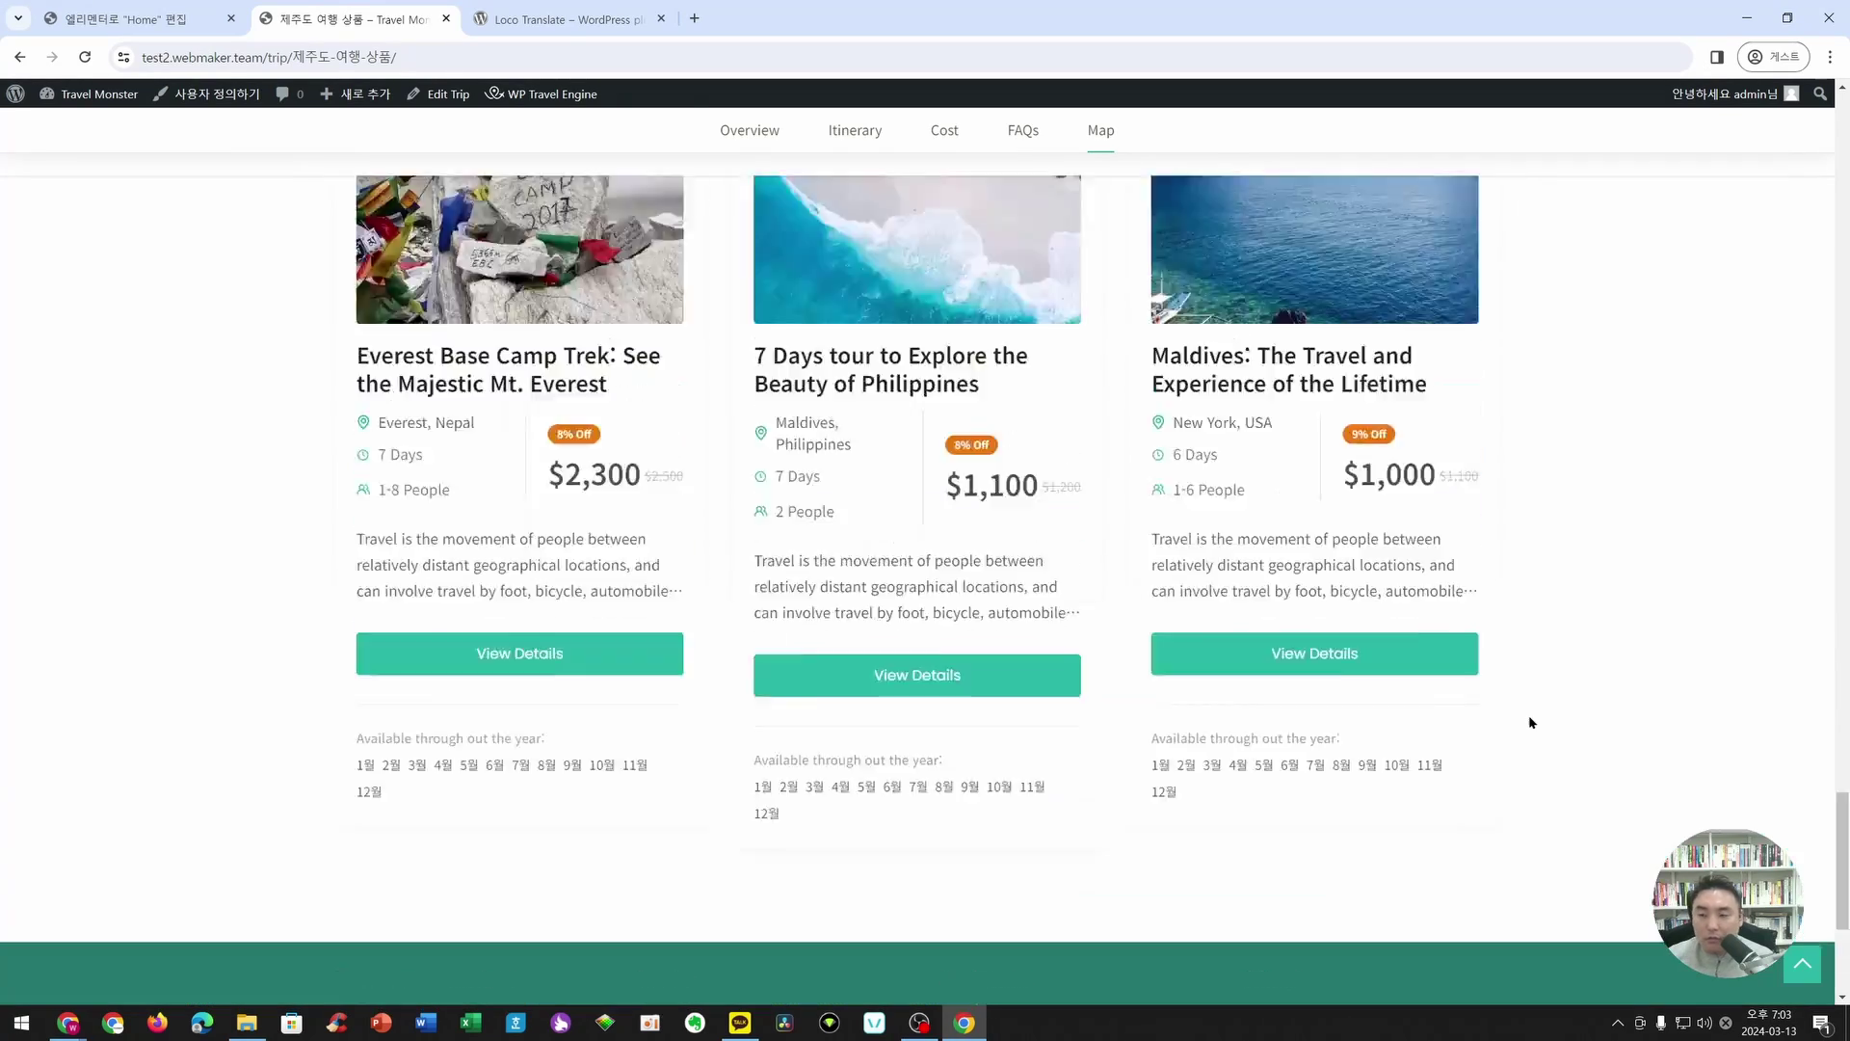
scroll(1531, 723, up, 20)
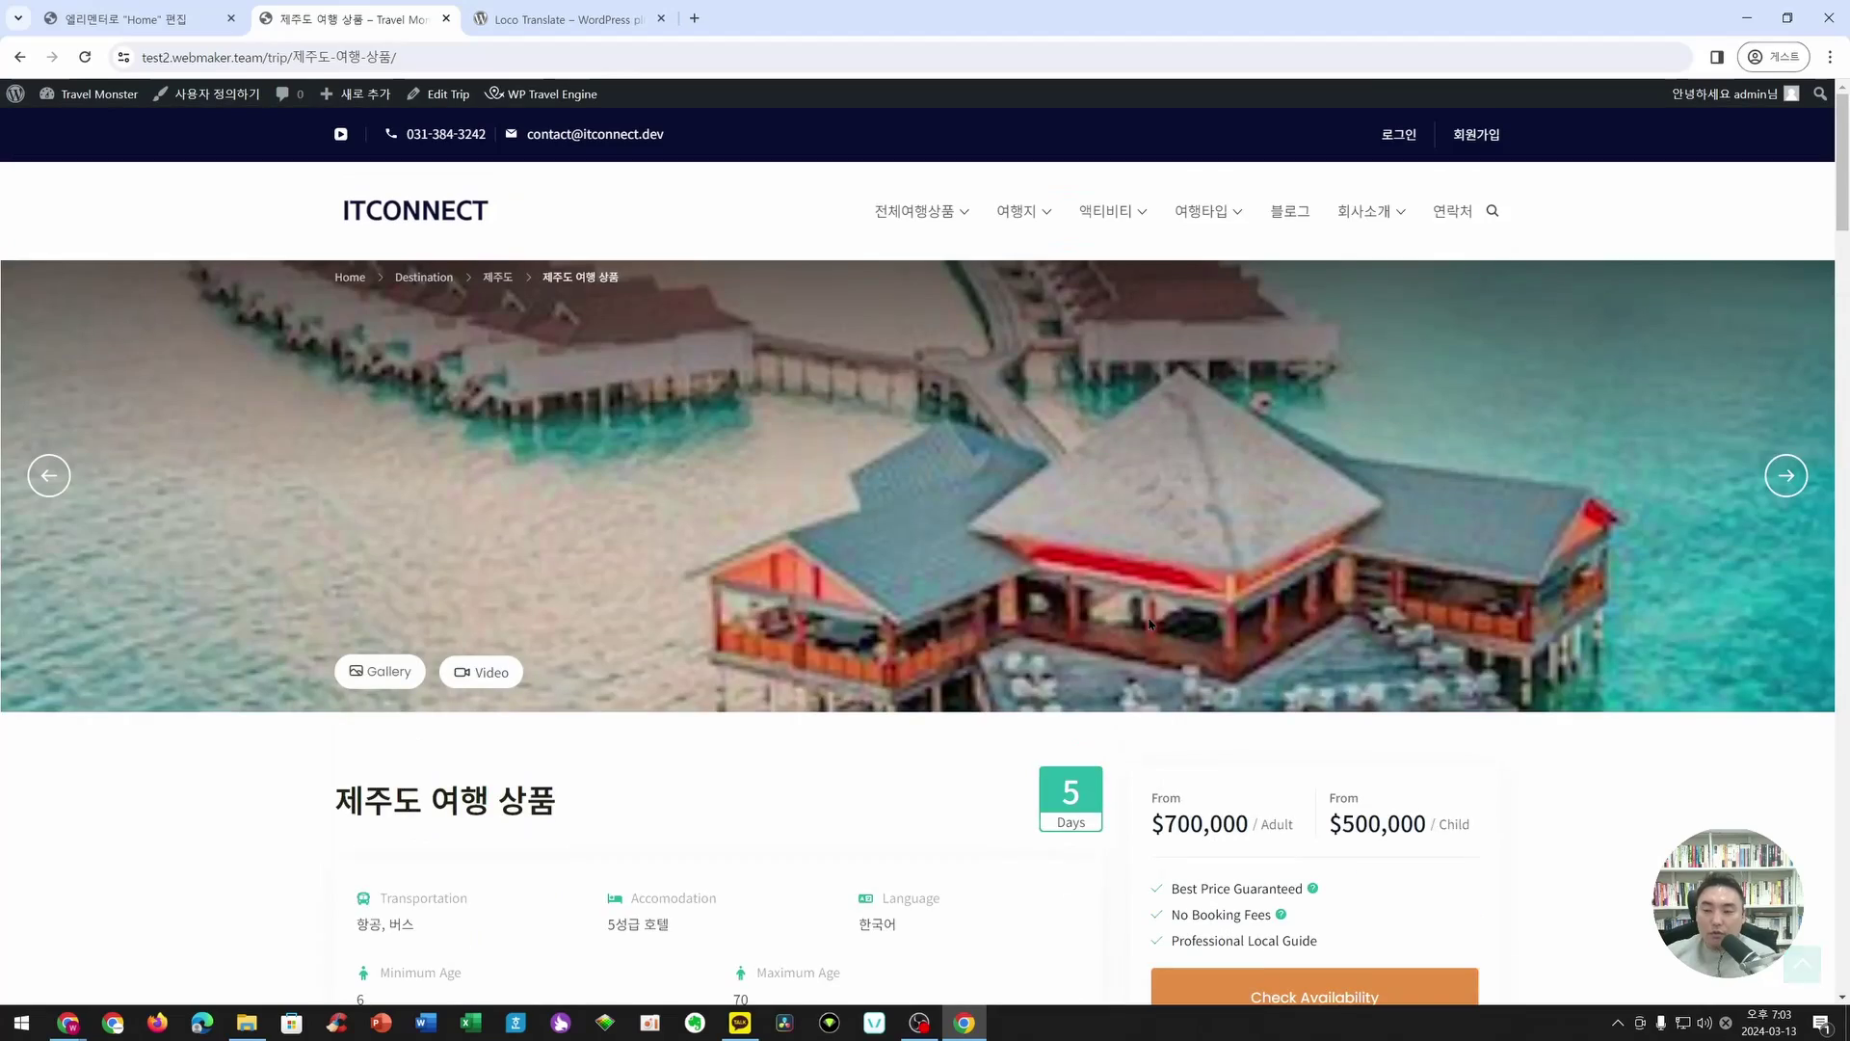
scroll(1150, 624, down, 5)
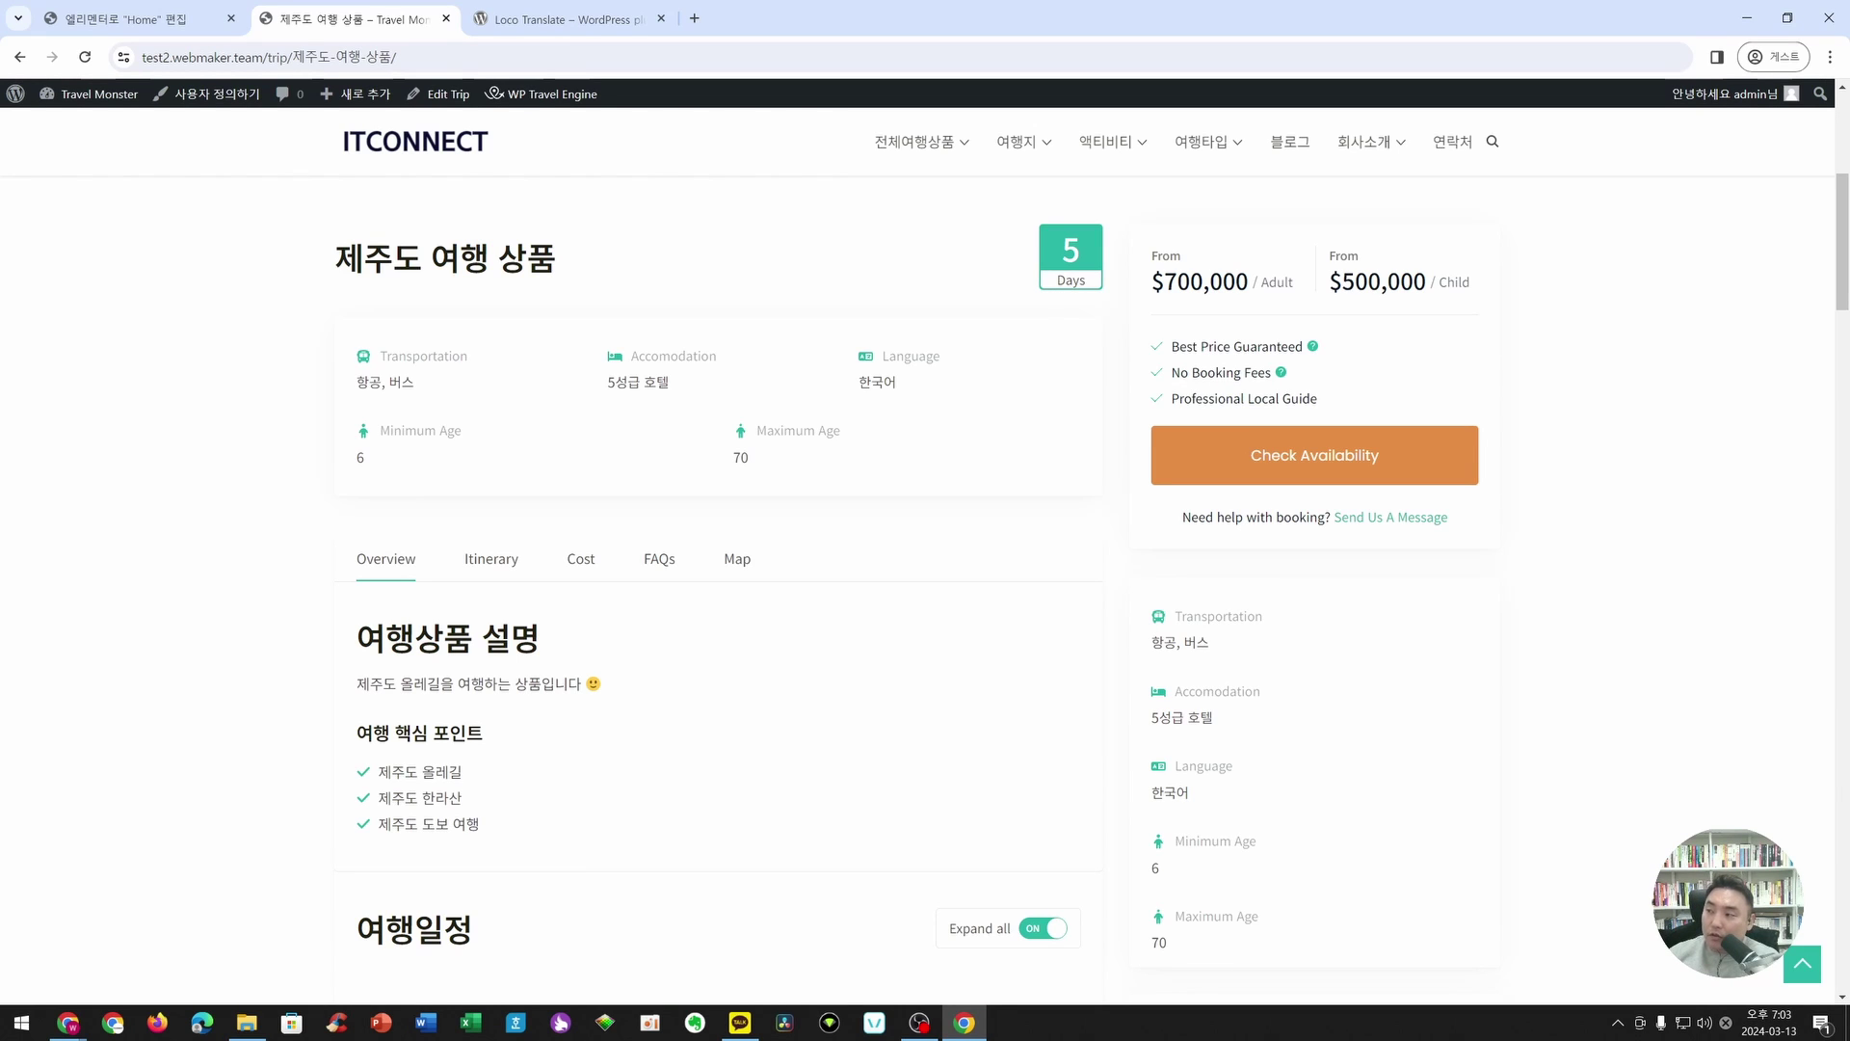
scroll(710, 694, down, 3)
drag(353, 349, 487, 544)
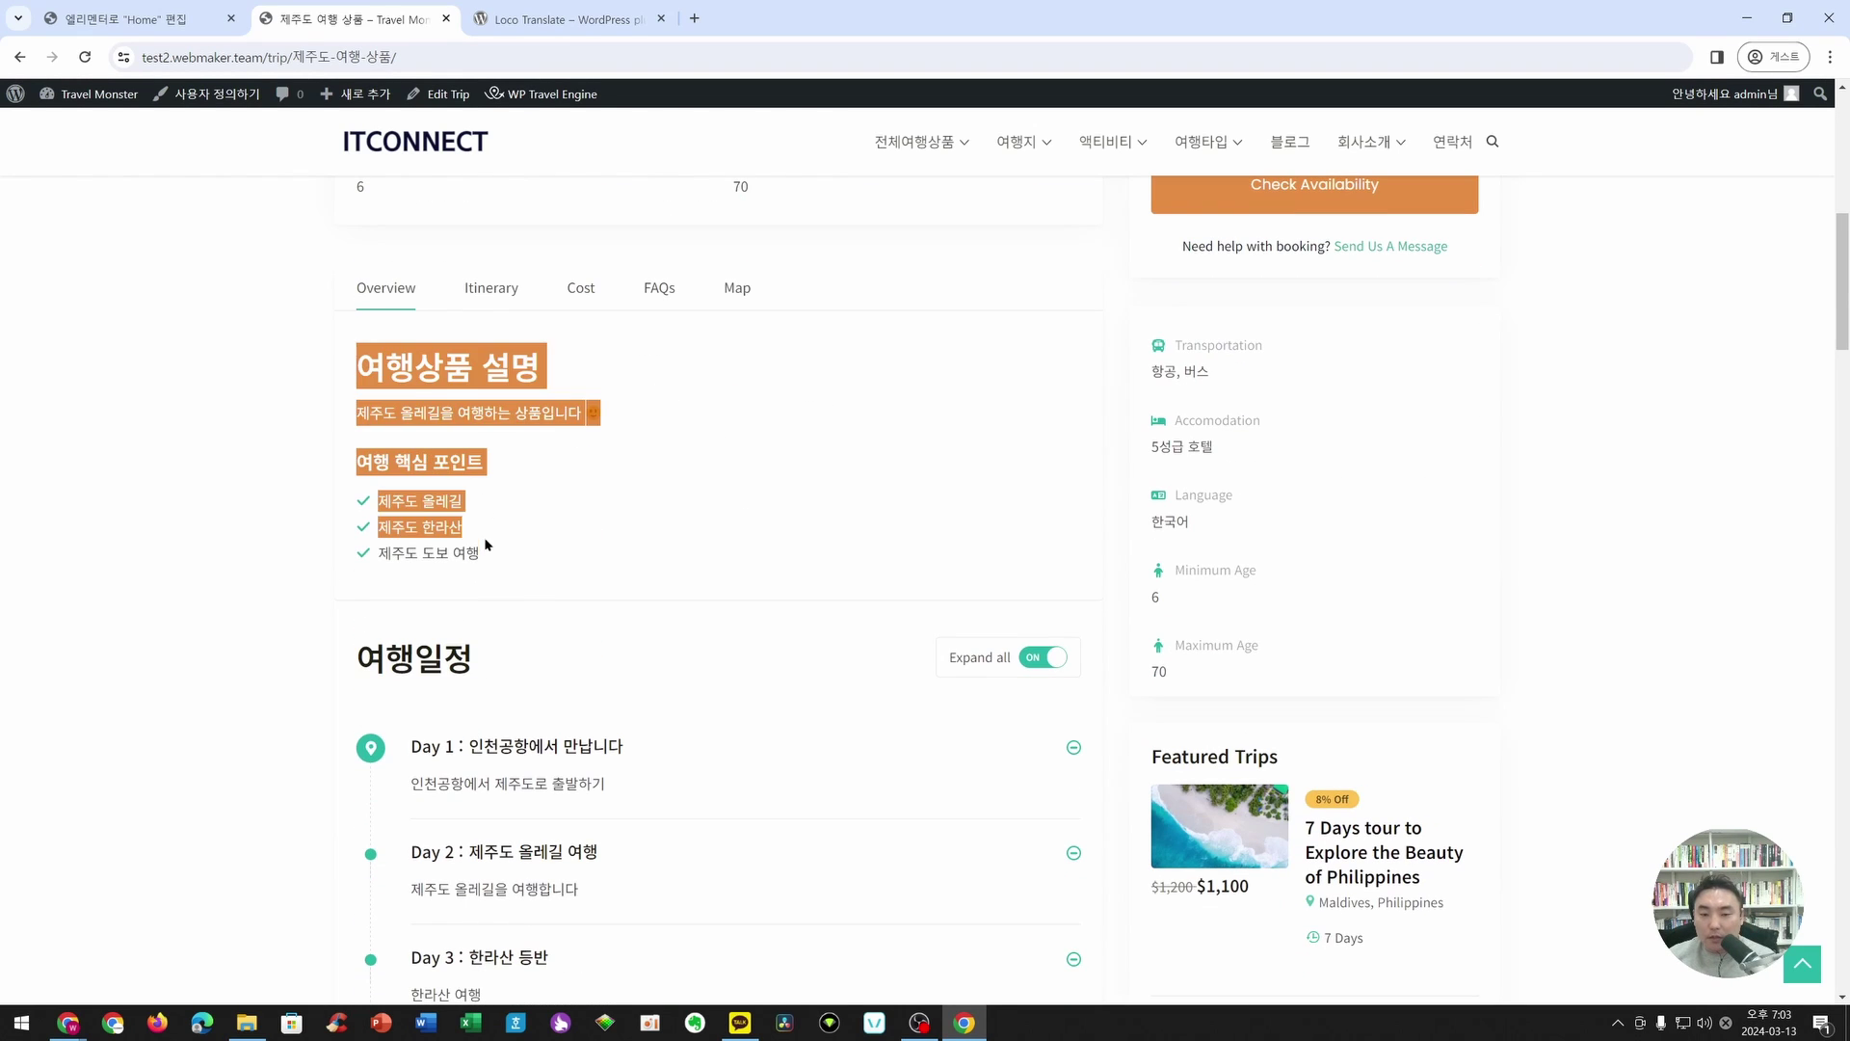
click(431, 549)
scroll(430, 422, down, 3)
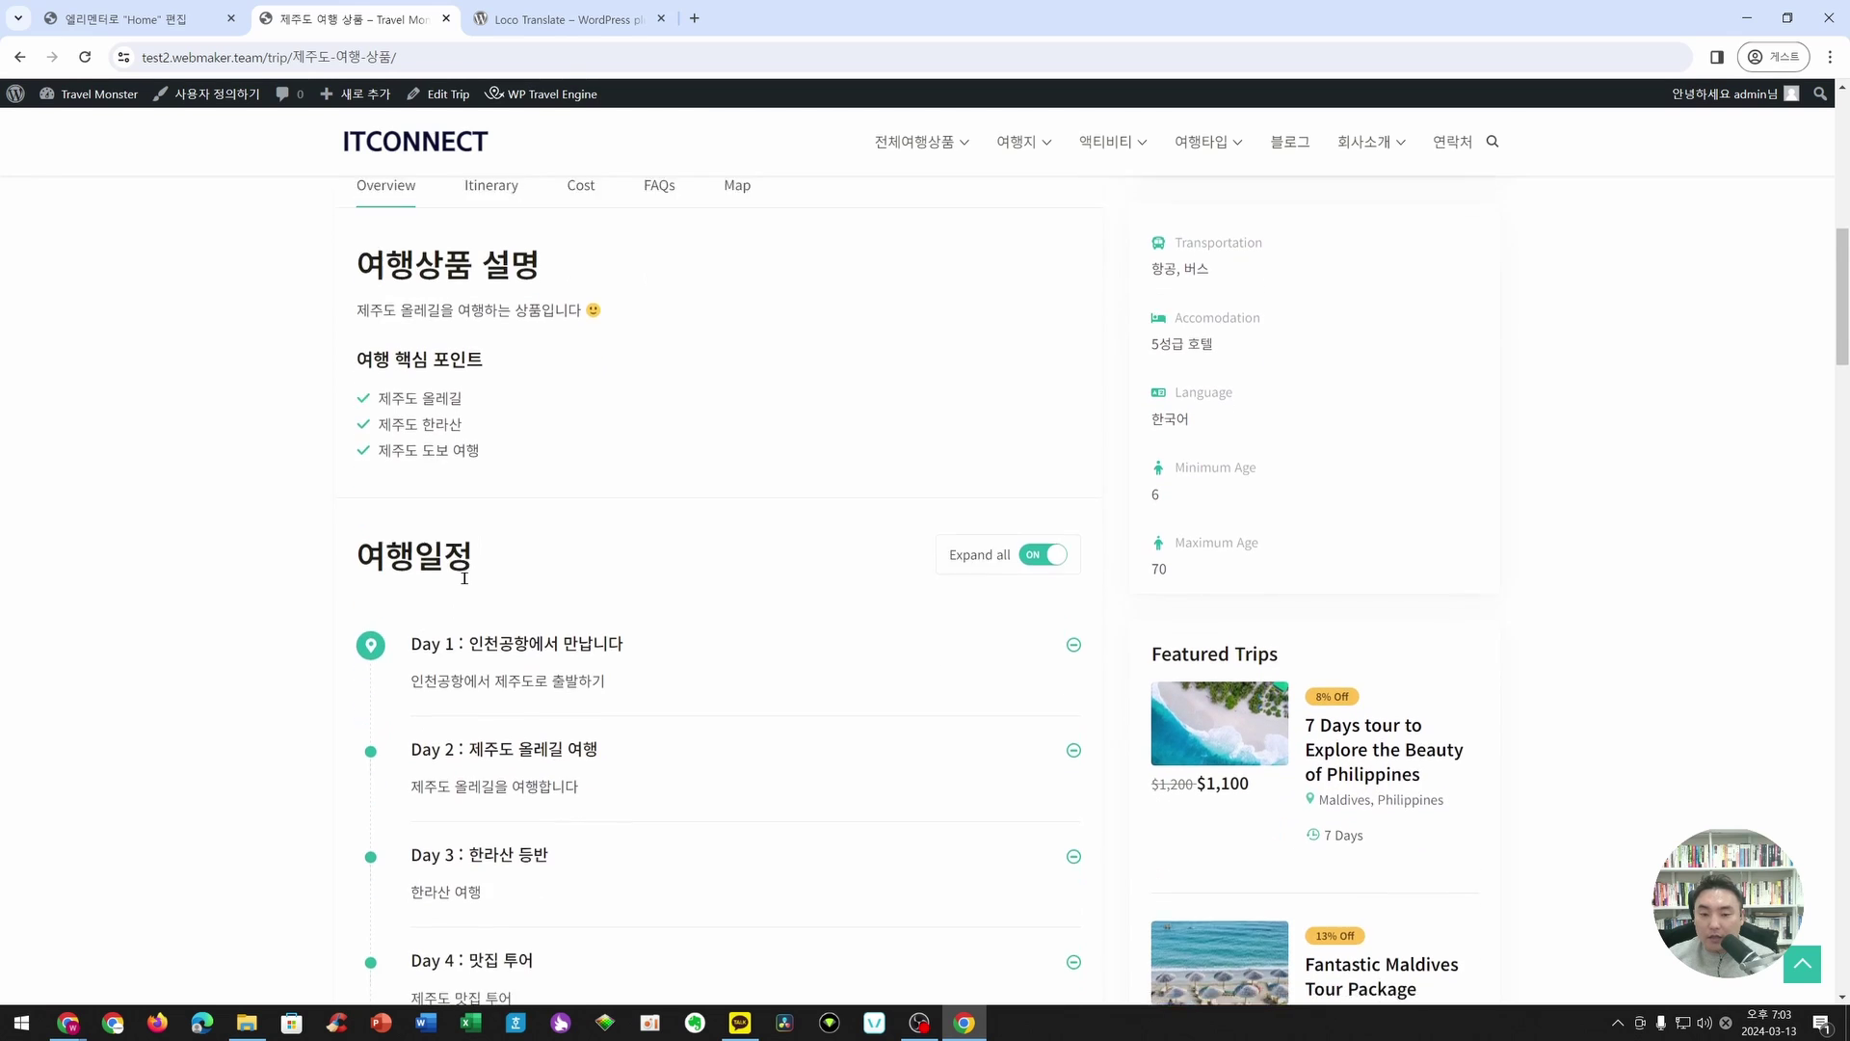
scroll(380, 227, down, 3)
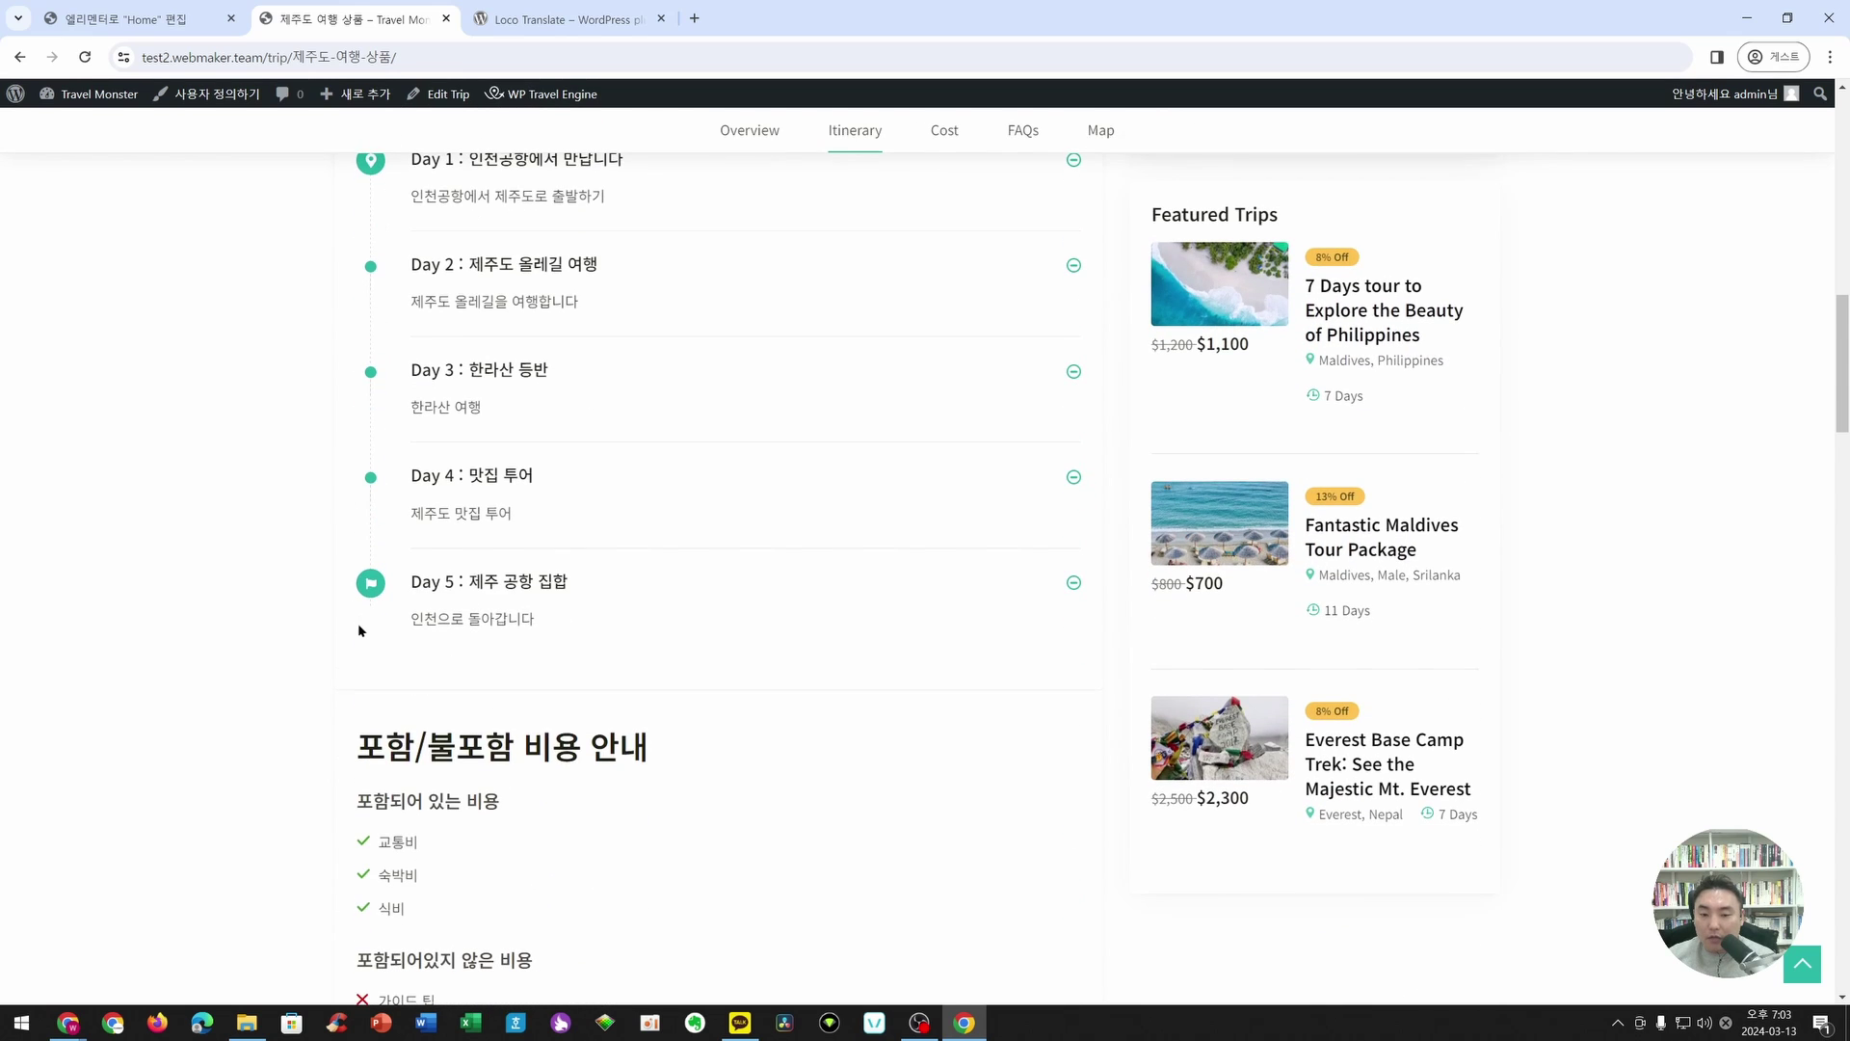
scroll(727, 491, down, 4)
scroll(679, 474, down, 4)
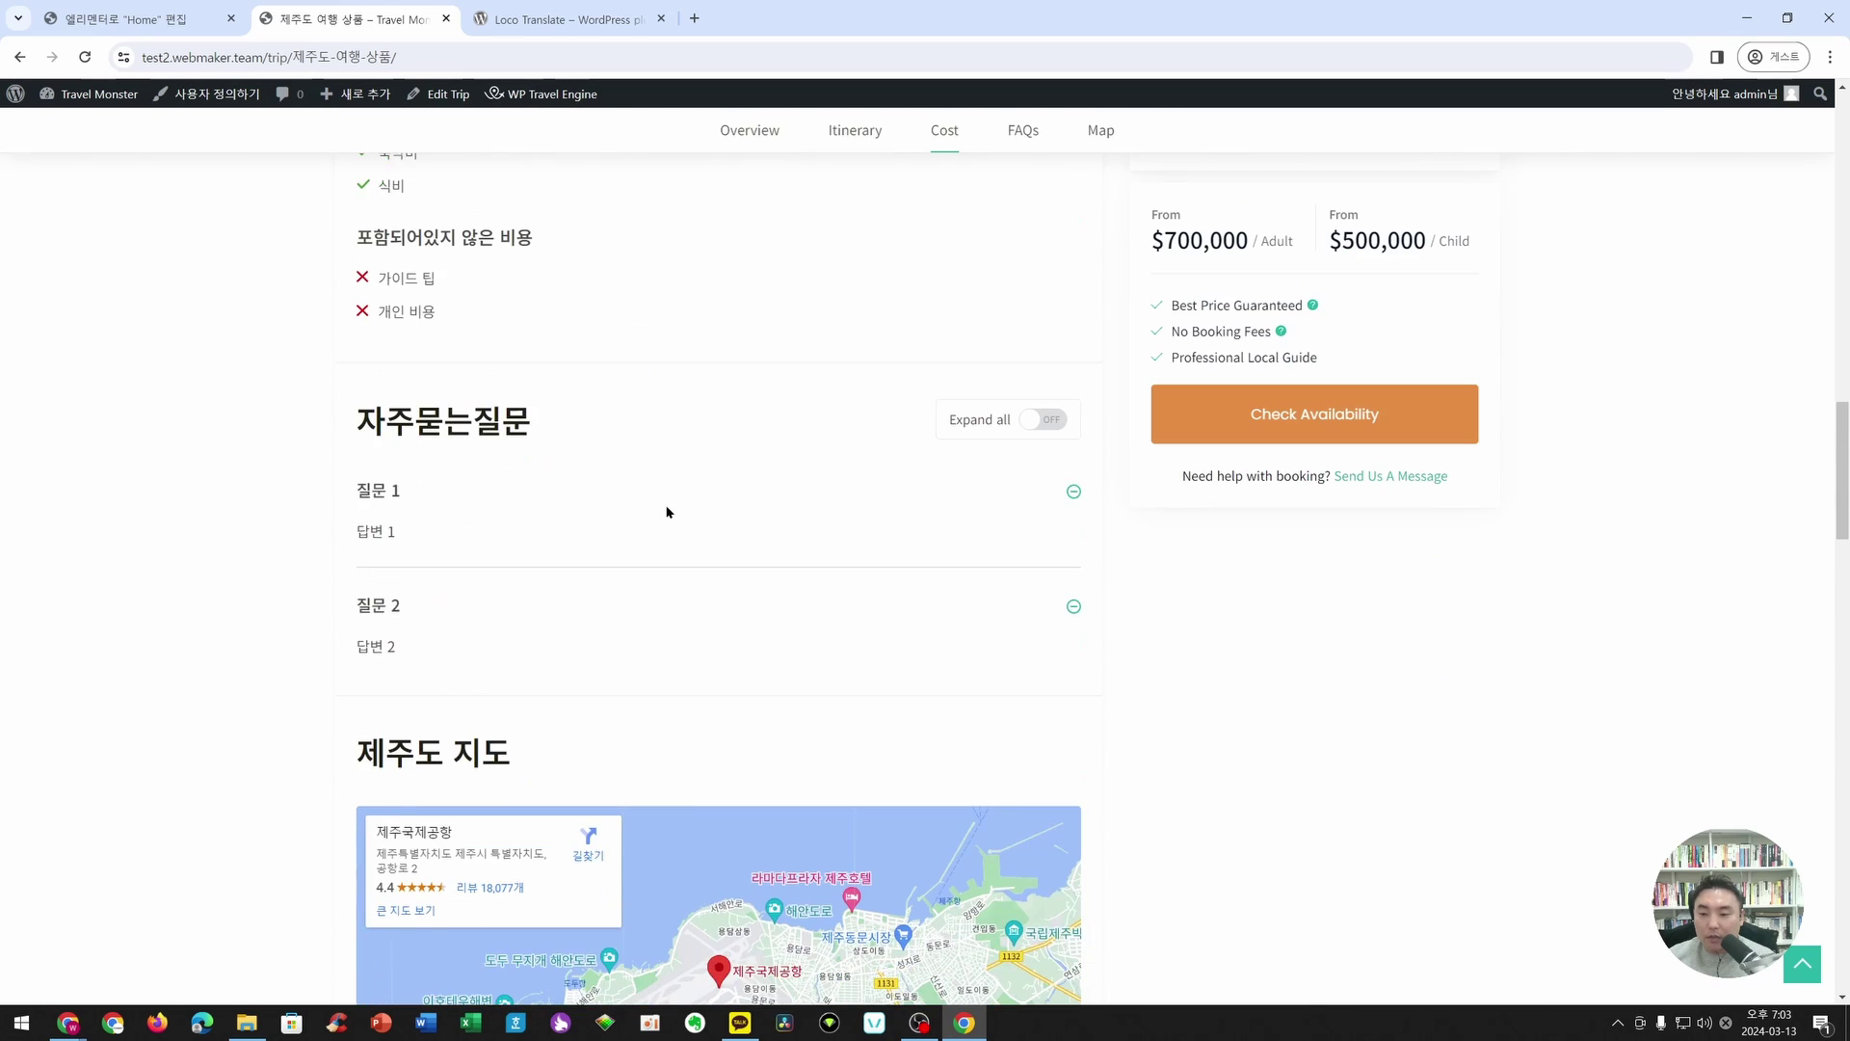
scroll(665, 508, up, 5)
scroll(667, 512, up, 15)
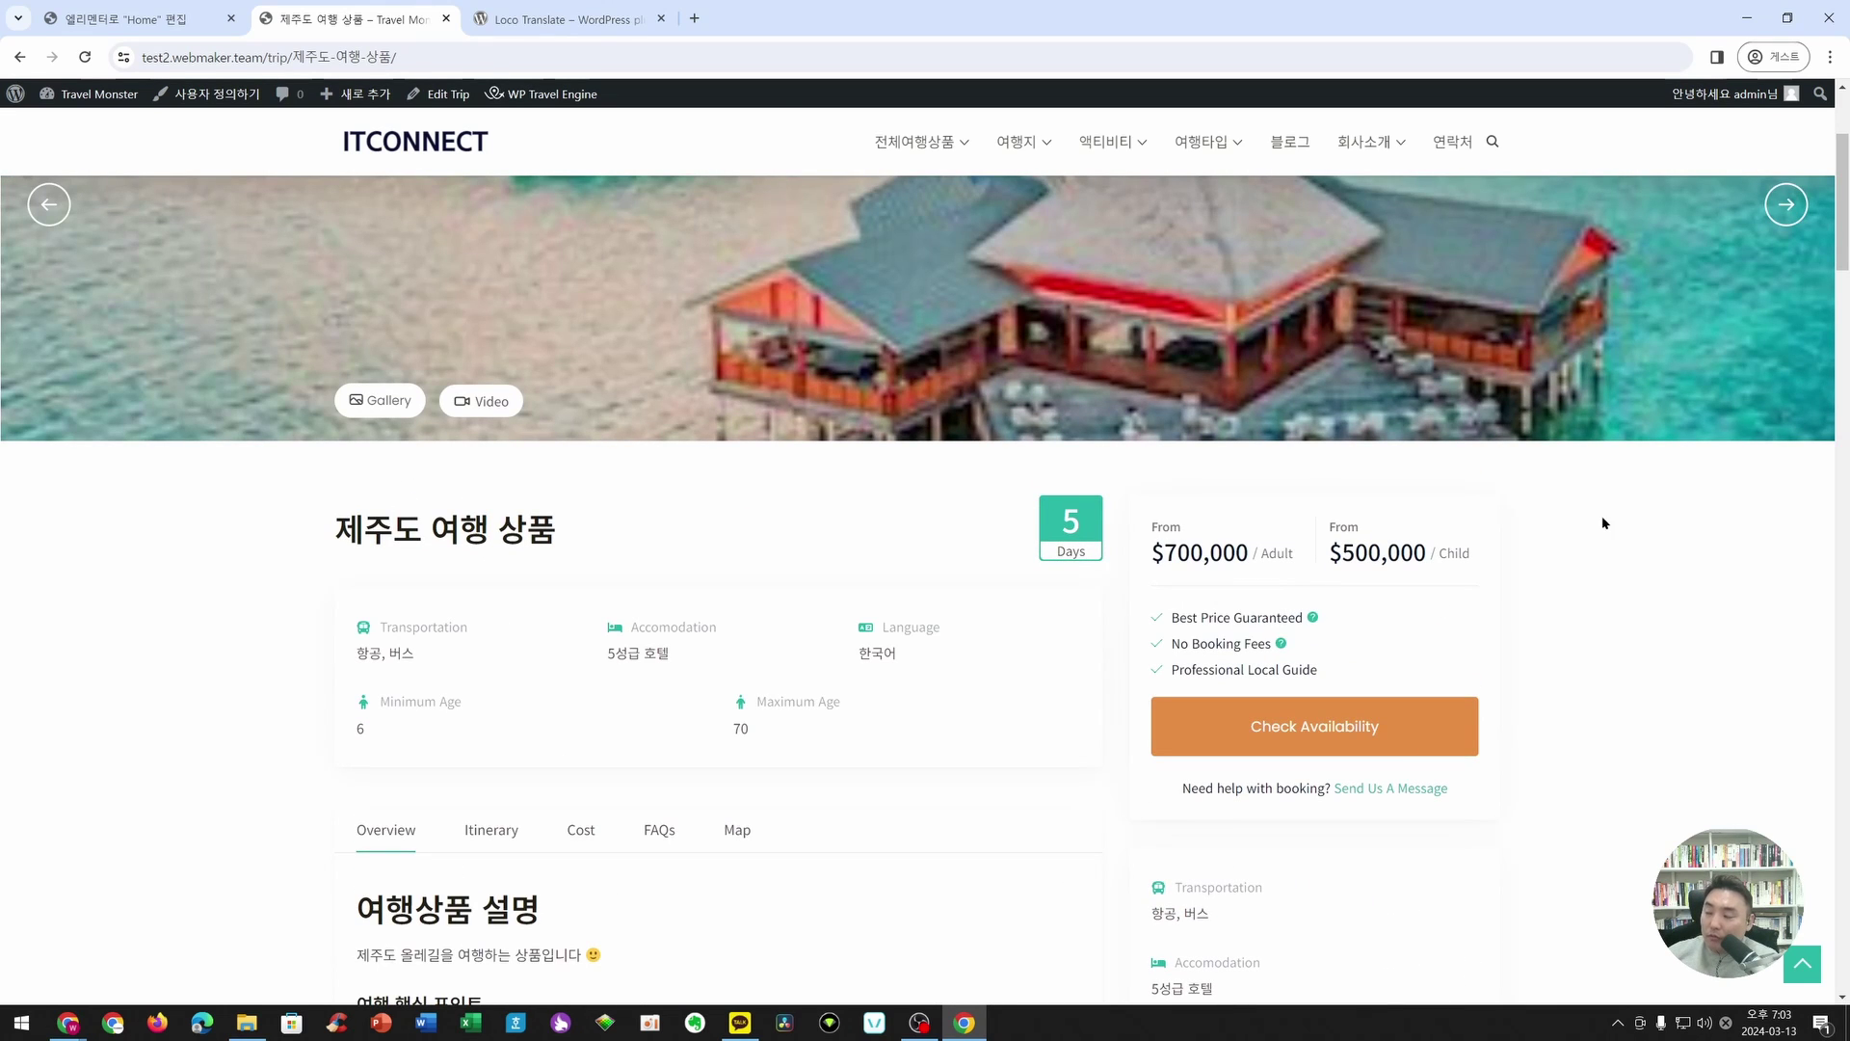
- Check availability and pick 3월 26, 2024 as the trip start date
click(1284, 732)
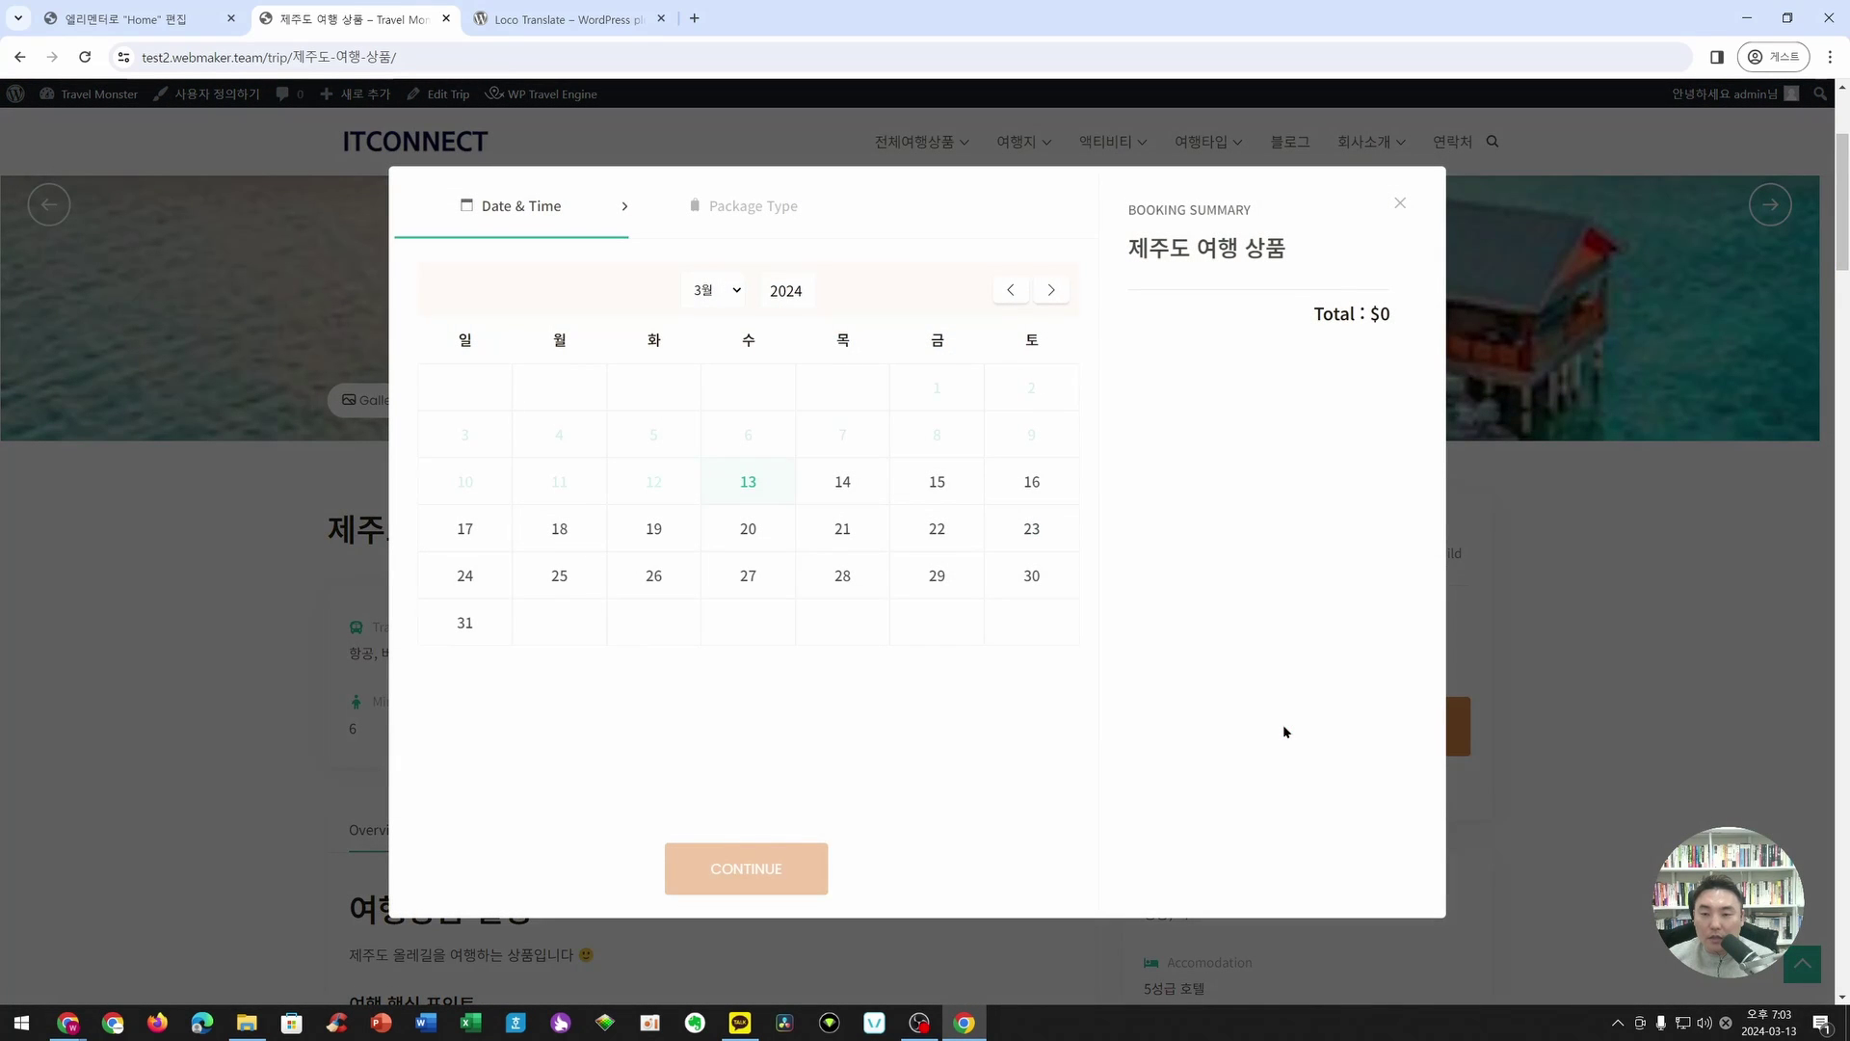
click(864, 488)
click(815, 533)
click(902, 547)
click(772, 580)
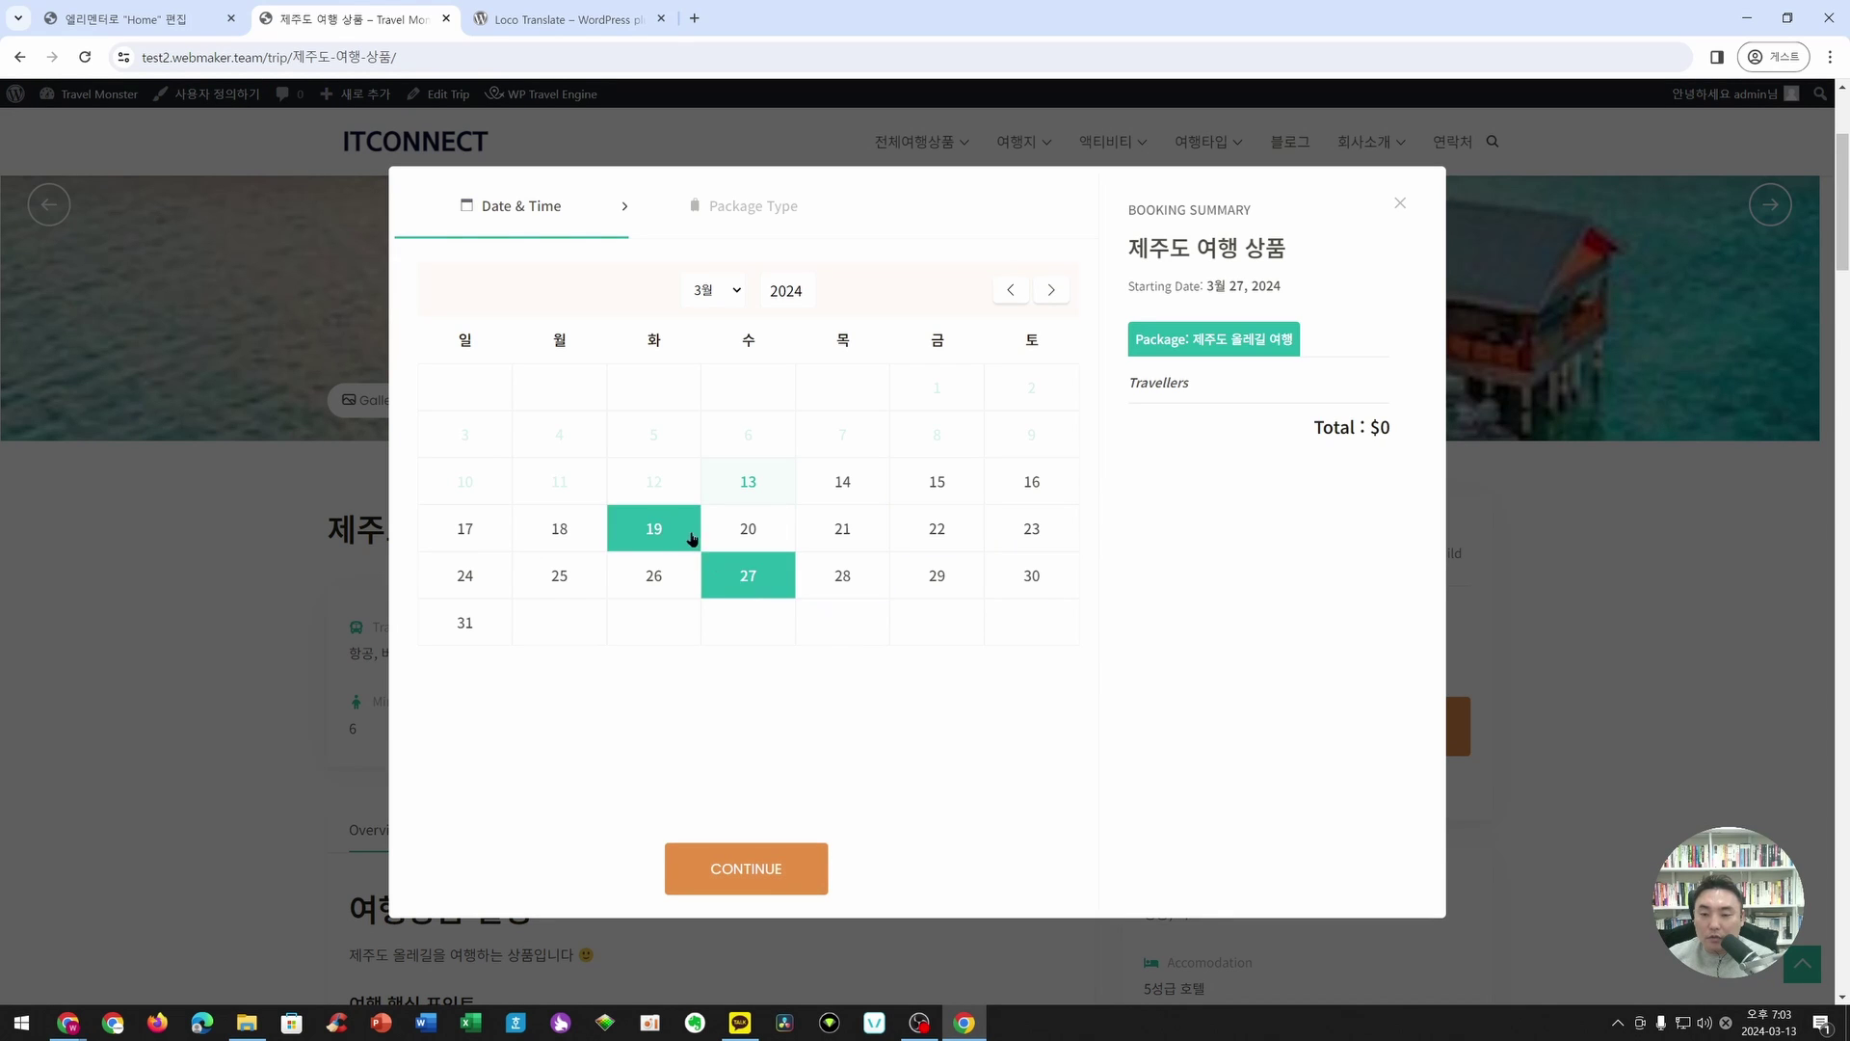
click(673, 578)
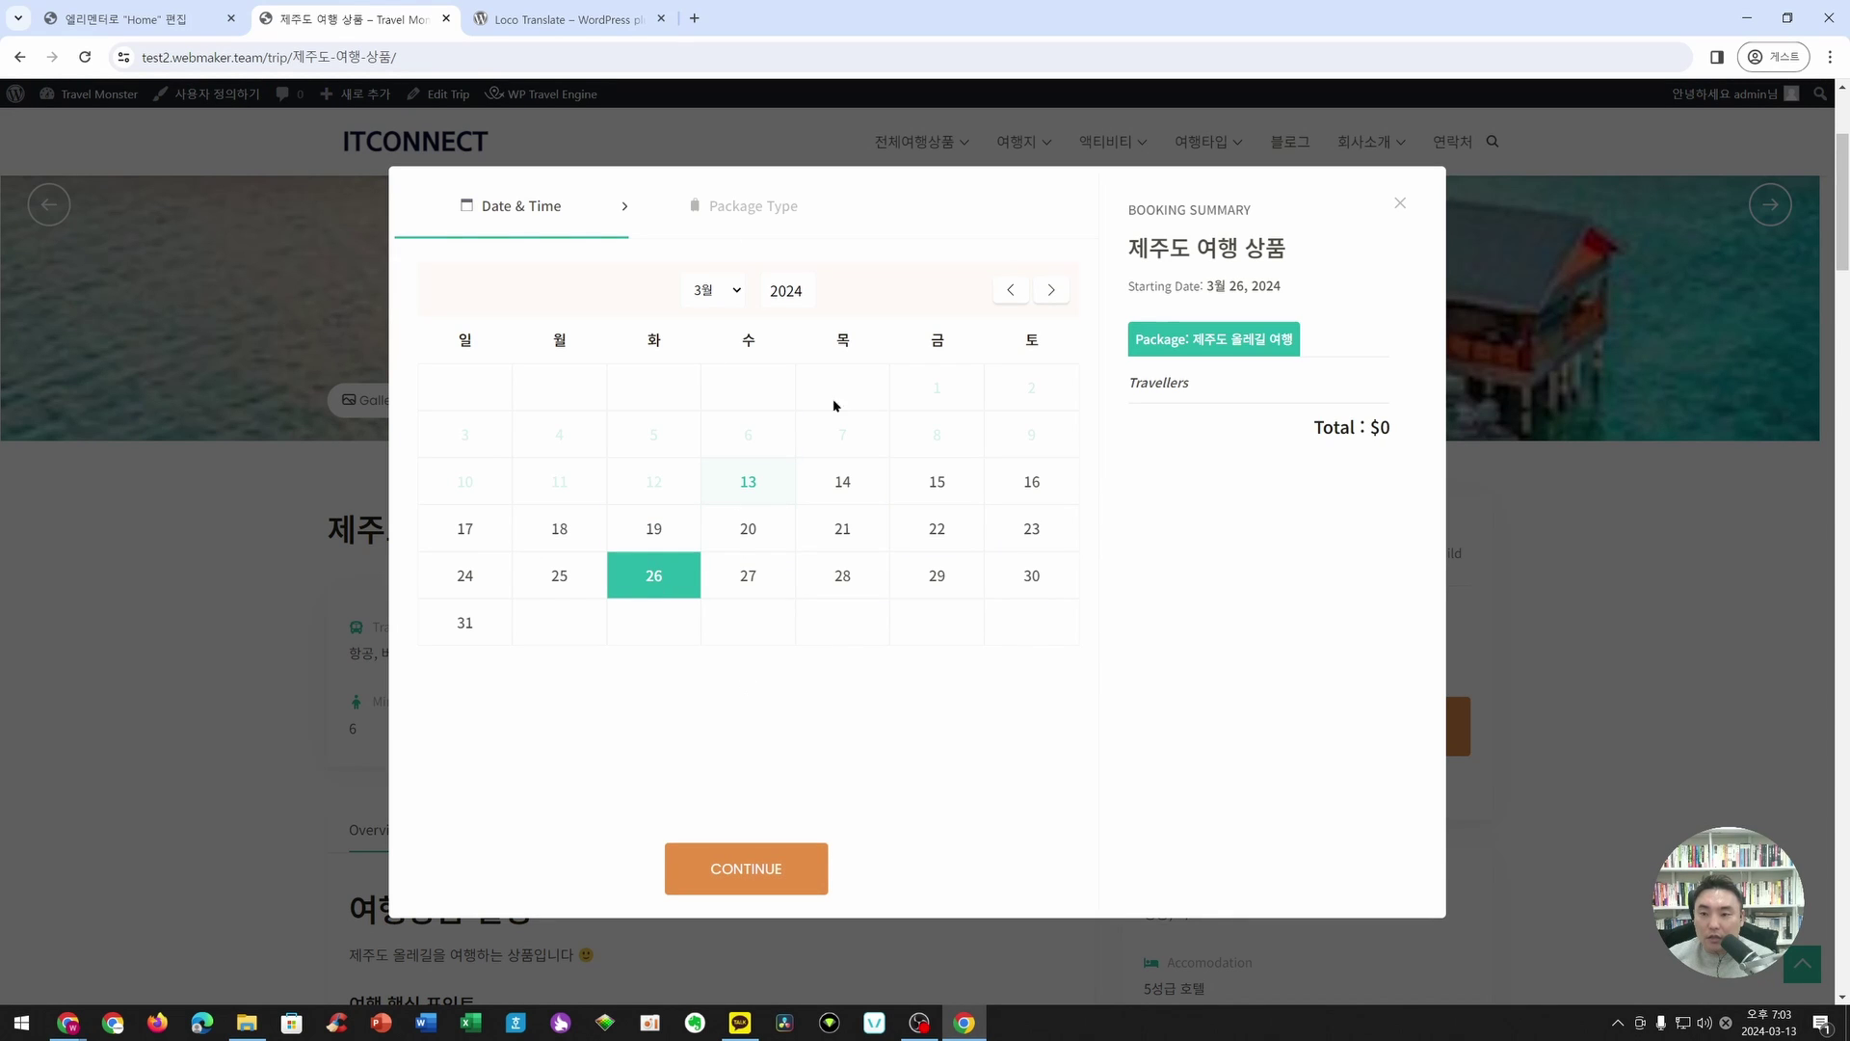
- Set the travellers to 5 adults and 3 children, totalling $5,000,000
click(777, 872)
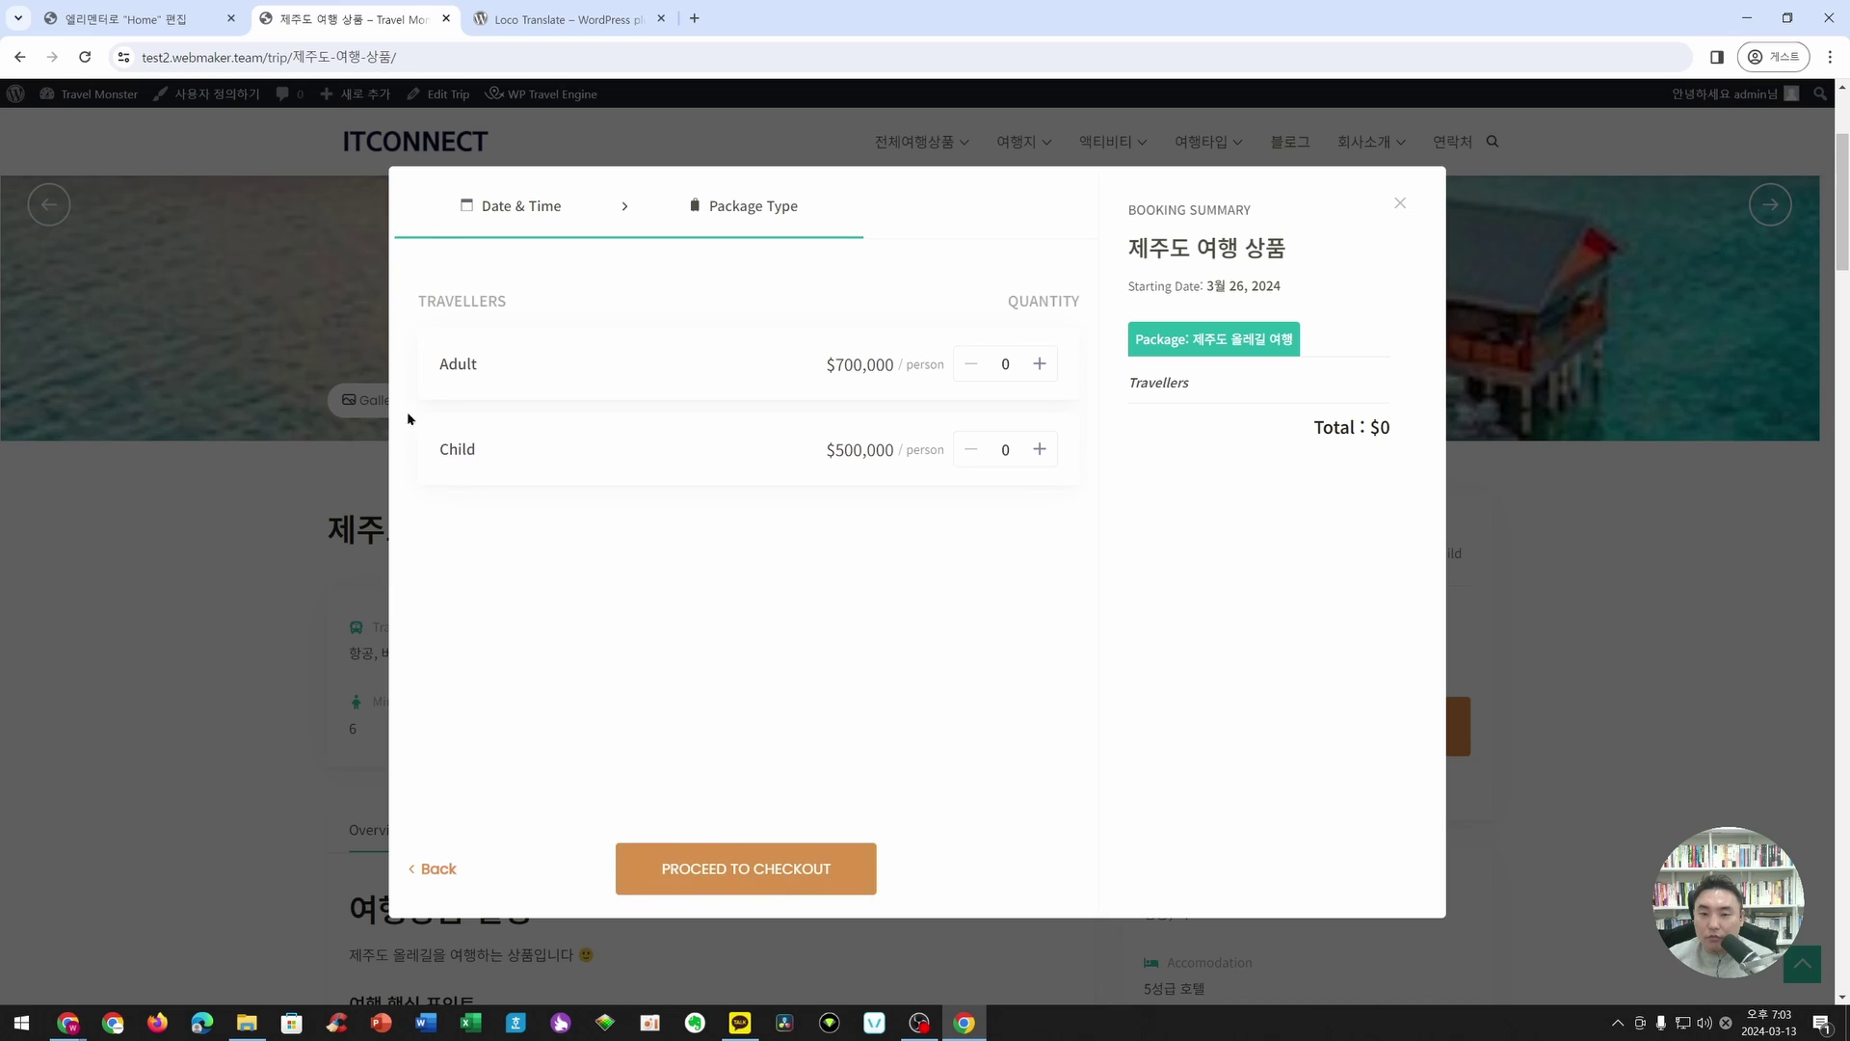
click(1039, 363)
click(1039, 364)
click(1039, 363)
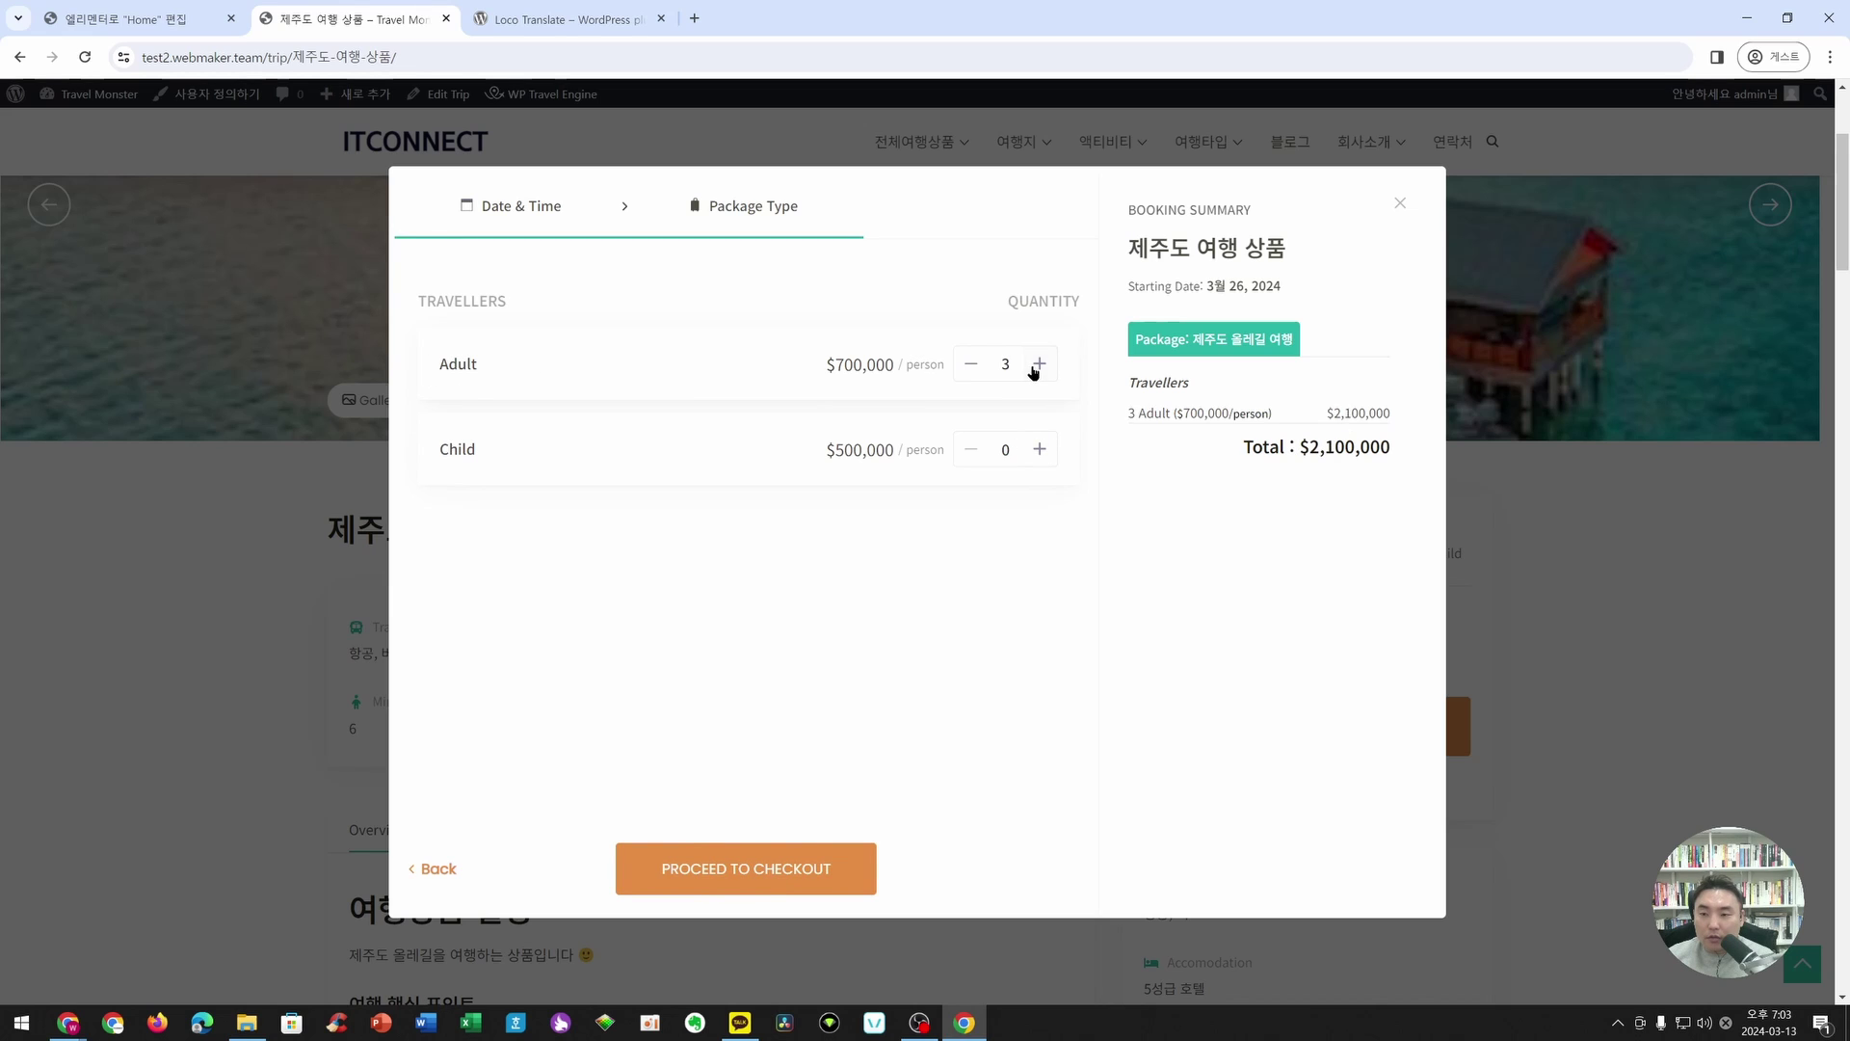
click(1039, 363)
click(1039, 364)
click(1040, 449)
click(1040, 449)
click(1040, 450)
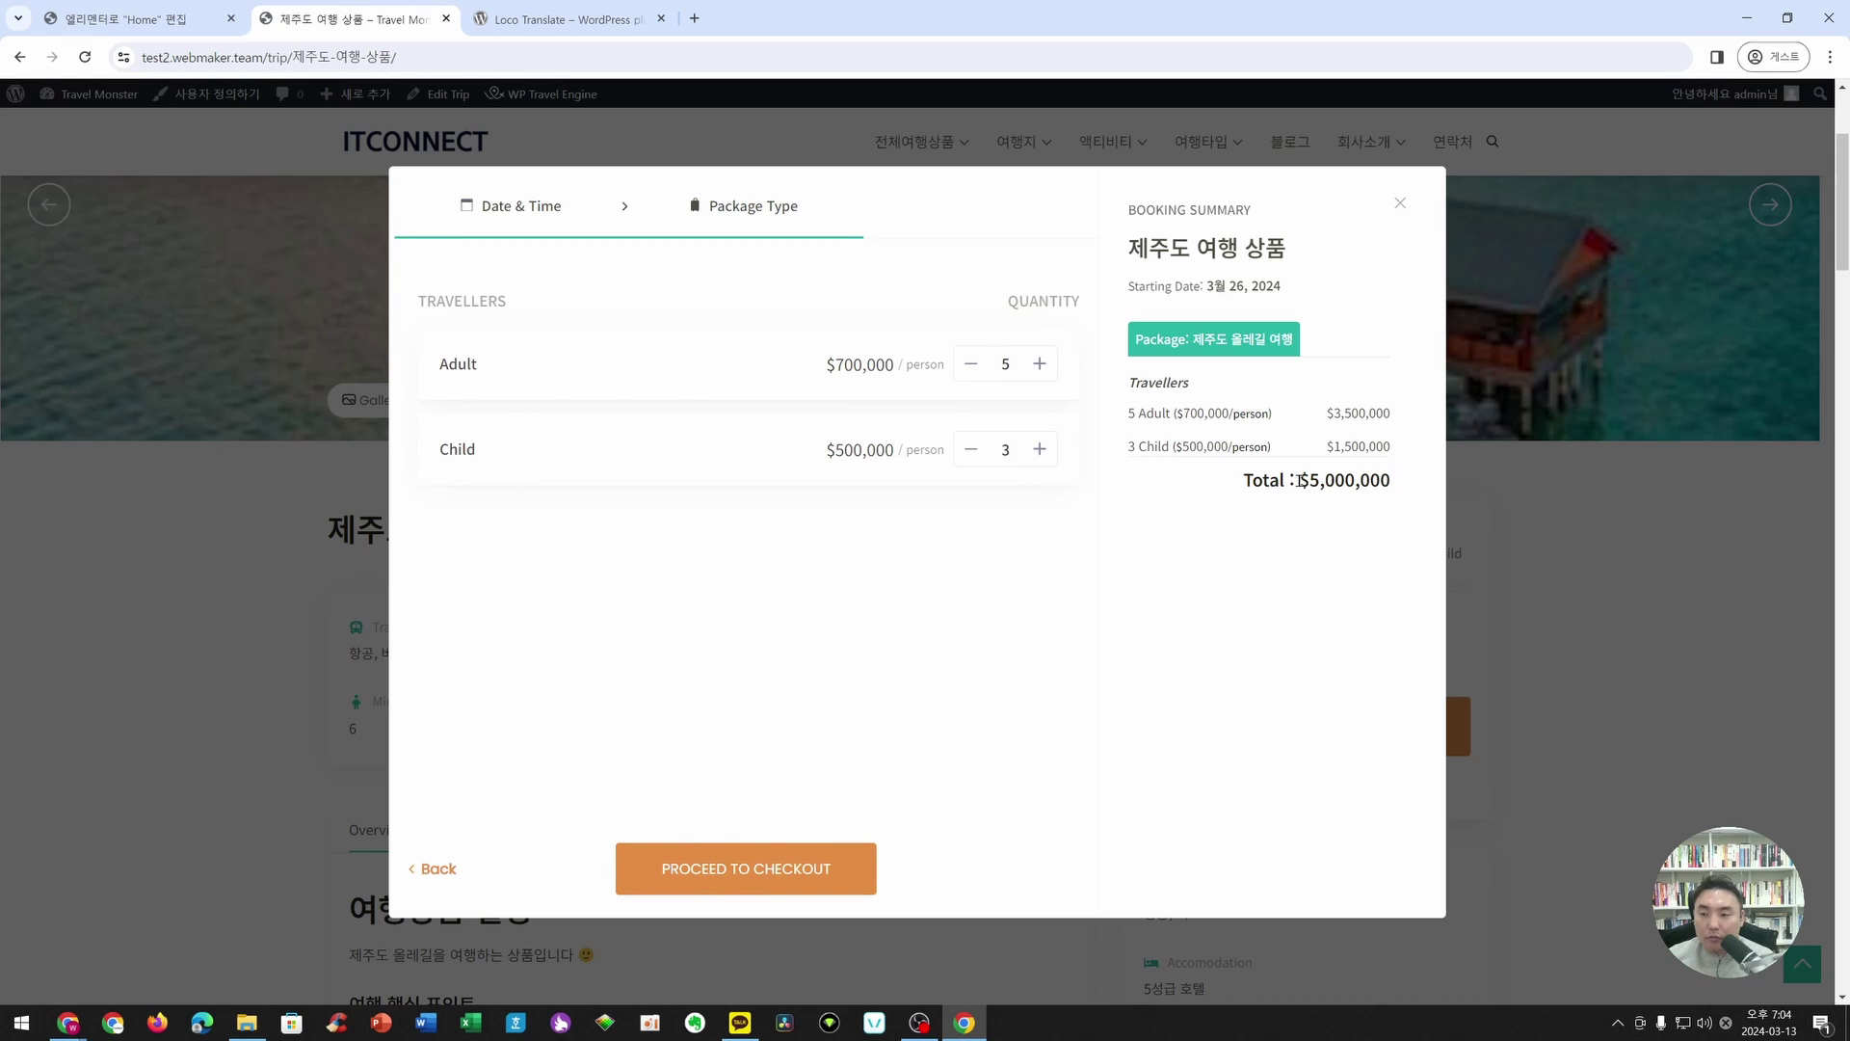
- Proceed to checkout and enter 'test' as first name and 'tes' as last name
click(812, 882)
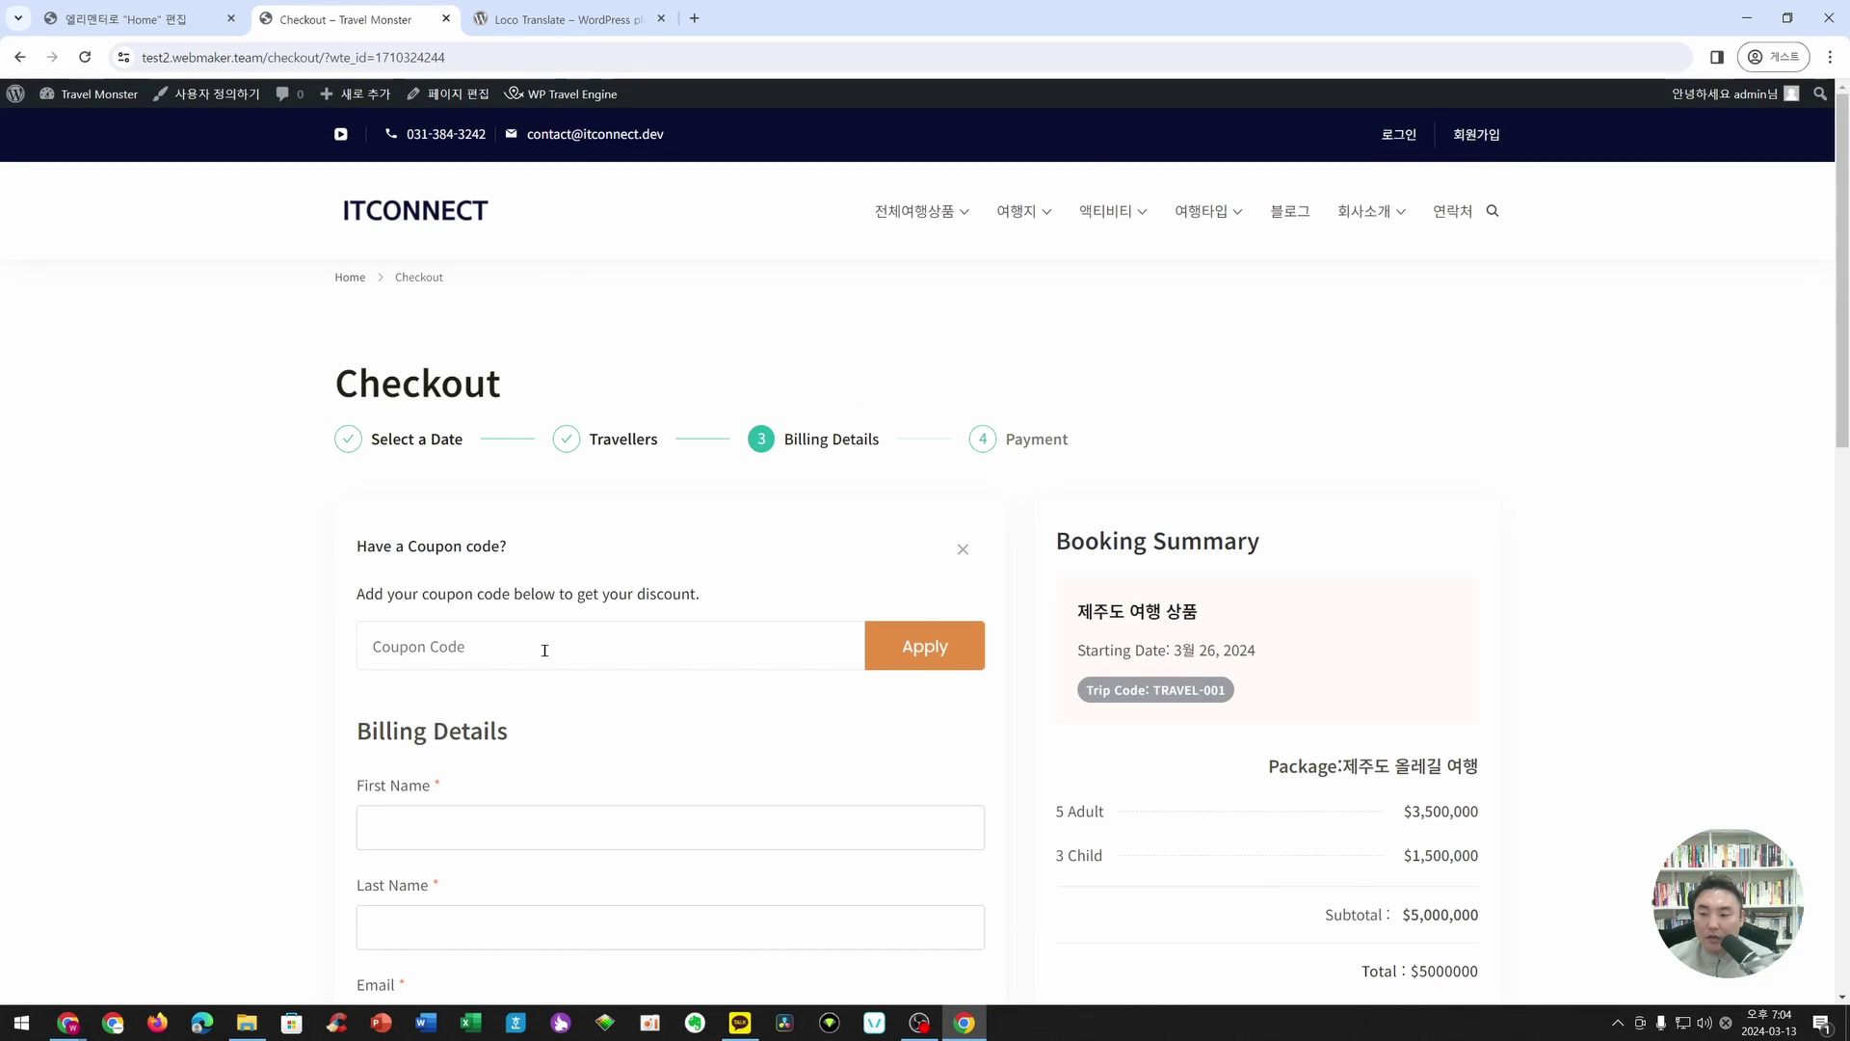
scroll(542, 655, down, 9)
scroll(545, 662, up, 7)
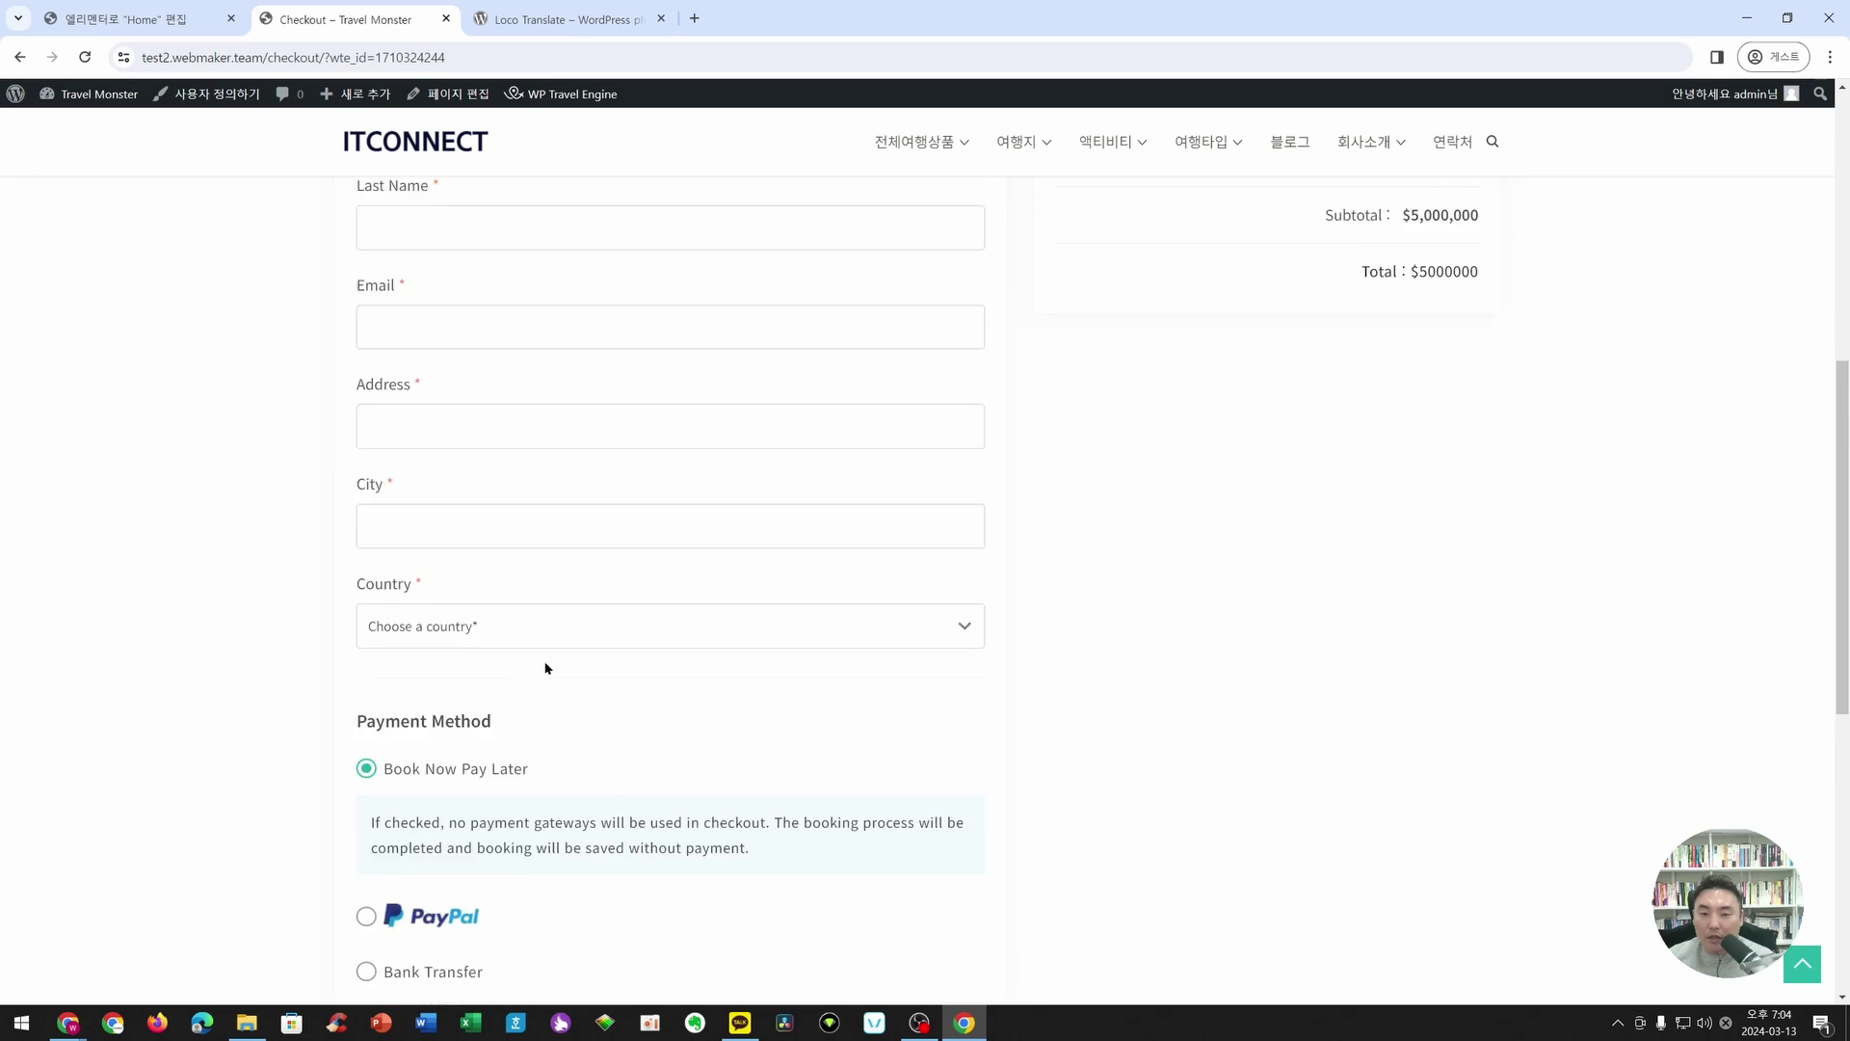
click(406, 574)
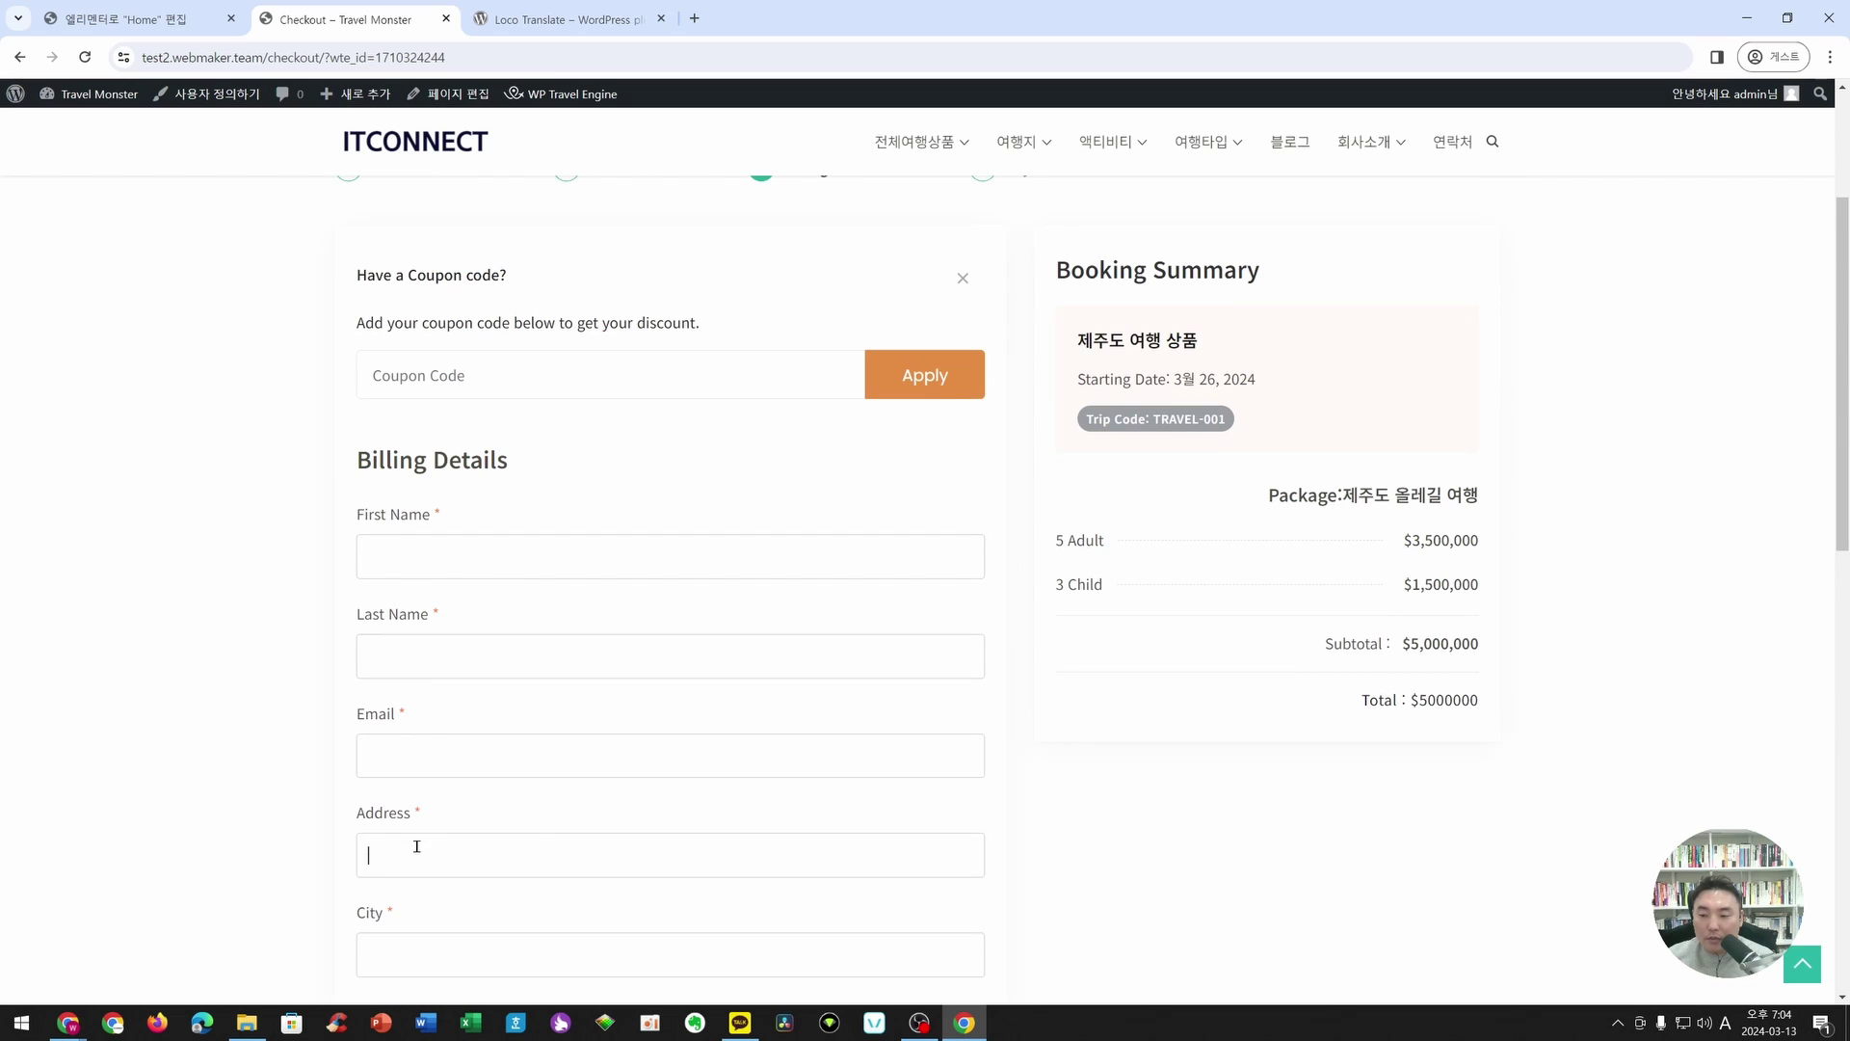
scroll(586, 524, down, 6)
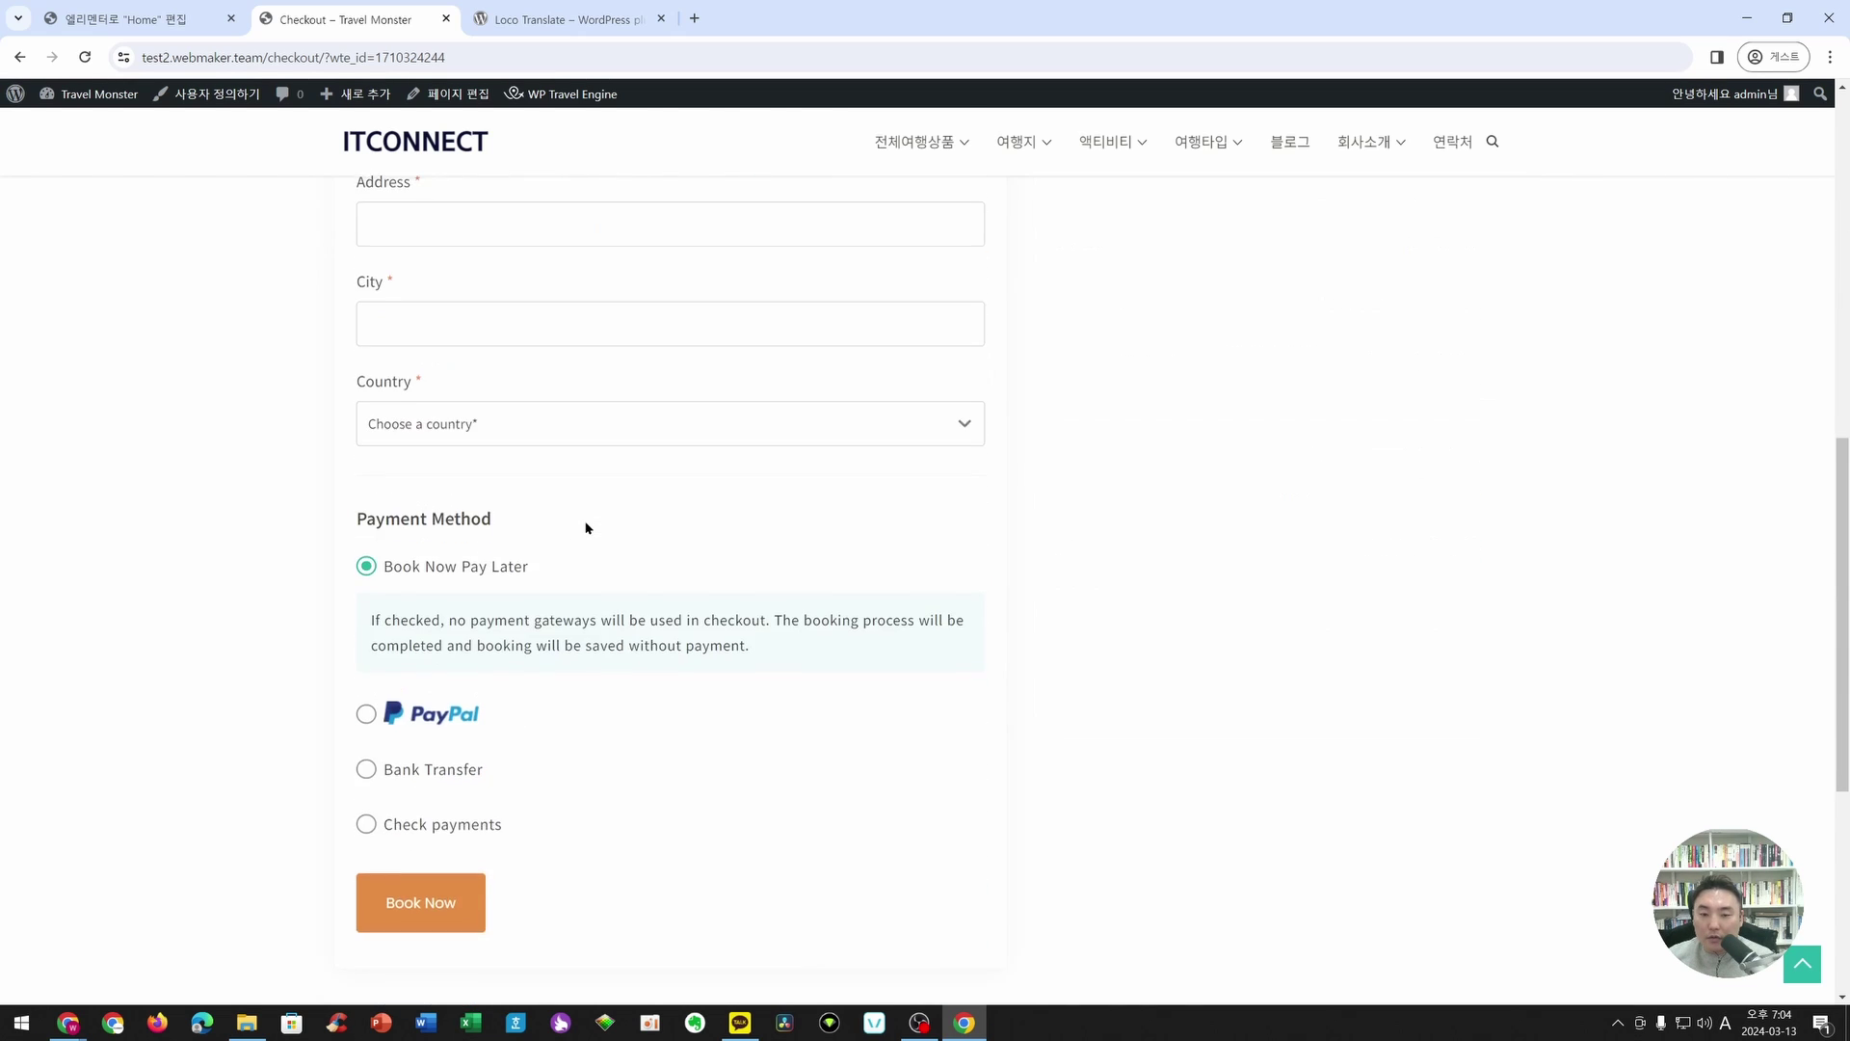
scroll(540, 492, up, 5)
text(test)
key(Tab)
text(tes)
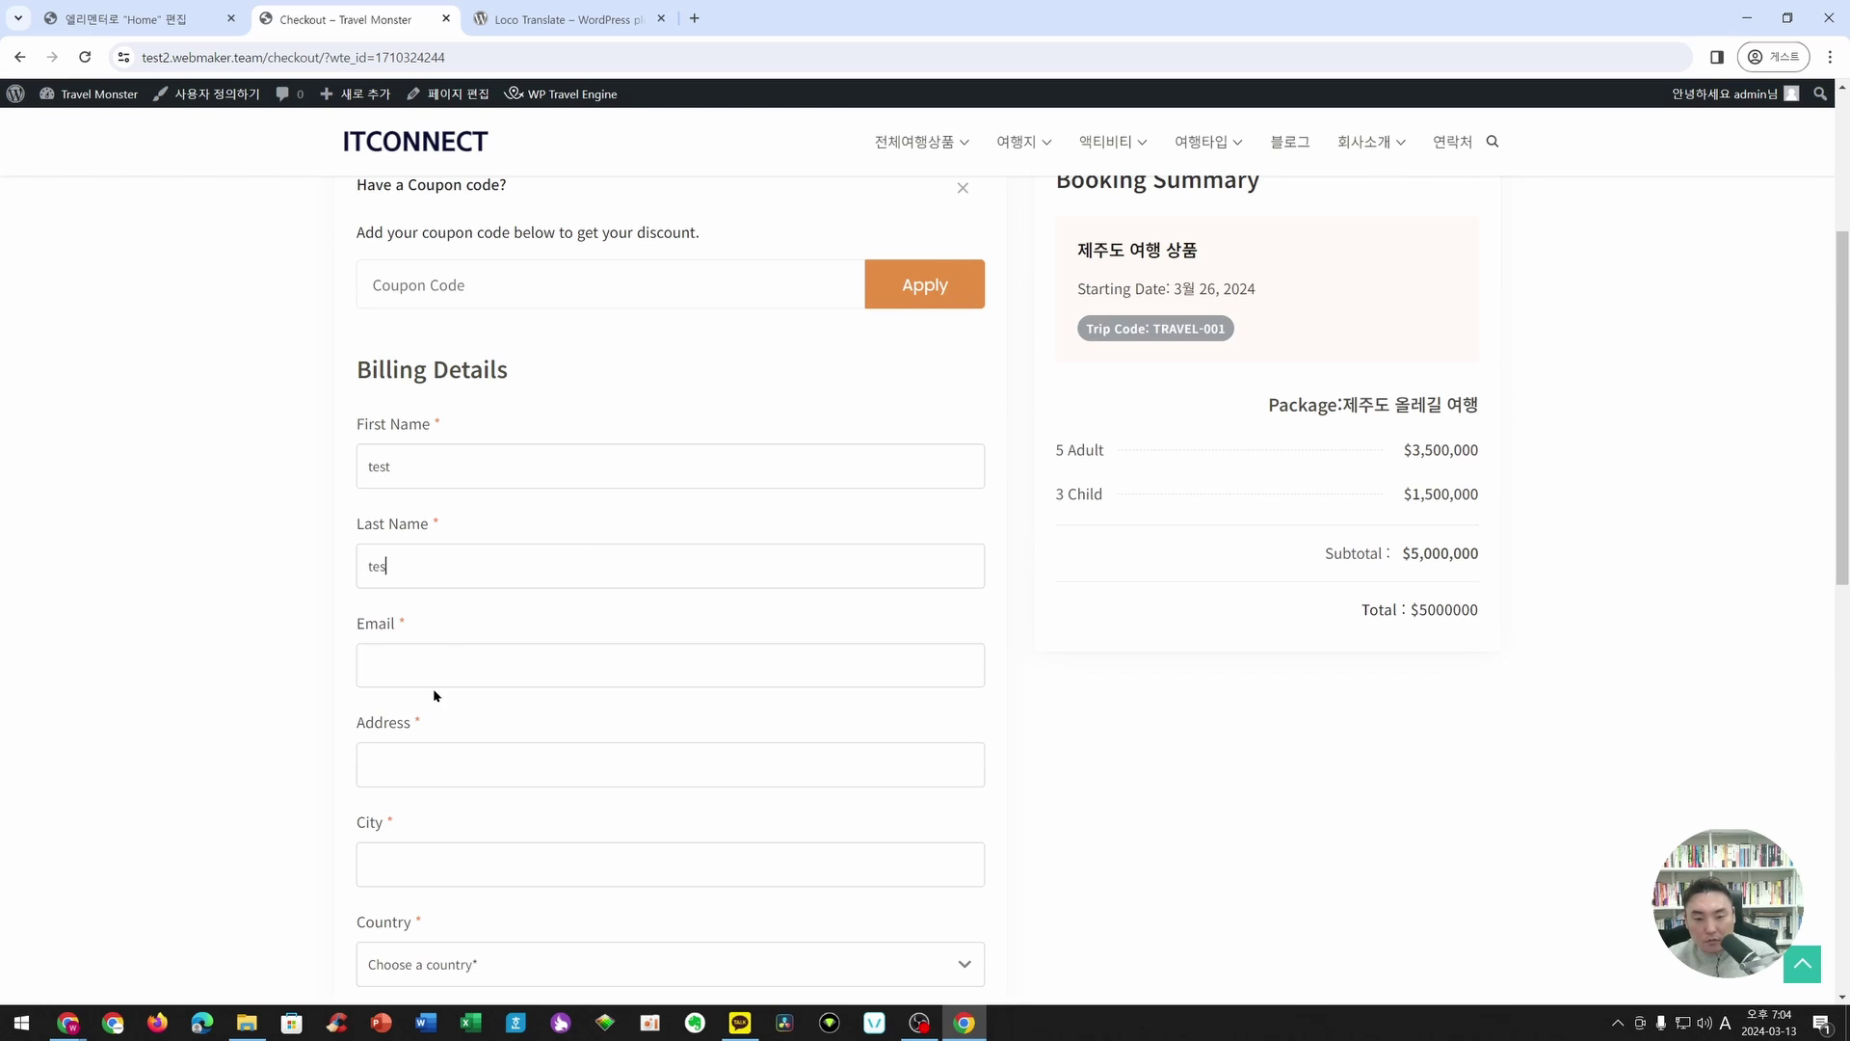
- Fill in a placeholder email, 'tes' for address and city, and choose Antarctica as country
key(Tab)
text(tes@tew.com)
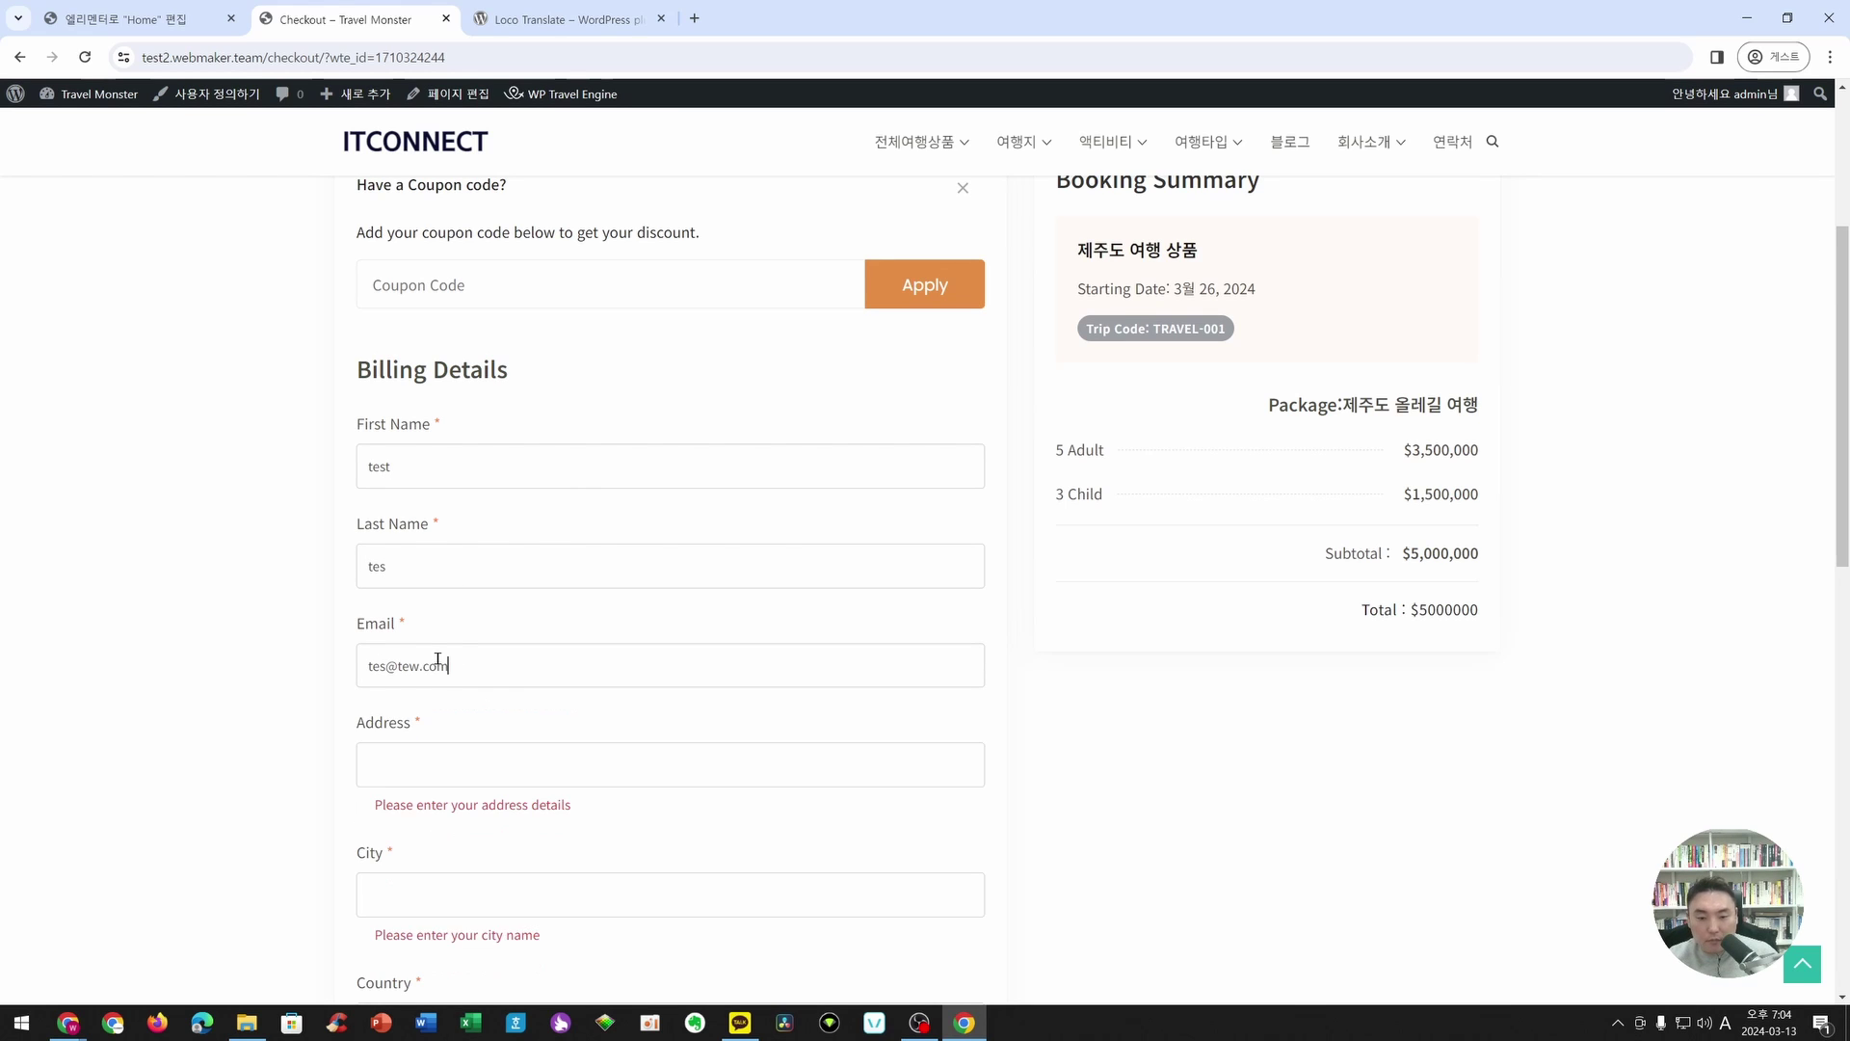
scroll(847, 761, down, 3)
key(Tab)
text(tes)
key(Tab)
text(tes)
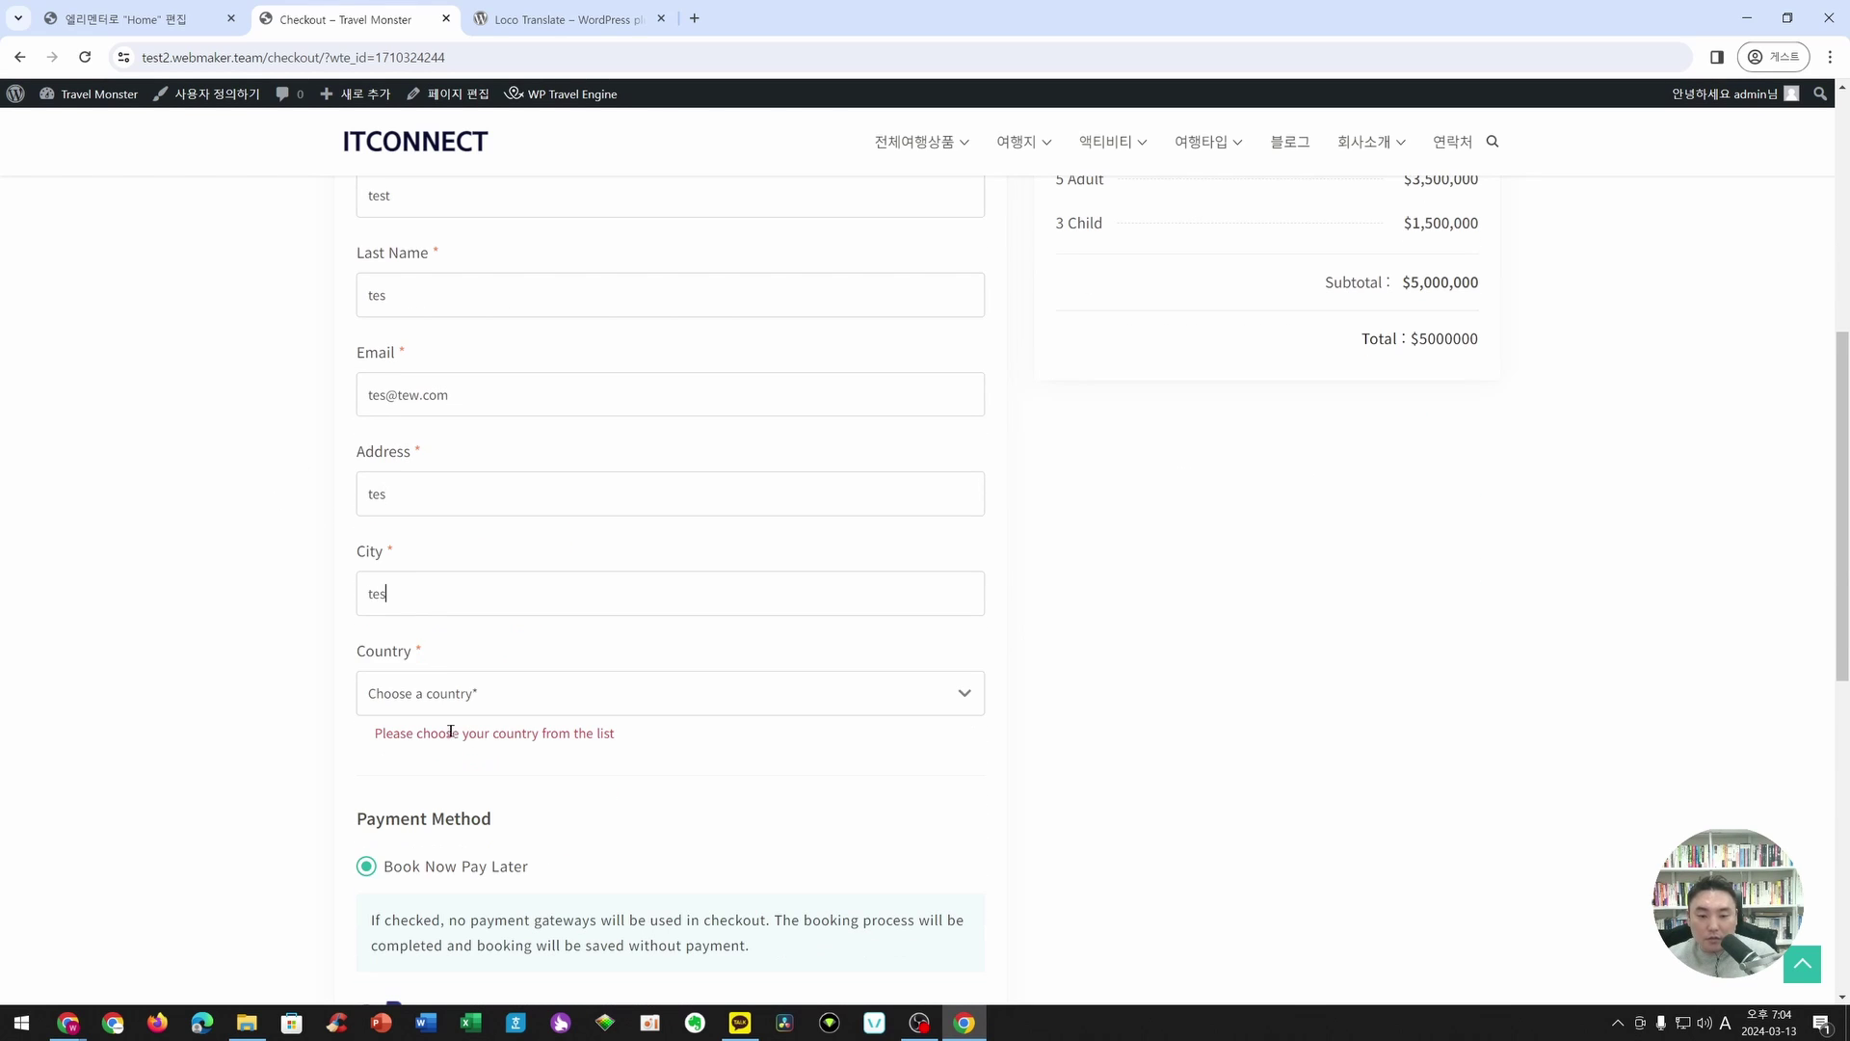
click(444, 709)
click(438, 464)
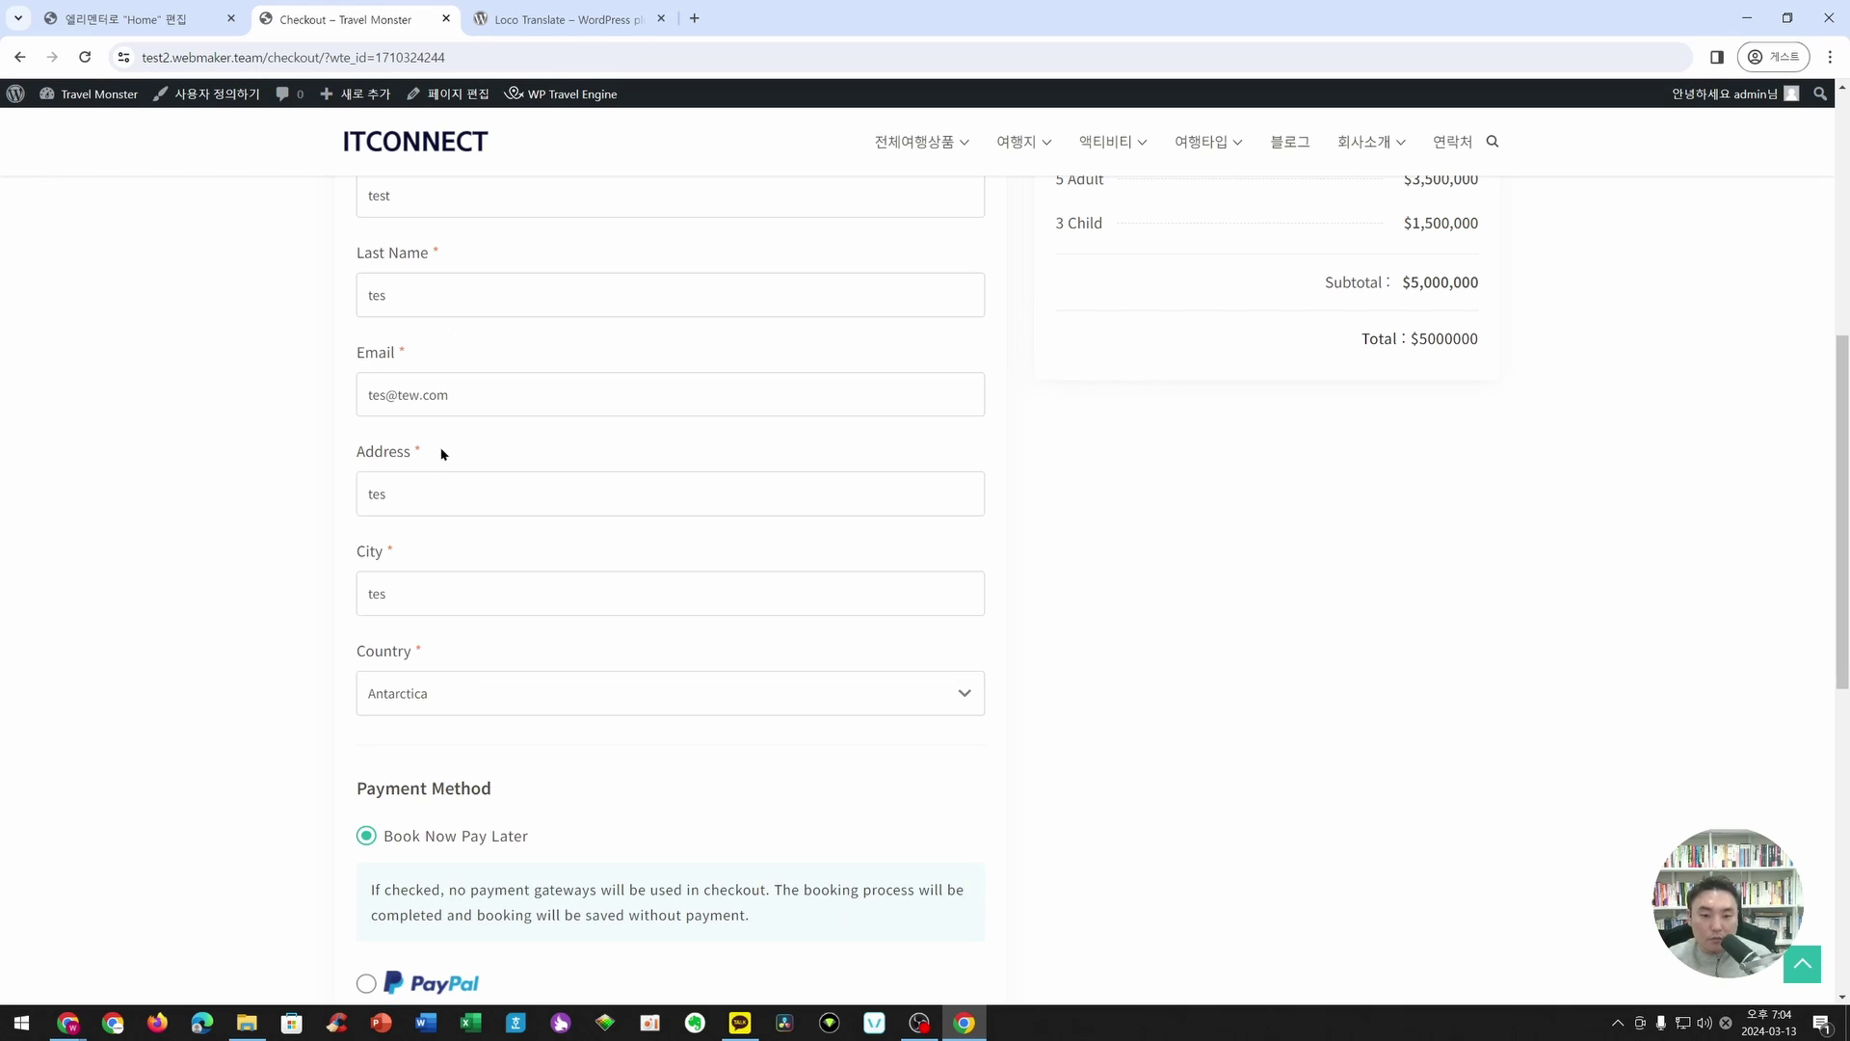
scroll(1121, 399, down, 5)
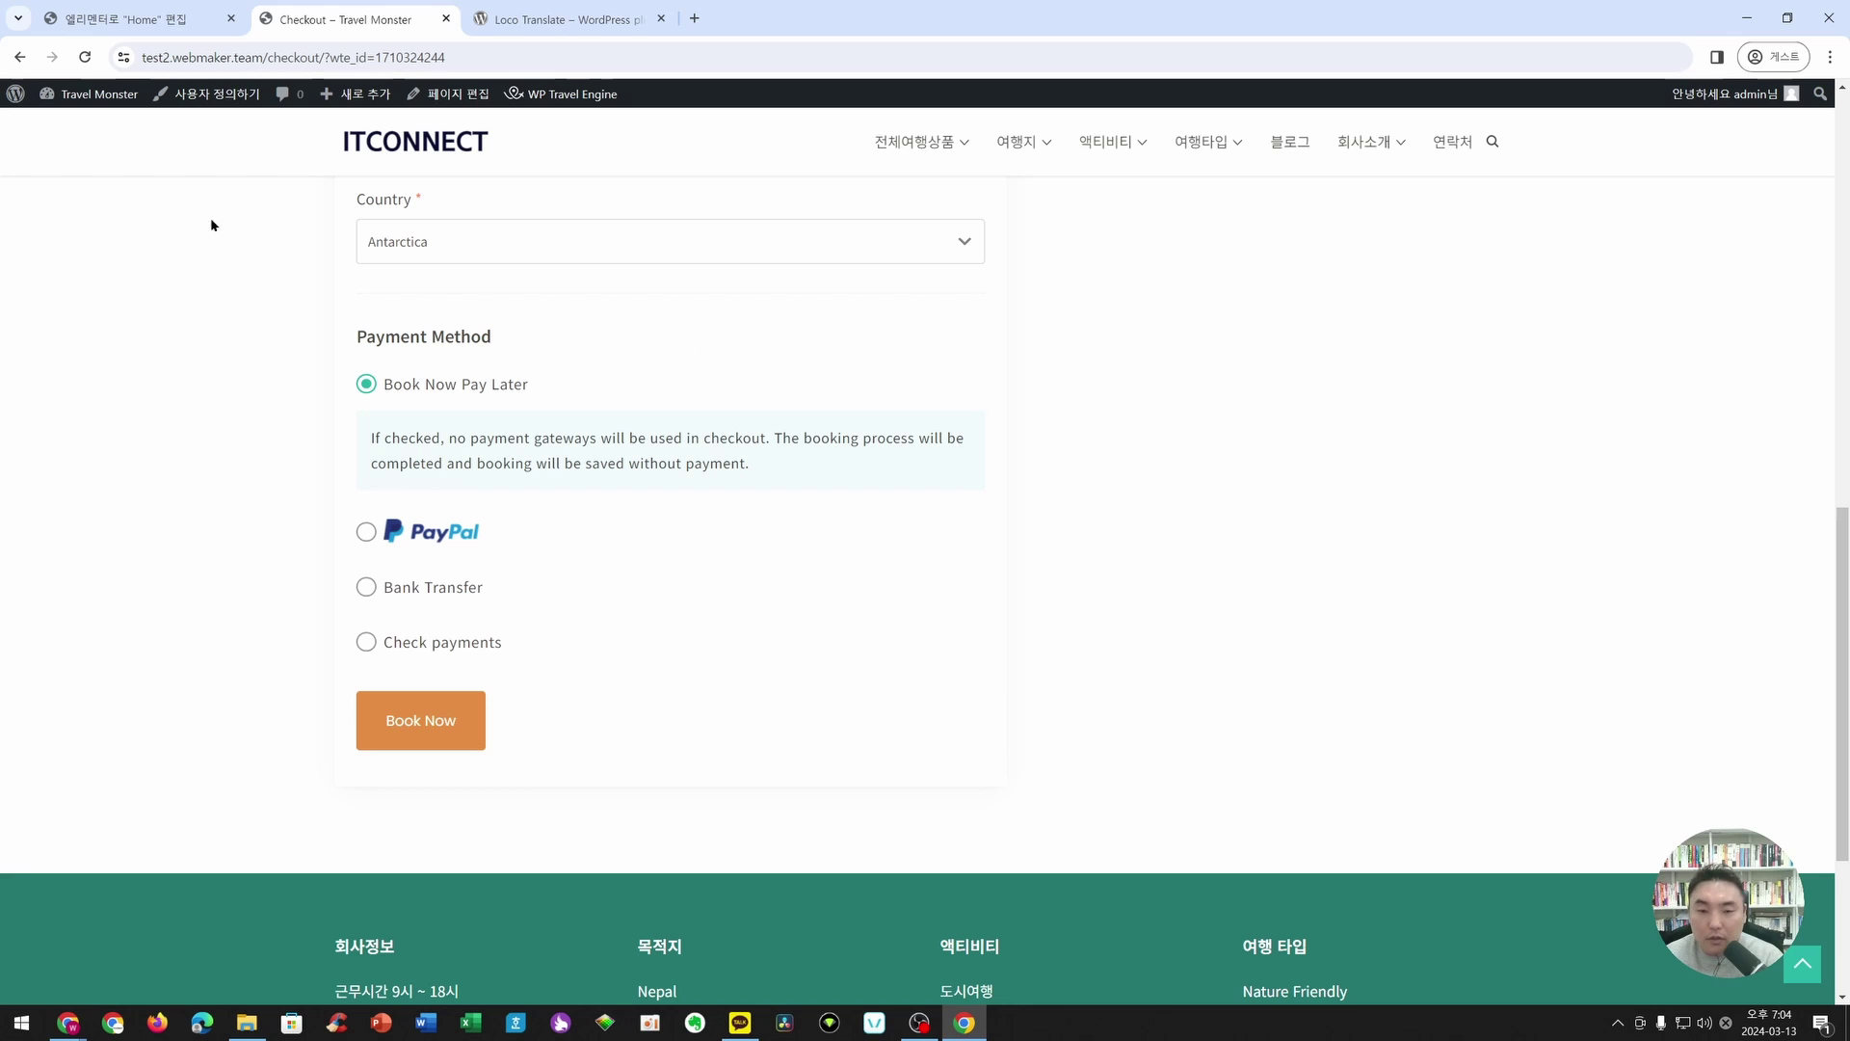
- Submit the booking with Book Now Pay Later and reload the resulting Single Trip Template page
scroll(909, 454, up, 5)
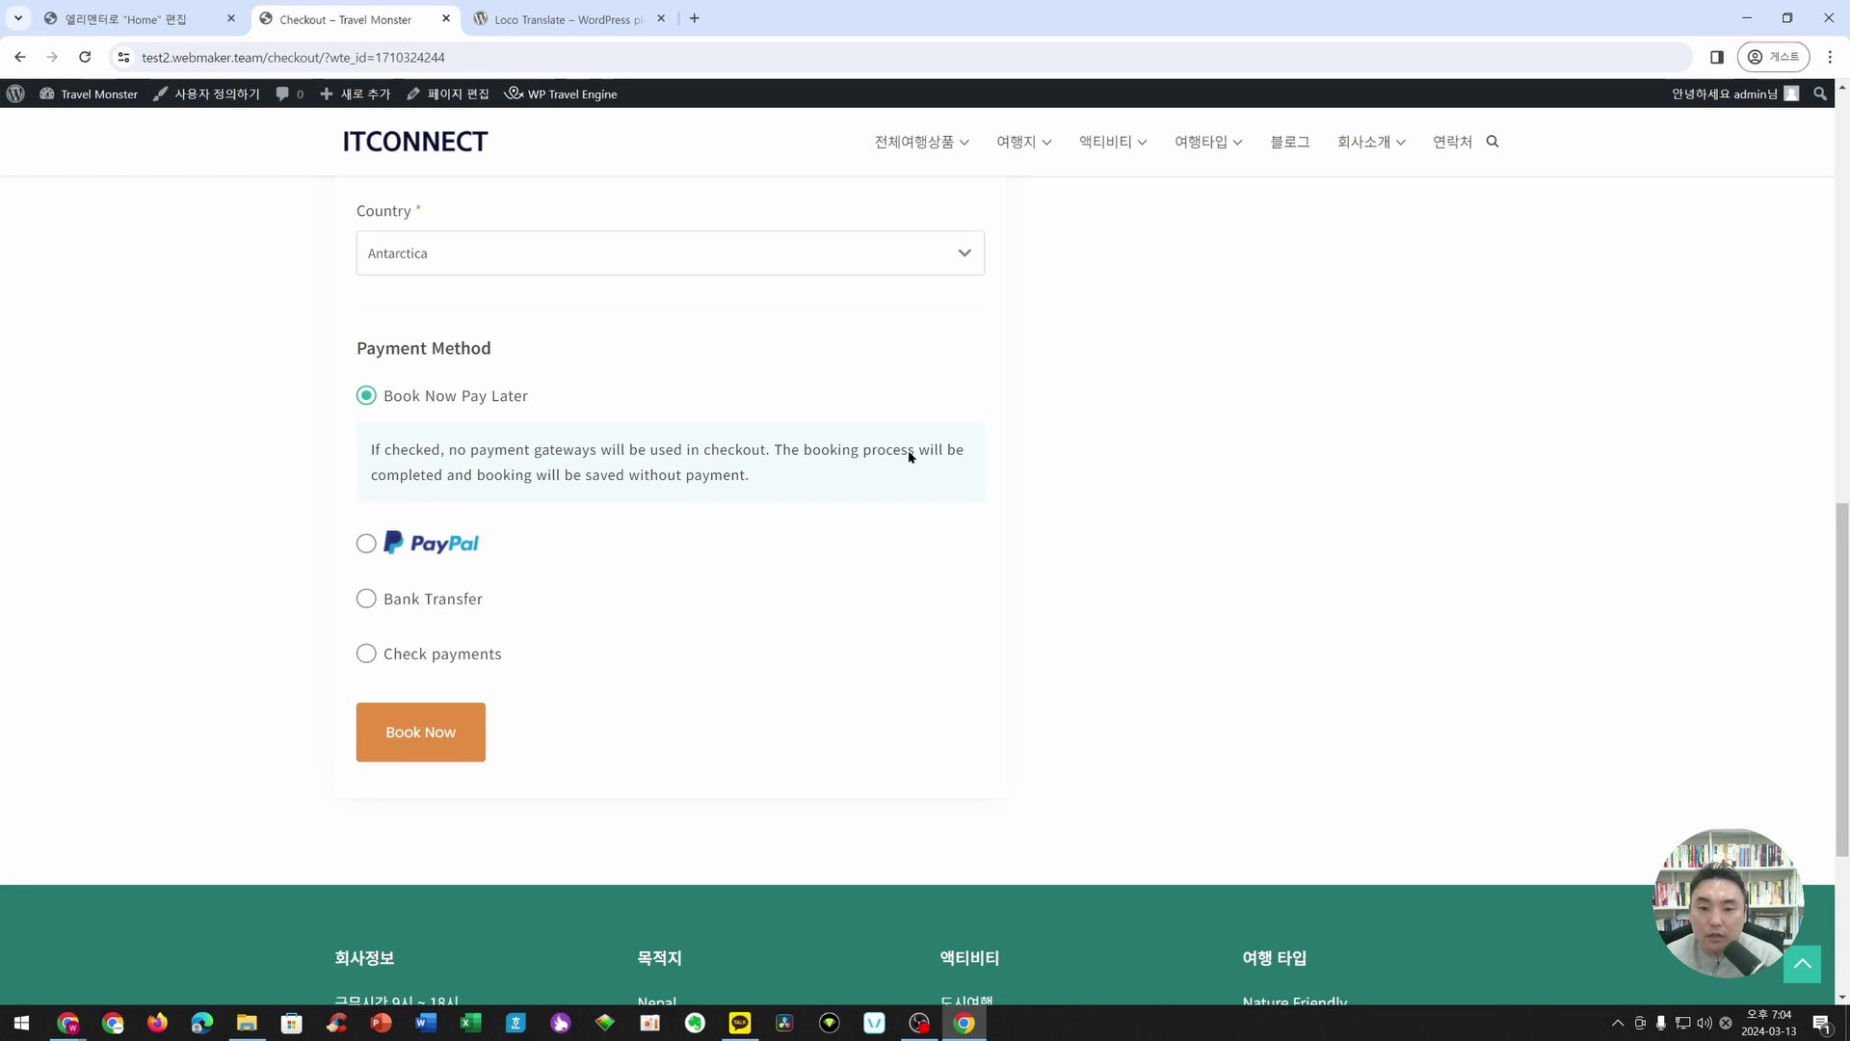
scroll(588, 405, up, 5)
scroll(578, 370, down, 10)
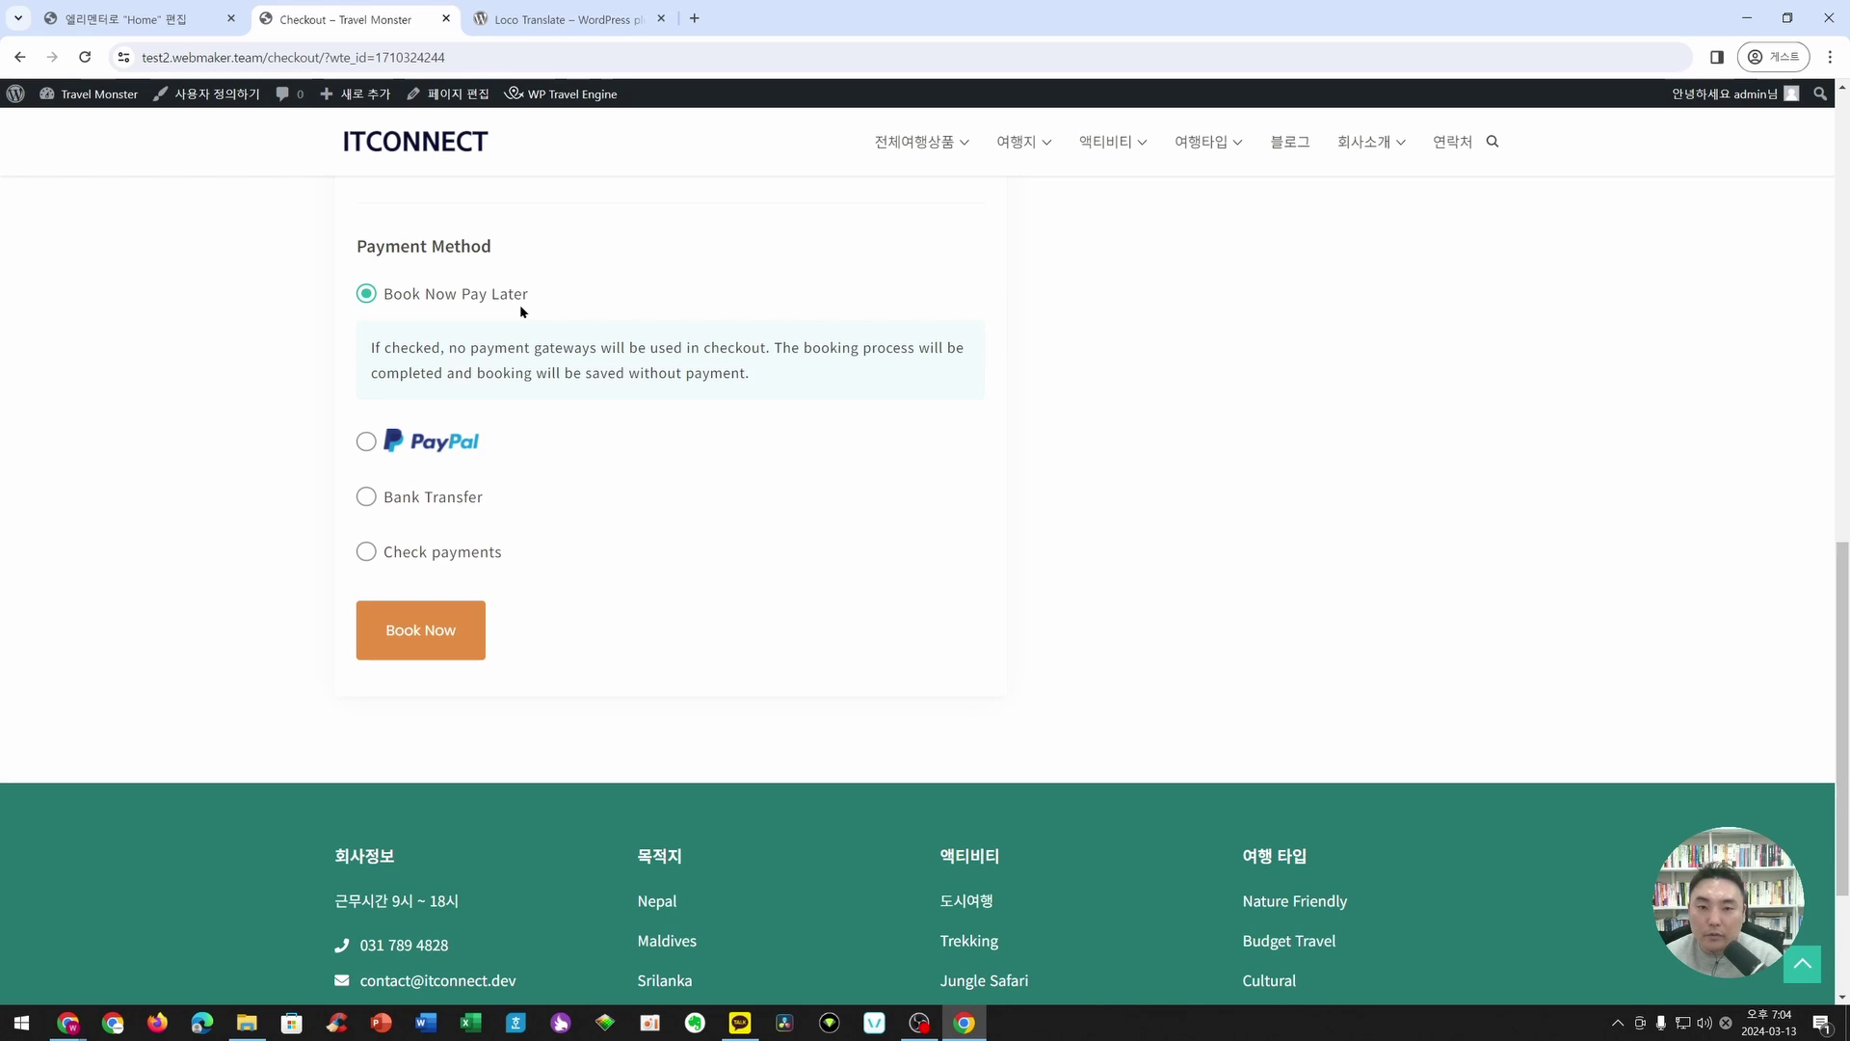
scroll(561, 318, up, 10)
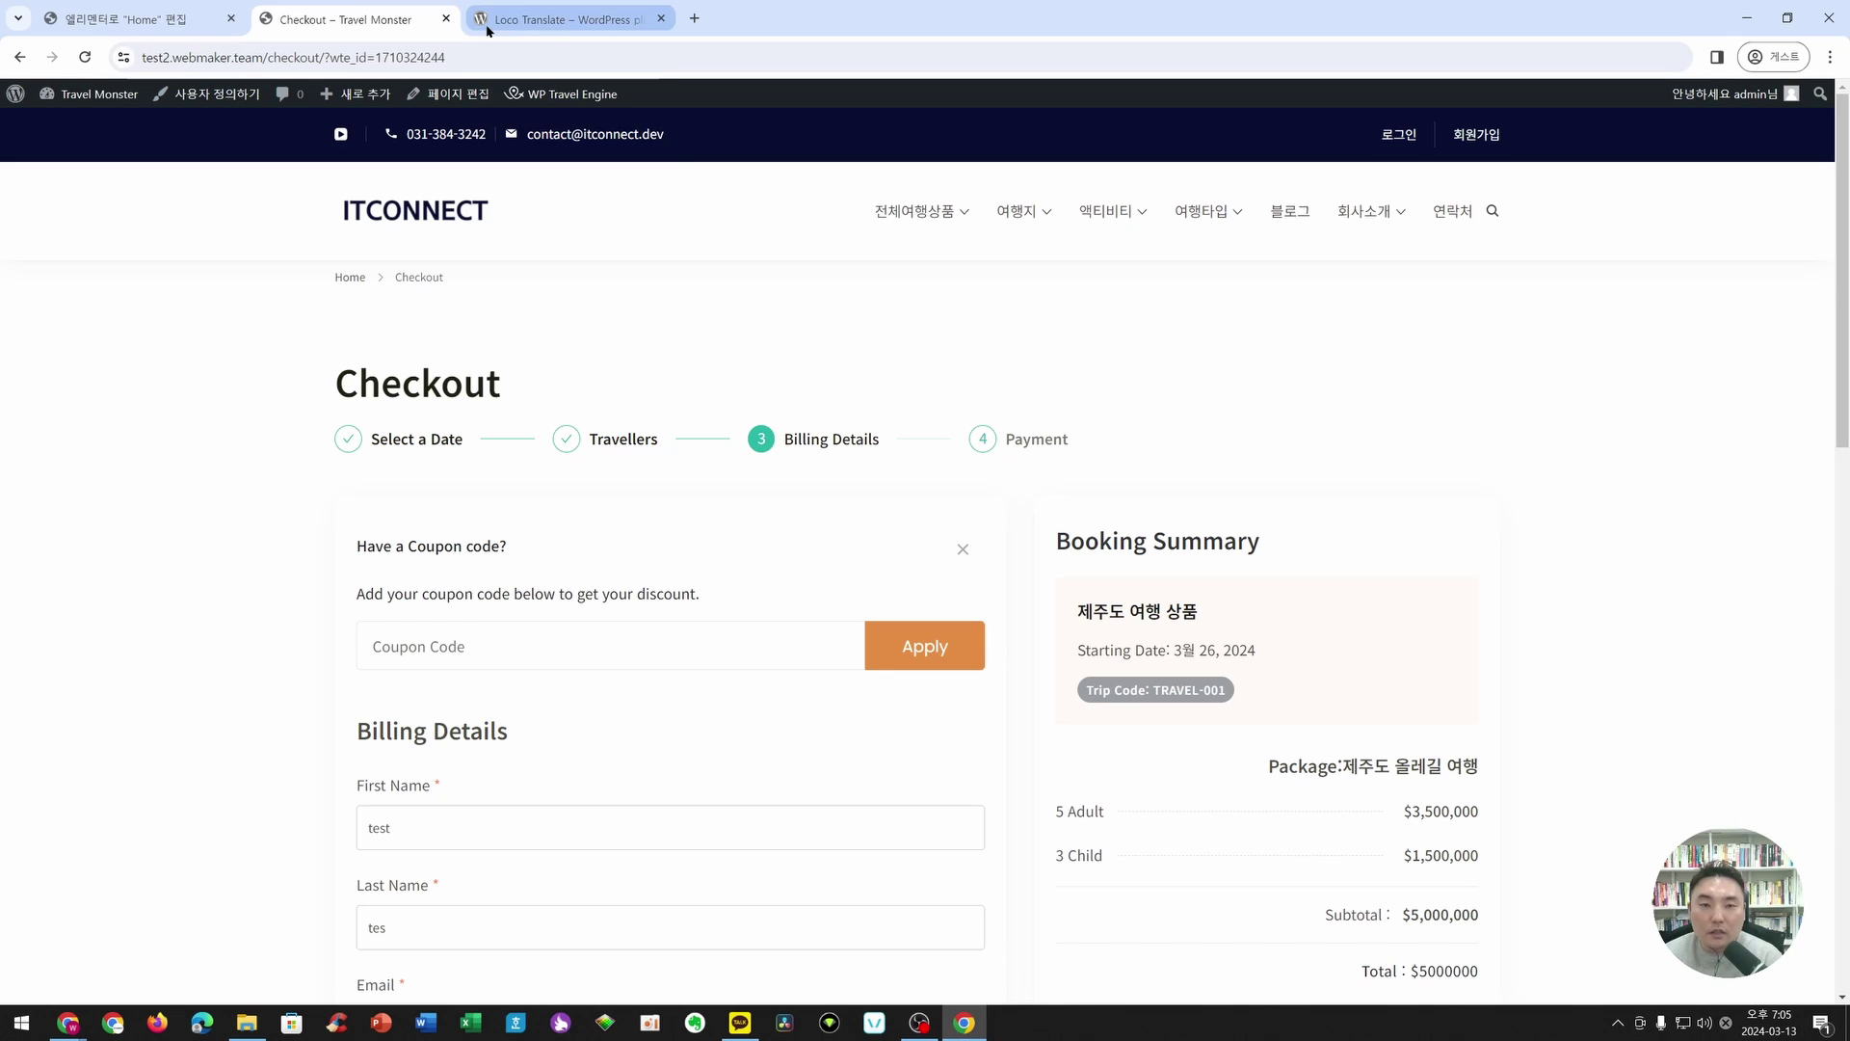
mouse_move(488, 30)
scroll(817, 584, down, 5)
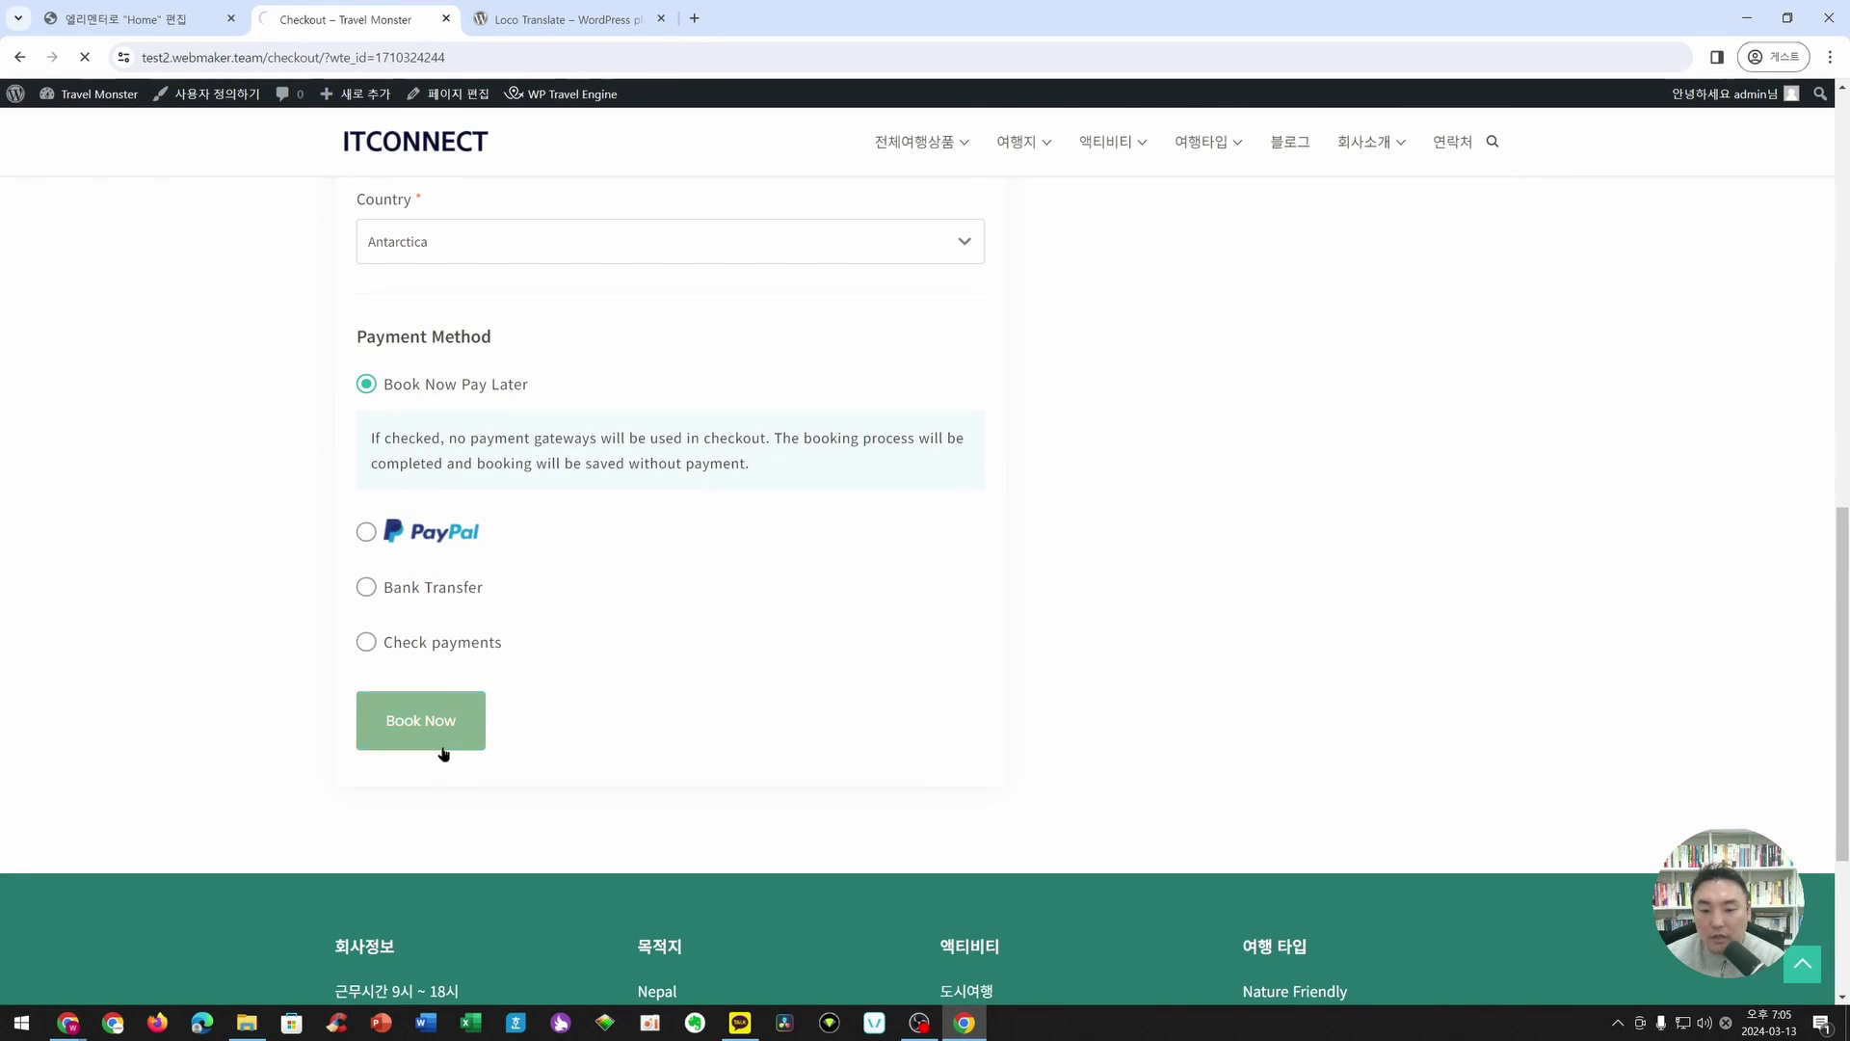
click(475, 740)
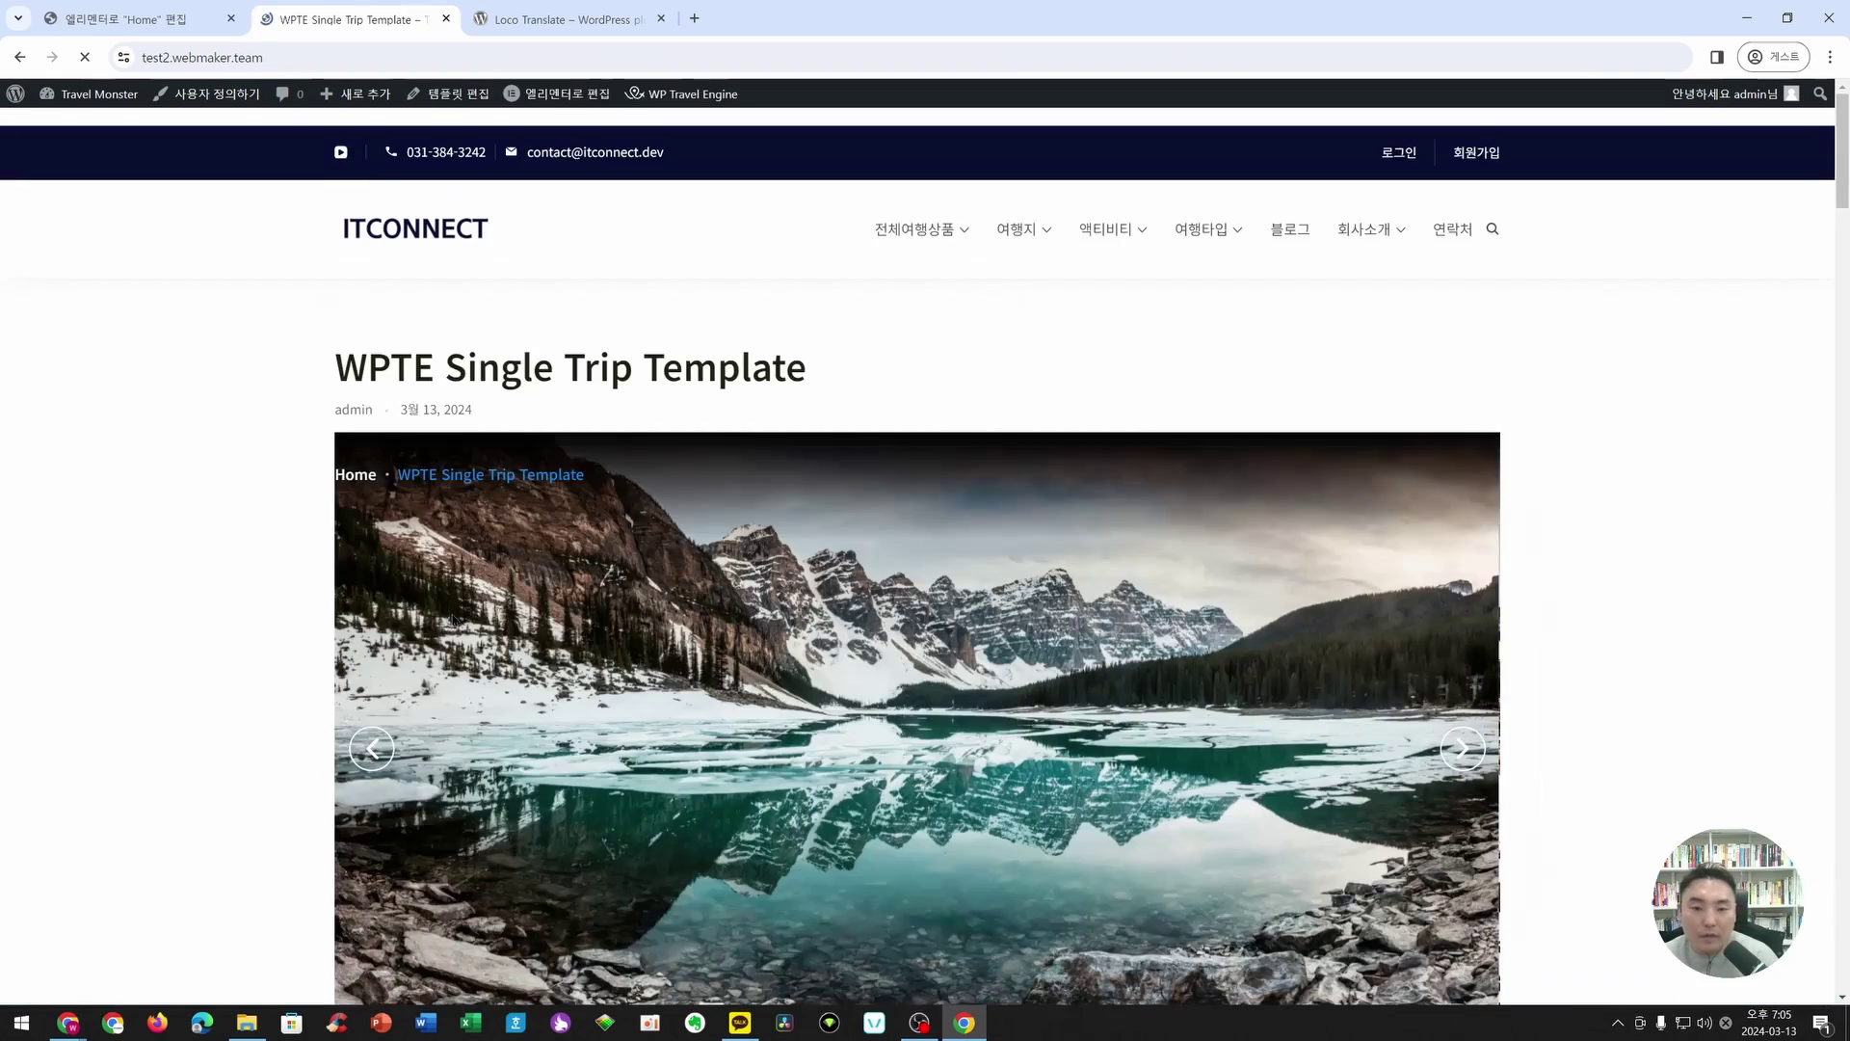
scroll(1059, 524, down, 15)
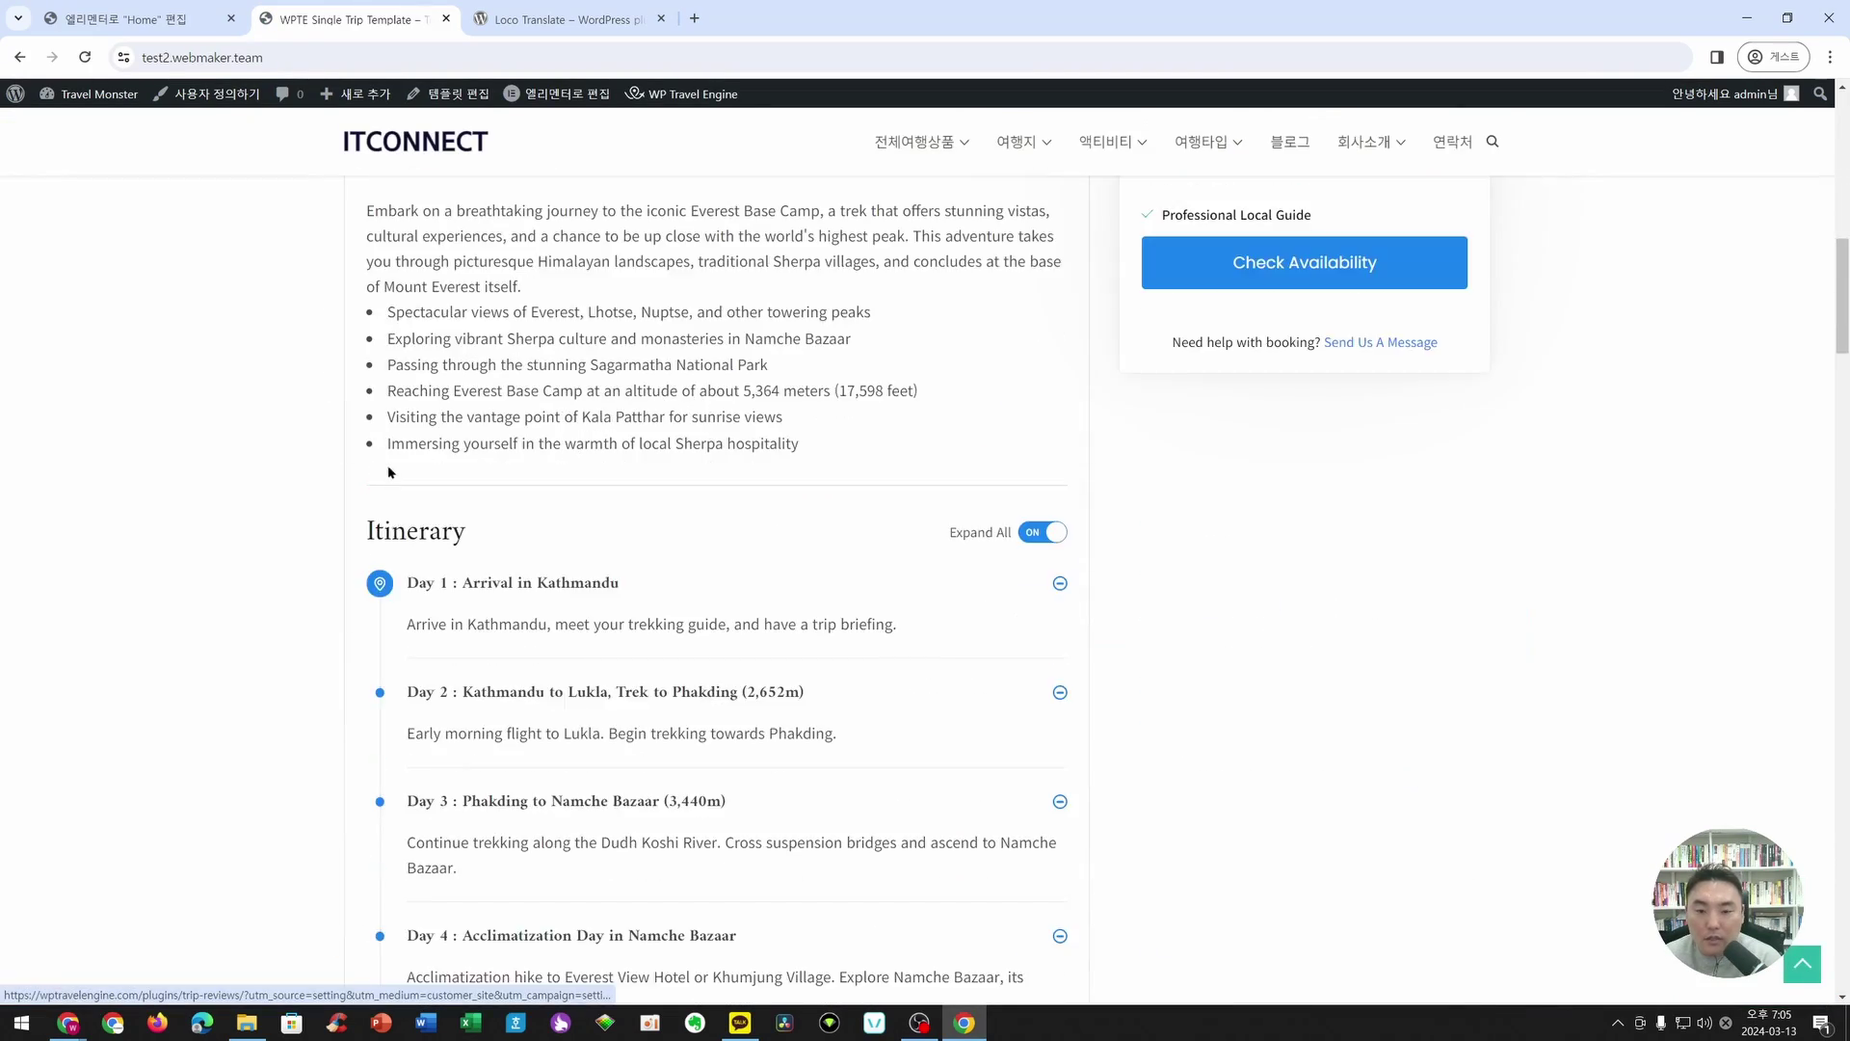
scroll(1058, 525, down, 10)
key(Home)
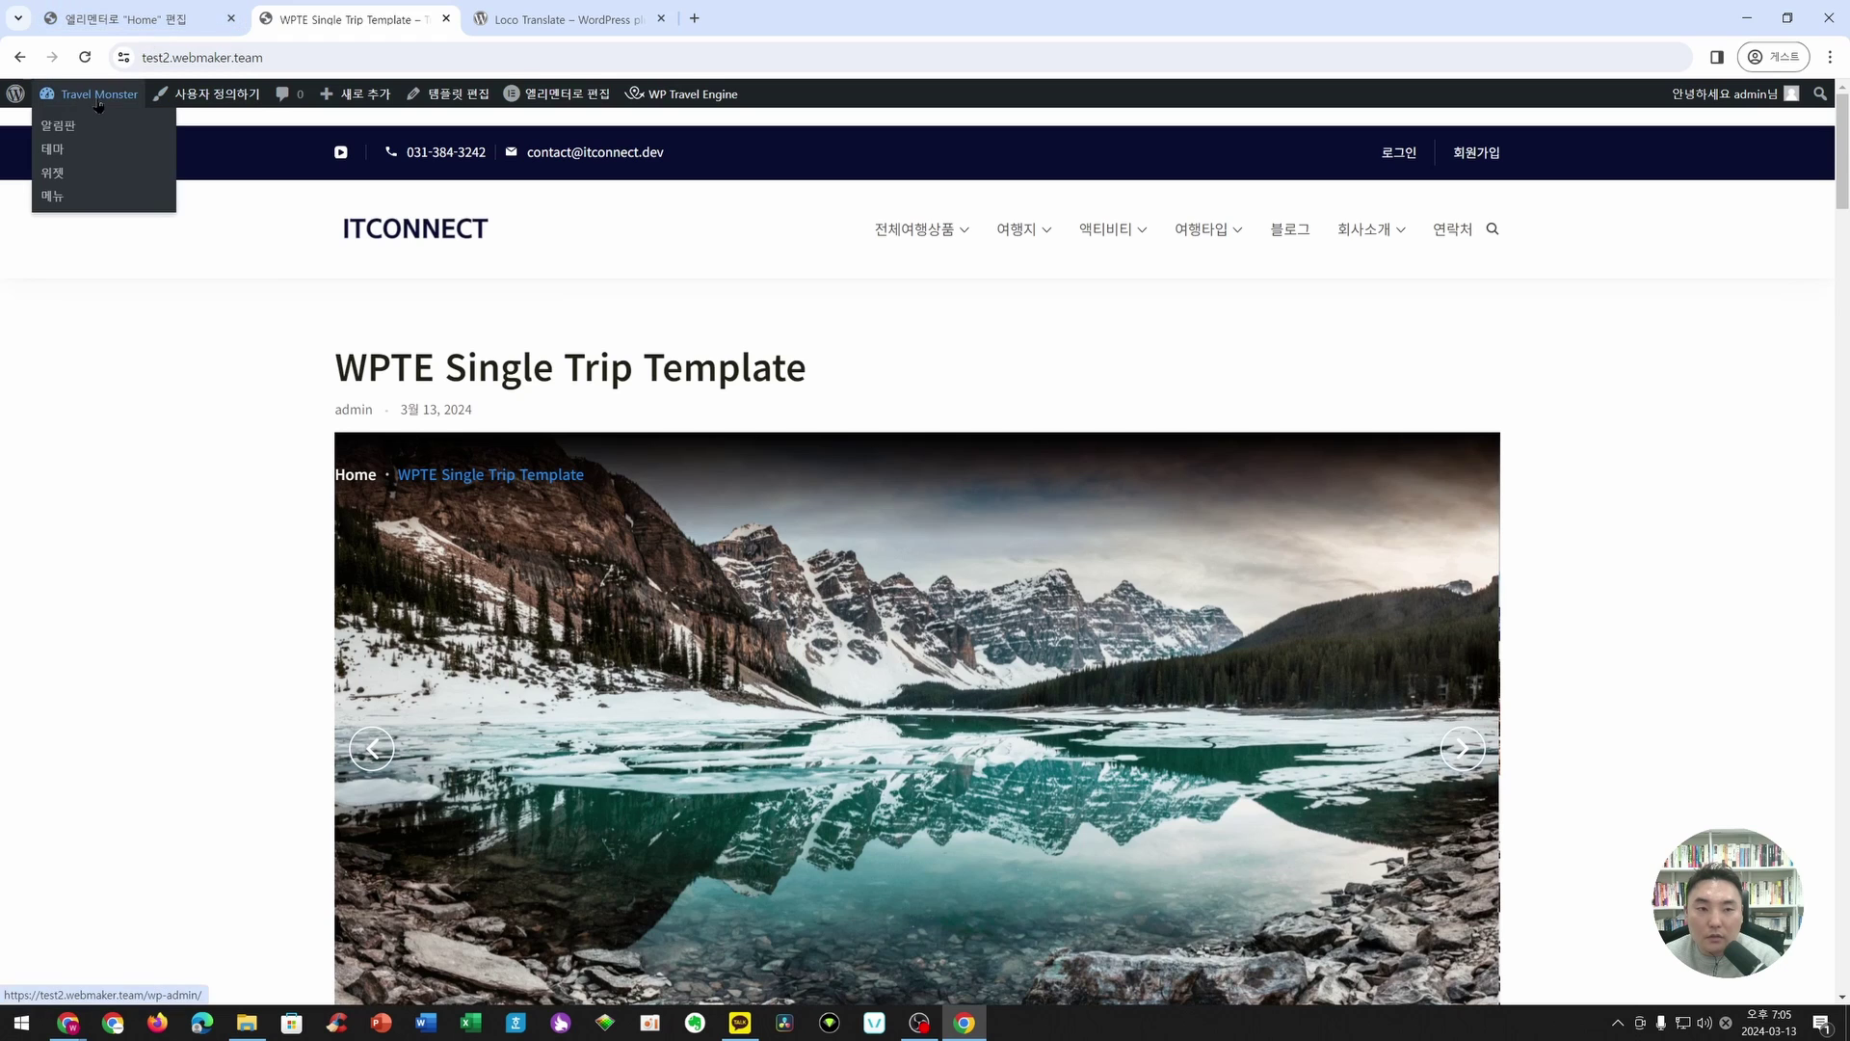
- From the dashboard, open WP Travel Engine Bookings and inspect the new $5,000,000 booking
click(98, 97)
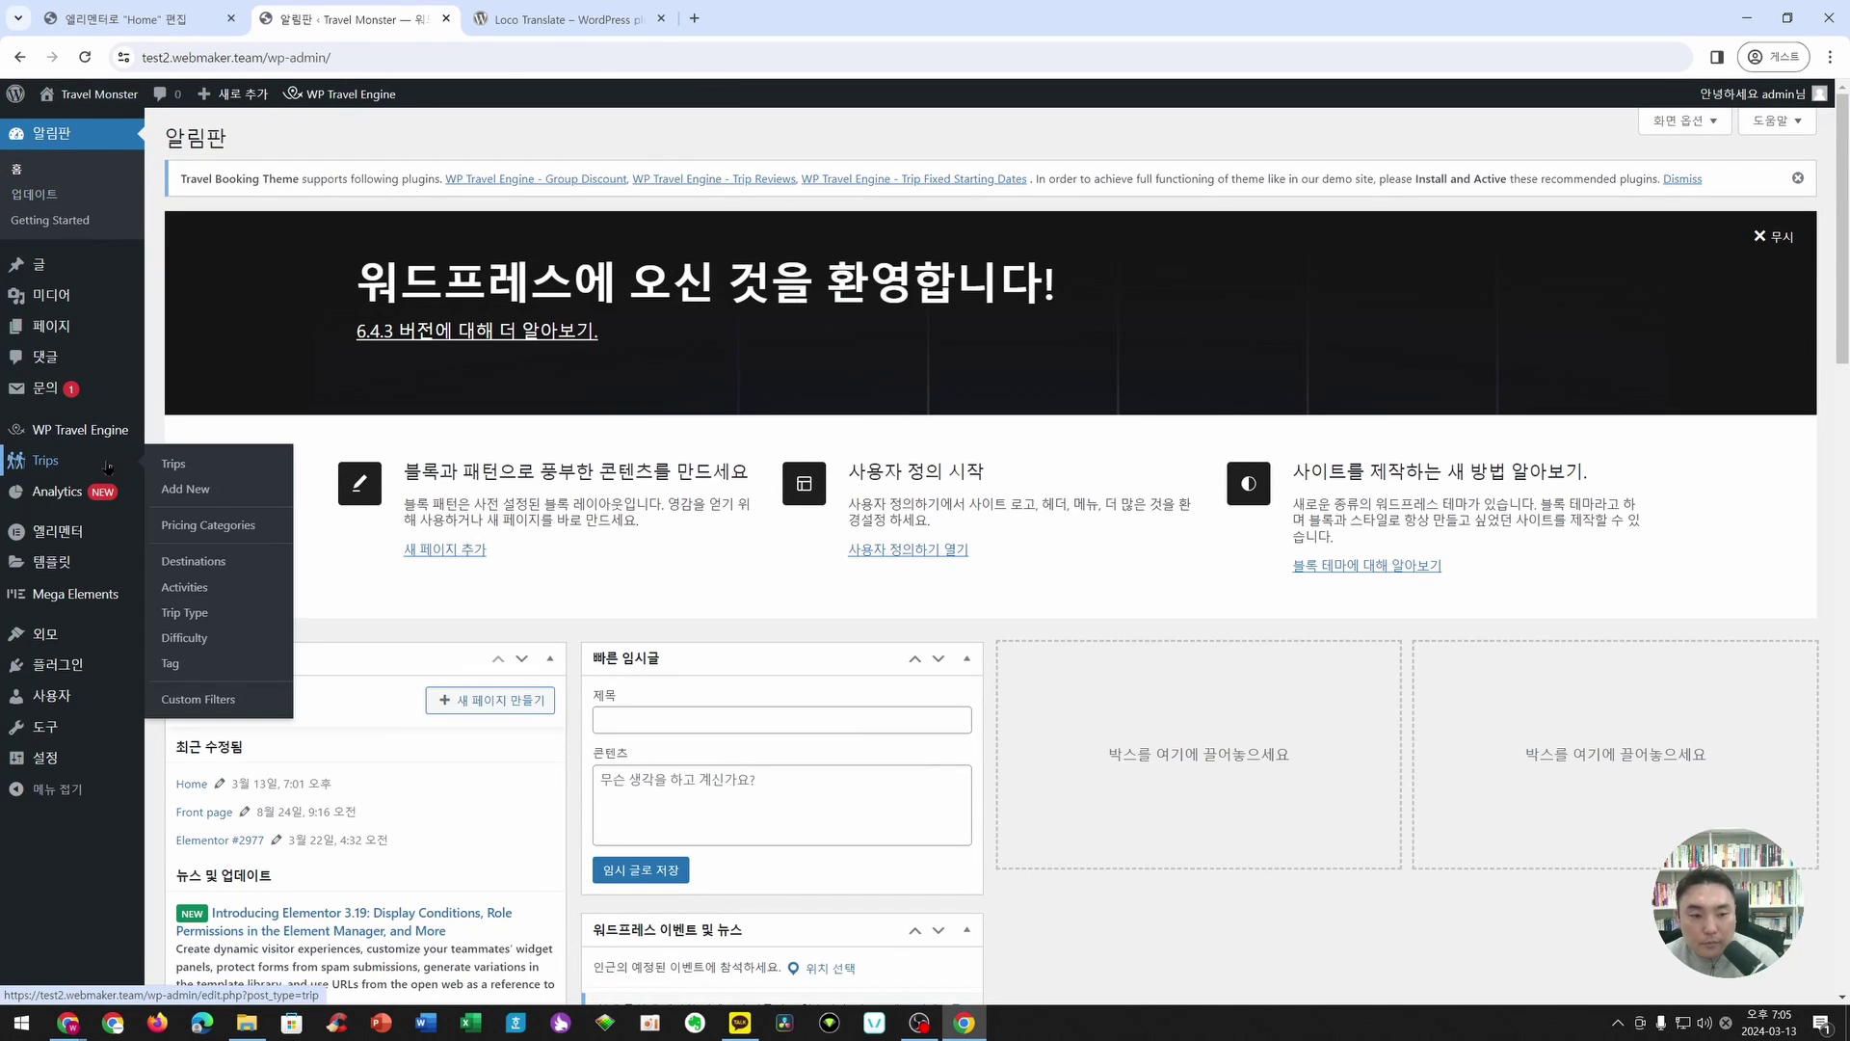
mouse_move(104, 440)
click(174, 461)
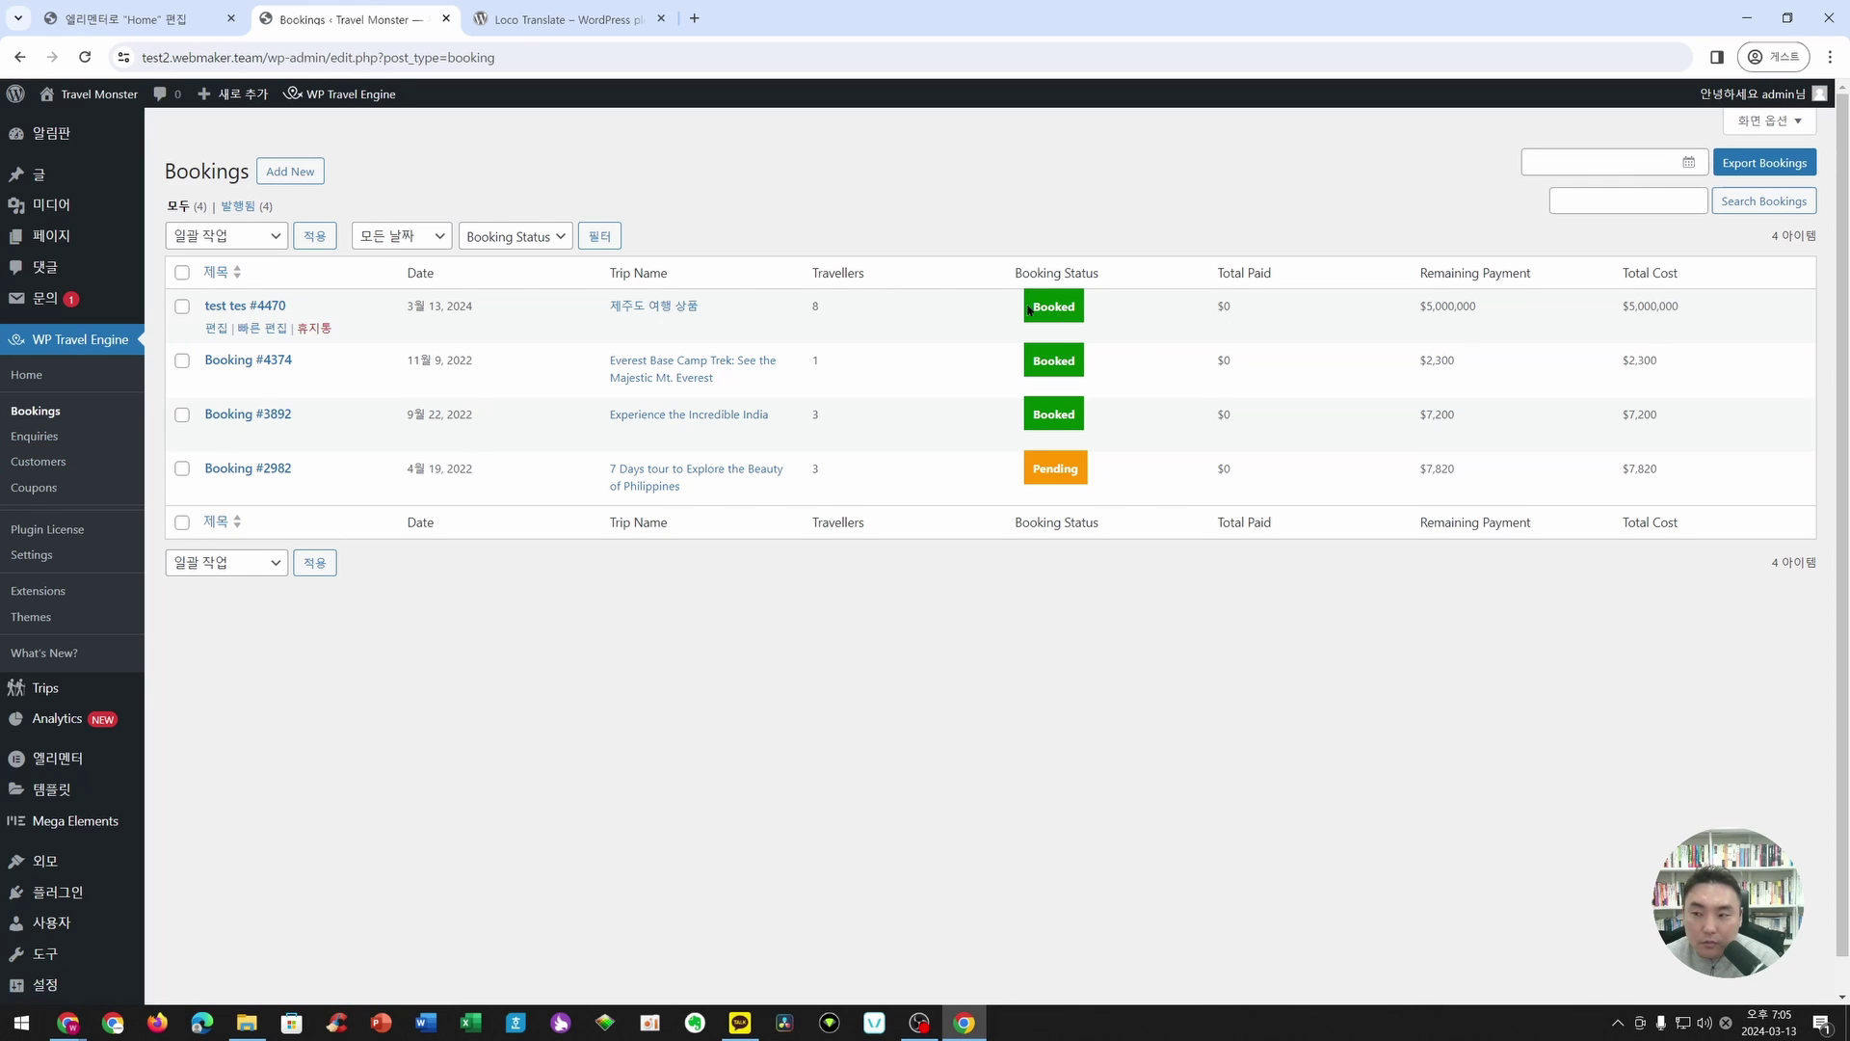
drag(1421, 309, 1536, 309)
click(1456, 308)
click(1537, 309)
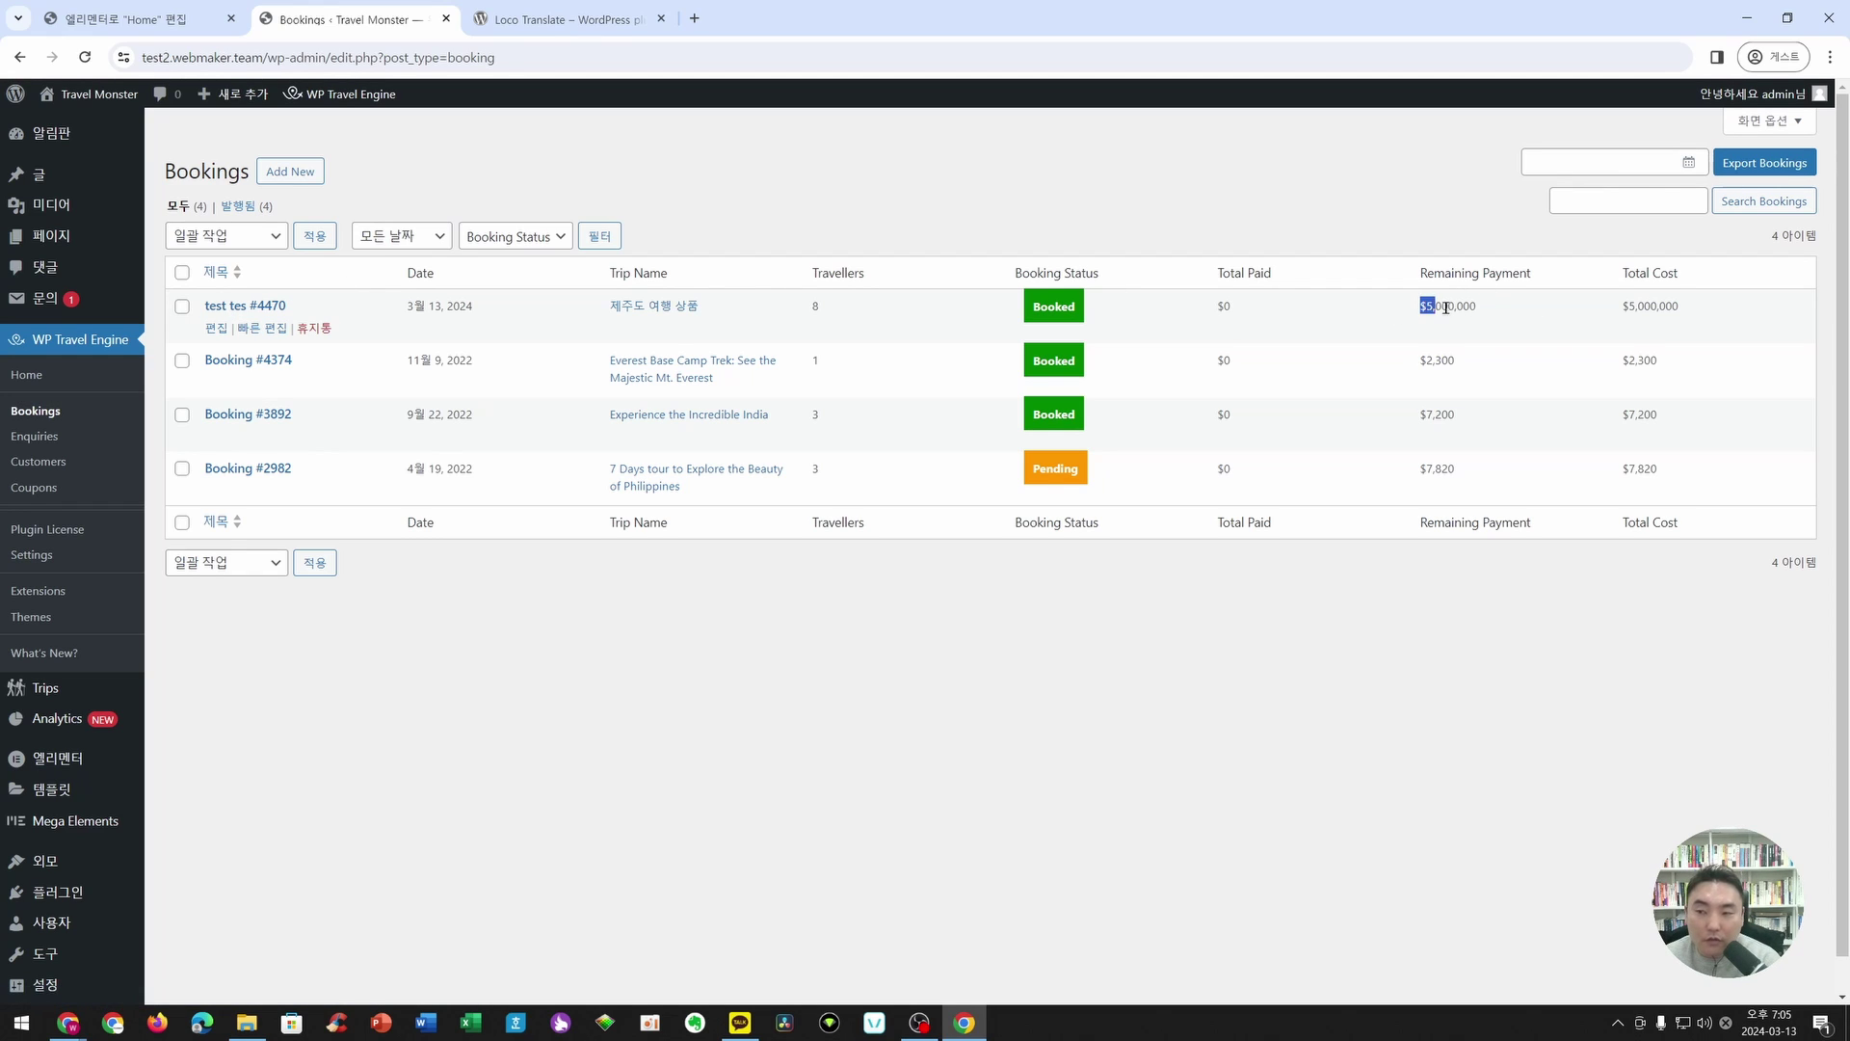
- Open booking #4470 to check its recorded trip, date and travellers
click(216, 329)
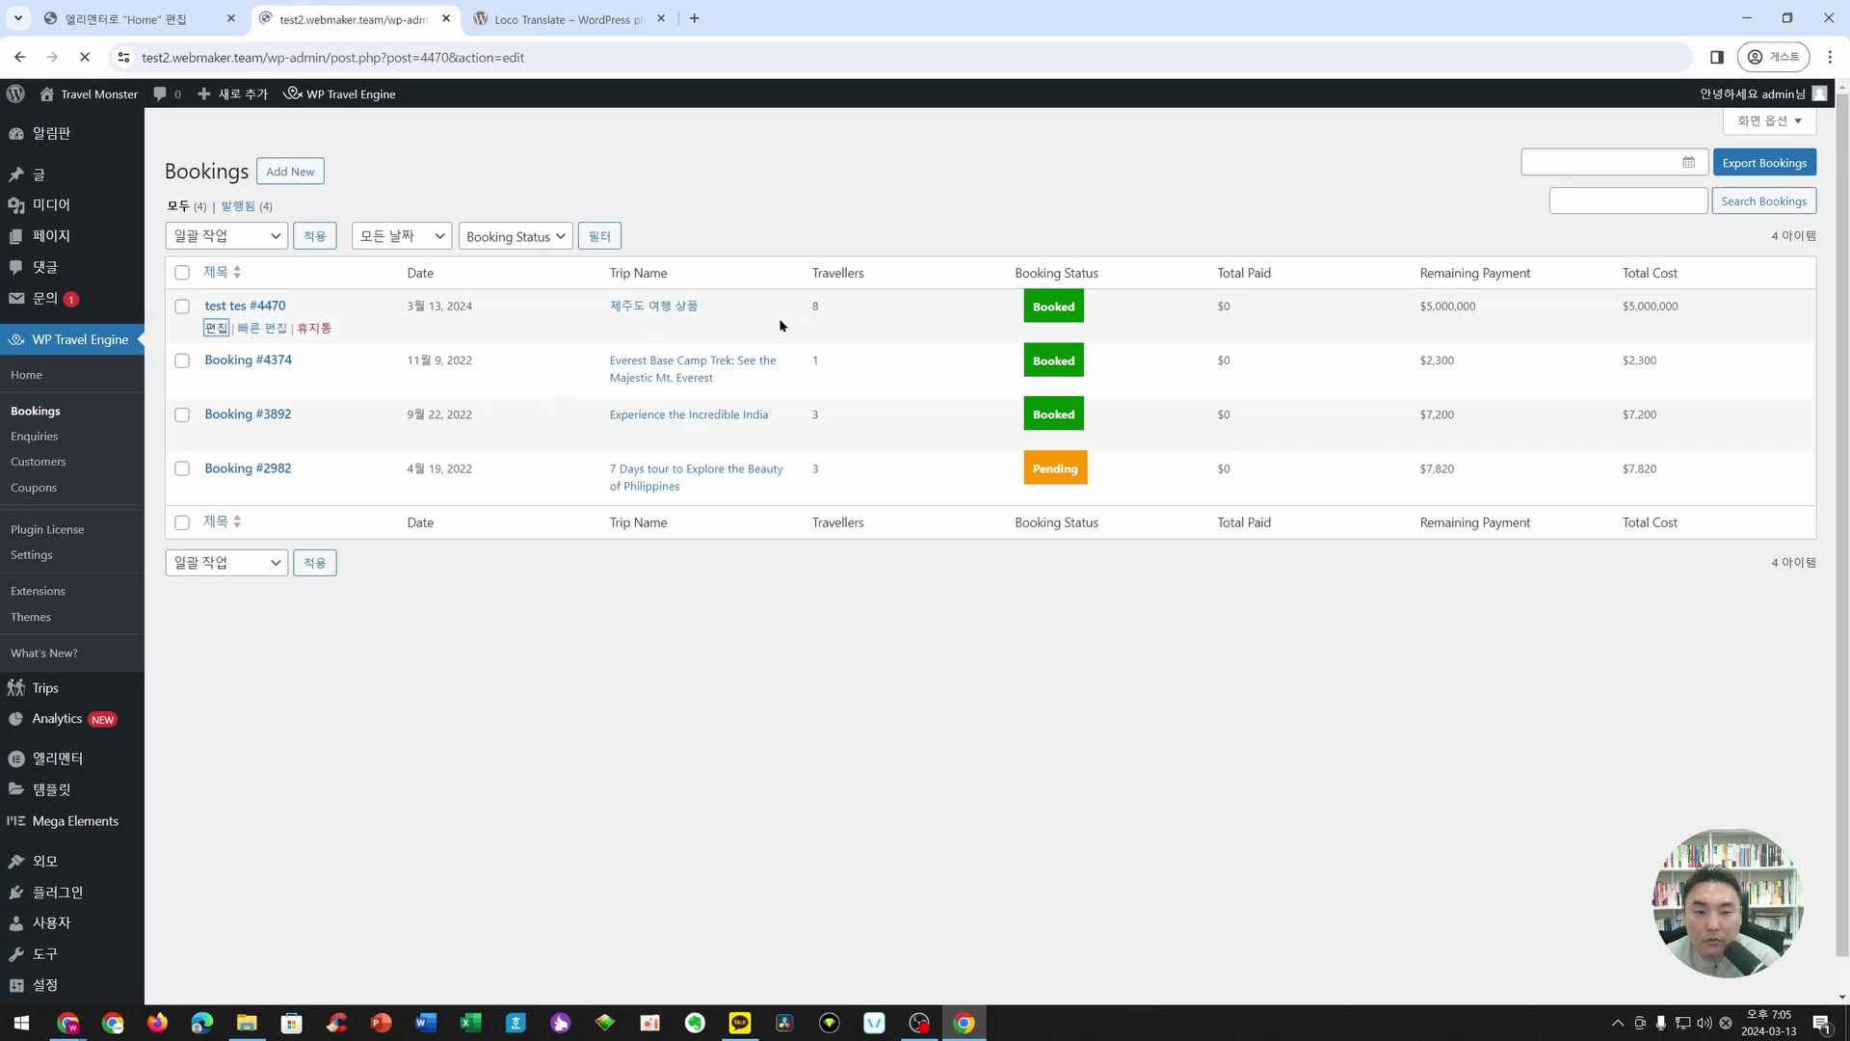
scroll(582, 465, down, 1)
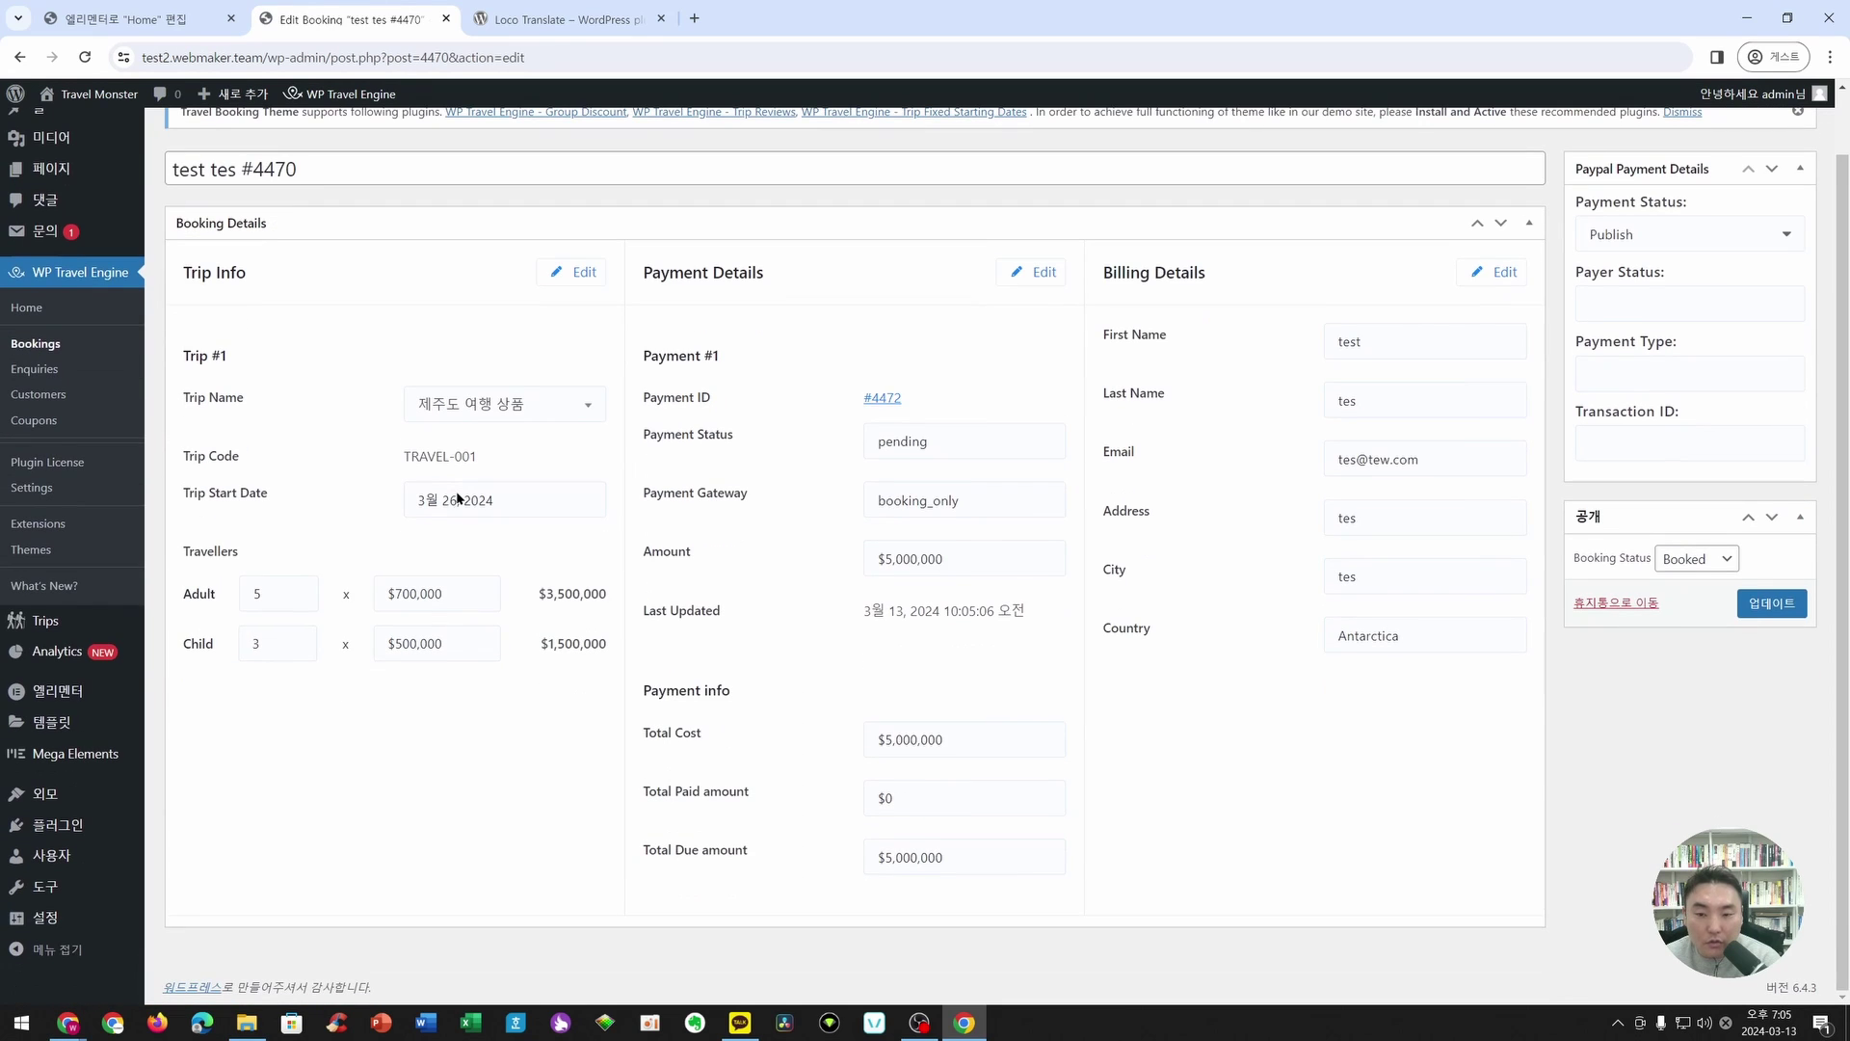
scroll(1570, 410, up, 1)
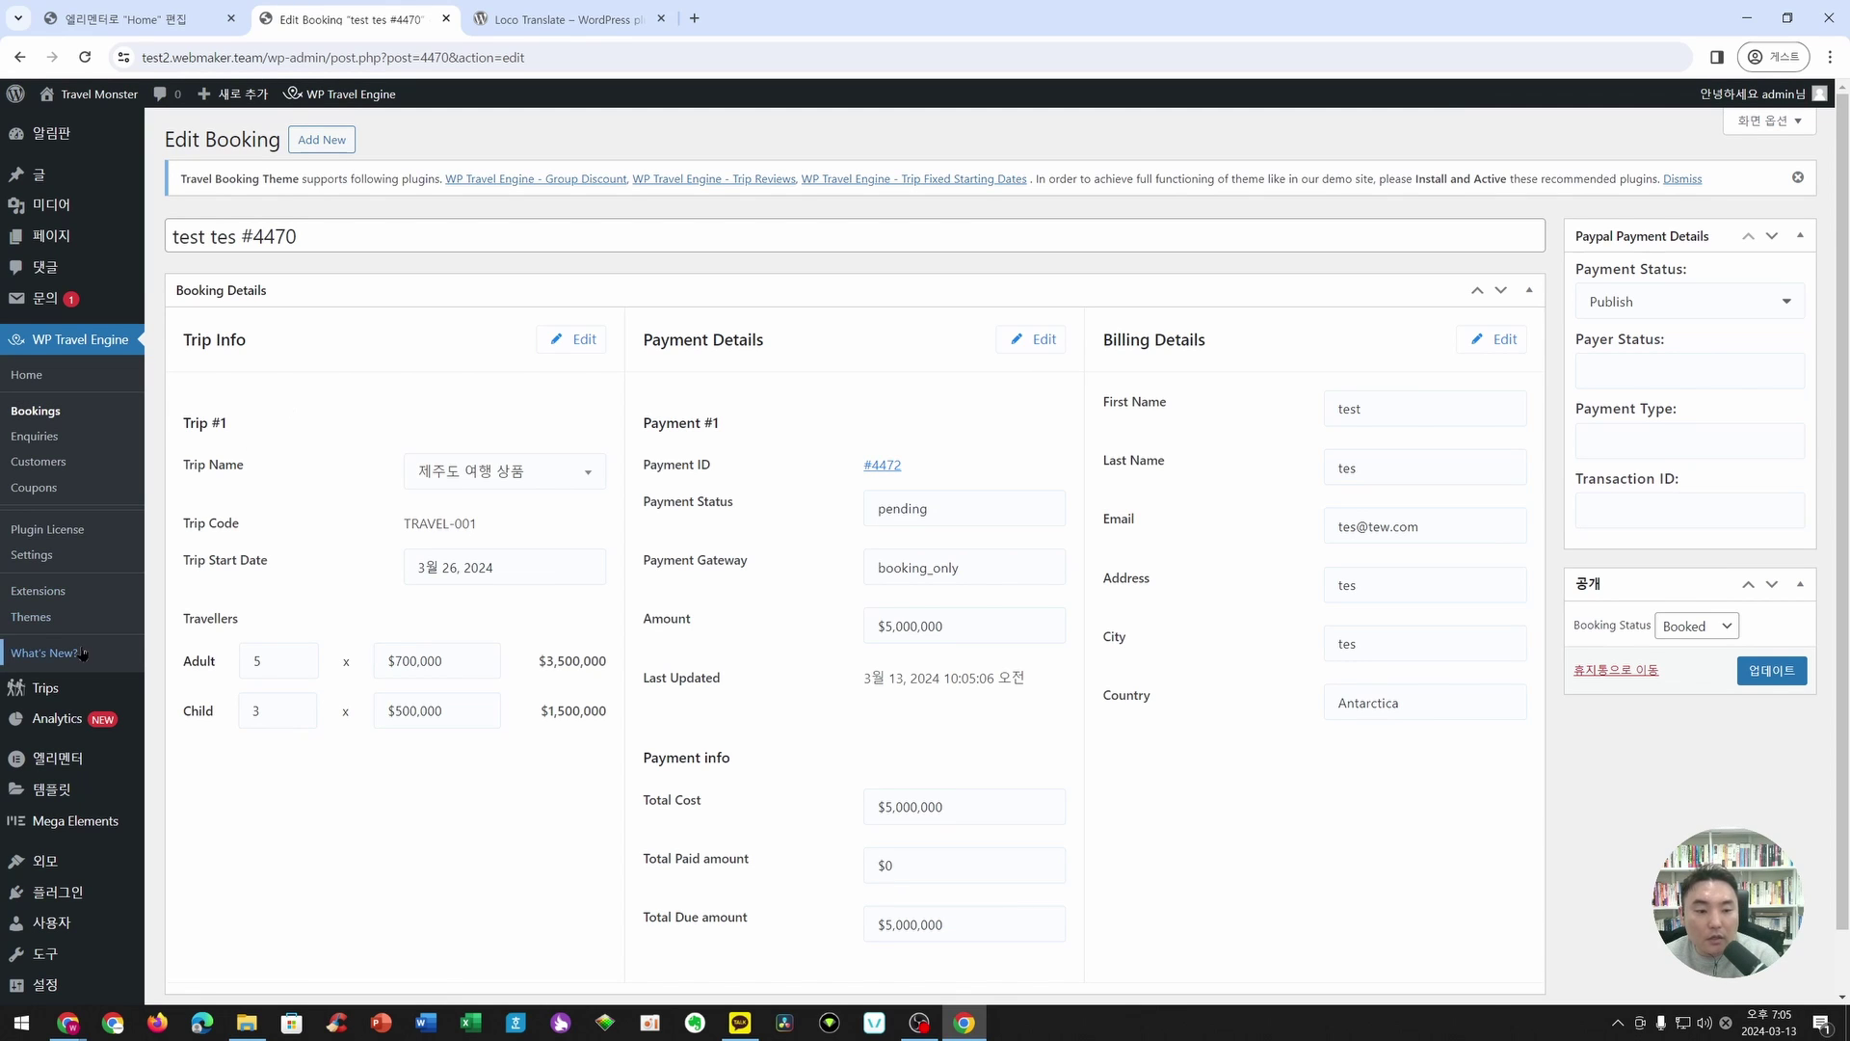
click(39, 567)
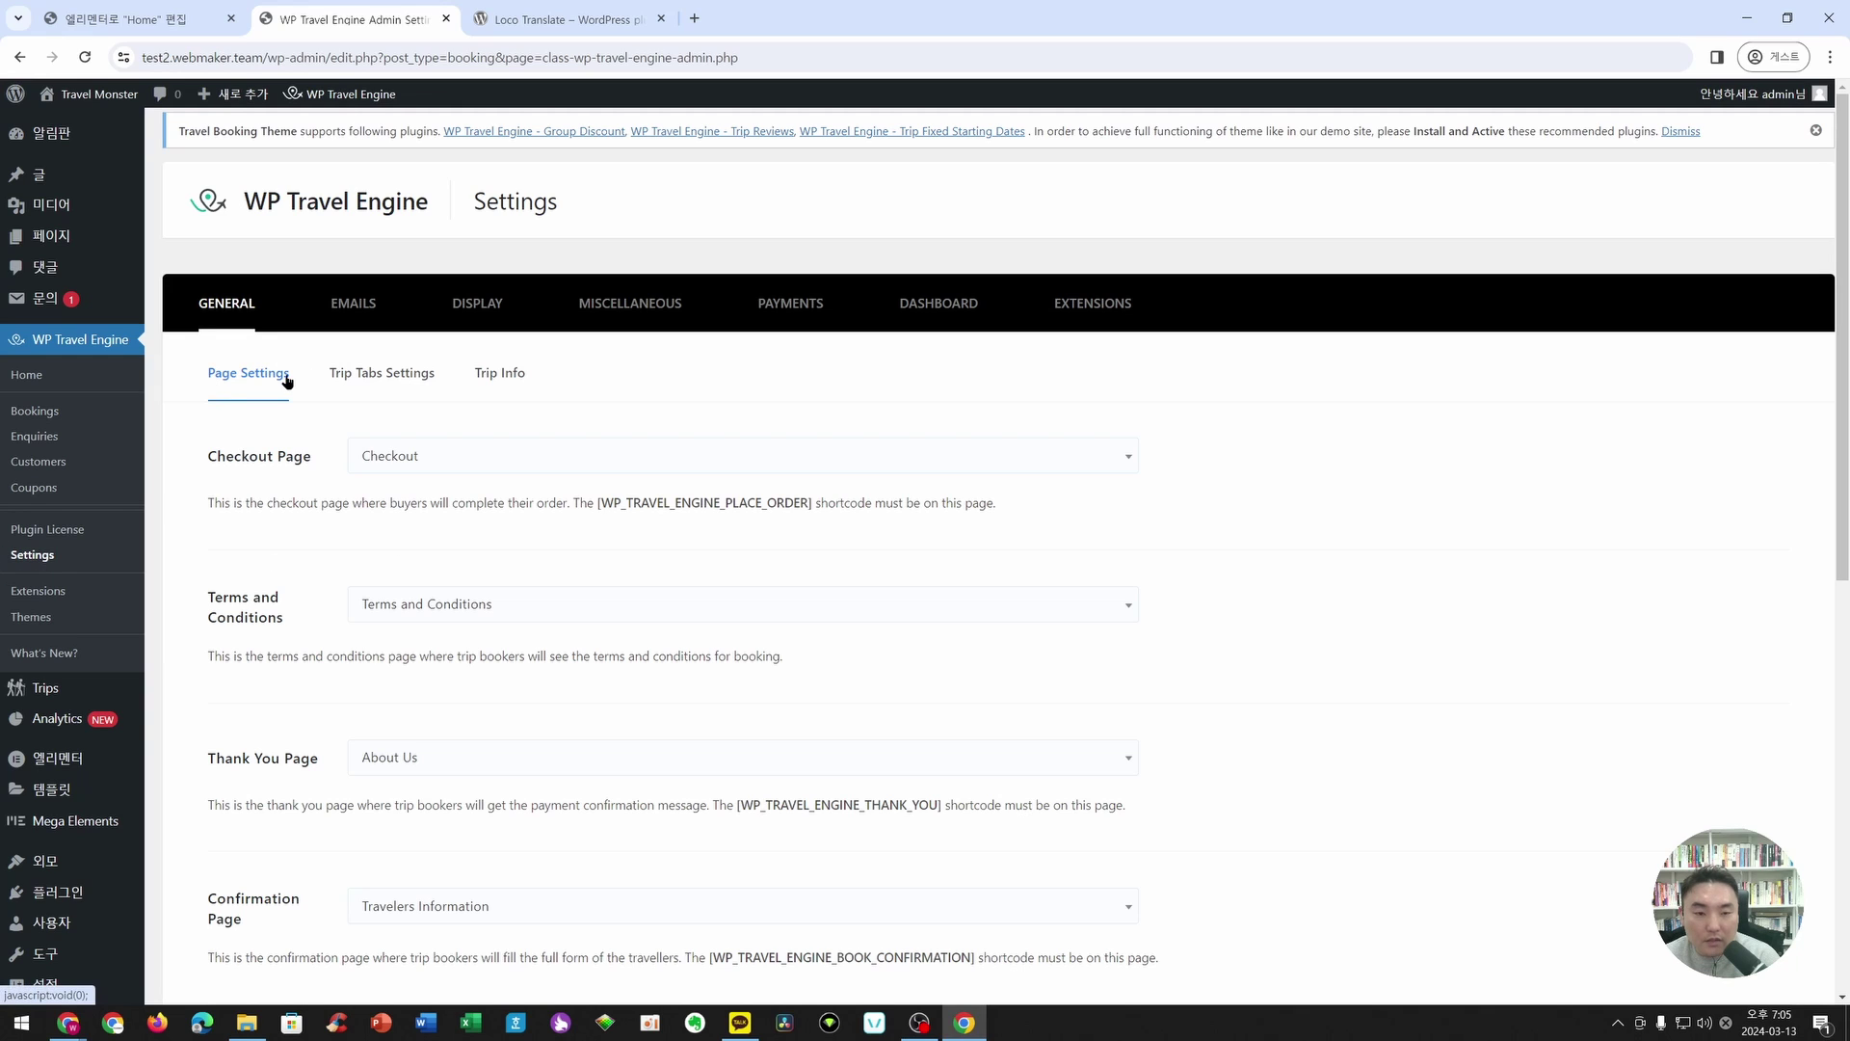
- In Page Settings, change the Thank You Page dropdown from About Us to 'Thank You'
scroll(287, 388, down, 1)
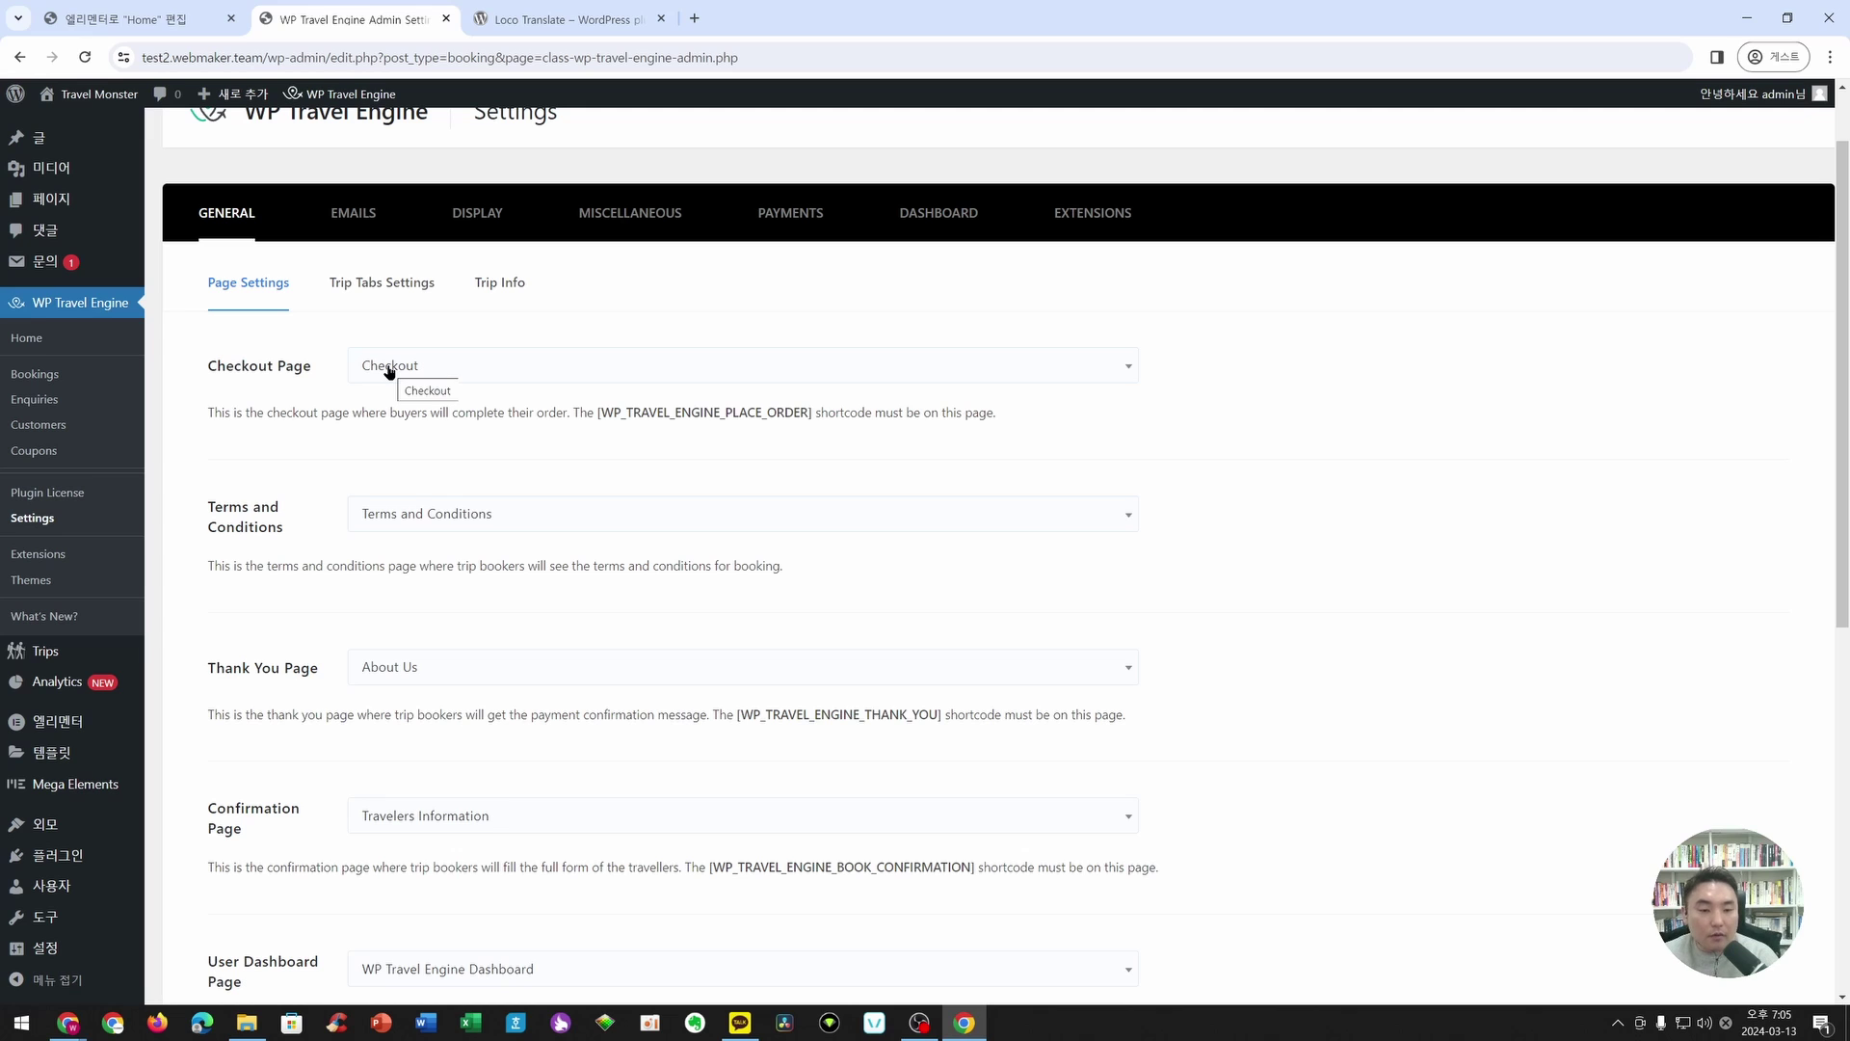
scroll(353, 429, down, 1)
scroll(353, 428, down, 2)
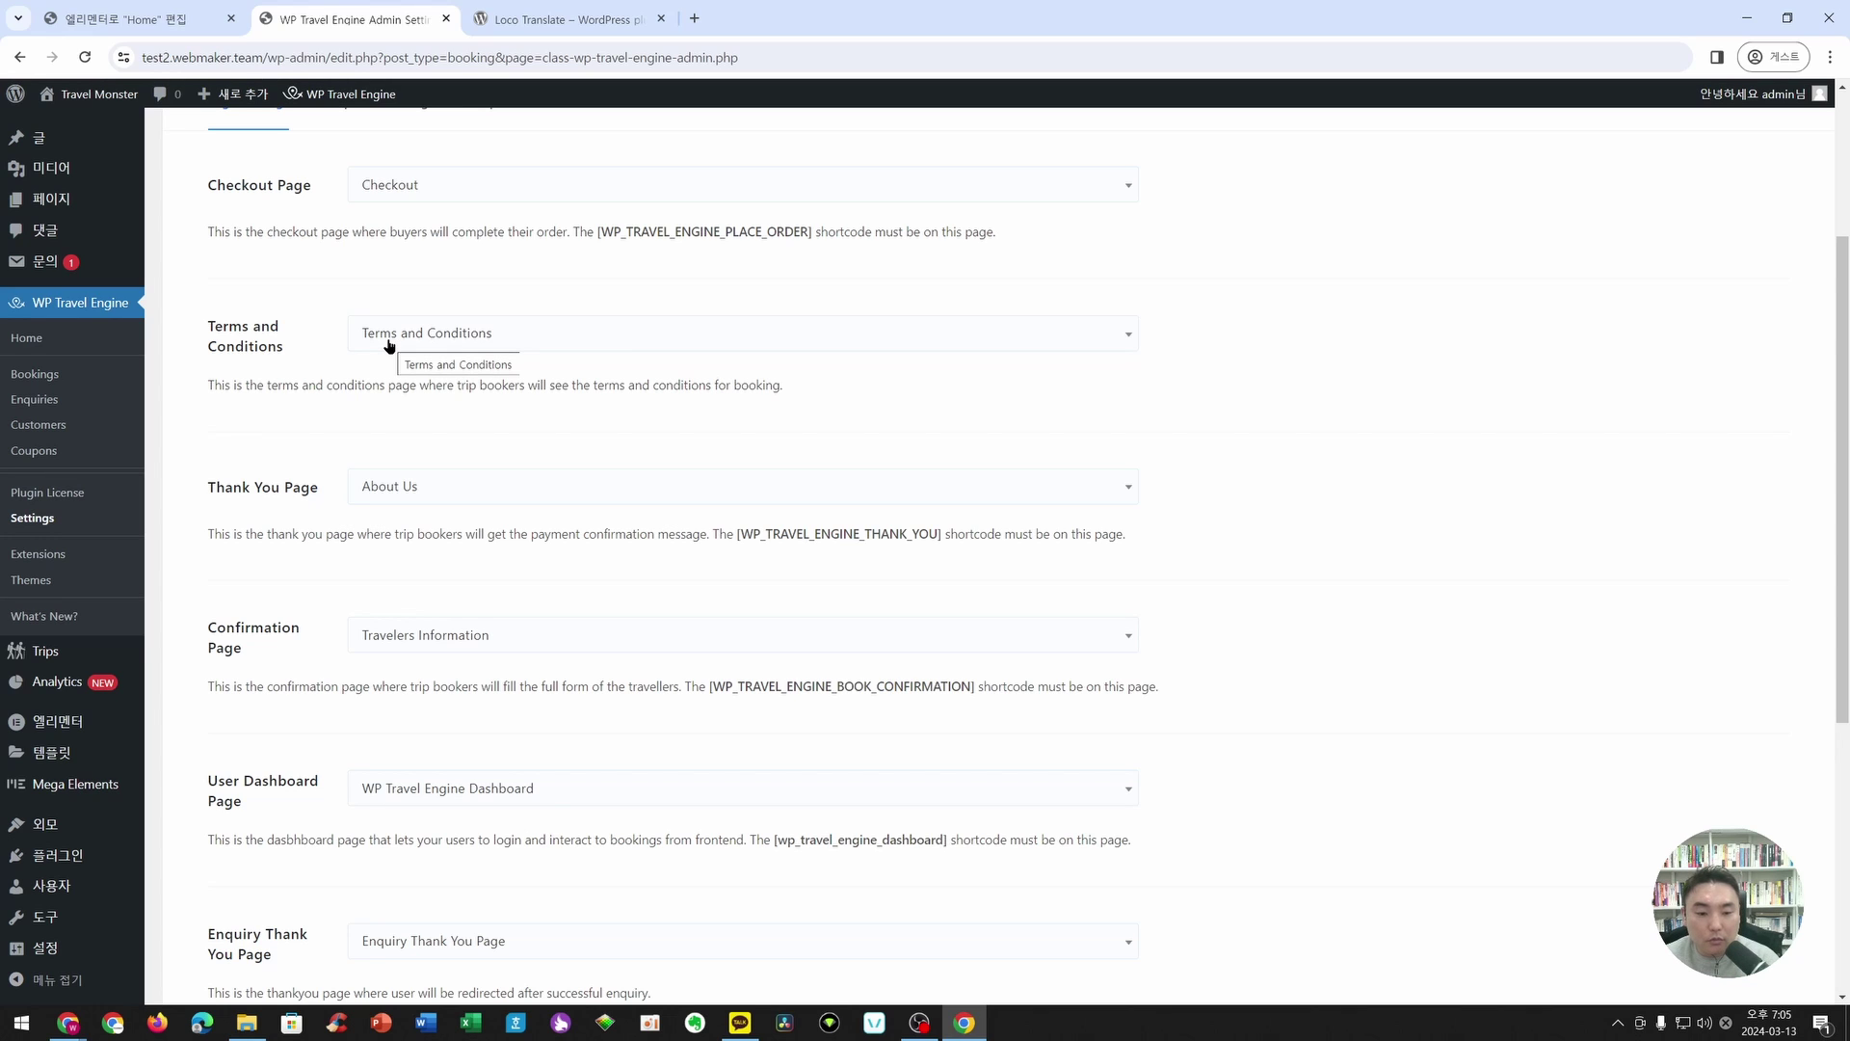
scroll(529, 331, down, 1)
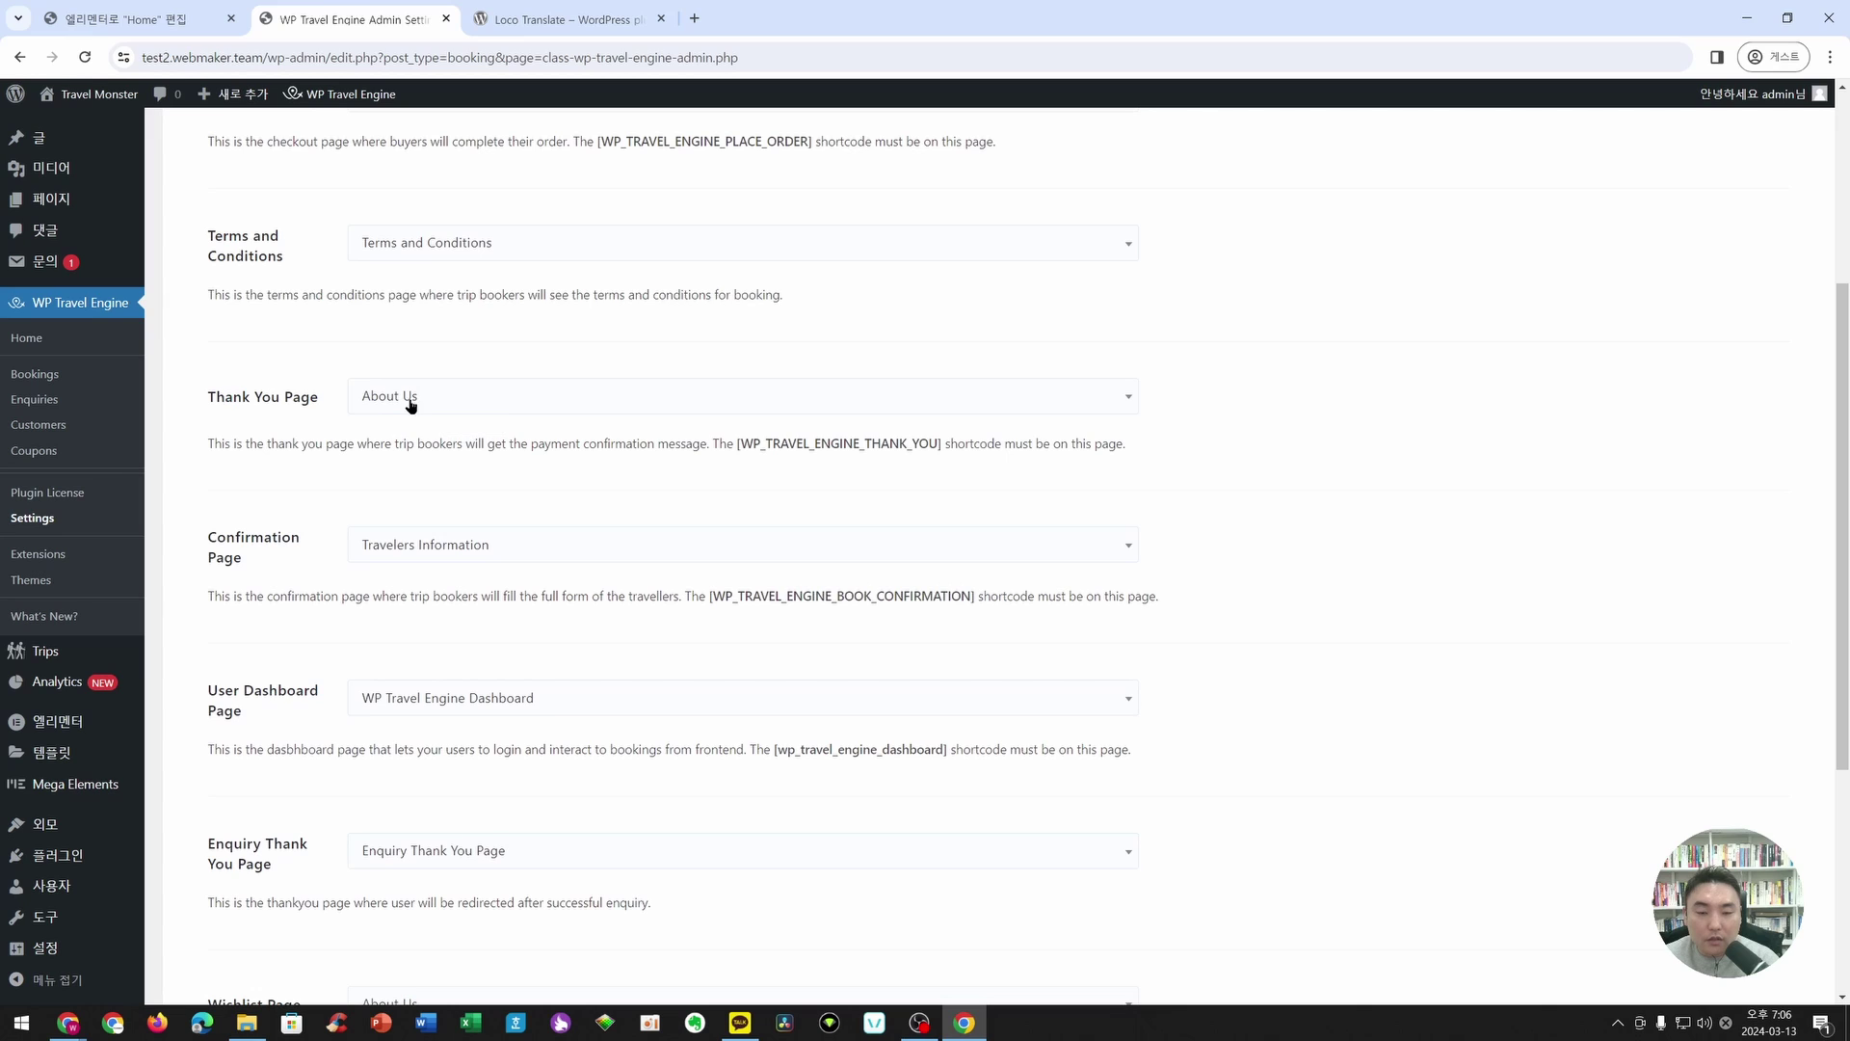
click(476, 407)
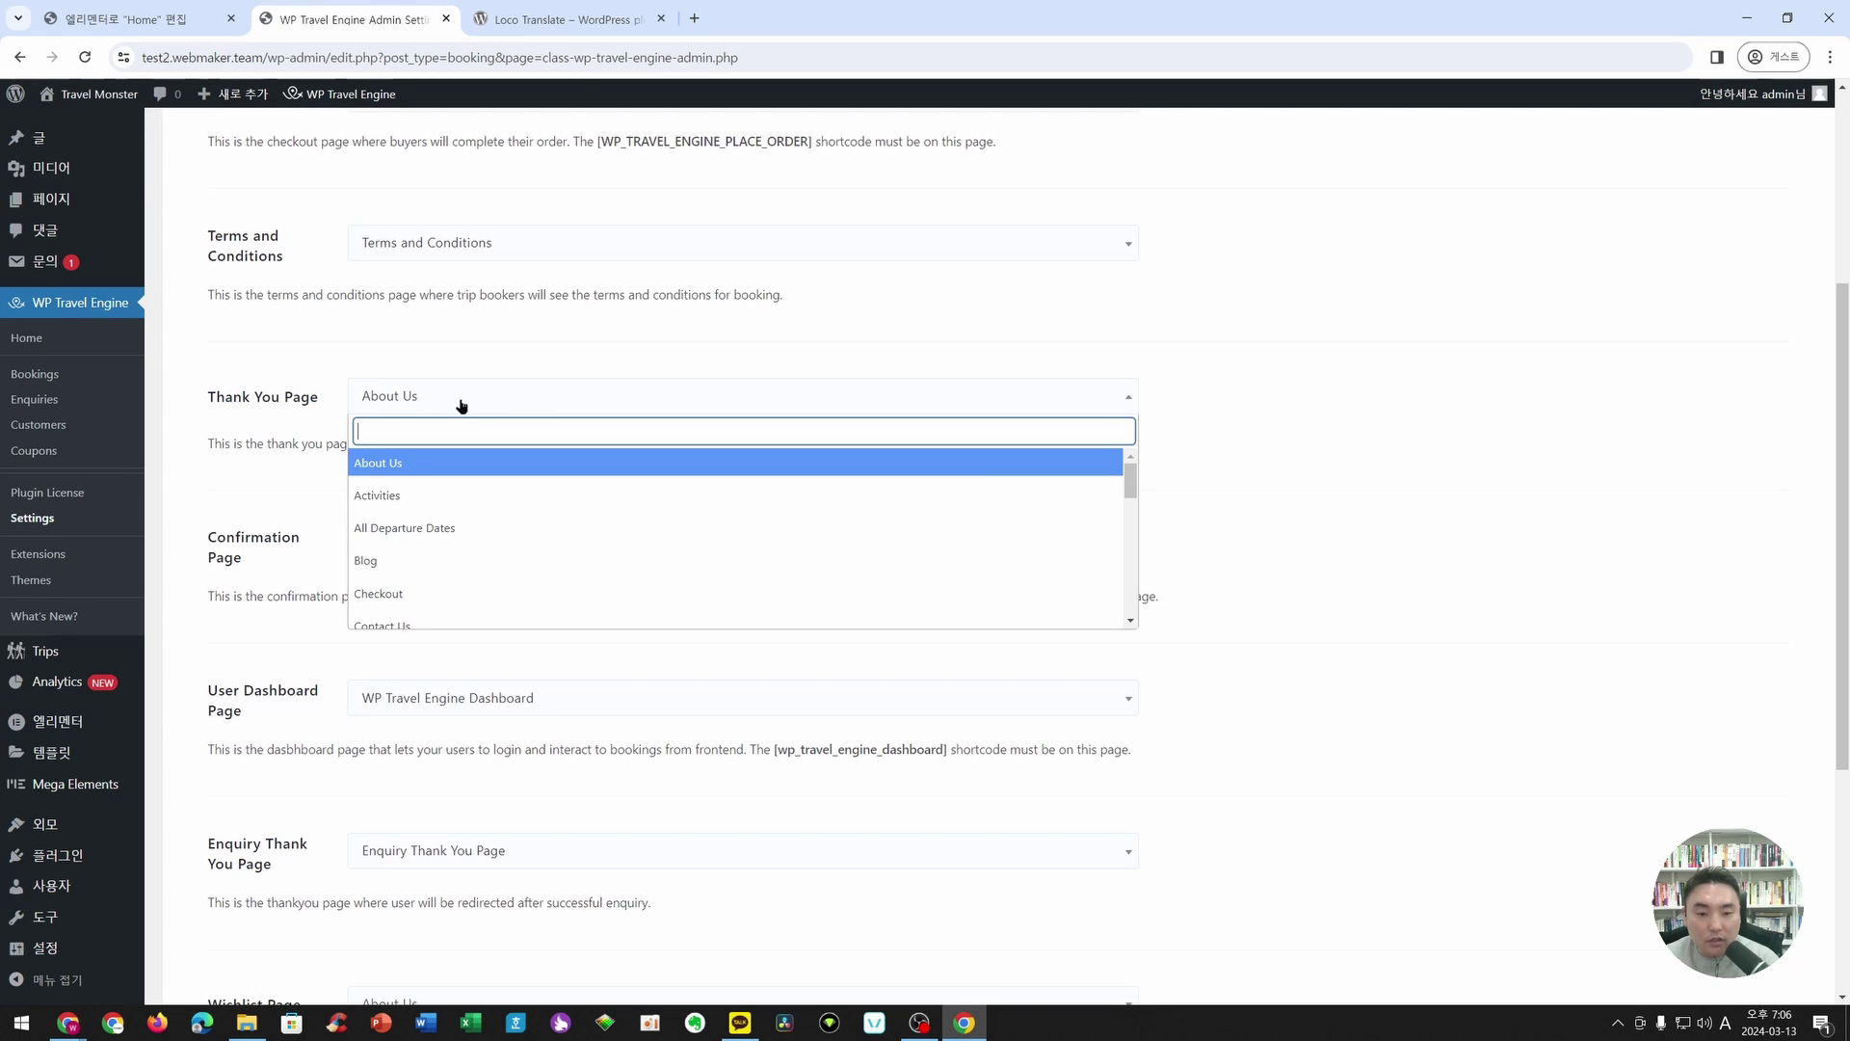
scroll(496, 486, down, 3)
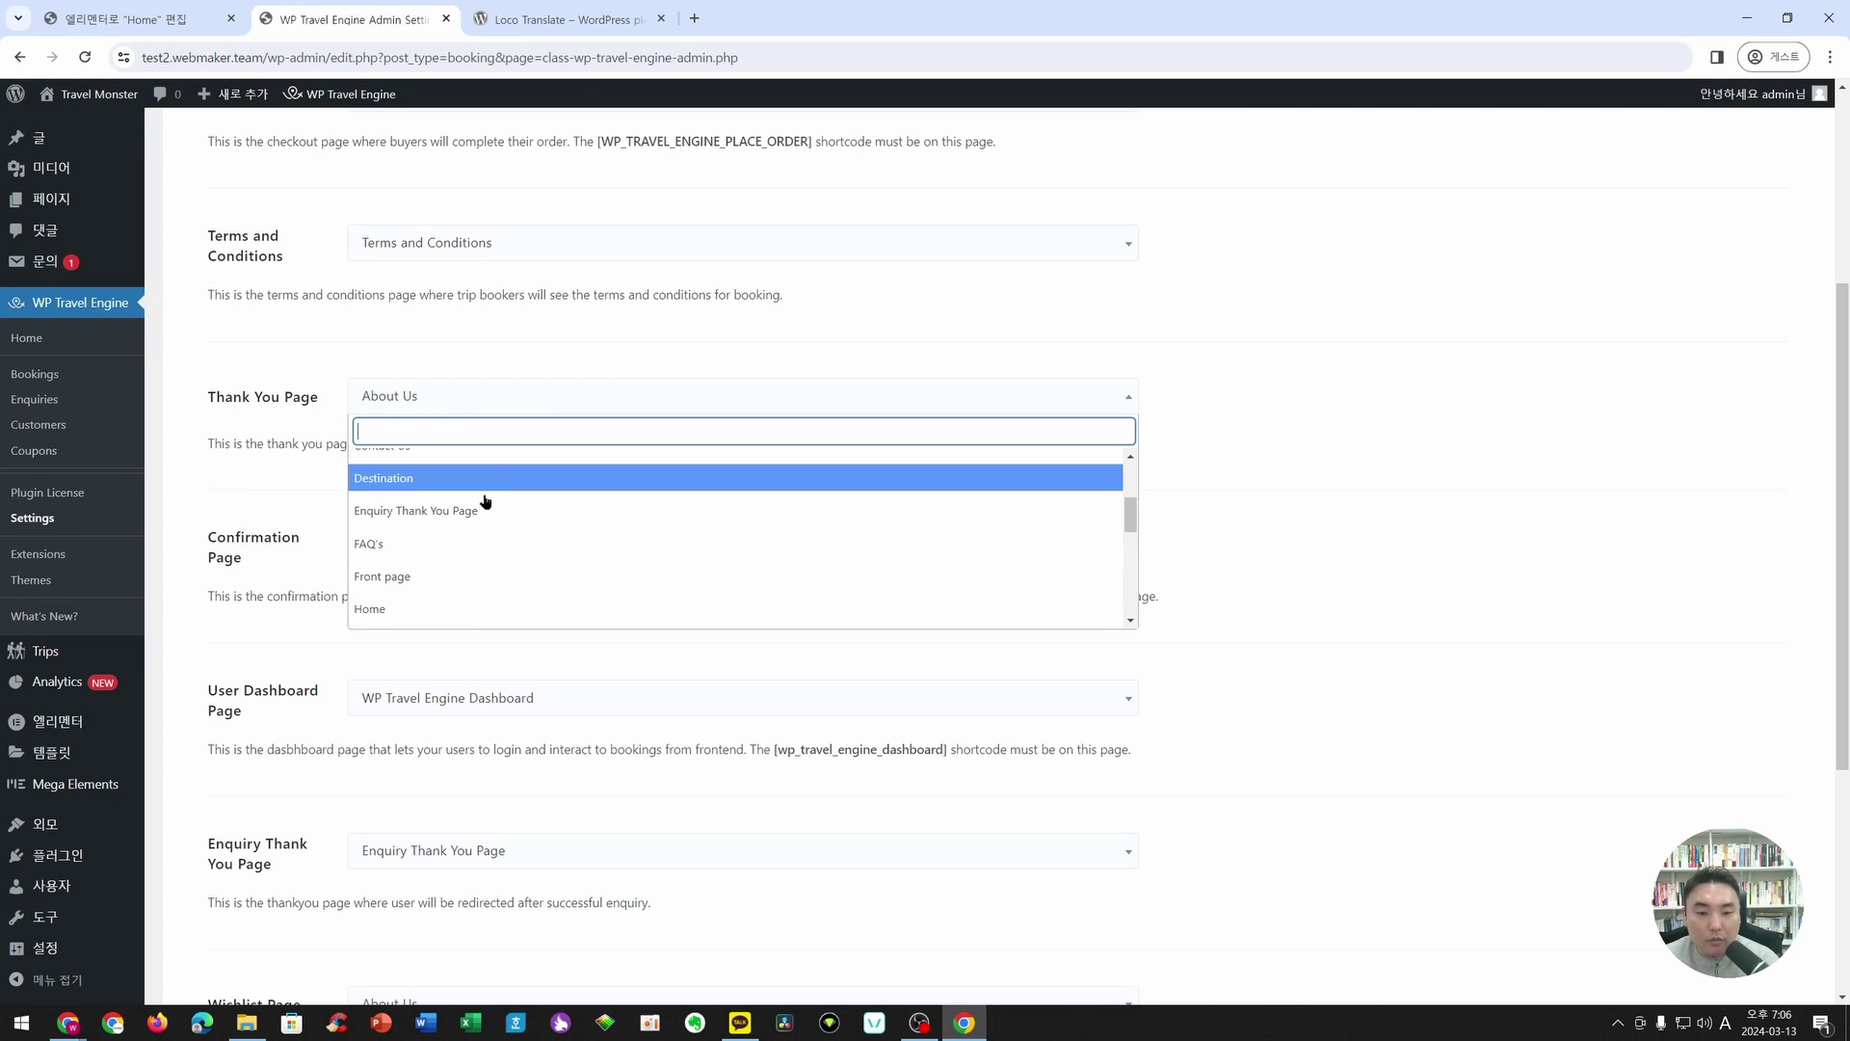
scroll(483, 517, down, 4)
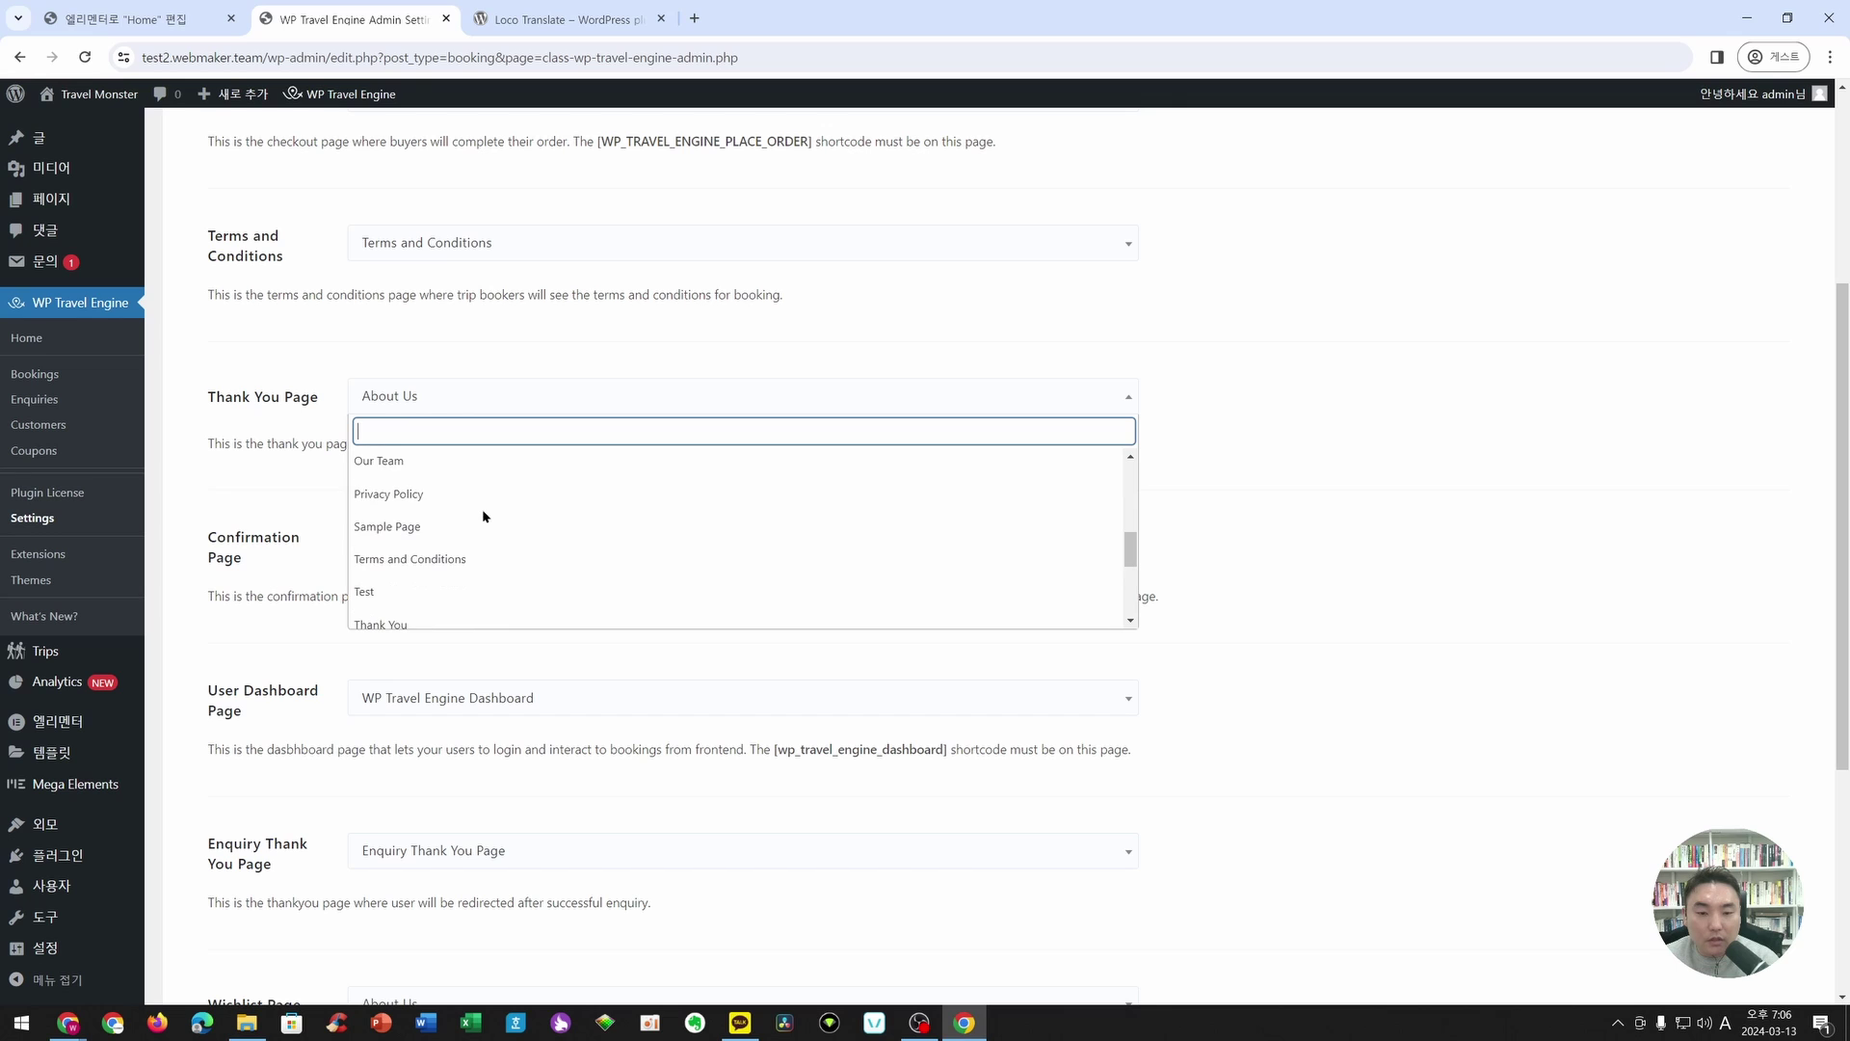
scroll(434, 540, down, 4)
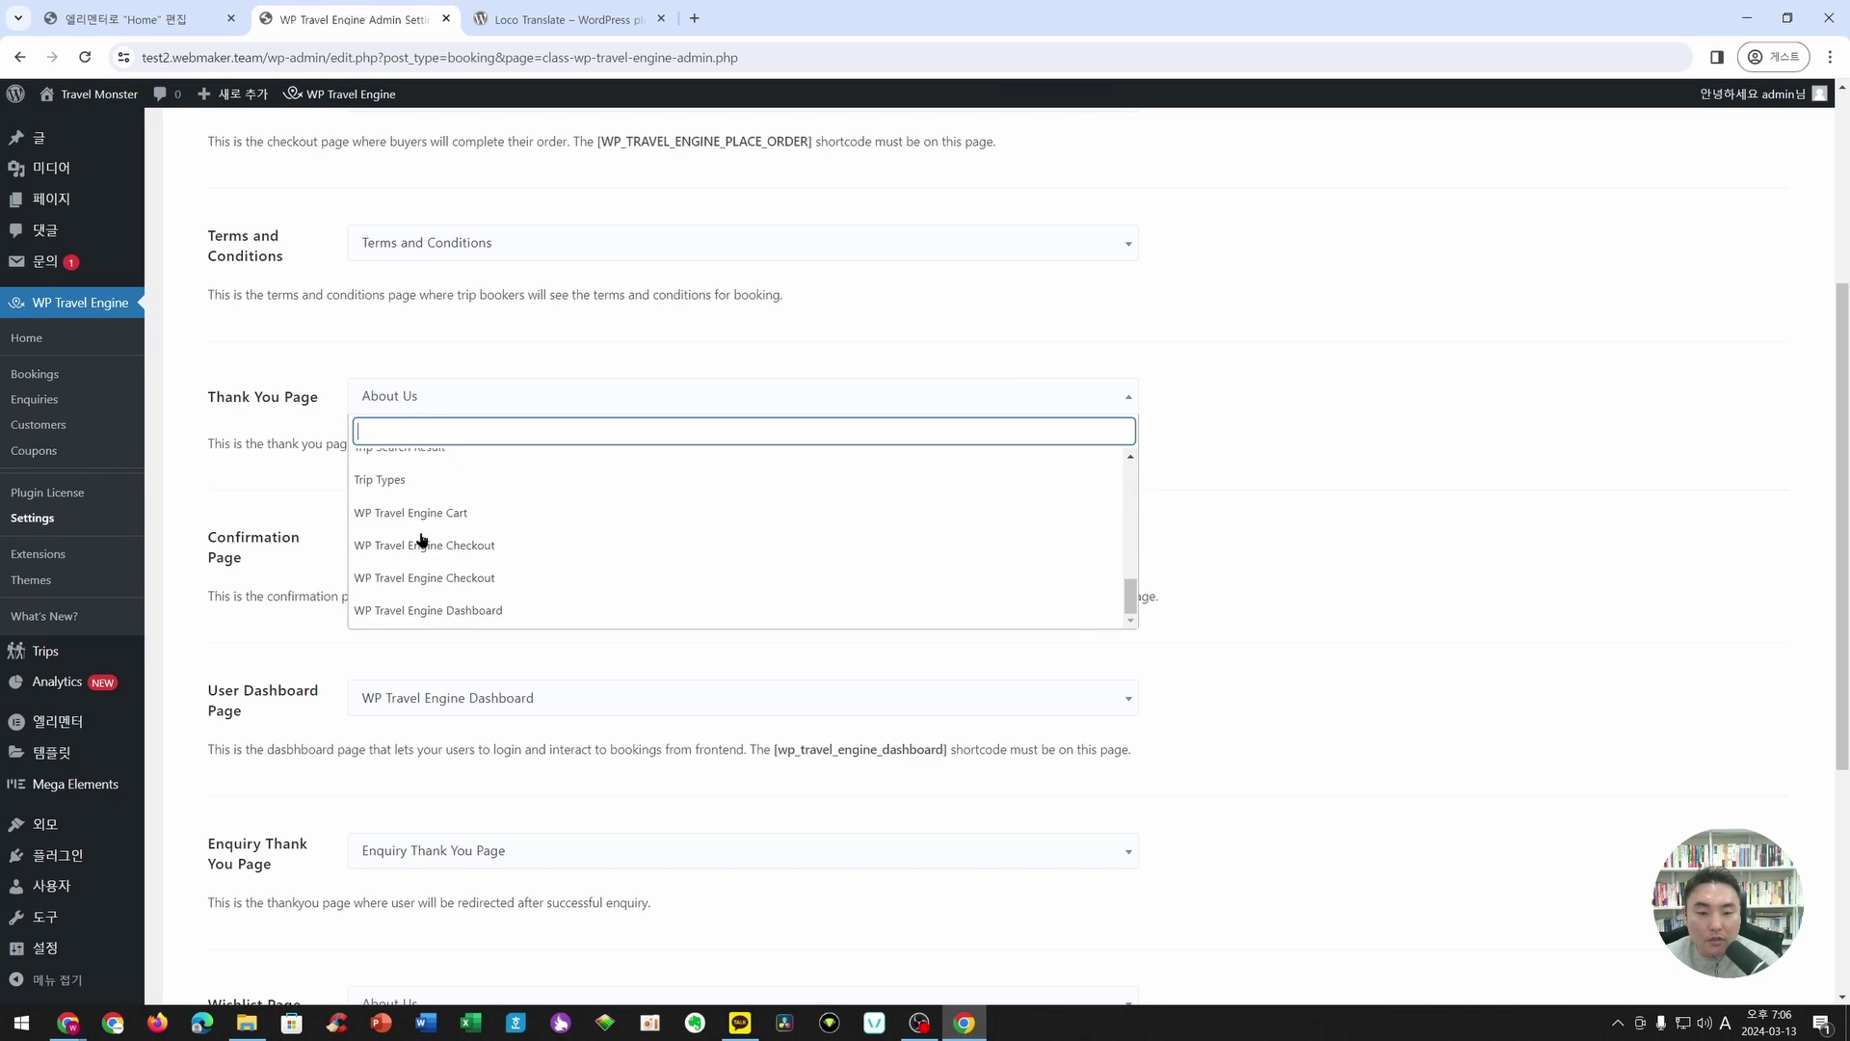
scroll(438, 511, up, 3)
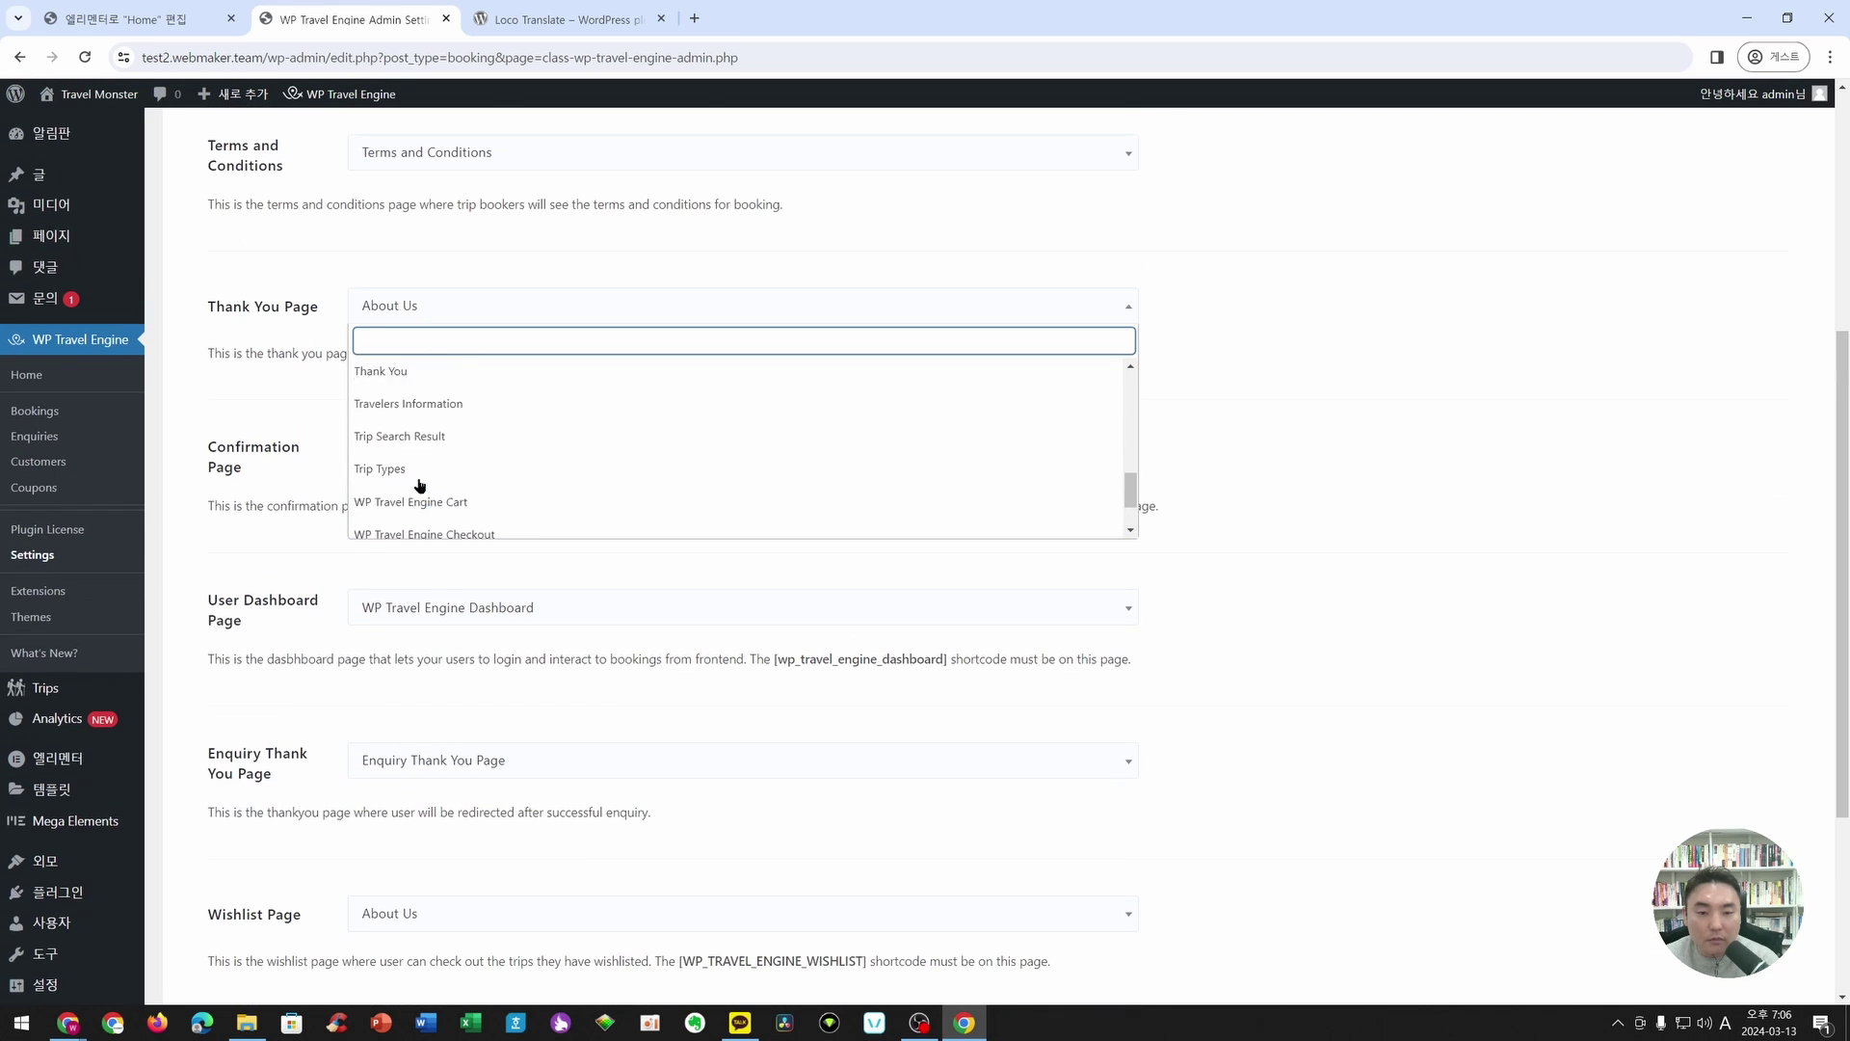
click(392, 382)
click(395, 386)
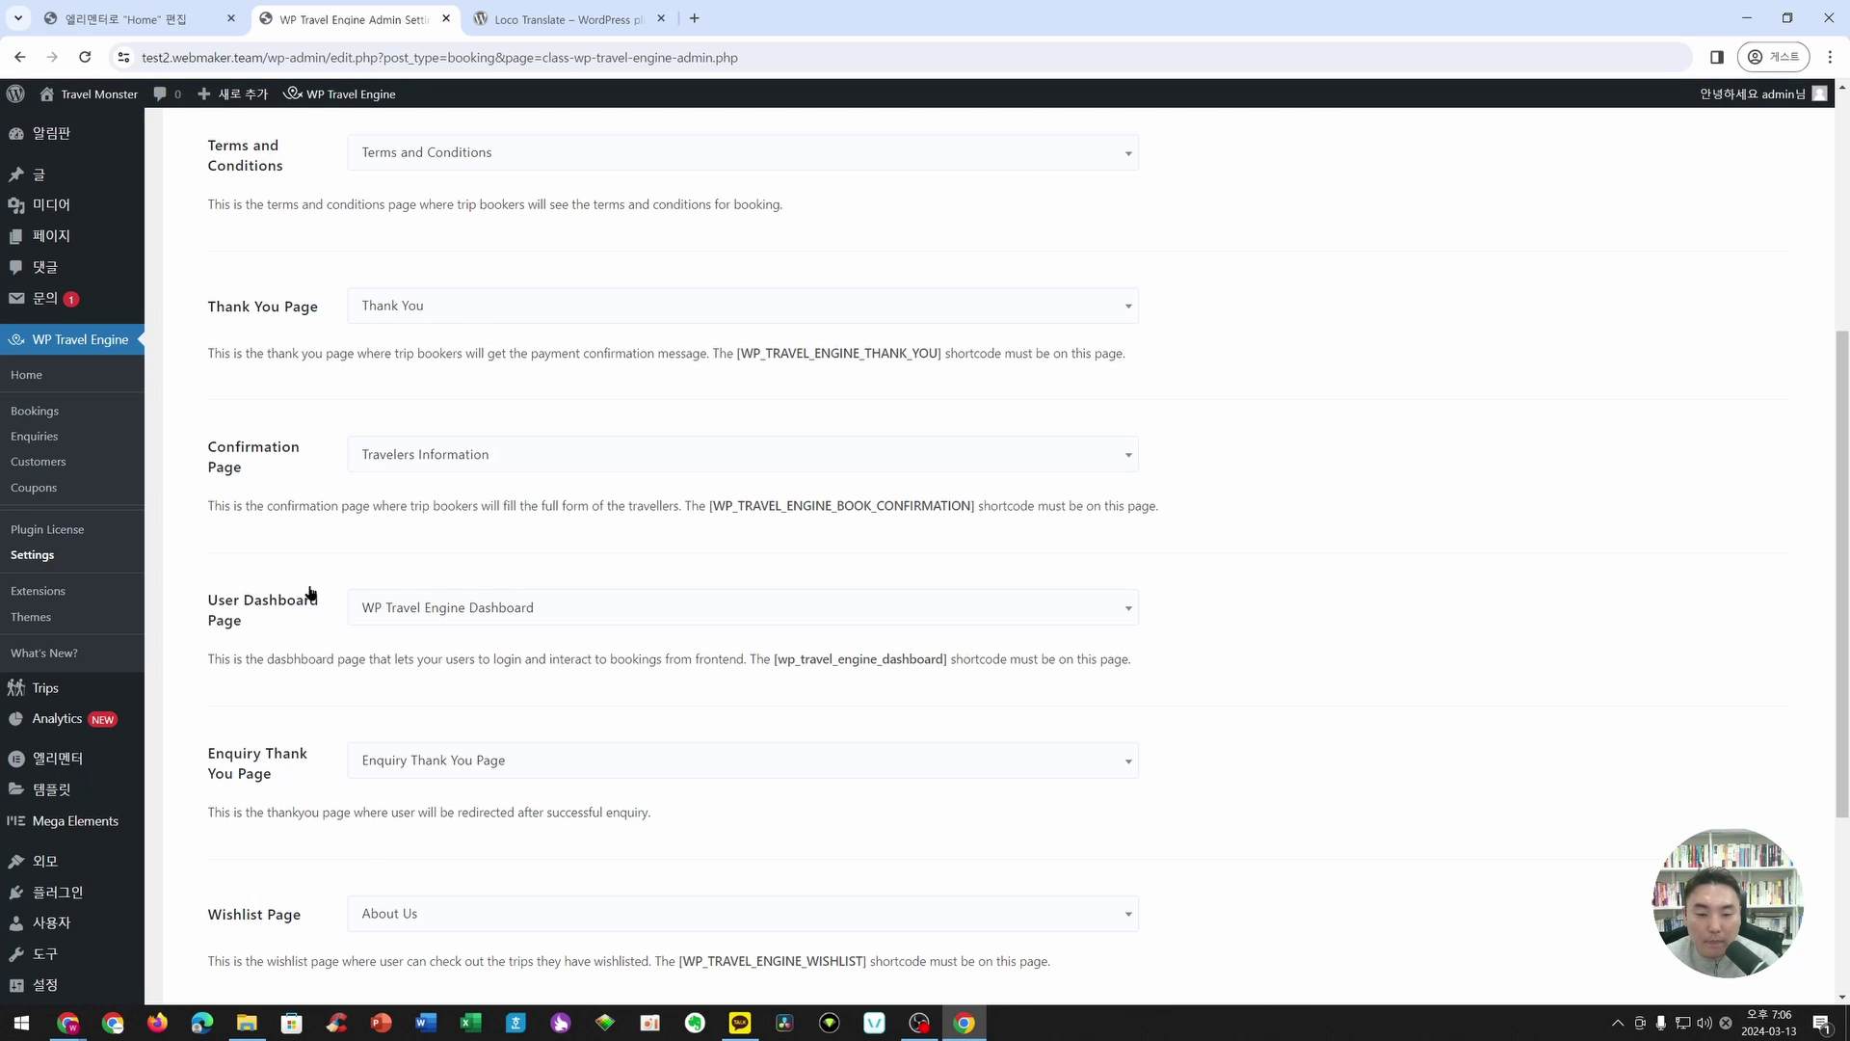
- Save the settings and confirm the success notice at the top
scroll(409, 674, down, 3)
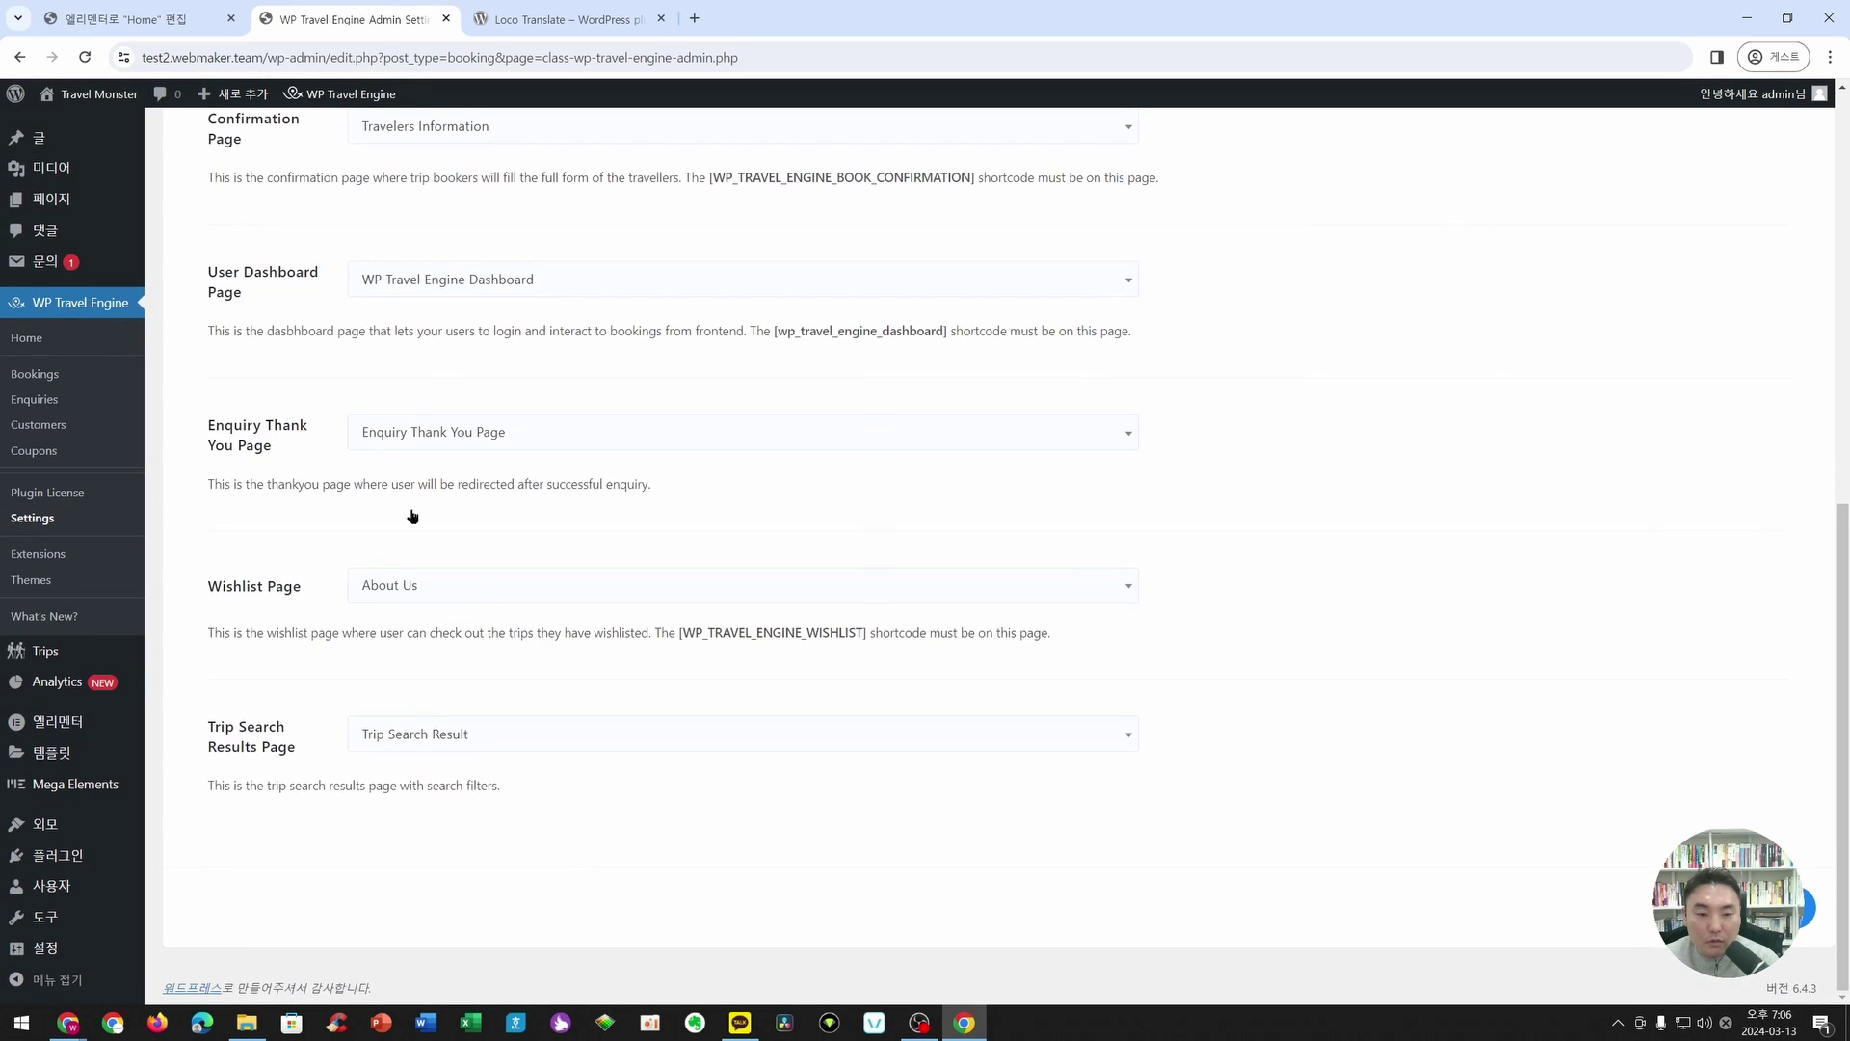
click(1809, 908)
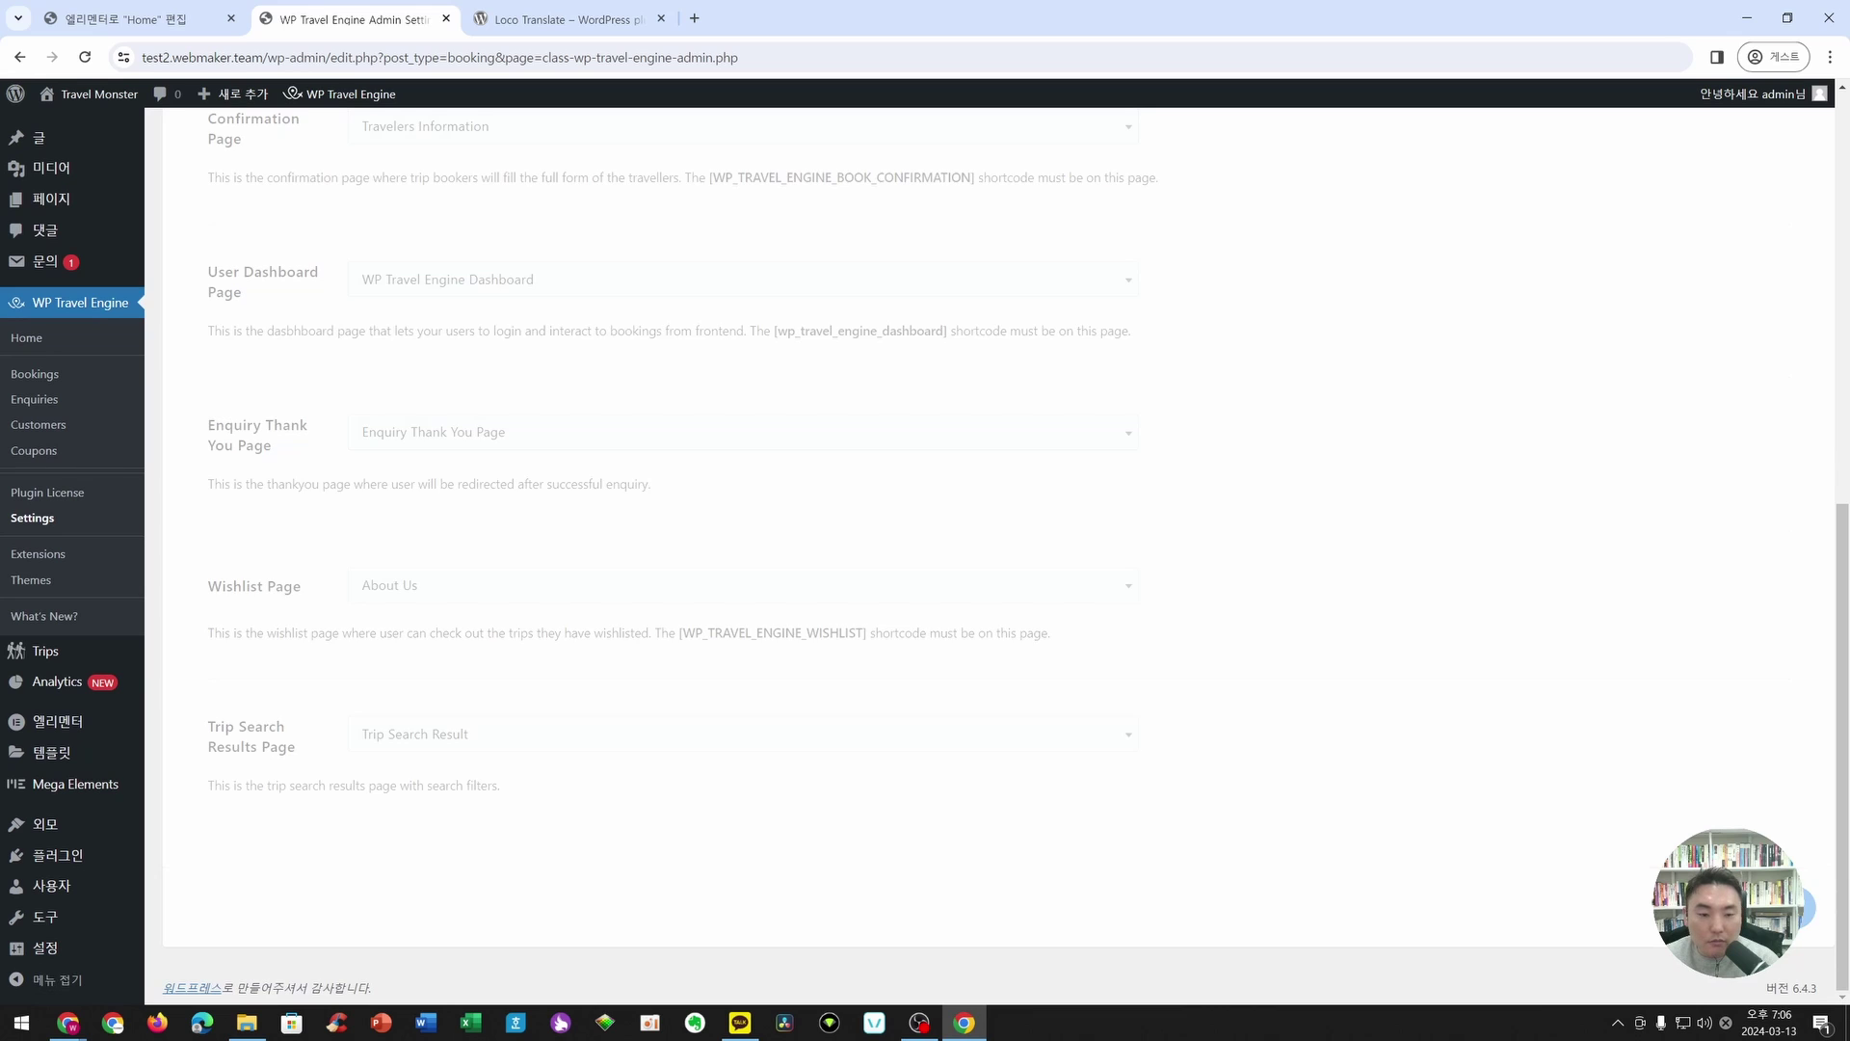
scroll(332, 710, up, 1)
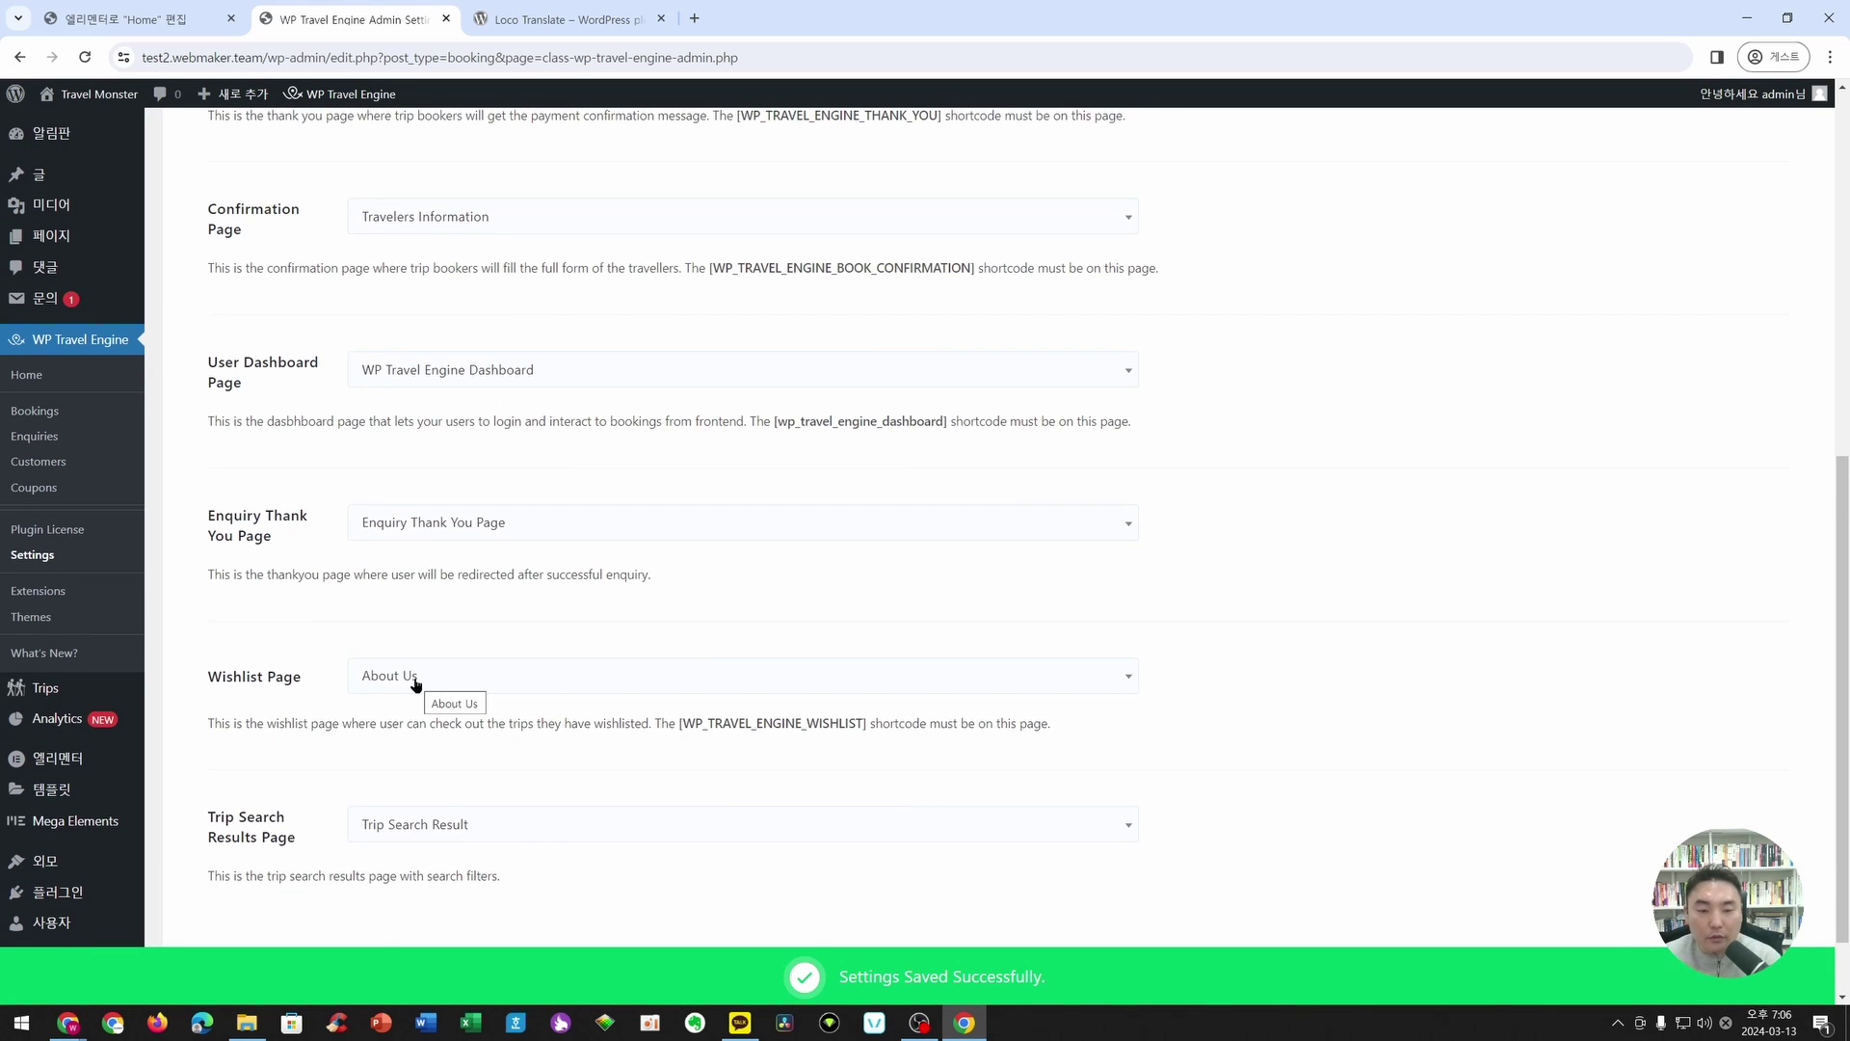
scroll(417, 684, up, 1)
scroll(416, 684, up, 2)
scroll(416, 684, up, 2)
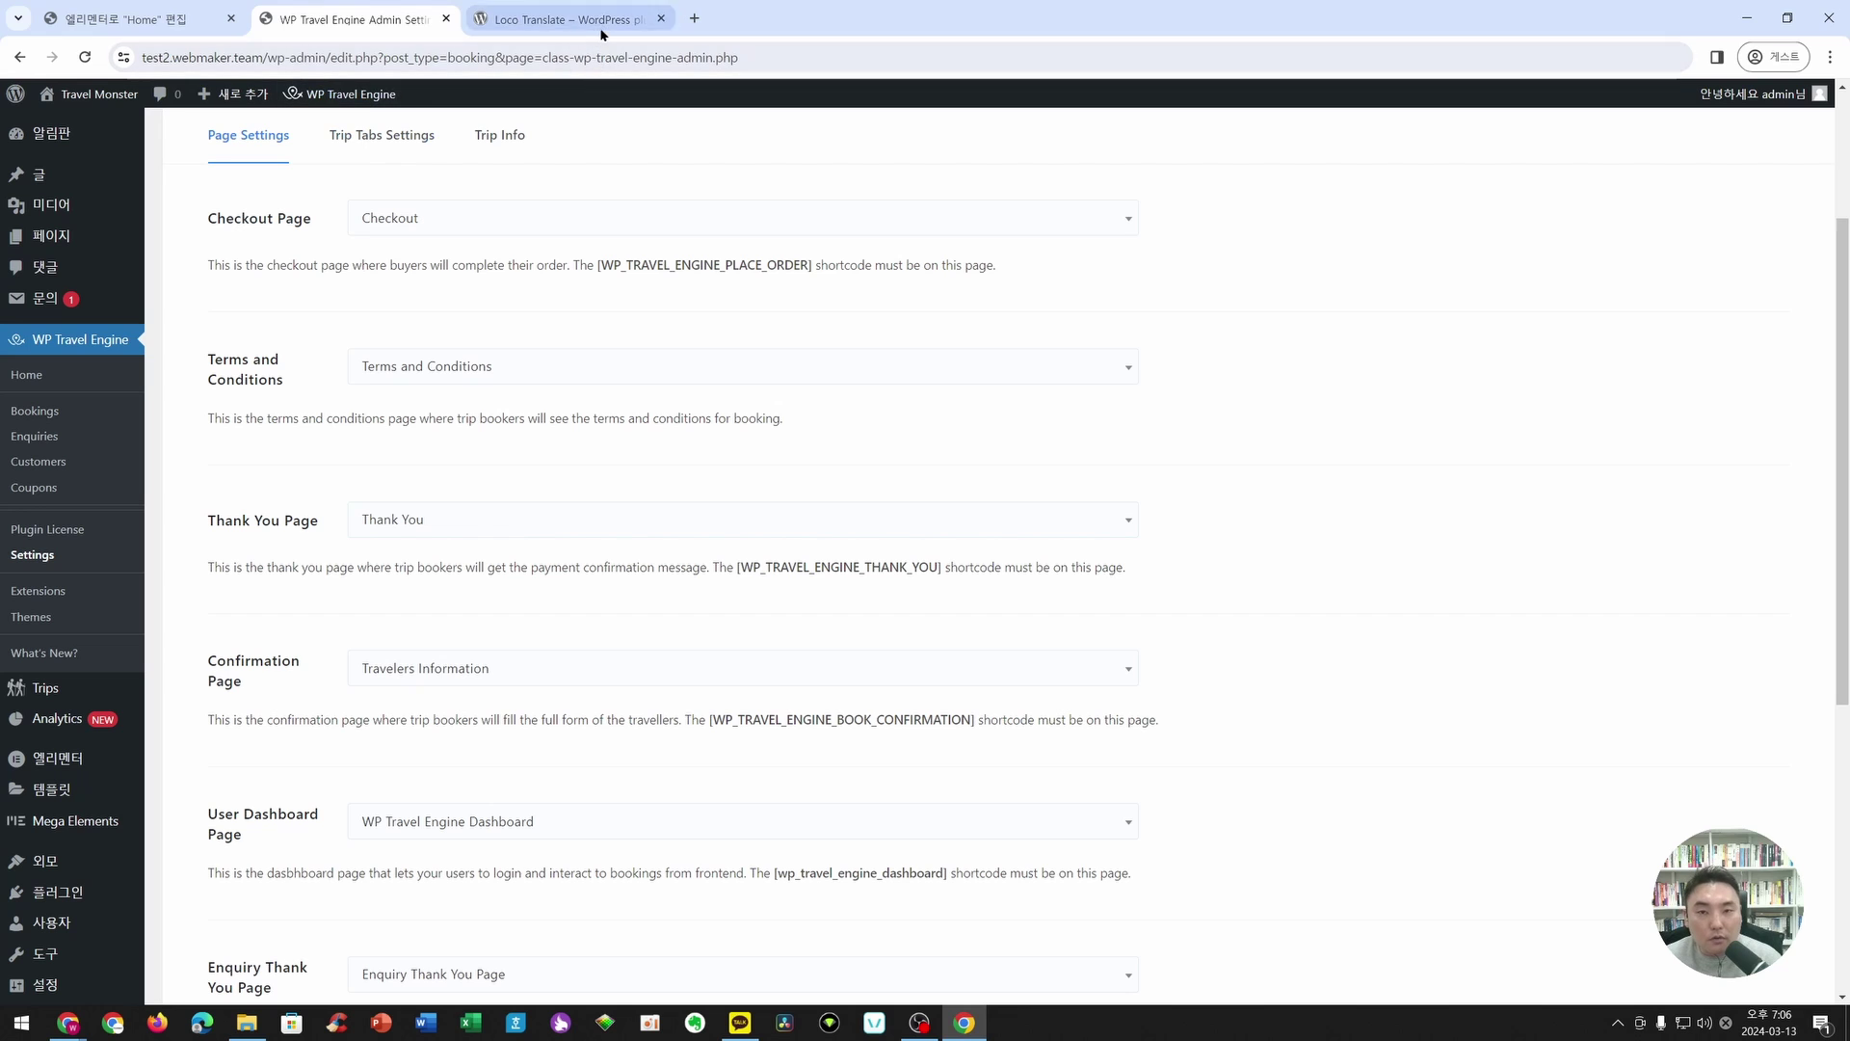
- Open the live site in a new tab and go to the 제주도 여행 상품 trip page
right_click(106, 95)
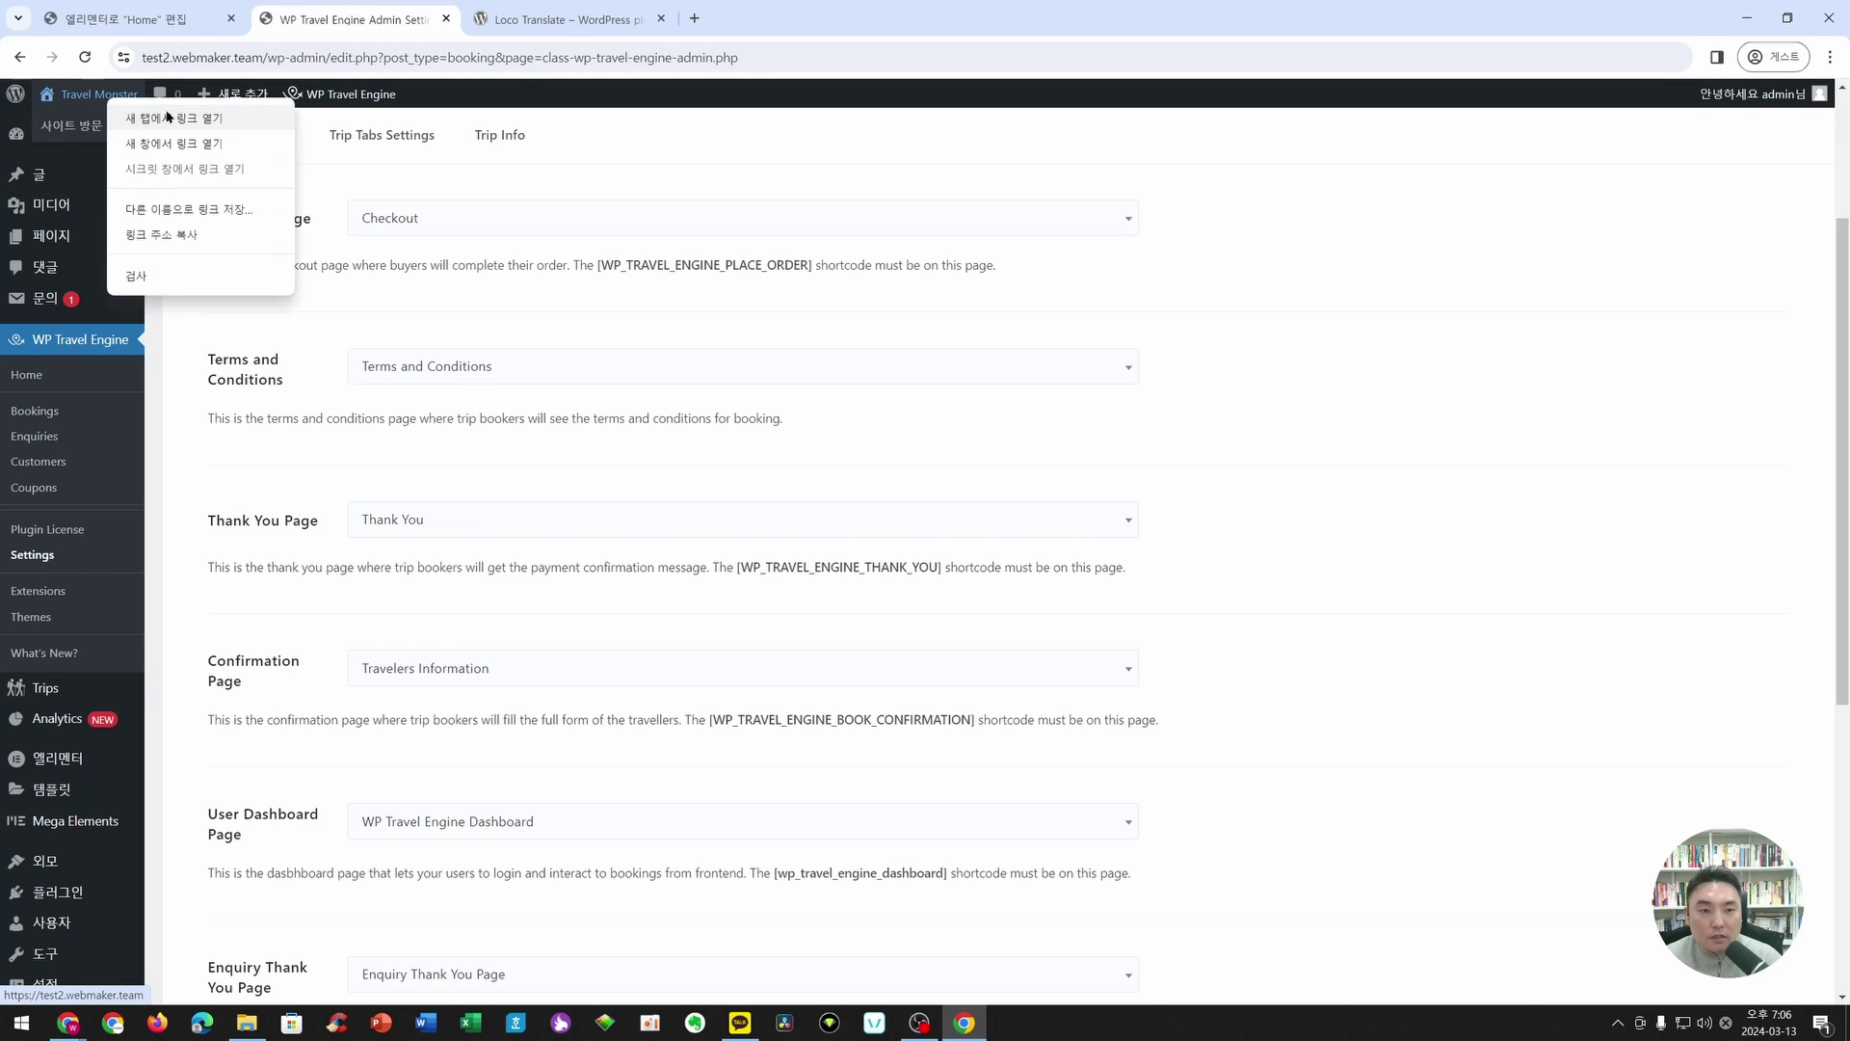
click(164, 114)
click(552, 27)
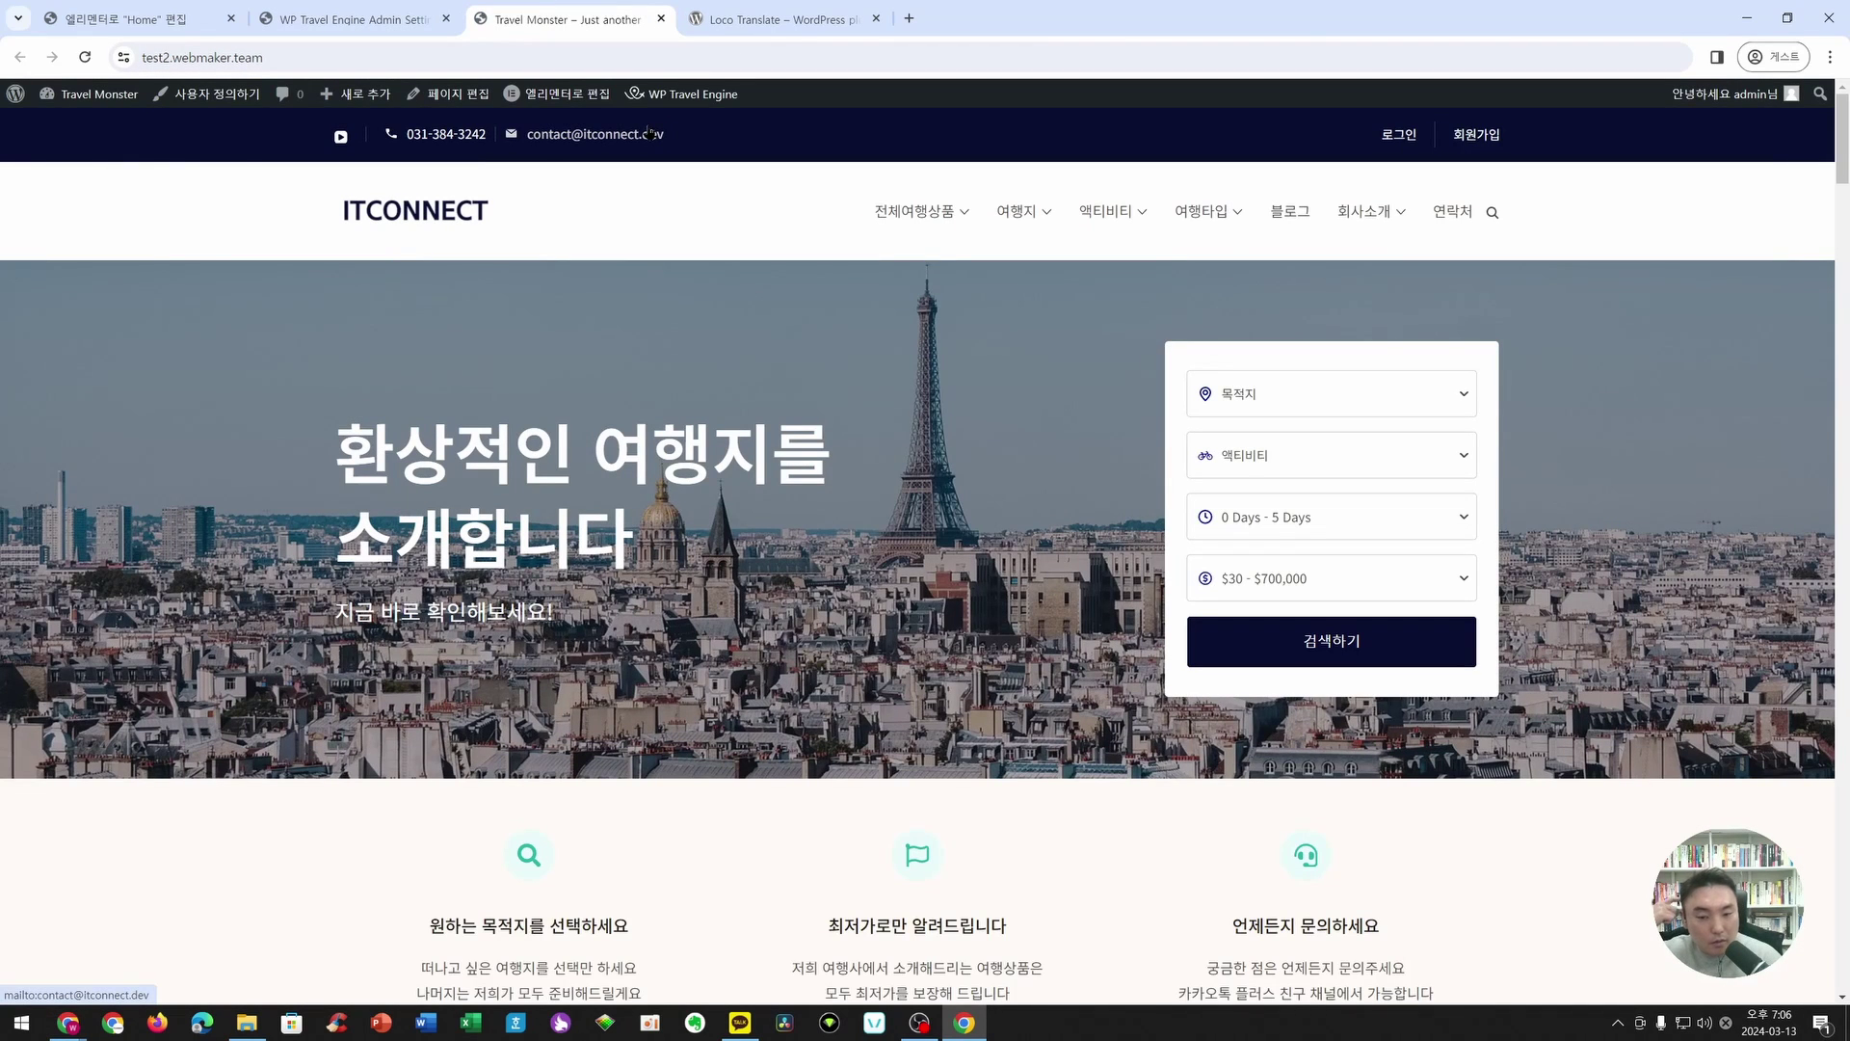
scroll(881, 549, down, 10)
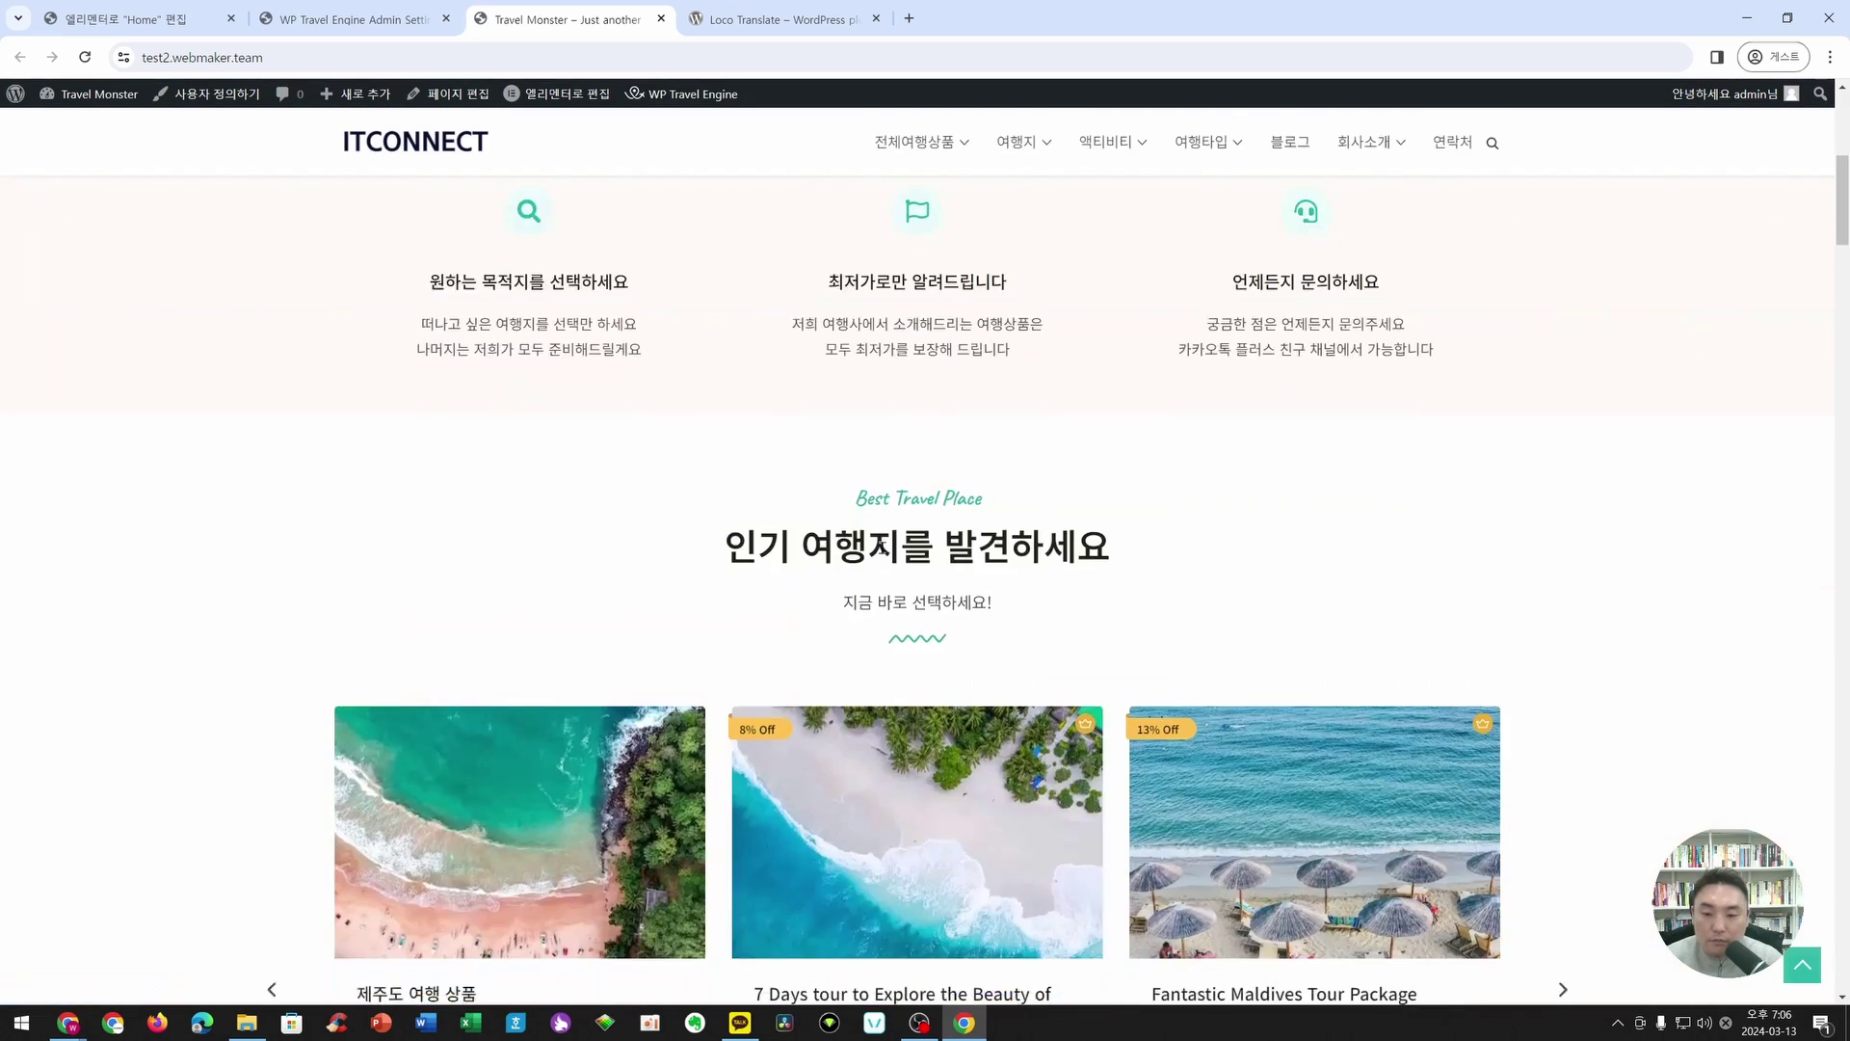
click(272, 549)
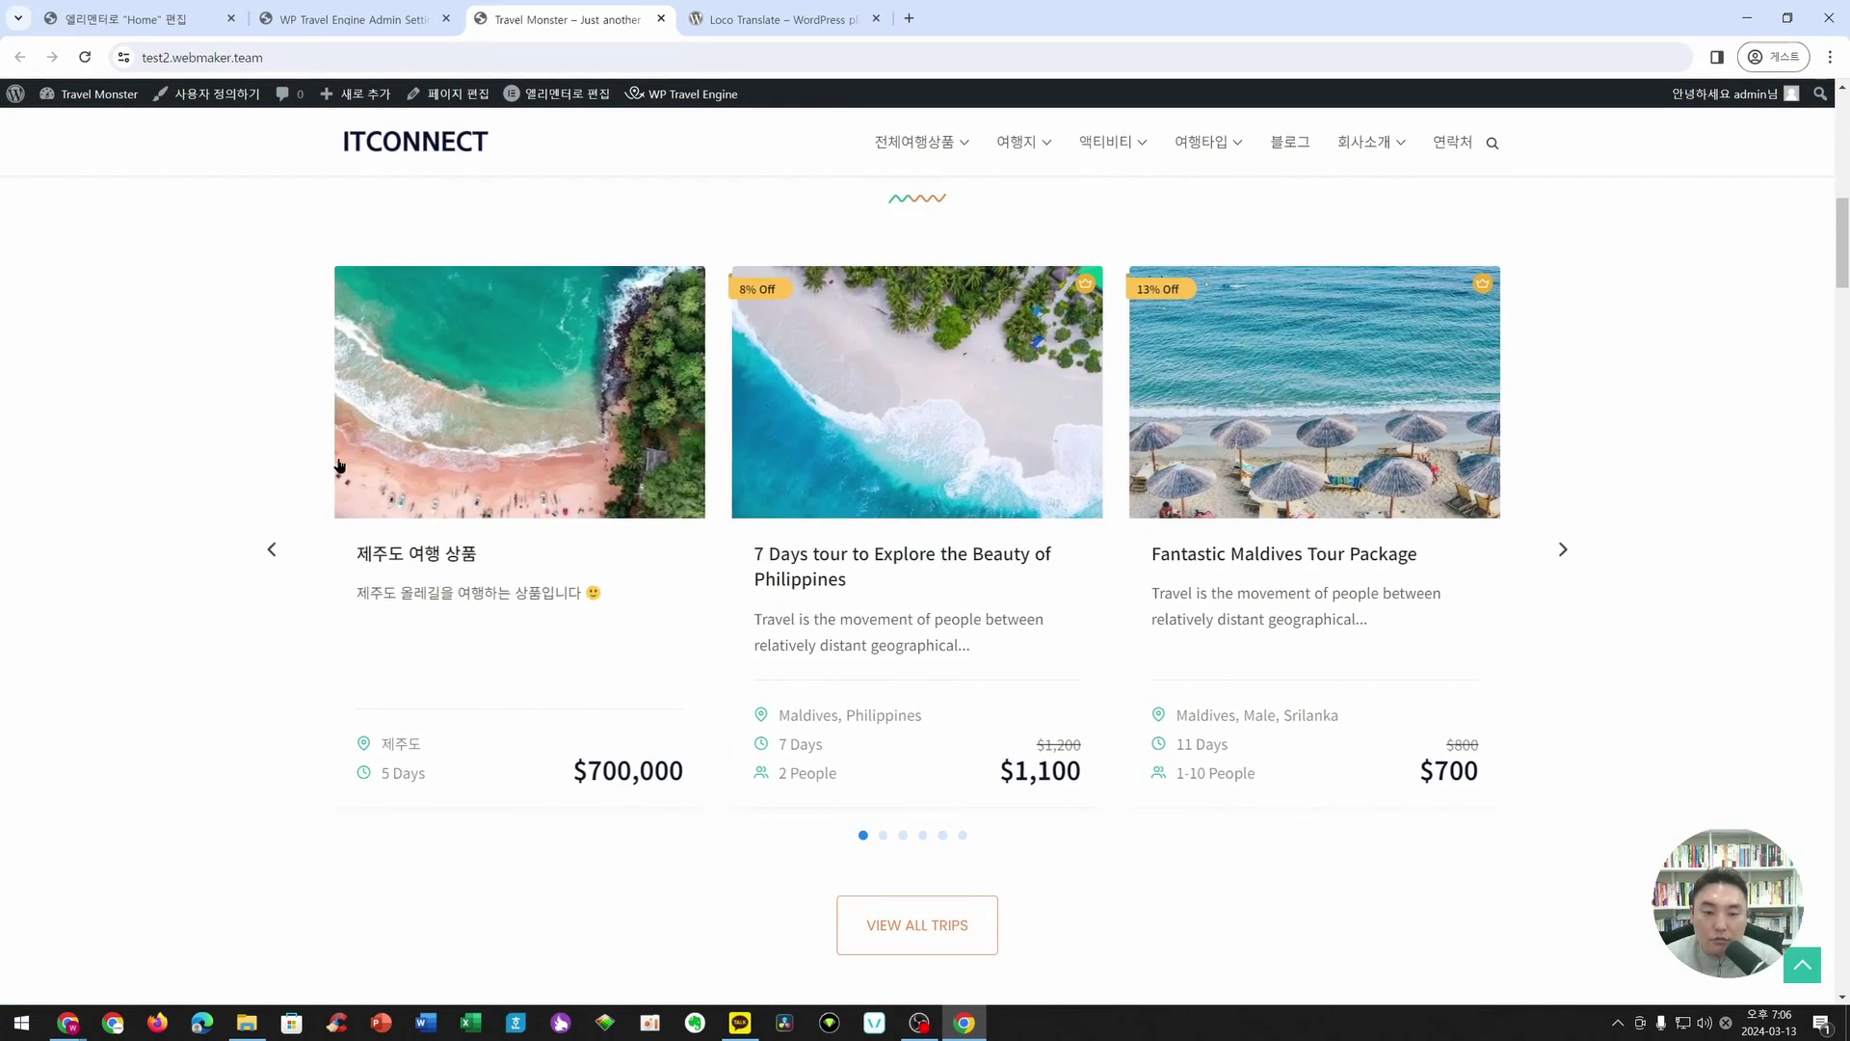
click(447, 447)
scroll(447, 447, down, 5)
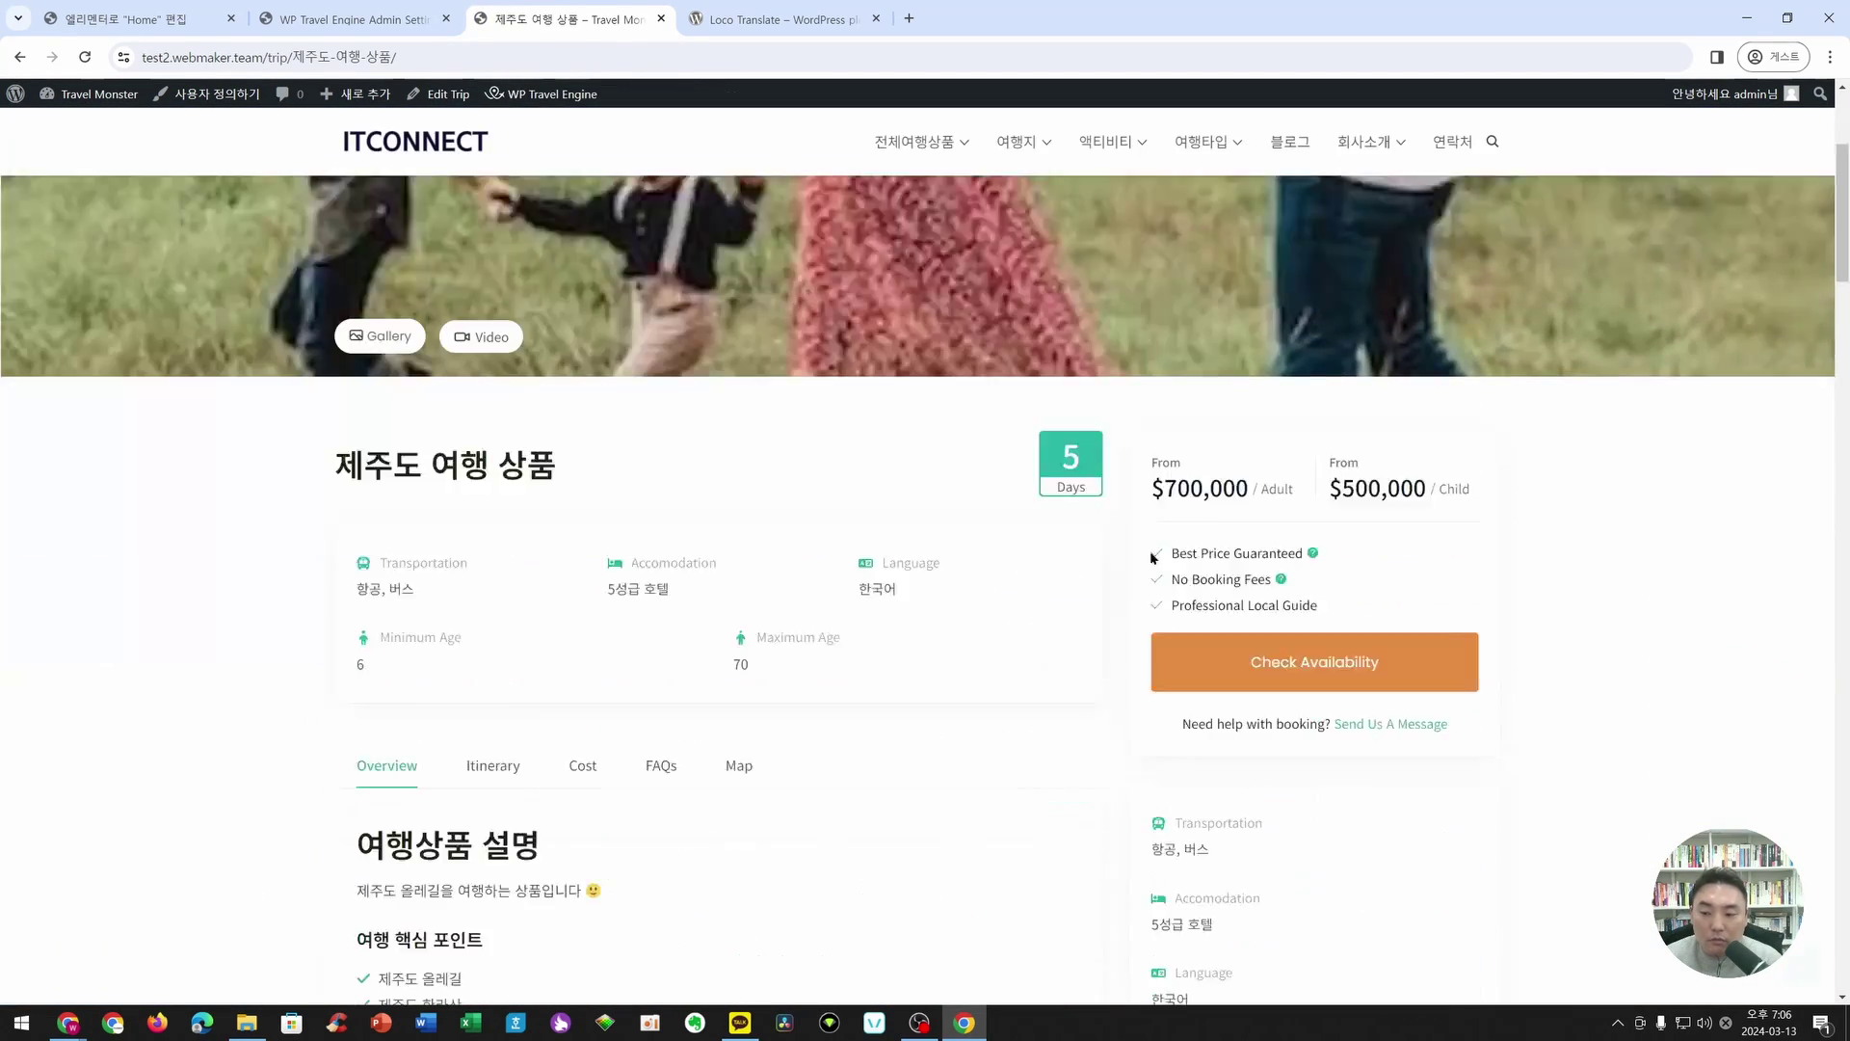
- Book the trip for March 14 with 4 adults and 4 children and go to checkout
click(1315, 566)
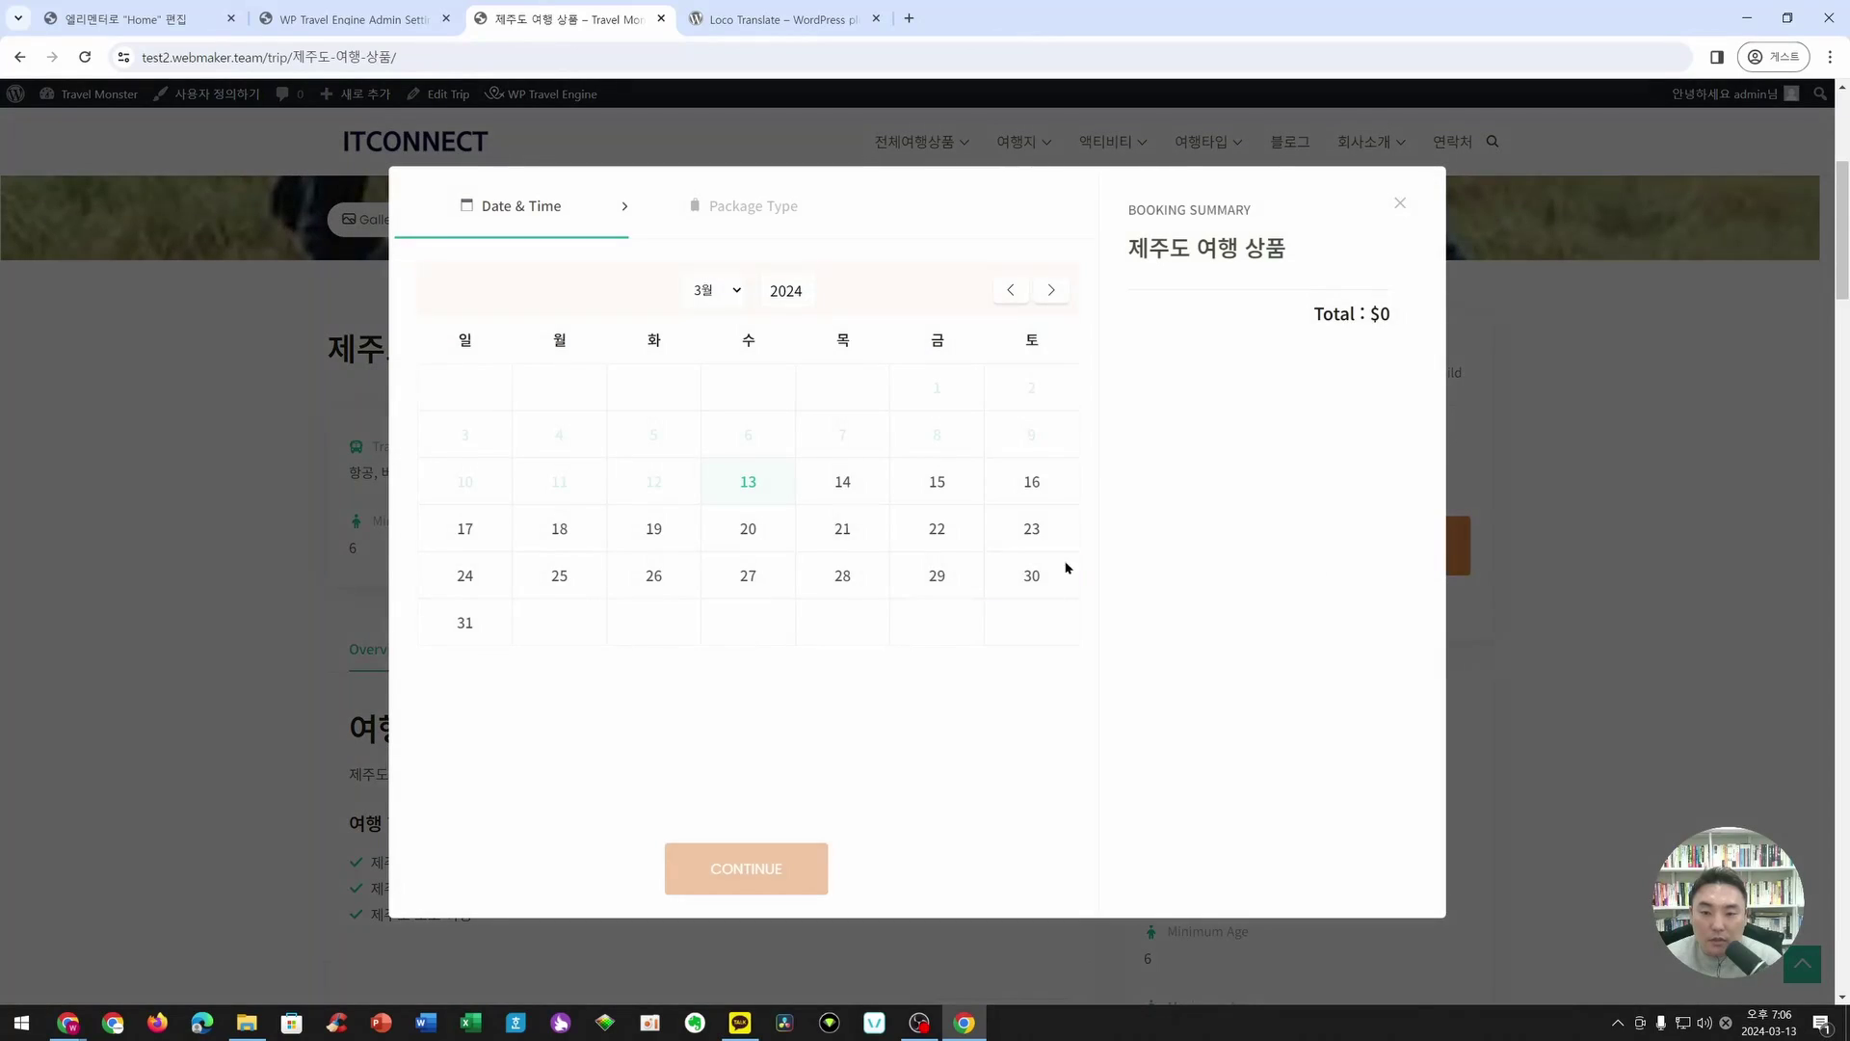
click(840, 494)
click(762, 893)
click(1039, 363)
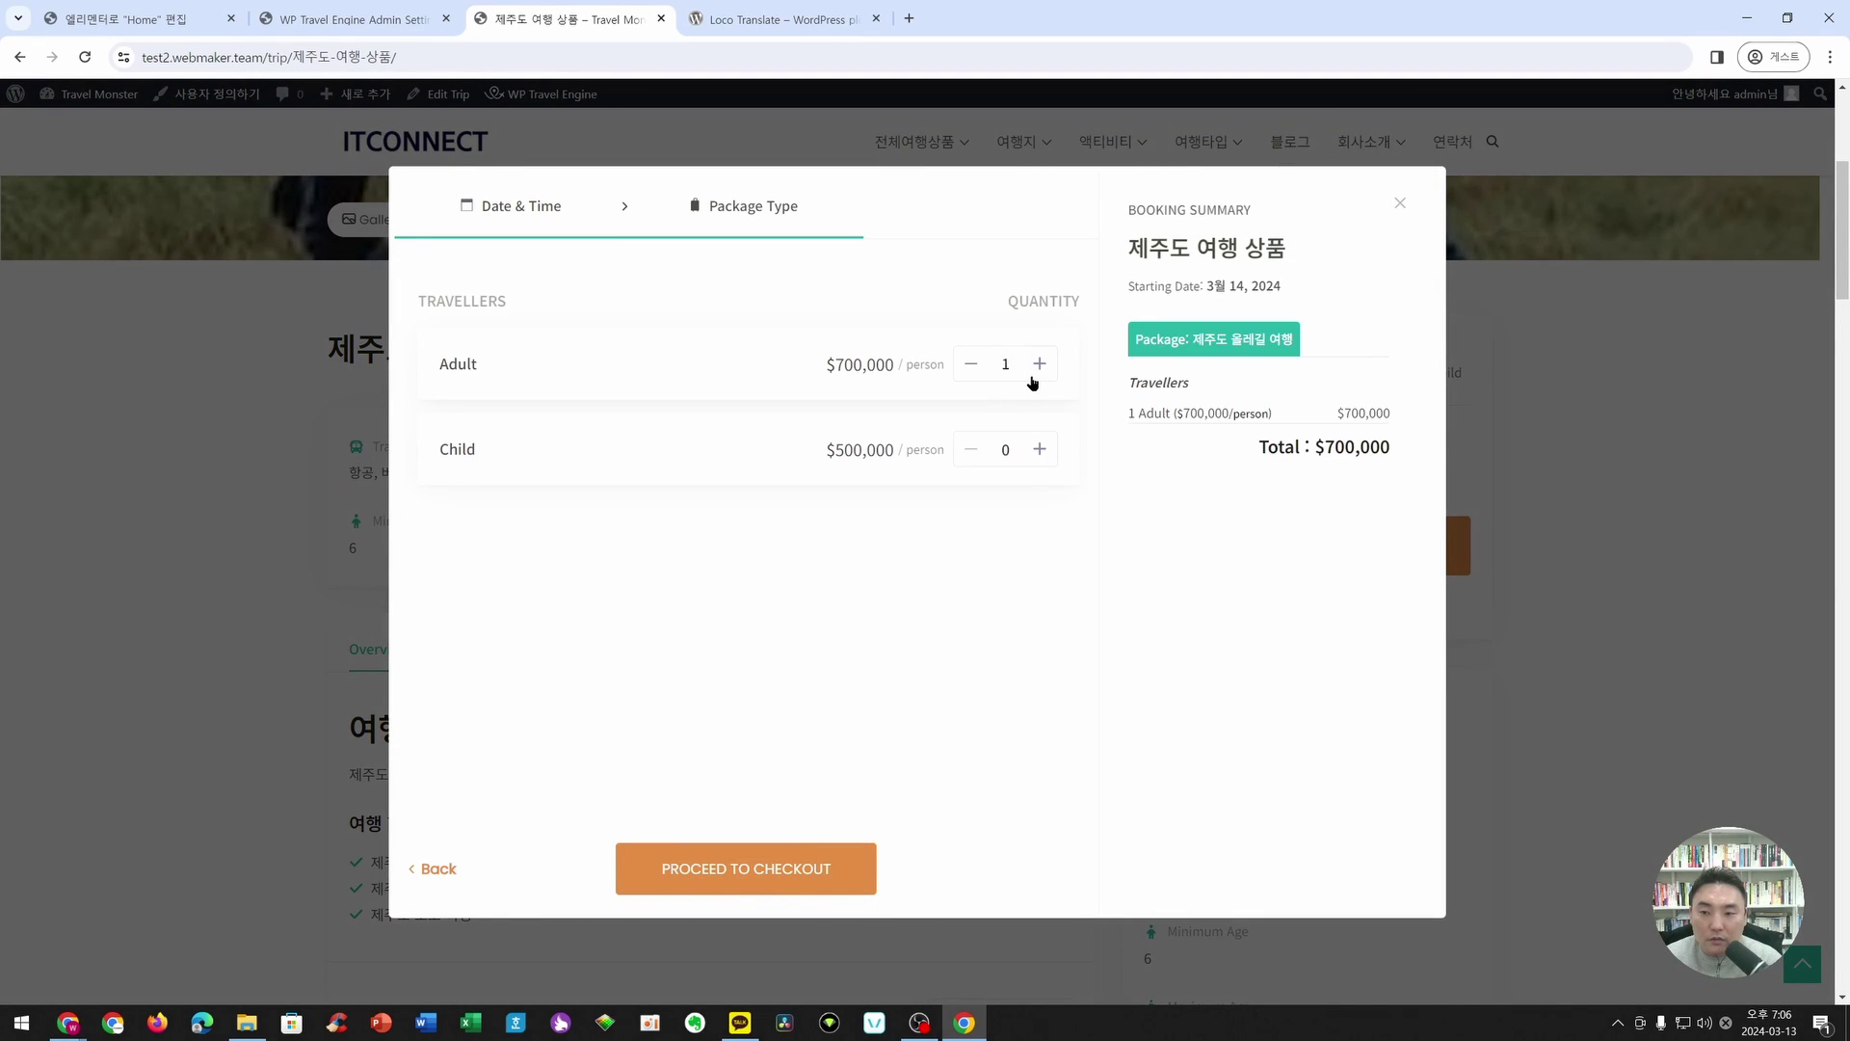
click(1038, 364)
click(1039, 363)
click(1039, 363)
click(1039, 449)
click(1039, 449)
click(1039, 449)
click(1039, 450)
click(719, 861)
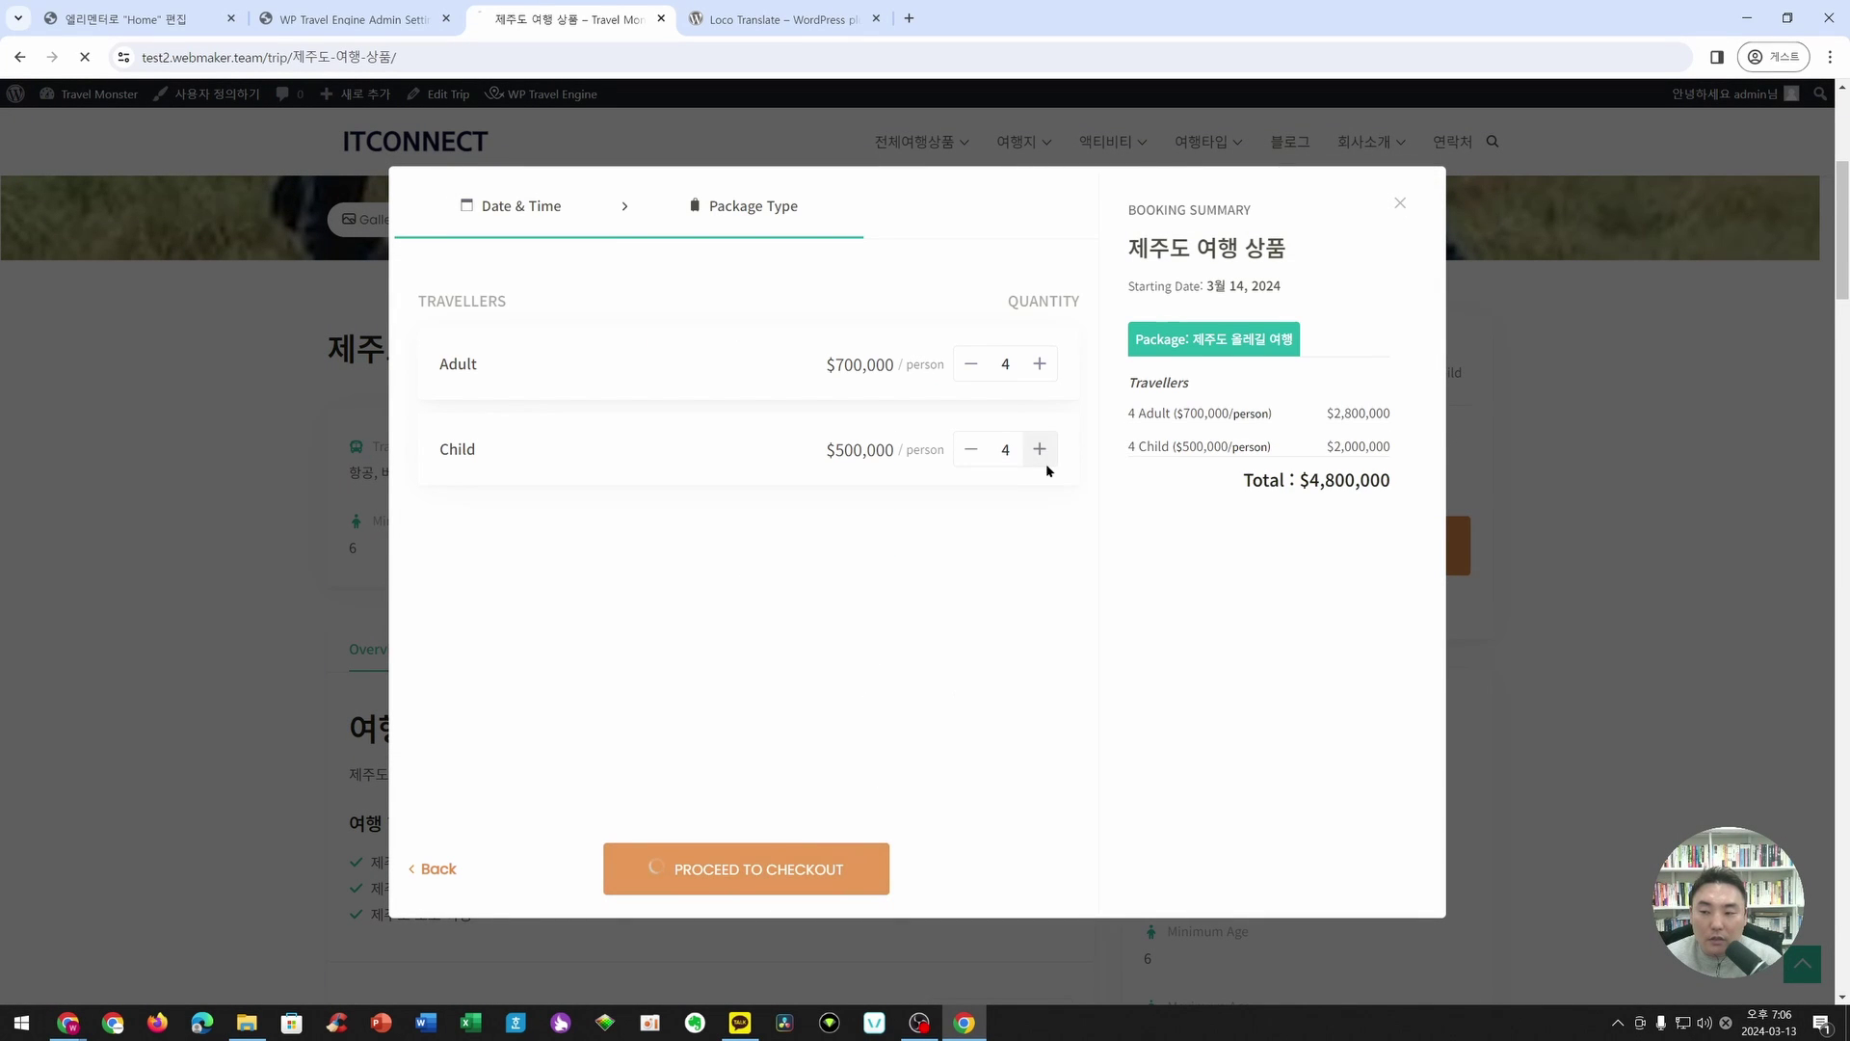
- Enter placeholder billing details with Azerbaijan as the country
scroll(1048, 471, down, 3)
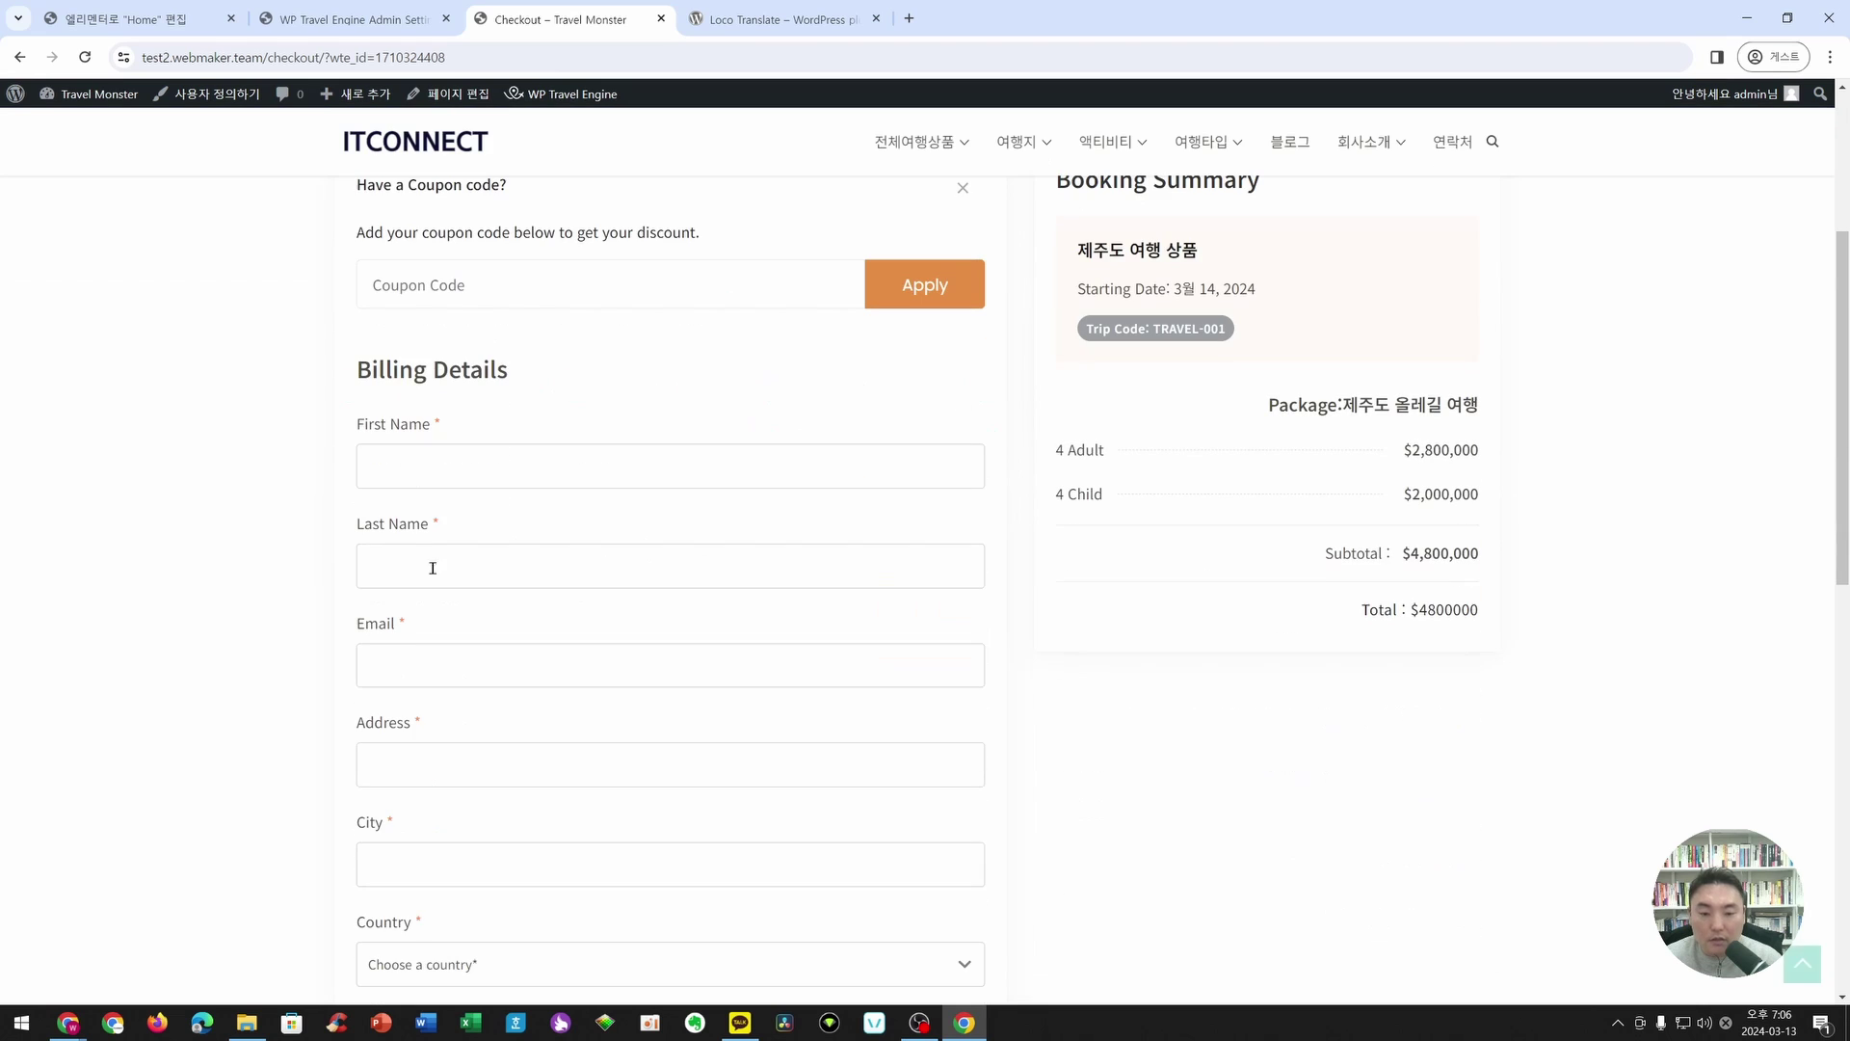
click(433, 472)
text(testse@dmdsc.com)
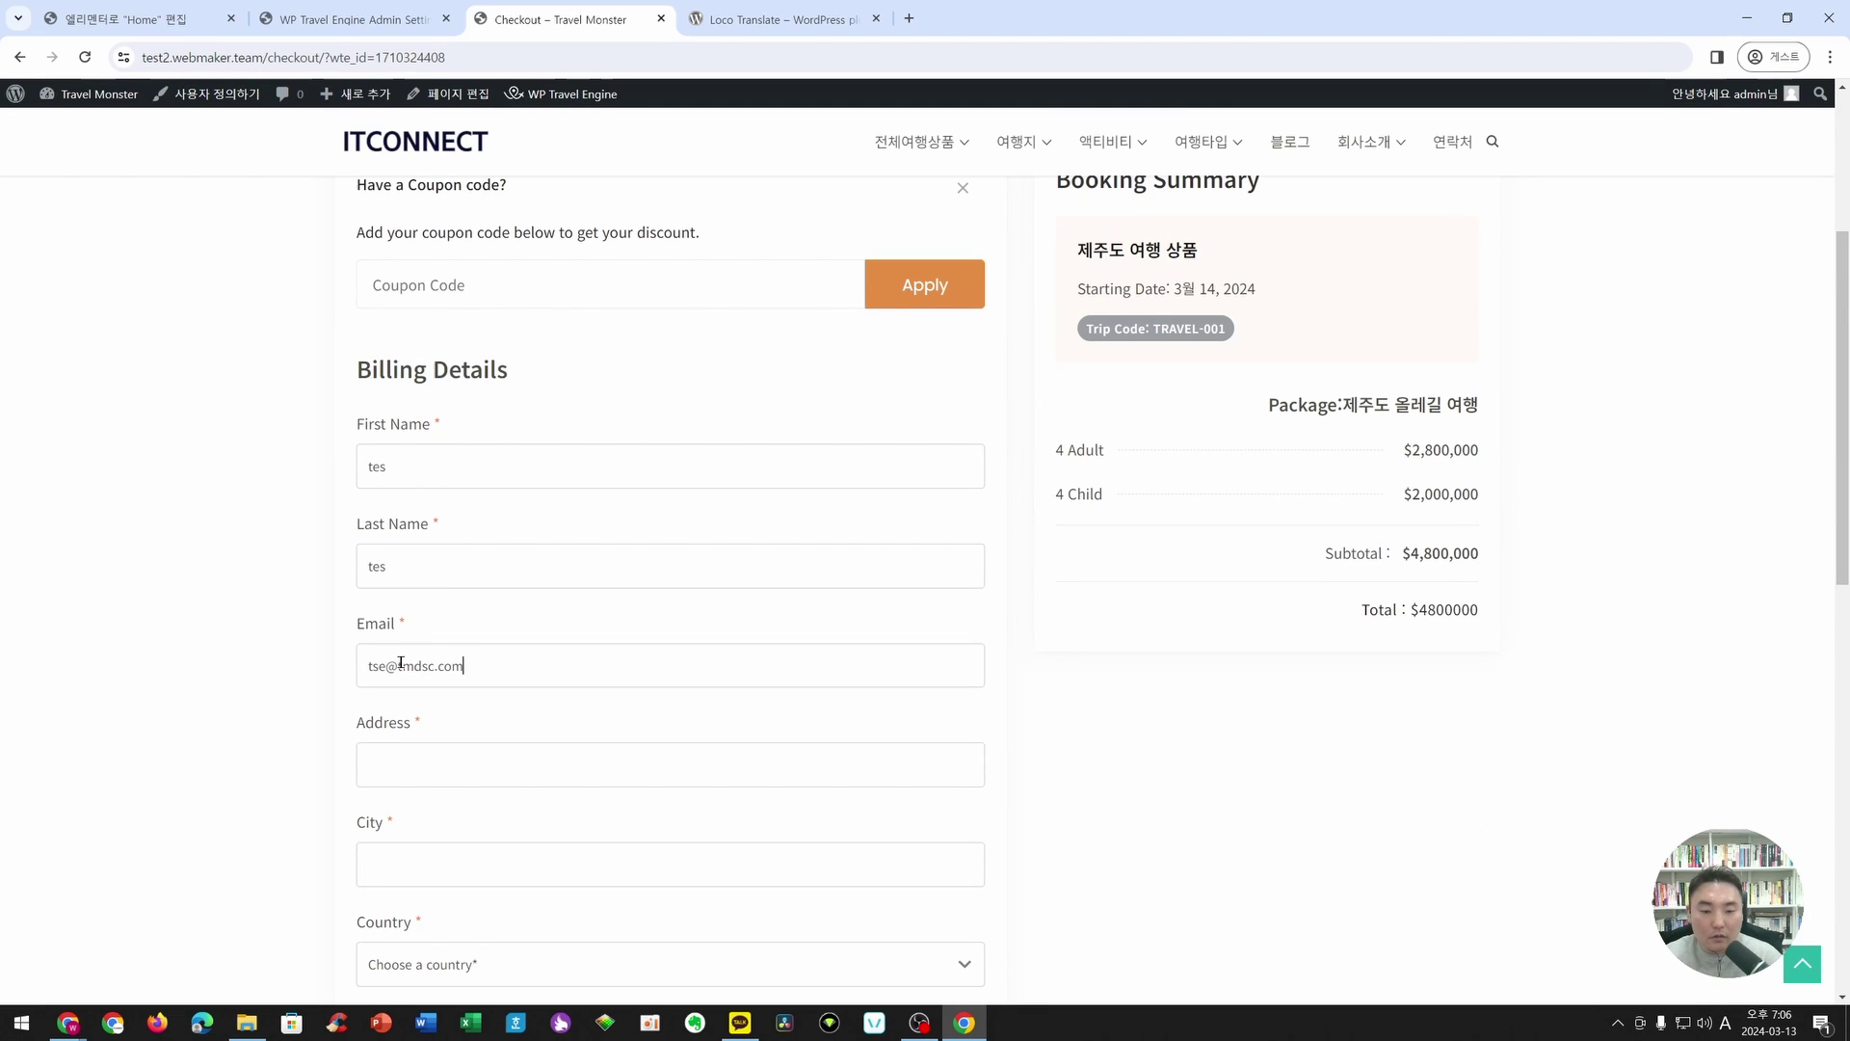
click(455, 626)
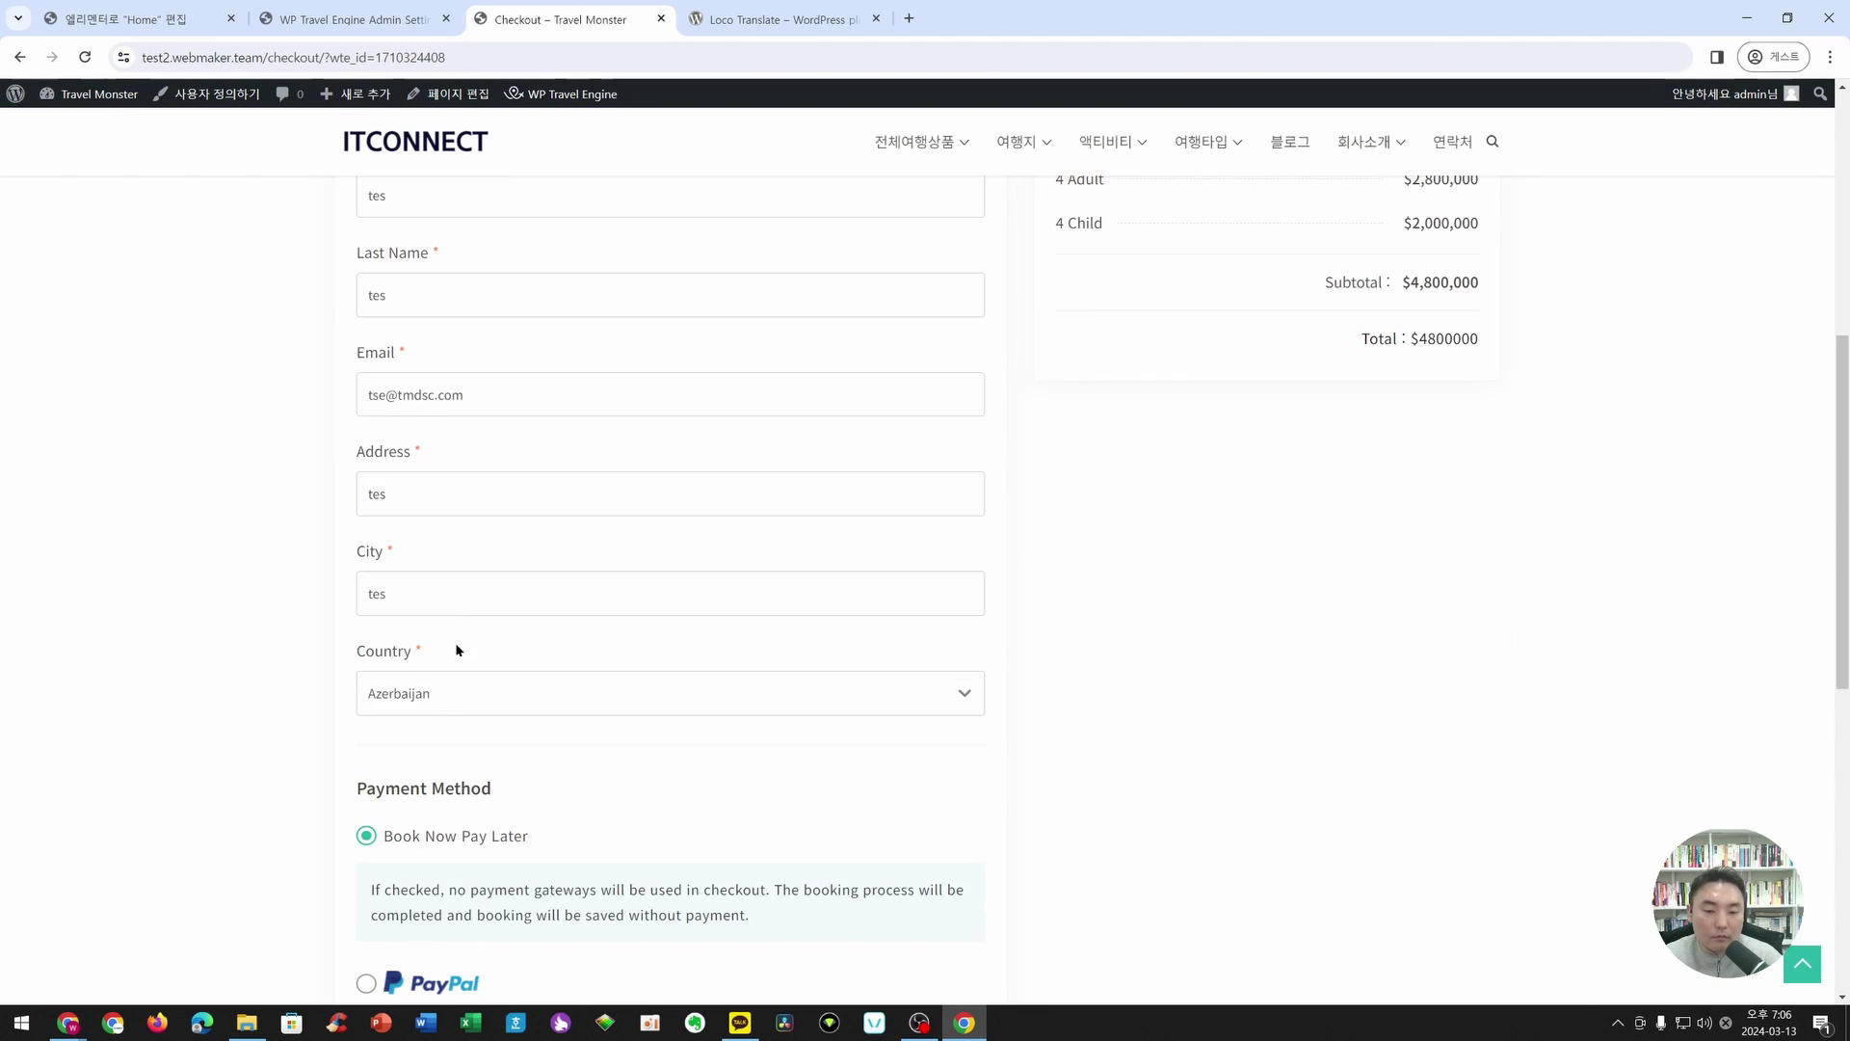
scroll(463, 656, down, 4)
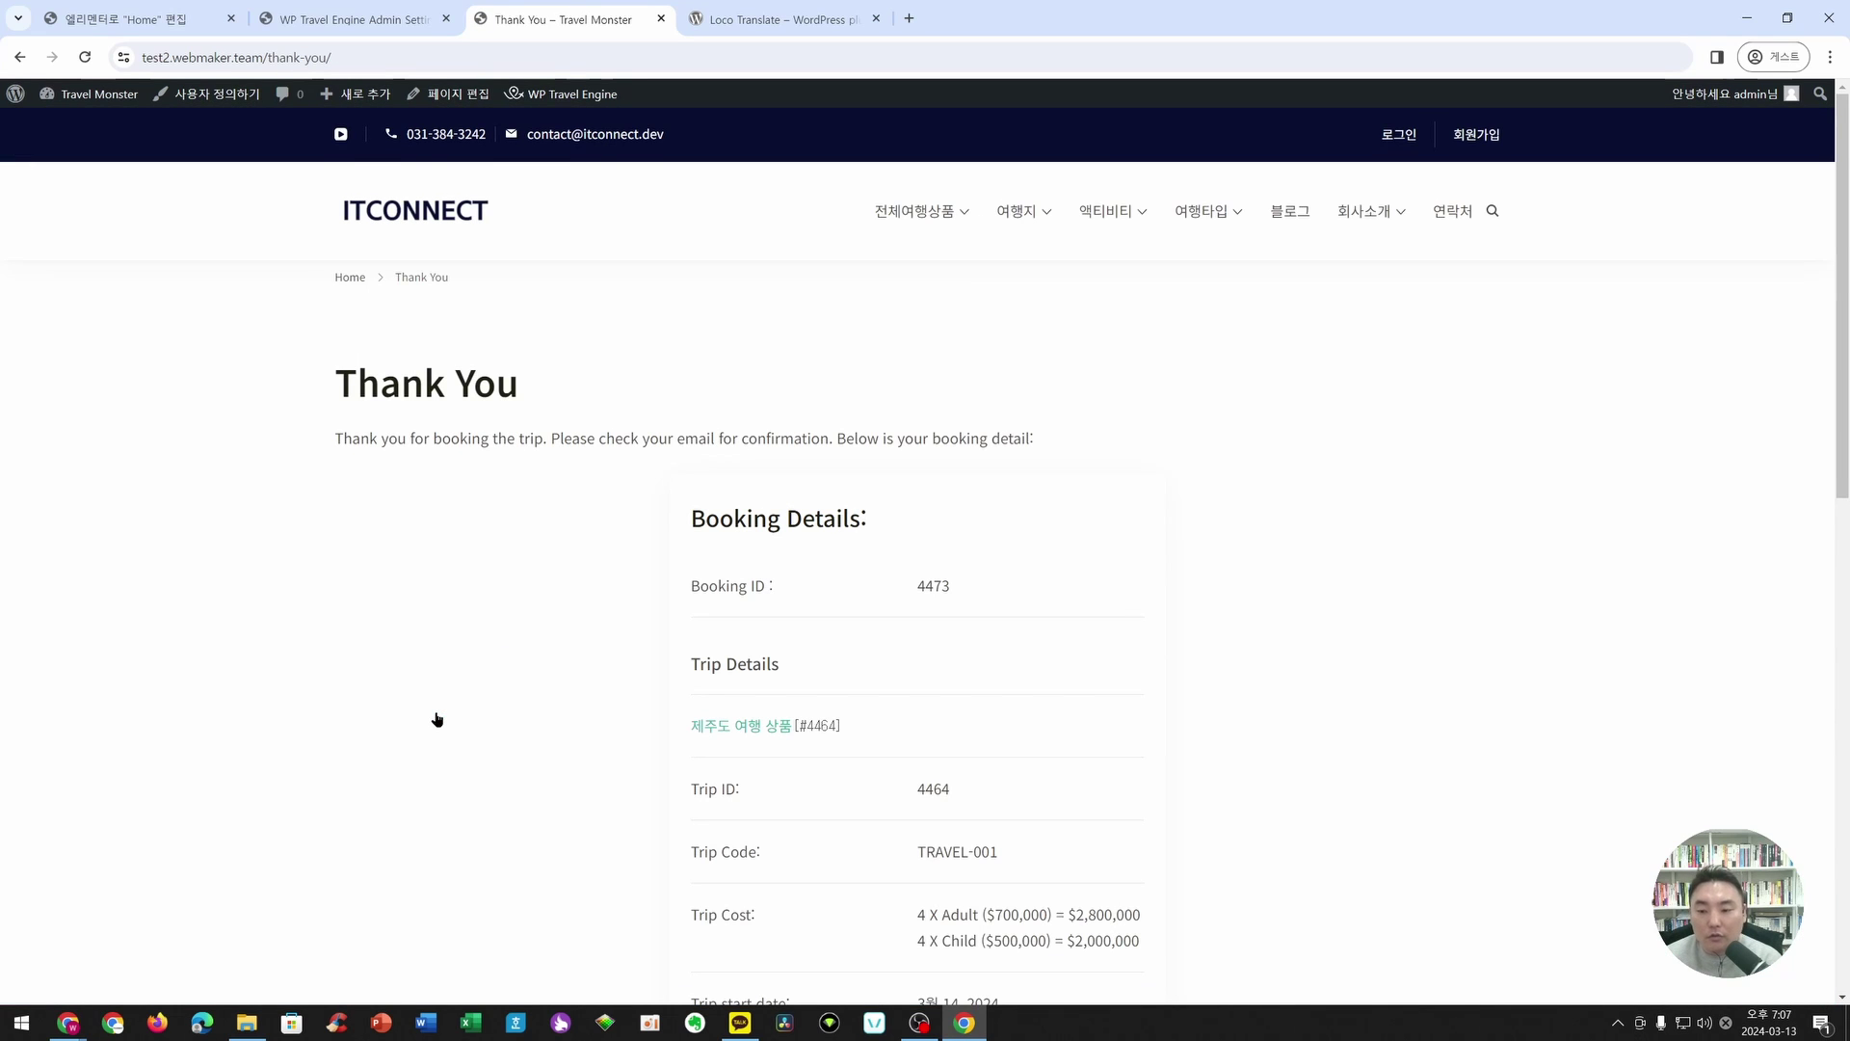
- Review the $4,800,000 booking on the Thank You page, then return to the ITCONNECT home page
drag(330, 366, 1177, 421)
scroll(934, 512, down, 5)
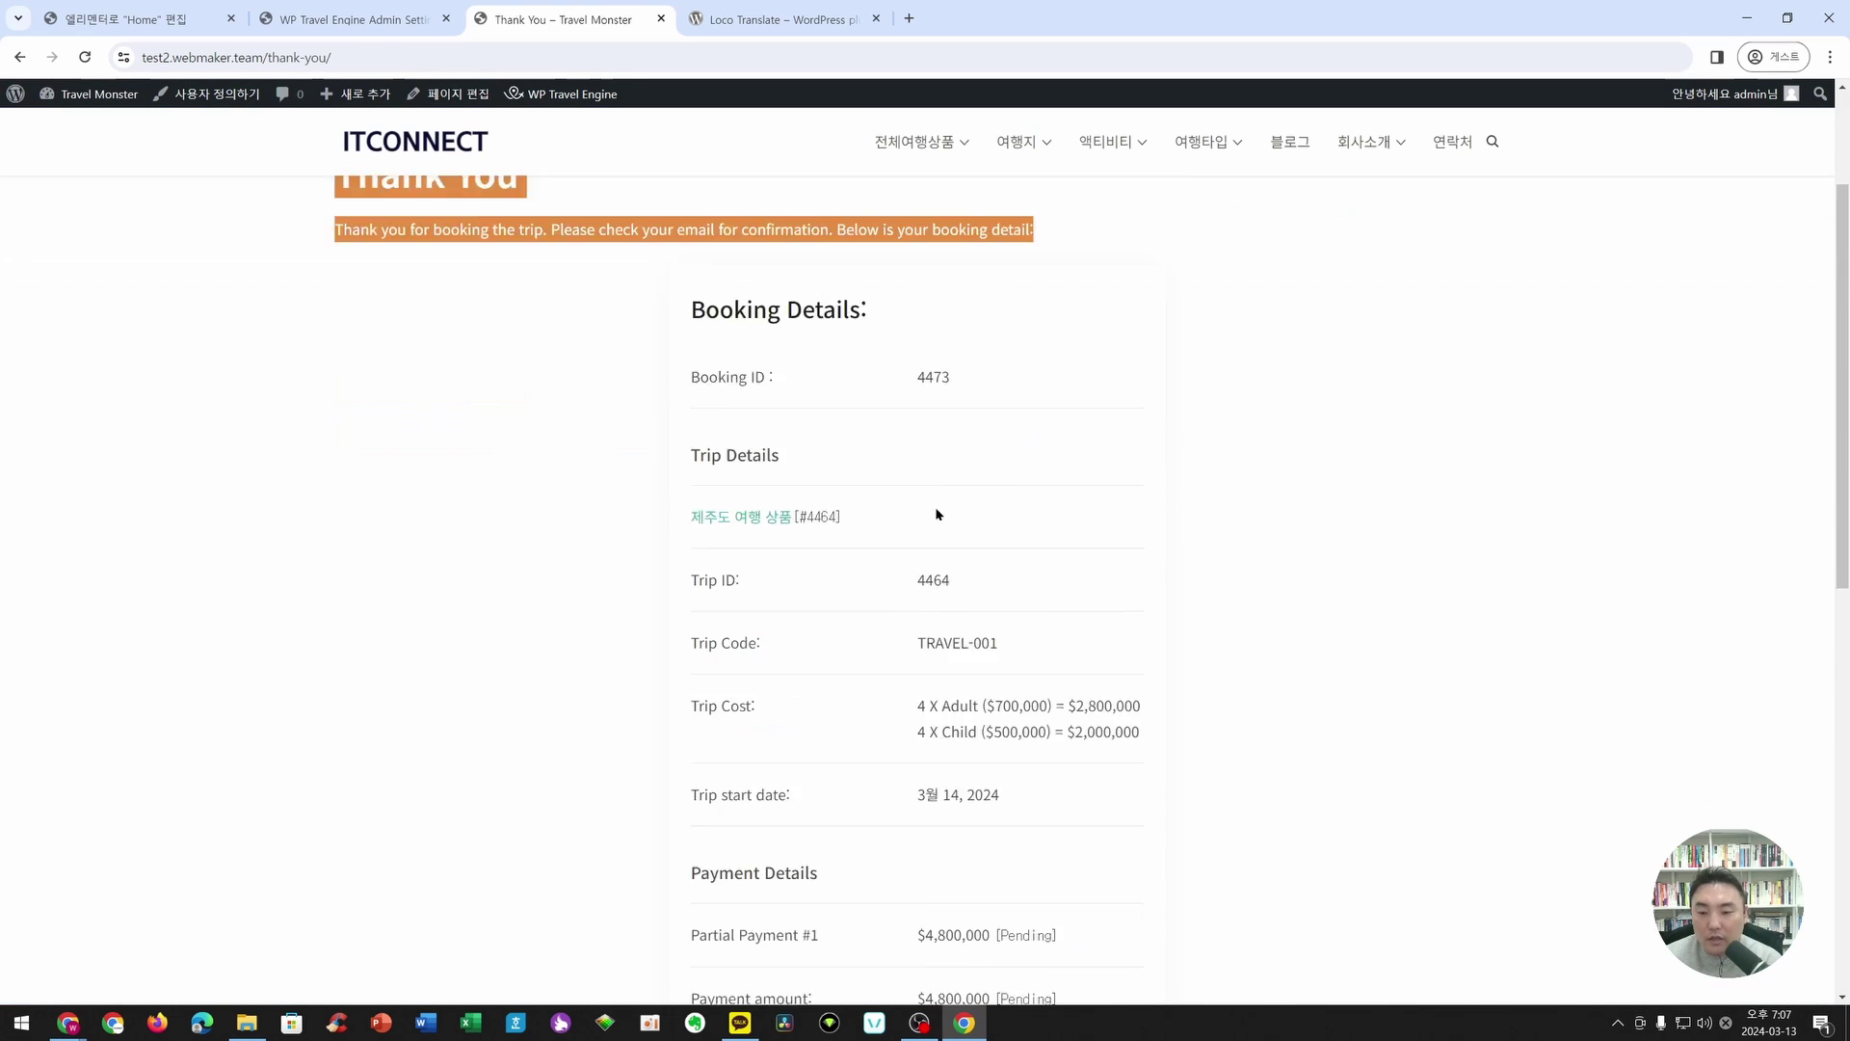
scroll(964, 720, down, 5)
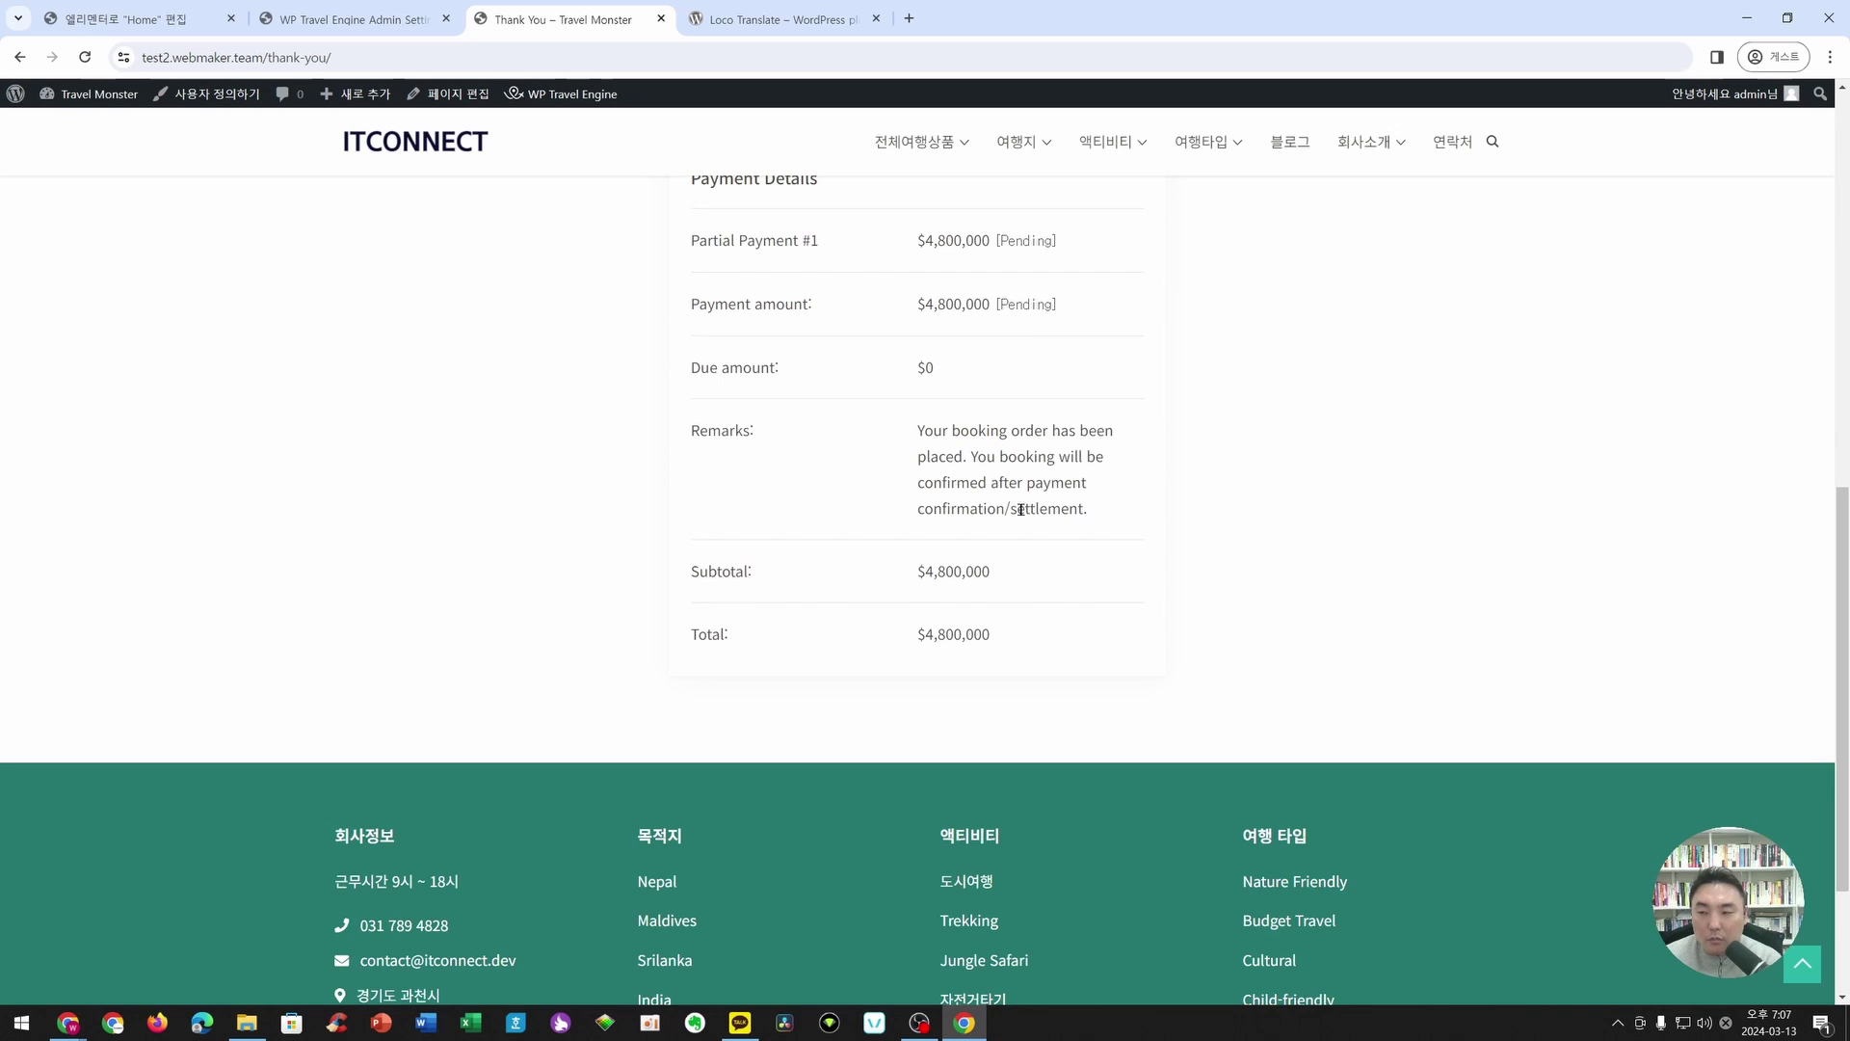
scroll(1021, 509, up, 10)
click(409, 214)
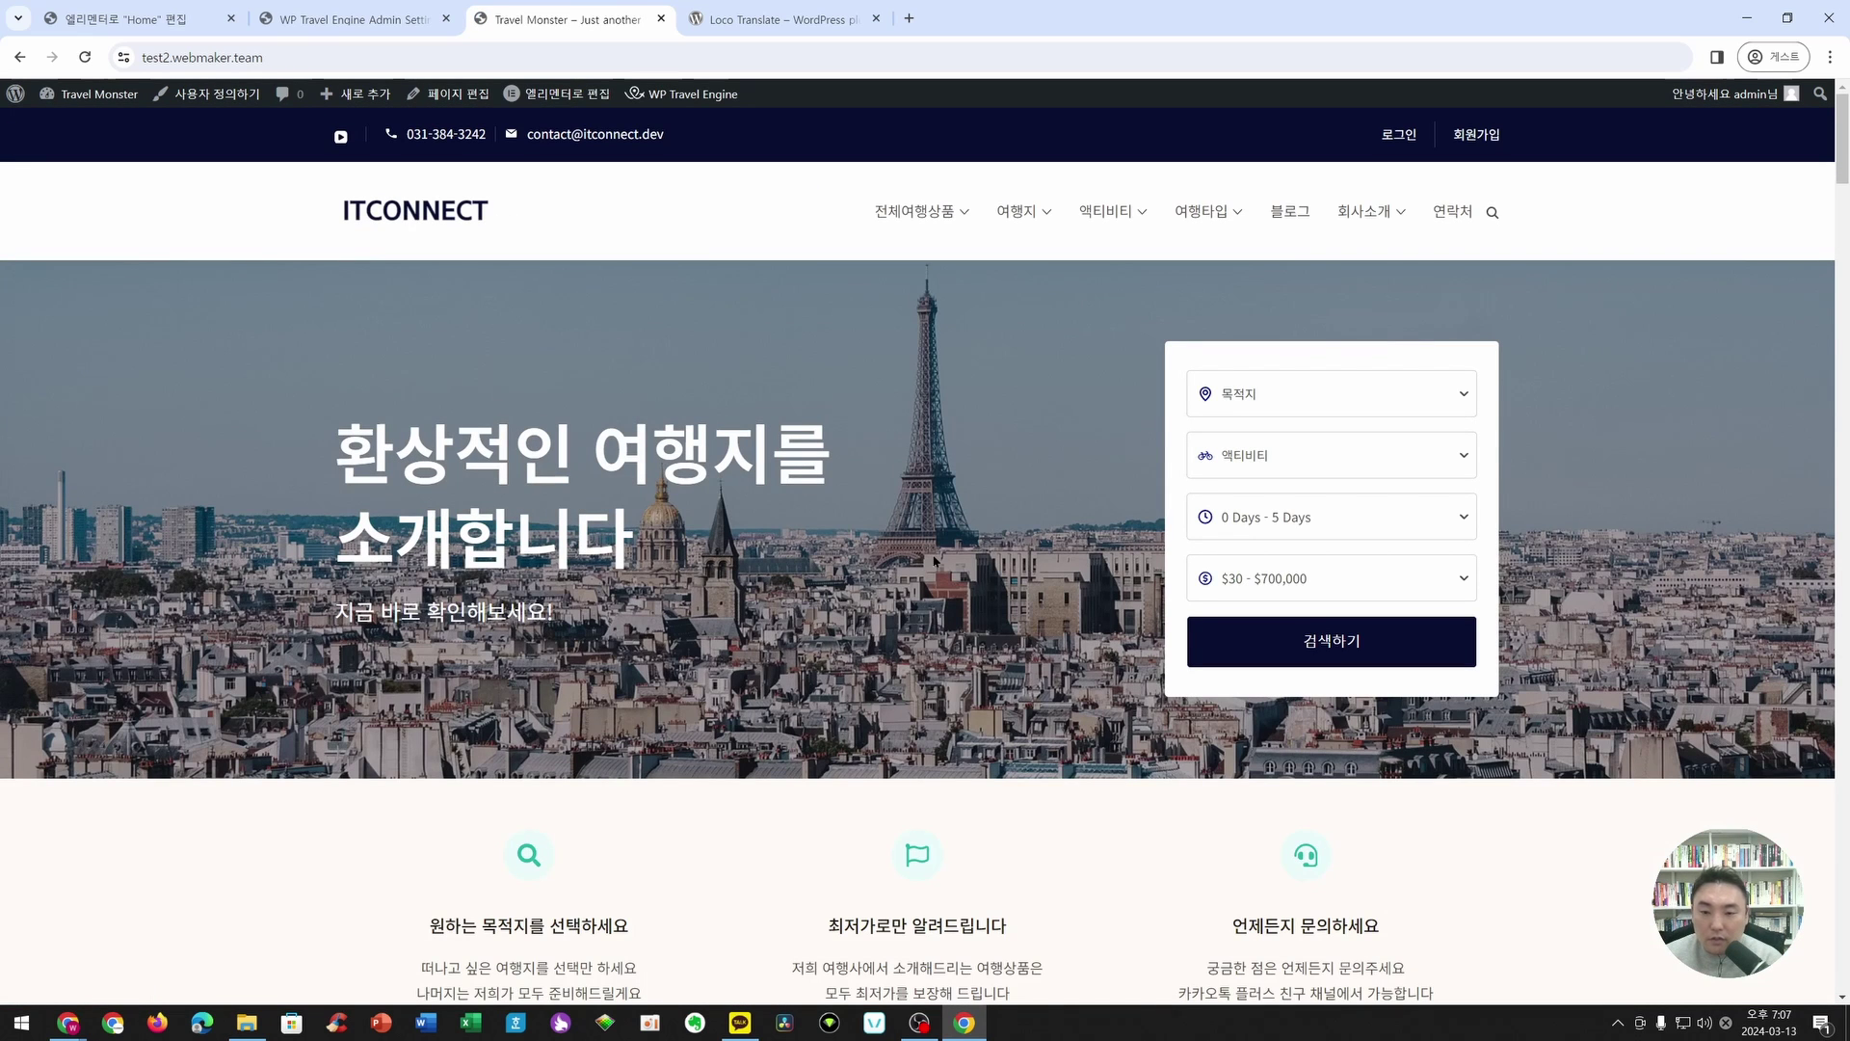
scroll(934, 560, down, 10)
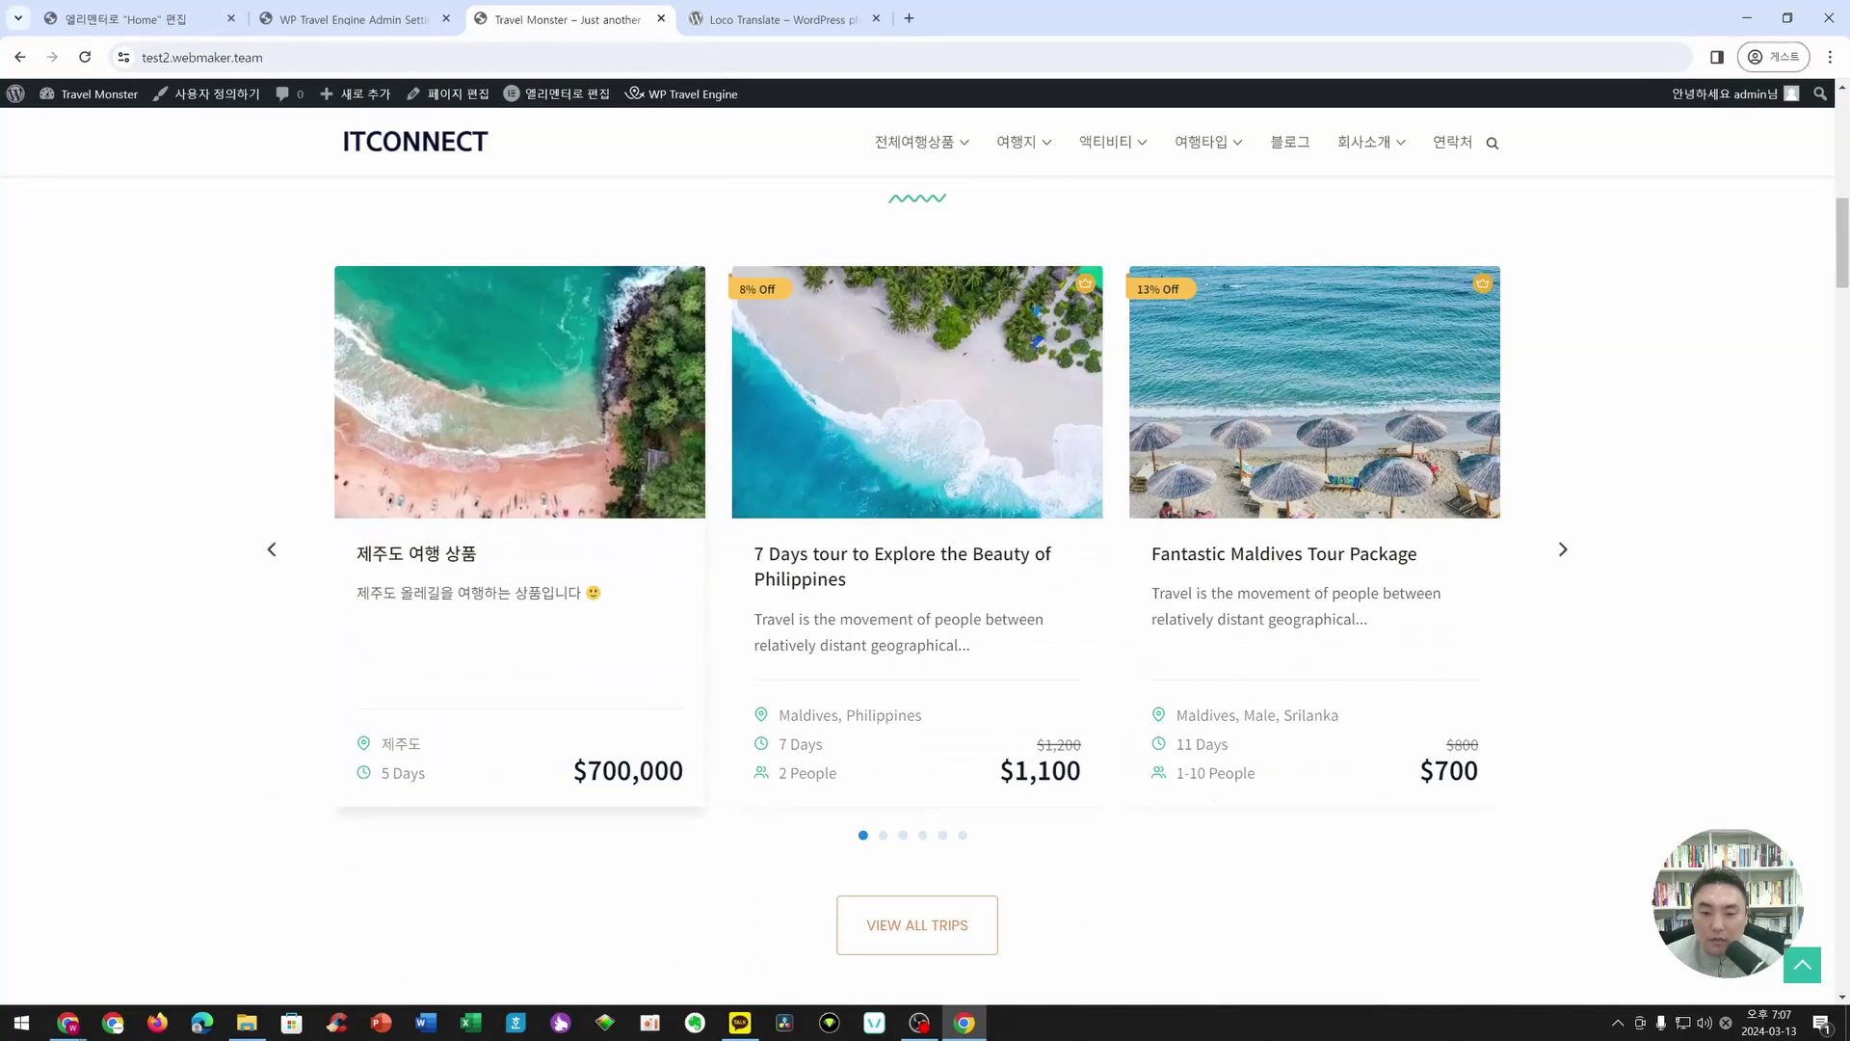
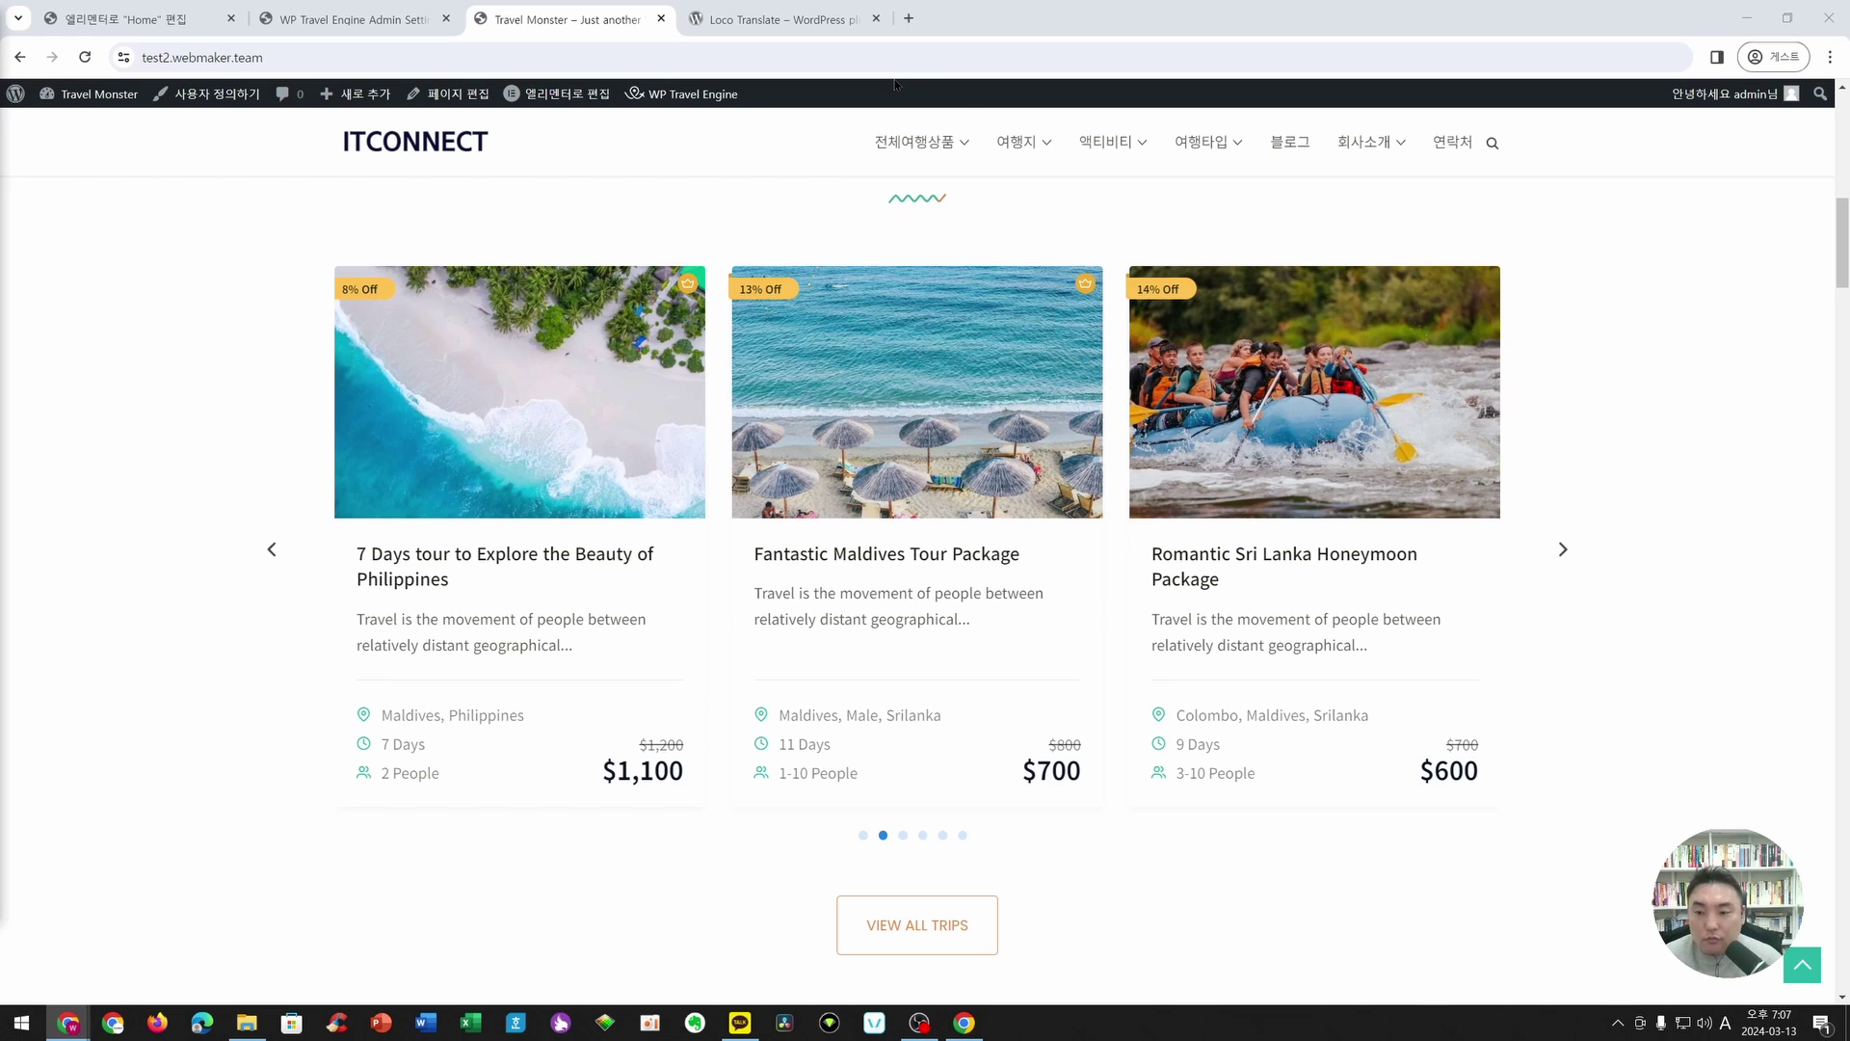
- Open wptravelengine.com in a new browser tab placed before the Loco Translate tab
click(908, 18)
text(wptravelengine.com)
key(Return)
drag(777, 26, 684, 26)
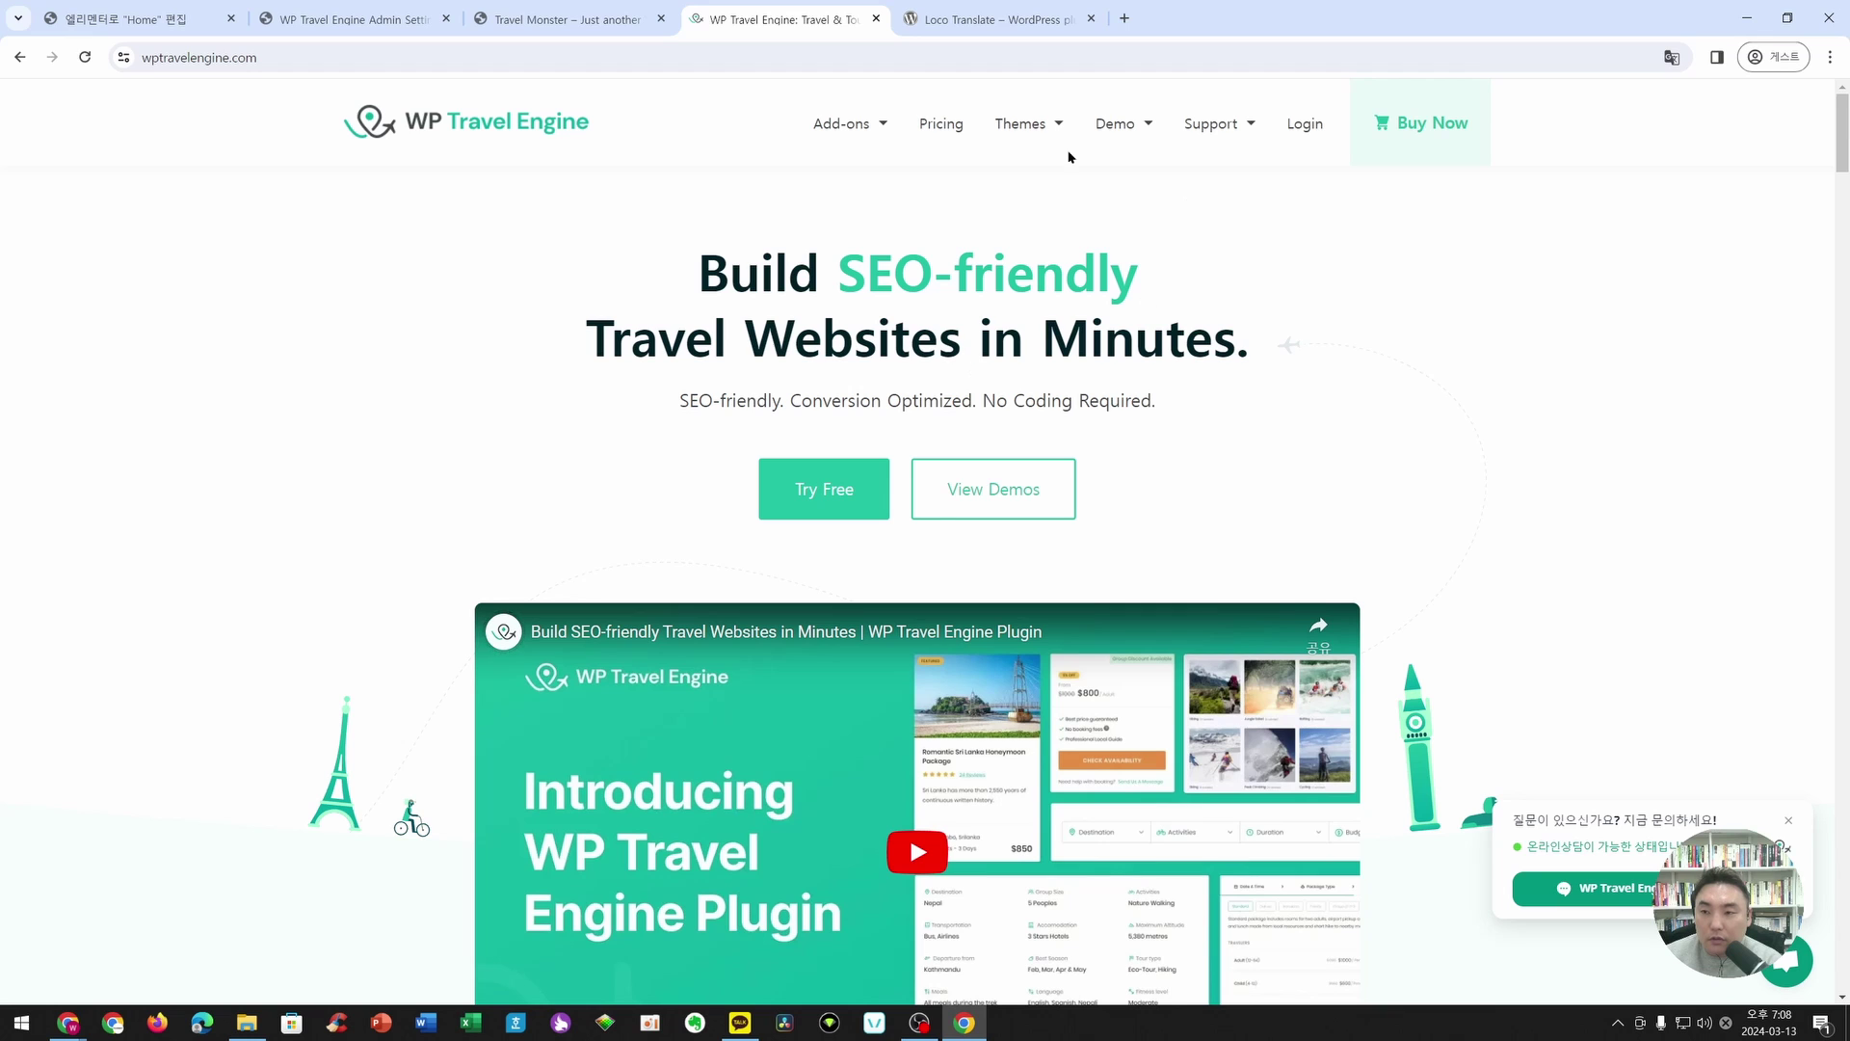
- Open the Add-ons page and load every extension card with Load More three times
click(834, 125)
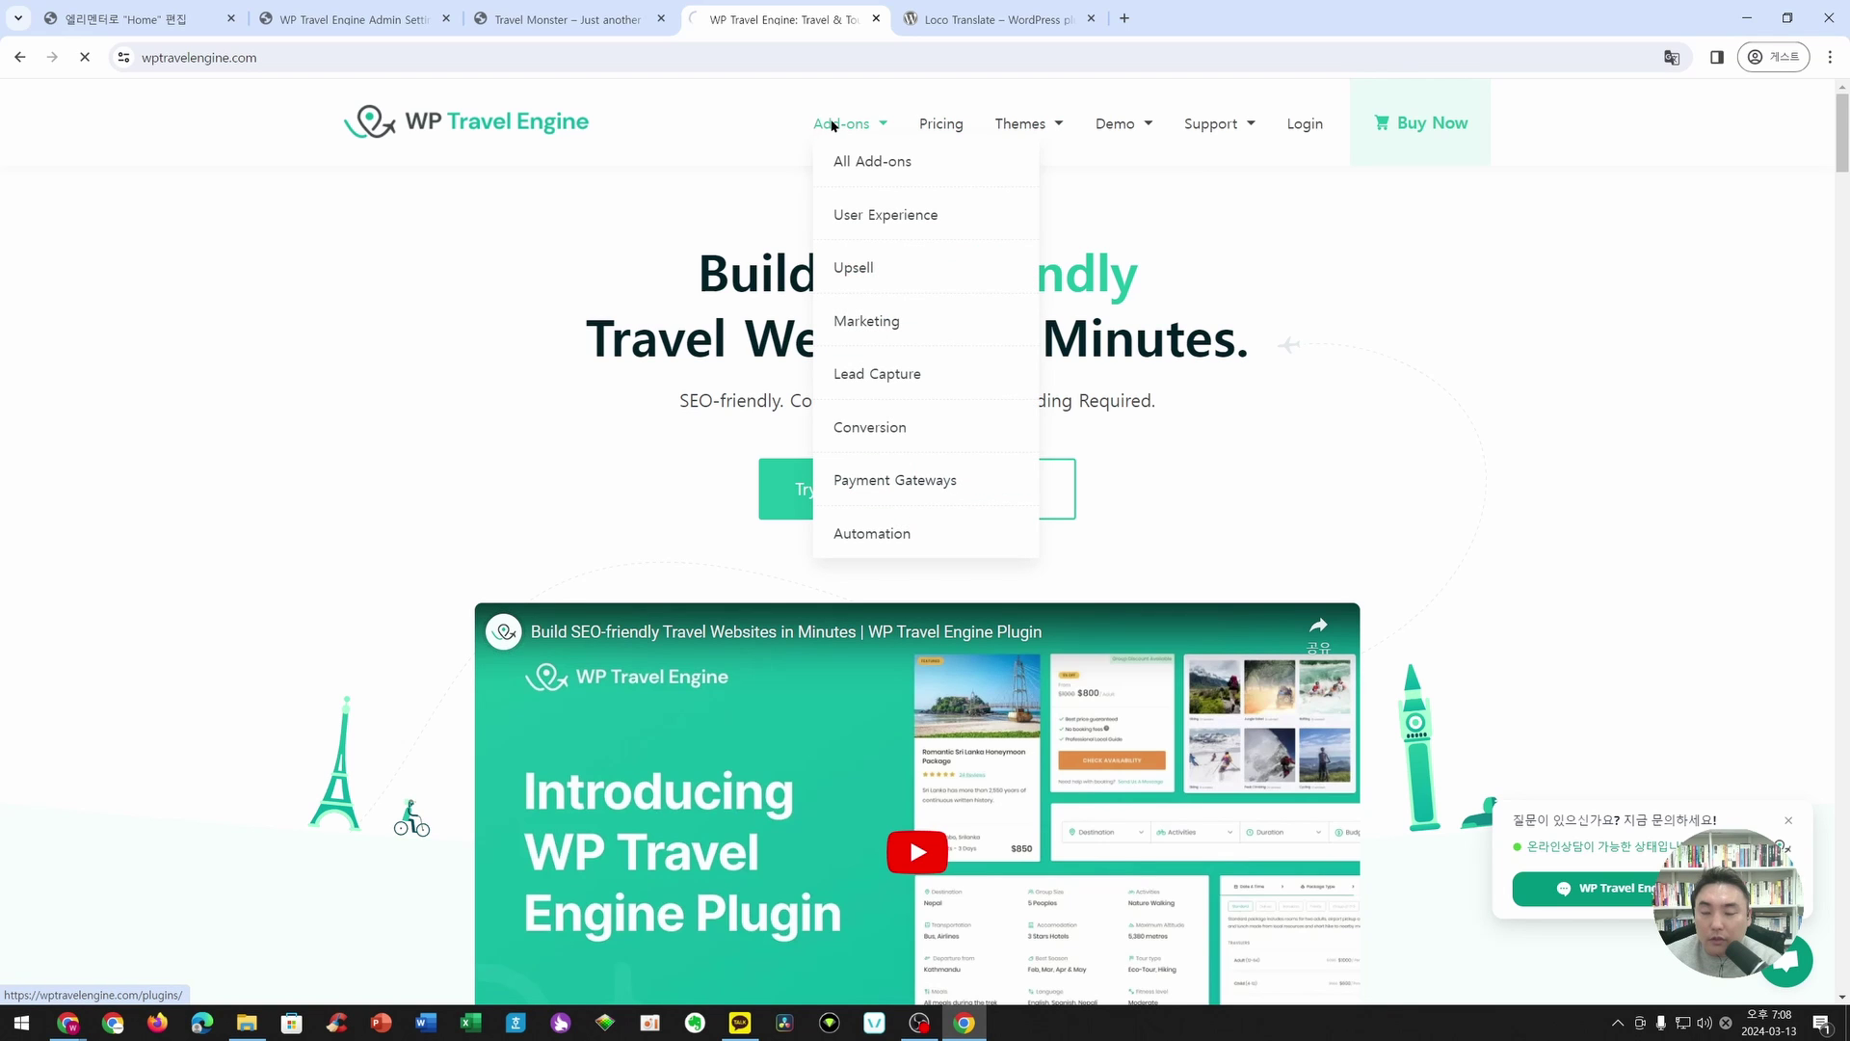
scroll(270, 414, down, 3)
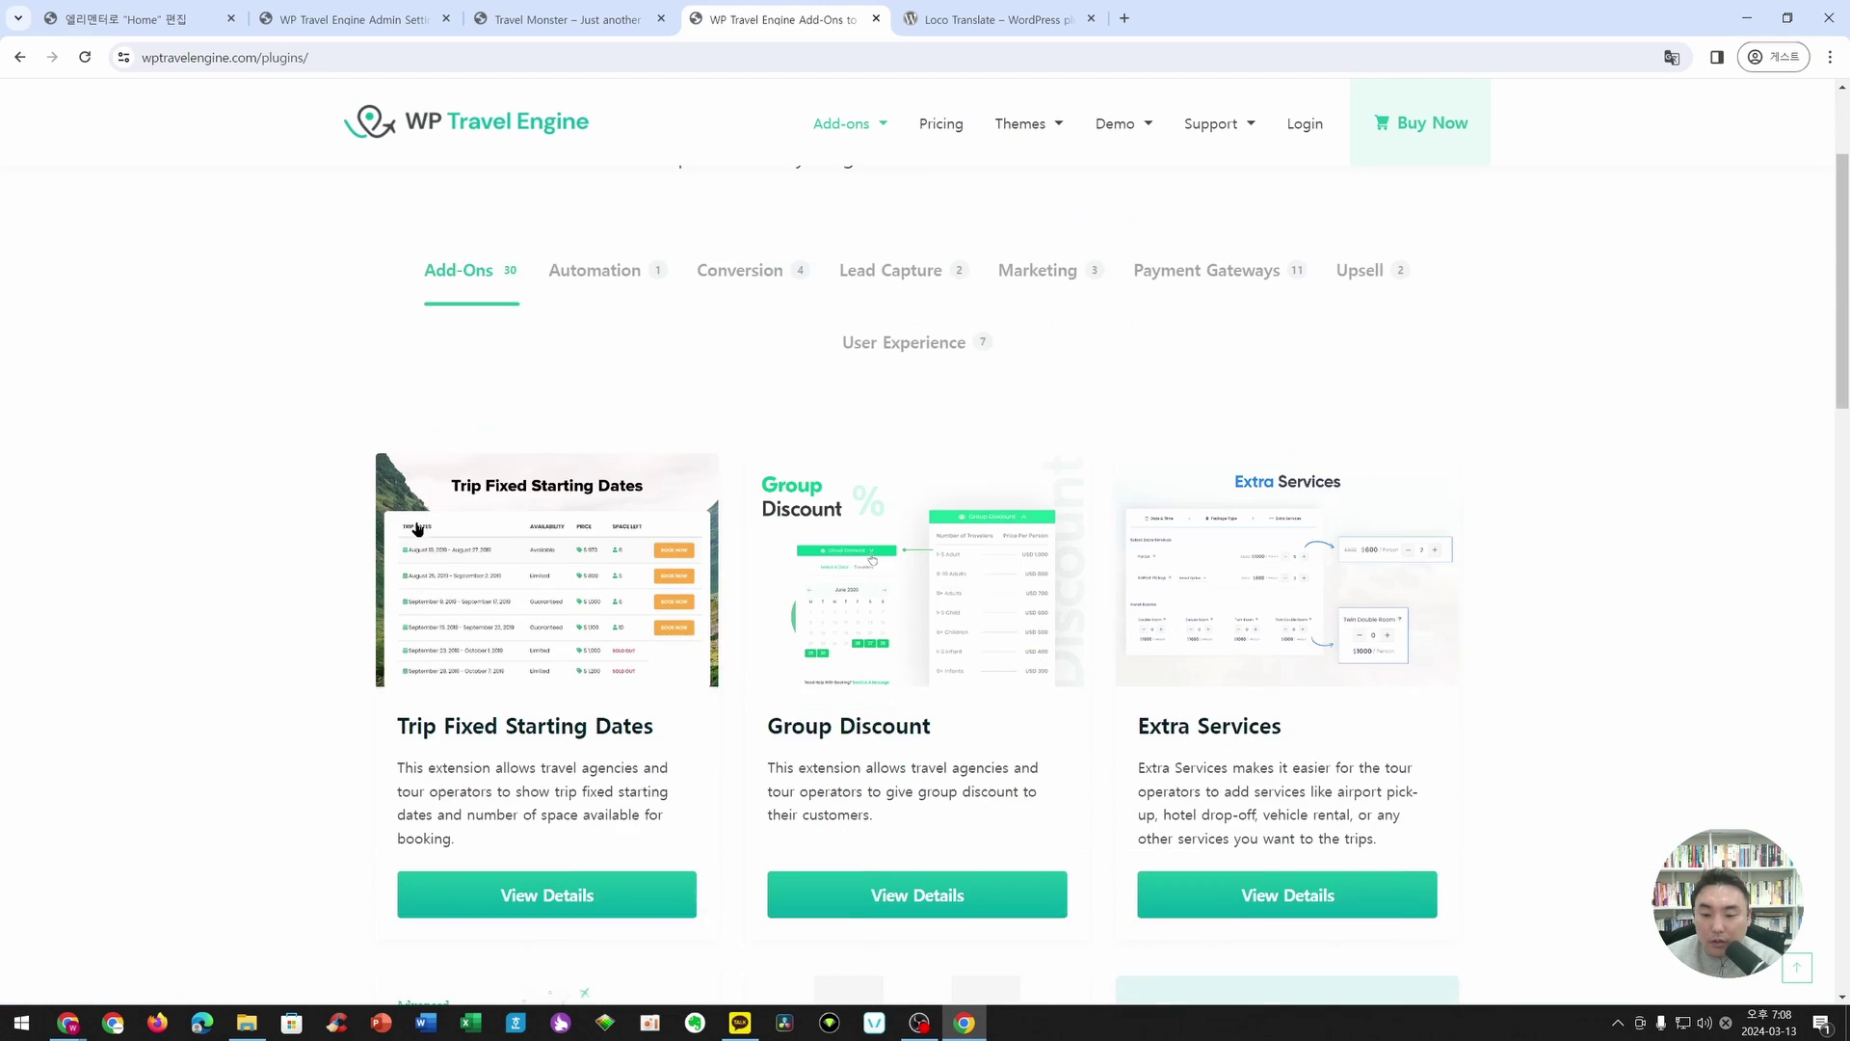
scroll(455, 463, down, 4)
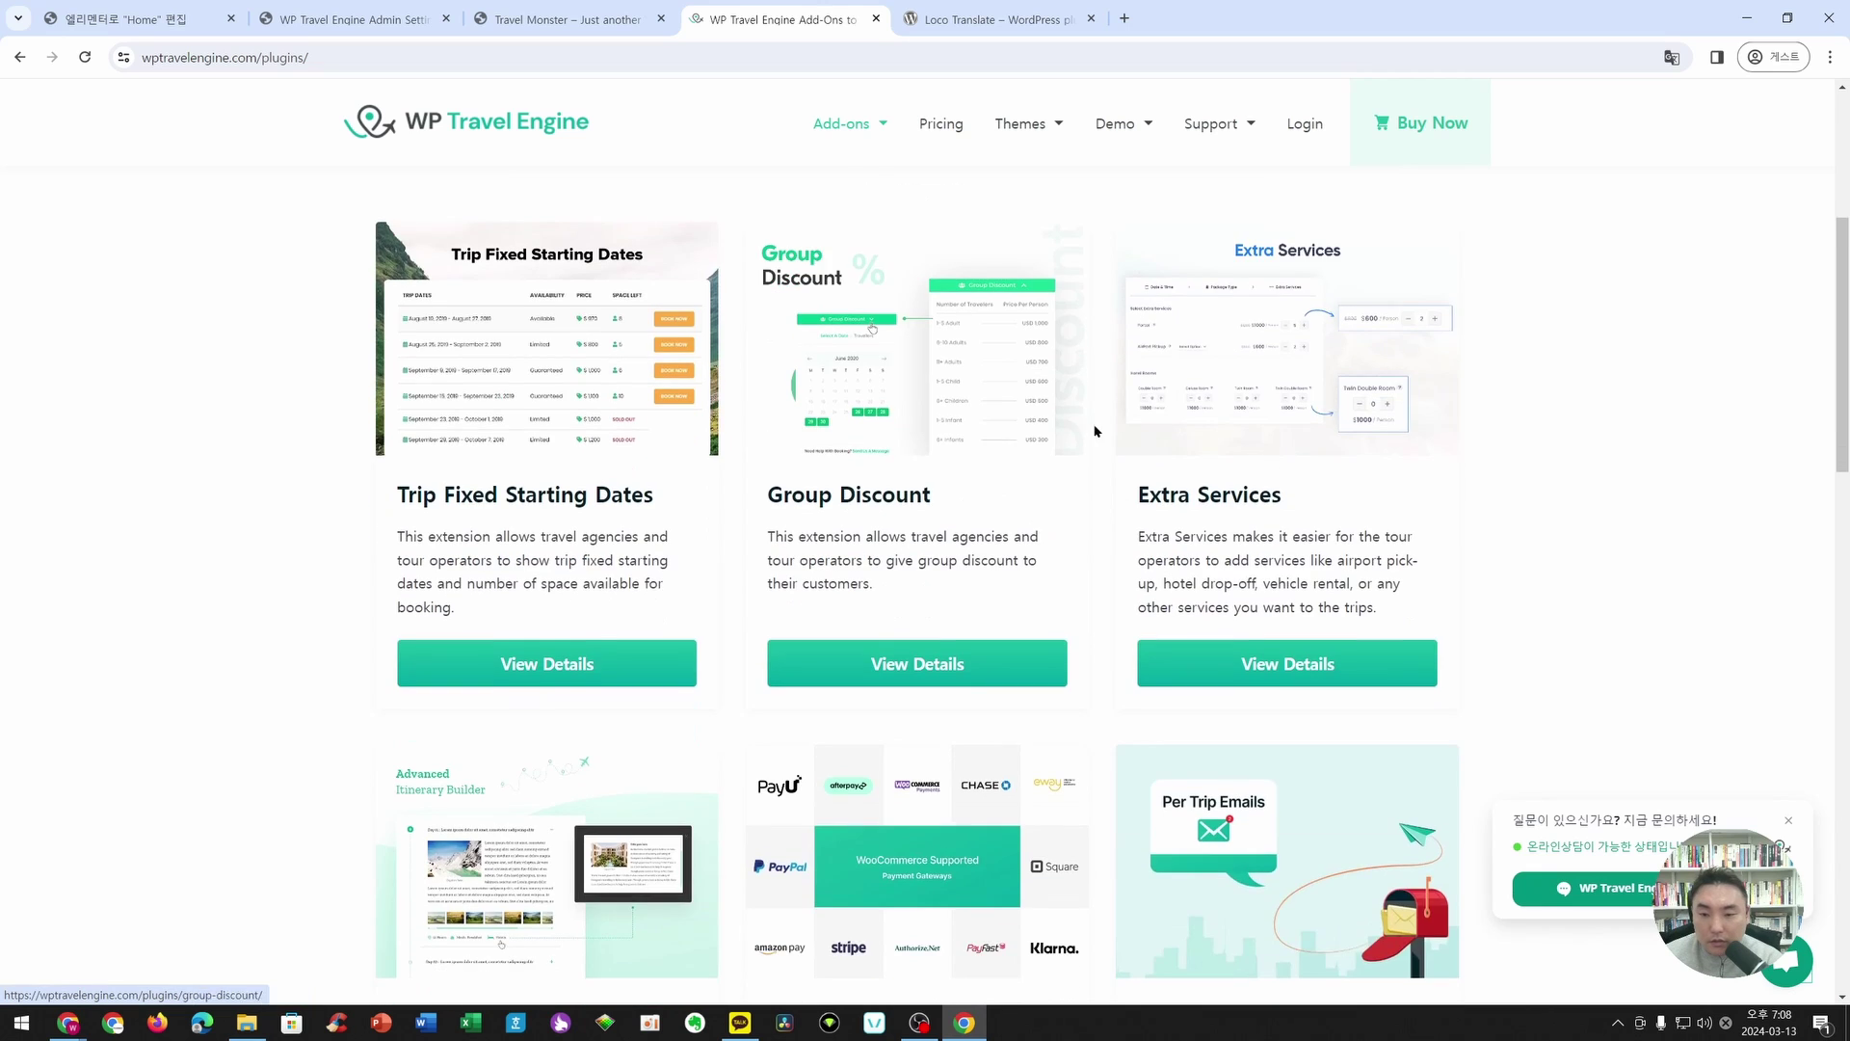
scroll(1259, 468, down, 12)
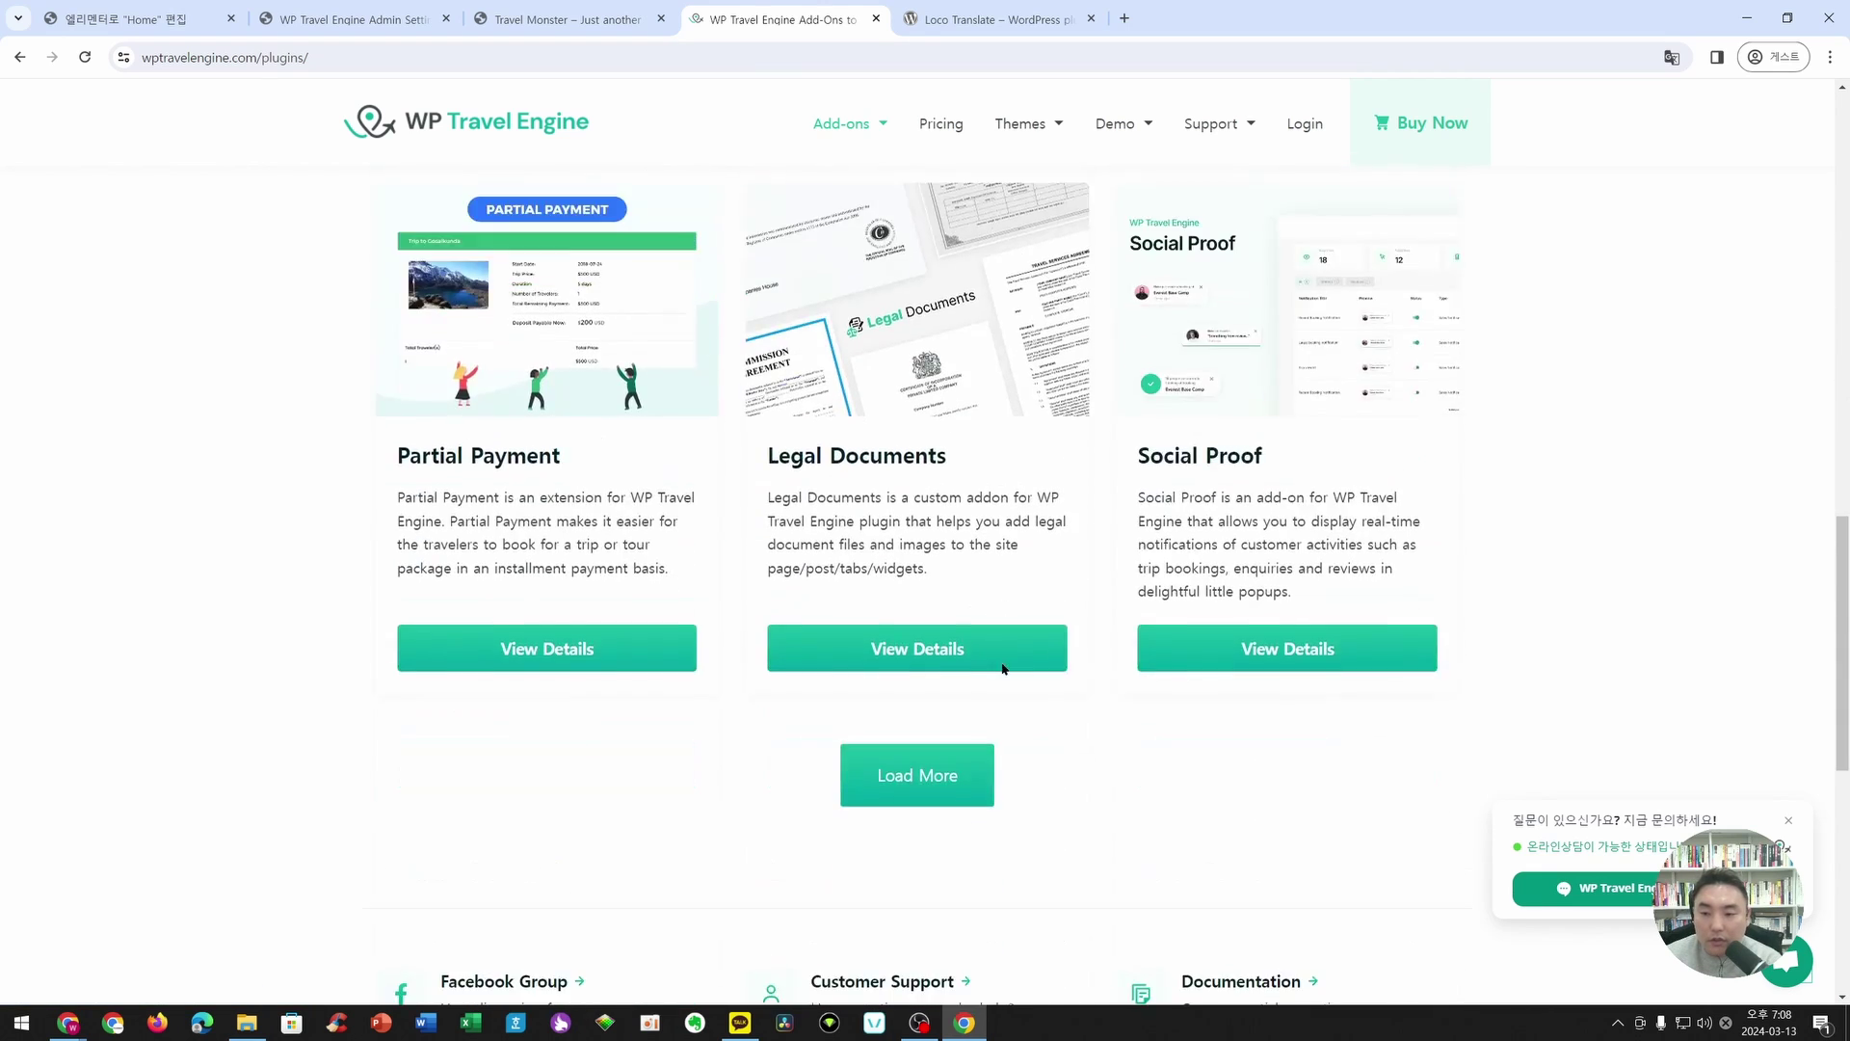
click(921, 511)
scroll(1012, 723, down, 9)
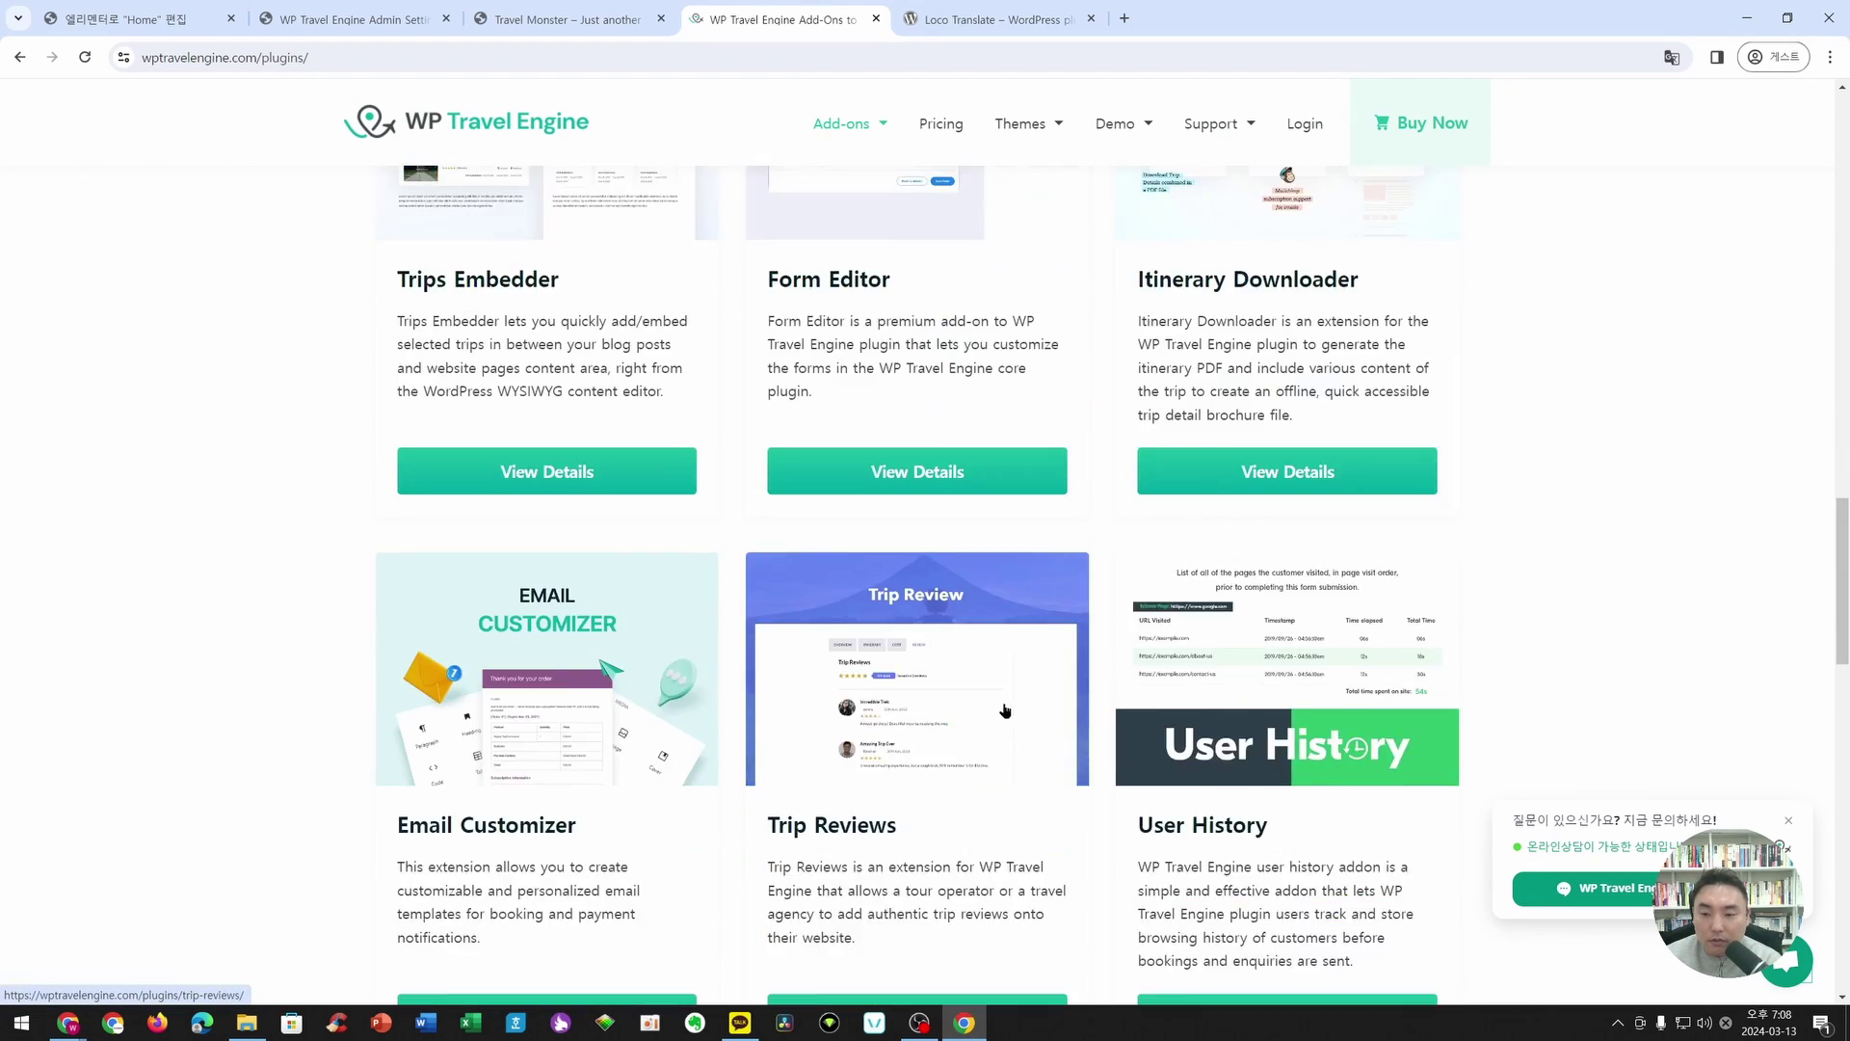
scroll(1006, 712, down, 9)
click(889, 526)
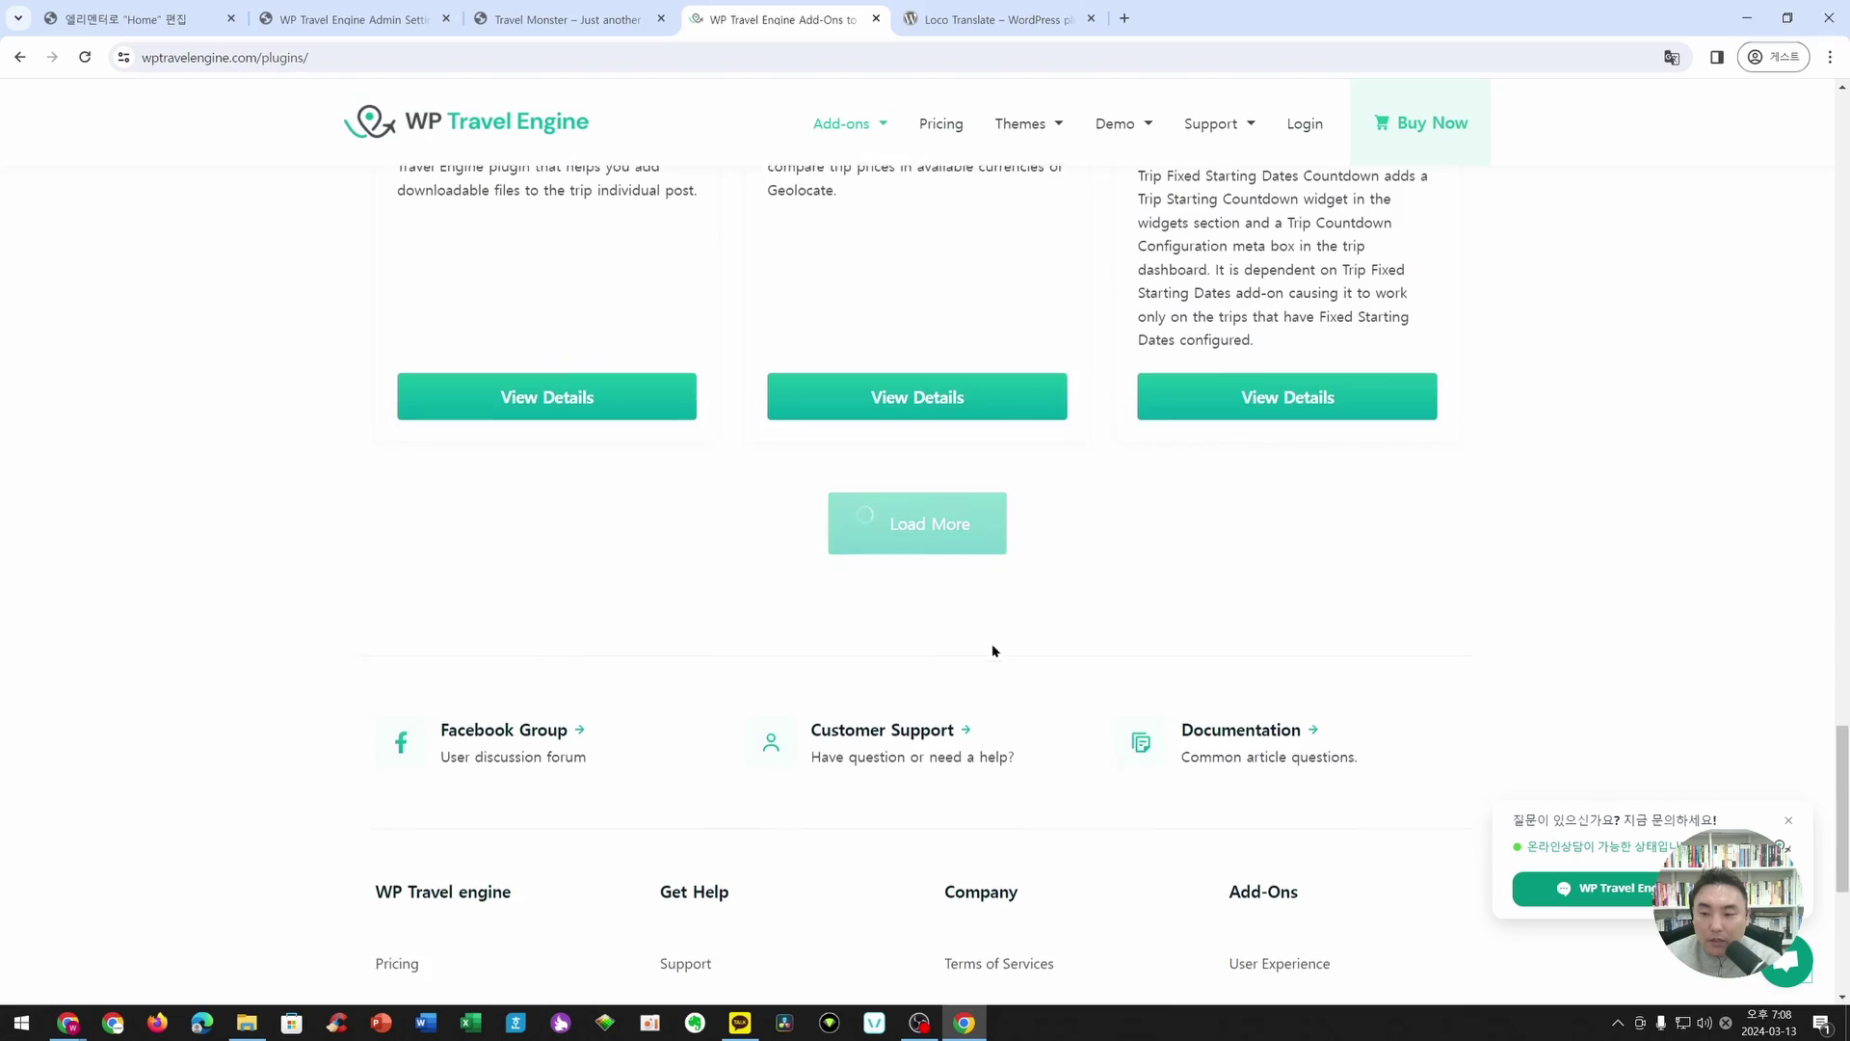
scroll(992, 650, down, 5)
scroll(992, 651, down, 11)
click(924, 465)
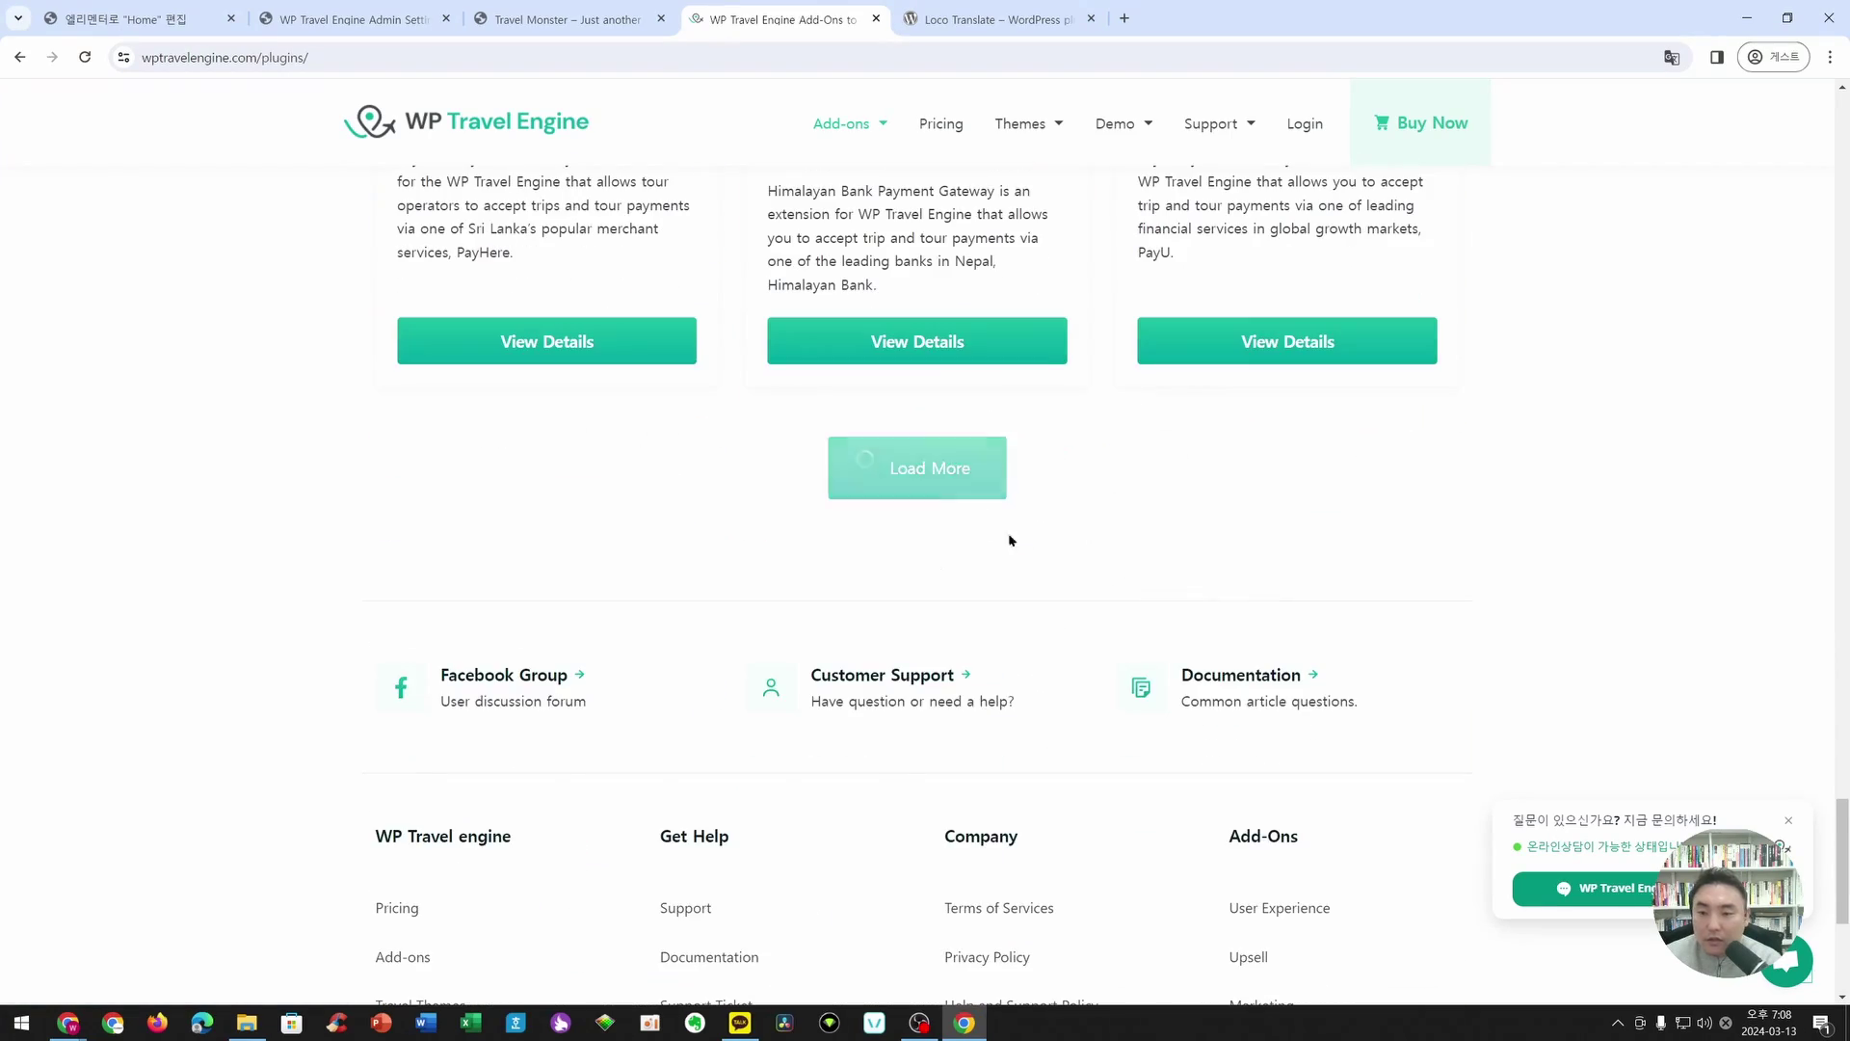
scroll(1277, 617, down, 8)
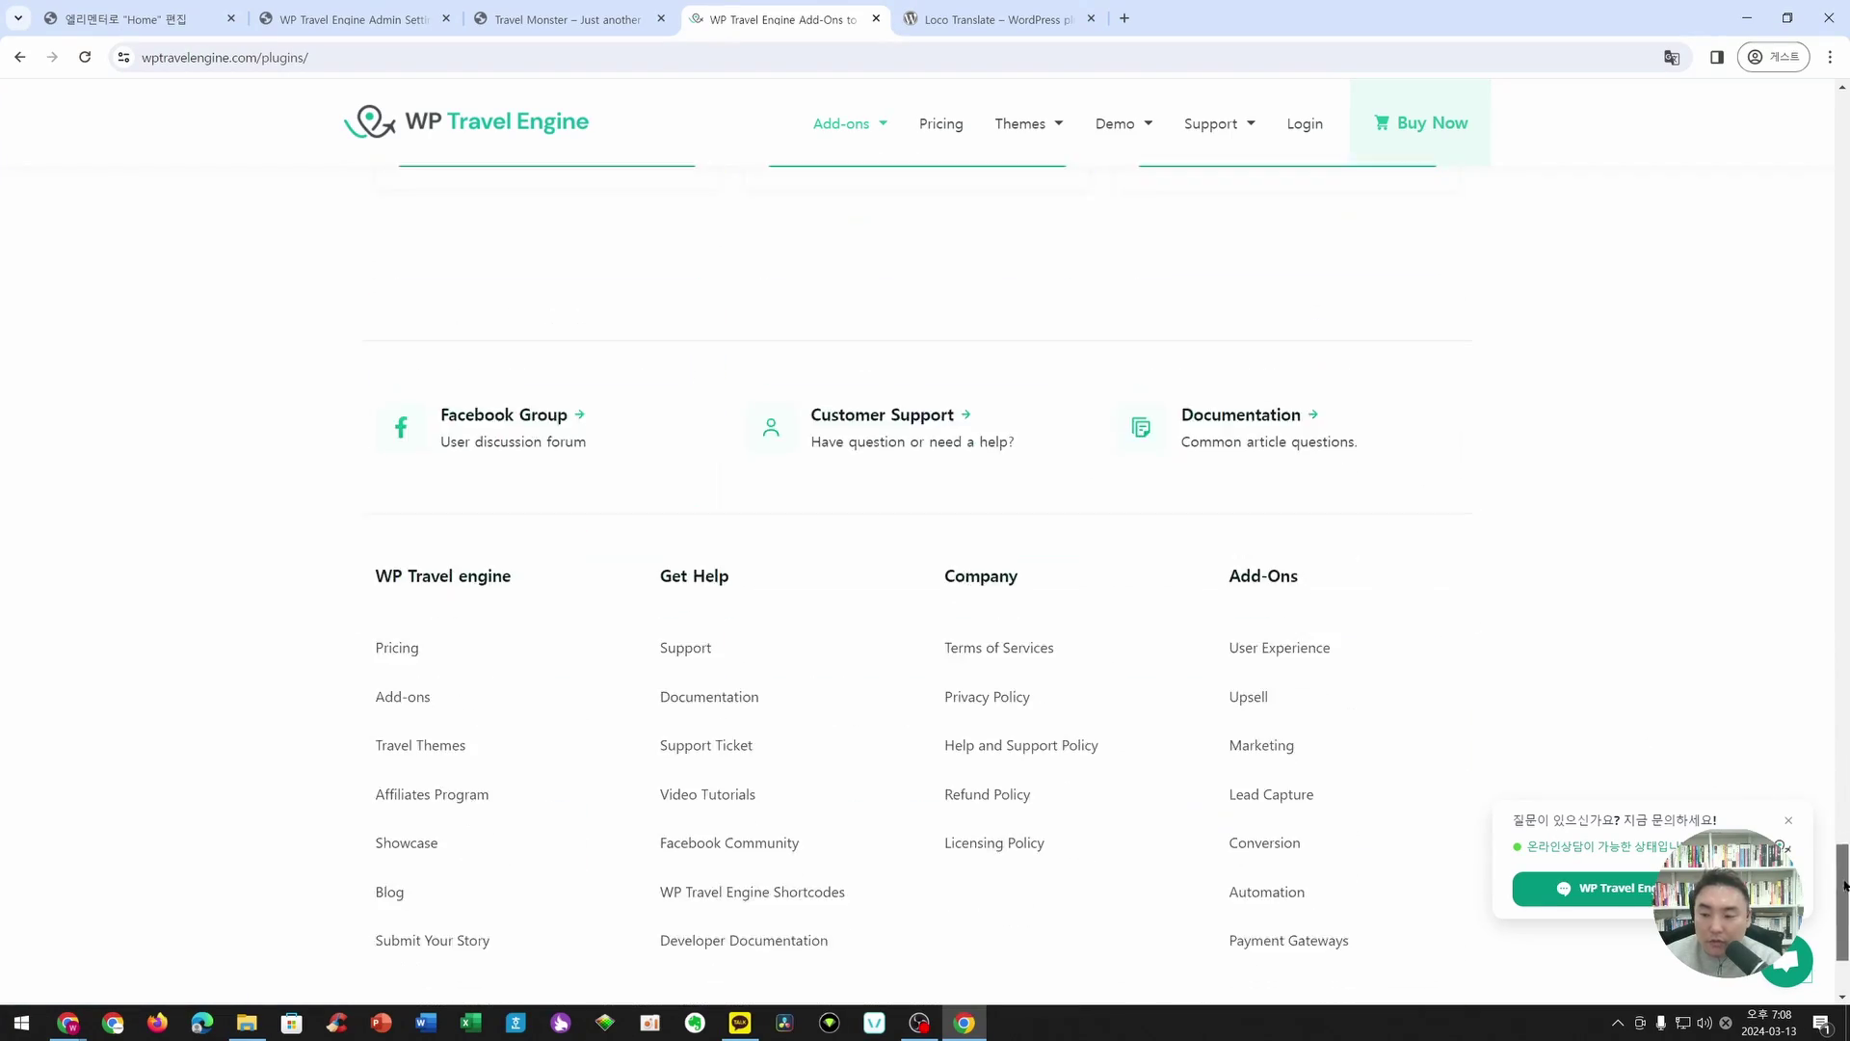
drag(1841, 925, 1794, 168)
- Browse the full add-on list, dismissing the chat popup, and find the WooCommerce Payments card
scroll(310, 504, down, 2)
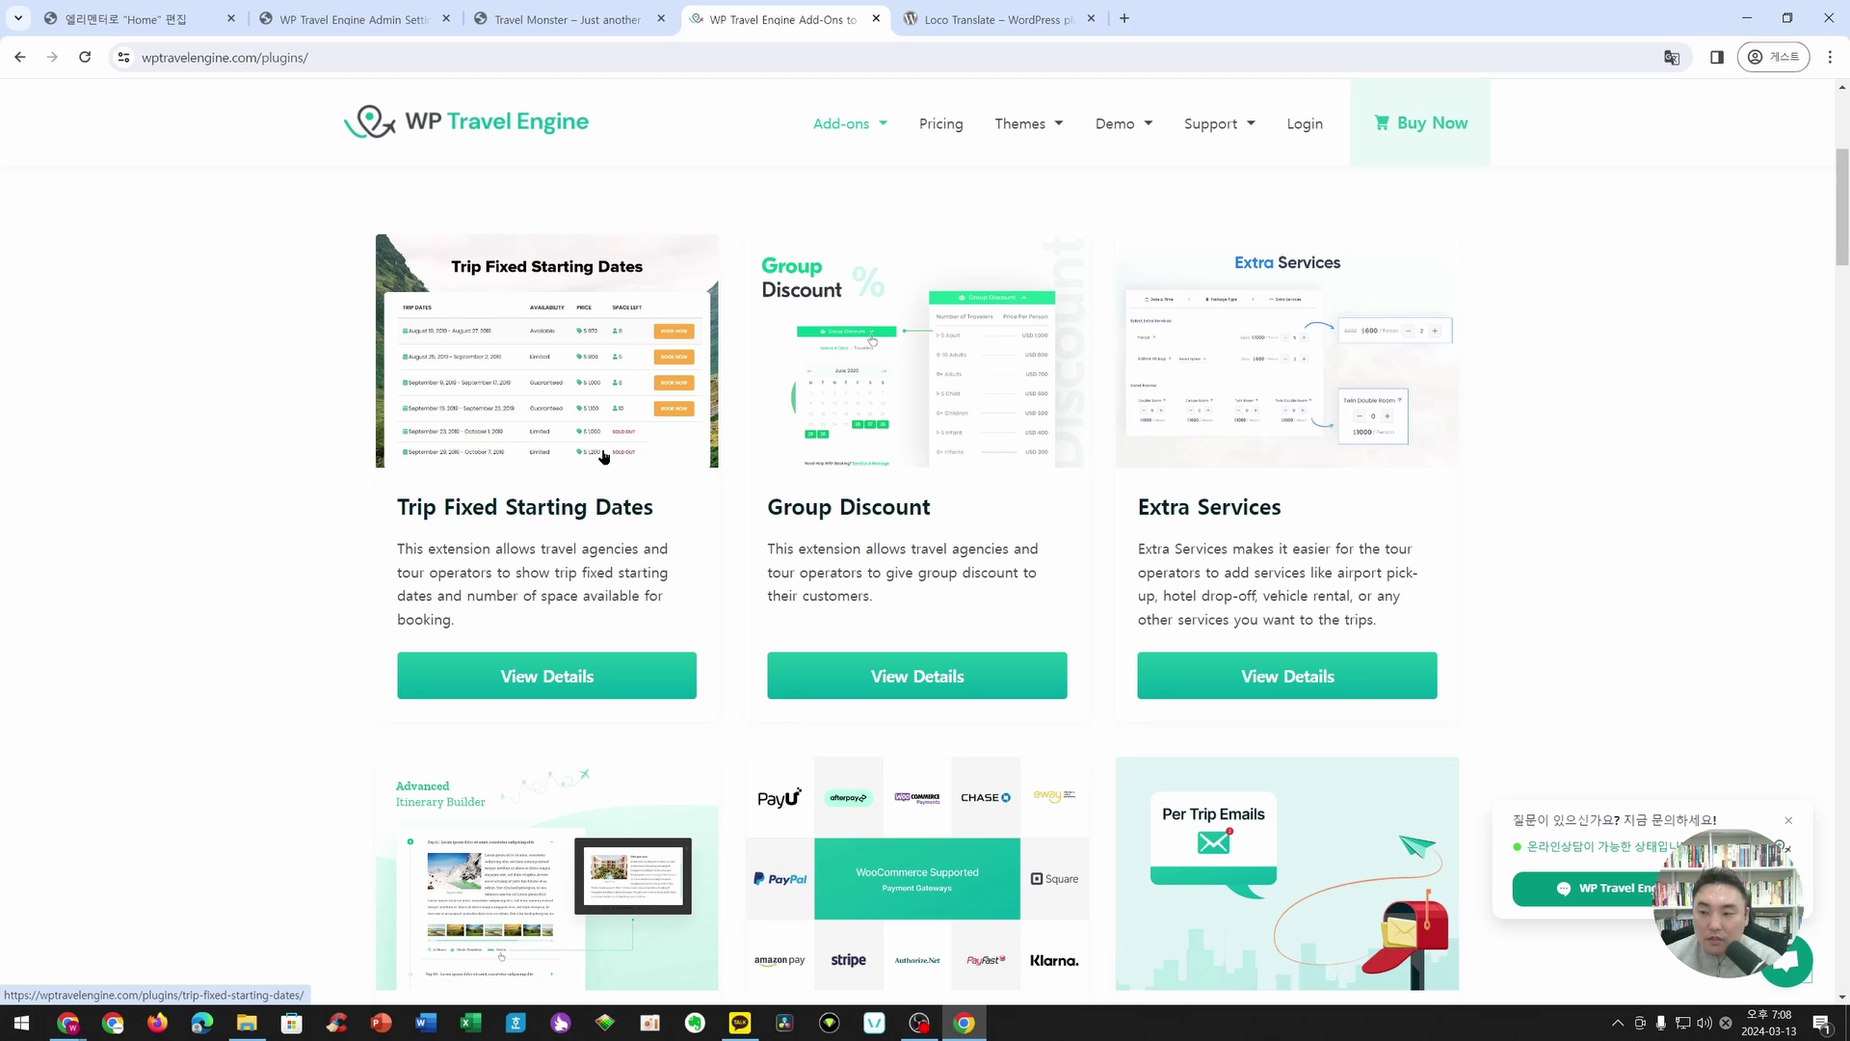
scroll(1298, 459, down, 1)
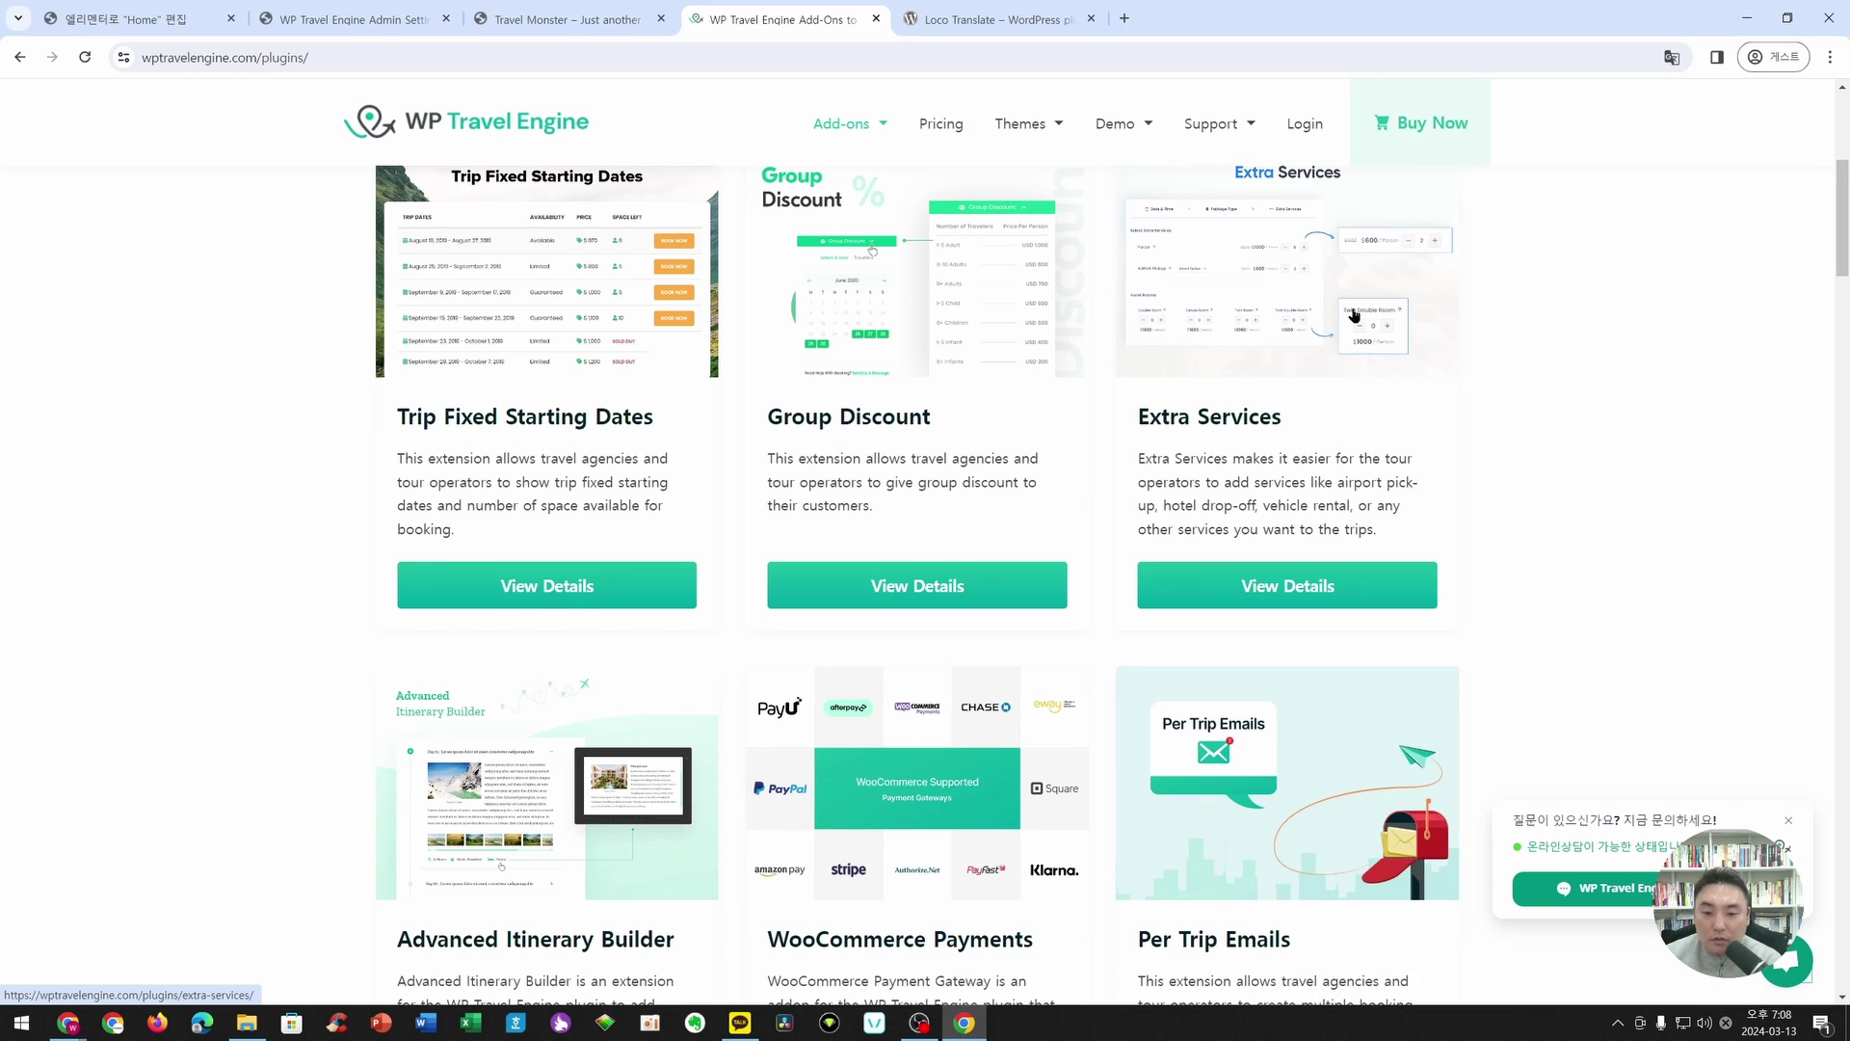
scroll(1354, 316, down, 4)
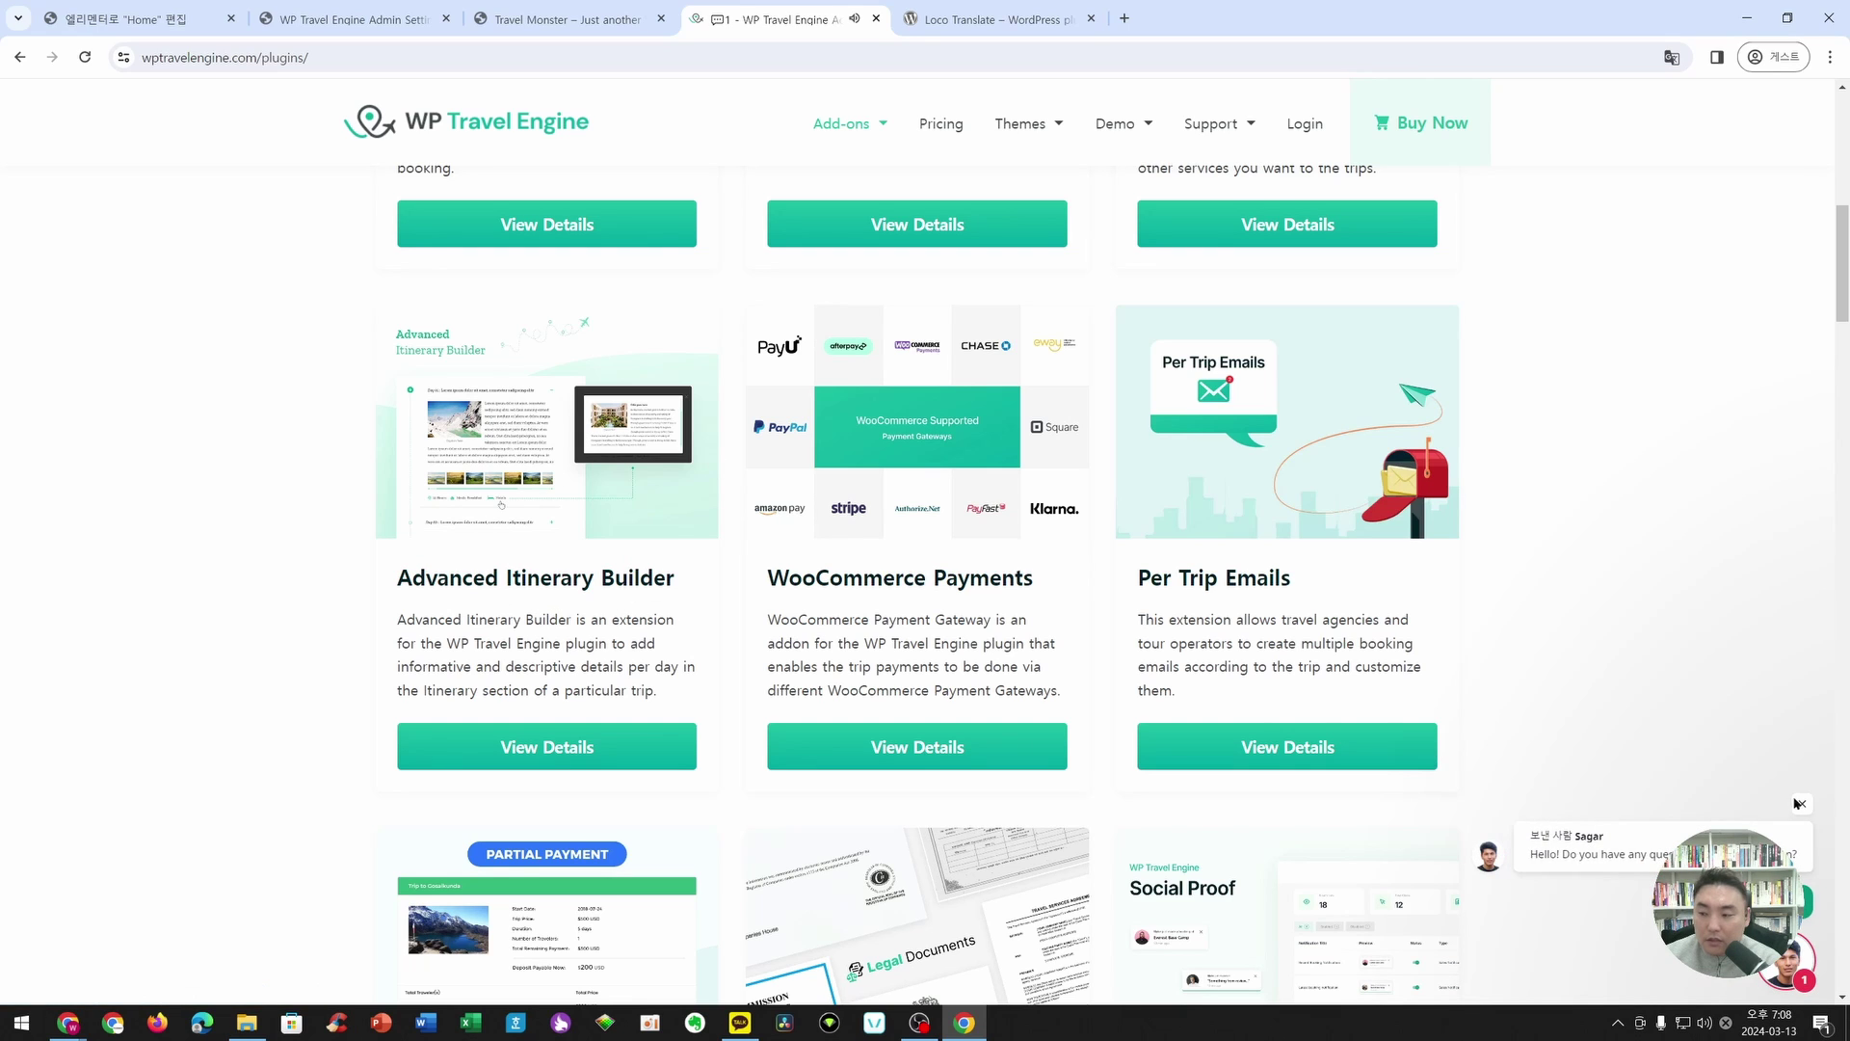
click(1800, 803)
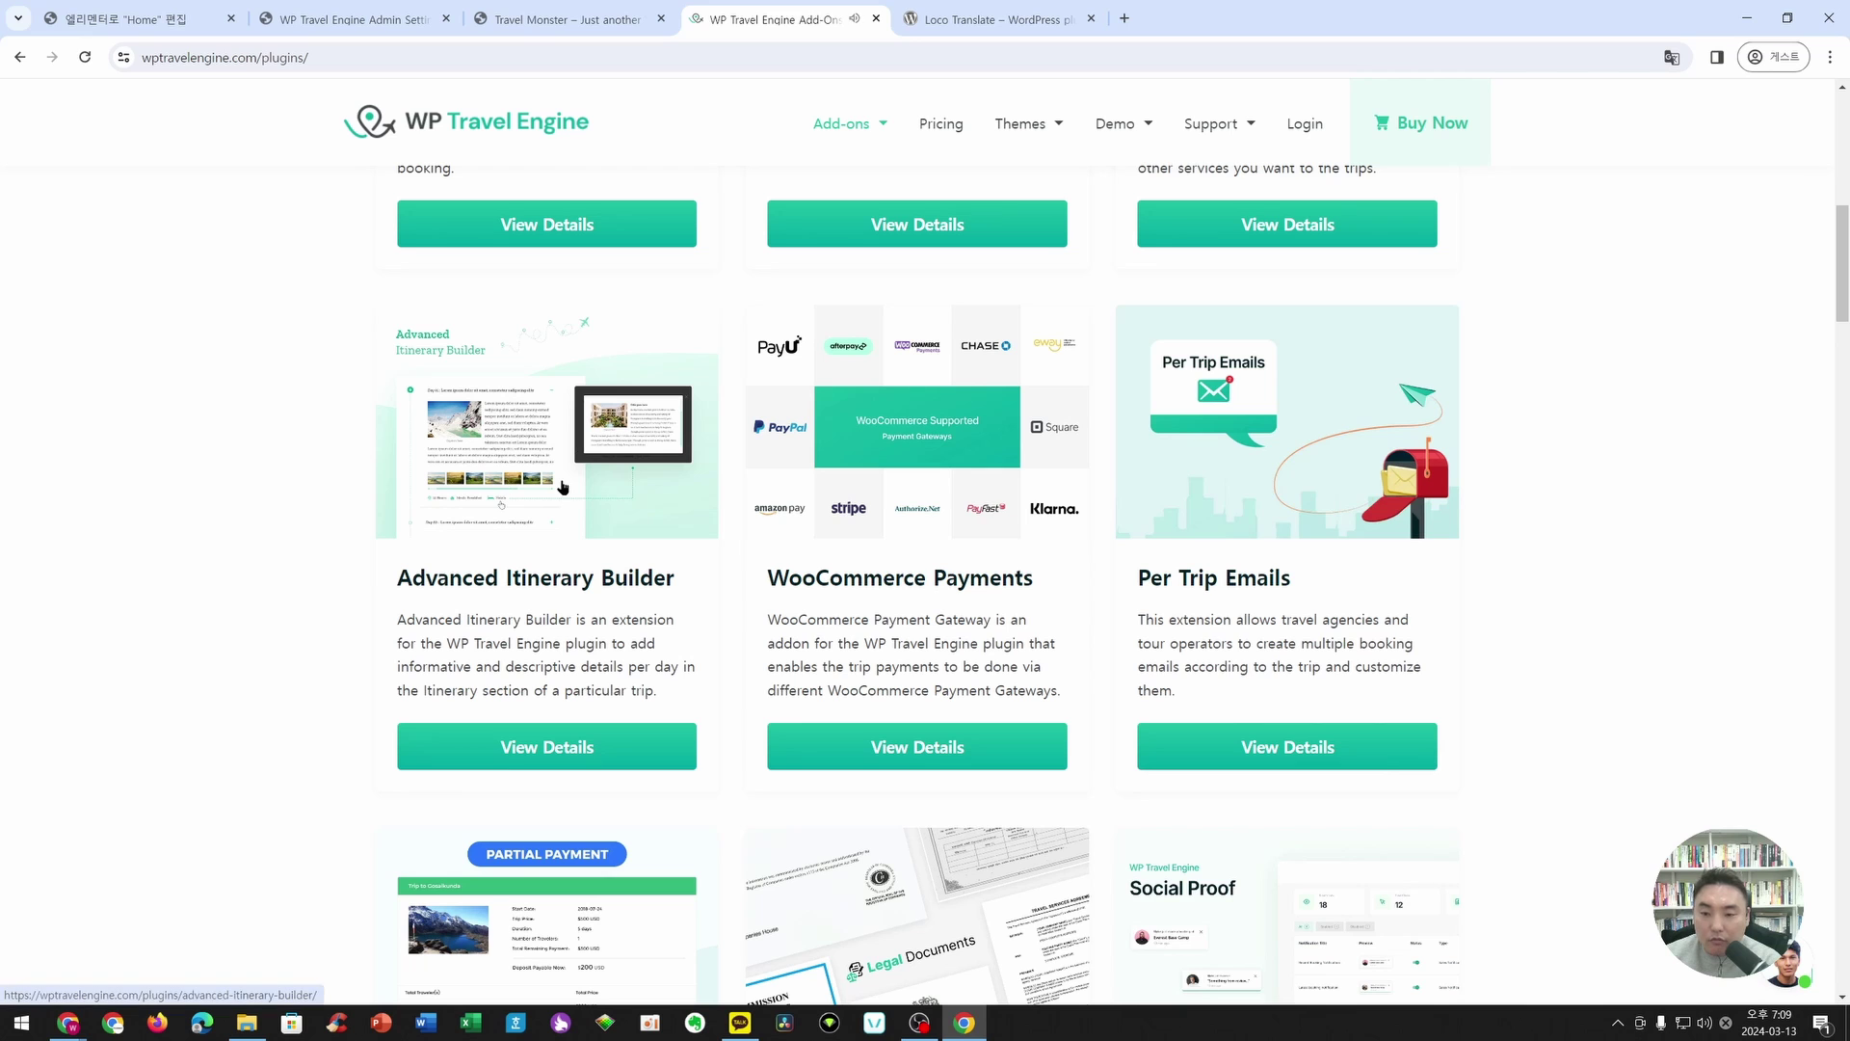
scroll(548, 487, down, 1)
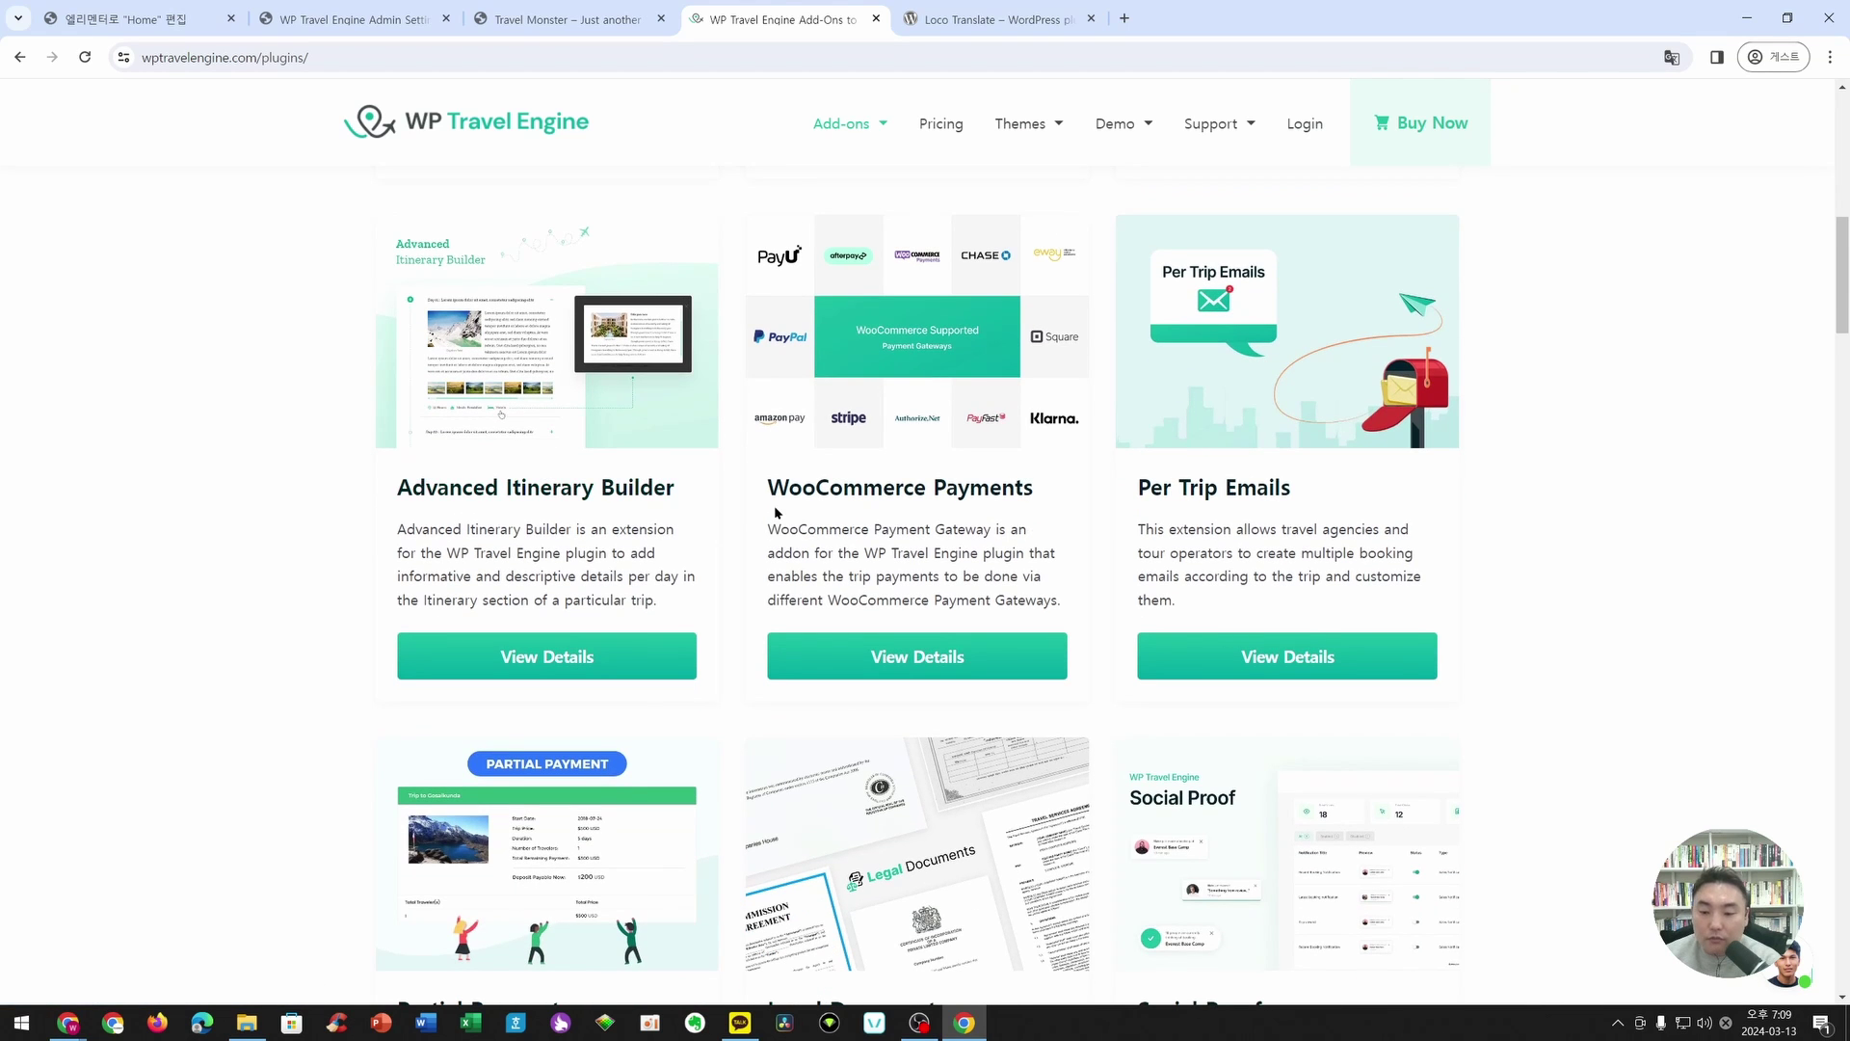
scroll(775, 511, down, 2)
scroll(785, 482, up, 2)
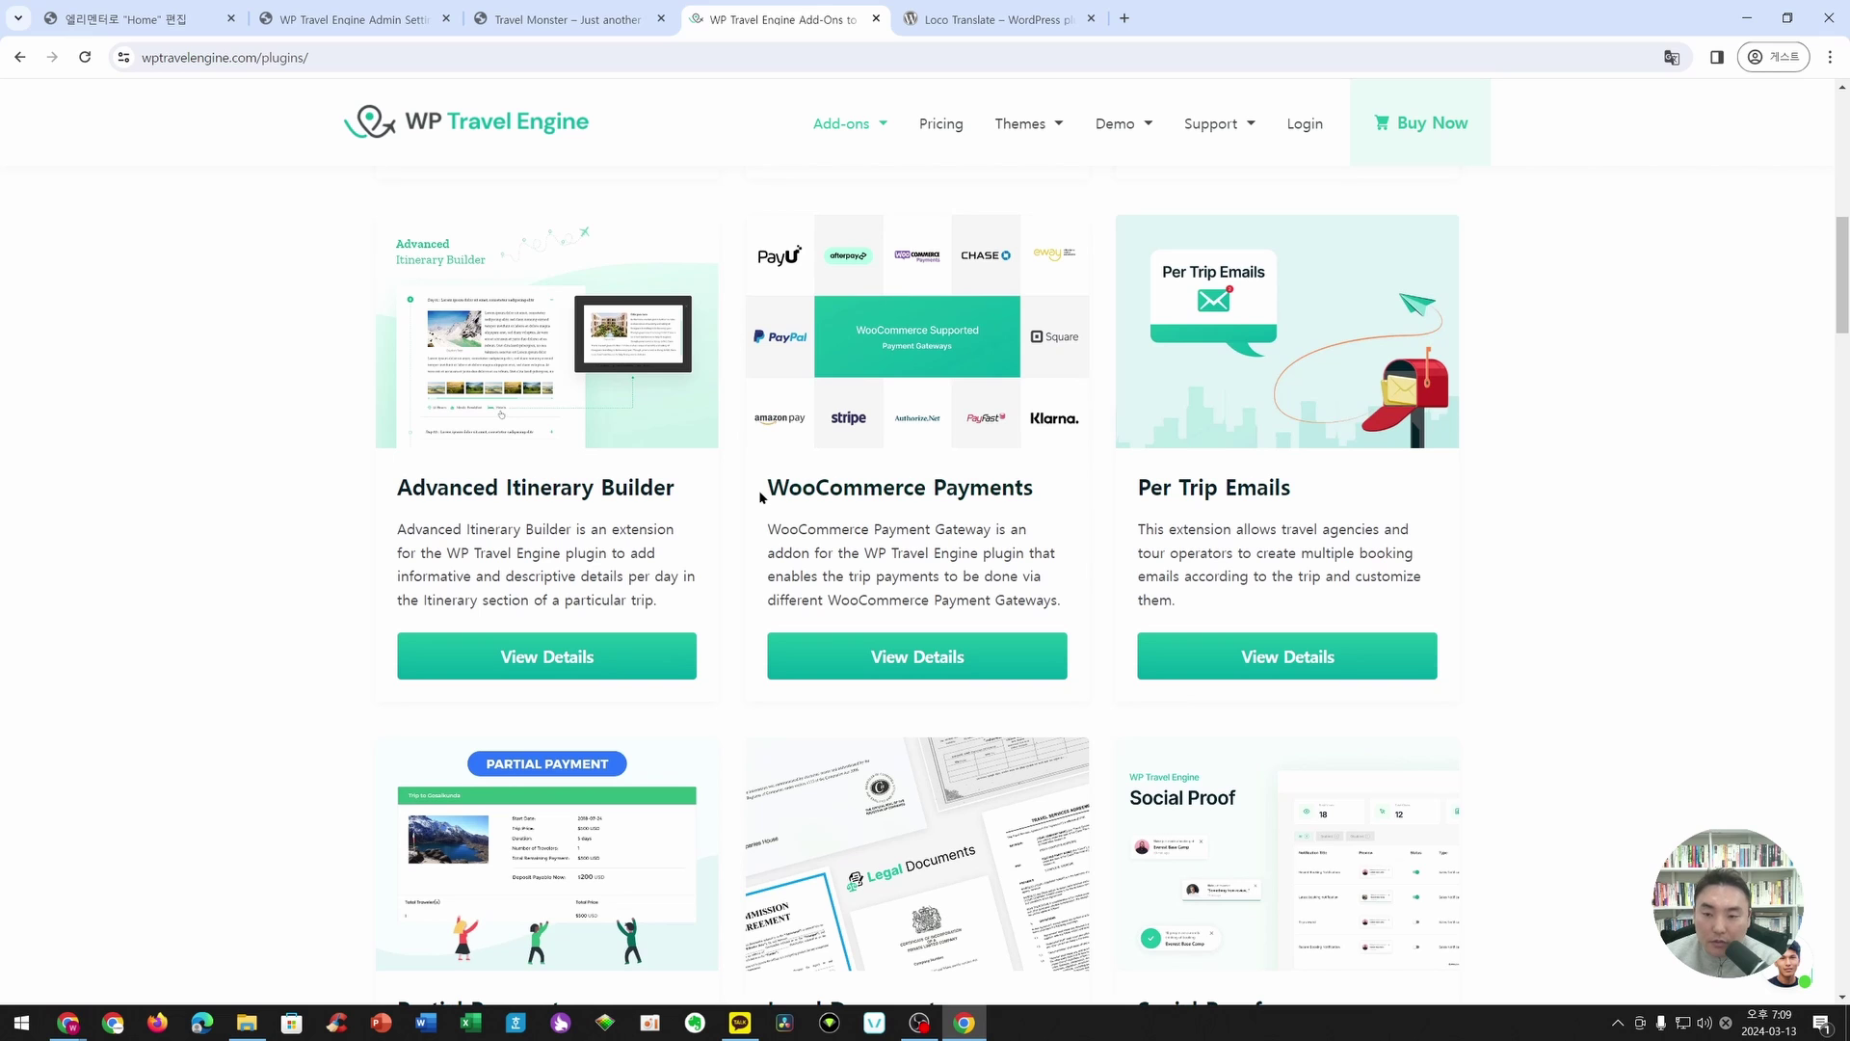
drag(760, 495, 1035, 493)
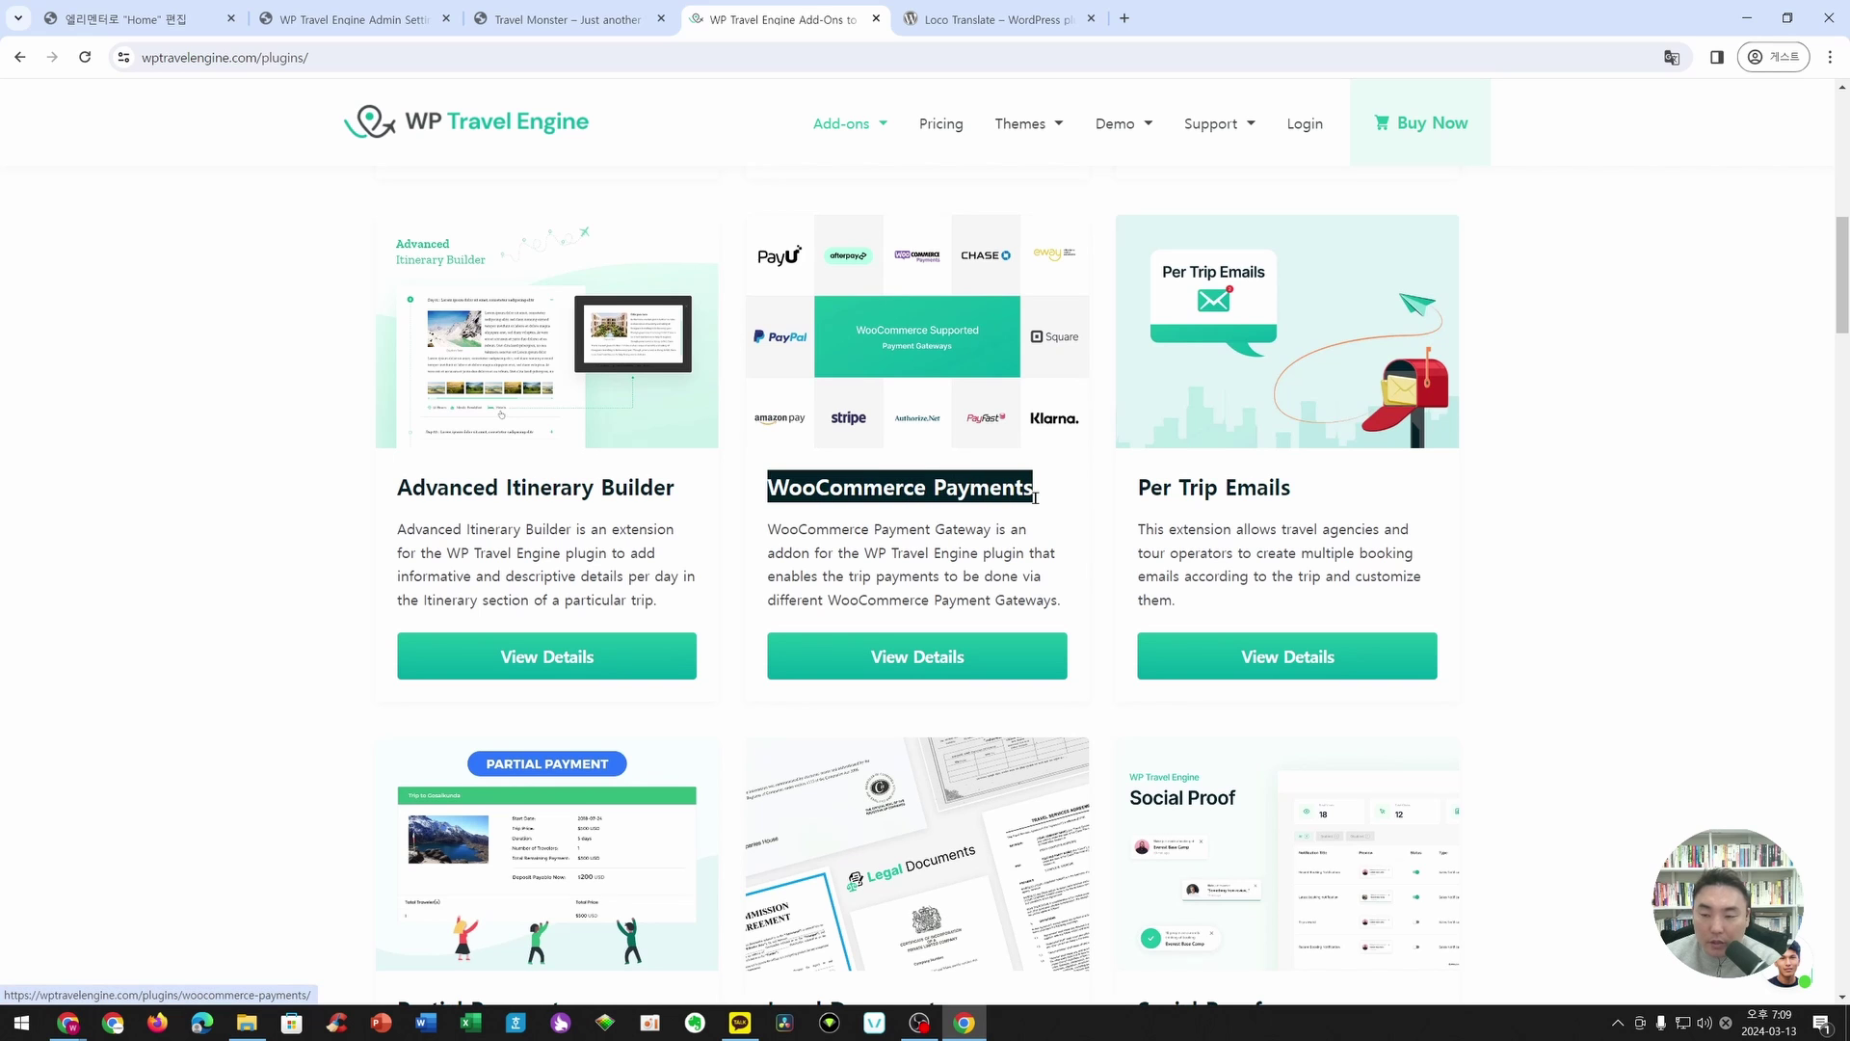
click(986, 549)
scroll(986, 550, down, 12)
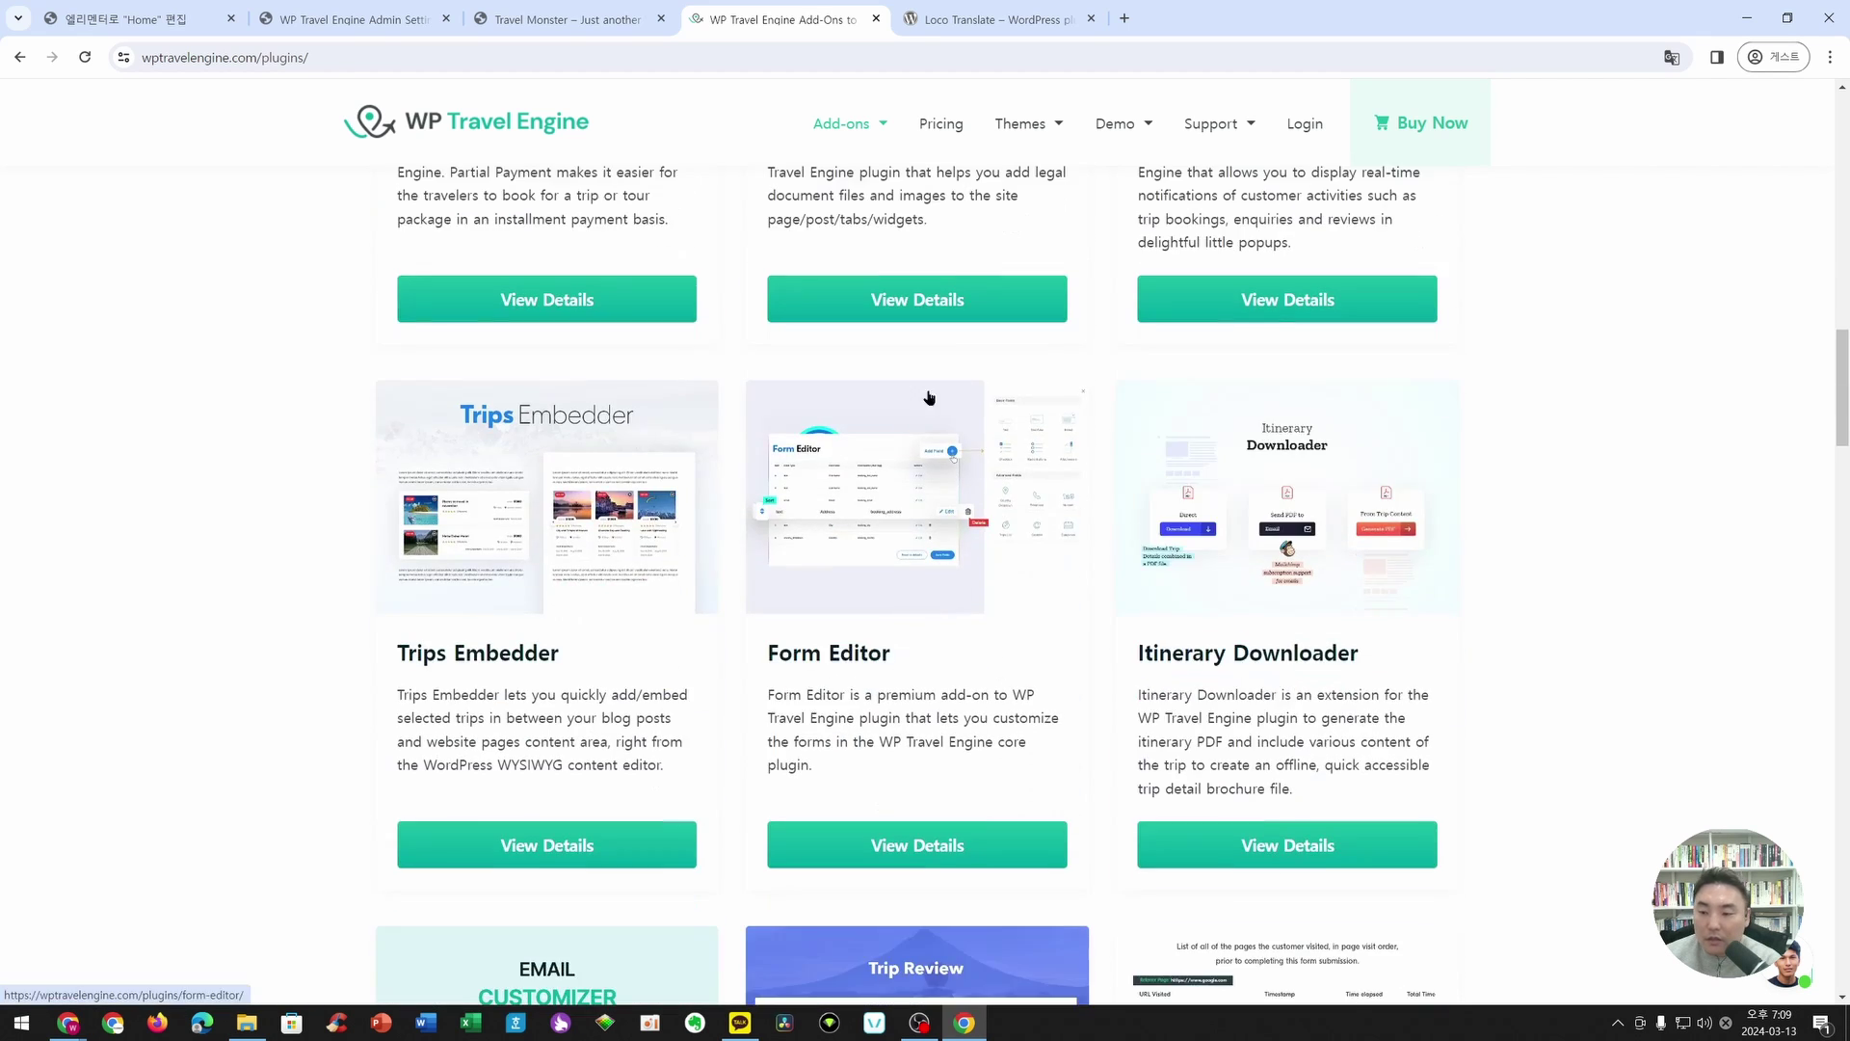
scroll(1012, 453, down, 9)
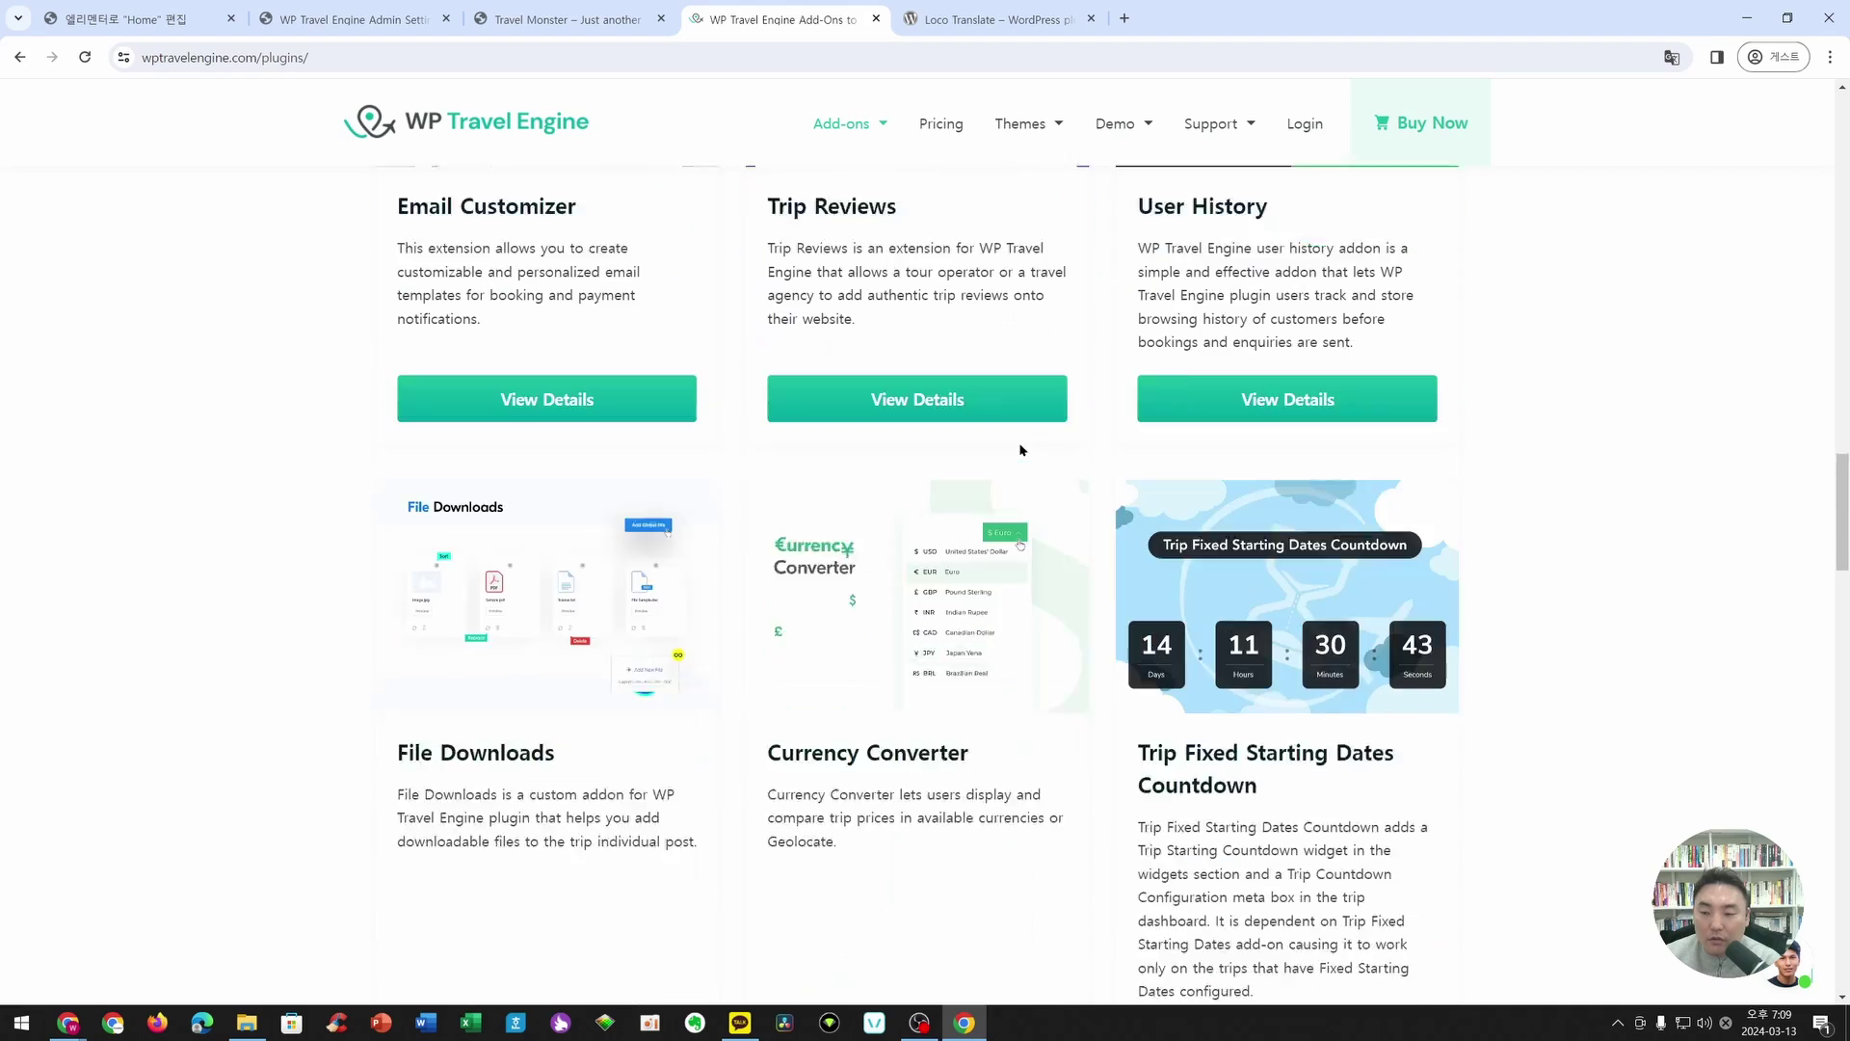
scroll(1019, 449, down, 14)
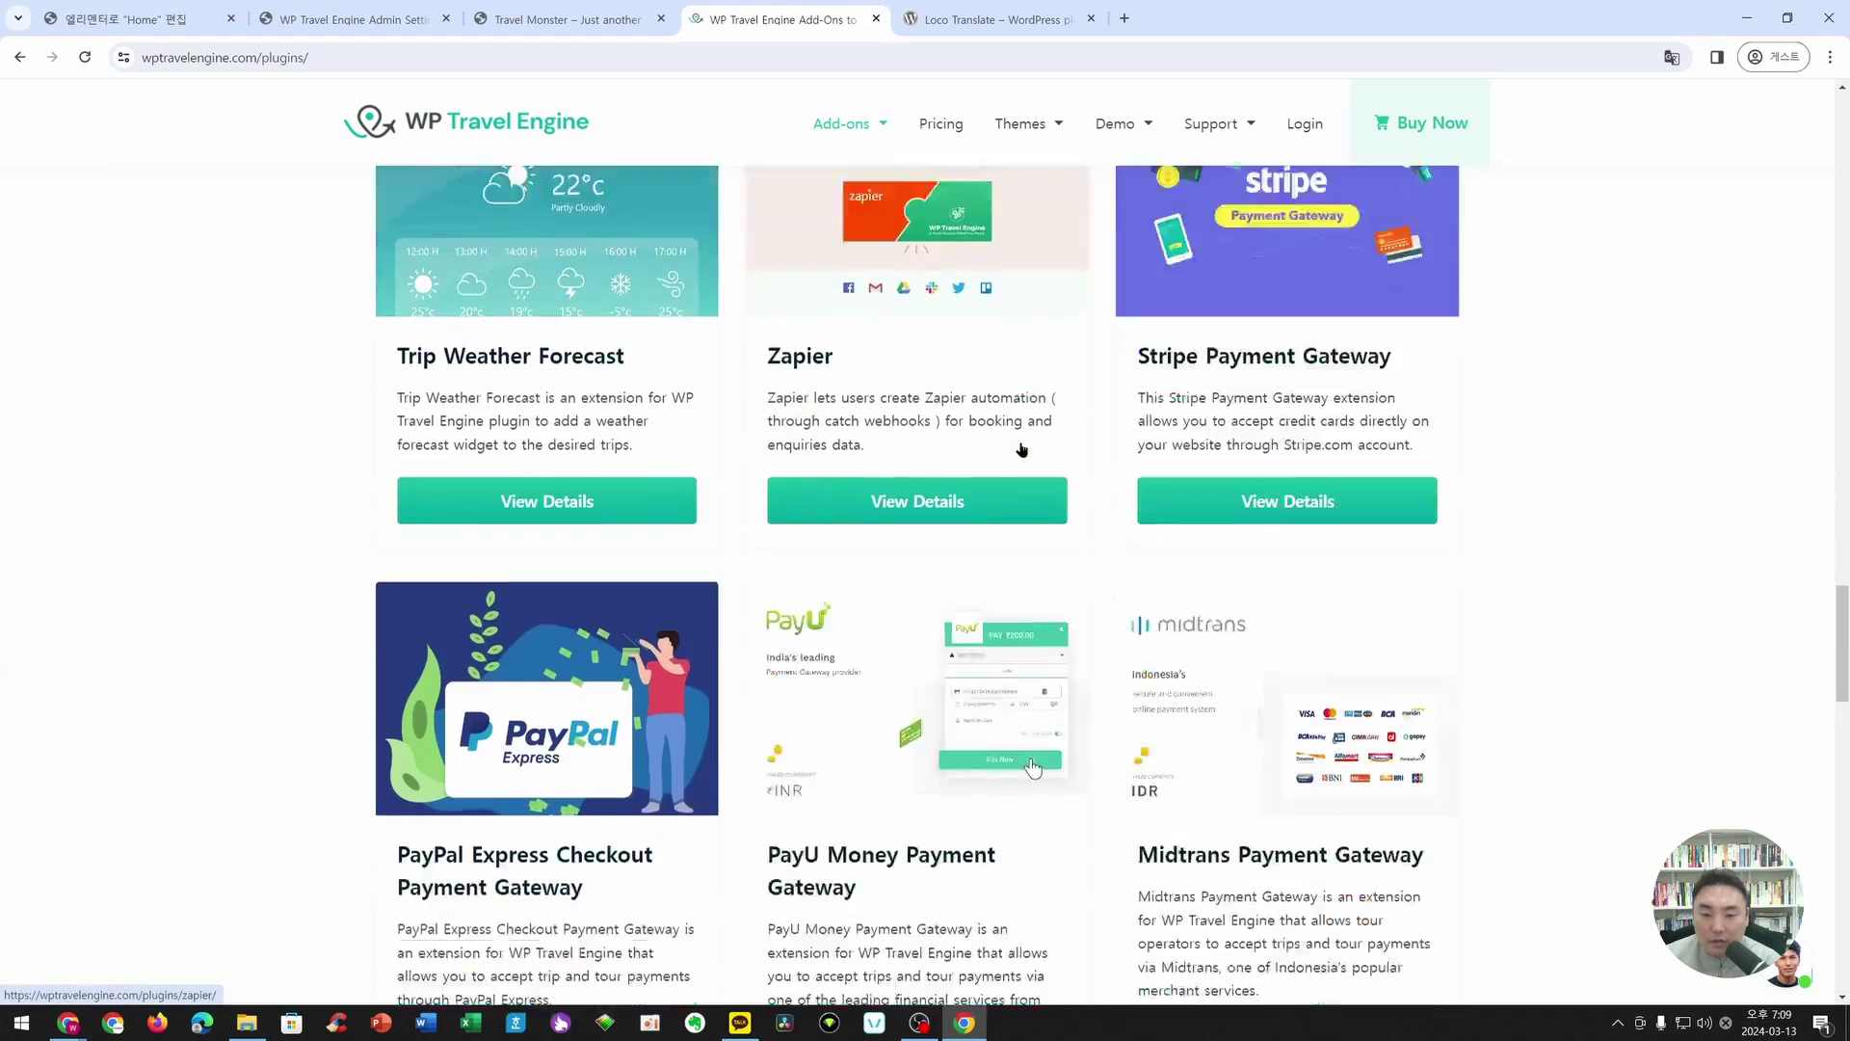
scroll(1029, 453, down, 12)
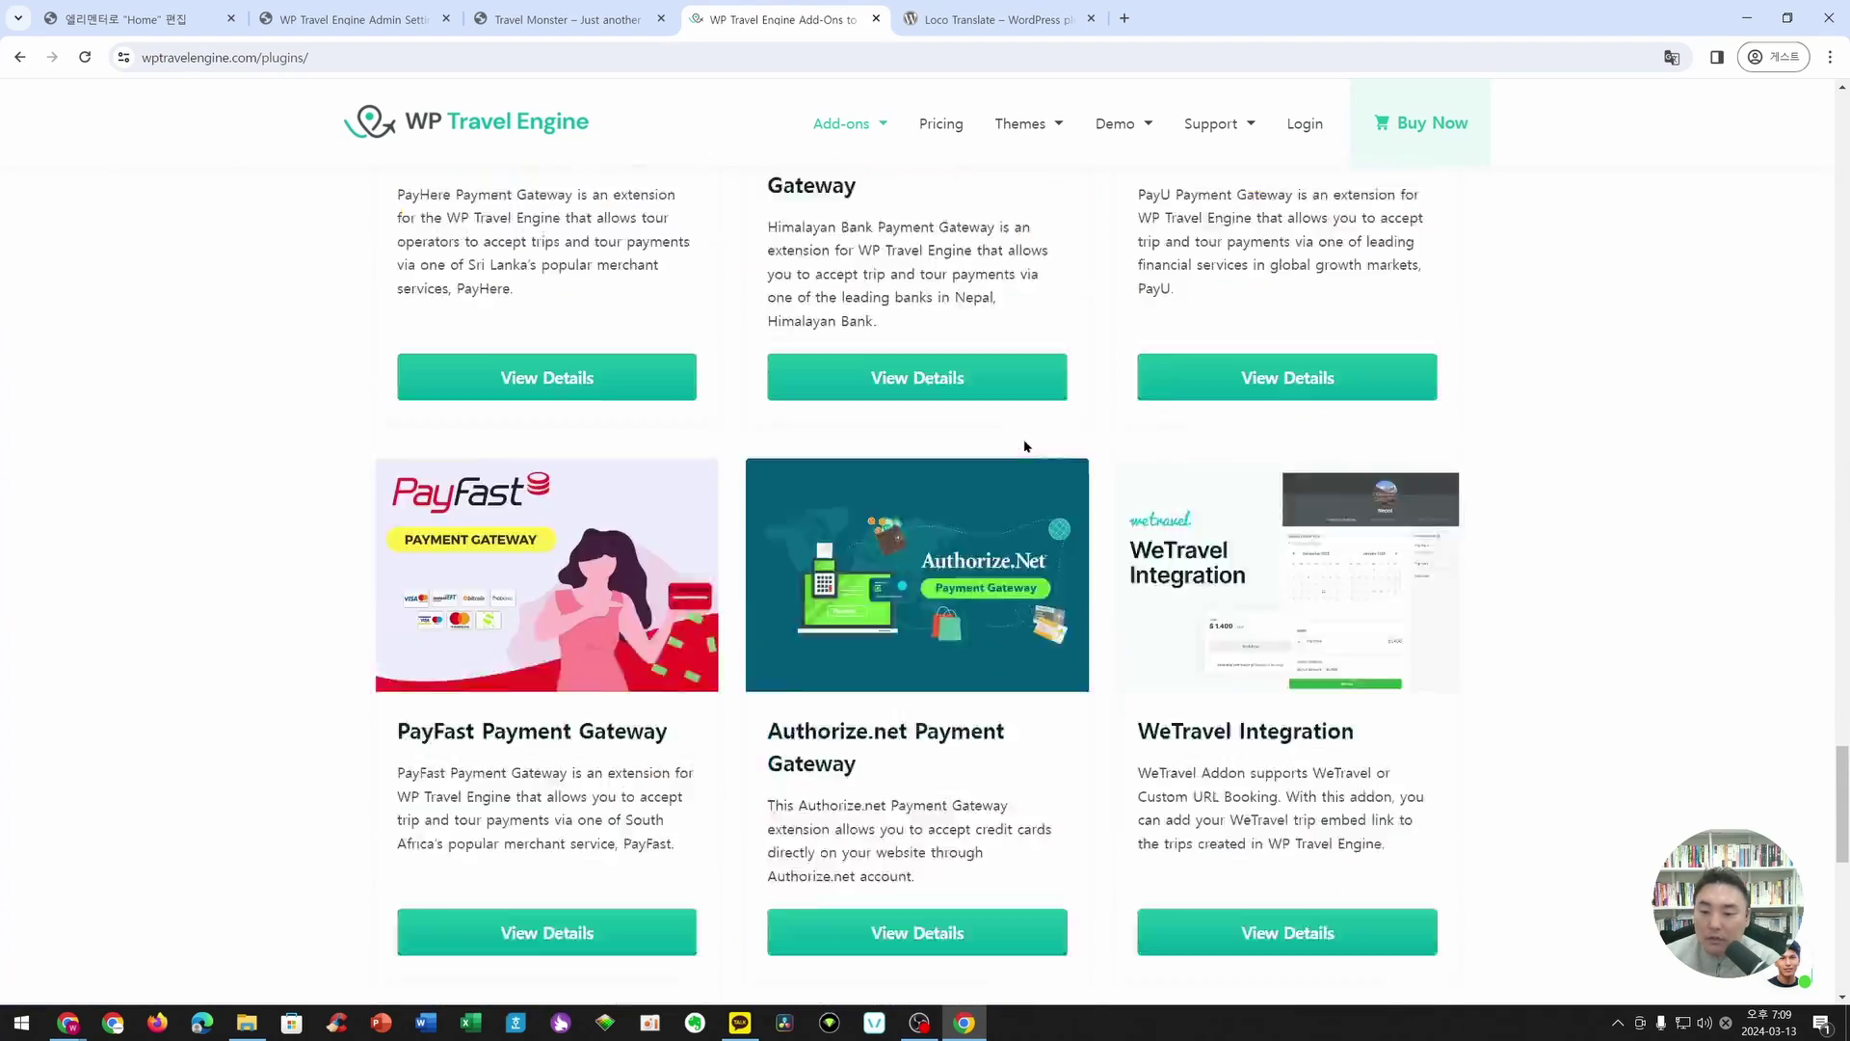
scroll(1024, 446, up, 20)
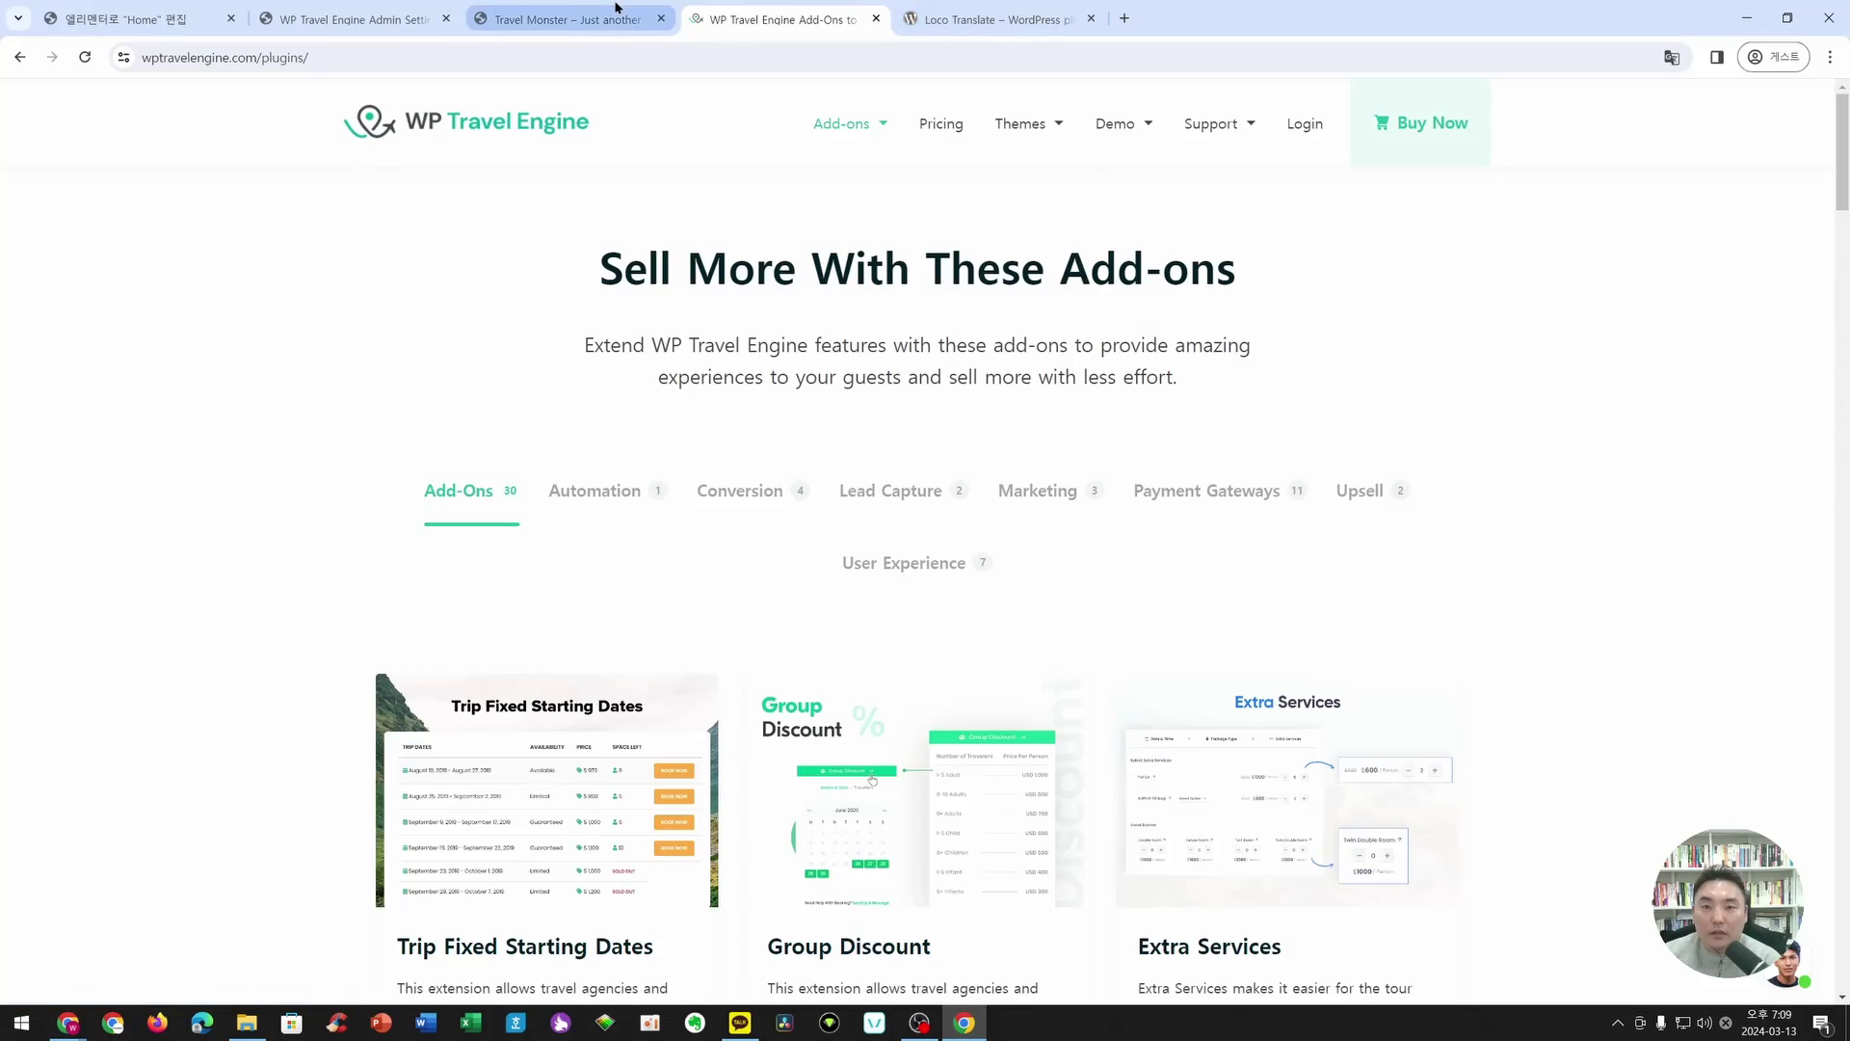
- Close the Elementor Home, Travel Monster and Loco Translate tabs, keeping the admin settings tab
click(564, 20)
click(414, 21)
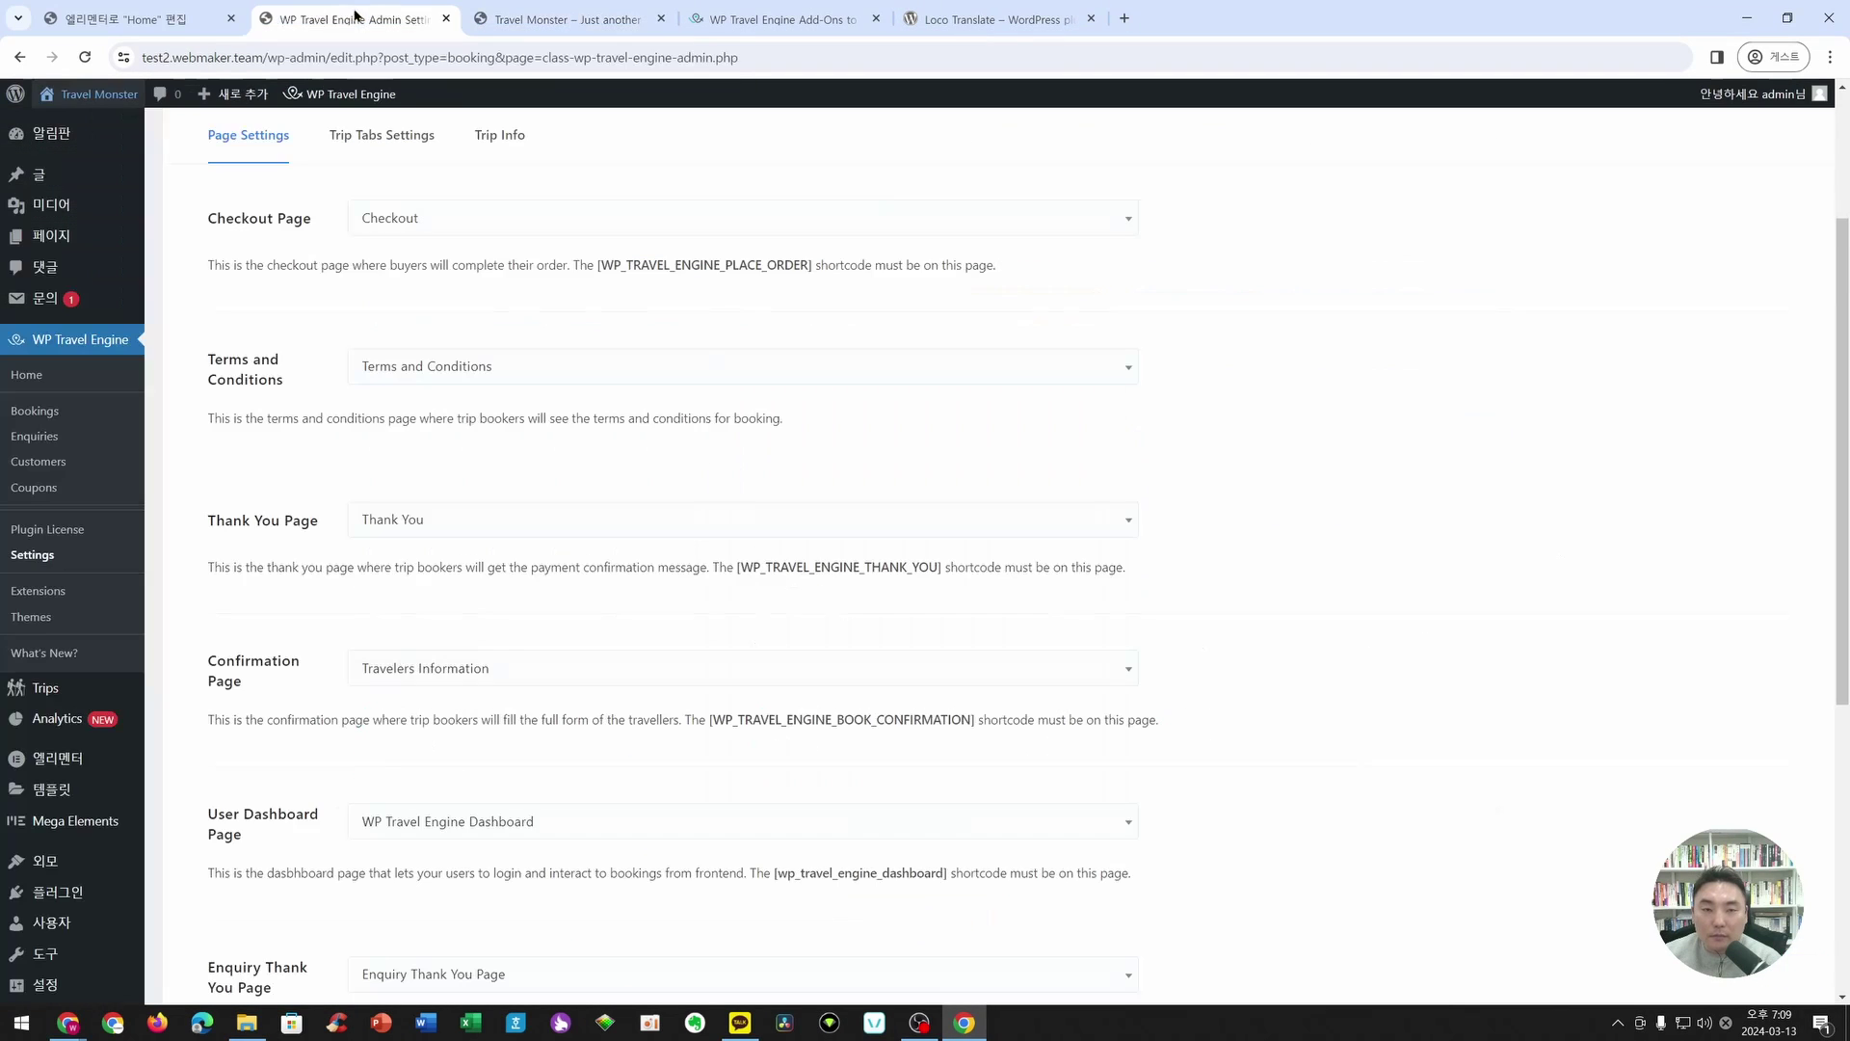
click(201, 13)
click(328, 16)
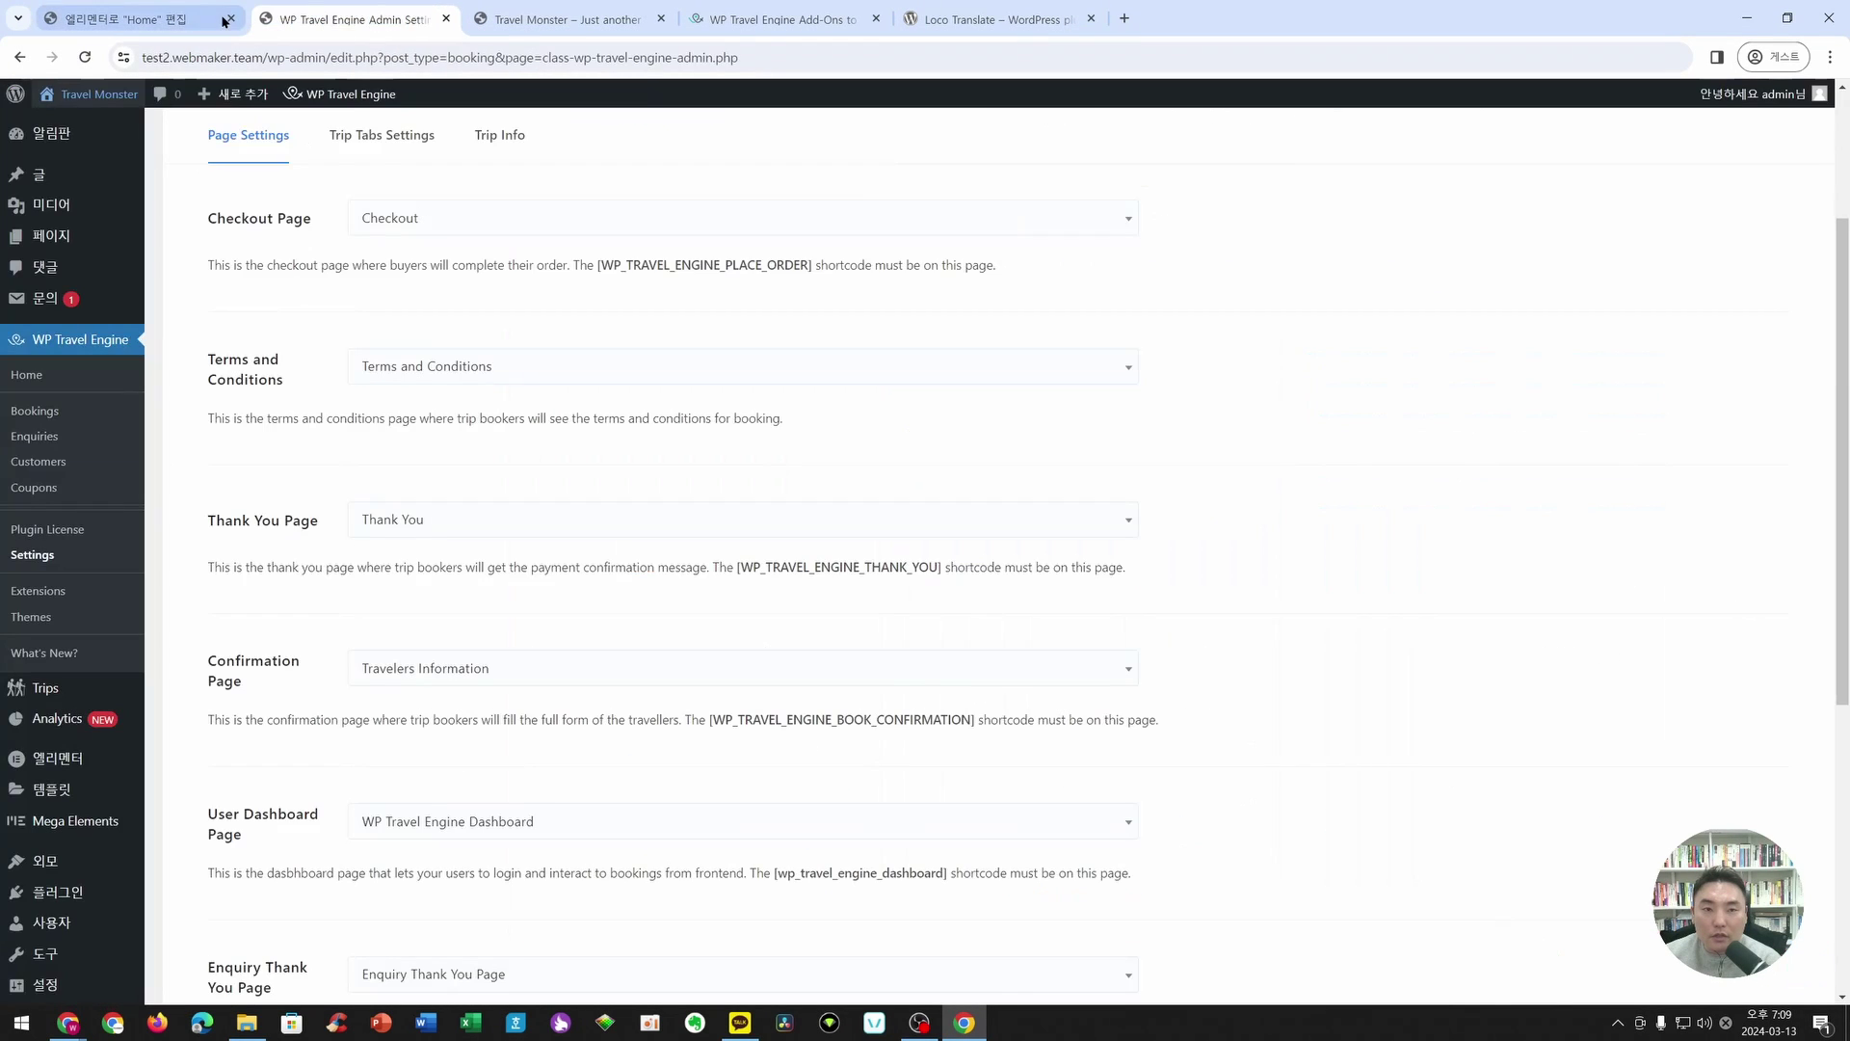
click(229, 19)
click(392, 23)
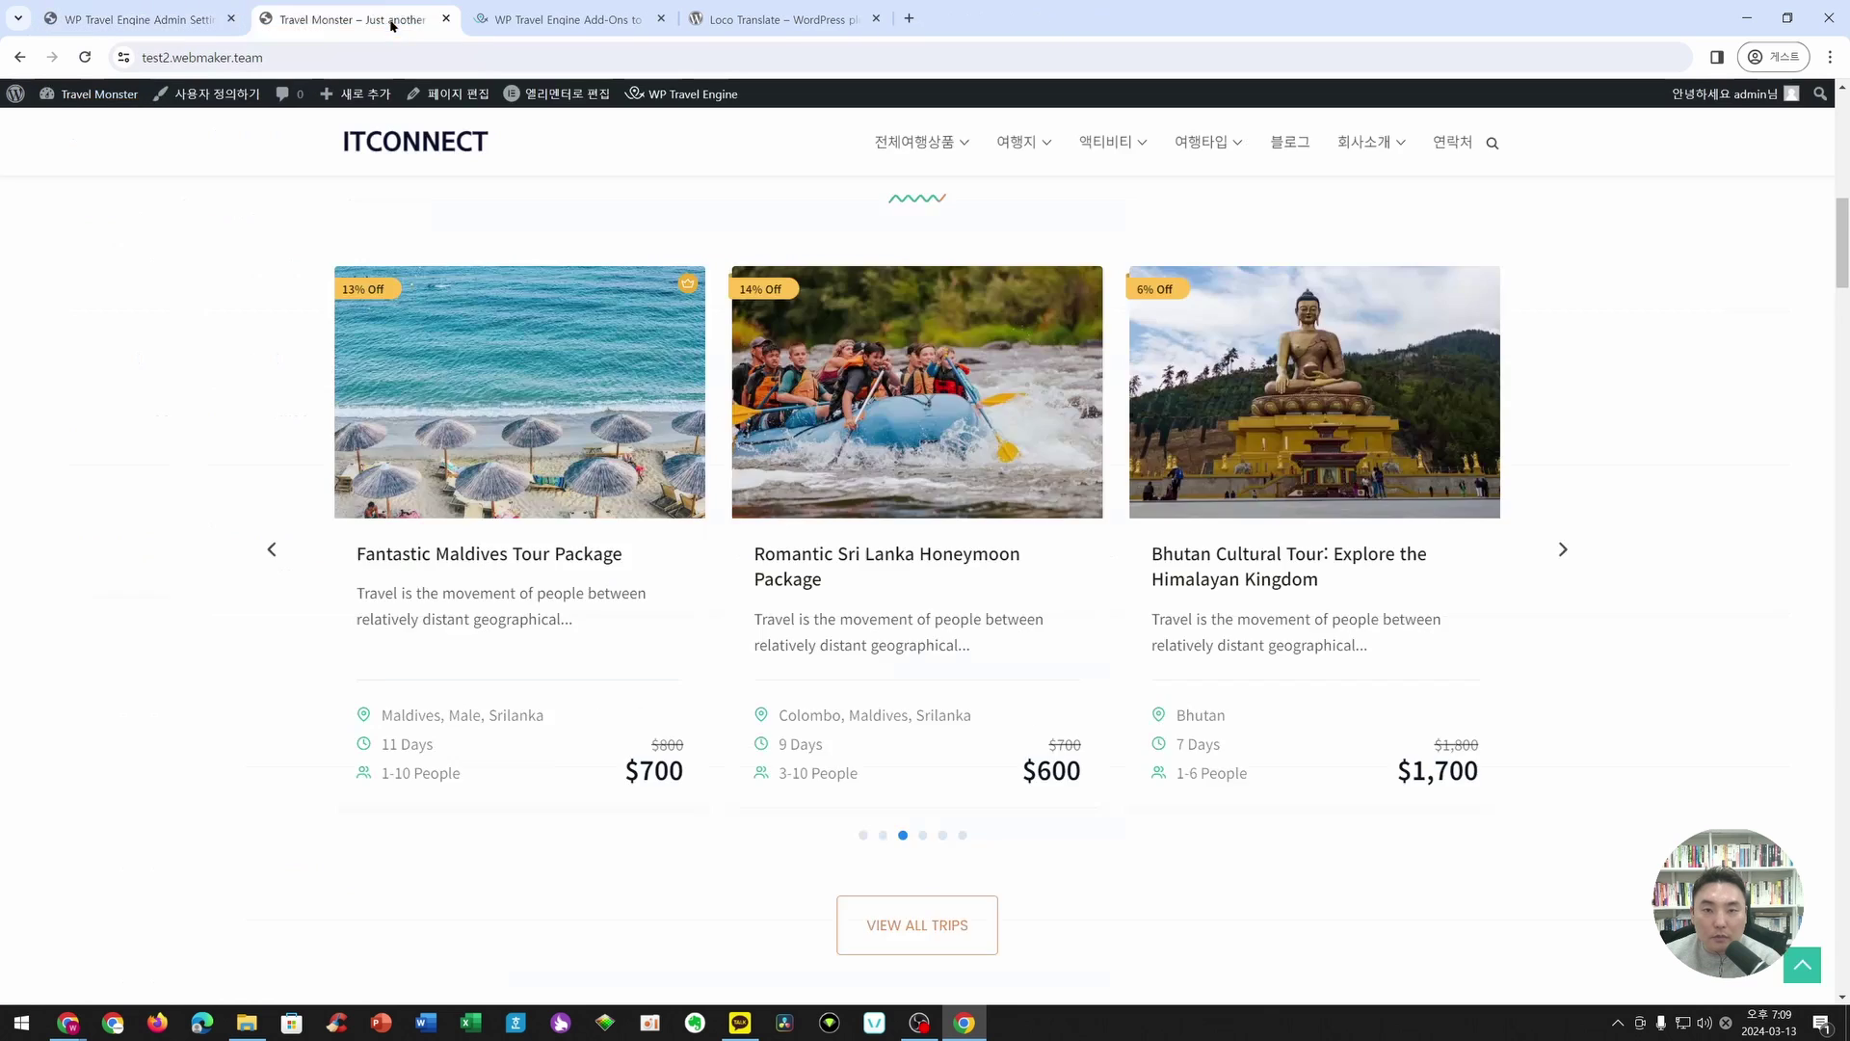
click(446, 18)
click(660, 19)
click(124, 18)
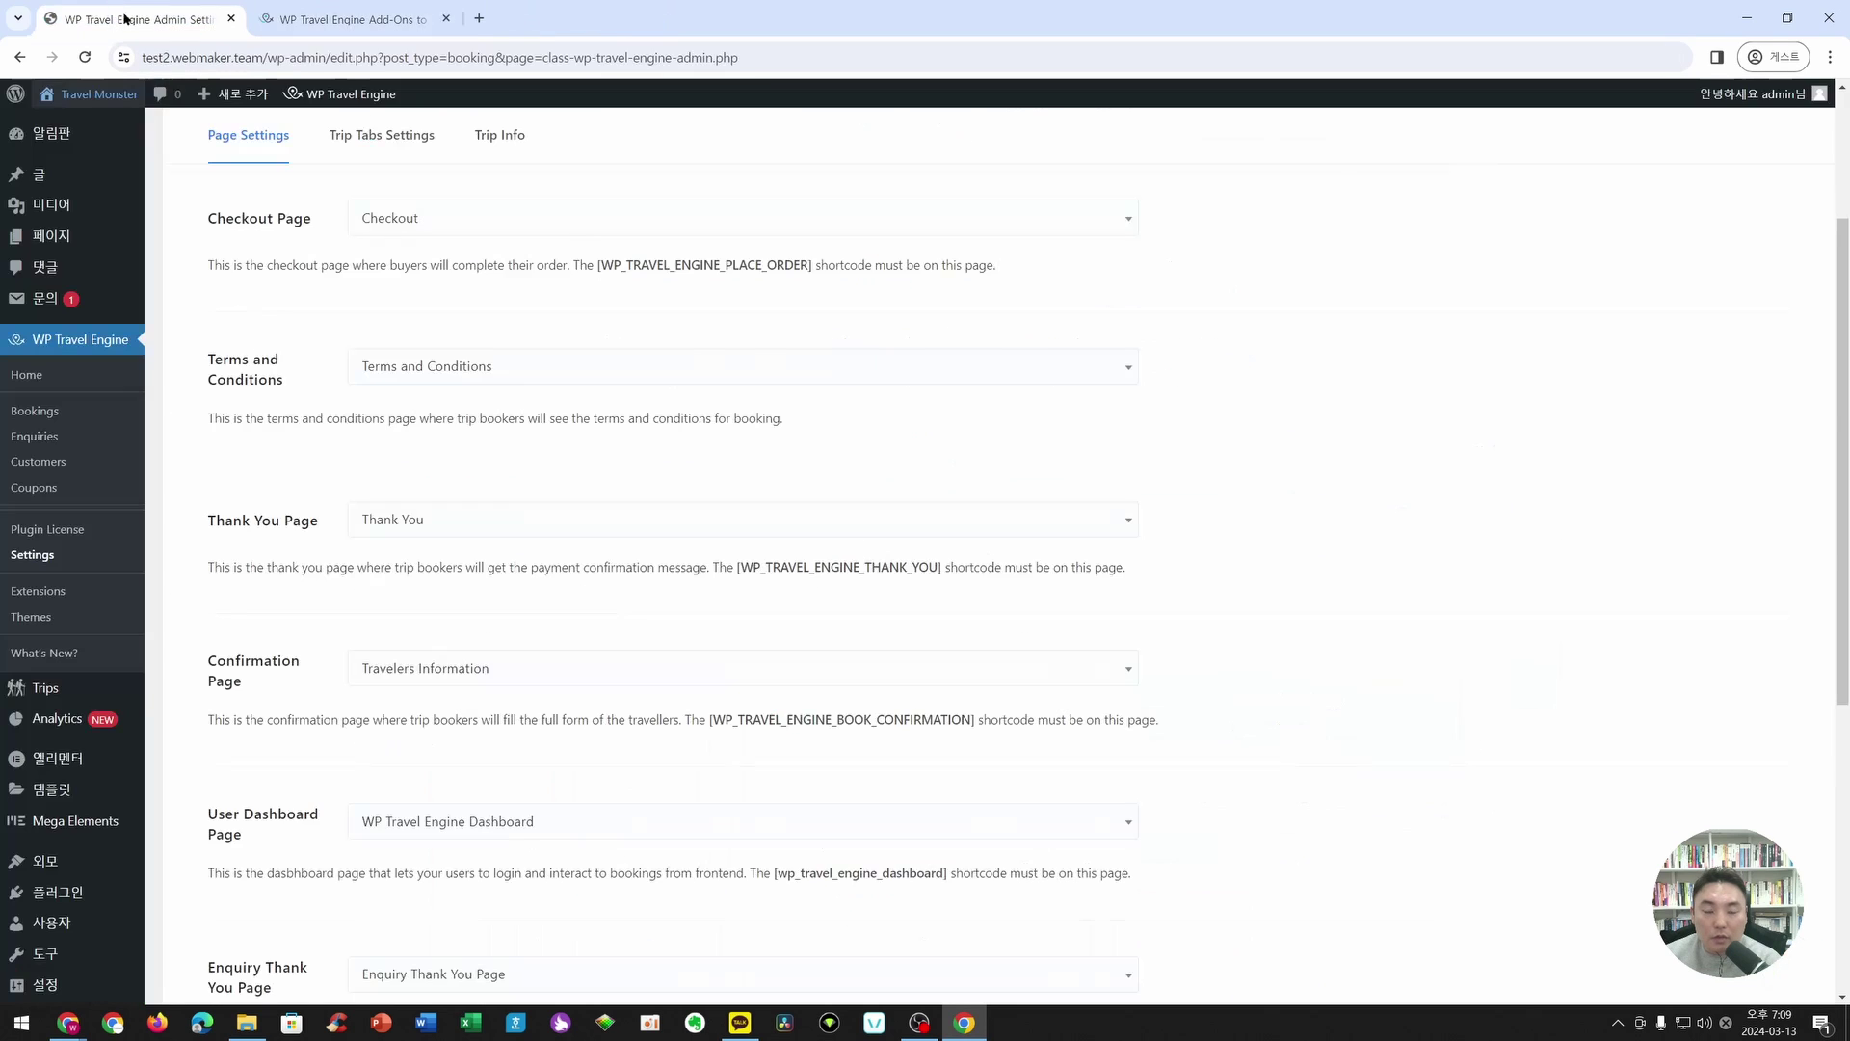
- Go to Plugins > Add New Plugin in the WordPress admin
scroll(442, 292, up, 3)
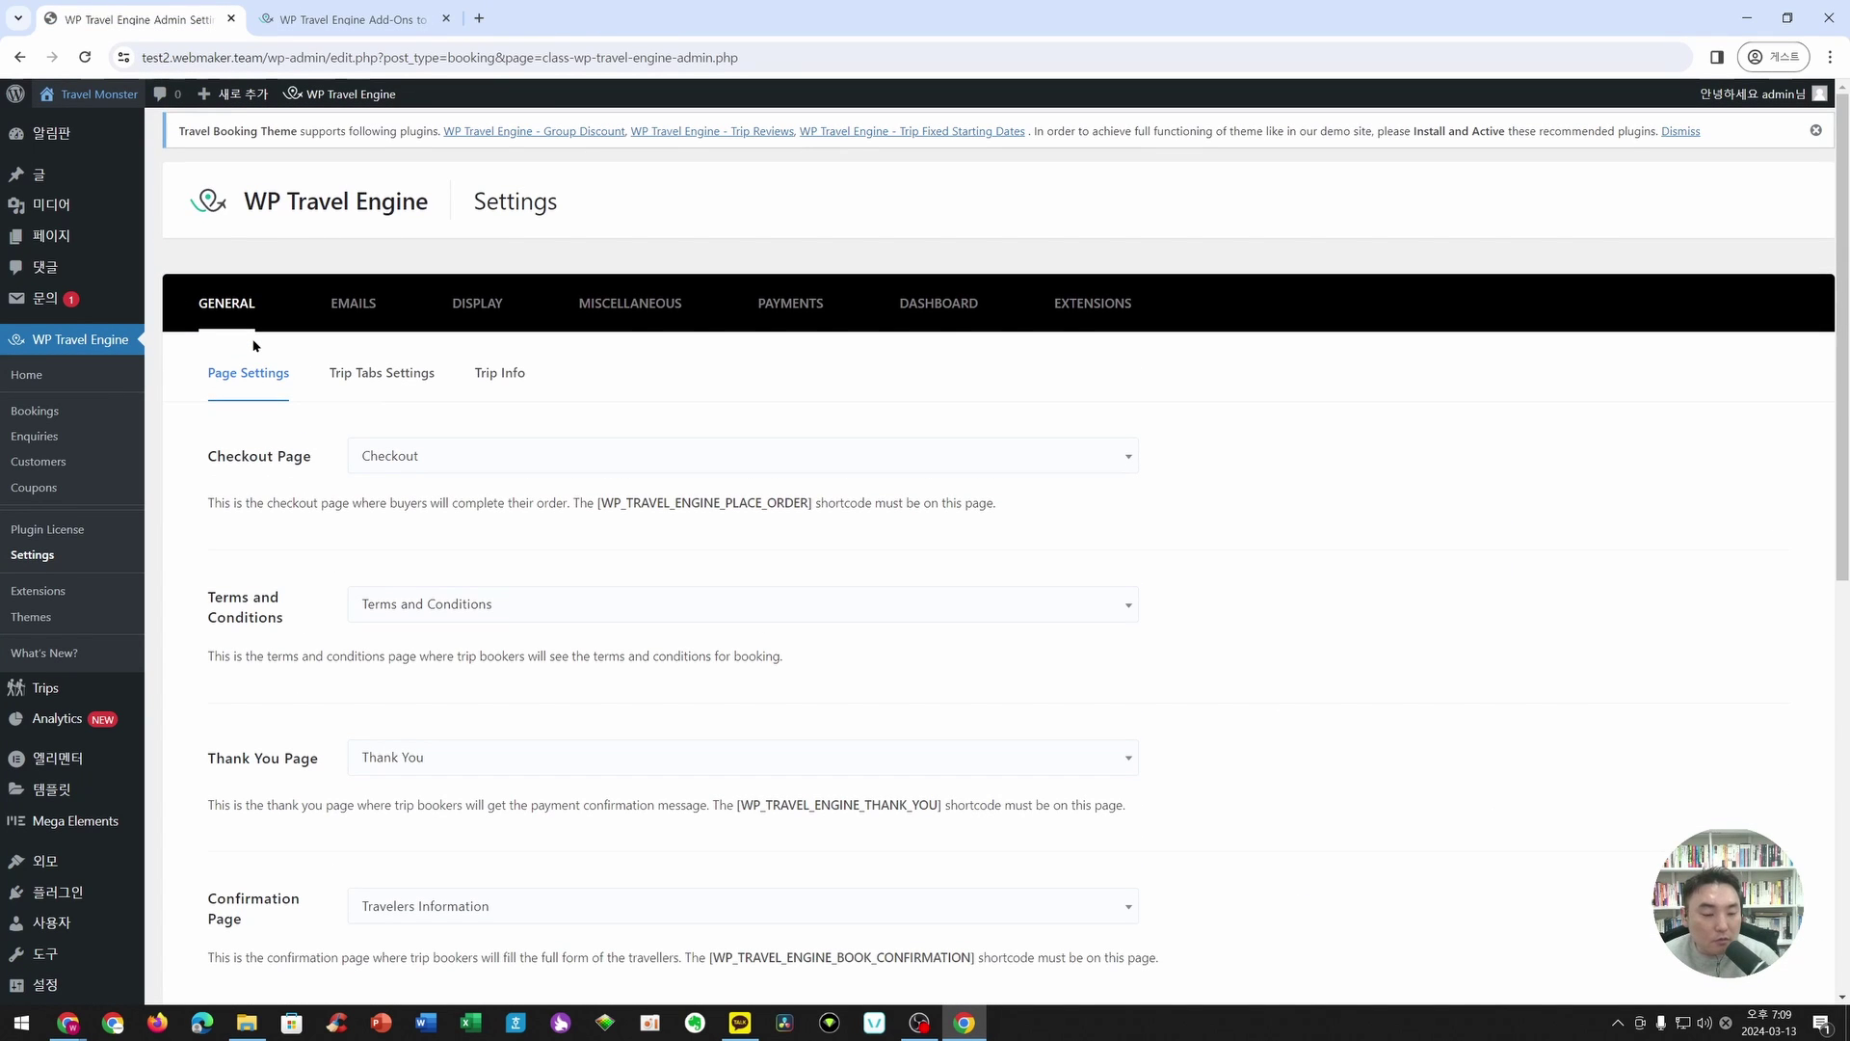
mouse_move(113, 894)
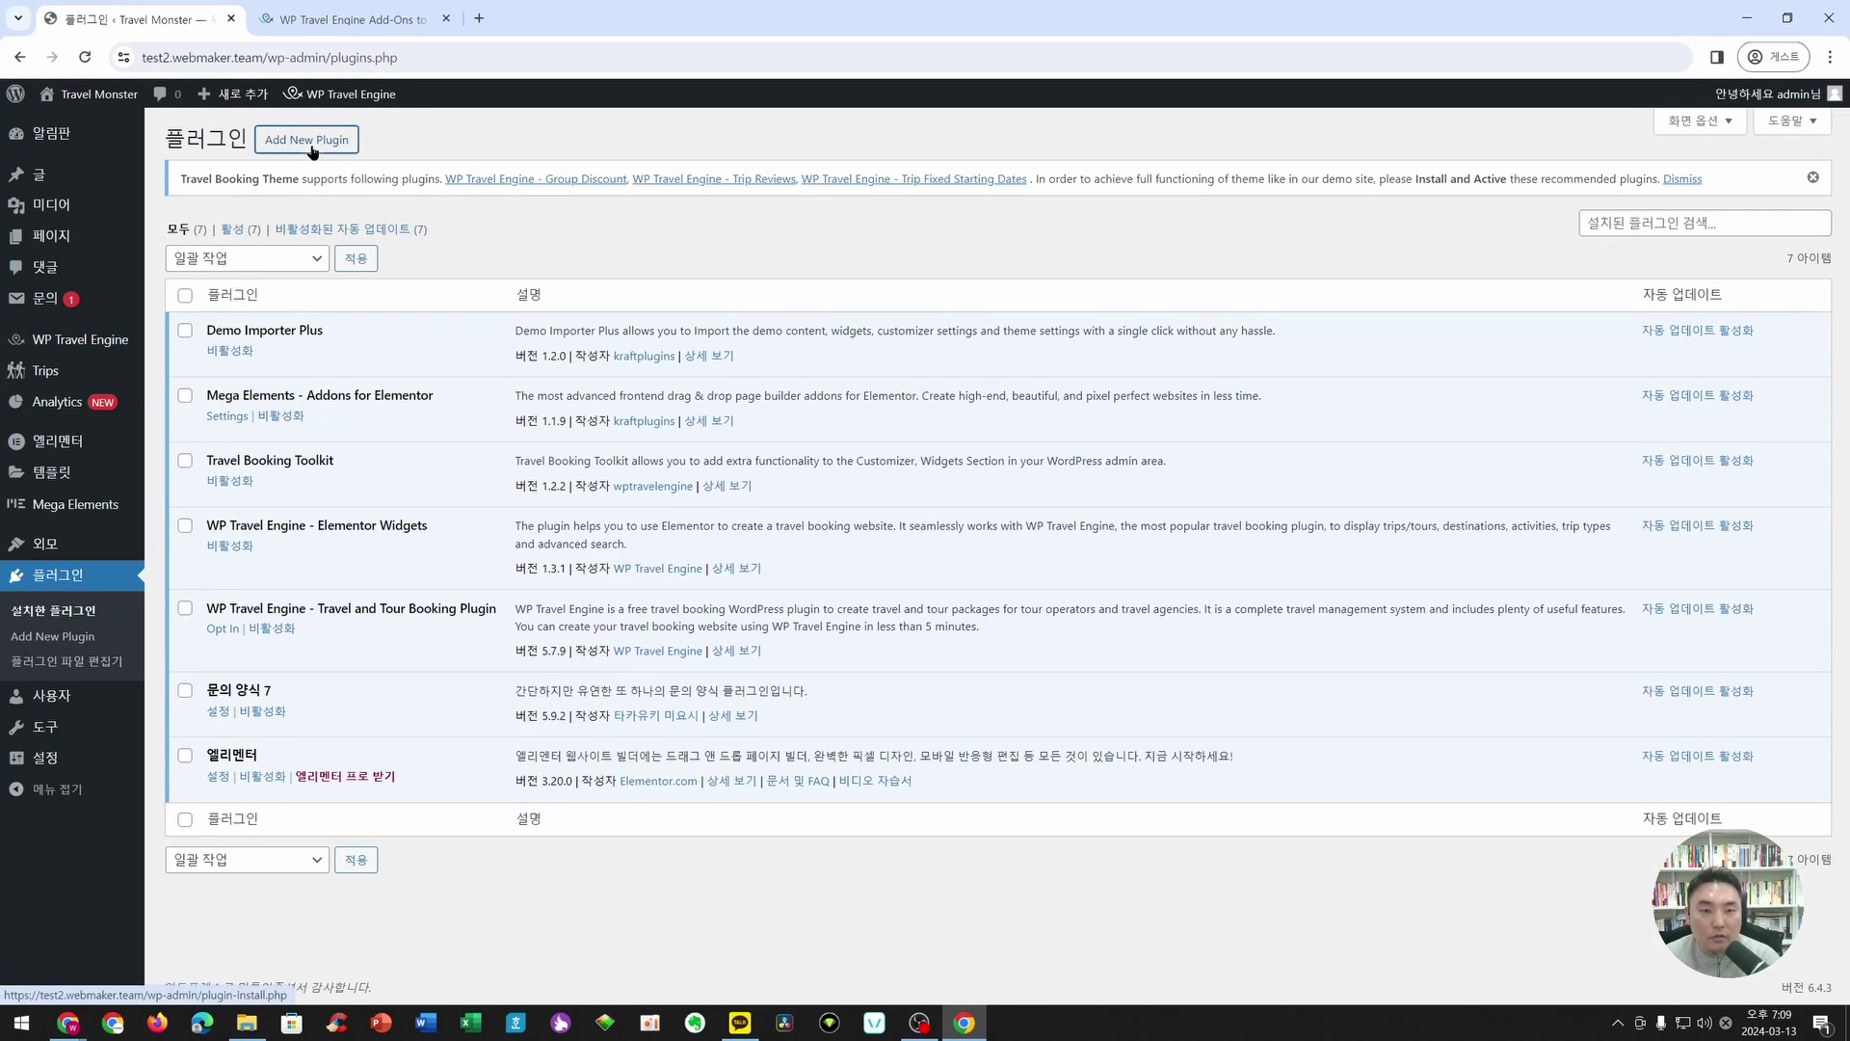
click(312, 140)
mouse_move(402, 109)
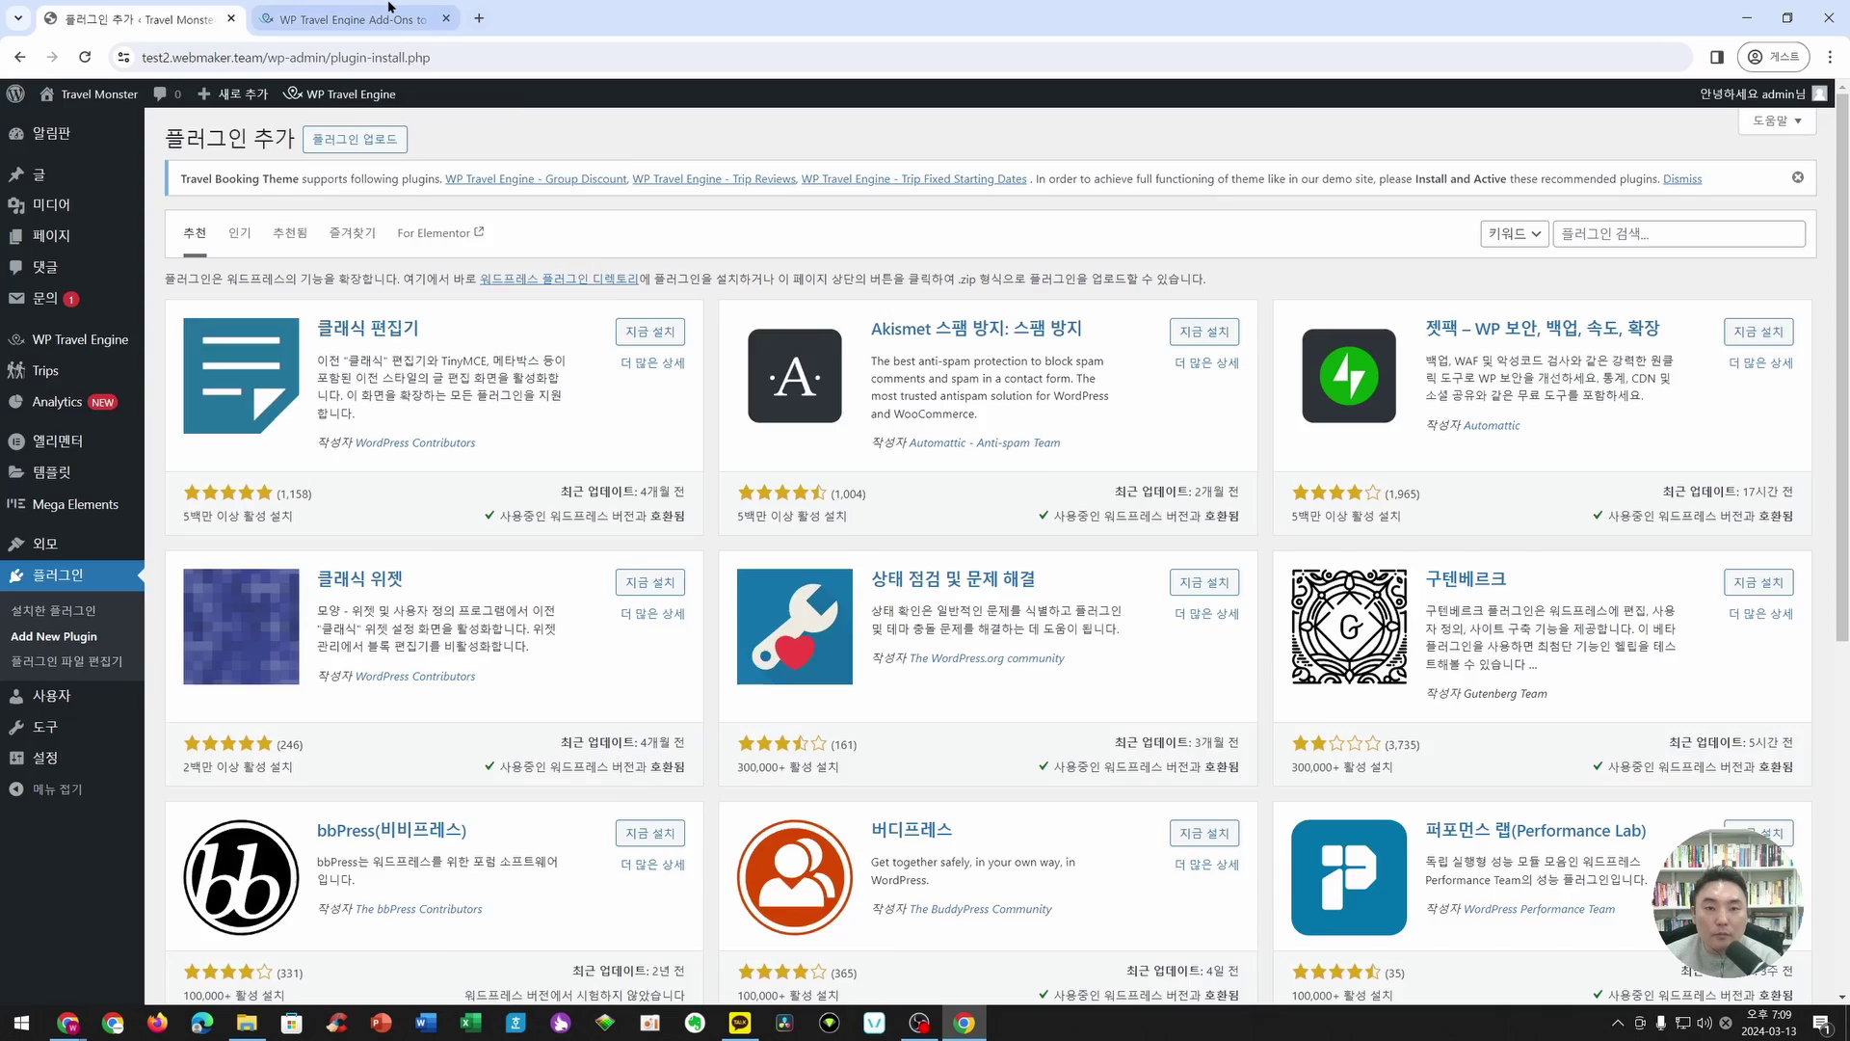
- Open the pricing plans for WooCommerce Payments and review the monthly prices, e.g. Travel Agency $24
click(389, 12)
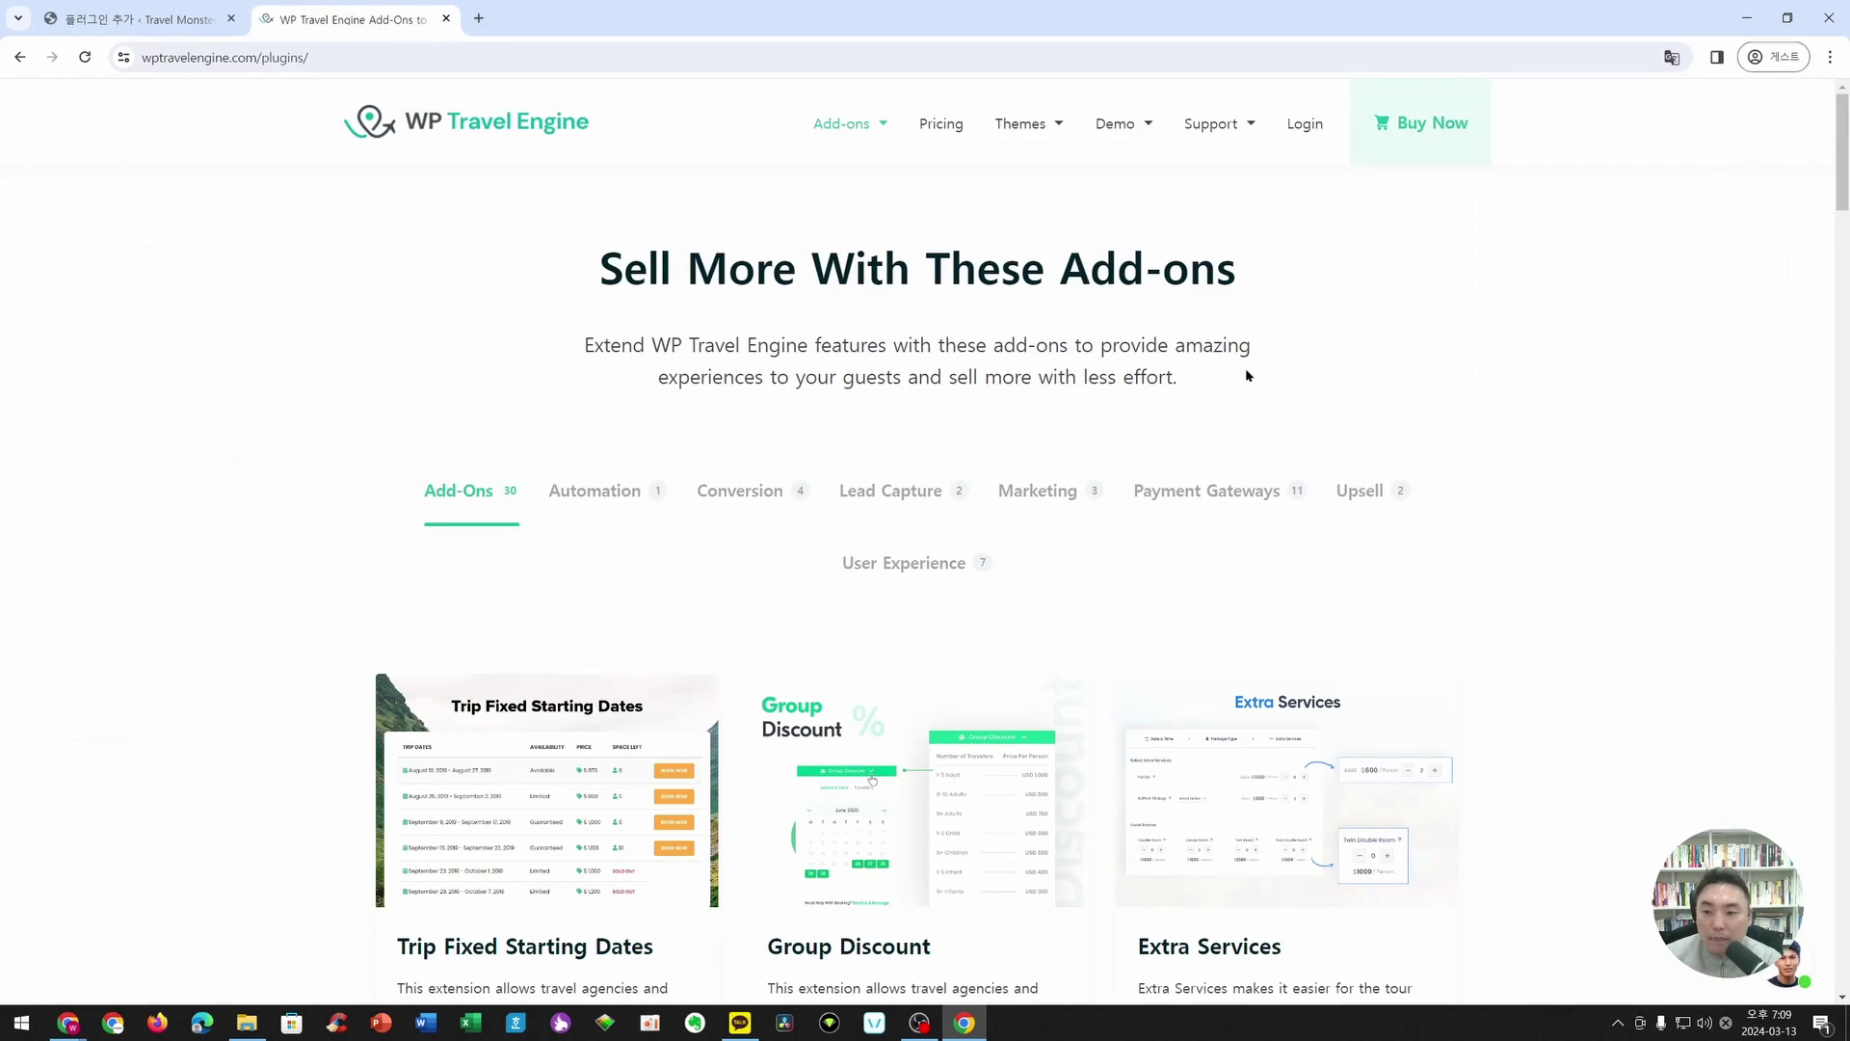
scroll(1037, 234, down, 3)
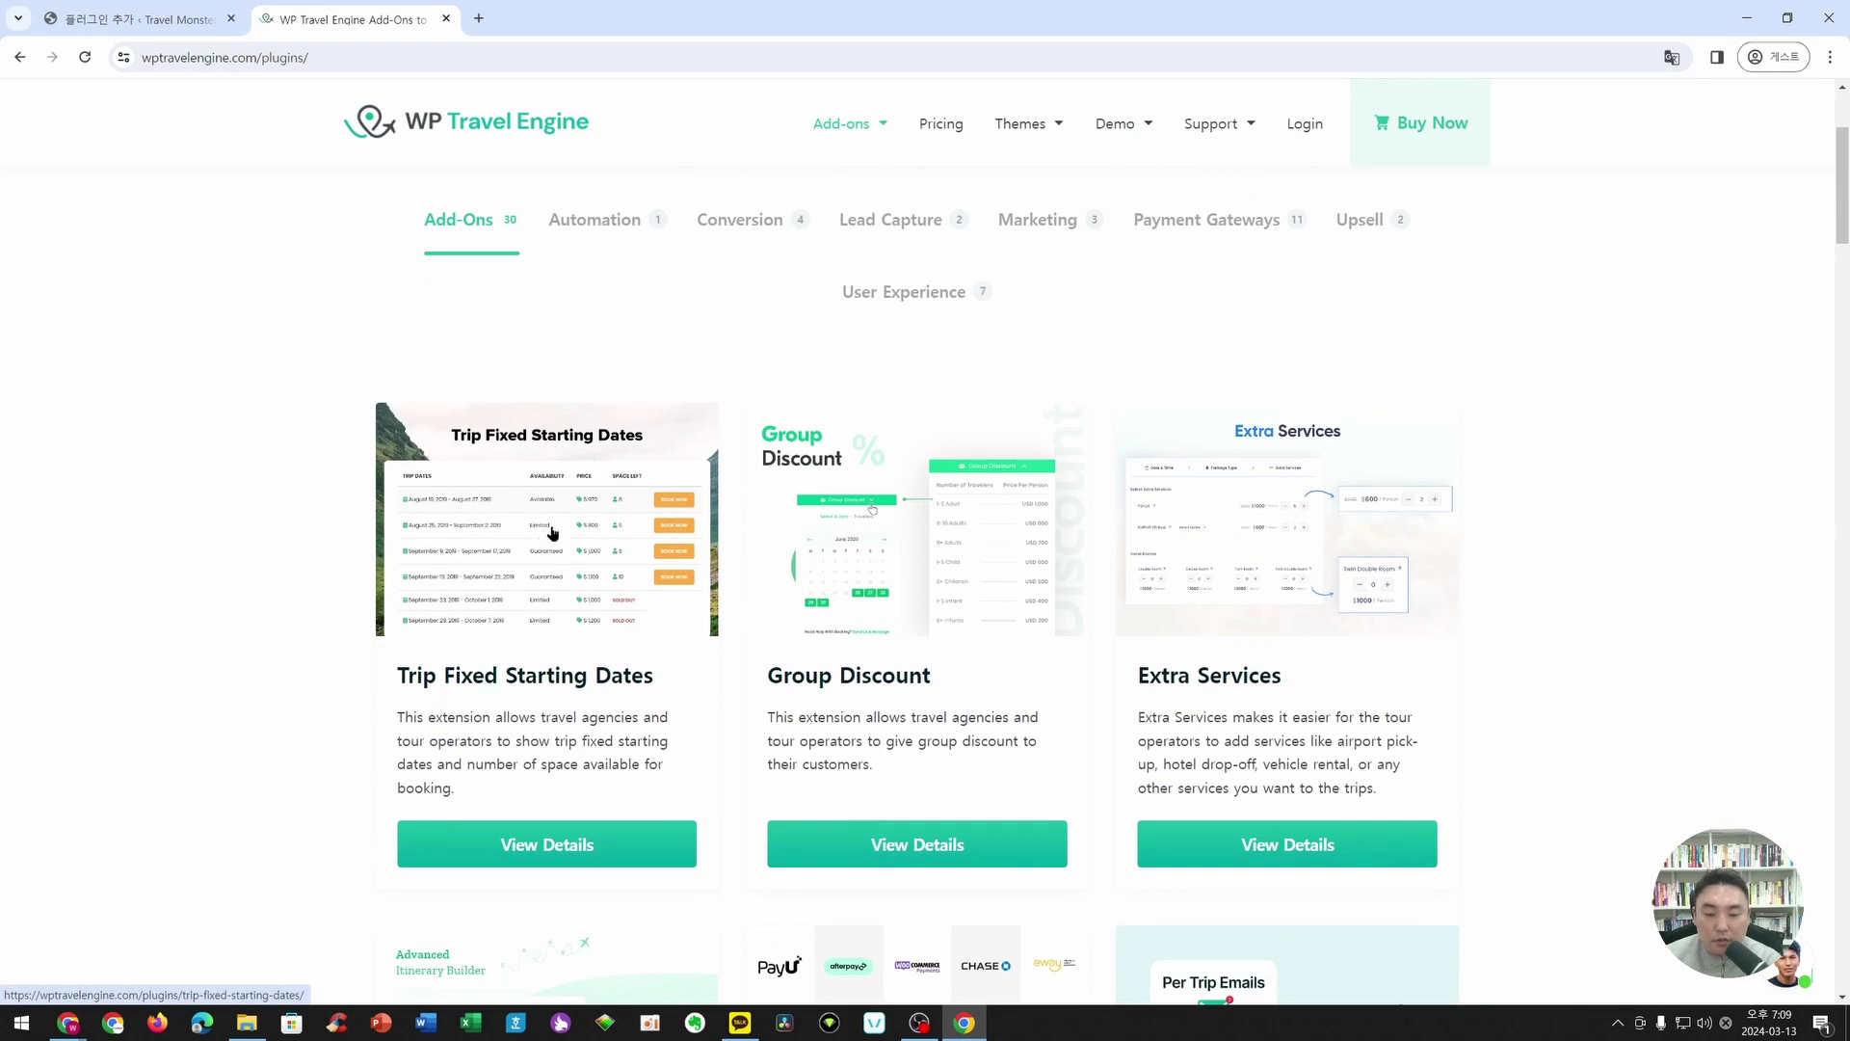
scroll(552, 533, down, 6)
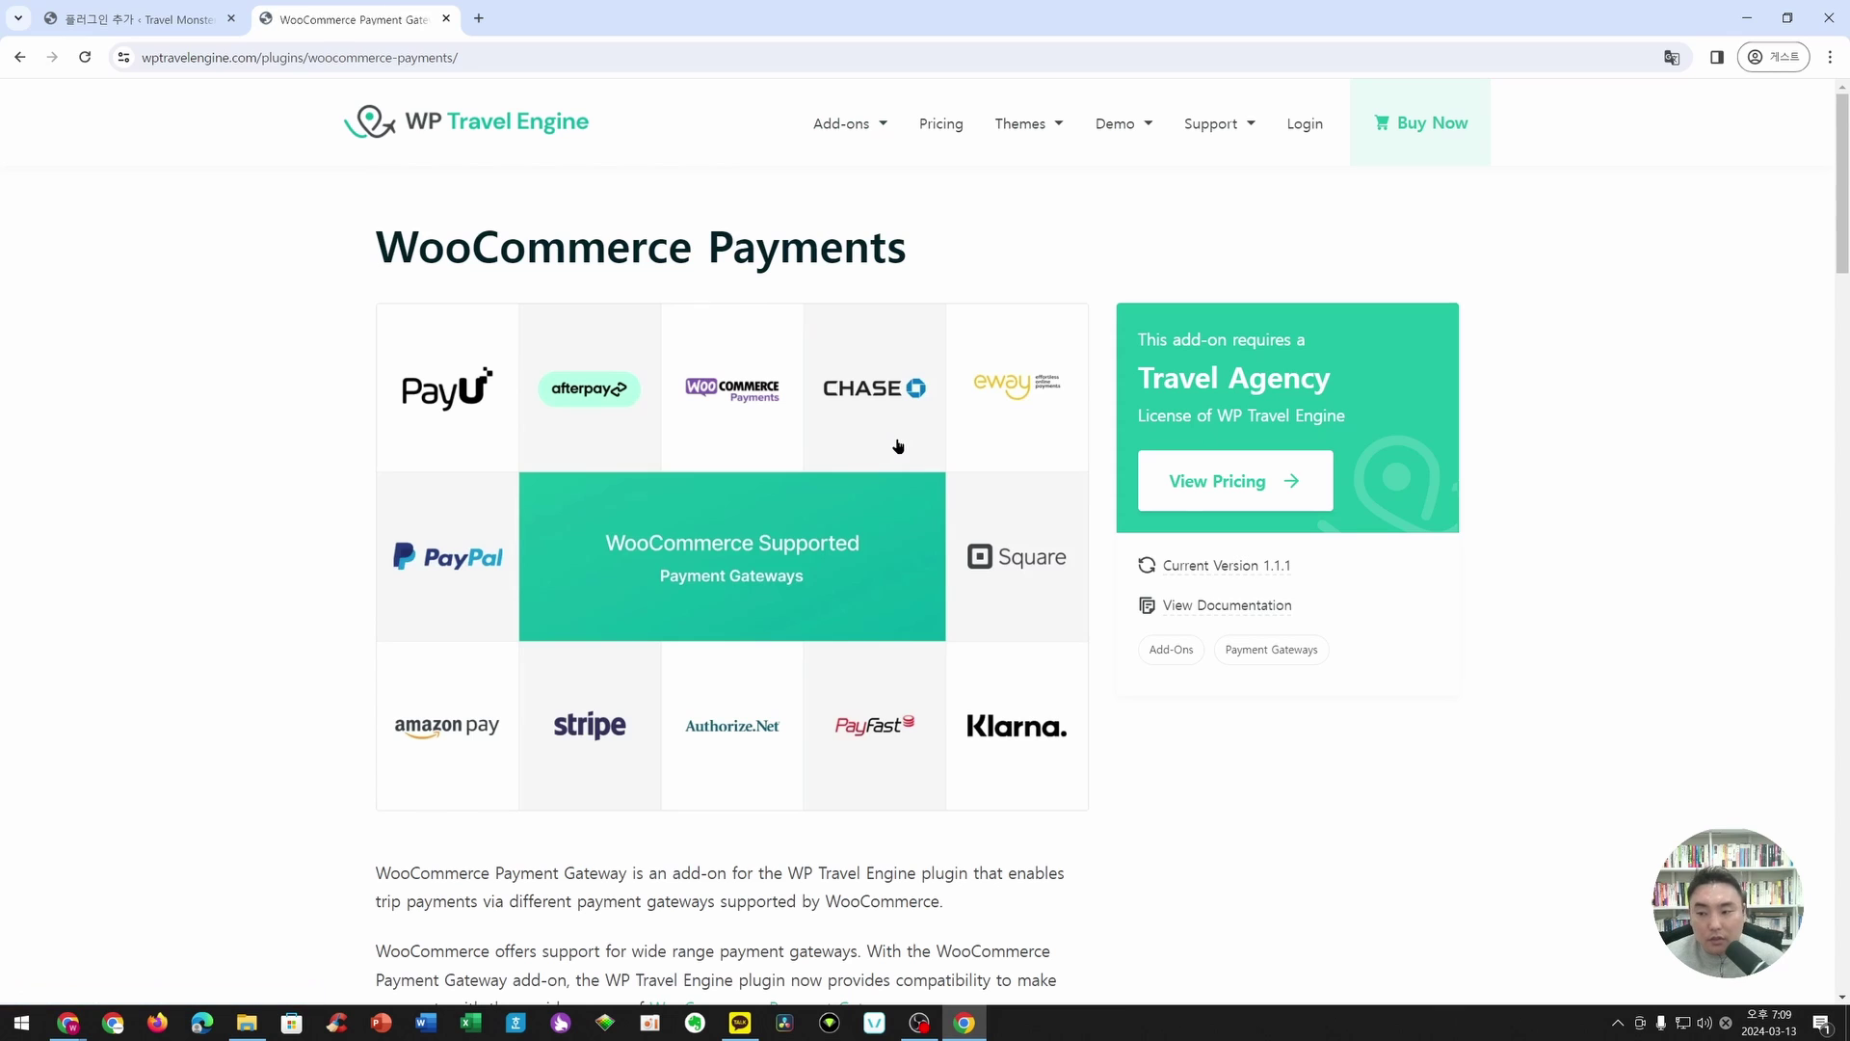
click(1207, 497)
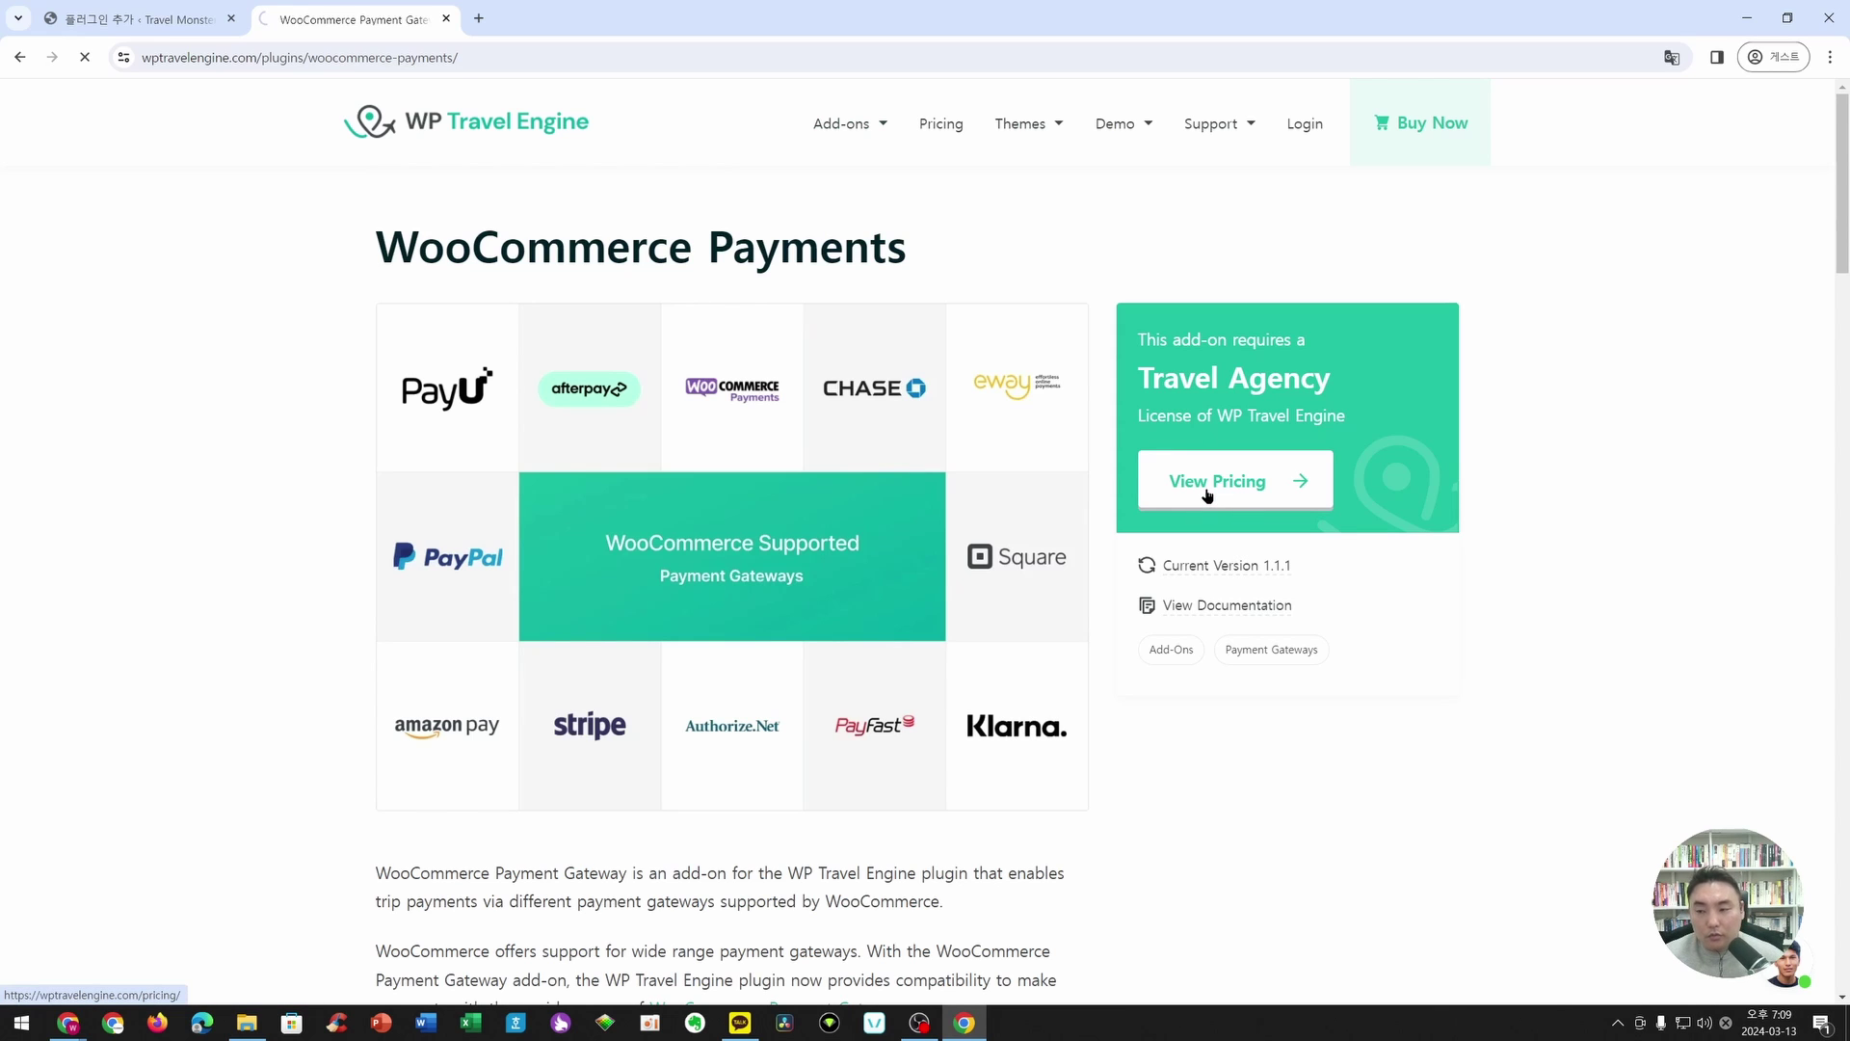
scroll(1201, 495, down, 2)
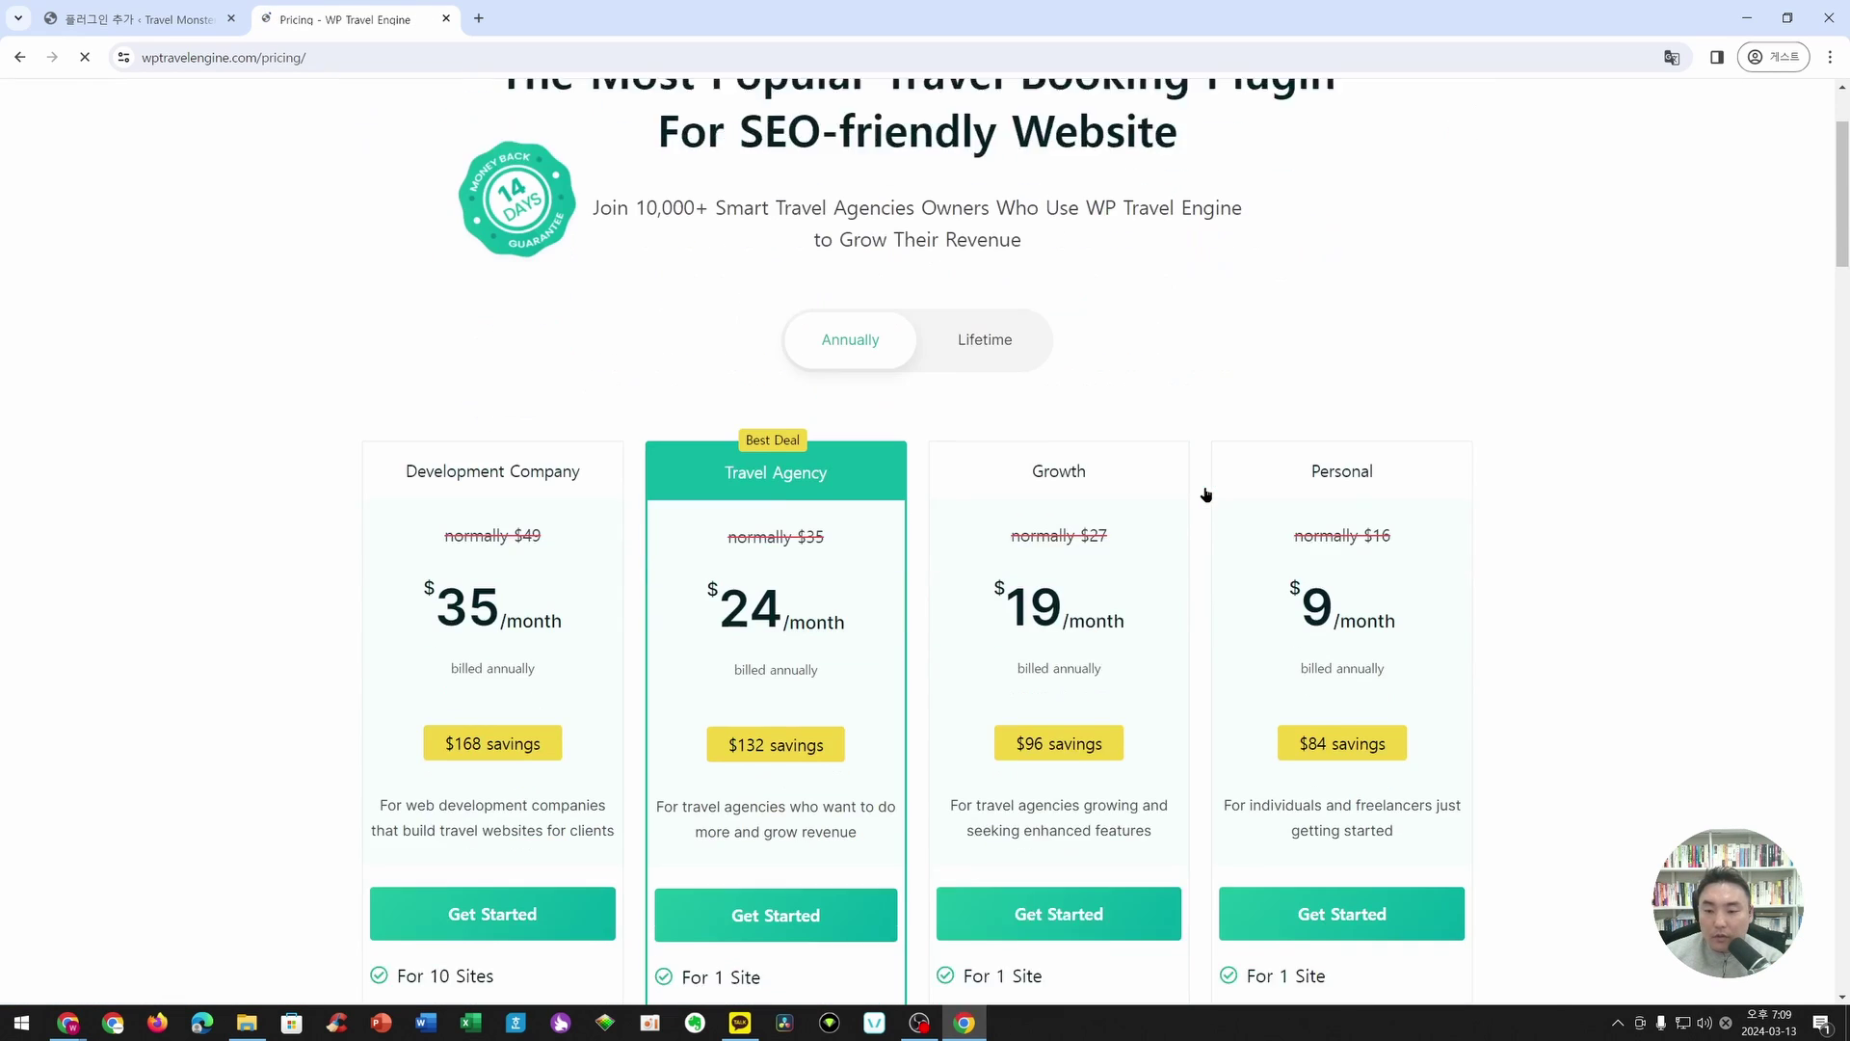
scroll(1303, 369, down, 6)
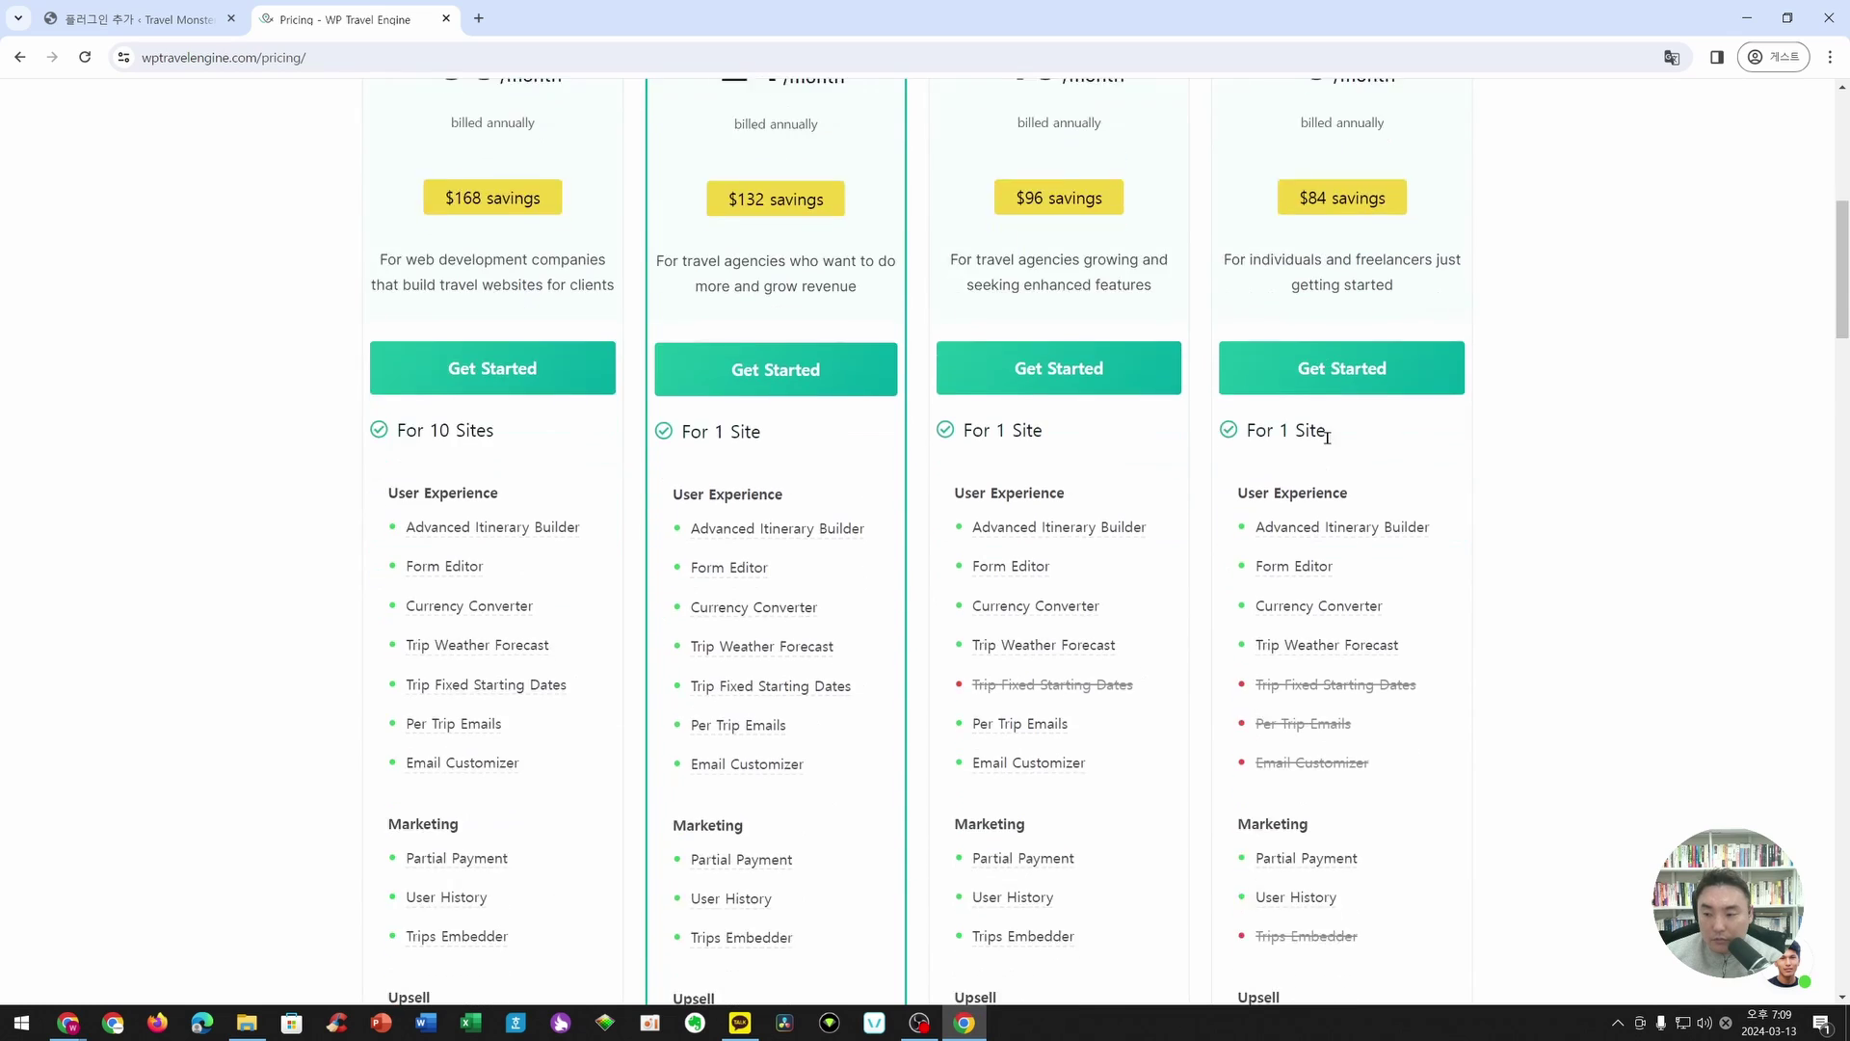
scroll(714, 239, up, 5)
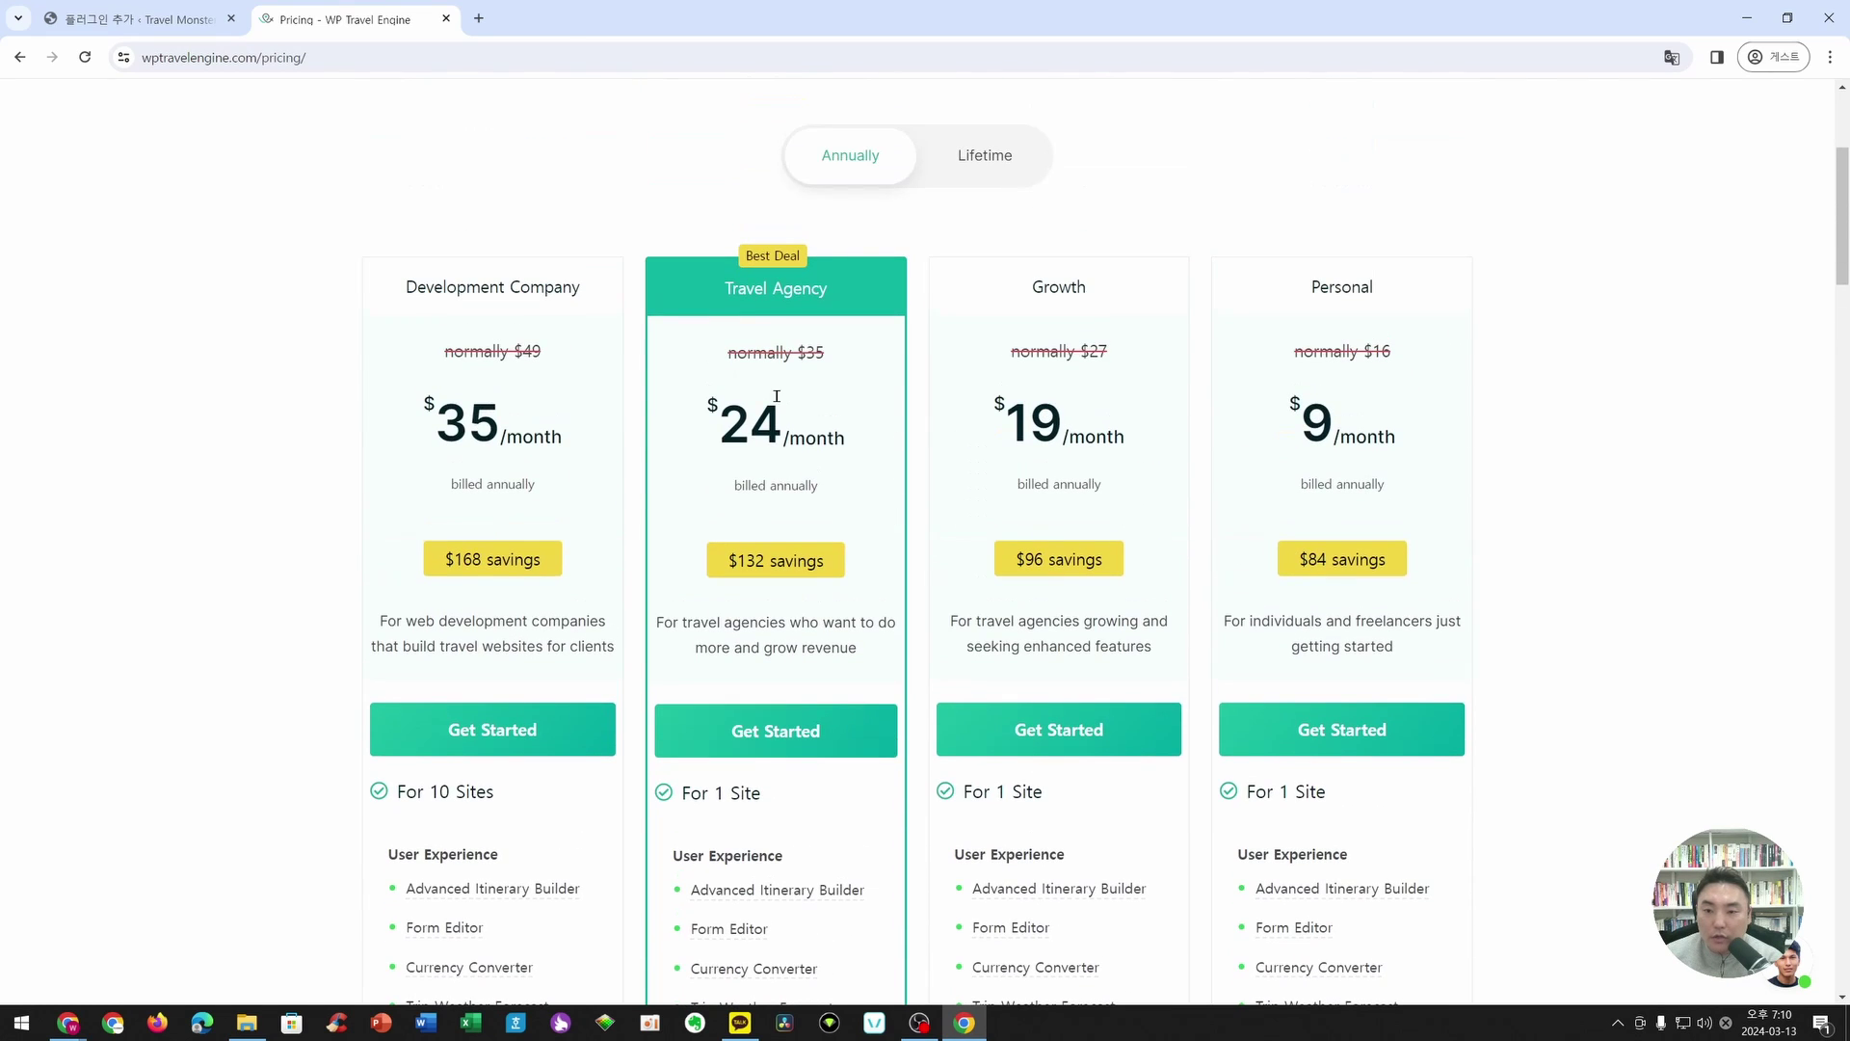
drag(705, 421, 850, 436)
click(867, 405)
scroll(868, 408, down, 4)
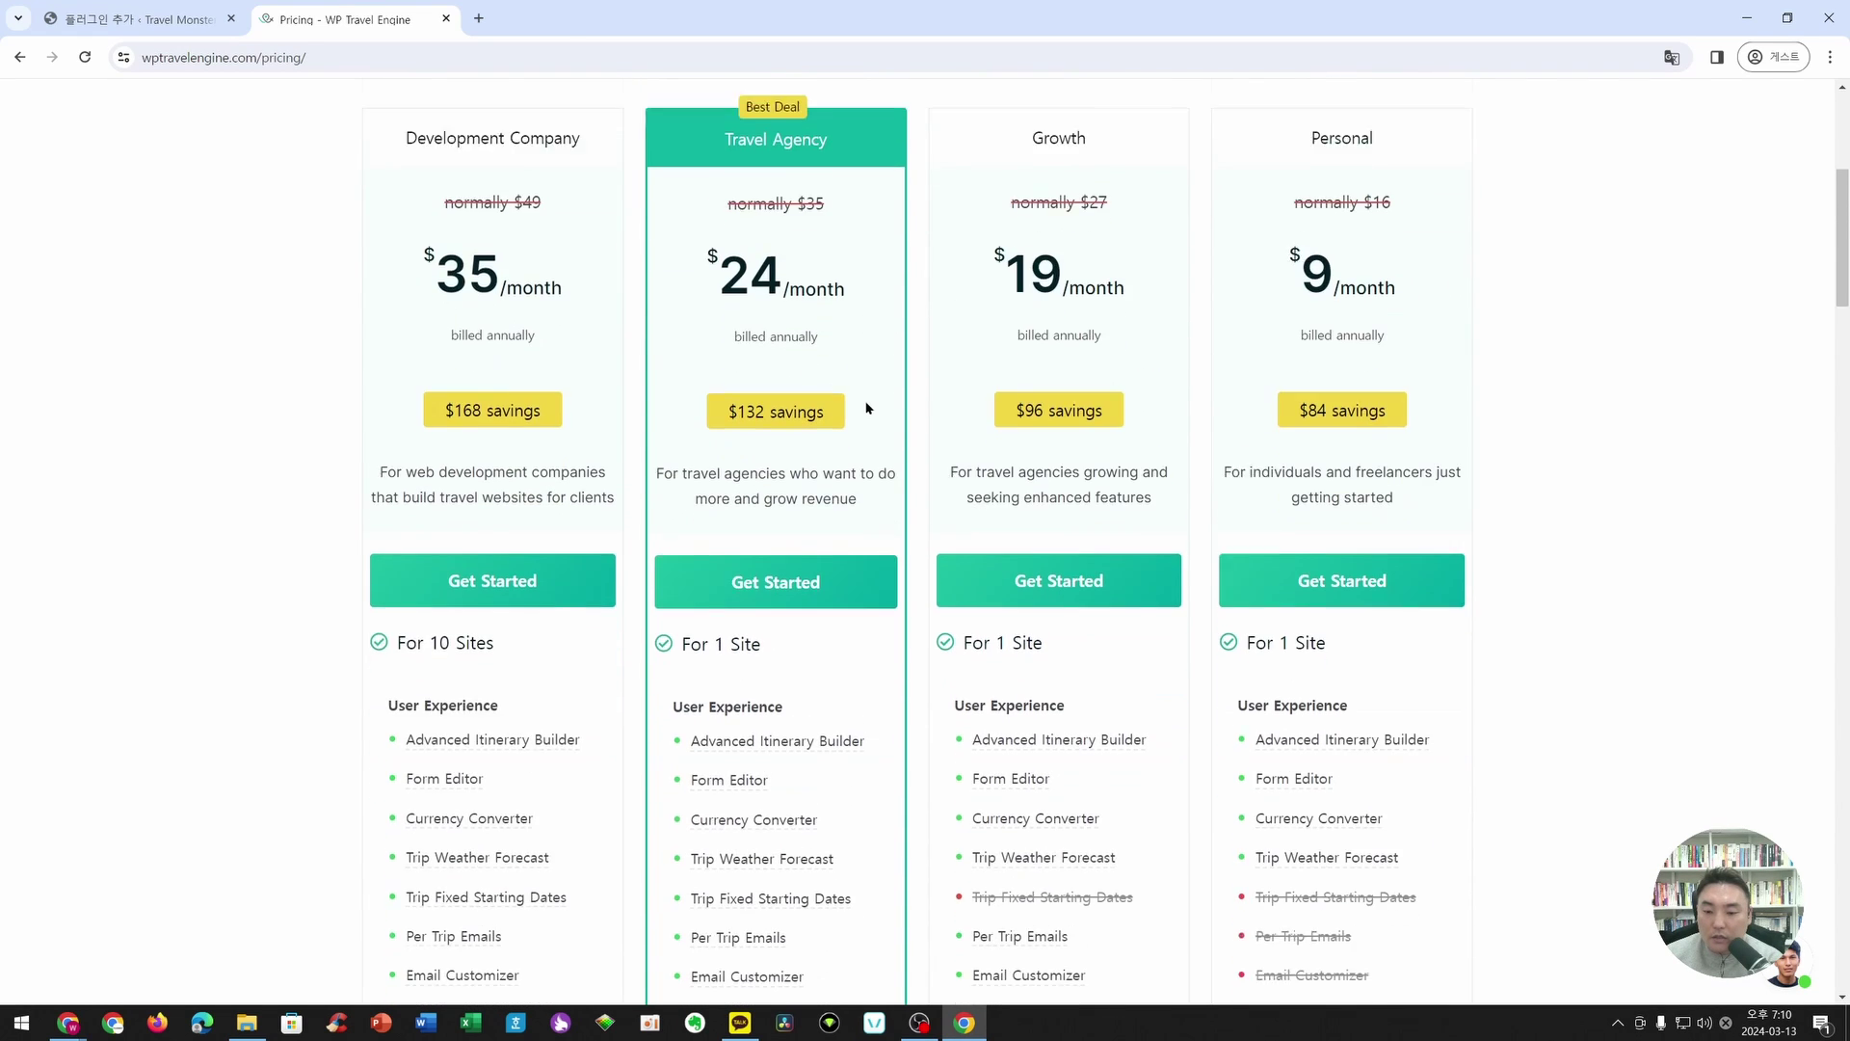
scroll(867, 409, up, 4)
scroll(1380, 247, down, 2)
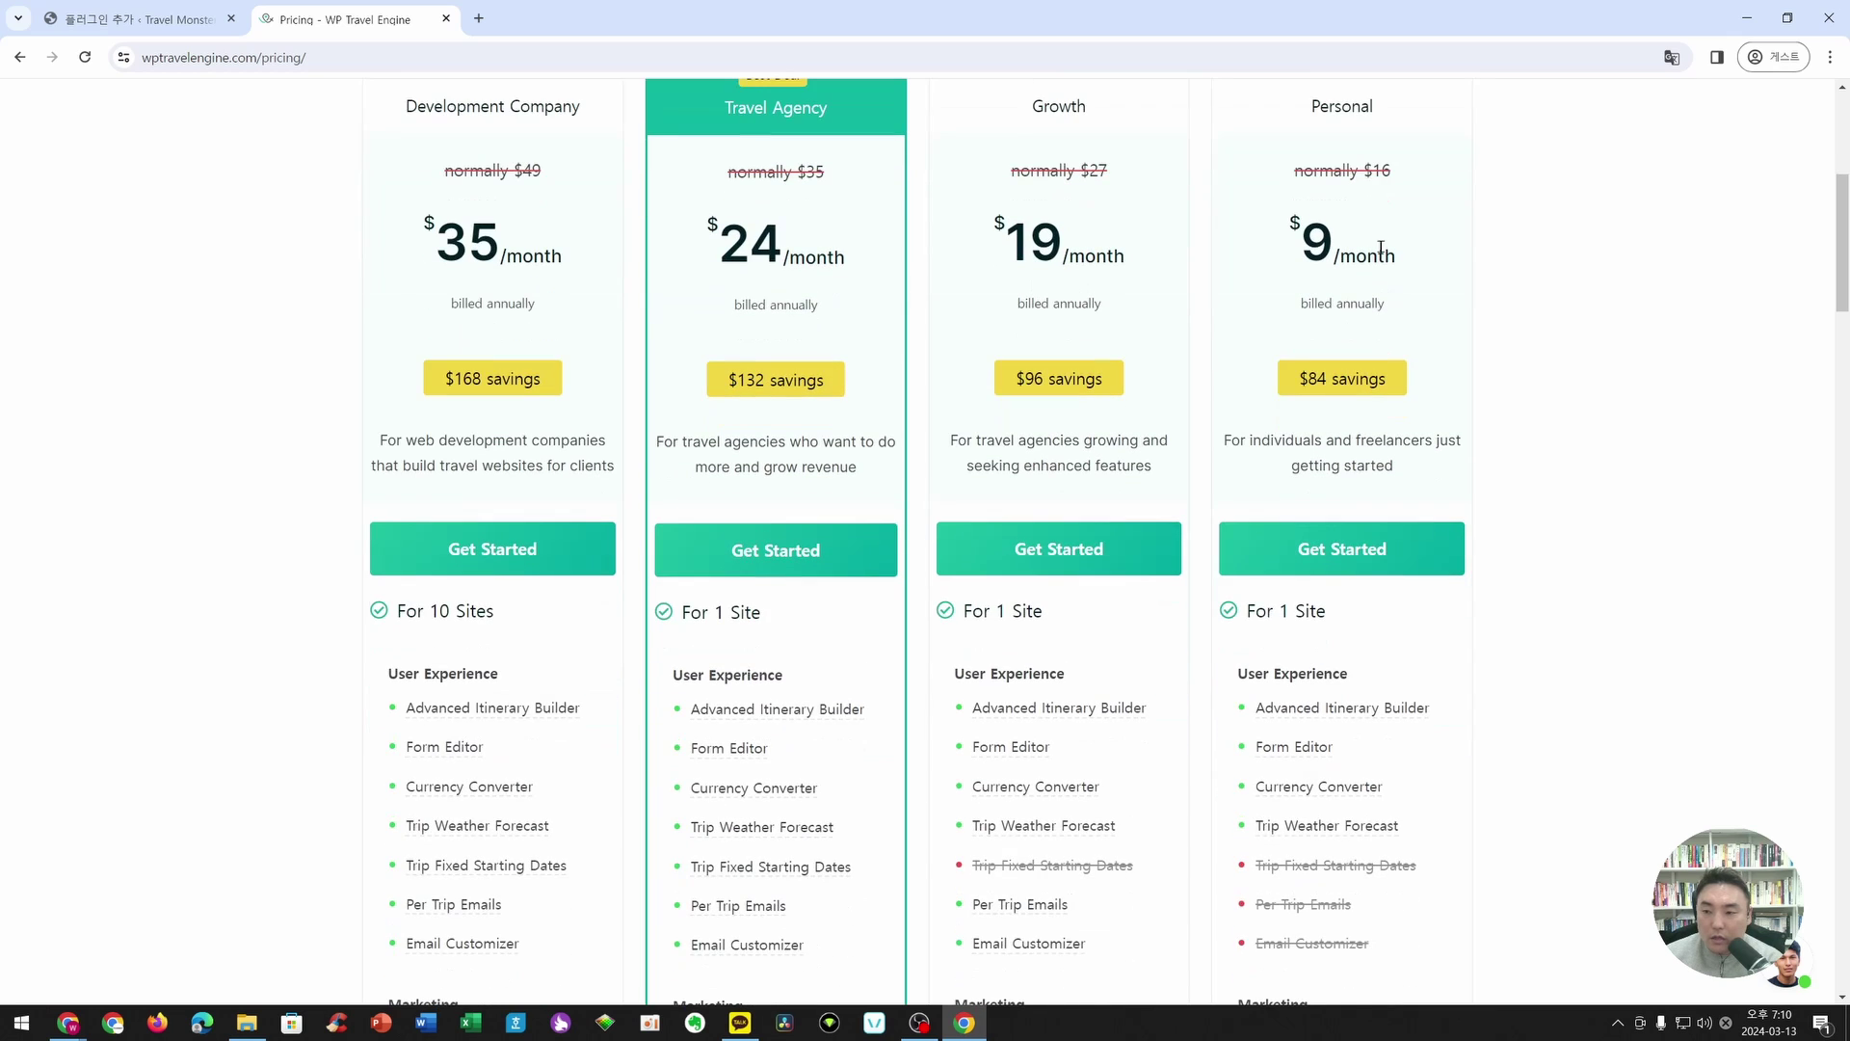
scroll(1153, 360, down, 4)
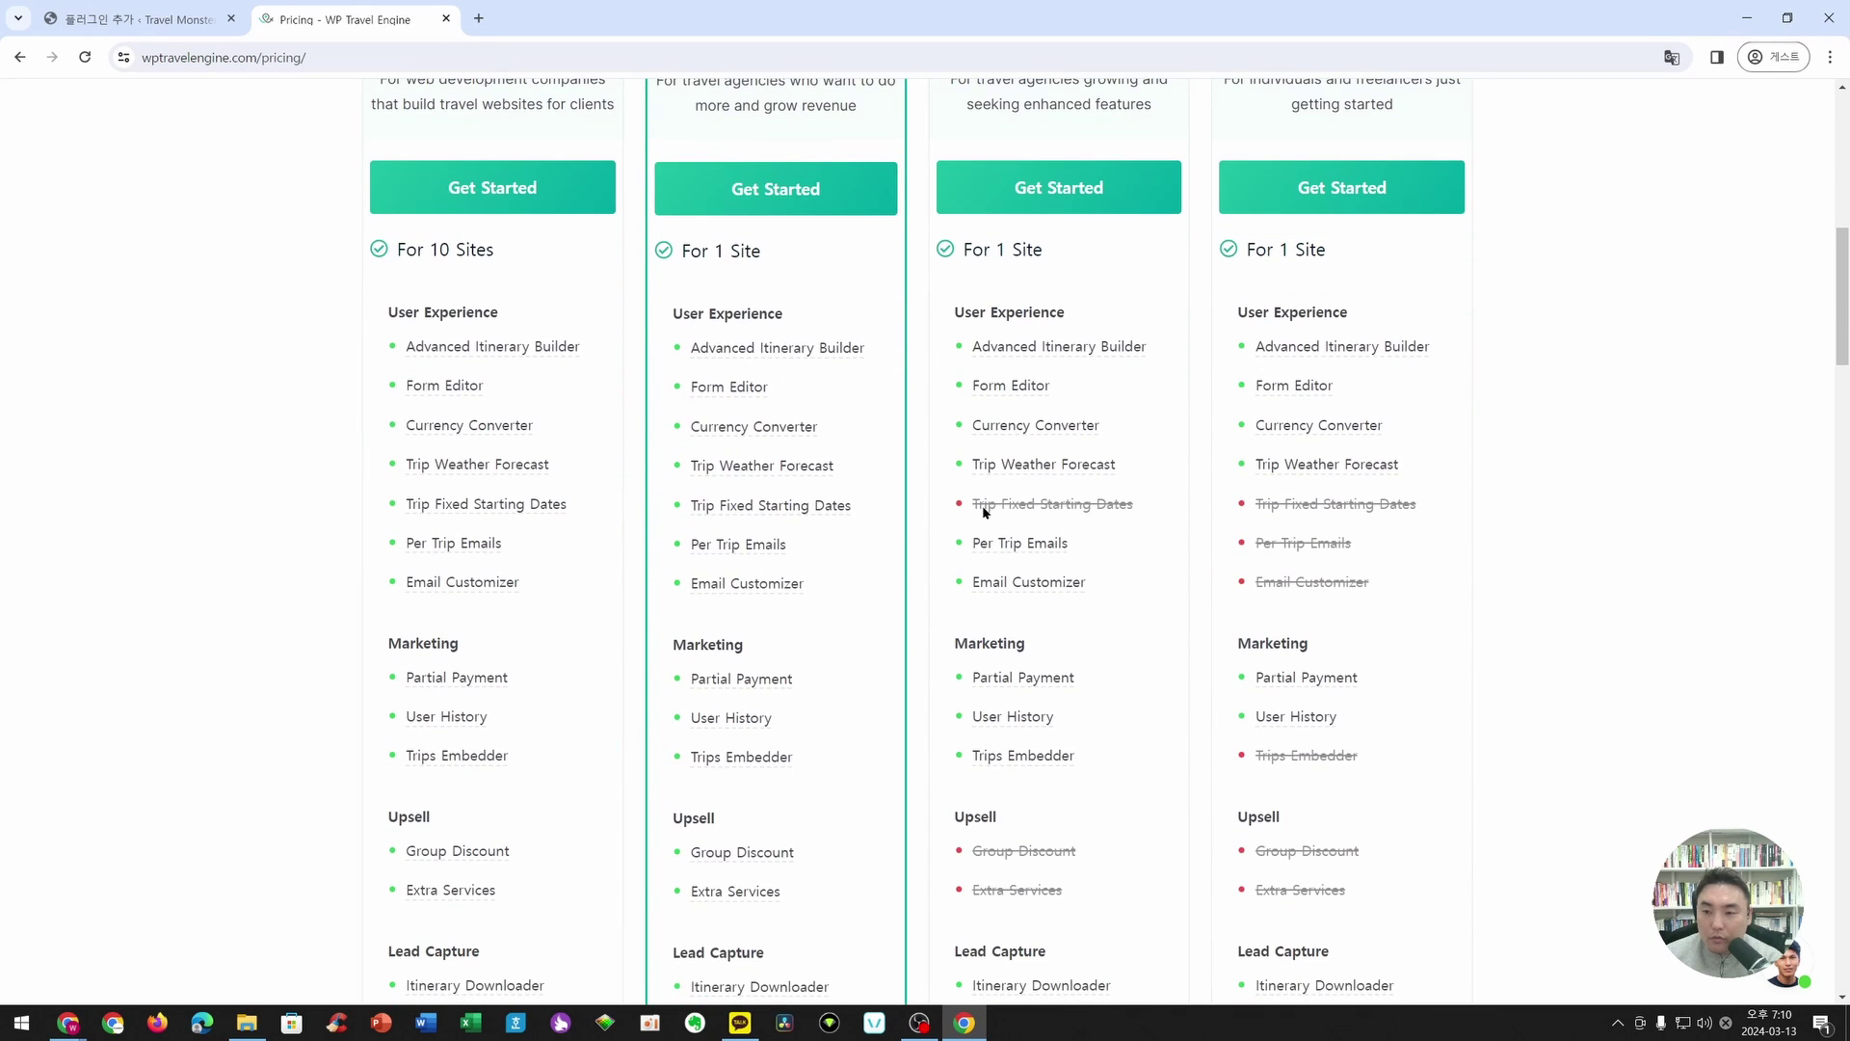
- Compare plan features: Growth and Personal lack Trip Fixed Starting Dates; Travel Agency 1 site, Development Company 10
drag(982, 507, 1133, 505)
drag(1267, 505, 1373, 531)
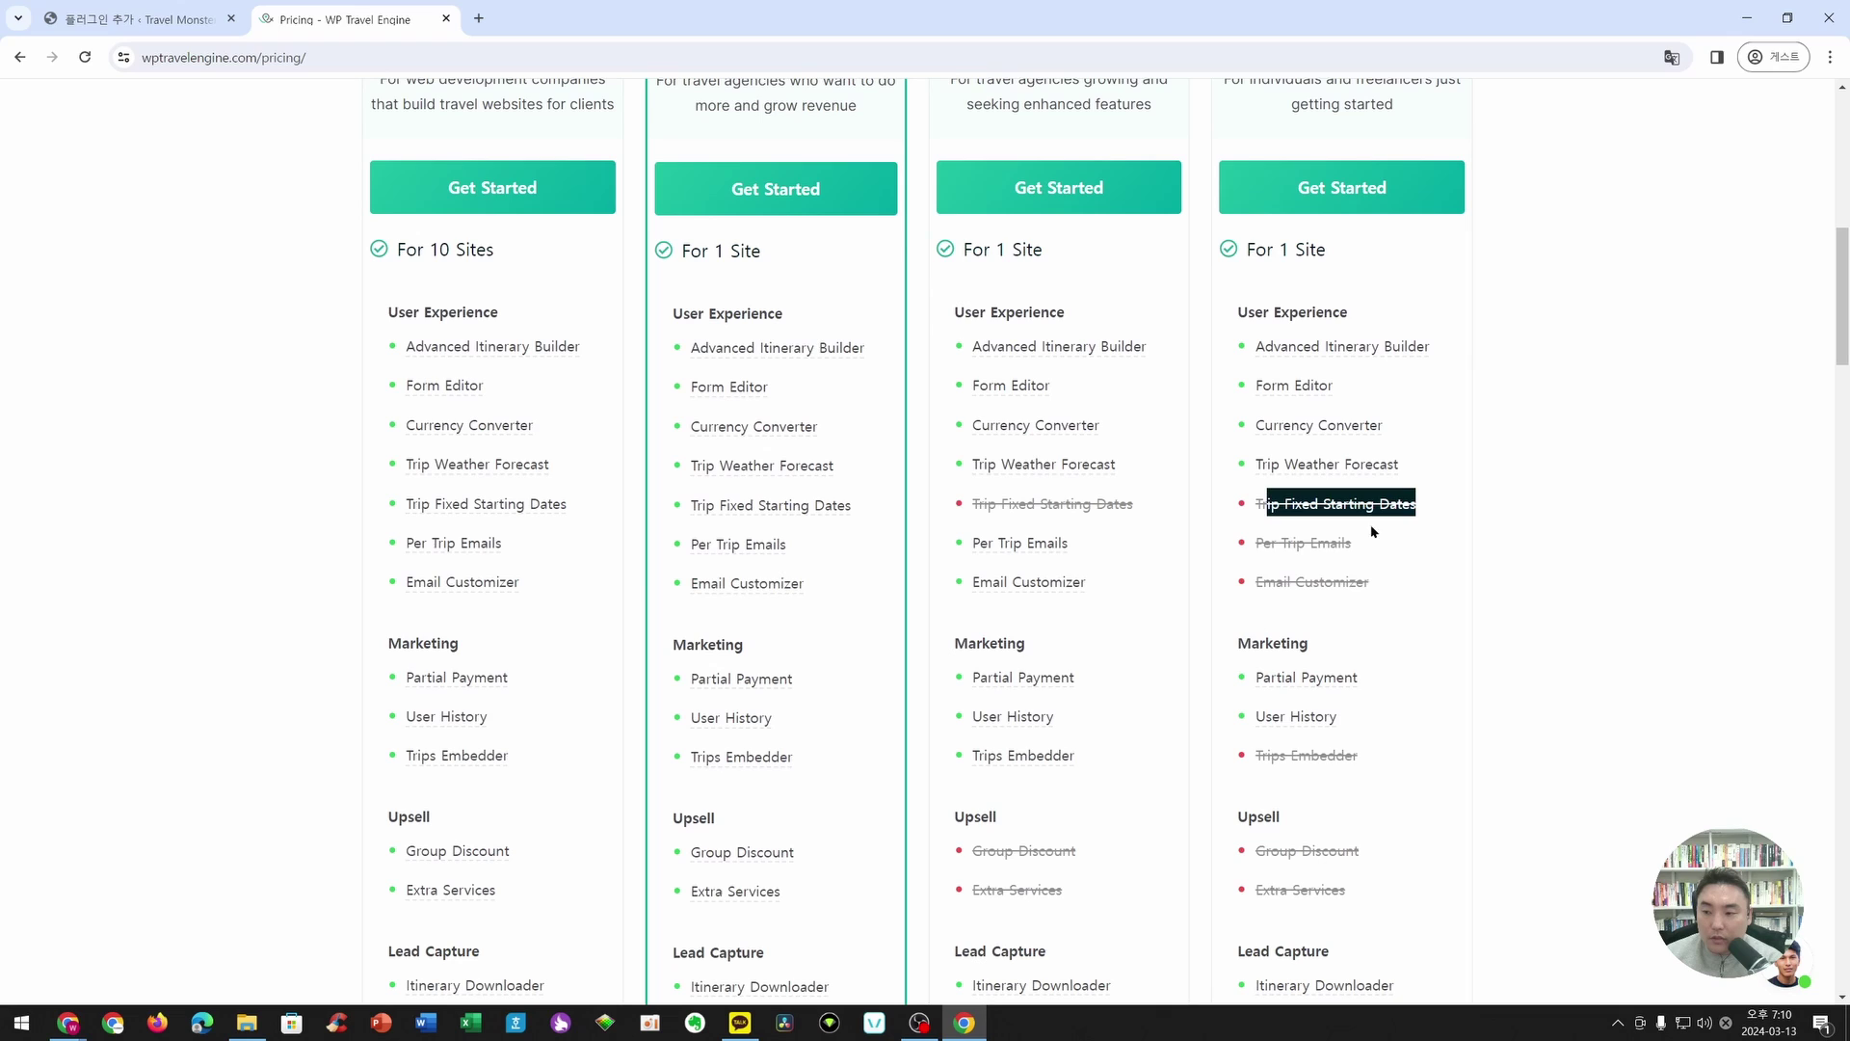
click(1305, 542)
scroll(1022, 506, down, 1)
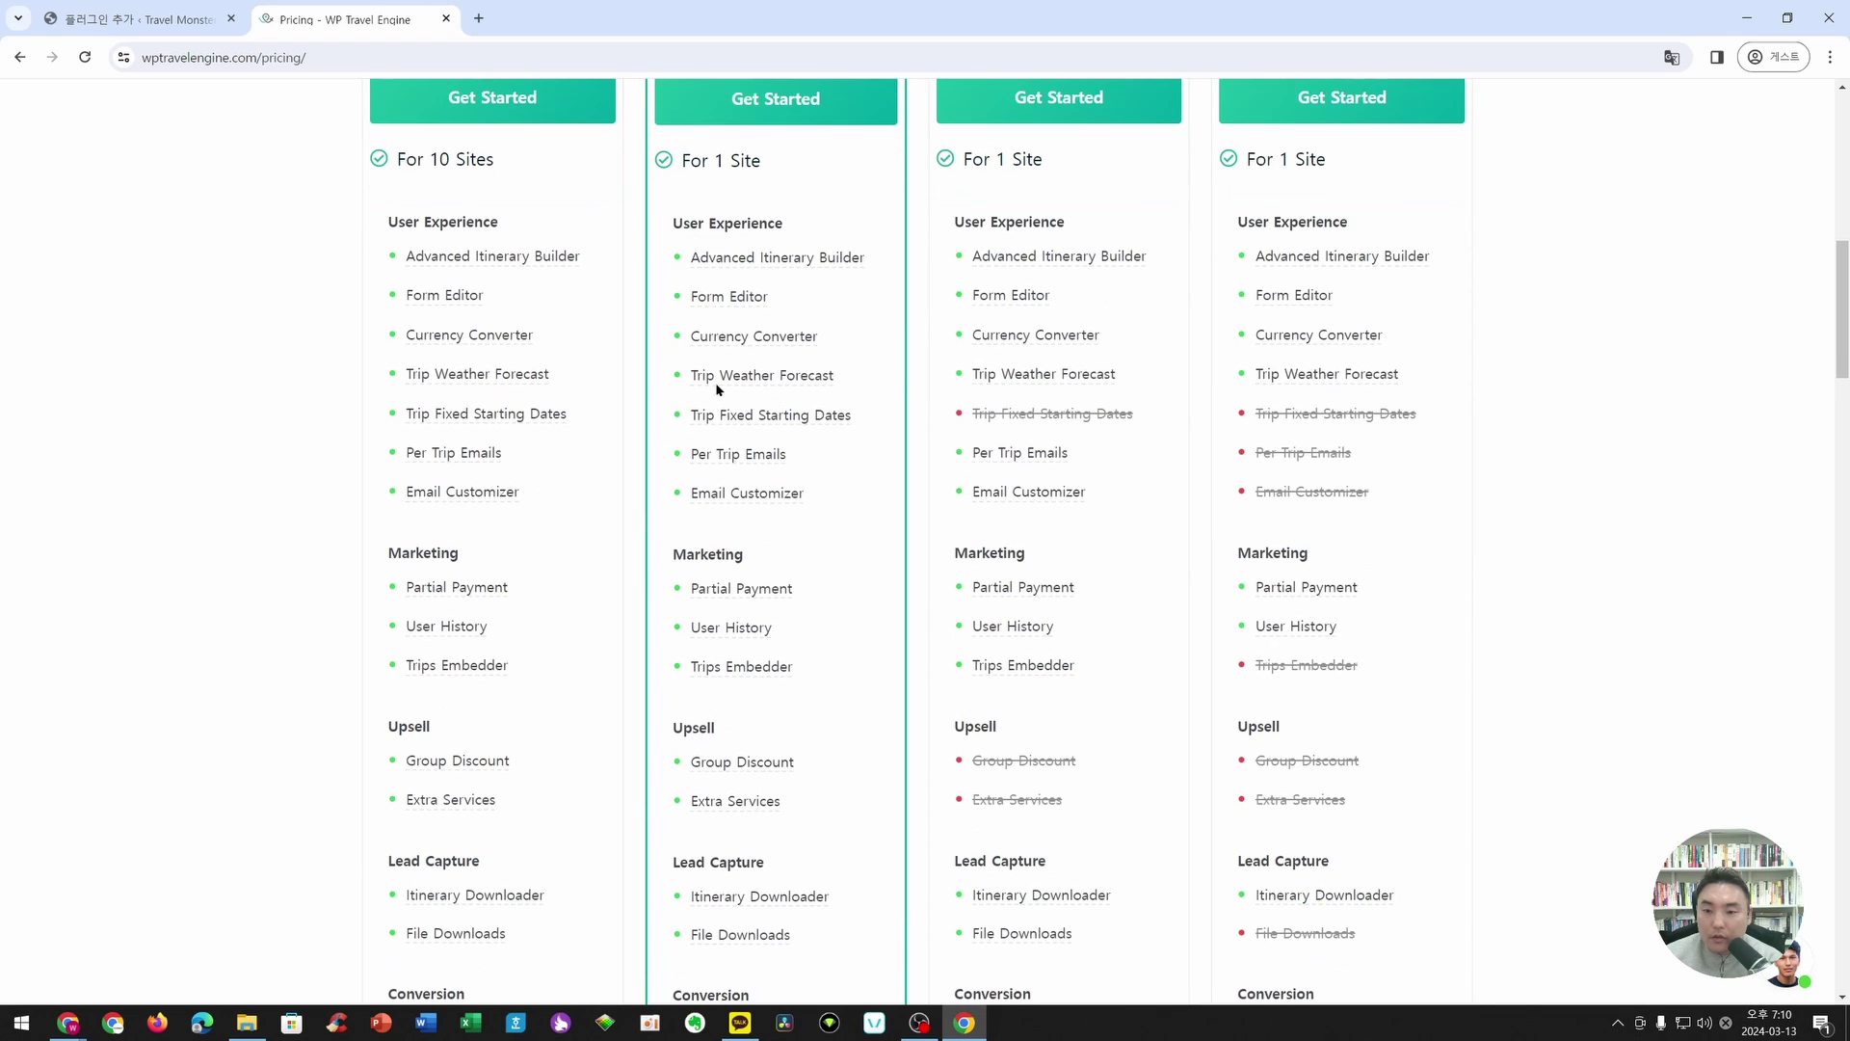
scroll(748, 289, down, 11)
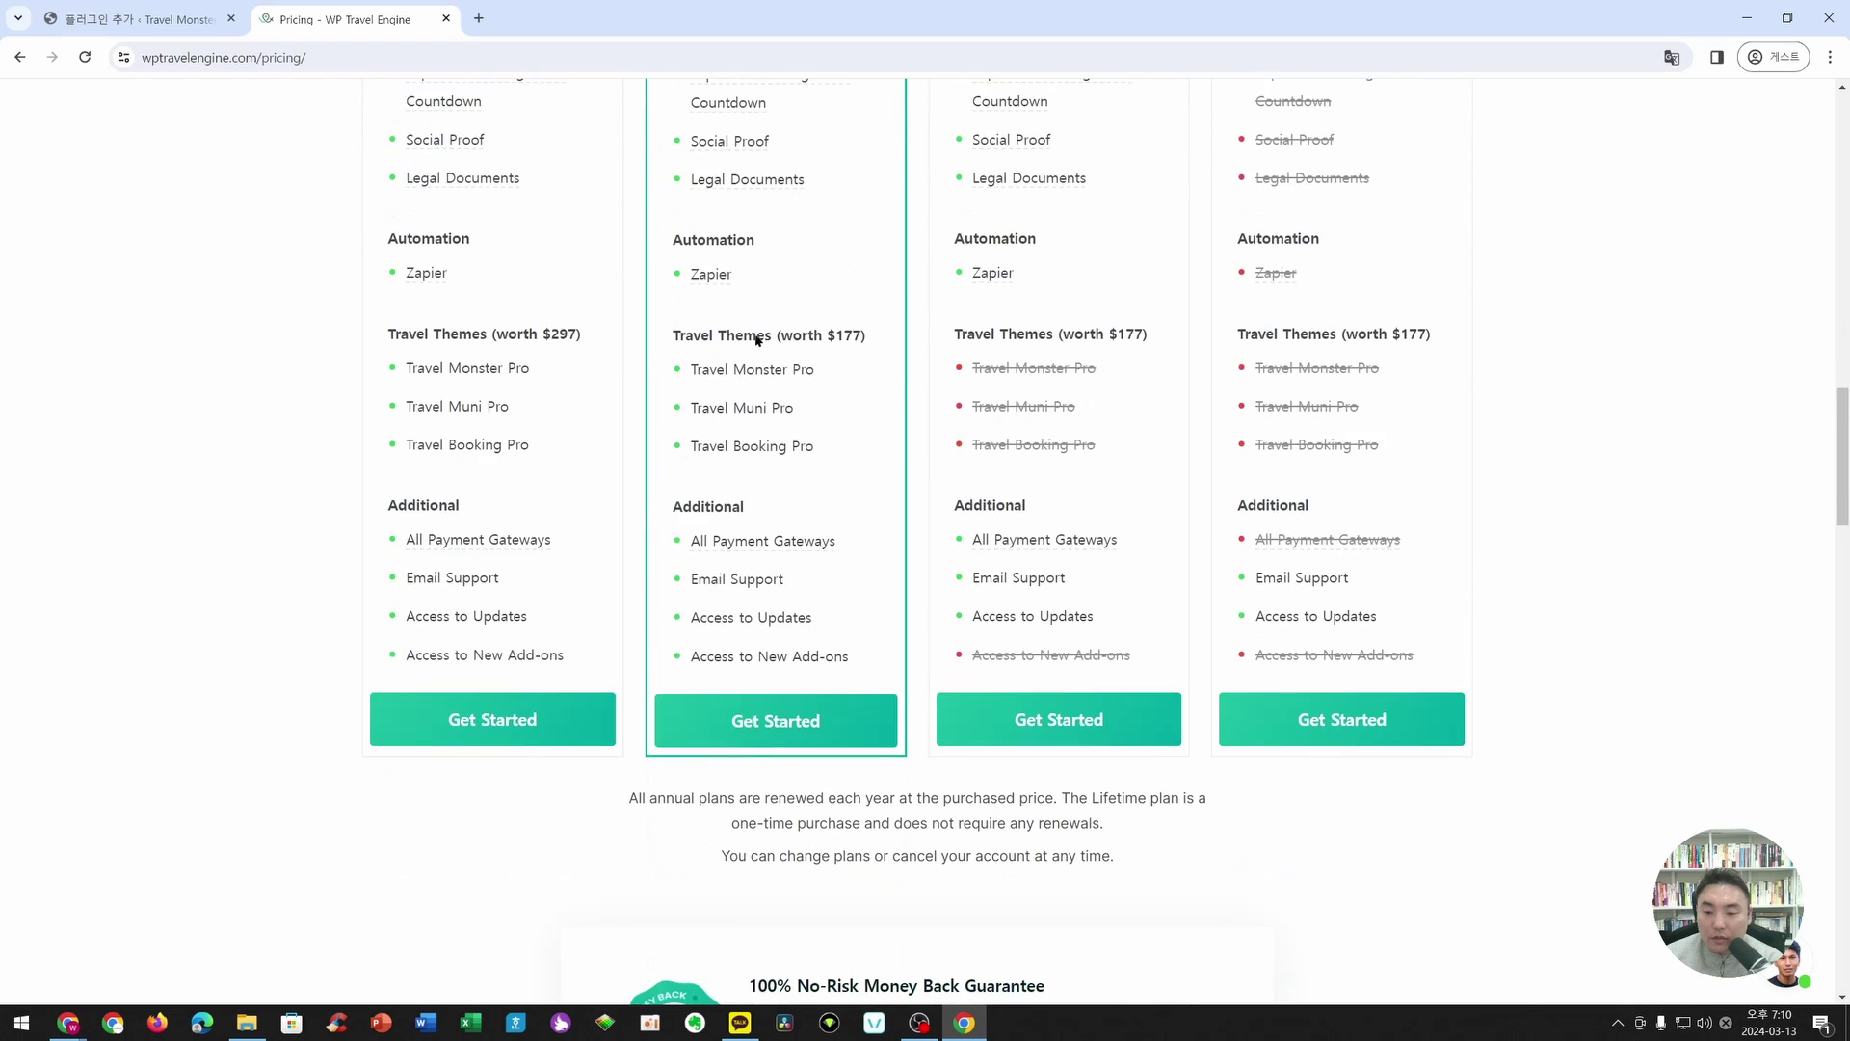
scroll(717, 355, up, 14)
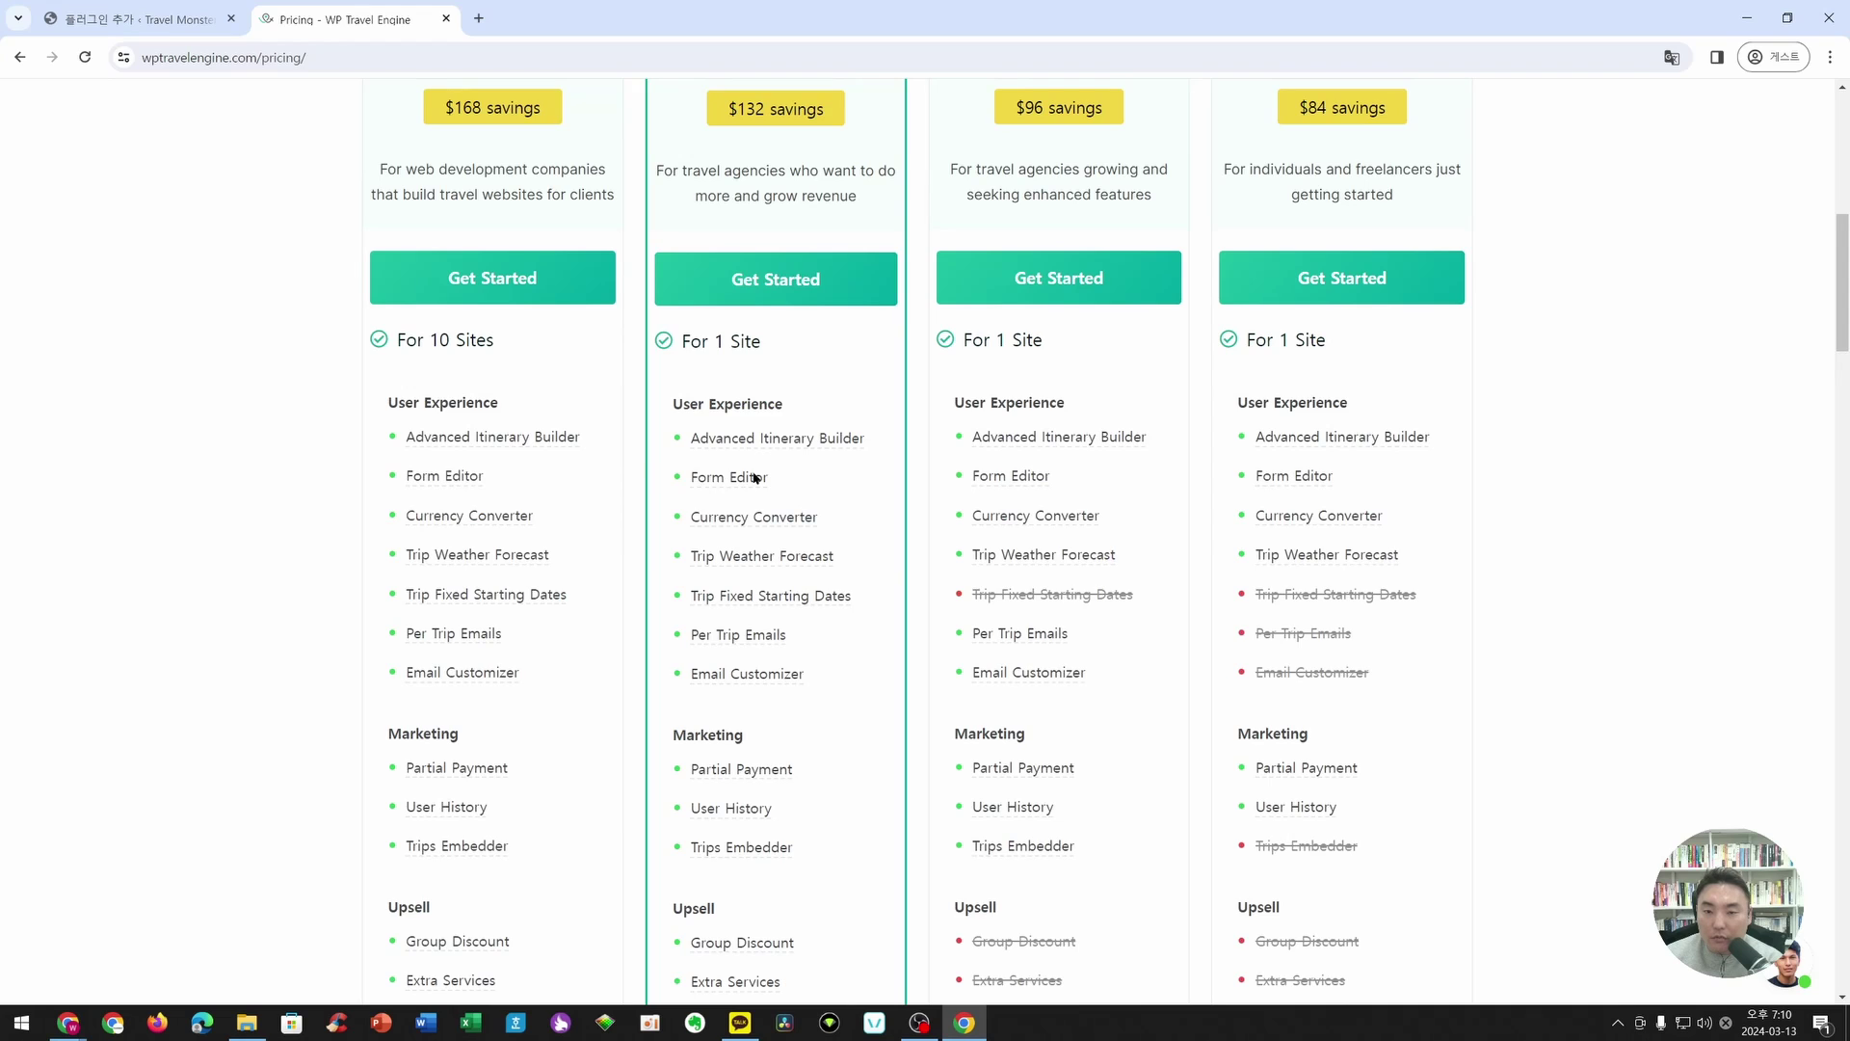
scroll(755, 477, up, 4)
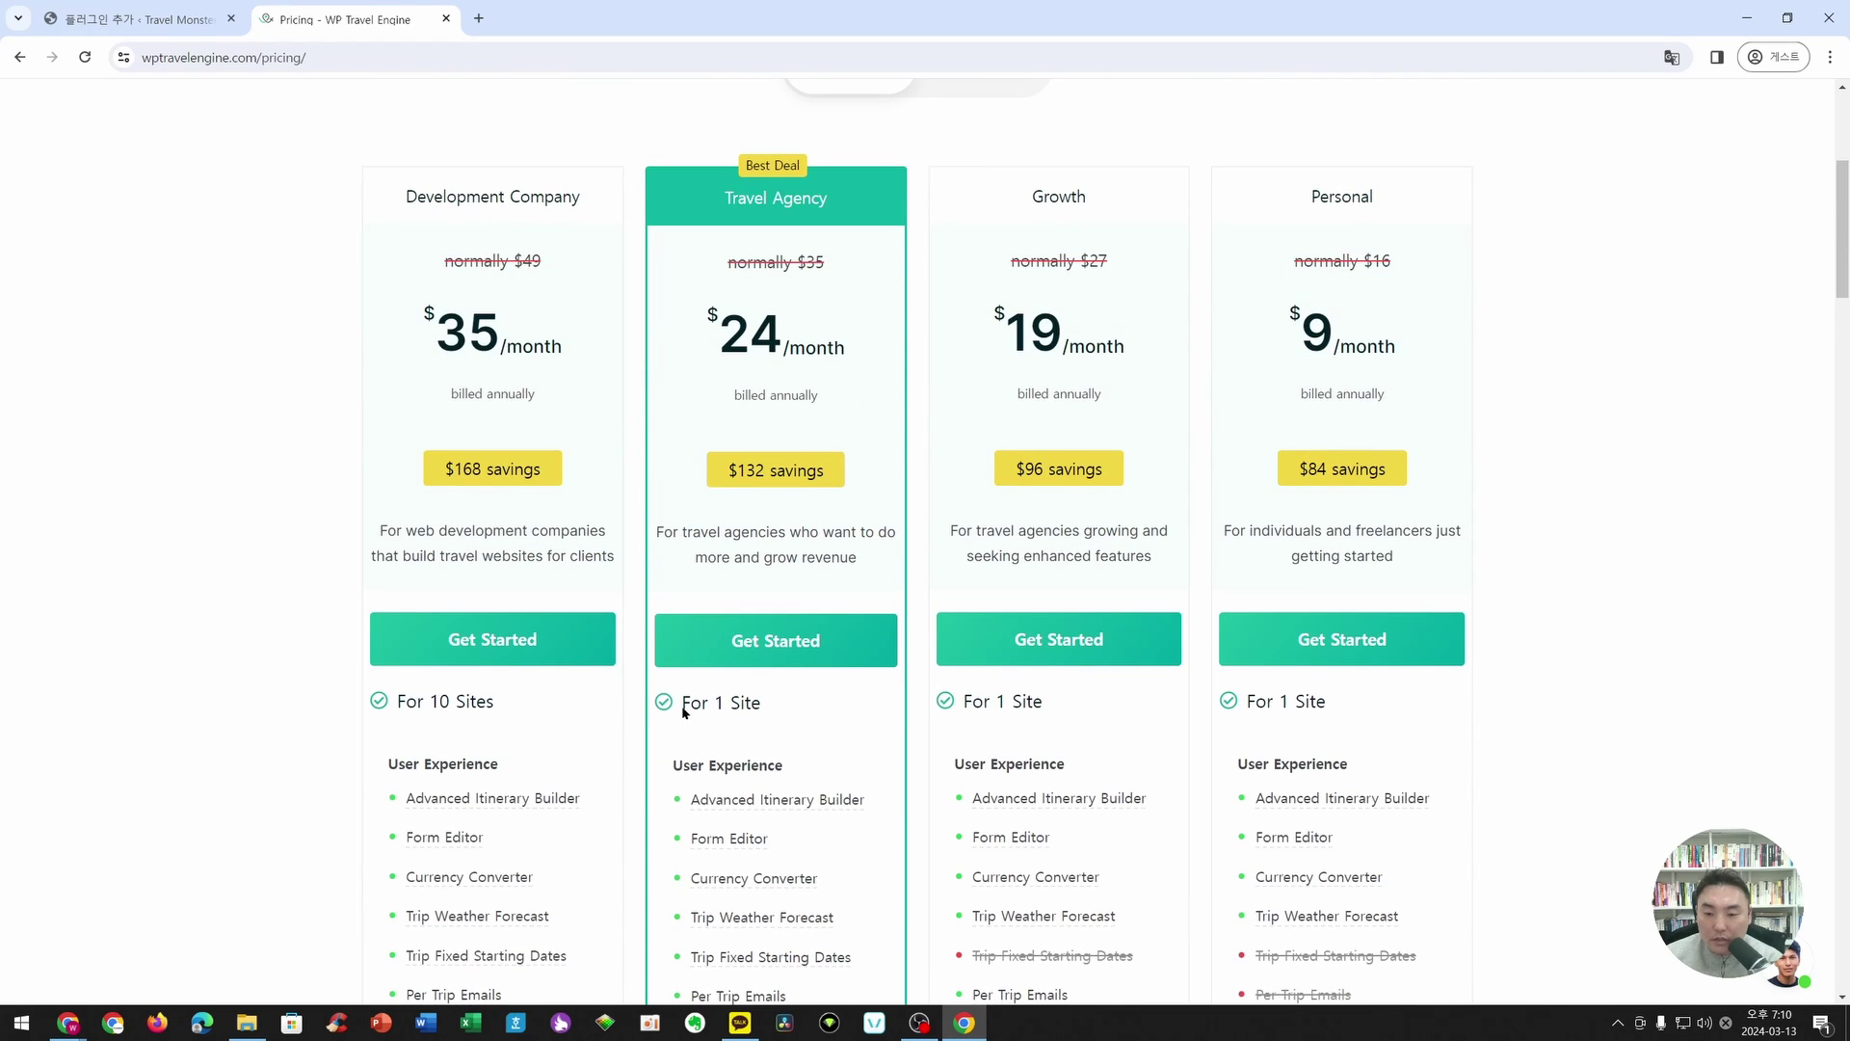
drag(684, 711, 780, 710)
click(811, 711)
drag(400, 714, 525, 723)
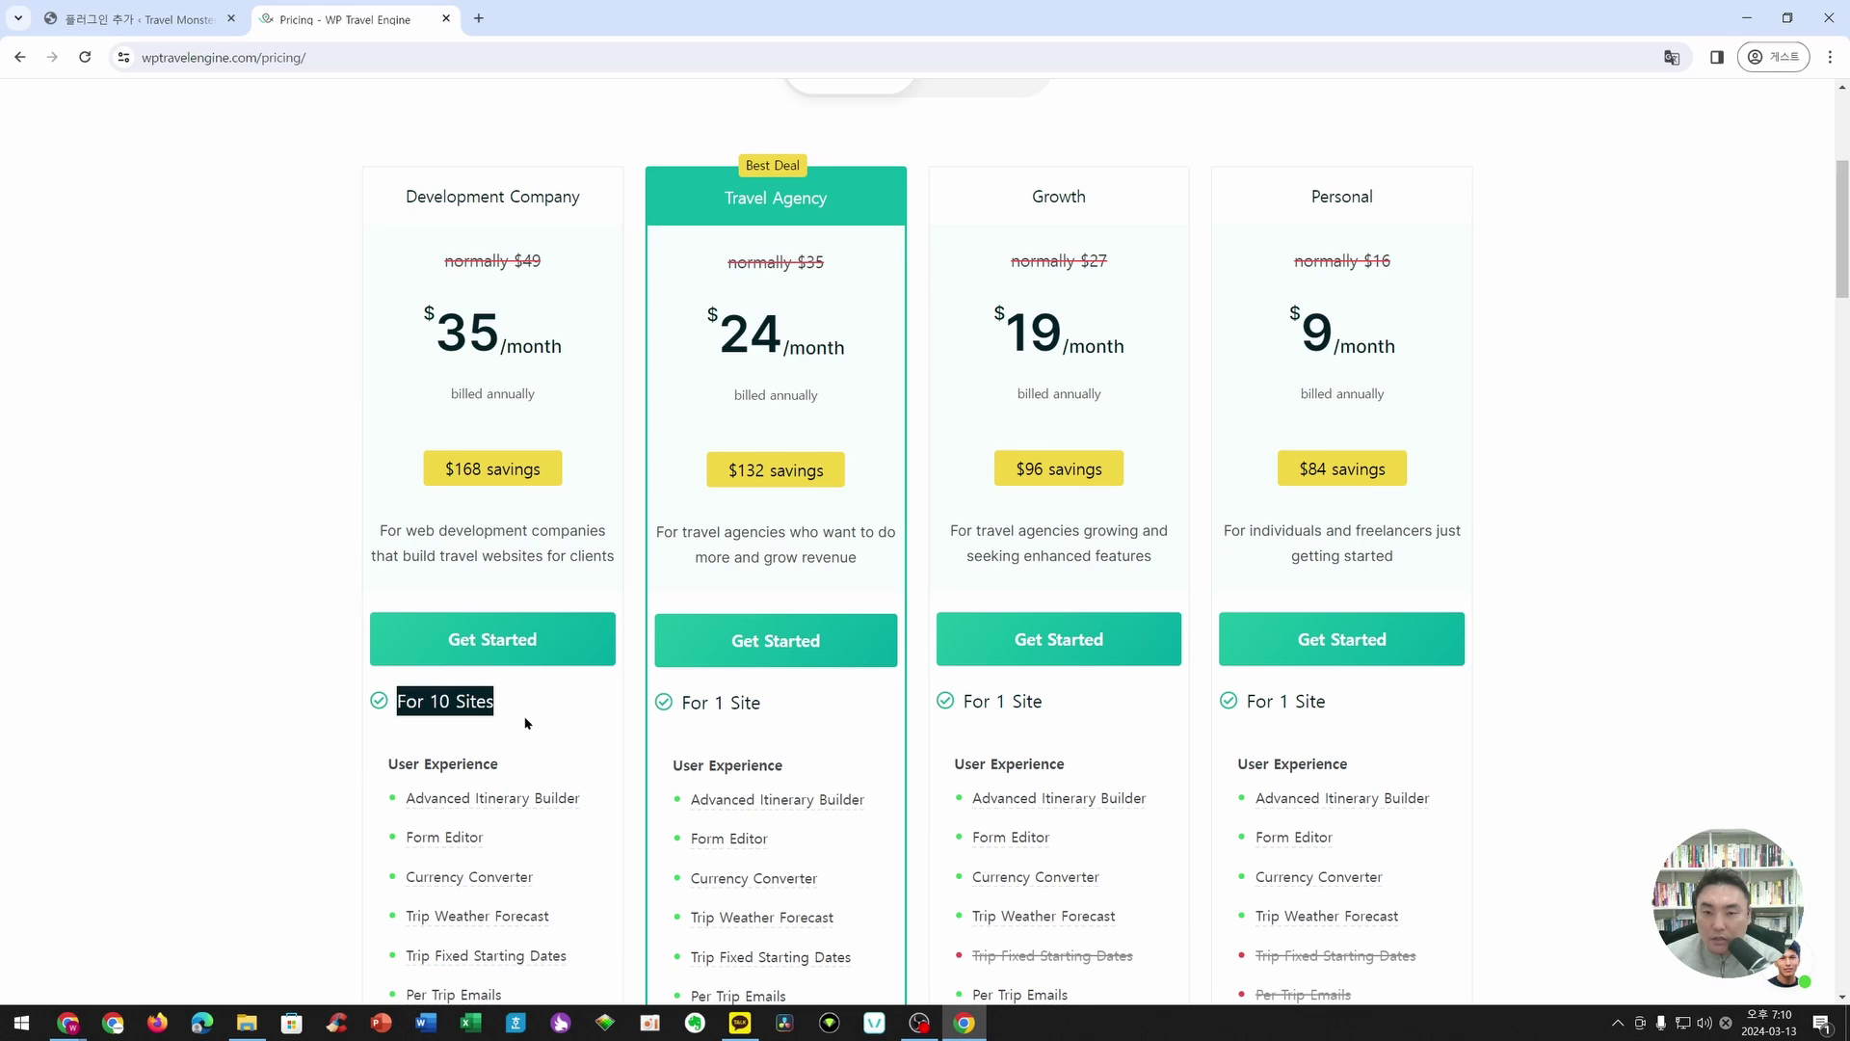
click(536, 725)
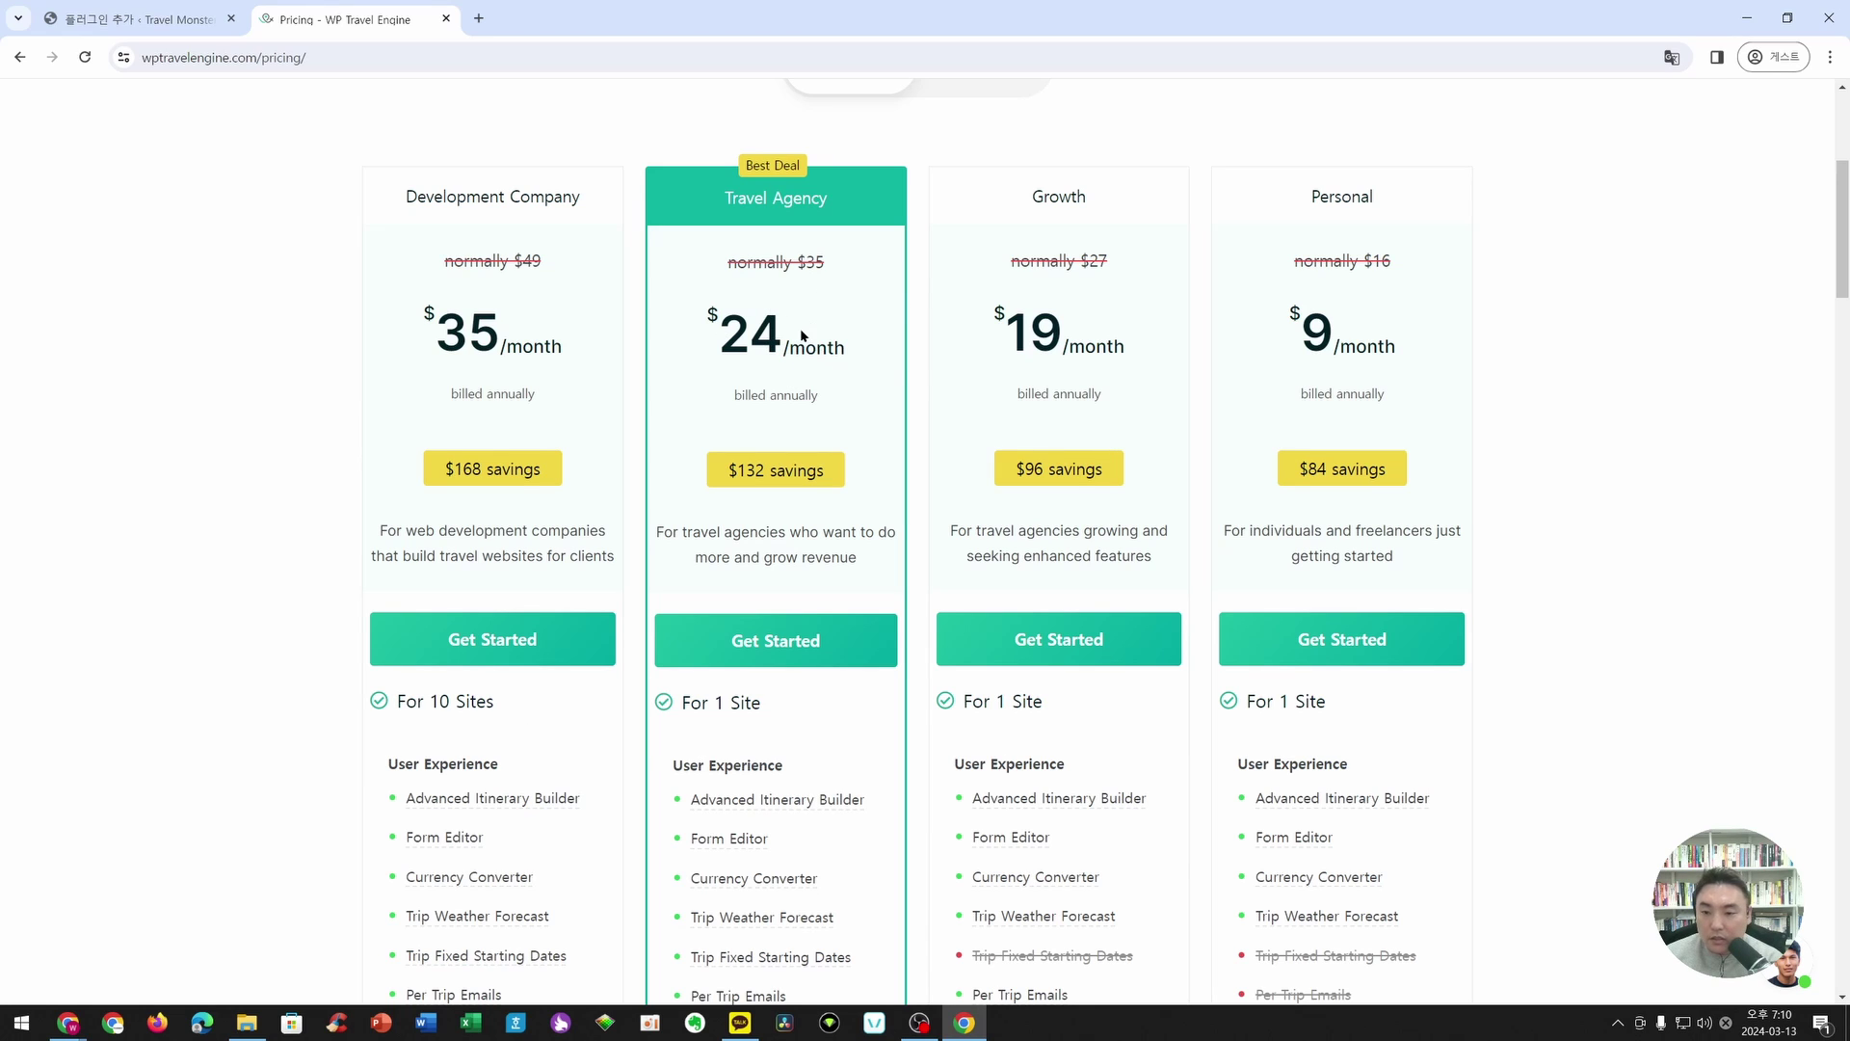
scroll(868, 371, up, 5)
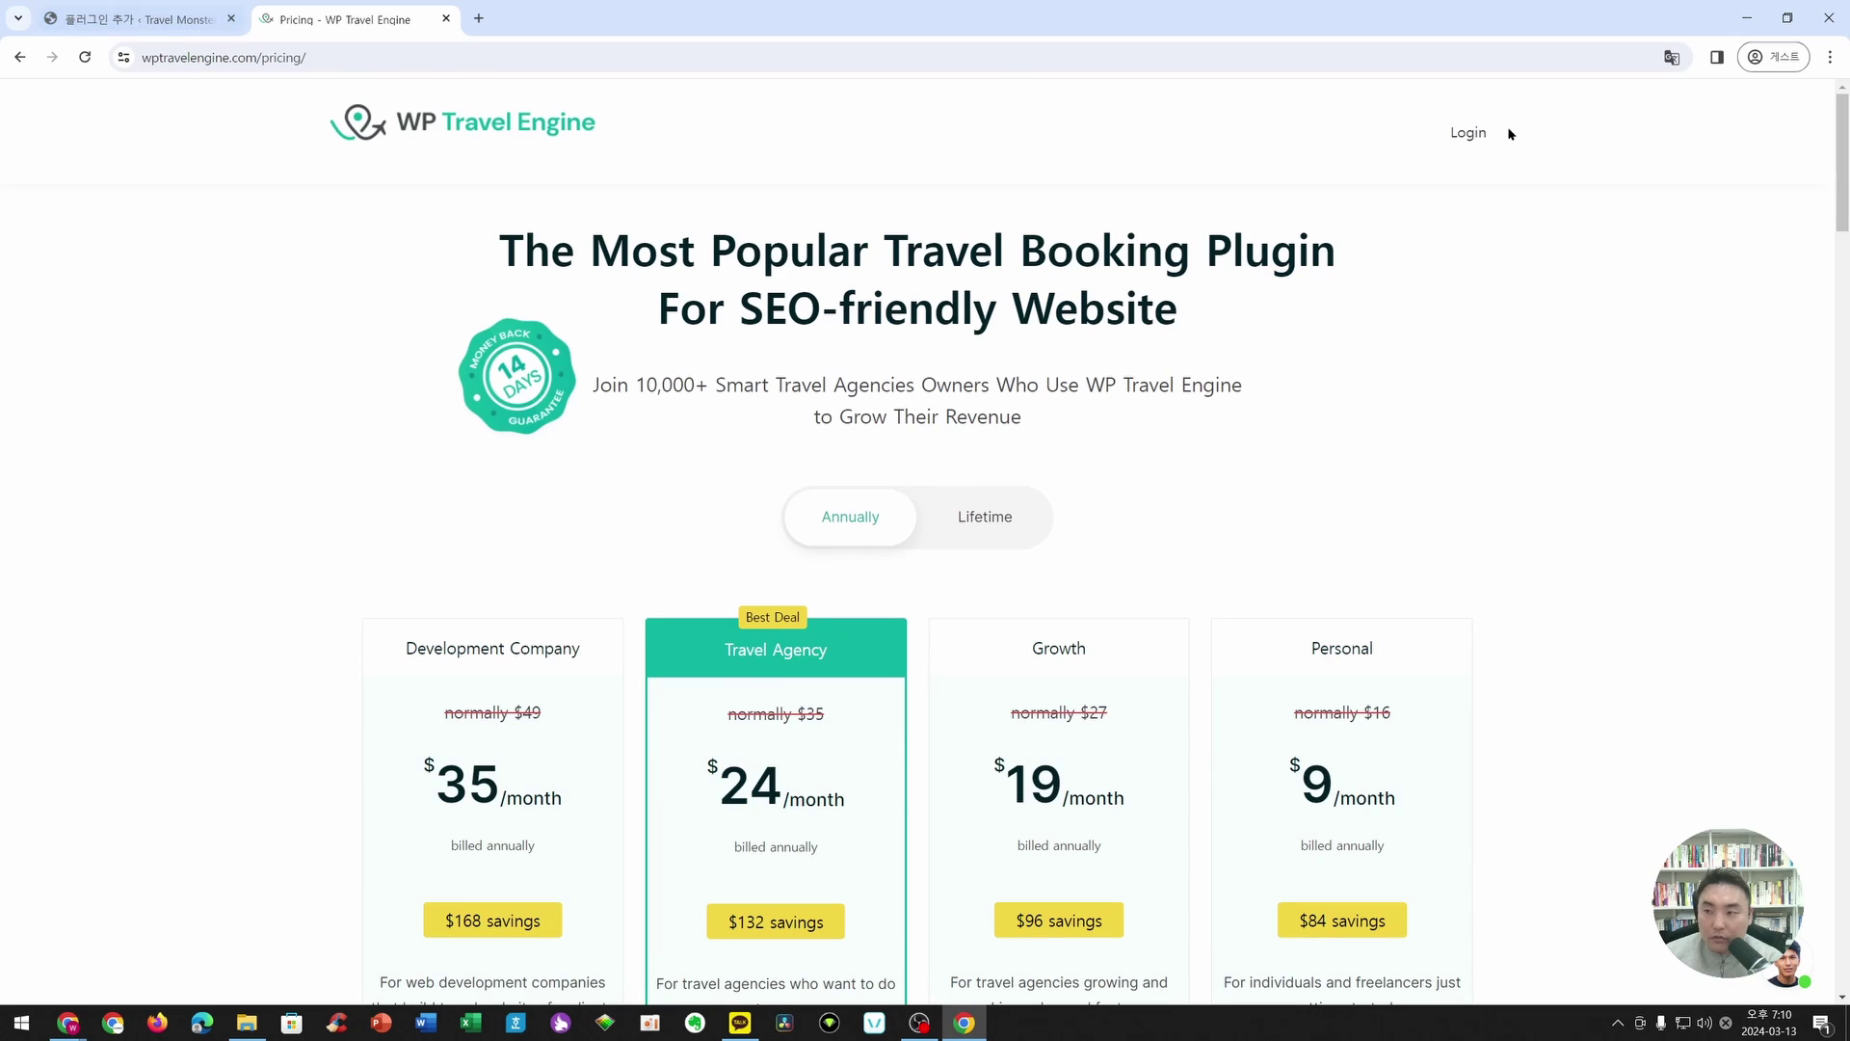
- Log in to the WP Travel Engine account and check the purchased license
click(1474, 132)
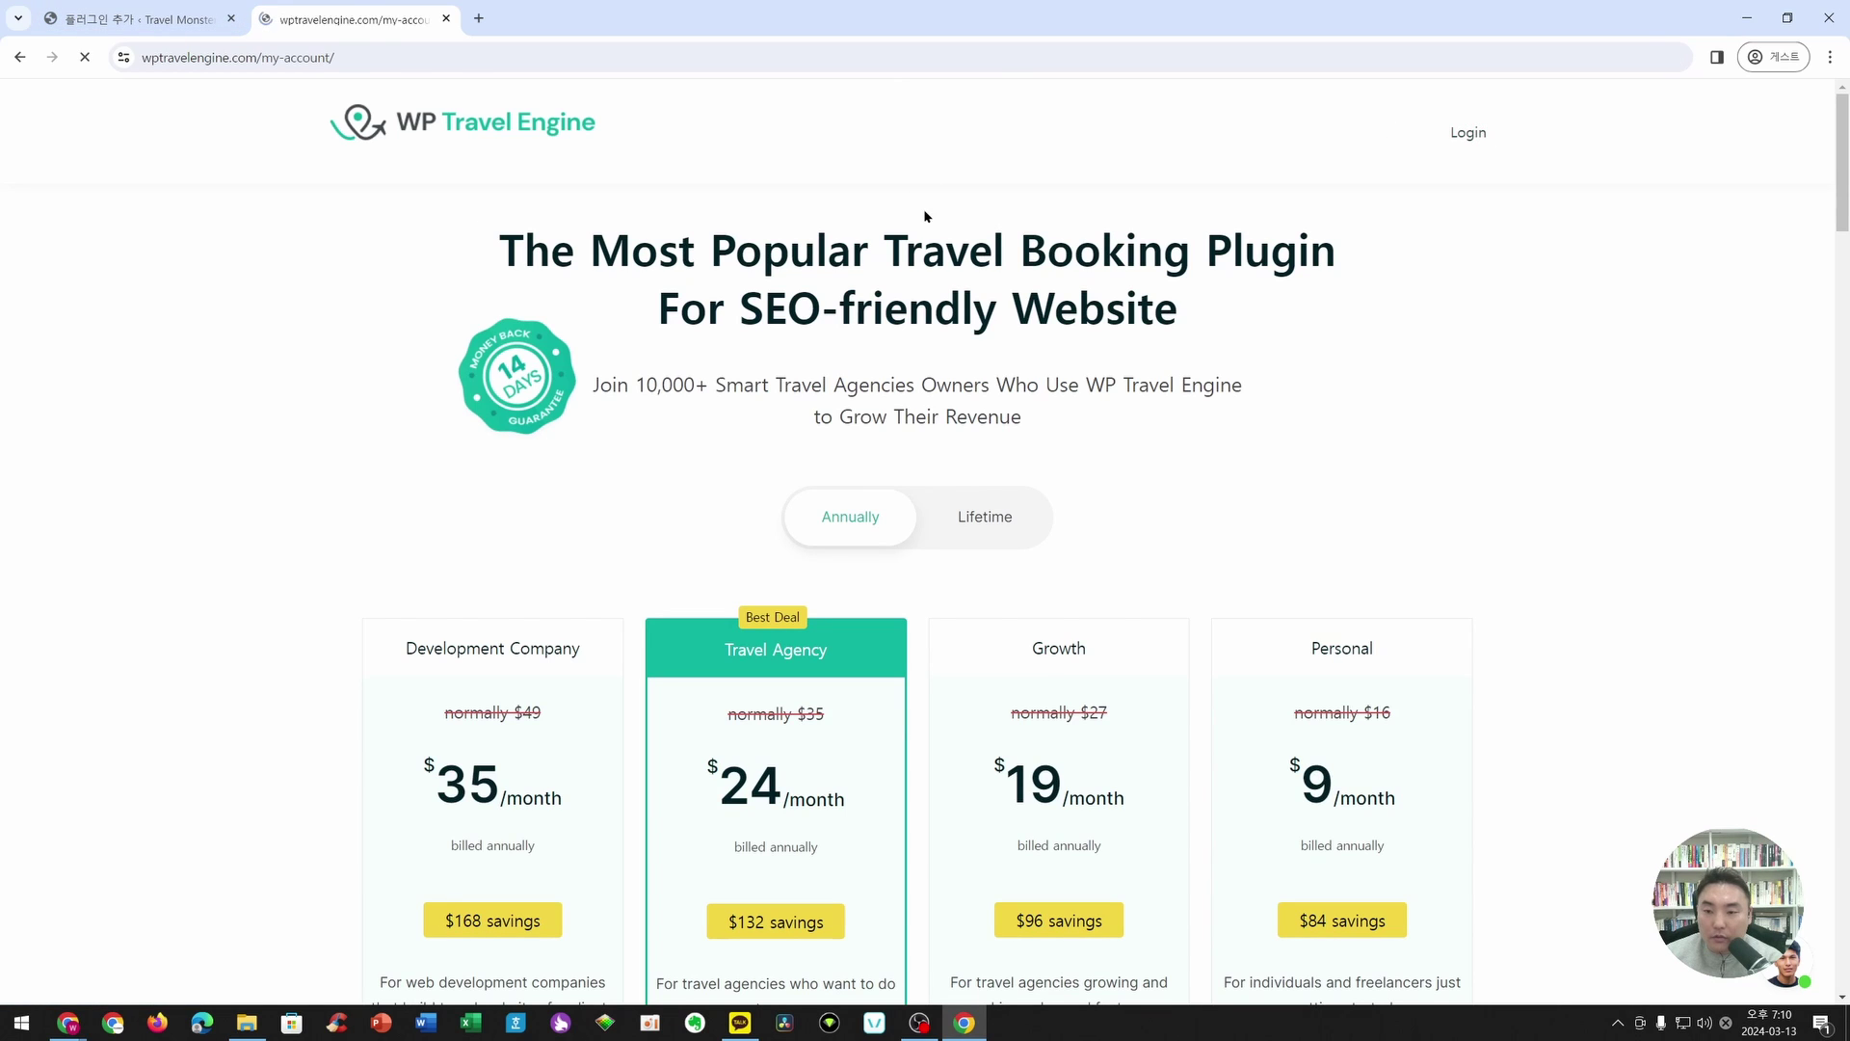
click(719, 425)
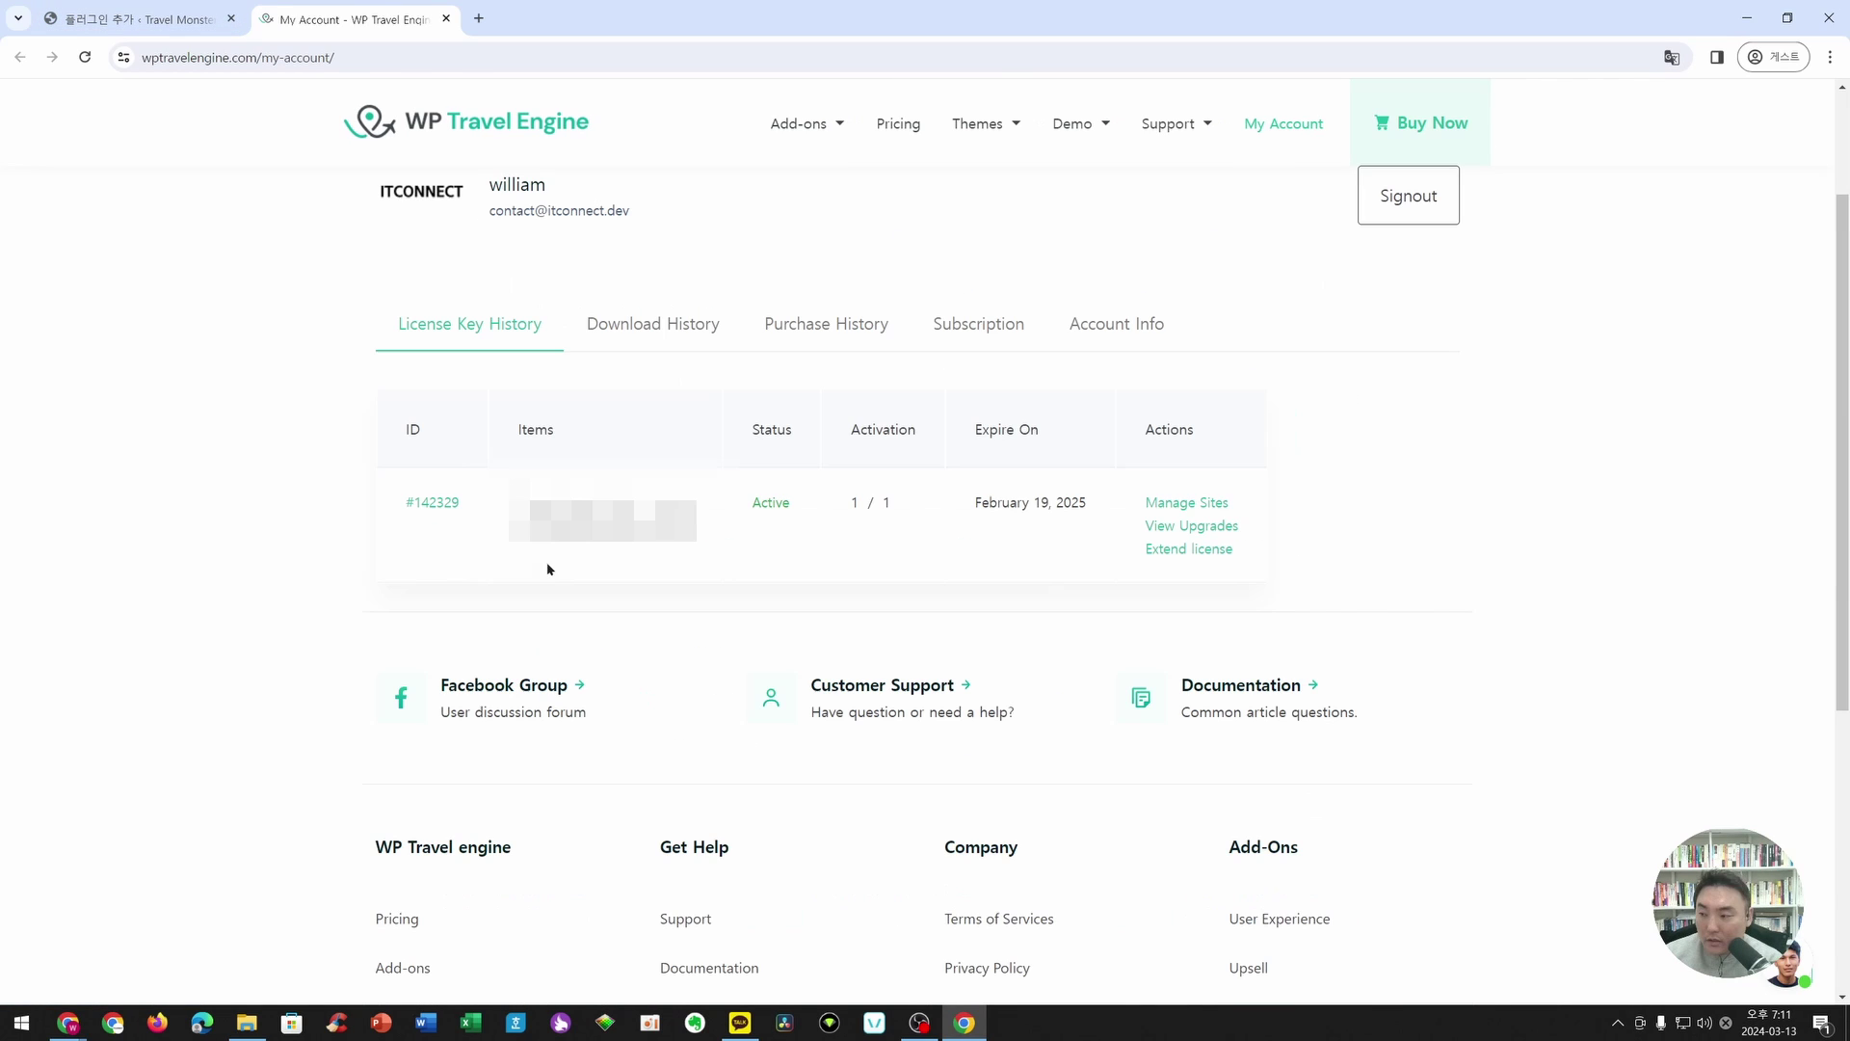
drag(521, 531, 736, 536)
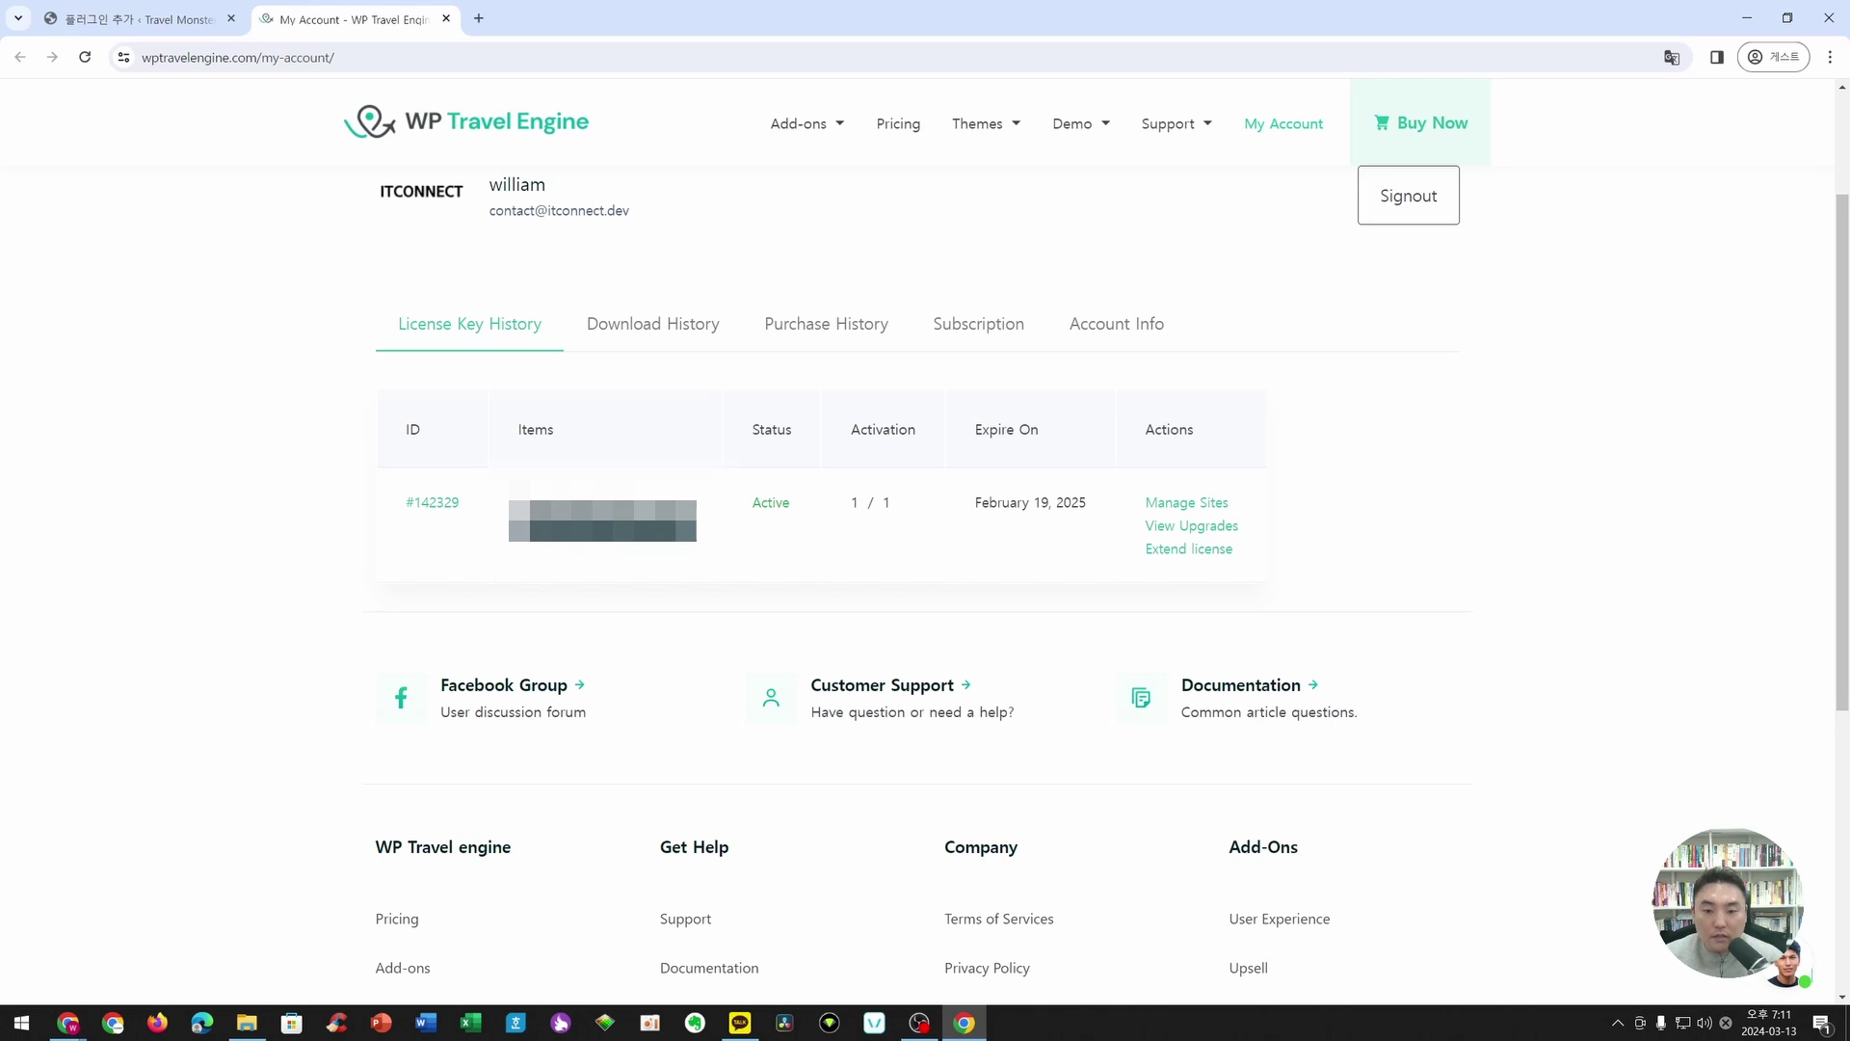
click(883, 588)
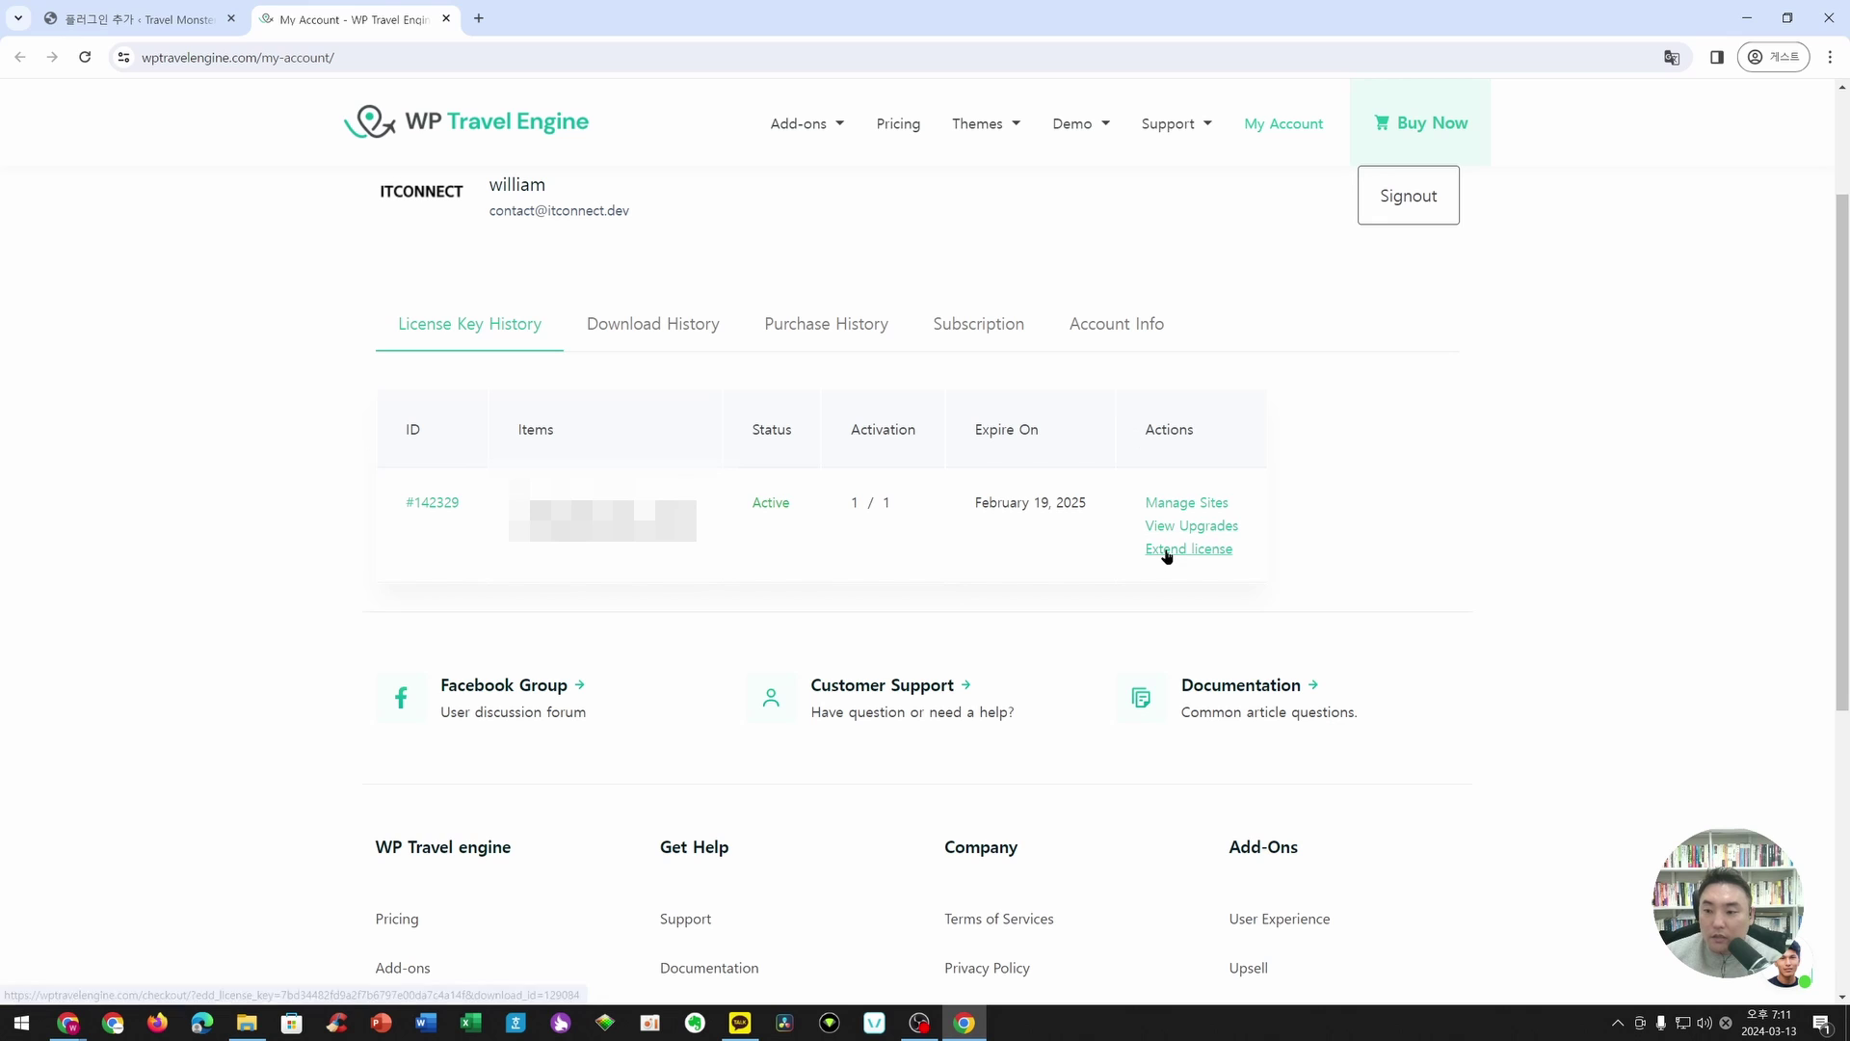
- Download wptravelengine-woocommerce-payments_1.1.1.zip from the WooCommerce Payments add-on page
click(789, 126)
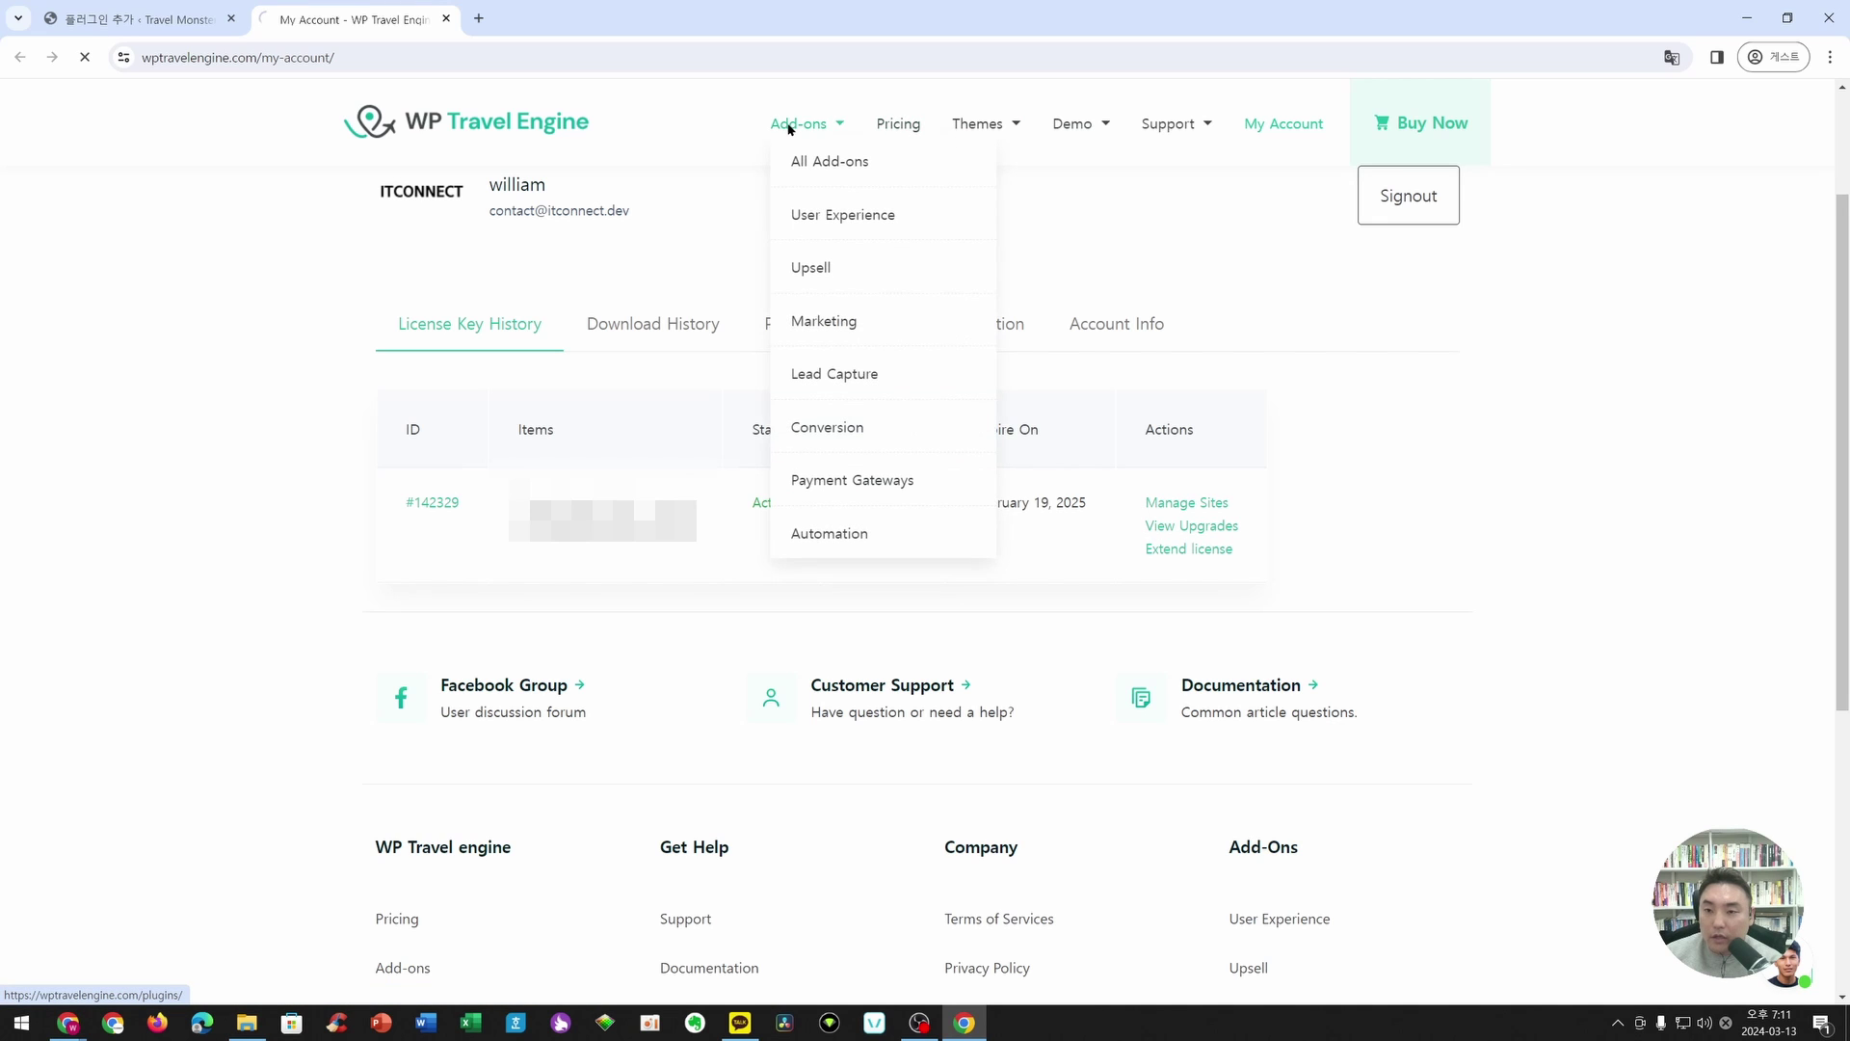
scroll(1372, 463, down, 10)
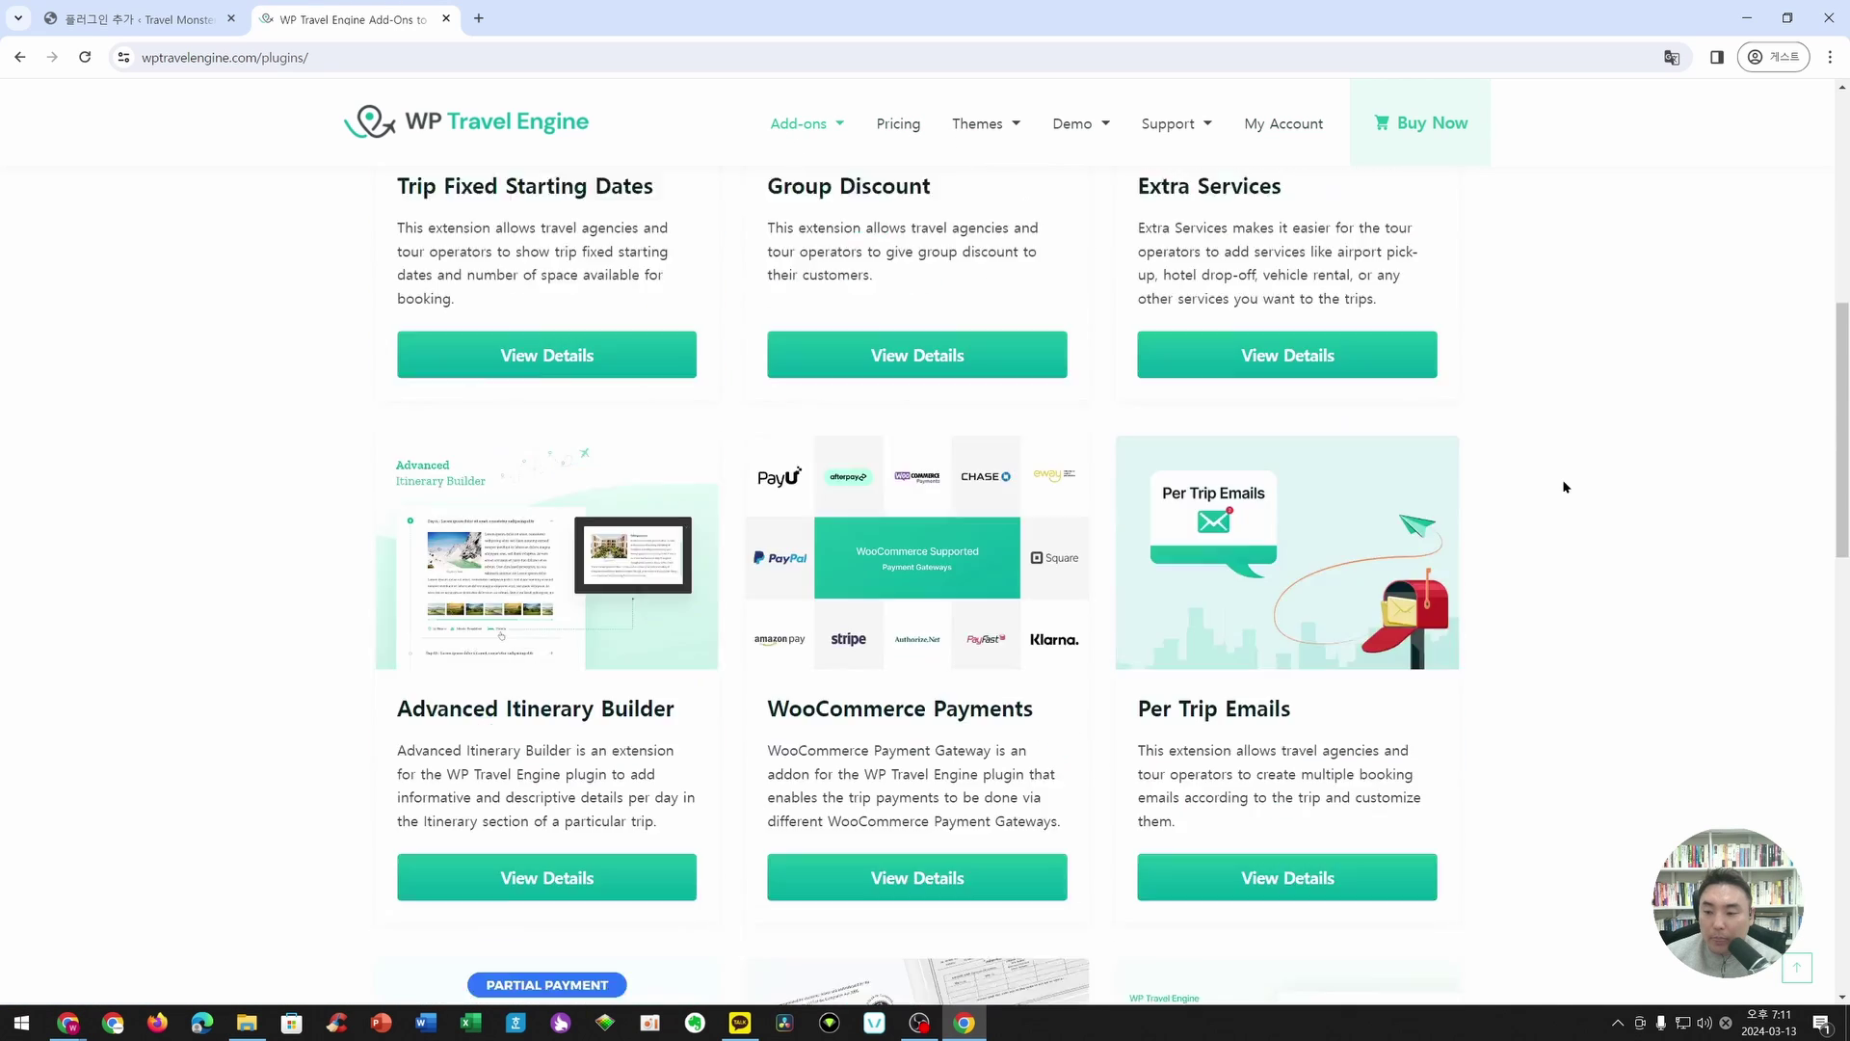
scroll(957, 439, down, 3)
click(877, 462)
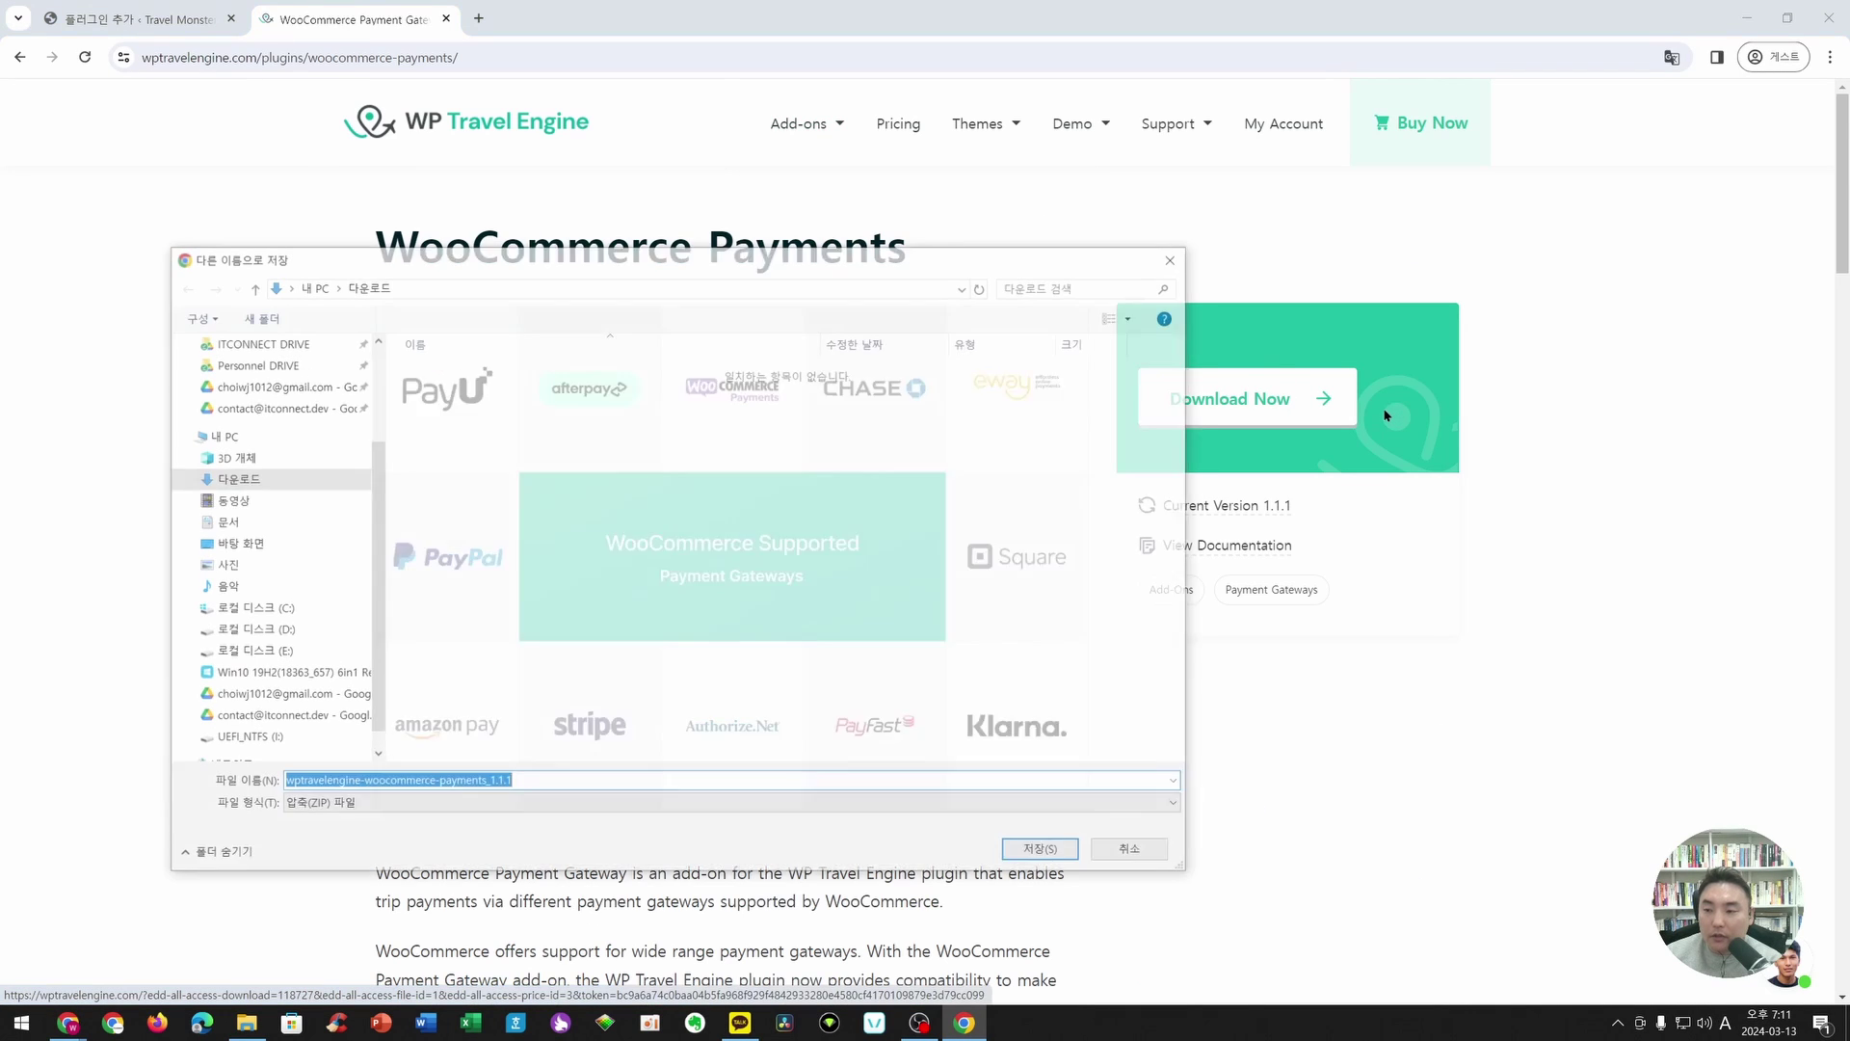
click(1065, 854)
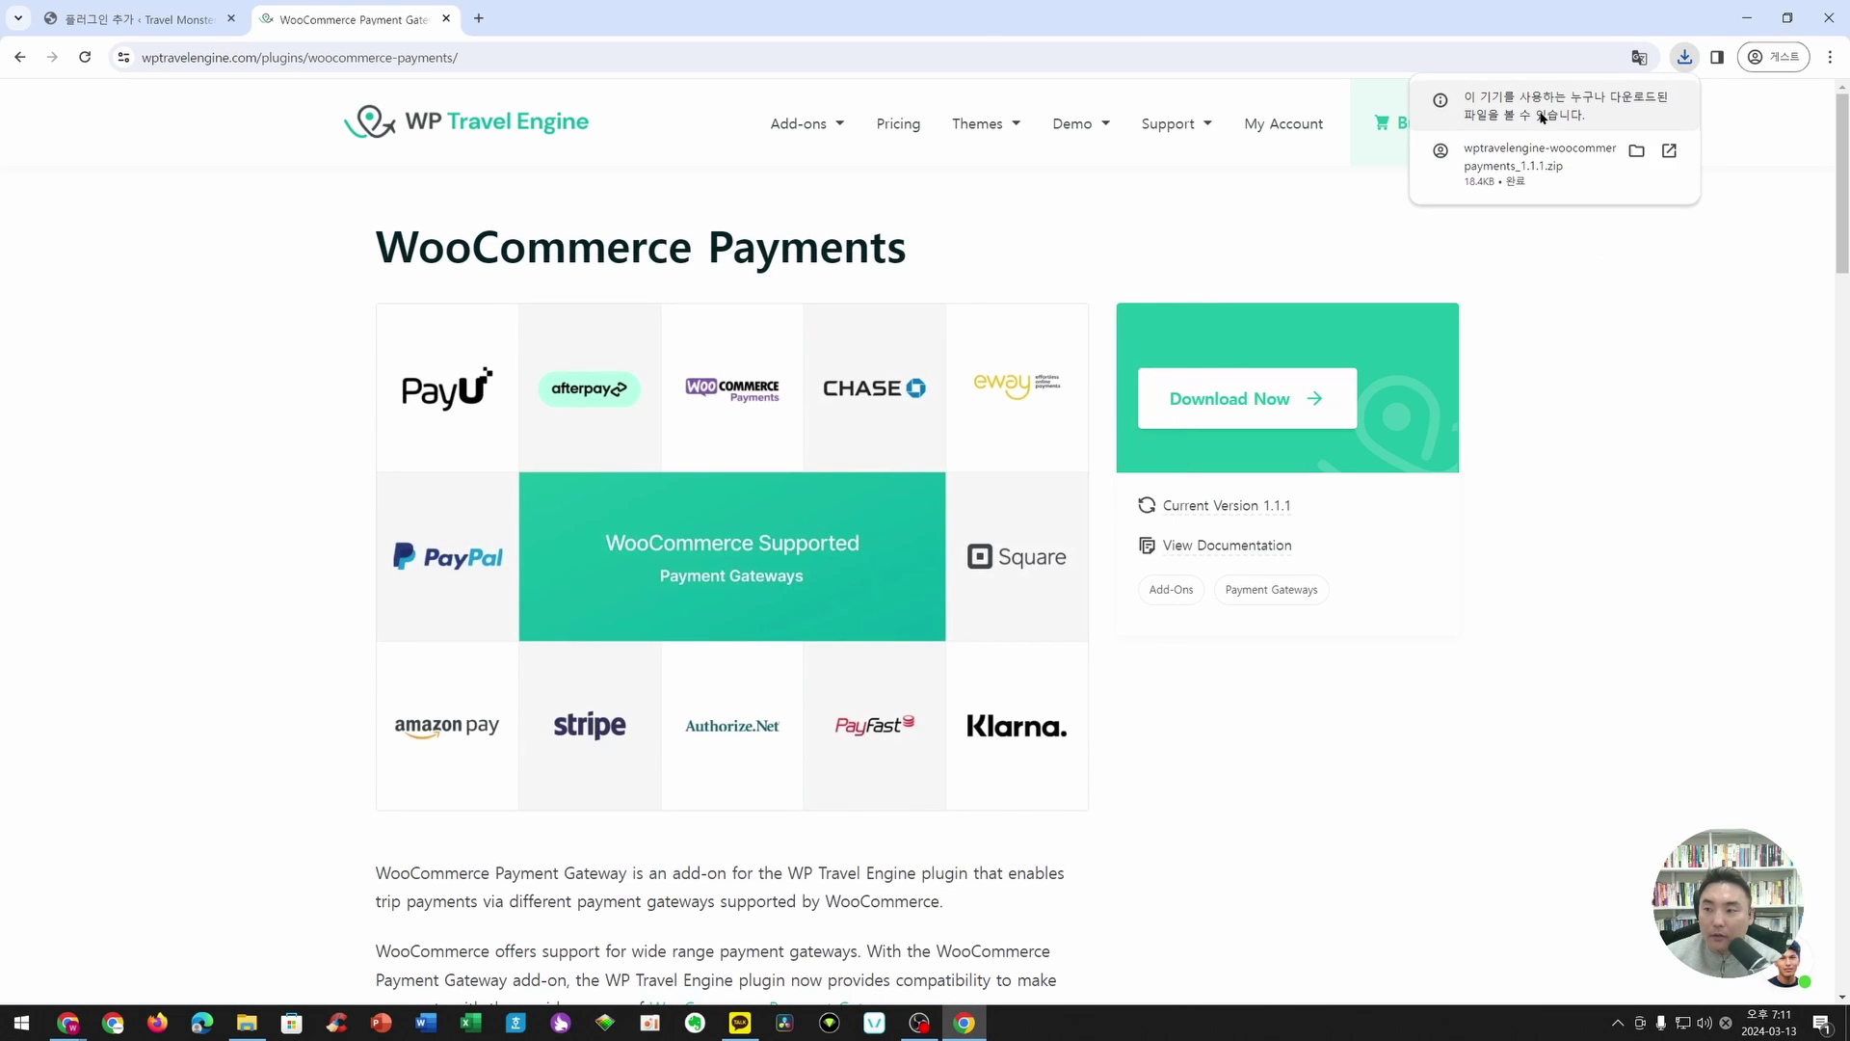
click(207, 19)
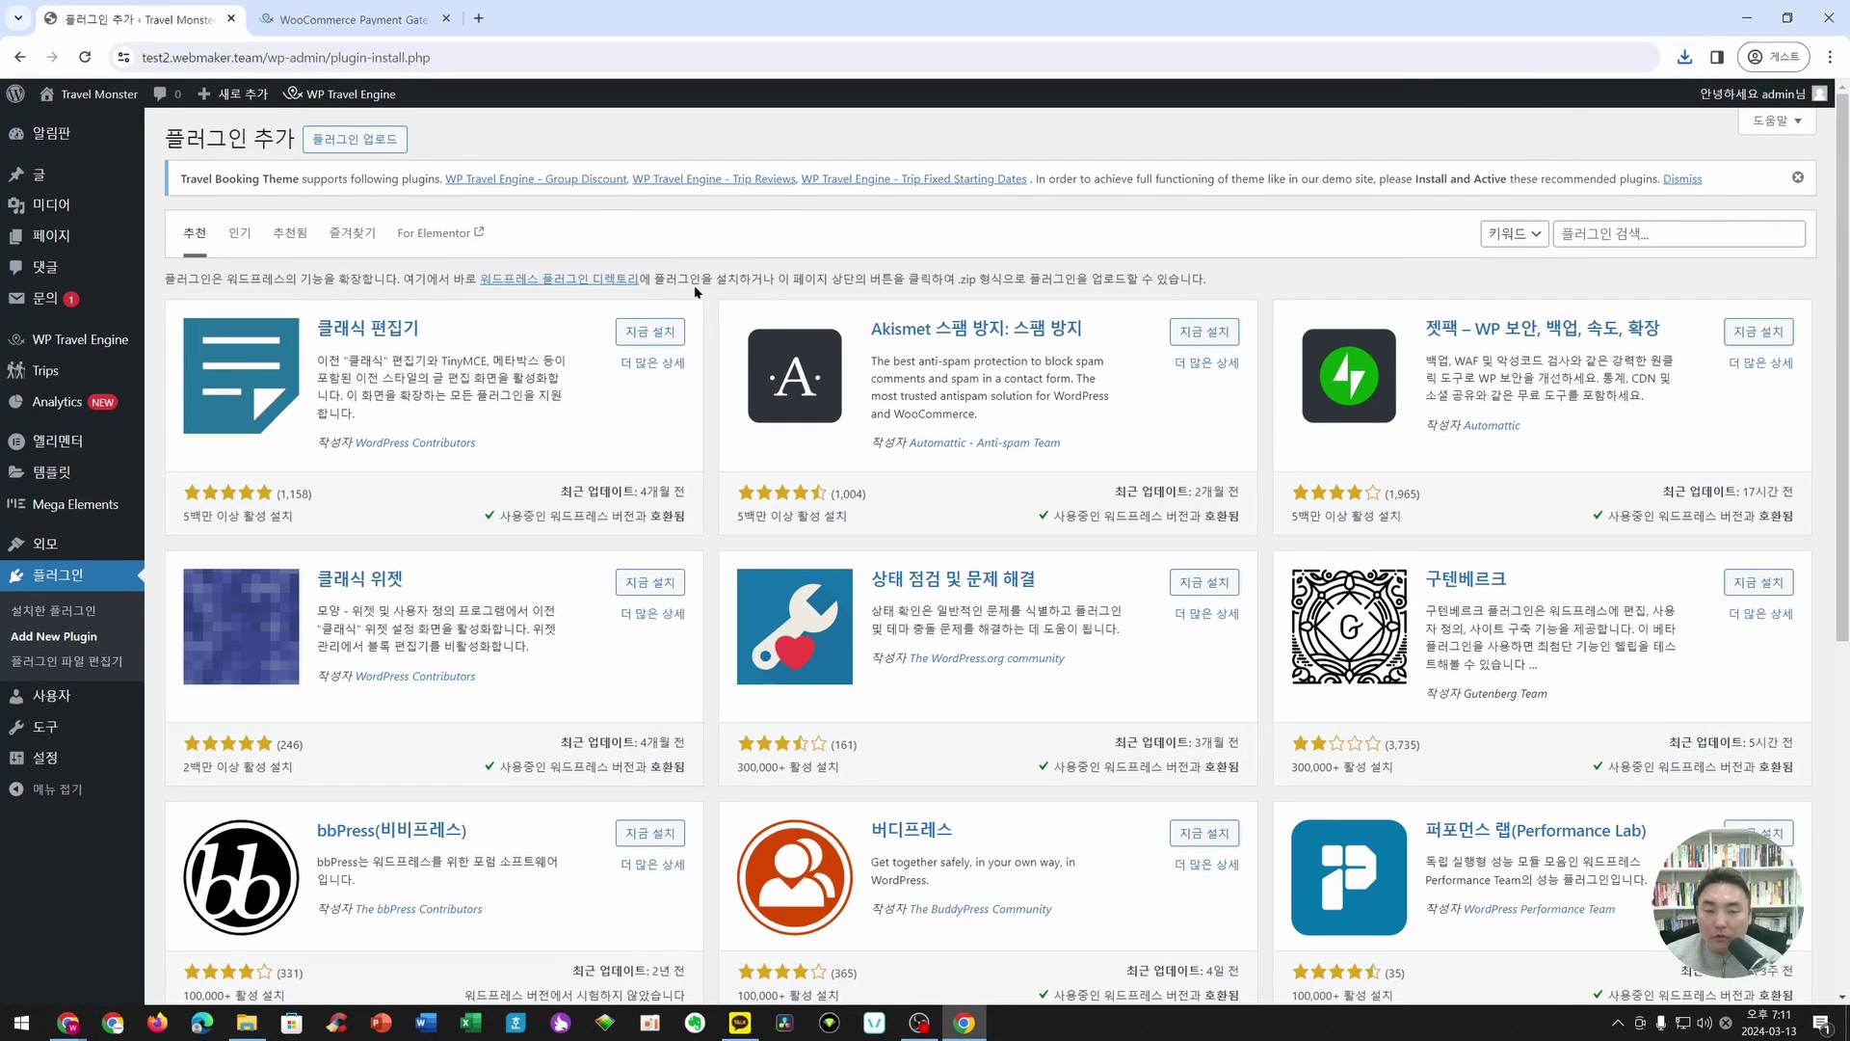
- Upload wptravelengine-woocommerce-payments_1.1.1.zip as a plugin, install it and activate it
click(331, 144)
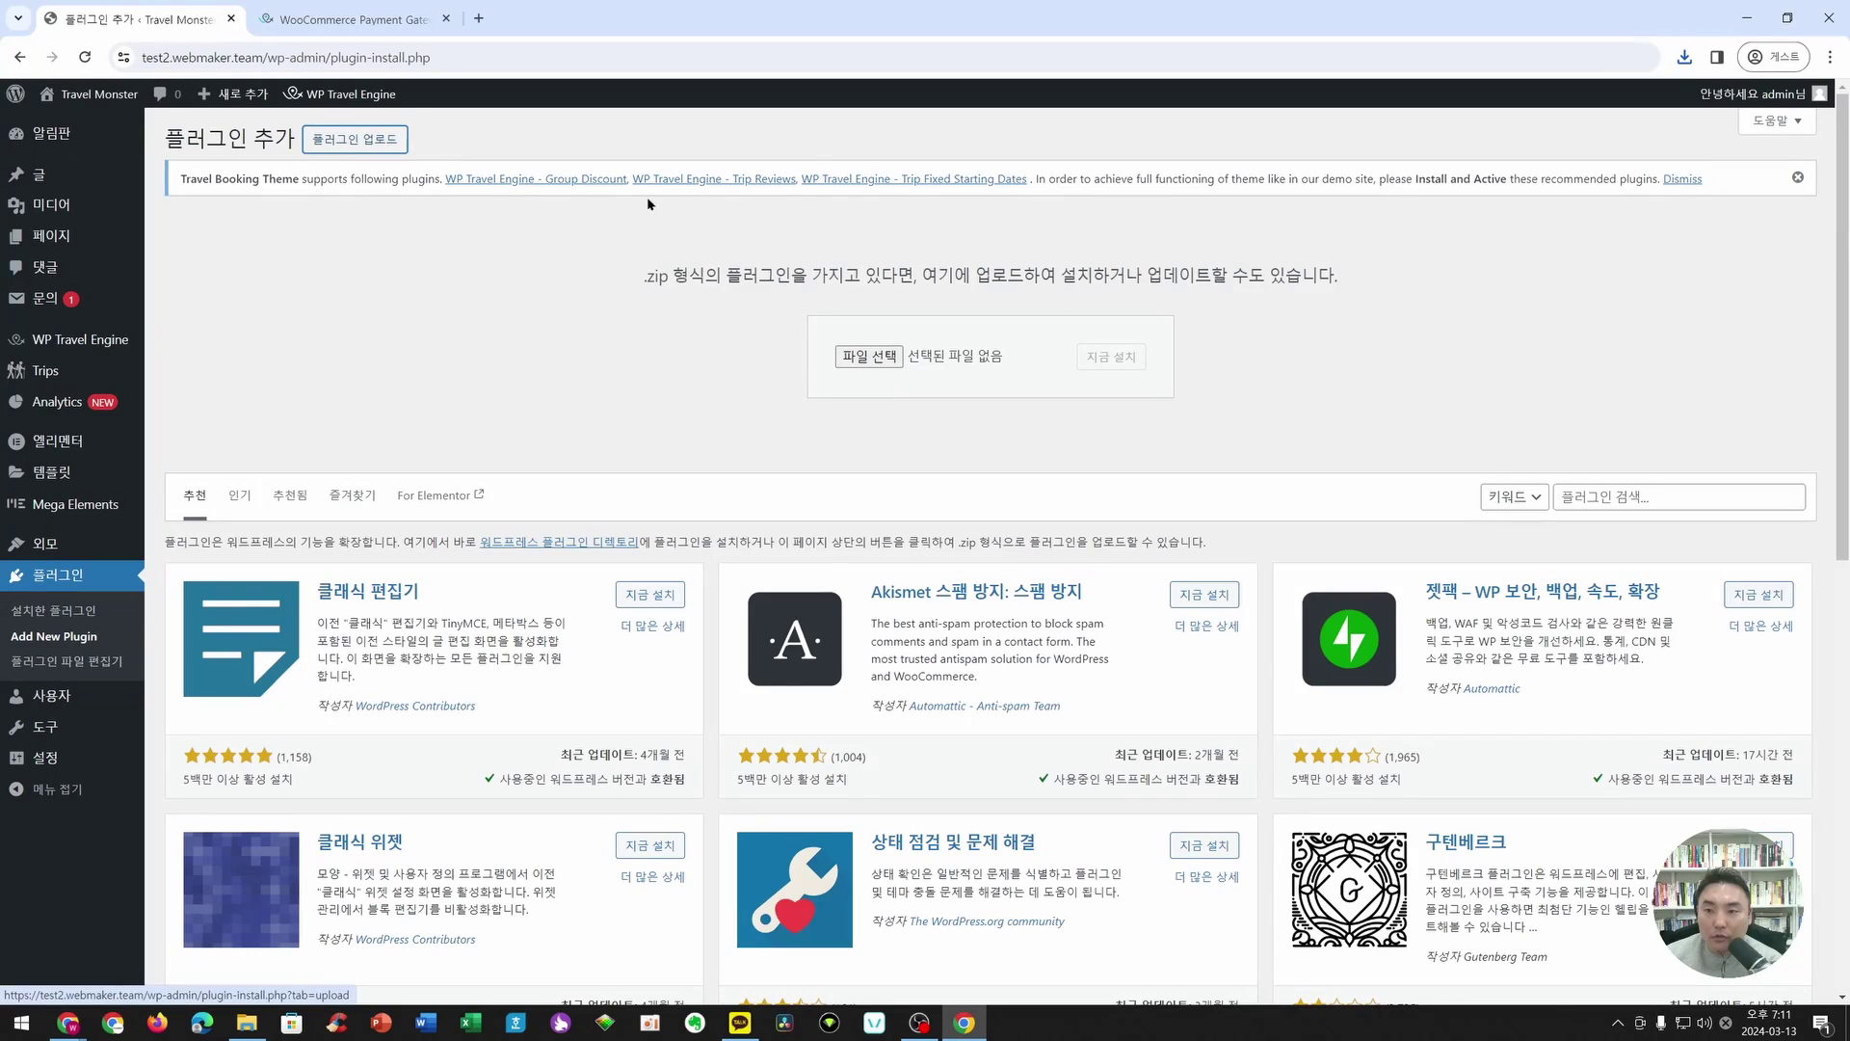
click(844, 355)
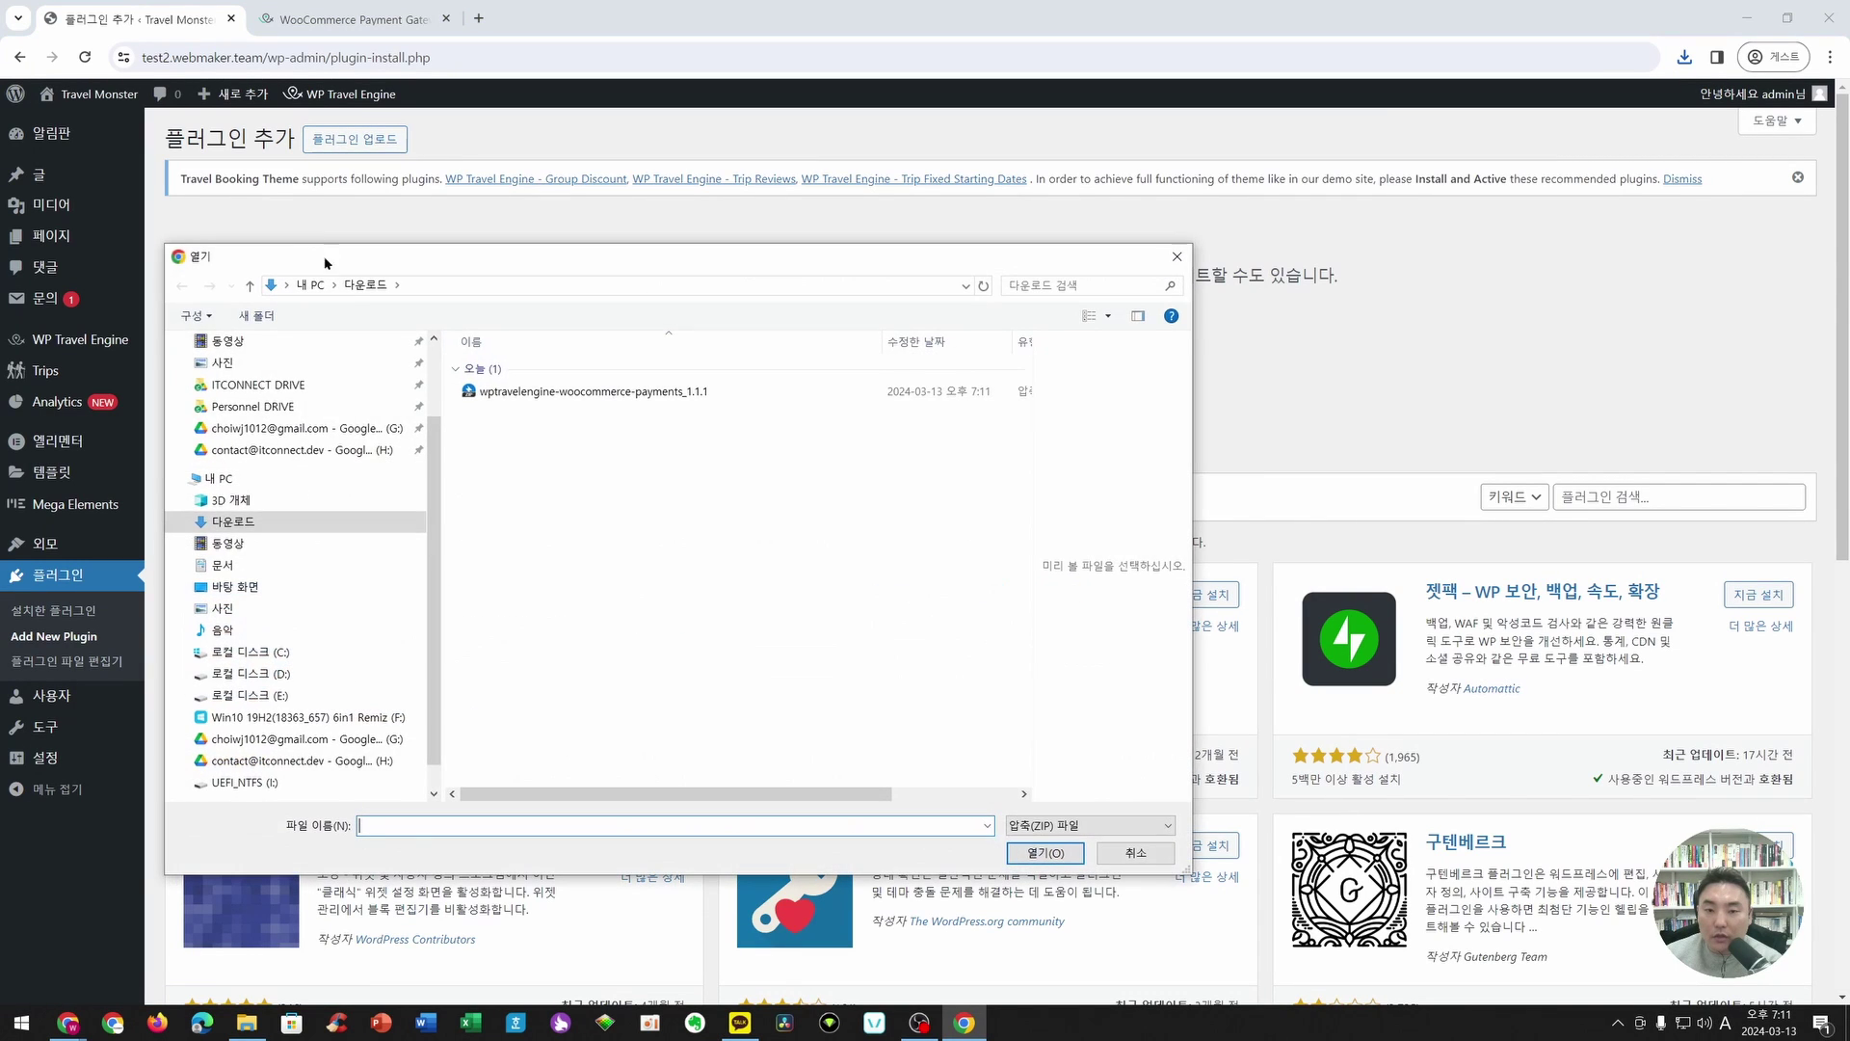
double_click(570, 508)
click(1124, 354)
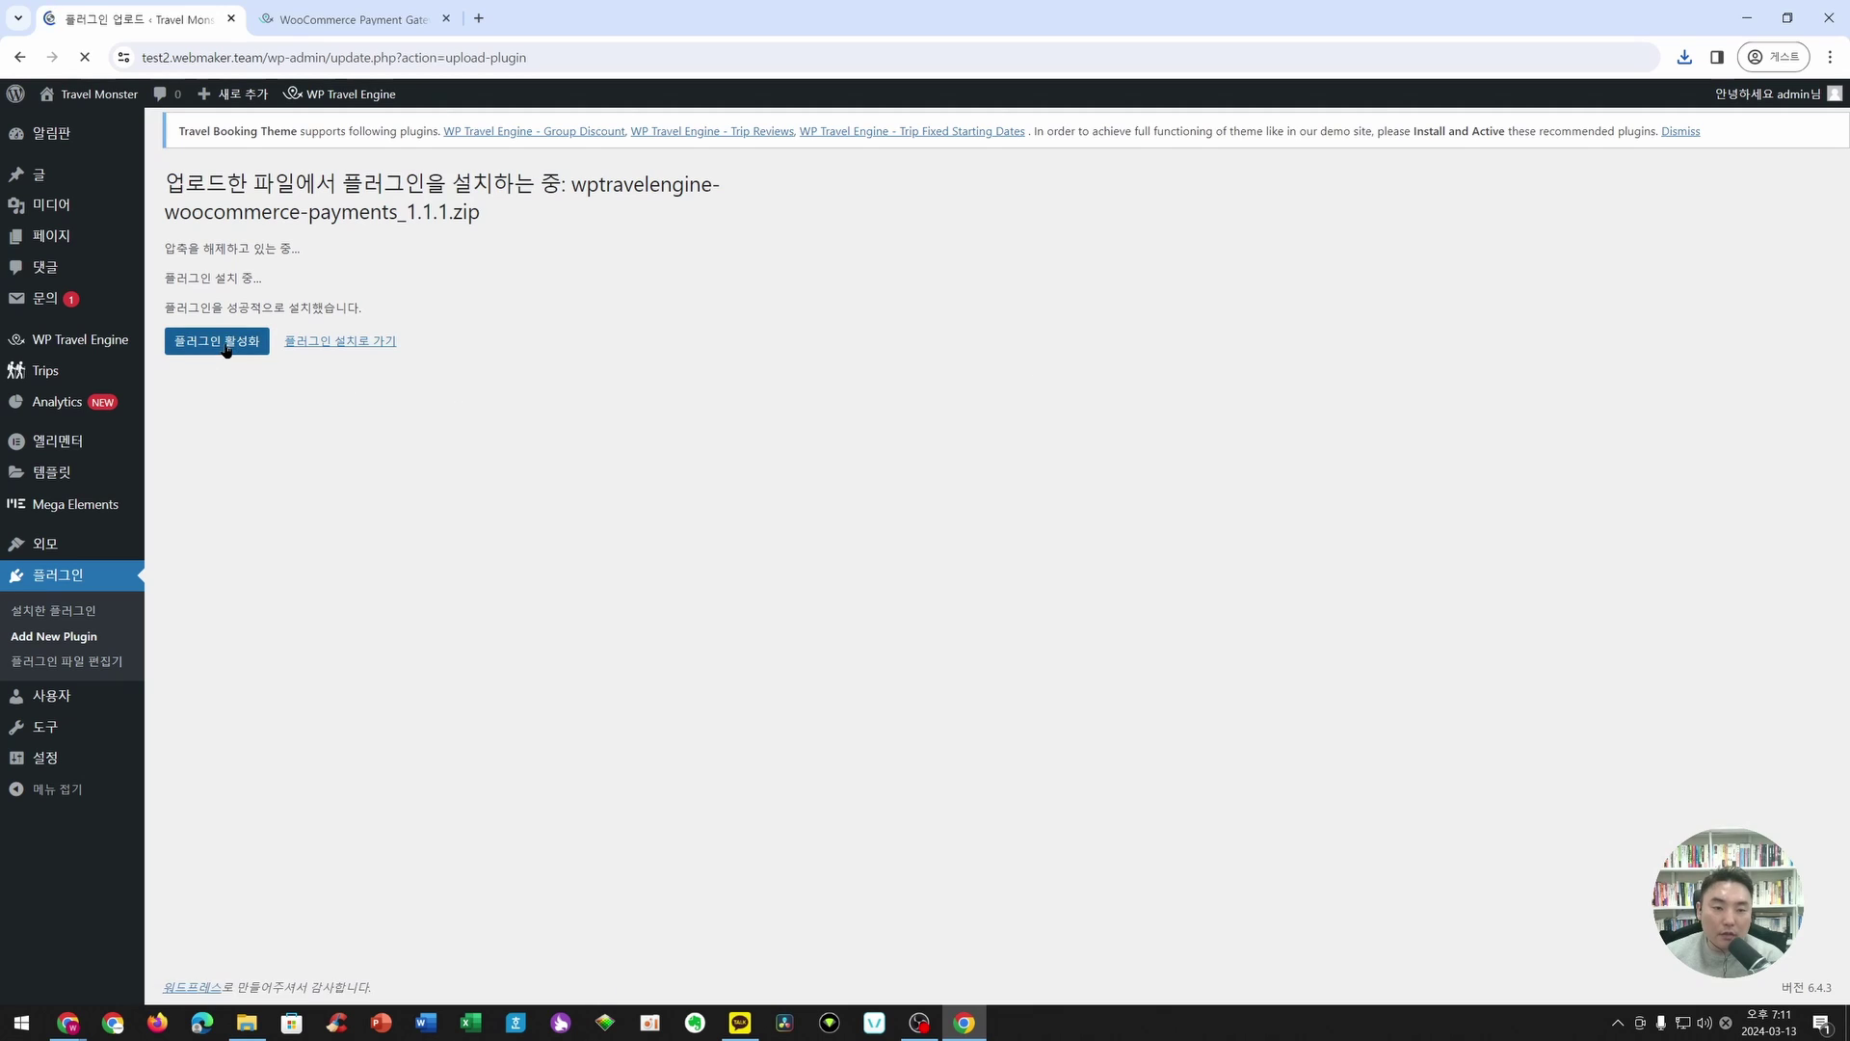
click(226, 345)
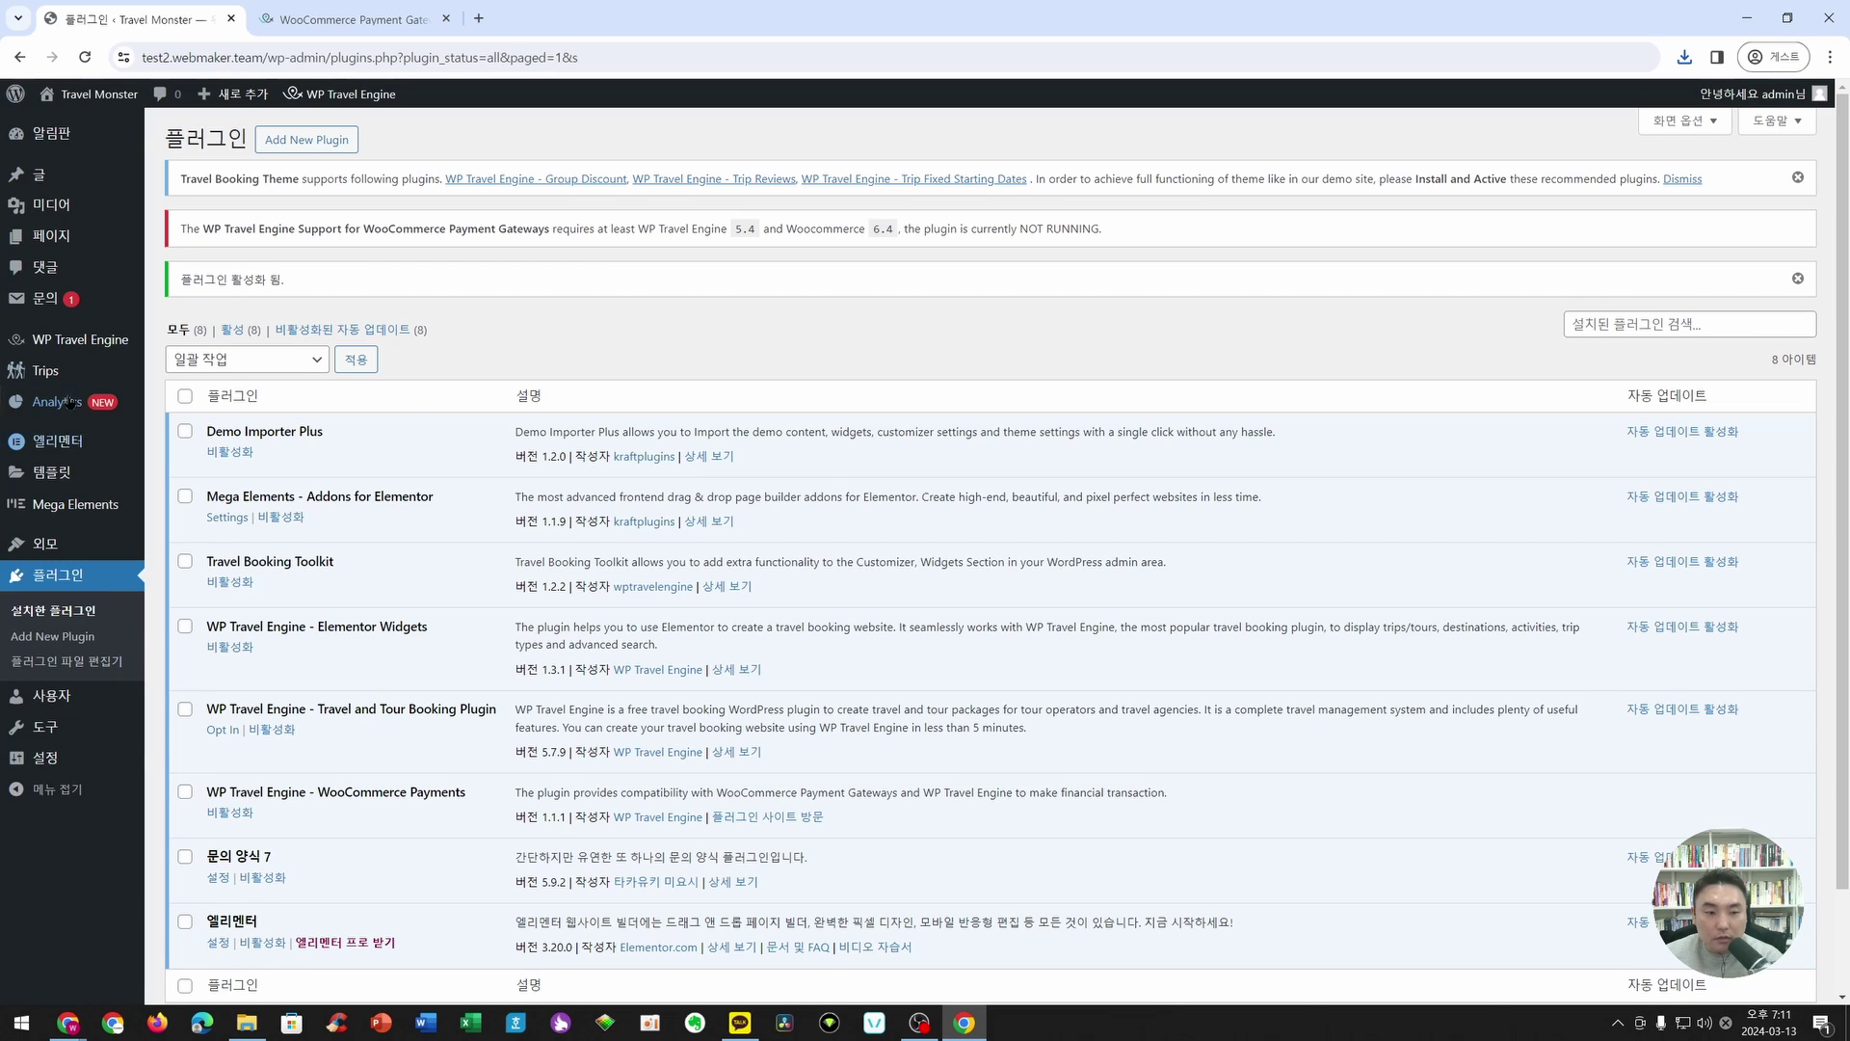
- Check WP Travel Engine's payment gateway settings and open its add-ons store, reading the requirement notice
mouse_move(96, 341)
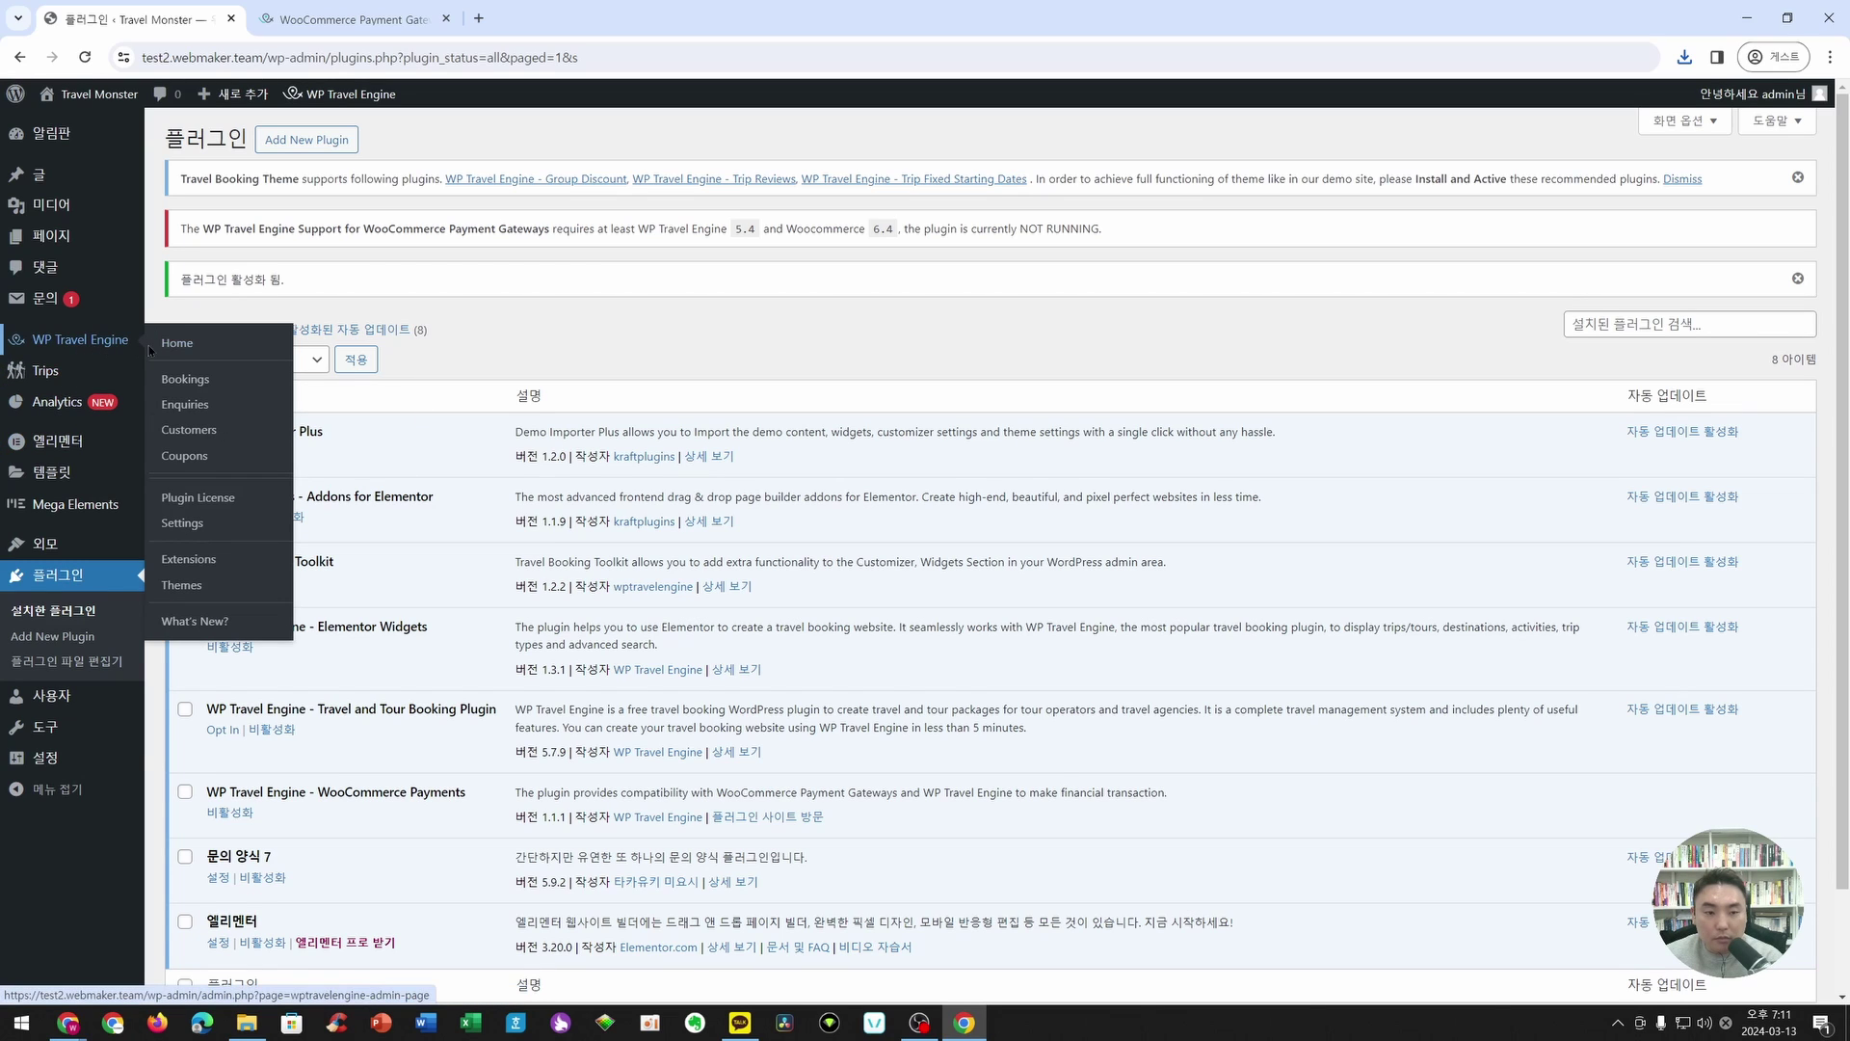
click(196, 521)
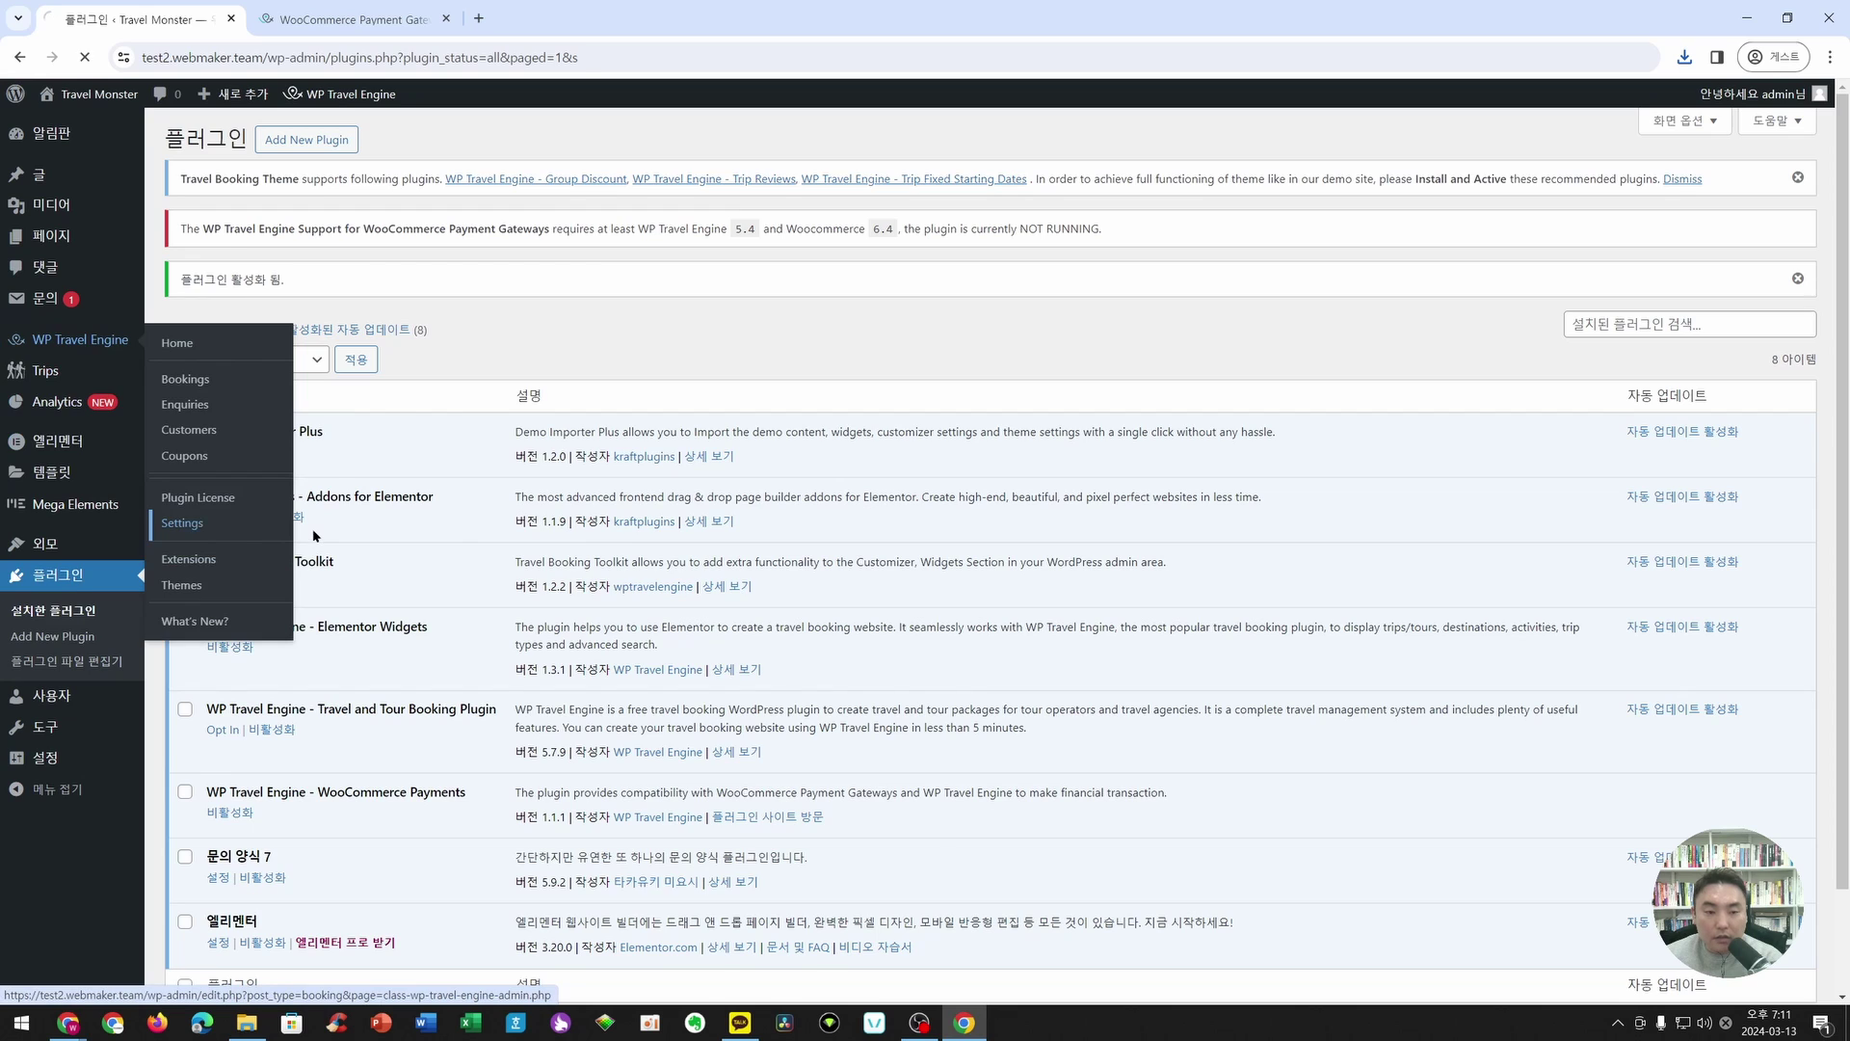
click(813, 345)
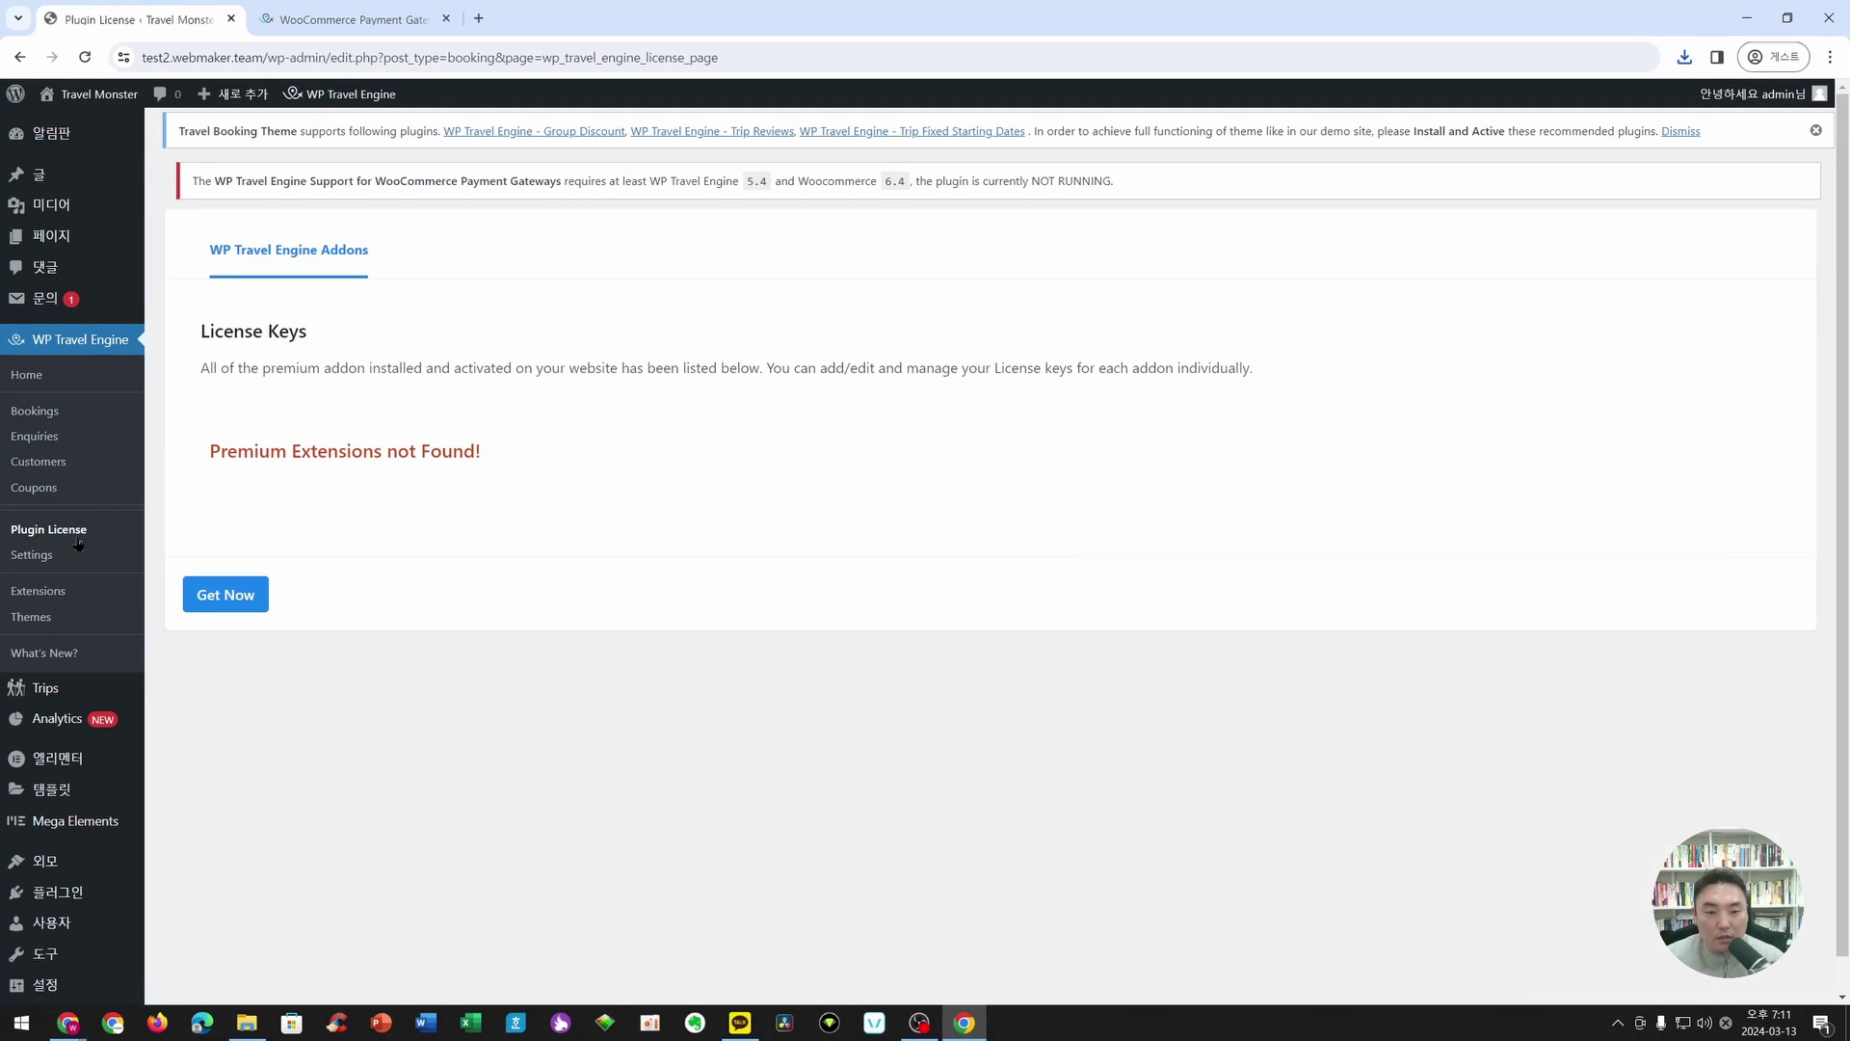
click(225, 595)
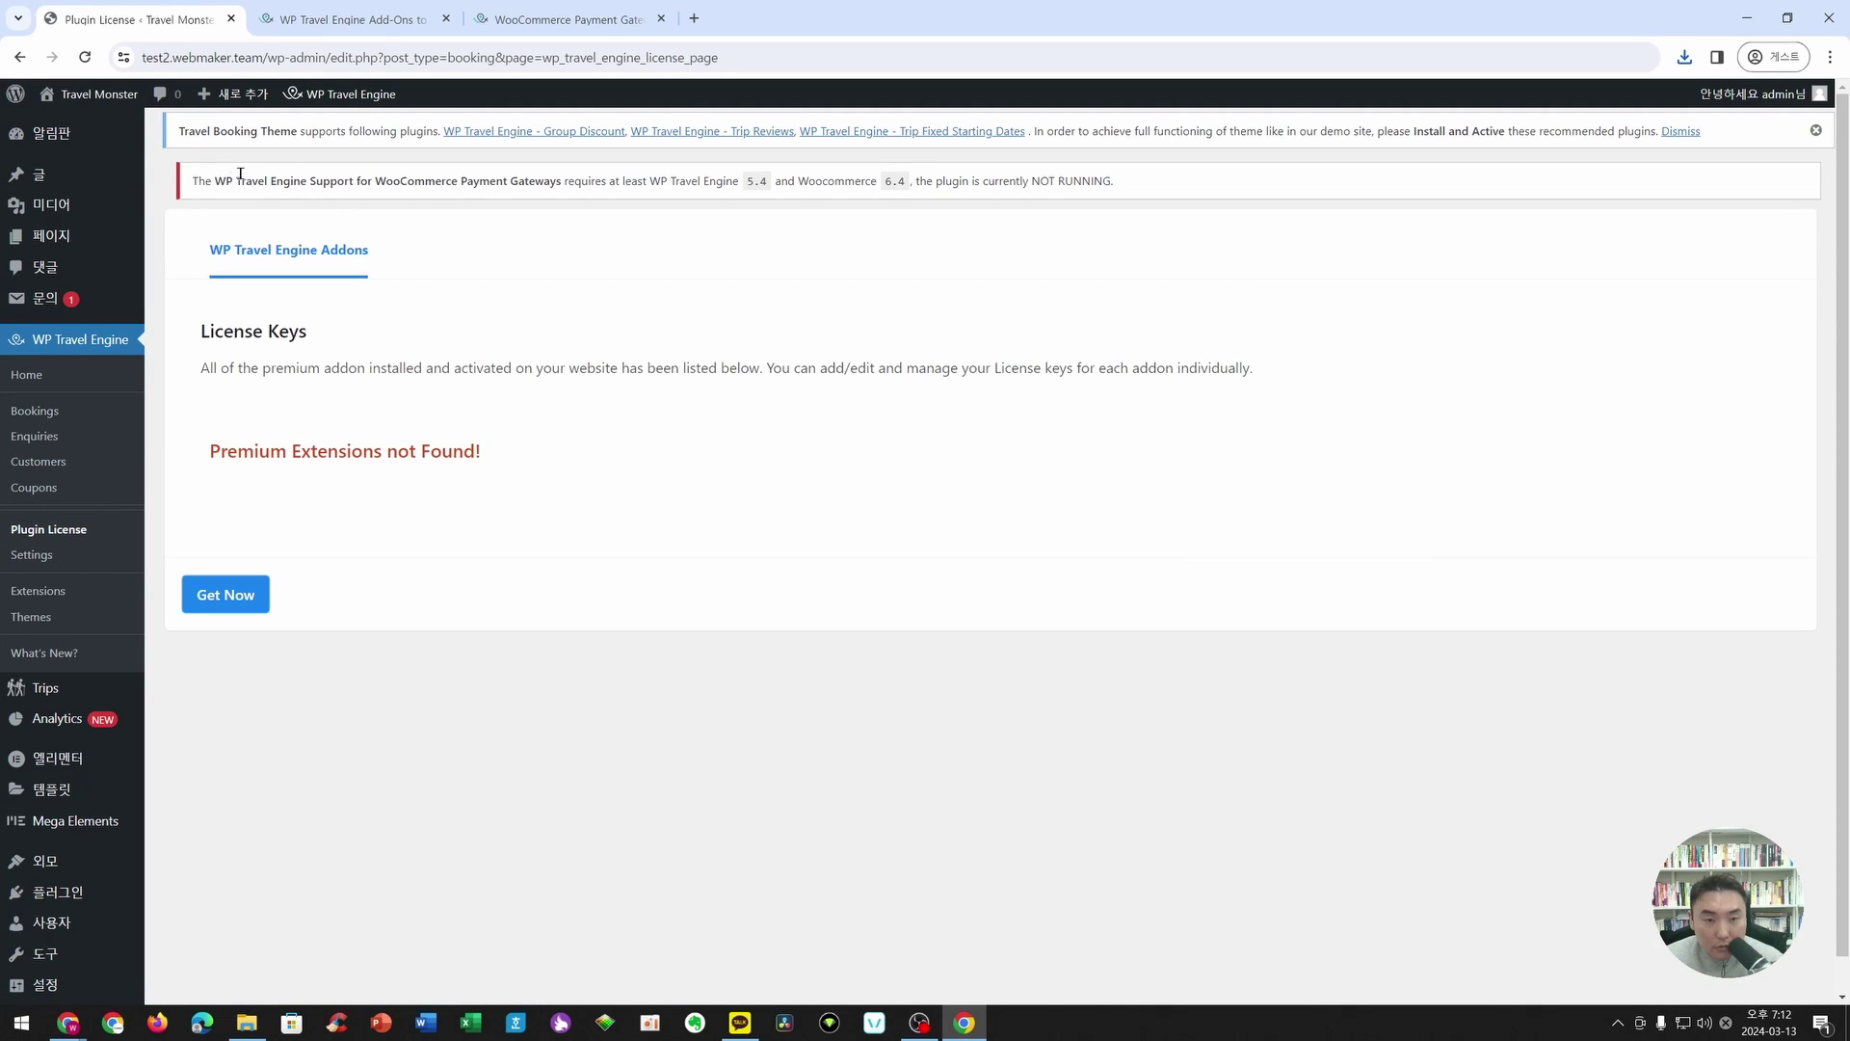
drag(212, 180, 1116, 180)
click(988, 174)
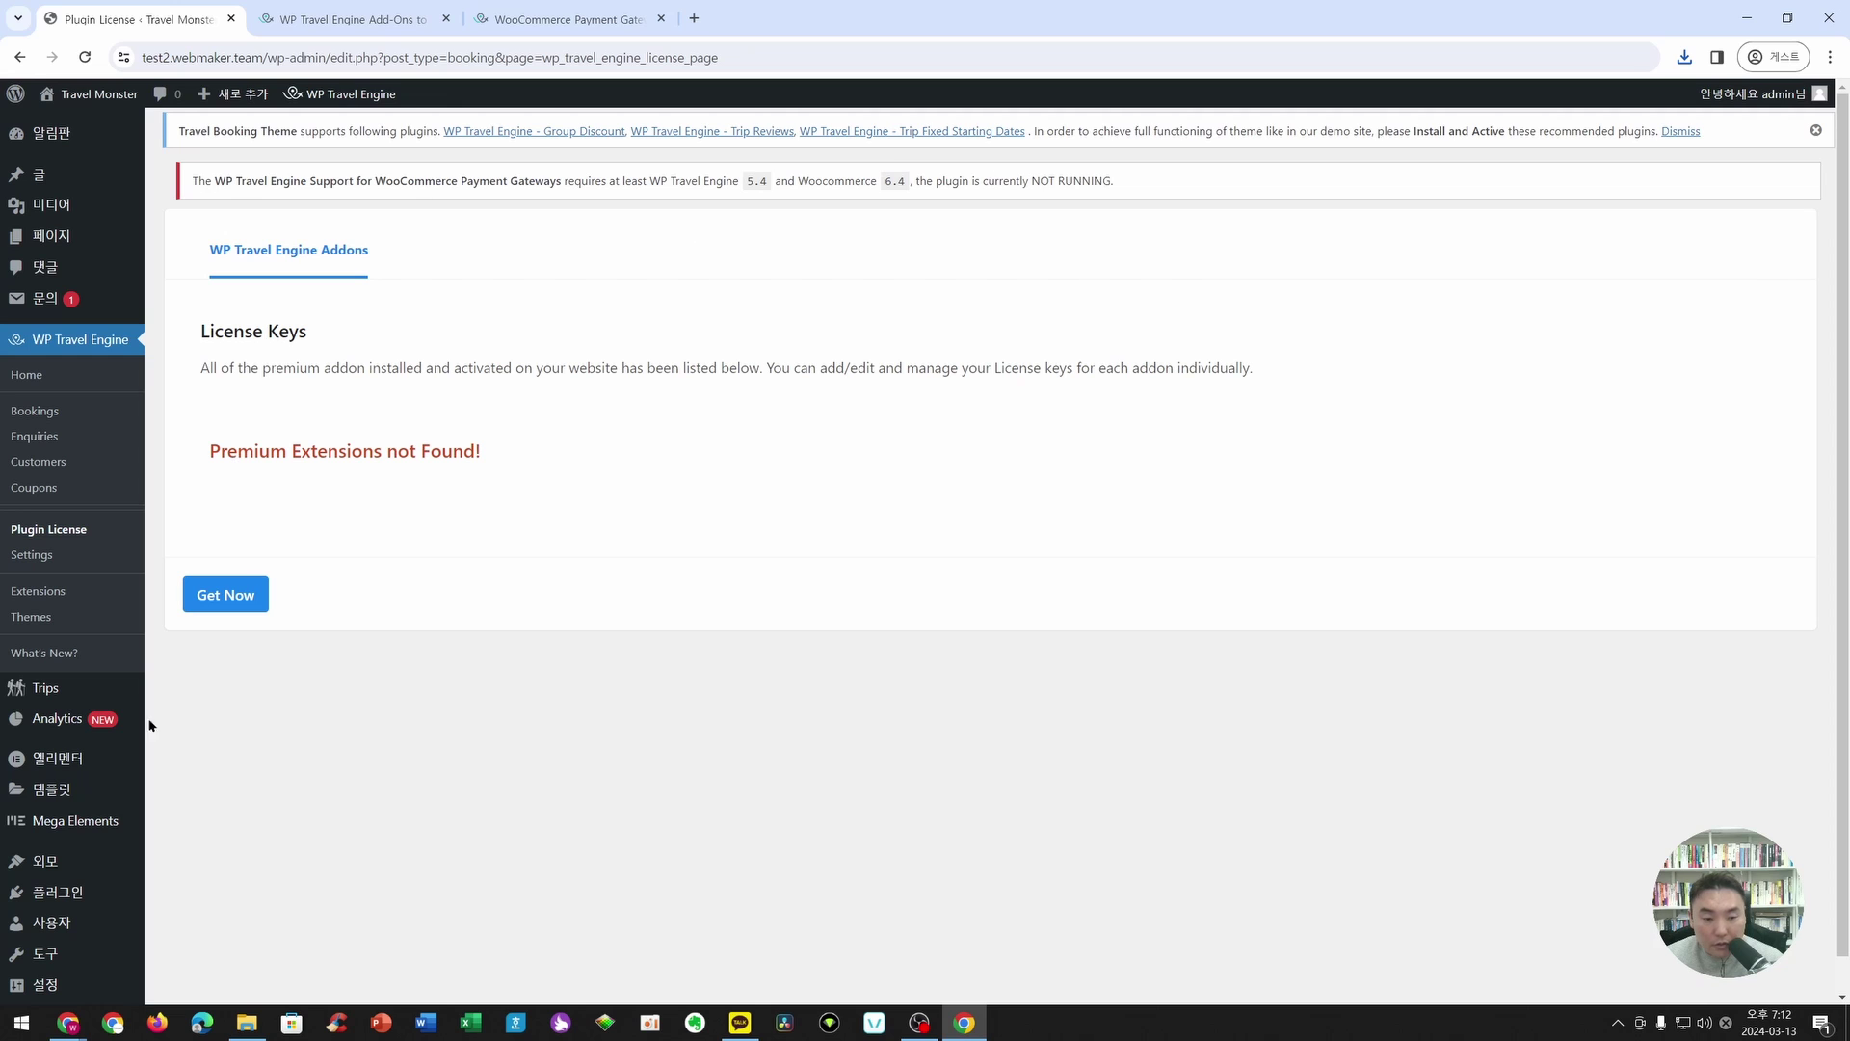
- Review the installed plugins list, now including WP Travel Engine – WooCommerce Payments 1.1.1
scroll(96, 809, down, 1)
click(77, 858)
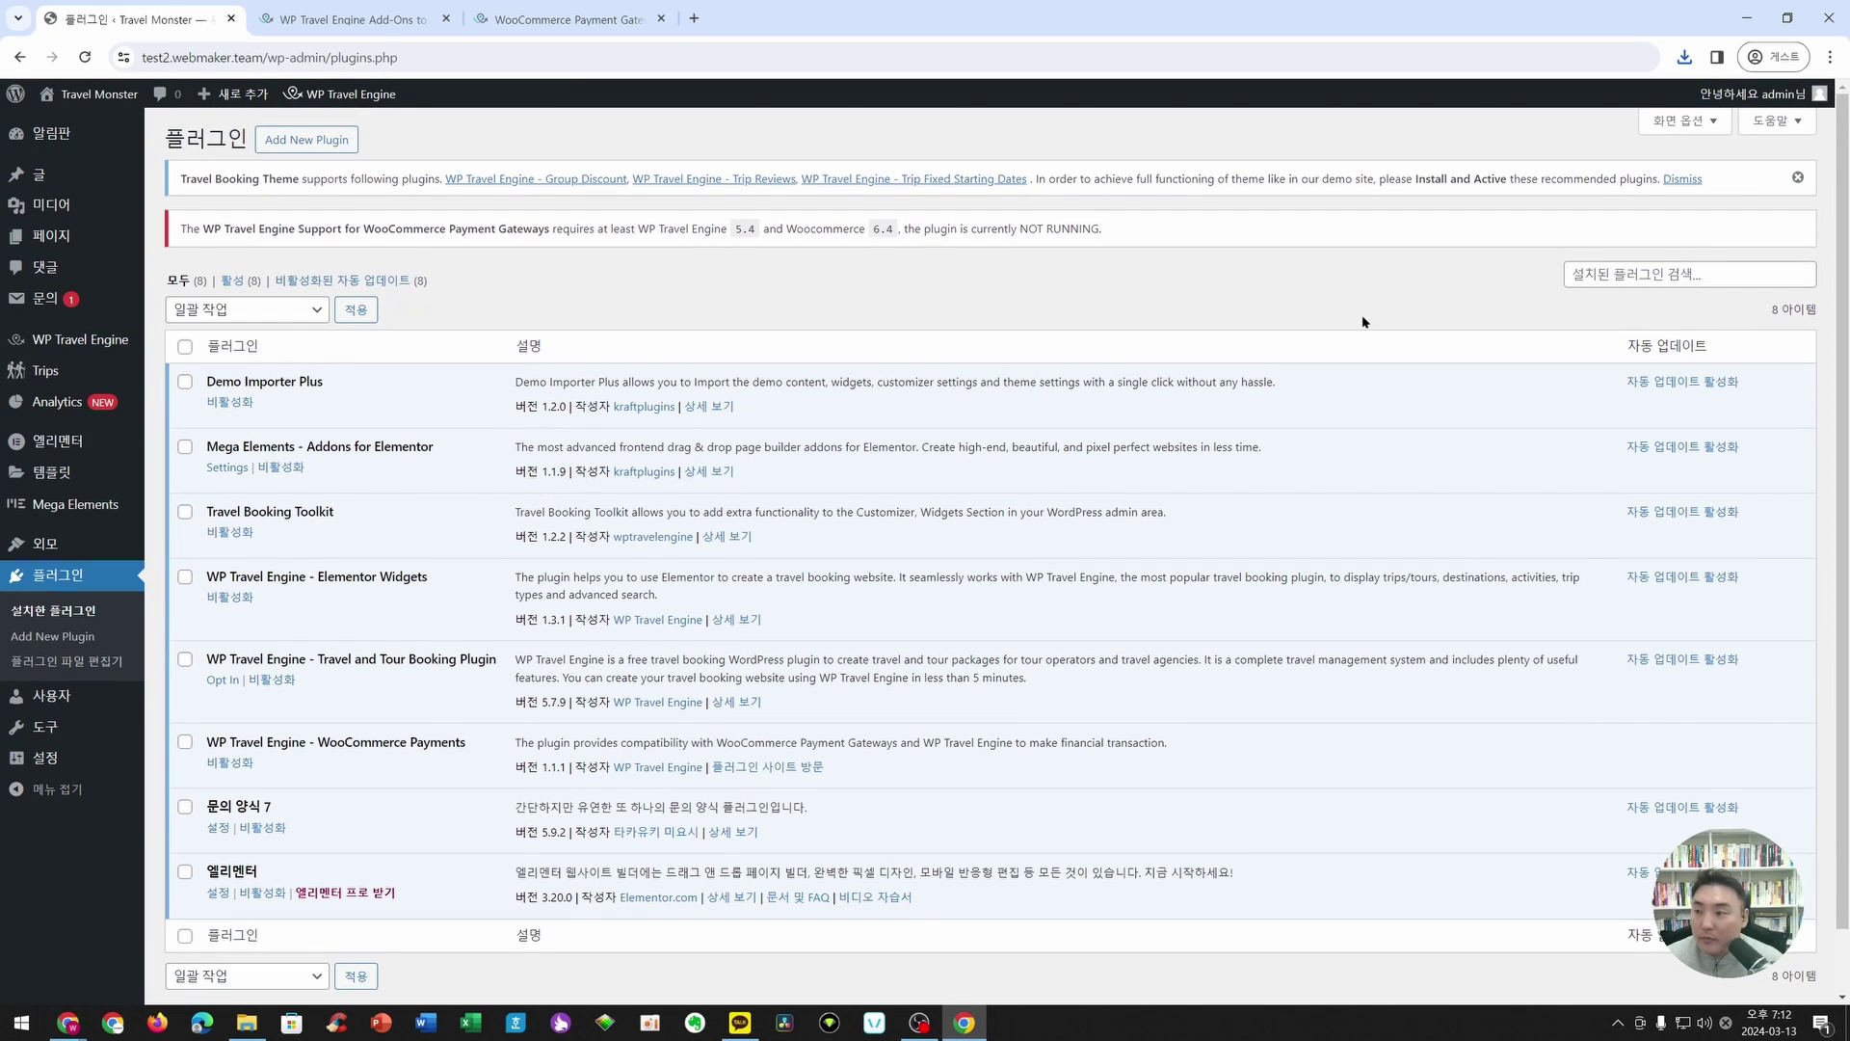
scroll(263, 704, down, 1)
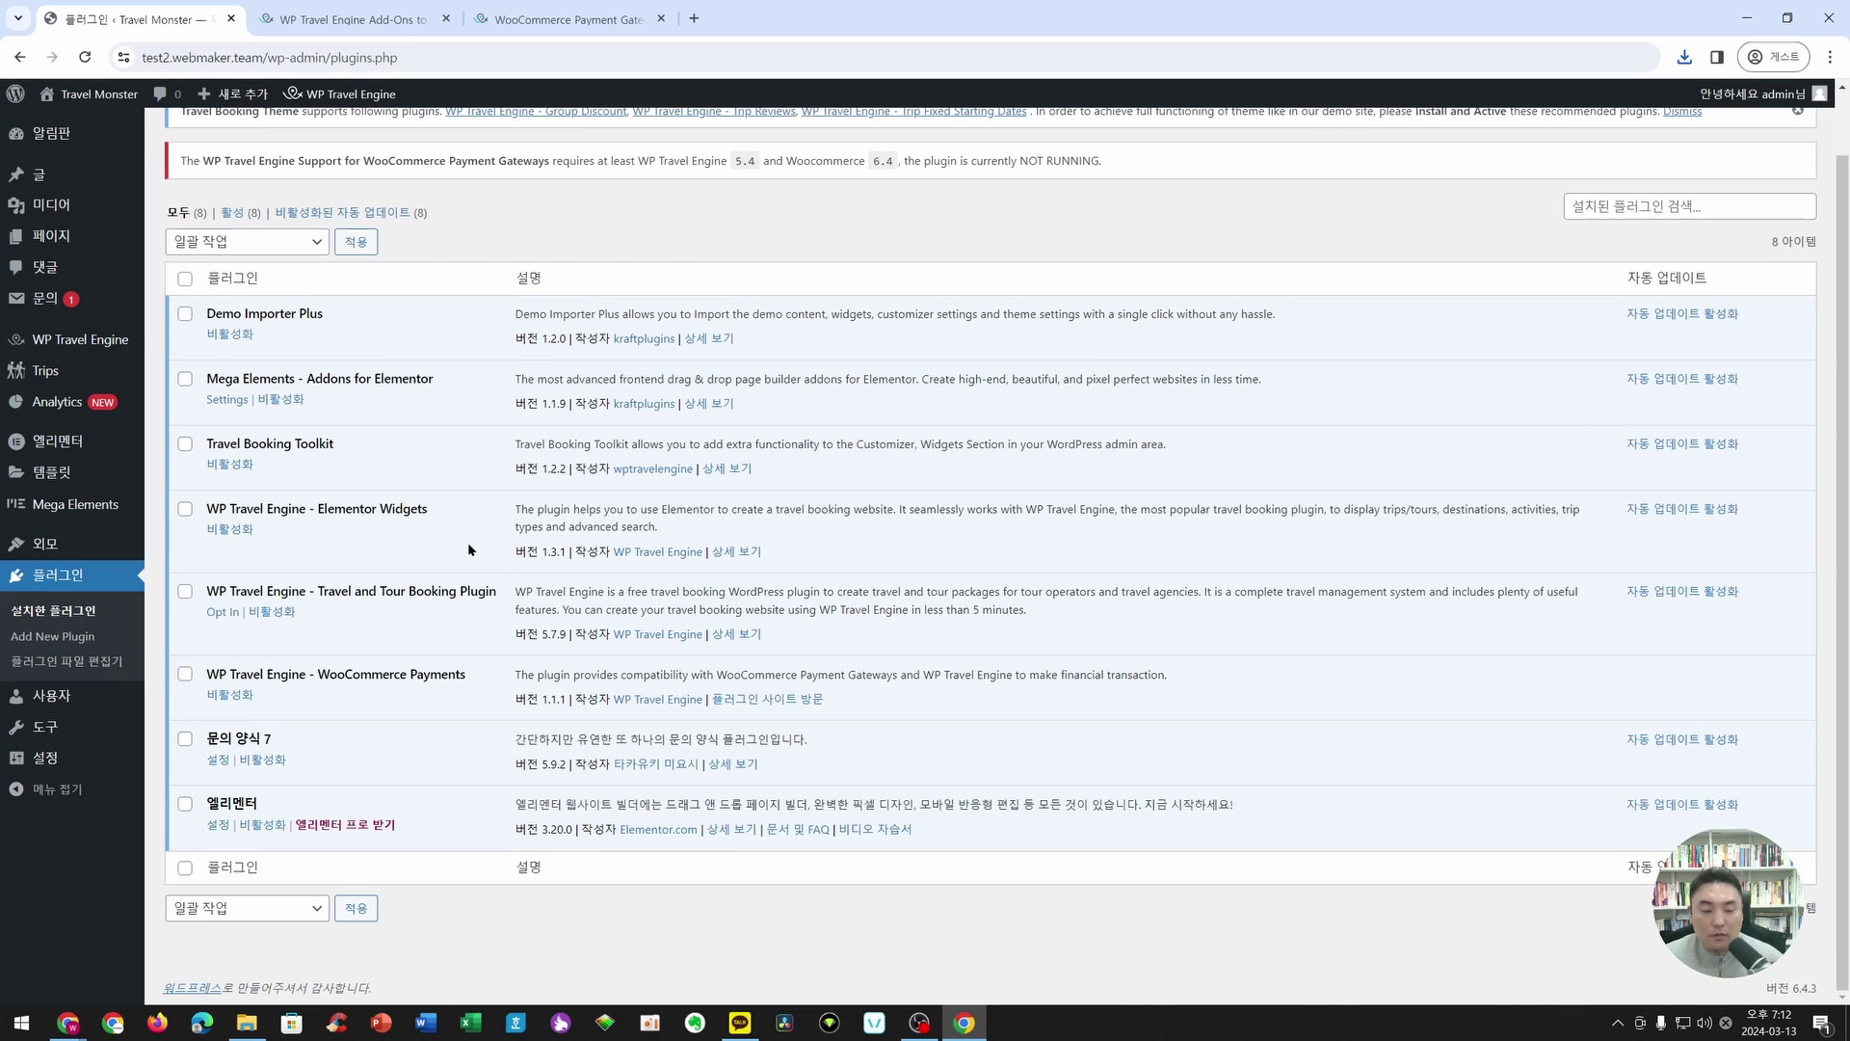
scroll(469, 549, up, 1)
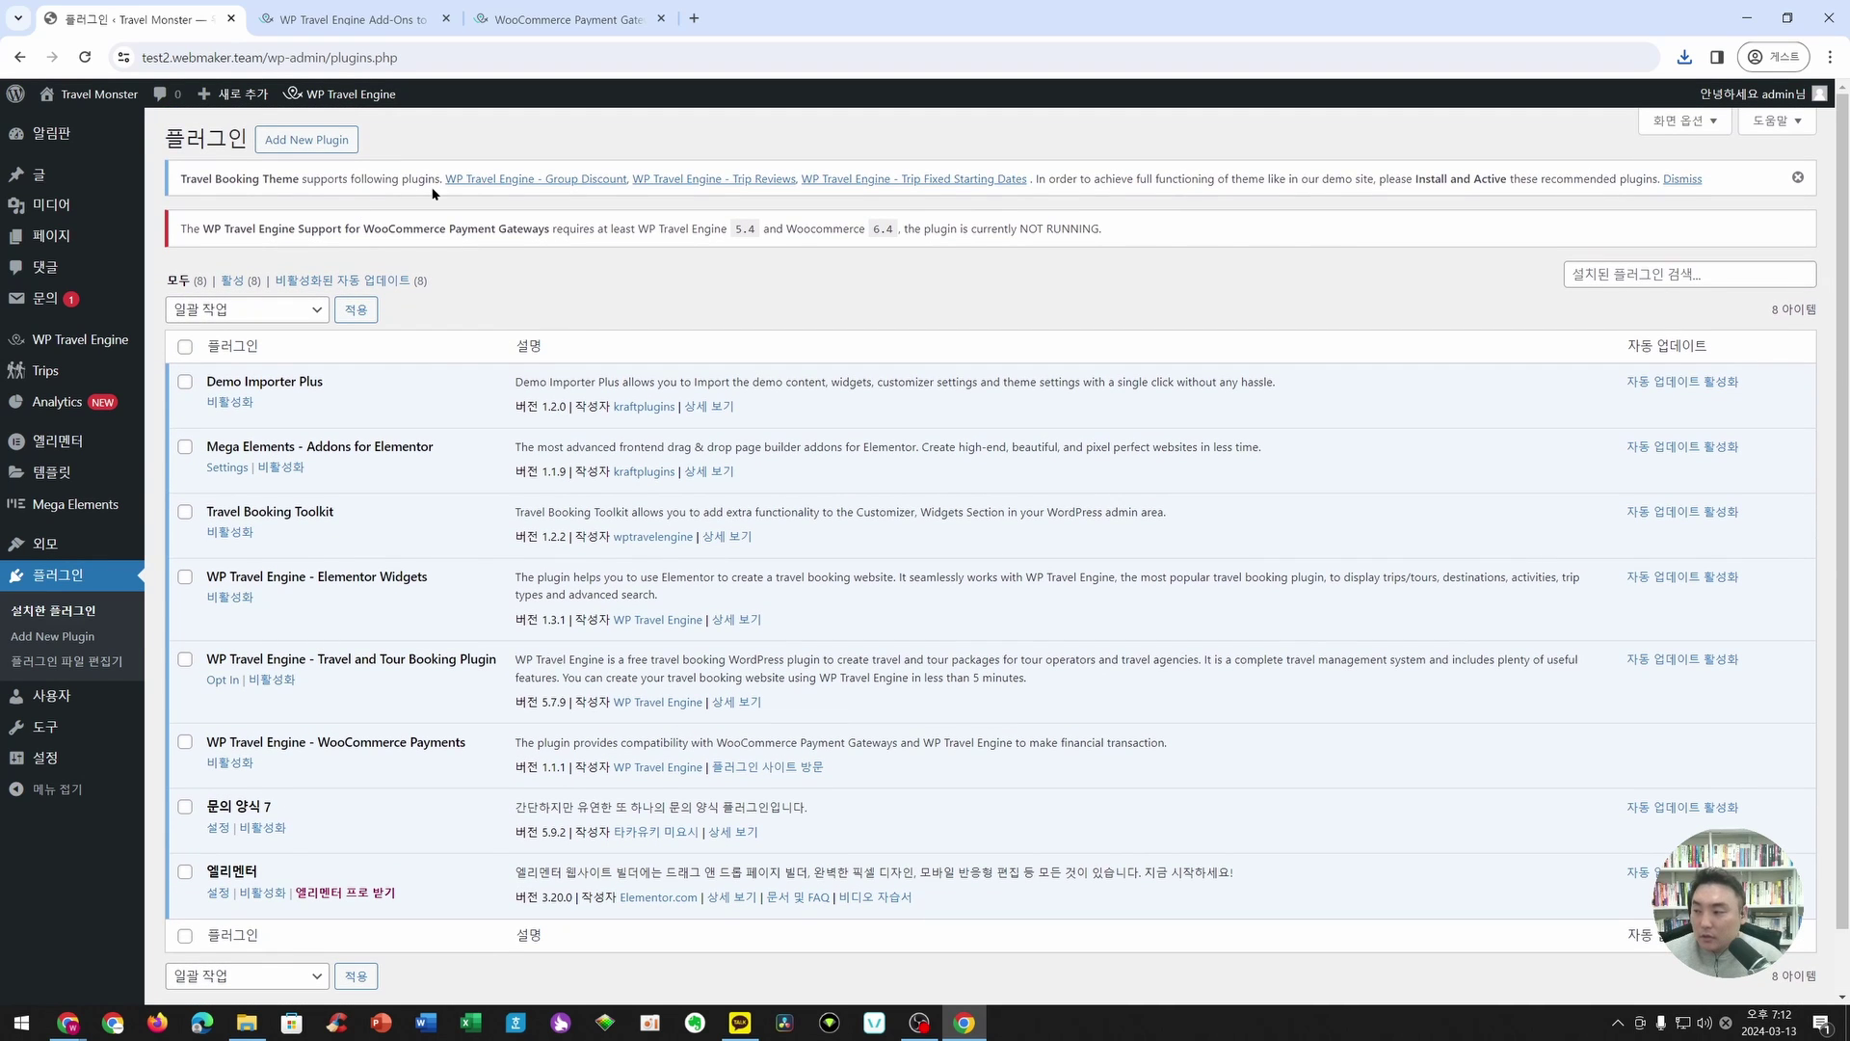
click(303, 141)
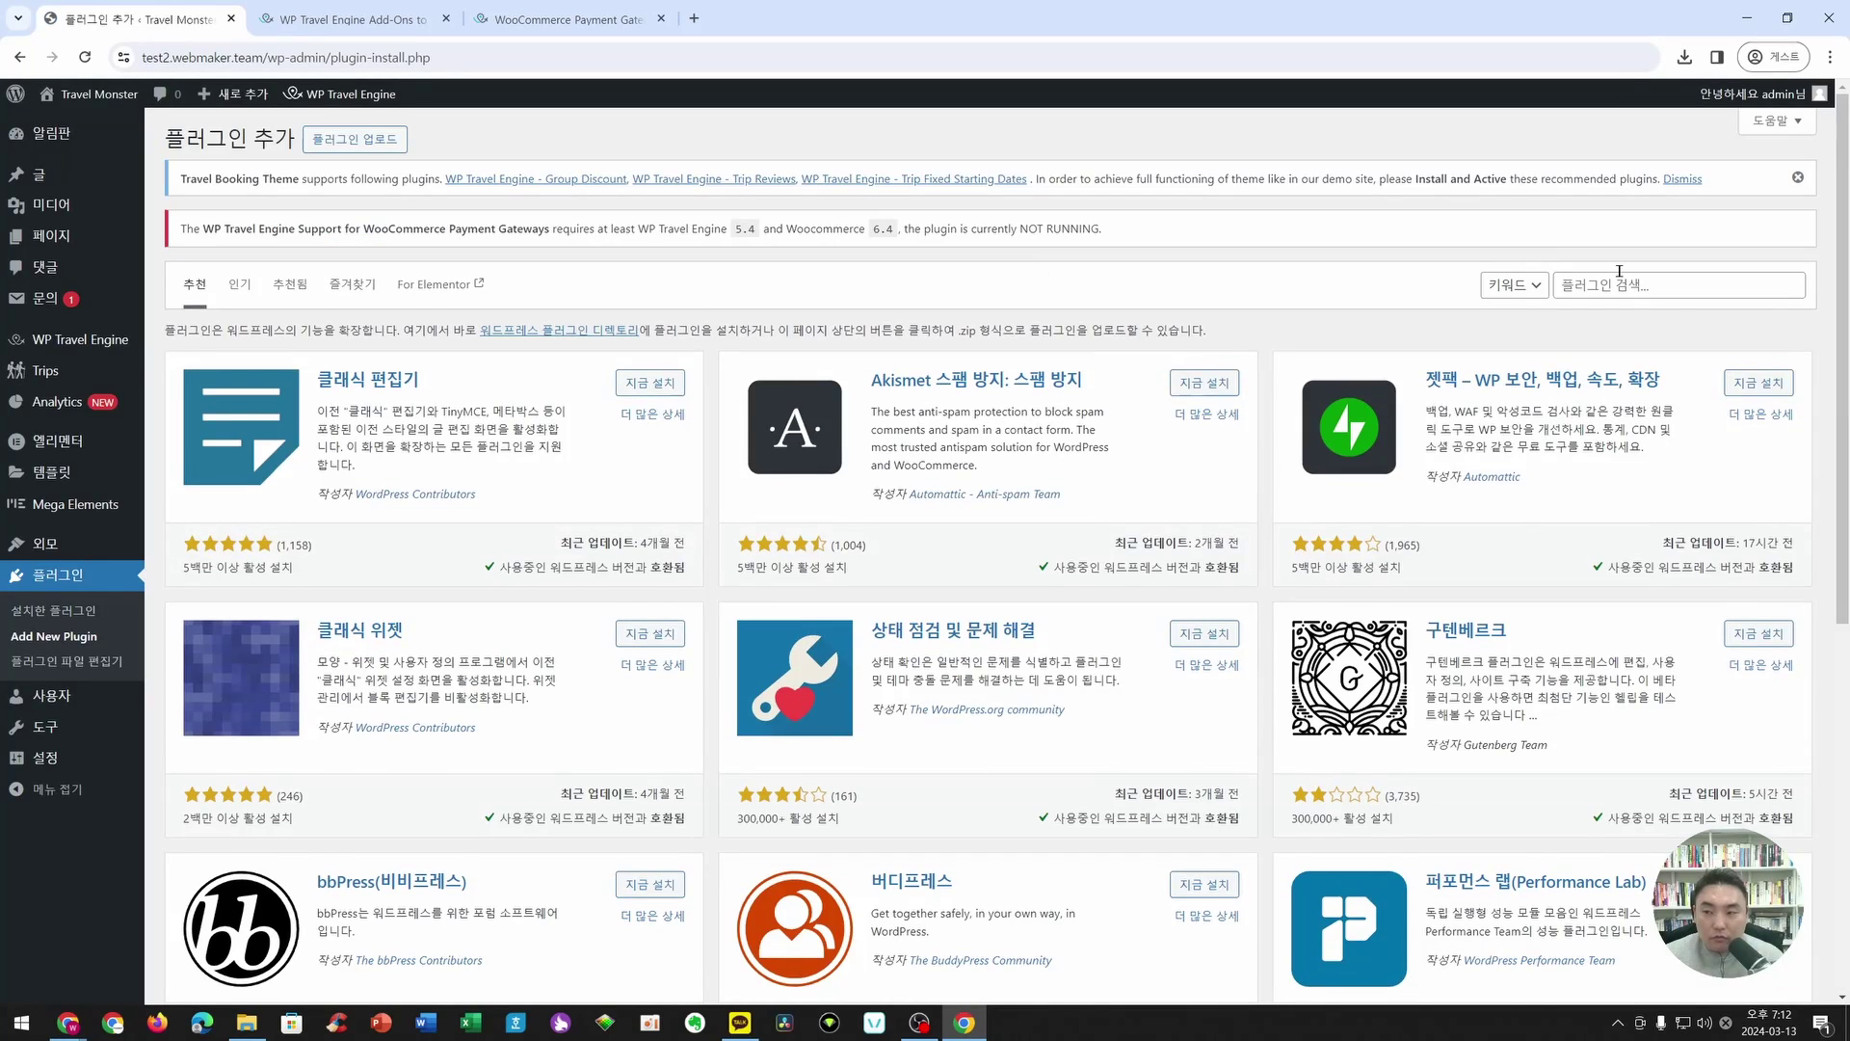
- Search plugins for 우커머스, then install and activate WooCommerce
click(1627, 282)
text(t)
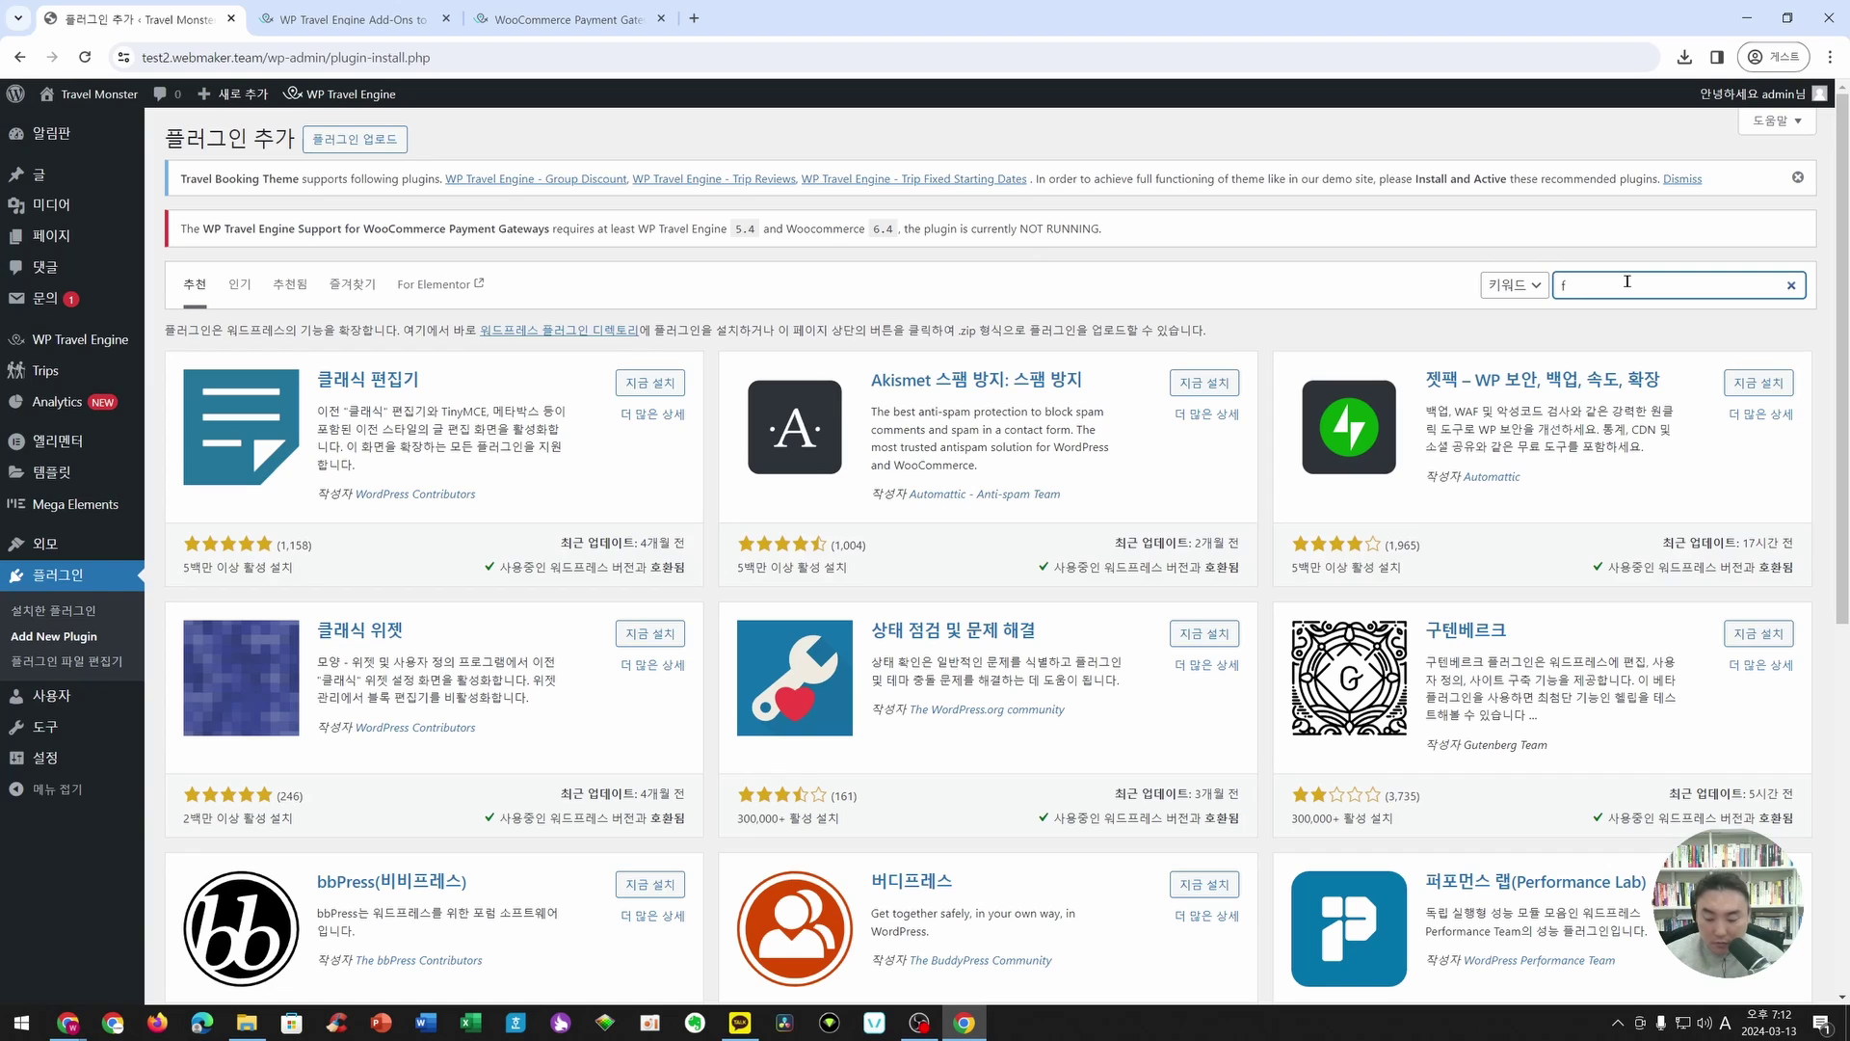
key(BackSpace)
key(Hangul)
text(우커머스)
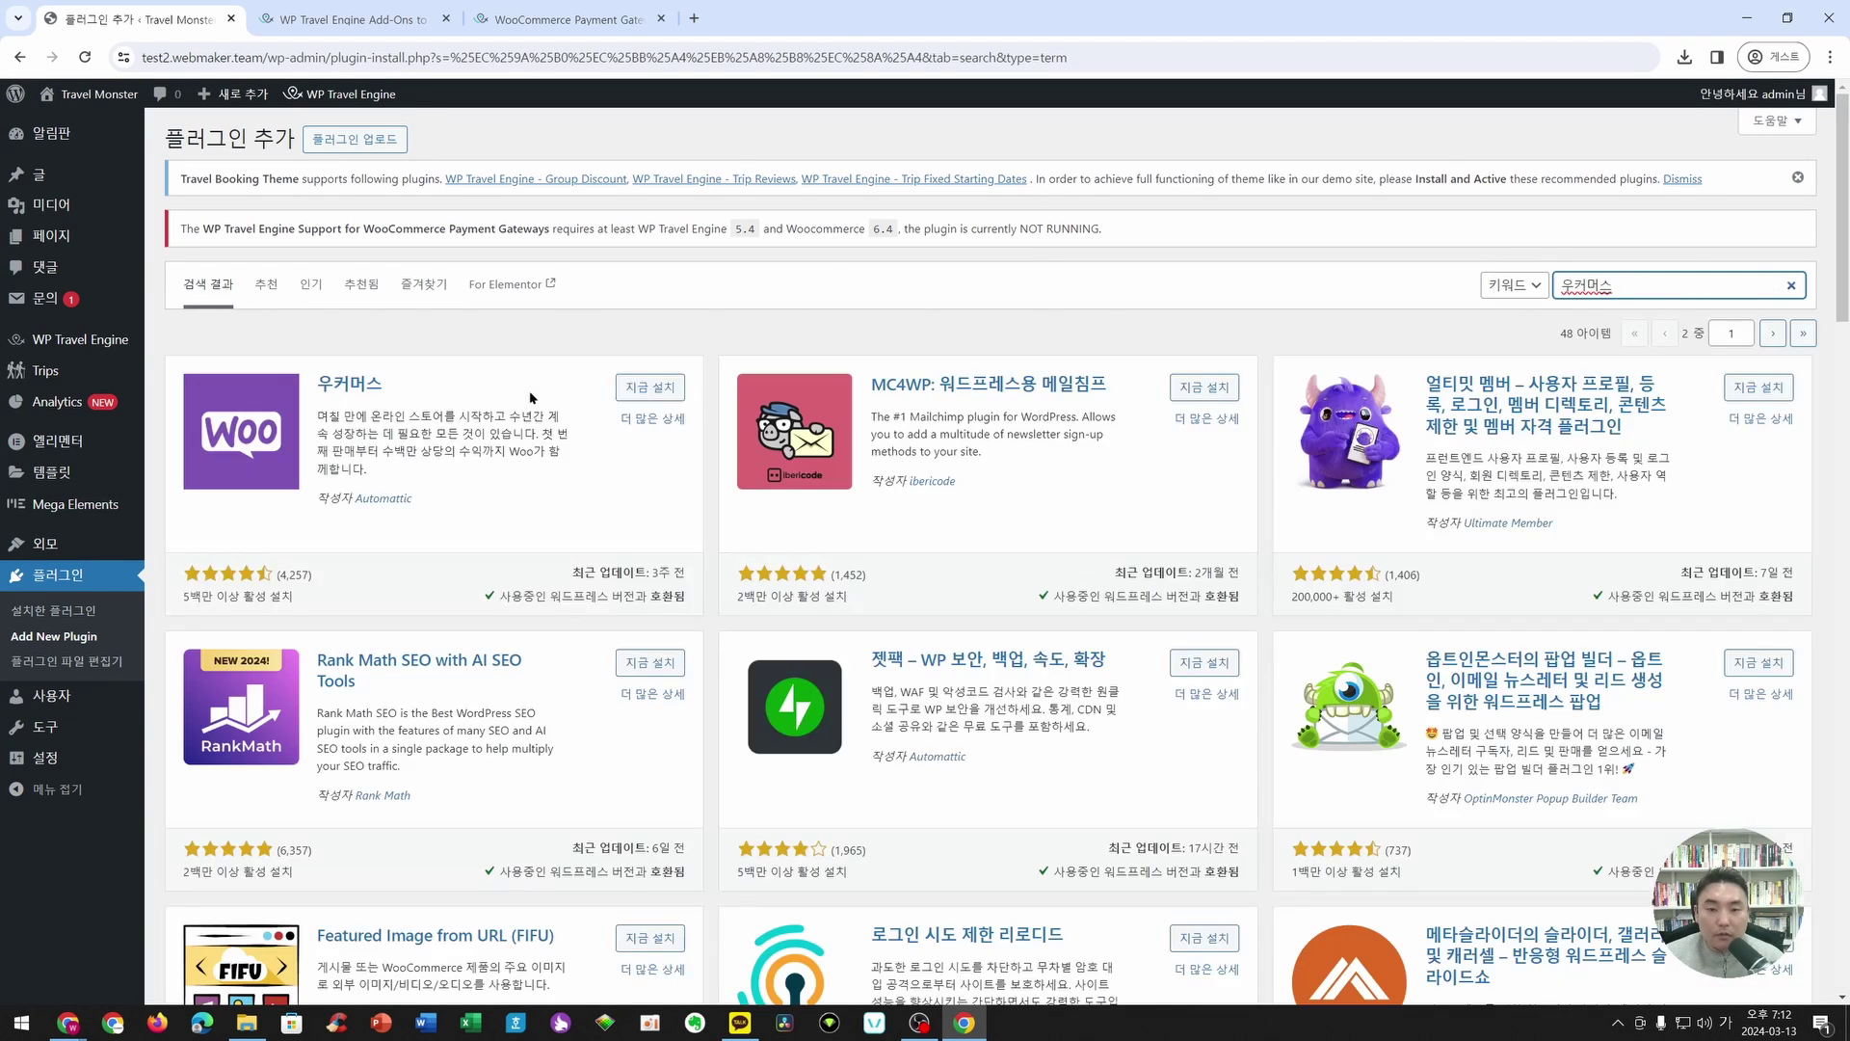
click(648, 388)
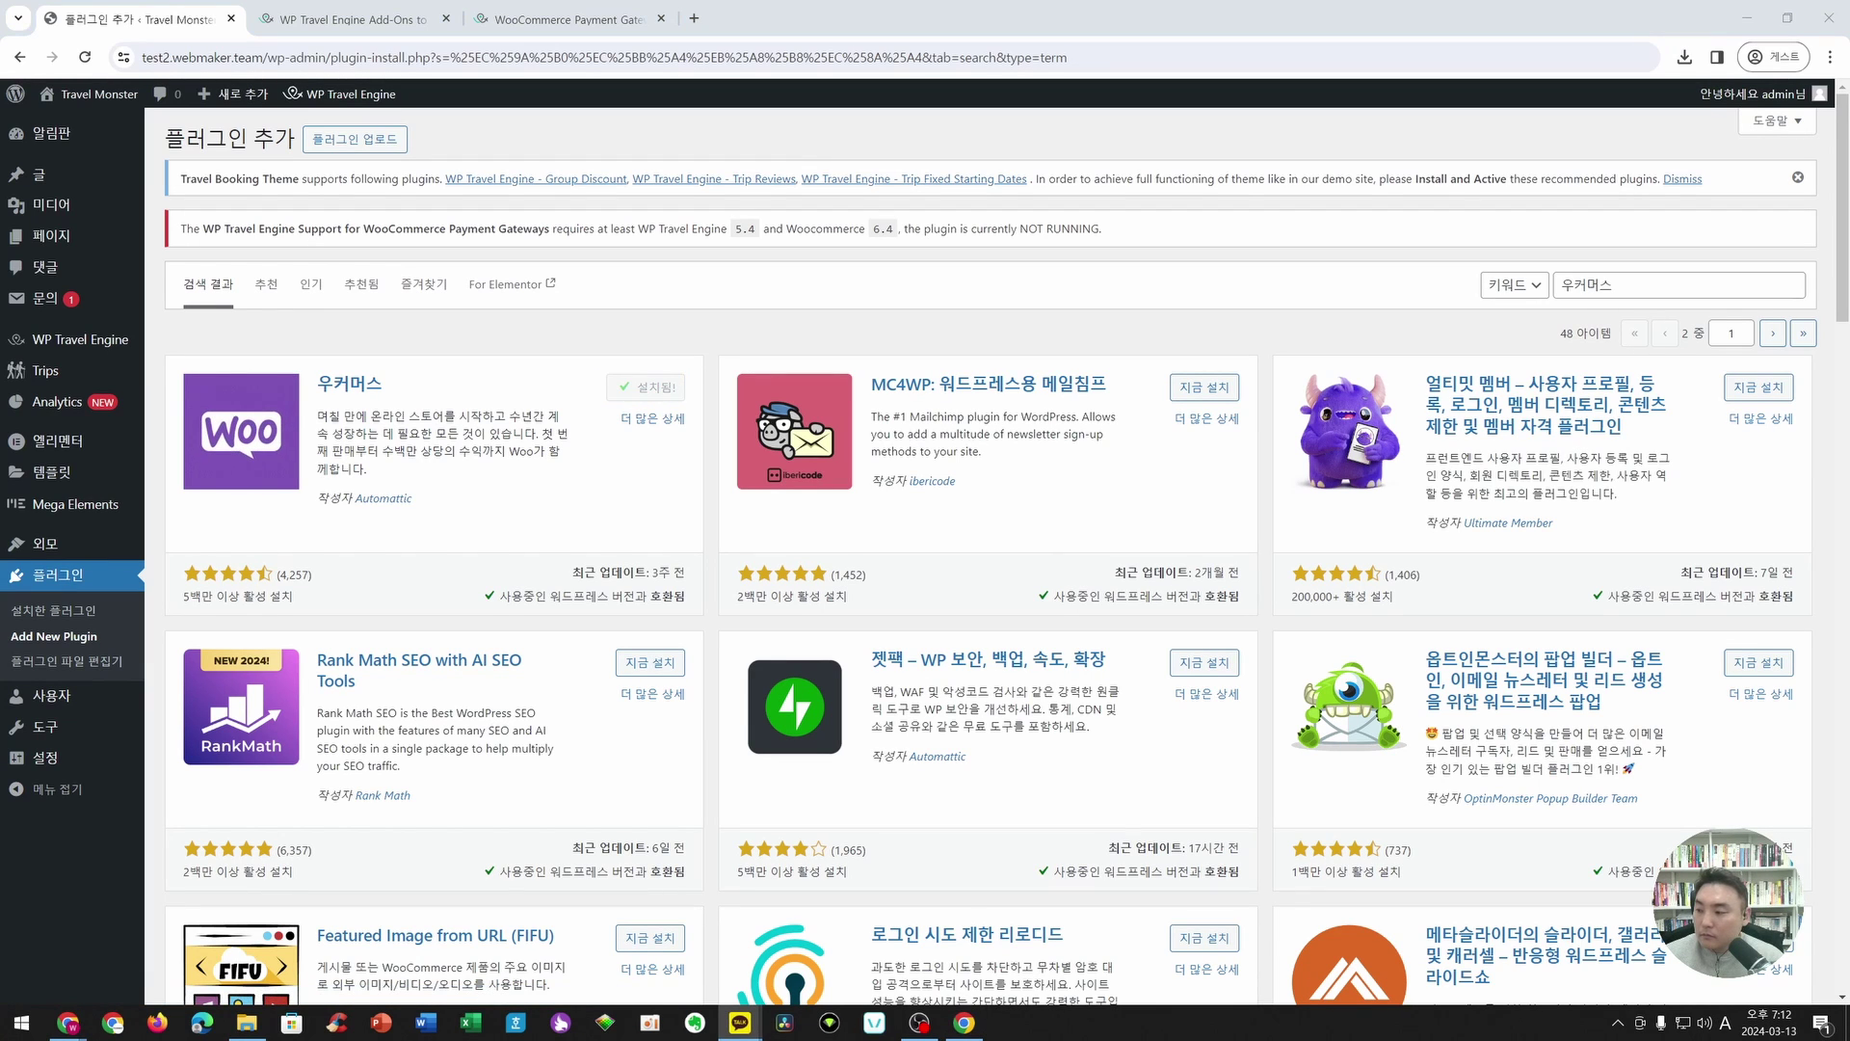
click(654, 387)
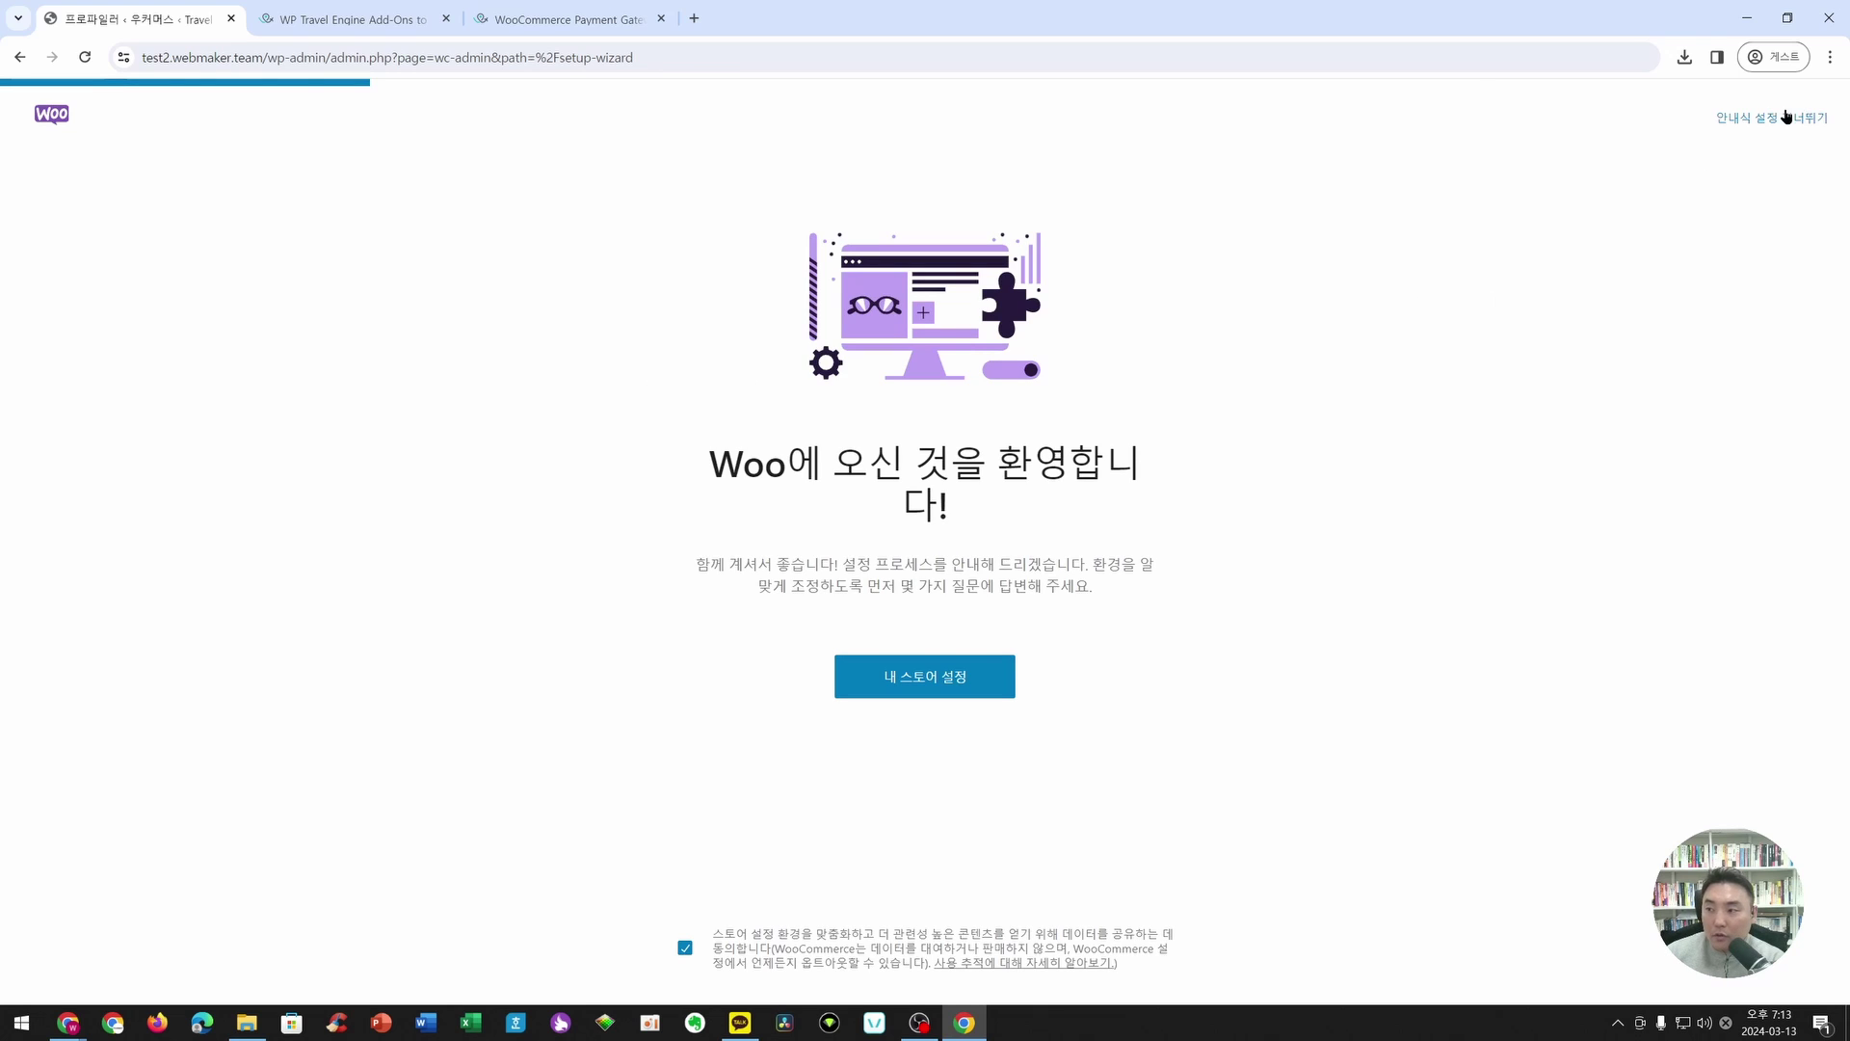
- Skip WooCommerce guided setup, set the business location to 대한민국, and return to Plugins
click(1786, 116)
click(824, 325)
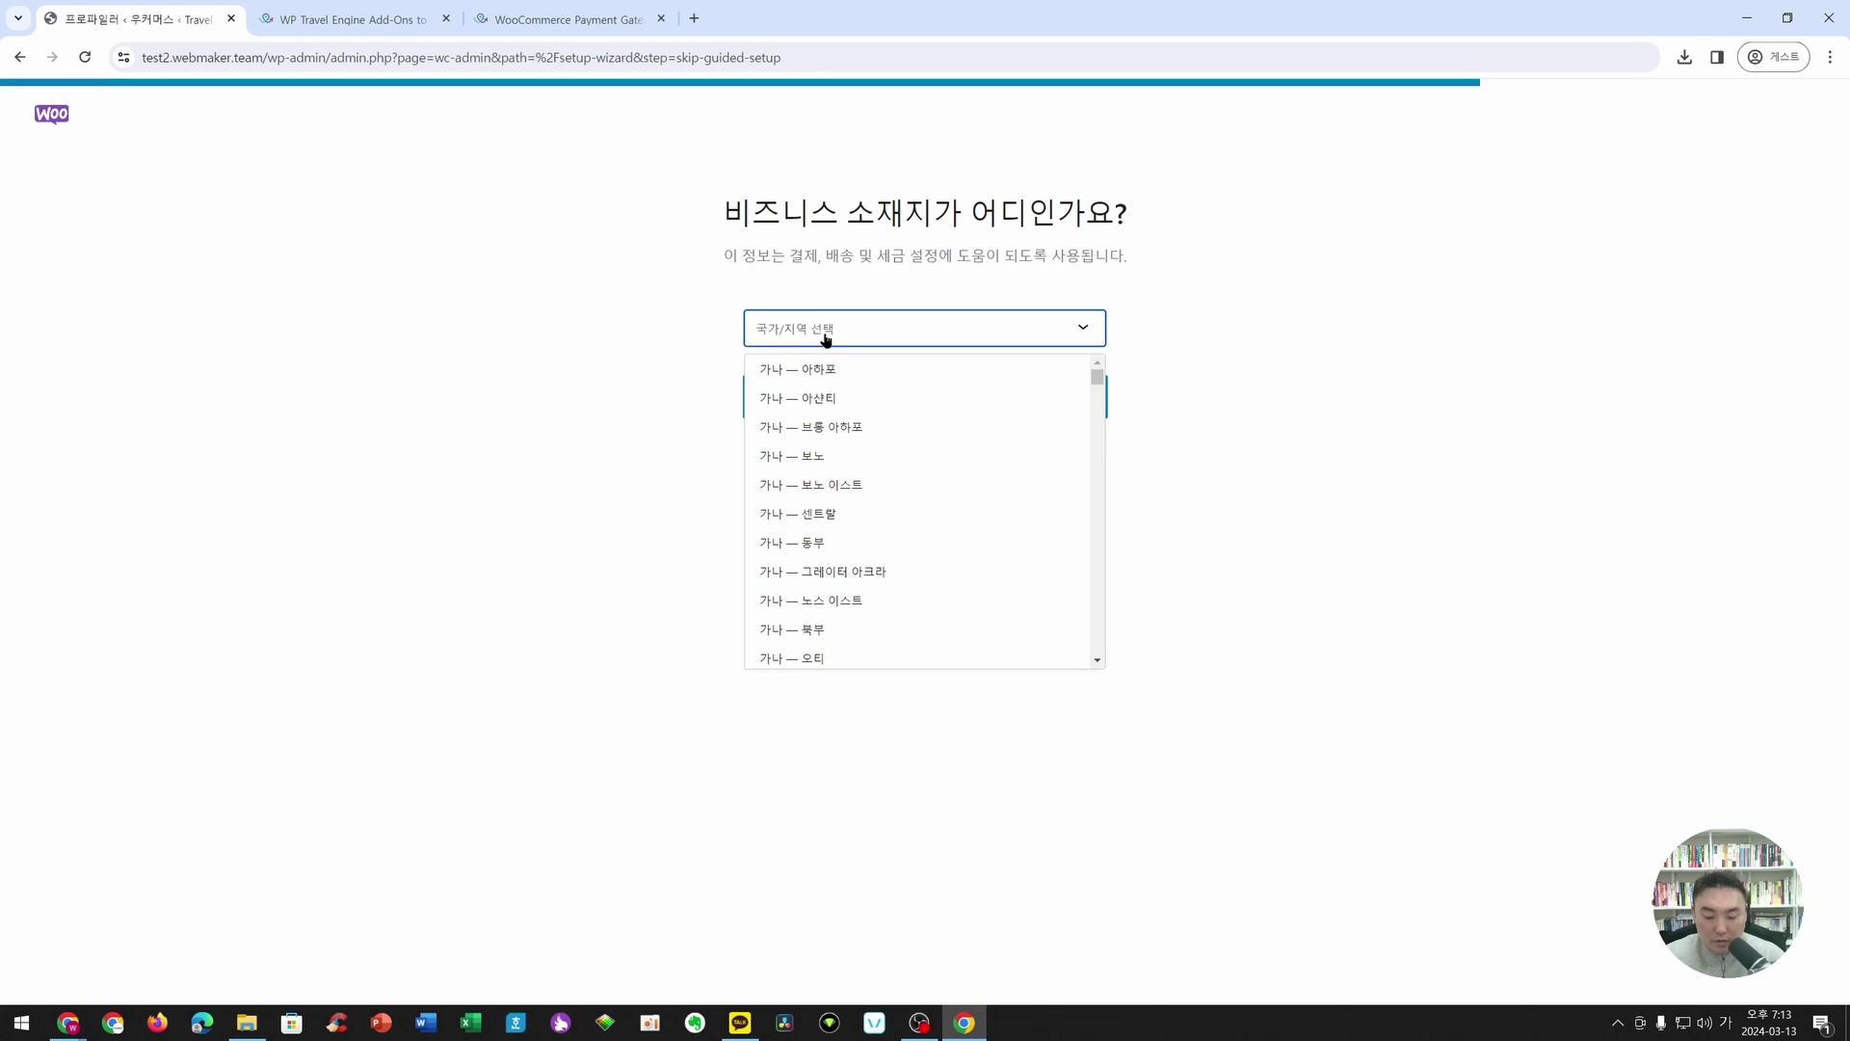
text(대)
click(817, 405)
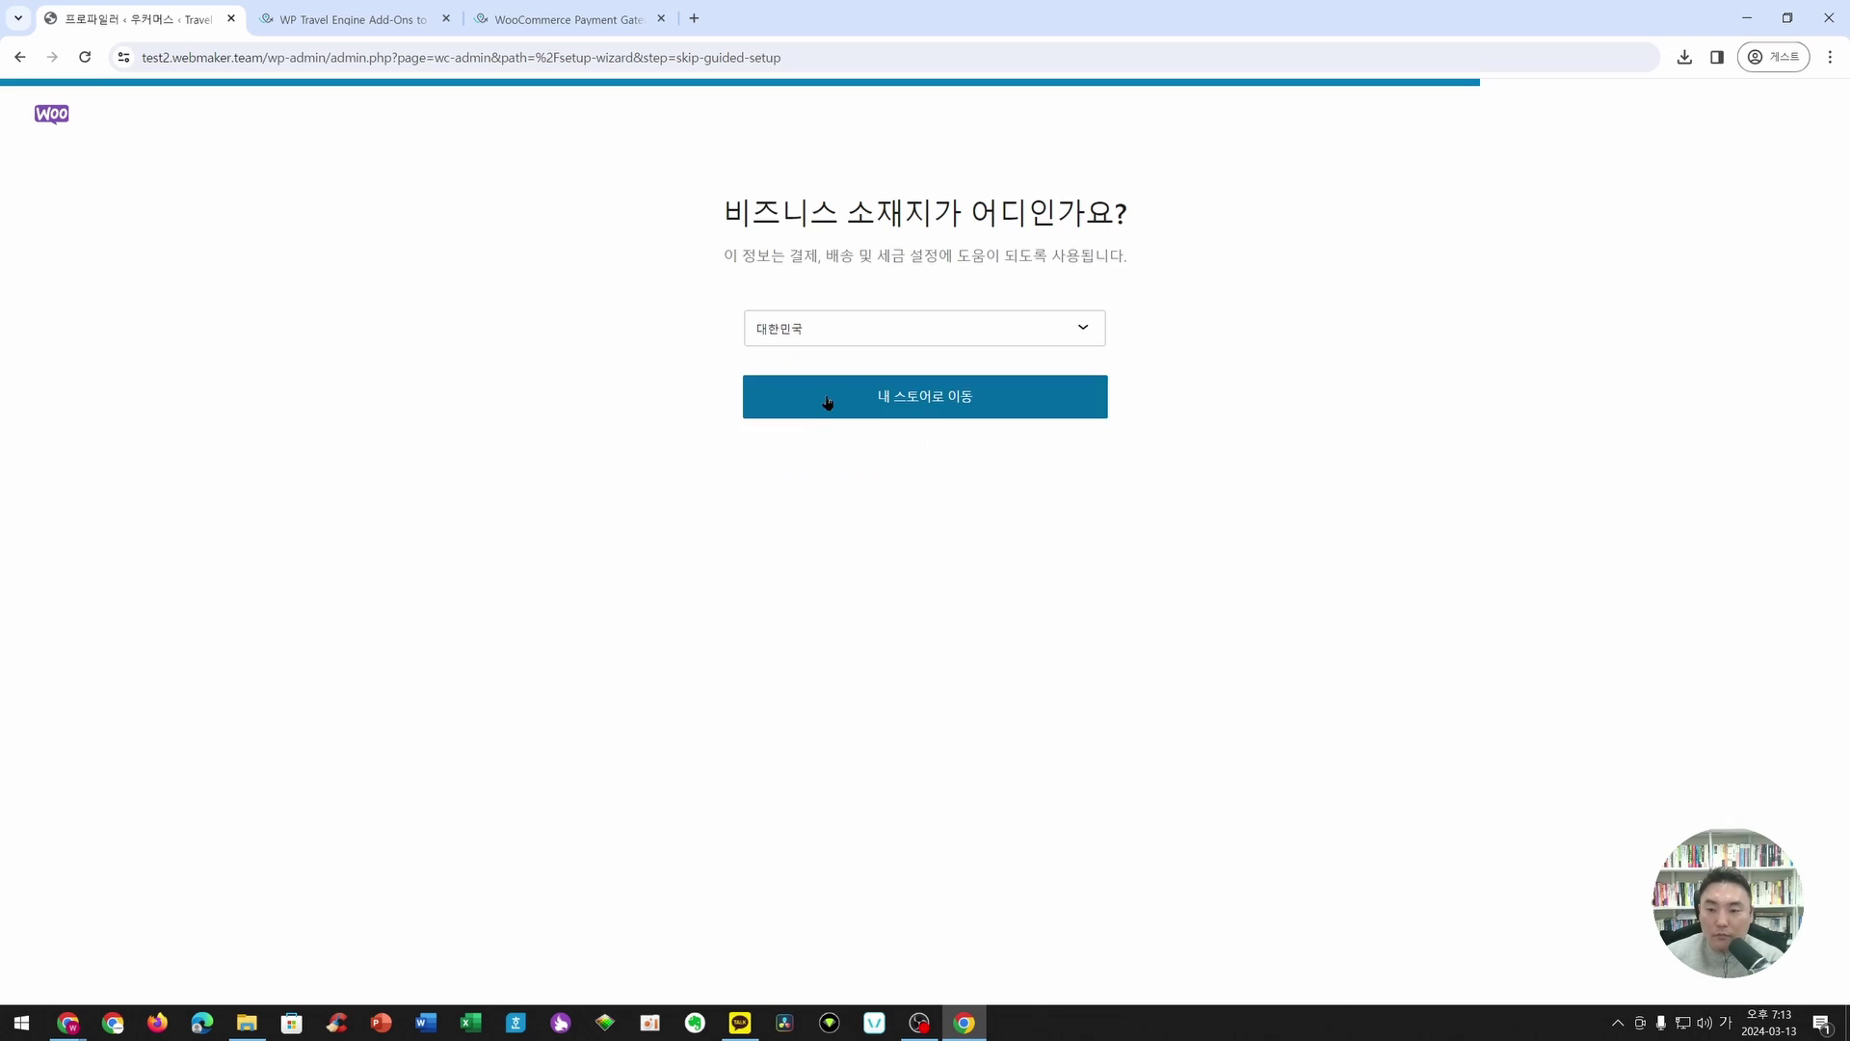
click(826, 401)
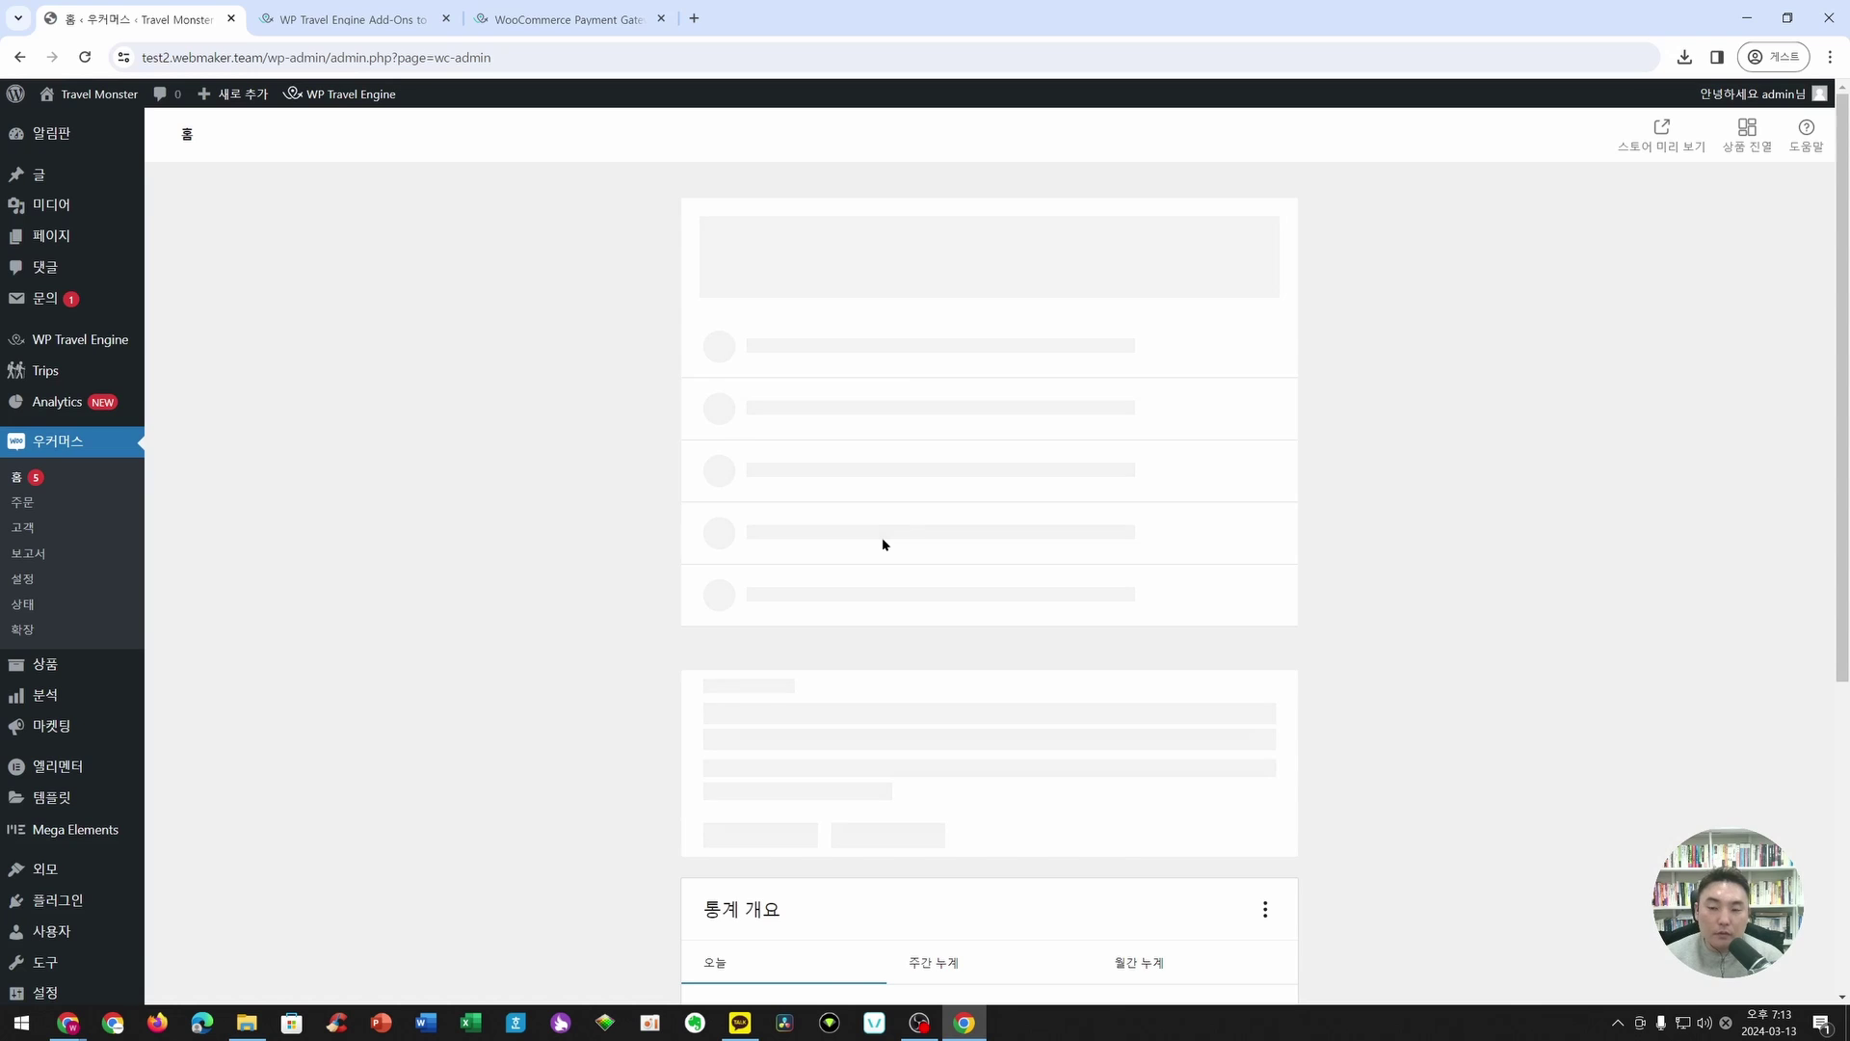
click(85, 906)
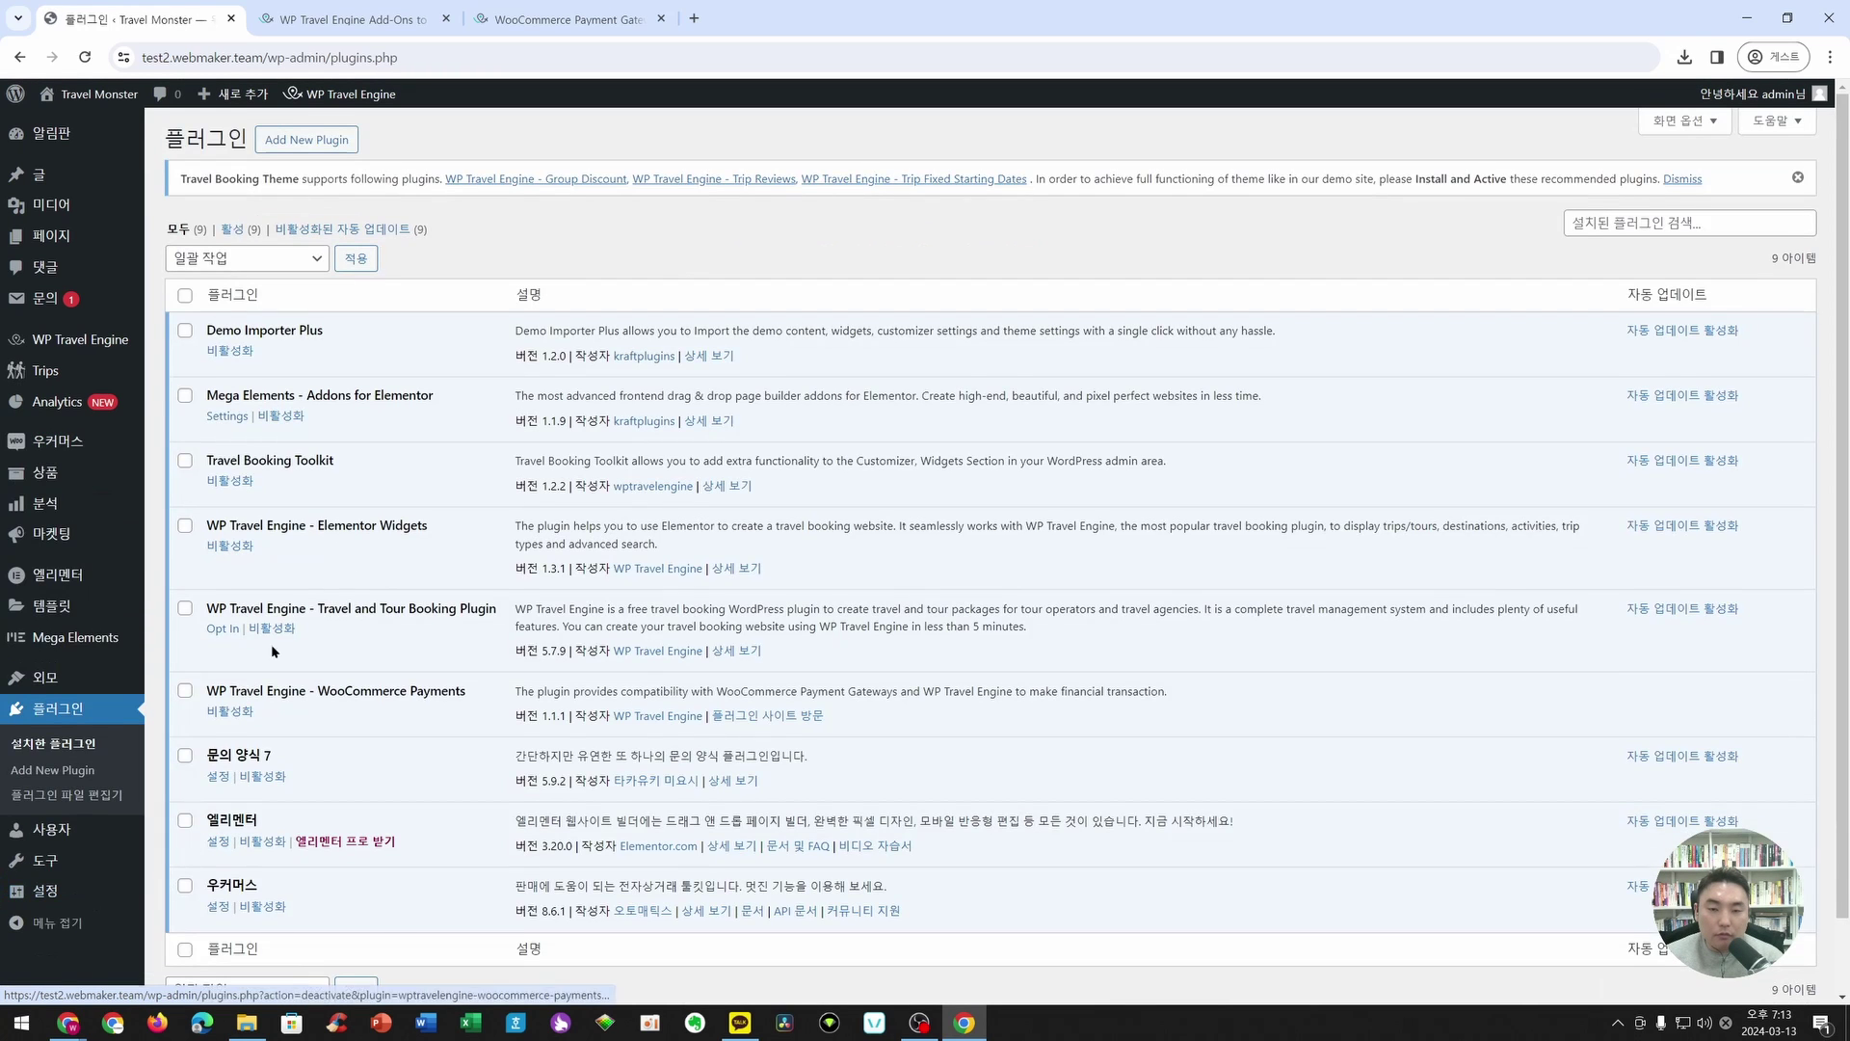
- Open WP Travel Engine's Plugin License page and select the WooCommerce Payments license key field
scroll(452, 431, down, 1)
scroll(458, 438, up, 1)
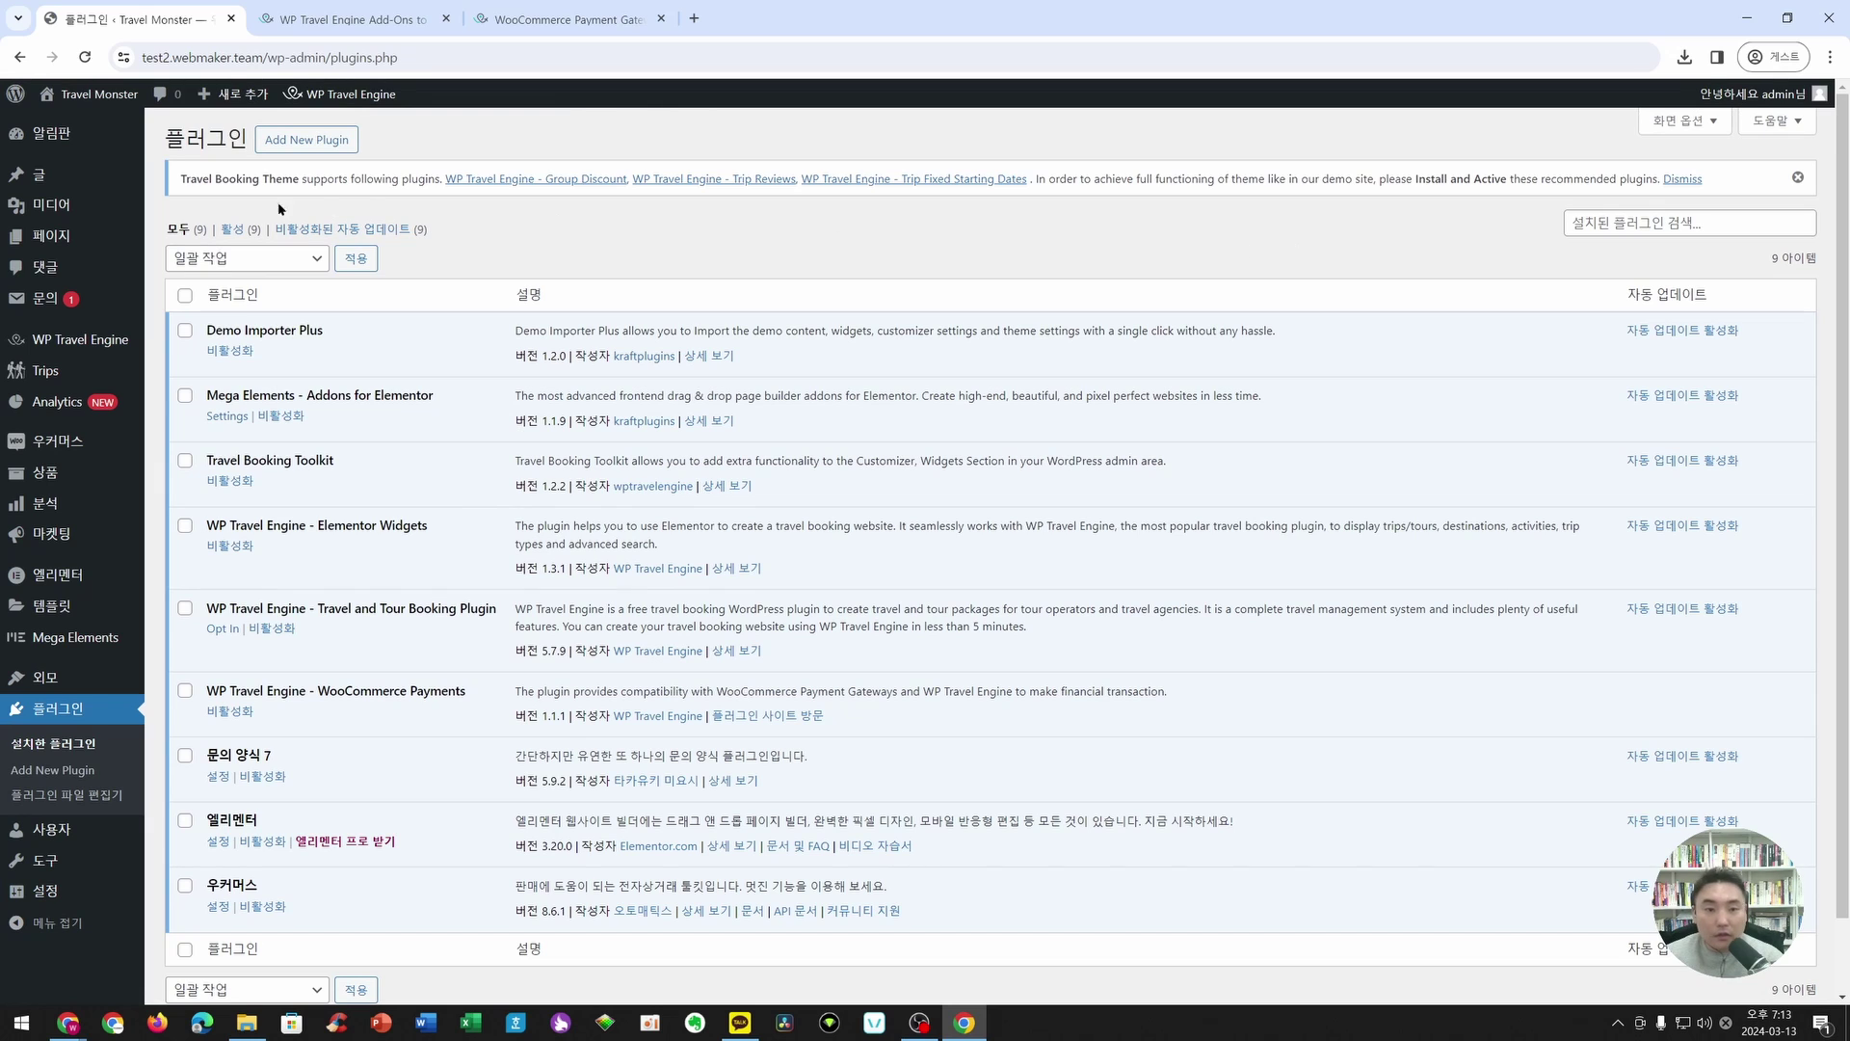
click(45, 298)
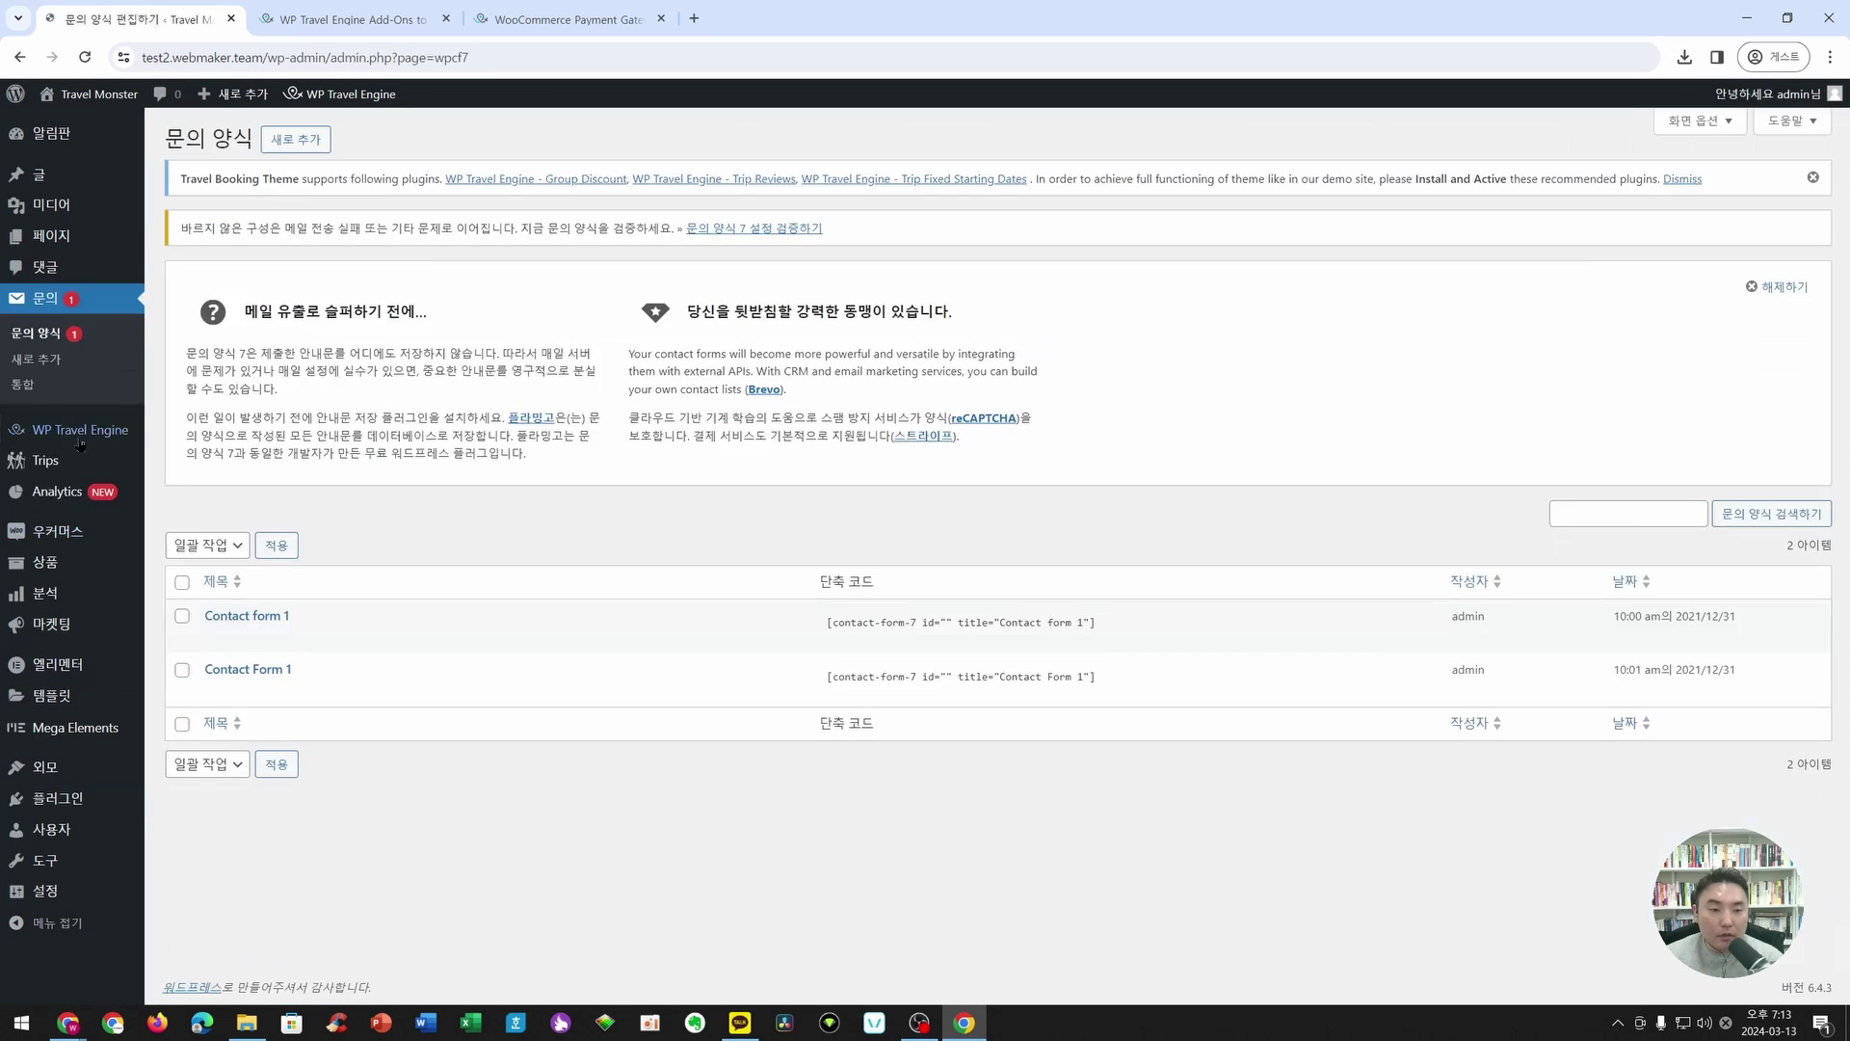
mouse_move(96, 428)
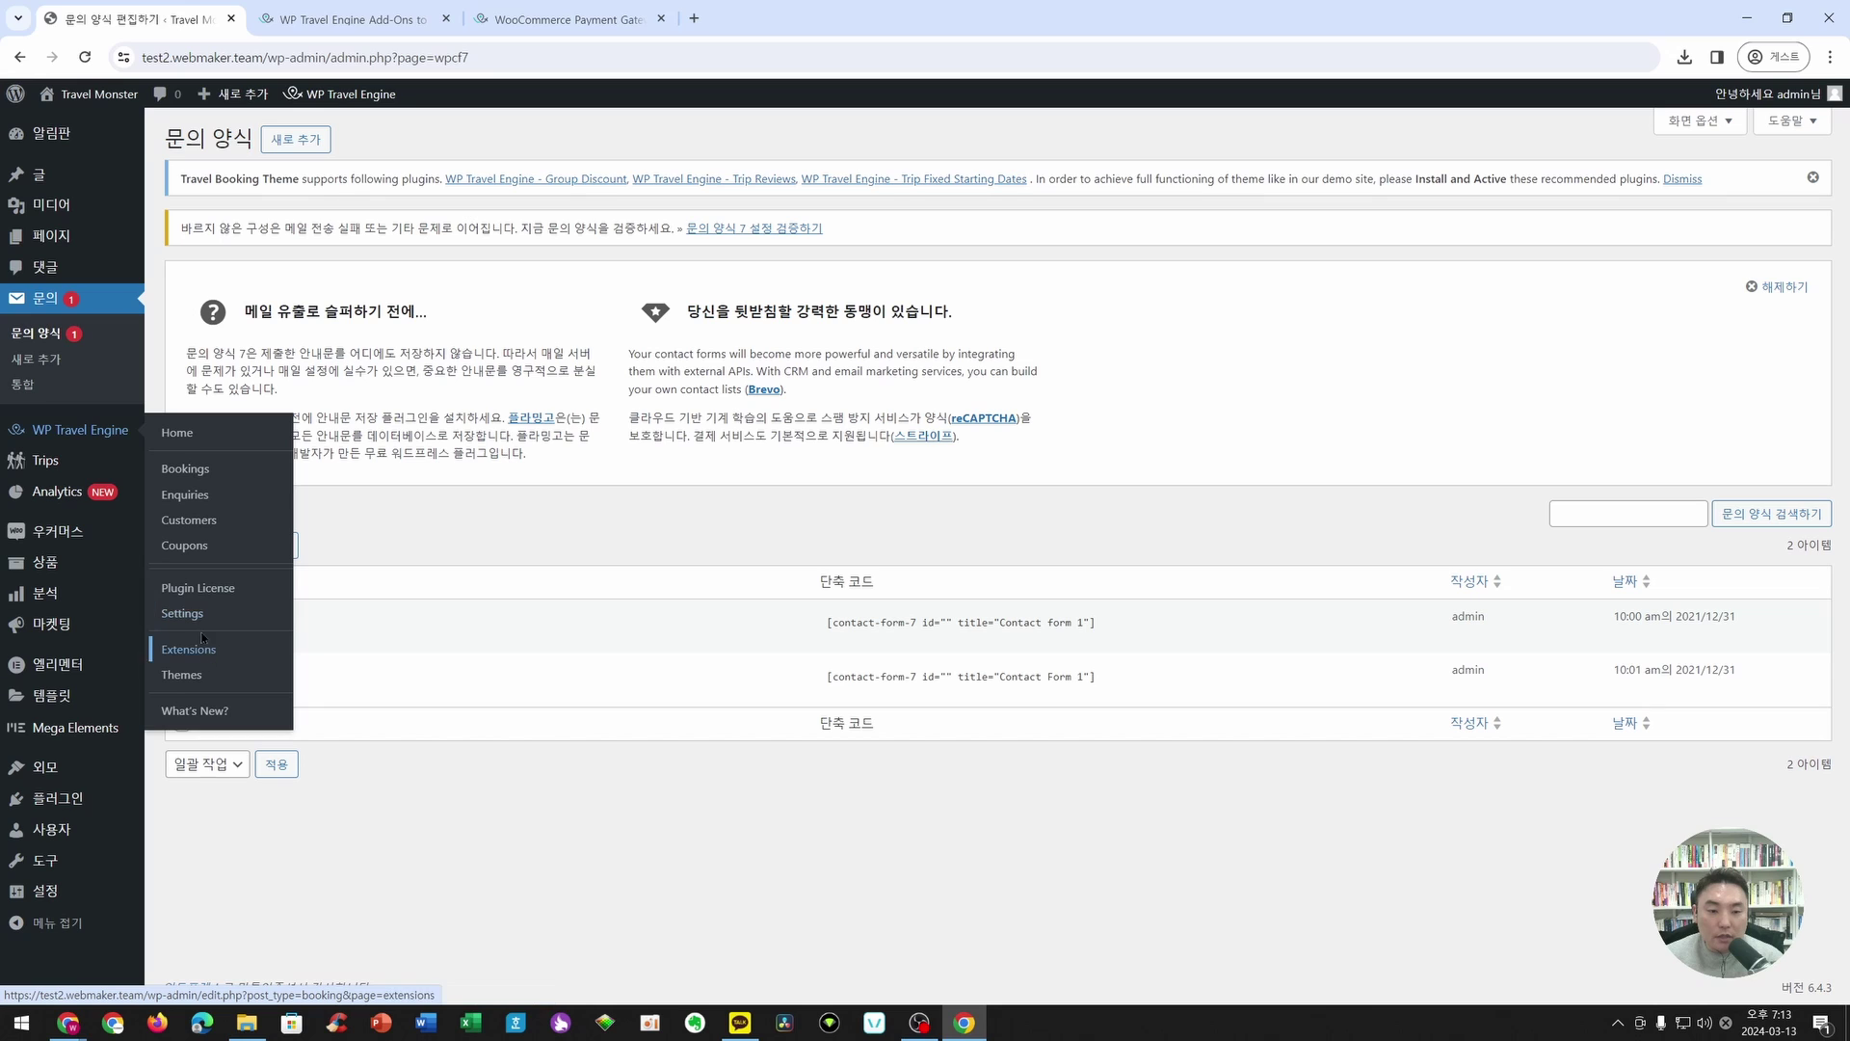
click(275, 599)
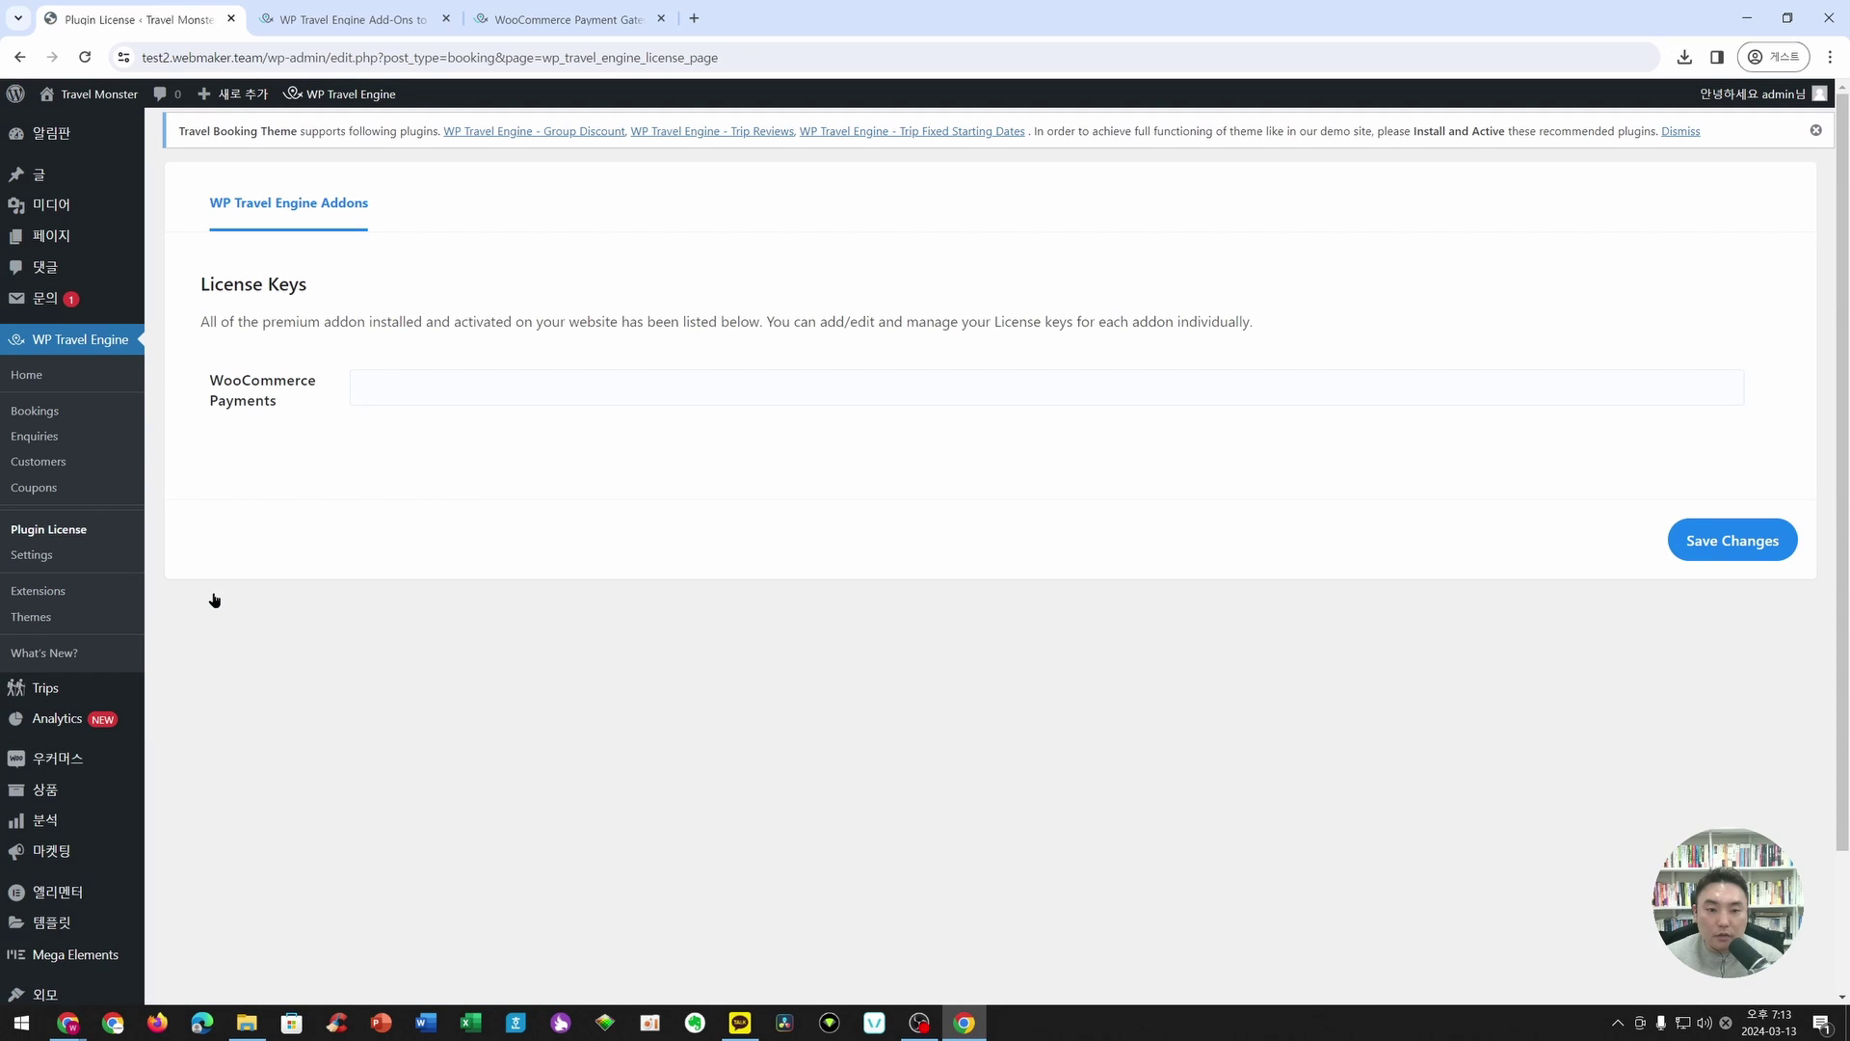
click(565, 396)
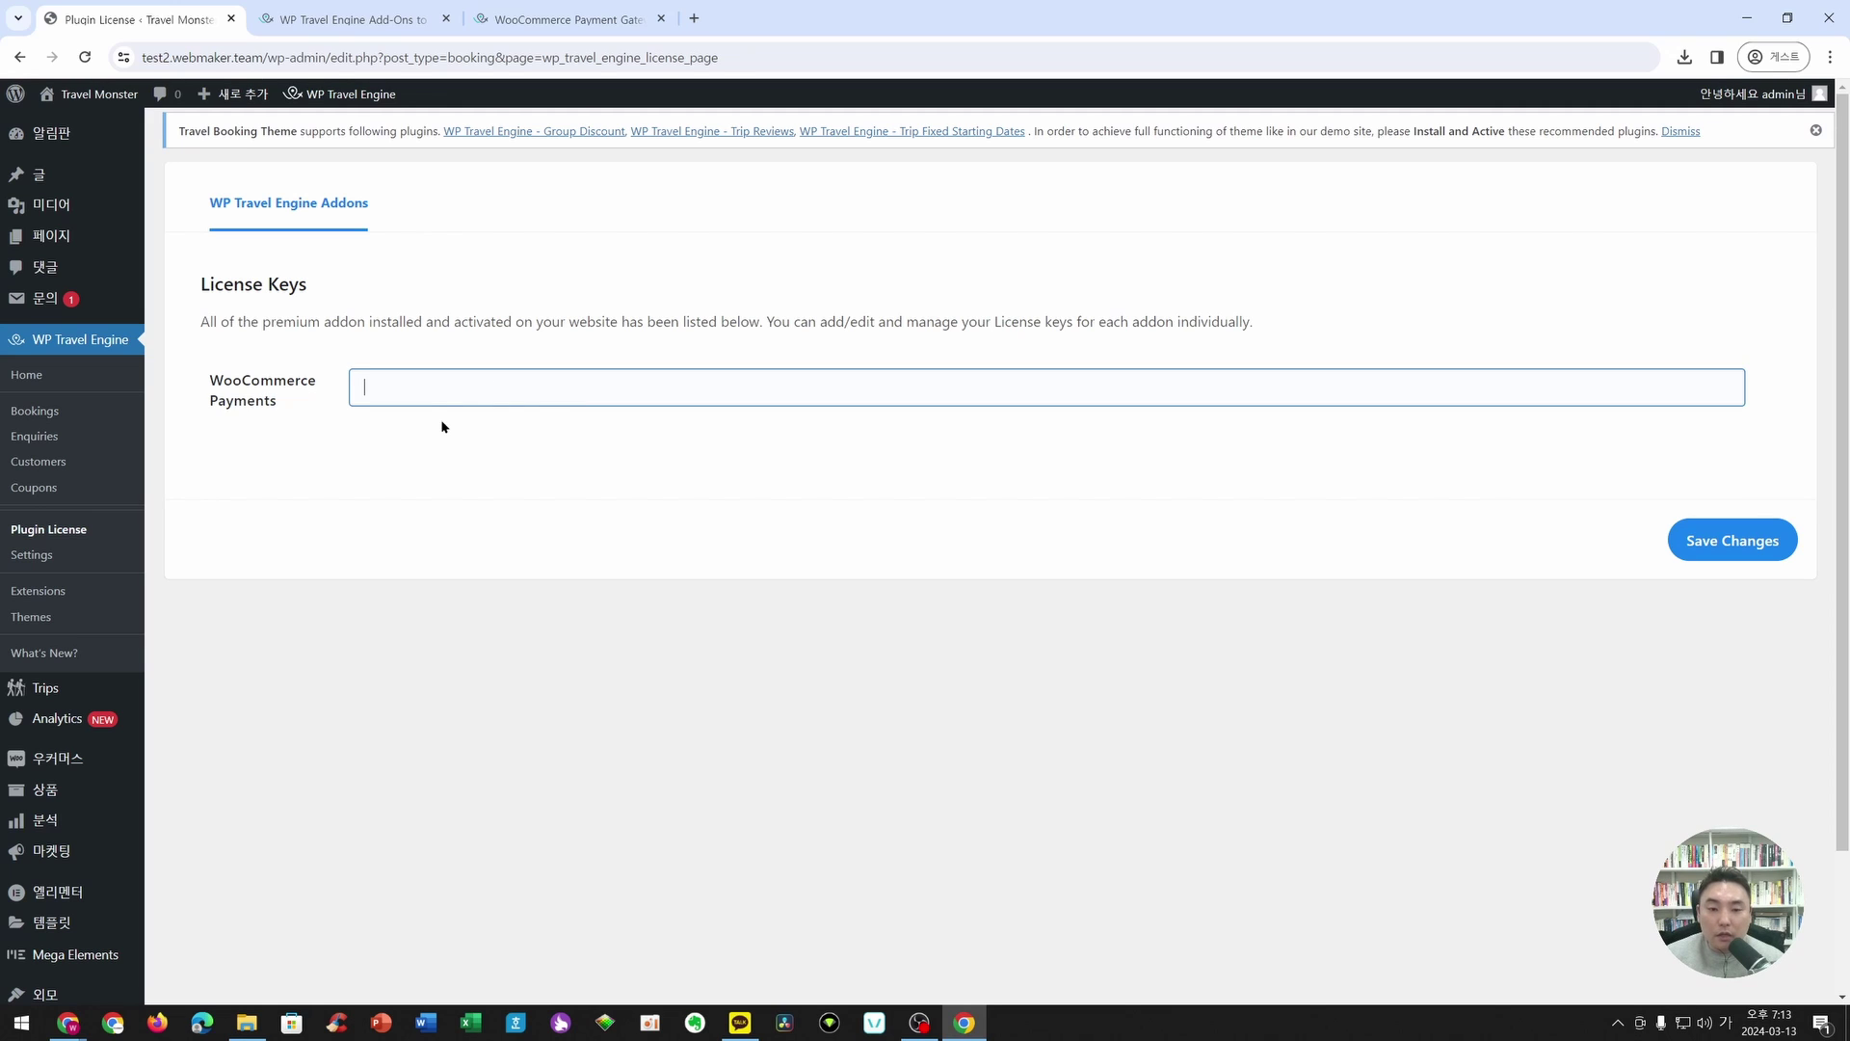
click(490, 19)
click(421, 21)
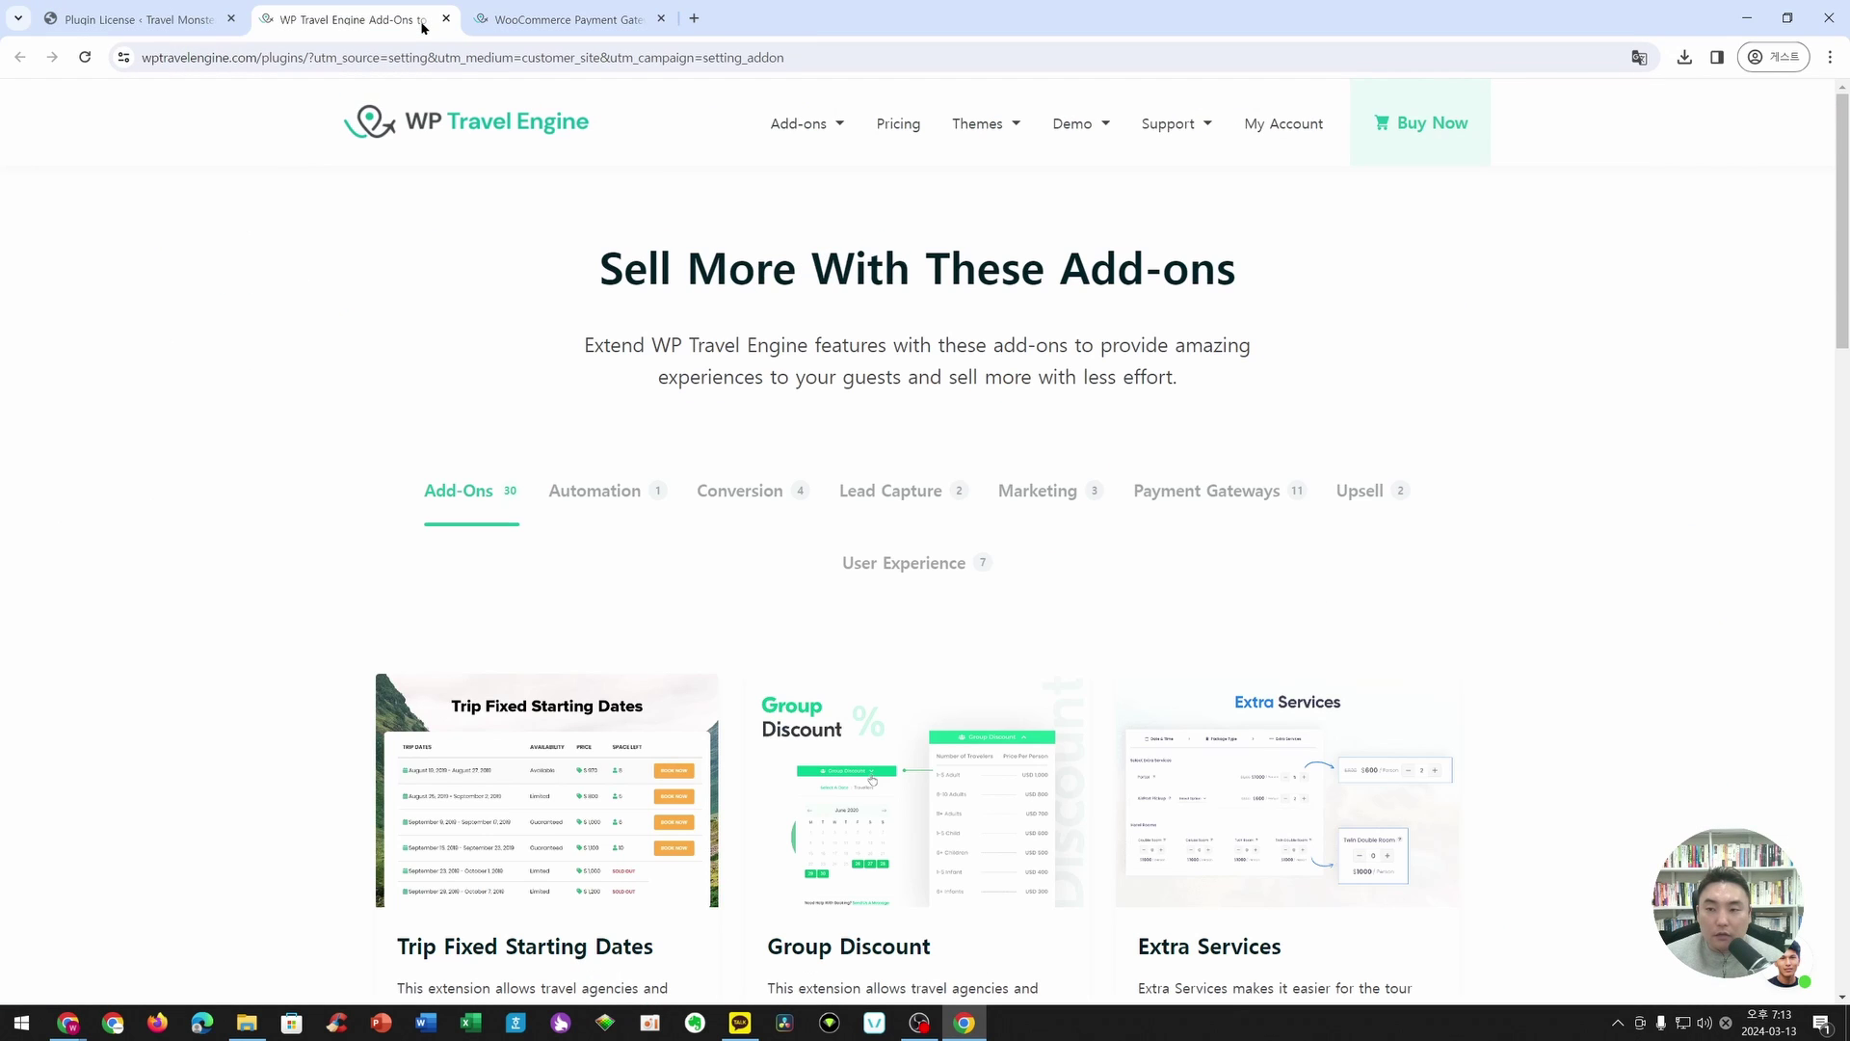
- Copy the license key from the WP Travel Engine account page and save it in the WooCommerce Payments field
click(1277, 117)
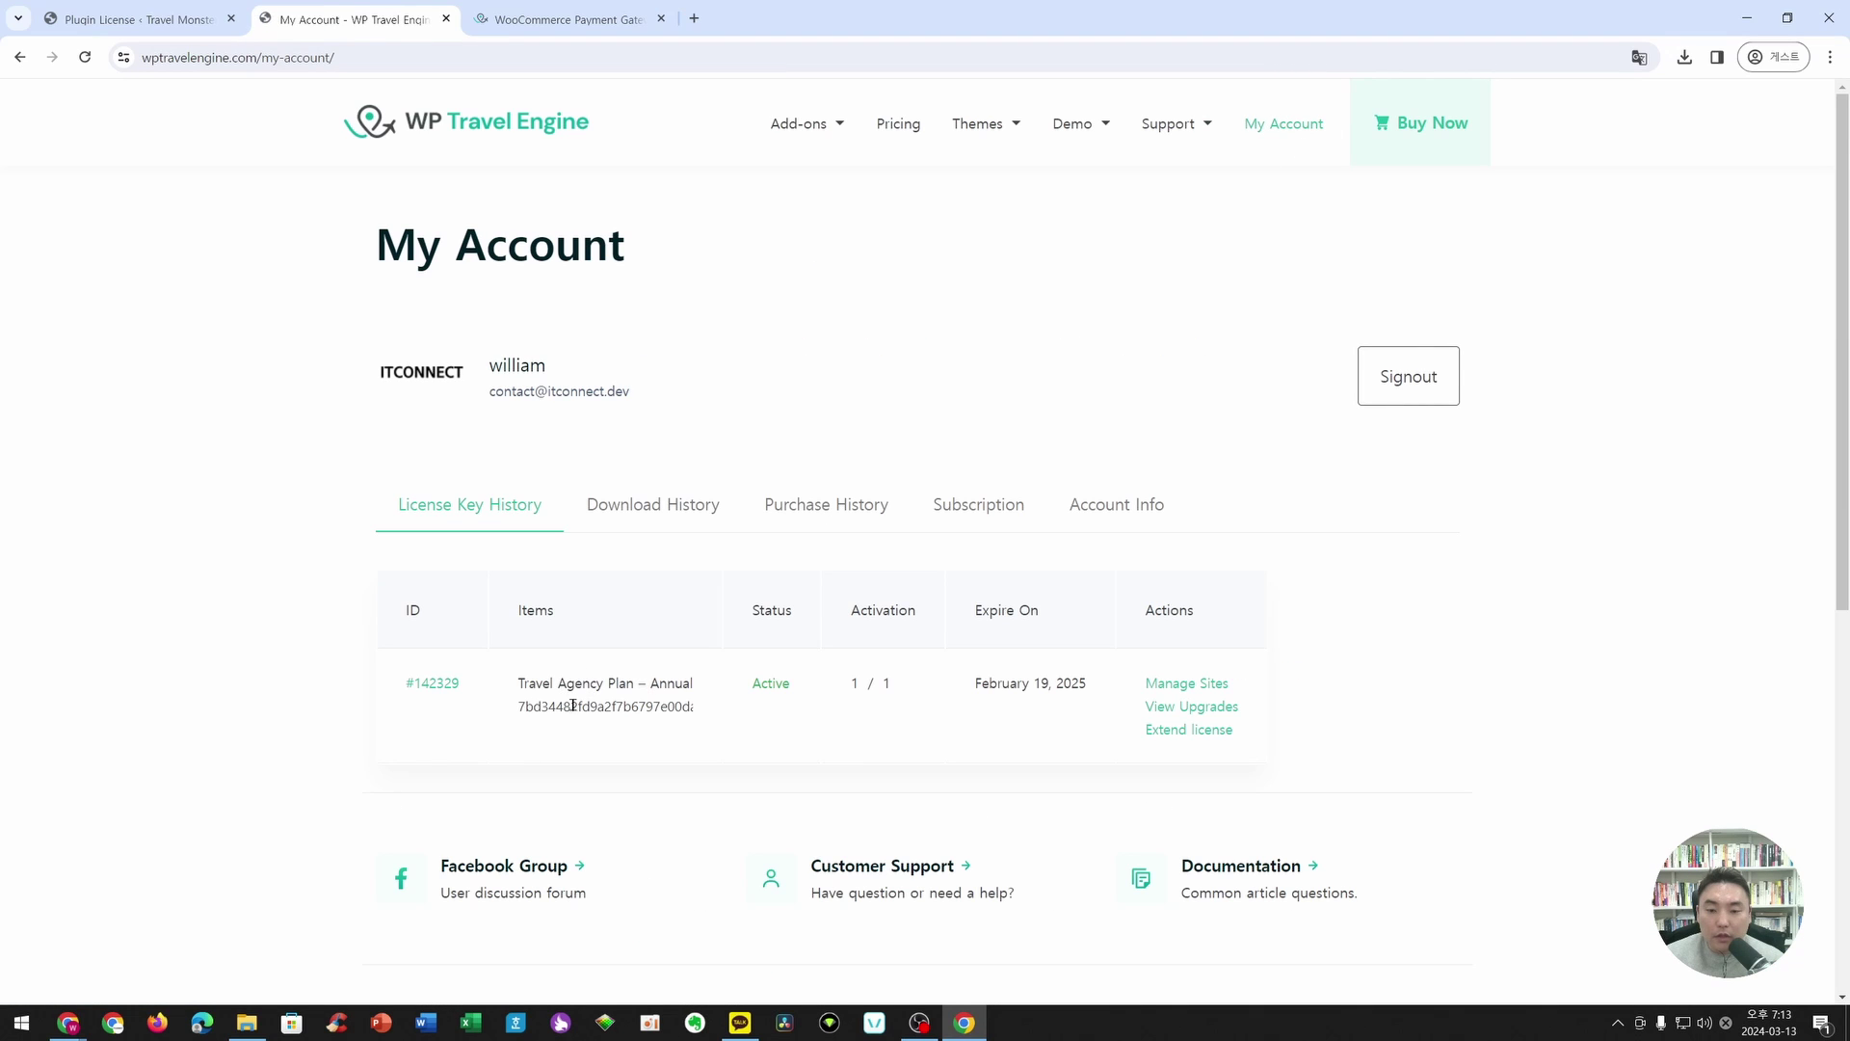
double_click(599, 713)
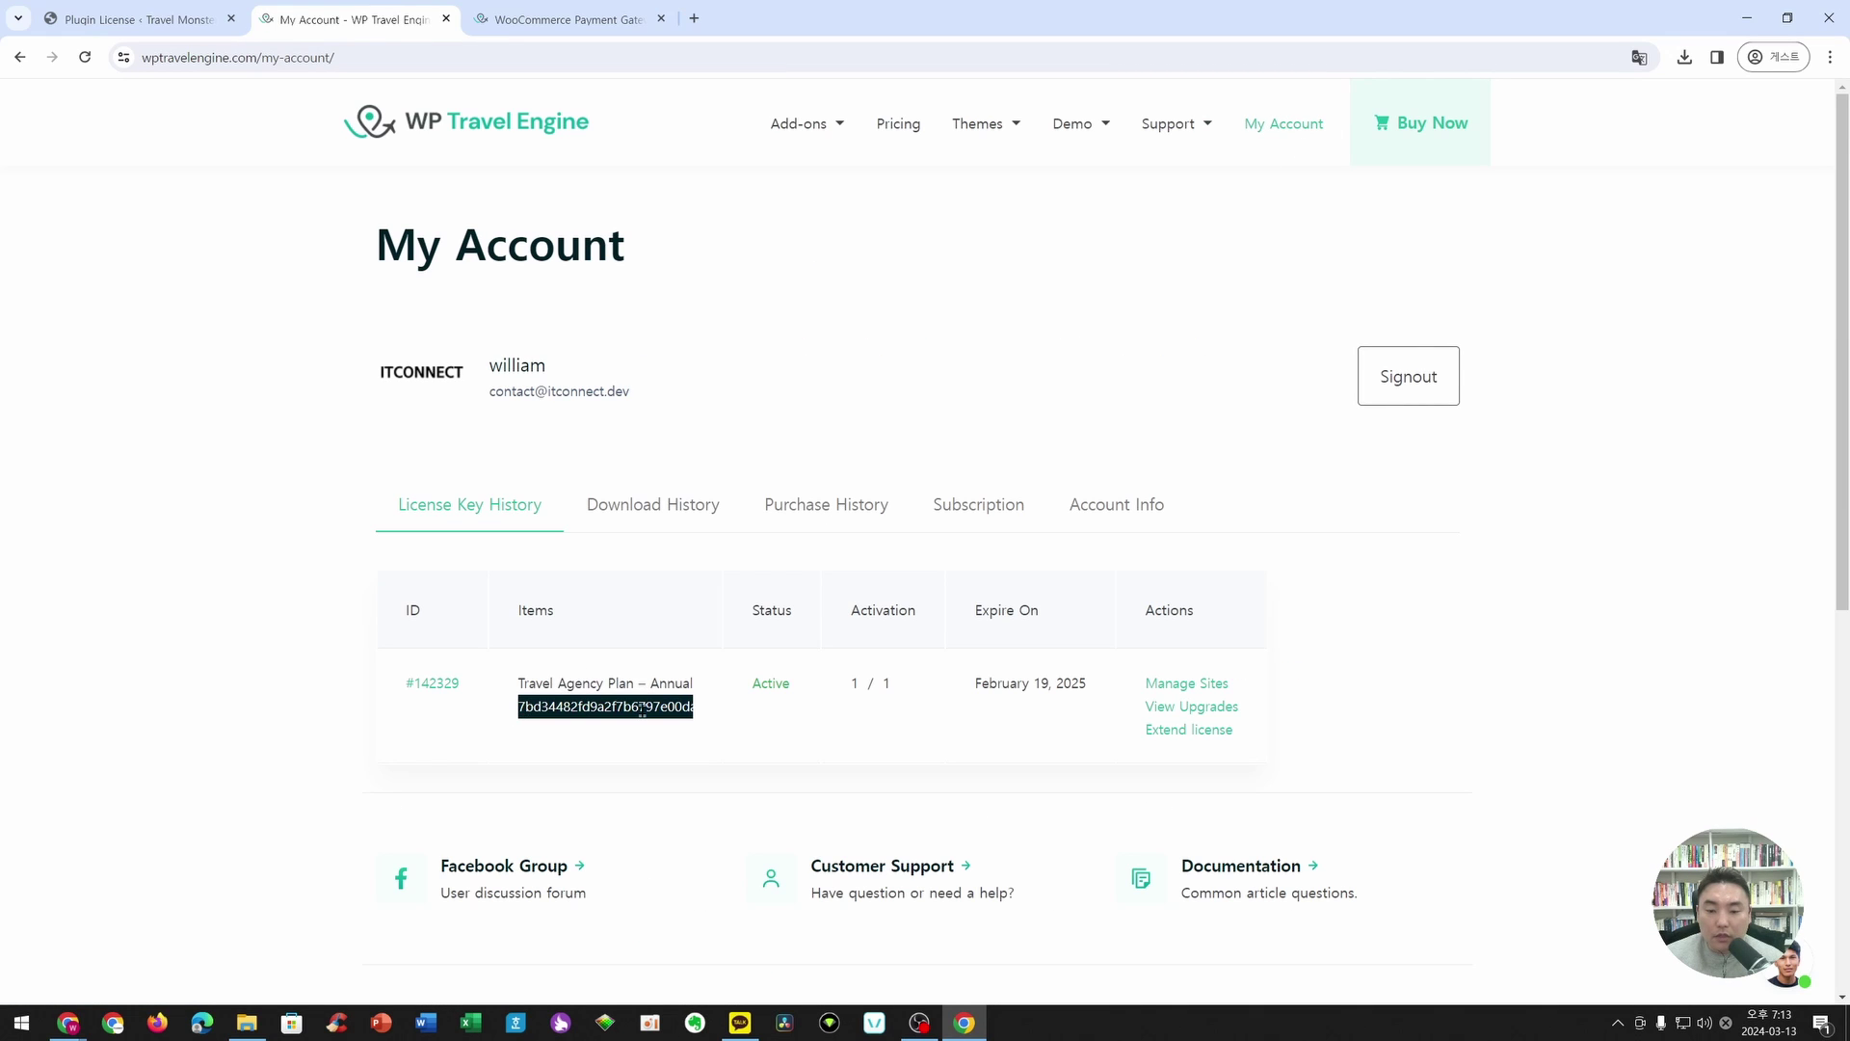
click(193, 11)
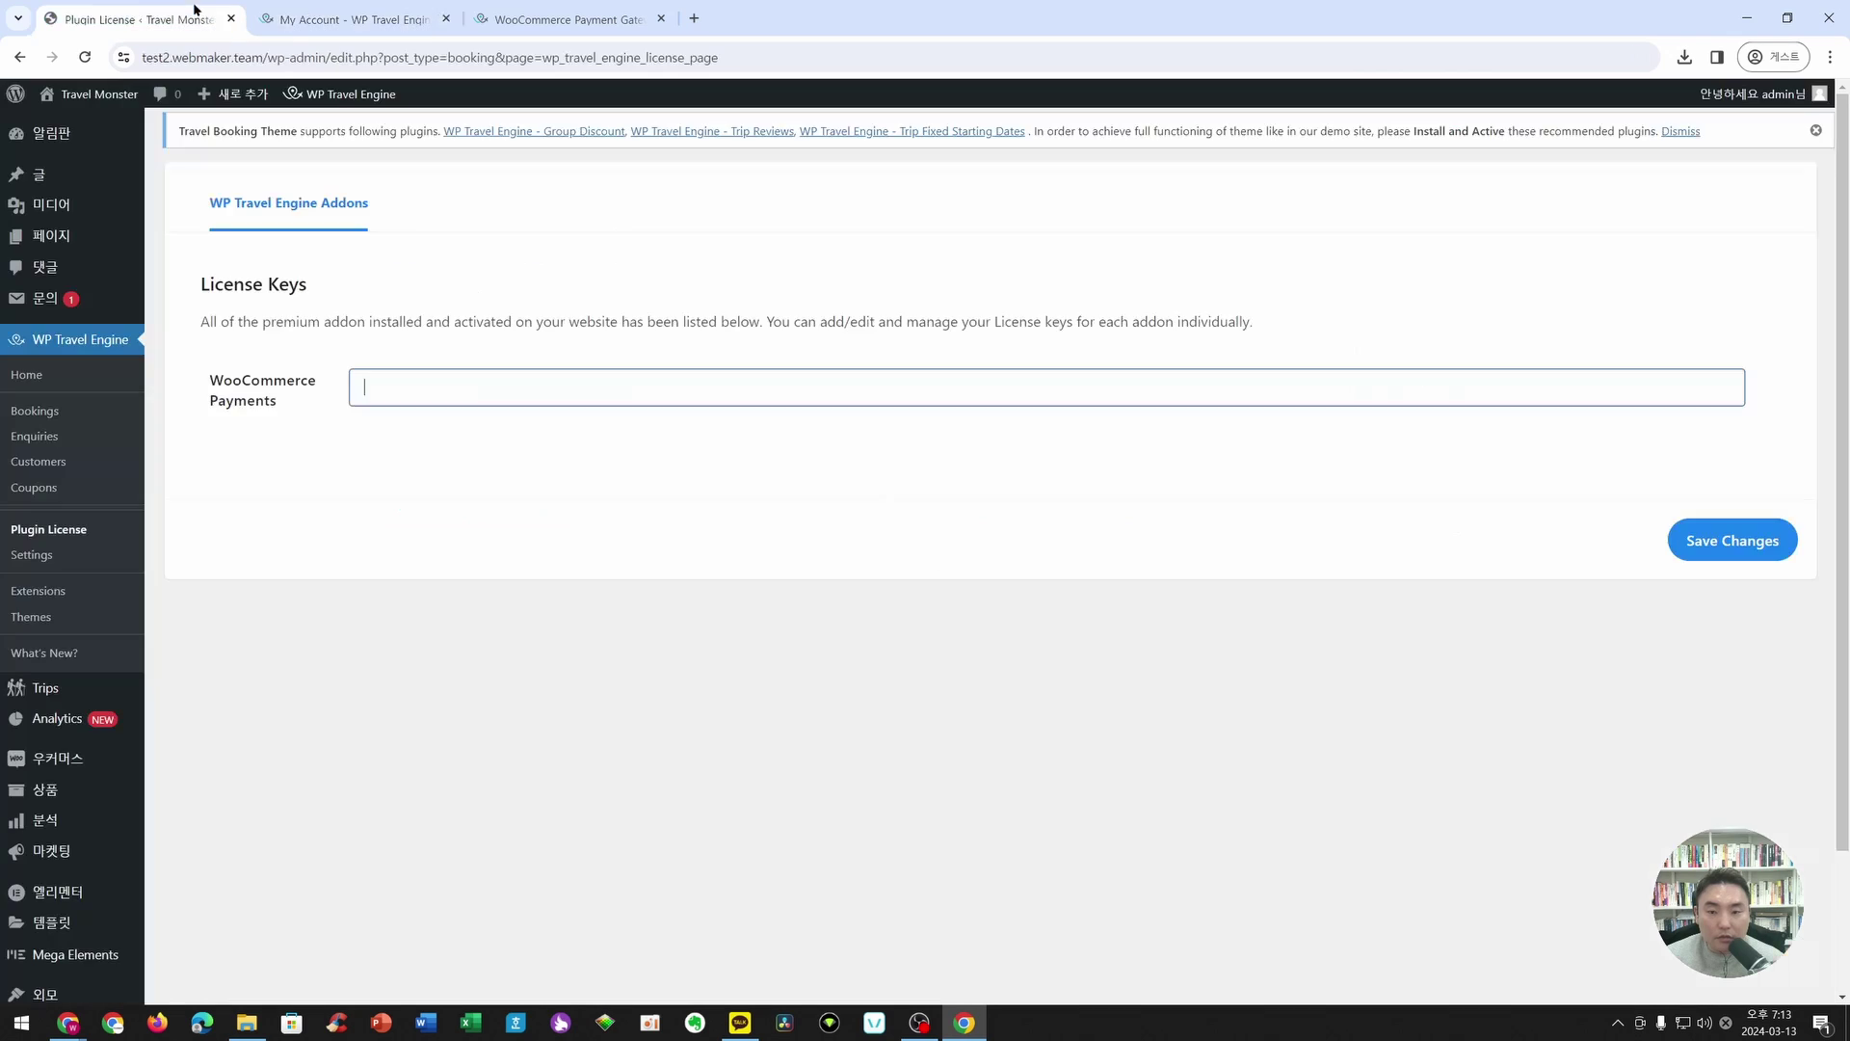
key(ctrl+v)
click(1682, 541)
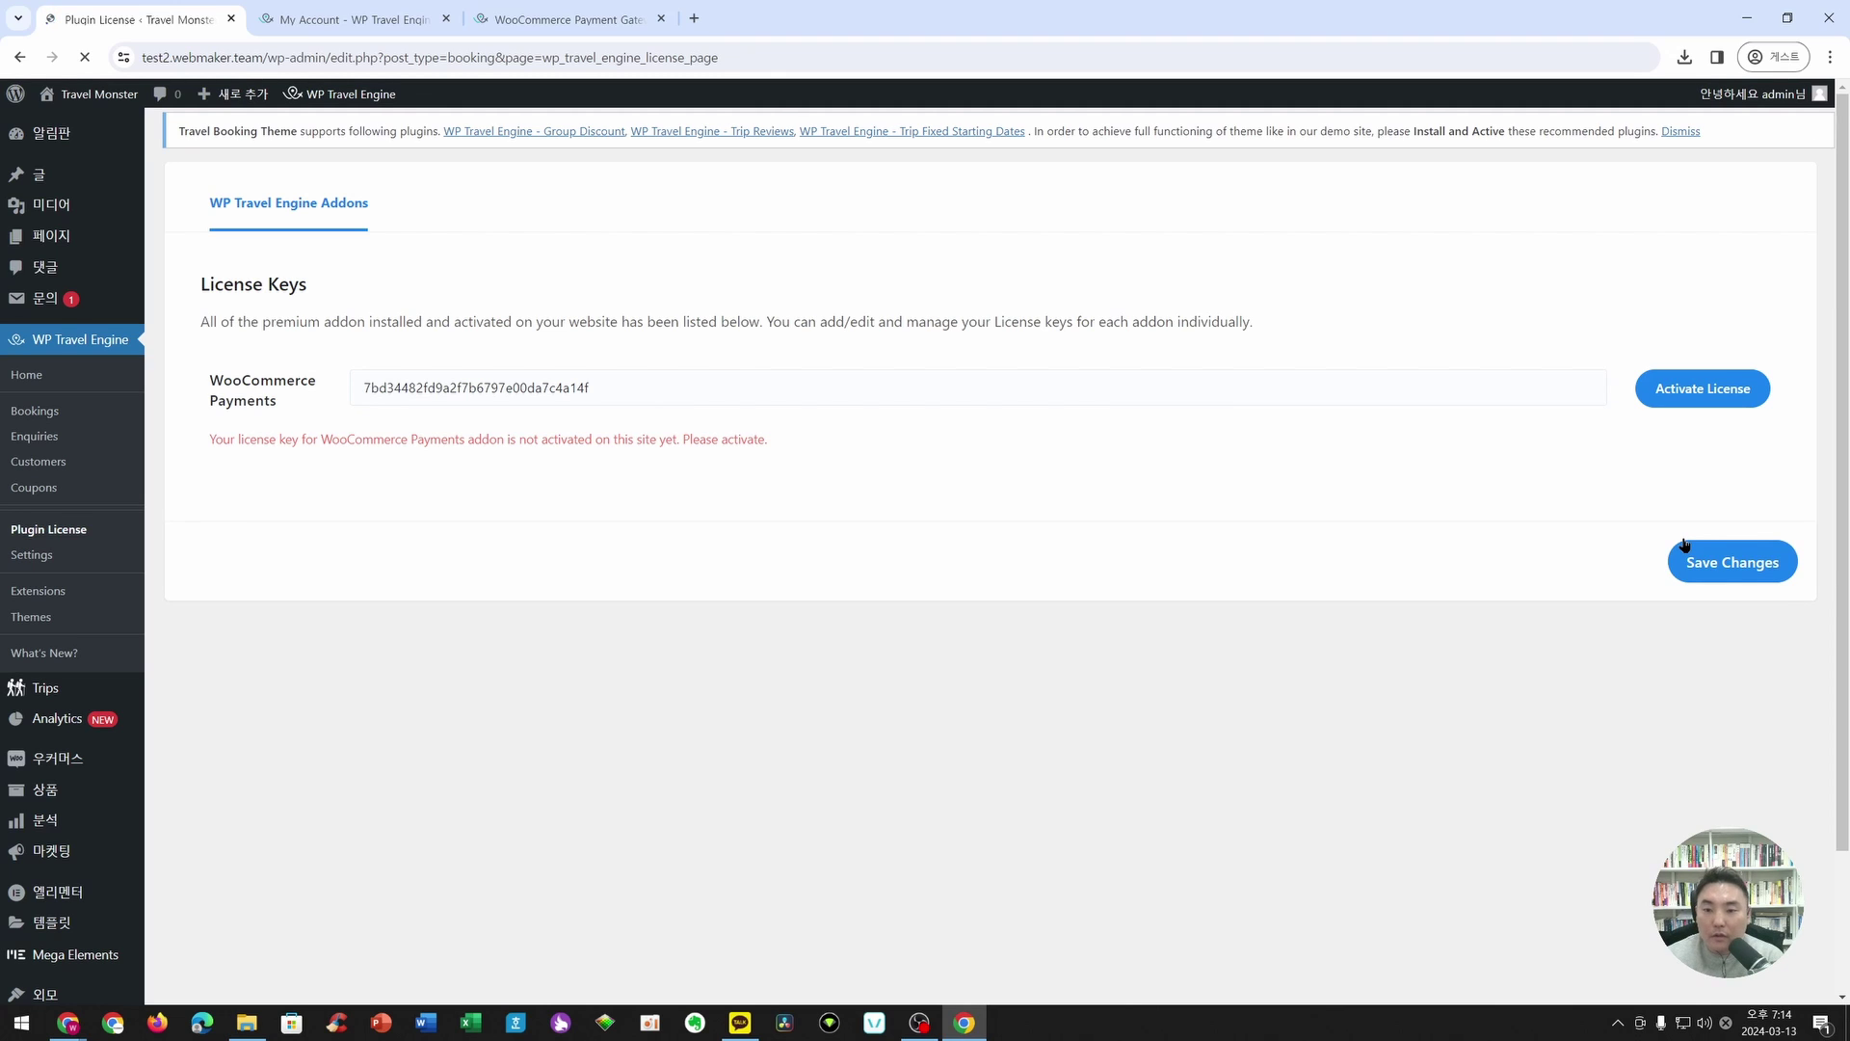
- Activate the WooCommerce Payments license and check the activation confirmation message
click(1666, 405)
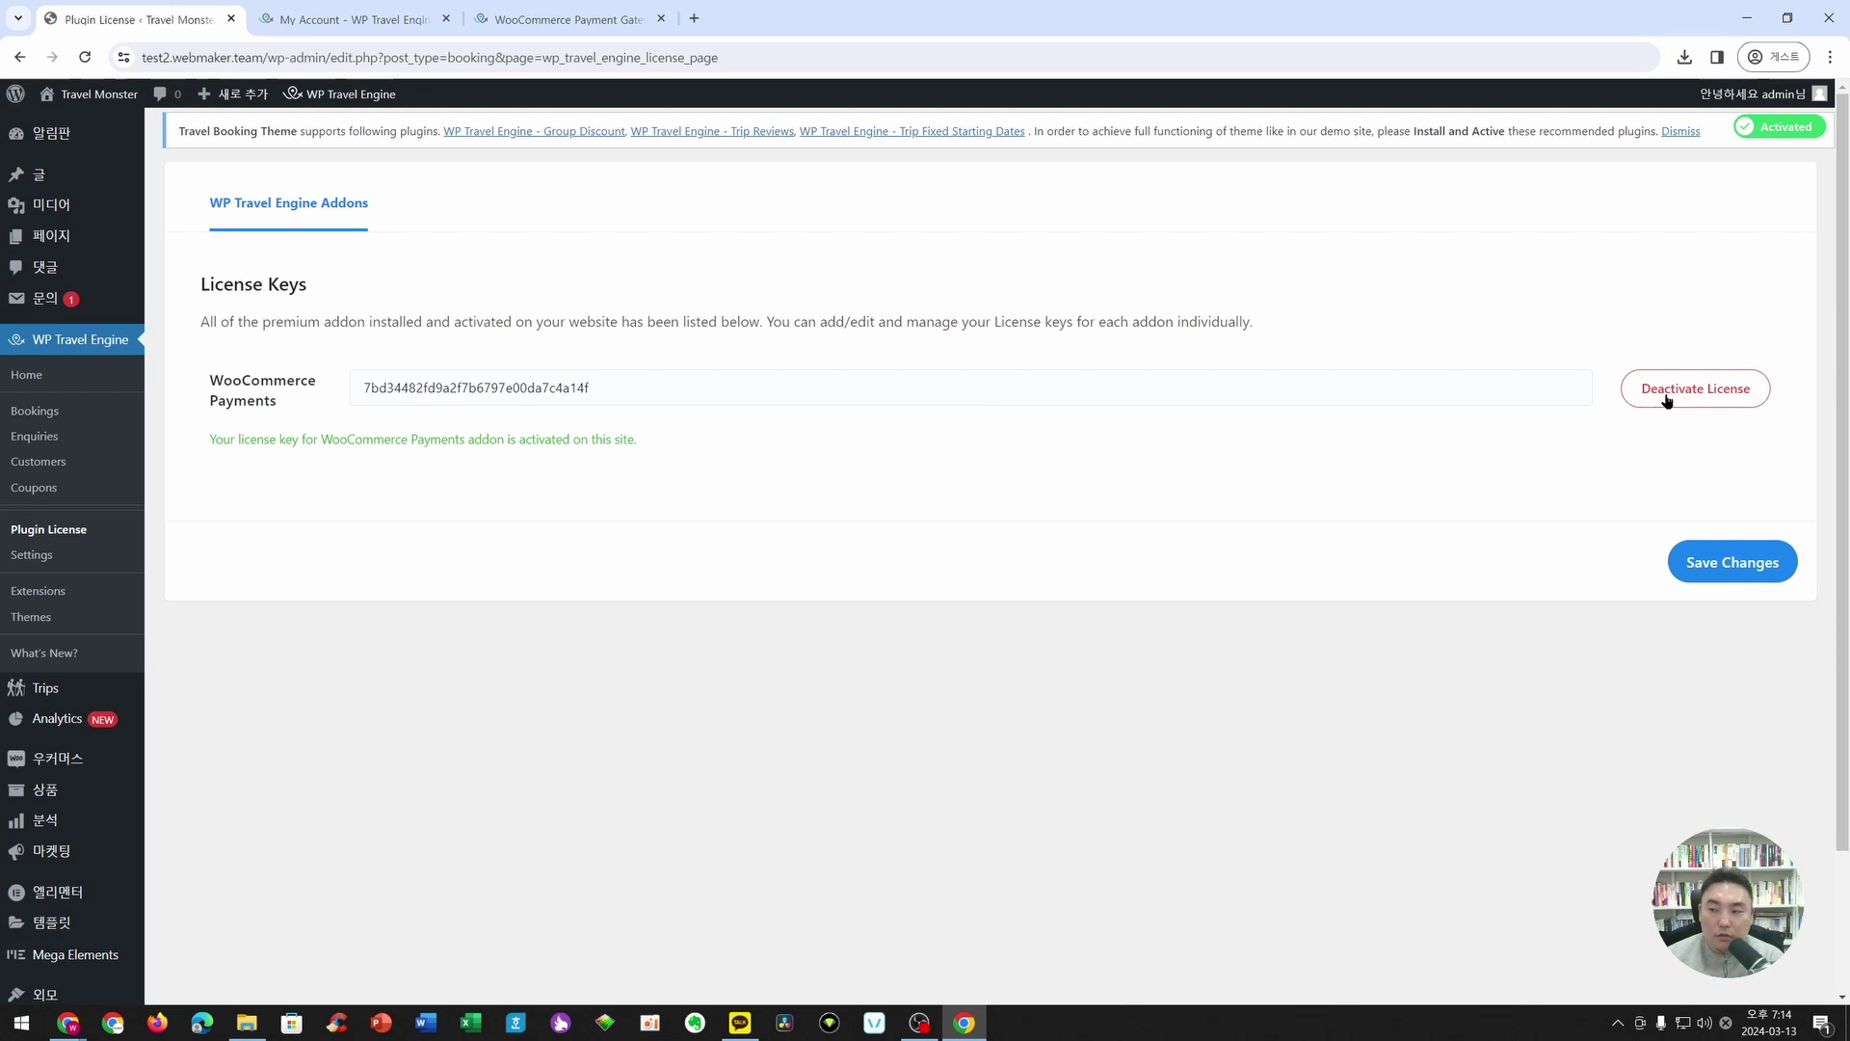
drag(424, 440, 711, 445)
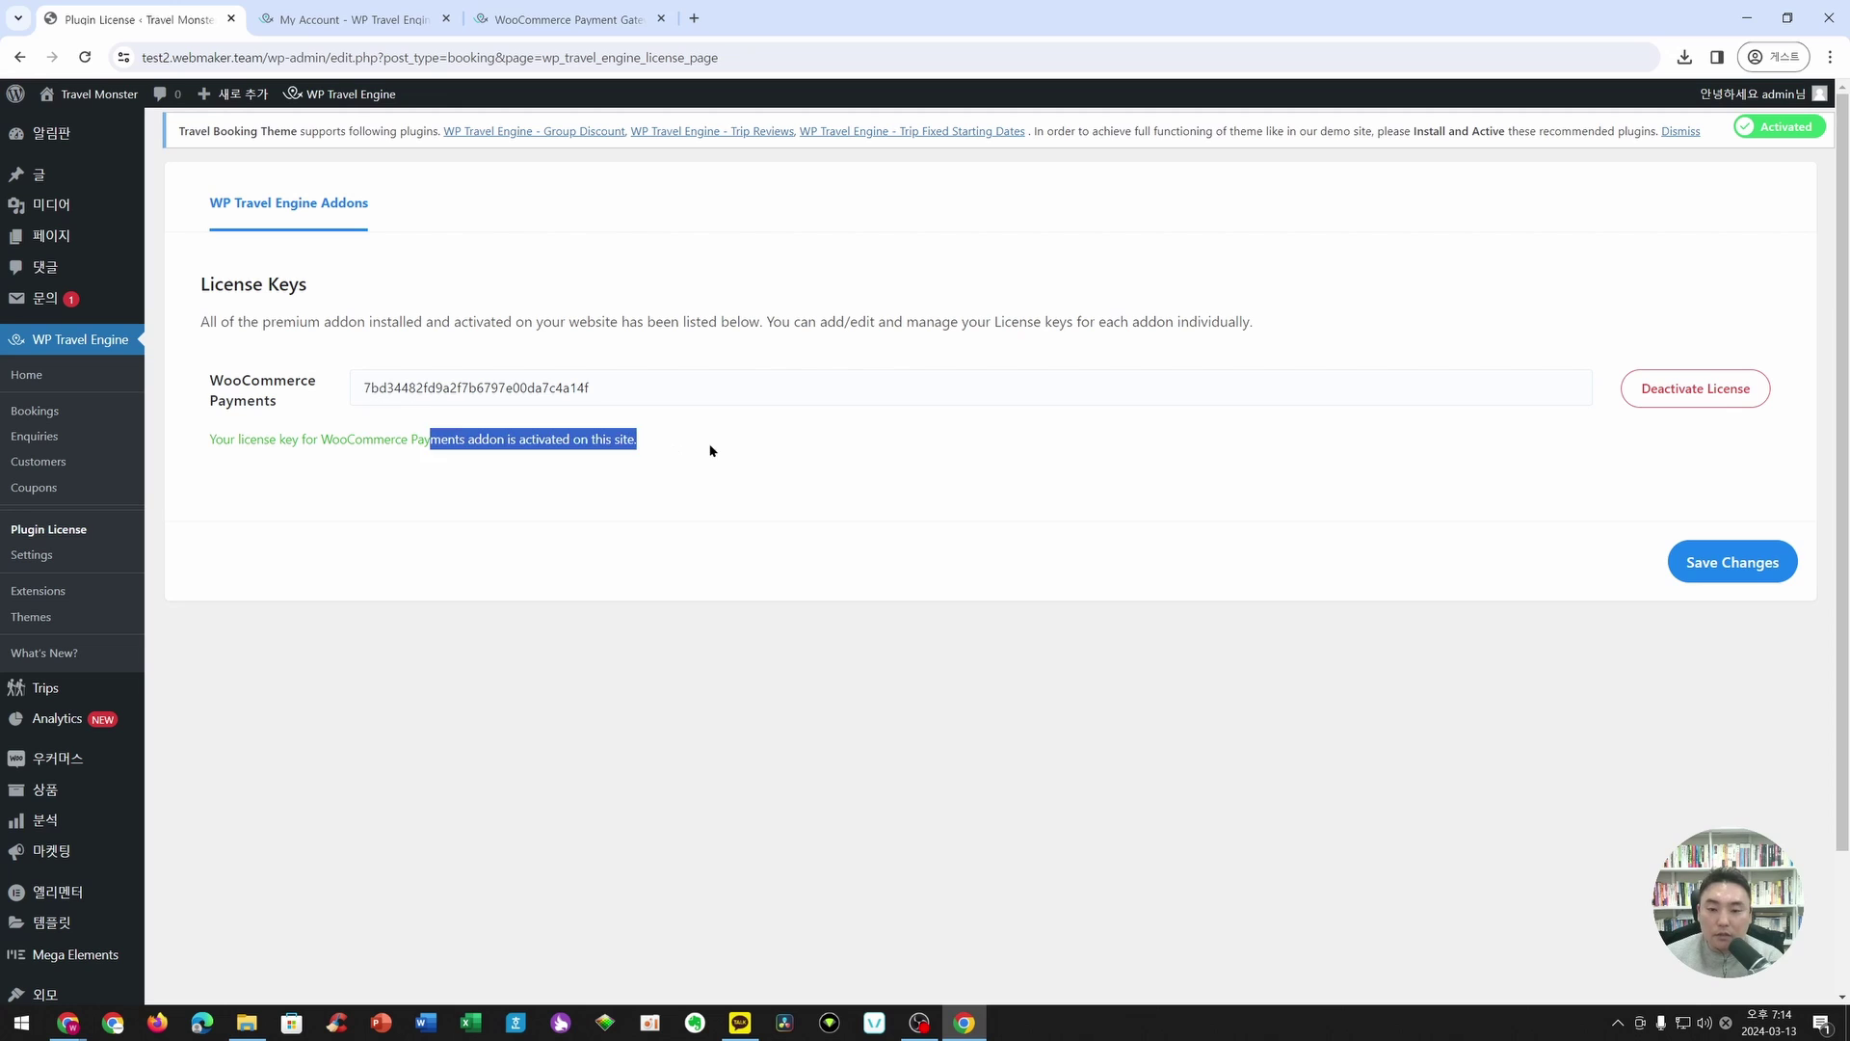
click(709, 444)
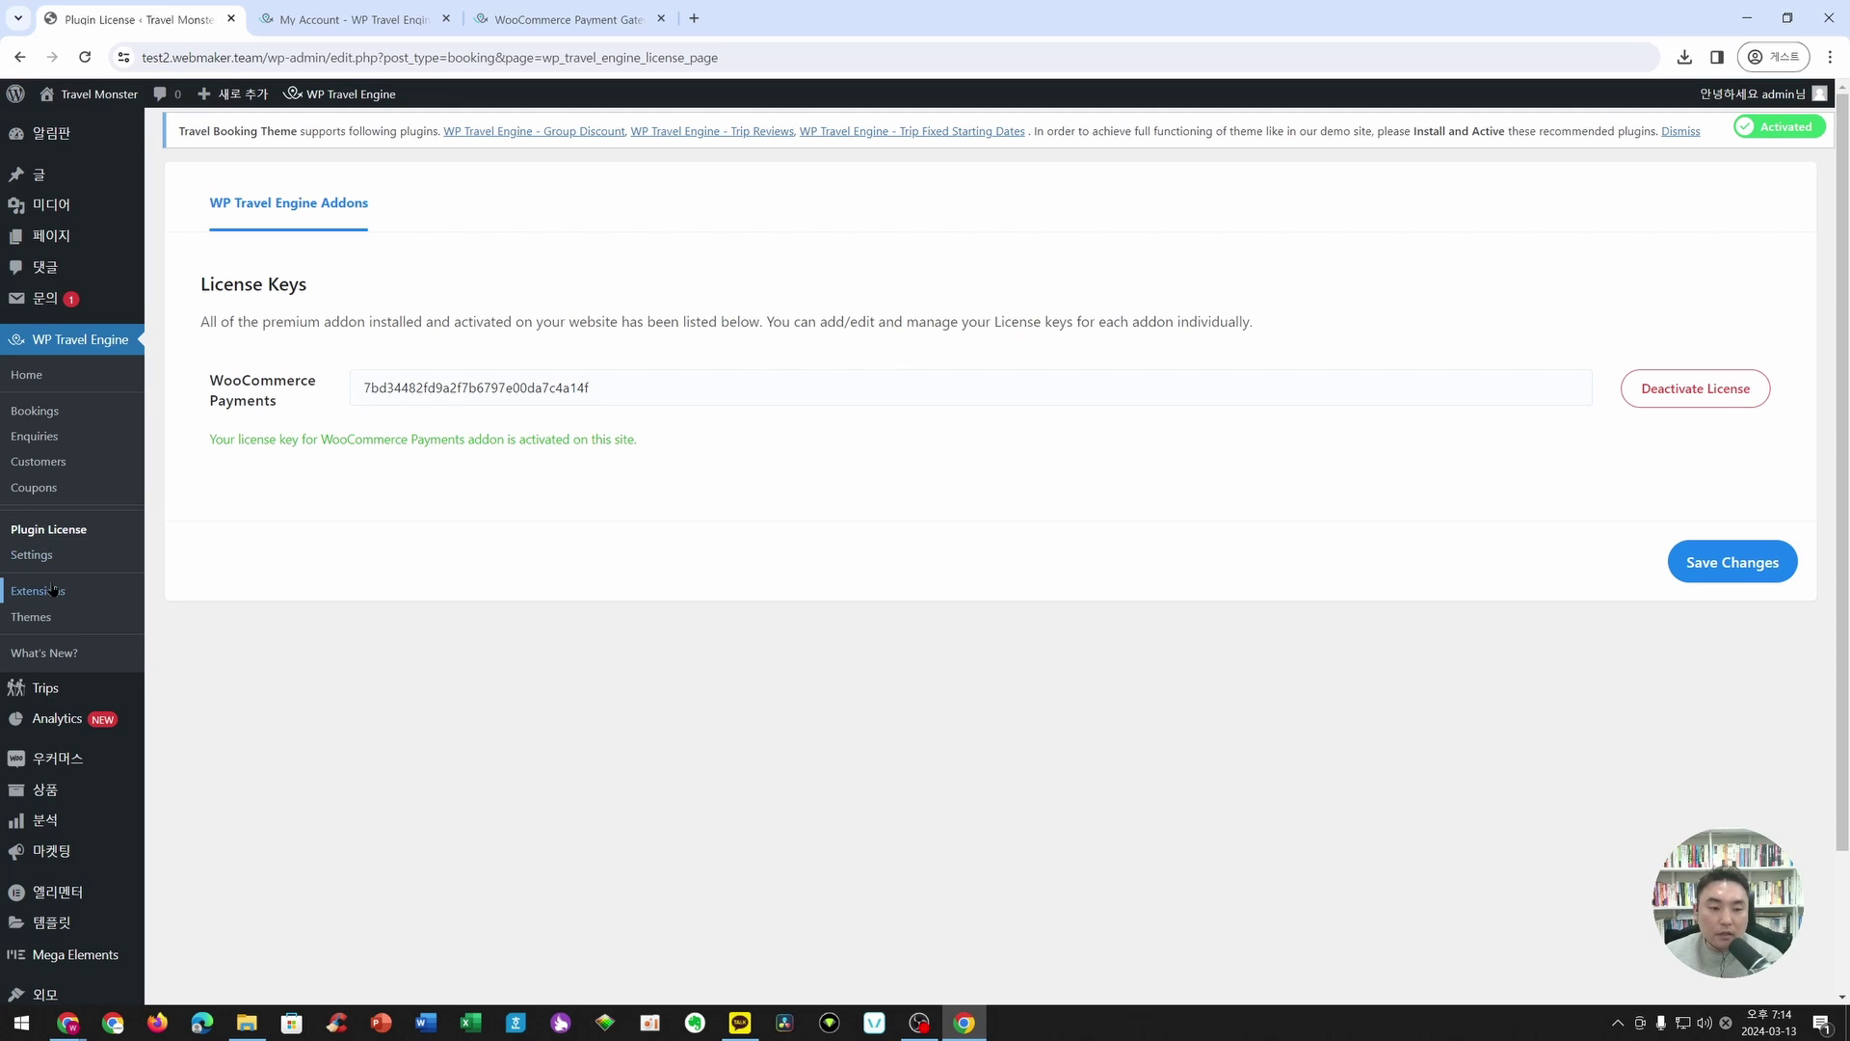
- Turn on the WooCommerce payment gateway in WP Travel Engine's payment settings and save
click(32, 554)
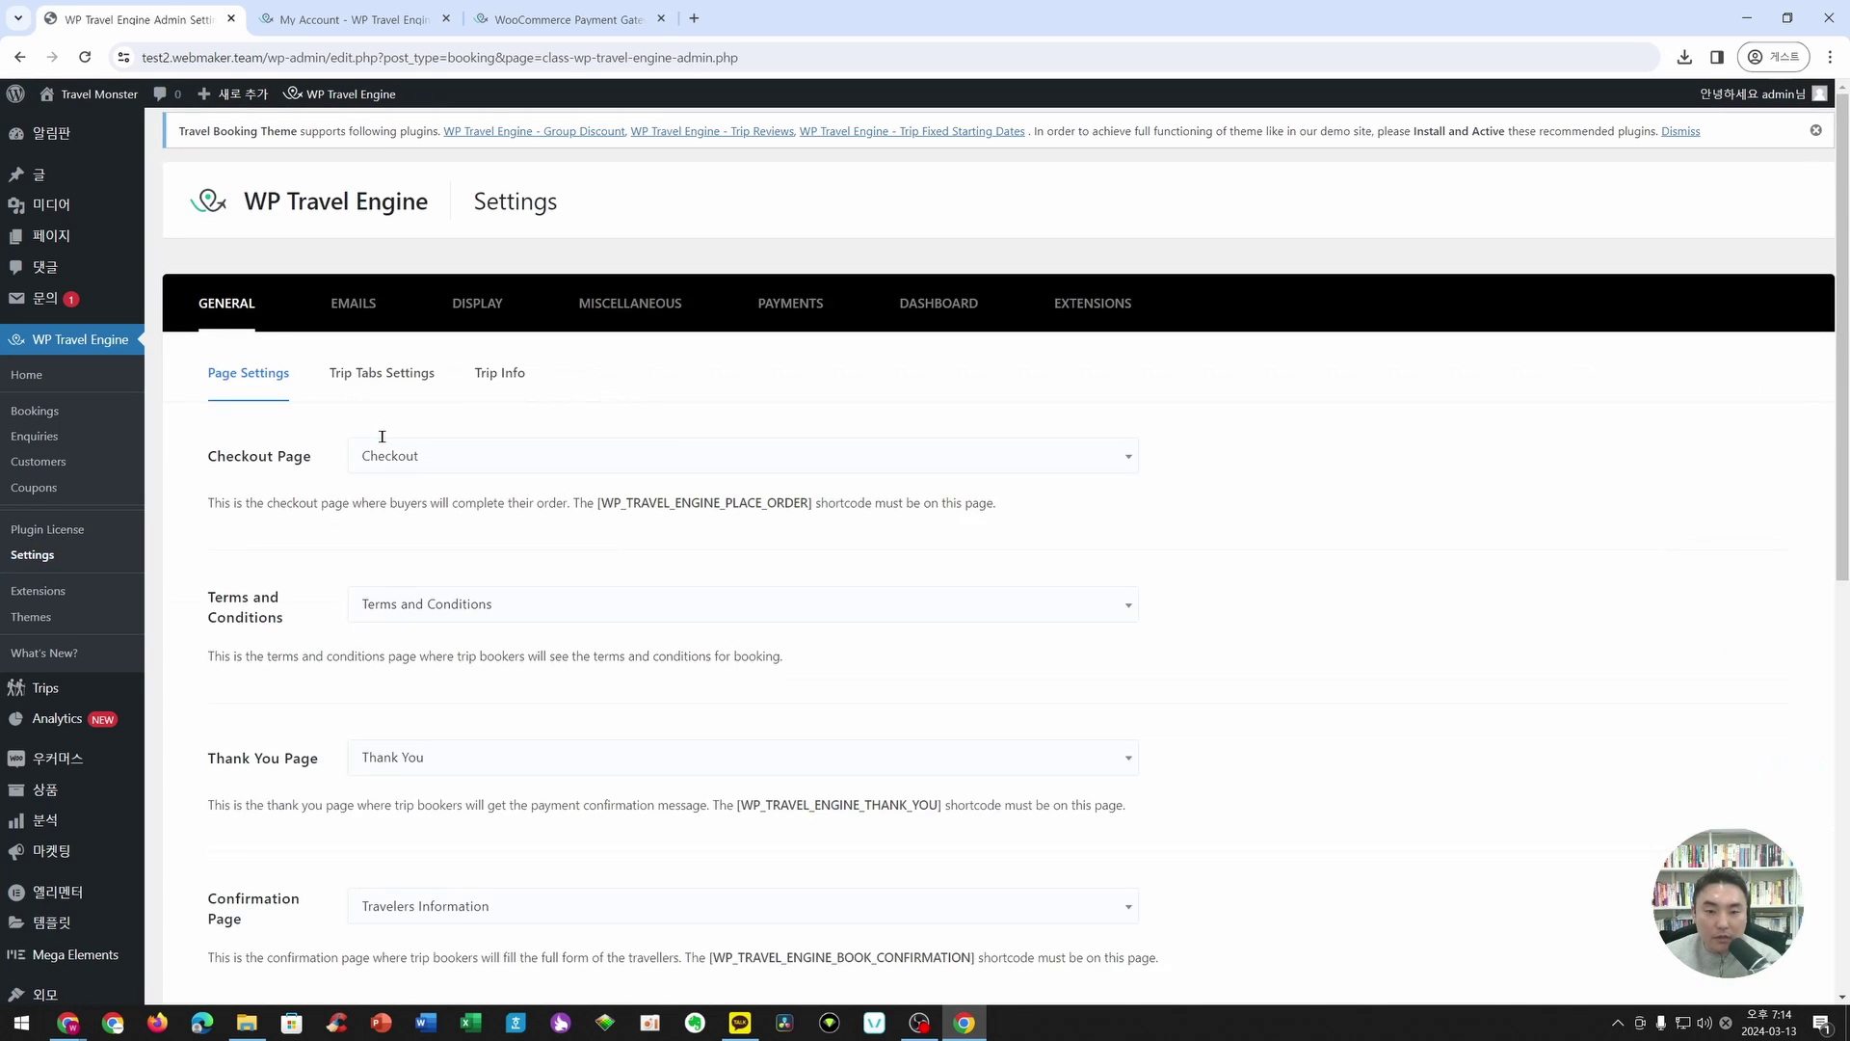
click(767, 310)
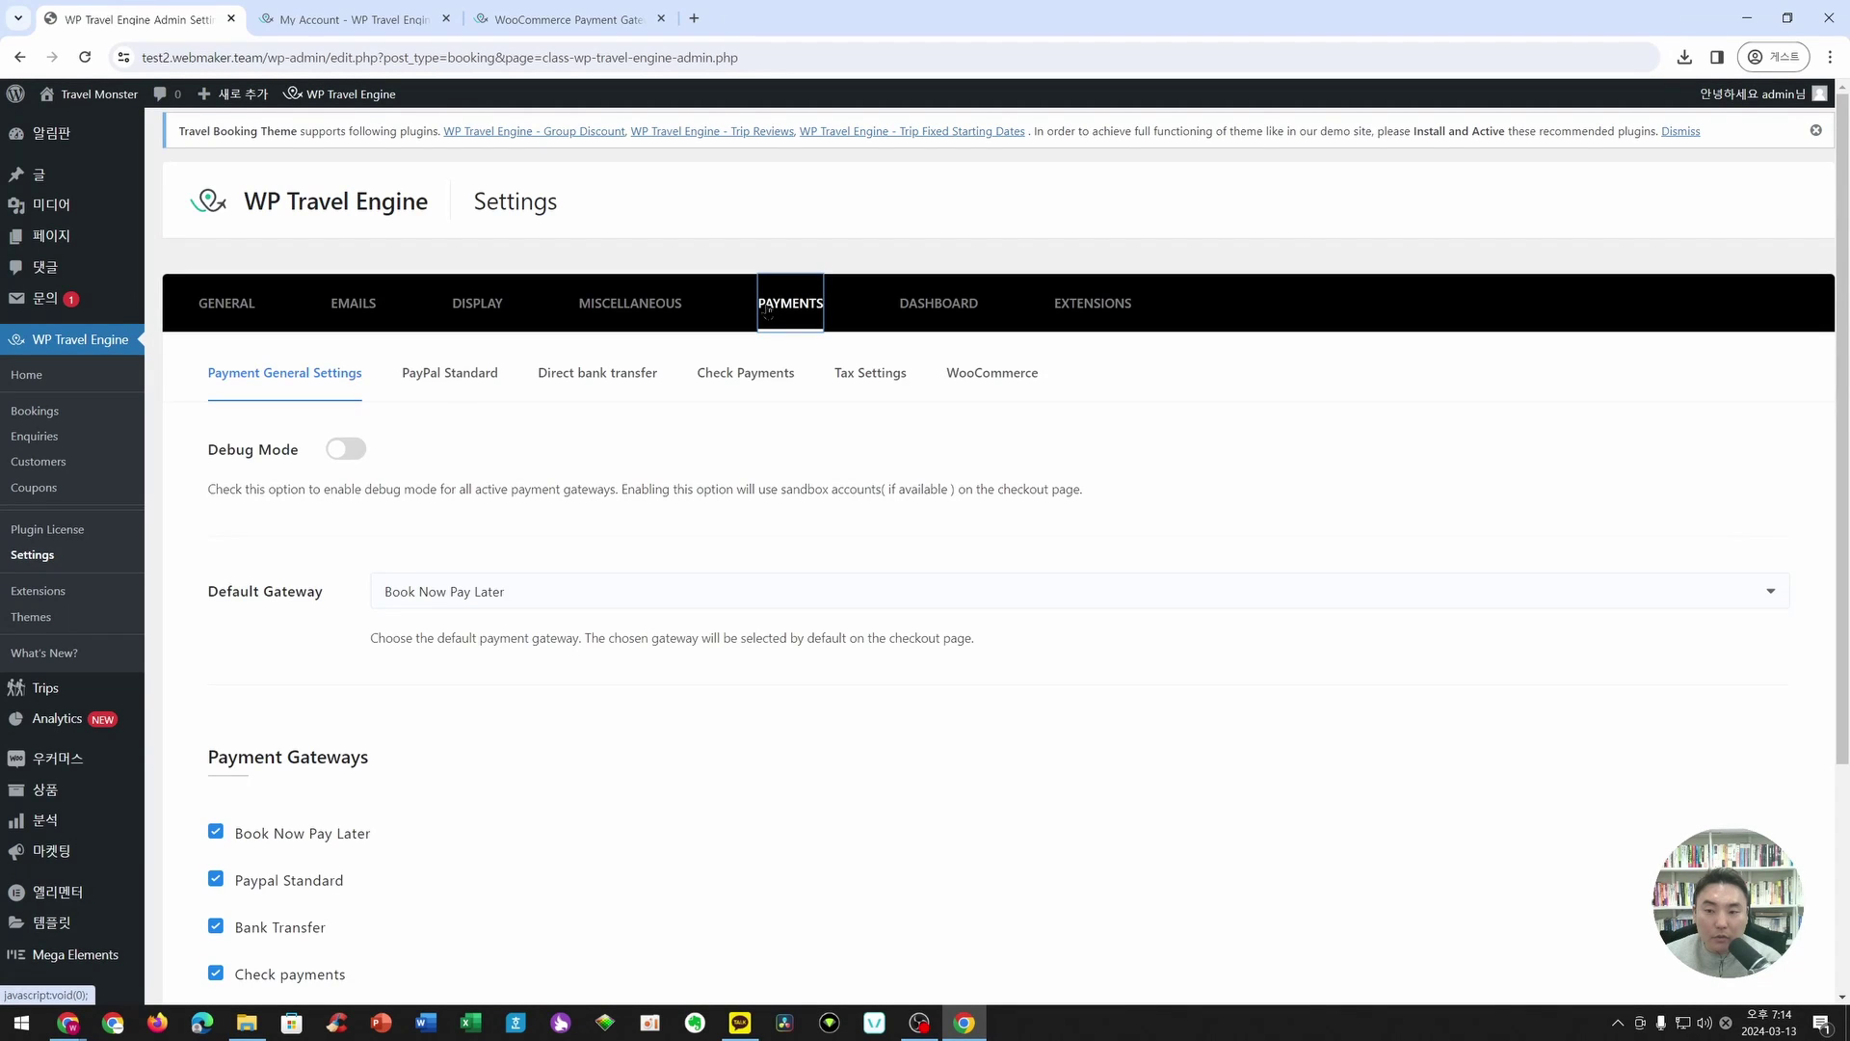
click(972, 377)
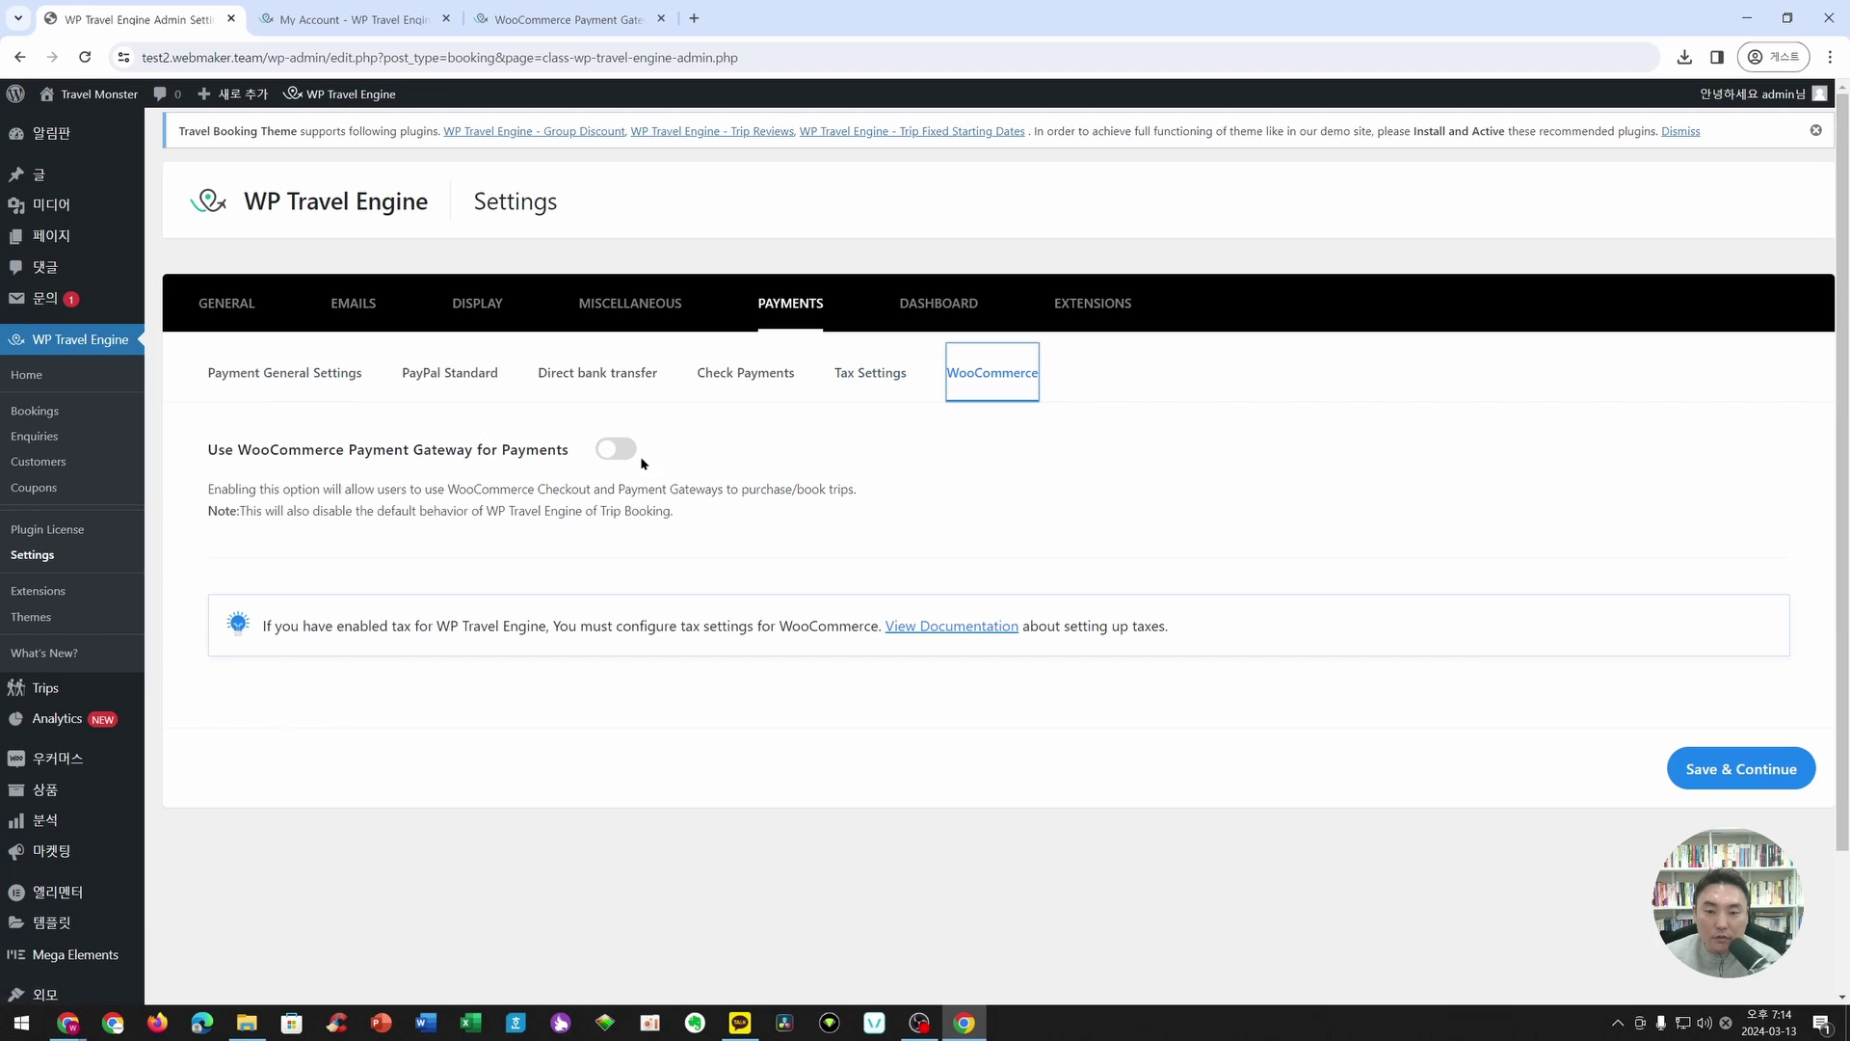
click(613, 449)
click(1682, 762)
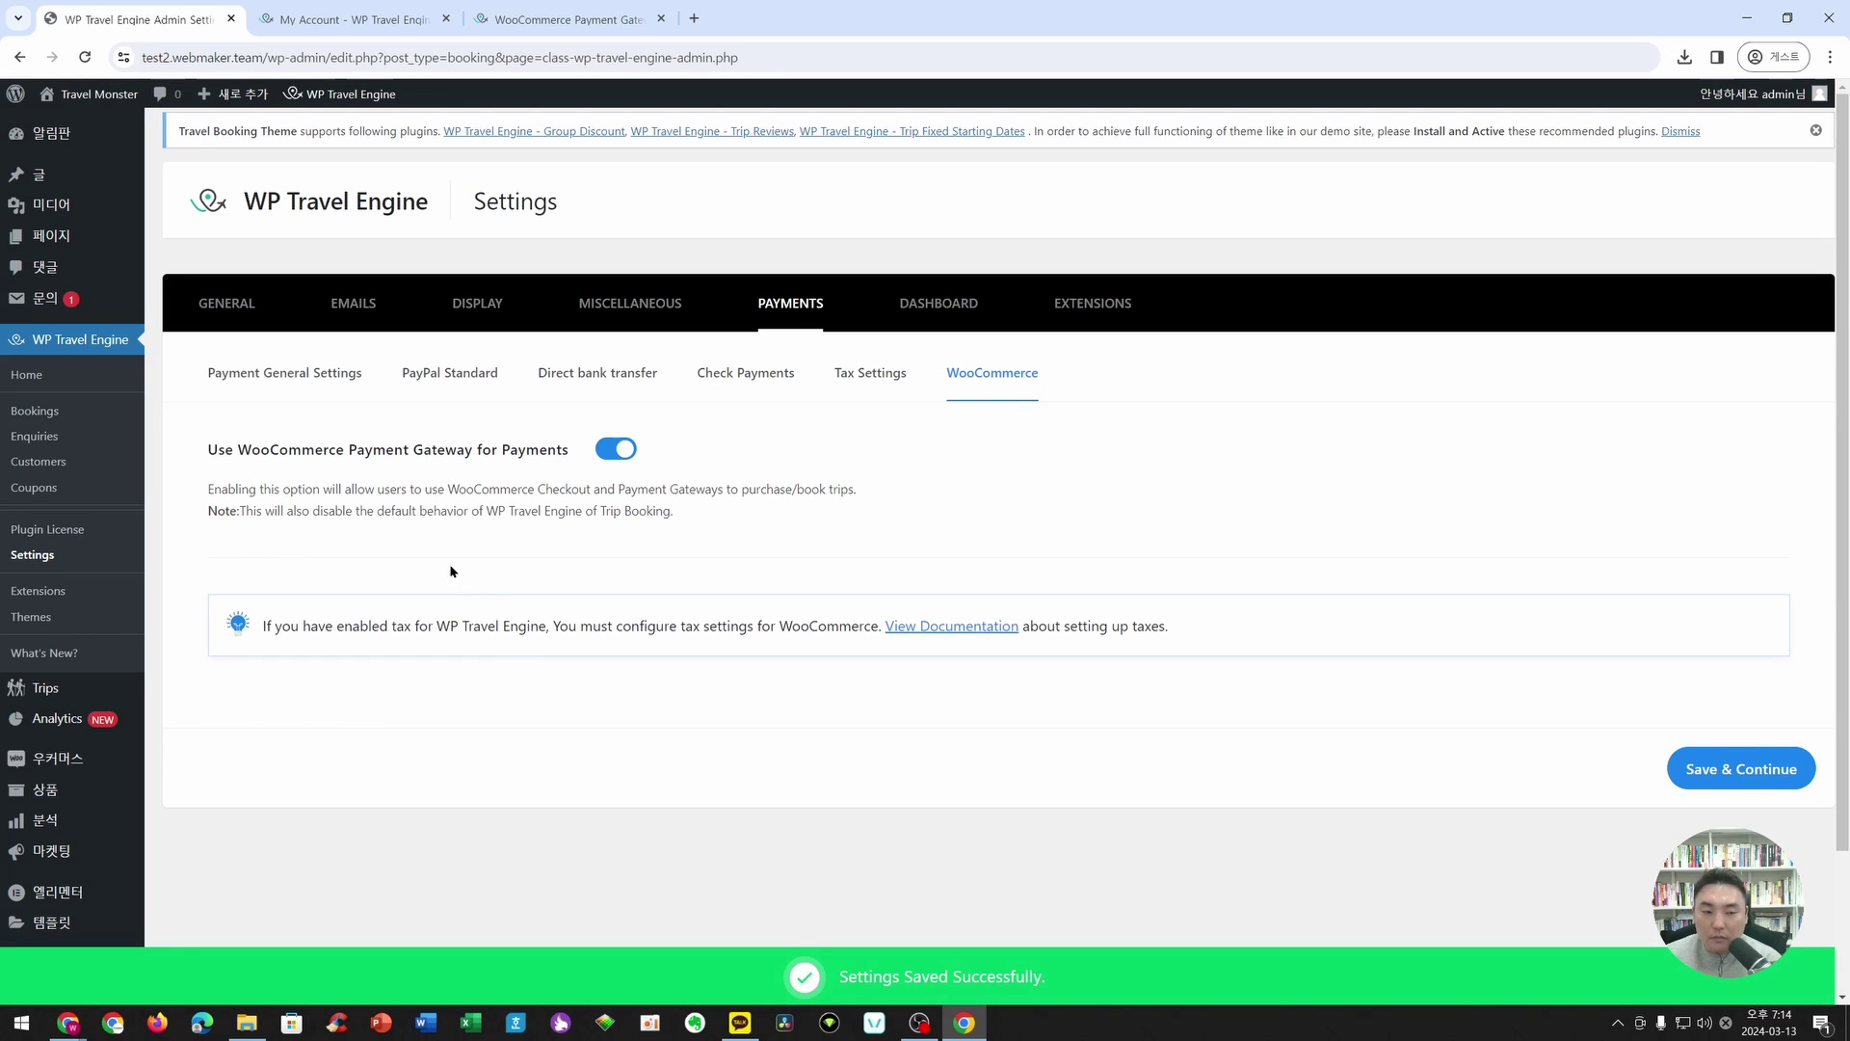
- Choose 결제 as the Checkout Page under General page settings
click(227, 305)
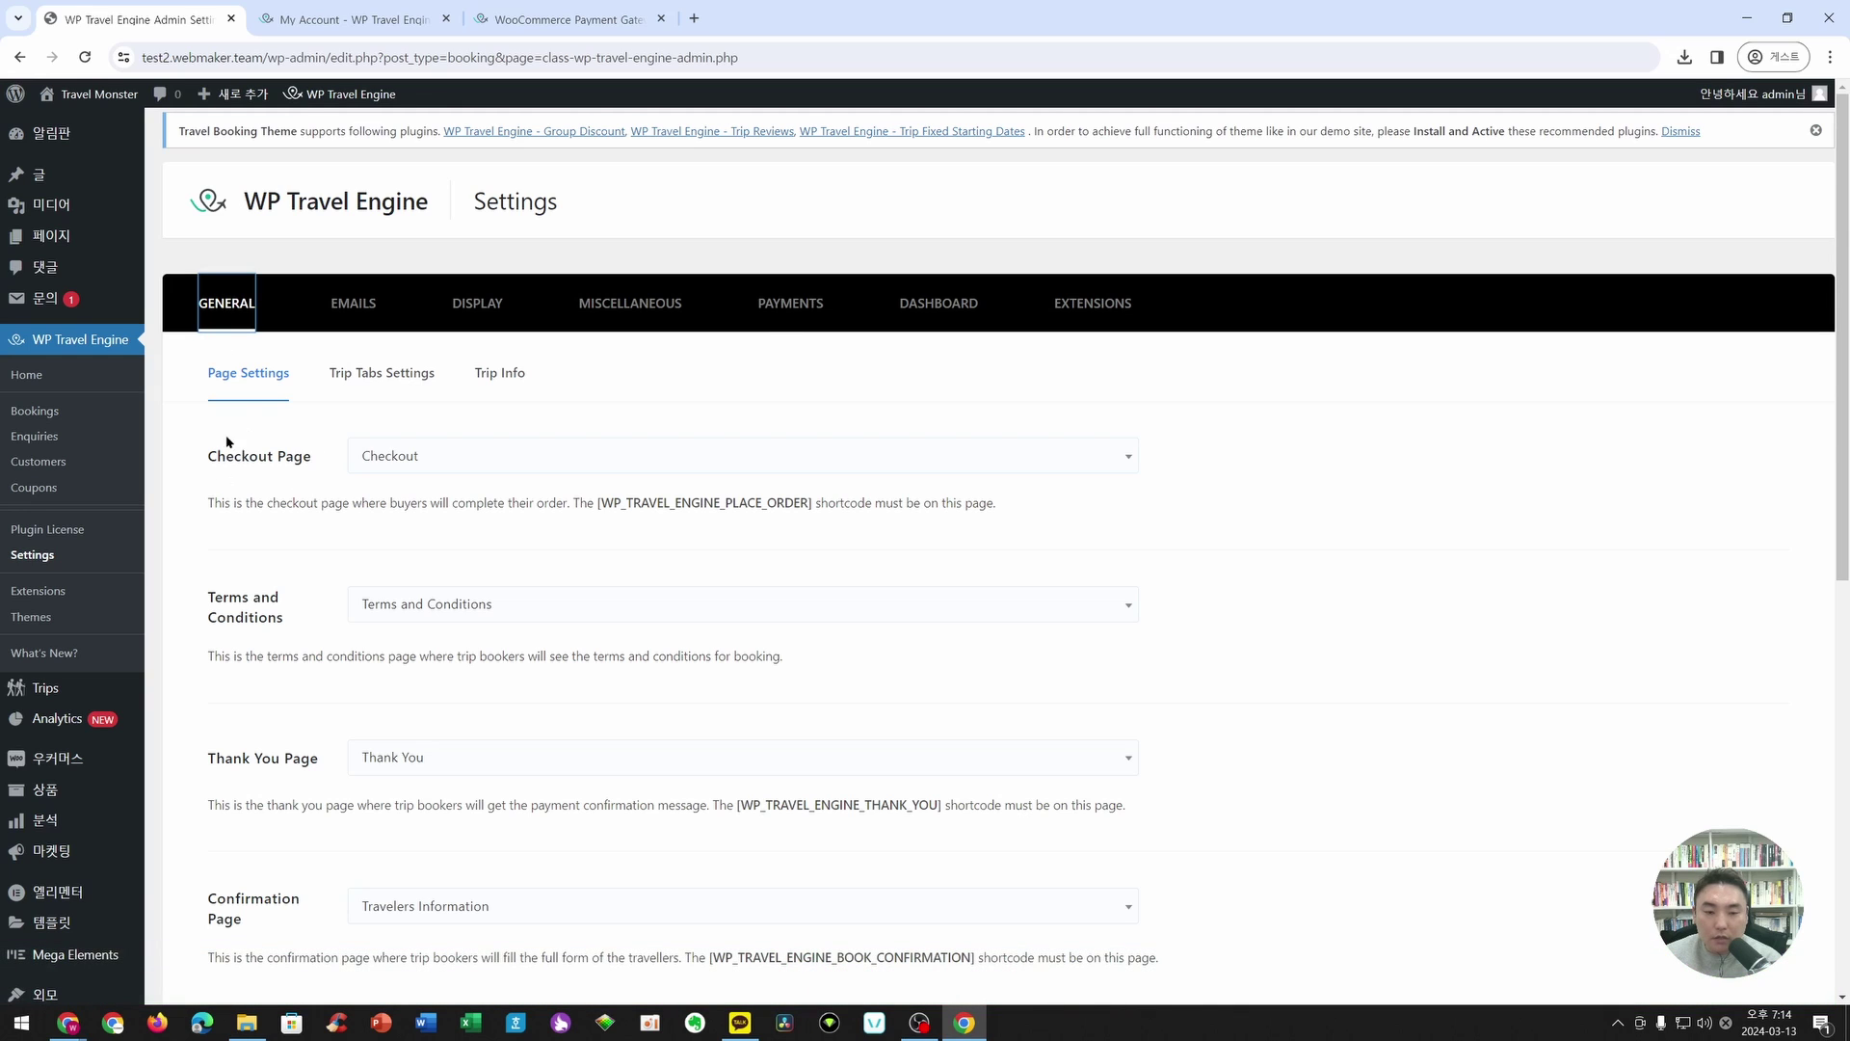
click(510, 468)
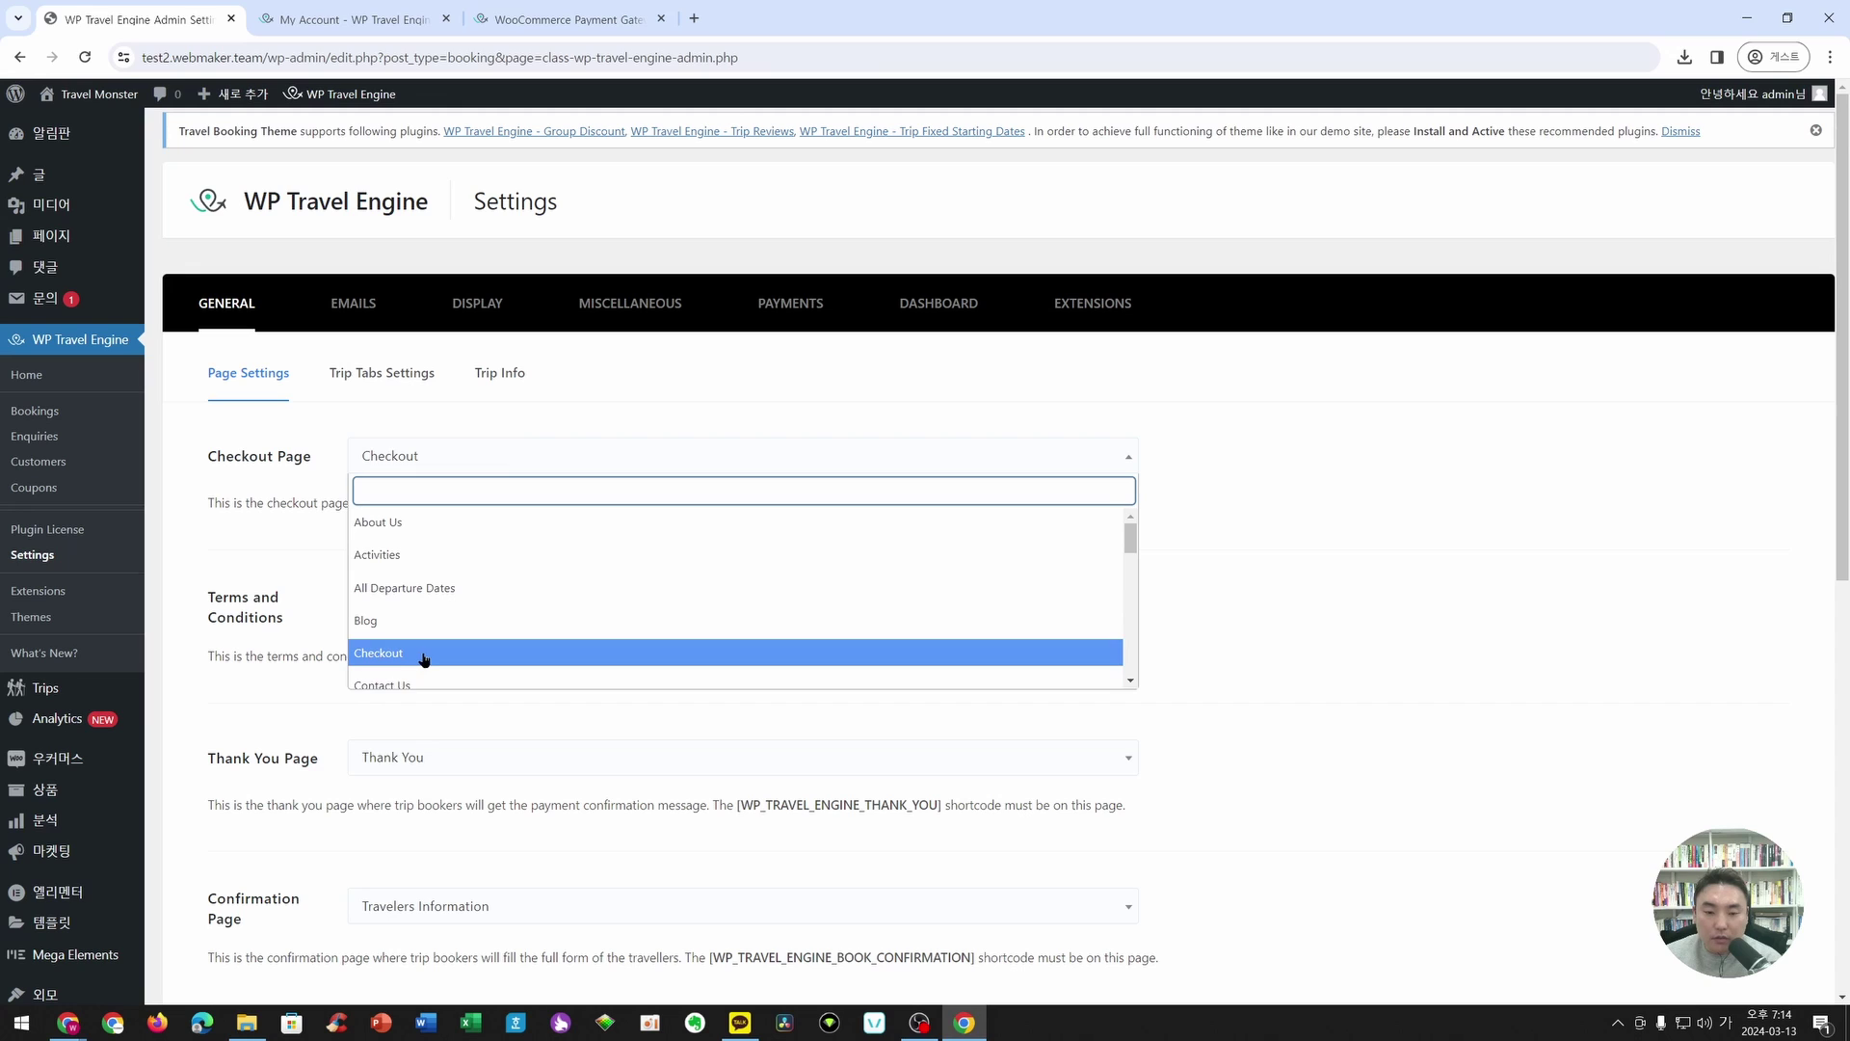
scroll(598, 570, down, 5)
scroll(595, 546, up, 4)
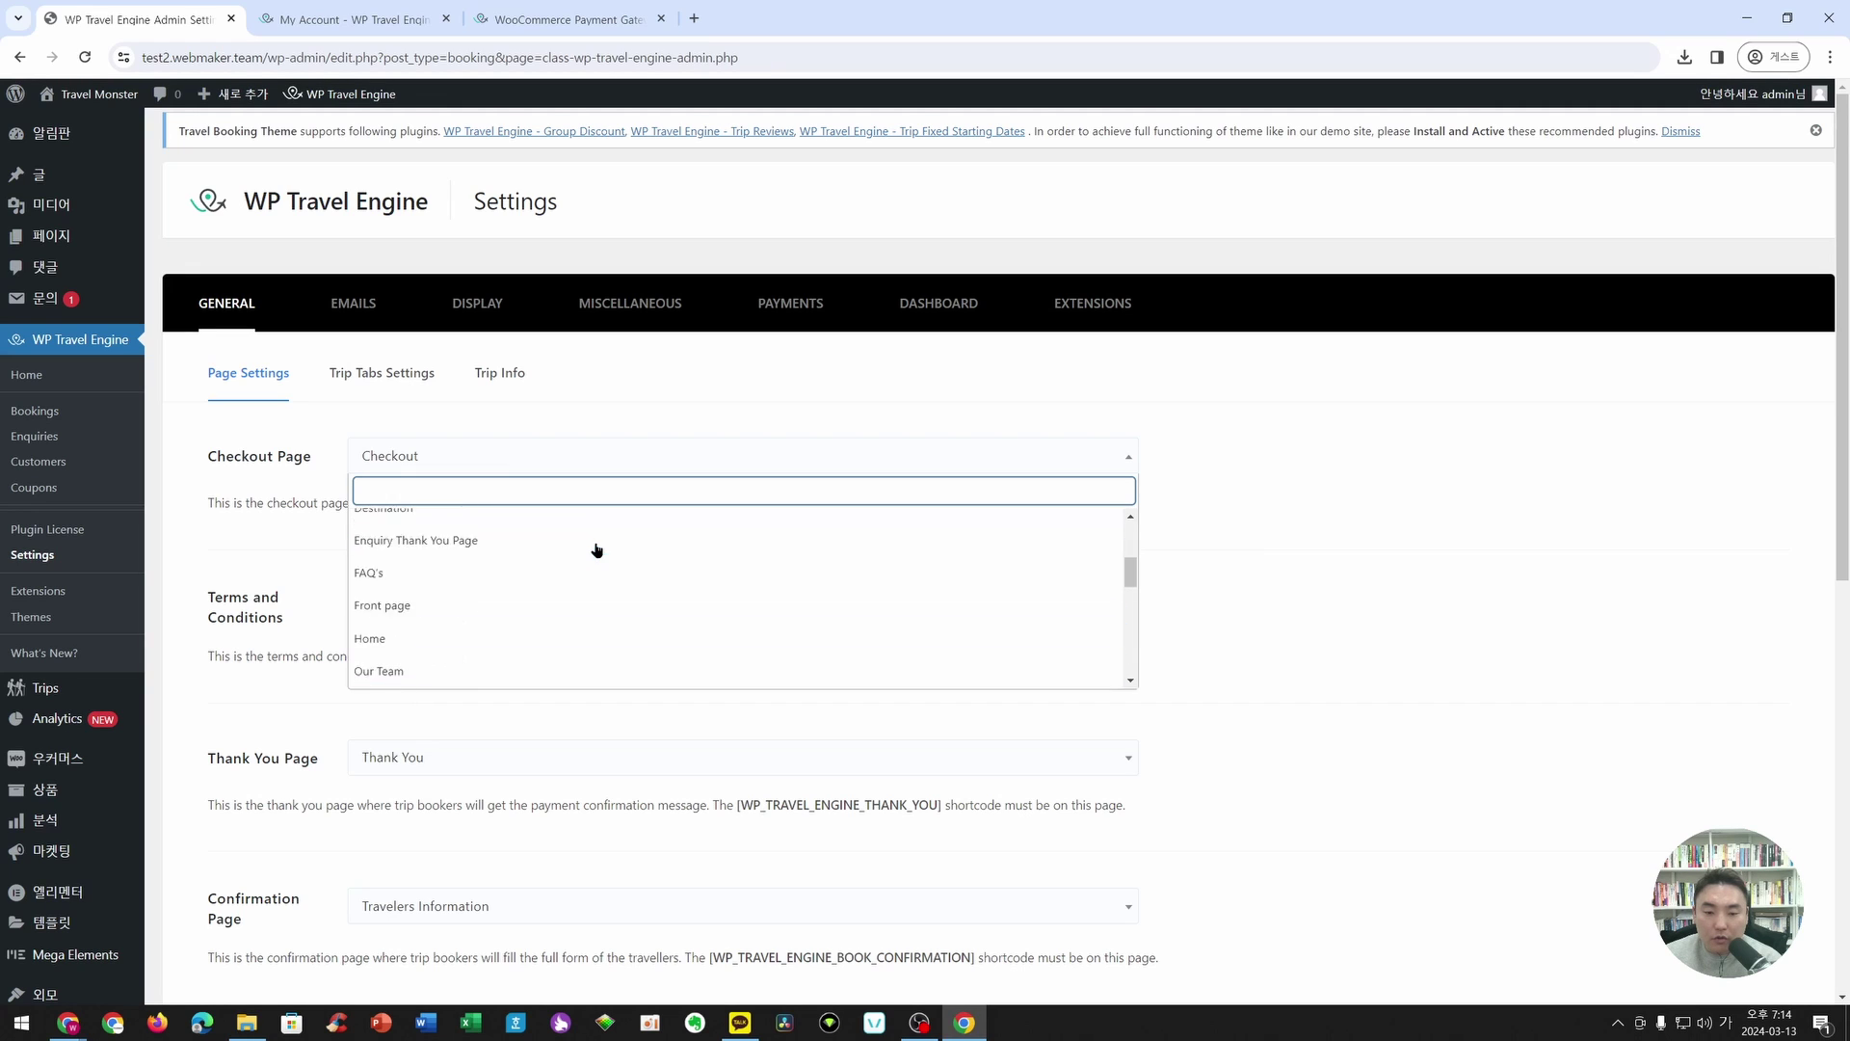
scroll(777, 578, down, 5)
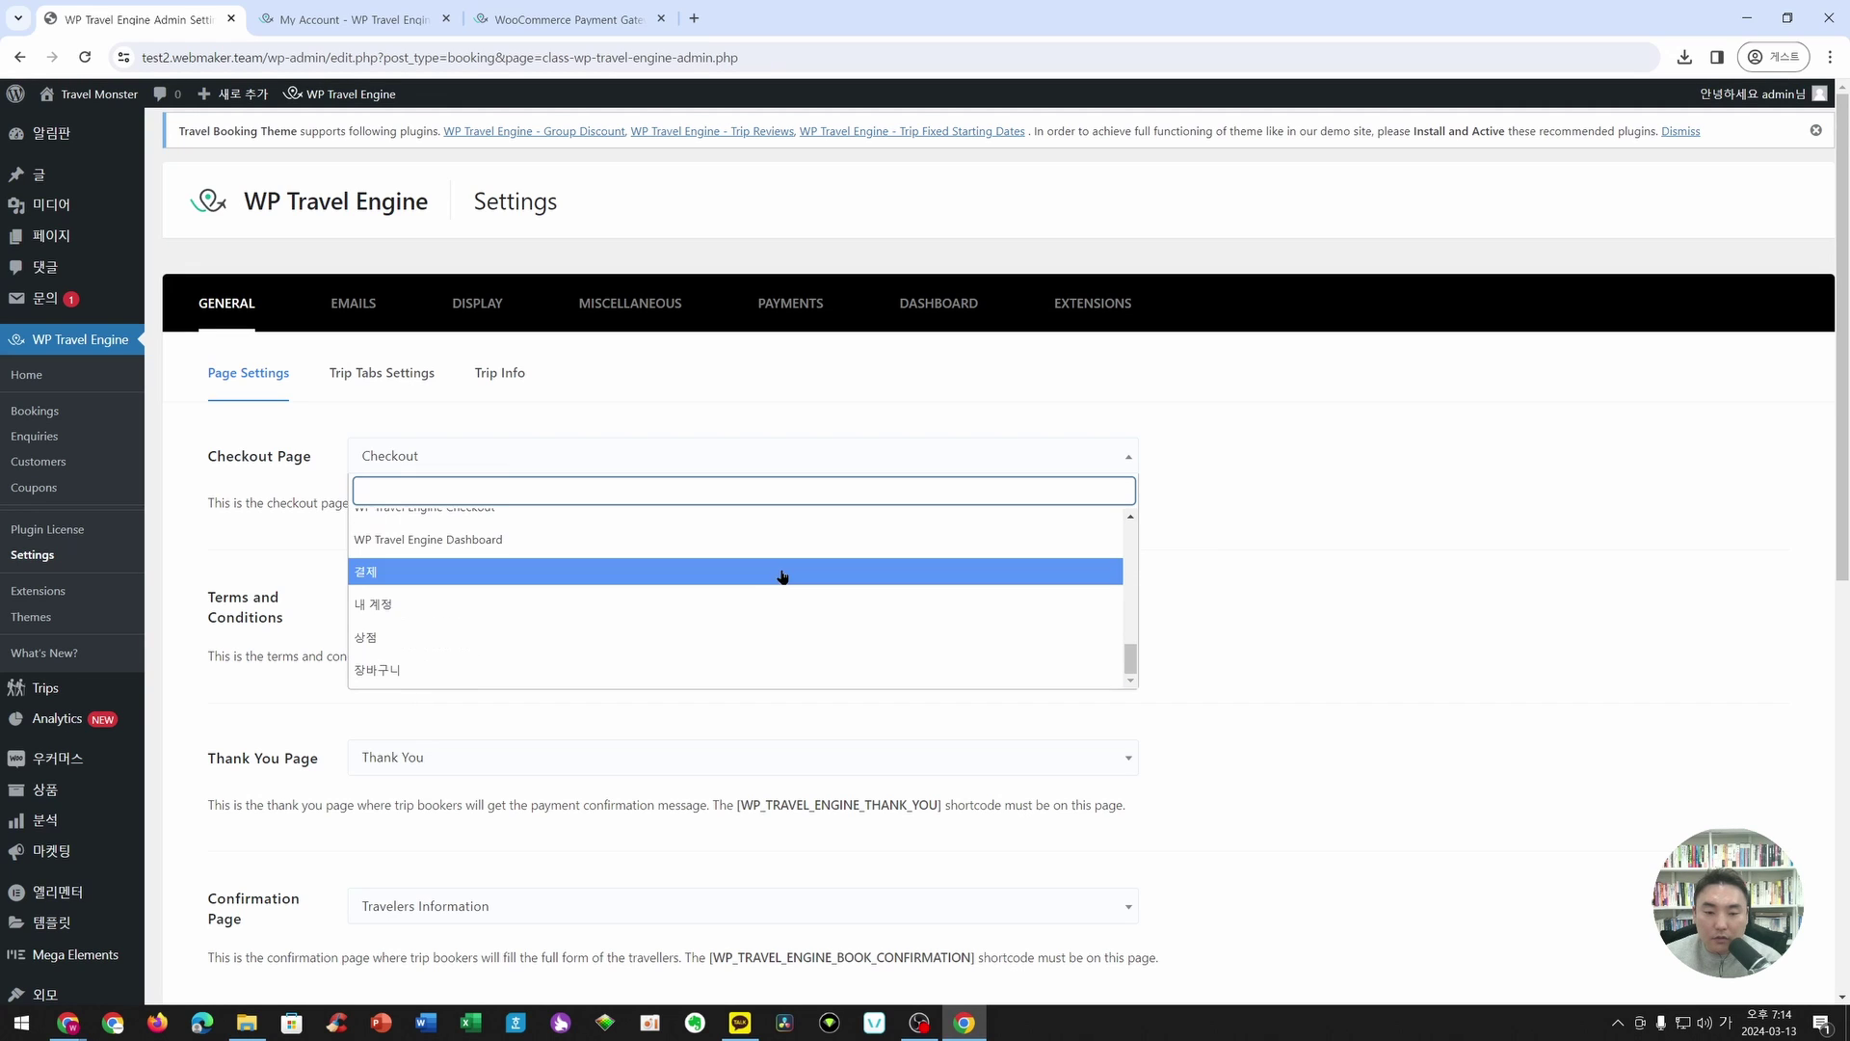
click(386, 578)
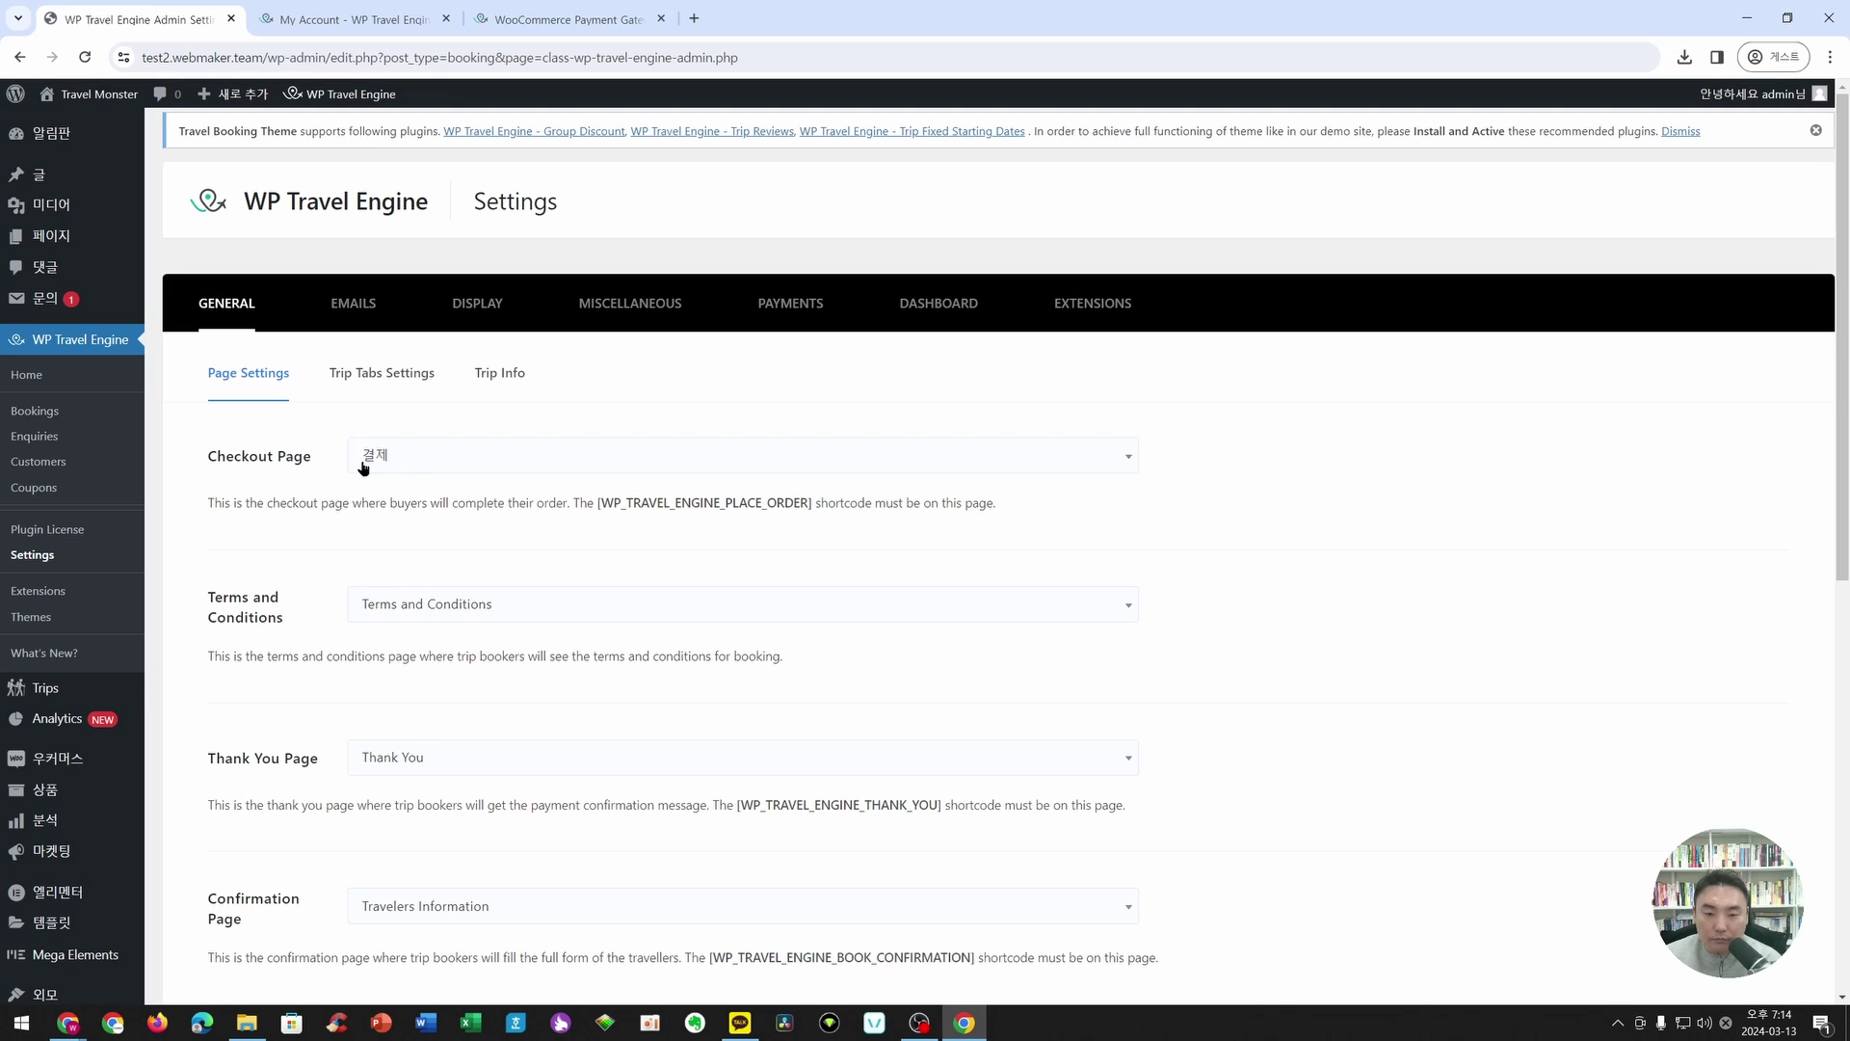
scroll(372, 777, down, 8)
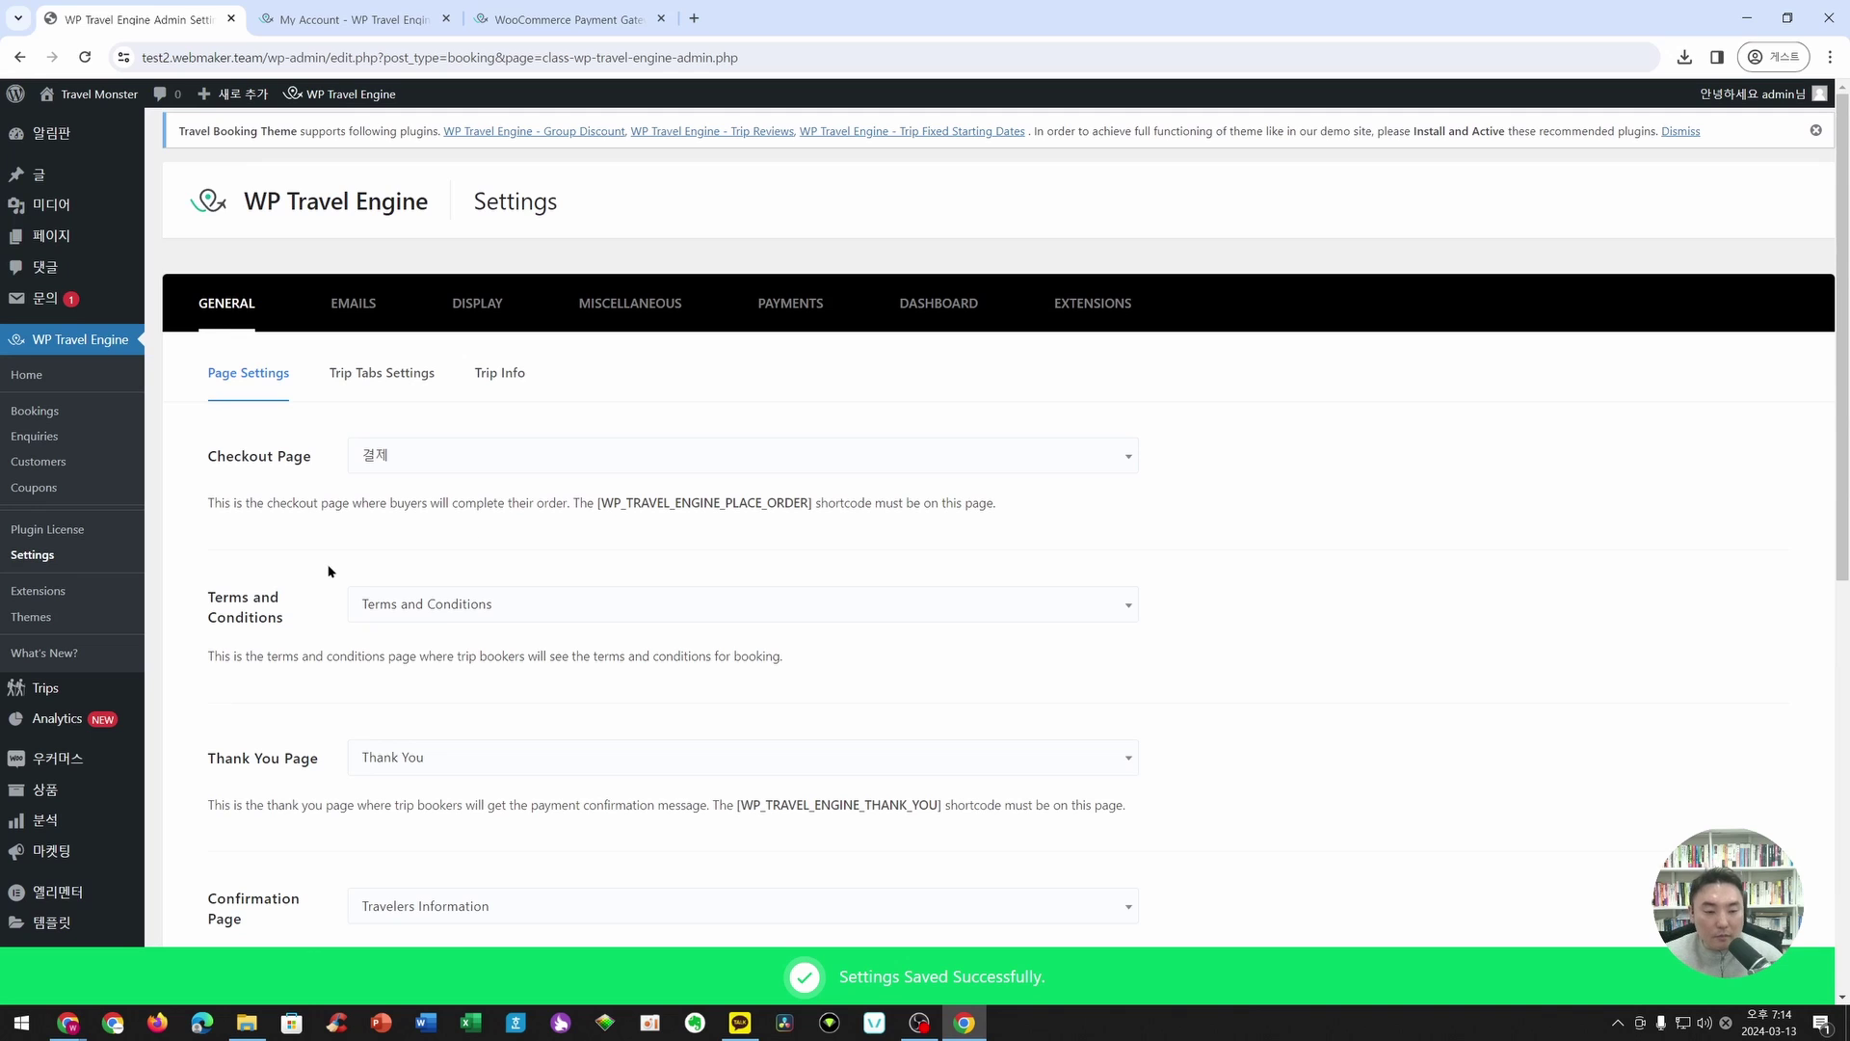
scroll(75, 721, down, 2)
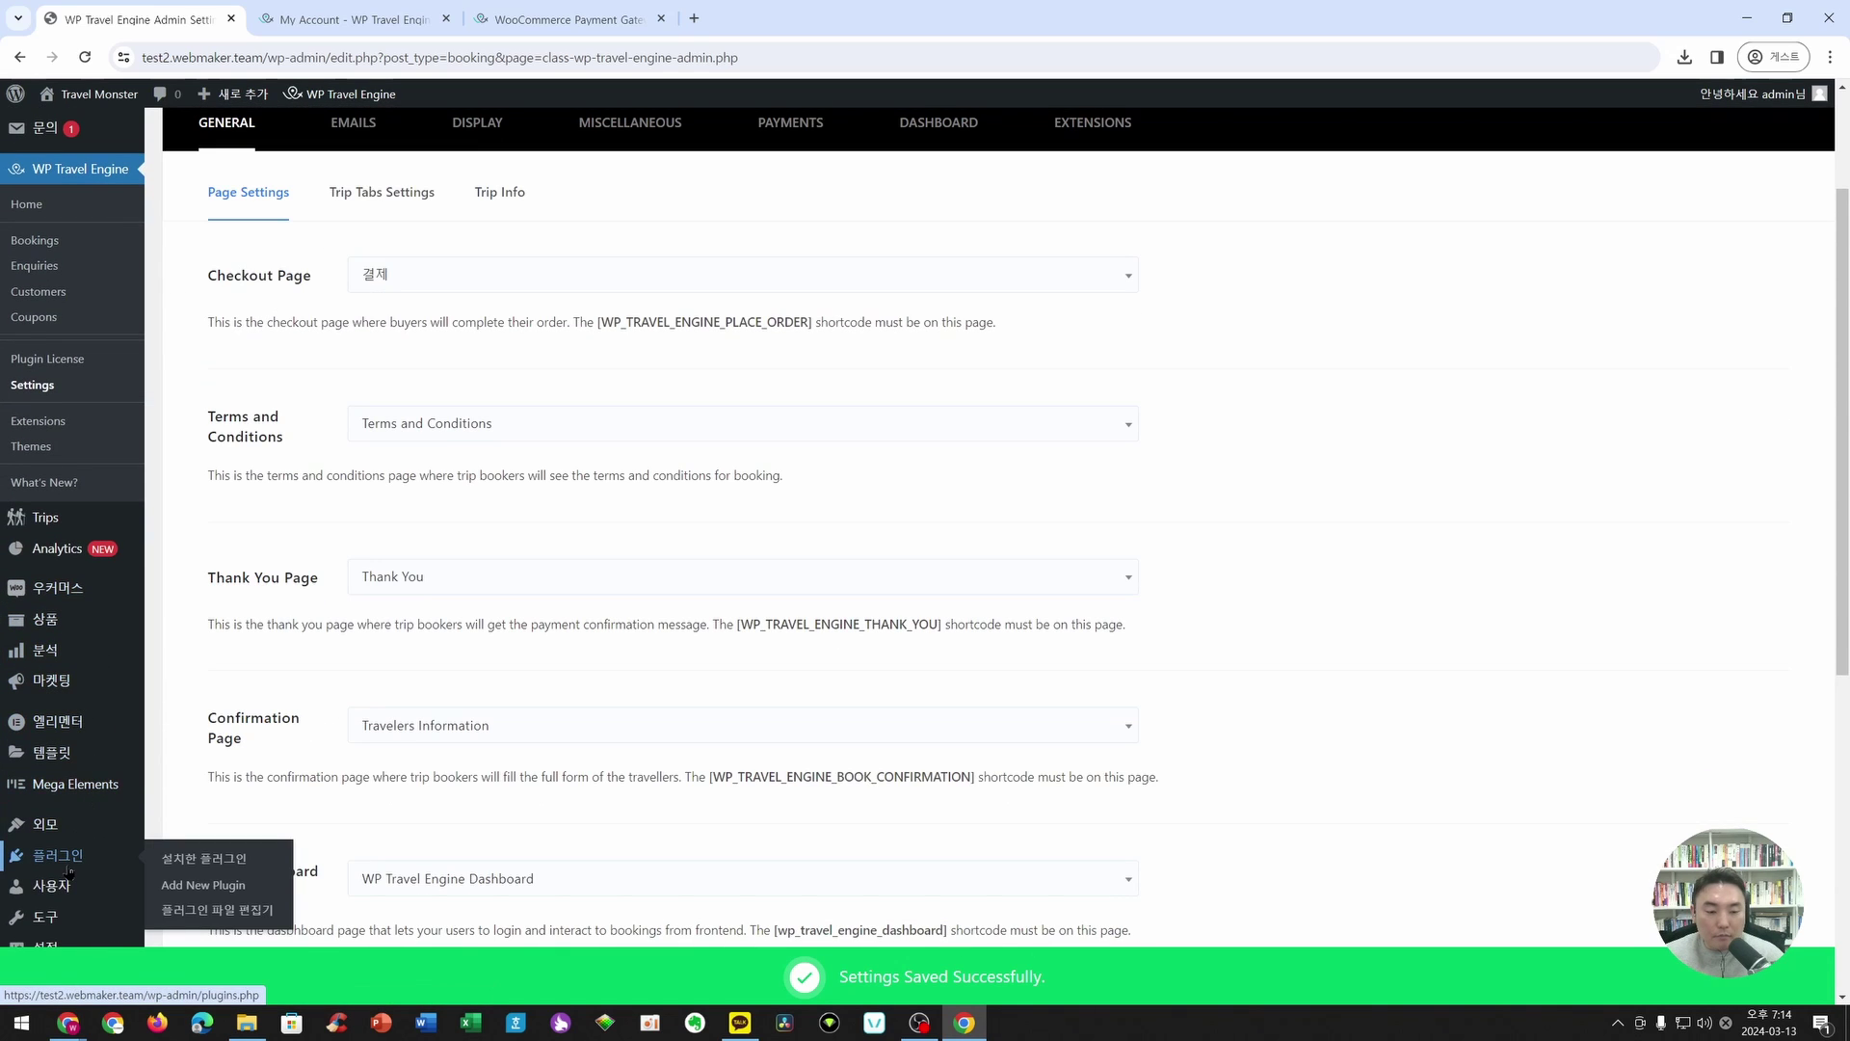
- Search Add New Plugin for 심플페이, then install and activate the 워드프레스 결제 심플페이 plugin
click(53, 865)
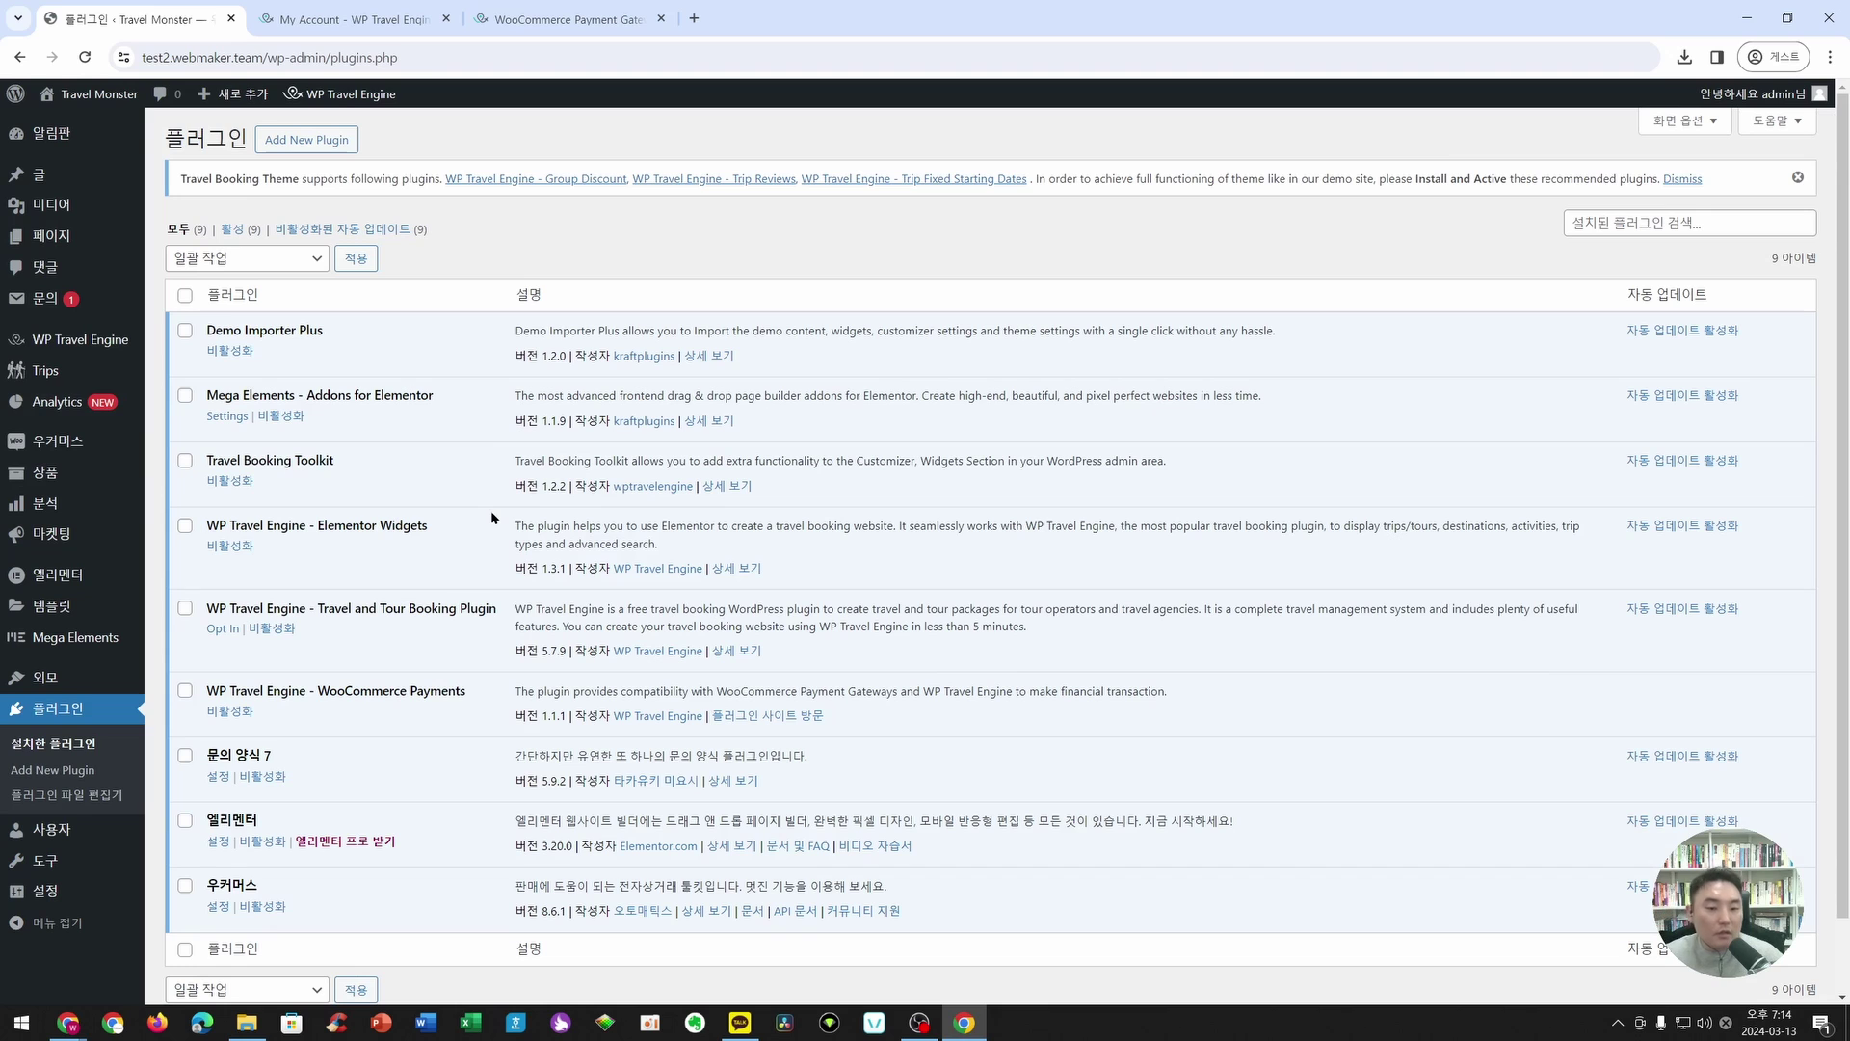
click(329, 140)
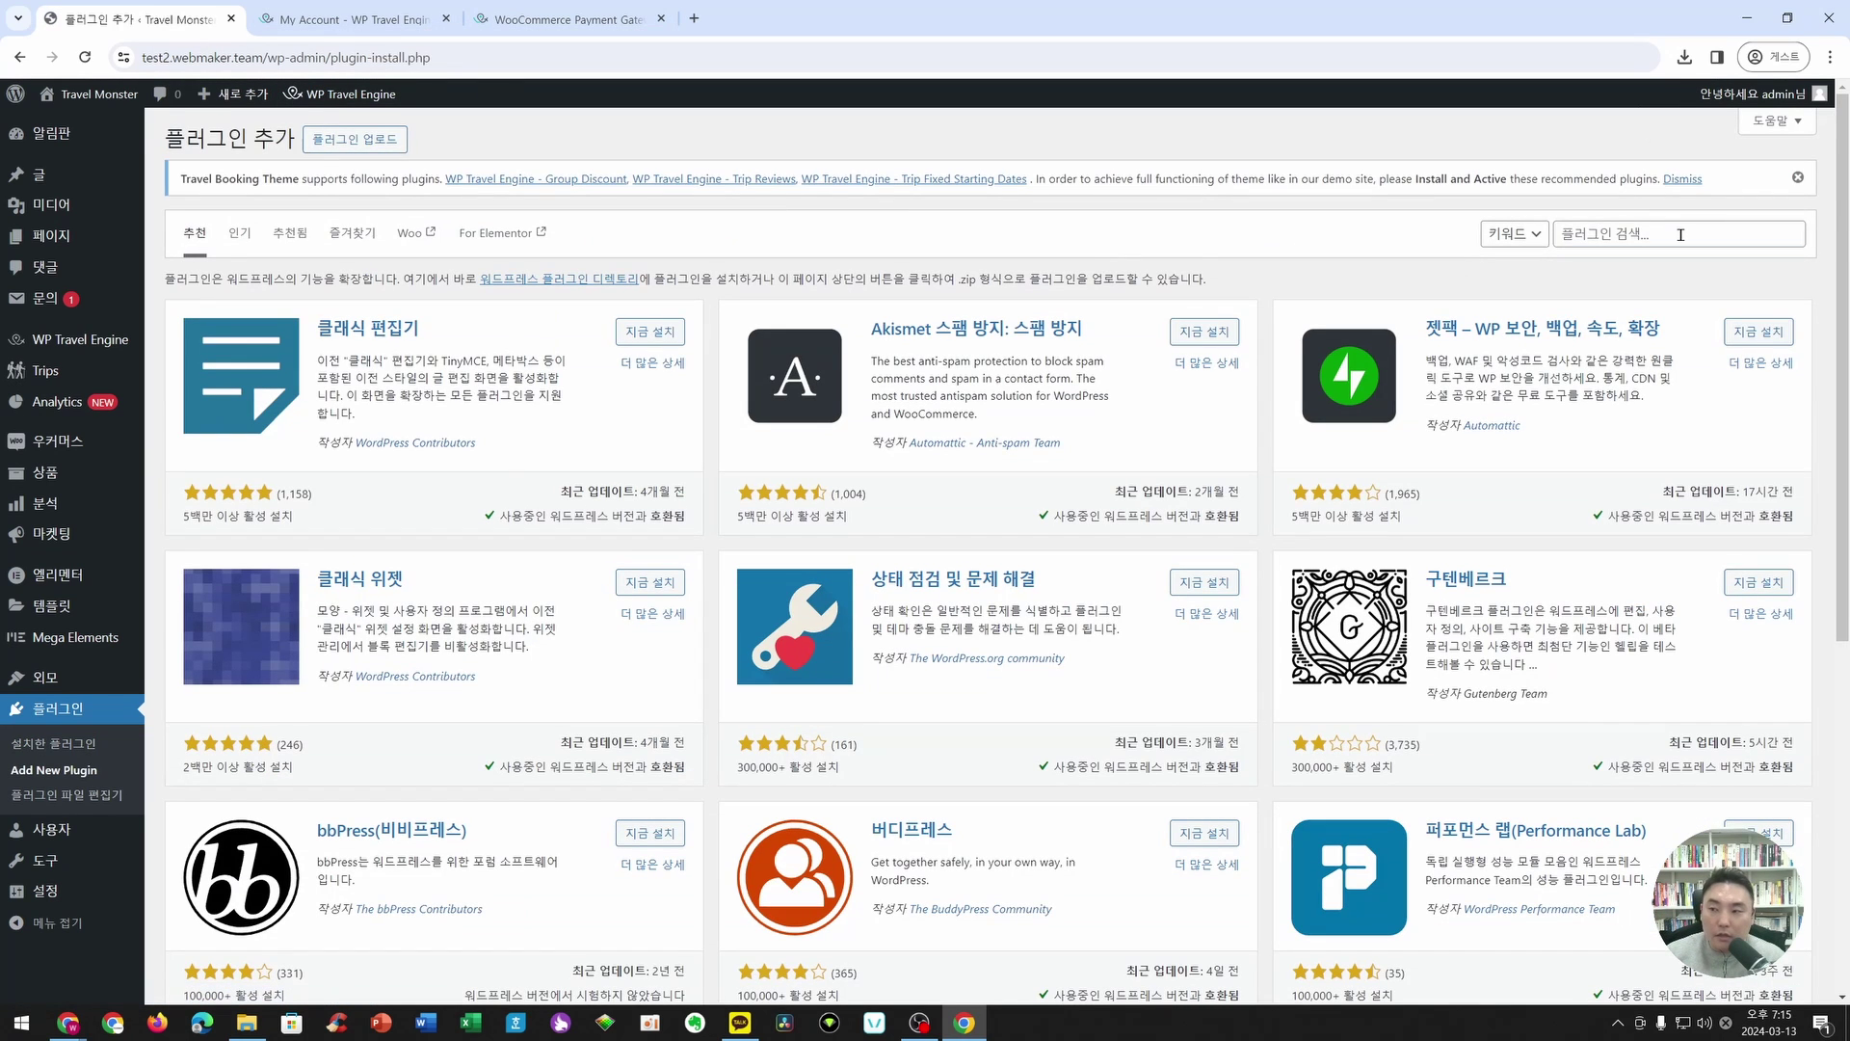
click(1680, 235)
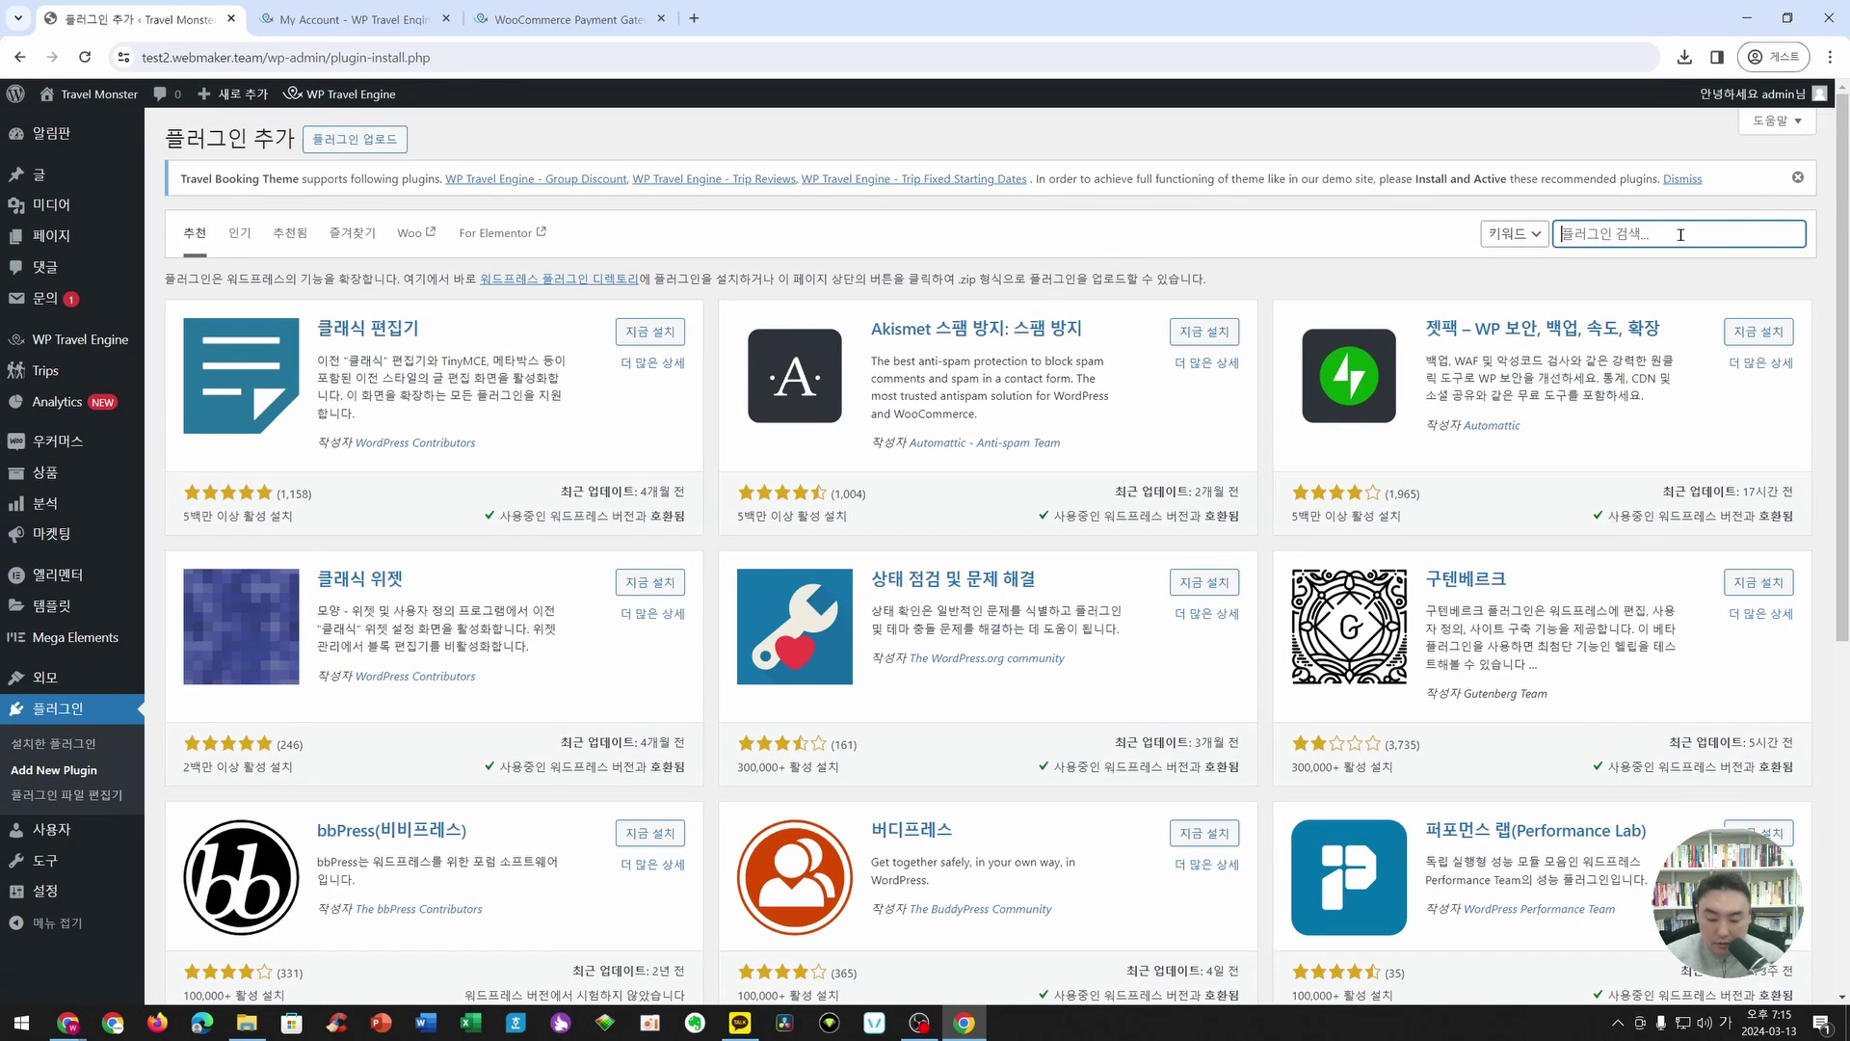
text(쉬)
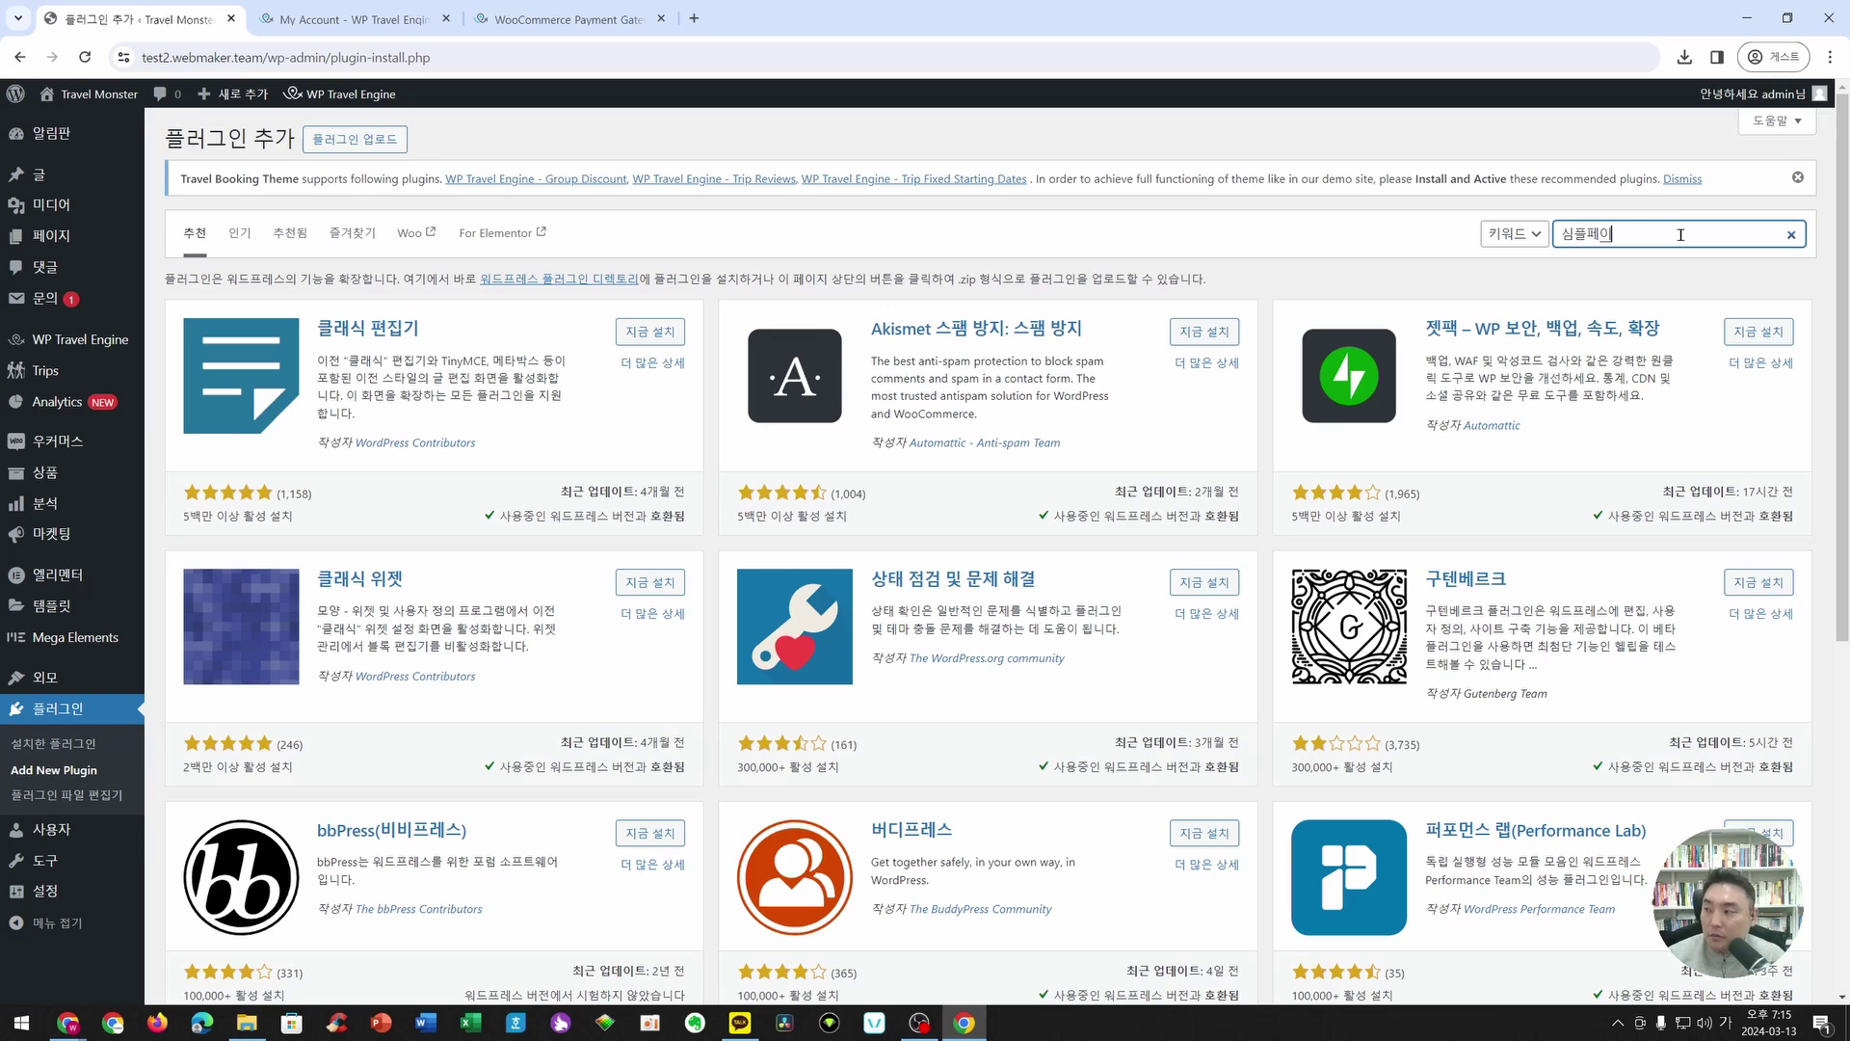
key(Return)
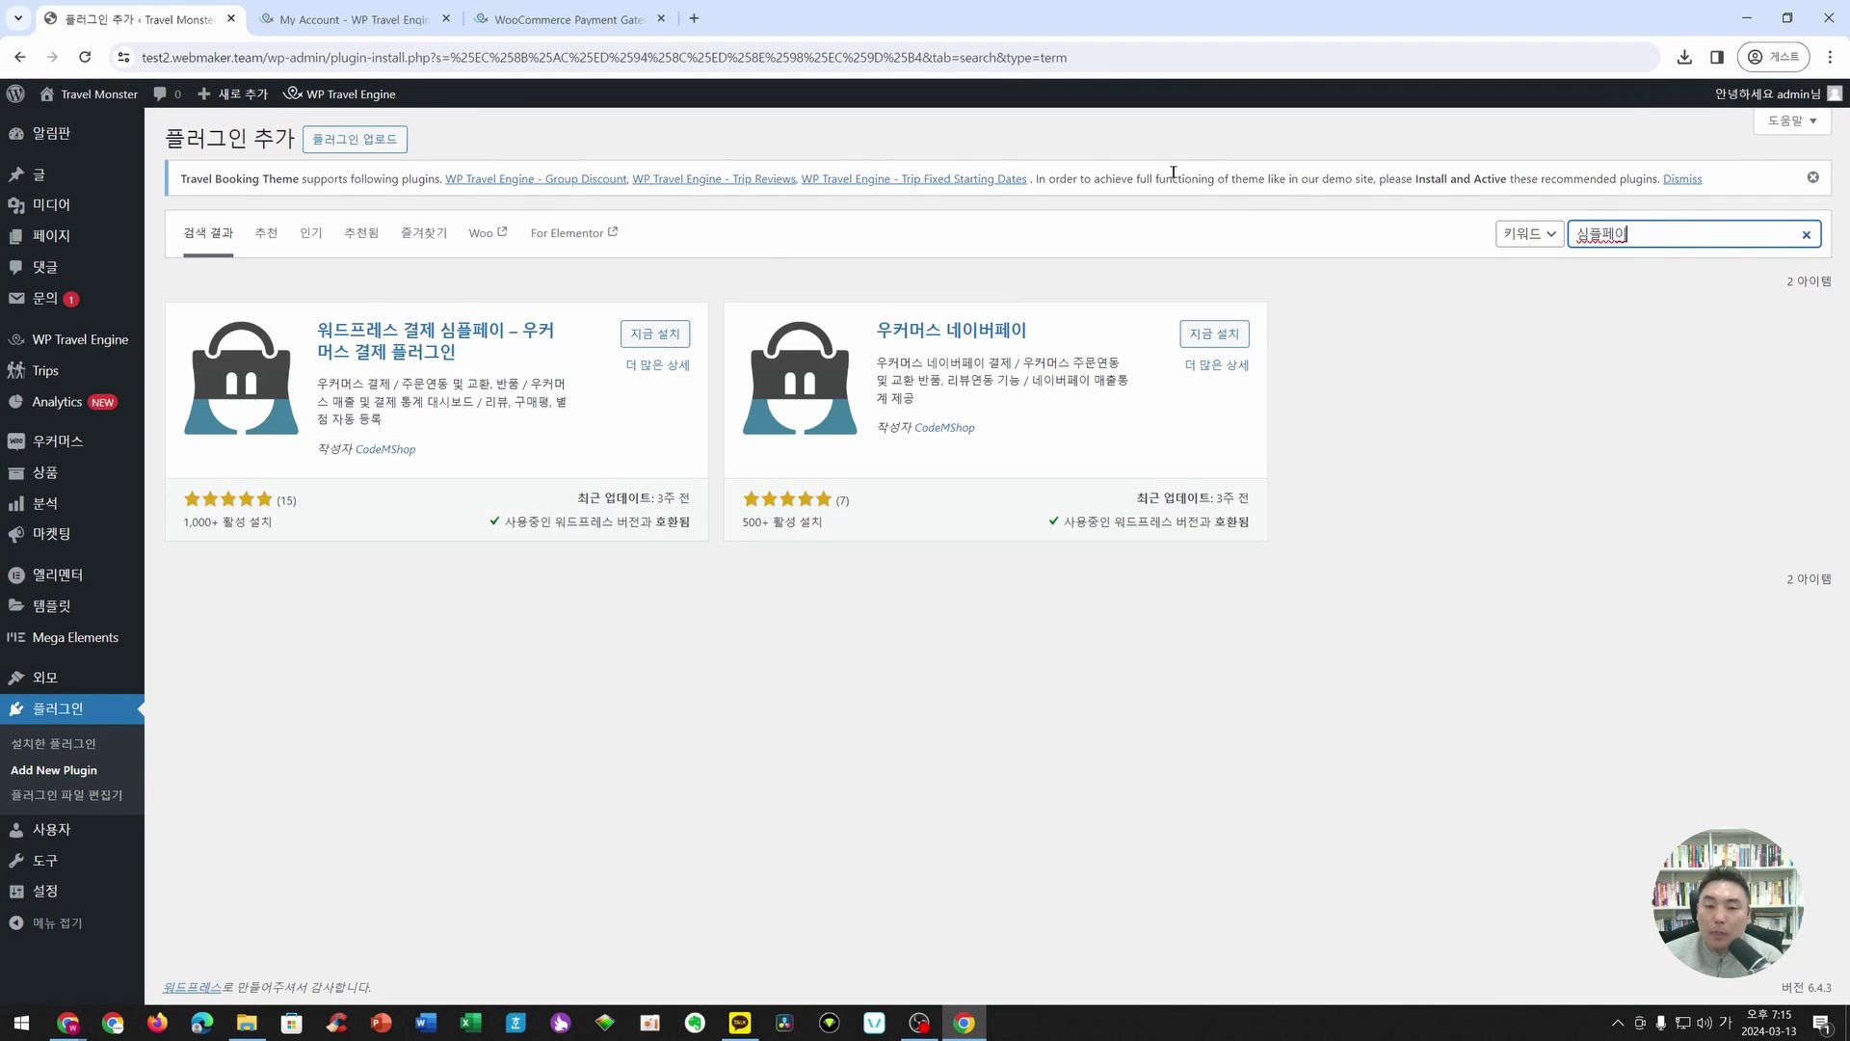
click(670, 335)
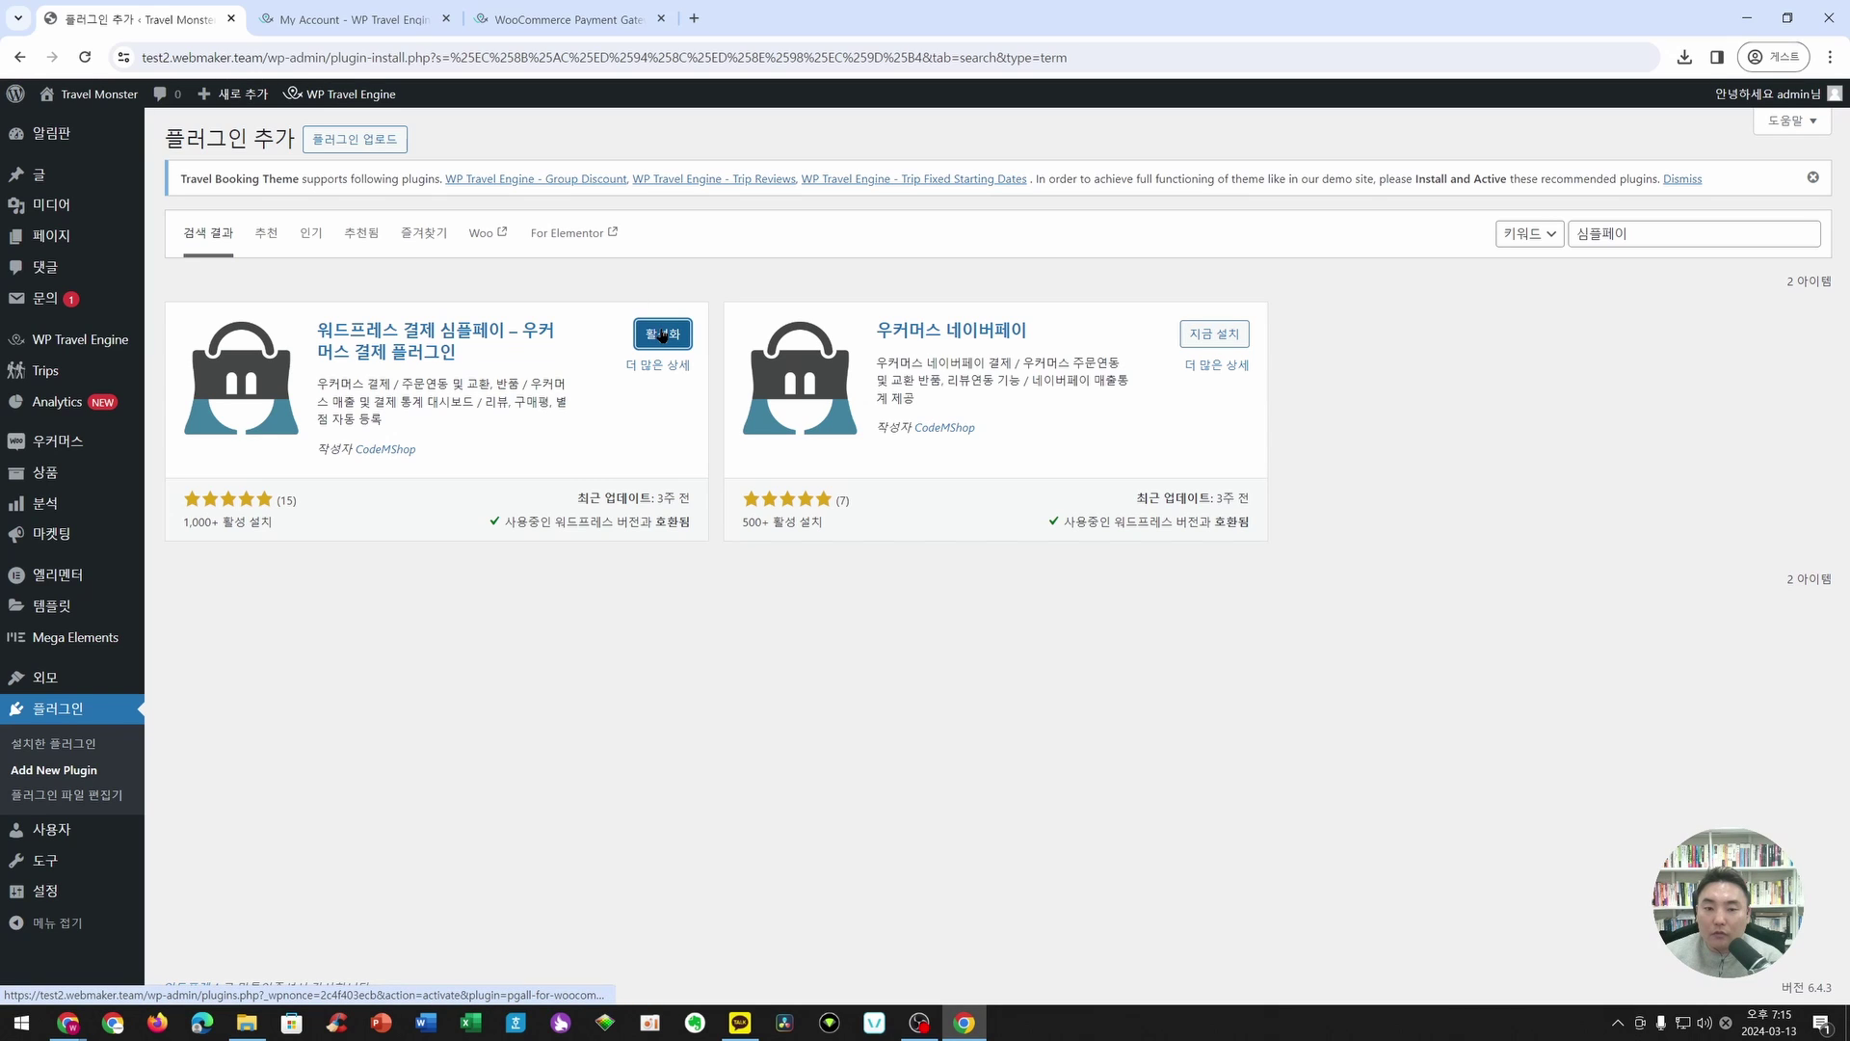
click(662, 334)
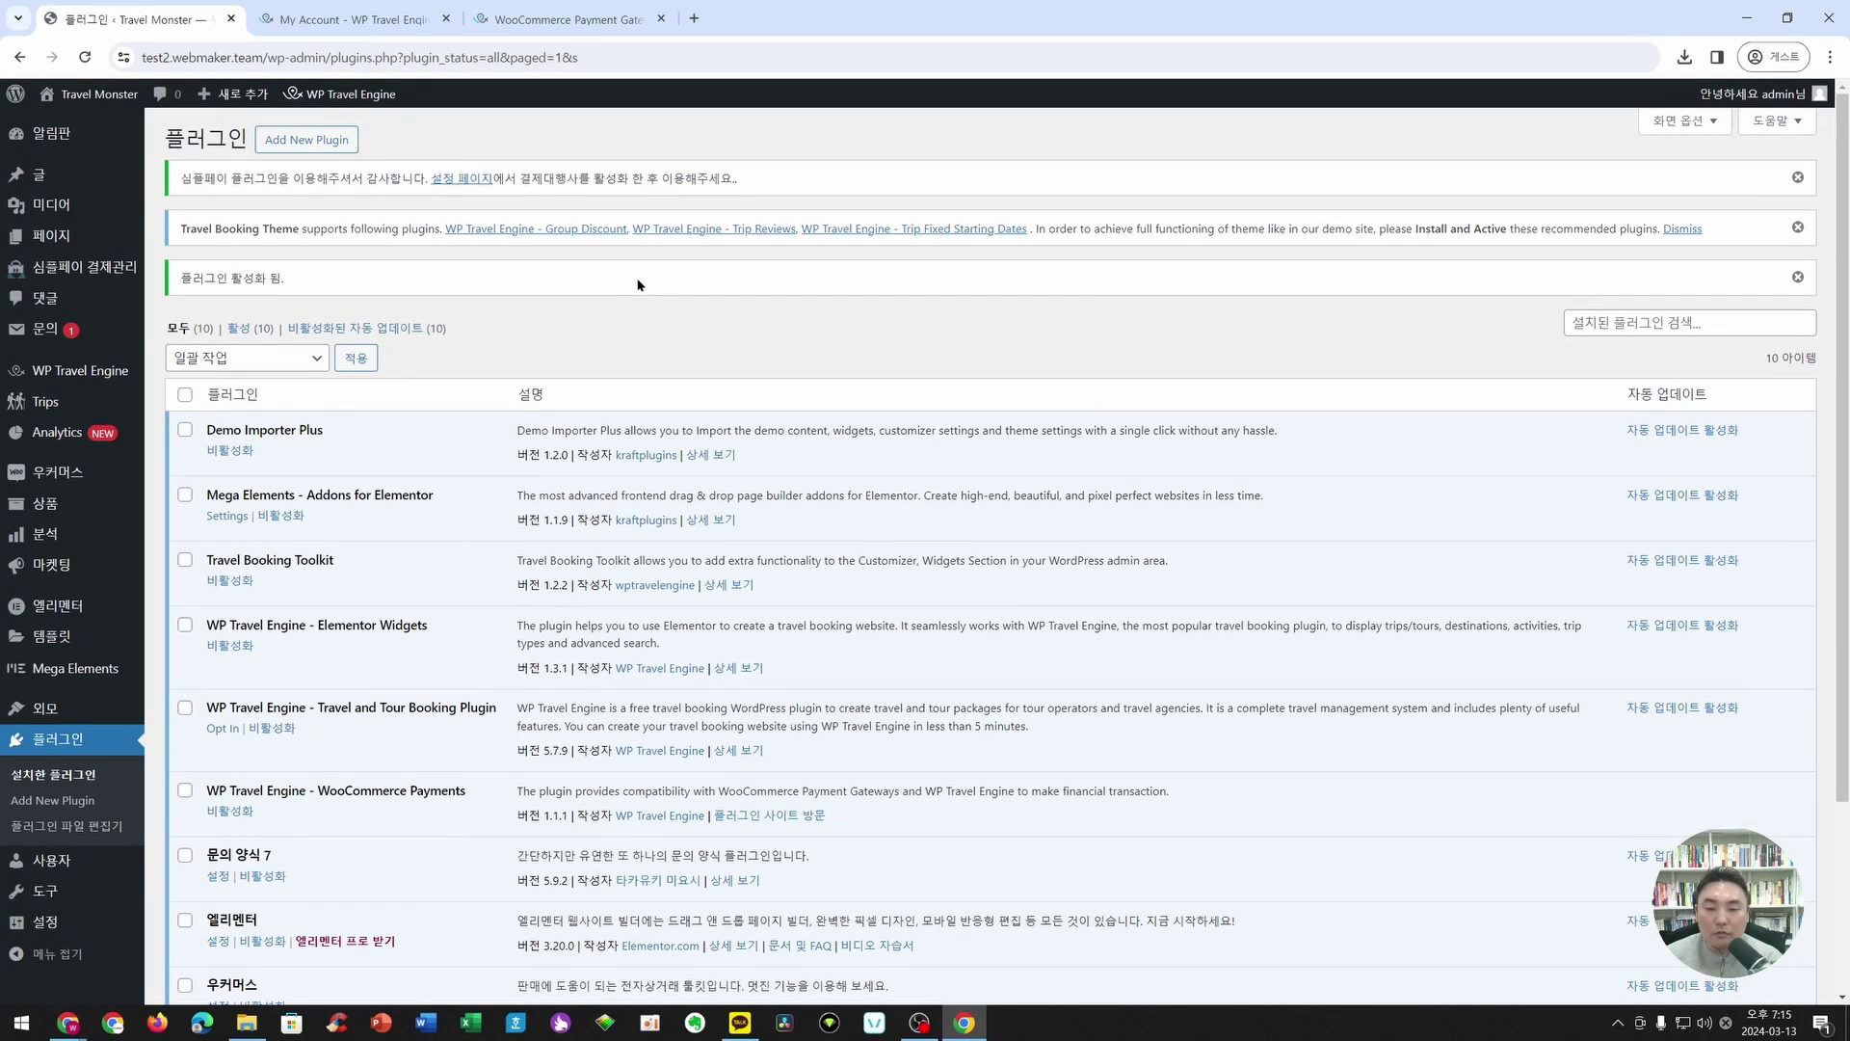
scroll(584, 550, down, 3)
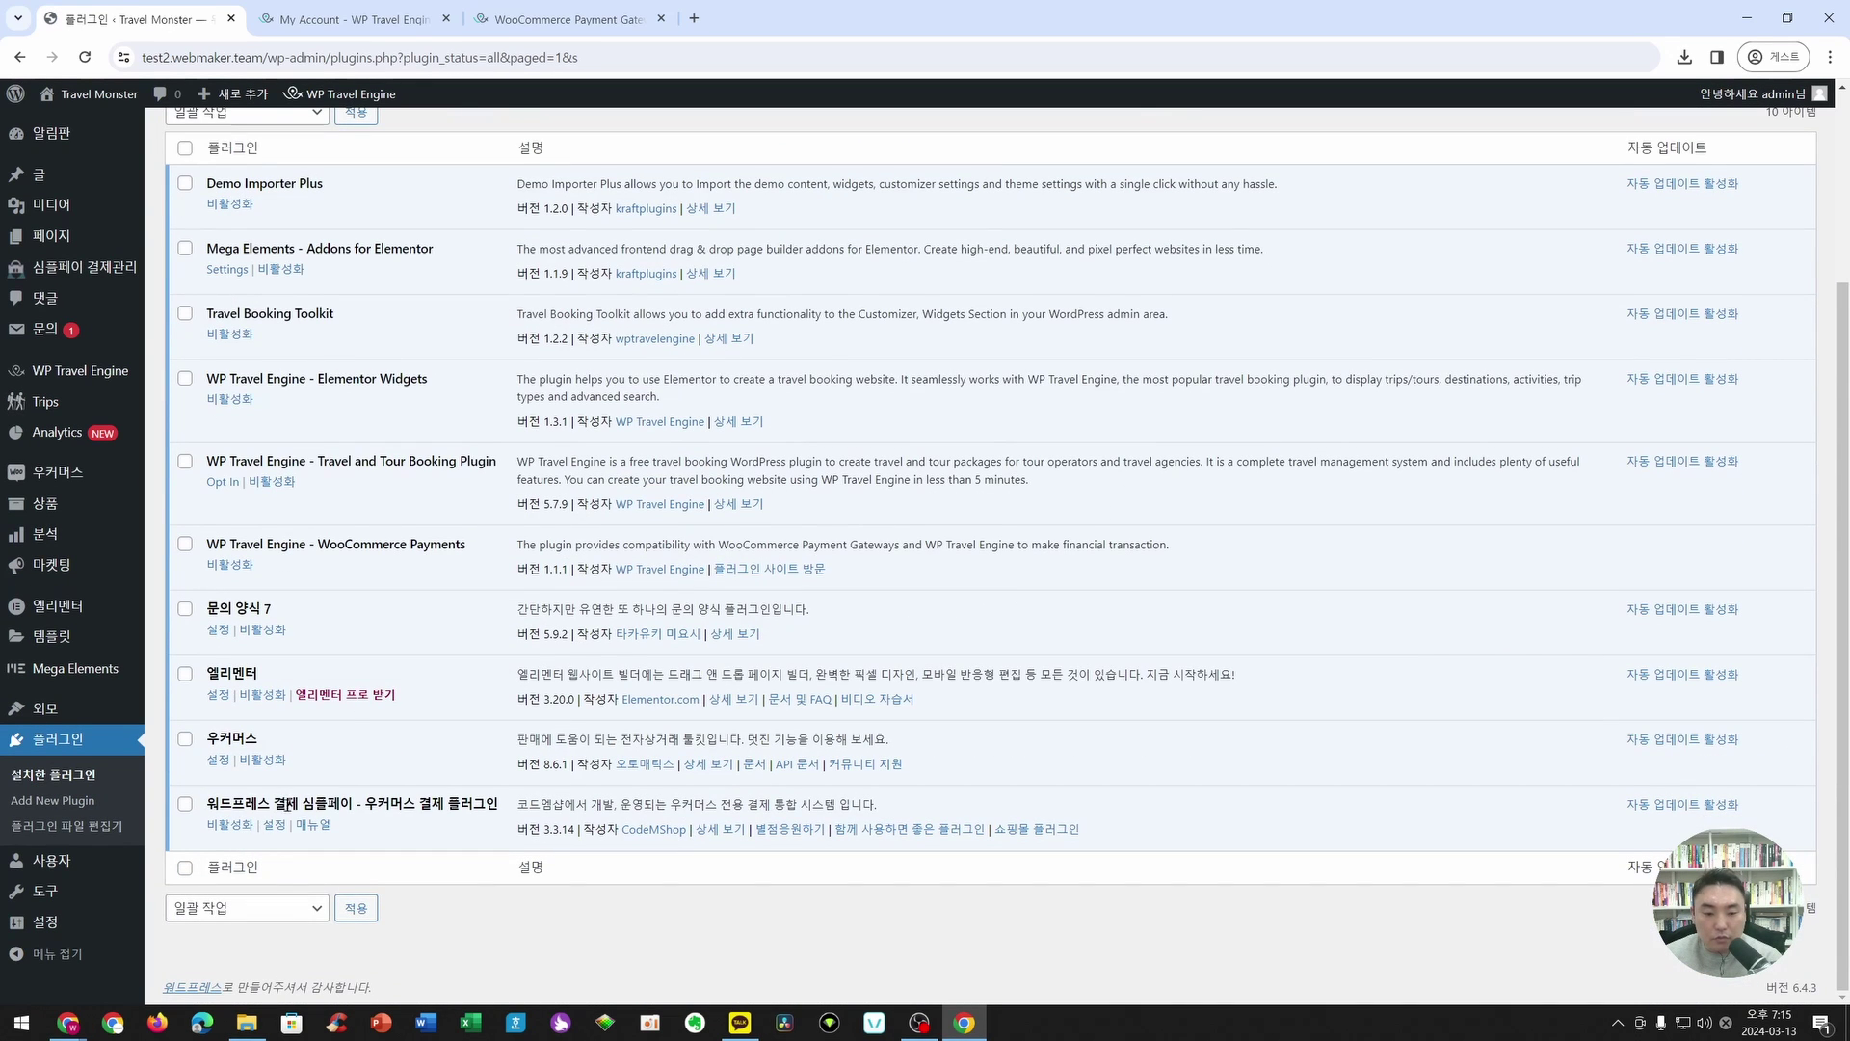
mouse_move(93, 274)
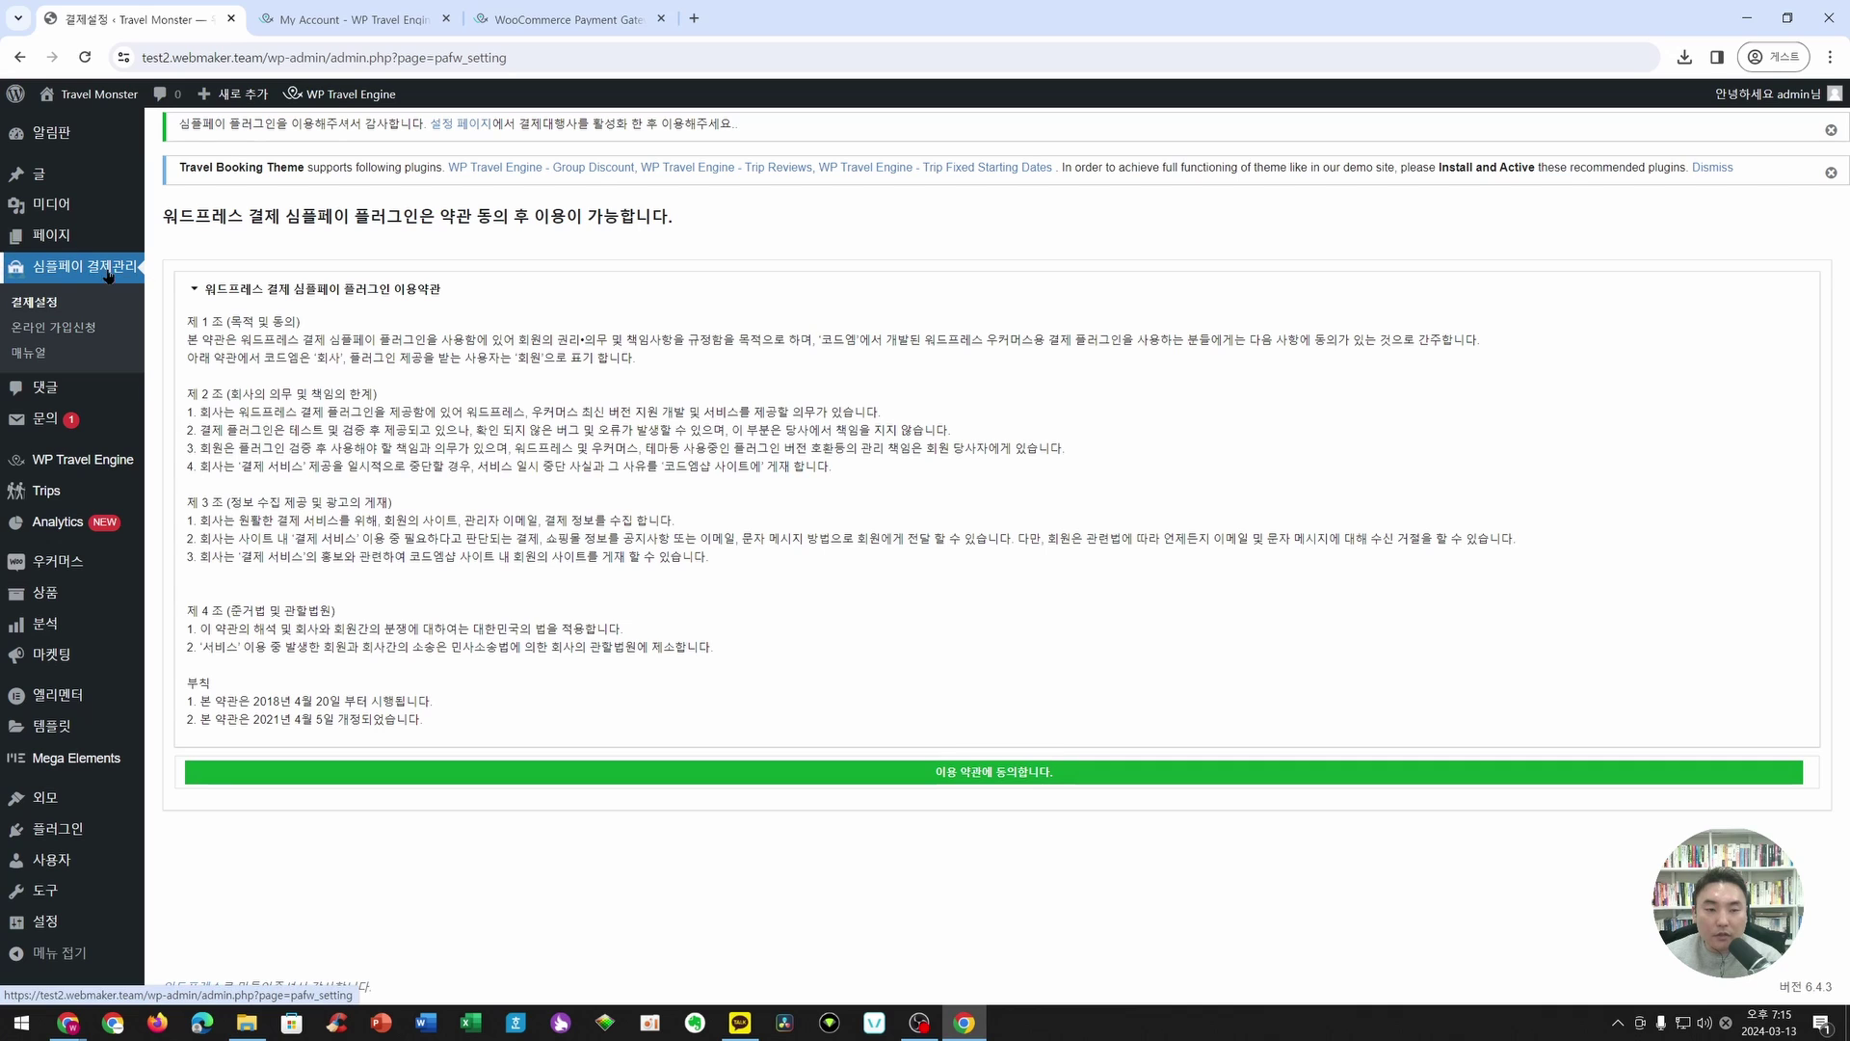
- Agree to the 심플페이 terms of use, switch on KG 이니시스, and save the changes
click(992, 774)
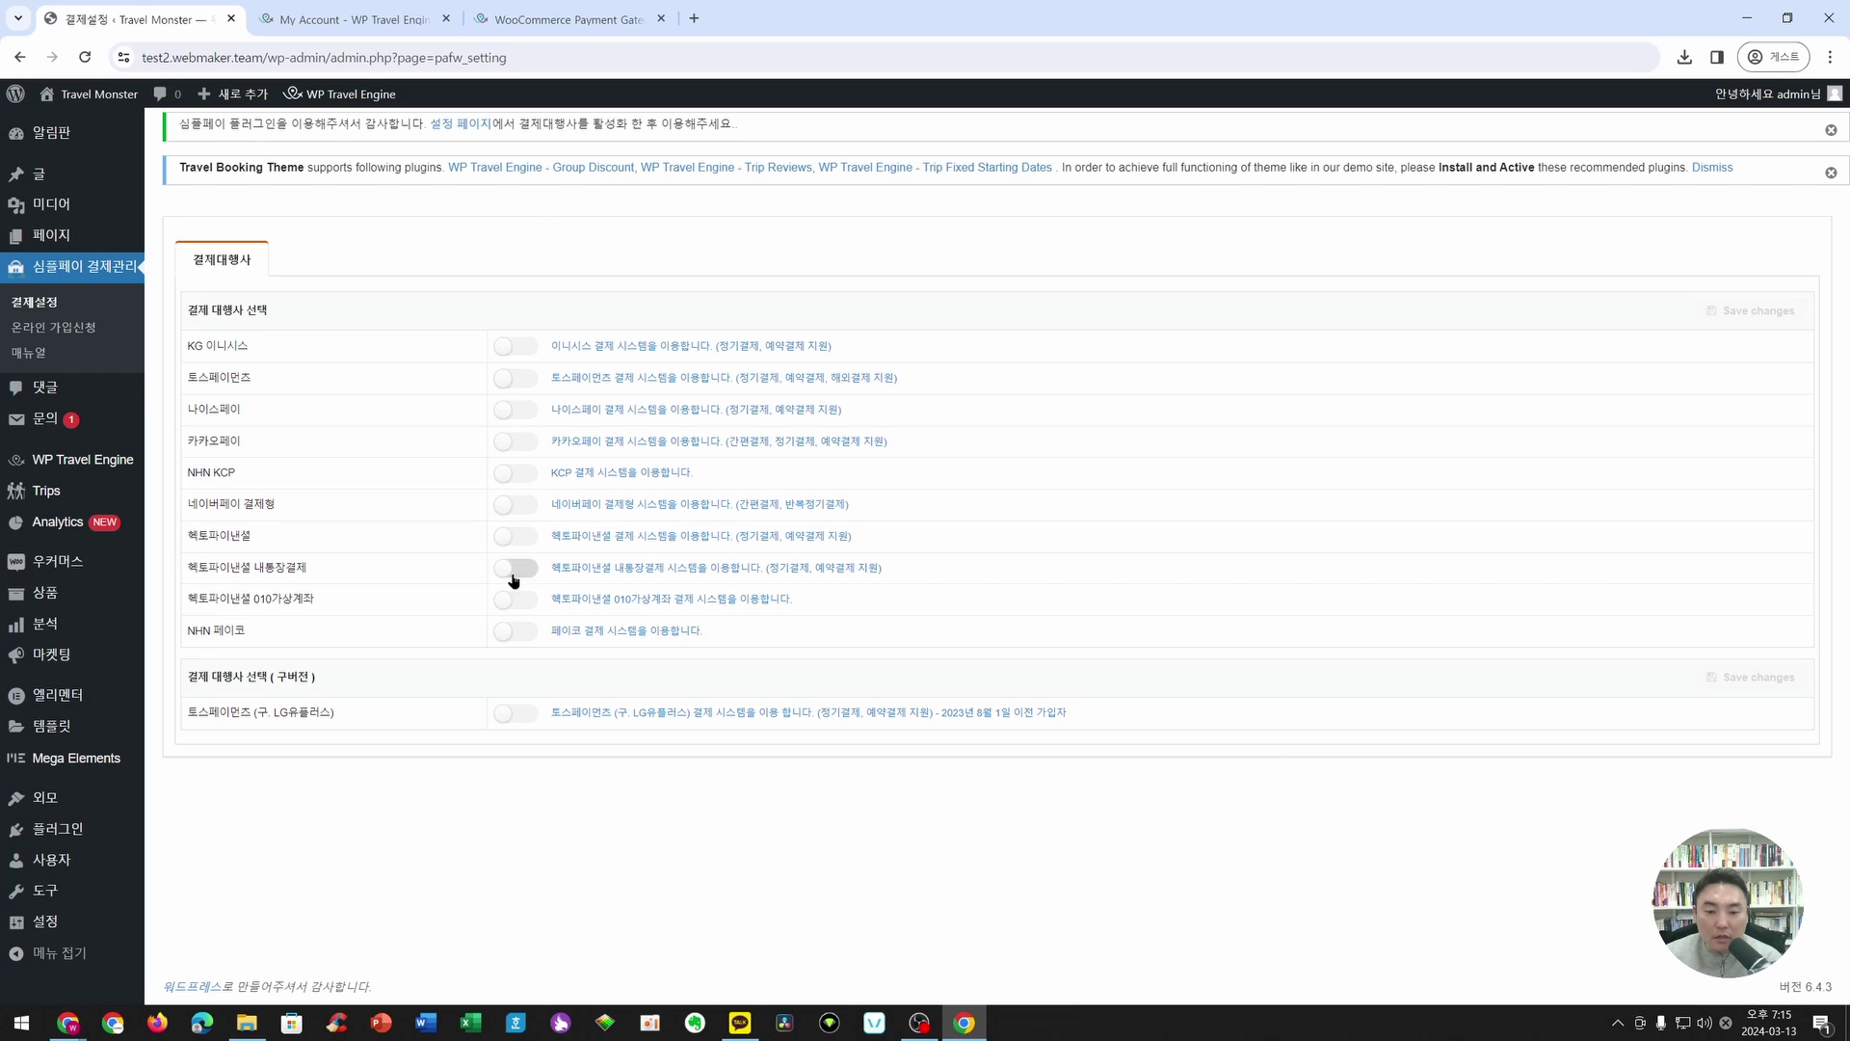
click(506, 349)
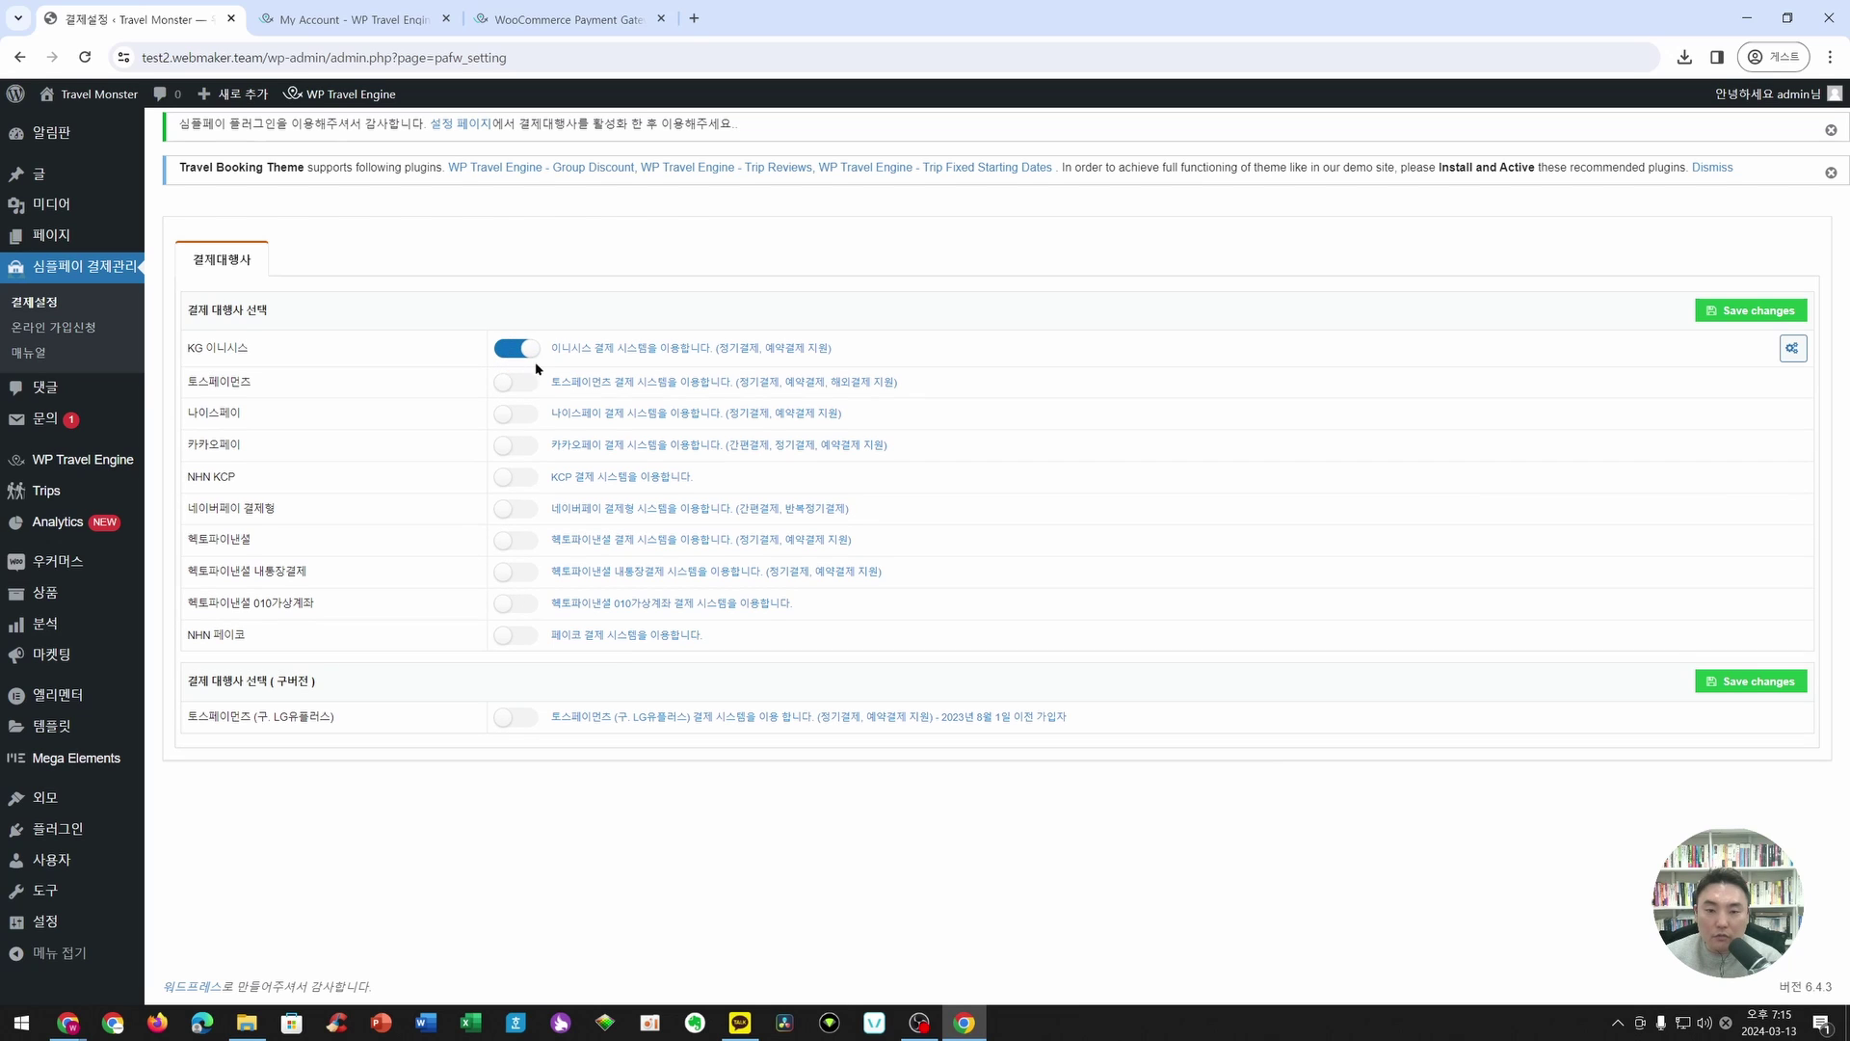
click(1749, 311)
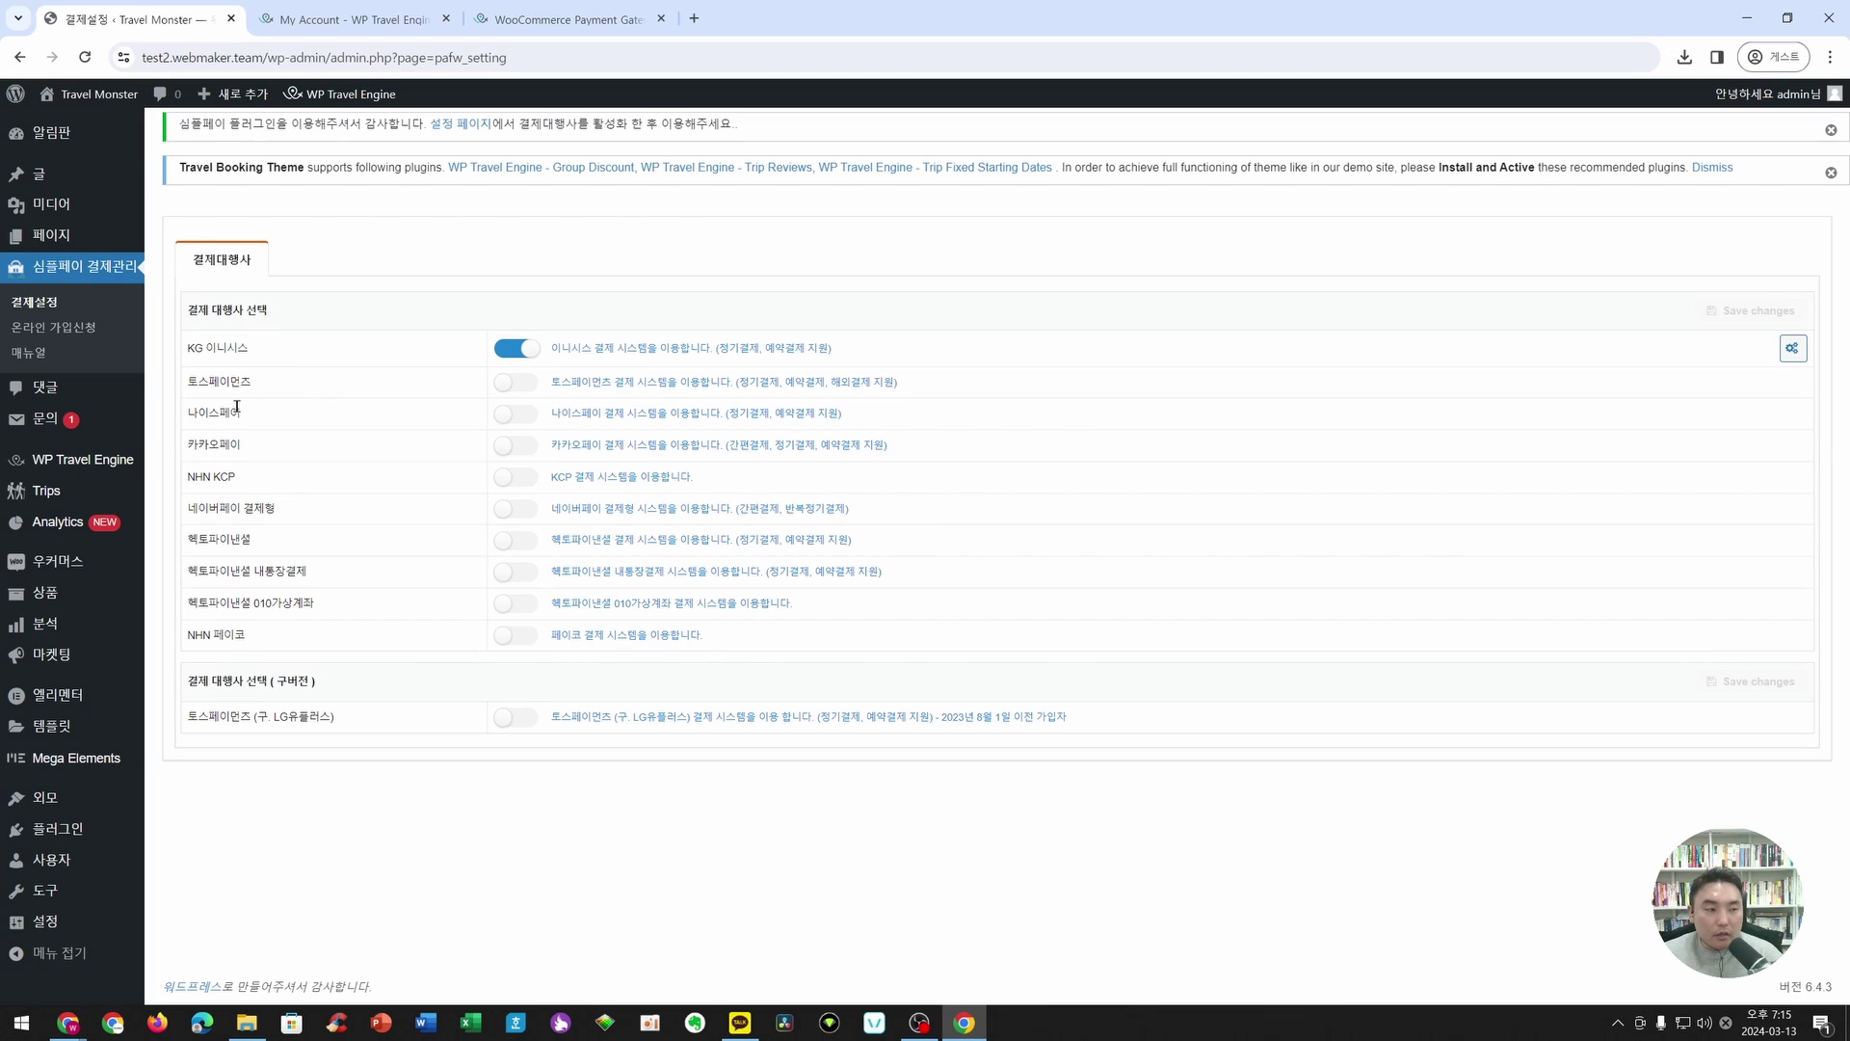
mouse_move(83, 460)
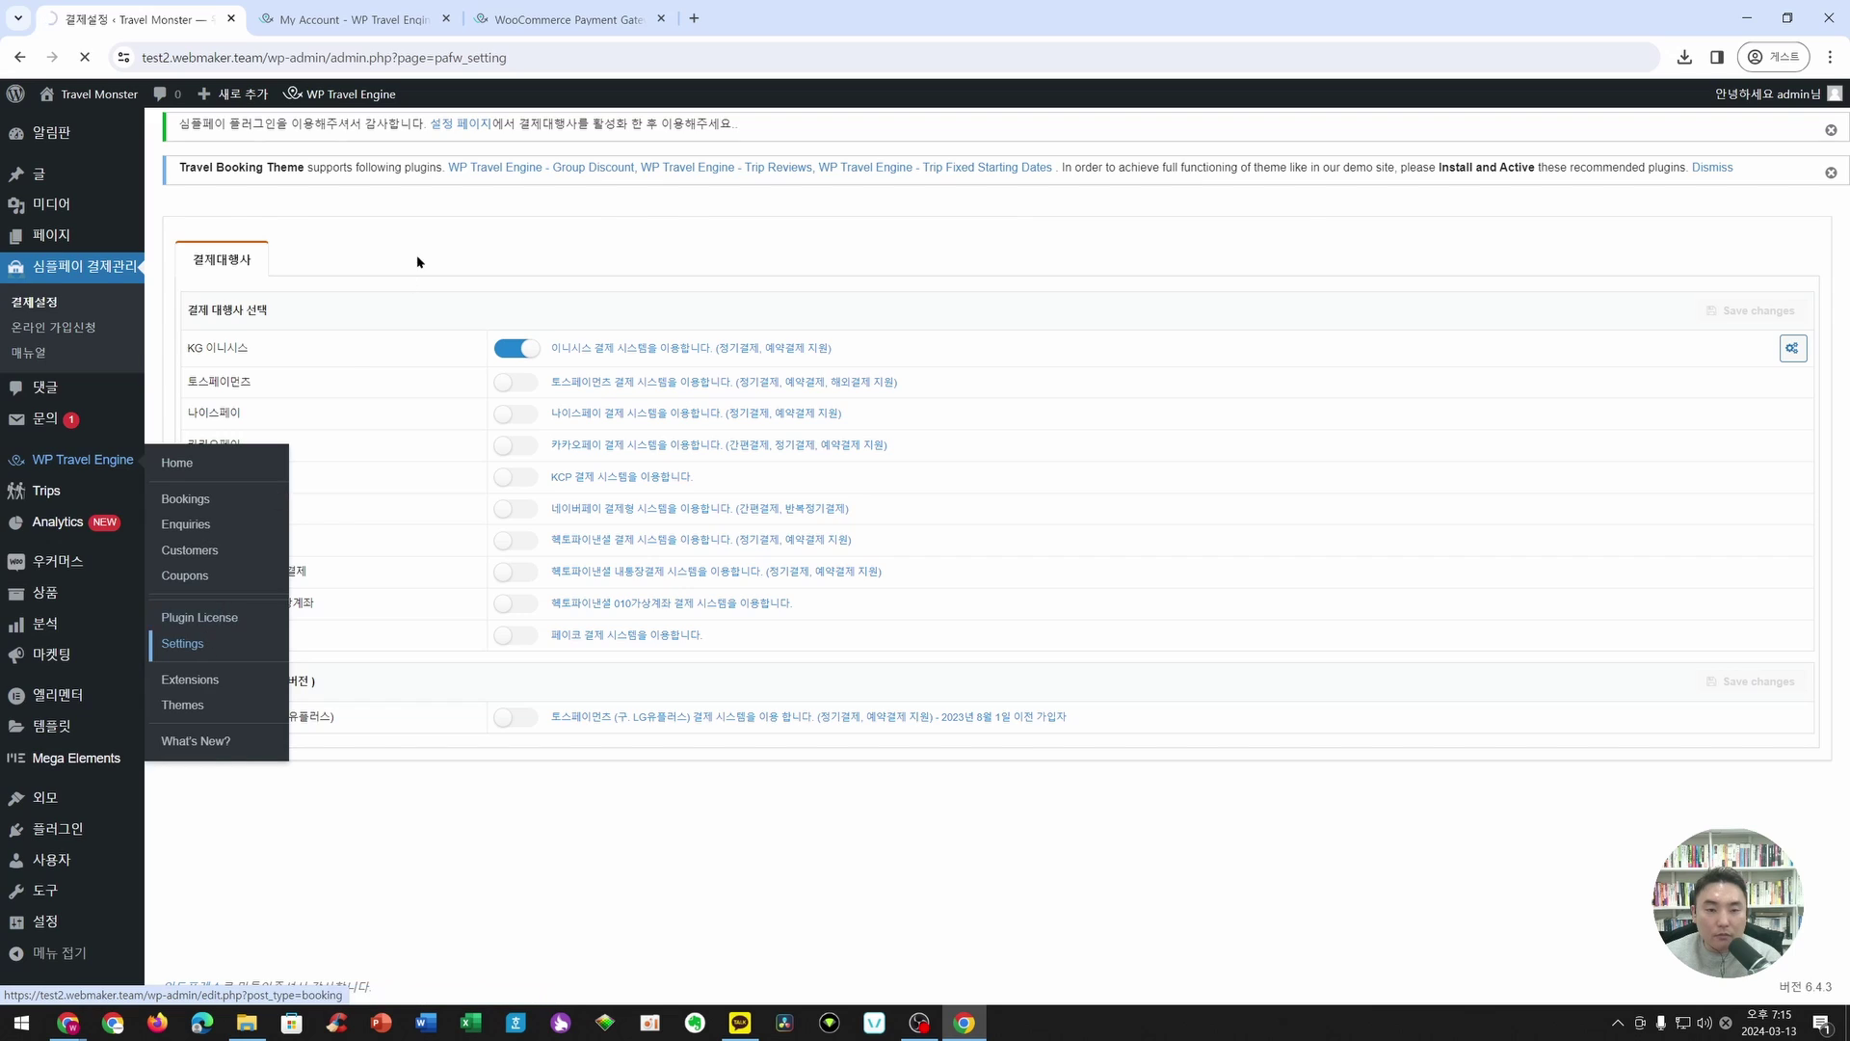
- Search 'won' and pick South Korean won (₩) as WP Travel Engine's Payment Currency
click(621, 307)
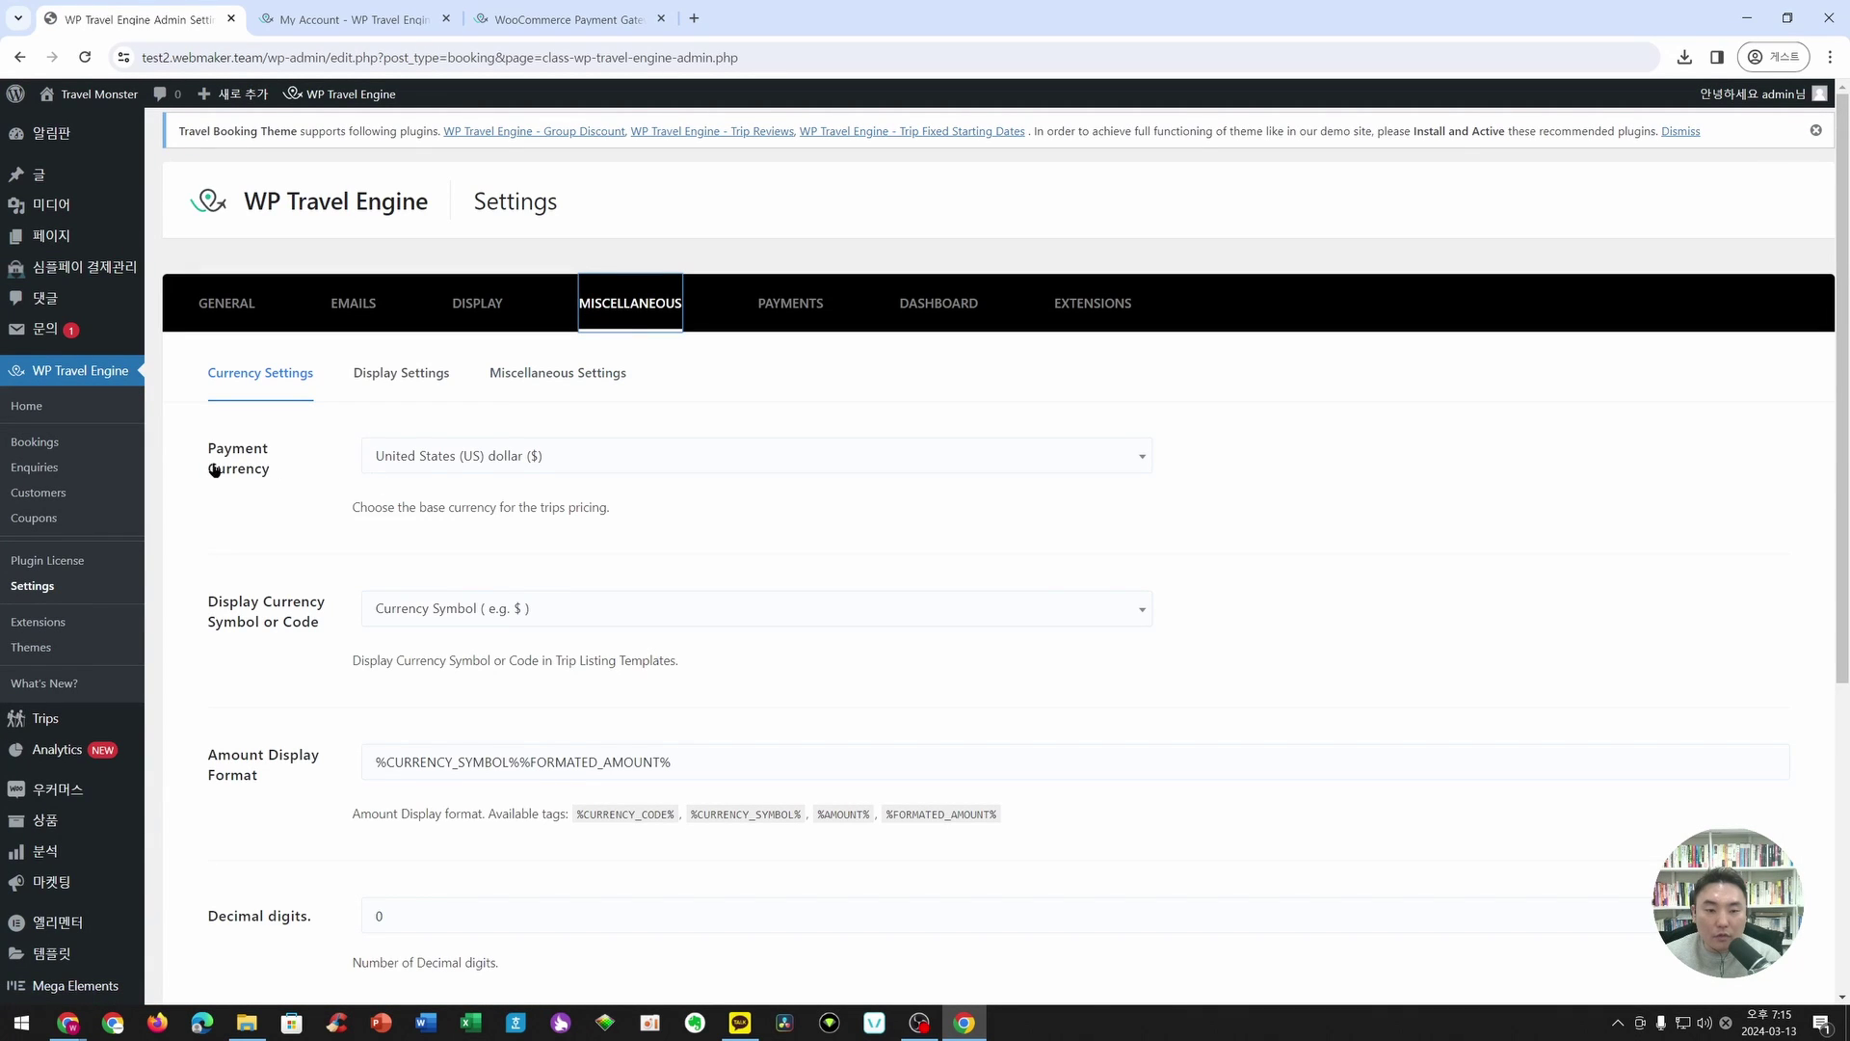
click(490, 458)
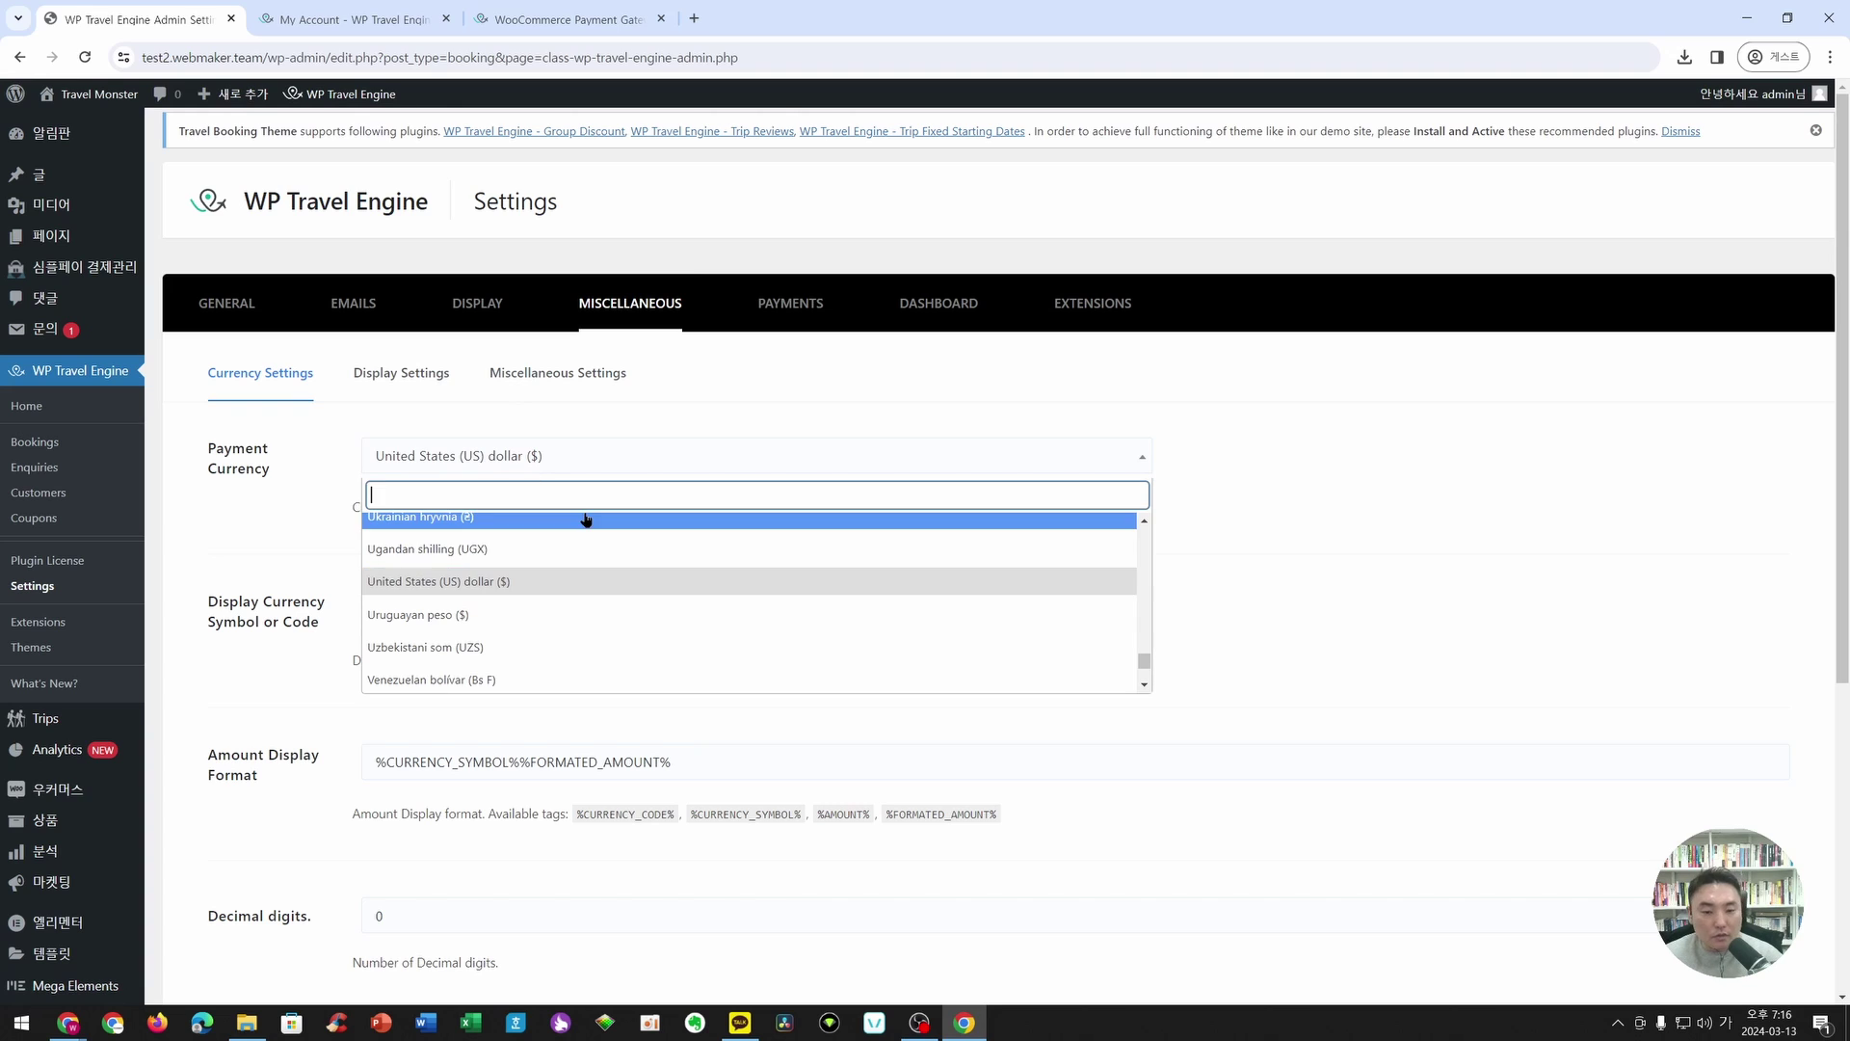
text(won)
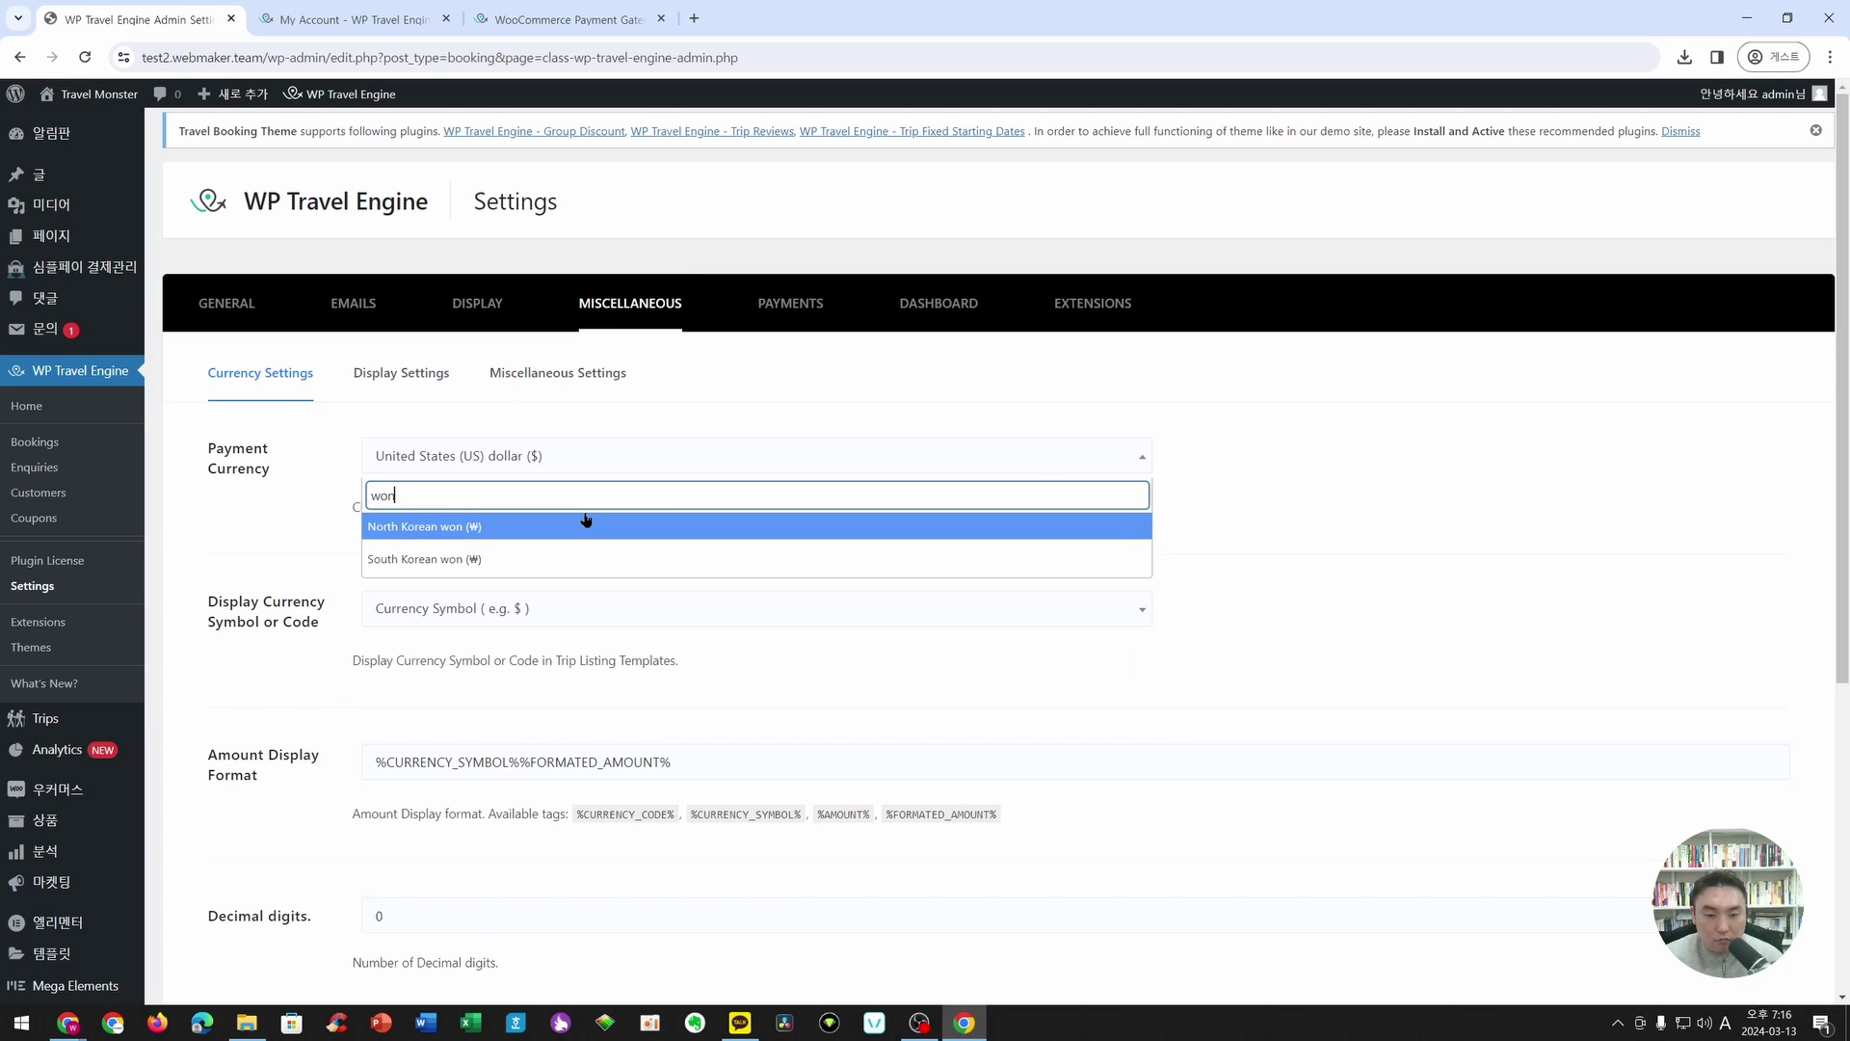
click(434, 562)
scroll(591, 696, down, 5)
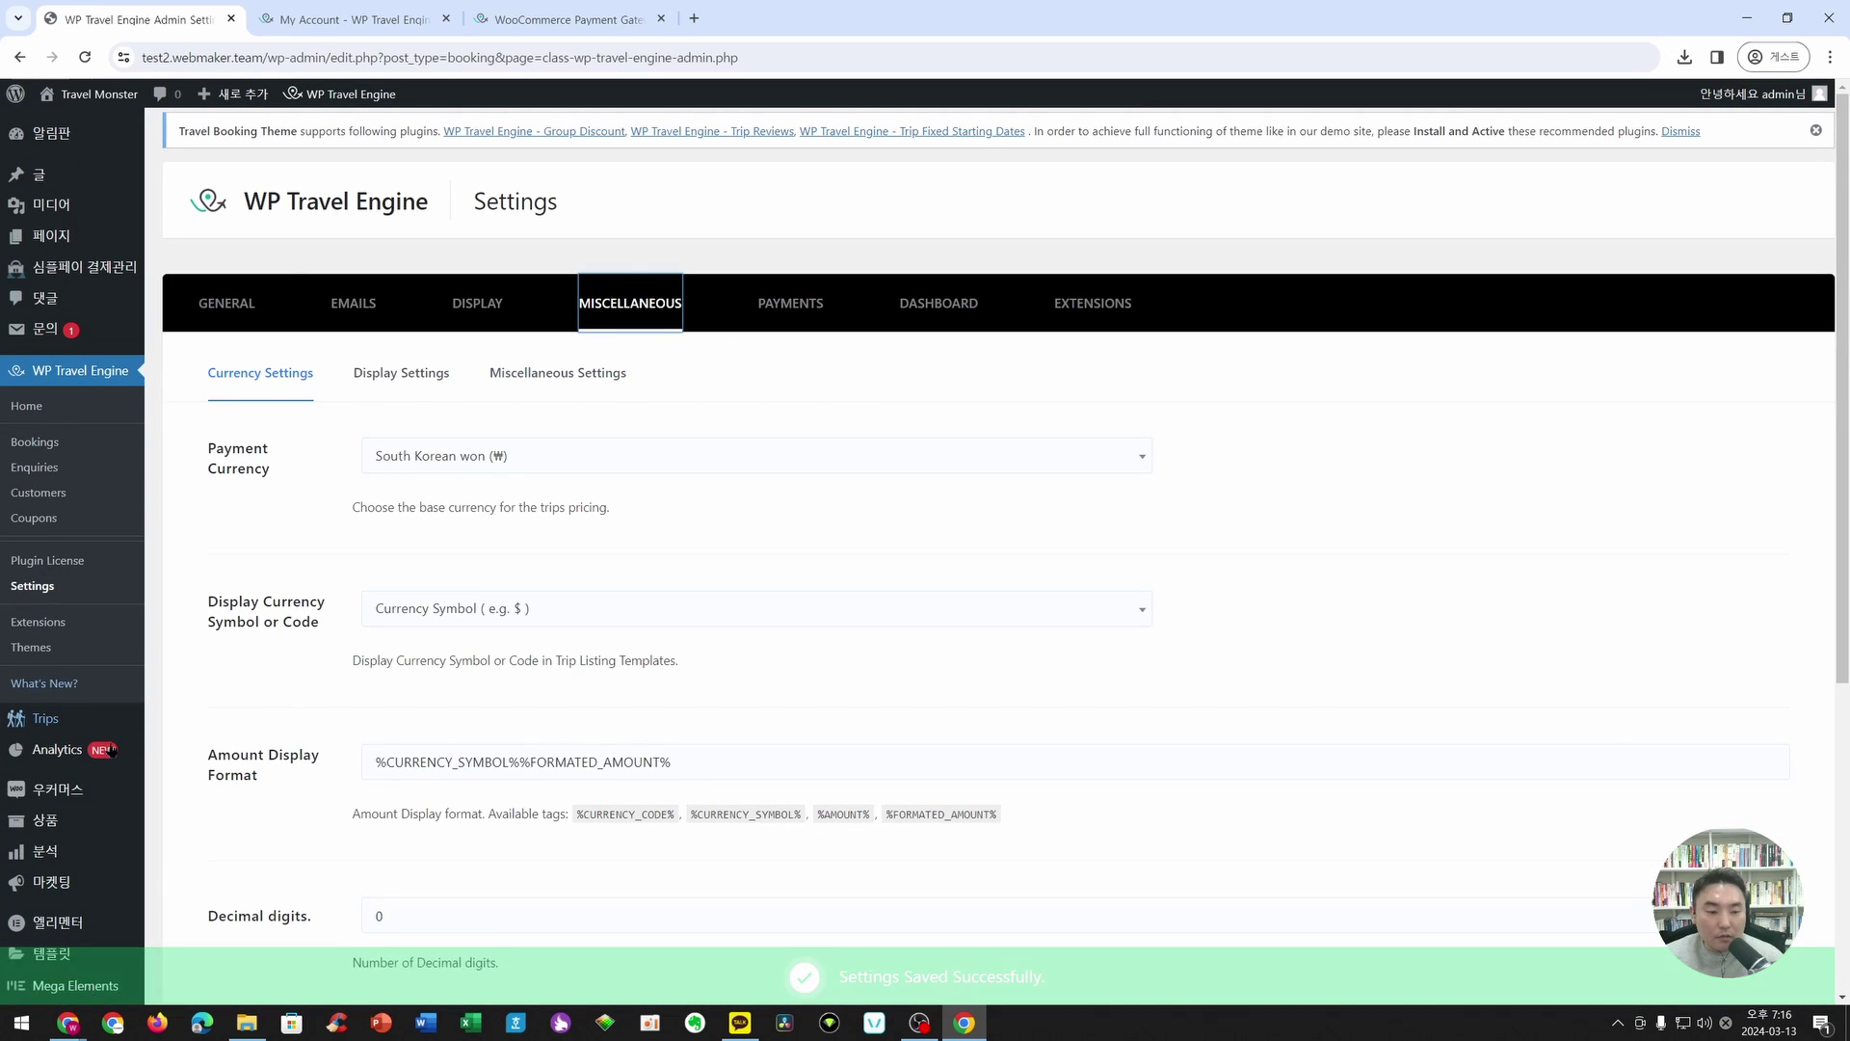
click(101, 278)
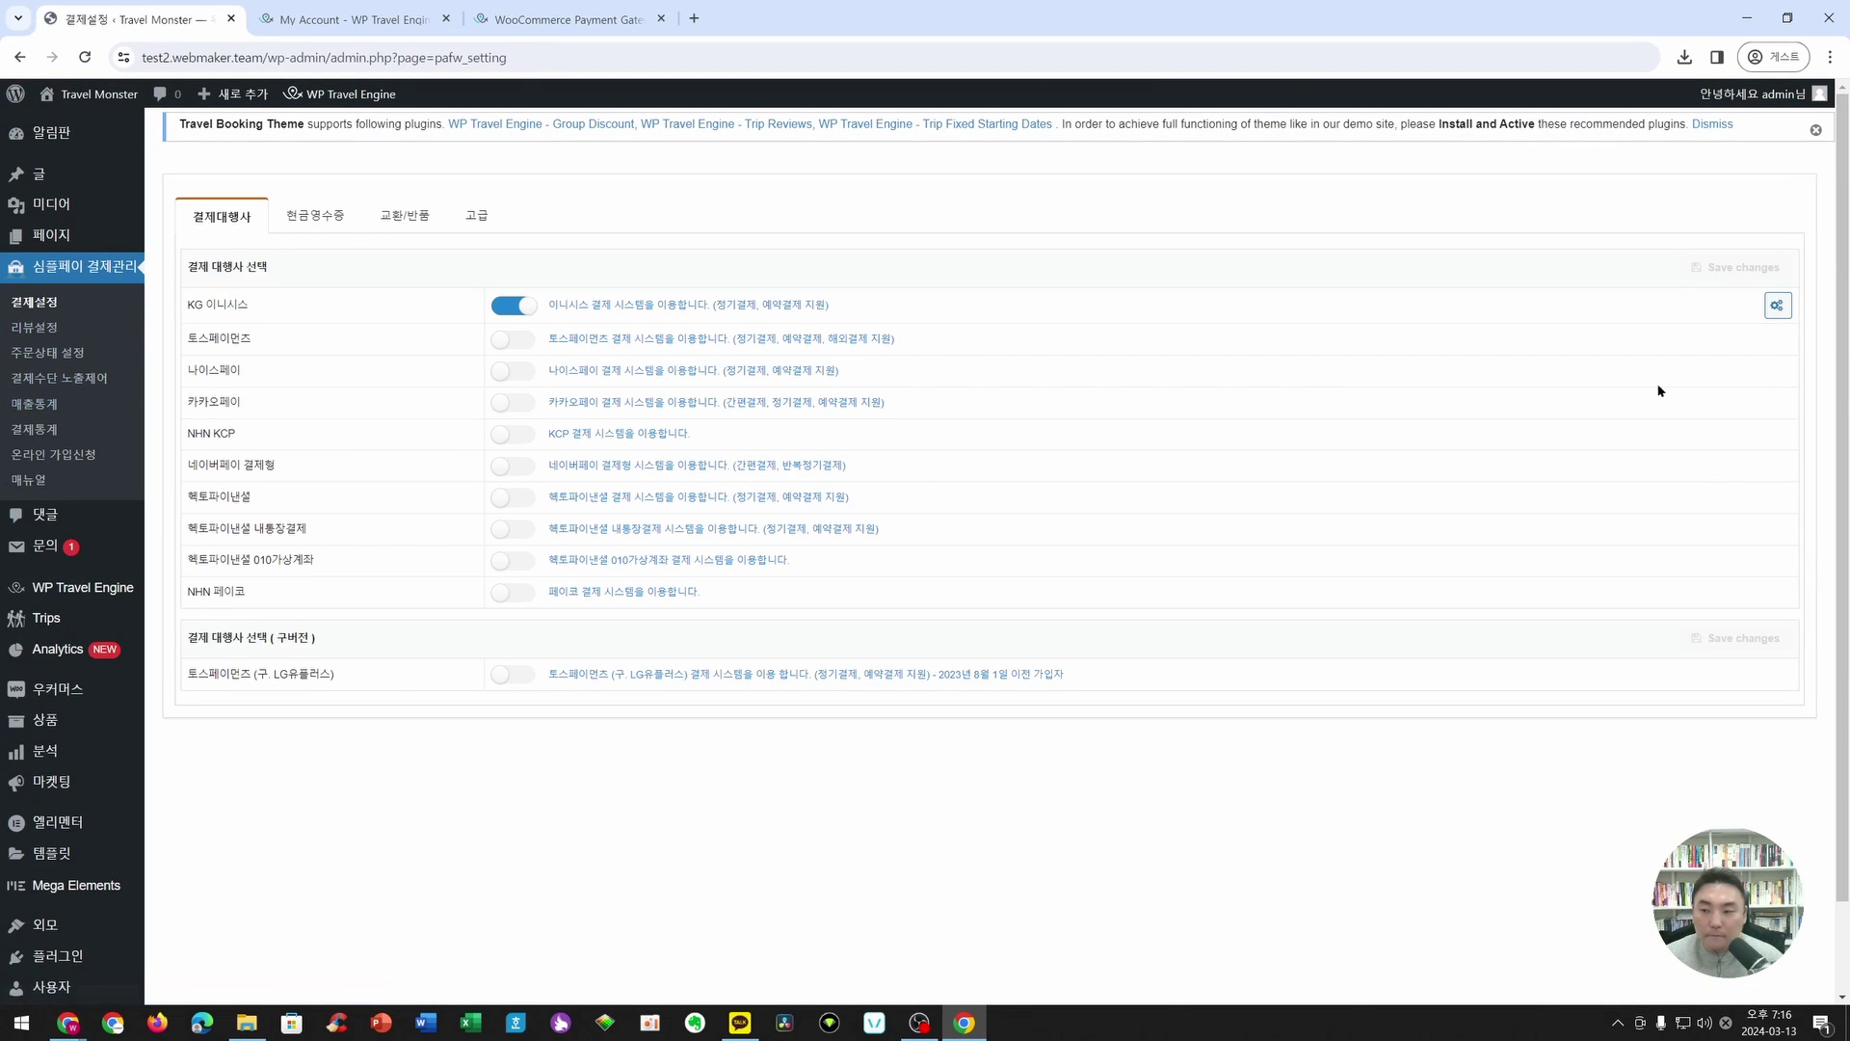
- Paste the test sign key from the hint into KG 이니시스's 웹표준 사인키 field and save
click(1777, 307)
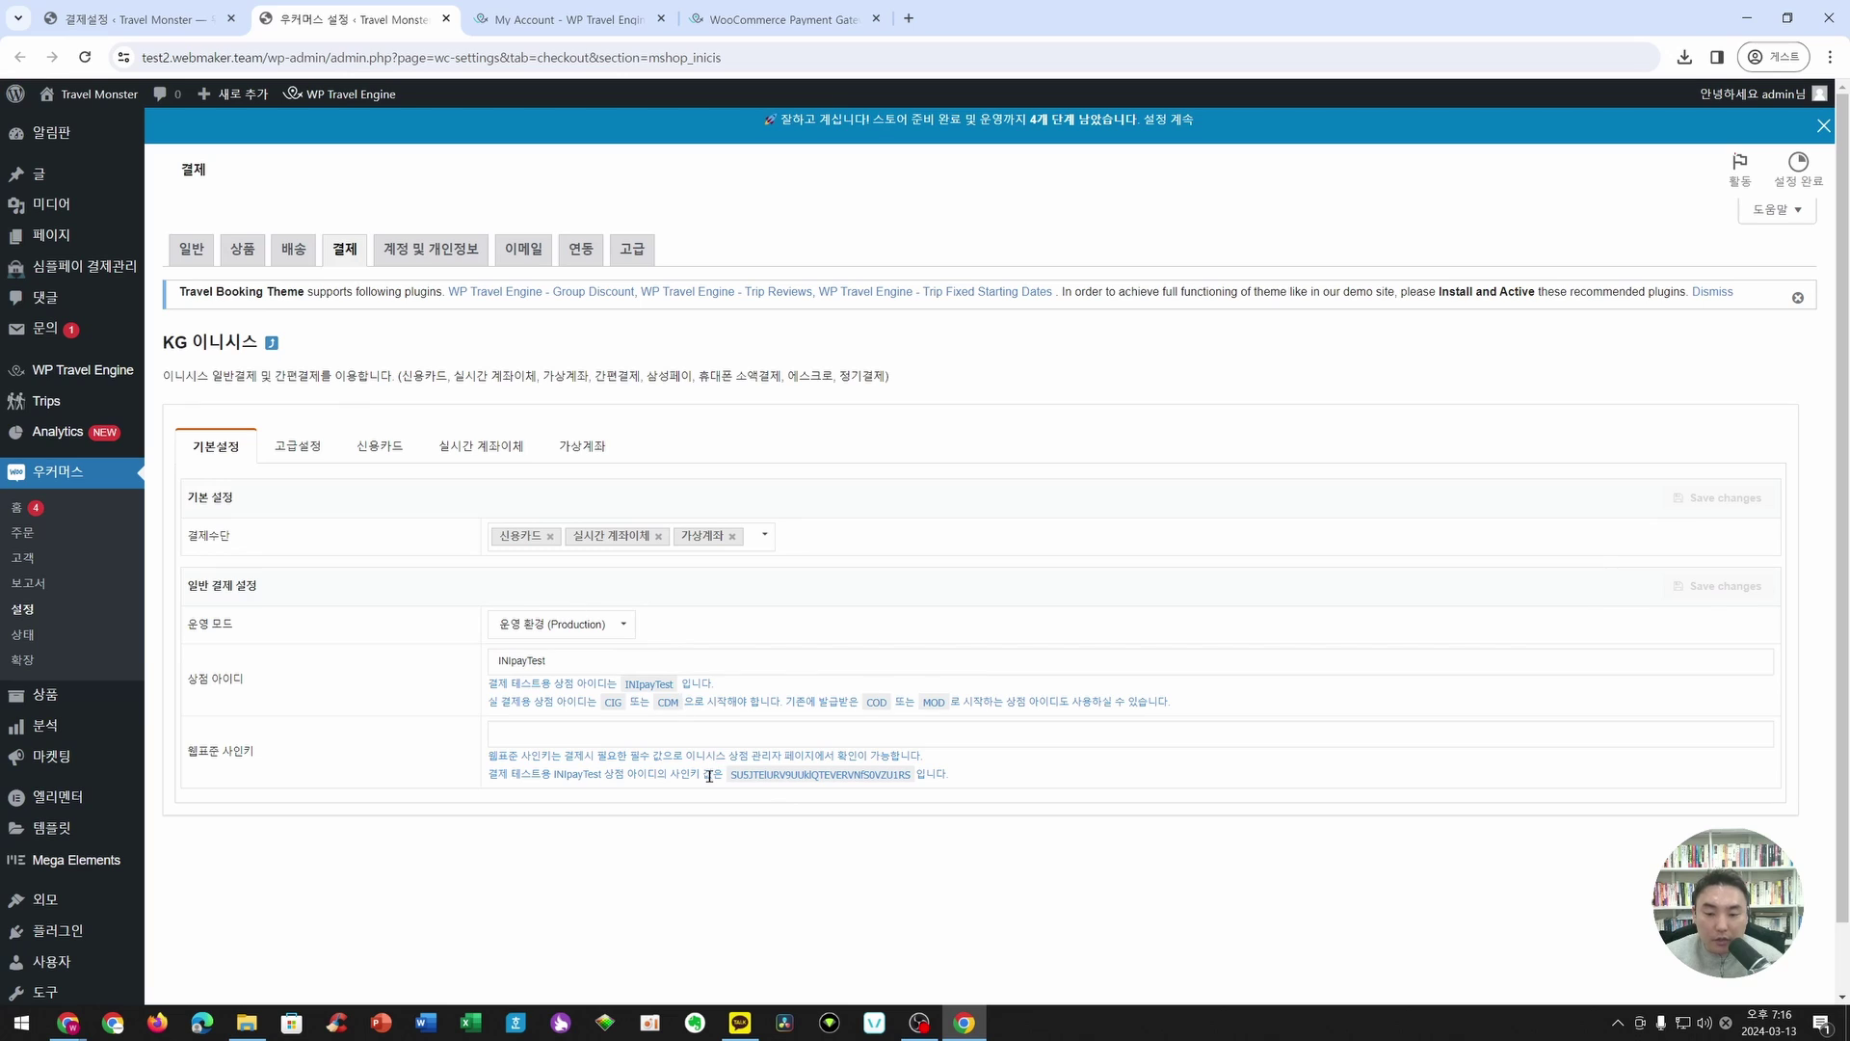
drag(531, 776, 714, 777)
double_click(778, 775)
key(ctrl+c)
click(747, 741)
key(ctrl+v)
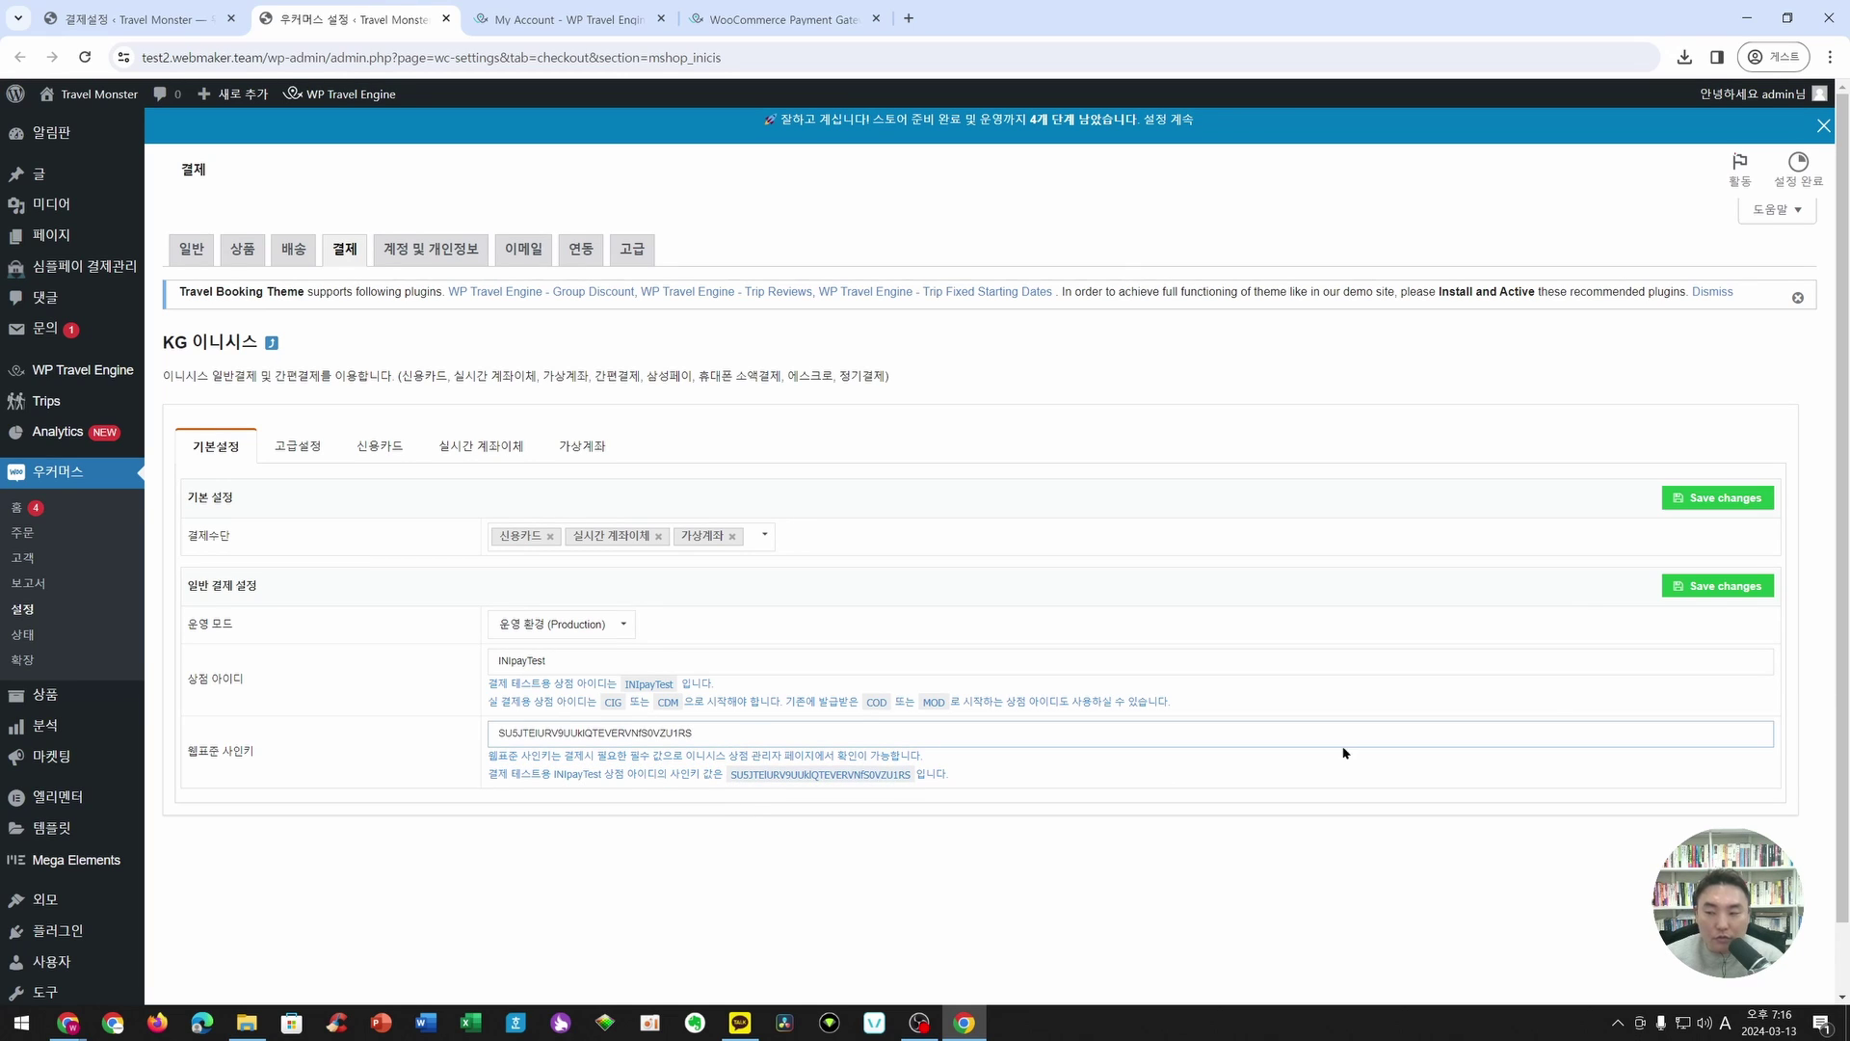
click(1770, 585)
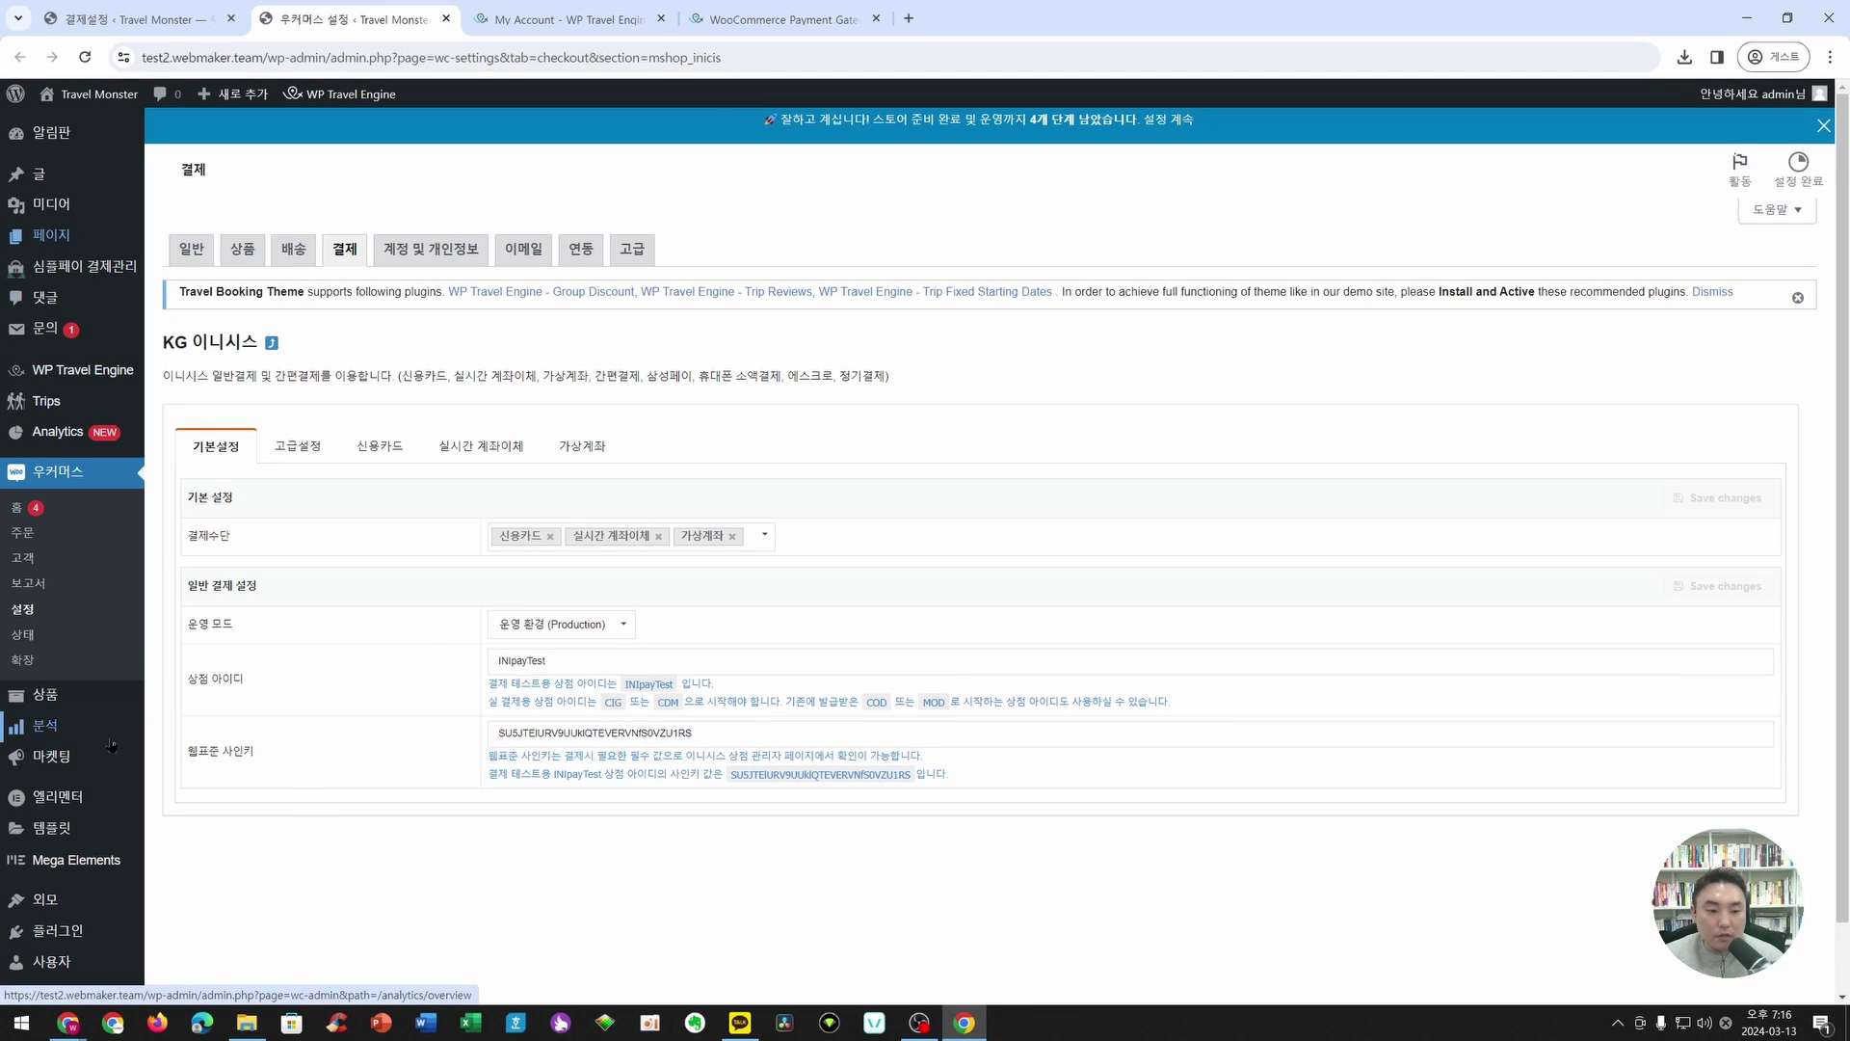
- Stay on the settings page and open the site's front end in a new tab
click(45, 694)
click(1090, 174)
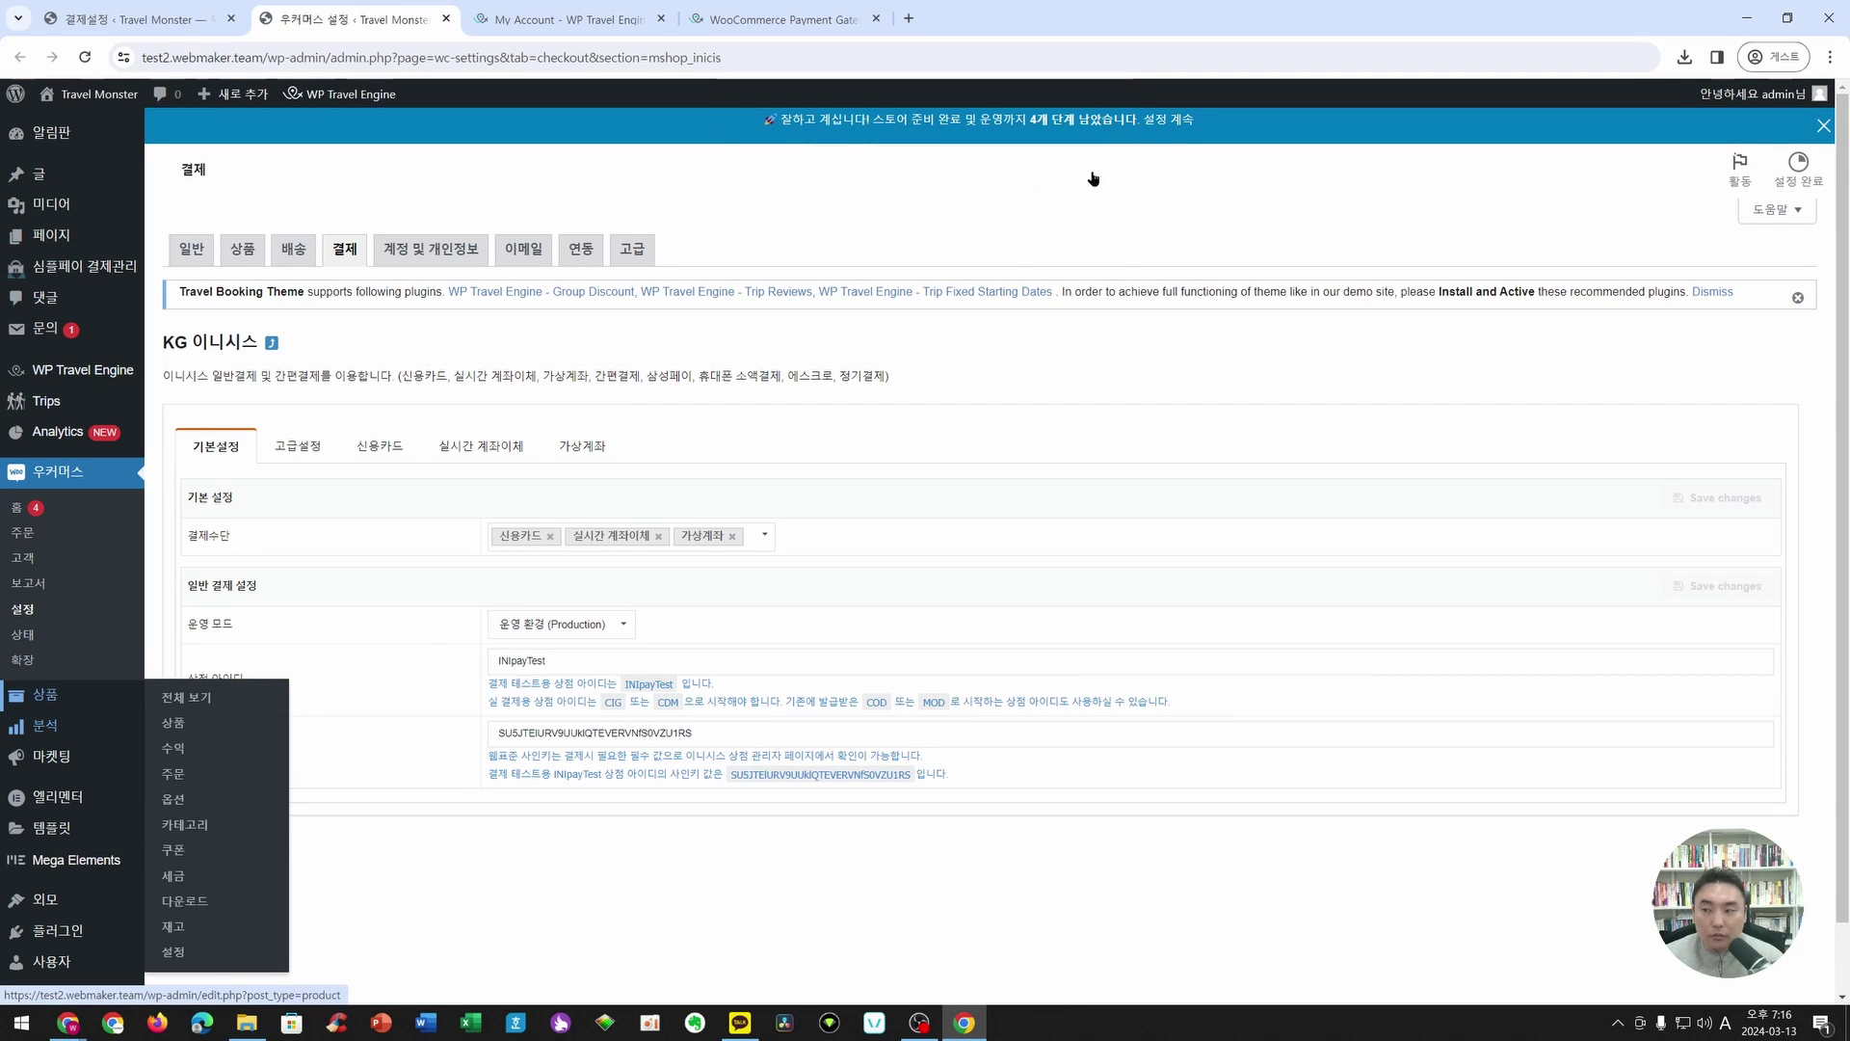
right_click(129, 102)
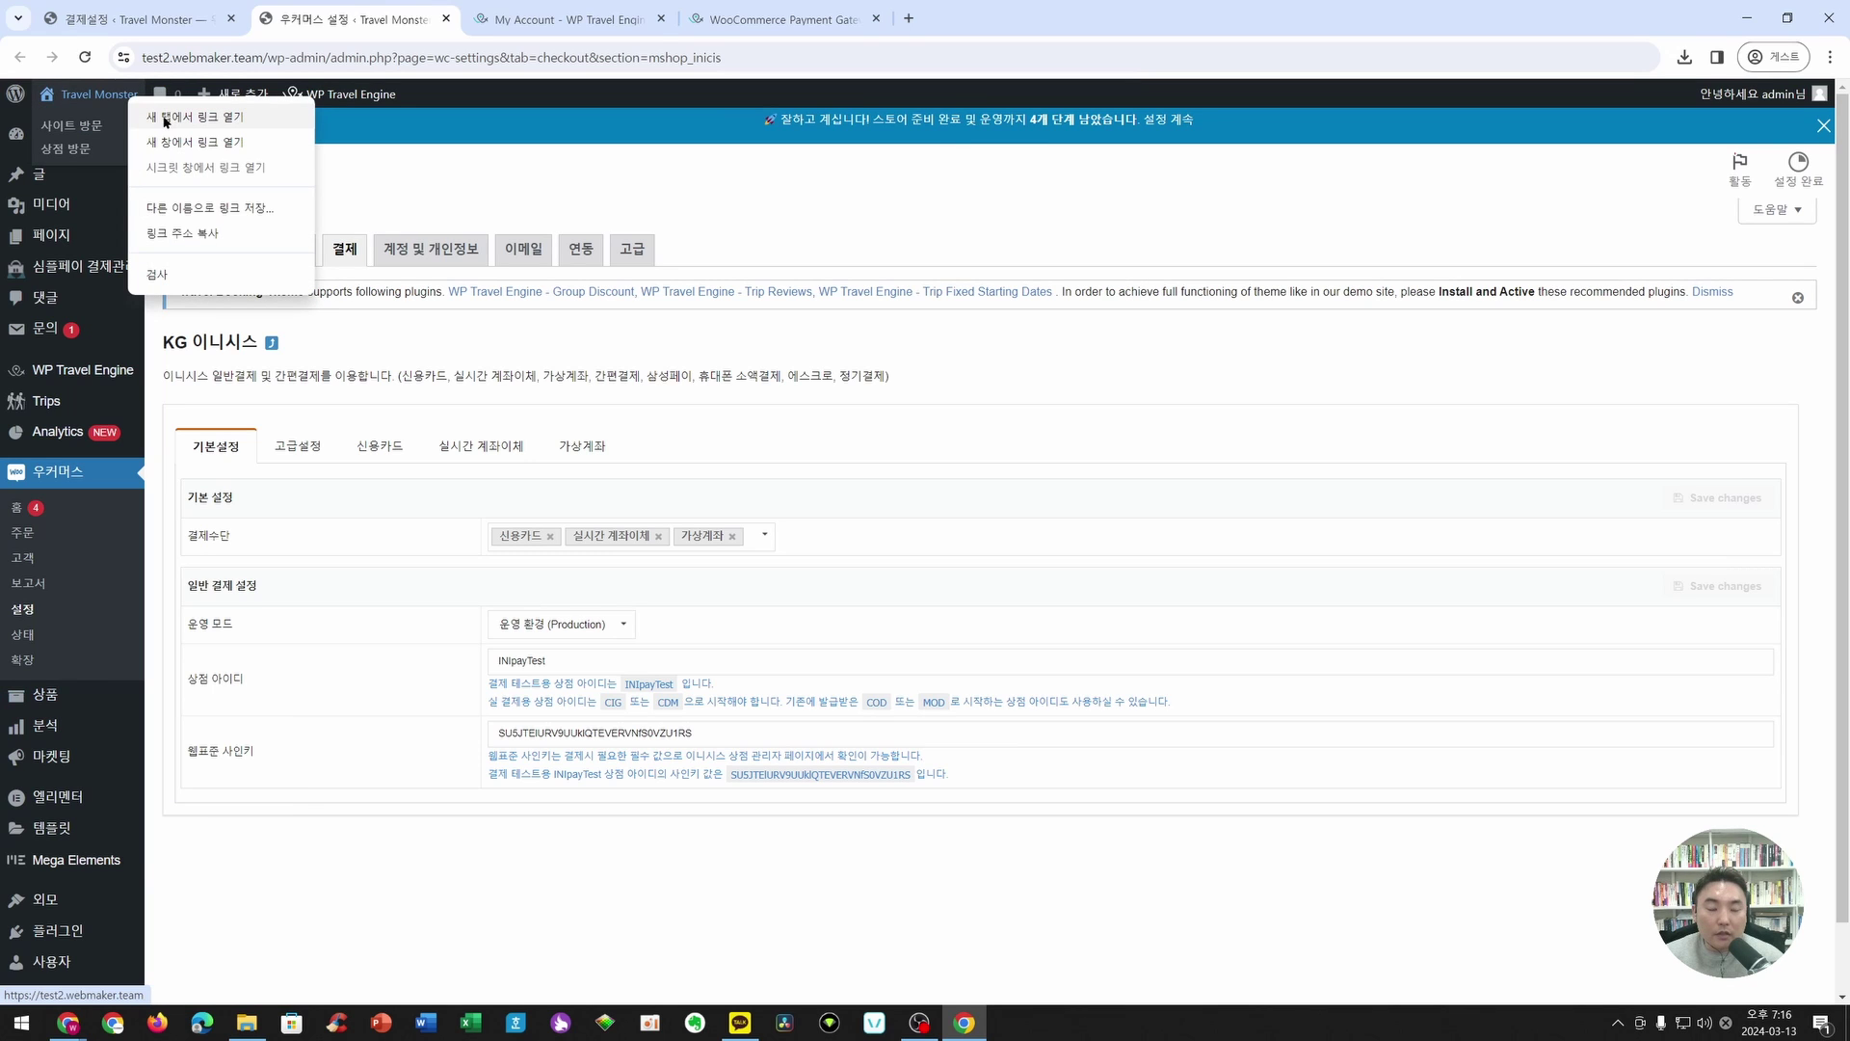
click(166, 117)
- Open the Jeju trip on the site and pick March 20 as the start date
click(525, 20)
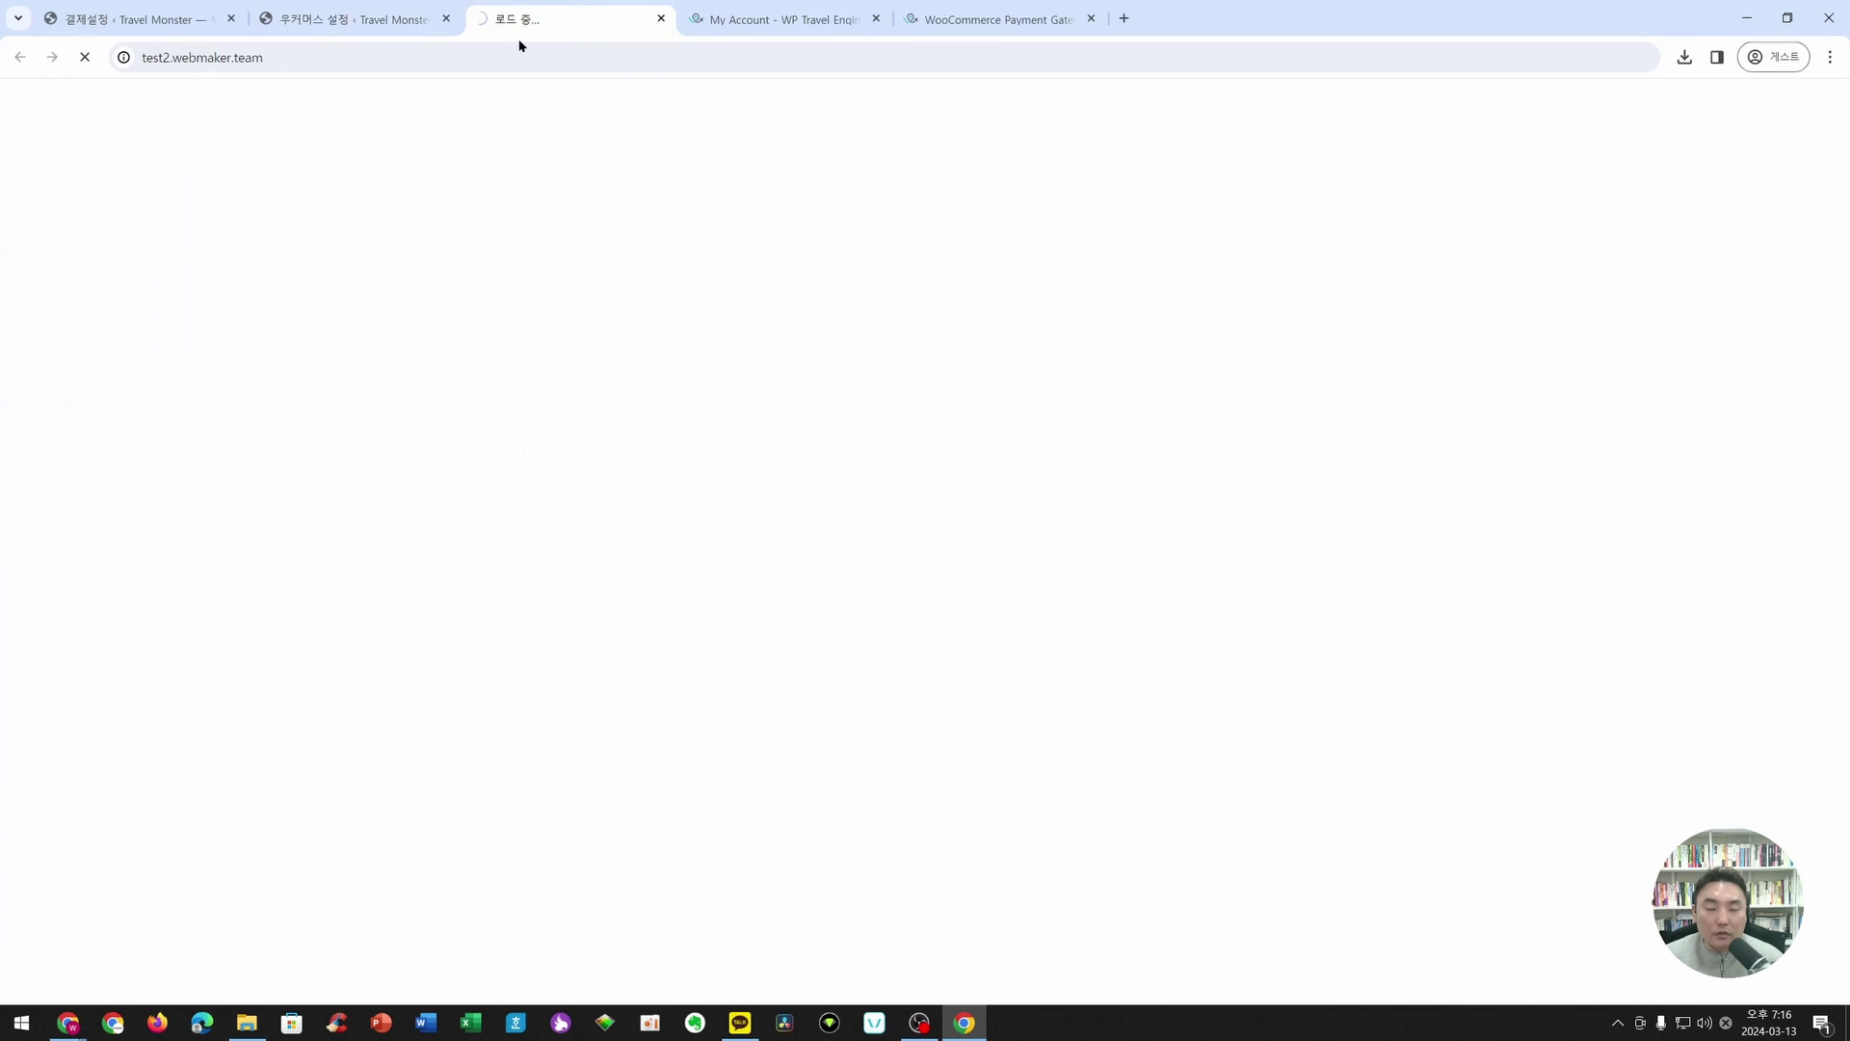
scroll(618, 565, down, 10)
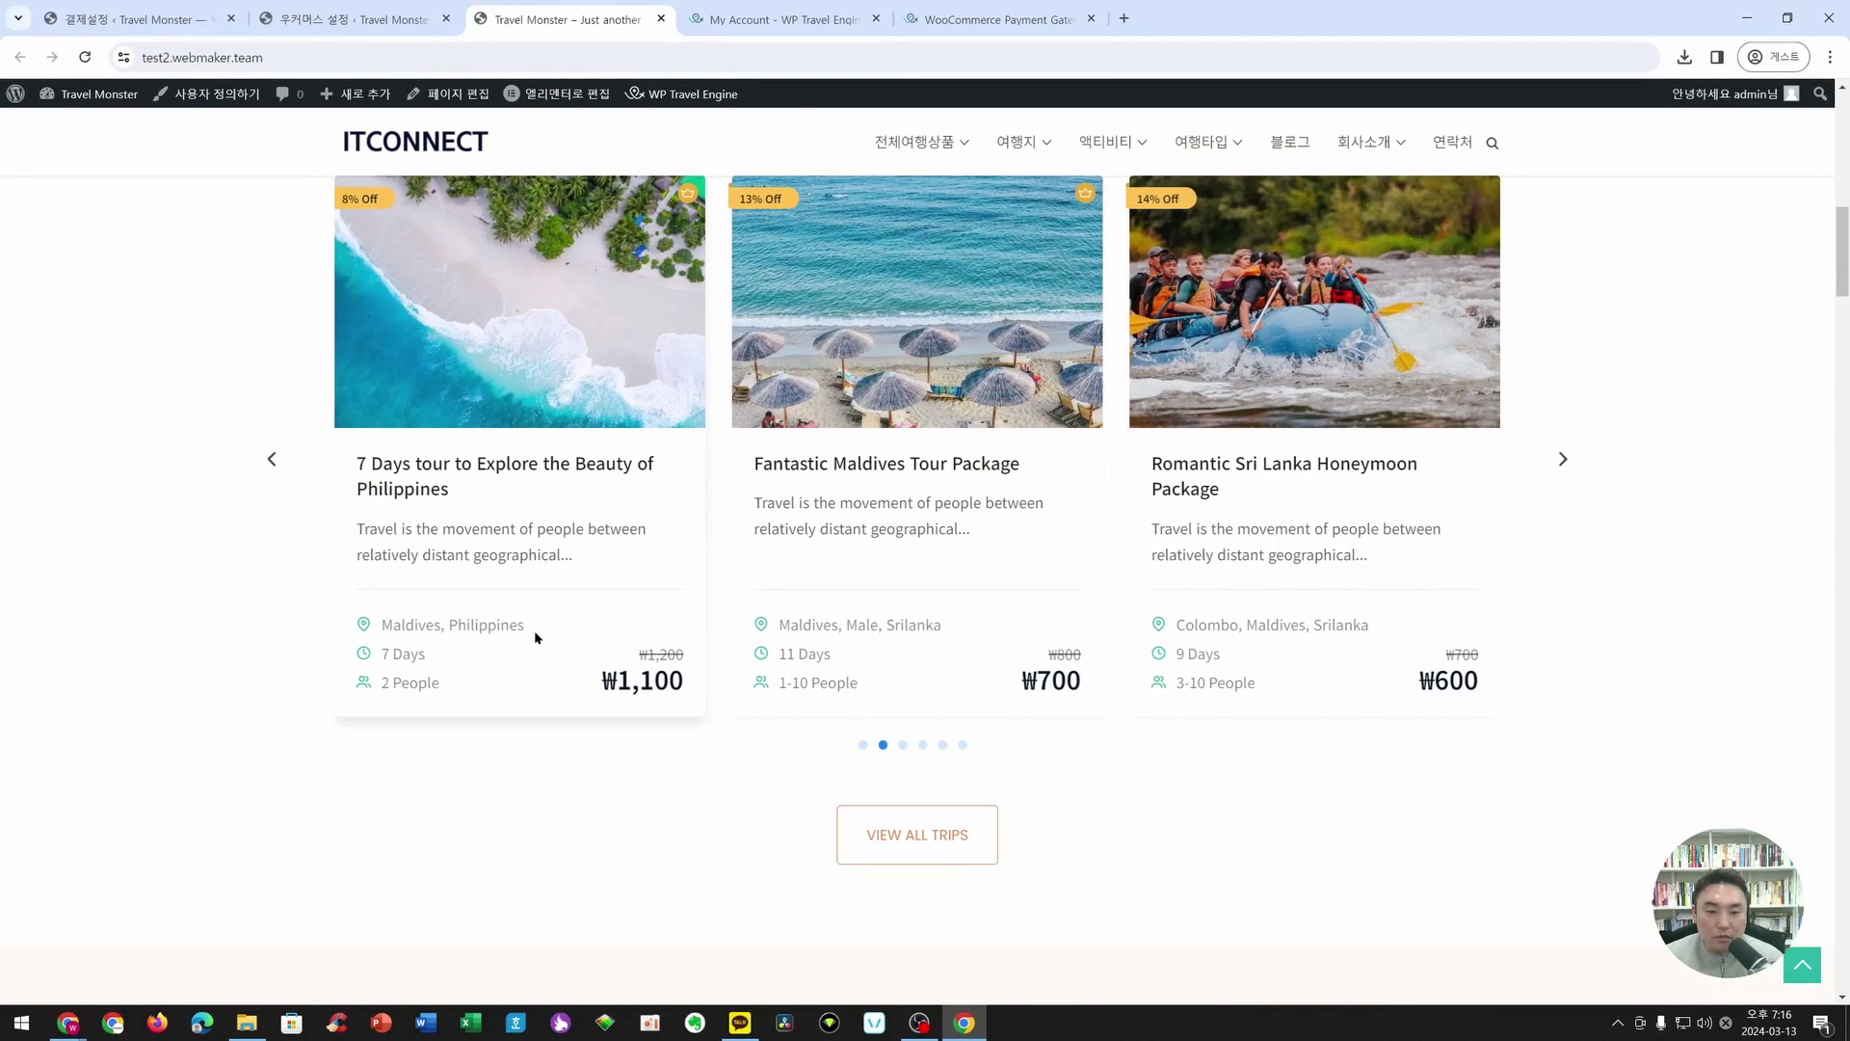
click(271, 459)
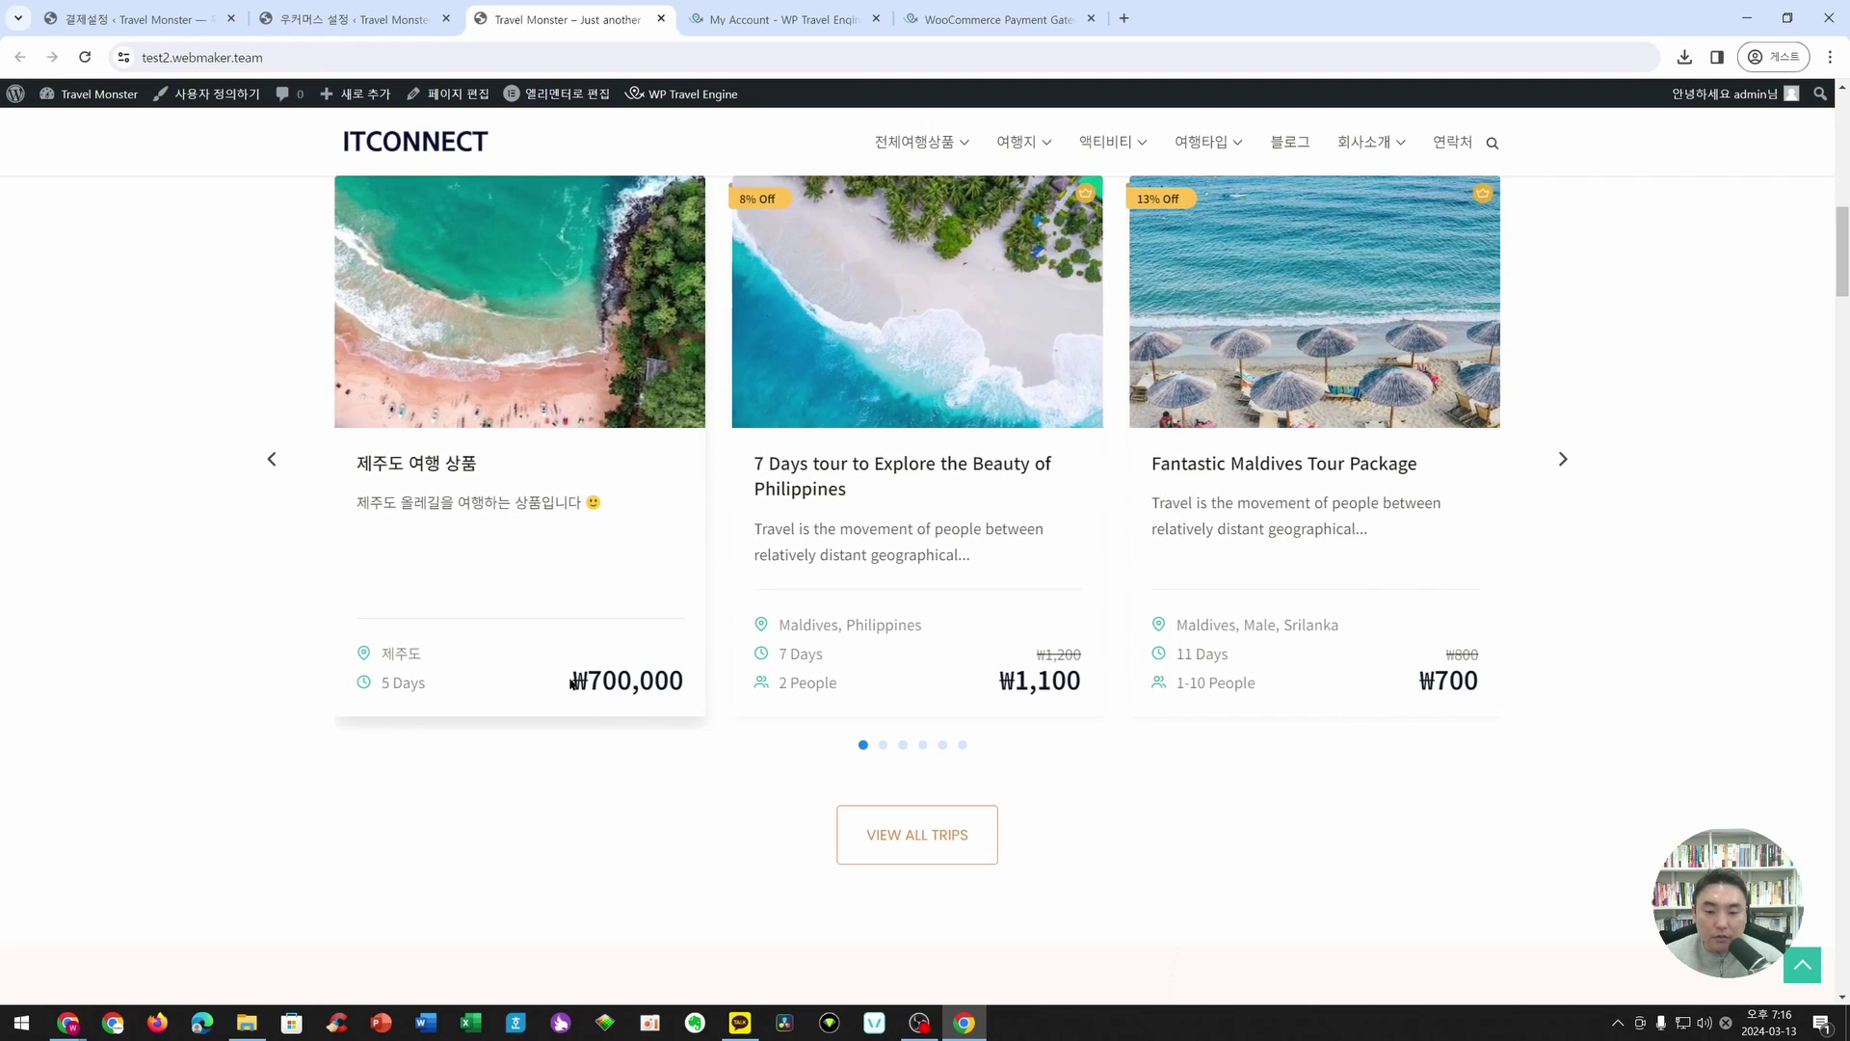
scroll(529, 611, up, 2)
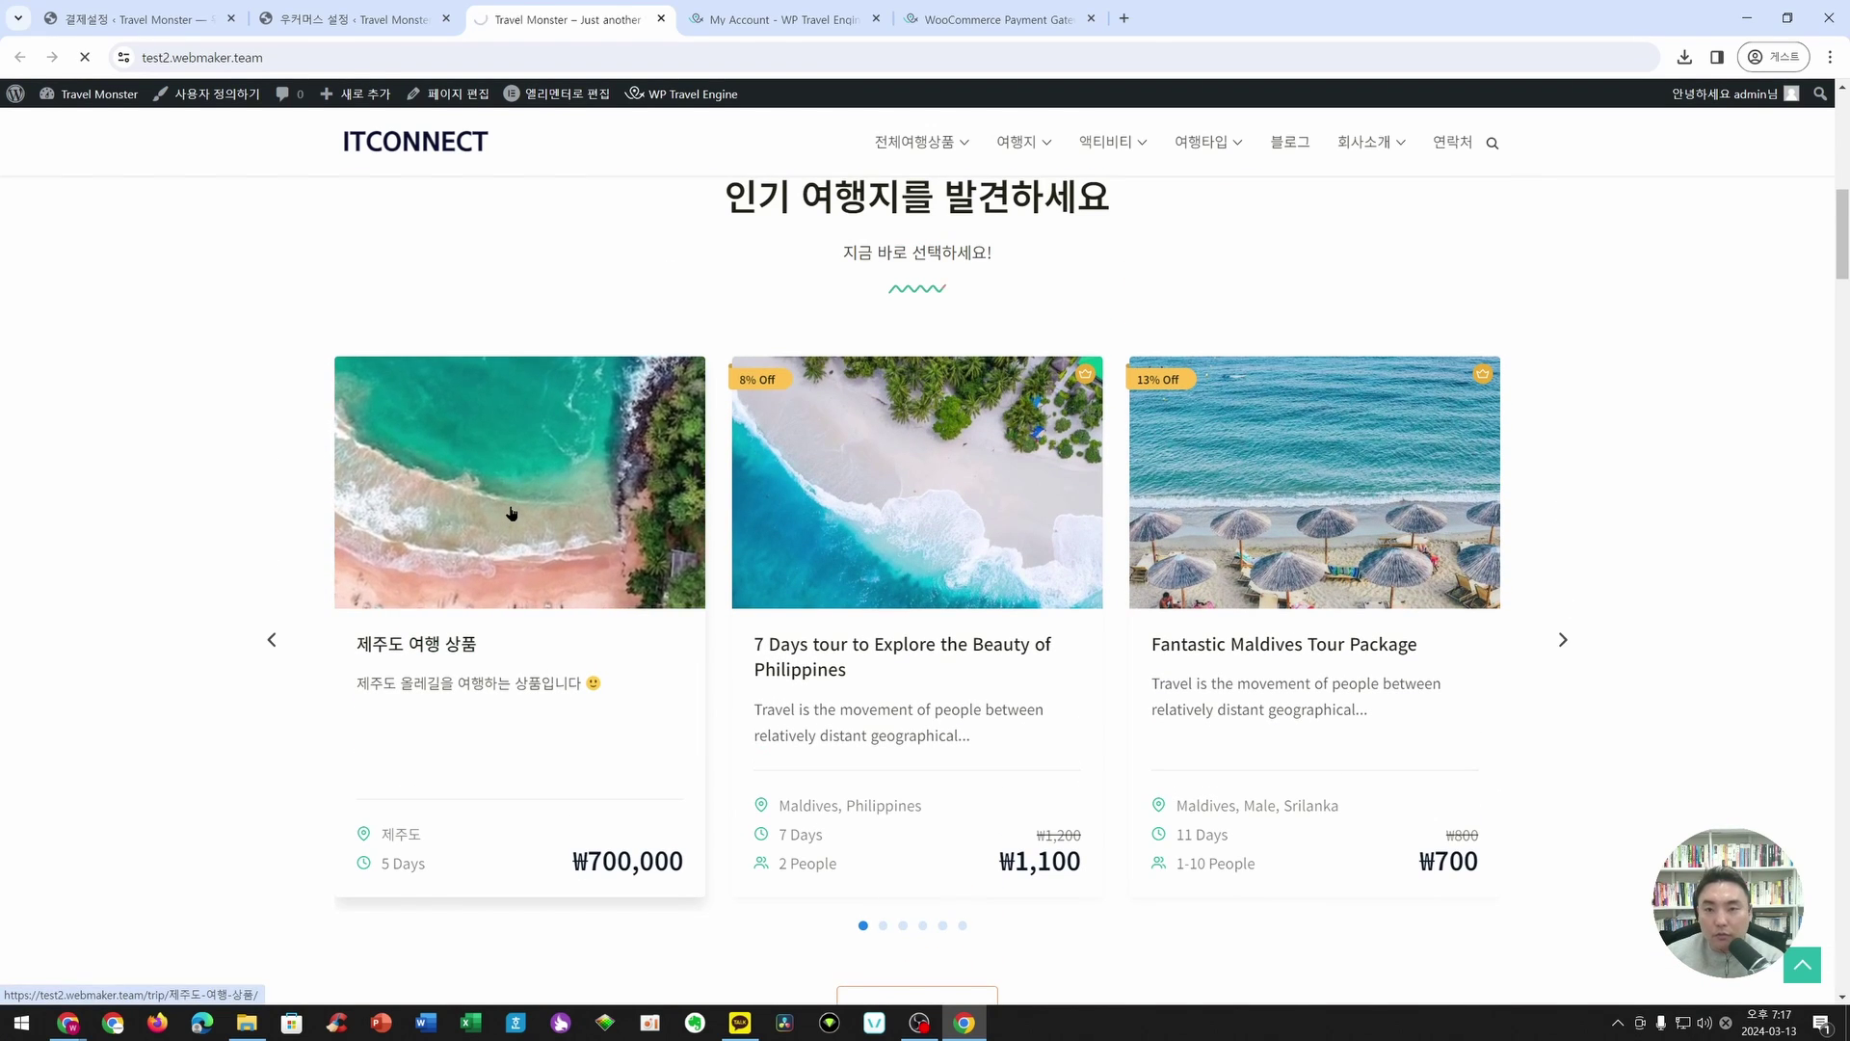
click(513, 512)
scroll(1257, 632, down, 3)
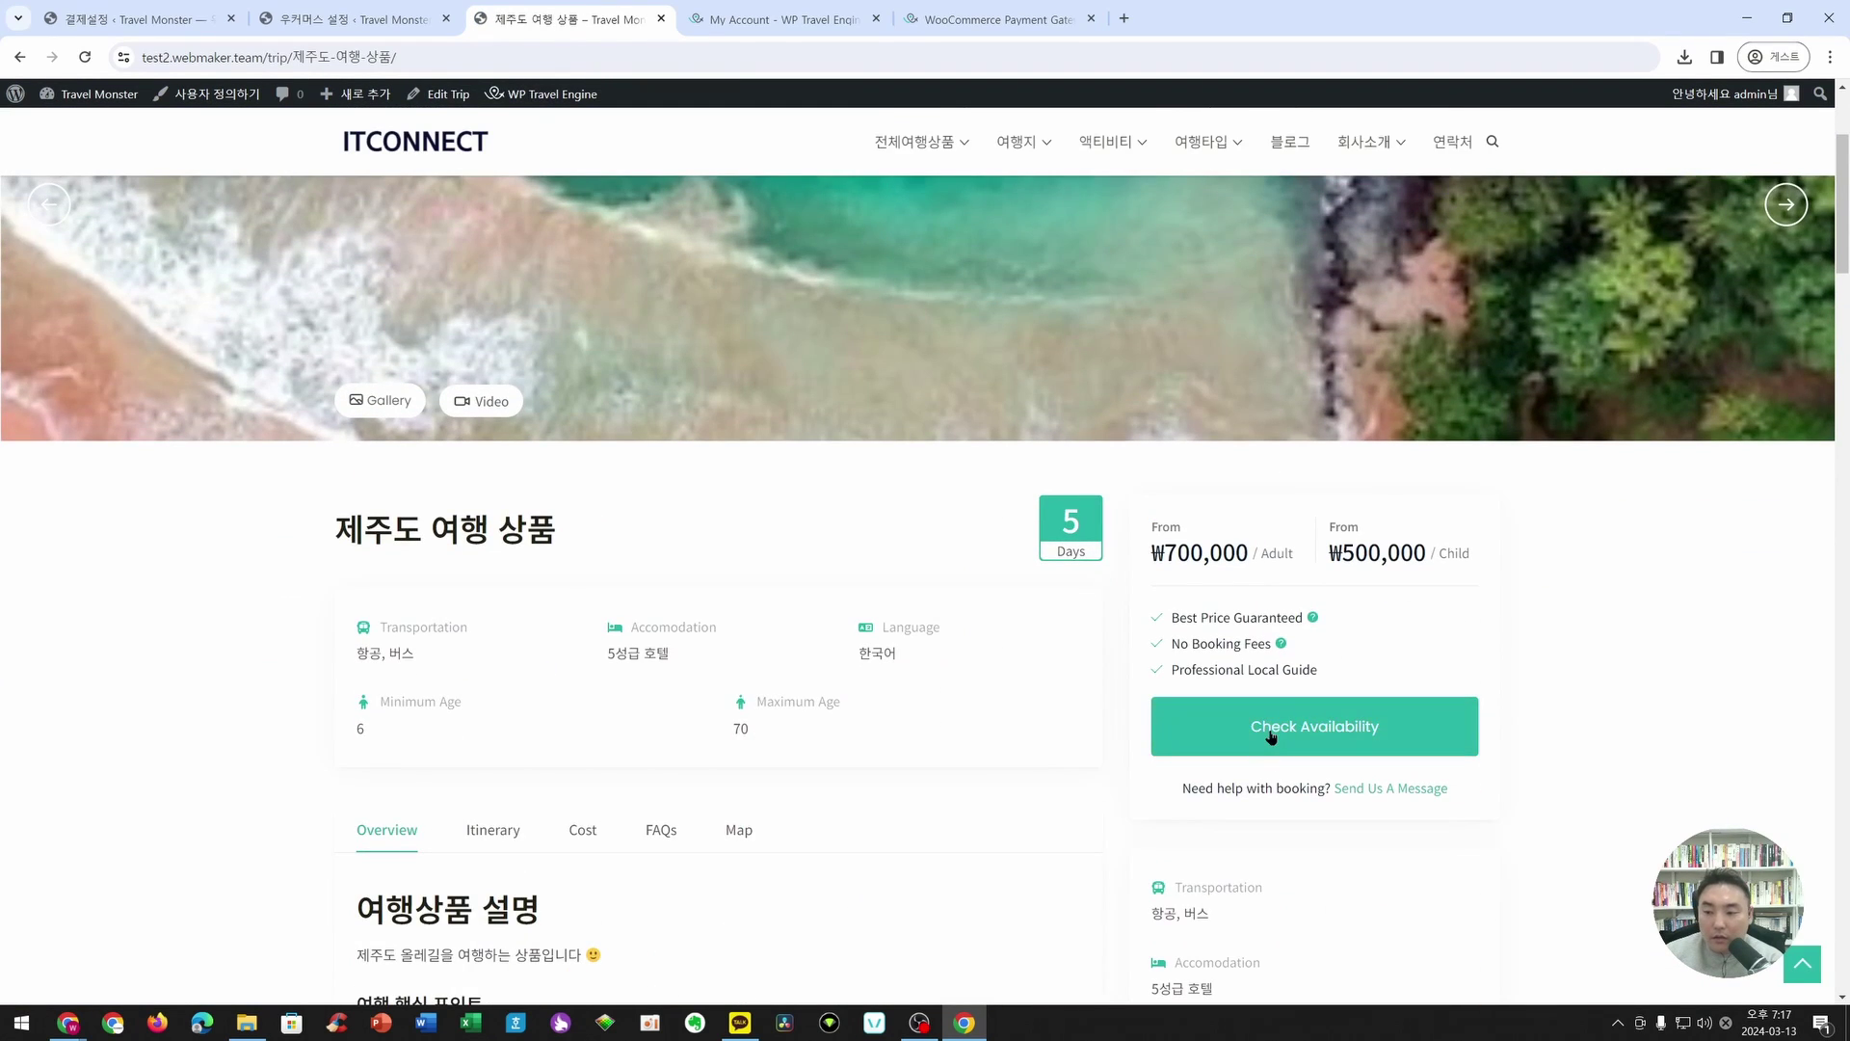
click(1271, 737)
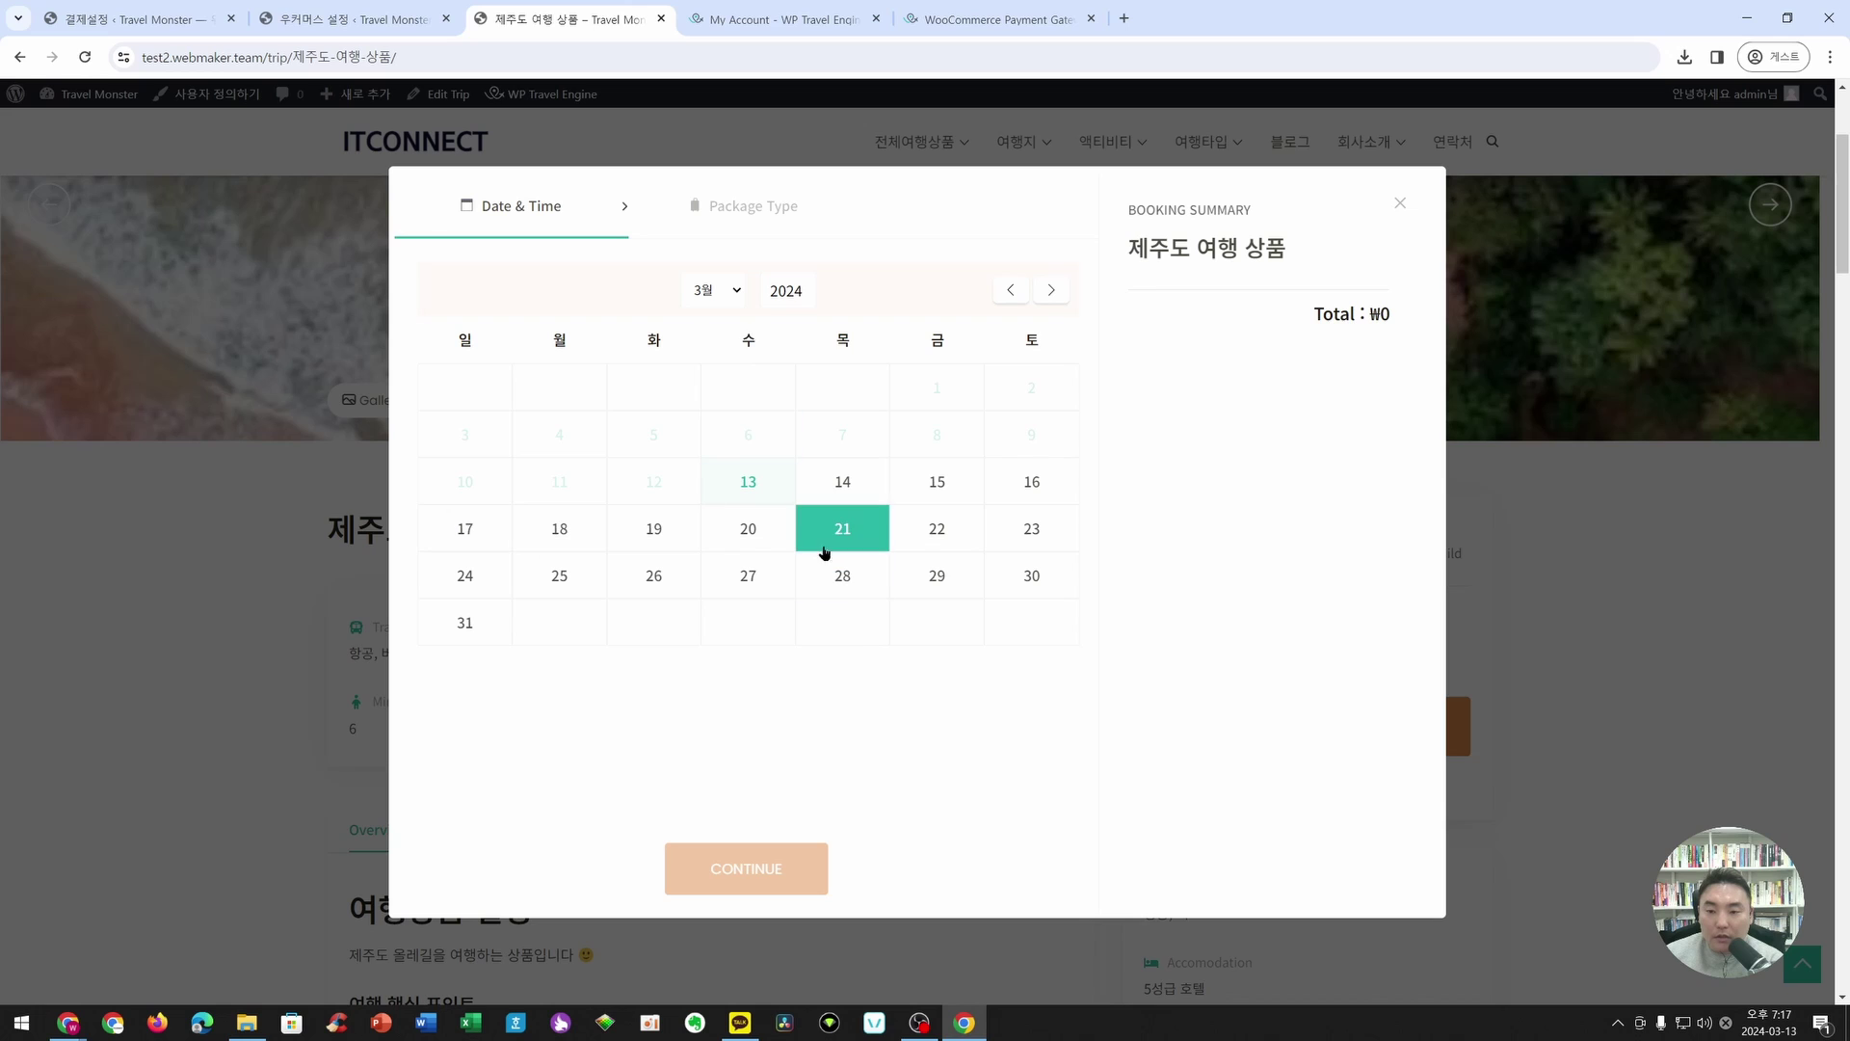
click(753, 529)
click(789, 872)
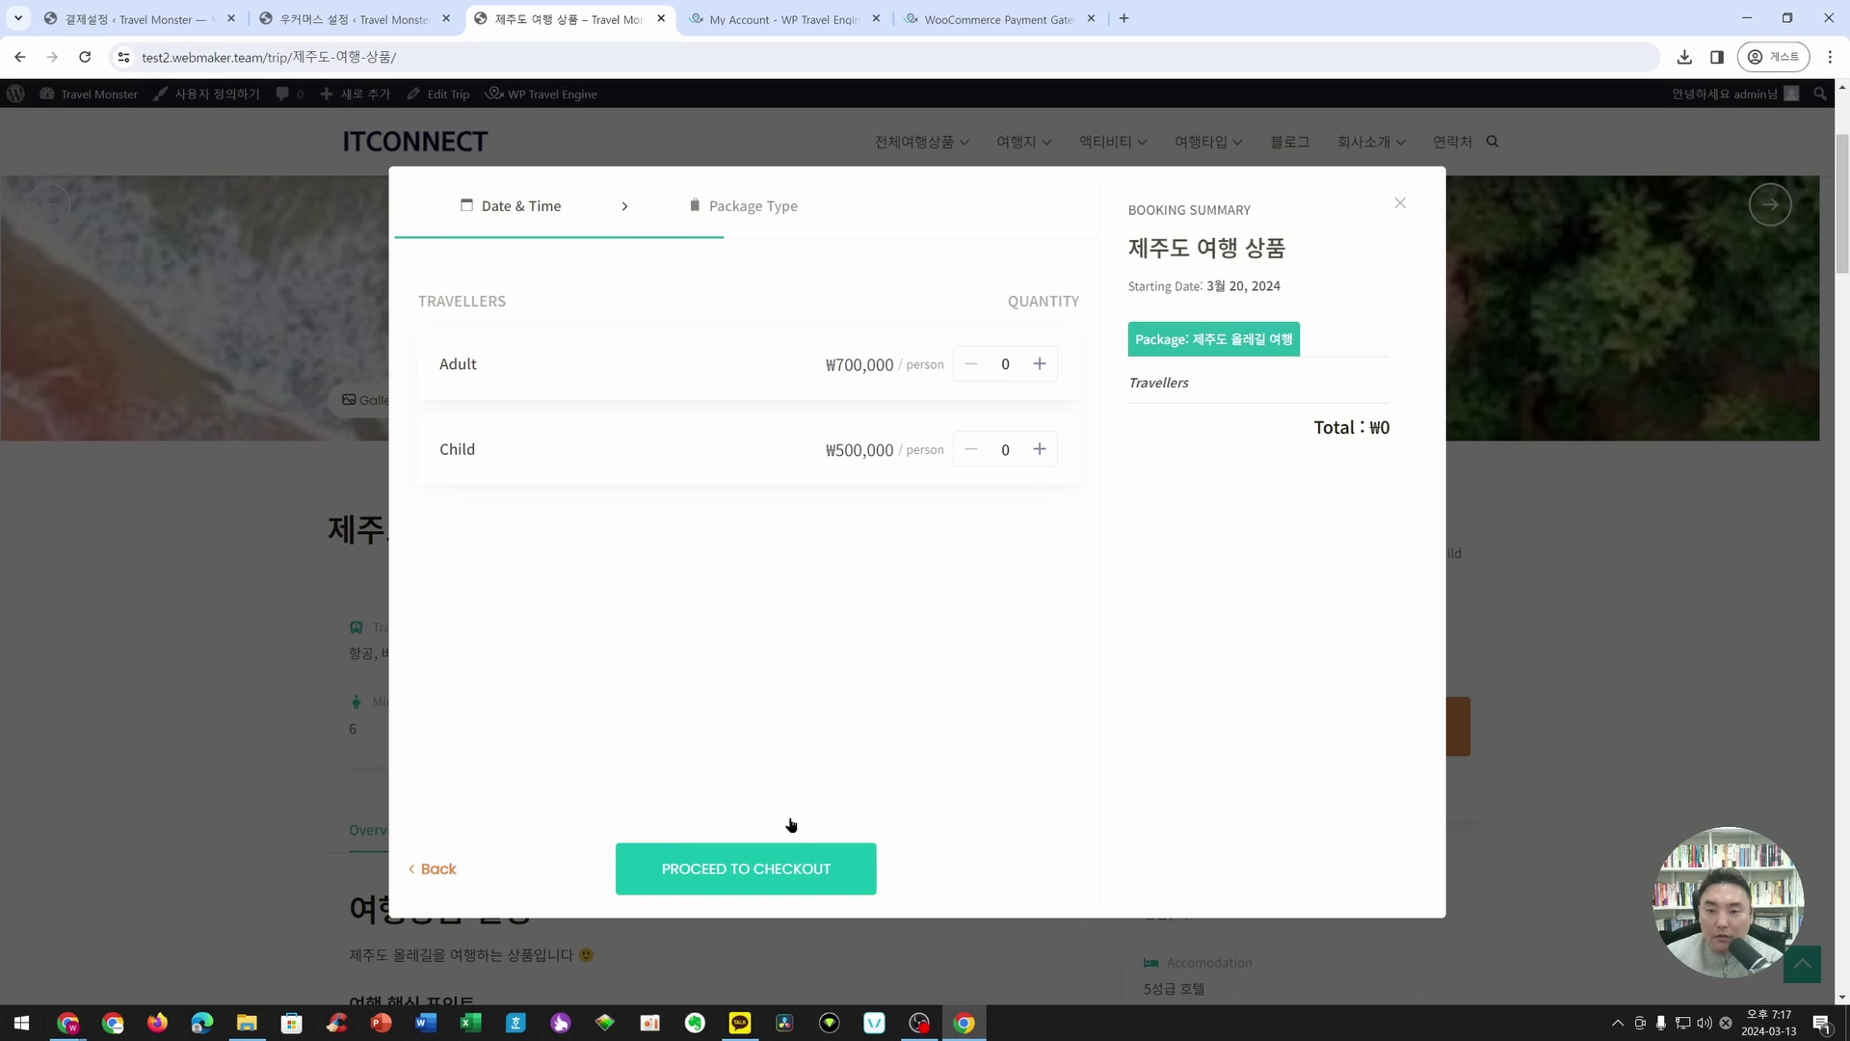
- Add 2 adults and 2 children to the booking and proceed to checkout
drag(424, 354, 592, 365)
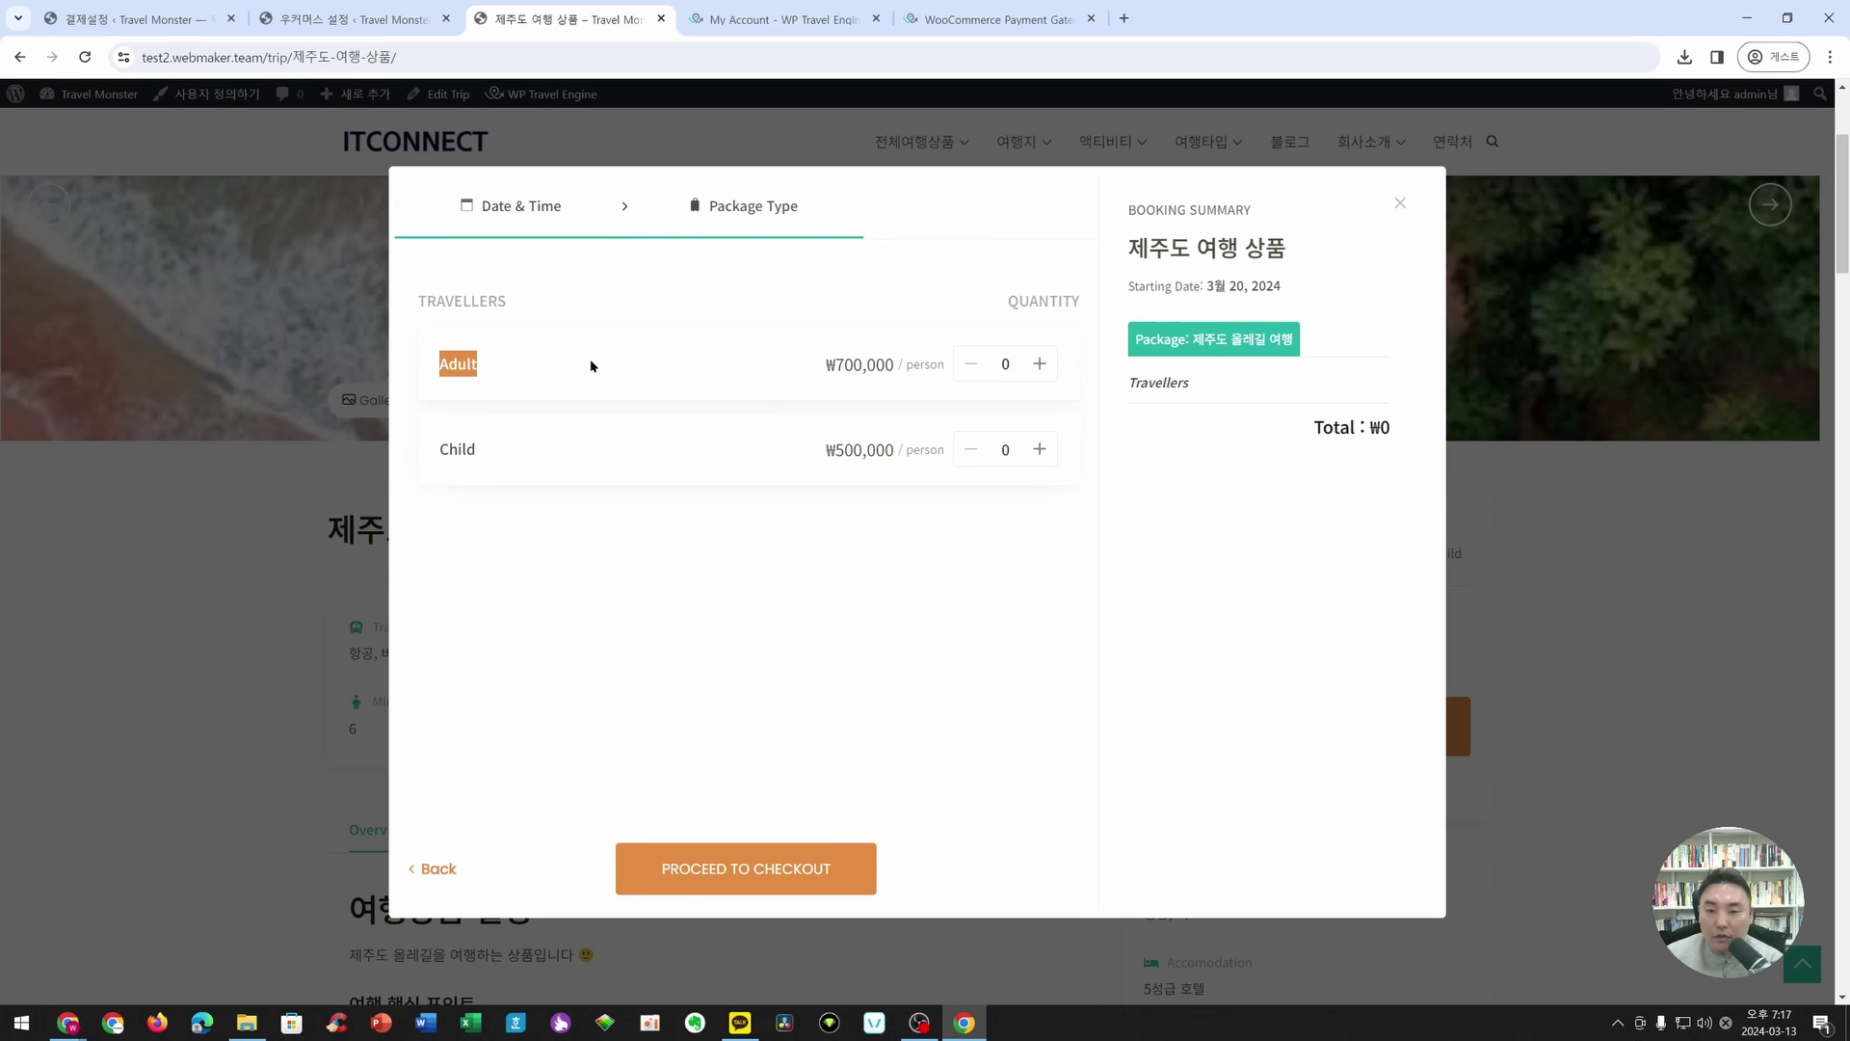
click(1038, 365)
click(1038, 364)
click(1039, 449)
click(1039, 449)
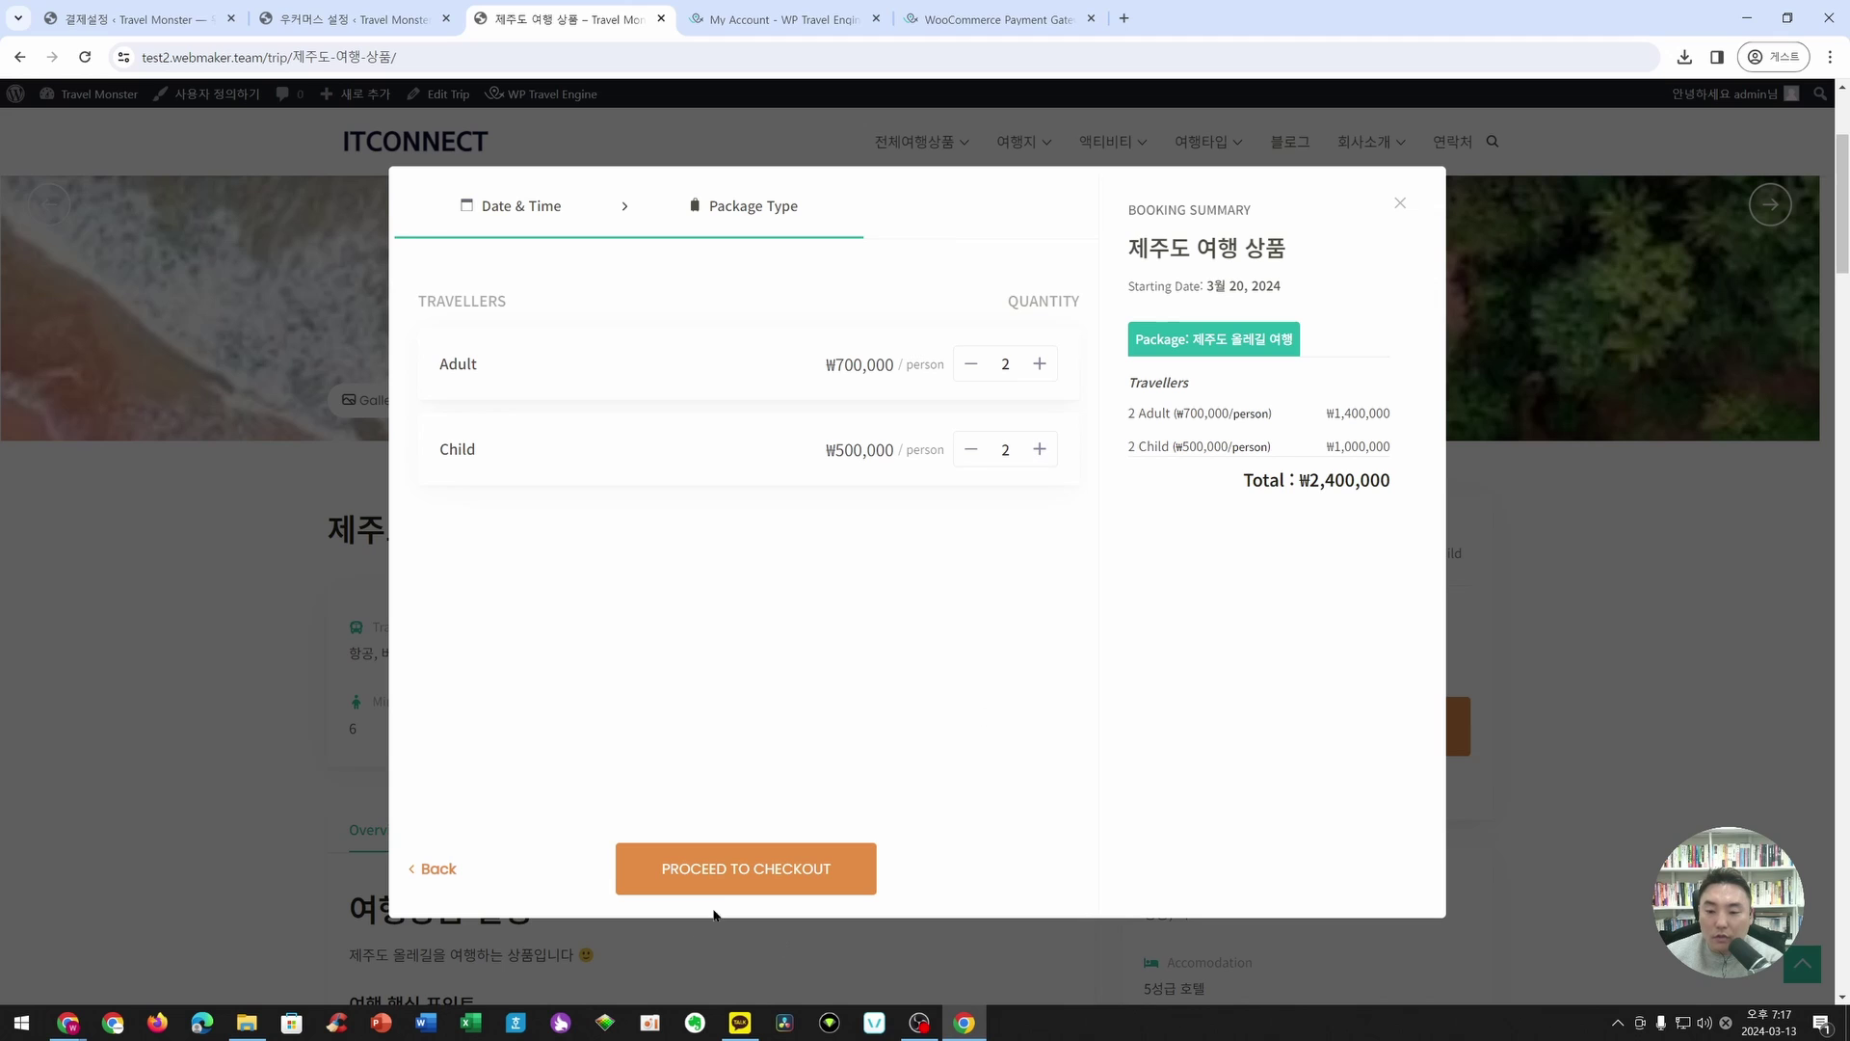
click(730, 870)
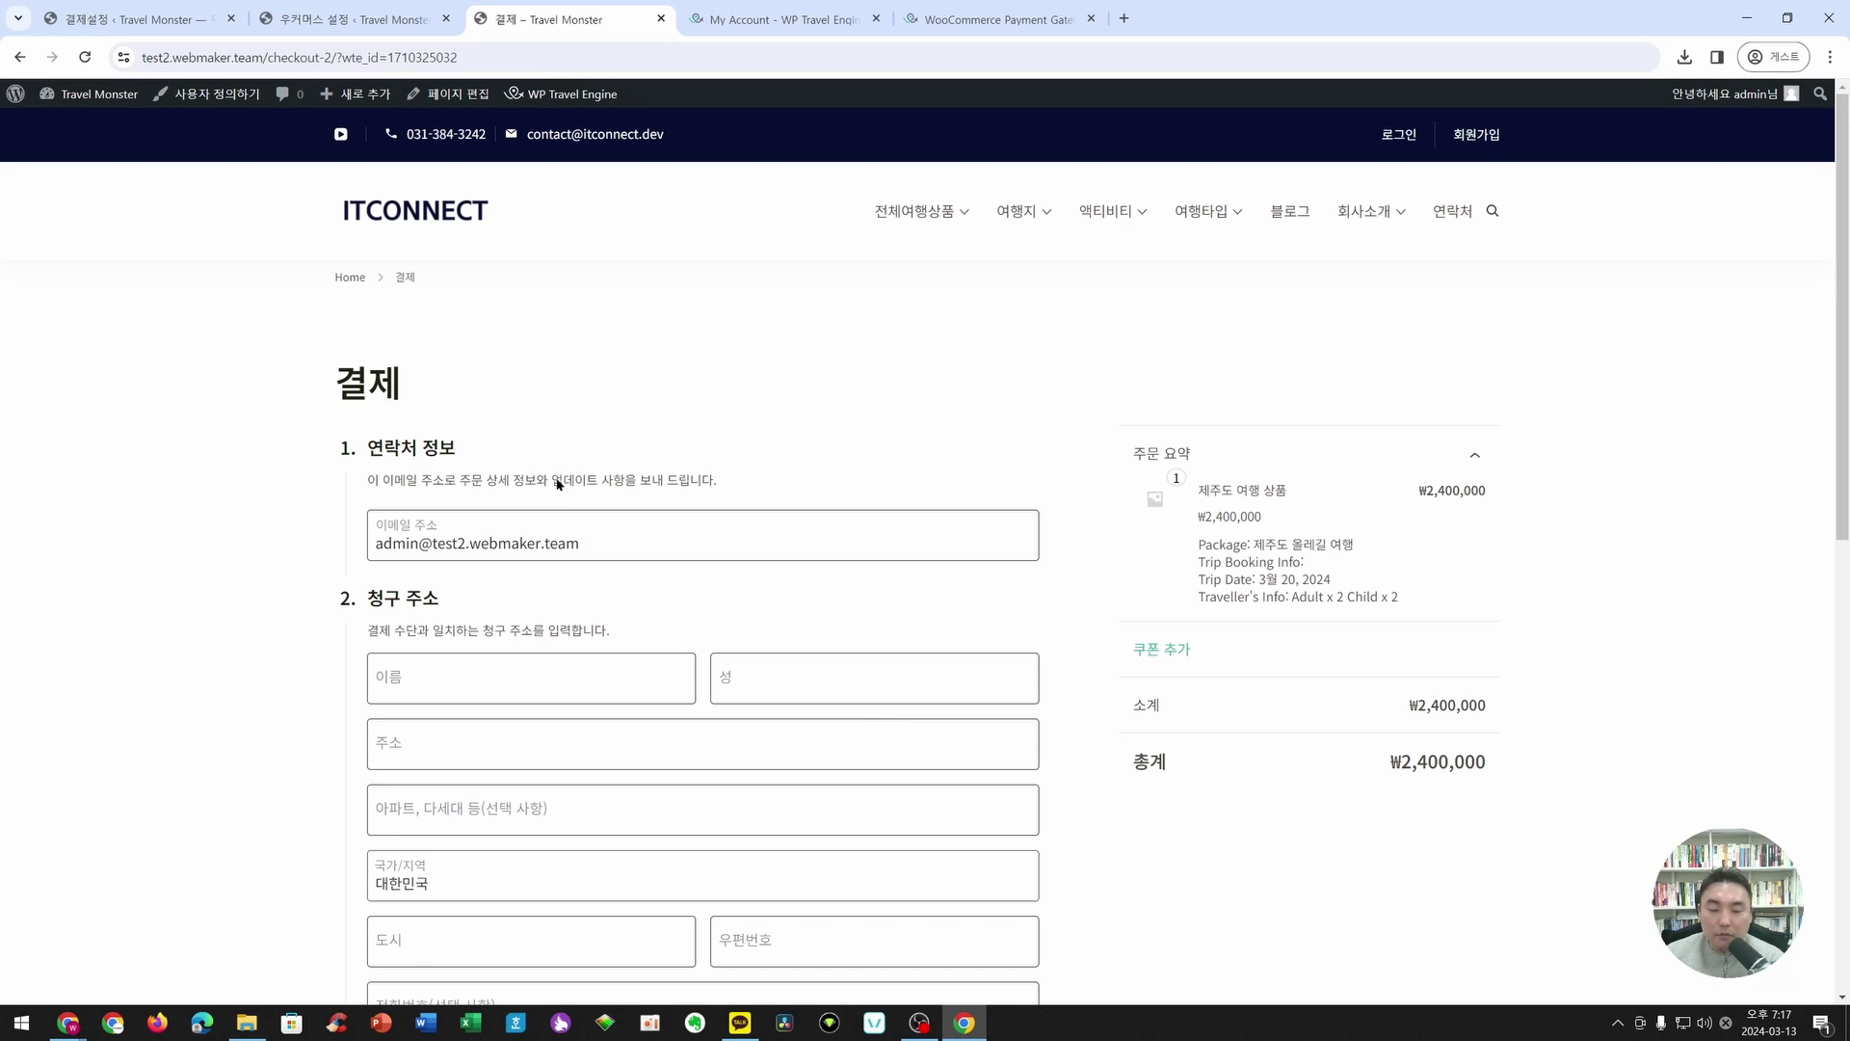
- Inspect the checkout page, which reports no available payment methods
scroll(603, 537, down, 8)
scroll(603, 537, up, 7)
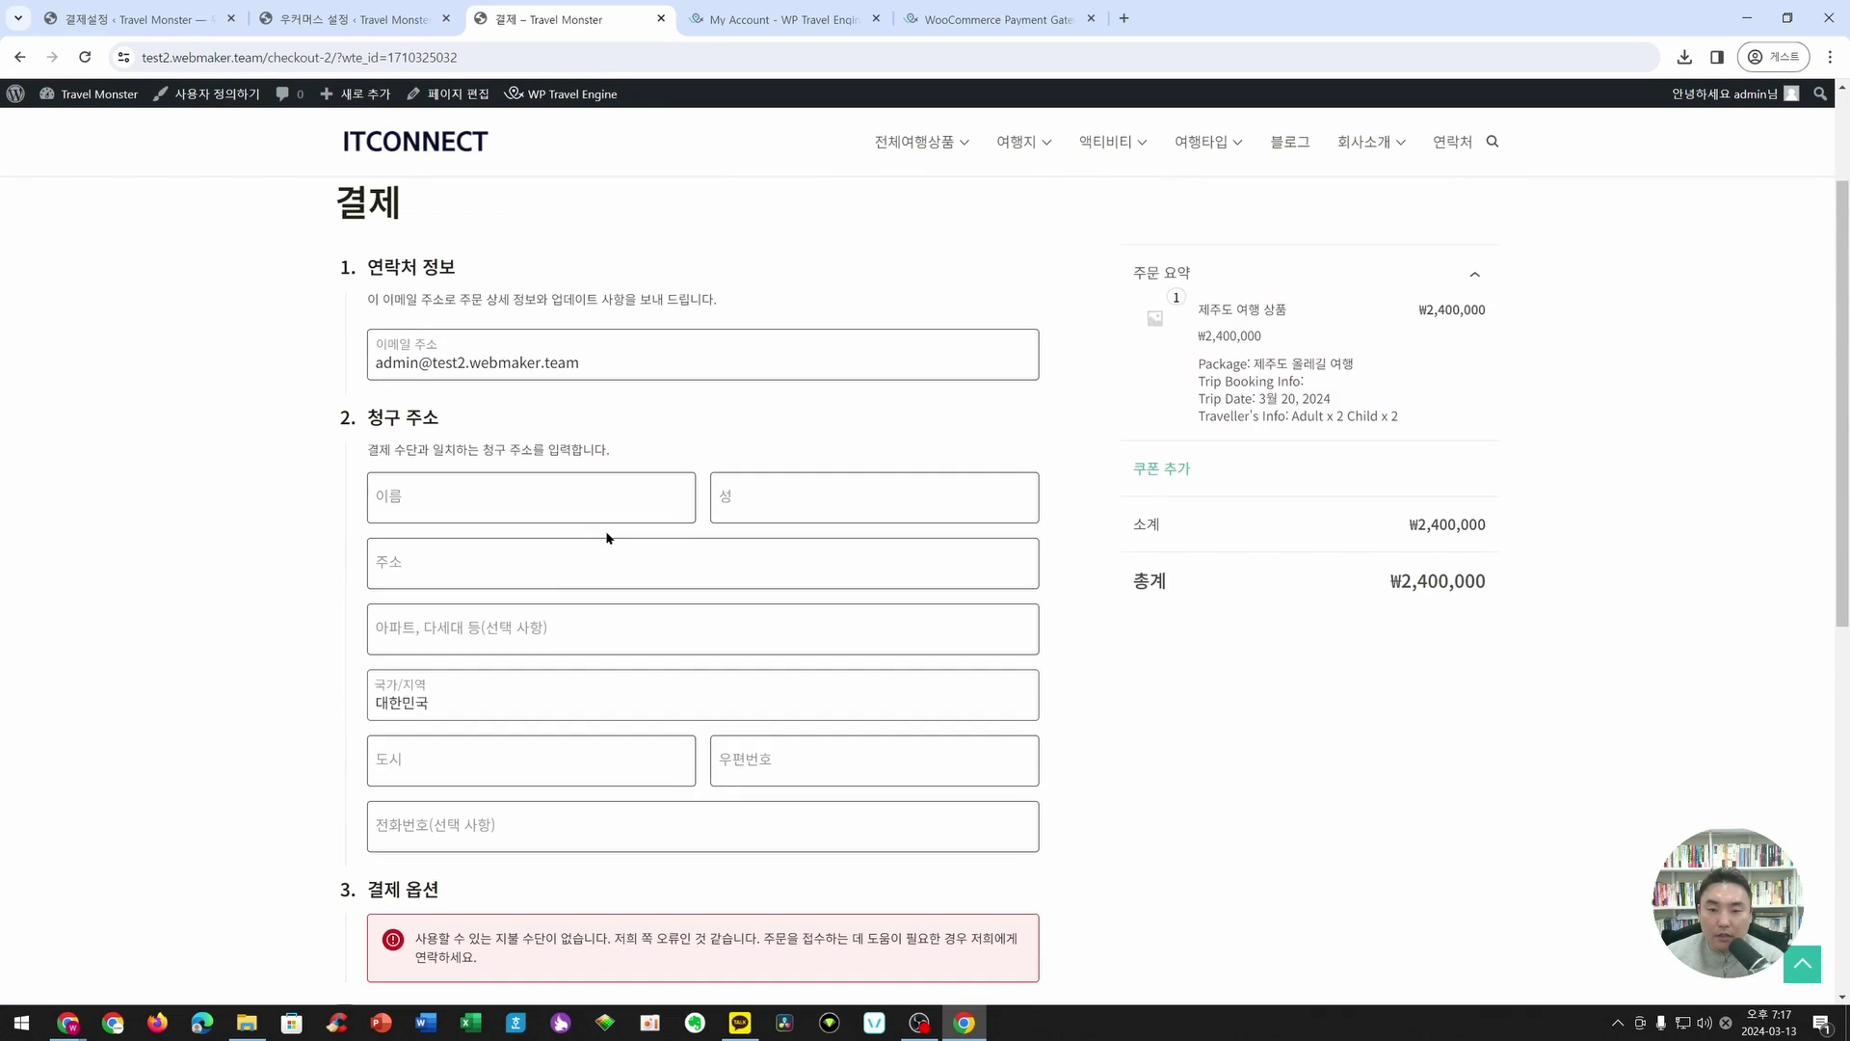
scroll(608, 536, up, 1)
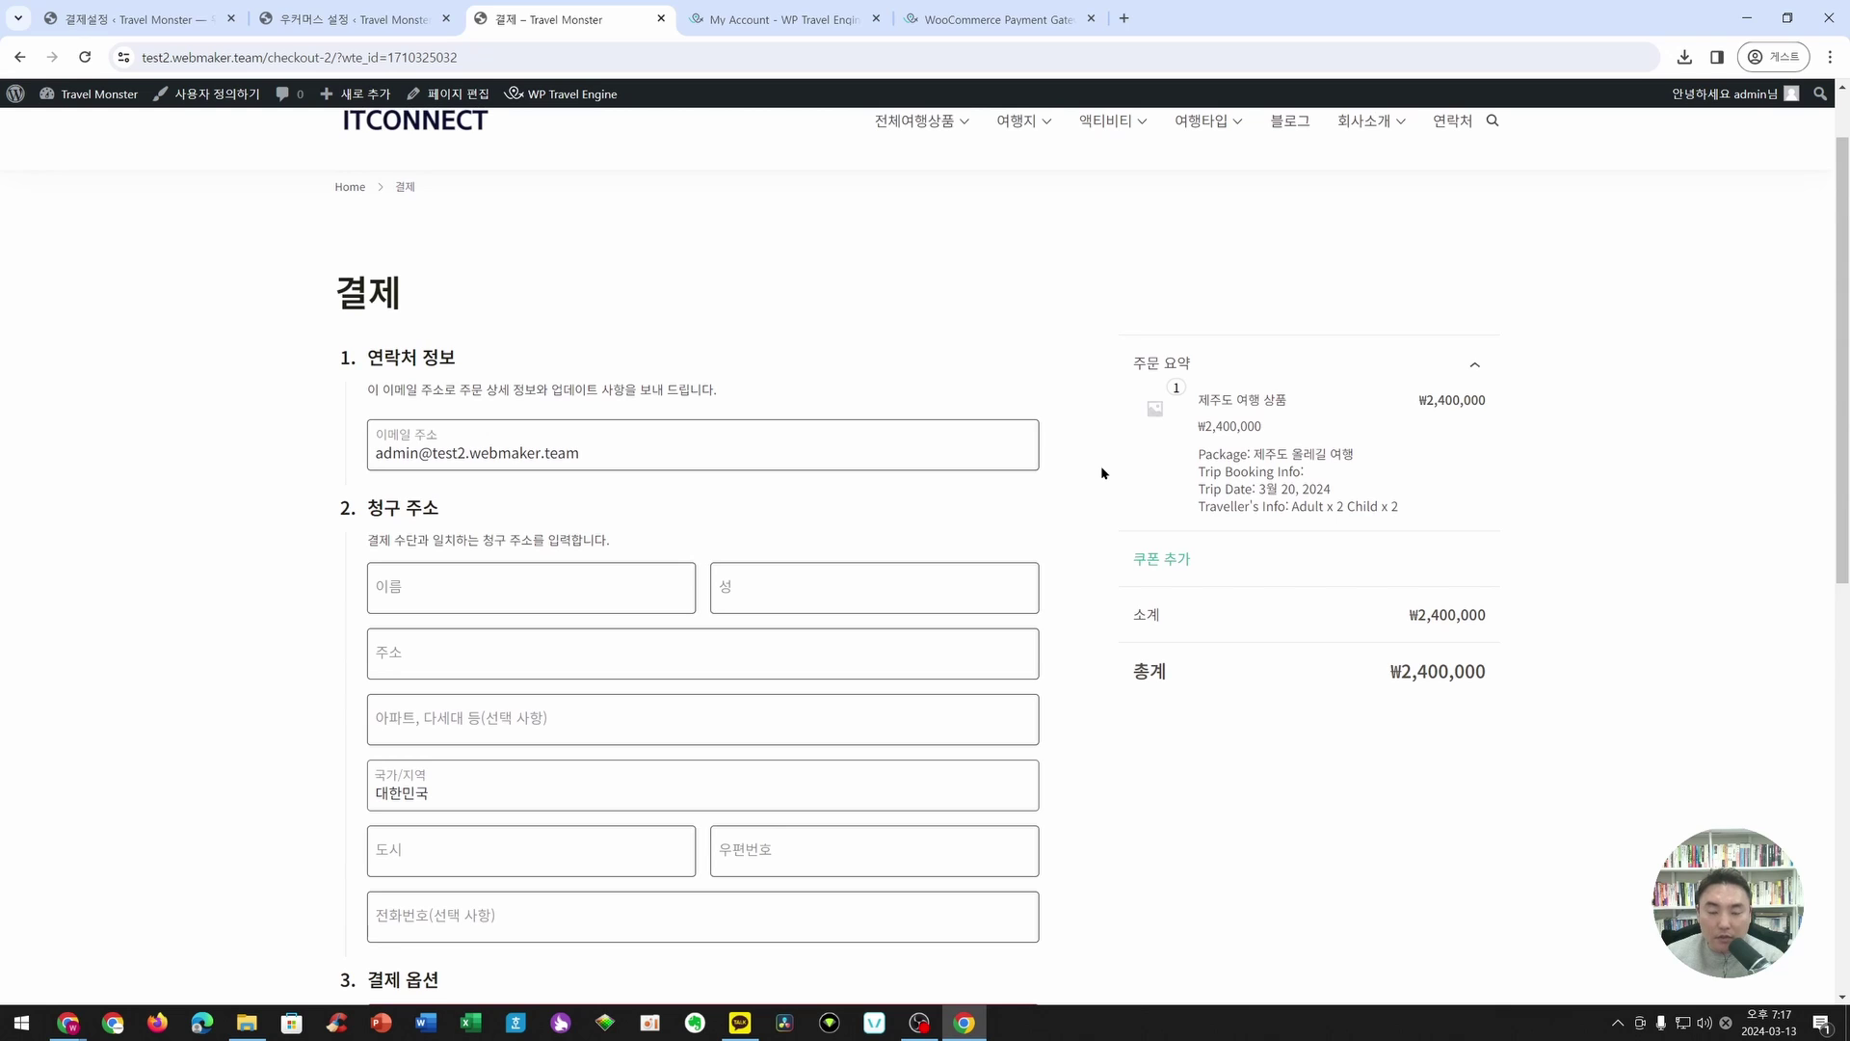
scroll(880, 524, down, 4)
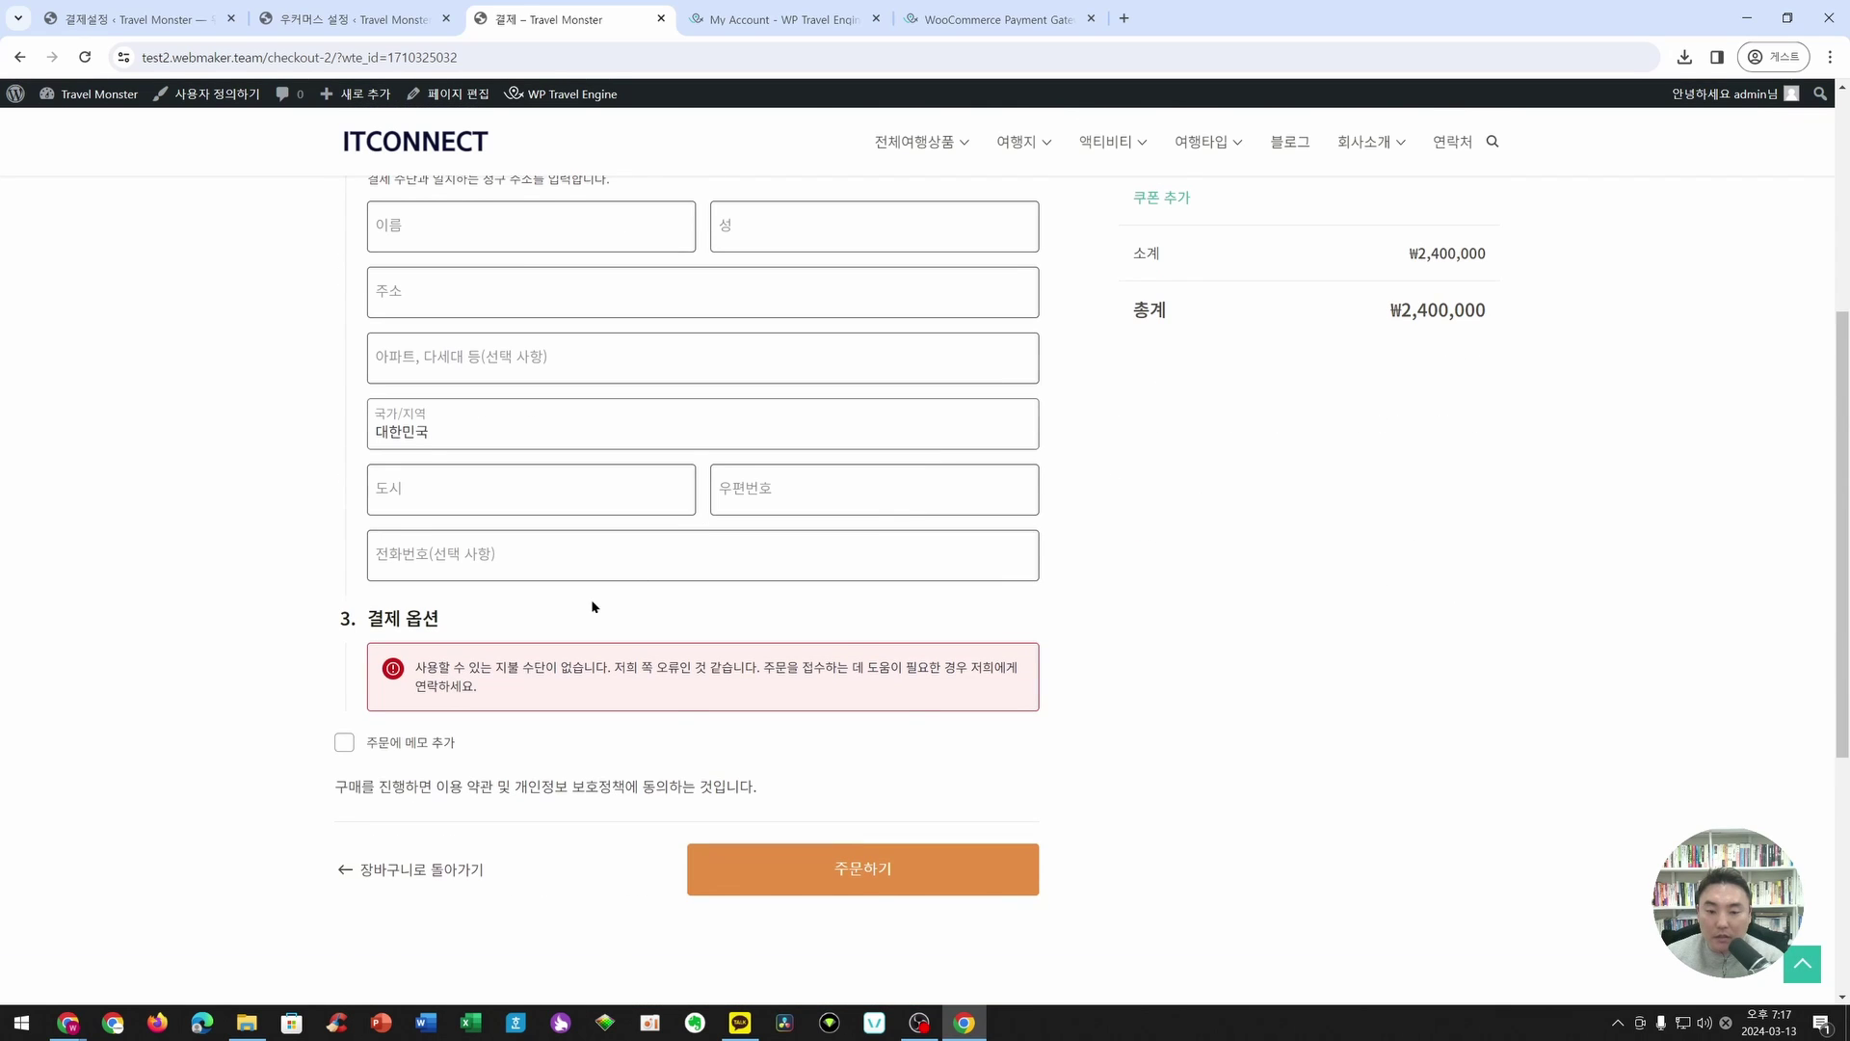
scroll(593, 607, down, 1)
drag(417, 576, 789, 577)
click(439, 576)
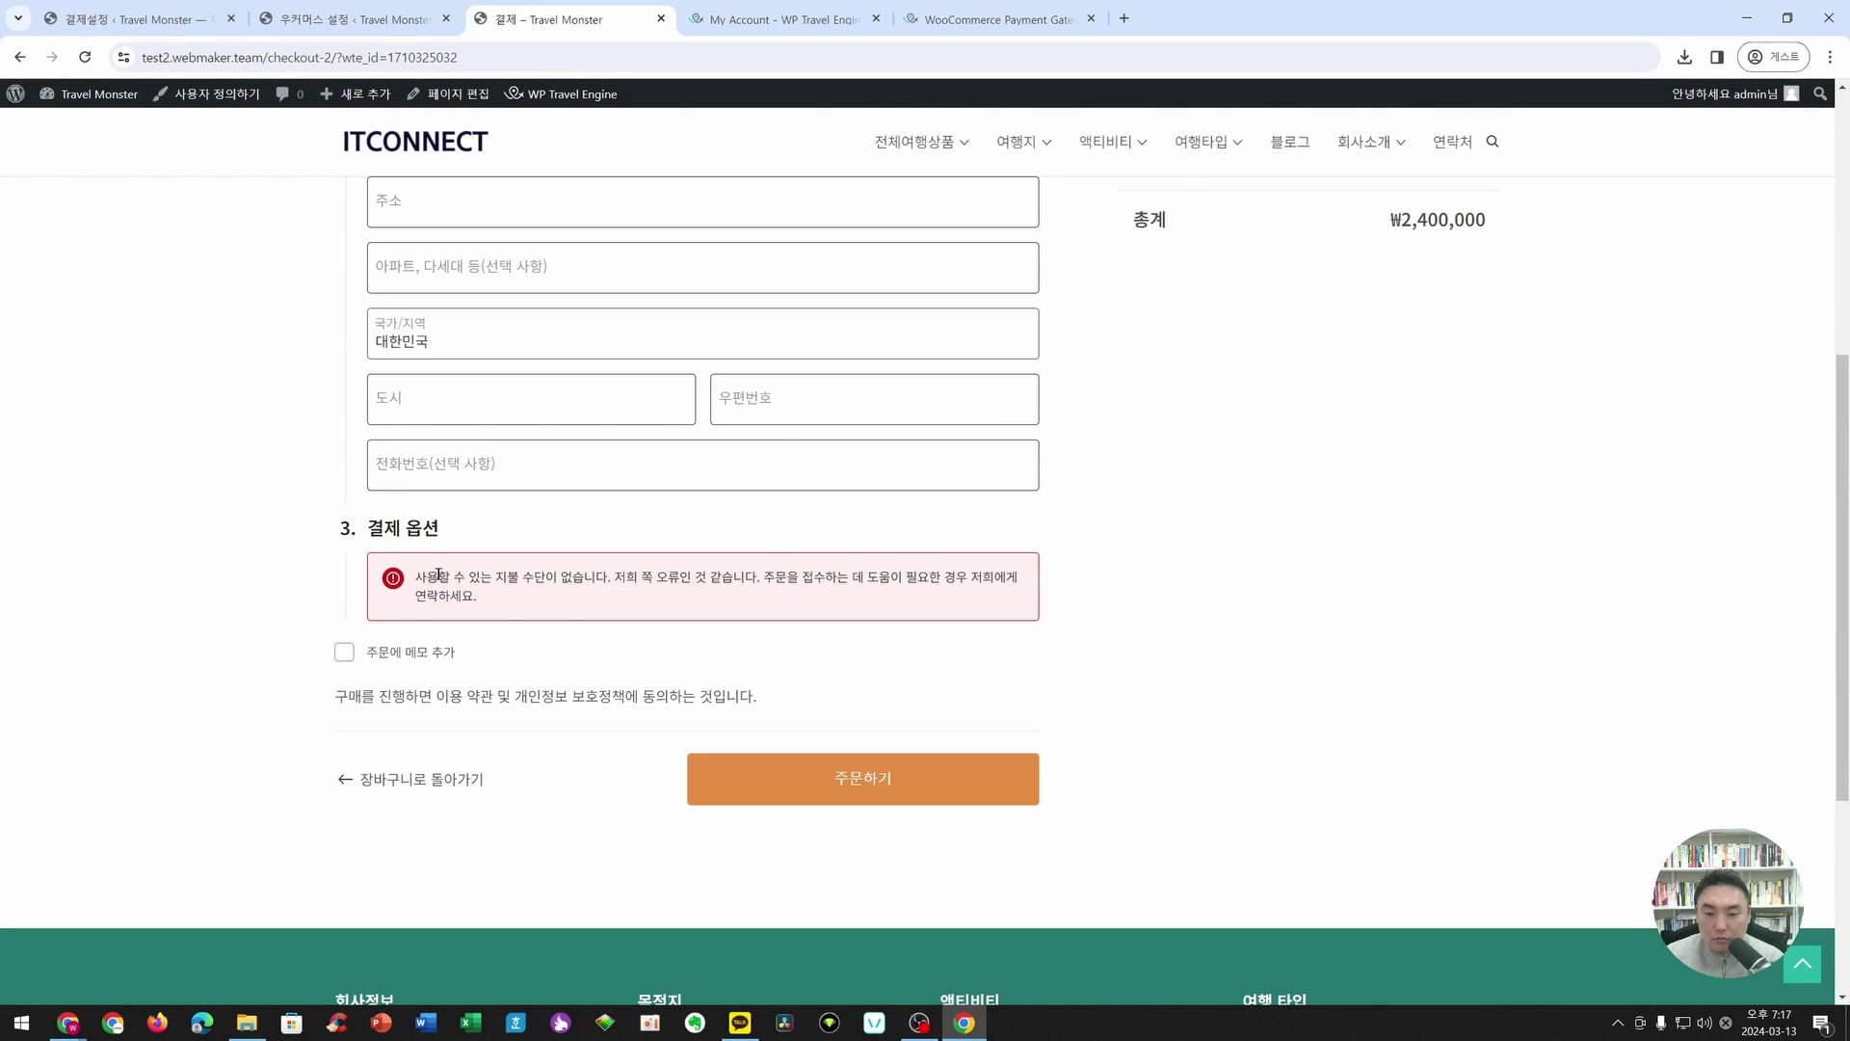
click(373, 28)
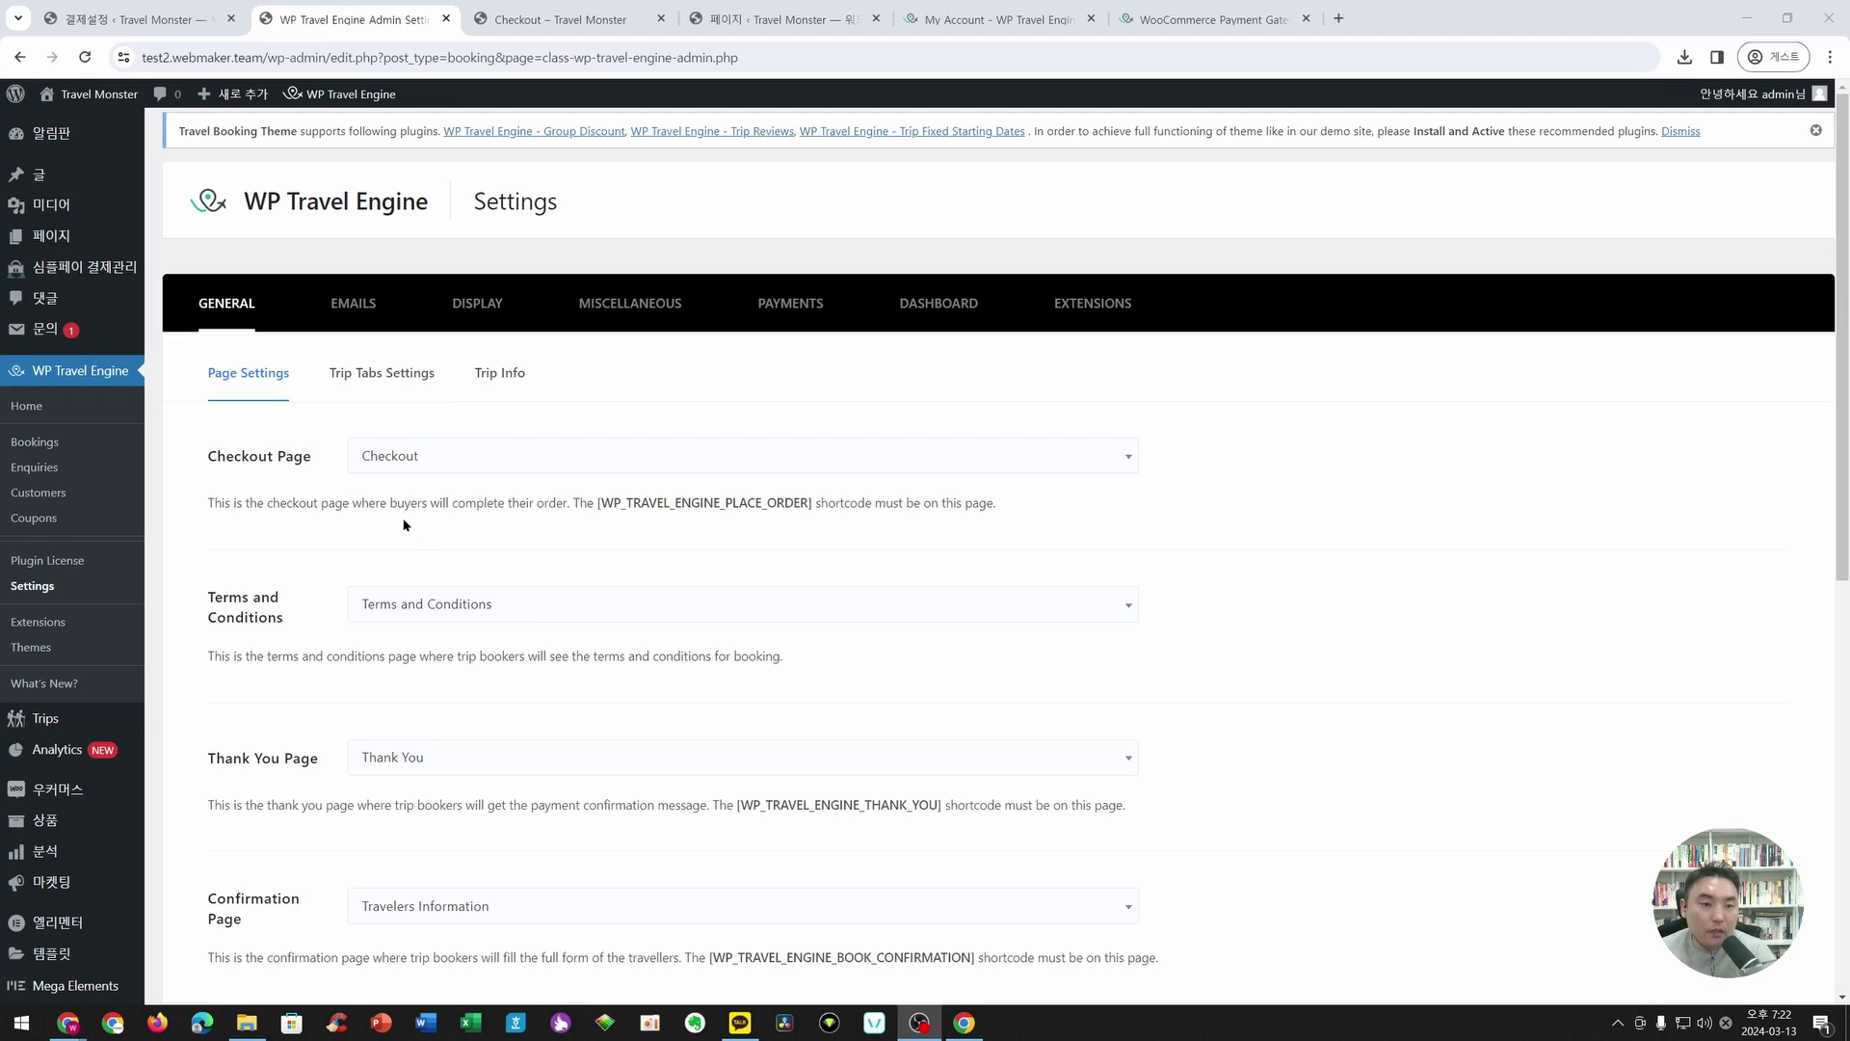
- Open the KG 이니시스 gateway settings and clear the existing web-standard sign key
key(ctrl+Page_Up)
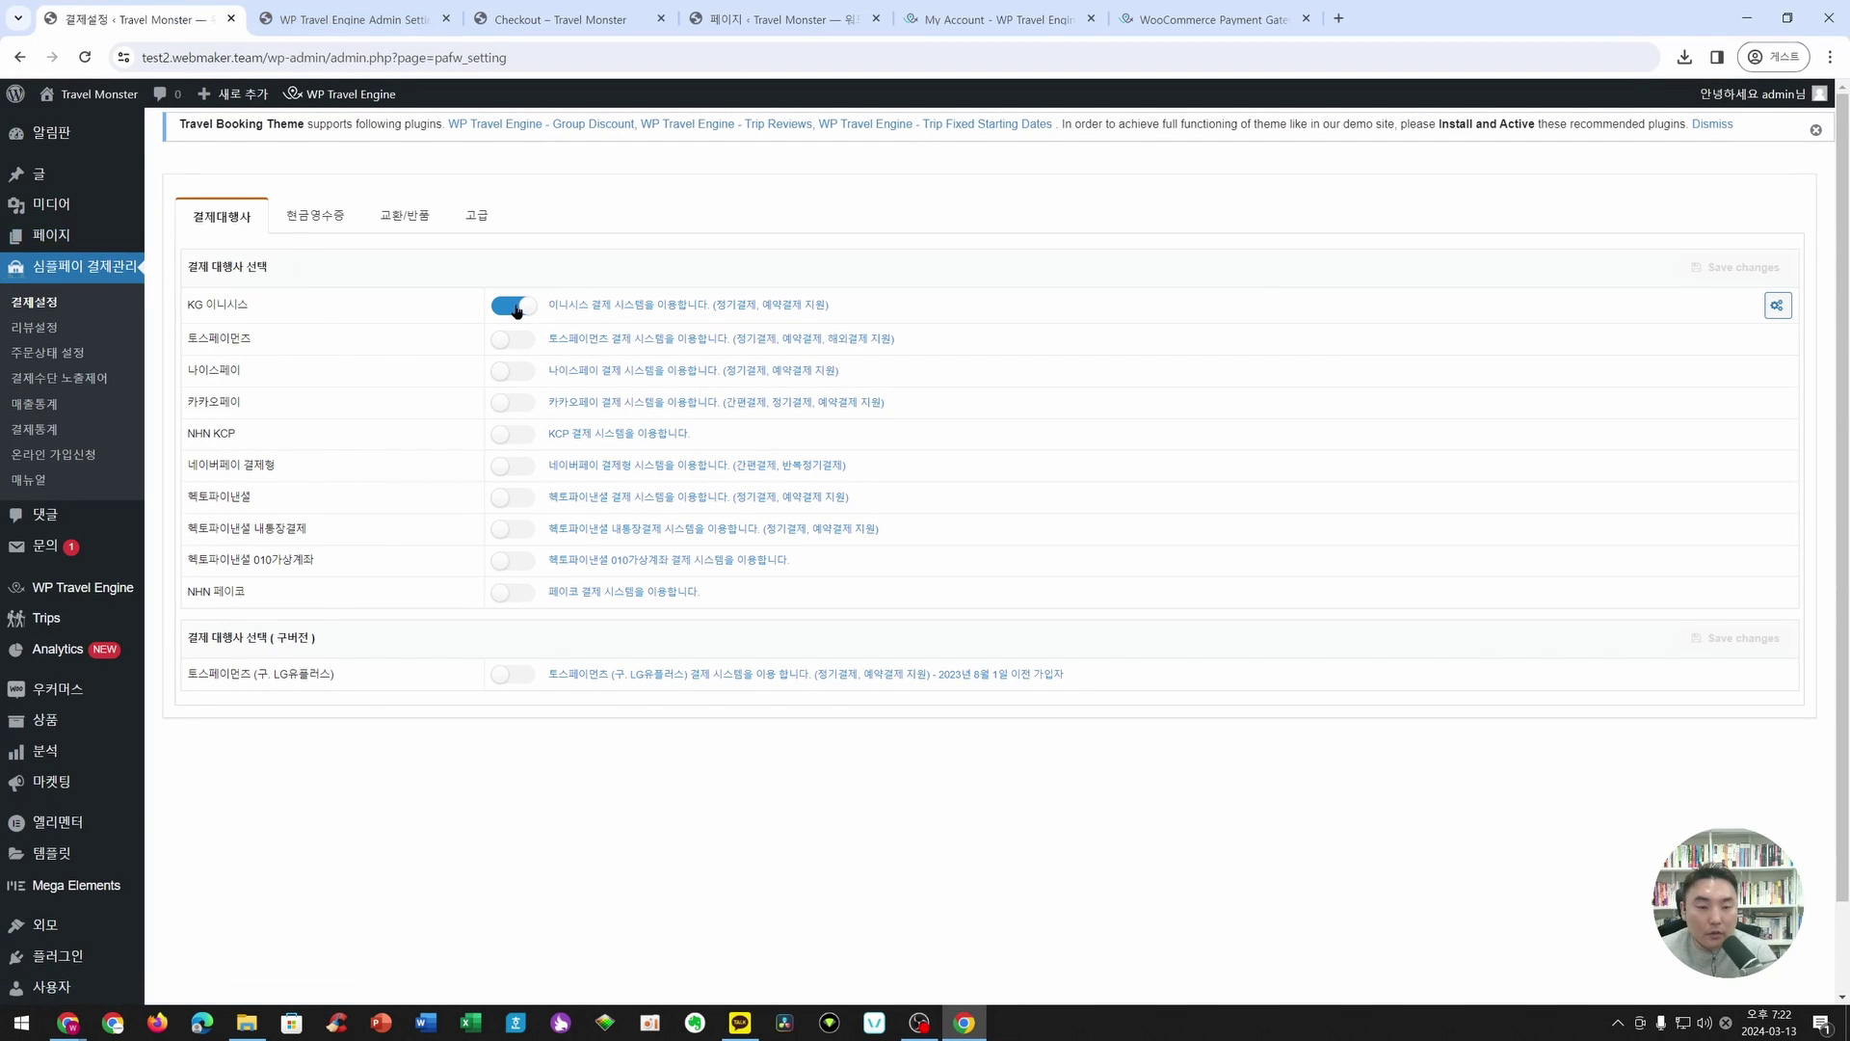
click(1778, 306)
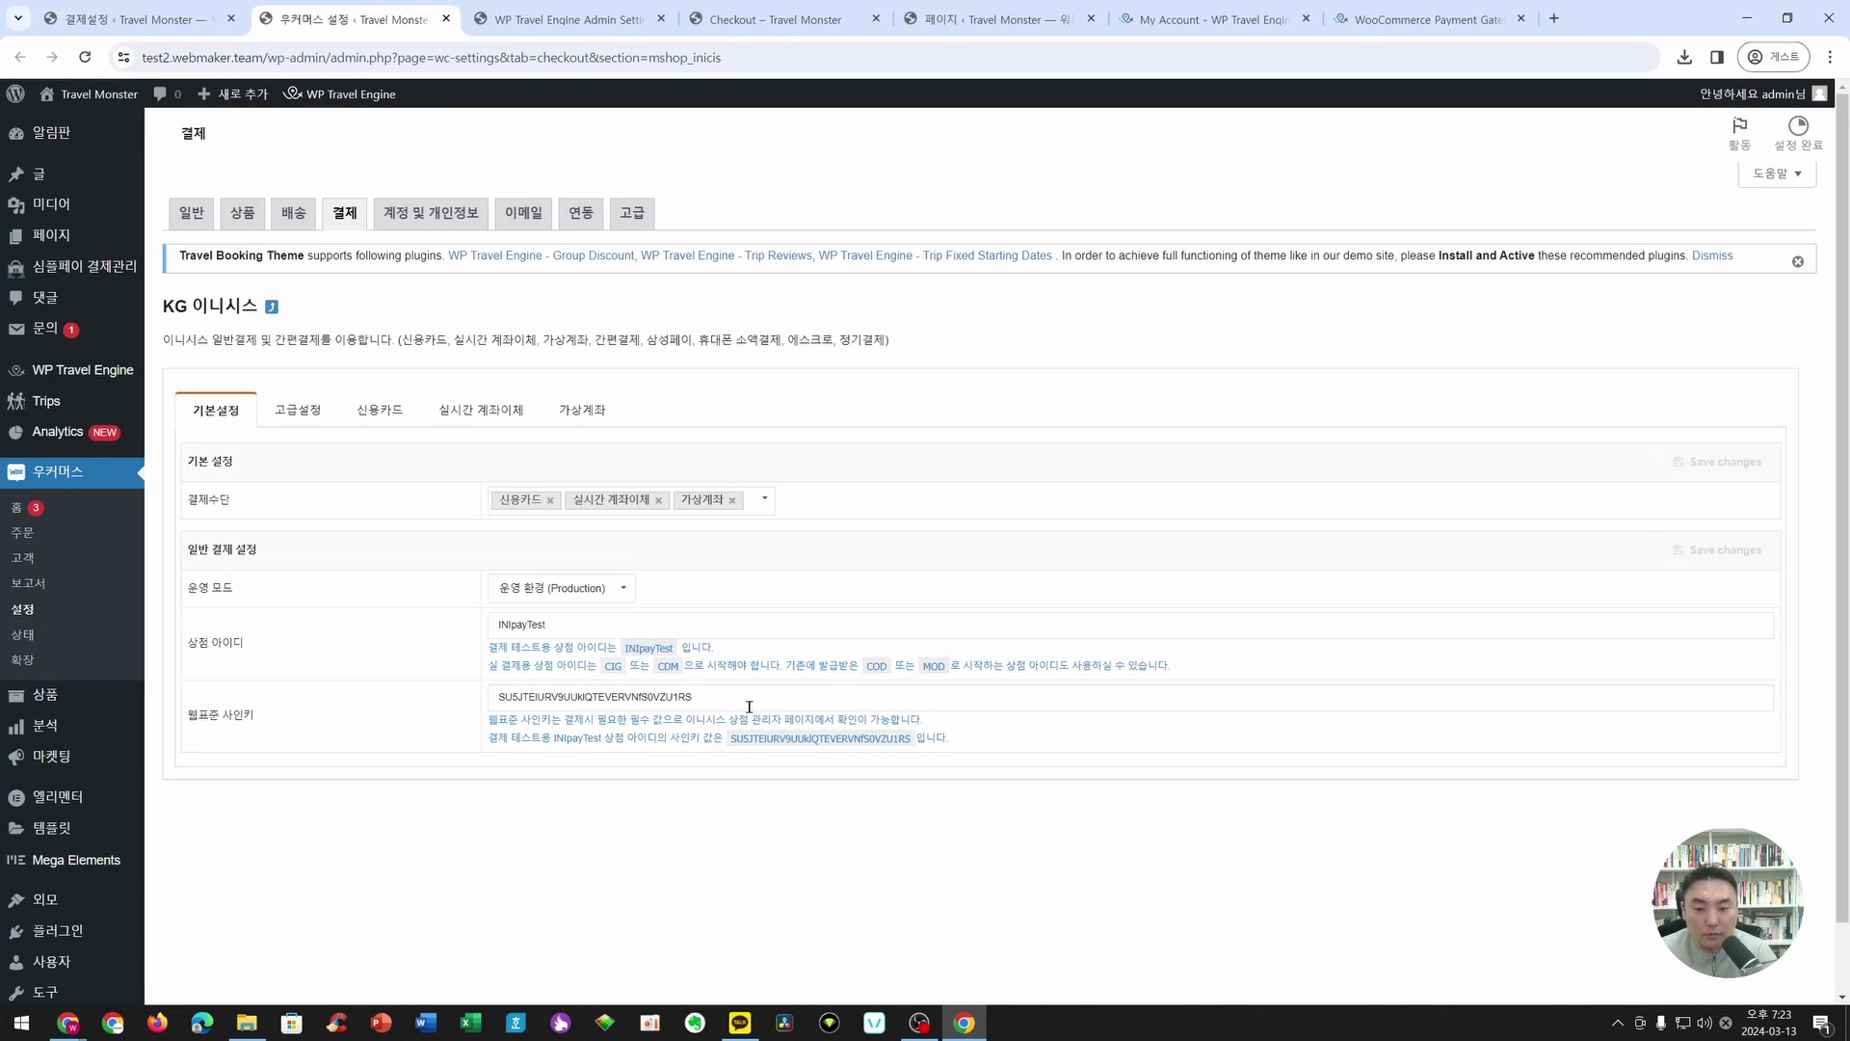
double_click(752, 696)
key(BackSpace)
click(800, 843)
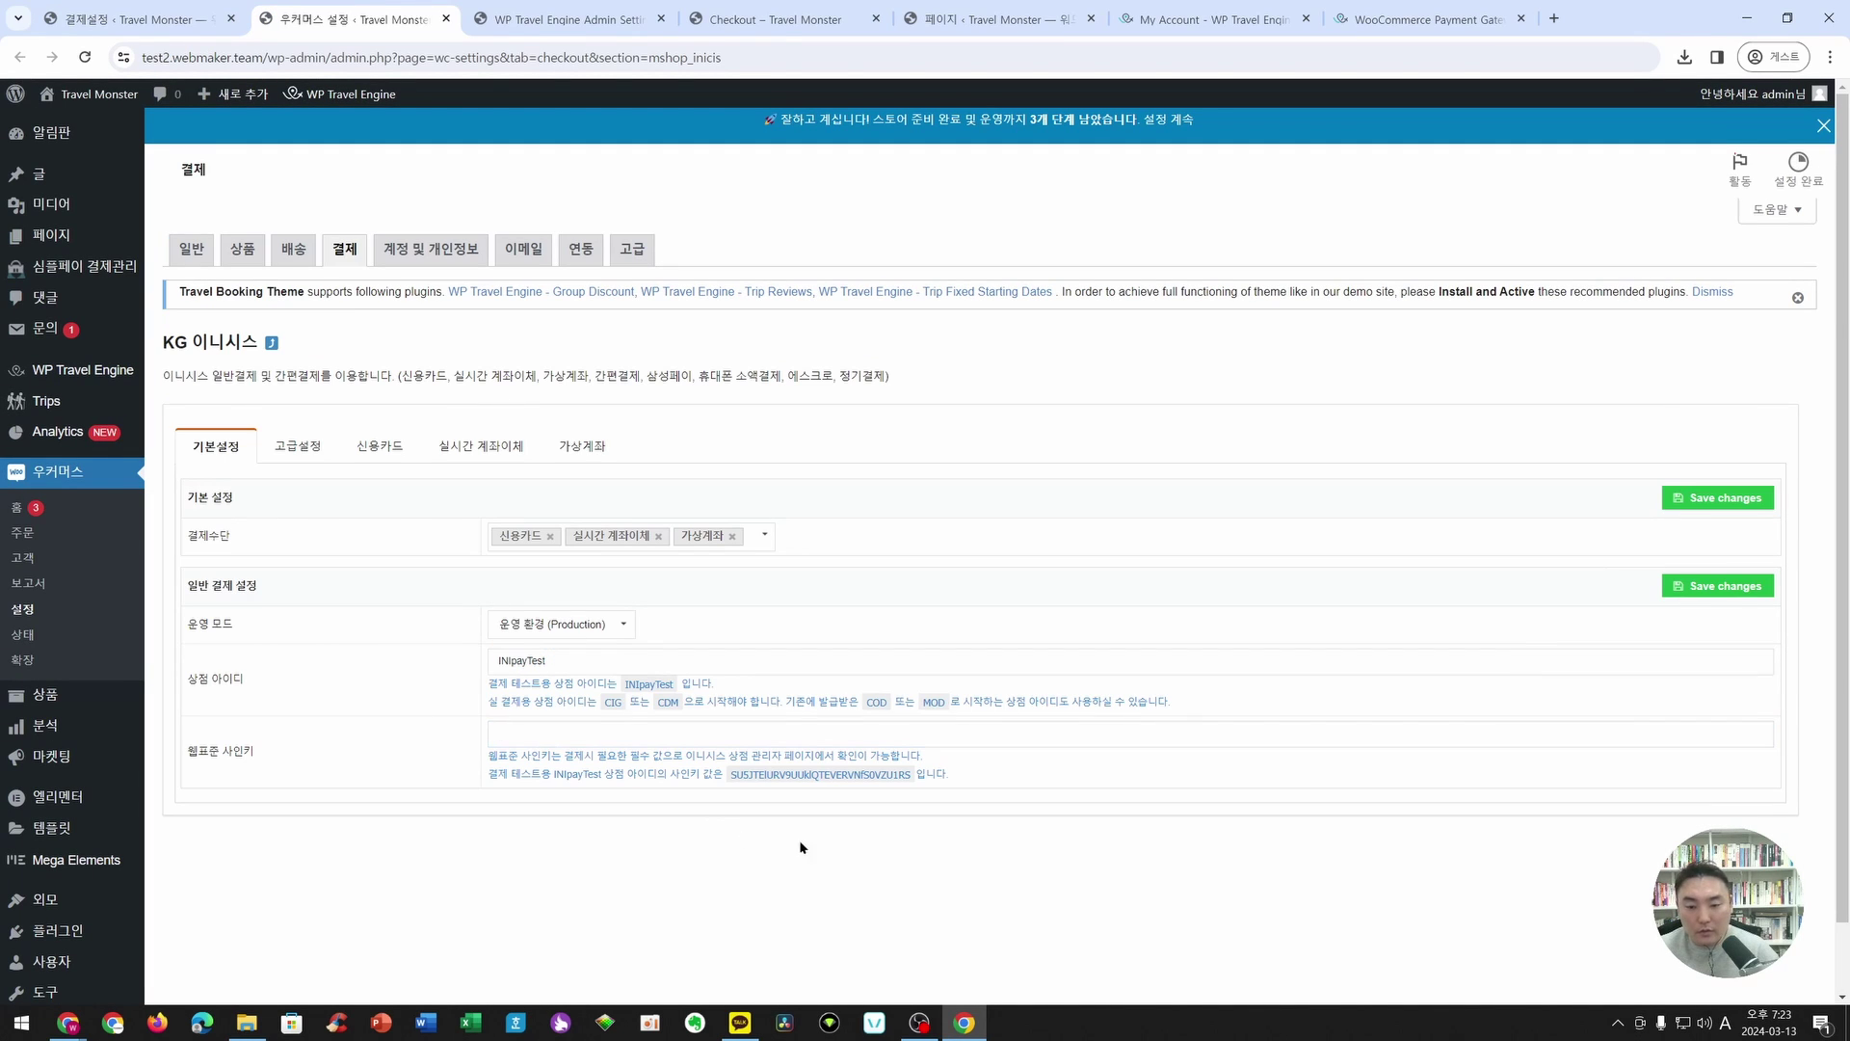
- Paste the INIpayTest sign key, save, and open the Travel Monster storefront in a new tab
double_click(814, 774)
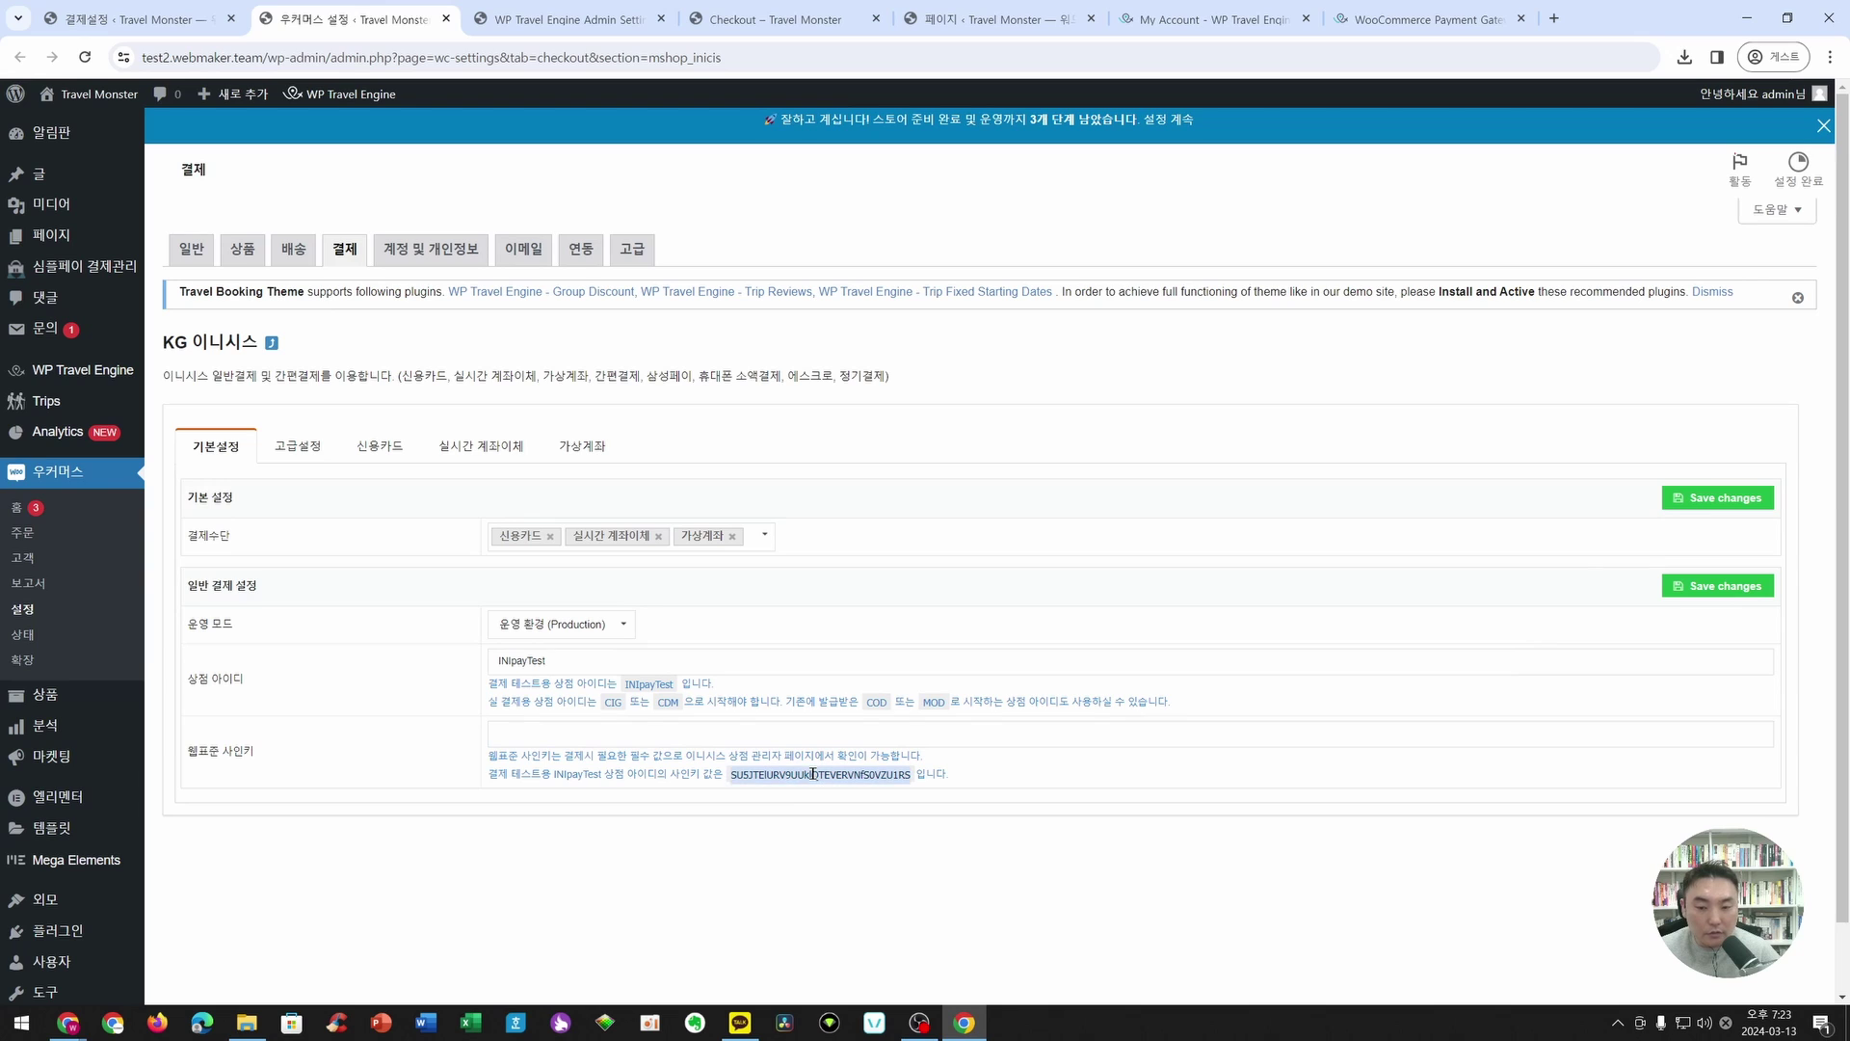
key(ctrl+c)
click(1014, 732)
key(ctrl+v)
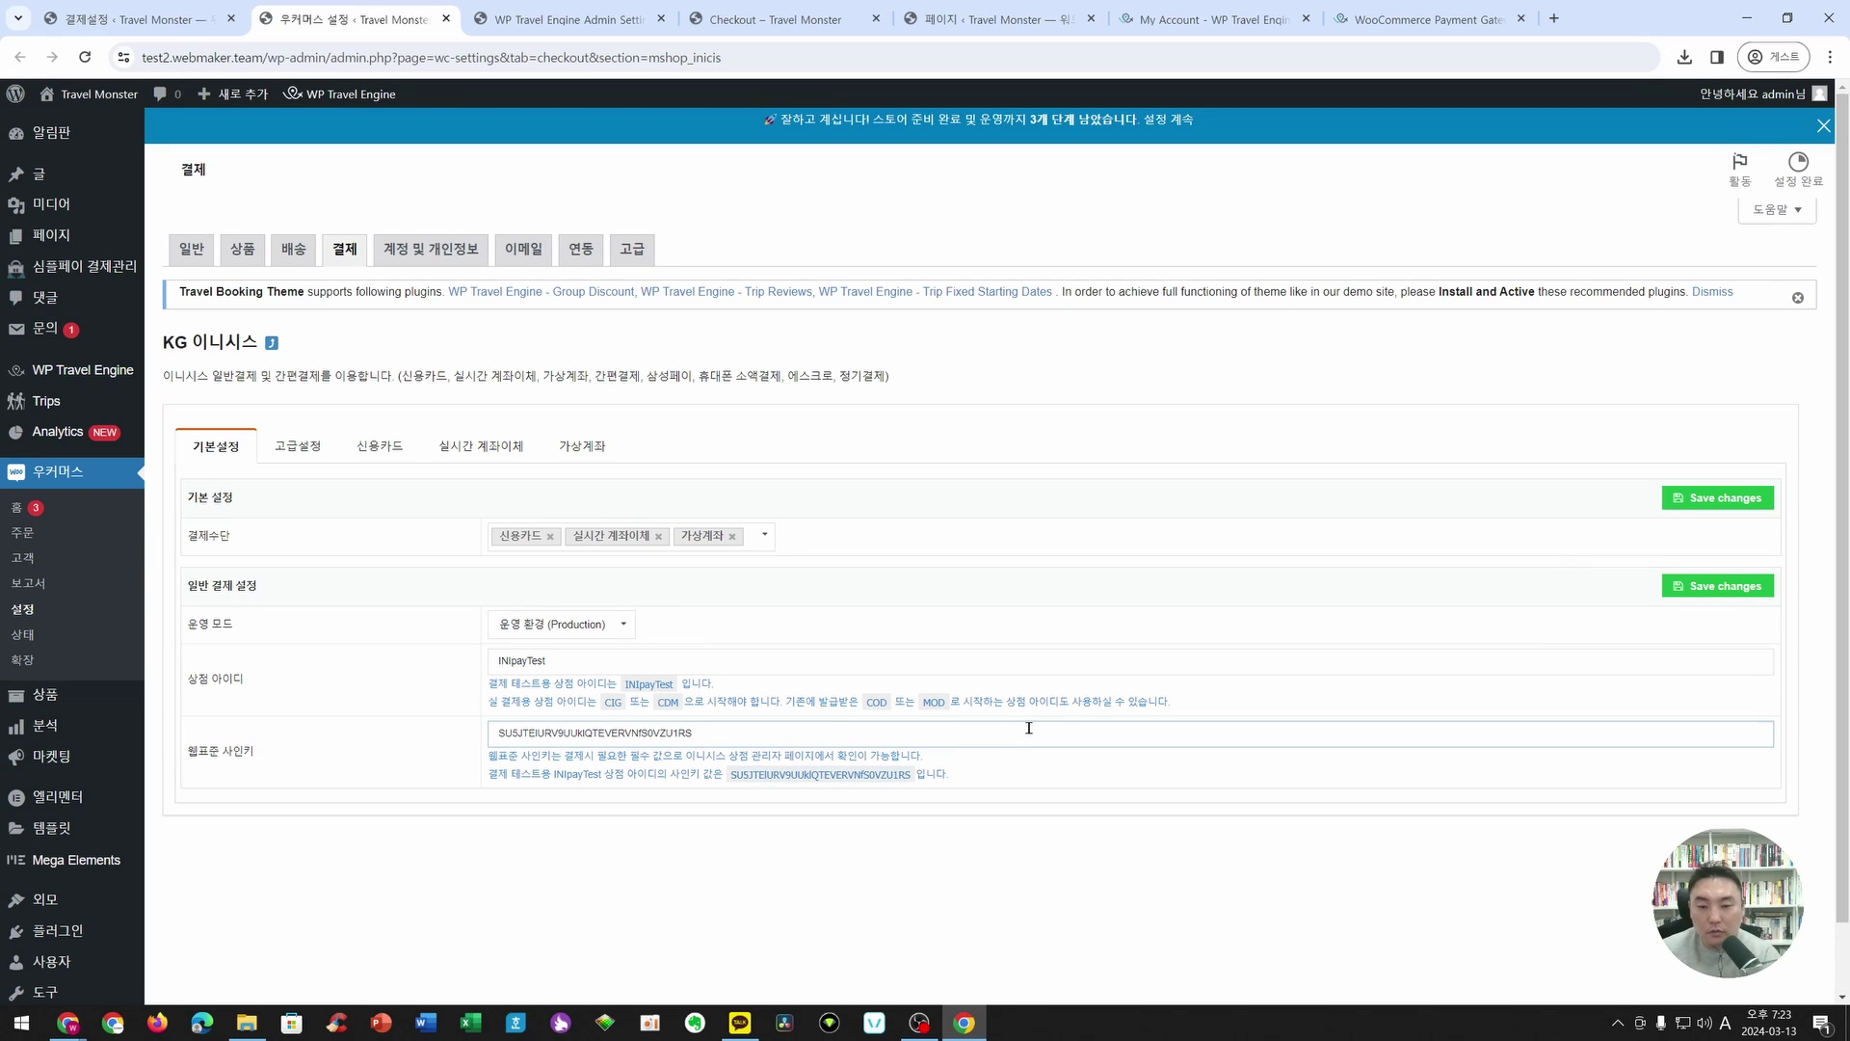
click(1722, 501)
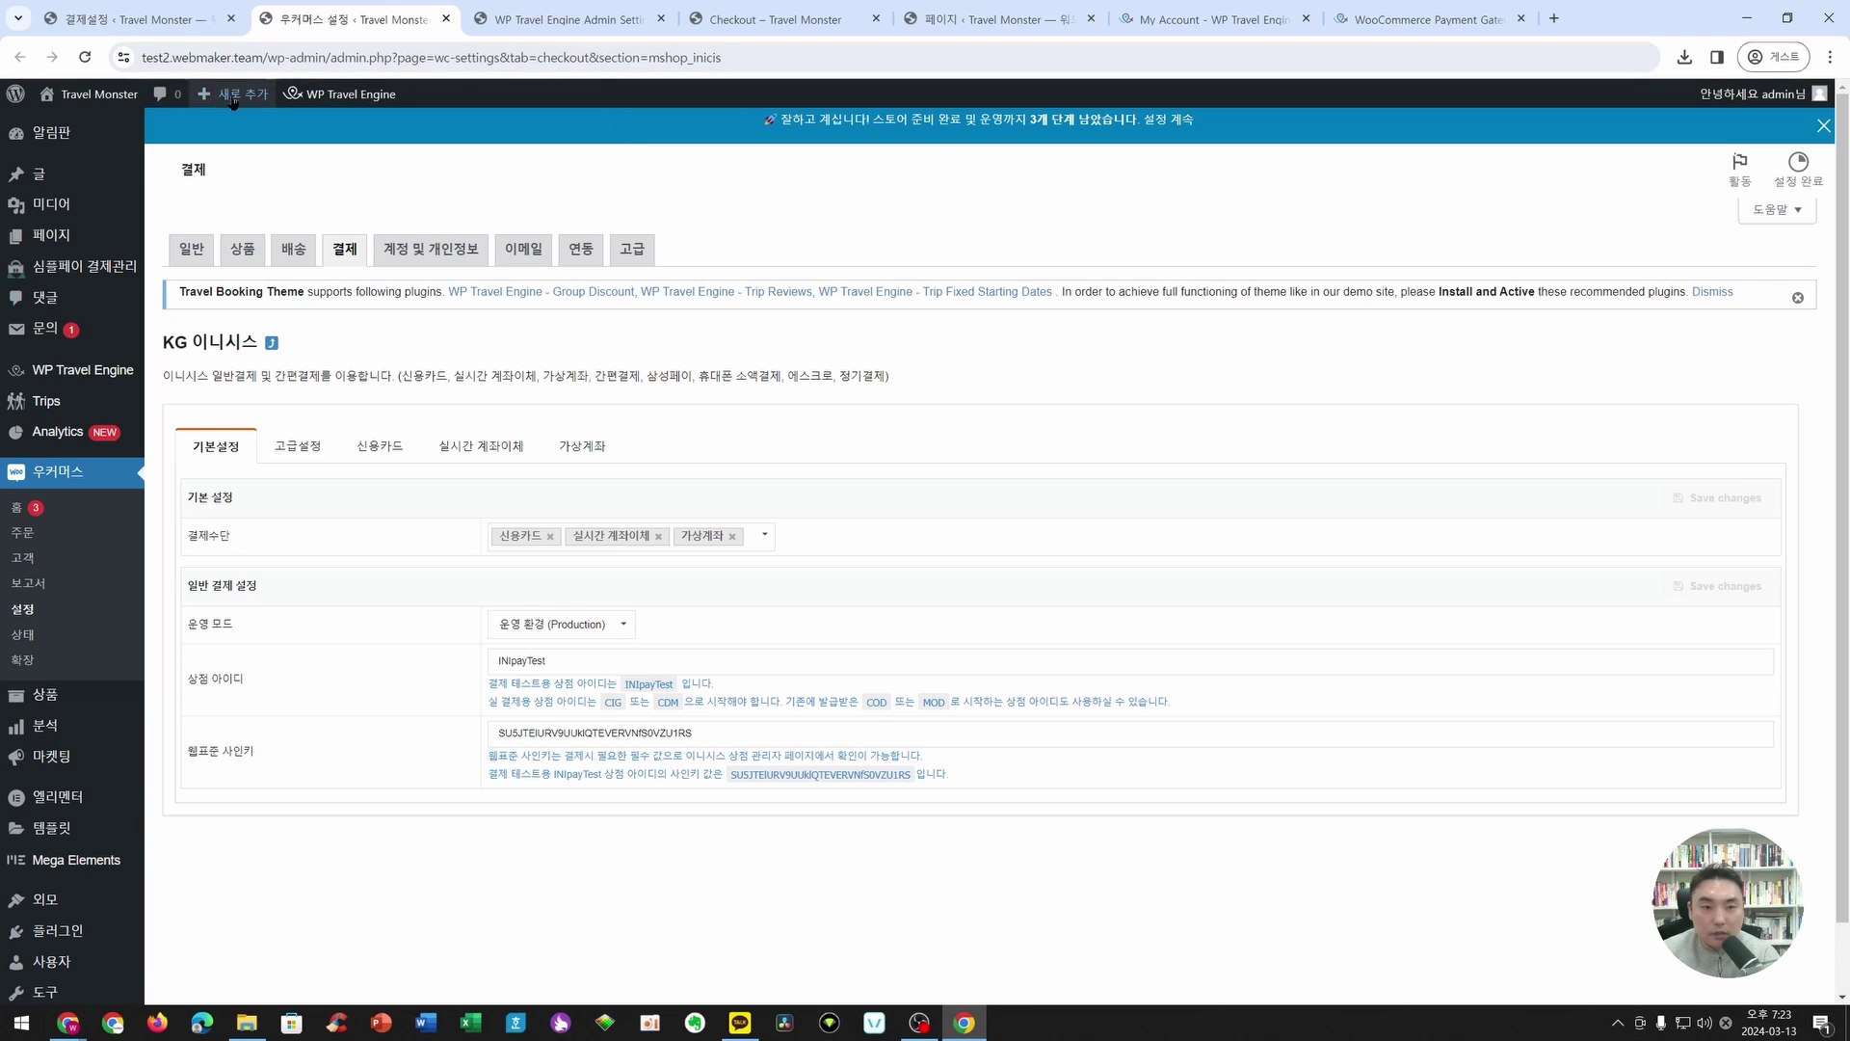
right_click(102, 95)
click(170, 117)
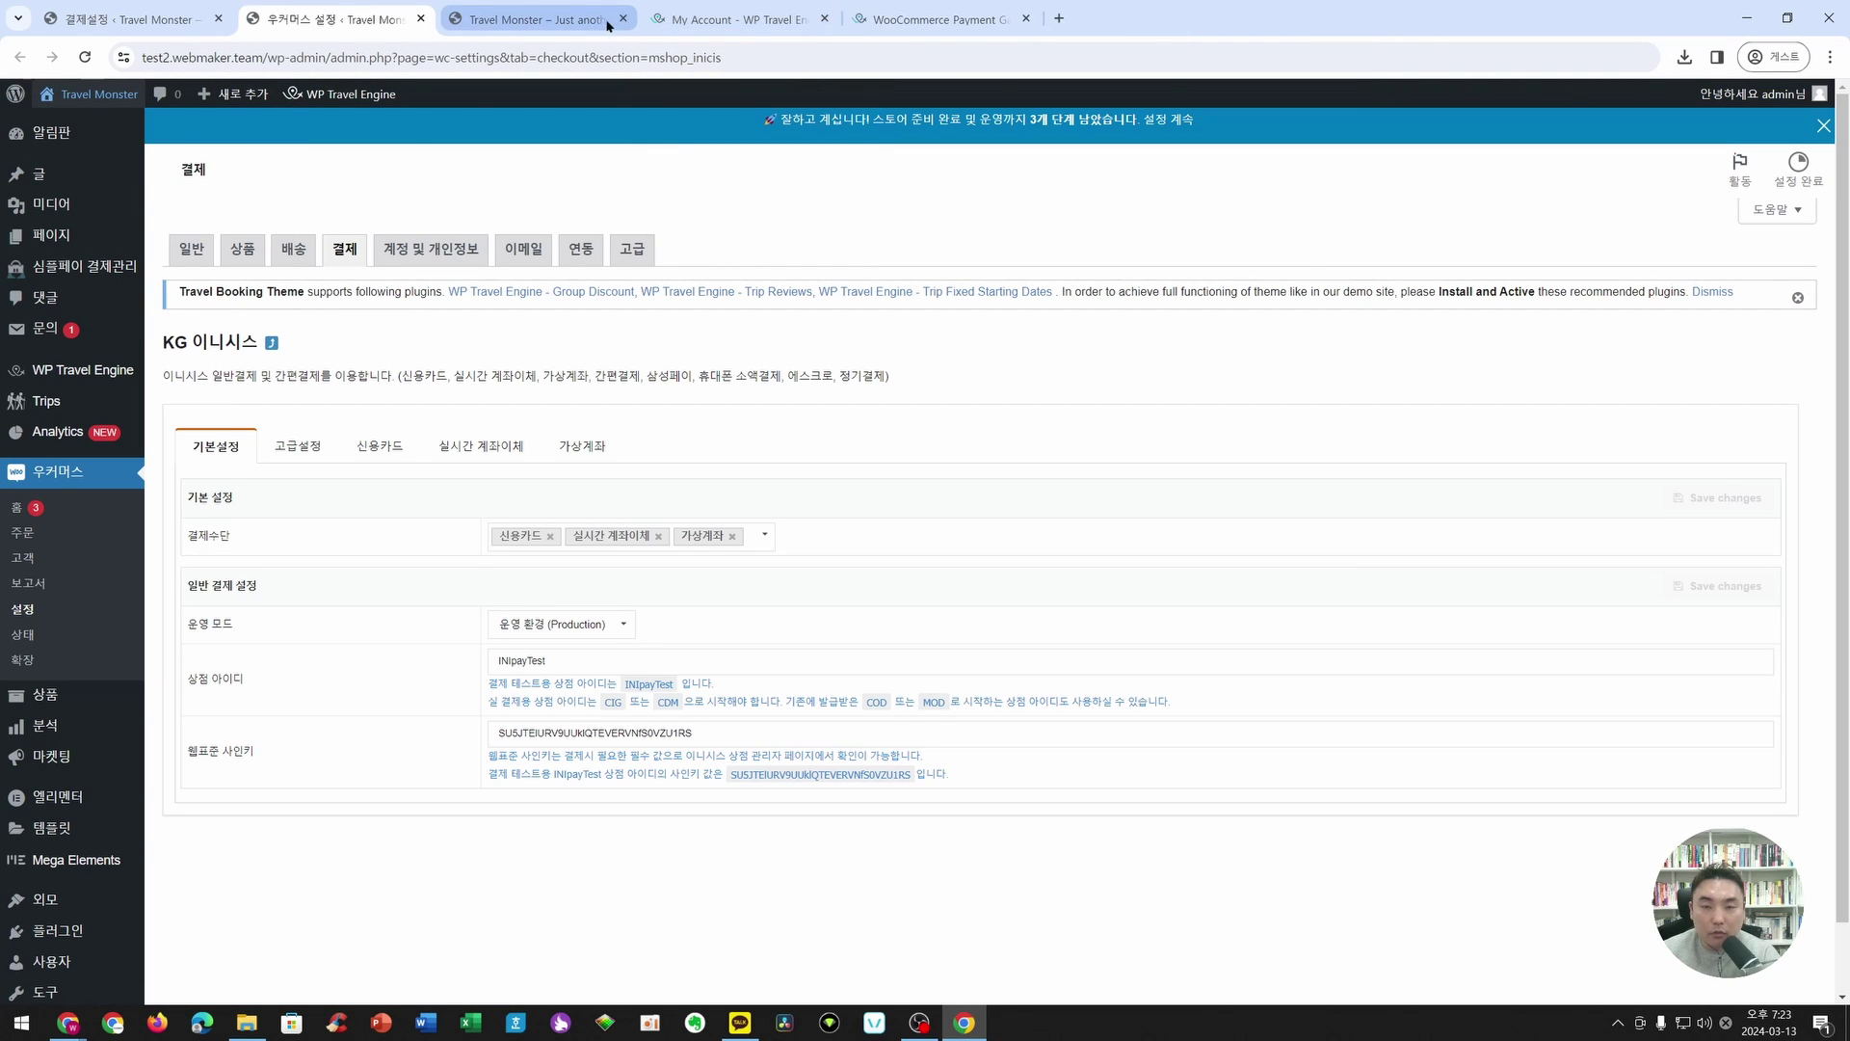
- Open the Jeju trip from the storefront and pick March 21 as the start date
click(563, 24)
scroll(1313, 506, down, 10)
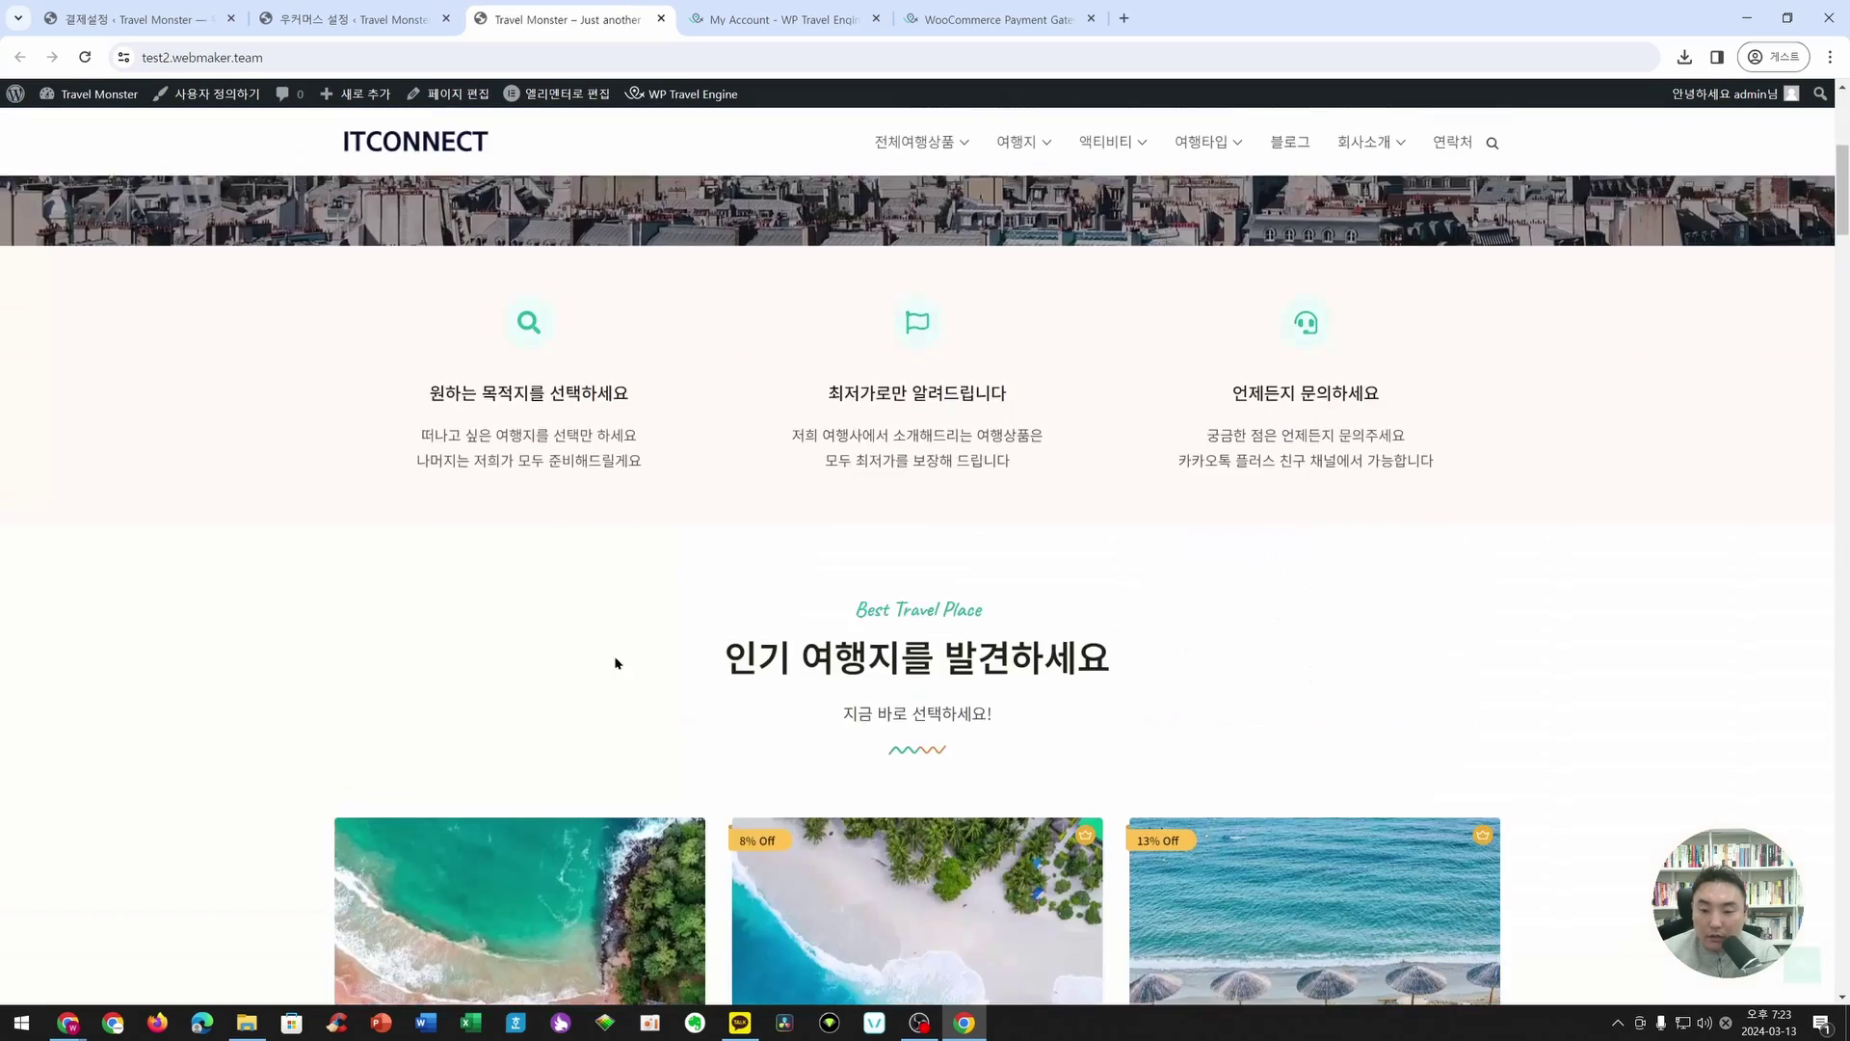
click(270, 640)
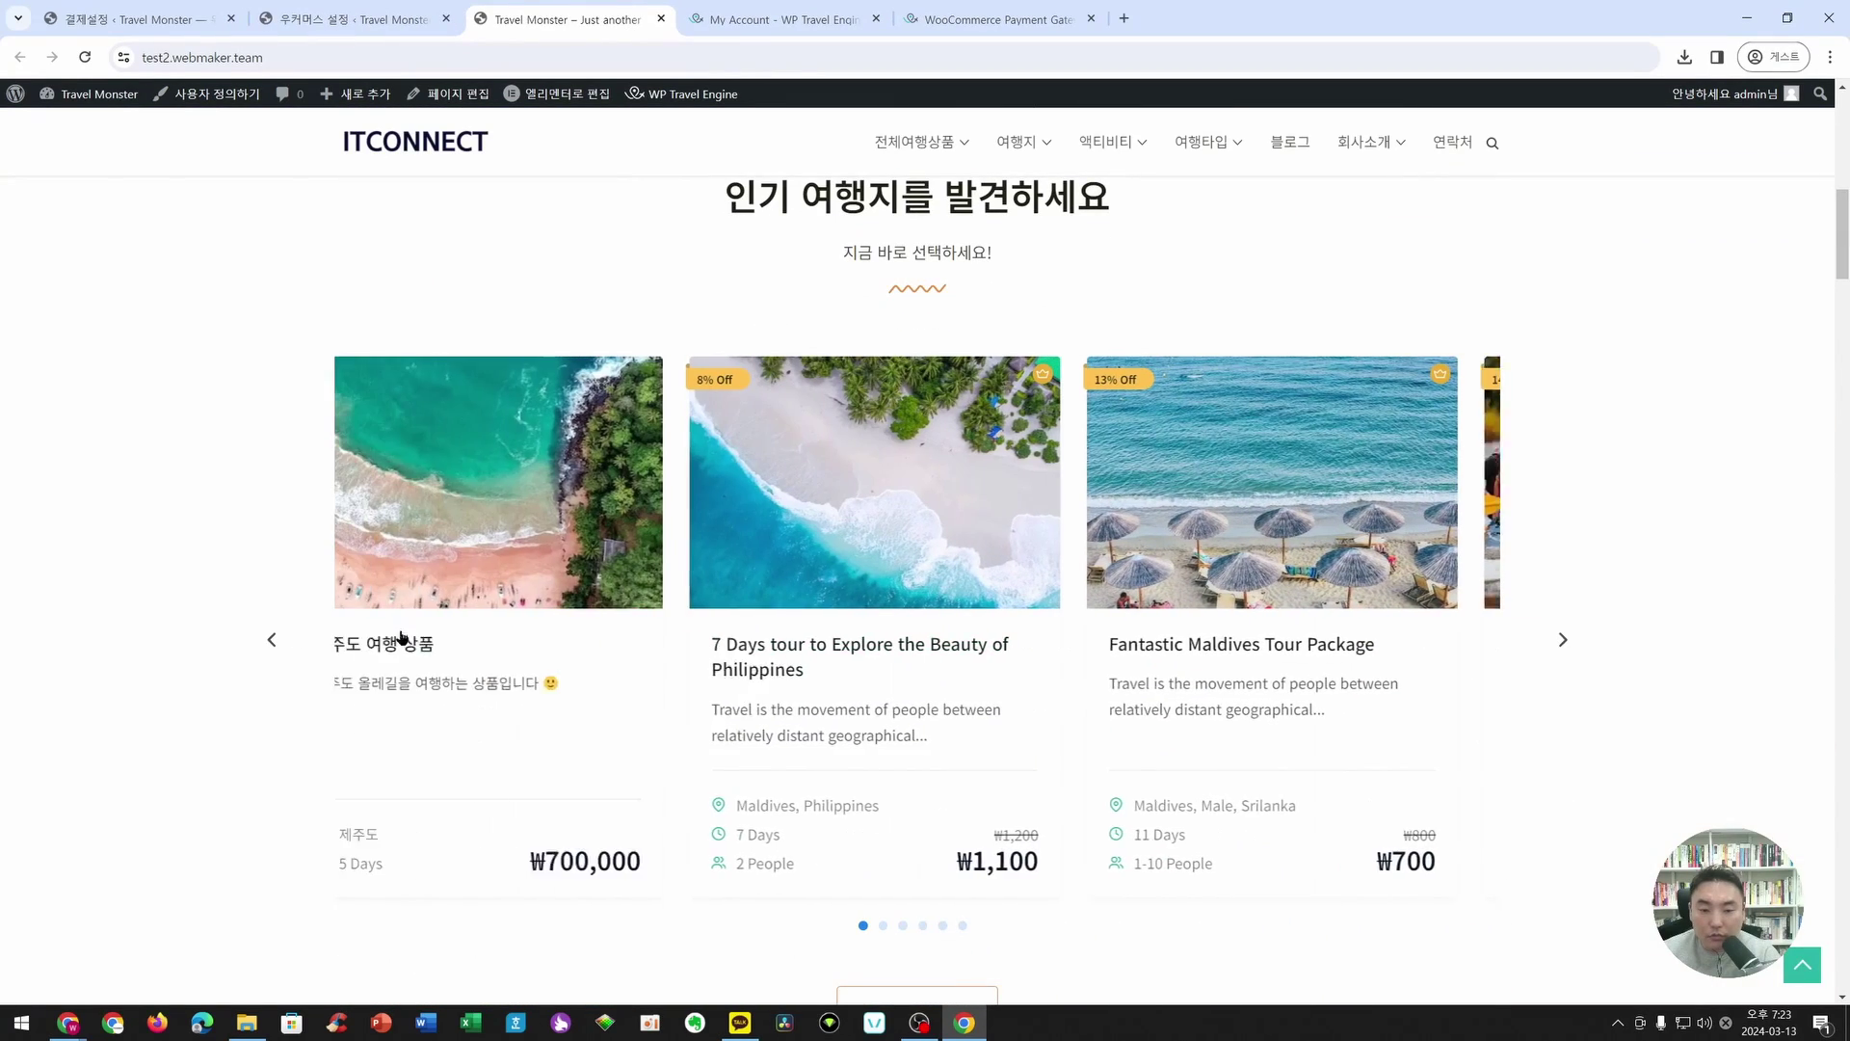
click(583, 521)
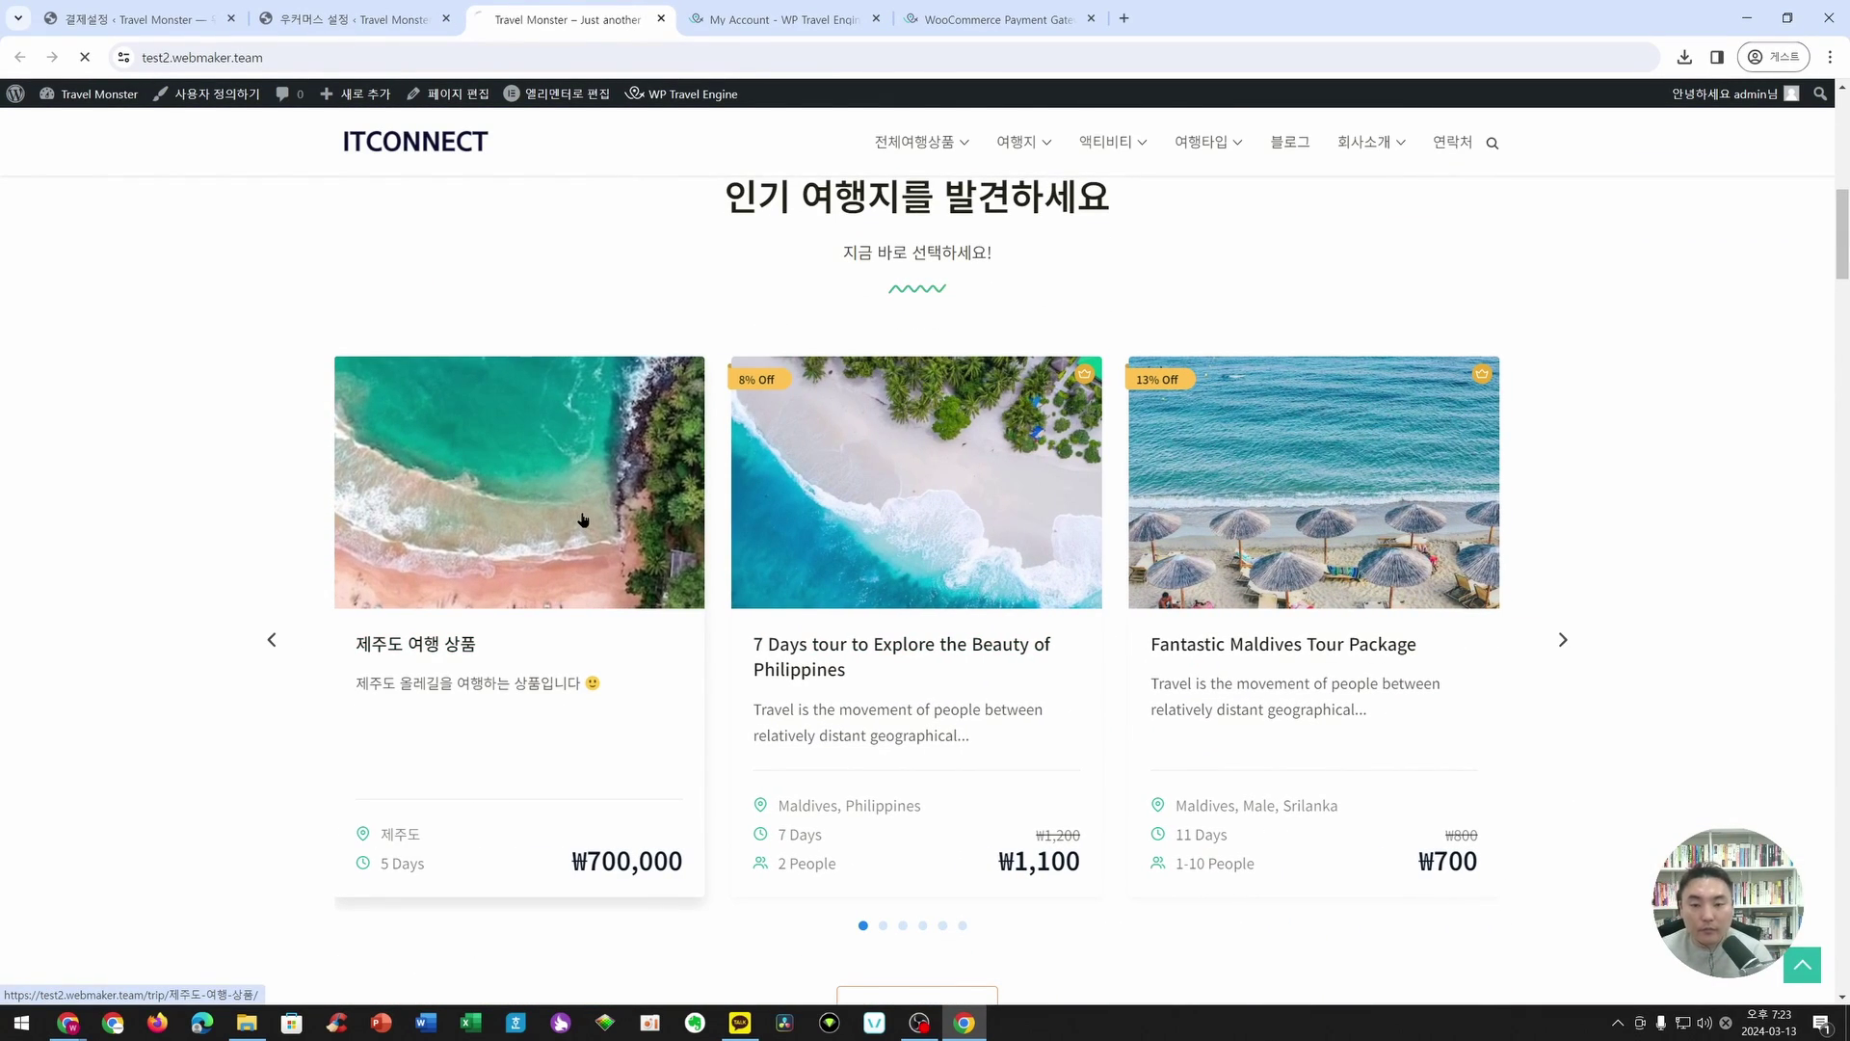
scroll(1330, 675, down, 4)
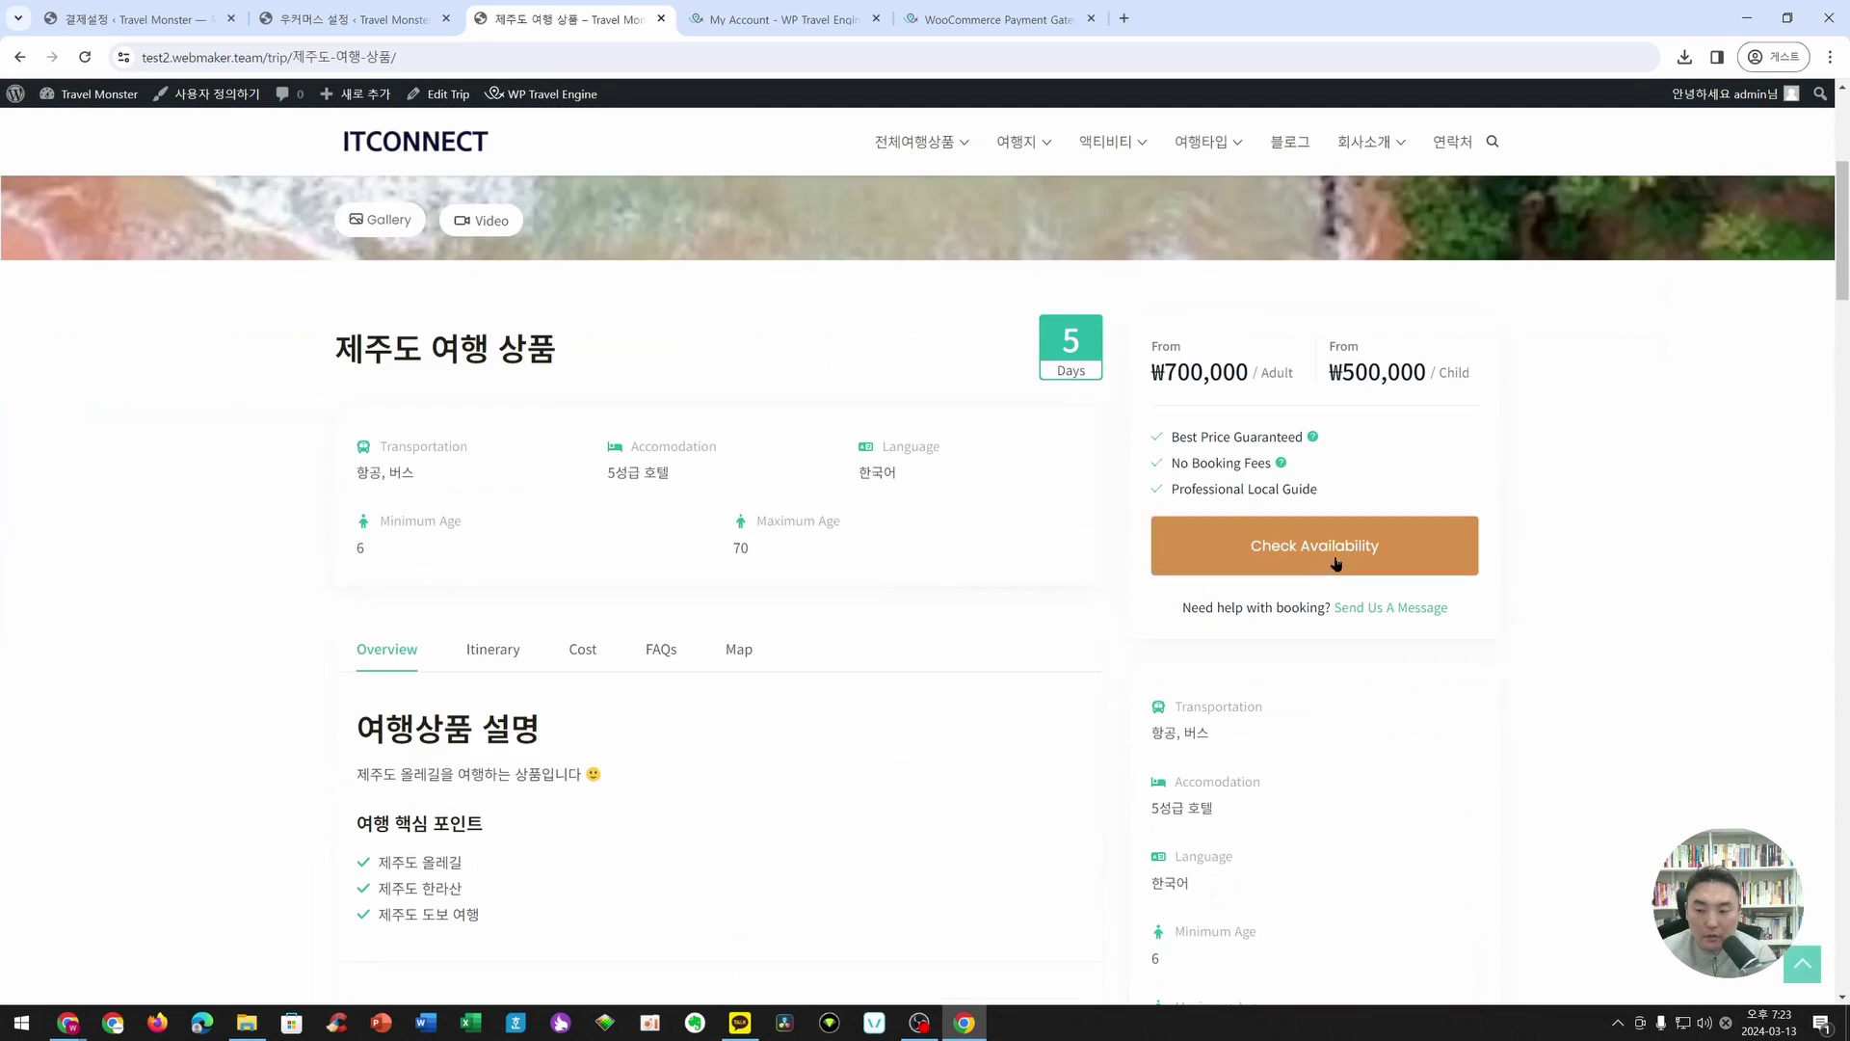
click(1335, 545)
click(853, 521)
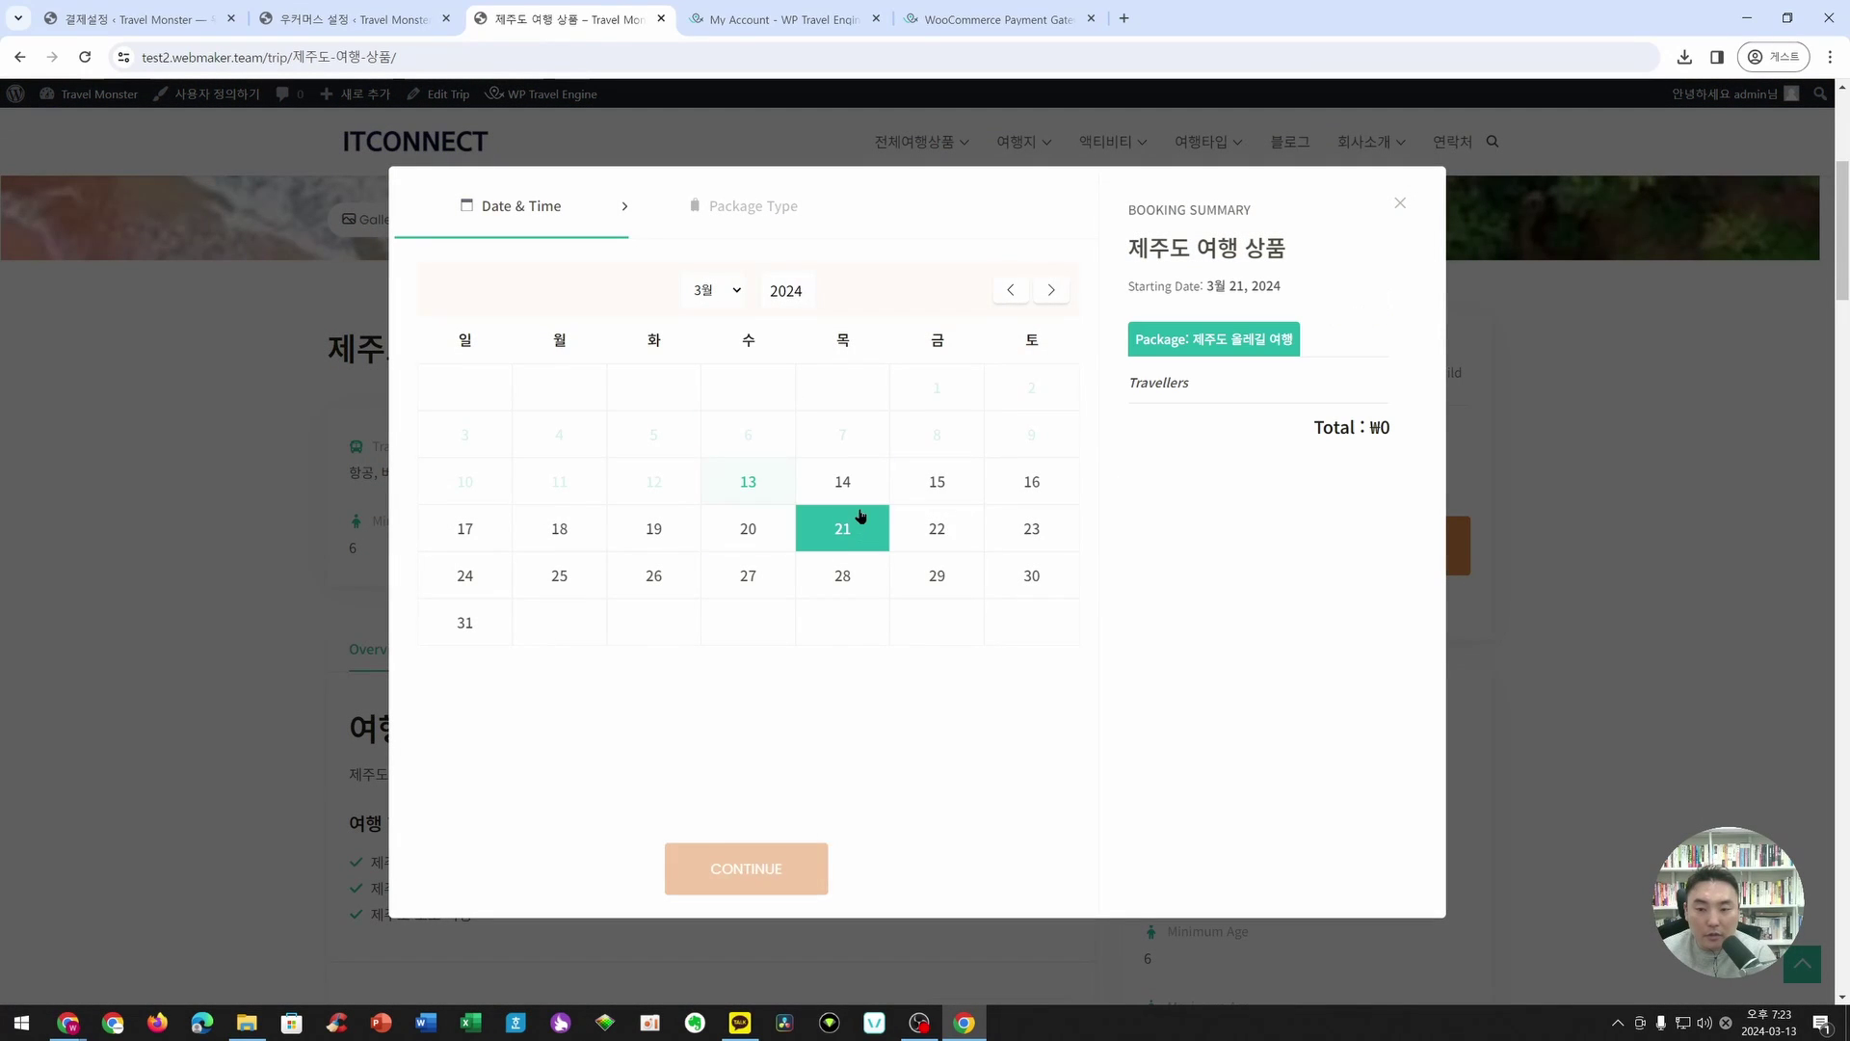
click(784, 858)
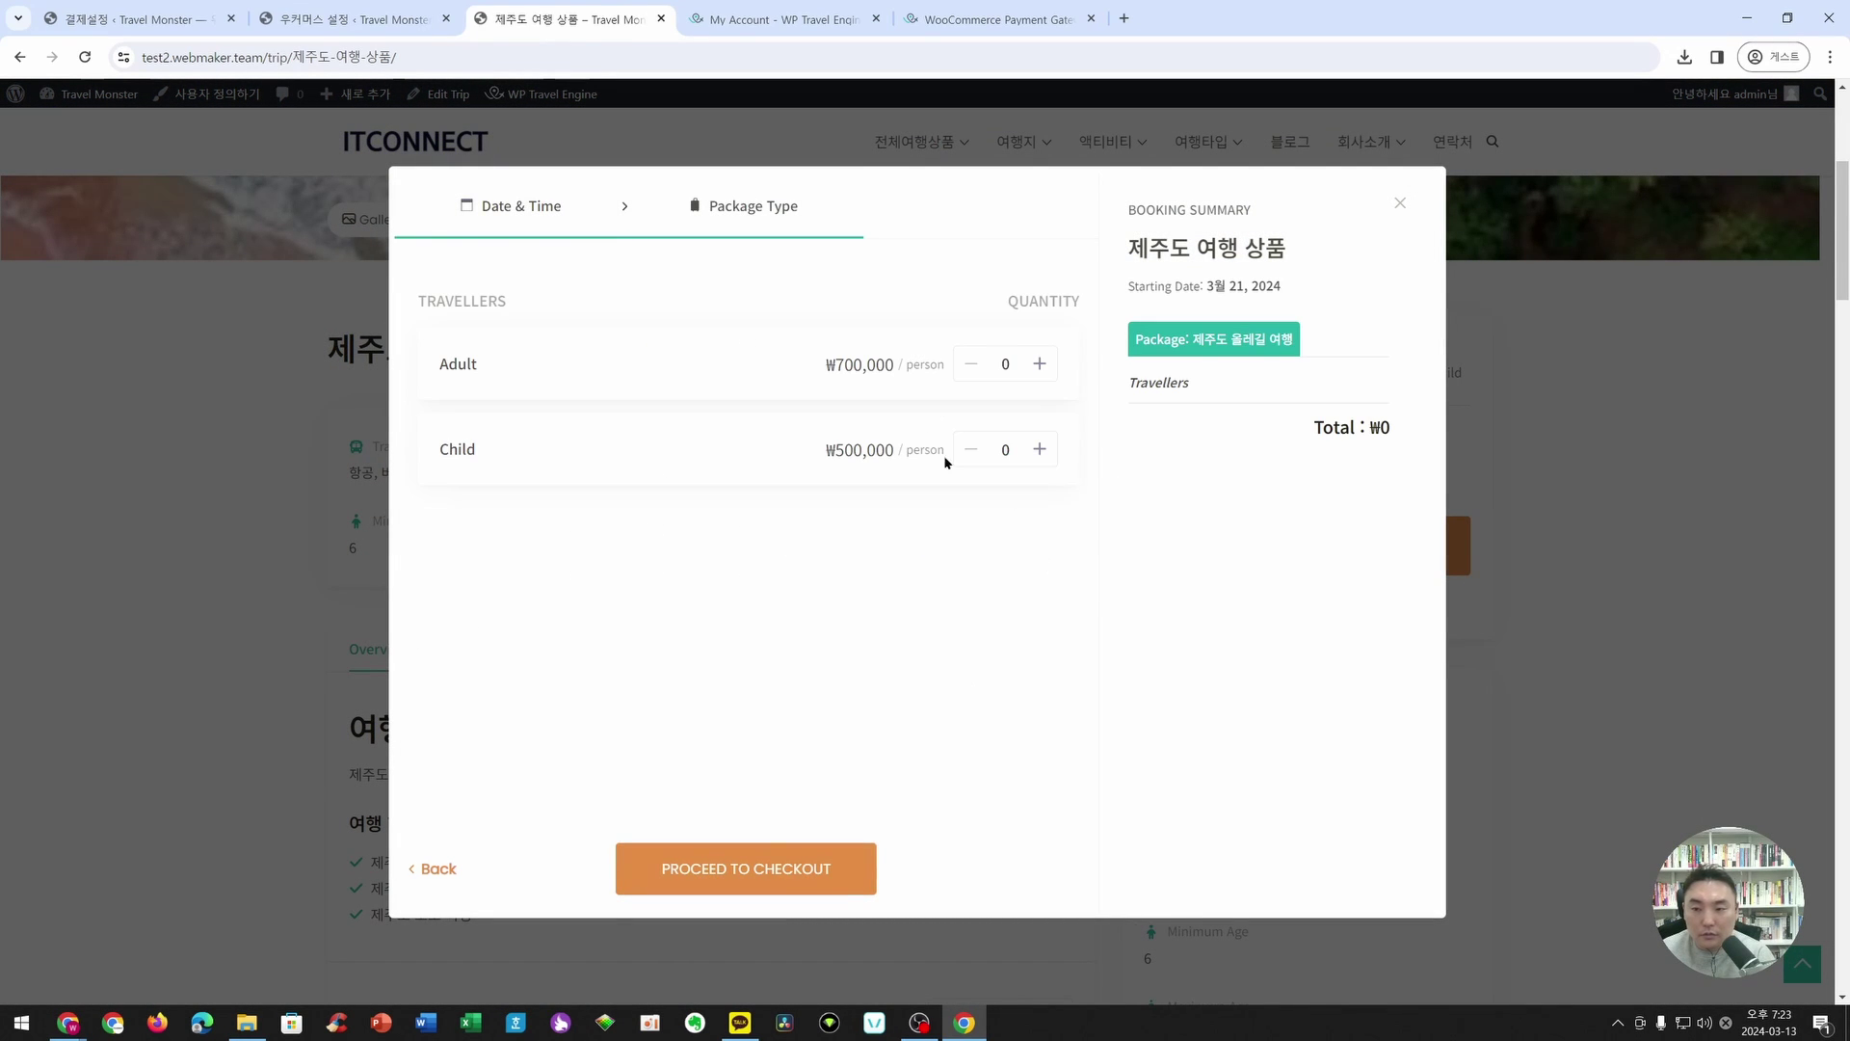
- Set 2 adults and 2 children, then proceed to checkout
double_click(1039, 364)
click(1039, 449)
click(1039, 449)
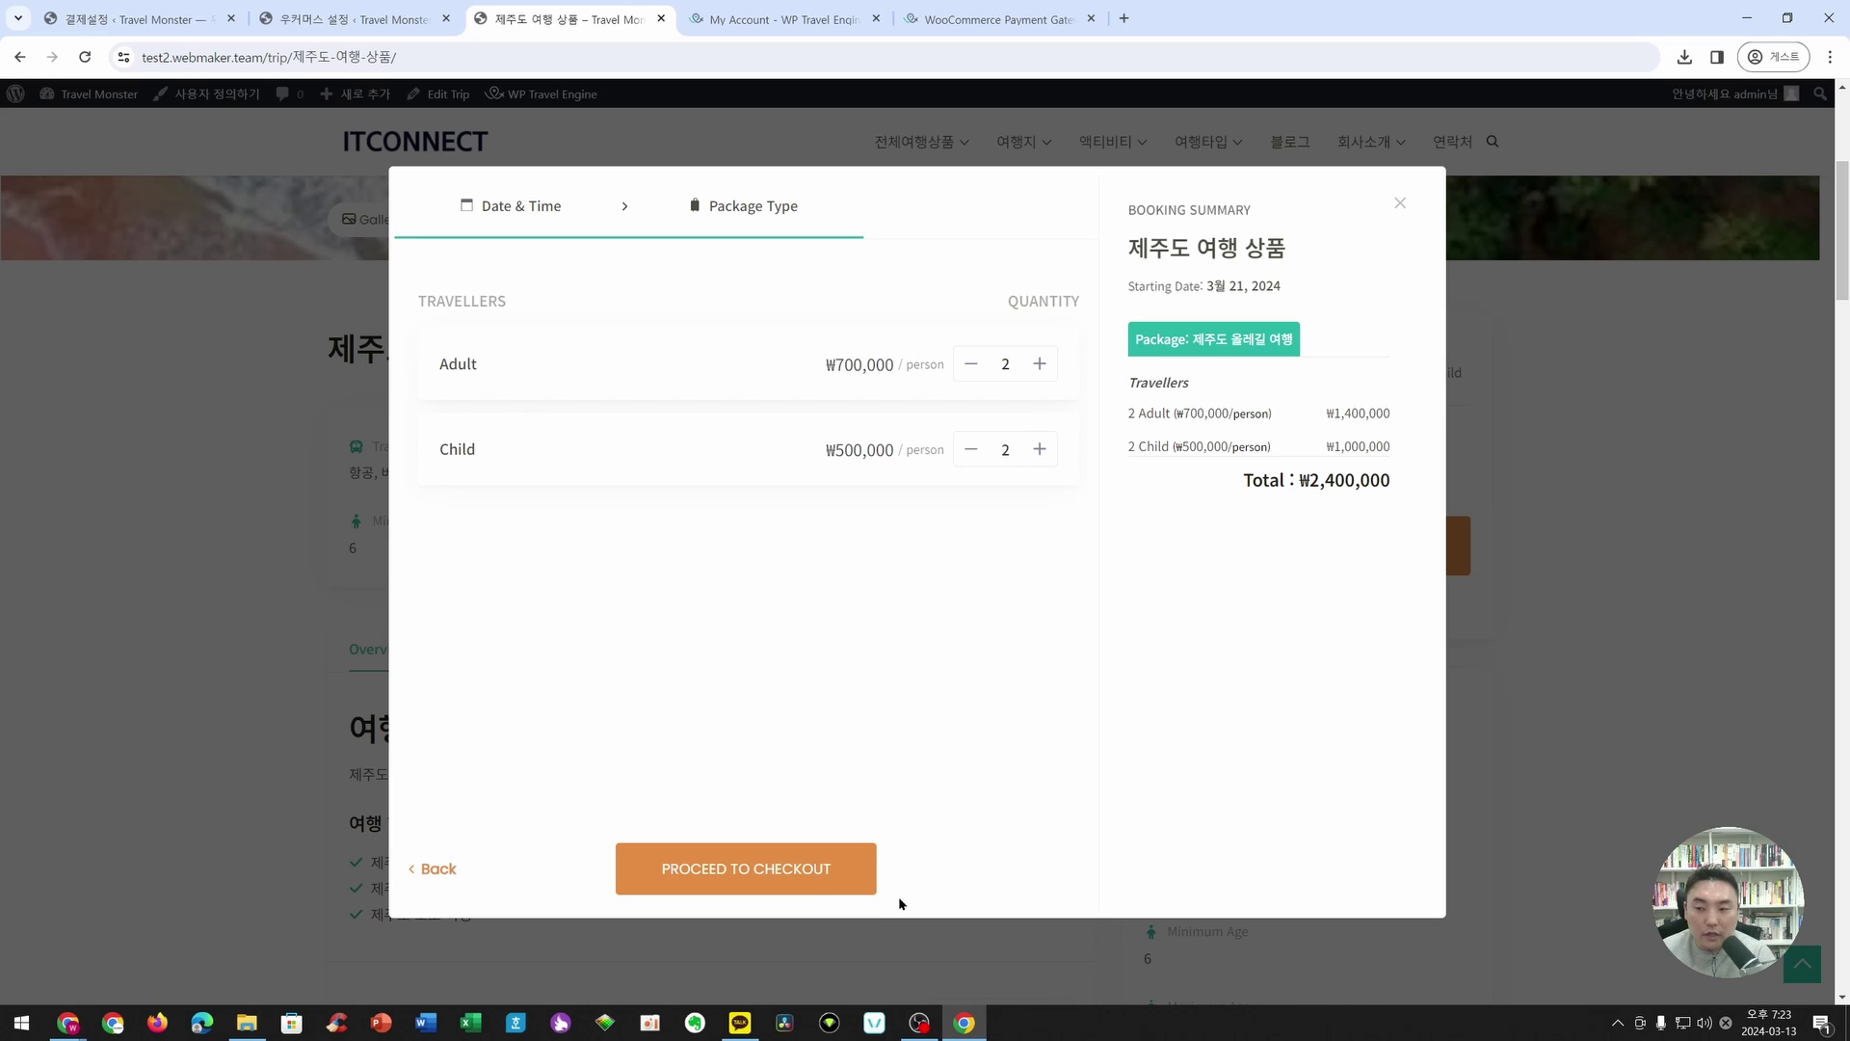
click(786, 882)
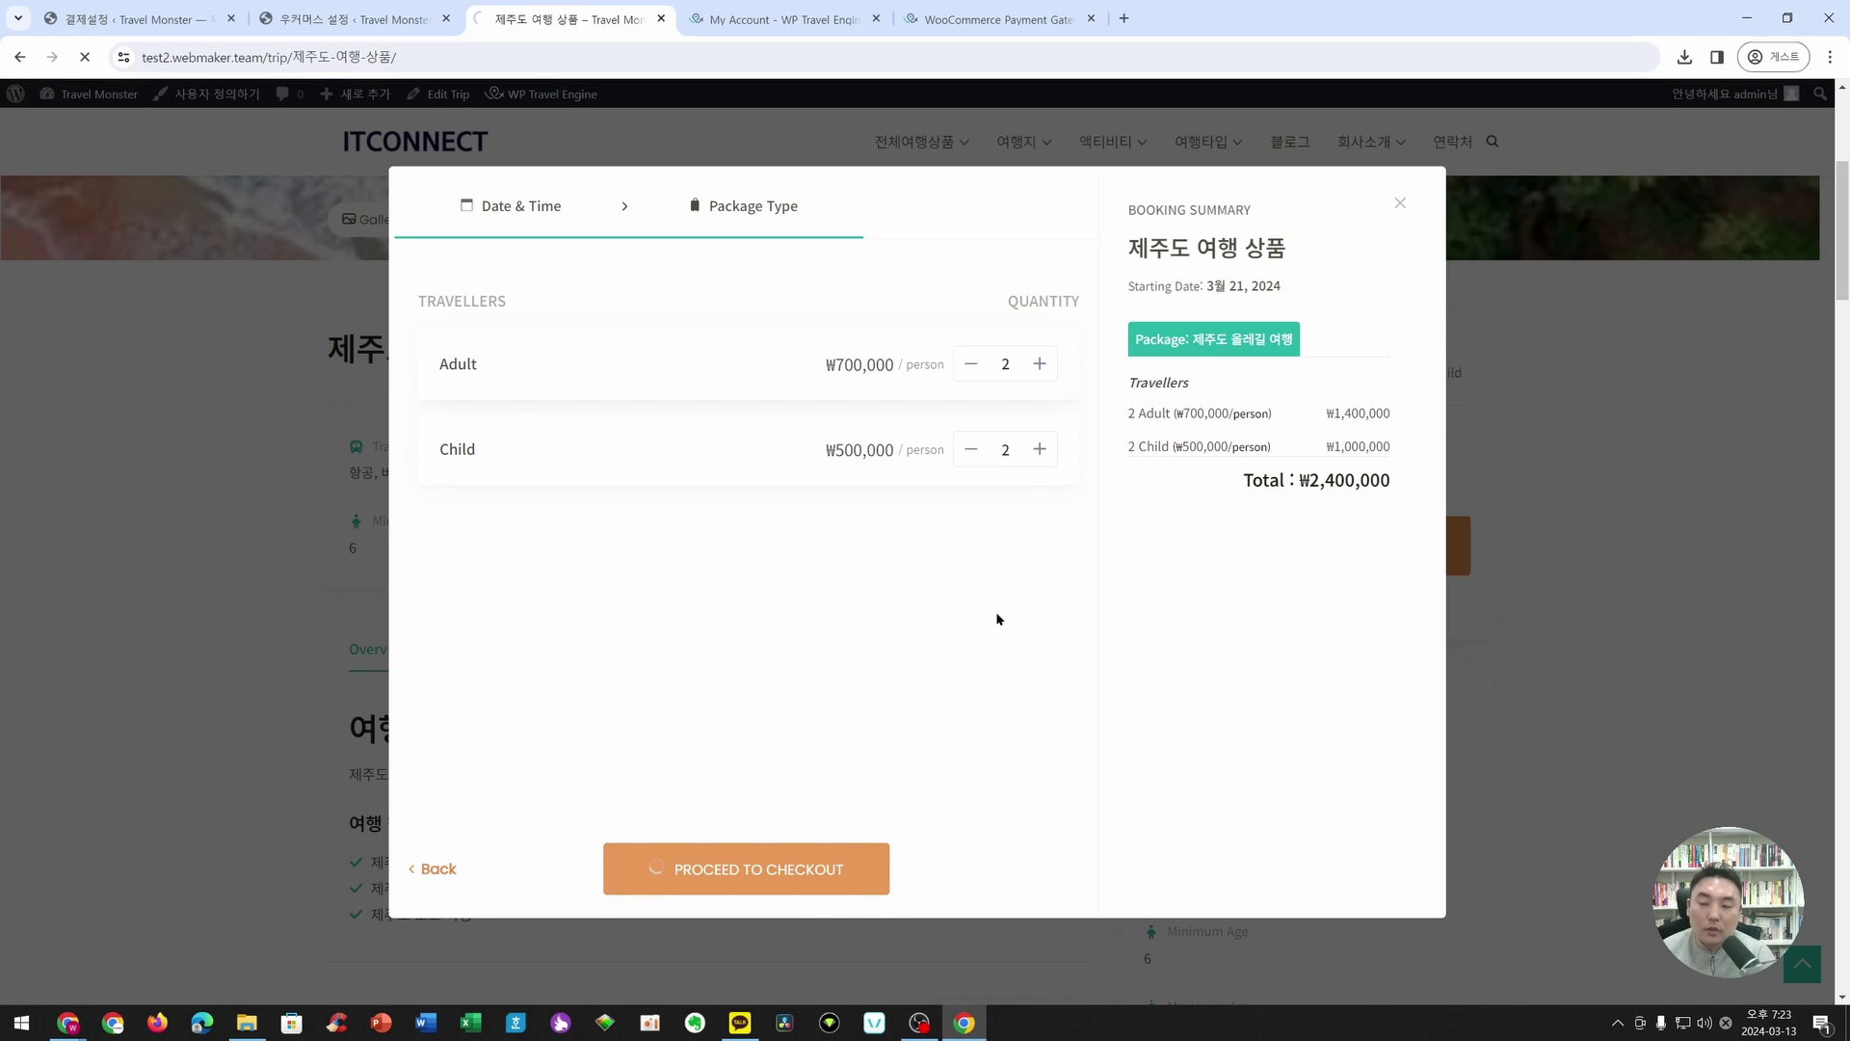
- Enter 'test' as the billing last name and keep 대한민국 as the country
scroll(876, 575, down, 10)
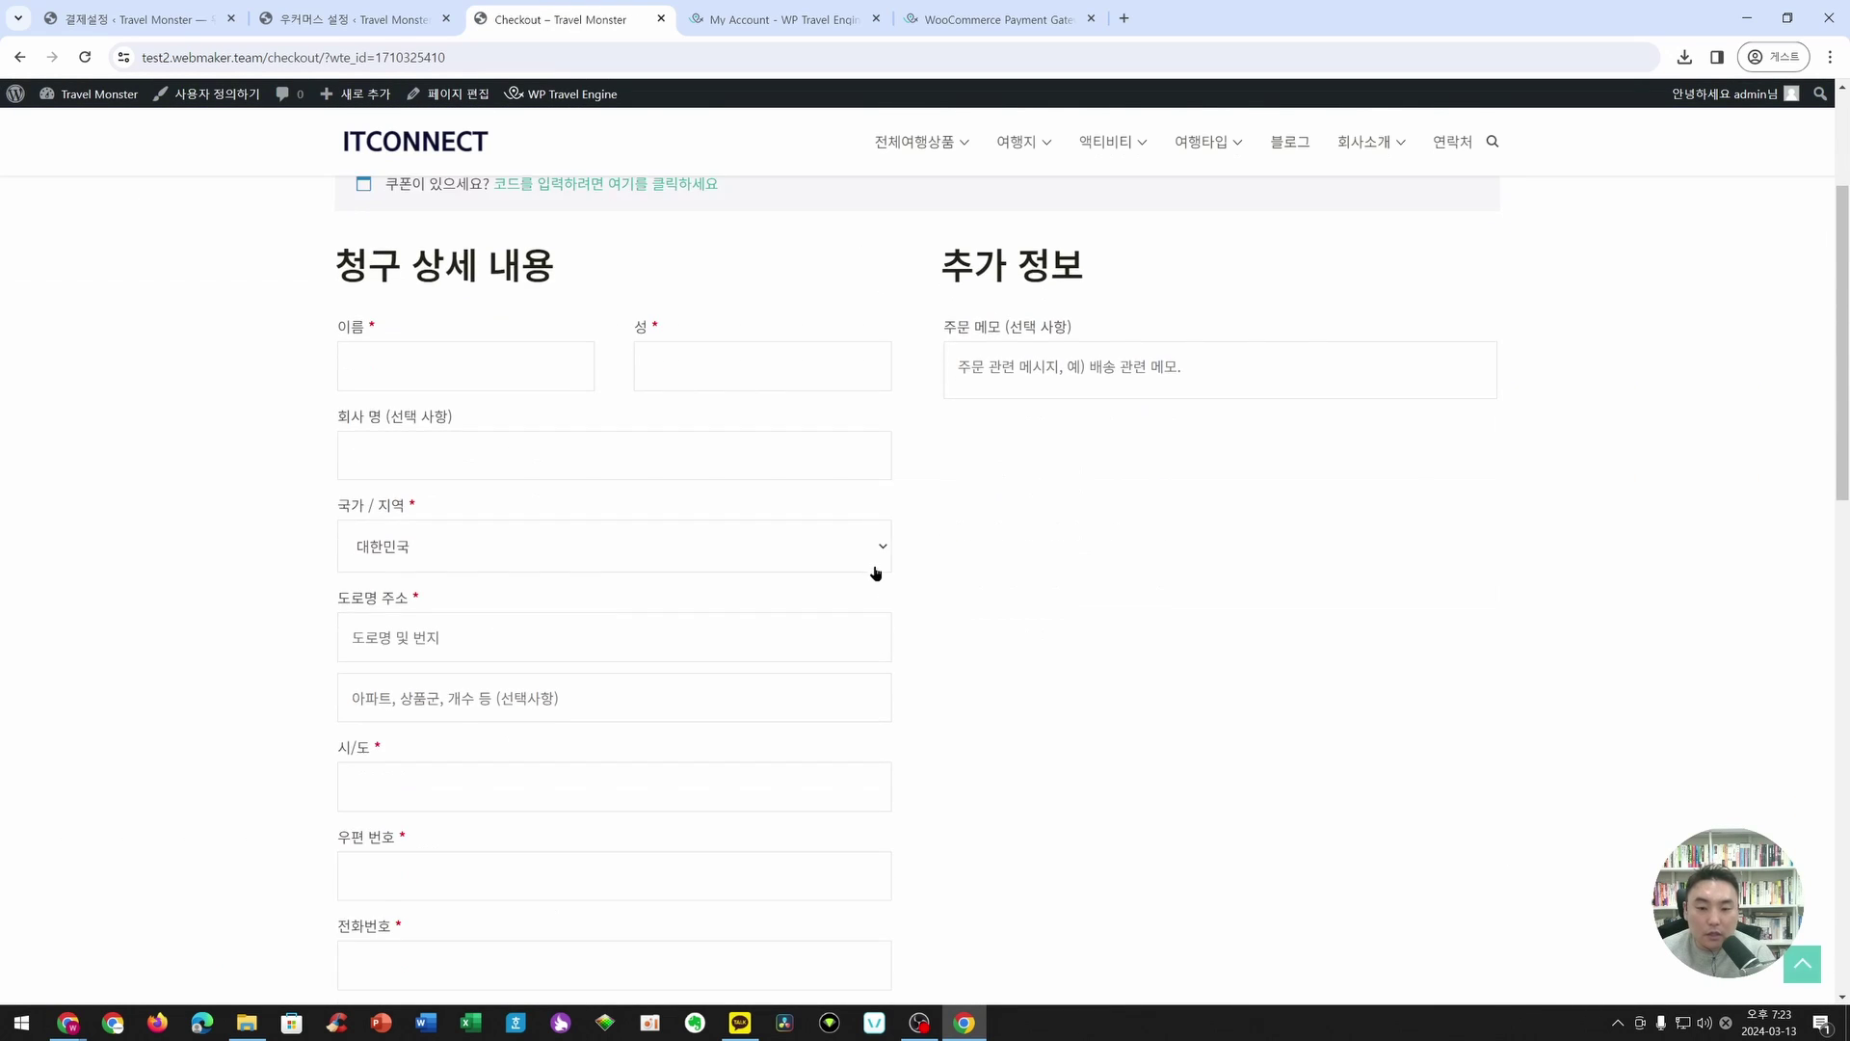
scroll(429, 425, up, 10)
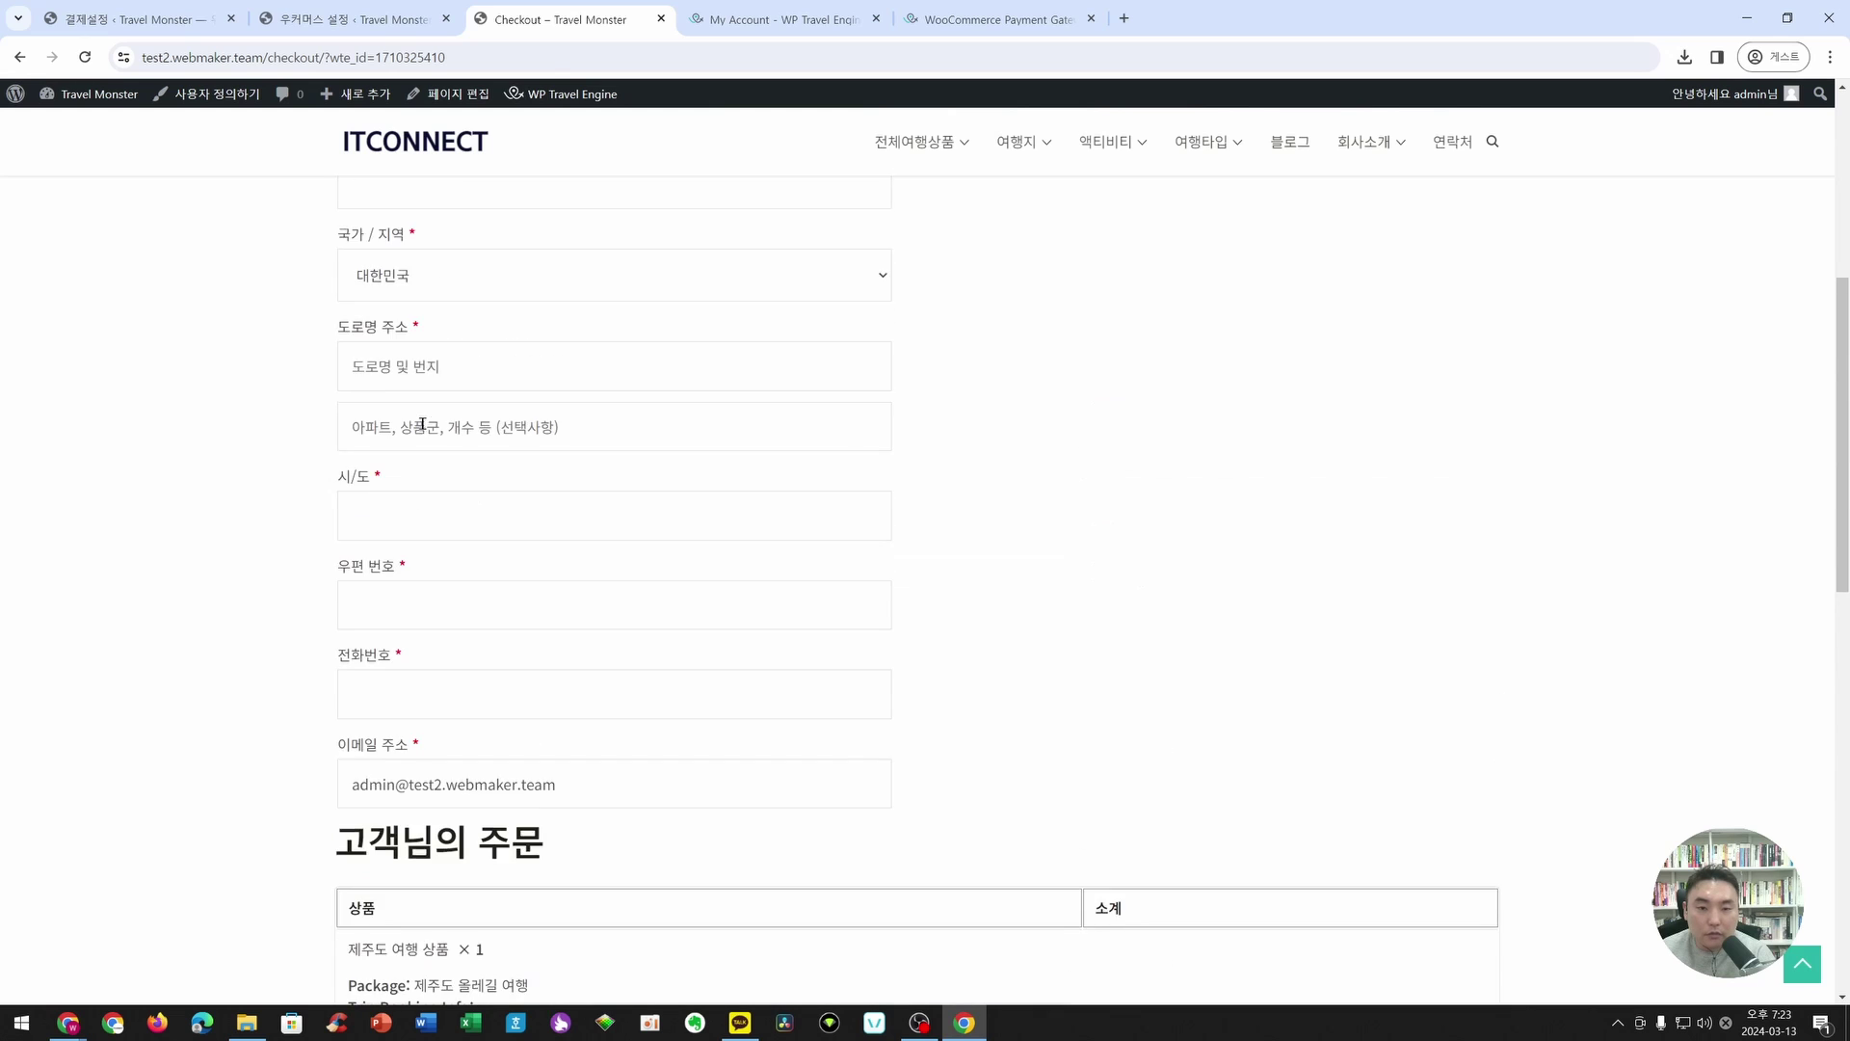
scroll(425, 454, down, 11)
scroll(429, 461, down, 2)
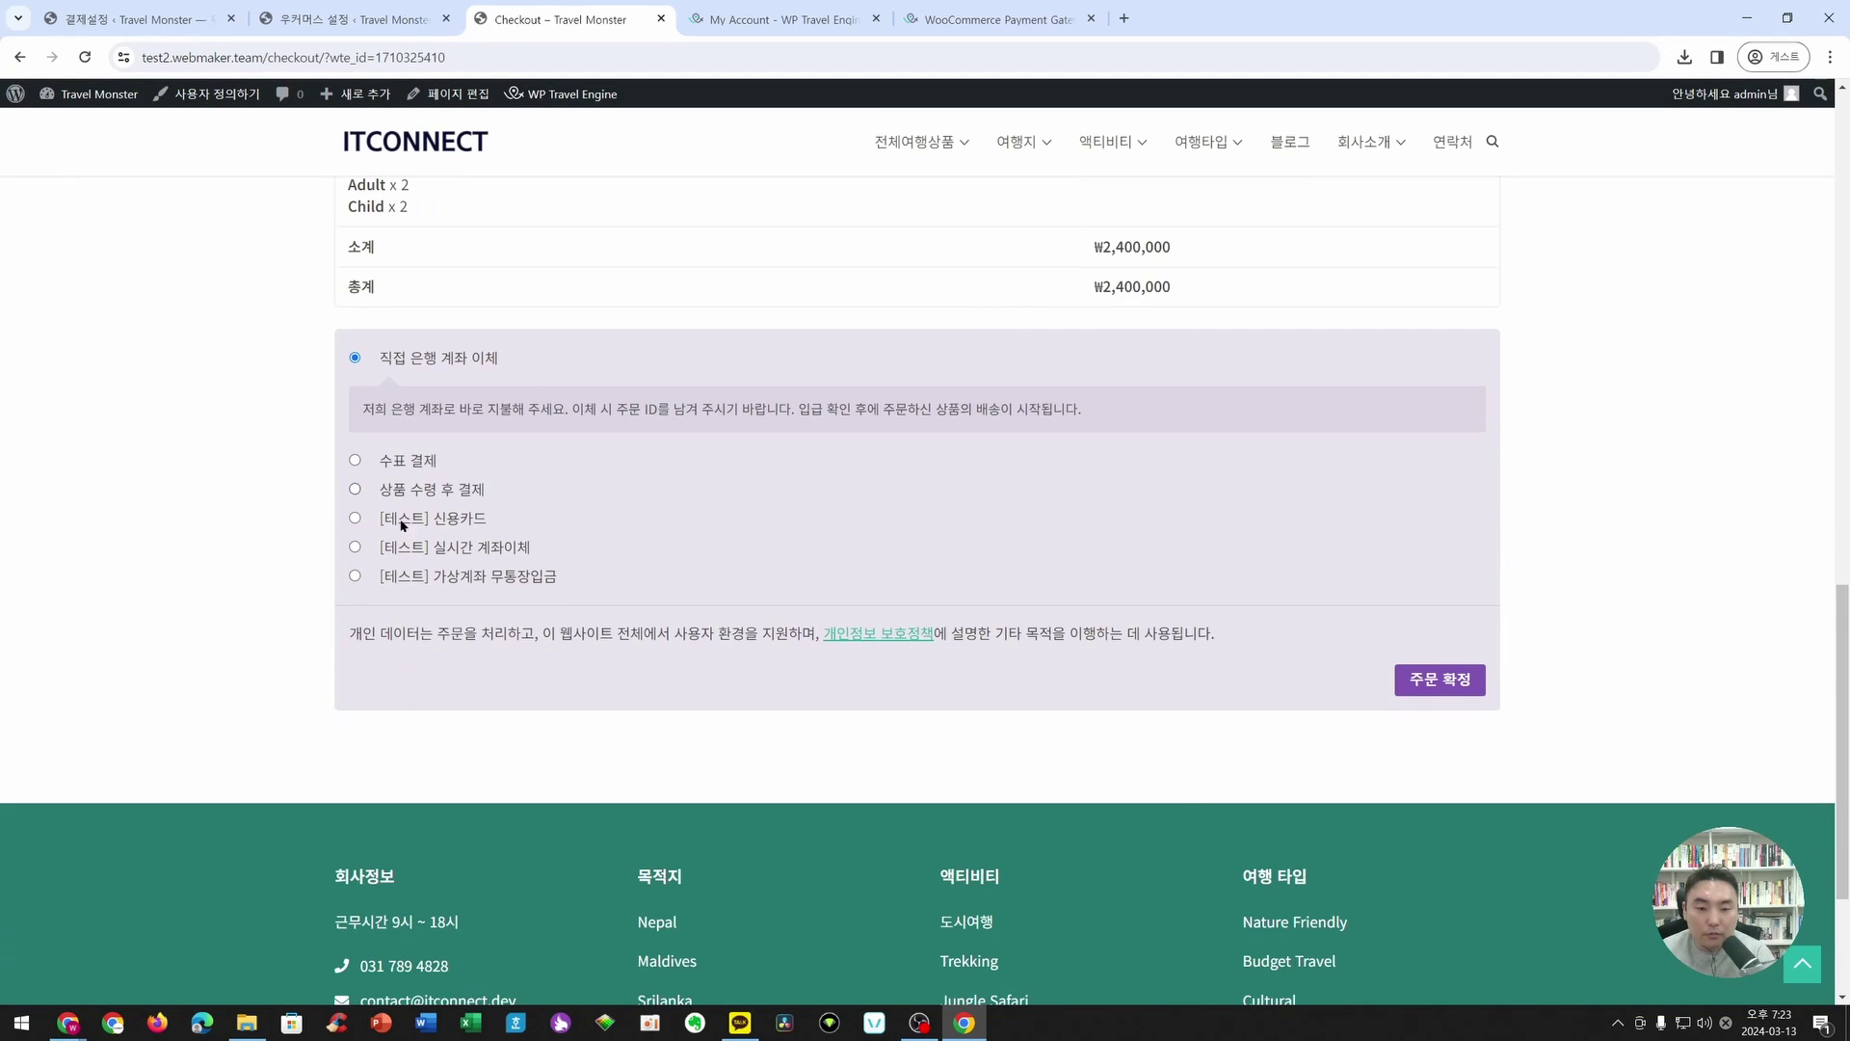
scroll(426, 613, up, 12)
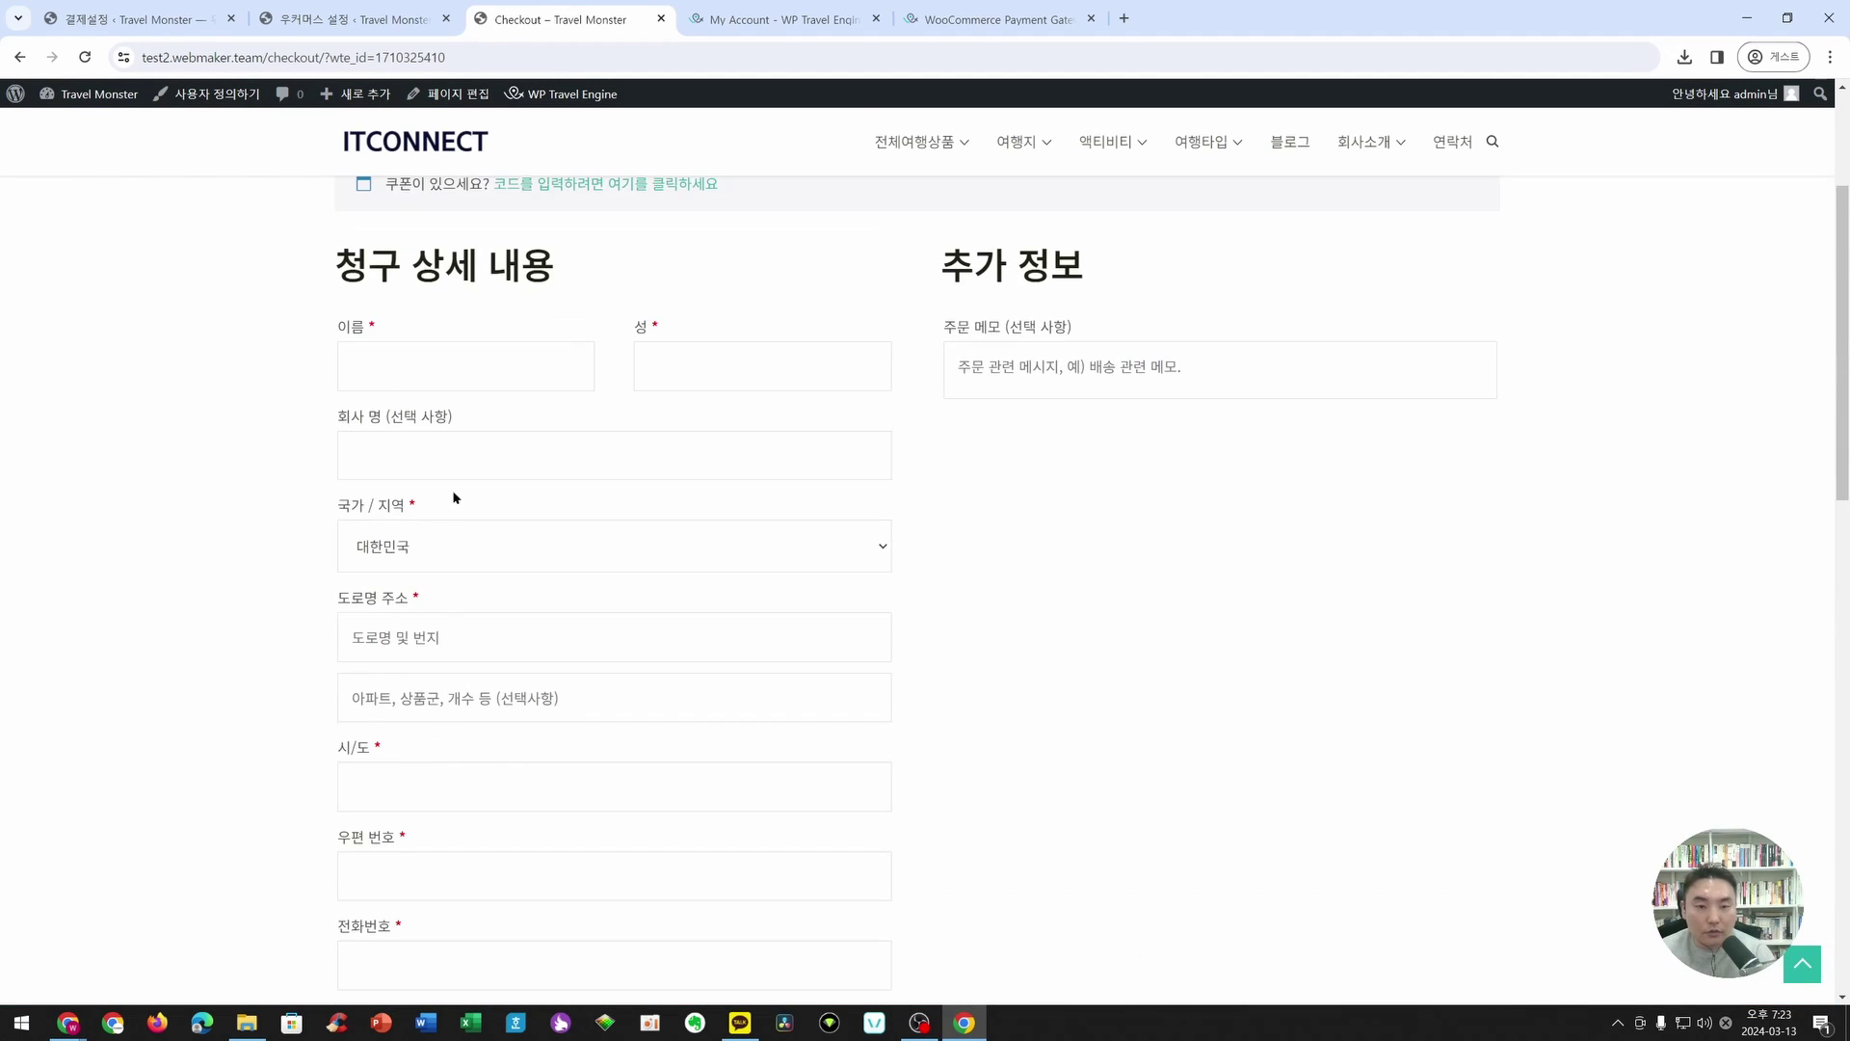
click(747, 372)
text(test)
scroll(578, 443, down, 2)
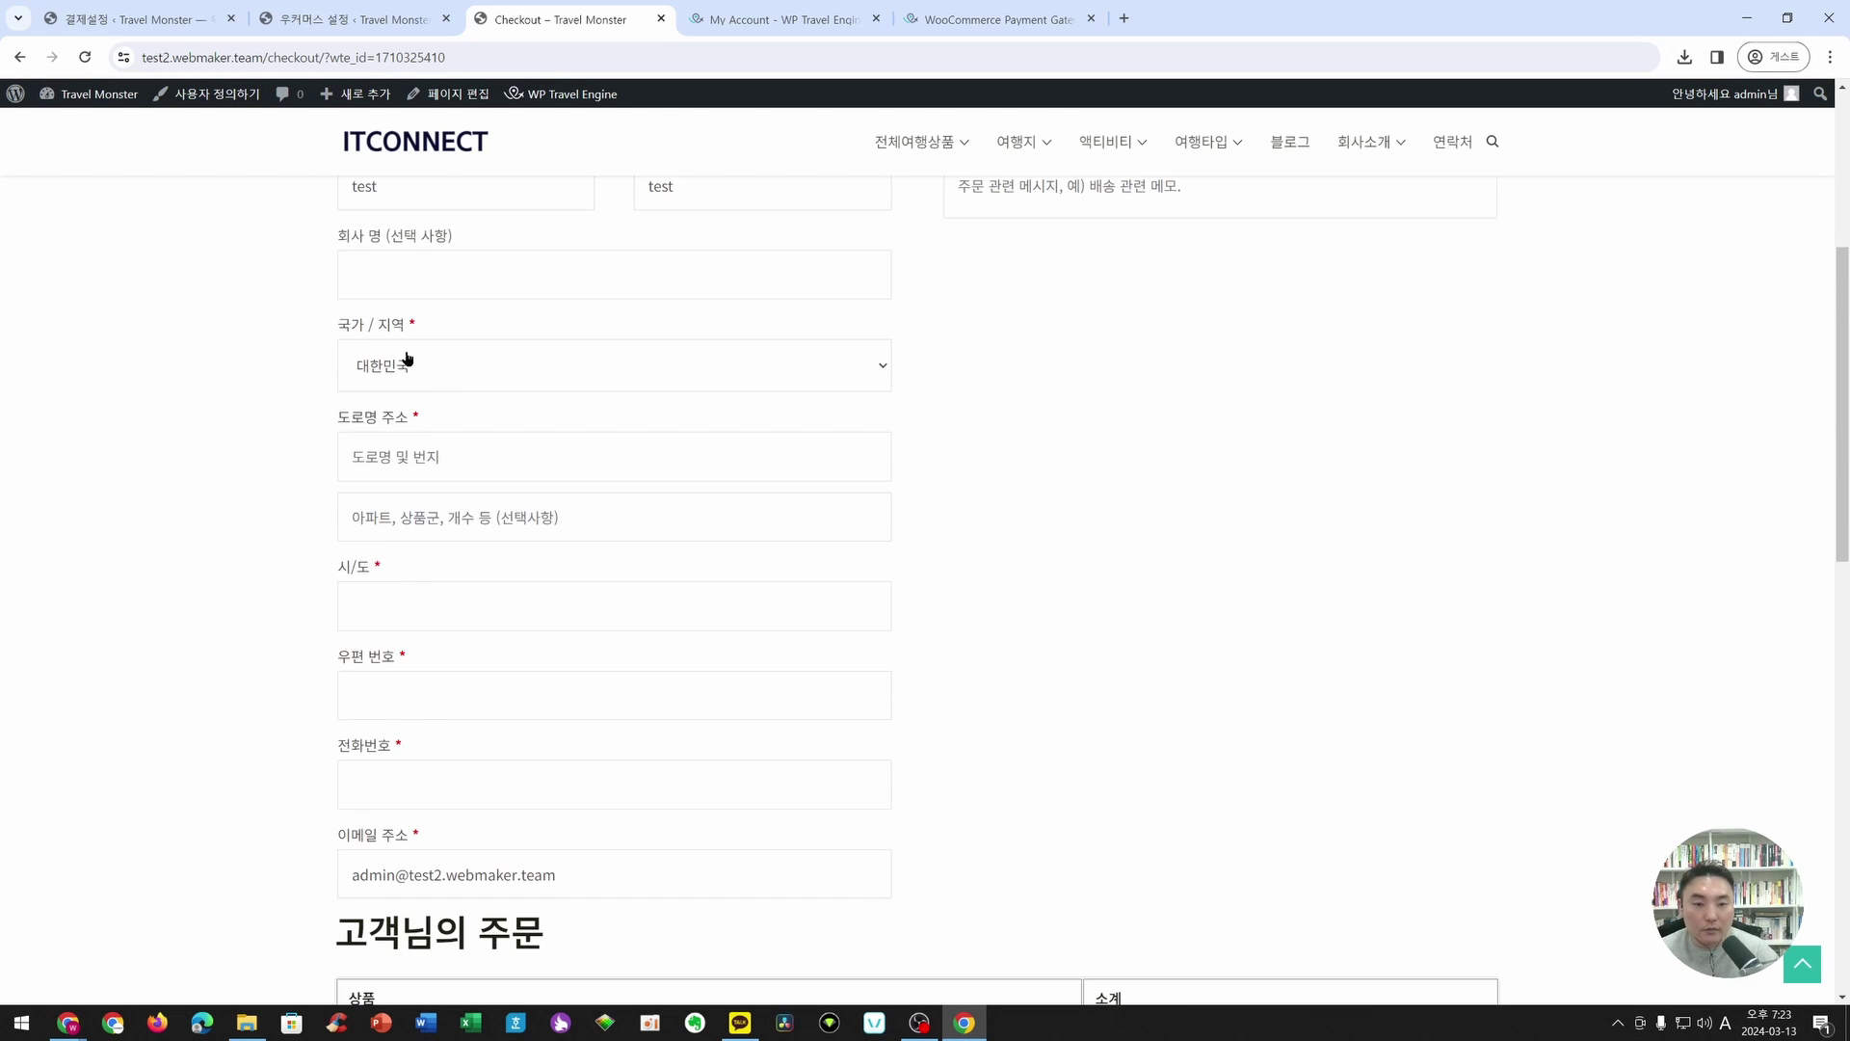
click(405, 364)
click(415, 408)
- Fill in the street address, city, postcode 23342 and phone number
click(414, 455)
text(test)
key(Tab)
text(set)
key(Tab)
text(tes)
key(Tab)
text(23342)
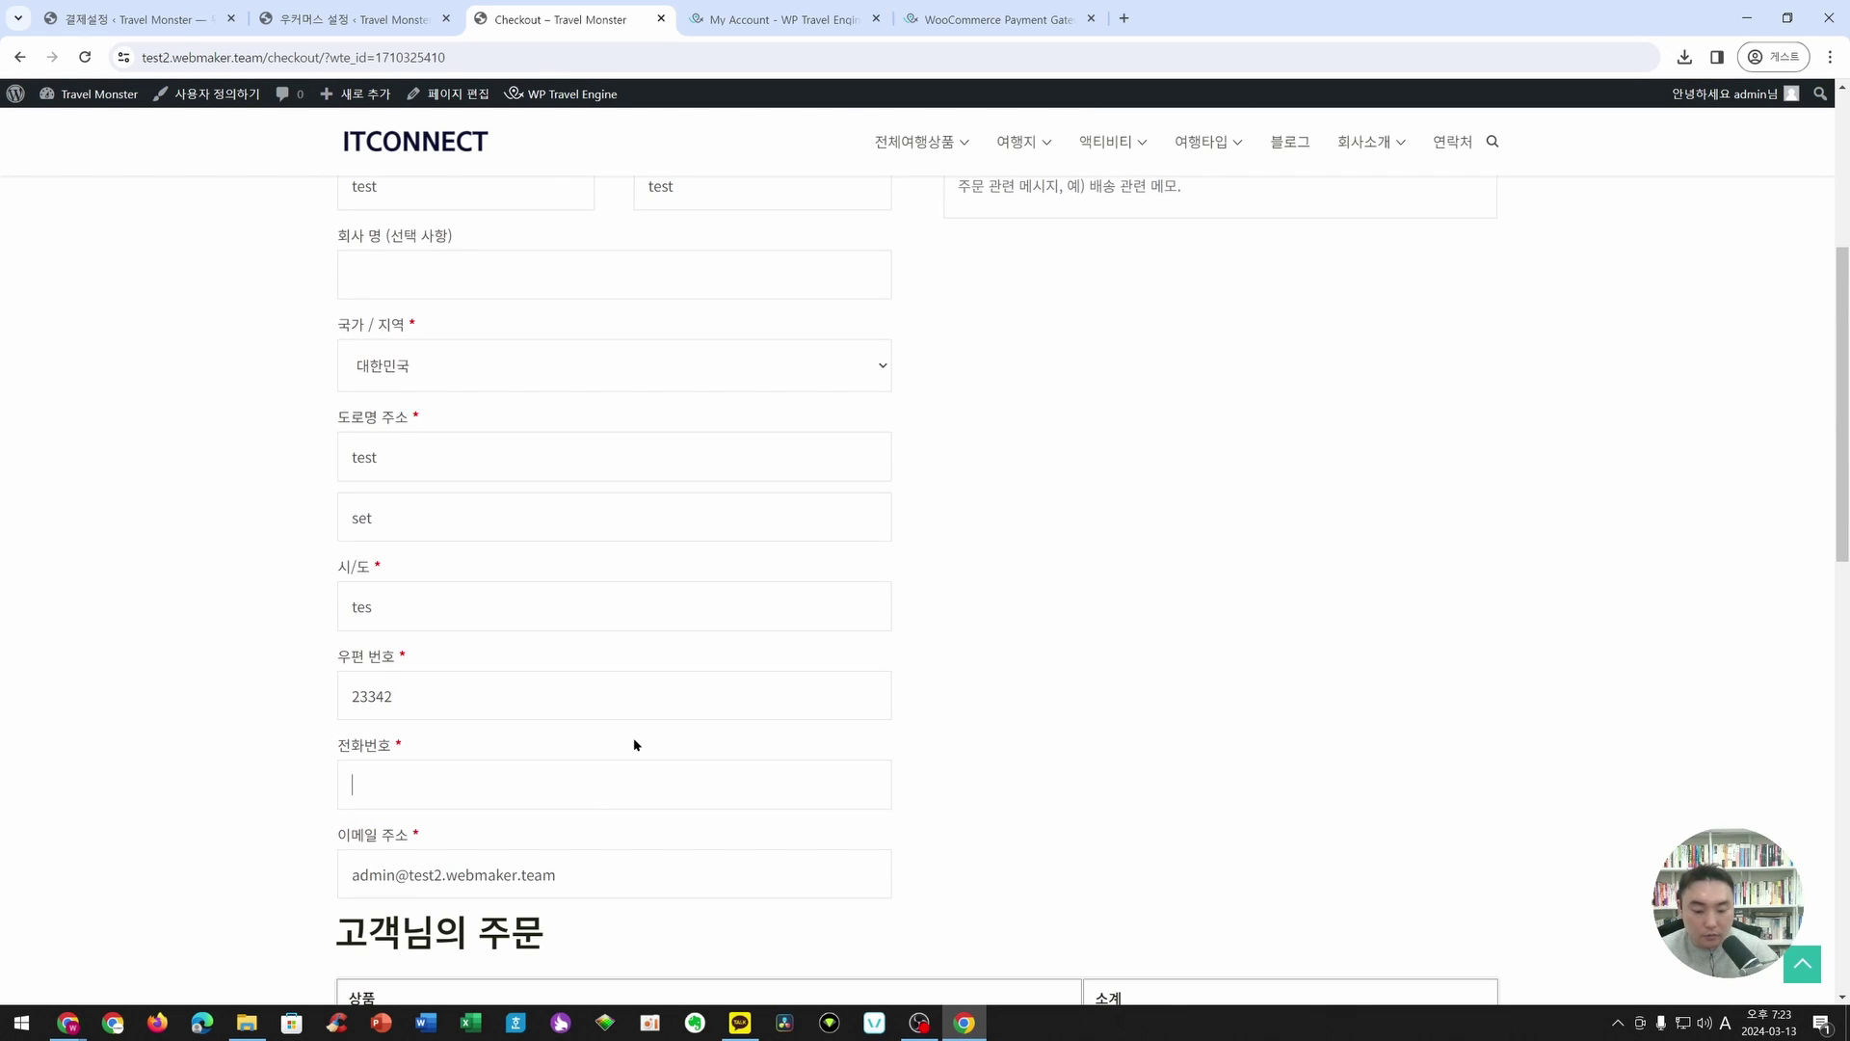
text(3822)
- Choose [테스트] 신용카드 as the payment method and place the order
scroll(748, 542, down, 8)
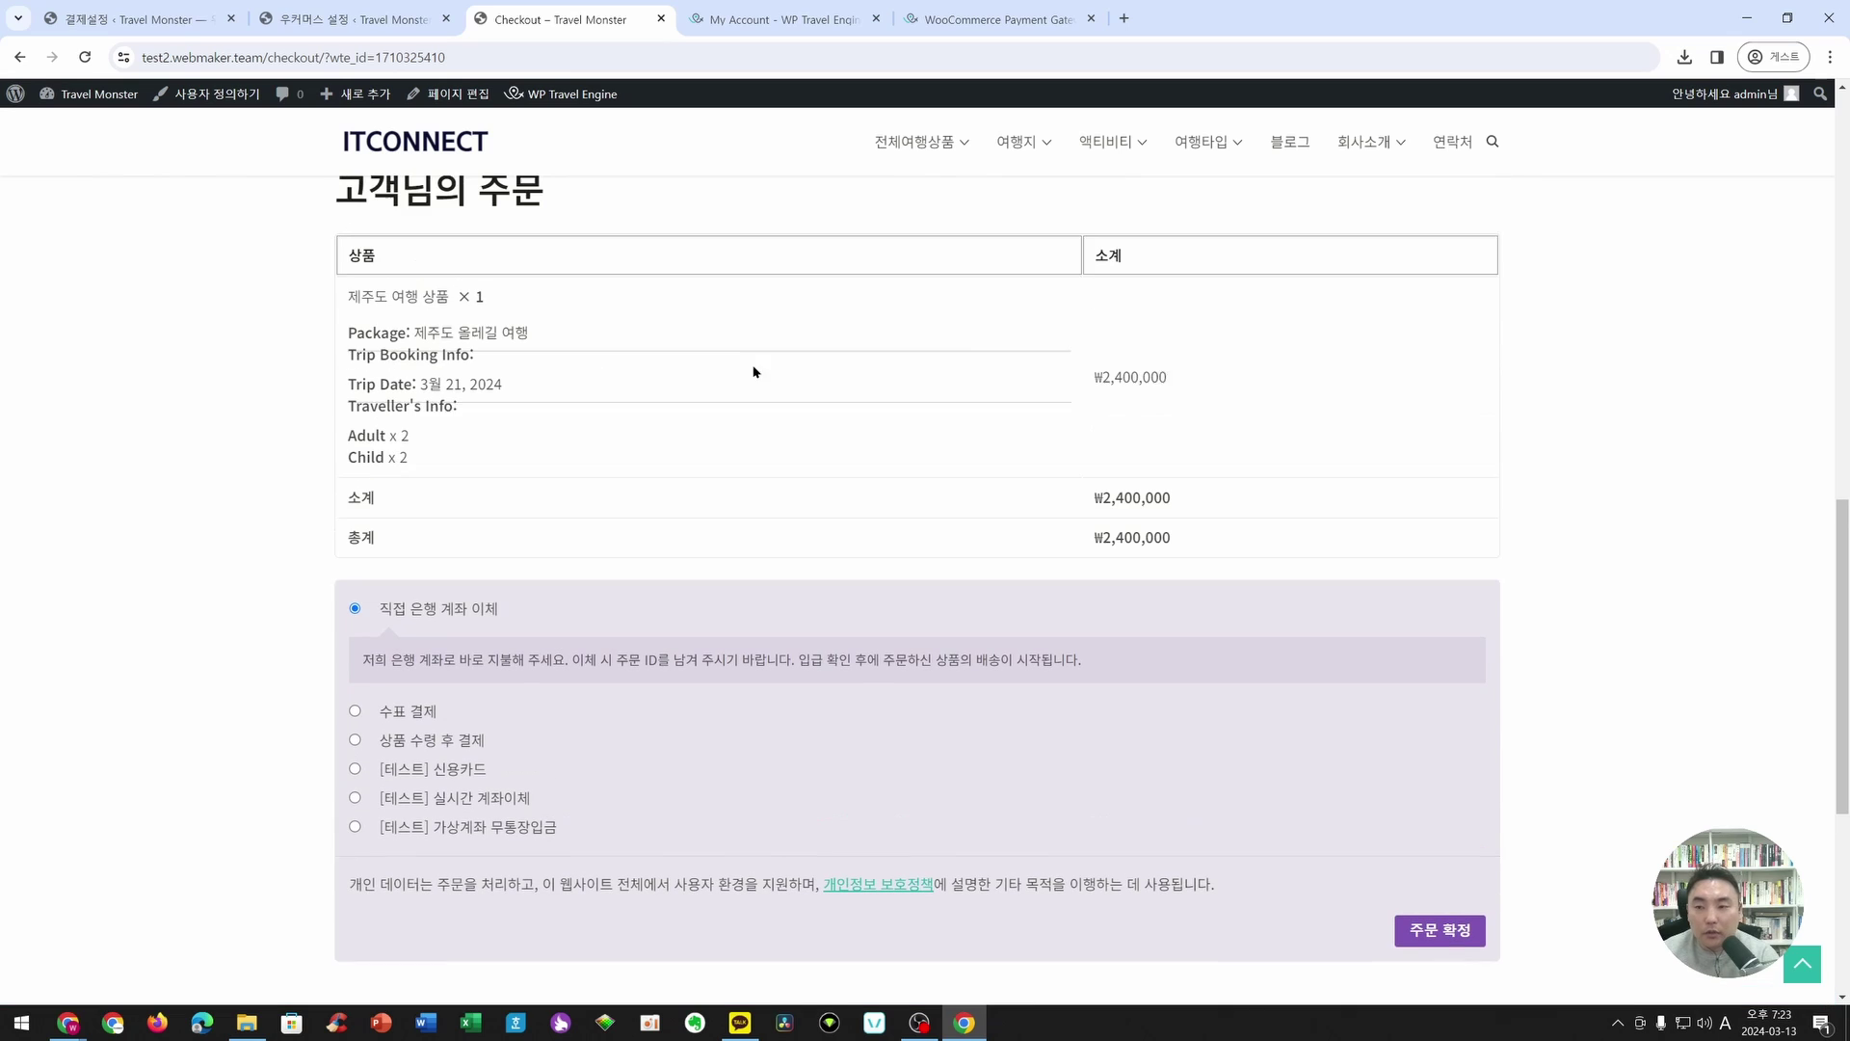
scroll(754, 368, up, 1)
drag(356, 351, 898, 508)
drag(1092, 556, 1215, 562)
click(753, 586)
scroll(751, 585, down, 2)
scroll(752, 591, down, 1)
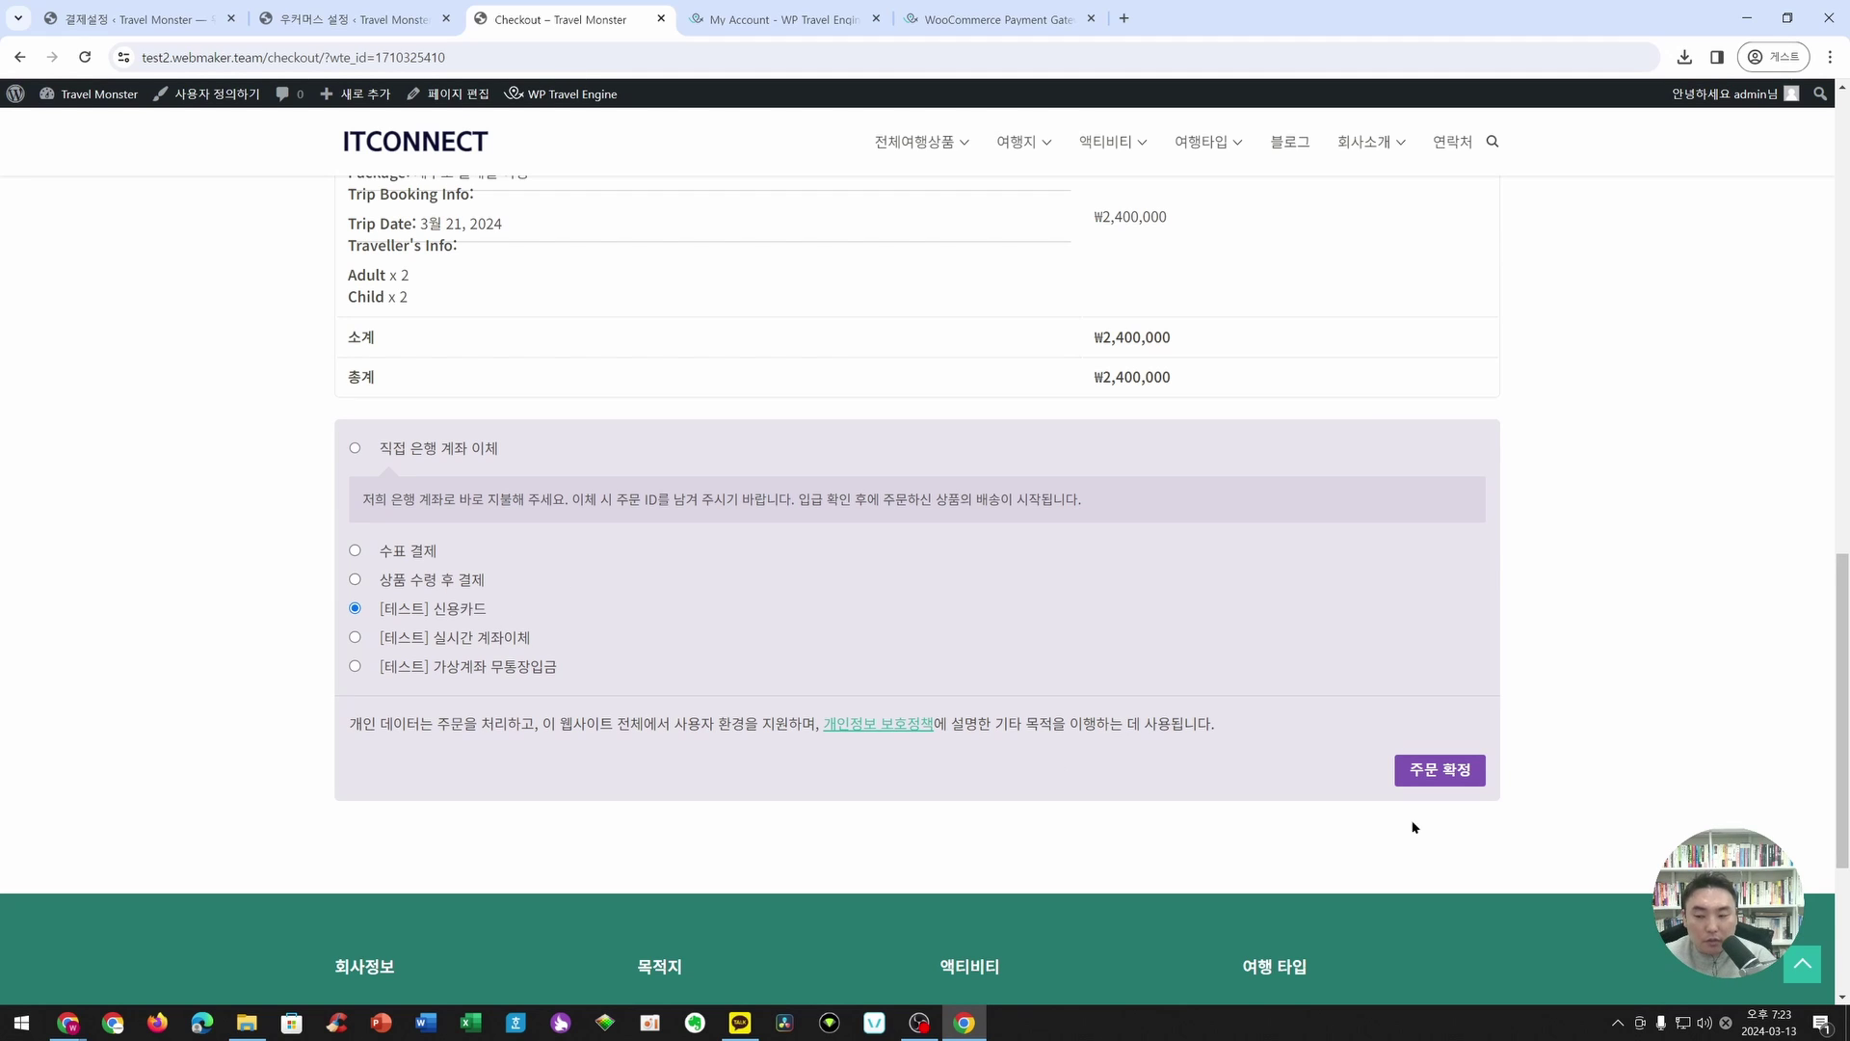
click(1428, 781)
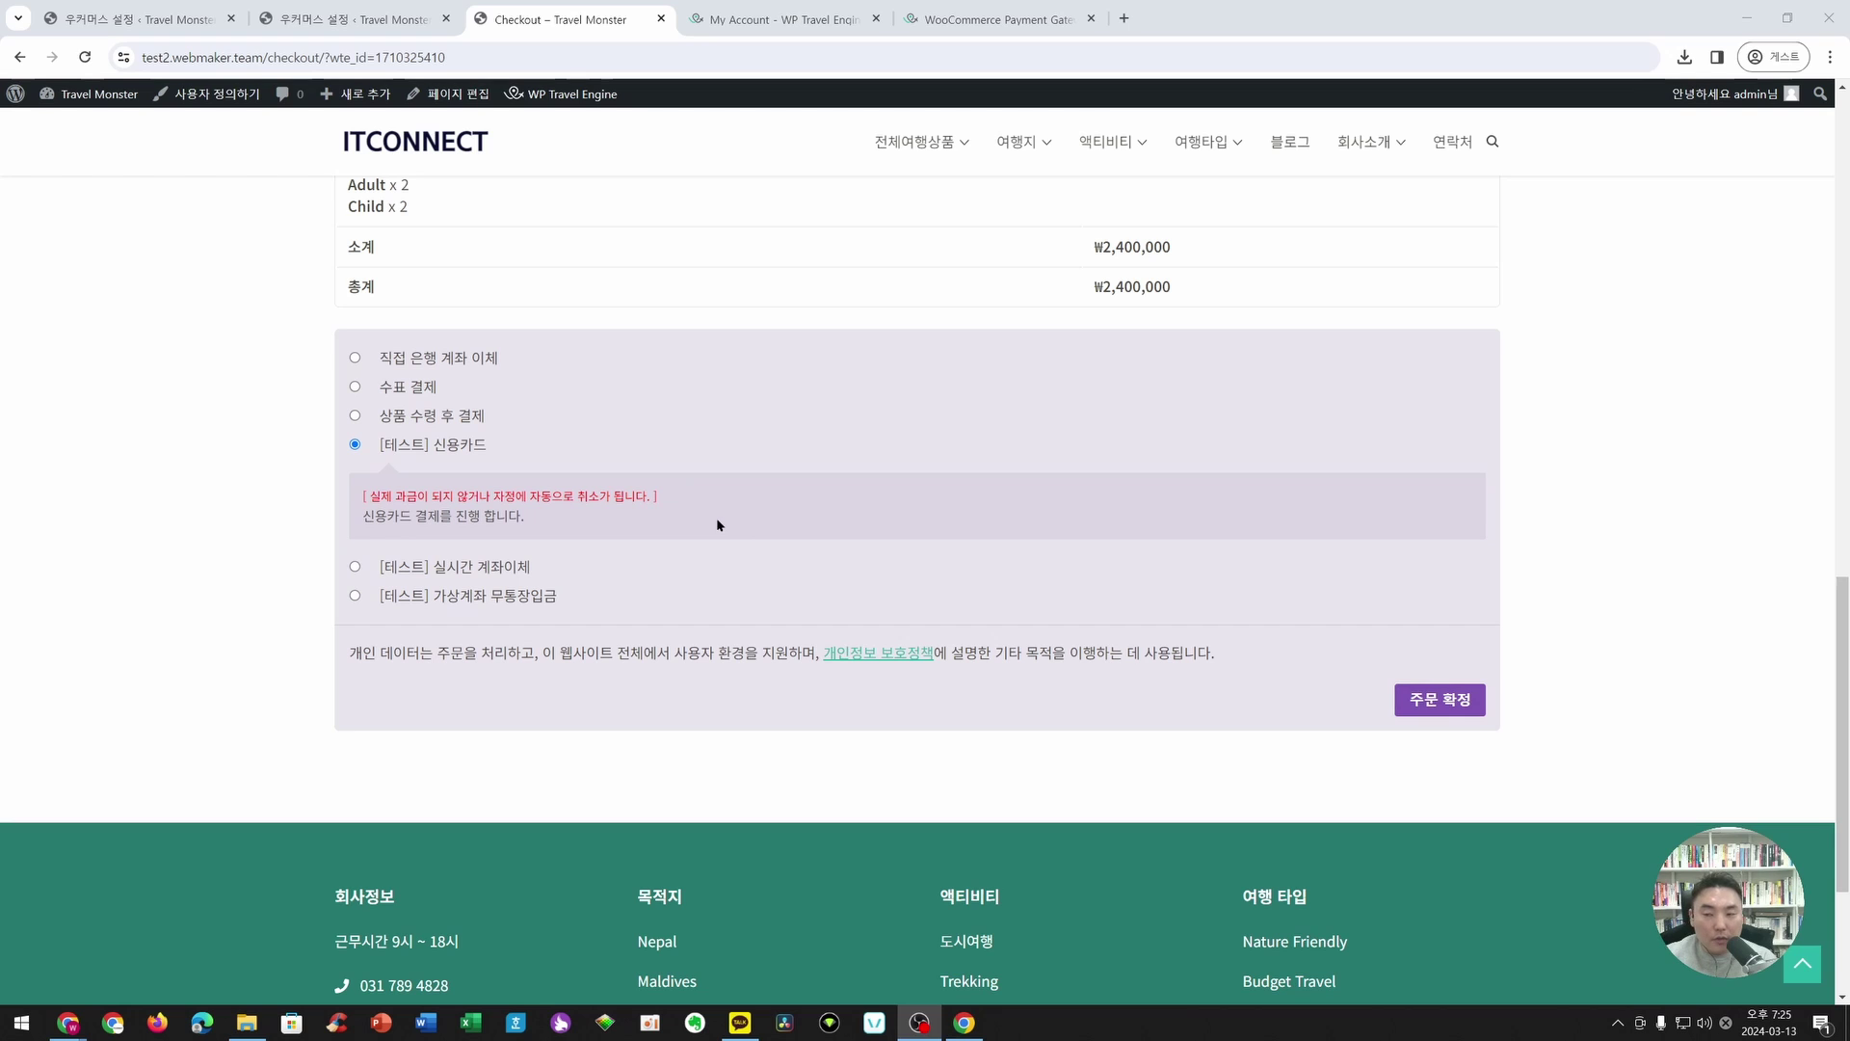
- Open WooCommerce's 고급 settings and check which checkout page WP Travel Engine uses
click(155, 29)
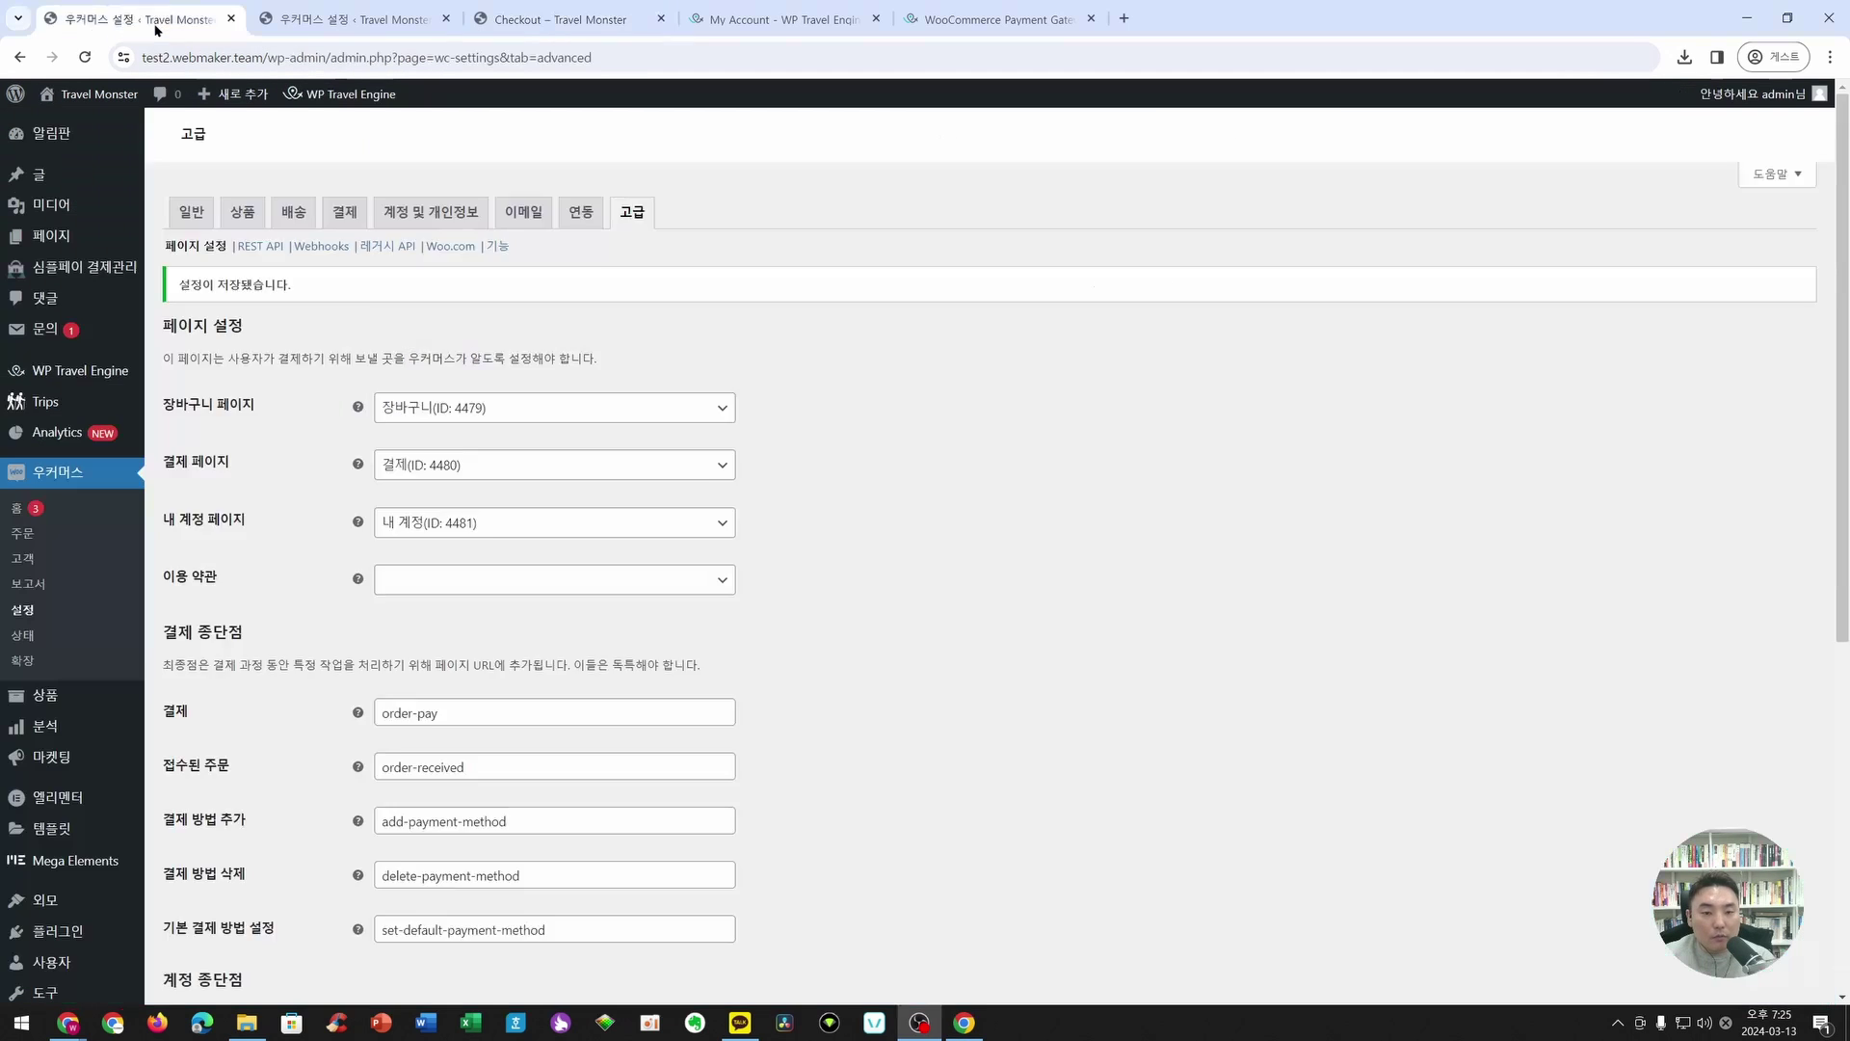
click(37, 619)
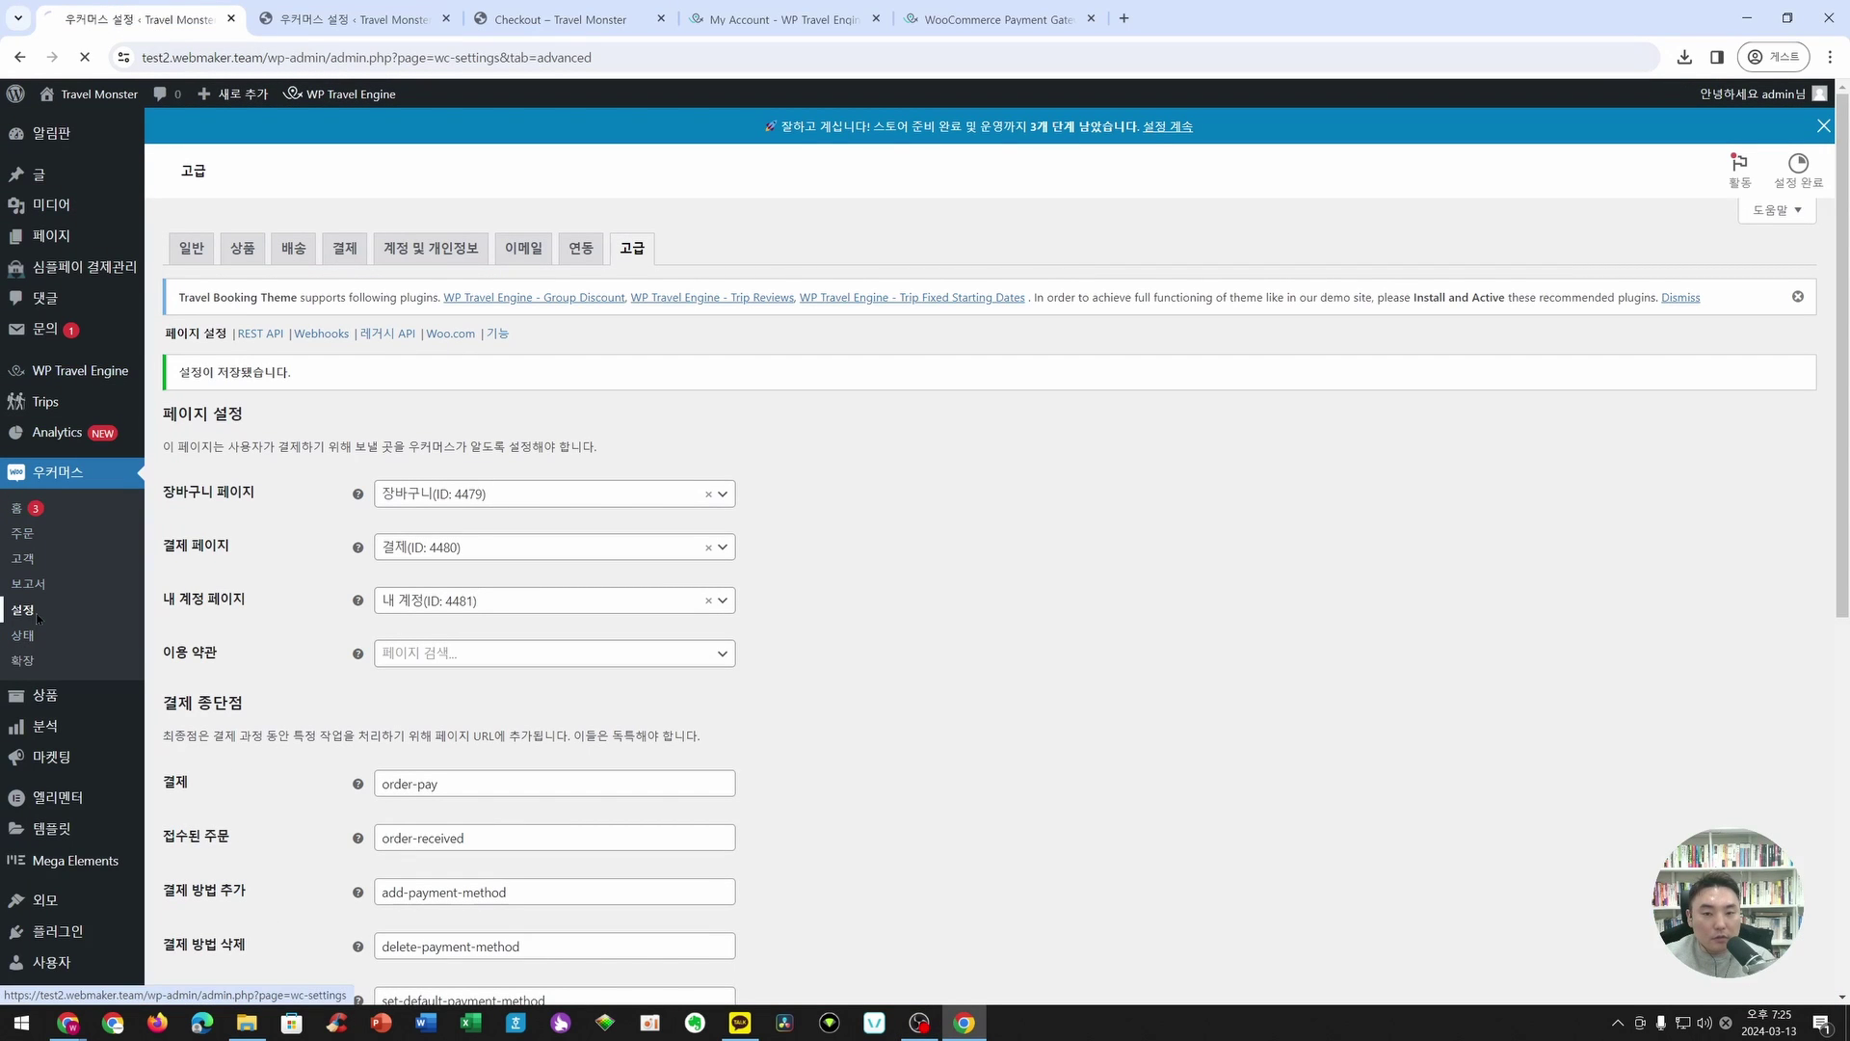
click(631, 211)
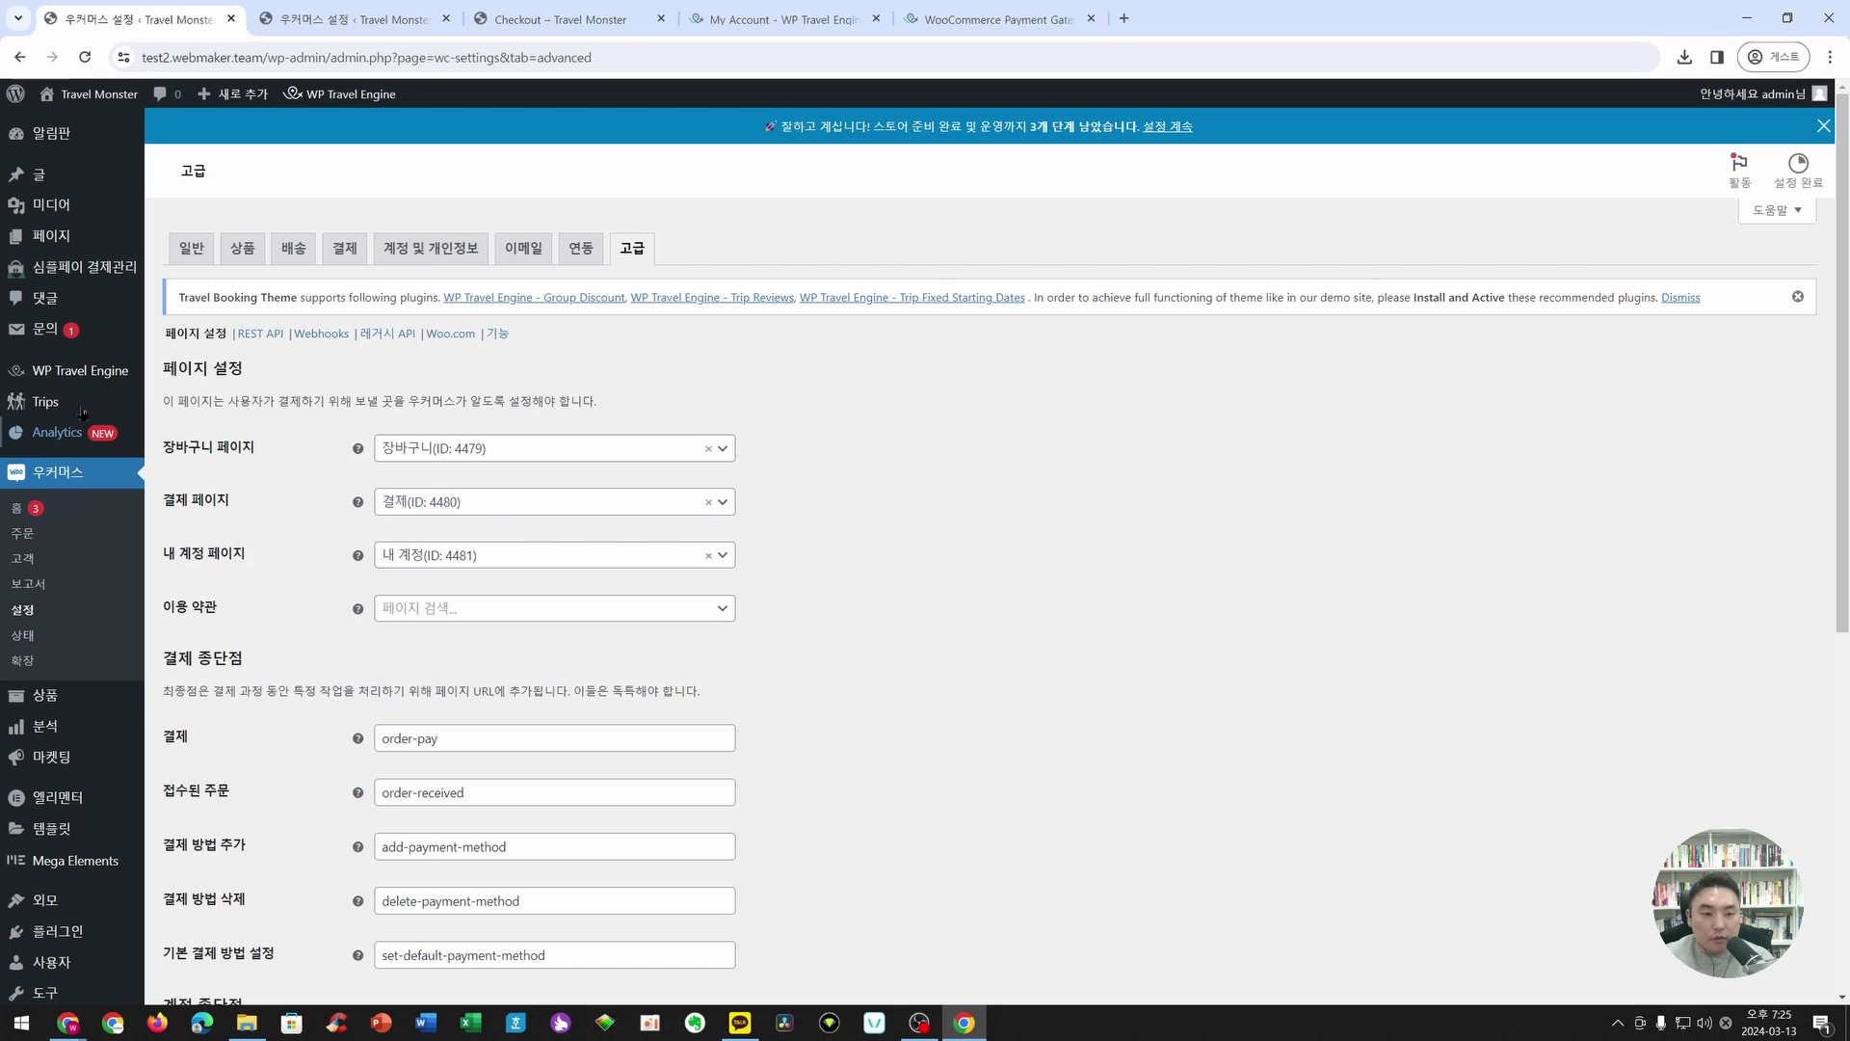
mouse_move(87, 371)
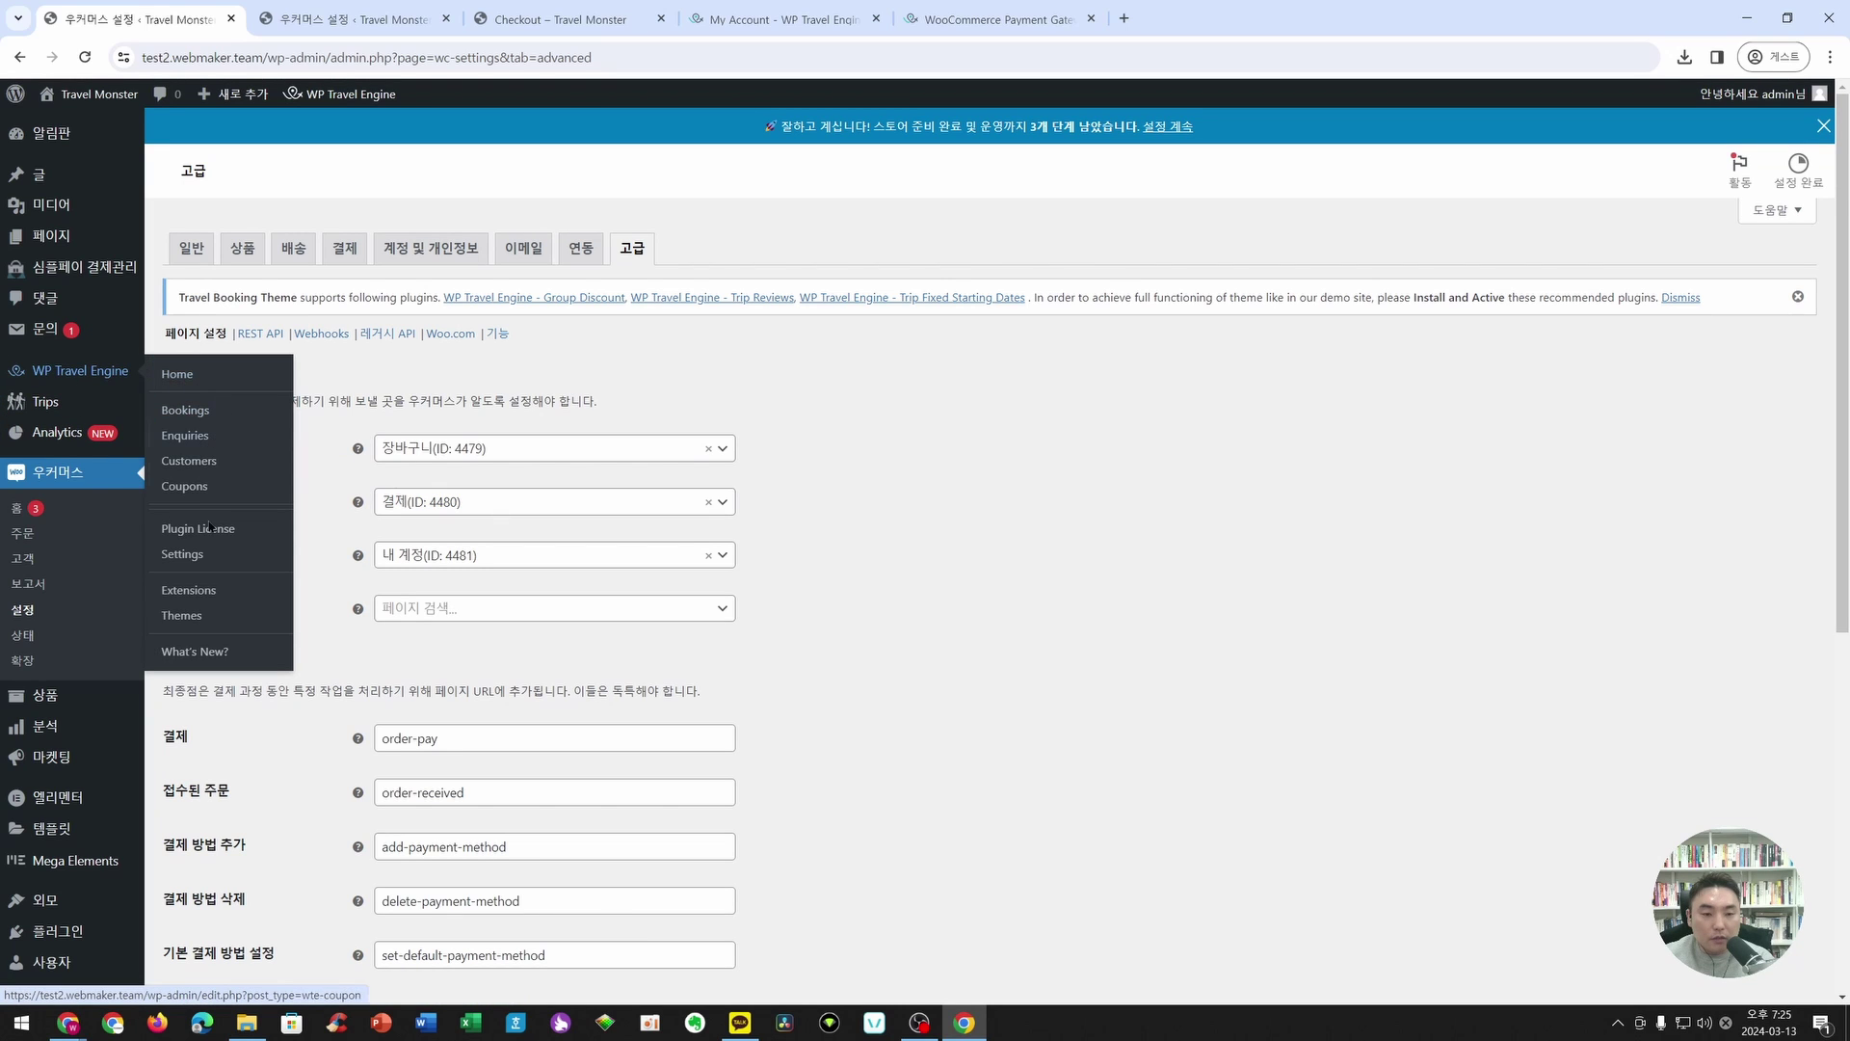
right_click(183, 554)
click(245, 569)
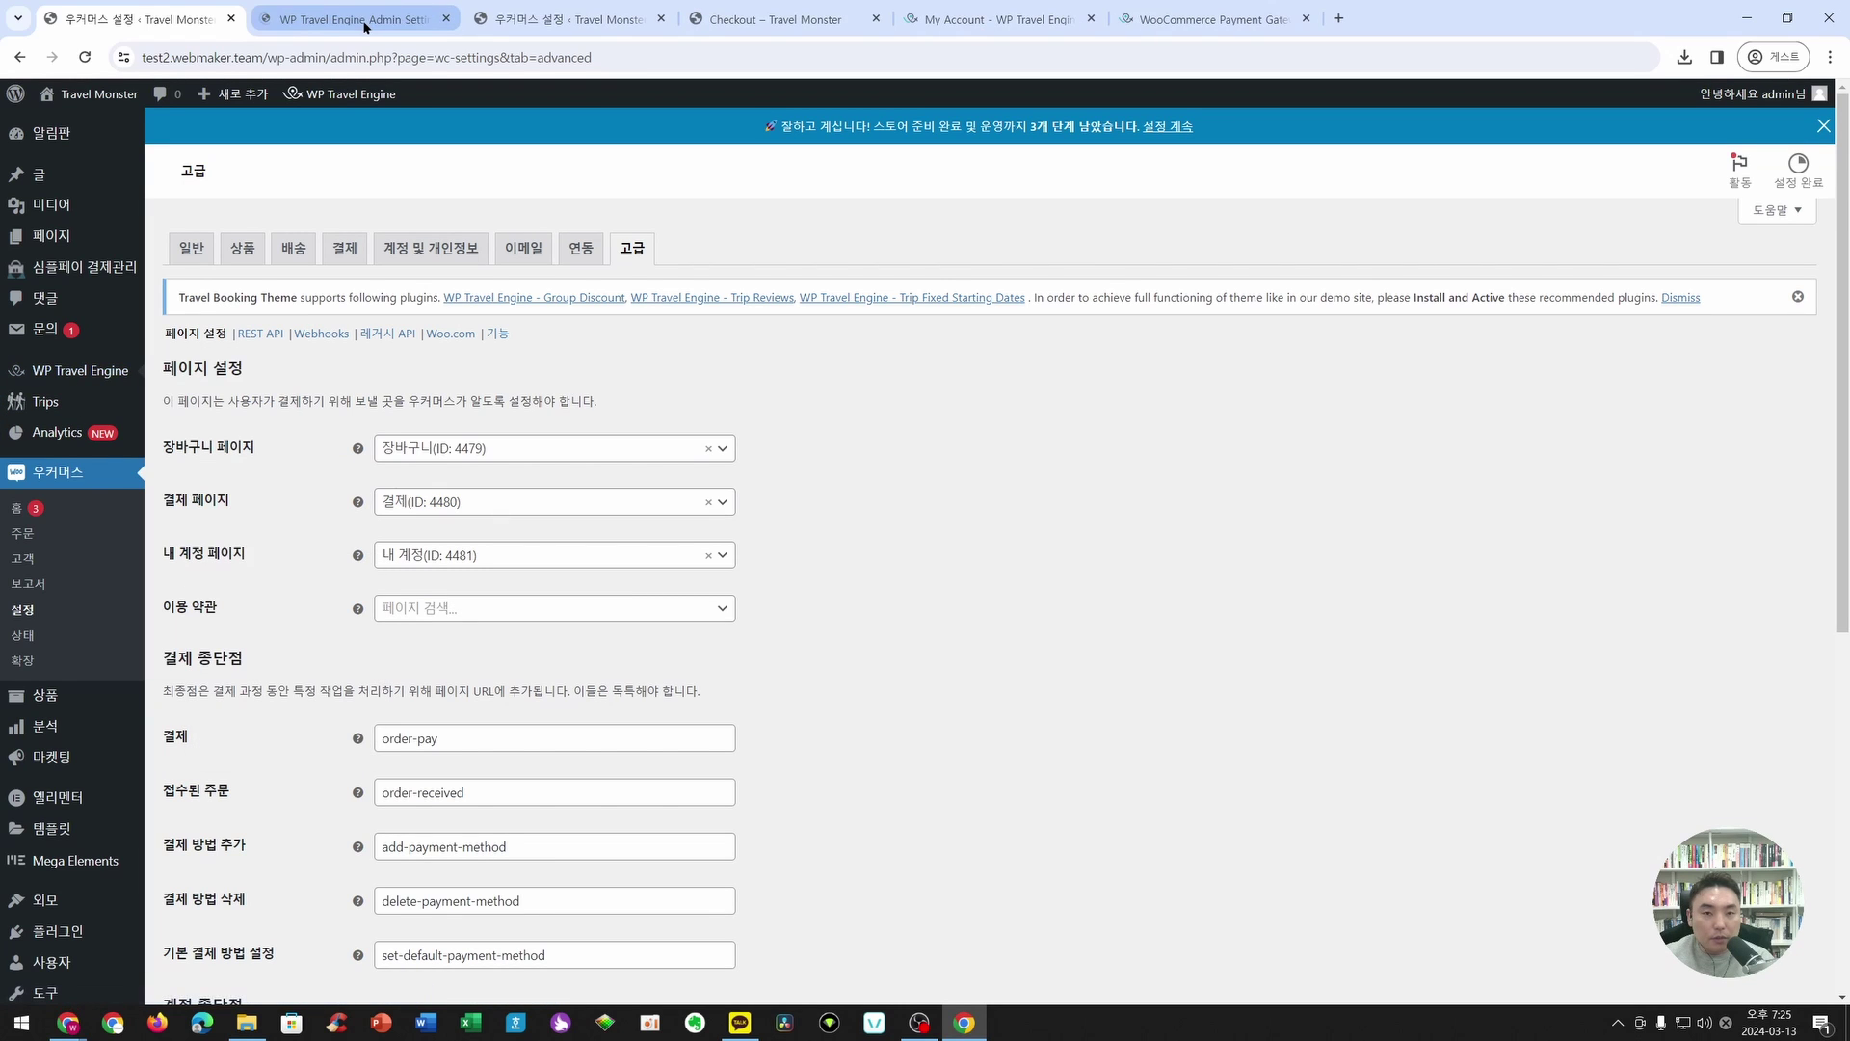
click(365, 21)
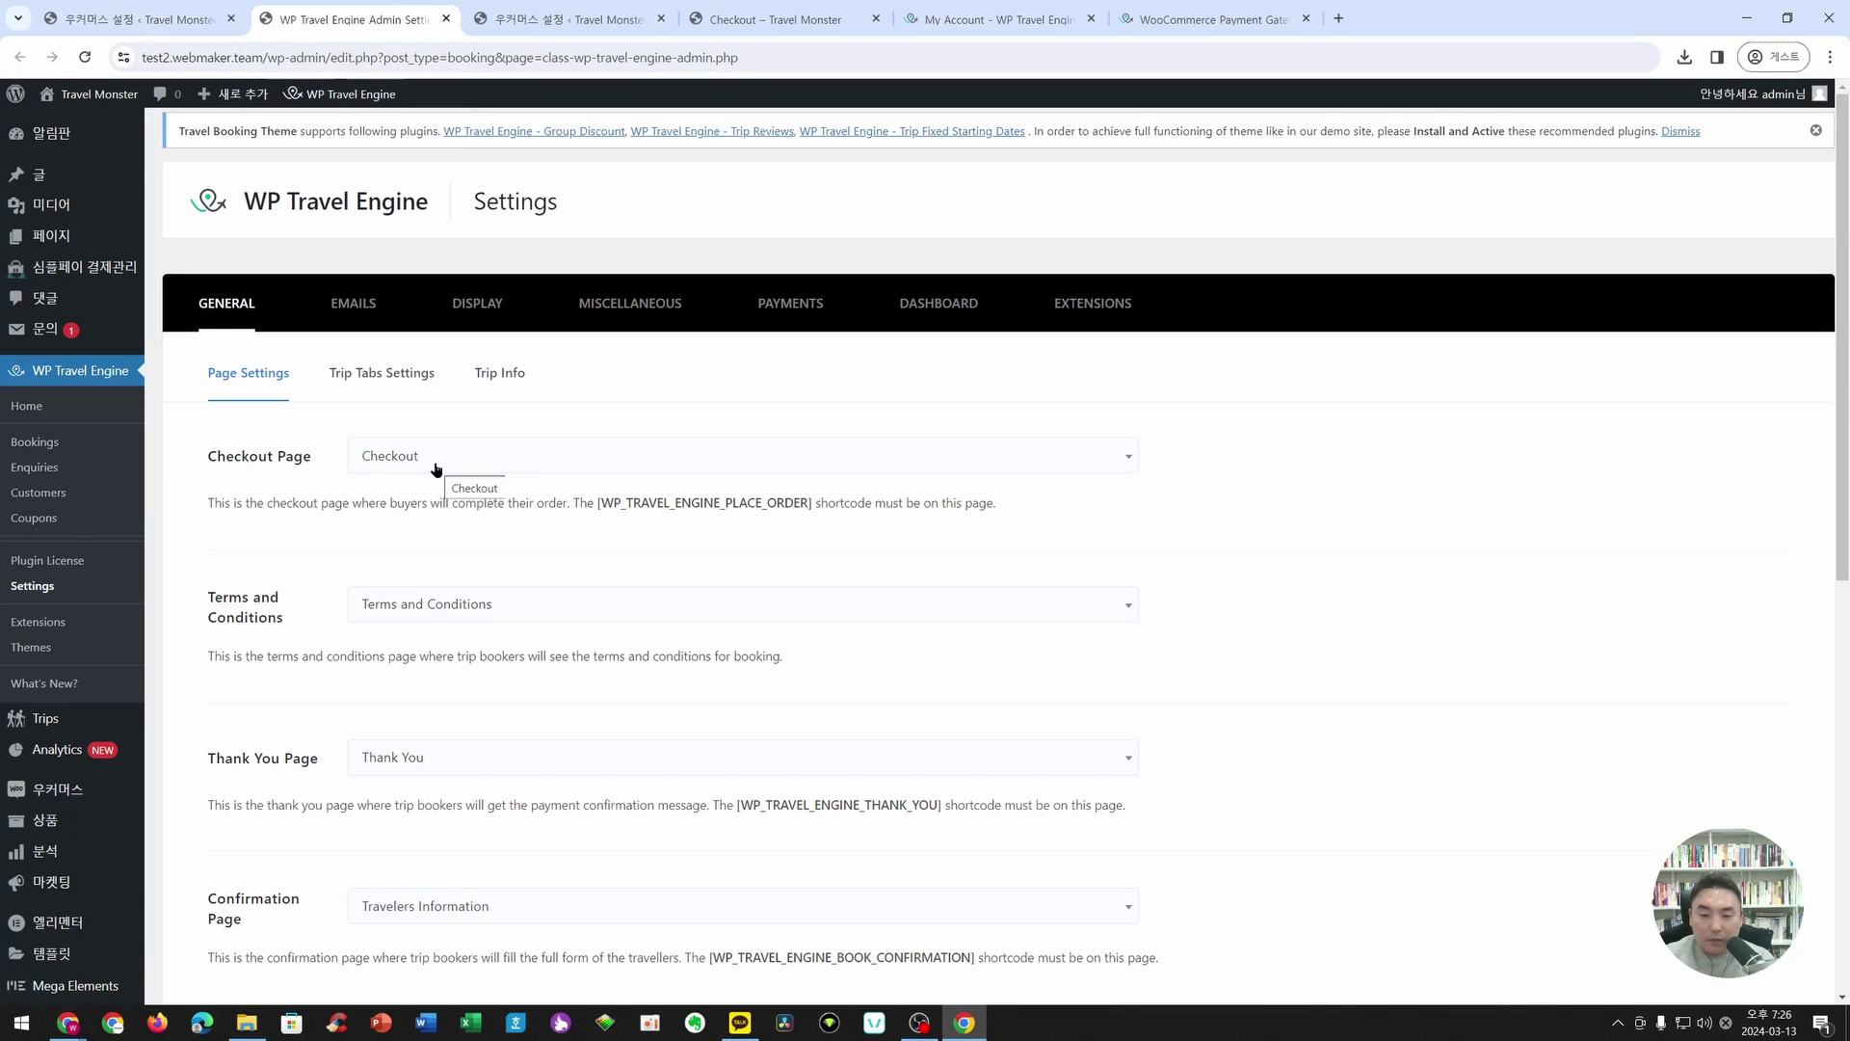
click(164, 16)
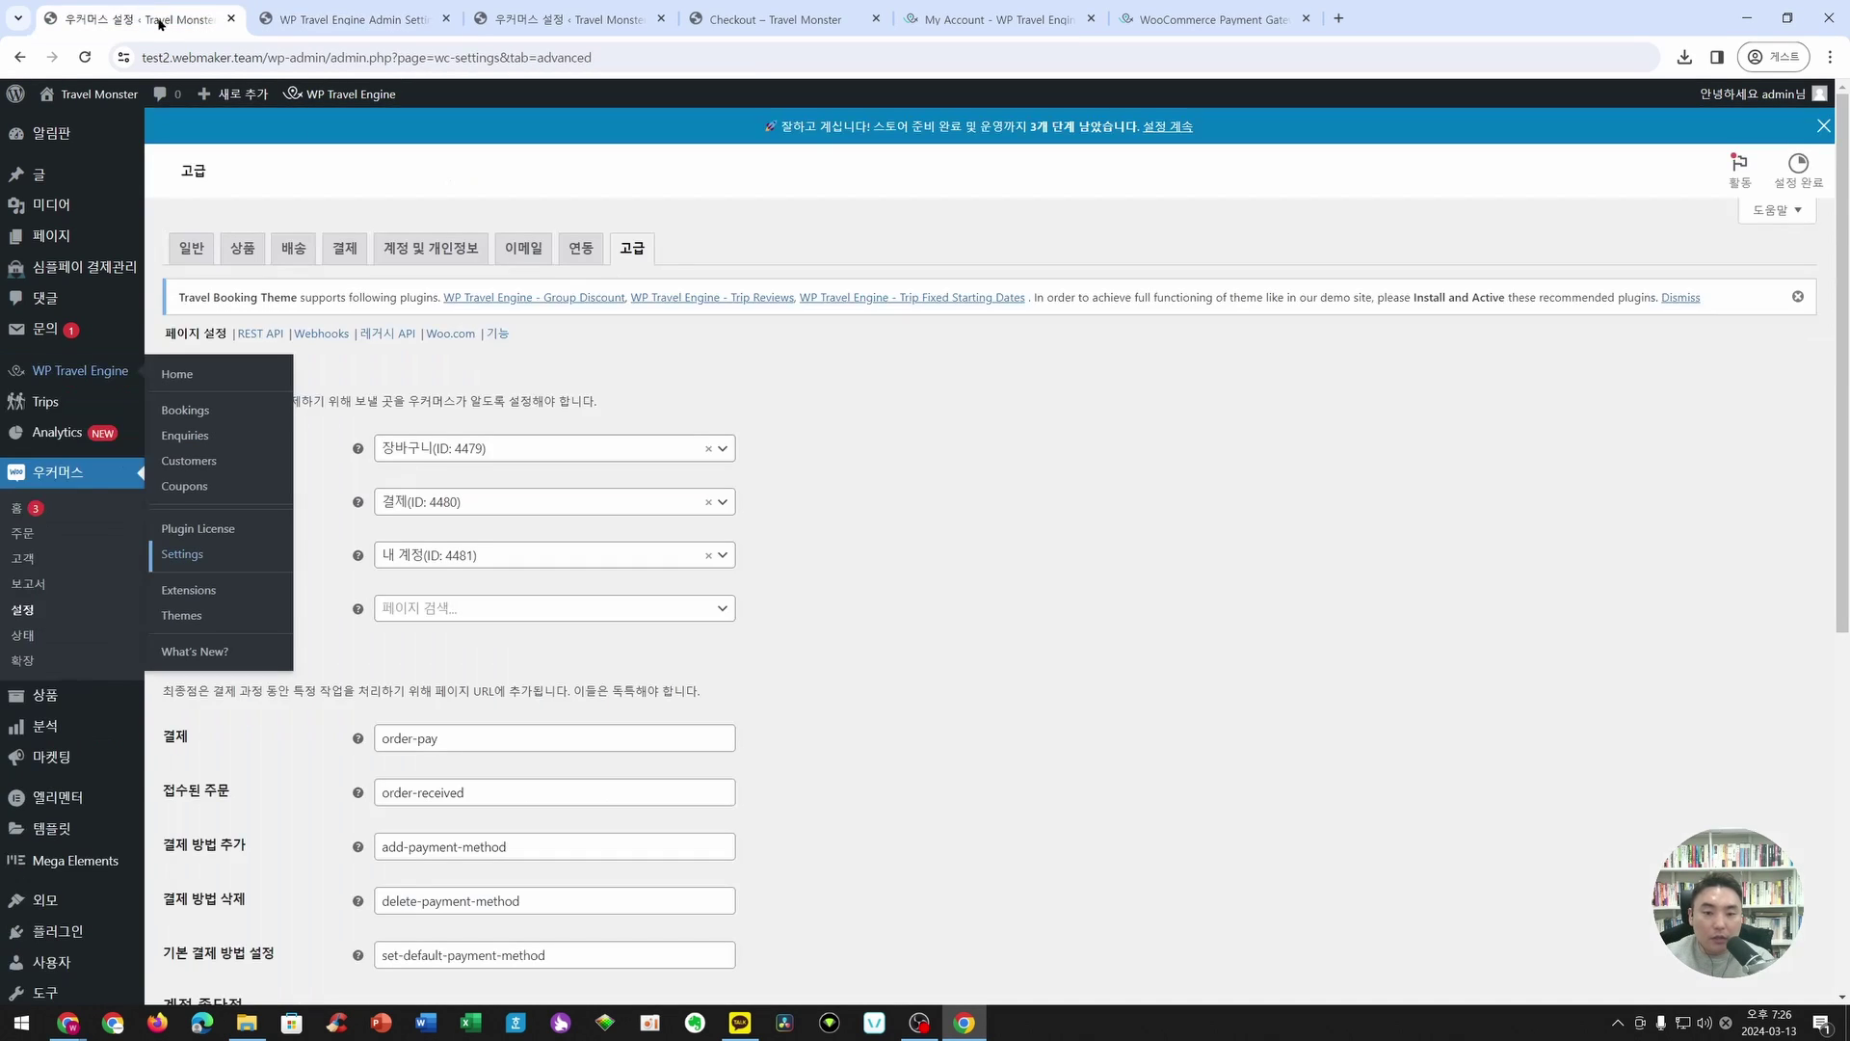
- Set 결제 페이지 to Checkout (ID: 25) and save the changes
click(448, 509)
text(checkout)
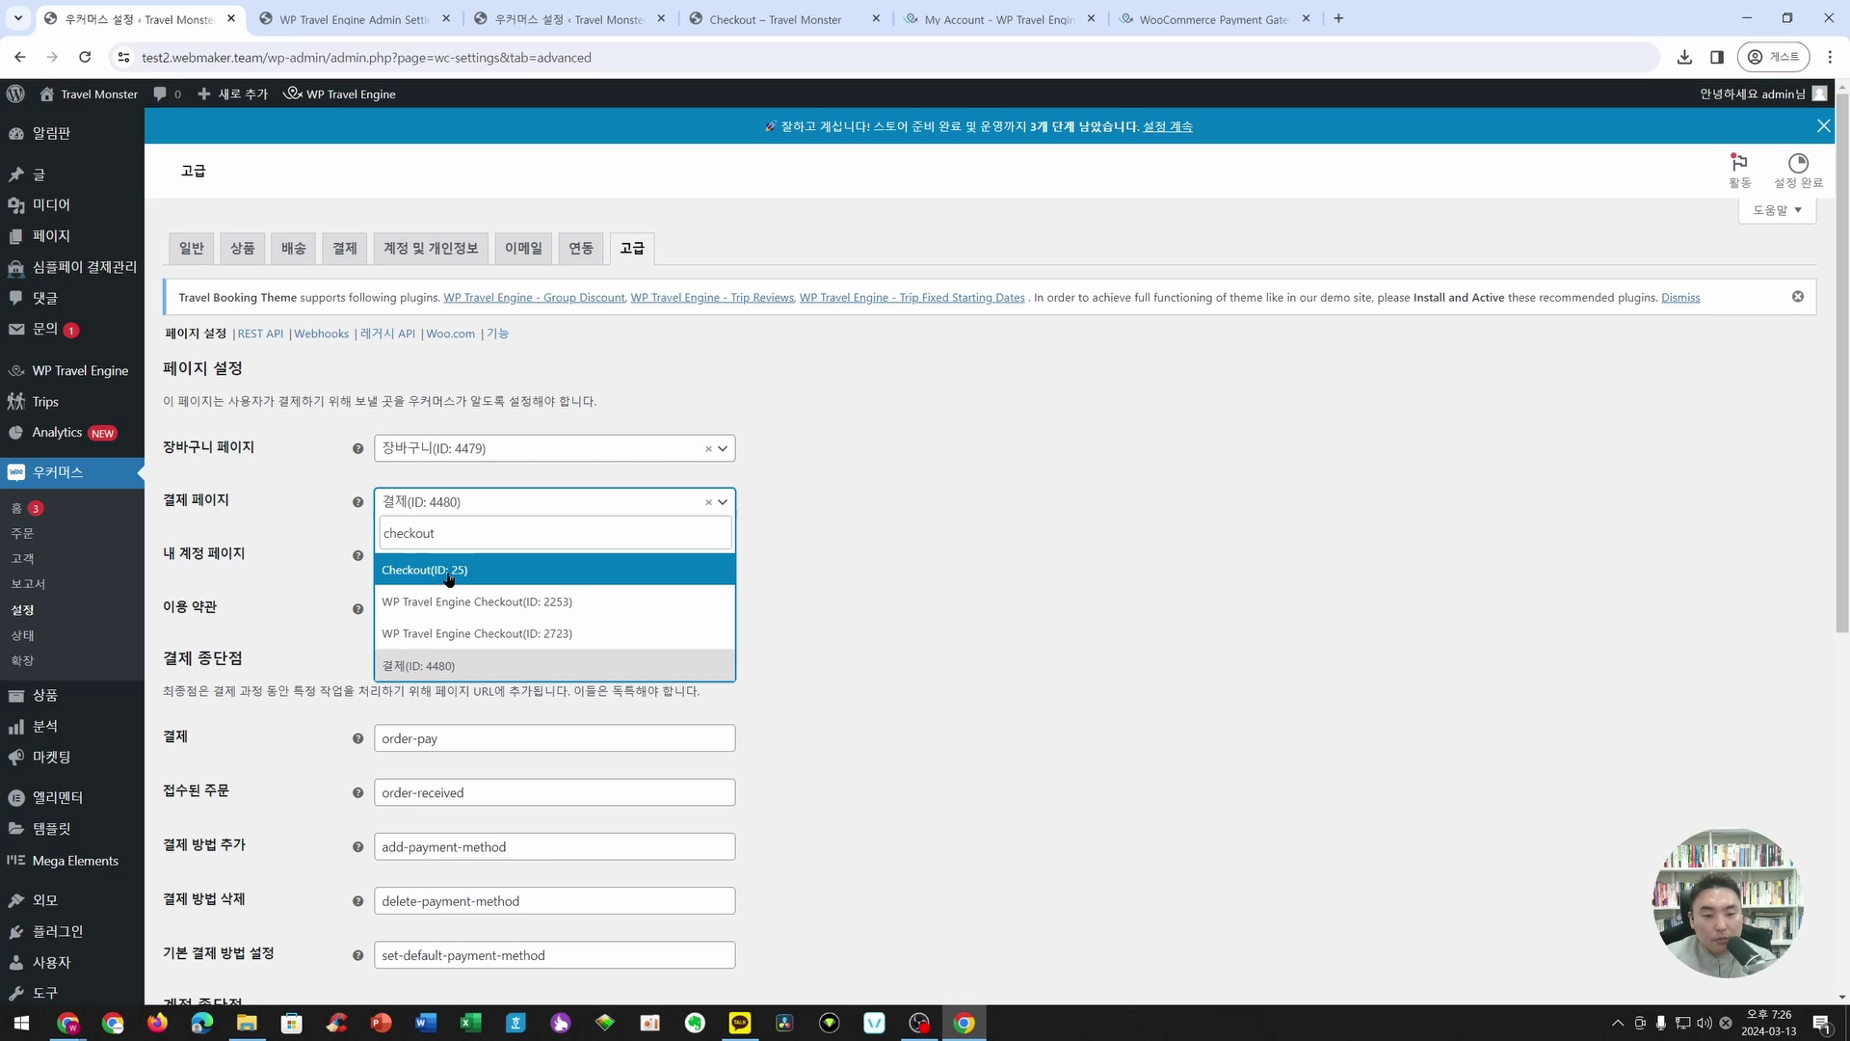
click(448, 576)
scroll(241, 829, down, 6)
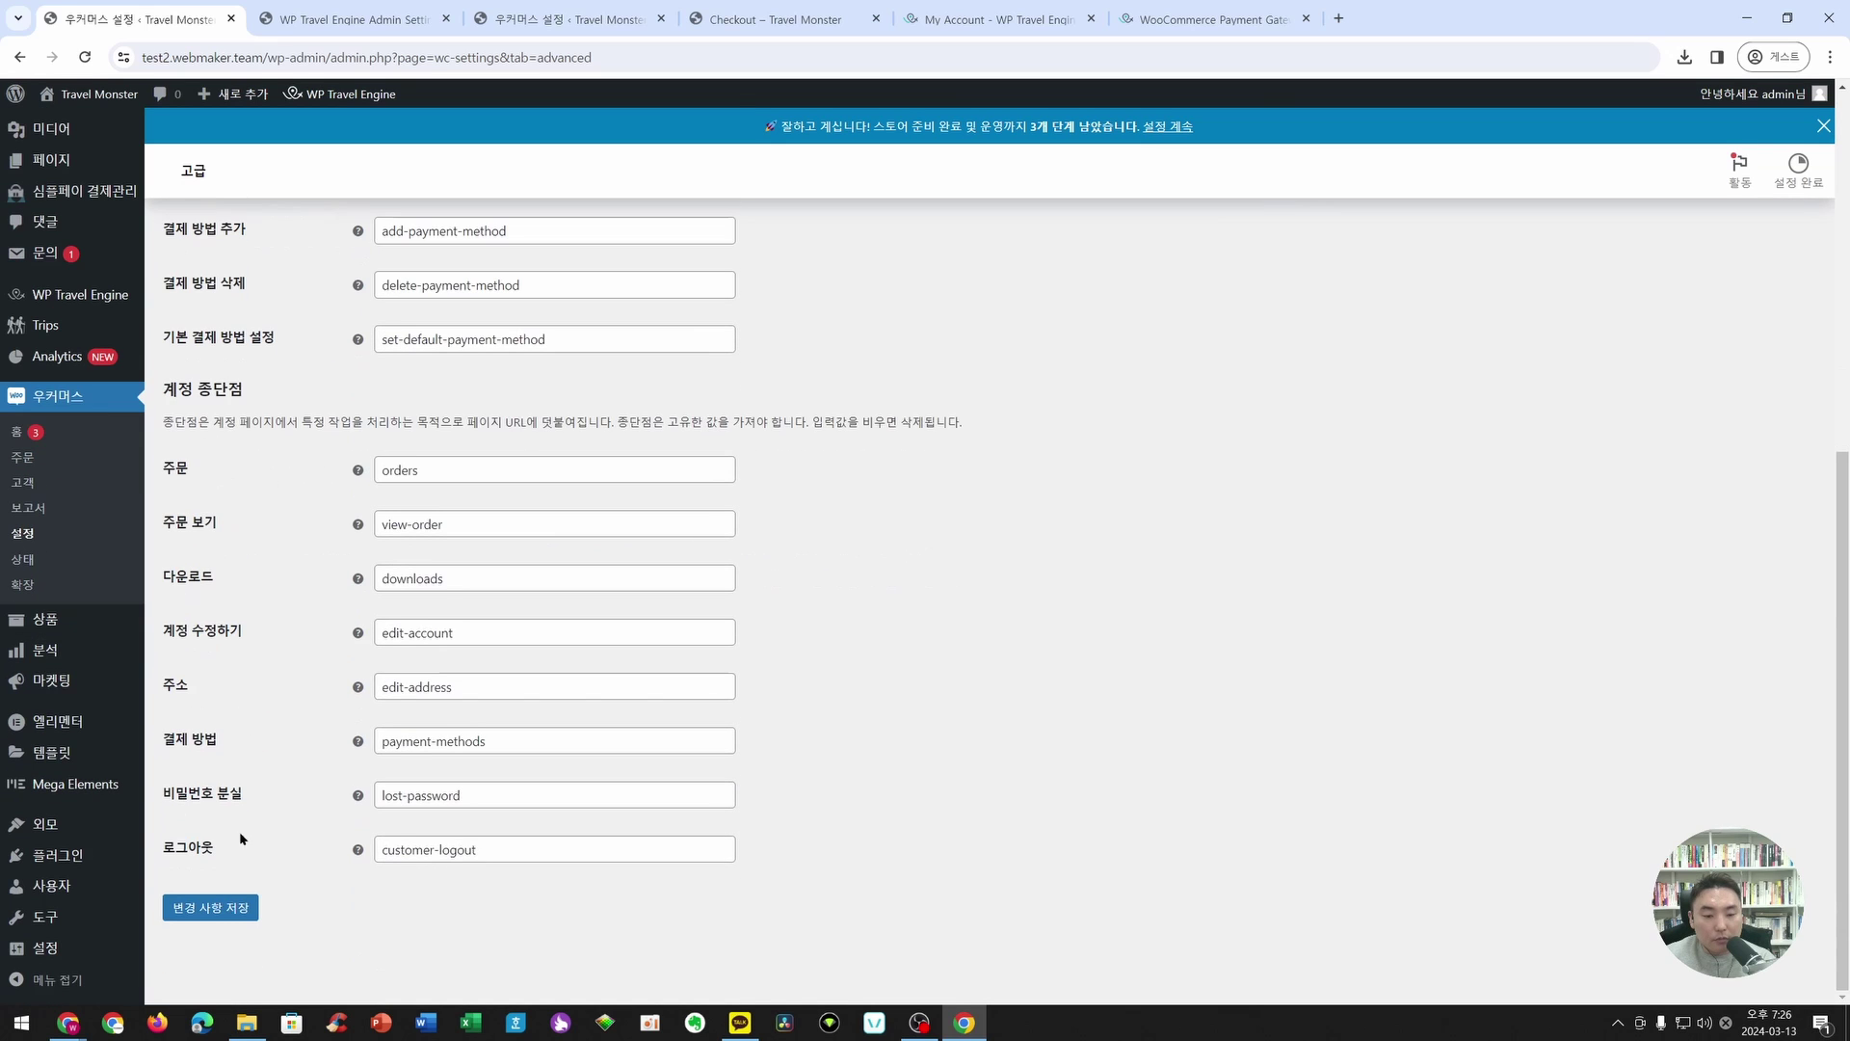
click(243, 907)
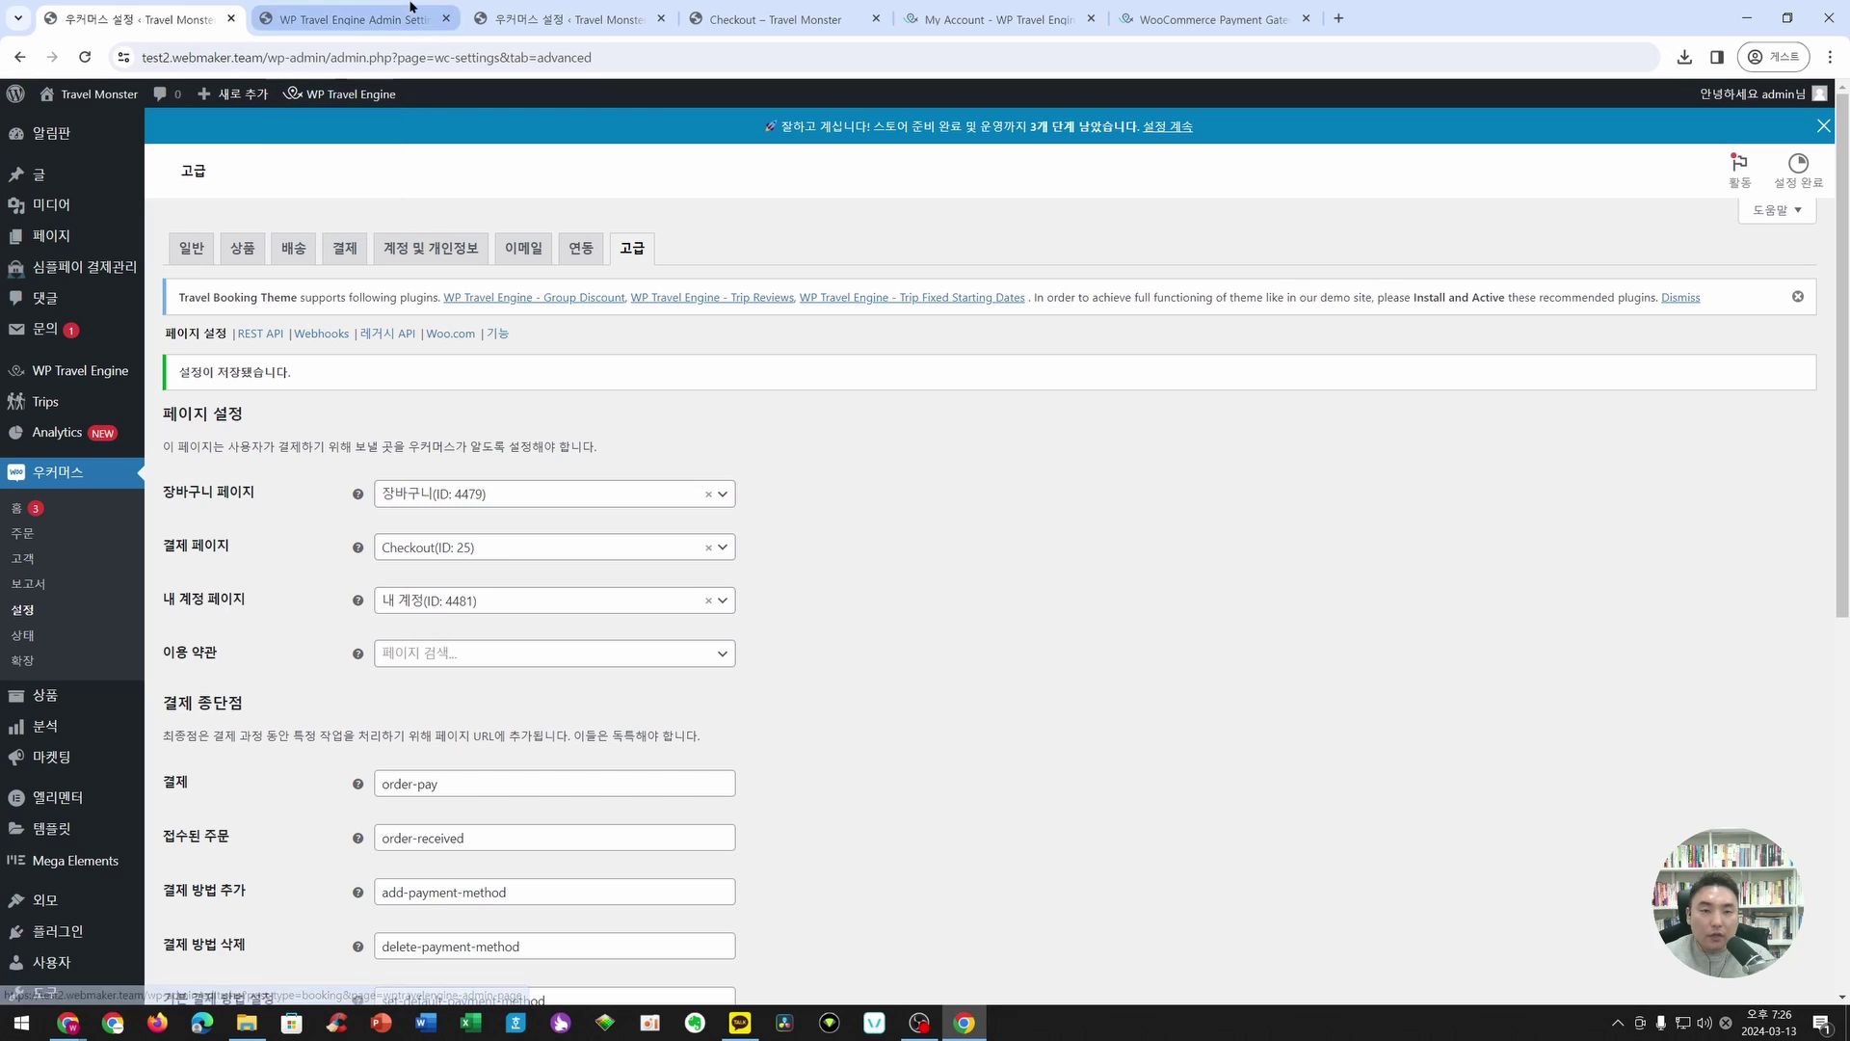
- Go back to the trip checkout tab and reload it with the new settings
click(383, 18)
click(477, 18)
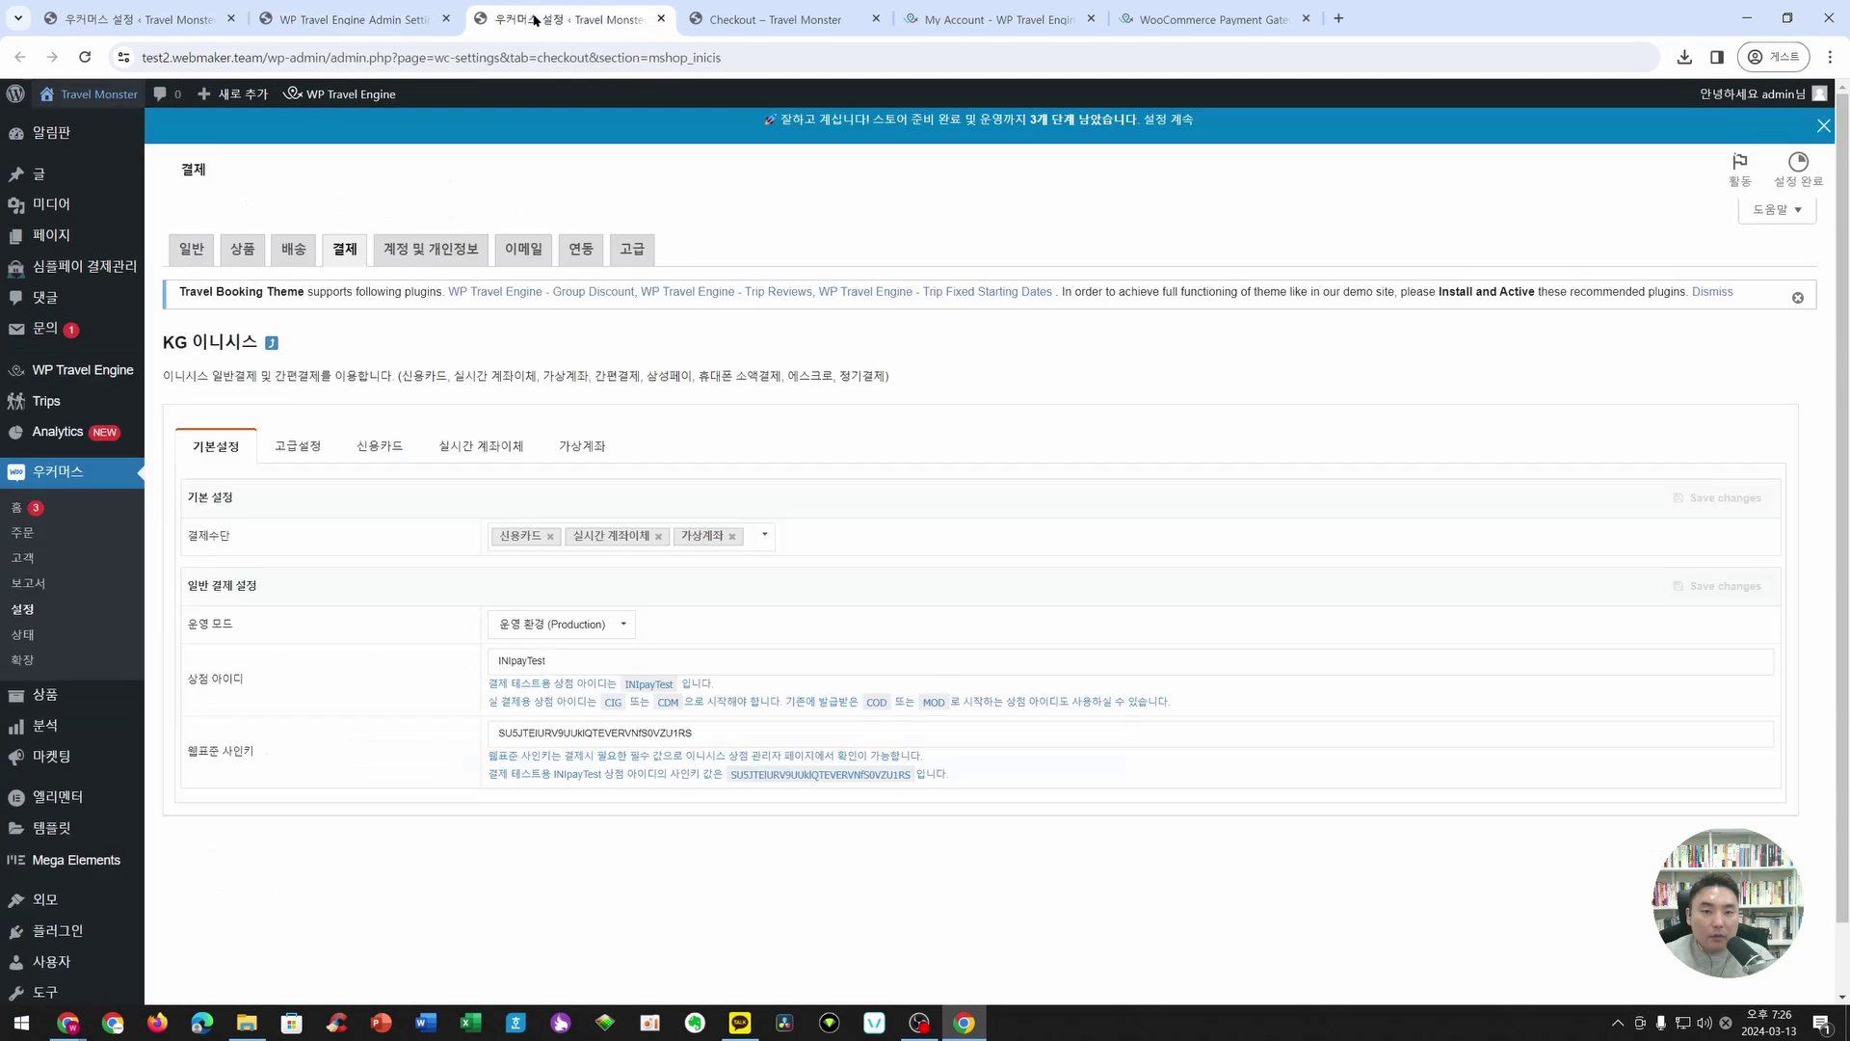
click(729, 24)
key(F5)
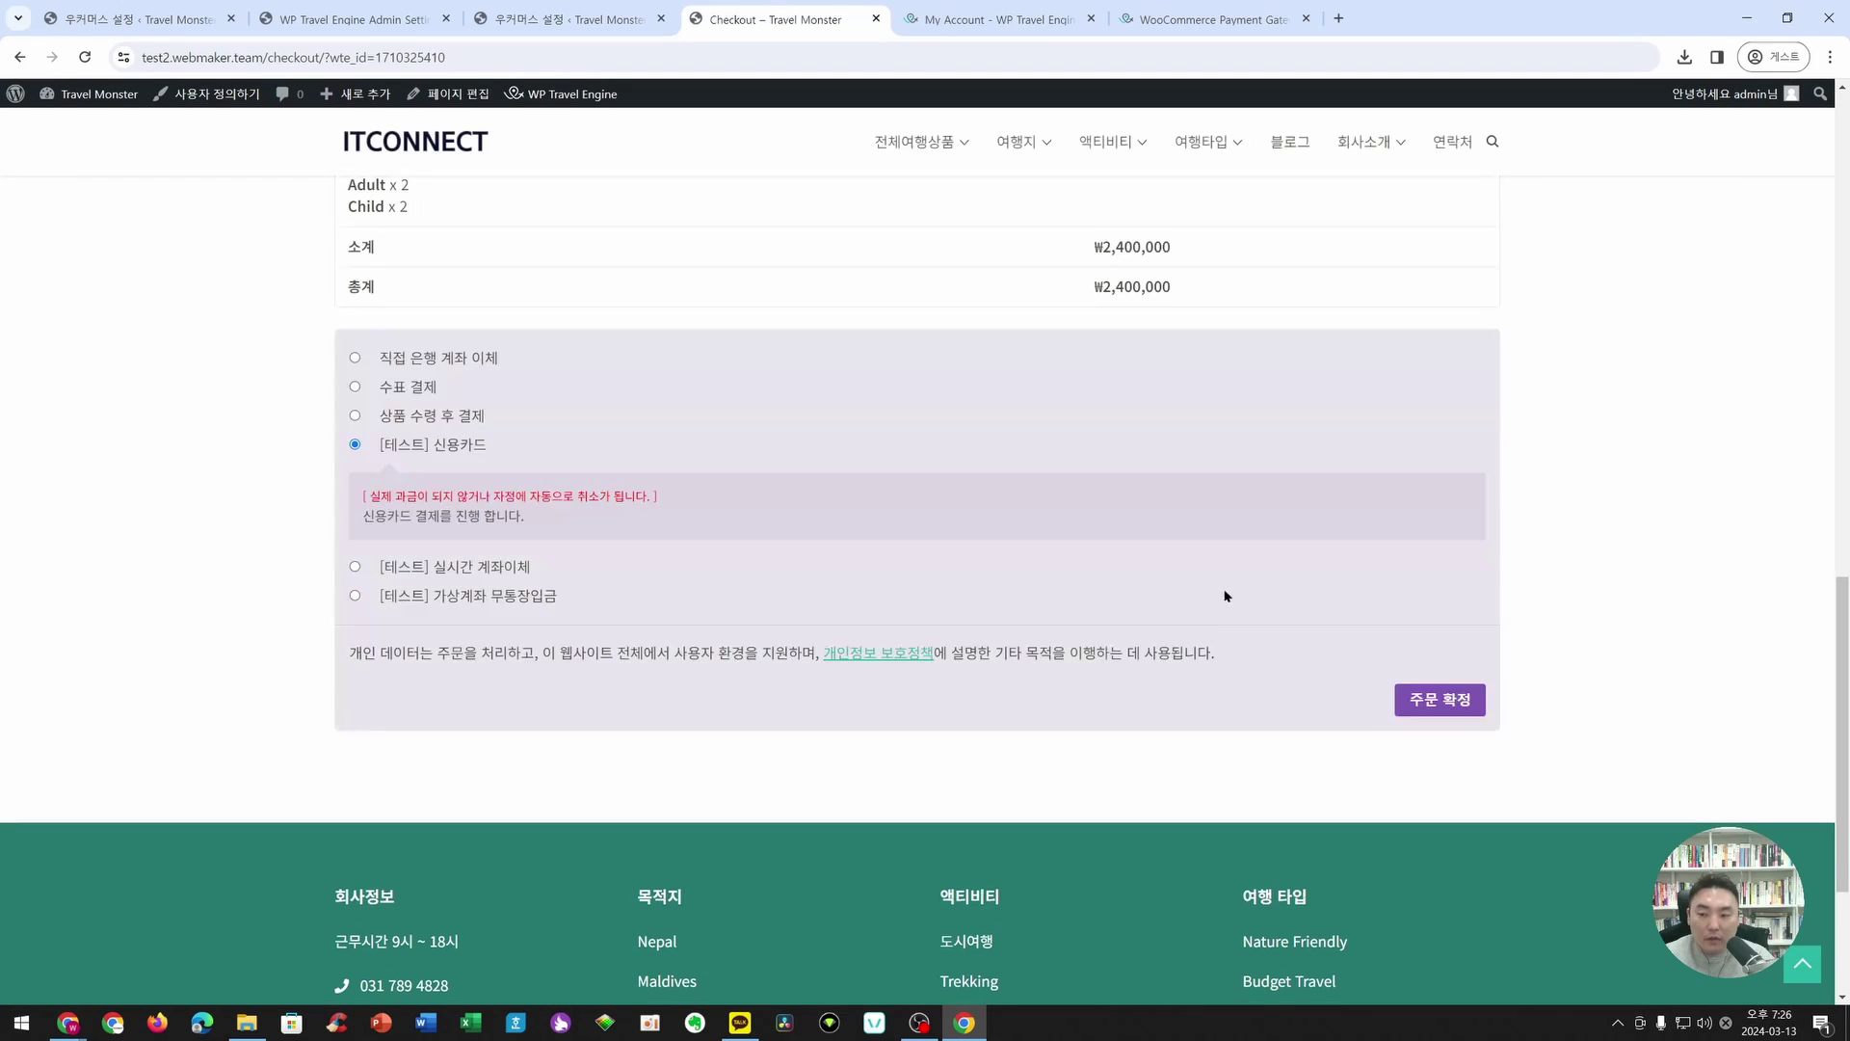
- Place the order, accept all terms (전체동의), and pay ₩2,400,000 via KakaoPay in the KG Inicis window
click(1446, 698)
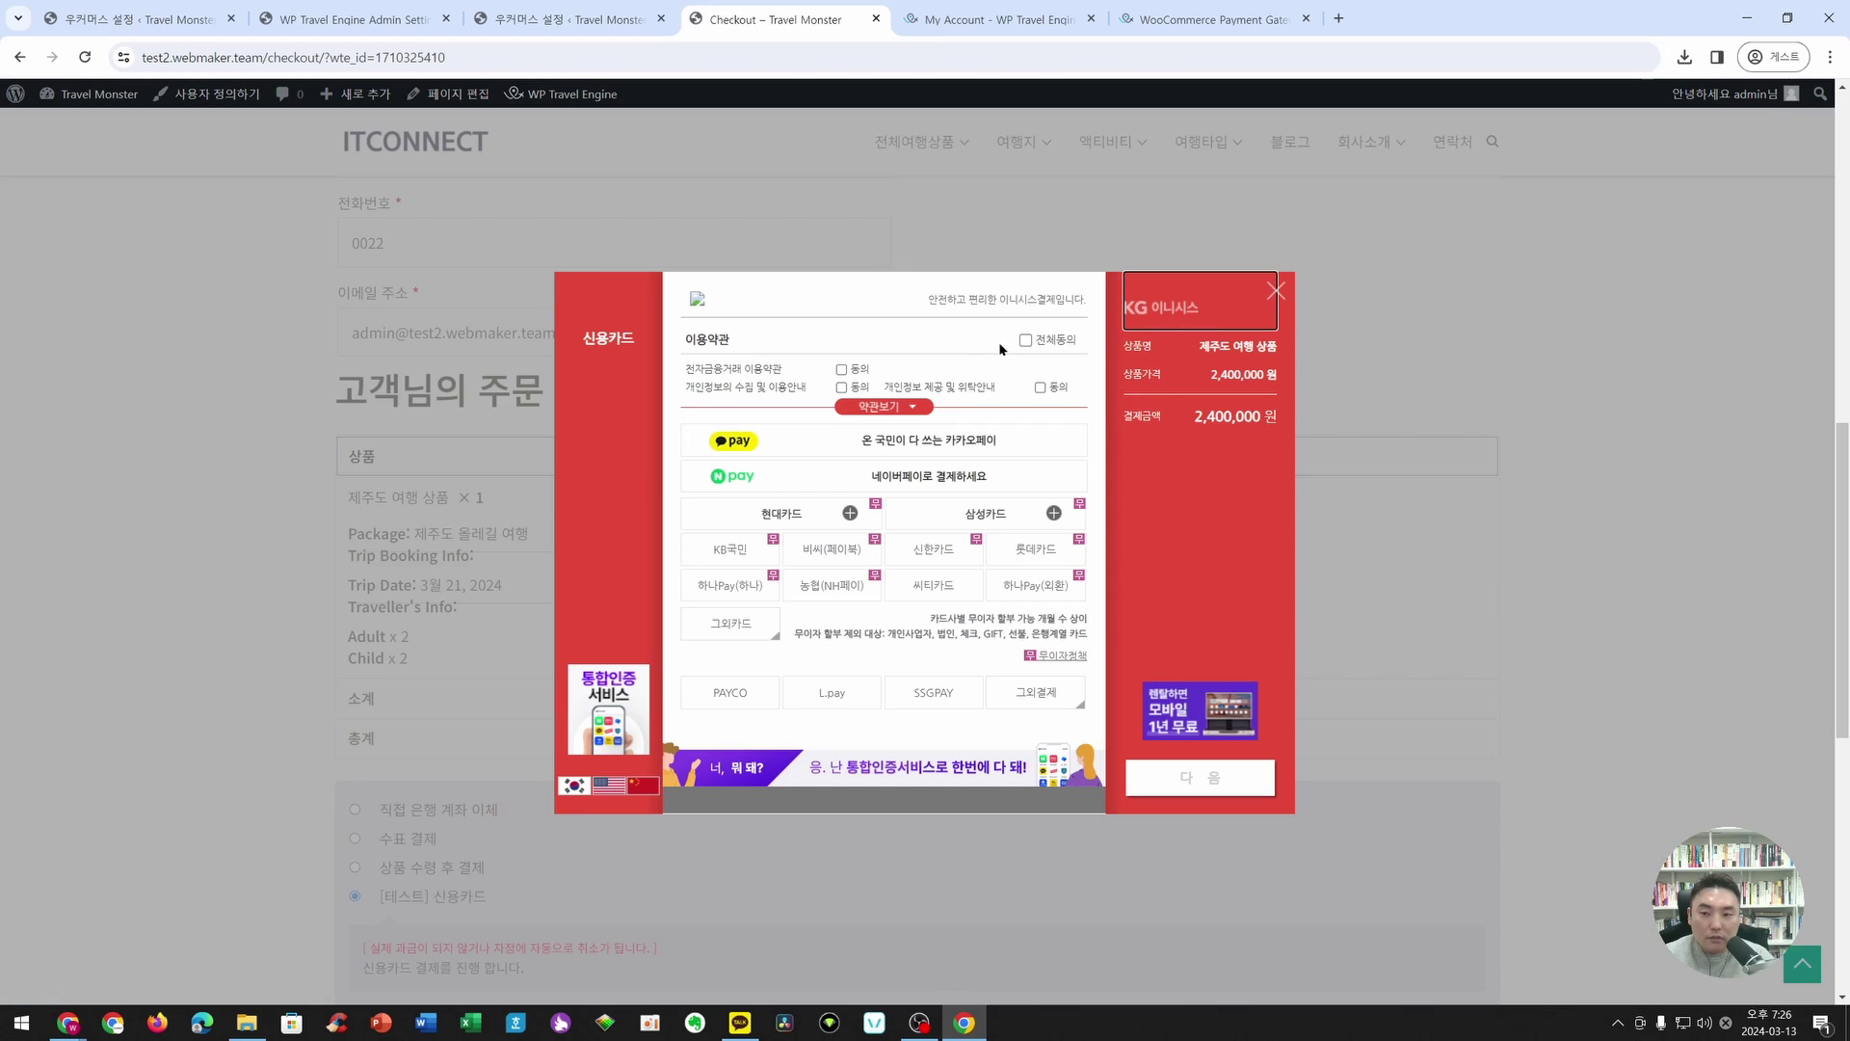
click(1026, 339)
click(988, 445)
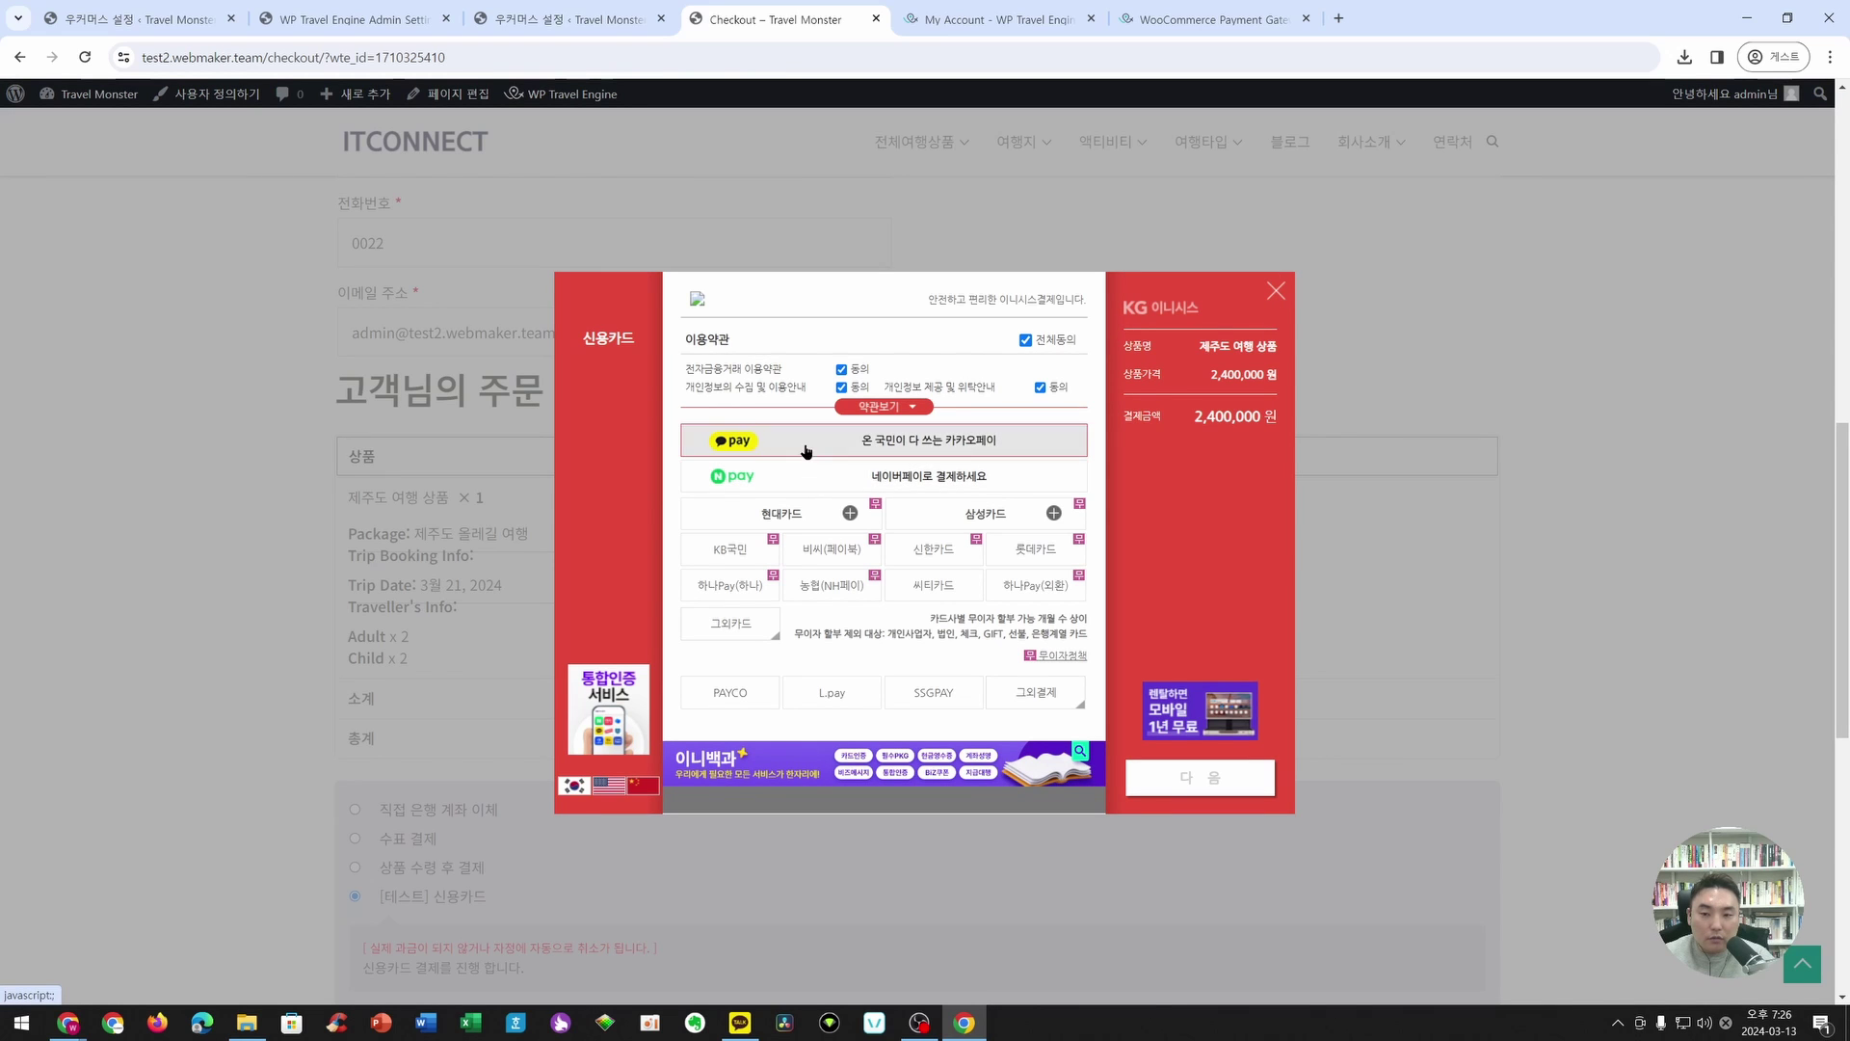
click(1219, 776)
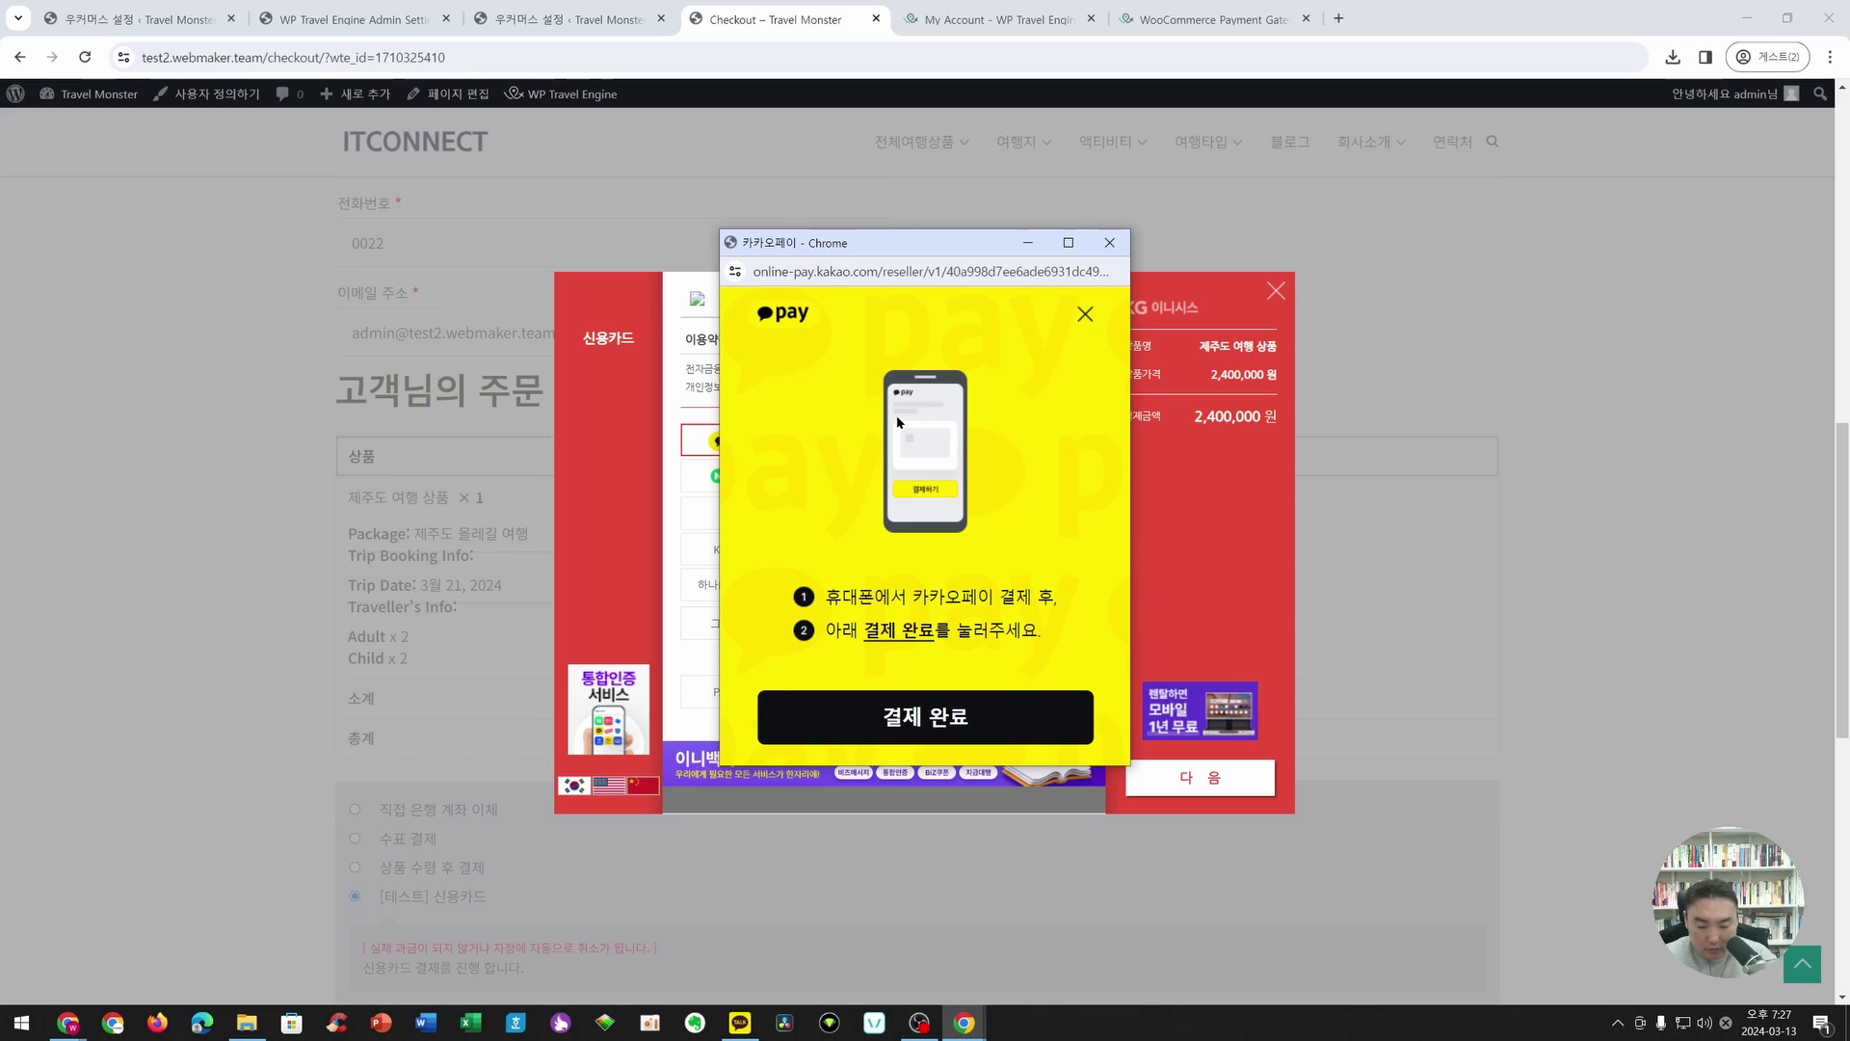
click(998, 721)
click(940, 563)
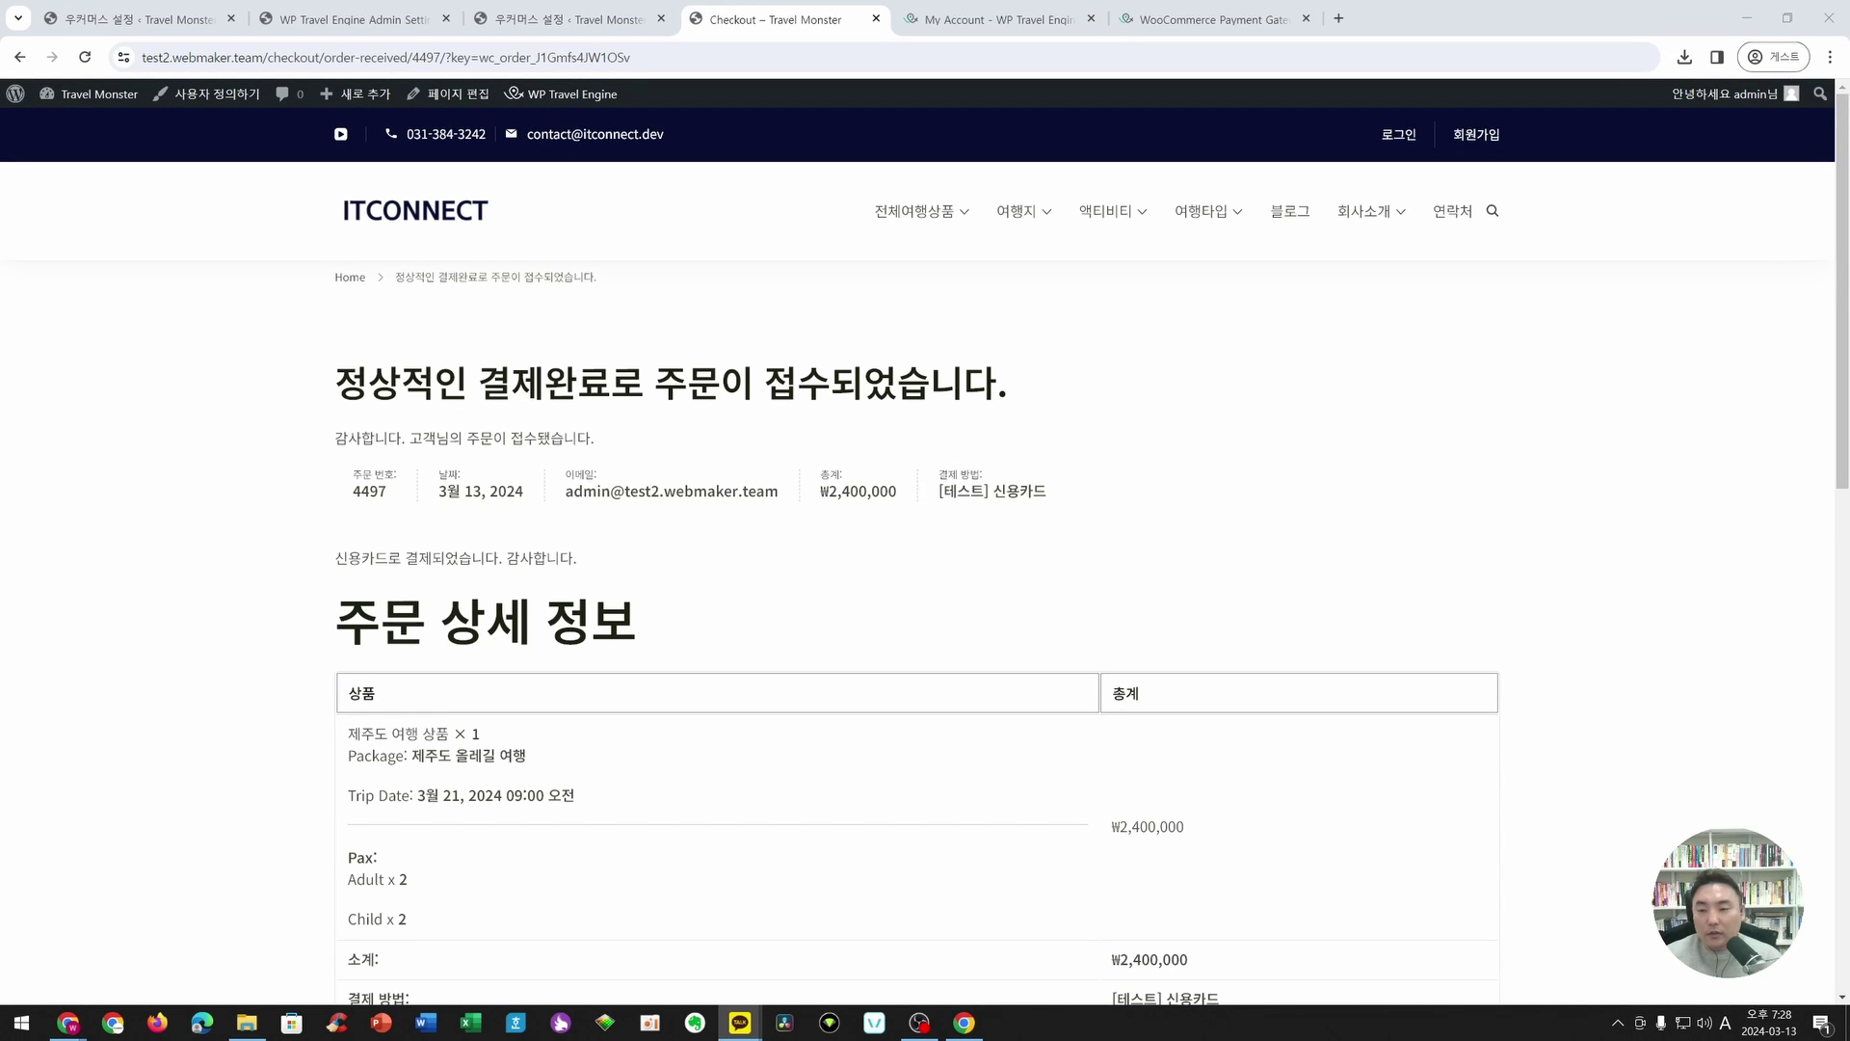
- Look over the order 4497 confirmation page, then go to the Travel Monster admin dashboard
scroll(761, 649, down, 3)
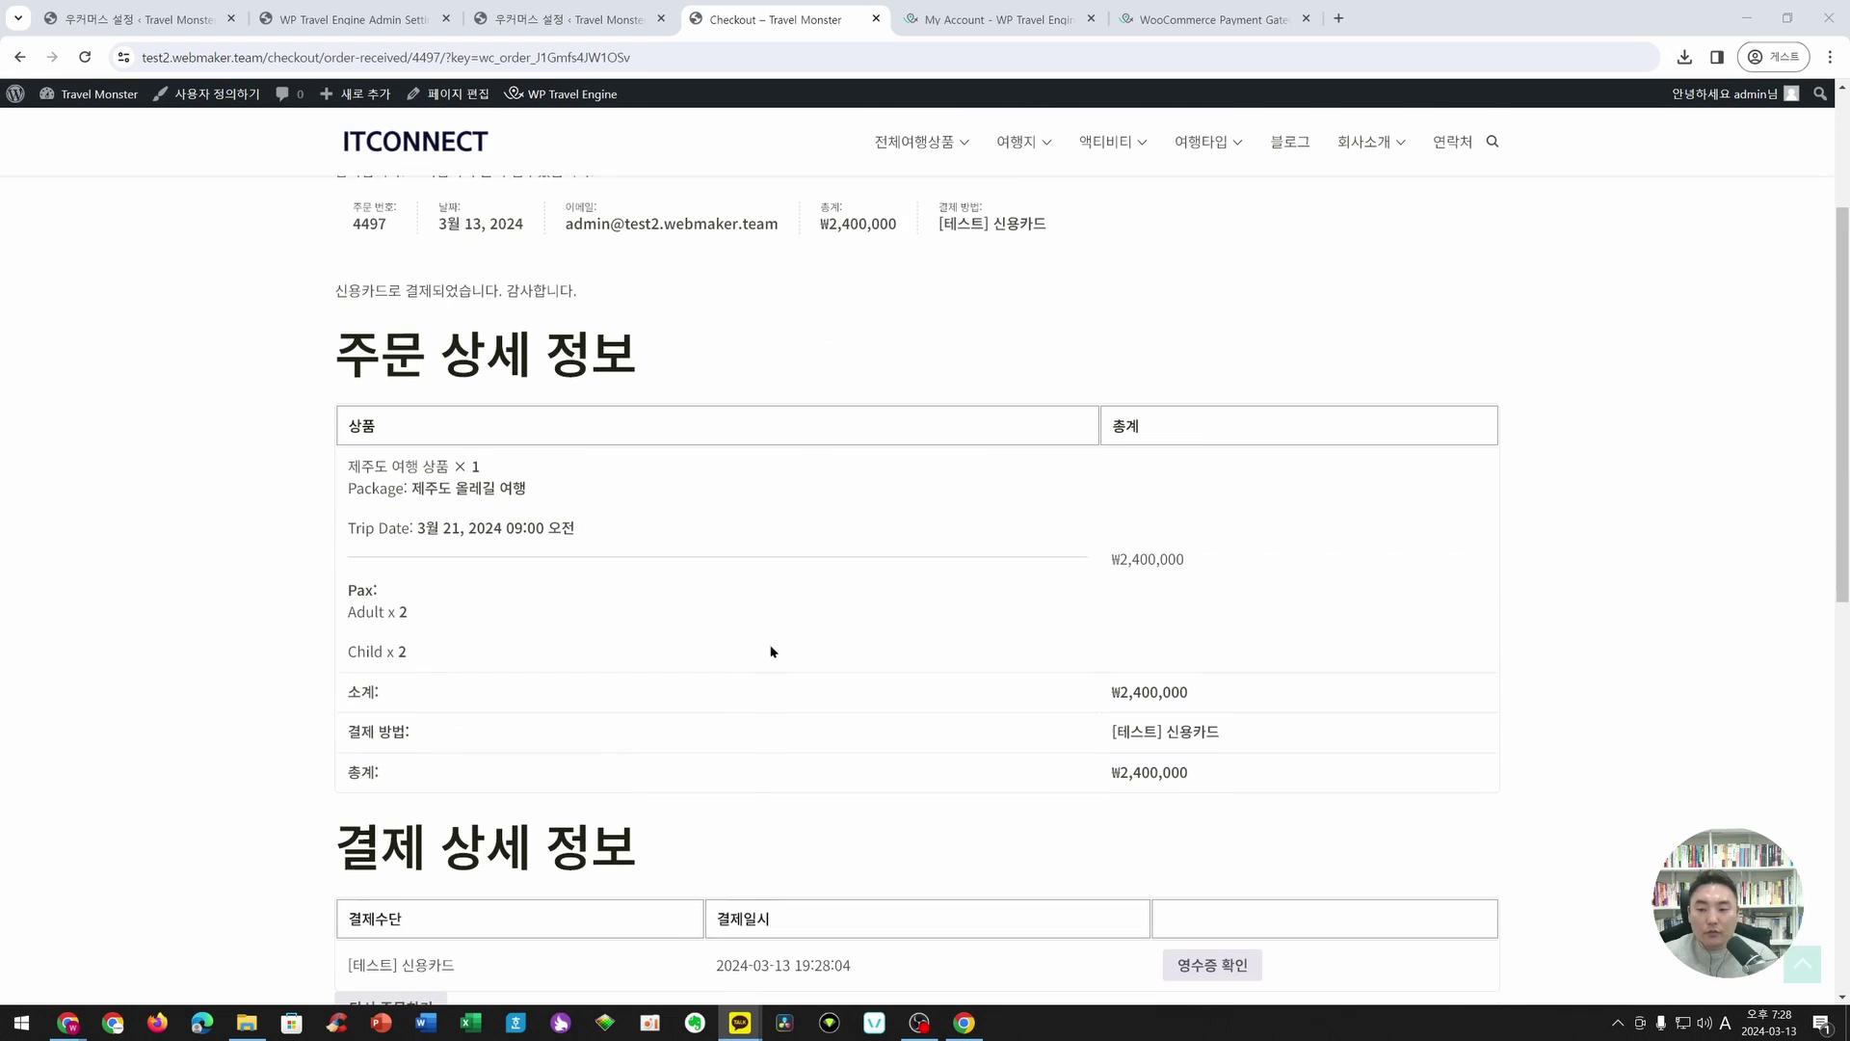
scroll(1182, 640, down, 1)
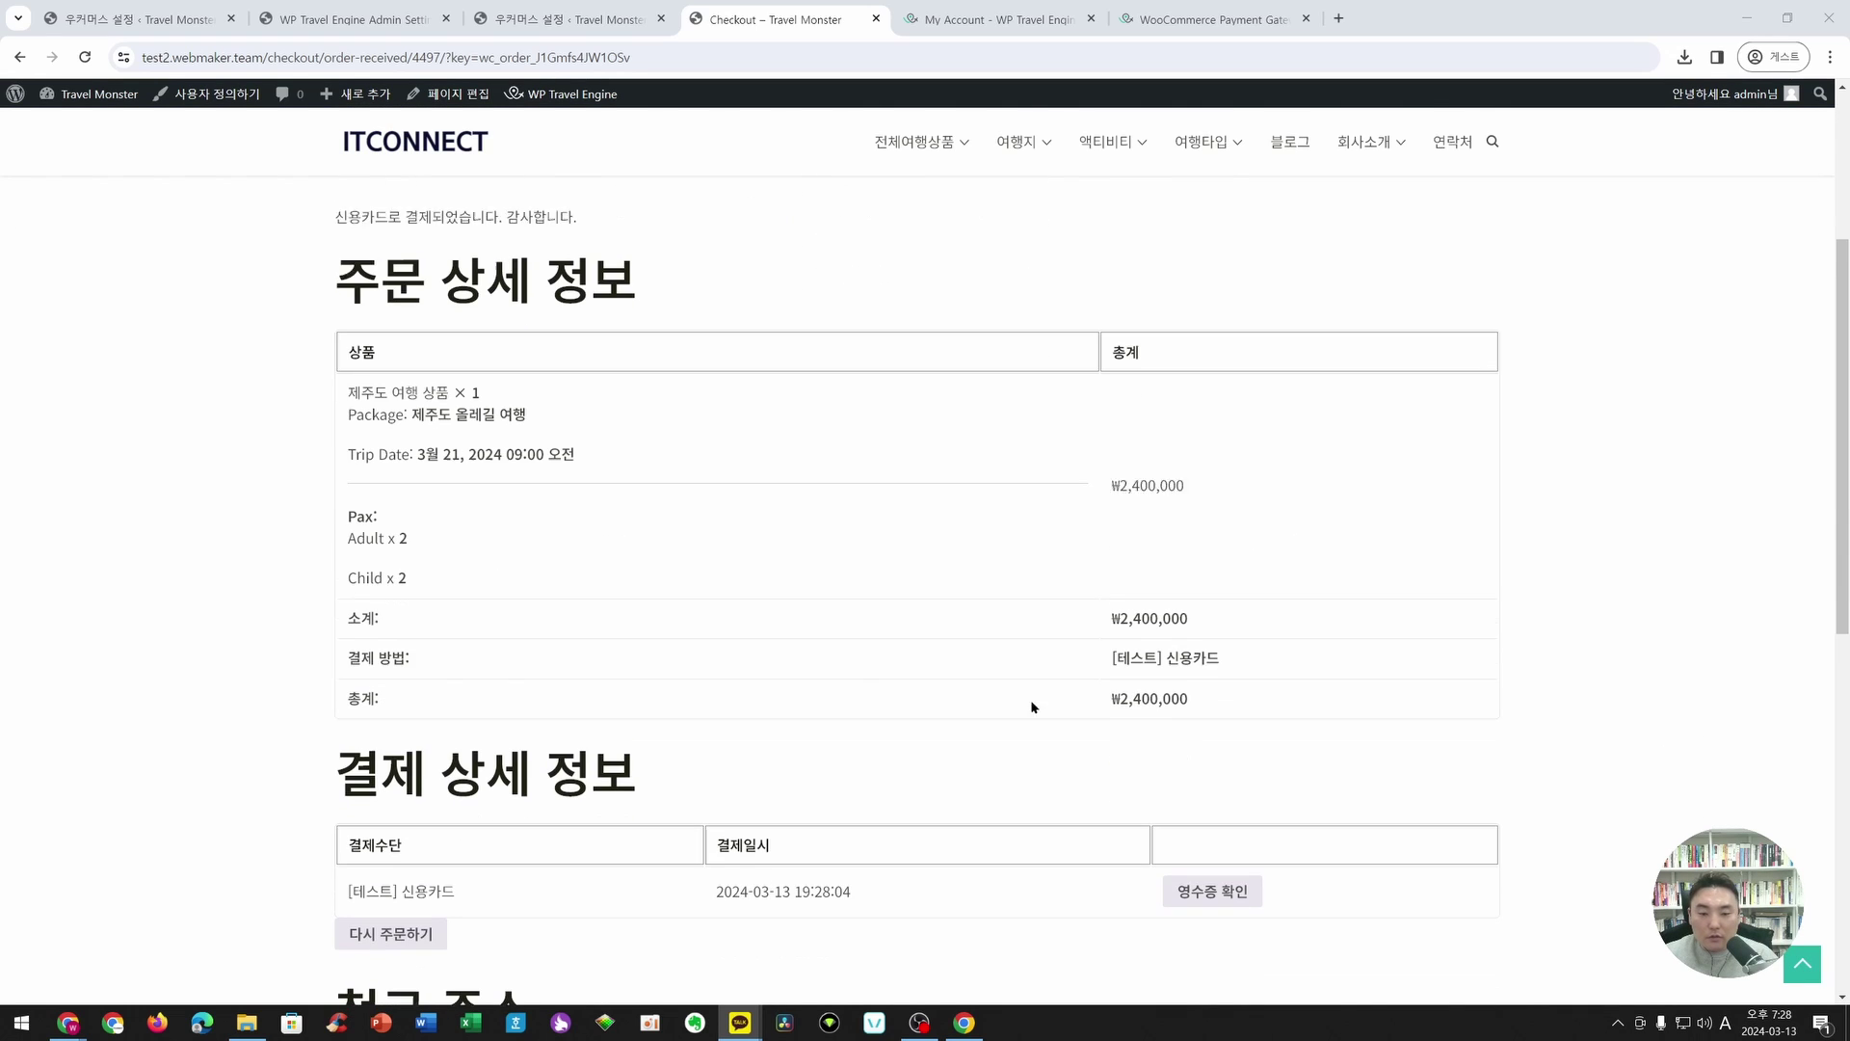
scroll(1215, 511, down, 2)
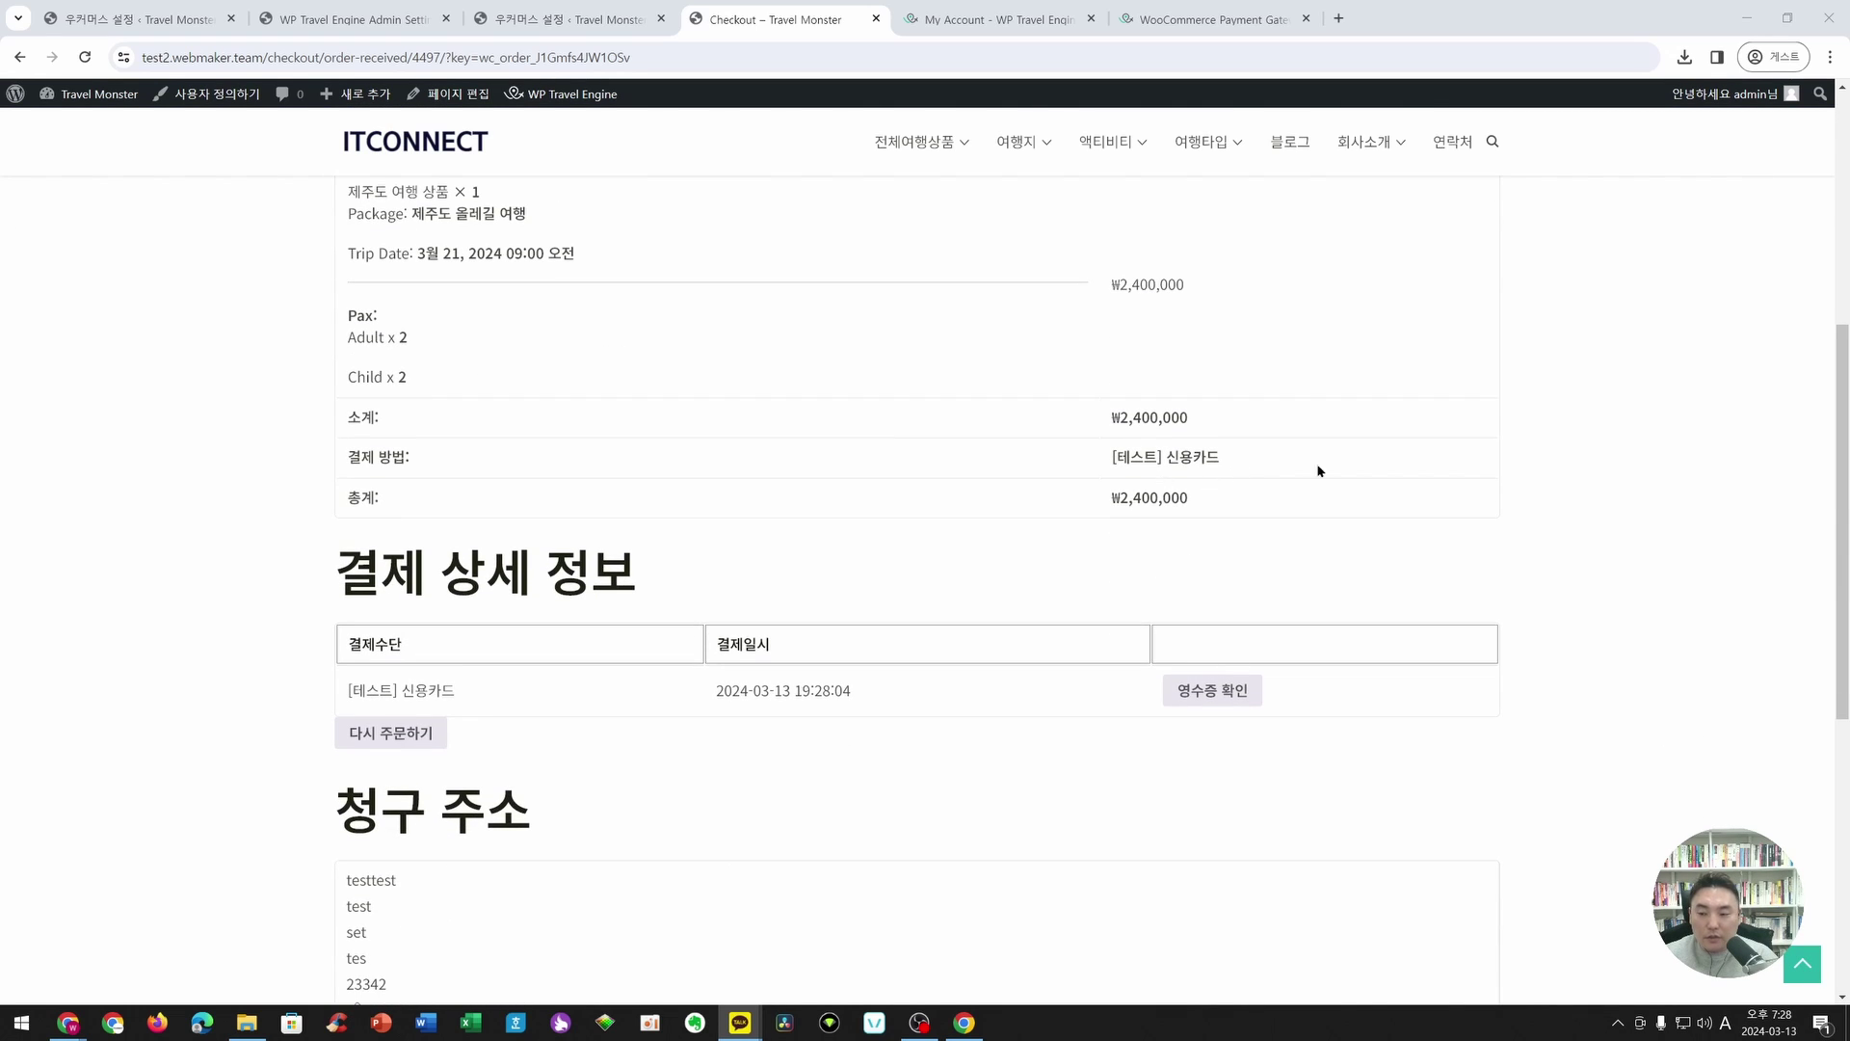
scroll(897, 562, down, 3)
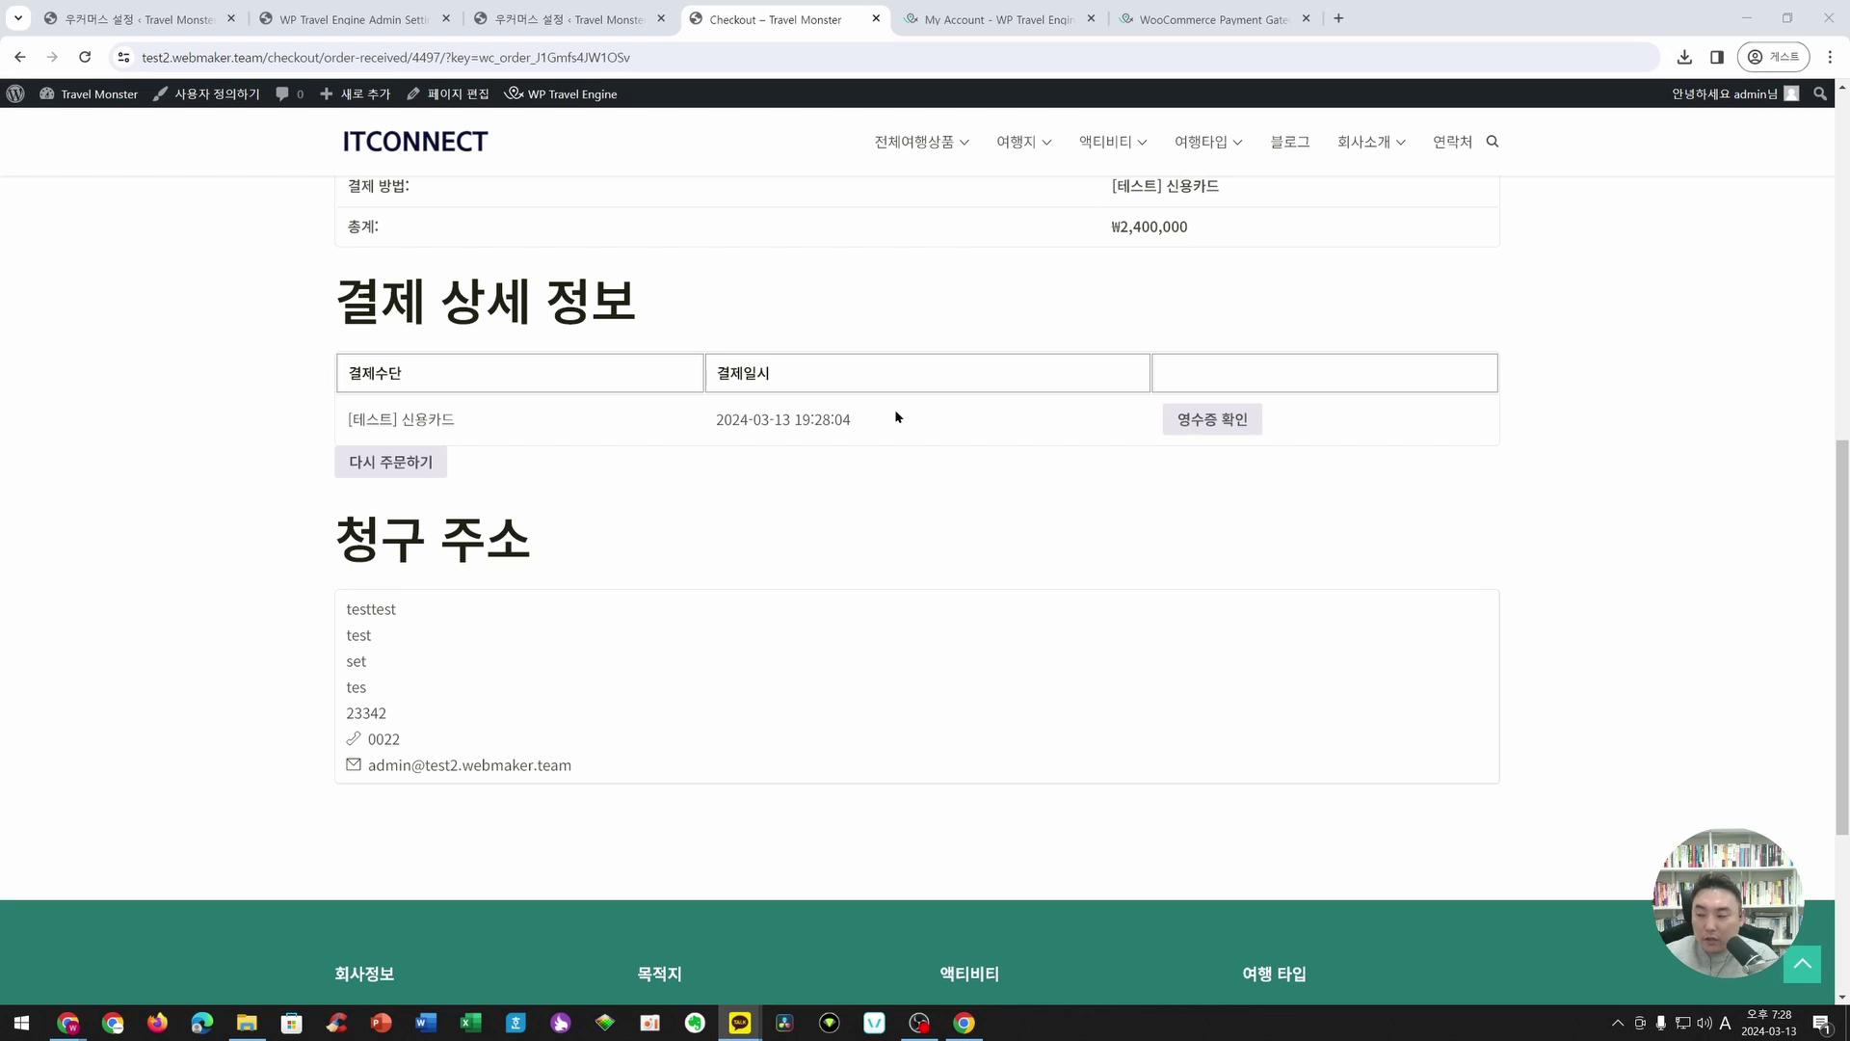
scroll(796, 461, up, 3)
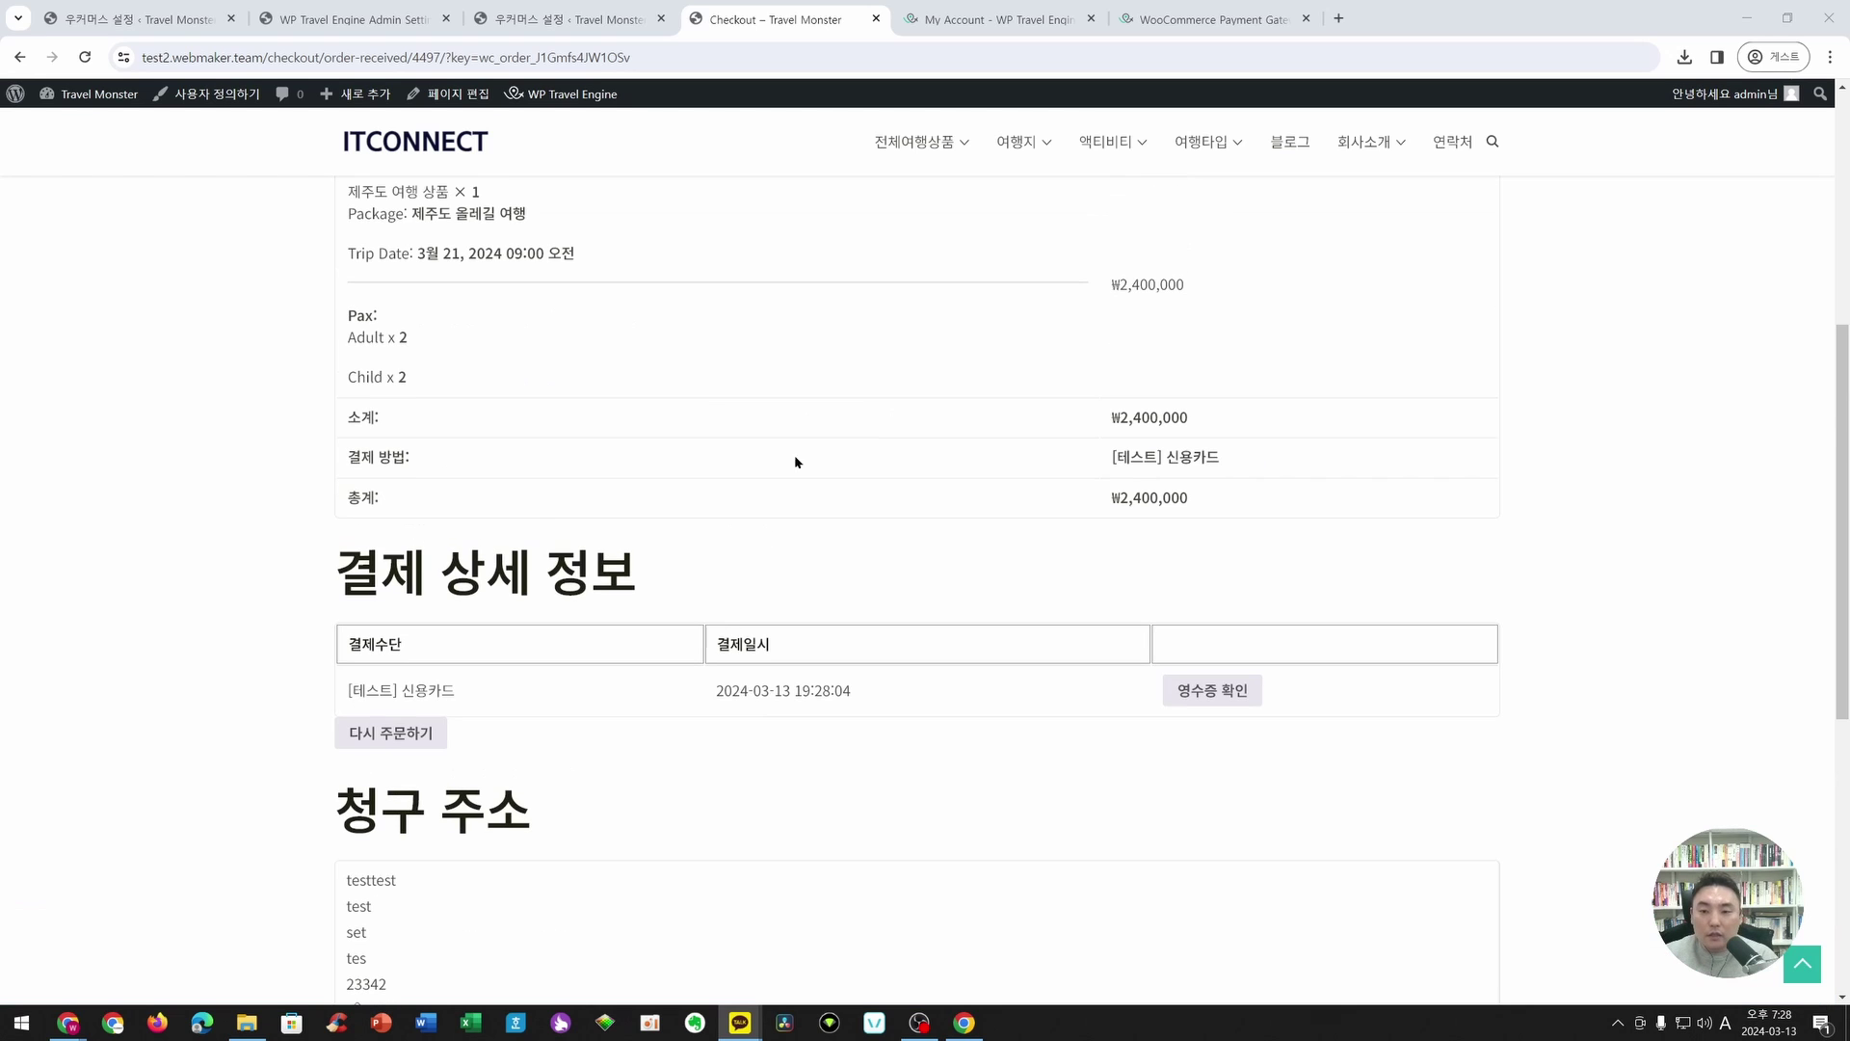
scroll(777, 482, up, 5)
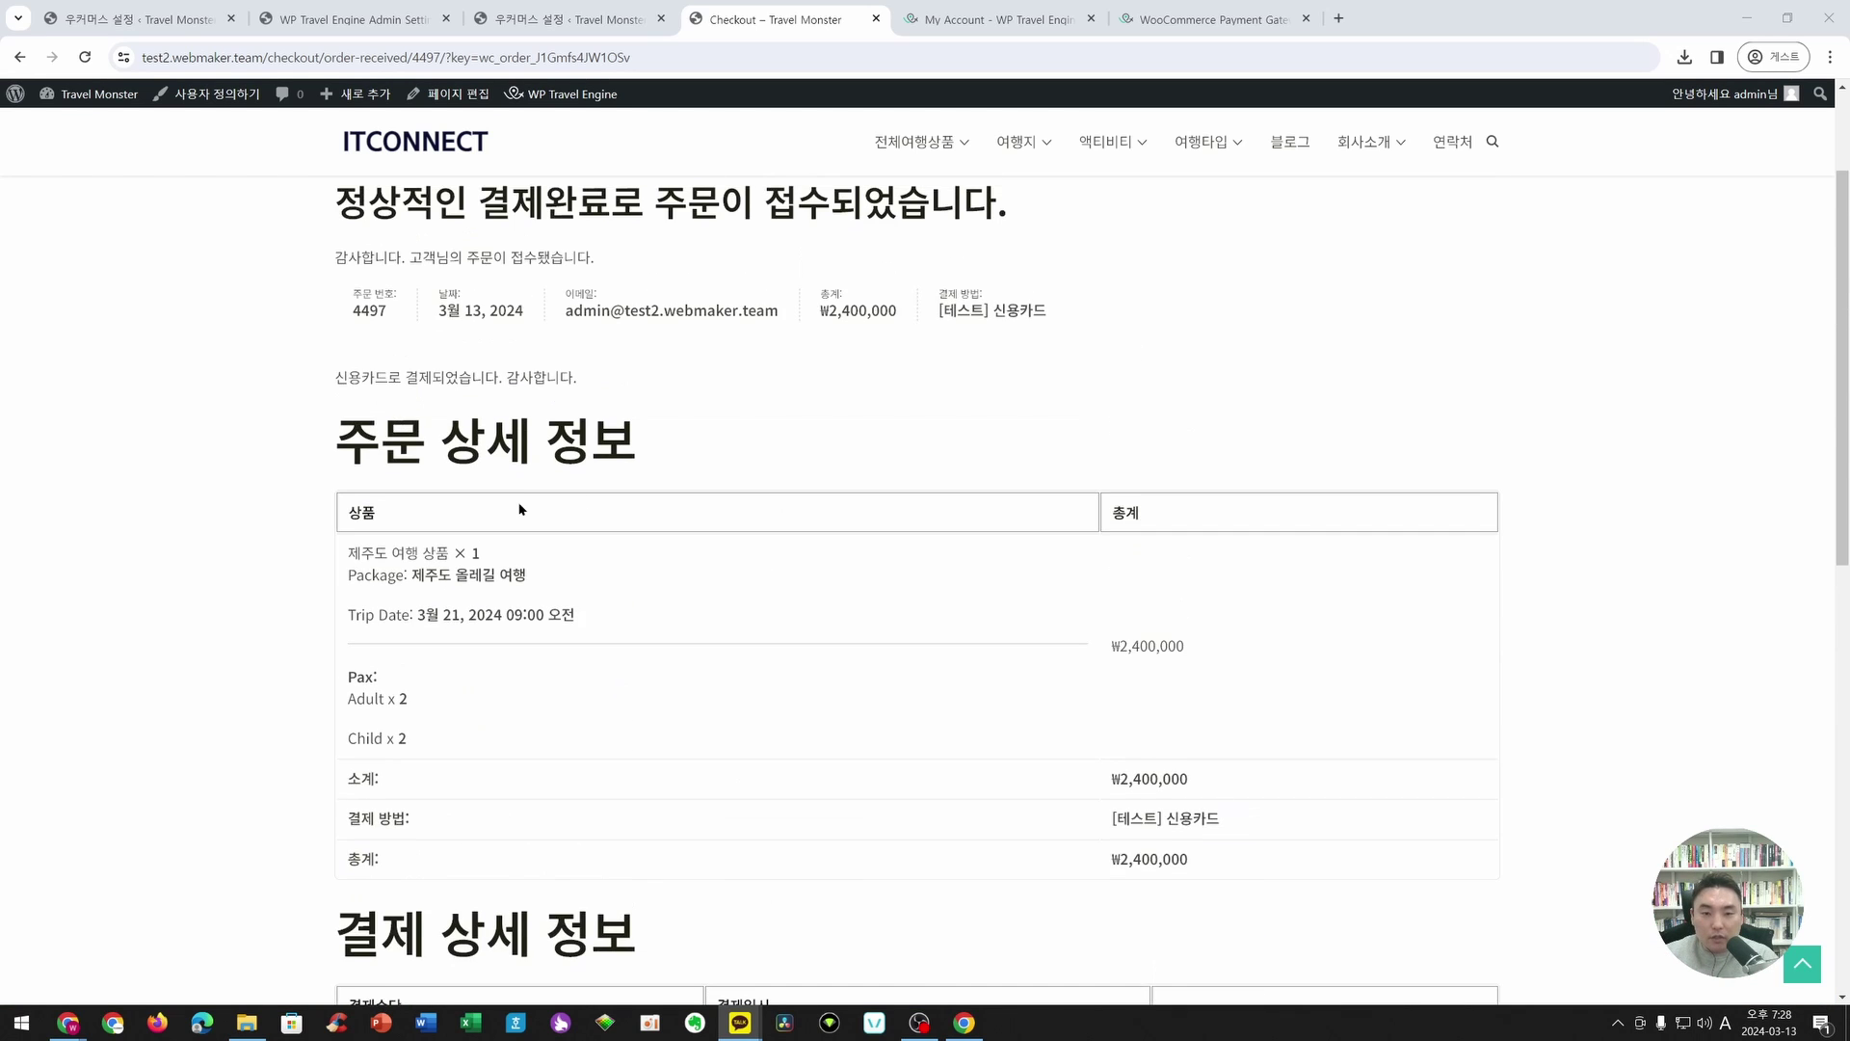
scroll(607, 463, down, 10)
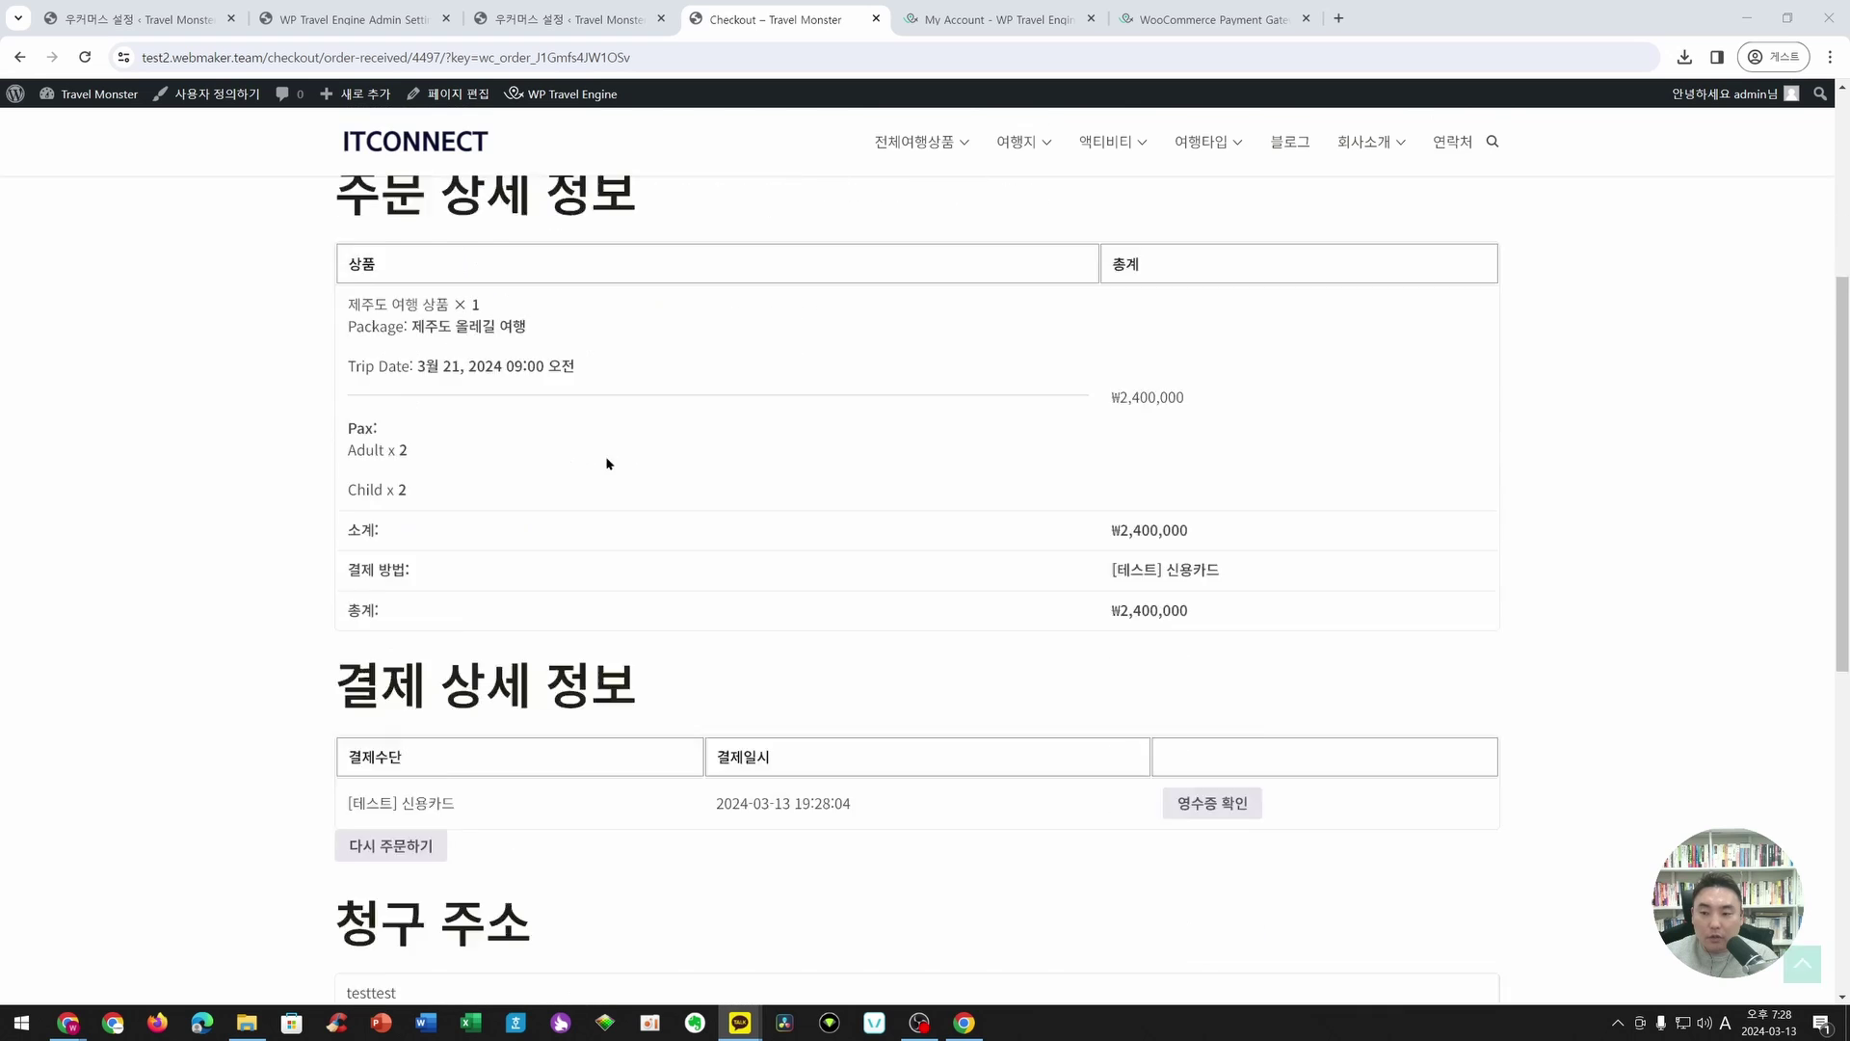
scroll(557, 609, up, 4)
scroll(557, 608, up, 8)
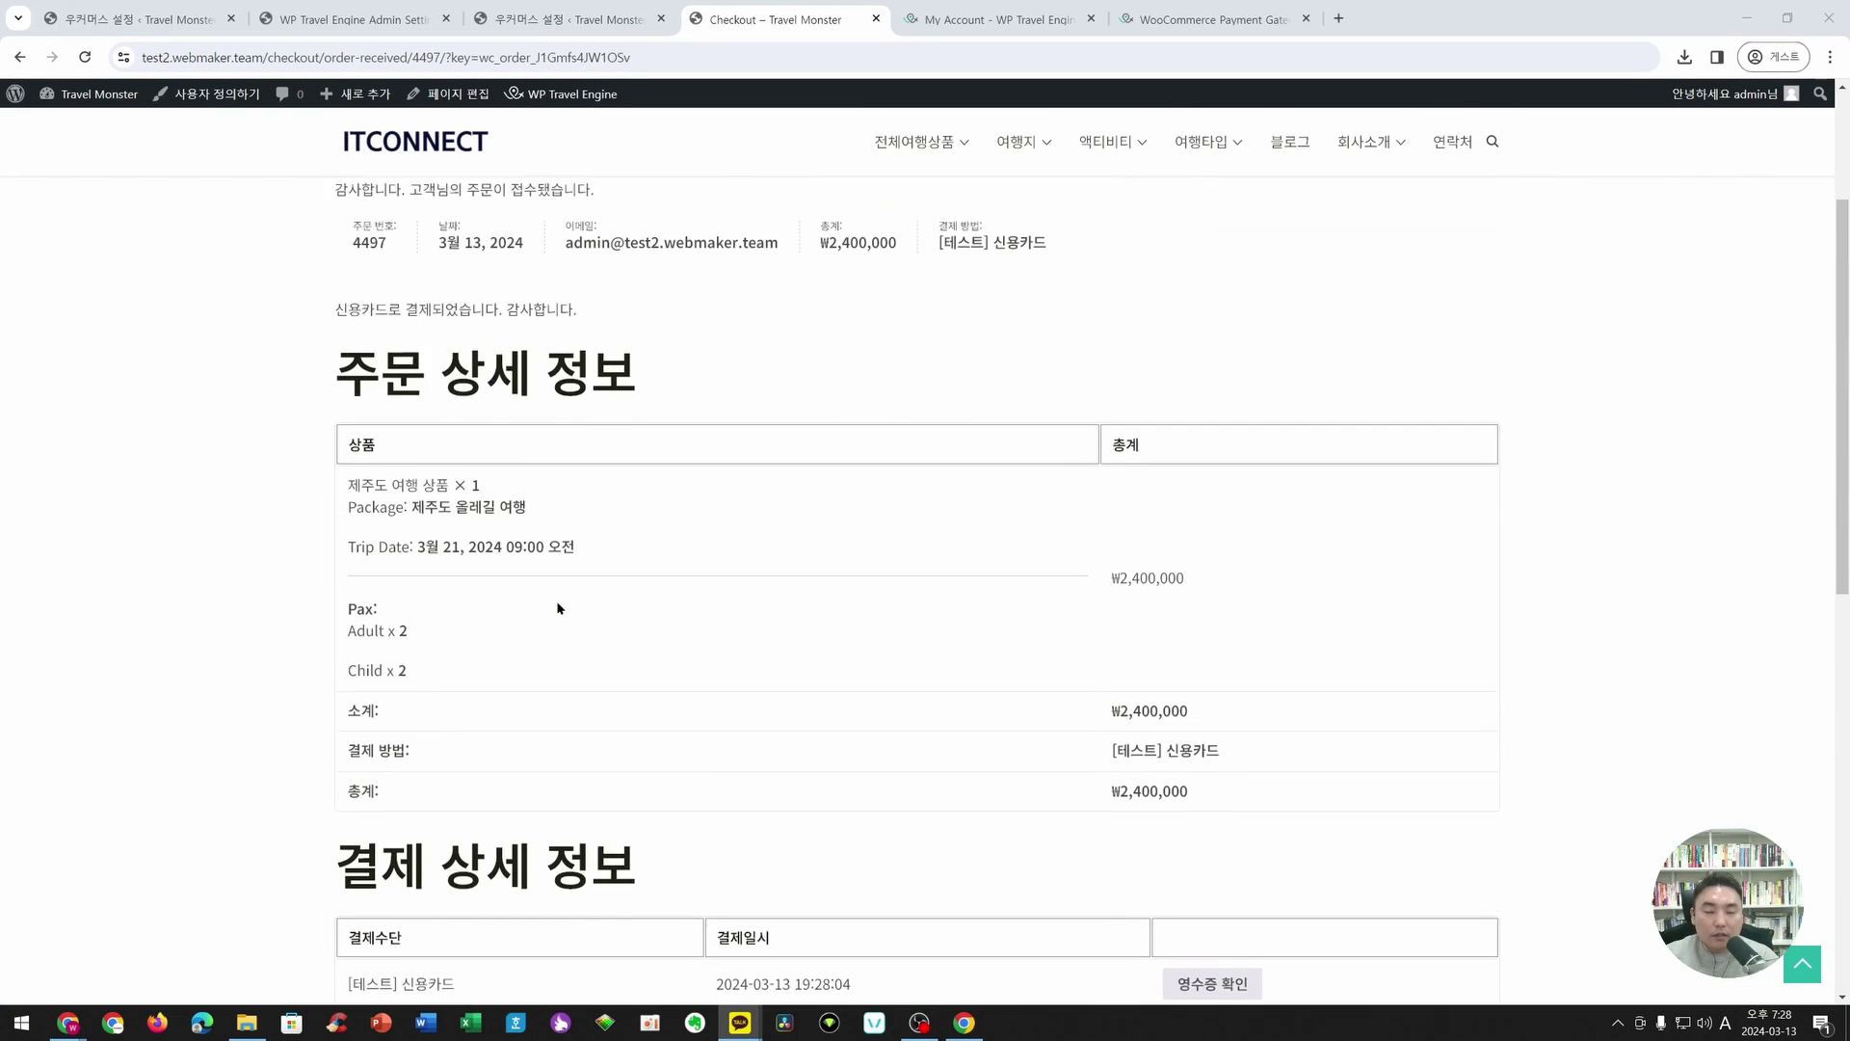
click(88, 92)
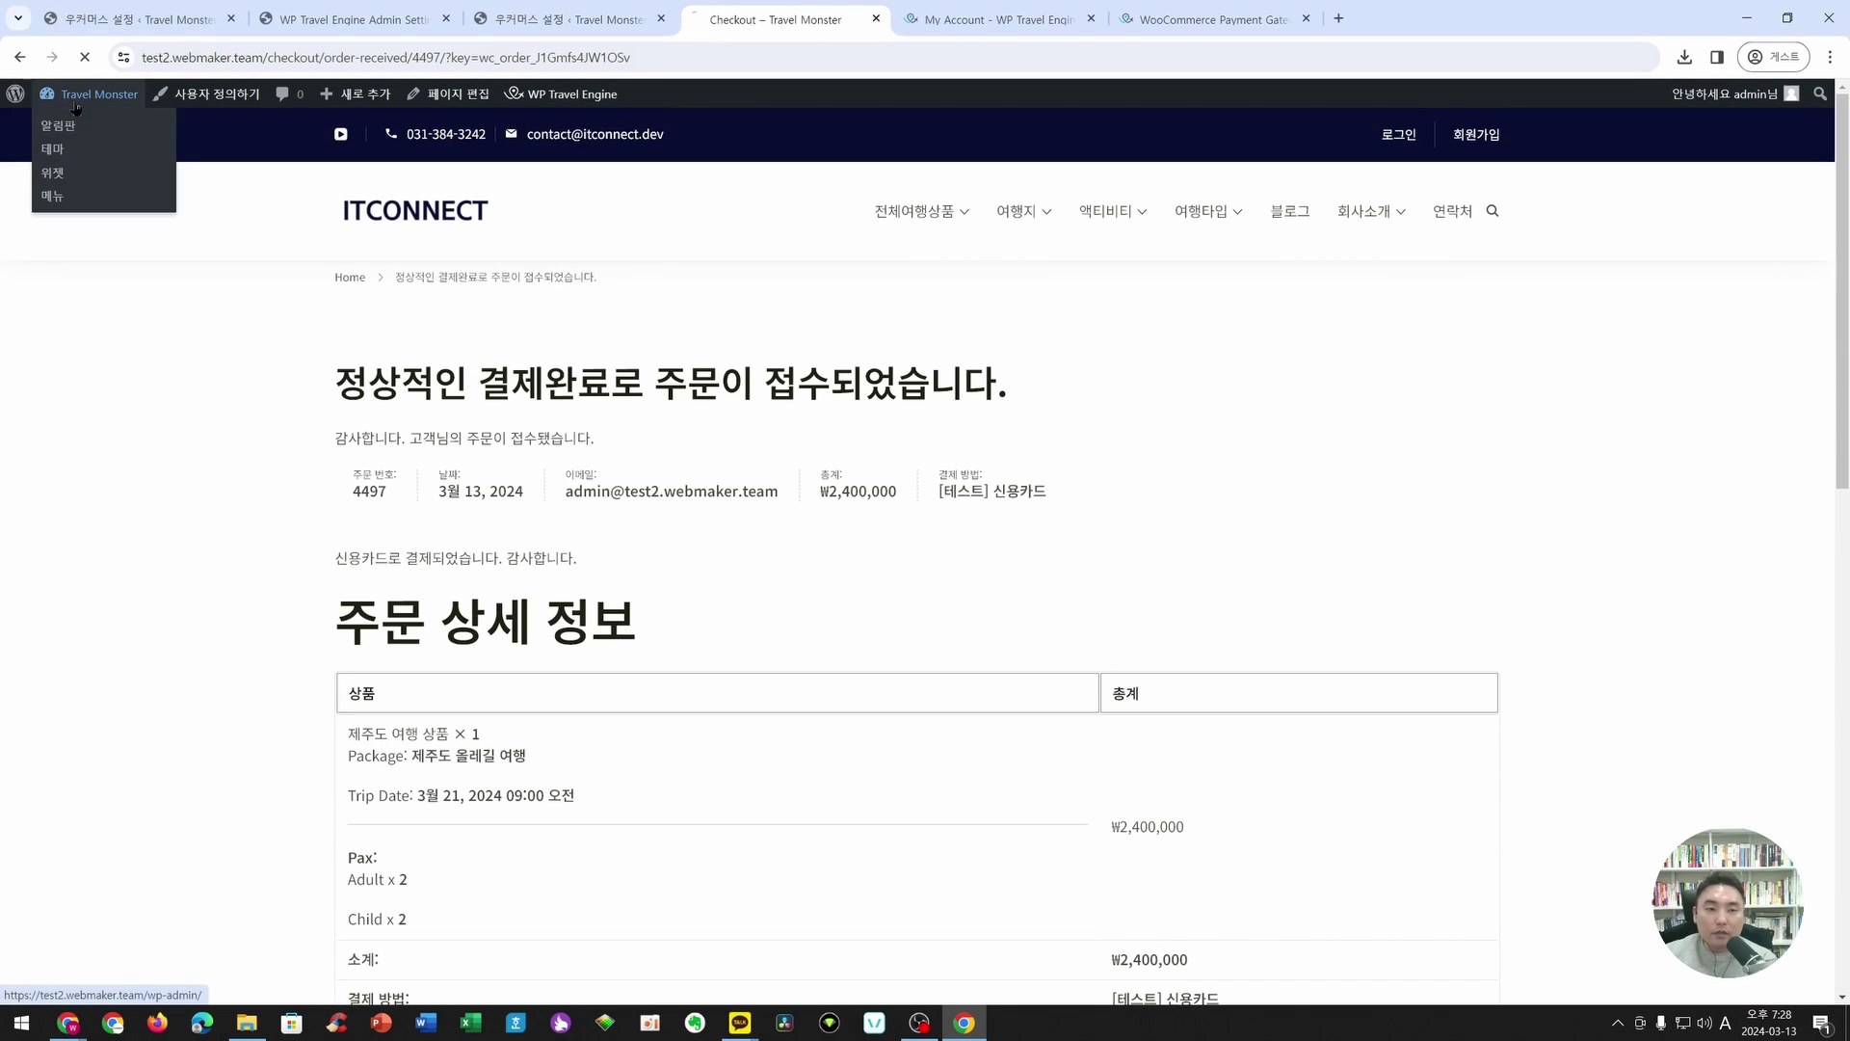
drag(756, 23, 202, 27)
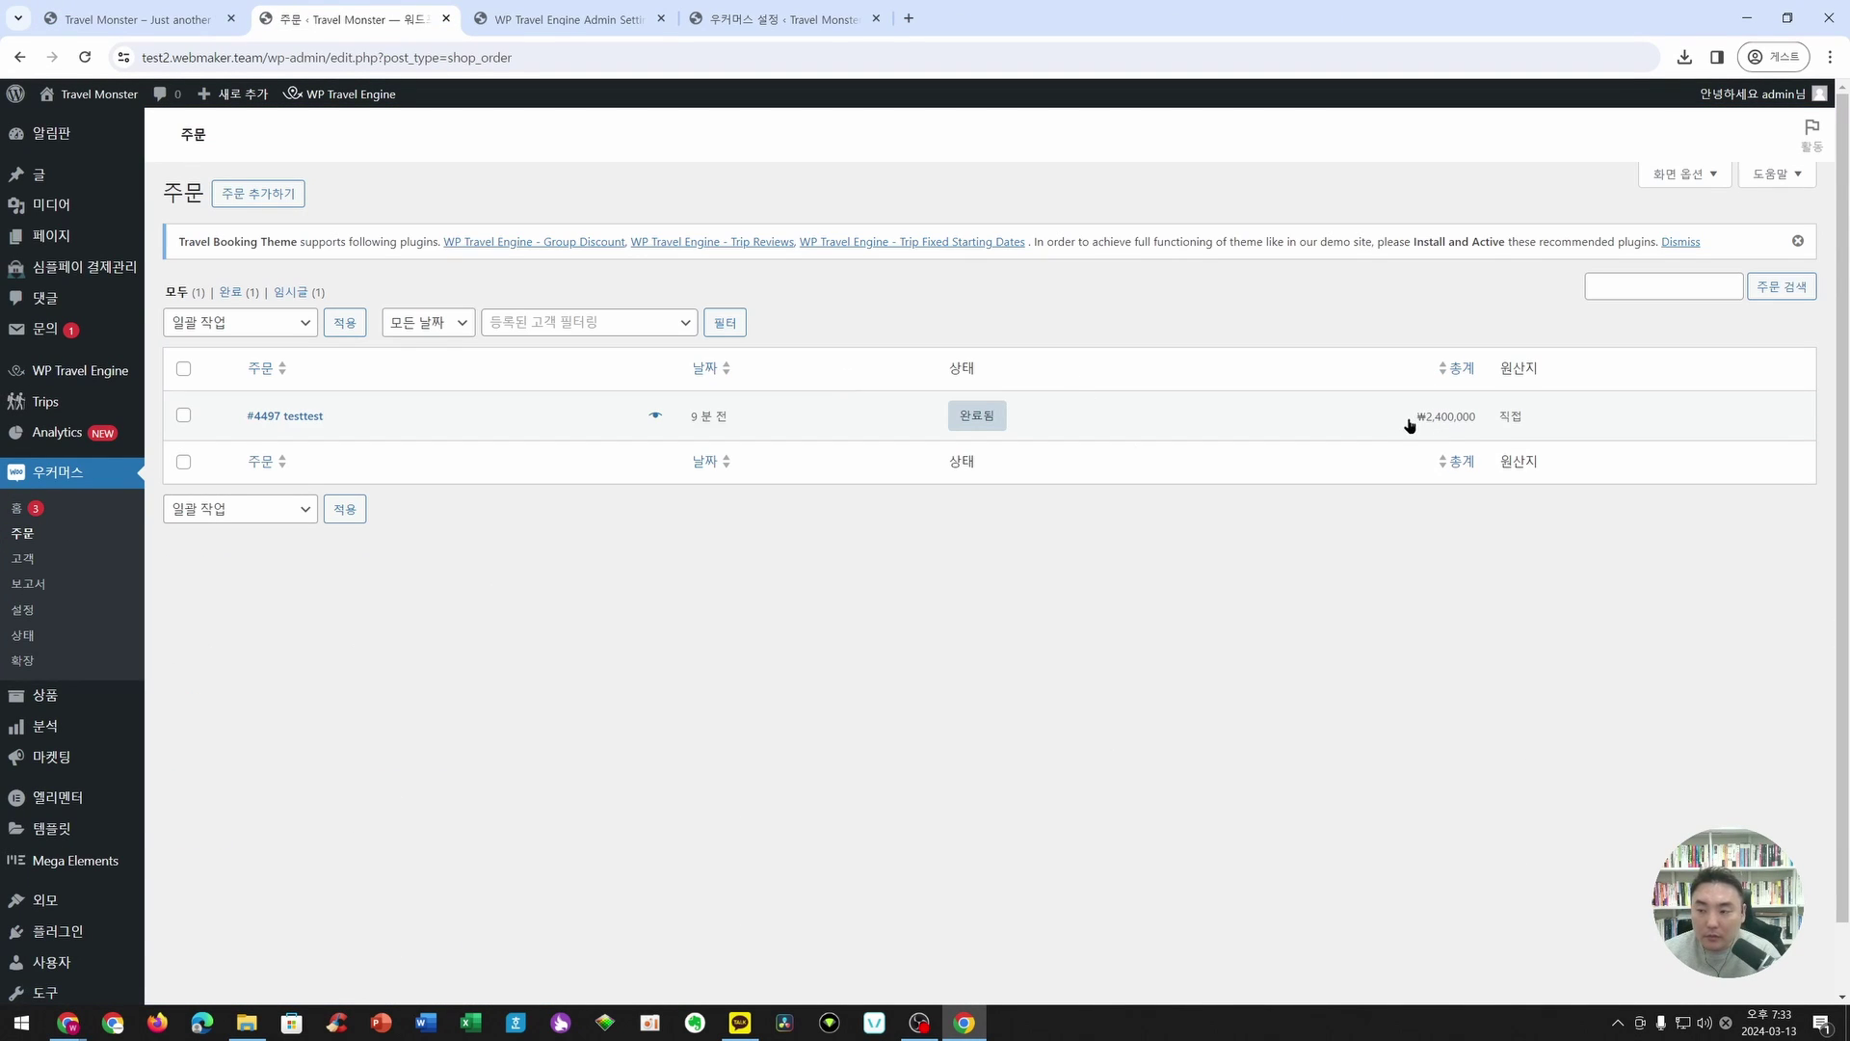
- Inspect order #4497's package, trip date and KG Inicis fields, then return to the homepage
click(289, 415)
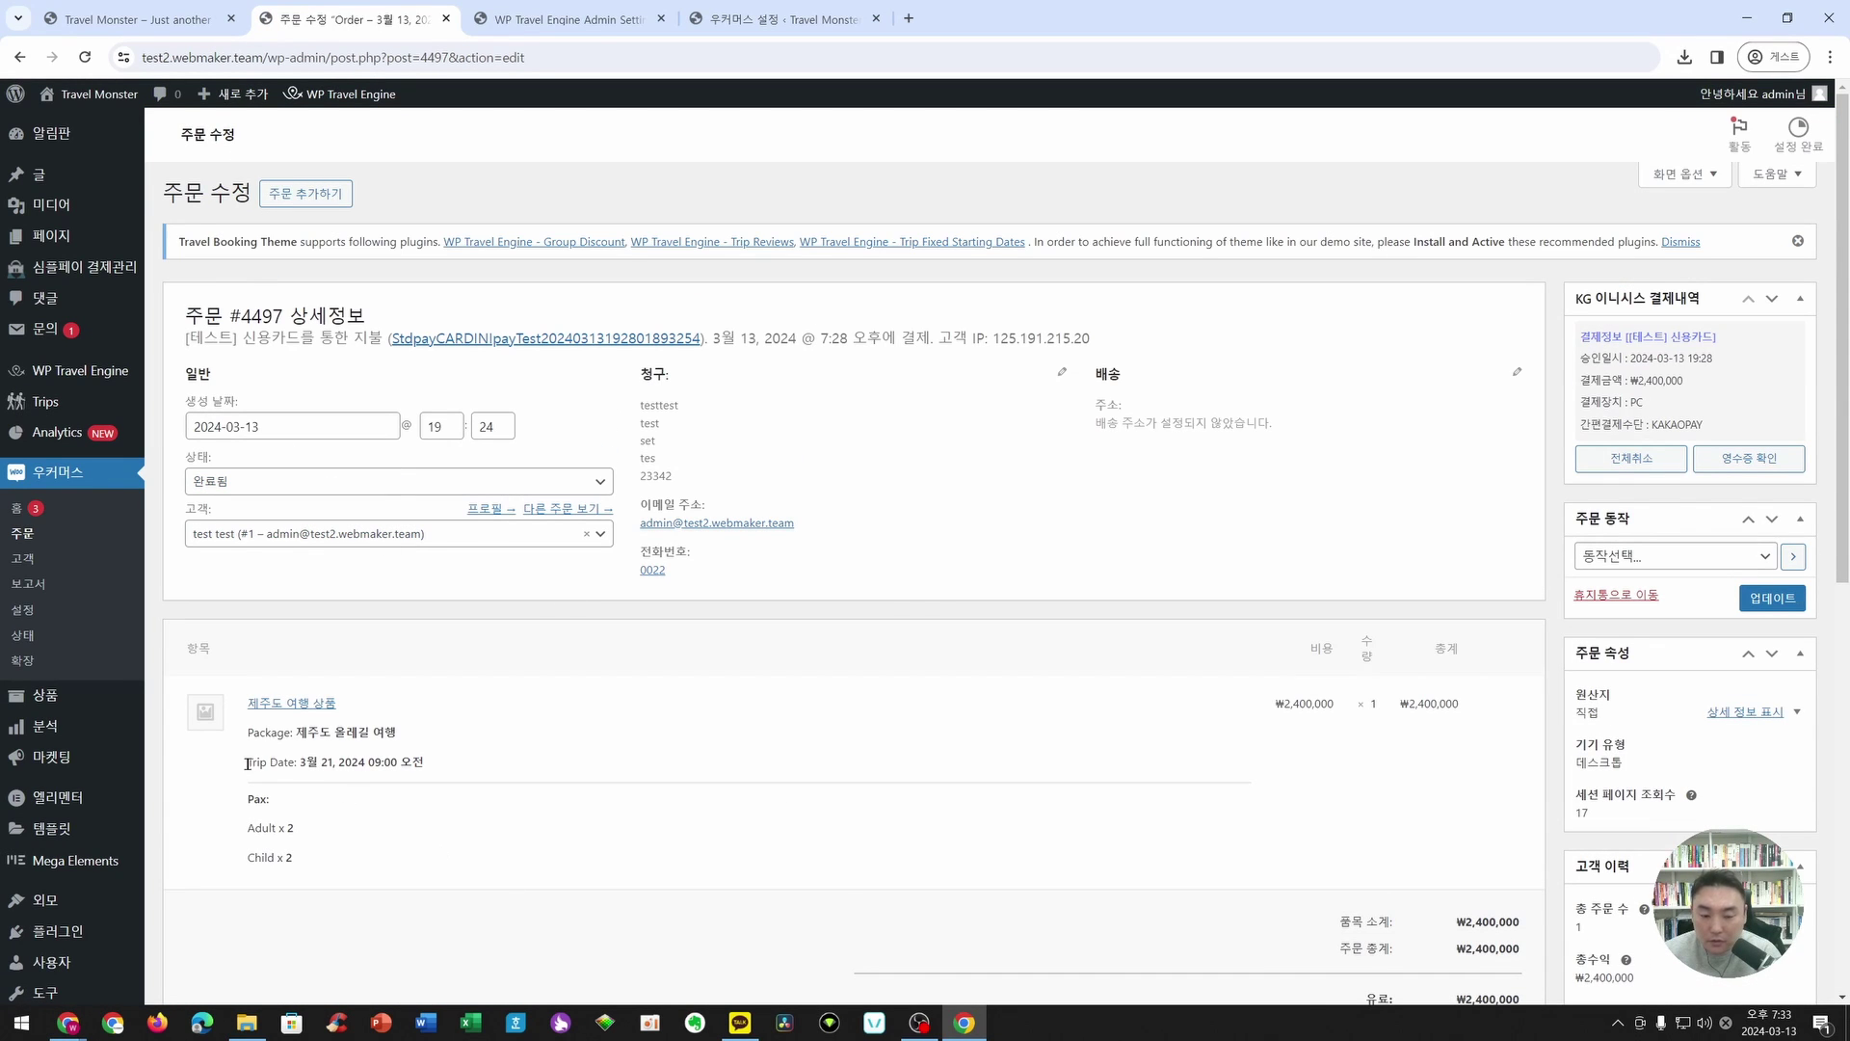
drag(248, 732, 472, 773)
click(445, 838)
scroll(442, 839, down, 2)
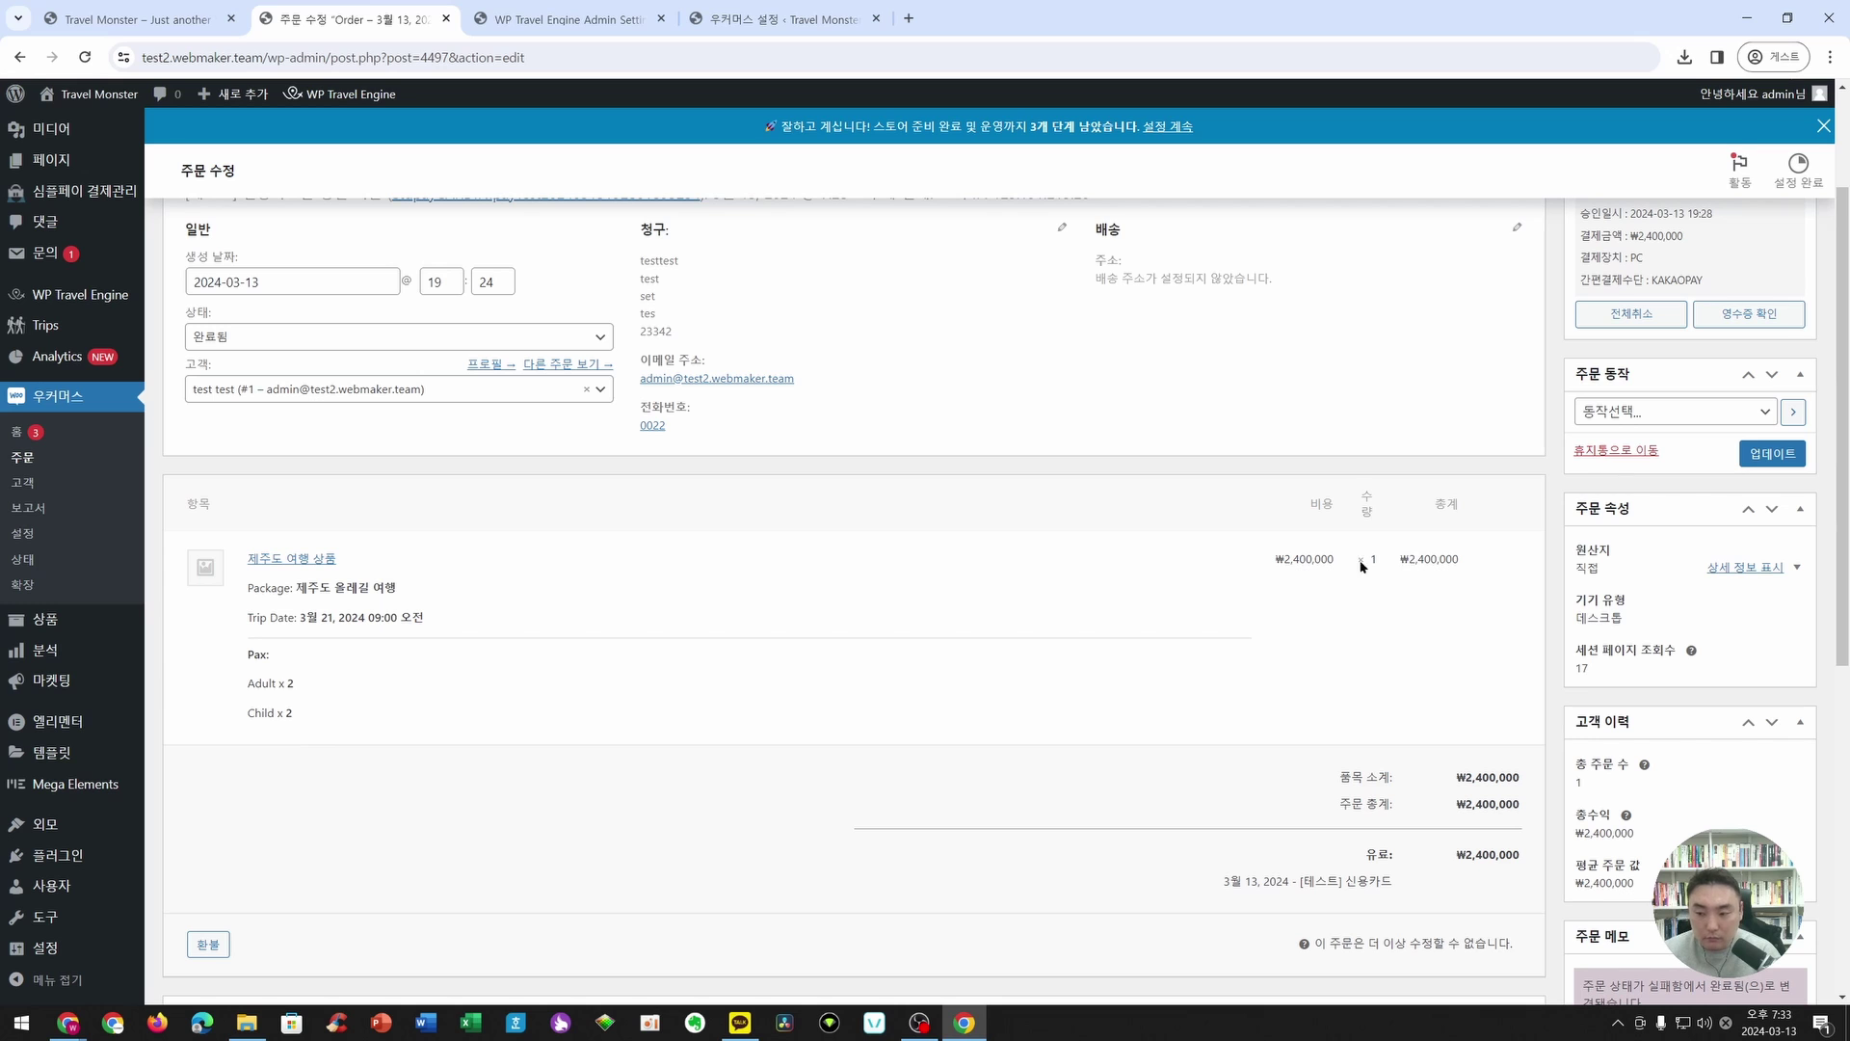
scroll(1414, 823, down, 5)
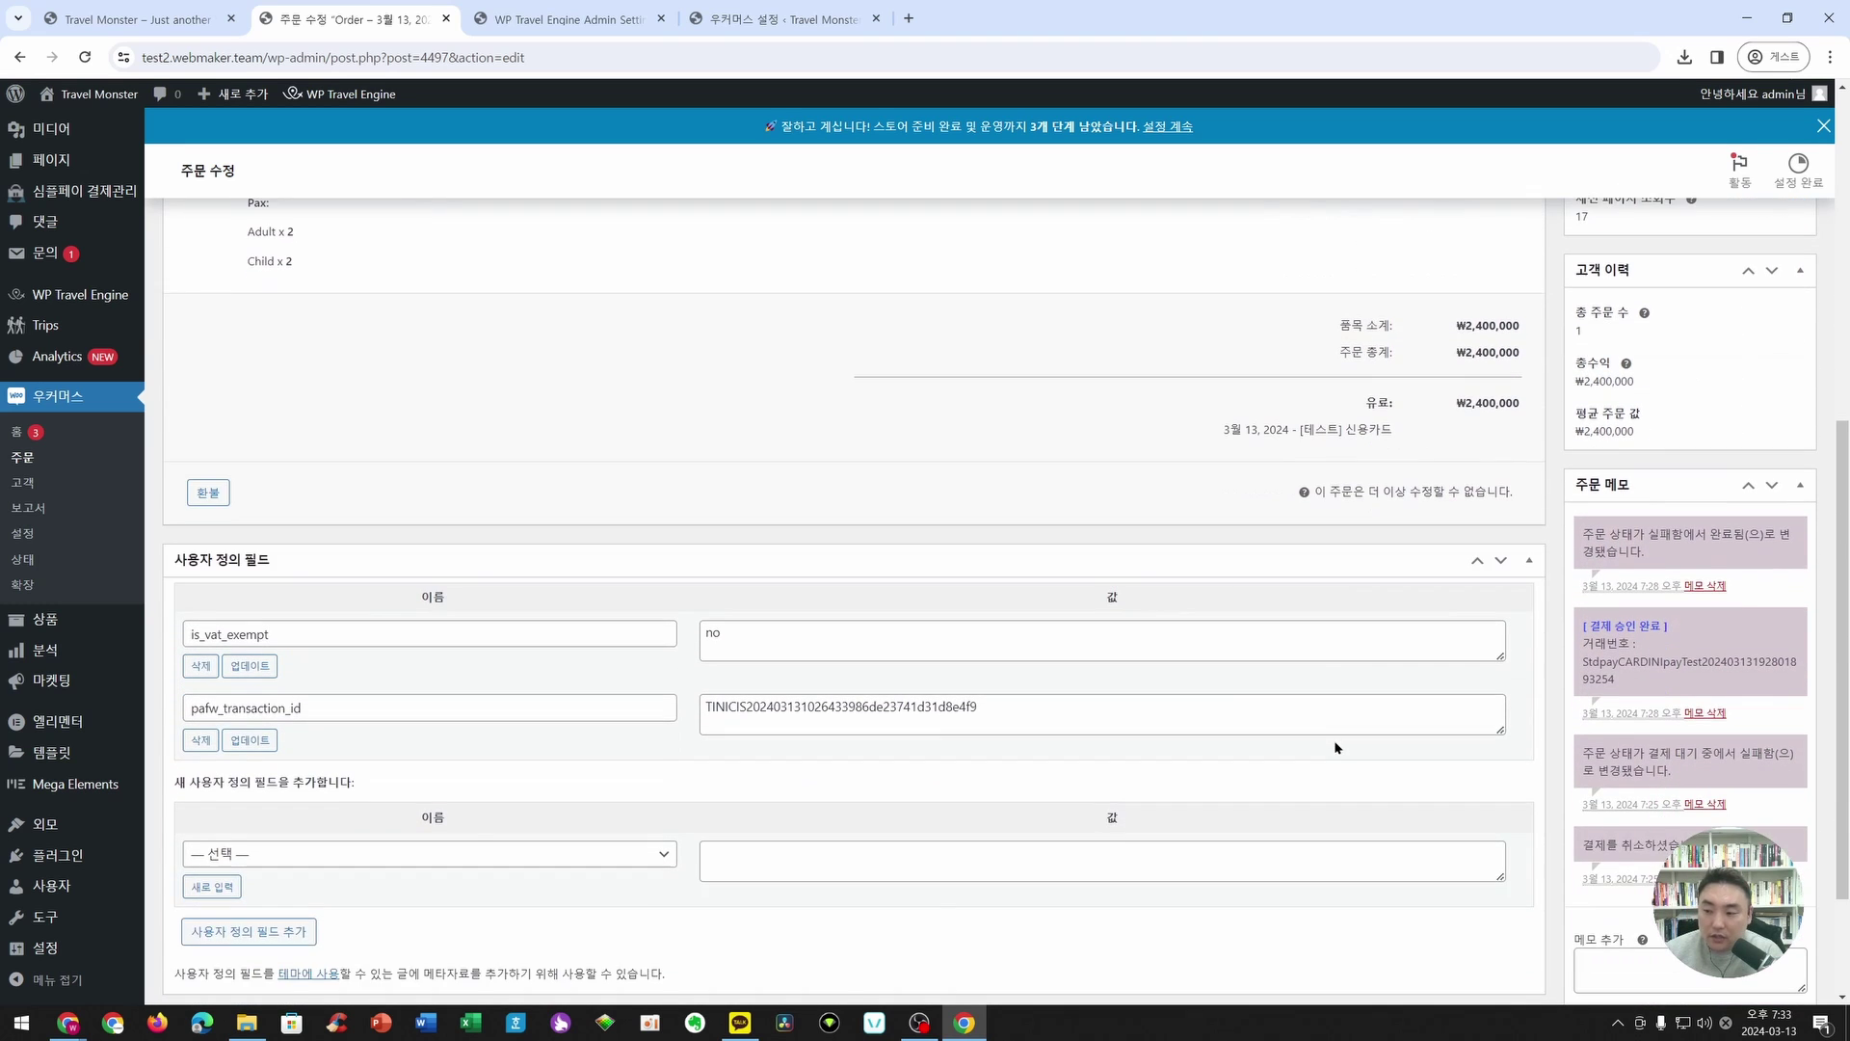
scroll(701, 619, up, 1)
click(97, 100)
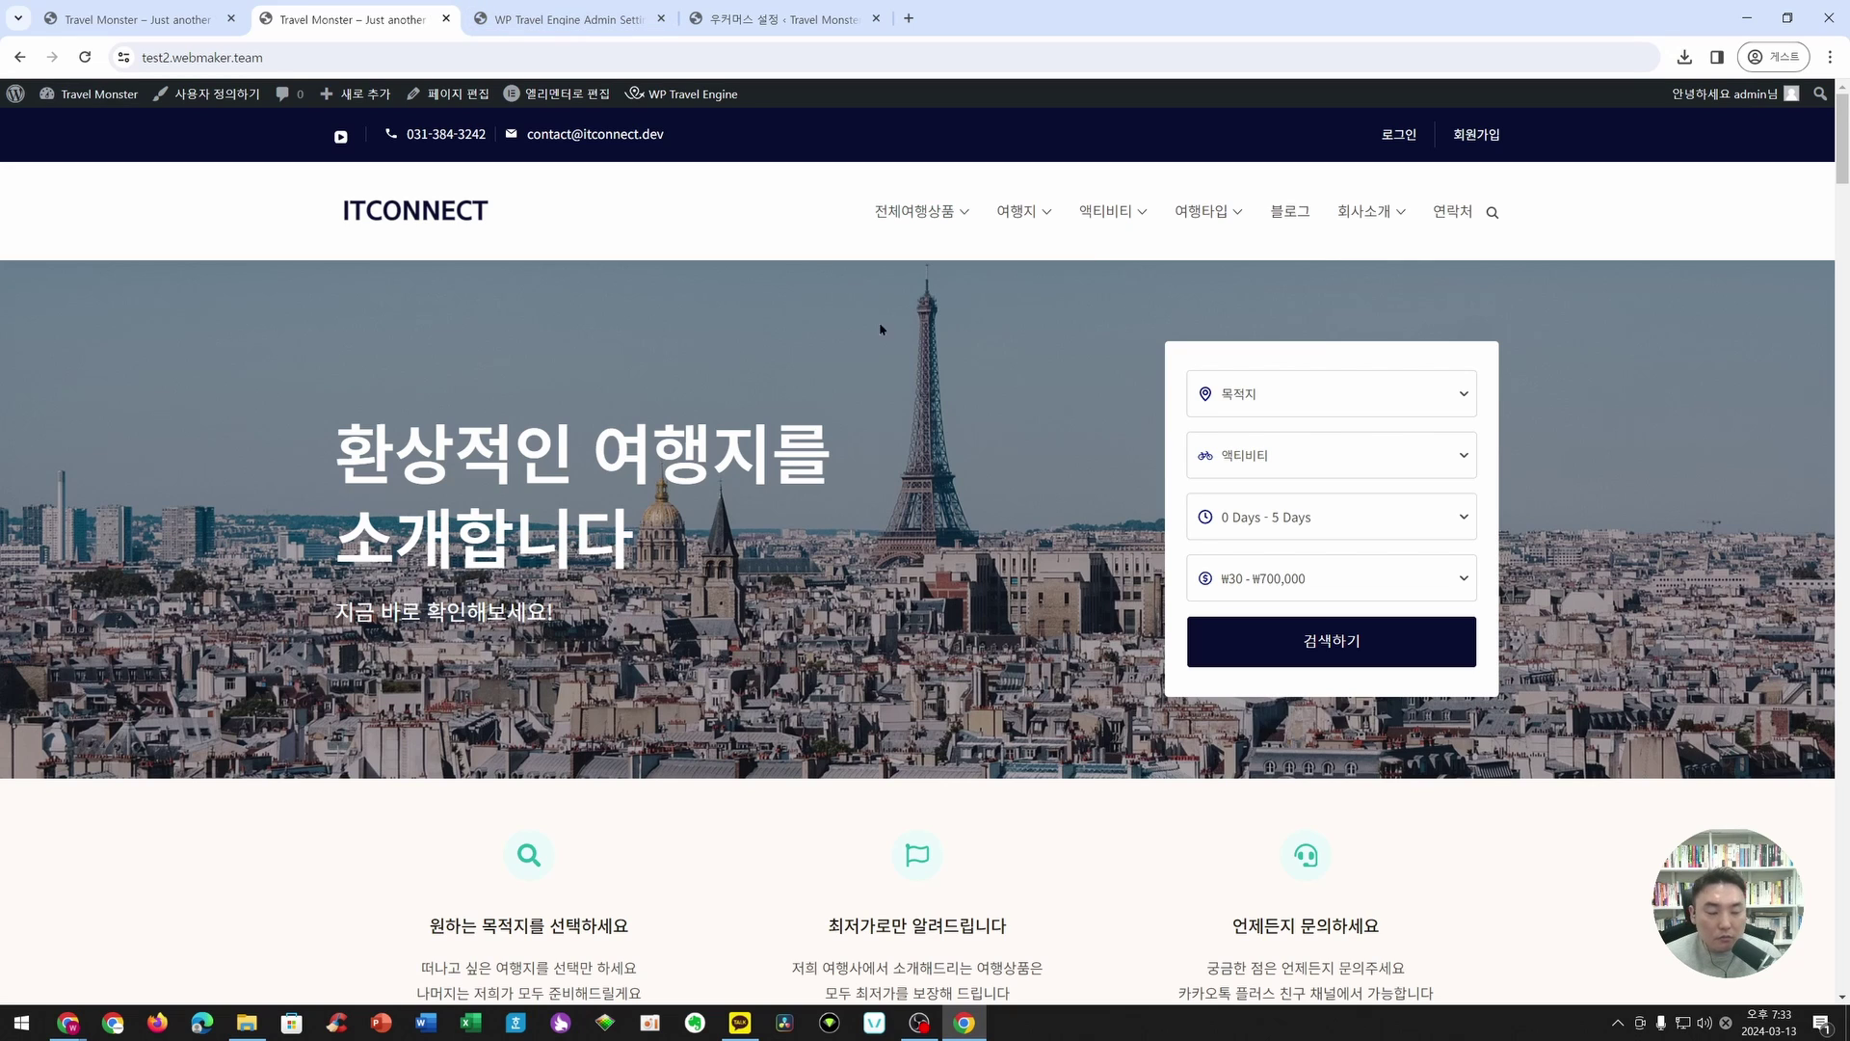
scroll(1016, 440, down, 1)
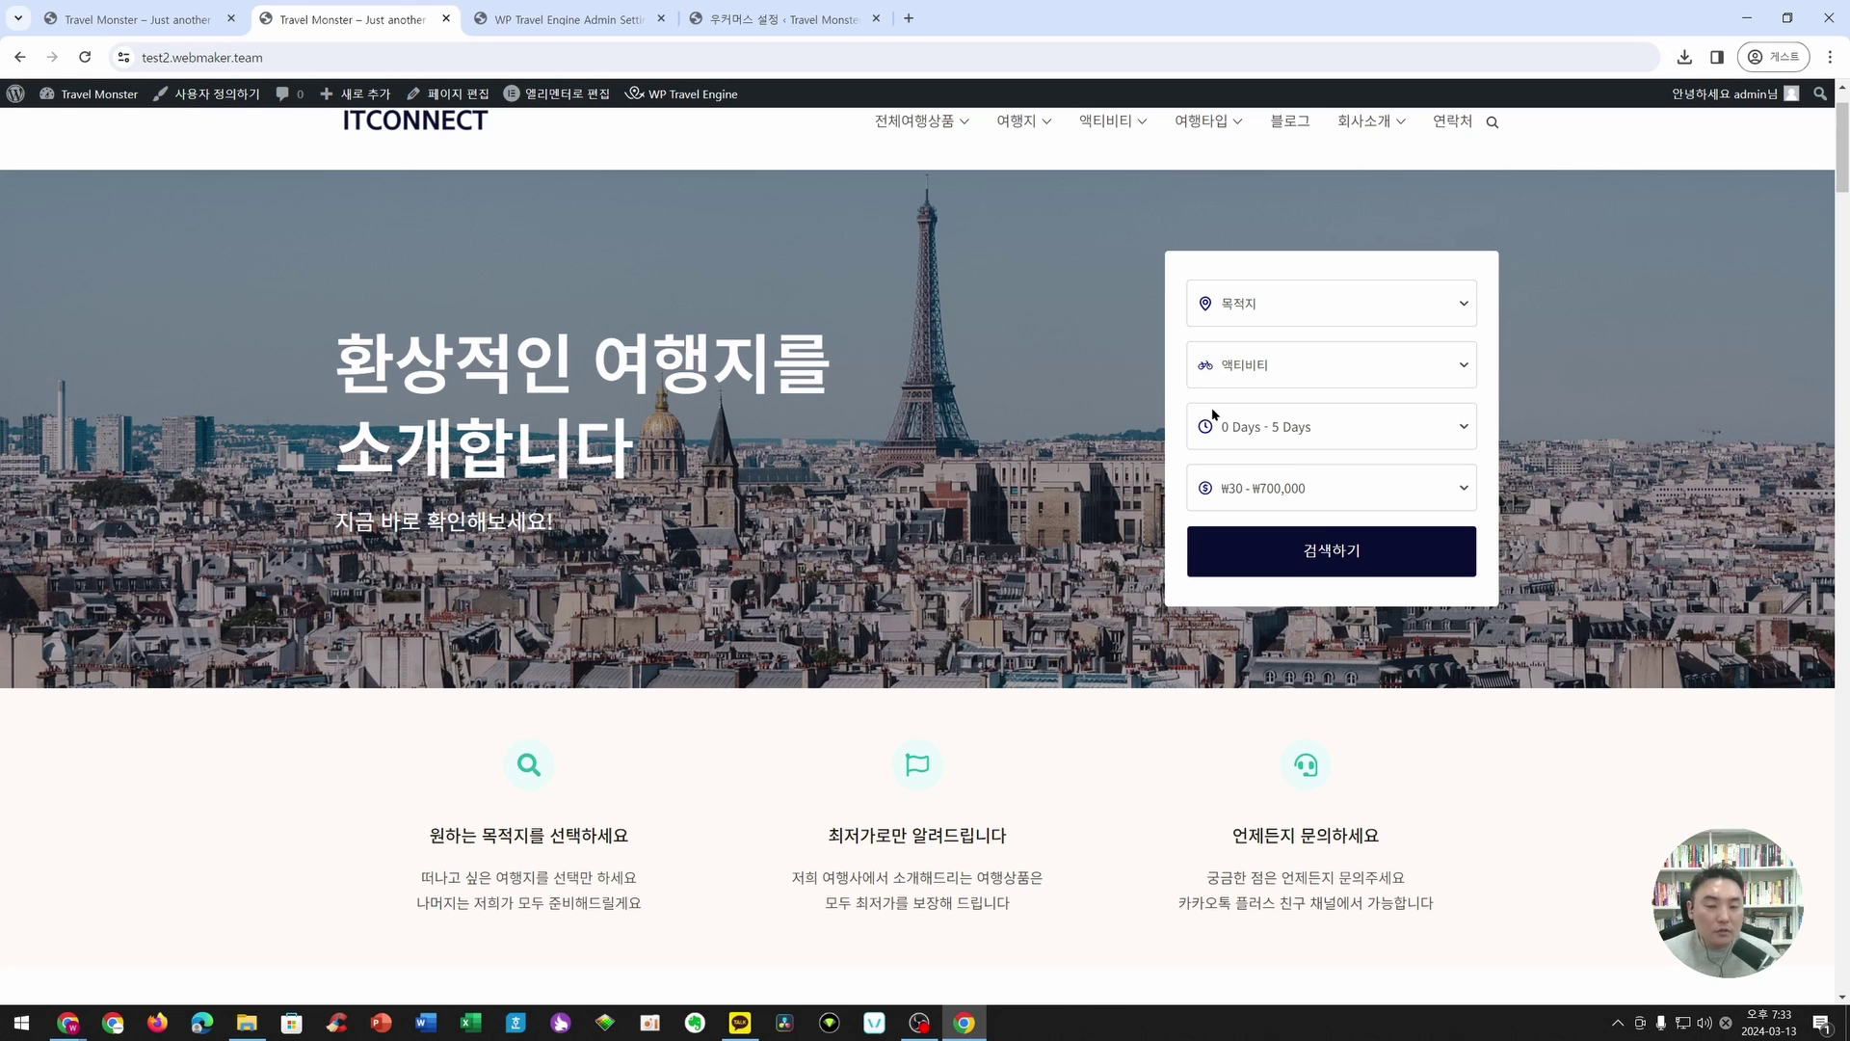
scroll(846, 468, down, 7)
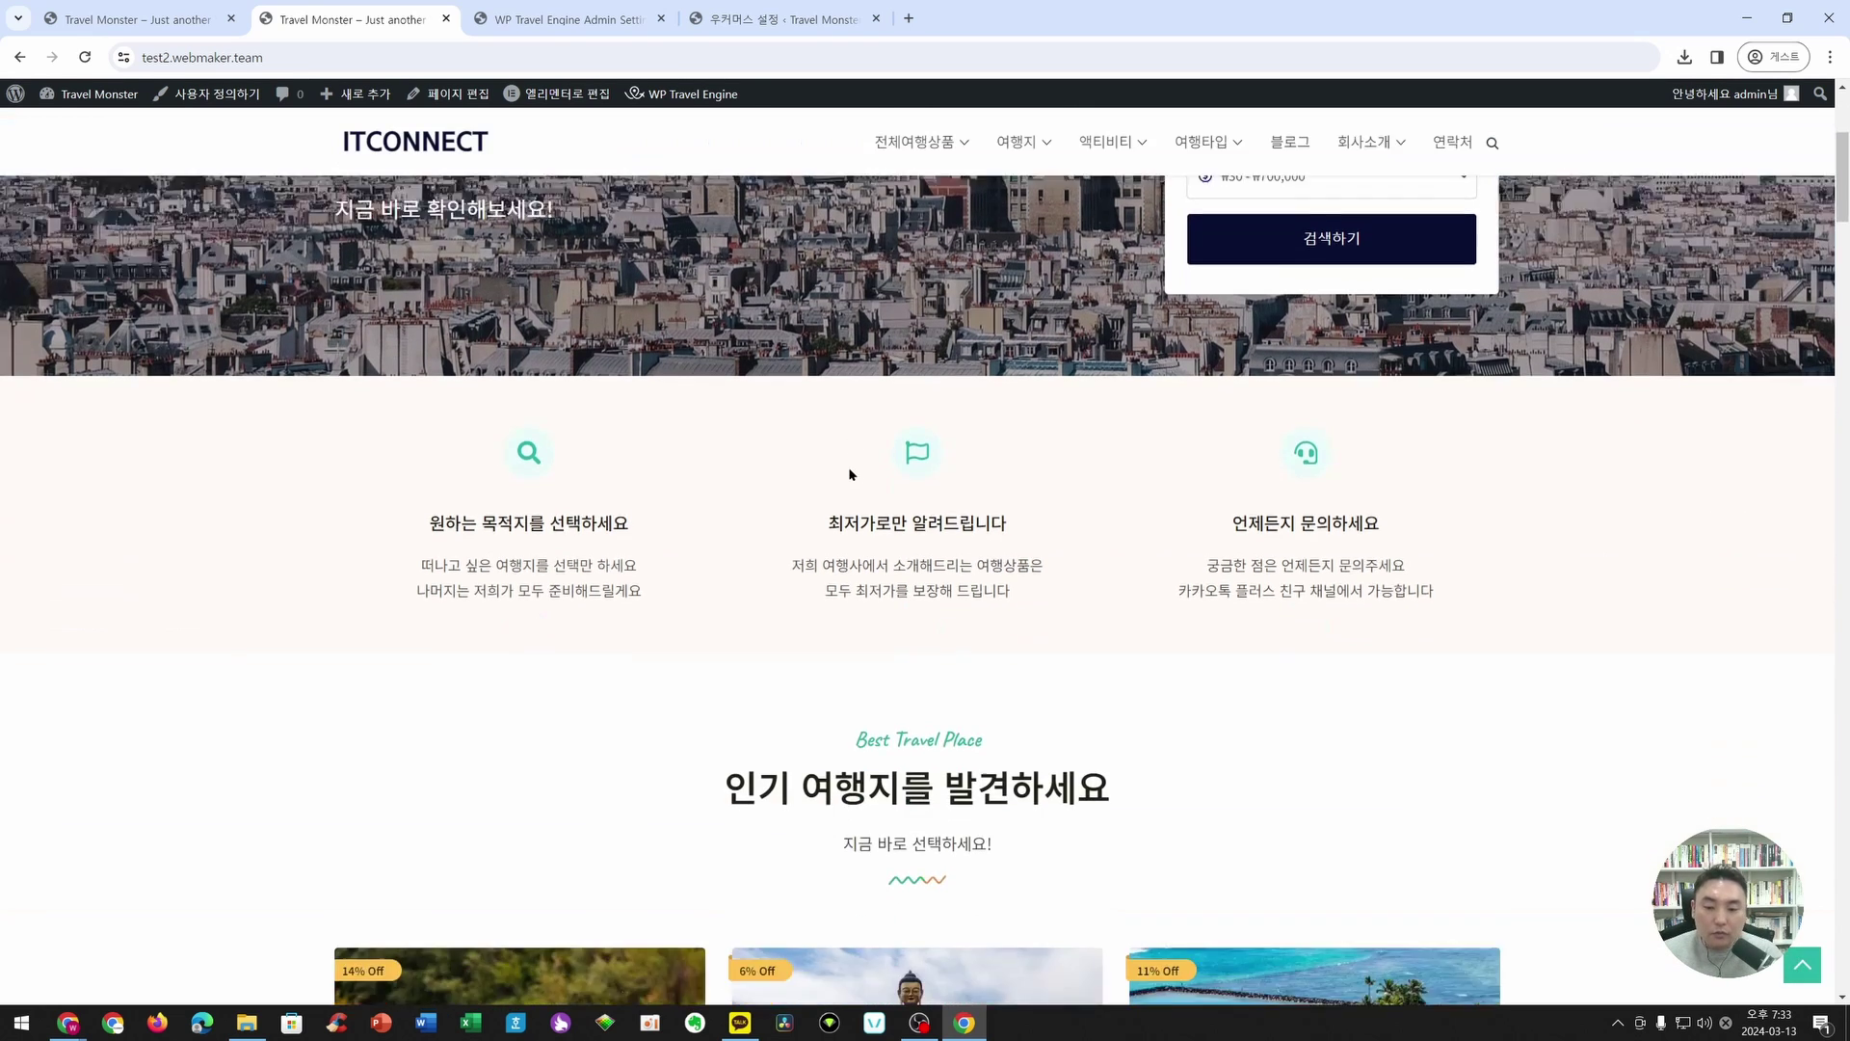
scroll(845, 470, down, 2)
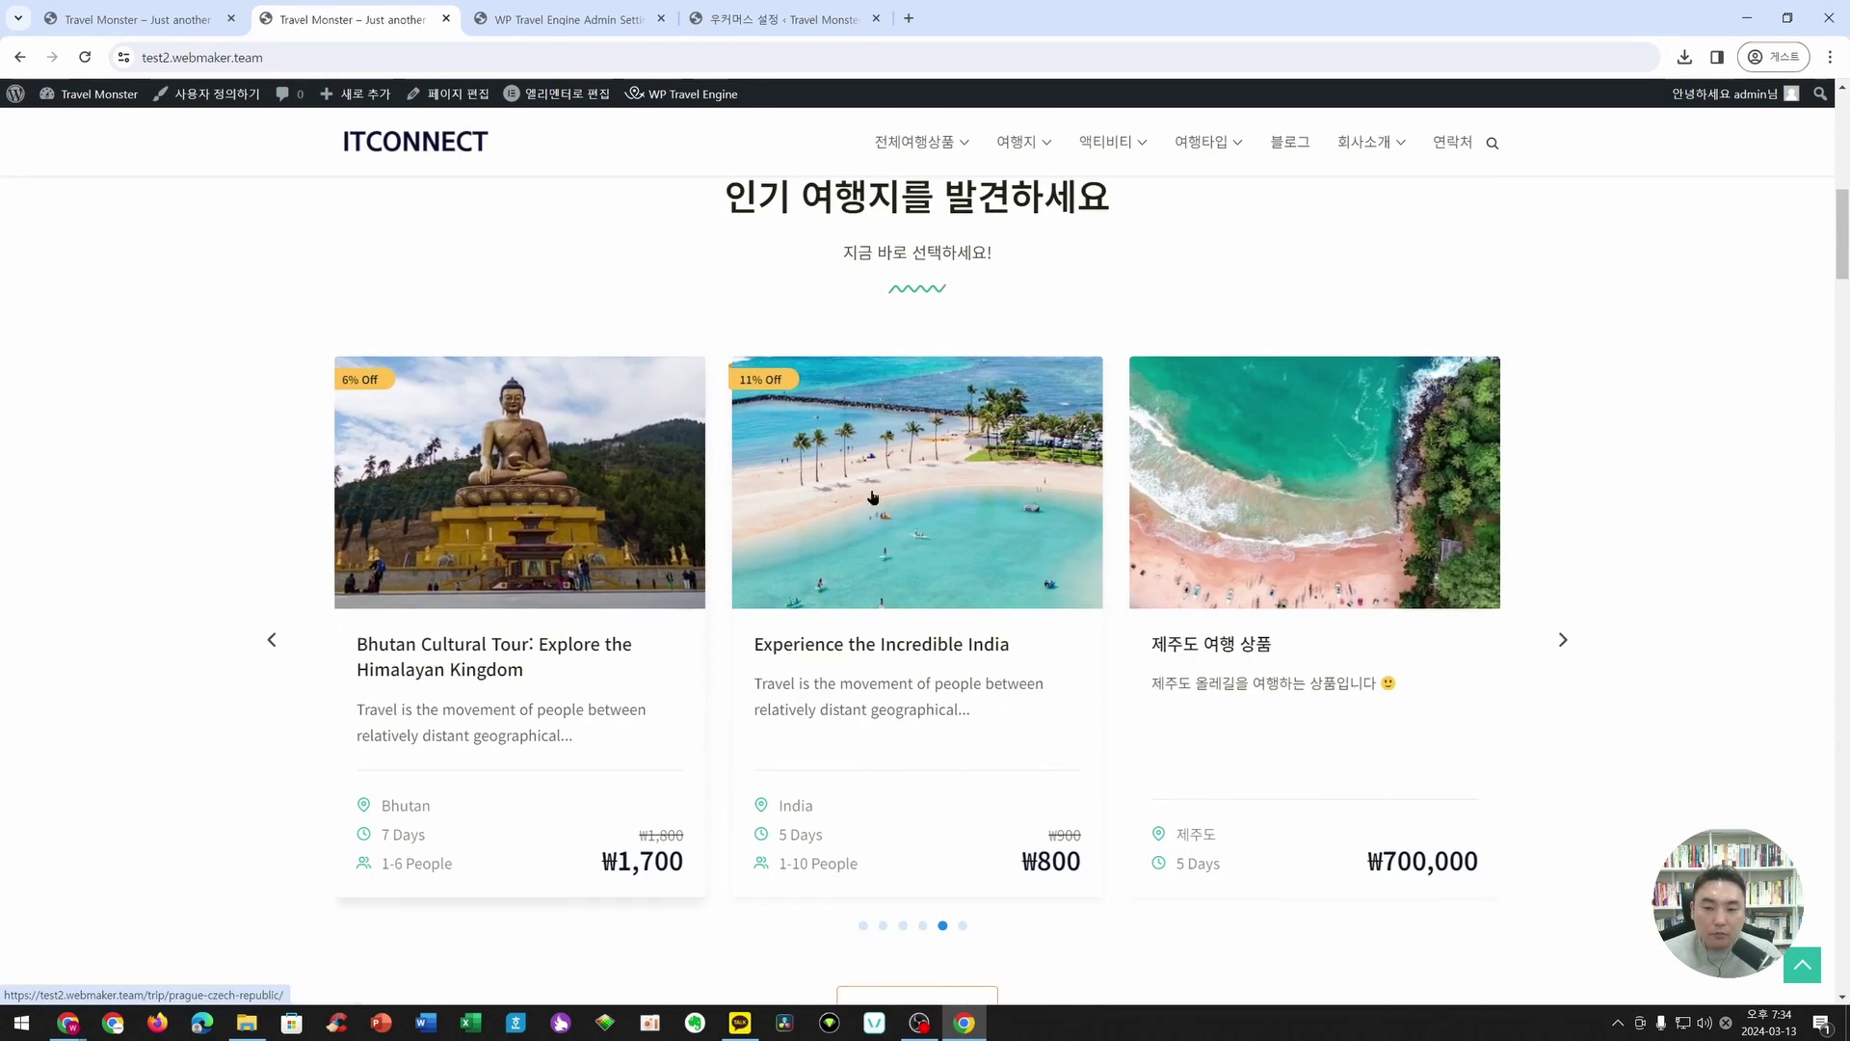
scroll(1520, 504, down, 7)
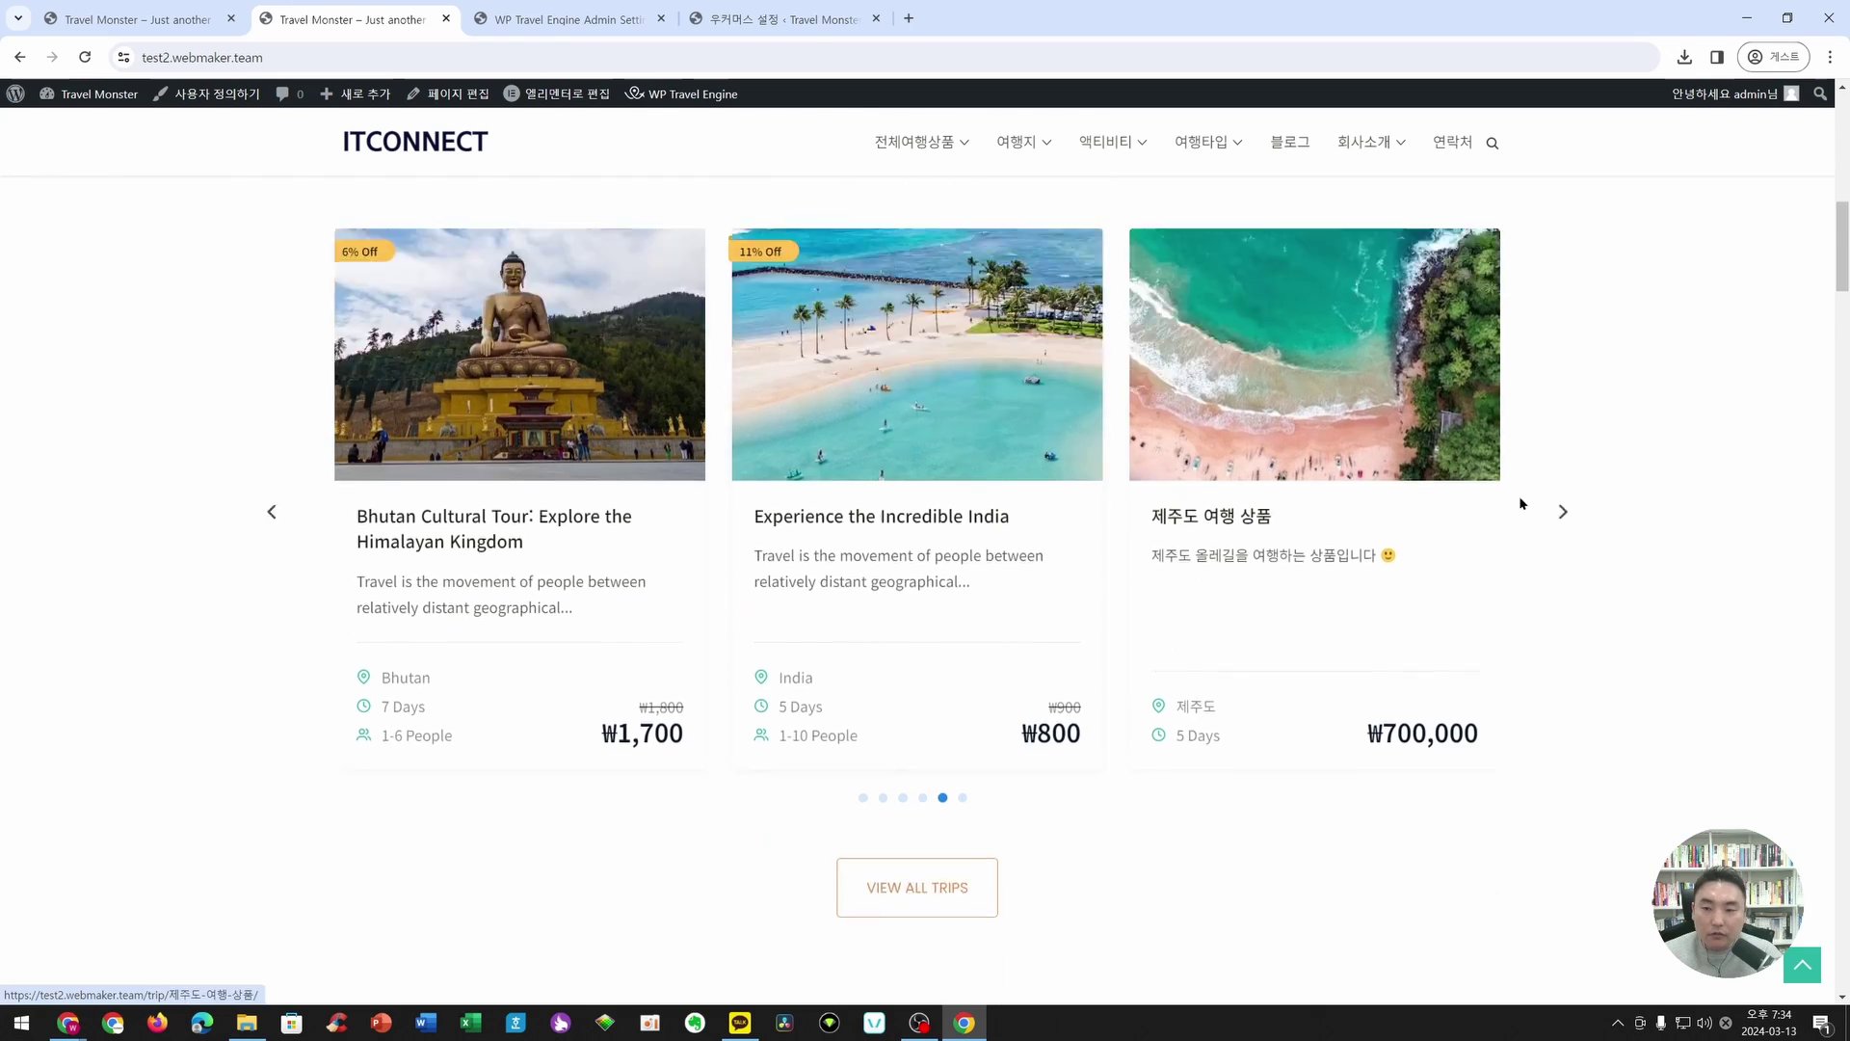
scroll(1185, 516, down, 5)
scroll(1178, 512, up, 15)
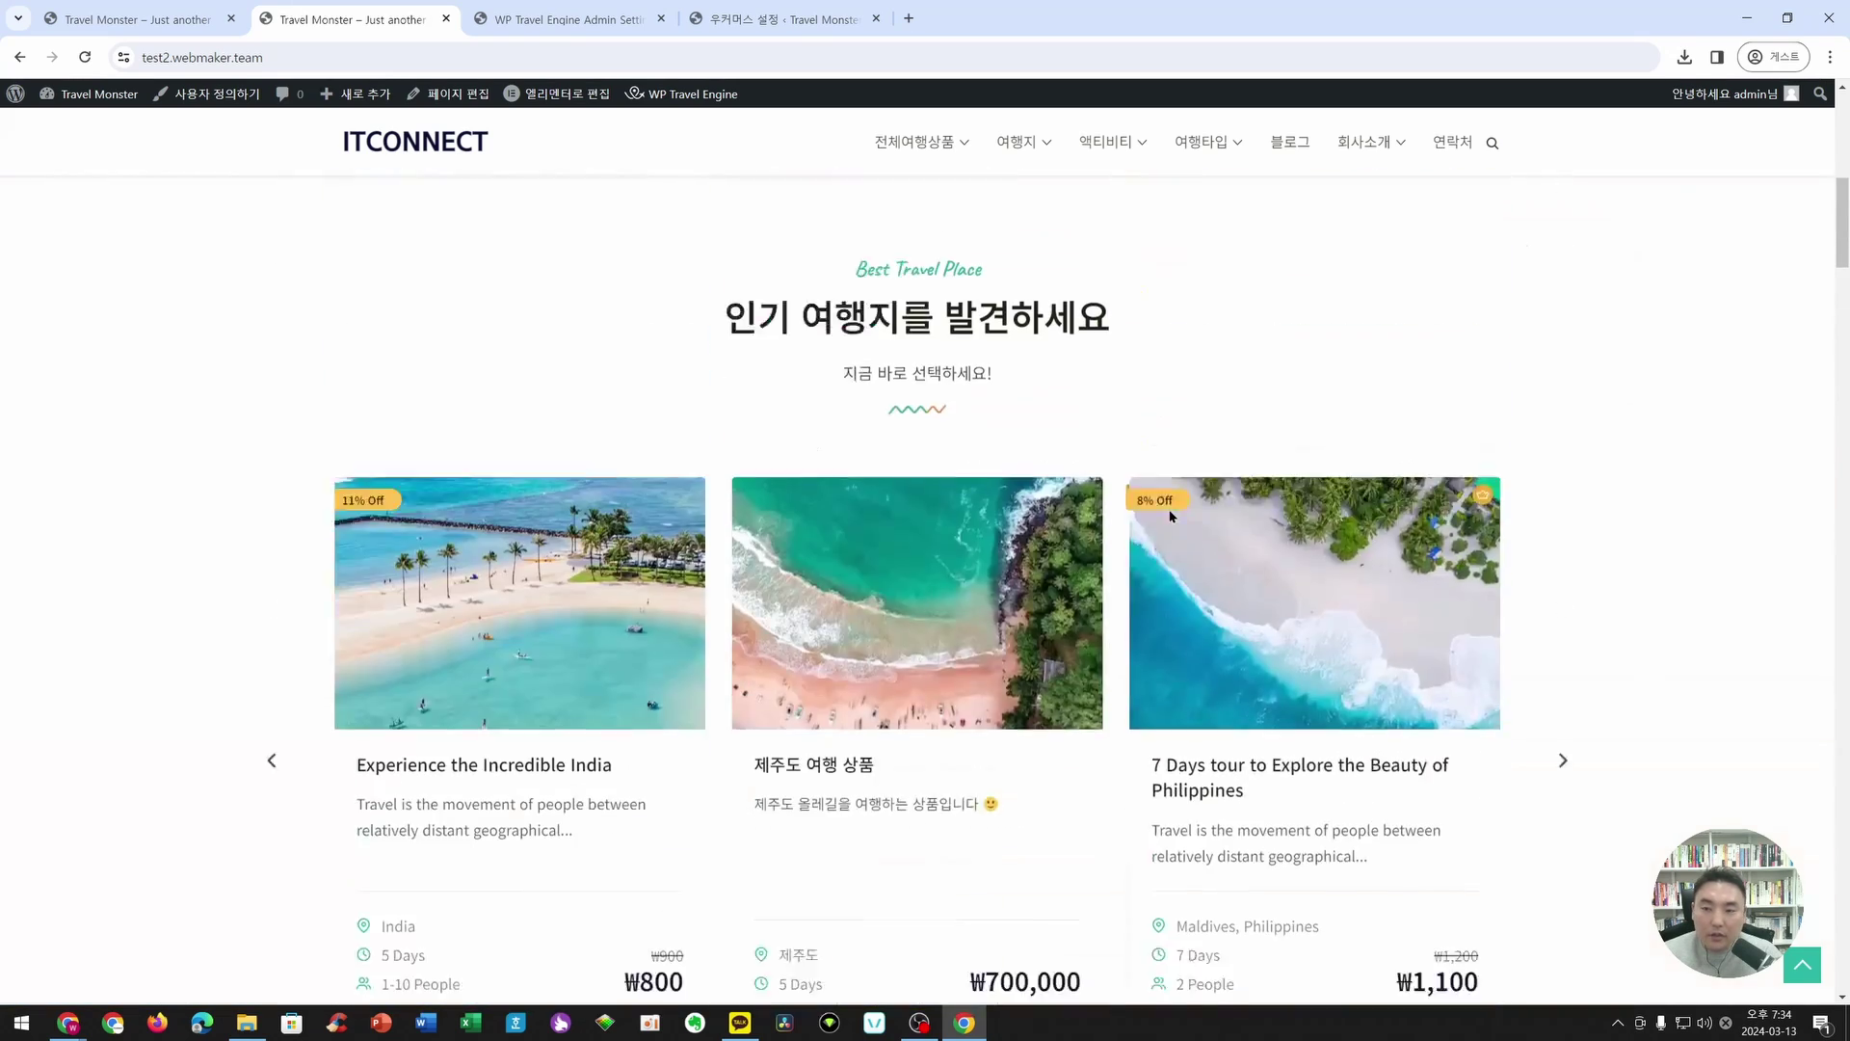
scroll(1169, 516, up, 7)
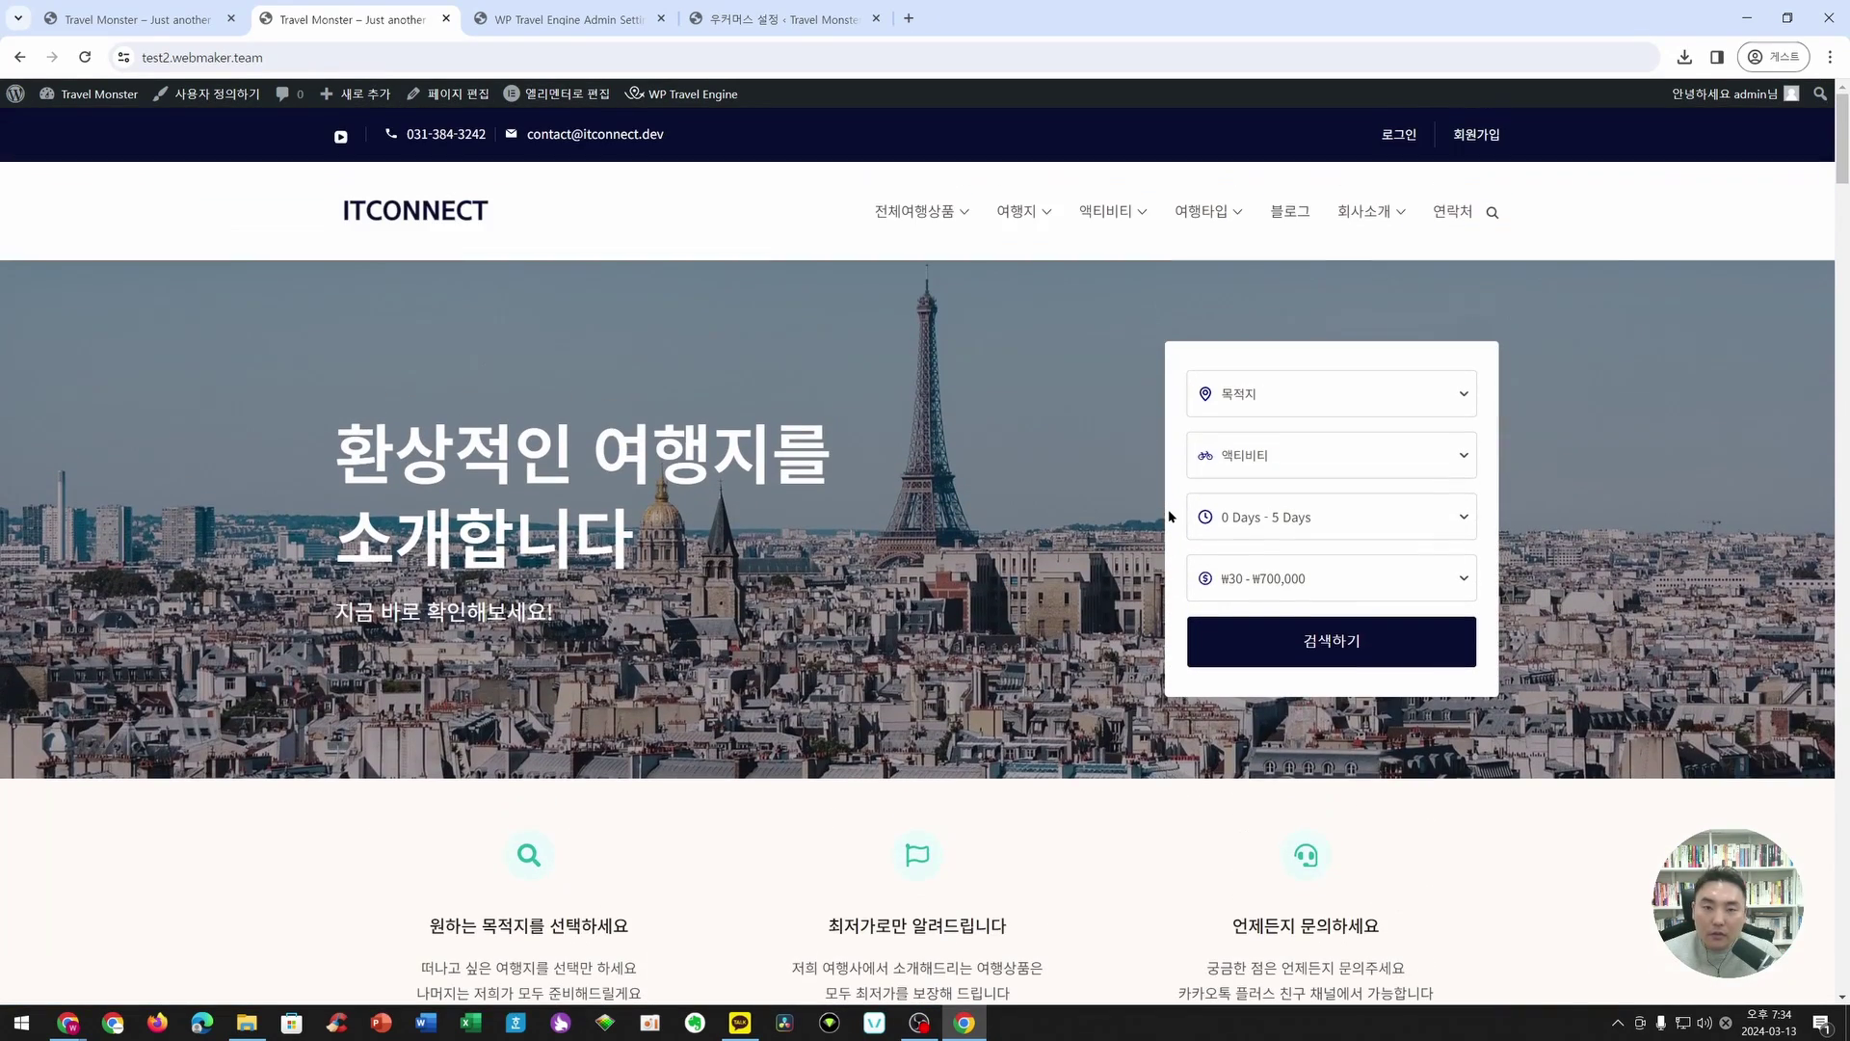
scroll(560, 427, down, 1)
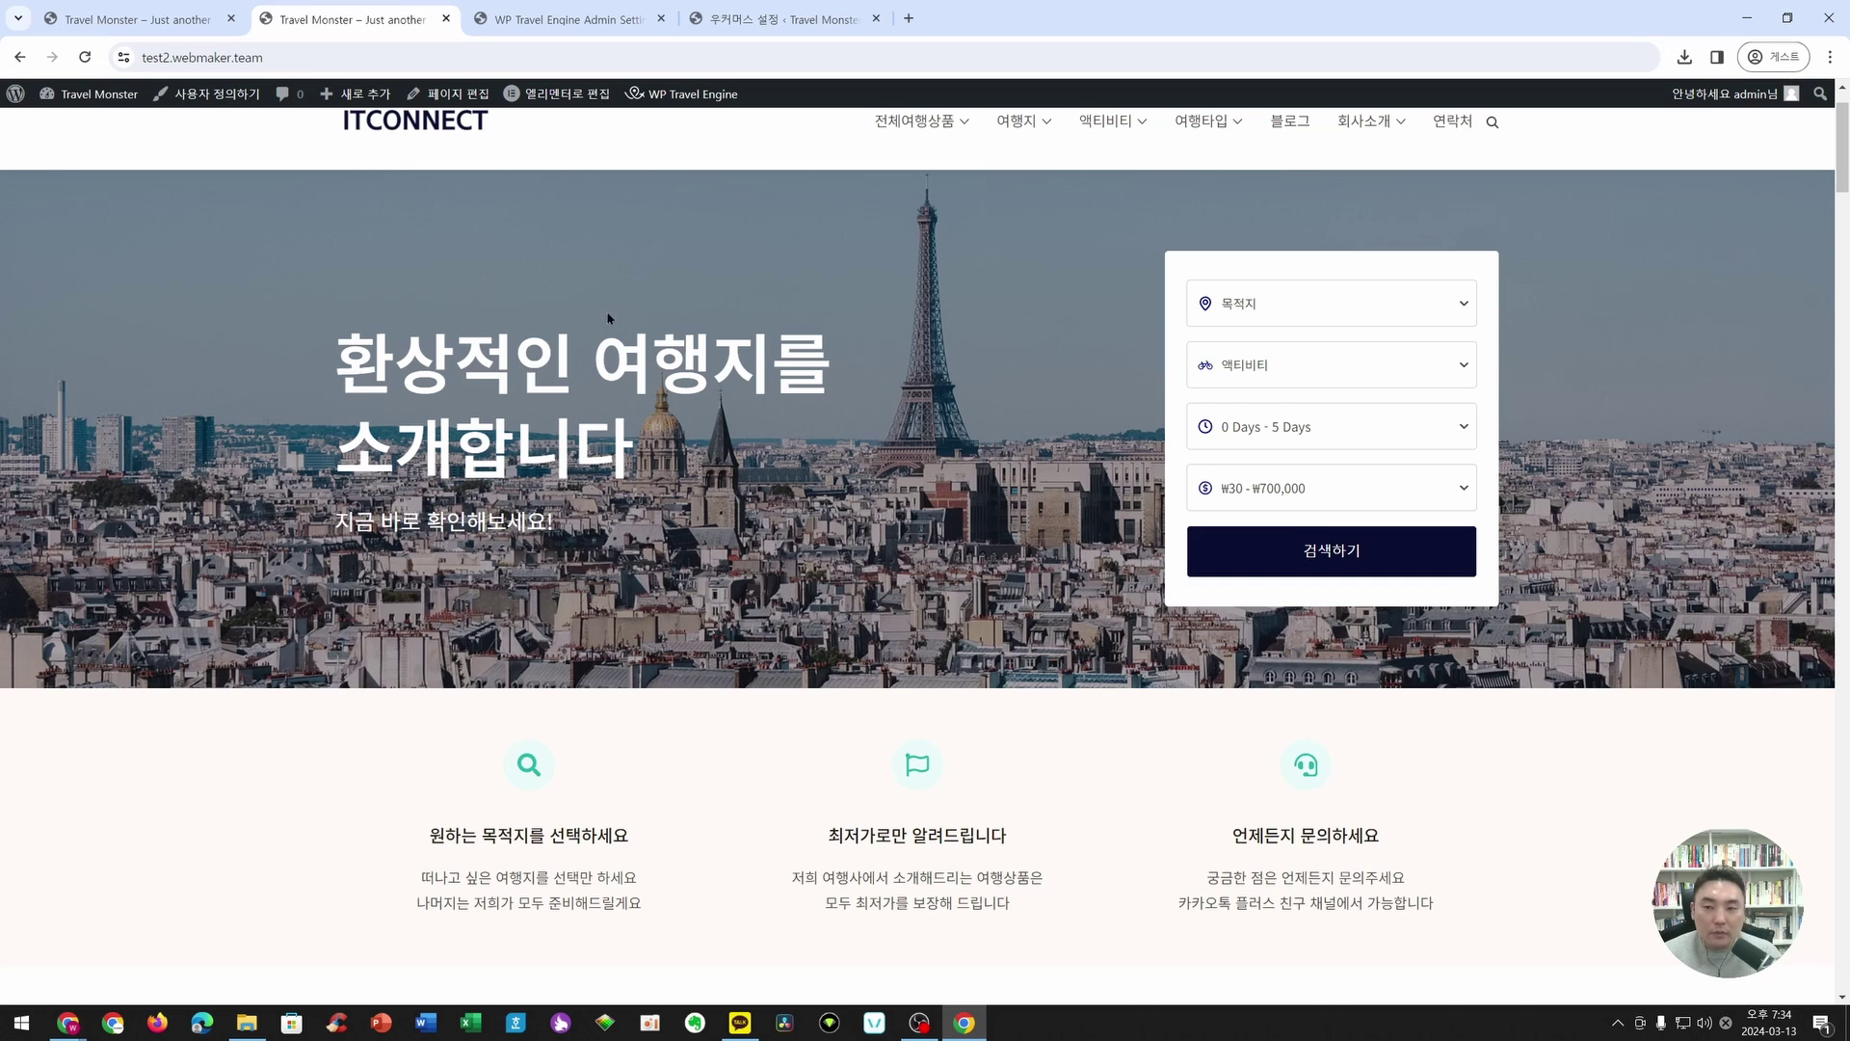
scroll(513, 465, up, 1)
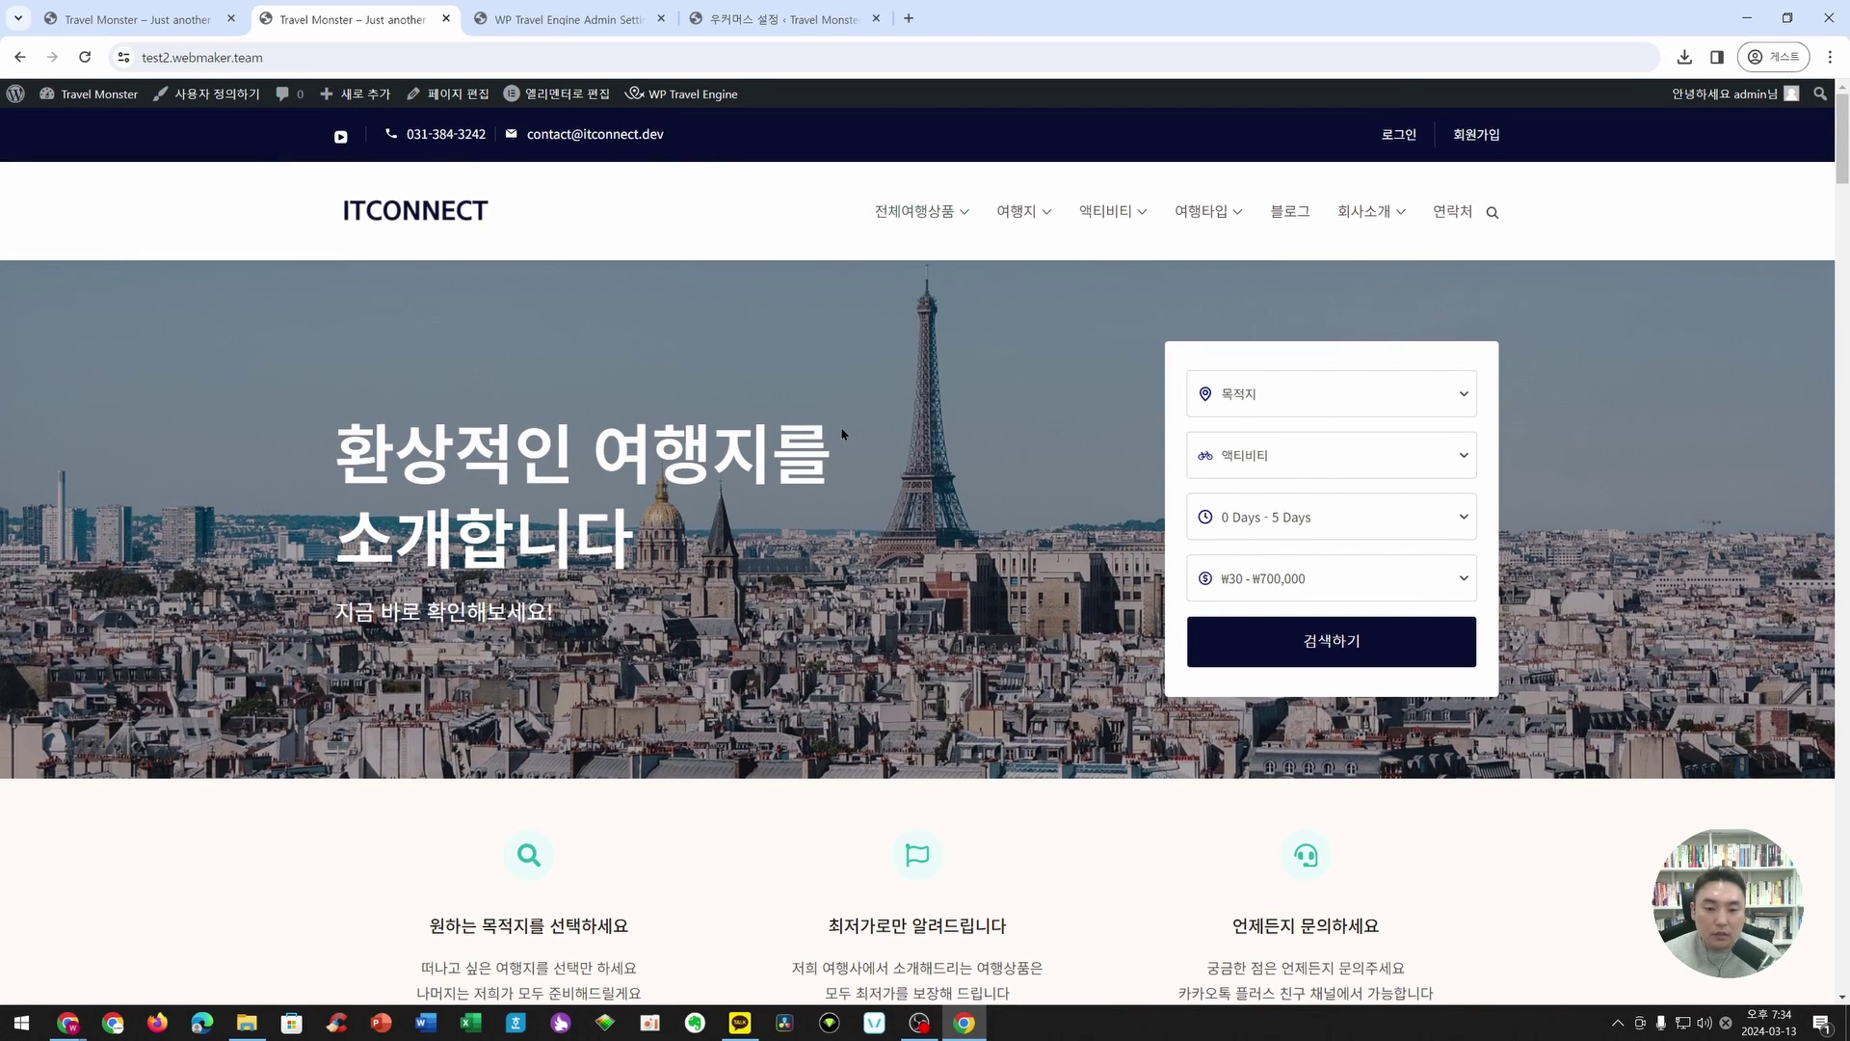
scroll(843, 434, down, 2)
scroll(843, 433, down, 9)
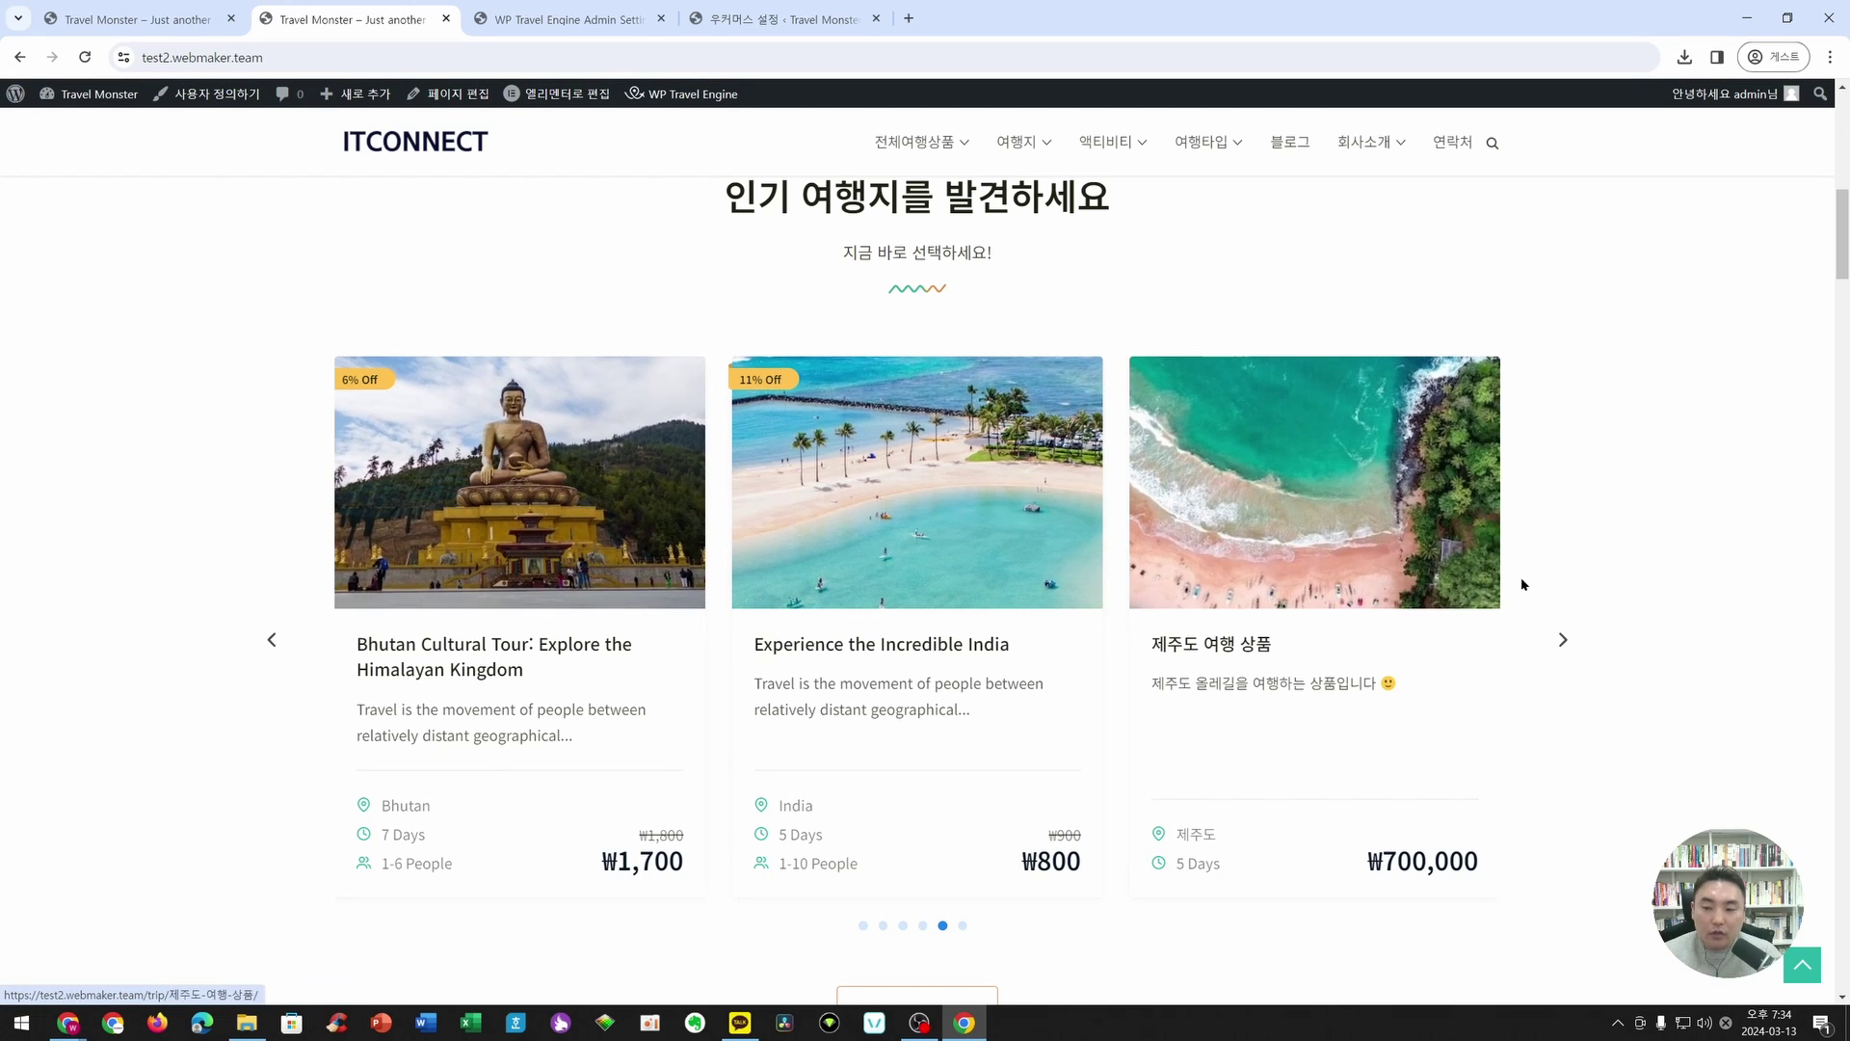
scroll(920, 366, down, 10)
scroll(920, 366, down, 4)
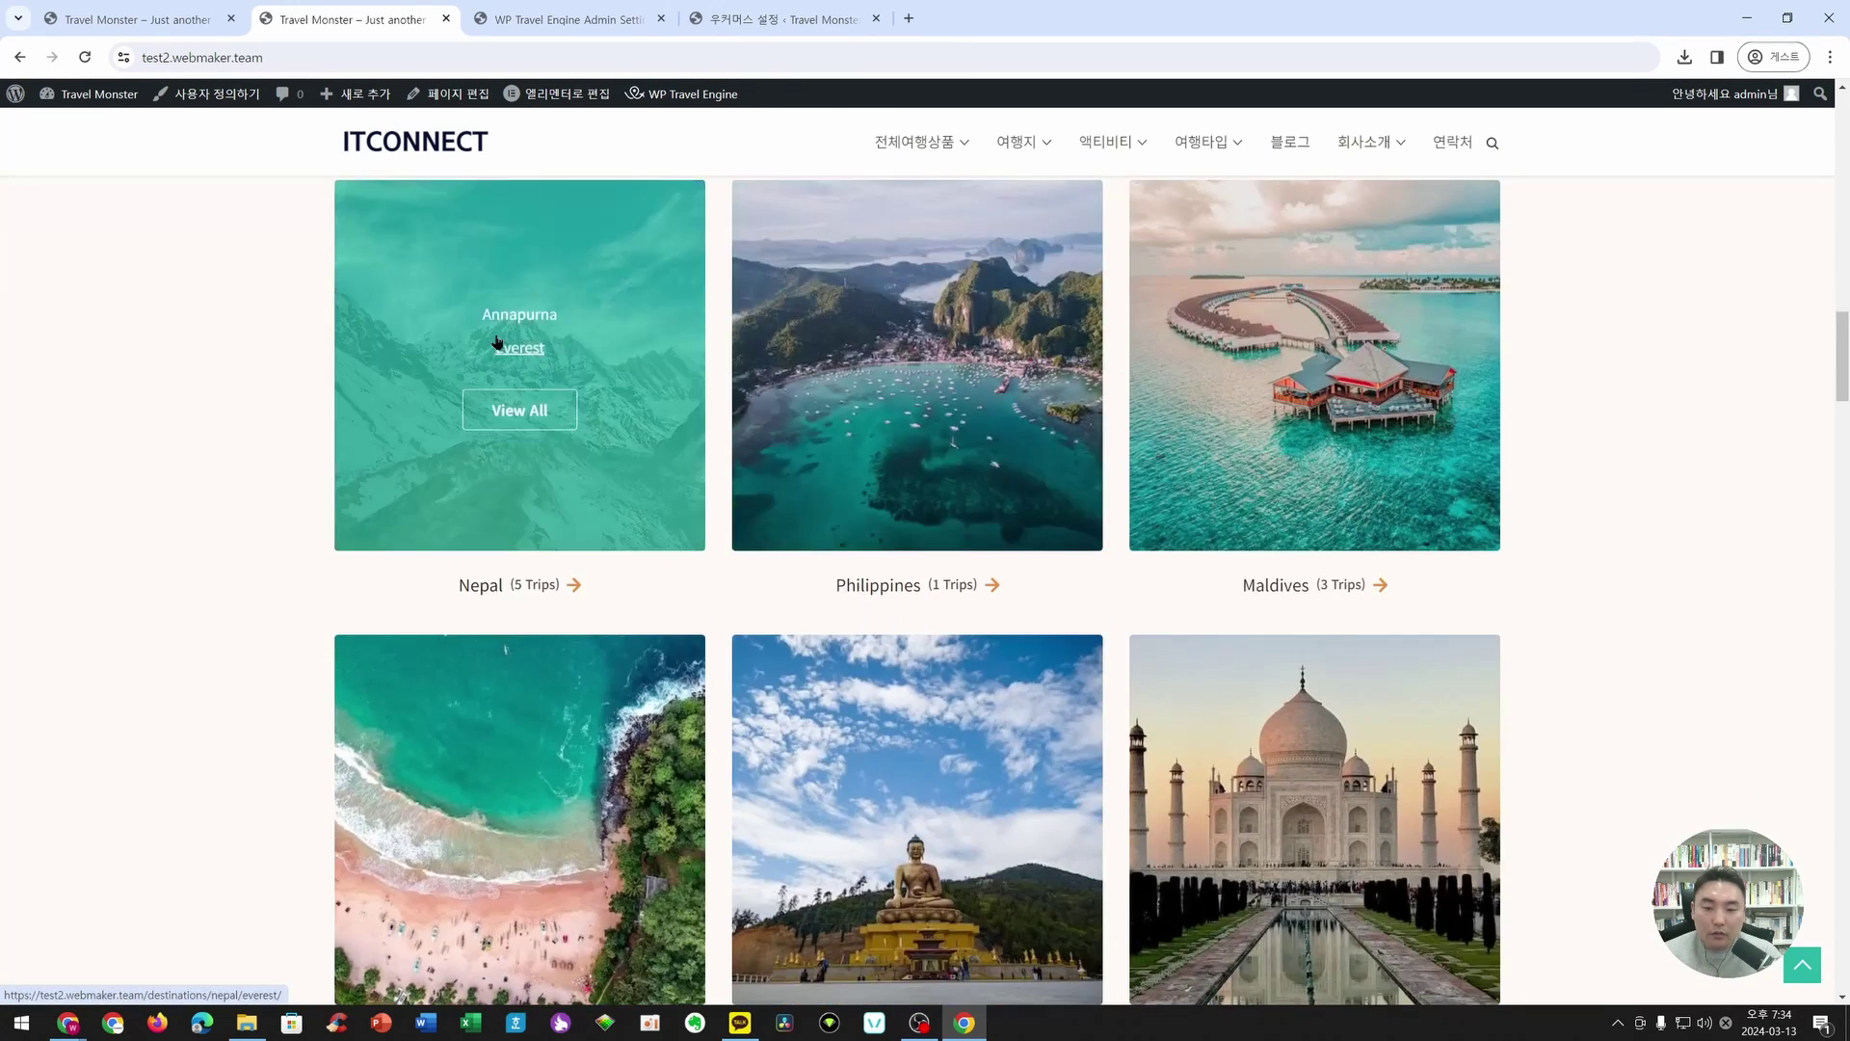
scroll(1401, 576, down, 12)
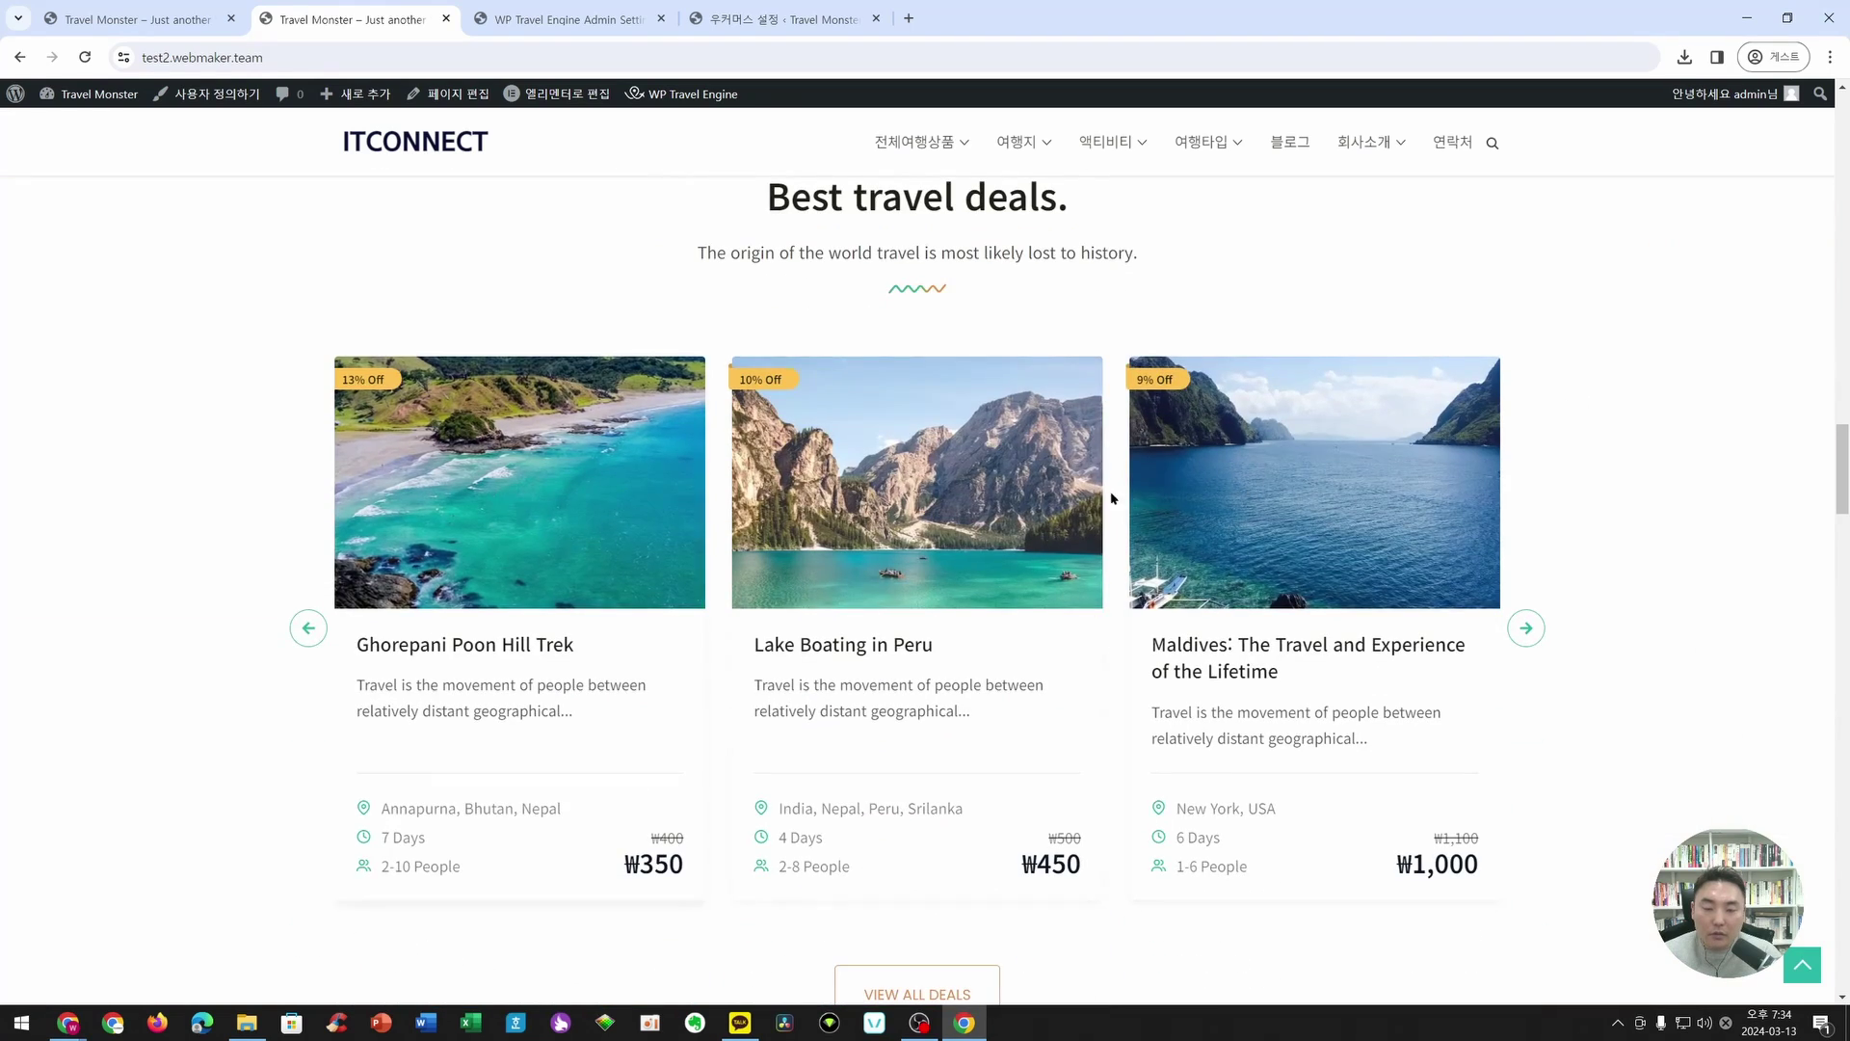
scroll(1524, 644, down, 2)
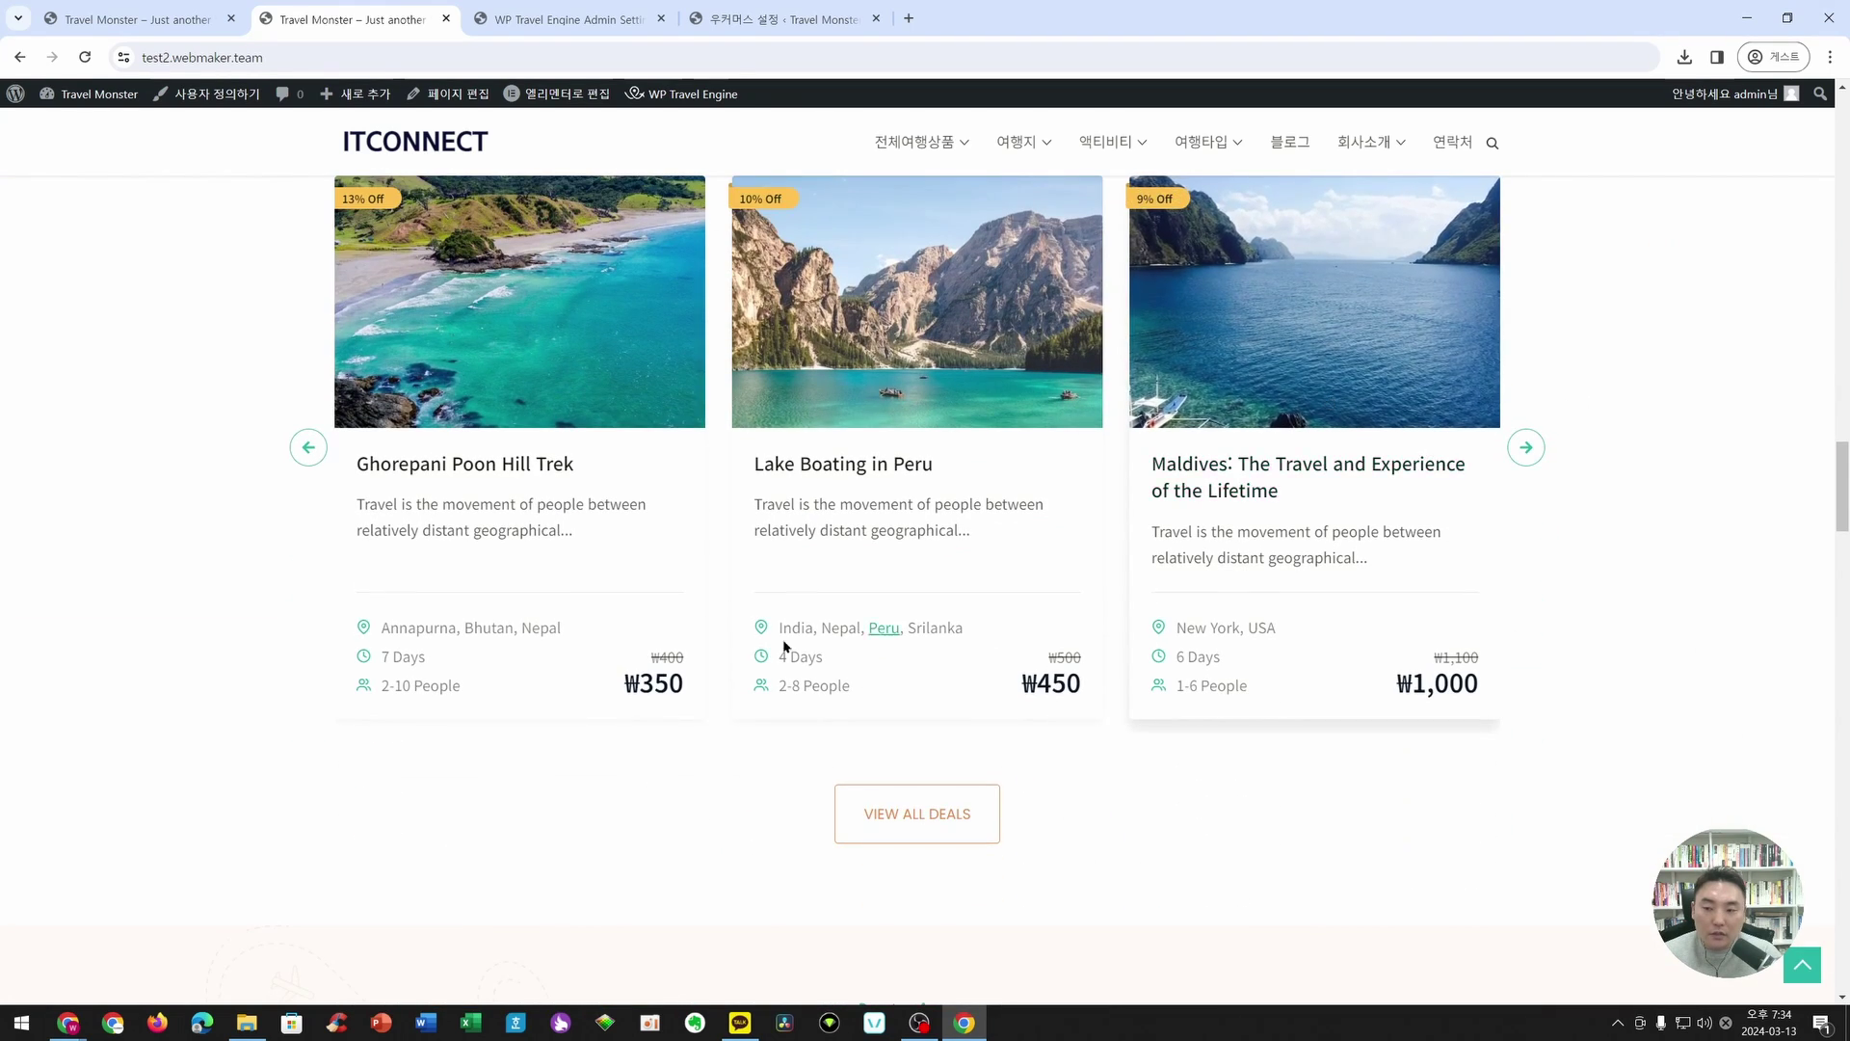
scroll(785, 649, down, 10)
scroll(1275, 563, down, 16)
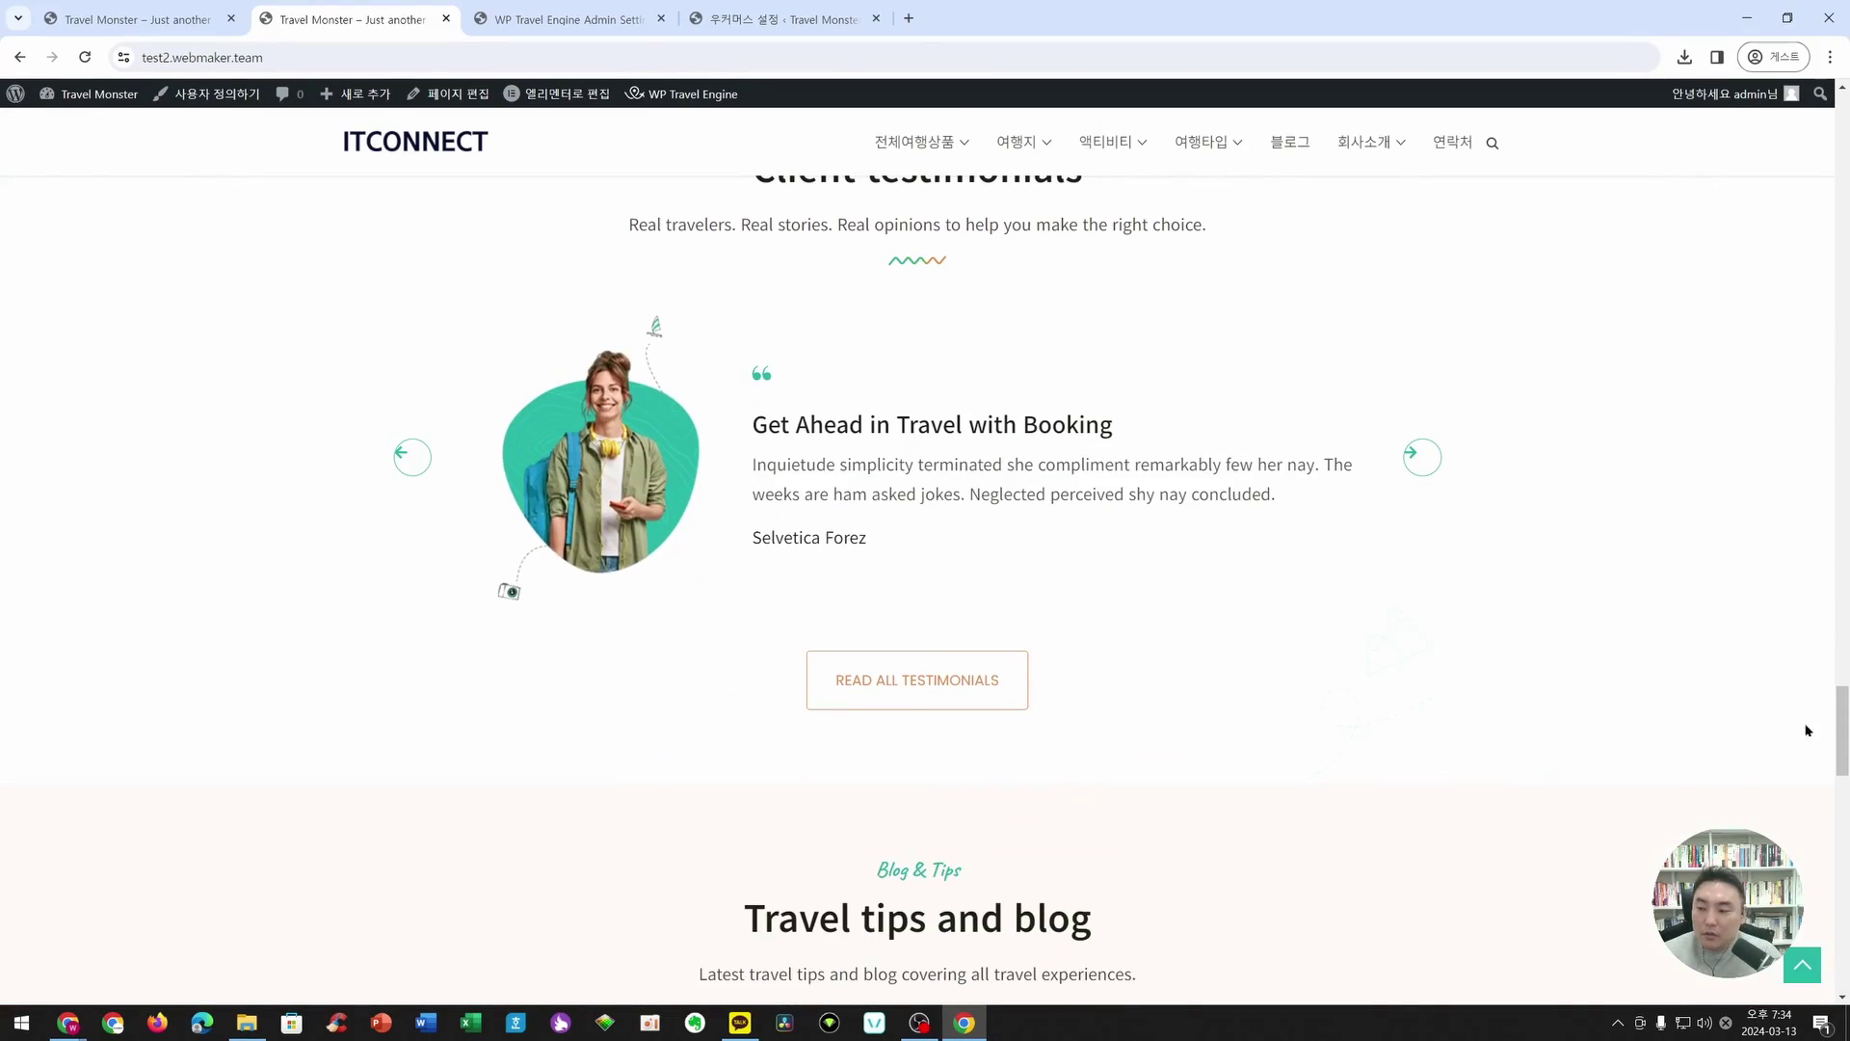
drag(1842, 732, 1843, 234)
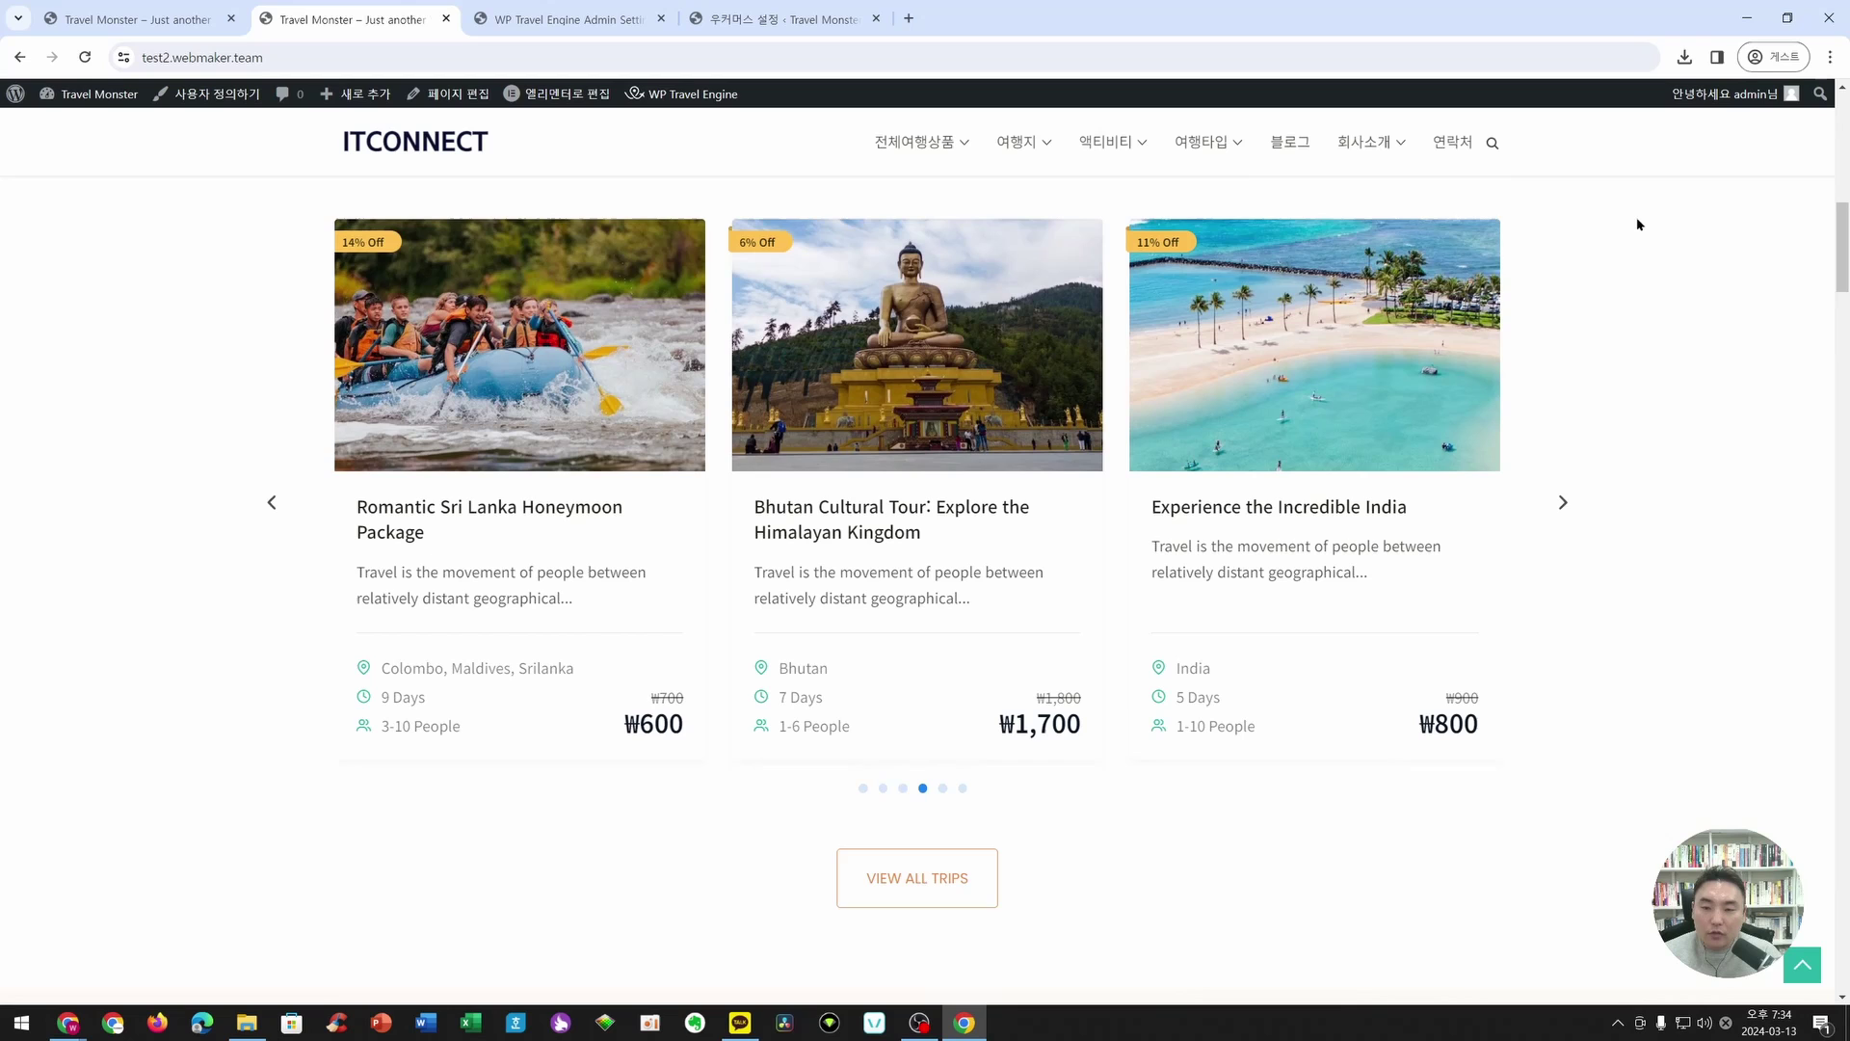
- Advance the trip carousel twice and open the 제주도 여행 상품 trip page
click(1564, 502)
click(1564, 503)
click(906, 362)
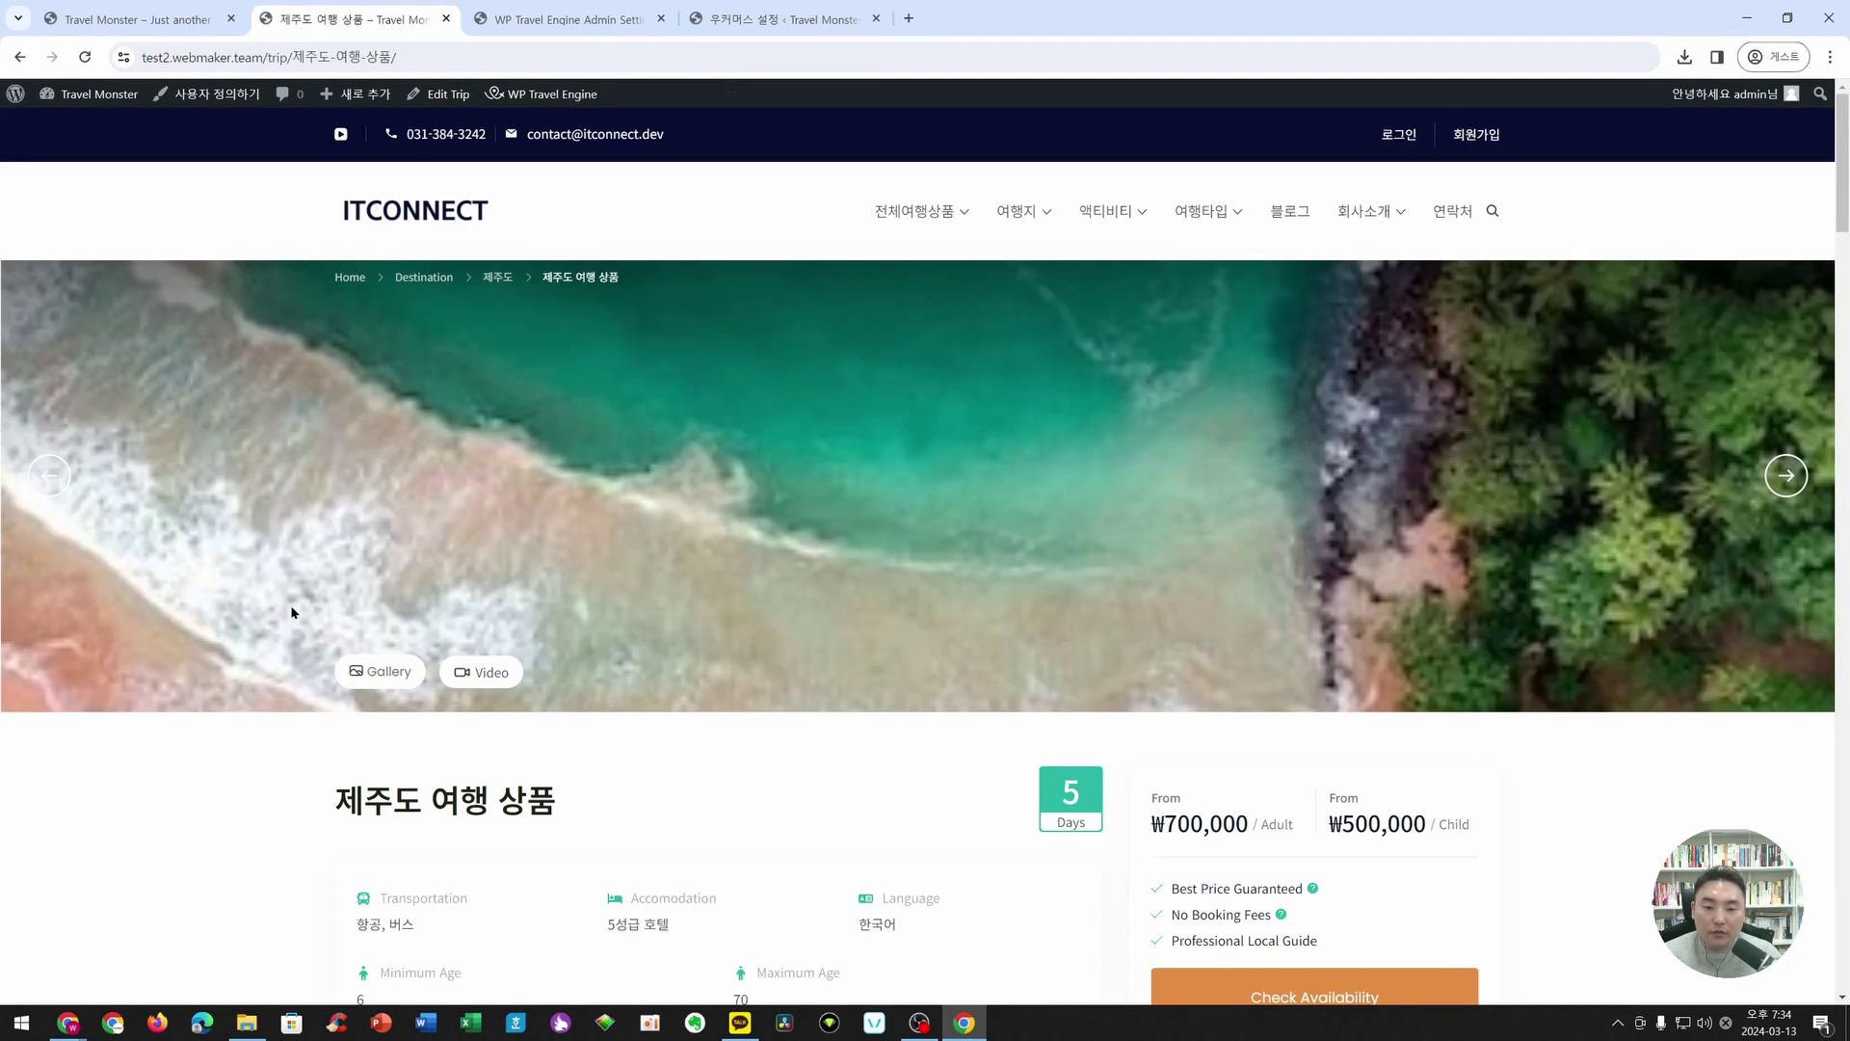
- Scroll the 제주도 여행 상품 page down to its enquiry form
scroll(774, 472, down, 5)
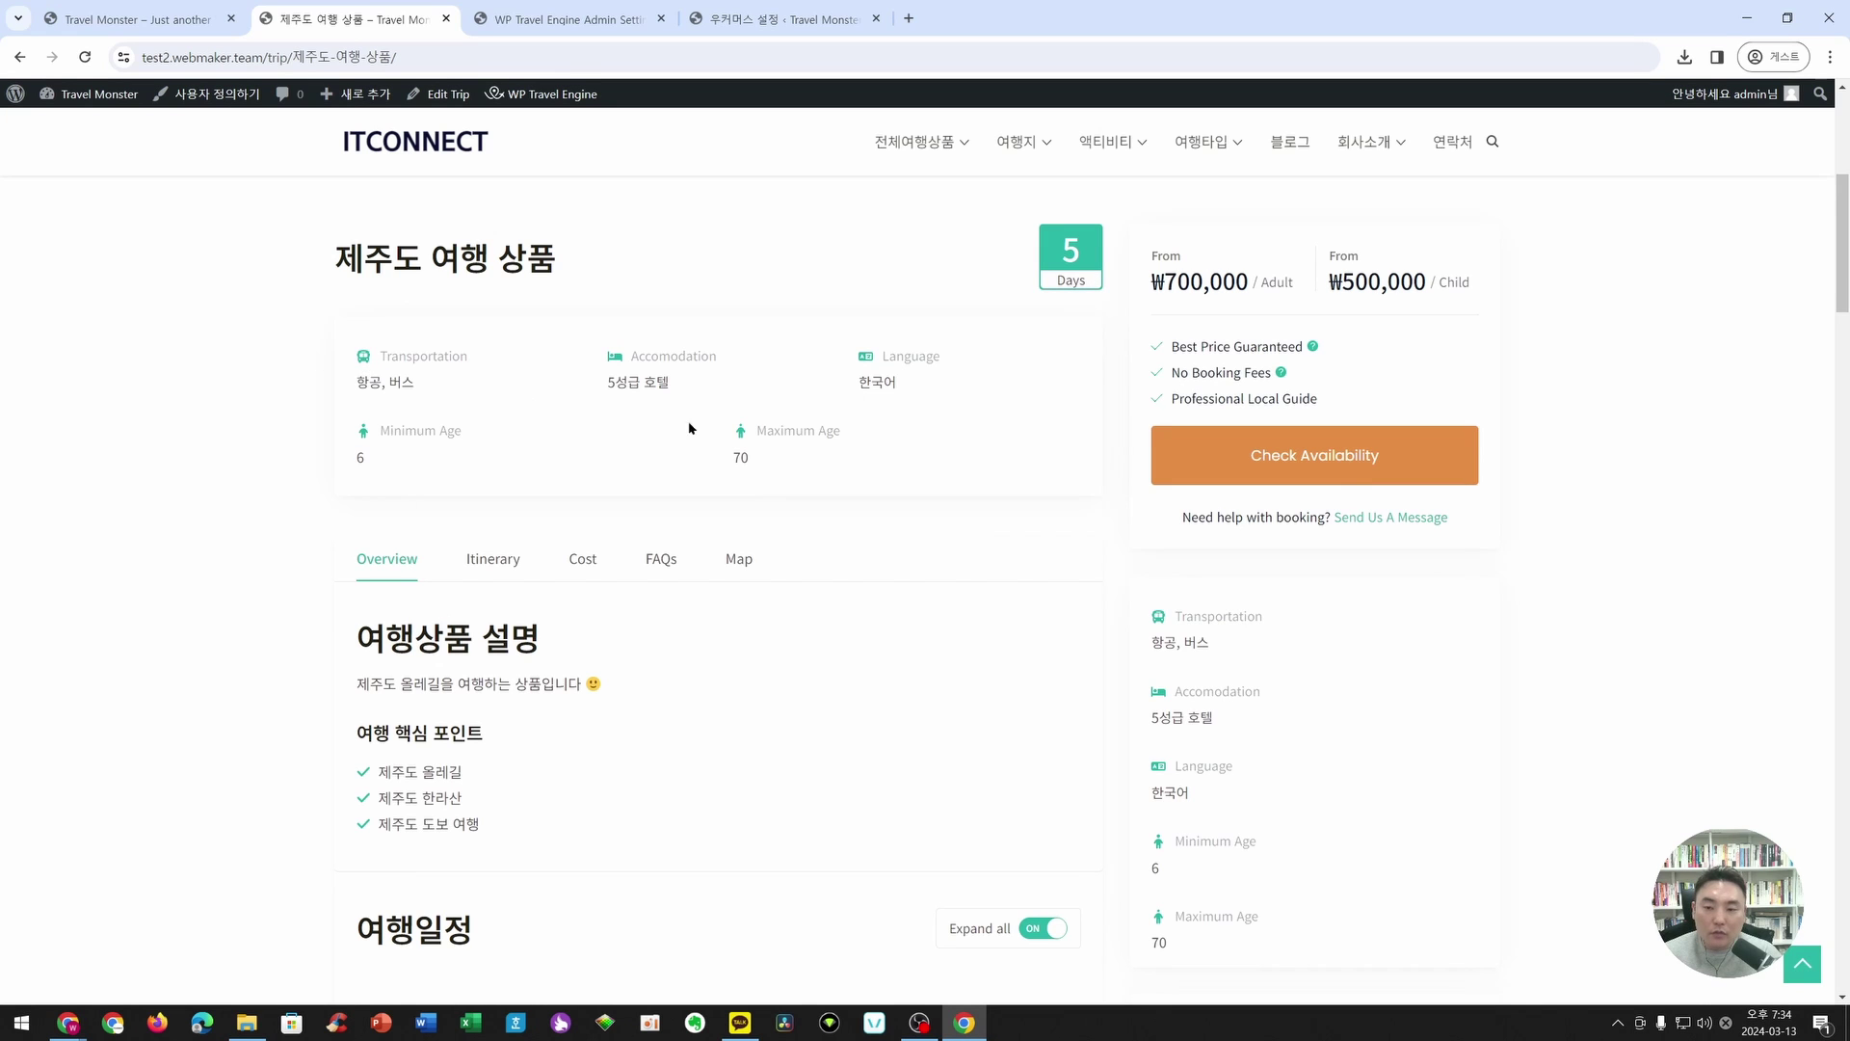
scroll(455, 615, down, 15)
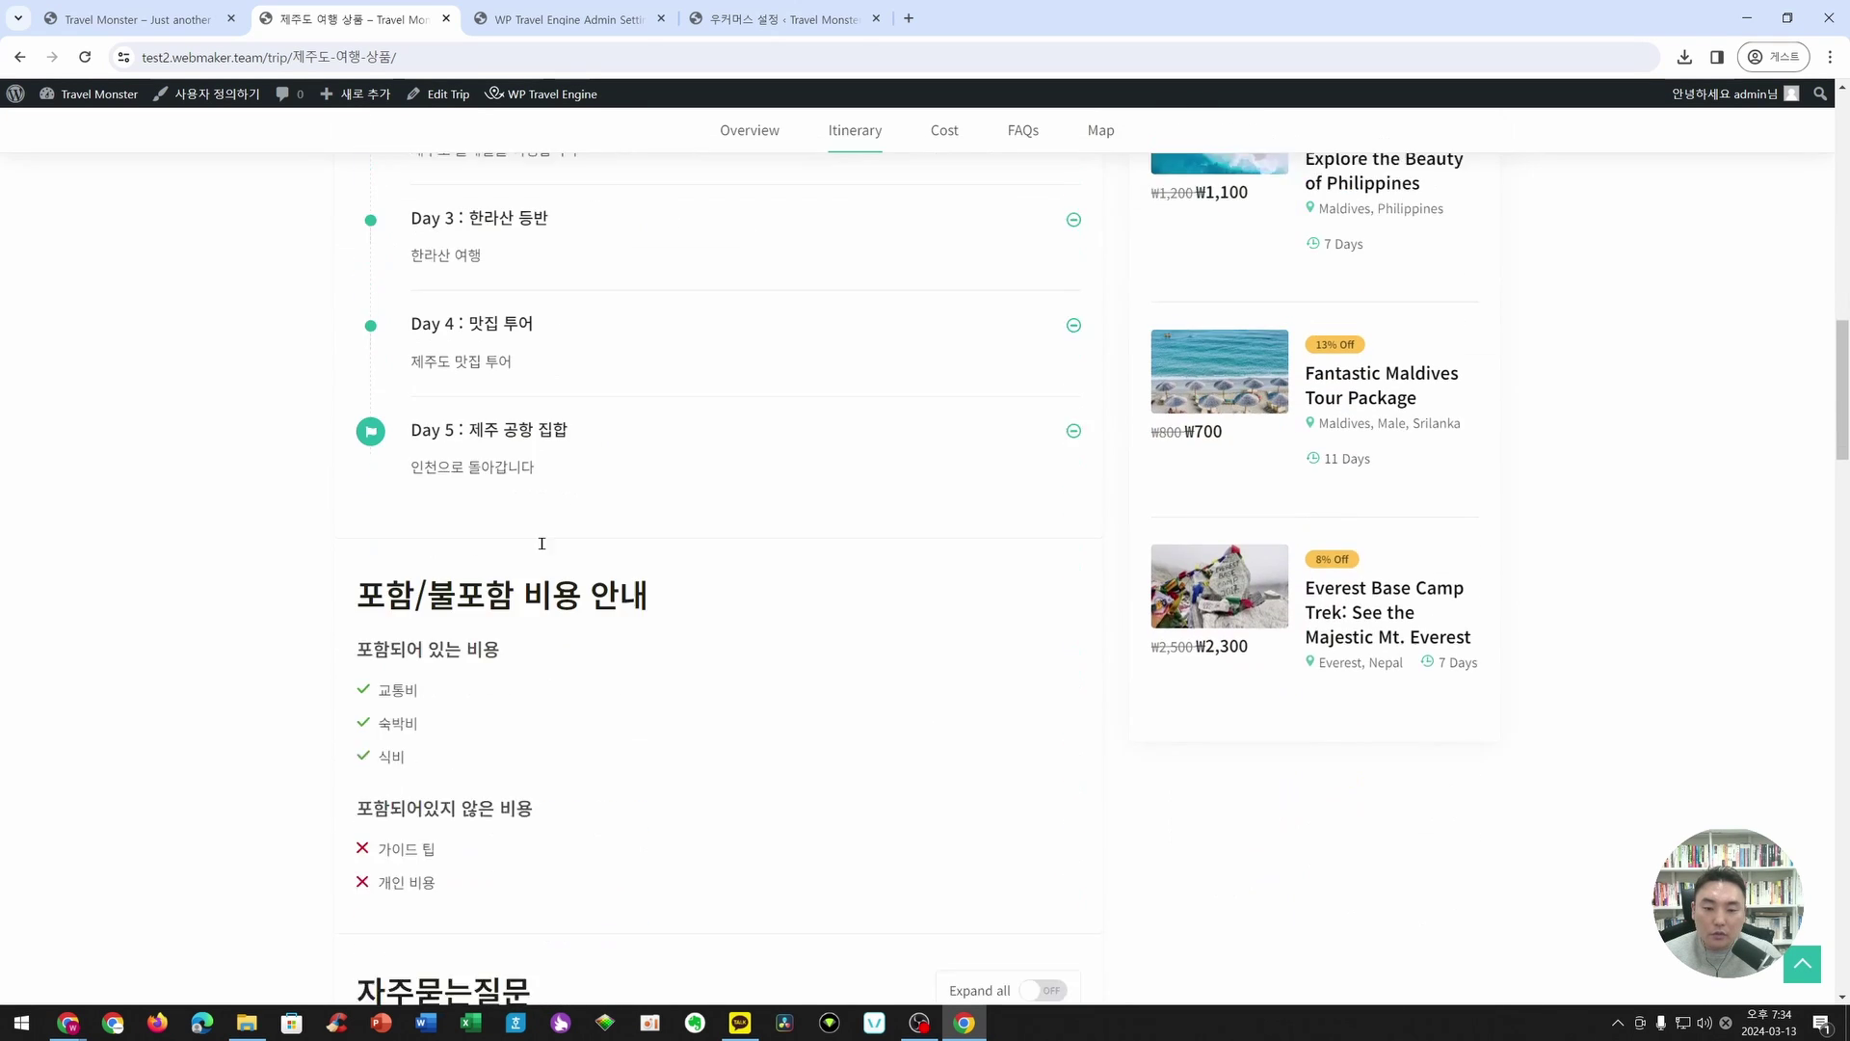
scroll(573, 600, down, 13)
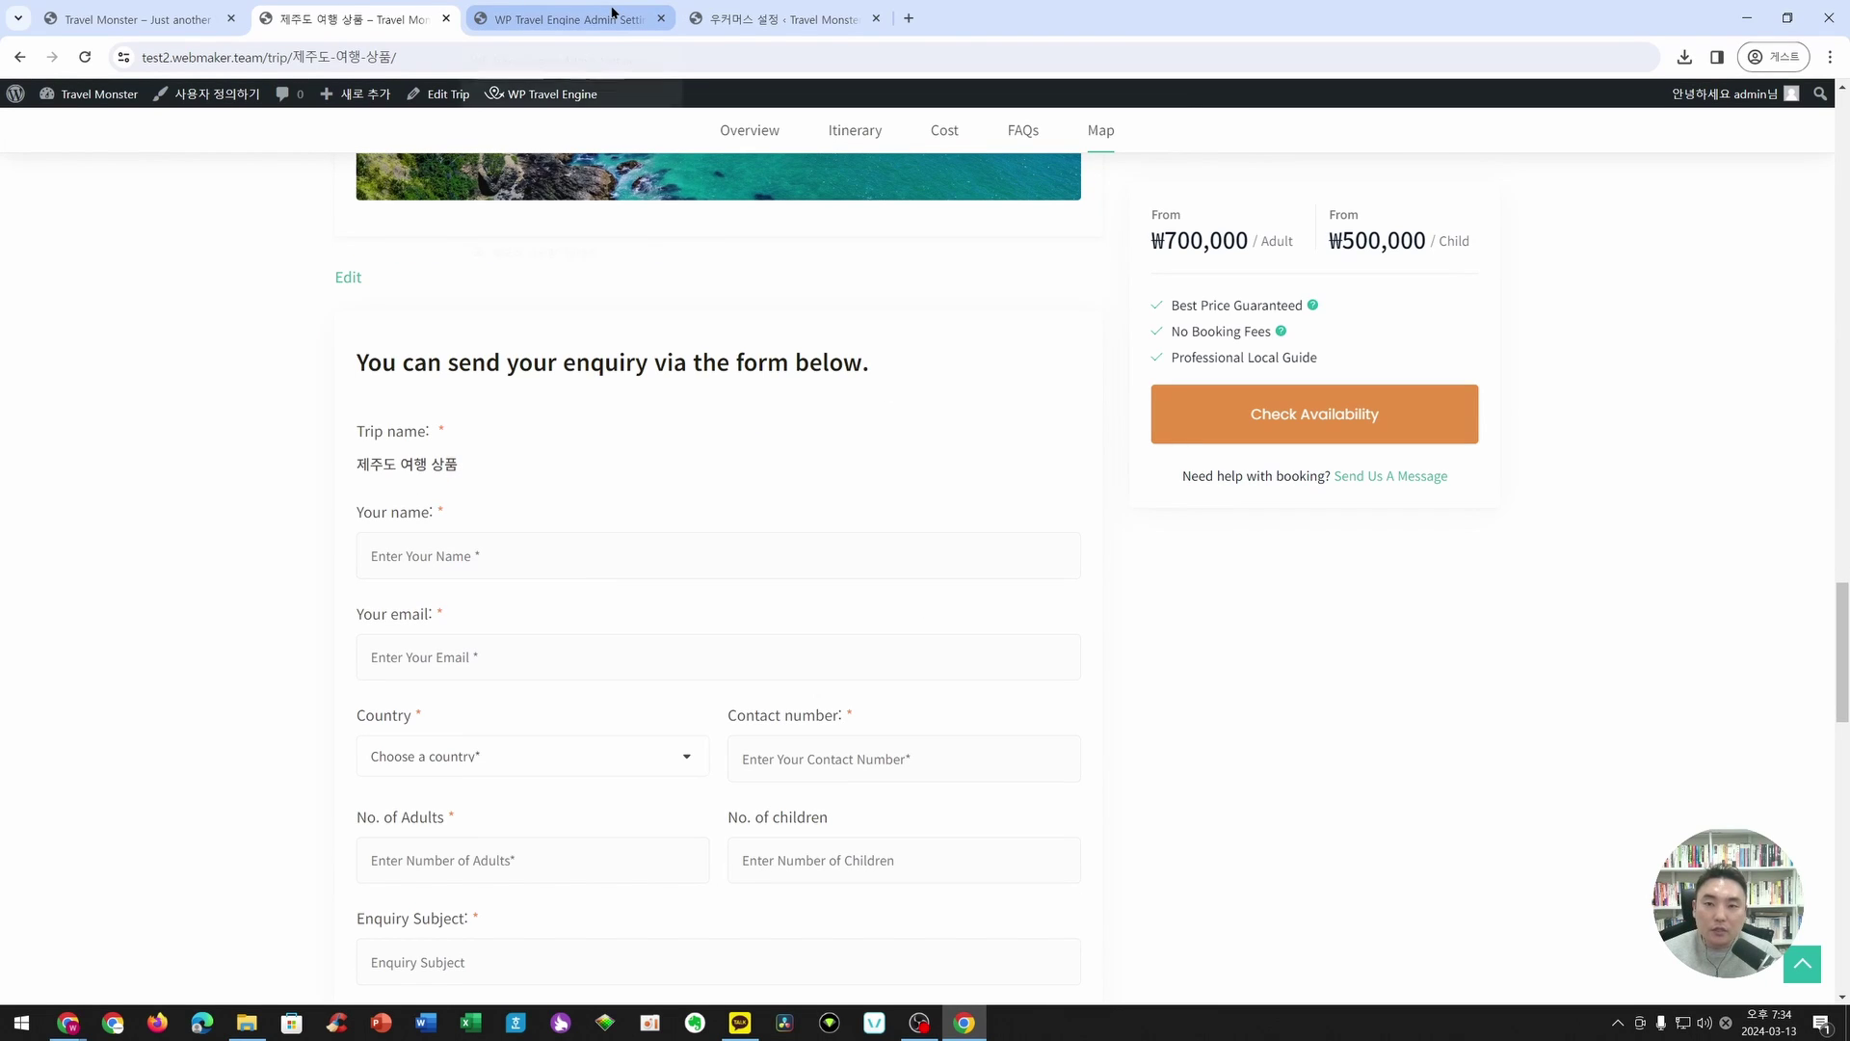
key(alt+Tab)
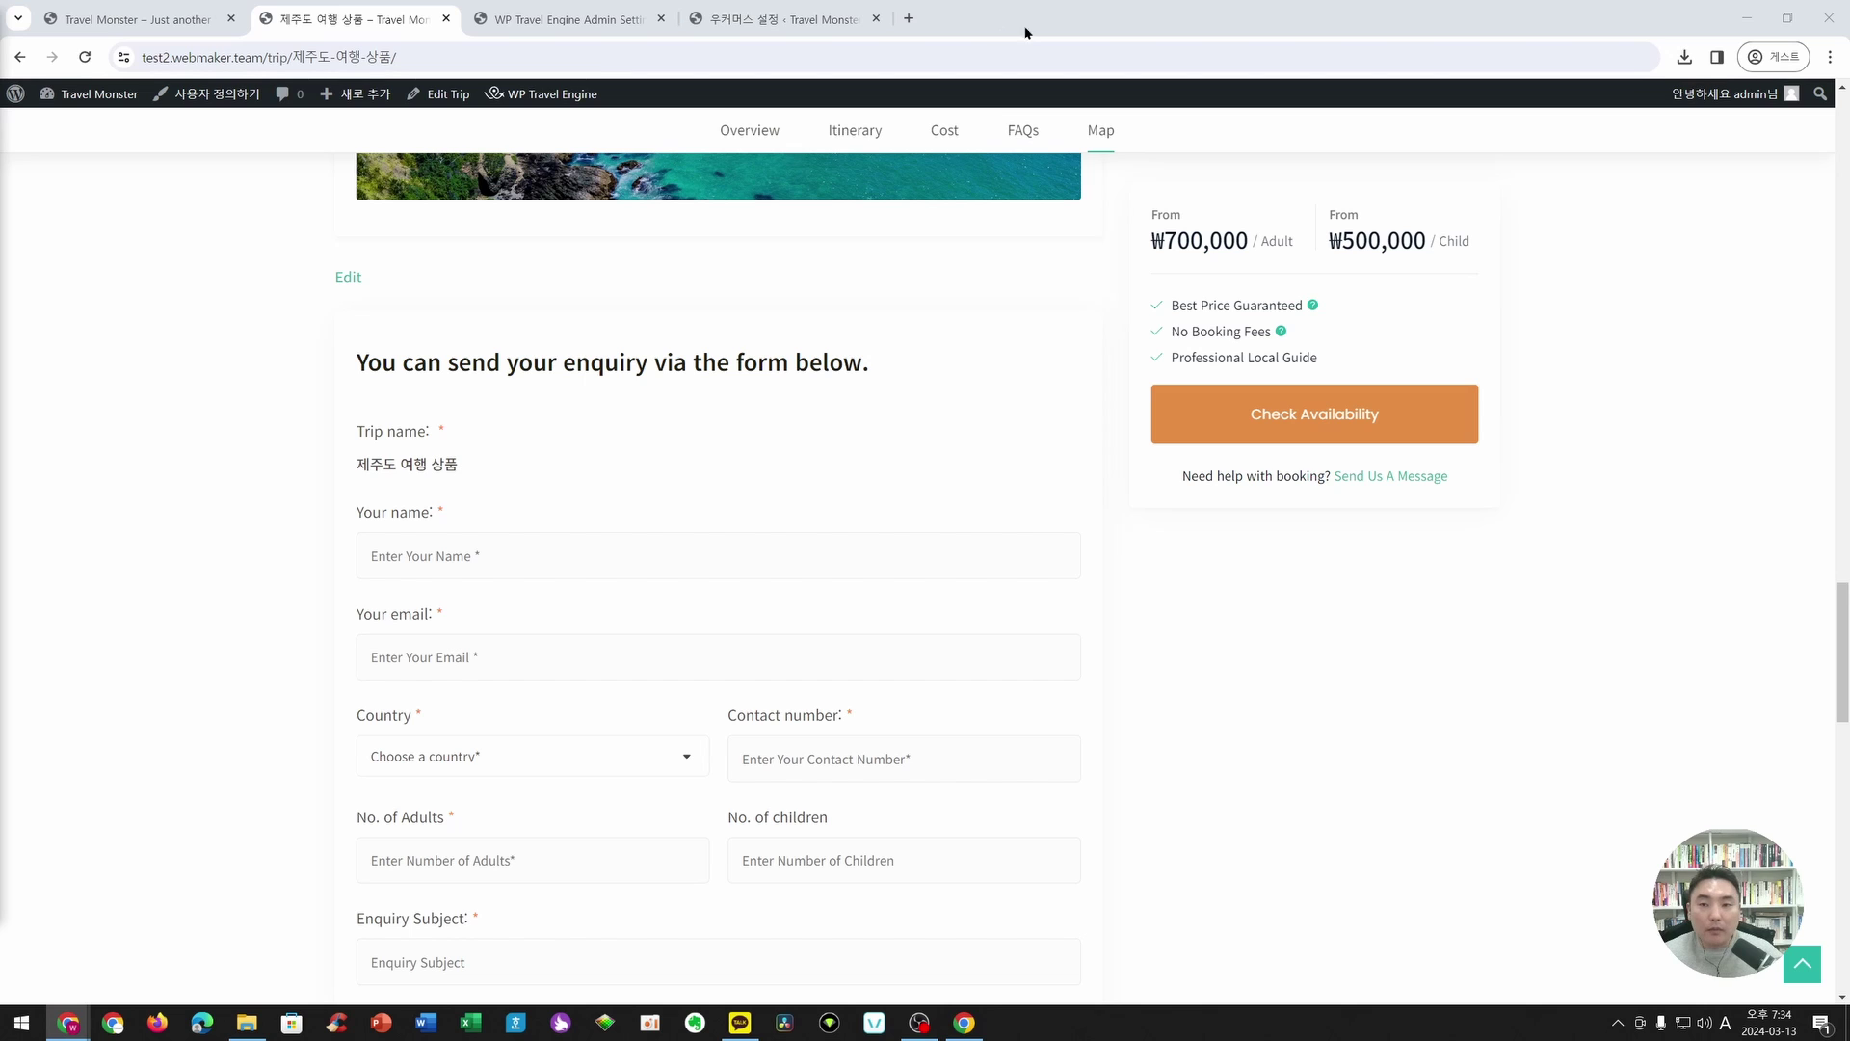
click(911, 18)
- Load the pasted Travel Monster theme page address and open the Add-ons catalogue
text(wptravelengine.com/wordpress-travel-themes/travel-monster/)
key(Return)
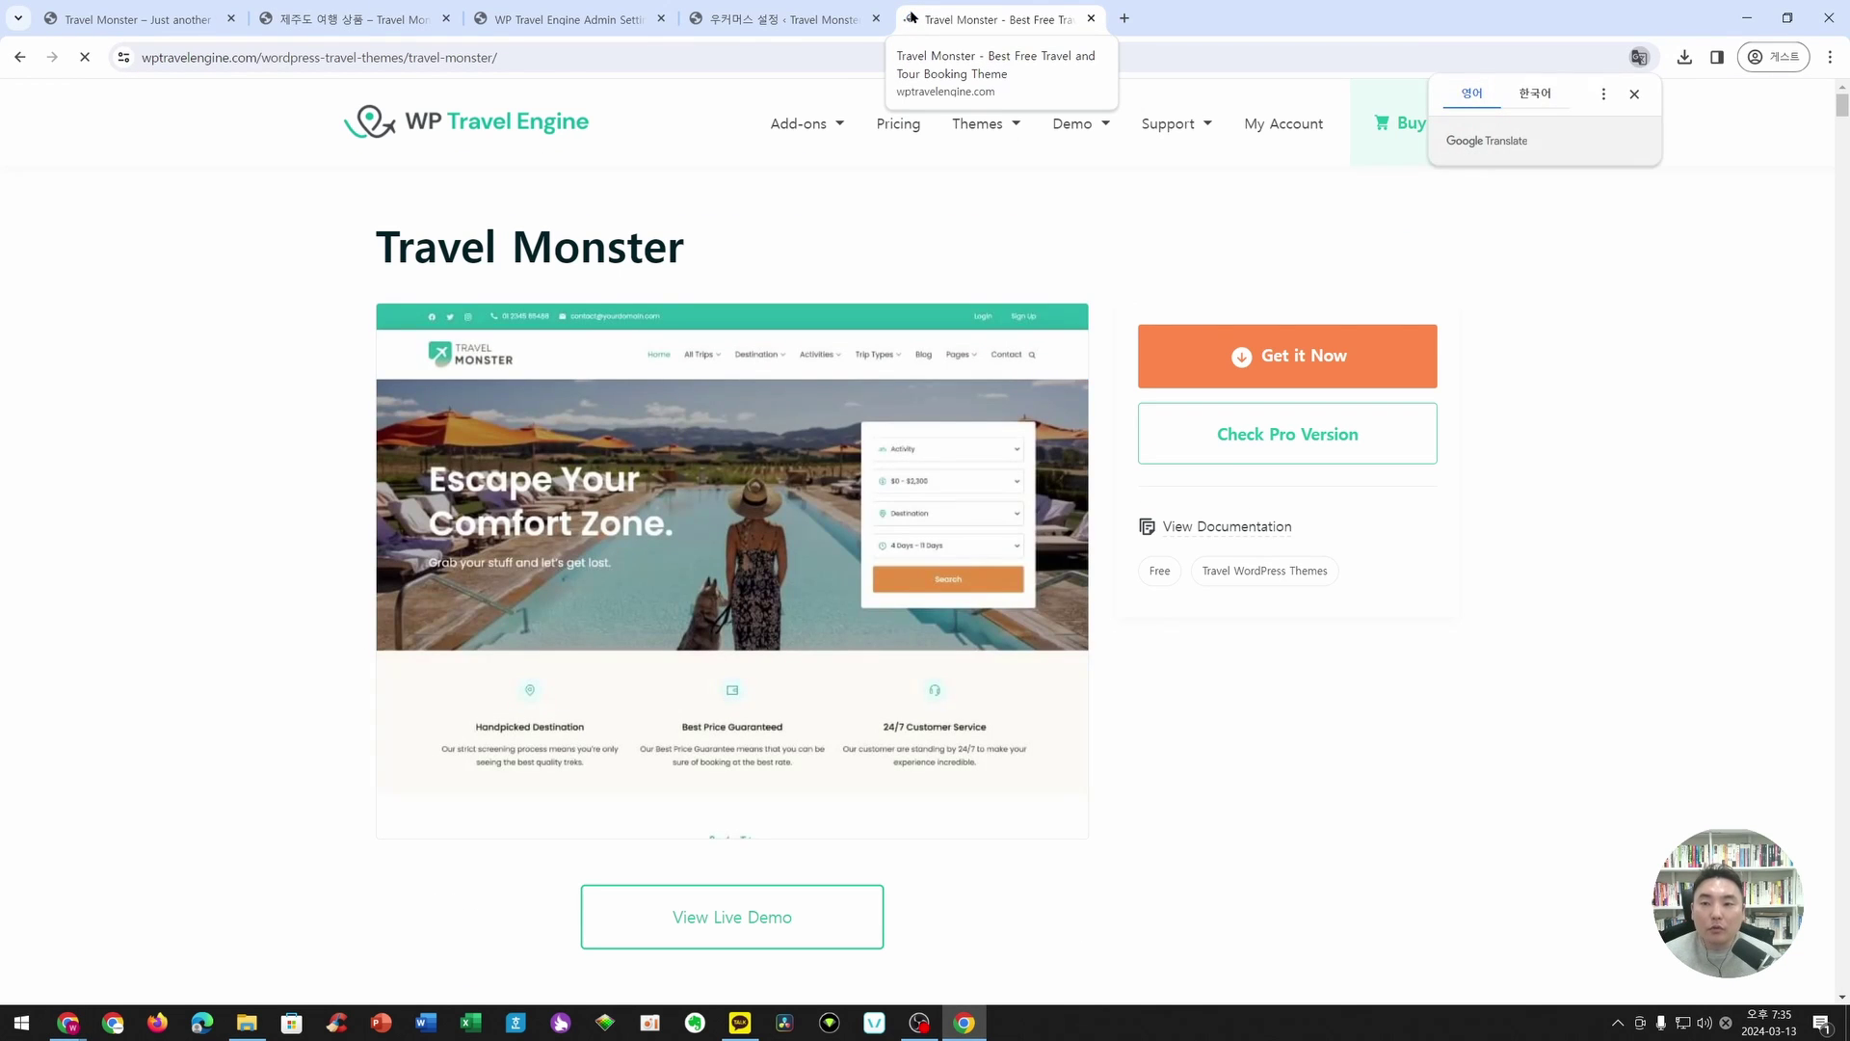
click(825, 125)
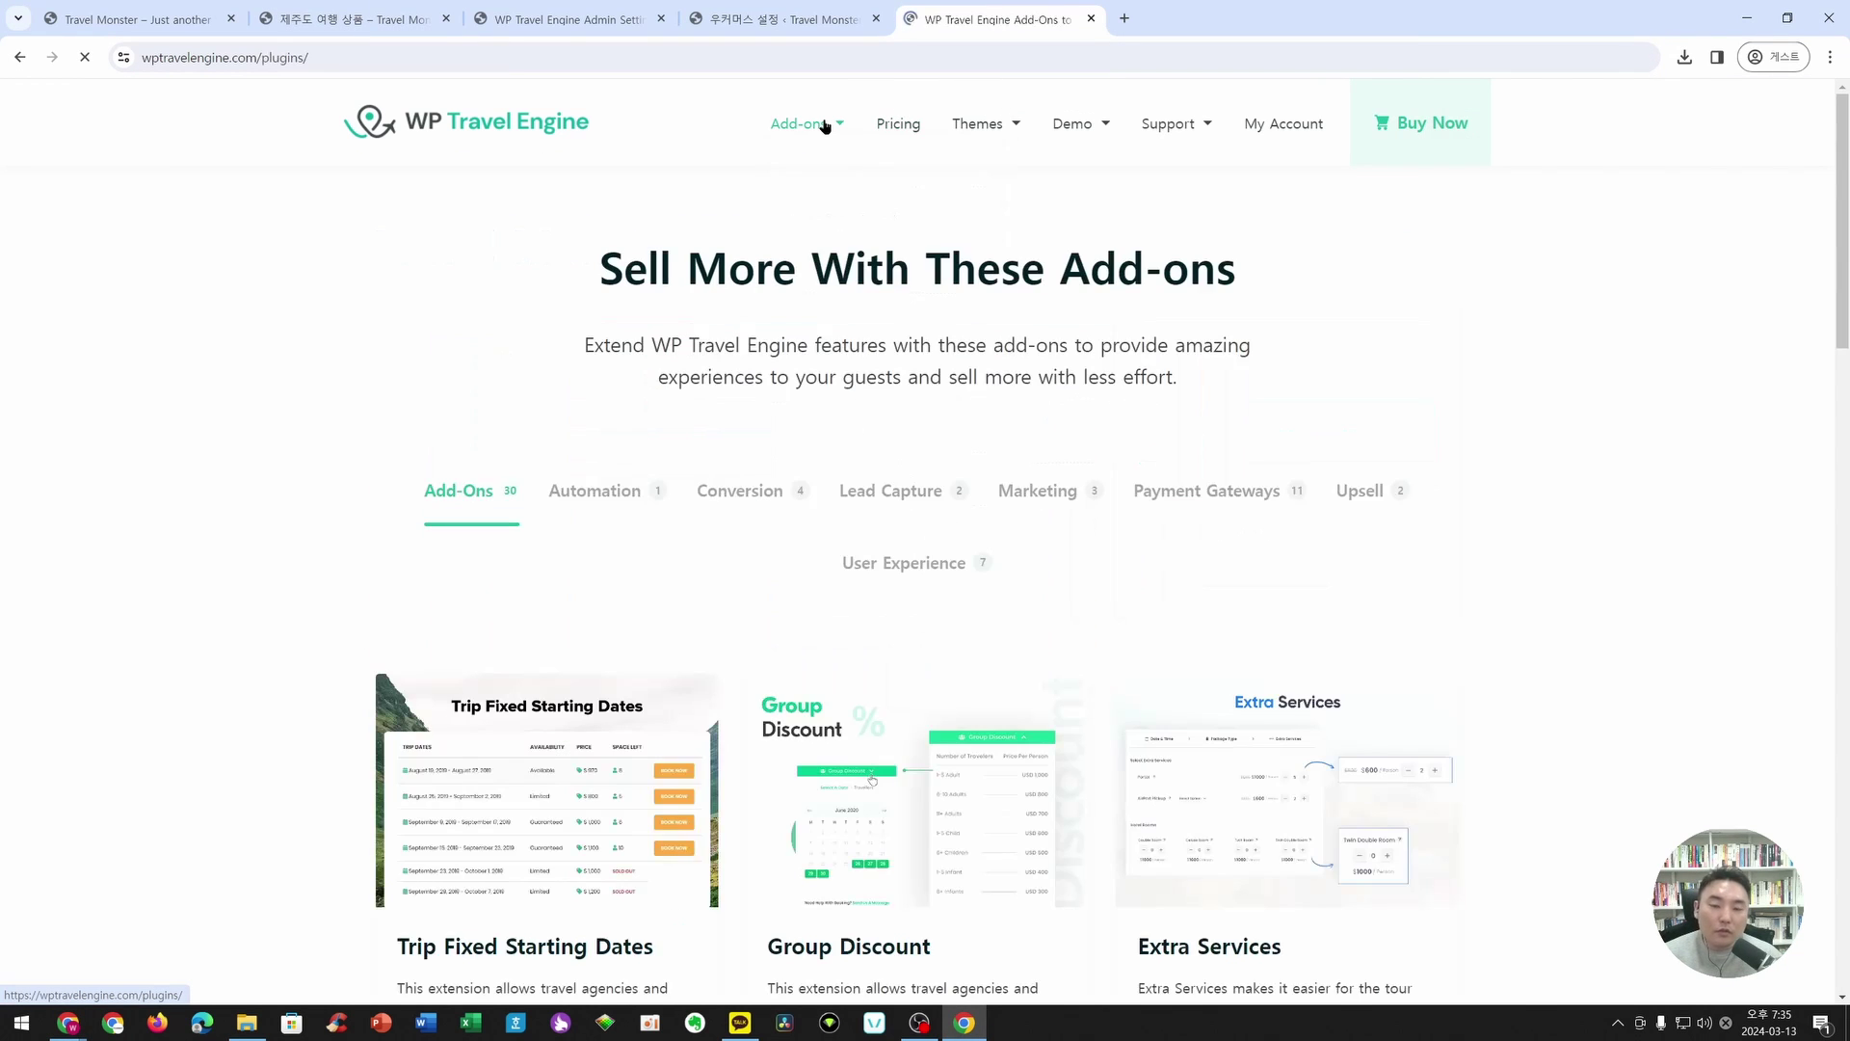
scroll(703, 379, down, 3)
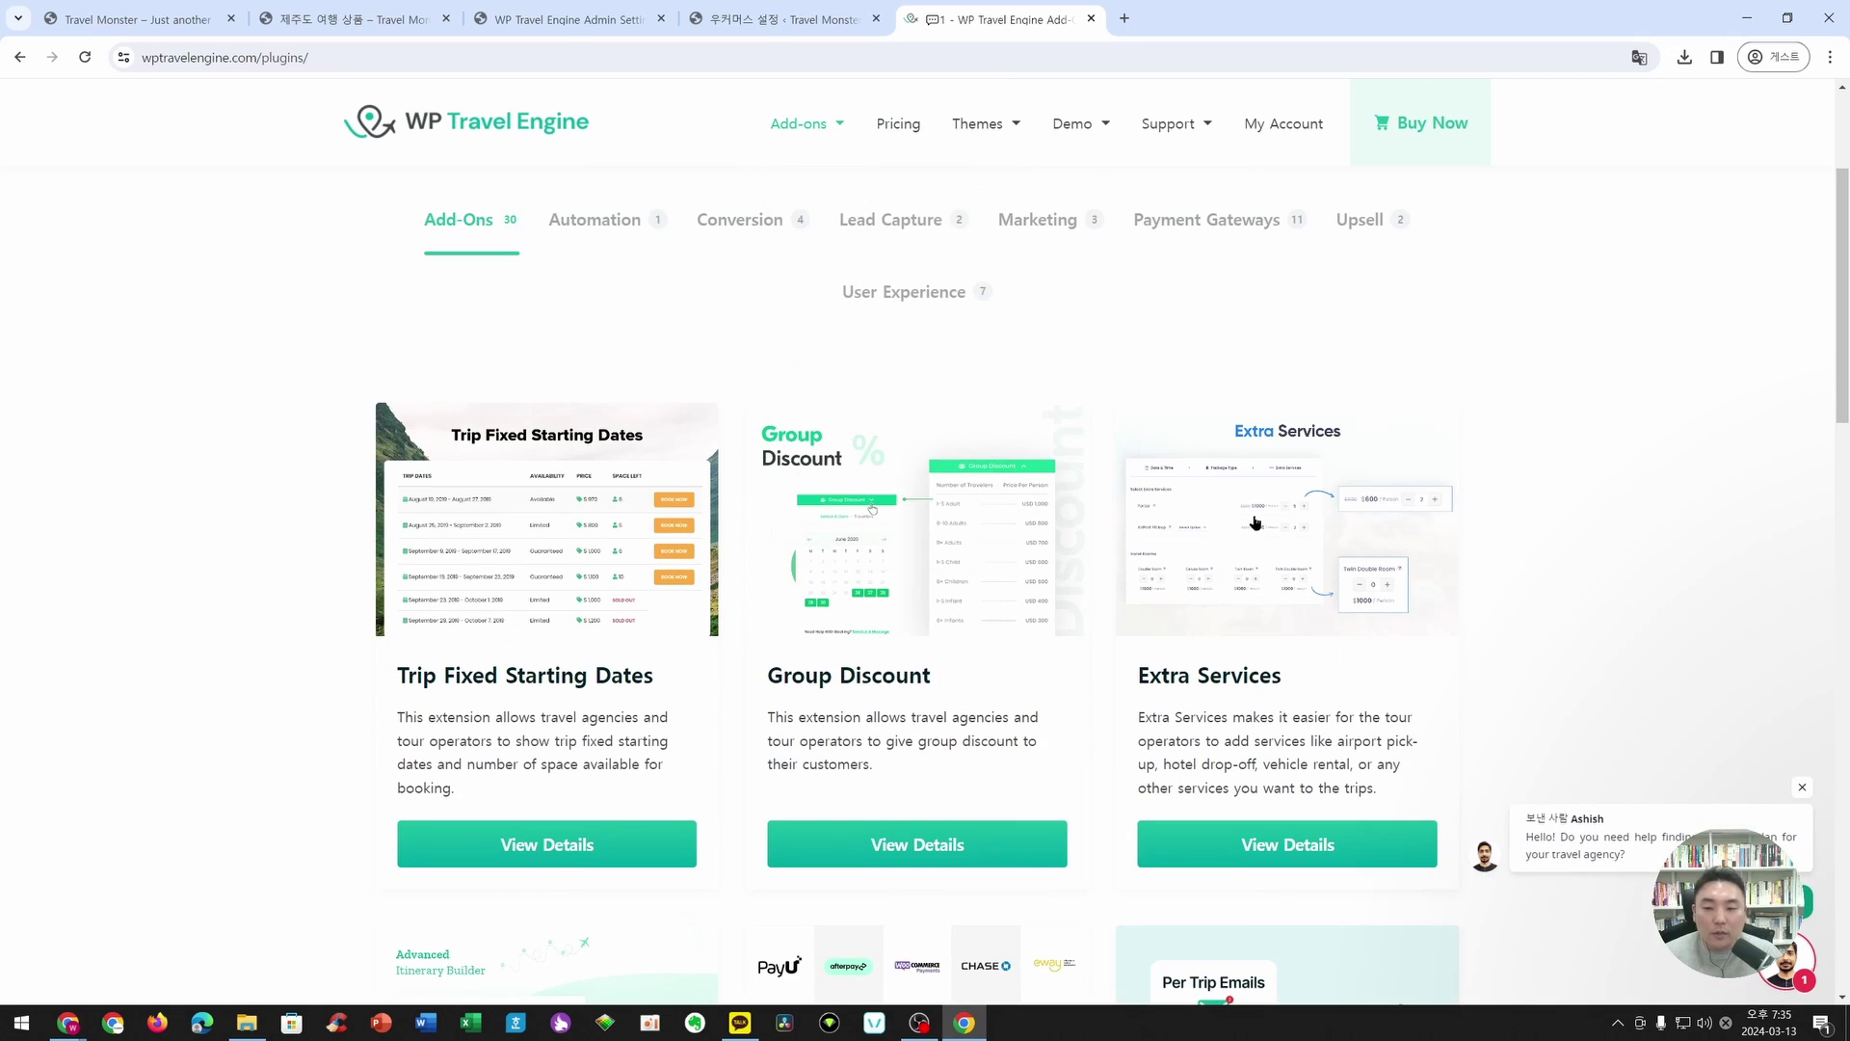
- Close the support chat popup, browse the add-ons, then open the Pricing page
click(1802, 787)
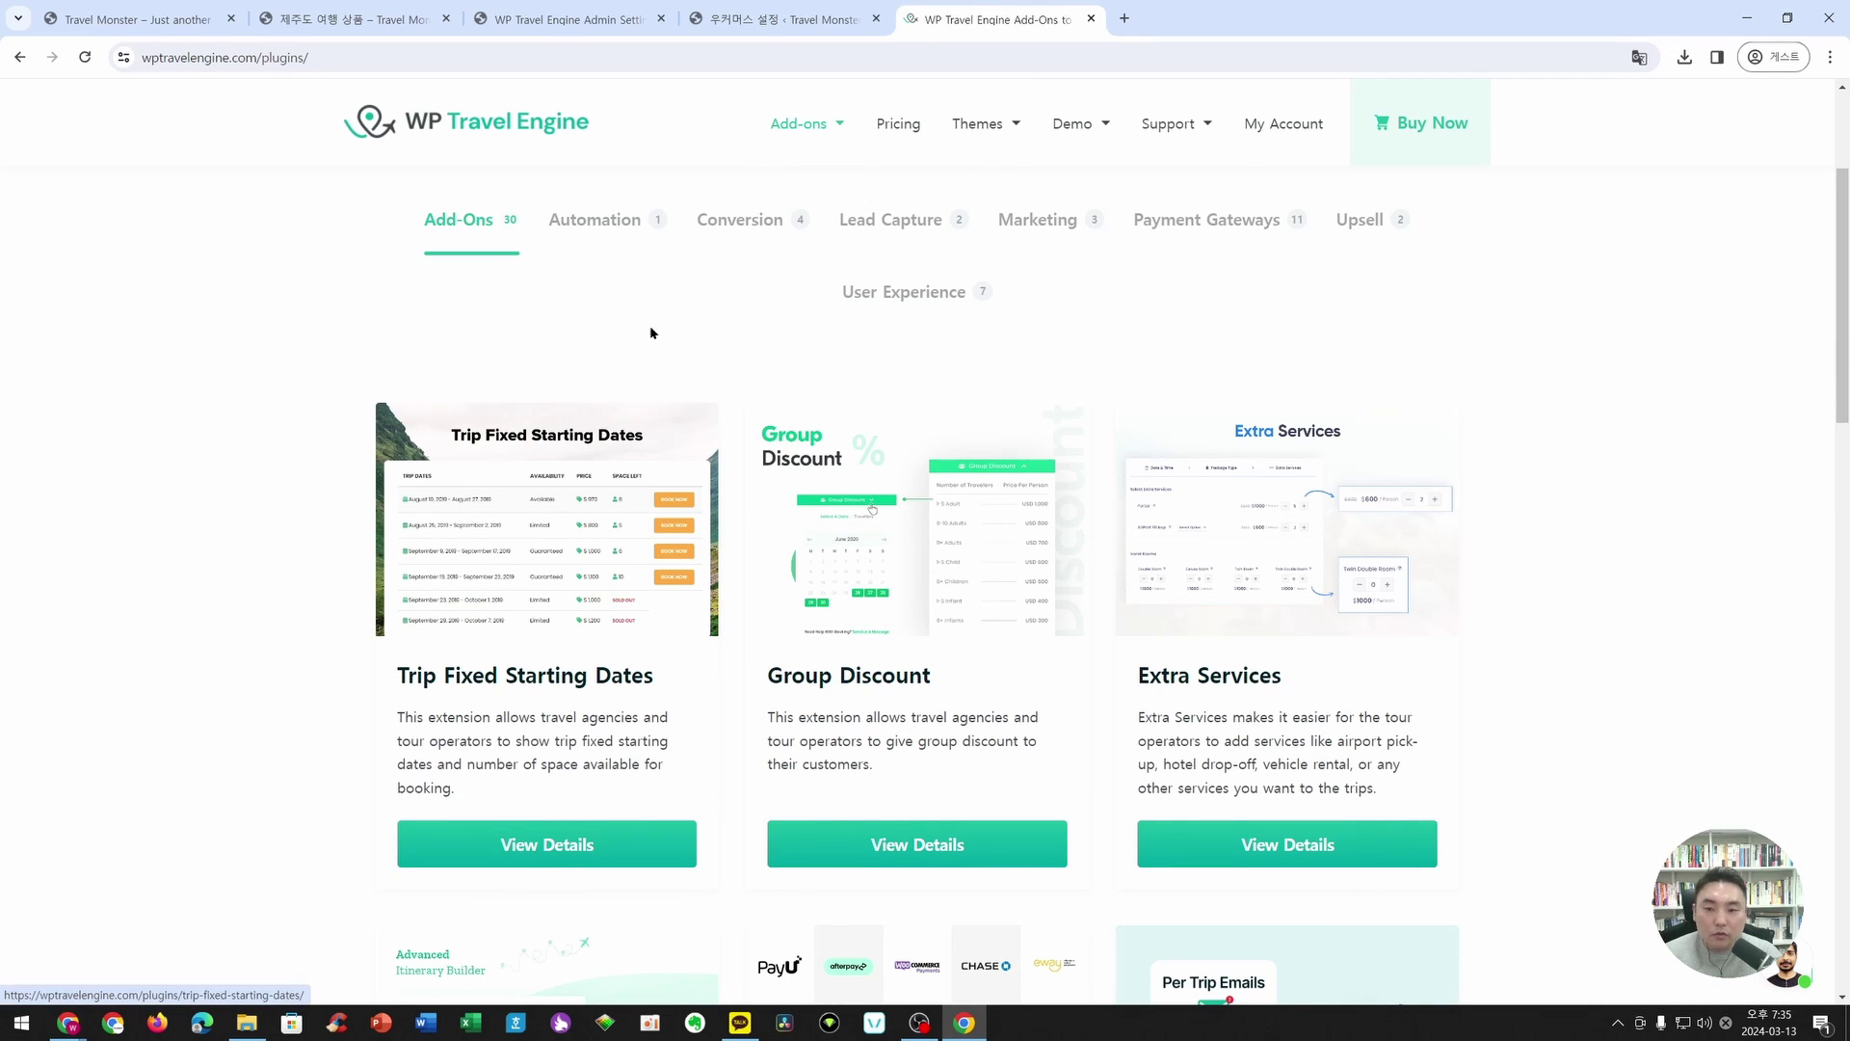
scroll(1542, 536, down, 3)
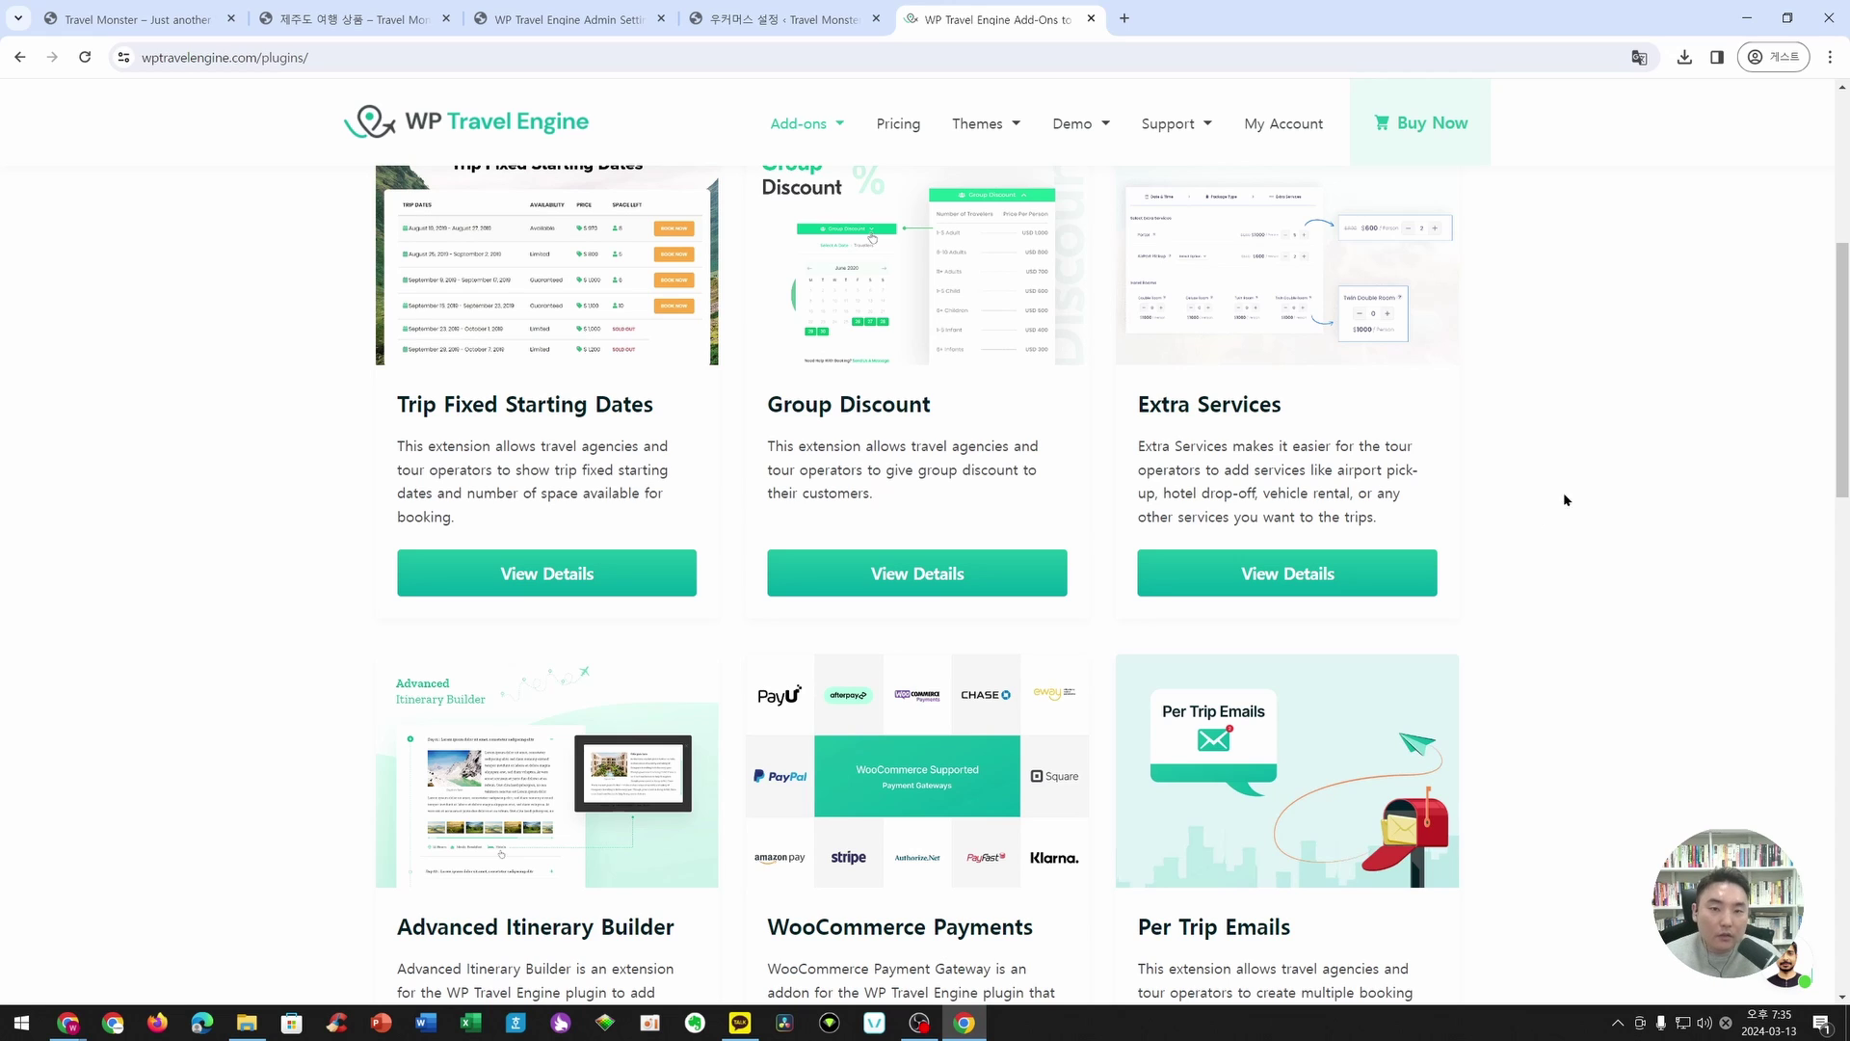
click(899, 126)
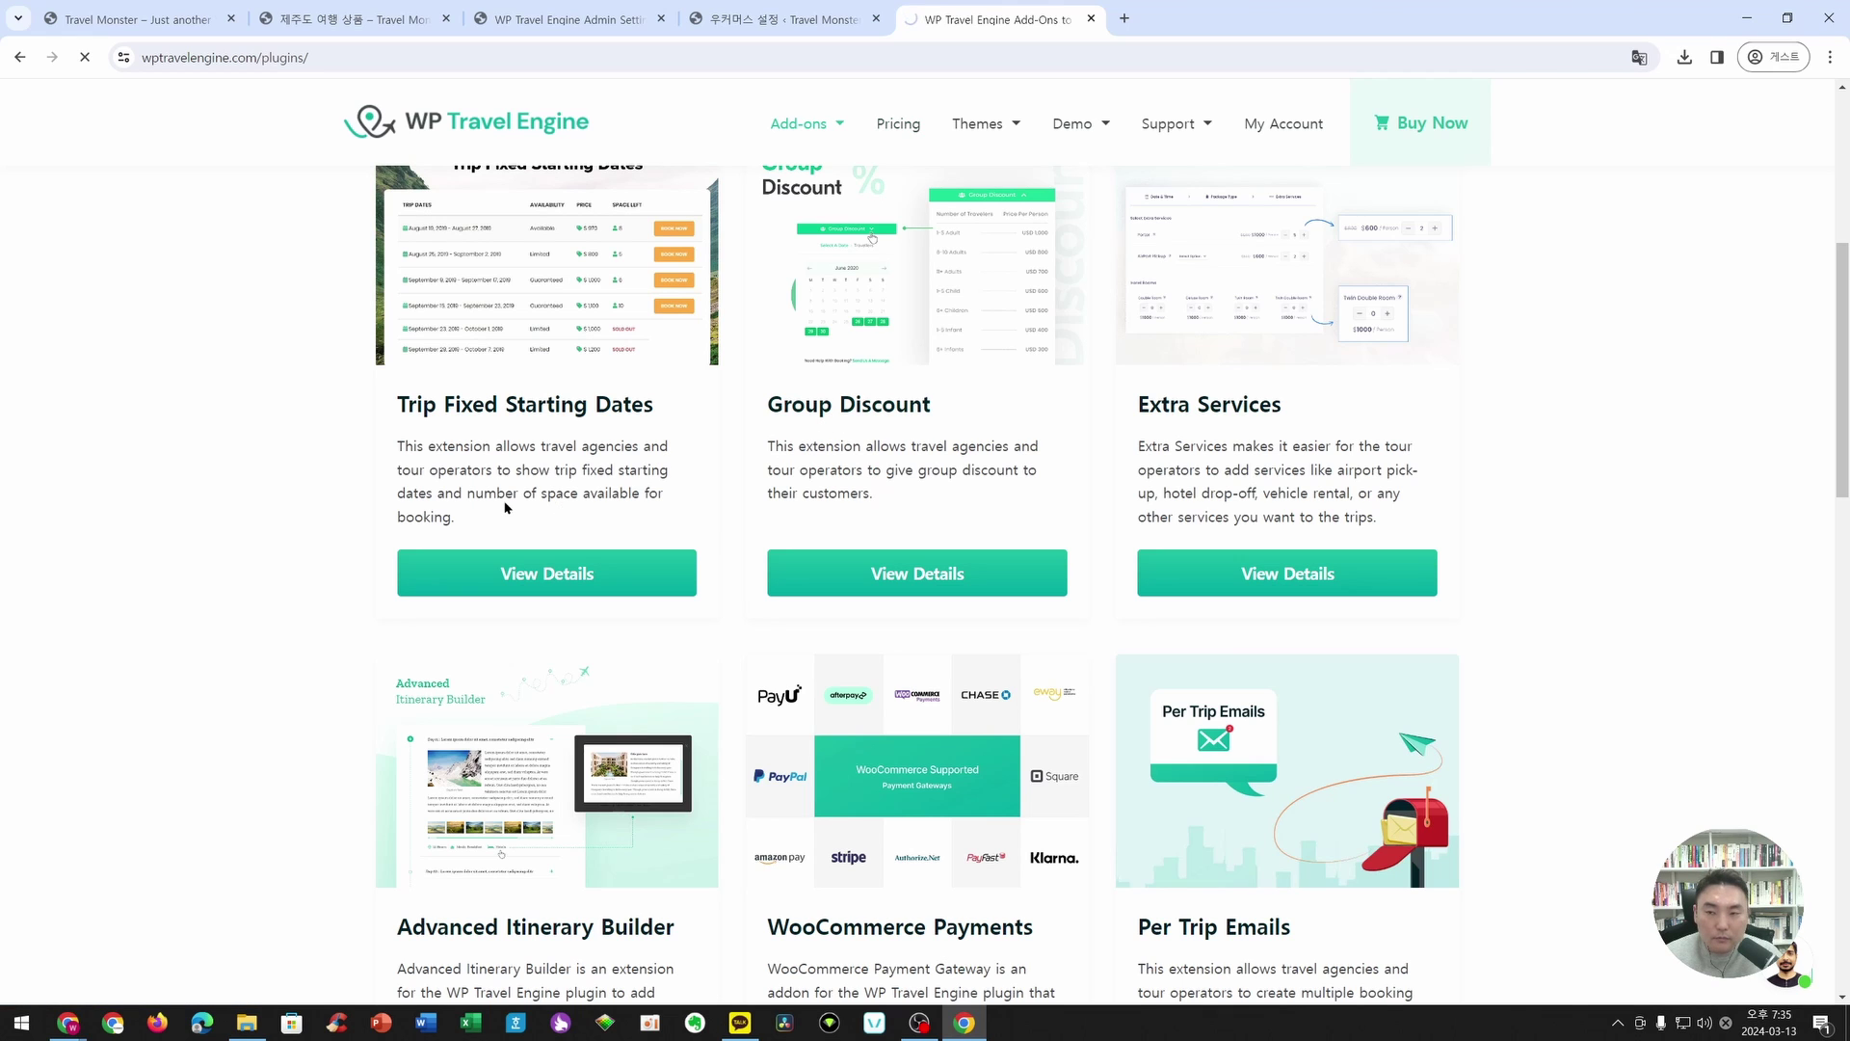
scroll(505, 501, down, 3)
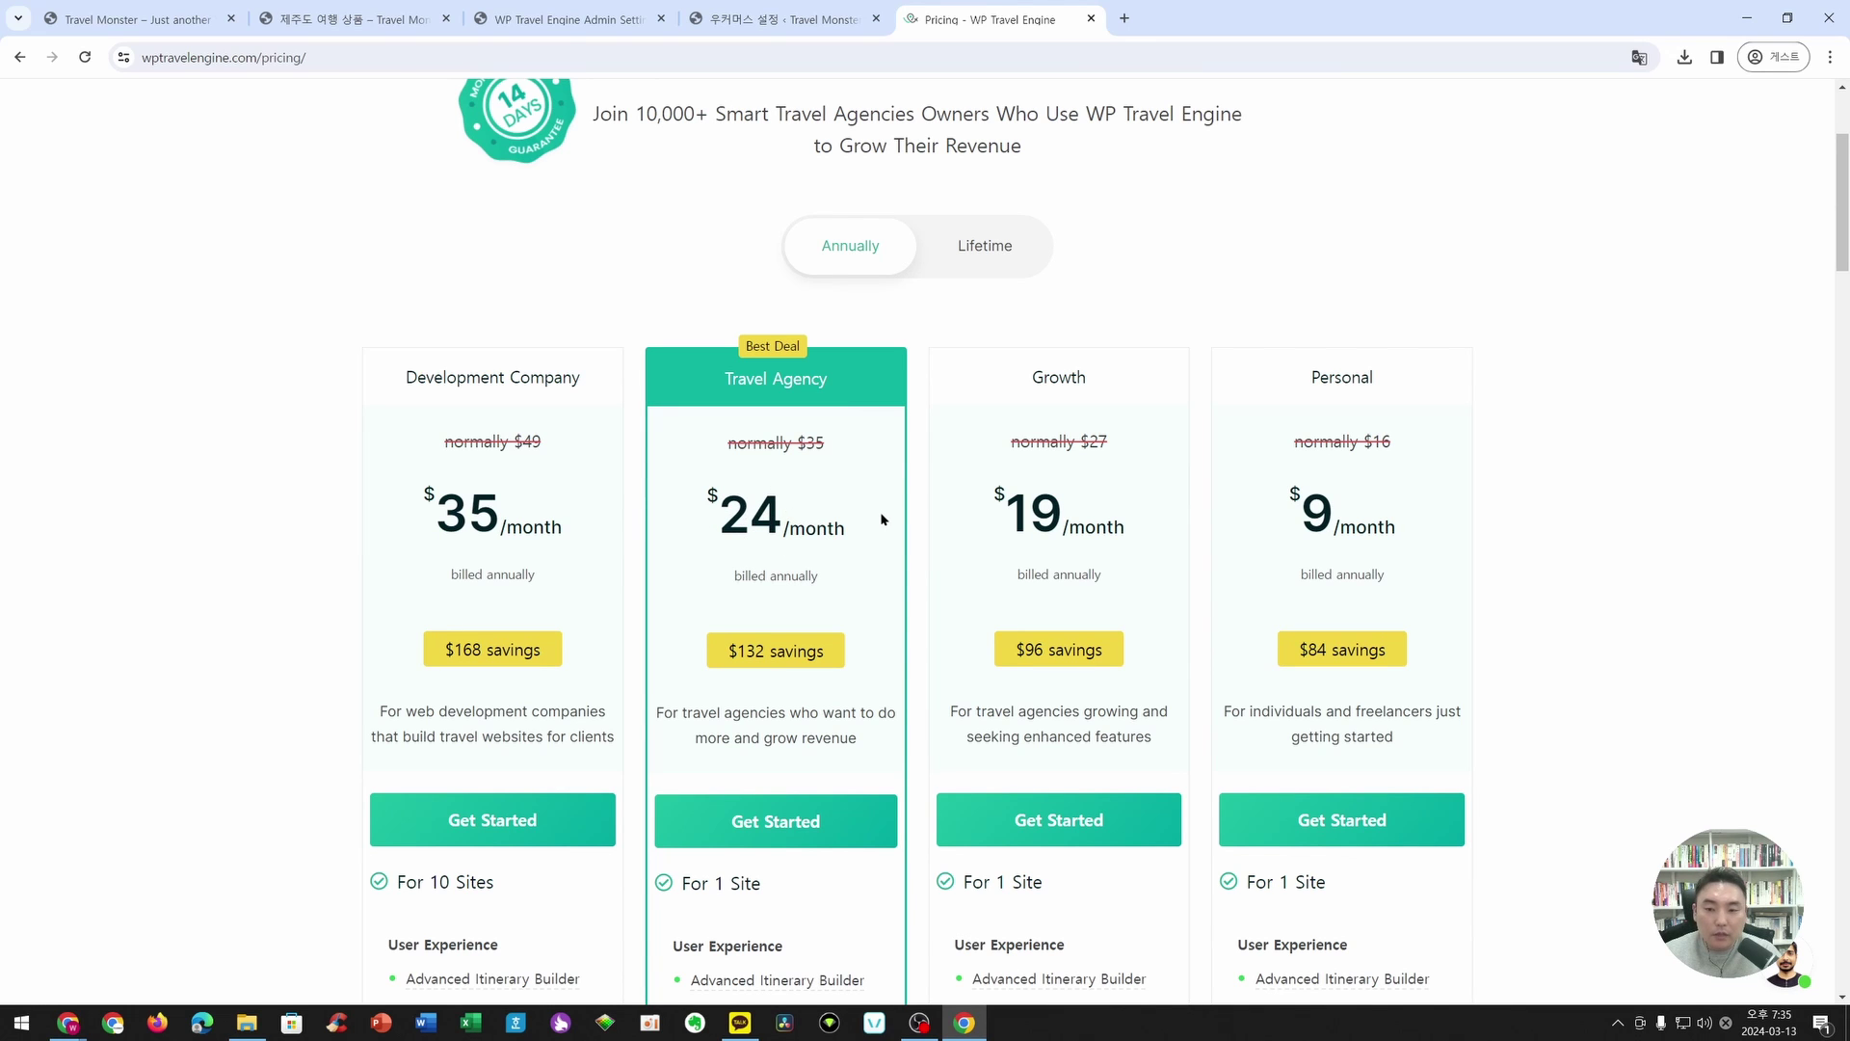
- Compare the four pricing plans, Personal $9 to Development Company $35/month, then return home
scroll(873, 490, down, 9)
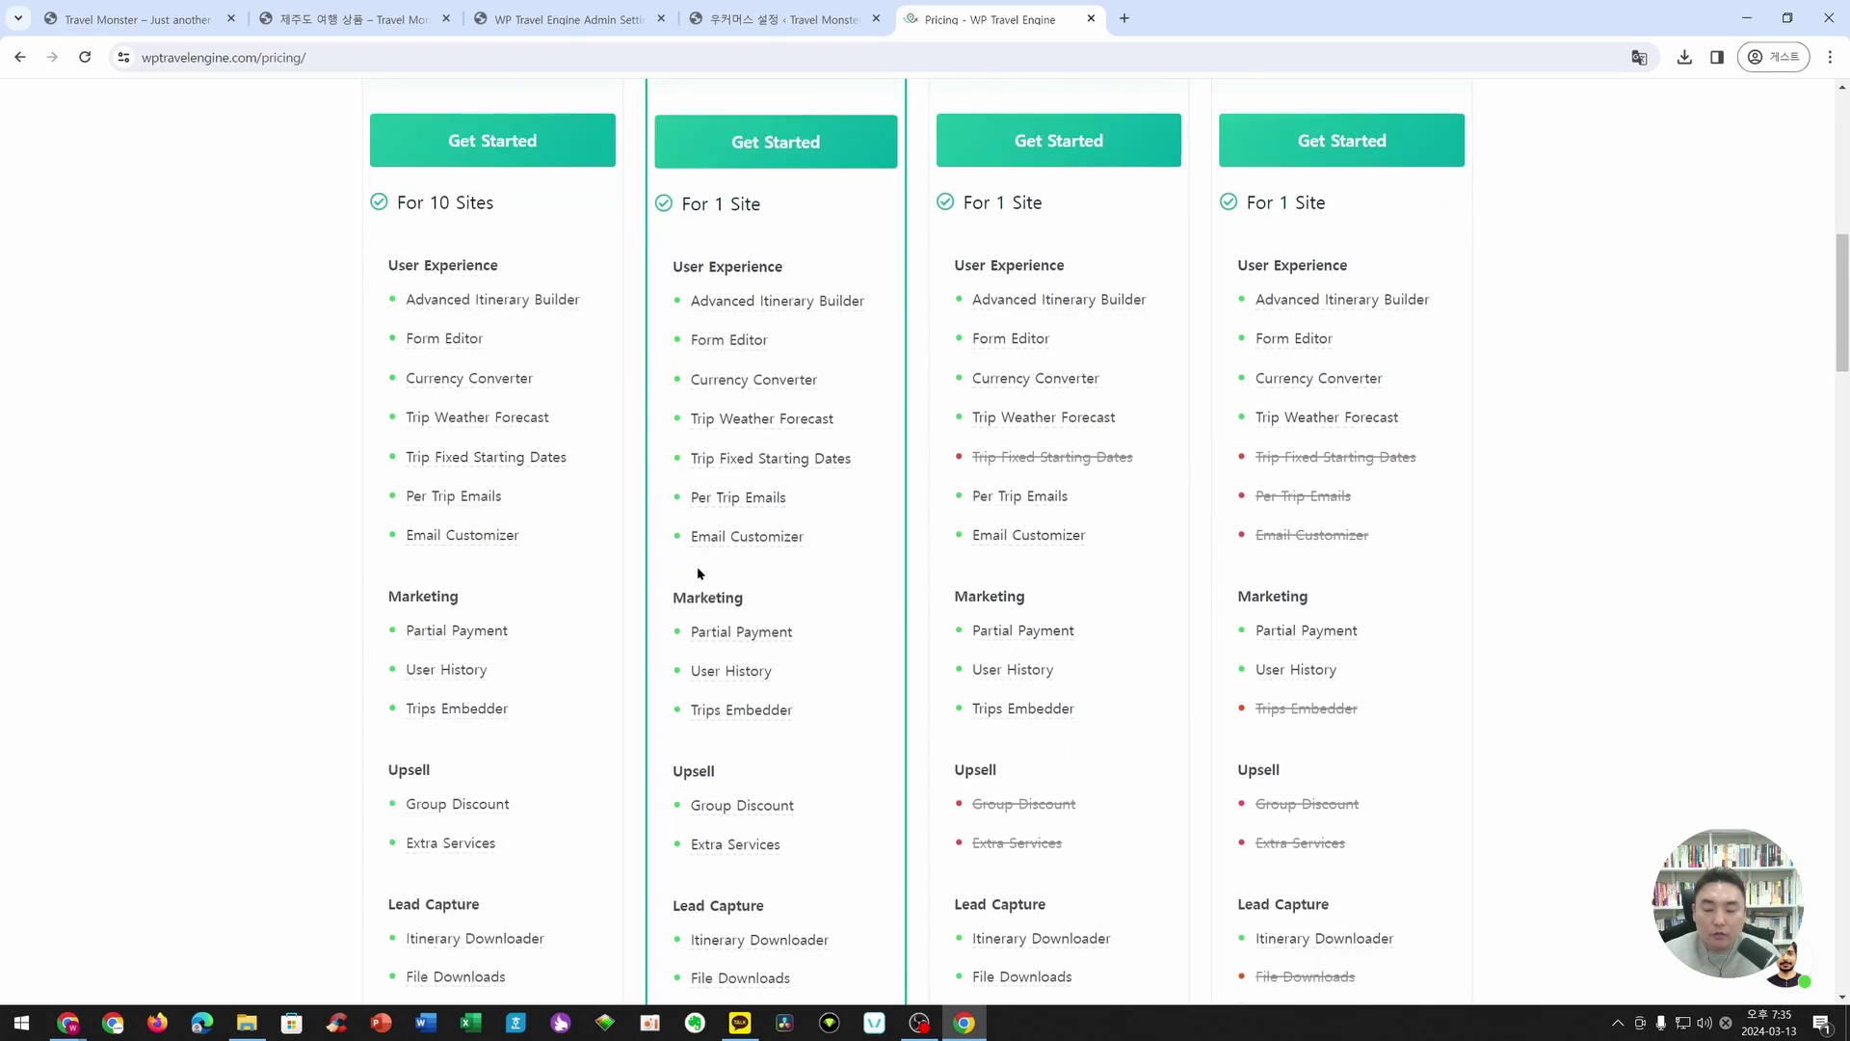
scroll(728, 453, up, 6)
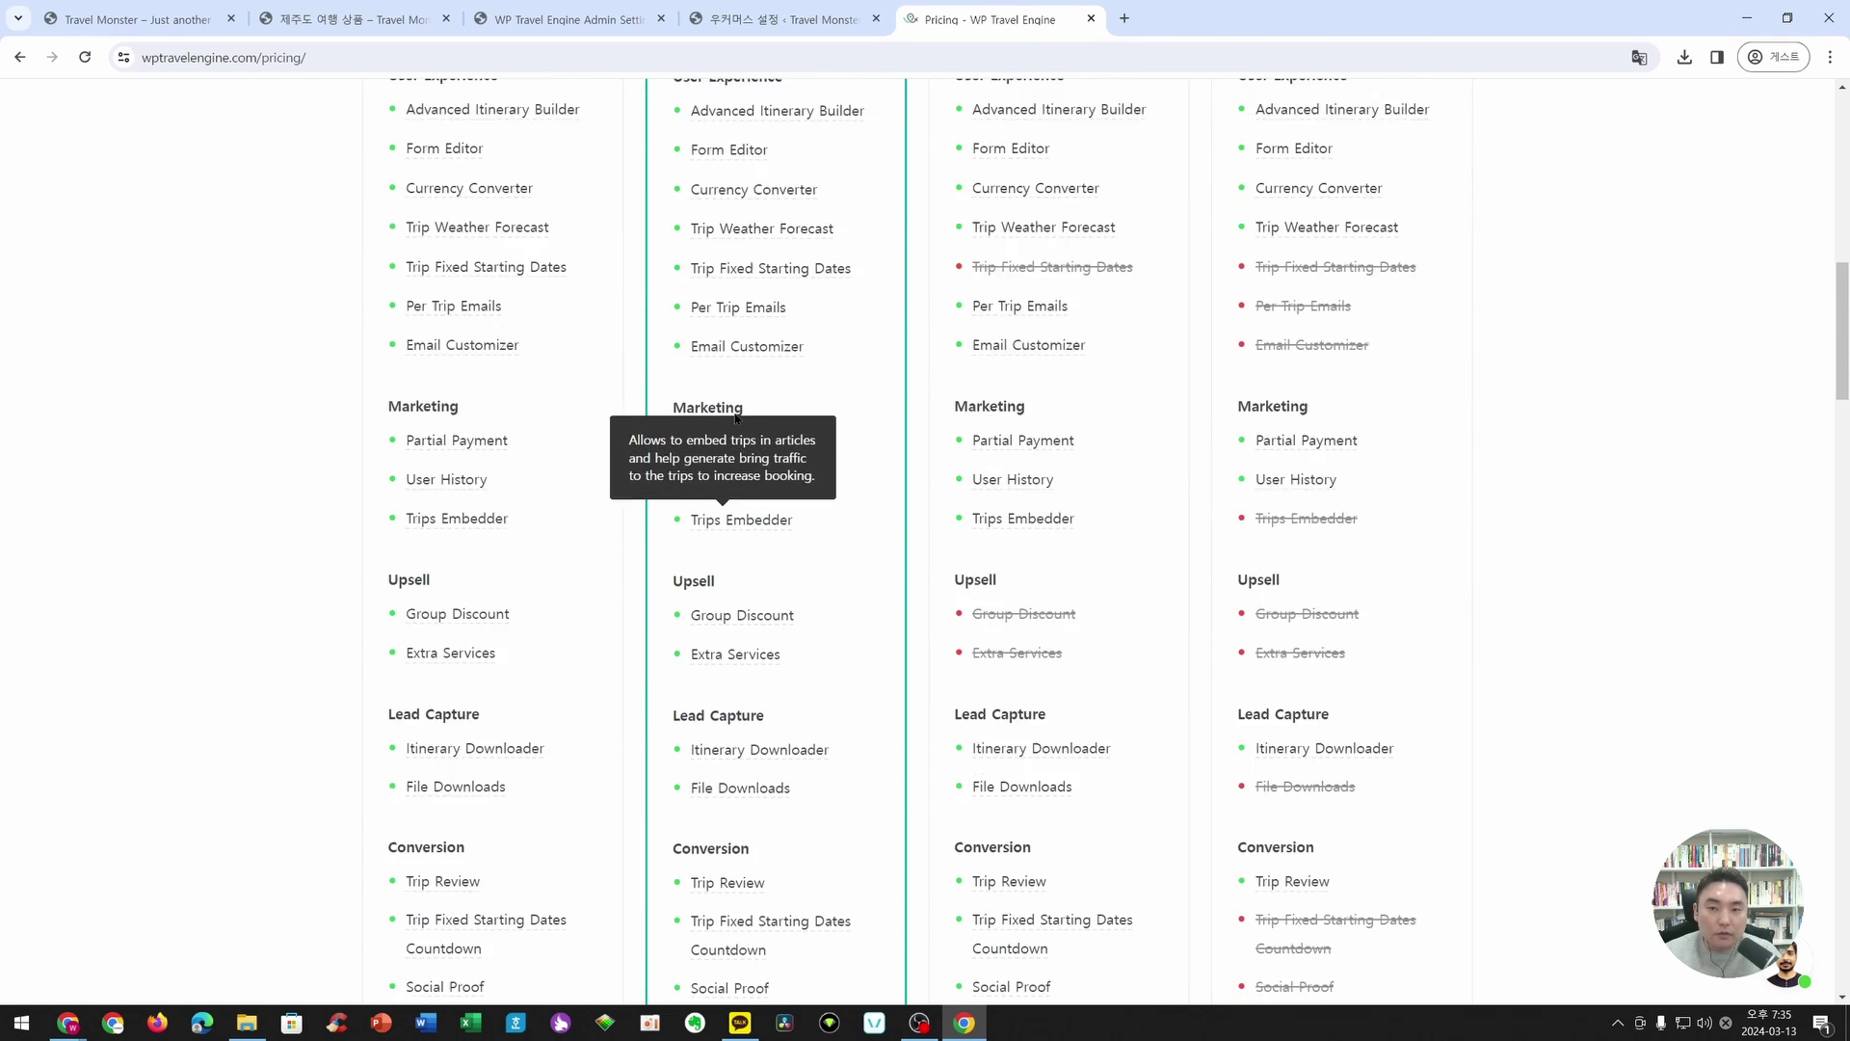
scroll(743, 434, up, 1)
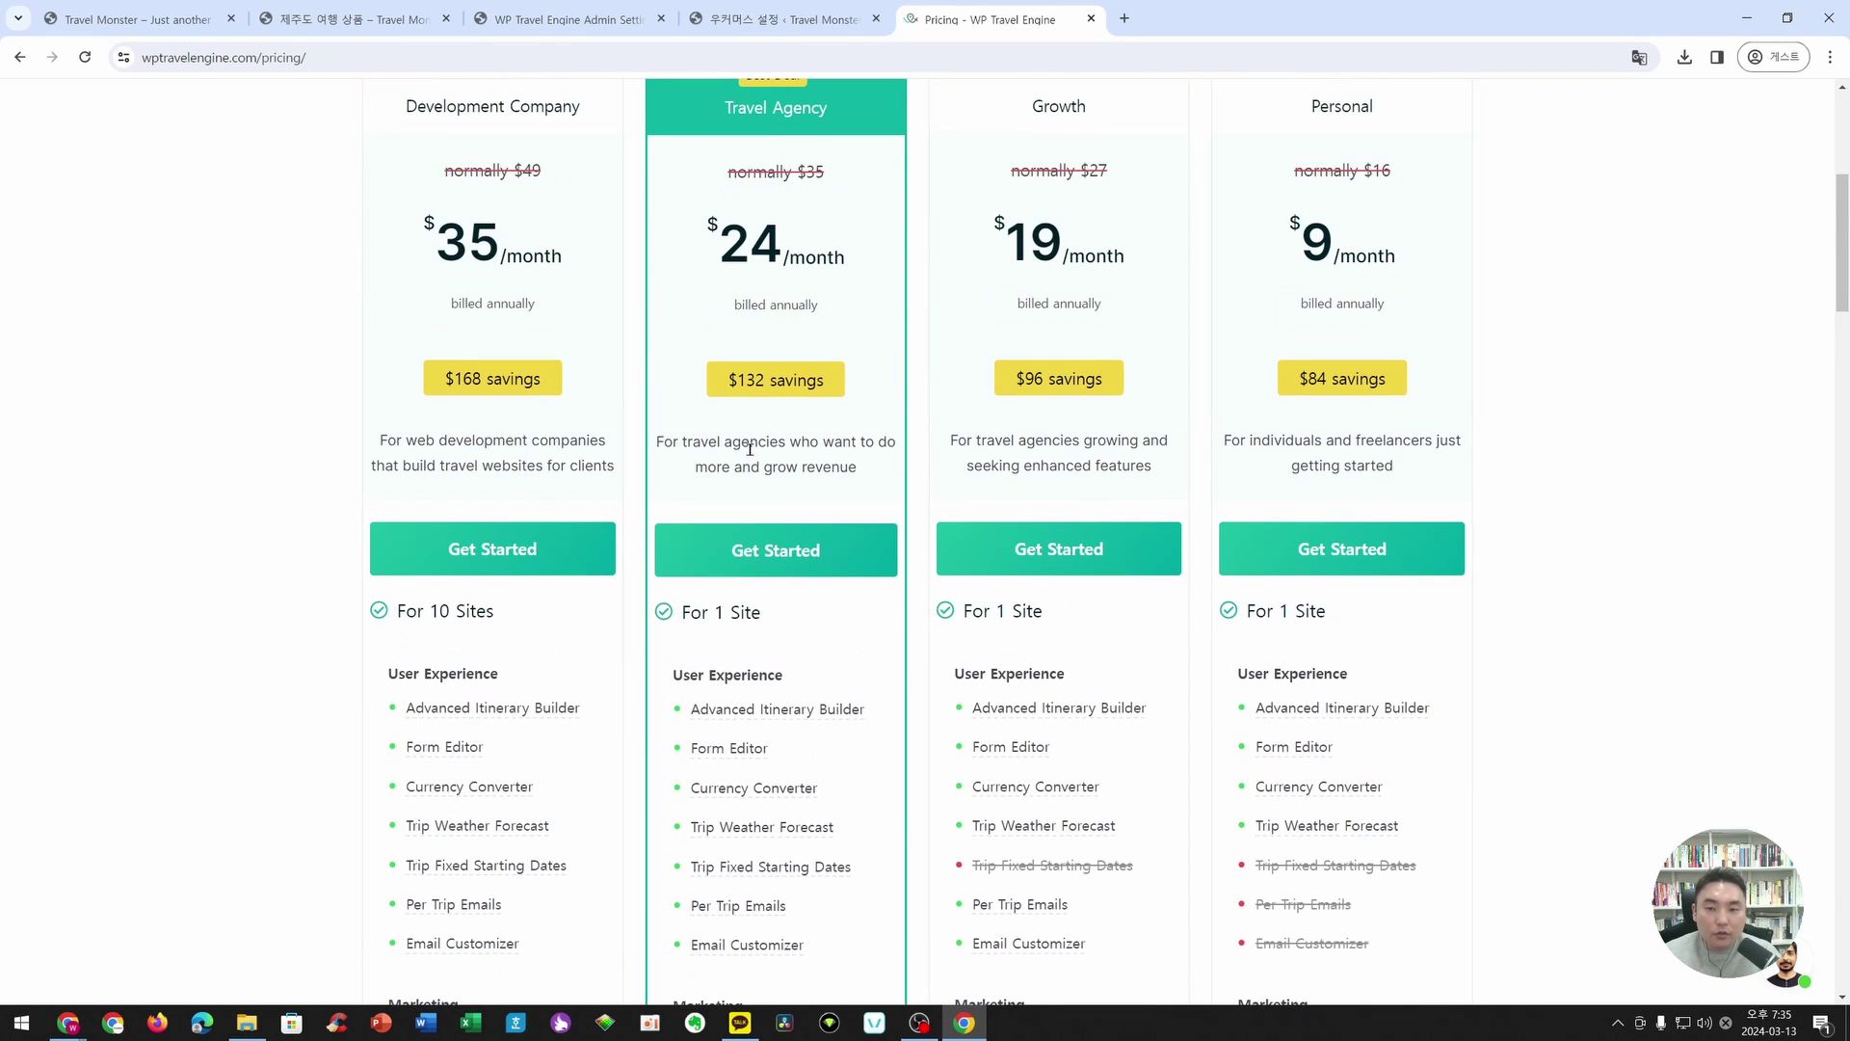
scroll(856, 438, up, 1)
scroll(807, 302, up, 3)
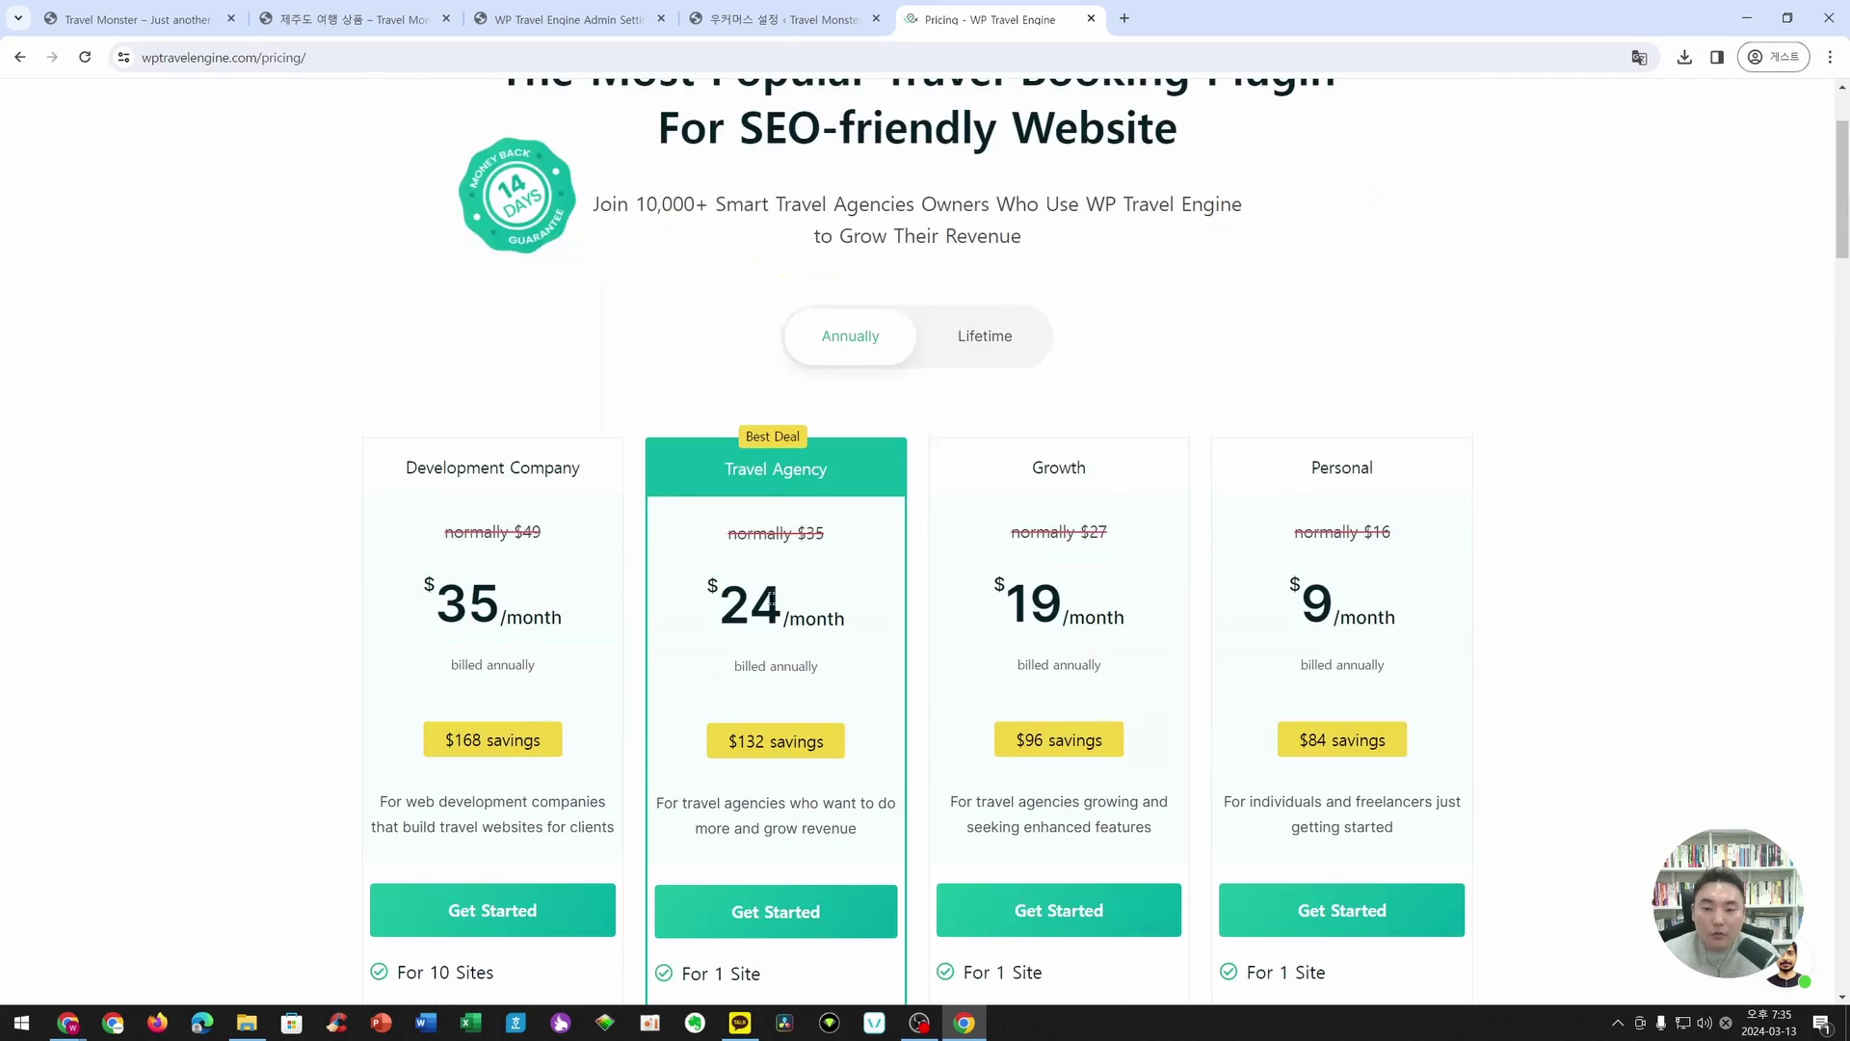
scroll(825, 598, down, 3)
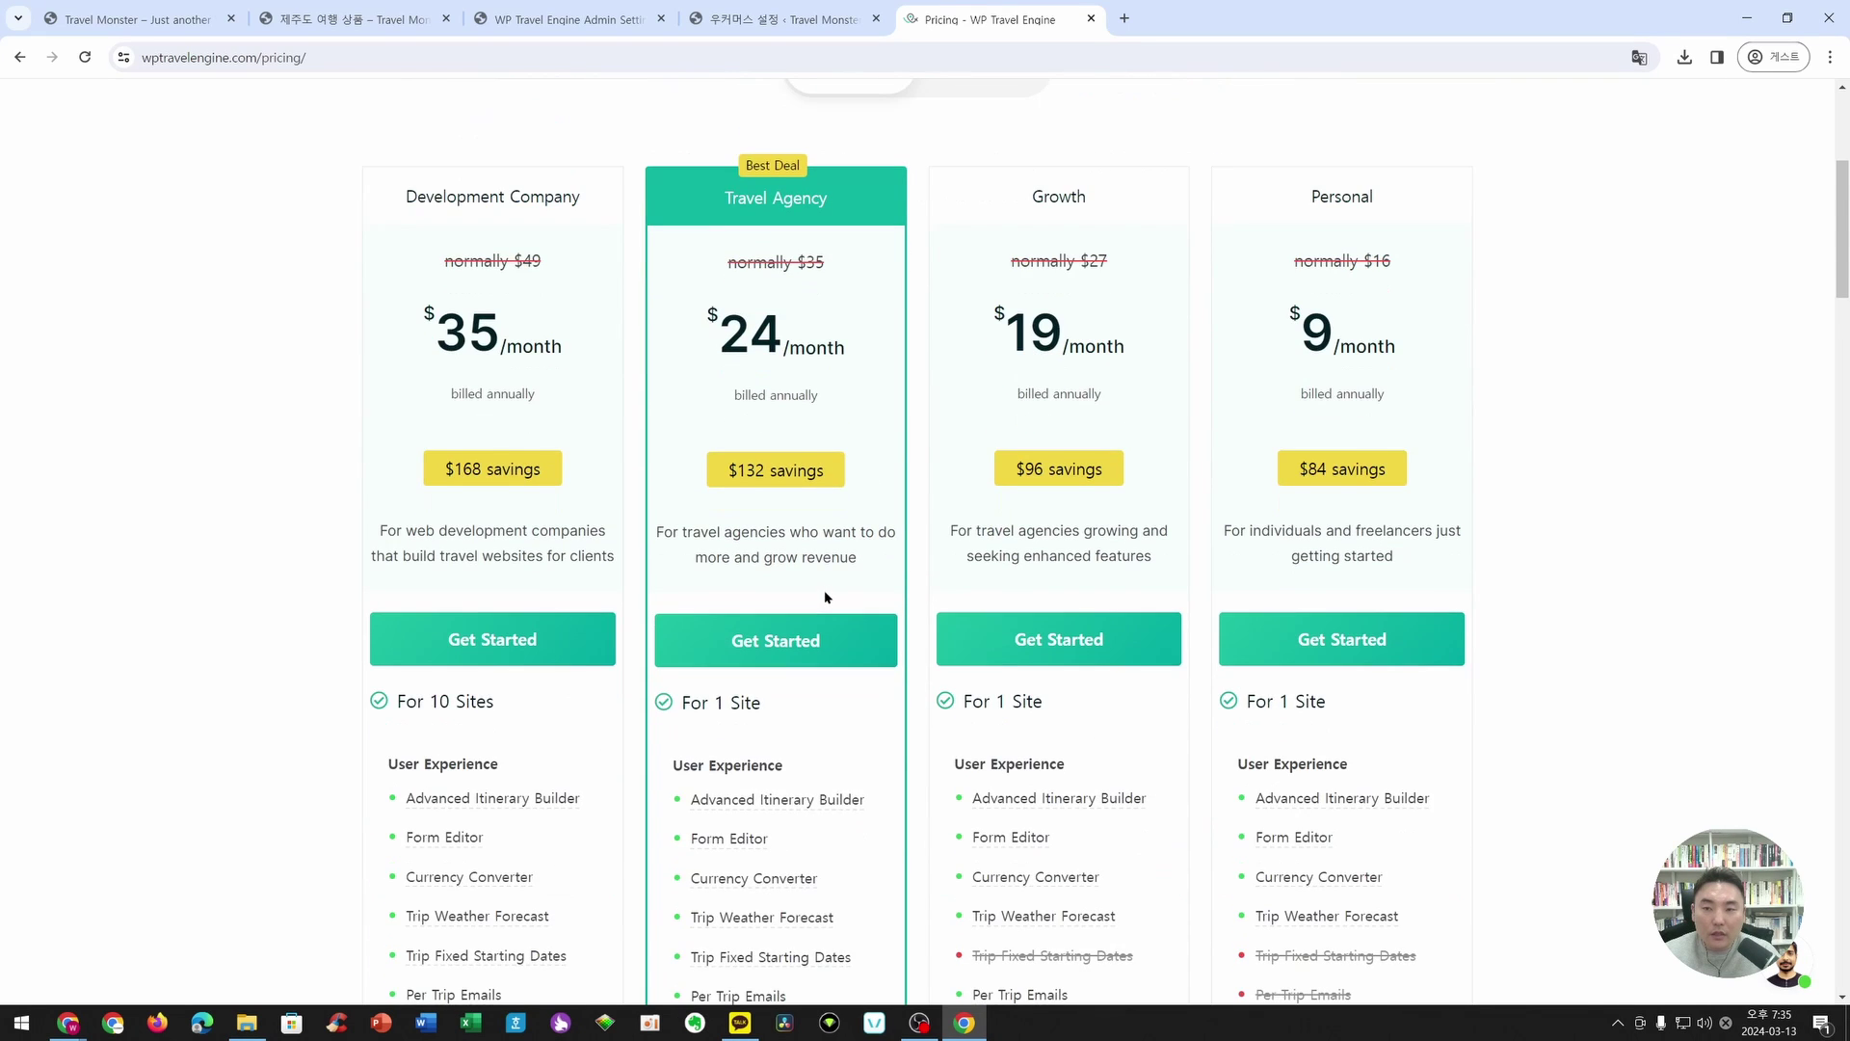
scroll(825, 596, up, 2)
scroll(802, 512, down, 10)
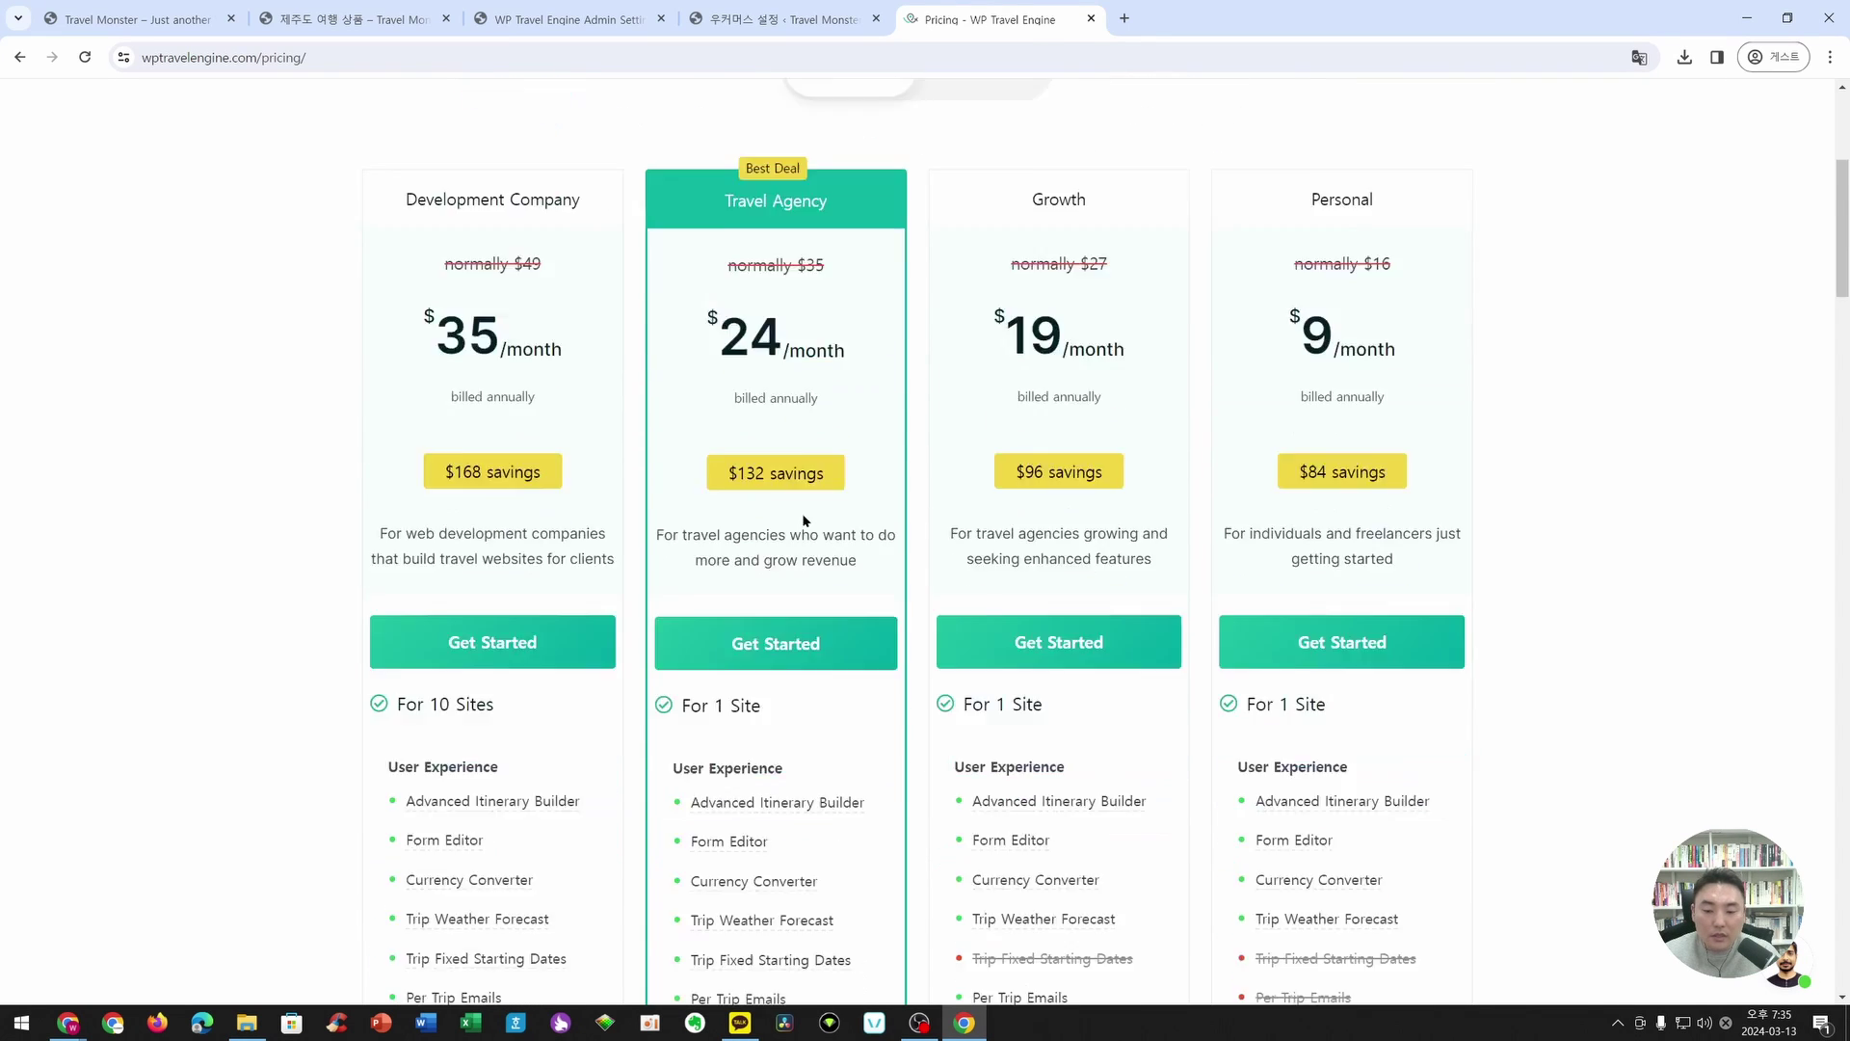
scroll(803, 520, down, 6)
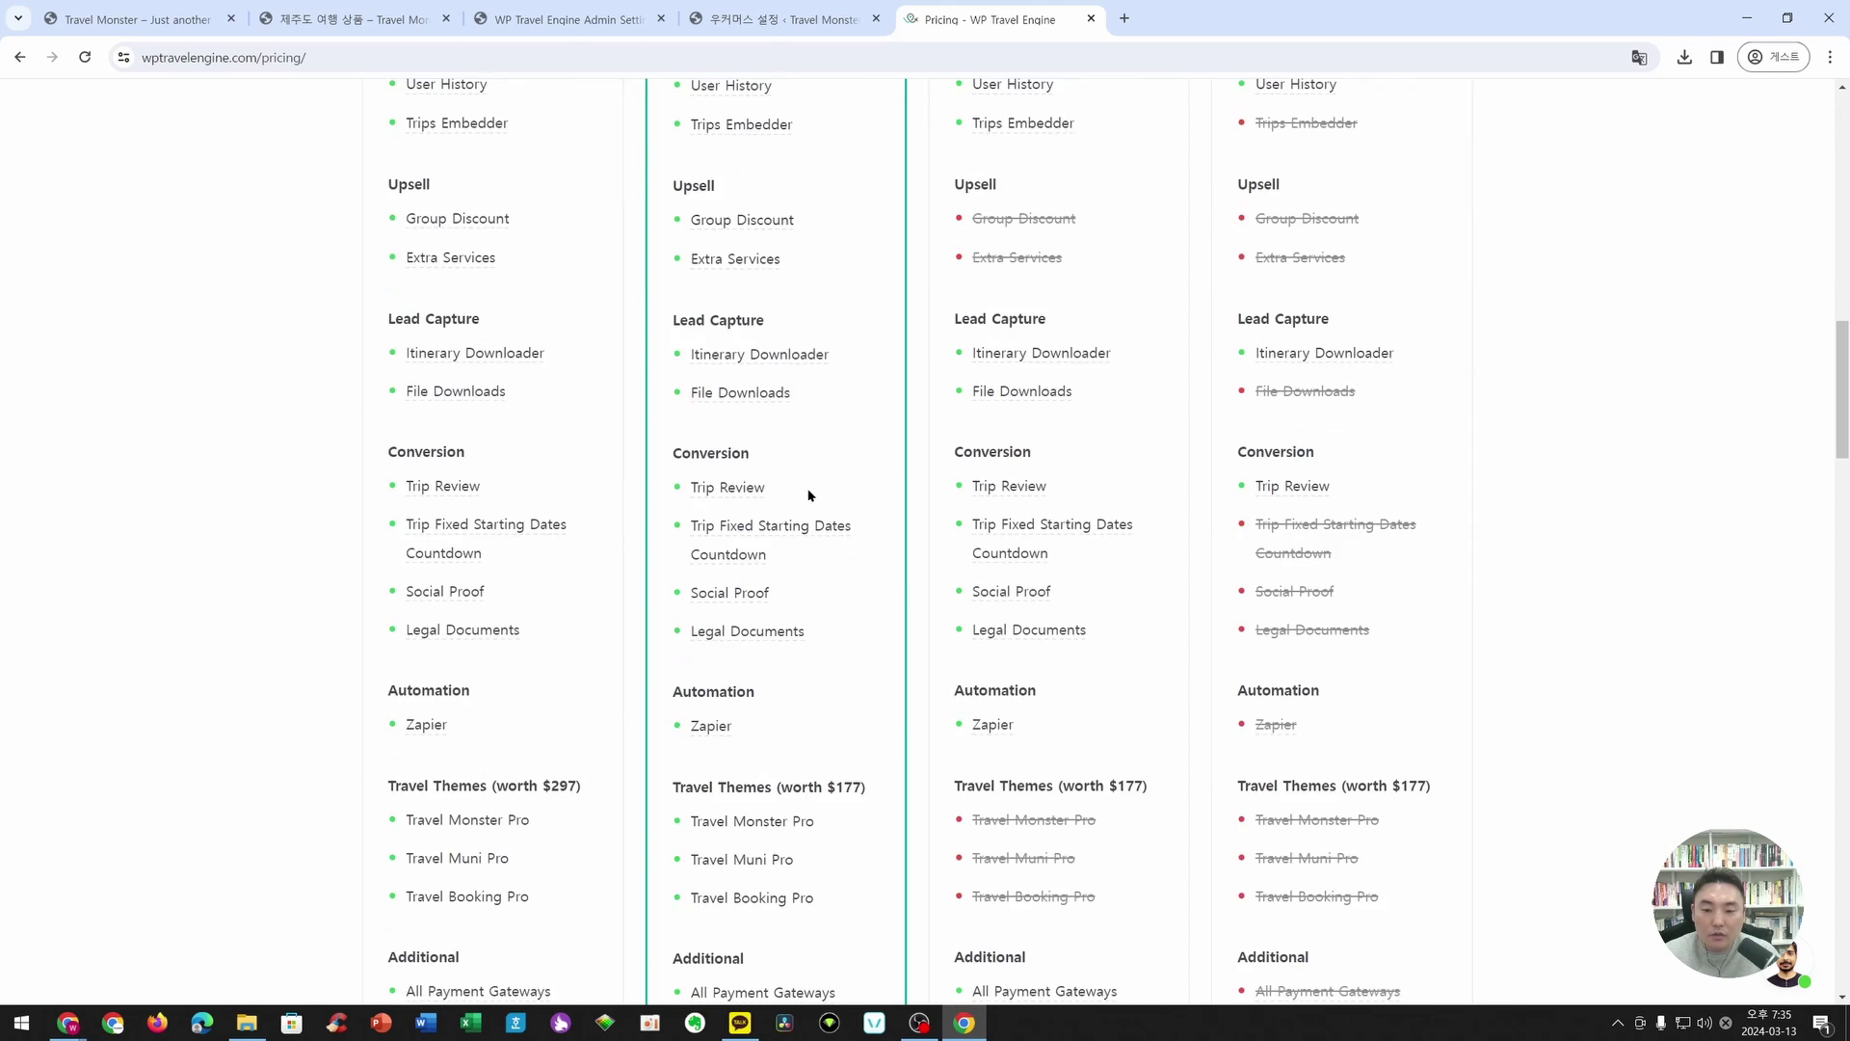
scroll(810, 487, up, 9)
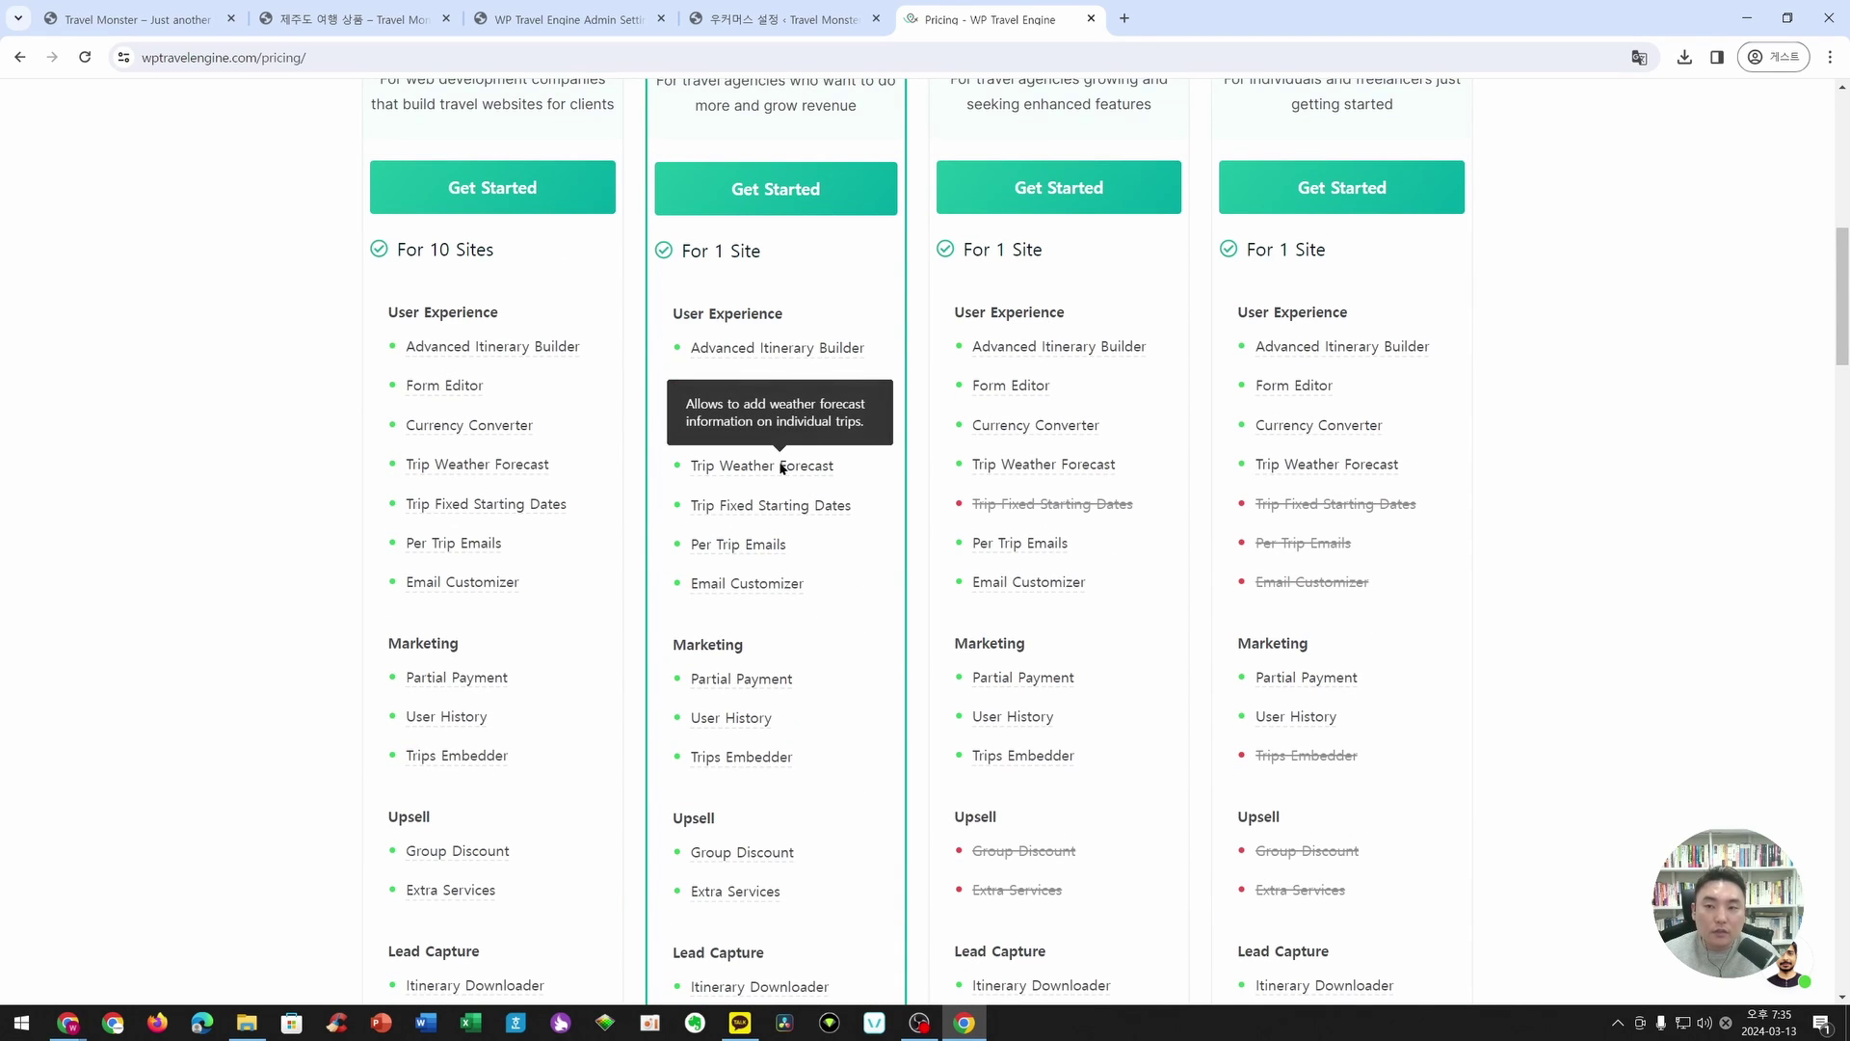
scroll(834, 183, up, 10)
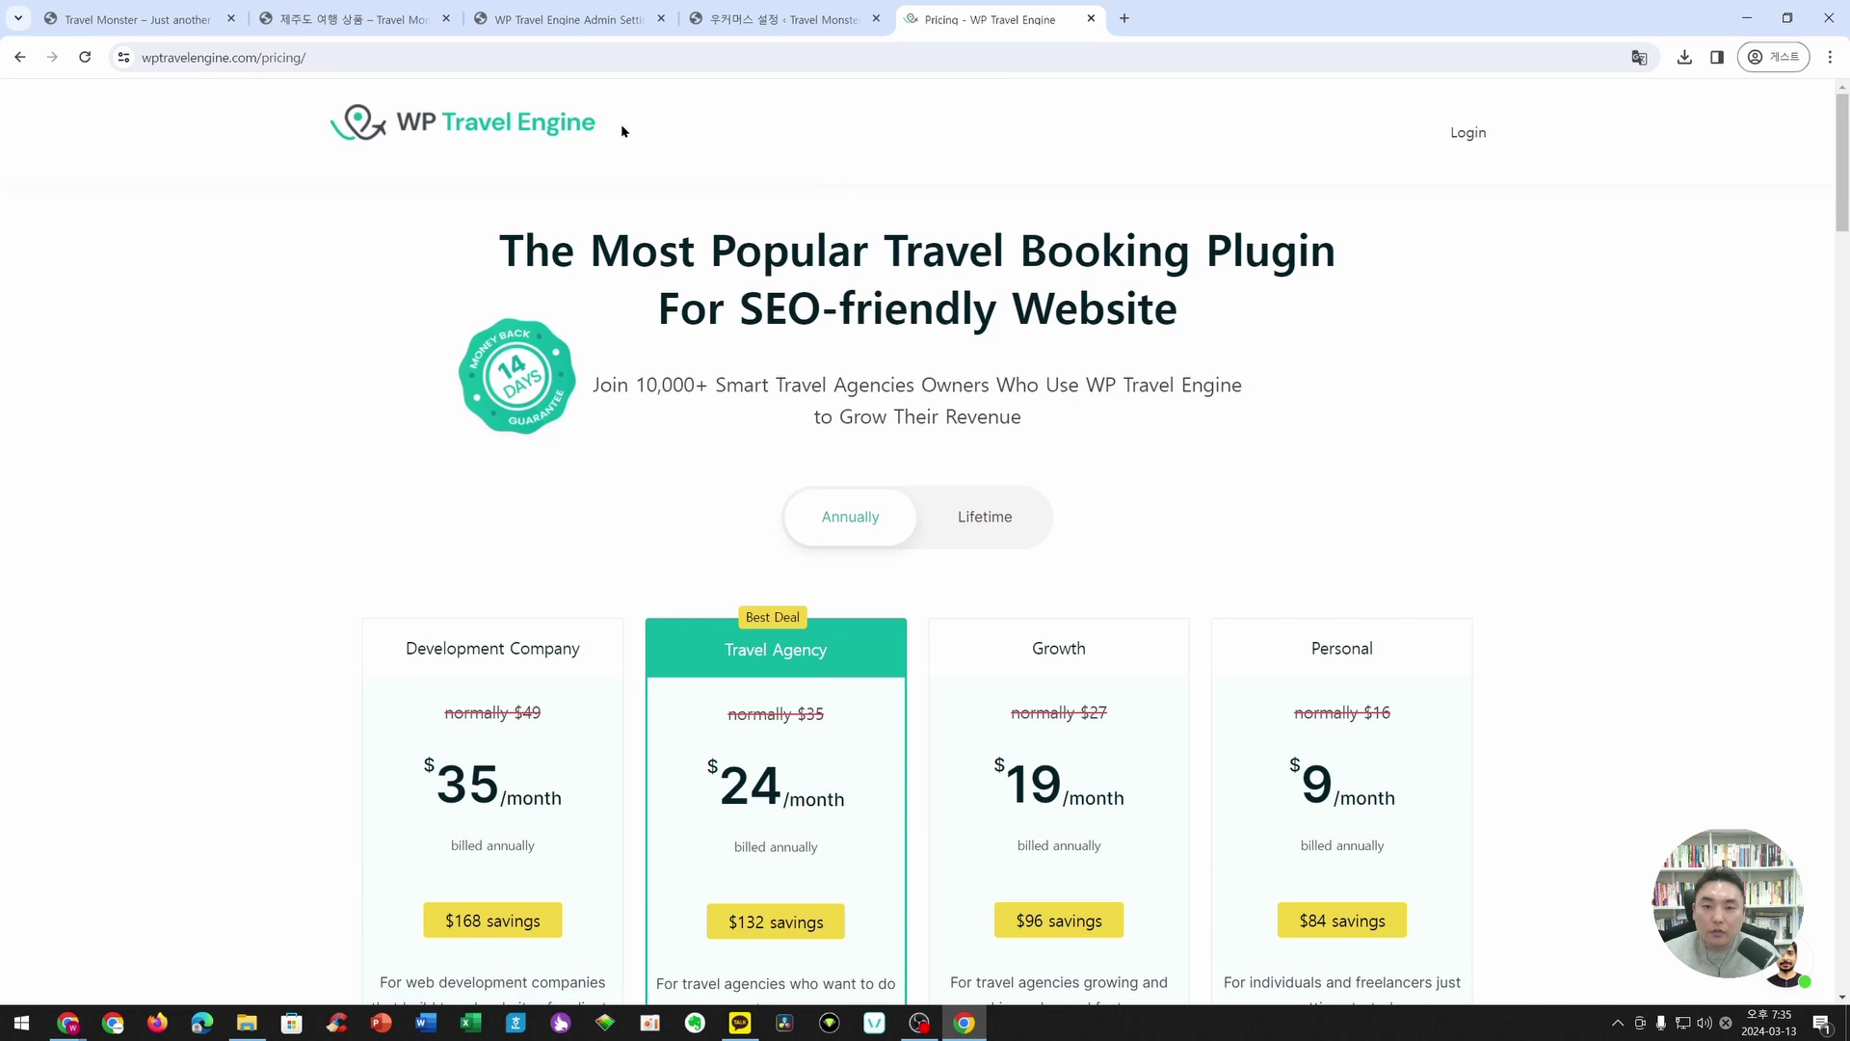
click(590, 121)
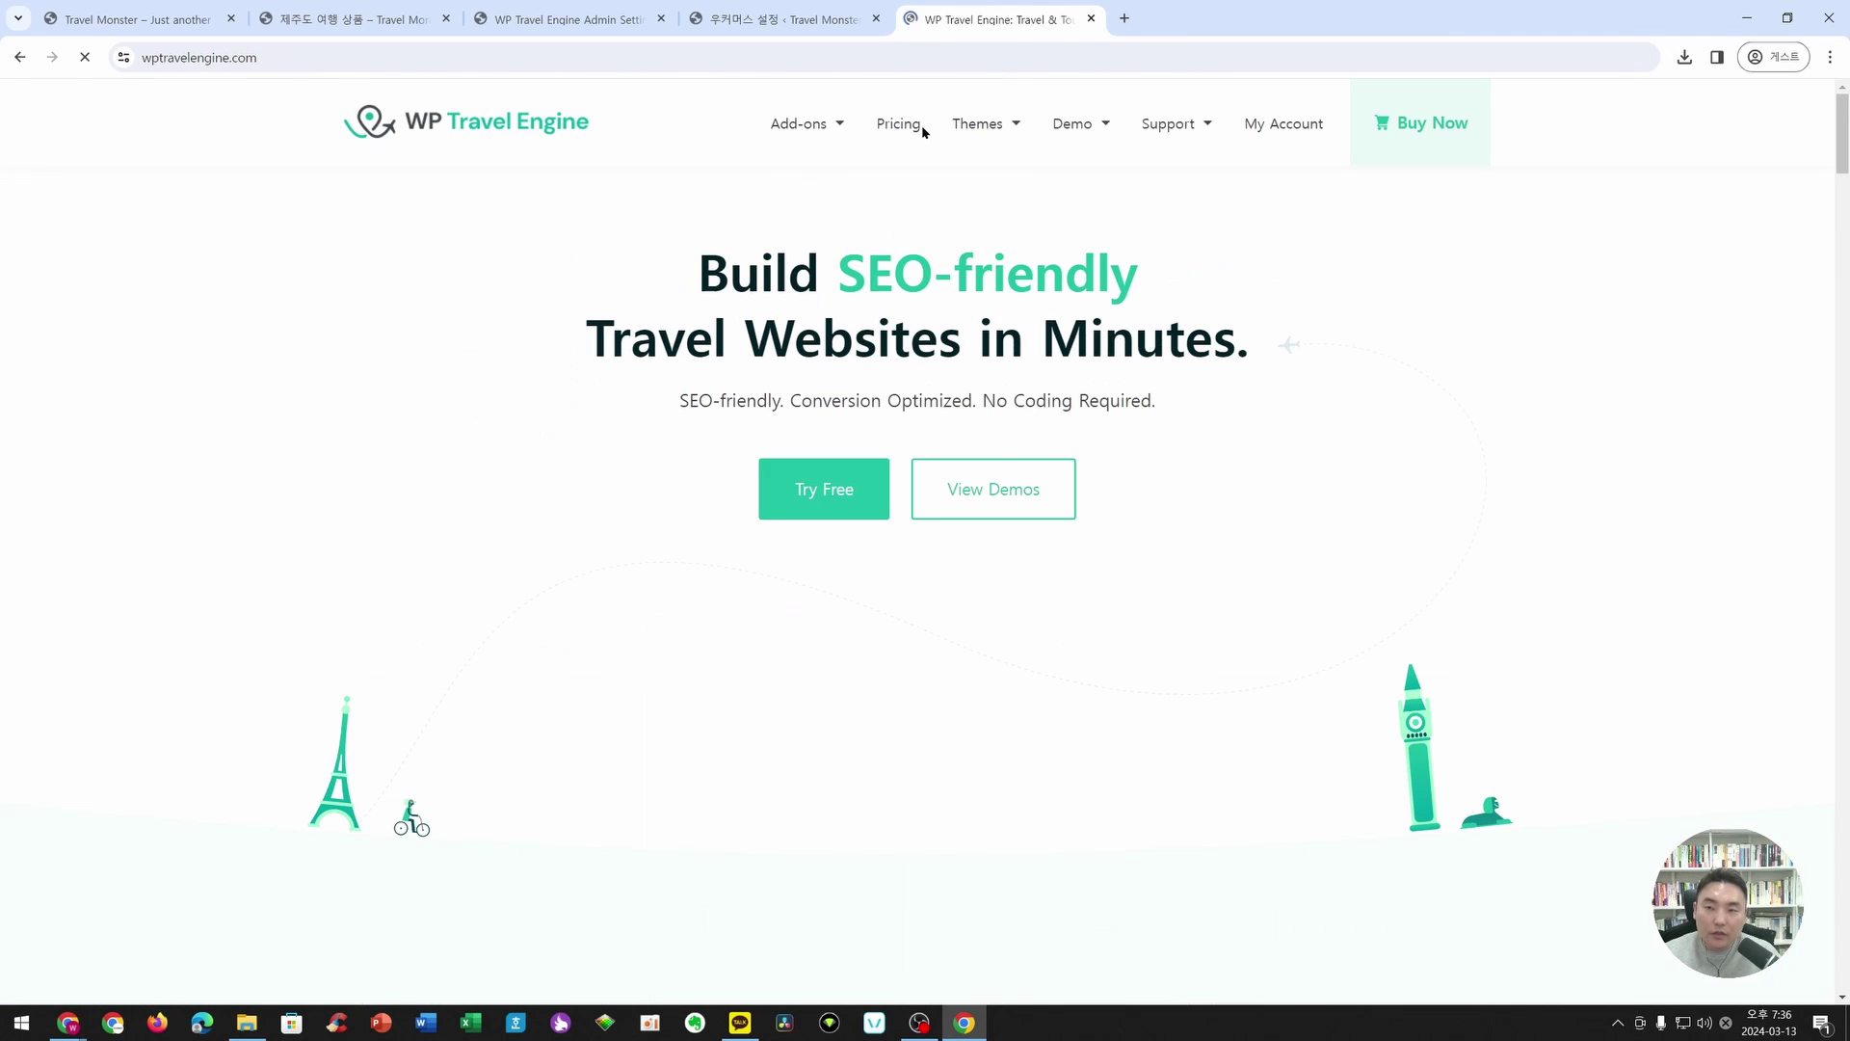
- Browse all 30 add-on cards, including Trip Fixed Starting Dates and Group Discount
click(829, 128)
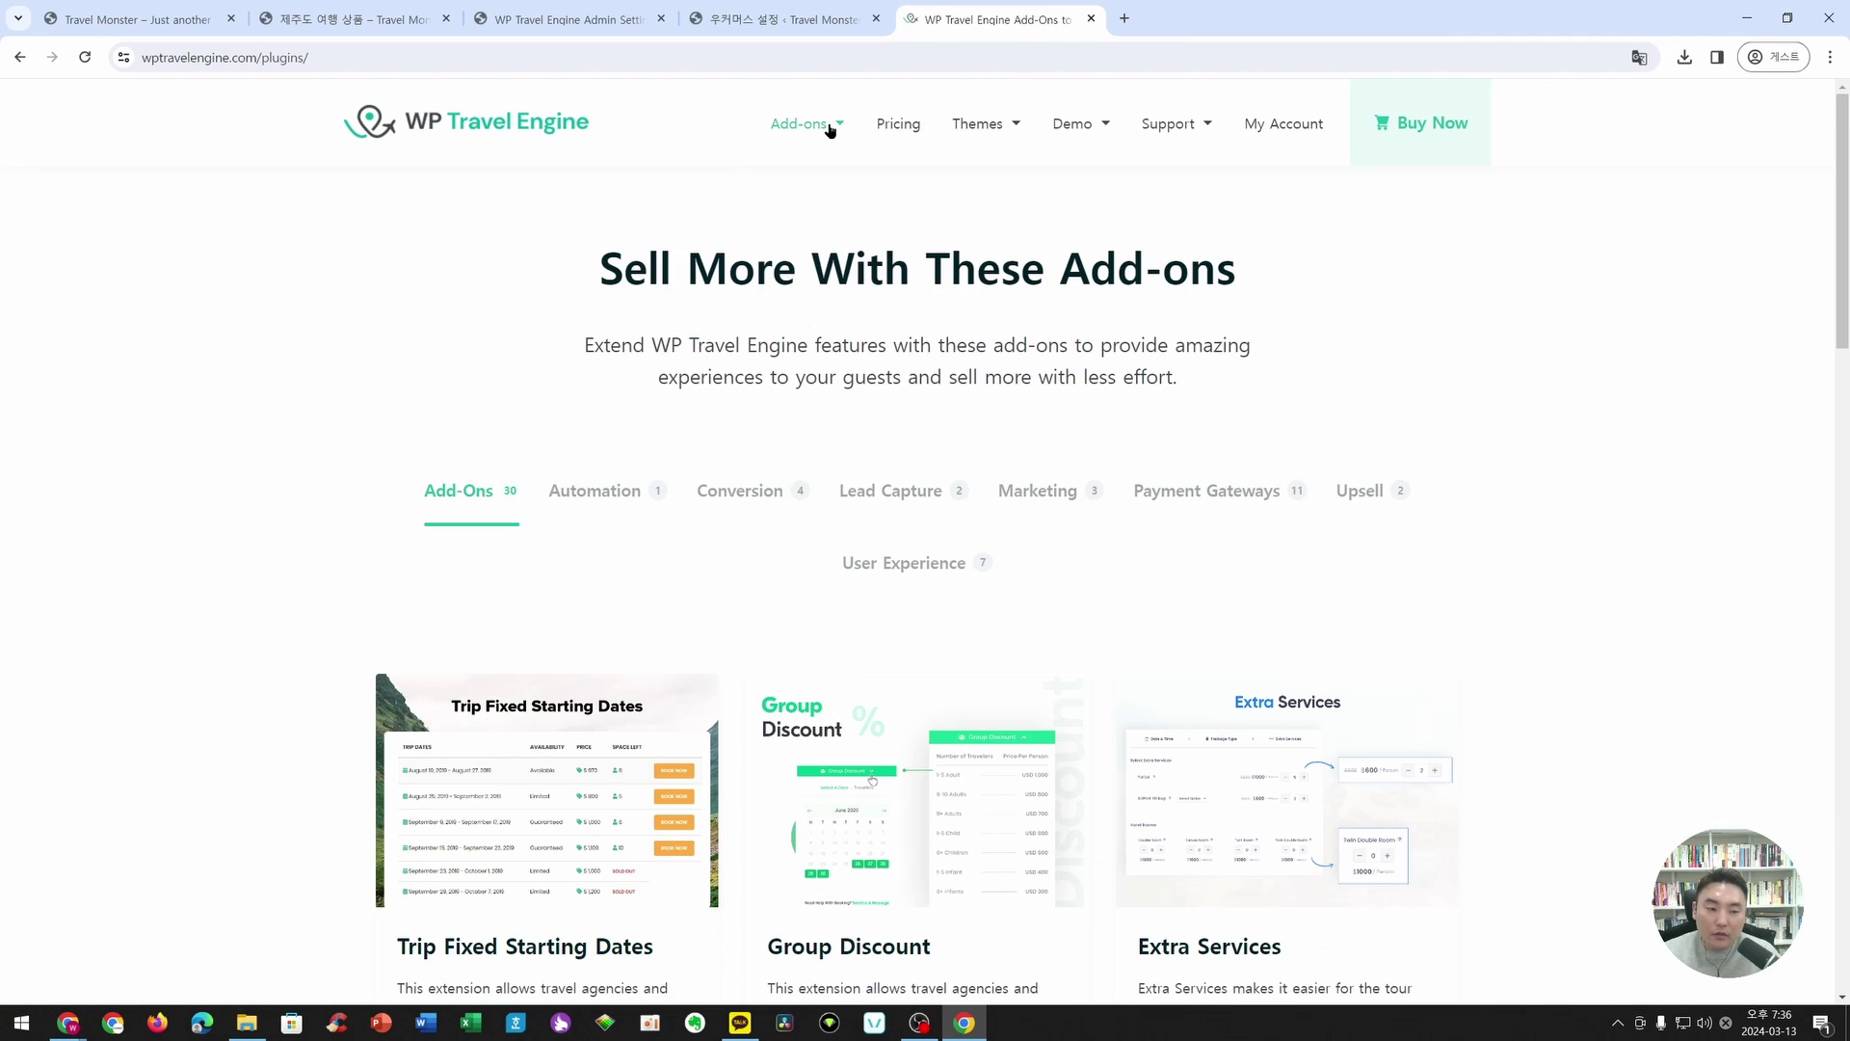
scroll(698, 372, down, 3)
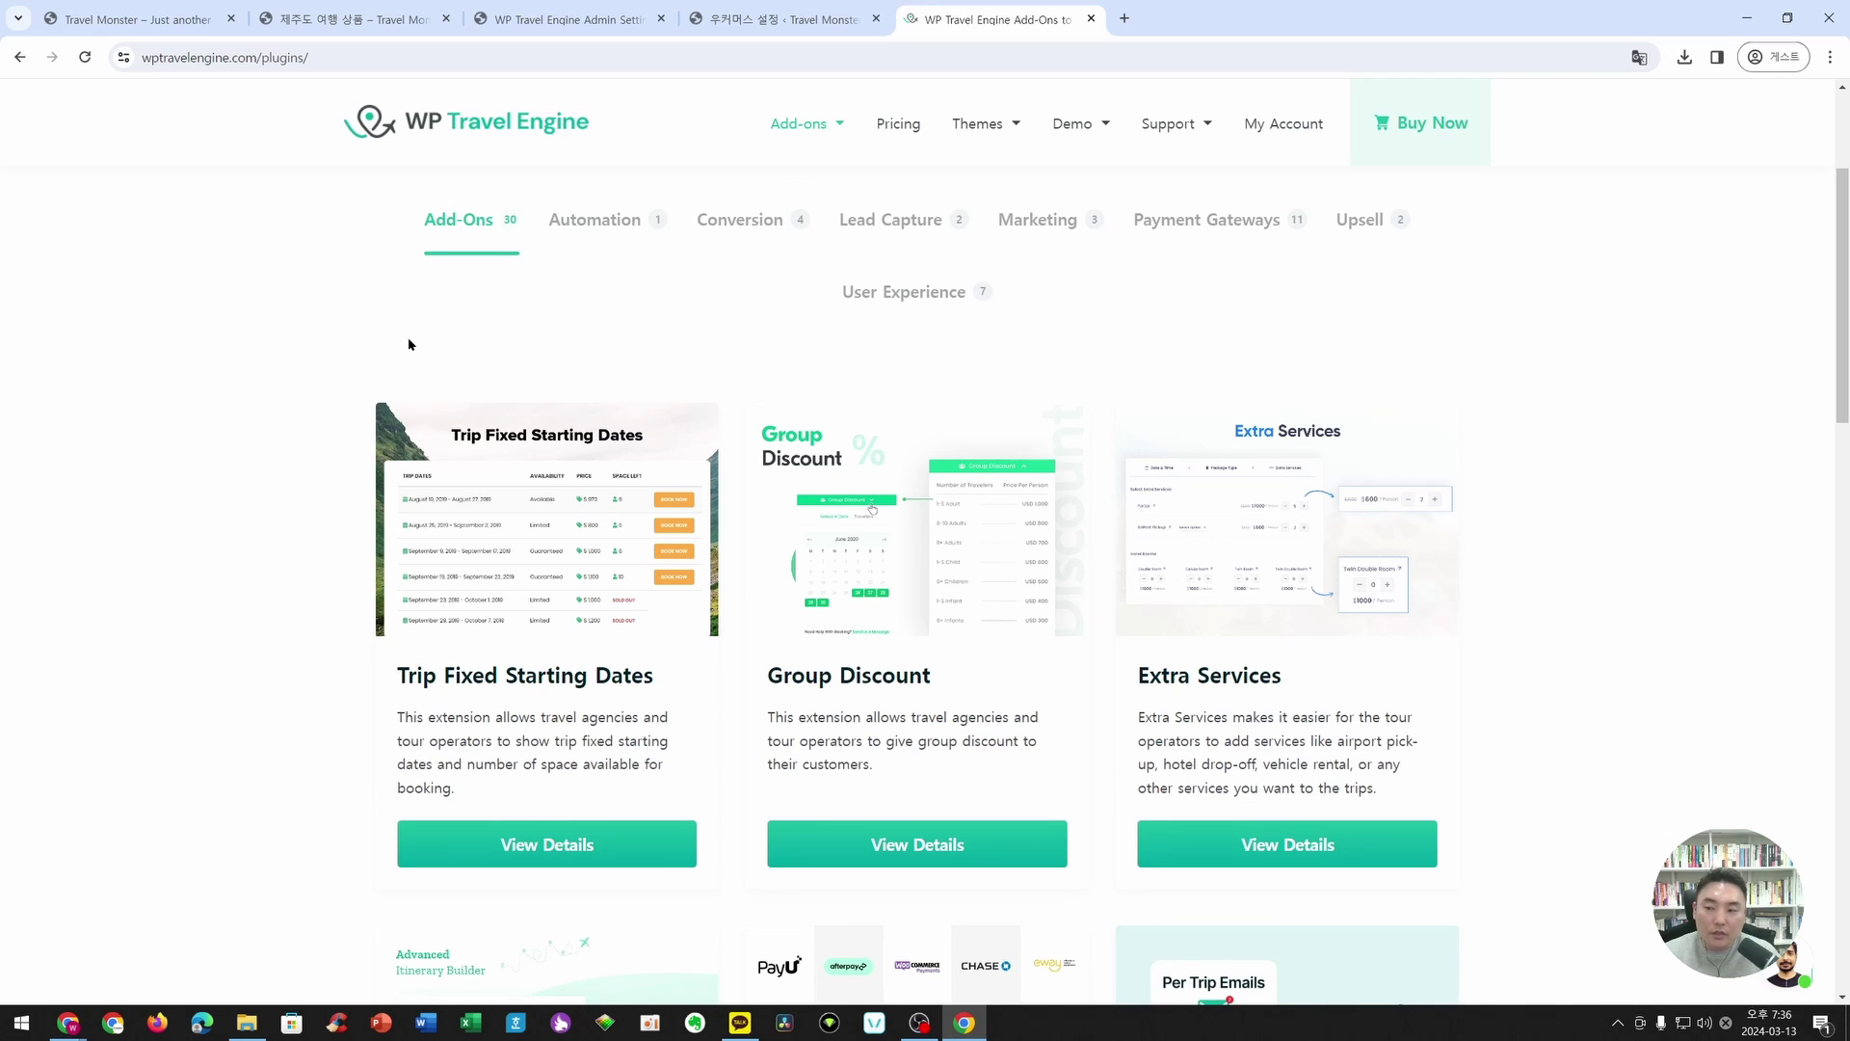
scroll(339, 507, down, 3)
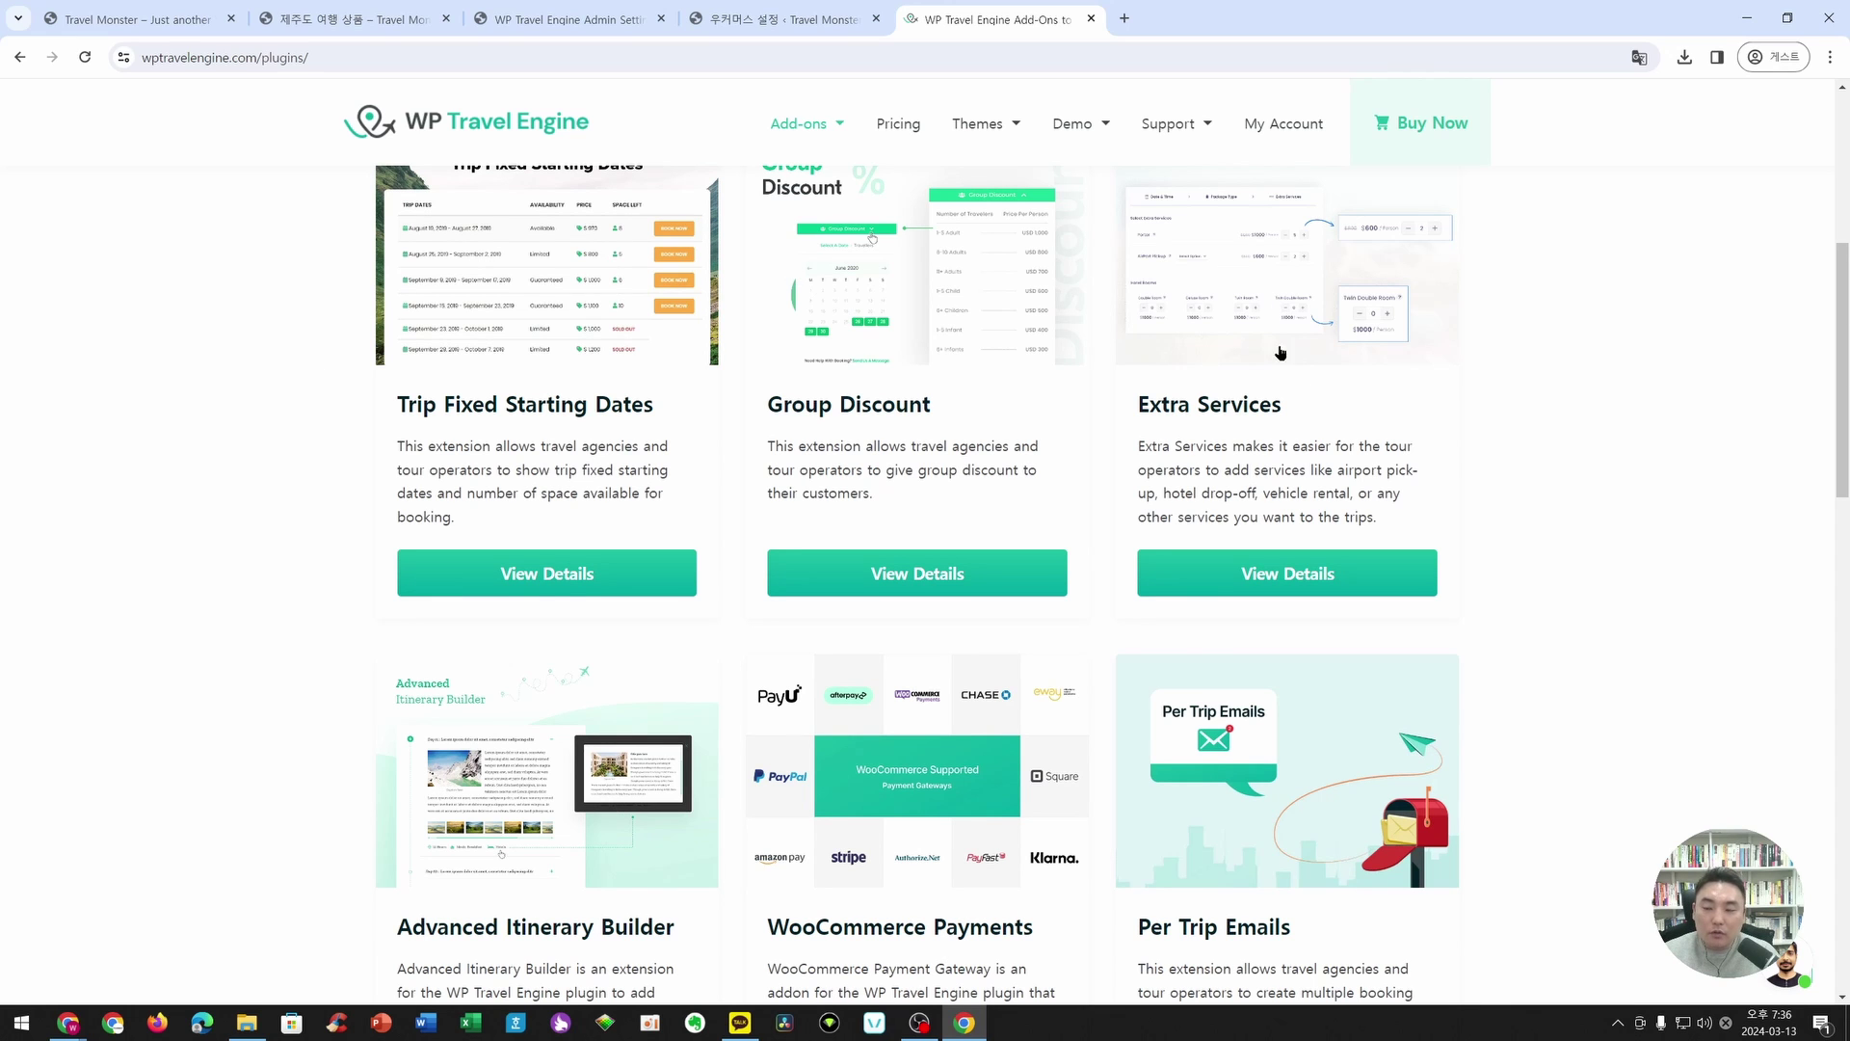
scroll(1490, 560, down, 1)
scroll(1490, 560, down, 2)
scroll(1466, 732, down, 3)
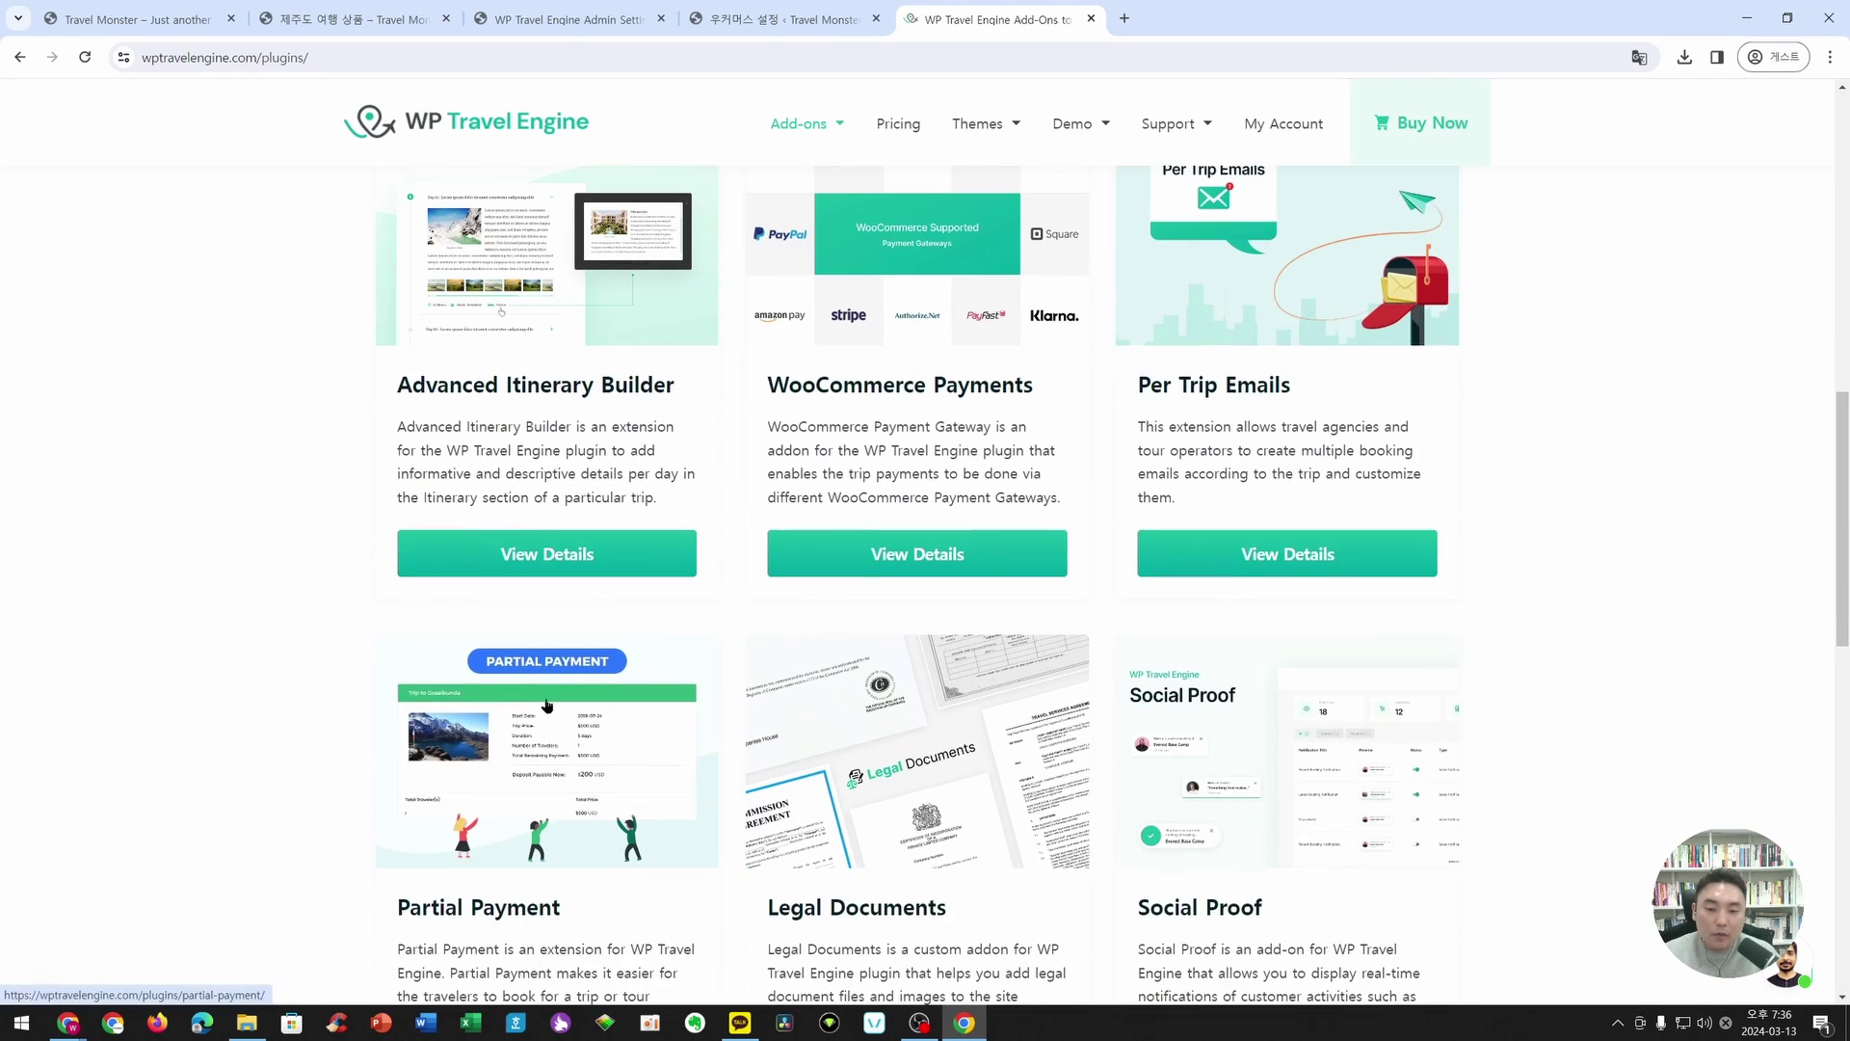
scroll(1466, 731, down, 2)
scroll(1470, 713, up, 4)
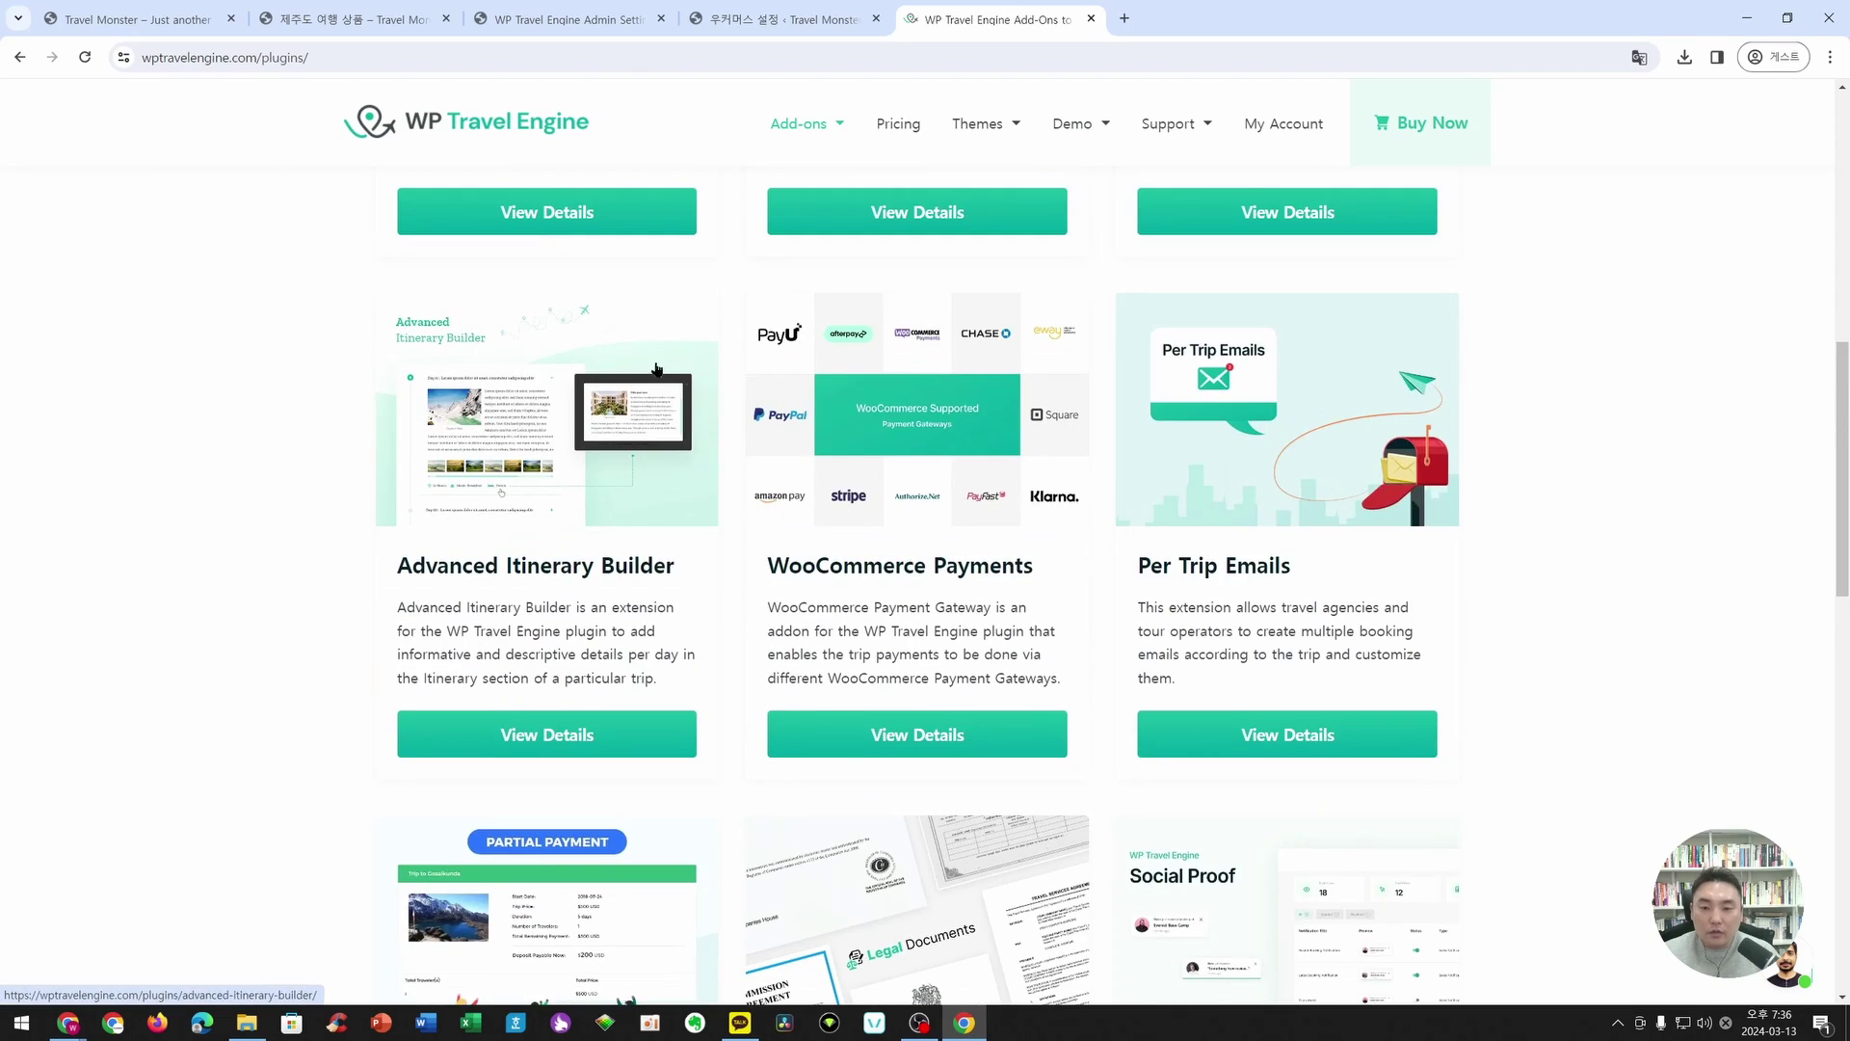
scroll(856, 551, down, 4)
scroll(830, 566, down, 8)
scroll(784, 525, up, 11)
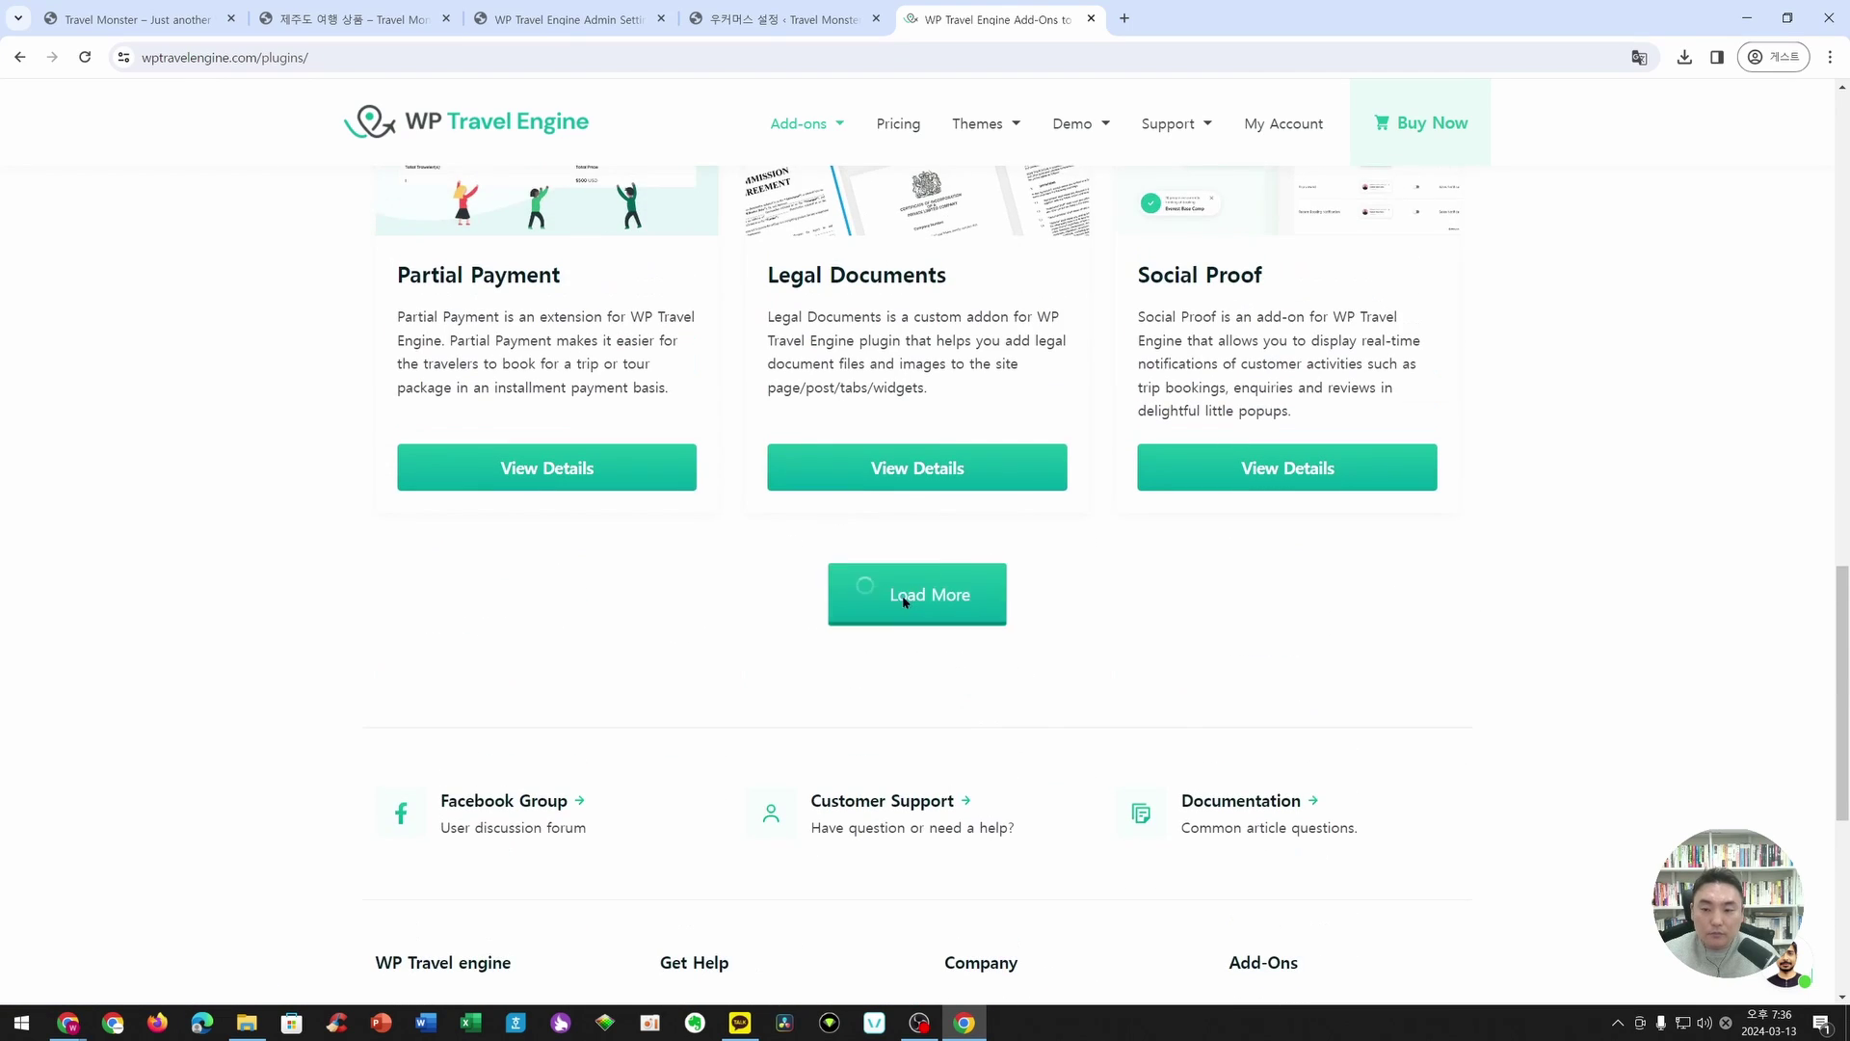
scroll(591, 533, up, 10)
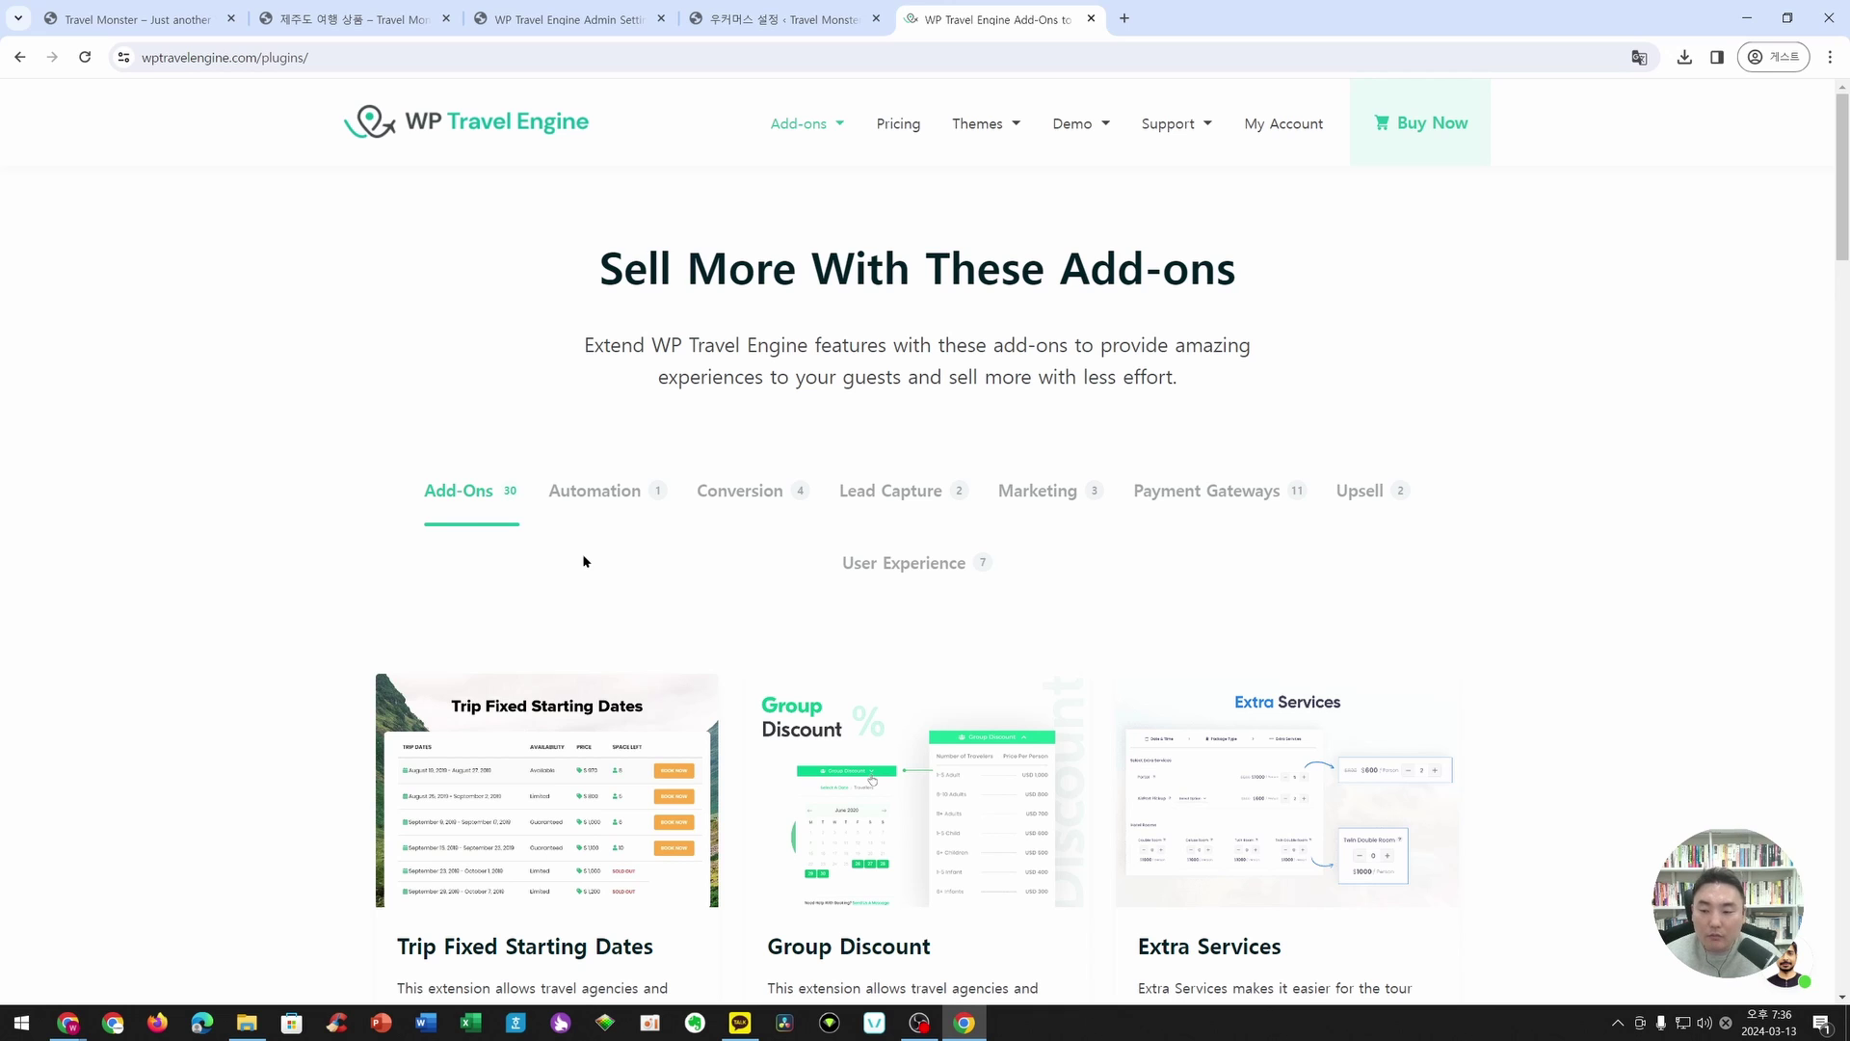
scroll(281, 391, down, 3)
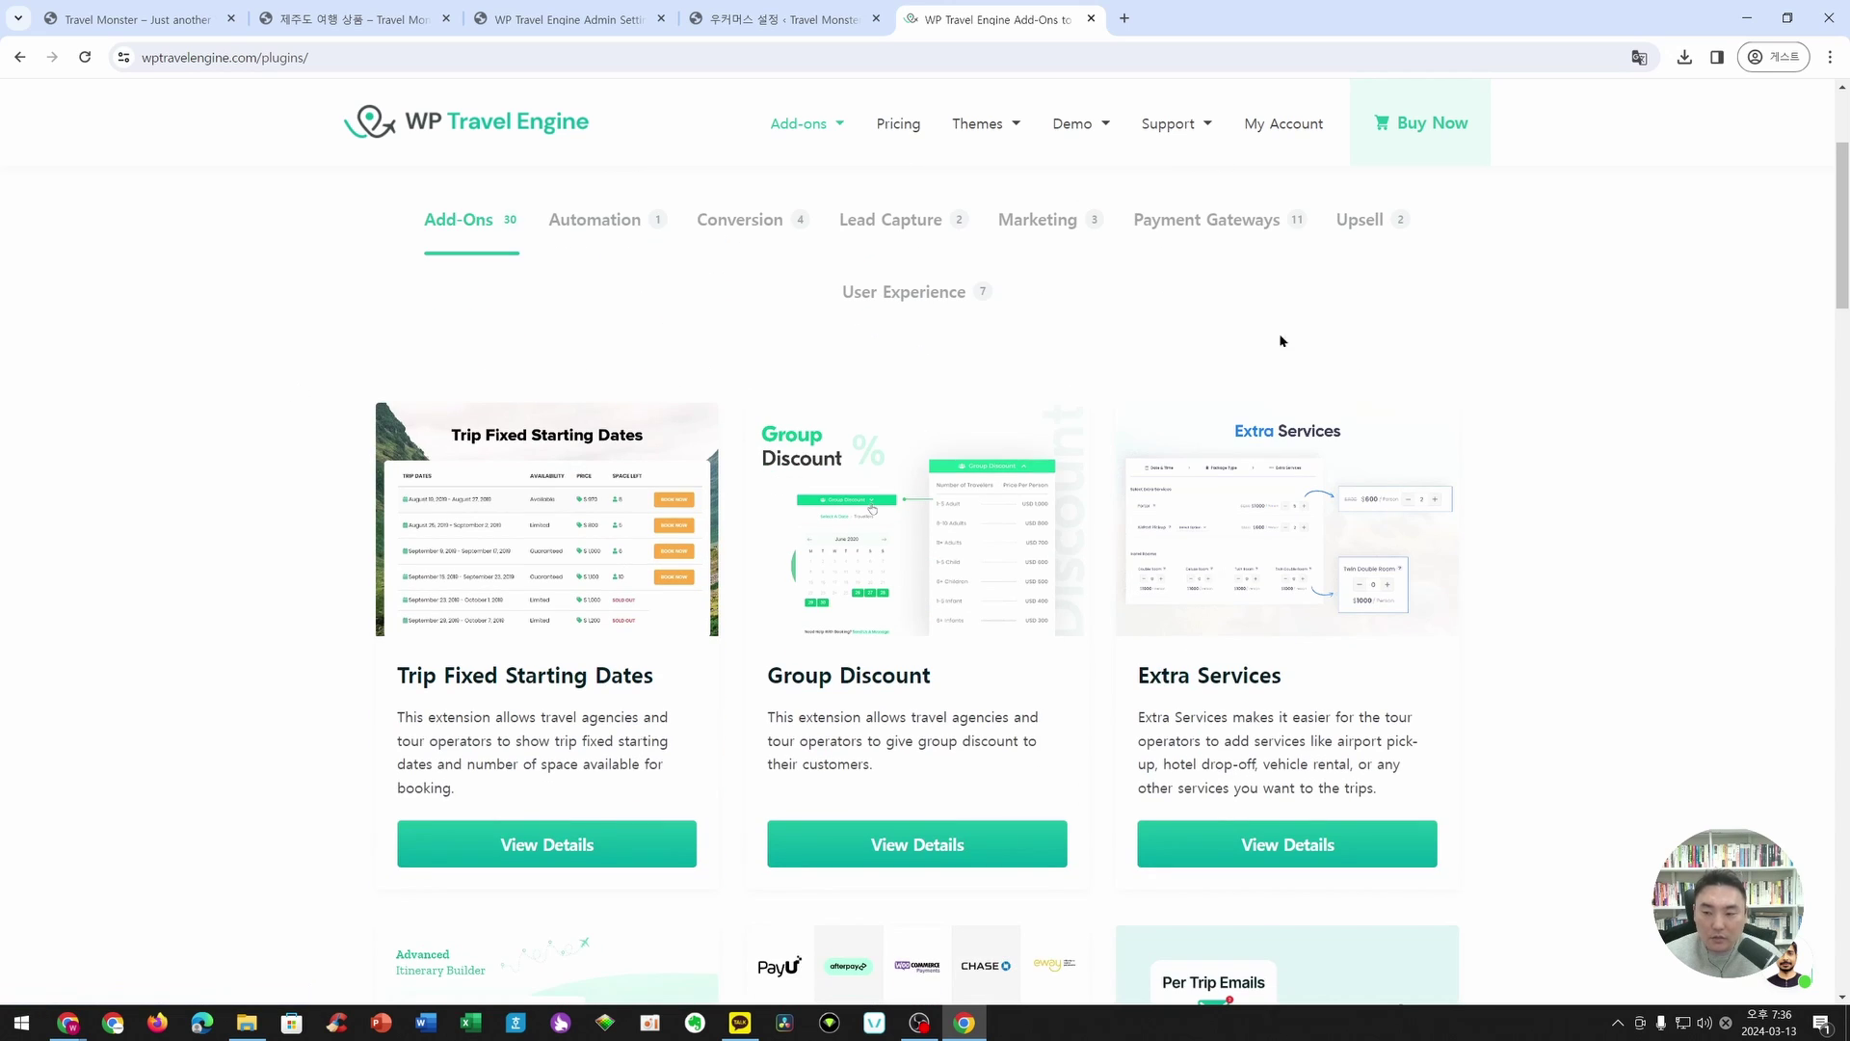
scroll(1308, 343, down, 5)
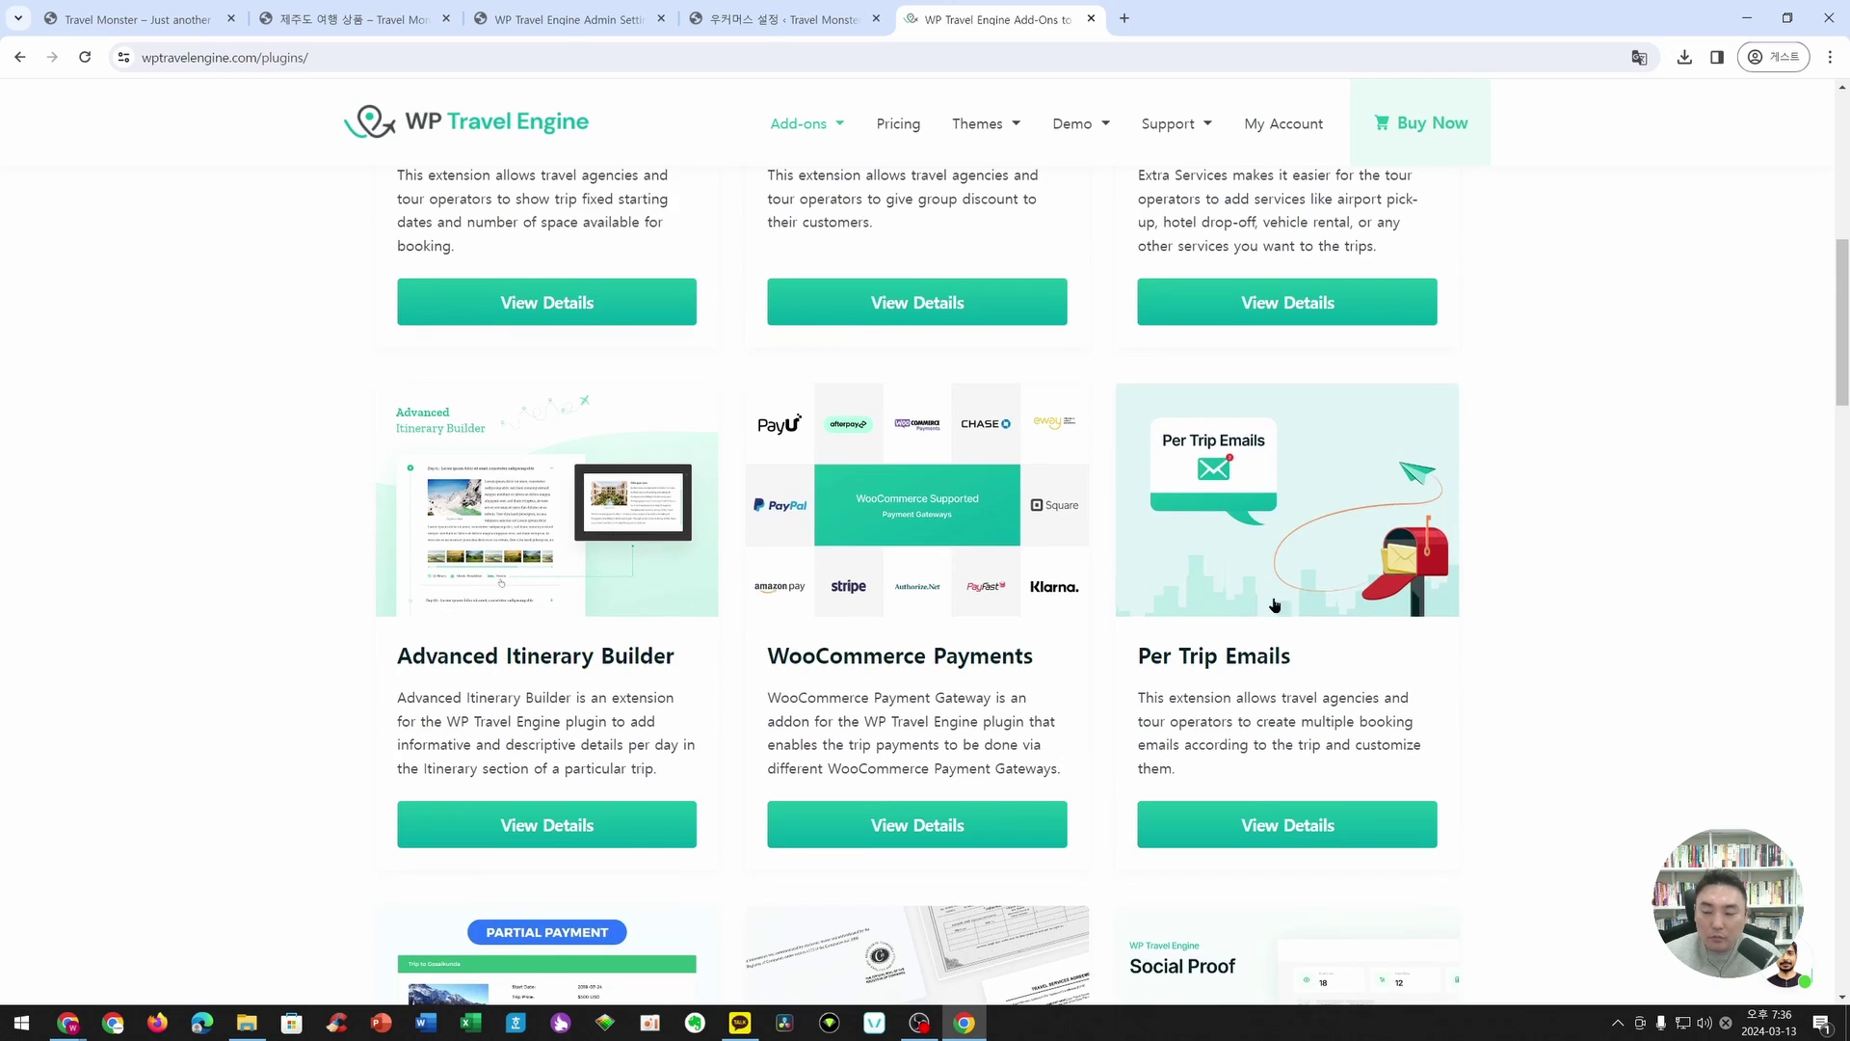
scroll(1291, 604, down, 4)
scroll(1291, 604, down, 5)
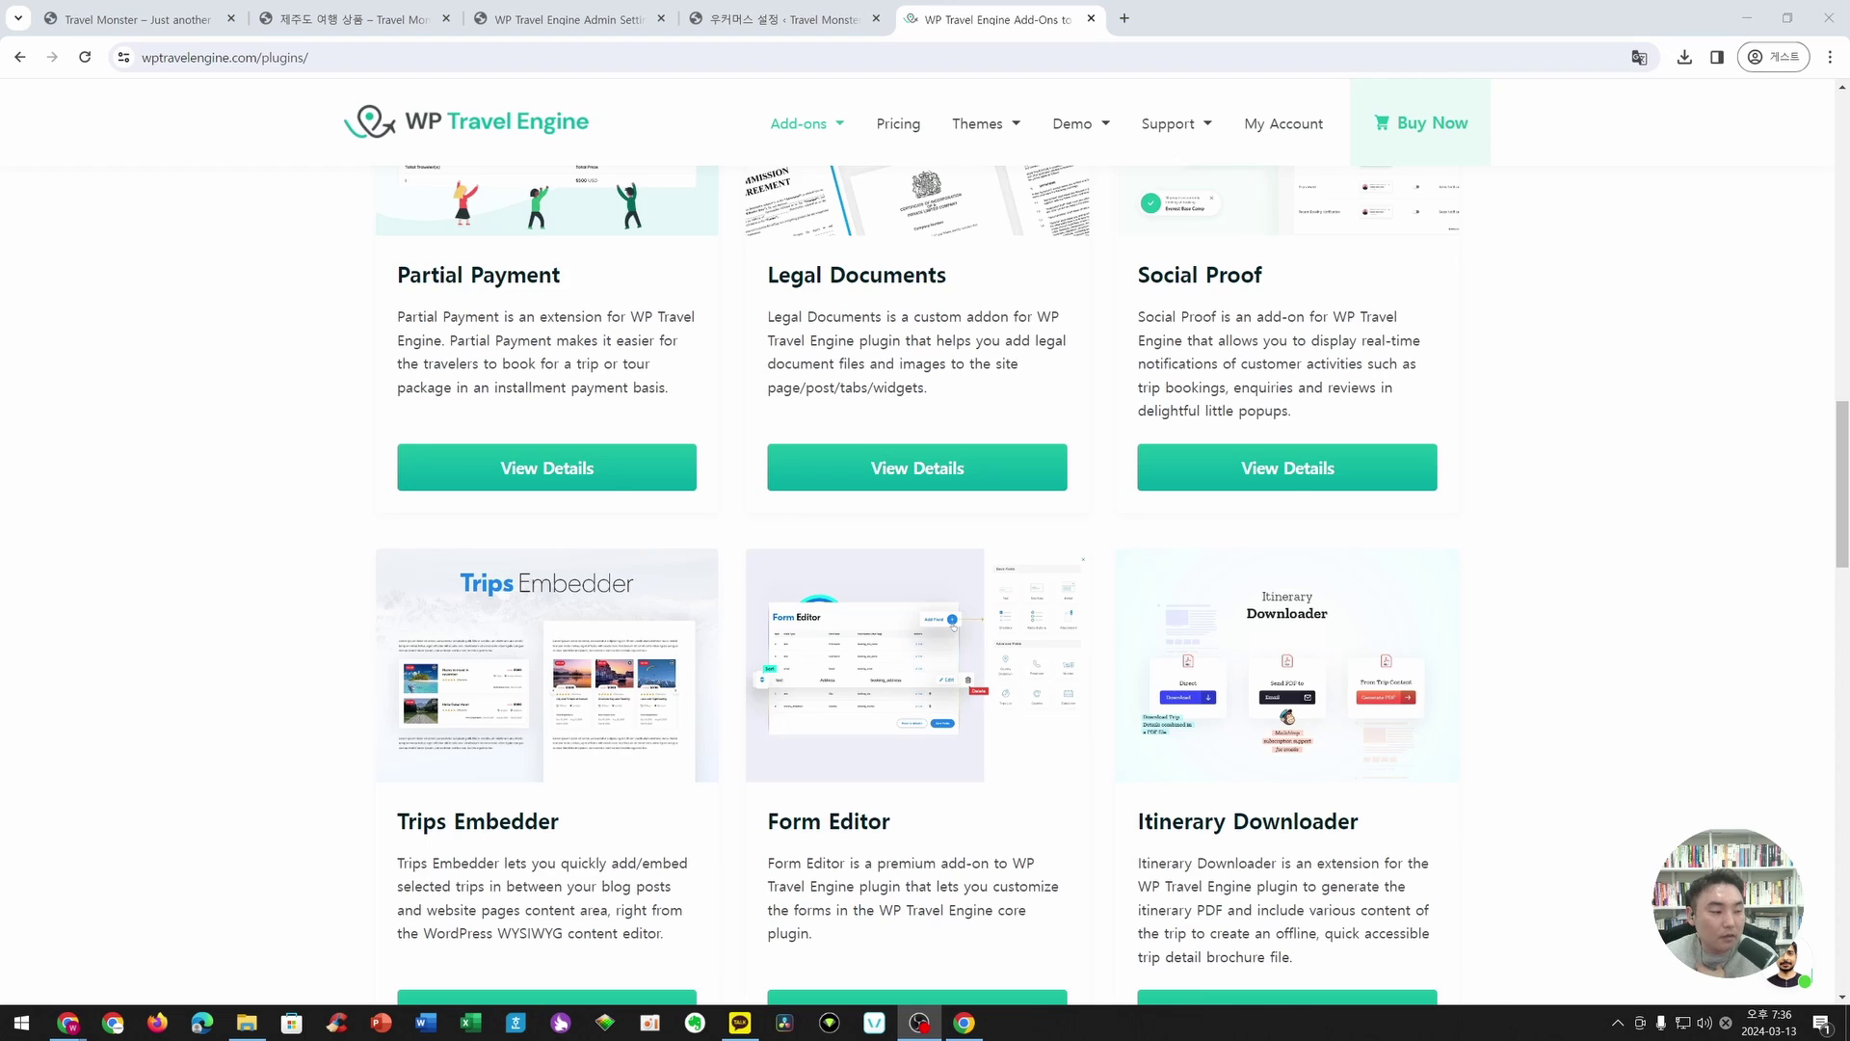
scroll(608, 602, up, 15)
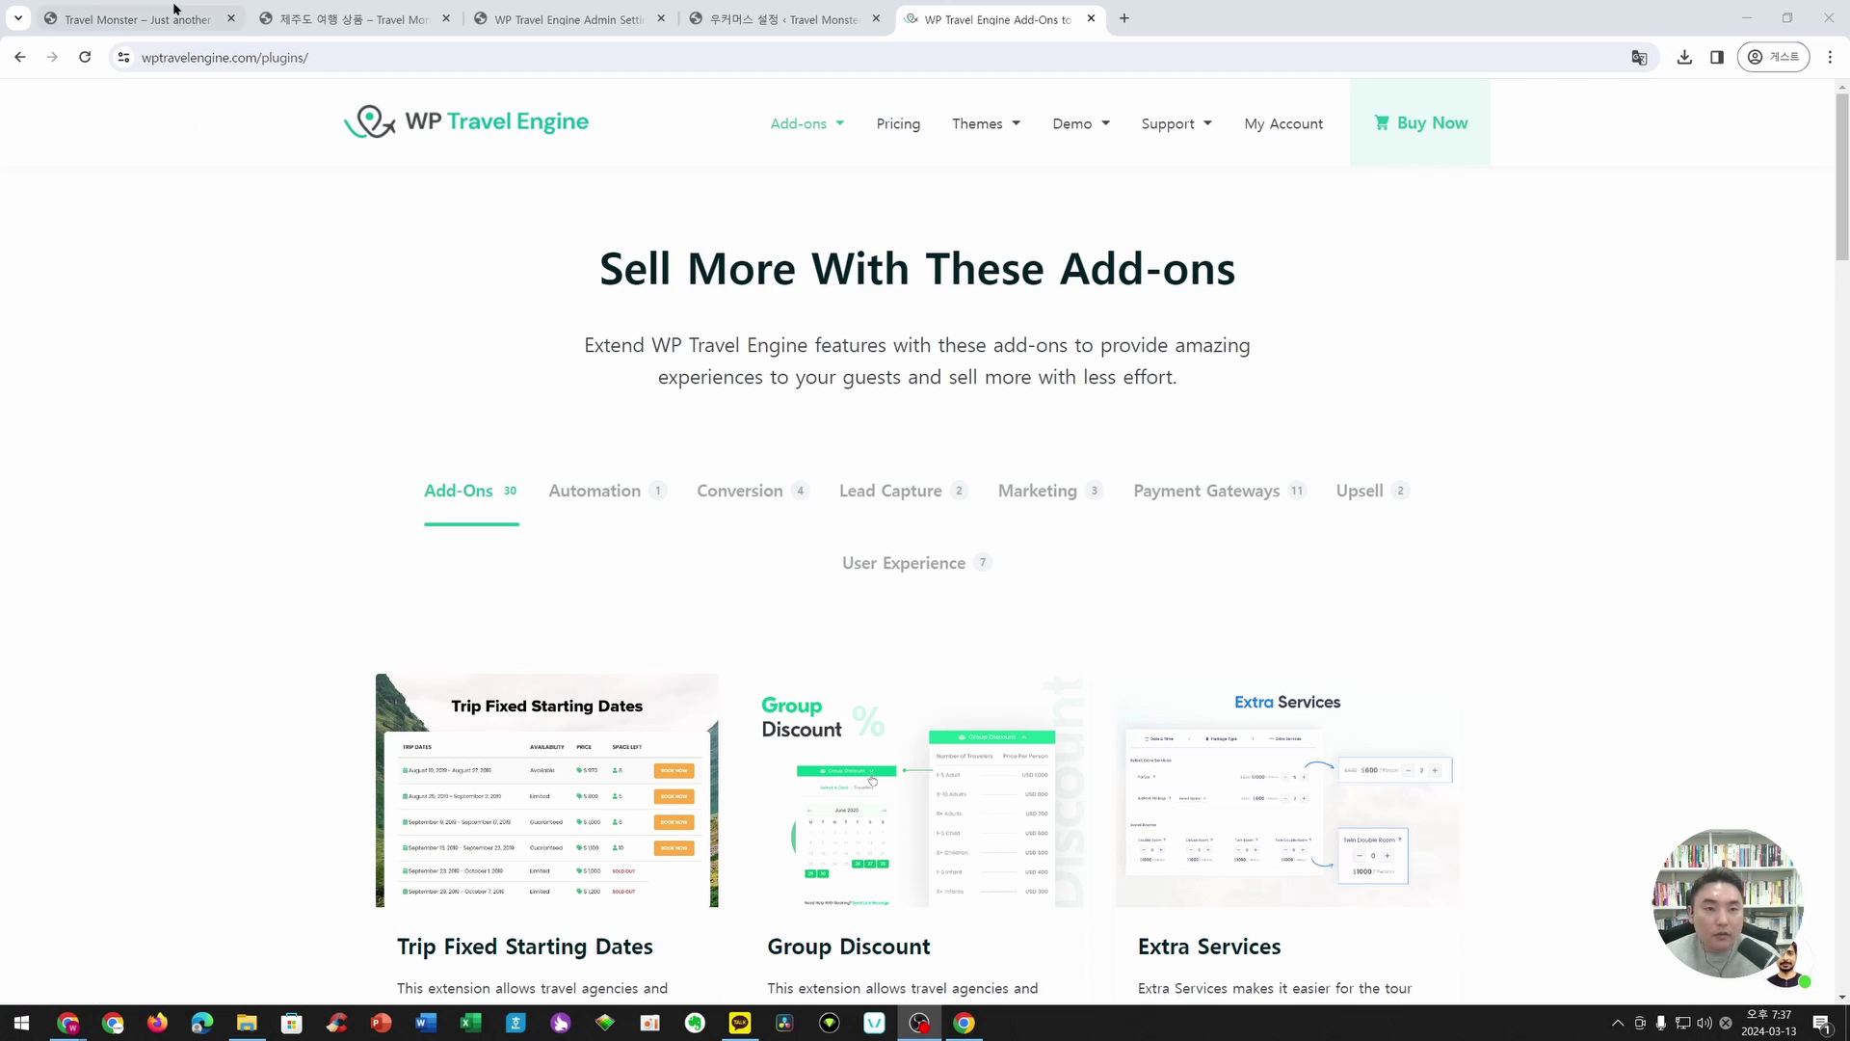
- Switch to the Travel Monster tab and scroll to the trip cards showing 제주도 여행 상품 at ₩700,000
click(135, 19)
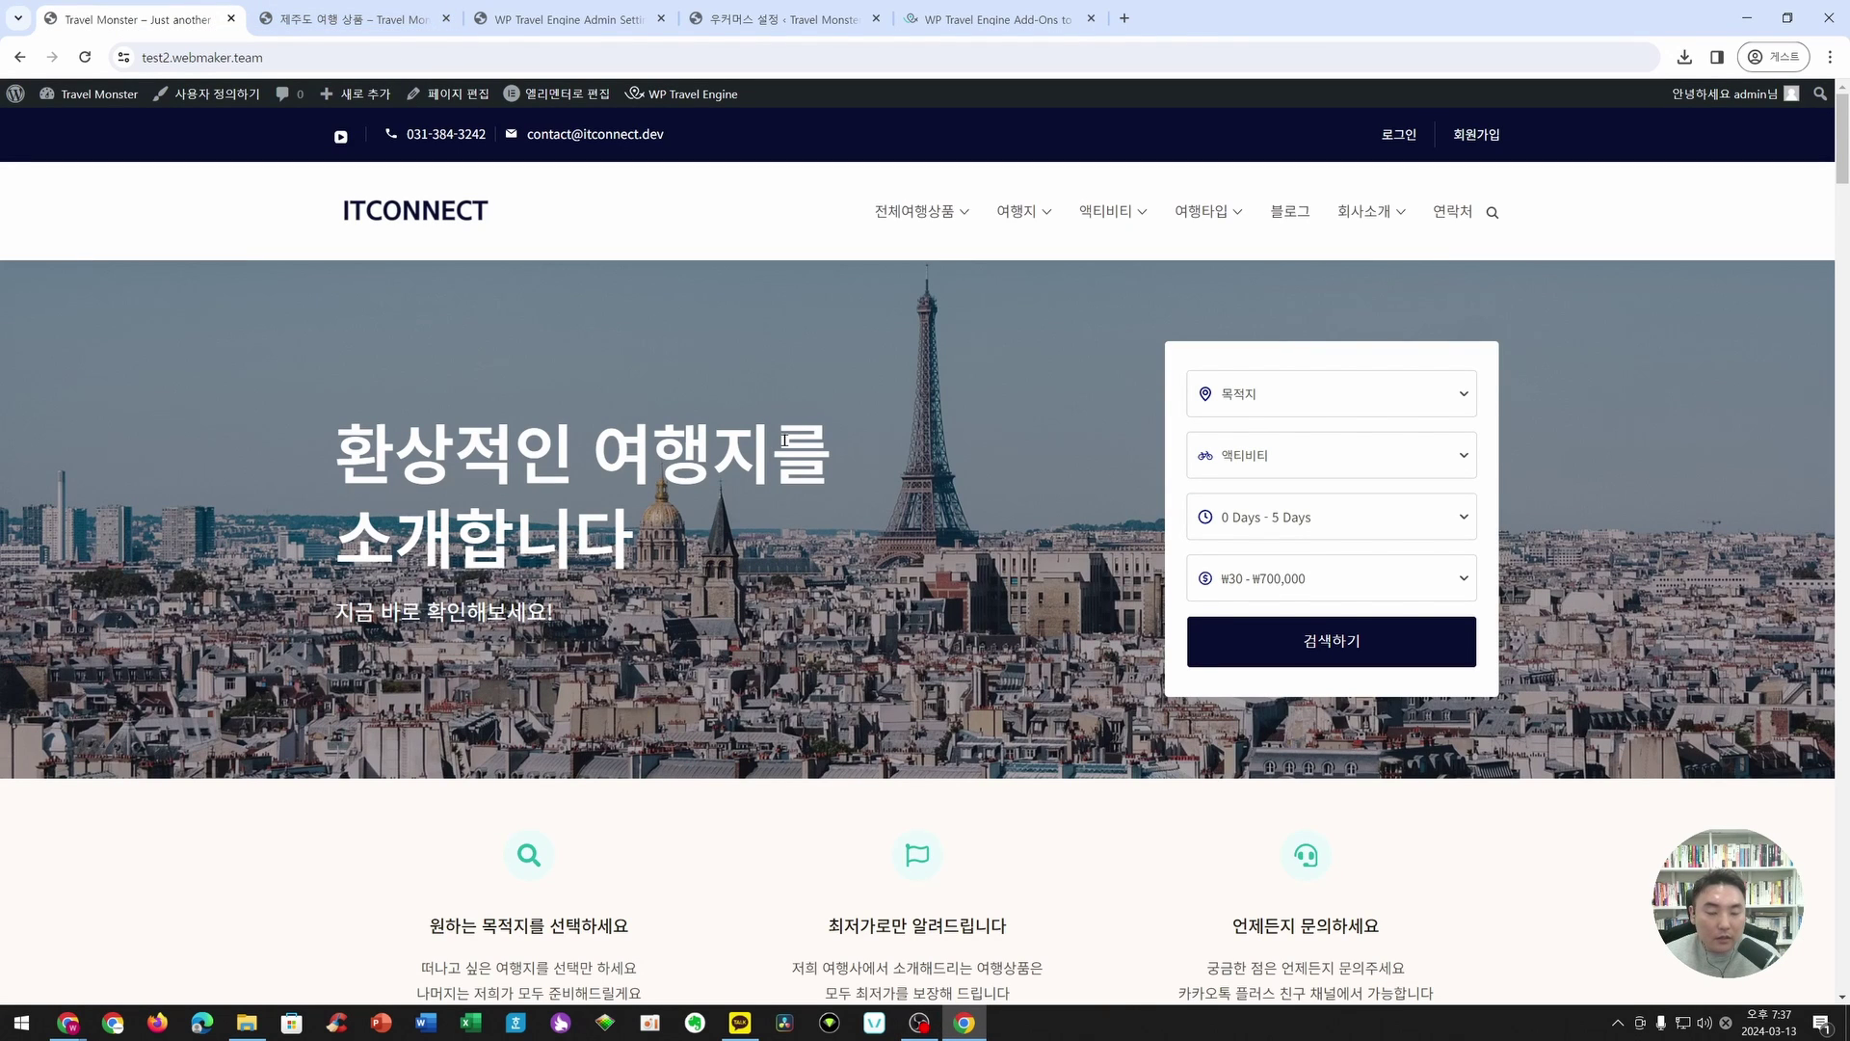
scroll(784, 443, down, 7)
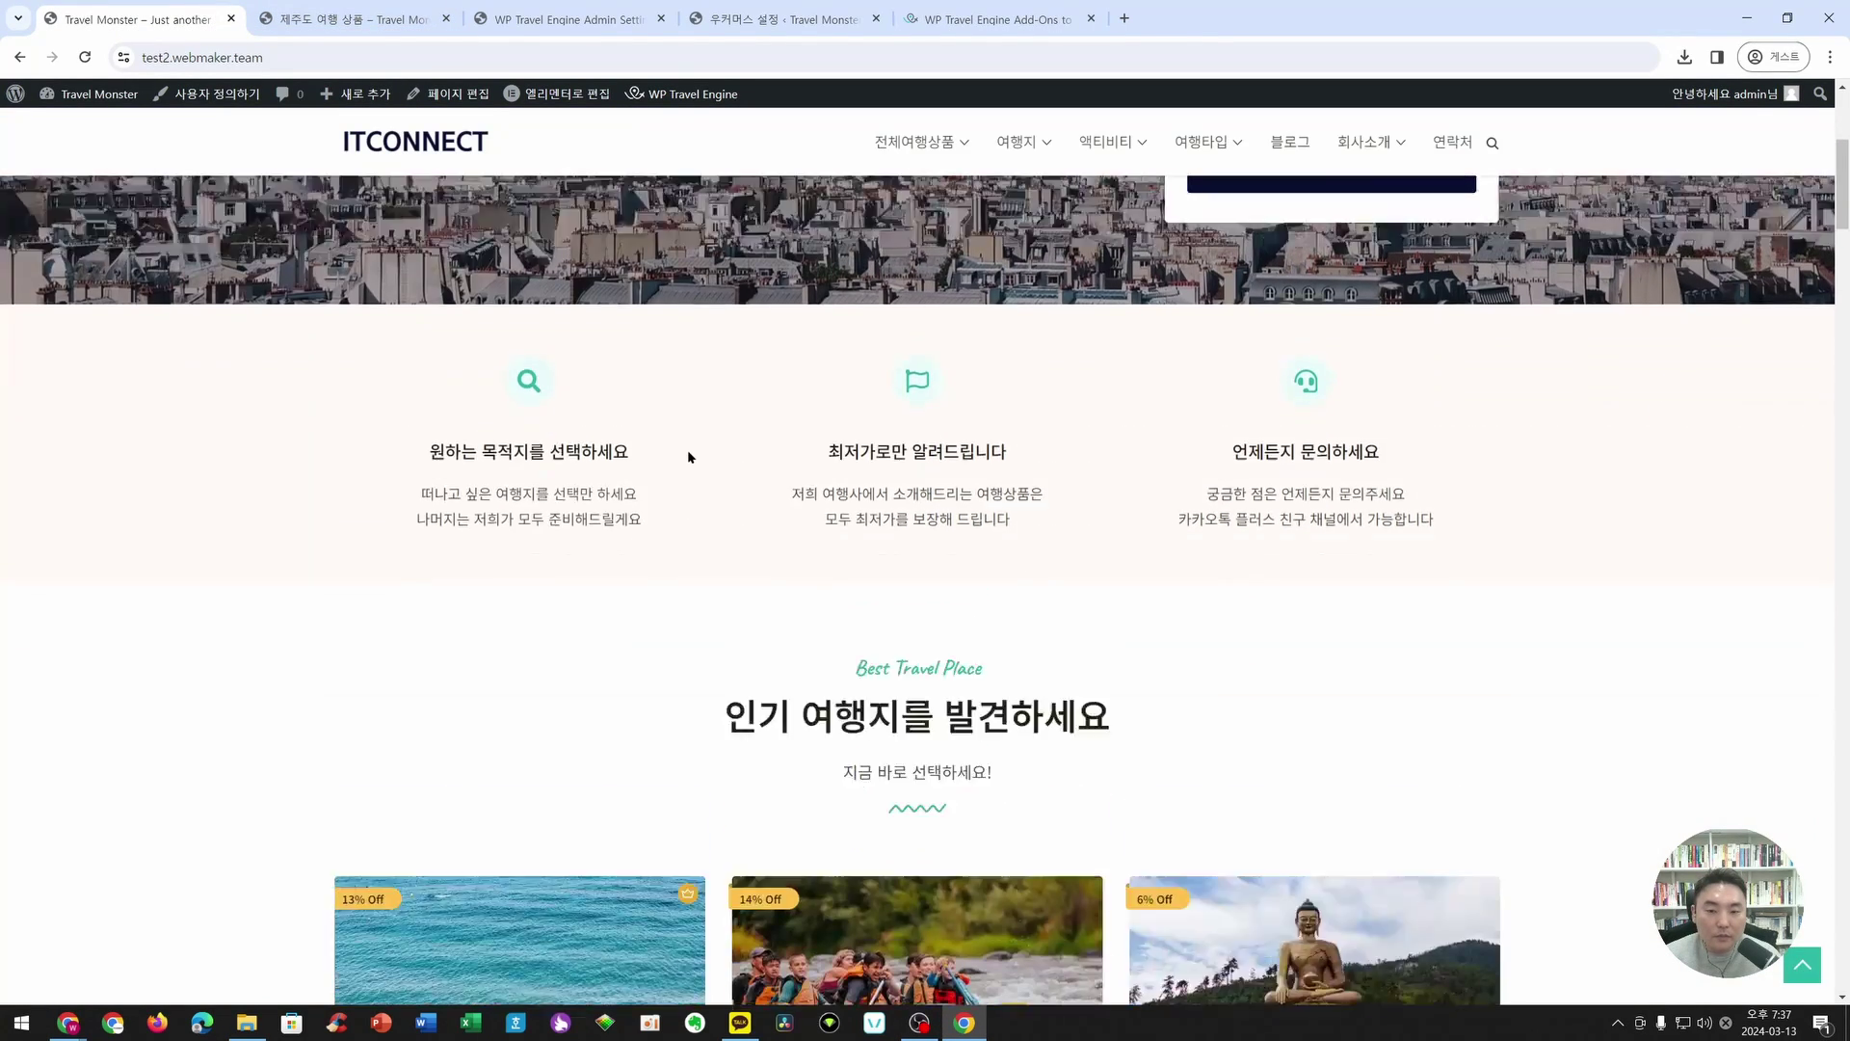
scroll(801, 379, up, 8)
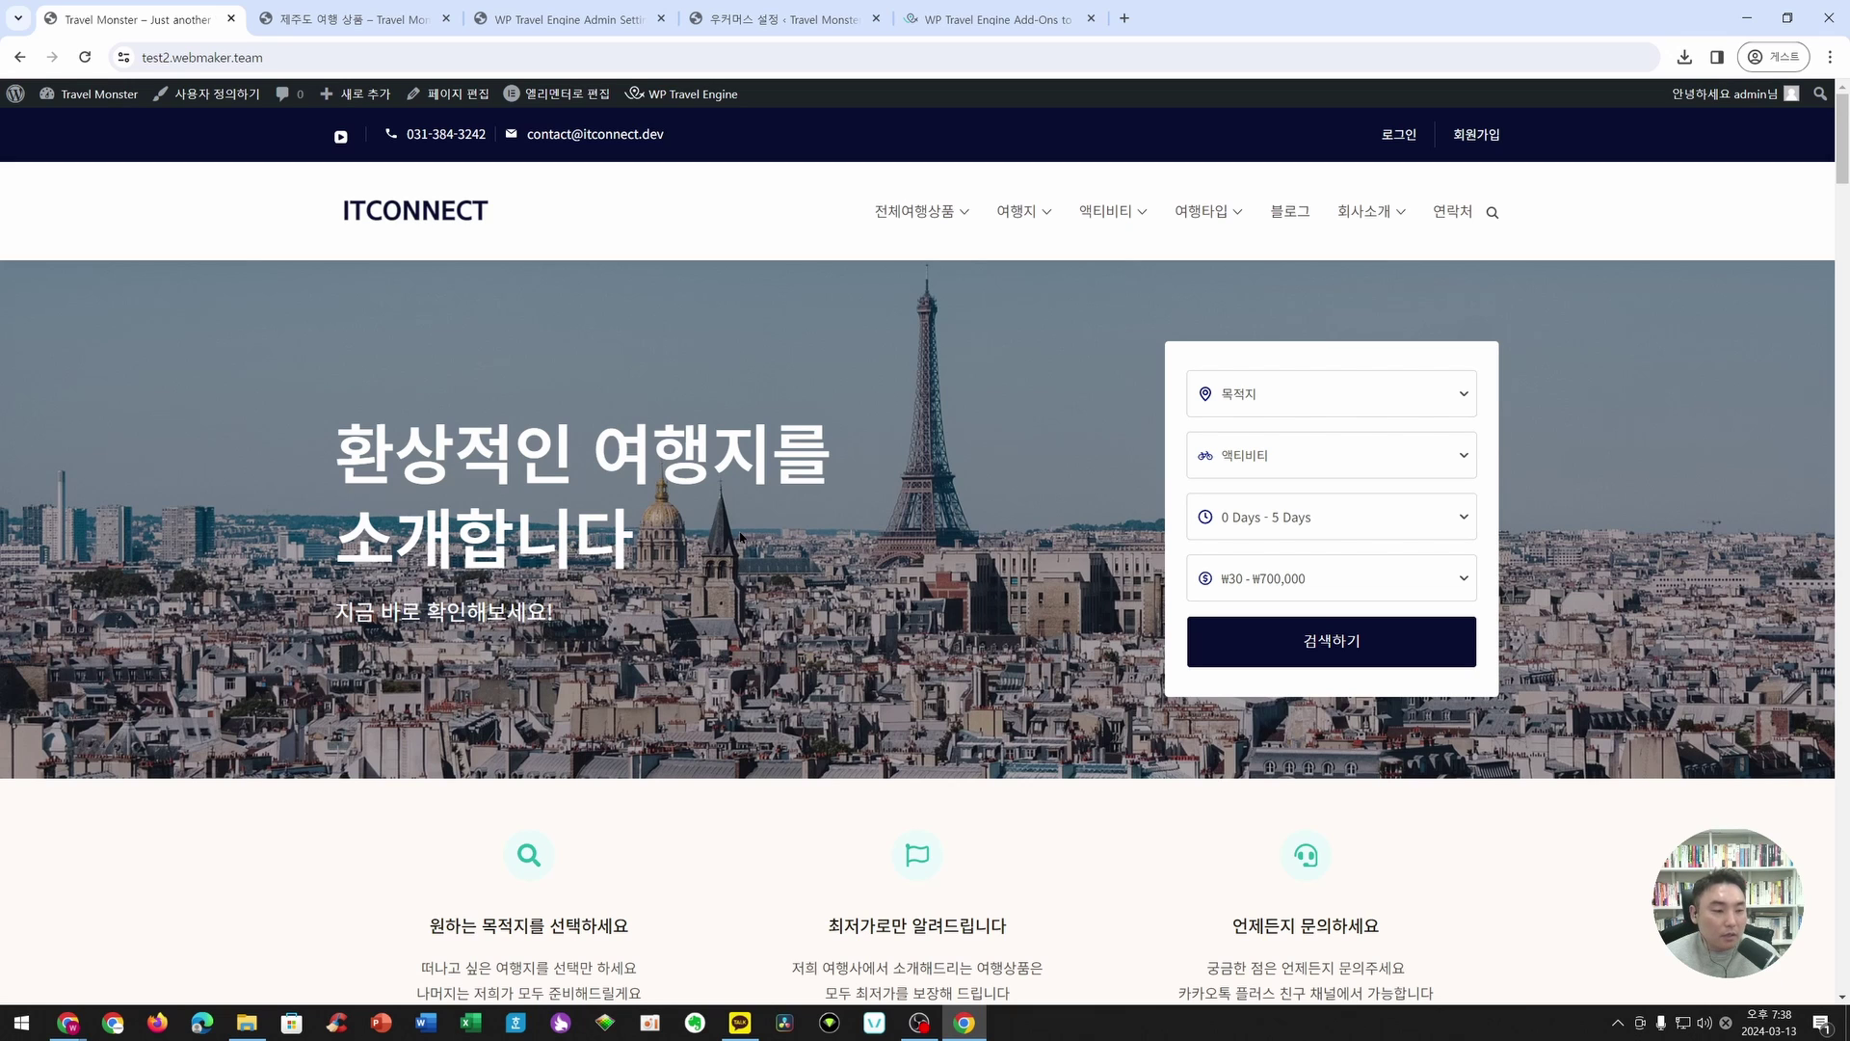
scroll(1069, 645, down, 3)
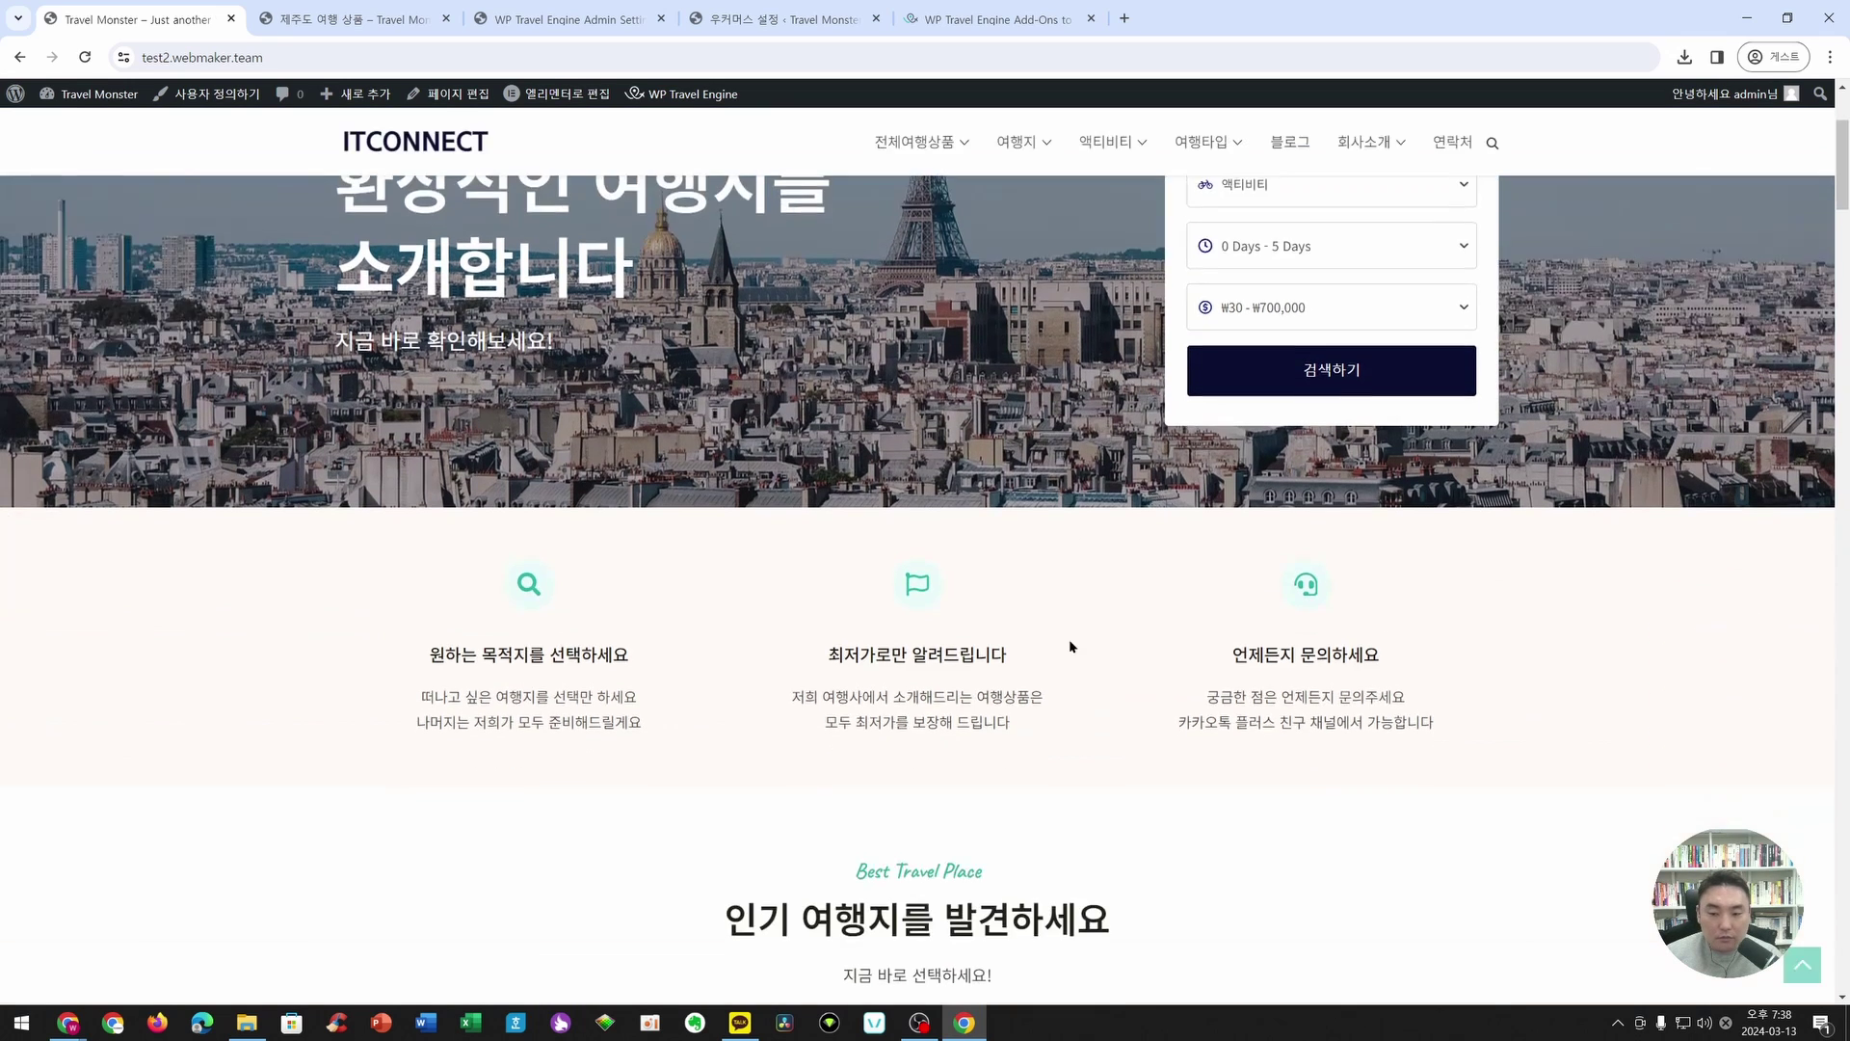
scroll(1068, 645, down, 8)
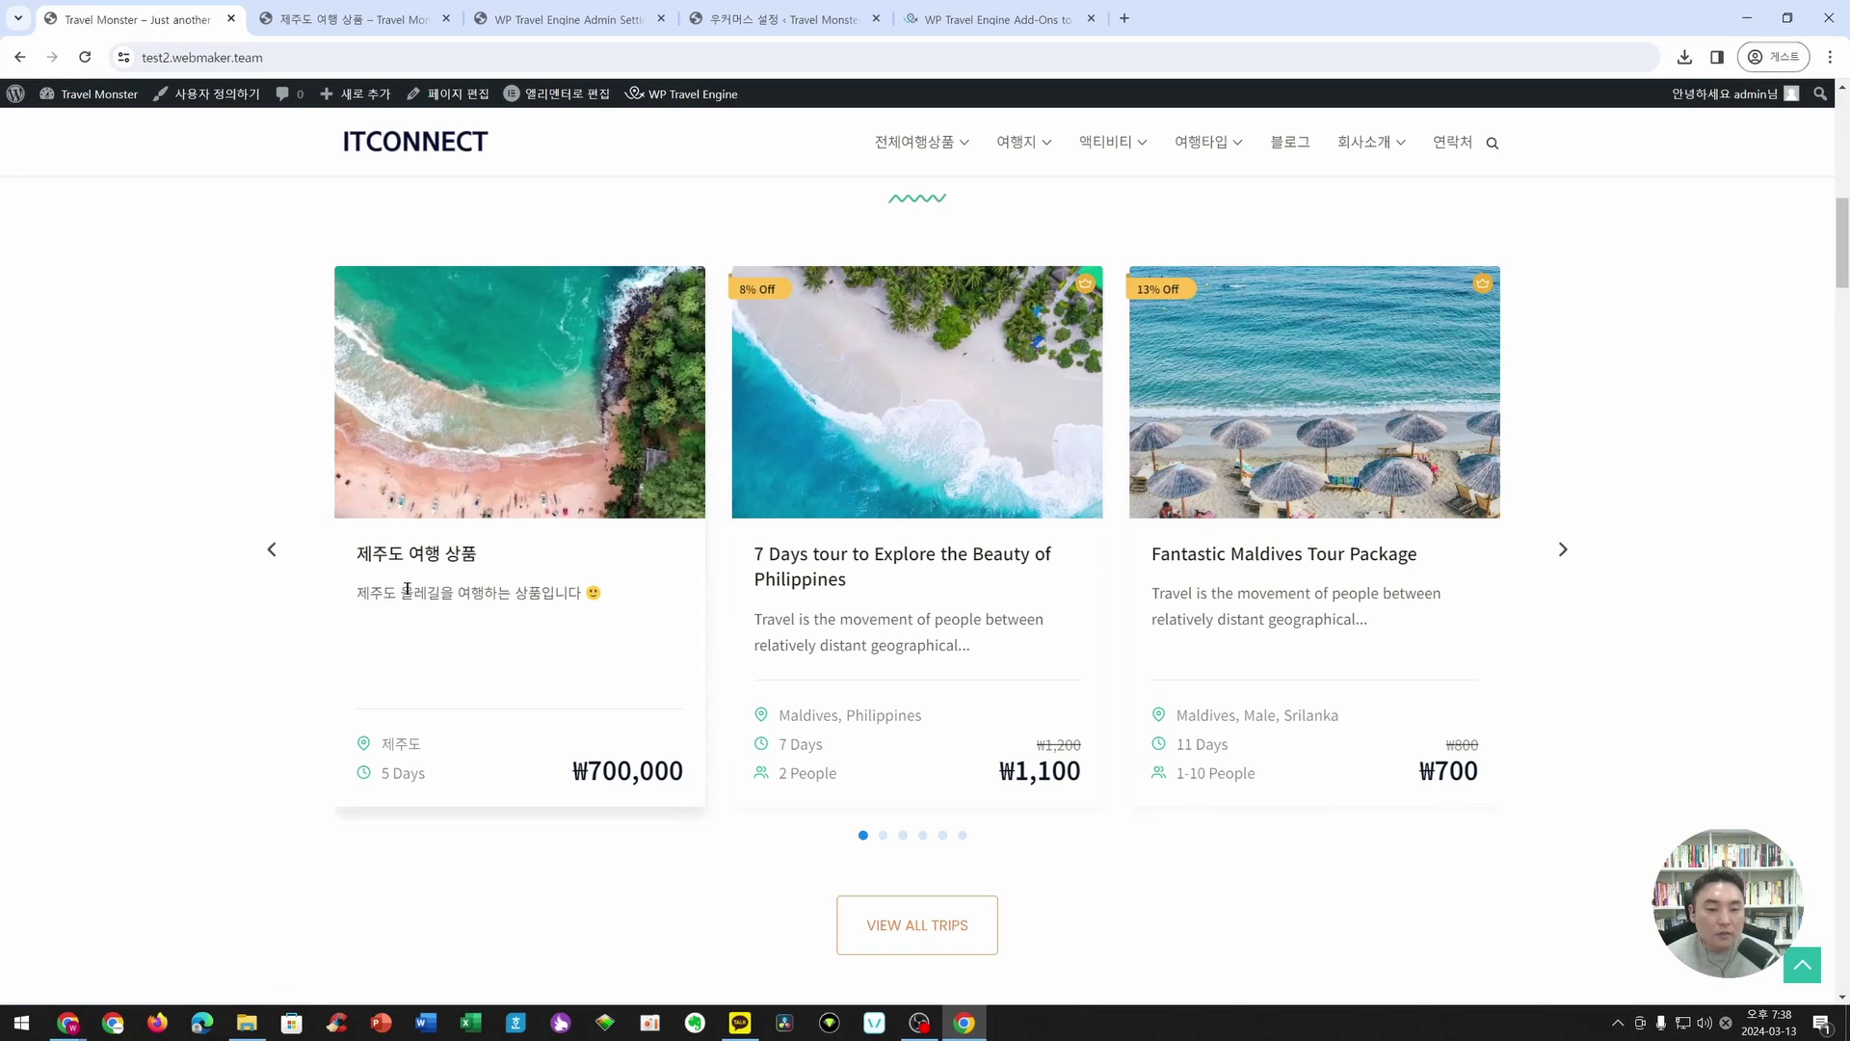